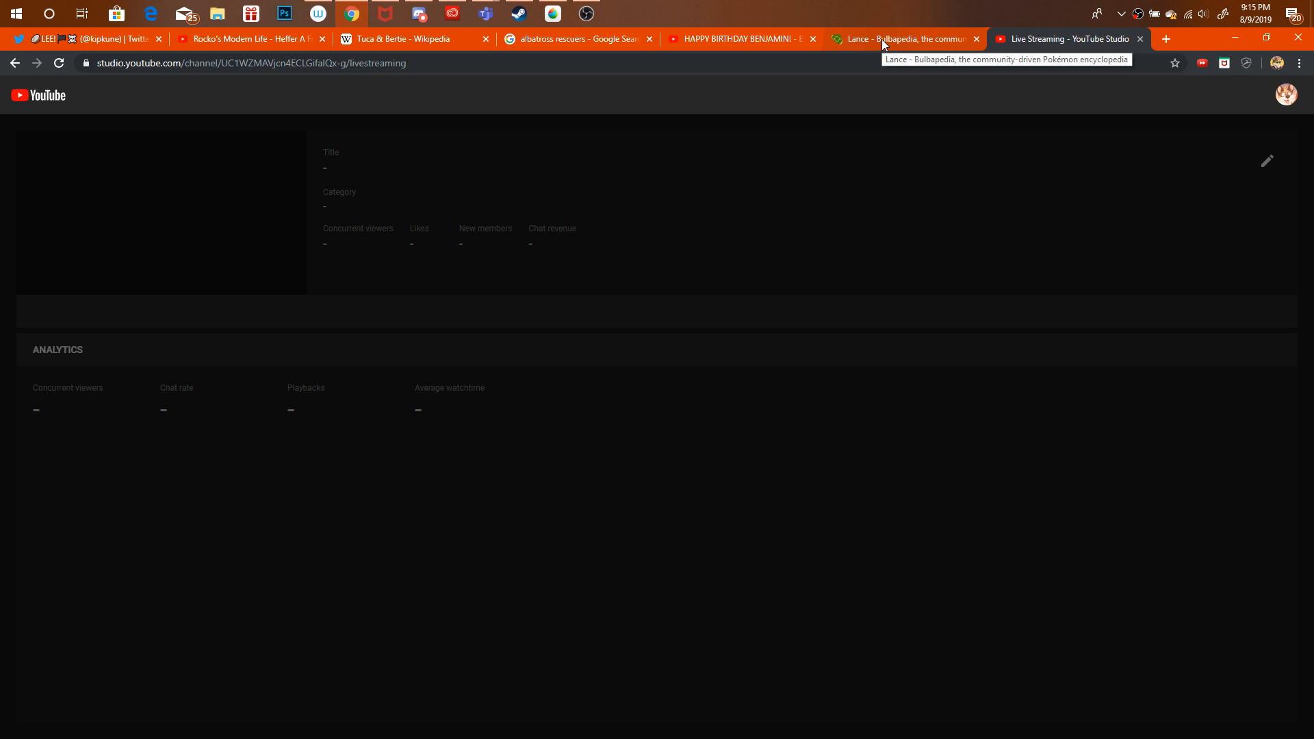
Glance at the Bulbapedia tab, then return to the livestreaming dashboard in the browser.
left_click(882, 39)
left_click(1033, 38)
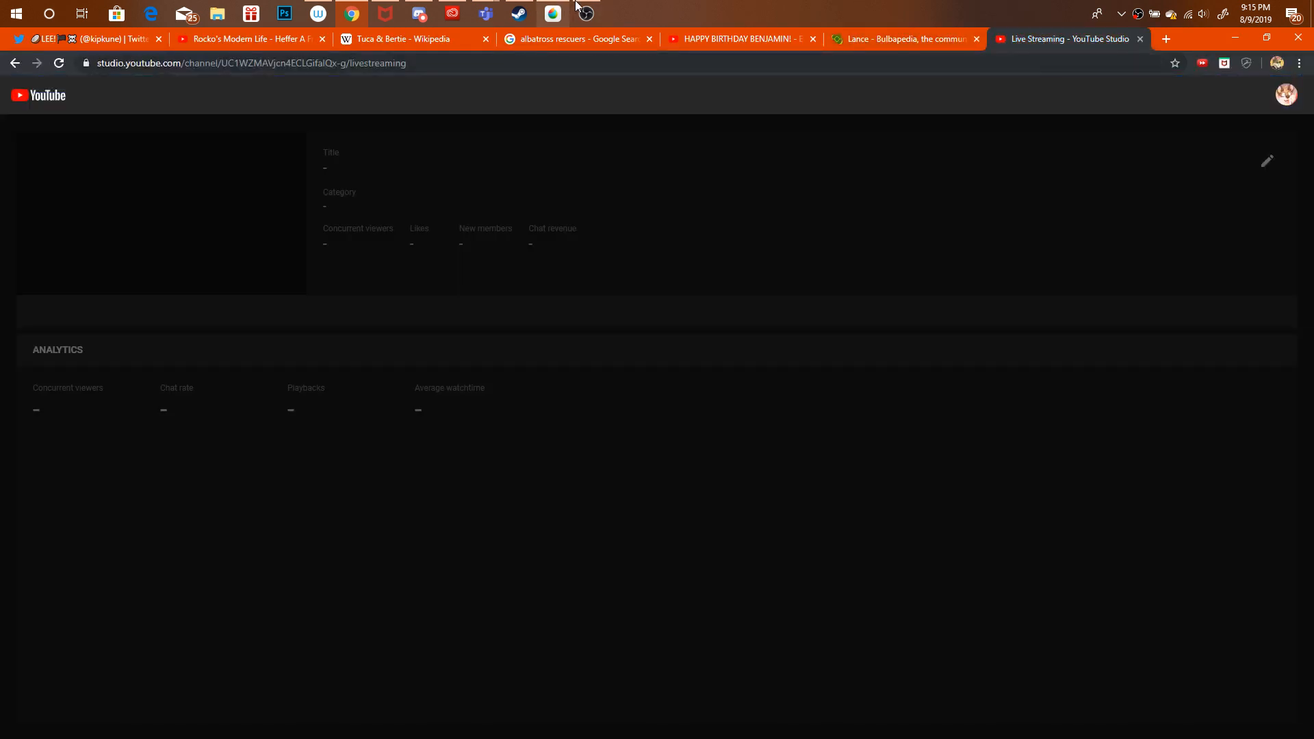
left_click(472, 60)
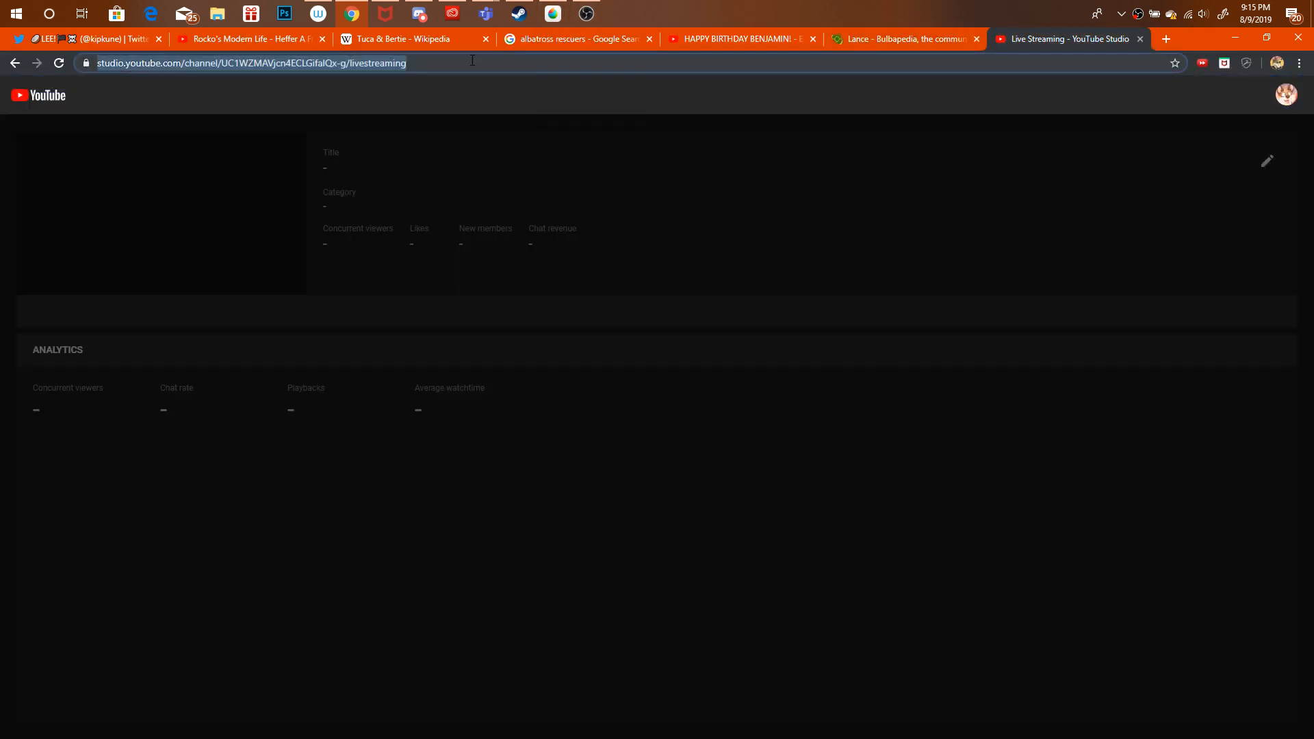
left_click(586, 13)
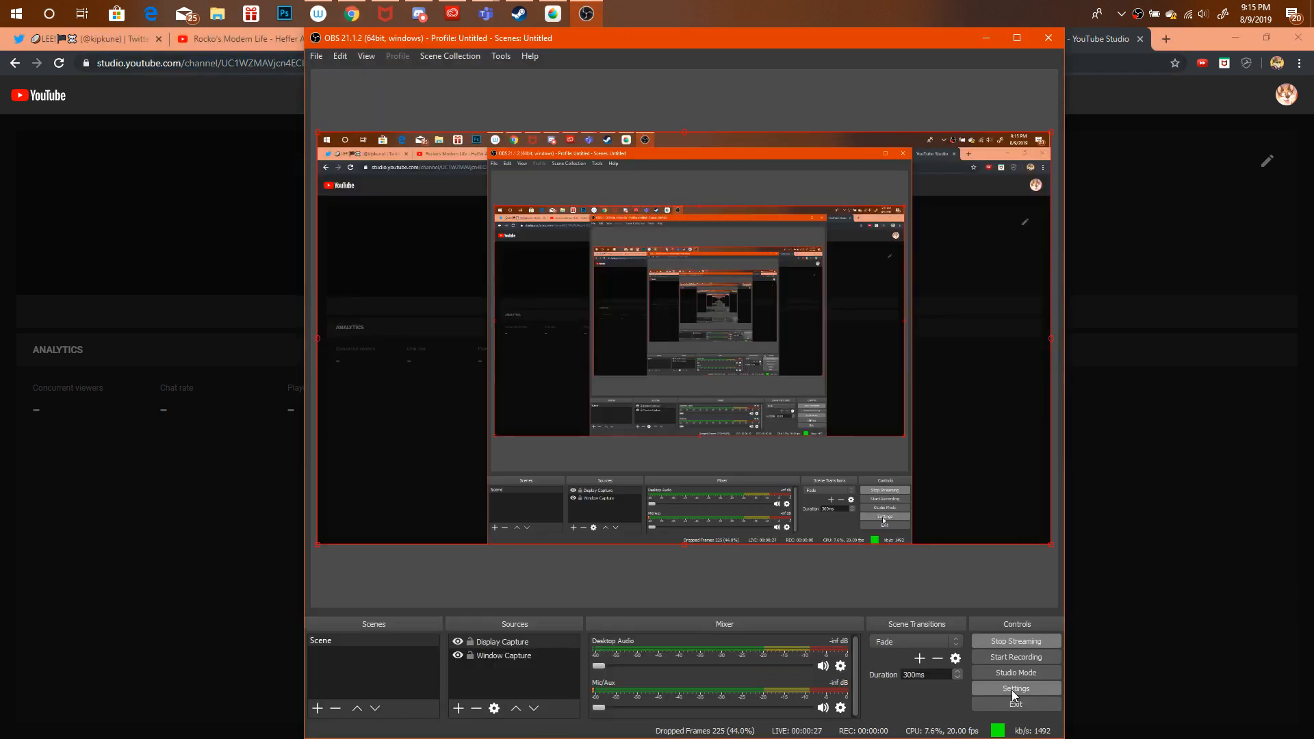
left_click(1129, 500)
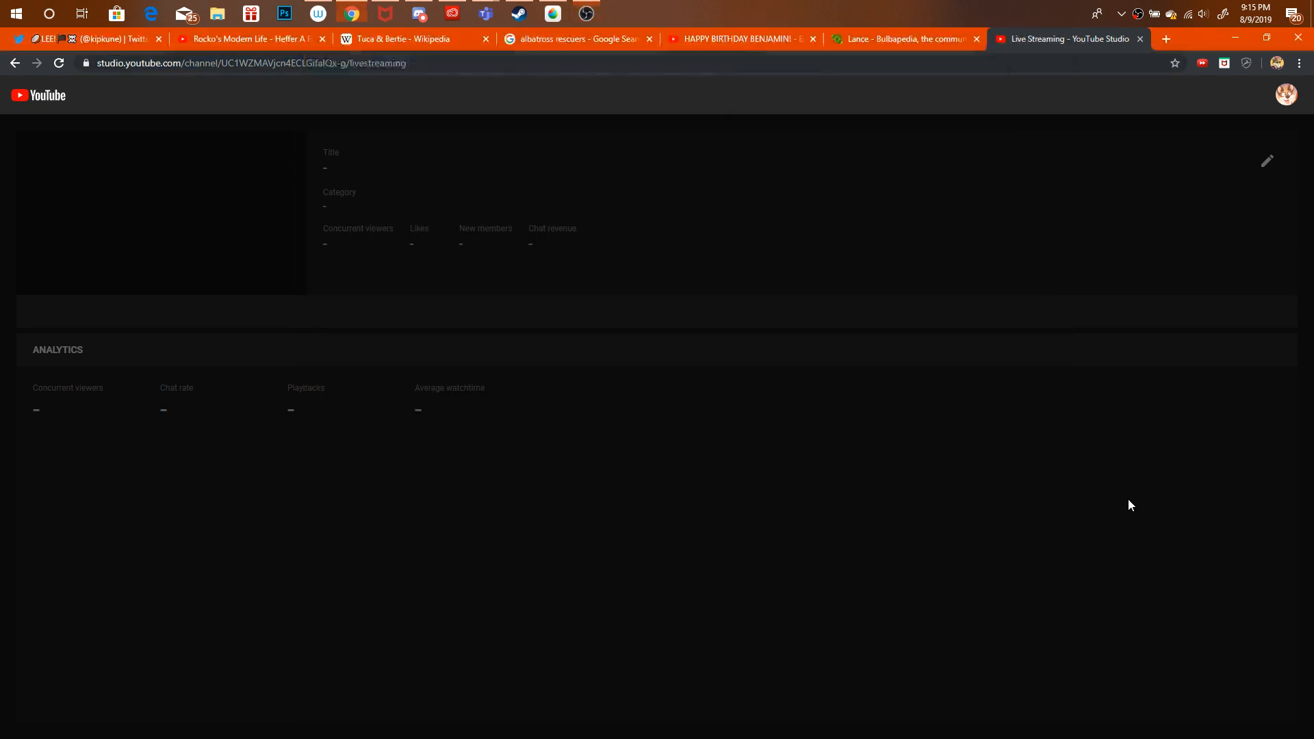
Load the Outlook site, then replace the address with youtube.com to open YouTube's home page.
left_click(414, 67)
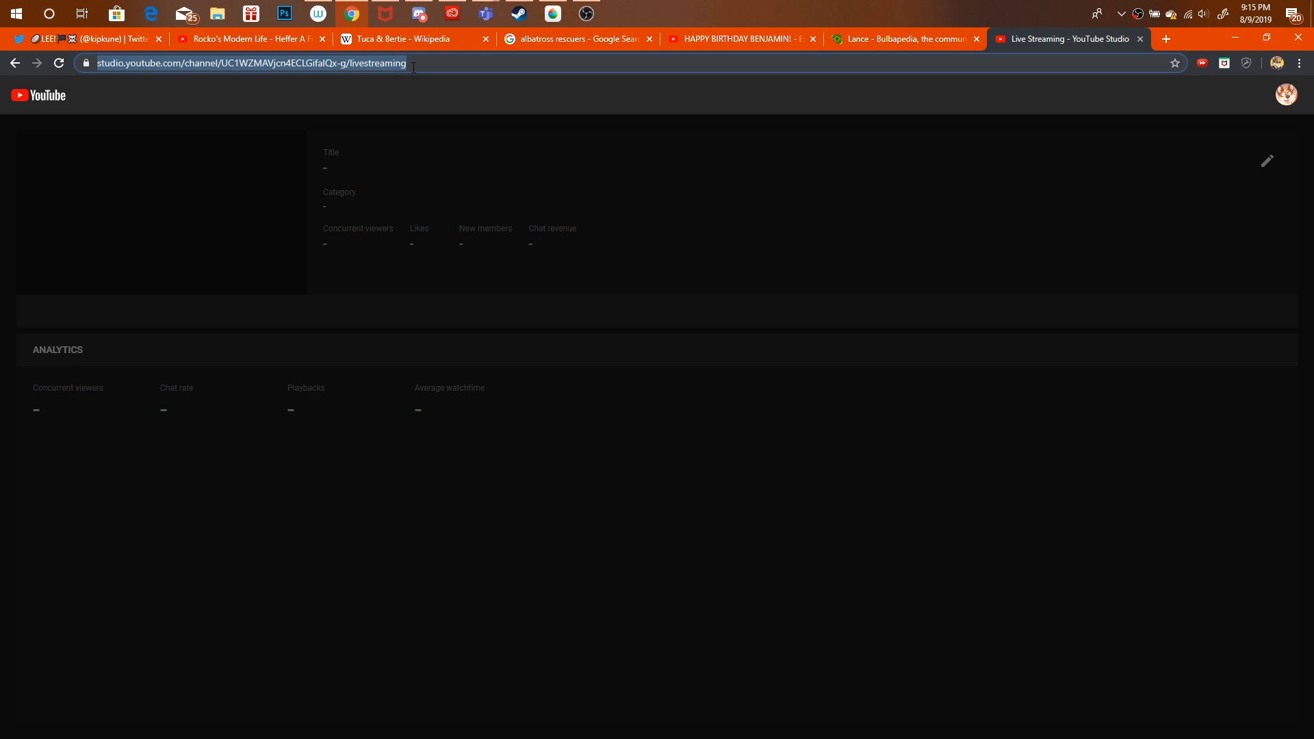
type("outlook")
key("Return")
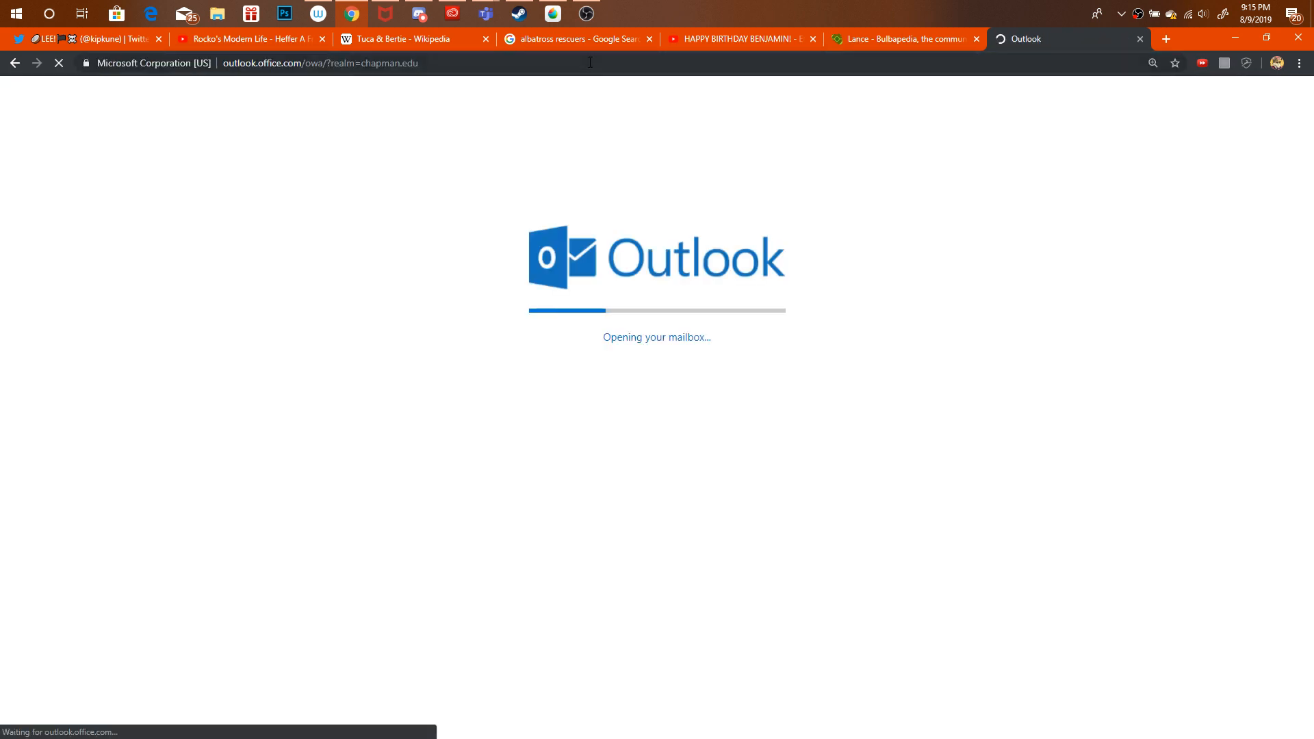
left_click(590, 62)
type("youtube.com")
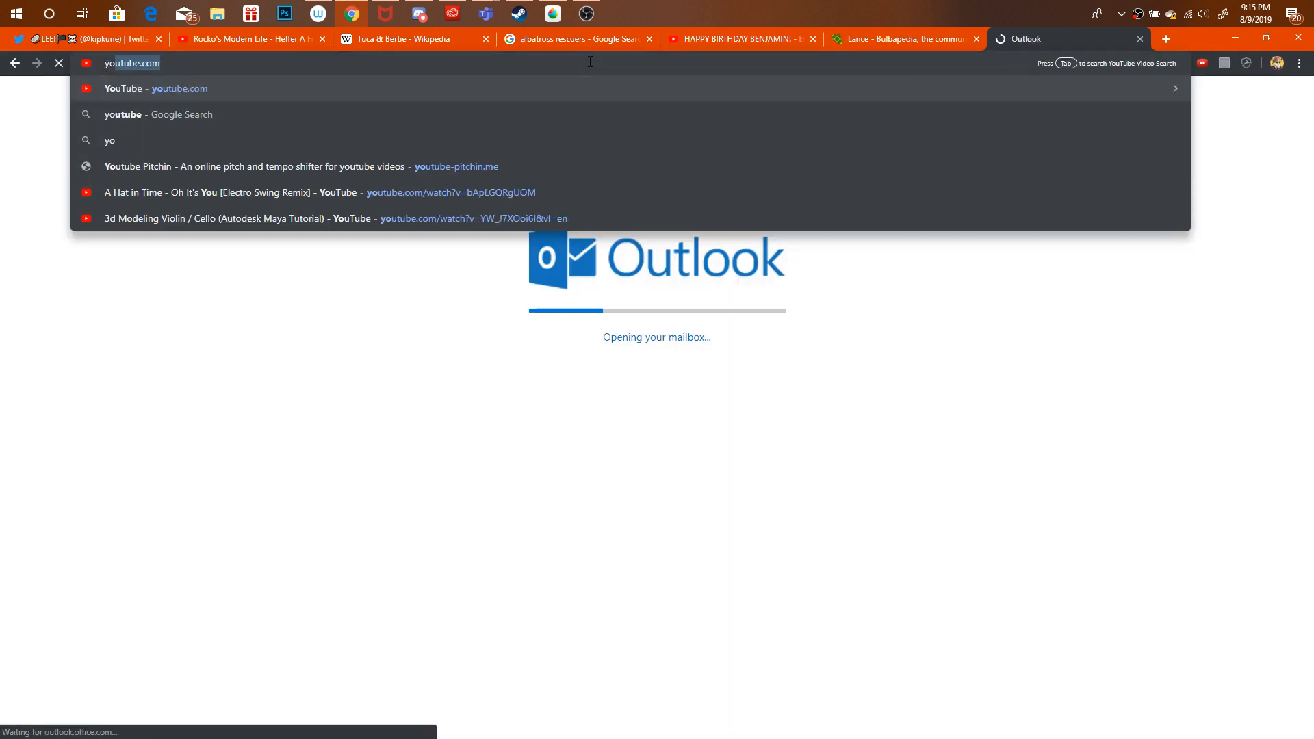
key("Return")
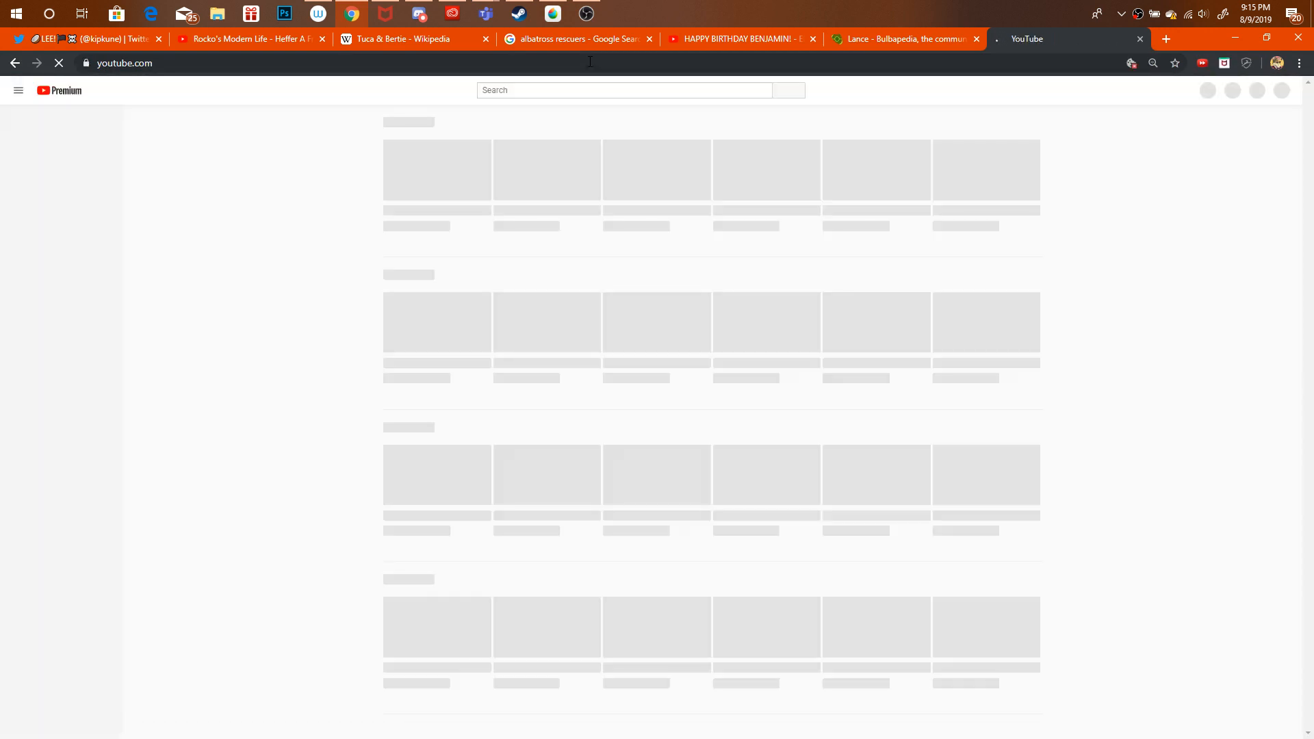
In the streaming software, raise the microphone to about −9.3 dB and mute desktop audio.
left_click(596, 5)
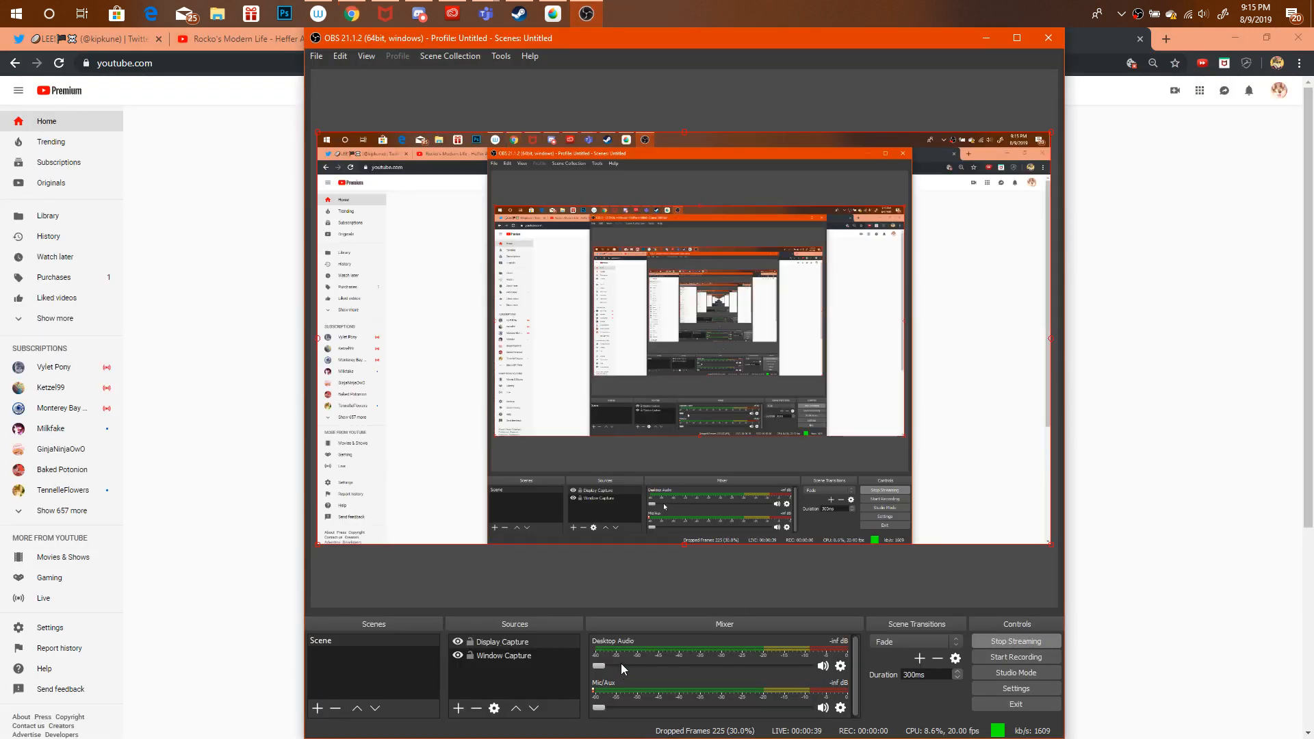
left_click_drag(594, 662, 675, 668)
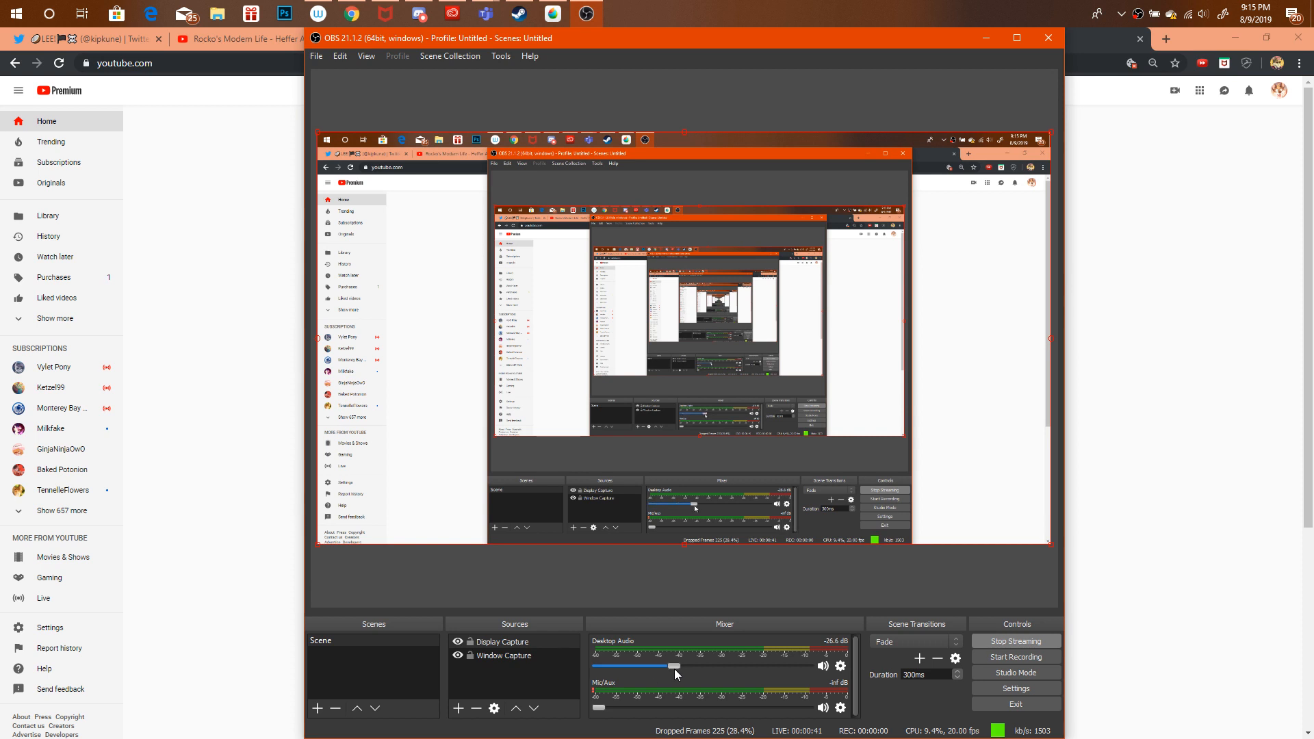
left_click_drag(614, 706, 745, 708)
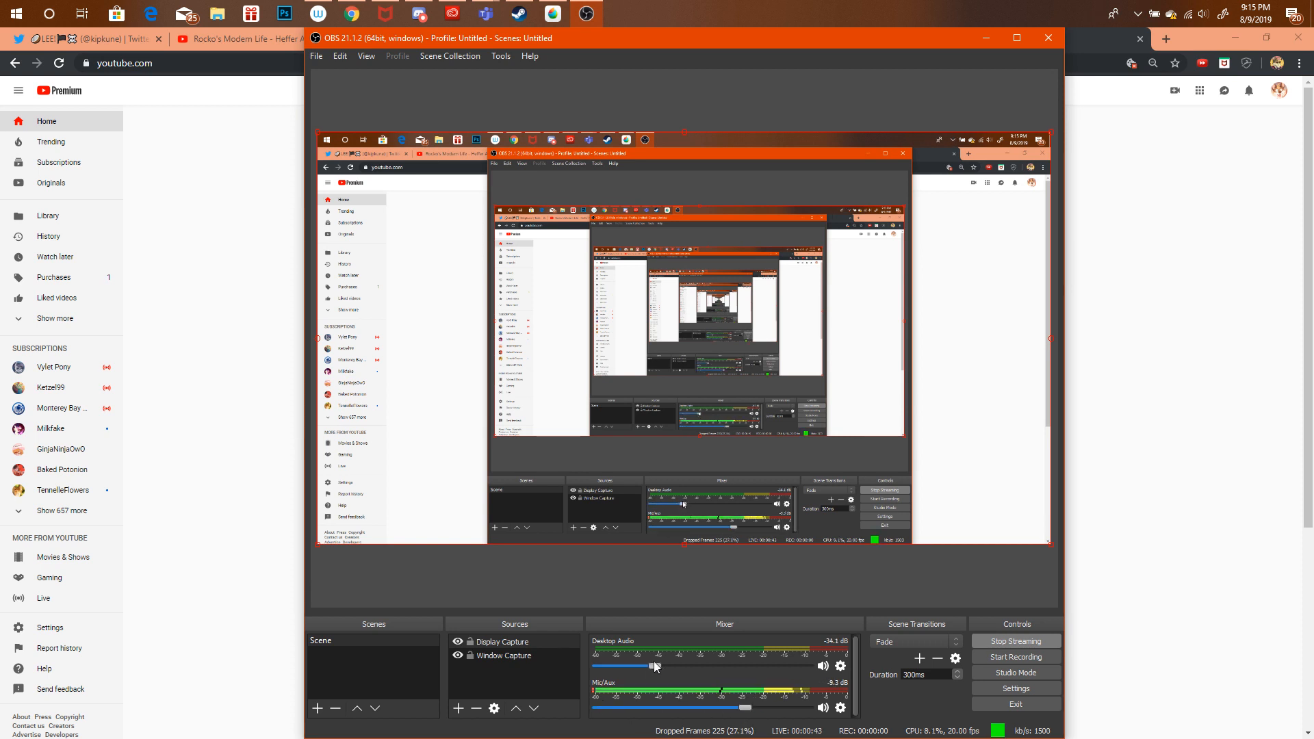
left_click_drag(655, 661, 581, 670)
left_click(257, 362)
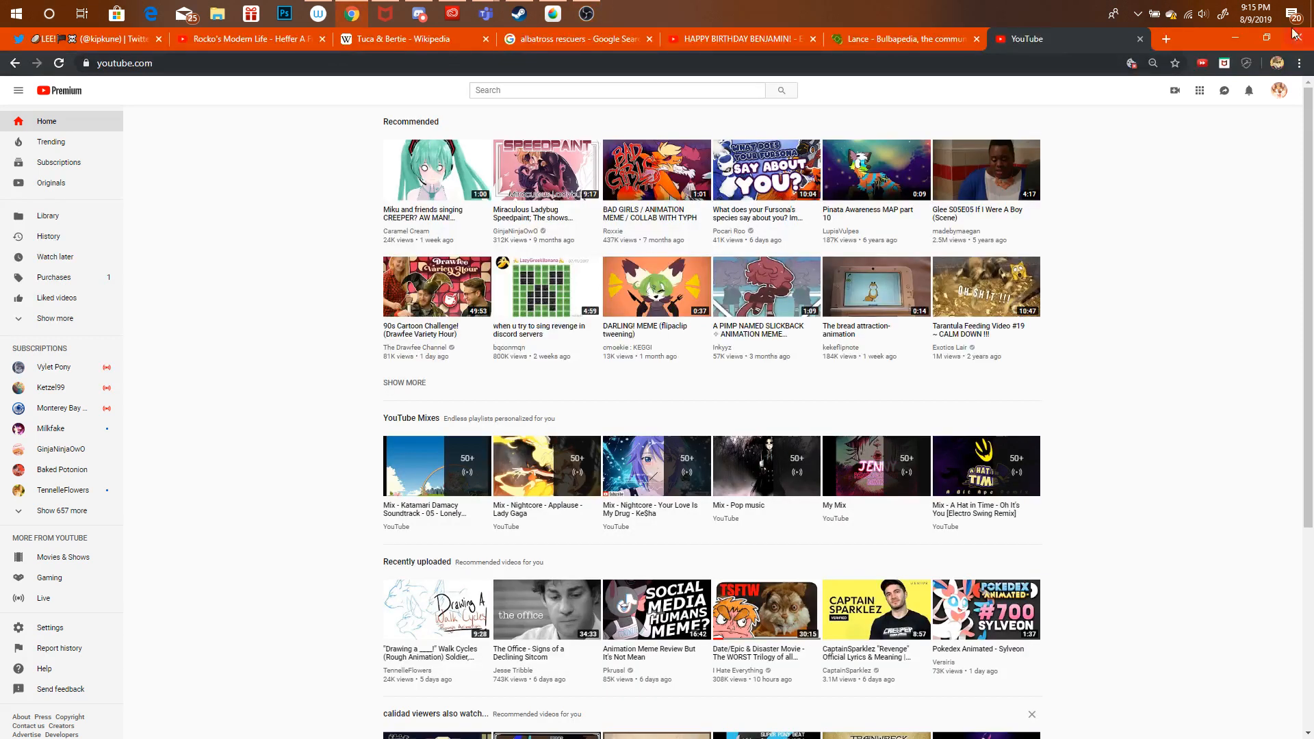
Choose Go live from YouTube's Create menu, then check and hide the streaming software.
left_click(1280, 92)
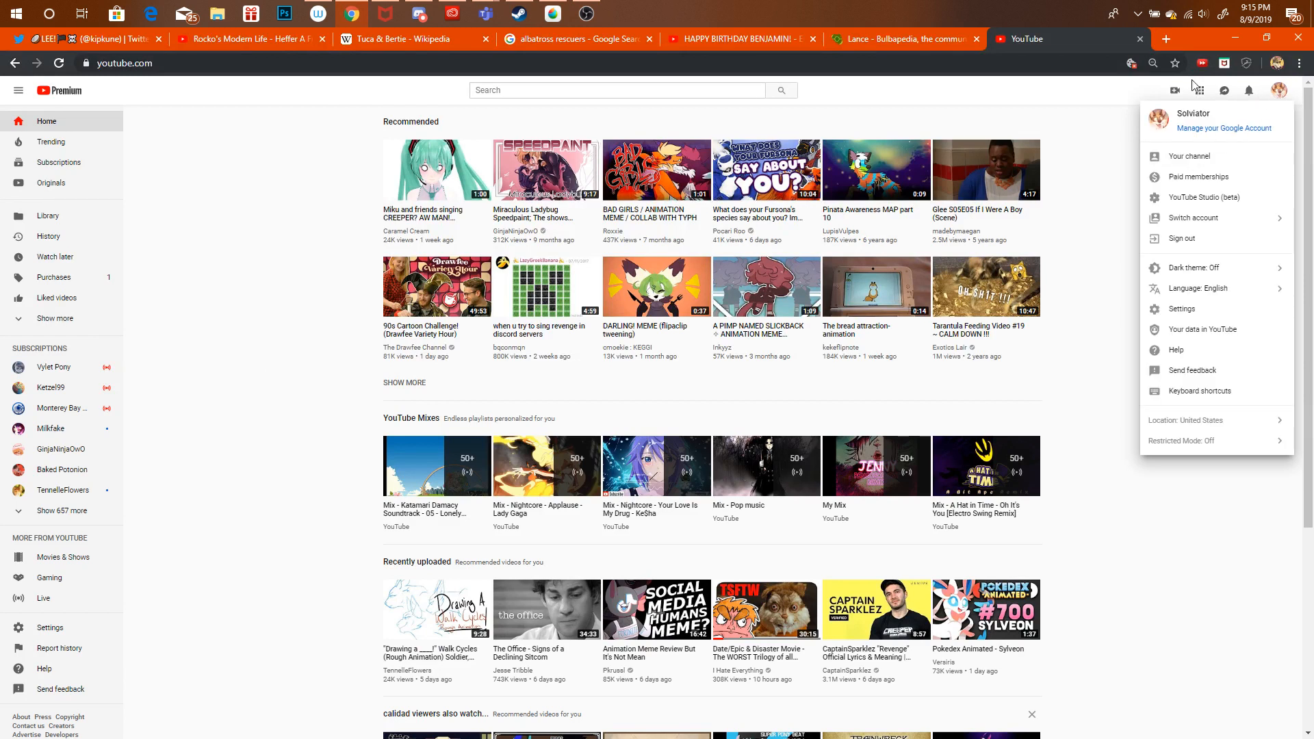
left_click(1174, 91)
left_click(1180, 136)
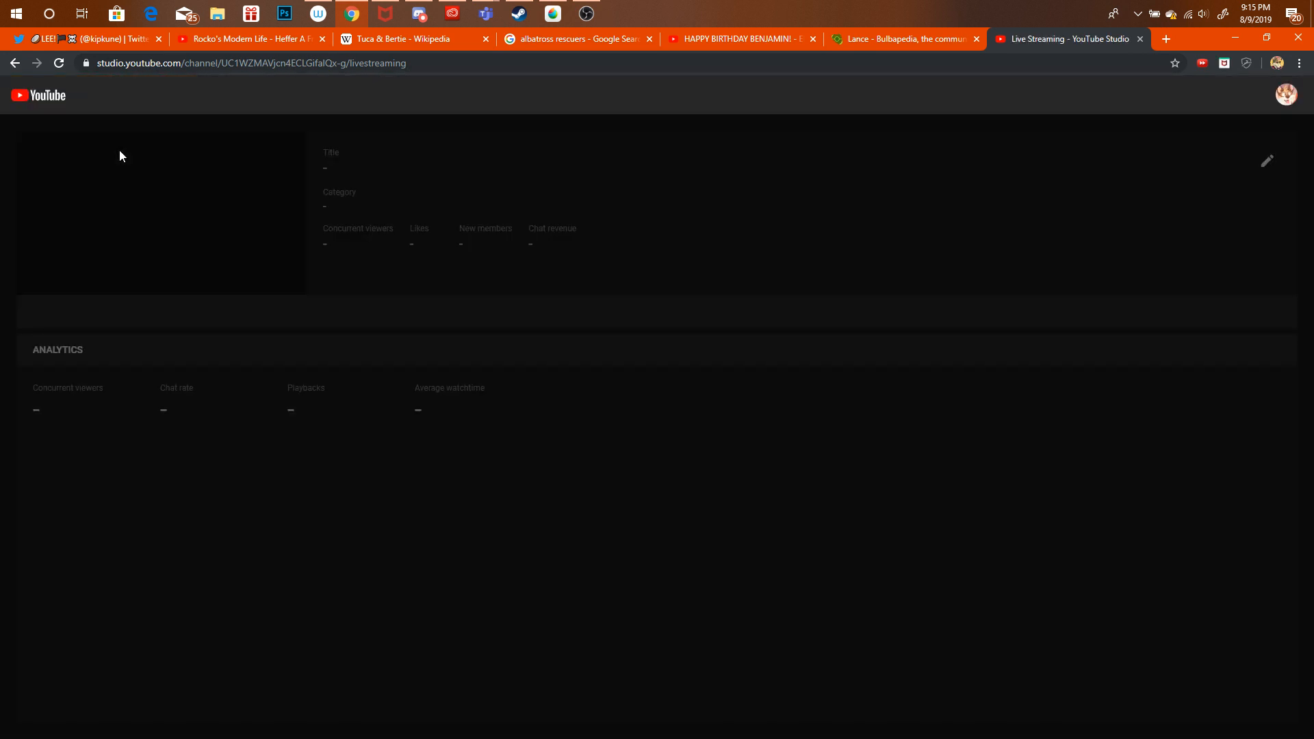
left_click(598, 8)
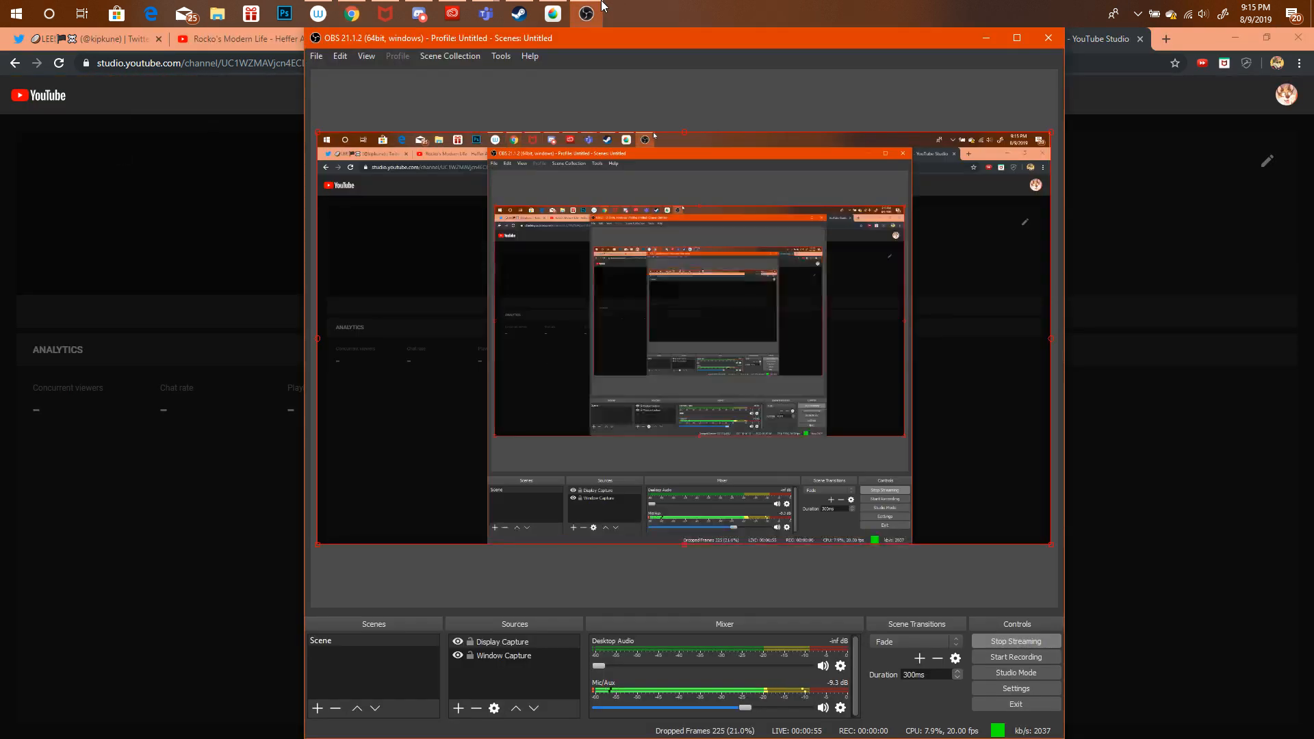
left_click(601, 3)
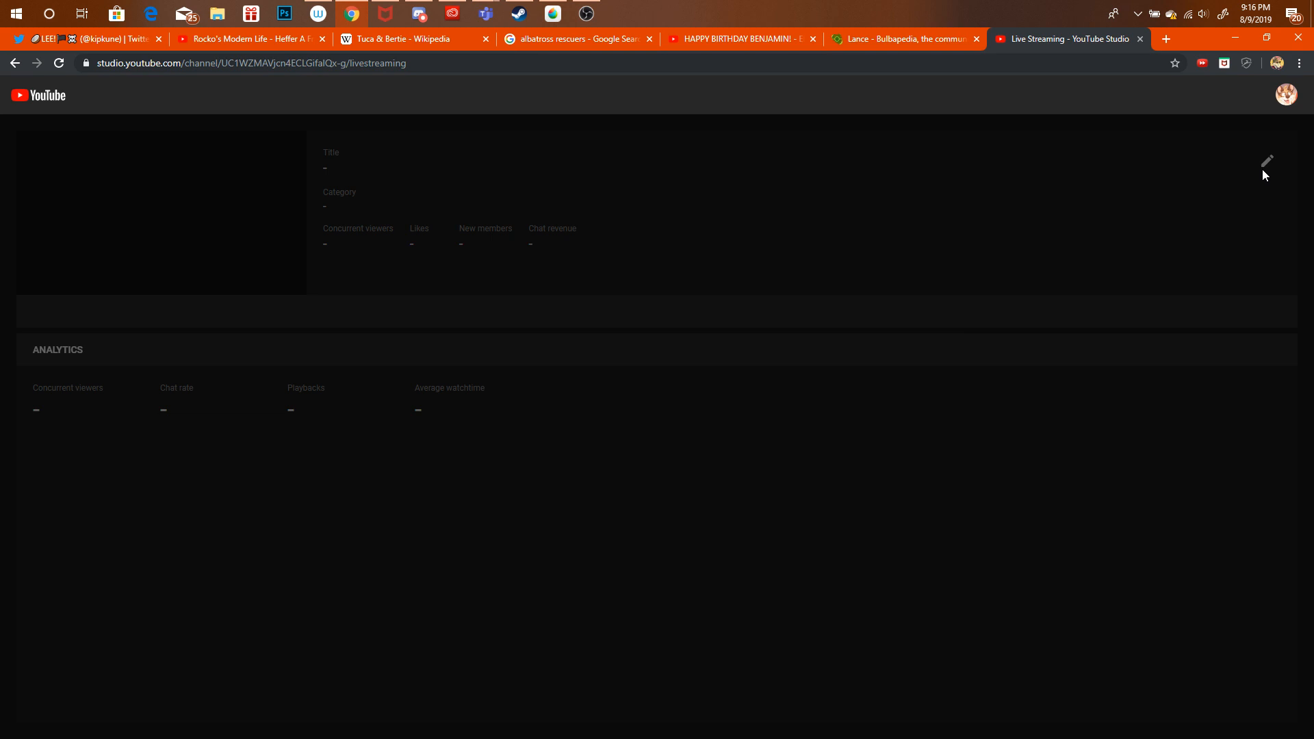
Close the Rocko's Modern Life tab and reload the YouTube home page from the address bar.
left_click(320, 39)
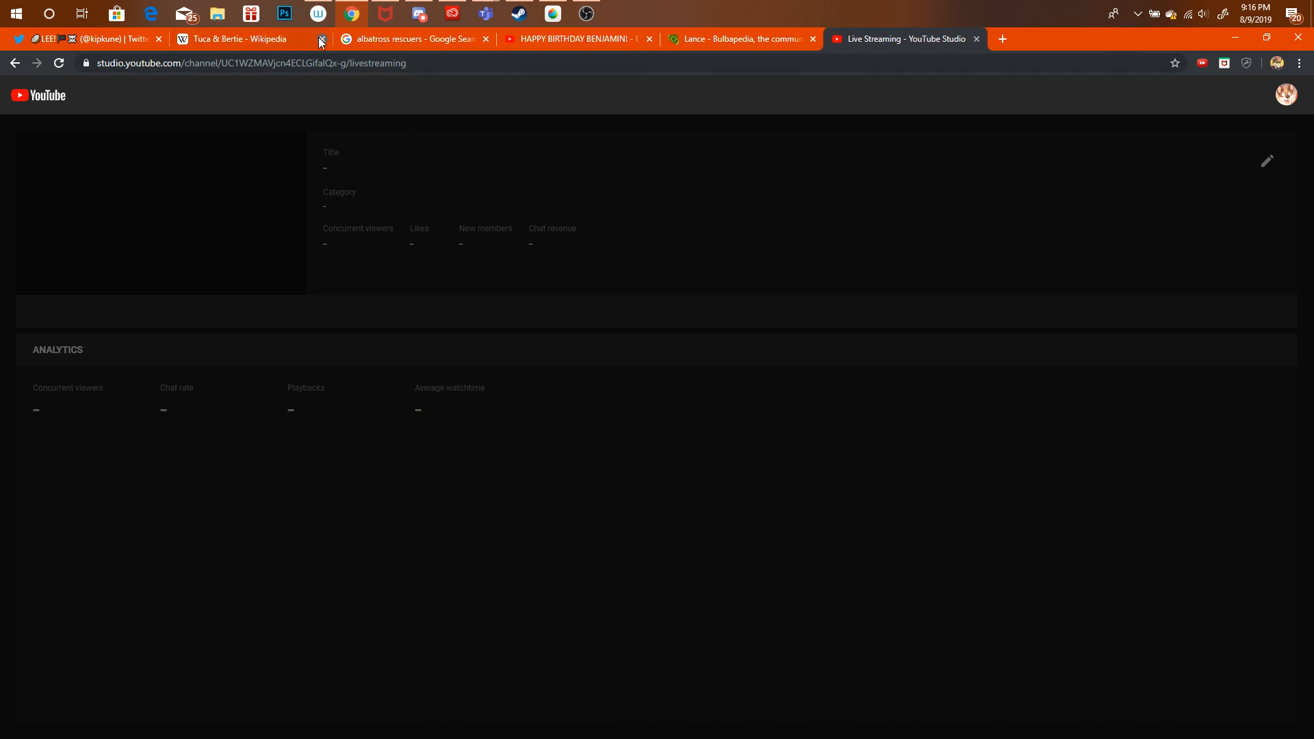
left_click(584, 6)
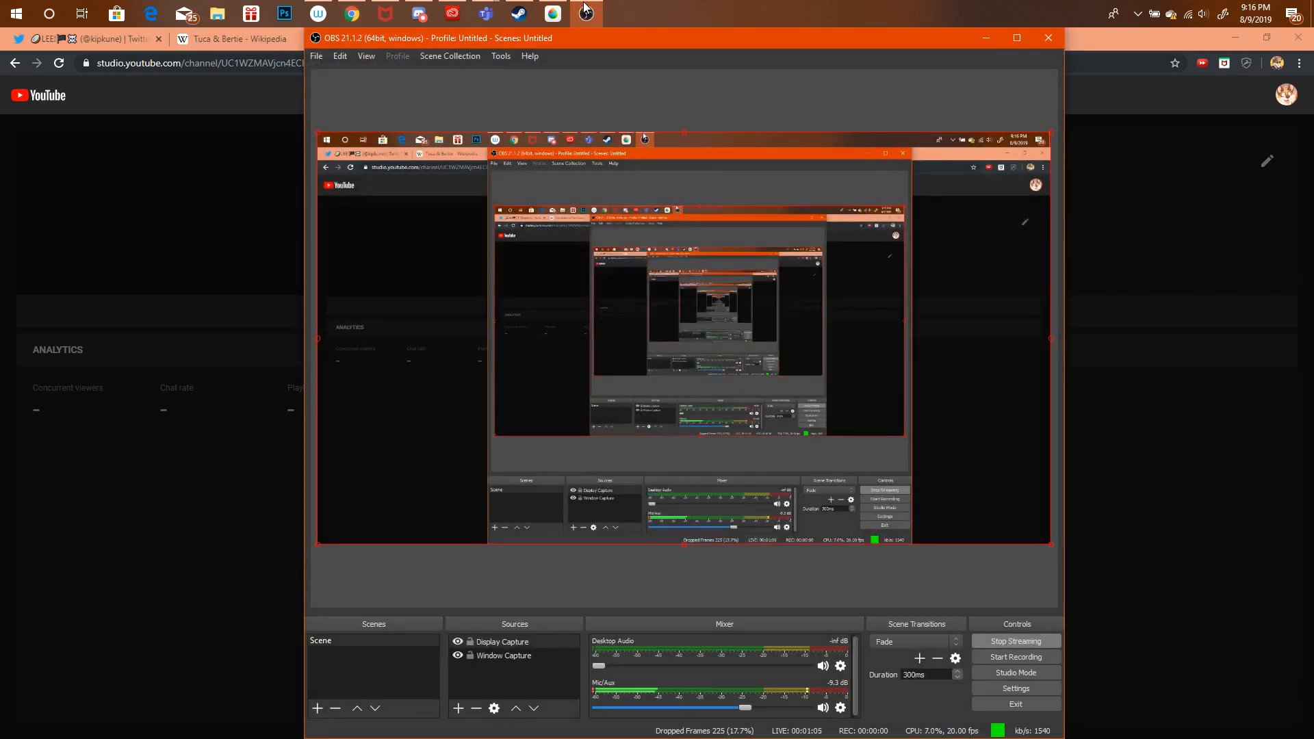
left_click(584, 7)
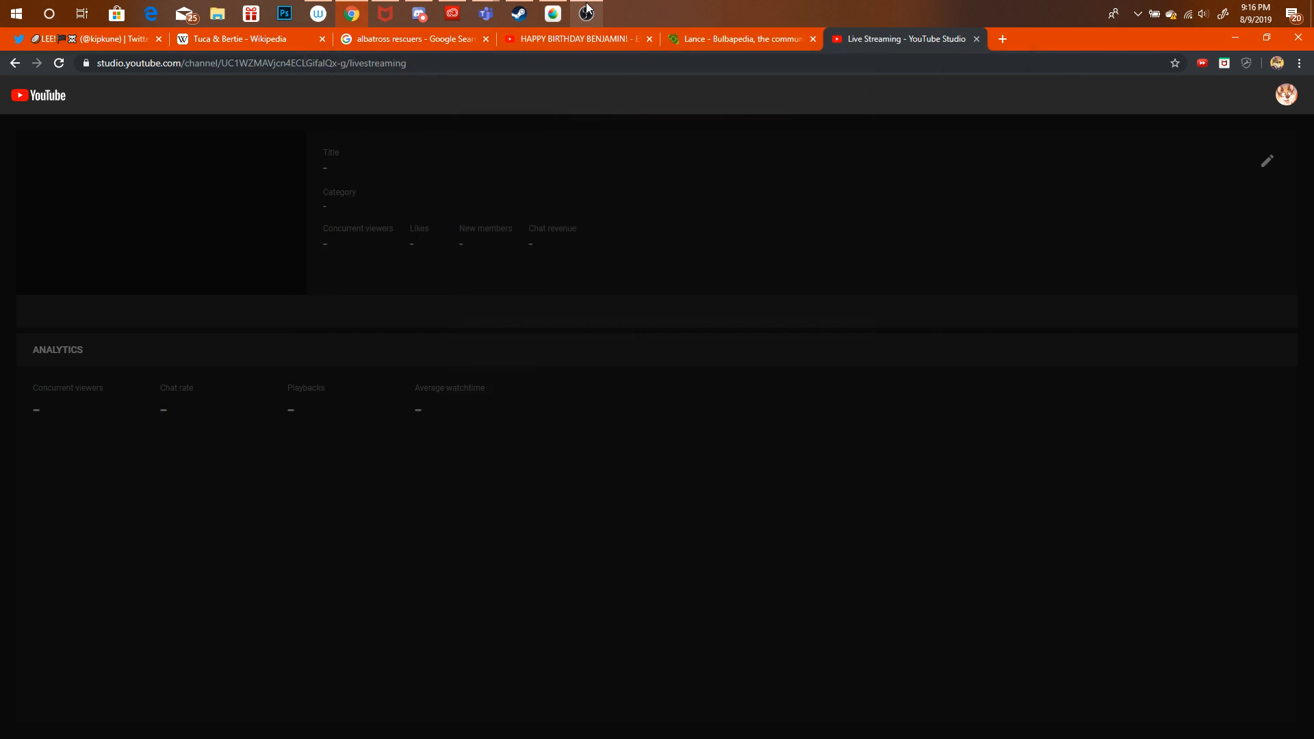
left_click(719, 68)
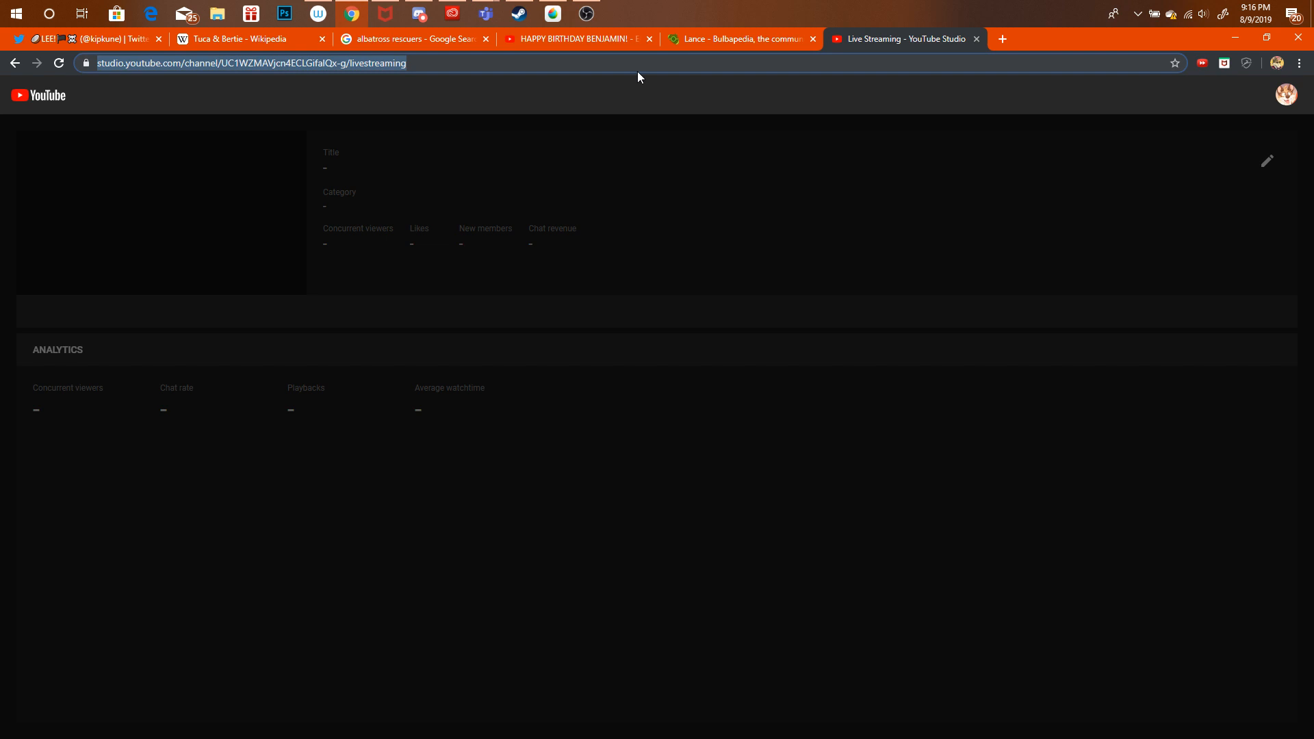
type("yo")
key("Return")
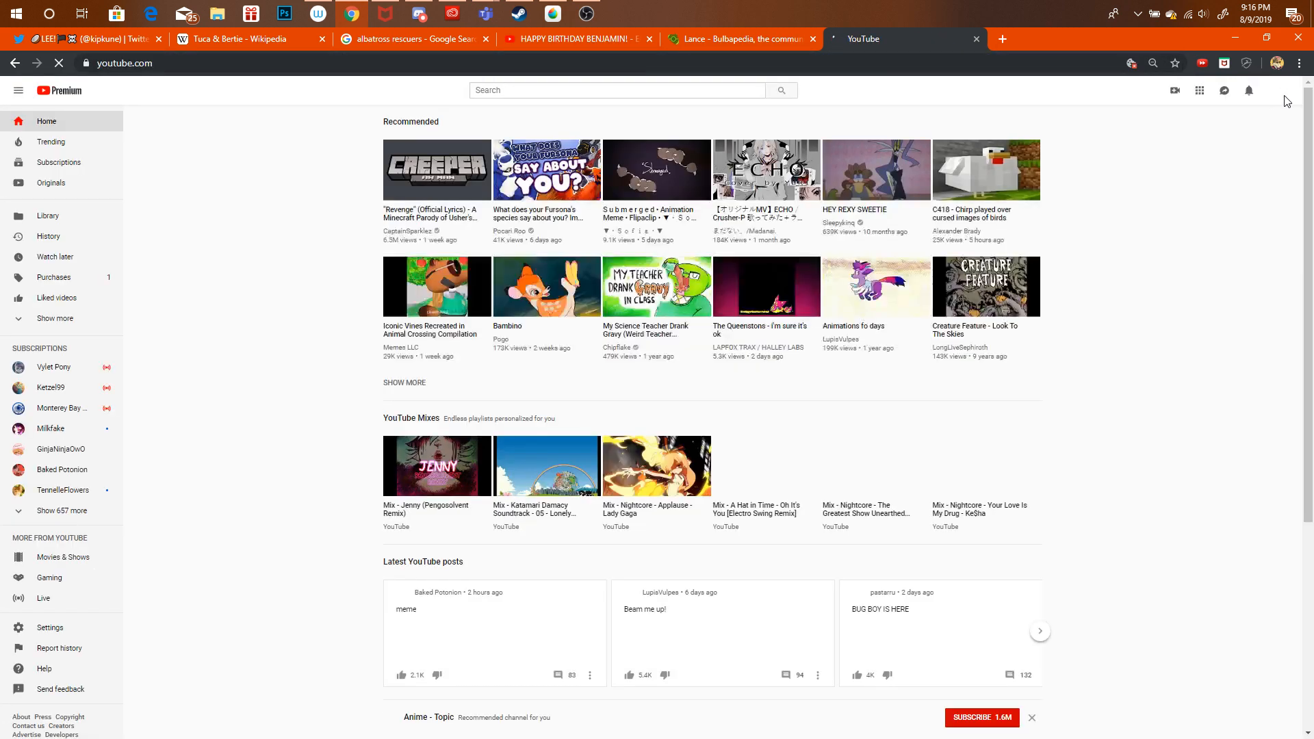
Go to your channel and browse its Videos tab and the featured TRANZ Pride Month video.
left_click(1280, 91)
left_click(1210, 158)
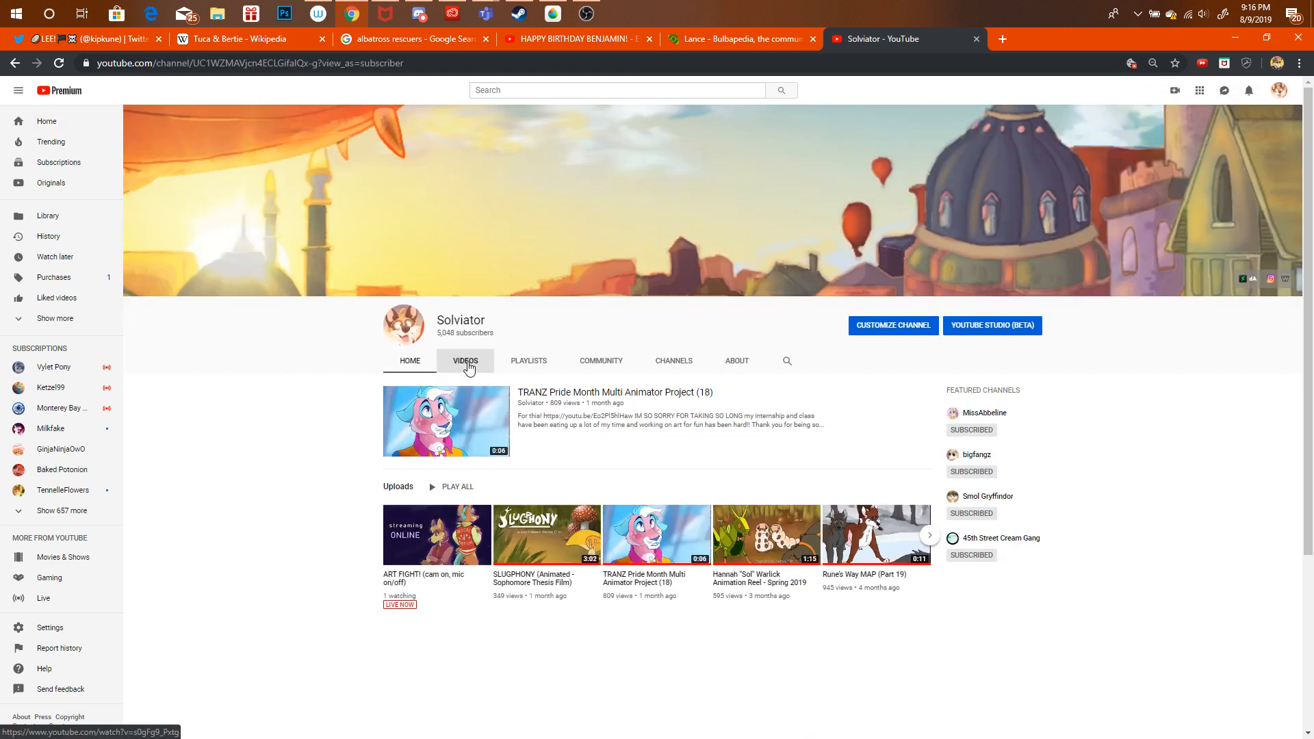
left_click(468, 365)
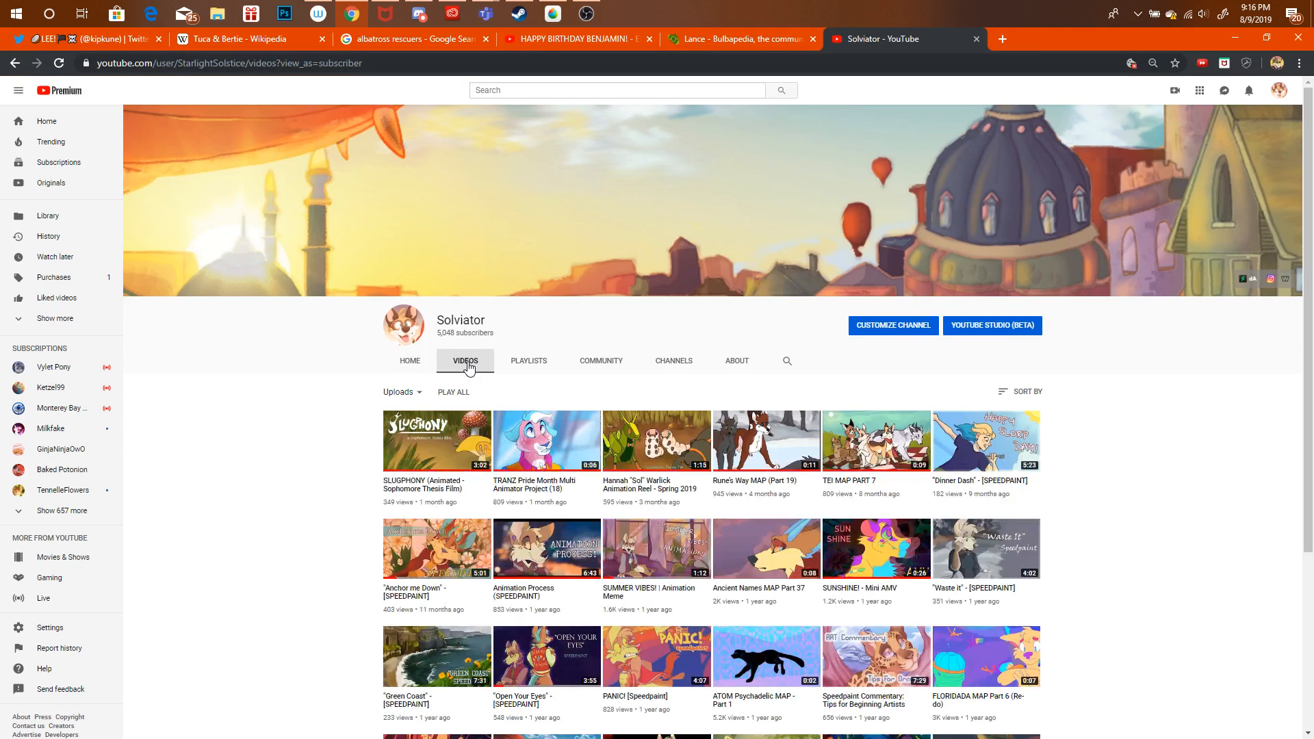
left_click(413, 364)
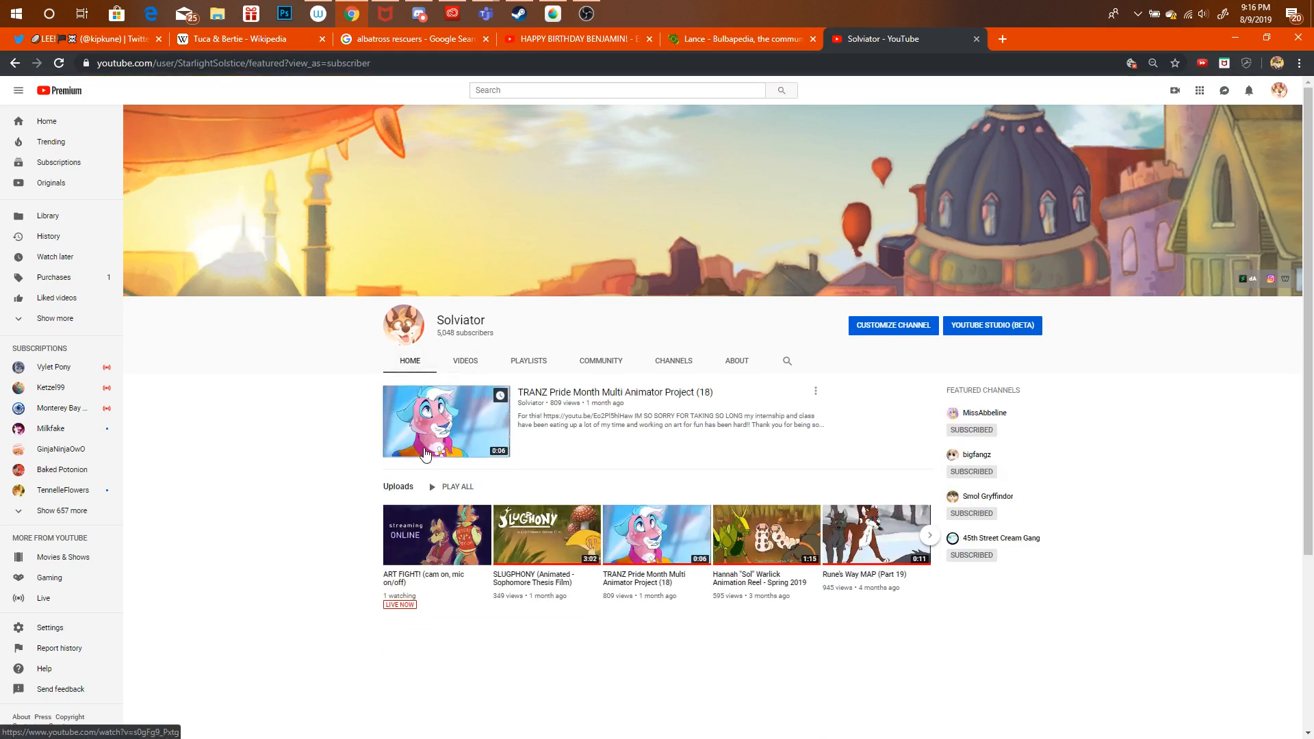
left_click(427, 450)
left_click(14, 63)
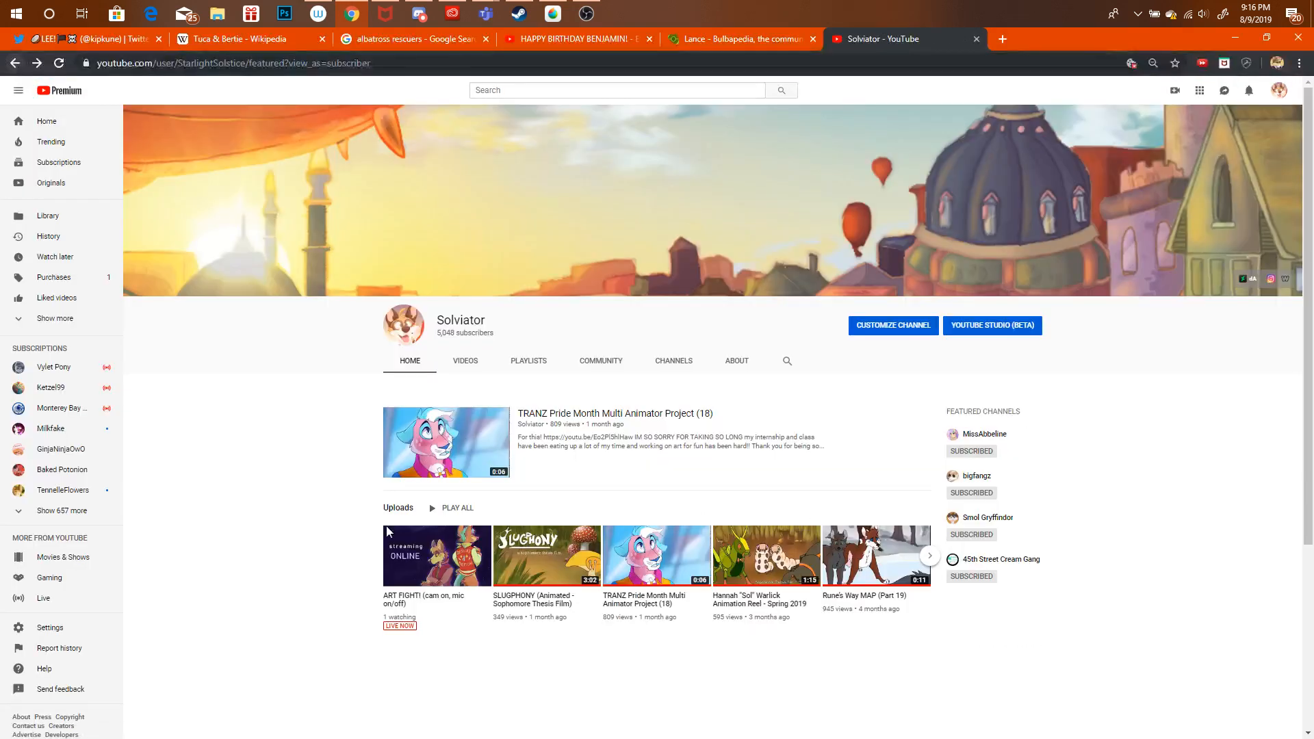
Open the live ART FIGHT! stream, pause it, and open its details editor.
left_click(459, 560)
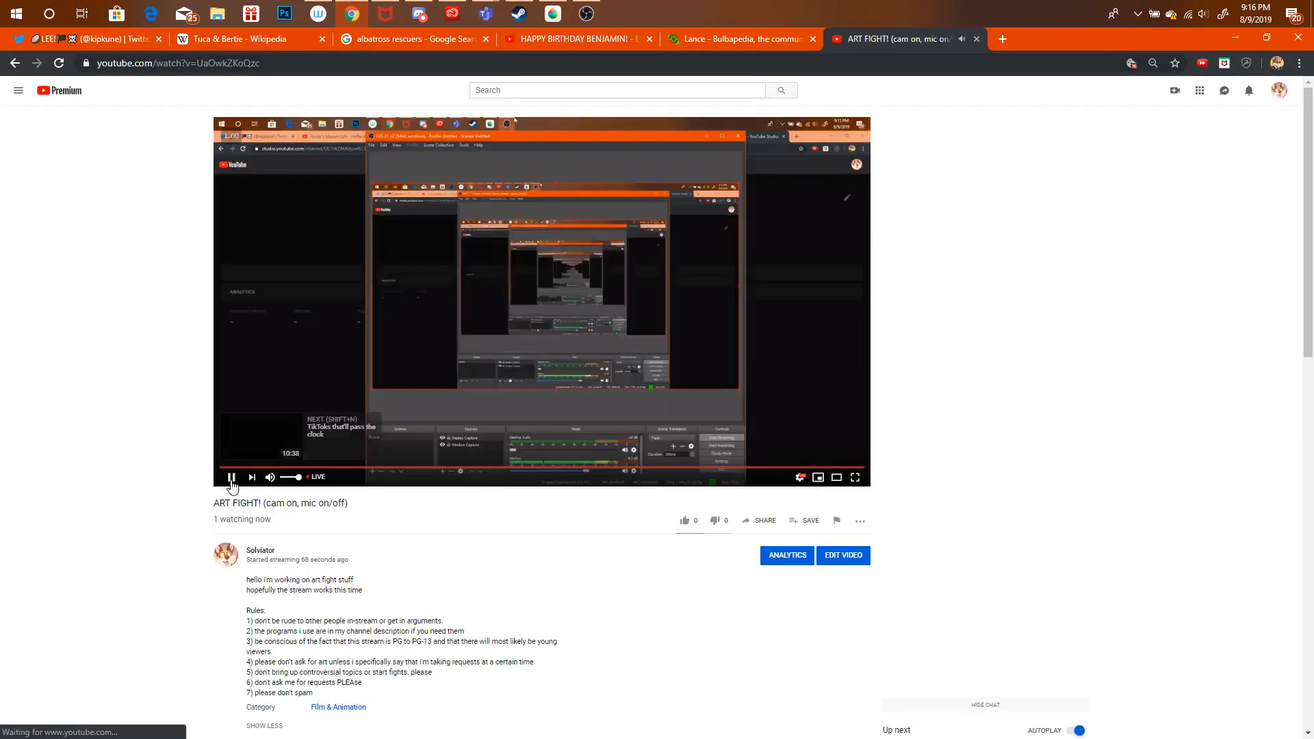
left_click(232, 480)
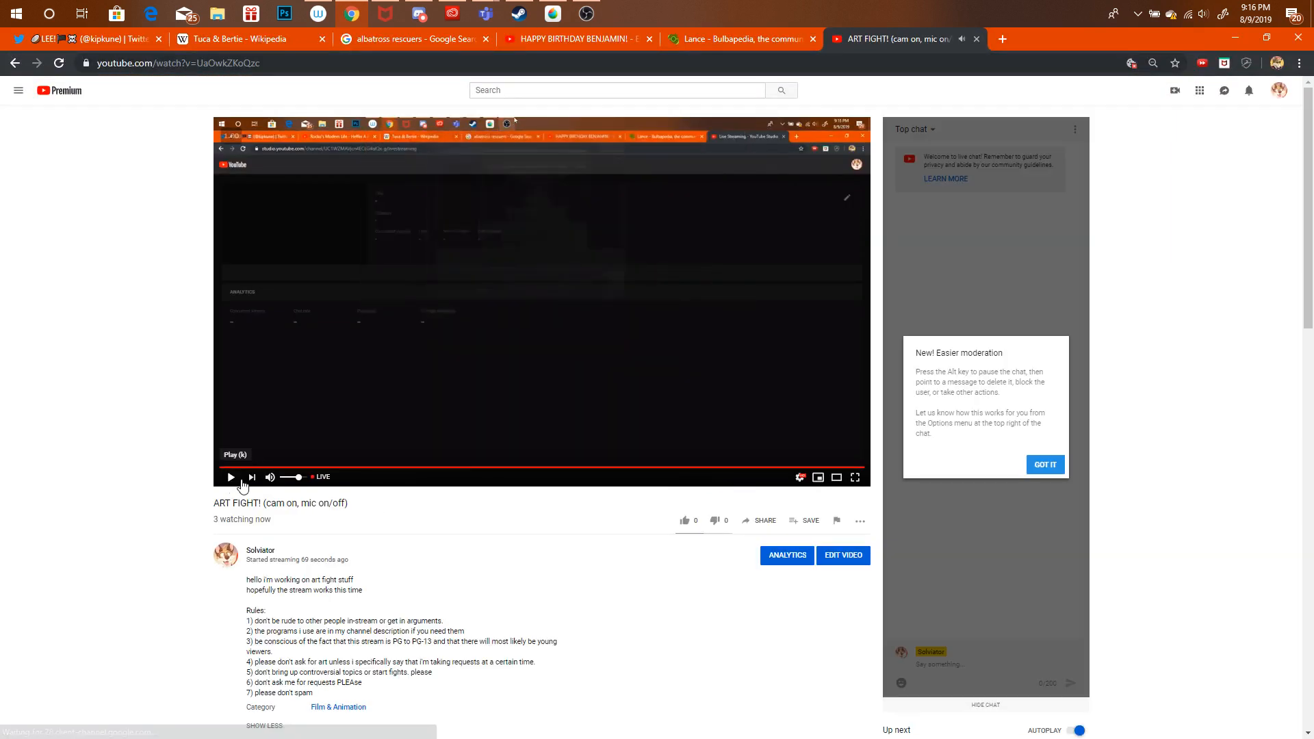
left_click(844, 555)
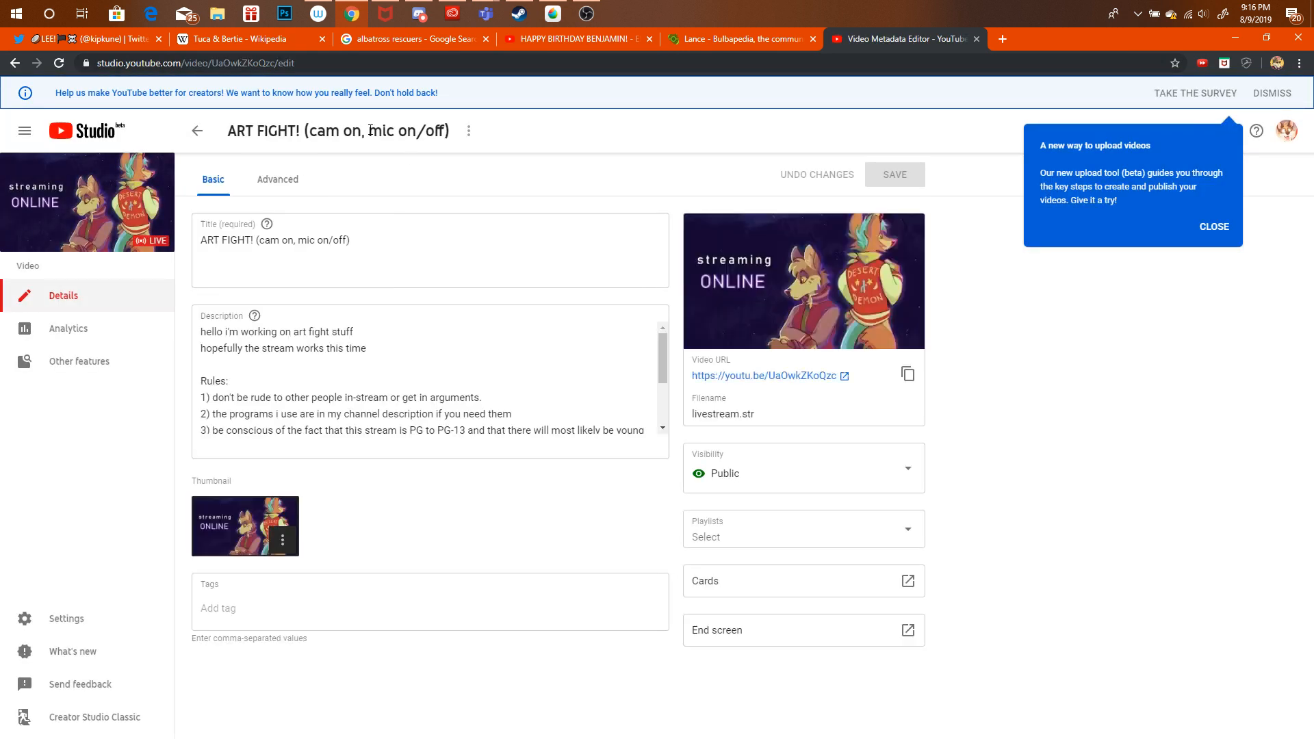
Save the title 'Workin on commissions! (mic on, music off!)' and go back to the uploads list.
left_click_drag(360, 241, 0, 171)
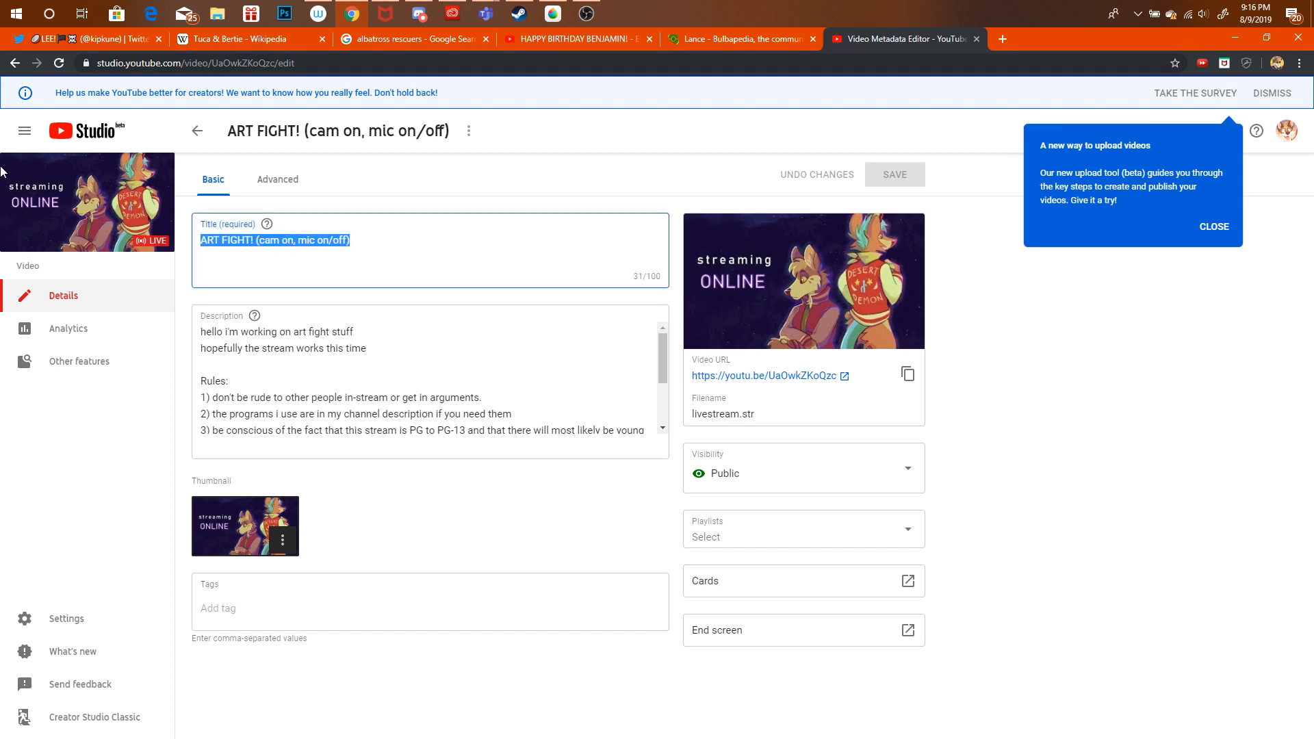
type("Workin")
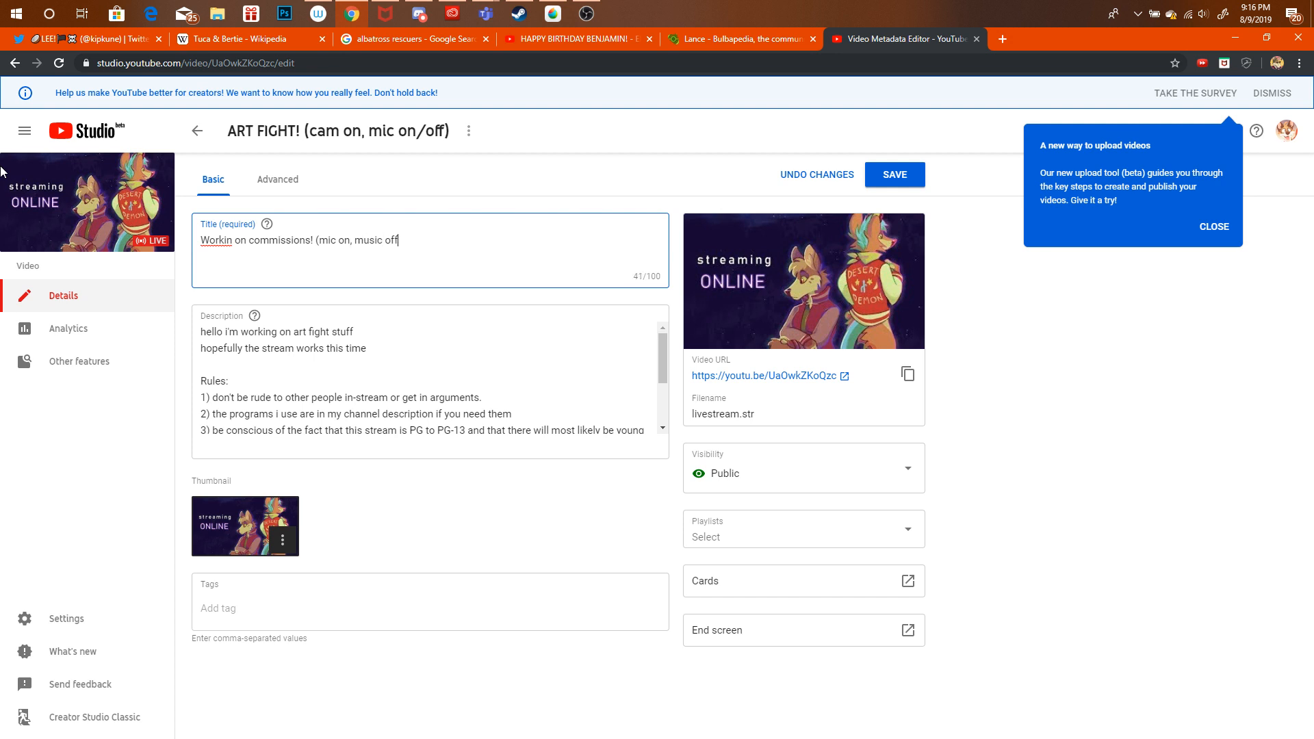
left_click(902, 180)
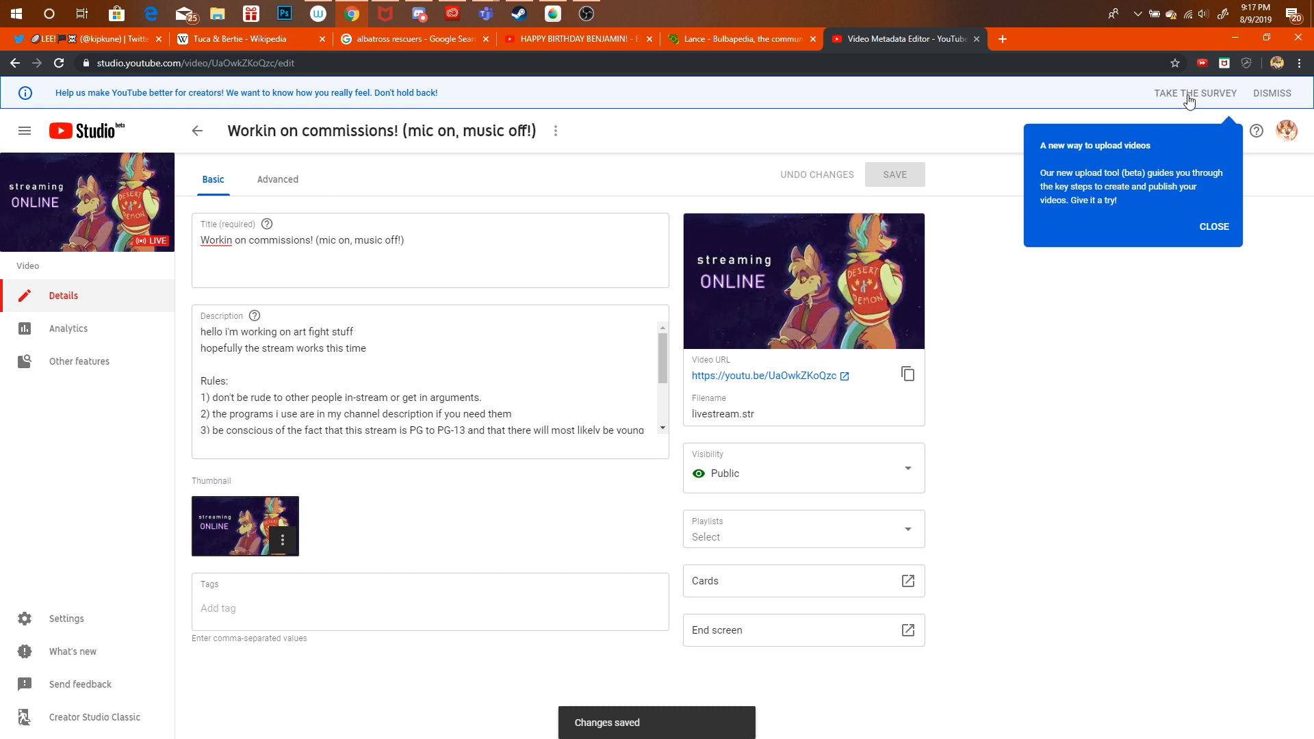
left_click(198, 131)
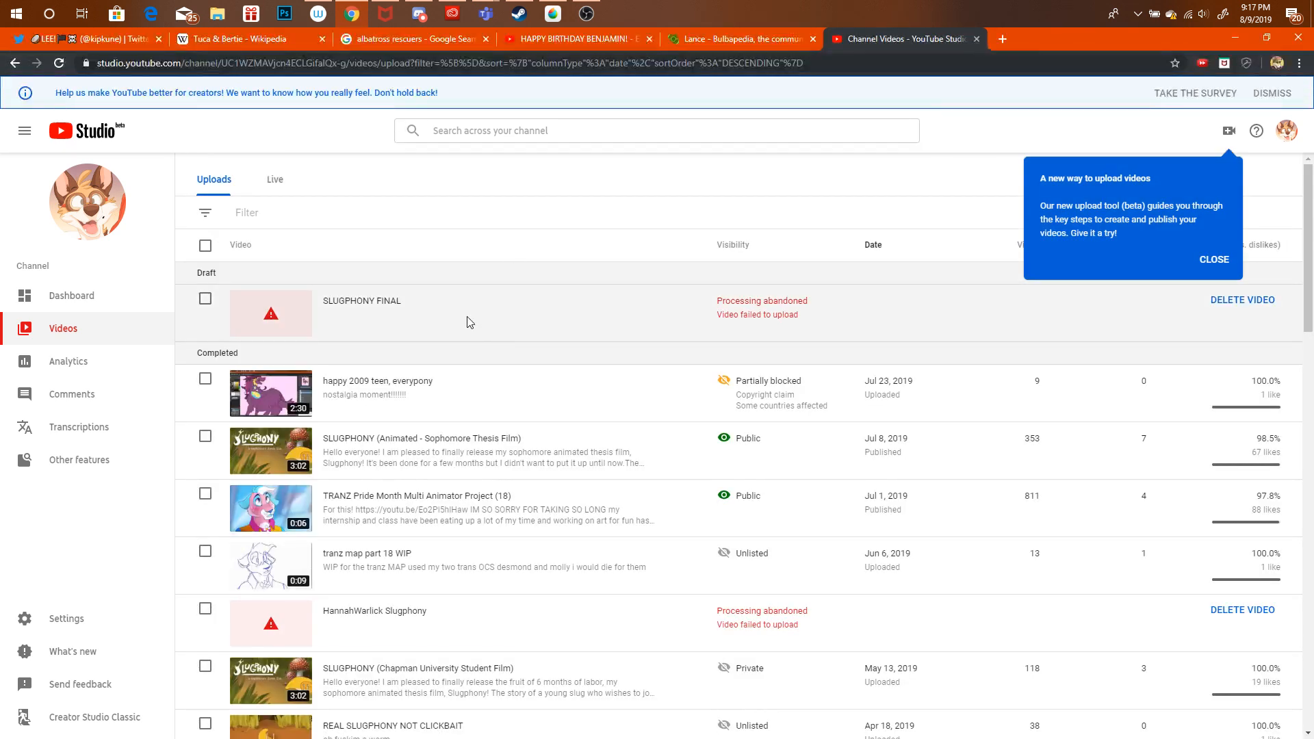
Collapse the Studio sidebar, then visit your public channel's Videos and Home tabs.
left_click(24, 133)
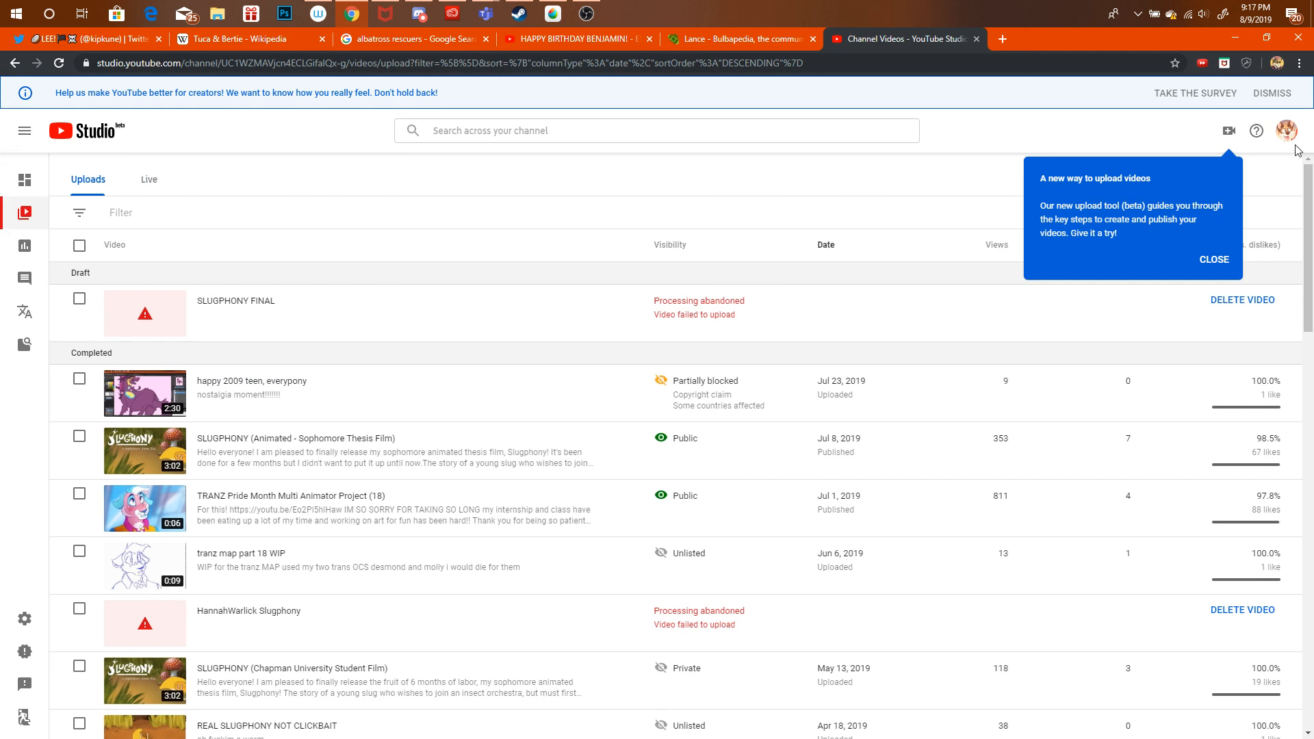
left_click(1287, 131)
left_click(1153, 217)
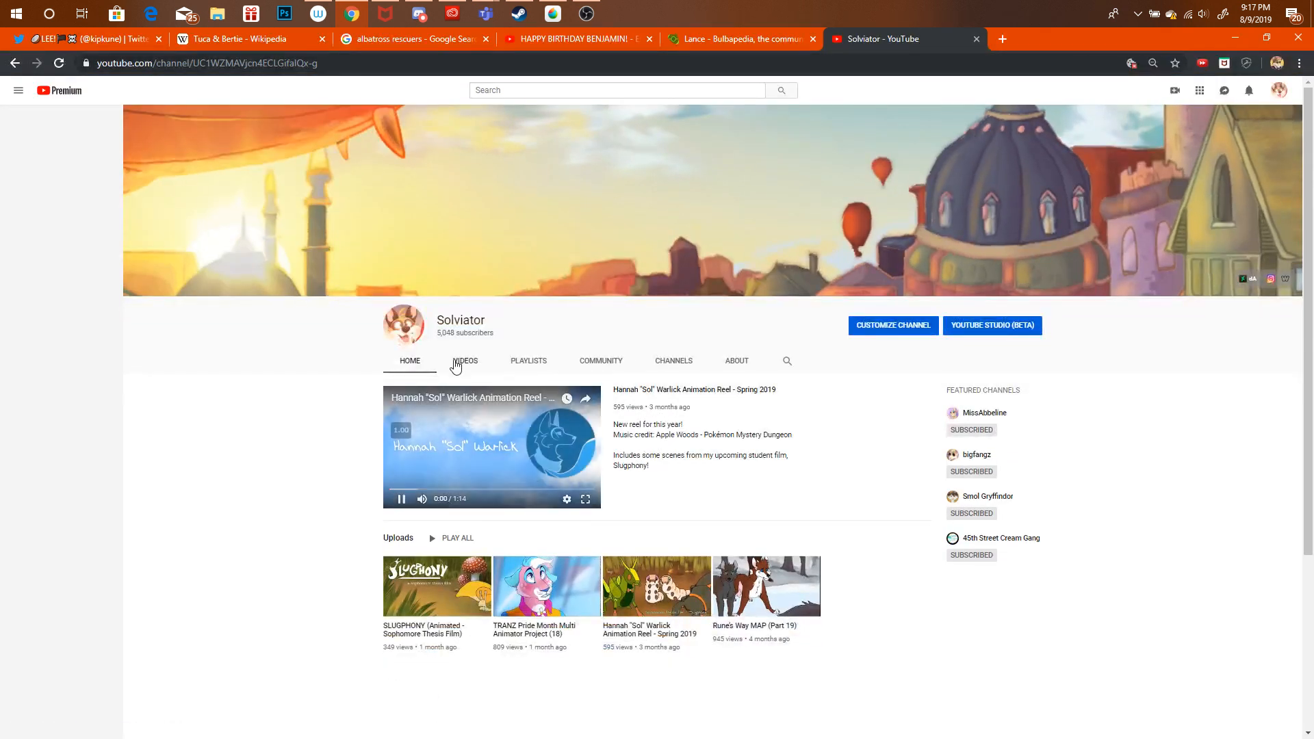
left_click(456, 362)
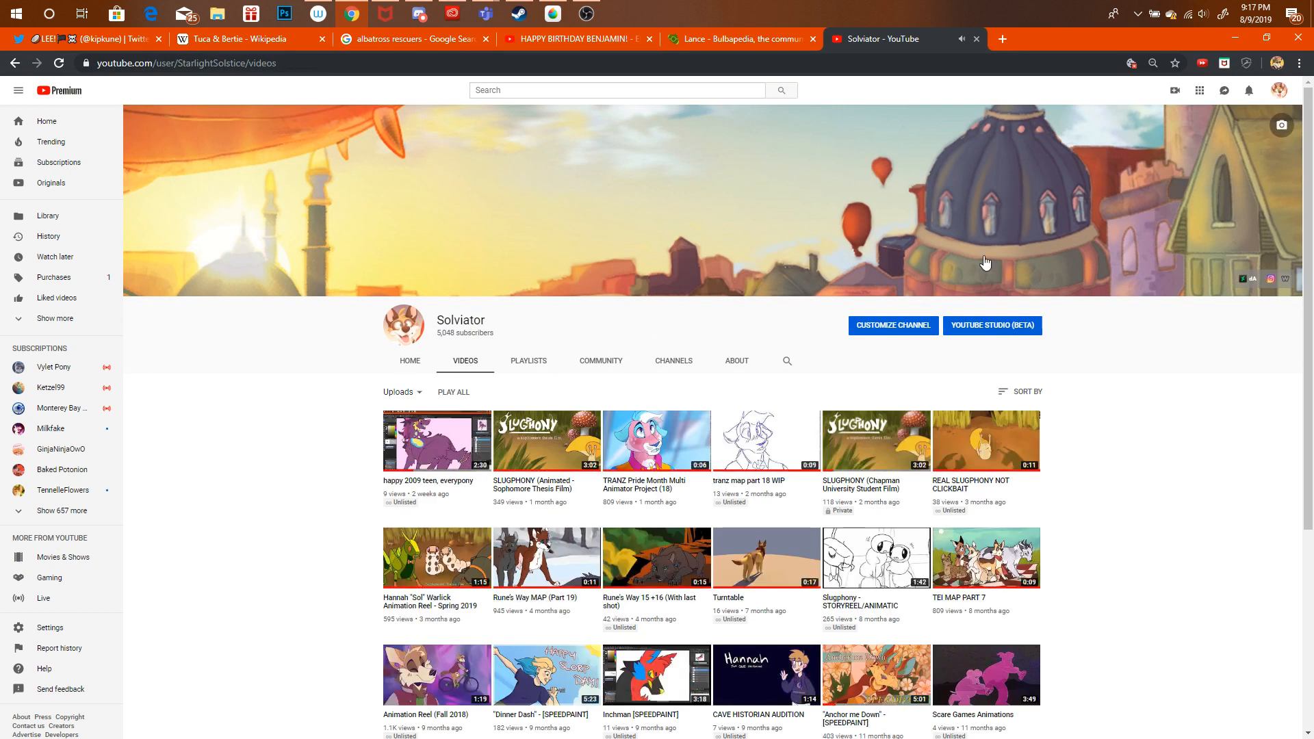
mouse_move(1310, 187)
left_mouse_down()
mouse_move(1312, 272)
mouse_move(1312, 185)
left_mouse_up()
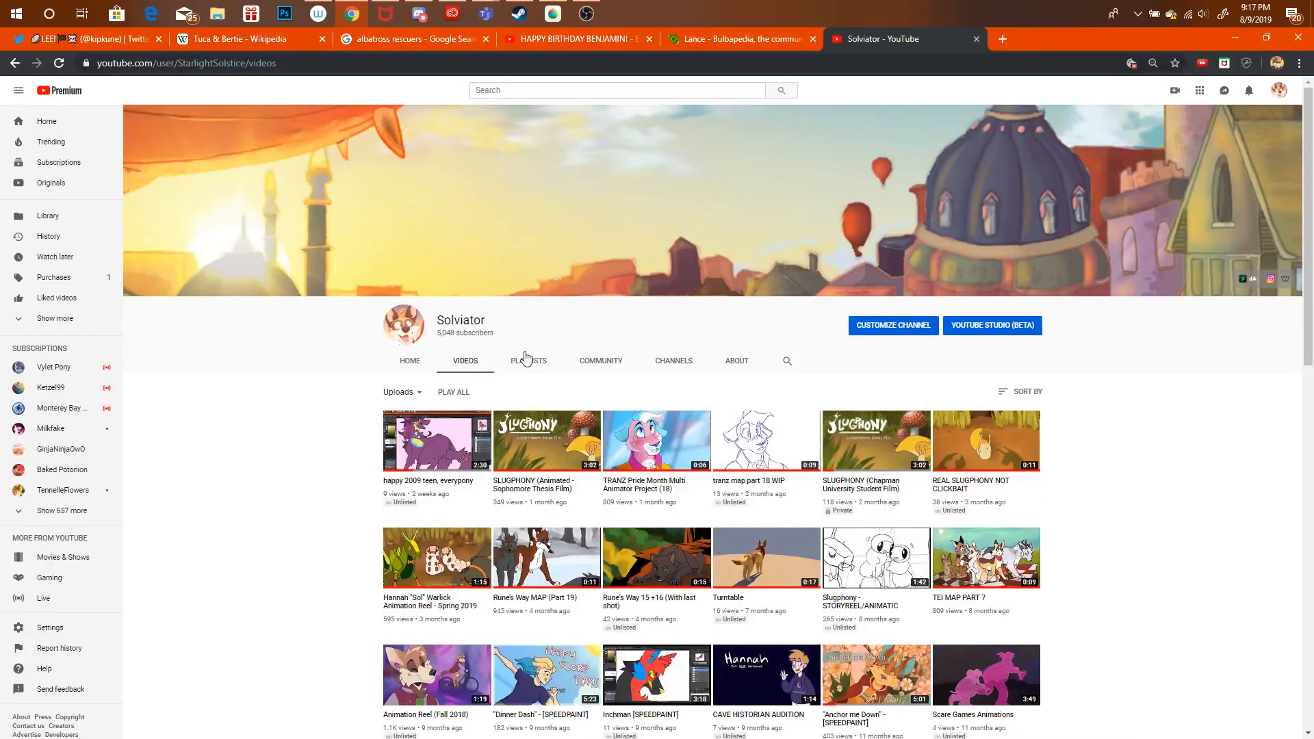
left_click(411, 361)
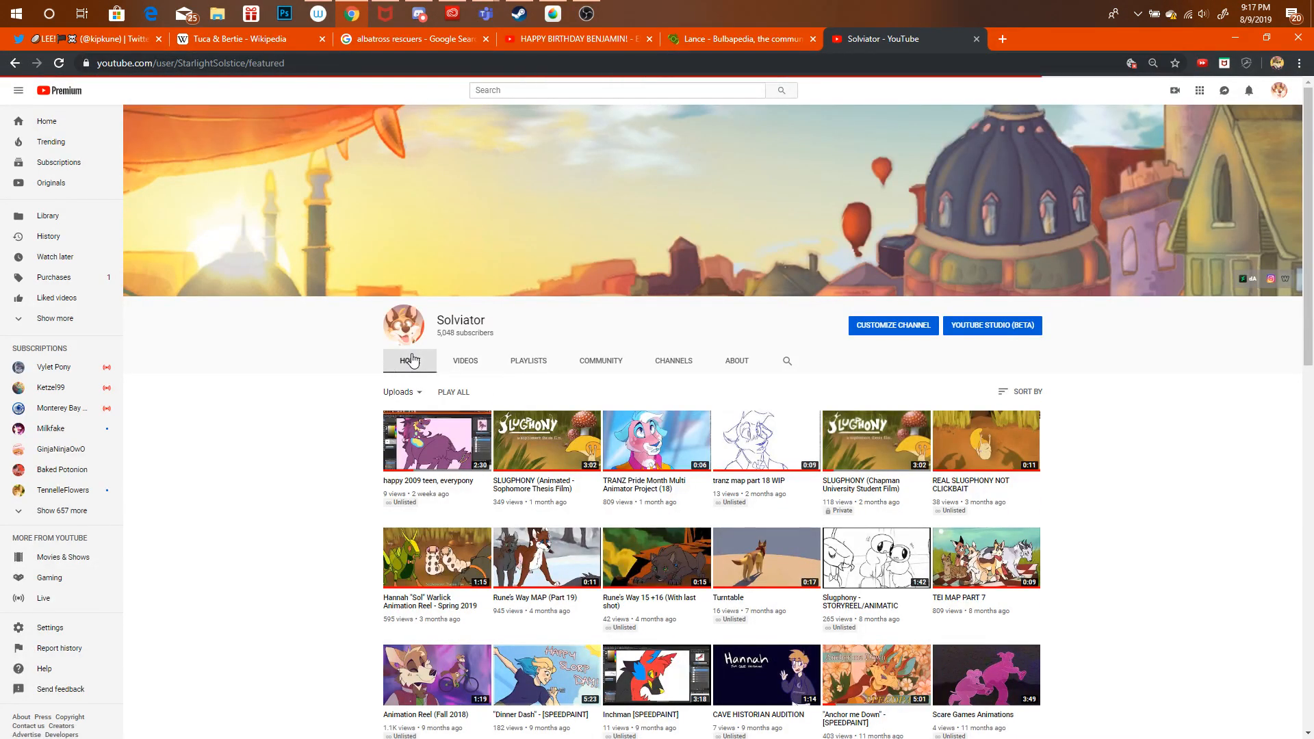
Check the streaming app, then reload the channel home page and show its Videos list.
right_click(619, 8)
left_click(588, 8)
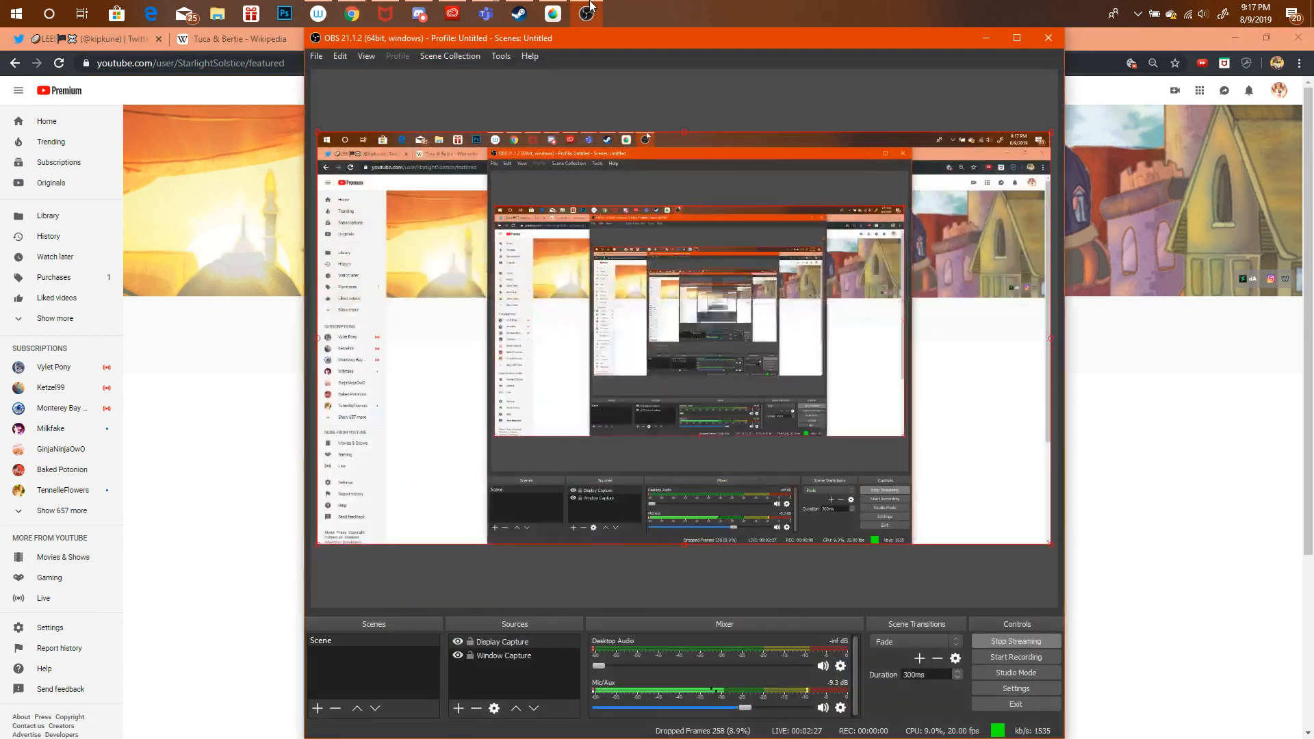
left_click(590, 5)
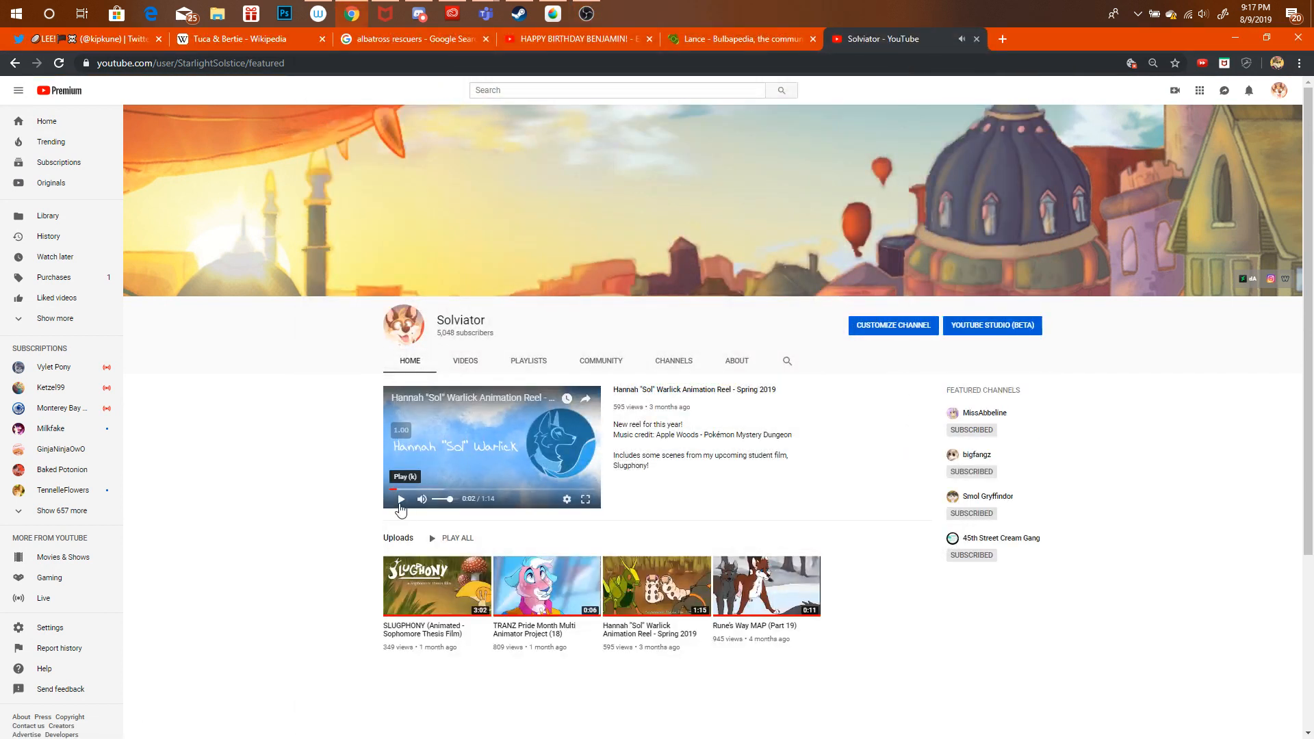
left_click(587, 14)
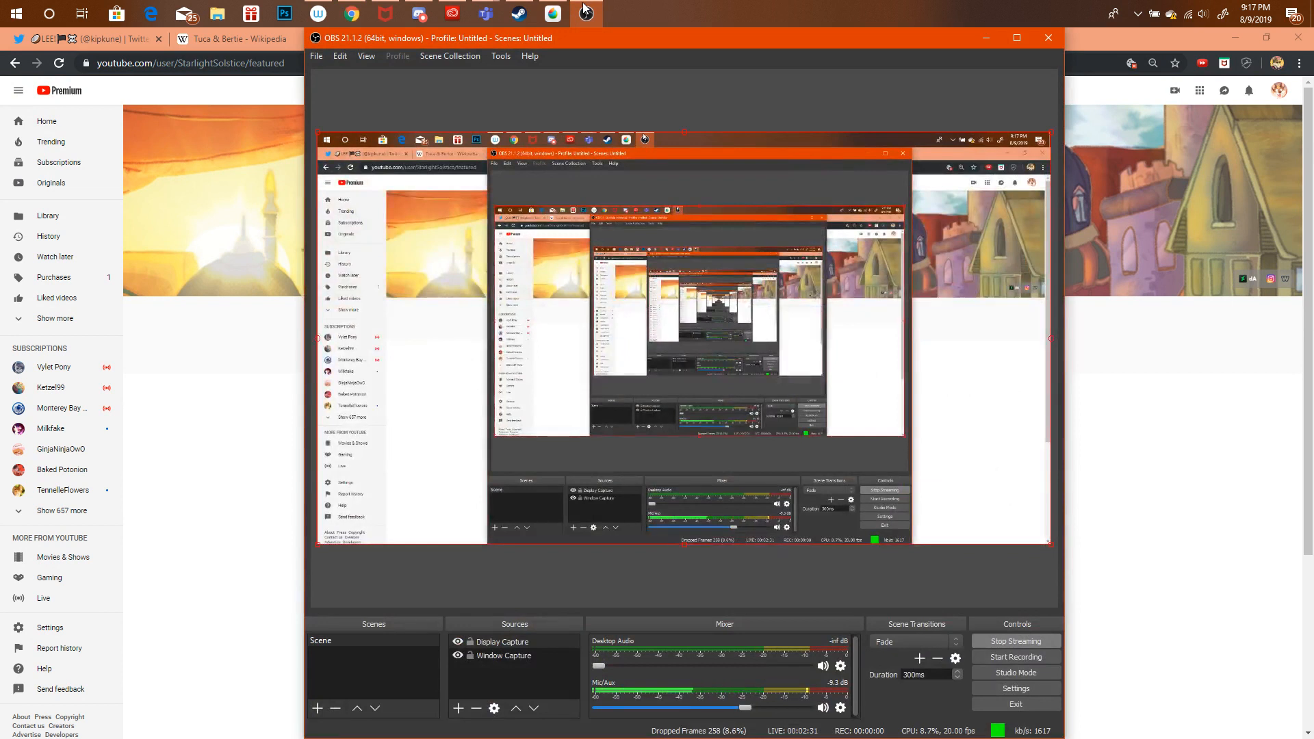
left_click(222, 410)
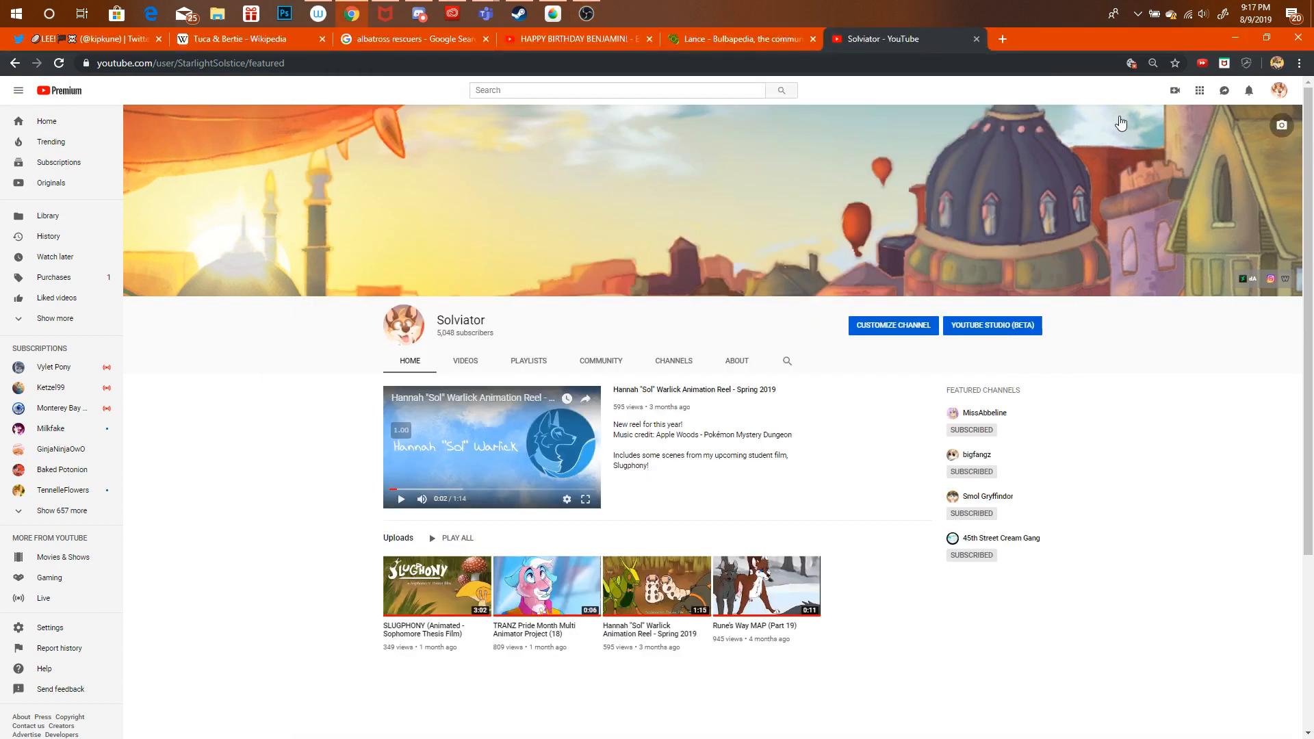
left_click(406, 362)
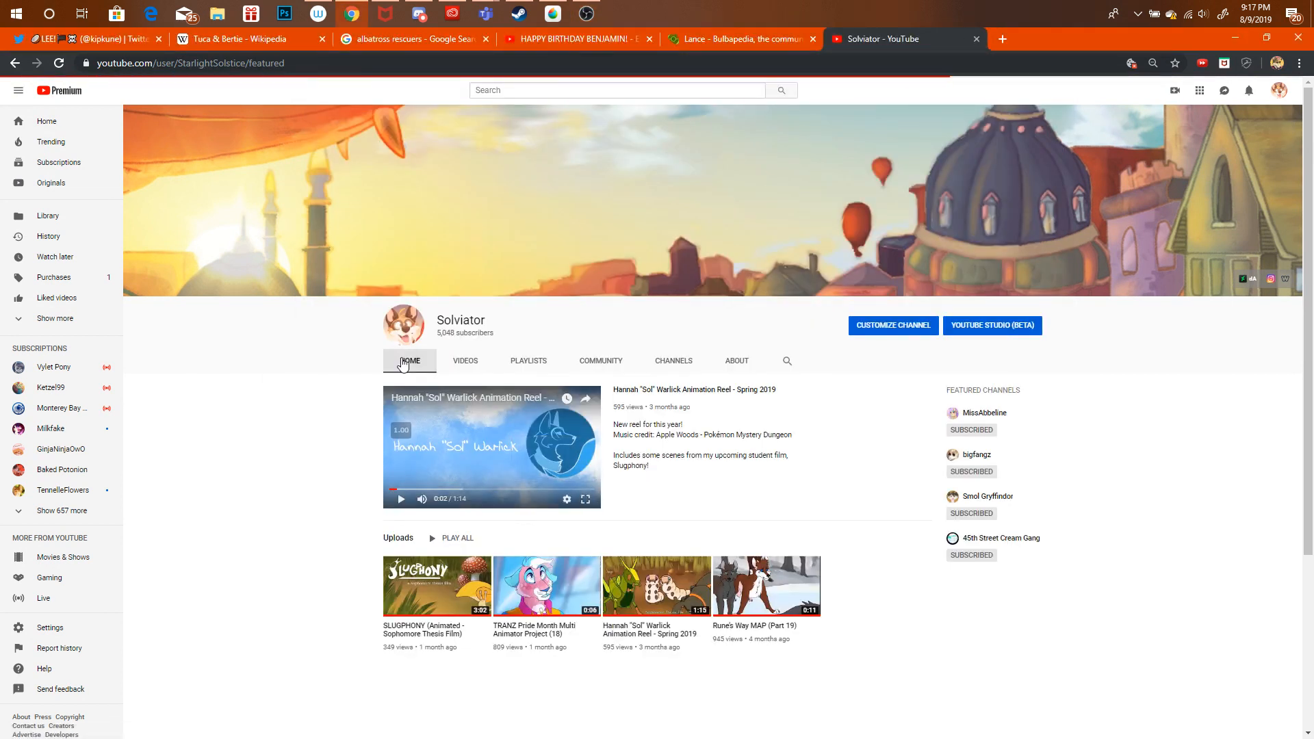
left_click(419, 387)
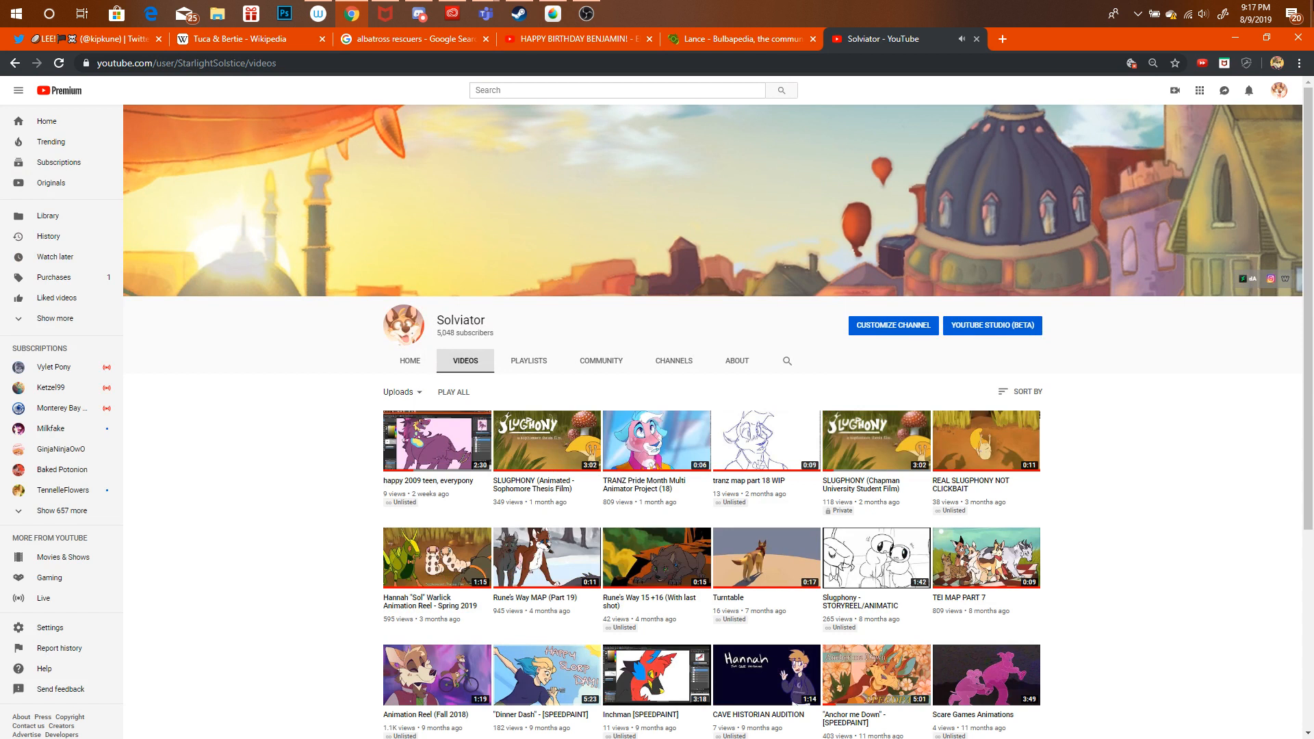
Filter the channel's video list to show all videos instead of only uploads.
left_click(1187, 14)
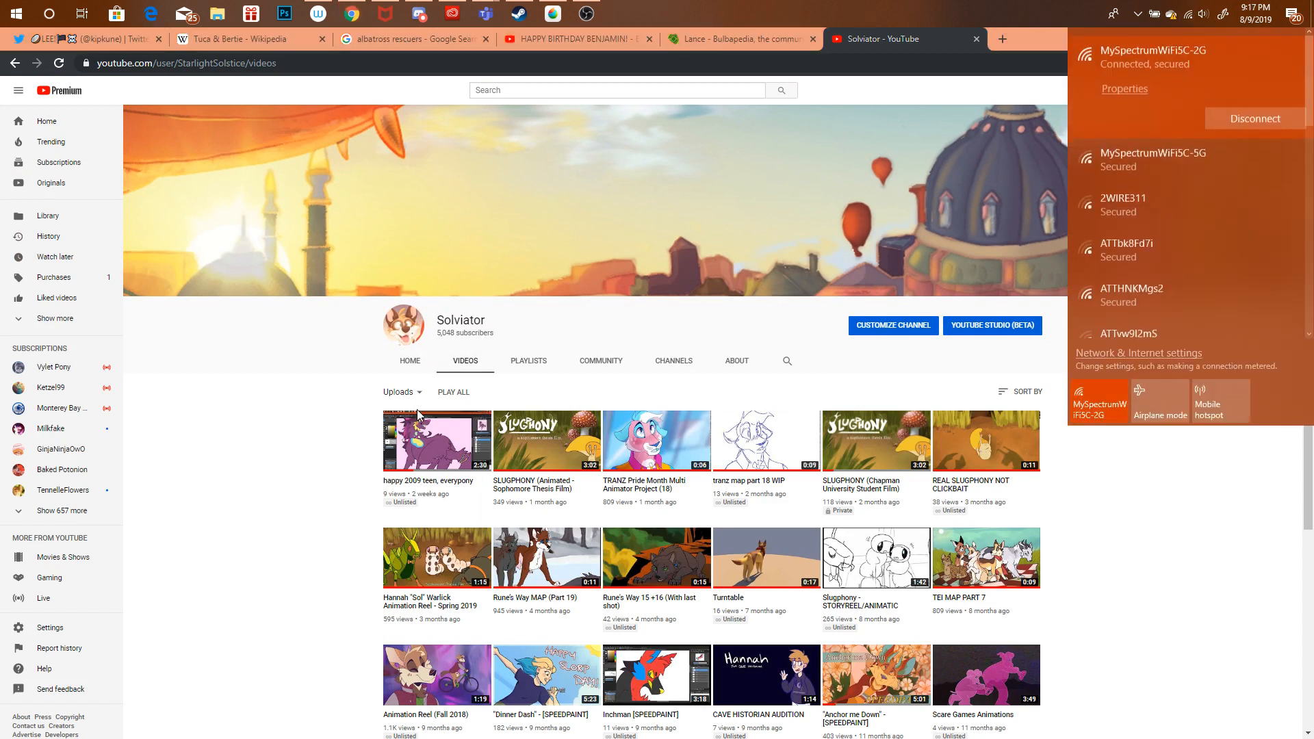
left_click(400, 391)
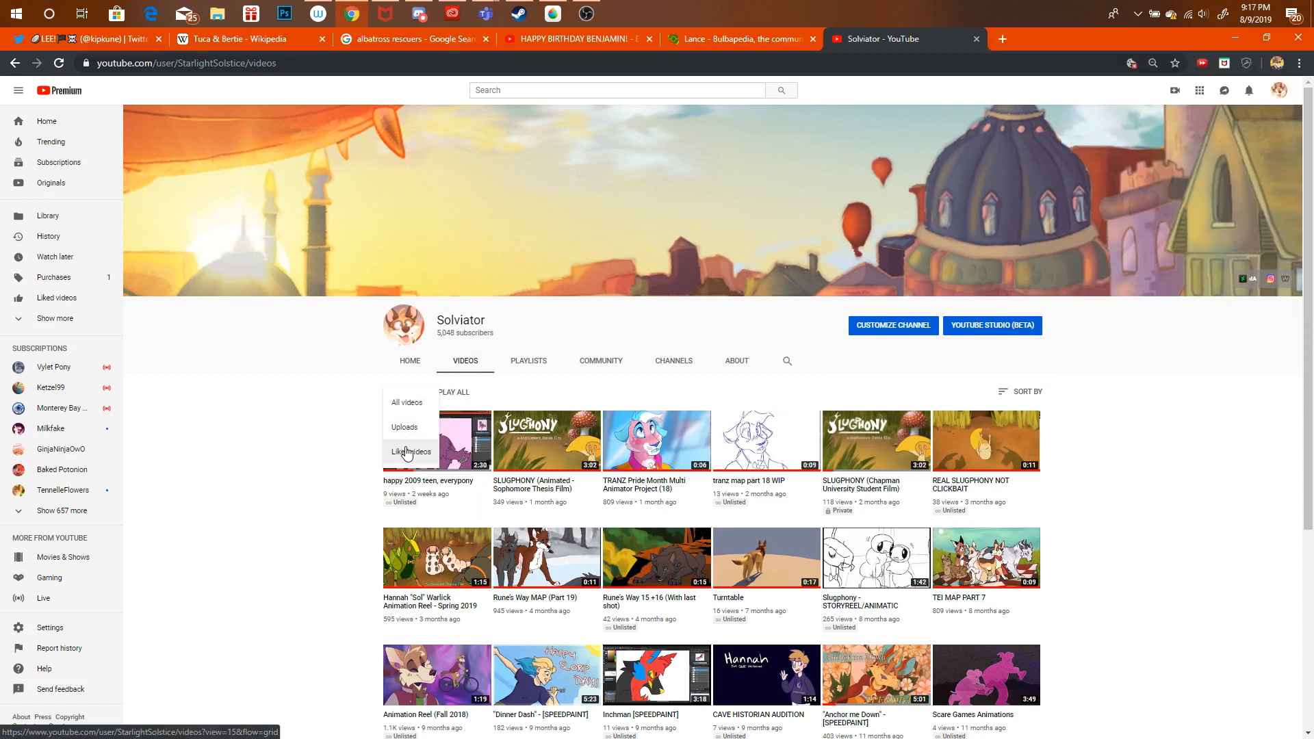
left_click(413, 405)
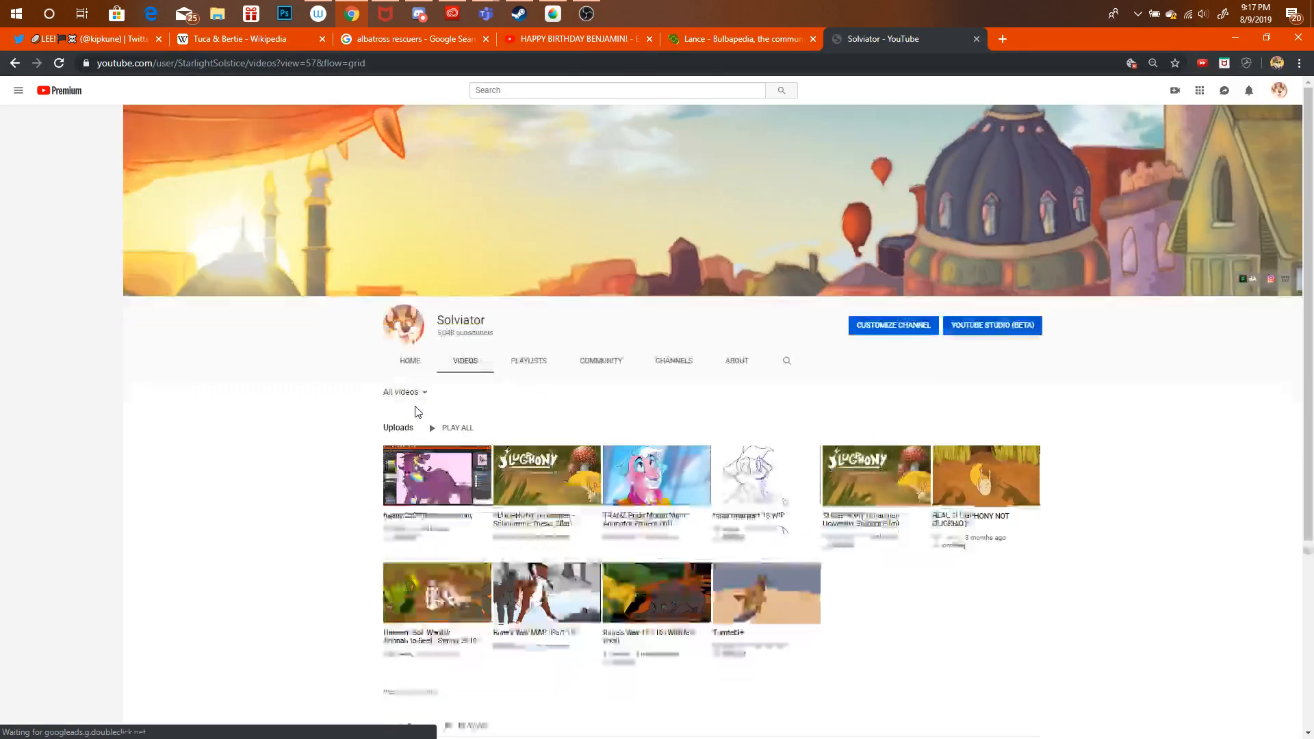
mouse_move(1310, 172)
left_mouse_down()
mouse_move(1311, 352)
mouse_move(1312, 172)
left_mouse_up()
Open the live streaming dashboard, then close it and switch to the birthday song video tab.
left_click(1279, 90)
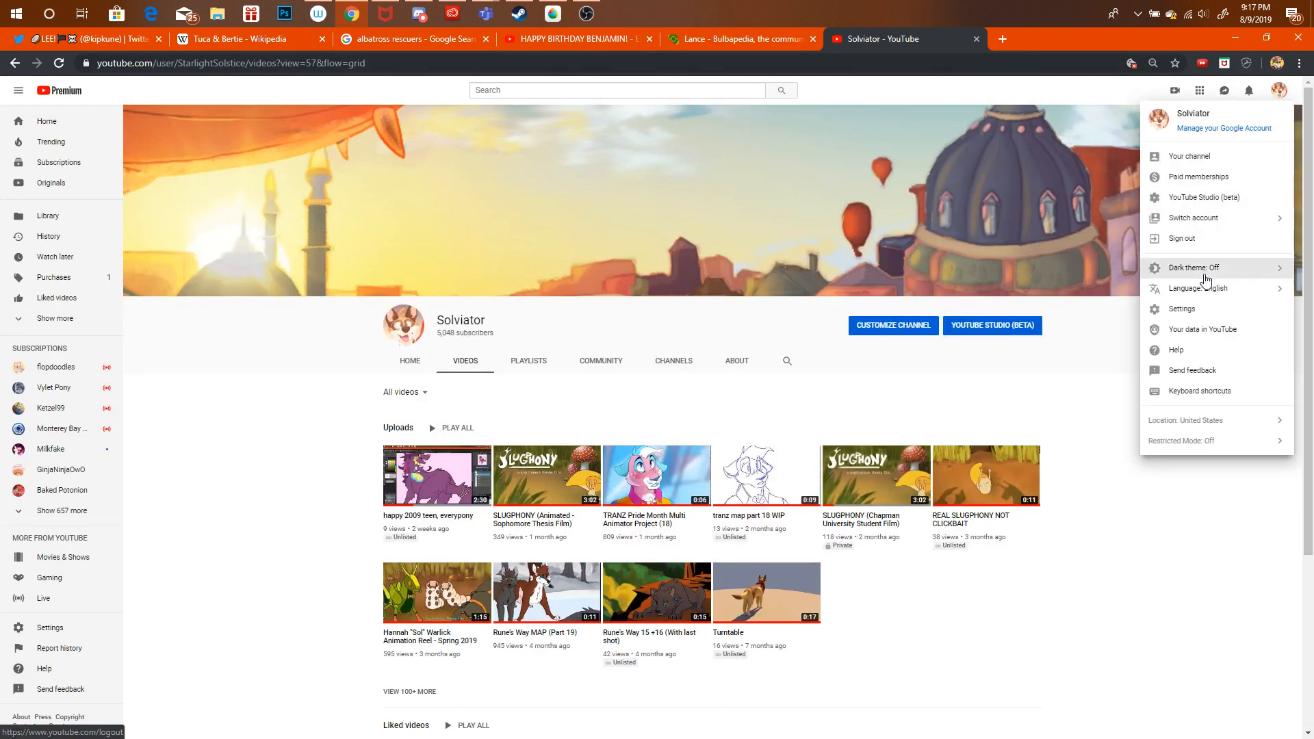
left_click(1175, 90)
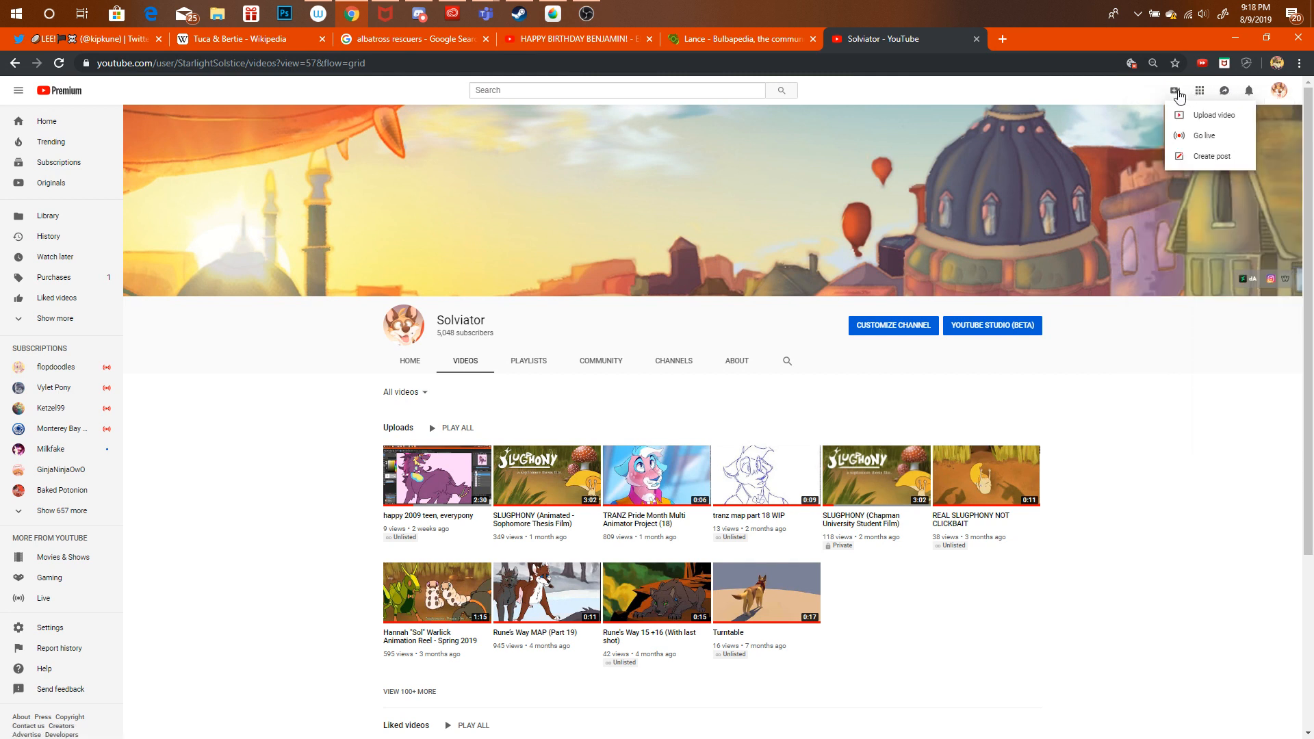
left_click(1190, 143)
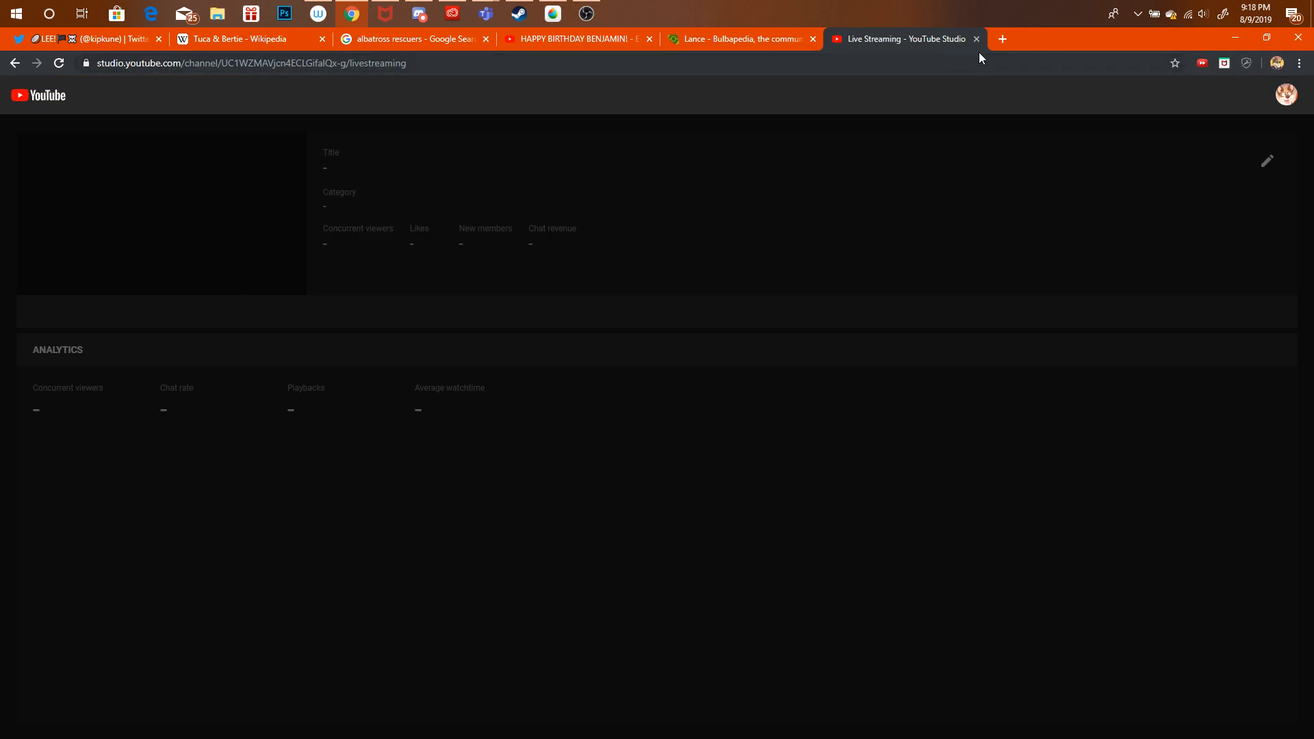
left_click(976, 39)
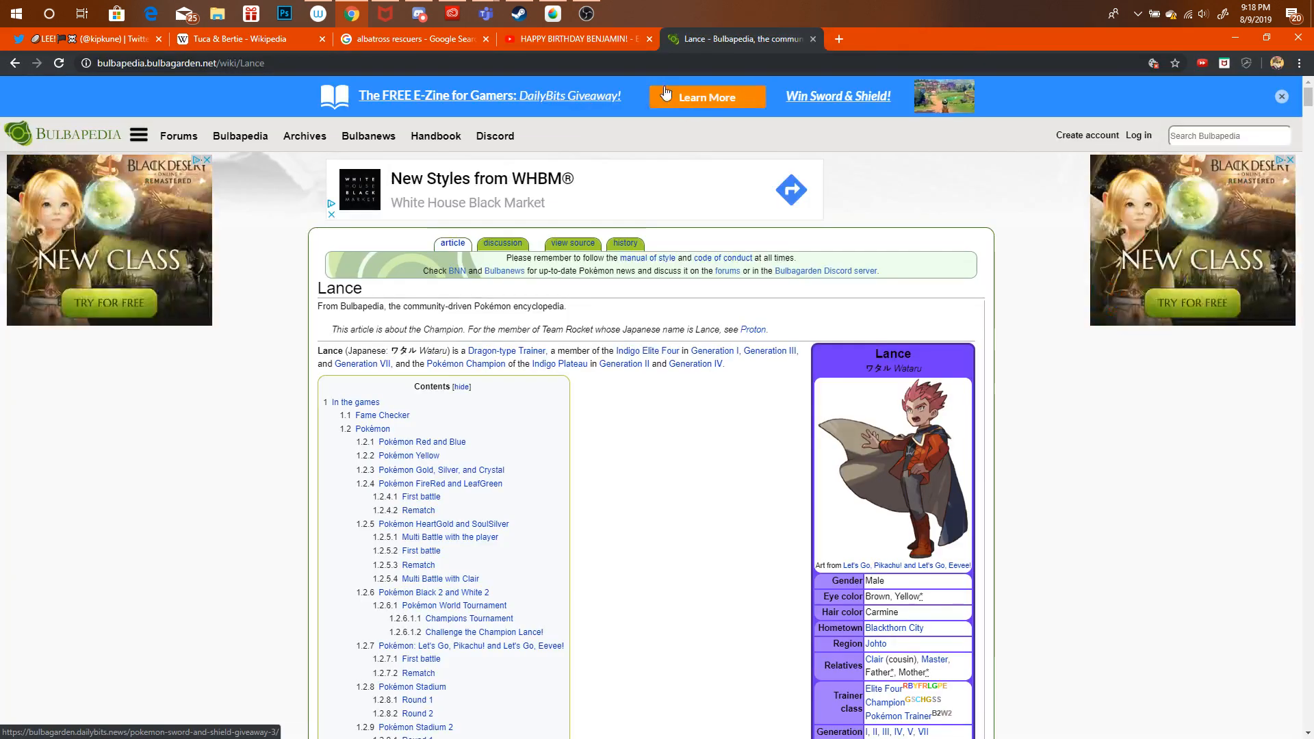
left_click(590, 33)
From your channel page, open the live commissions stream and mute its audio.
left_click(1278, 90)
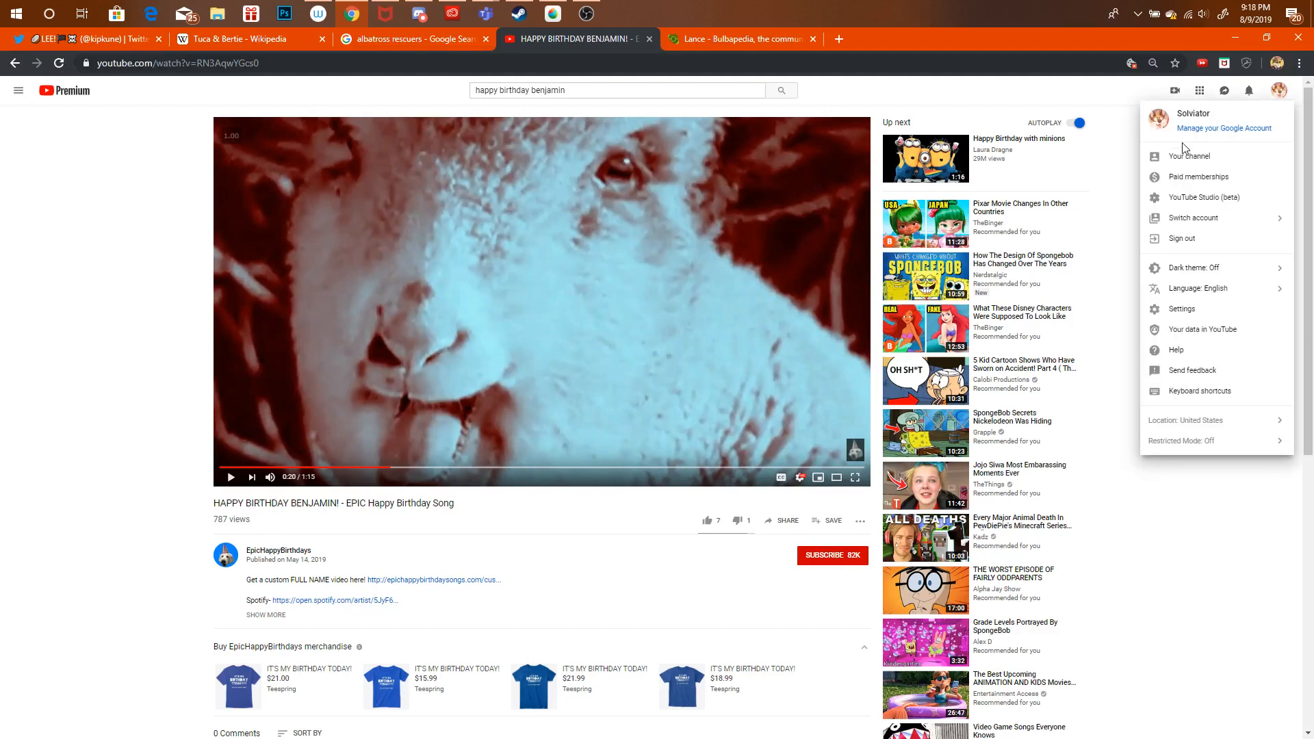
left_click(1160, 158)
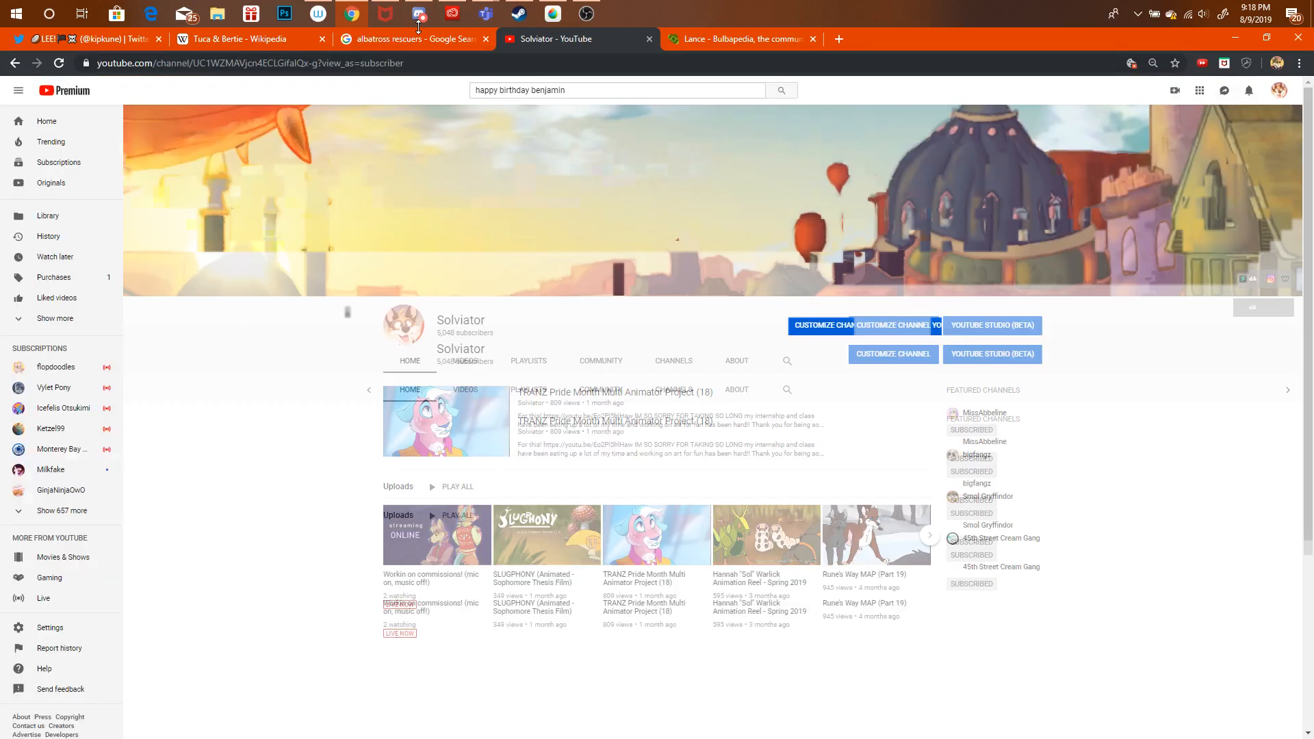
left_click(427, 556)
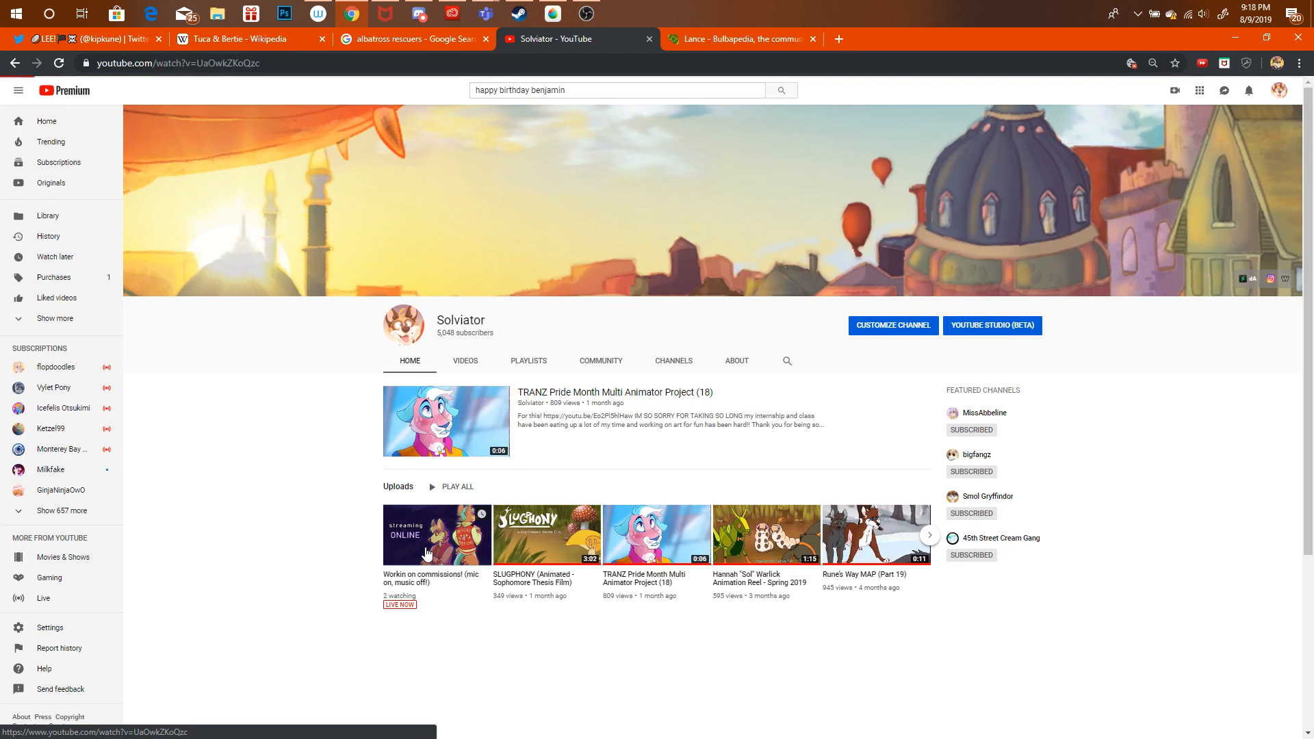
left_click(269, 478)
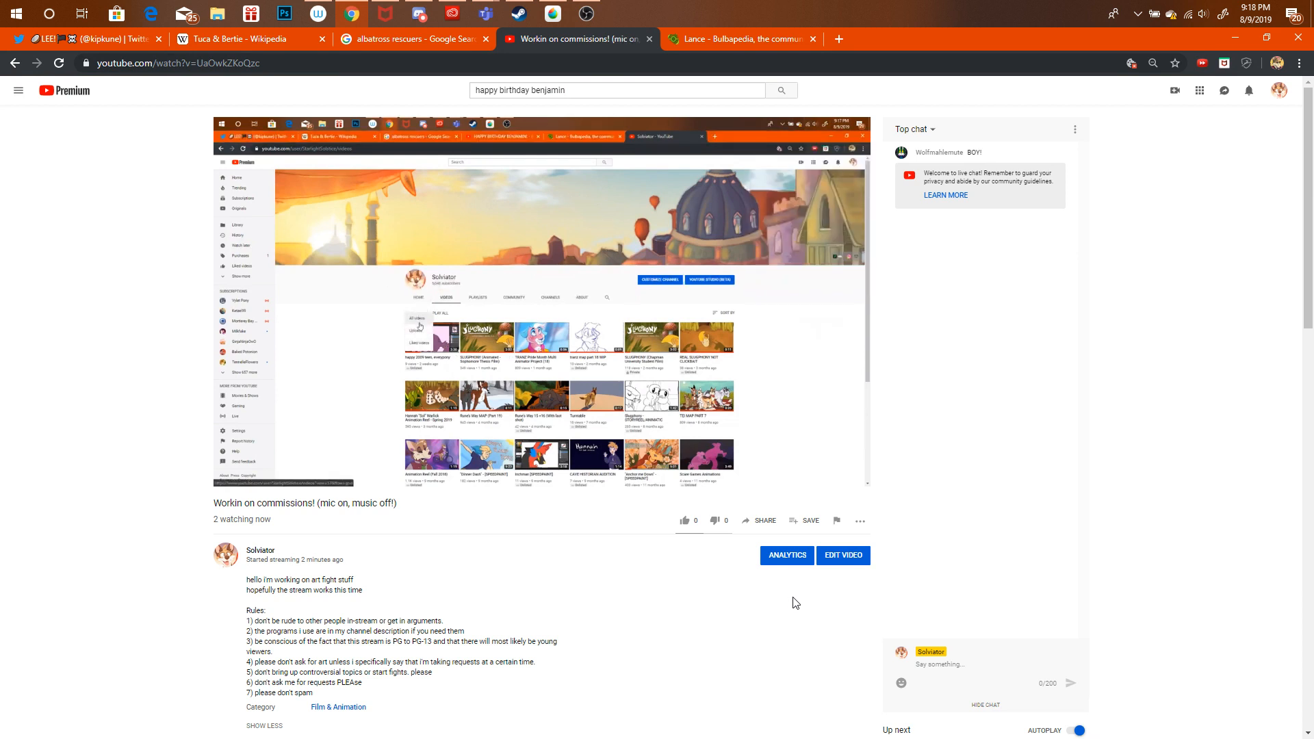
Replace the description's first two lines with 'let's see if this works', save, and return to uploads.
left_click(829, 556)
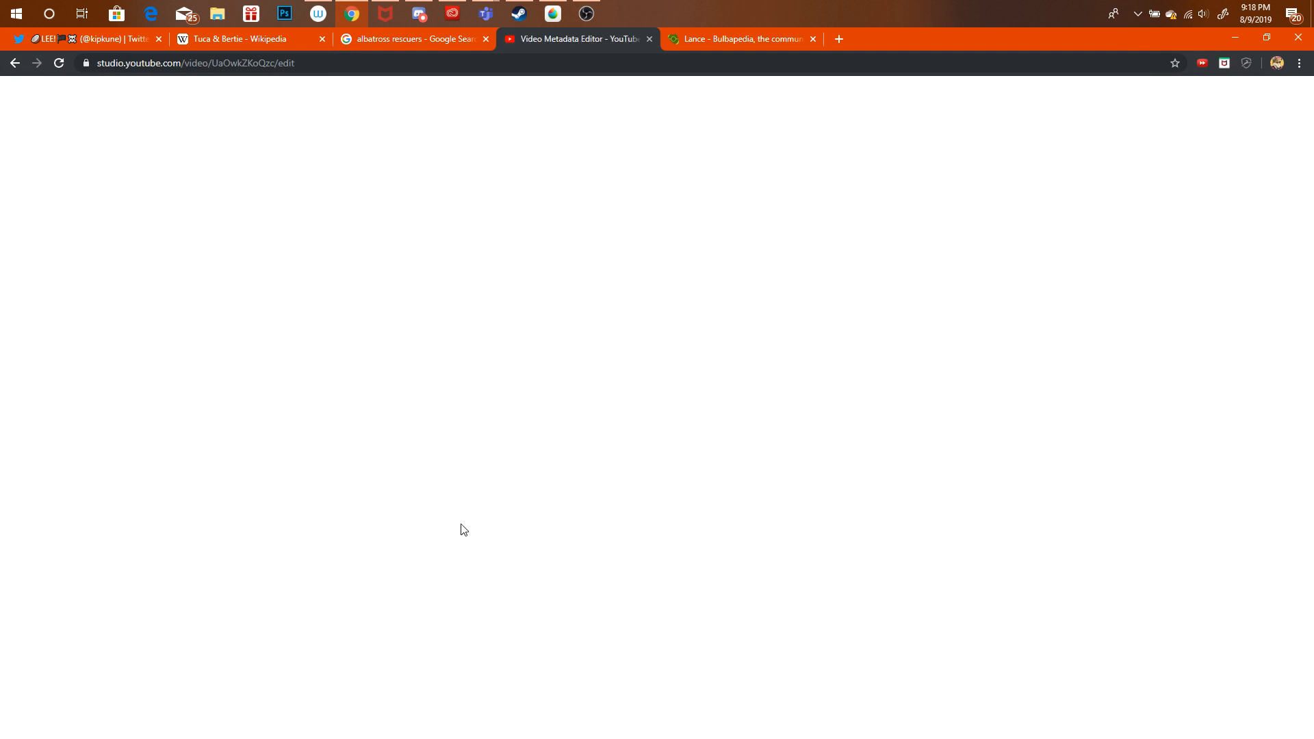
left_click(368, 349)
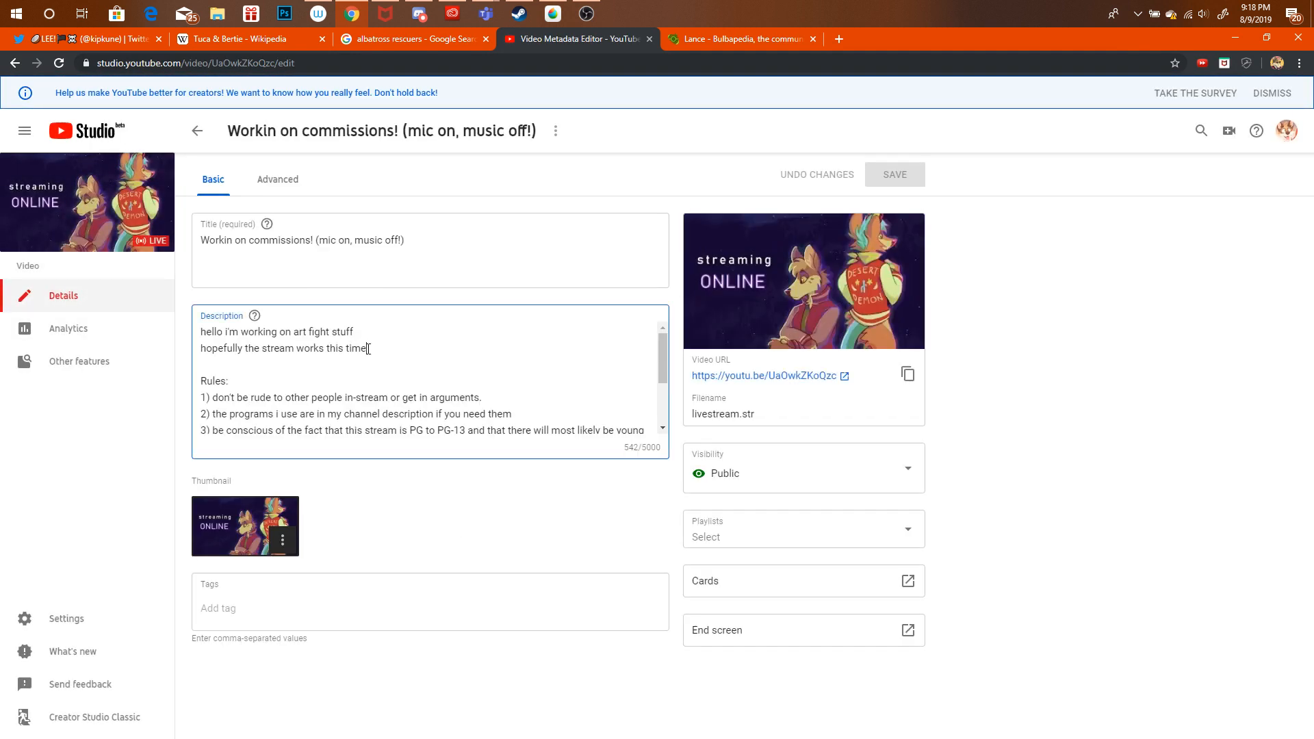
left_click_drag(367, 349, 200, 332)
type("s see if this works")
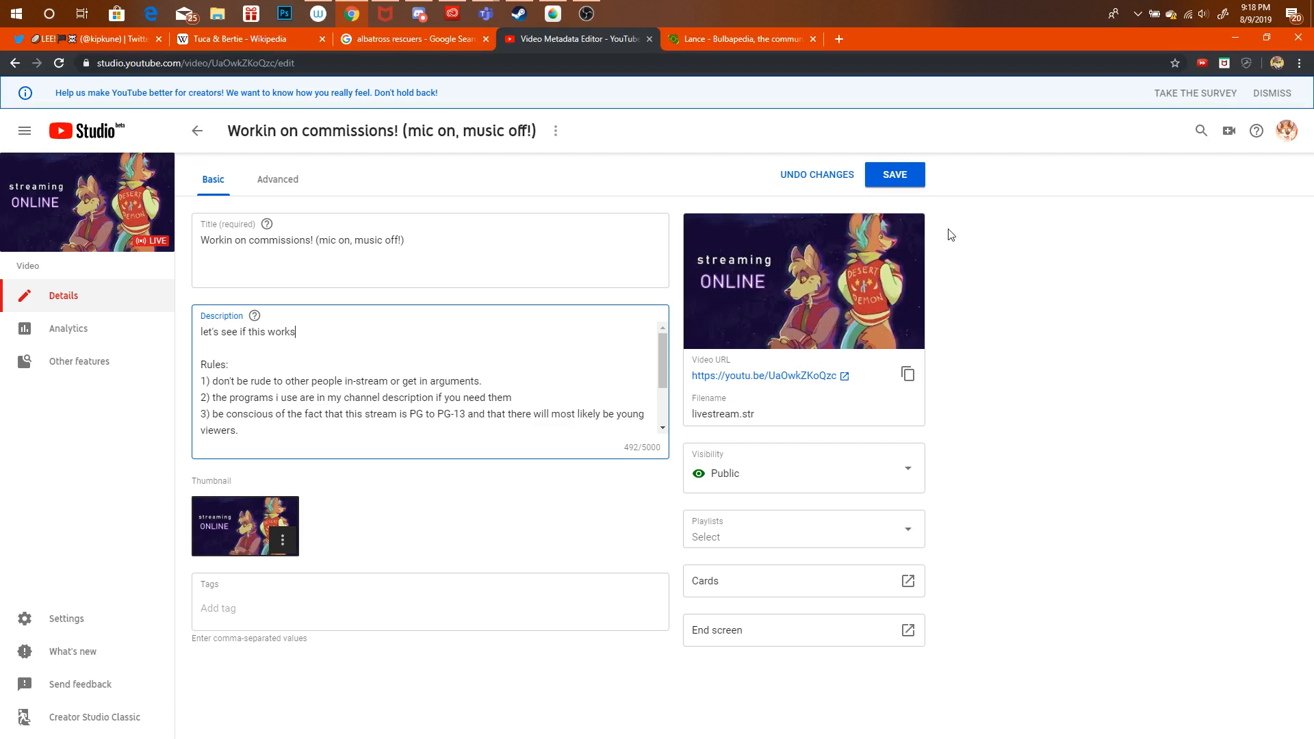
left_click(899, 168)
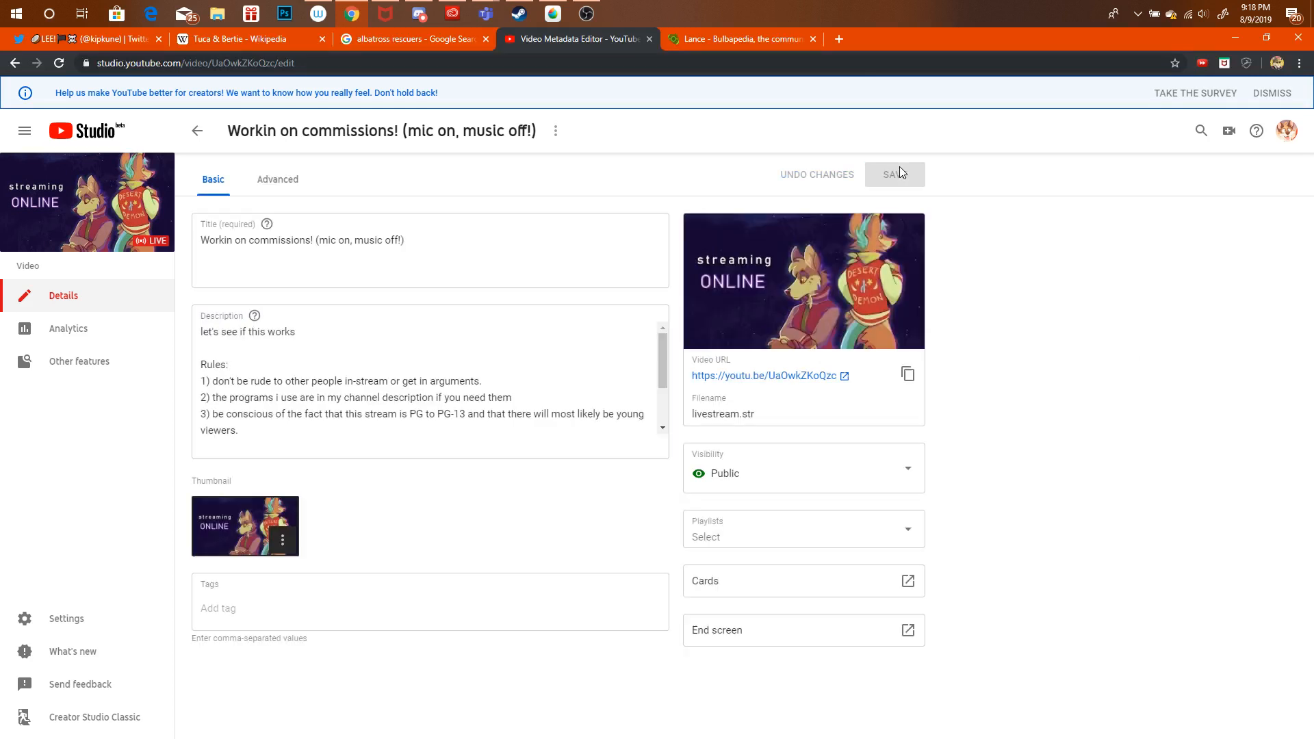
left_click(195, 128)
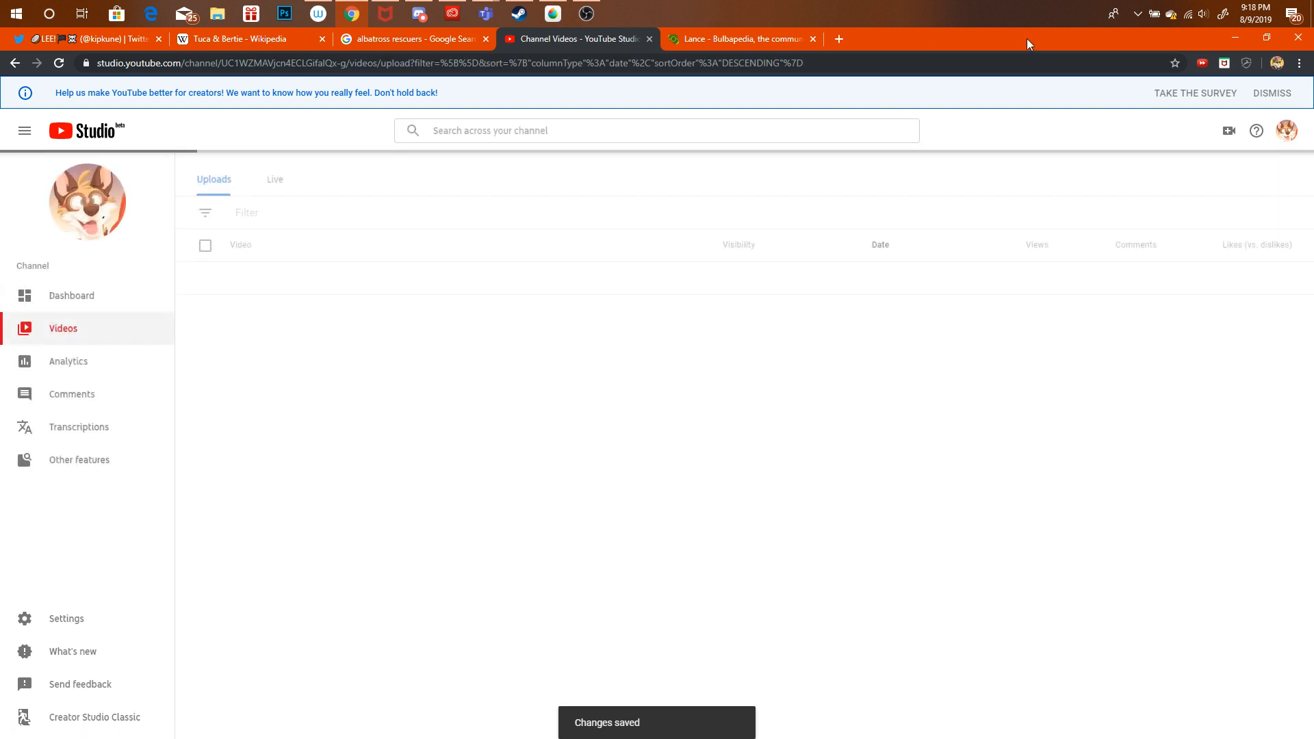
Open your public channel page and switch on the dark theme.
left_click(1289, 134)
left_click(1288, 134)
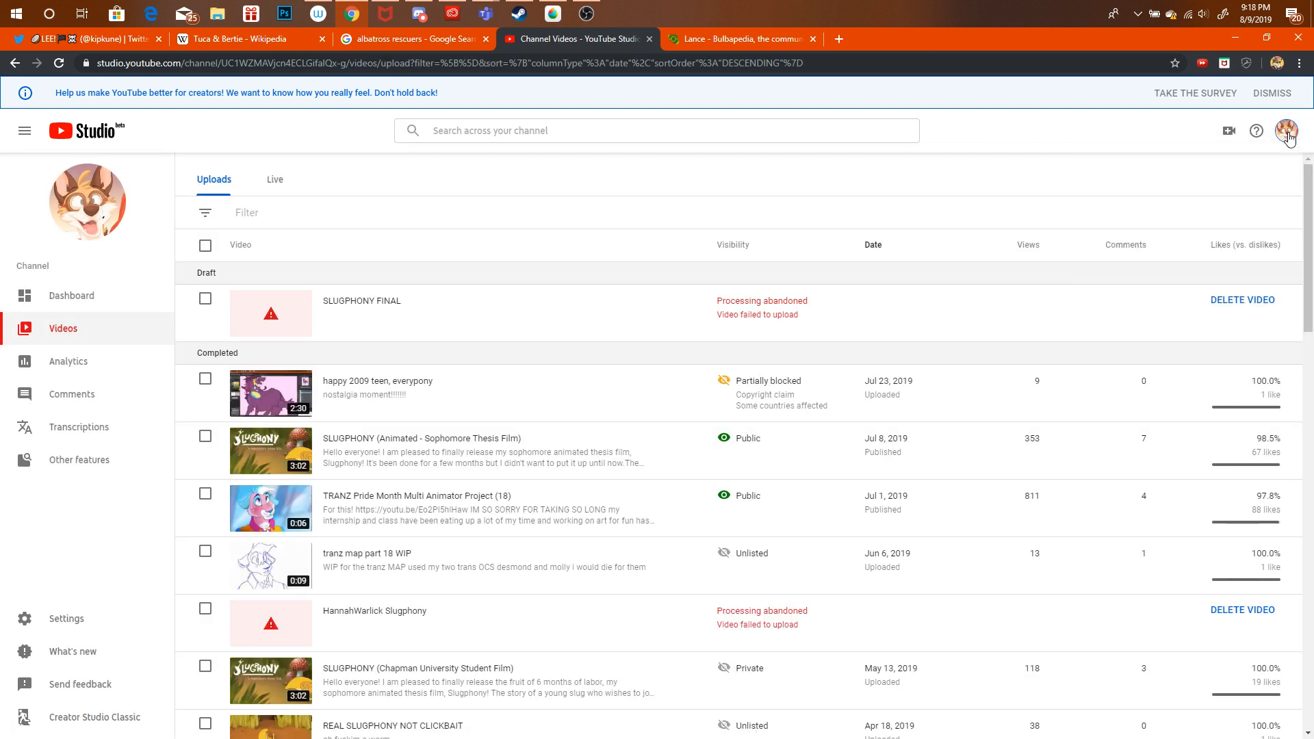
left_click(1287, 136)
left_click(1154, 216)
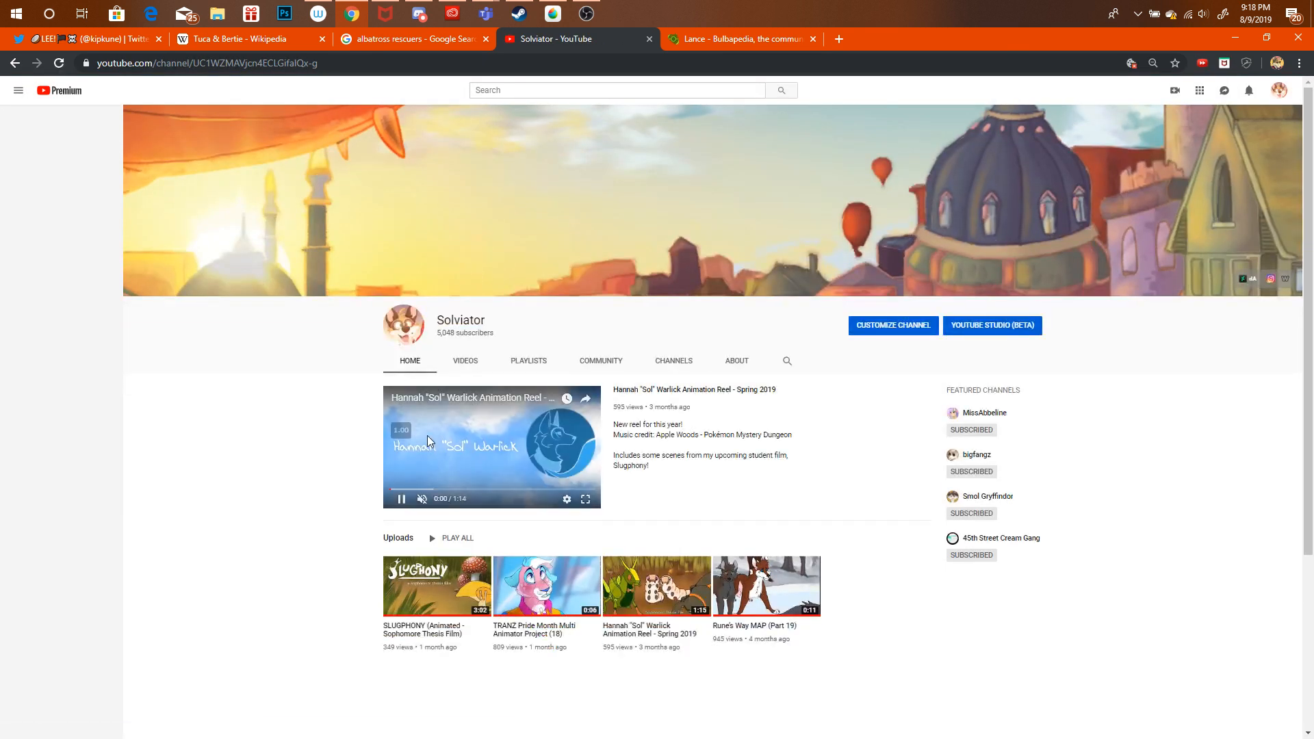
left_click(419, 373)
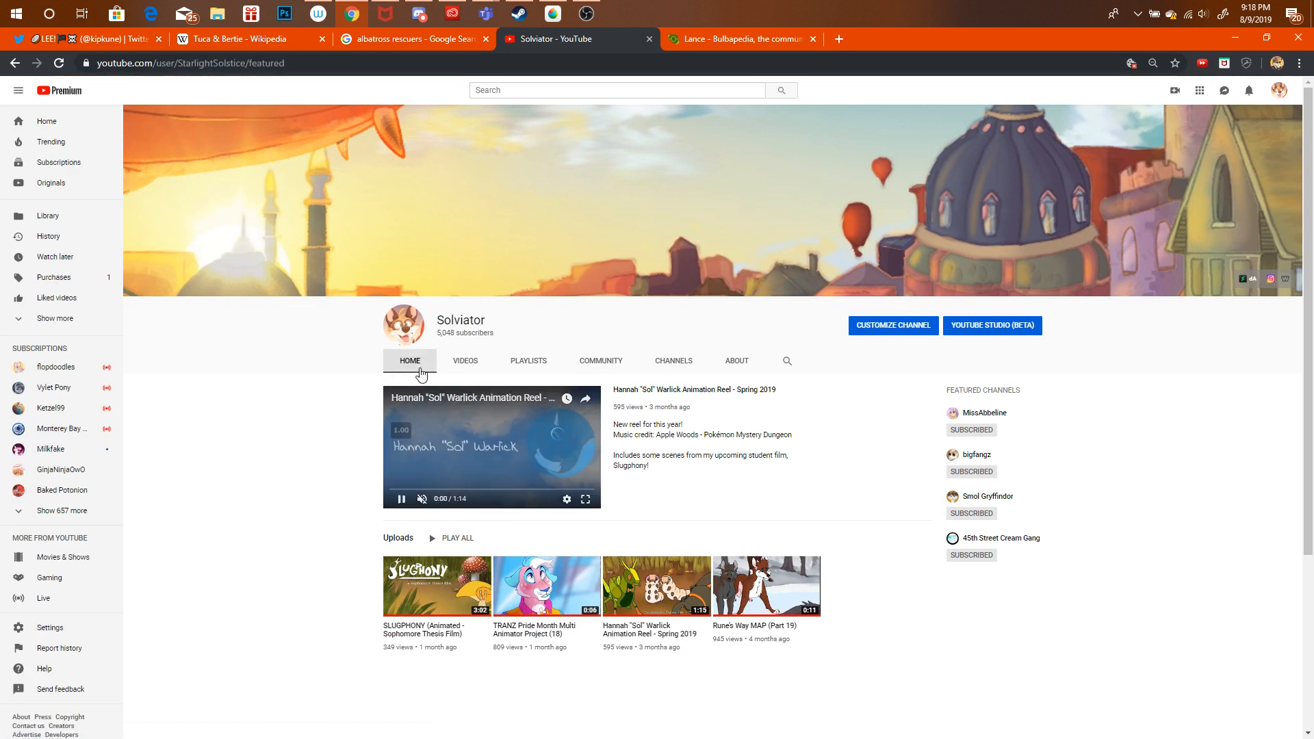
left_click(421, 375)
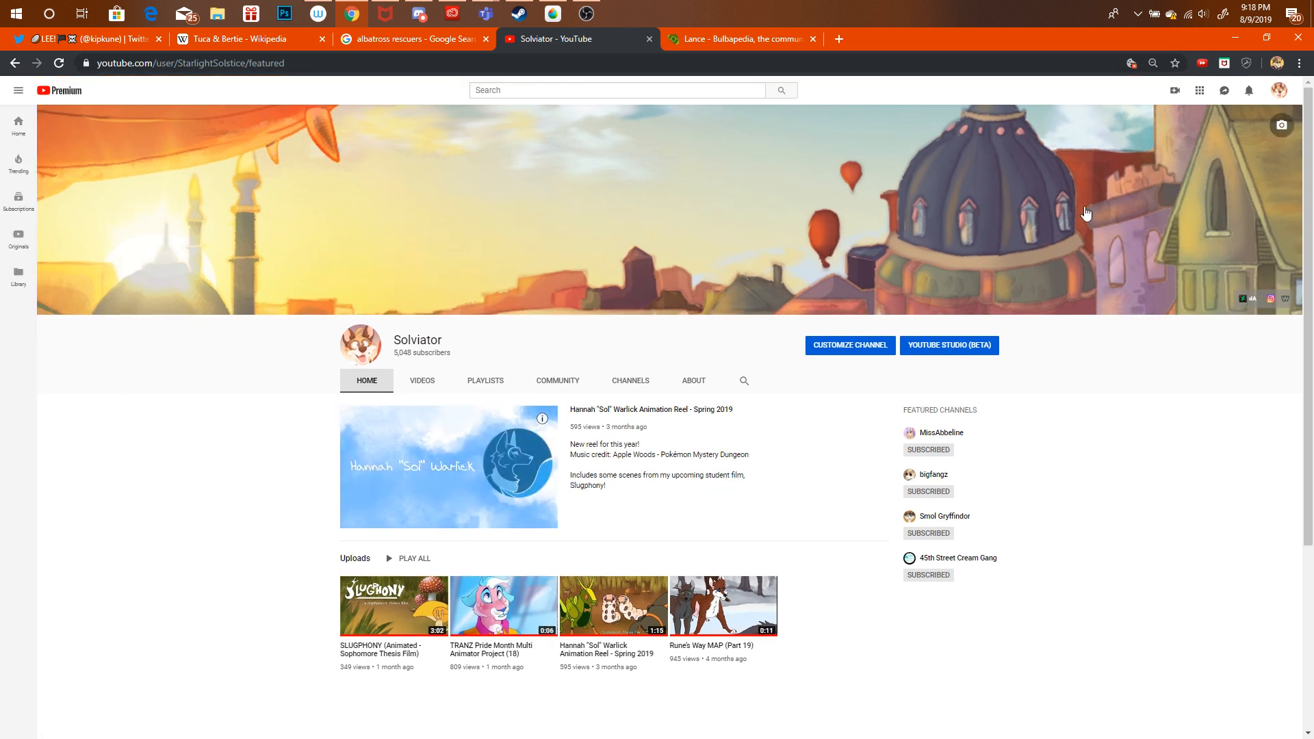
Browse the channel's Videos list and Home tab in the dark theme.
left_click(422, 376)
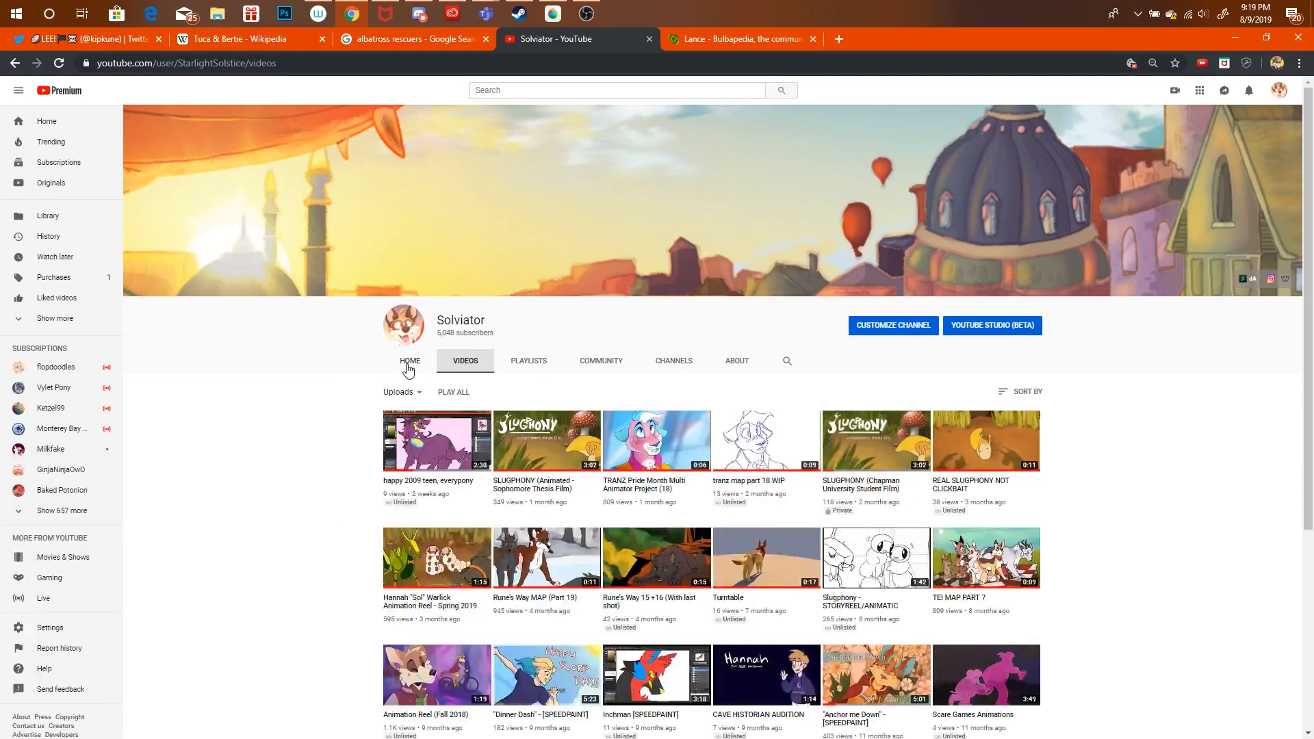
left_click(409, 368)
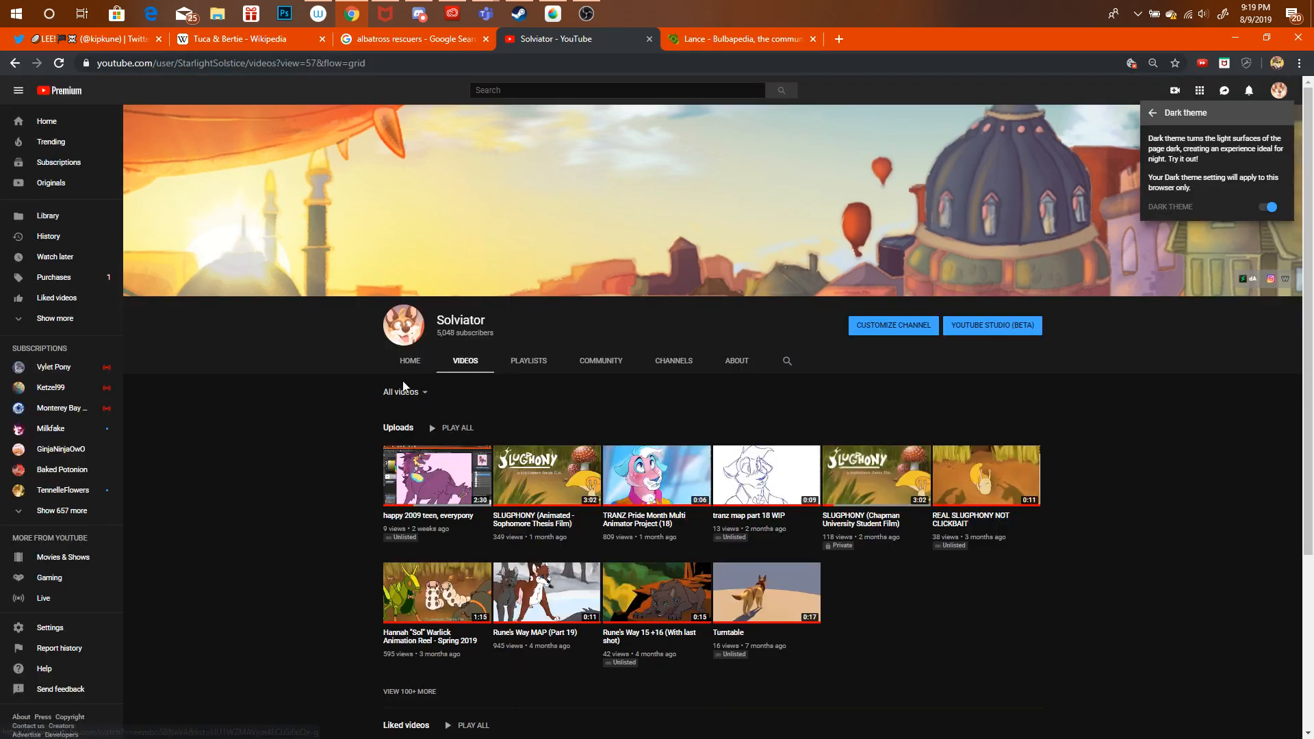
left_click(409, 389)
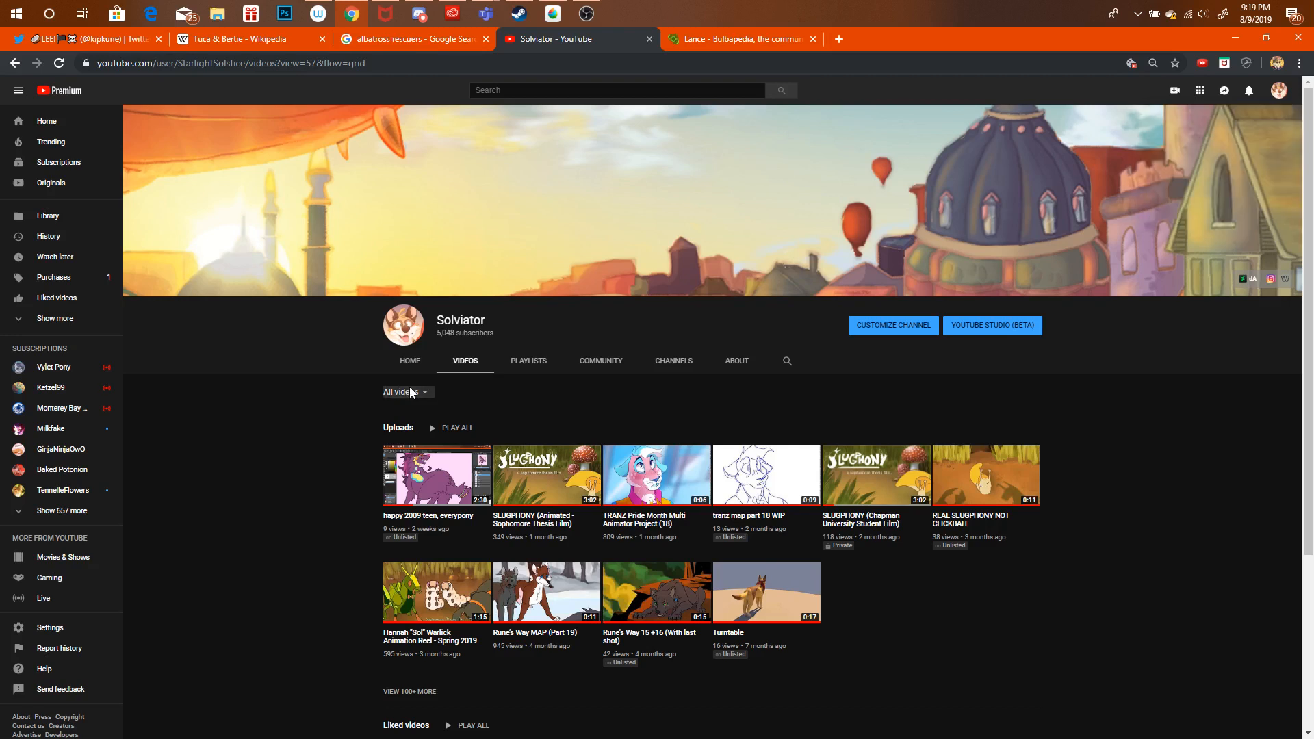
left_click(409, 388)
left_click(416, 365)
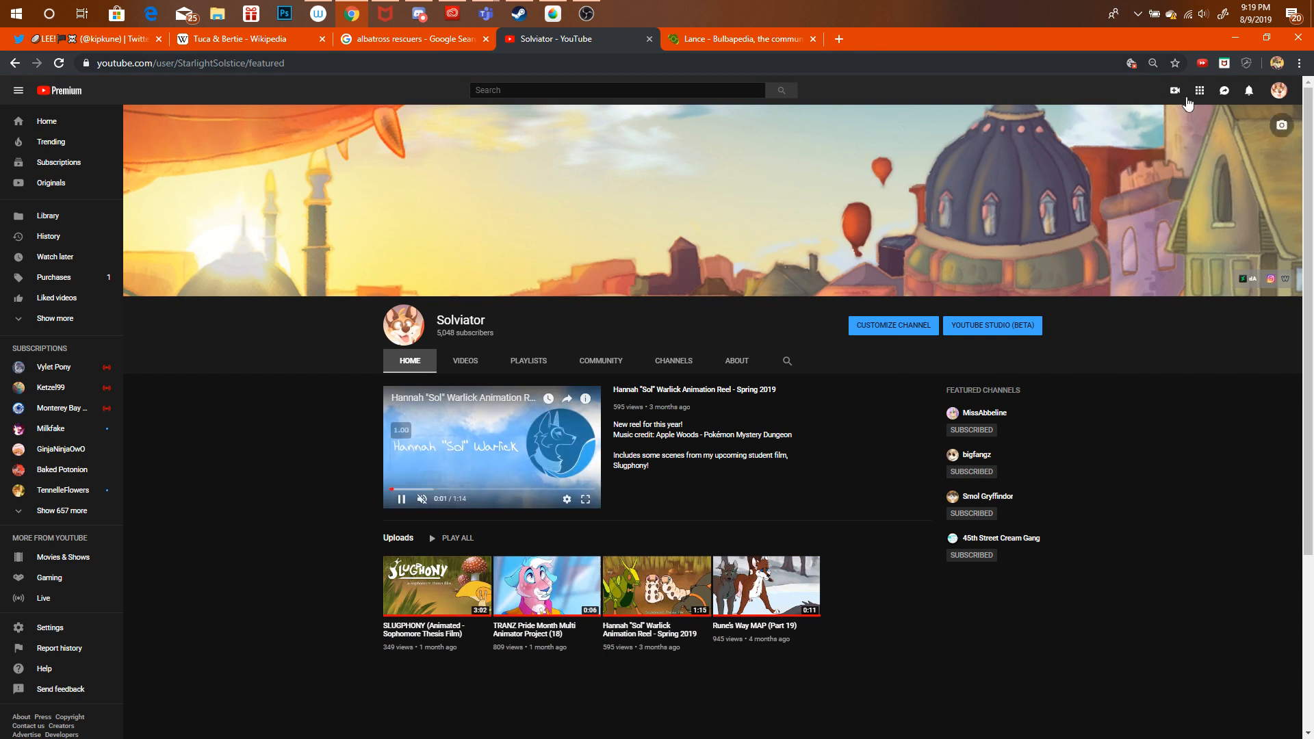
mouse_move(1311, 94)
left_mouse_down()
mouse_move(1311, 270)
mouse_move(1312, 90)
left_mouse_up()
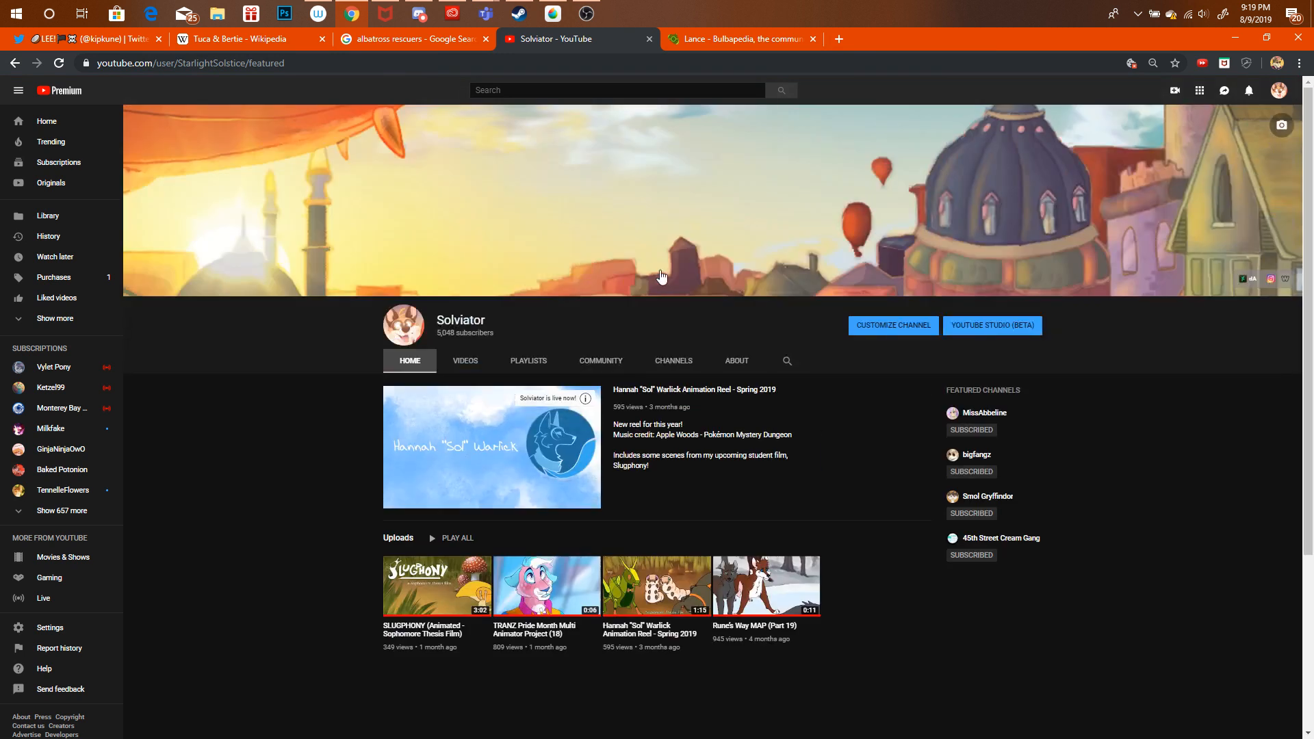
Open the live streaming dashboard through Create > Go live.
left_click(1279, 91)
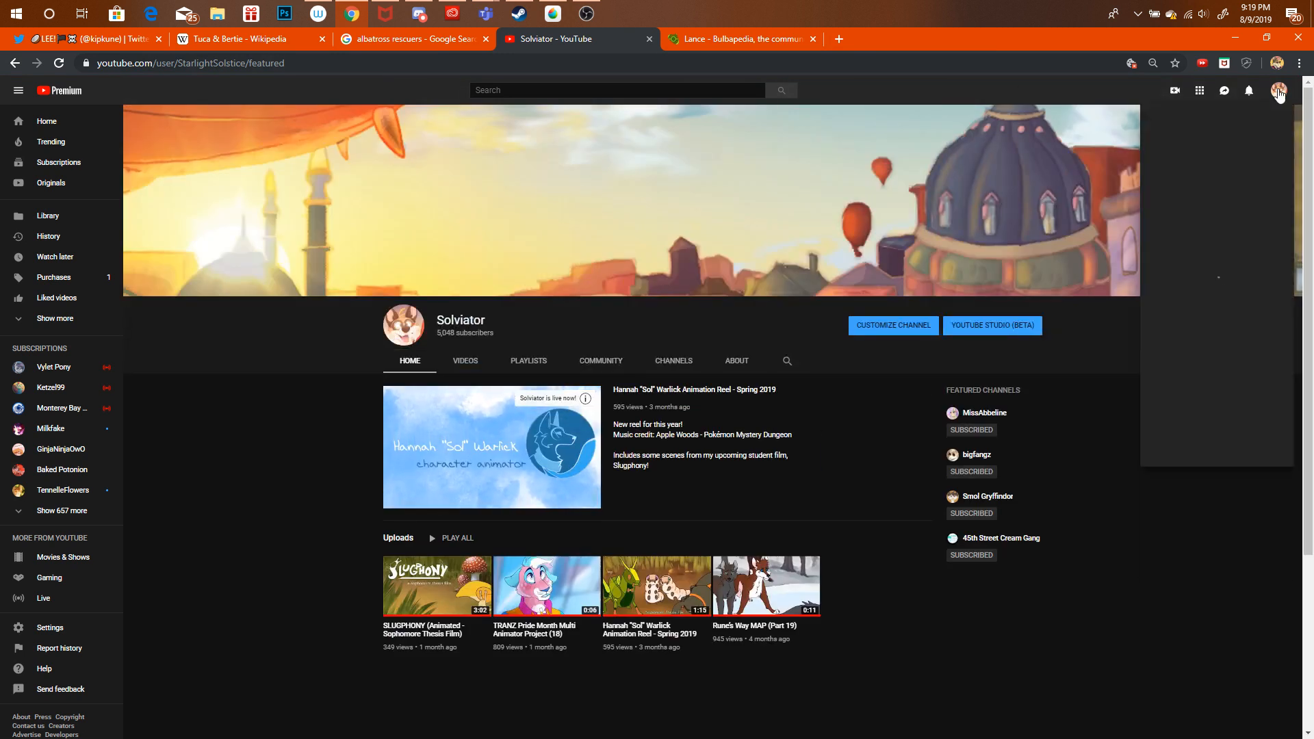
left_click(1173, 91)
left_click(1193, 134)
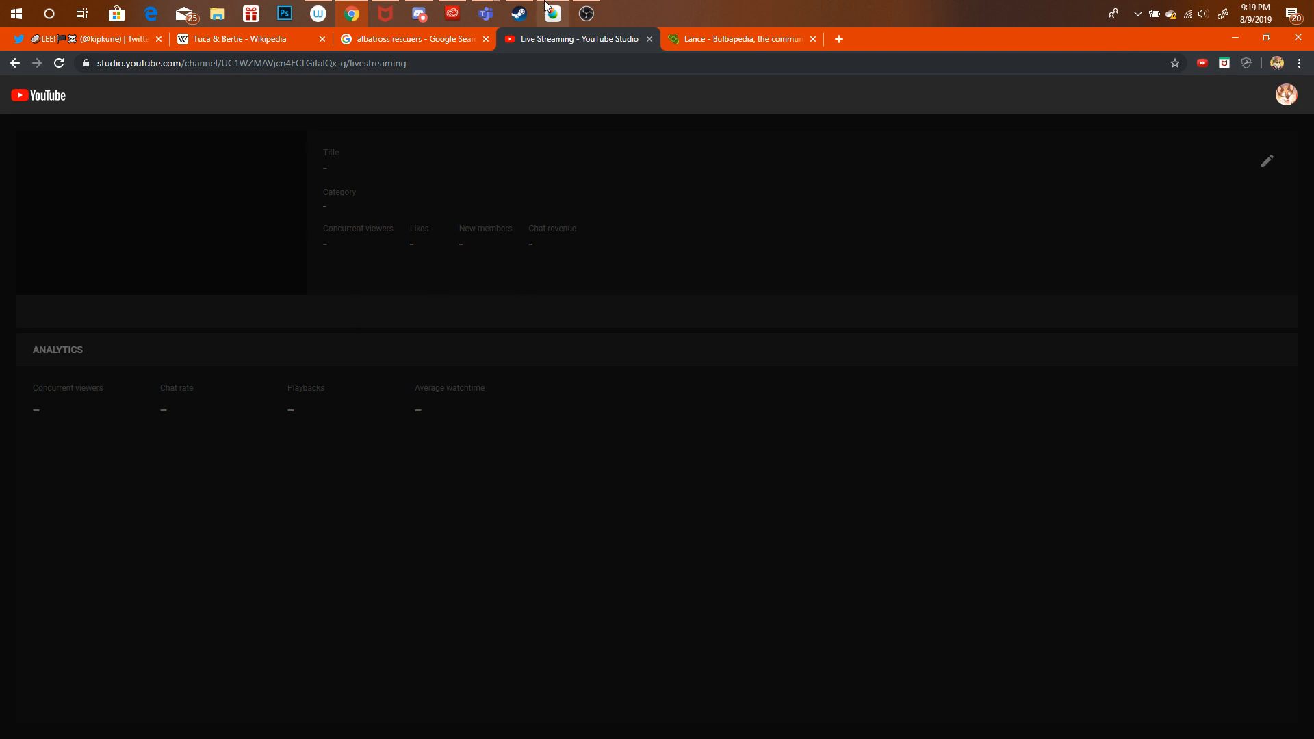
Check the OBS preview, open the live stream's watch page, then switch to MediBang's blank 1920 × 1080 canvas.
left_click(587, 14)
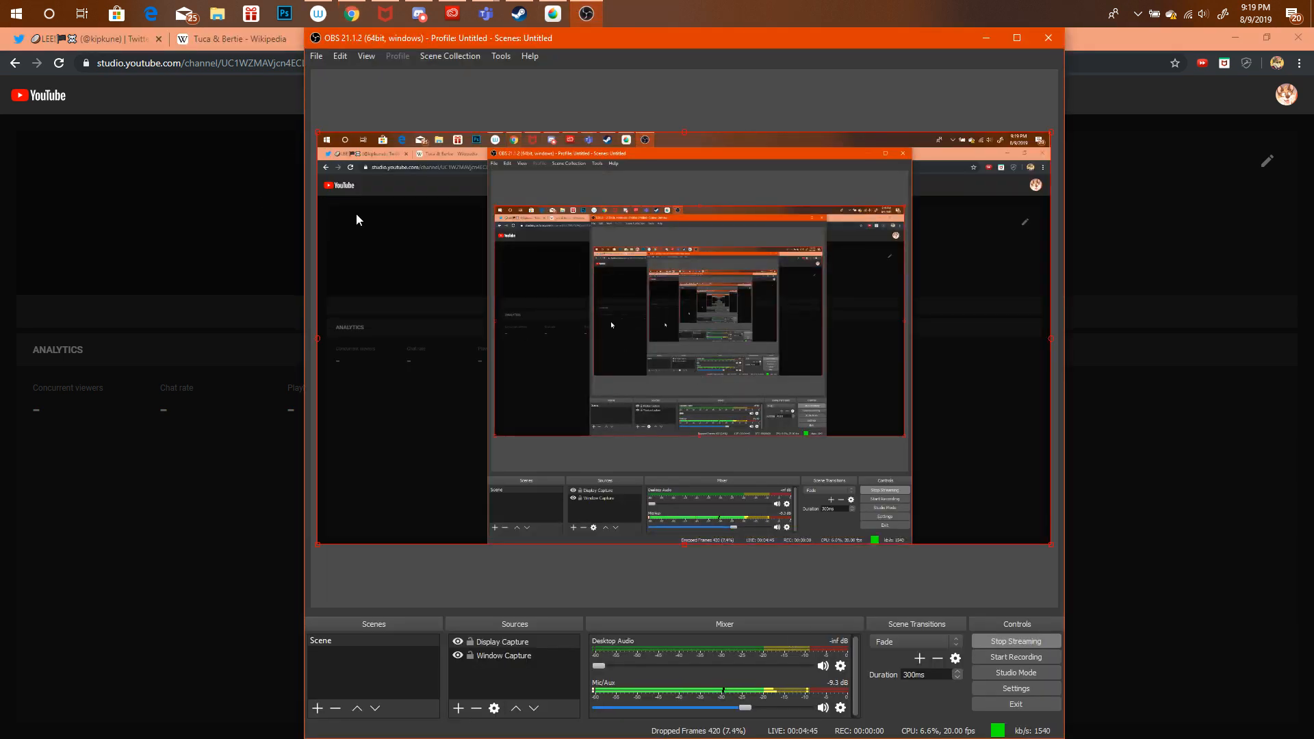
left_click(224, 358)
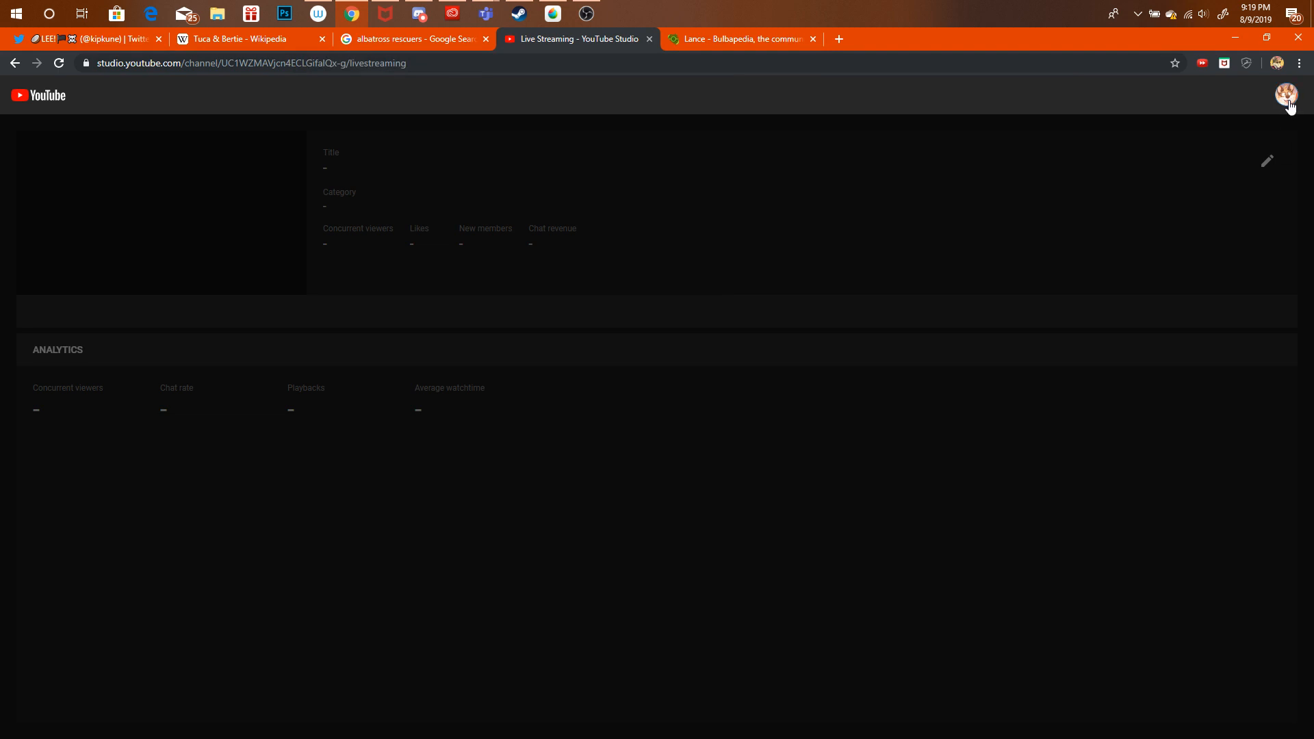
left_click(16, 63)
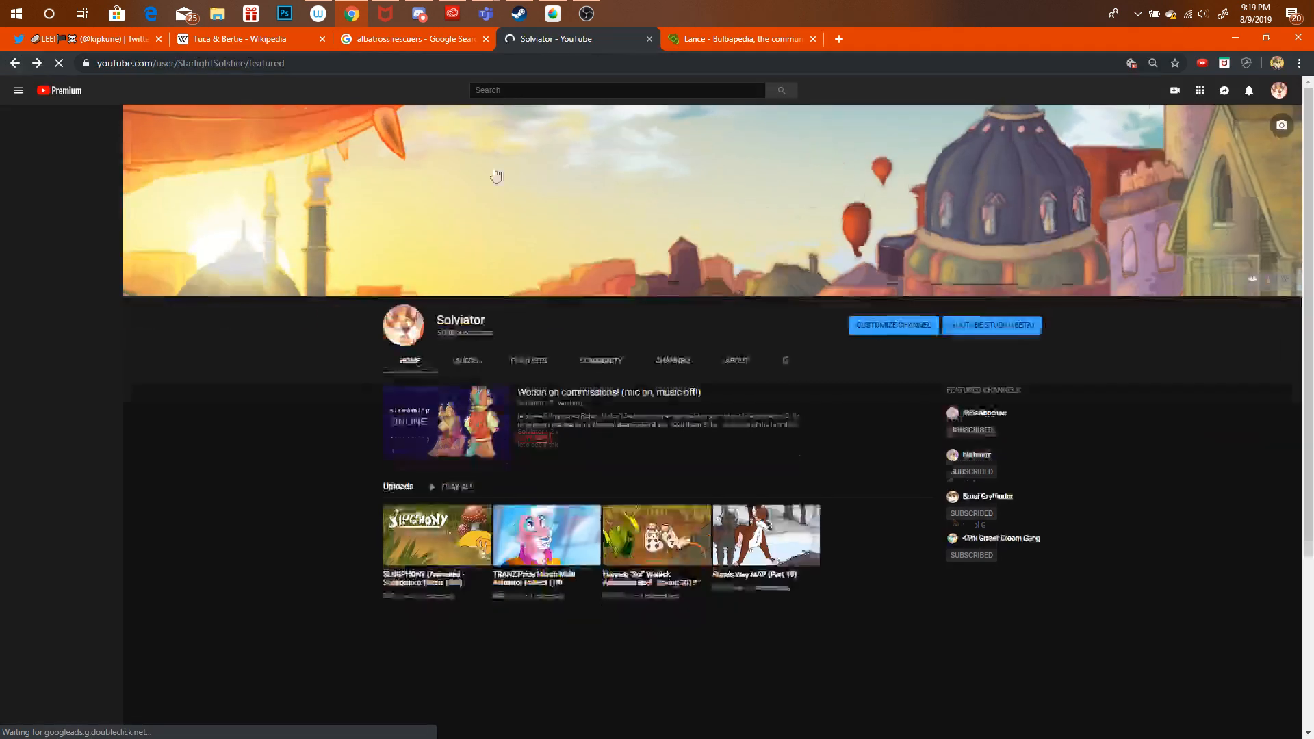
left_click(535, 390)
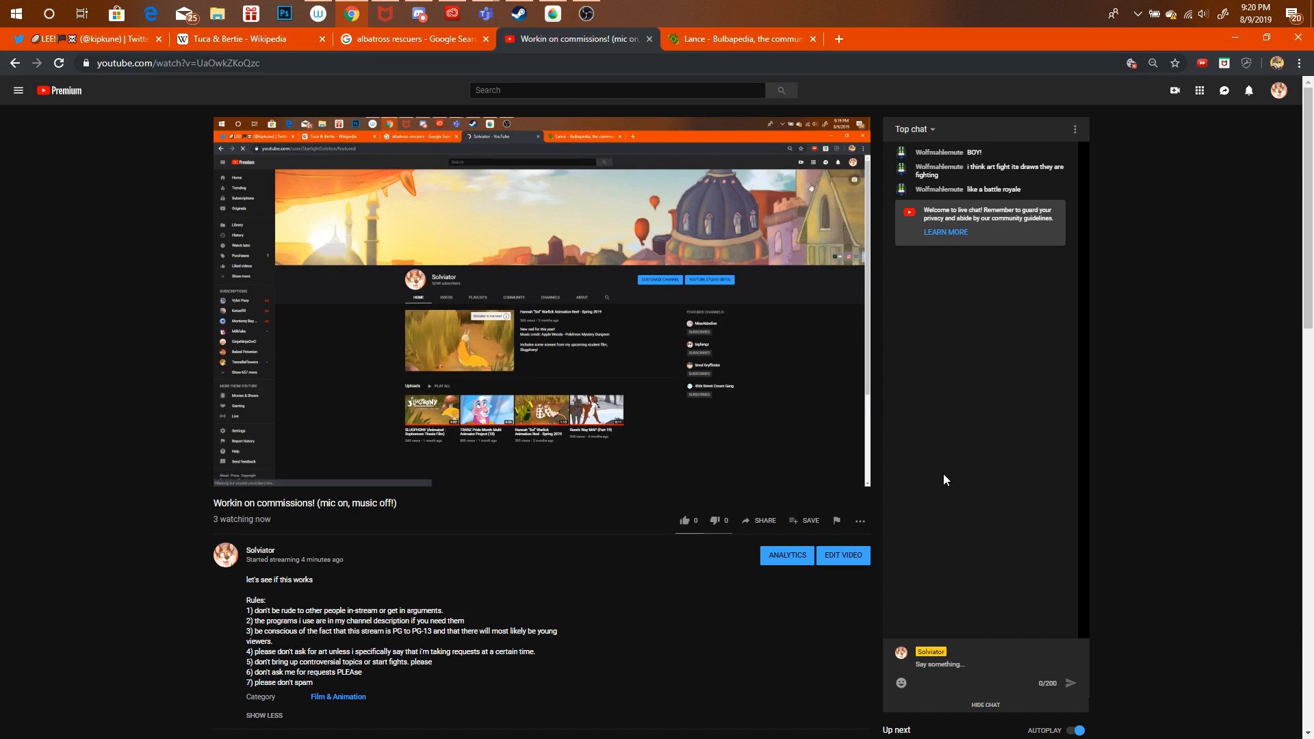
left_click(554, 8)
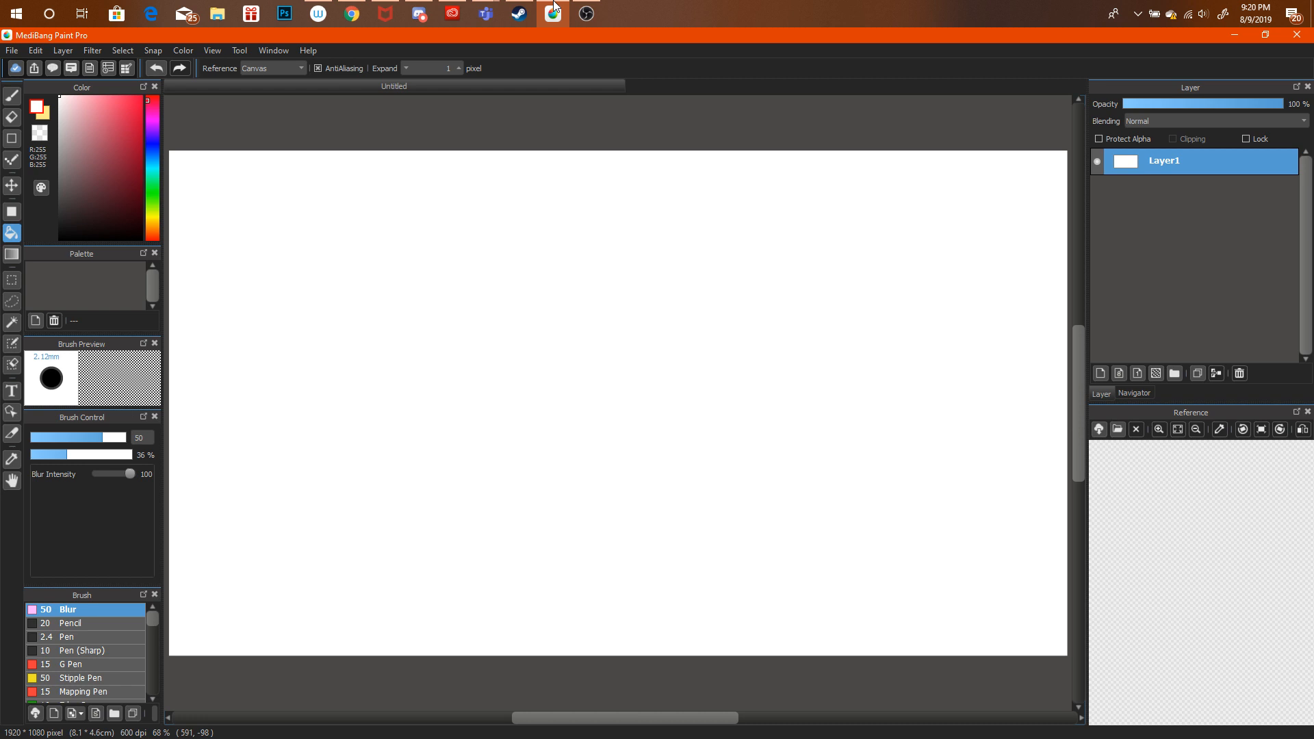
Peek at the stream page in Chrome, then bring Discord's reference-pose chat in front of MediBang.
left_click(346, 8)
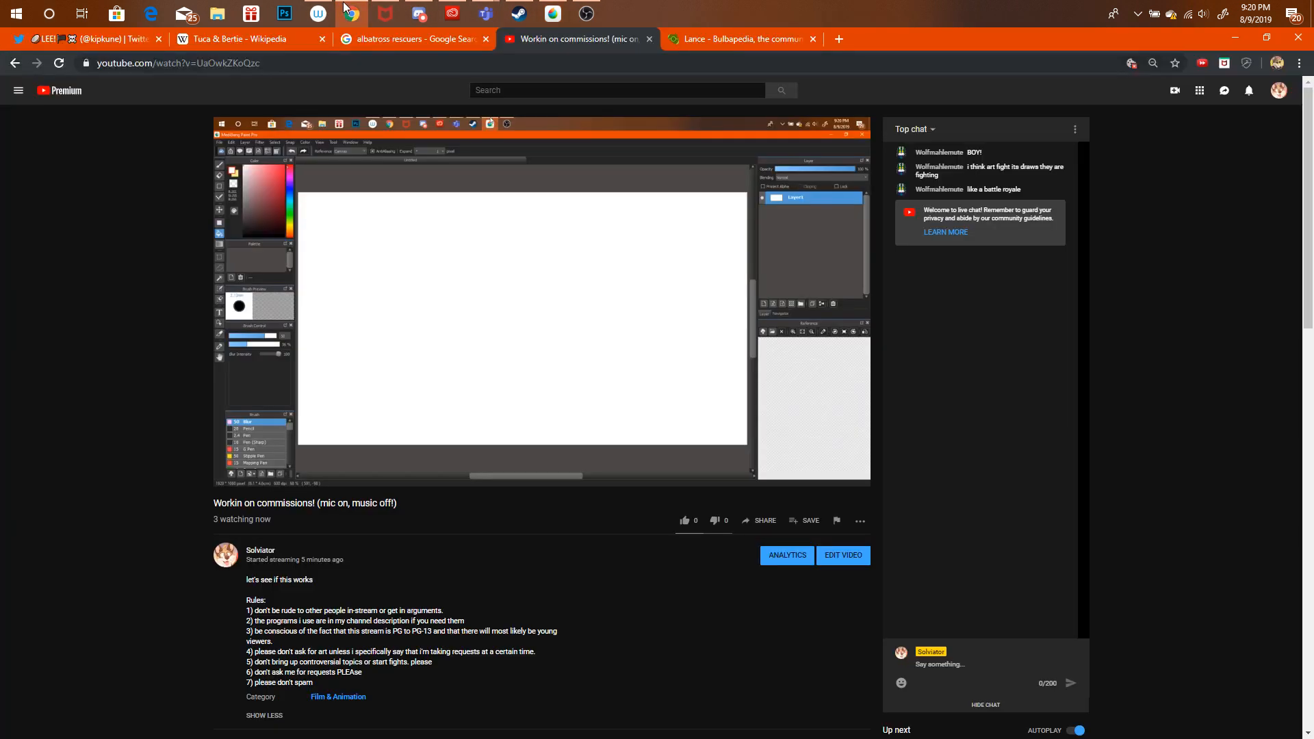
left_click(346, 9)
left_click(346, 8)
left_click(346, 8)
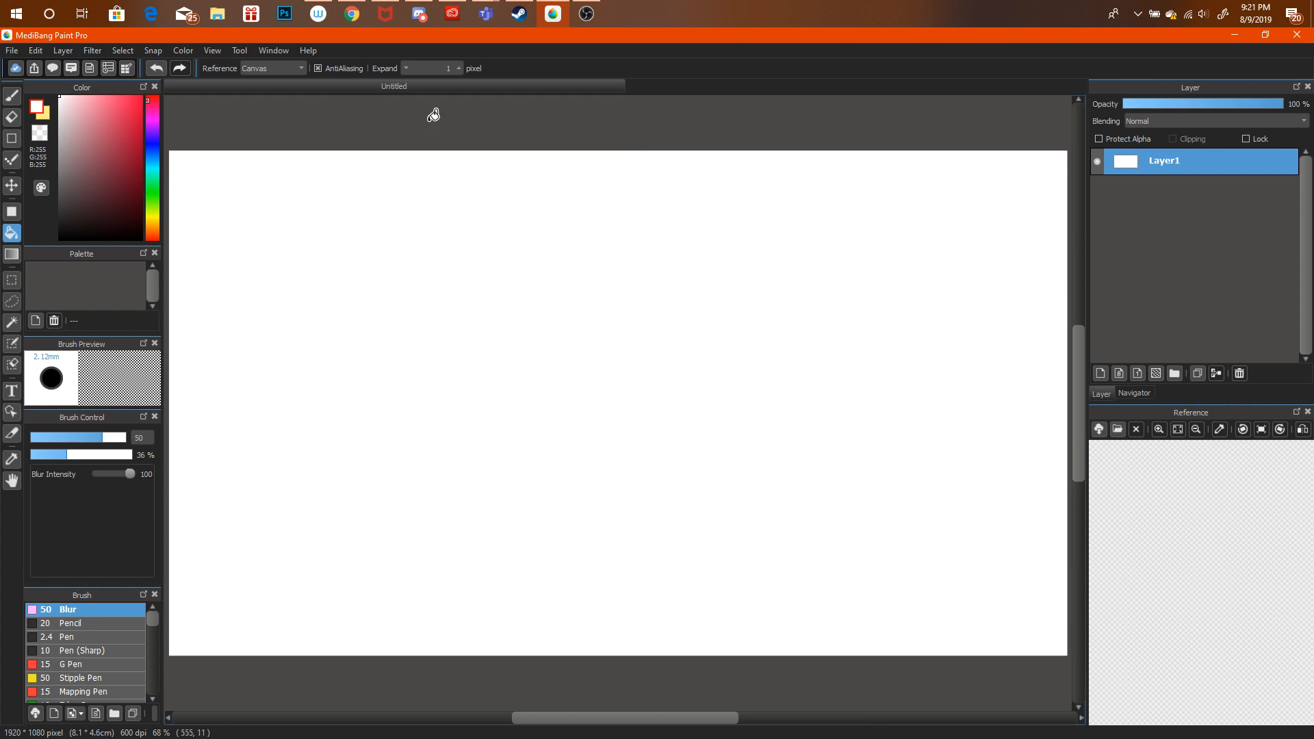
left_click(419, 14)
Enlarge the standing character pose reference in Discord and launch the Snipping Tool.
left_click(860, 334)
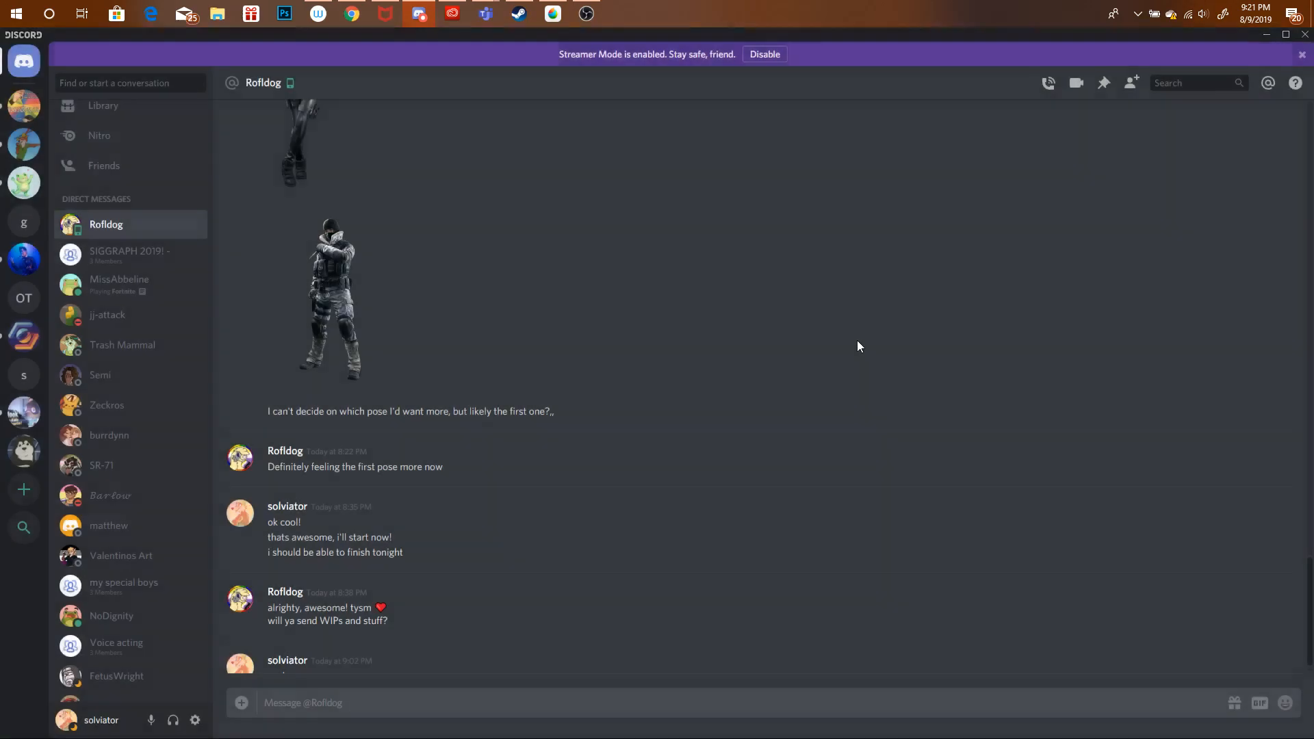
left_click(304, 147)
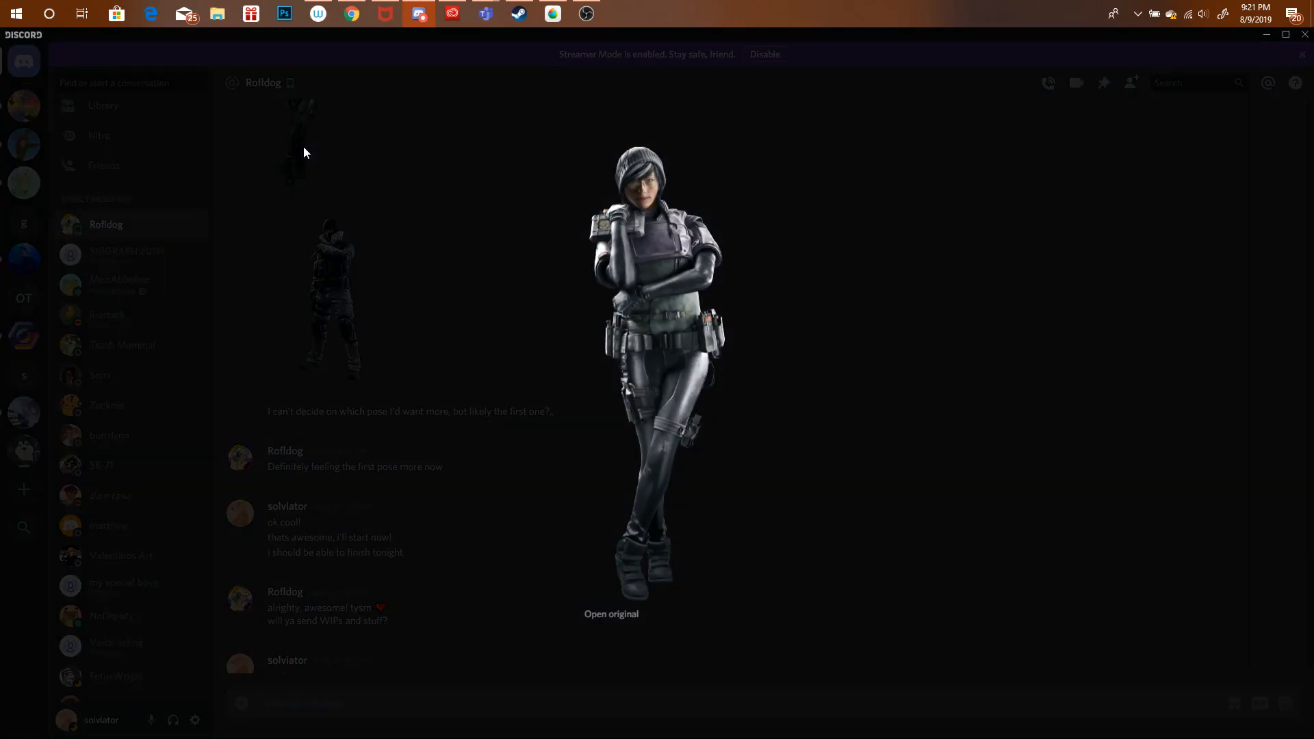
left_click(3, 7)
type("sni")
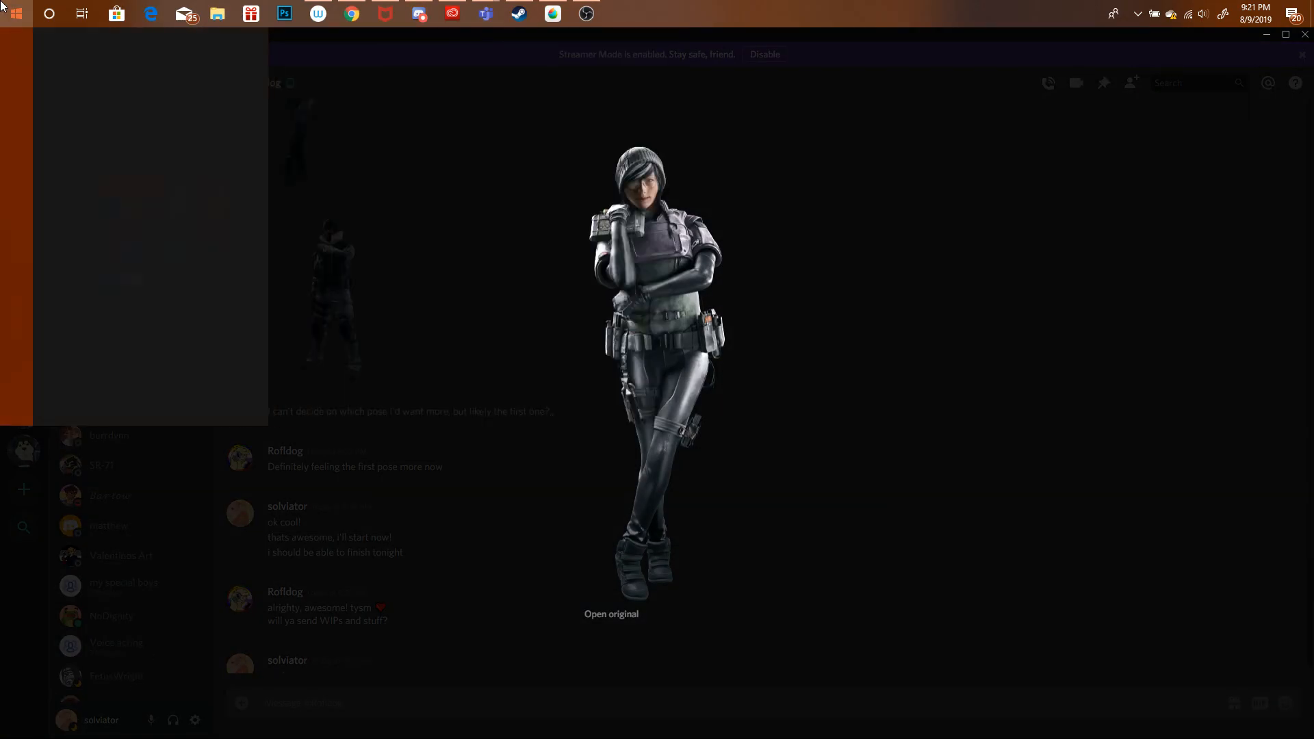
key("Return")
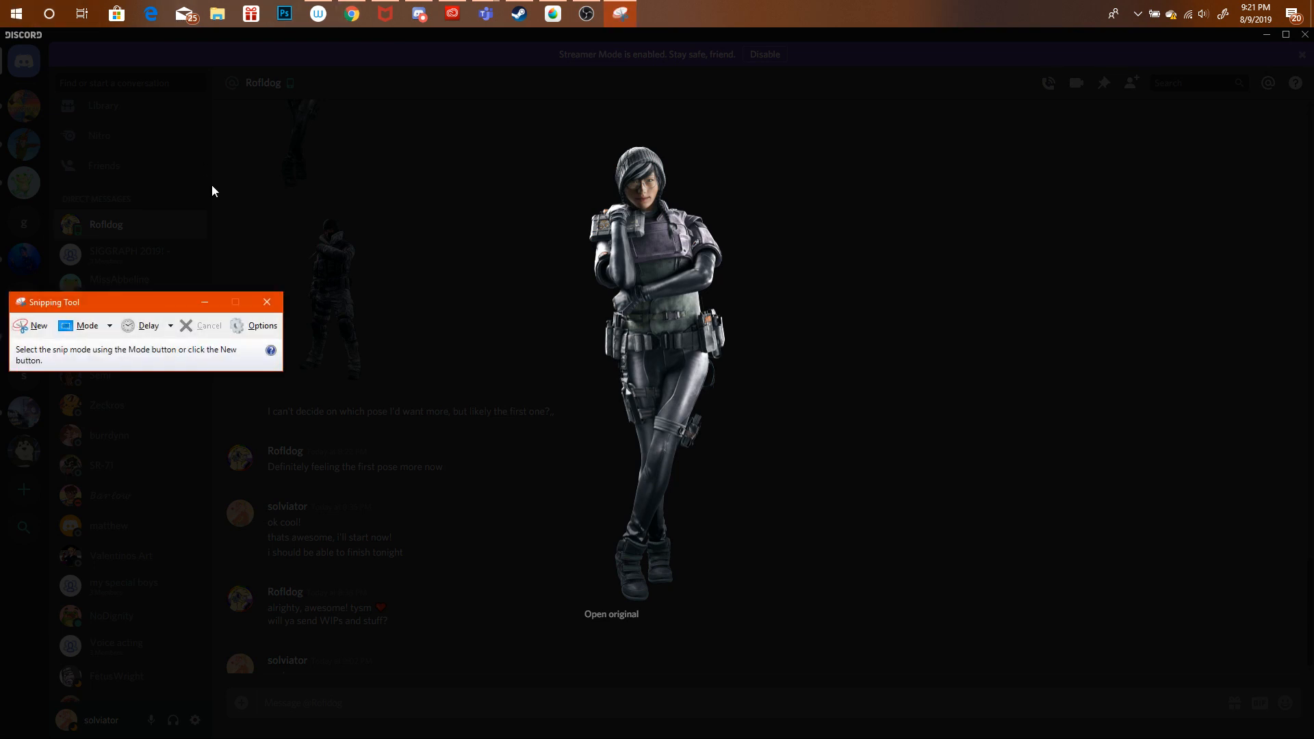
Snip the pose image, copy it, and paste it into MediBang as a new Layer2.
left_click(29, 327)
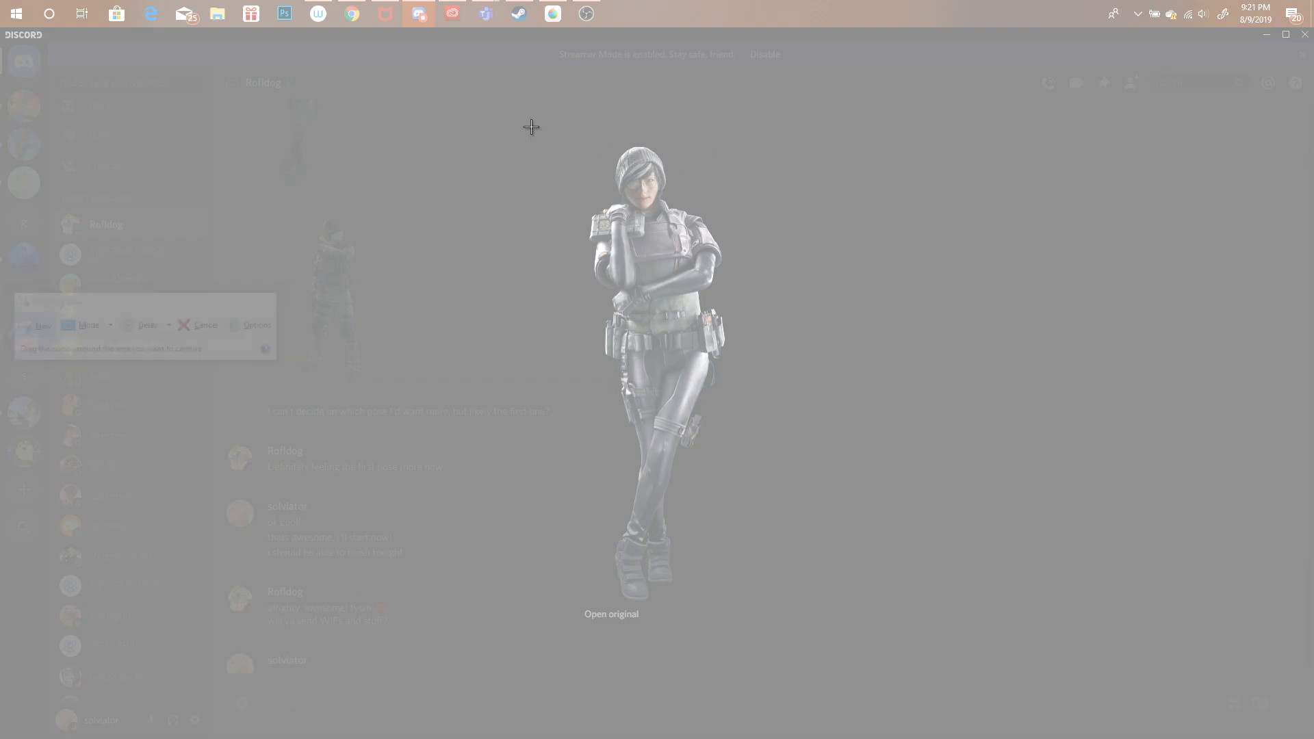
left_click_drag(532, 127, 766, 633)
left_click(484, 54)
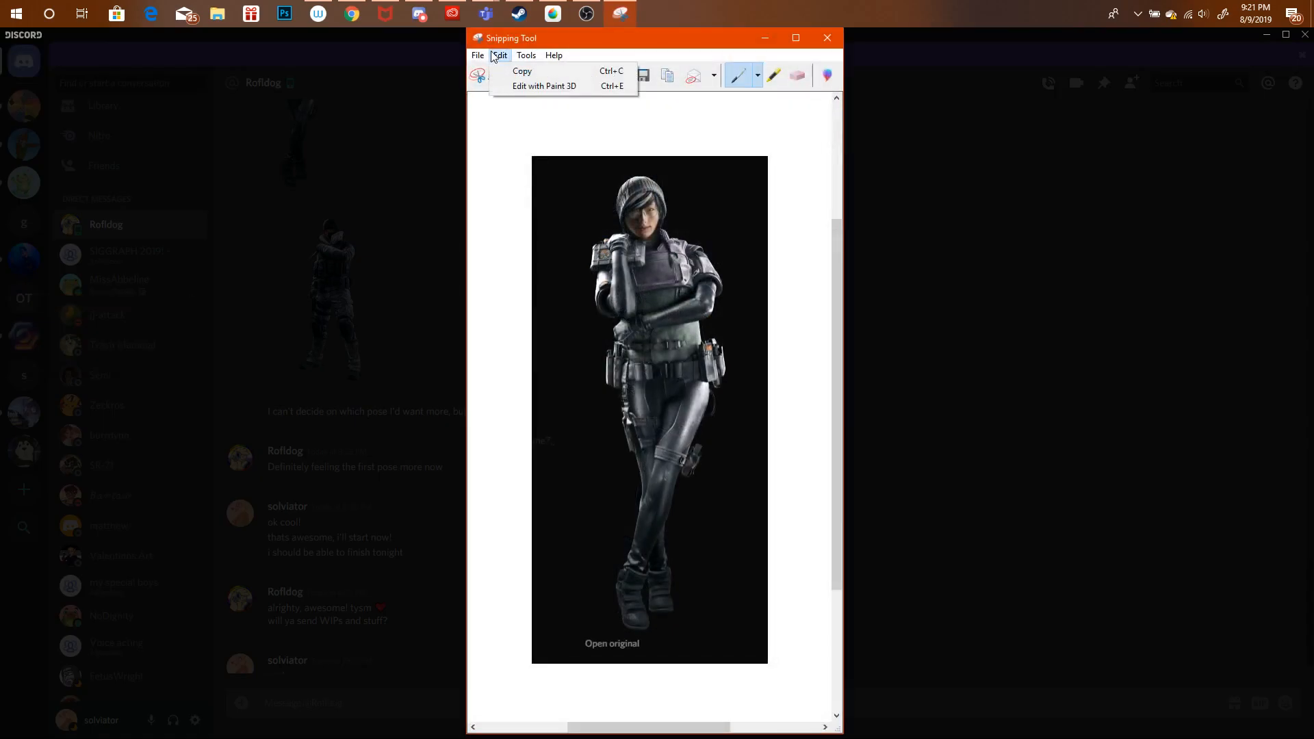
left_click(505, 70)
left_click(555, 5)
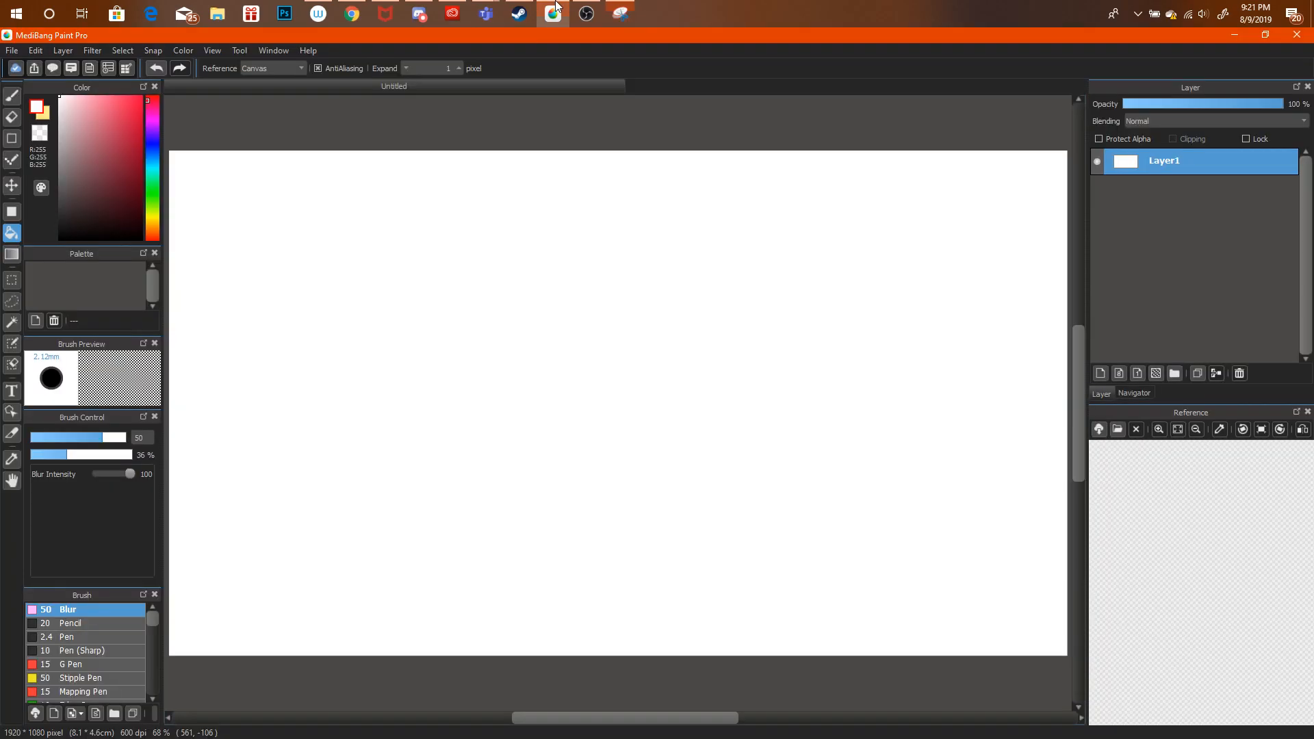
key("ctrl+v")
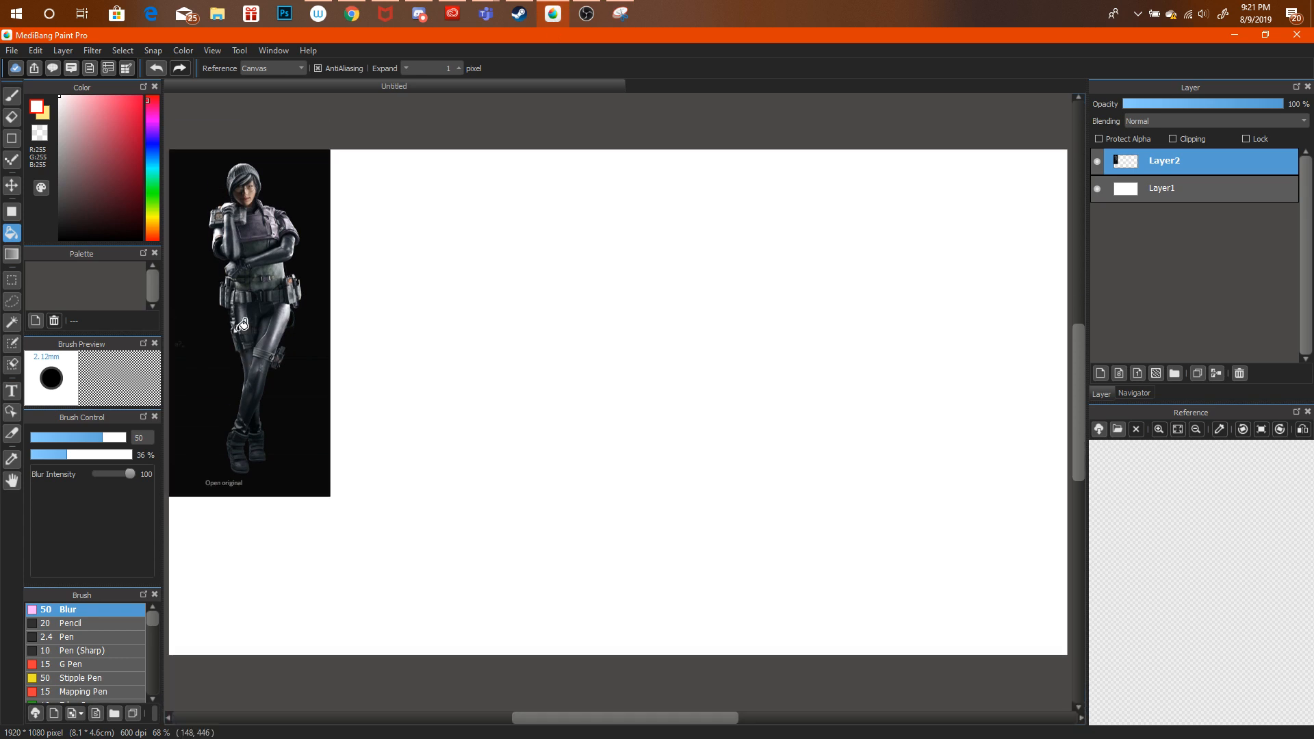
Find and enlarge the Fantoma the Flareon reference sheet in Discord.
left_click(419, 14)
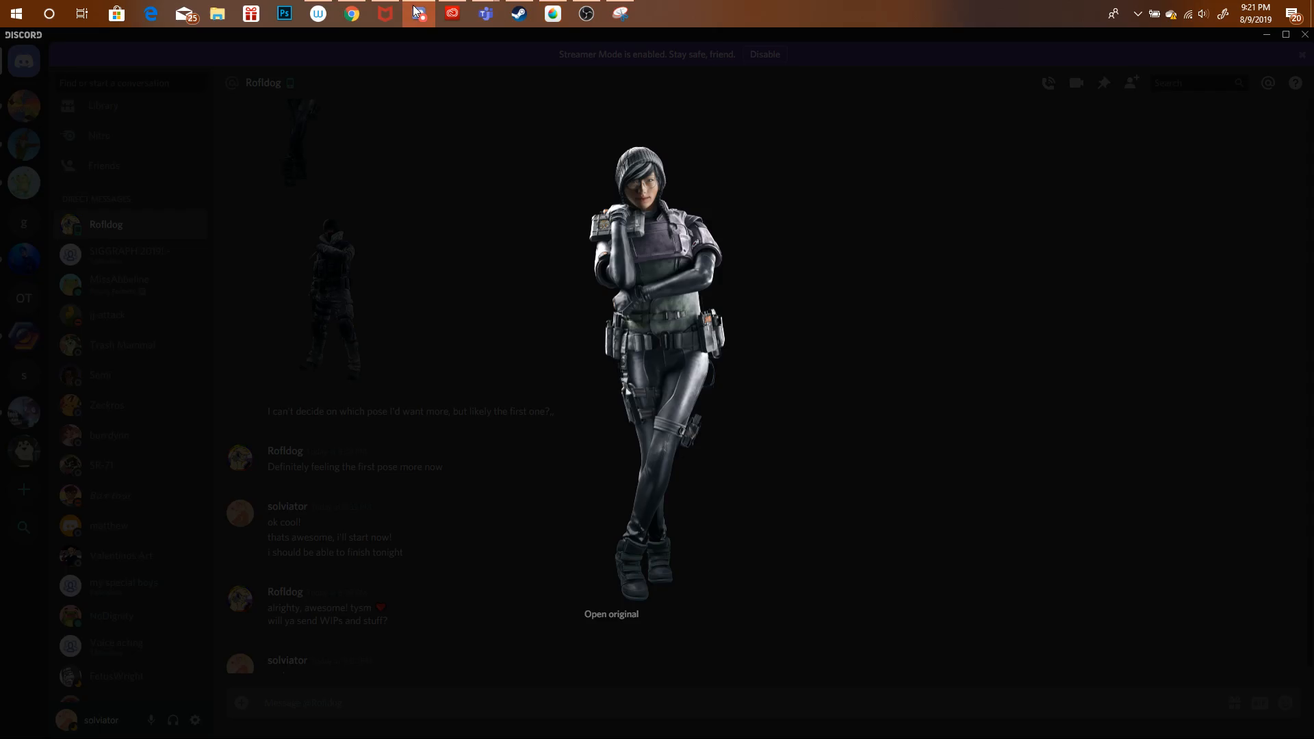
left_click(783, 276)
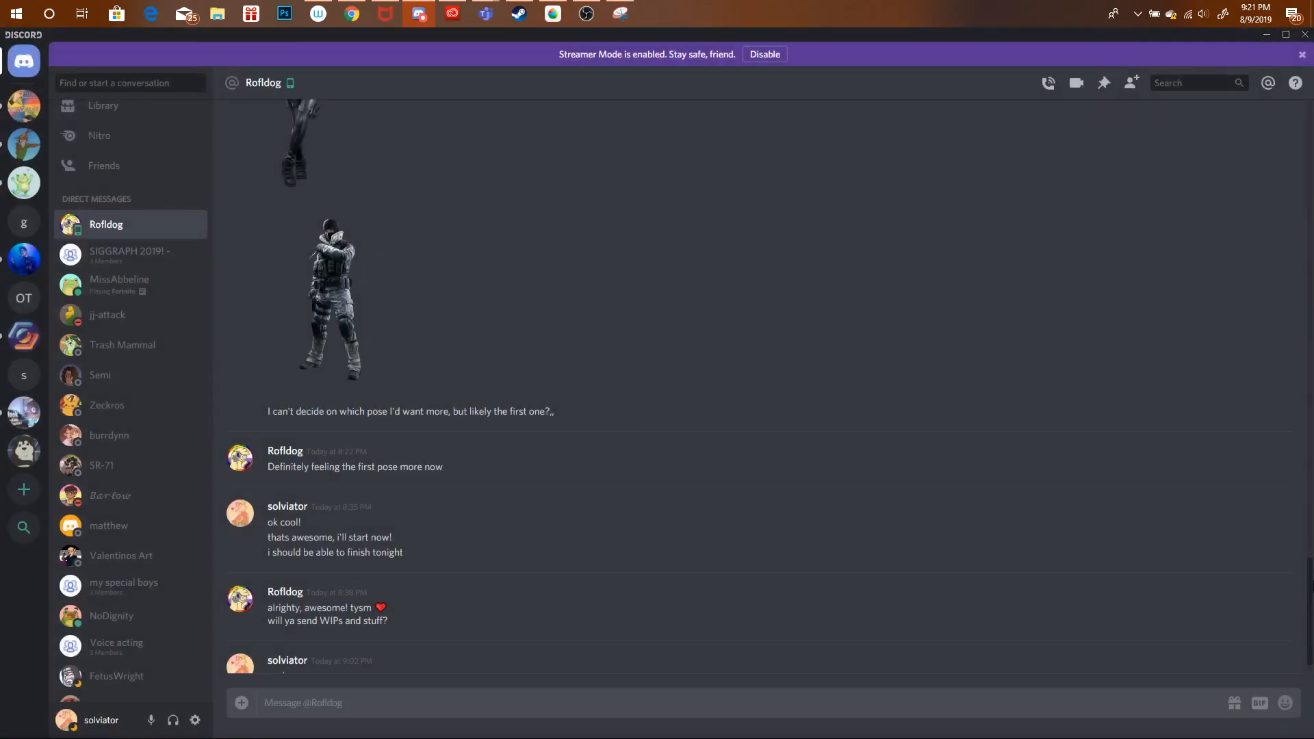
left_click_drag(1309, 587, 1308, 425)
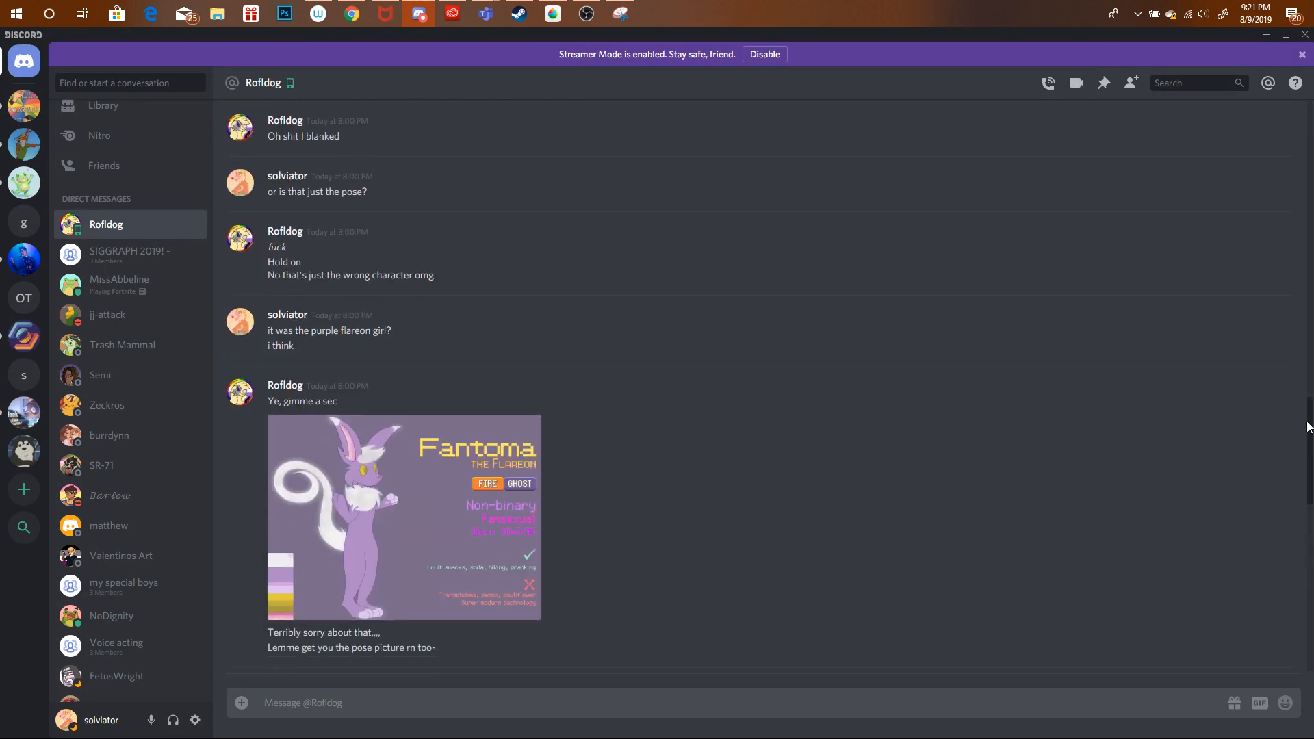
left_click(425, 502)
right_click(740, 337)
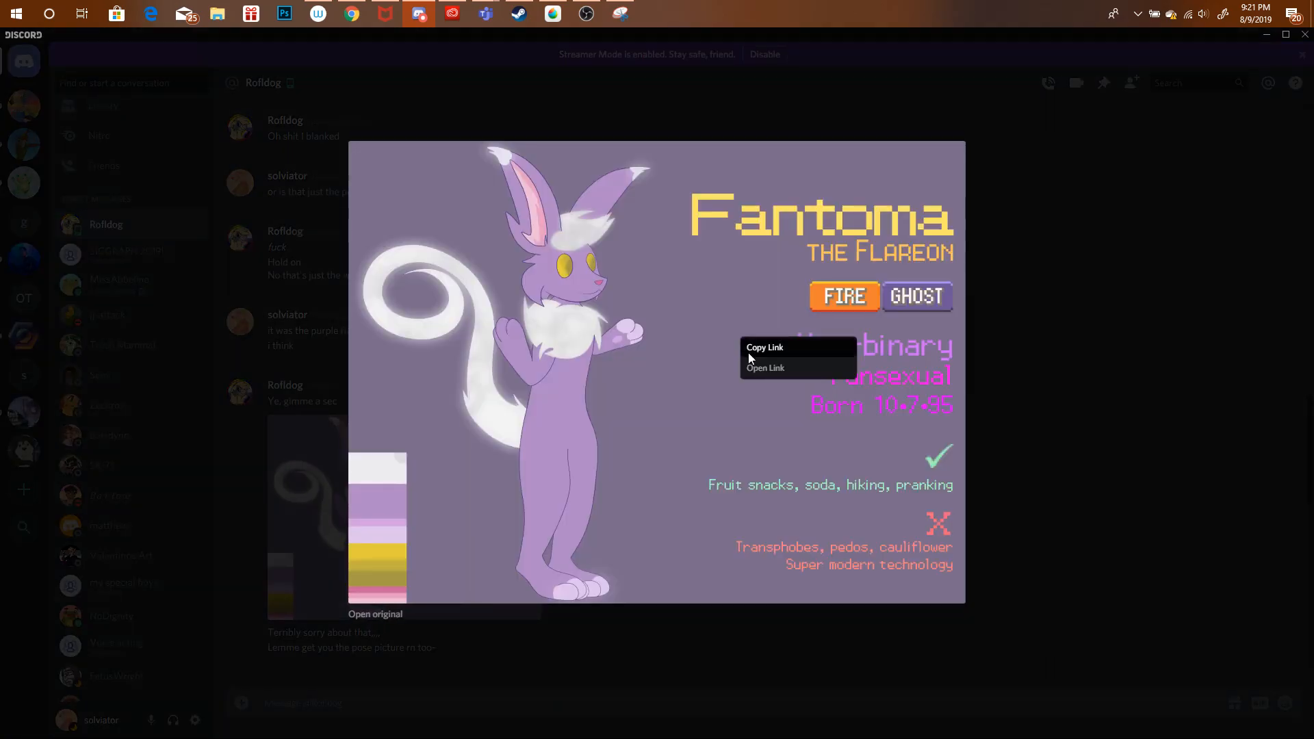
left_click(621, 345)
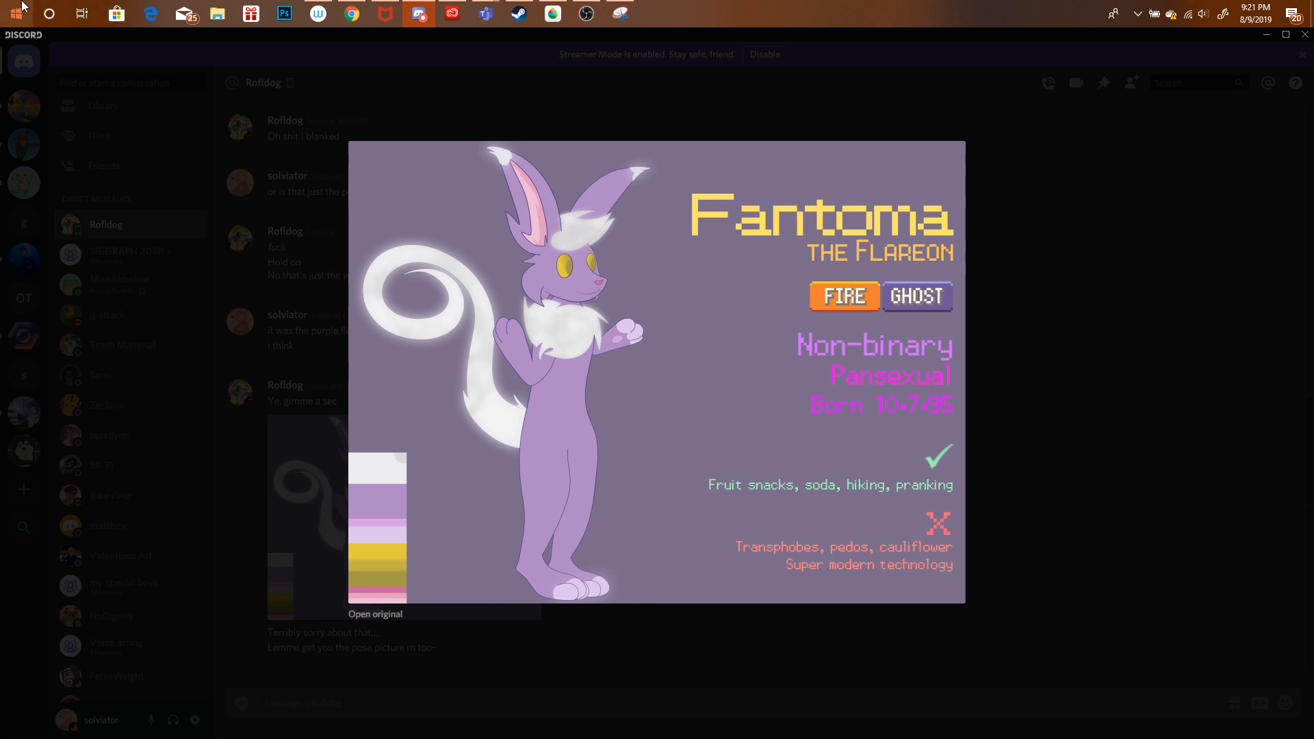
Snip the Fantoma sheet, copy it, and paste it into MediBang as Layer3.
left_click(629, 11)
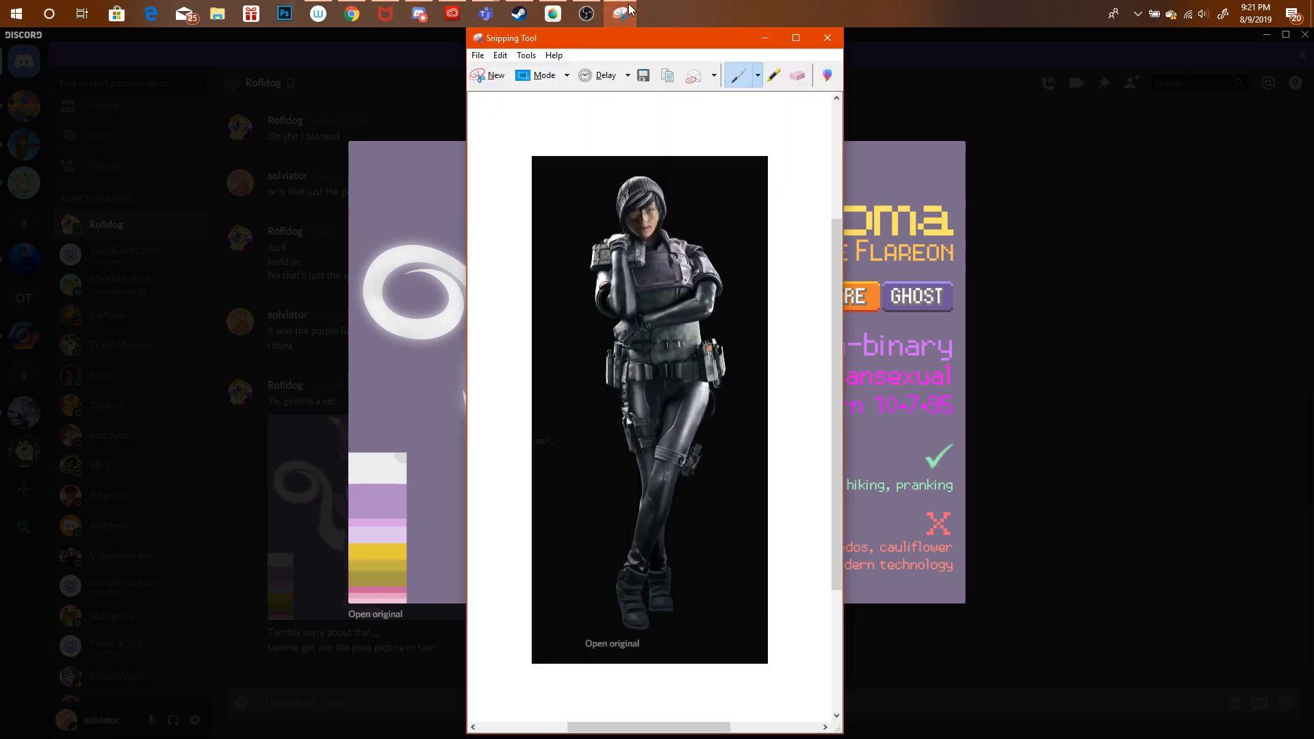
left_click(488, 75)
left_click_drag(348, 138, 967, 606)
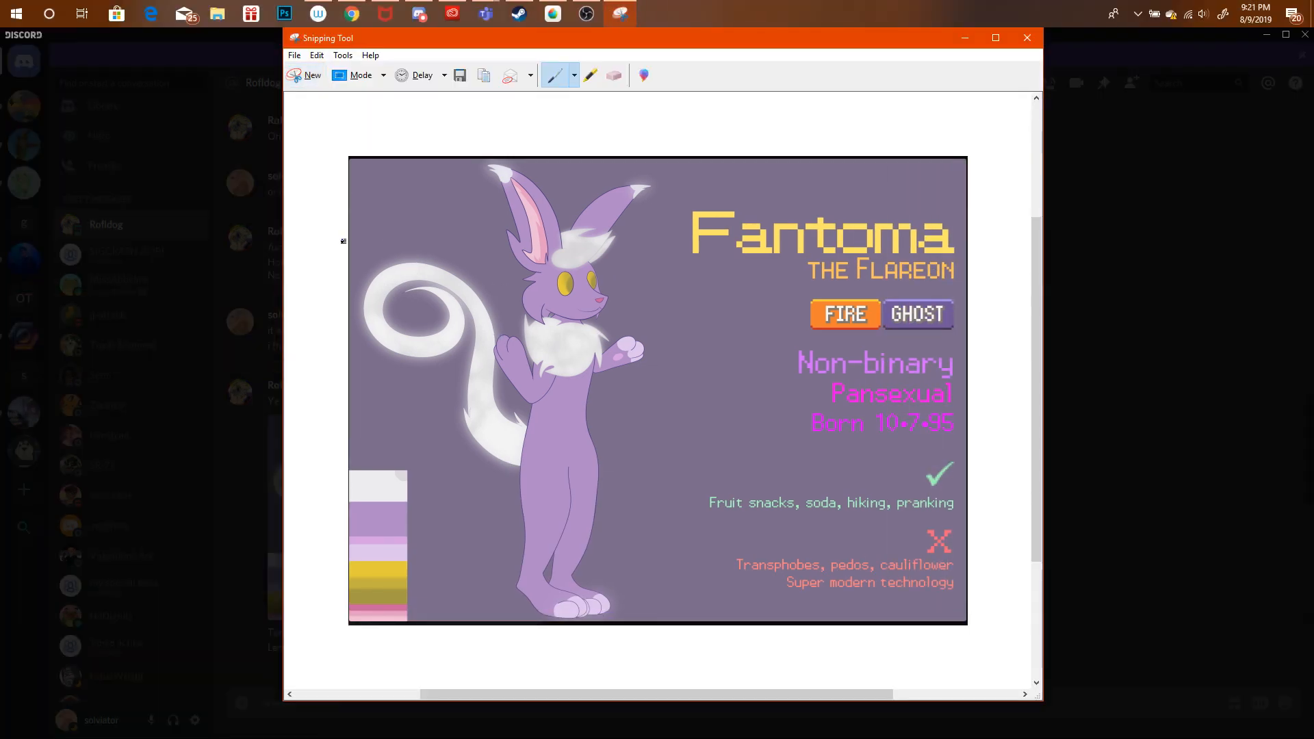
left_click(317, 56)
left_click(339, 71)
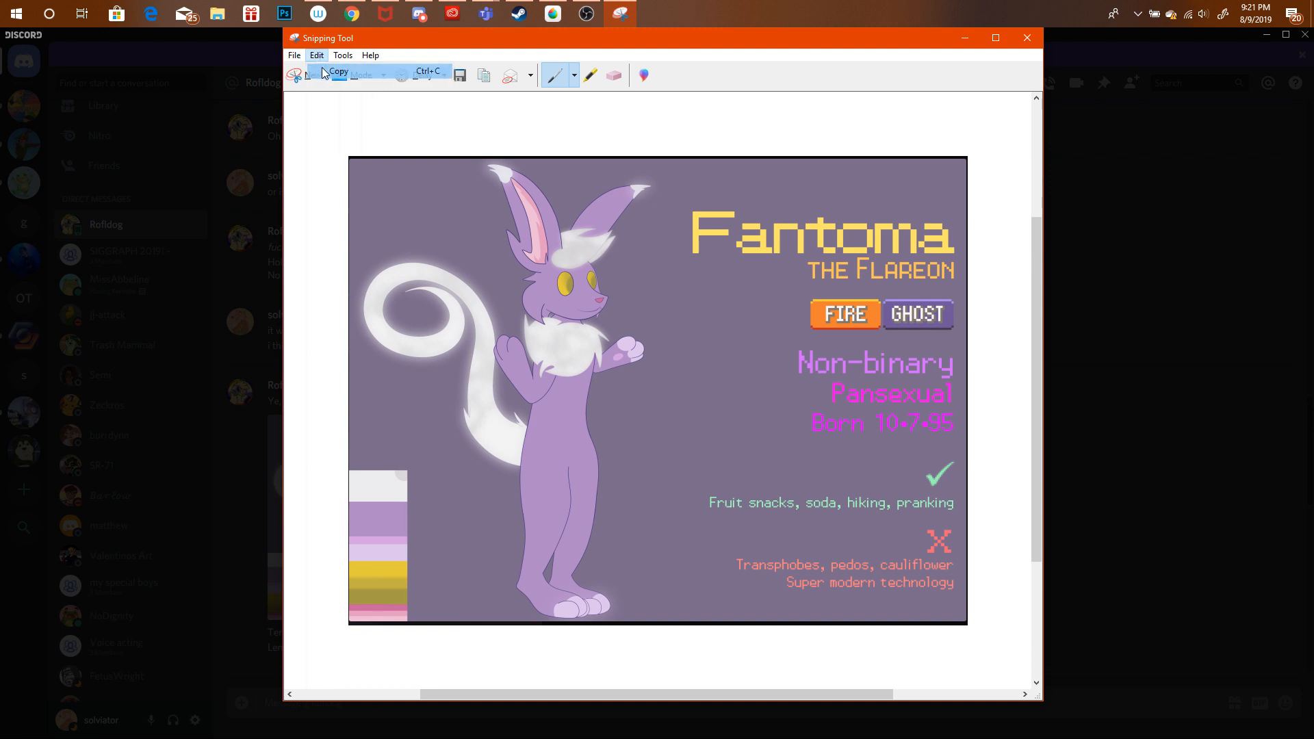
left_click(553, 14)
key("ctrl+v")
Resize the Fantoma sheet, place it beside the soldier photo, and commit the transform.
key("ctrl+t")
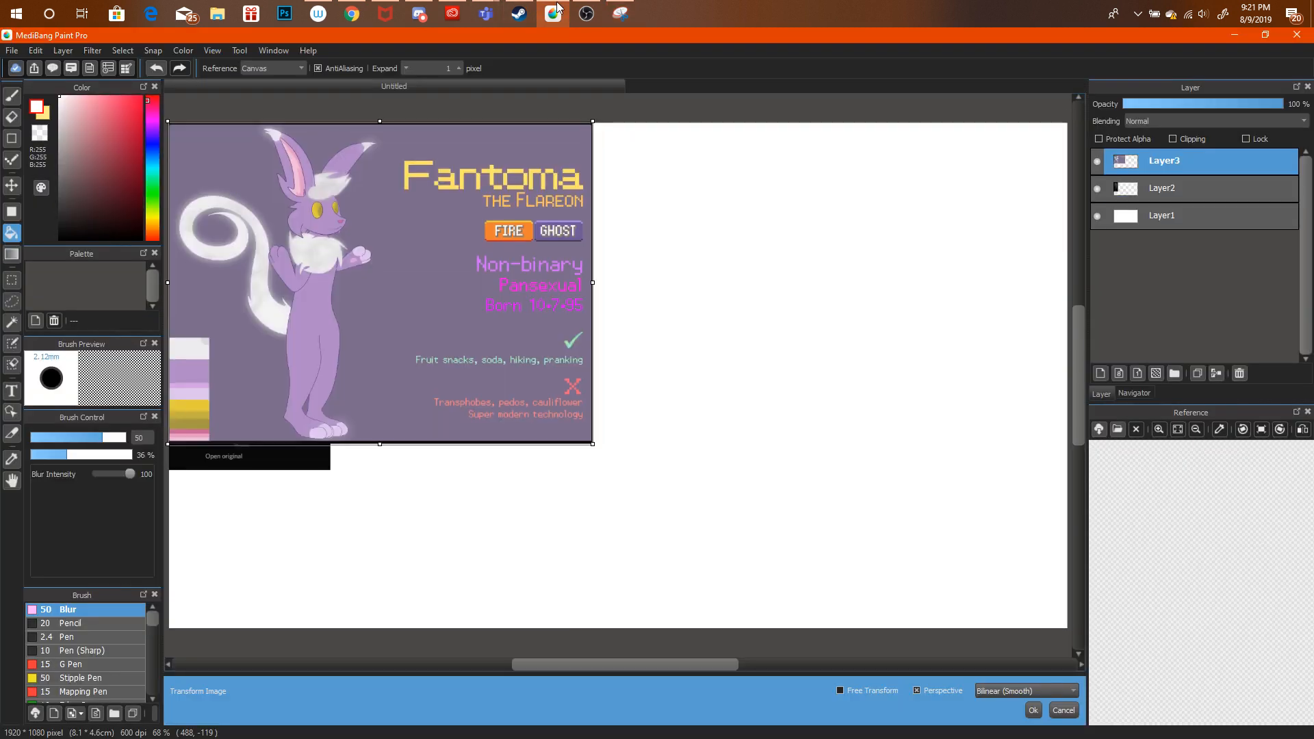
left_click_drag(378, 247, 535, 241)
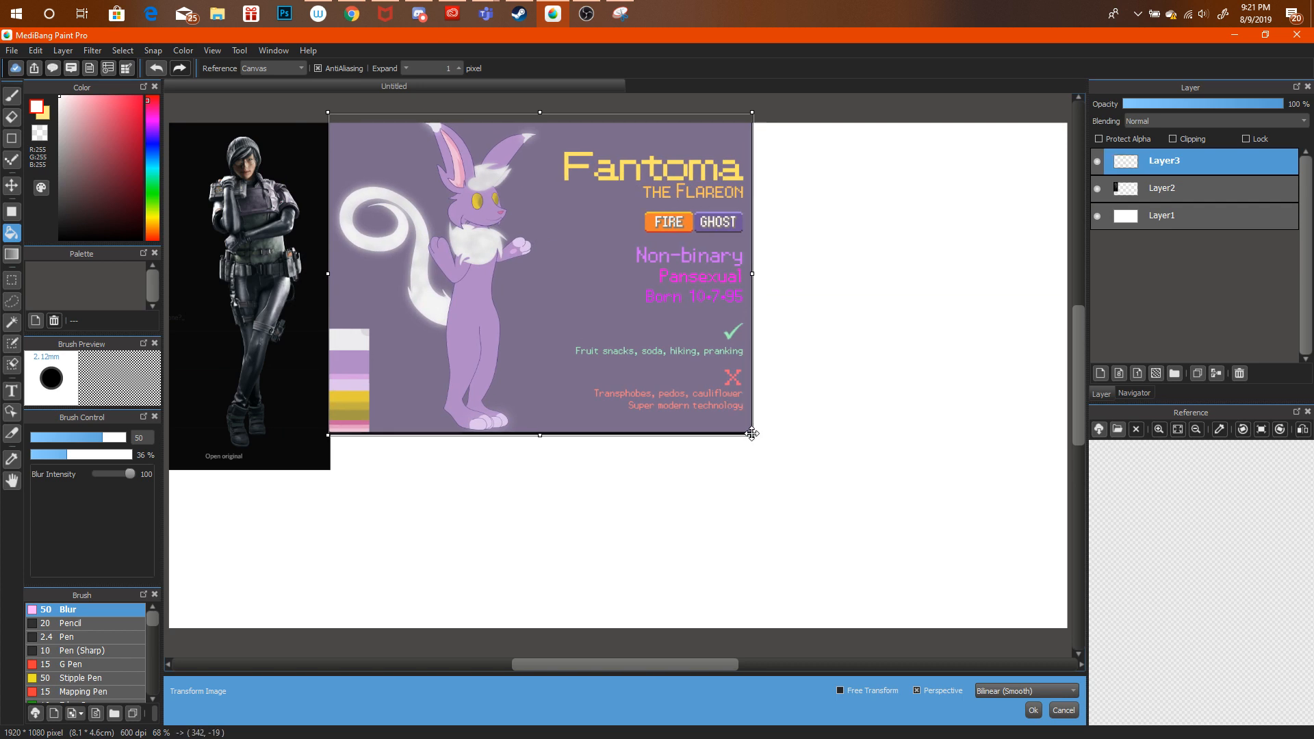
left_click_drag(752, 434, 693, 381)
left_click_drag(640, 332, 576, 293)
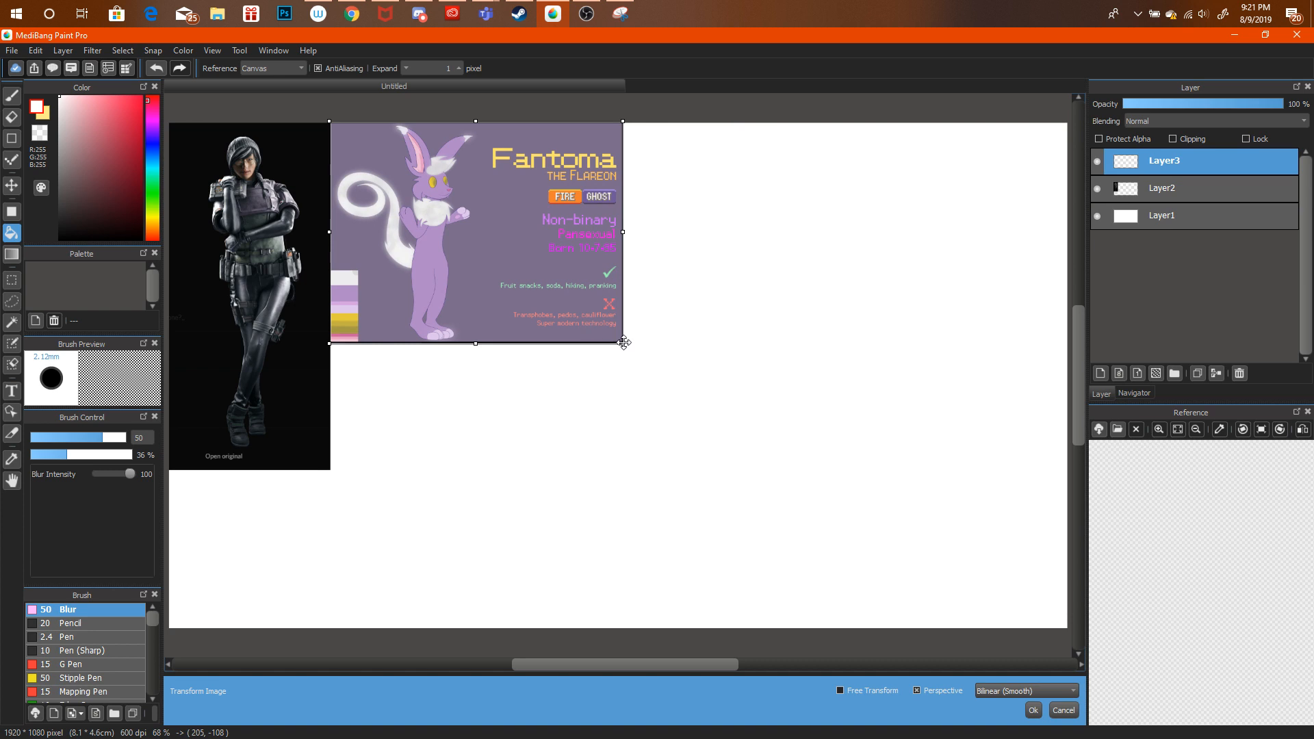
left_click_drag(624, 342, 695, 413)
left_click_drag(600, 358, 683, 363)
key("Return")
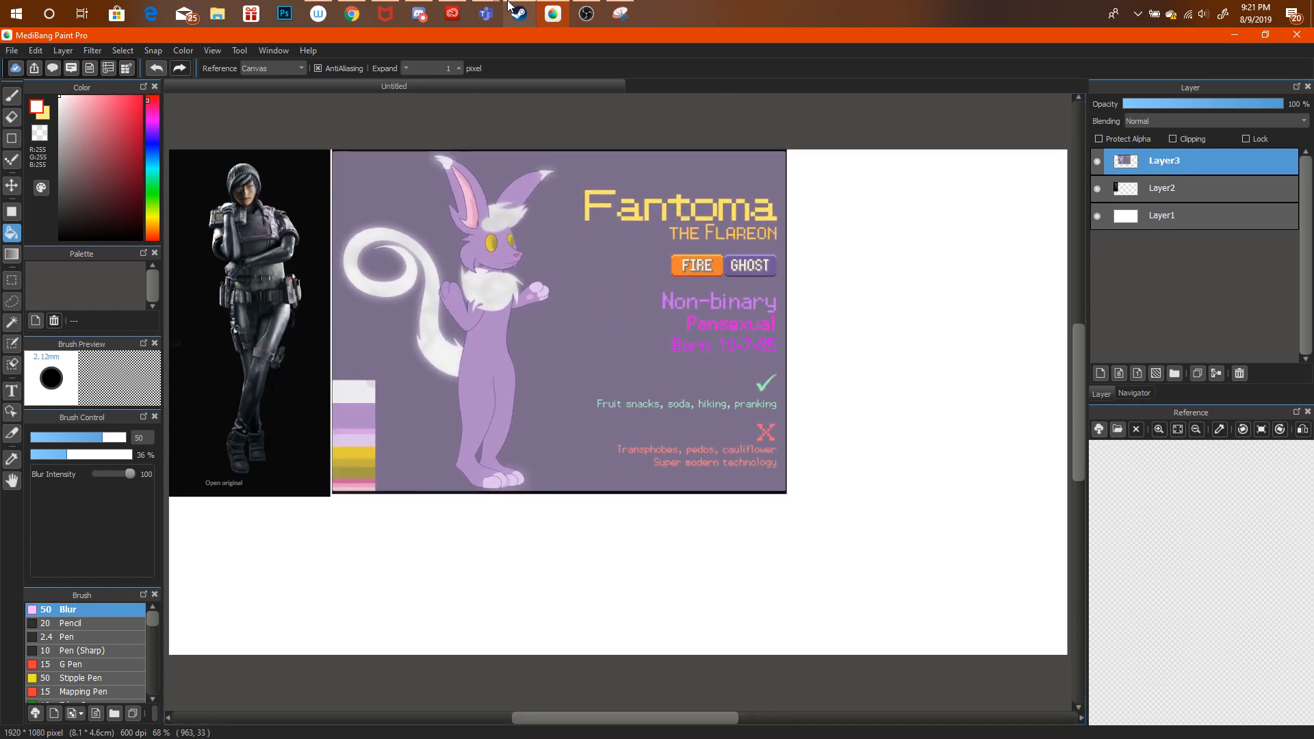
Merge Layer3 down into Layer2 so both references share one layer.
left_click(353, 9)
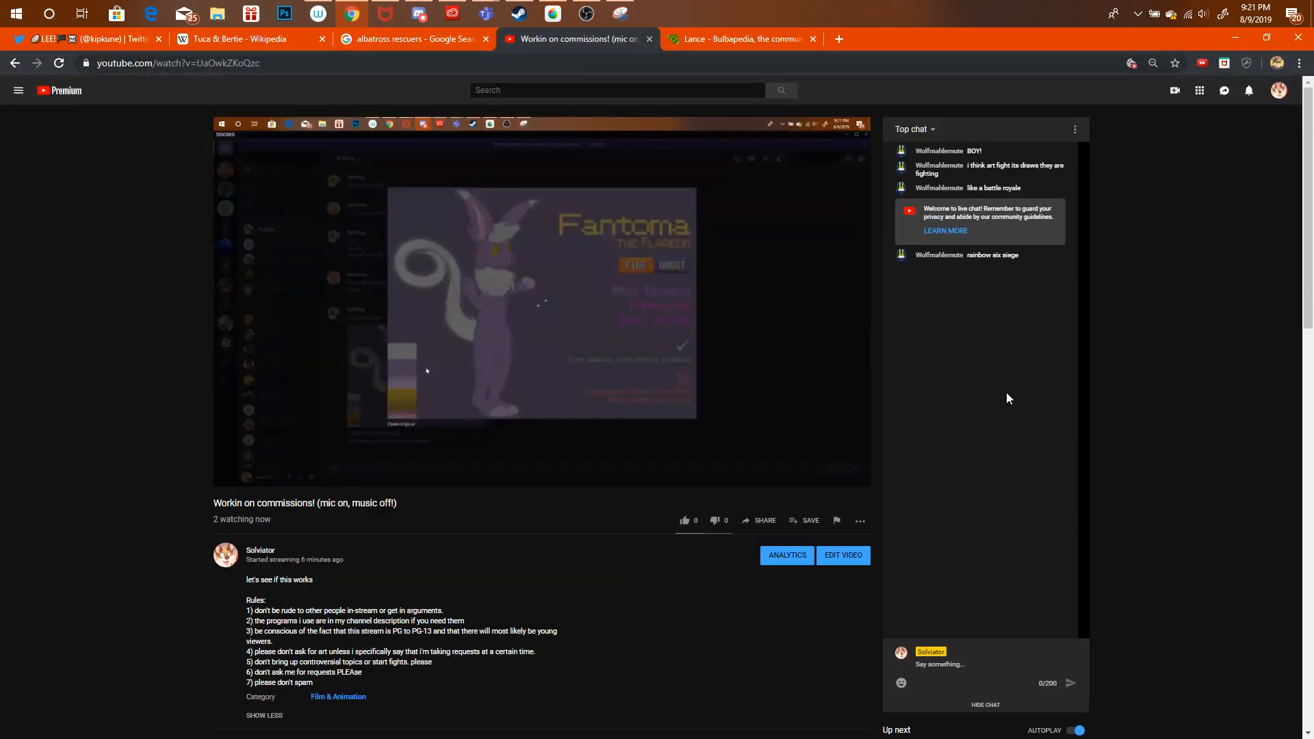
left_click(553, 13)
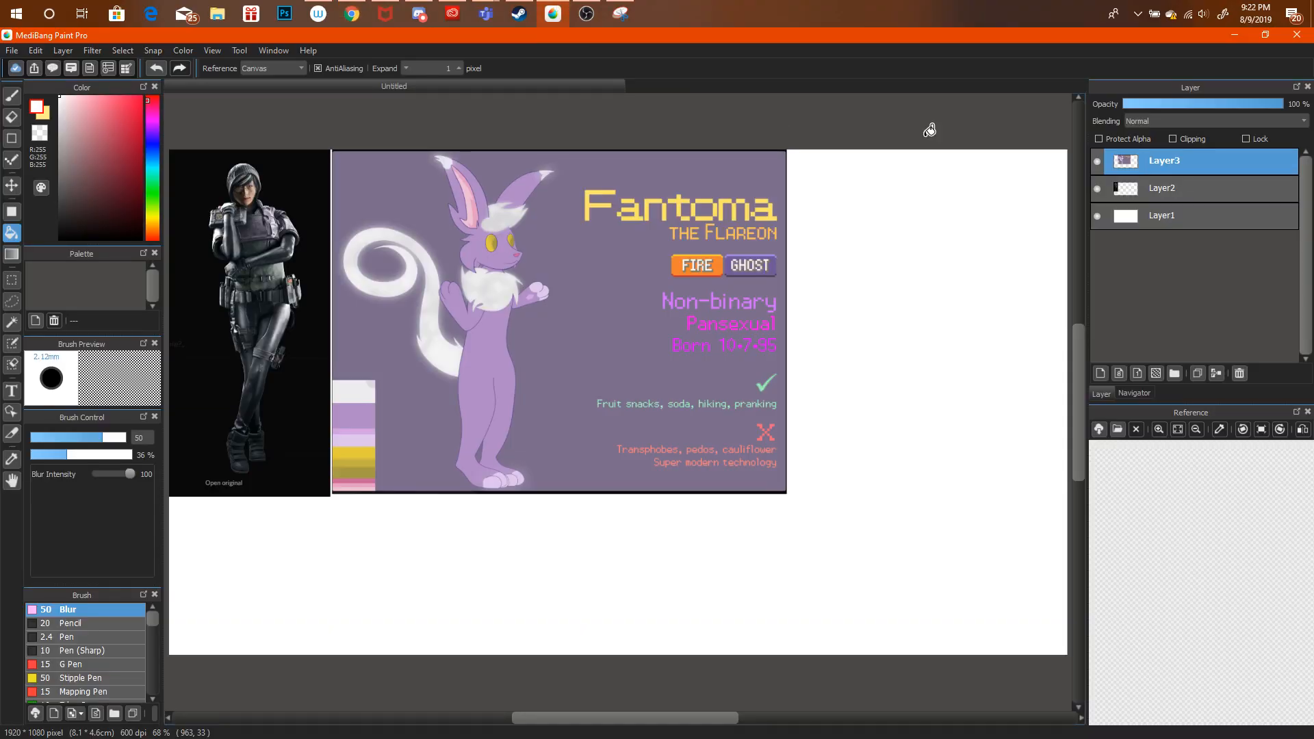
key("ctrl+e")
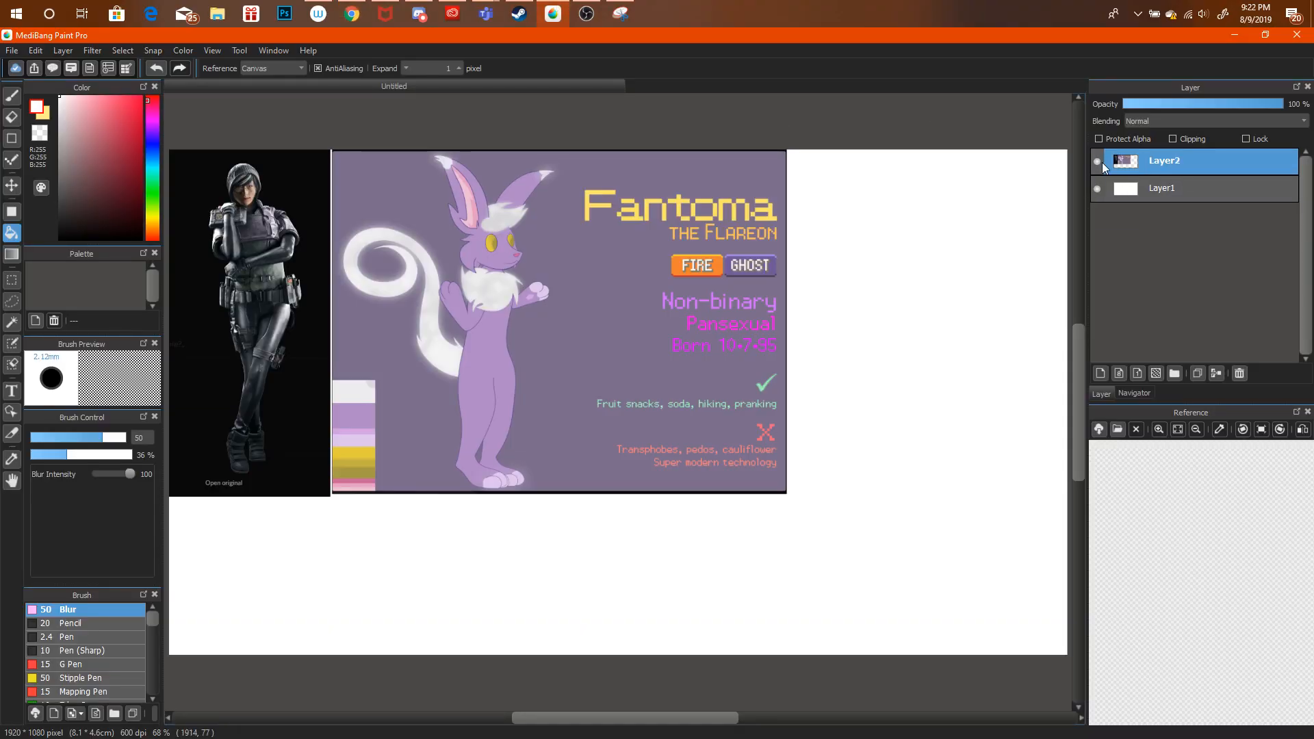
Create a new 1920 × 1080 canvas.
left_click(12, 50)
left_click(42, 68)
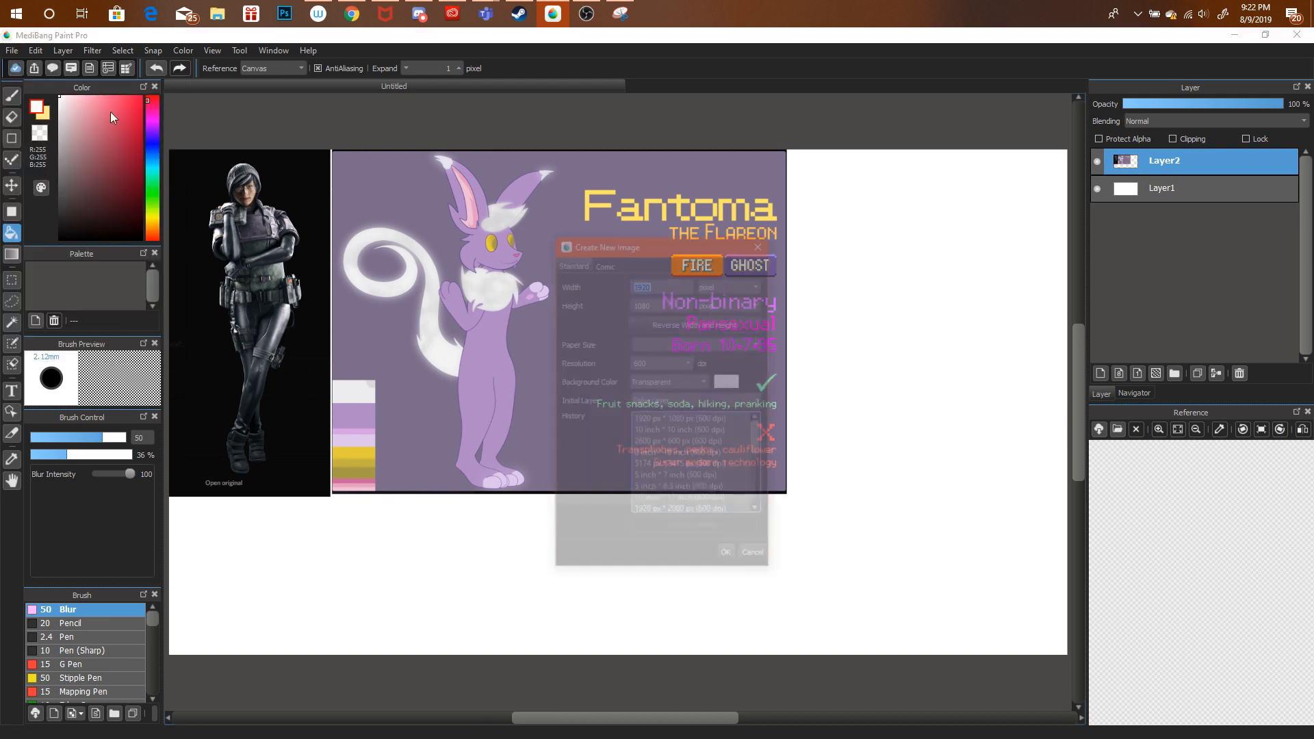
left_click(725, 552)
Crop the canvas to a 908 × 1080 portrait area and bucket-fill it white.
left_click(11, 280)
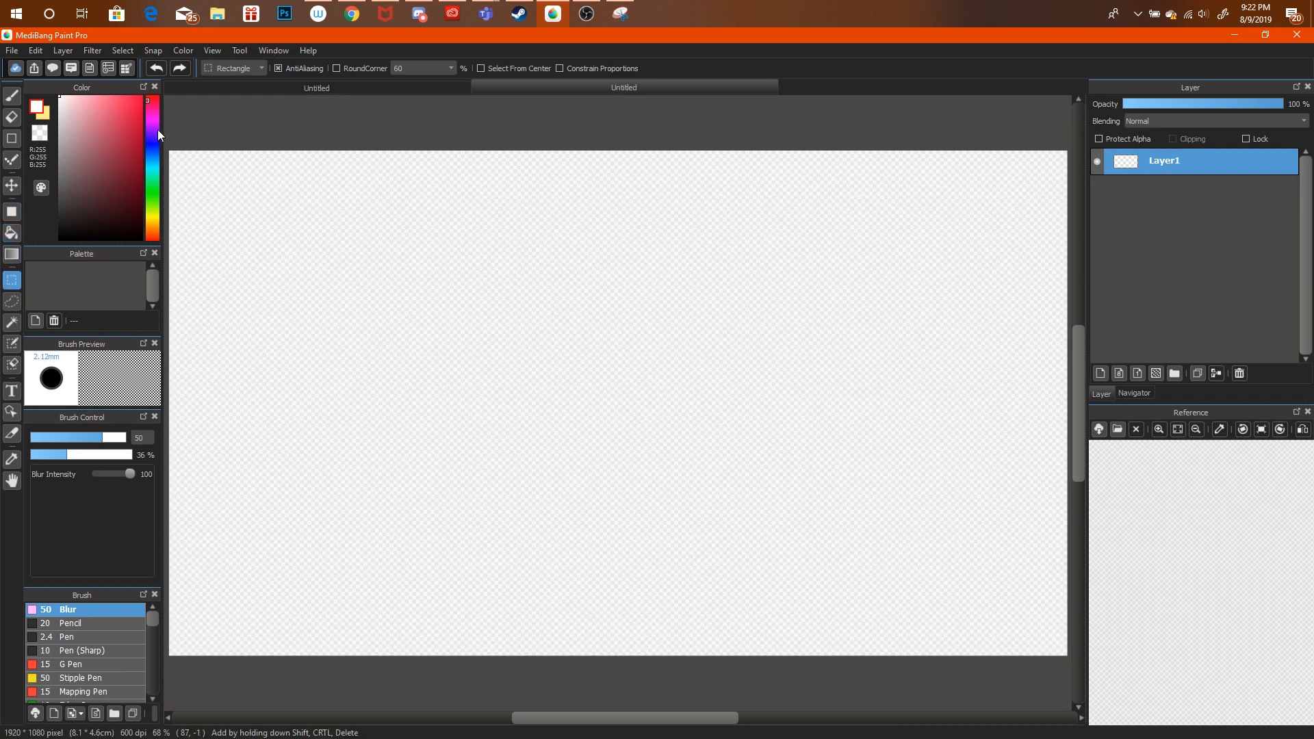
left_click_drag(169, 127, 603, 693)
left_click(35, 50)
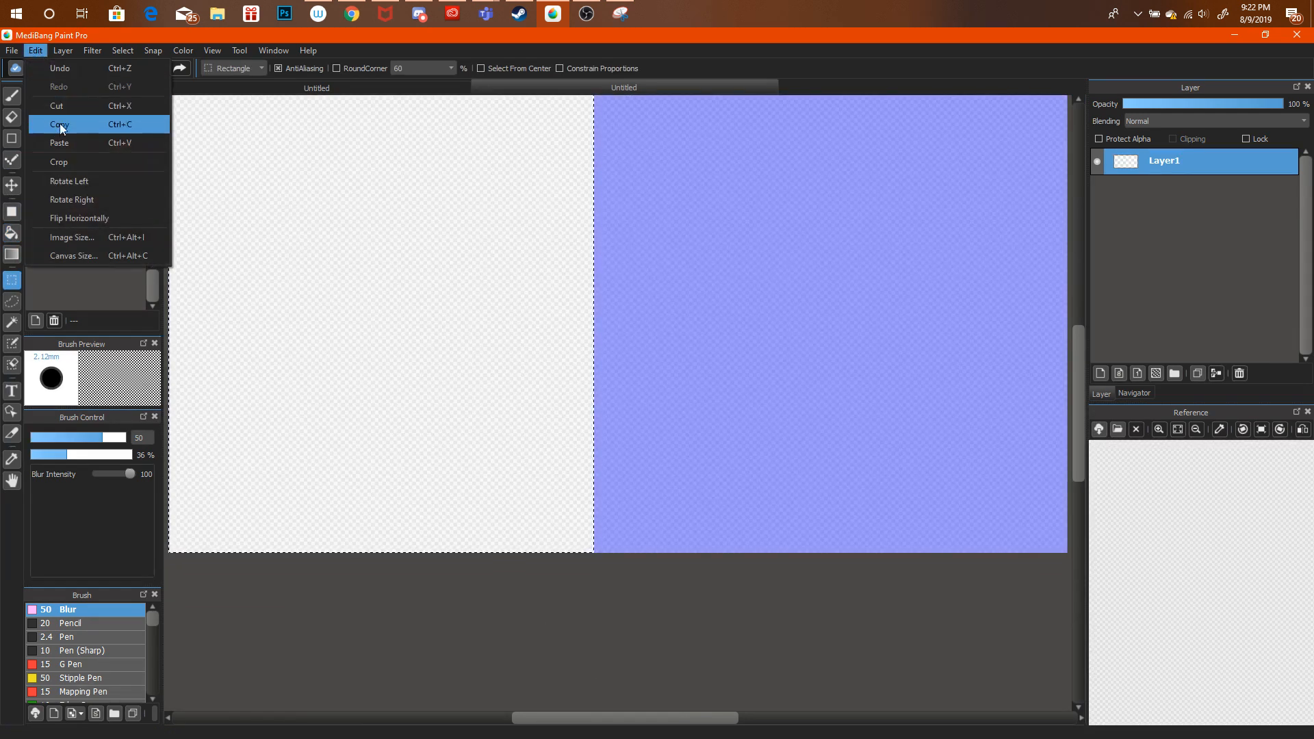
left_click(61, 146)
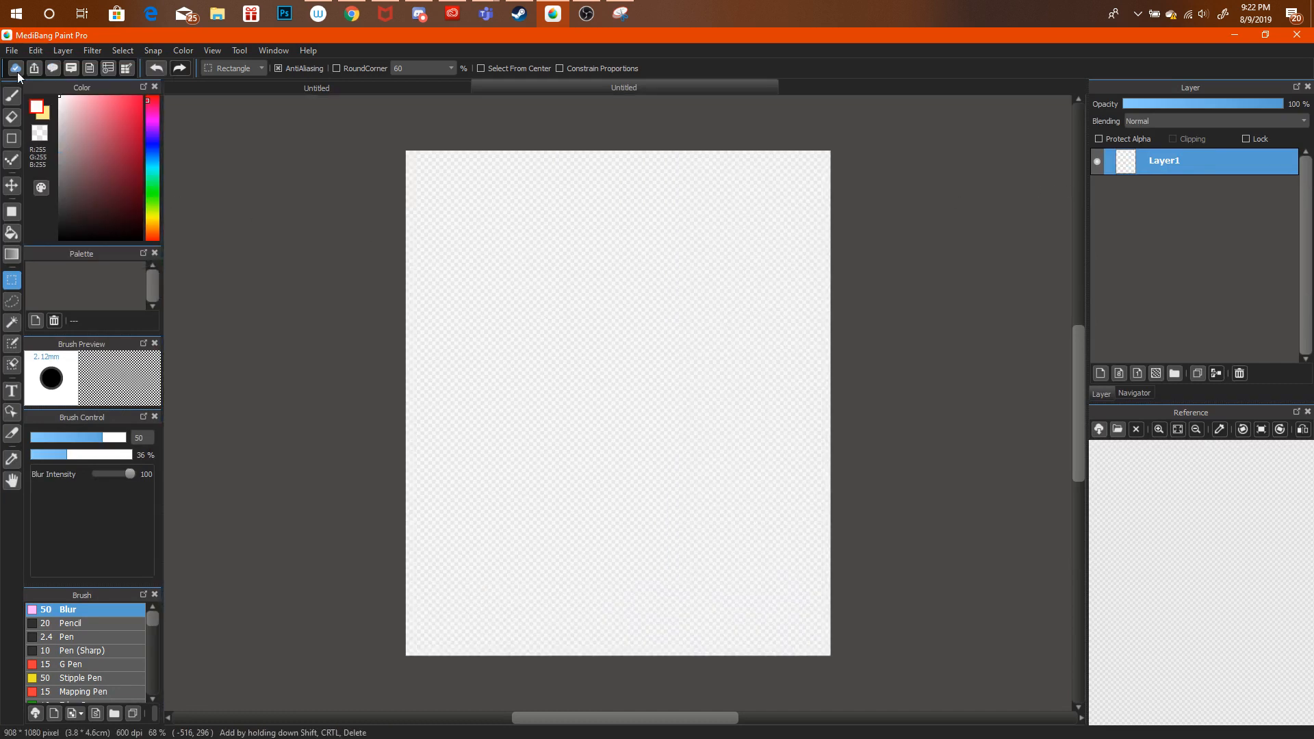
left_click(11, 232)
left_click(588, 275)
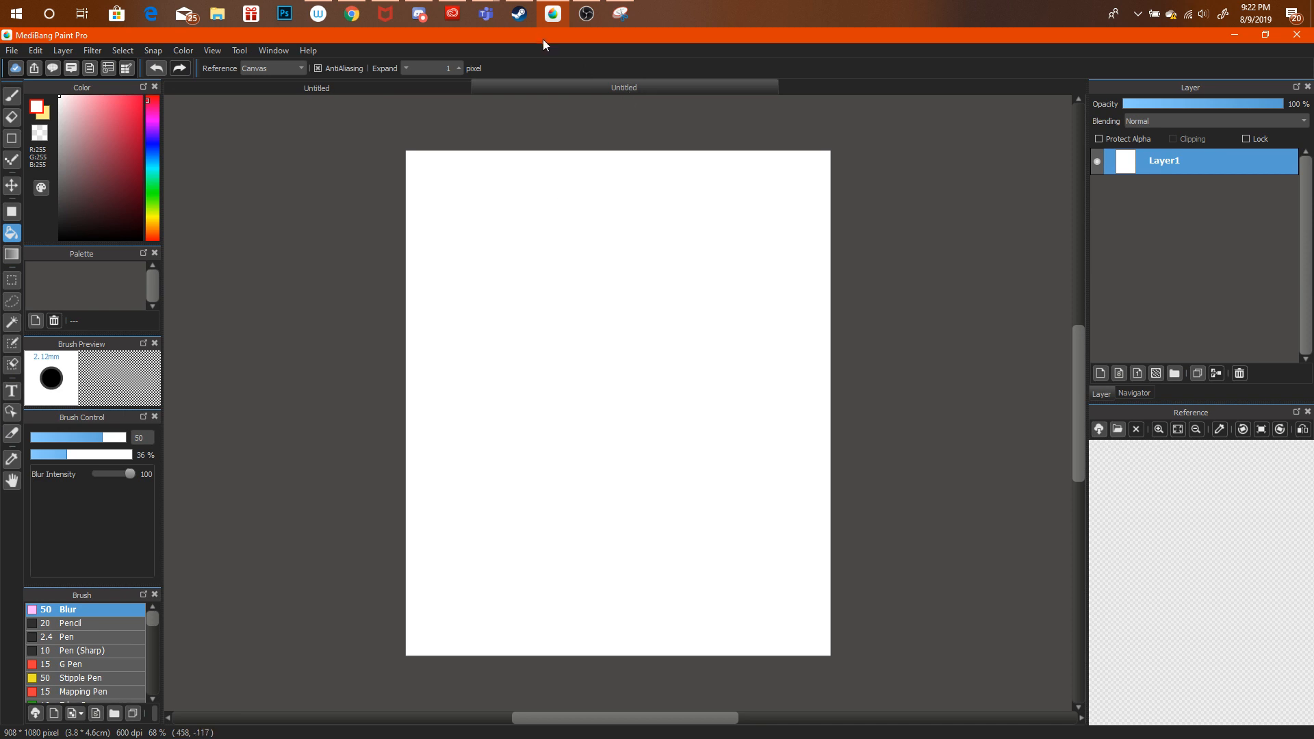
Add a new layer and set up a purple Pencil brush at size 6.4.
left_click(1101, 373)
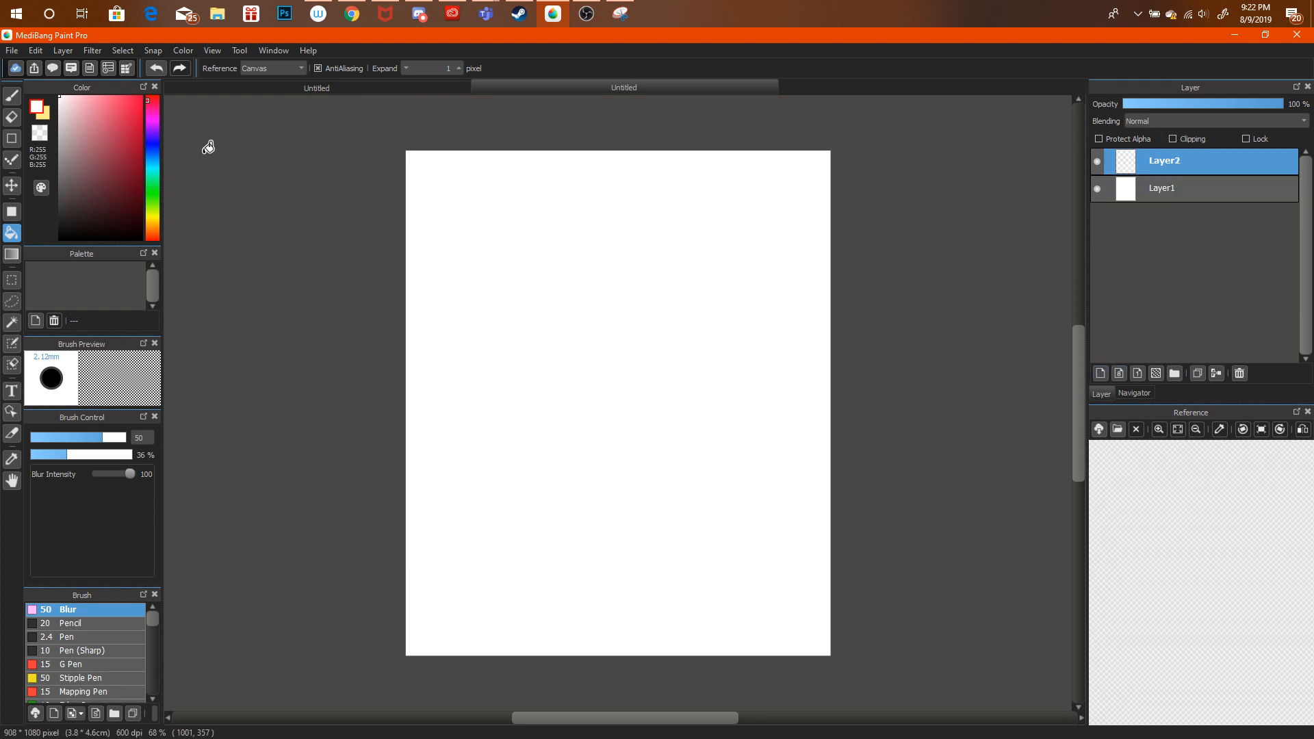
left_click(147, 121)
left_click(139, 148)
left_click(12, 96)
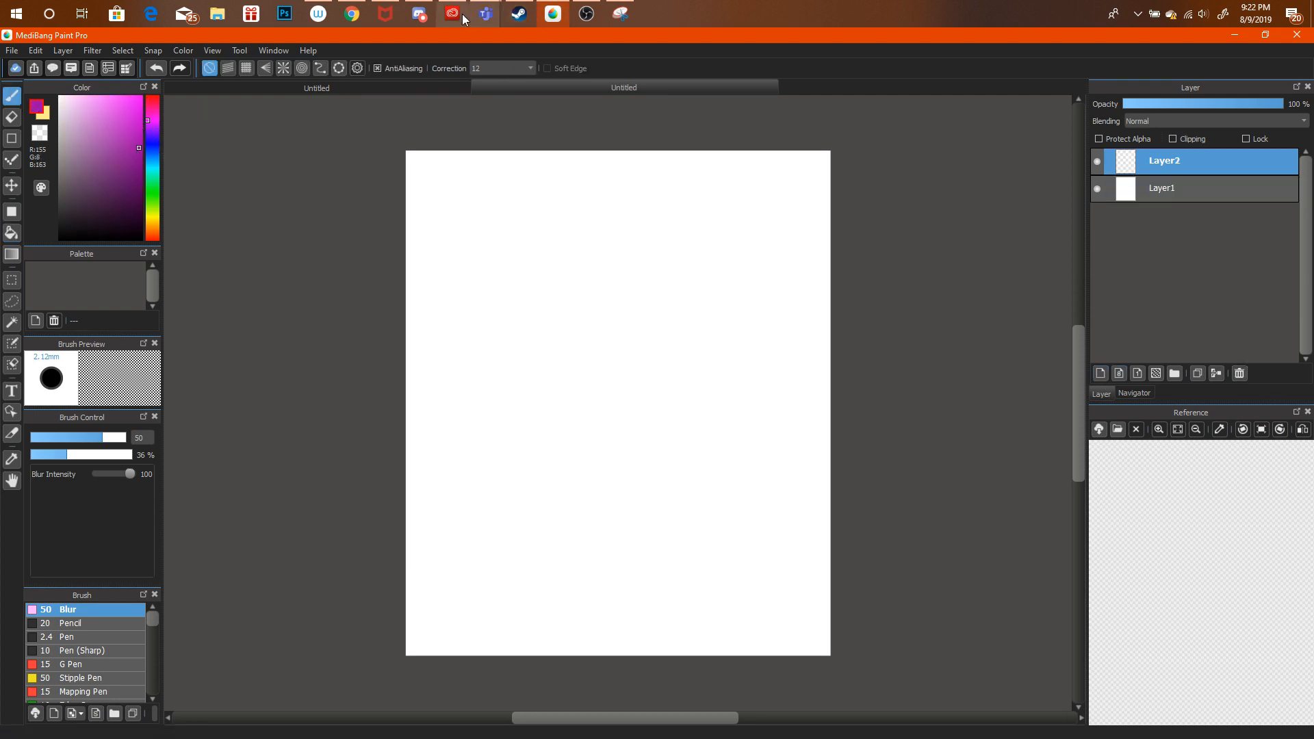
left_click(346, 14)
left_click(345, 14)
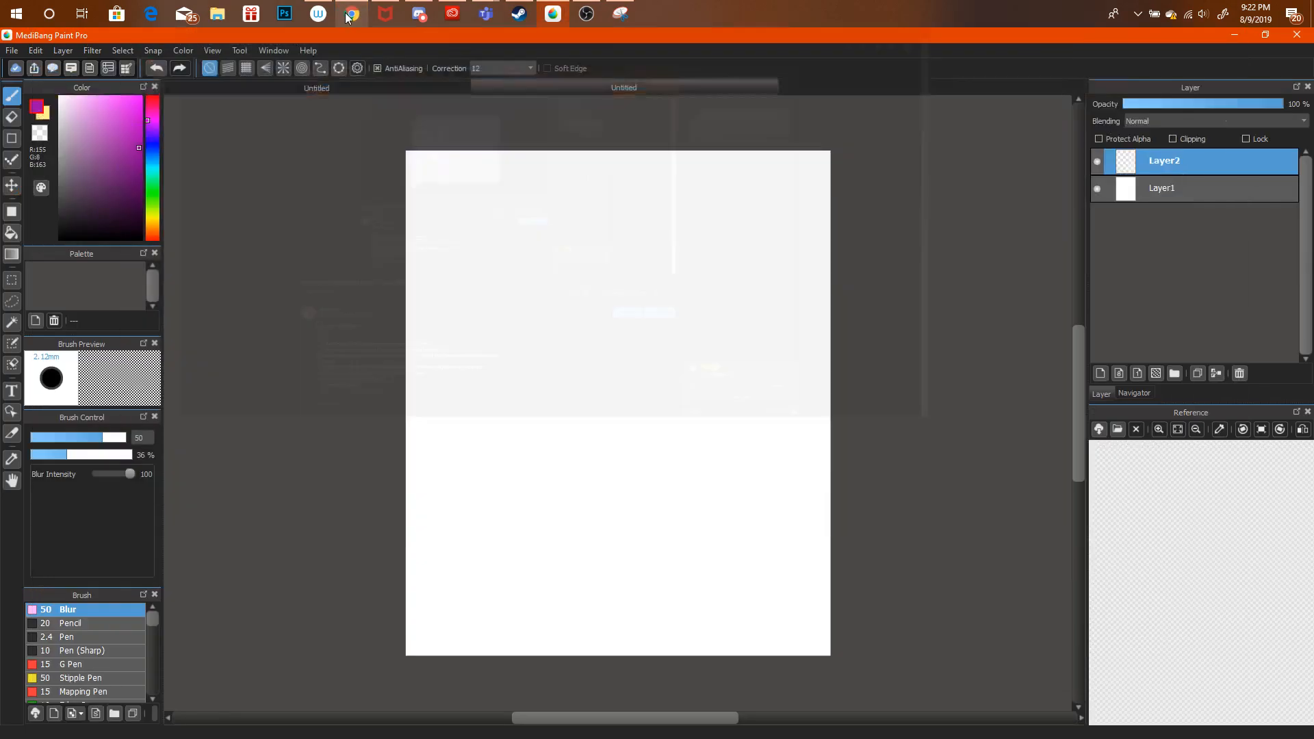
left_click(39, 437)
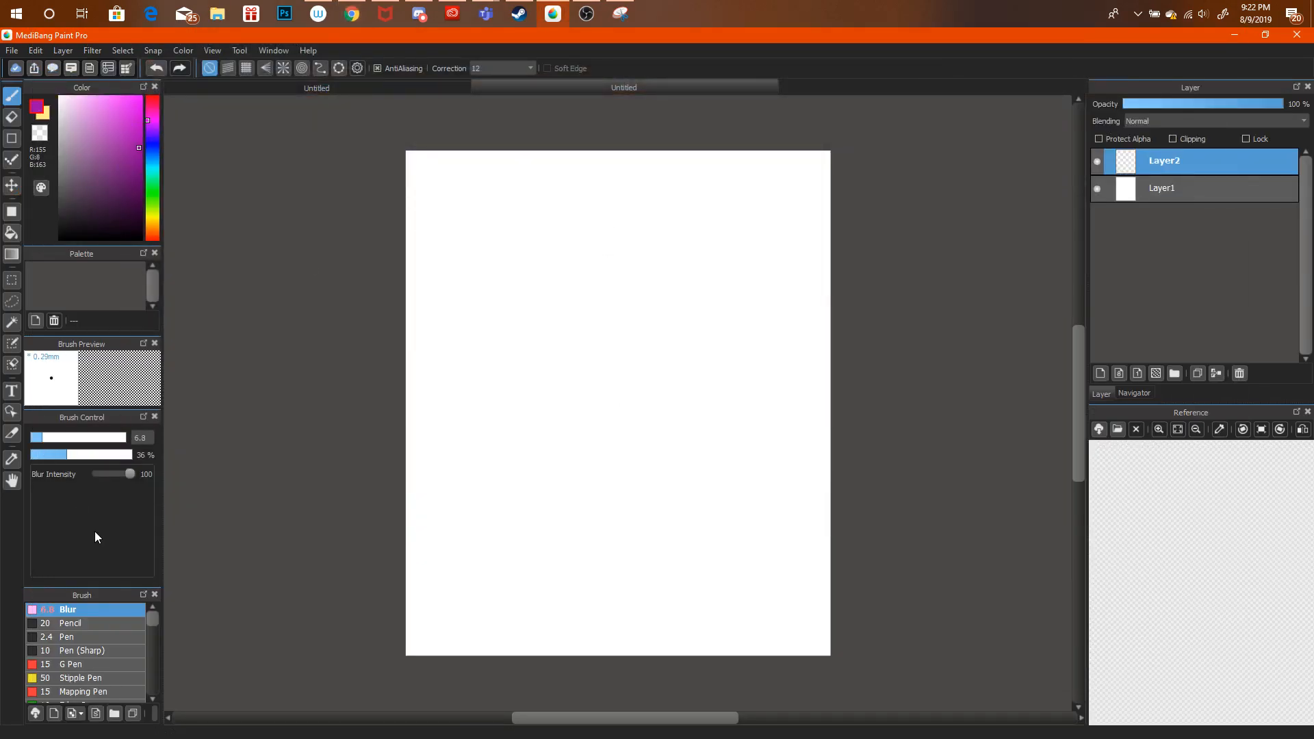
left_click(105, 624)
left_click_drag(60, 438, 41, 437)
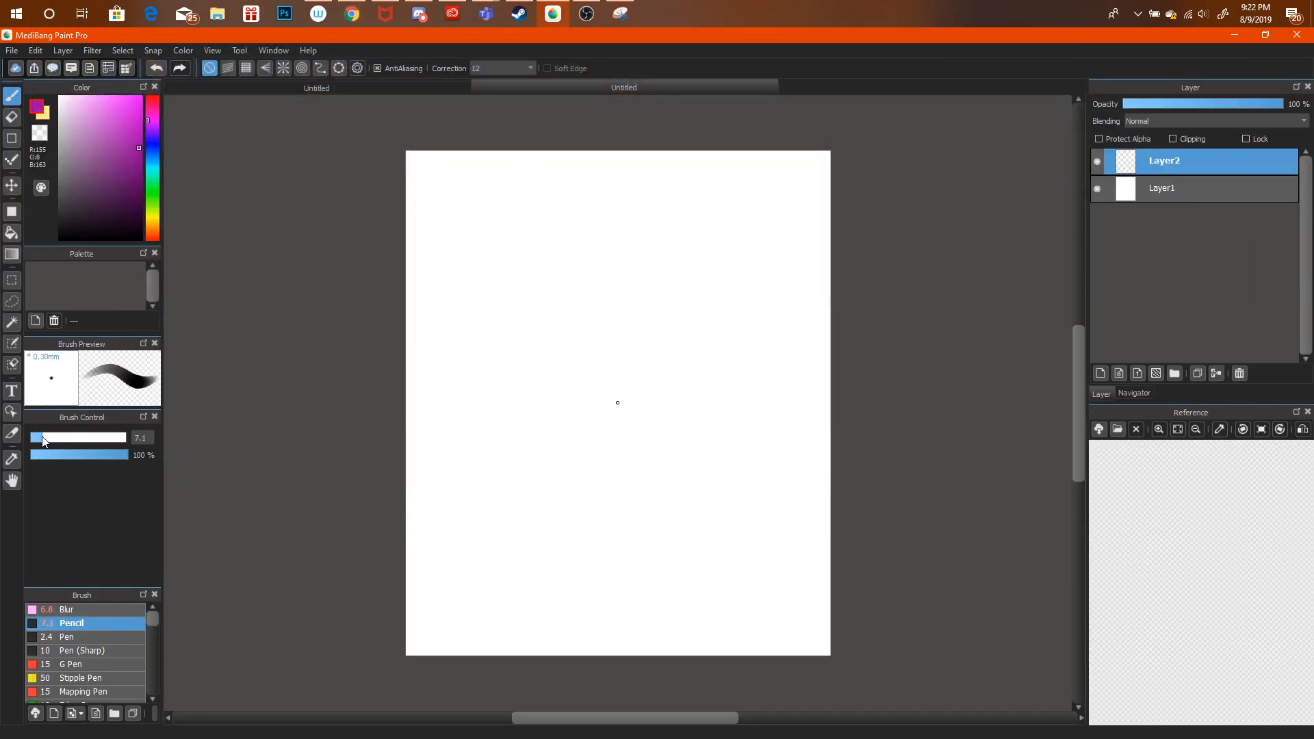
Sketch a purple pencil circle near the top of the portrait canvas.
left_click(495, 85)
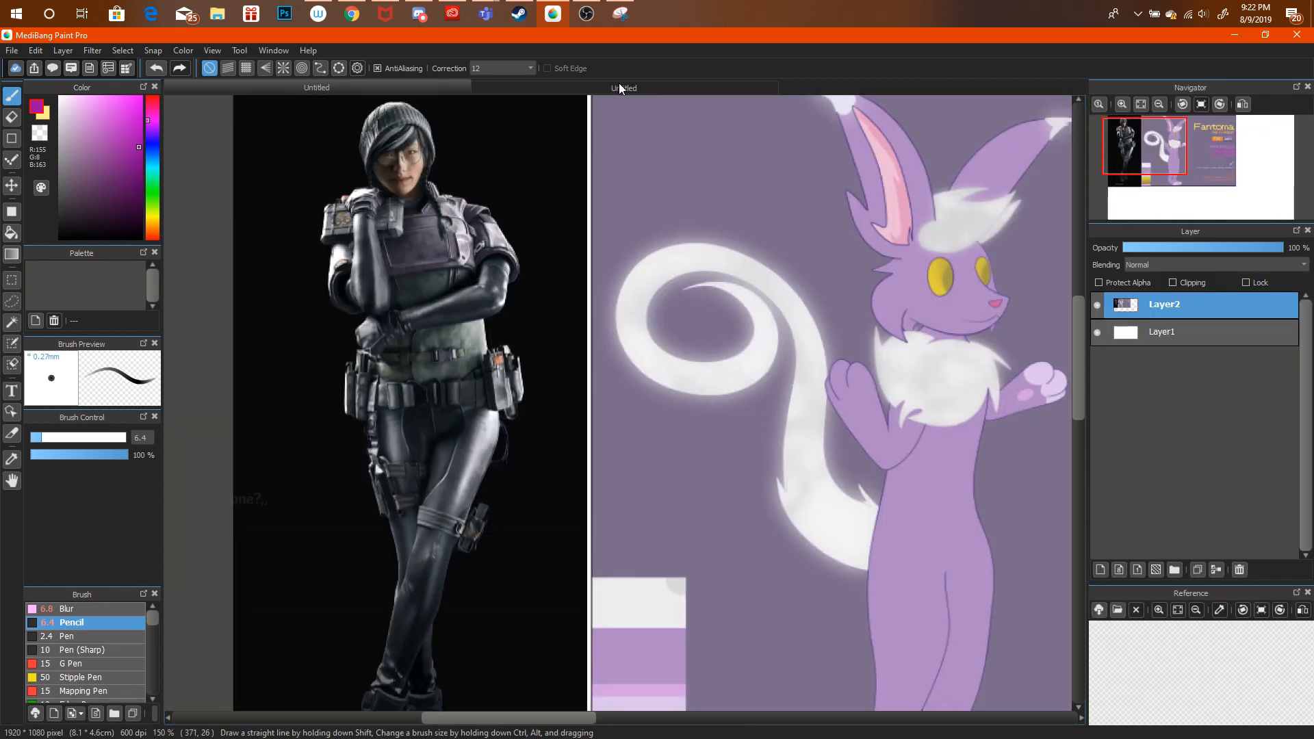
left_click(623, 85)
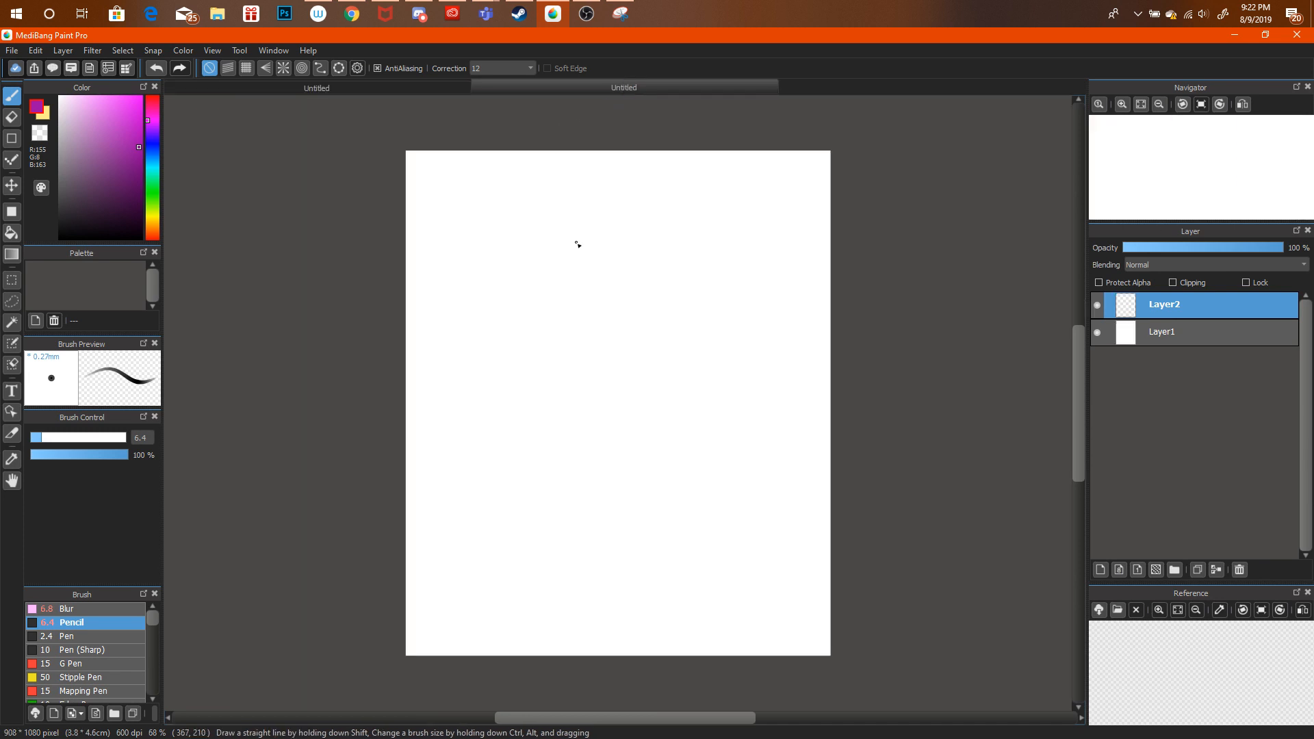
mouse_move(581, 228)
left_mouse_down()
mouse_move(614, 245)
mouse_move(551, 260)
mouse_move(568, 204)
mouse_move(624, 232)
mouse_move(579, 274)
left_mouse_up()
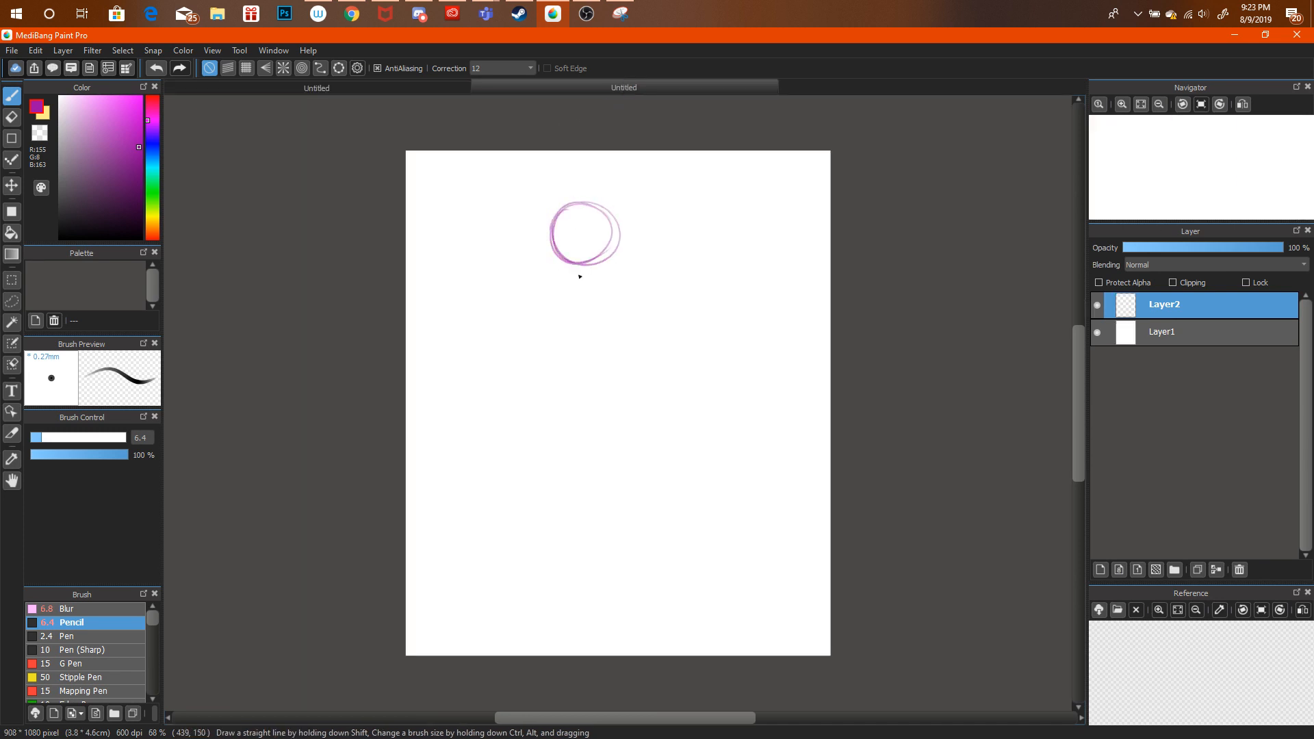
left_click(357, 12)
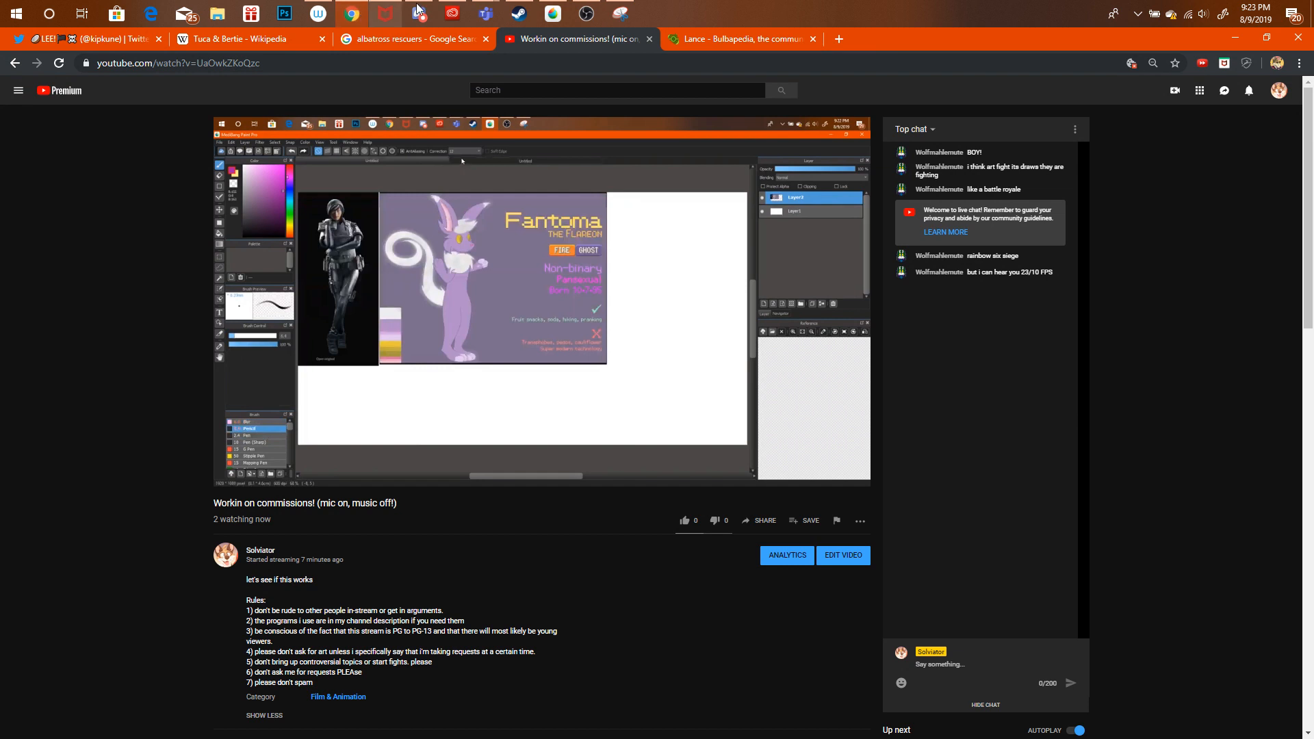
Switch the OBS audio sample rate from 44.1 kHz to 48 kHz and save.
left_click(587, 14)
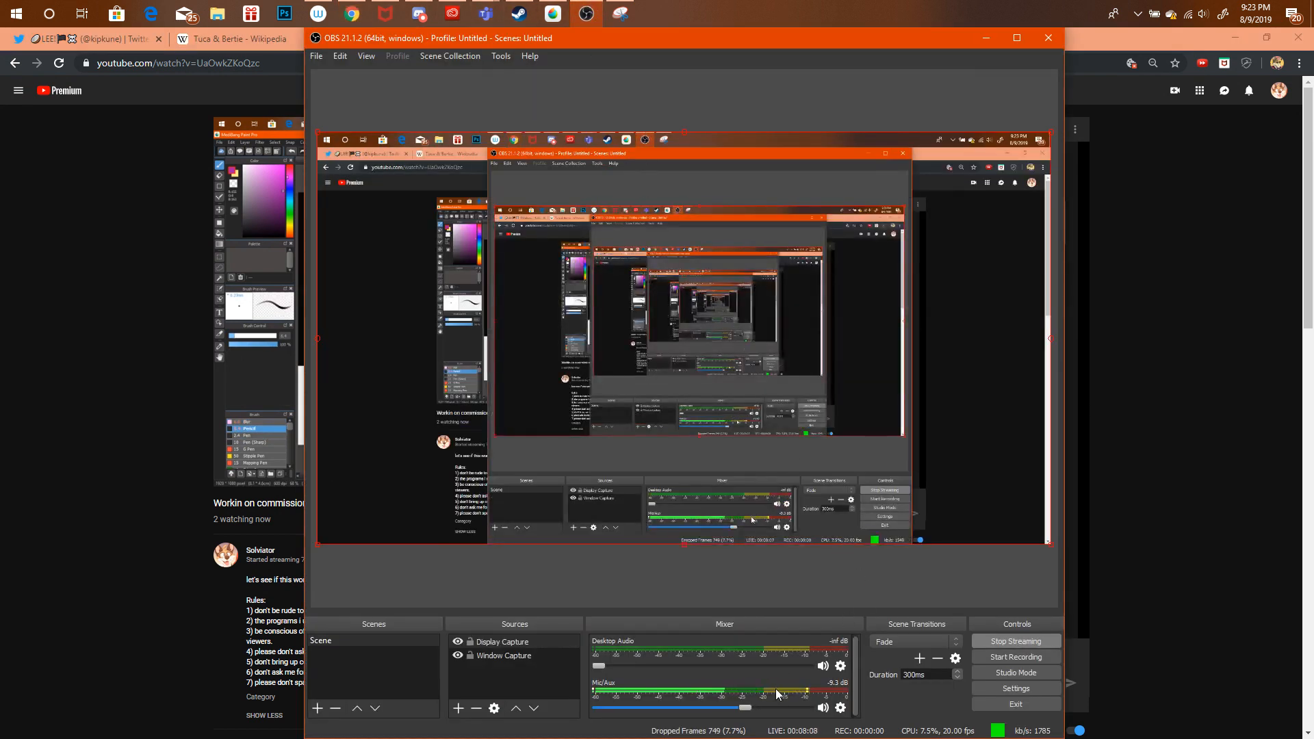
left_click(996, 687)
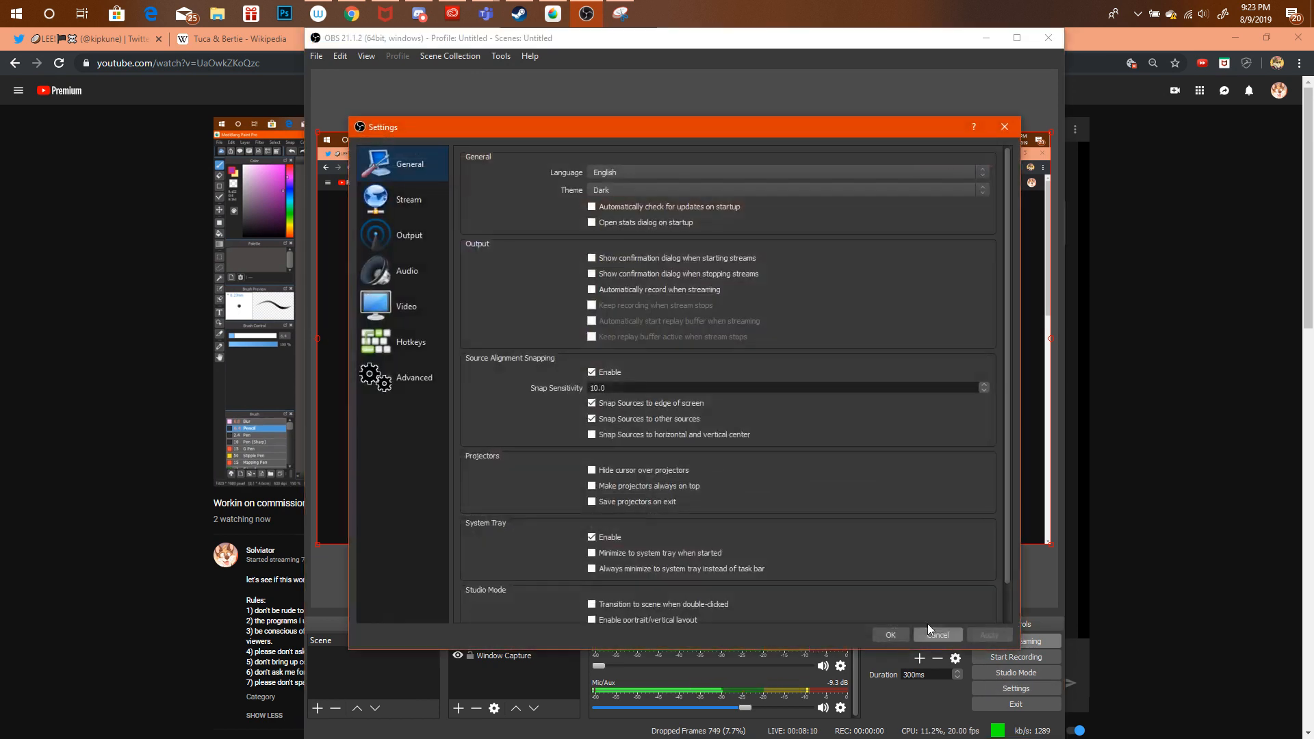
left_click(415, 274)
left_click(614, 159)
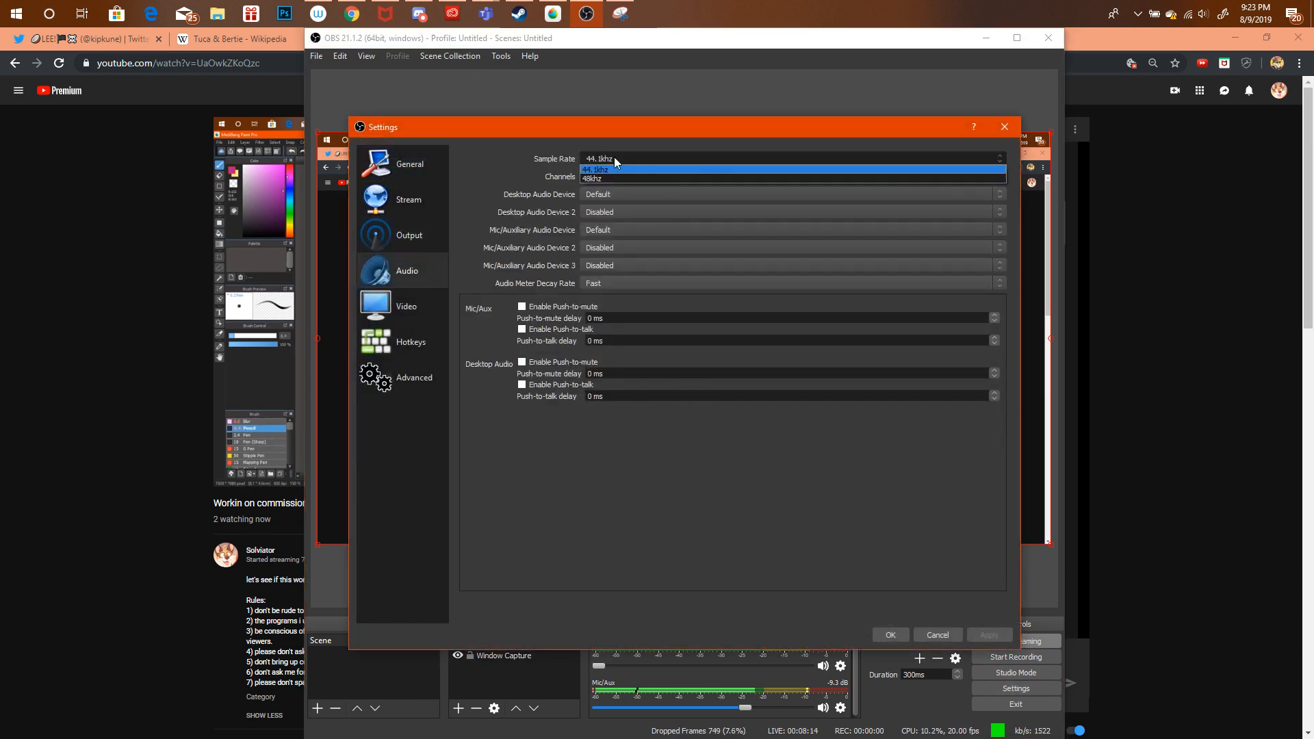
left_click(609, 178)
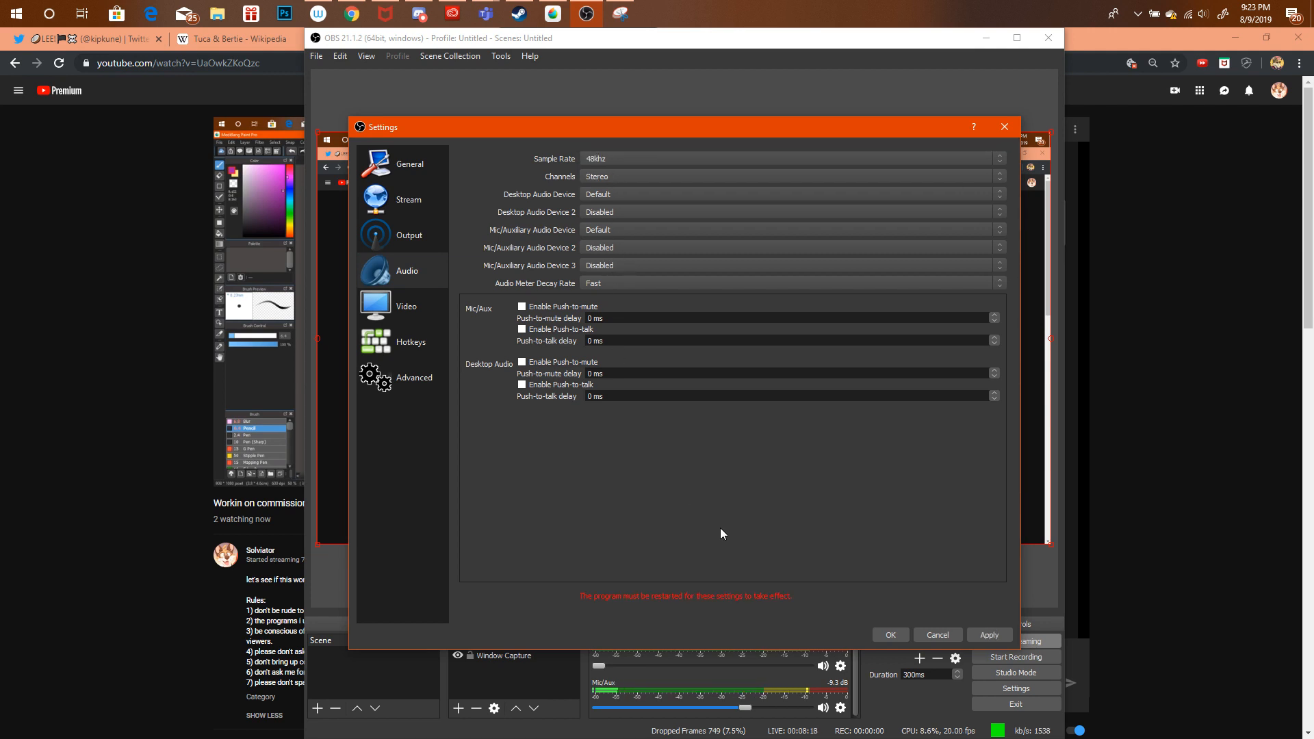
left_click(890, 635)
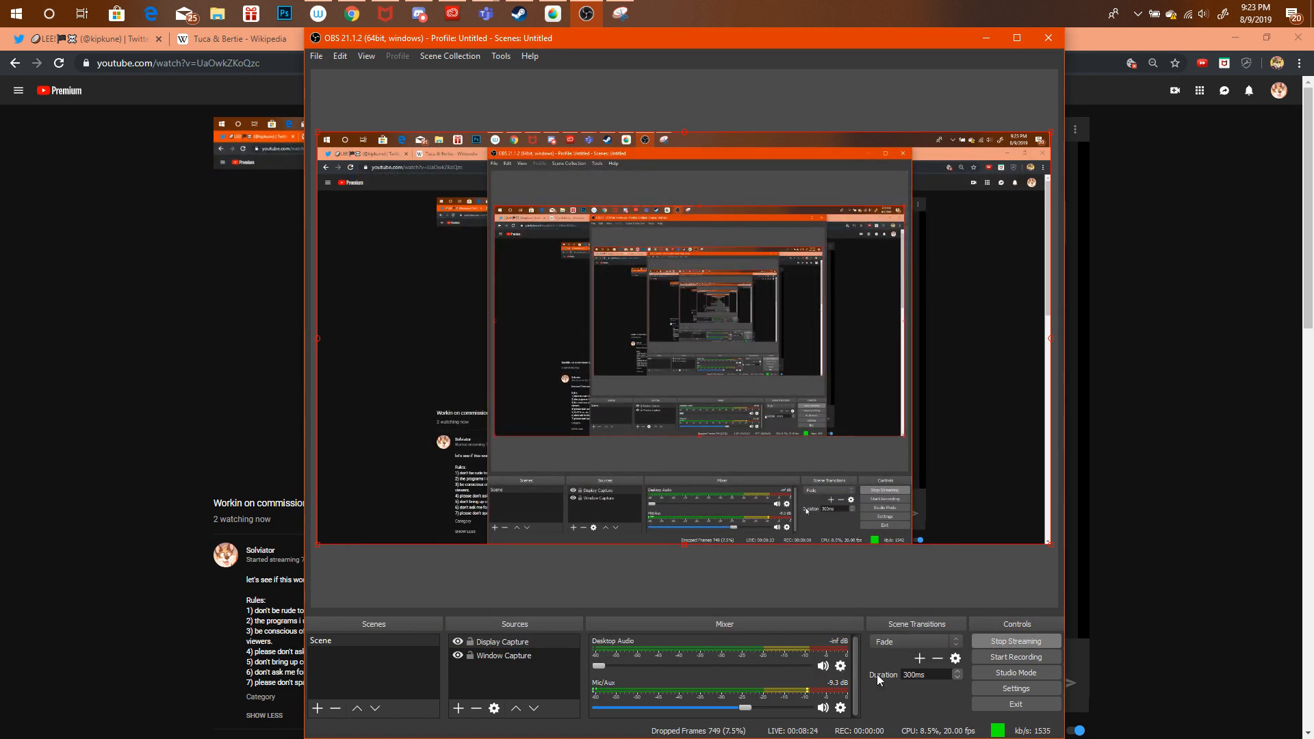
Remove the Window Capture source from OBS, keeping Display Capture.
left_click(543, 655)
left_click(540, 644)
left_click(536, 658)
left_click(538, 646)
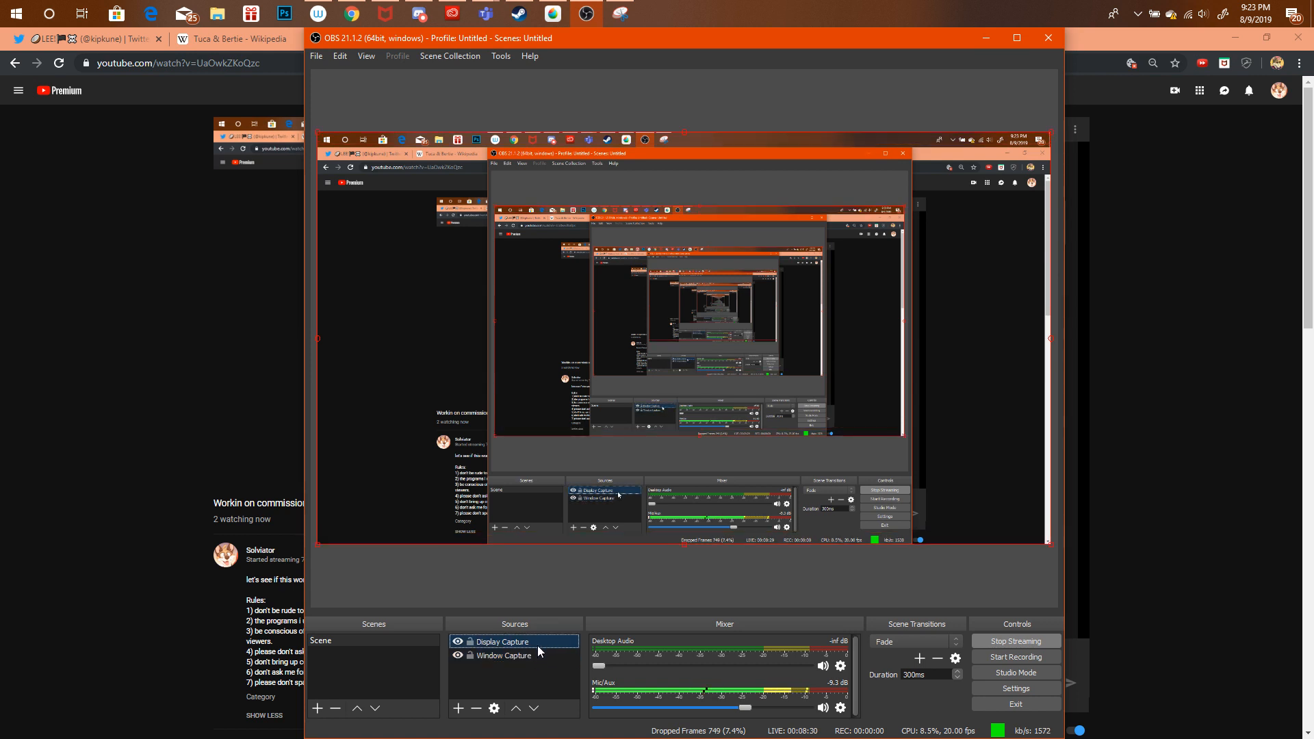
left_click(477, 708)
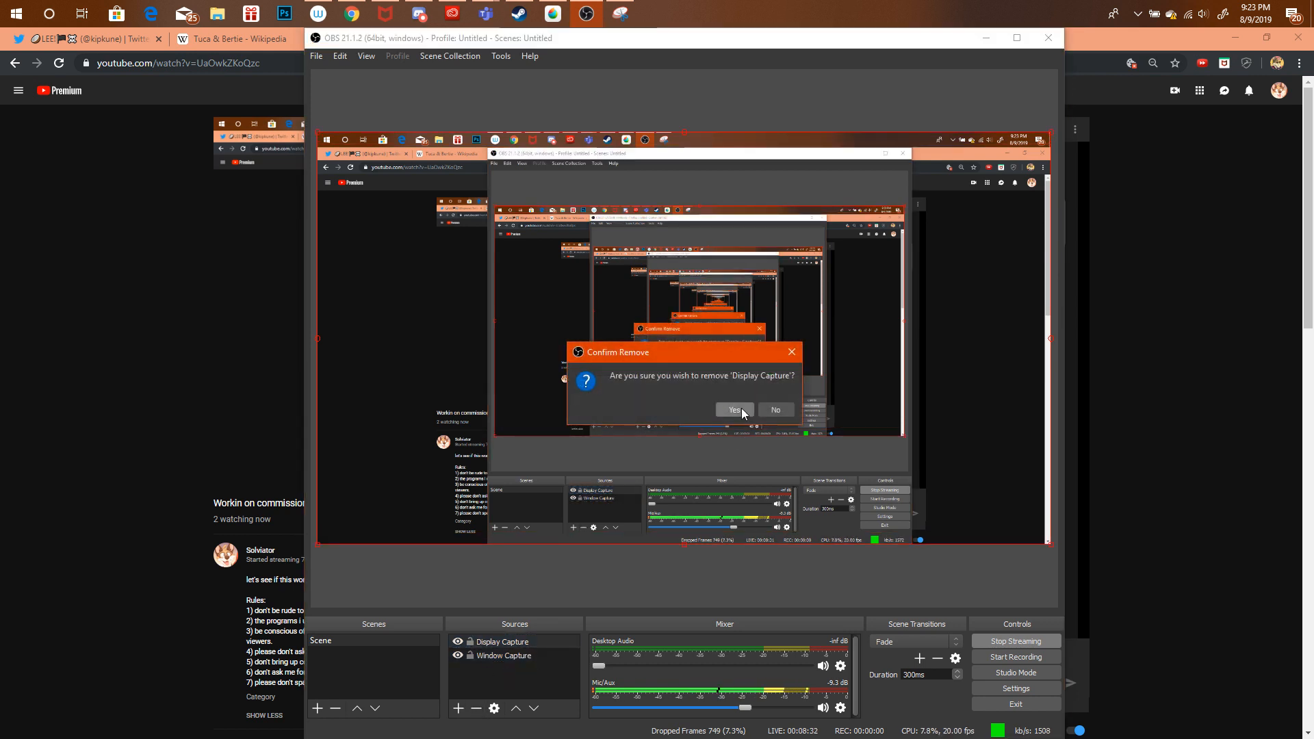
left_click(774, 409)
left_click(485, 657)
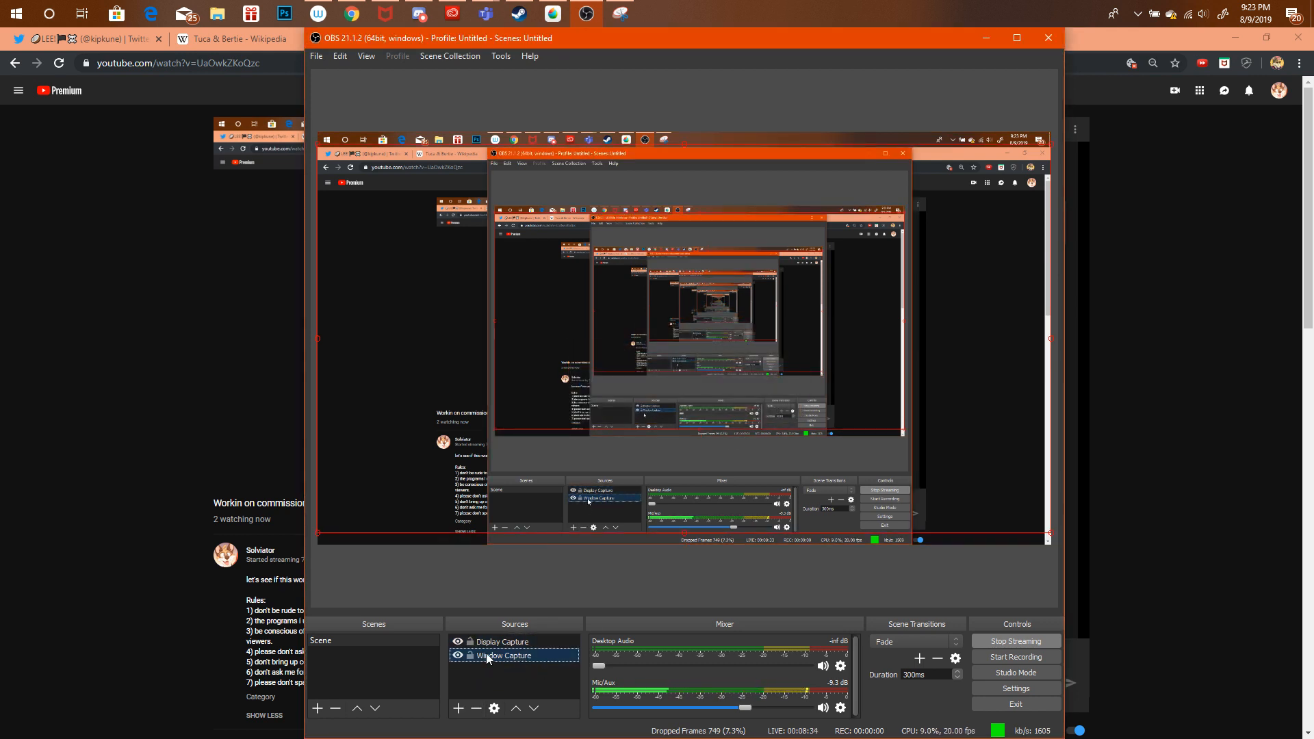
left_click(476, 708)
left_click(735, 410)
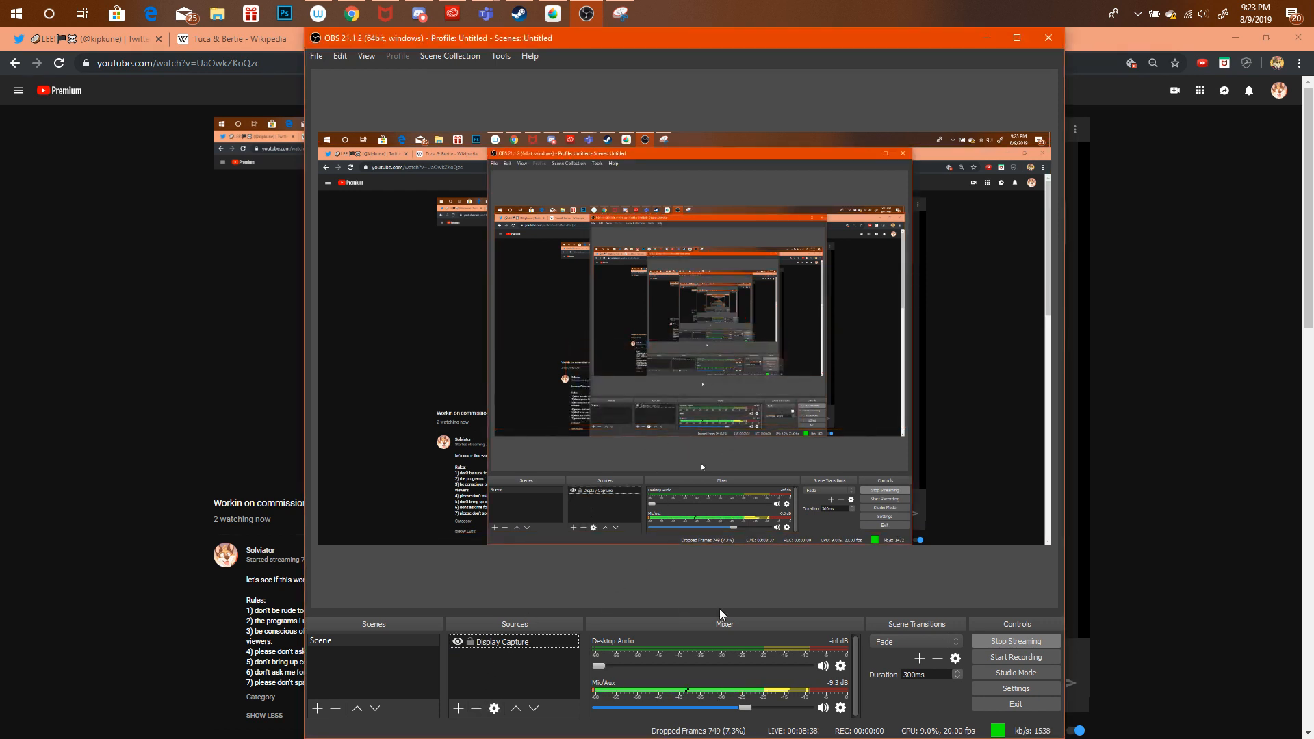
Set the OBS streaming audio bitrate to 48, then start and stop a recording.
left_click(1028, 690)
left_click(410, 277)
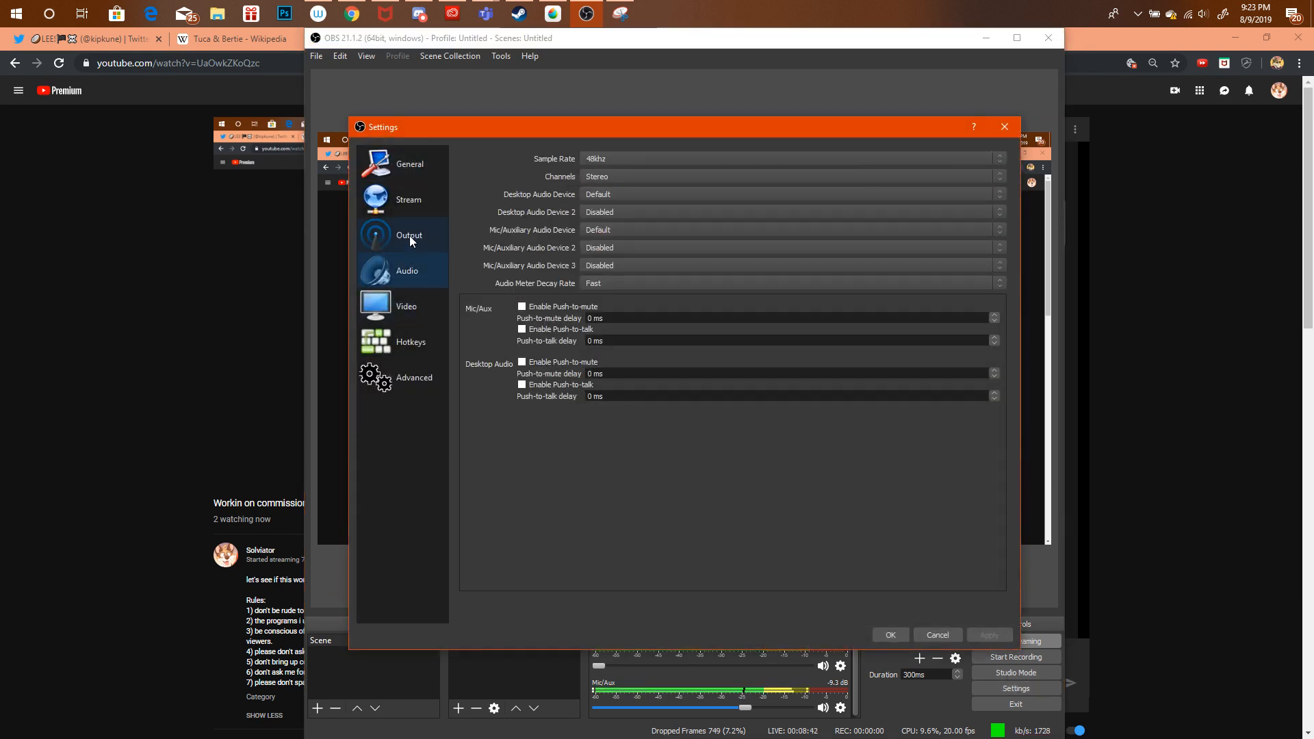
left_click(410, 236)
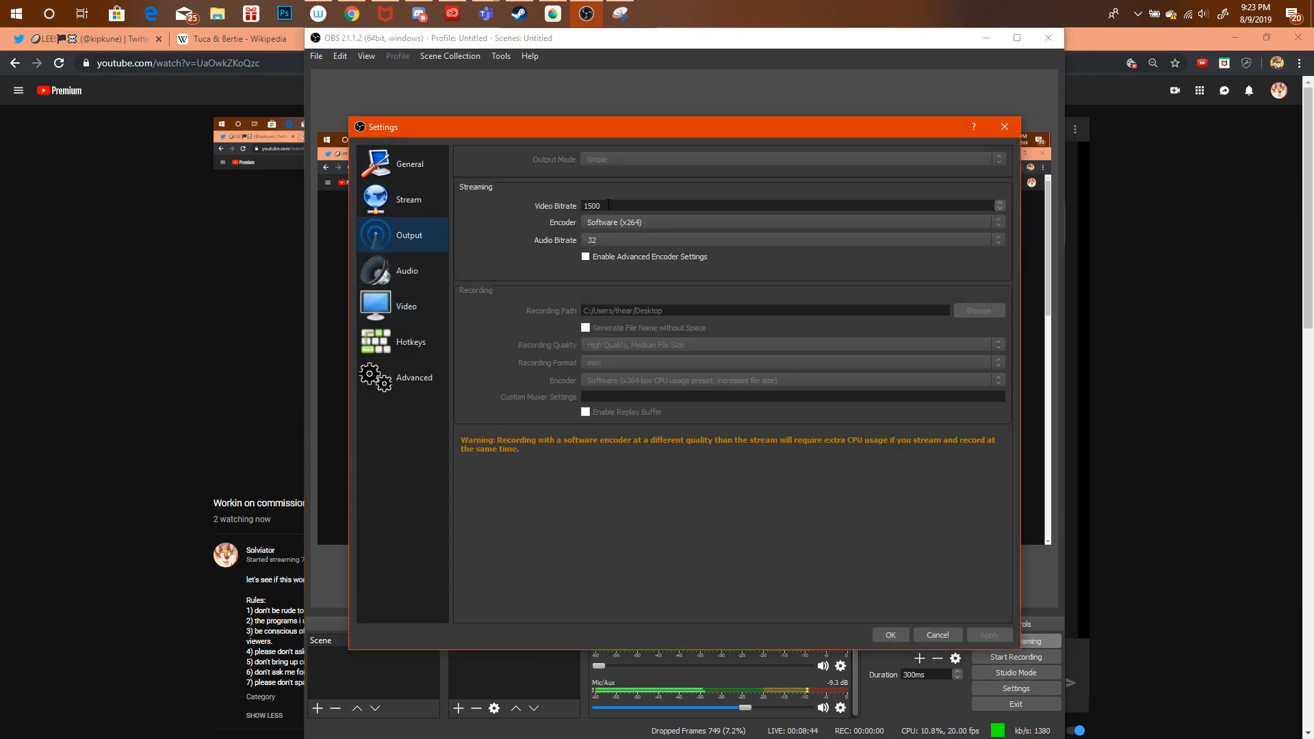
left_click(598, 240)
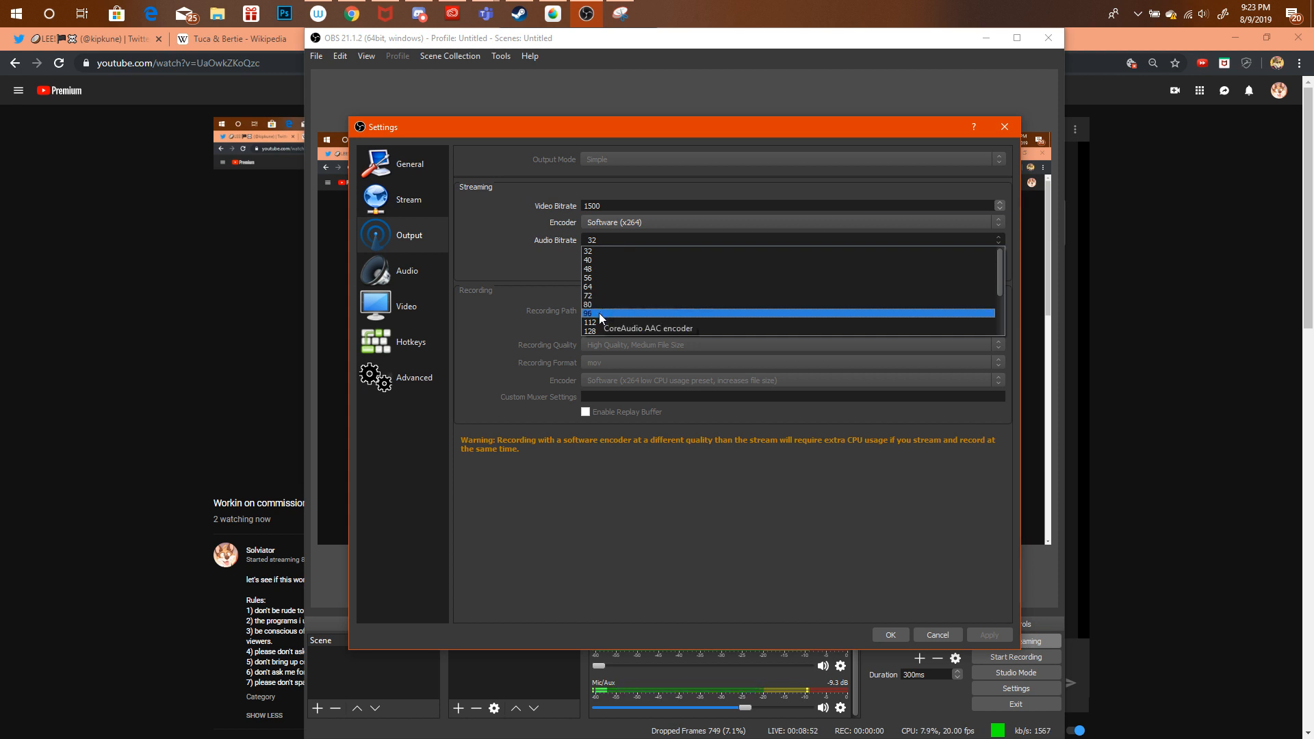
left_click(595, 265)
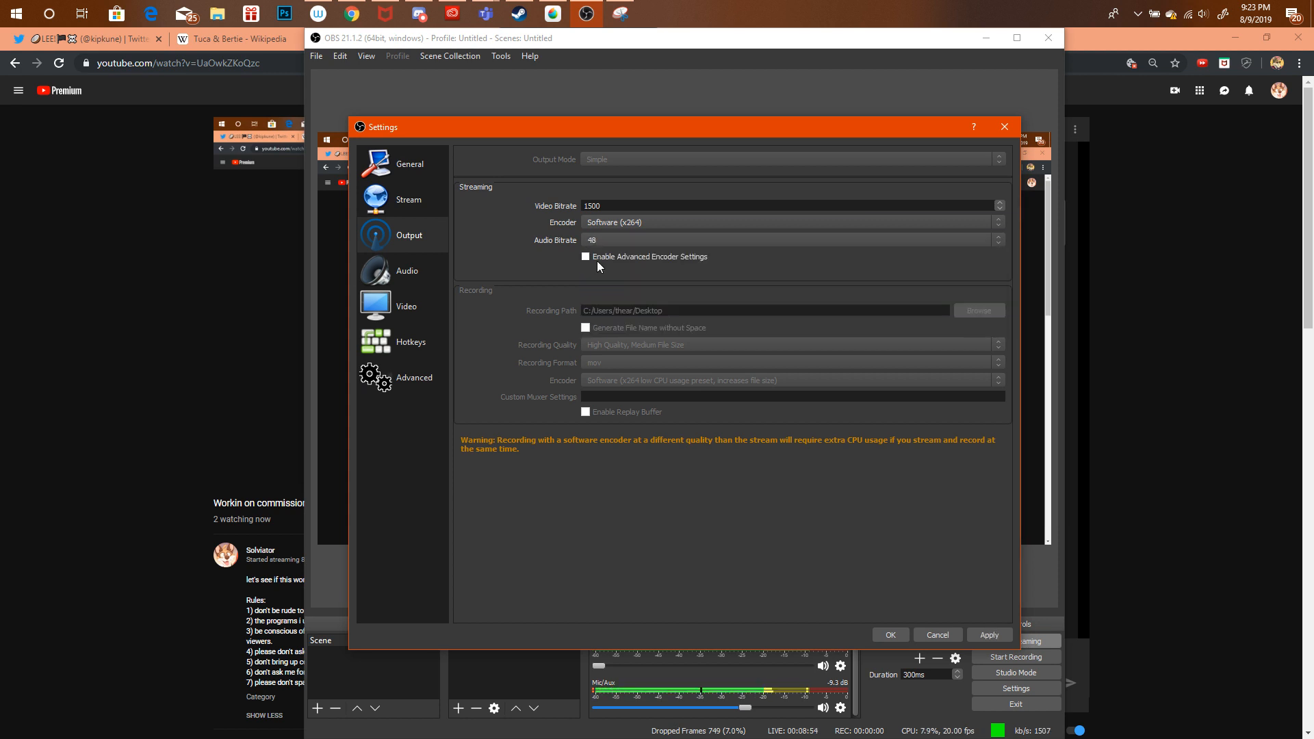
left_click(897, 636)
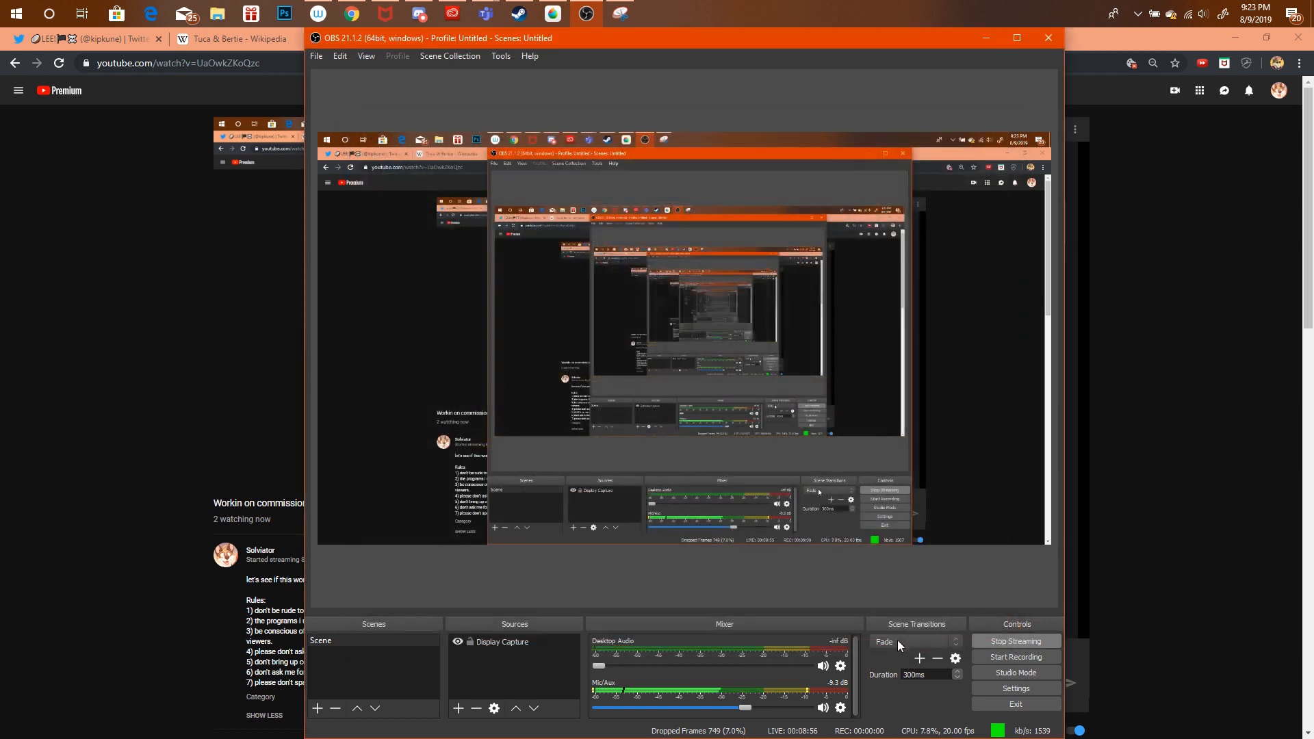
left_click(1004, 654)
left_click(1007, 659)
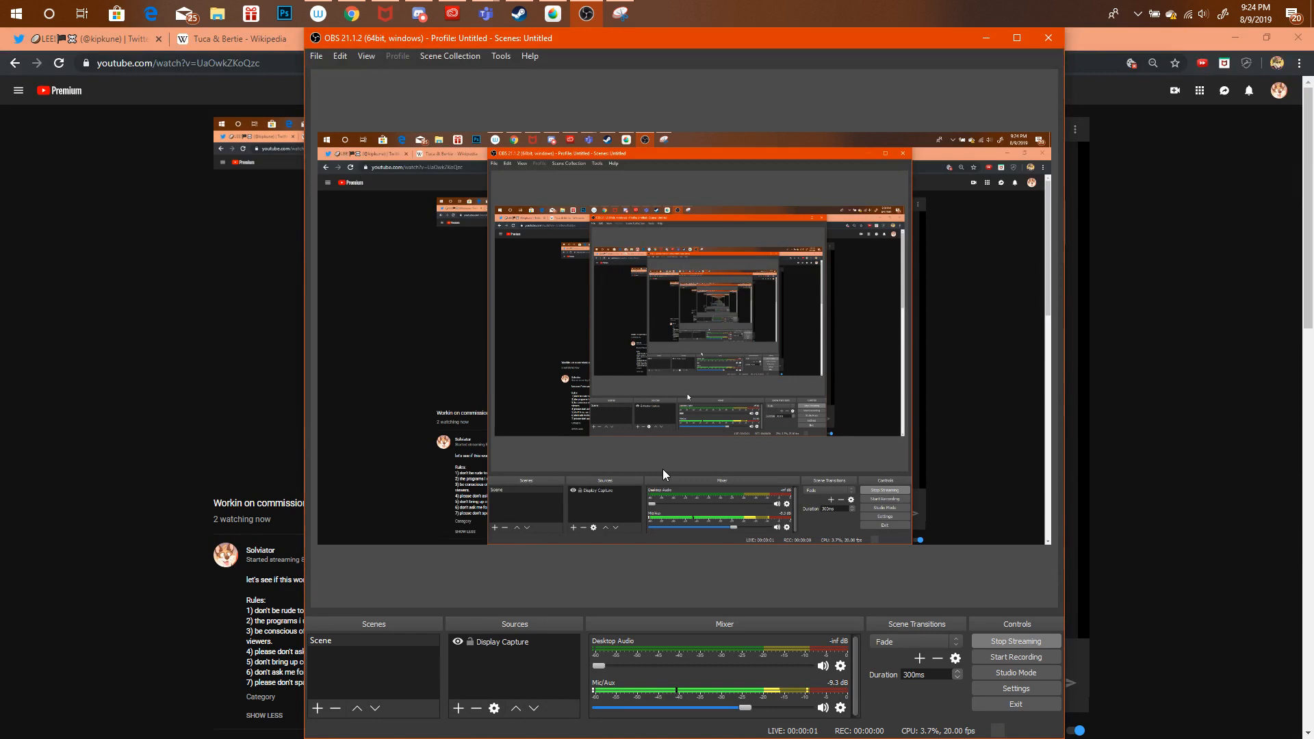
Draw a line below the head and shift the sketch up on the canvas.
key("alt+Tab")
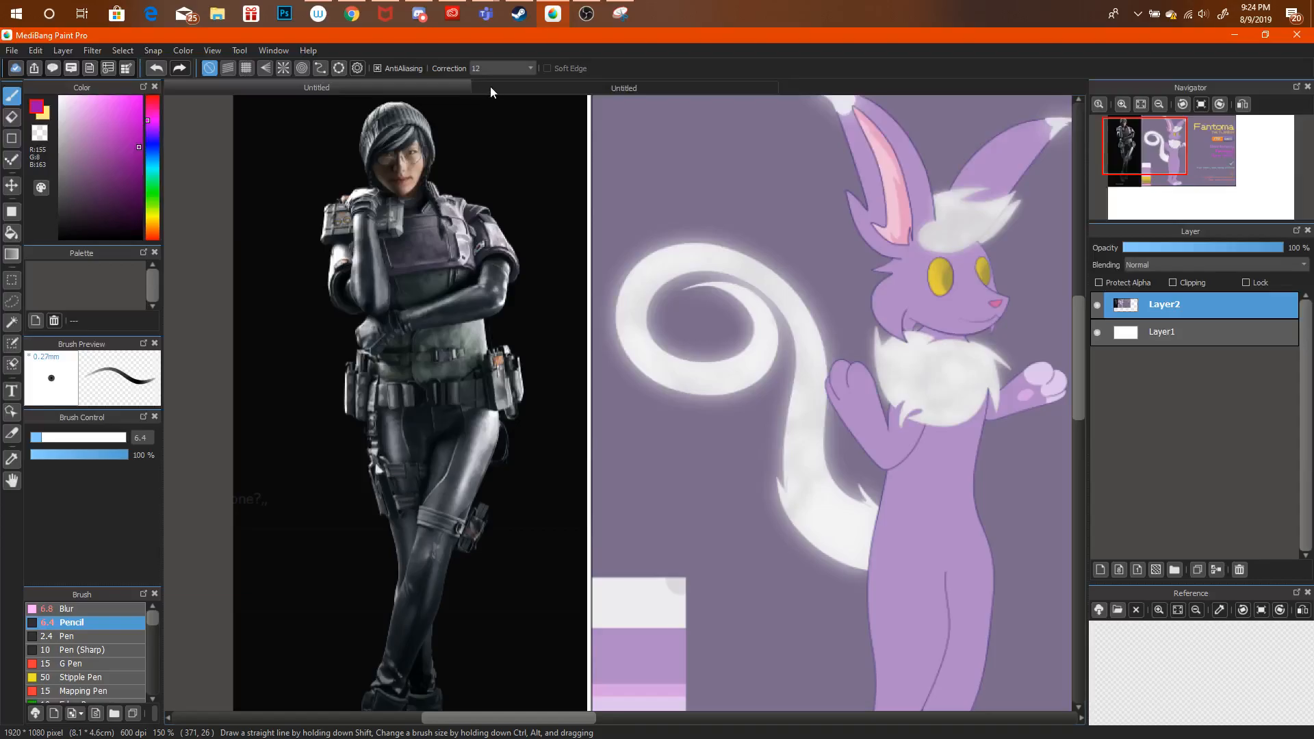
left_click(495, 87)
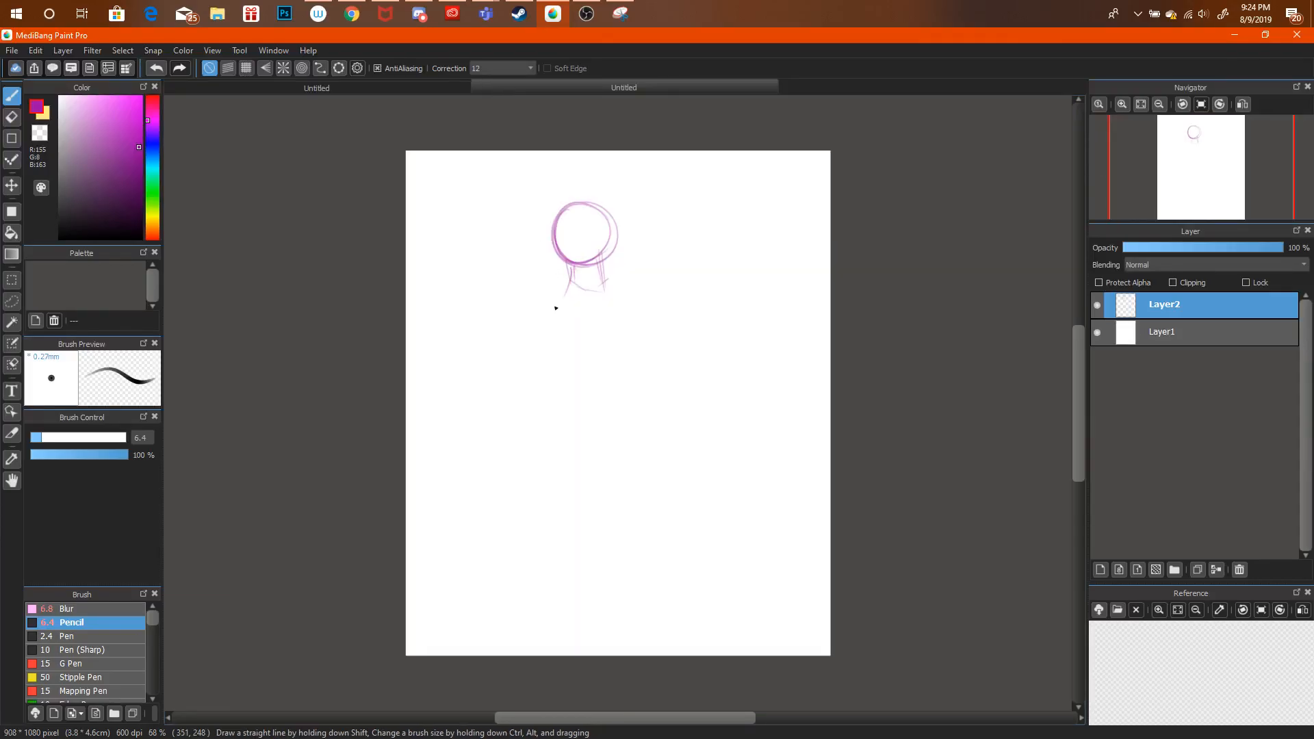
mouse_move(572, 278)
left_mouse_down()
mouse_move(553, 305)
mouse_move(640, 302)
mouse_move(589, 256)
left_mouse_up()
key("ctrl+t")
key("Return")
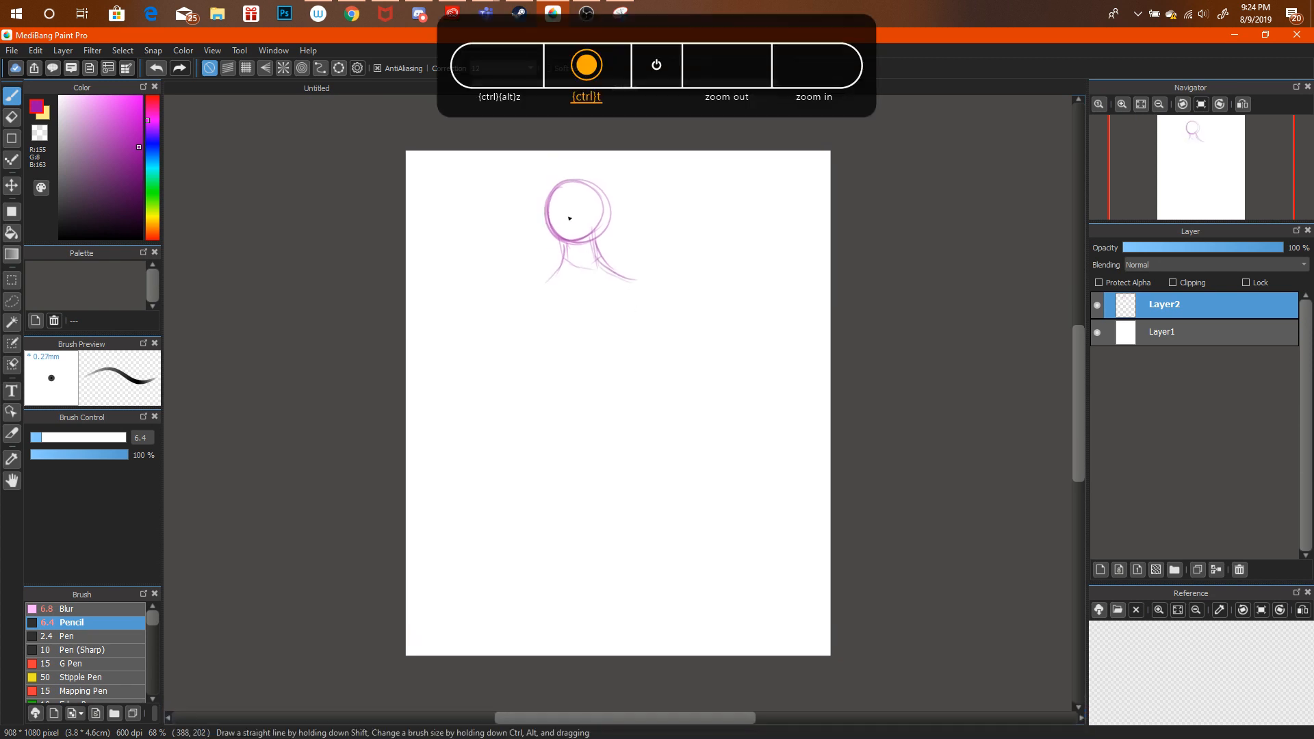
Draw the neck base and darken the rounded torso's left and right sides.
left_click(446, 89)
left_click(512, 85)
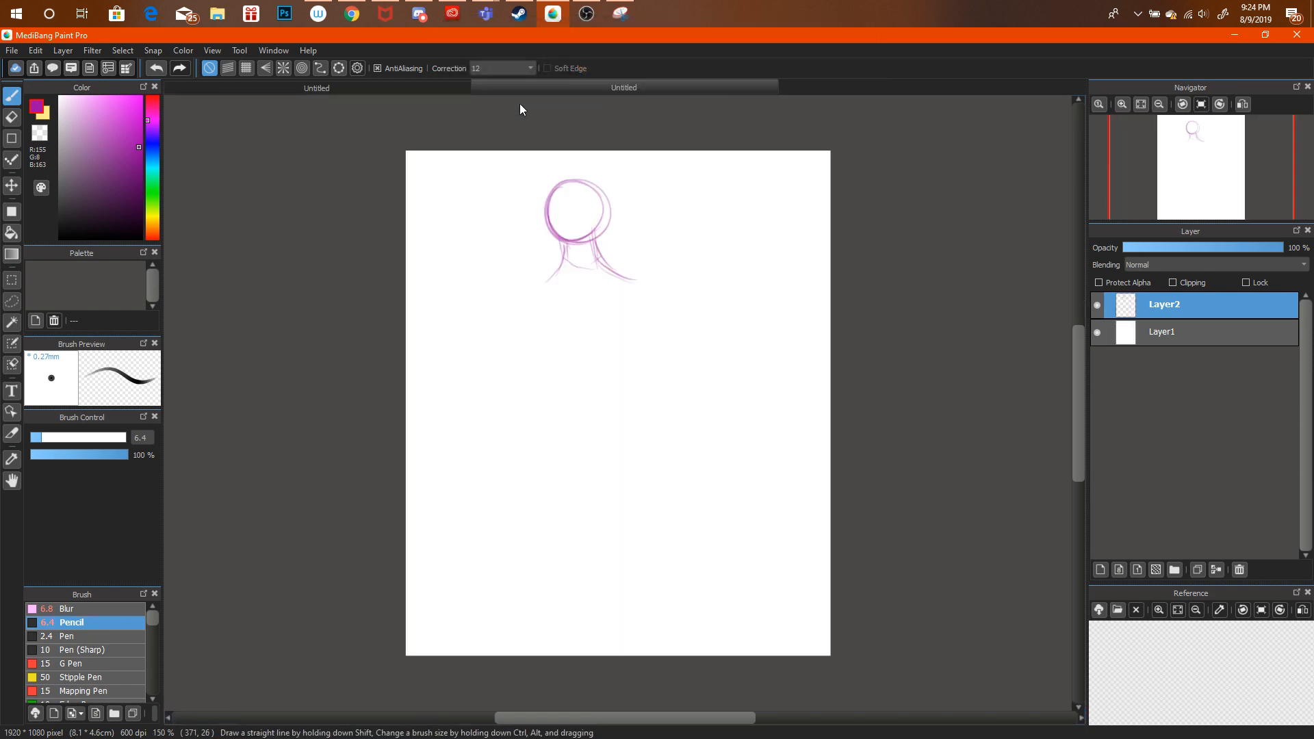
left_click_drag(541, 284, 597, 278)
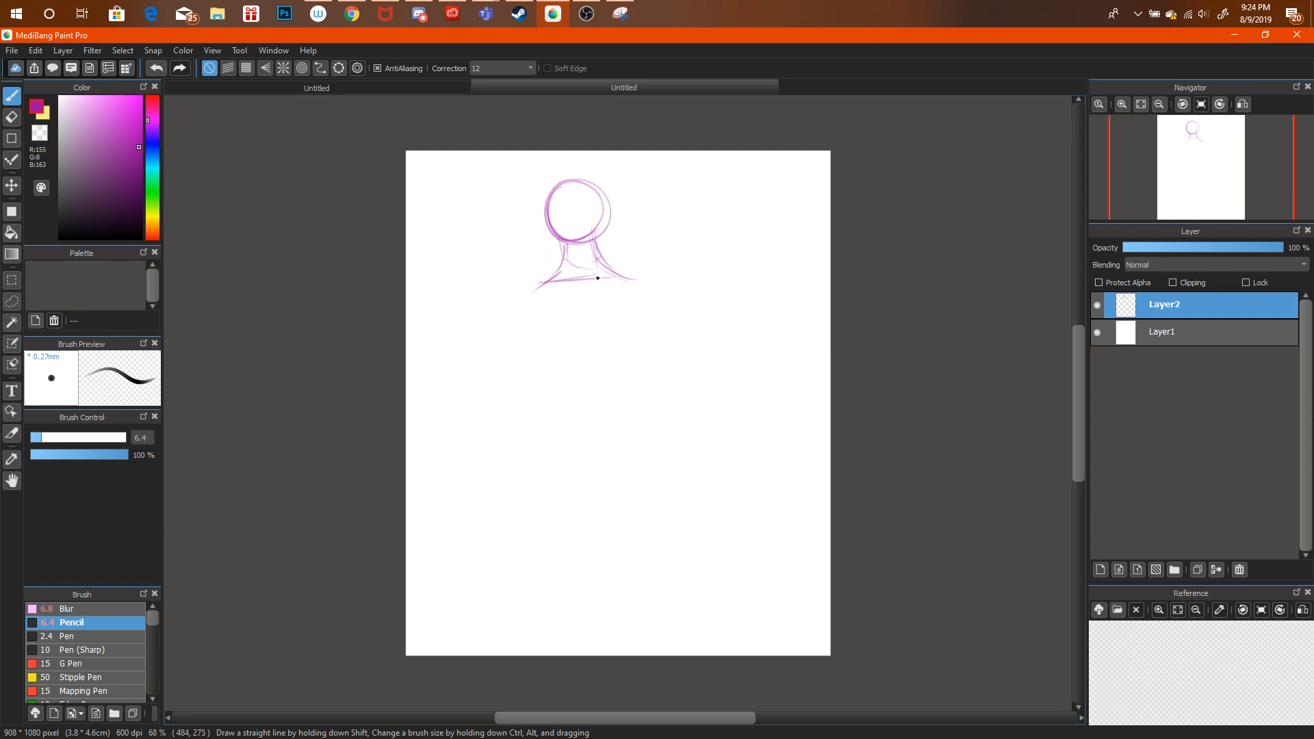
left_click(458, 88)
left_click(495, 87)
left_click_drag(629, 280, 612, 361)
mouse_move(635, 296)
left_mouse_down()
mouse_move(566, 373)
mouse_move(543, 345)
mouse_move(619, 362)
mouse_move(532, 341)
left_mouse_up()
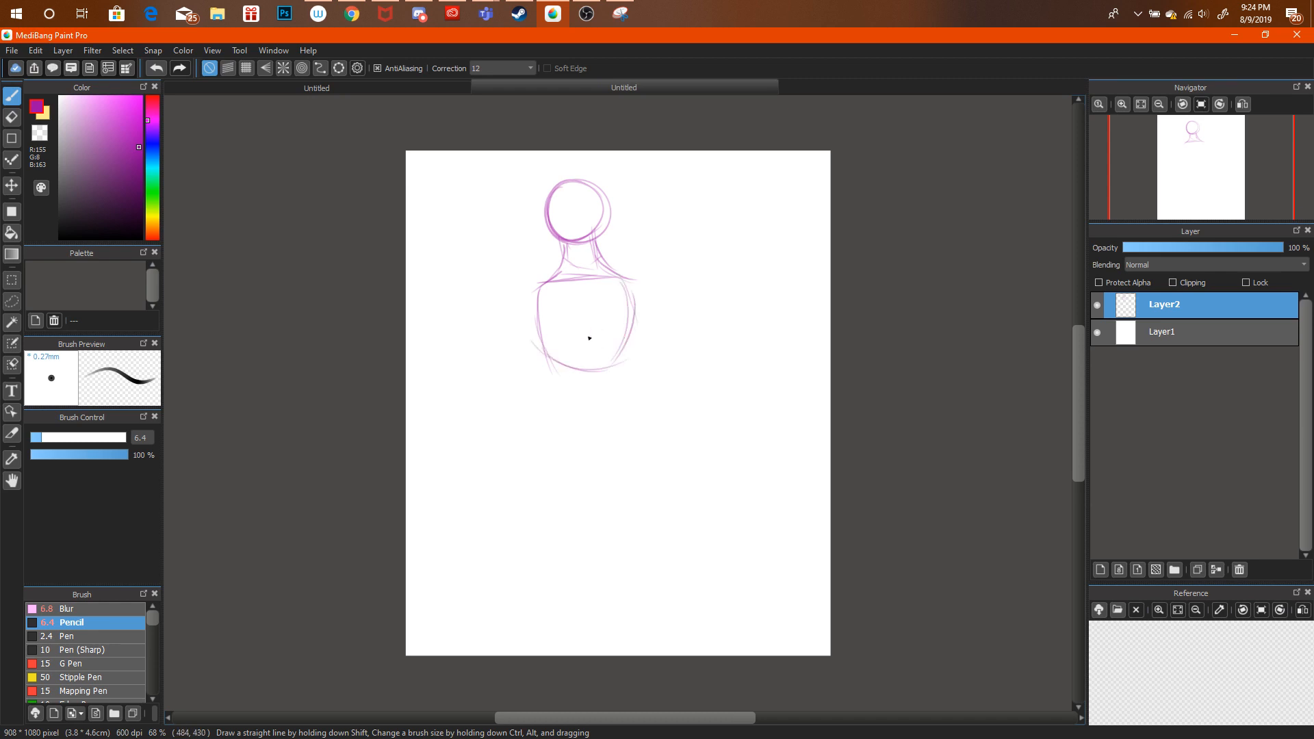
left_click_drag(548, 280, 542, 366)
left_click_drag(538, 308, 563, 370)
left_click_drag(623, 274, 633, 356)
Erase the middle of the torso's top line with a size-33 eraser.
key("e")
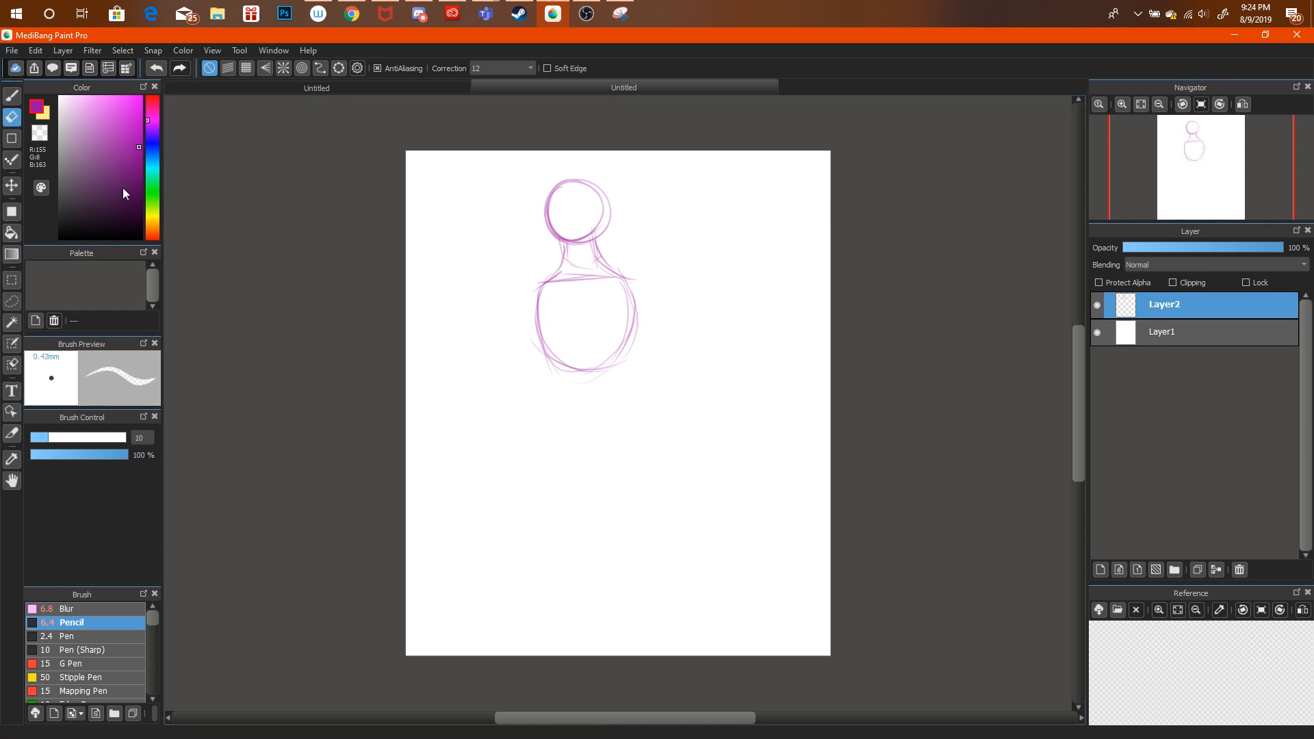
left_click_drag(96, 436, 115, 431)
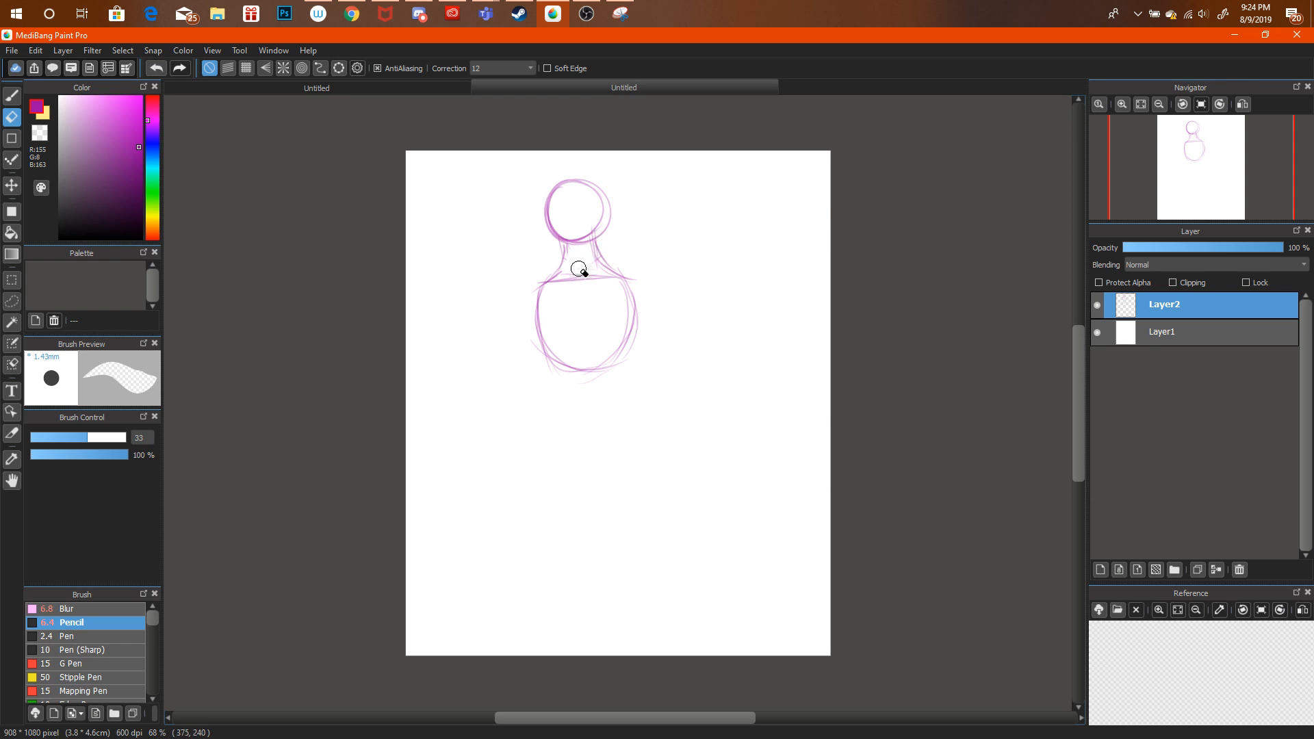
left_click_drag(578, 270, 607, 285)
key("b")
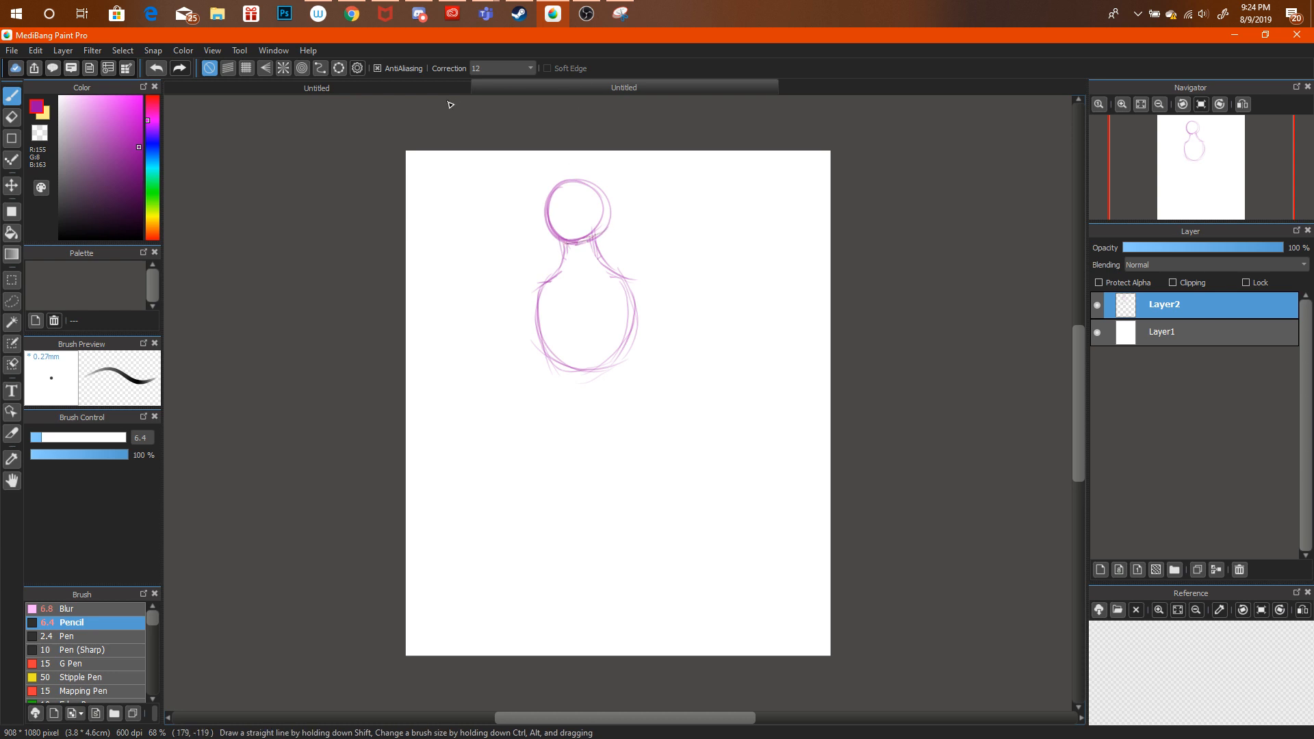
Sketch the looped left arm at the shoulder and the body's left side.
left_click(508, 83)
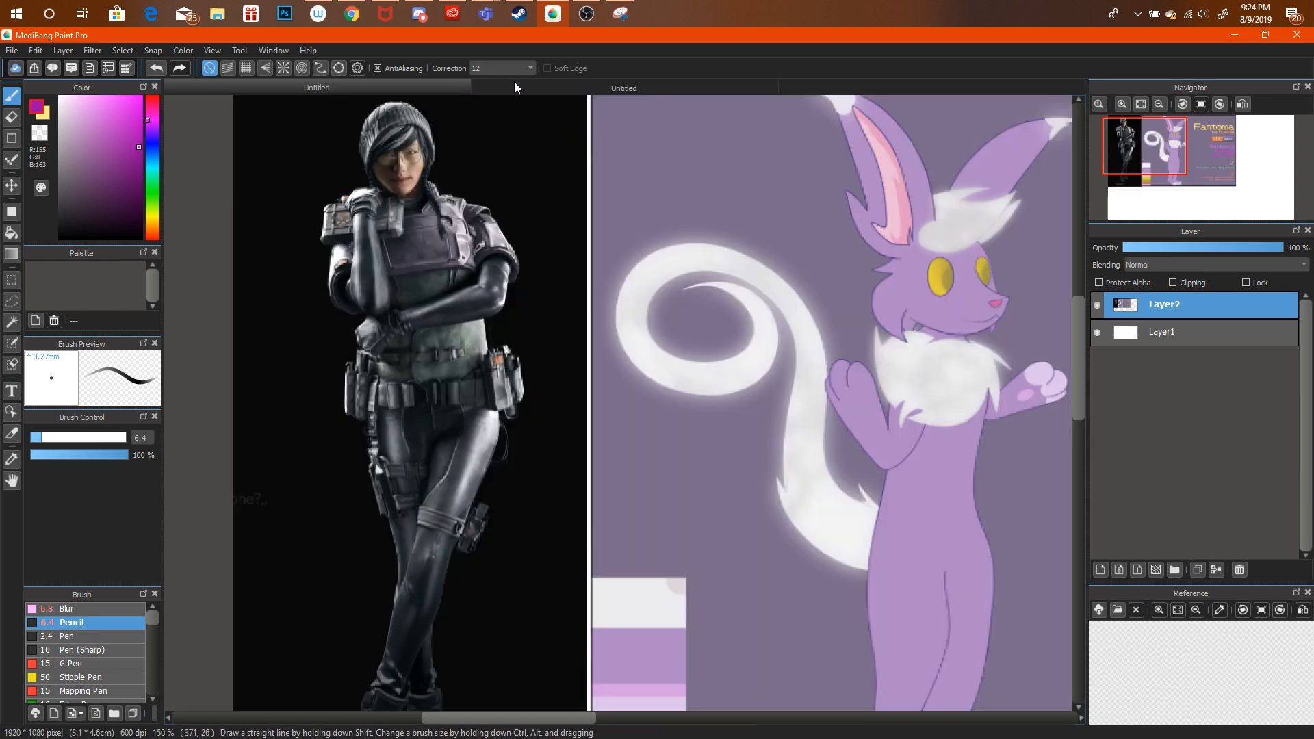
left_click(511, 82)
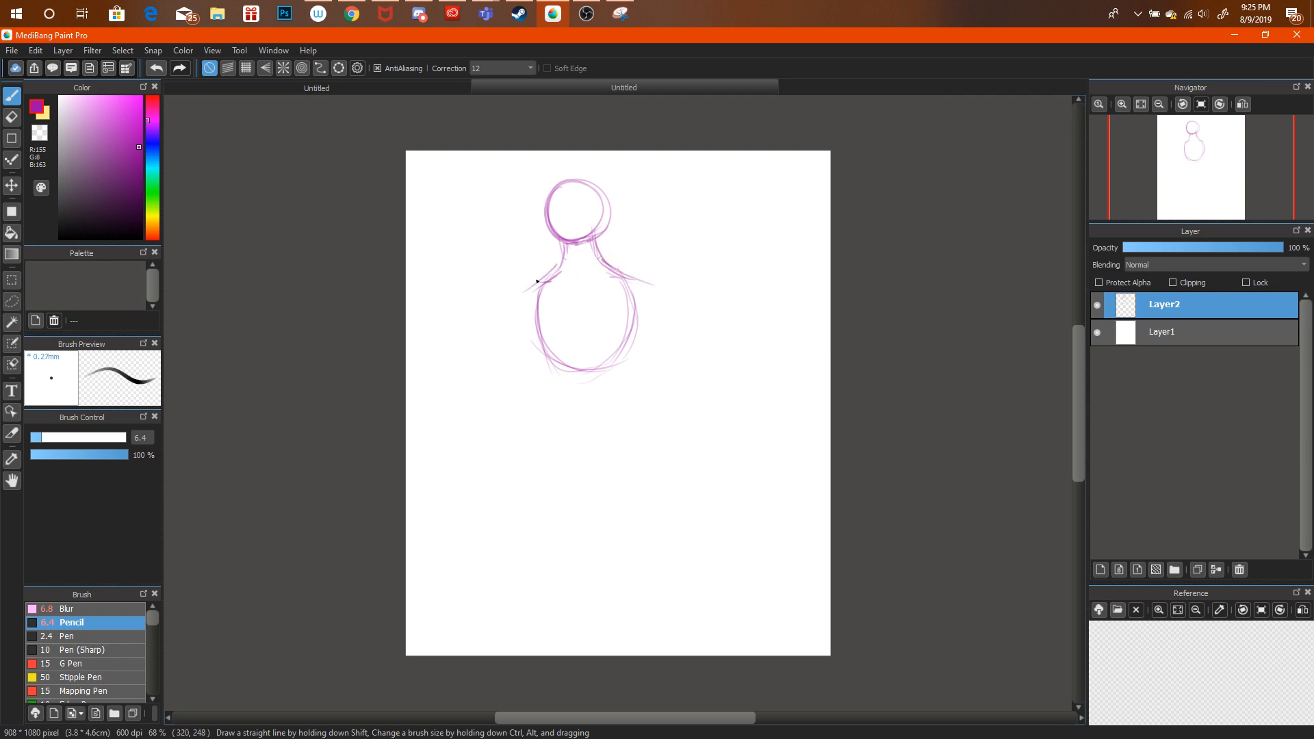
left_click_drag(536, 280, 514, 296)
left_click(466, 88)
left_click(512, 88)
left_click_drag(543, 308, 497, 308)
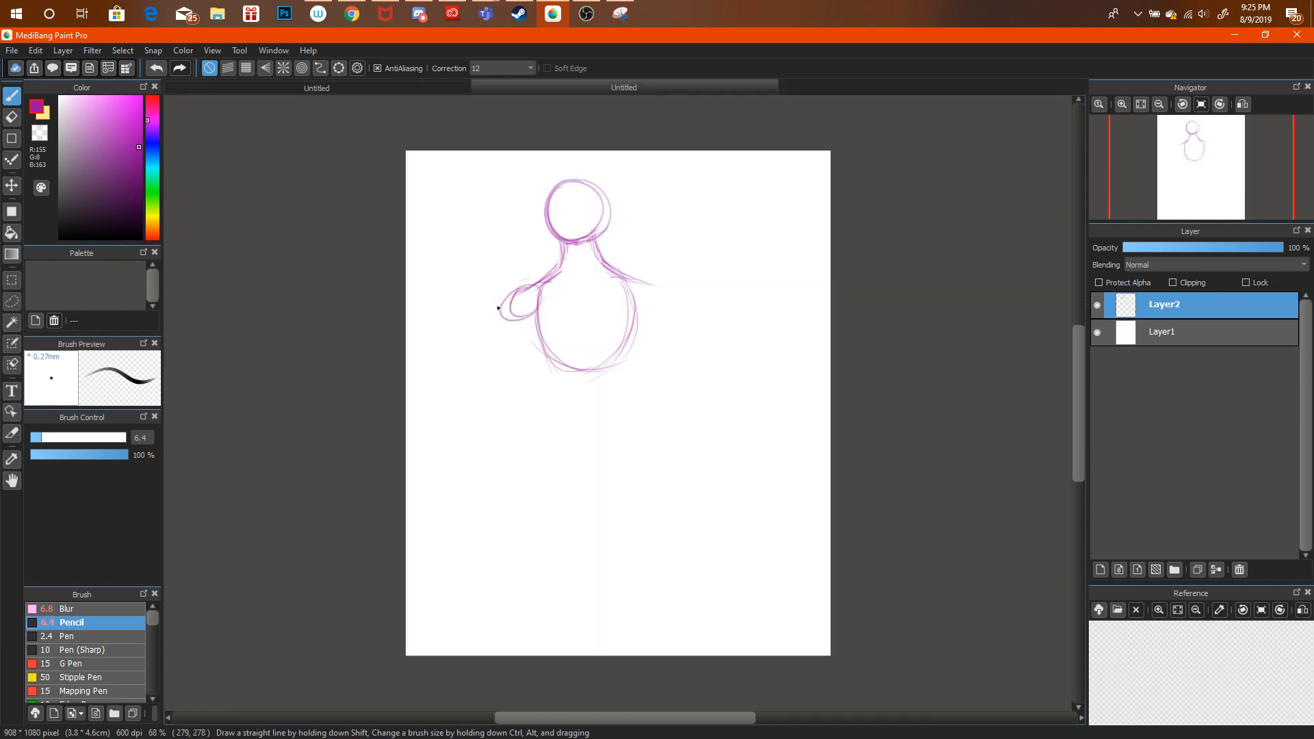
left_click(434, 85)
left_click(490, 84)
left_click_drag(529, 316, 506, 385)
left_click_drag(548, 341, 545, 373)
mouse_move(512, 306)
left_mouse_down()
mouse_move(508, 359)
mouse_move(495, 309)
mouse_move(517, 398)
mouse_move(554, 367)
mouse_move(527, 395)
mouse_move(553, 309)
left_mouse_up()
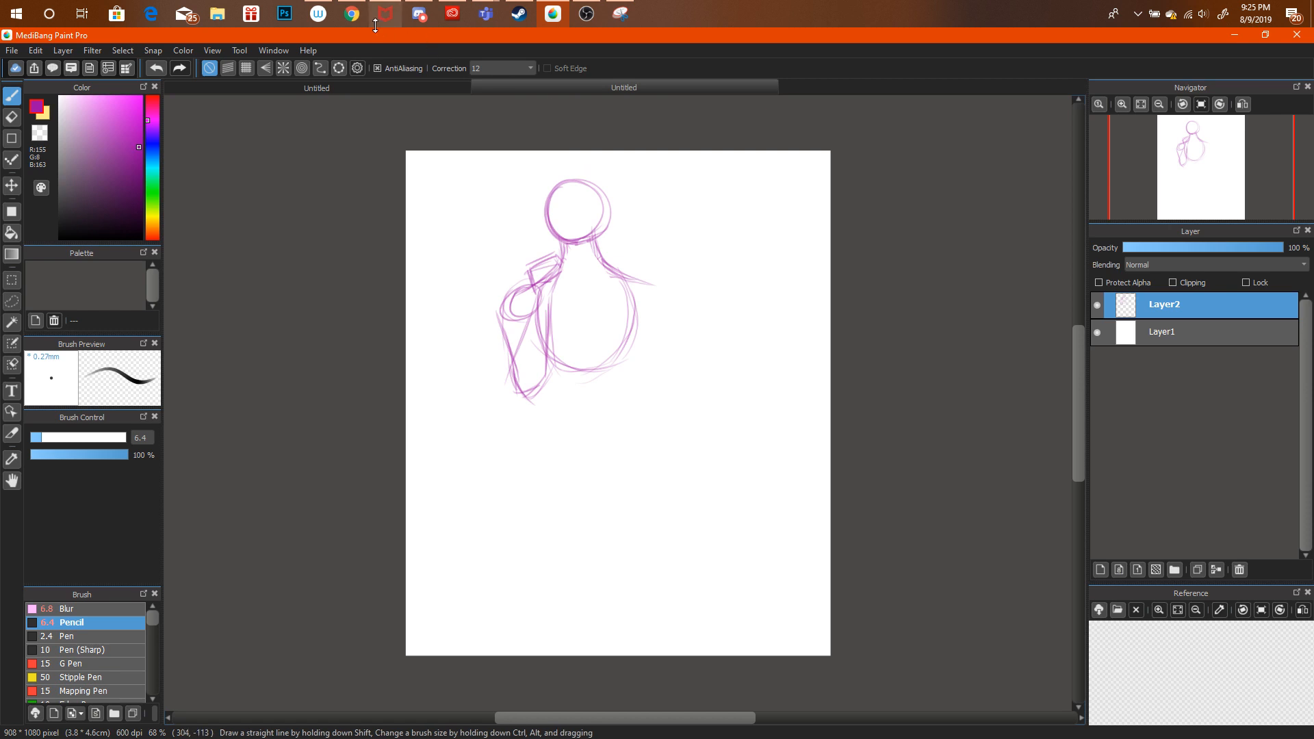
Scale the figure sketch down slightly and shift the head.
left_click(353, 20)
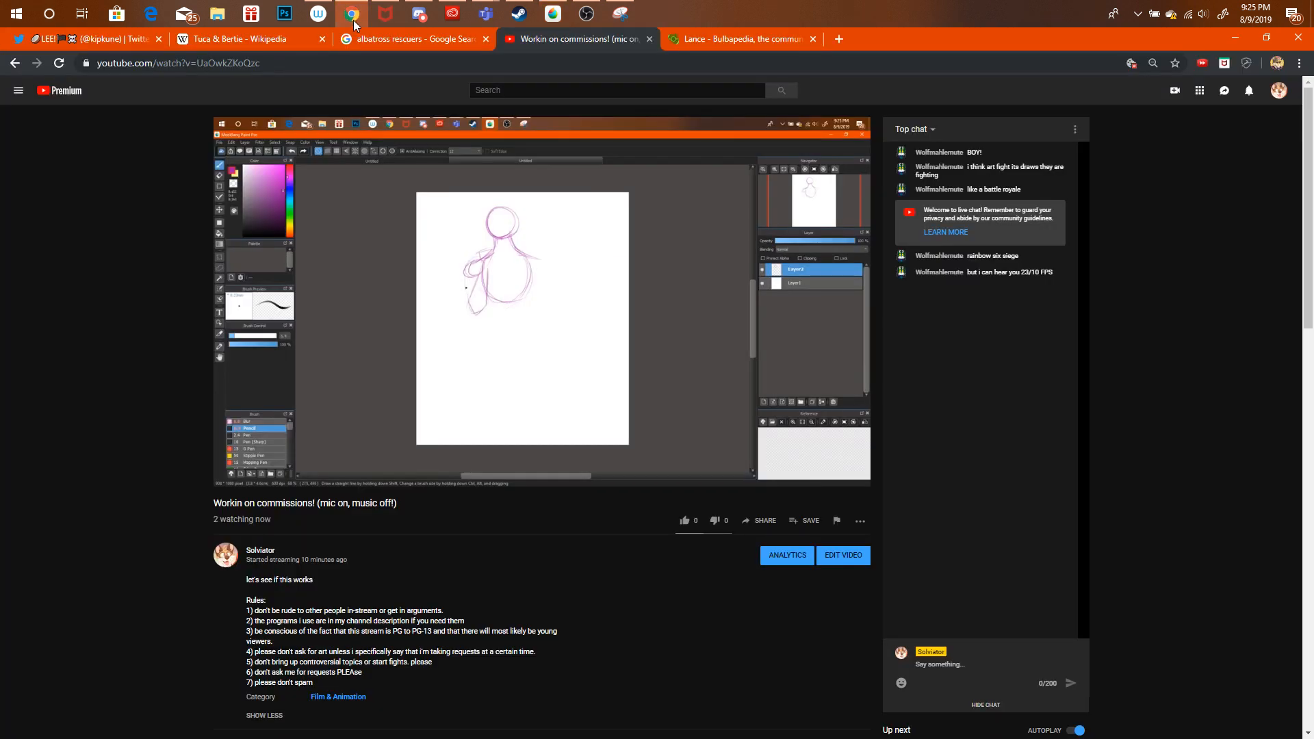
left_click(353, 20)
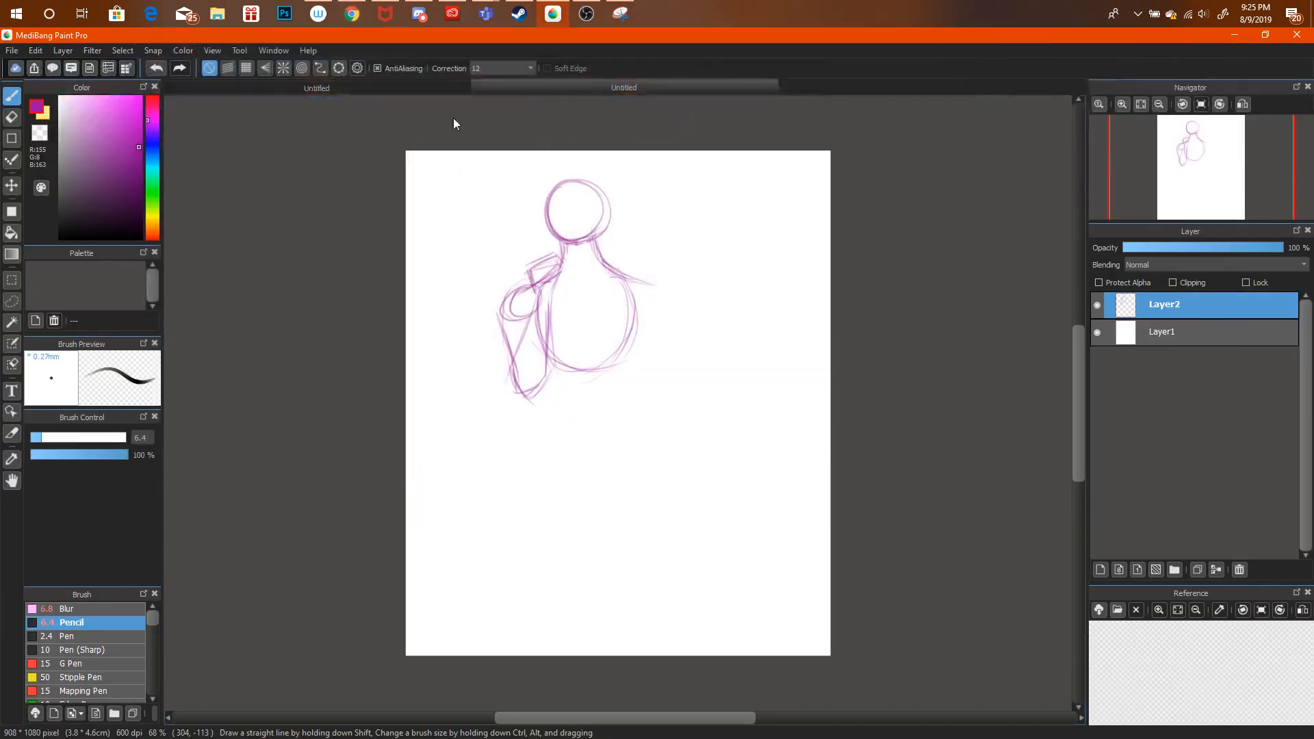
key("ctrl+t")
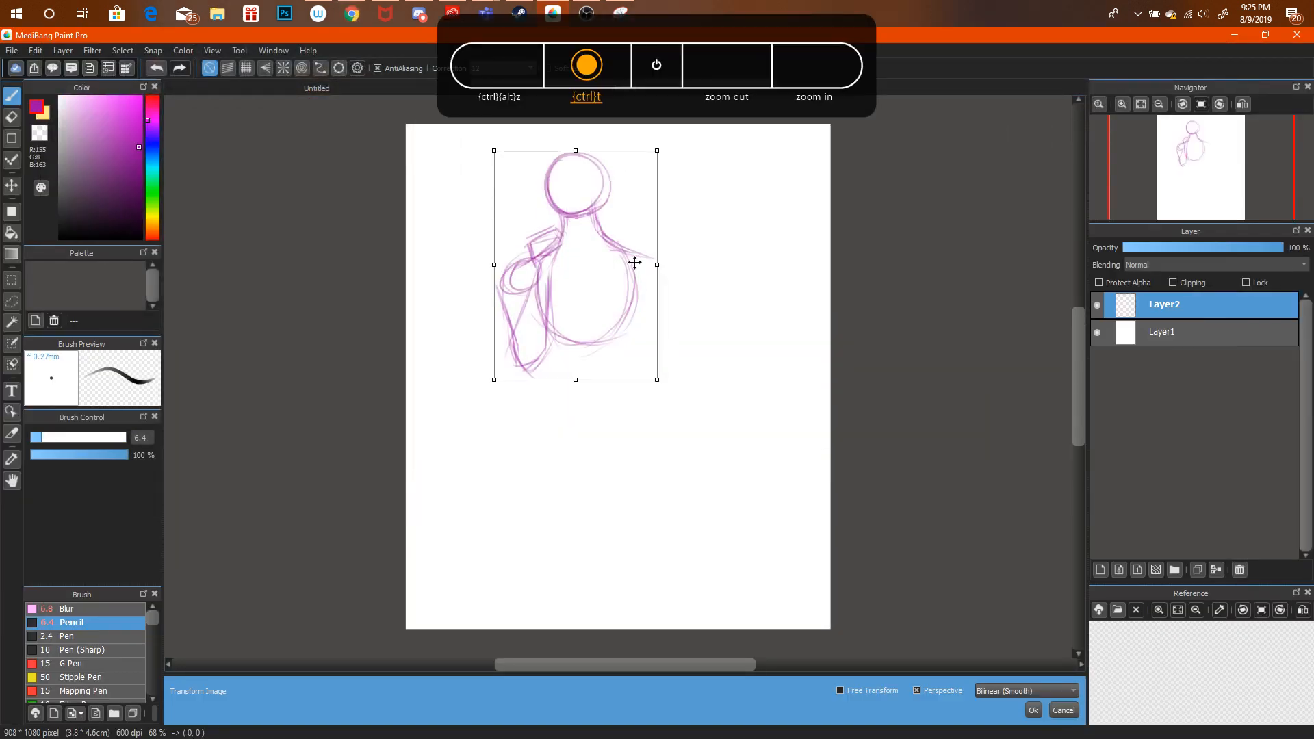
left_click_drag(651, 372, 605, 296)
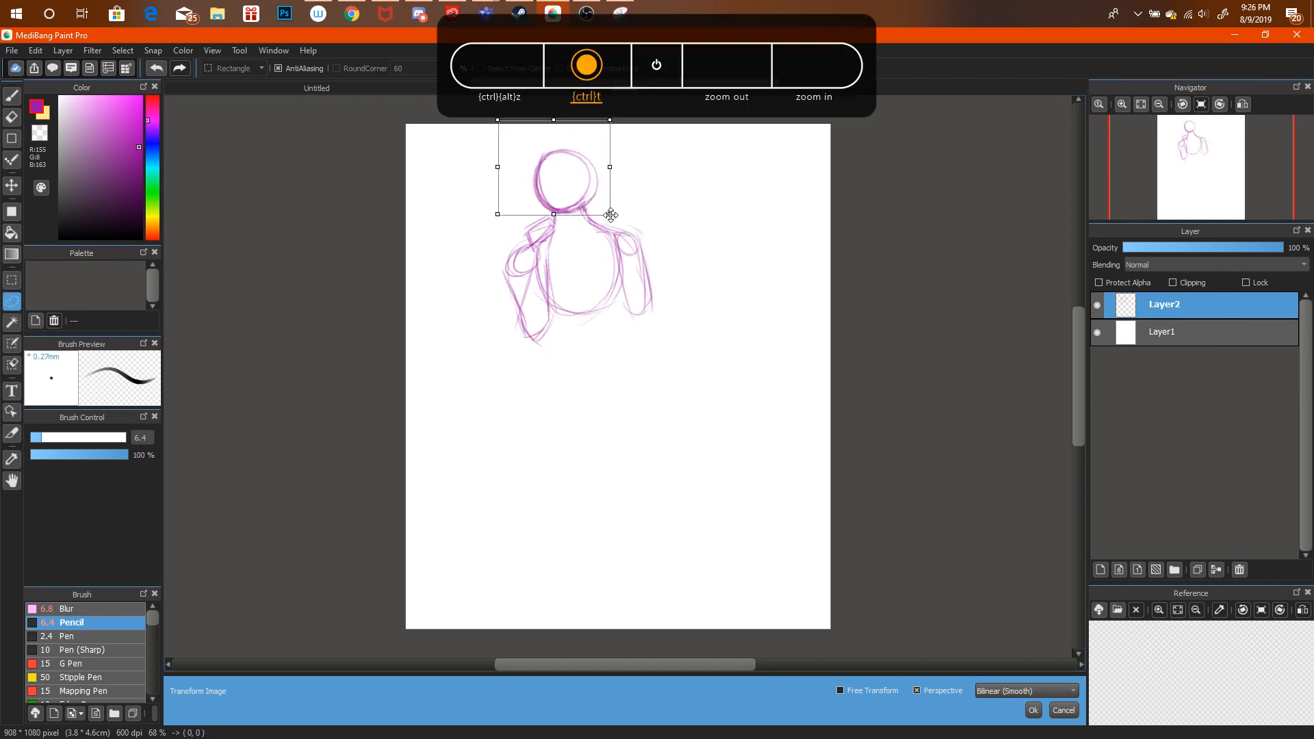
left_click_drag(608, 211, 596, 205)
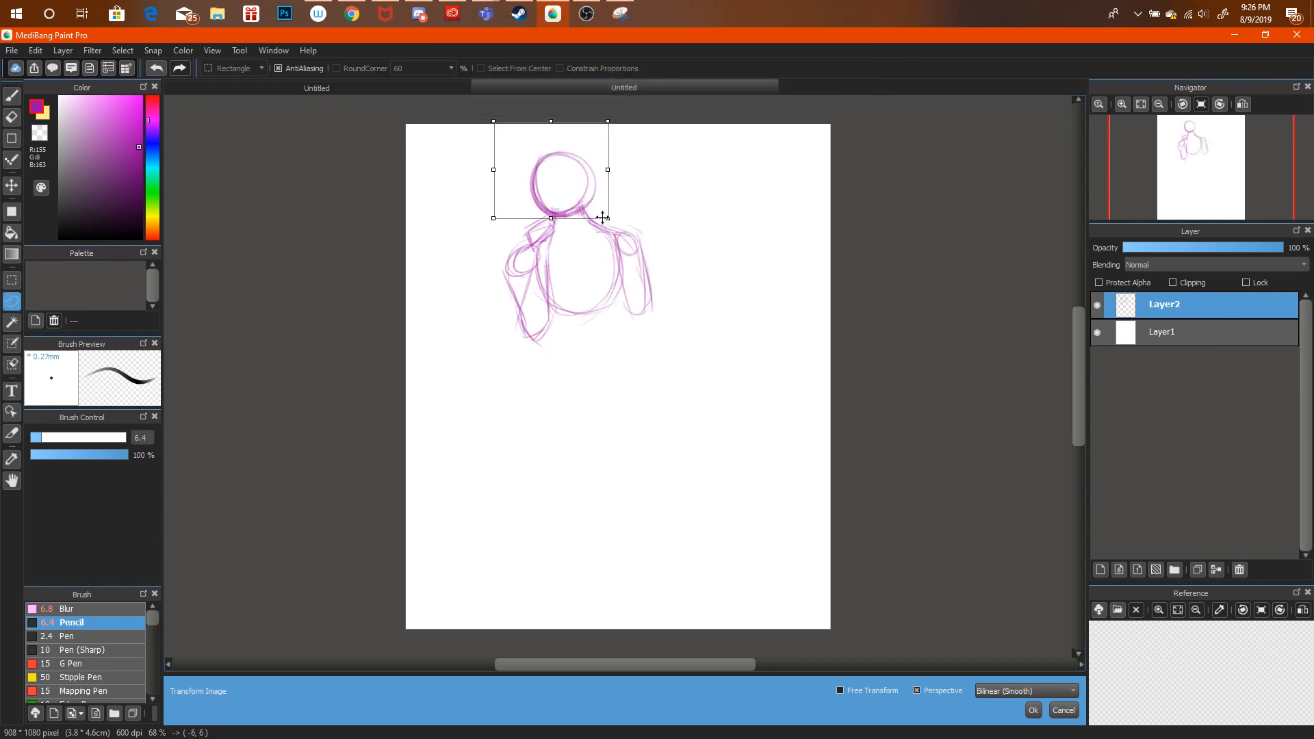
key("Return")
left_click(671, 238)
Sketch the lower right torso, a forearm crossing down-left, and the hand.
key("b")
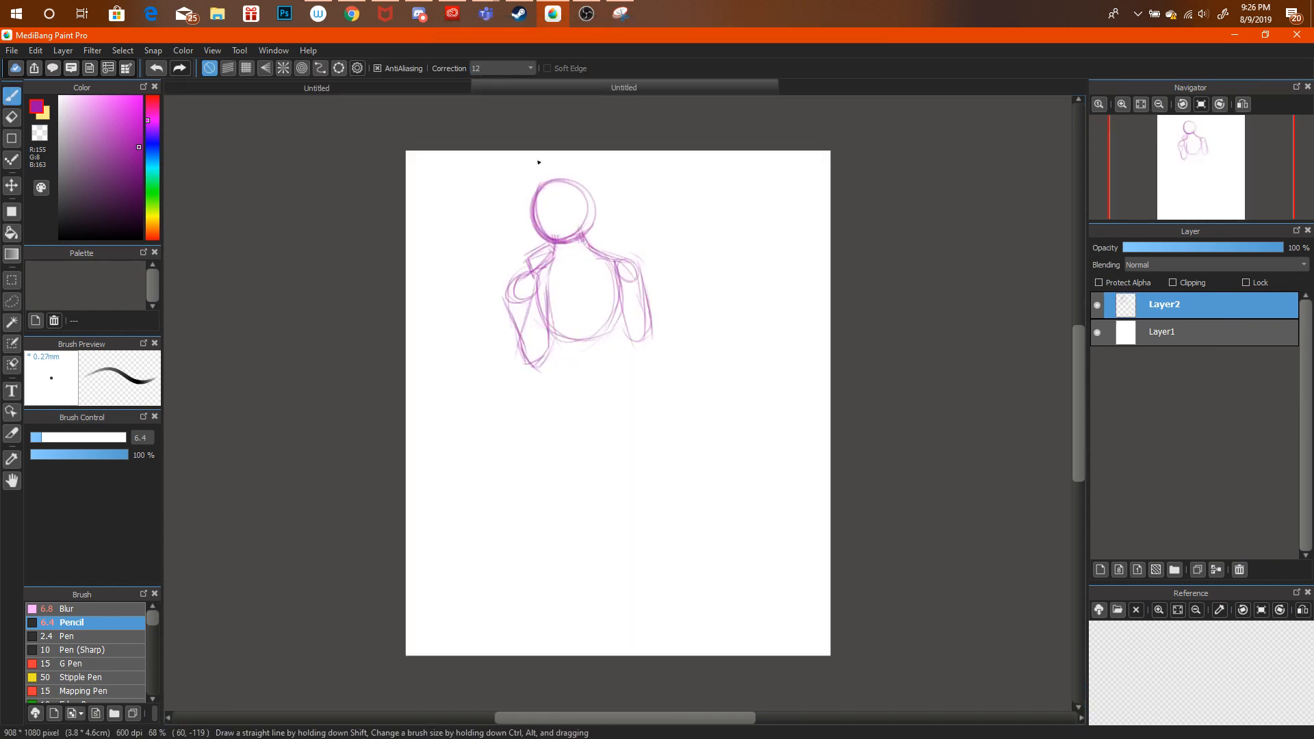
mouse_move(646, 328)
left_mouse_down()
mouse_move(597, 349)
mouse_move(620, 330)
mouse_move(559, 375)
left_mouse_up()
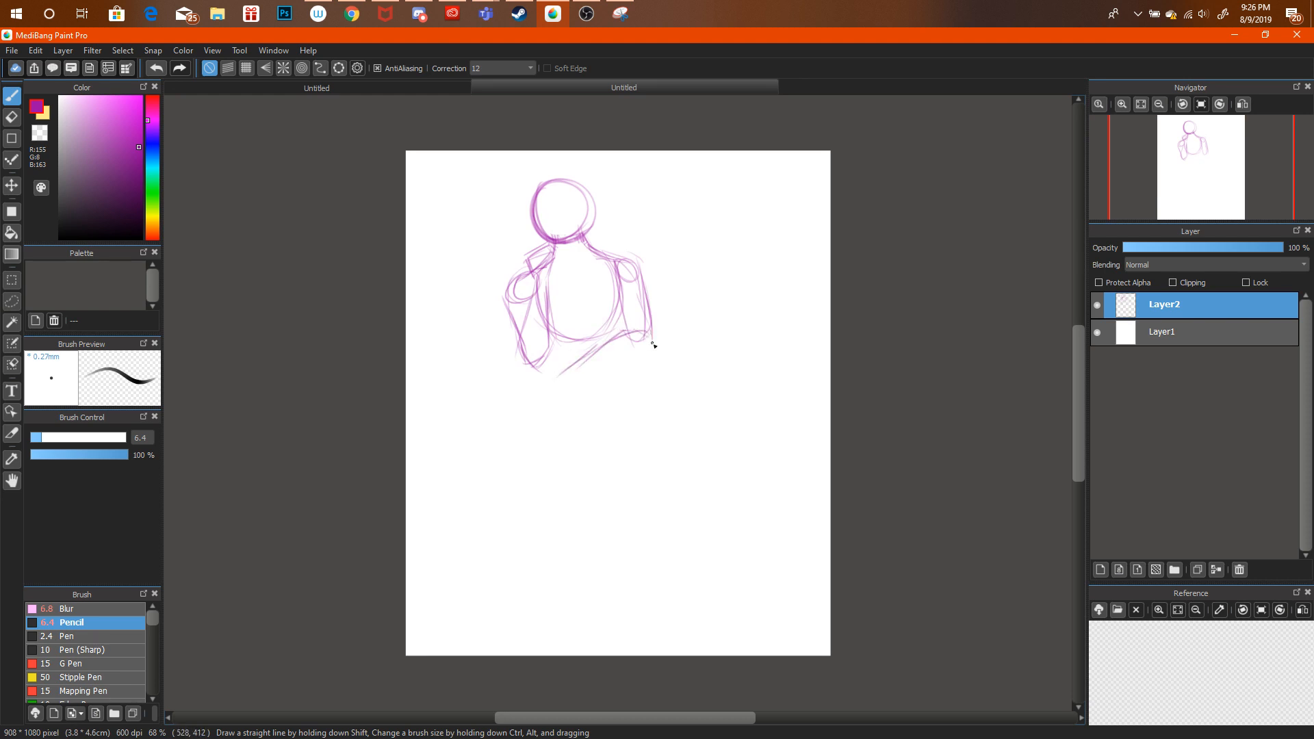
mouse_move(649, 350)
left_mouse_down()
mouse_move(553, 390)
mouse_move(630, 362)
mouse_move(641, 274)
left_mouse_up()
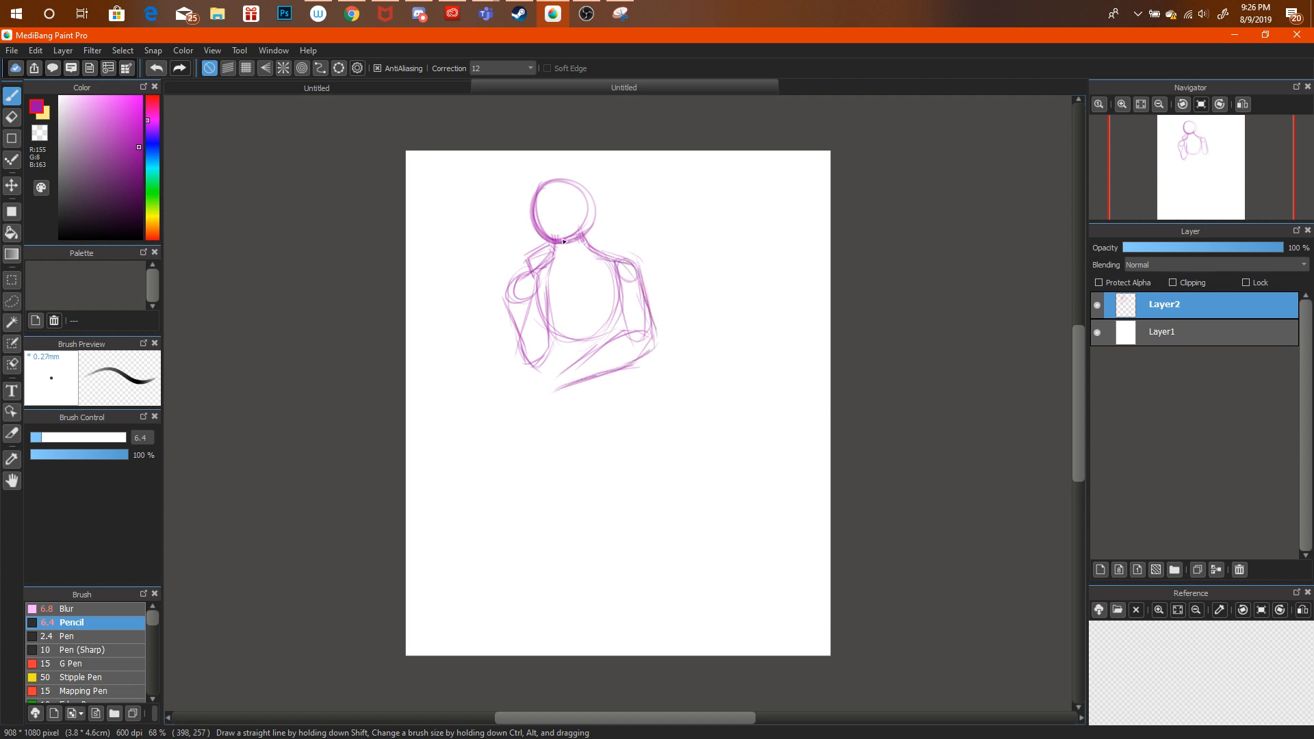
left_click(494, 85)
key("ctrl+Tab")
left_click_drag(551, 377, 516, 410)
left_click_drag(530, 396, 556, 381)
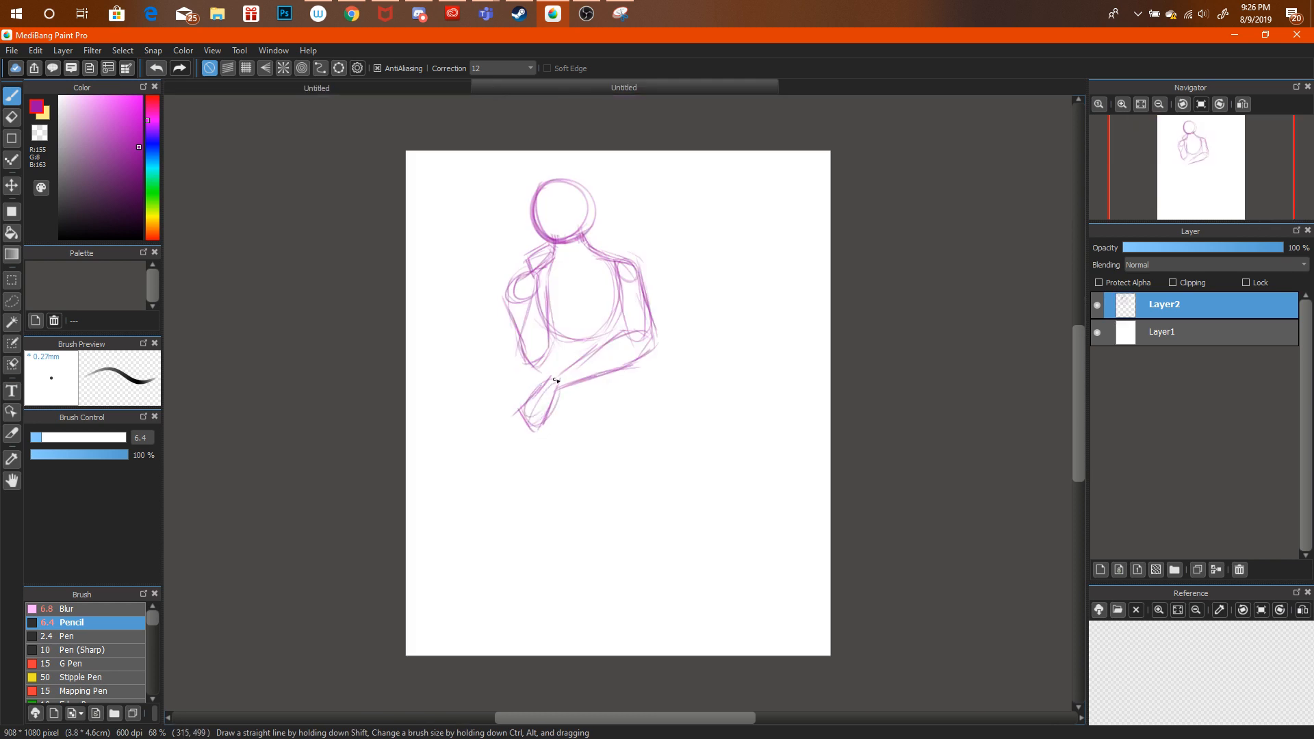
Lasso the sketched hand and reposition it with a transform.
left_click(12, 301)
mouse_move(586, 383)
left_mouse_down()
mouse_move(506, 410)
mouse_move(559, 384)
left_mouse_up()
key("ctrl+t")
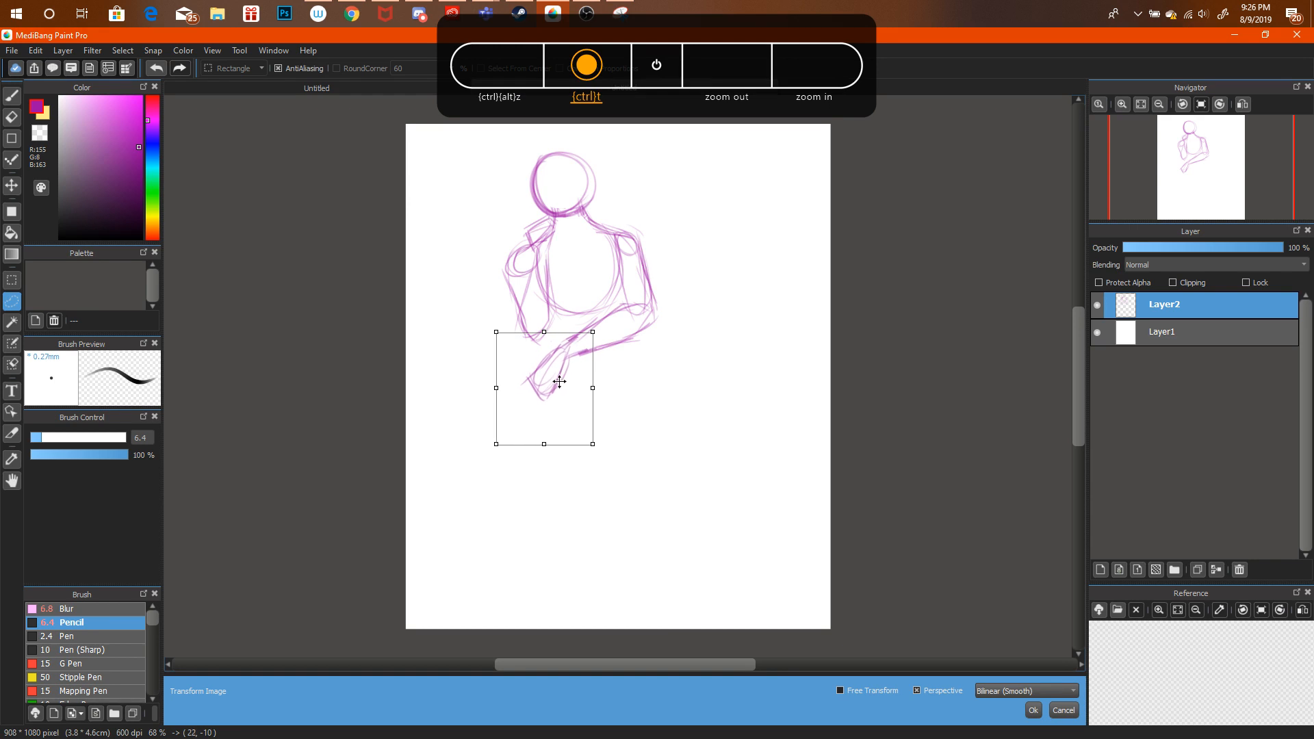
left_click(1033, 710)
left_click(1013, 647)
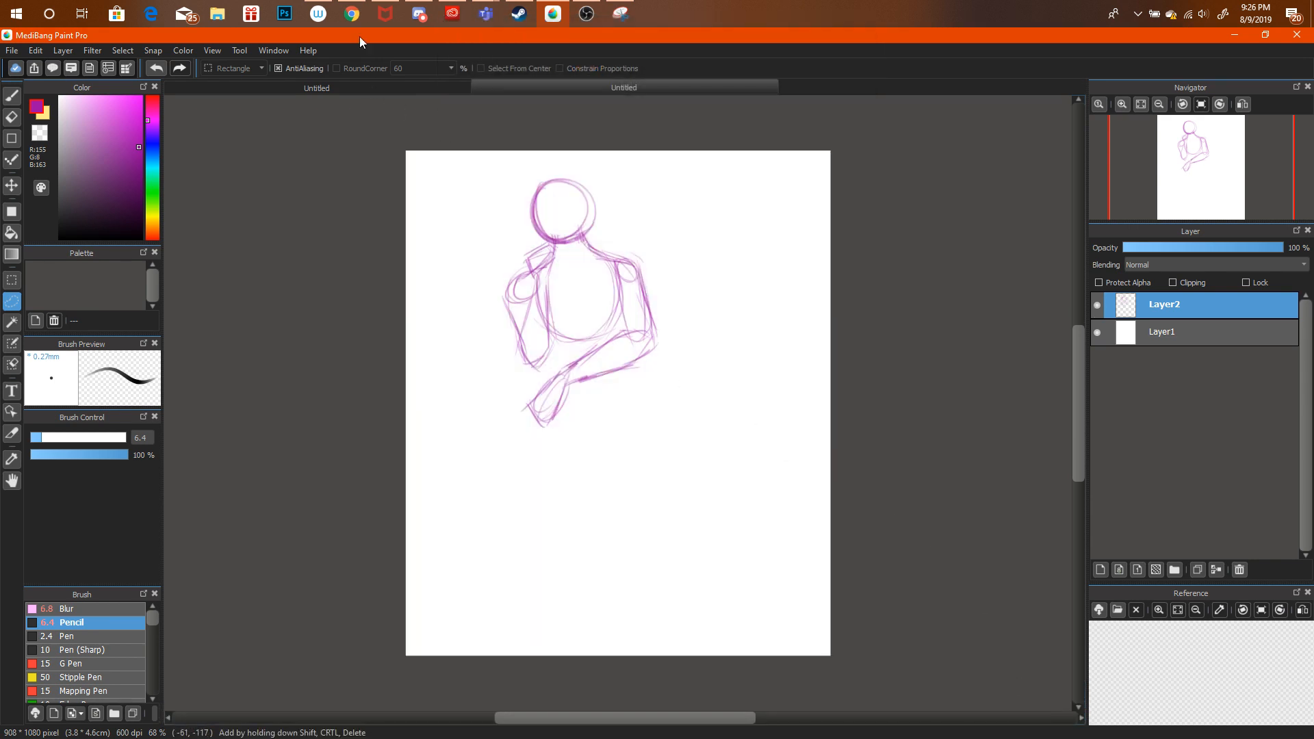
left_click(357, 18)
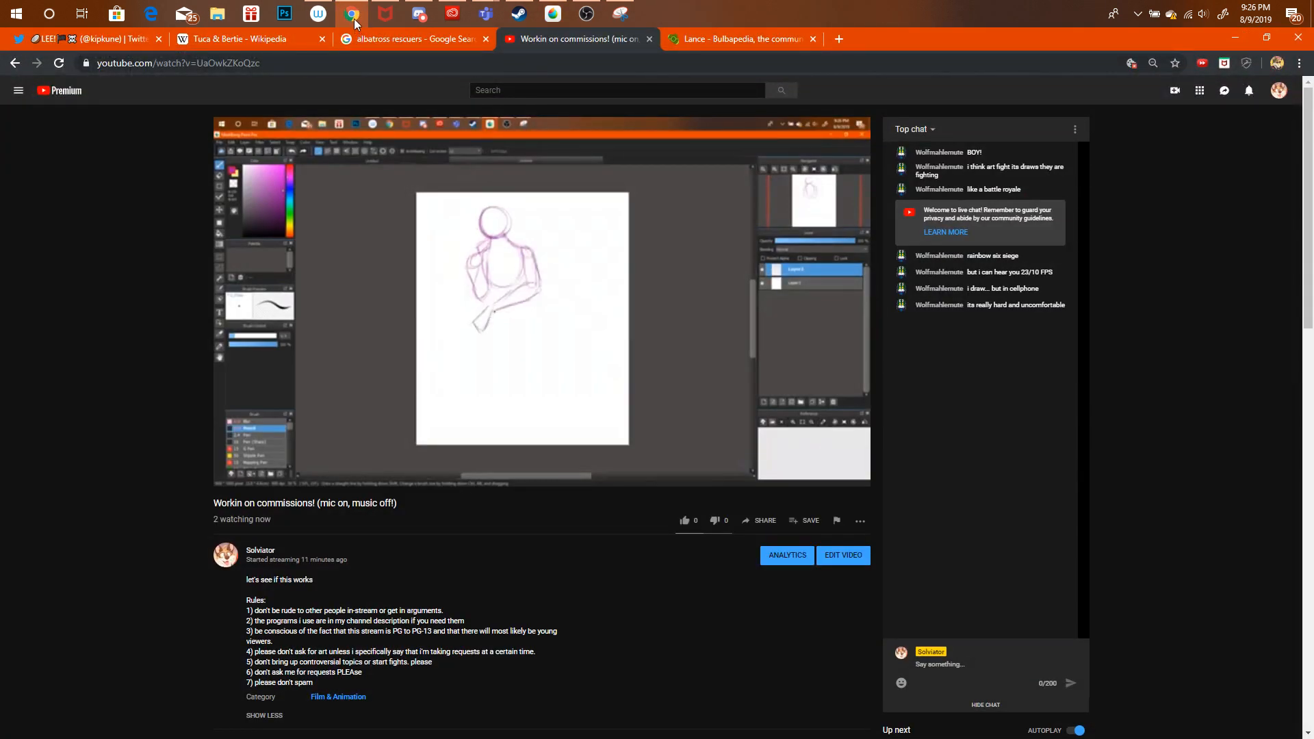
Sketch a line down the figure's right side, then undo it.
left_click(358, 18)
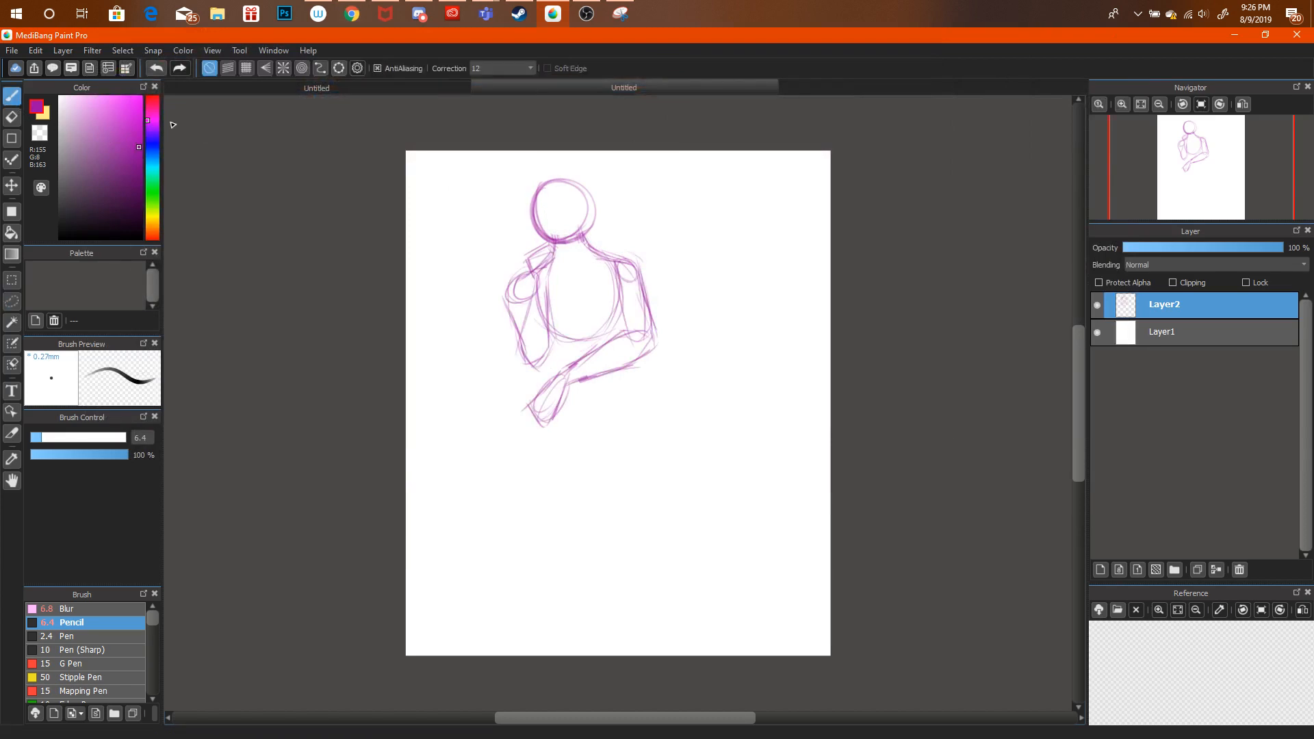
left_click(493, 87)
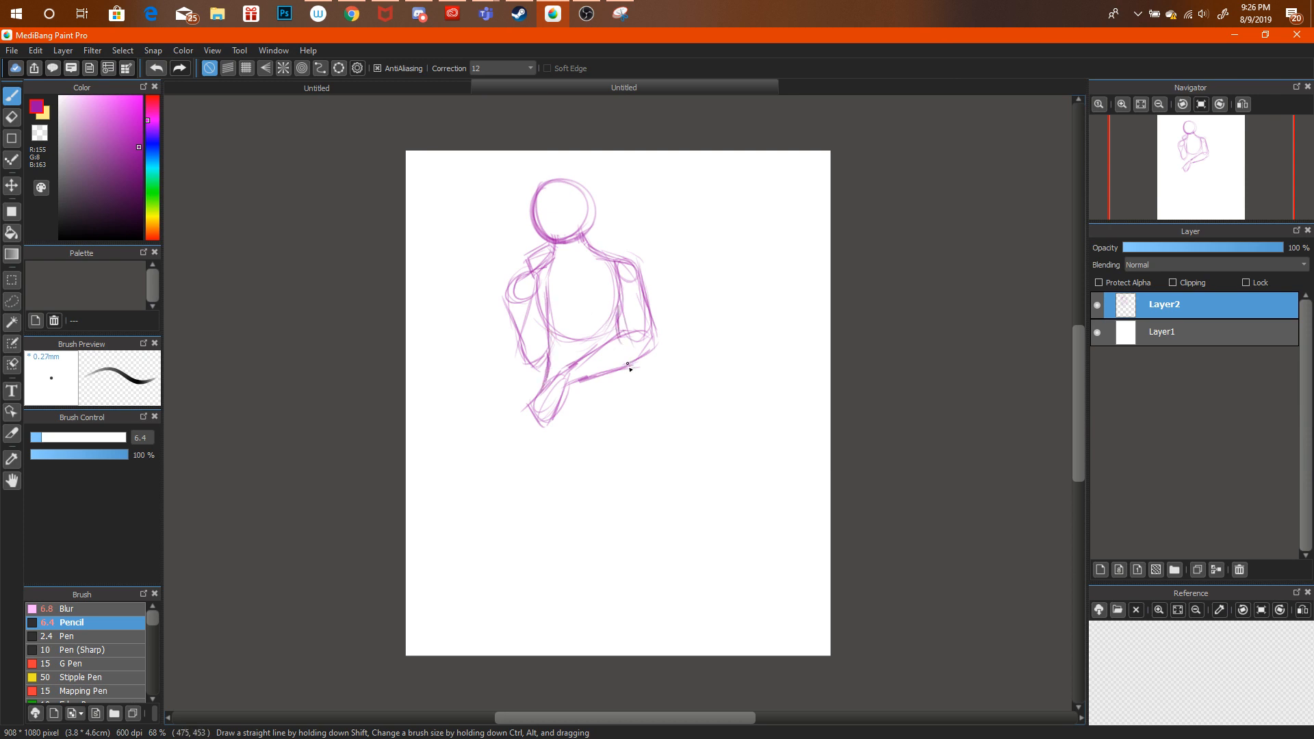
left_click_drag(628, 370, 656, 431)
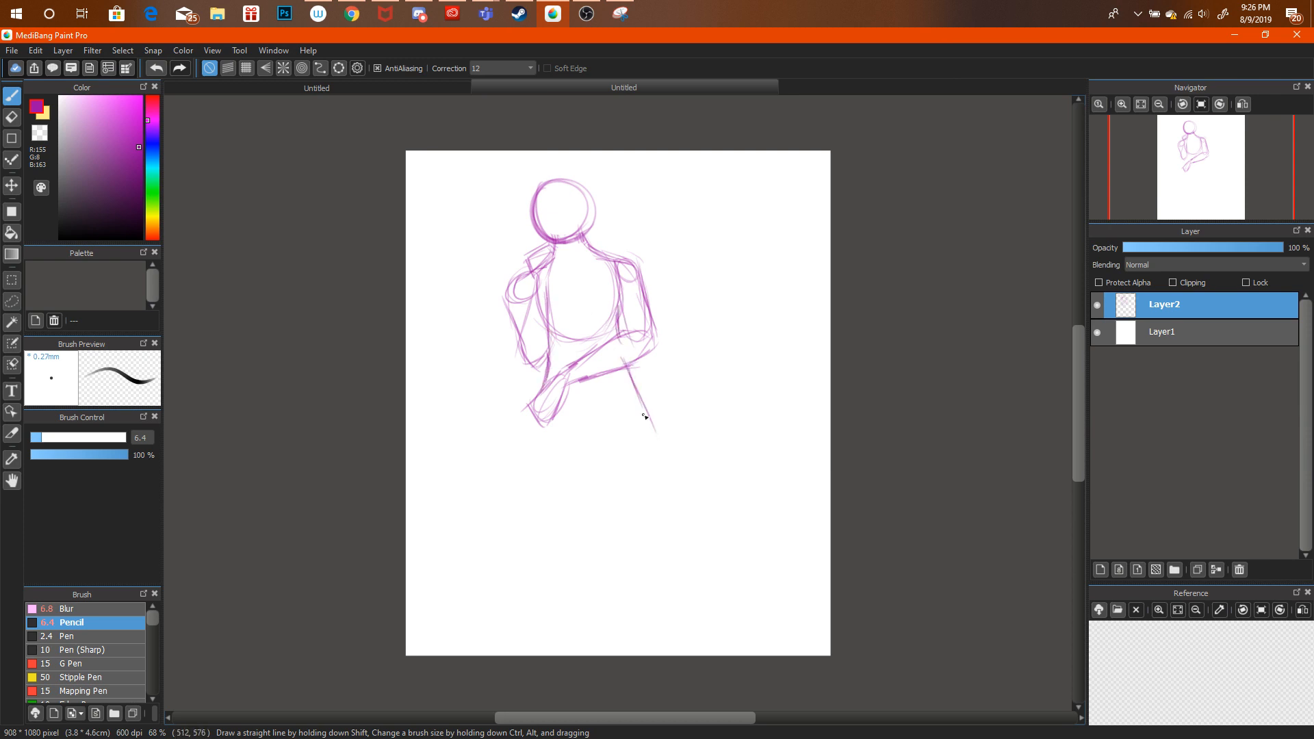
left_click(449, 82)
left_click(501, 85)
key("ctrl+alt+z")
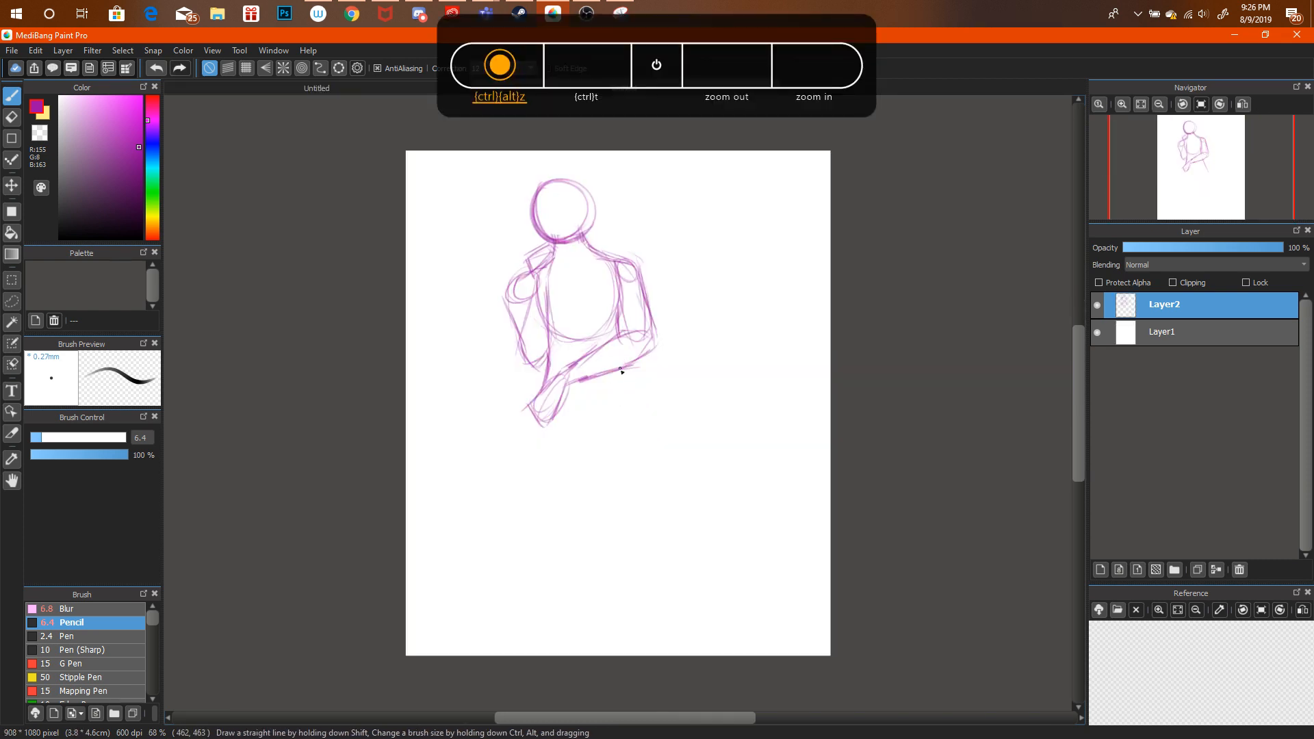
Sketch a small circle for the left shoulder and upper arm.
left_click_drag(1169, 178, 1204, 190)
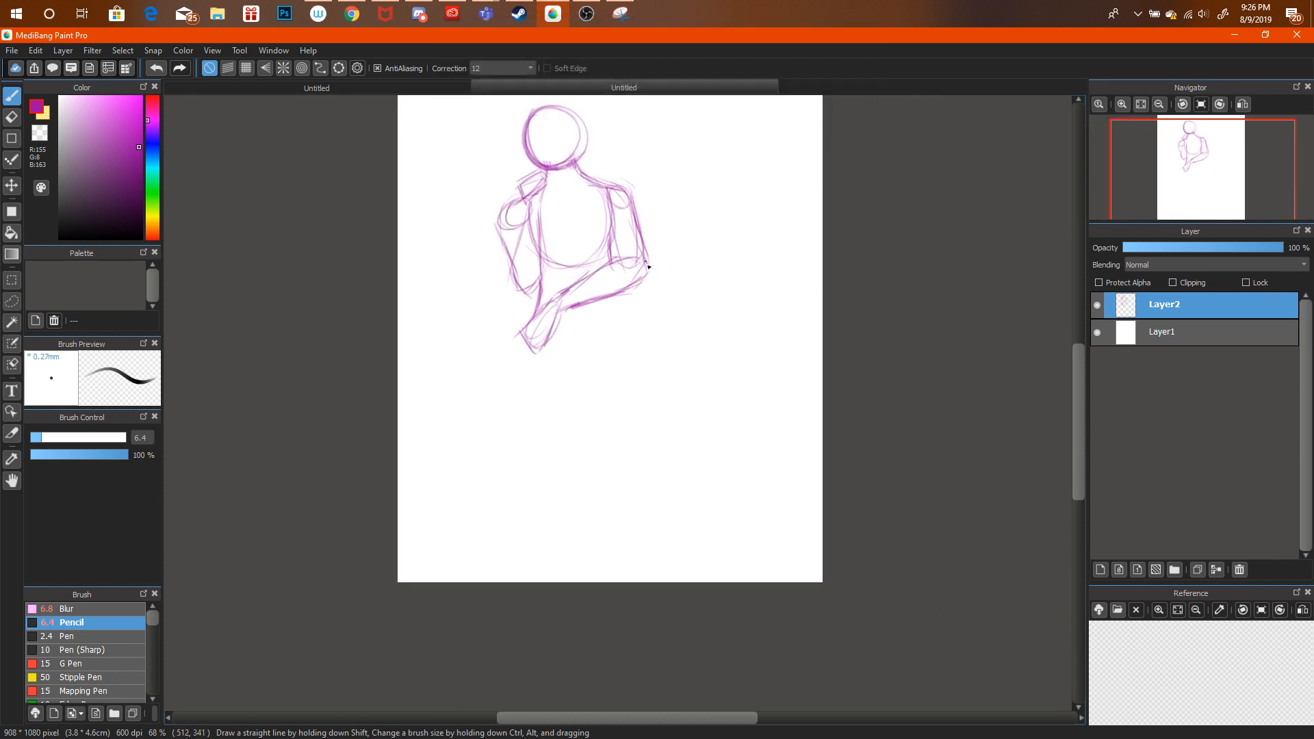
left_click(468, 87)
left_click(497, 84)
mouse_move(522, 179)
left_mouse_down()
mouse_move(542, 170)
mouse_move(531, 219)
left_mouse_up()
After checking the reference, sketch the crossed leg's thigh and hip contour in purple pencil.
left_click(461, 85)
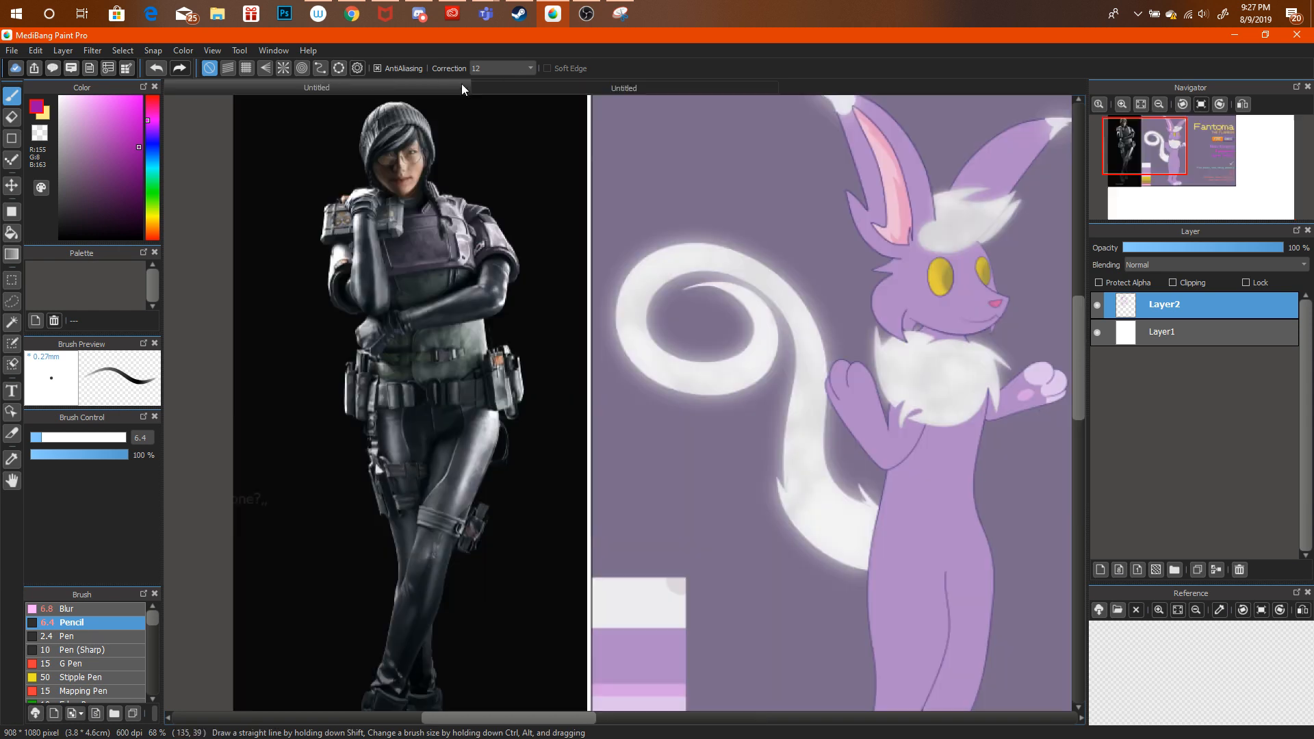
left_click(495, 86)
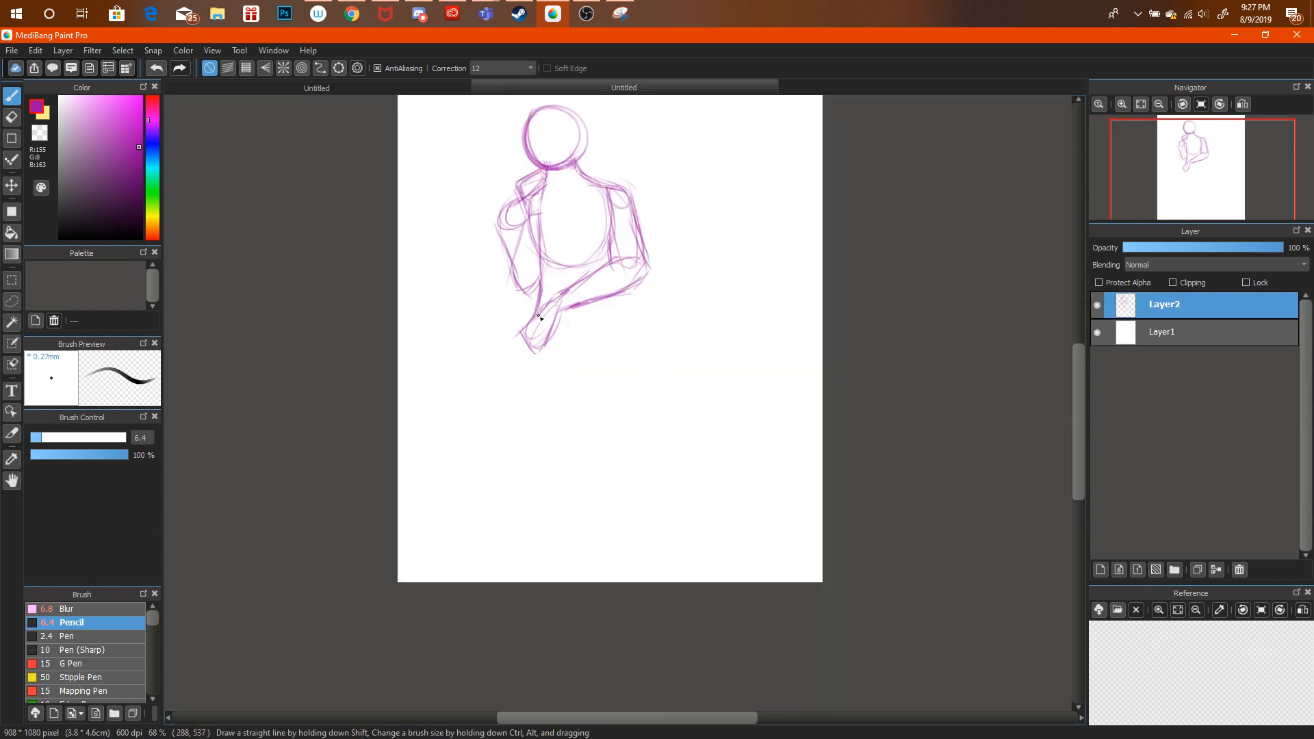
left_click_drag(570, 408, 547, 352)
mouse_move(615, 399)
left_mouse_down()
mouse_move(543, 359)
mouse_move(598, 424)
left_mouse_up()
left_click_drag(599, 415, 565, 401)
mouse_move(542, 352)
left_mouse_down()
mouse_move(607, 427)
mouse_move(609, 361)
left_mouse_up()
left_click_drag(588, 306, 612, 412)
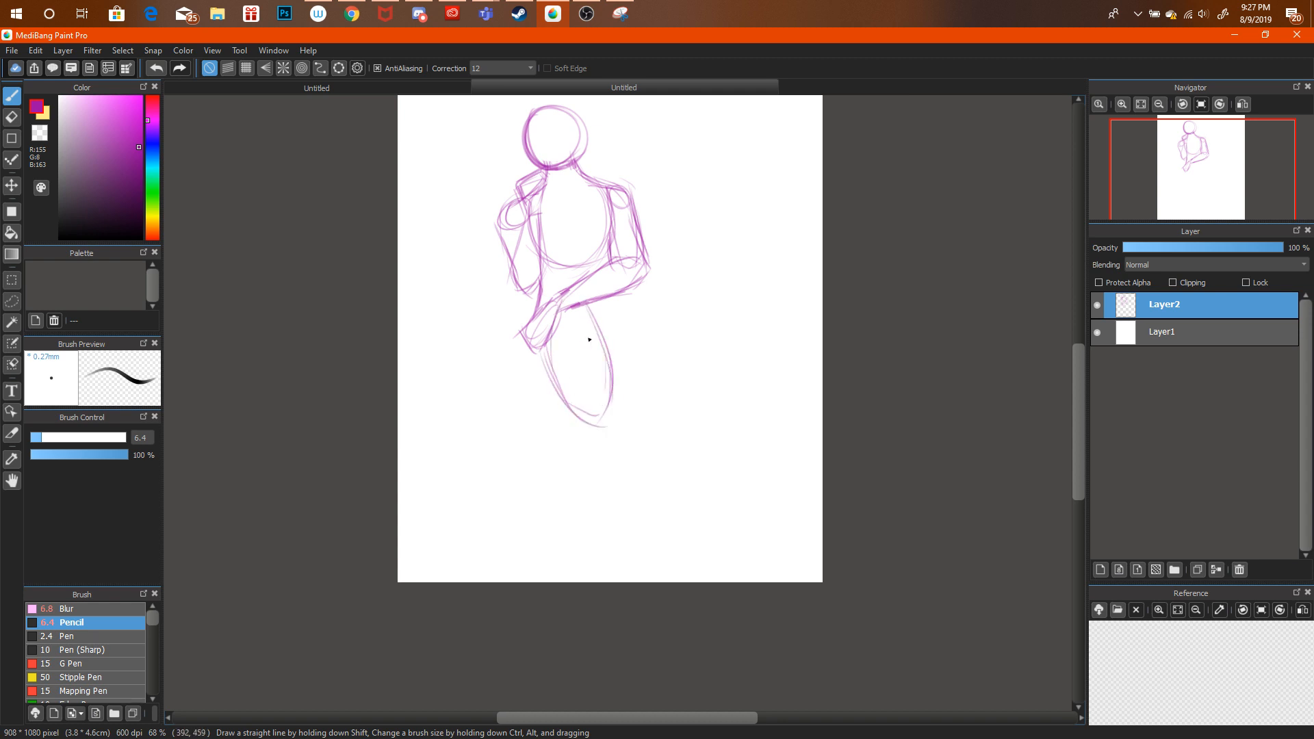
left_click_drag(564, 268, 540, 340)
left_click_drag(542, 287, 546, 370)
left_click_drag(540, 310, 583, 417)
left_click_drag(545, 386, 570, 413)
Extend the leg through the shin to the foot, erasing the tip of the foot stroke.
left_click(486, 83)
left_click(495, 83)
mouse_move(565, 406)
left_mouse_down()
mouse_move(613, 527)
mouse_move(633, 546)
mouse_move(671, 545)
mouse_move(656, 522)
left_mouse_up()
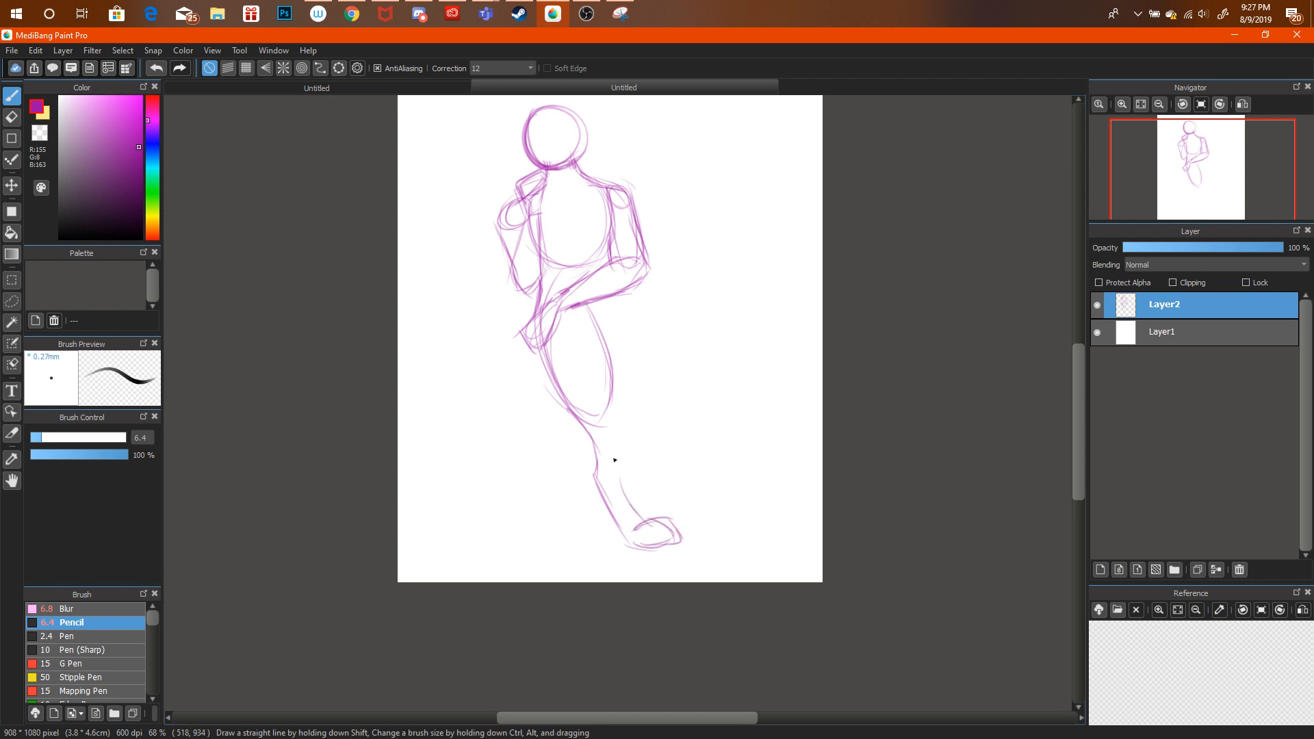
mouse_move(628, 504)
left_mouse_down()
mouse_move(612, 378)
mouse_move(643, 523)
left_mouse_up()
key("e")
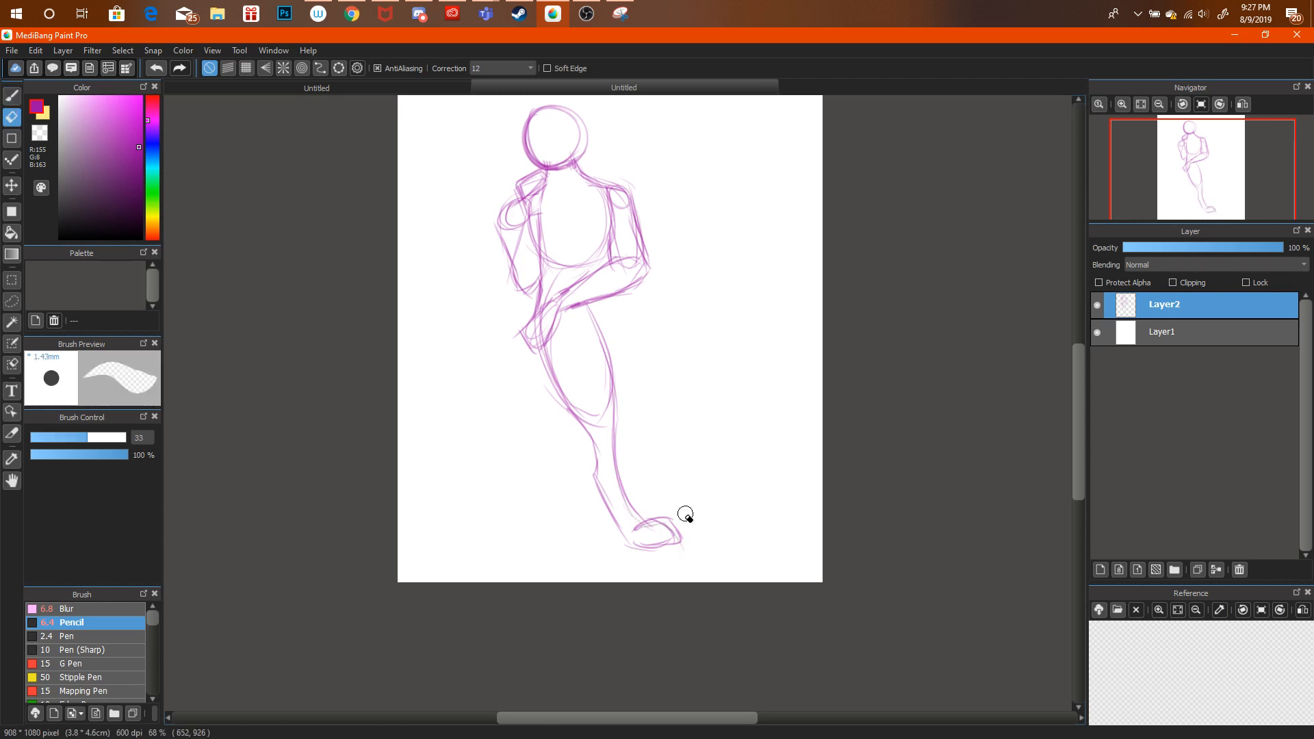
left_click_drag(678, 533, 681, 550)
key("b")
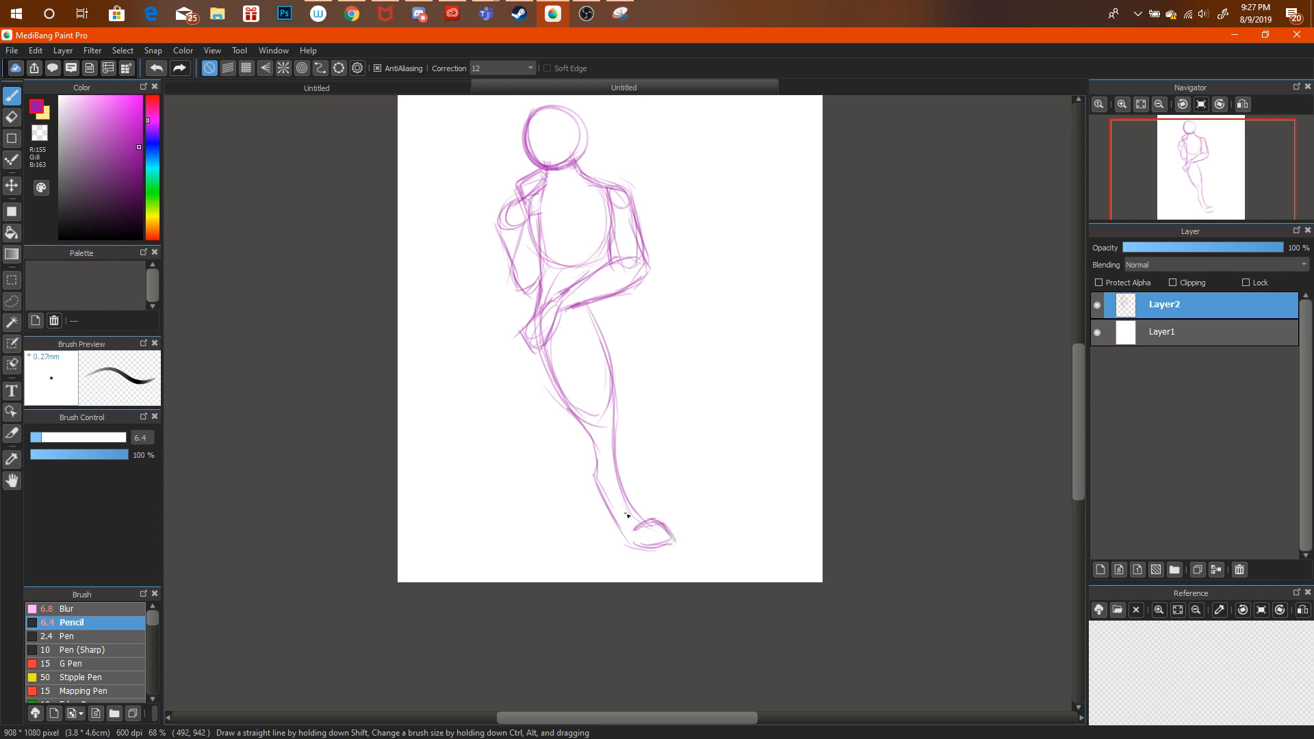
left_click_drag(626, 487, 603, 337)
left_click_drag(562, 400, 616, 528)
After viewing the creature reference, lasso and delete the figure's lower legs, then deselect.
left_click(459, 89)
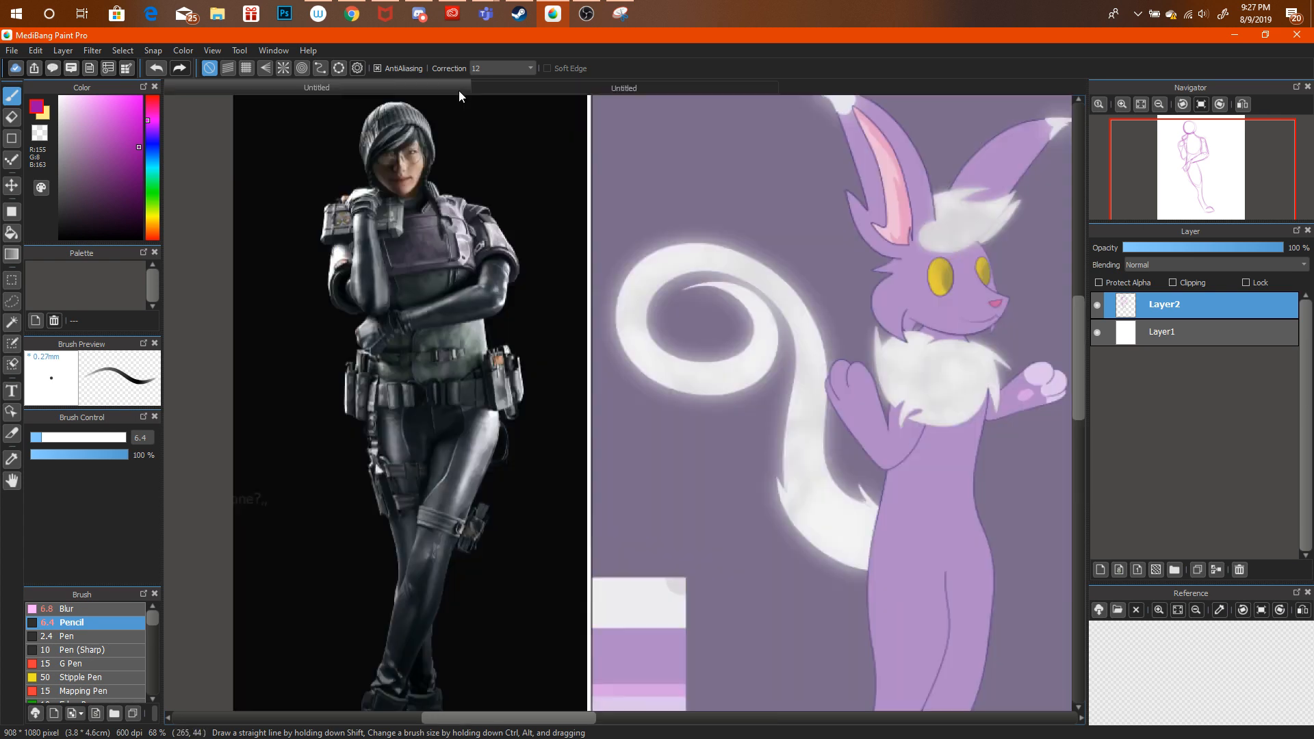
left_click_drag(1184, 177, 1158, 169)
left_click(619, 89)
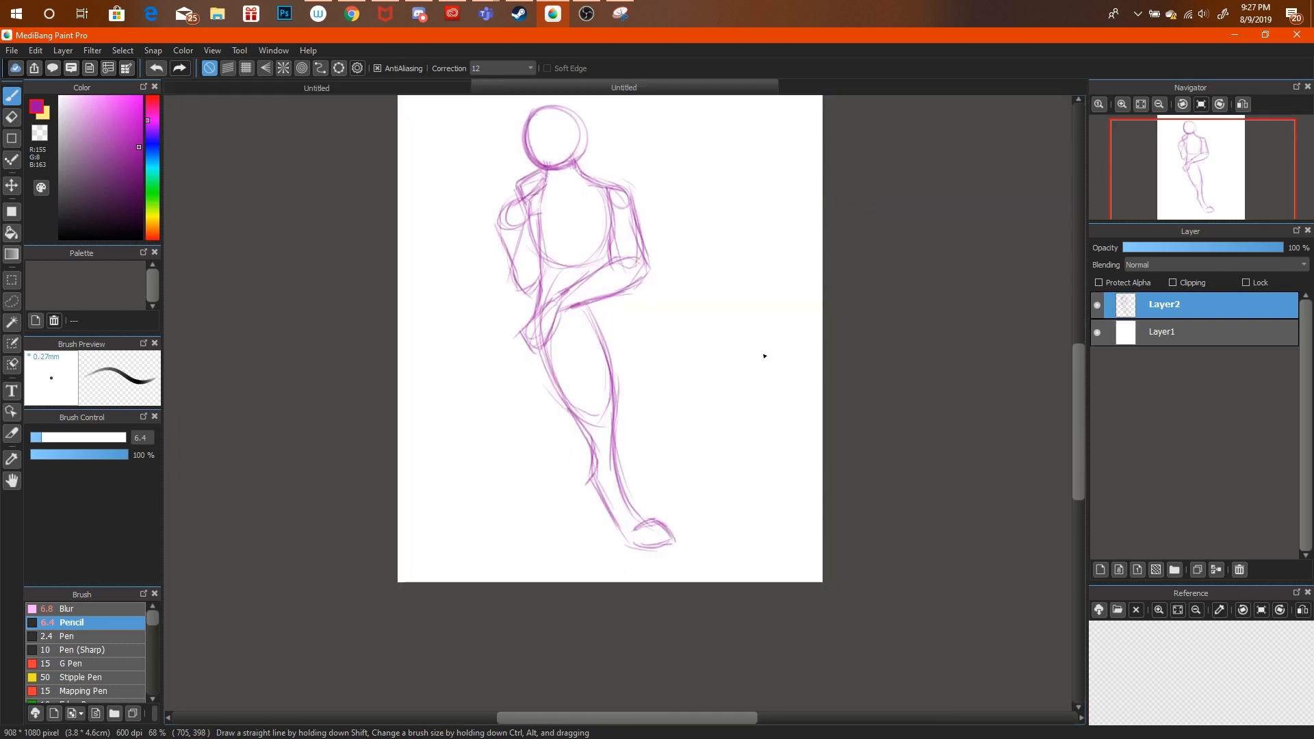
left_click(12, 301)
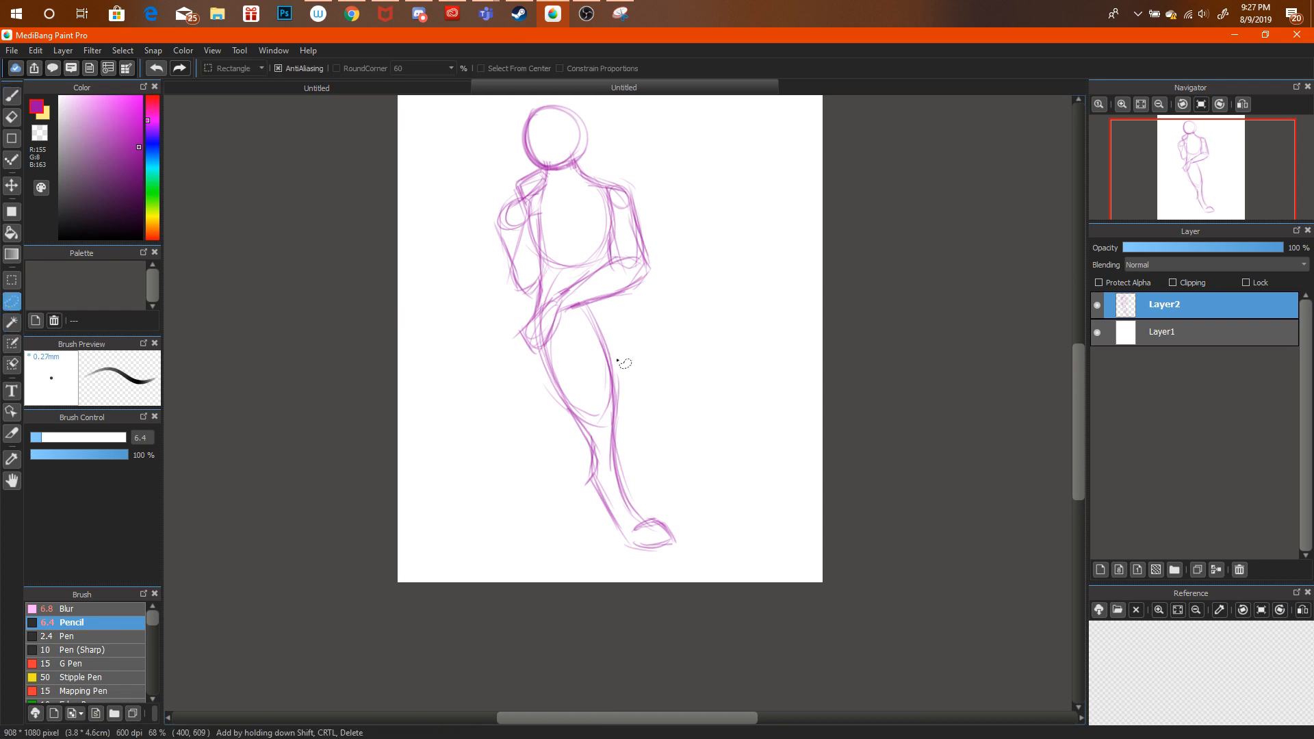
mouse_move(601, 305)
left_mouse_down()
mouse_move(549, 533)
mouse_move(698, 329)
left_mouse_up()
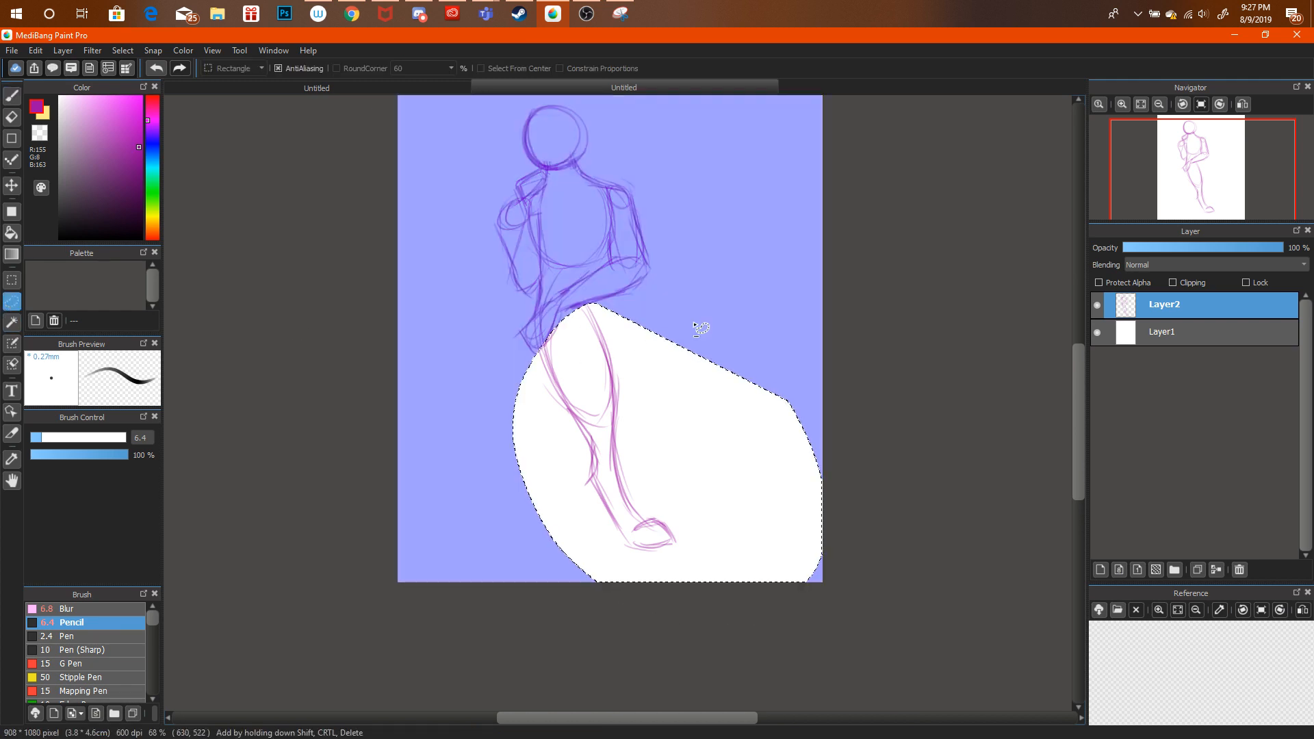
key("Delete")
key("ctrl+d")
key("b")
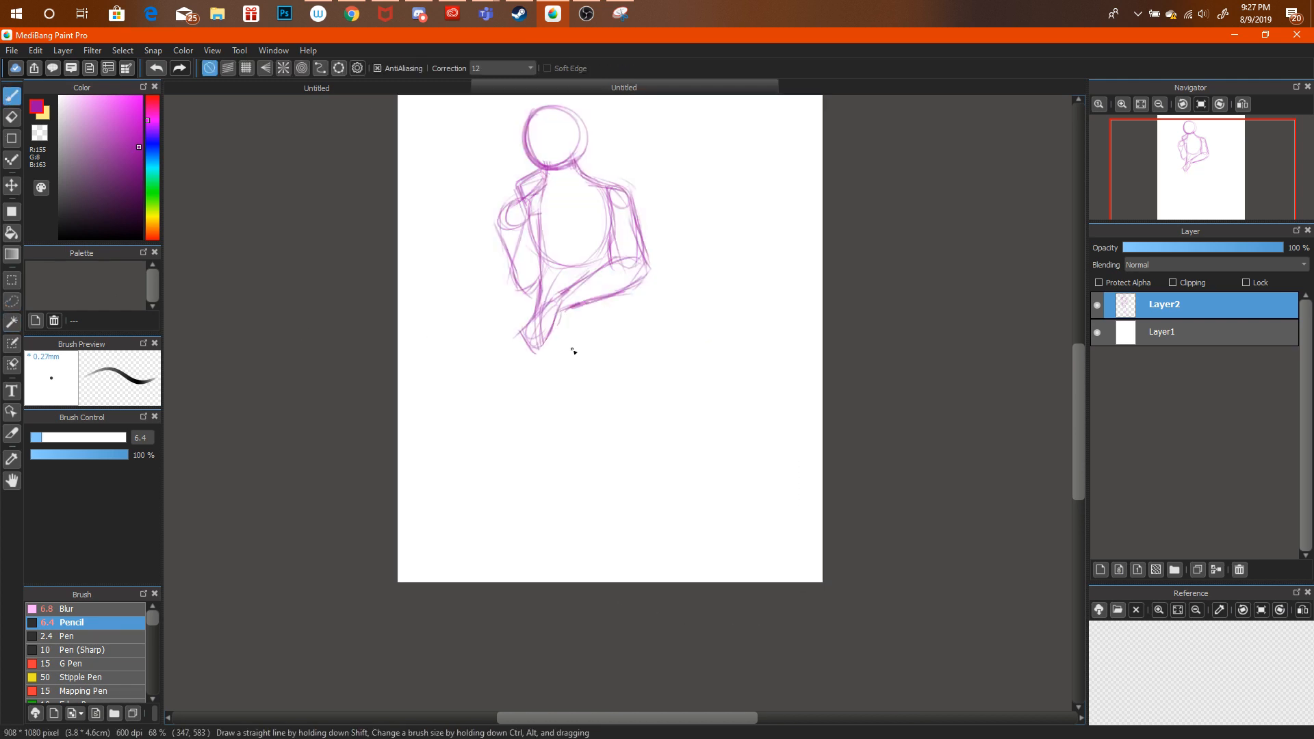
Redraw the leg as an oval below the knee with new shin and calf lines.
mouse_move(573, 313)
left_mouse_down()
mouse_move(581, 434)
mouse_move(543, 325)
mouse_move(585, 429)
mouse_move(597, 349)
mouse_move(606, 421)
left_mouse_up()
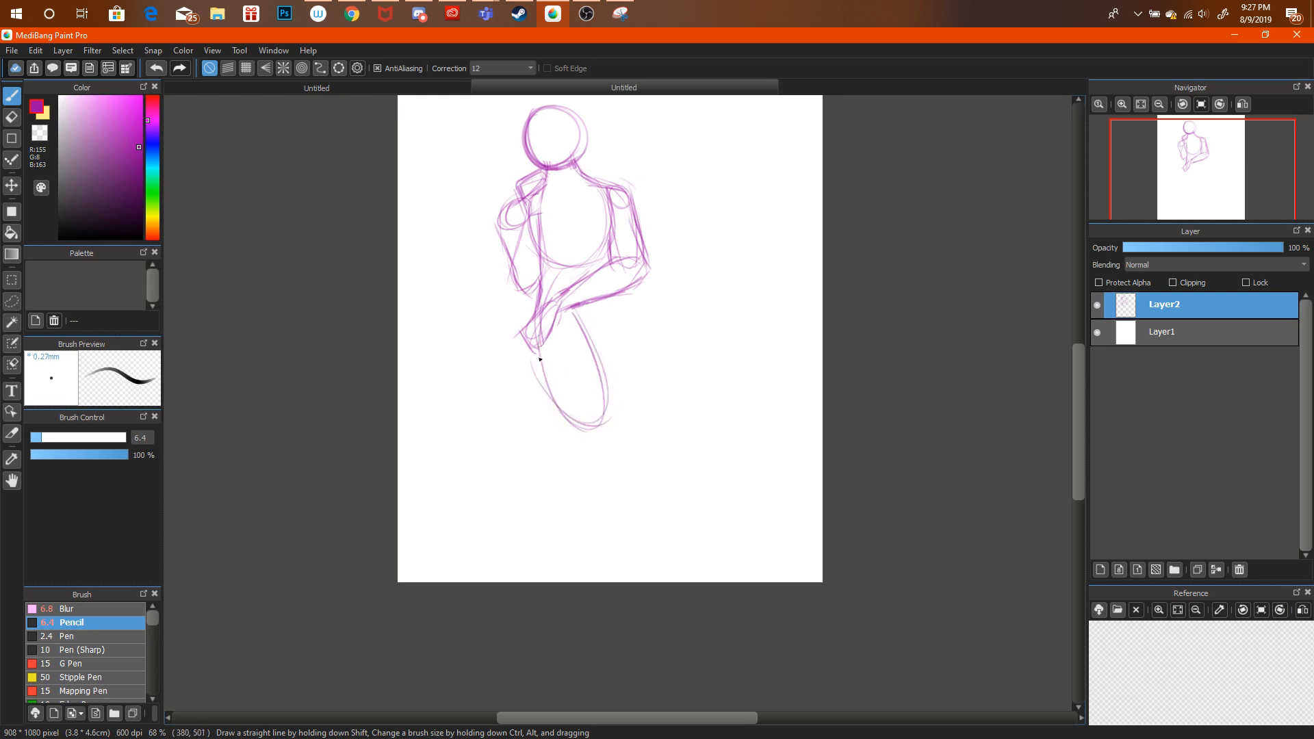
mouse_move(540, 334)
left_mouse_down()
mouse_move(563, 413)
mouse_move(585, 433)
left_mouse_up()
left_click_drag(569, 478, 609, 529)
left_click_drag(600, 373, 597, 479)
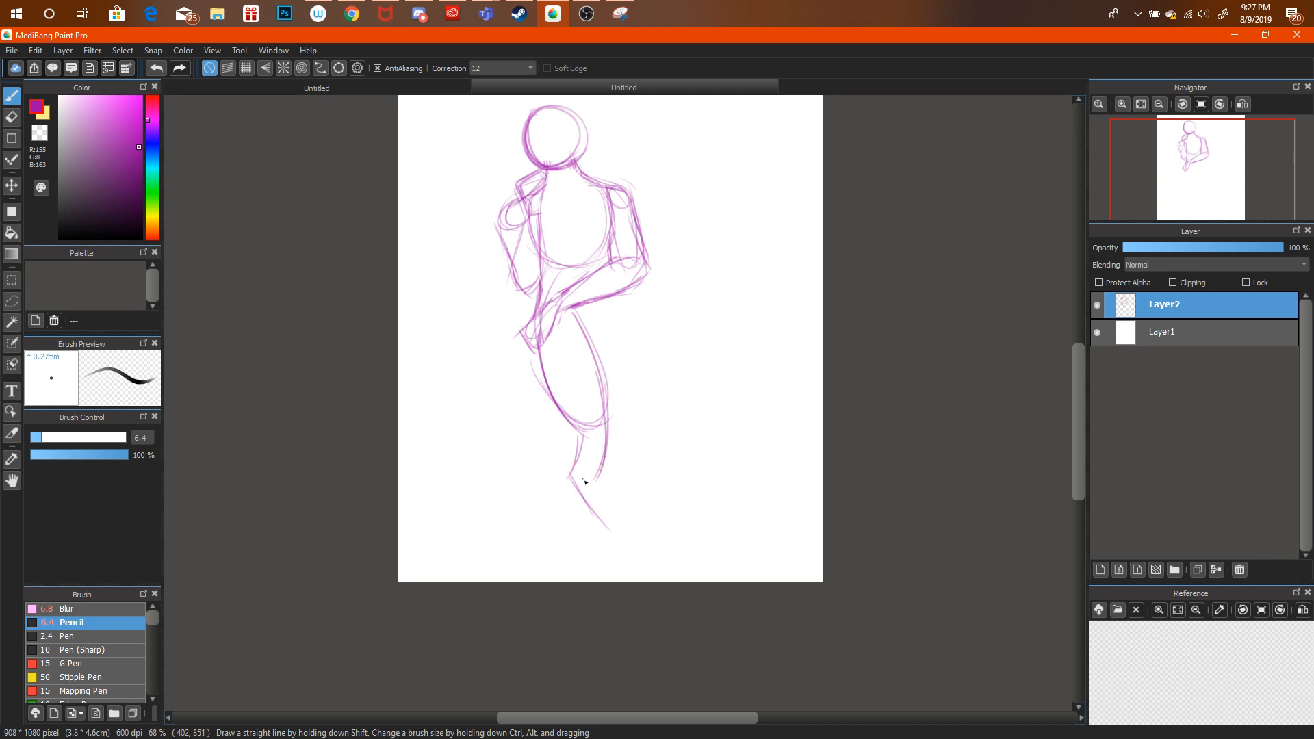
left_click_drag(568, 421, 582, 470)
mouse_move(549, 378)
left_mouse_down()
mouse_move(579, 463)
mouse_move(573, 449)
left_mouse_up()
left_click_drag(561, 413, 608, 530)
Darken the heel, foot bottom, and back lines of the shin and thigh.
mouse_move(582, 496)
left_mouse_down()
mouse_move(619, 541)
mouse_move(609, 554)
mouse_move(654, 548)
mouse_move(595, 501)
left_mouse_up()
mouse_move(623, 528)
left_mouse_down()
mouse_move(601, 490)
mouse_move(596, 435)
left_mouse_up()
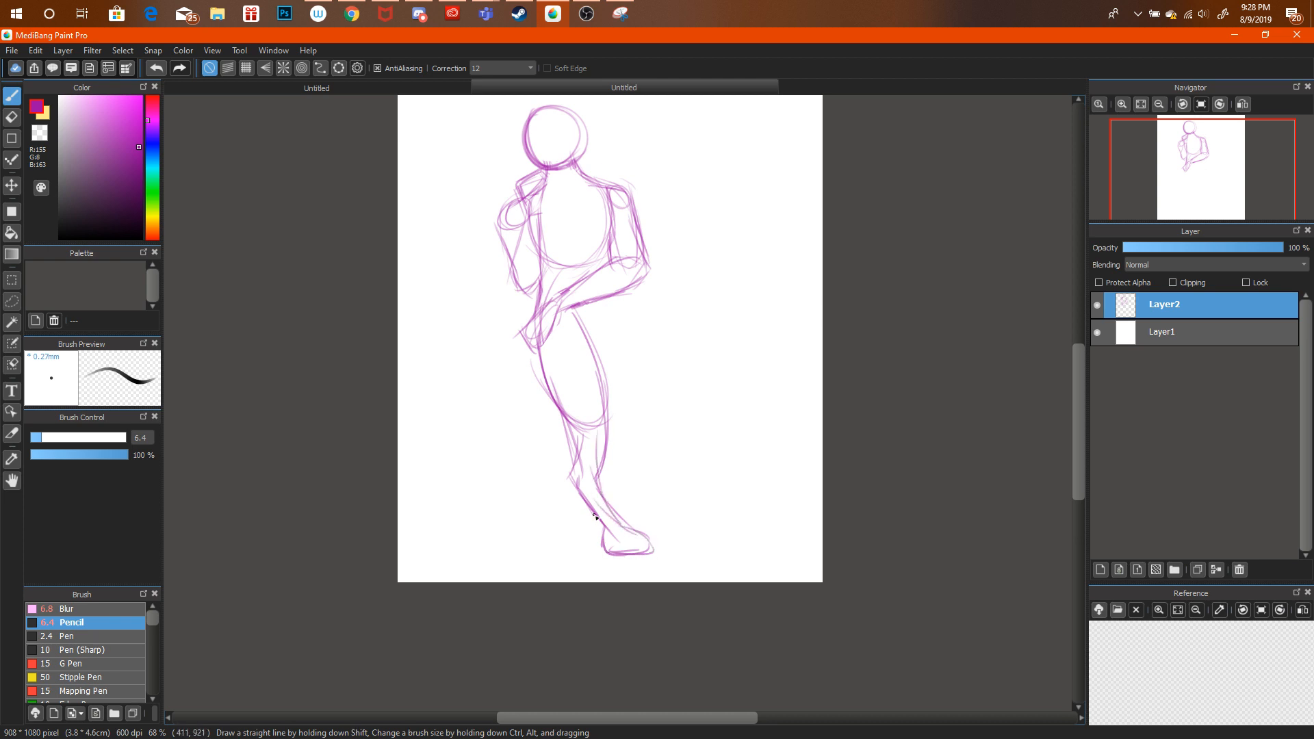
left_click_drag(613, 535, 567, 462)
mouse_move(593, 503)
left_mouse_down()
mouse_move(563, 451)
mouse_move(576, 430)
mouse_move(542, 373)
left_mouse_up()
left_click_drag(549, 398, 537, 370)
left_click(352, 15)
Darken the thigh's right contour and erase stray strokes at the ankle.
left_click(353, 15)
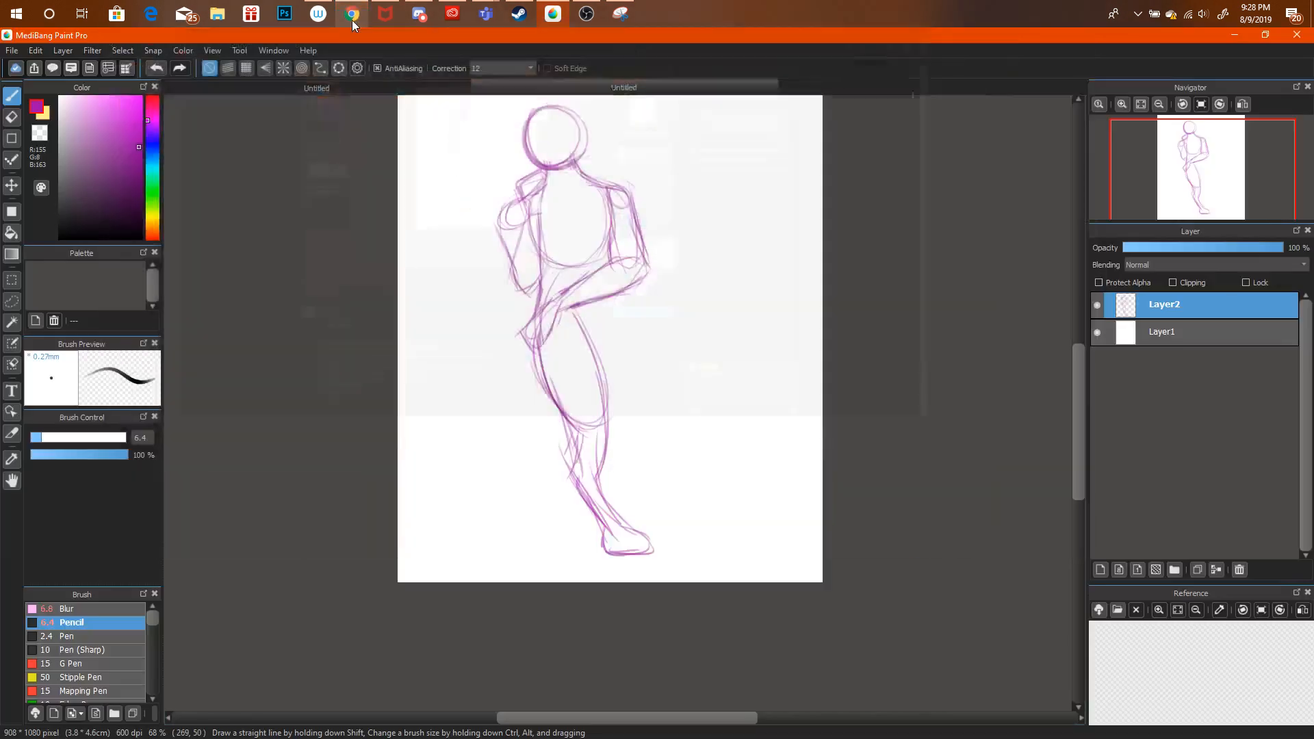
left_click(356, 16)
left_click(357, 15)
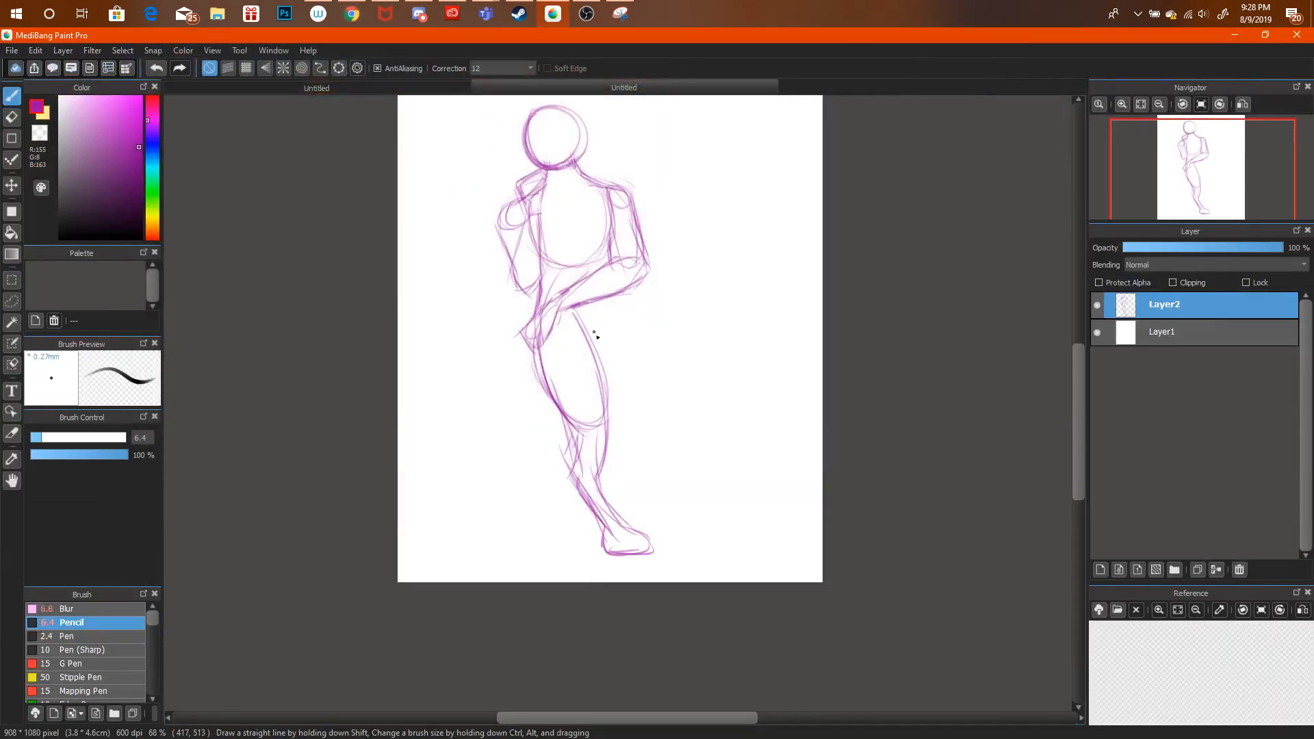
left_click_drag(606, 428, 573, 313)
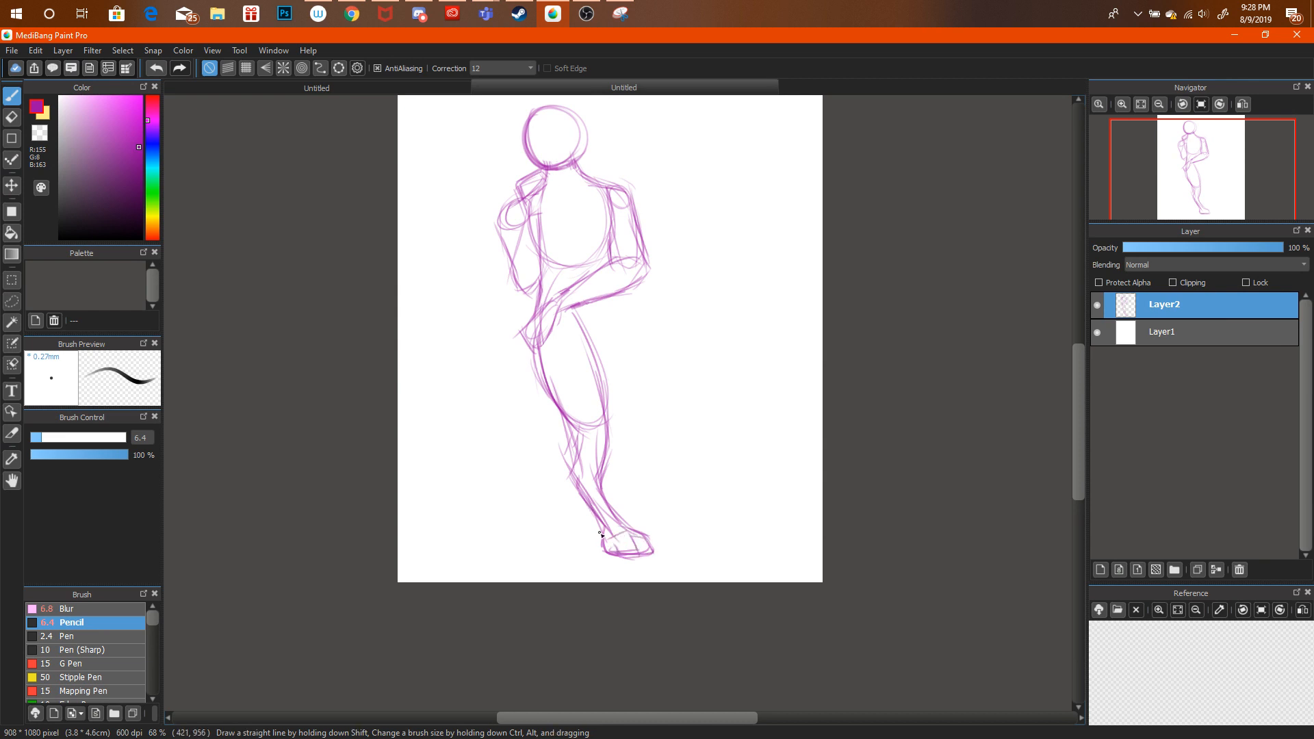
key("e")
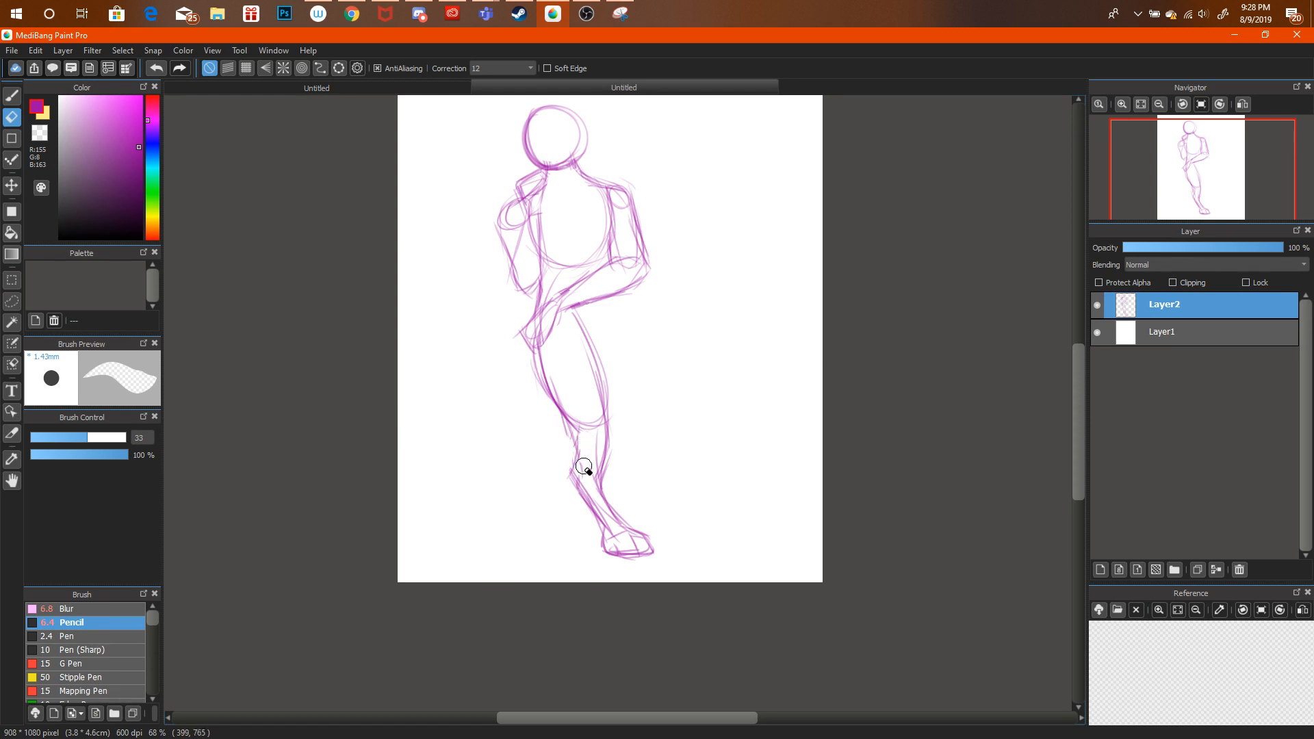
mouse_move(597, 500)
left_mouse_down()
mouse_move(613, 531)
mouse_move(585, 481)
mouse_move(601, 505)
left_mouse_up()
key("b")
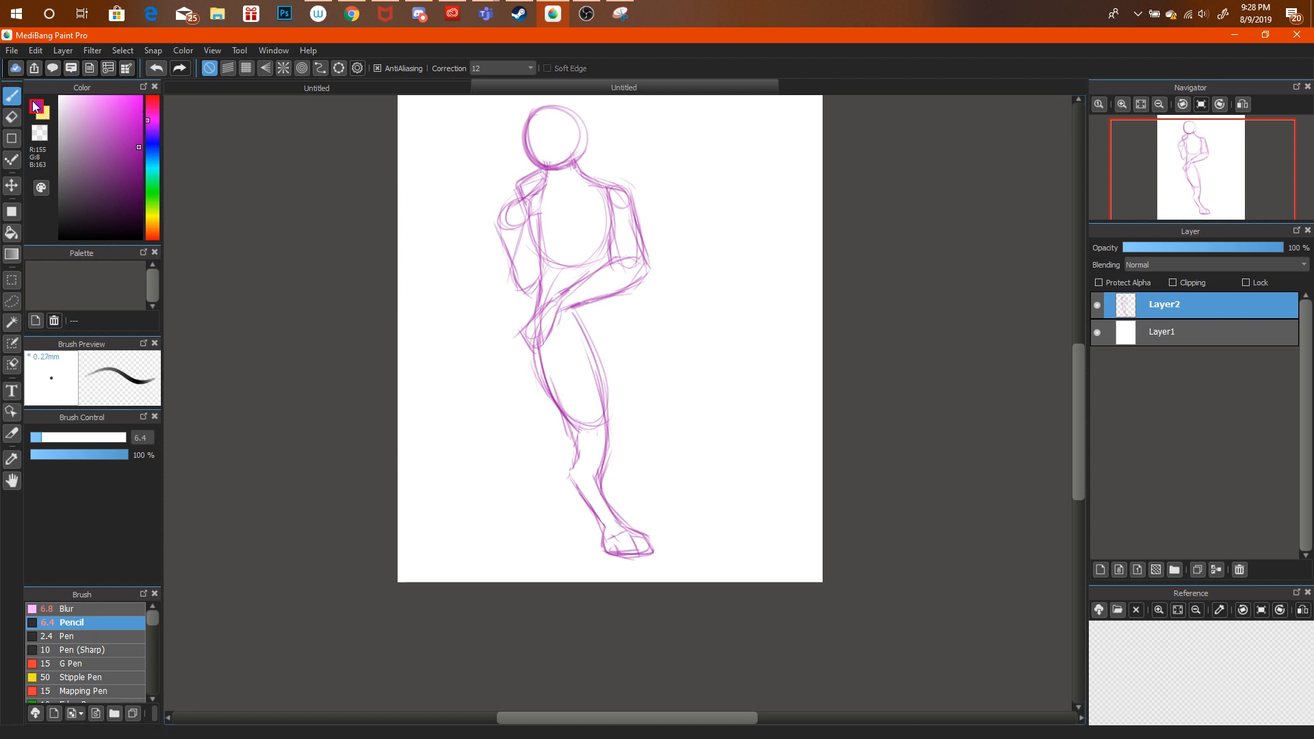
Draw a line along the right leg, undoing stray lines and a trial leg oval.
mouse_move(474, 356)
left_mouse_down()
mouse_move(483, 481)
mouse_move(454, 369)
left_mouse_up()
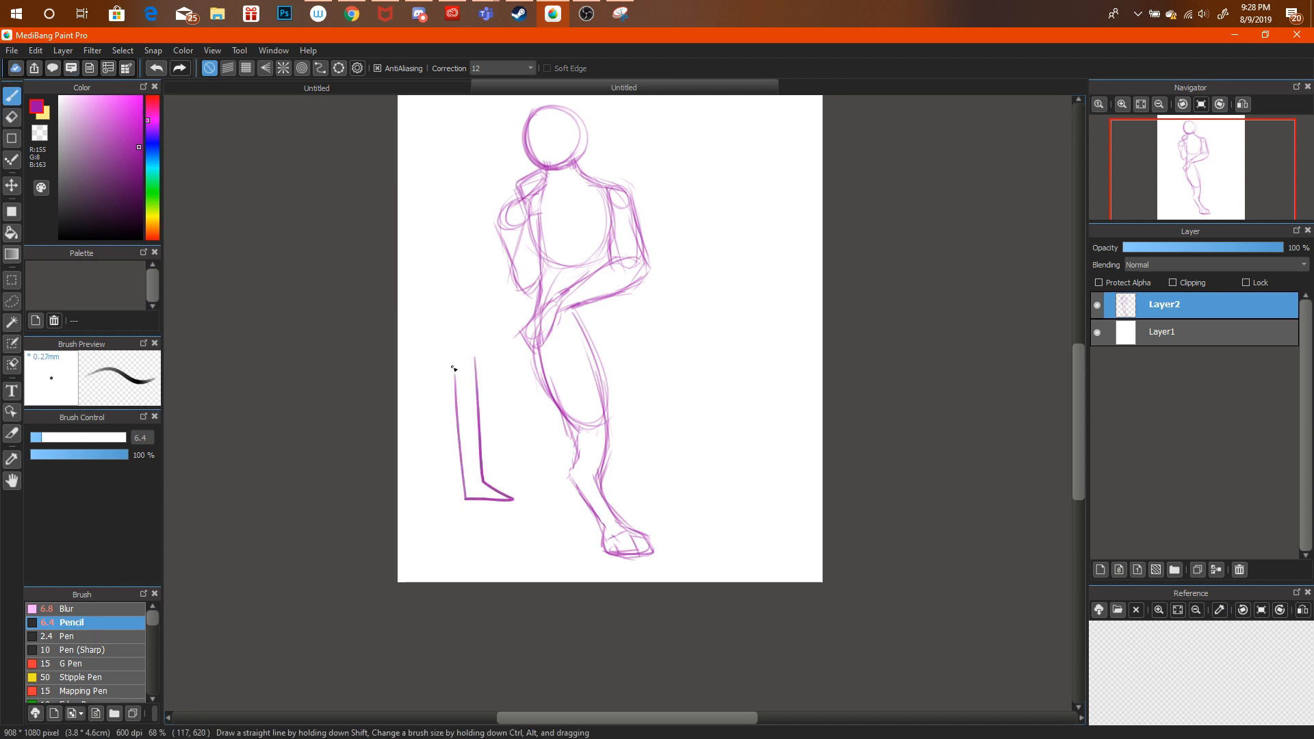
mouse_move(497, 436)
left_mouse_down()
mouse_move(501, 469)
mouse_move(540, 496)
left_mouse_up()
key("ctrl+alt+z")
left_click_drag(582, 324, 602, 403)
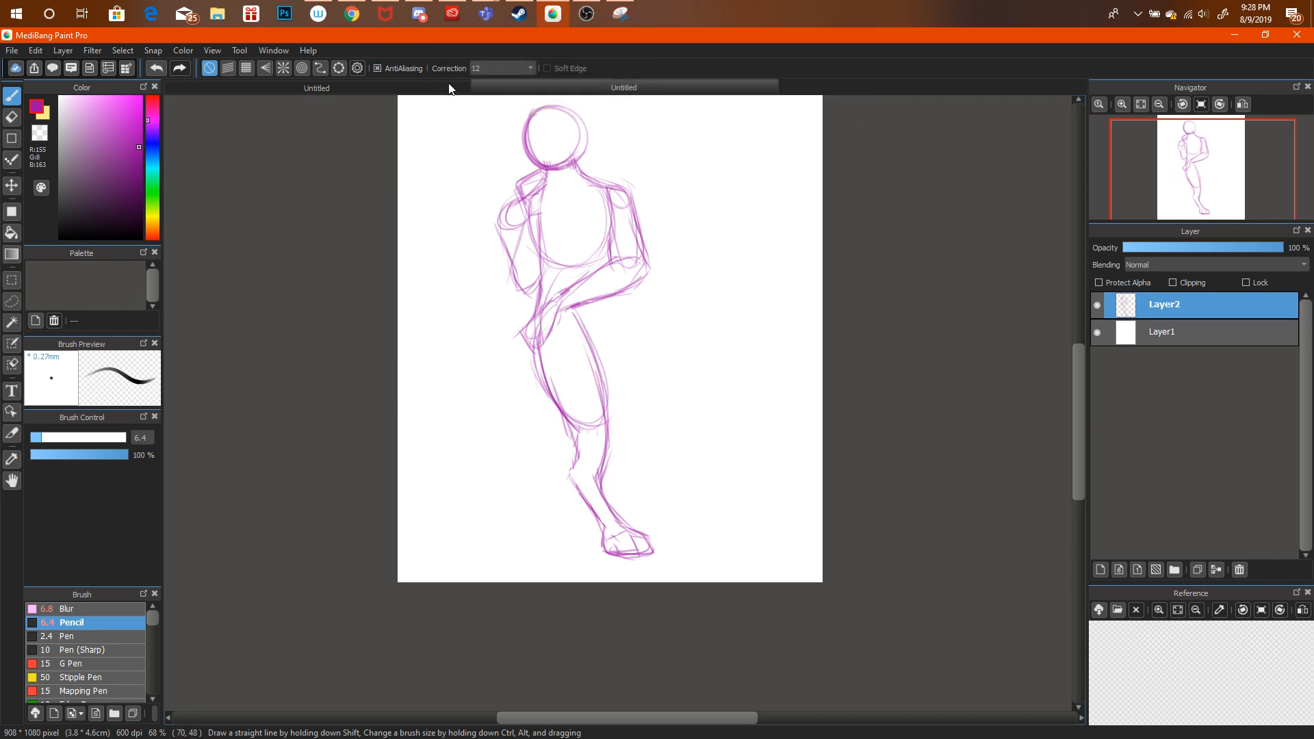
left_click(488, 89)
left_click(489, 89)
left_click_drag(588, 318, 613, 444)
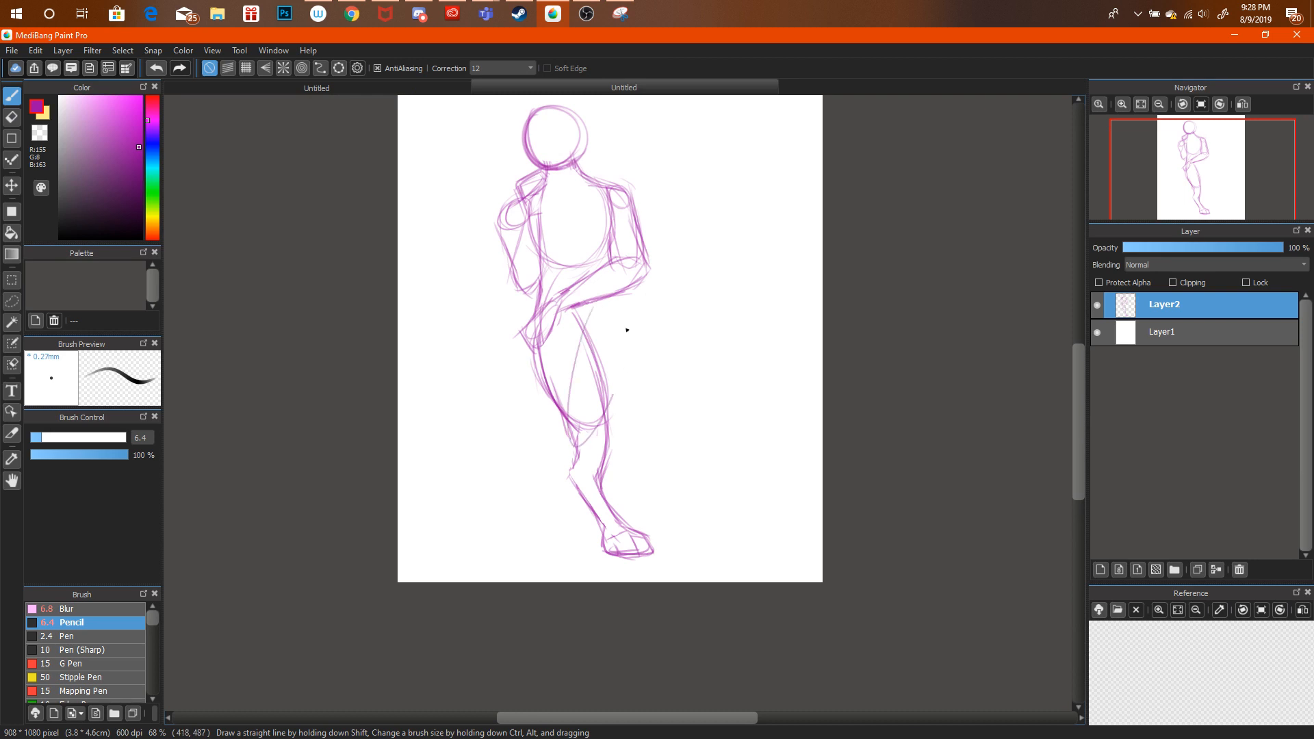
mouse_move(625, 328)
left_mouse_down()
mouse_move(598, 449)
mouse_move(602, 322)
mouse_move(618, 364)
left_mouse_up()
key("ctrl+alt+z")
Sketch the second leg's thigh strokes, then lasso the foot and lower leg.
left_click_drag(629, 305, 601, 409)
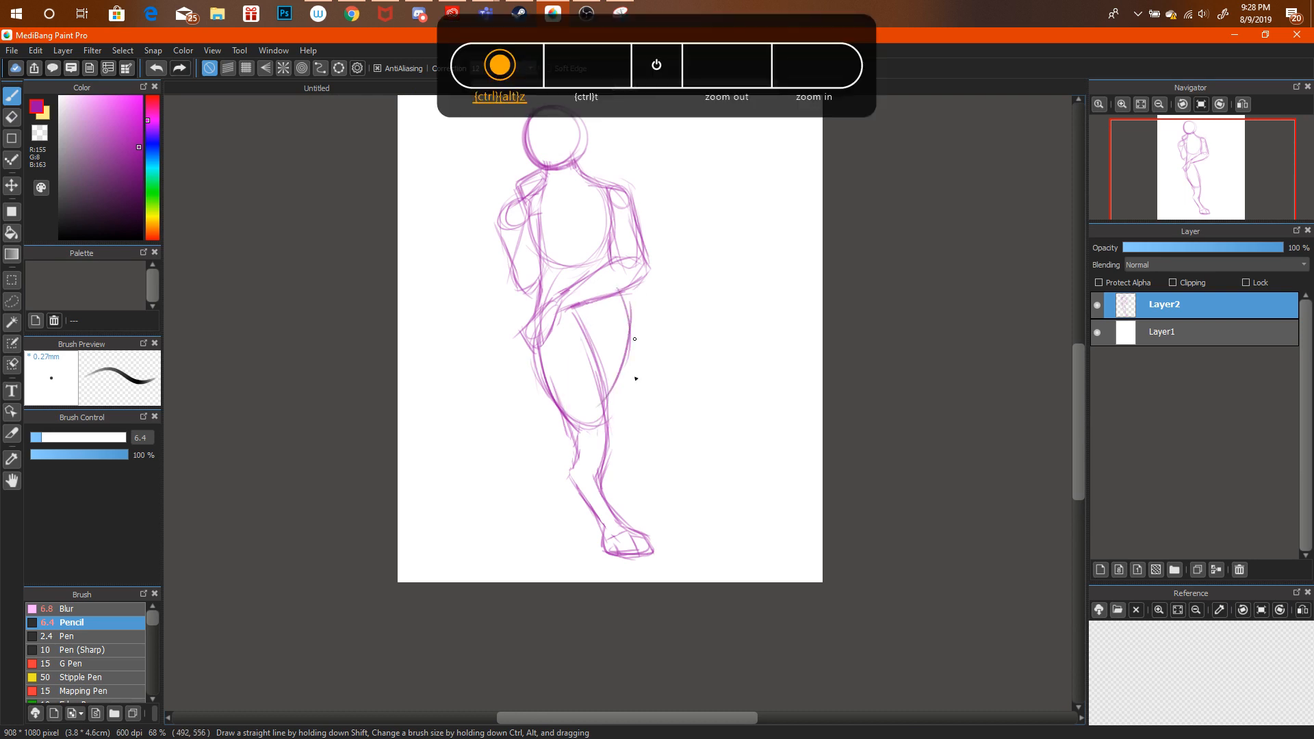
left_click_drag(634, 339, 570, 438)
left_click_drag(622, 305, 568, 419)
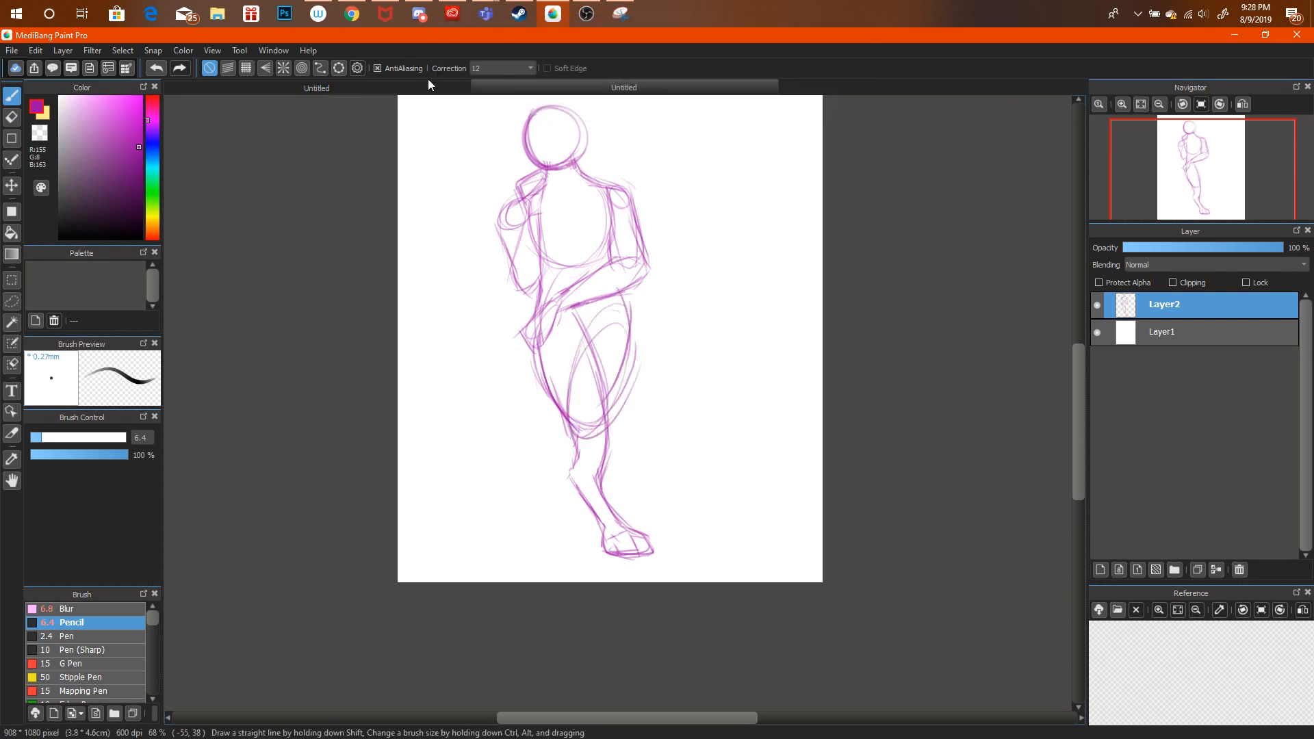
left_click(487, 86)
left_click(494, 83)
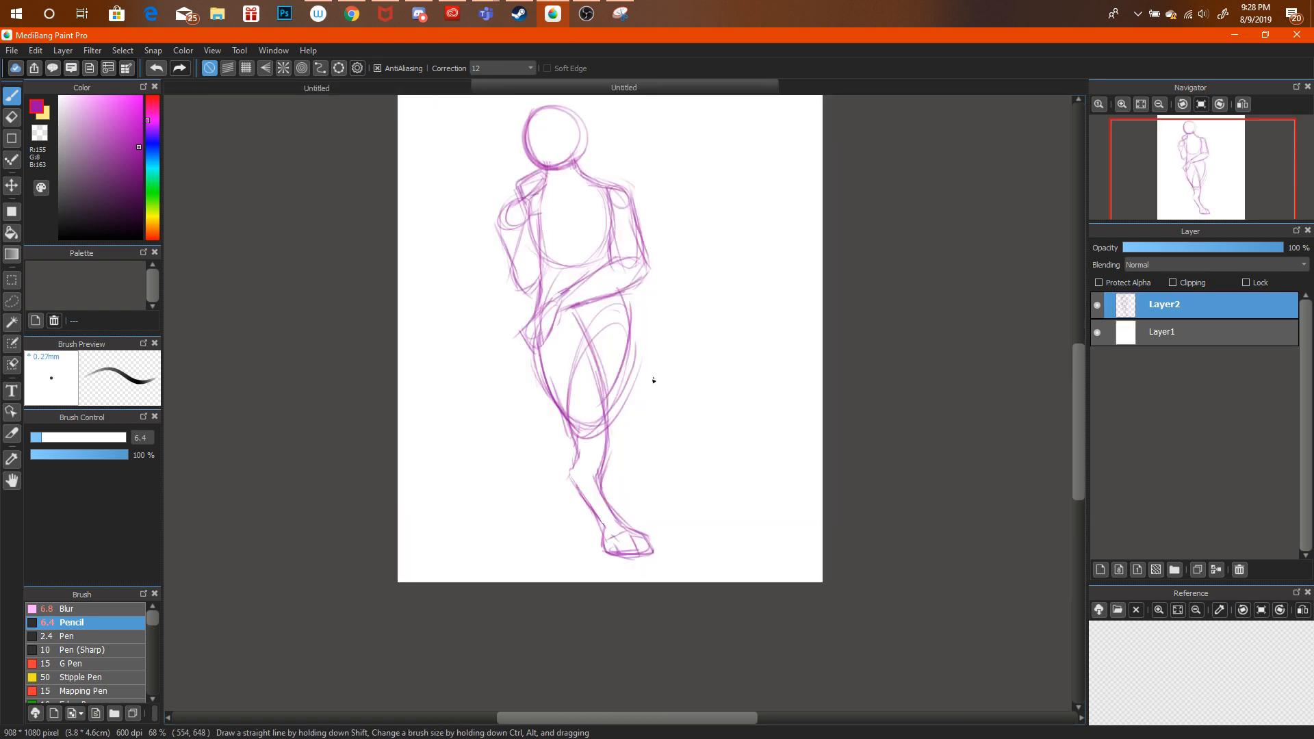
left_click(12, 302)
mouse_move(659, 454)
left_mouse_down()
mouse_move(569, 461)
mouse_move(711, 518)
mouse_move(598, 452)
left_mouse_up()
Transform the selected lower leg to narrow it, shift it up, and reshape its corner.
key("ctrl+t")
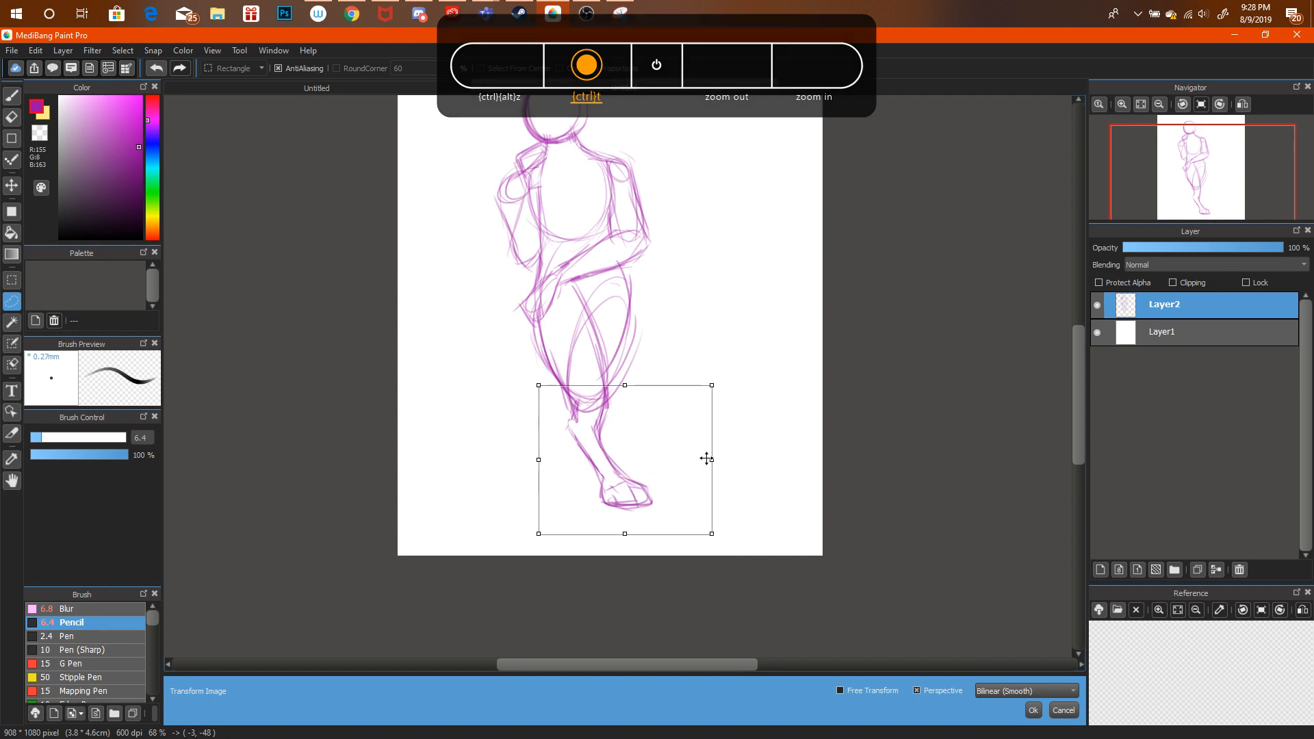
left_click_drag(715, 459, 708, 459)
left_click_drag(707, 388, 653, 412)
left_click(1033, 710)
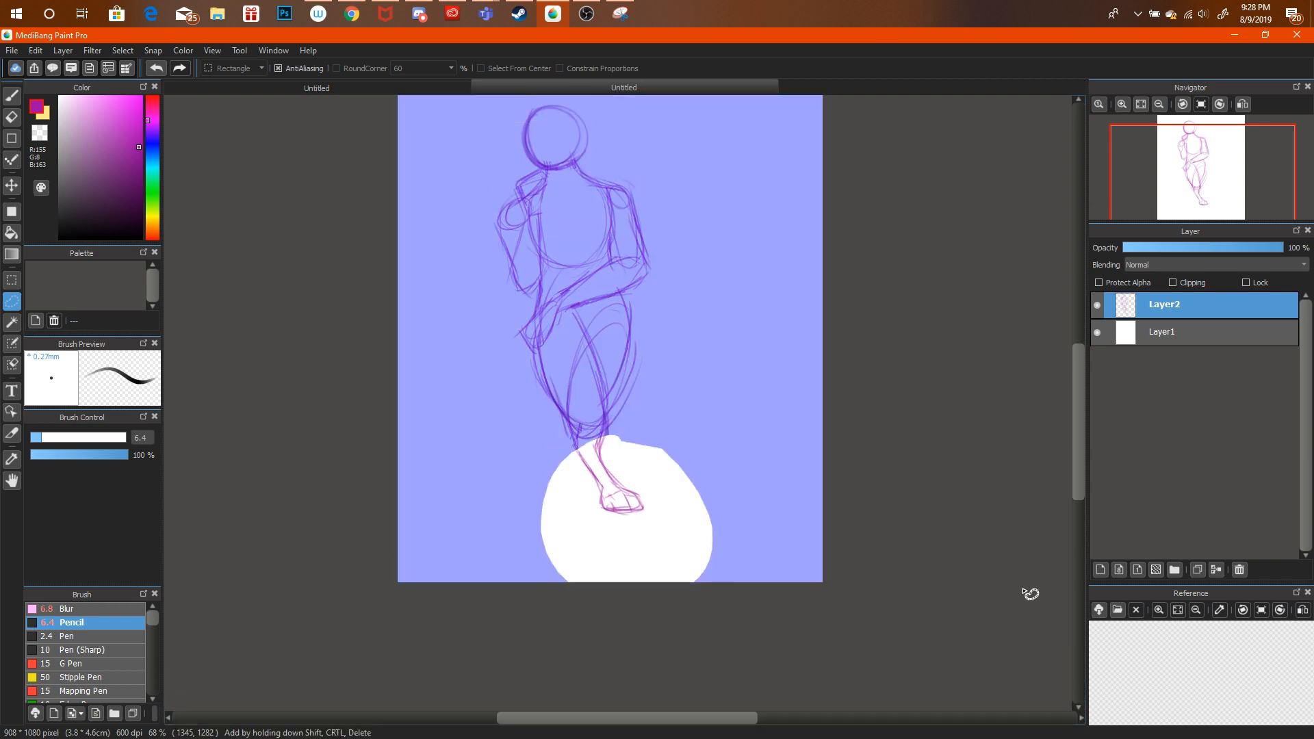
left_click_drag(1169, 194, 1196, 188)
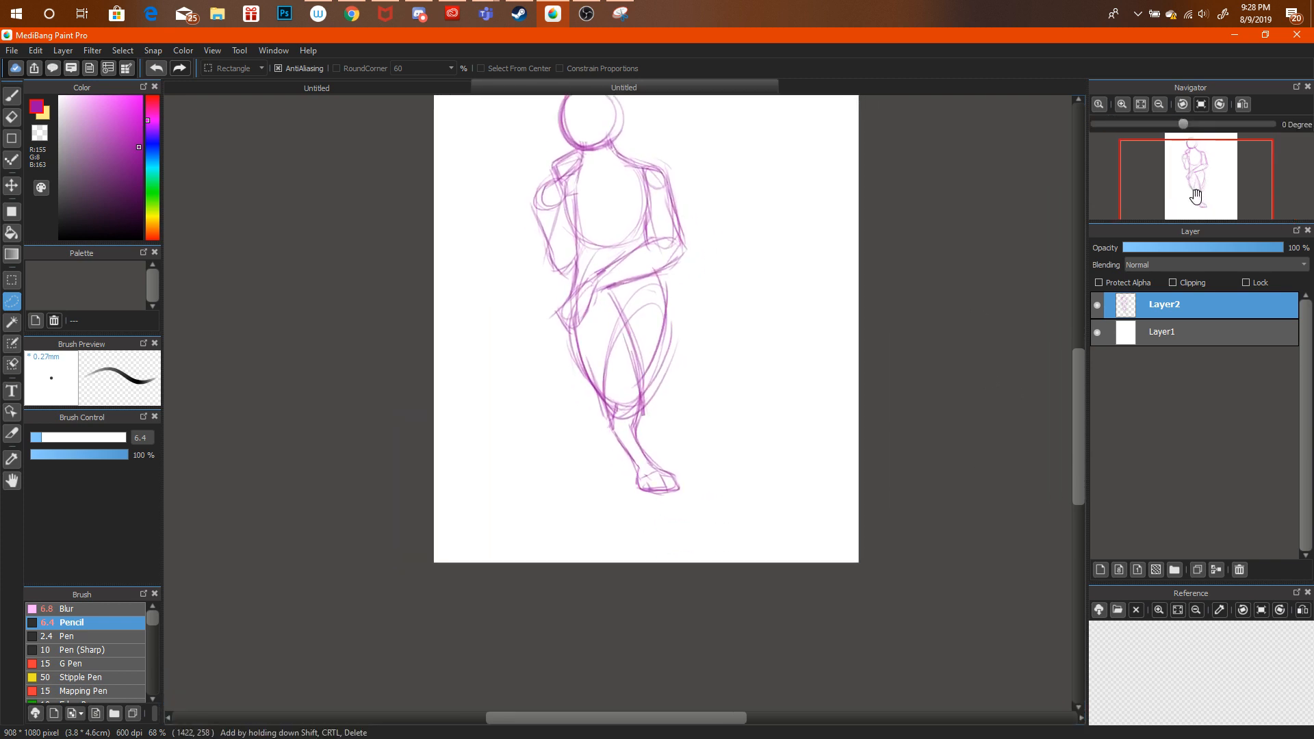
key("b")
Draw two purple strokes down the crossed lower leg after checking the references.
left_click(460, 81)
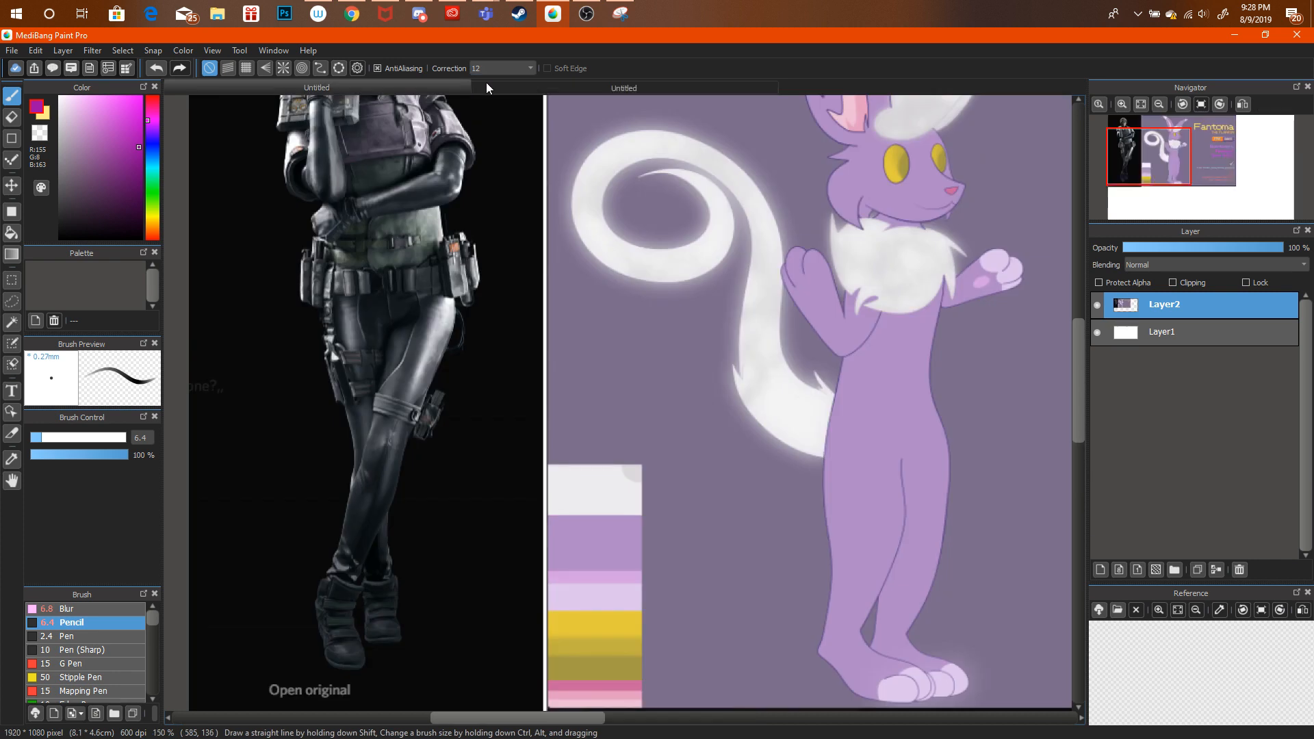
left_click(486, 82)
left_click_drag(600, 394, 590, 464)
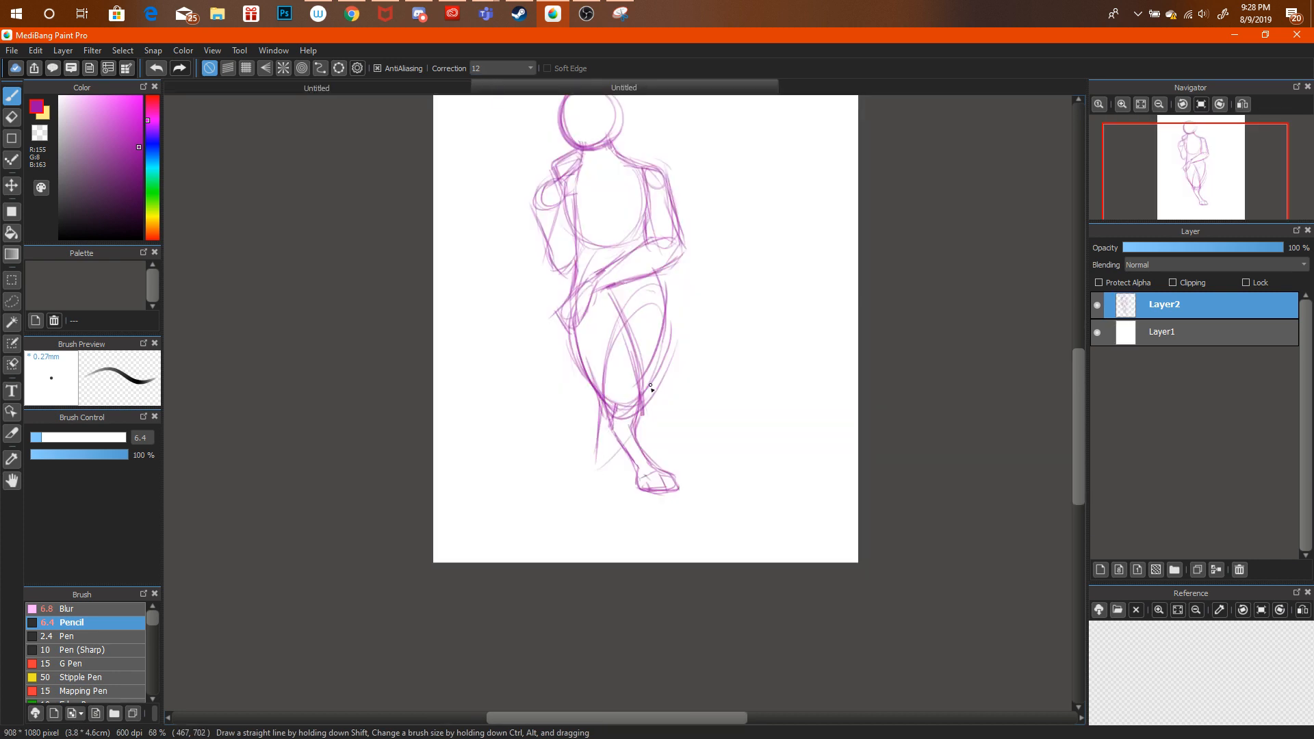
left_click_drag(643, 411, 591, 483)
left_click(419, 14)
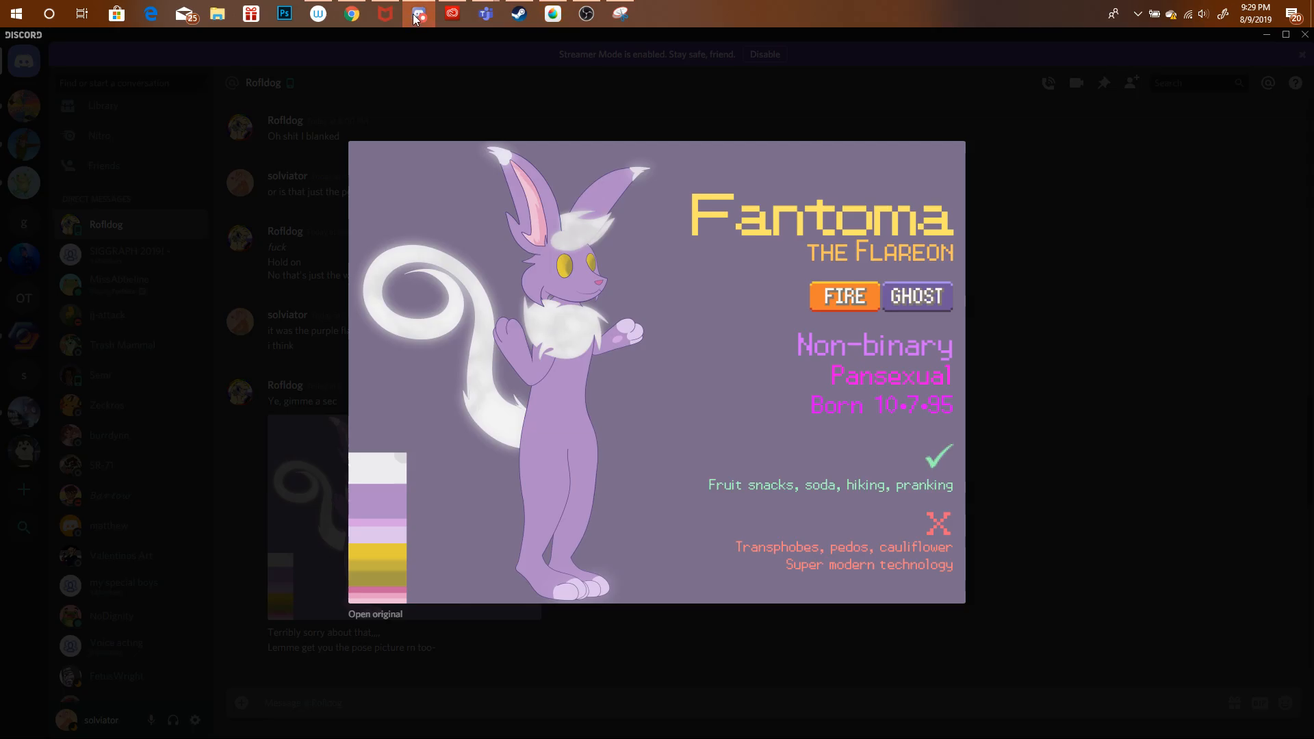
left_click(410, 15)
left_click(355, 17)
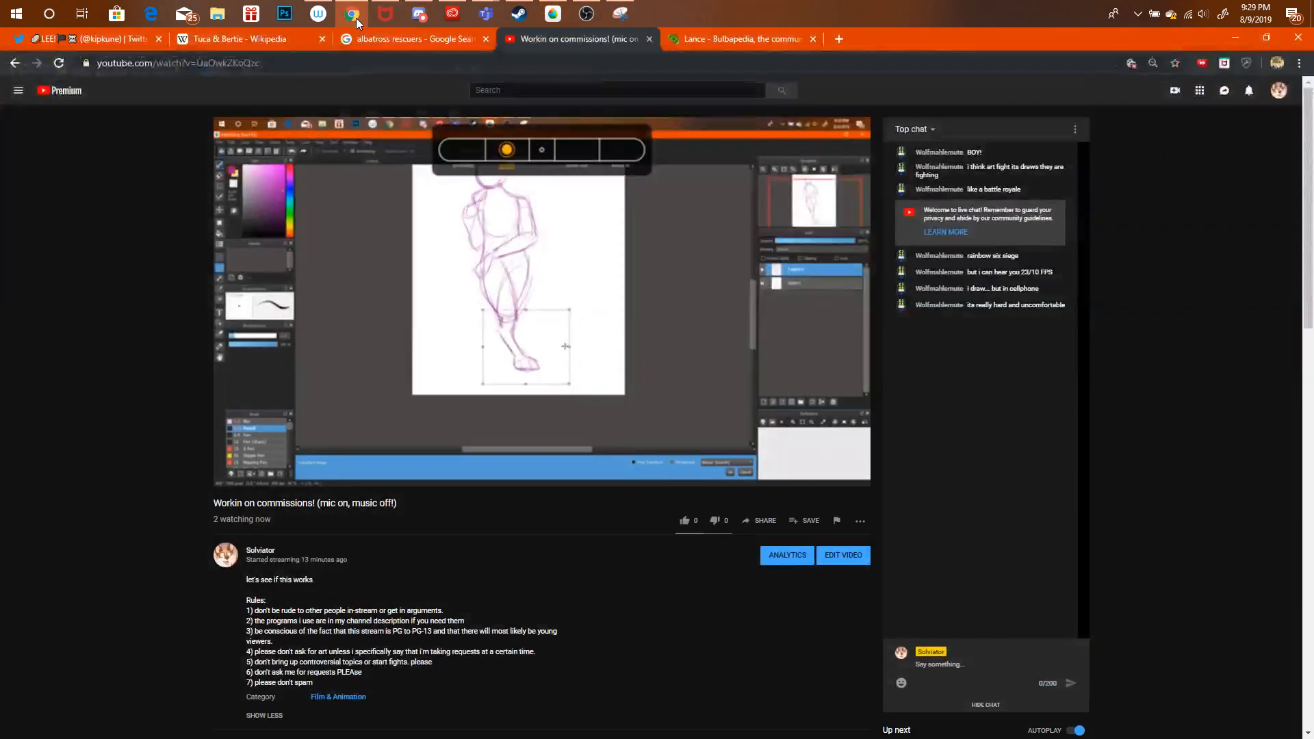
left_click(356, 15)
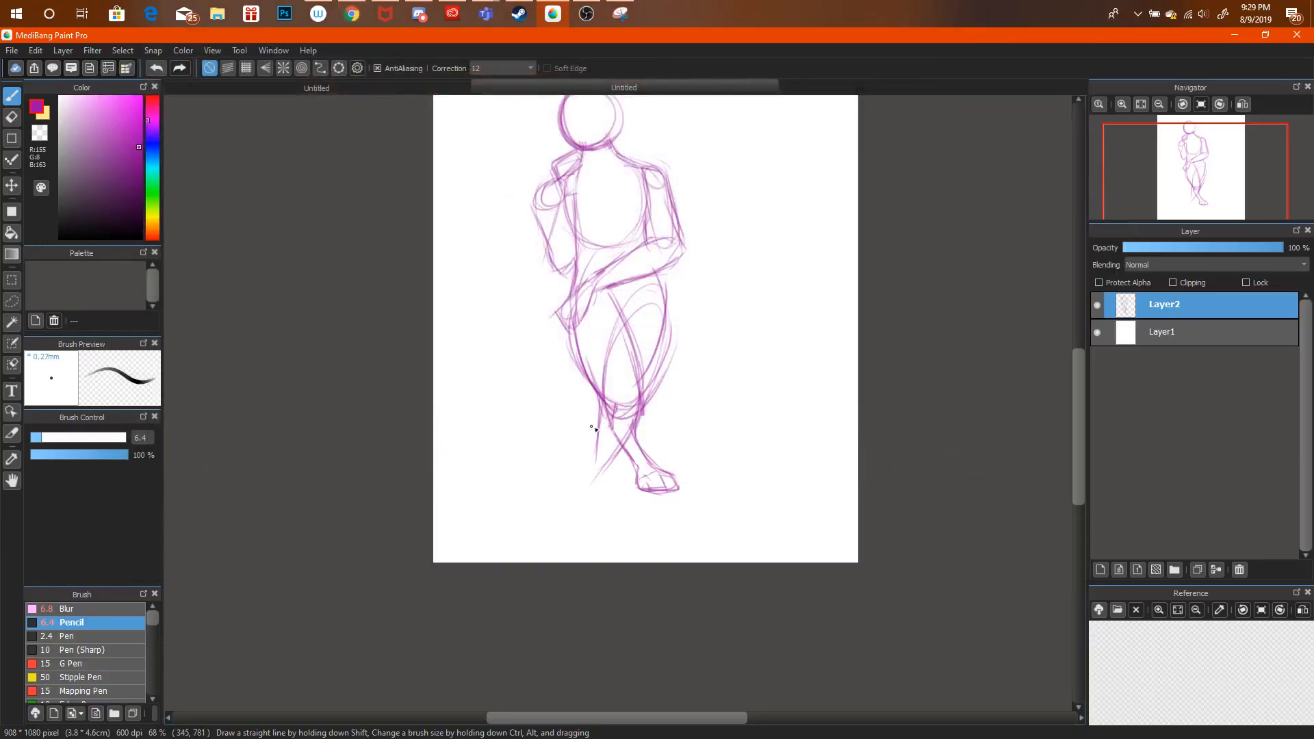
Extend the left leg into a foot and draw the thigh's right side and inner curve.
left_click(498, 85)
left_click(498, 82)
mouse_move(571, 491)
left_mouse_down()
mouse_move(584, 543)
mouse_move(628, 540)
mouse_move(613, 450)
mouse_move(636, 416)
left_mouse_up()
left_click_drag(656, 279, 636, 396)
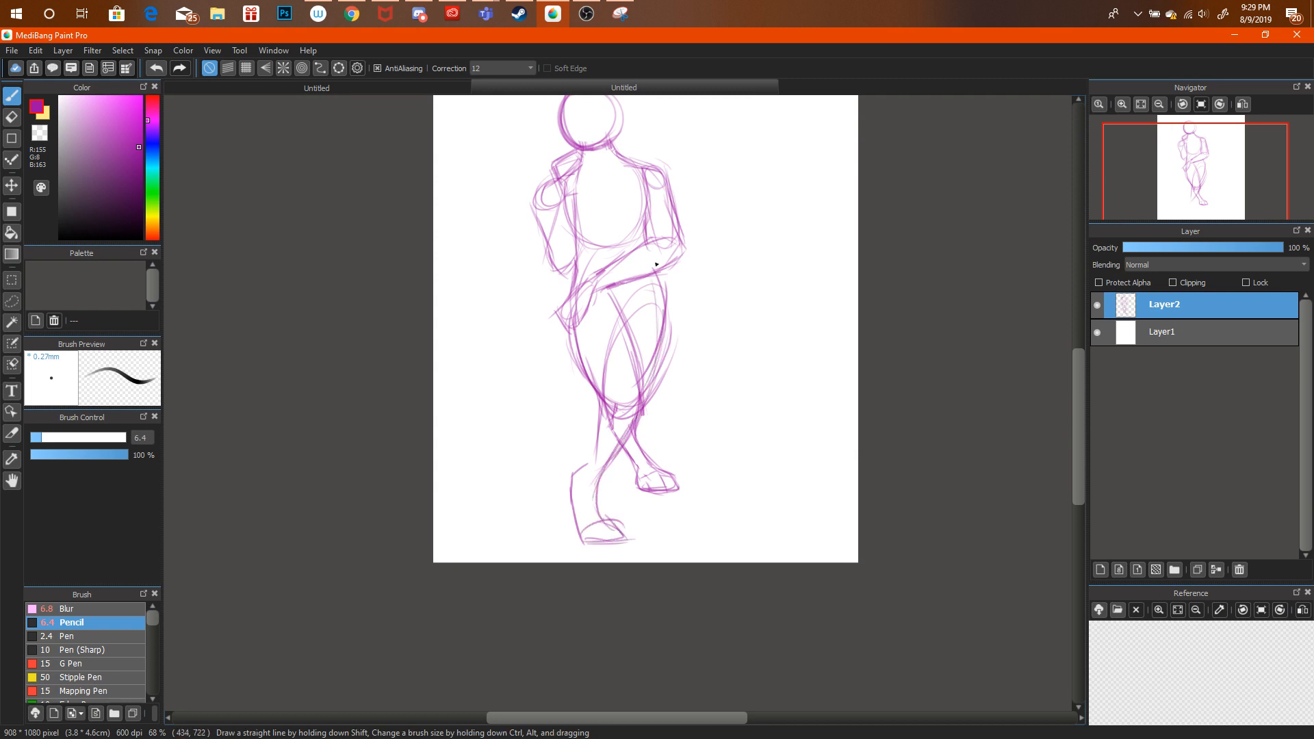
left_click_drag(626, 308, 604, 402)
left_click_drag(569, 475, 594, 425)
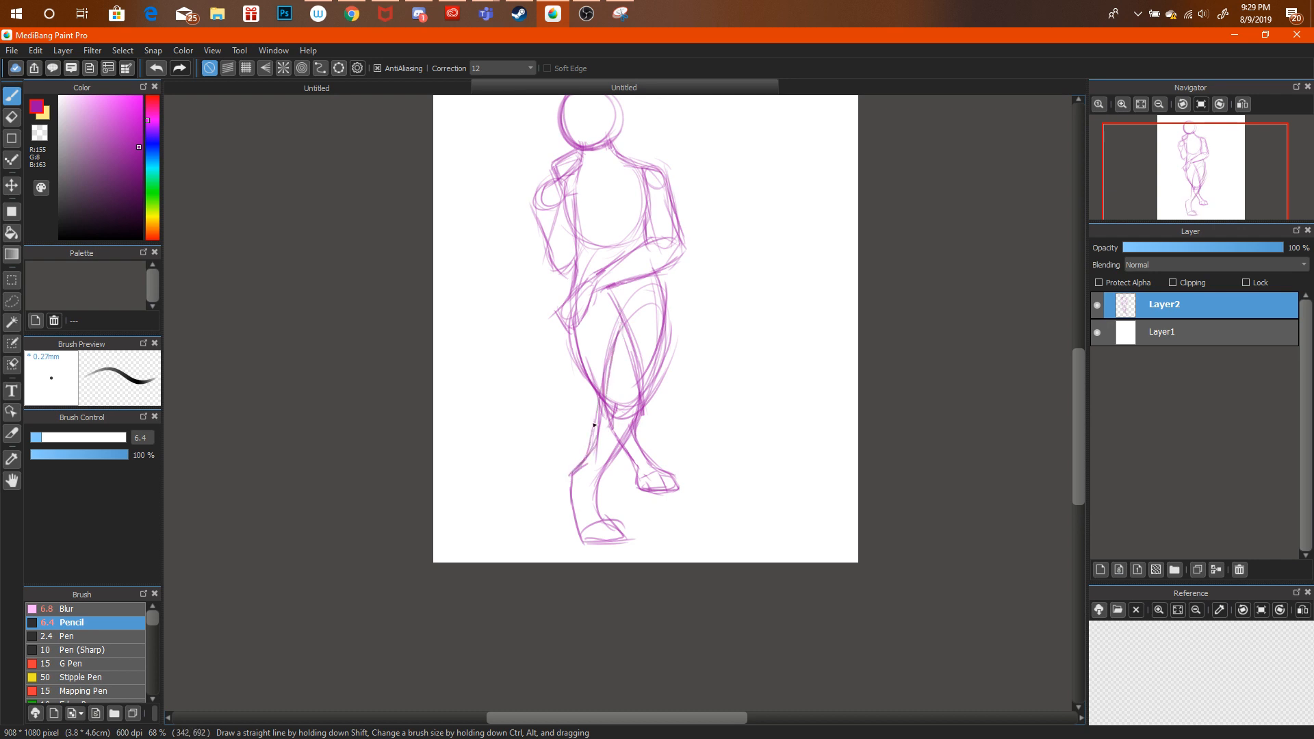
Erase lines between the knees, darken the right thigh line, and lighten the hip strokes.
left_click(12, 116)
mouse_move(619, 403)
left_mouse_down()
mouse_move(619, 381)
mouse_move(622, 440)
mouse_move(657, 322)
mouse_move(651, 358)
mouse_move(675, 360)
mouse_move(664, 409)
mouse_move(675, 399)
left_mouse_up()
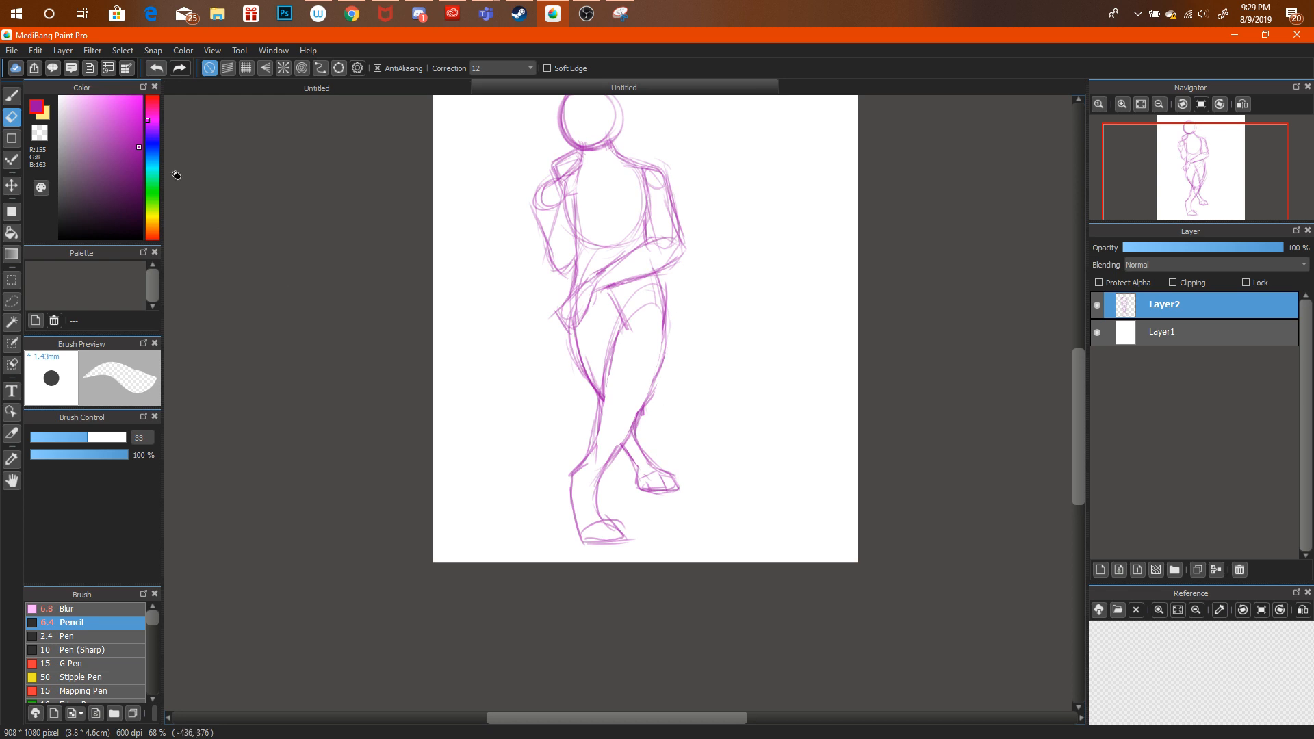
key("b")
mouse_move(661, 278)
left_mouse_down()
mouse_move(640, 402)
mouse_move(595, 430)
mouse_move(590, 454)
left_mouse_up()
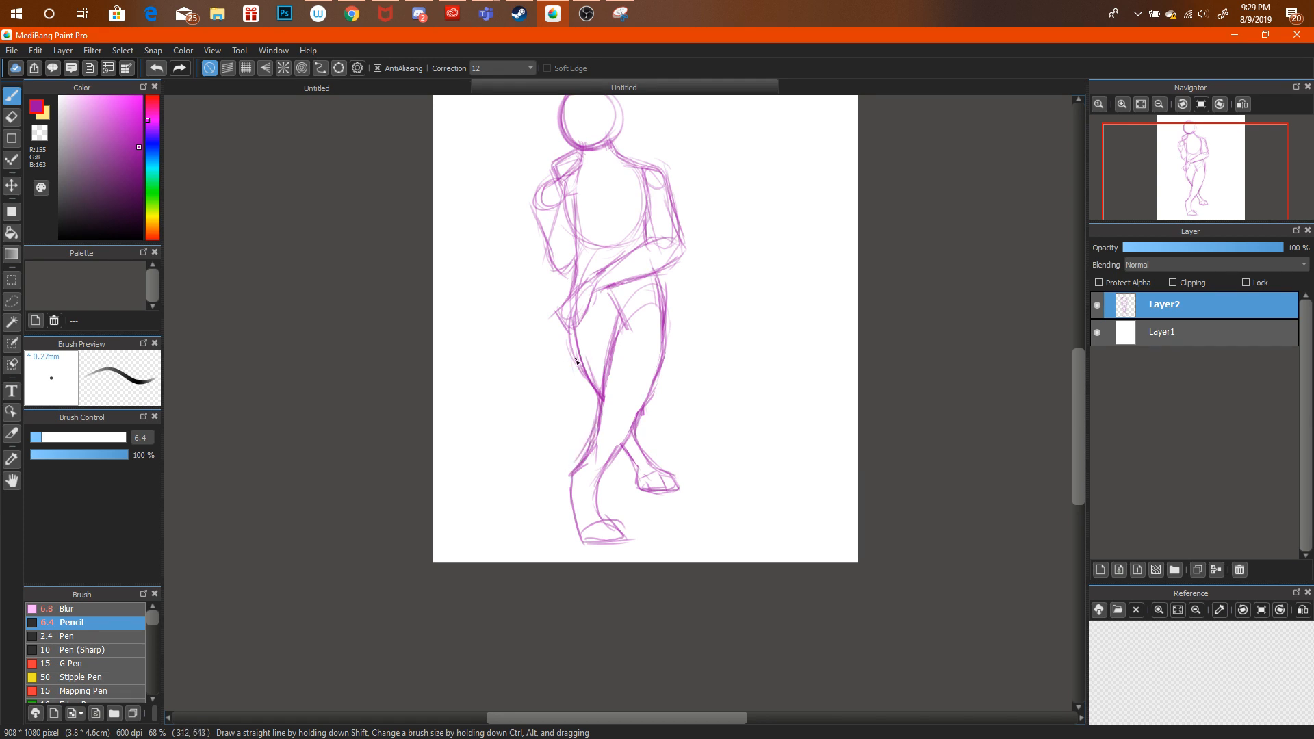
key("e")
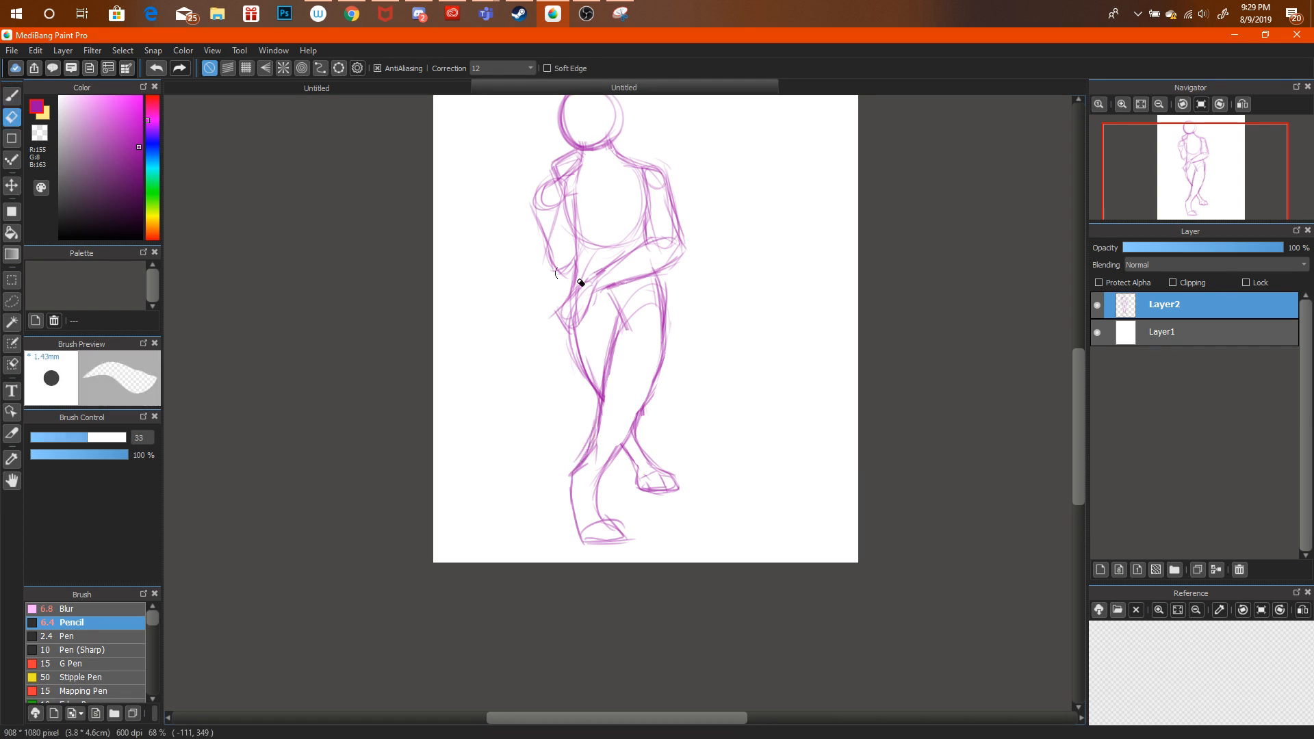
left_click_drag(619, 299, 614, 332)
left_click(491, 84)
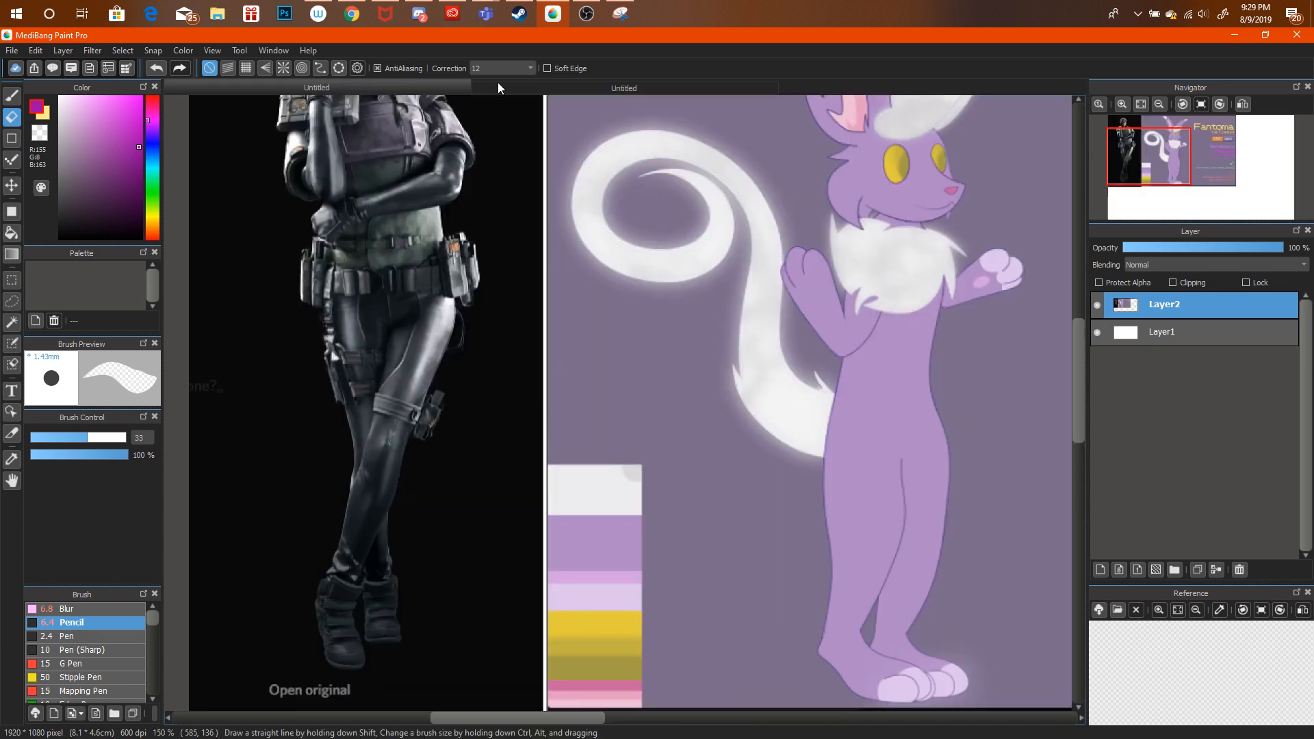
Erase the lower left leg and foot, then draw new shin and foot lines, undoing two.
left_click(526, 88)
mouse_move(618, 531)
left_mouse_down()
mouse_move(602, 534)
mouse_move(583, 493)
mouse_move(596, 536)
mouse_move(625, 557)
mouse_move(617, 544)
left_mouse_up()
key("b")
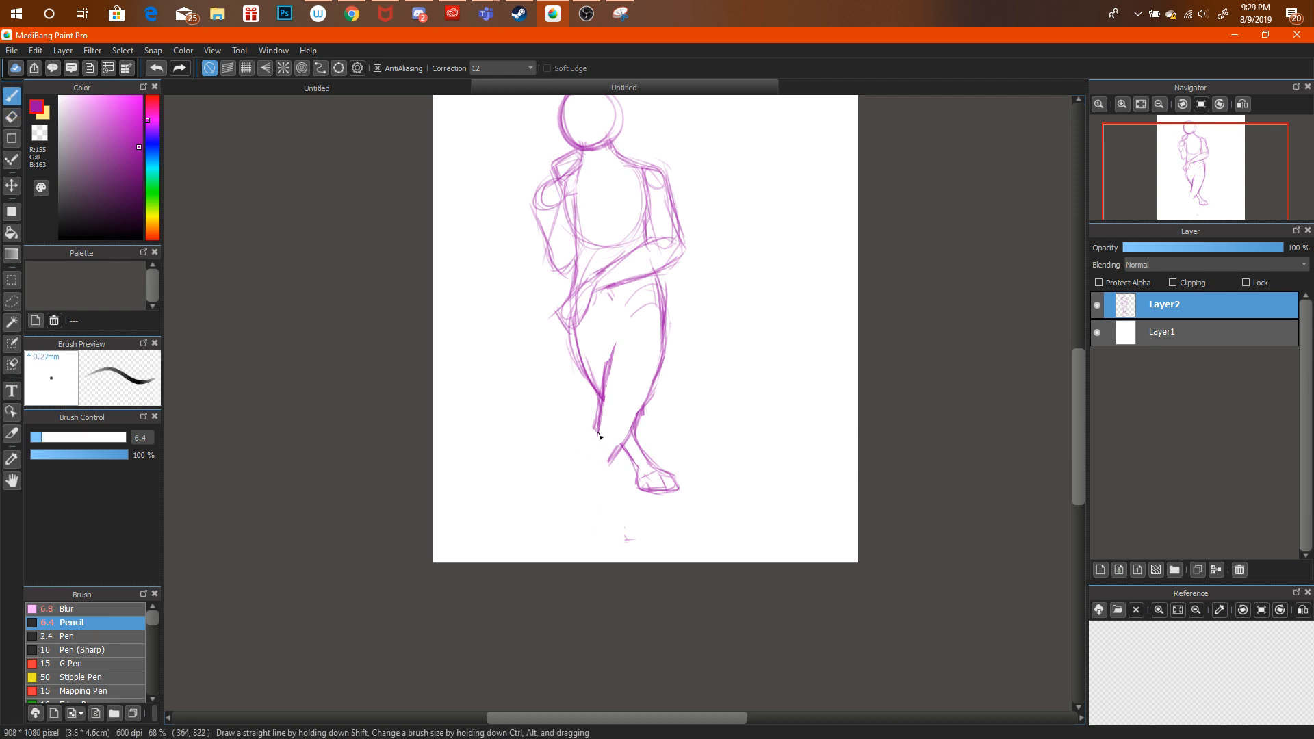
left_click_drag(601, 415, 580, 503)
mouse_move(614, 442)
left_mouse_down()
mouse_move(595, 506)
mouse_move(612, 530)
mouse_move(567, 532)
mouse_move(574, 445)
left_mouse_up()
left_click_drag(569, 496, 576, 440)
key("ctrl+alt+z")
key("ctrl+alt+z")
key("ctrl+alt+z")
key("ctrl+alt+z")
key("ctrl+alt+z")
key("ctrl+alt+z")
key("ctrl+alt+z")
key("ctrl+alt+z")
key("ctrl+alt+z")
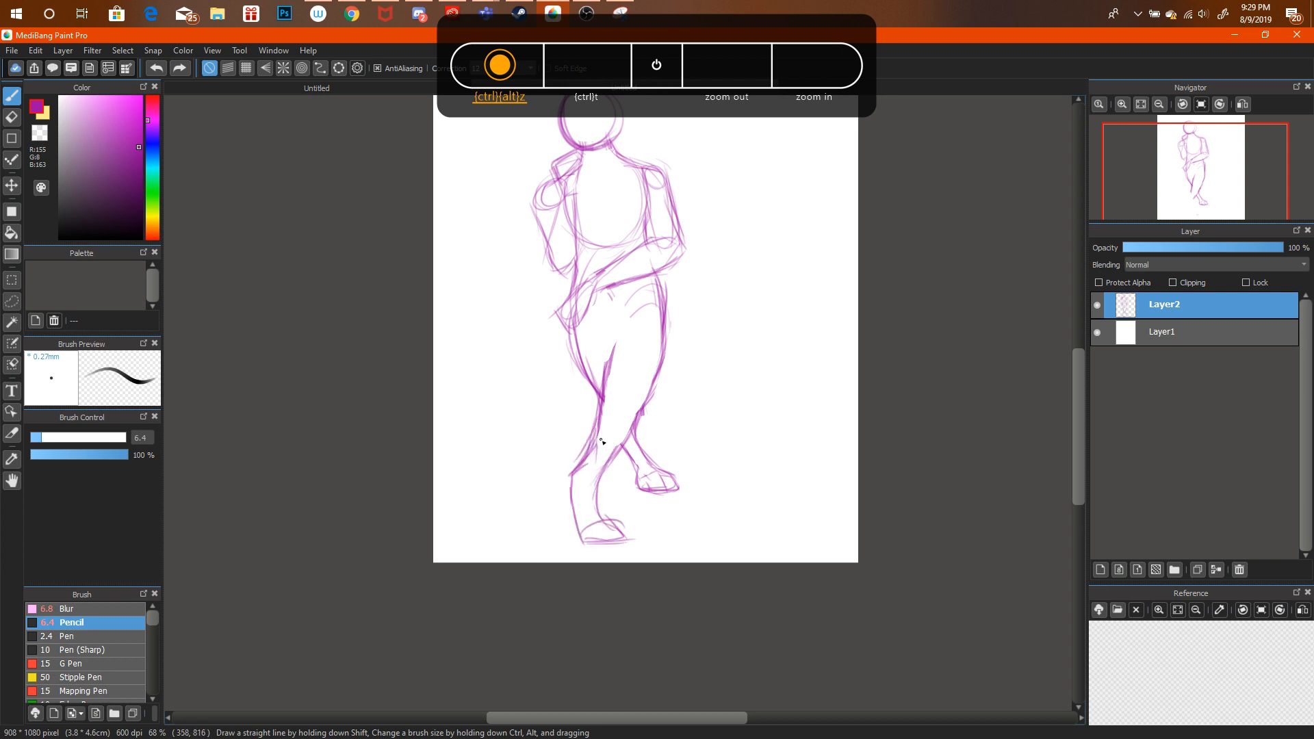
key("ctrl+alt+z")
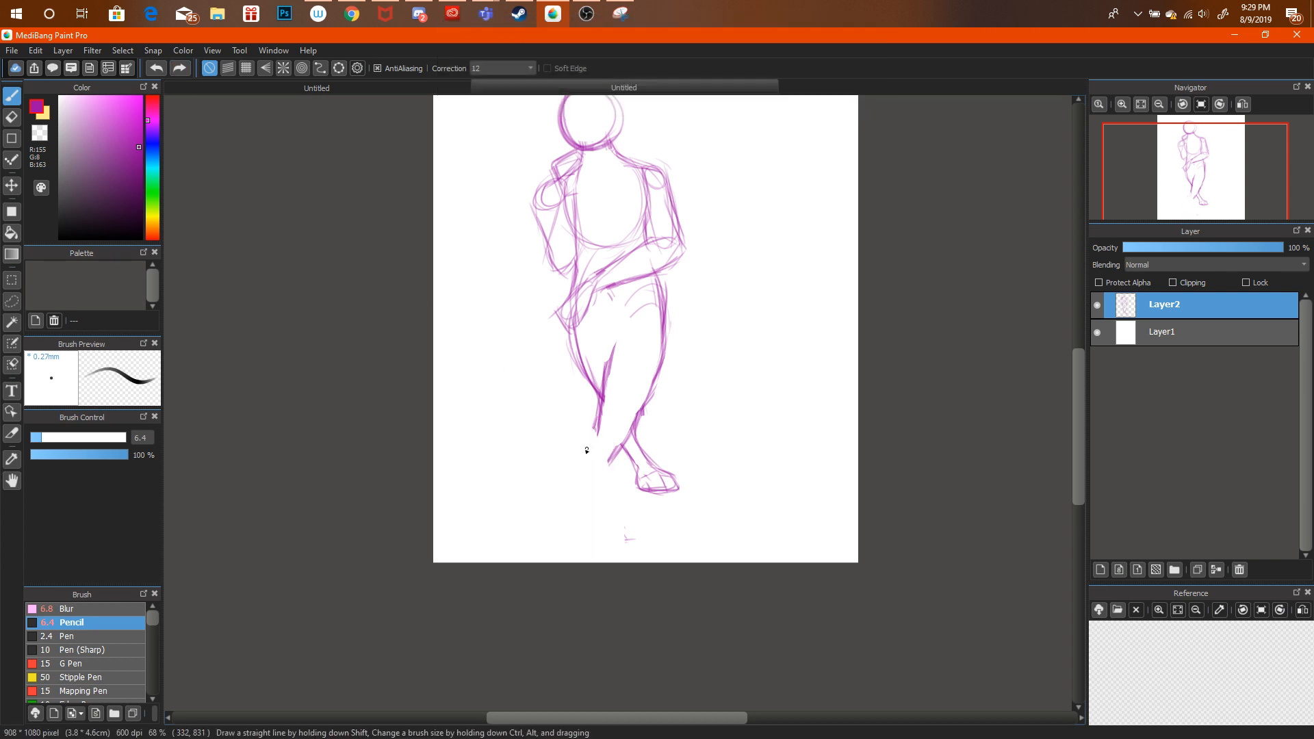
Redraw the lower leg stroke and darken its right edge and the inner thigh line.
mouse_move(578, 441)
left_mouse_down()
mouse_move(574, 500)
mouse_move(629, 522)
left_mouse_up()
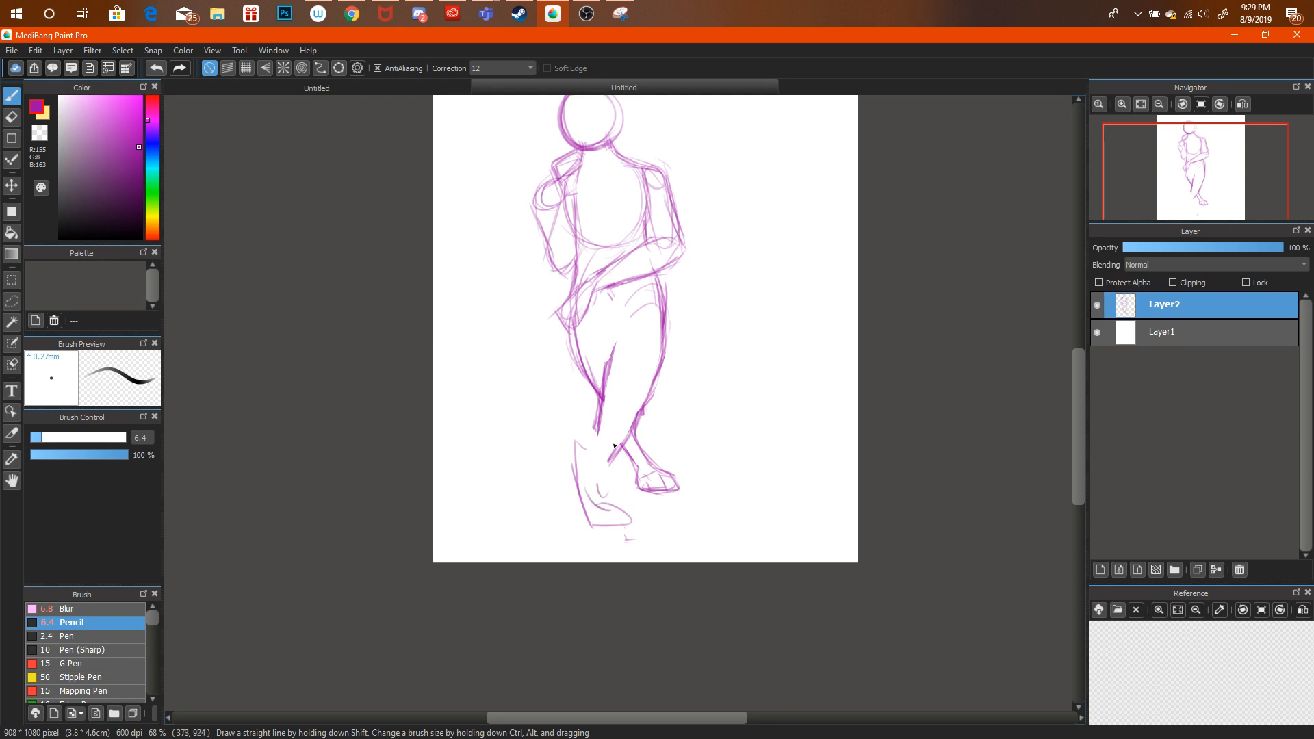
left_click_drag(614, 446, 596, 487)
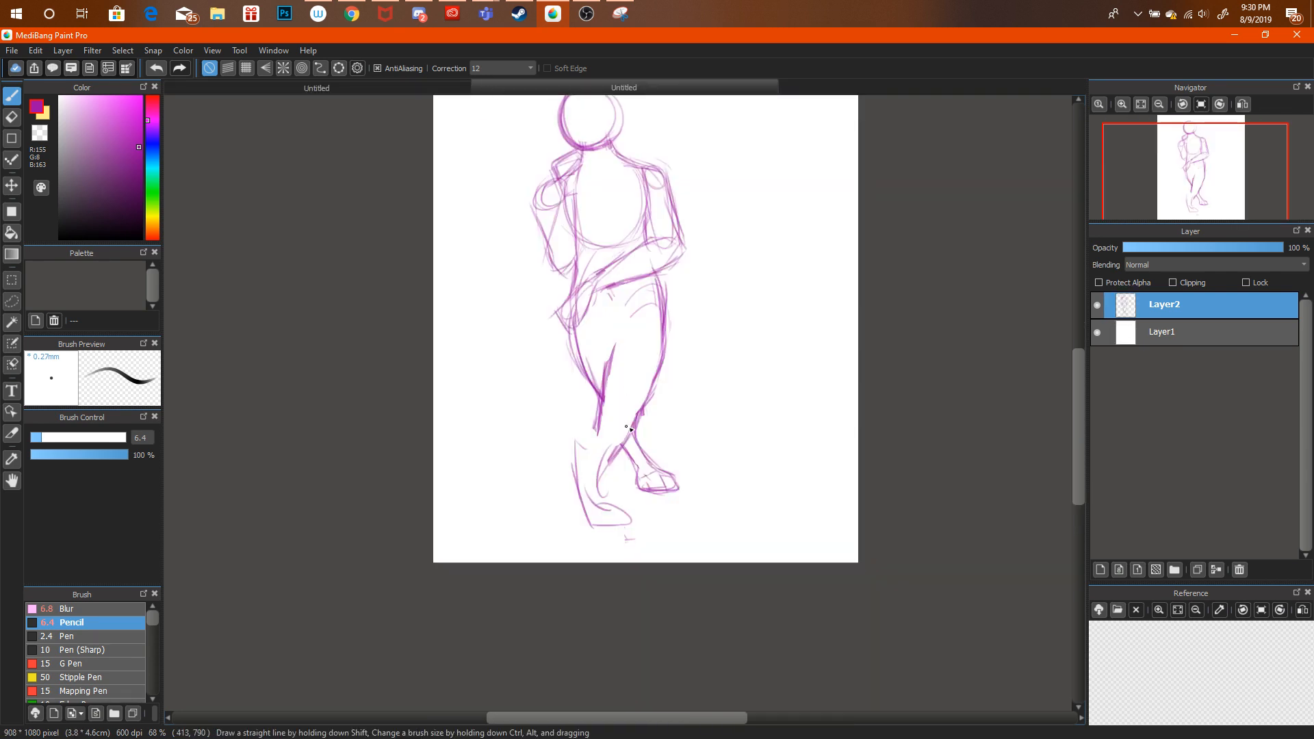
key("ctrl+alt+z")
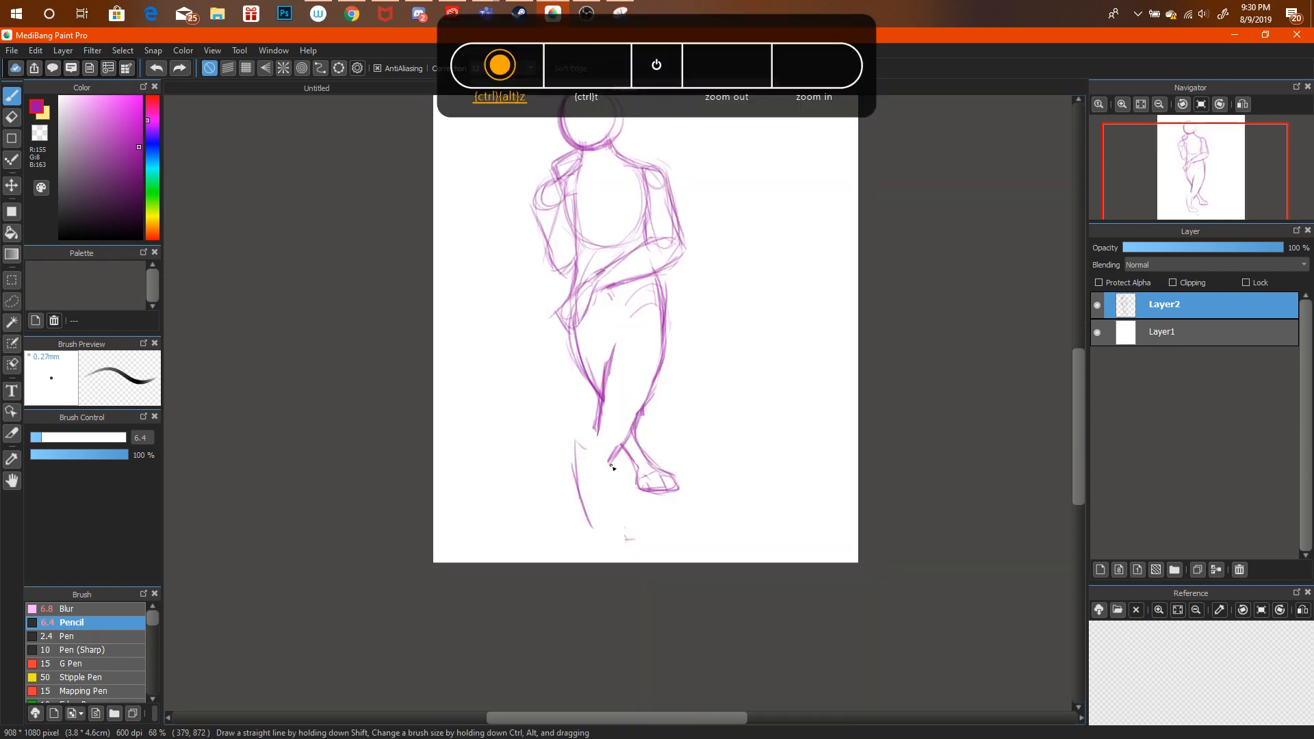
key("ctrl+alt+z")
key("ctrl+alt+z")
mouse_move(601, 425)
left_mouse_down()
mouse_move(589, 481)
mouse_move(555, 514)
mouse_move(596, 528)
mouse_move(549, 531)
mouse_move(595, 530)
mouse_move(592, 465)
left_mouse_up()
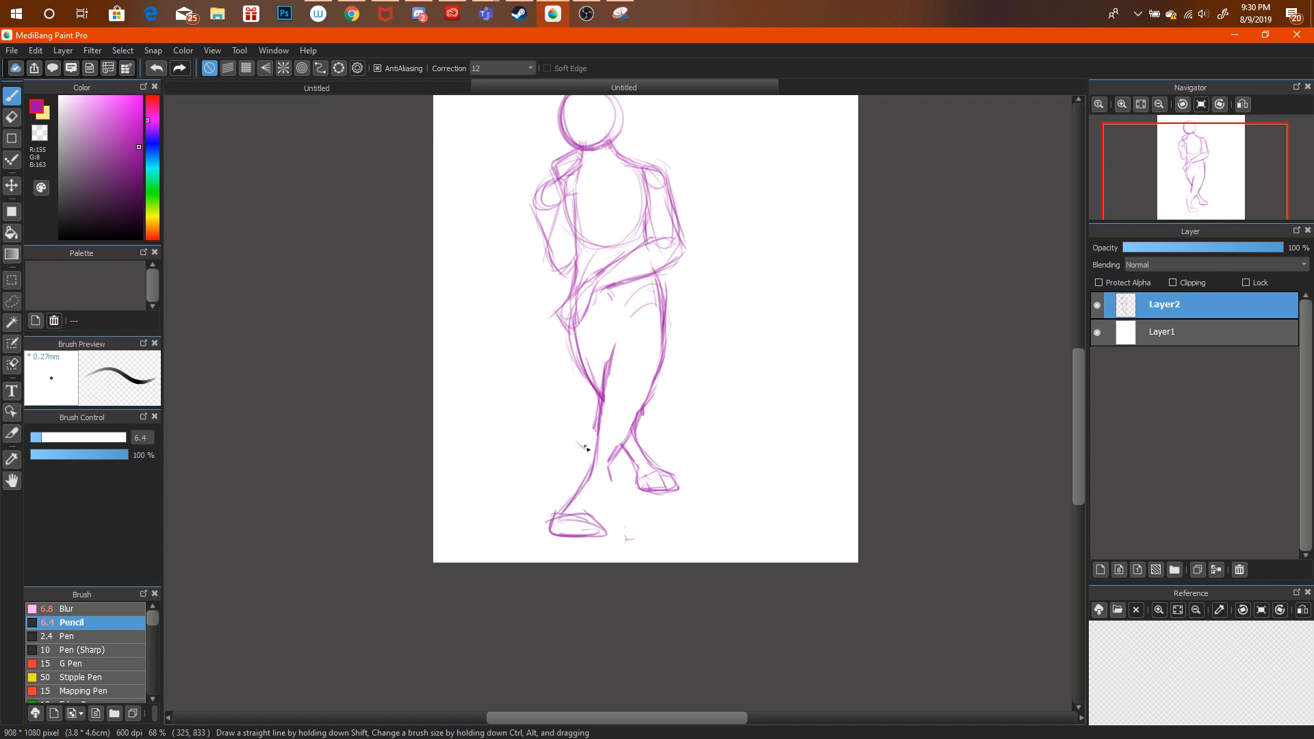
left_click_drag(602, 520, 603, 451)
left_click_drag(619, 315, 603, 410)
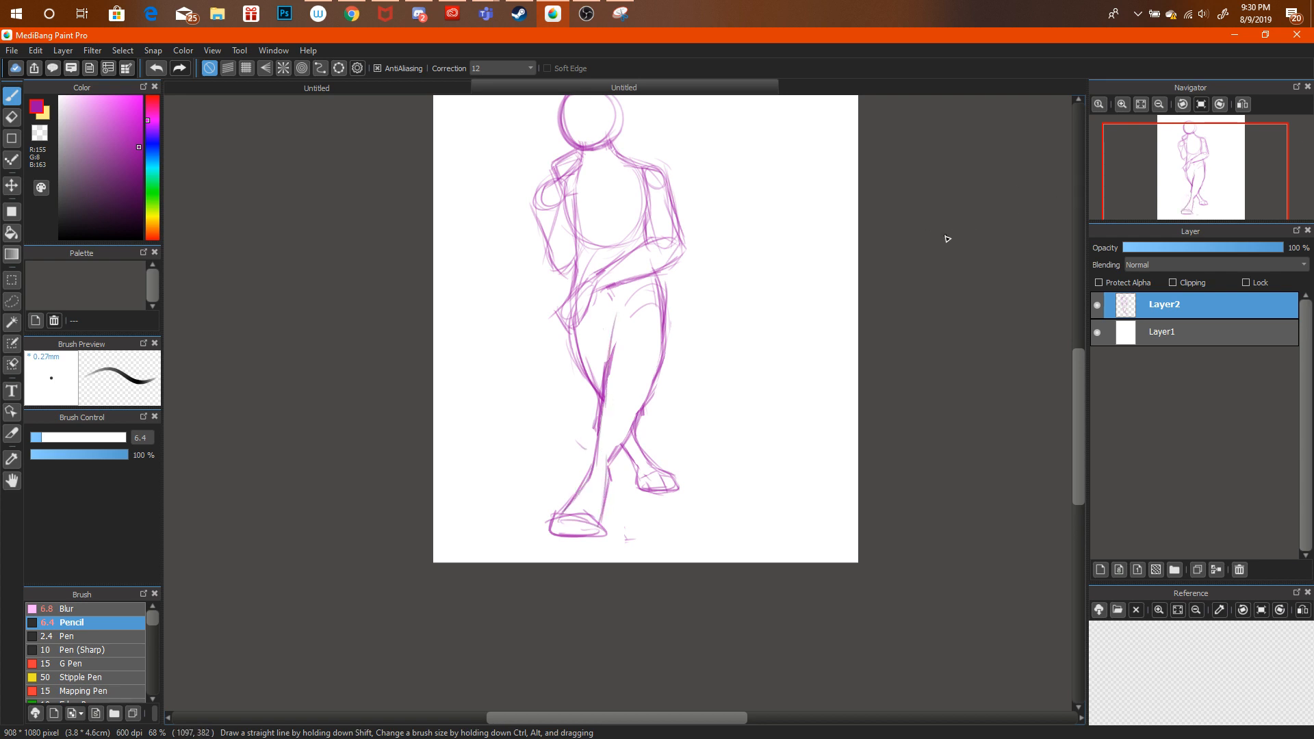
Undo the latest leg strokes and draw two new lower leg lines.
left_click(461, 89)
left_click(494, 85)
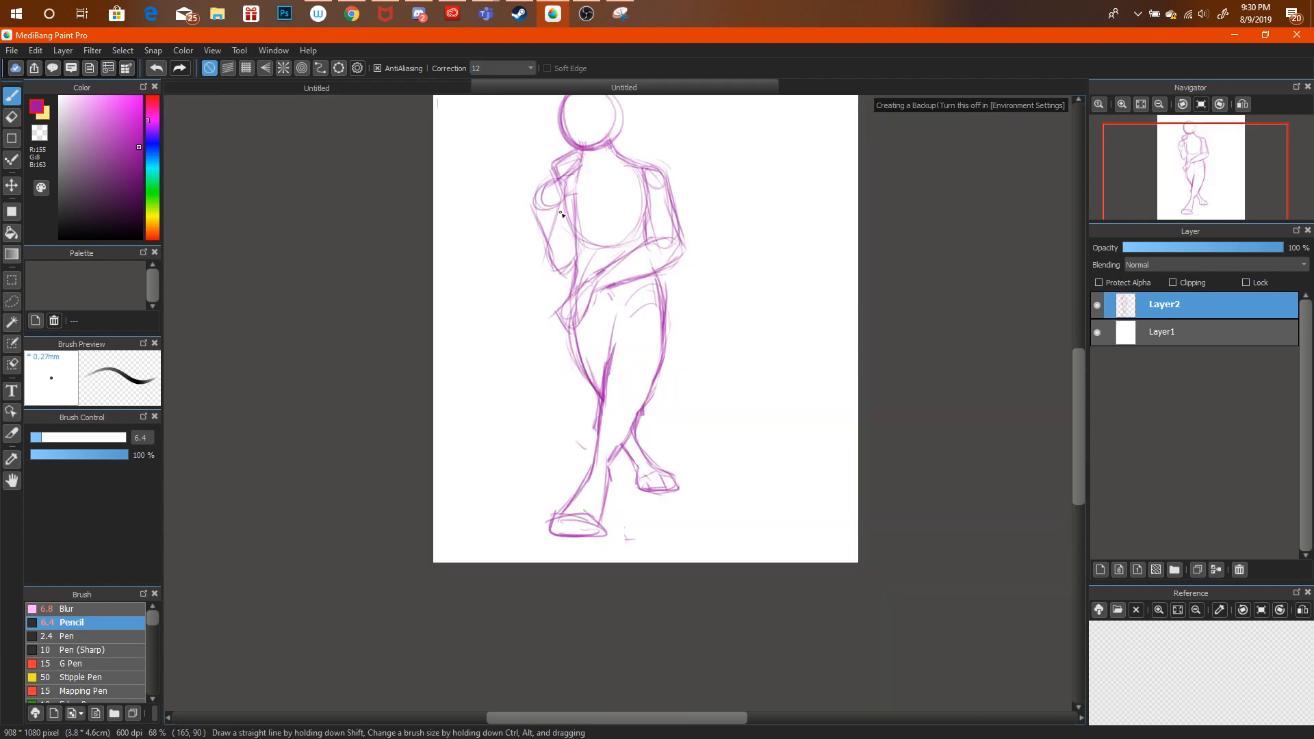
key("ctrl+alt+z")
key("ctrl+alt+z")
key("ctrl+alt+z")
key("ctrl+alt+z")
key("ctrl+alt+z")
key("ctrl+alt+z")
key("ctrl+alt+z")
key("ctrl+alt+z")
key("ctrl+alt+z")
key("ctrl+alt+z")
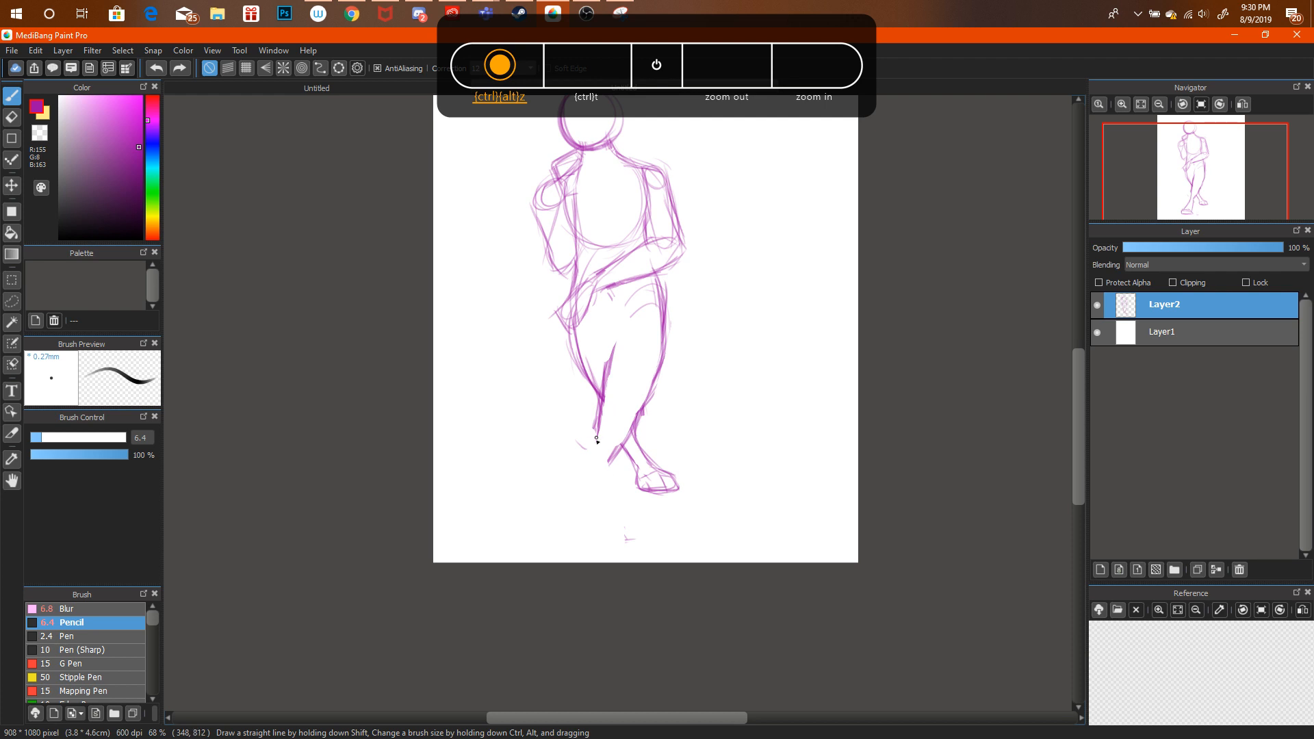
mouse_move(596, 438)
left_mouse_down()
mouse_move(616, 520)
mouse_move(612, 479)
mouse_move(637, 512)
mouse_move(613, 498)
mouse_move(657, 525)
mouse_move(606, 526)
mouse_move(658, 522)
mouse_move(612, 526)
mouse_move(627, 512)
mouse_move(607, 477)
left_mouse_up()
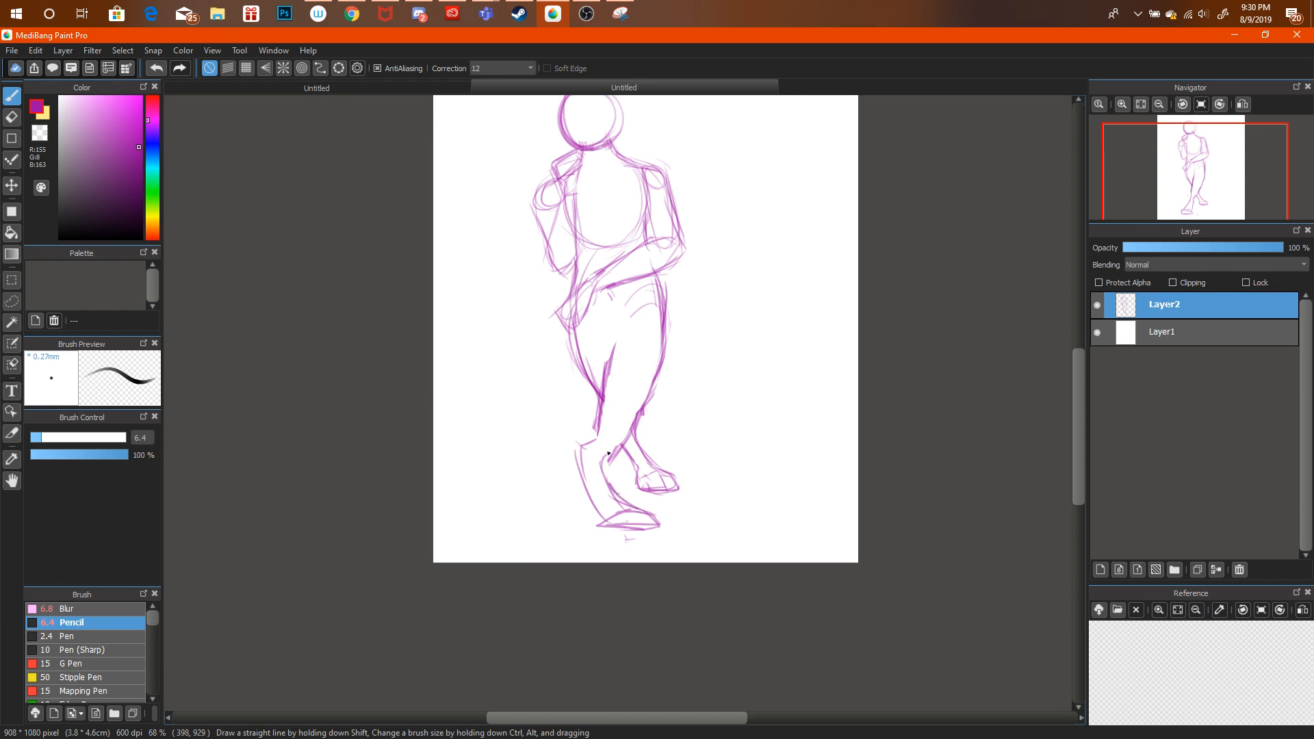
left_click(356, 9)
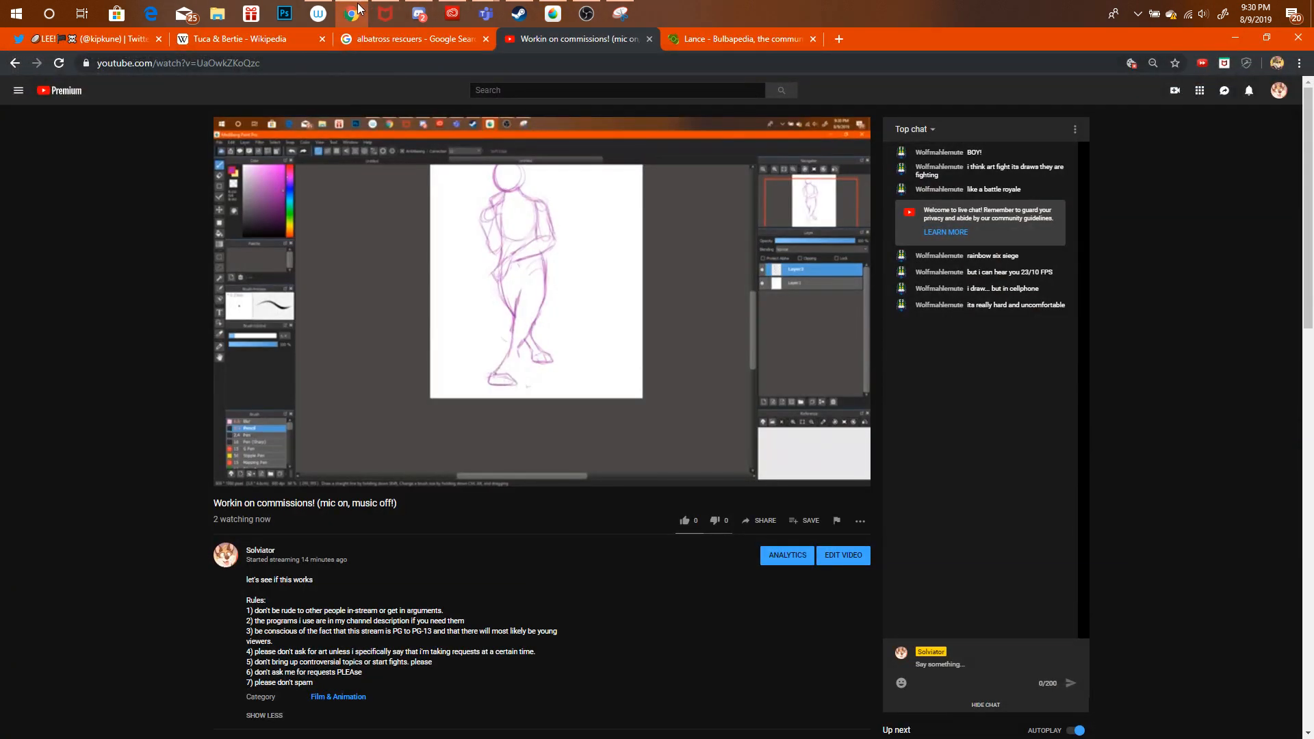
left_click(362, 10)
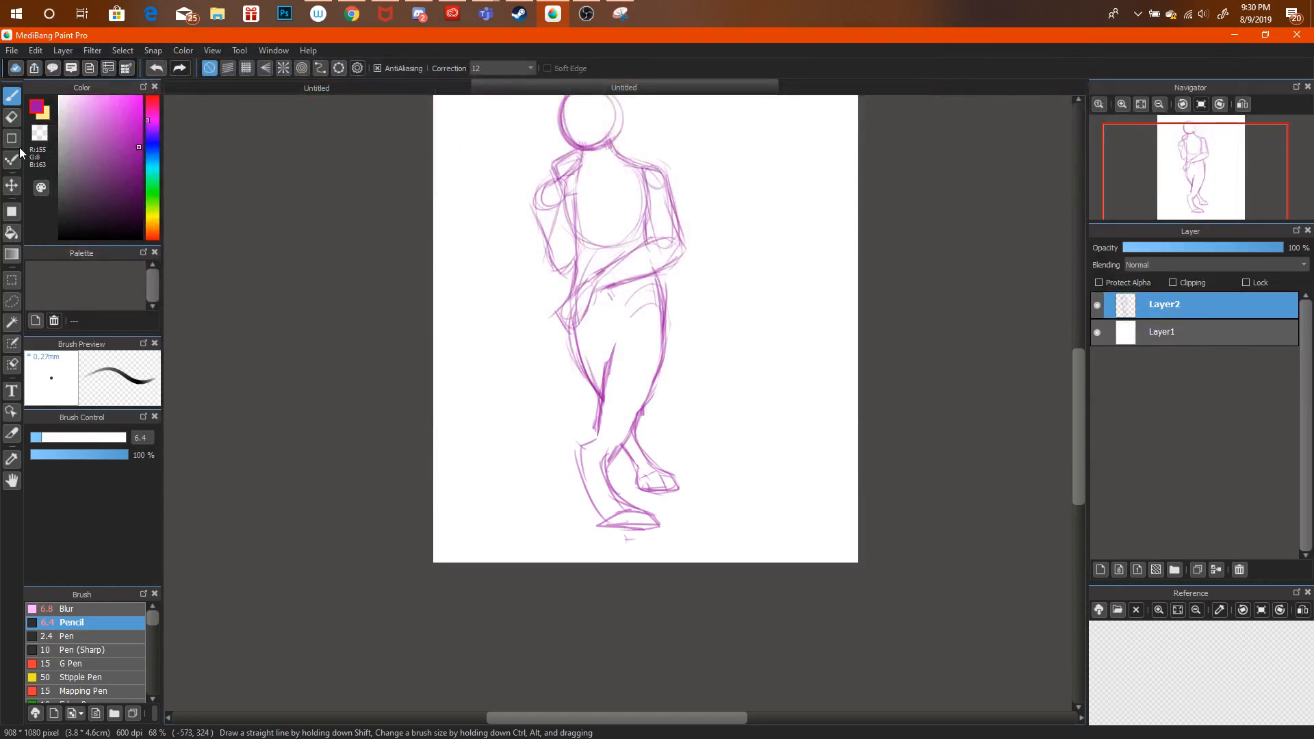
Erase the lower leg and foot lines, then draw a new calf and foot outline.
left_click(12, 116)
mouse_move(551, 473)
left_mouse_down()
mouse_move(572, 430)
mouse_move(612, 502)
mouse_move(612, 487)
mouse_move(636, 499)
mouse_move(600, 446)
mouse_move(627, 432)
left_mouse_up()
key("b")
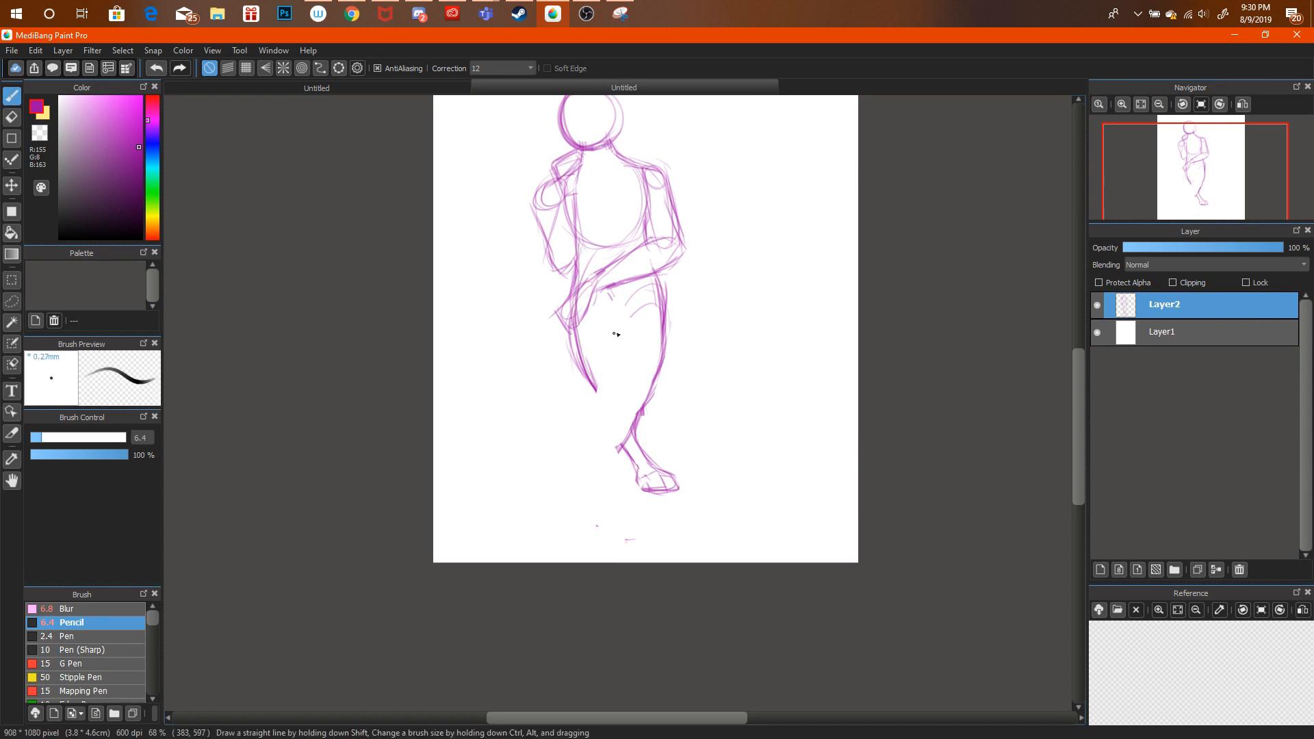
mouse_move(597, 375)
left_mouse_down()
mouse_move(642, 322)
mouse_move(666, 388)
mouse_move(602, 440)
mouse_move(632, 307)
left_mouse_up()
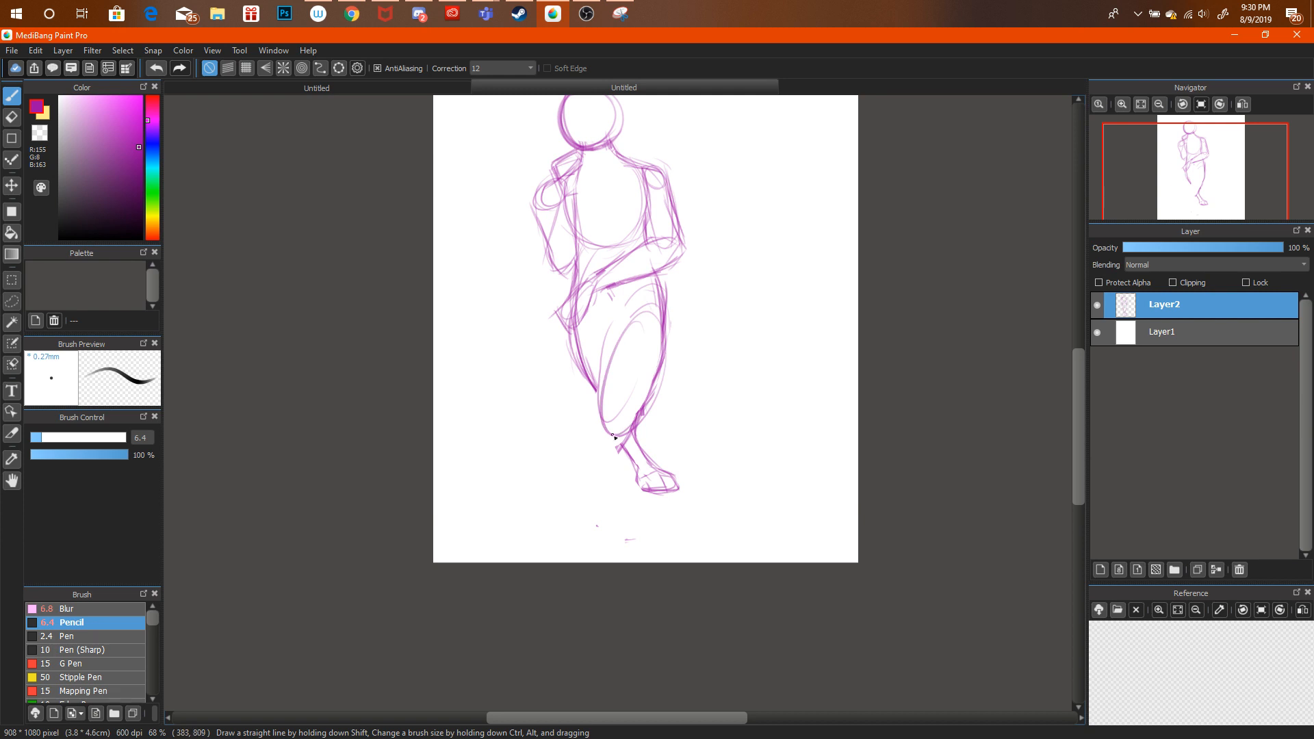
mouse_move(588, 446)
left_mouse_down()
mouse_move(634, 503)
mouse_move(590, 528)
mouse_move(627, 506)
mouse_move(594, 502)
mouse_move(562, 418)
left_mouse_up()
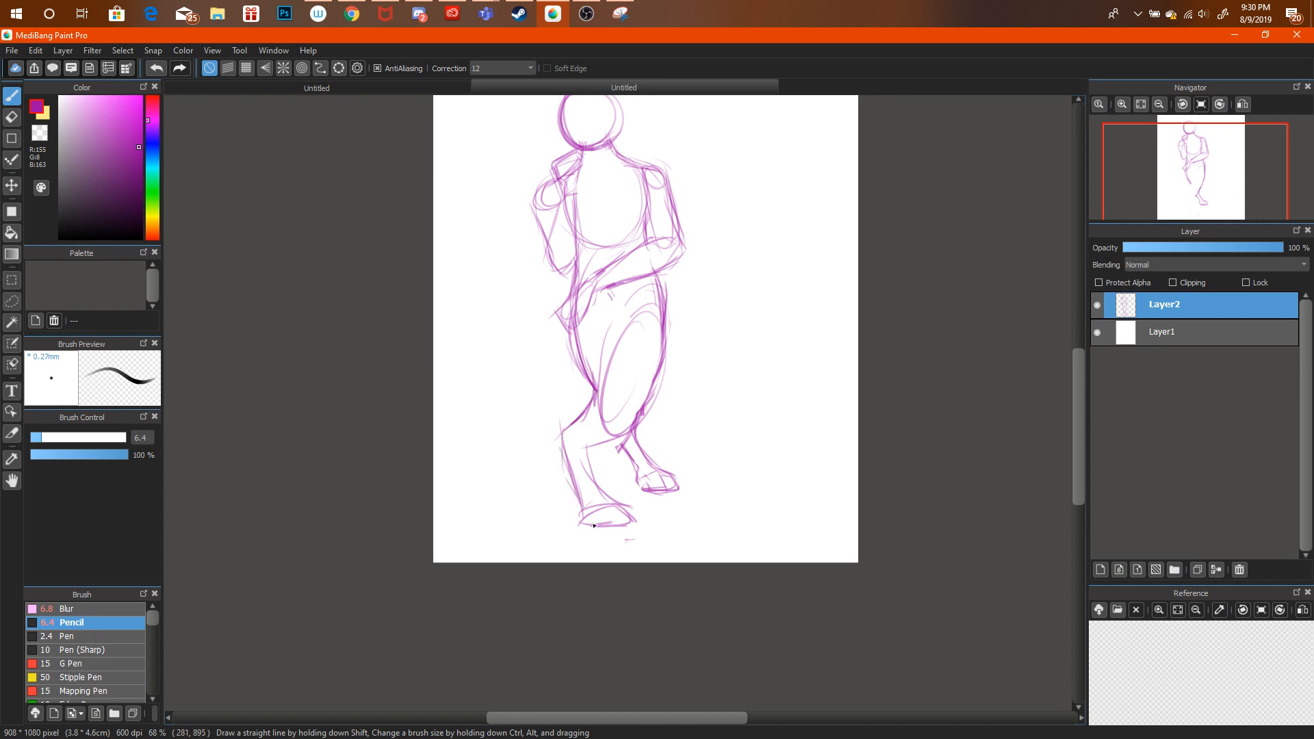
Undo the last eight strokes, removing the new calf and foot outline.
left_click(159, 68)
left_click(157, 67)
left_click(156, 67)
left_click(155, 69)
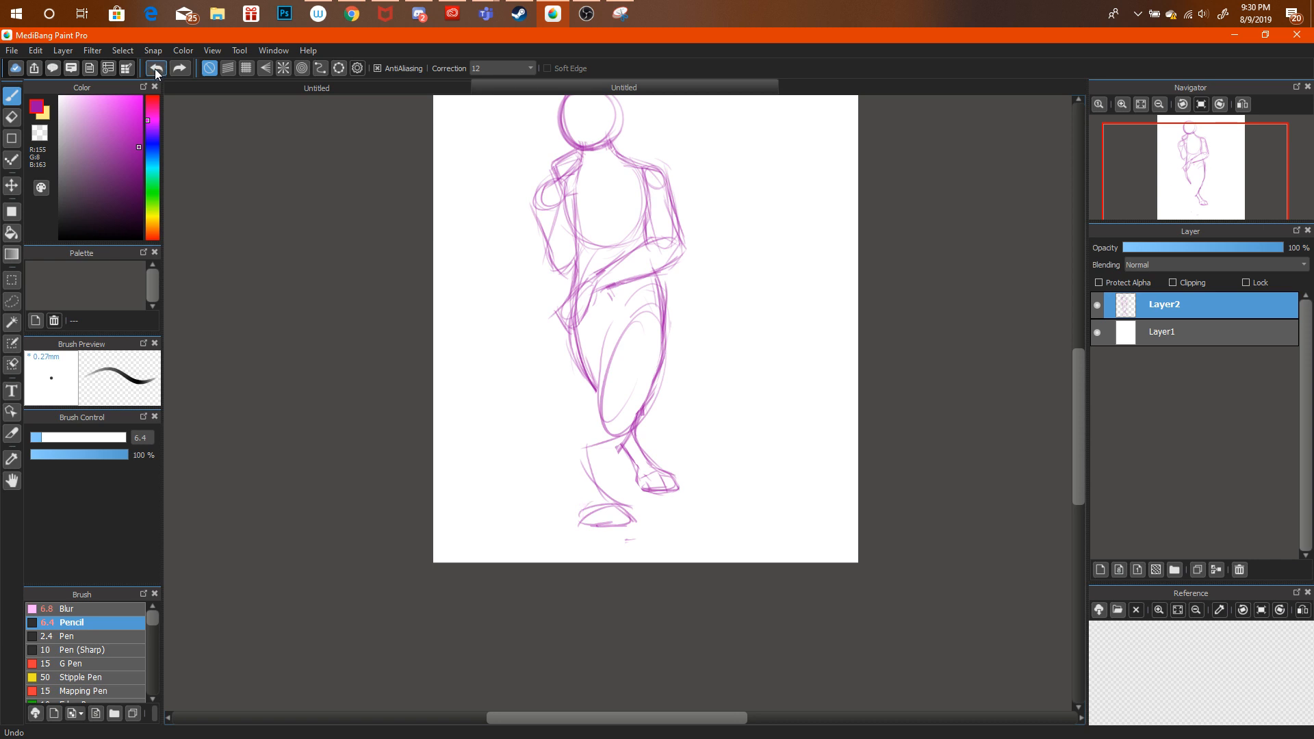
left_click(155, 68)
left_click(156, 68)
left_click(157, 70)
left_click(158, 71)
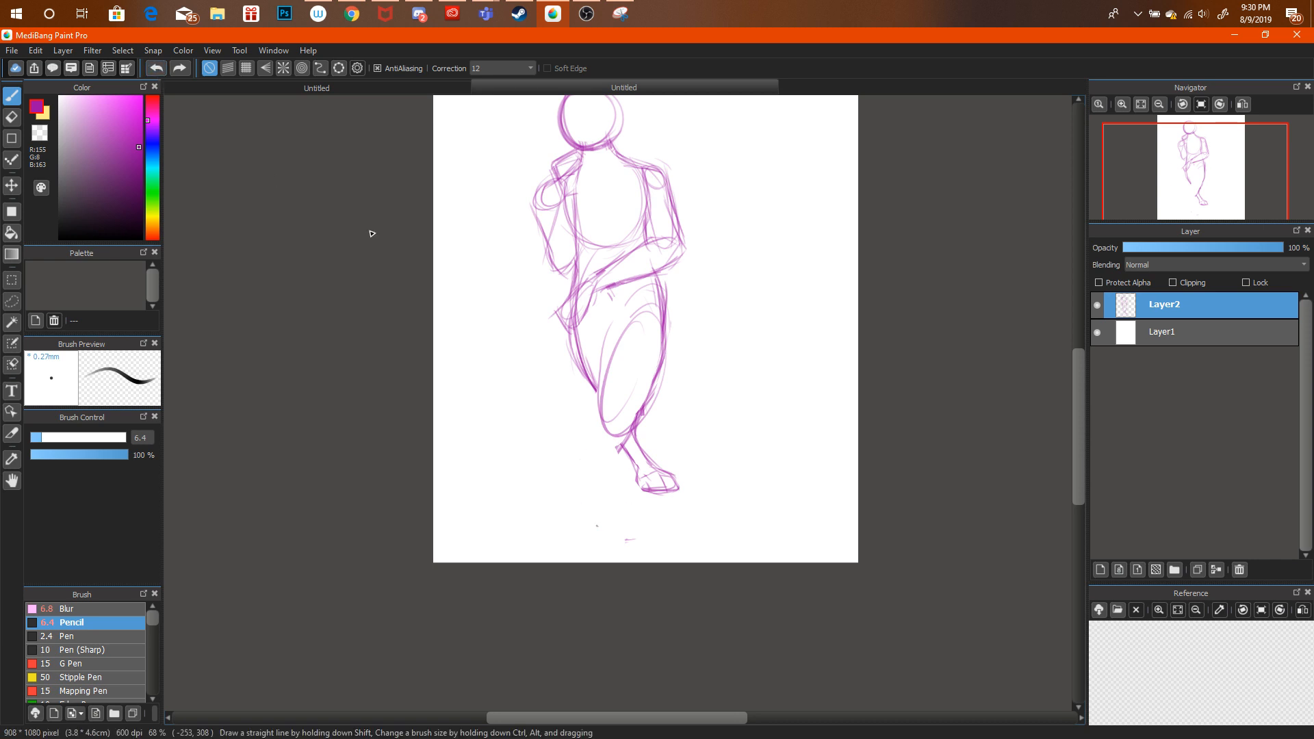
Redraw the front leg's shin down to the ankle with several strokes.
mouse_move(601, 397)
left_mouse_down()
mouse_move(591, 477)
mouse_move(626, 398)
mouse_move(569, 523)
mouse_move(592, 540)
mouse_move(617, 530)
mouse_move(586, 530)
mouse_move(582, 512)
mouse_move(617, 524)
mouse_move(561, 532)
mouse_move(603, 500)
mouse_move(609, 469)
left_mouse_up()
left_click_drag(602, 531, 606, 336)
left_click_drag(599, 395, 570, 519)
mouse_move(615, 462)
left_mouse_down()
mouse_move(607, 506)
mouse_move(605, 457)
mouse_move(636, 409)
left_mouse_up()
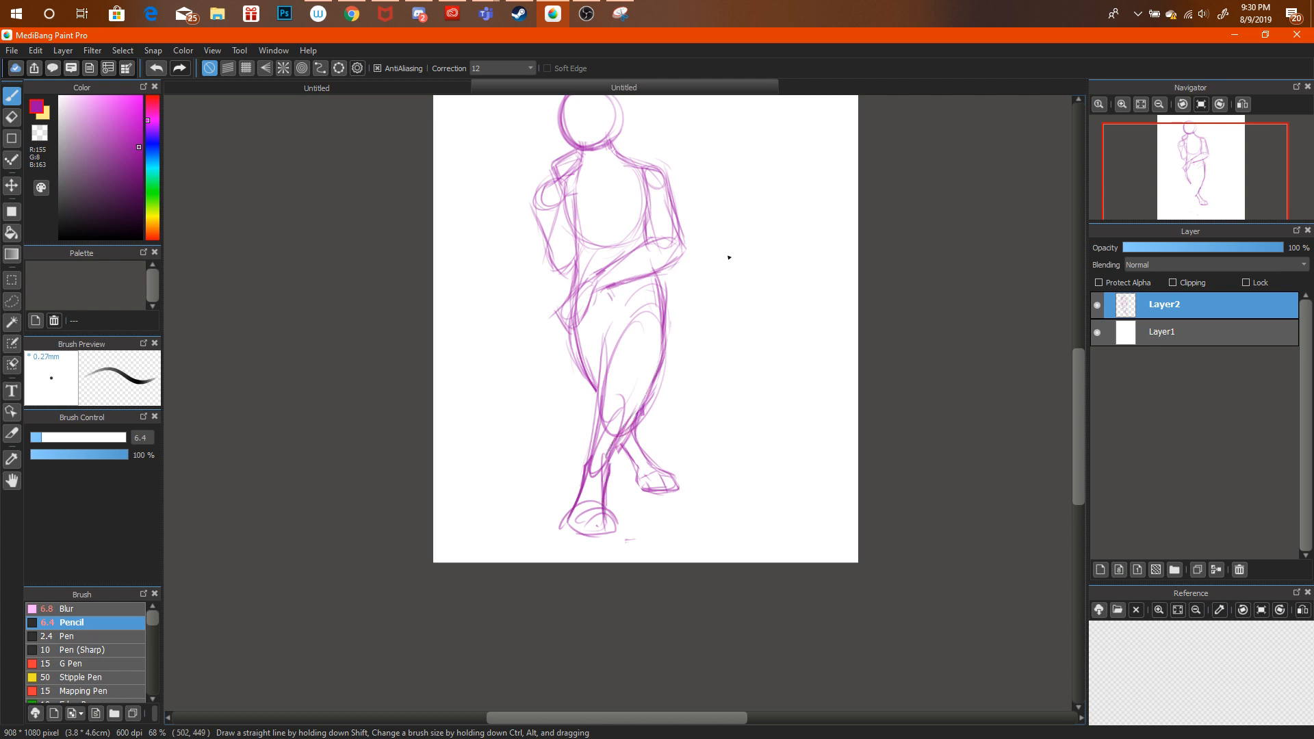
mouse_move(1195, 179)
left_mouse_down()
mouse_move(1189, 165)
mouse_move(1195, 180)
left_mouse_up()
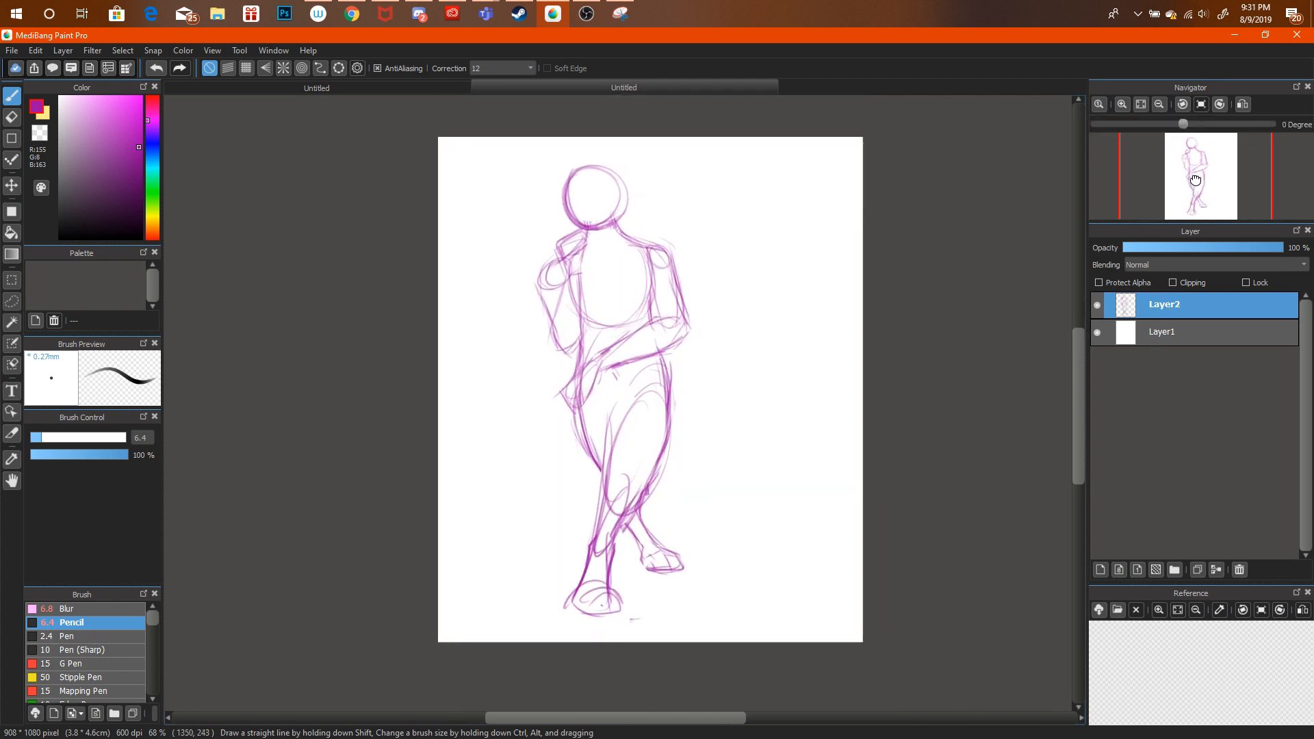
Lighten the right thigh and shin lines, then redraw the lower legs and the right thigh line.
key("e")
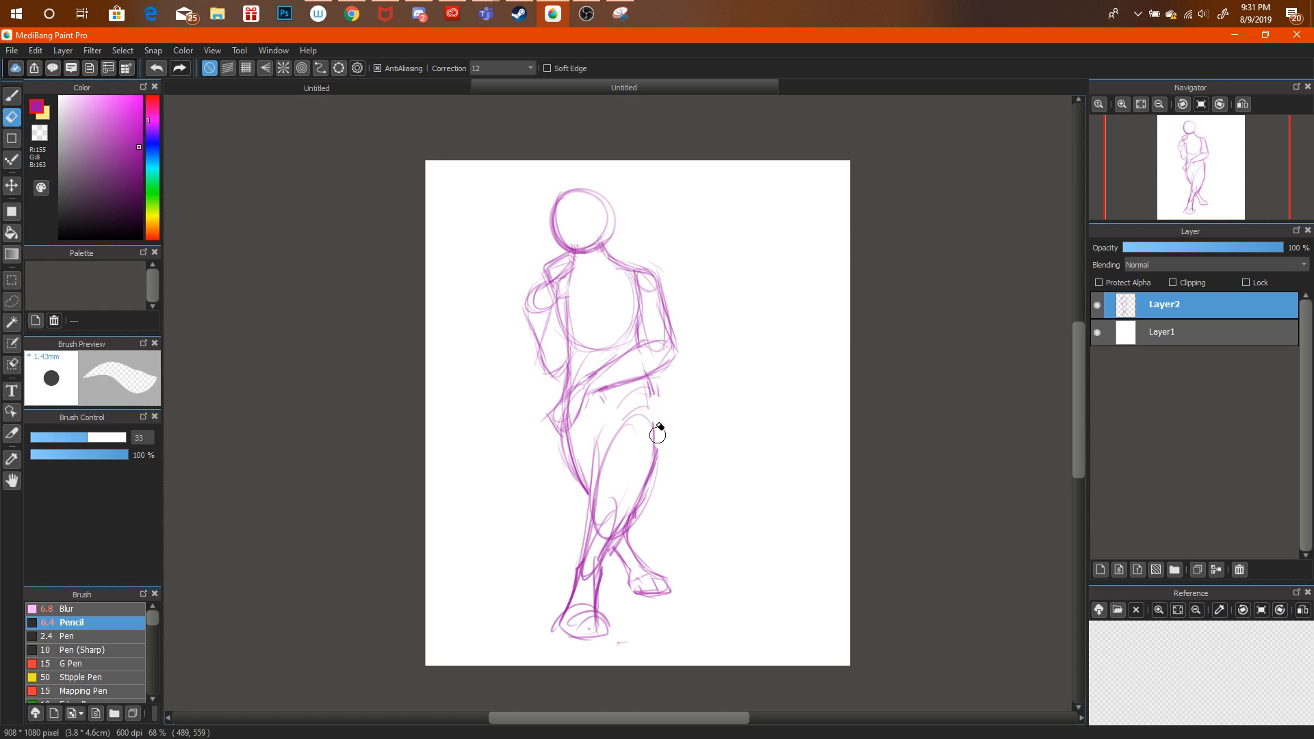
mouse_move(658, 434)
left_mouse_down()
mouse_move(635, 524)
mouse_move(627, 513)
mouse_move(597, 573)
left_mouse_up()
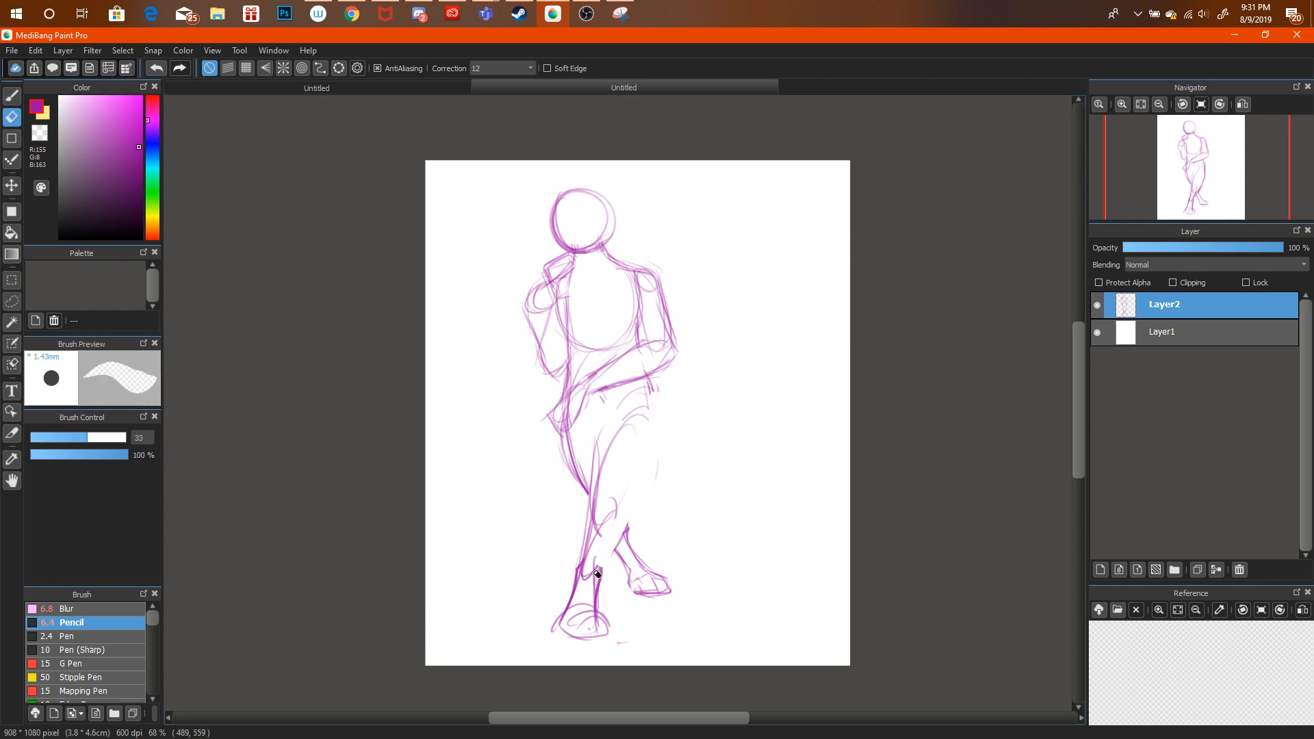
key("b")
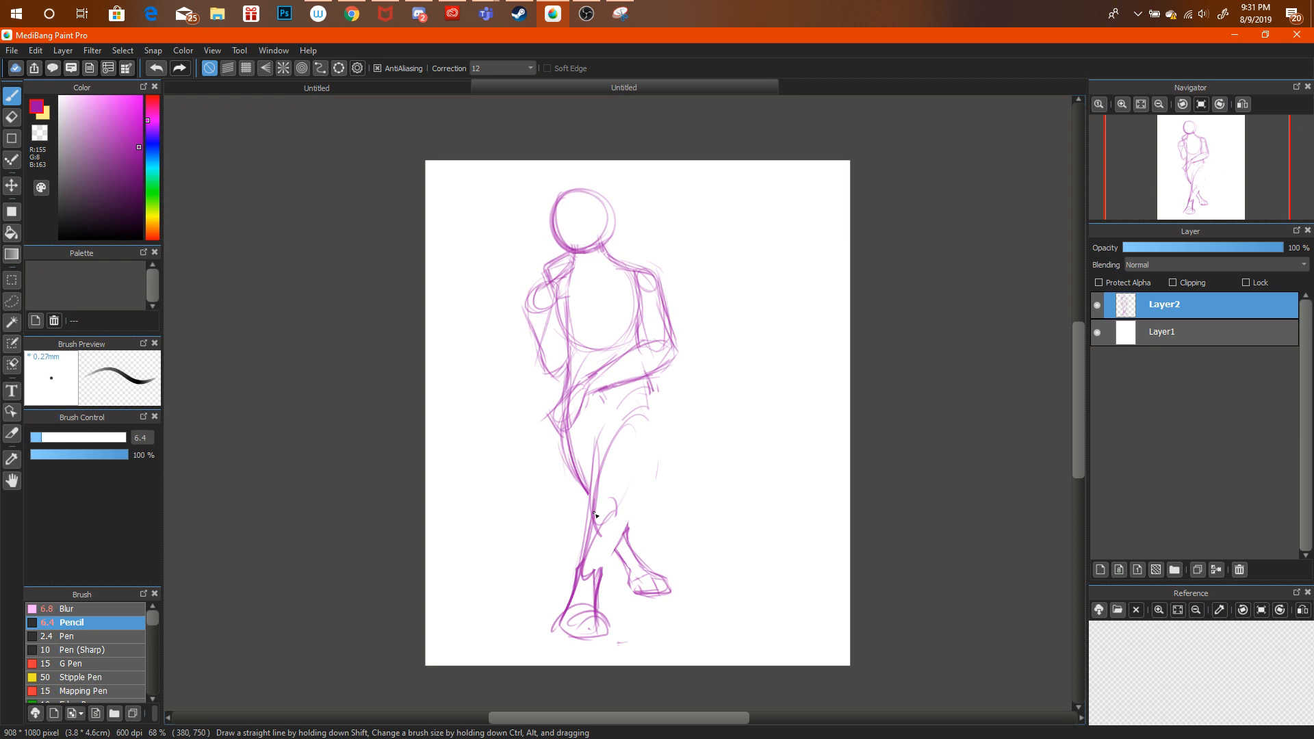
left_click_drag(611, 558, 631, 496)
left_click_drag(659, 363, 625, 529)
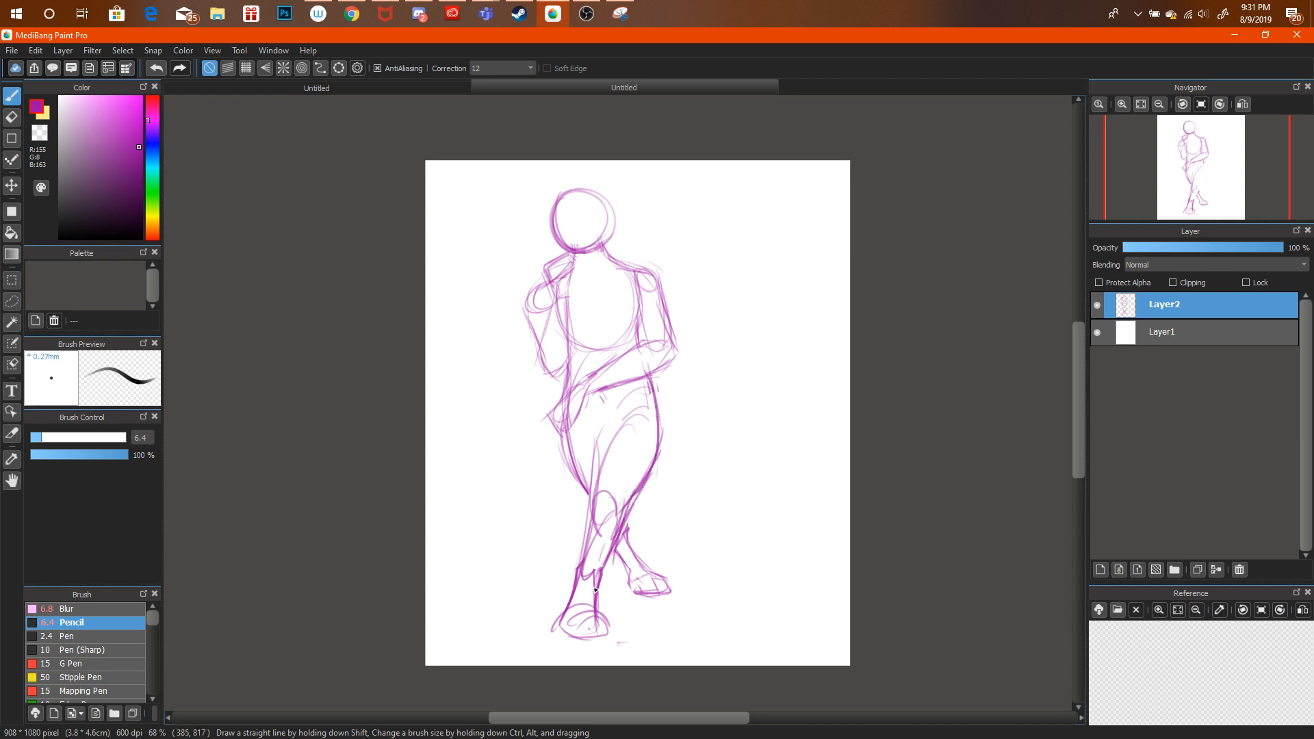
Erase the messy right-ankle lines, redraw the right shin and foot, then bring up the YouTube stream.
key("e")
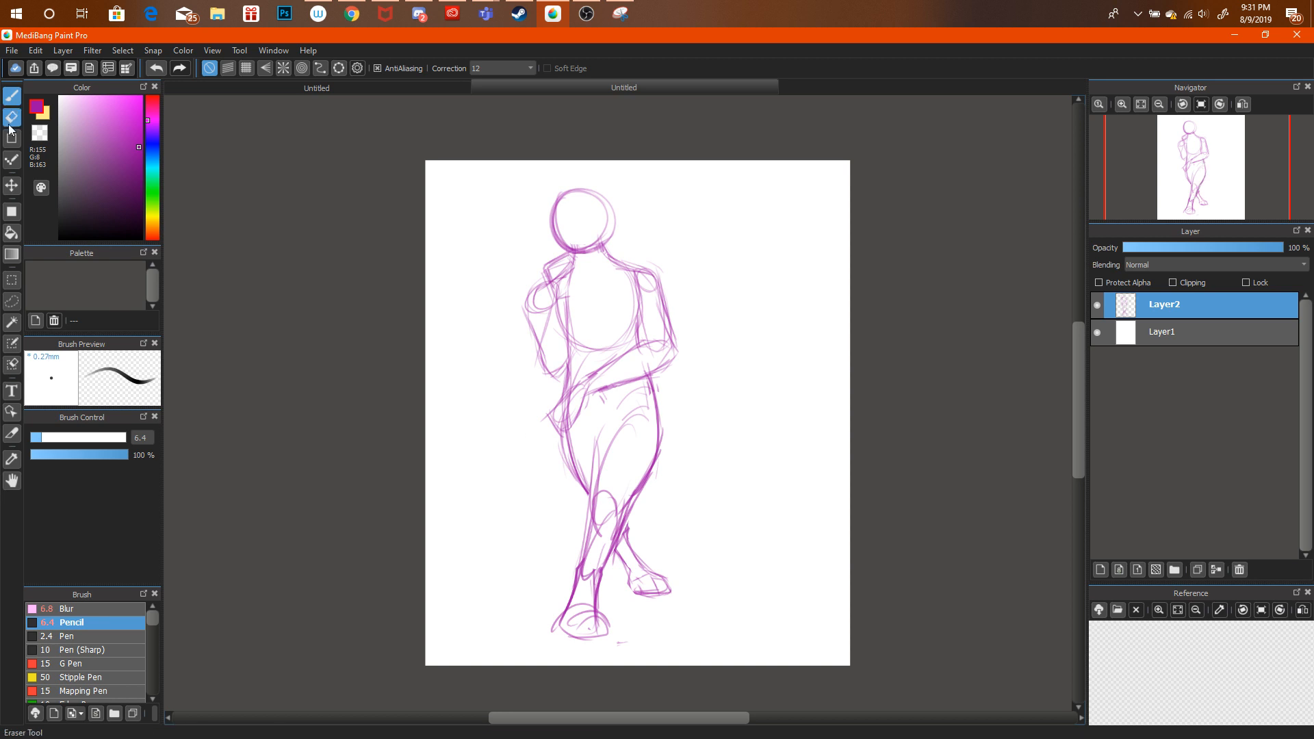
mouse_move(645, 552)
left_mouse_down()
mouse_move(619, 557)
mouse_move(663, 607)
mouse_move(664, 568)
left_mouse_up()
key("p")
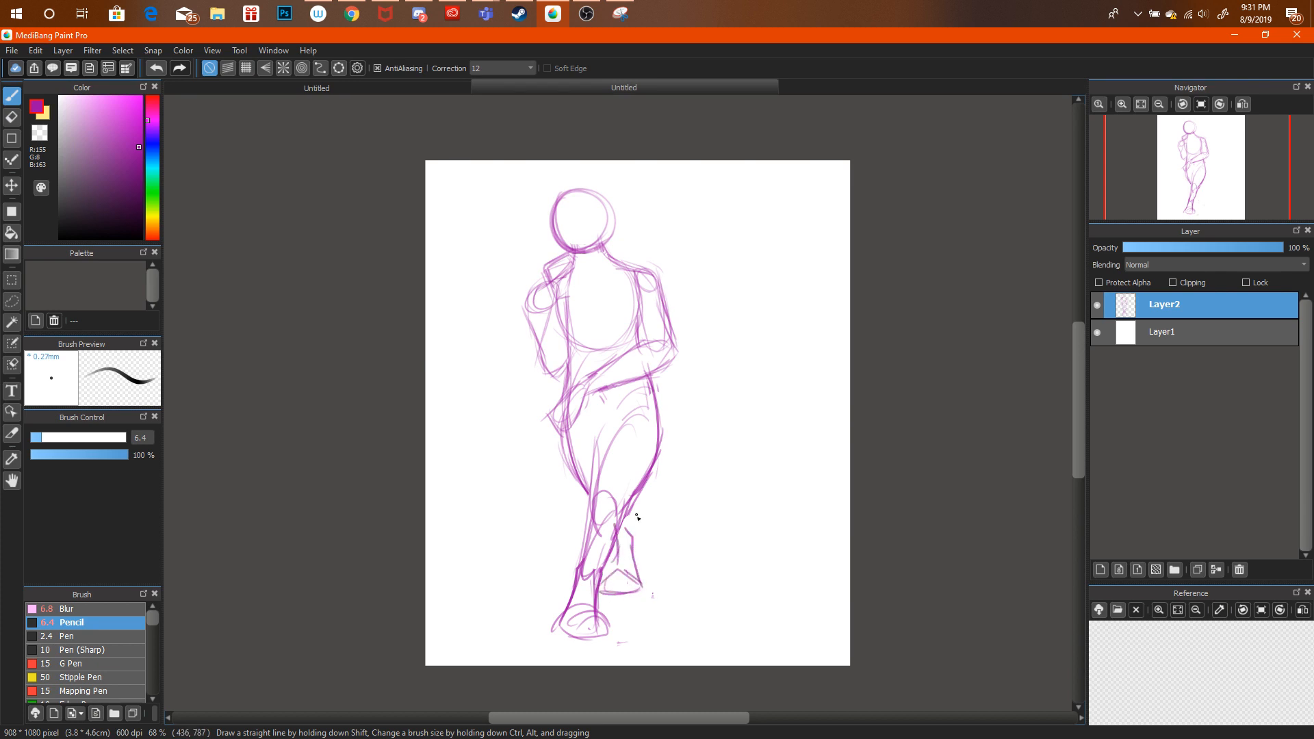
left_click_drag(642, 475, 636, 542)
left_click_drag(642, 594, 611, 596)
left_click(356, 15)
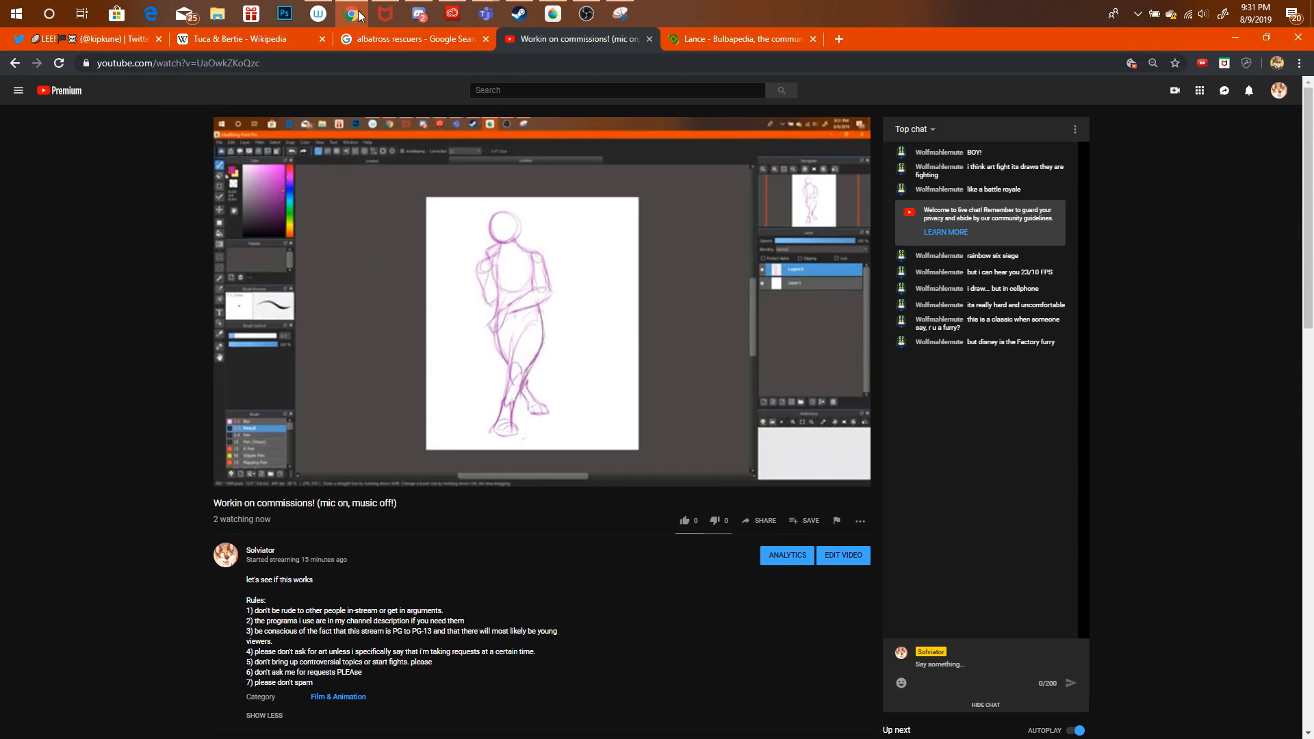
Back in MediBang, stretch the lower legs downward with a slight tilt using Ctrl+T.
left_click(359, 15)
key("ctrl+t")
left_click_drag(623, 633, 622, 661)
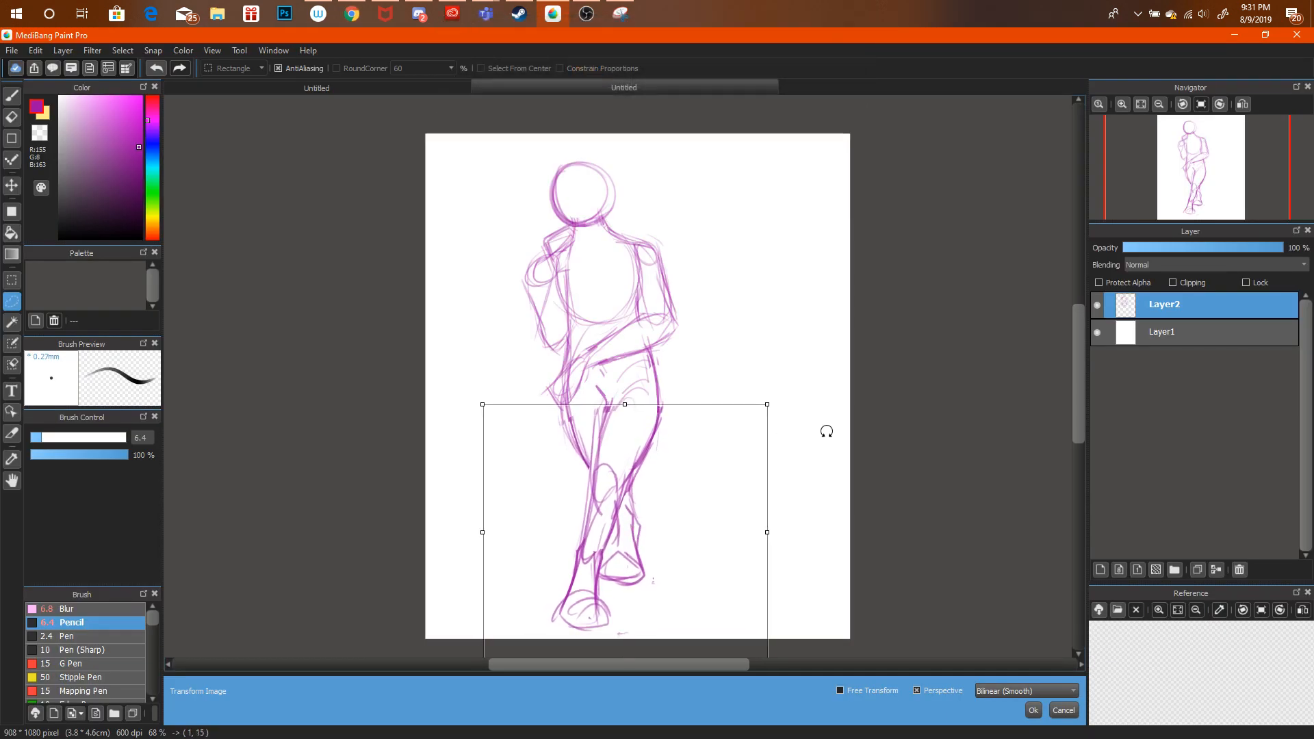
left_click_drag(827, 431, 768, 449)
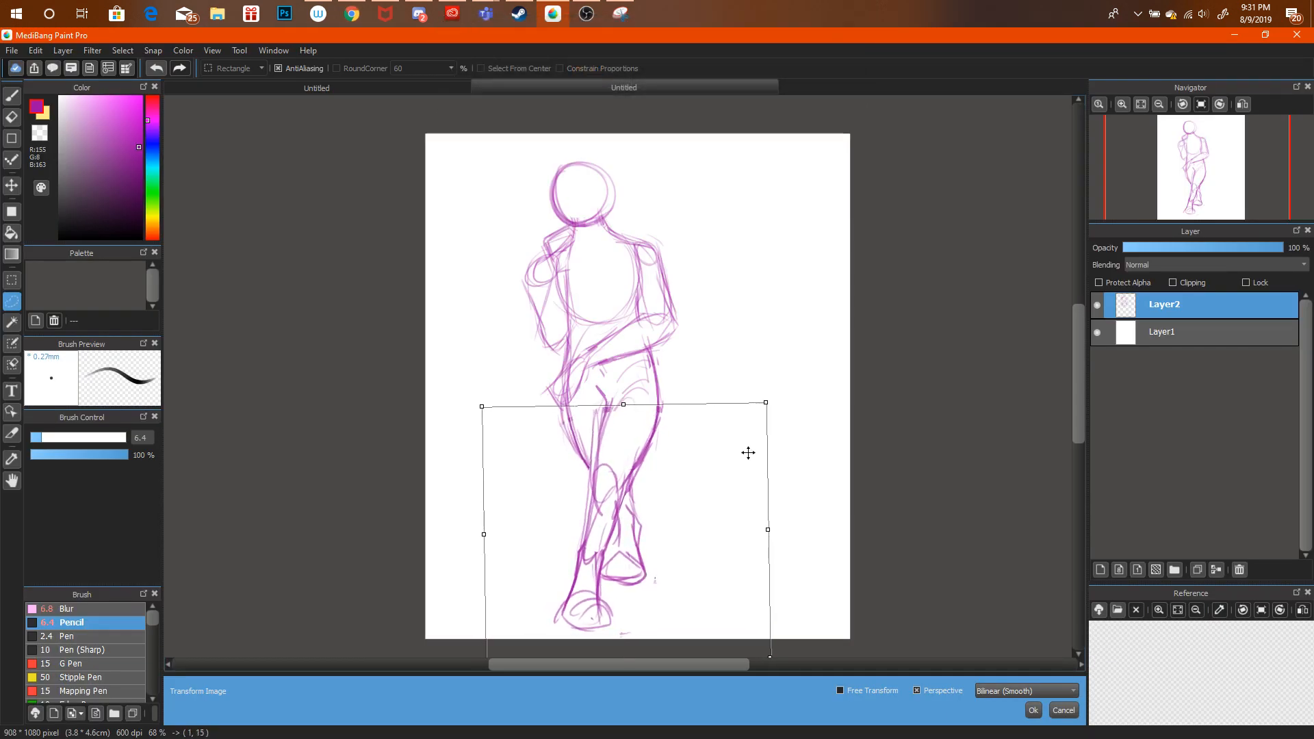
left_click(1033, 710)
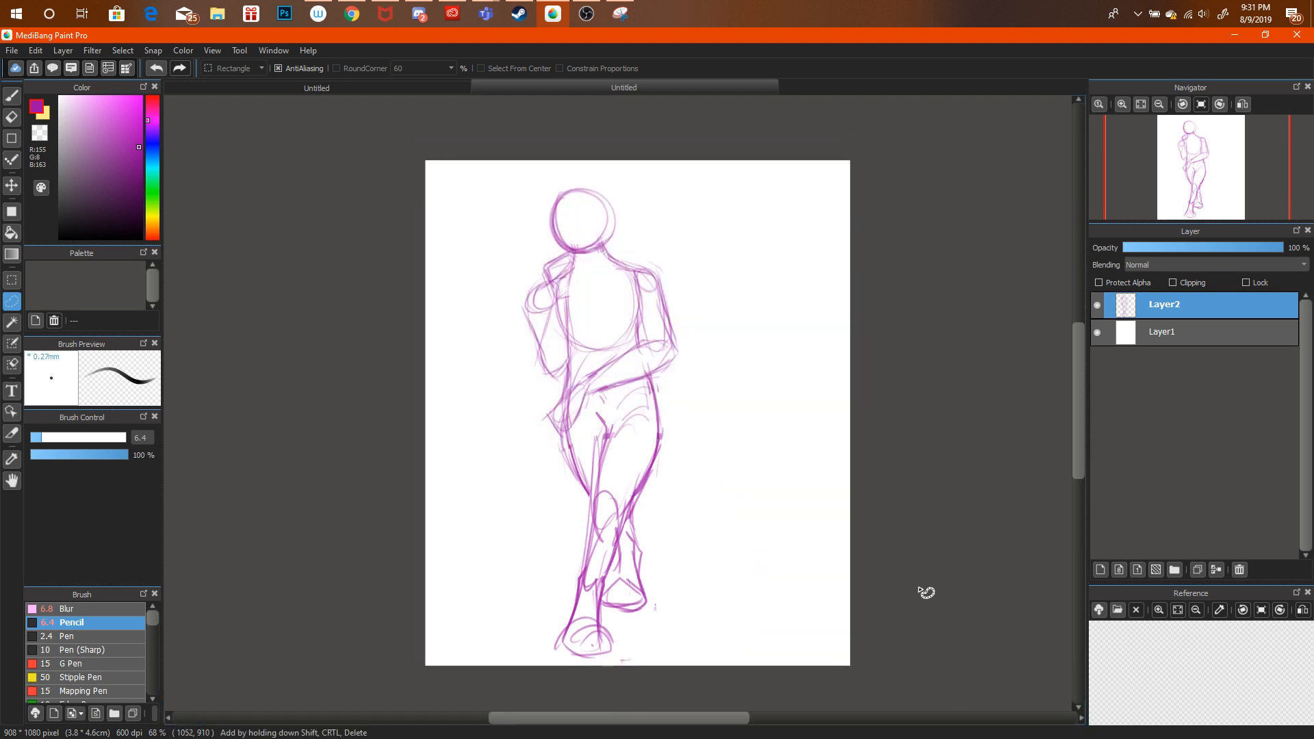
Move the whole figure slightly up on the canvas.
key("ctrl+t")
mouse_move(657, 394)
left_mouse_down()
mouse_move(655, 378)
mouse_move(698, 346)
mouse_move(668, 363)
left_mouse_up()
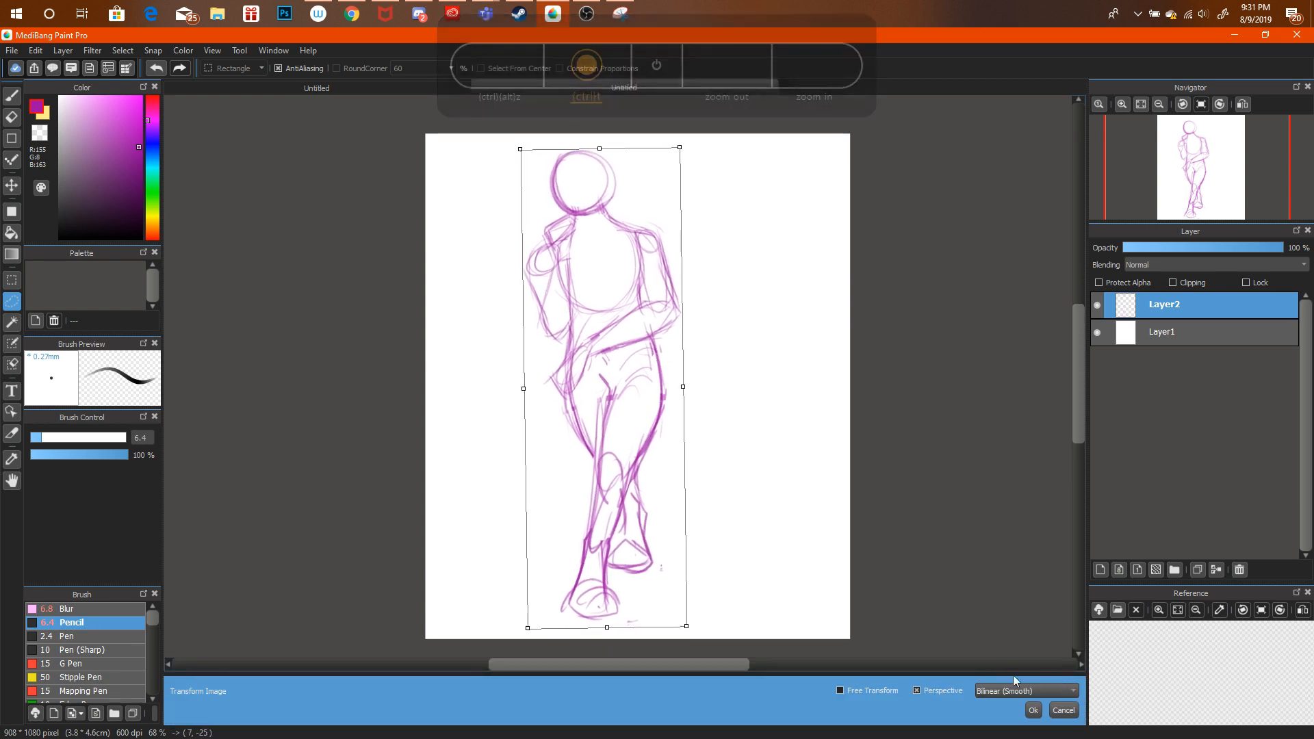
left_click(1032, 709)
key("e")
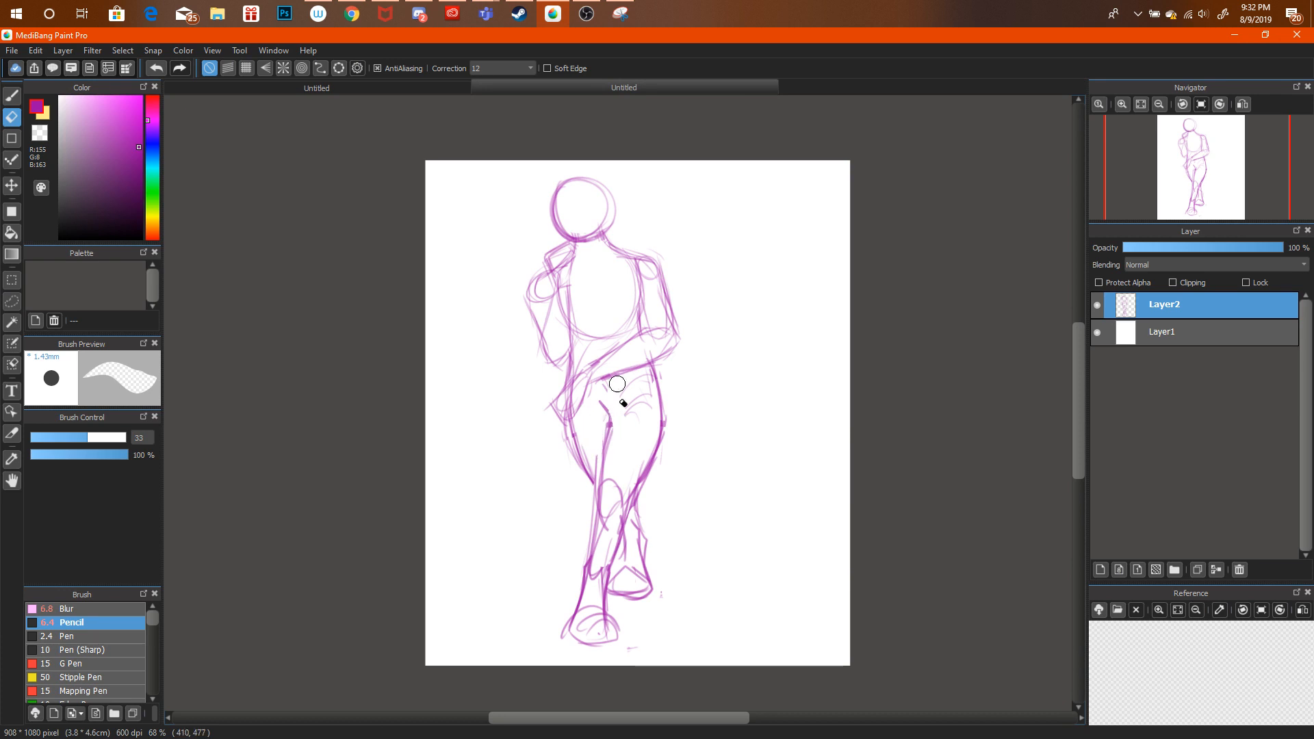
Darken the leg line below the hip, try some first tail curves, then undo them.
key("b")
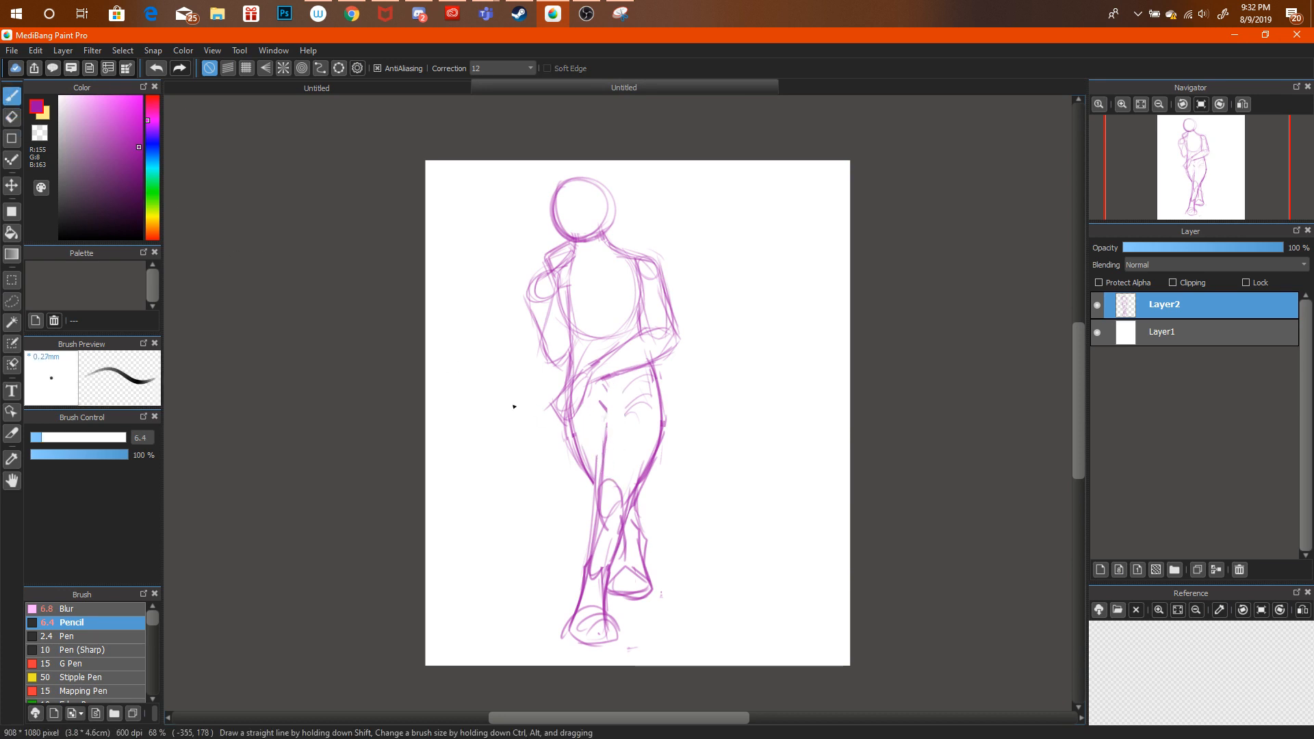
left_click_drag(606, 414, 604, 420)
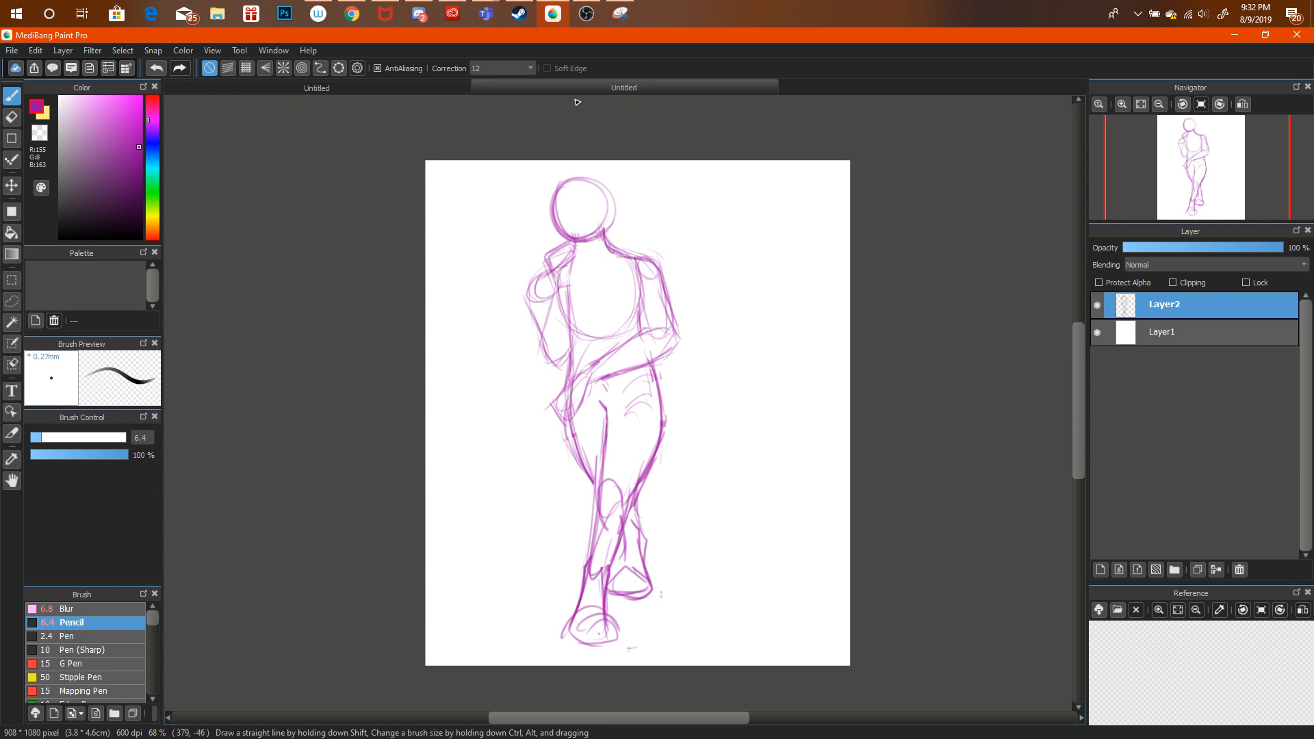
left_click(462, 82)
left_click(510, 81)
mouse_move(656, 377)
left_mouse_down()
mouse_move(718, 487)
mouse_move(691, 564)
left_mouse_up()
left_click_drag(556, 491, 660, 419)
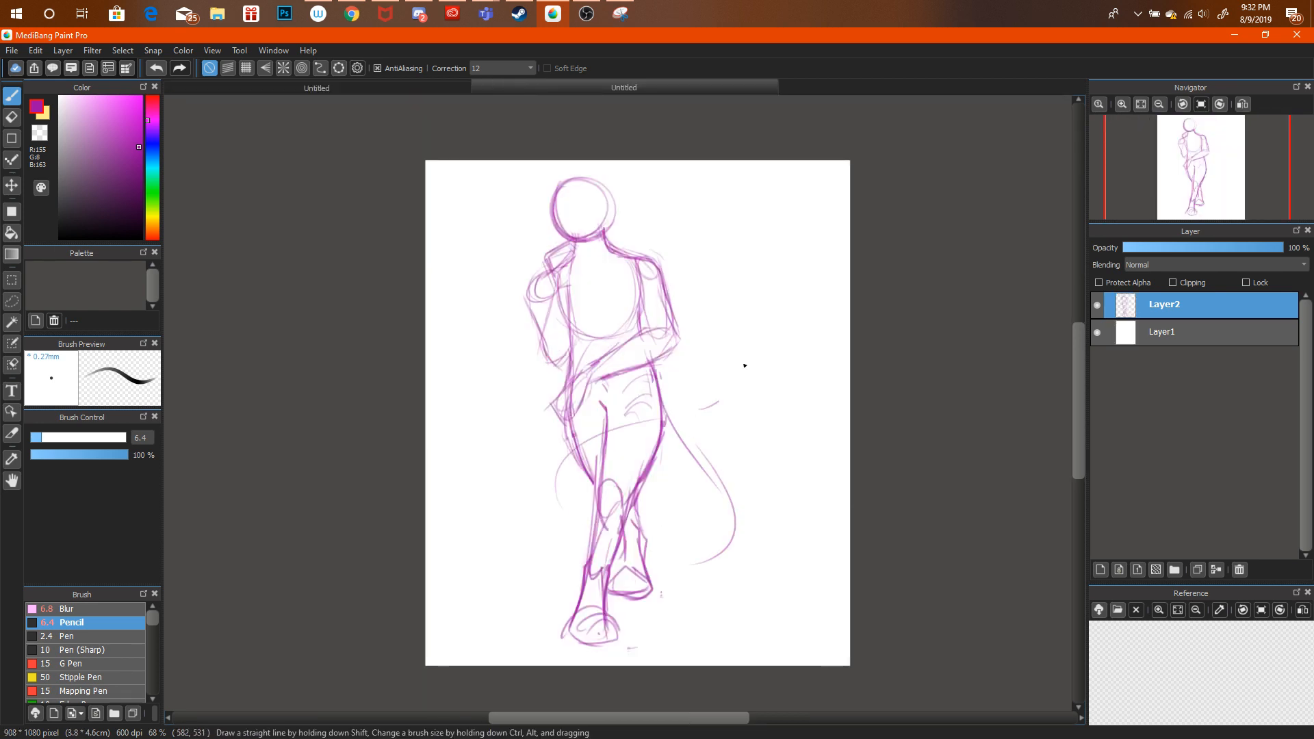
left_click_drag(744, 357, 700, 409)
key("ctrl+alt+z")
key("ctrl+alt+z")
key("ctrl+alt+z")
key("ctrl+alt+z")
key("ctrl+alt+z")
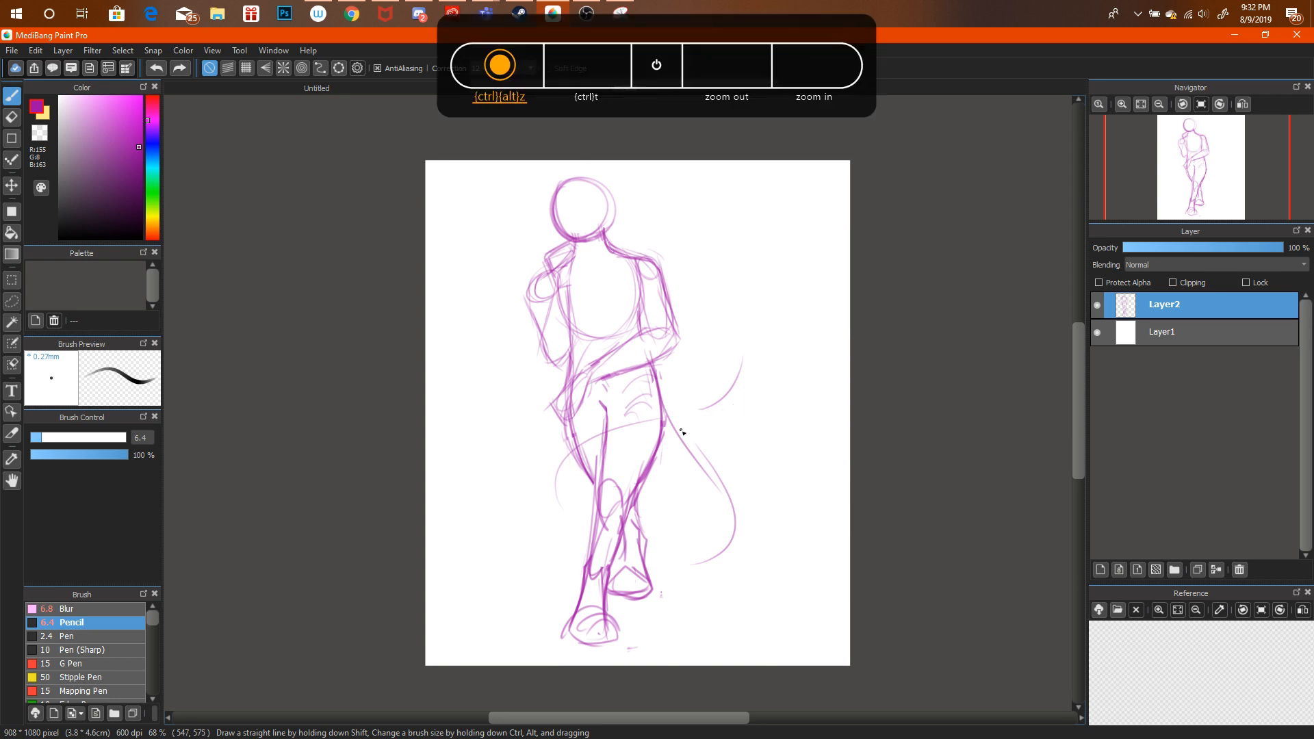
Redraw the tail sweeping from the hip into a large arc below the legs, checking the Fantoma reference.
left_click_drag(655, 387, 829, 469)
mouse_move(772, 535)
left_mouse_down()
mouse_move(671, 516)
mouse_move(677, 471)
left_mouse_up()
key("ctrl+alt+z")
key("ctrl+alt+z")
mouse_move(659, 409)
left_mouse_down()
mouse_move(795, 516)
mouse_move(643, 520)
left_mouse_up()
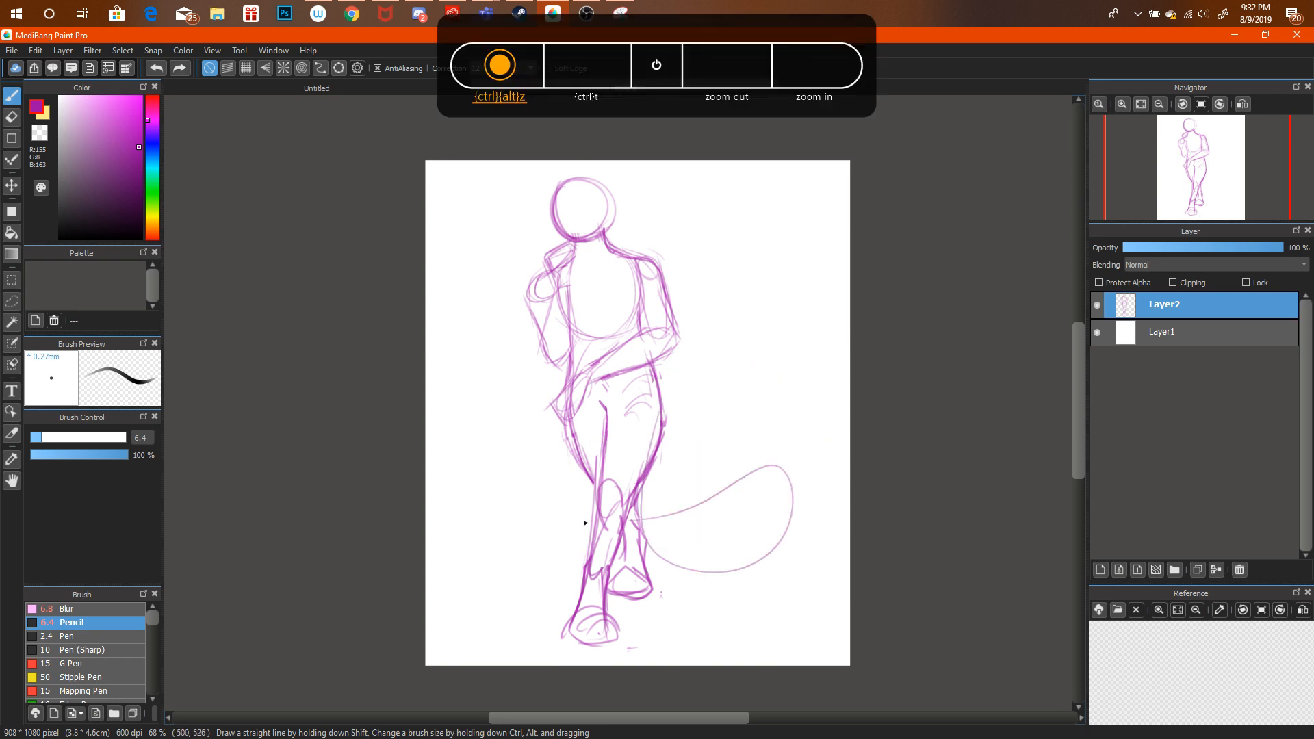
left_click_drag(733, 622, 640, 594)
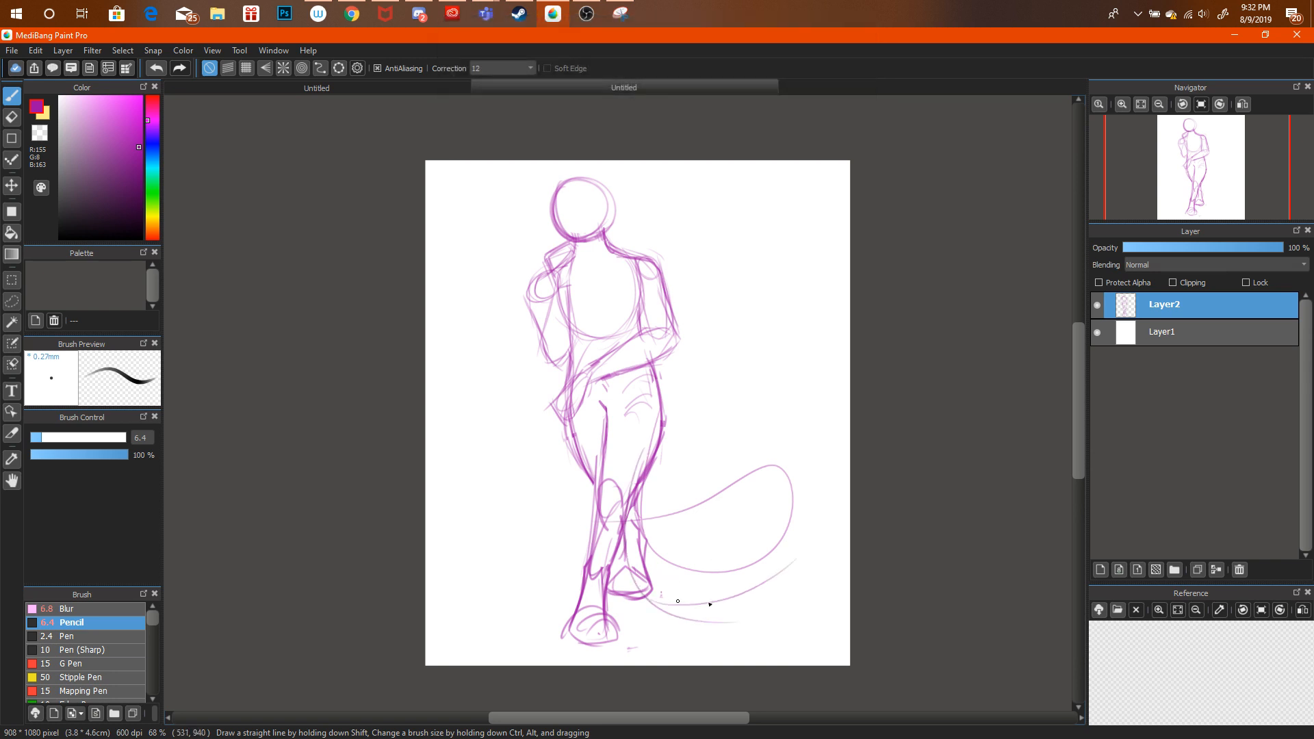
left_click(631, 82)
left_click(631, 87)
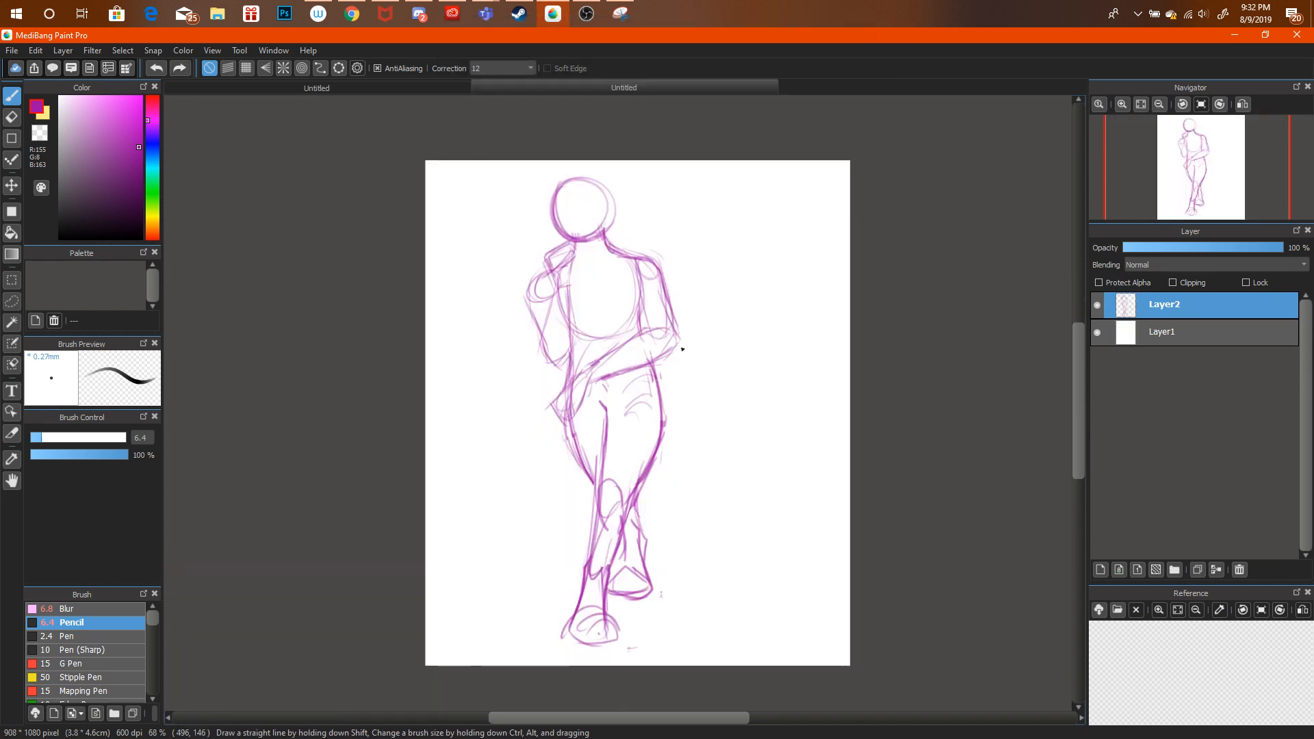
mouse_move(659, 387)
left_mouse_down()
mouse_move(625, 563)
mouse_move(591, 512)
mouse_move(602, 549)
mouse_move(551, 561)
mouse_move(480, 453)
mouse_move(597, 554)
mouse_move(532, 545)
left_mouse_up()
left_click_drag(489, 446, 540, 550)
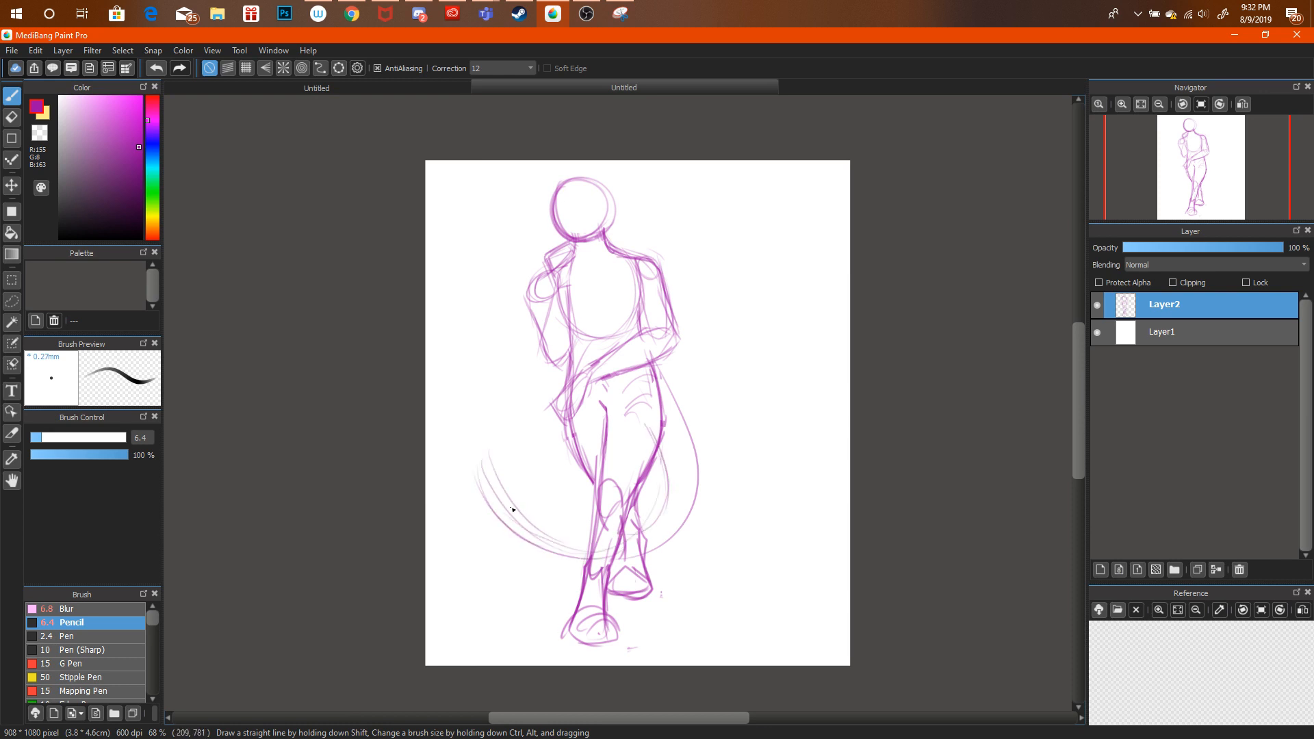
Compare with the Fantoma reference and curl the tail's left end upward into a loop.
left_click(458, 89)
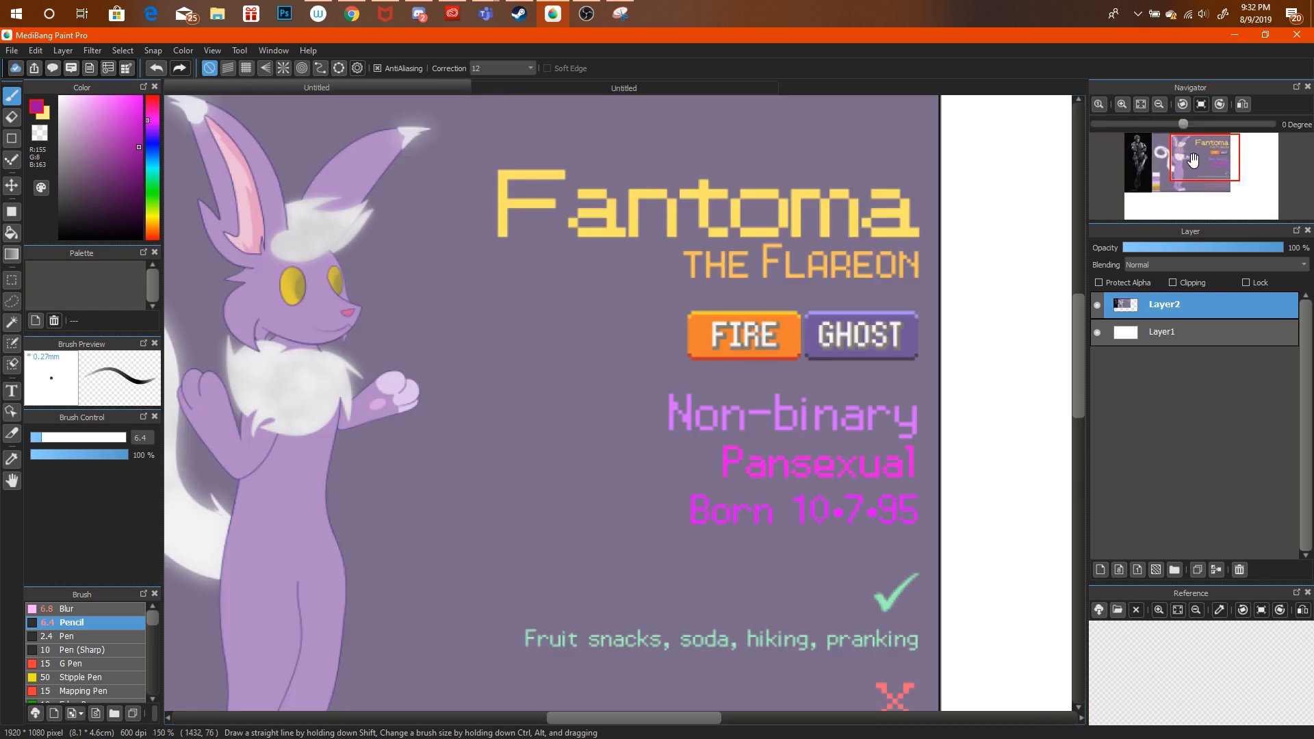
left_click_drag(1172, 161, 1180, 166)
key("ctrl+Tab")
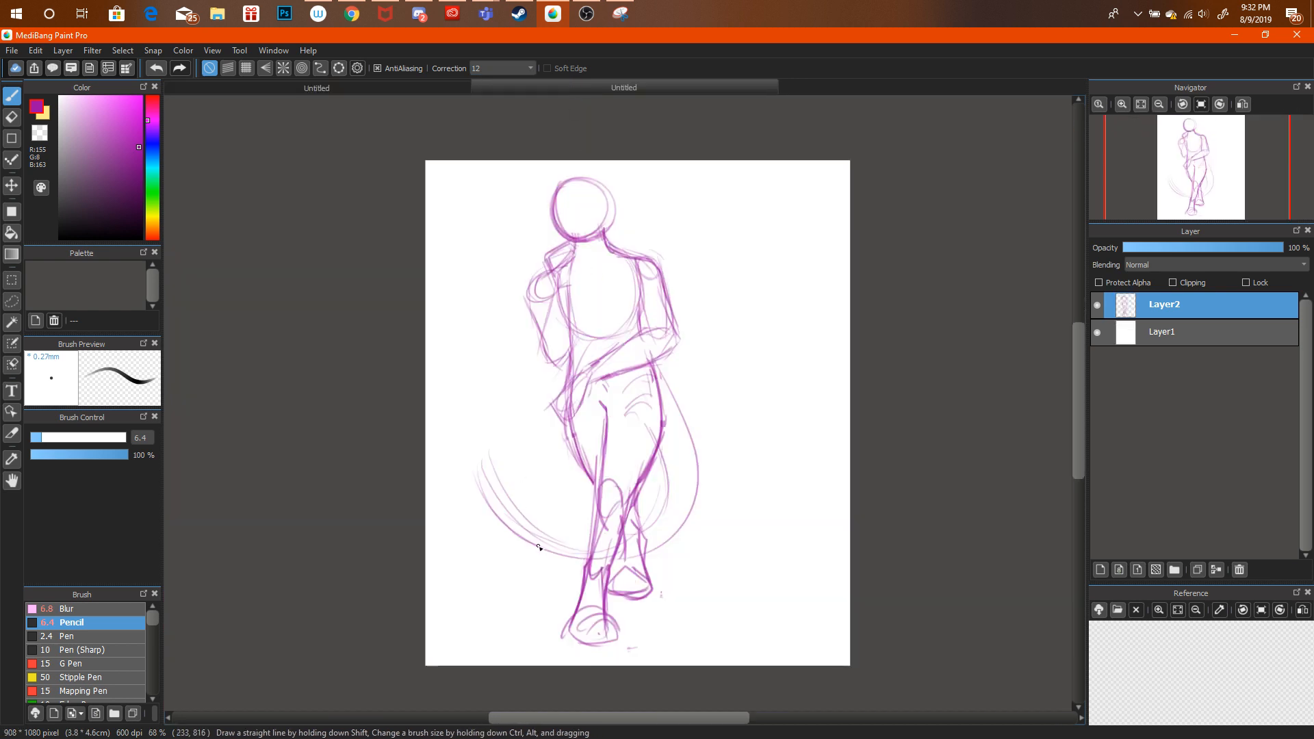
mouse_move(539, 548)
left_mouse_down()
mouse_move(518, 411)
mouse_move(490, 429)
mouse_move(526, 414)
mouse_move(538, 522)
mouse_move(489, 475)
mouse_move(532, 477)
mouse_move(597, 560)
mouse_move(515, 510)
left_mouse_up()
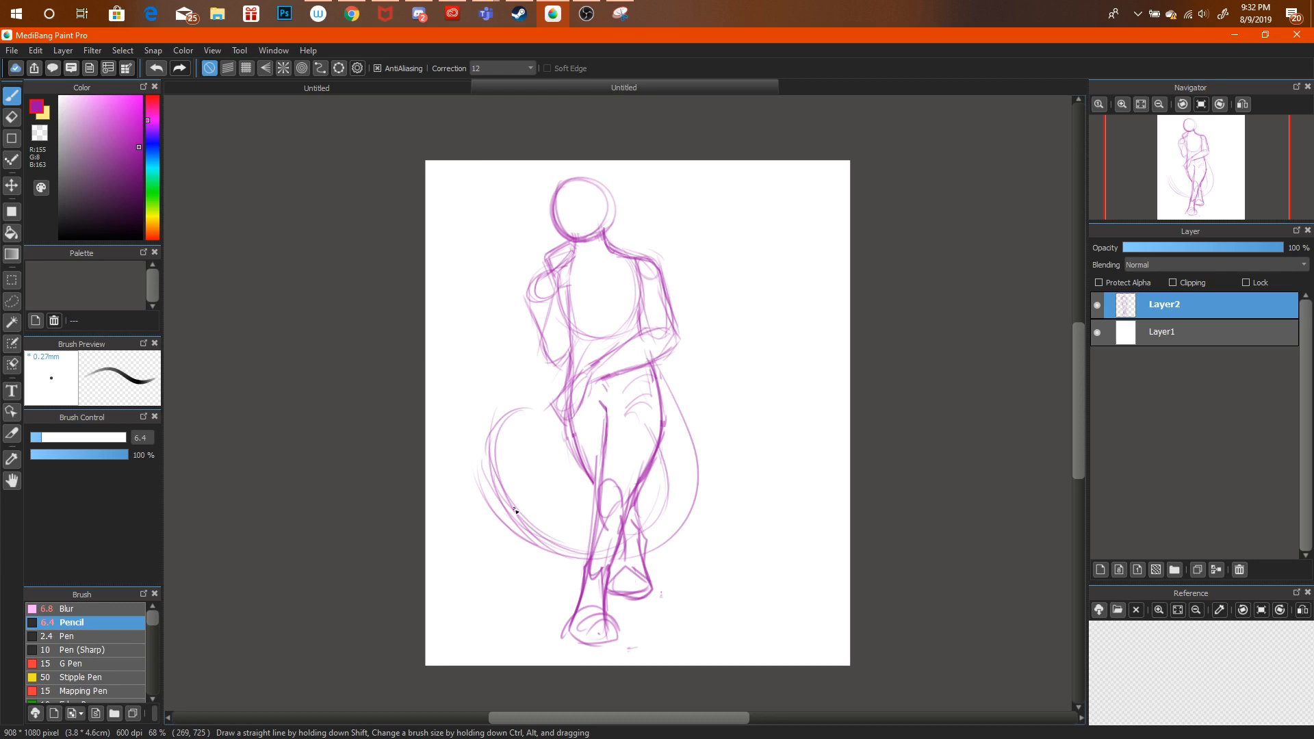
Recheck the reference tail, then lasso-select the hip area of the figure.
left_click(494, 88)
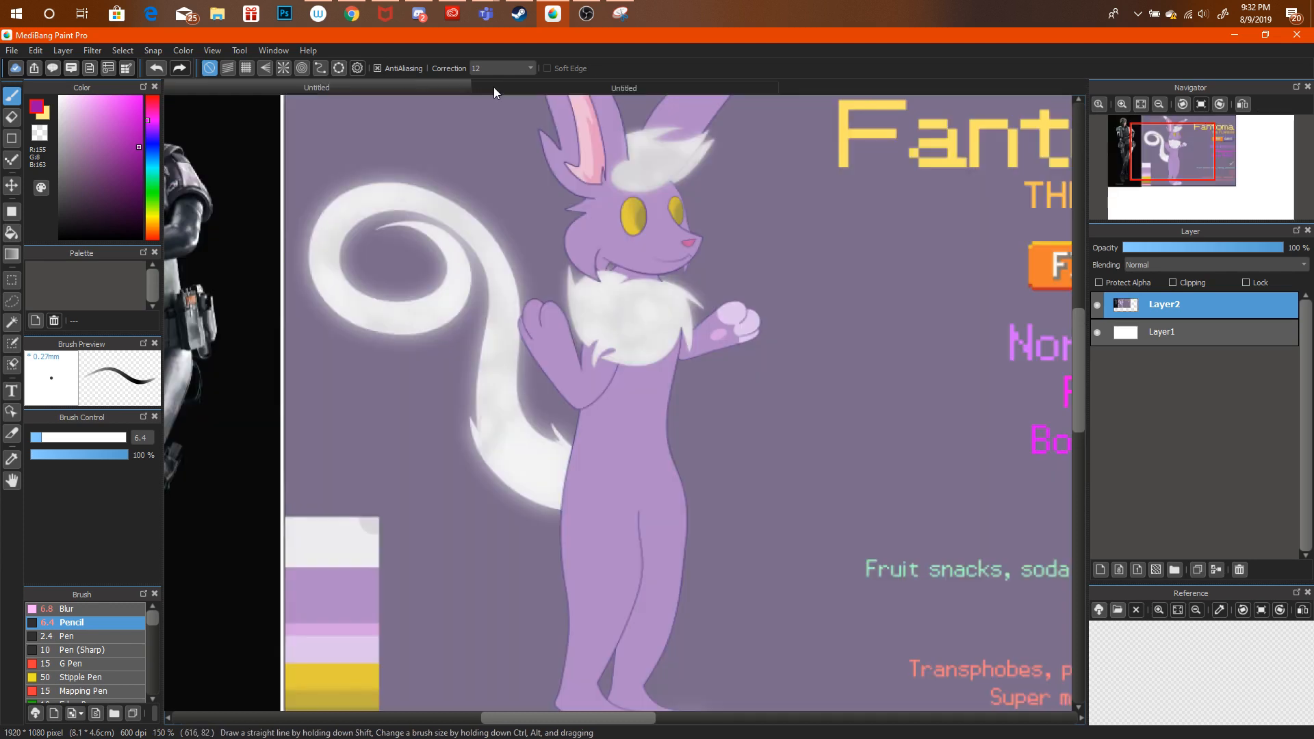
left_click(497, 91)
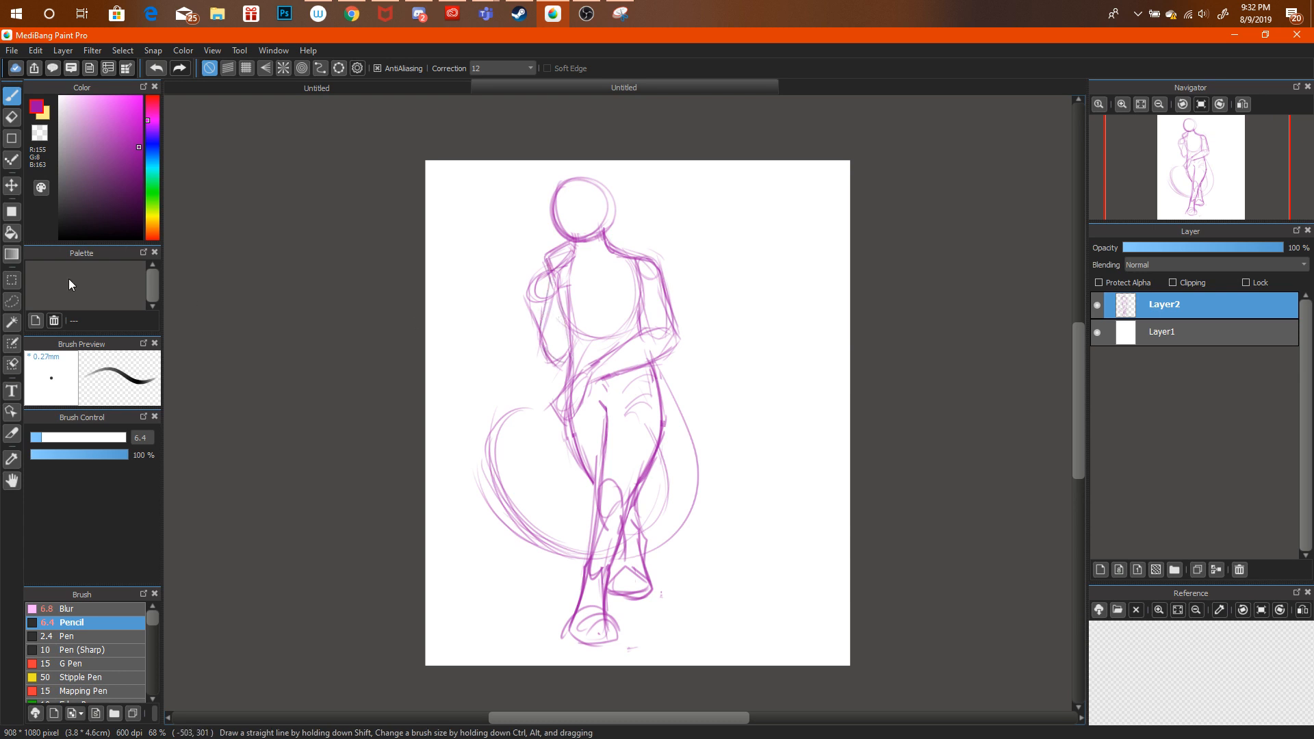
left_click(11, 301)
mouse_move(635, 373)
left_mouse_down()
mouse_move(625, 343)
mouse_move(600, 352)
mouse_move(556, 389)
mouse_move(546, 417)
mouse_move(567, 429)
mouse_move(650, 346)
left_mouse_up()
Shift the lassoed hip section up and right, deselect, and reinforce the left leg line.
key("ctrl+t")
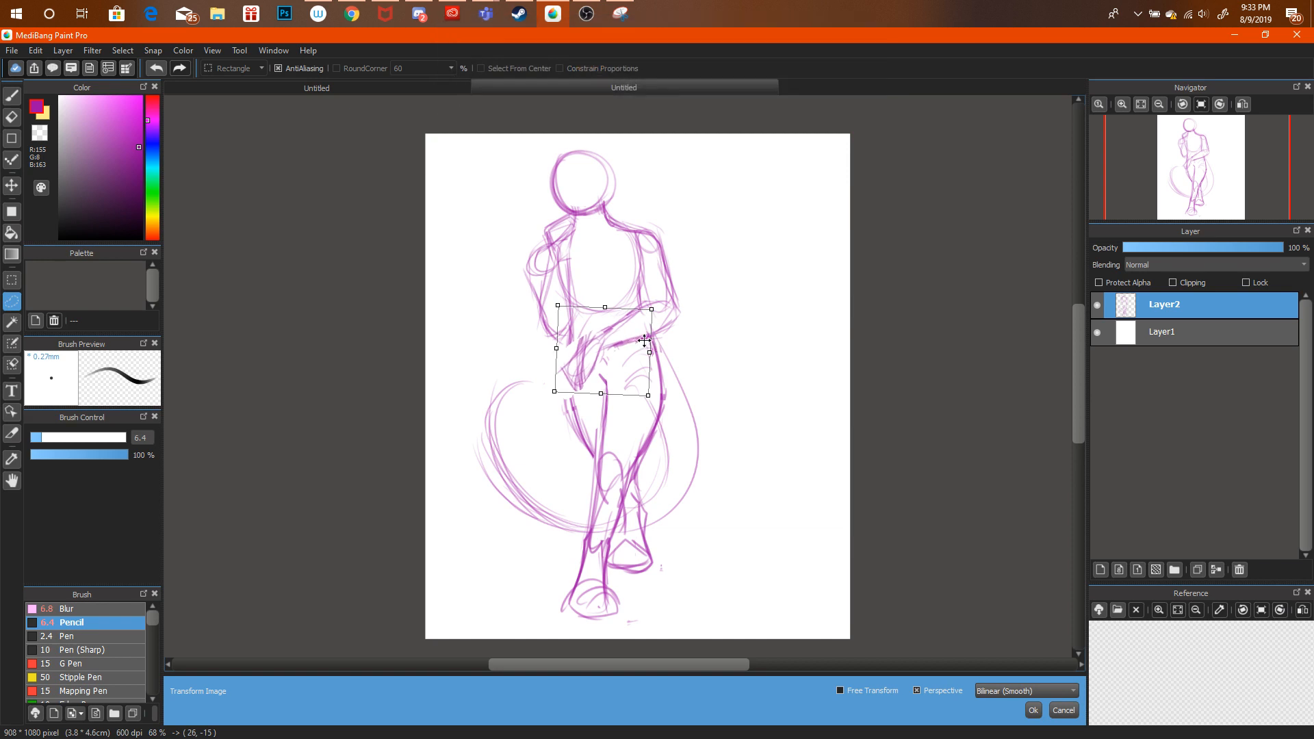
left_click(1032, 711)
key("ctrl+d")
key("b")
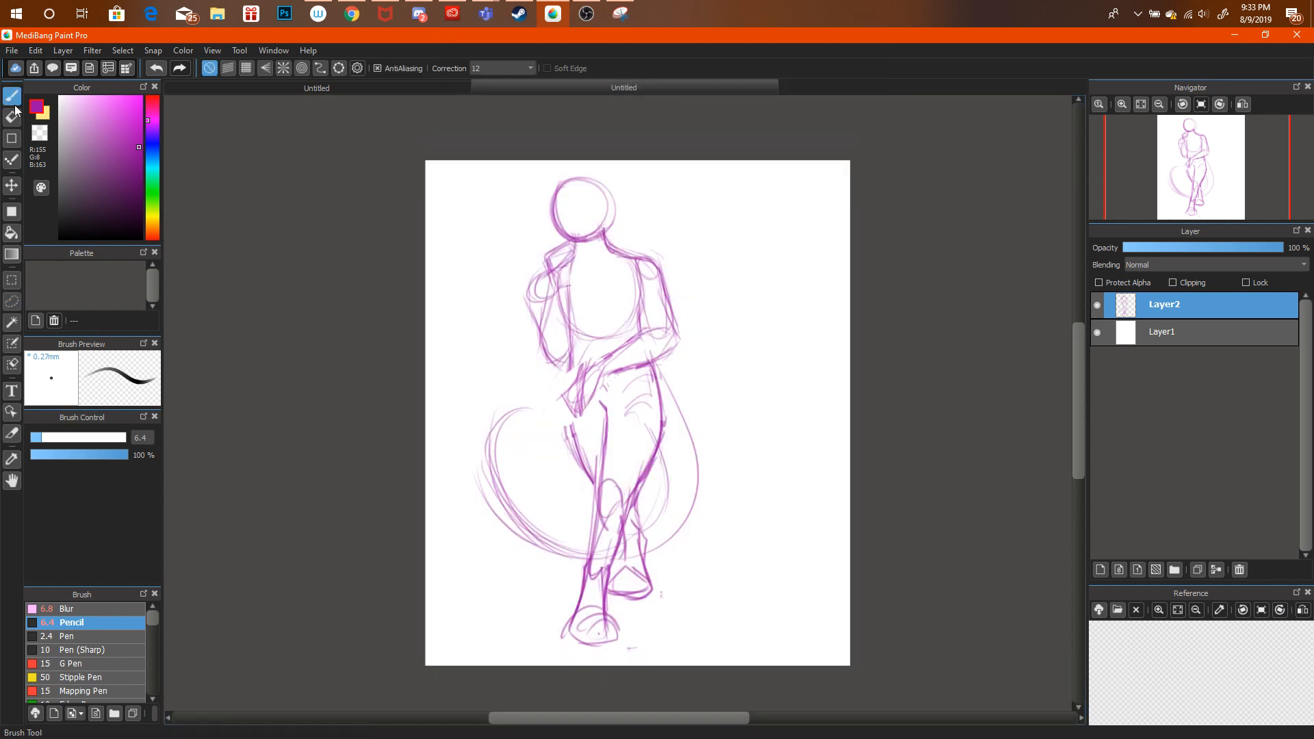
left_click_drag(568, 367, 592, 466)
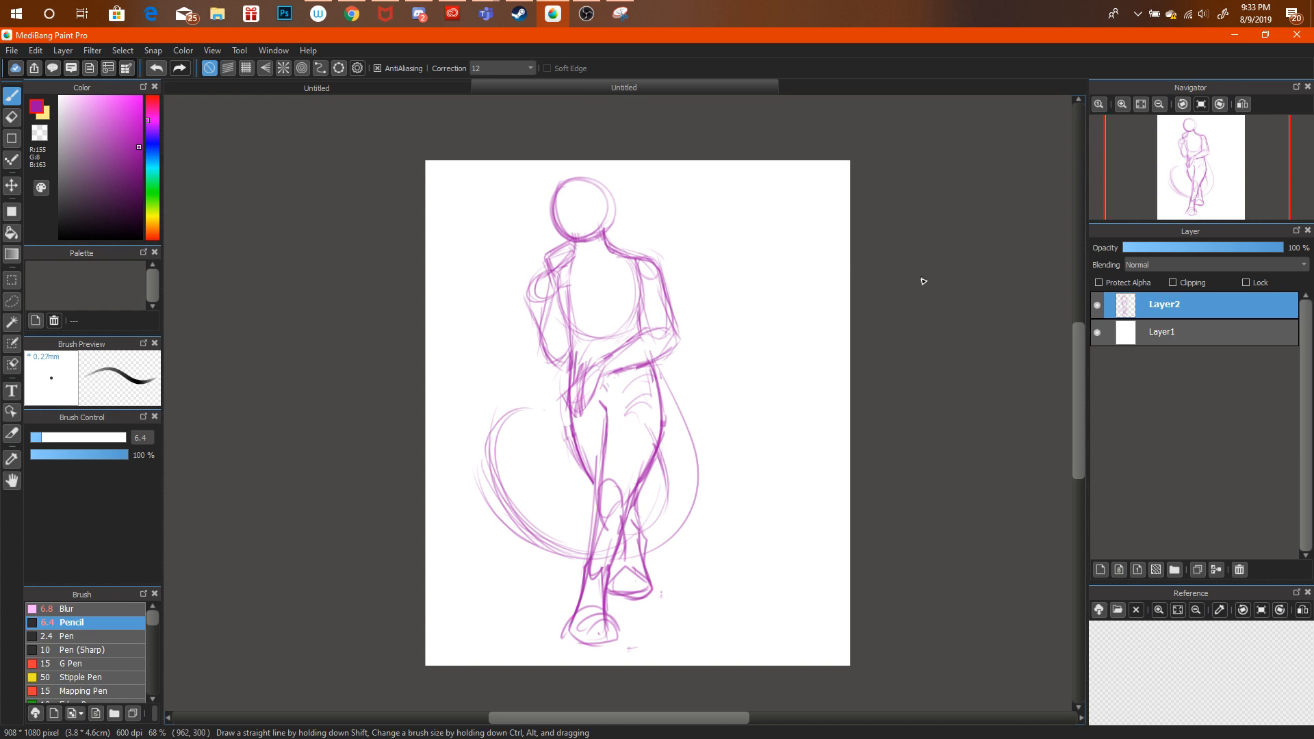
Nudge the whole sketch slightly up and right with Ctrl+T and commit it.
key("ctrl+t")
left_click_drag(678, 382, 686, 378)
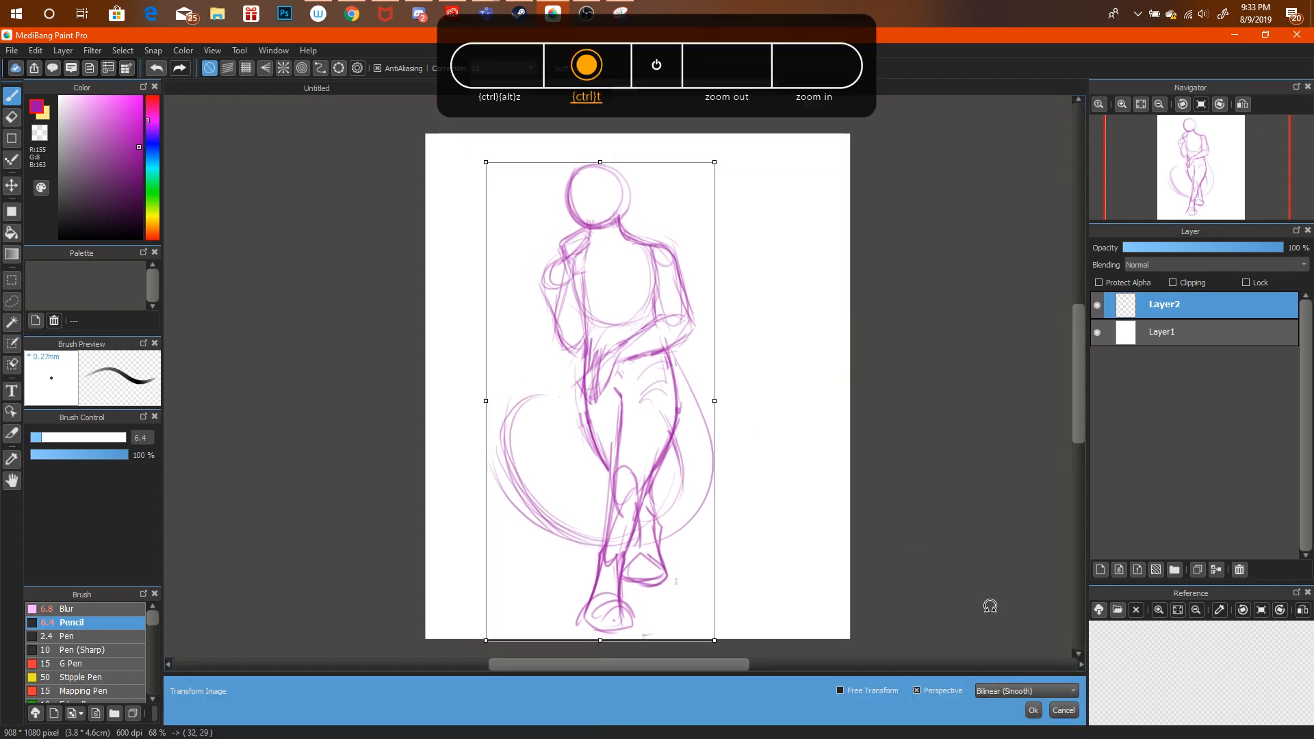
left_click(1034, 710)
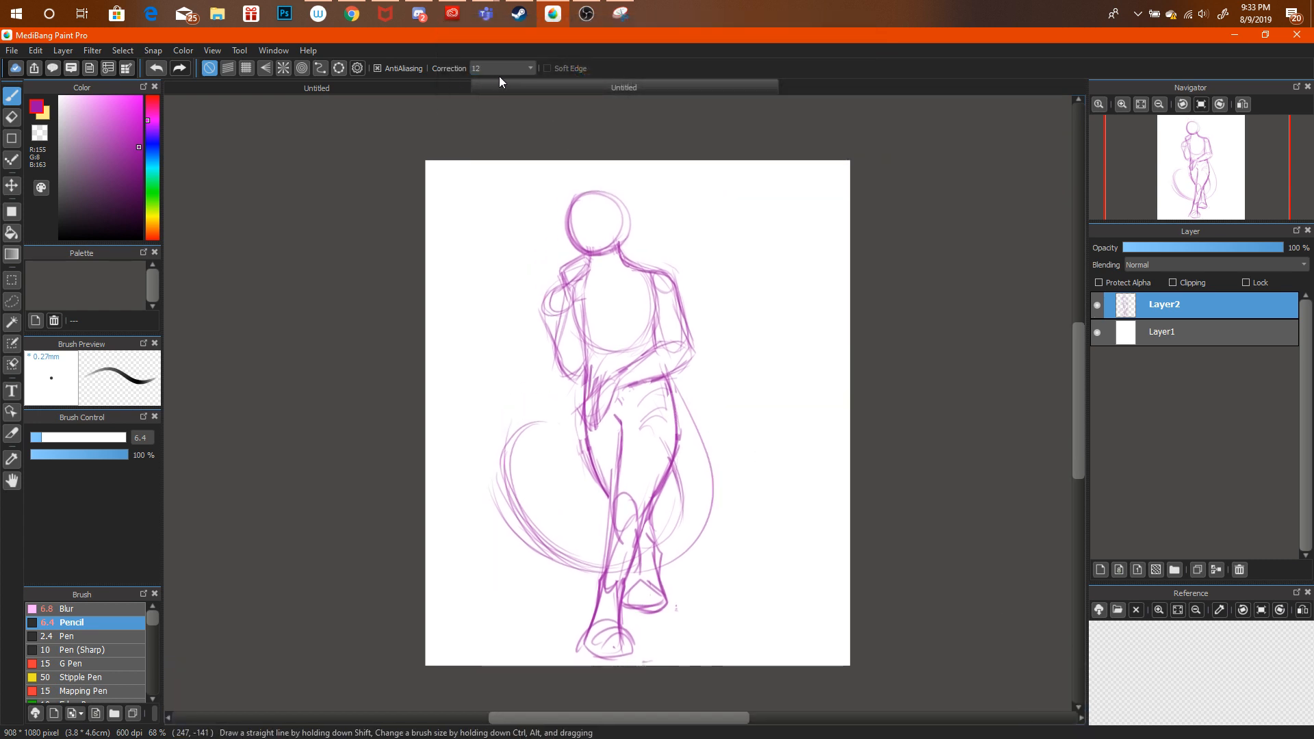
Check the purple character reference, then draw a vertical centre line and curved face guideline on the head.
left_click(474, 81)
mouse_move(1173, 155)
left_mouse_down()
mouse_move(1139, 157)
mouse_move(1158, 157)
left_mouse_up()
left_click(624, 88)
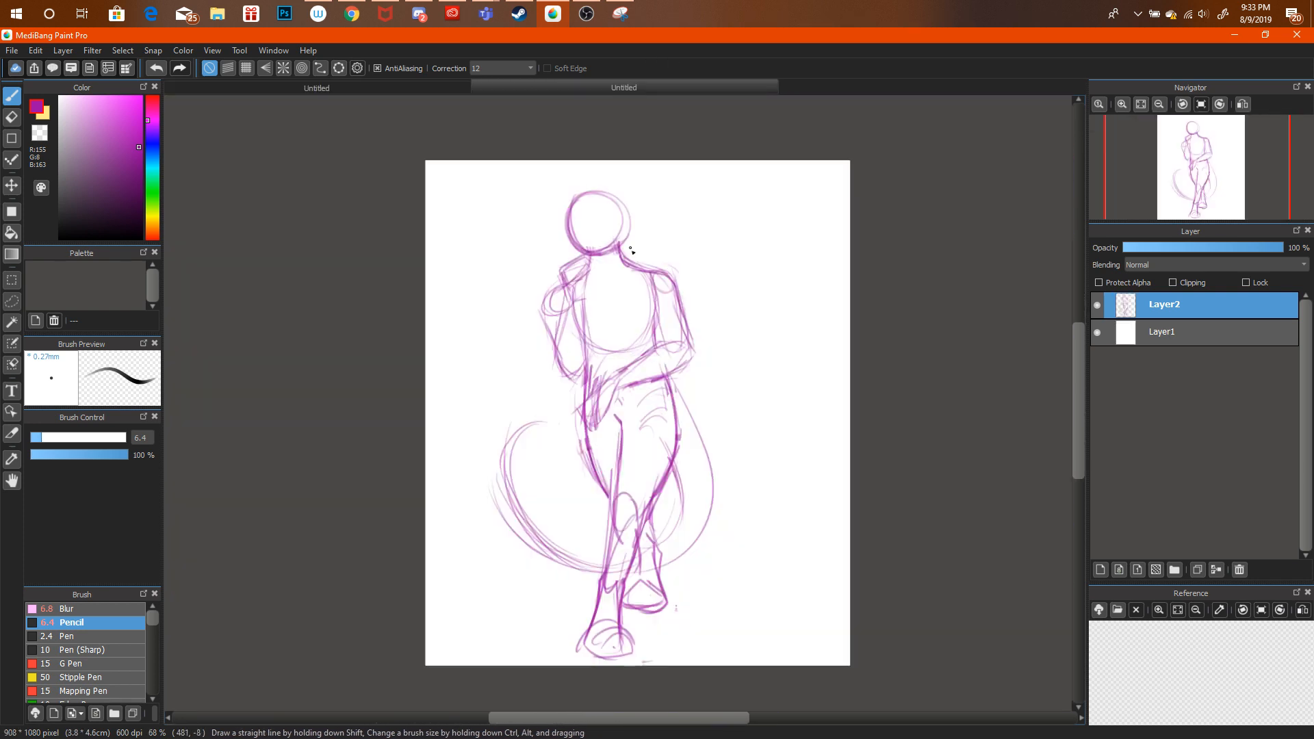
left_click_drag(606, 257, 596, 188)
left_click_drag(565, 240, 643, 206)
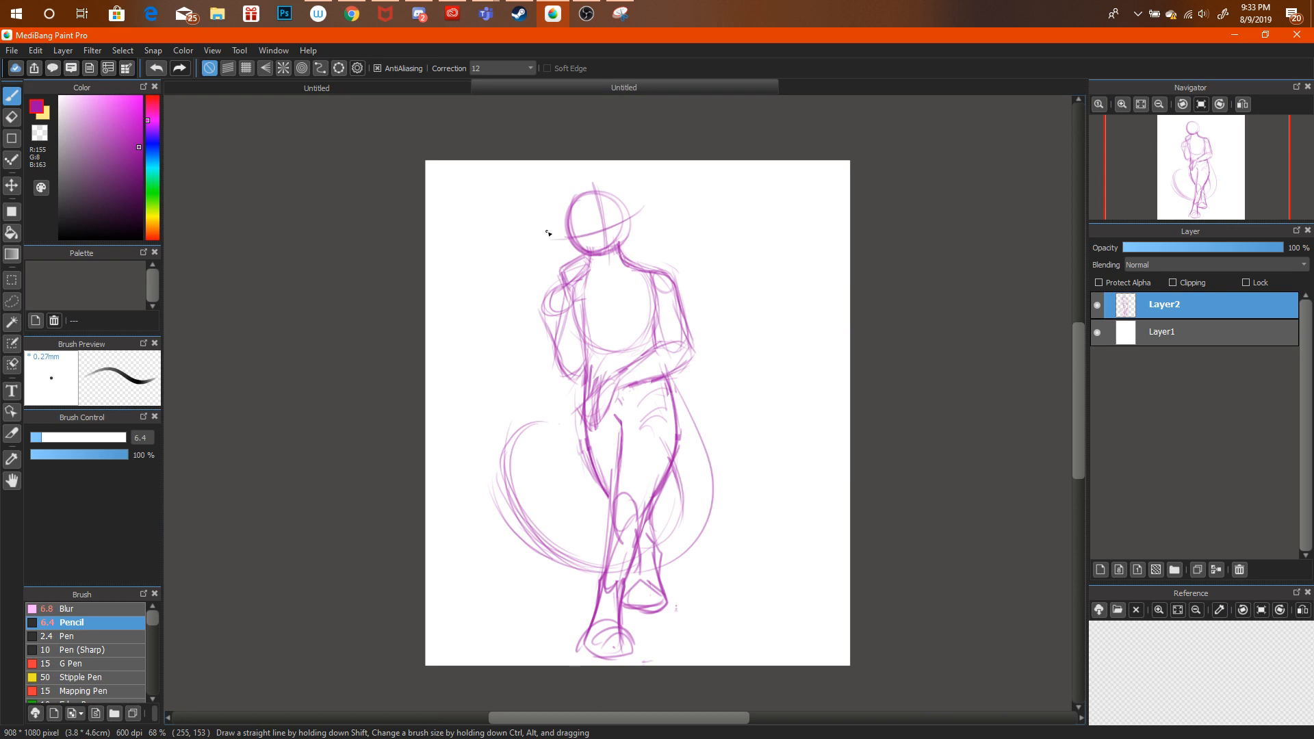
Recommit the sketch, erase stray lines around the knees, and briefly check the YouTube live stream.
key("ctrl+t")
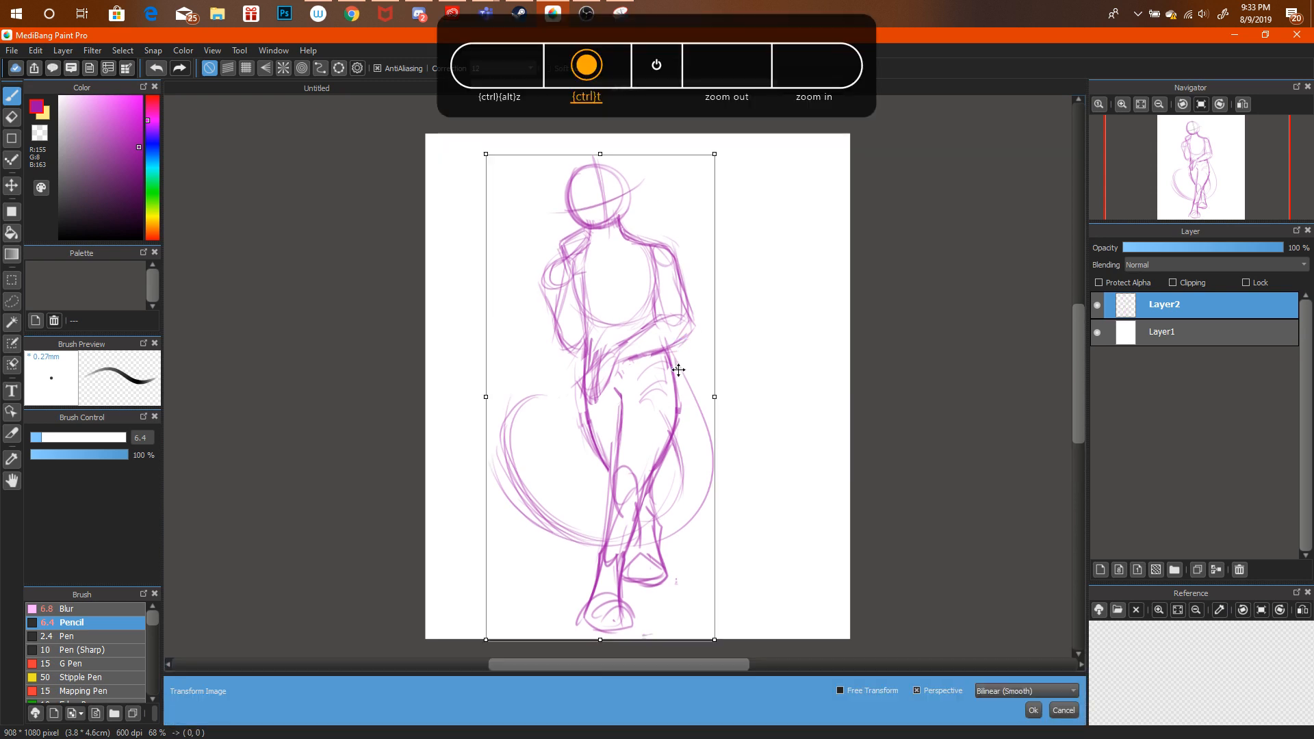
left_click(1033, 709)
key("e")
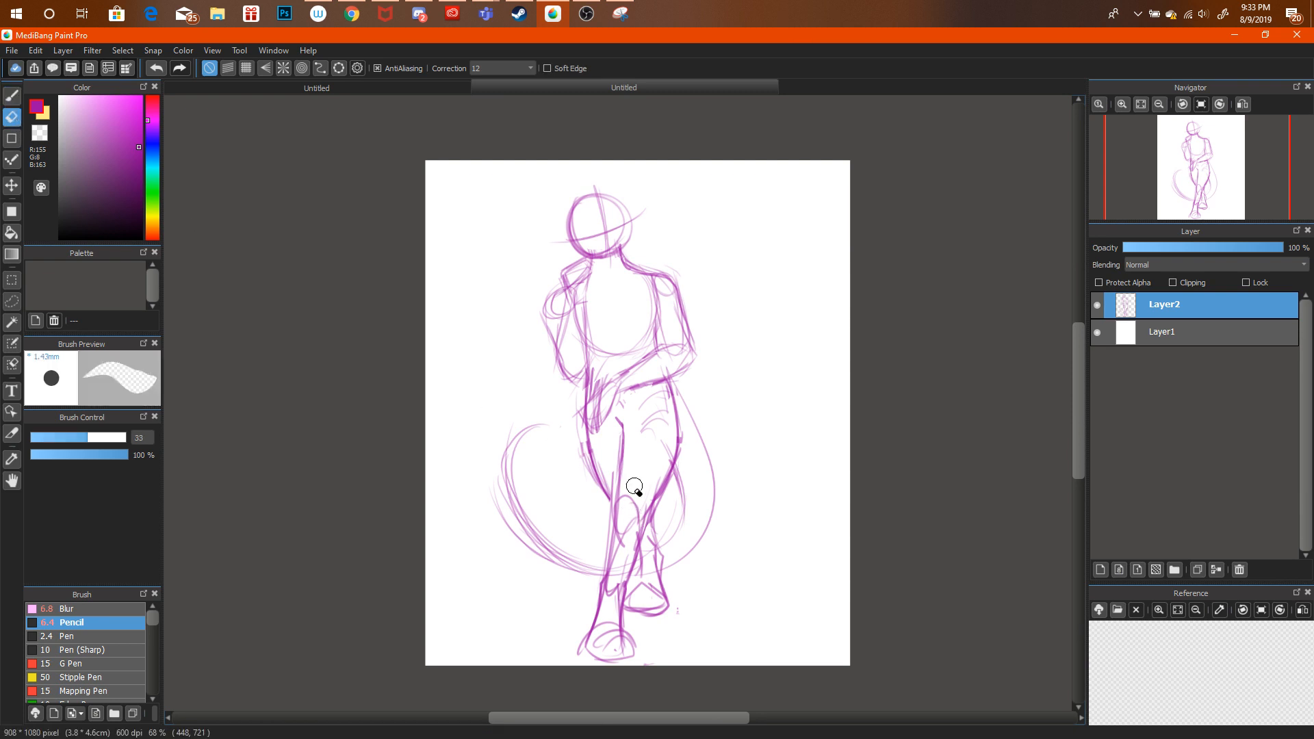
left_click_drag(634, 493, 631, 484)
key("b")
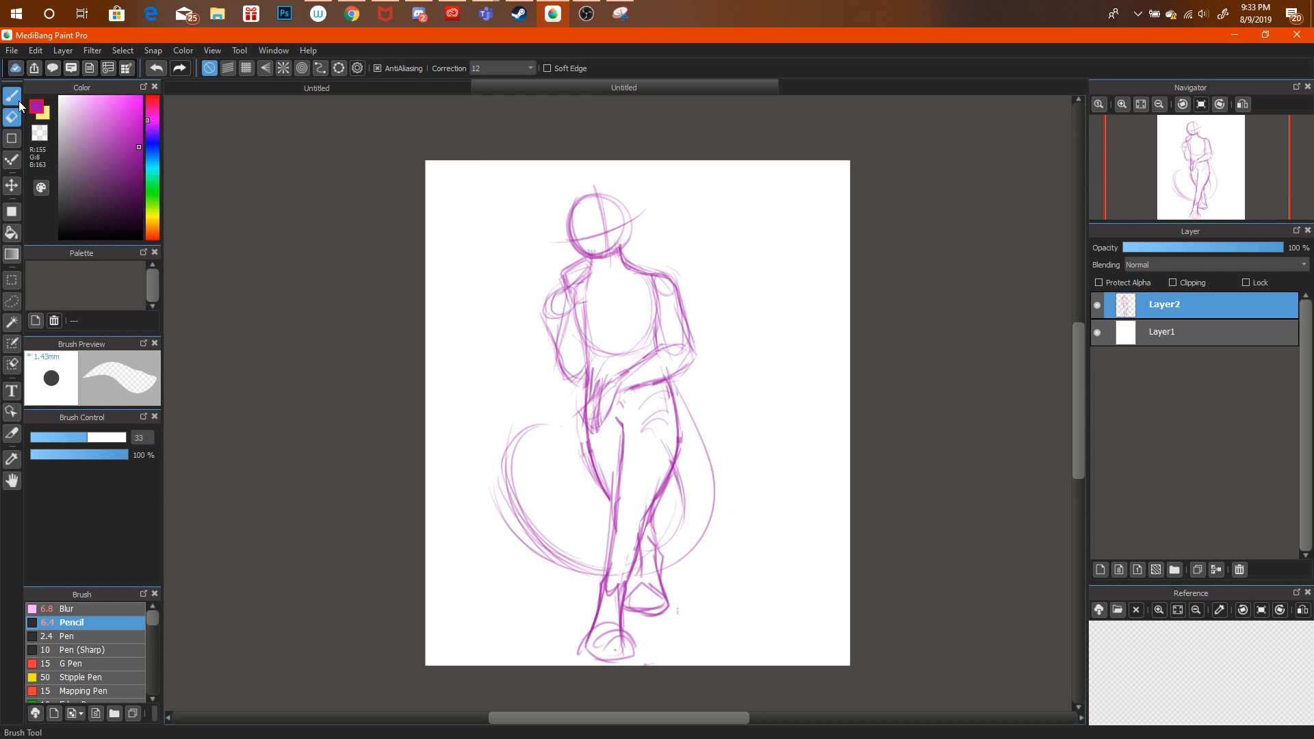
left_click(357, 14)
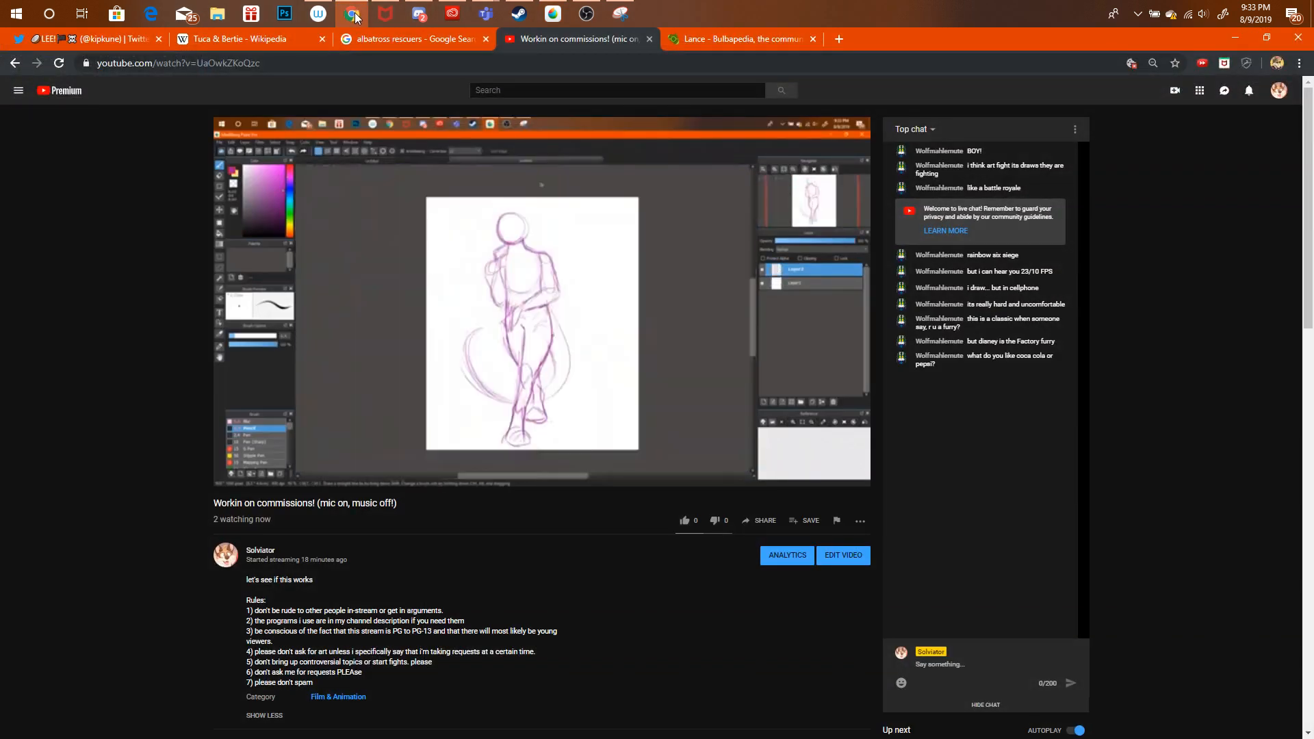
left_click(552, 14)
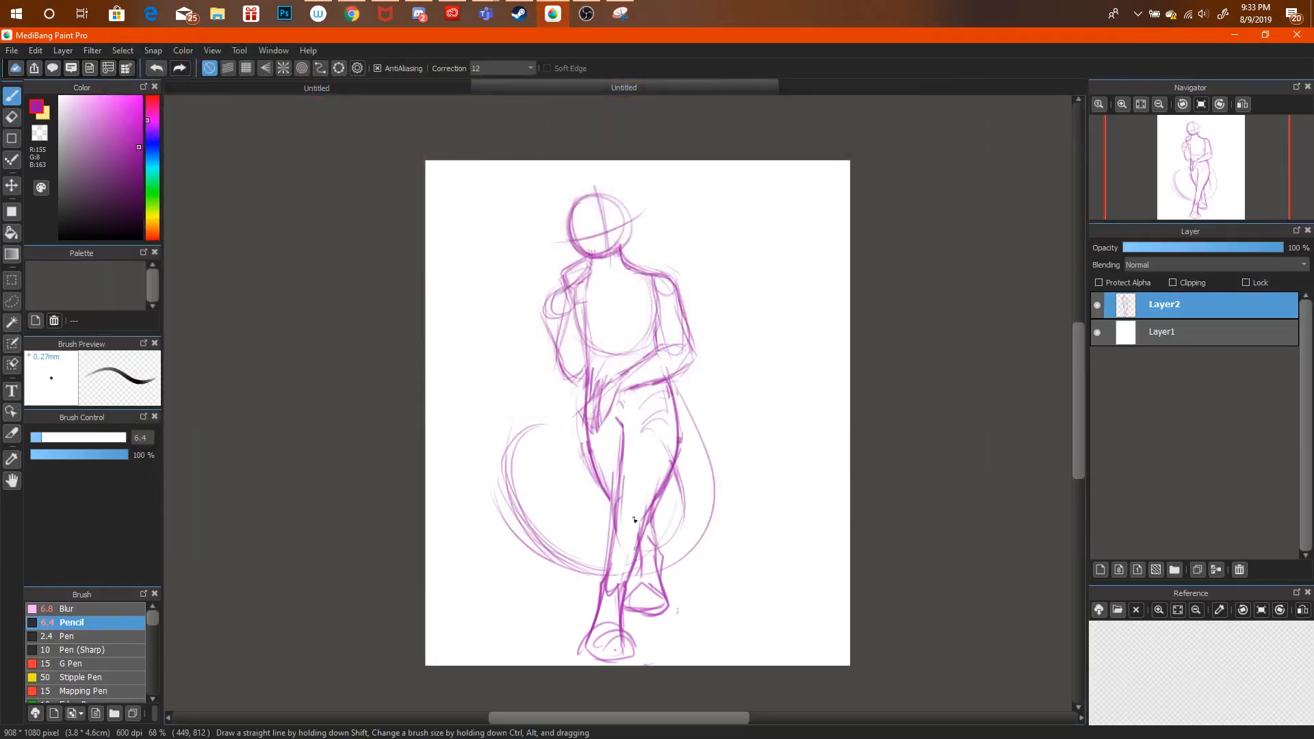
Draw along the lower leg, then lasso the lower legs and feet and adjust them.
left_click_drag(618, 545, 661, 498)
left_click(12, 301)
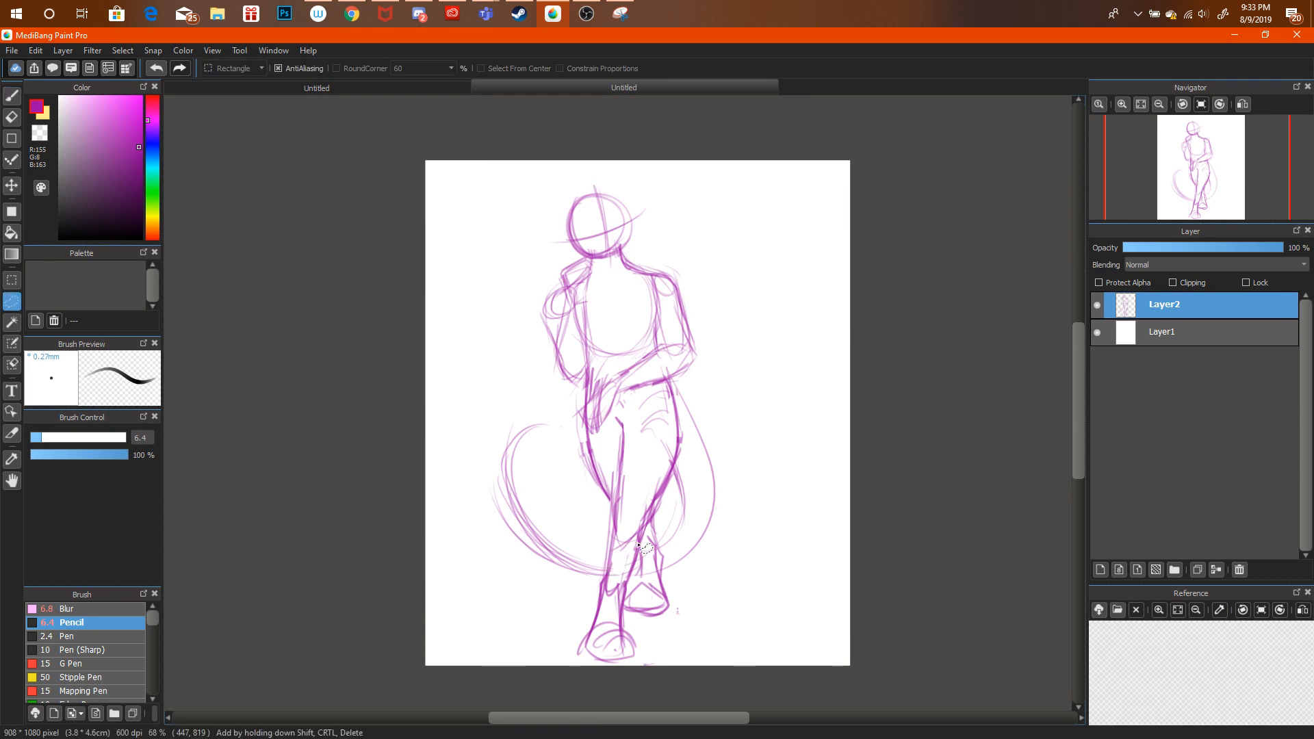
mouse_move(639, 544)
left_mouse_down()
mouse_move(609, 533)
mouse_move(577, 623)
mouse_move(578, 688)
mouse_move(647, 666)
mouse_move(622, 562)
left_mouse_up()
key("ctrl+t")
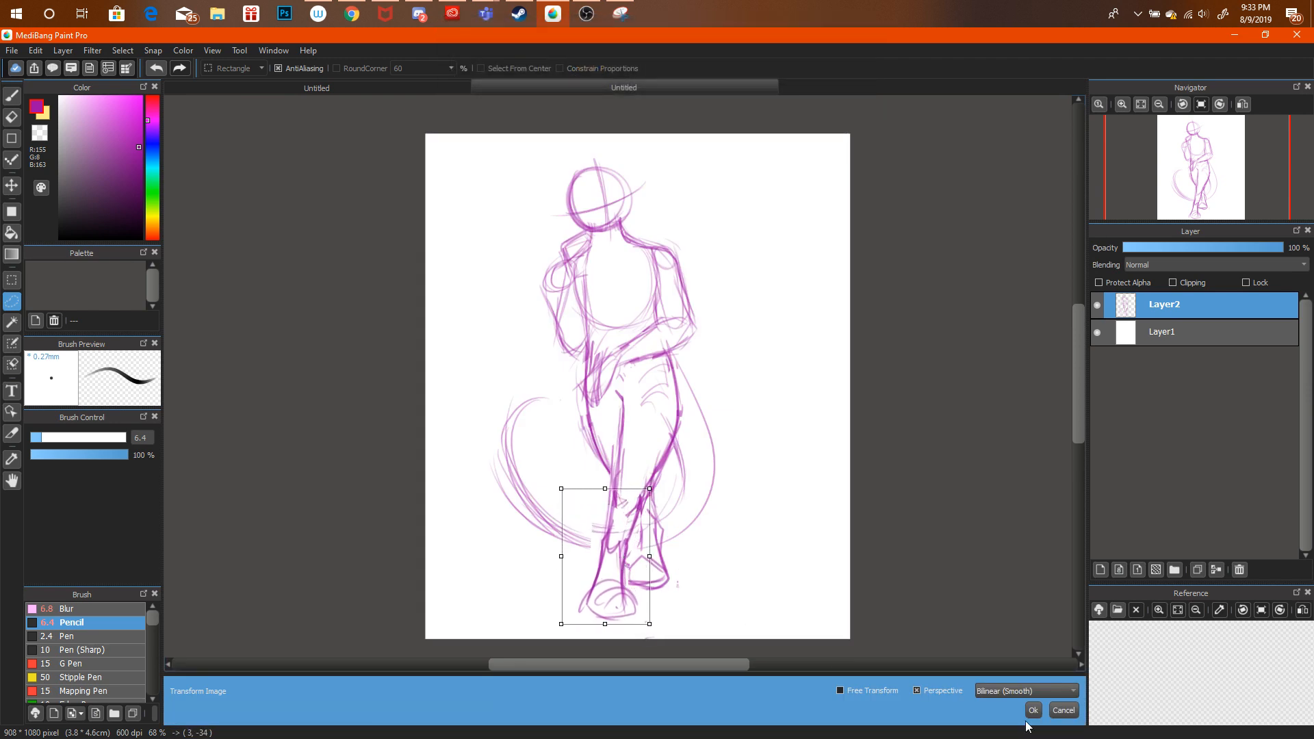
left_click(1033, 710)
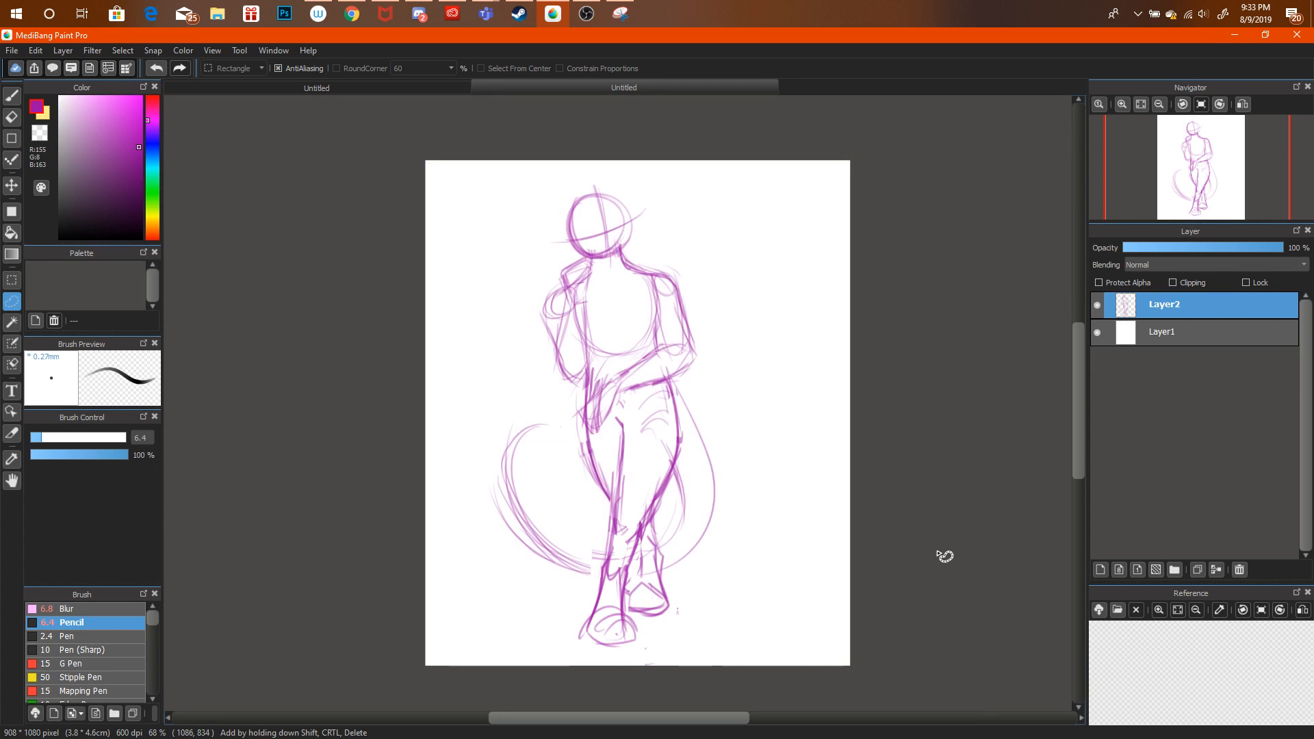
key("b")
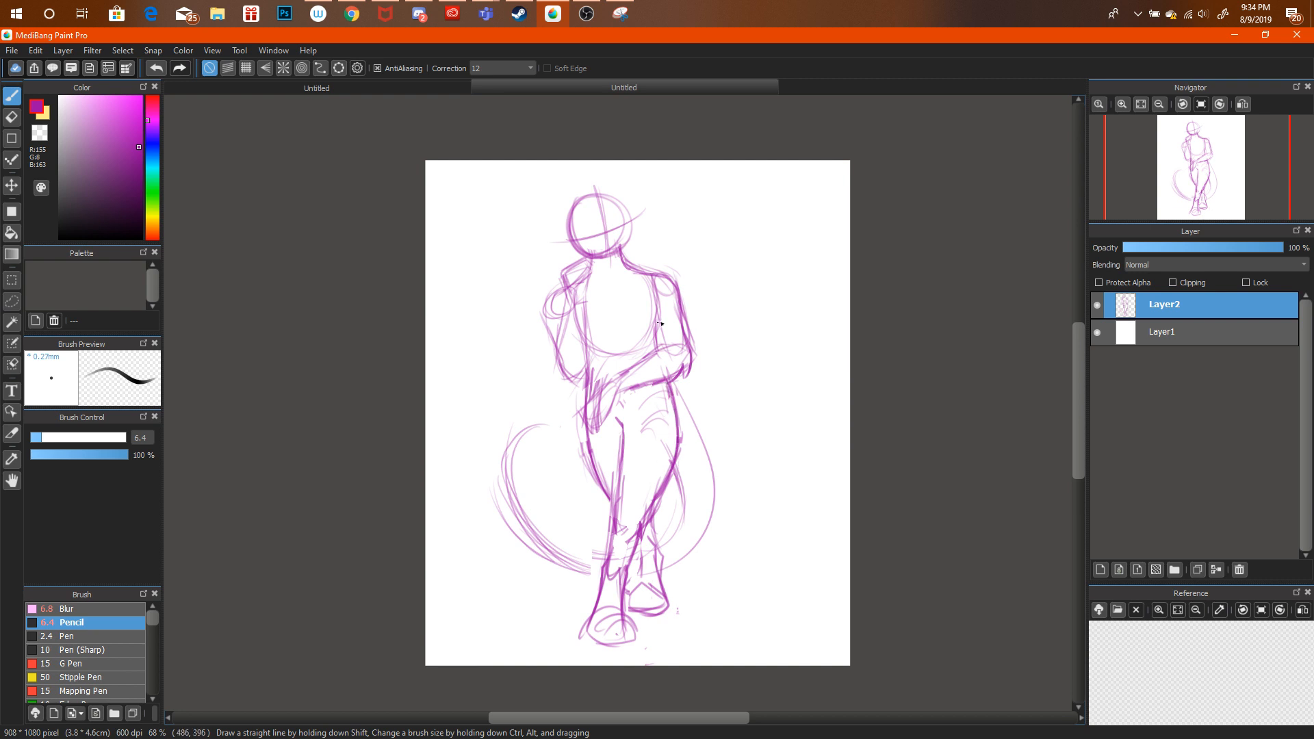
Shift the sketch slightly right and down, stroke a line across the head top, and move it down.
key("ctrl+t")
left_click_drag(662, 327, 666, 334)
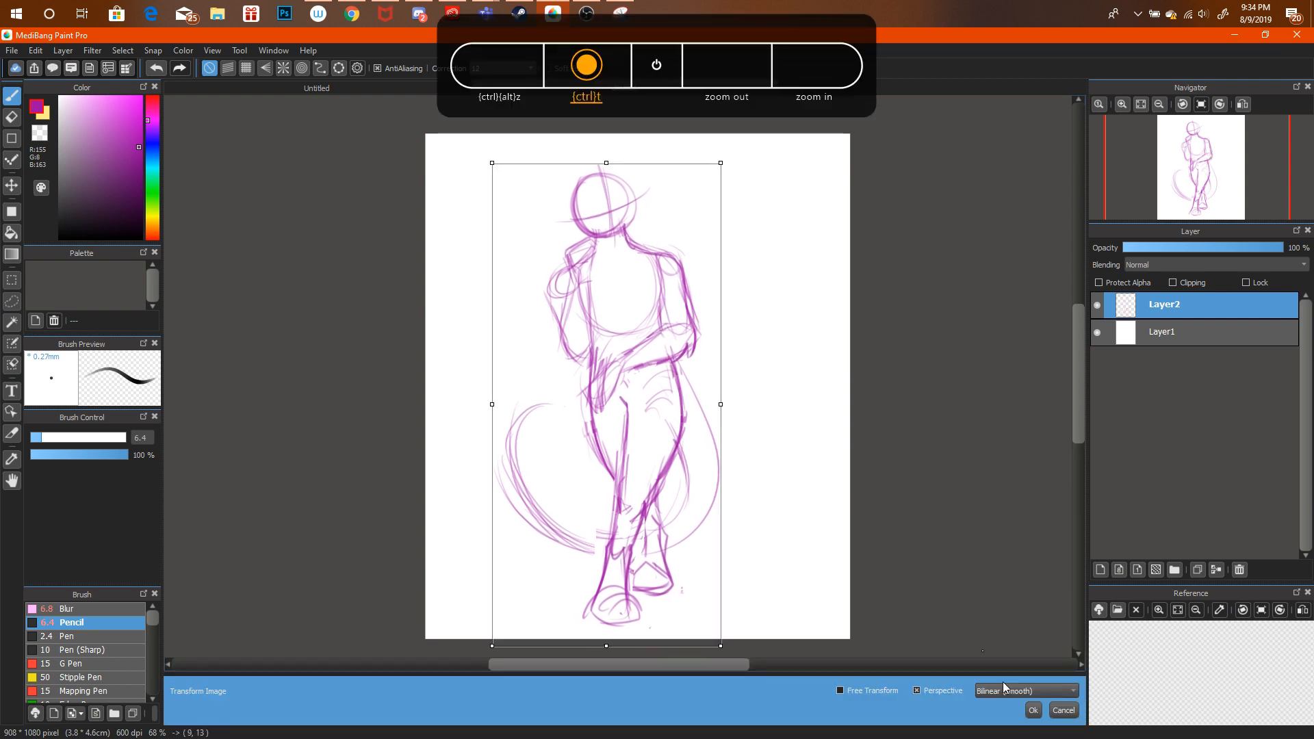
left_click(1034, 711)
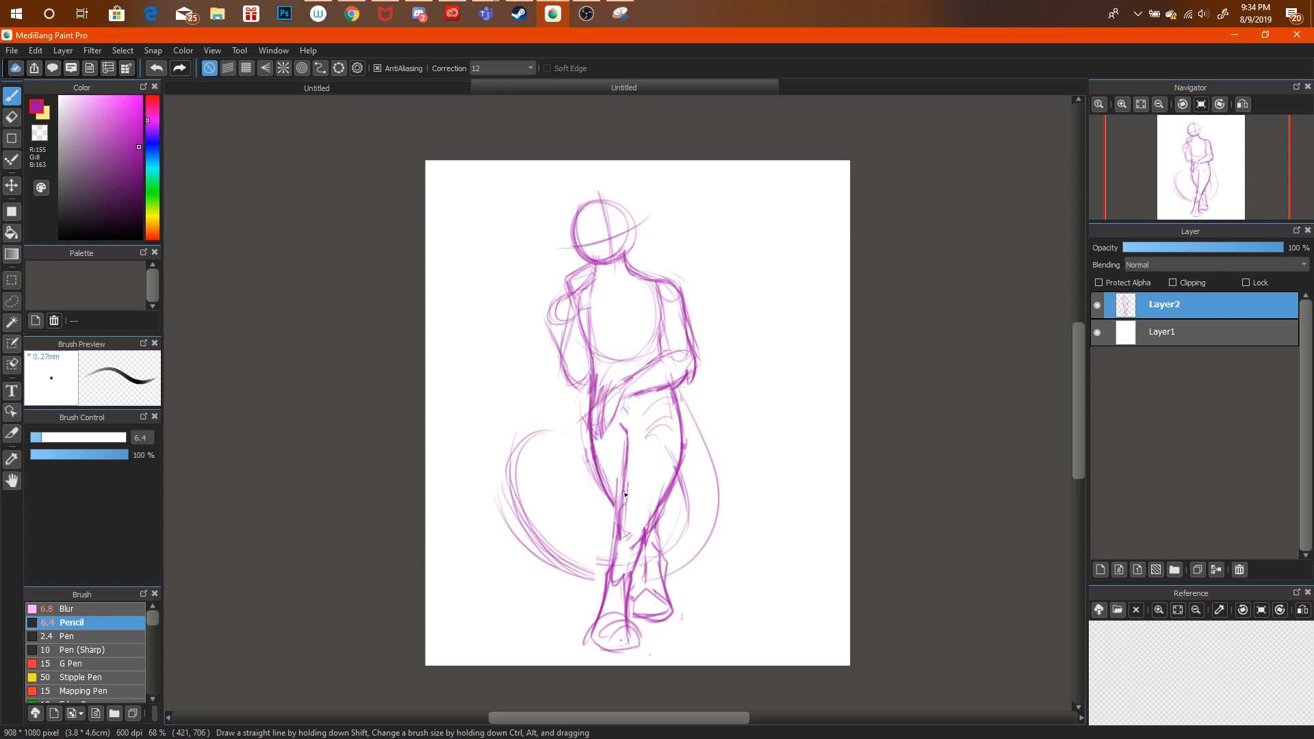
left_click(447, 87)
left_click(500, 81)
mouse_move(594, 191)
left_mouse_down()
mouse_move(655, 184)
mouse_move(648, 211)
mouse_move(633, 243)
left_mouse_up()
key("ctrl+t")
left_click(1033, 710)
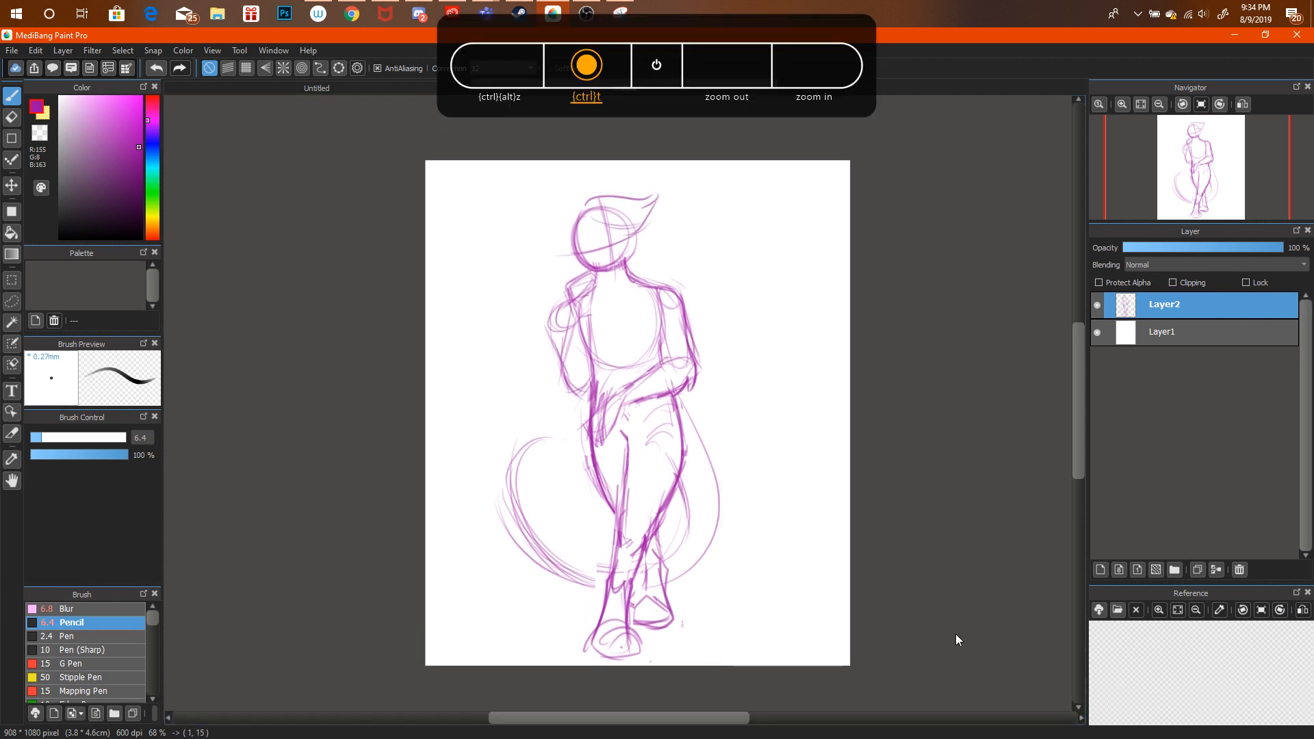
Compare with the reference and sketch the left ear rising from the head.
left_click(449, 84)
left_click(487, 86)
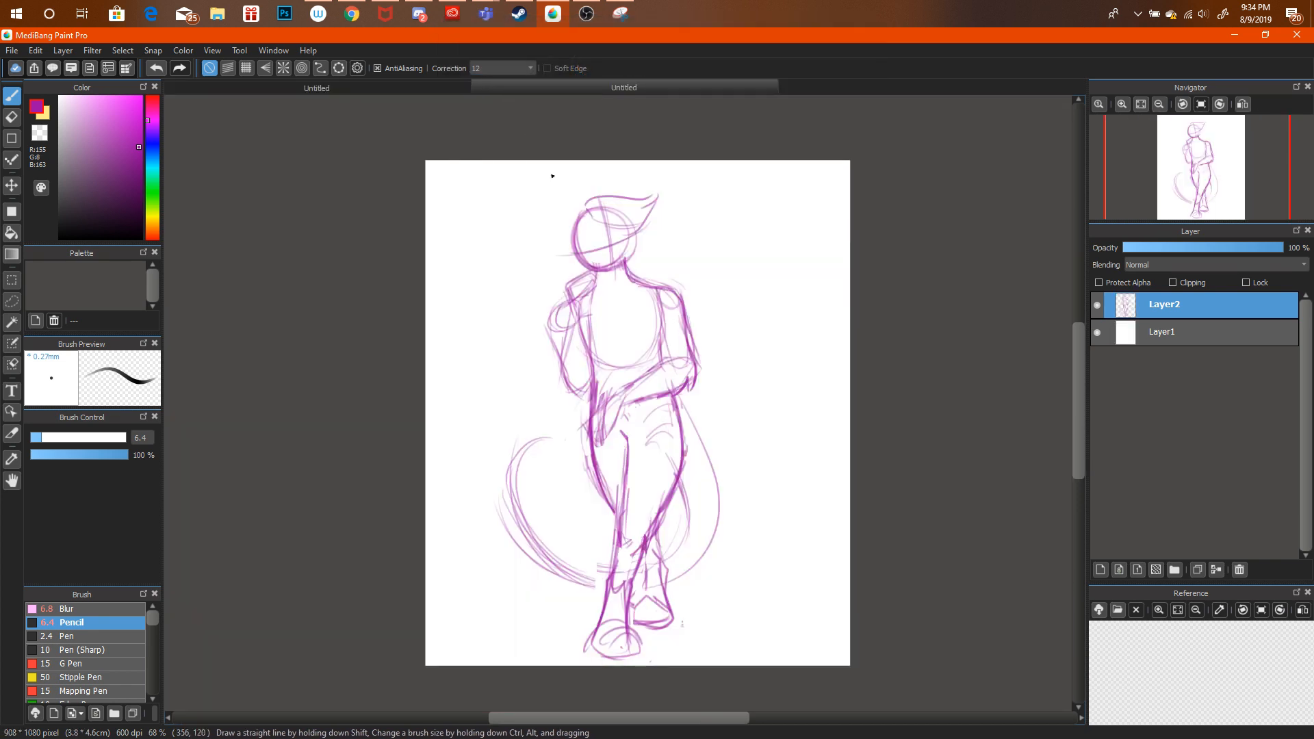
mouse_move(593, 218)
left_mouse_down()
mouse_move(534, 162)
mouse_move(549, 236)
left_mouse_up()
left_click_drag(541, 183, 590, 243)
key("ctrl+t")
left_click(1034, 710)
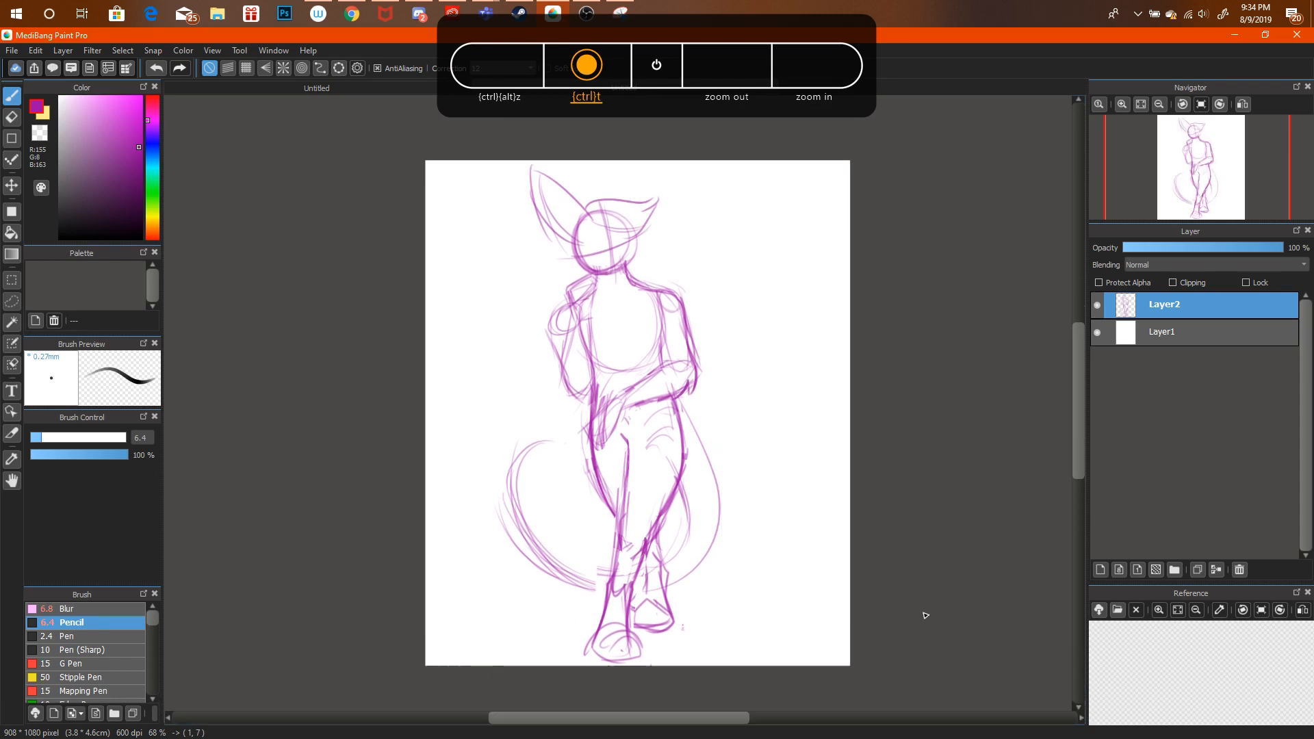
Sketch the pointed right ear and shrink the whole sketch slightly from a corner.
left_click_drag(605, 200, 619, 158)
key("ctrl+t")
left_click_drag(717, 135, 712, 152)
key("Return")
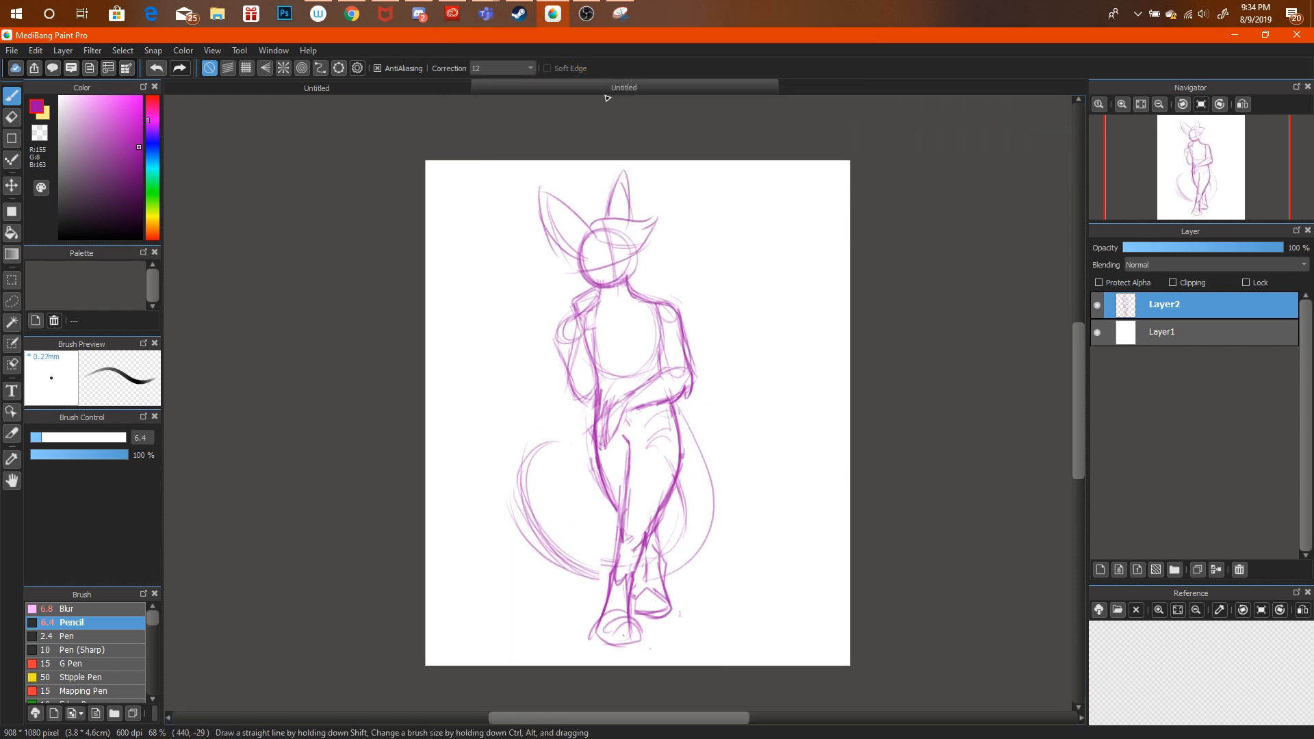
Compare the sketch against the purple character reference, ending on the reference.
left_click(440, 88)
left_click(491, 84)
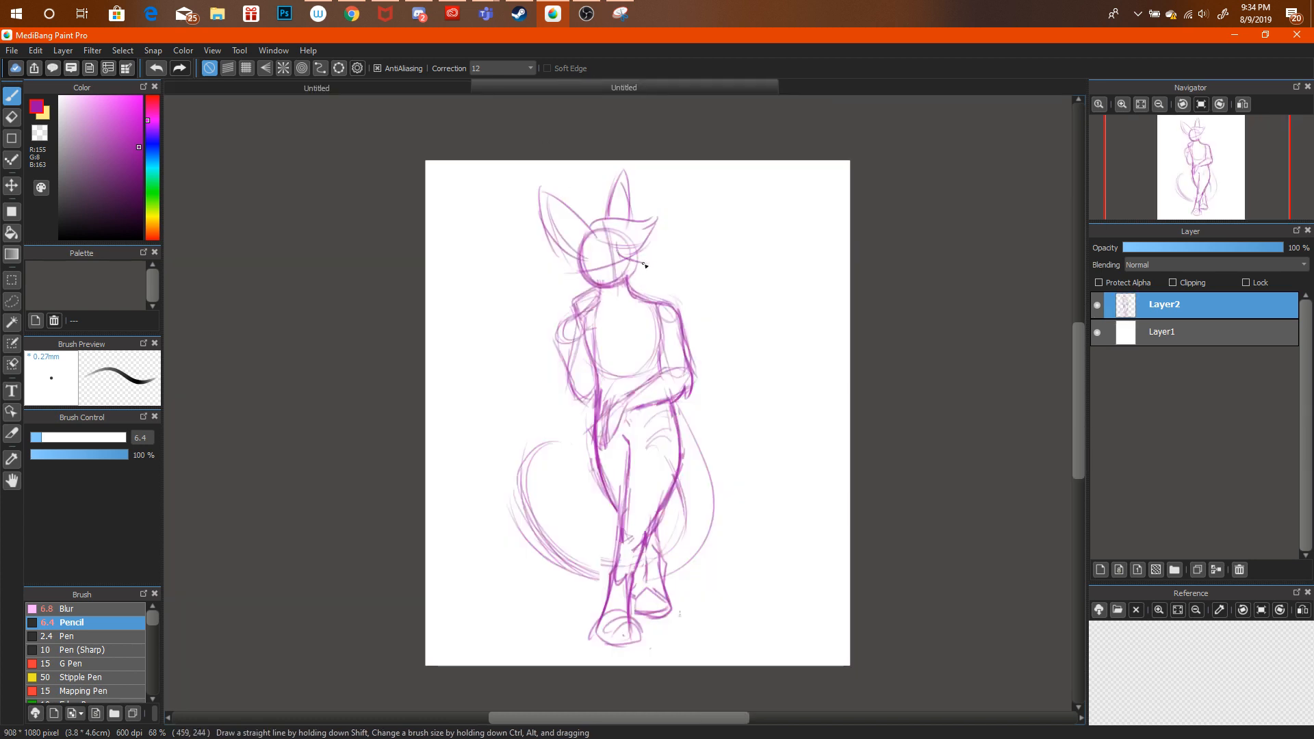
left_click(468, 86)
left_click(494, 81)
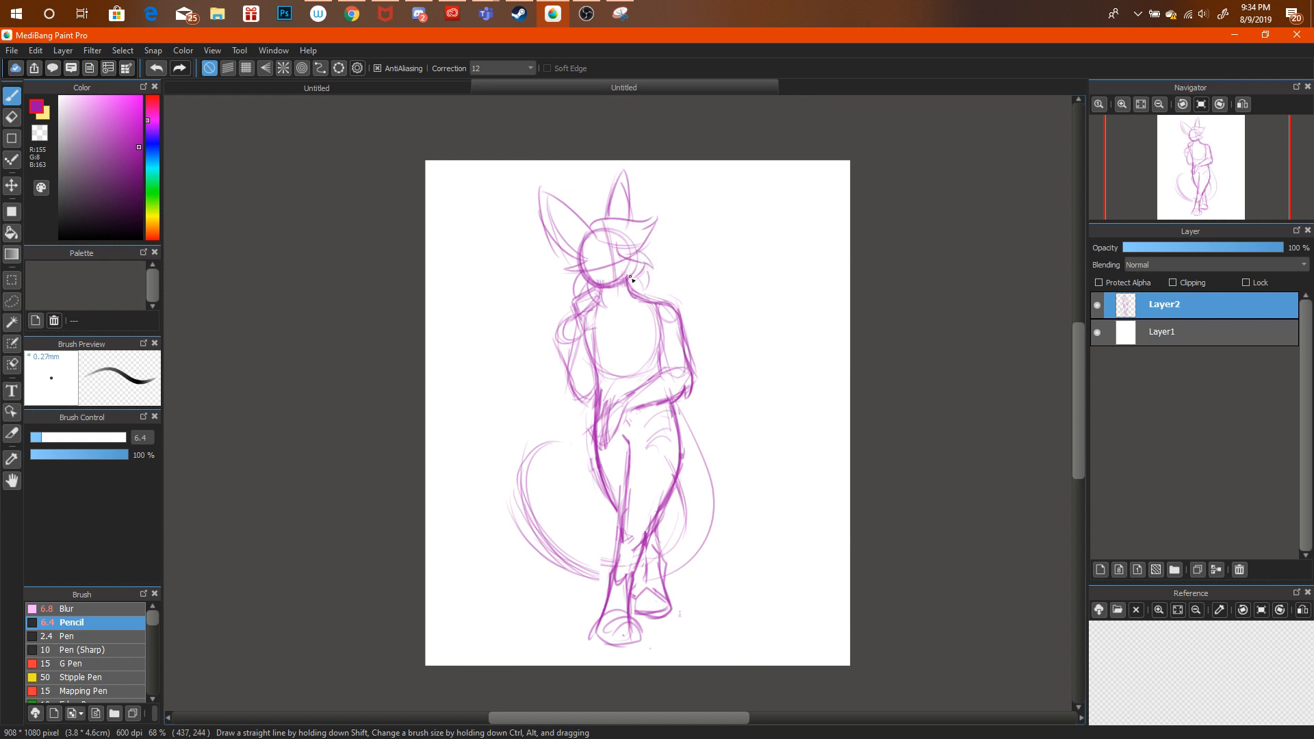
left_click(458, 83)
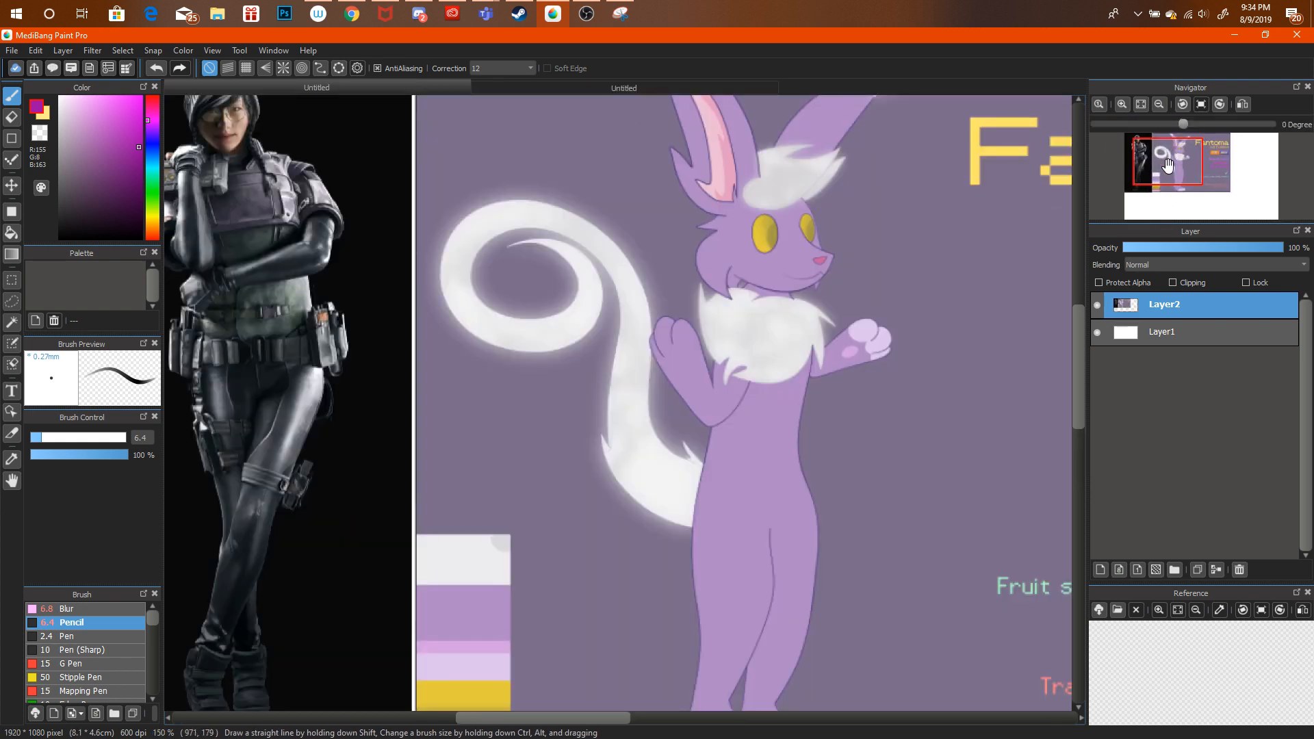
Pan the reference view to the character, then switch back to the figure sketch.
left_click_drag(1194, 156, 1199, 152)
left_click(521, 82)
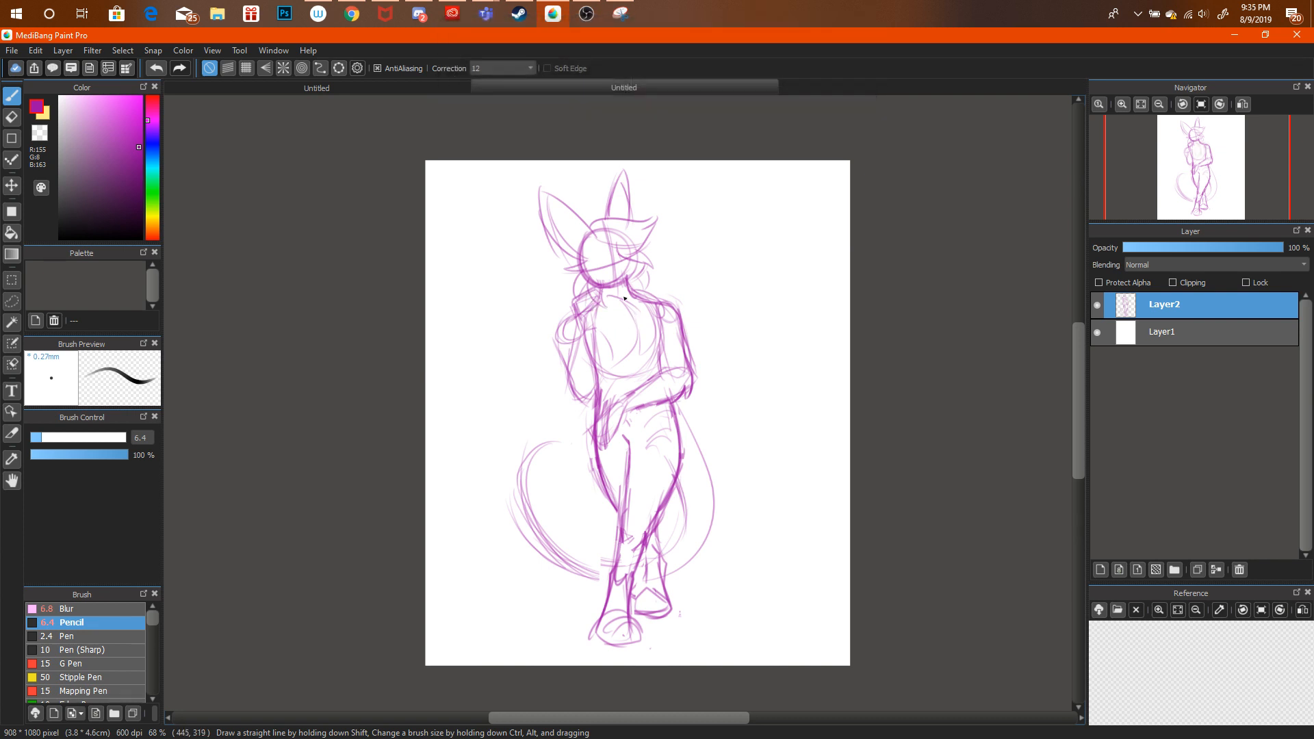
Check the reference and draw the outer line of the crossed arm.
left_click(453, 85)
left_click(499, 87)
left_click_drag(580, 322, 576, 400)
Lighten faint strokes around the mouth, reselect the pencil, and bring up the YouTube stream.
key("e")
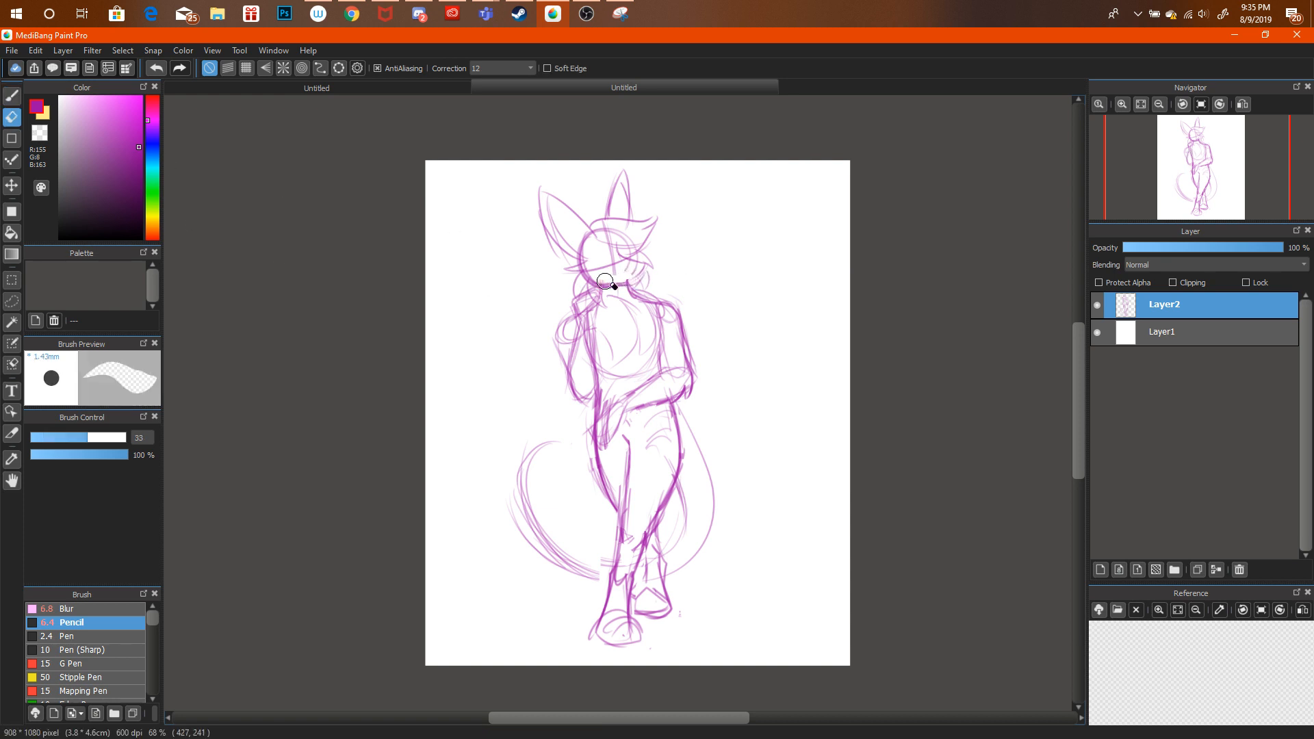
mouse_move(605, 281)
left_mouse_down()
mouse_move(624, 267)
mouse_move(608, 283)
left_mouse_up()
left_click(13, 96)
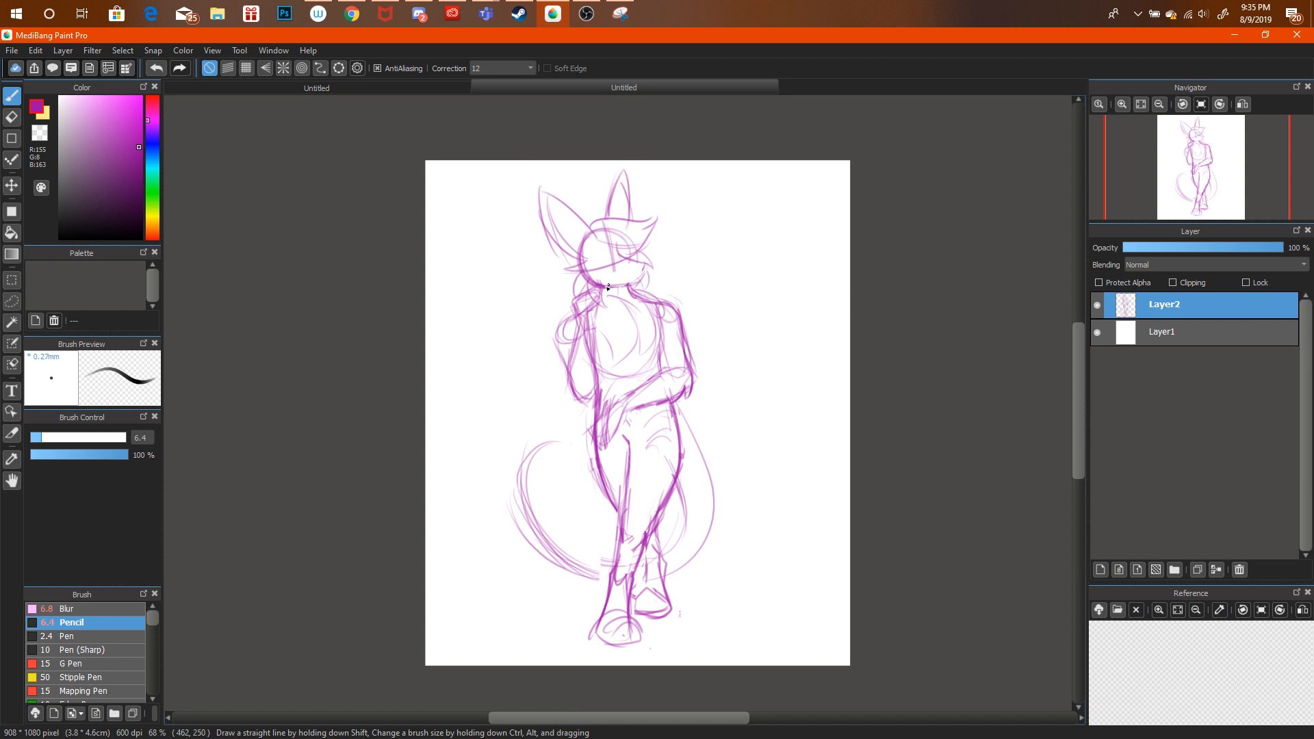
left_click(351, 15)
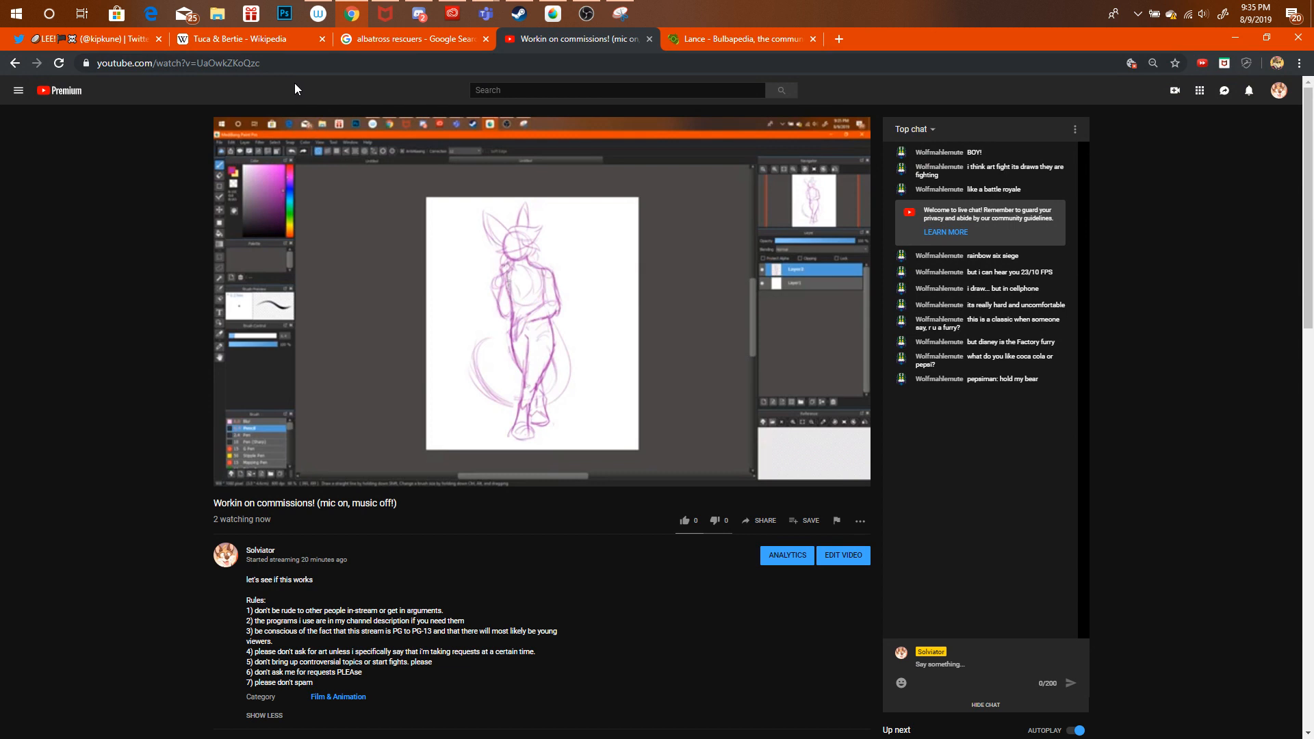
Load YouTube and search for 'copyright free music'.
left_click(708, 41)
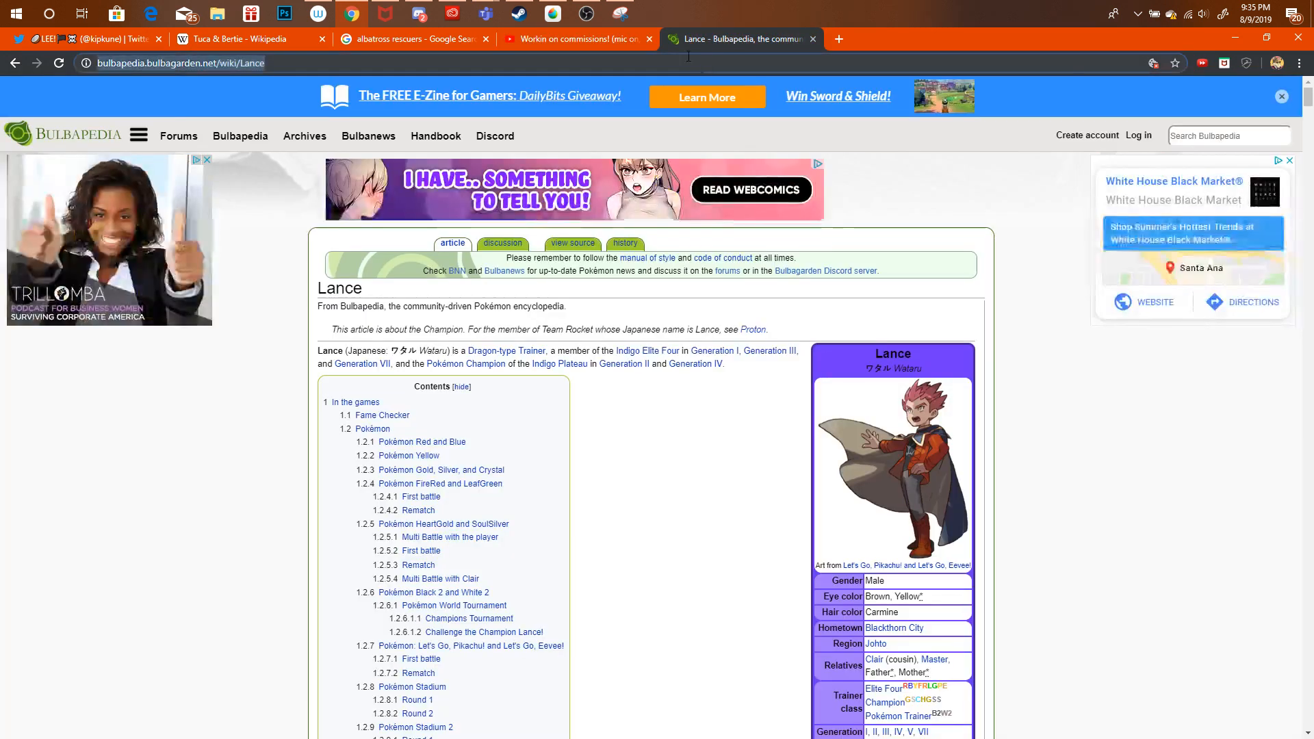
type("youtube.com")
key("Return")
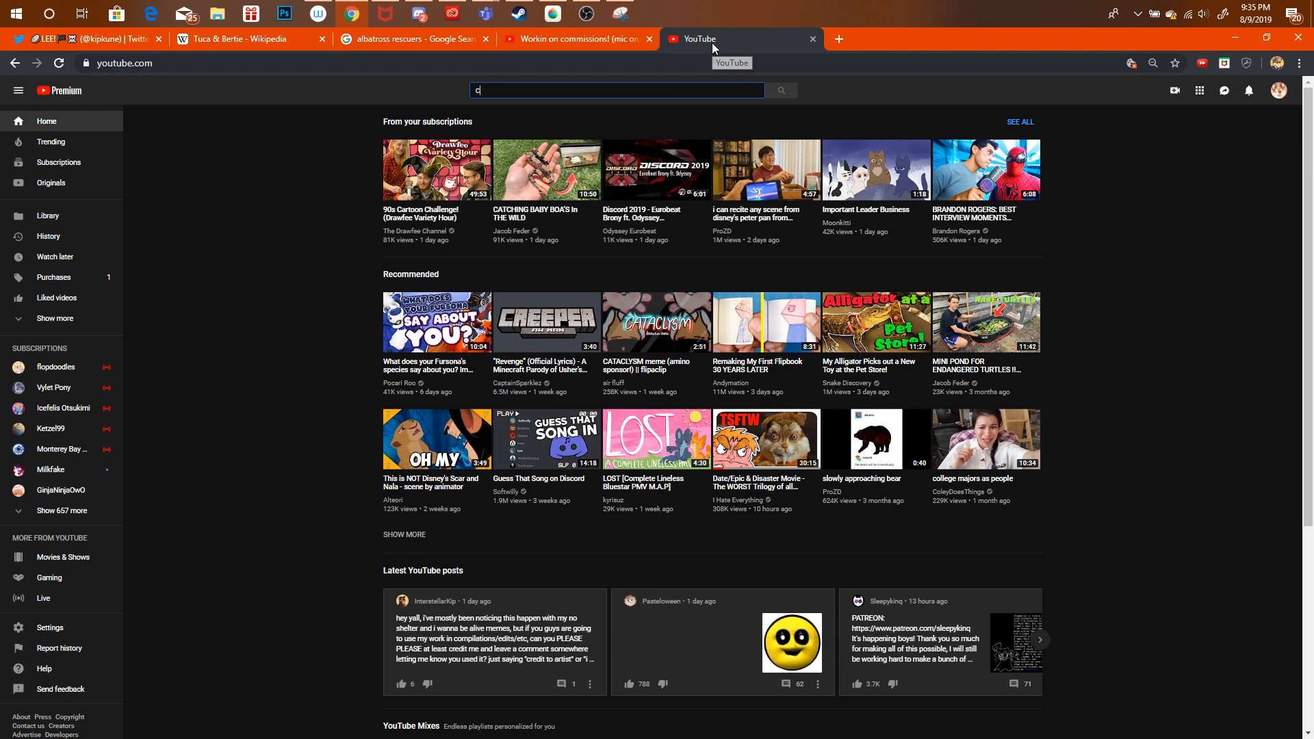
type("copyright free music")
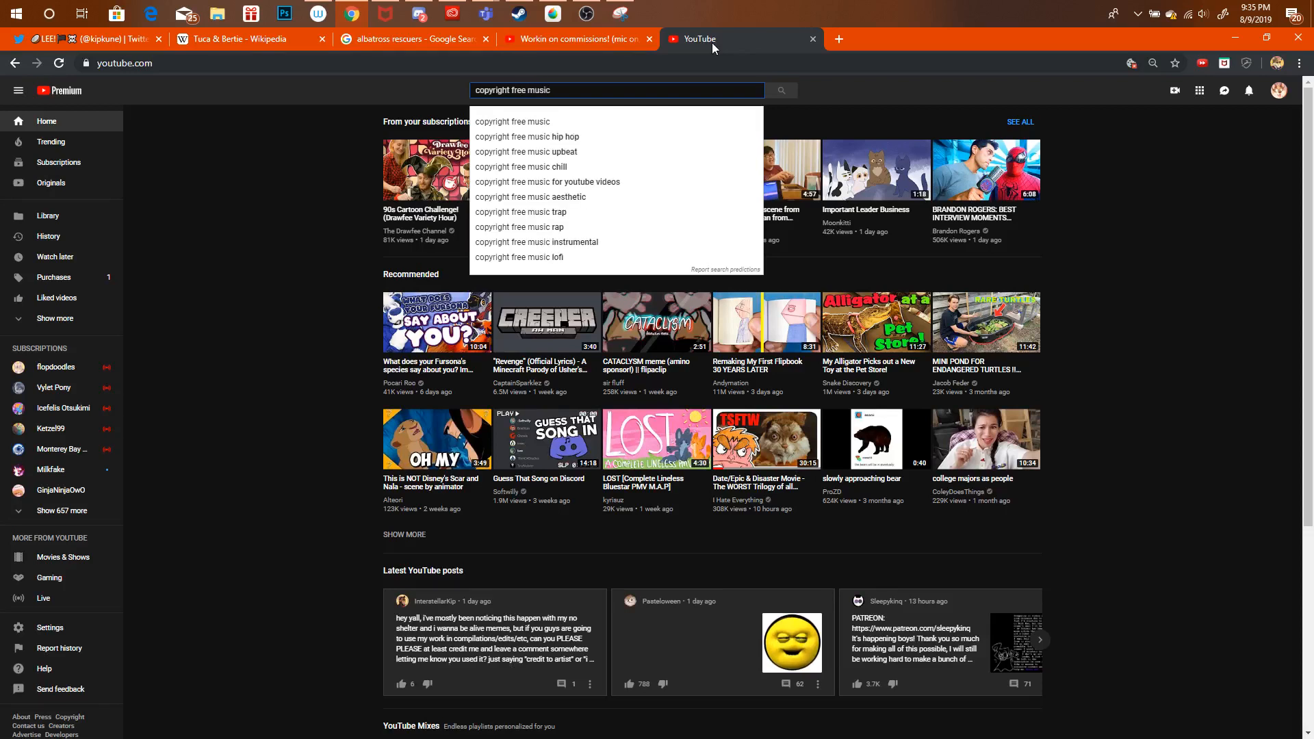
key("Return")
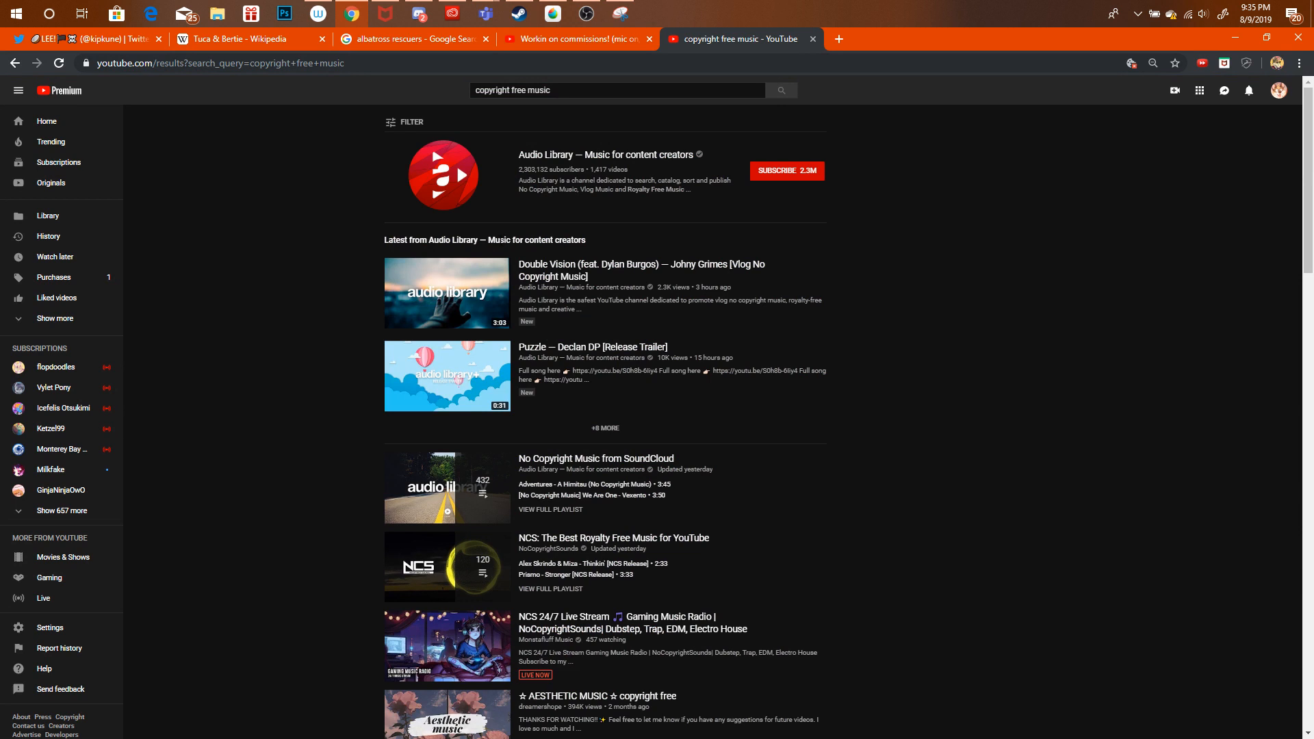
Scroll the results, play '10 Hours Of Wii Music' and unmute it.
left_click_drag(1300, 139, 1212, 441)
left_click(597, 356)
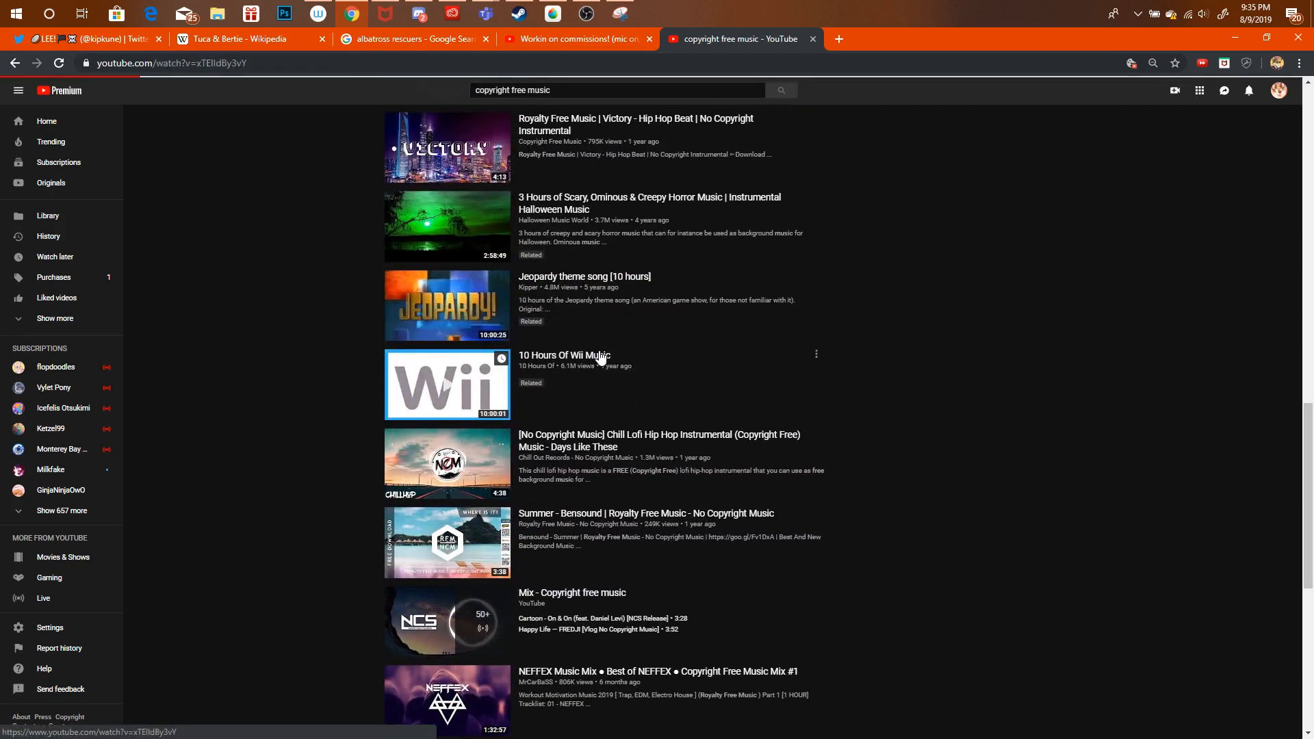
left_click(269, 477)
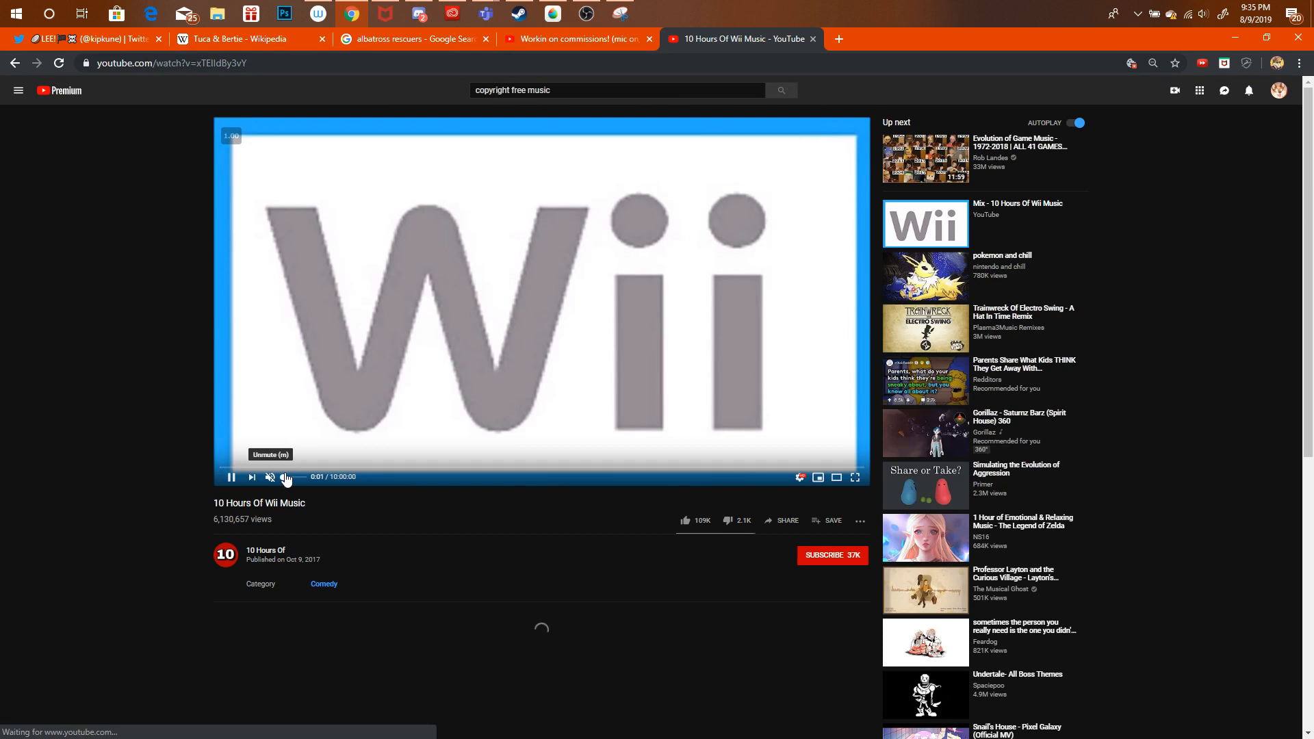
Check the 'Workin on commissions!' stream page, then return to MediBang Paint Pro.
left_click(553, 14)
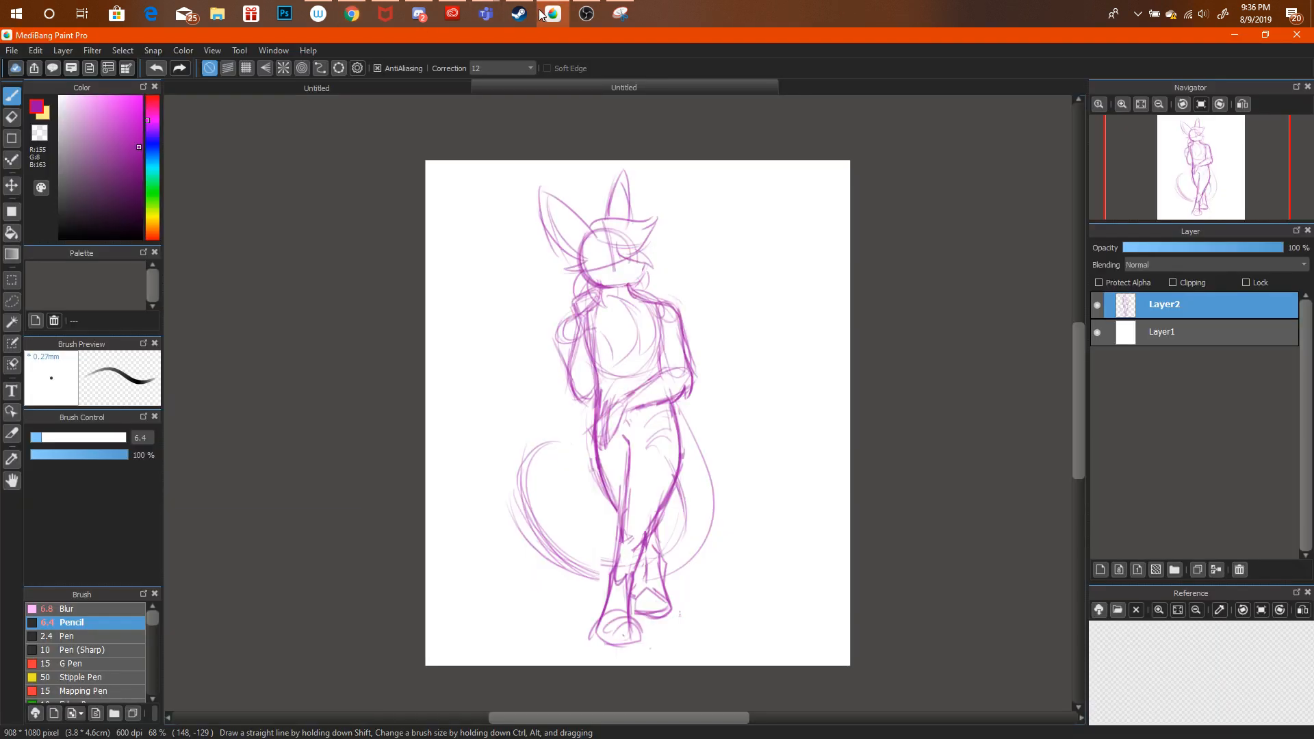
left_click(587, 13)
left_click(553, 14)
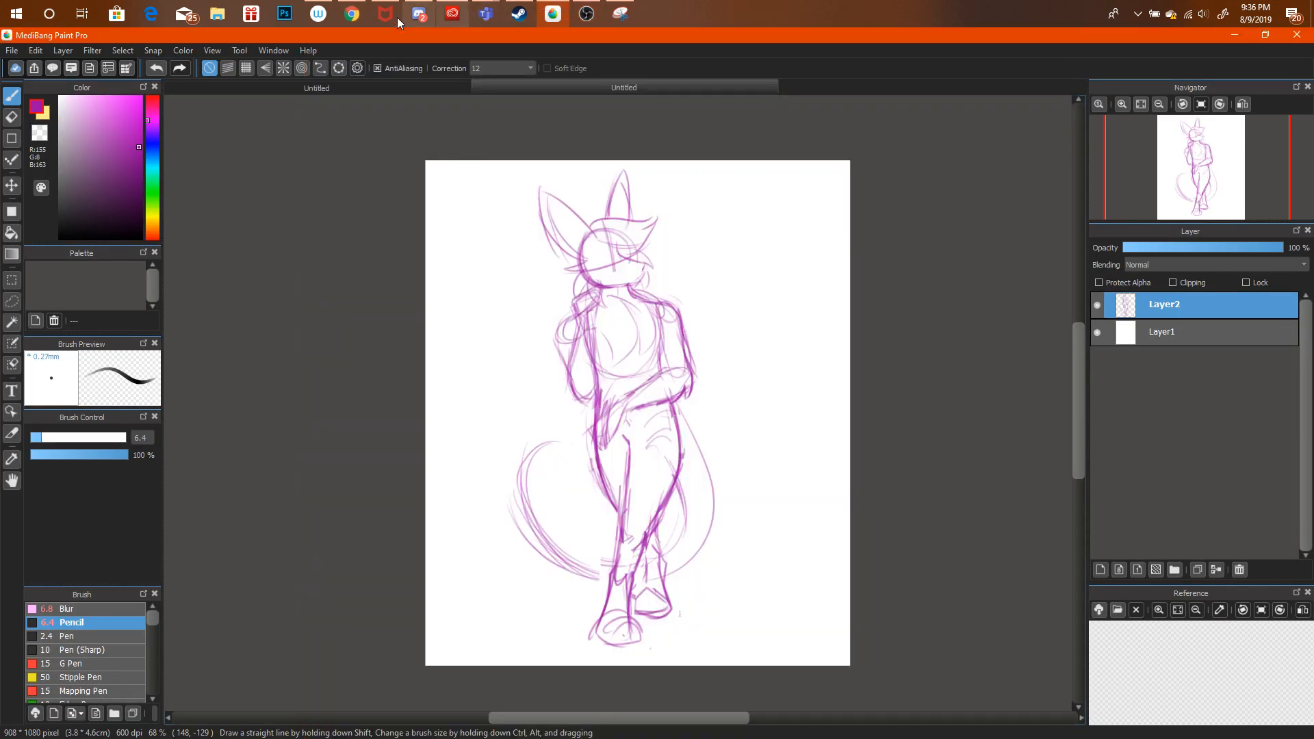
left_click(352, 14)
left_click(533, 38)
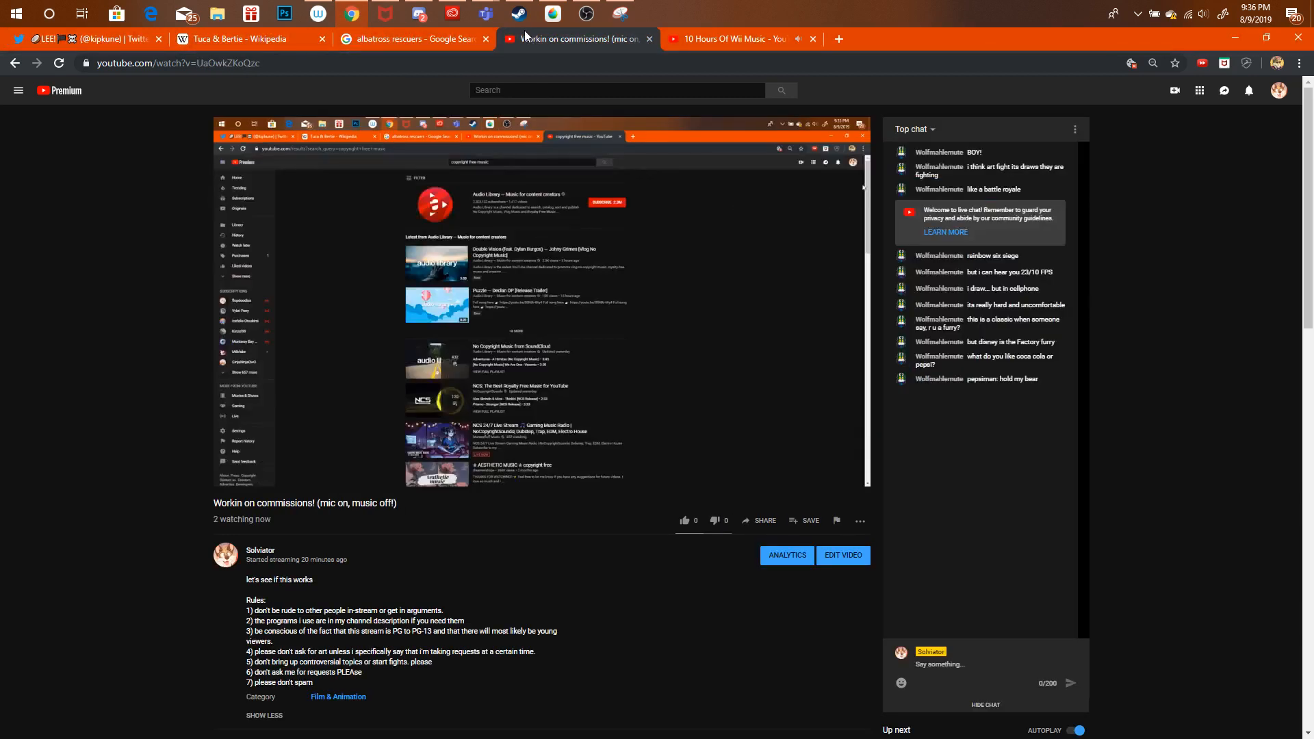
left_click(553, 14)
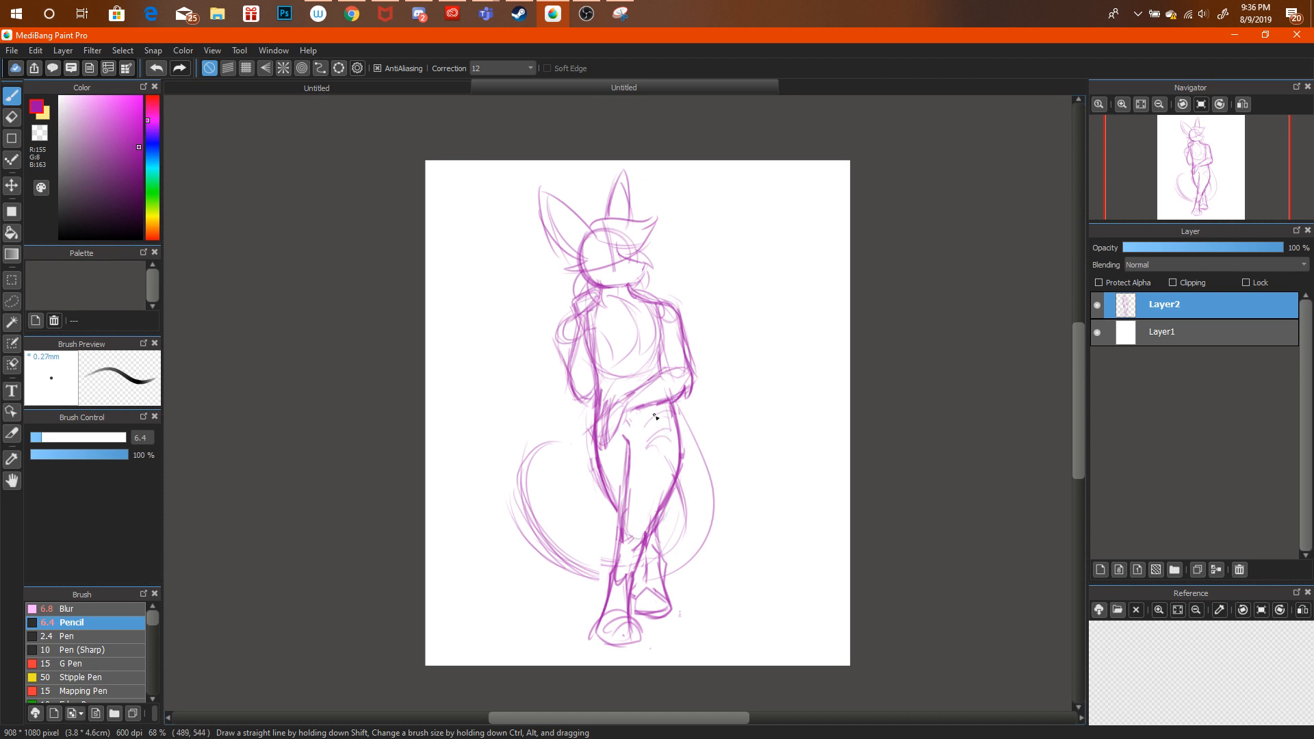
Lasso the lower legs and left tail, move them lower, and deselect.
key("l")
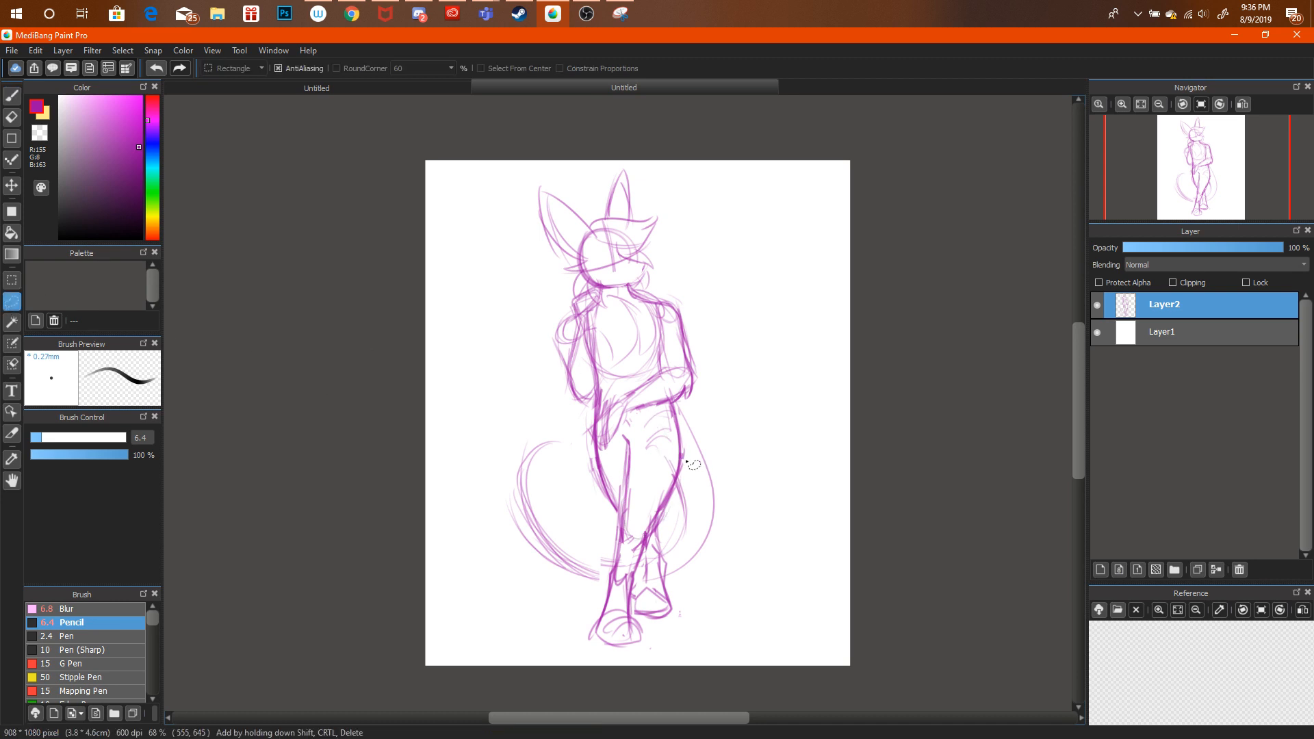
mouse_move(686, 463)
left_mouse_down()
mouse_move(631, 449)
mouse_move(585, 478)
mouse_move(586, 609)
mouse_move(611, 669)
mouse_move(684, 616)
mouse_move(735, 495)
mouse_move(701, 411)
mouse_move(686, 408)
mouse_move(674, 498)
mouse_move(685, 456)
left_mouse_up()
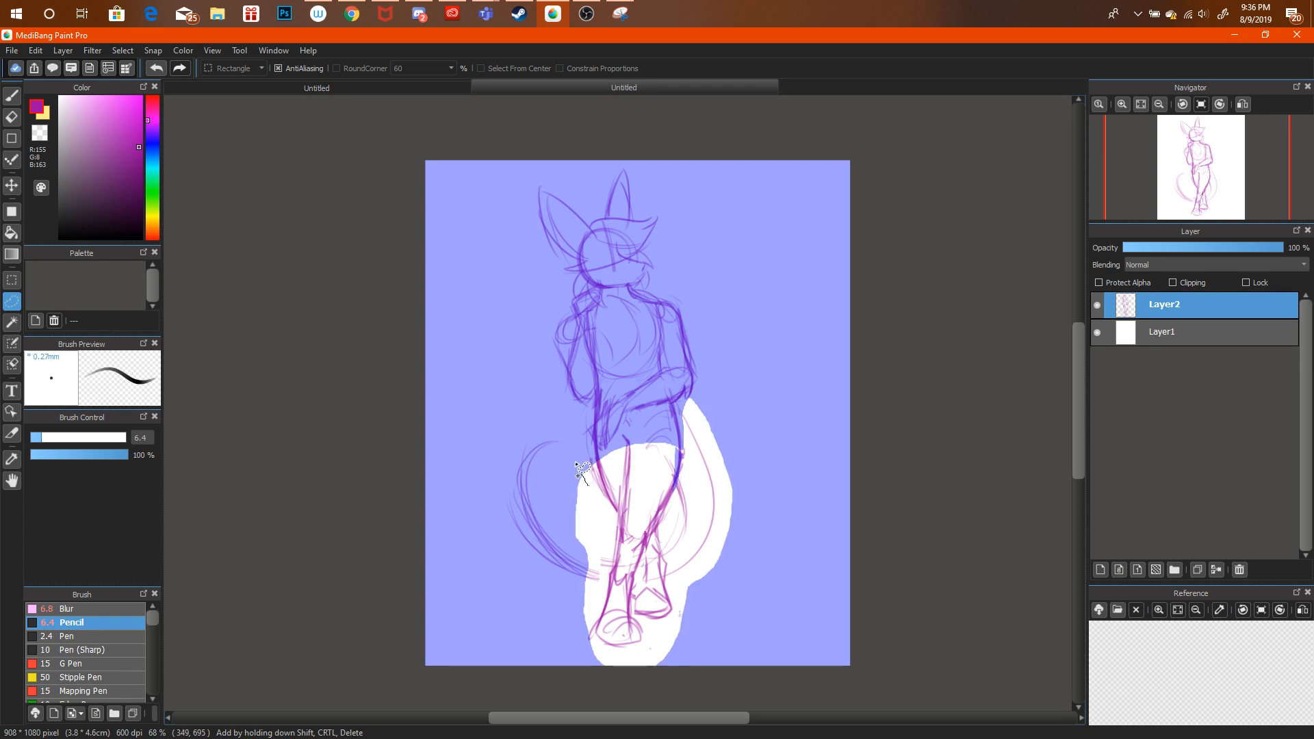
mouse_move(587, 484)
left_mouse_down()
mouse_move(666, 549)
mouse_move(652, 503)
left_mouse_up()
key("ctrl+t")
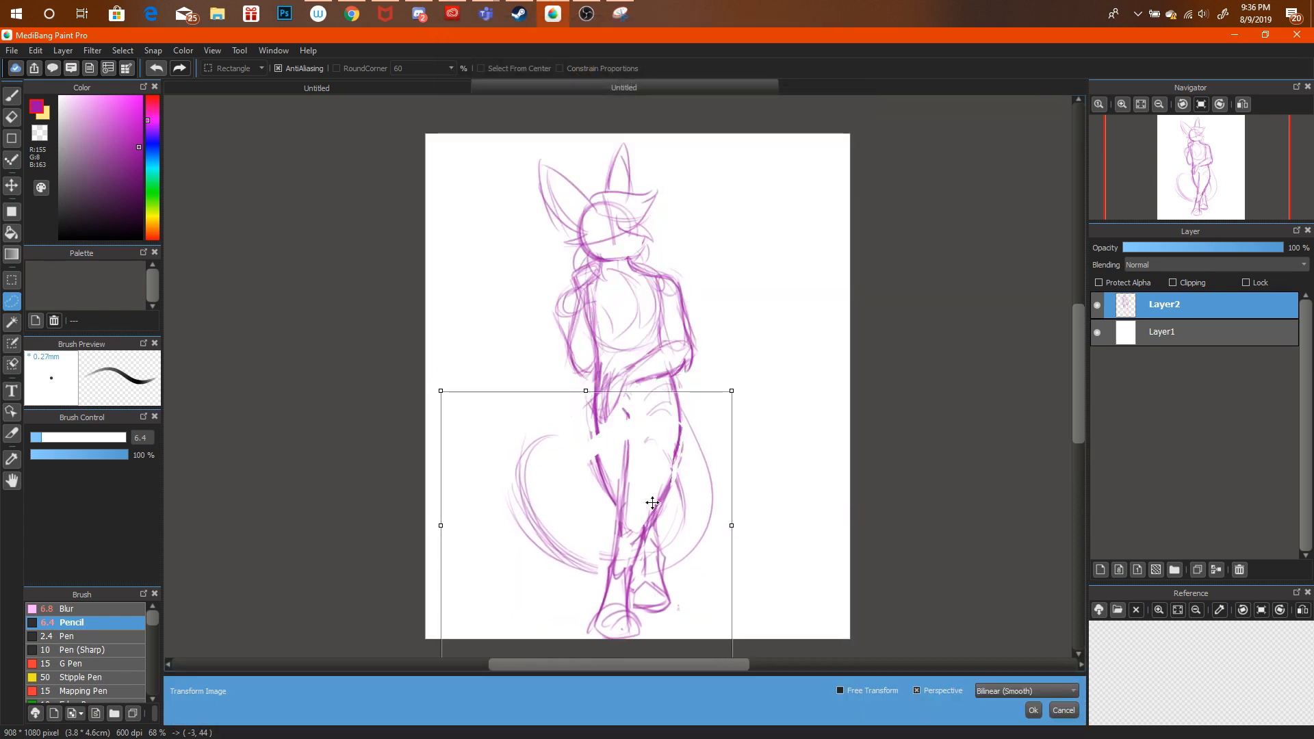
left_click(1034, 709)
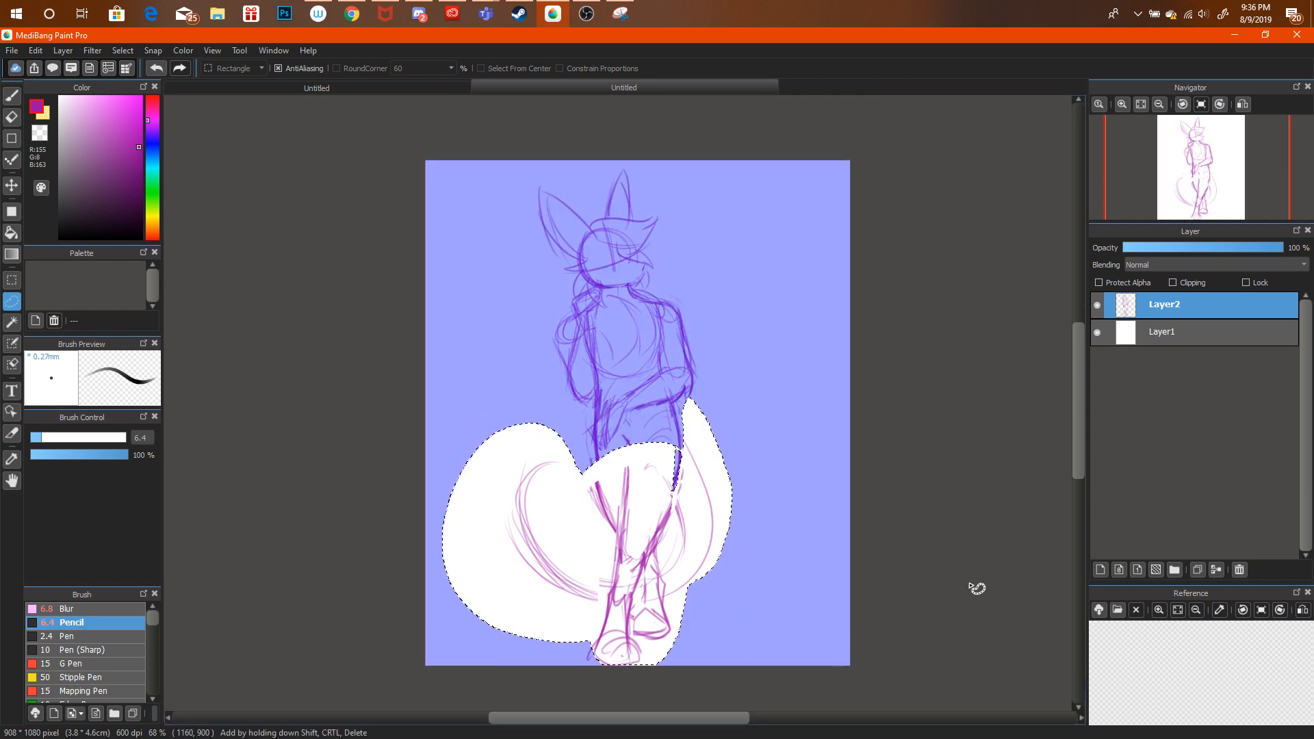
key("ctrl+d")
Tilt the whole sketch slightly counter-clockwise and apply the rotation.
key("ctrl+t")
mouse_move(924, 551)
left_mouse_down()
mouse_move(754, 445)
mouse_move(688, 451)
mouse_move(748, 470)
left_mouse_up()
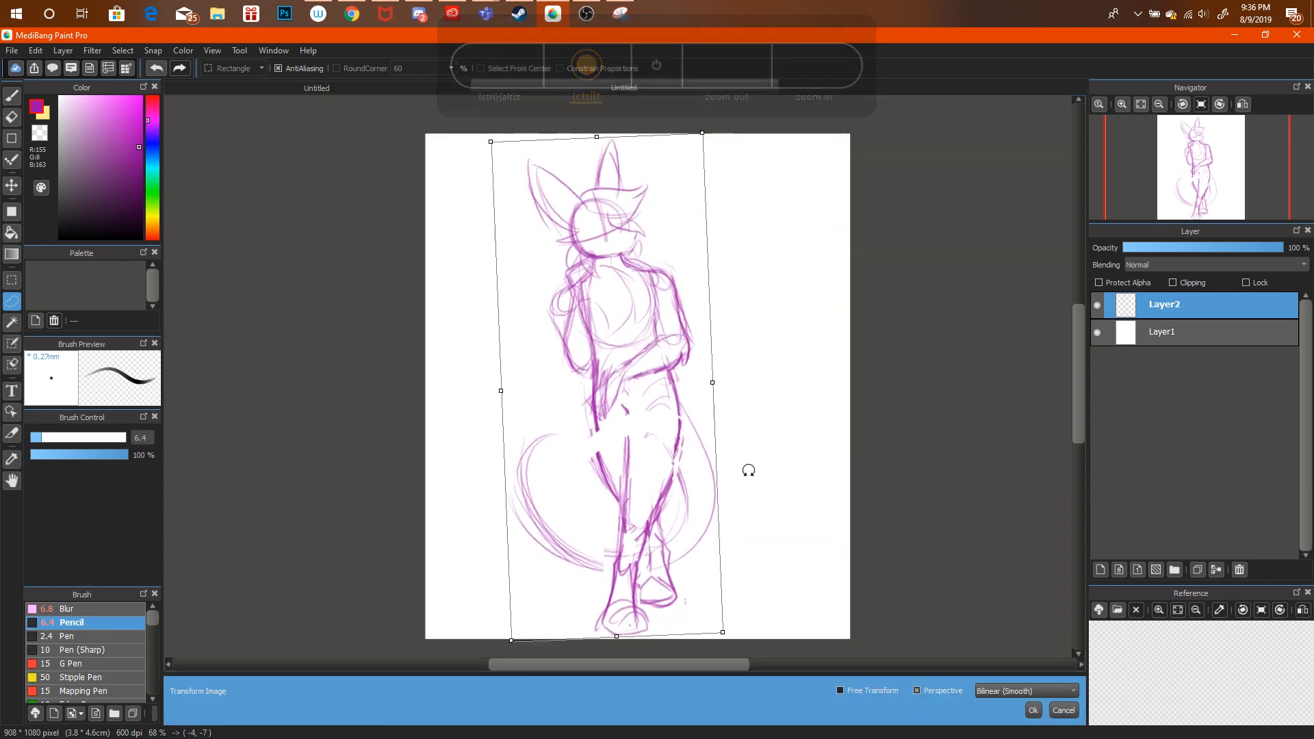
left_click(1034, 710)
Retrace both leg outlines and erase faint marks on the inner leg and hip.
key("b")
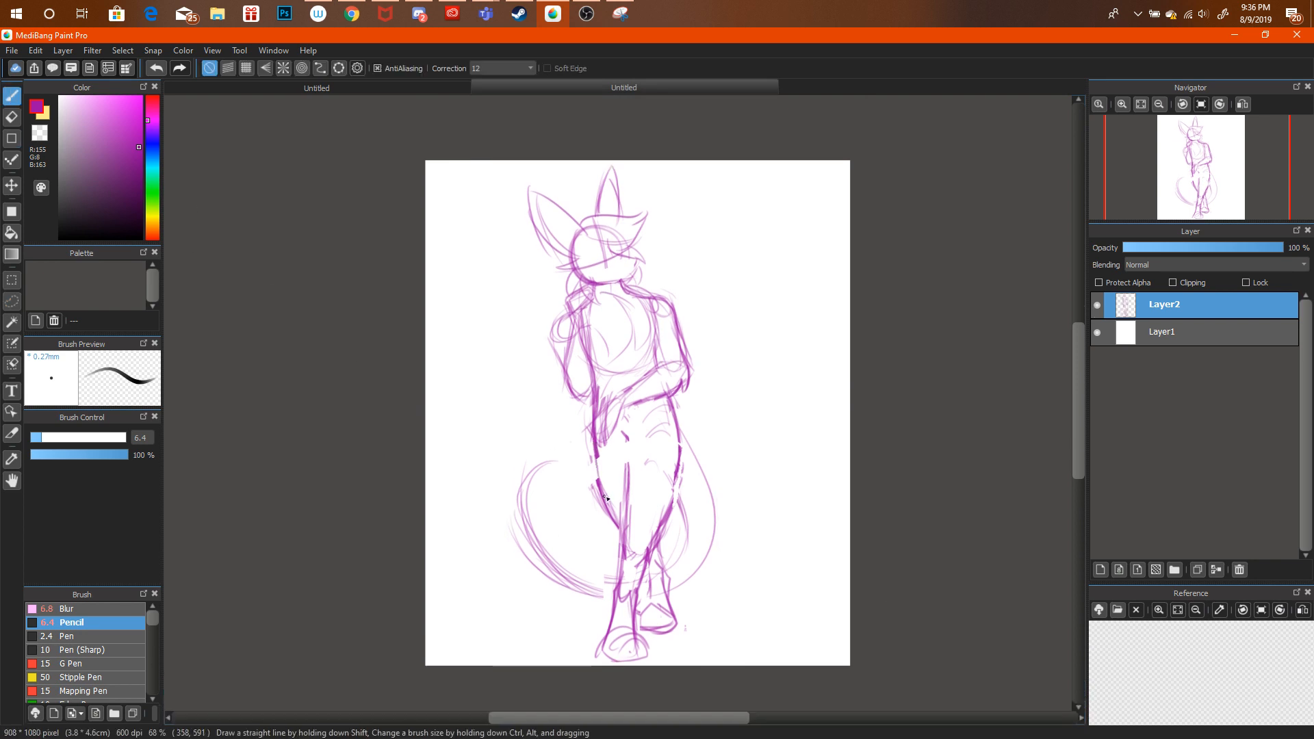
left_click_drag(605, 498, 613, 518)
left_click_drag(625, 444, 623, 517)
key("e")
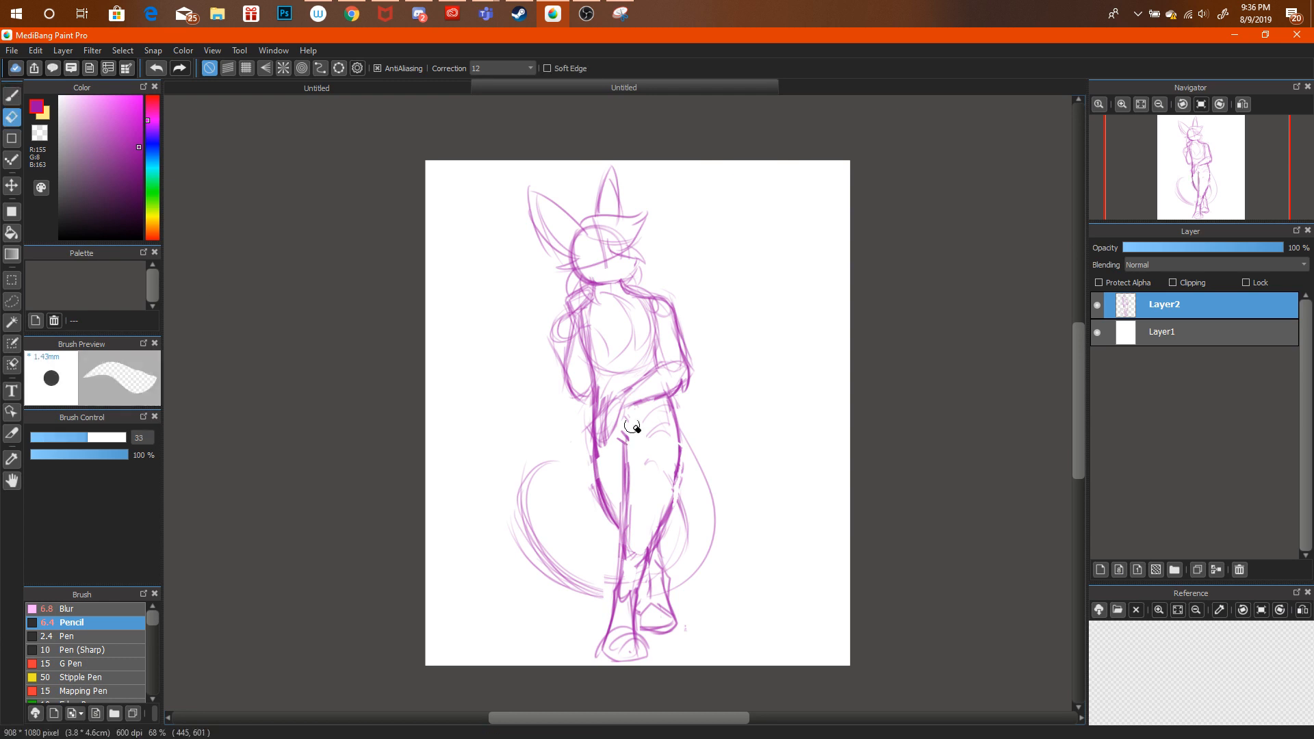
left_click_drag(632, 426, 624, 548)
left_click_drag(648, 434, 649, 416)
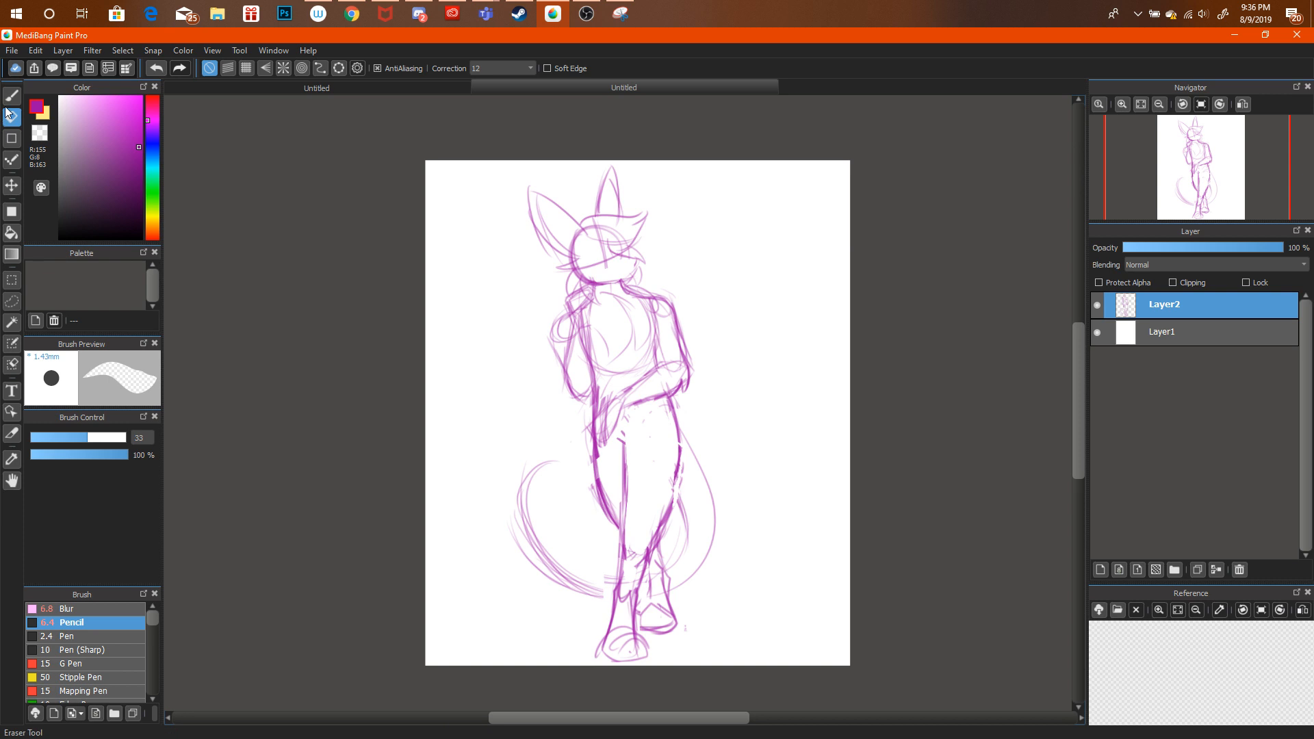
key("b")
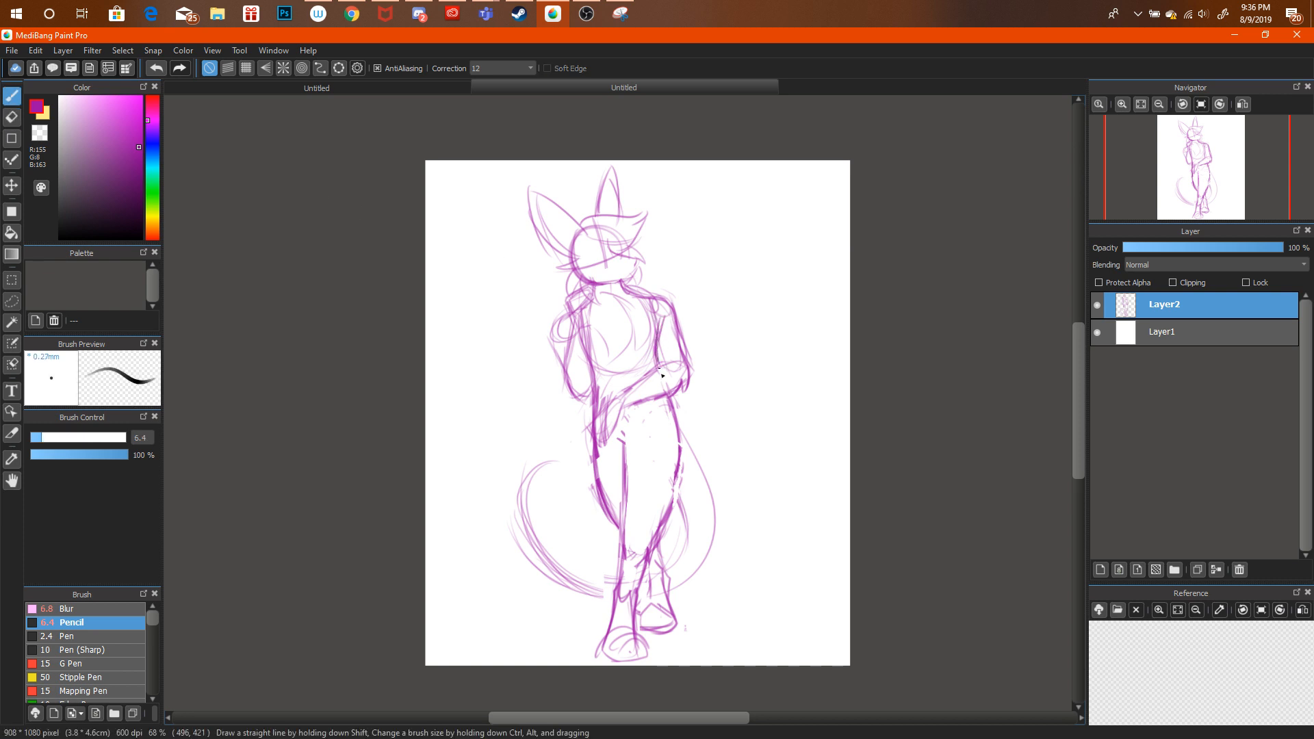
left_click_drag(676, 432, 683, 454)
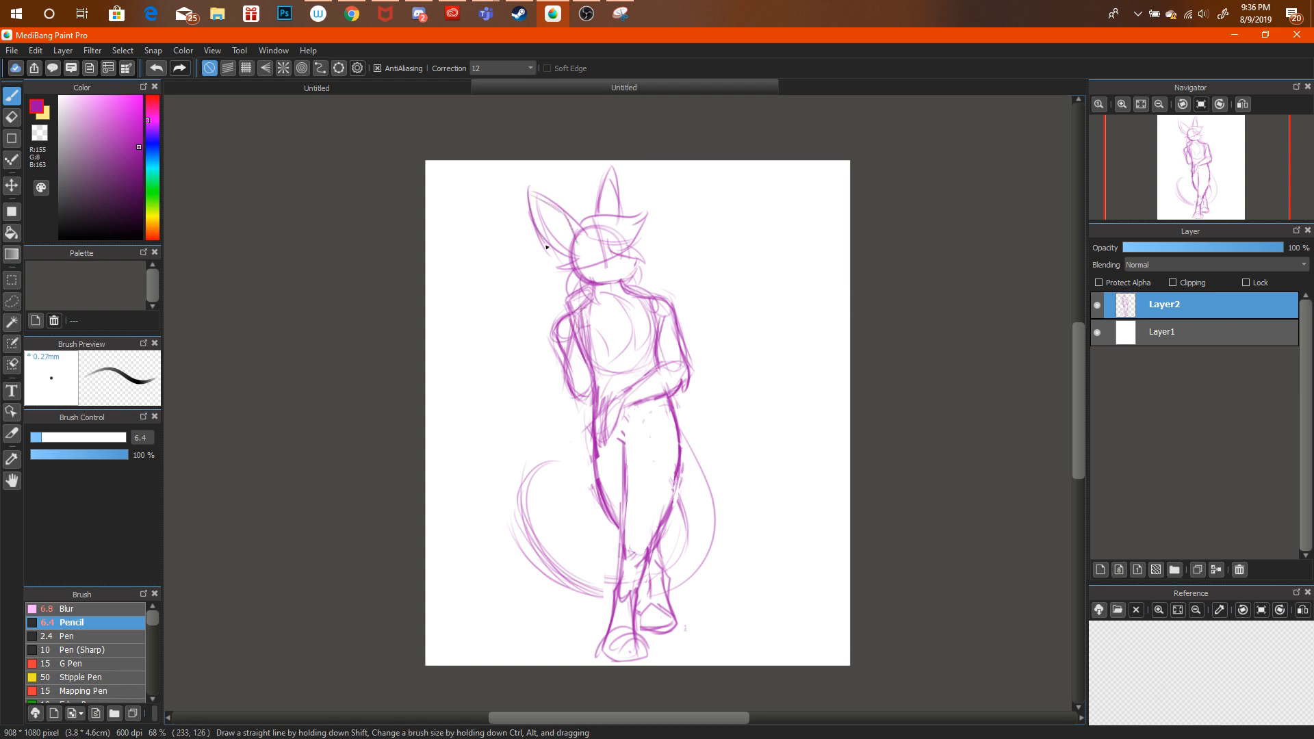
Zoom in to redraw the face with an open eye, brow arch and muzzle mouth line.
scroll(412, 96, "up", 2)
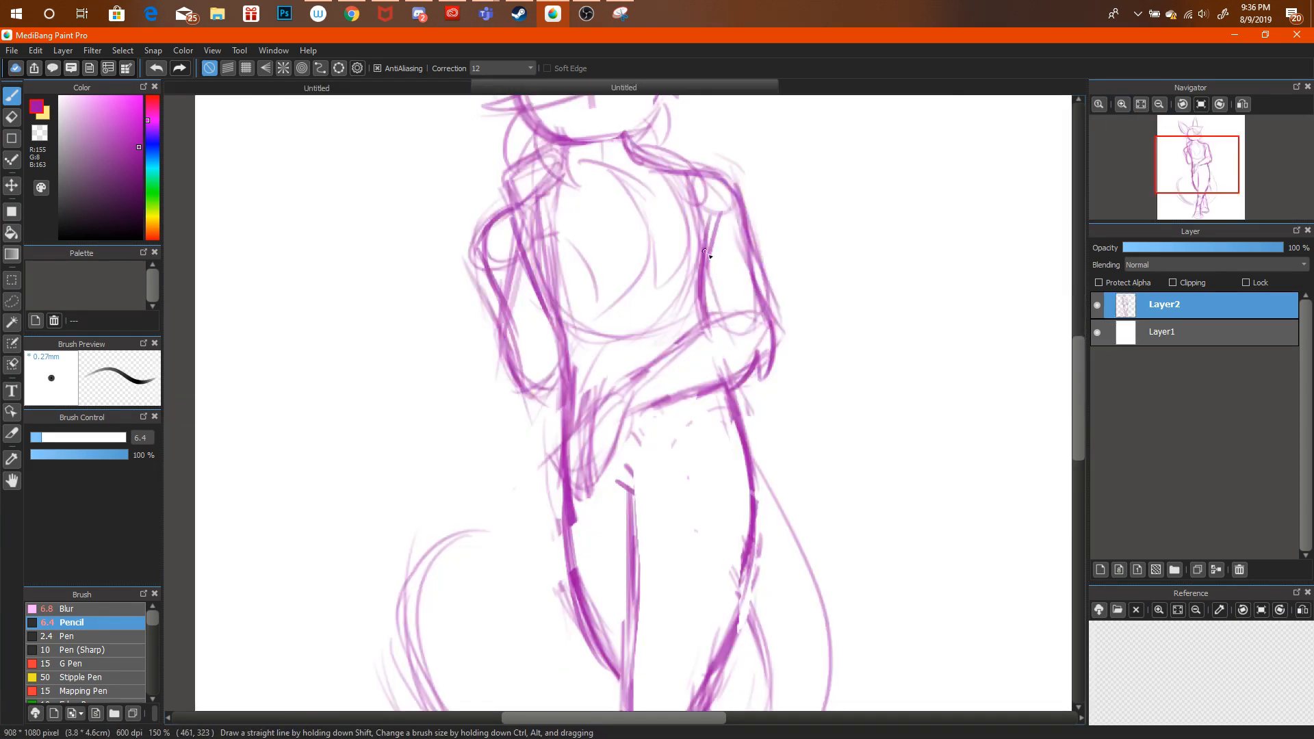
left_click_drag(1083, 378, 1082, 361)
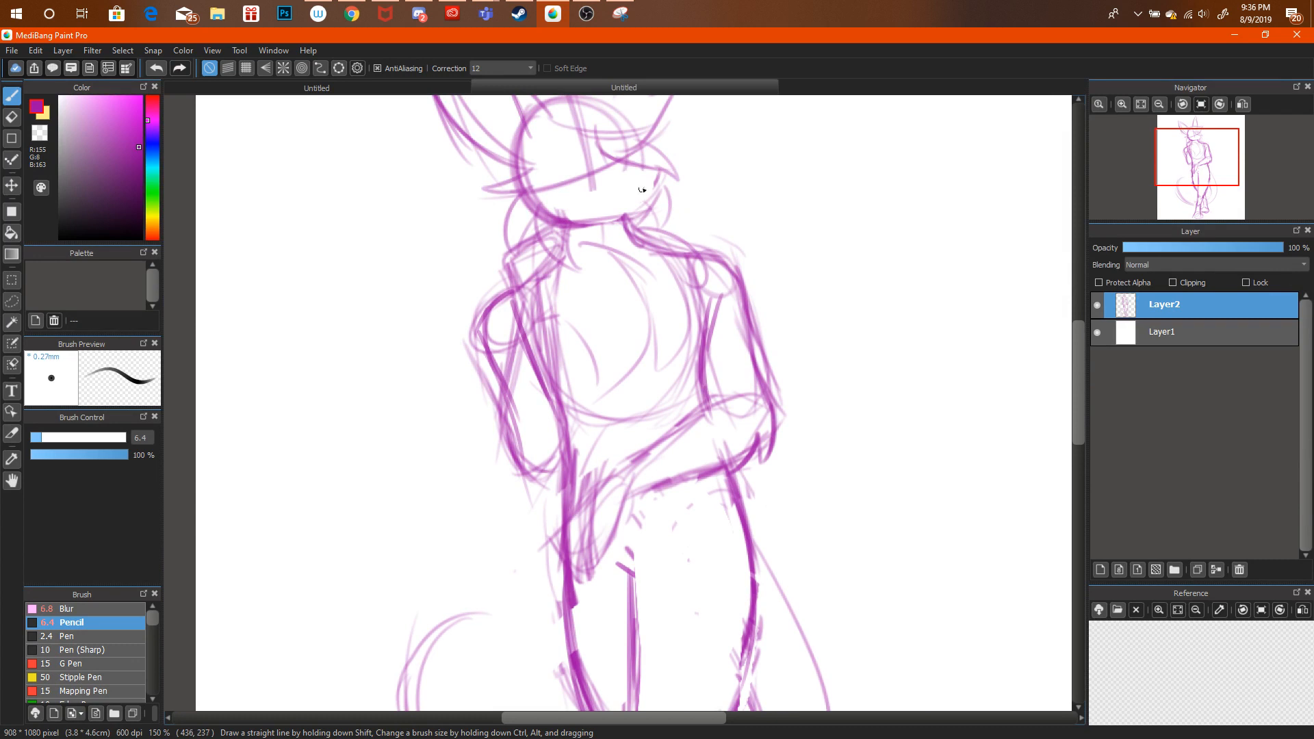
left_click_drag(627, 182, 653, 178)
left_click_drag(577, 149, 551, 145)
mouse_move(572, 177)
left_mouse_down()
mouse_move(550, 158)
mouse_move(577, 137)
mouse_move(601, 146)
mouse_move(595, 121)
mouse_move(615, 151)
mouse_move(587, 120)
left_mouse_up()
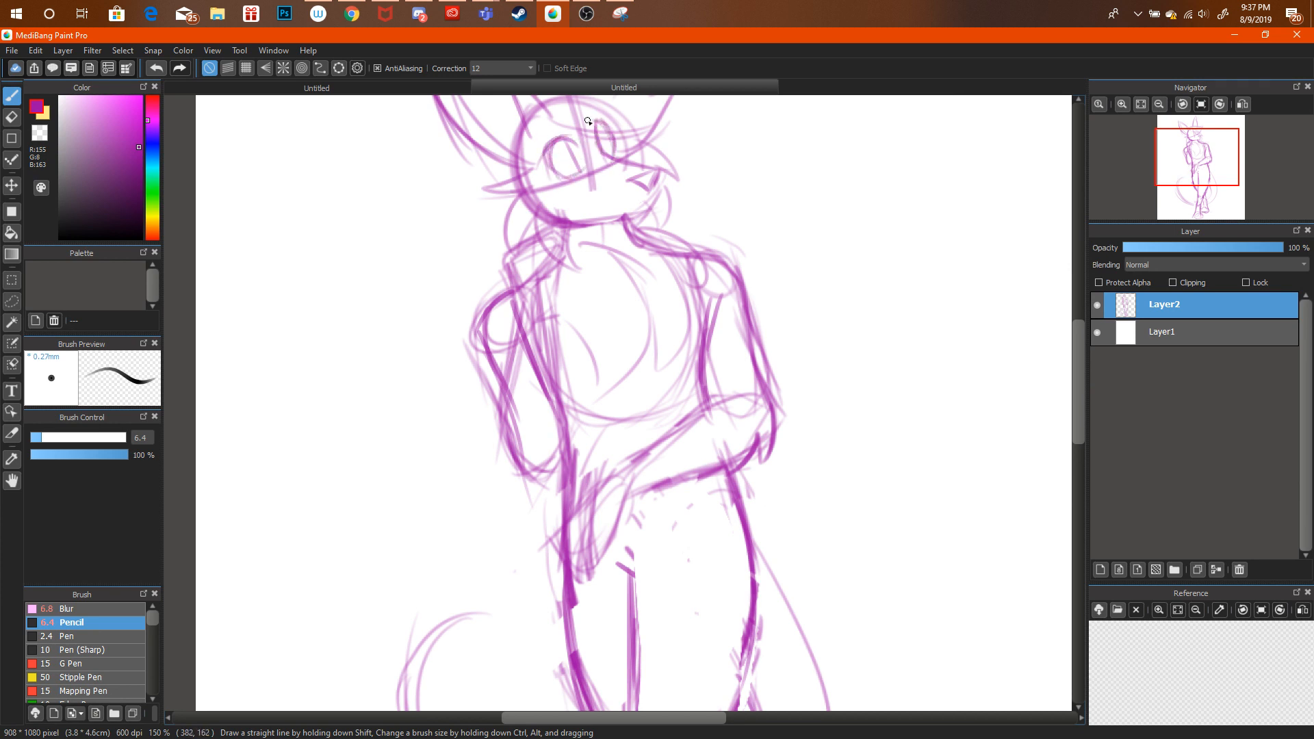
left_click(448, 87)
left_click(499, 83)
left_click_drag(640, 204, 569, 199)
left_click(1159, 104)
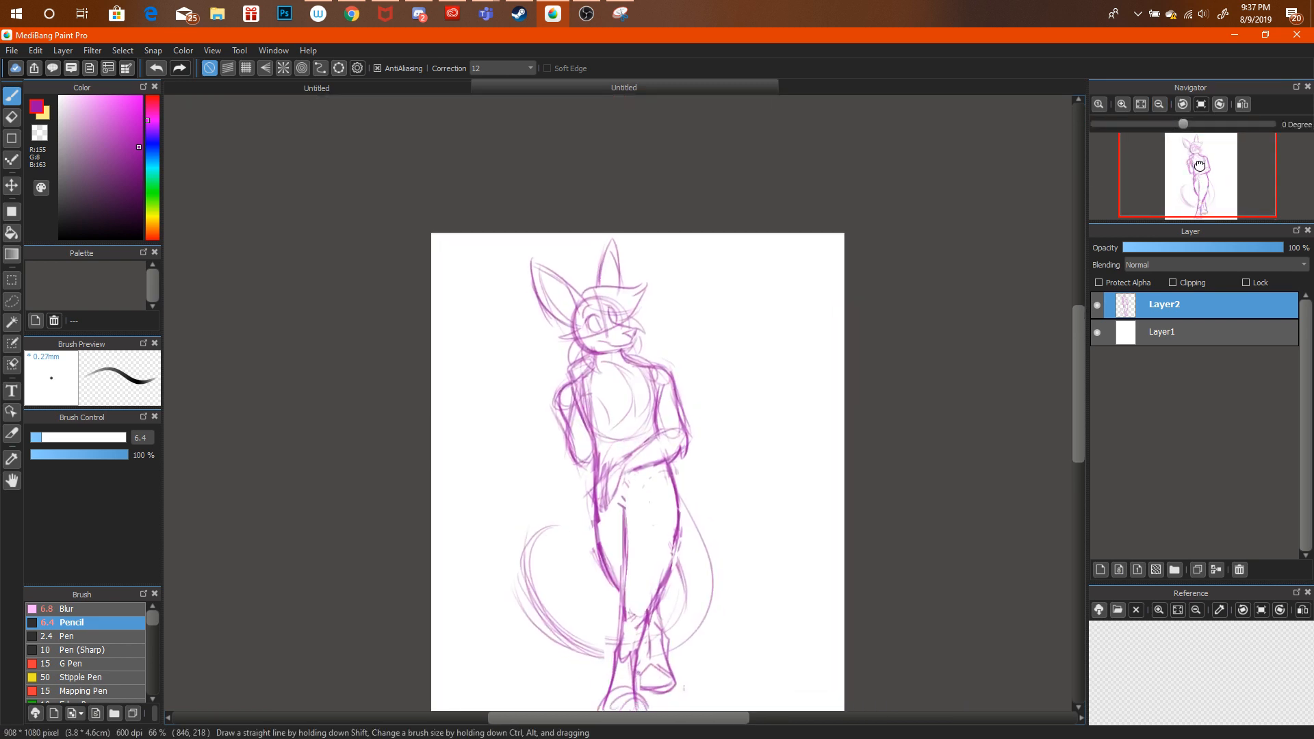
Tilt the sketch slightly clockwise, shrink and nudge it left, then fade Layer2 to 18% opacity.
left_click_drag(1199, 165, 1200, 169)
key("ctrl+t")
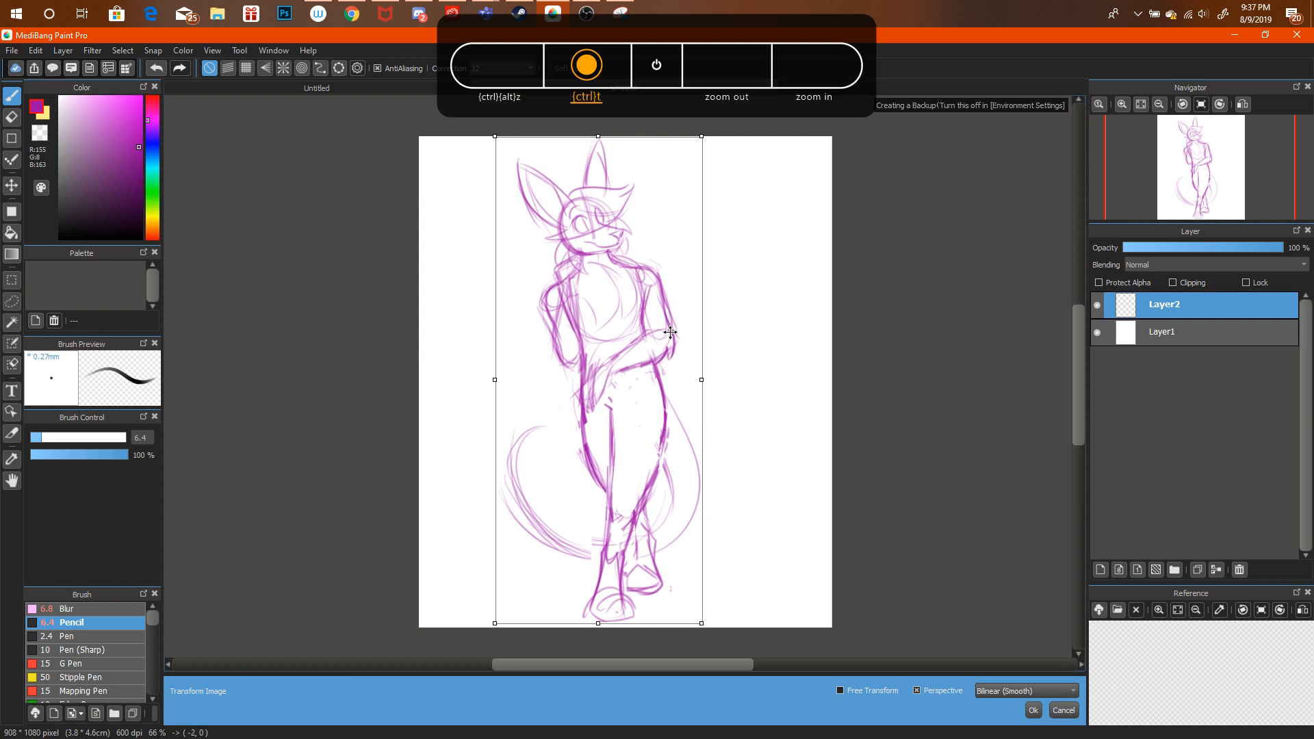
mouse_move(736, 310)
left_mouse_down()
mouse_move(737, 335)
mouse_move(725, 290)
mouse_move(718, 322)
left_mouse_up()
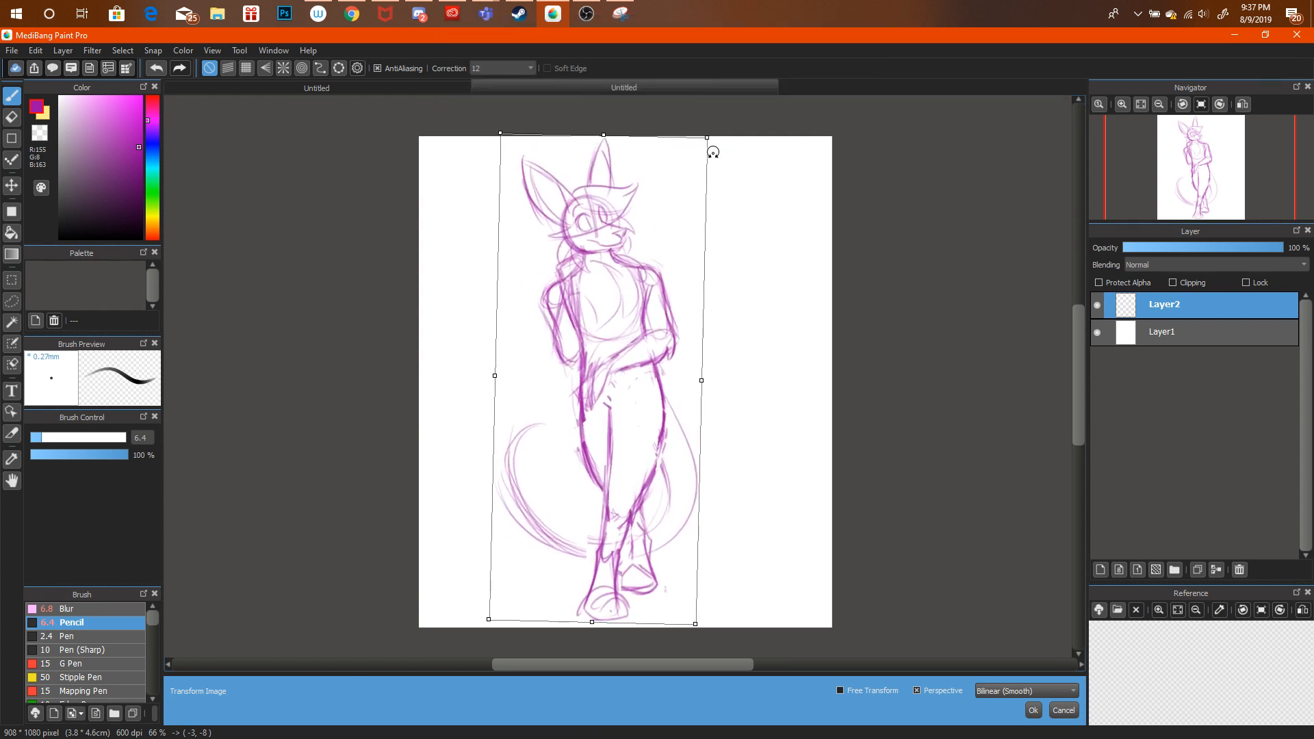
left_click_drag(708, 137, 705, 144)
left_click_drag(639, 251, 633, 250)
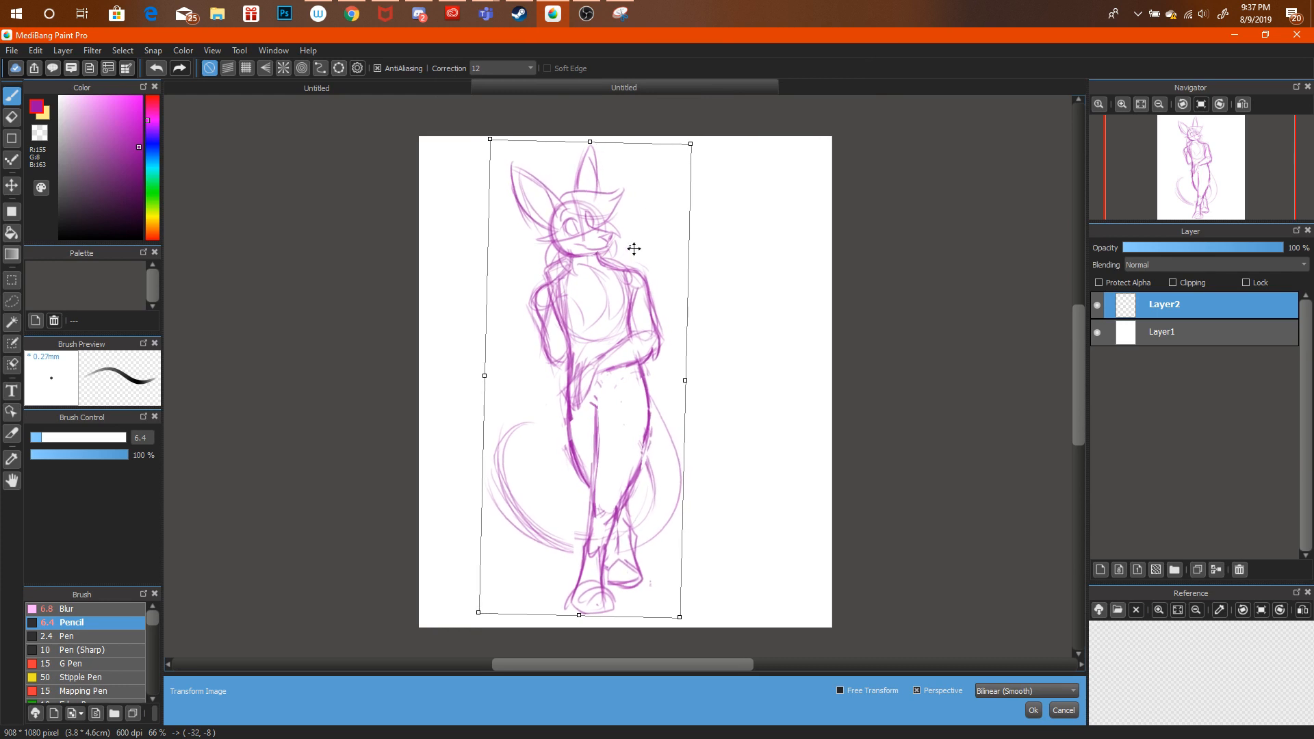
left_click(1034, 711)
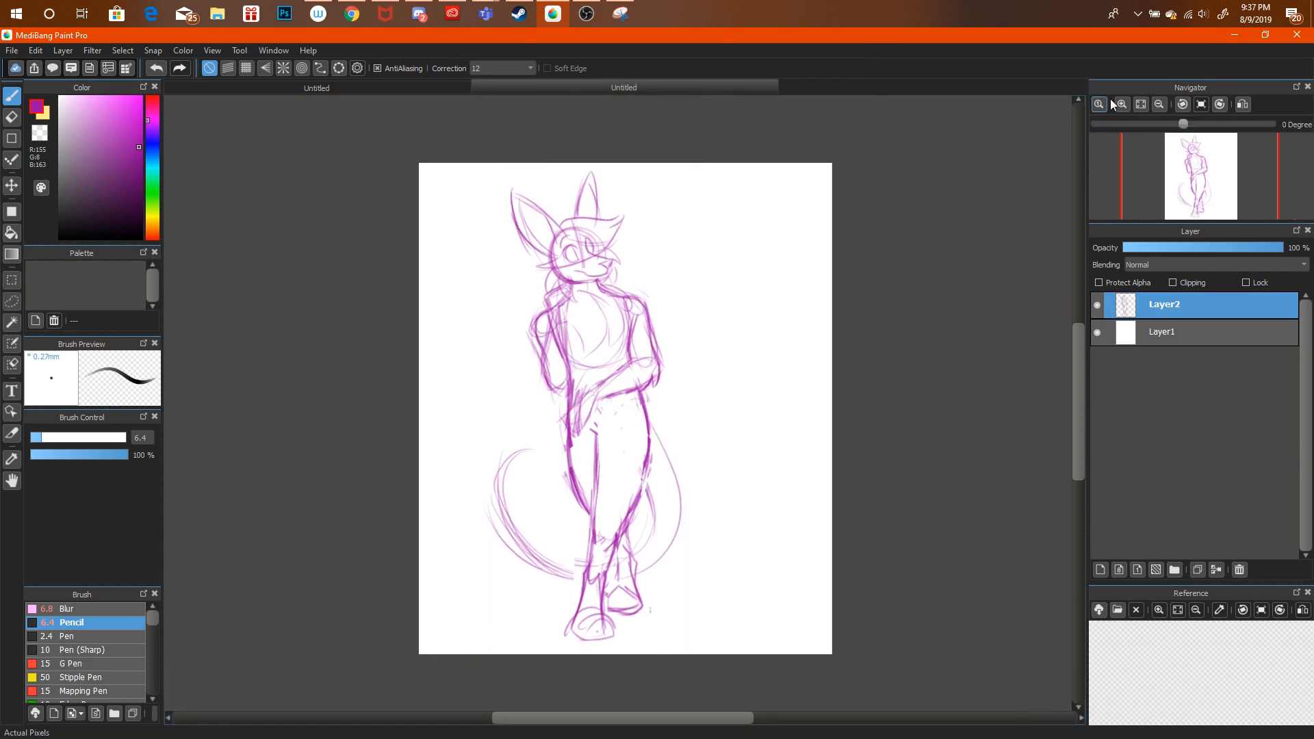
left_click(1122, 104)
left_click(1121, 104)
left_click(1151, 248)
Add Layer3, check the Fantoma reference, and draw the clean shoulder line.
left_click(1100, 573)
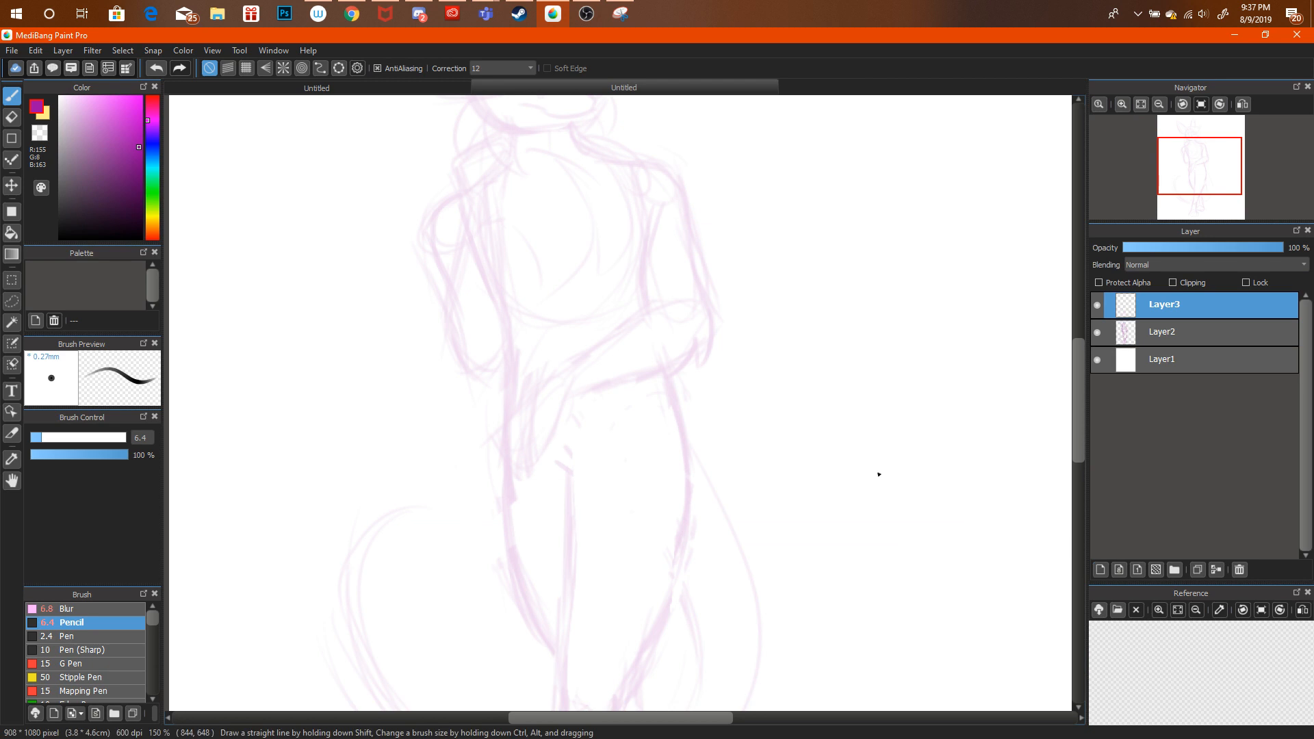
left_click(429, 82)
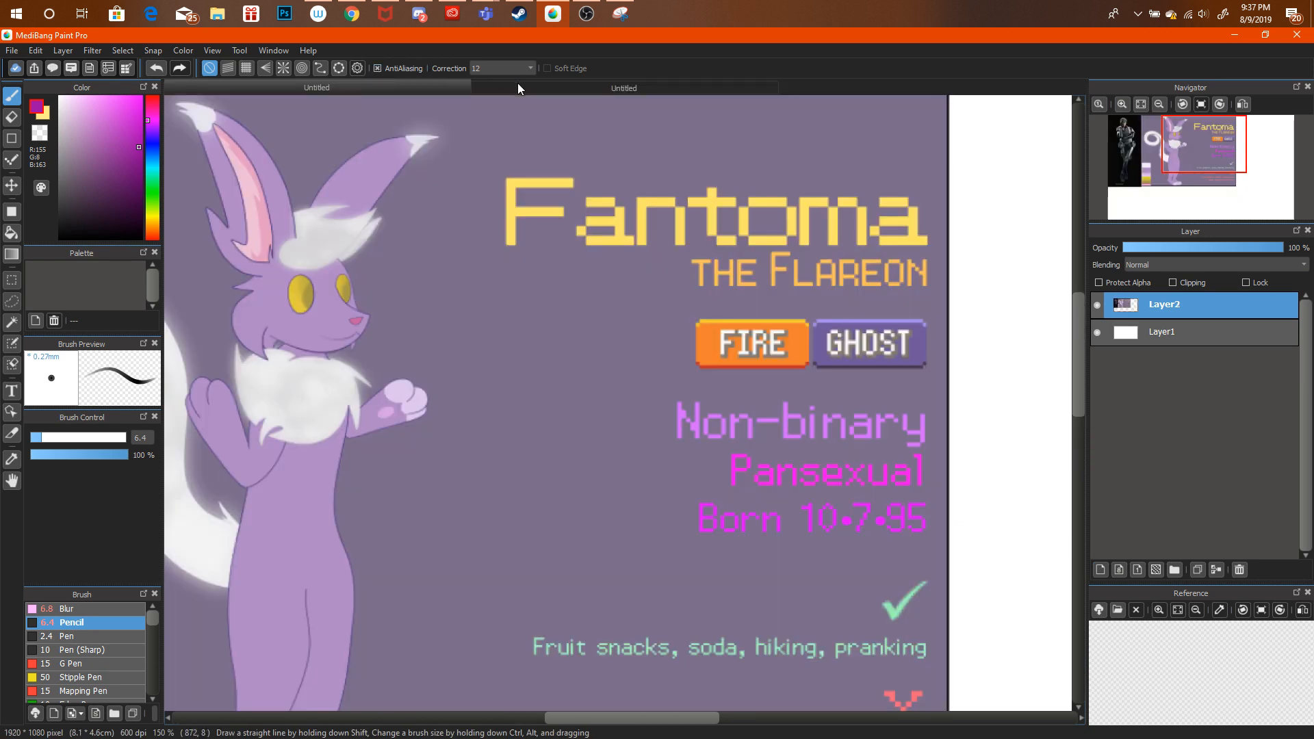
left_click(517, 84)
mouse_move(650, 202)
left_mouse_down()
mouse_move(637, 279)
mouse_move(648, 308)
mouse_move(643, 259)
mouse_move(677, 299)
mouse_move(624, 329)
mouse_move(683, 299)
mouse_move(548, 376)
mouse_move(496, 422)
mouse_move(502, 453)
mouse_move(513, 441)
mouse_move(528, 453)
mouse_move(539, 434)
mouse_move(550, 442)
mouse_move(583, 386)
mouse_move(697, 343)
mouse_move(697, 366)
mouse_move(715, 316)
left_mouse_up()
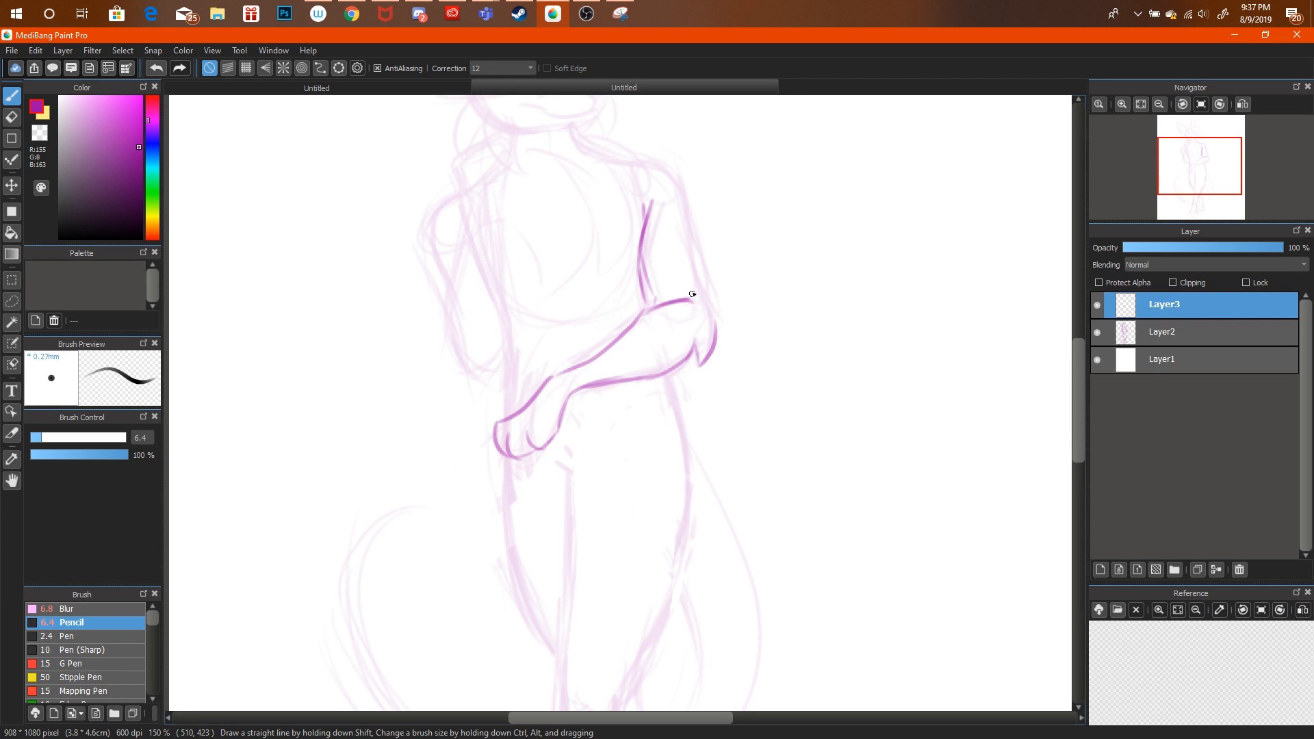
Redraw the crossed arm's shoulder and right outer edge in purple, undoing the failed strokes.
key("ctrl+alt+z")
key("ctrl+alt+z")
mouse_move(672, 180)
left_mouse_down()
mouse_move(707, 332)
mouse_move(688, 359)
left_mouse_up()
left_click(353, 15)
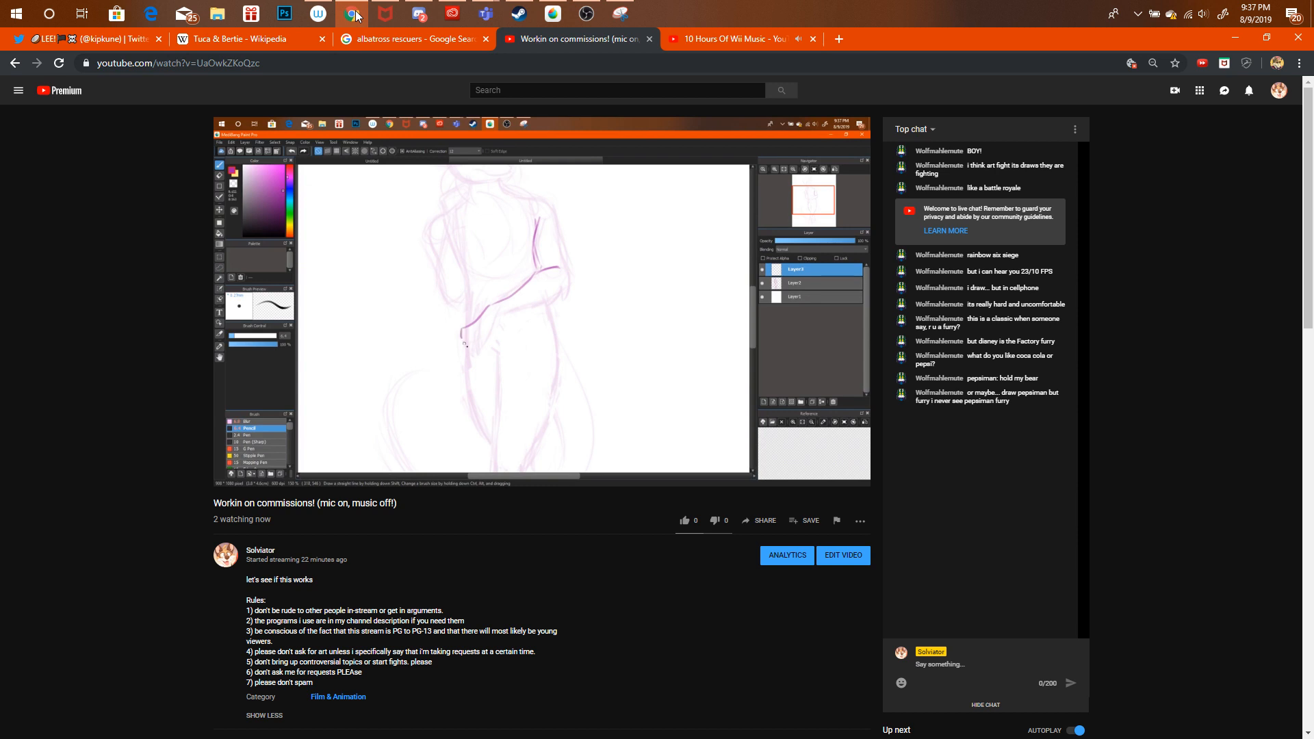
left_click(356, 13)
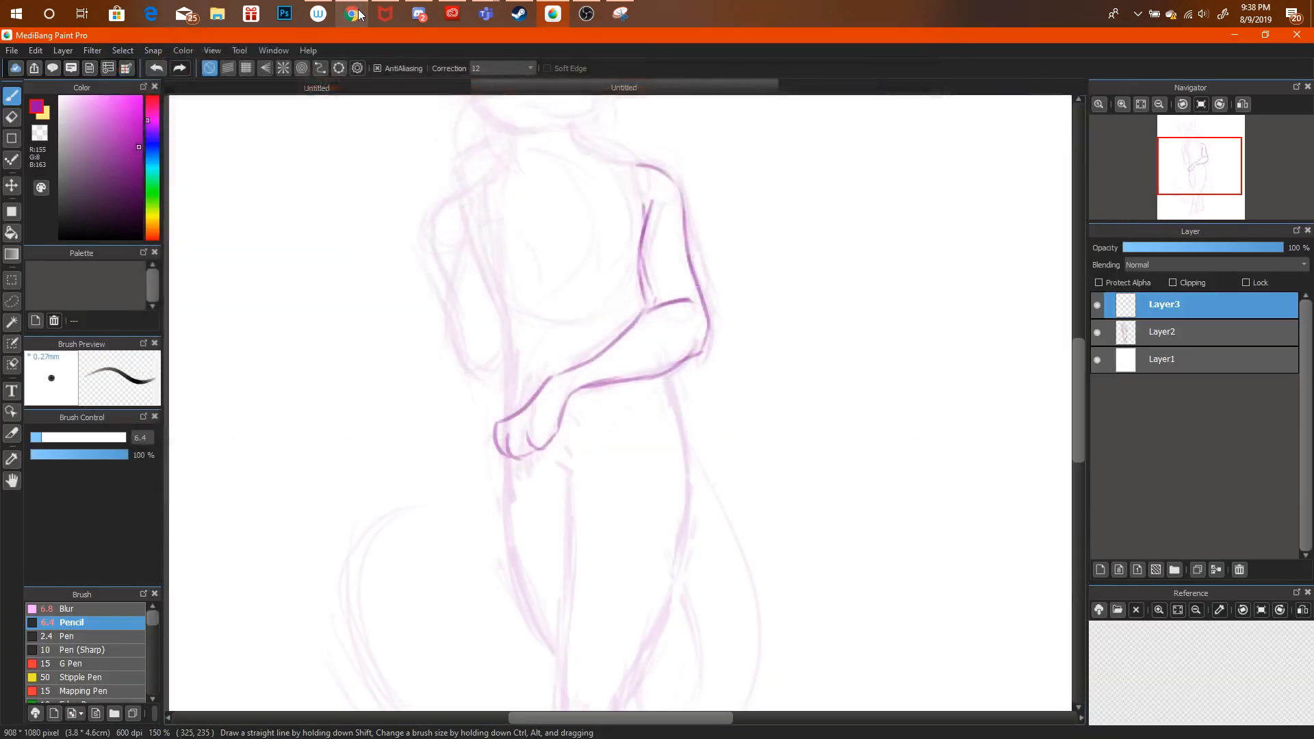
key("ctrl+alt+z")
key("ctrl+alt+z")
key("ctrl+alt+z")
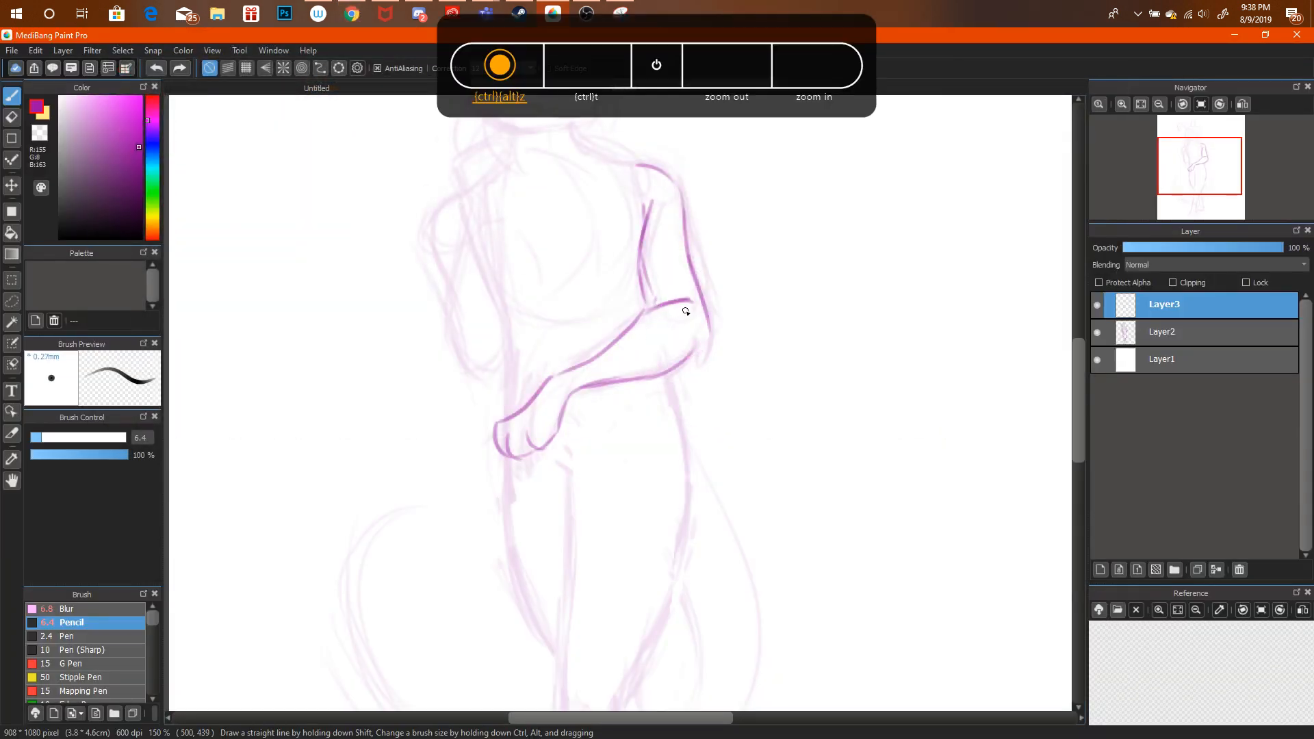
mouse_move(685, 208)
left_mouse_down()
mouse_move(705, 338)
mouse_move(694, 300)
mouse_move(691, 365)
mouse_move(702, 347)
mouse_move(659, 370)
mouse_move(703, 350)
mouse_move(642, 361)
left_mouse_up()
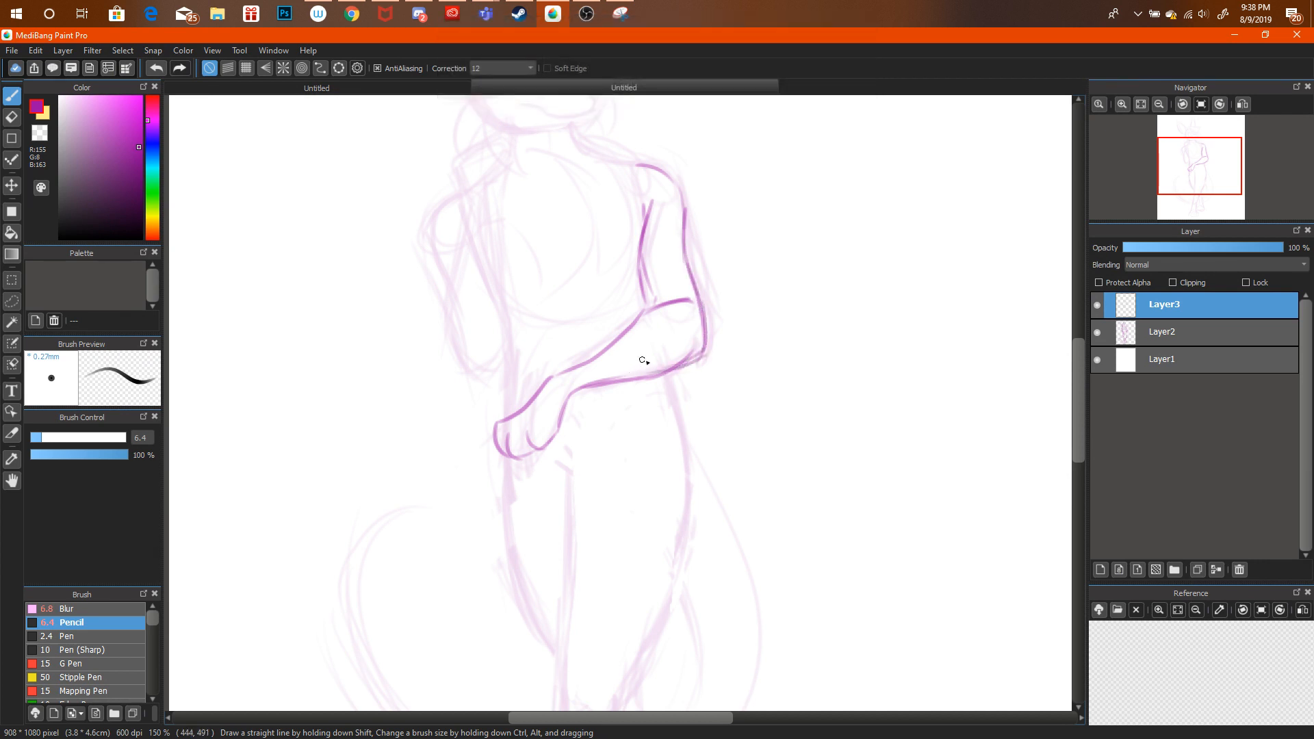
key("ctrl+alt+z")
key("ctrl+alt+z")
key("ctrl+alt+z")
key("ctrl+alt+z")
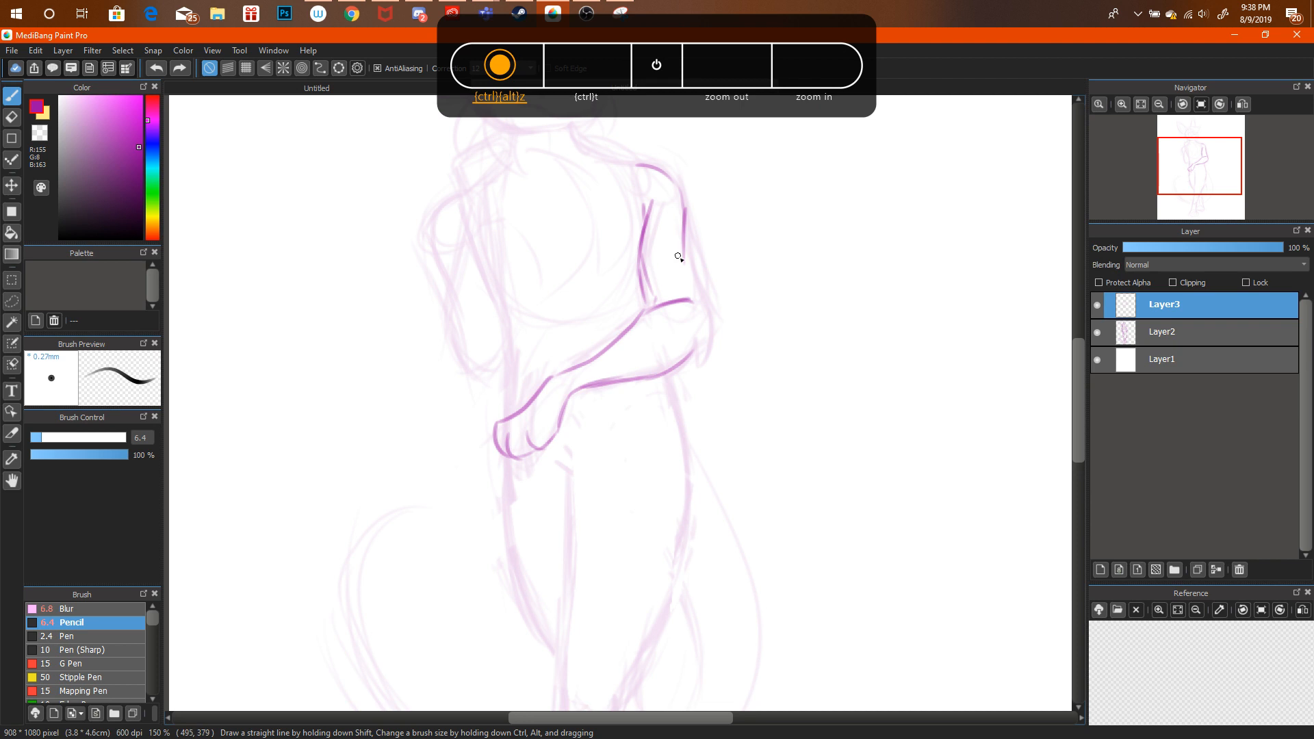
left_click_drag(686, 244, 694, 309)
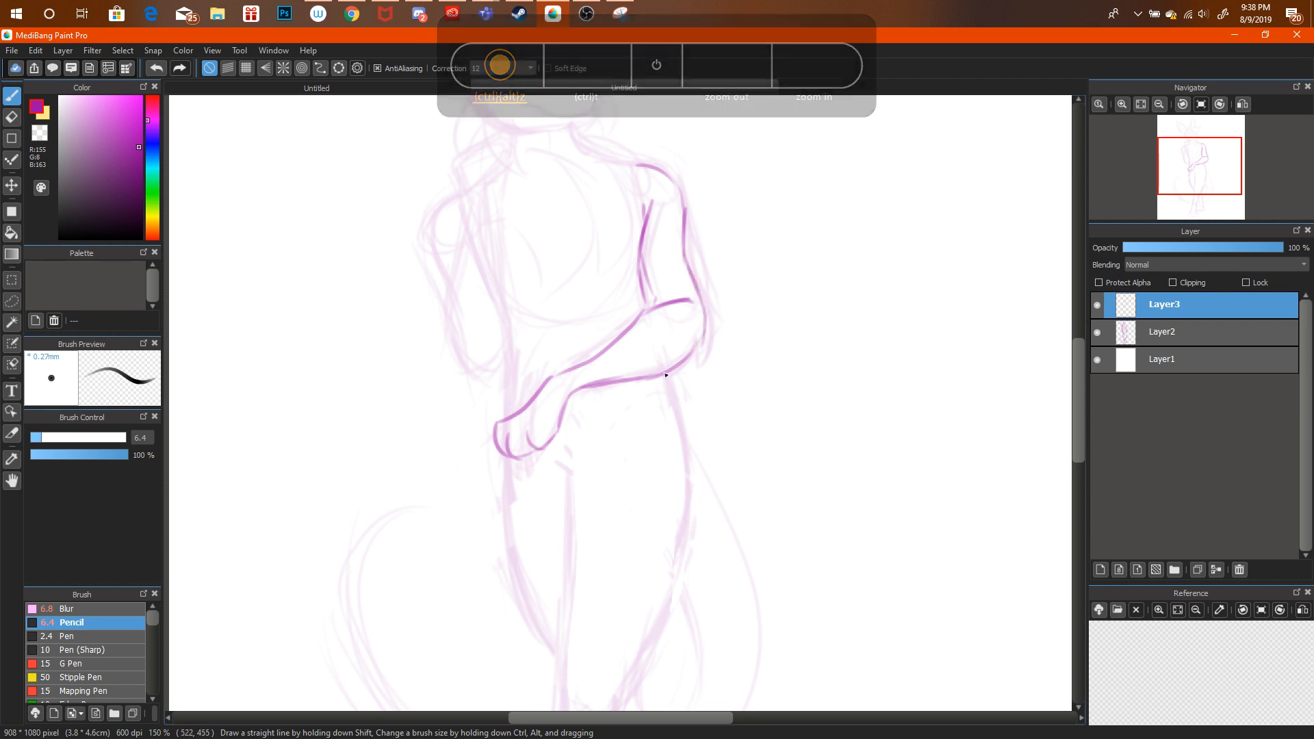
Erase the old hand and lower forearm, then redraw the forearm line and the hand's edge.
left_click(12, 117)
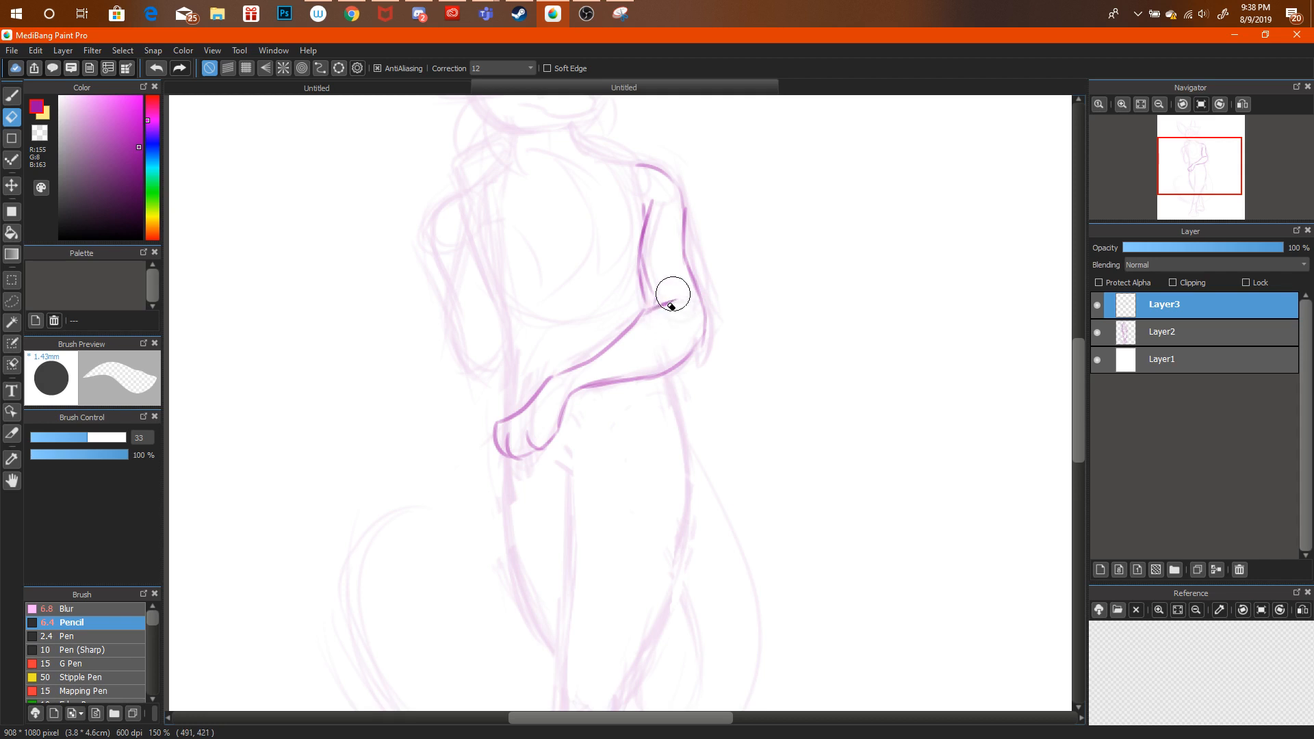
mouse_move(543, 376)
left_mouse_down()
mouse_move(525, 434)
mouse_move(563, 460)
mouse_move(578, 416)
left_mouse_up()
key("b")
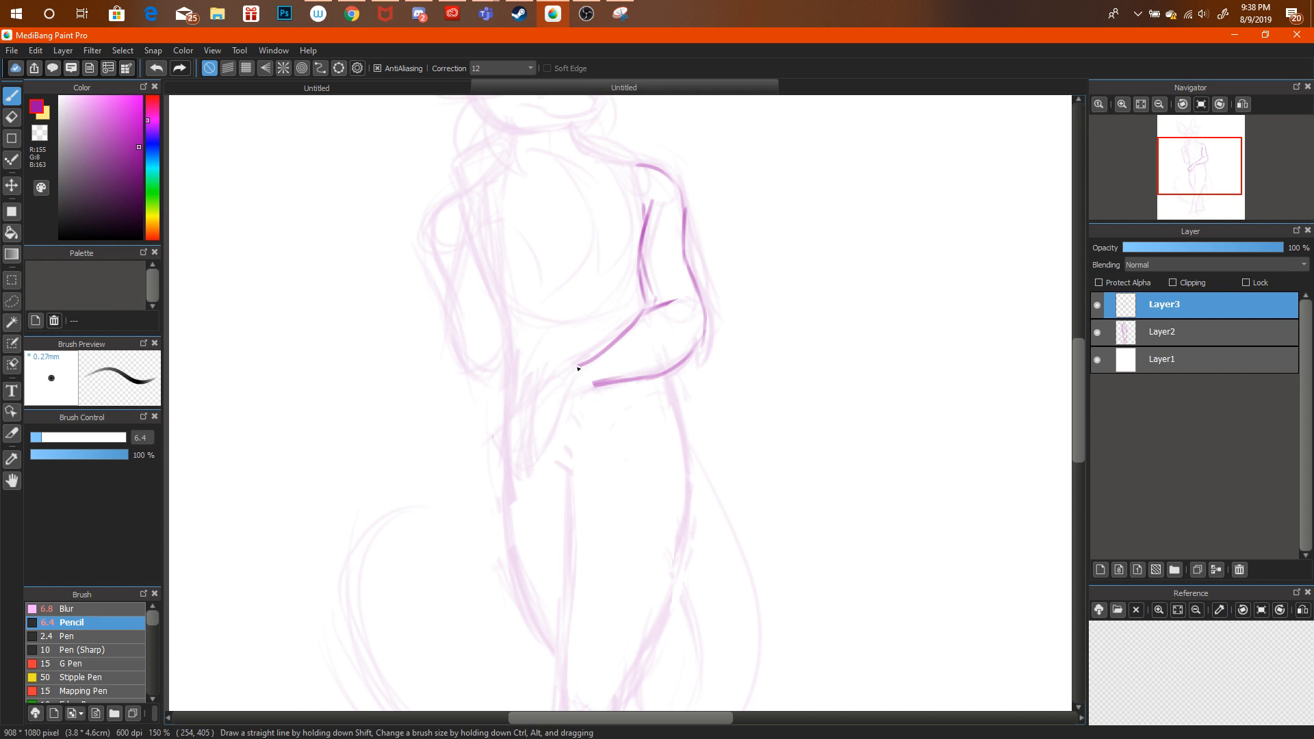
mouse_move(568, 368)
left_mouse_down()
mouse_move(528, 408)
mouse_move(524, 447)
mouse_move(526, 428)
mouse_move(545, 452)
mouse_move(572, 439)
mouse_move(621, 377)
left_mouse_up()
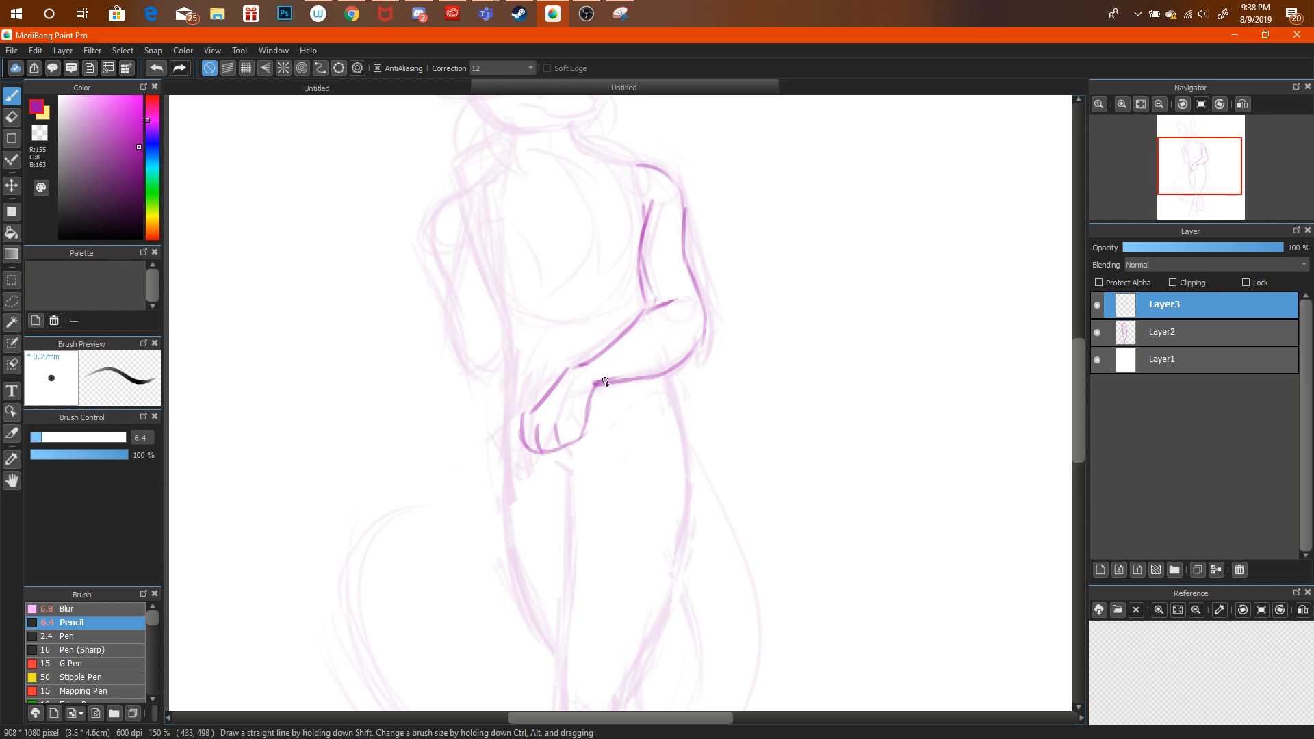
mouse_move(597, 385)
left_mouse_down()
mouse_move(576, 448)
mouse_move(580, 434)
mouse_move(534, 438)
left_mouse_up()
Erase the doubled inner upper-arm line down to a single stroke.
key("e")
mouse_move(609, 306)
left_mouse_down()
mouse_move(650, 273)
mouse_move(656, 292)
mouse_move(653, 200)
left_mouse_up()
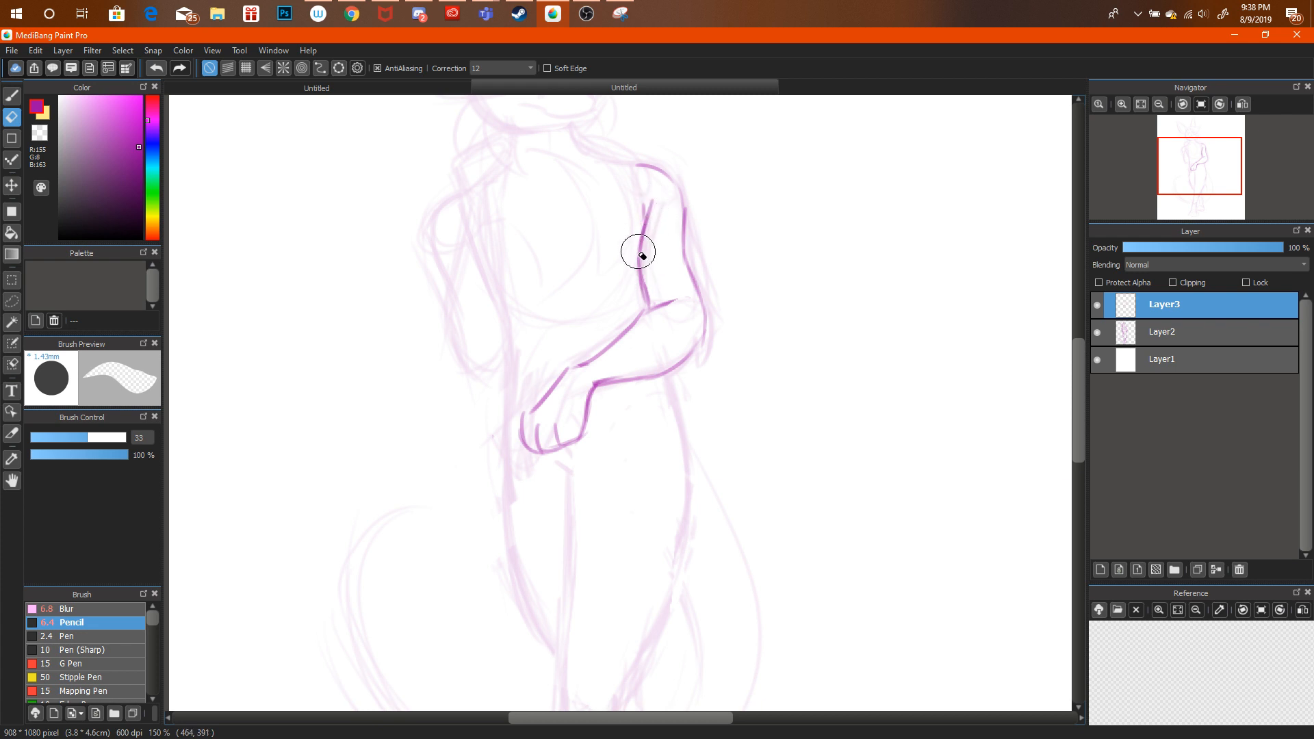
left_click(353, 14)
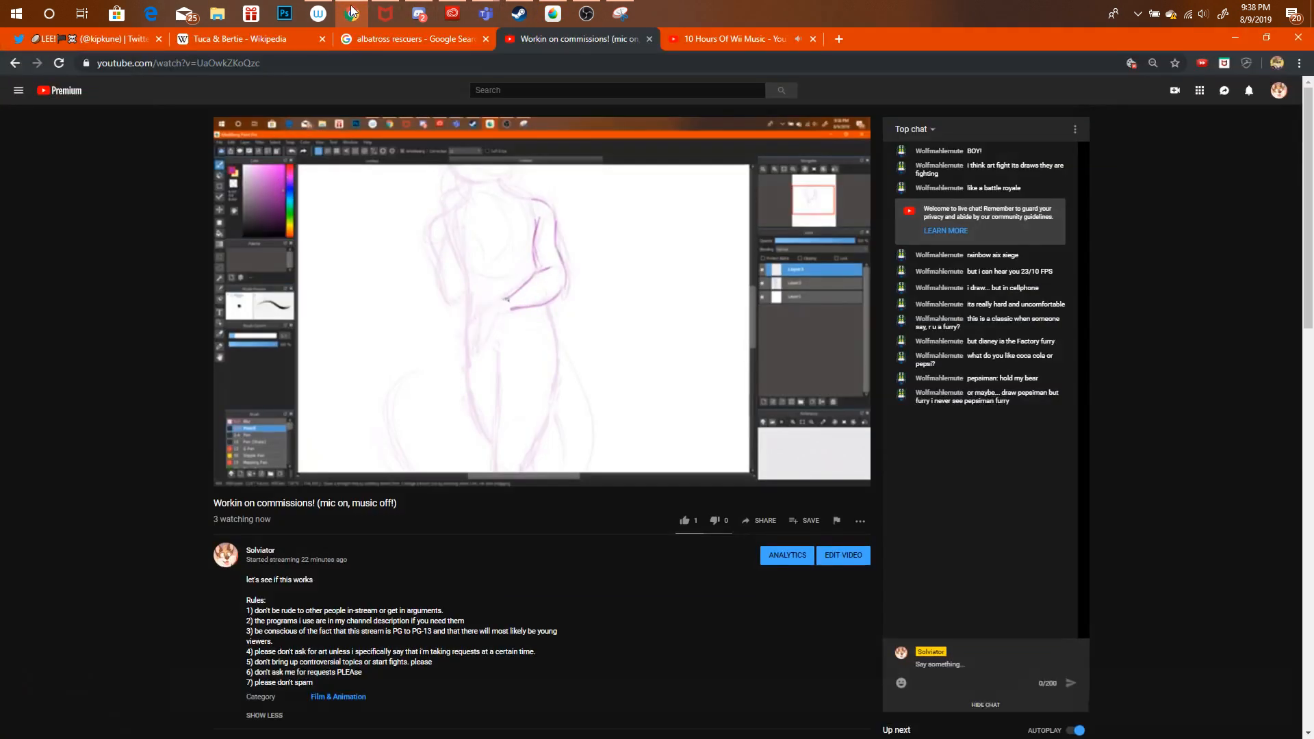
Retrace the arm's right edge and extend the elbow outline down and left.
left_click(352, 12)
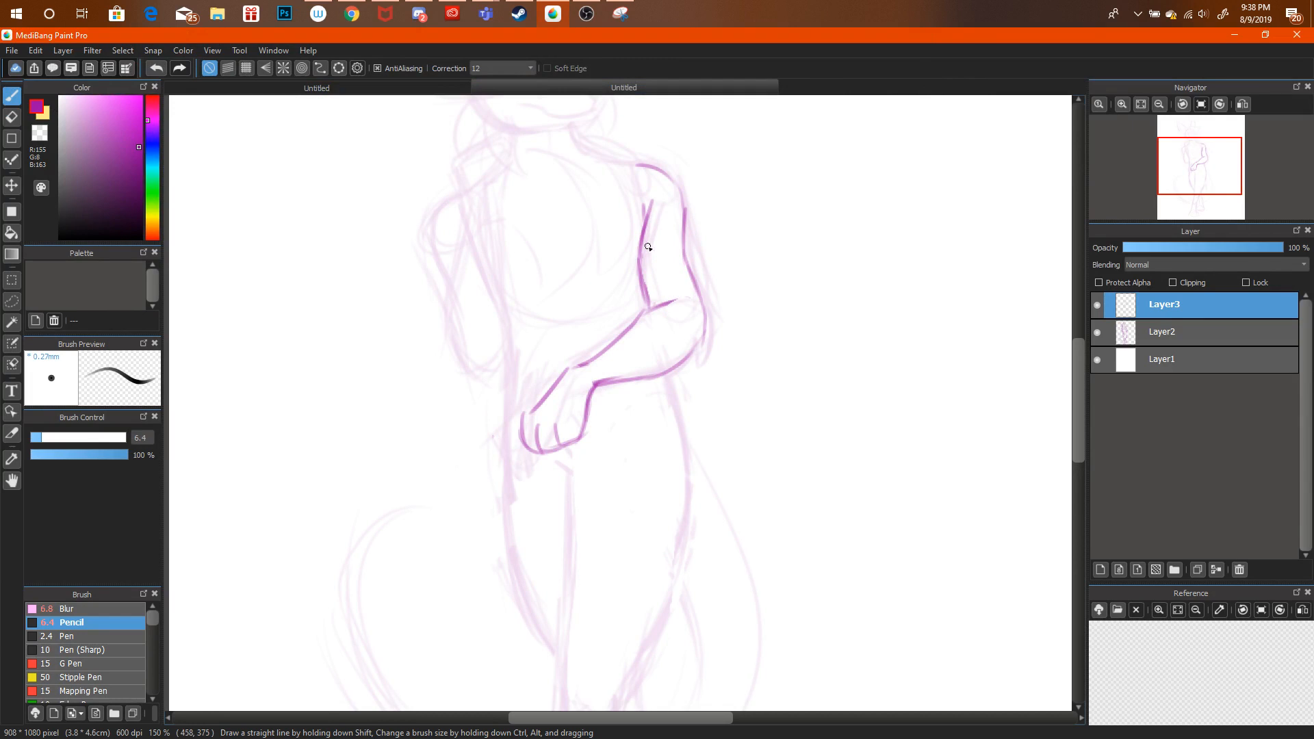
left_click_drag(684, 208, 704, 324)
left_click(354, 16)
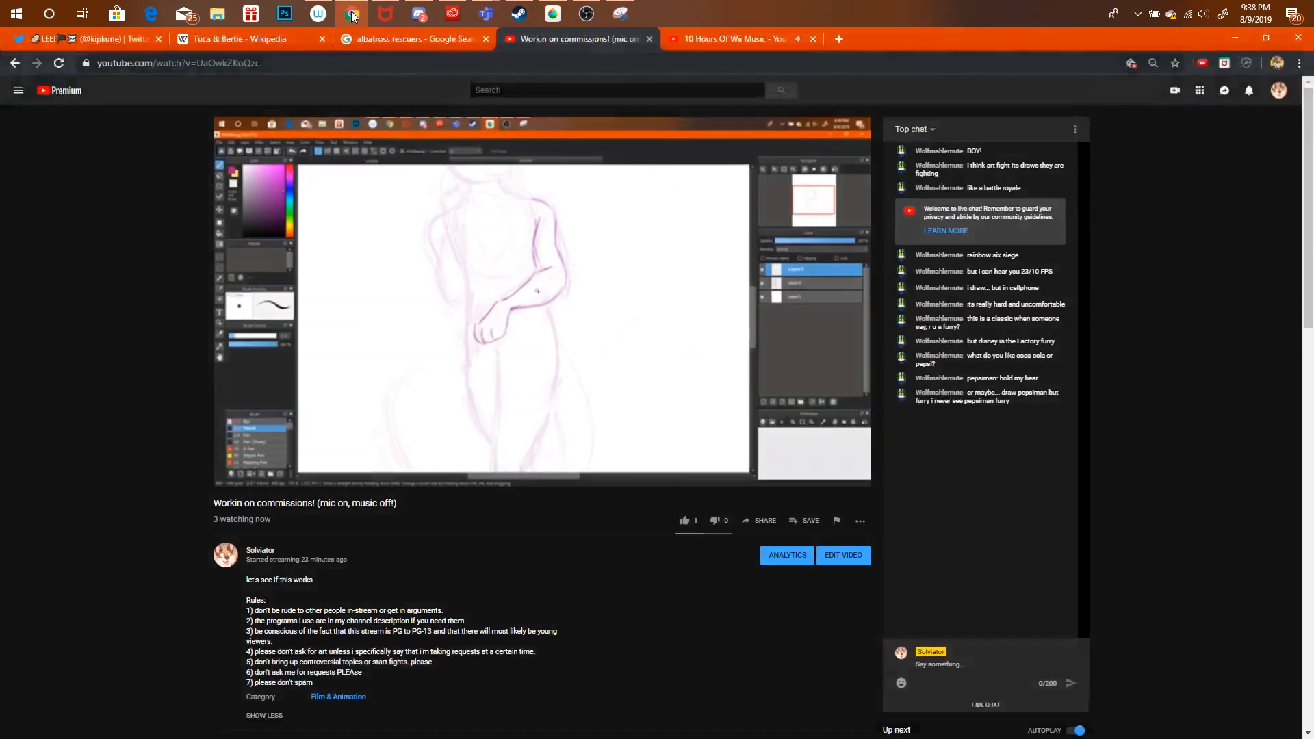
left_click(351, 16)
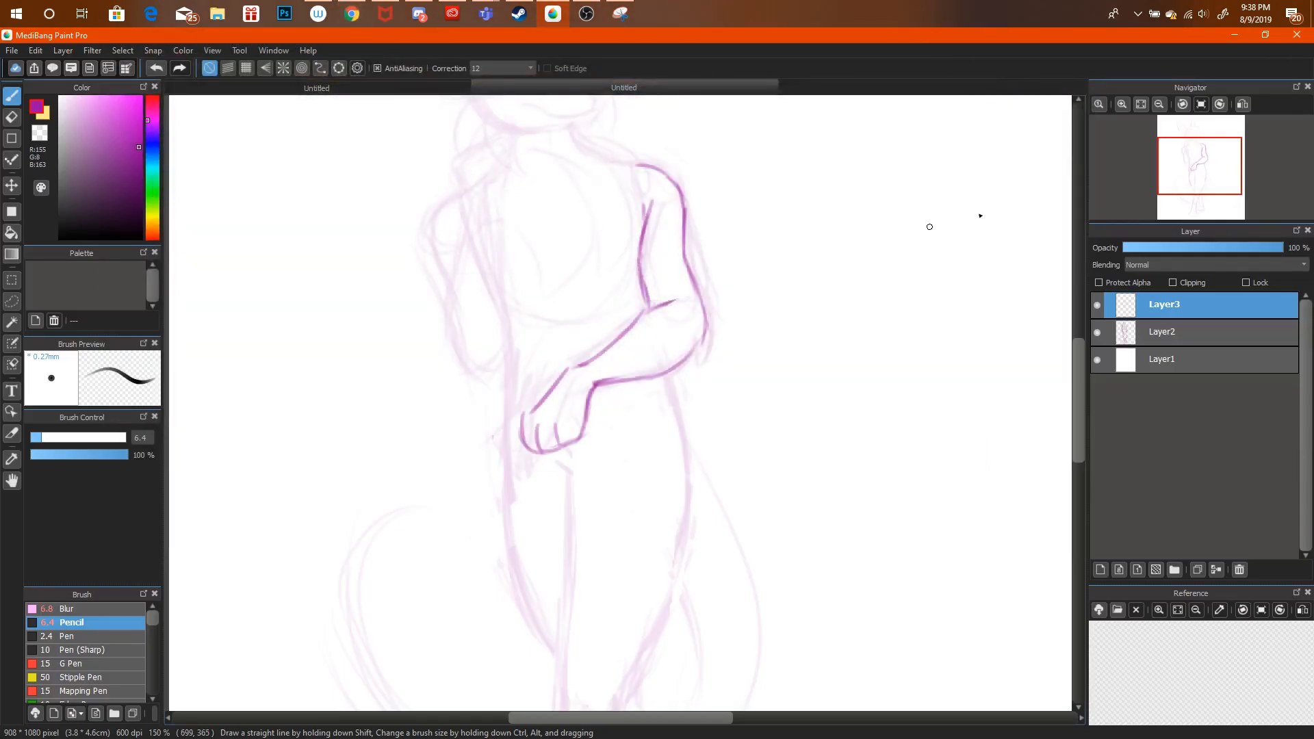
left_click_drag(1202, 170, 1199, 172)
left_click_drag(716, 387, 663, 426)
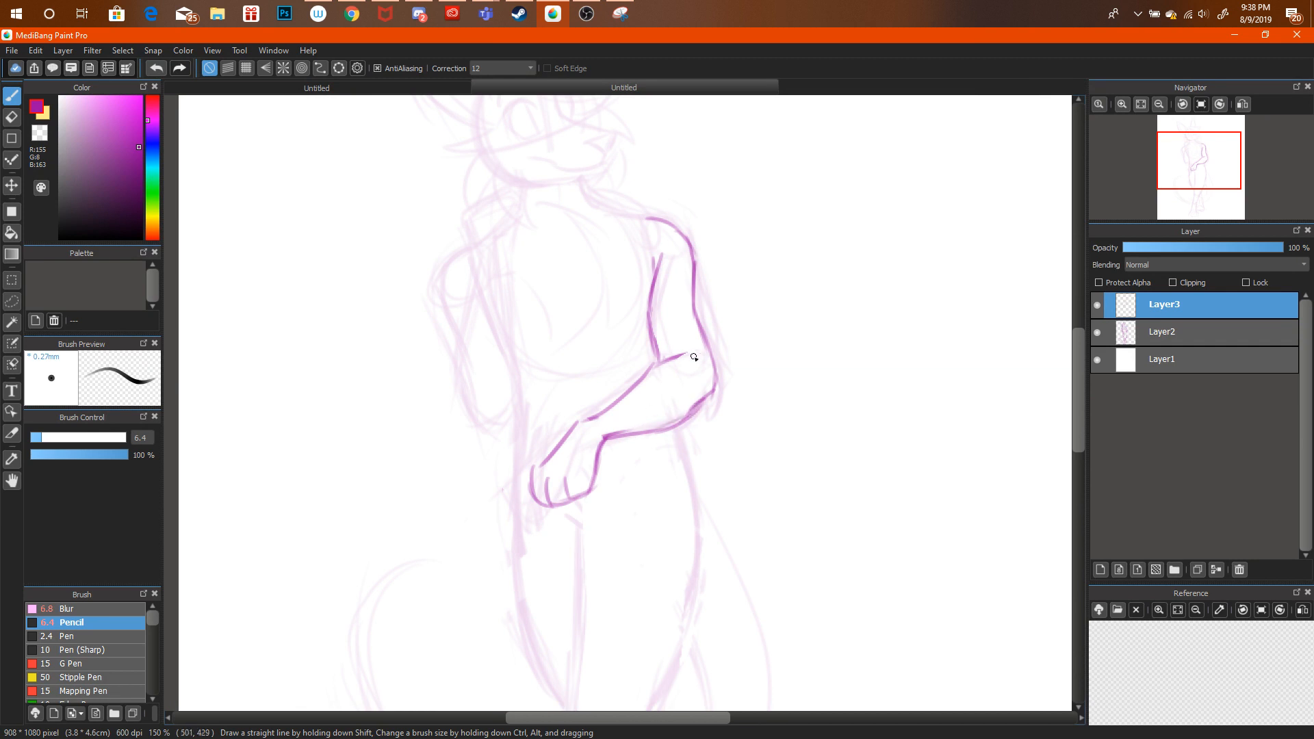
left_click(438, 89)
left_click(490, 85)
Ink the neck, shoulder, collar and chest curves, redrawing the short left-chest stroke.
left_click_drag(573, 181, 579, 198)
mouse_move(607, 177)
left_mouse_down()
mouse_move(593, 205)
mouse_move(655, 222)
mouse_move(618, 226)
mouse_move(642, 296)
mouse_move(631, 328)
mouse_move(547, 372)
mouse_move(503, 312)
left_mouse_up()
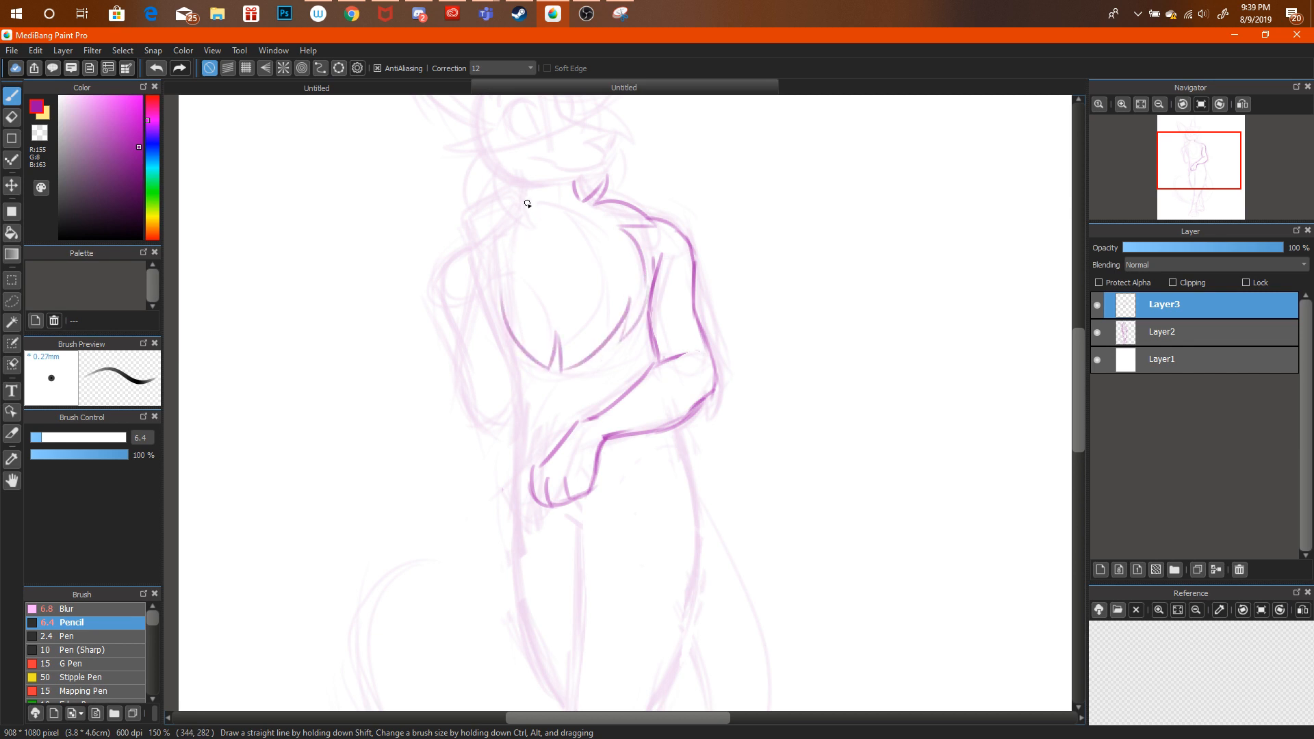
left_click_drag(527, 204, 572, 216)
mouse_move(566, 221)
left_mouse_down()
mouse_move(598, 239)
mouse_move(593, 303)
left_mouse_up()
mouse_move(514, 203)
left_mouse_down()
mouse_move(474, 214)
mouse_move(517, 215)
mouse_move(486, 299)
left_mouse_up()
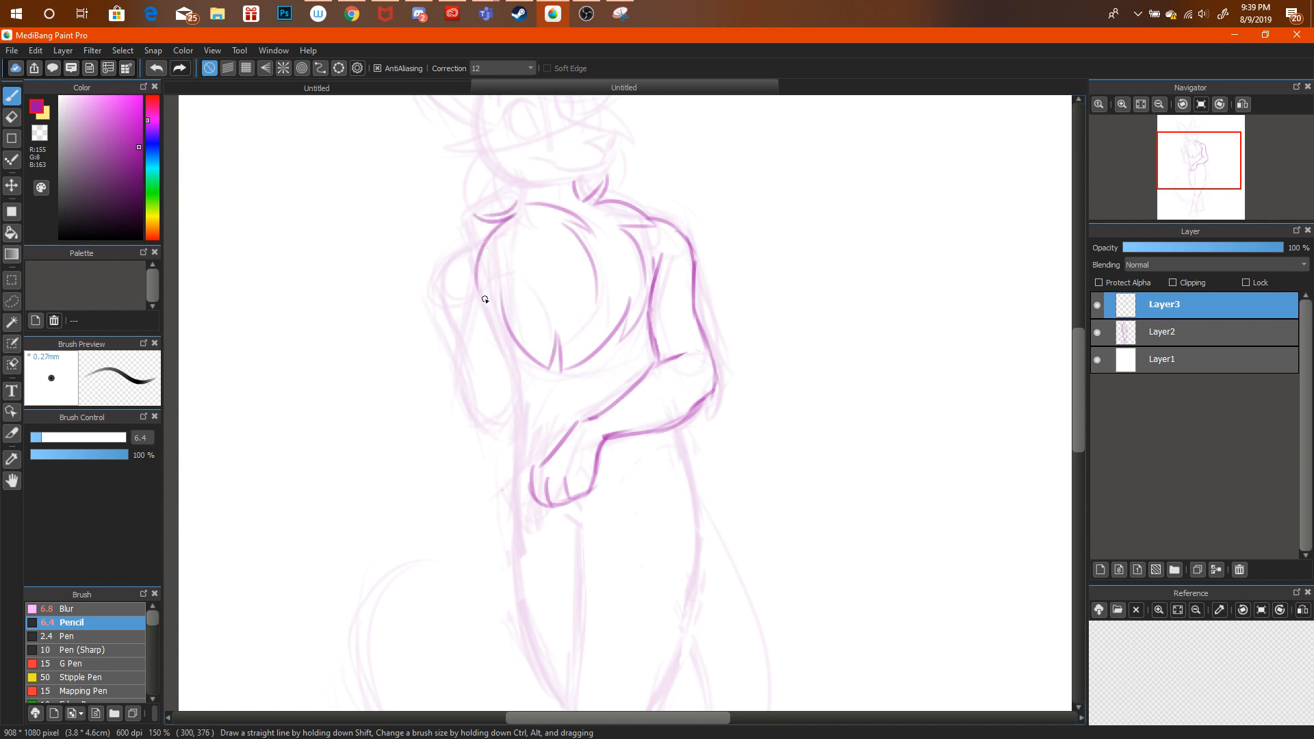
key("ctrl+alt+z")
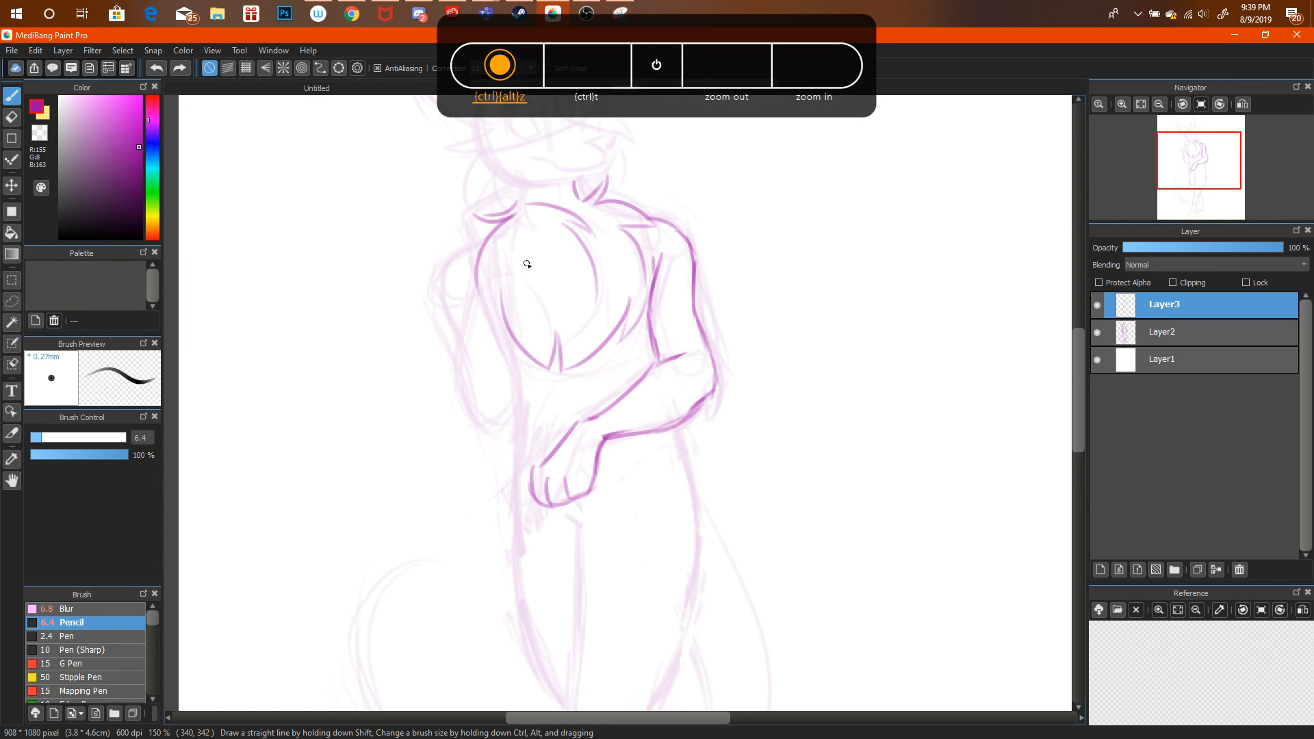
mouse_move(454, 219)
left_mouse_down()
mouse_move(507, 248)
mouse_move(505, 323)
left_mouse_up()
left_click(352, 16)
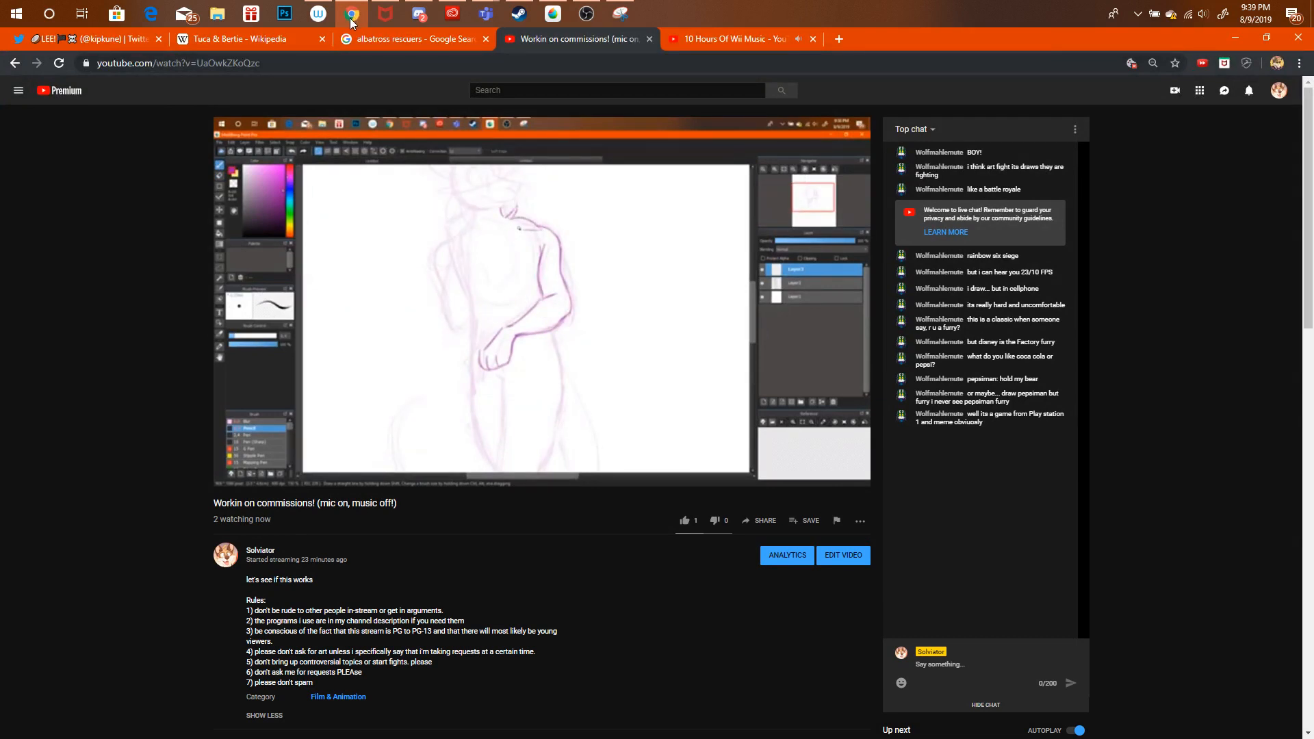
left_click(352, 19)
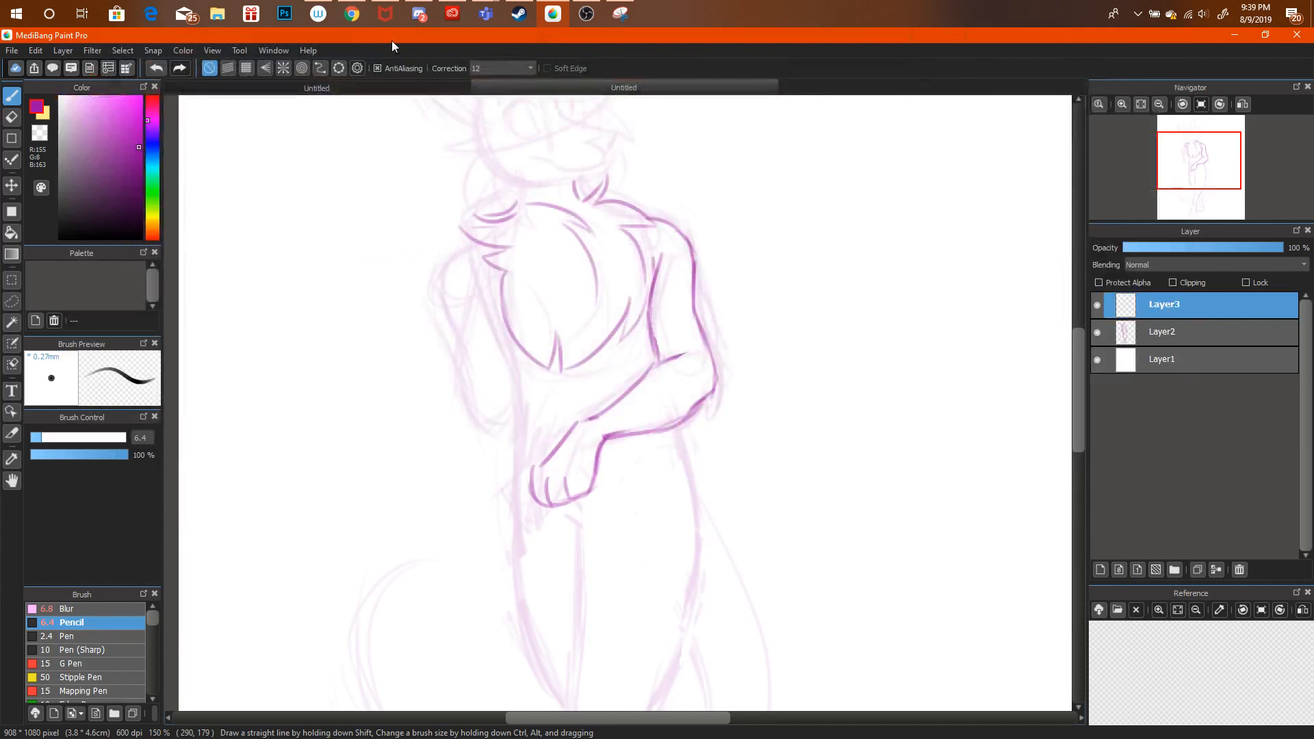
Zoom out to check the whole drawing, then zoom back in to 150%.
key("e")
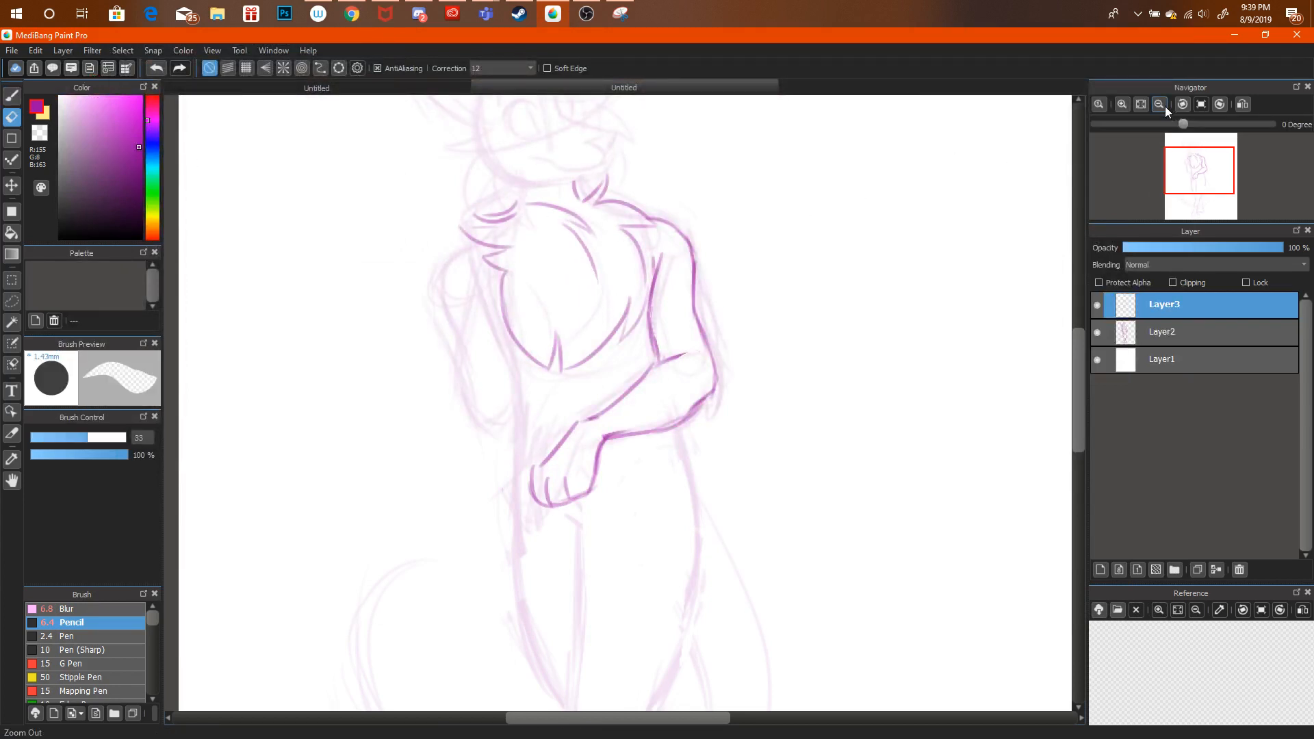
left_click(1163, 105)
left_click(1163, 105)
left_click(1123, 104)
left_click(1123, 104)
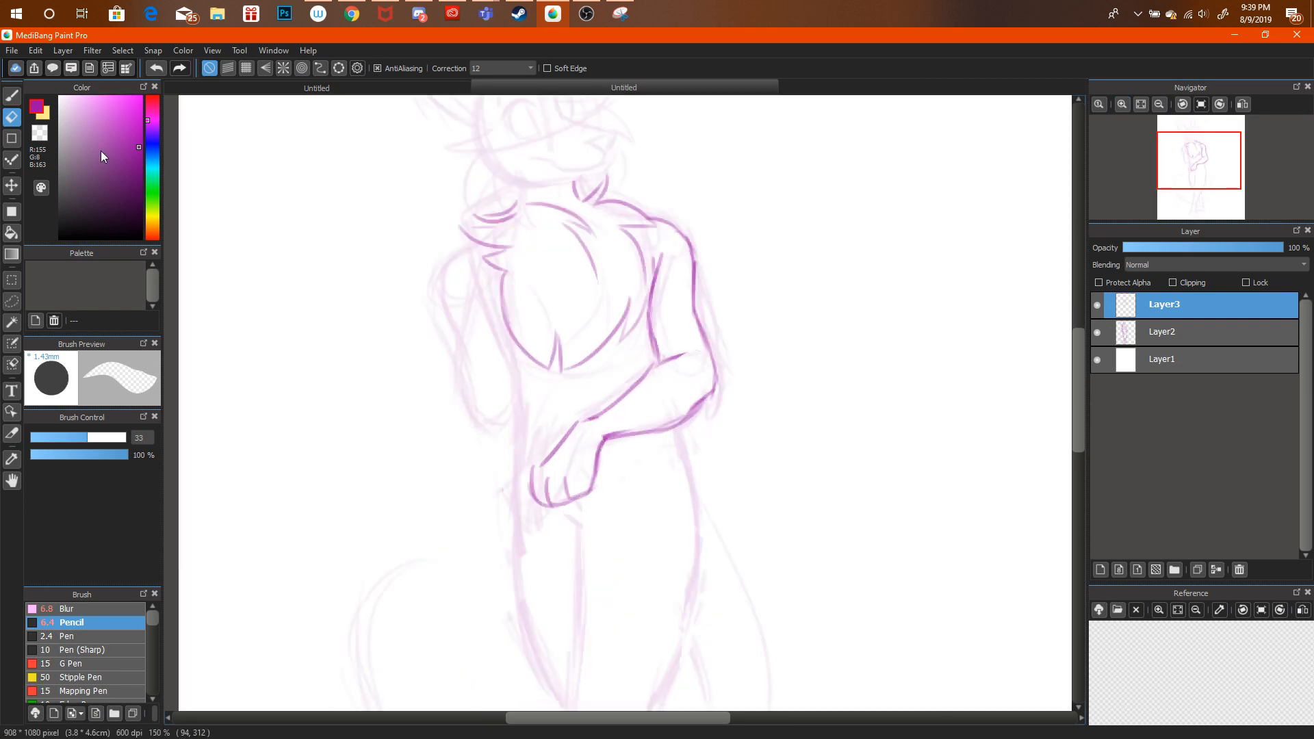
key("b")
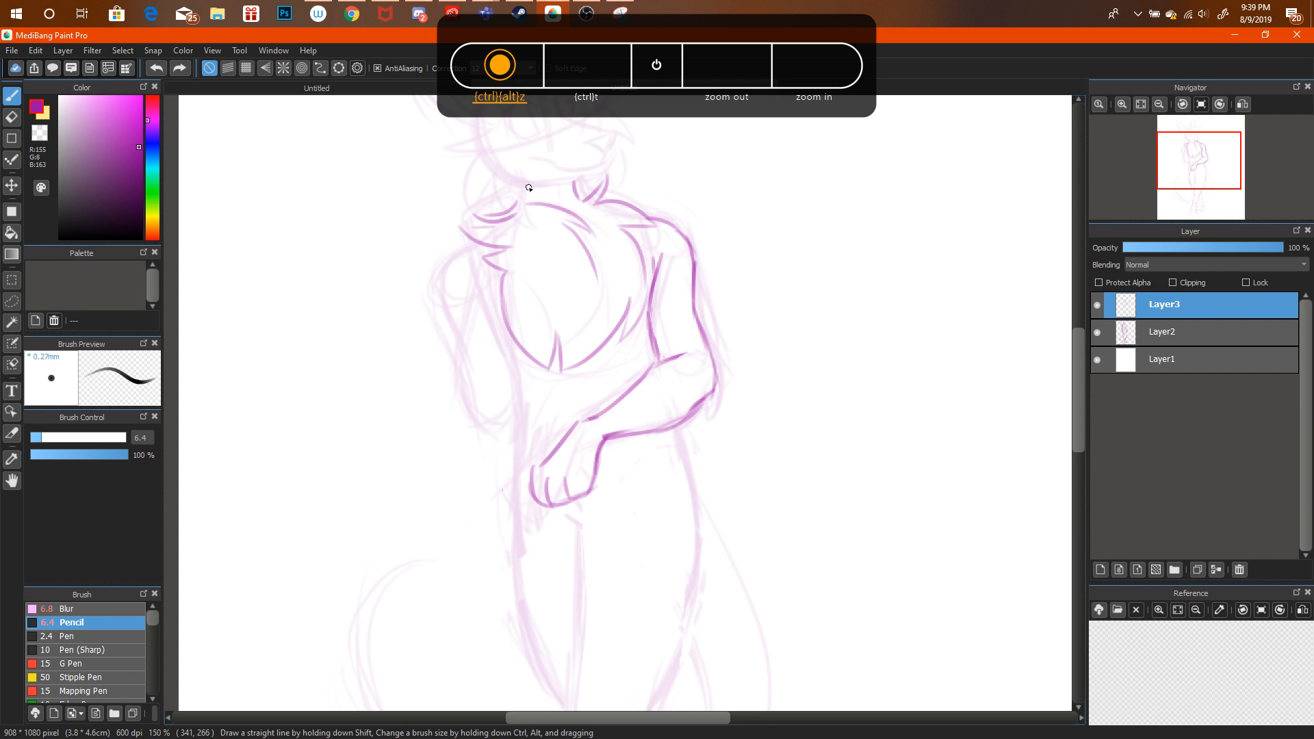
left_click(367, 23)
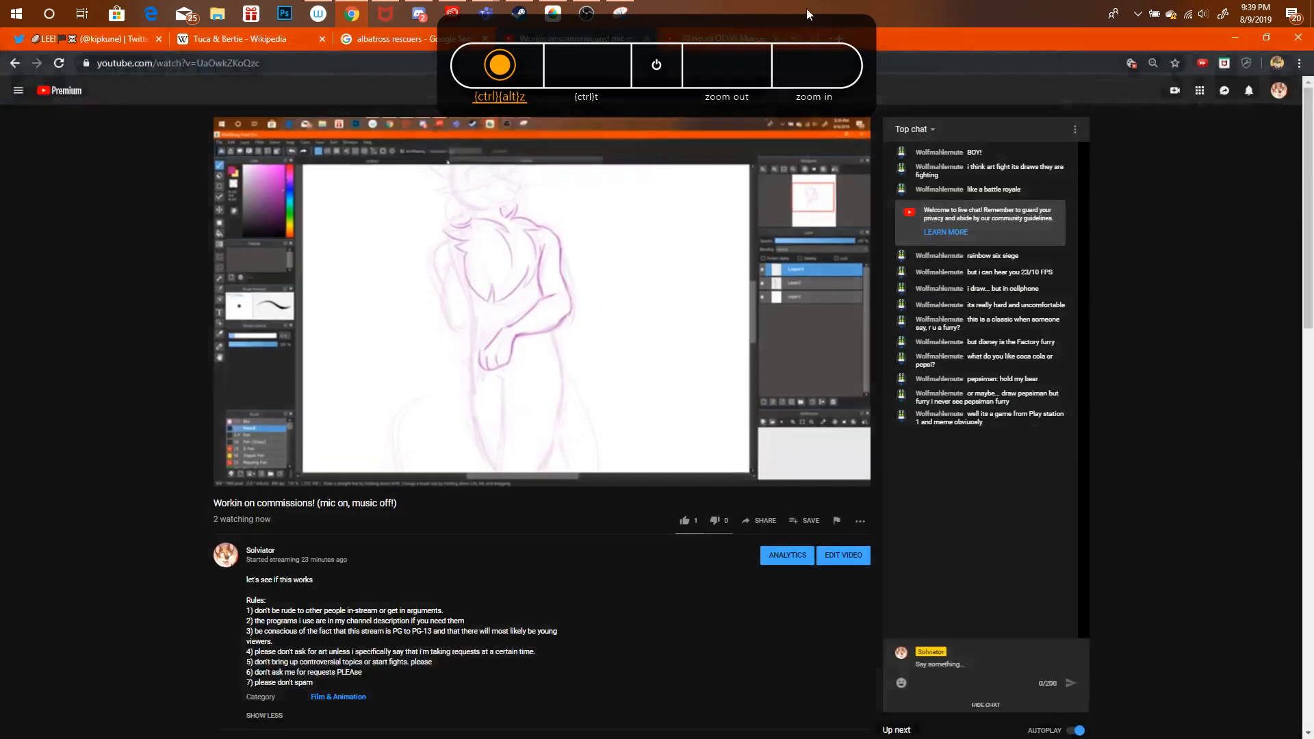
Search Google Images for 'pepsiman' in a new tab and open the Know Your Meme picture.
left_click(836, 39)
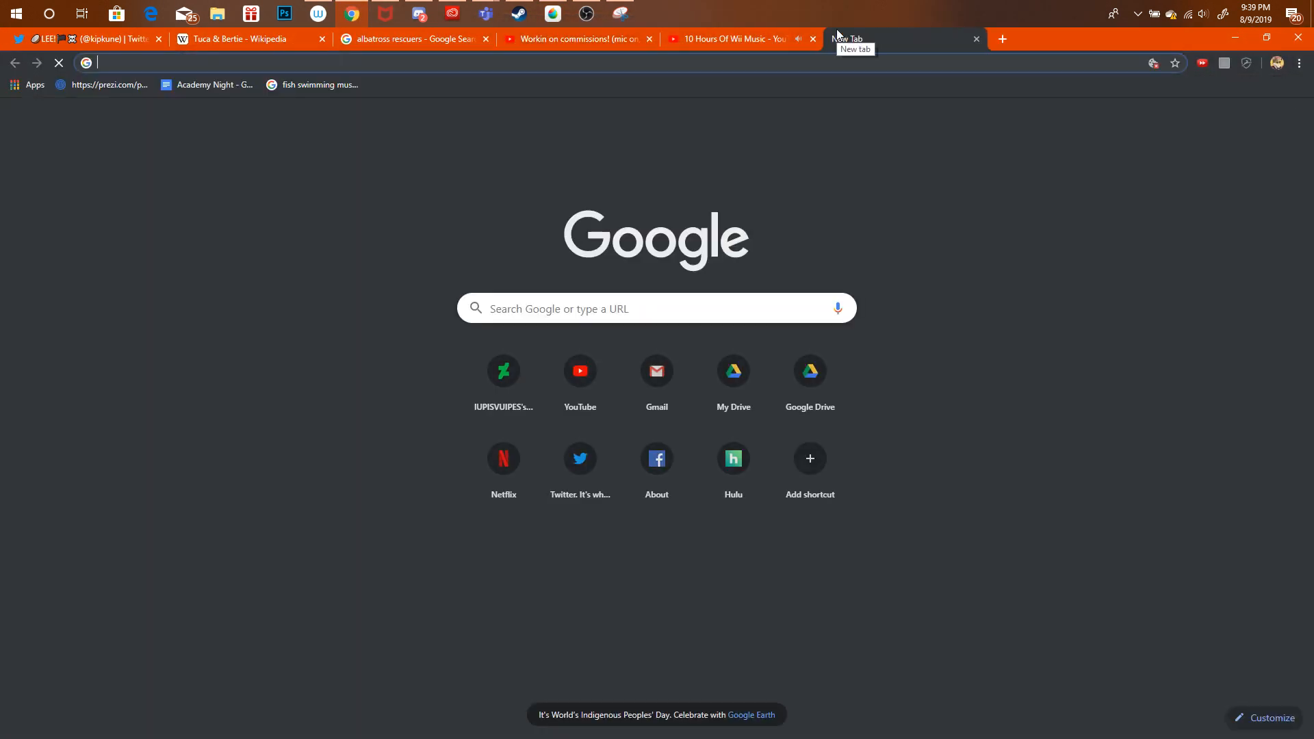
type("pepsiman")
key("Return")
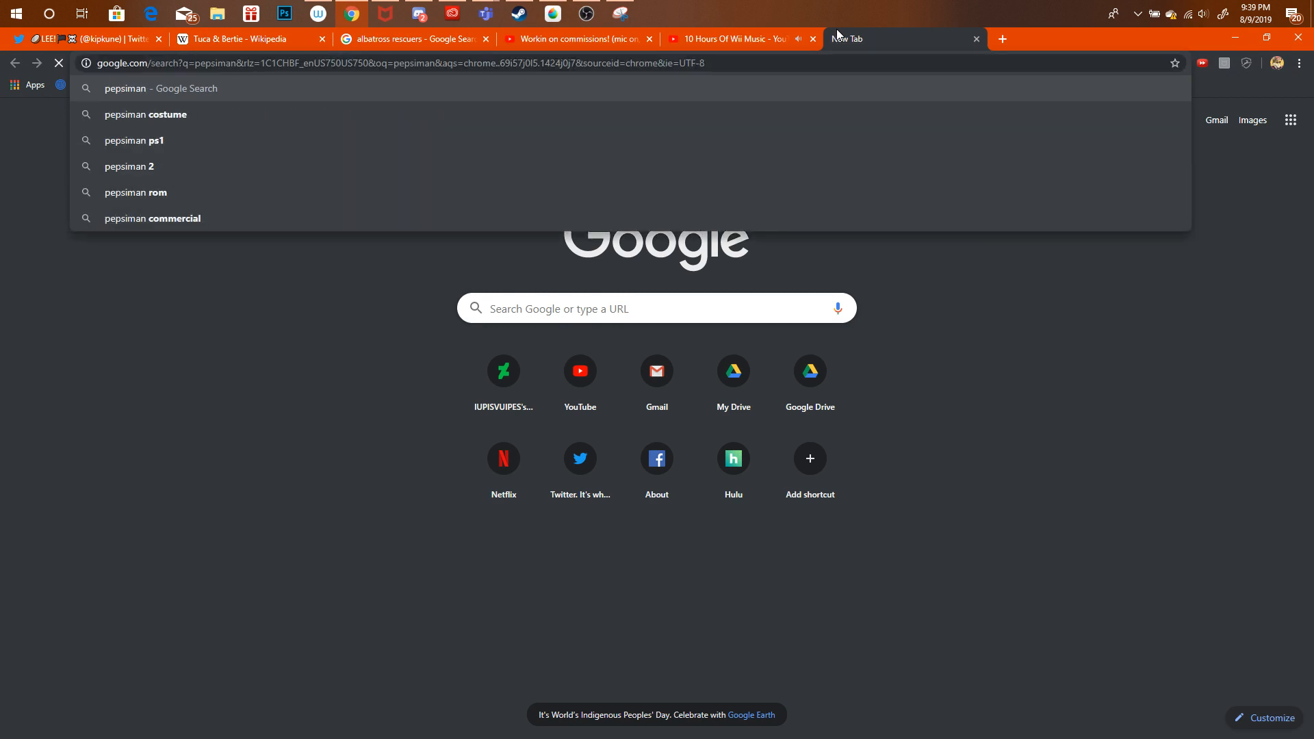
left_click(233, 160)
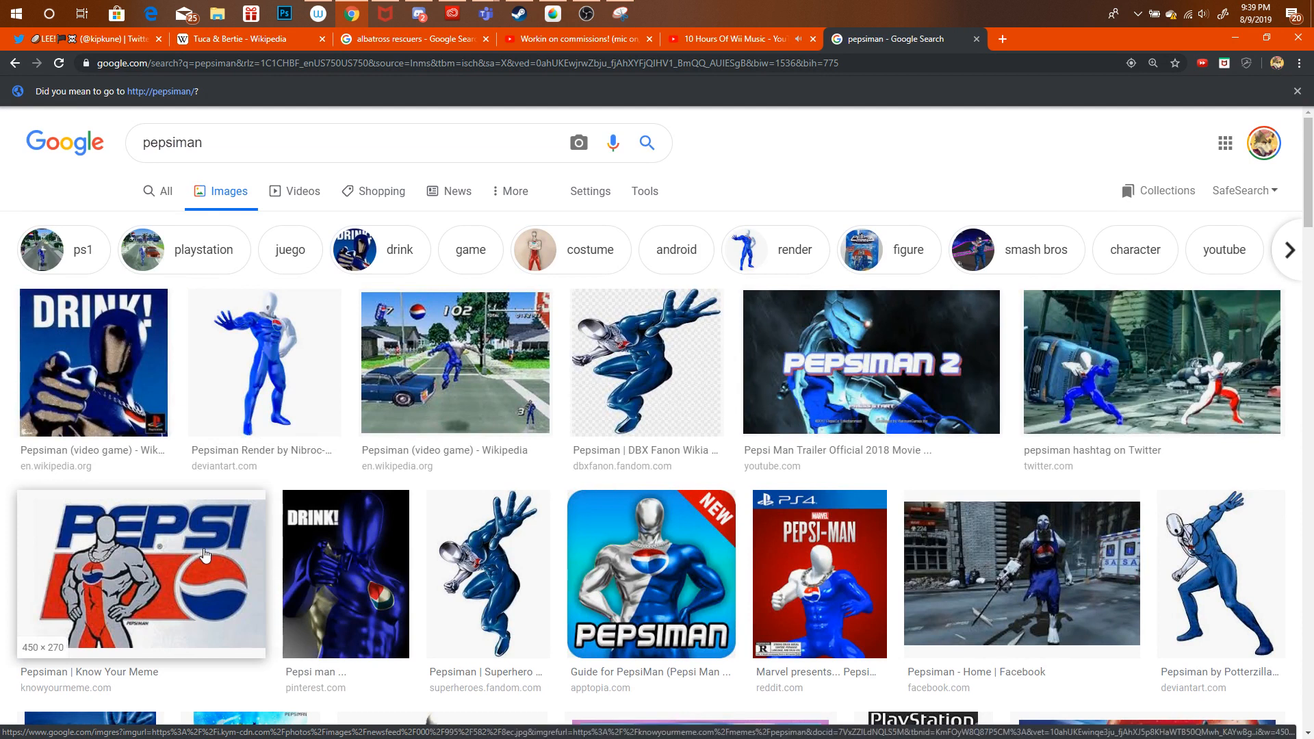
left_click(208, 560)
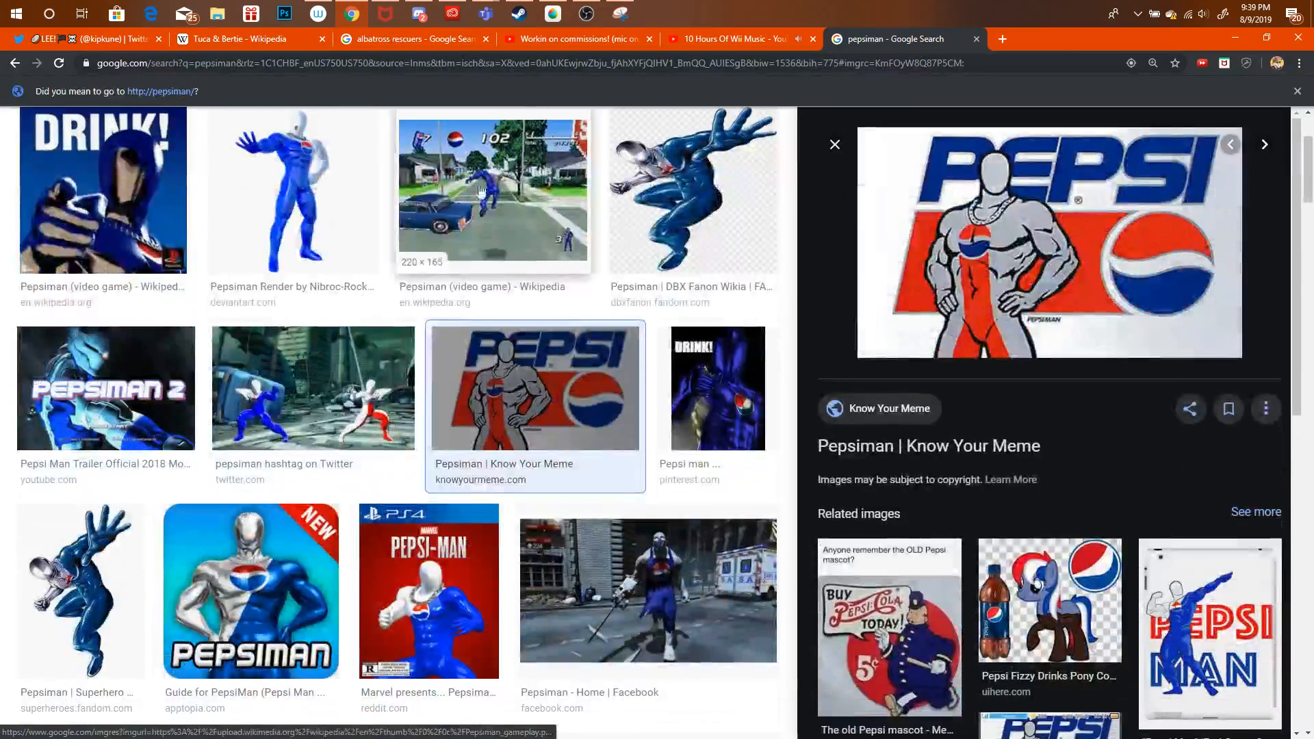
left_click(552, 13)
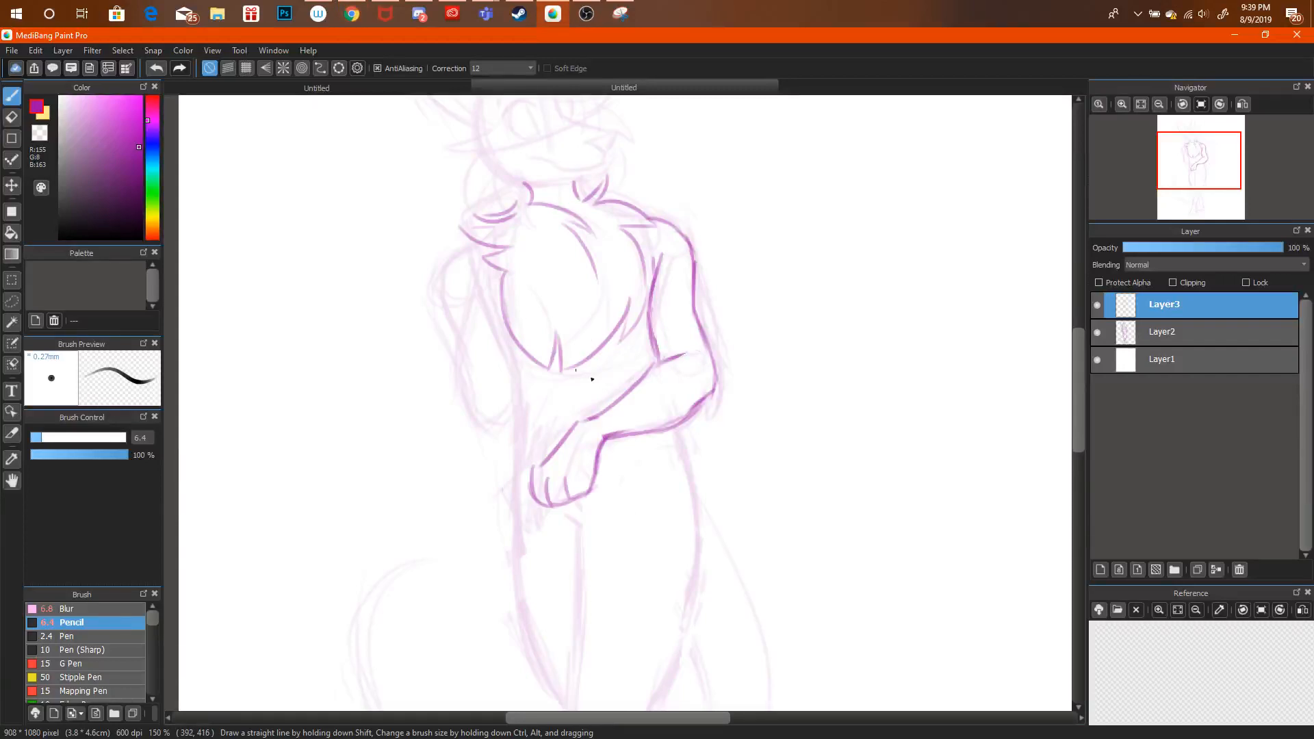
Lighten faint sketch strokes by the elbow and extend the contour down the figure's right side.
key("e")
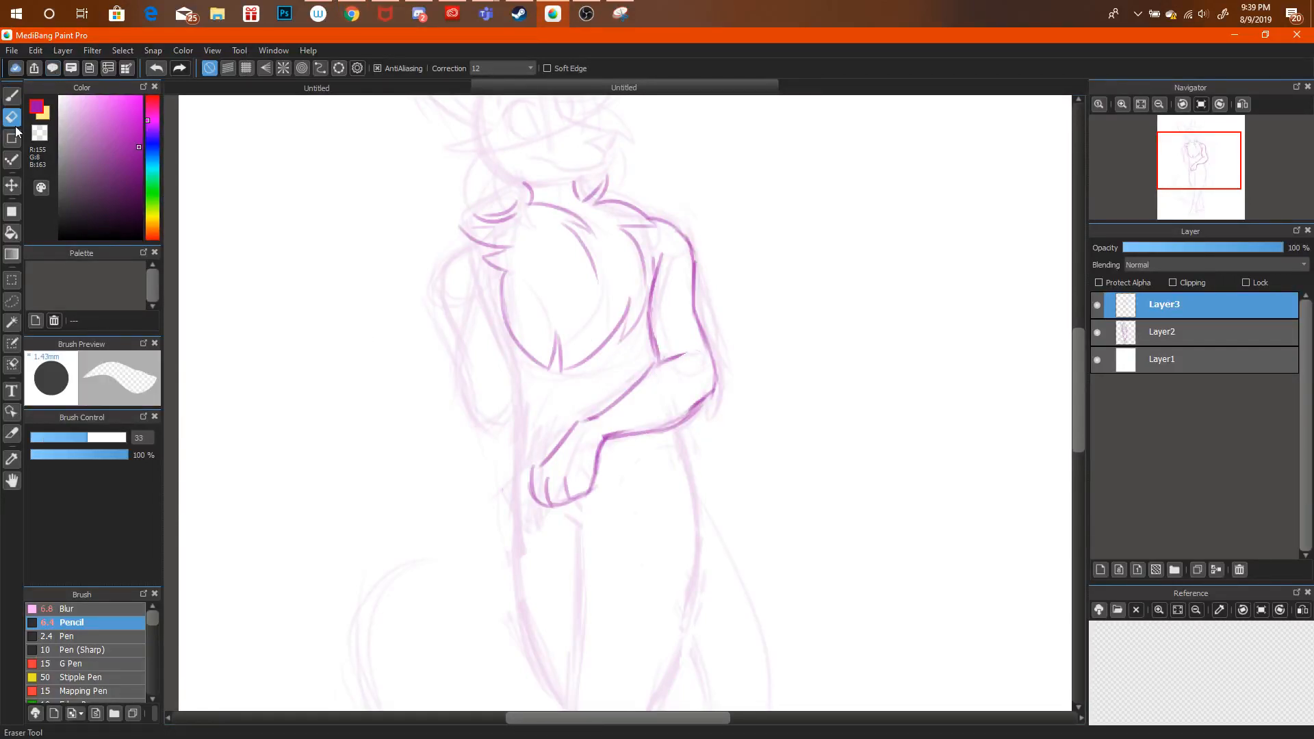
mouse_move(716, 406)
left_mouse_down()
mouse_move(726, 363)
mouse_move(721, 412)
left_mouse_up()
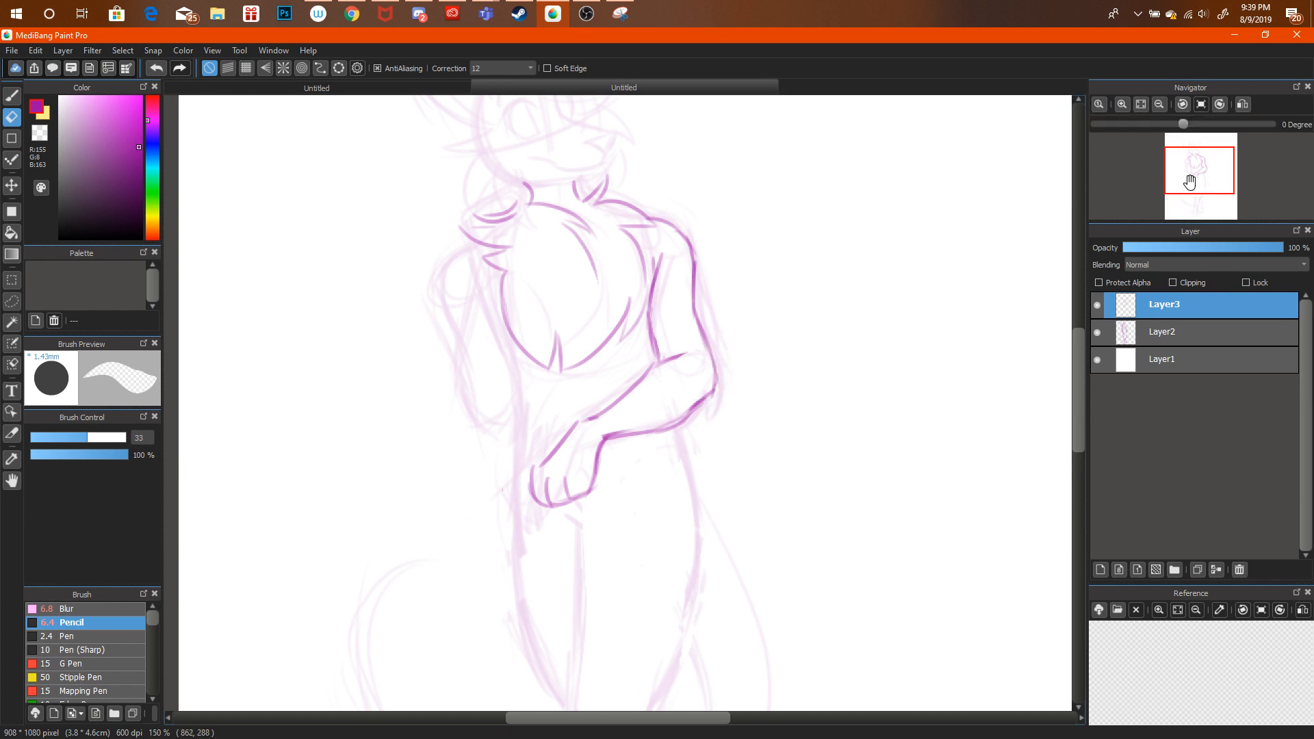
mouse_move(1188, 175)
left_mouse_down()
mouse_move(1214, 164)
mouse_move(1204, 173)
left_mouse_up()
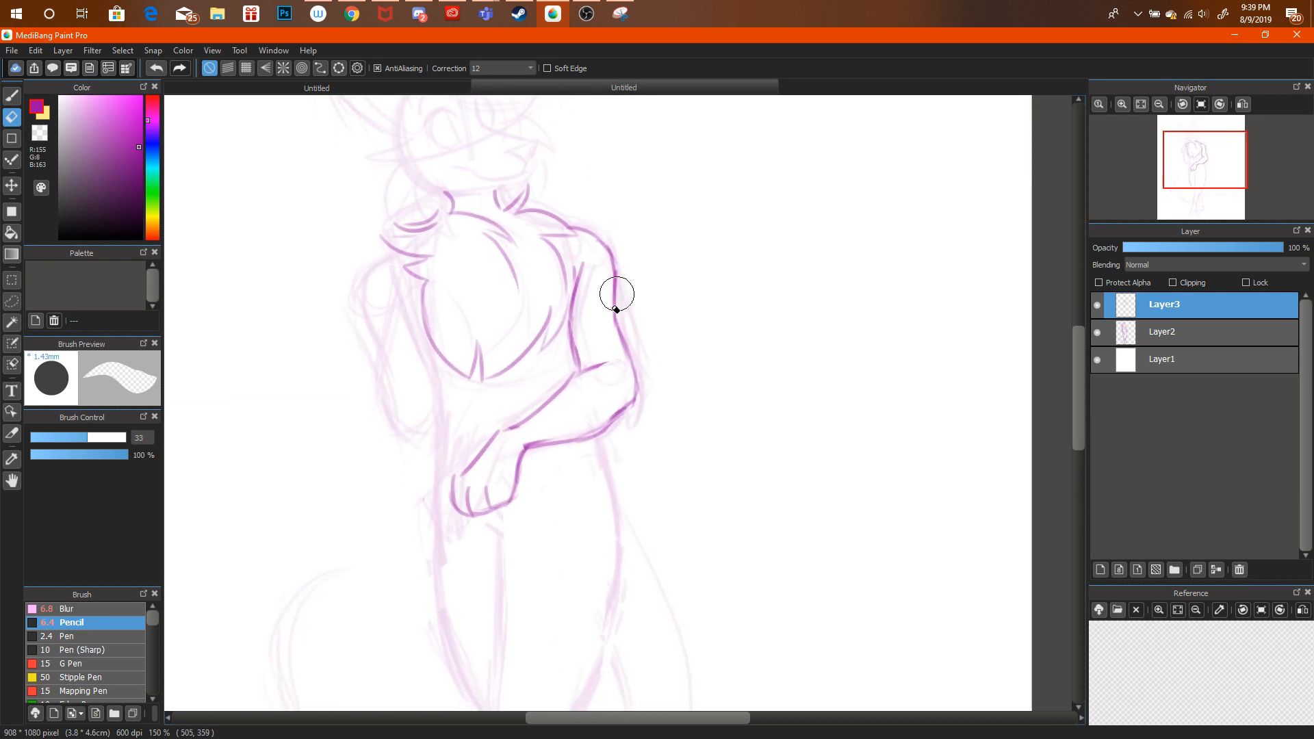
key("b")
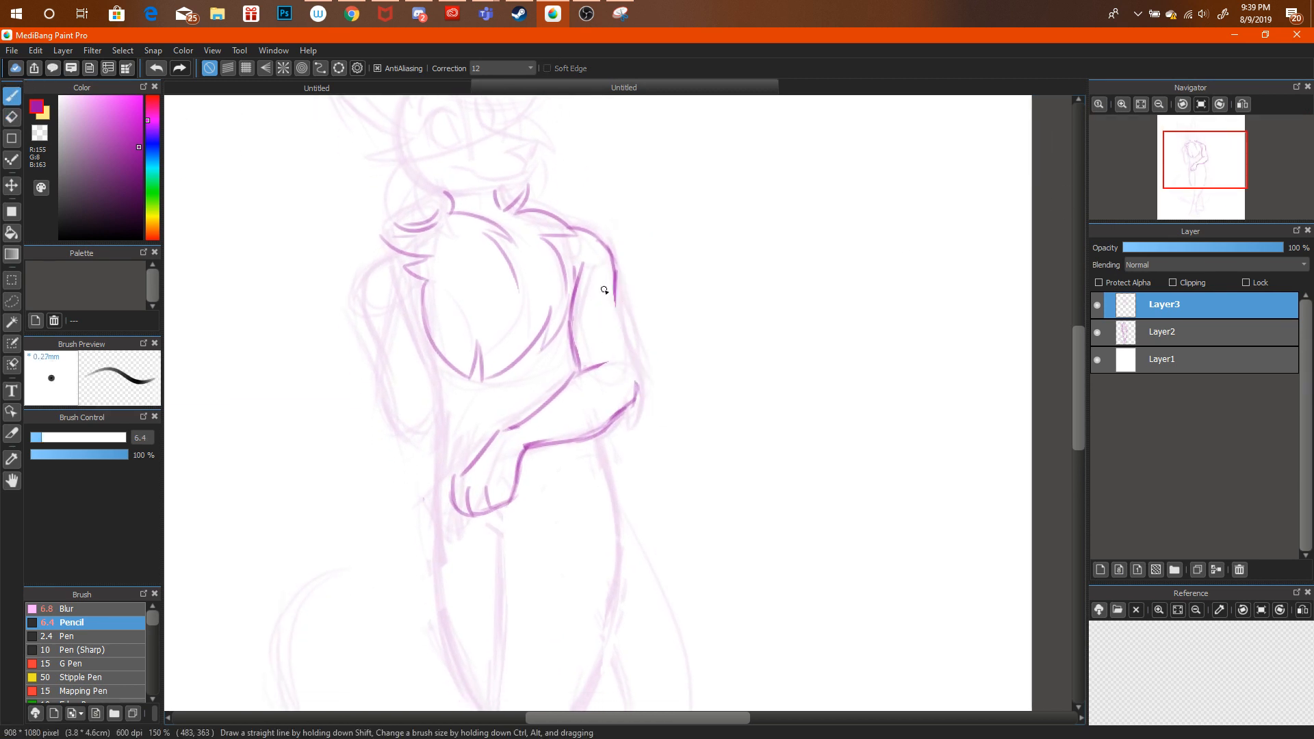
left_click_drag(611, 277, 634, 401)
left_click(12, 116)
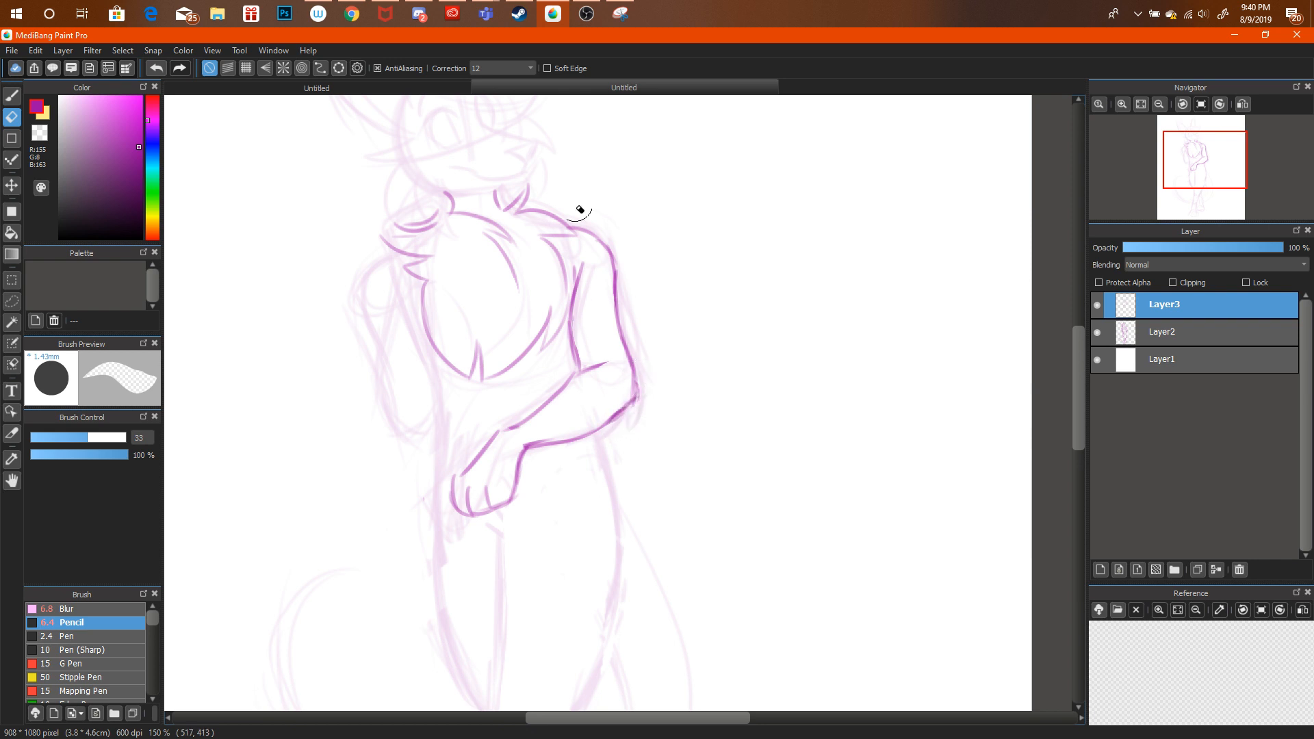
left_click(349, 13)
left_click(696, 39)
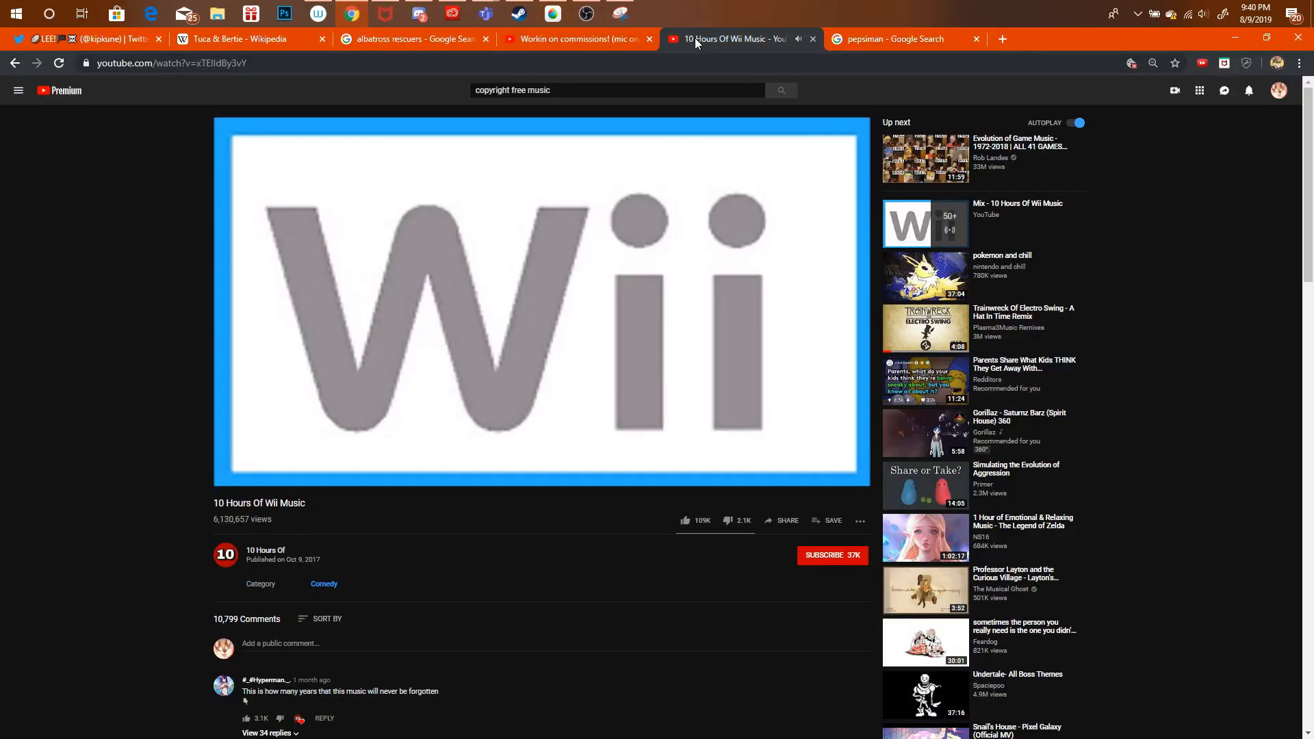
left_click(516, 44)
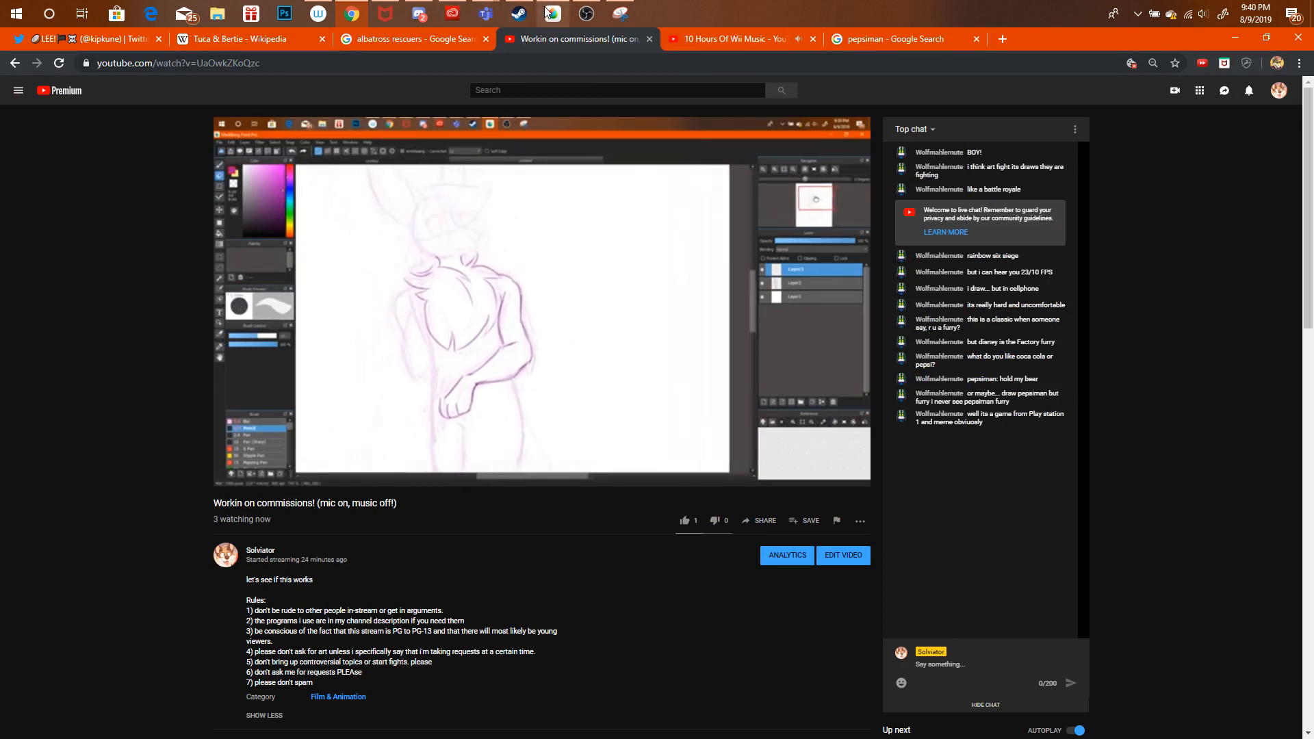
left_click(544, 12)
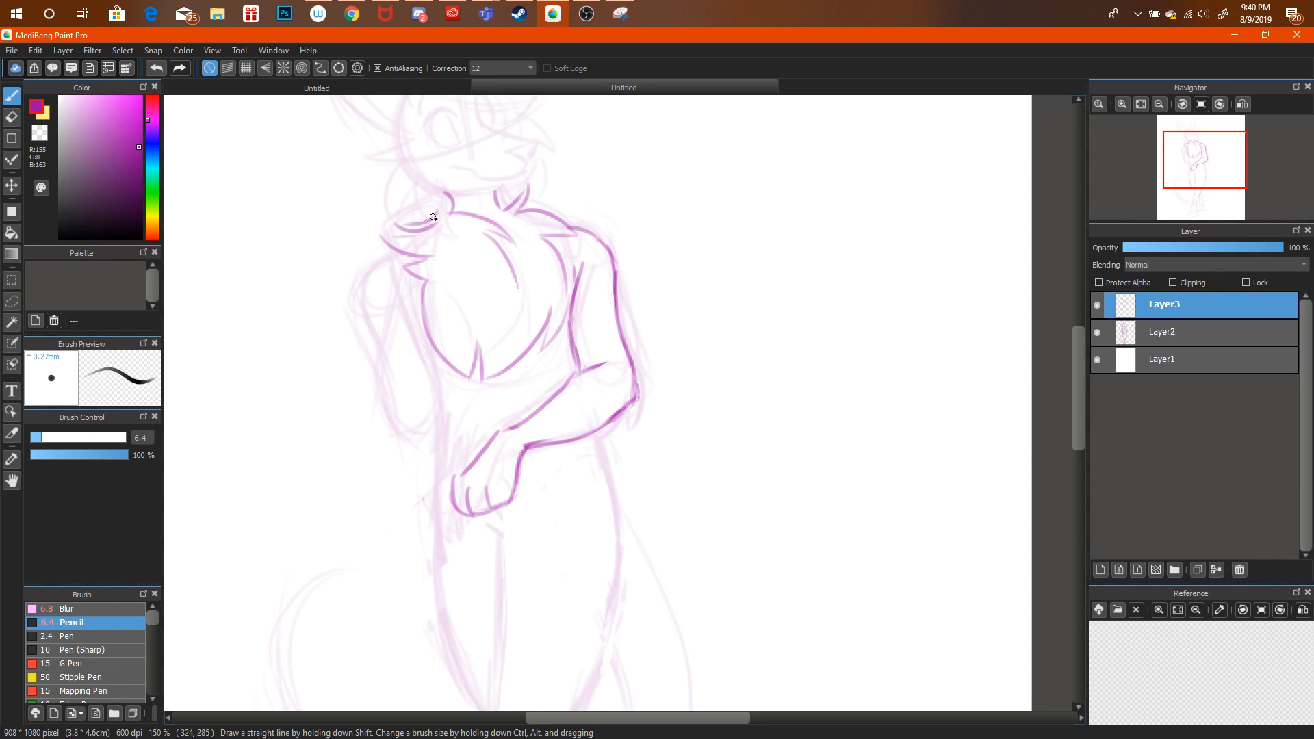
Ink the left shoulder top and the crossed arm's inner, lower and outer edges.
mouse_move(437, 206)
left_mouse_down()
mouse_move(385, 224)
mouse_move(394, 275)
mouse_move(372, 382)
mouse_move(400, 429)
mouse_move(434, 383)
mouse_move(424, 330)
left_mouse_up()
left_click_drag(423, 344, 416, 293)
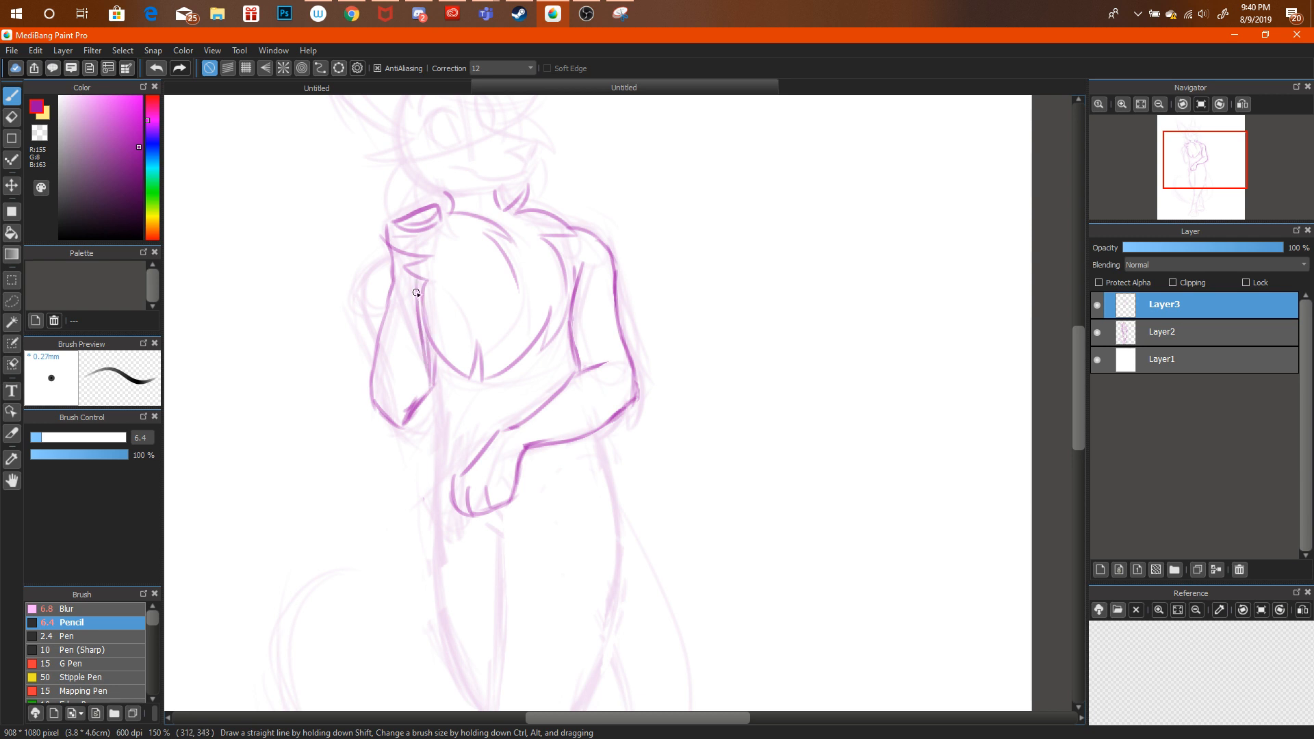
key("e")
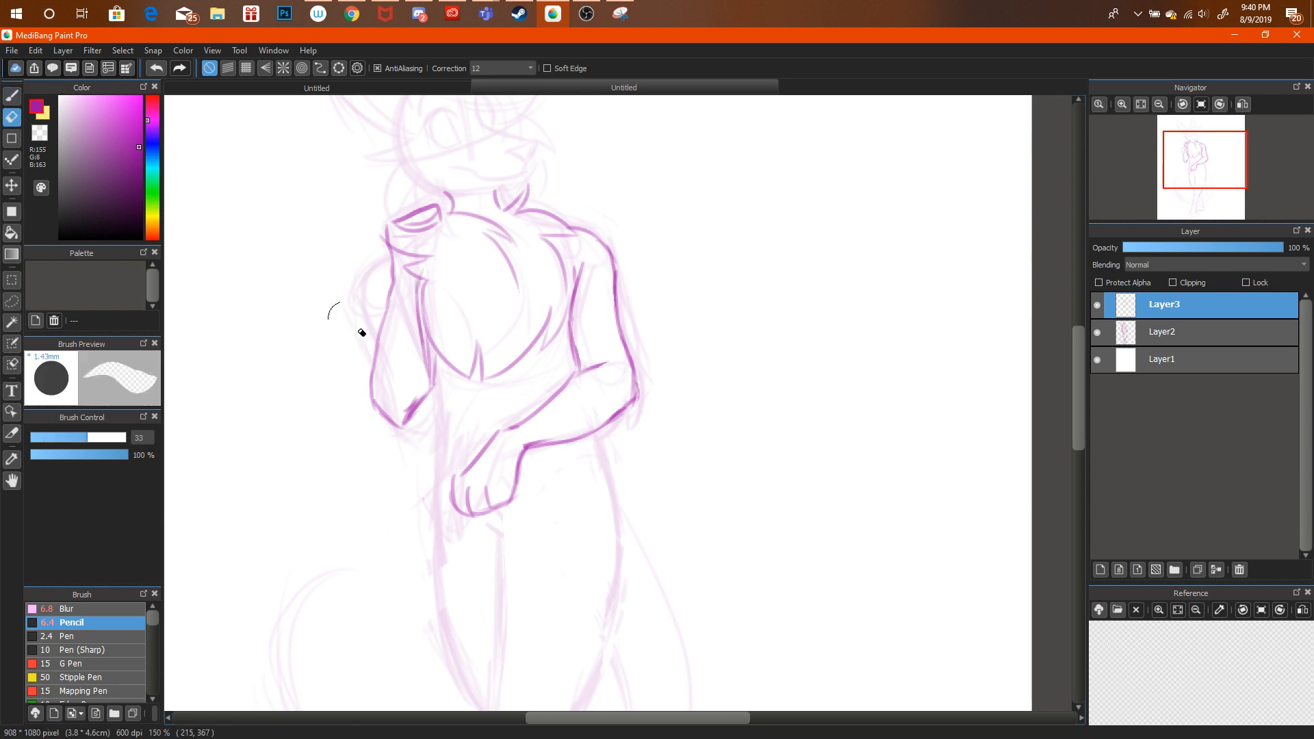
left_click_drag(411, 413, 413, 413)
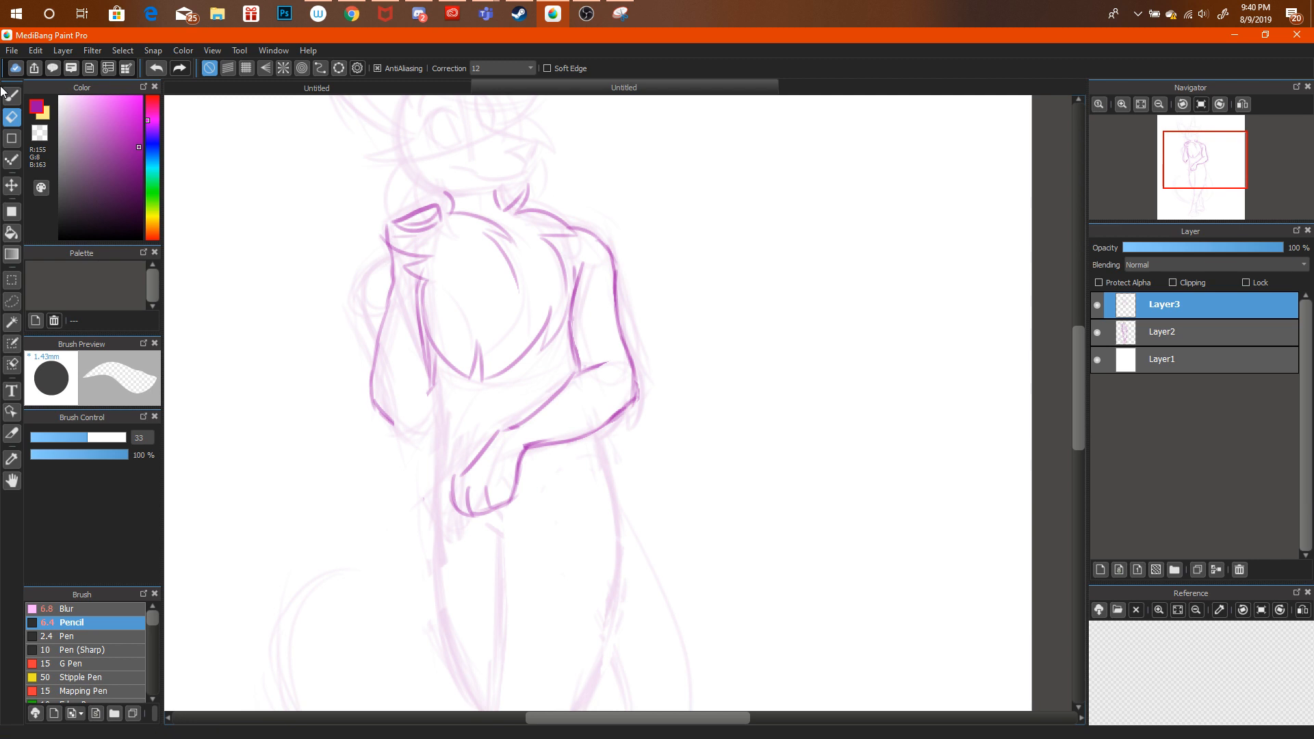
key("b")
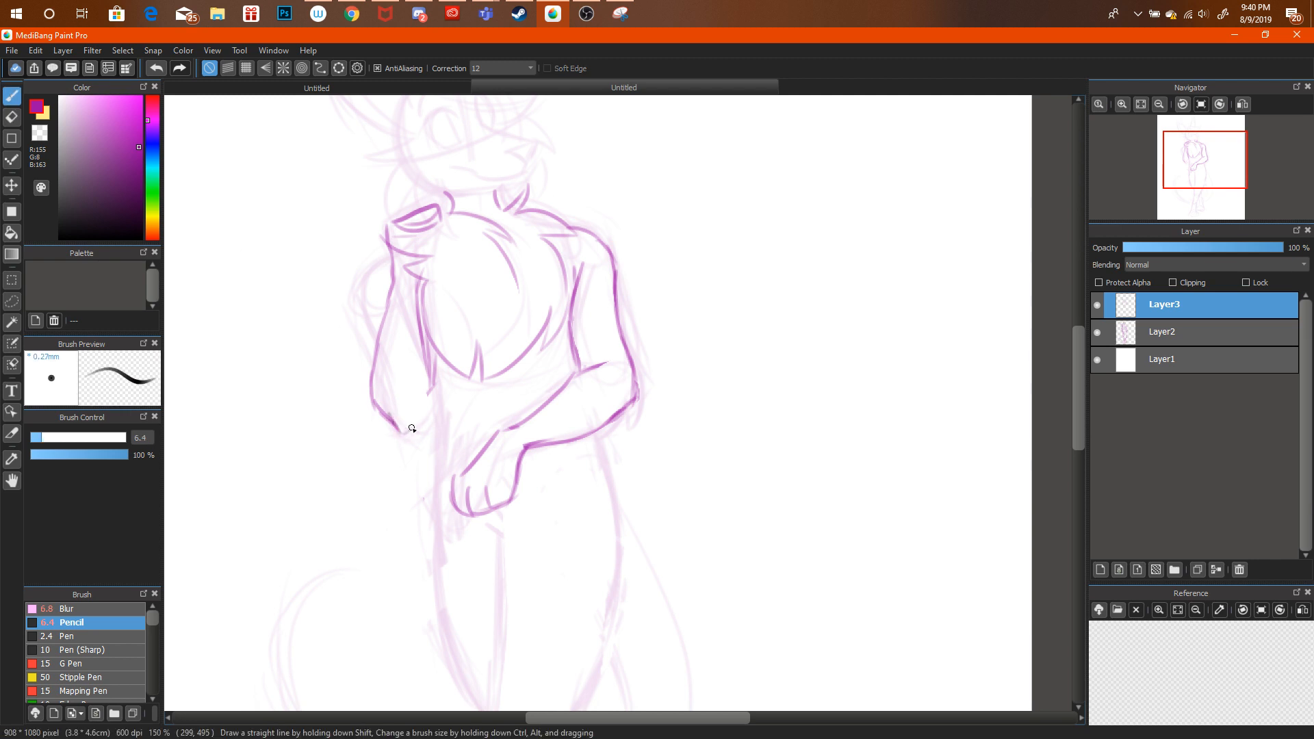
left_click_drag(413, 420, 425, 376)
left_click_drag(386, 241, 373, 344)
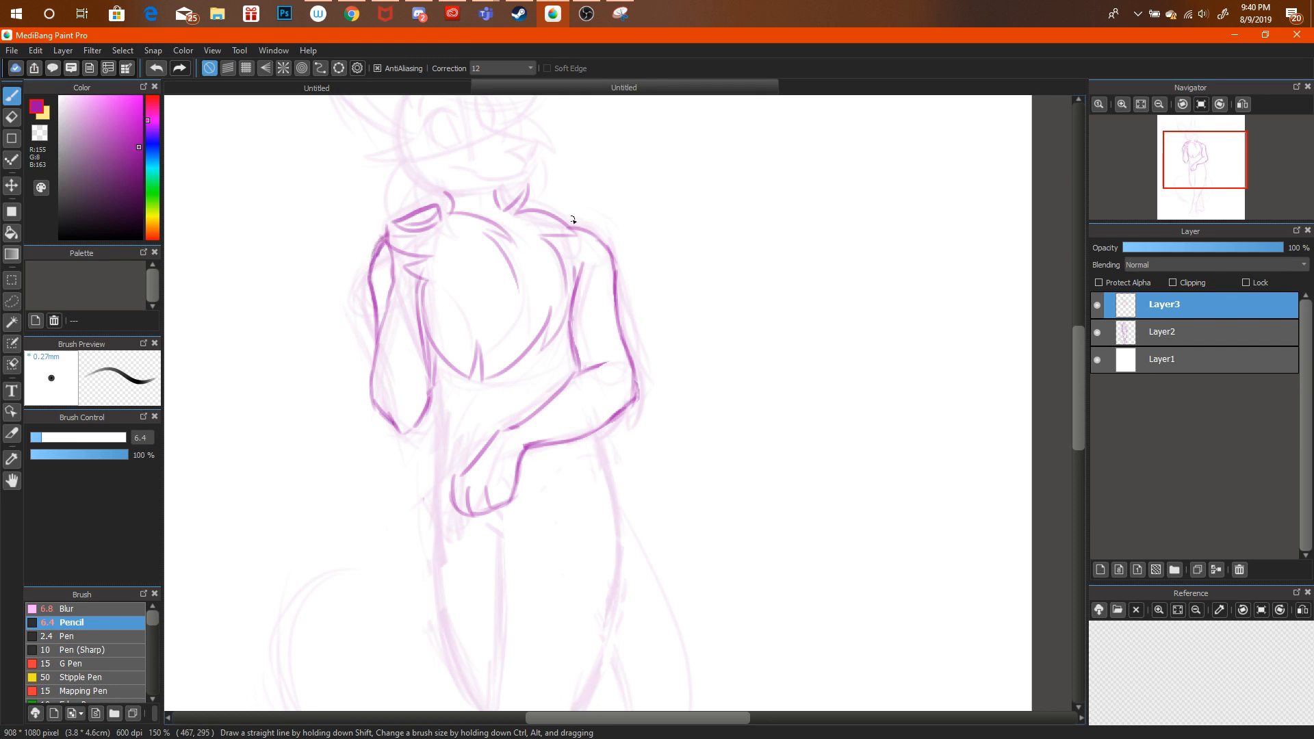
Ink the right shoulder curve, erasing part of it and redrawing the line.
left_click_drag(580, 237, 612, 287)
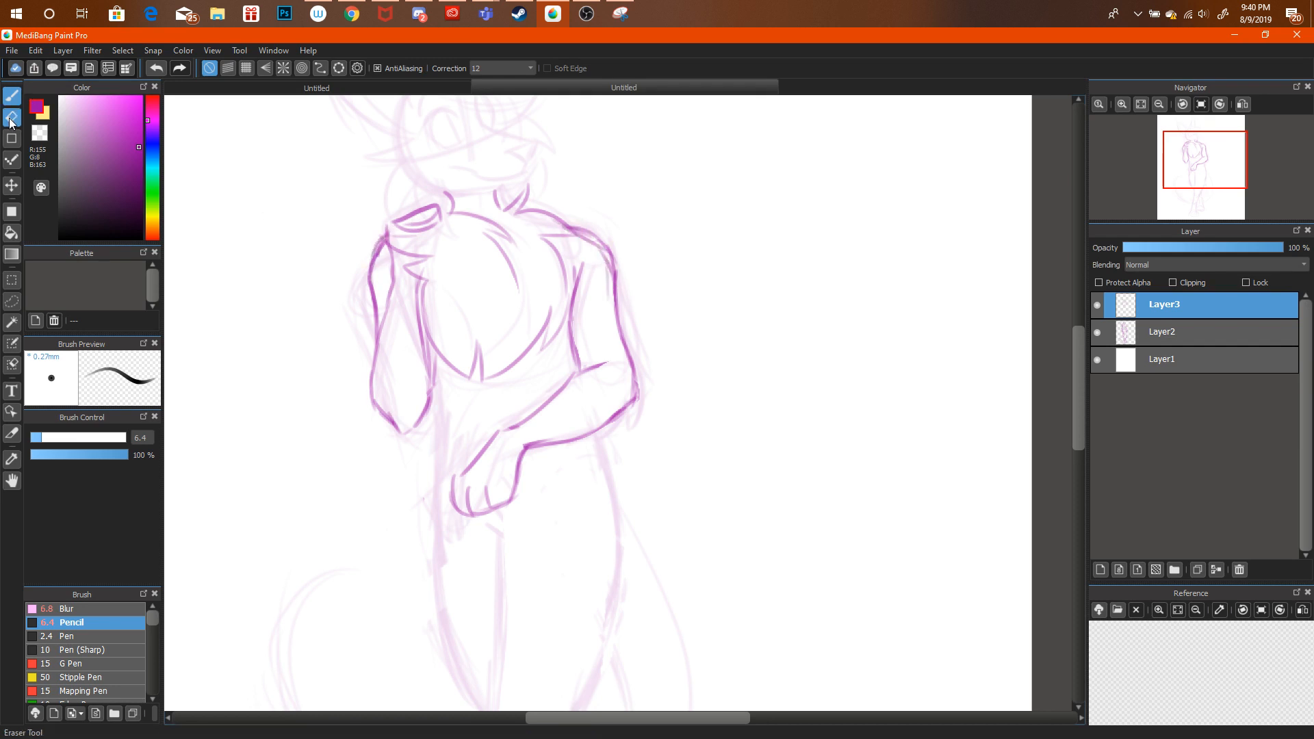
key("e")
mouse_move(578, 212)
left_mouse_down()
mouse_move(620, 265)
mouse_move(574, 212)
mouse_move(569, 223)
left_mouse_up()
left_click(354, 14)
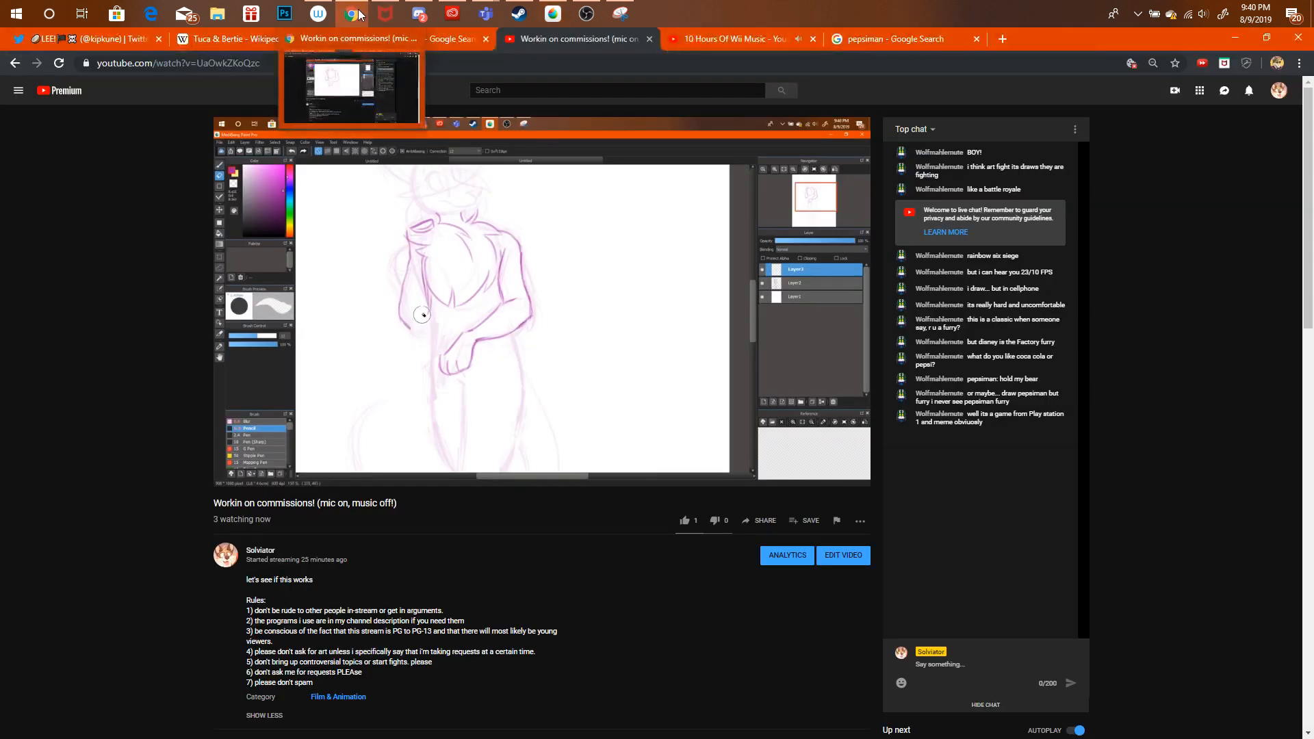
left_click(362, 12)
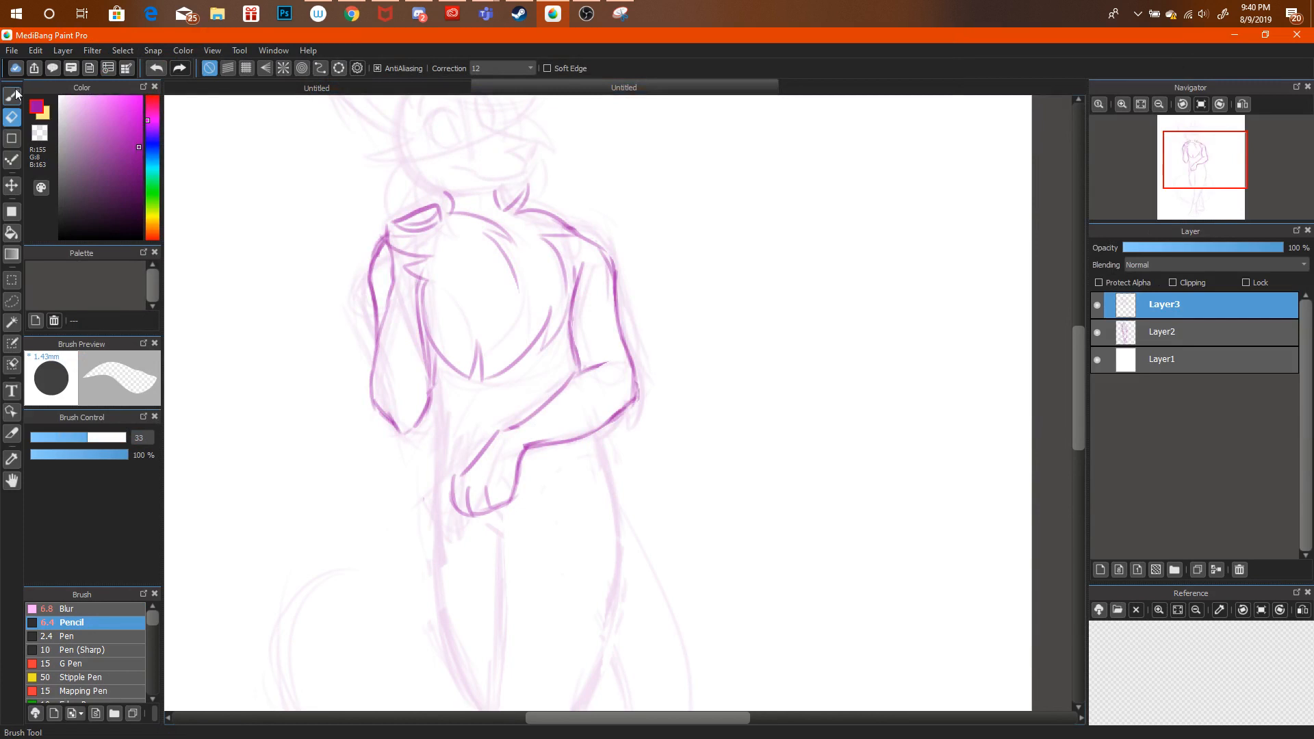
key("b")
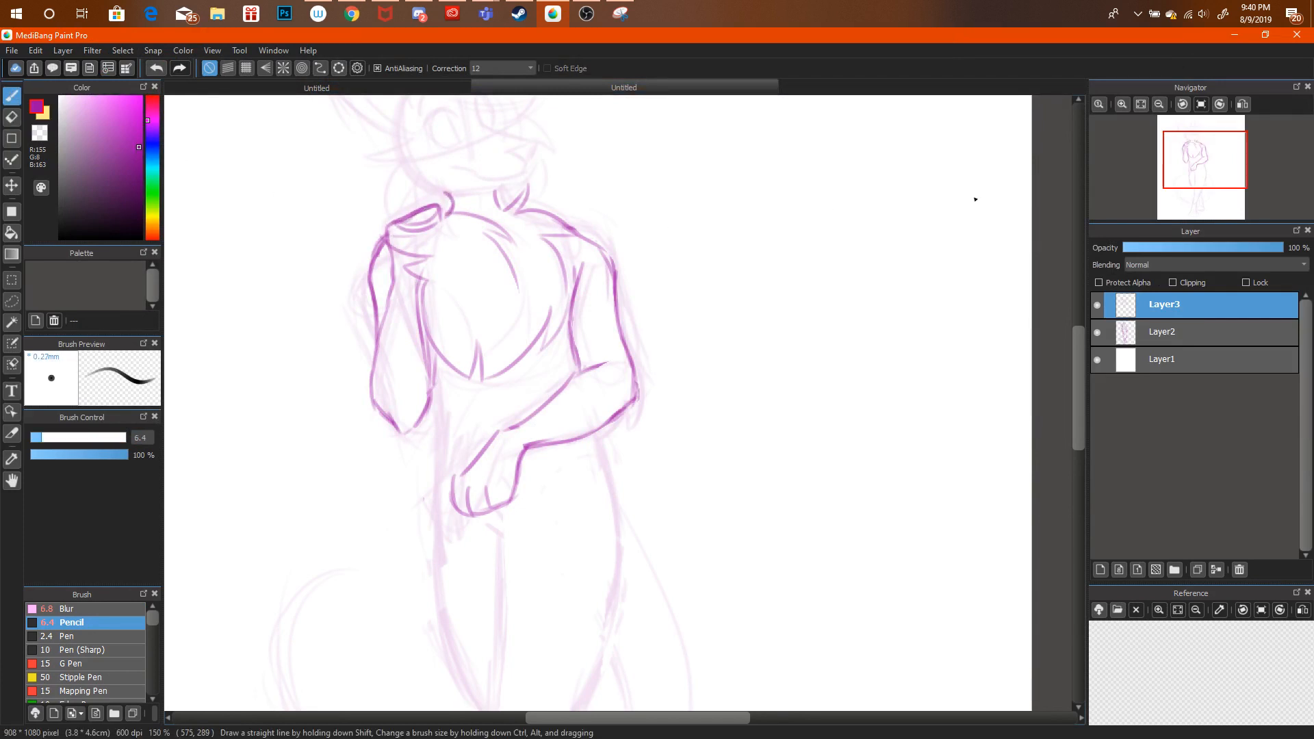
mouse_move(1191, 164)
left_mouse_down()
mouse_move(1200, 152)
mouse_move(1202, 173)
left_mouse_up()
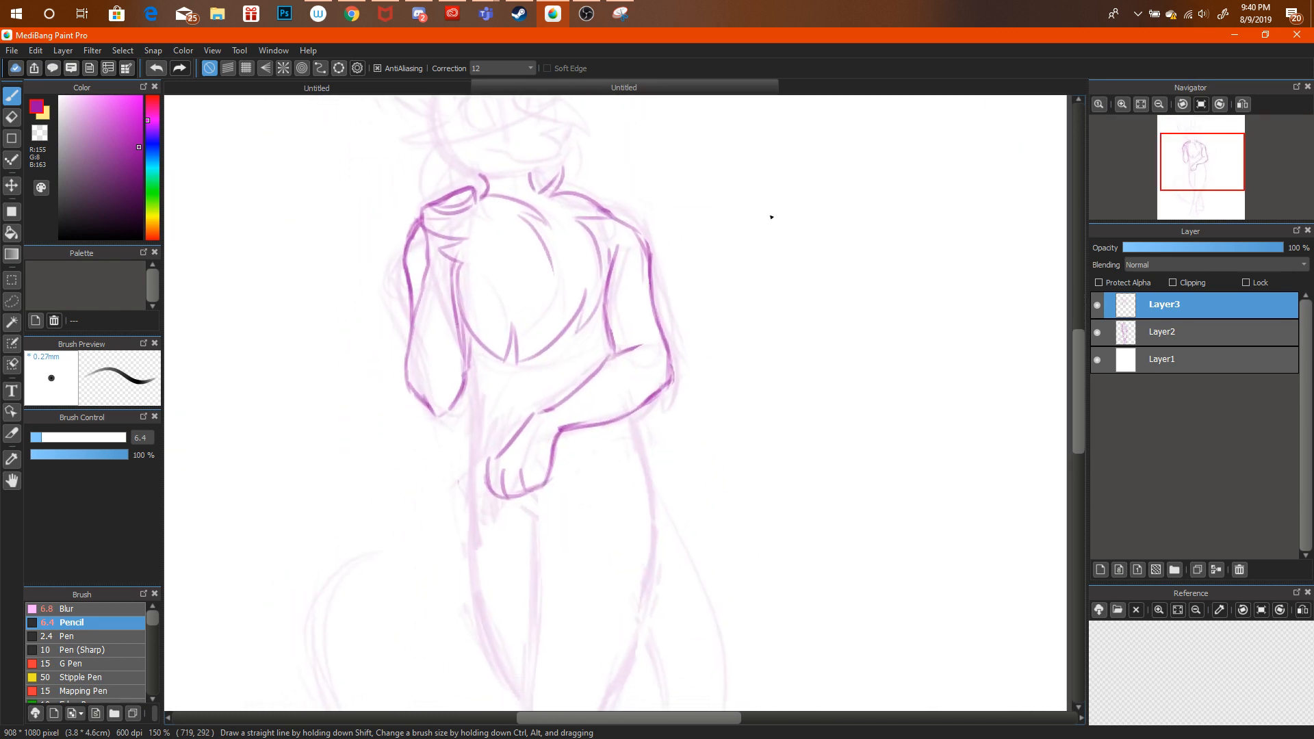
left_click_drag(599, 215, 634, 232)
Pan the sketch view down to the creature's lower body and legs.
left_click(352, 14)
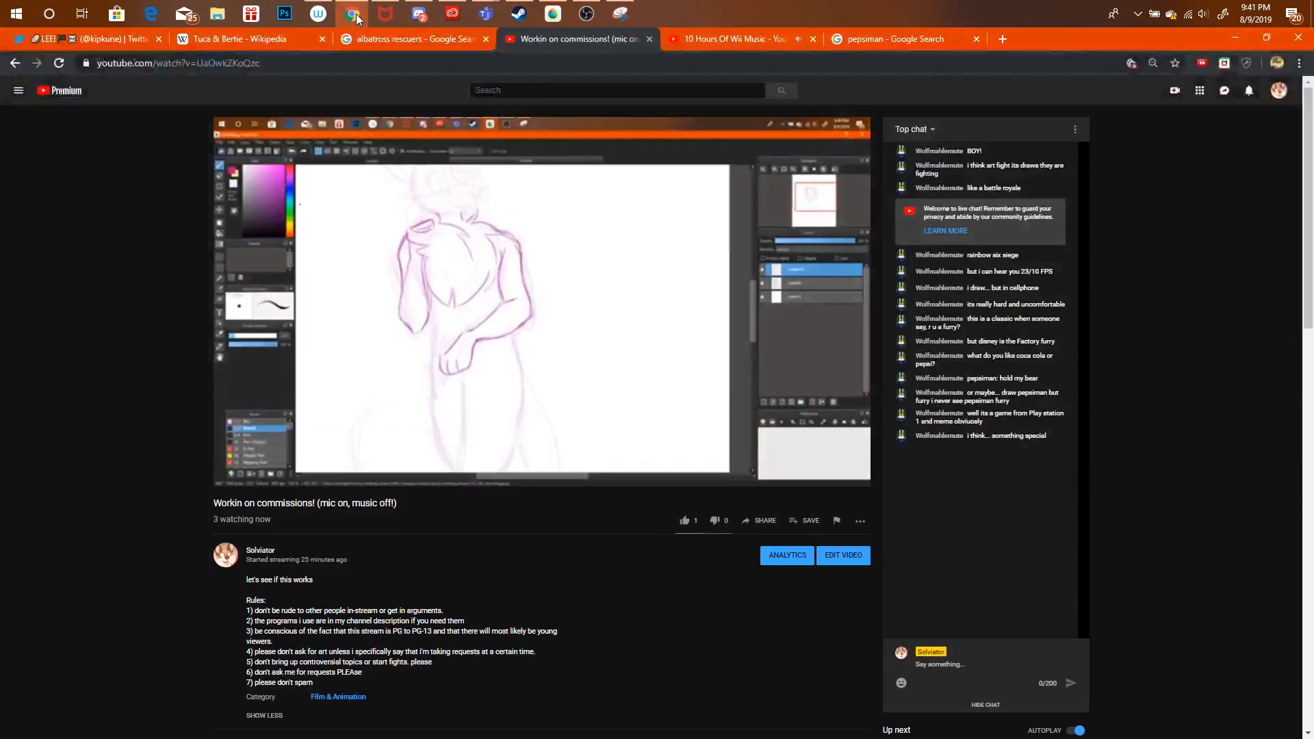
left_click(352, 14)
left_click(431, 83)
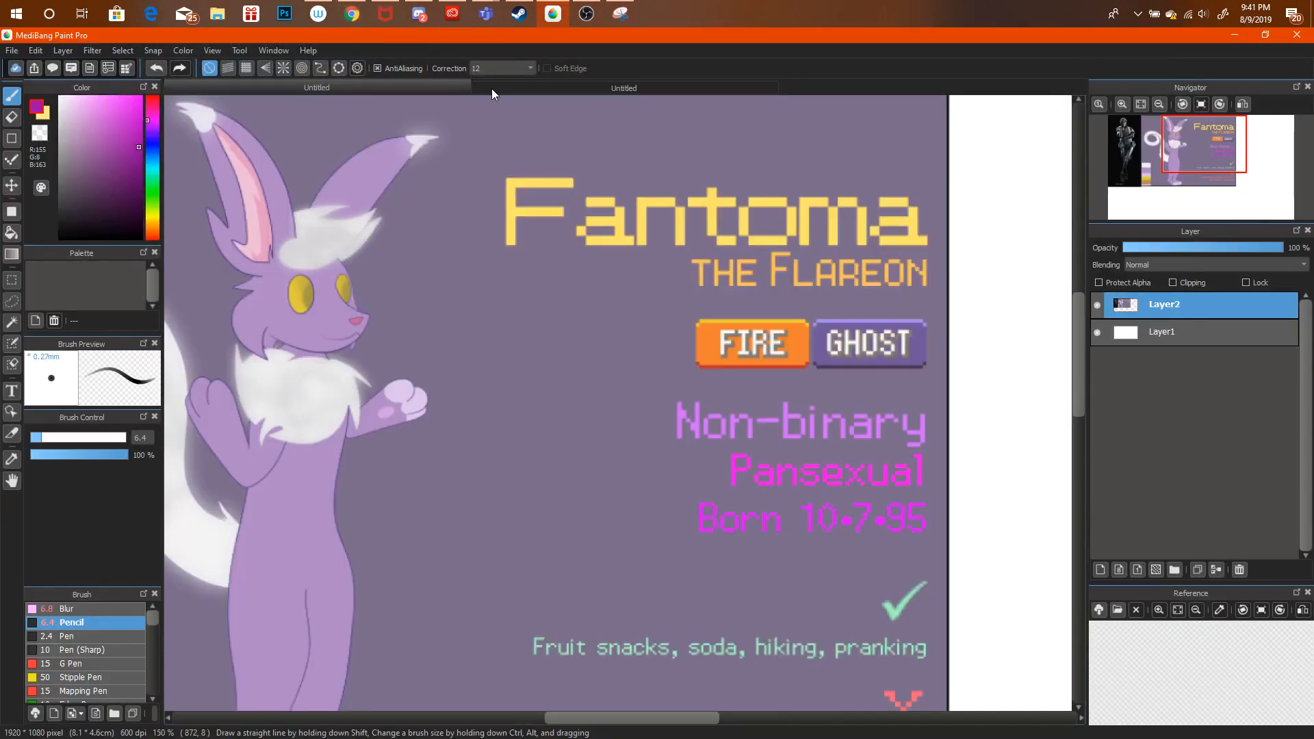
left_click(494, 88)
mouse_move(1181, 187)
left_mouse_down()
mouse_move(1201, 163)
mouse_move(1196, 180)
left_mouse_up()
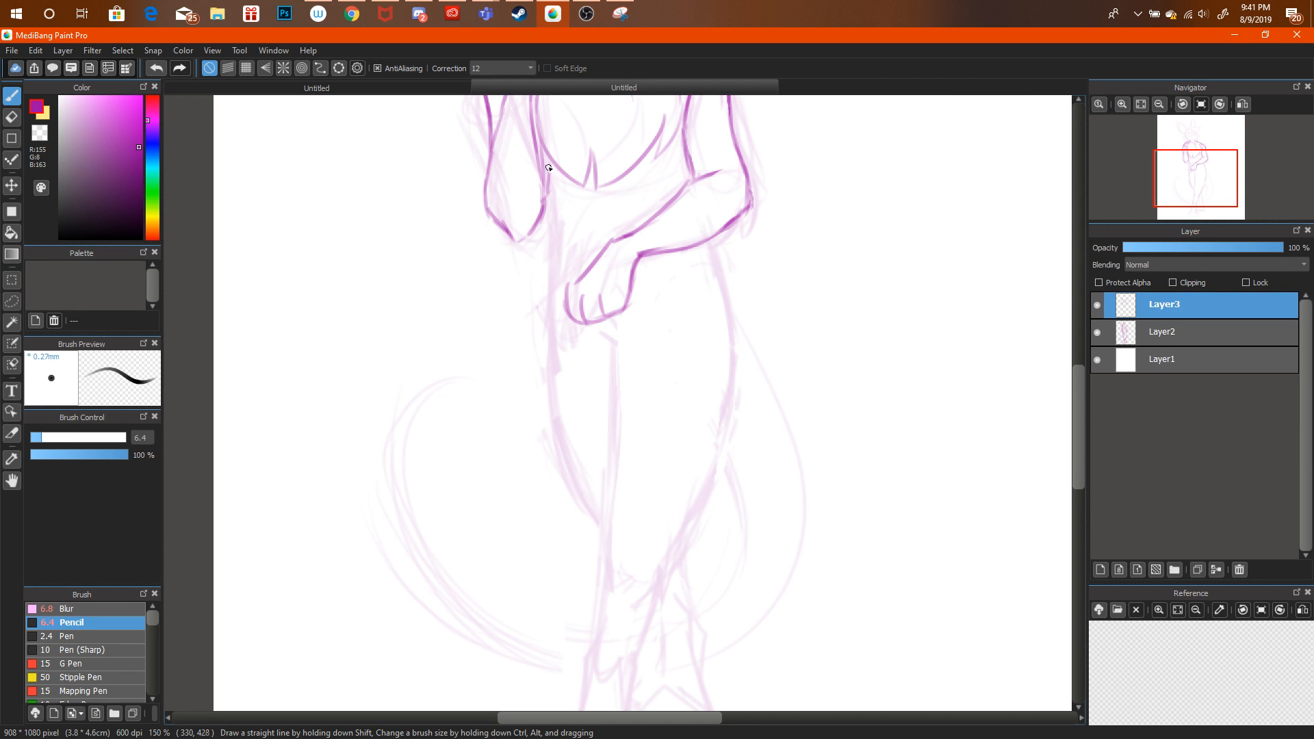
Ink the left side of the torso and leg, checking the Fantoma reference.
mouse_move(552, 178)
left_mouse_down()
mouse_move(557, 429)
mouse_move(598, 520)
mouse_move(556, 415)
left_mouse_up()
mouse_move(555, 291)
left_mouse_down()
mouse_move(558, 460)
mouse_move(566, 451)
left_mouse_up()
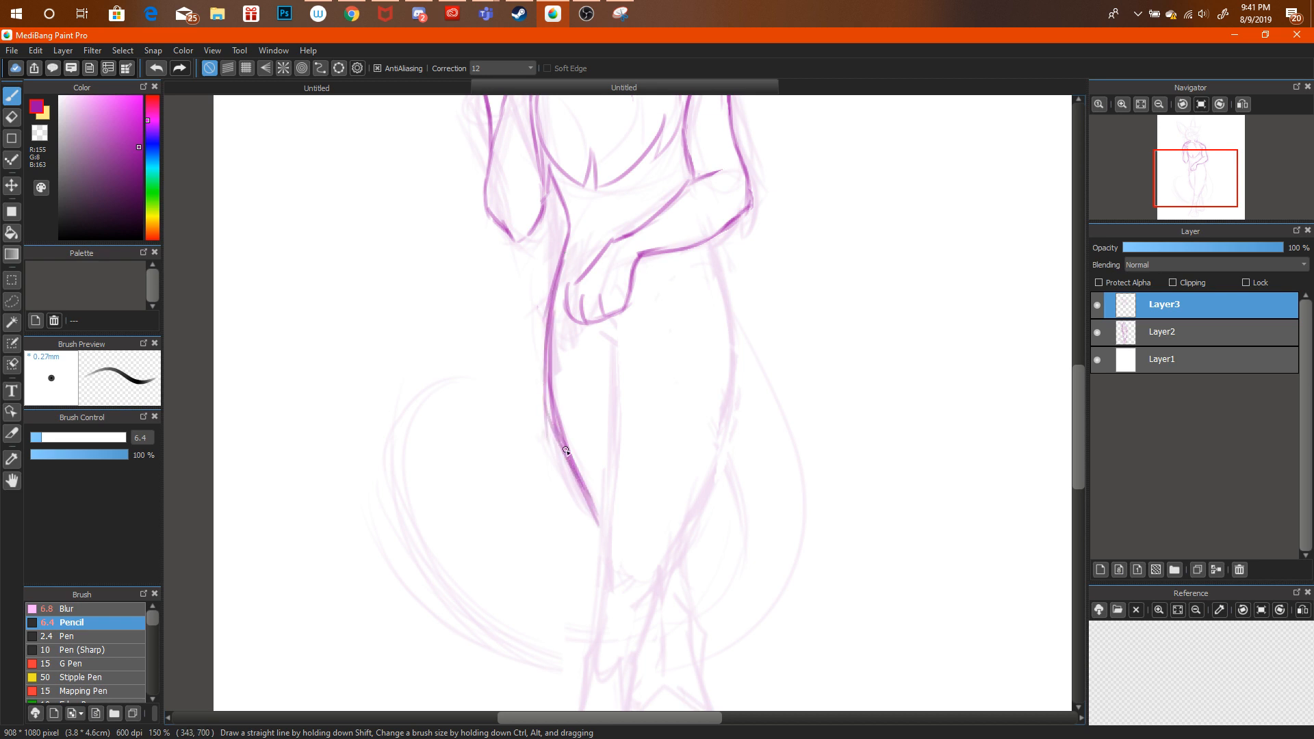
left_click(463, 88)
left_click(494, 86)
left_click(436, 89)
left_click_drag(1203, 159, 1192, 164)
left_click(701, 83)
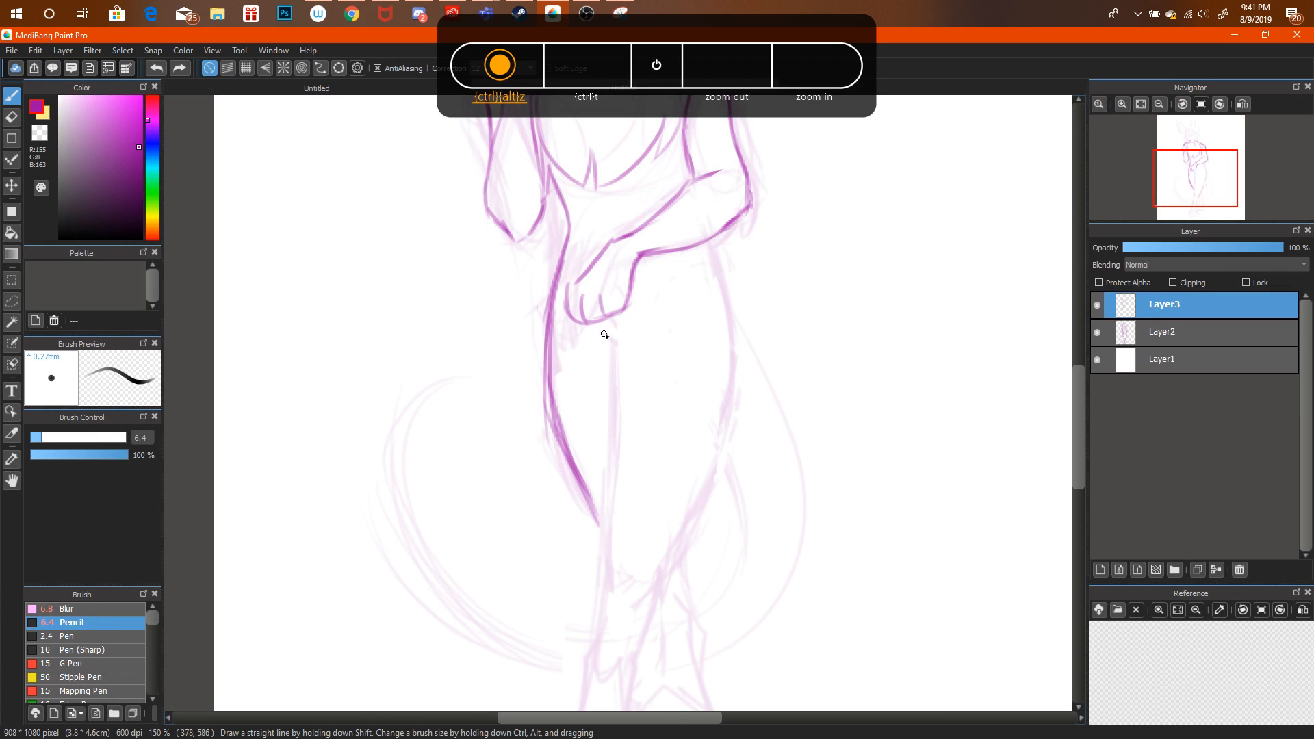
Ink the right leg's edge downward, undoing two misplaced strokes.
left_click_drag(604, 335, 592, 341)
mouse_move(707, 241)
left_mouse_down()
mouse_move(730, 377)
mouse_move(679, 535)
mouse_move(648, 579)
left_mouse_up()
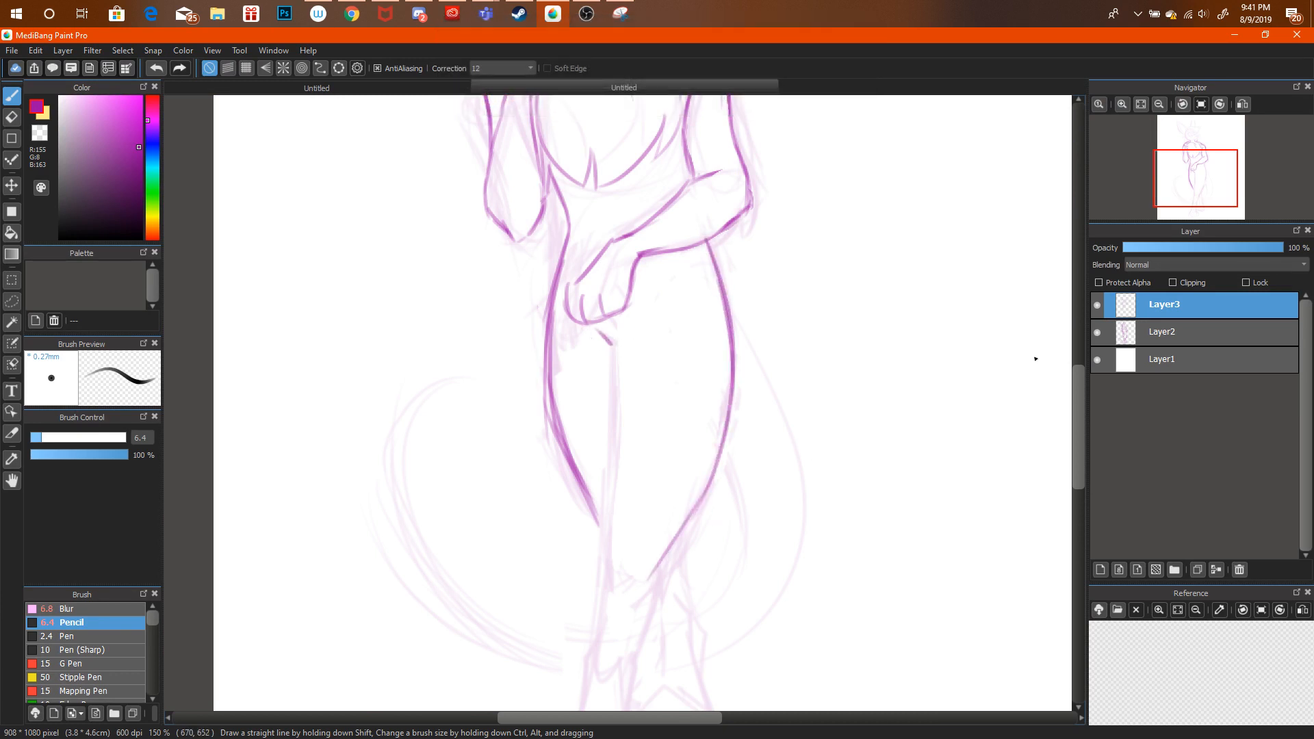
left_click_drag(1080, 404, 1075, 414)
key("ctrl+alt+z")
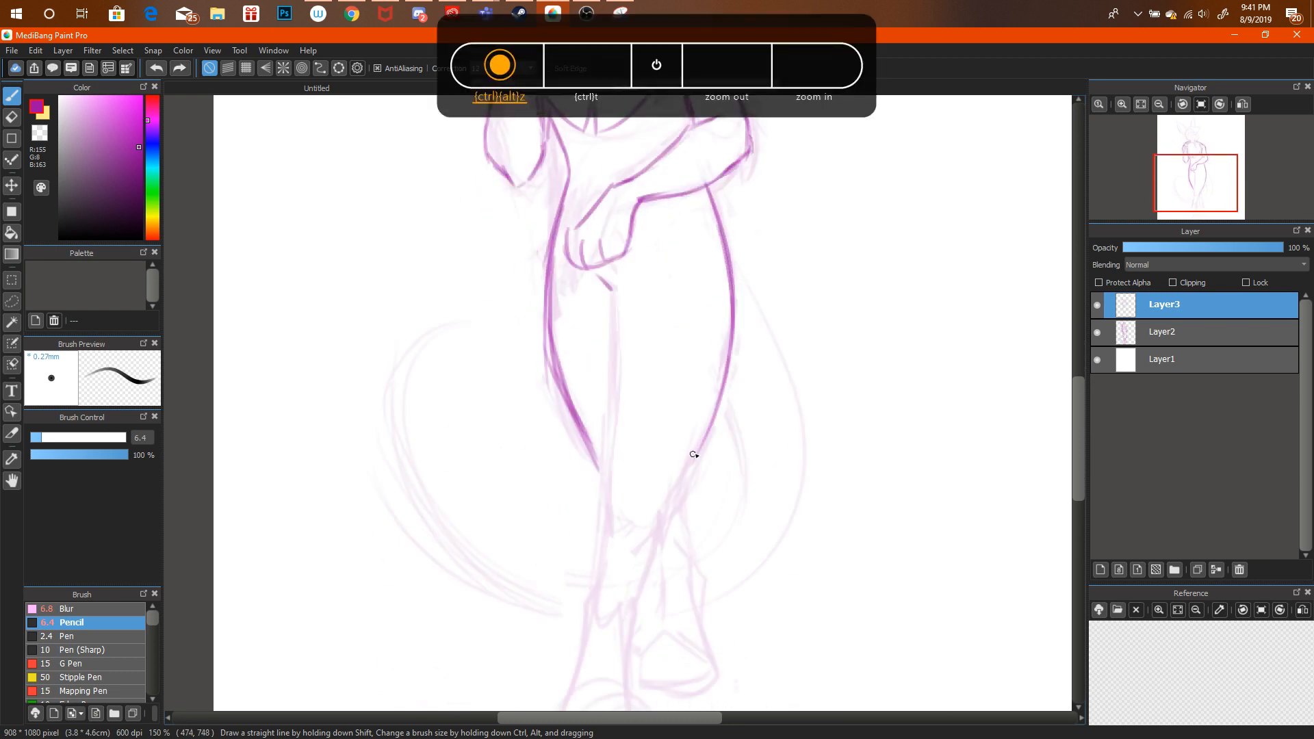
left_click_drag(711, 424, 640, 579)
key("ctrl+alt+z")
left_click_drag(614, 300, 608, 544)
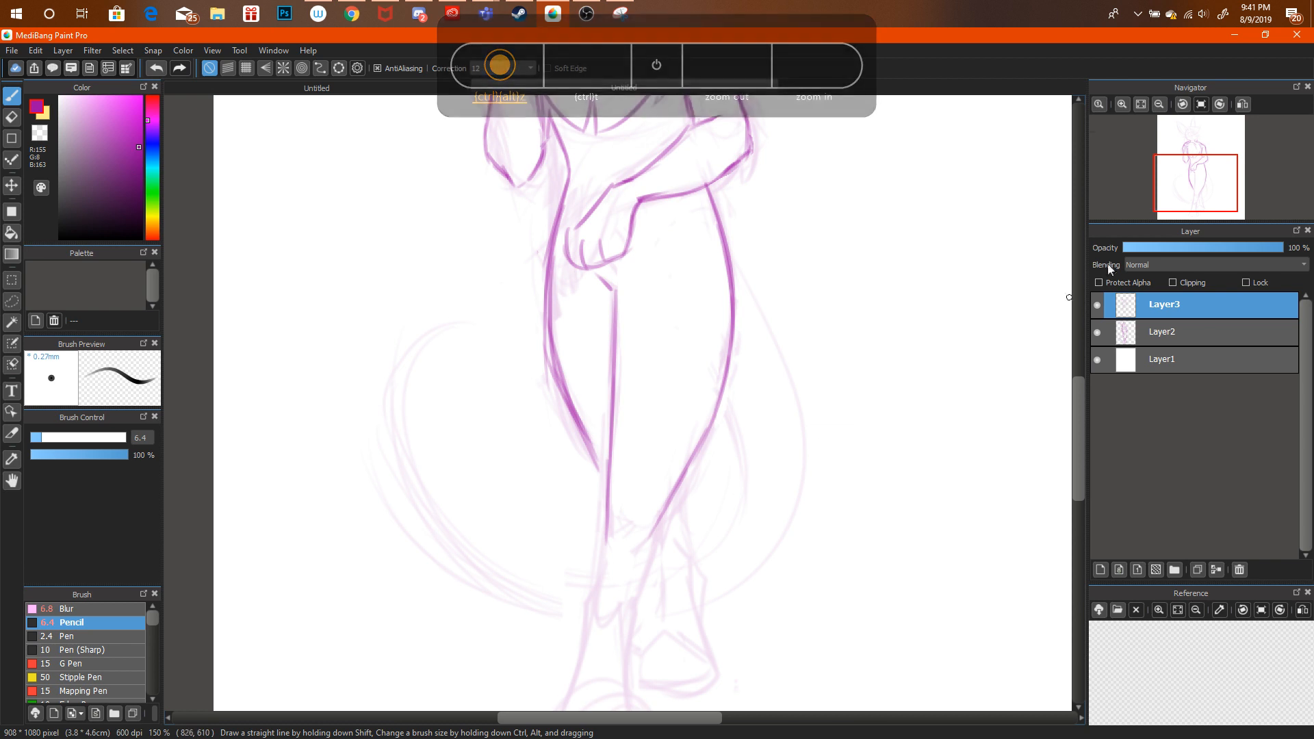
Pan to the lower legs and ink the front shin down to the foot.
left_click(1210, 169)
left_click_drag(1211, 169, 1176, 206)
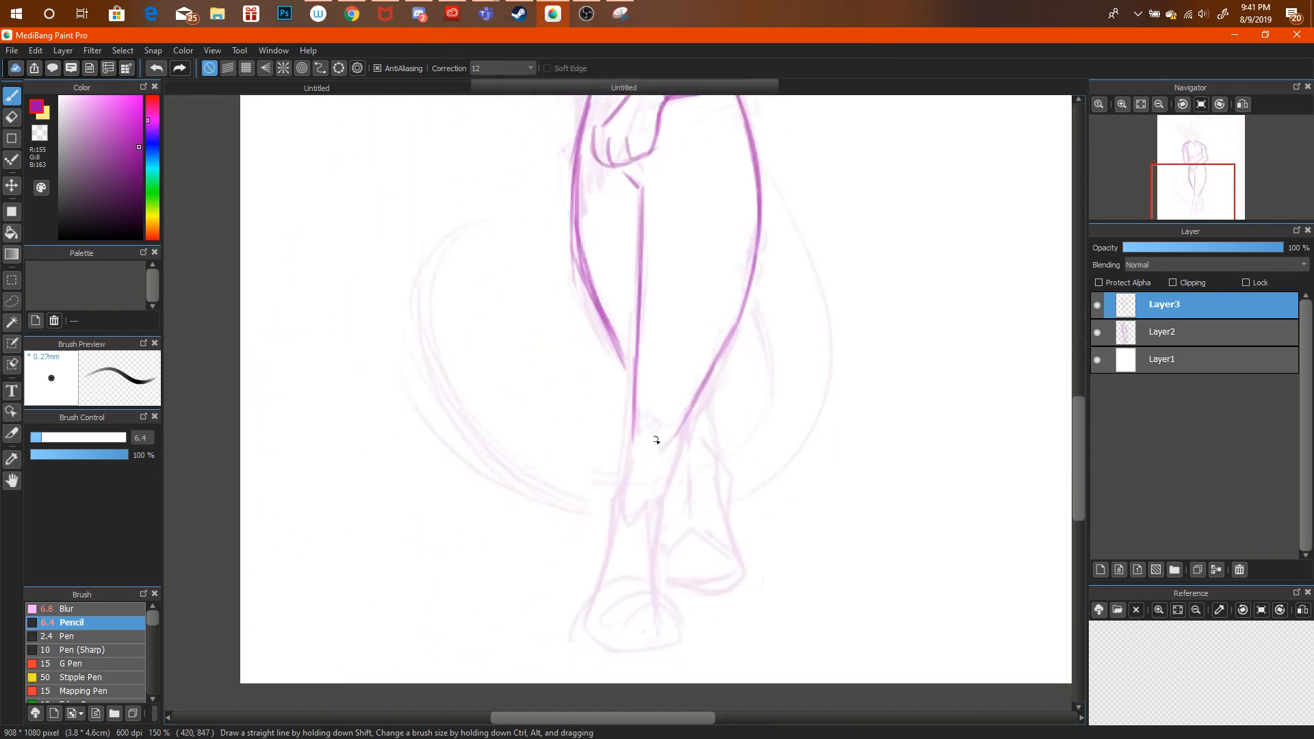
mouse_move(630, 413)
left_mouse_down()
mouse_move(602, 457)
mouse_move(607, 515)
left_mouse_up()
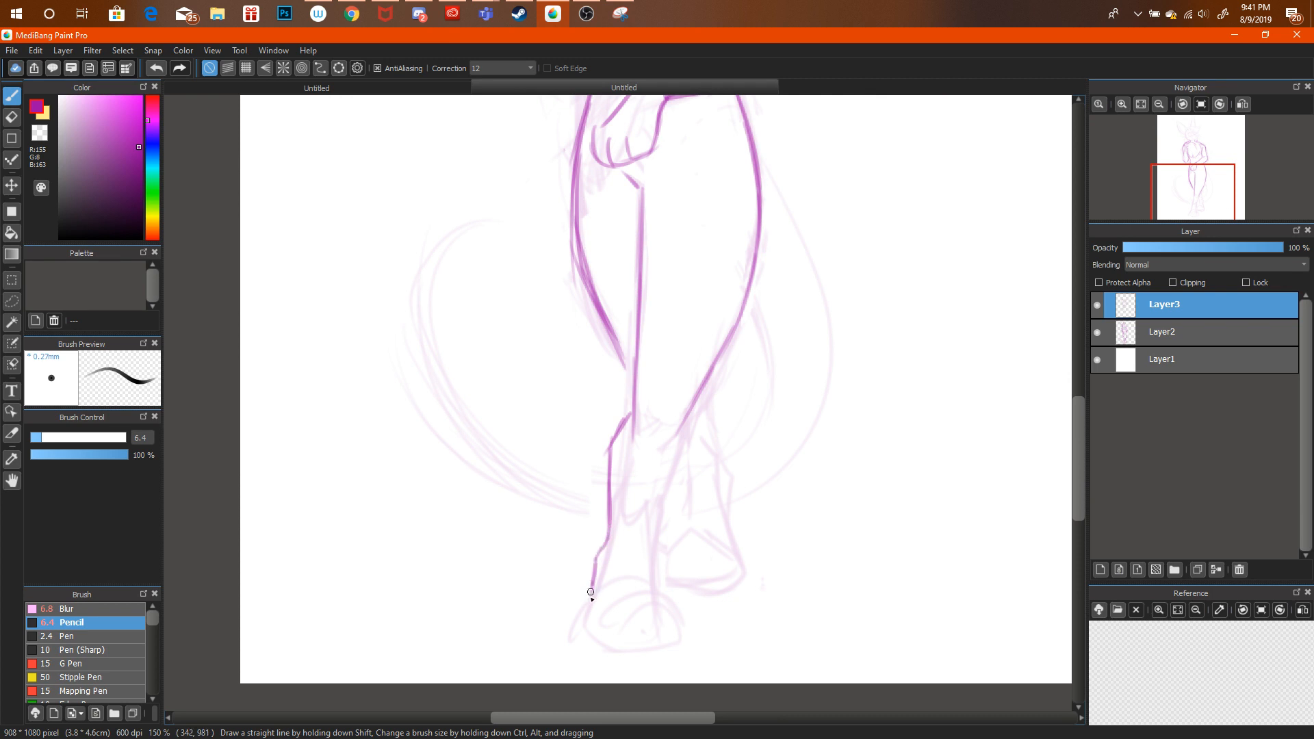
mouse_move(591, 592)
left_mouse_down()
mouse_move(583, 636)
mouse_move(617, 656)
mouse_move(687, 646)
left_mouse_up()
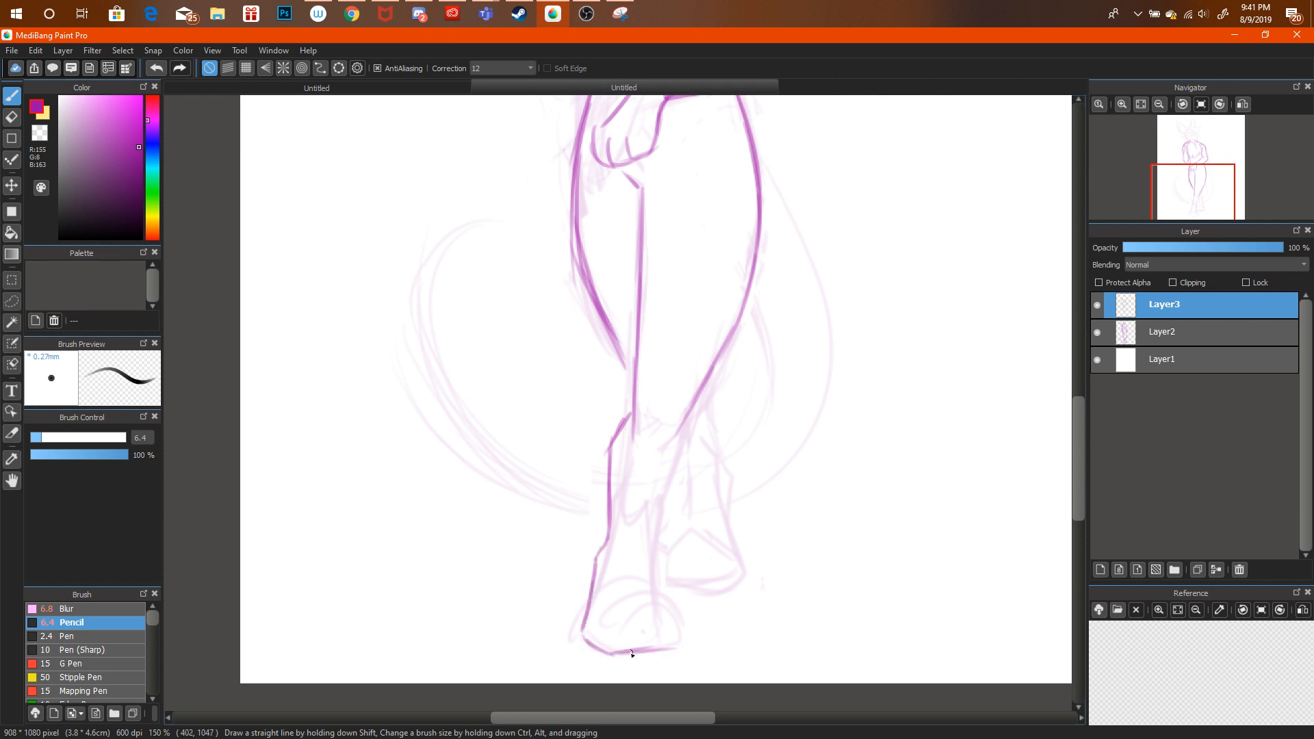
left_click(362, 15)
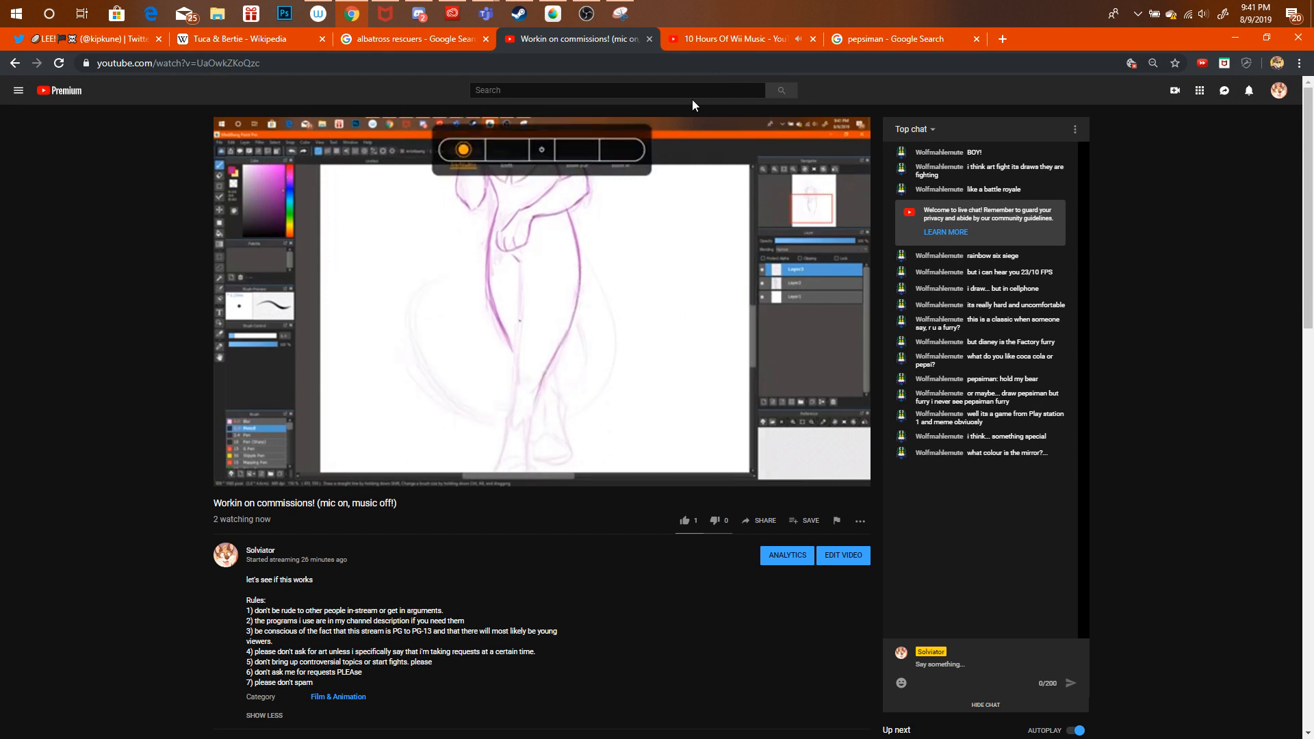
Pause the 10 Hours Of Wii Music video and play 'pokemon and chill' instead.
left_click(696, 38)
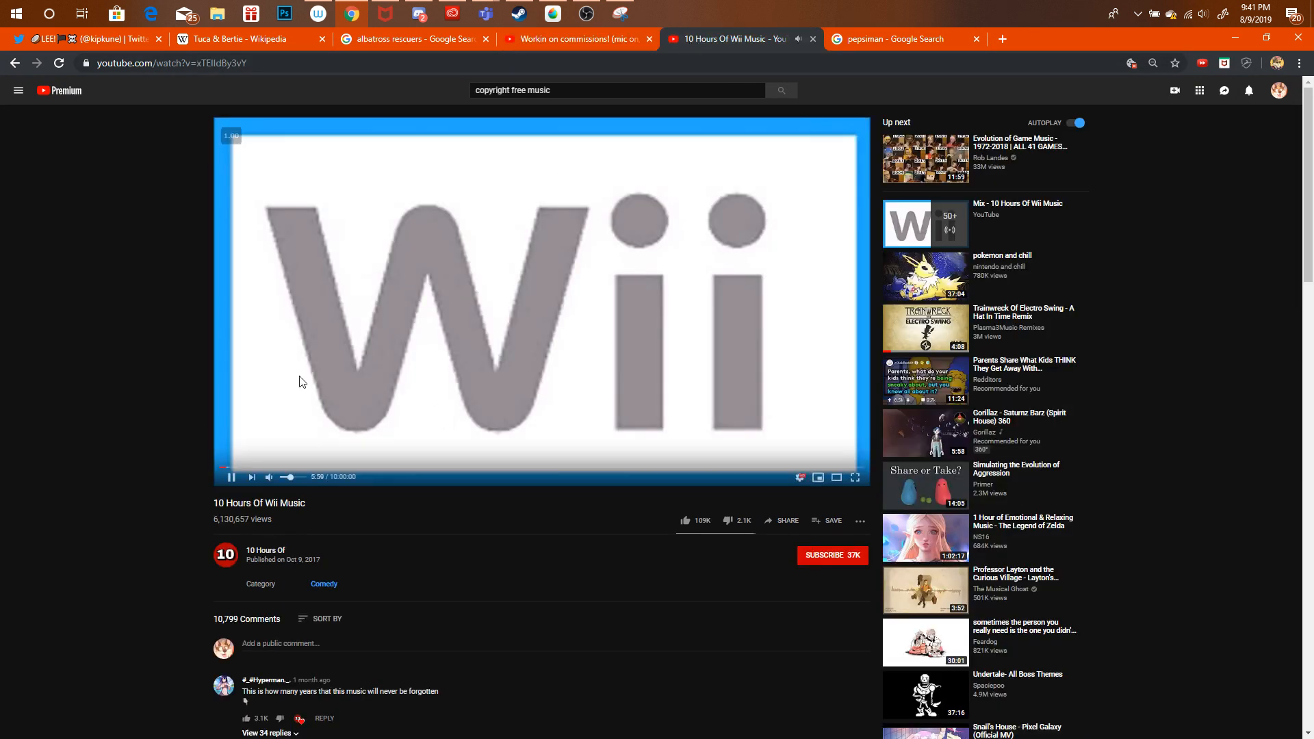
left_click(231, 478)
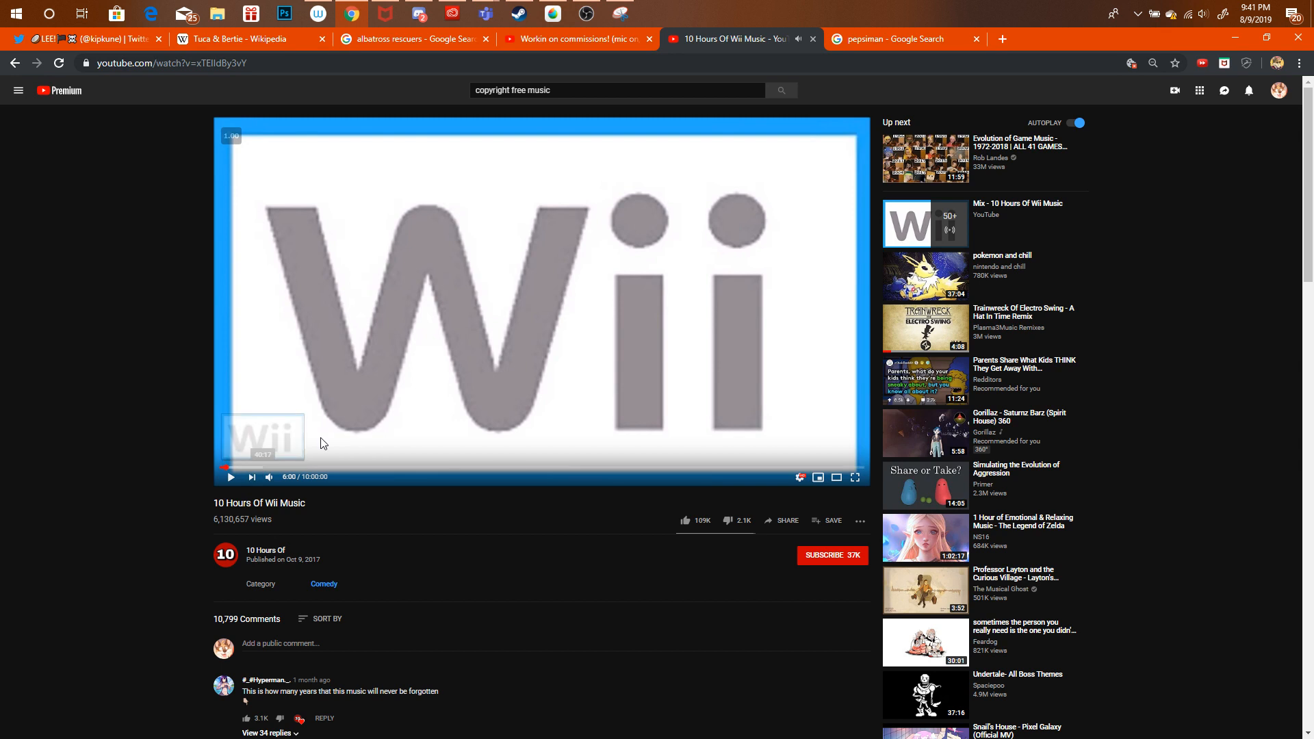
left_click(1000, 256)
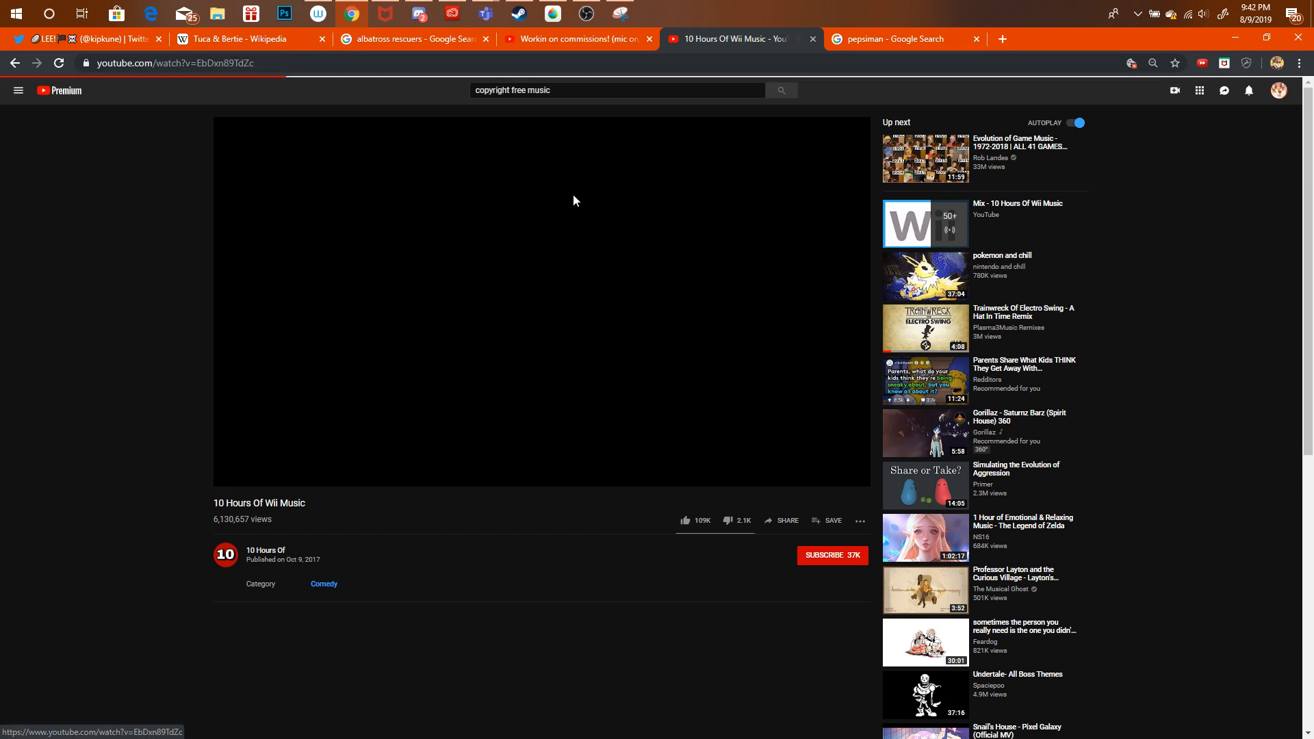
left_click(551, 12)
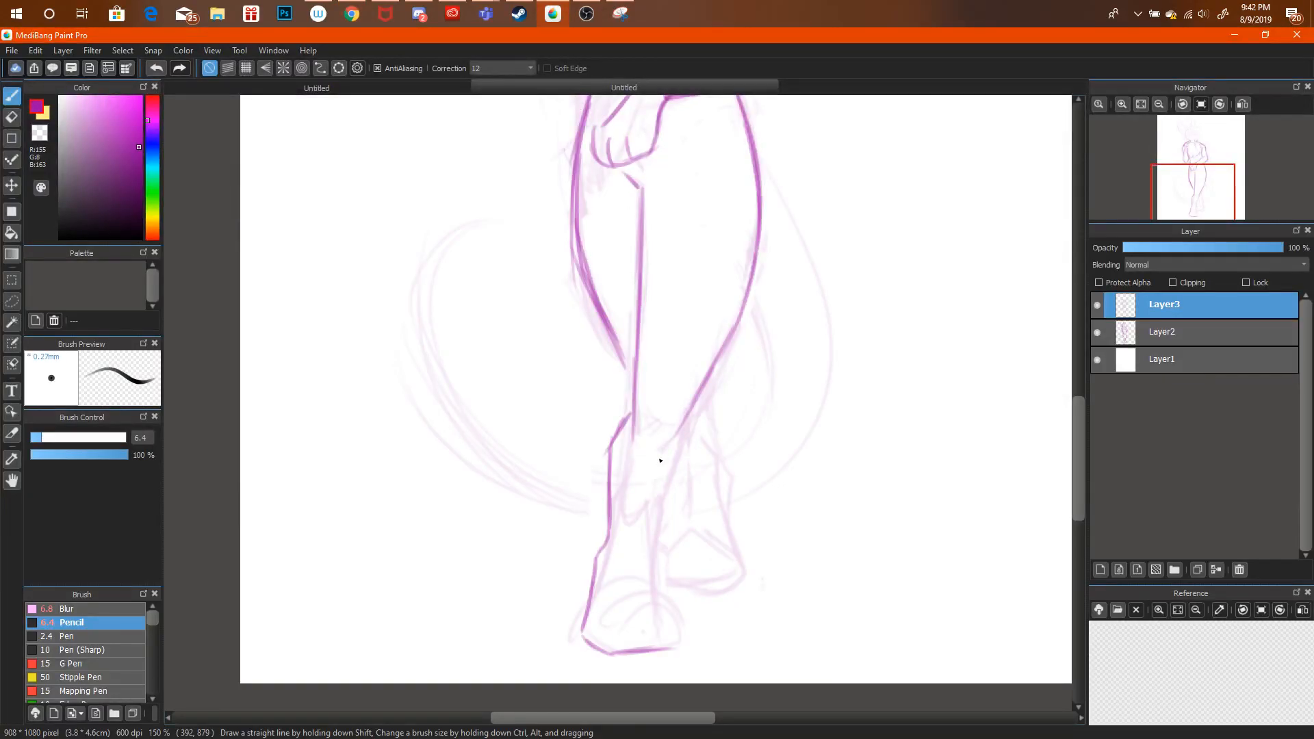
Retrace the shin line and the lower leg outline in purple.
left_click_drag(623, 411, 606, 452)
left_click(12, 117)
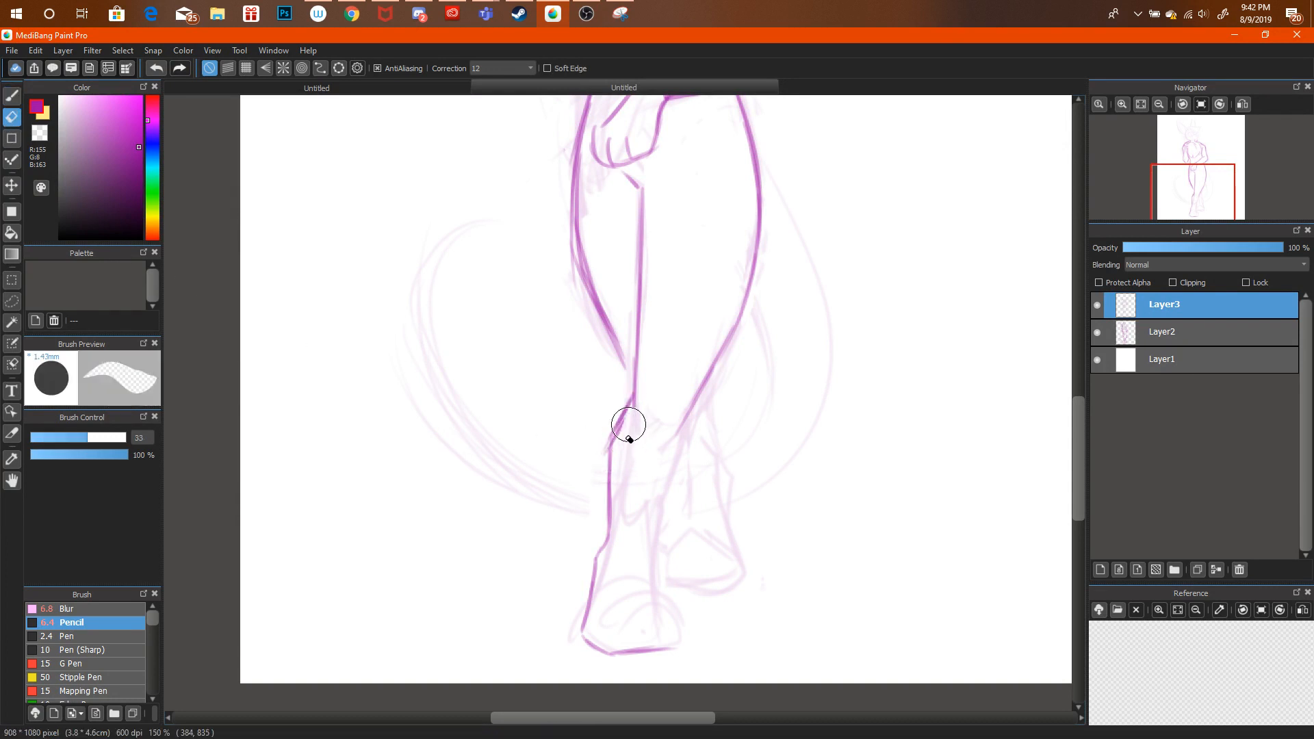
left_click(13, 96)
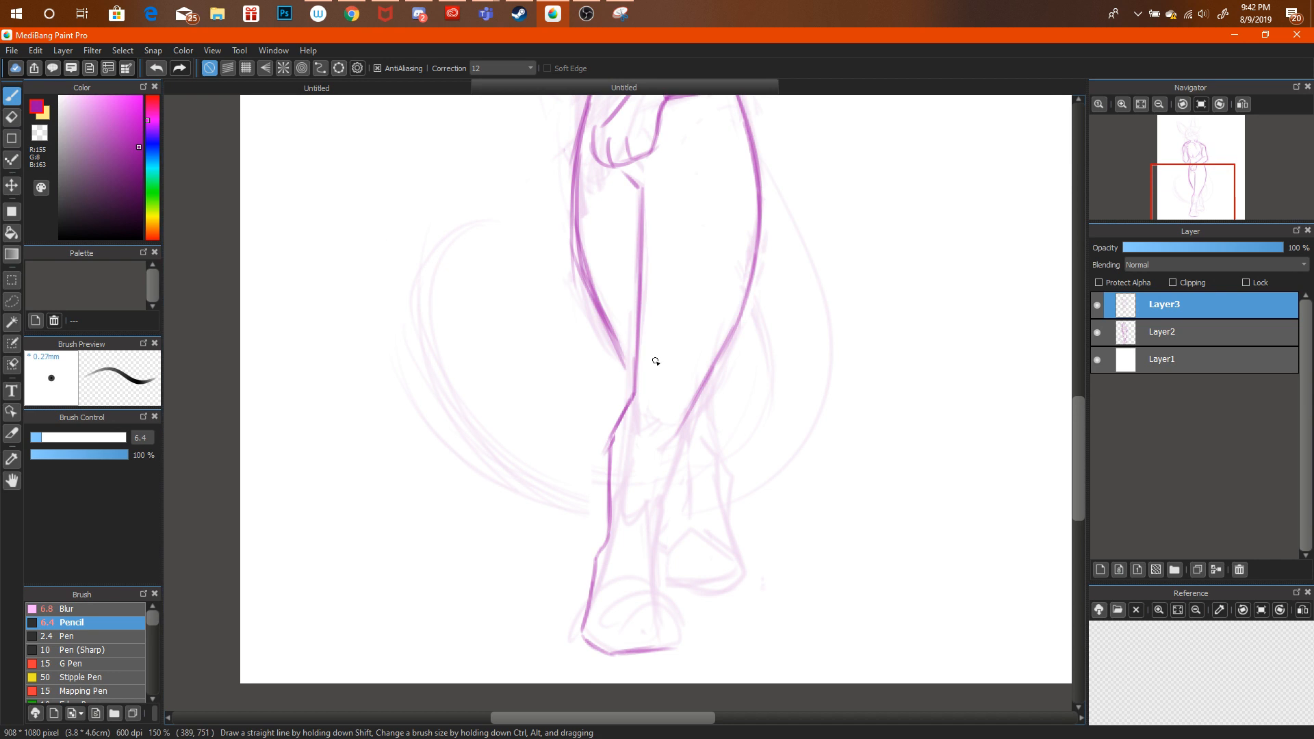
left_click_drag(634, 378, 606, 448)
mouse_move(678, 457)
left_mouse_down()
mouse_move(646, 525)
mouse_move(670, 621)
left_mouse_up()
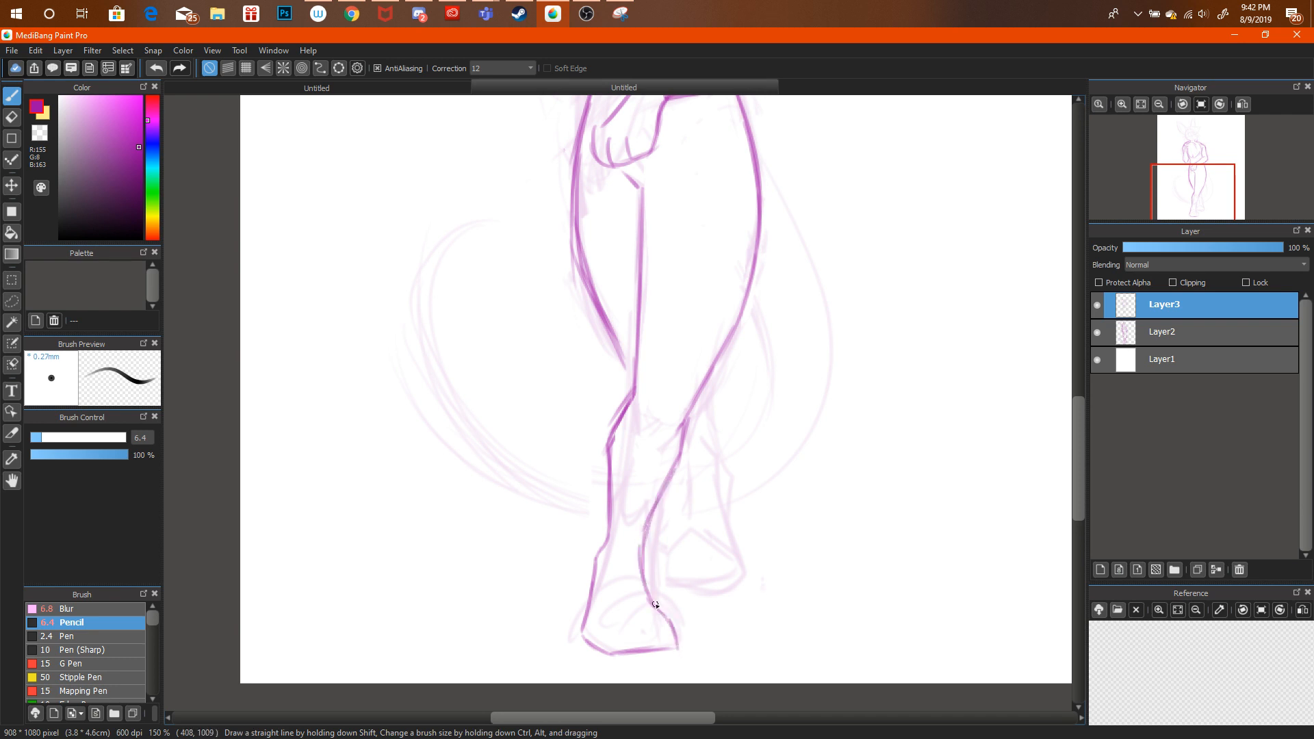
left_click_drag(678, 422, 745, 271)
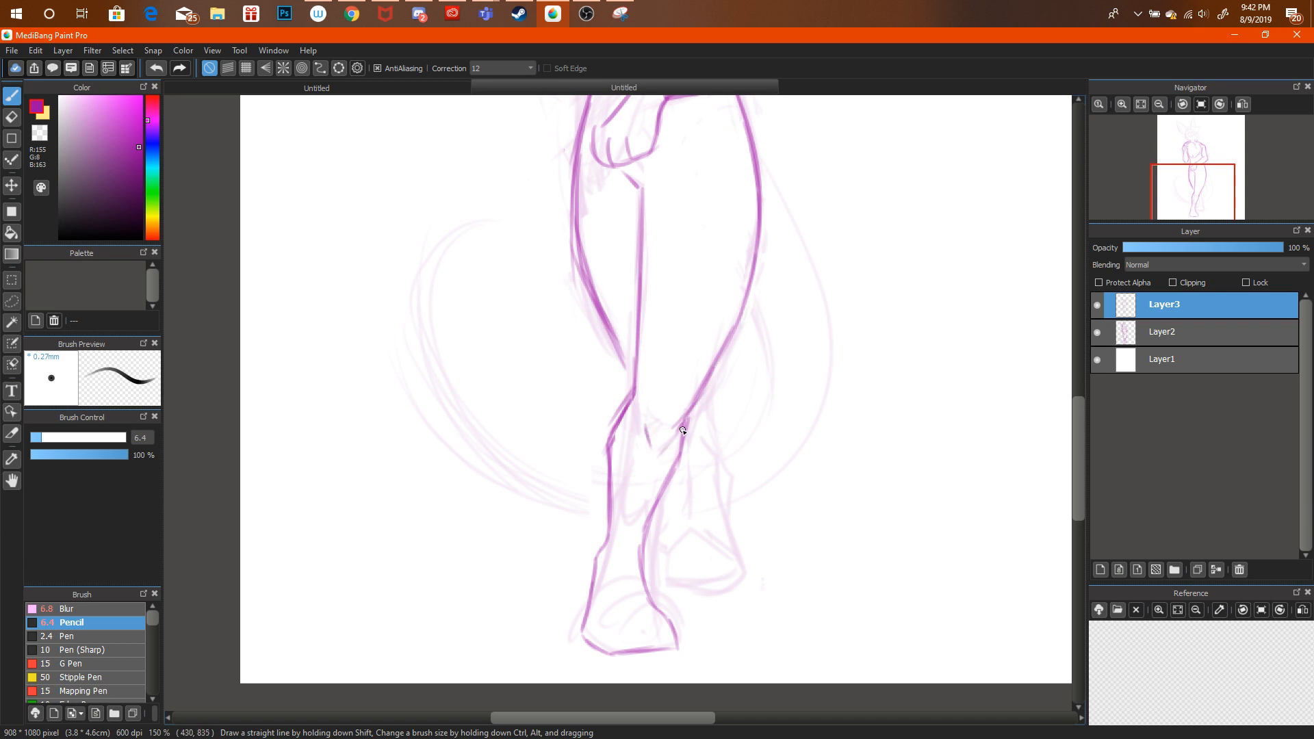
scroll(1078, 412, "up", 1)
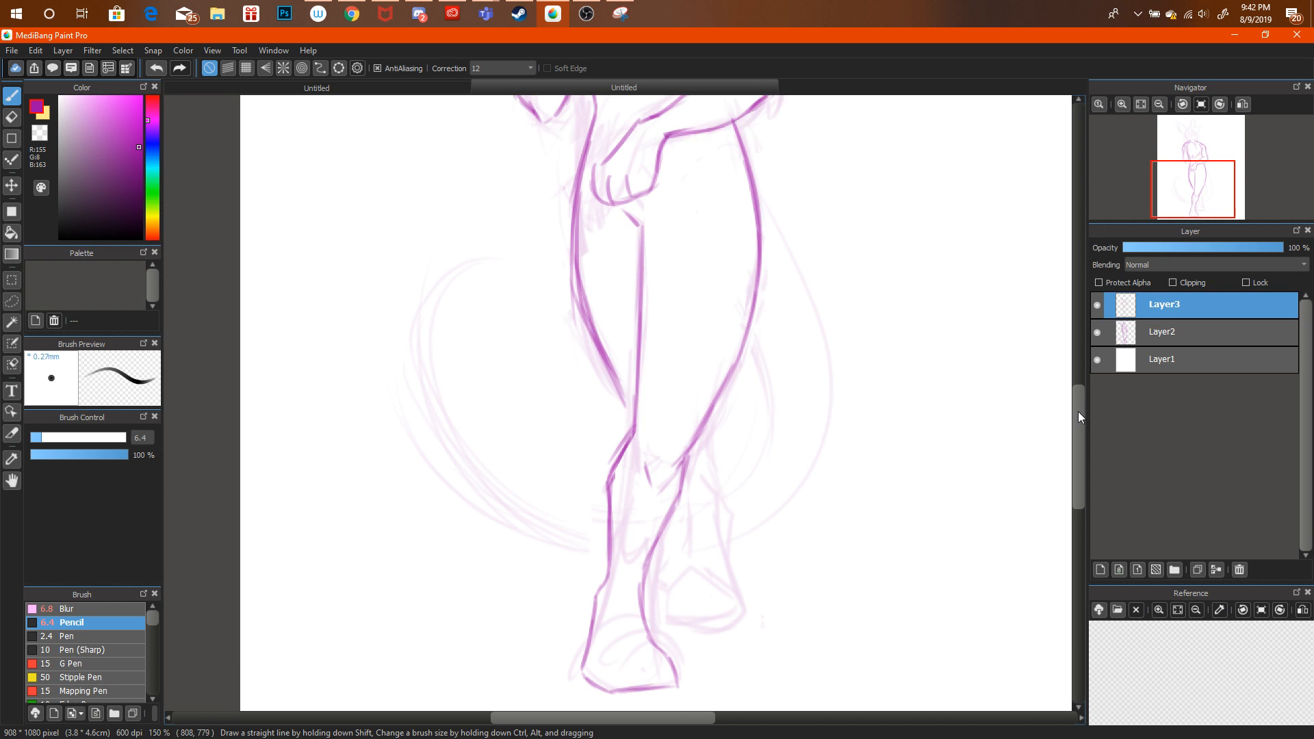
scroll(1078, 412, "down", 3)
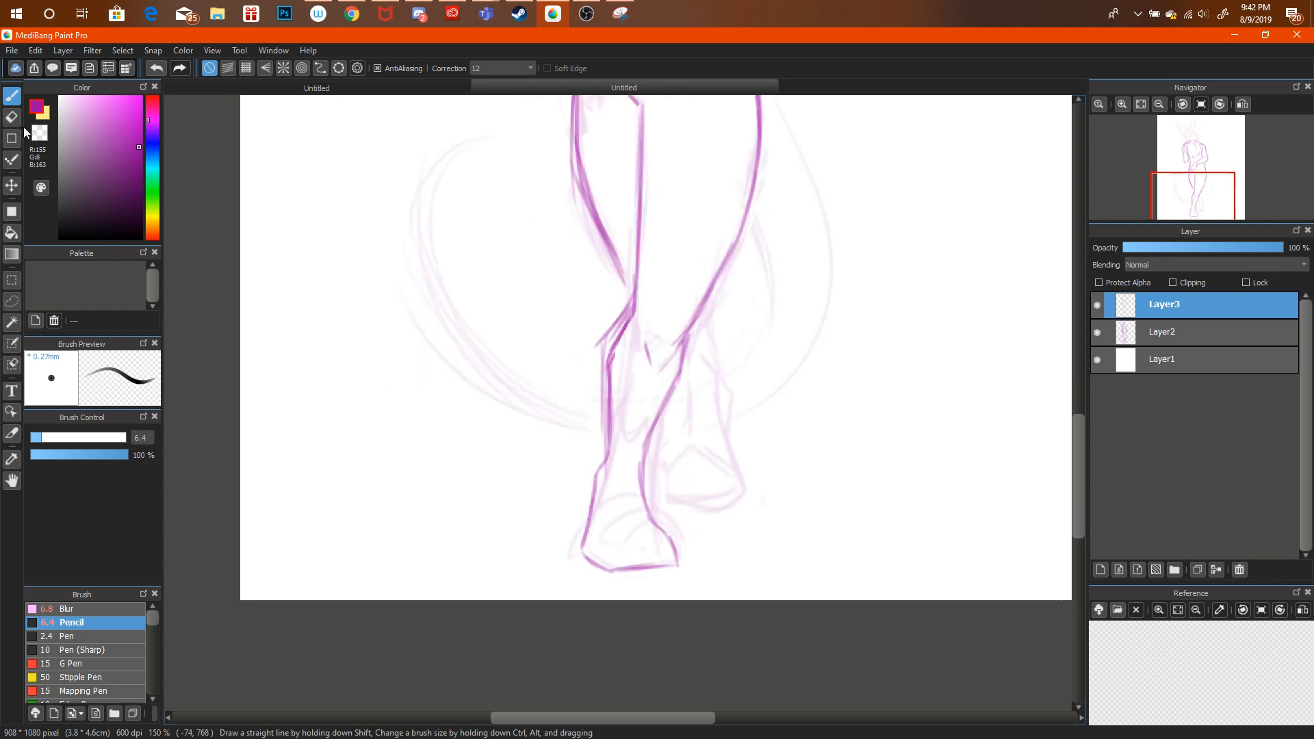
Erase stray strokes inside the left leg and darken both leg lines.
key("e")
mouse_move(626, 395)
left_mouse_down()
mouse_move(619, 355)
mouse_move(614, 449)
mouse_move(616, 352)
mouse_move(633, 315)
mouse_move(619, 311)
mouse_move(603, 332)
mouse_move(642, 322)
mouse_move(648, 294)
mouse_move(619, 332)
left_mouse_up()
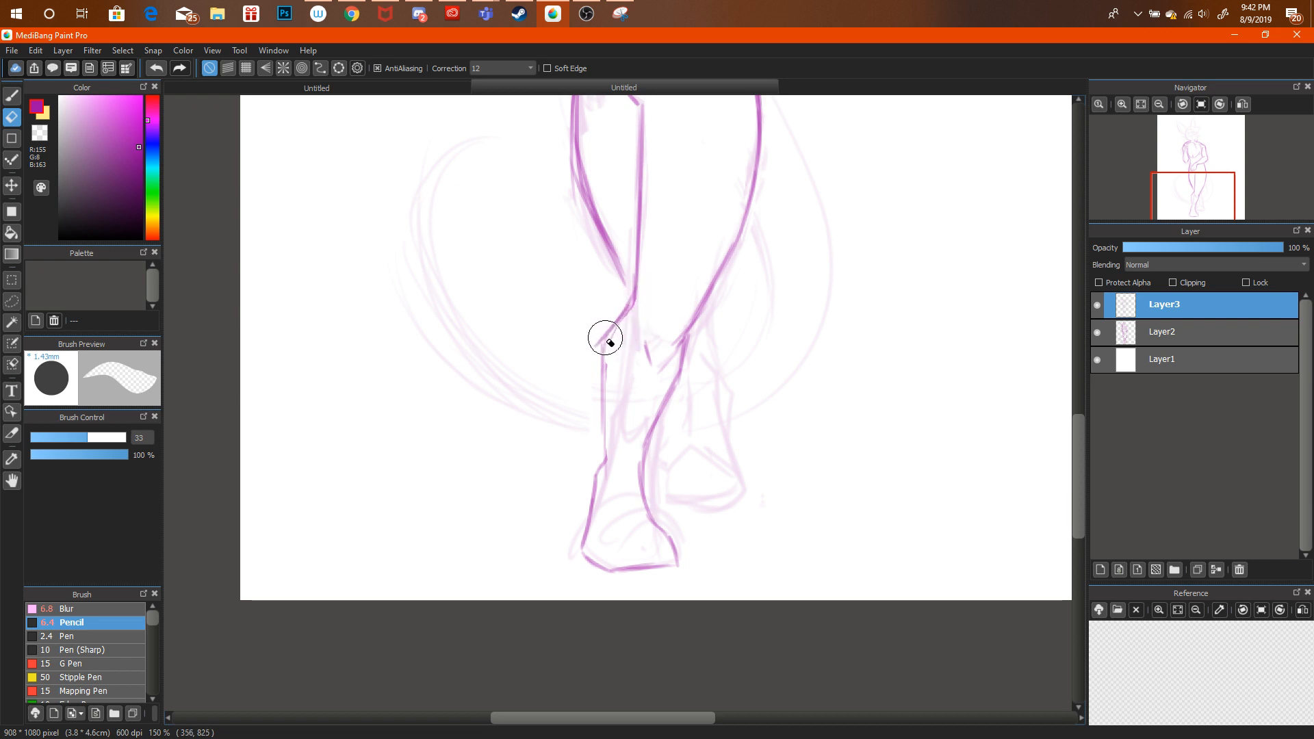
left_click(12, 95)
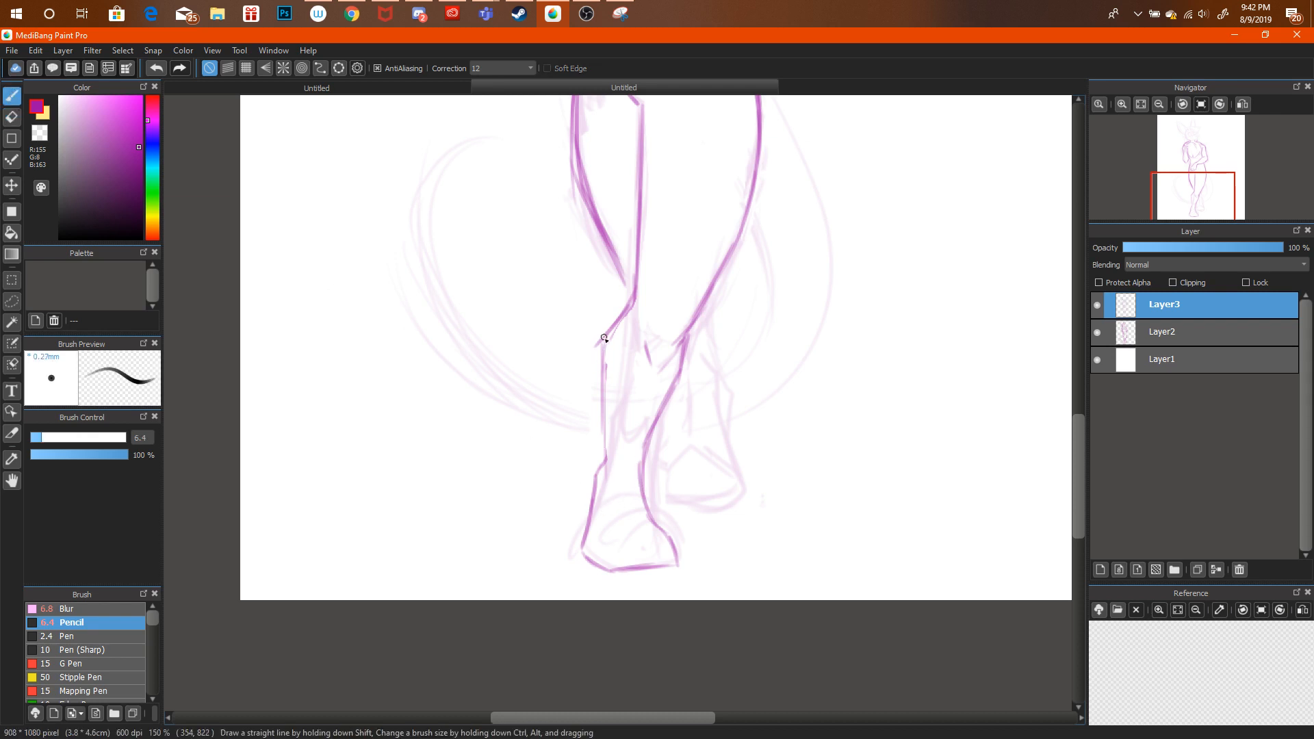
left_click_drag(605, 338, 604, 453)
left_click_drag(642, 488, 675, 388)
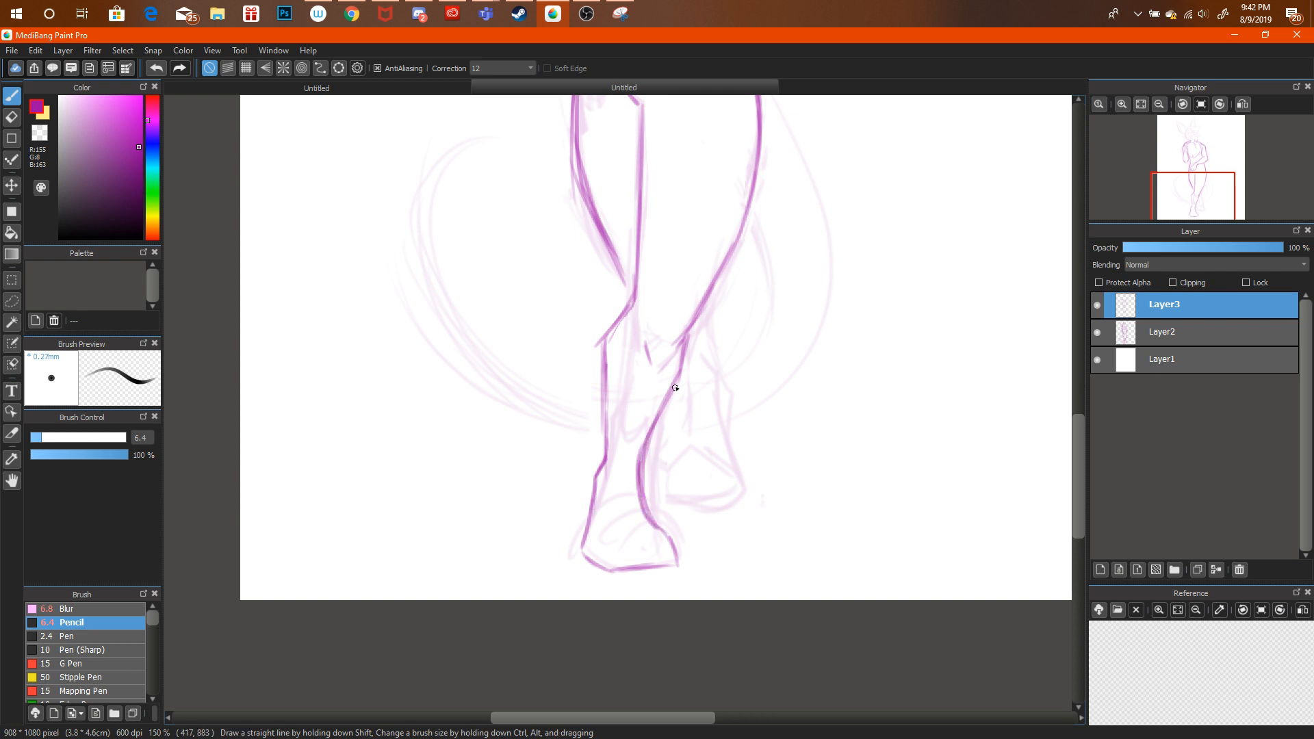
Check the 'Workin on commissions!' stream, adjust system volume, and zoom out to the whole figure.
left_click(353, 15)
left_click(552, 38)
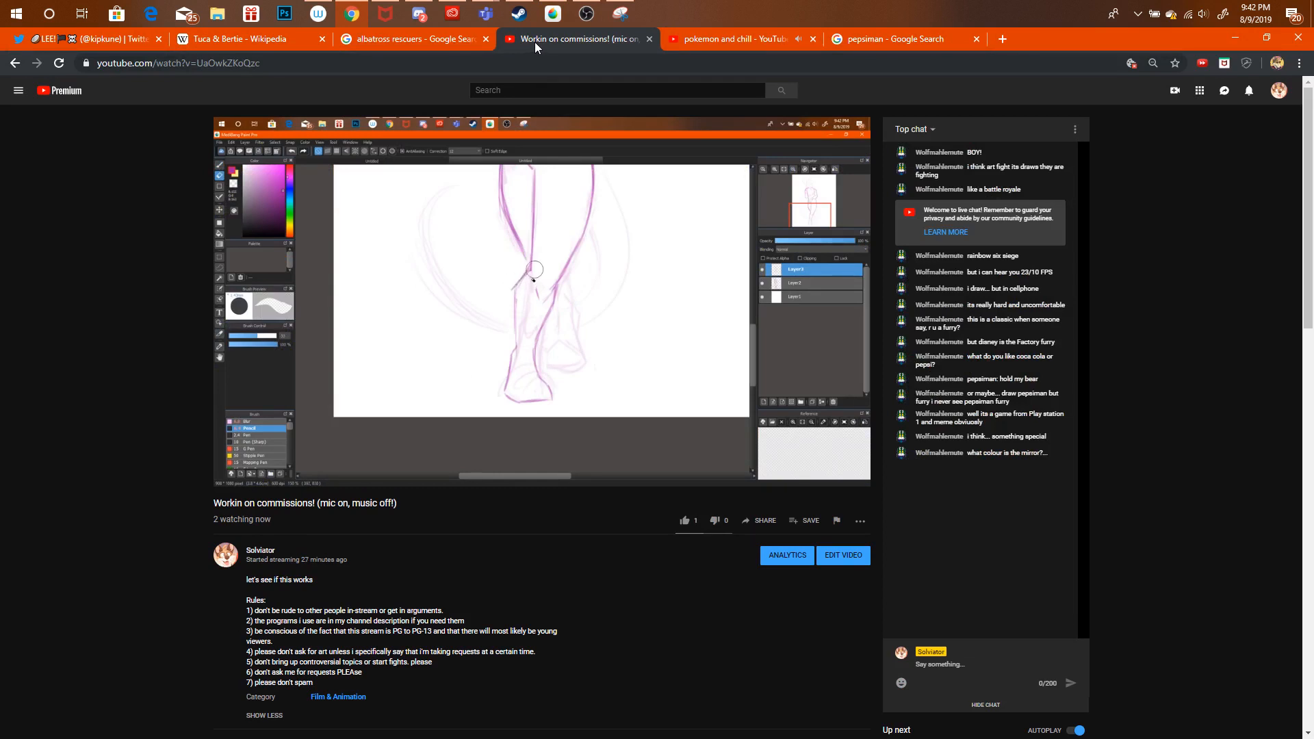
left_click(552, 14)
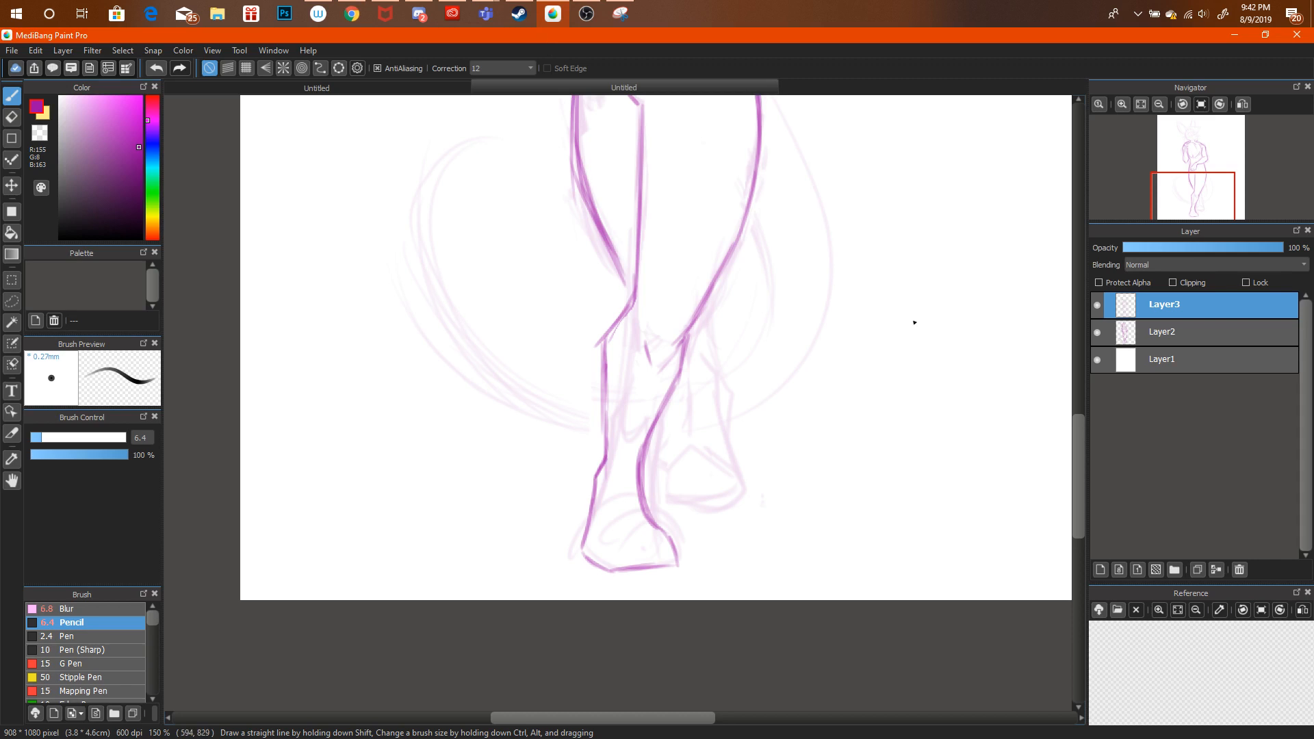
left_click(1202, 14)
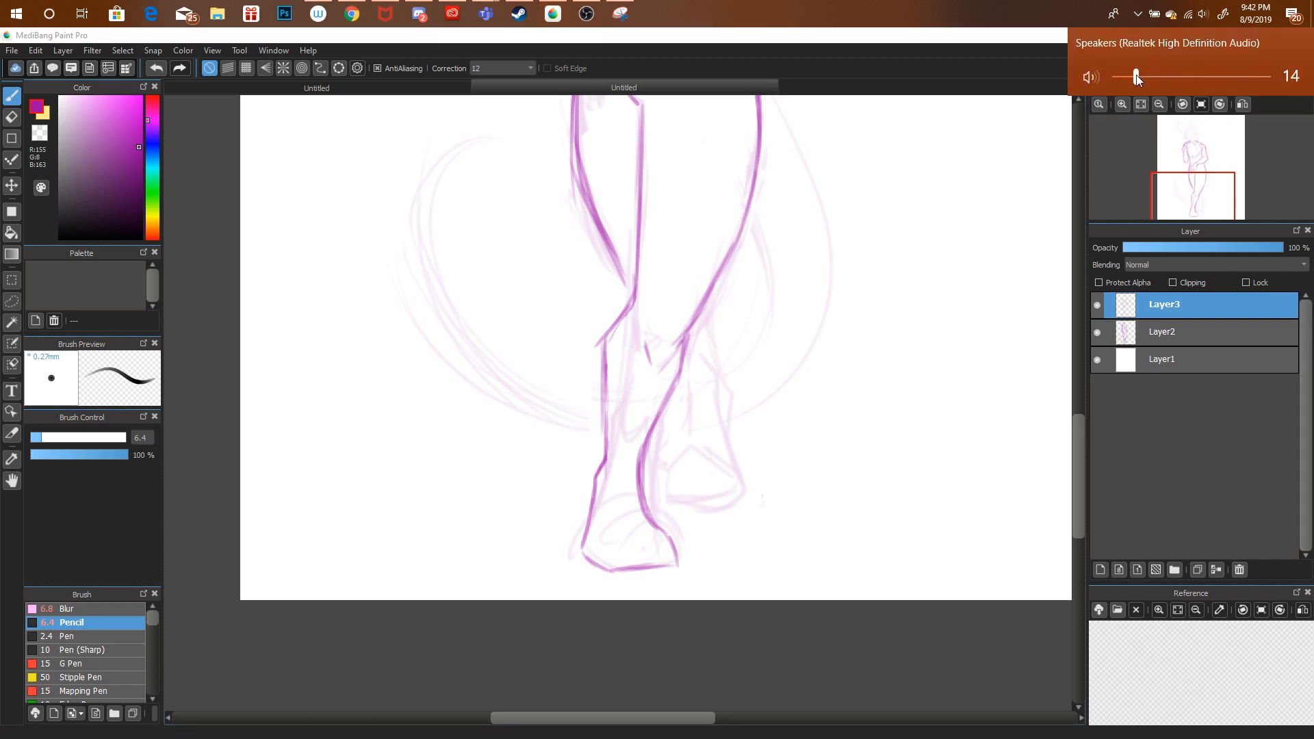
left_click(1086, 409)
scroll(1087, 409, "up", 5)
scroll(937, 332, "down", 5)
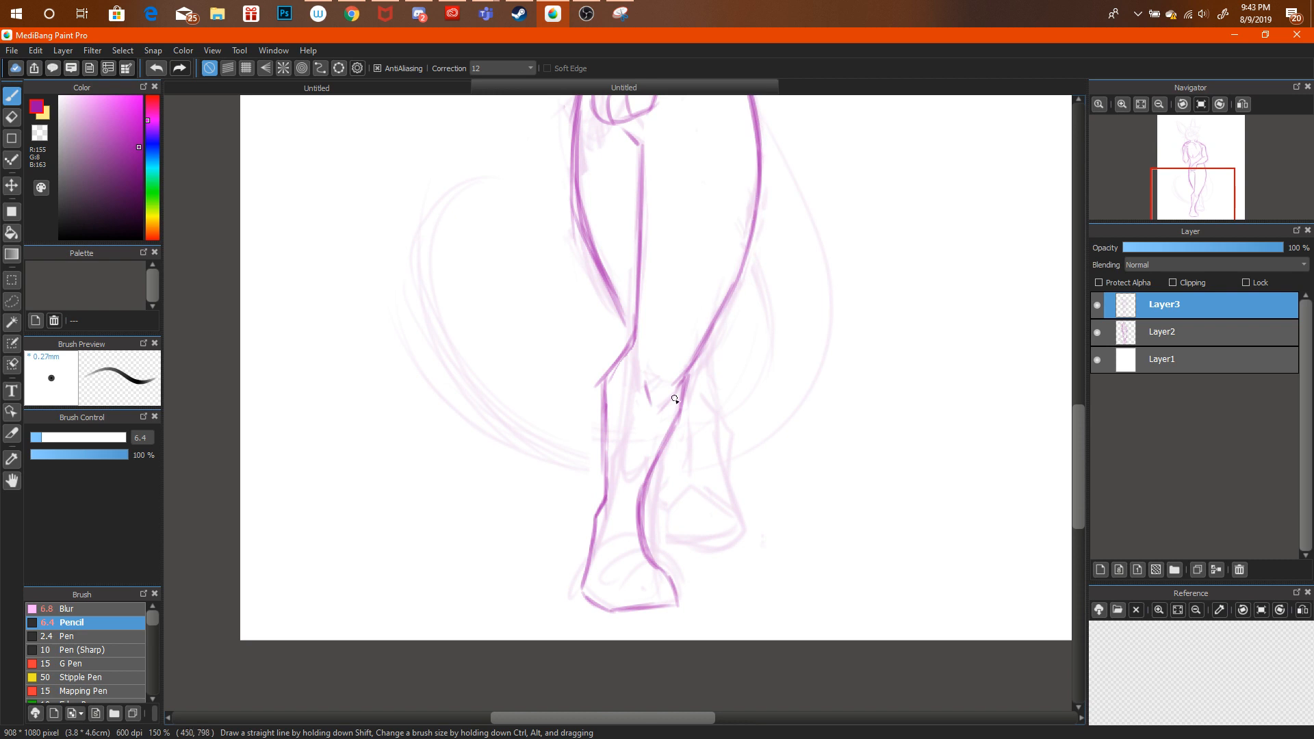
left_click_drag(1085, 432, 1077, 372)
scroll(1078, 372, "down", 5)
left_click(1159, 104)
left_click(1160, 104)
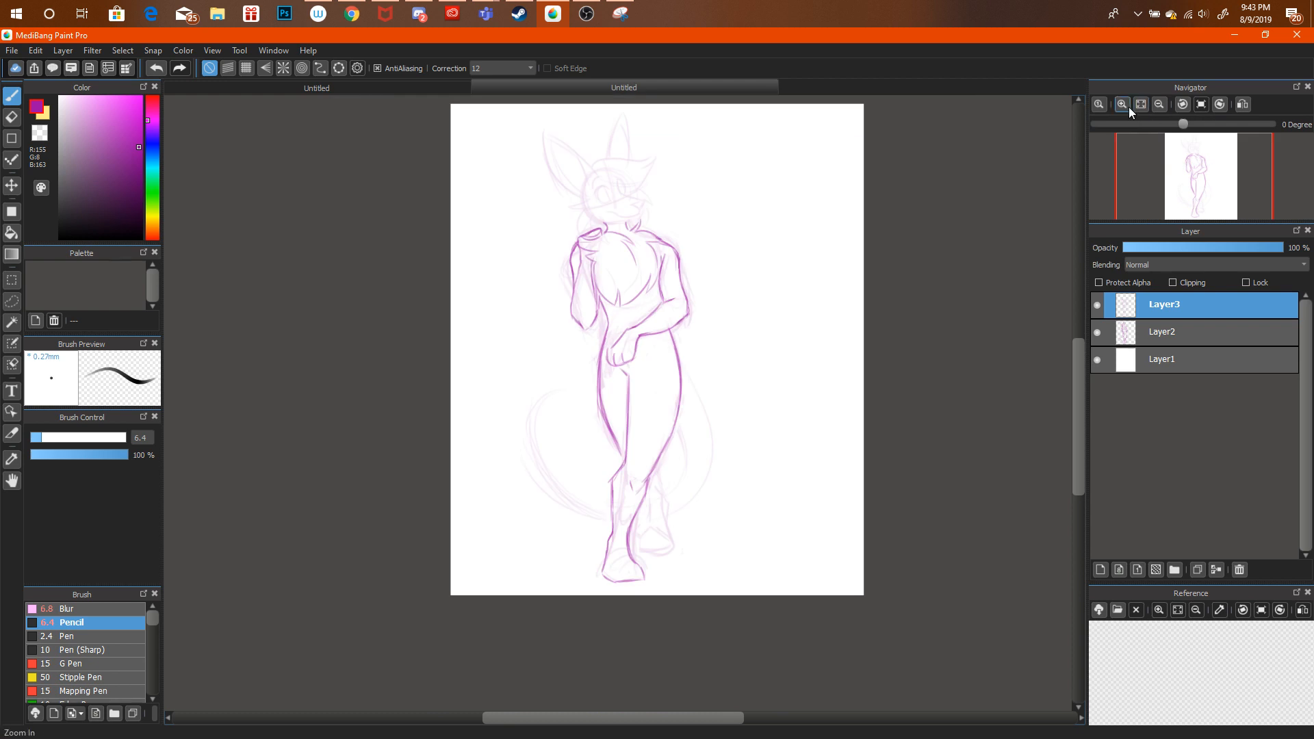
Lasso-select the lower legs and rotate them slightly counter-clockwise, applying the transform.
left_click(1123, 104)
left_click(1122, 104)
mouse_move(1195, 182)
left_mouse_down()
mouse_move(1211, 192)
mouse_move(1199, 198)
left_mouse_up()
left_click(12, 301)
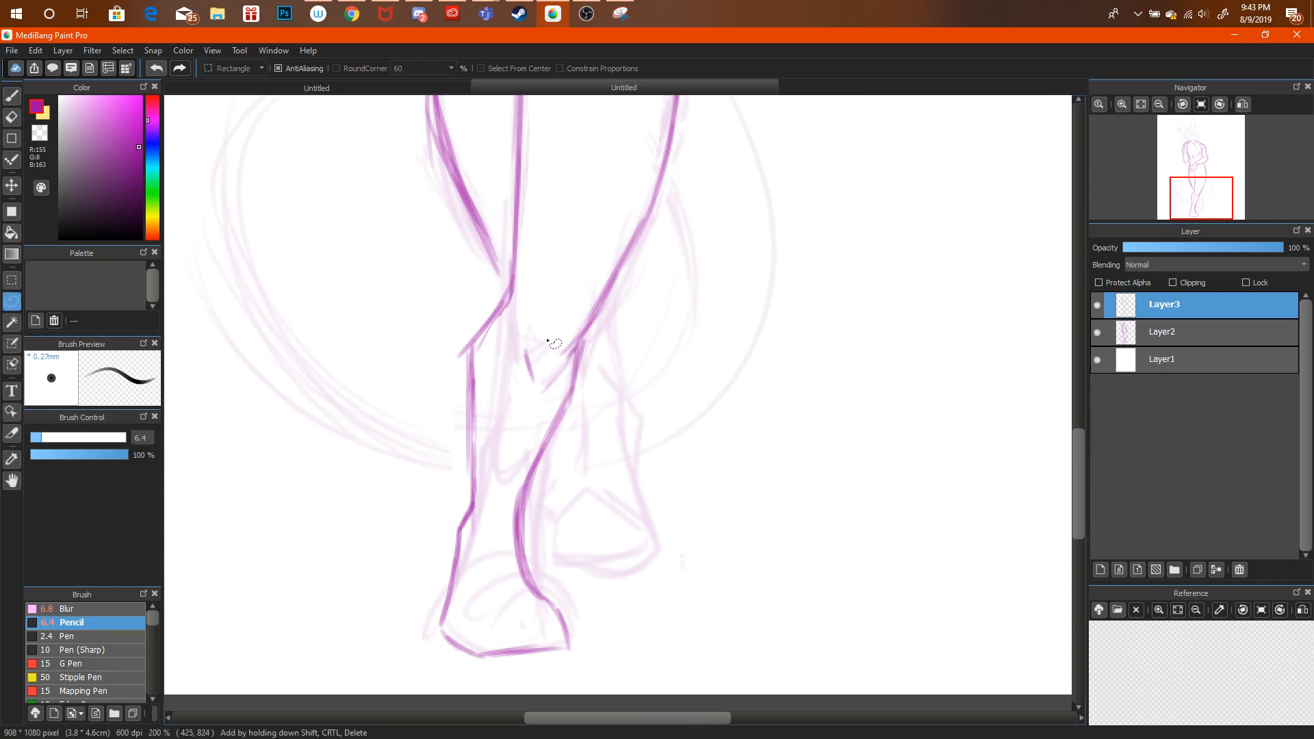
mouse_move(509, 281)
left_mouse_down()
mouse_move(535, 395)
mouse_move(577, 354)
mouse_move(657, 547)
mouse_move(405, 285)
left_mouse_up()
key("ctrl+t")
left_click_drag(641, 342, 629, 302)
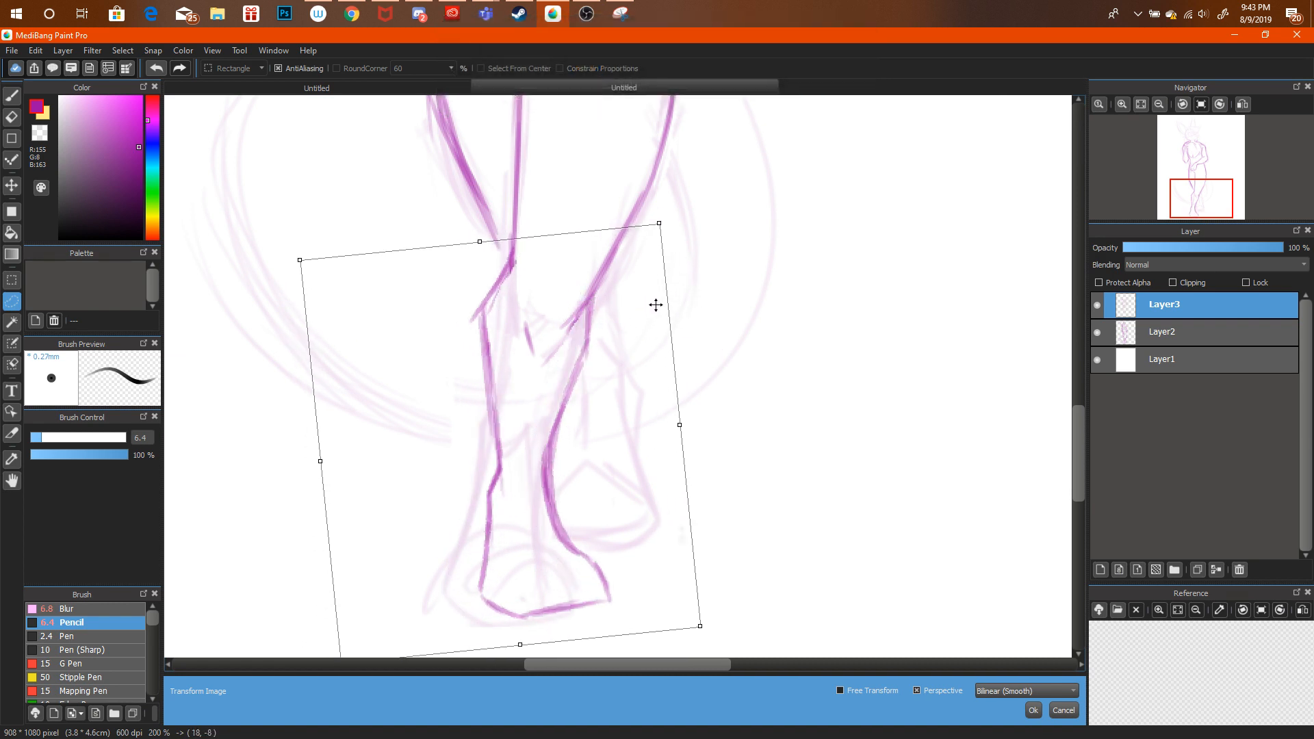
left_click_drag(700, 626, 705, 657)
left_click_drag(669, 535, 666, 537)
left_click(1033, 710)
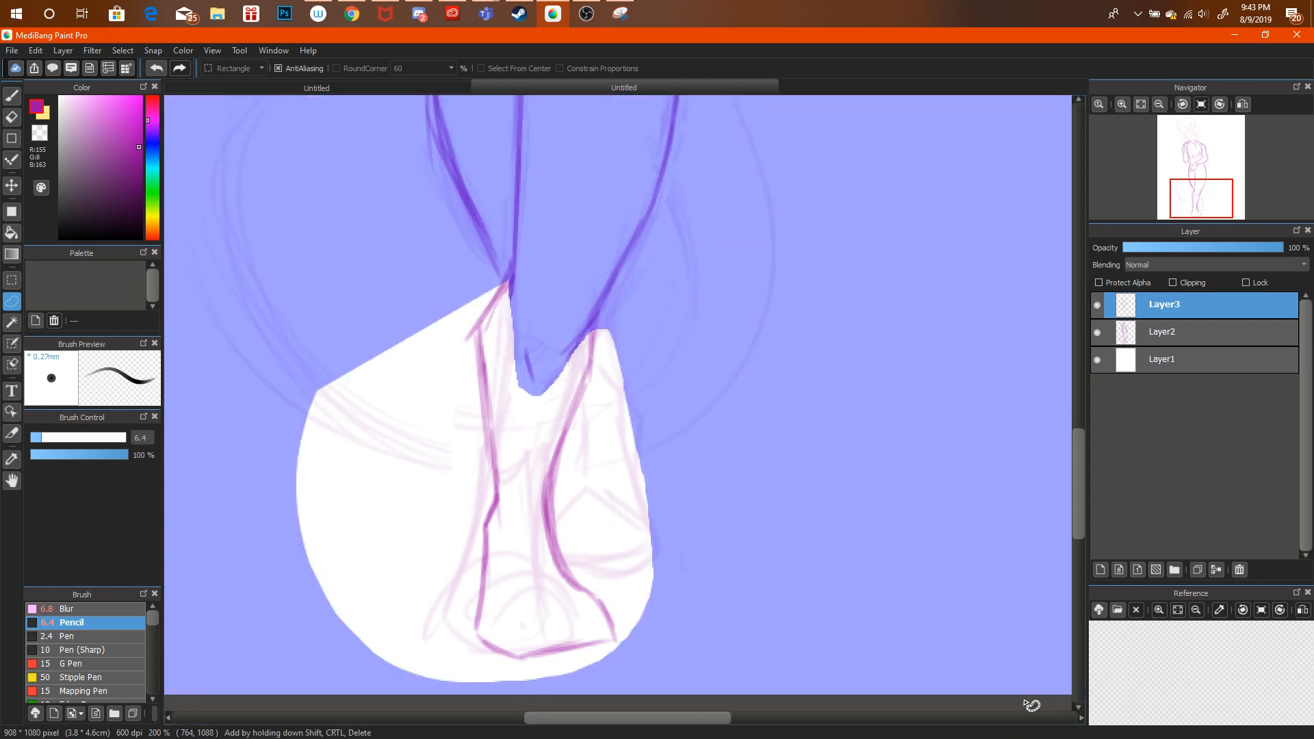
Zoom out to check the whole figure, then back in to 200% on the feet.
left_click_drag(1203, 197, 1201, 162)
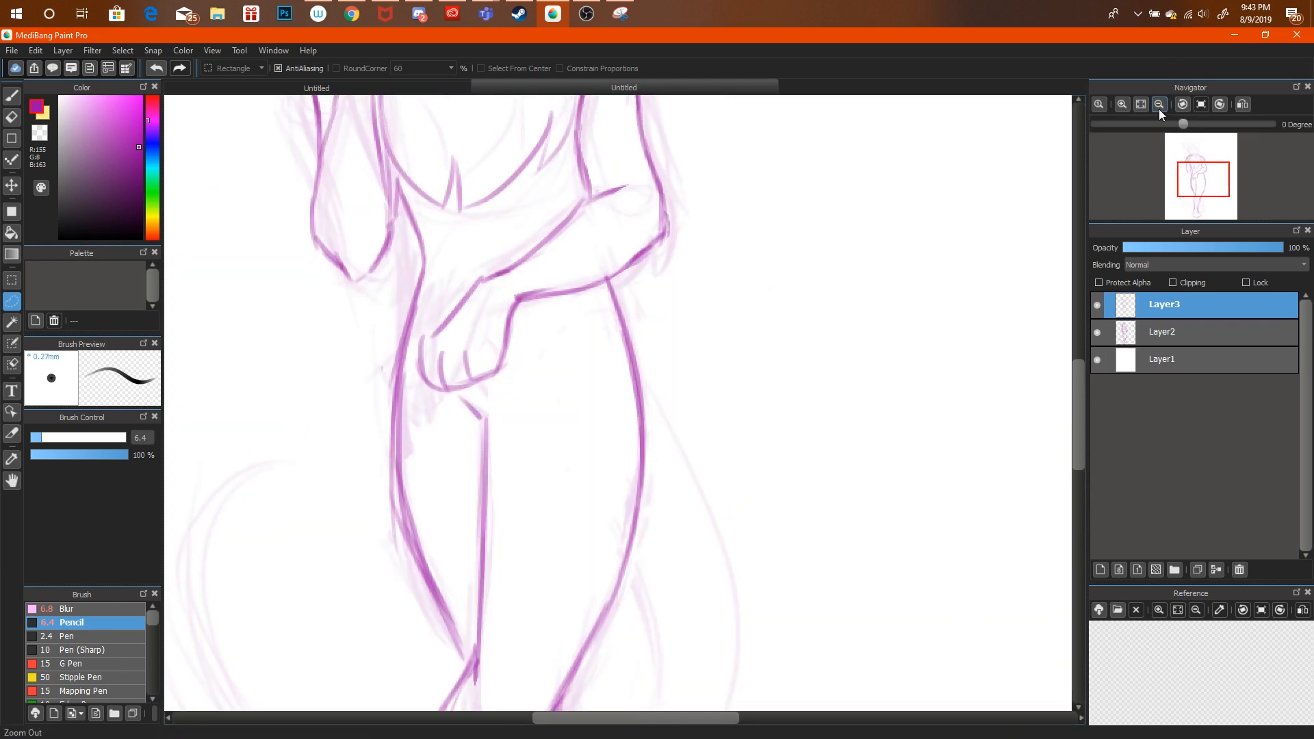
left_click(1160, 104)
left_click(1159, 104)
left_click(1159, 104)
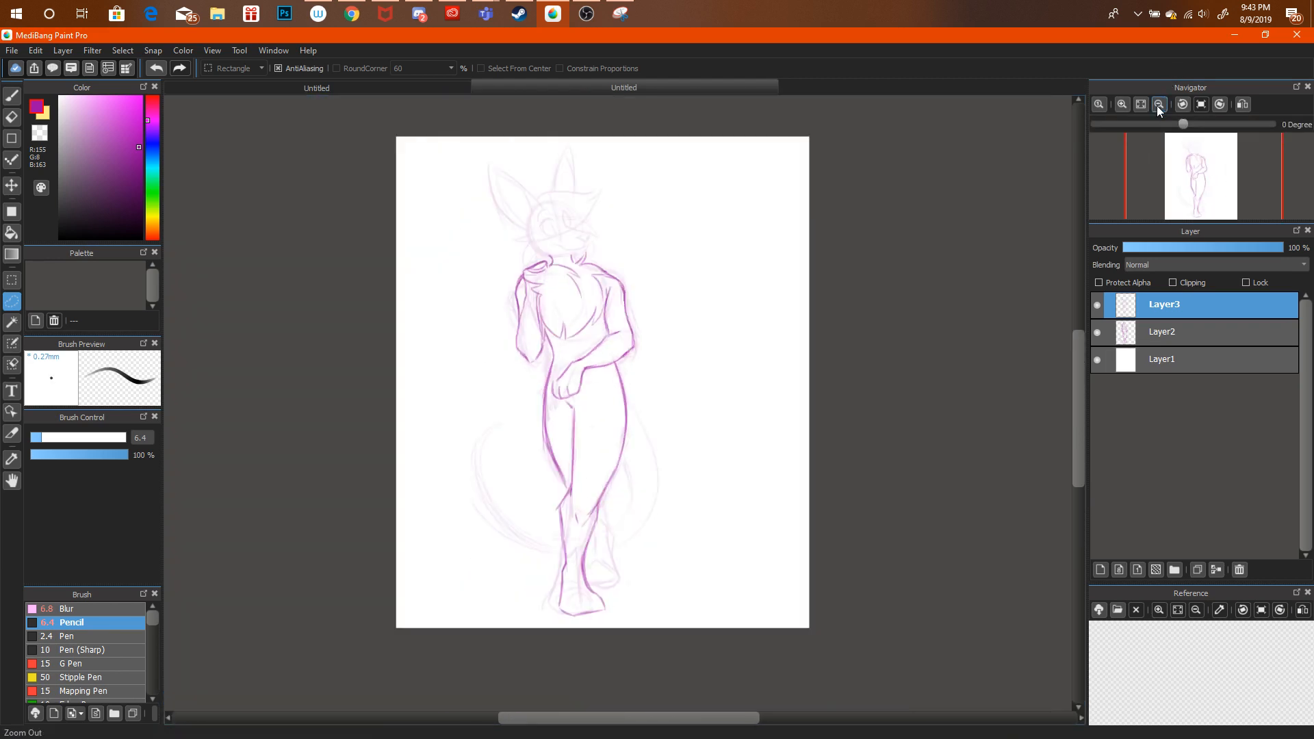
left_click(1123, 104)
left_click(1122, 104)
left_click(1122, 104)
left_click_drag(1202, 168, 1196, 202)
With the pencil brush, draw the front foot's sole, toe box top and darkened toe edge.
key("b")
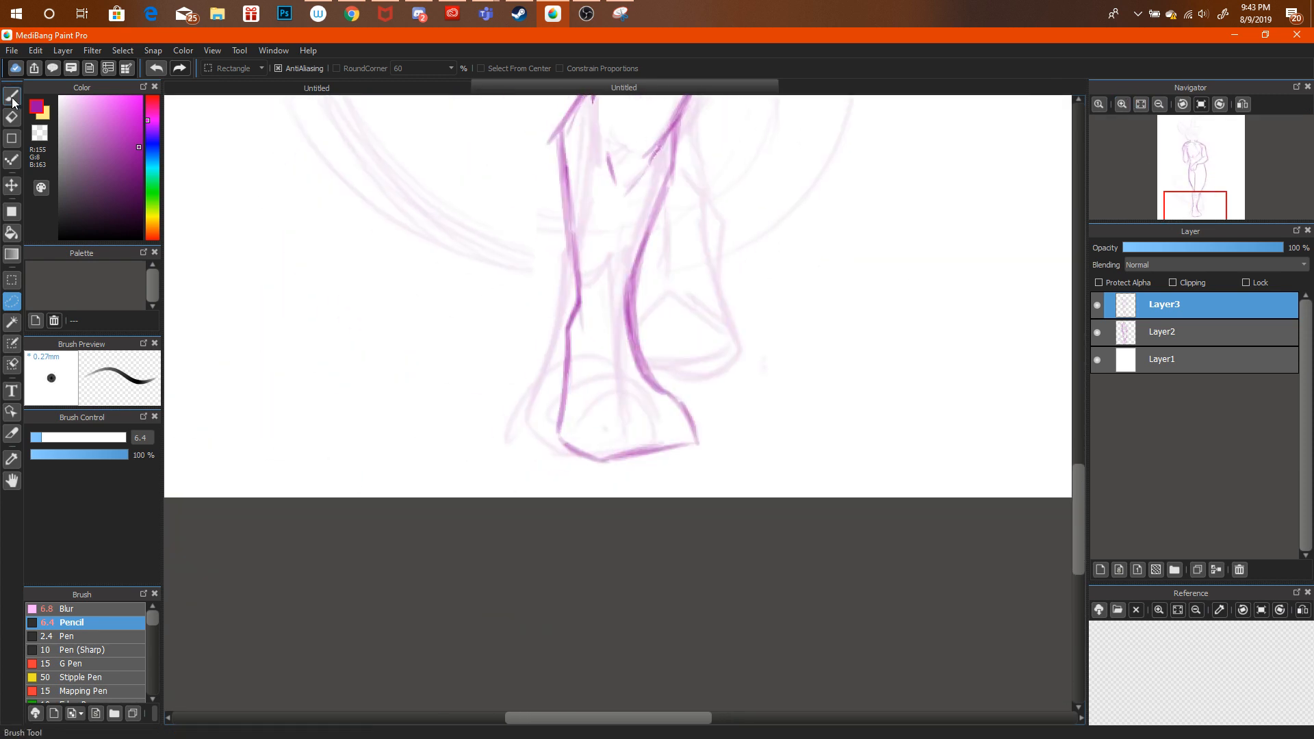
mouse_move(608, 461)
left_mouse_down()
mouse_move(681, 451)
mouse_move(676, 437)
mouse_move(658, 464)
mouse_move(638, 400)
mouse_move(608, 411)
mouse_move(645, 395)
mouse_move(685, 439)
left_mouse_up()
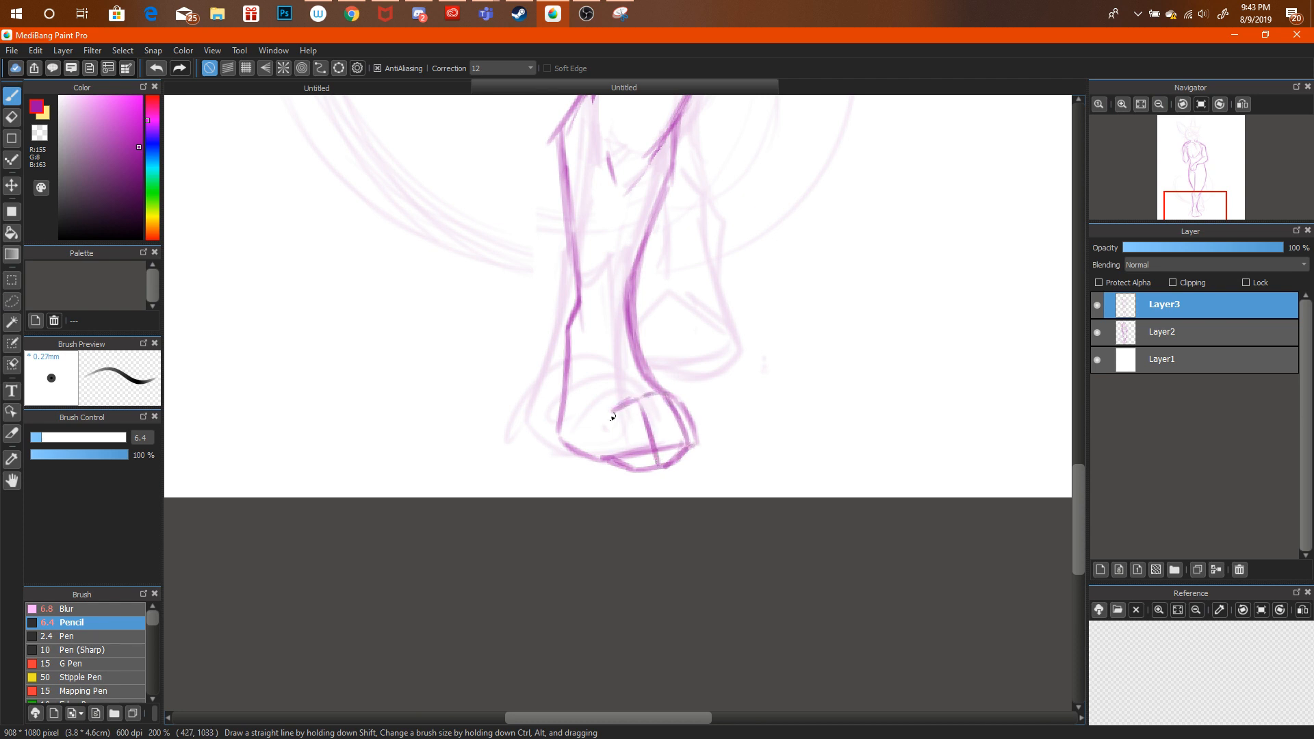
mouse_move(575, 420)
left_mouse_down()
mouse_move(656, 395)
mouse_move(678, 406)
mouse_move(689, 454)
left_mouse_up()
left_click_drag(682, 406, 698, 448)
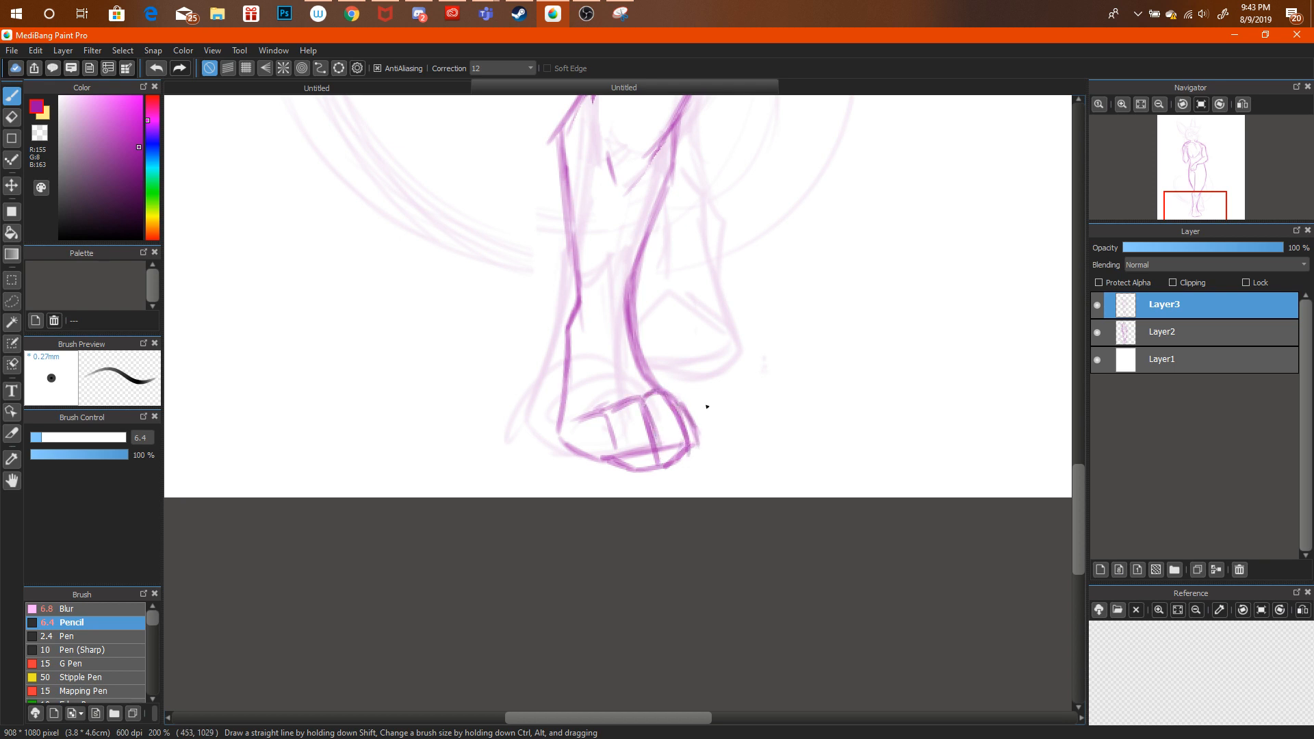
Zoom to 50% to recentre, then to 200% and darken the torso's right side.
left_click(1158, 105)
left_click(1158, 105)
left_click_drag(1188, 159, 1194, 180)
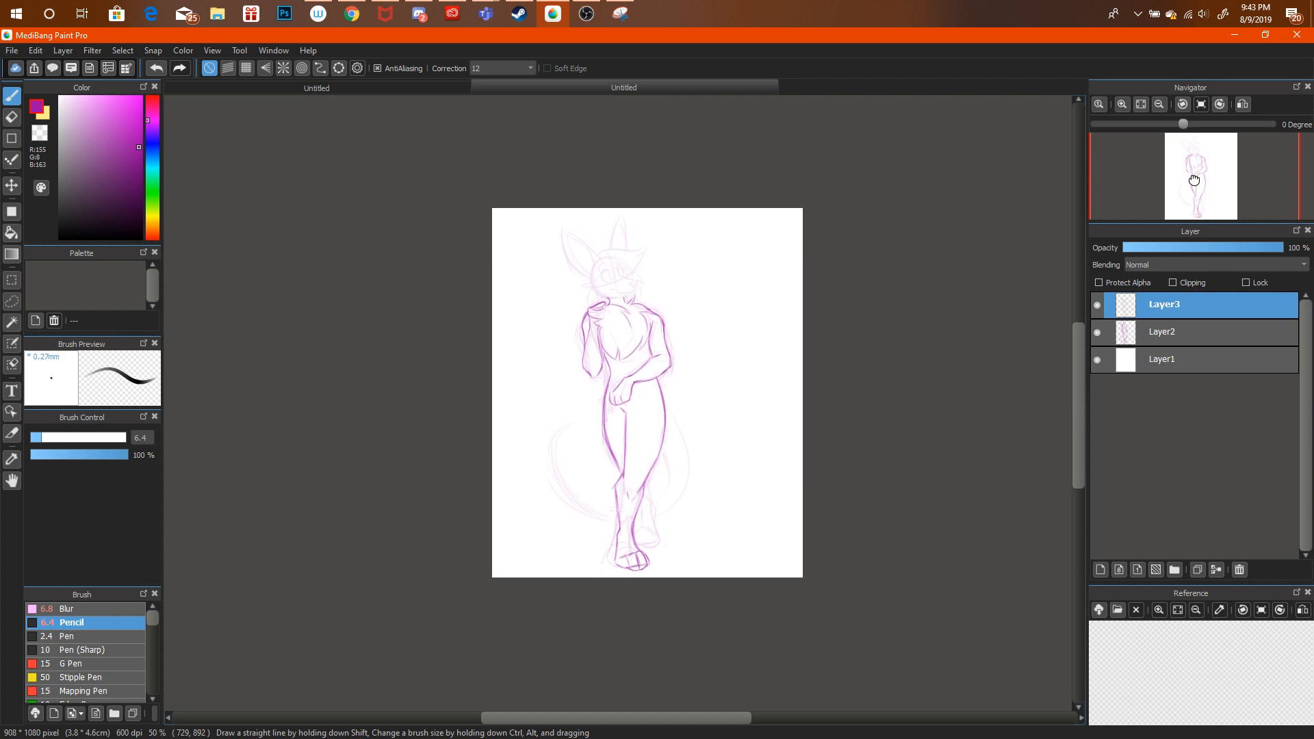
left_click(1122, 105)
left_click(1123, 105)
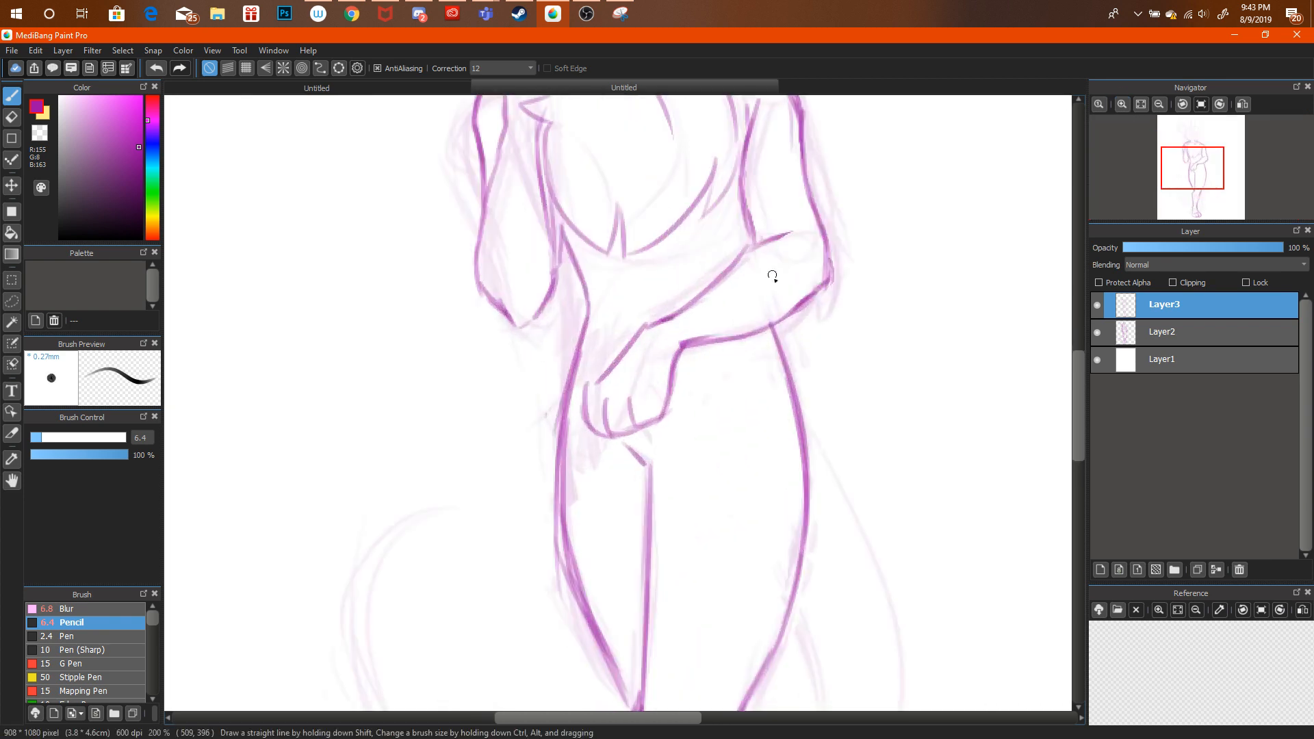
left_click_drag(778, 352, 783, 426)
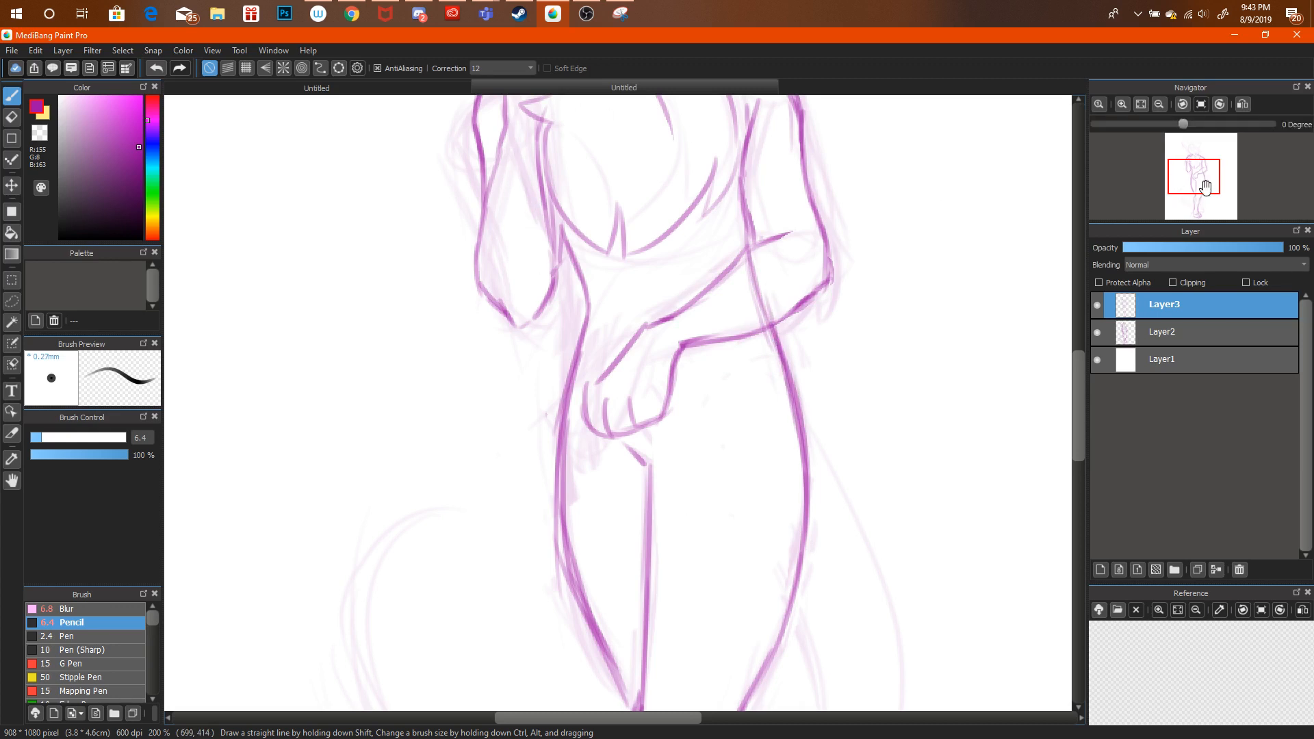
Reframe the view at 200% on the head and chest.
left_click_drag(1202, 179, 1217, 165)
left_click(1160, 104)
left_click(1161, 105)
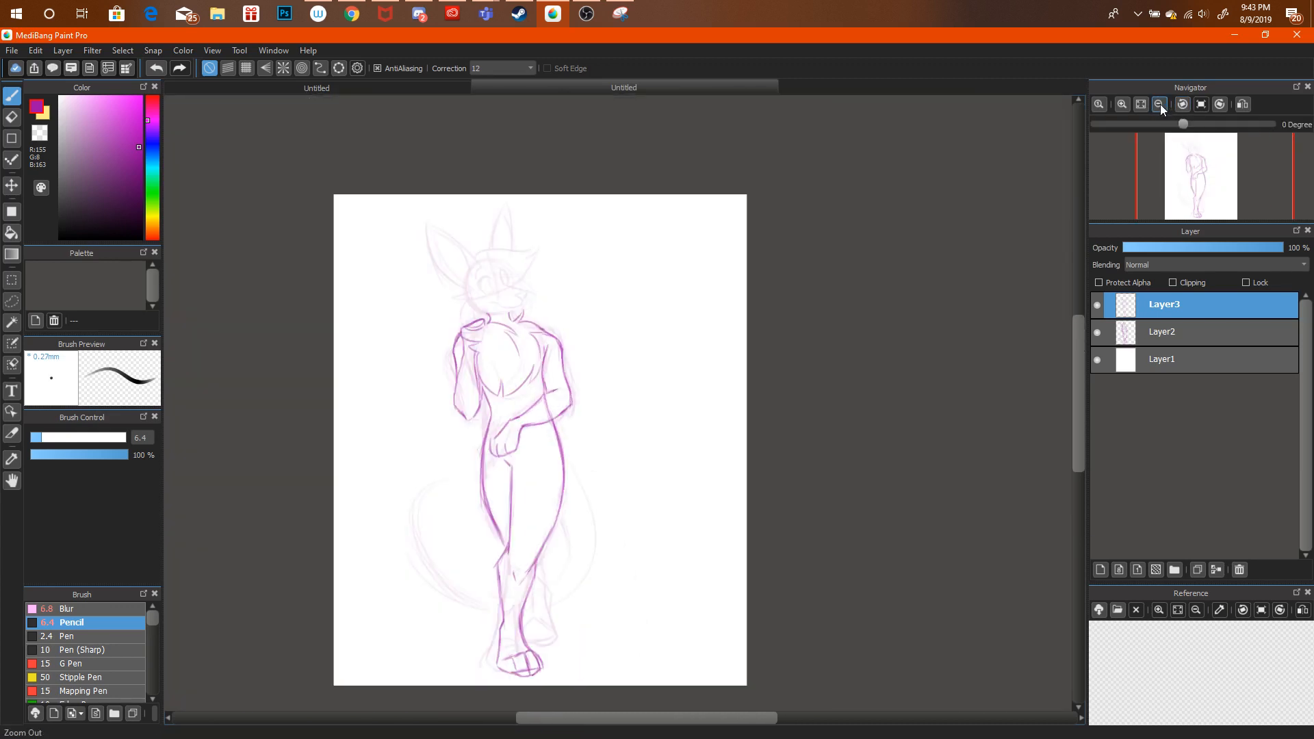
left_click(1123, 105)
left_click(1122, 104)
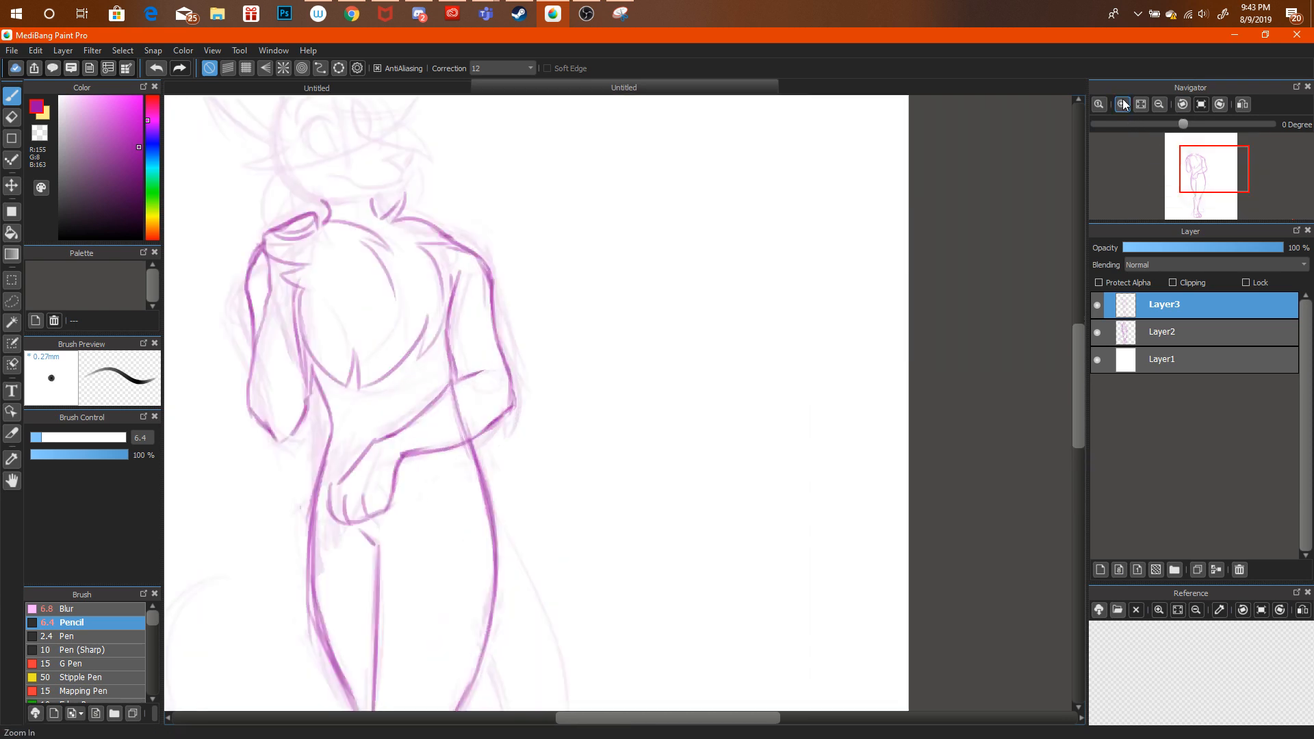
left_click(1123, 104)
left_click_drag(1200, 169, 1166, 158)
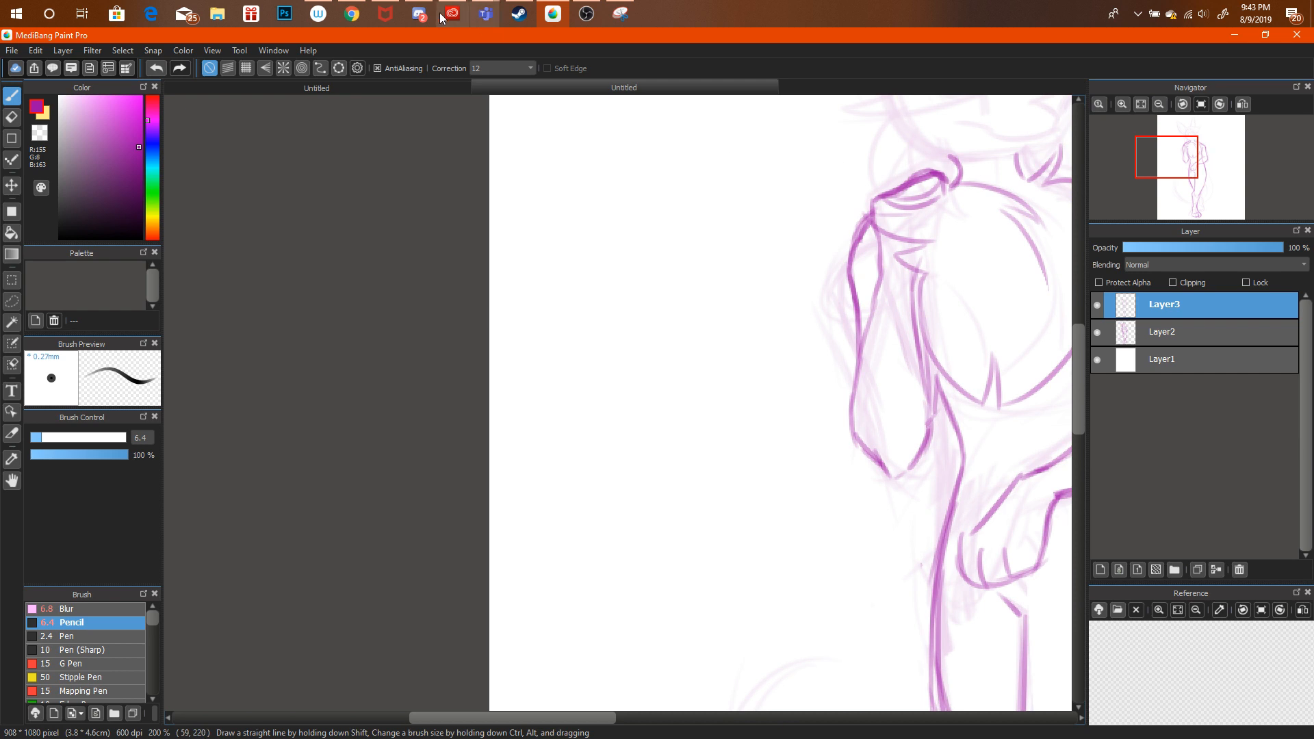
Draw the left side and inner line of the hair.
left_click(352, 15)
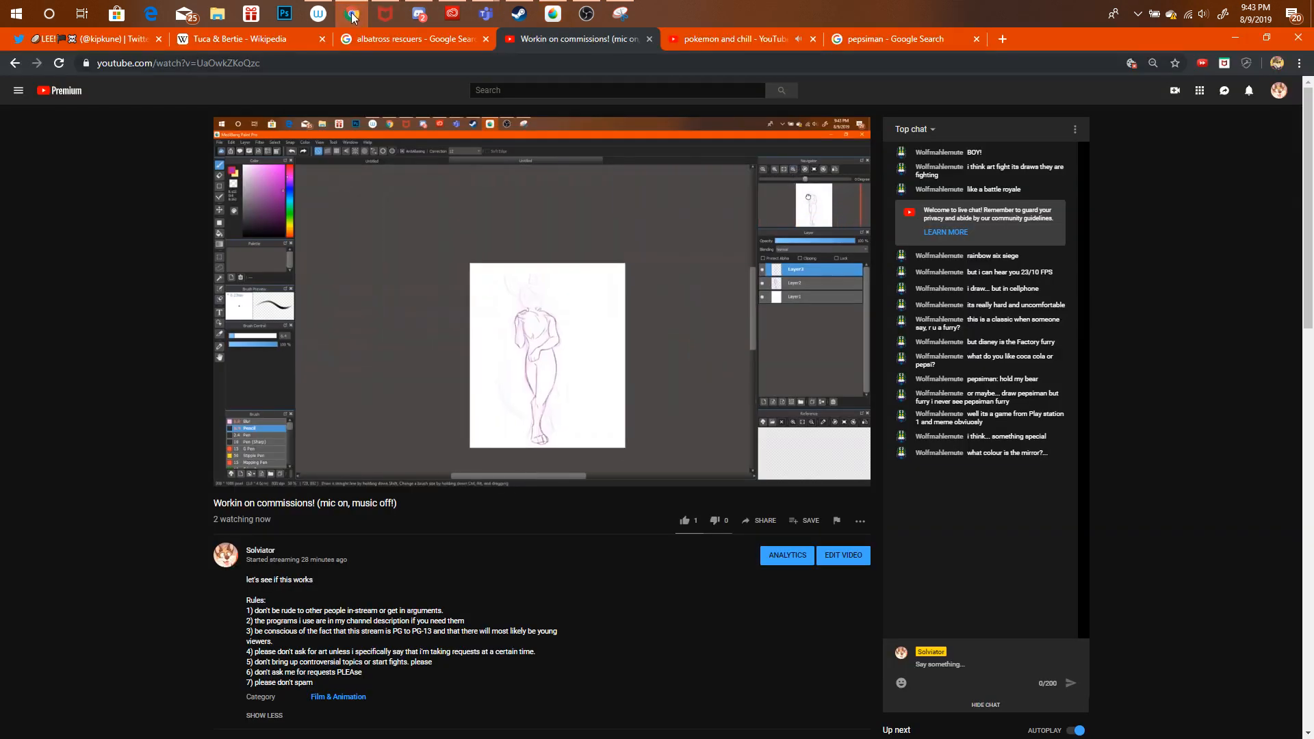
left_click(353, 16)
left_click_drag(1176, 168, 1198, 173)
mouse_move(460, 192)
left_mouse_down()
mouse_move(438, 366)
mouse_move(462, 387)
left_mouse_up()
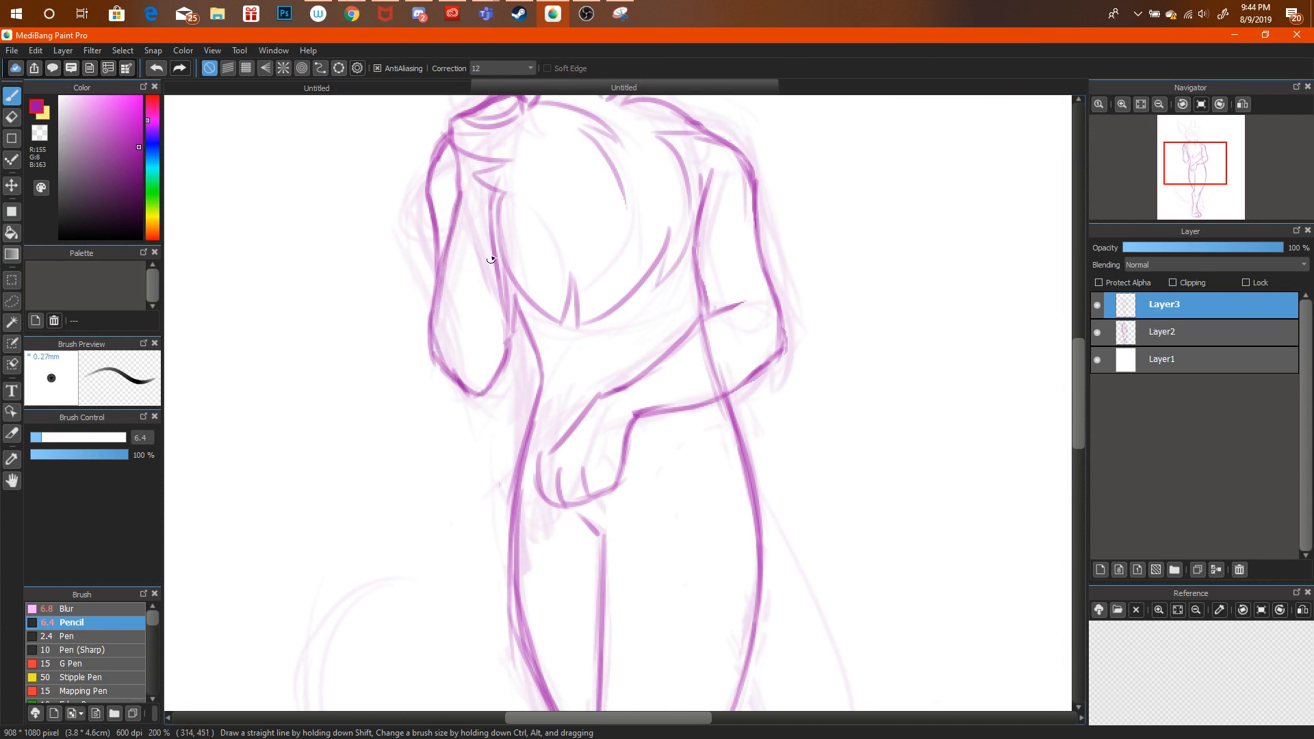
left_click_drag(498, 270, 507, 347)
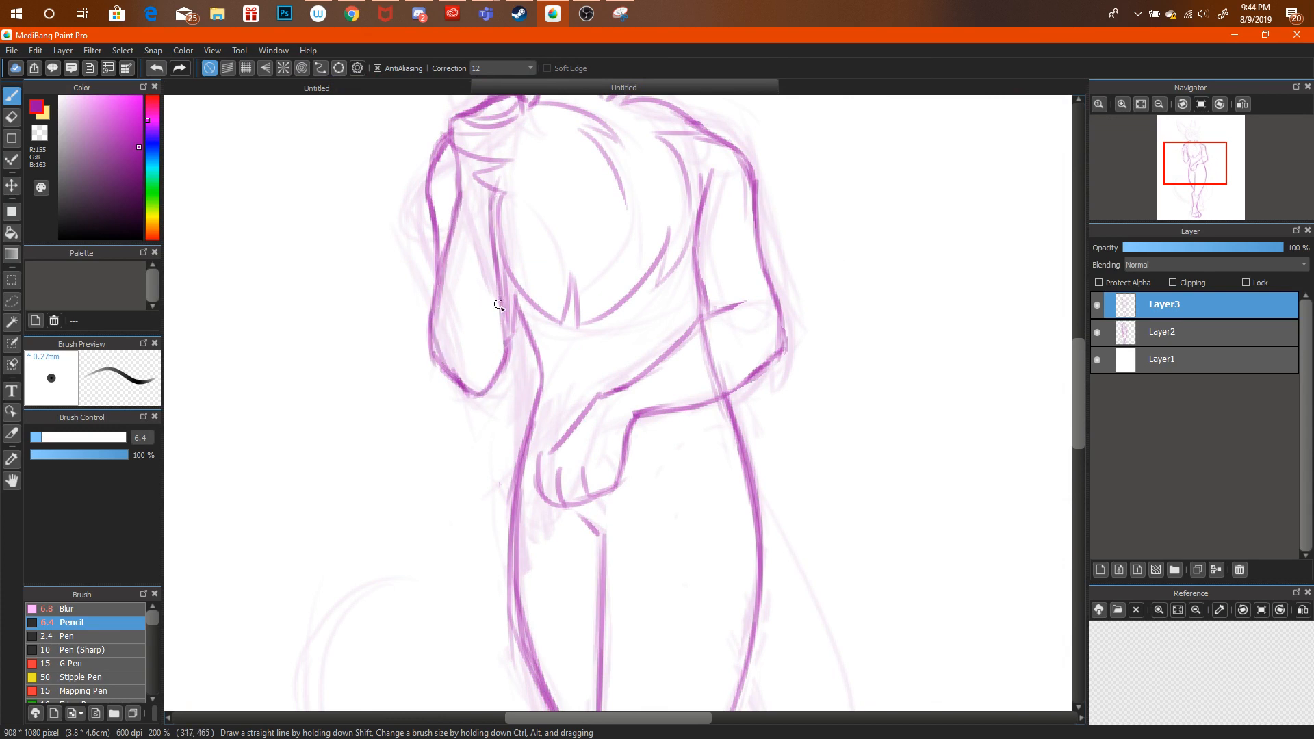
Erase a stray stroke near the arm, redraw the forearm, wrist and hand outline, and zoom out.
key("e")
mouse_move(710, 364)
left_mouse_down()
mouse_move(707, 378)
mouse_move(754, 377)
left_mouse_up()
left_click(15, 98)
left_click_drag(684, 408, 723, 395)
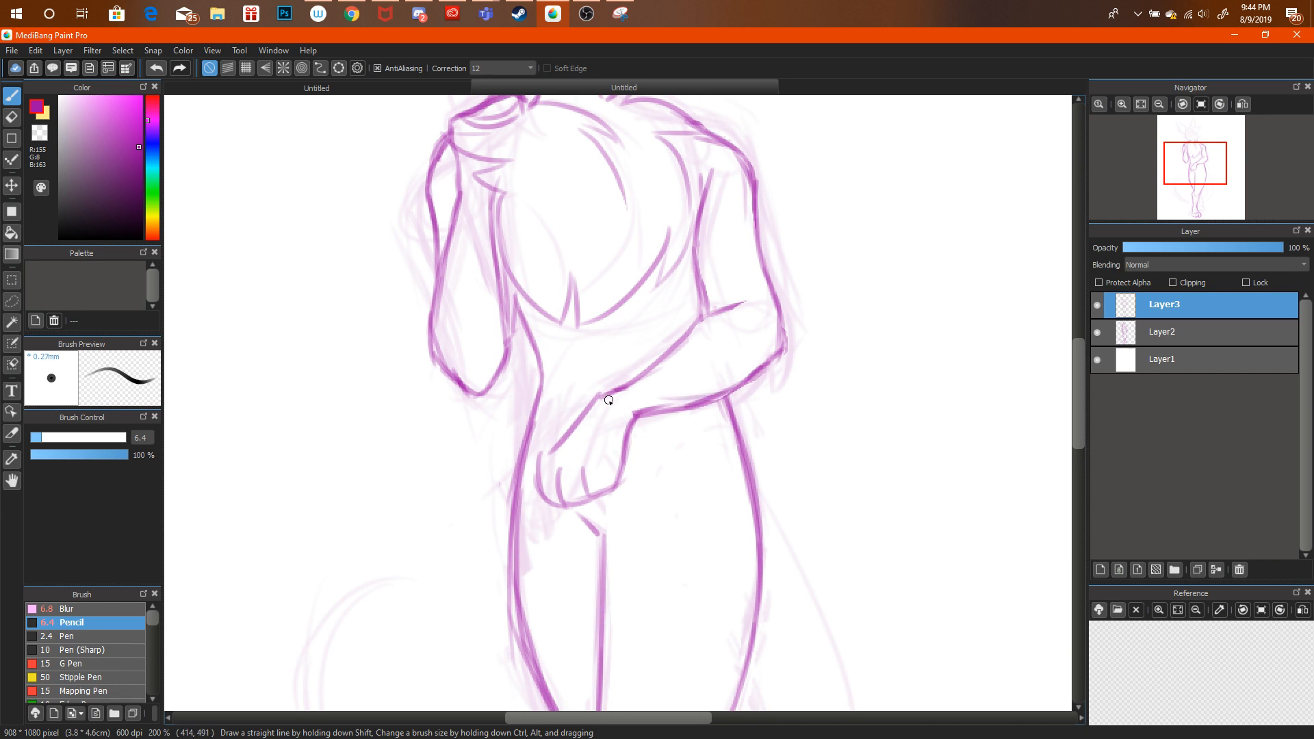
mouse_move(609, 400)
left_mouse_down()
mouse_move(540, 458)
mouse_move(537, 479)
mouse_move(575, 493)
left_mouse_up()
mouse_move(558, 427)
left_mouse_down()
mouse_move(636, 379)
mouse_move(616, 386)
mouse_move(635, 417)
mouse_move(618, 478)
left_mouse_up()
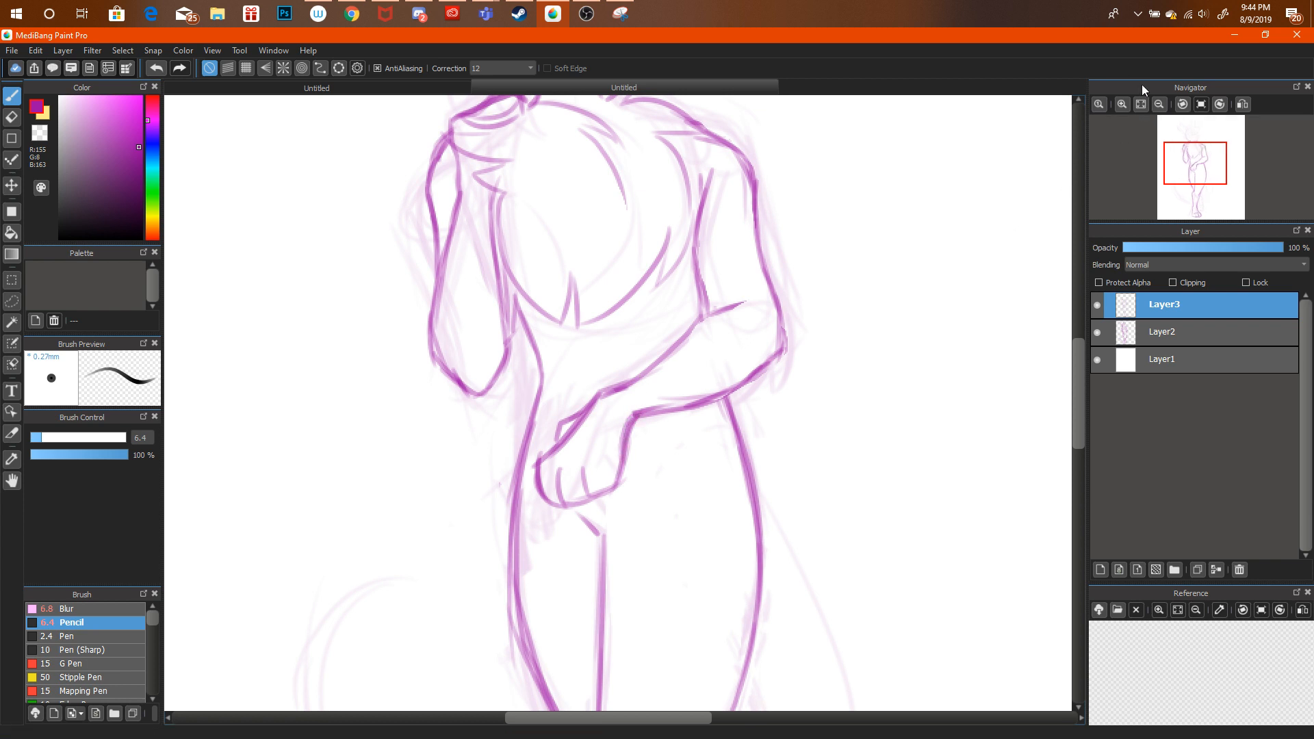
left_click(1158, 104)
left_click(1159, 104)
left_click(1158, 104)
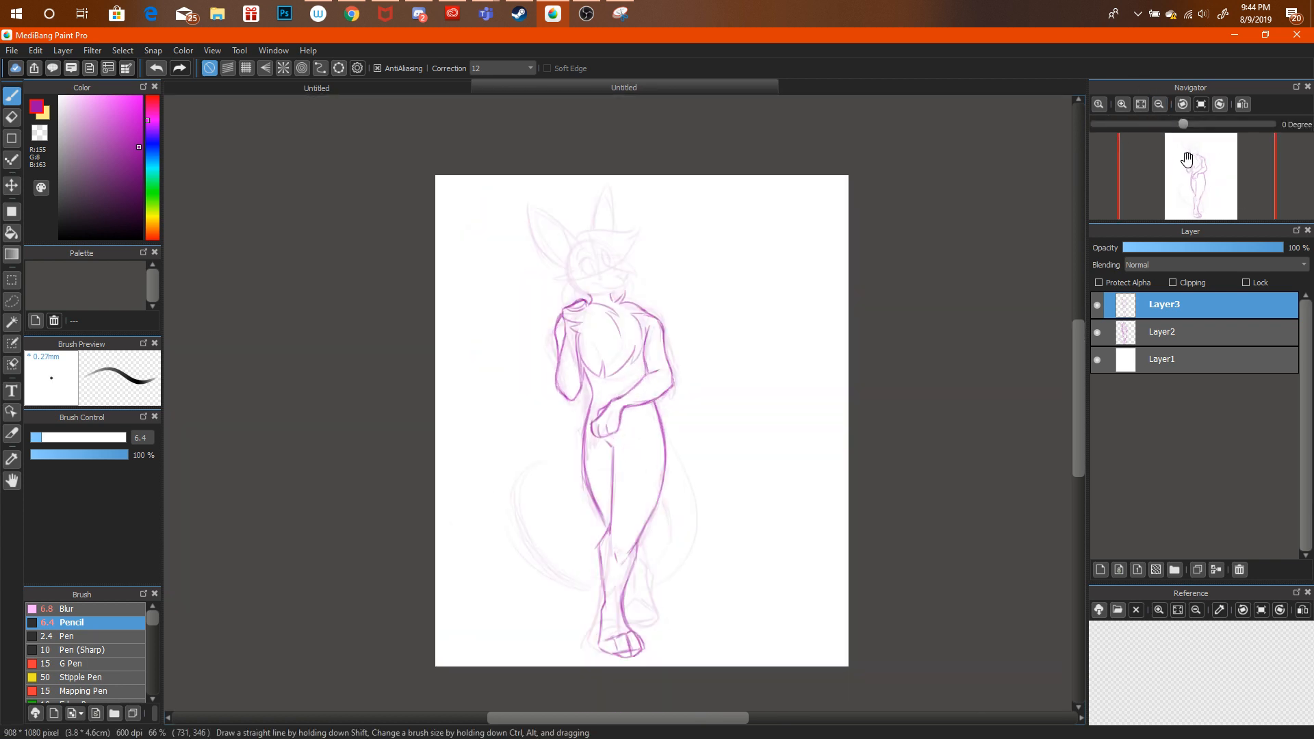
Zoom in on the feet and draw the rear leg's shin, outer ankle and heel curve.
left_click_drag(1190, 158, 1203, 195)
left_click(1122, 104)
left_click(1122, 104)
left_click(1121, 104)
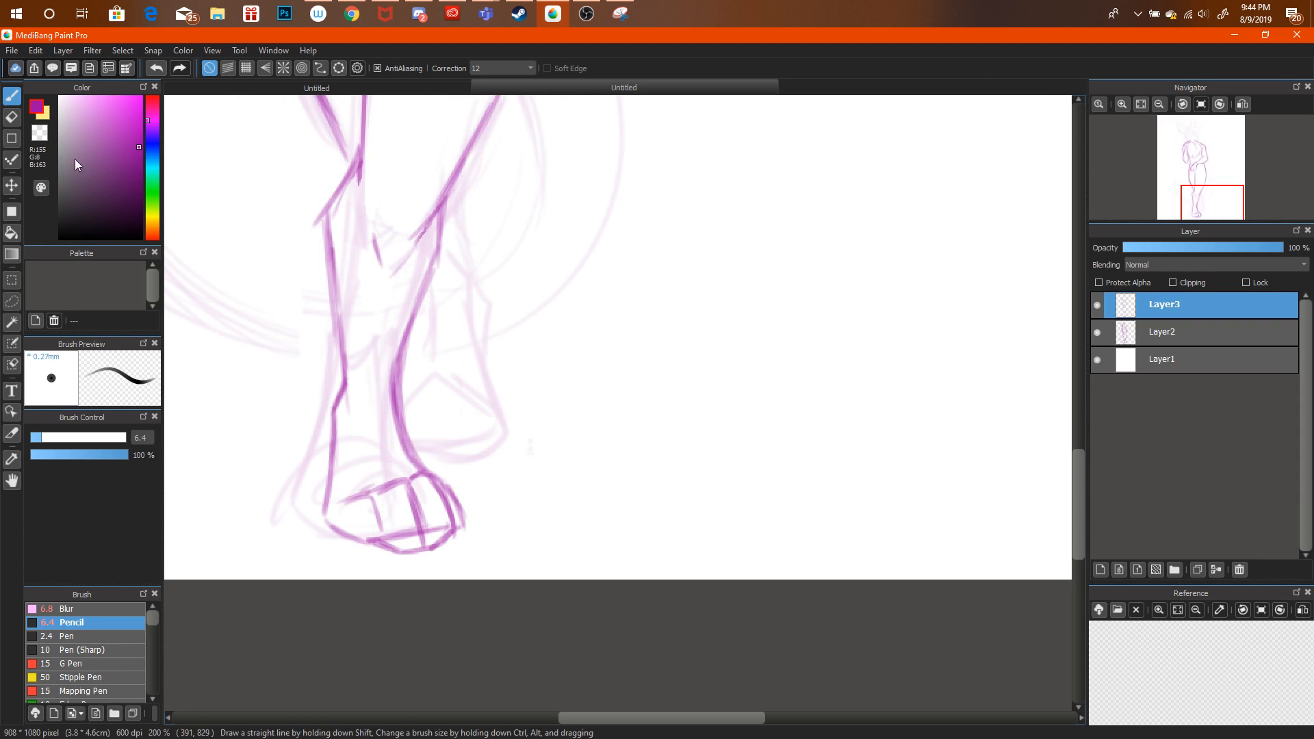
left_click(5, 116)
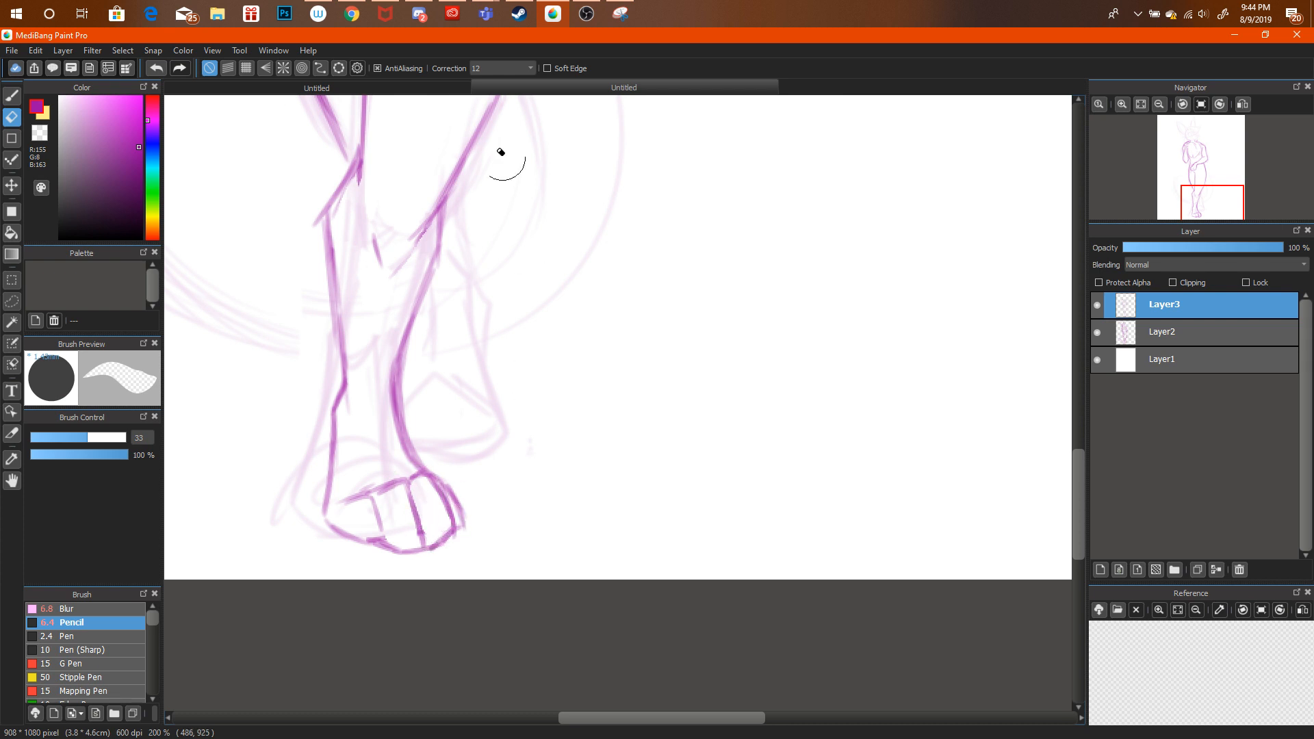
left_click(349, 14)
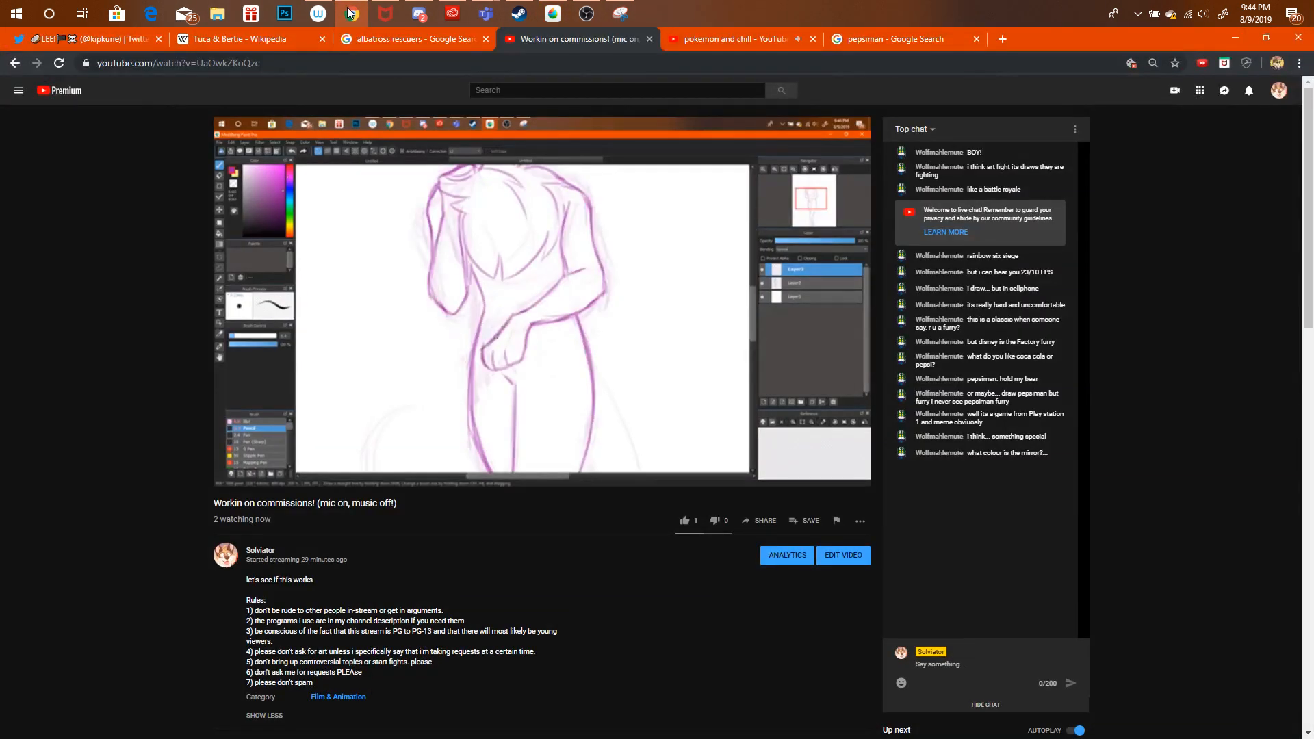
left_click(349, 13)
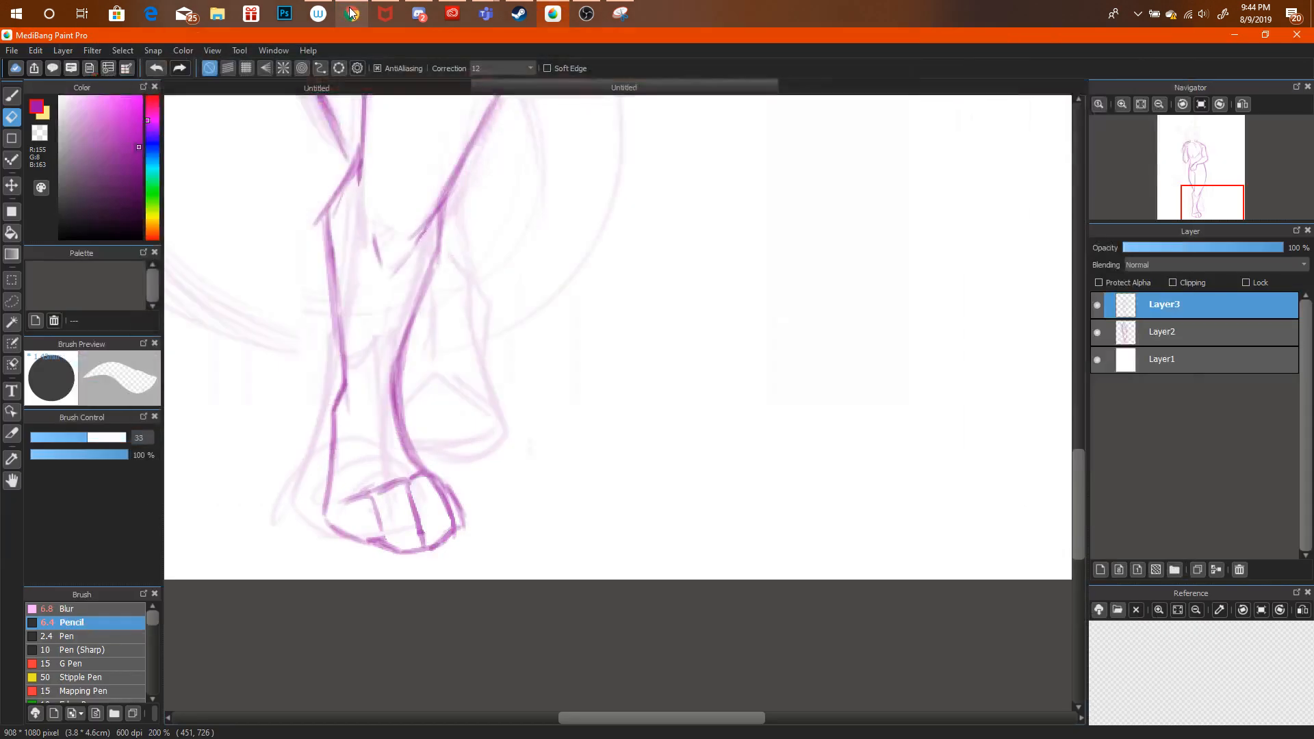
key("b")
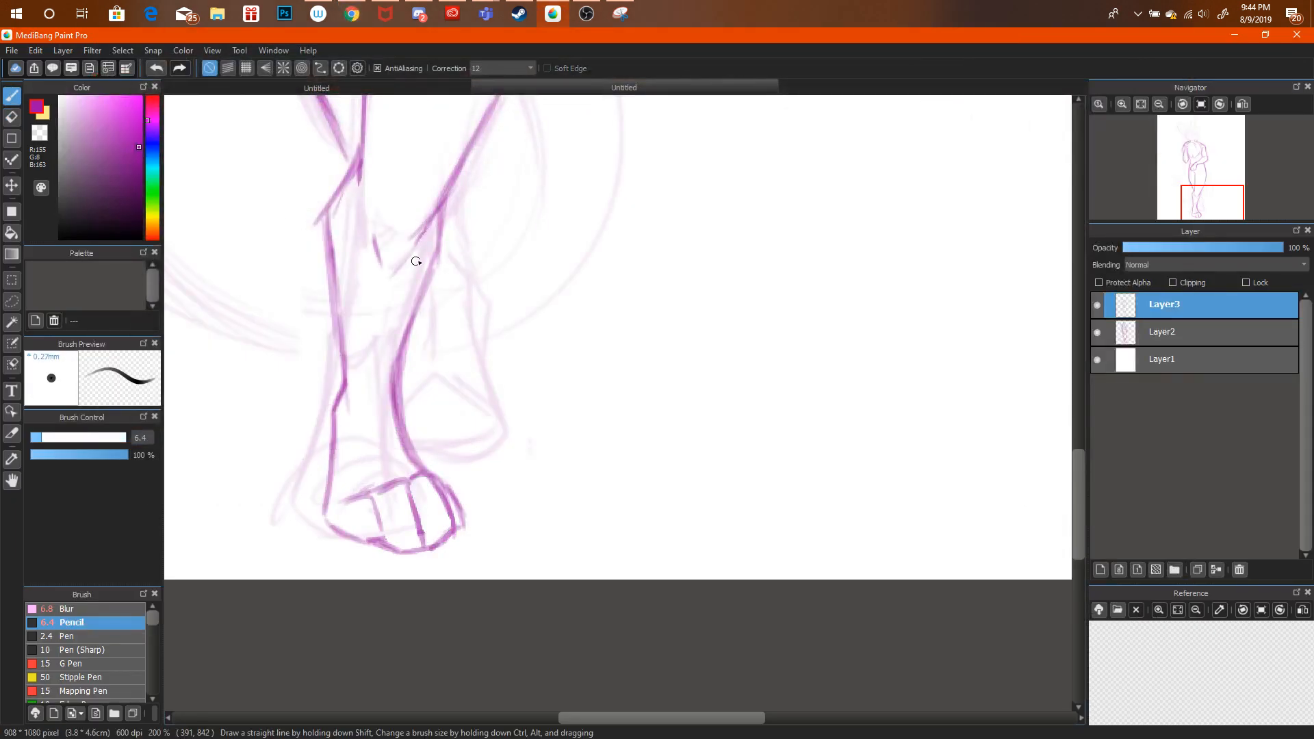
mouse_move(1167, 199)
left_mouse_down()
mouse_move(1165, 167)
mouse_move(1168, 198)
left_mouse_up()
mouse_move(595, 211)
left_mouse_down()
mouse_move(629, 350)
mouse_move(634, 479)
left_mouse_up()
mouse_move(622, 431)
left_mouse_down()
mouse_move(632, 484)
mouse_move(551, 502)
mouse_move(625, 482)
left_mouse_up()
mouse_move(541, 459)
left_mouse_down()
mouse_move(566, 436)
mouse_move(596, 437)
mouse_move(616, 457)
left_mouse_up()
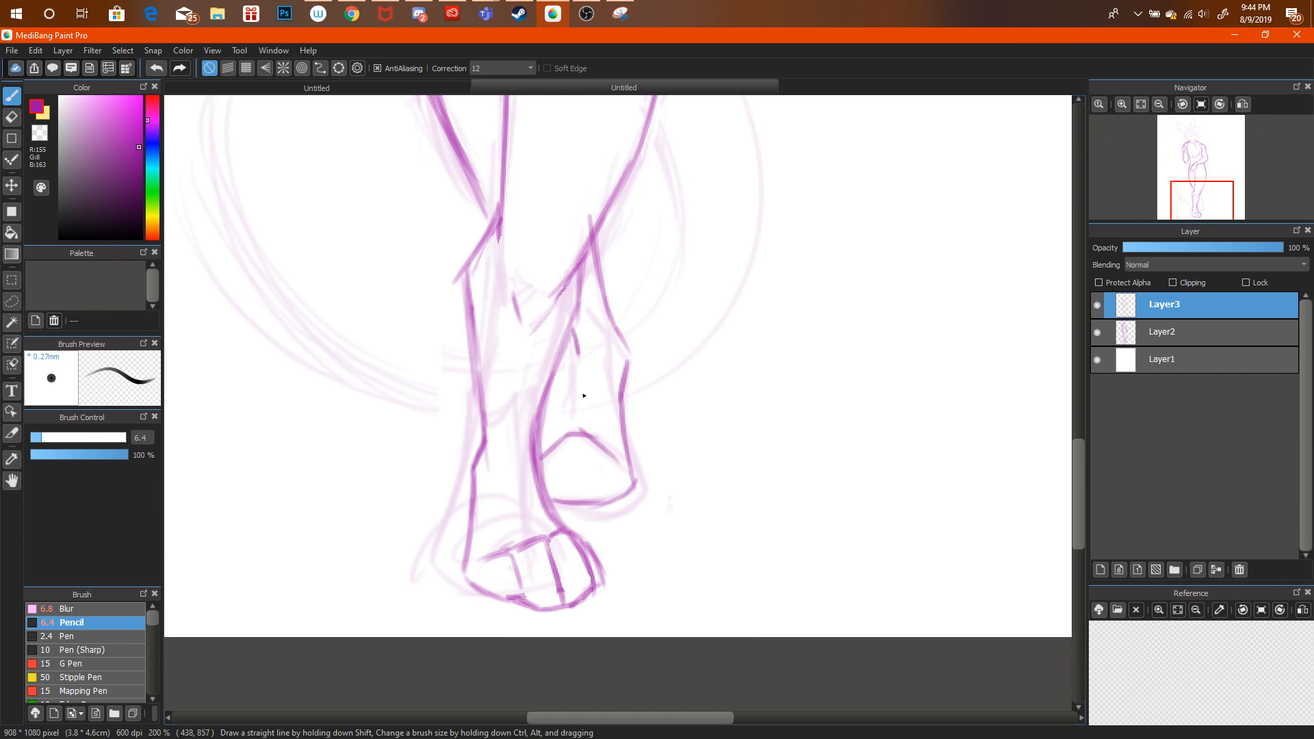
Darken the rear ankle's inner and outer lines, then reframe the view on the legs.
mouse_move(582, 355)
left_mouse_down()
mouse_move(560, 438)
mouse_move(572, 308)
left_mouse_up()
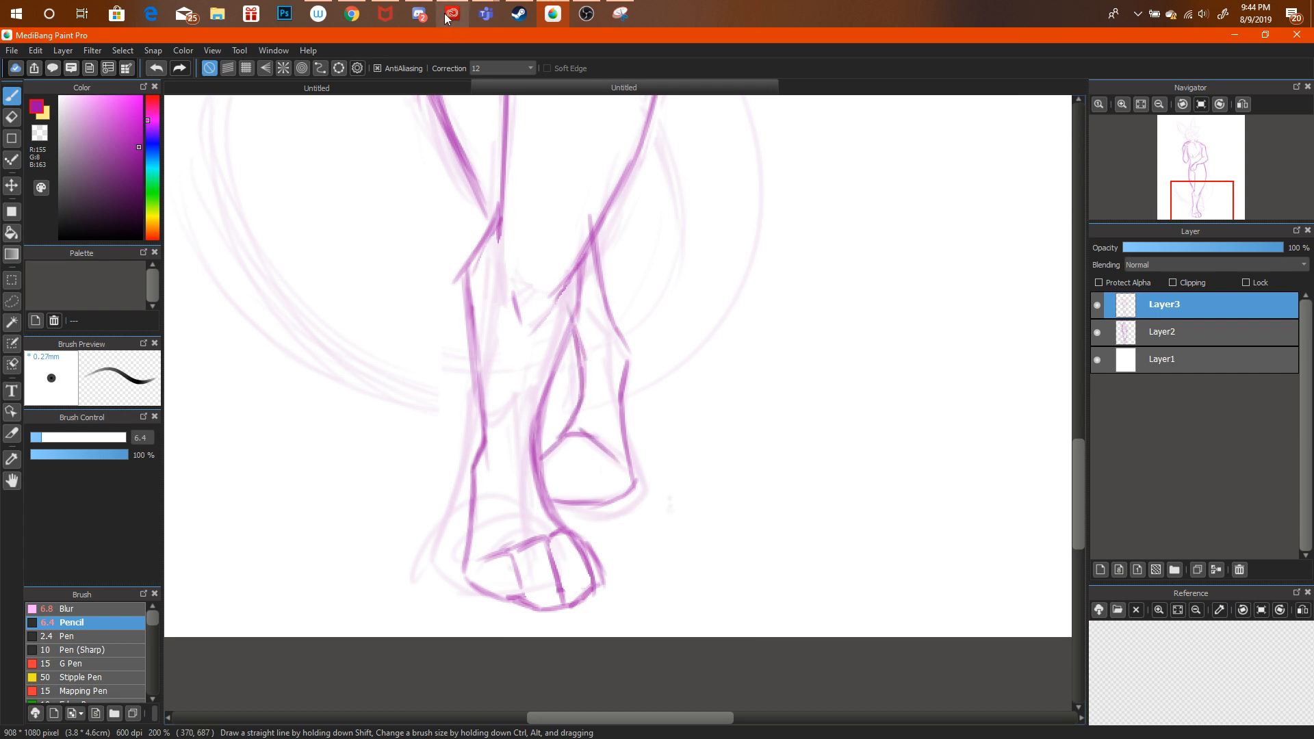
left_click(360, 21)
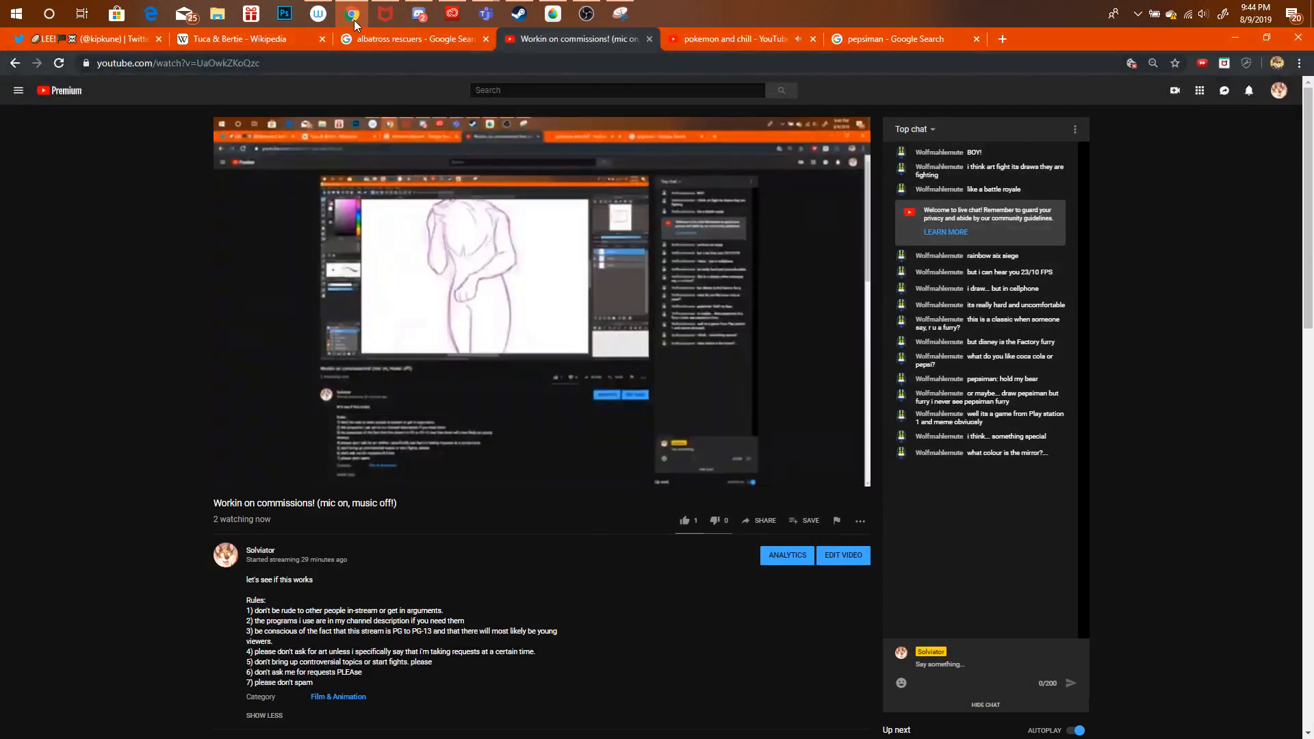
left_click(359, 19)
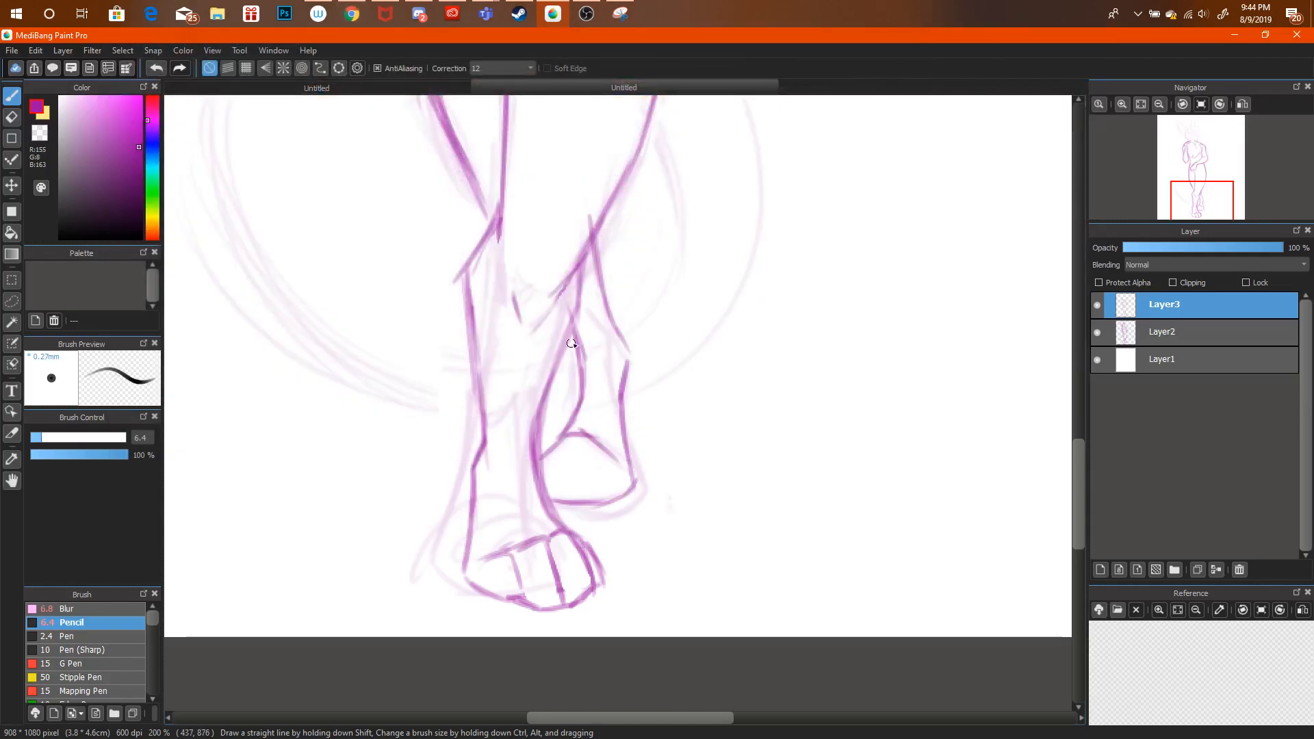
left_click_drag(572, 343, 565, 317)
left_click_drag(593, 235, 629, 355)
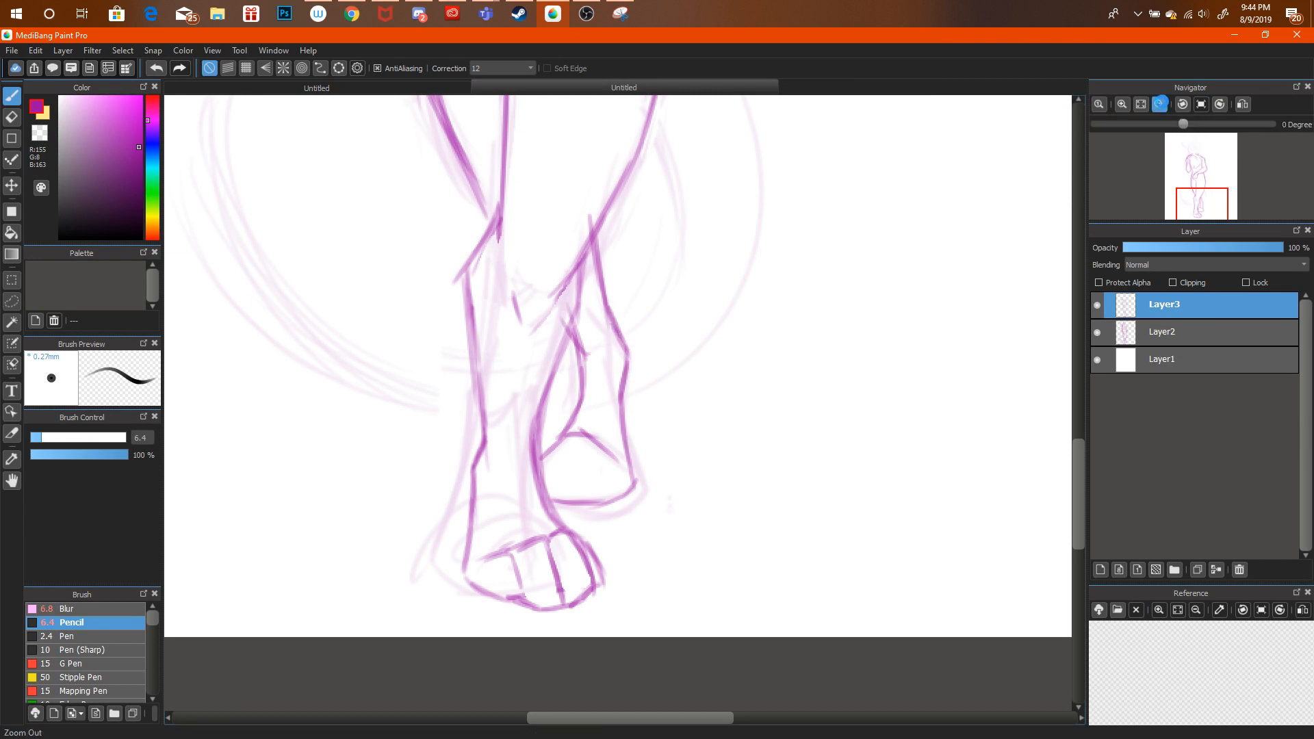
left_click(1159, 105)
left_click_drag(1189, 185, 1194, 204)
left_click(1124, 104)
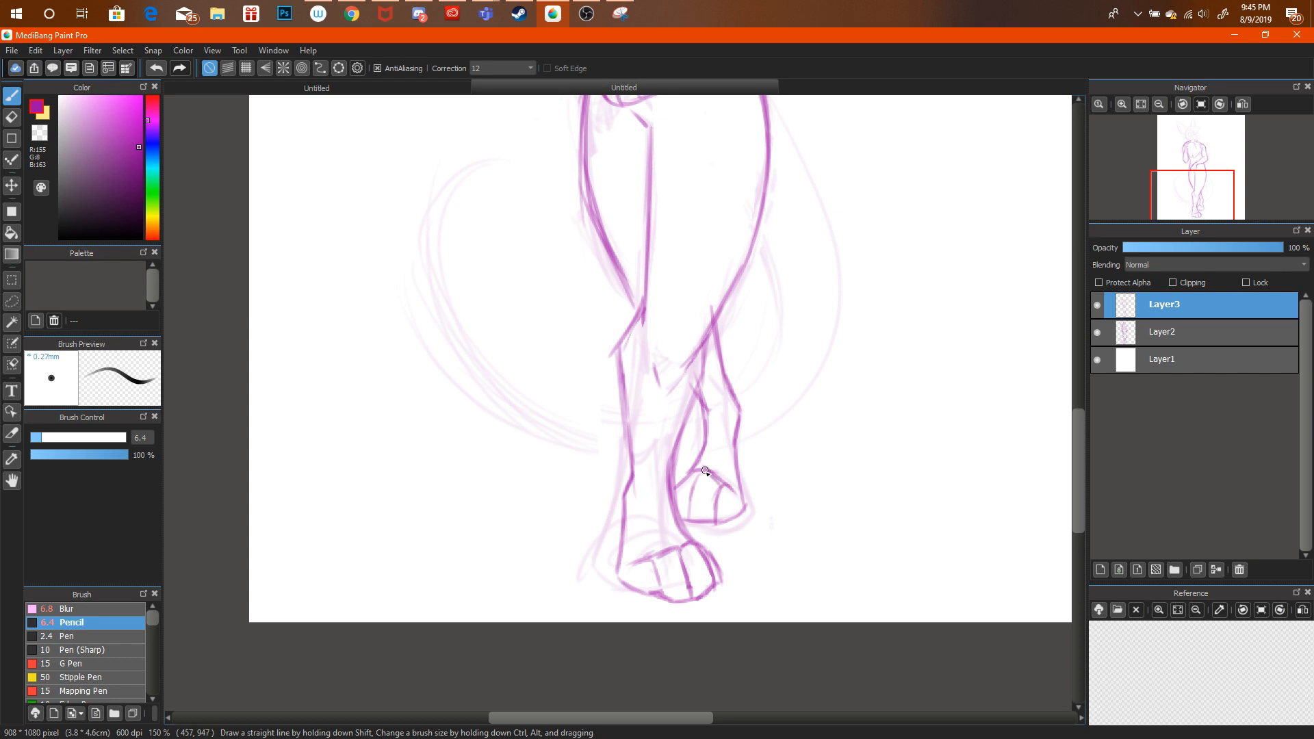
mouse_move(1206, 188)
left_mouse_down()
mouse_move(1211, 171)
mouse_move(1197, 174)
mouse_move(1203, 190)
left_mouse_up()
left_click(1159, 104)
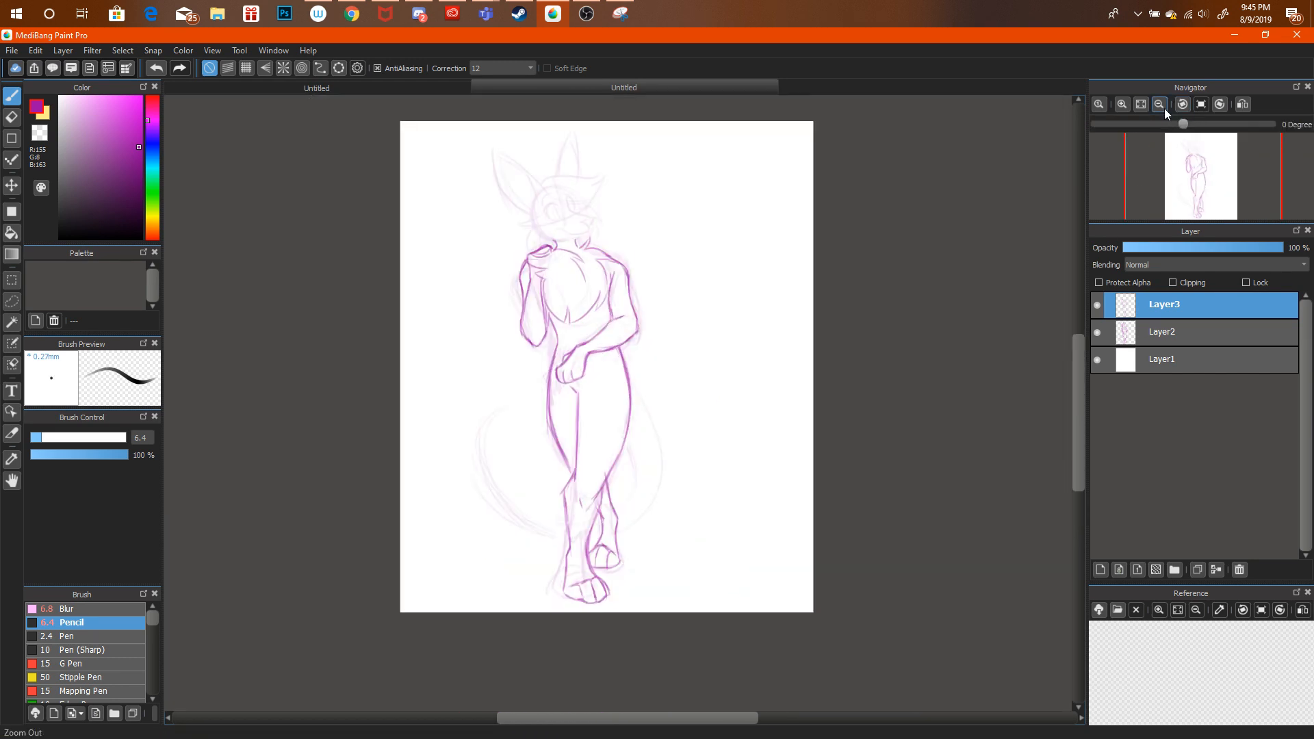
left_click(385, 94)
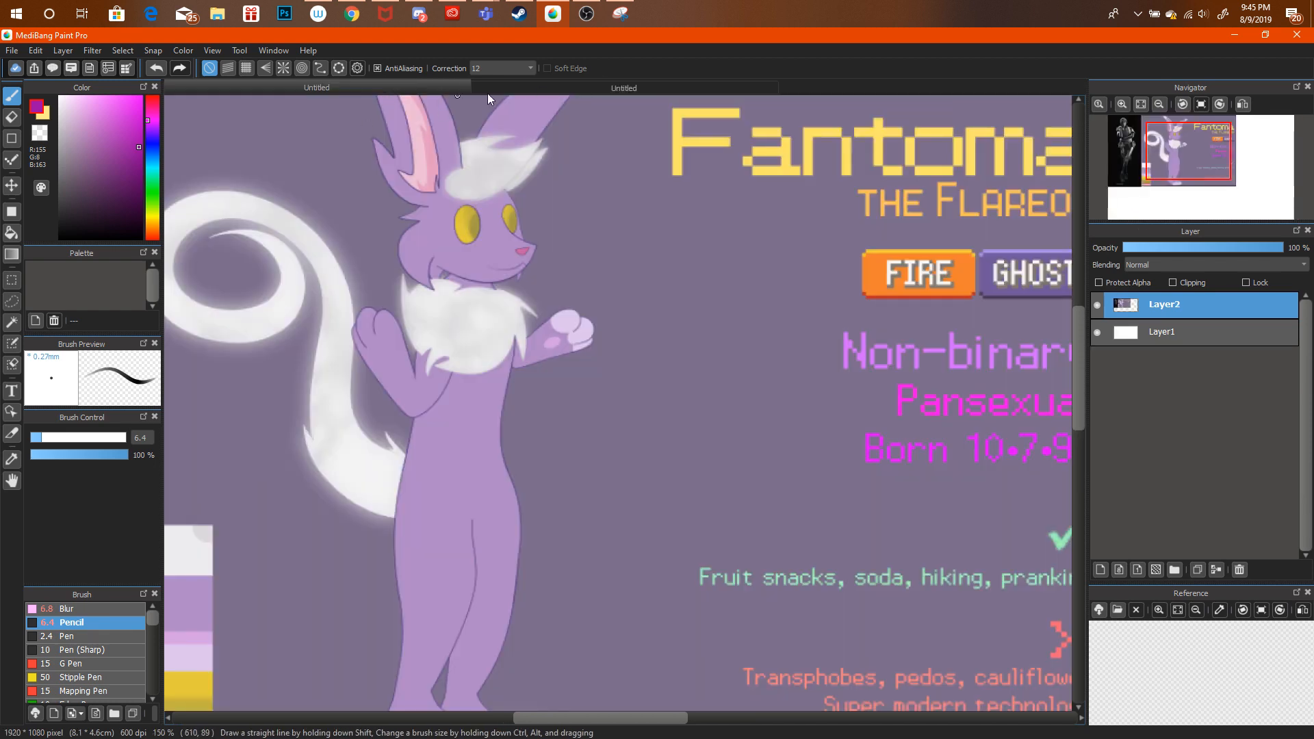
left_click(1159, 104)
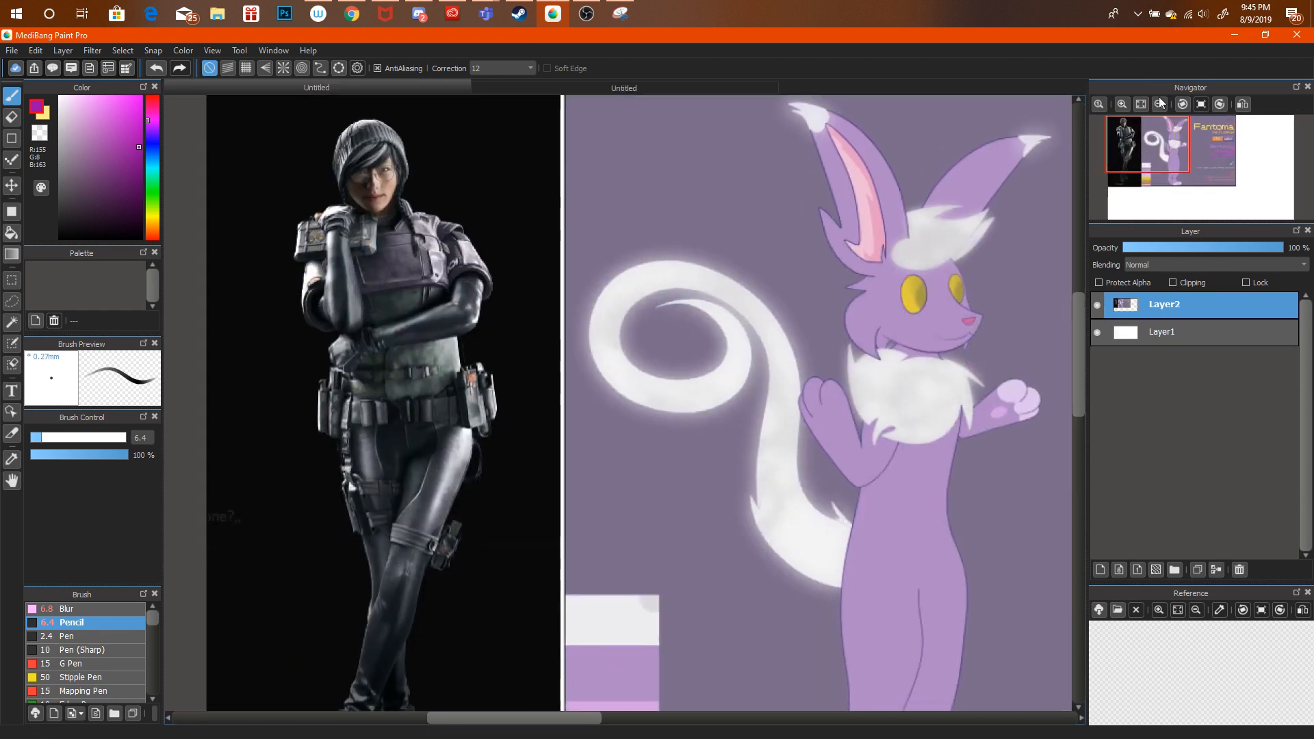
left_click(1159, 104)
left_click(575, 89)
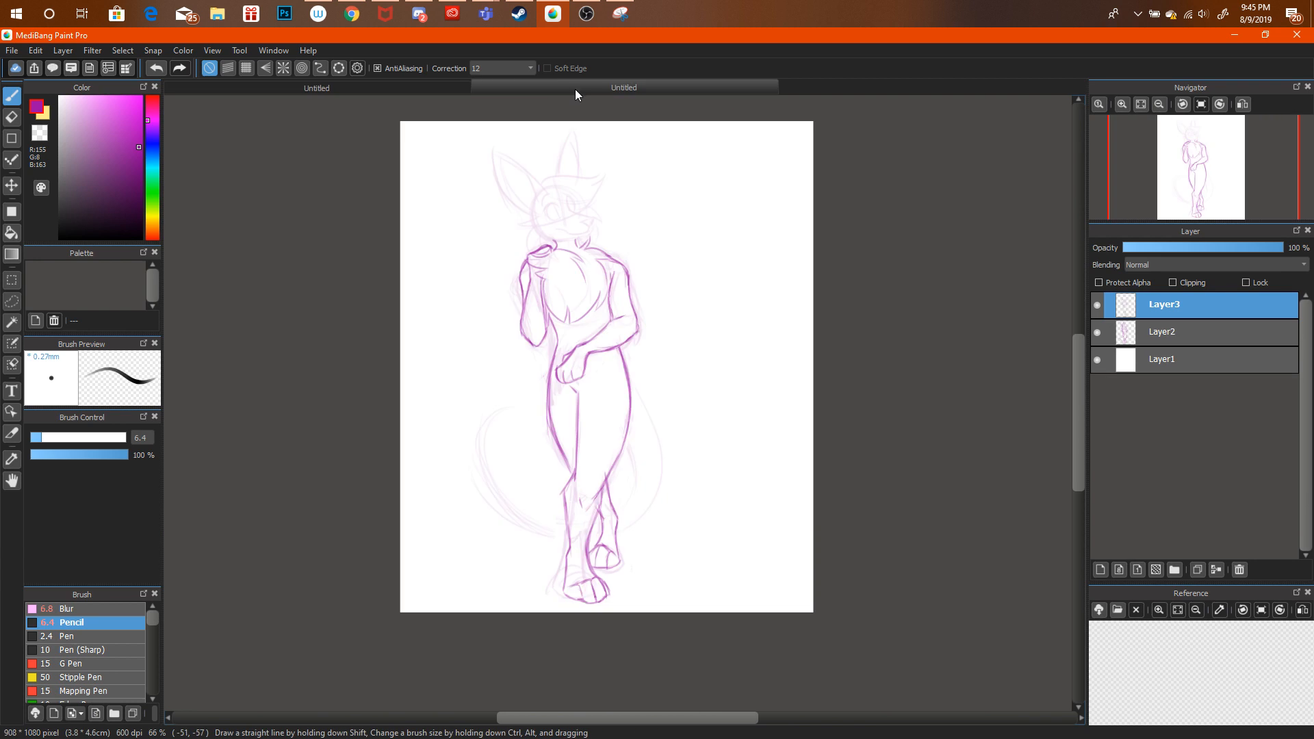
left_click(433, 88)
In the sketch document, lasso the rear foot and clear its lines.
left_click(509, 83)
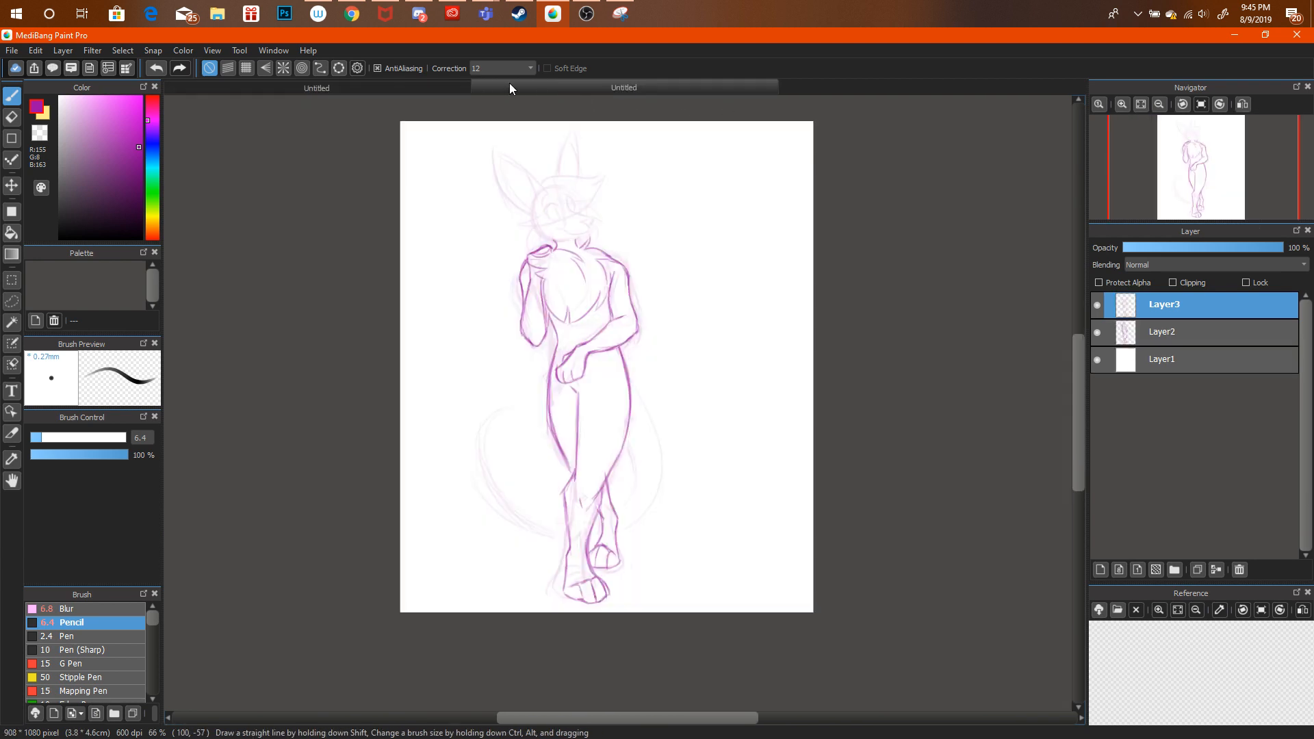
left_click(1126, 106)
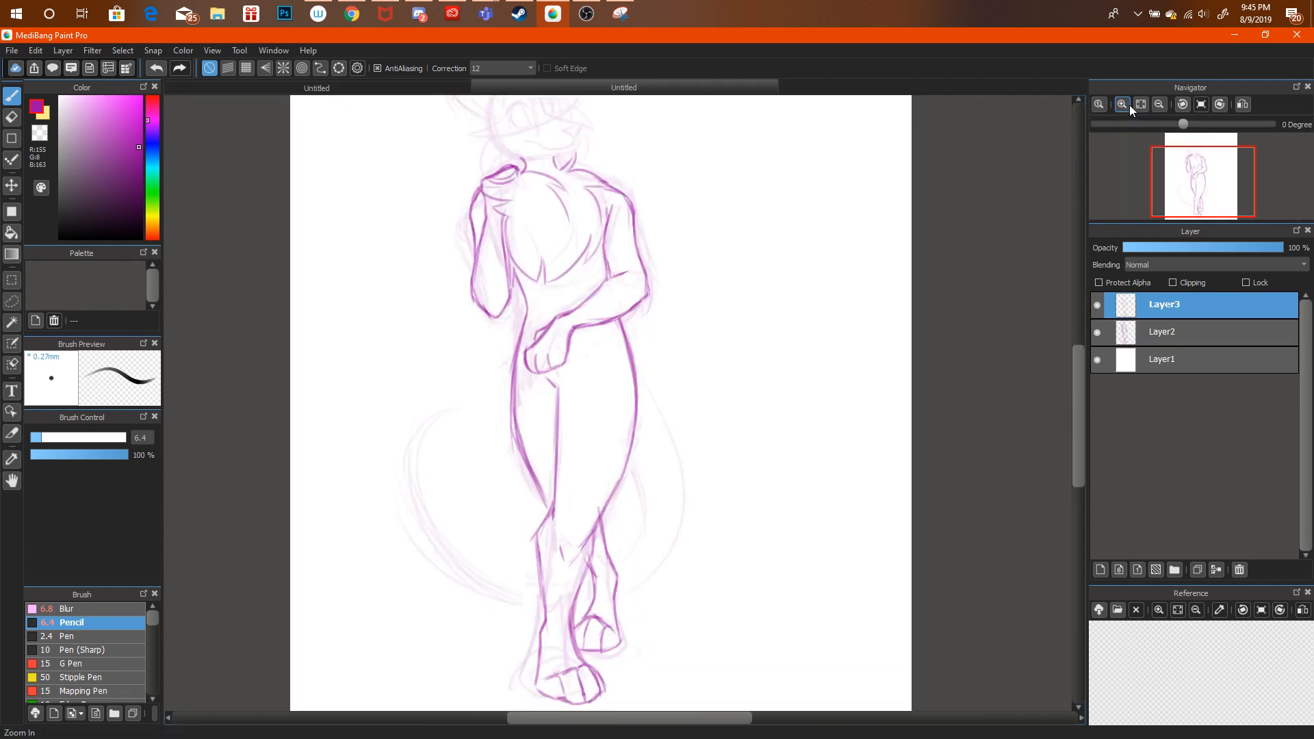
left_click(1129, 104)
left_click_drag(1171, 146, 1196, 199)
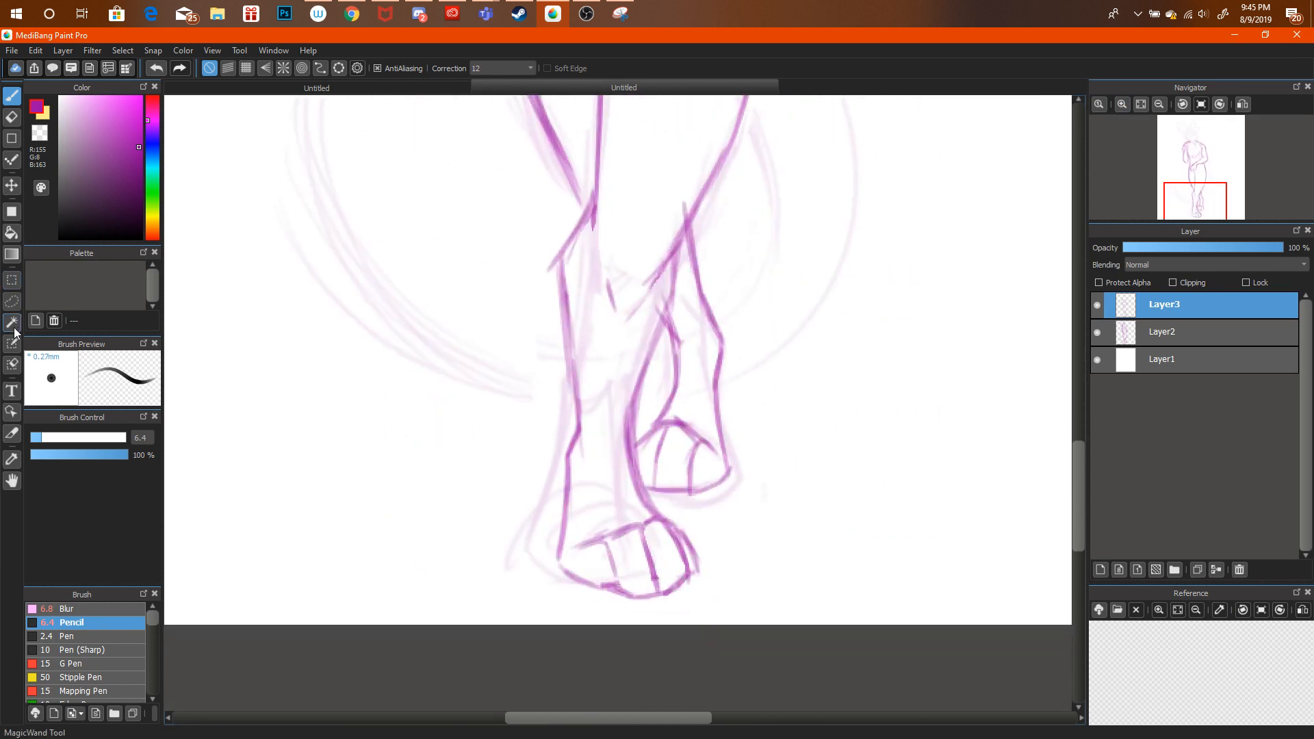
left_click(11, 302)
mouse_move(690, 250)
left_mouse_down()
mouse_move(638, 444)
mouse_move(719, 528)
mouse_move(698, 222)
left_mouse_up()
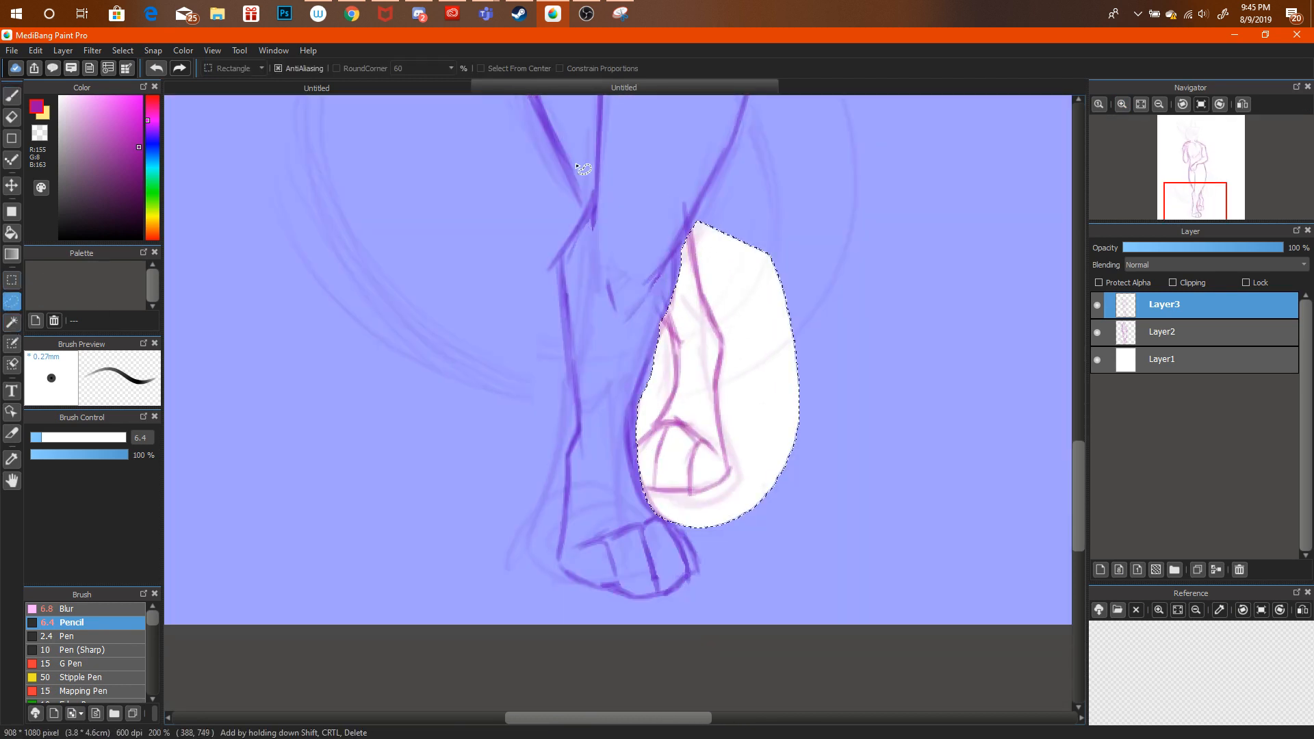
left_click(36, 50)
left_click(30, 109)
key("b")
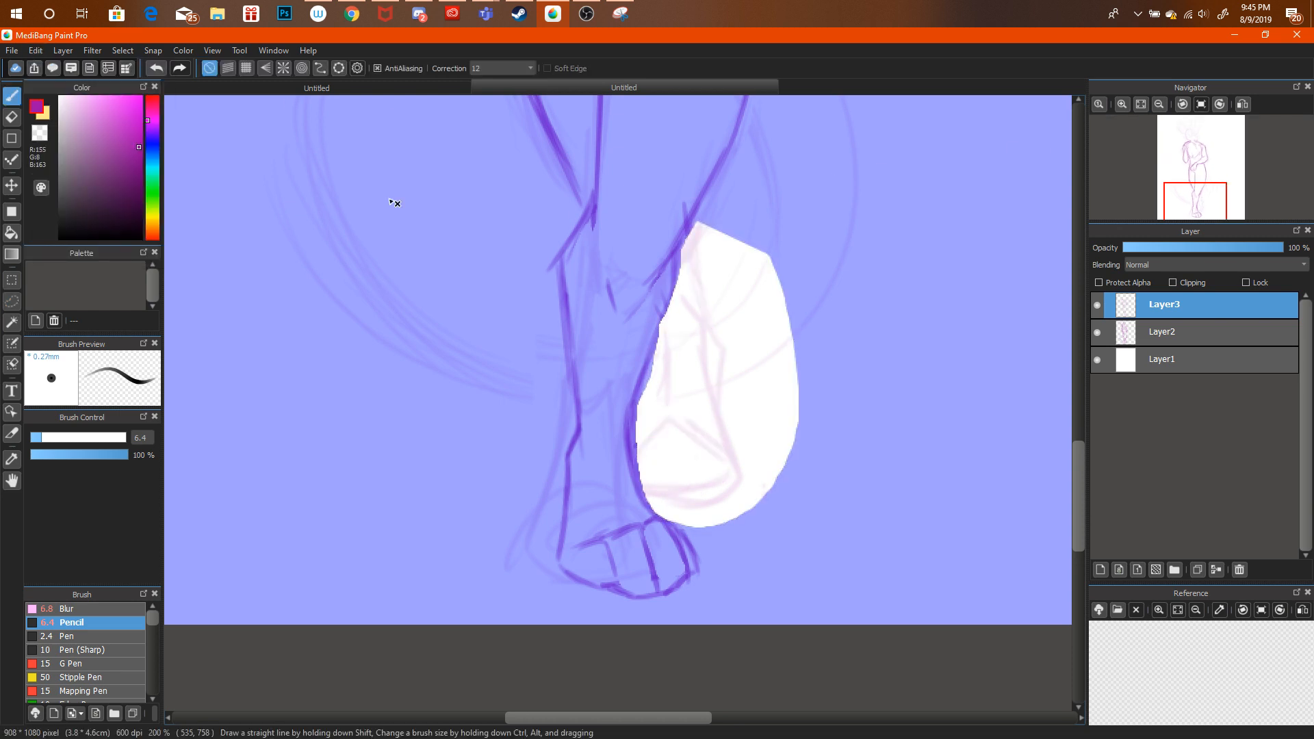
Deselect the rear foot selection and bring Discord to the front.
left_click(124, 50)
left_click(130, 66)
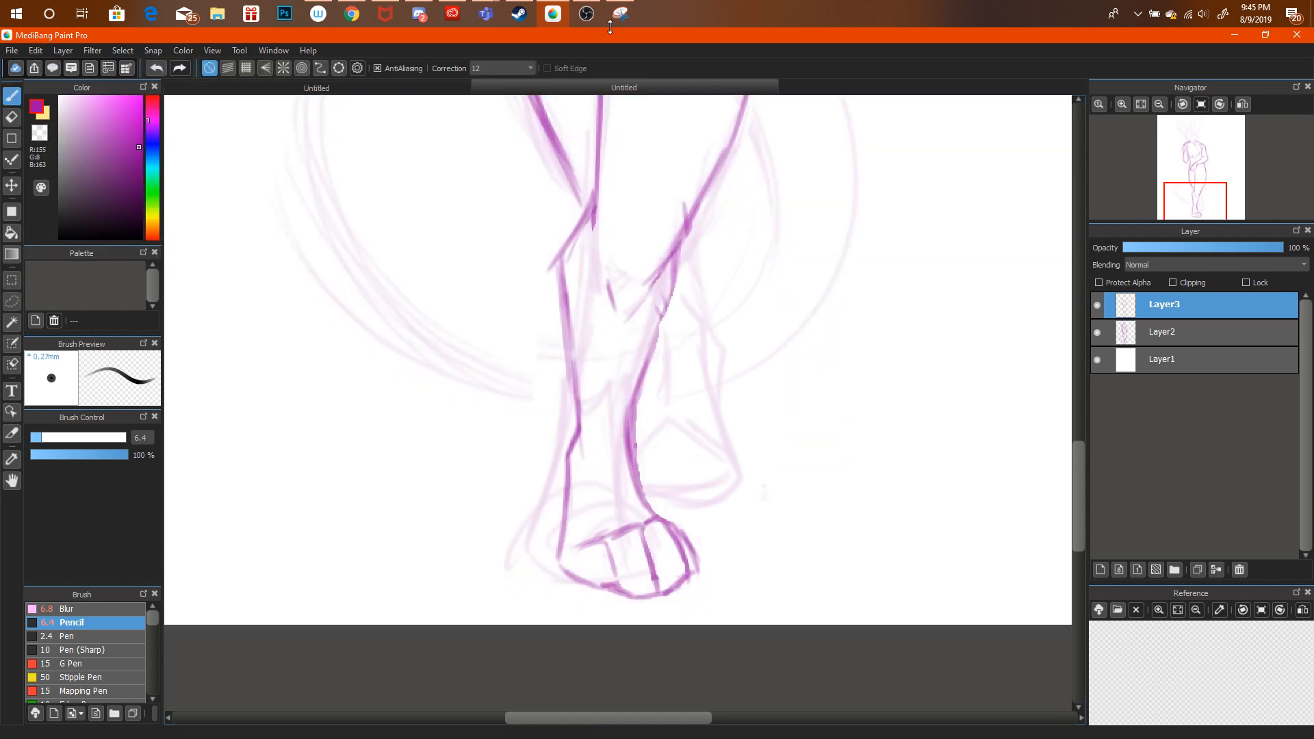
left_click(352, 14)
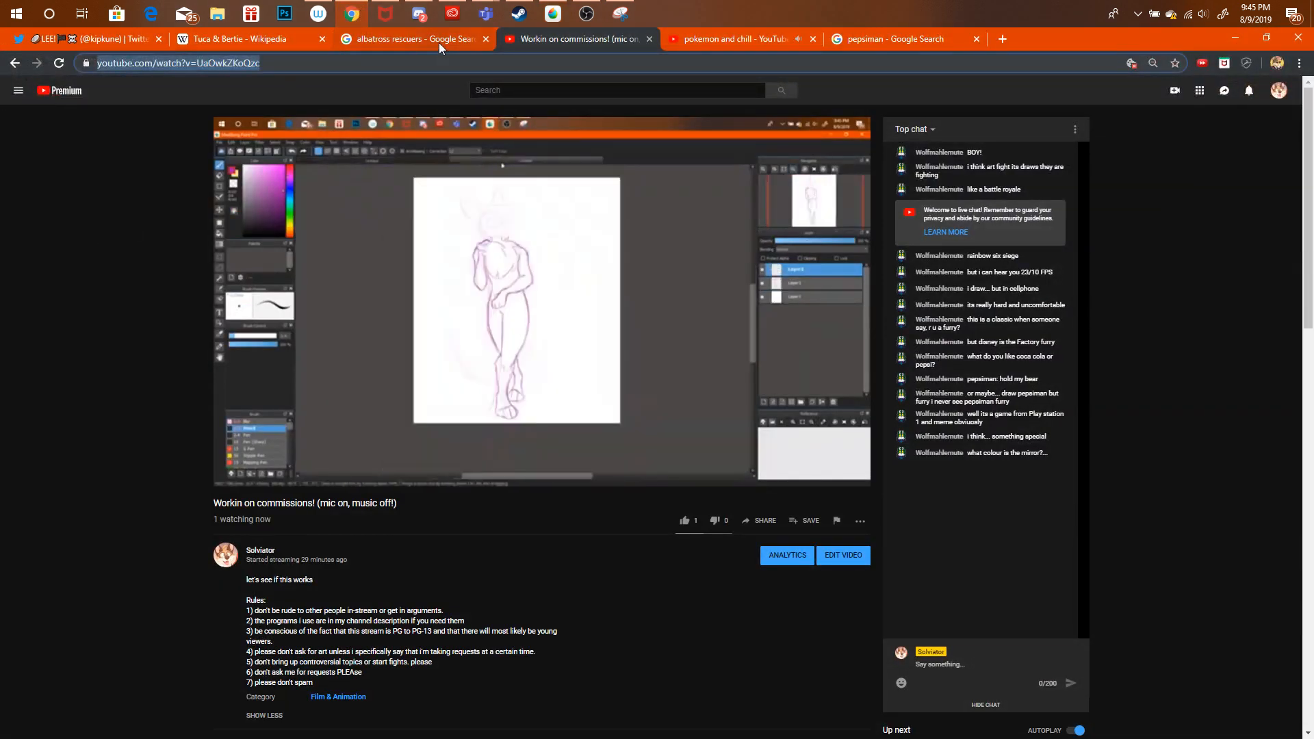
left_click(419, 14)
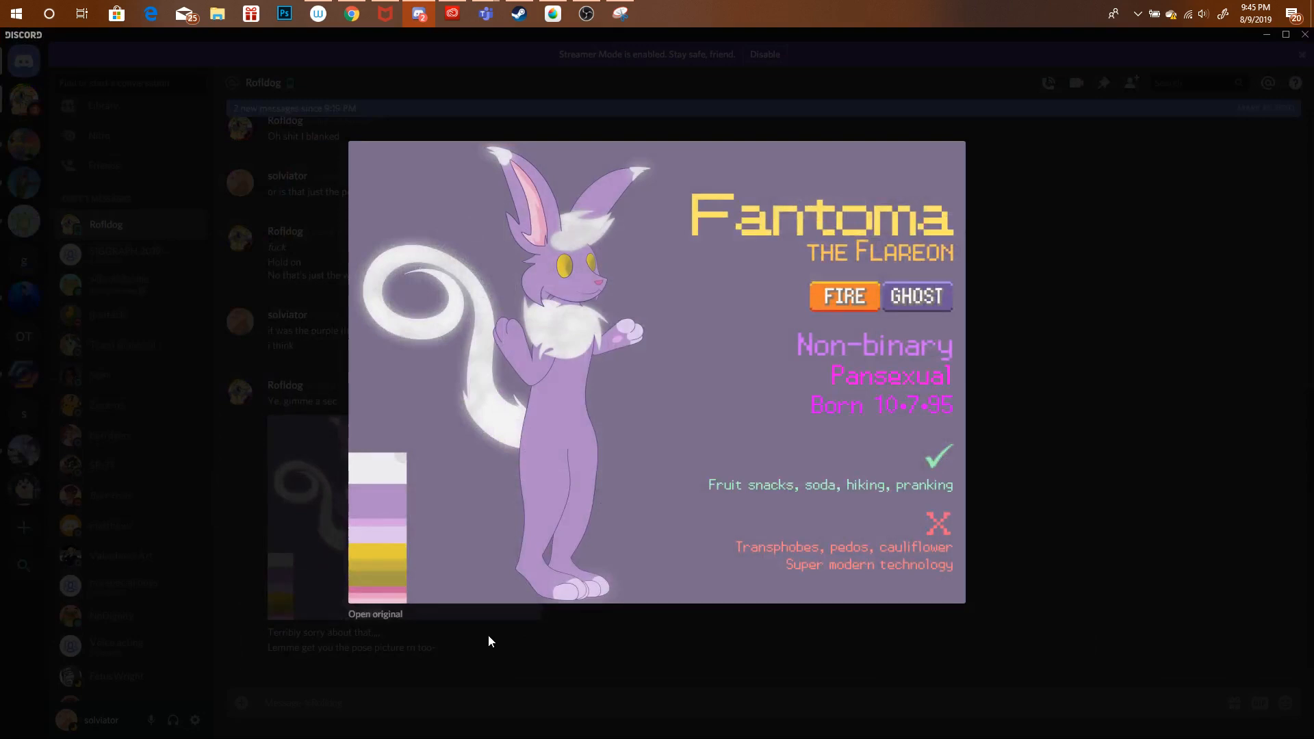
Close the image preview and send a message saying you're streaming.
left_click(489, 640)
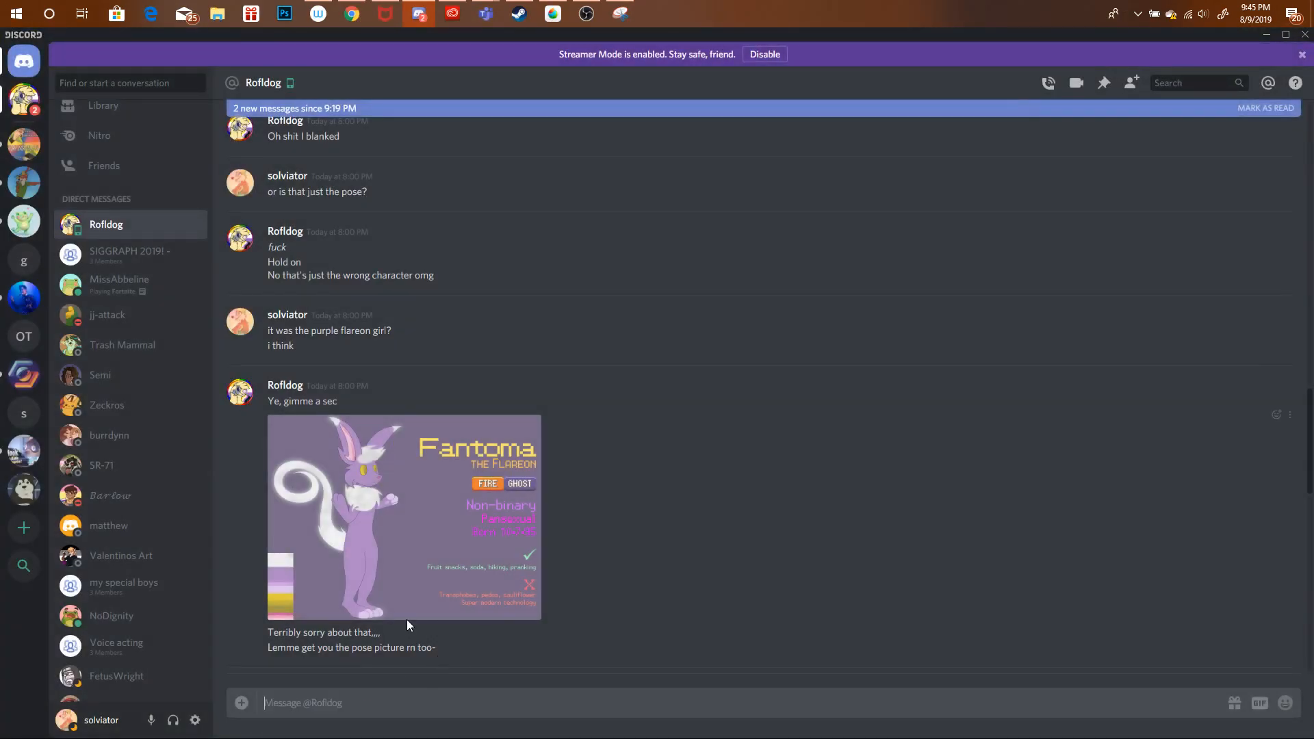
type("i,")
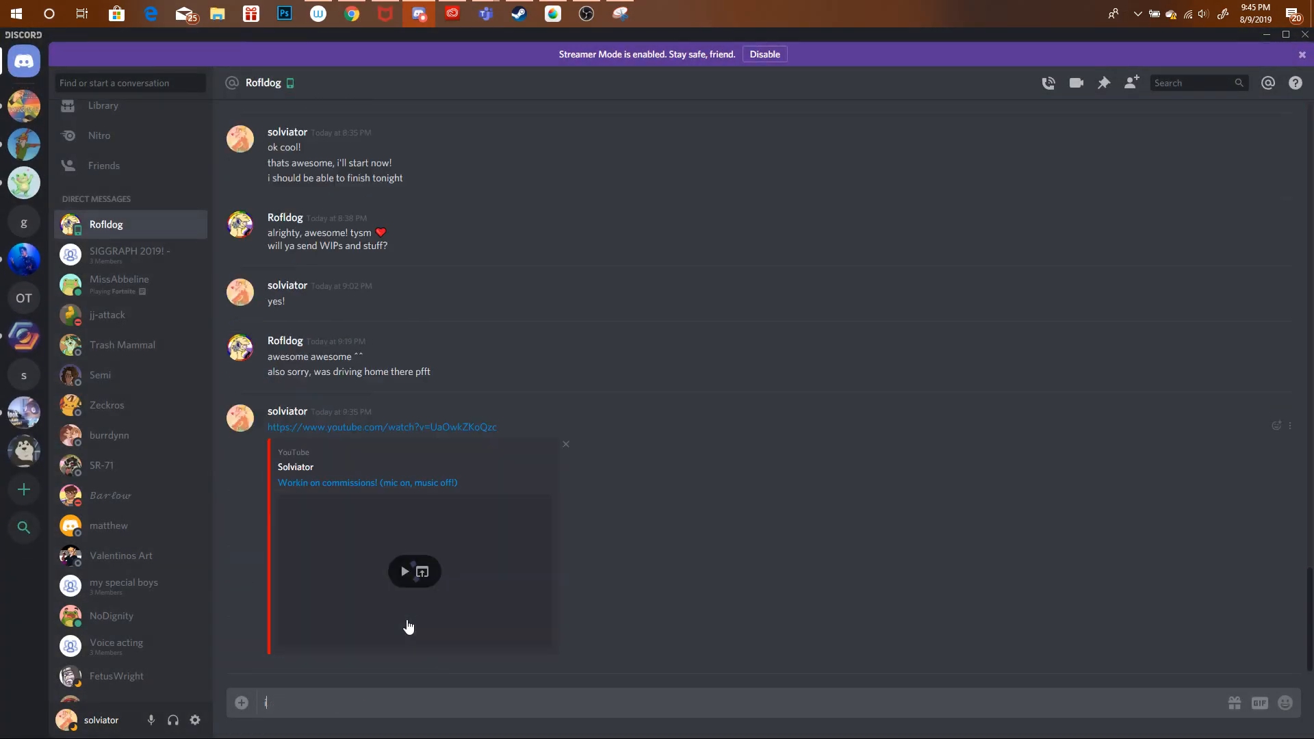
key("BackSpace")
type("m streaming while i work")
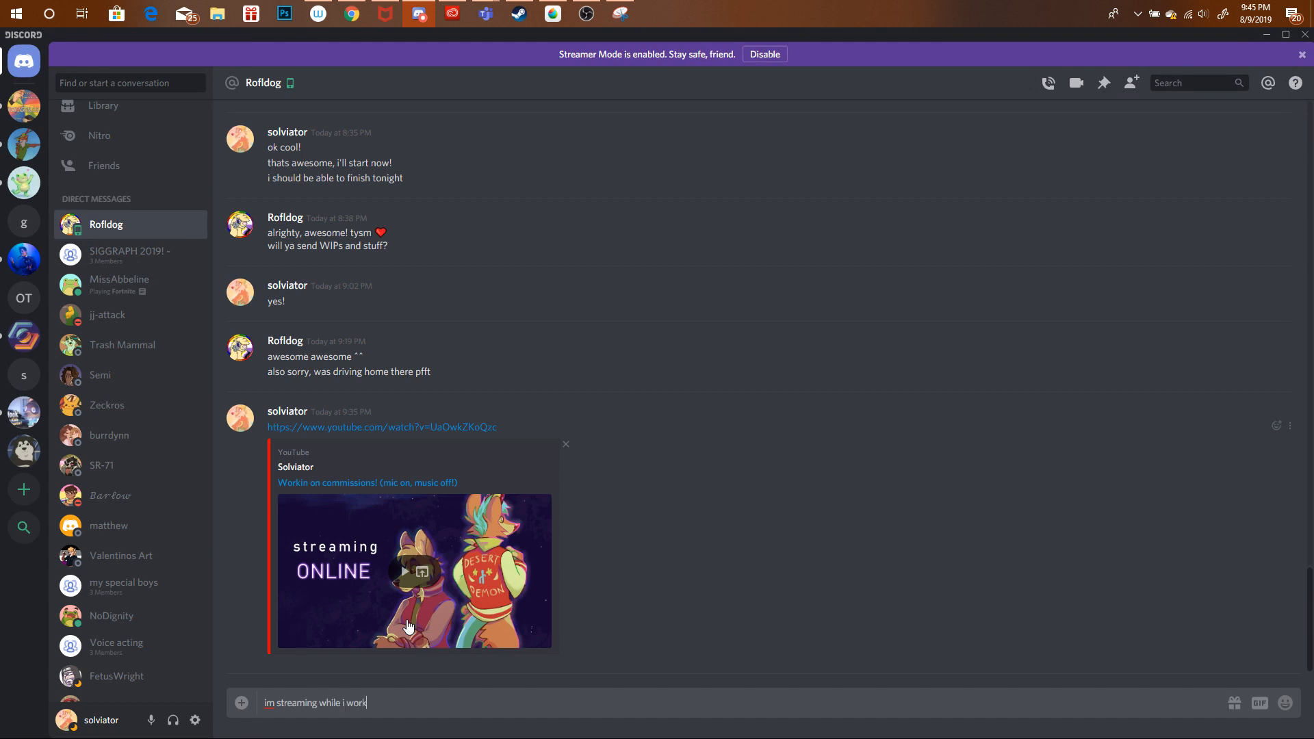
key("Return")
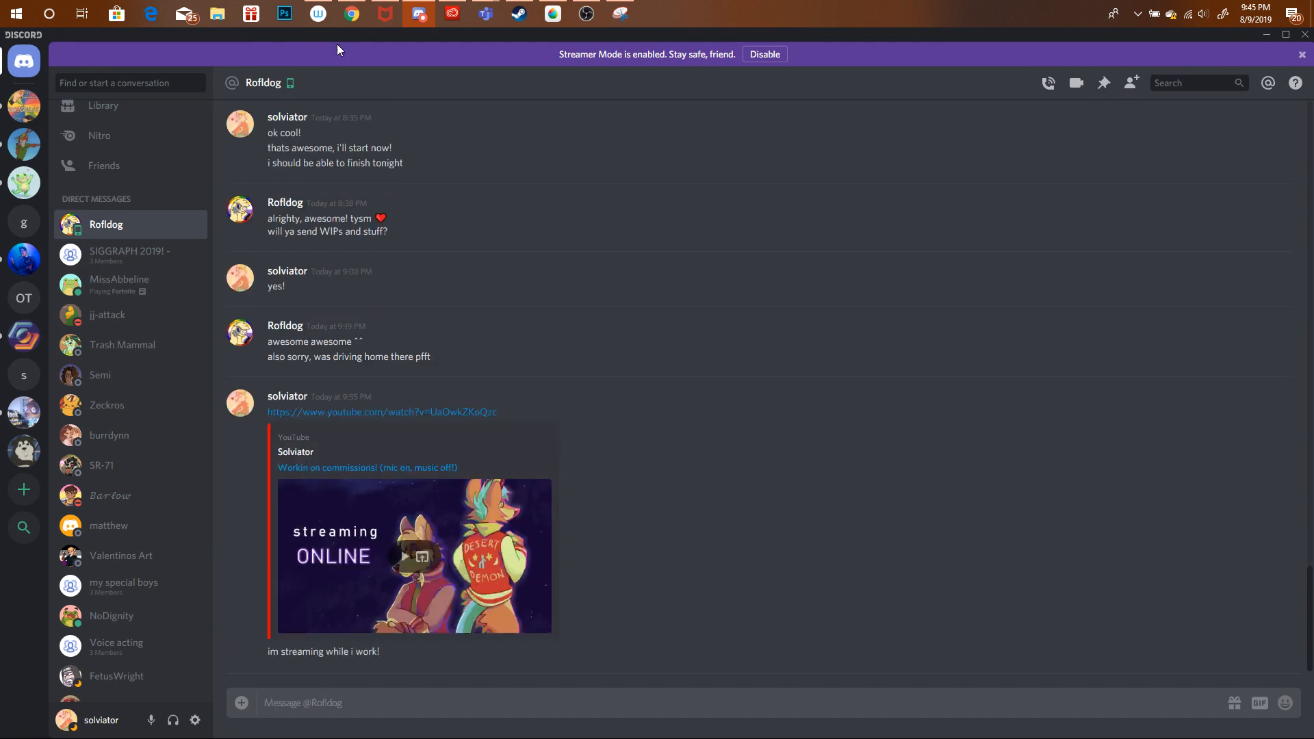
Replace the draft inviting critique with 'if u want to see' and send it.
left_click(565, 9)
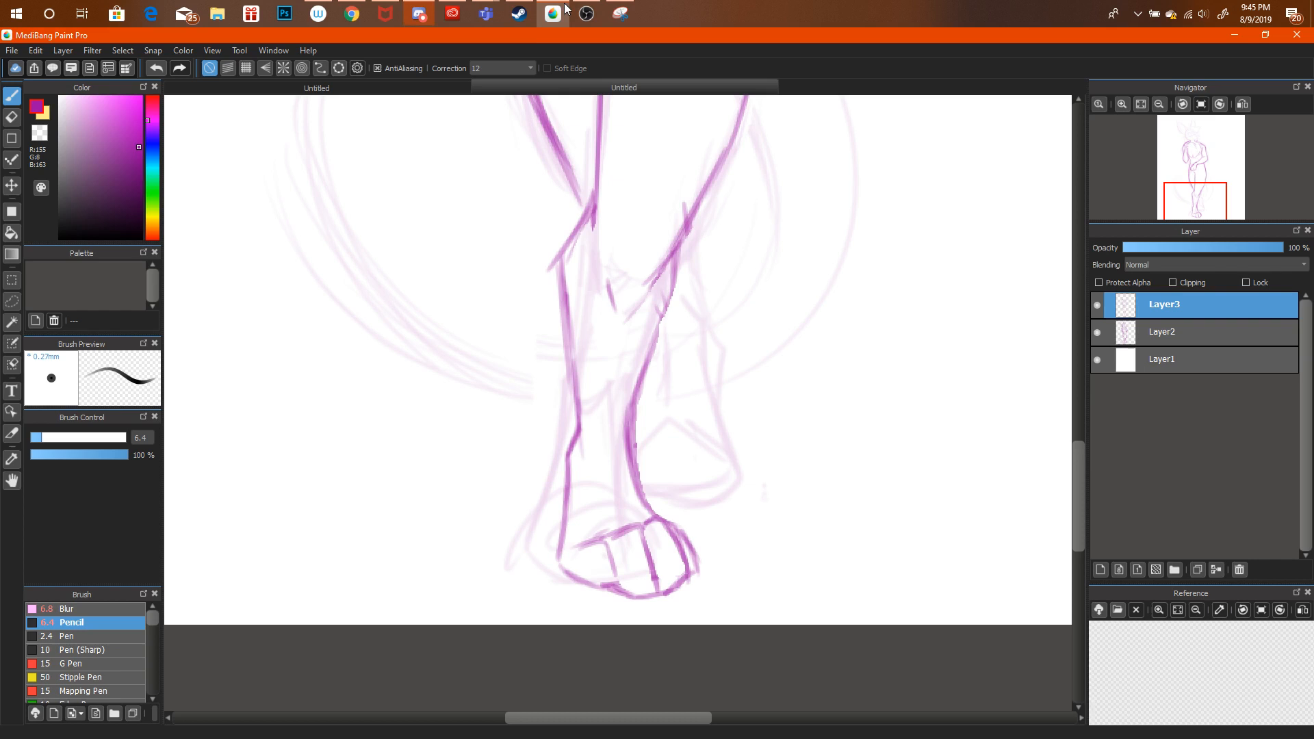
left_click(352, 13)
left_click(419, 9)
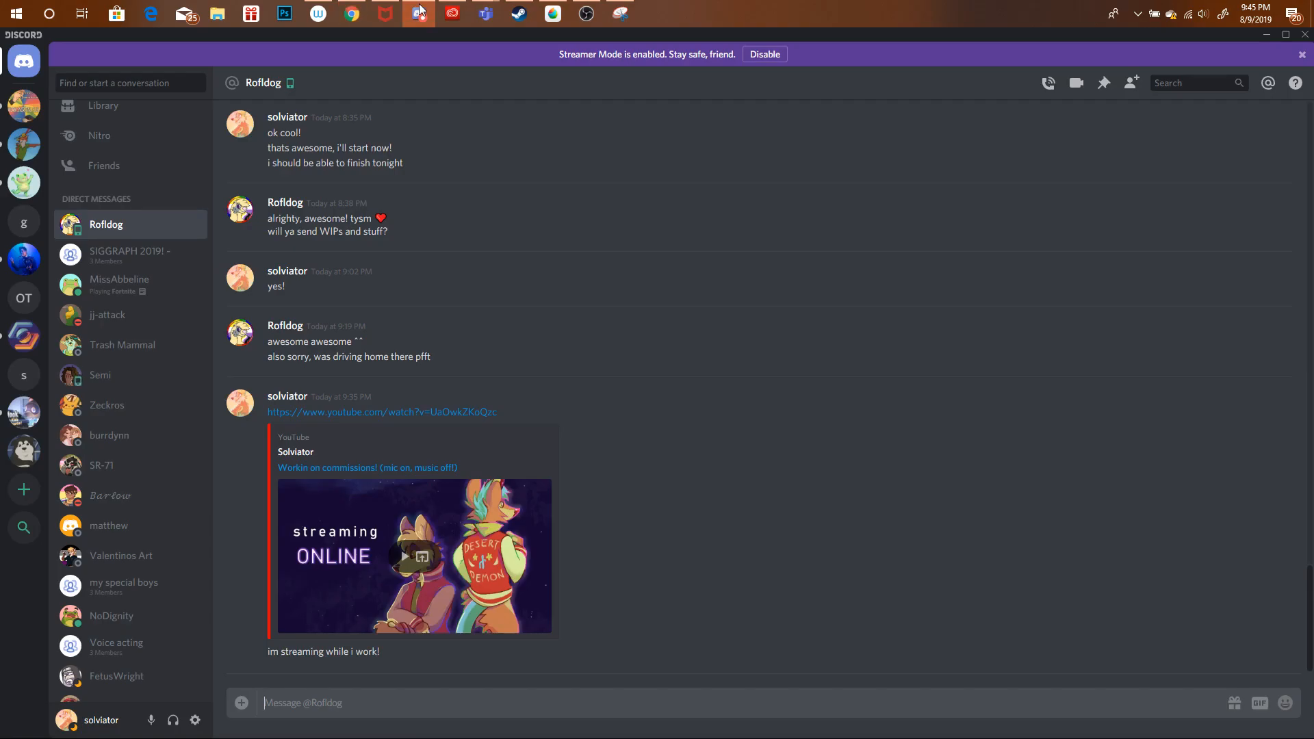
type("u can come and give crit if u want or")
key("ctrl+a")
key("BackSpace")
type("if u want to see")
key("Return")
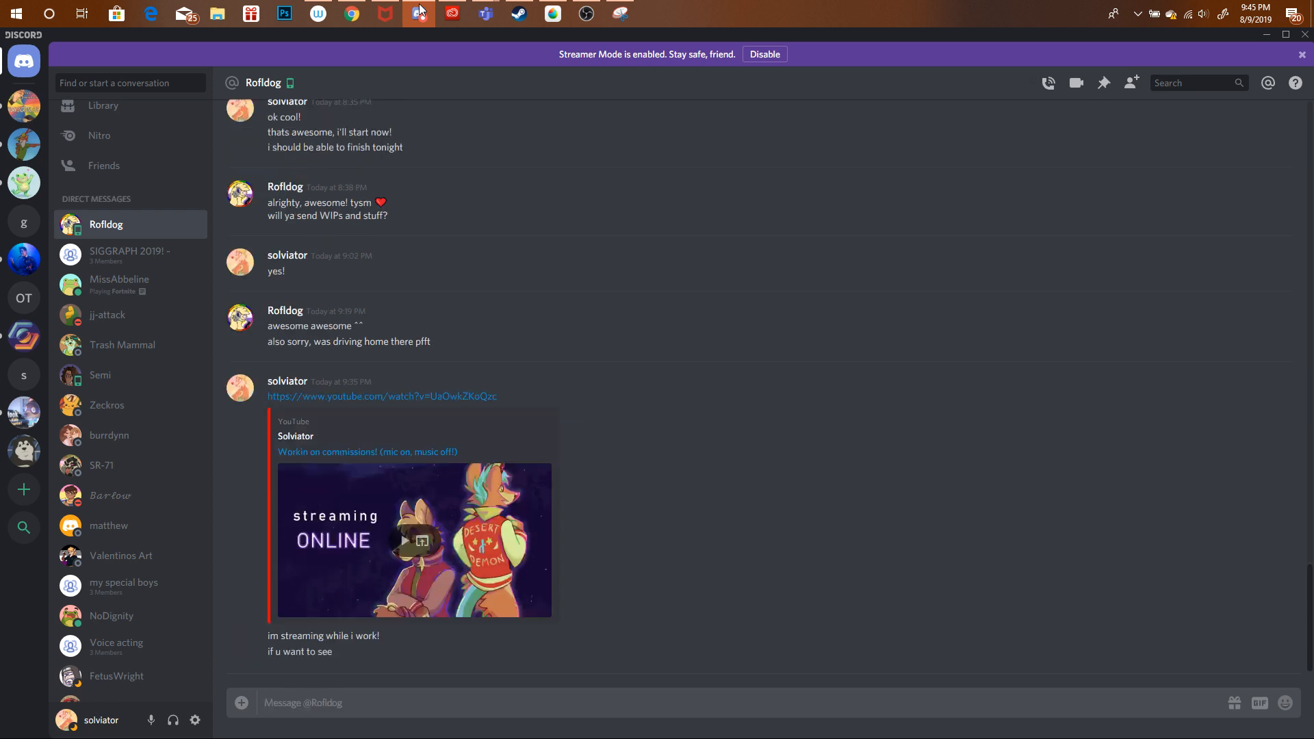
Send ':3c' and return to MediBang Paint Pro.
type(":3c")
key("Return")
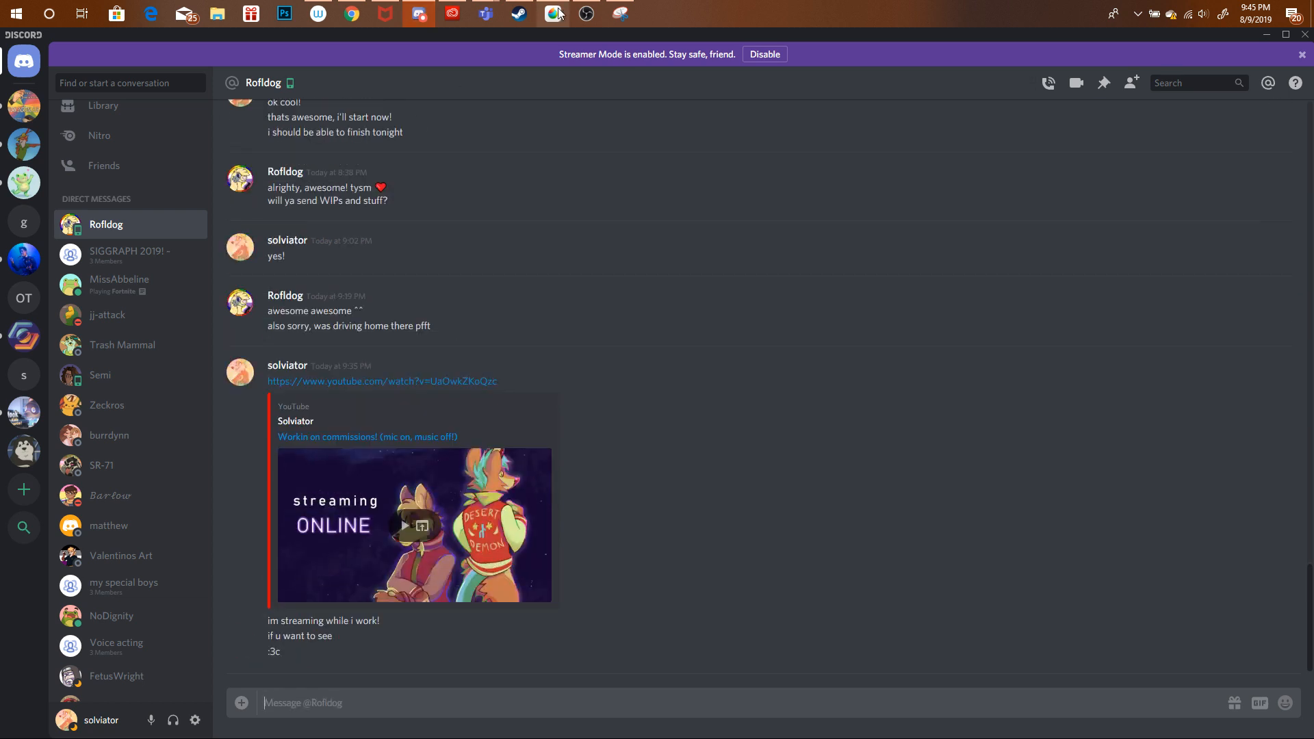
left_click(553, 14)
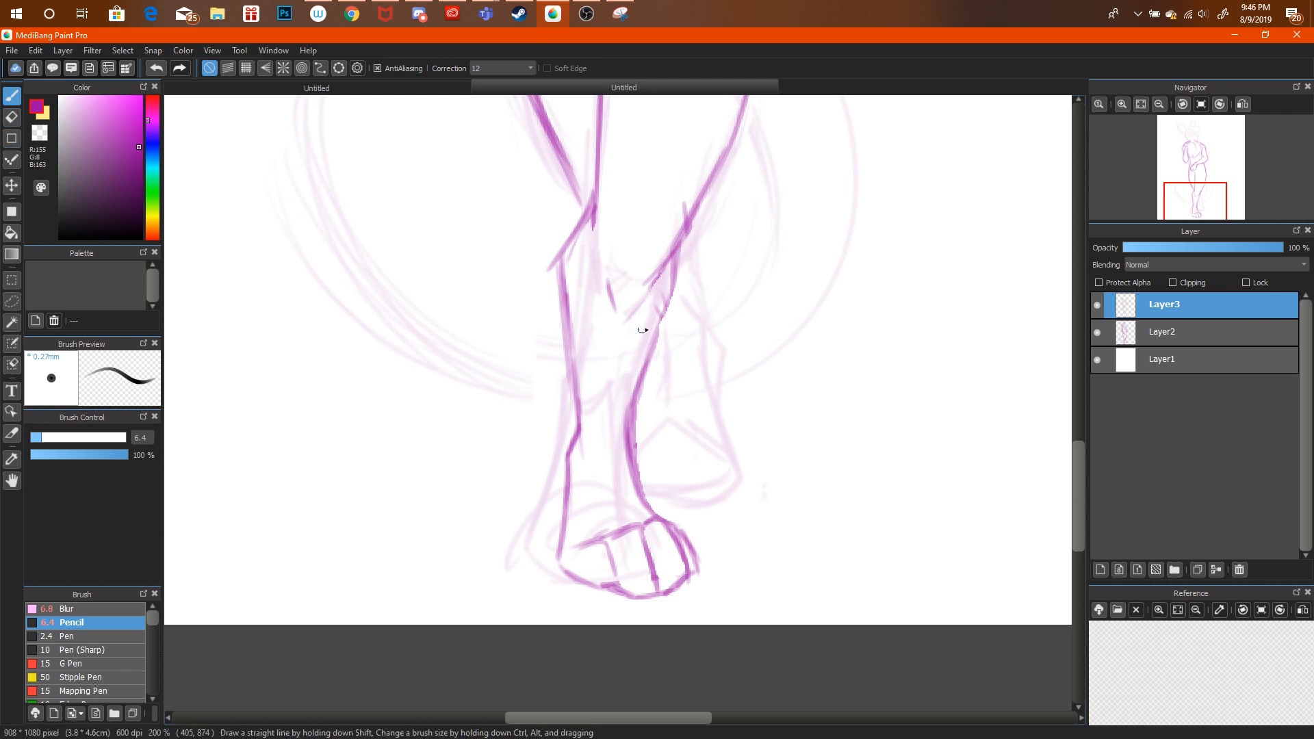
Draw a line down the lower leg and extend it to the foot.
mouse_move(661, 324)
left_mouse_down()
mouse_move(670, 460)
mouse_move(644, 487)
left_mouse_up()
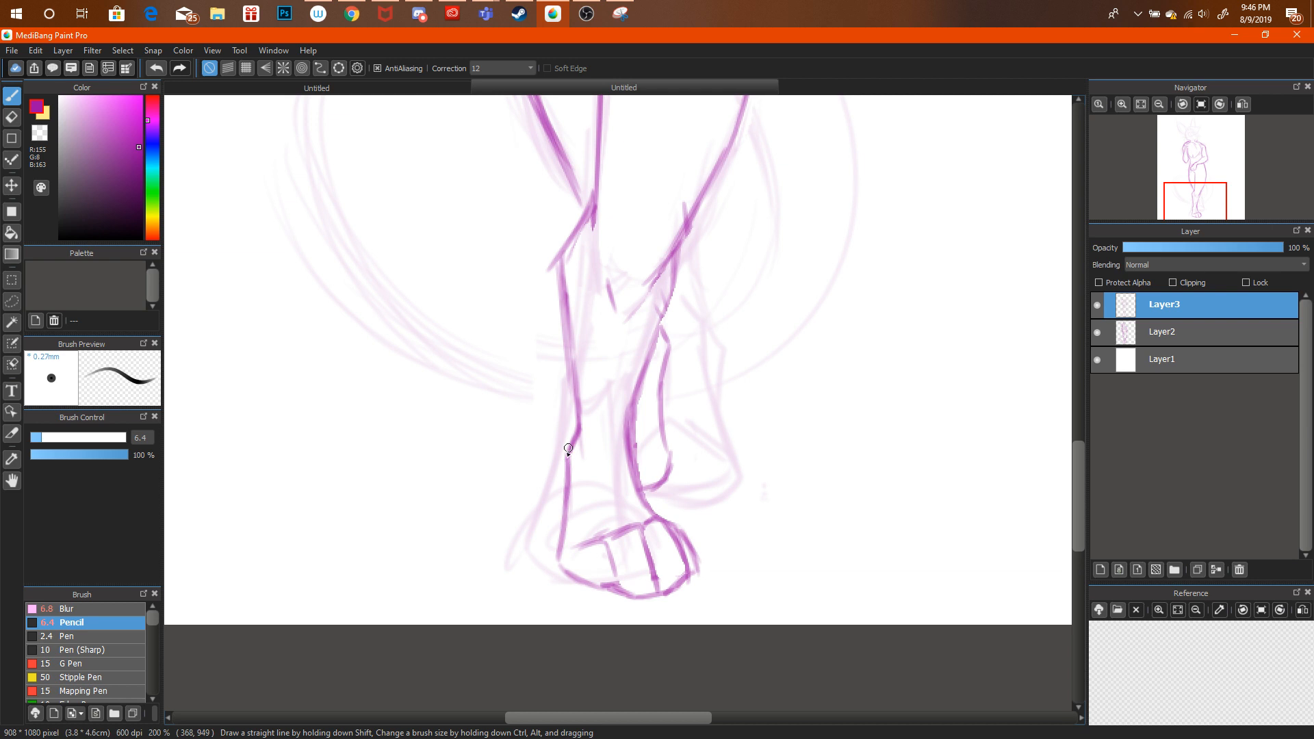
left_click_drag(568, 449, 565, 484)
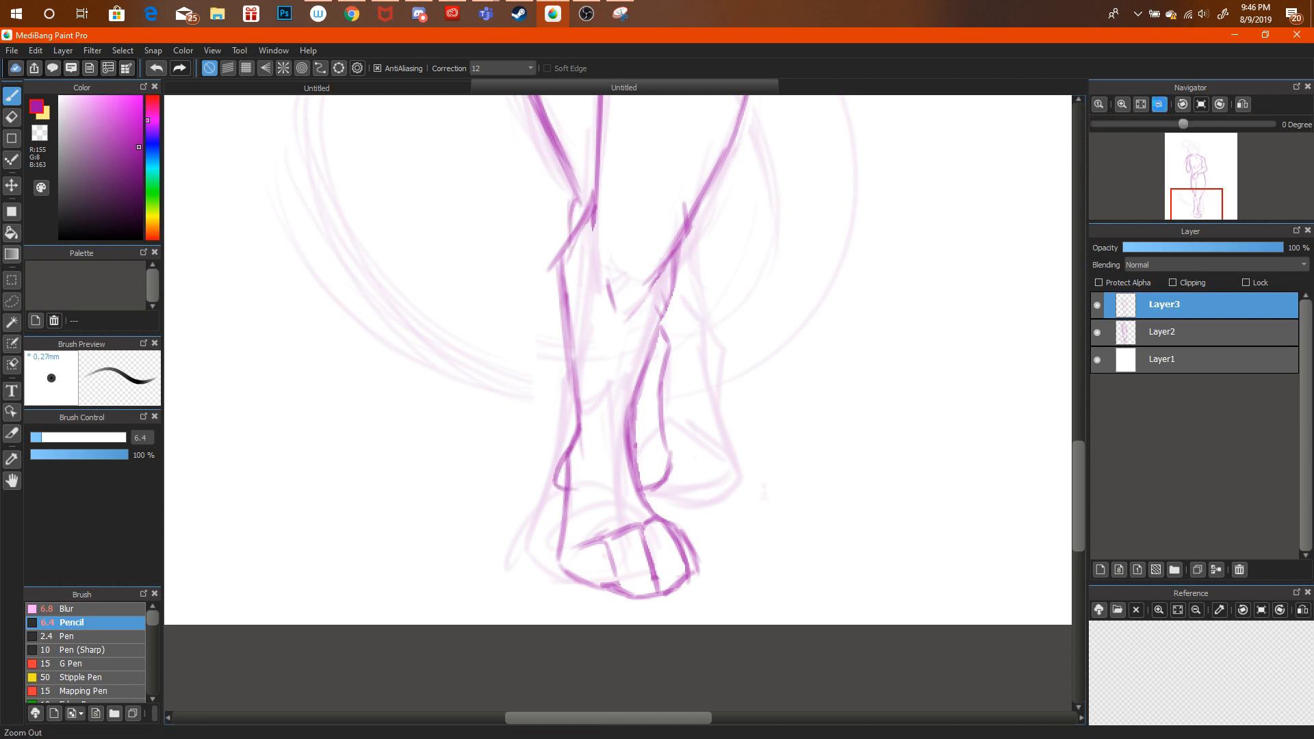
left_click(1161, 103)
left_click(1161, 103)
left_click(1161, 103)
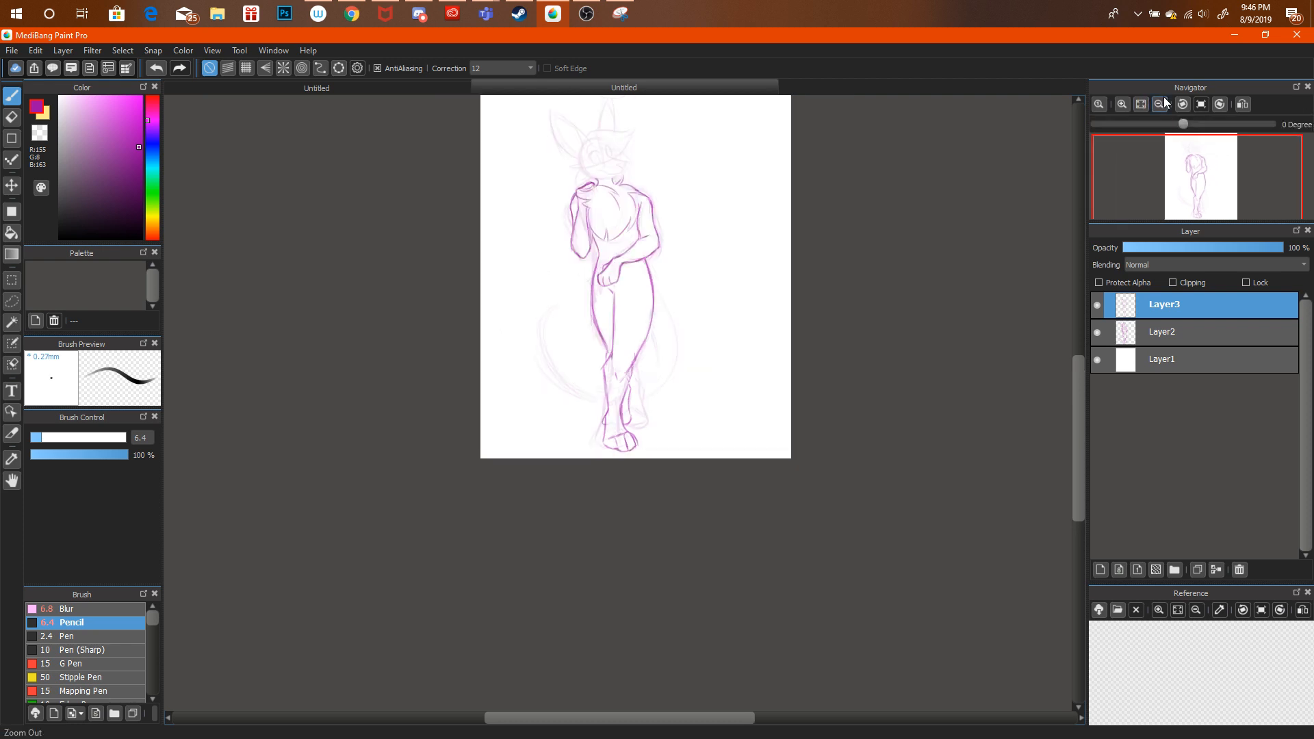
left_click(1123, 104)
left_click(1124, 104)
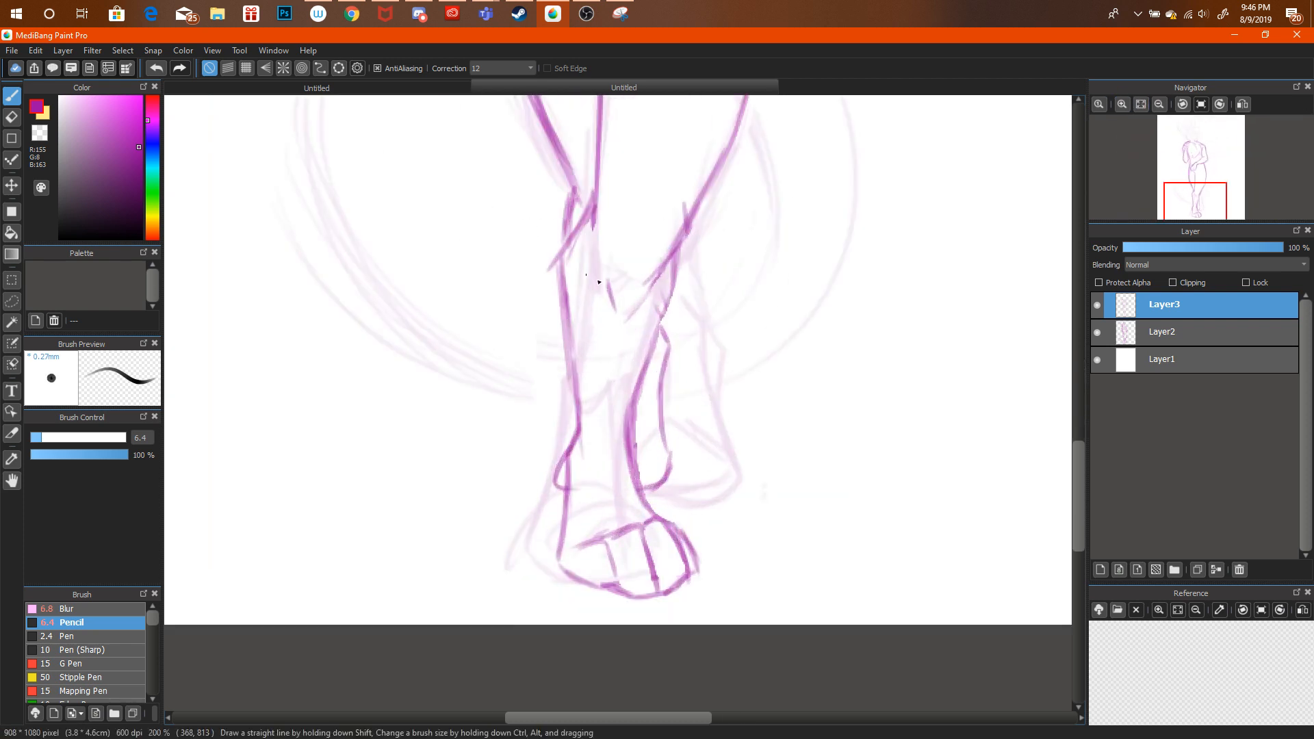
mouse_move(1078, 445)
left_mouse_down()
mouse_move(1074, 375)
mouse_move(1075, 438)
left_mouse_up()
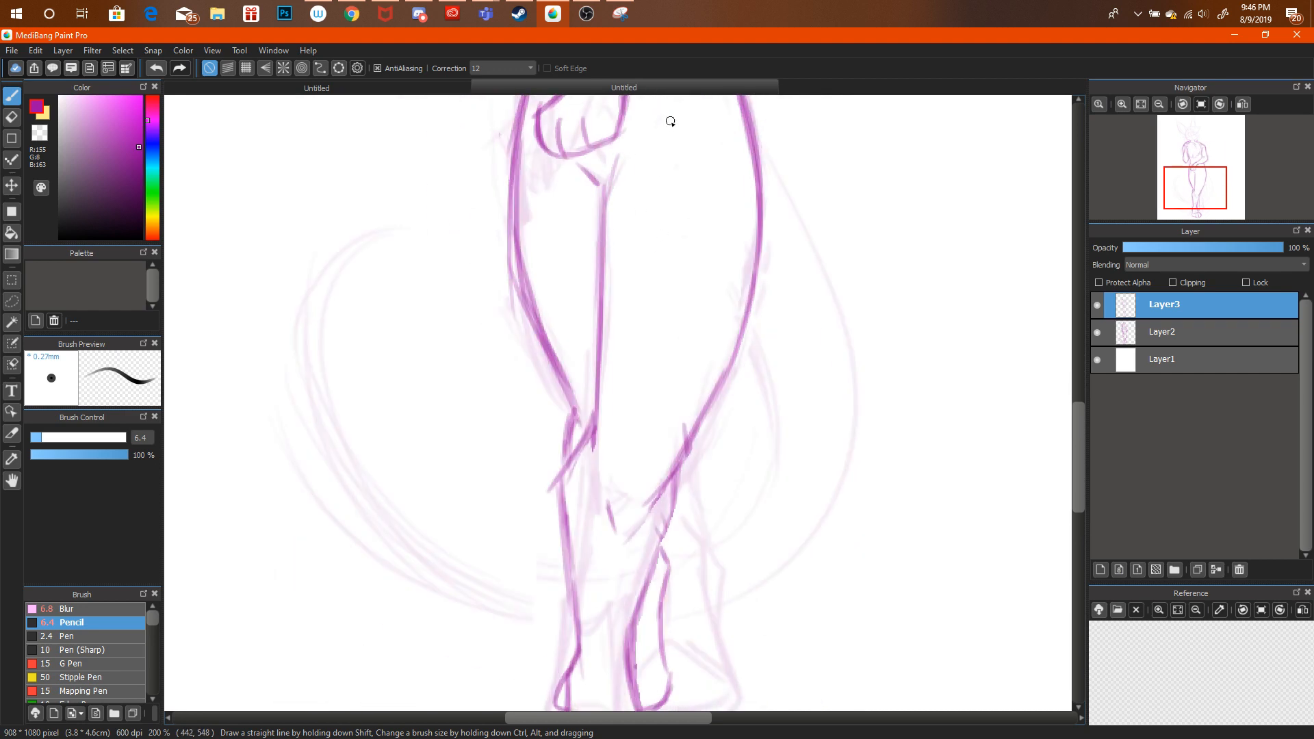
Zoom out and back in on the legs, switching between eraser and pencil.
key("e")
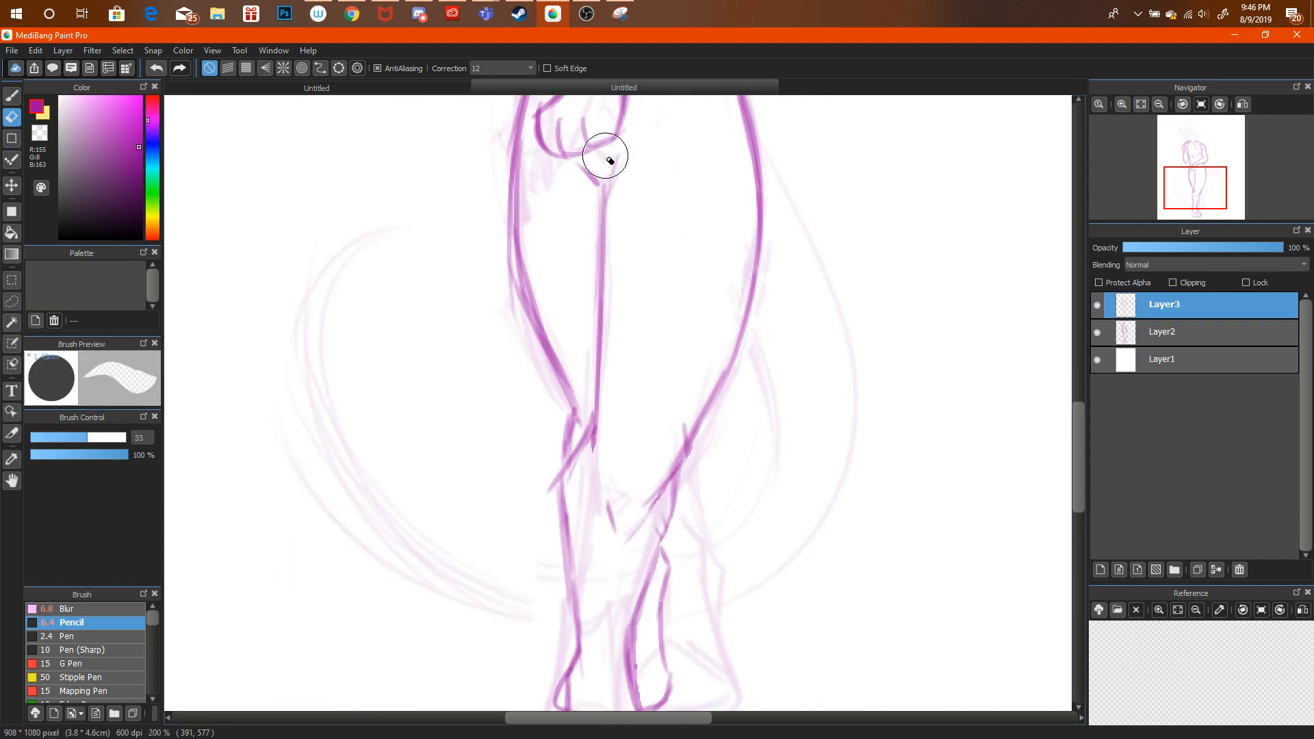
left_click(21, 92)
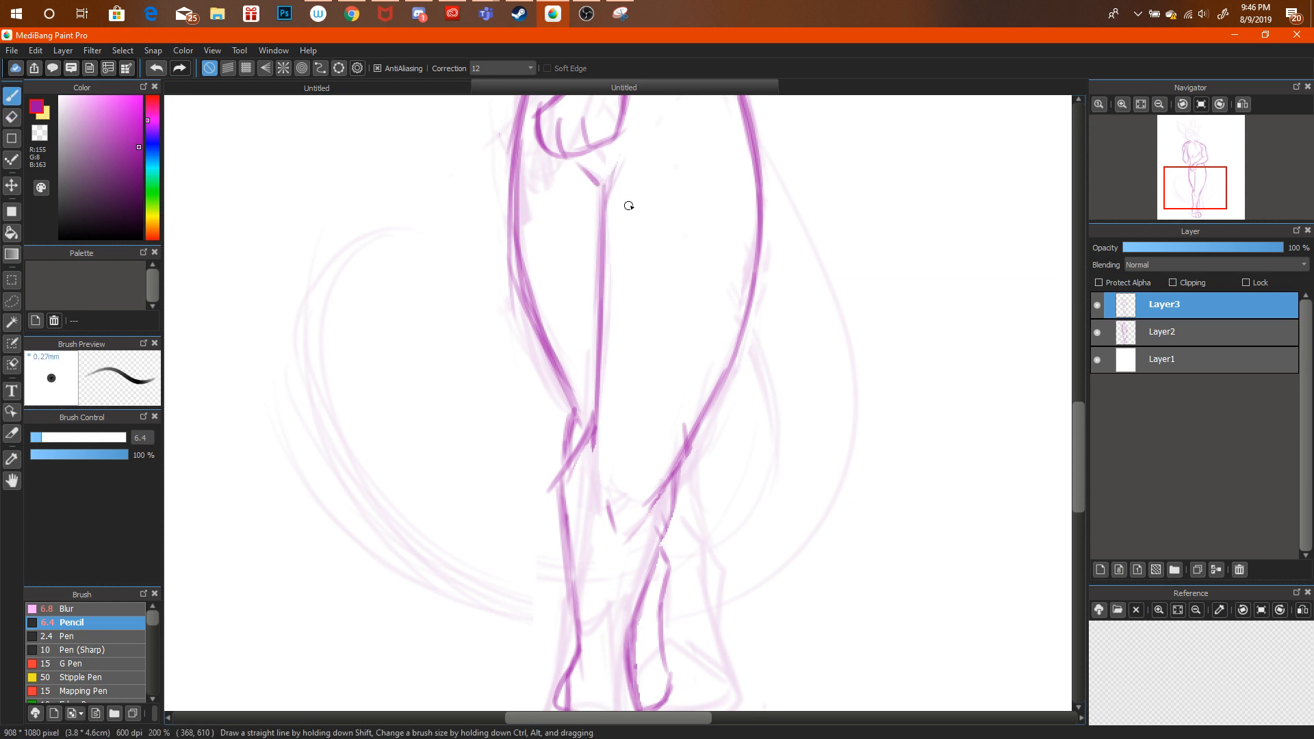
left_click(1162, 103)
left_click(1162, 103)
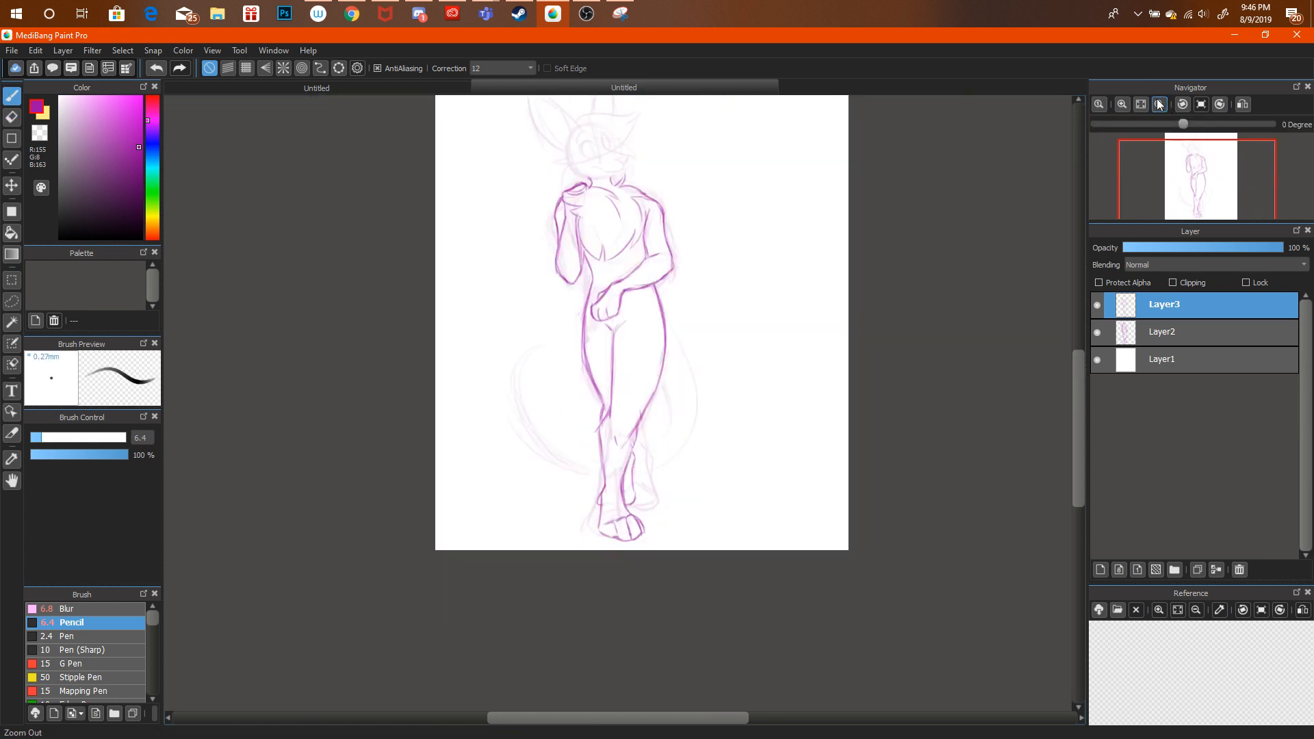
left_click(1119, 104)
left_click(1117, 105)
key("e")
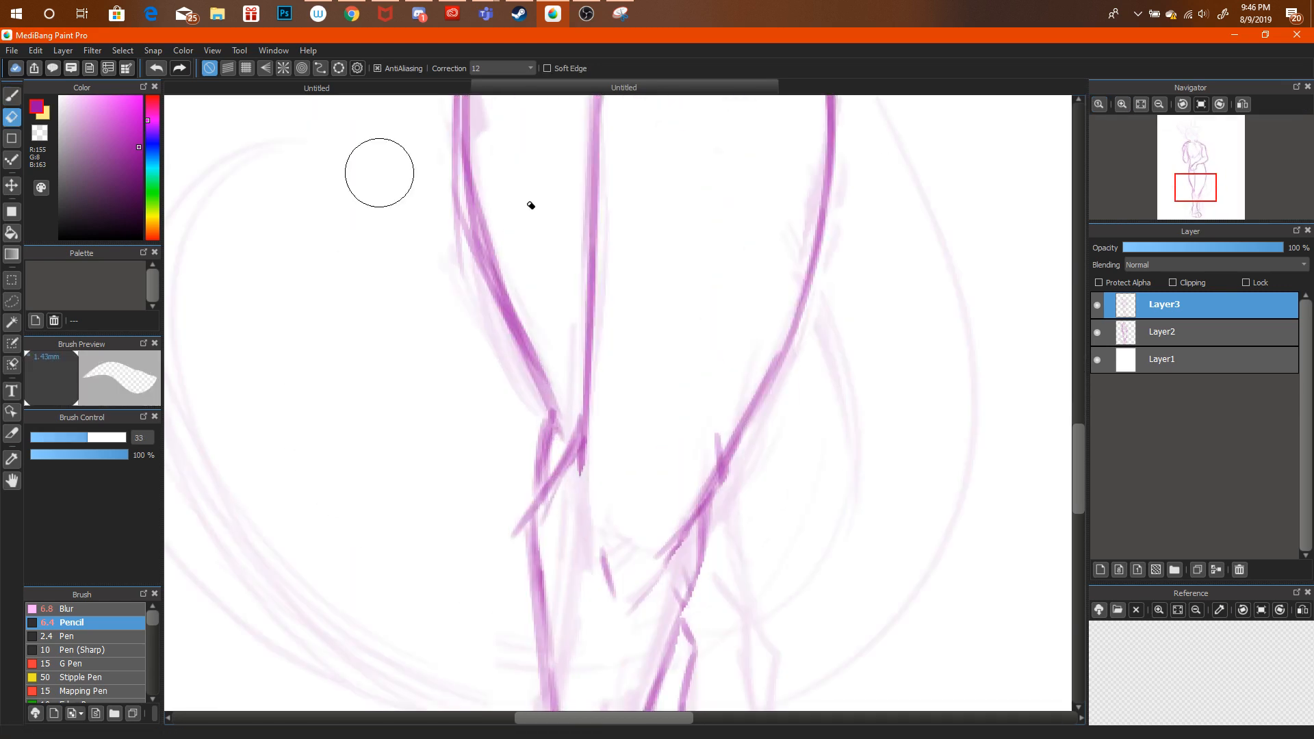
scroll(1076, 443, "up", 3)
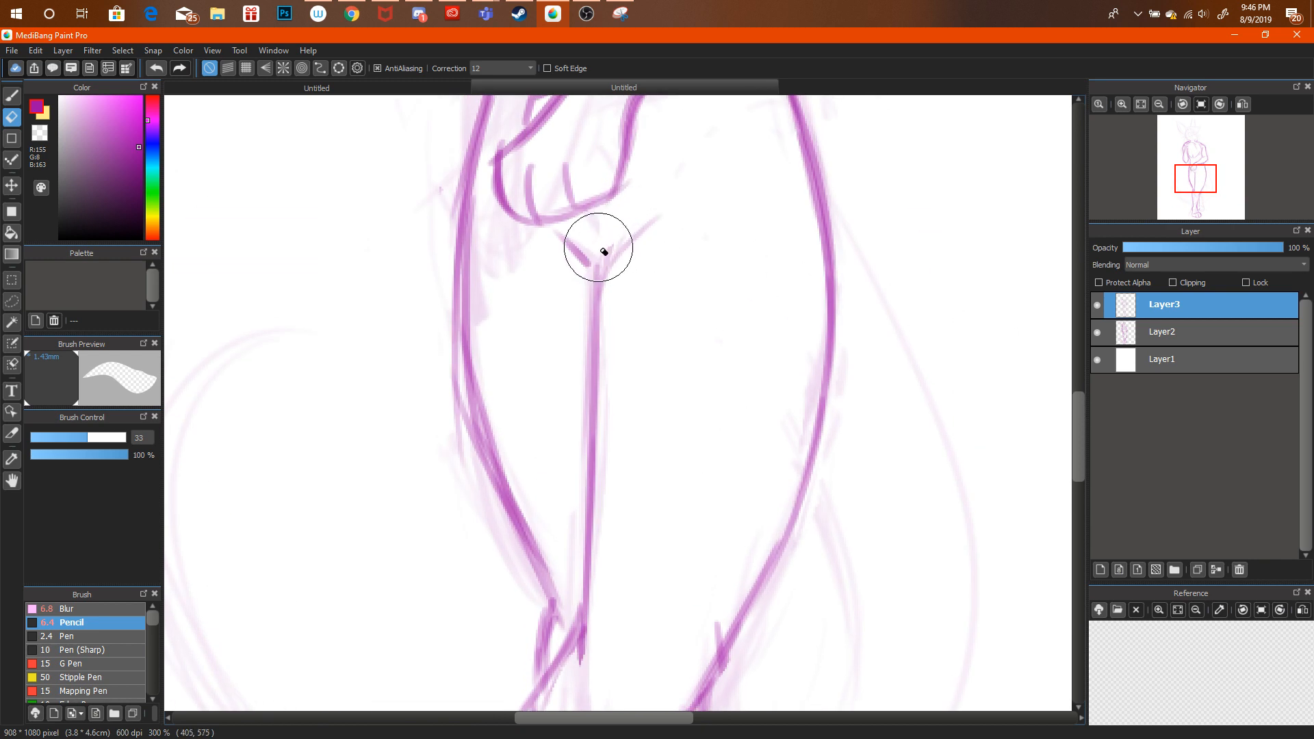
left_click(1162, 102)
left_click(1162, 102)
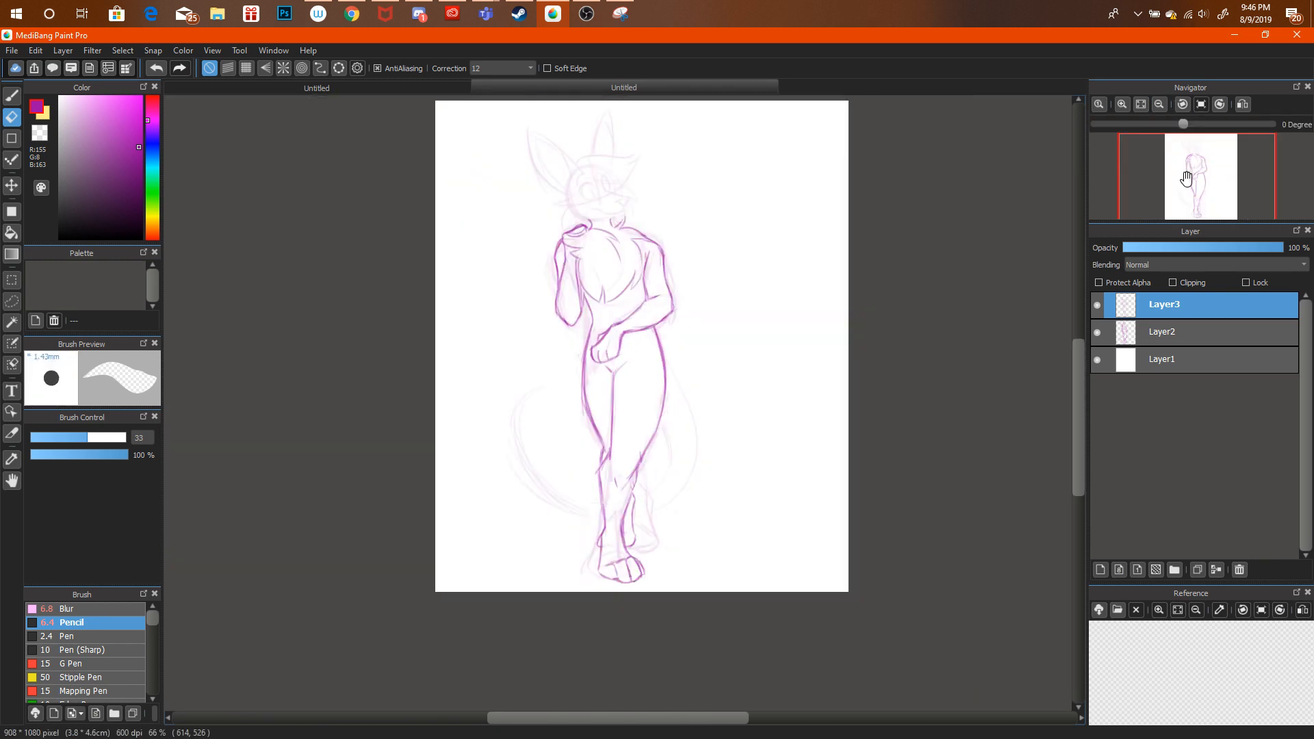
Fit the sketch to the window, erase stray strokes along the head and arm, then show the reference document.
left_click(453, 87)
left_click(482, 96)
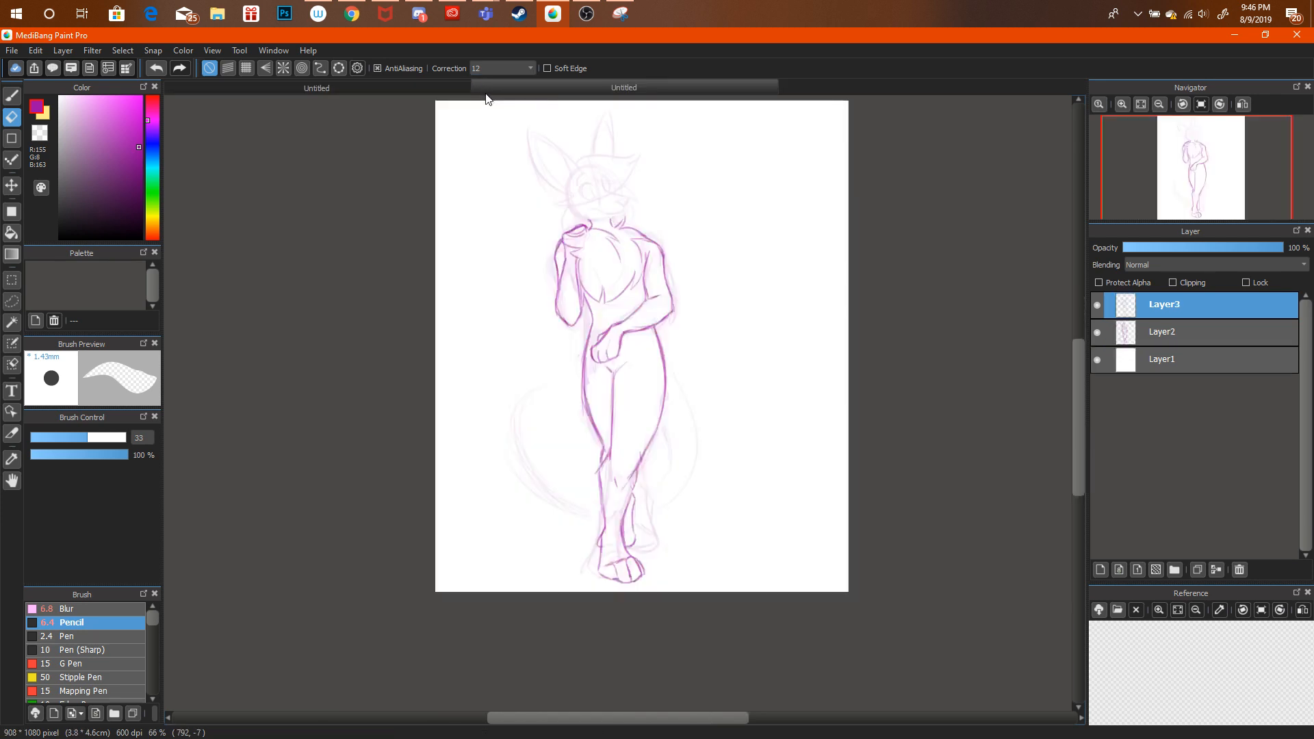
left_click(1138, 104)
scroll(530, 184, "up", 4)
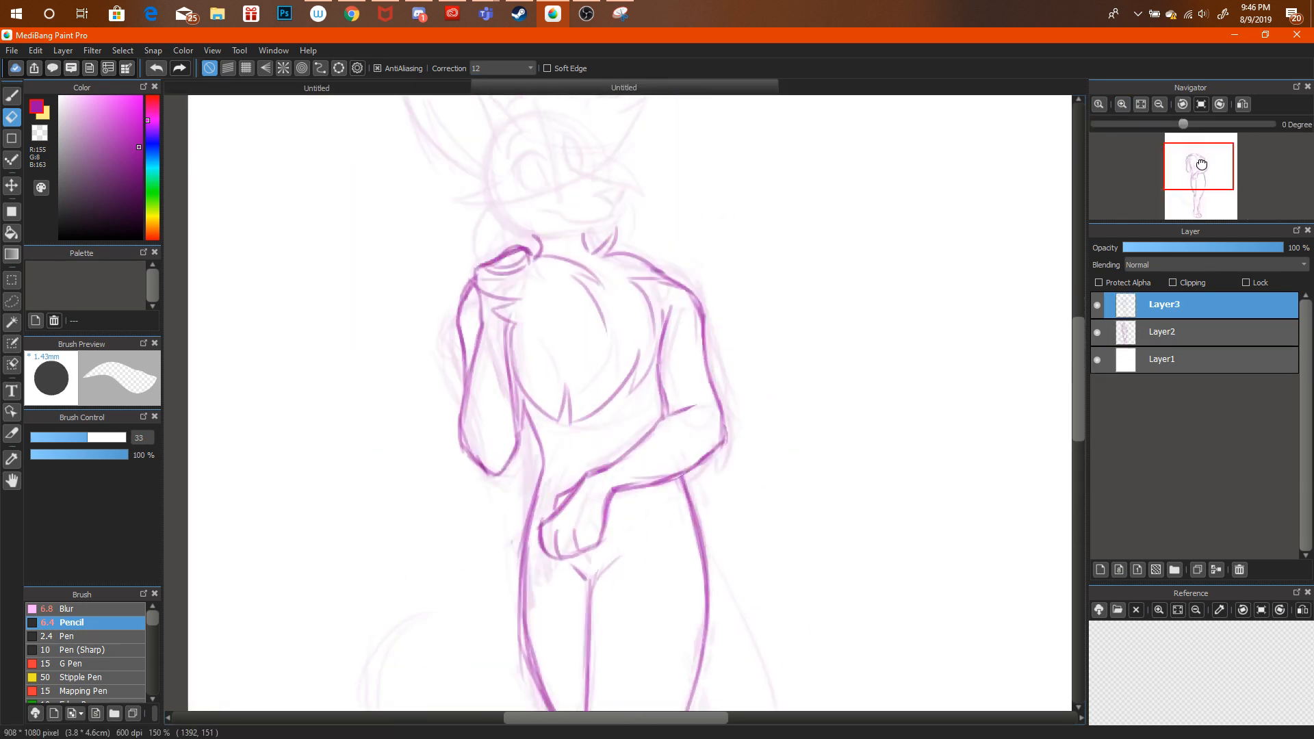
mouse_move(530, 185)
left_mouse_down()
mouse_move(511, 267)
mouse_move(525, 304)
mouse_move(520, 352)
mouse_move(502, 386)
left_mouse_up()
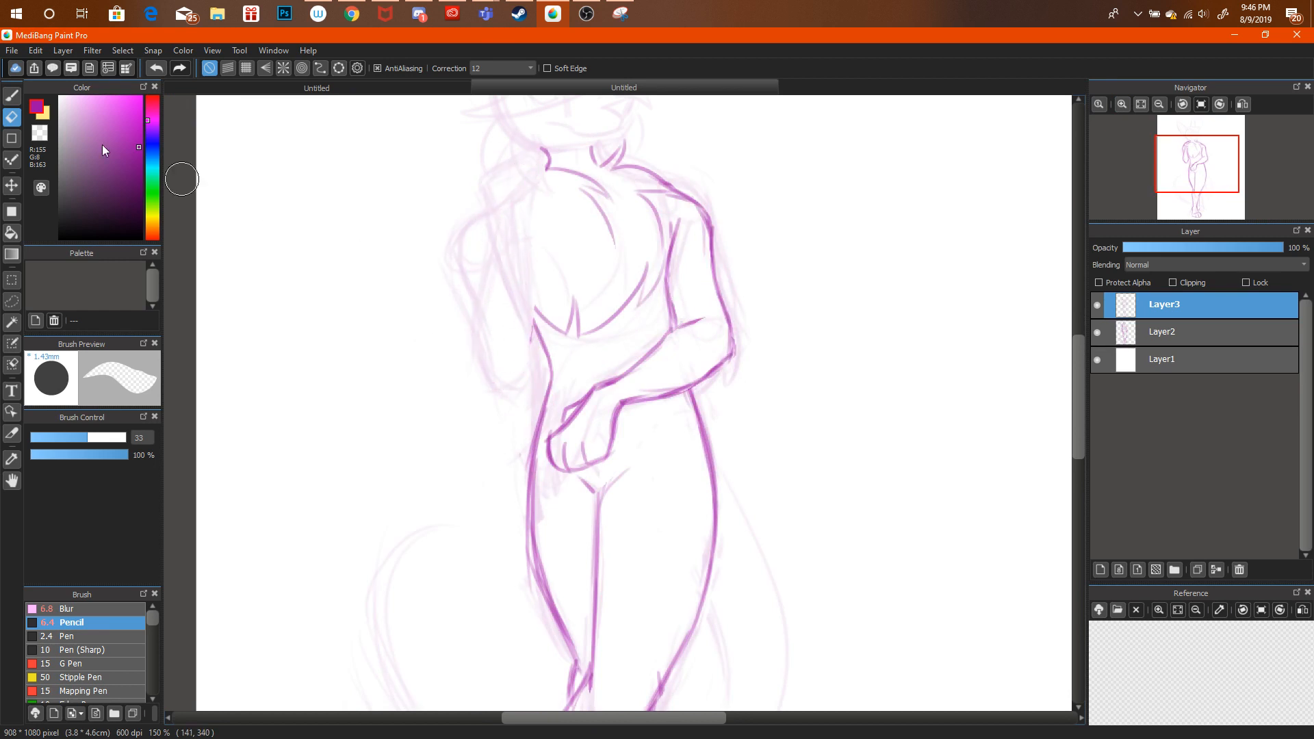
key("b")
left_click(471, 84)
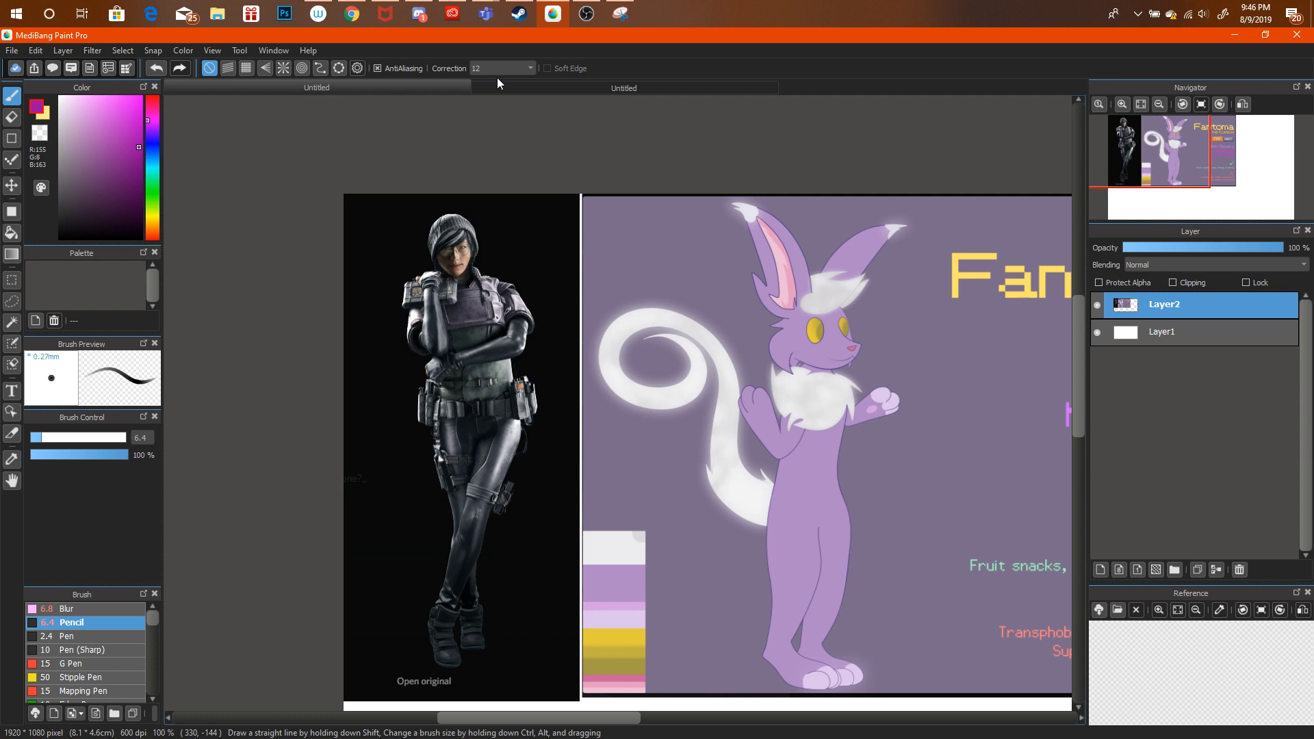
Draw a straight line across the chest, comparing against the reference image.
left_click(587, 82)
left_click_drag(509, 202, 712, 180)
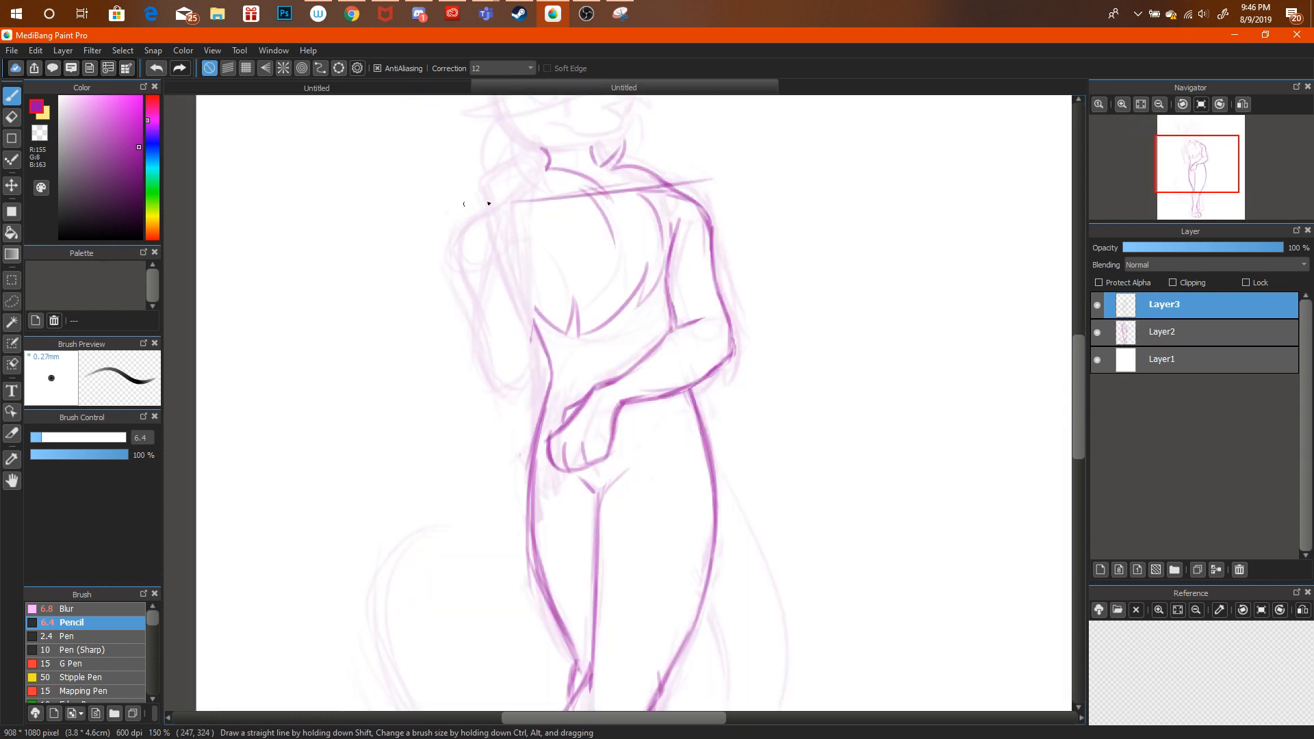
mouse_move(467, 207)
left_mouse_down()
mouse_move(544, 198)
mouse_move(470, 234)
mouse_move(449, 226)
mouse_move(460, 219)
left_mouse_up()
left_click(449, 86)
left_click(490, 84)
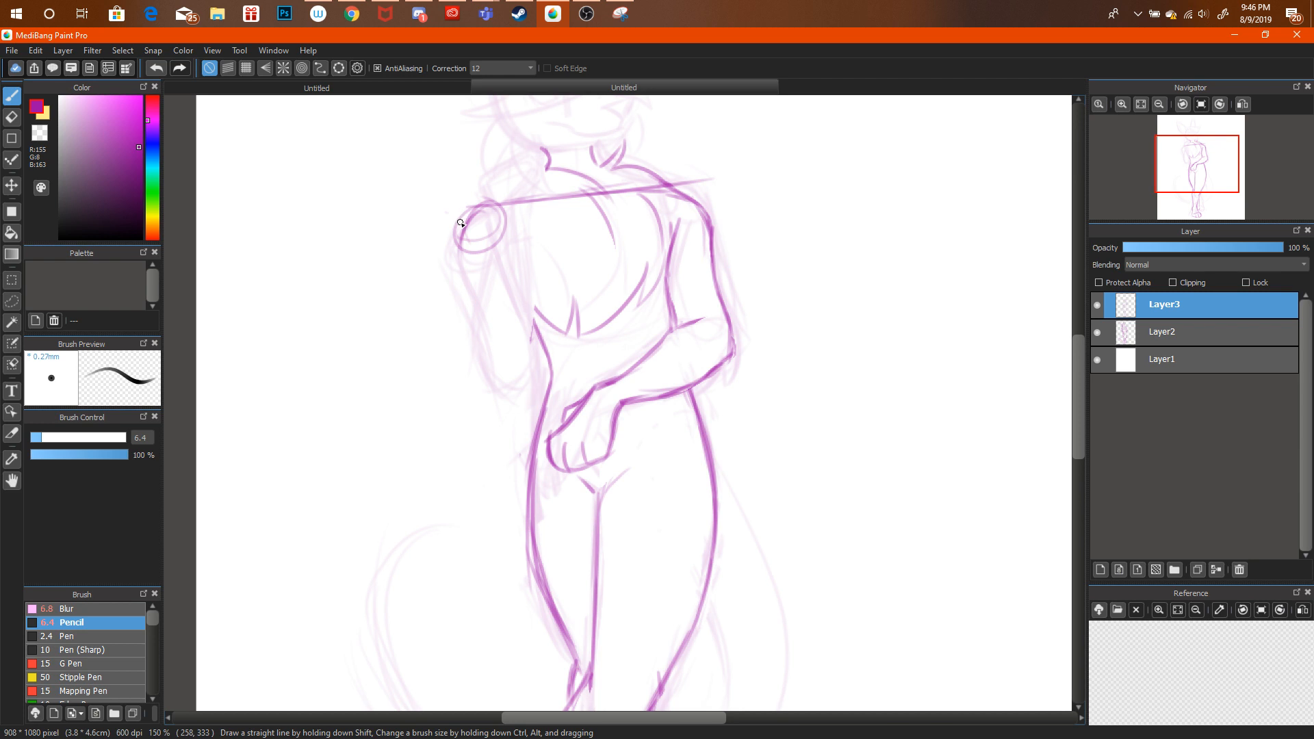
left_click(443, 89)
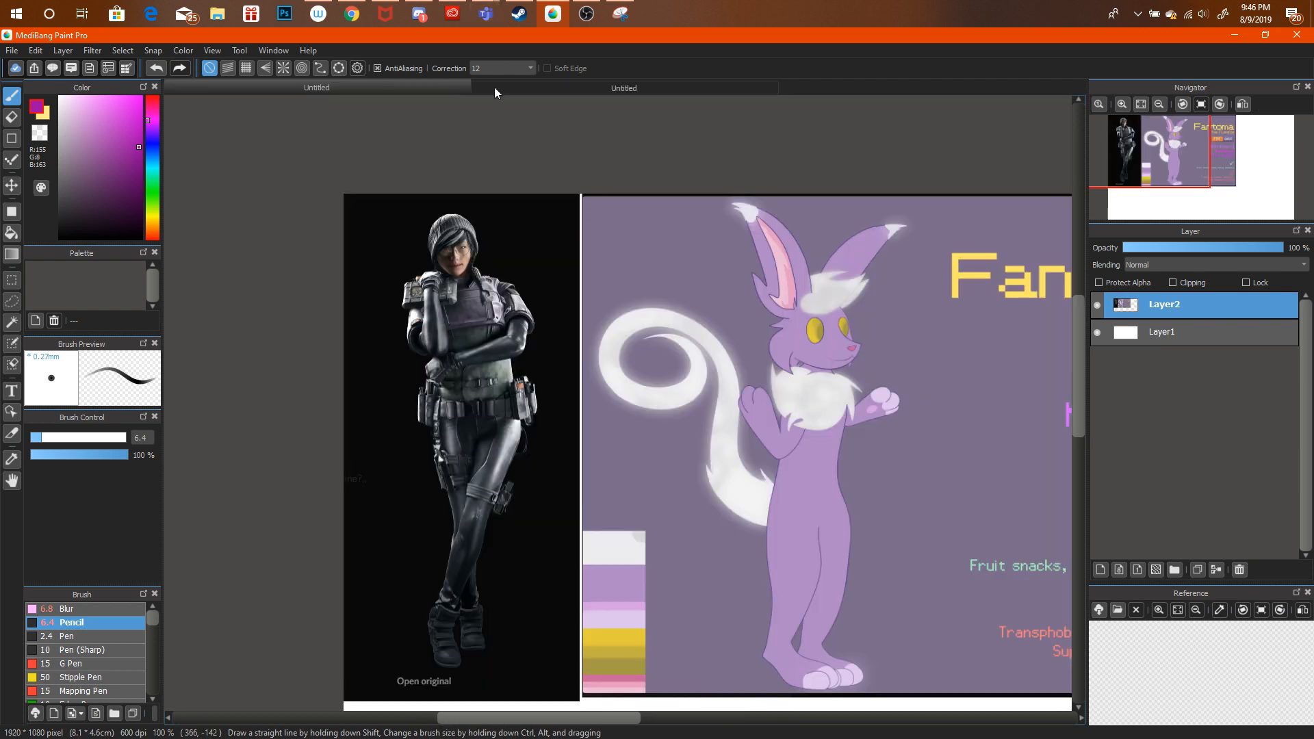
left_click(494, 87)
Sketch the left arm lines, the crossed-arm oval and the shoulder arc from the neck.
mouse_move(458, 231)
left_mouse_down()
mouse_move(477, 347)
mouse_move(518, 363)
left_mouse_up()
left_click_drag(463, 290, 525, 344)
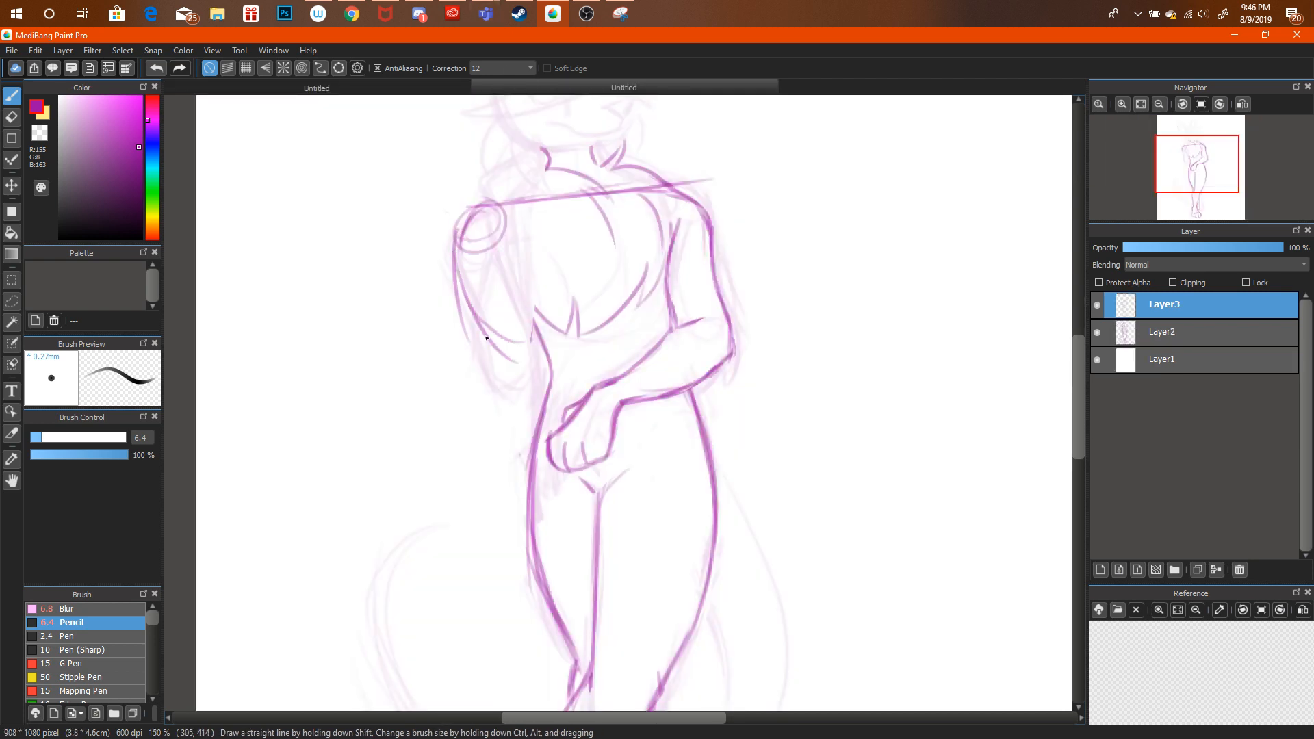
mouse_move(546, 271)
left_mouse_down()
mouse_move(510, 321)
mouse_move(538, 346)
mouse_move(547, 328)
left_mouse_up()
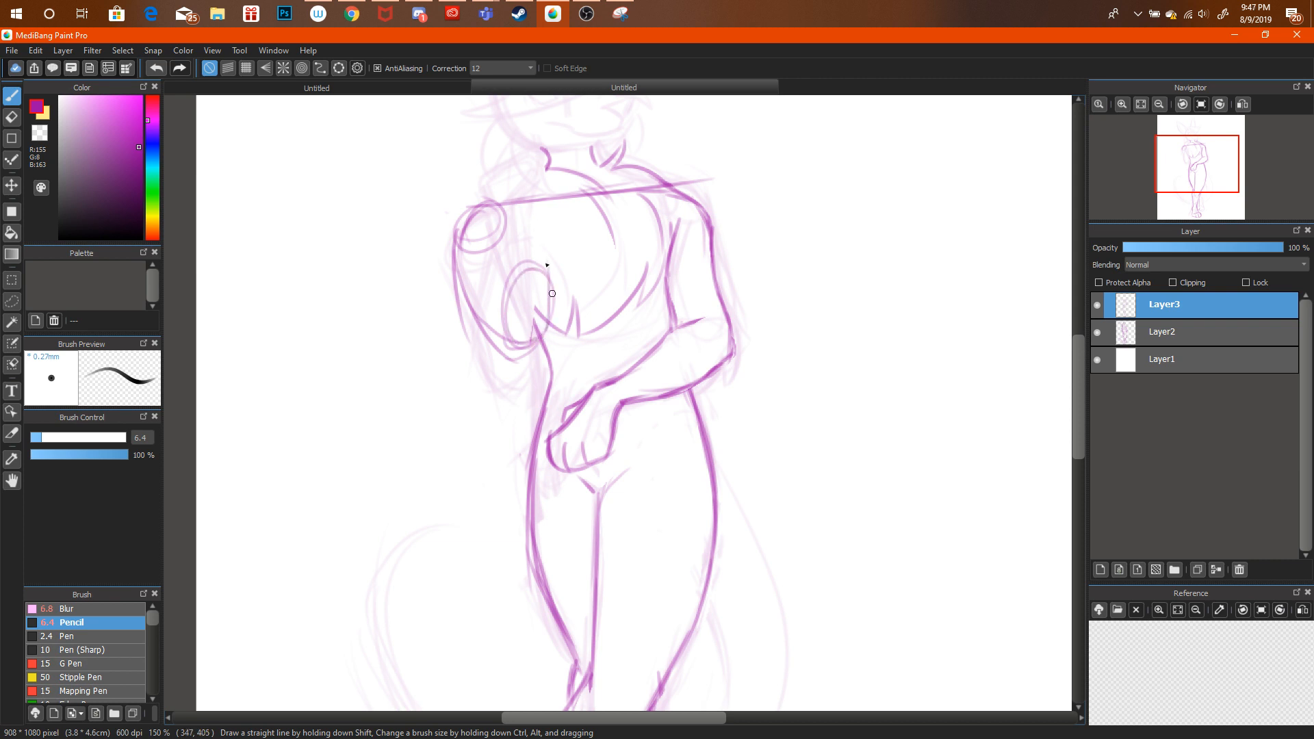
mouse_move(541, 219)
left_mouse_down()
mouse_move(551, 295)
mouse_move(512, 231)
left_mouse_up()
mouse_move(498, 300)
left_mouse_down()
mouse_move(514, 219)
mouse_move(508, 339)
mouse_move(540, 245)
mouse_move(530, 196)
left_mouse_up()
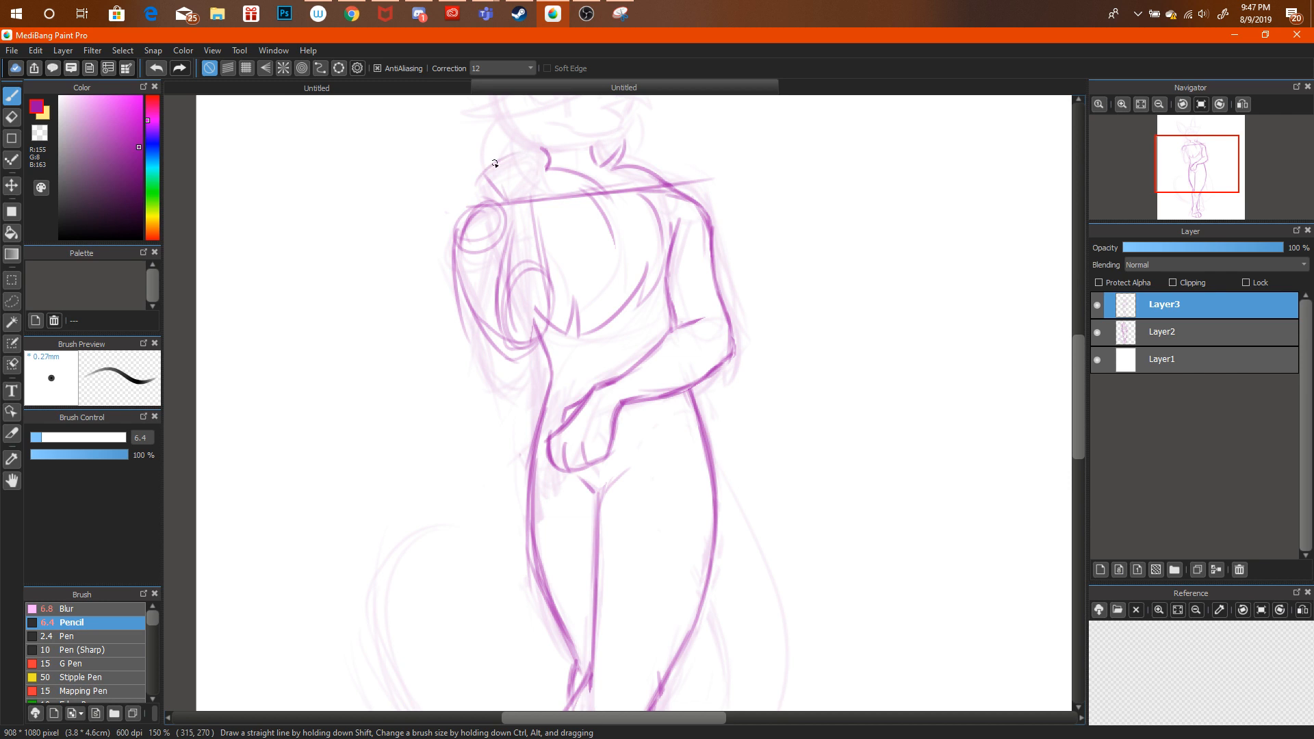
mouse_move(546, 170)
left_mouse_down()
mouse_move(495, 166)
mouse_move(478, 184)
mouse_move(512, 230)
left_mouse_up()
left_click_drag(505, 278, 506, 312)
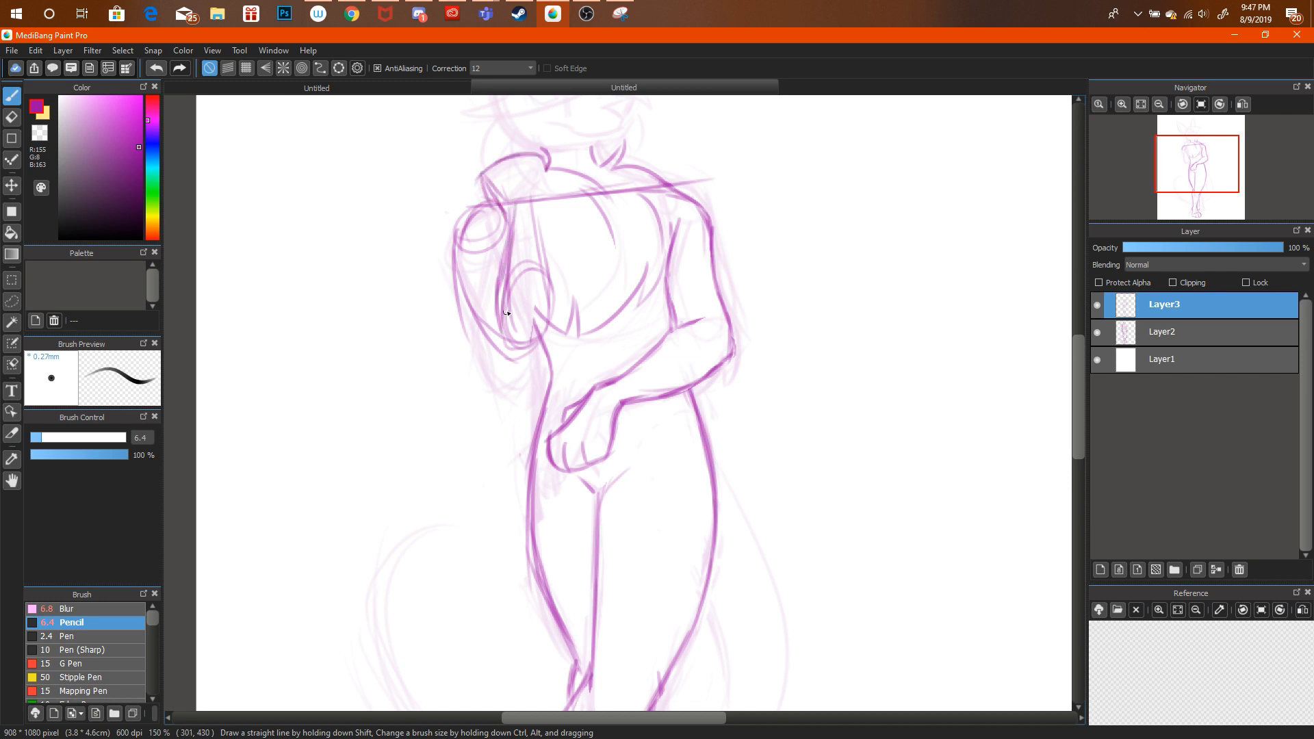
Draw the arm's left edge, then leave the YouTube stream showing in Chrome.
left_click(417, 13)
left_click(419, 14)
mouse_move(458, 264)
left_mouse_down()
mouse_move(496, 341)
mouse_move(525, 353)
left_mouse_up()
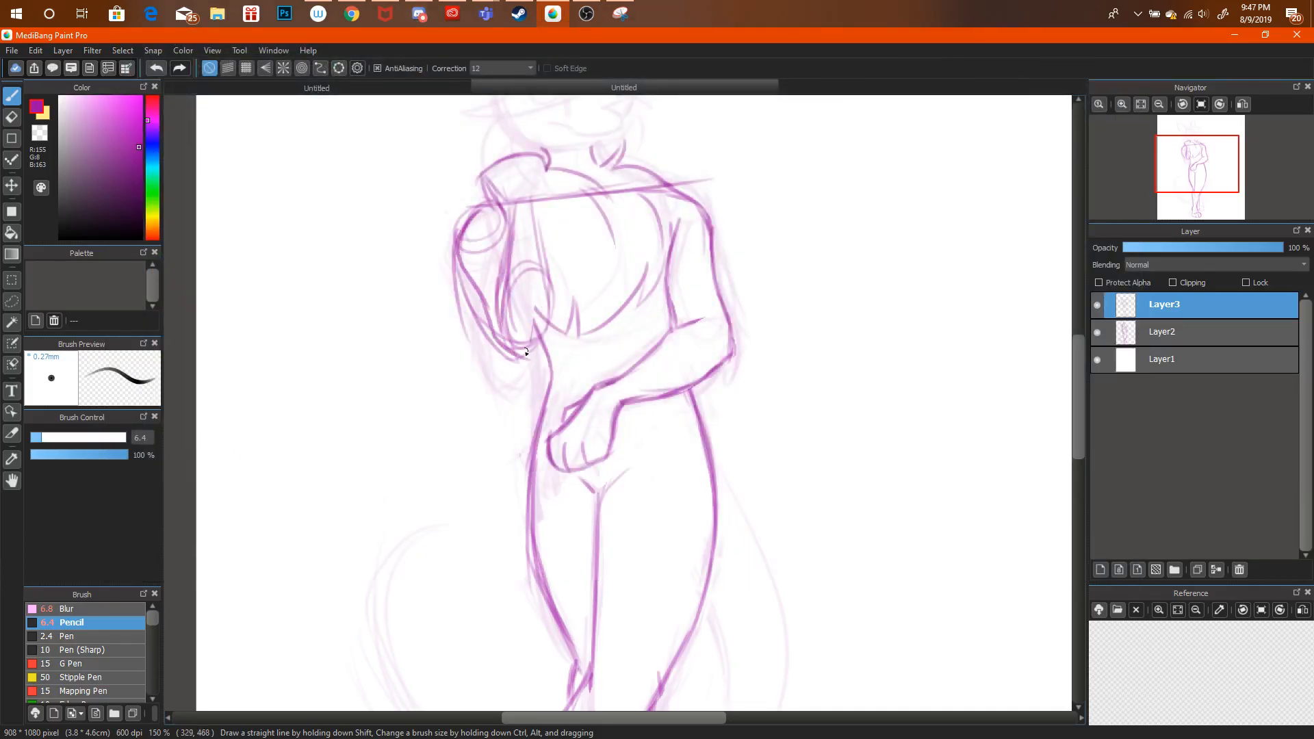
key("e")
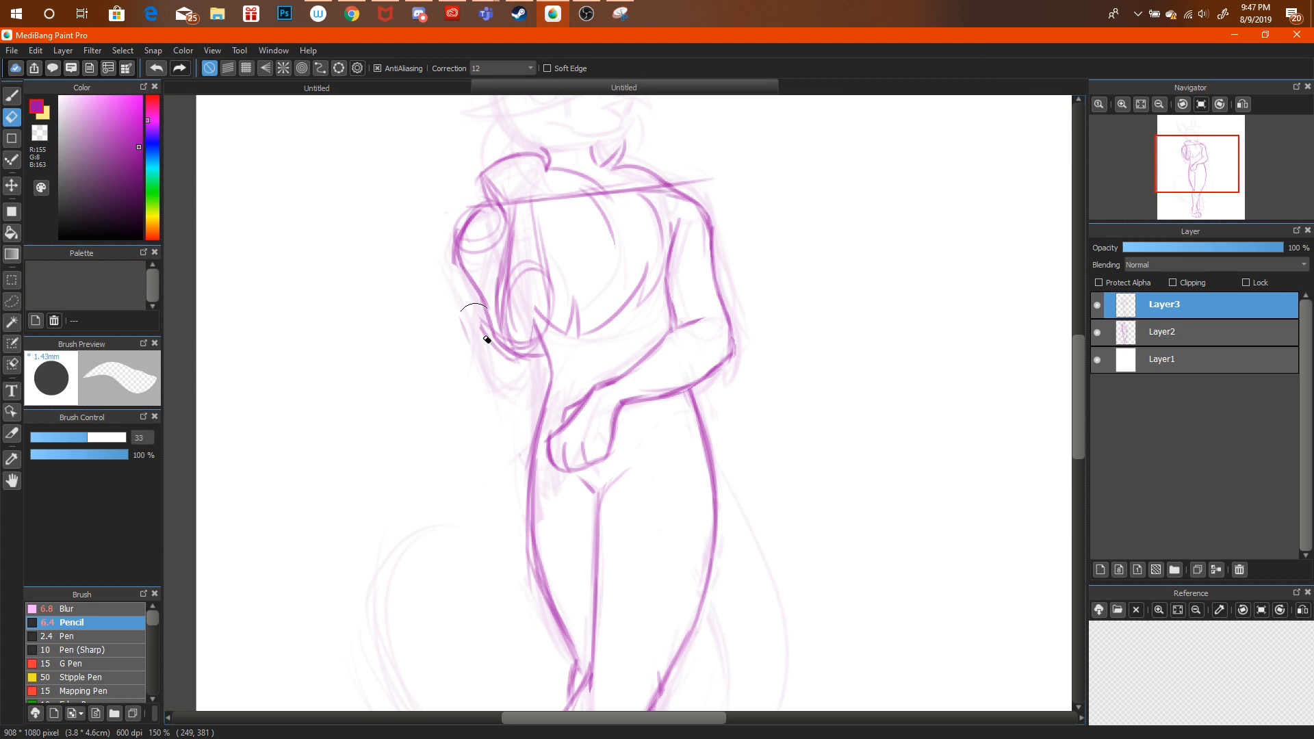
left_click(353, 15)
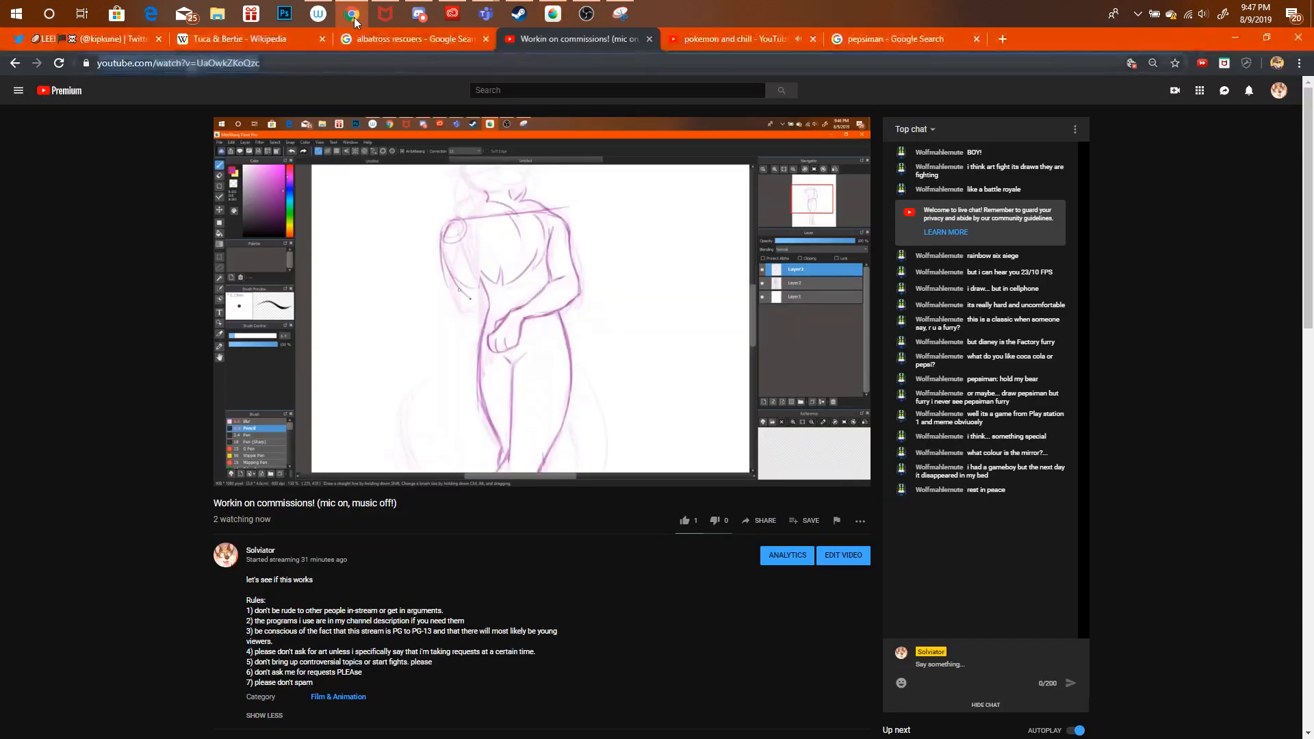
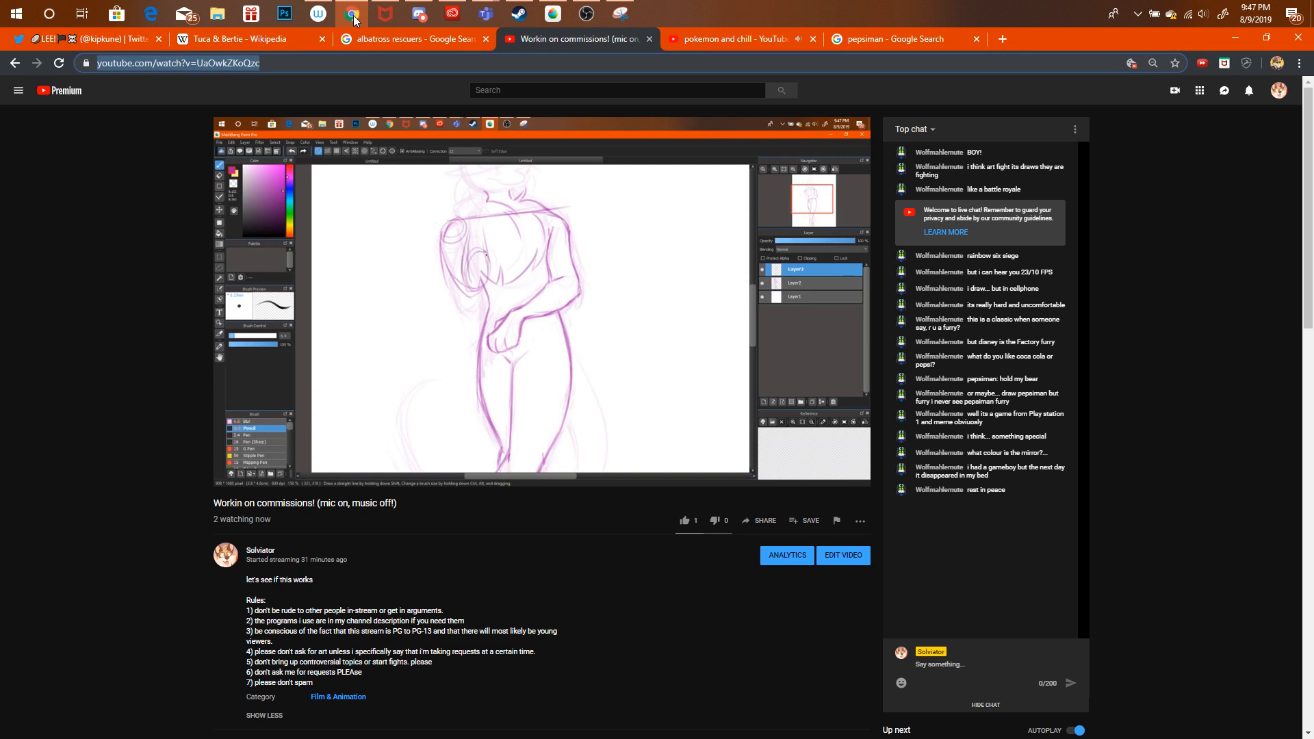
Erase the old inner arm lines and redraw the arm's outer edge up toward the shoulder.
left_click(356, 16)
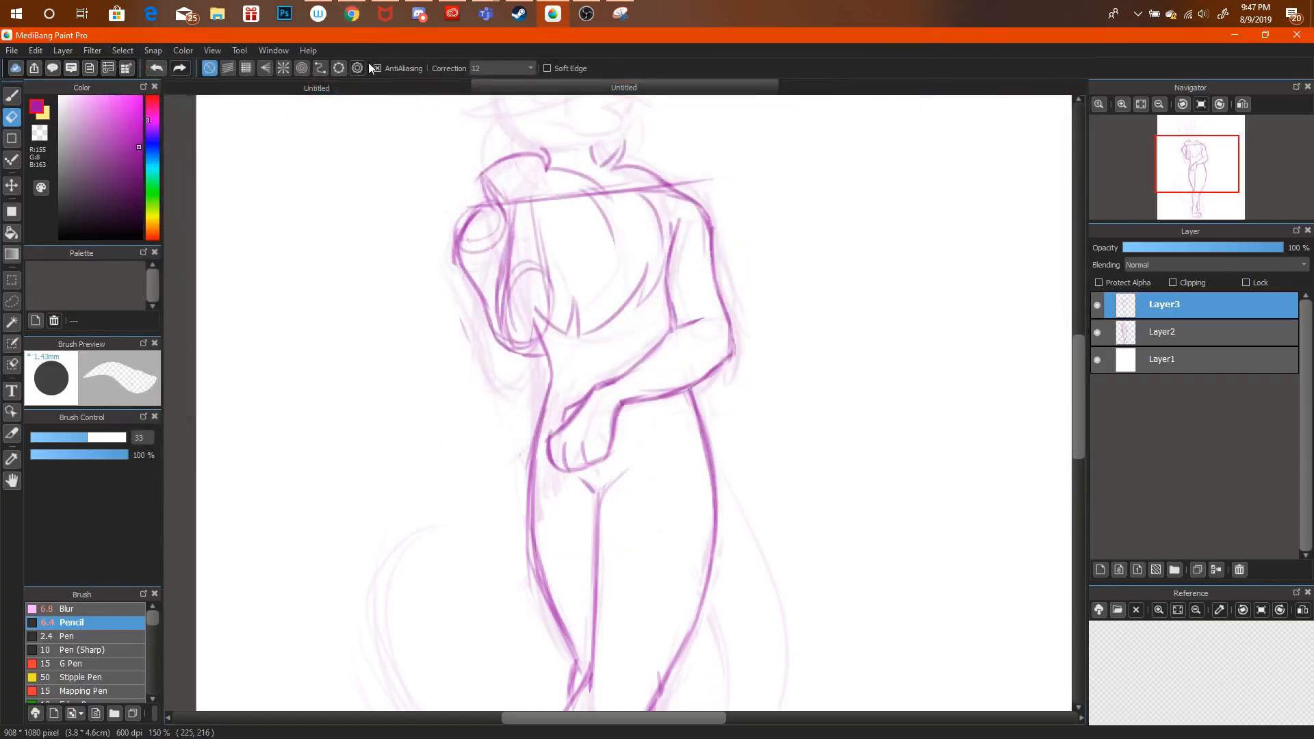
mouse_move(538, 223)
left_mouse_down()
mouse_move(544, 298)
mouse_move(512, 244)
mouse_move(529, 330)
left_mouse_up()
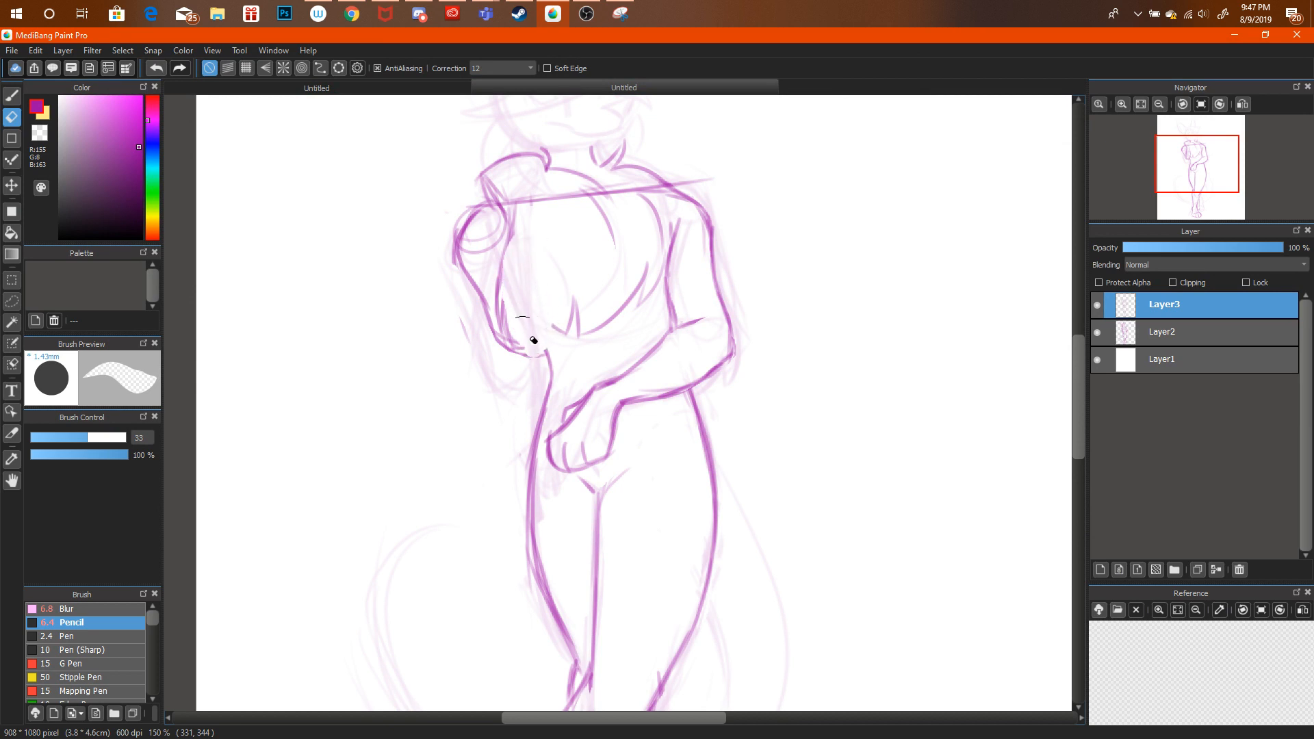
left_click(12, 96)
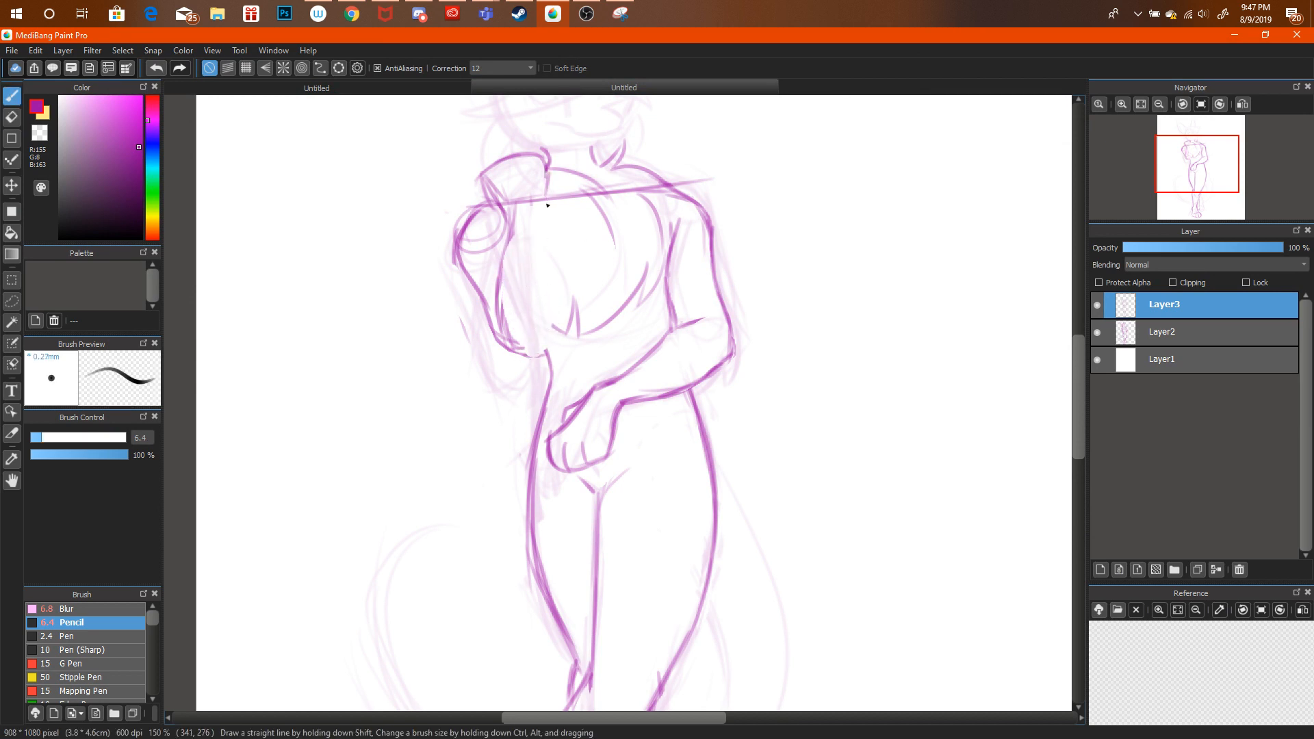
mouse_move(545, 218)
left_mouse_down()
mouse_move(558, 312)
mouse_move(546, 353)
mouse_move(527, 357)
mouse_move(503, 265)
left_mouse_up()
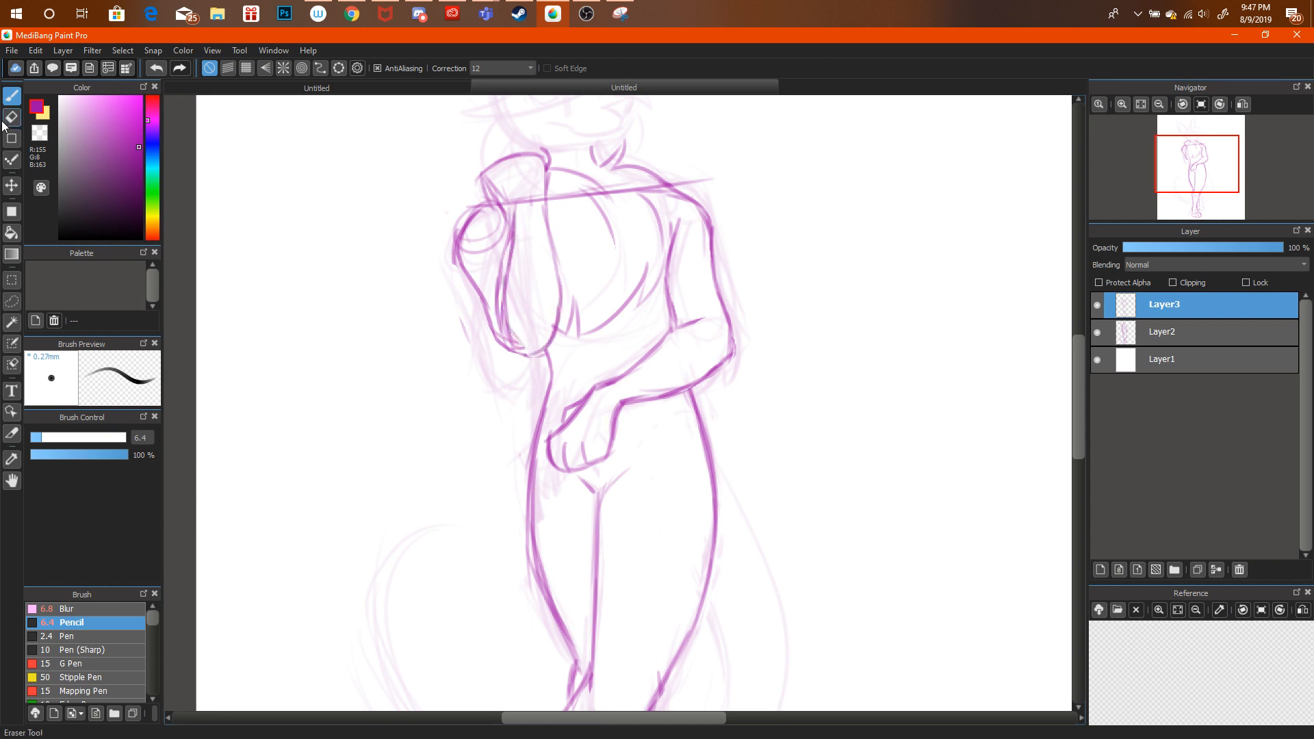
key("e")
mouse_move(510, 231)
left_mouse_down()
mouse_move(504, 214)
mouse_move(501, 278)
mouse_move(531, 331)
mouse_move(497, 290)
left_mouse_up()
key("b")
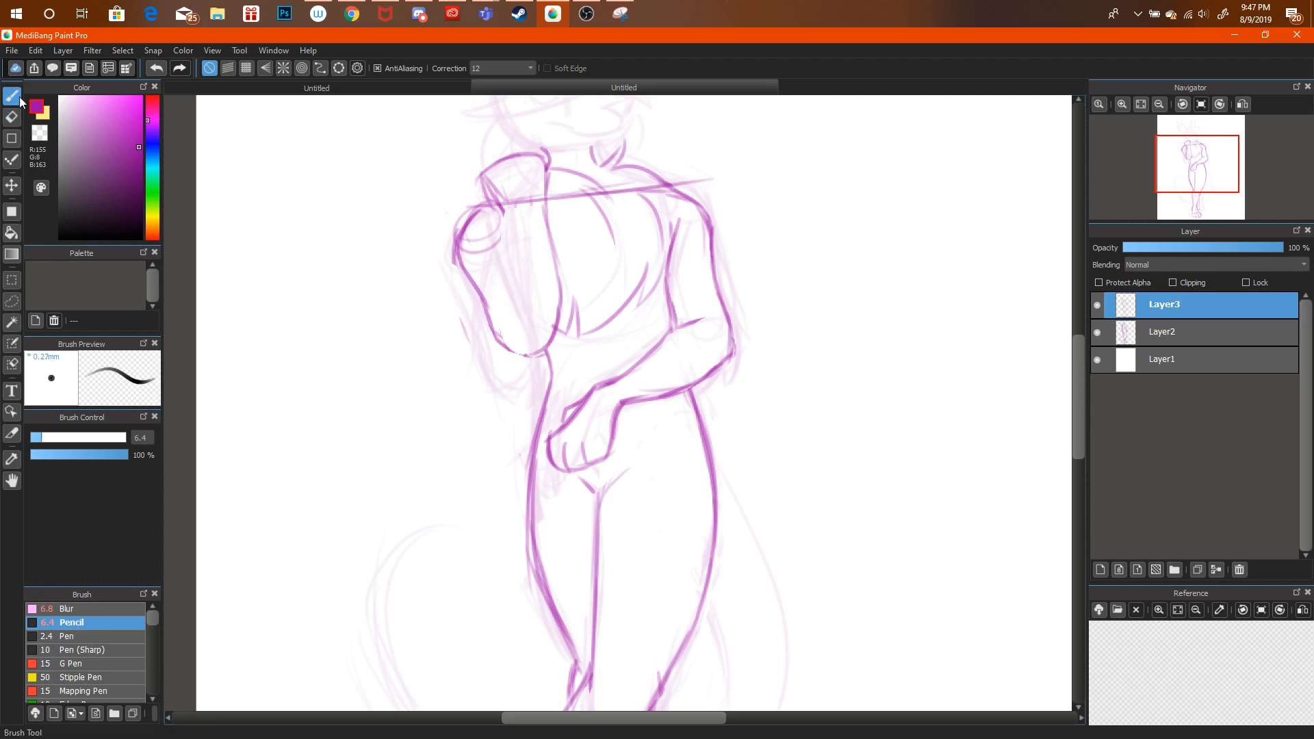
left_click_drag(512, 229, 503, 303)
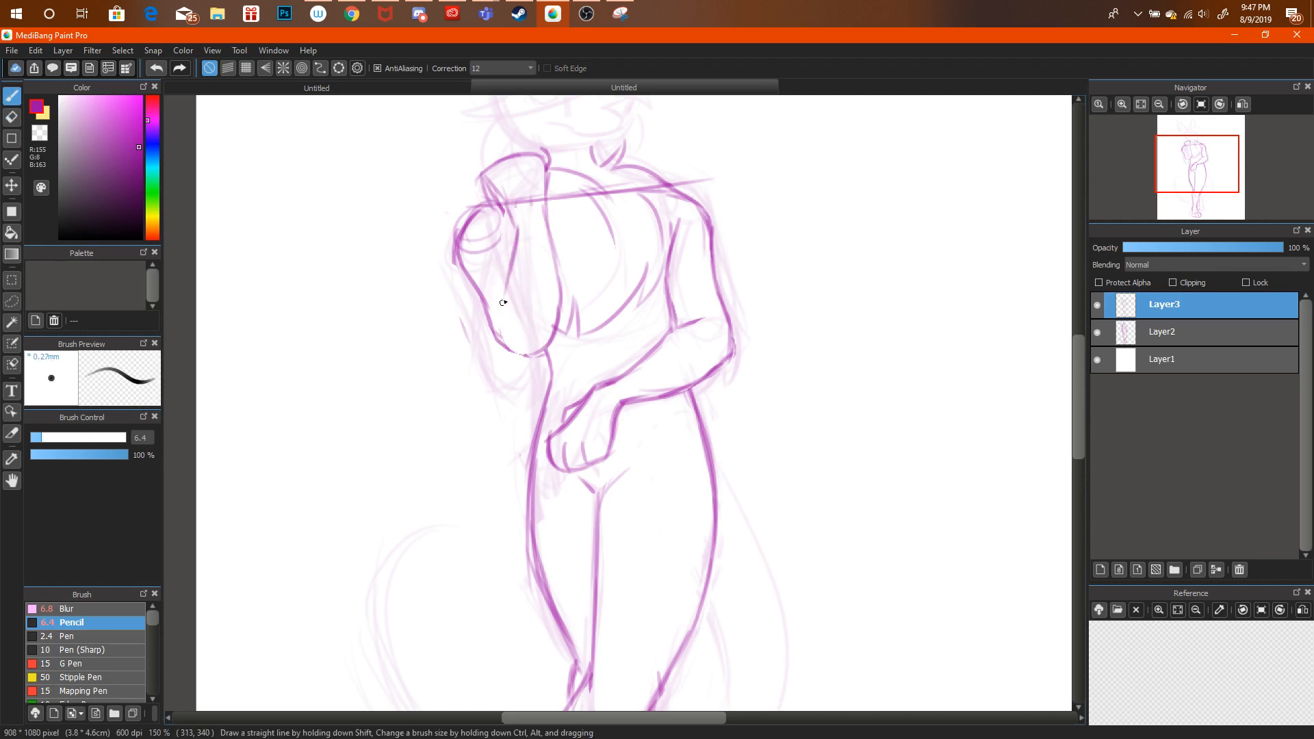
mouse_move(517, 231)
left_mouse_down()
mouse_move(480, 171)
mouse_move(544, 186)
left_mouse_up()
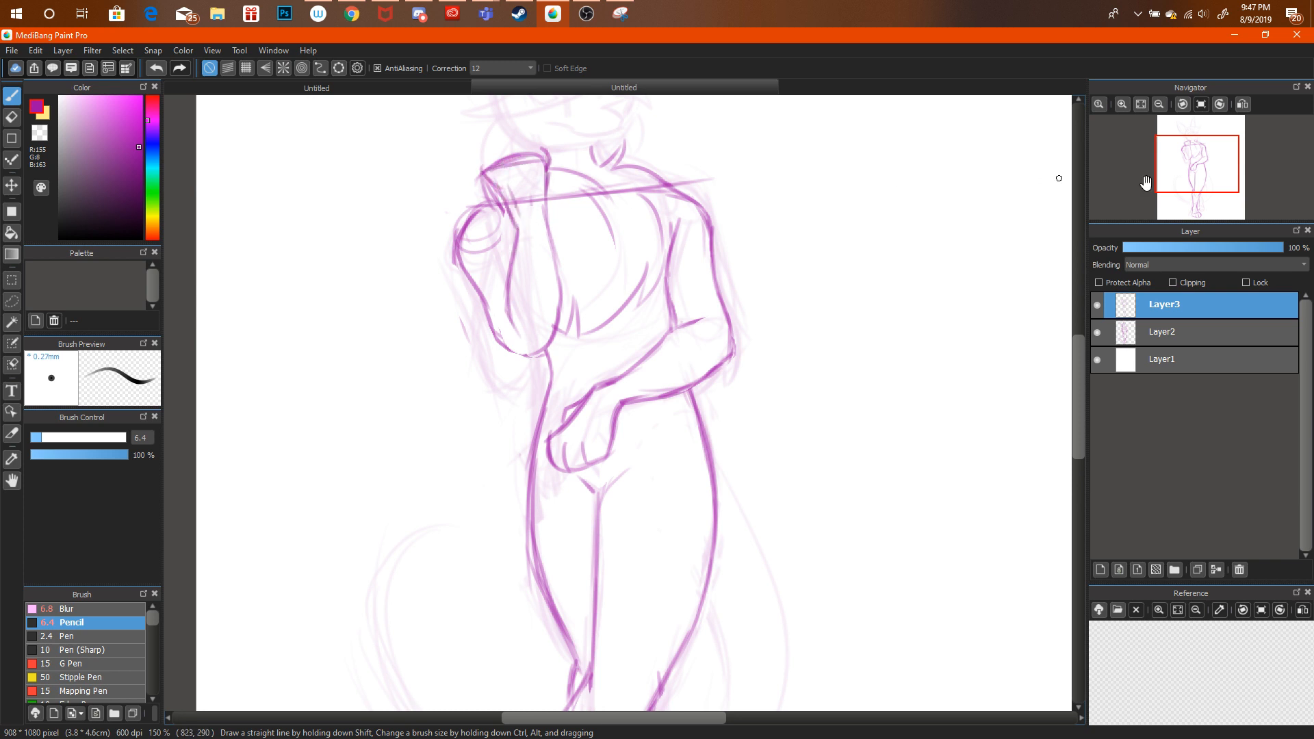
Erase the old left arm strokes and draw the arm's left and inside edges.
left_click_drag(1218, 175, 1210, 155)
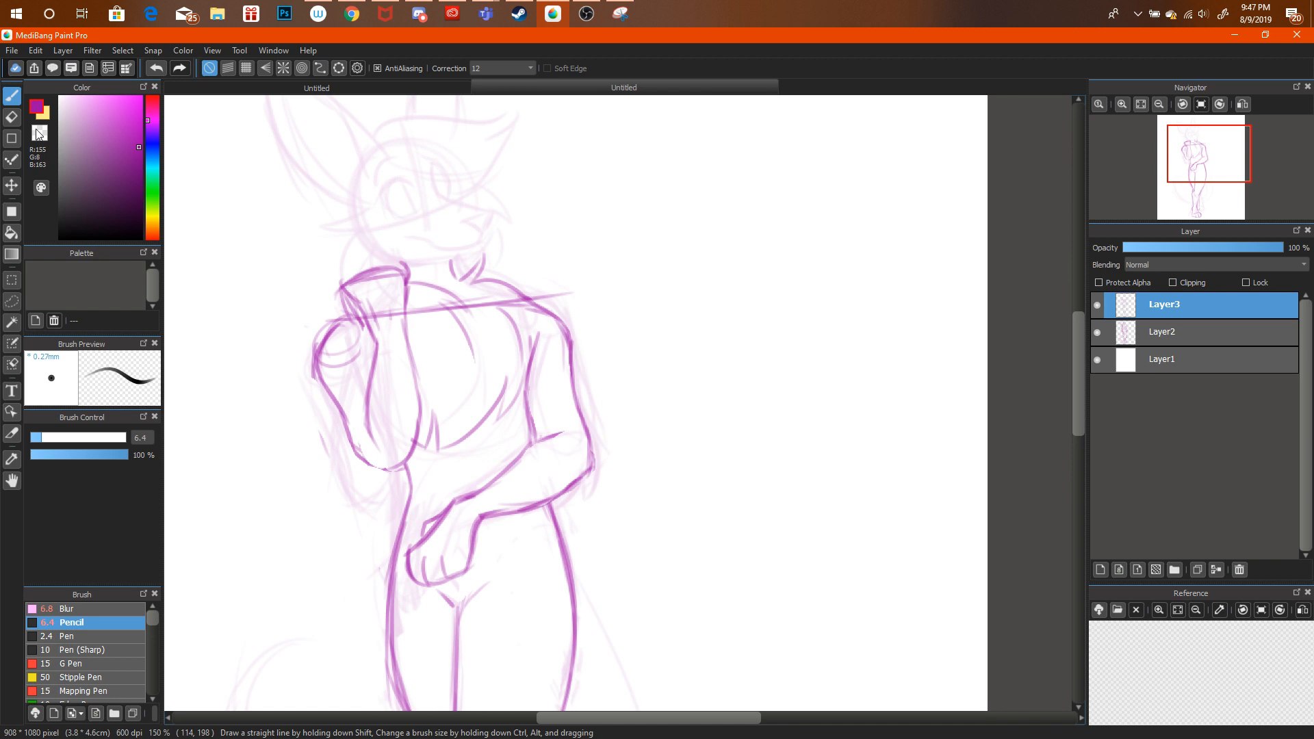
key("e")
mouse_move(301, 339)
left_mouse_down()
mouse_move(337, 370)
mouse_move(349, 433)
mouse_move(381, 475)
mouse_move(351, 424)
left_mouse_up()
left_click(12, 96)
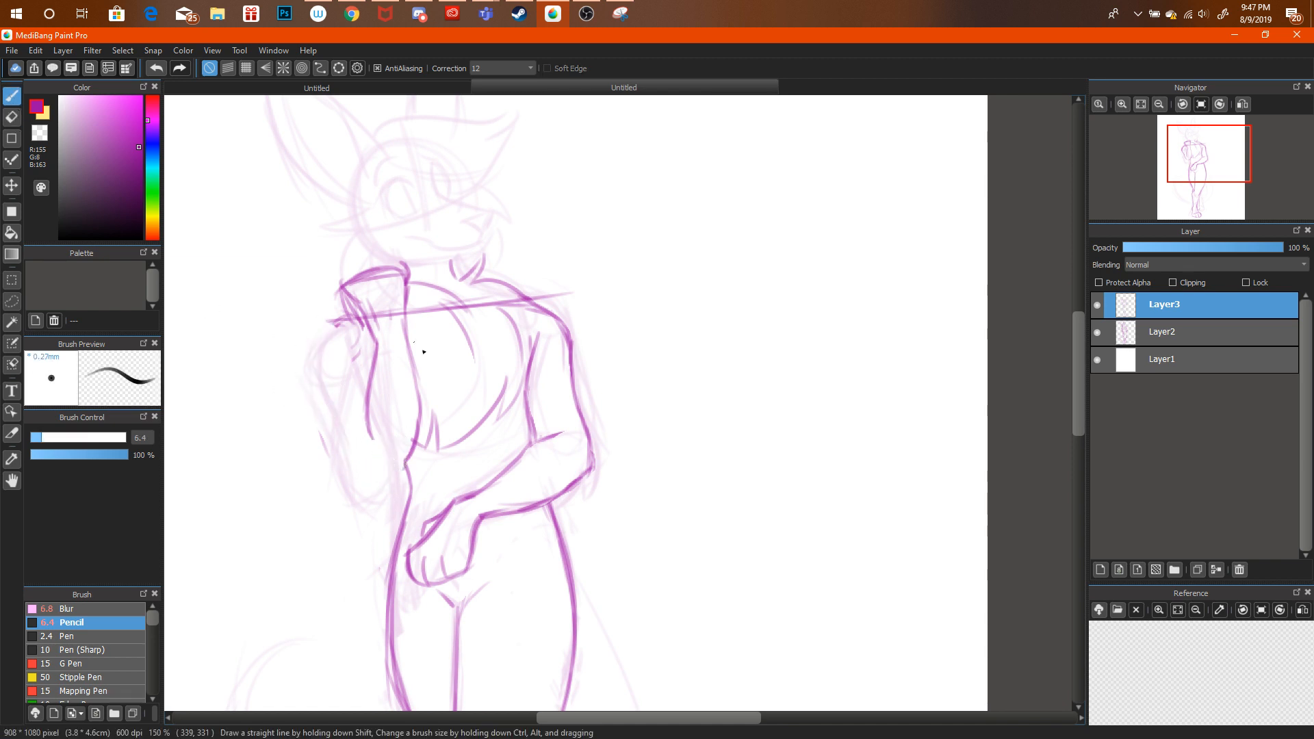
mouse_move(340, 320)
left_mouse_down()
mouse_move(353, 448)
mouse_move(349, 421)
mouse_move(407, 480)
left_mouse_up()
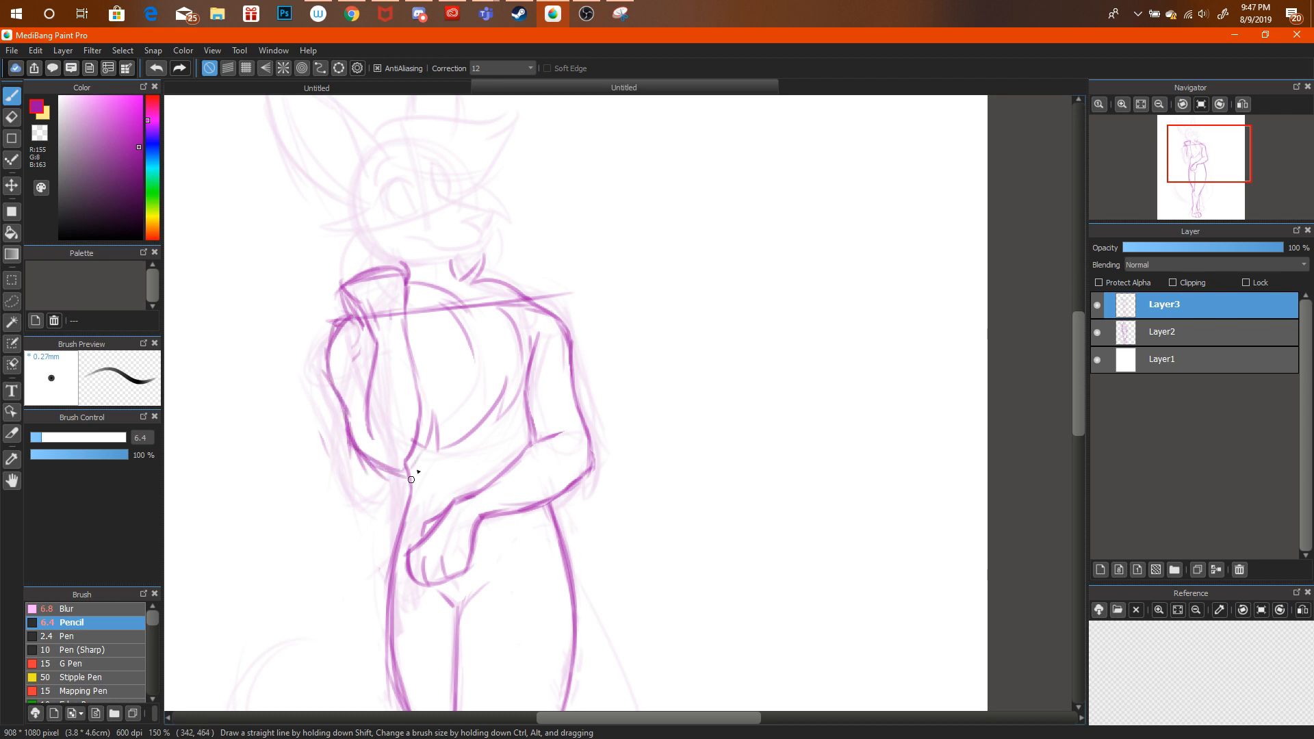
mouse_move(367, 402)
left_mouse_down()
mouse_move(381, 275)
mouse_move(340, 299)
mouse_move(344, 310)
mouse_move(373, 270)
mouse_move(393, 272)
mouse_move(360, 307)
mouse_move(386, 327)
mouse_move(408, 286)
mouse_move(376, 332)
mouse_move(362, 290)
mouse_move(391, 272)
mouse_move(358, 288)
left_mouse_up()
Undo the recent shoulder strokes and erase leftover shoulder and arm lines.
left_click(12, 116)
key("b")
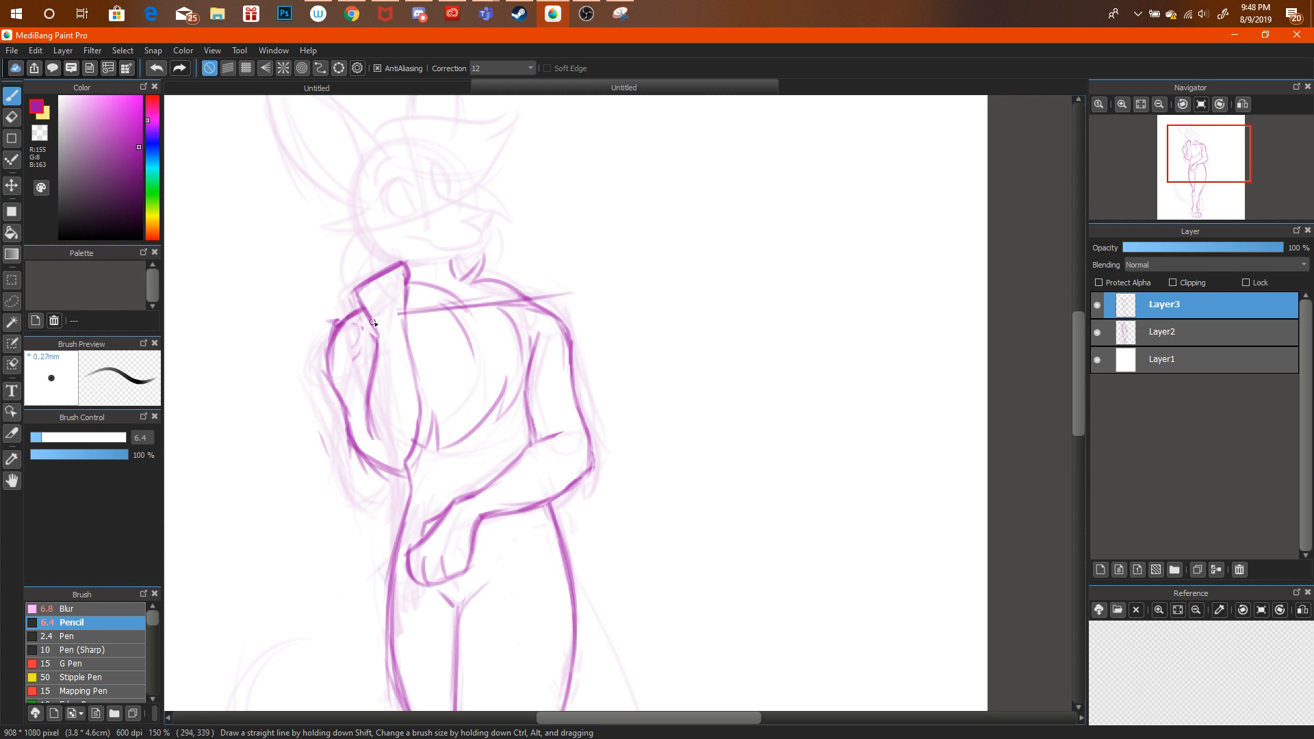
key("ctrl+alt+z")
key("ctrl+alt+z")
key("ctrl+alt+z")
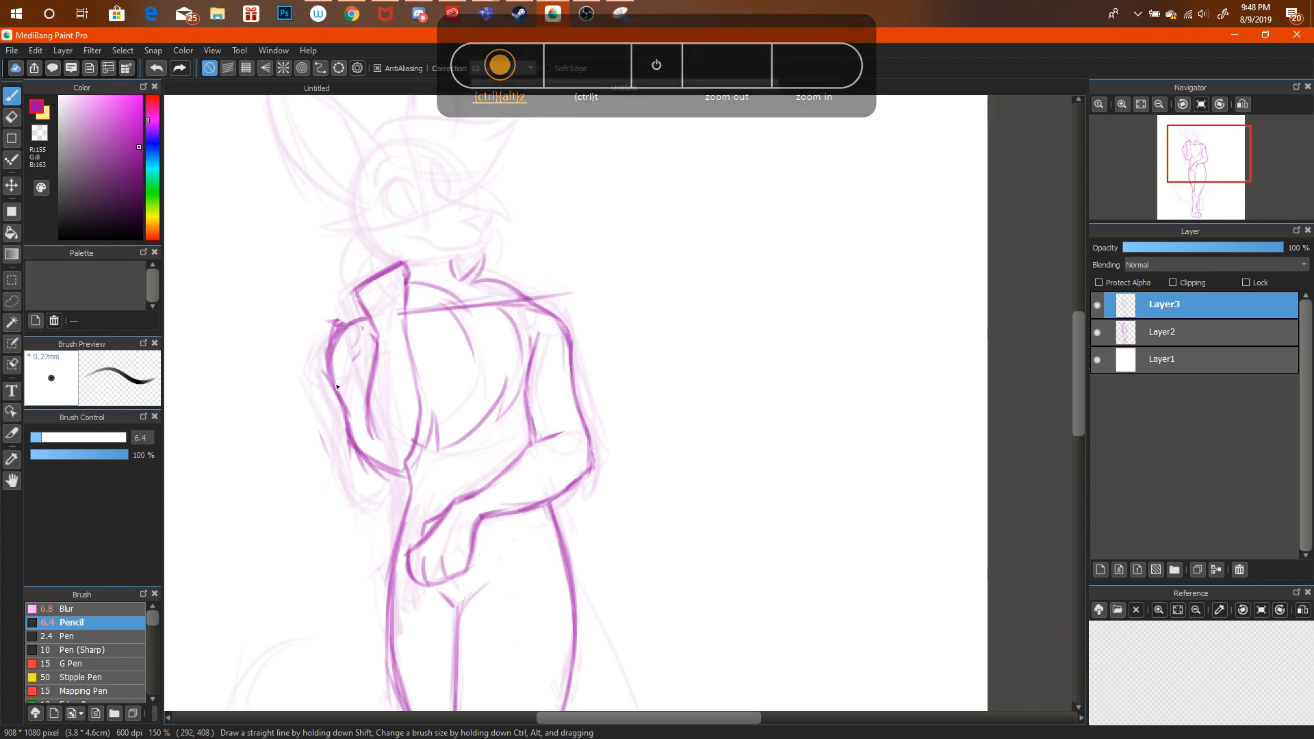
key("e")
mouse_move(330, 362)
left_mouse_down()
mouse_move(349, 328)
mouse_move(375, 475)
left_mouse_up()
key("b")
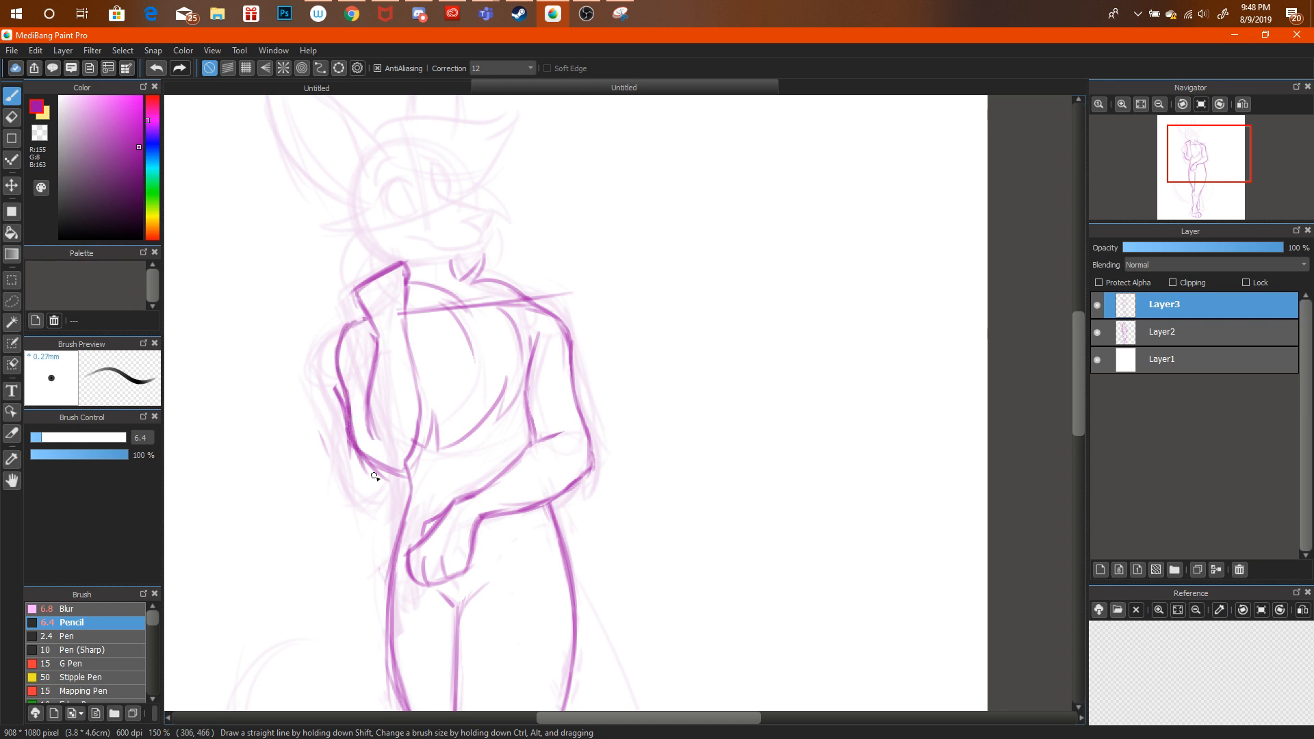
left_click(11, 117)
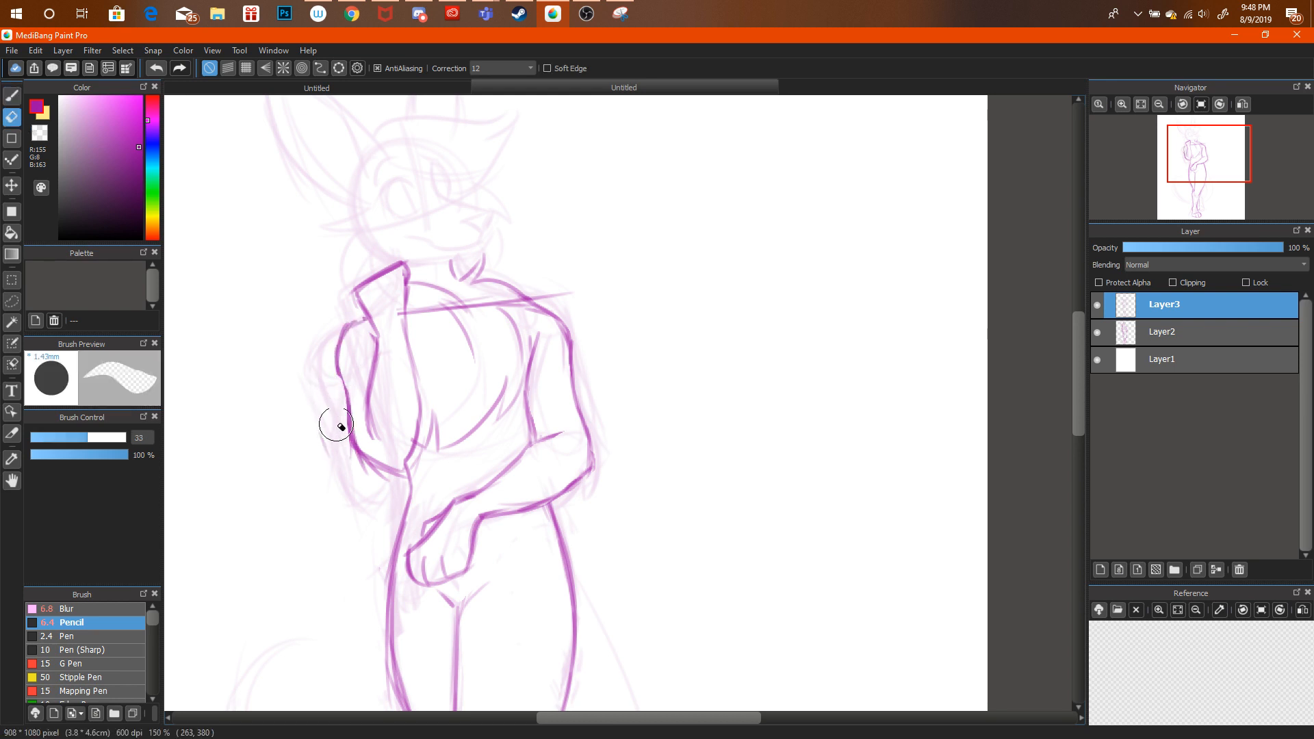
Zoom out to check the whole figure, then glance at the live stream and come back.
left_click(1161, 104)
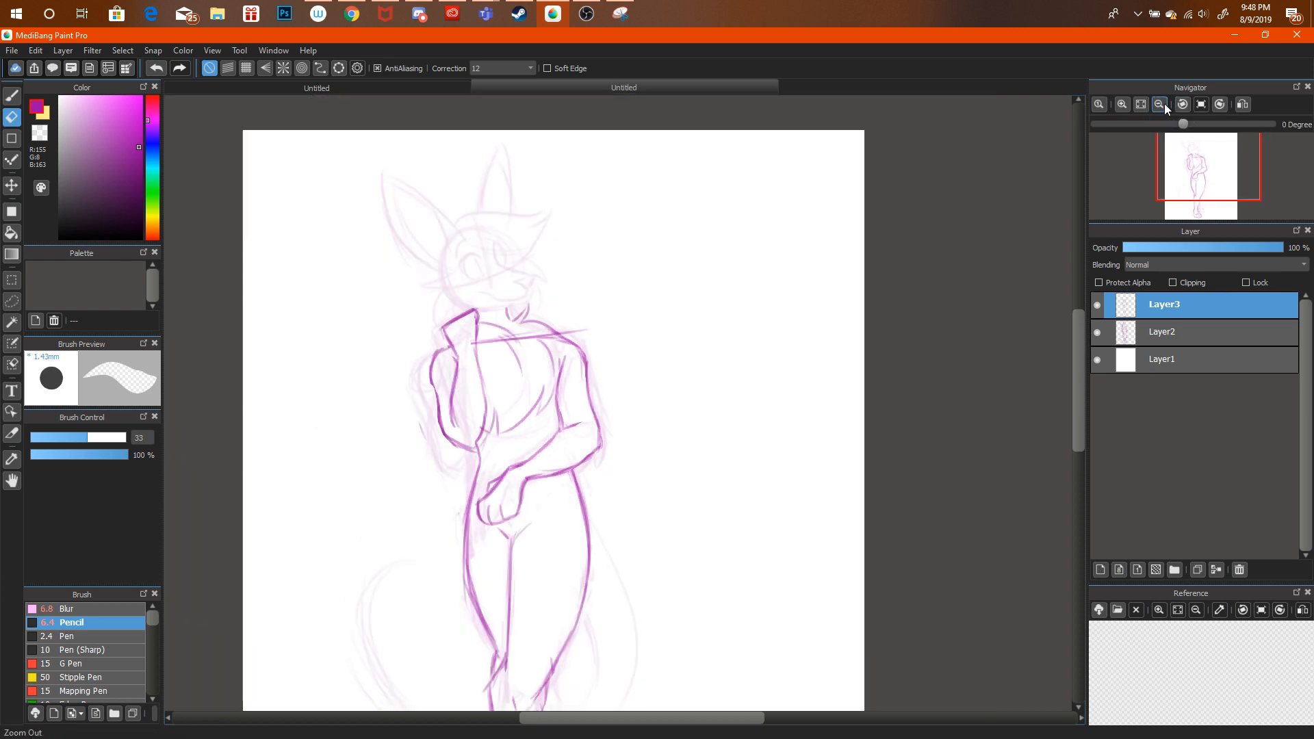
left_click(1157, 104)
left_click(1132, 103)
left_click(1132, 103)
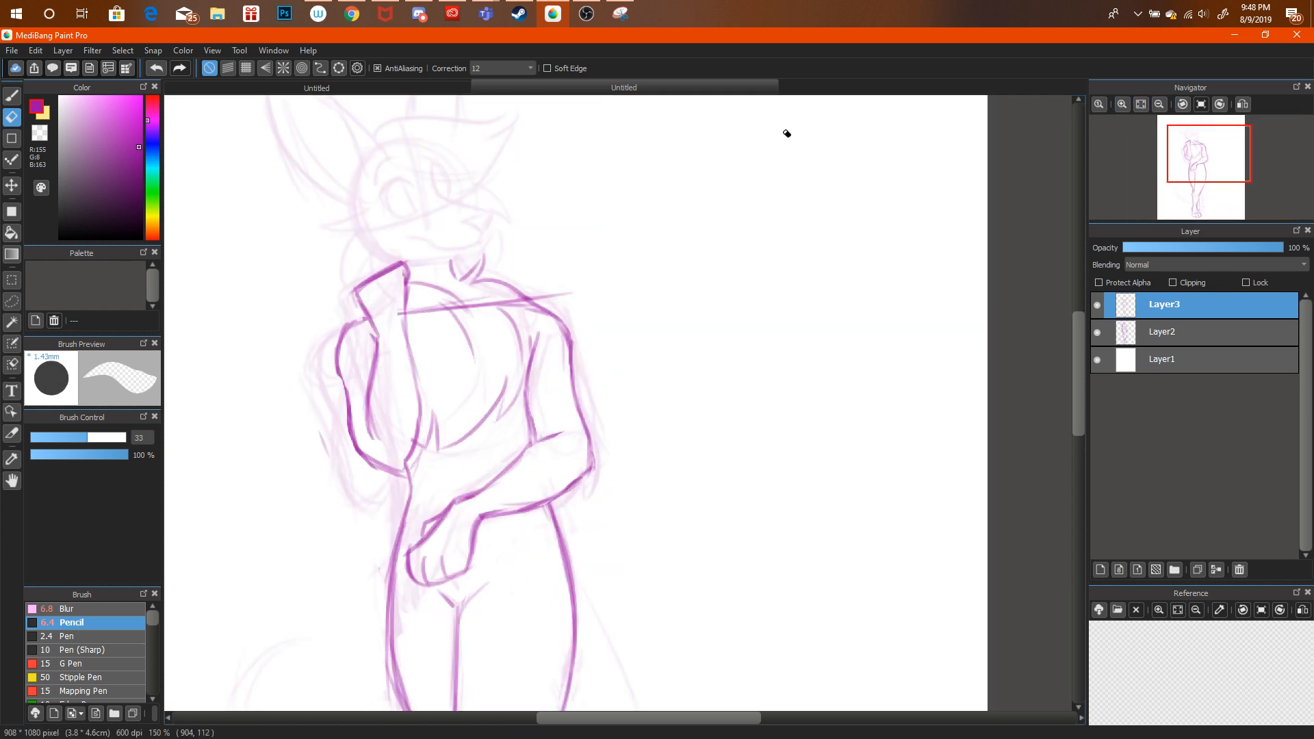
left_click(353, 17)
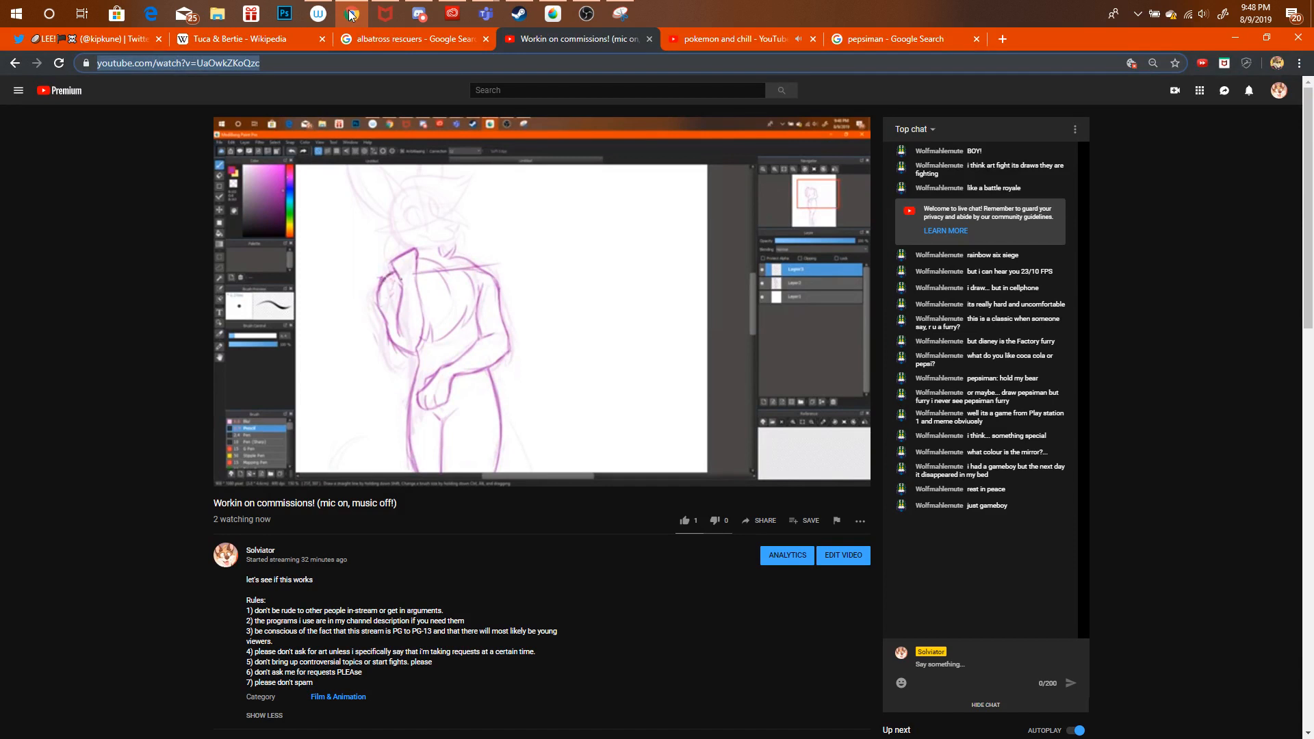
left_click(351, 15)
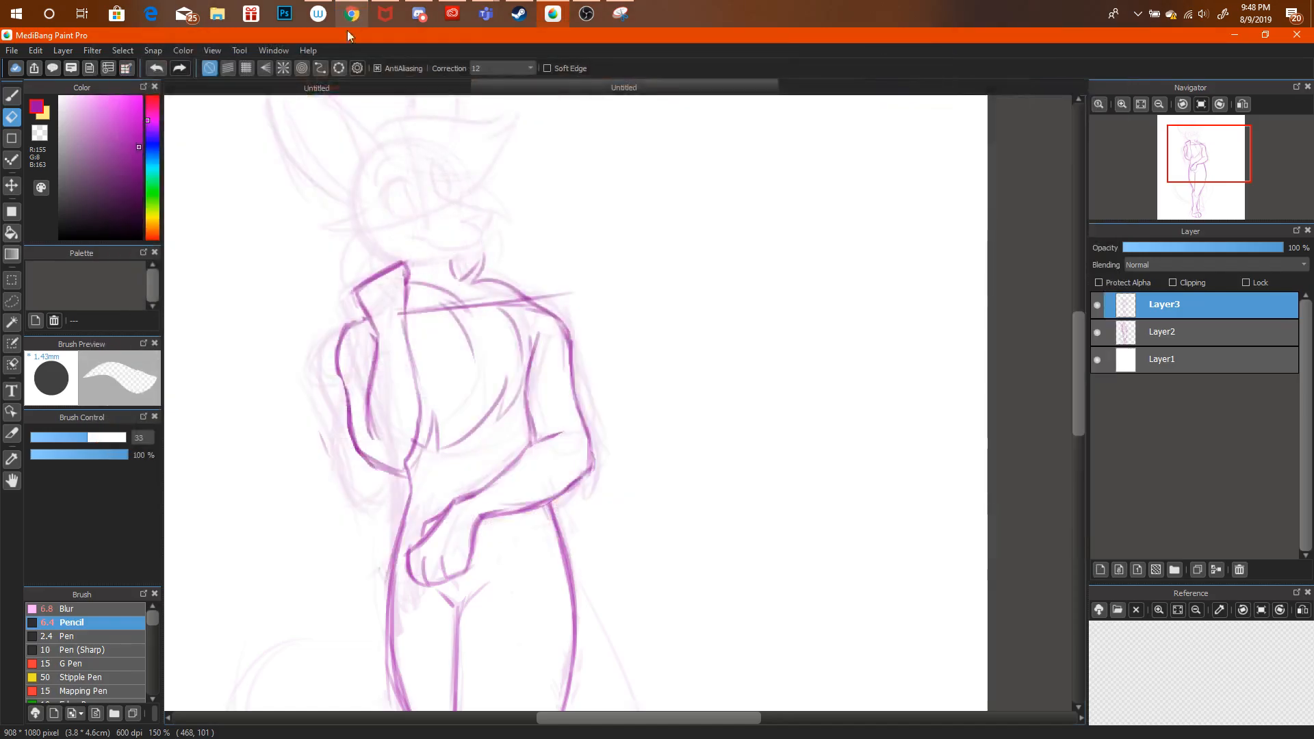
After checking the reference, erase the thick neck stroke and redraw the hand's edge below it.
key("b")
left_click(517, 85)
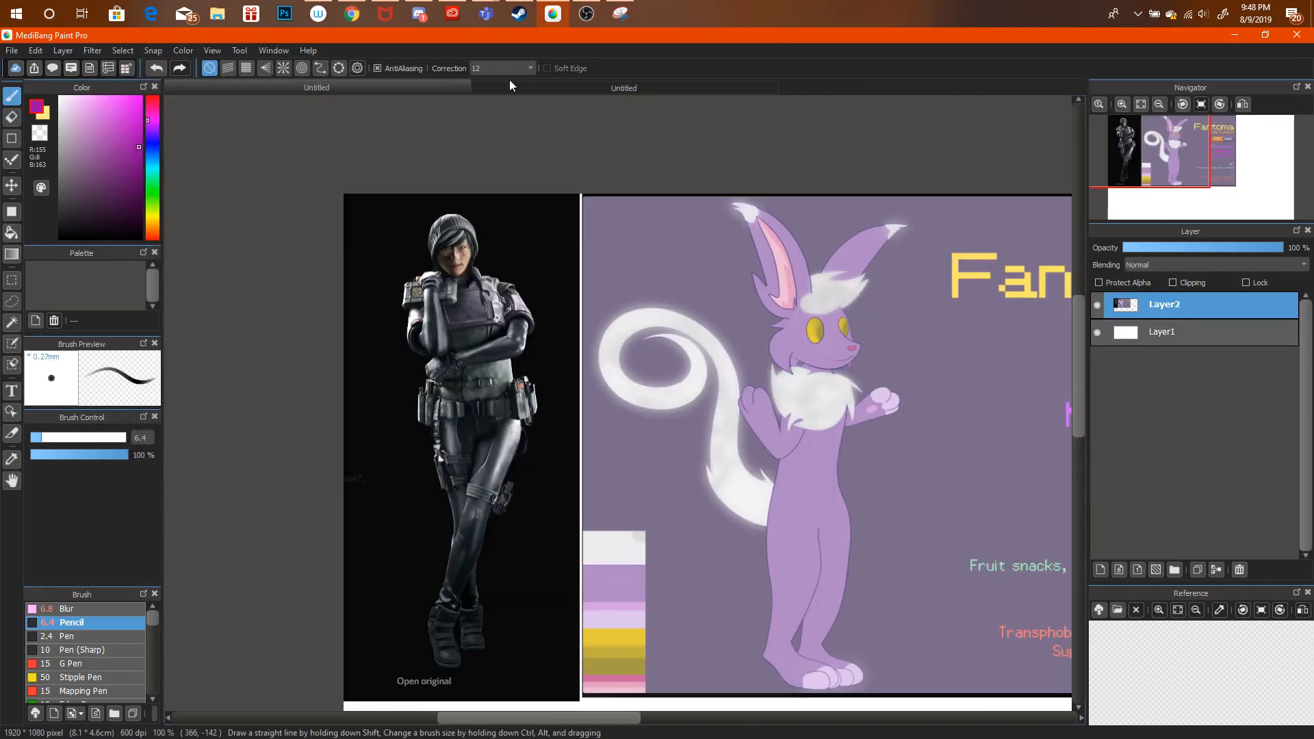
left_click(508, 86)
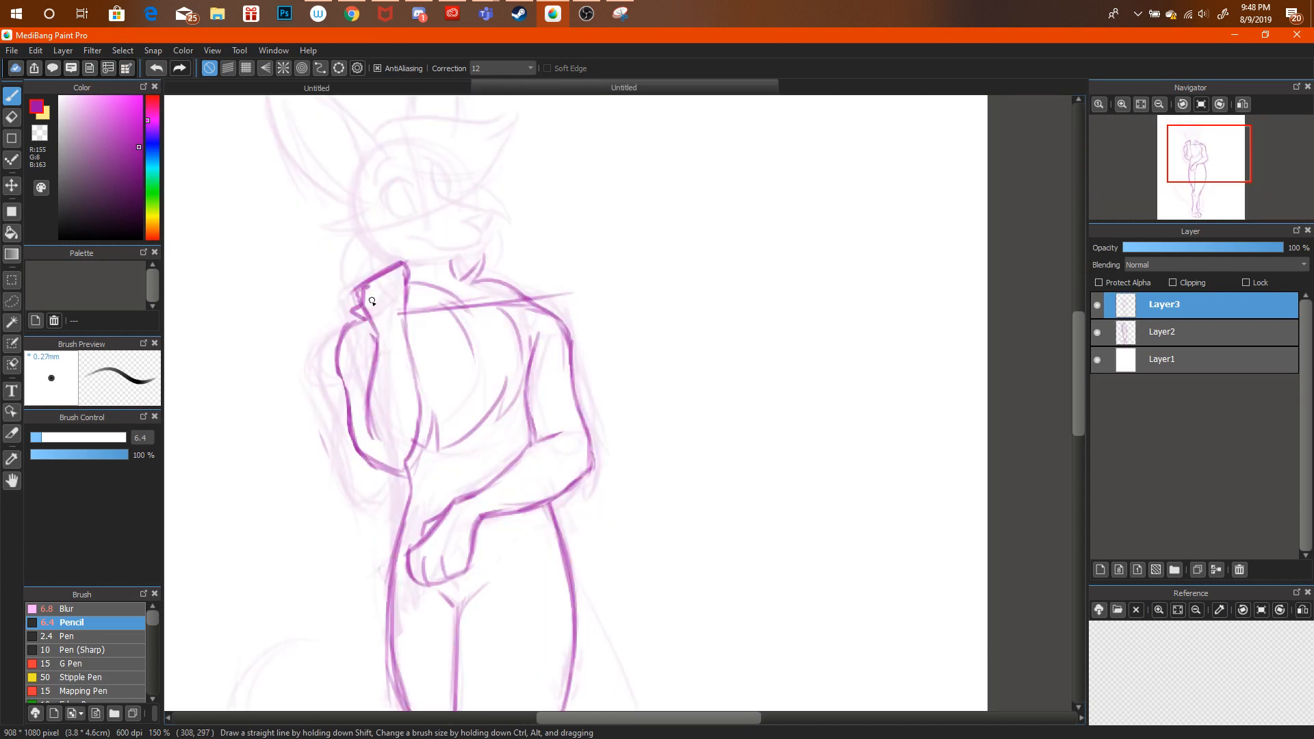
key("ctrl+alt+z")
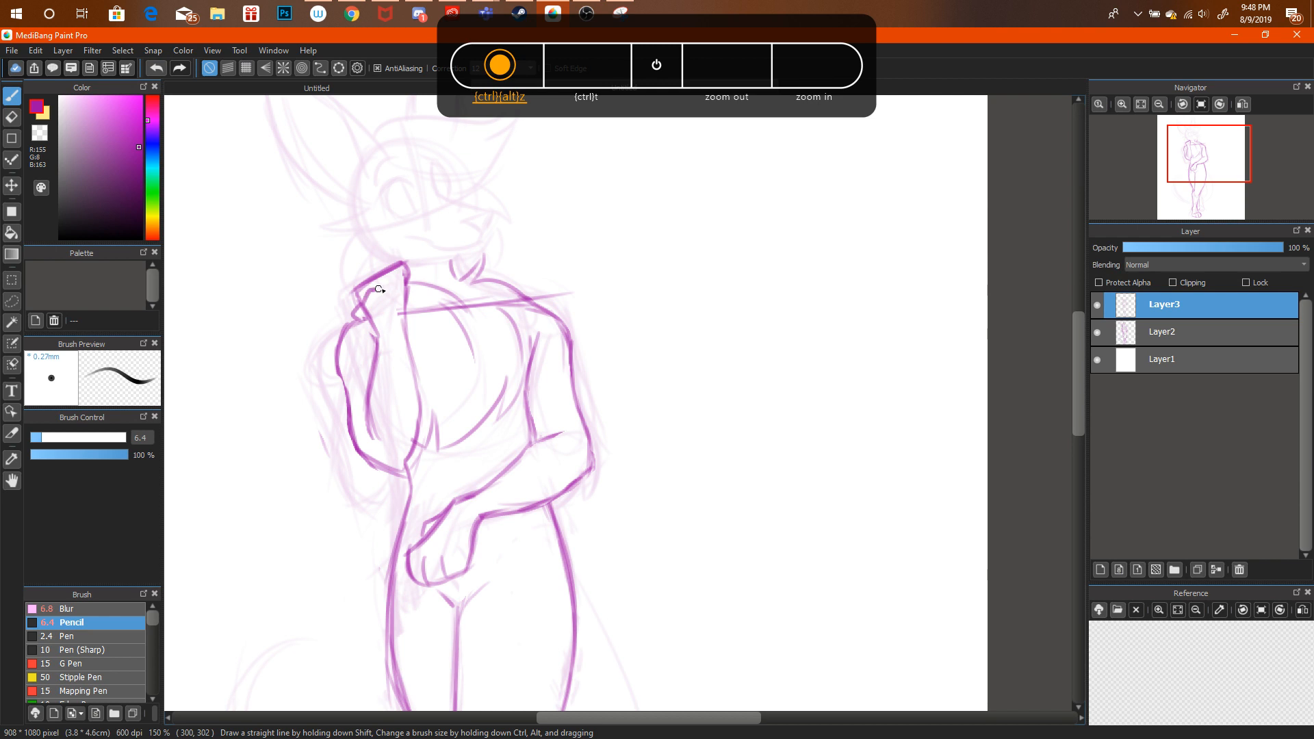
left_click_drag(378, 289, 407, 279)
key("ctrl+alt+z")
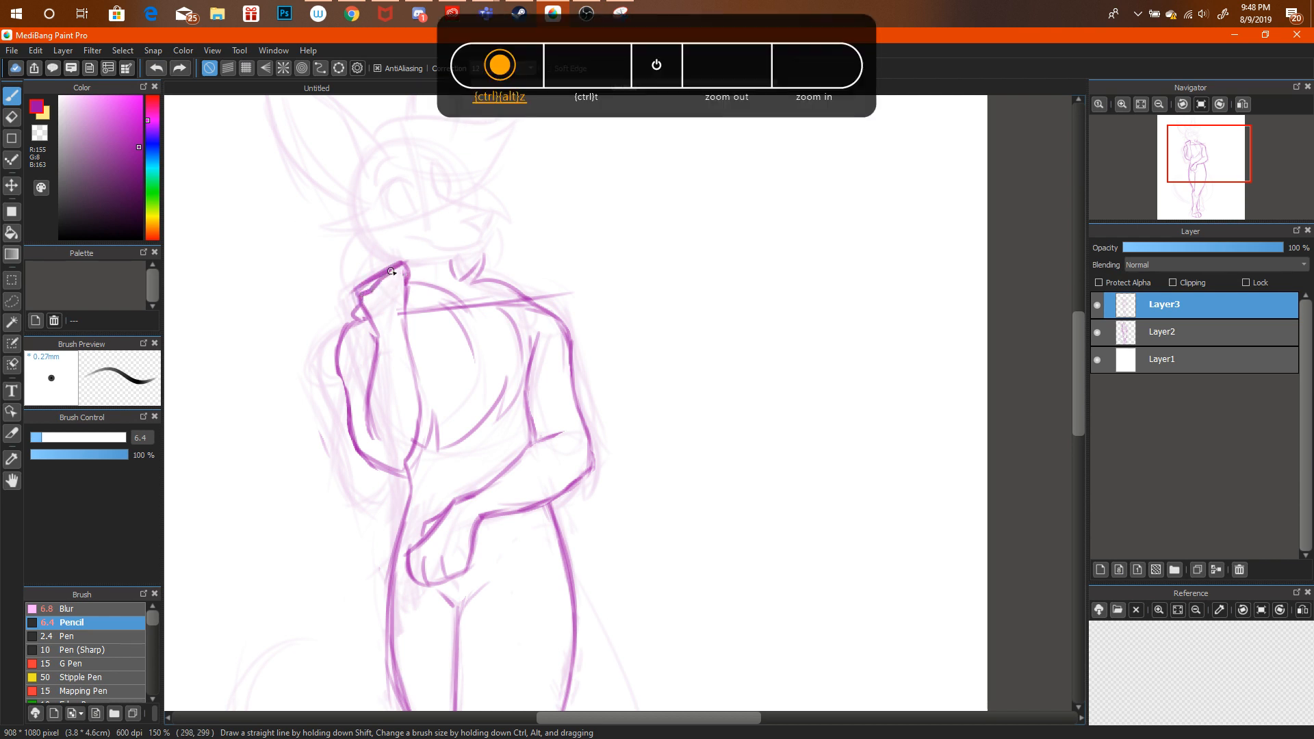
key("e")
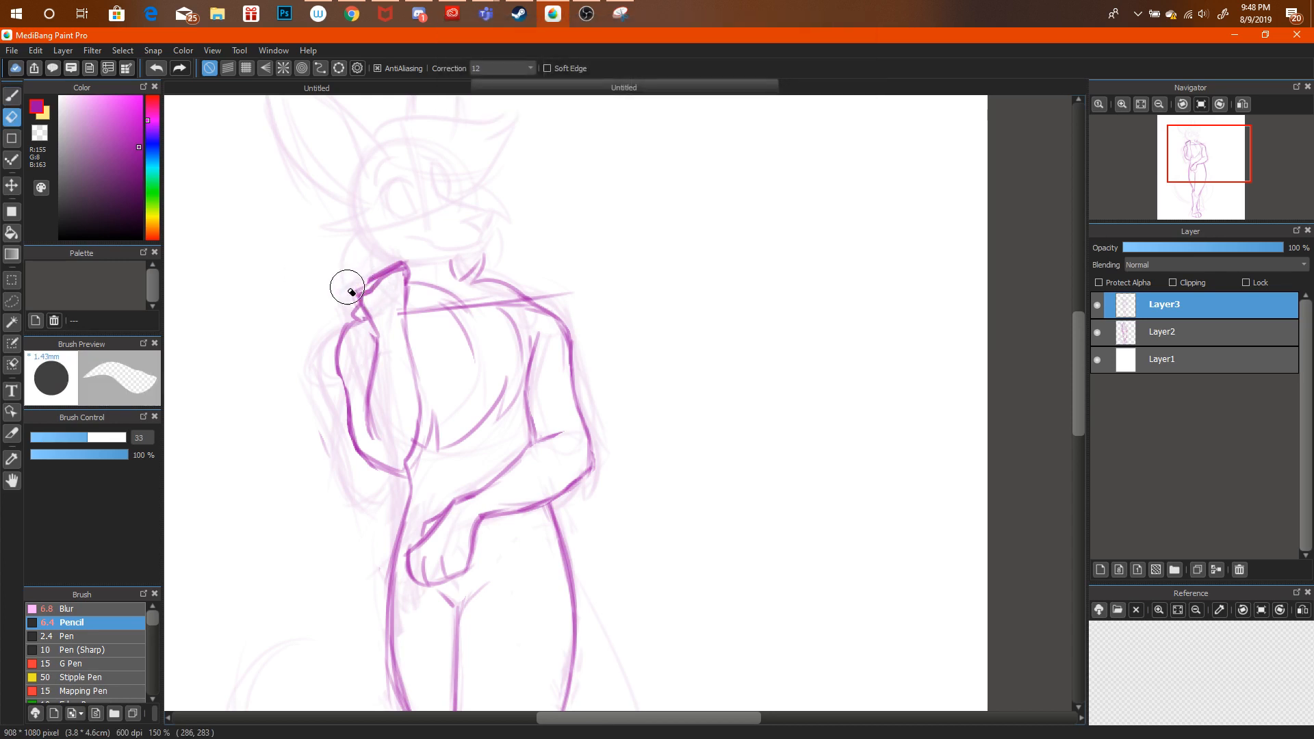
mouse_move(351, 293)
left_mouse_down()
mouse_move(383, 261)
mouse_move(412, 265)
mouse_move(411, 300)
mouse_move(405, 253)
mouse_move(412, 445)
left_mouse_up()
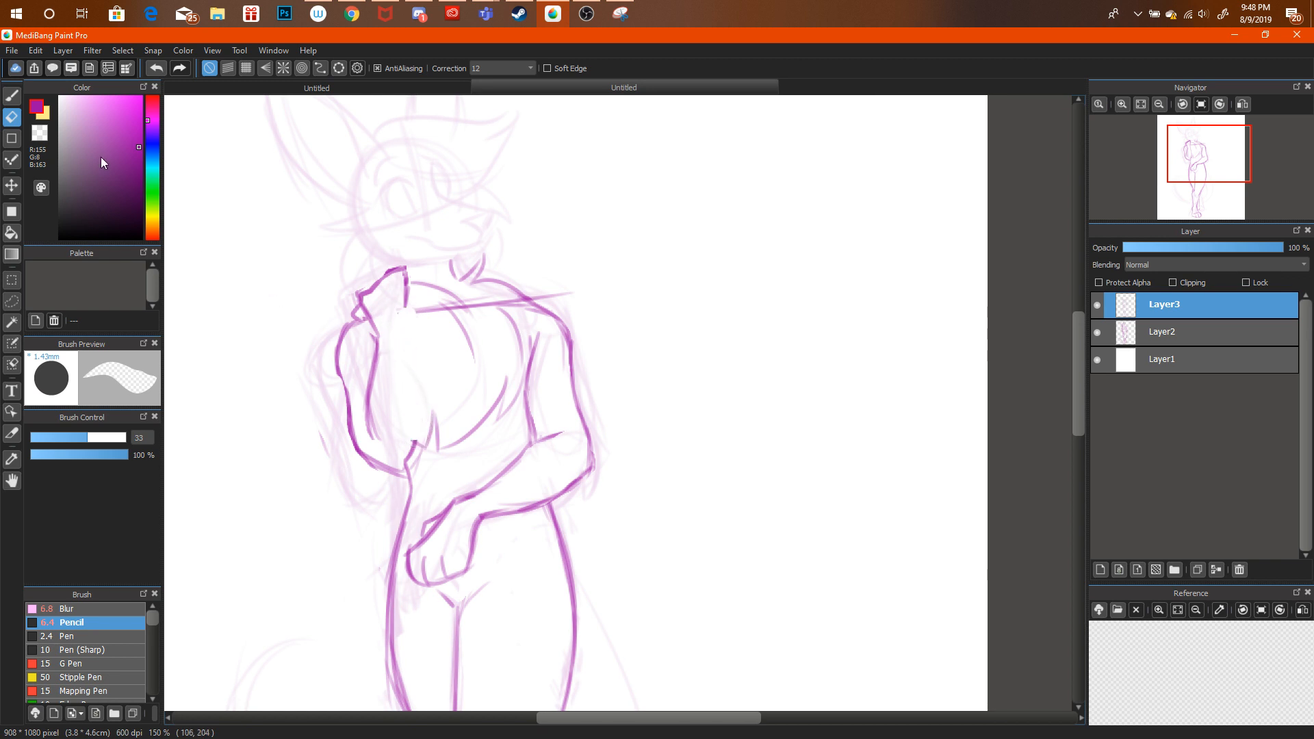
key("b")
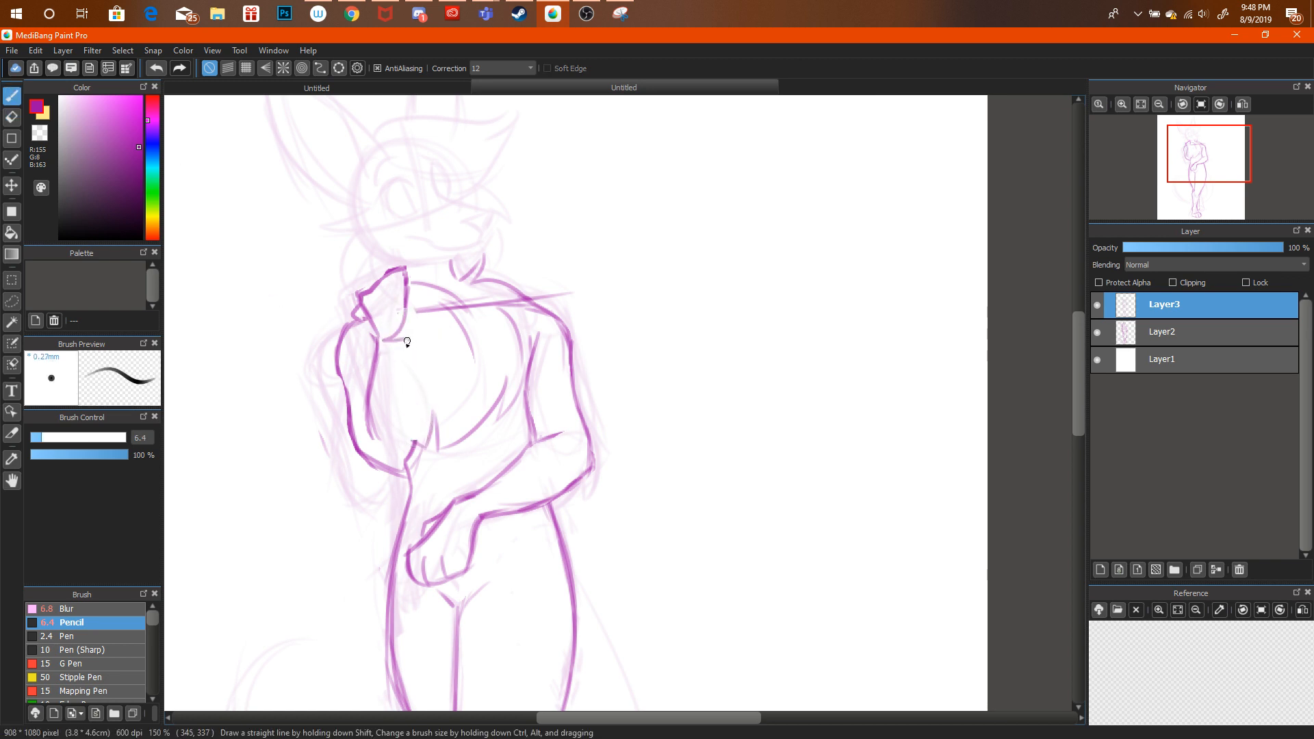
mouse_move(407, 342)
left_mouse_down()
mouse_move(396, 420)
mouse_move(399, 407)
mouse_move(415, 442)
left_mouse_up()
Darken the neck line, sketch curving cheek fur and dot a pupil into the eye.
mouse_move(1191, 169)
left_mouse_down()
mouse_move(1210, 172)
mouse_move(1208, 152)
left_mouse_up()
left_click_drag(422, 317, 421, 301)
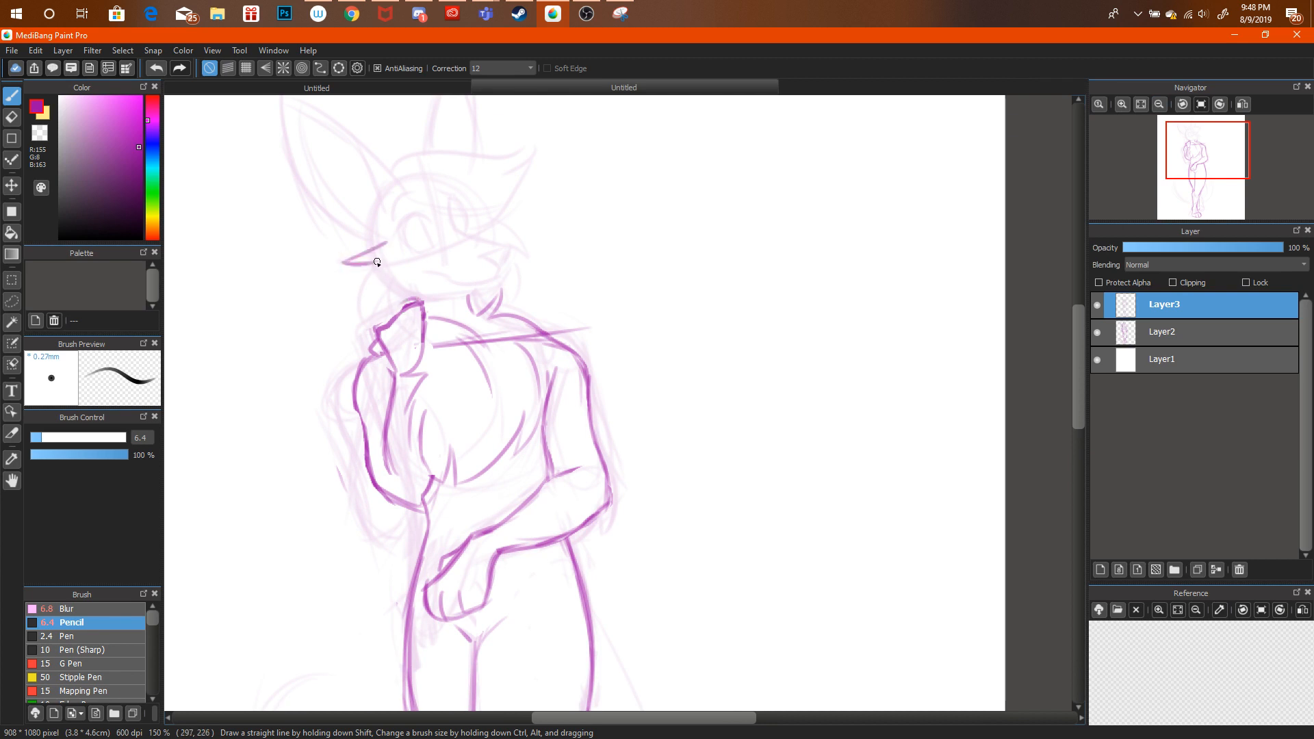
mouse_move(377, 262)
left_mouse_down()
mouse_move(353, 309)
mouse_move(408, 288)
left_mouse_up()
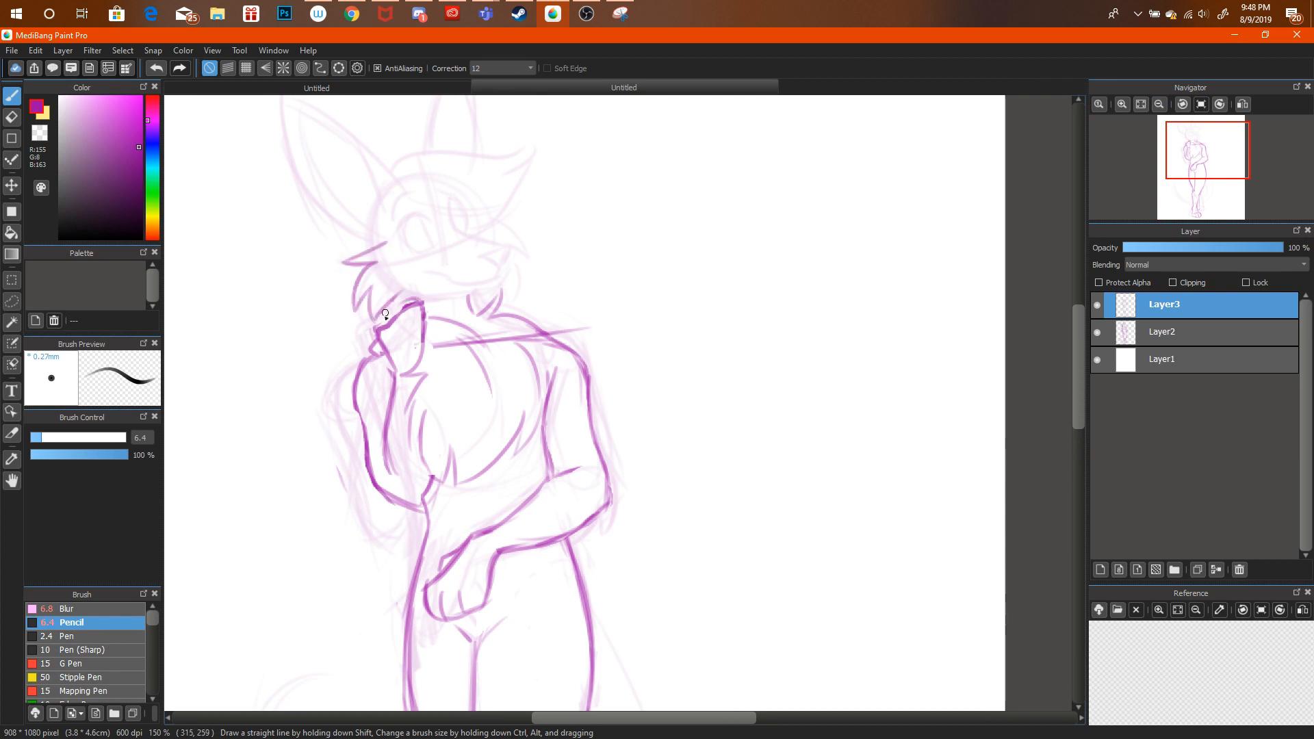
left_click(404, 235)
Zoom in on the face and draw the first eye as a closed oval.
left_click(1122, 104)
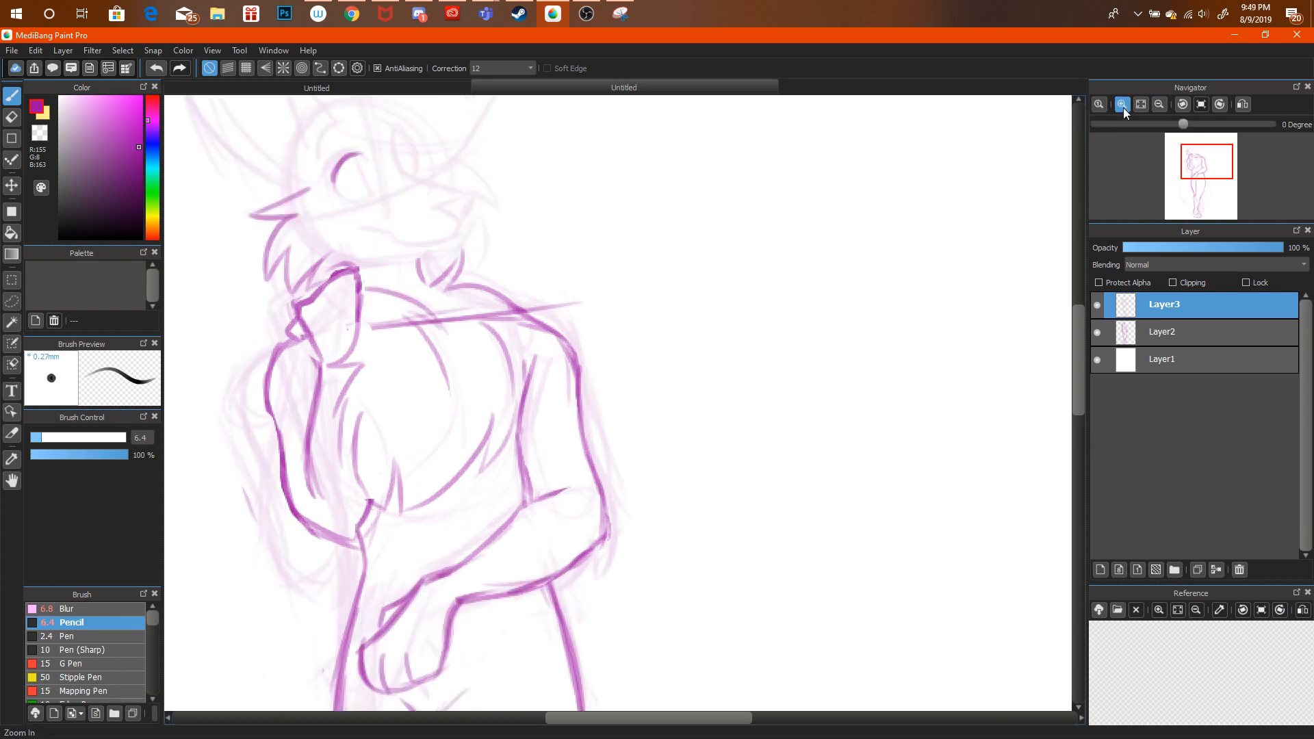
left_click(1121, 104)
left_click_drag(1191, 164, 1196, 158)
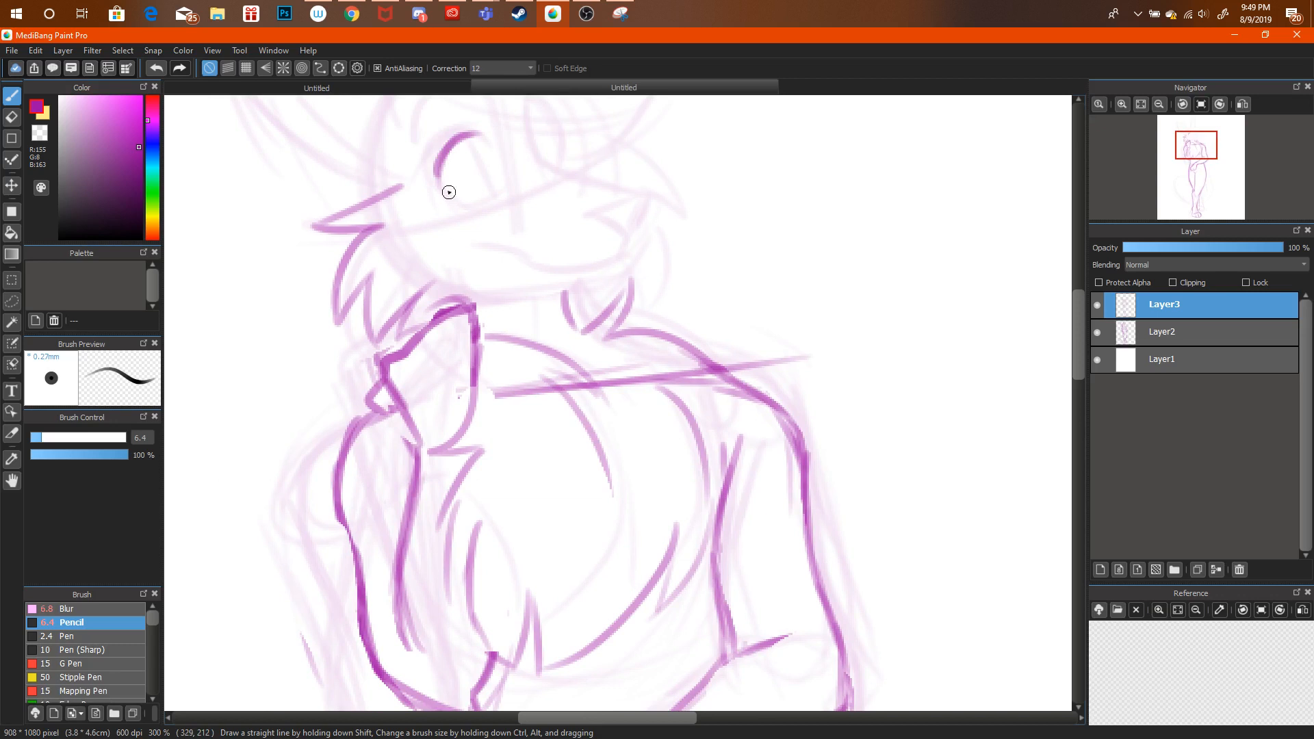
mouse_move(445, 186)
left_mouse_down()
mouse_move(502, 194)
mouse_move(489, 205)
left_mouse_up()
key("ctrl+alt+z")
key("ctrl+alt+z")
mouse_move(437, 164)
left_mouse_down()
mouse_move(488, 207)
mouse_move(494, 162)
mouse_move(436, 190)
mouse_move(494, 204)
left_mouse_up()
key("ctrl+alt+z")
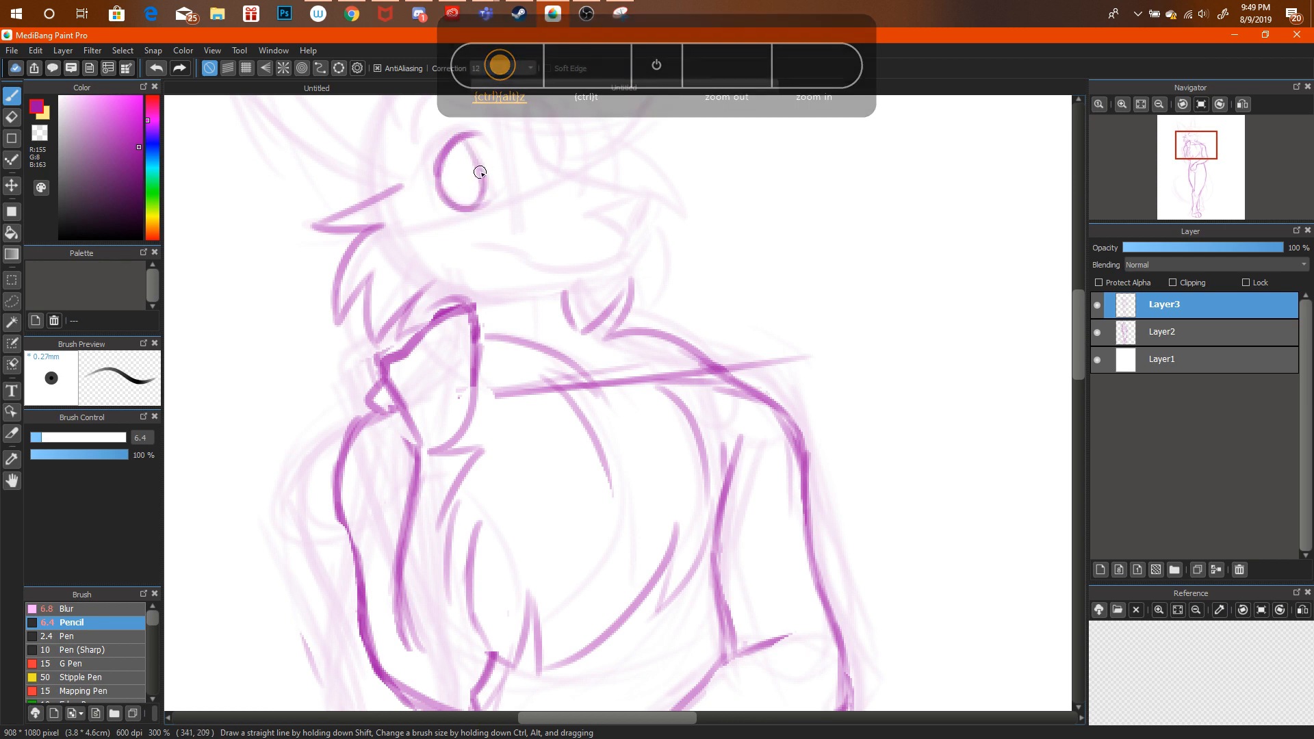
left_click_drag(478, 132, 500, 186)
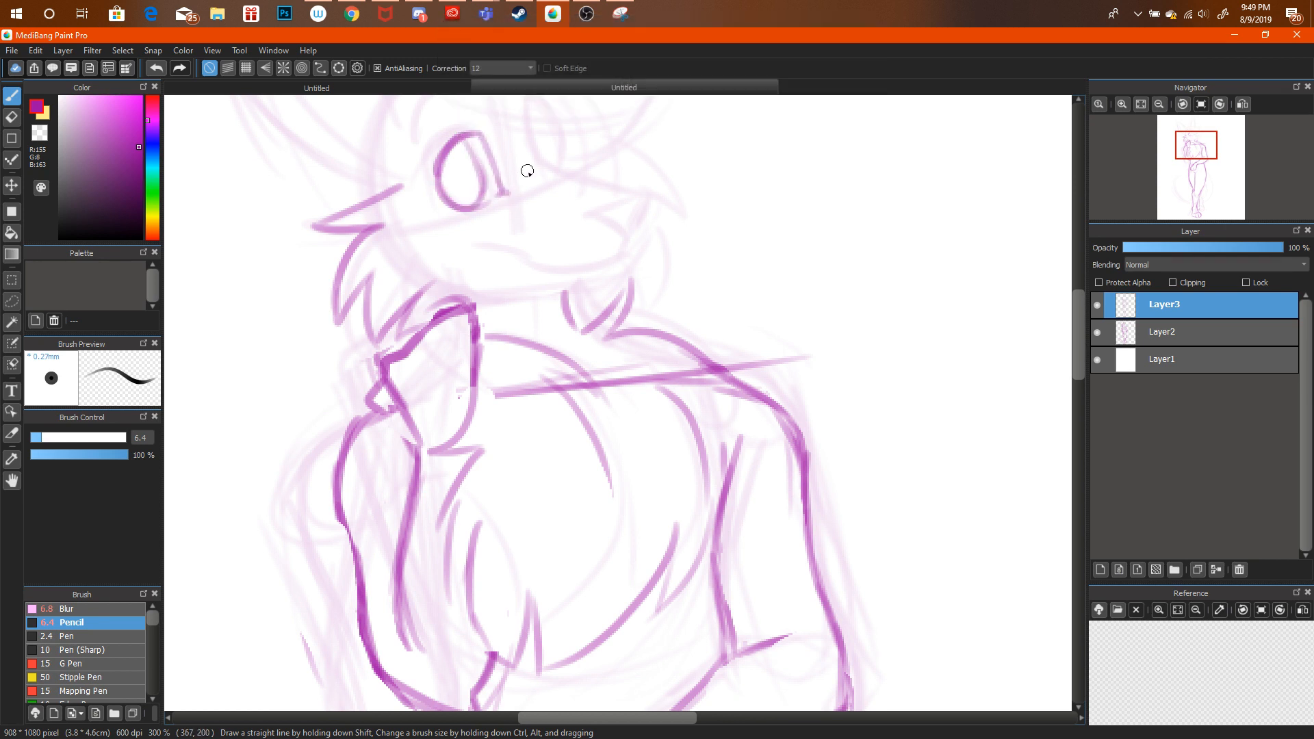
left_click_drag(1081, 370, 1081, 345)
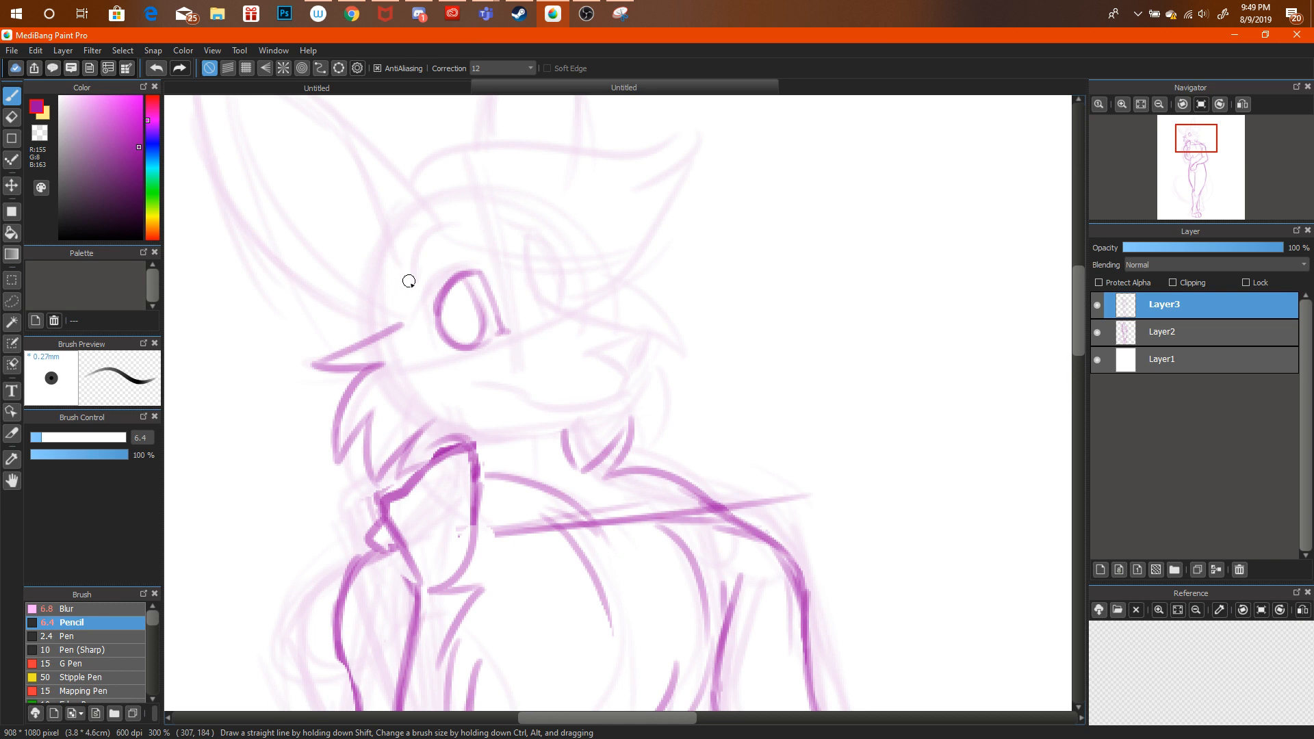
mouse_move(406, 285)
left_mouse_down()
mouse_move(469, 224)
mouse_move(415, 305)
mouse_move(461, 219)
mouse_move(406, 254)
left_mouse_up()
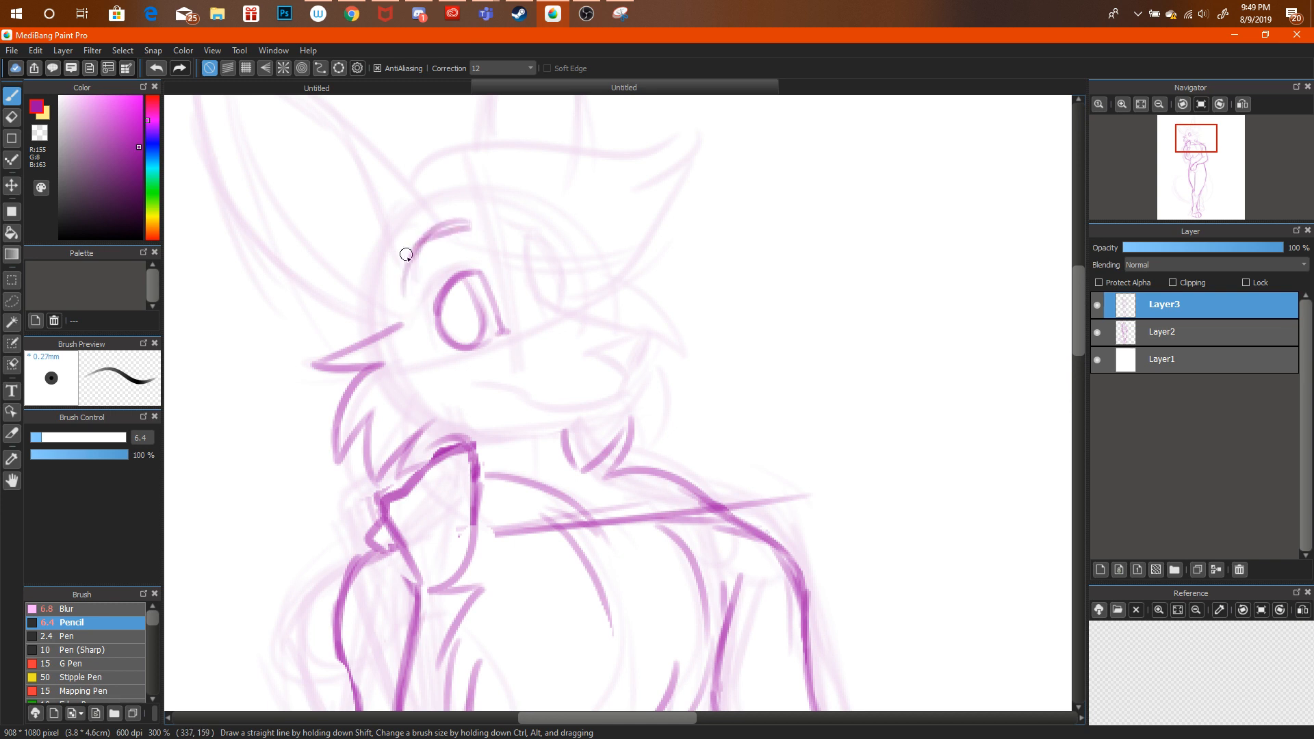
key("ctrl+alt+z")
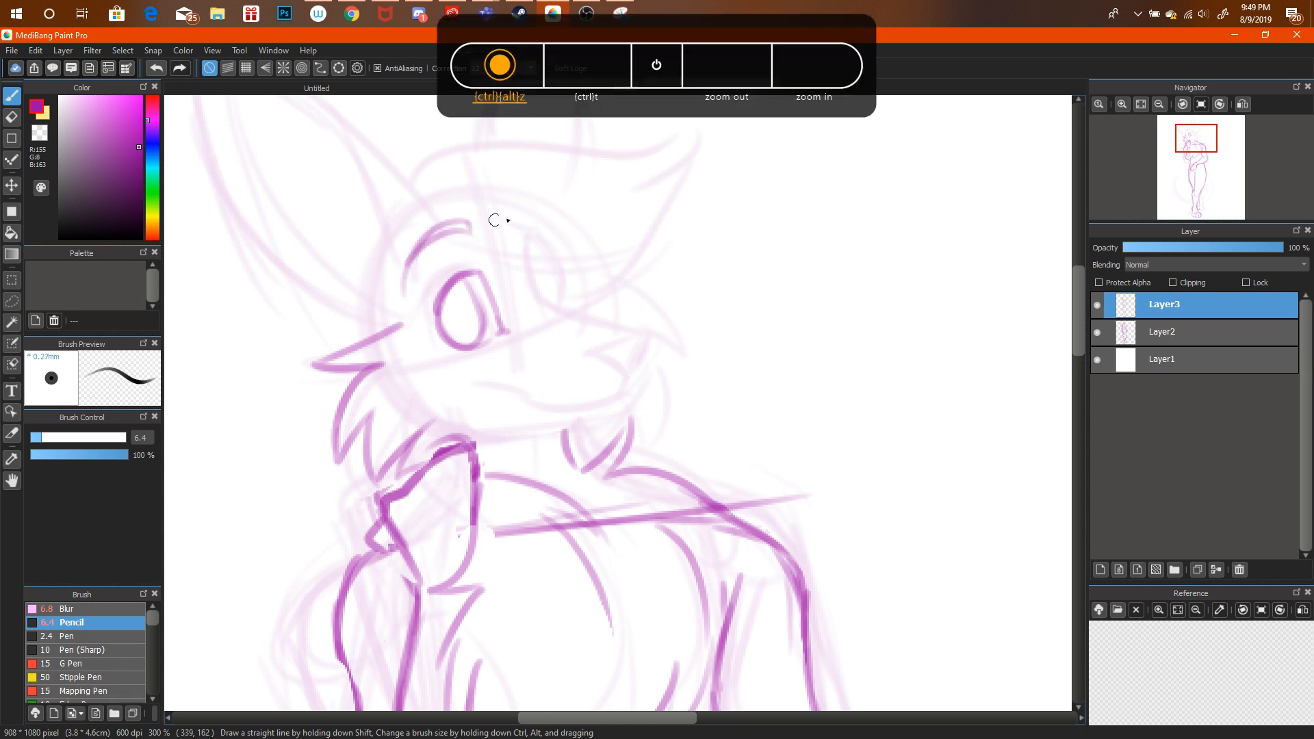
Outline the second eye, redrawing its side until it fits.
mouse_move(527, 233)
left_mouse_down()
mouse_move(550, 255)
mouse_move(534, 231)
mouse_move(560, 281)
mouse_move(554, 259)
mouse_move(542, 298)
left_mouse_up()
mouse_move(523, 251)
left_mouse_down()
mouse_move(550, 253)
mouse_move(529, 278)
mouse_move(523, 257)
mouse_move(541, 301)
left_mouse_up()
key("ctrl+alt+z")
key("ctrl+alt+z")
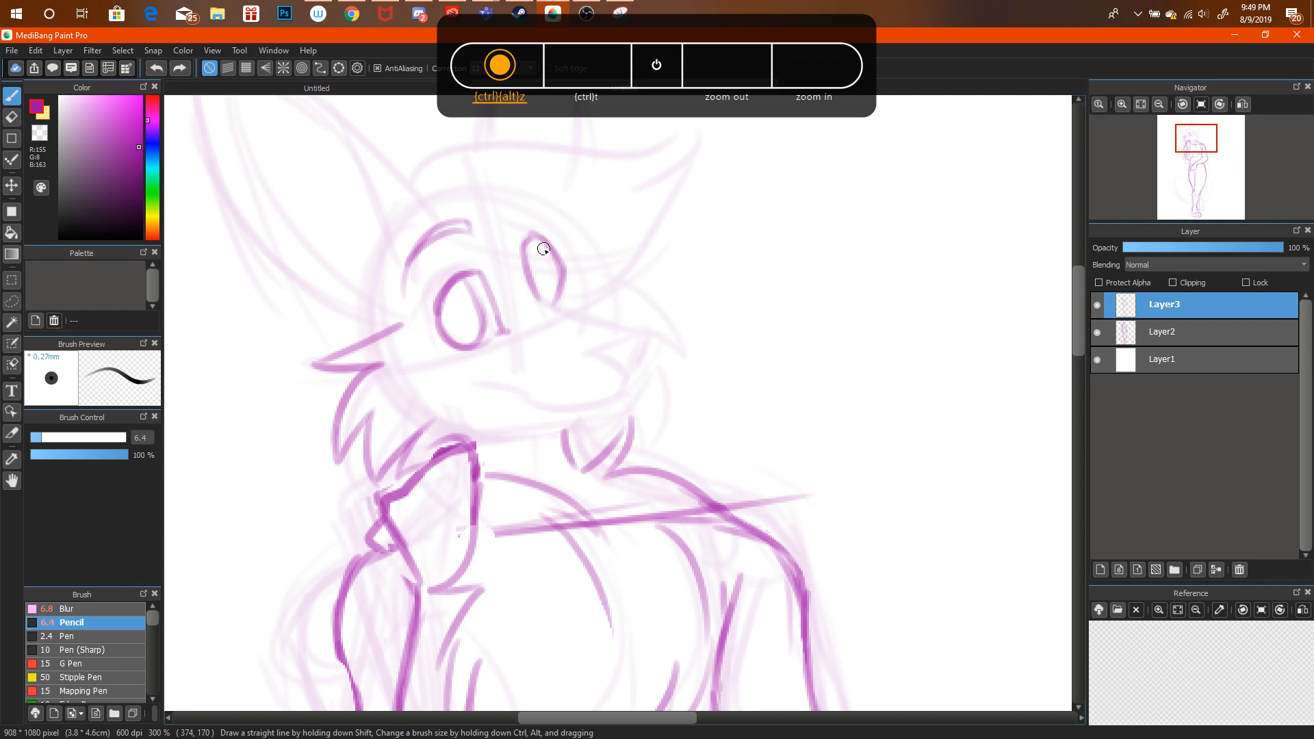
key("ctrl+alt+z")
mouse_move(529, 246)
left_mouse_down()
mouse_move(552, 267)
mouse_move(559, 300)
left_mouse_up()
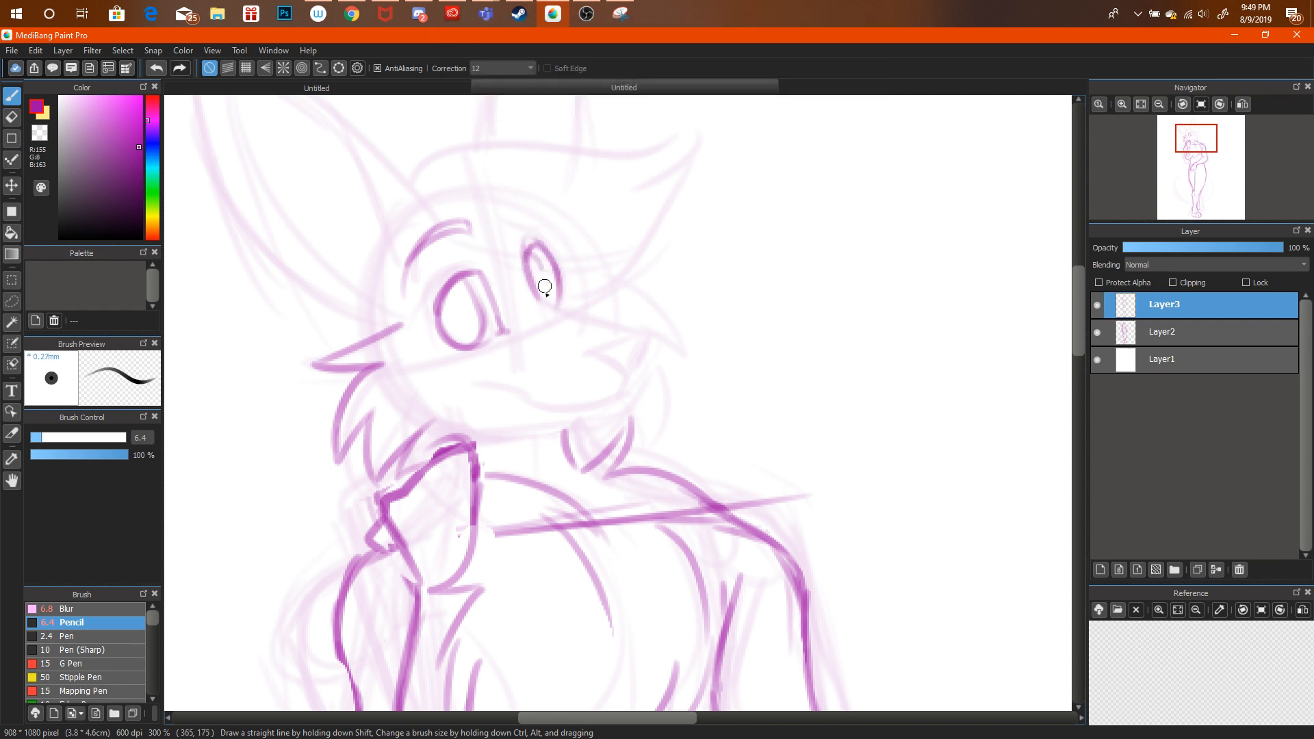
key("ctrl+alt+z")
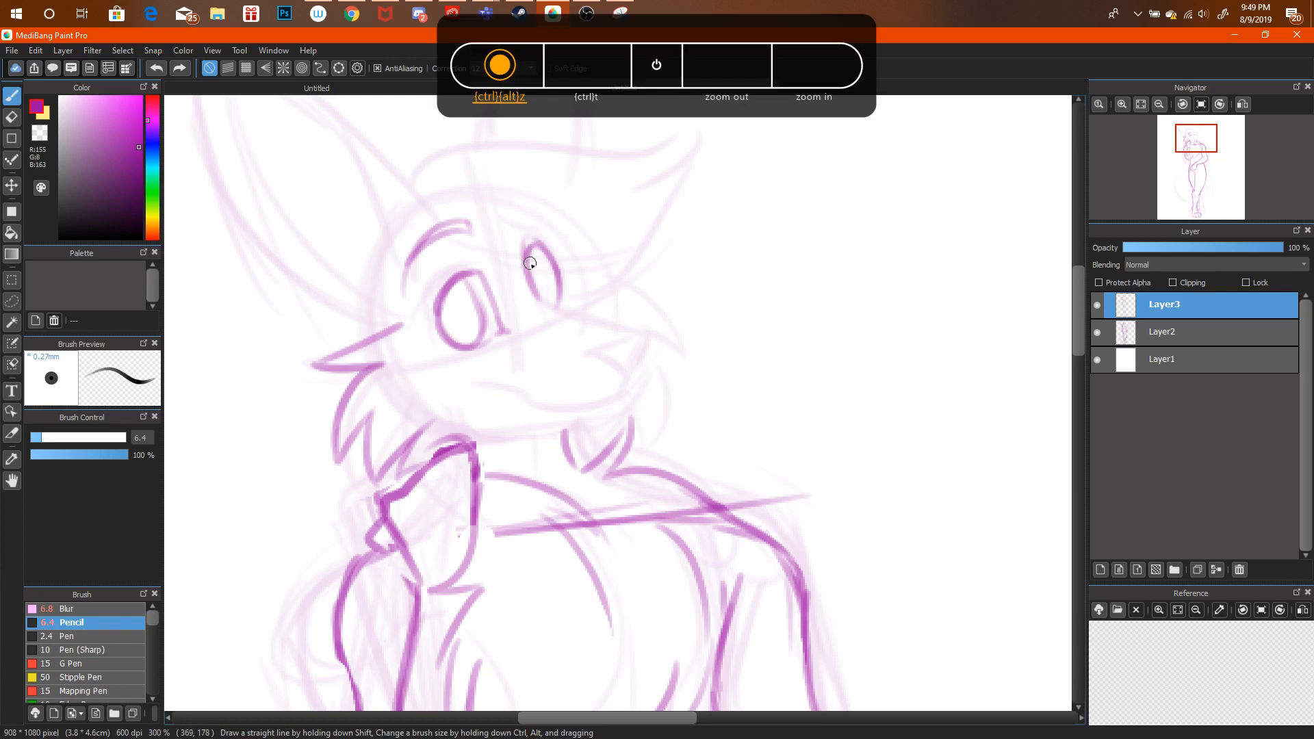
left_click_drag(527, 250, 543, 301)
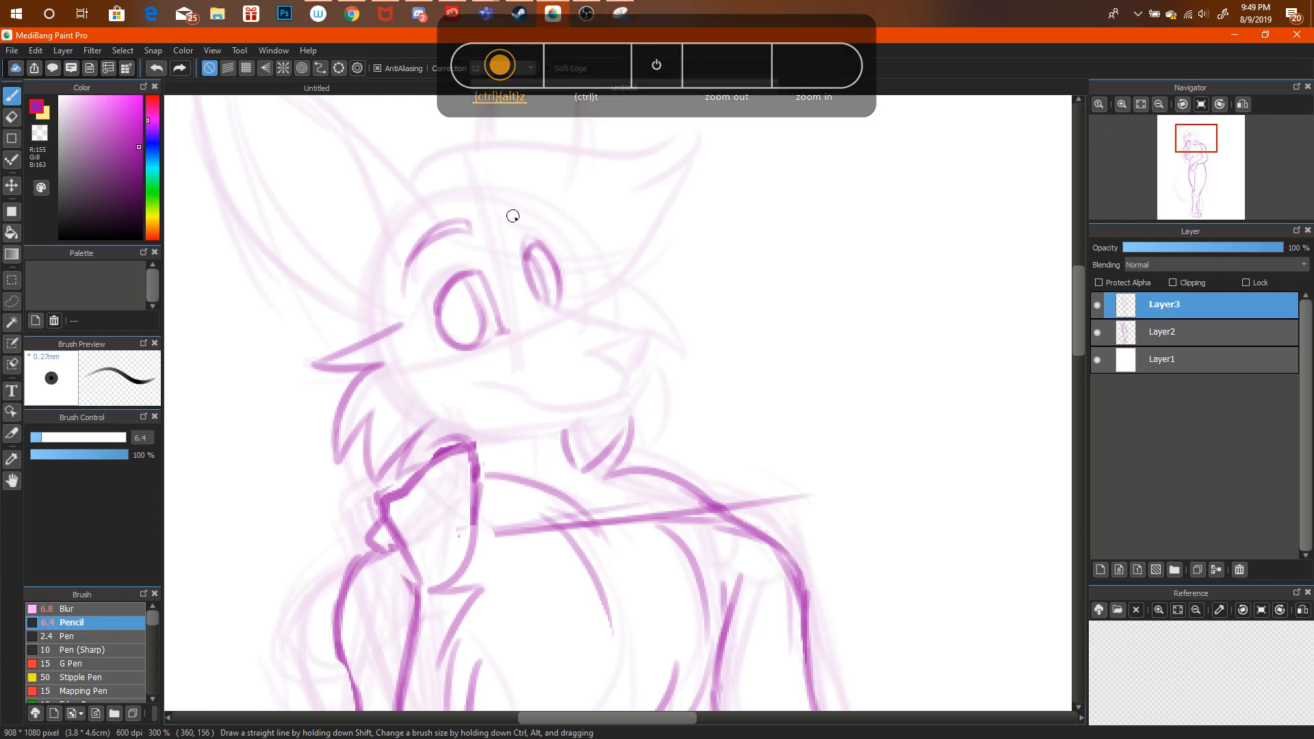
mouse_move(549, 224)
left_mouse_down()
mouse_move(507, 213)
mouse_move(512, 201)
mouse_move(532, 225)
mouse_move(509, 214)
mouse_move(525, 237)
left_mouse_up()
key("ctrl+alt+z")
key("ctrl+alt+z")
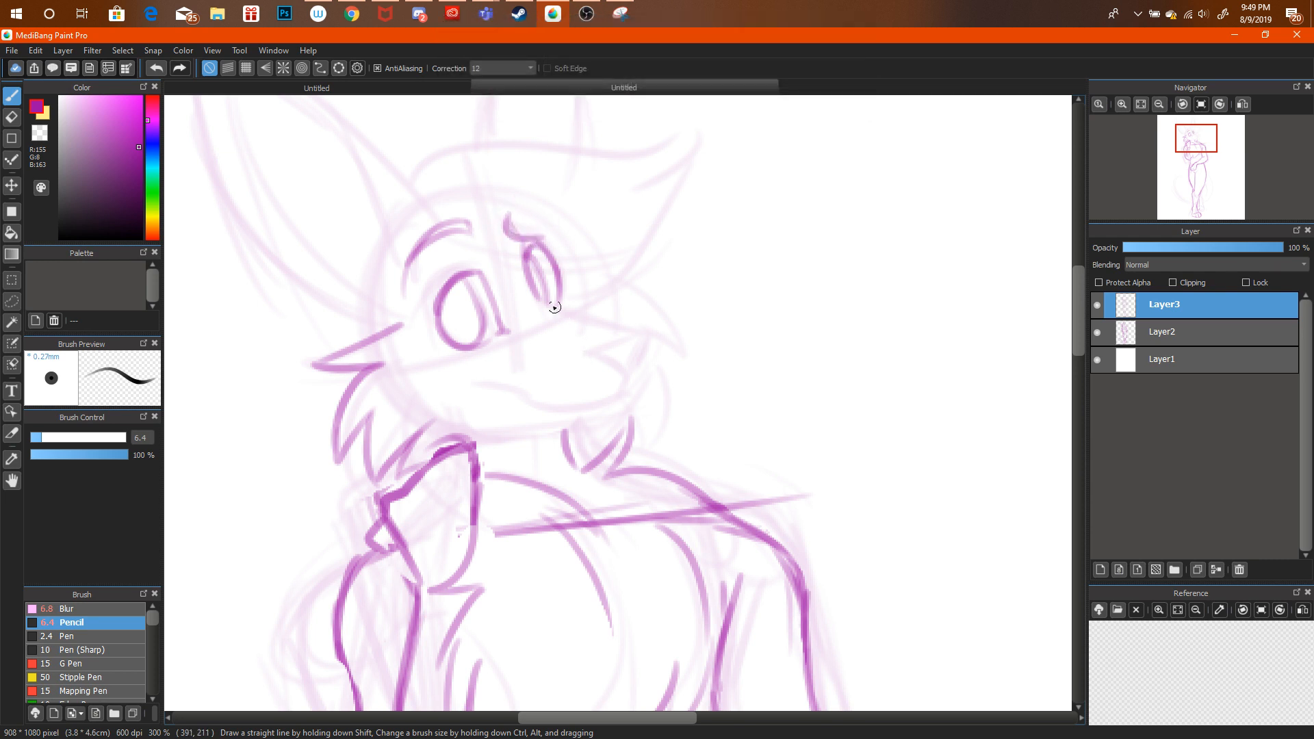
Draw a shorter muzzle line below the second eye and a darkened chin curve.
mouse_move(544, 291)
left_mouse_down()
mouse_move(604, 321)
mouse_move(667, 325)
left_mouse_up()
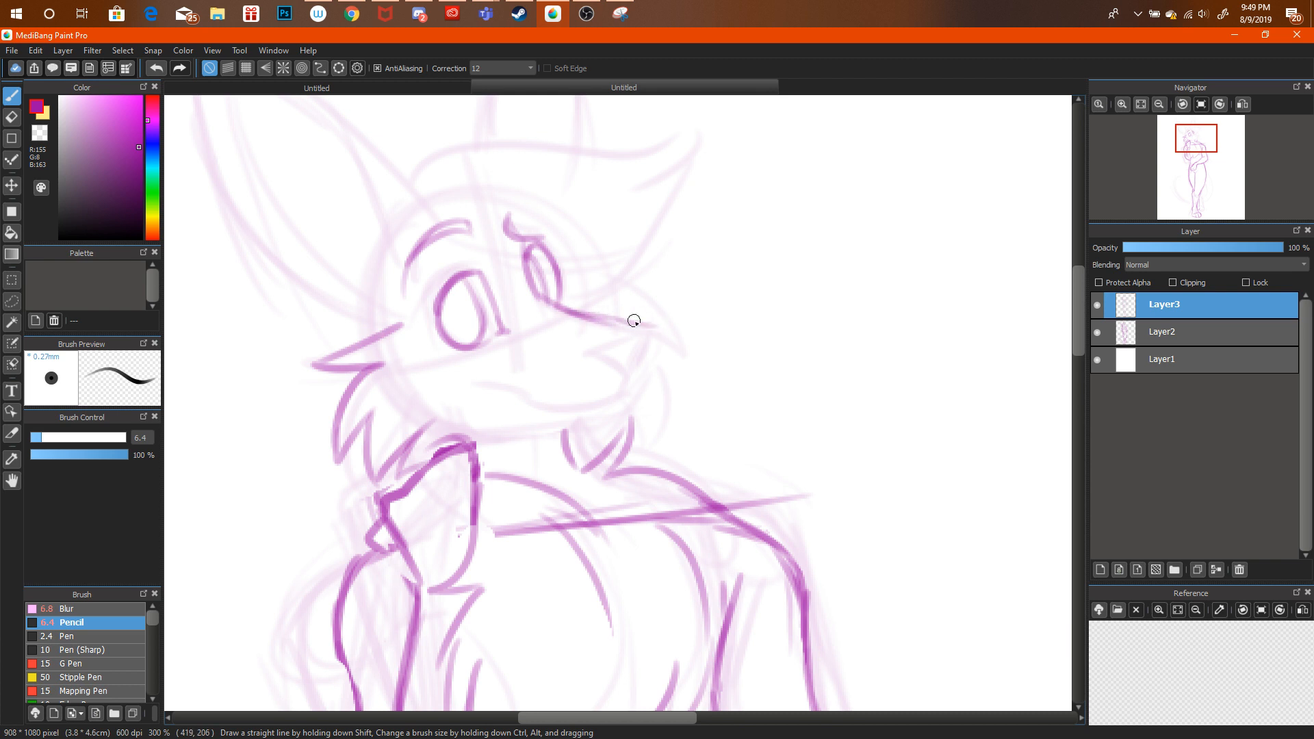
key("ctrl+alt+z")
key("ctrl+alt+z")
left_click_drag(544, 293, 634, 315)
key("ctrl+alt+z")
mouse_move(542, 296)
left_mouse_down()
mouse_move(658, 324)
mouse_move(590, 353)
mouse_move(630, 374)
mouse_move(652, 338)
mouse_move(614, 389)
mouse_move(578, 403)
mouse_move(467, 377)
left_mouse_up()
key("ctrl+alt+z")
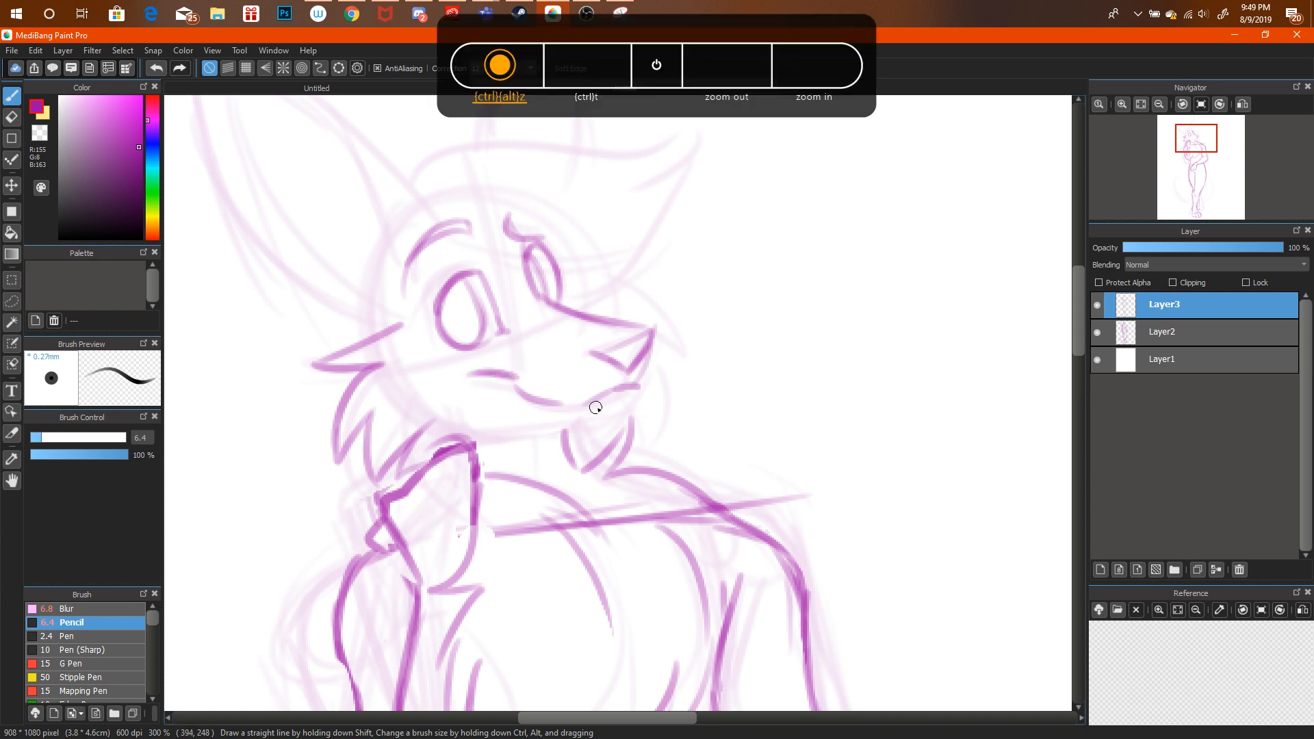
mouse_move(638, 382)
left_mouse_down()
mouse_move(611, 426)
mouse_move(487, 435)
left_mouse_up()
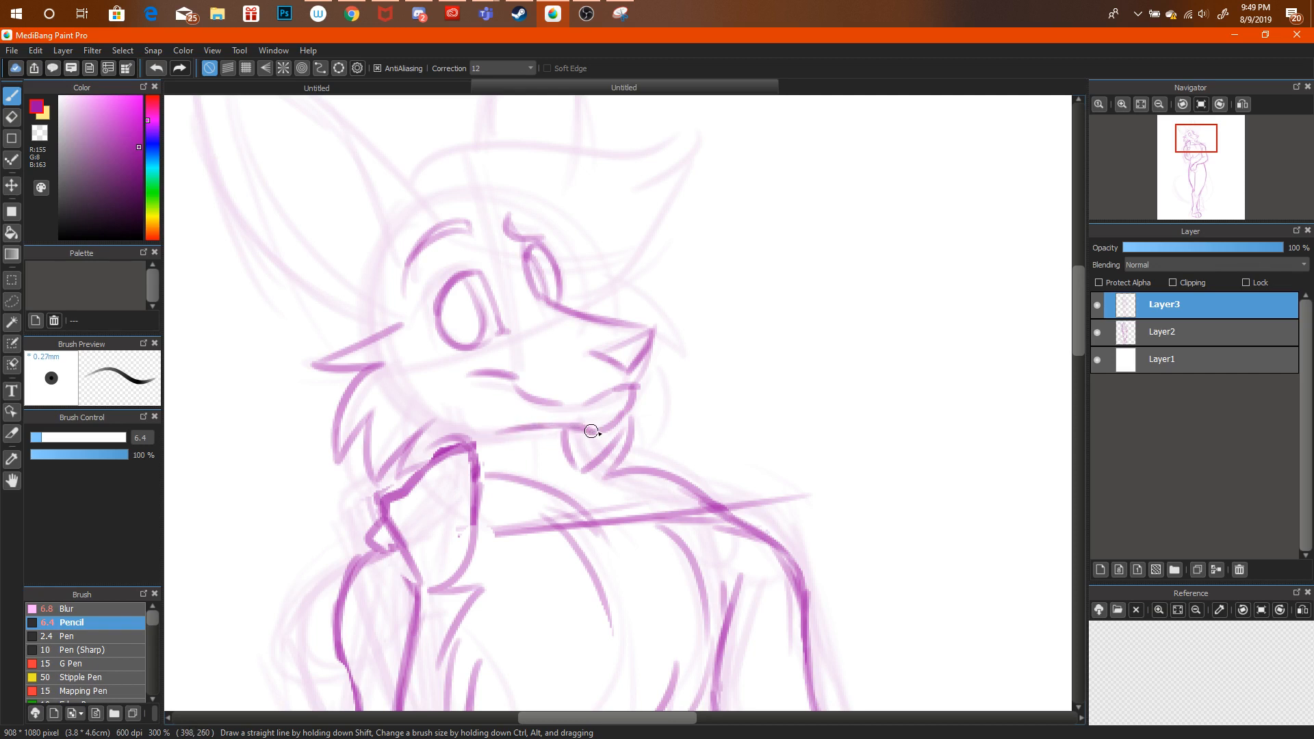
left_click_drag(591, 431, 631, 391)
Redraw the second eye's right side with a short tail and add a small tongue.
left_click_drag(545, 228, 567, 298)
key("ctrl+alt+z")
left_click_drag(548, 229, 578, 281)
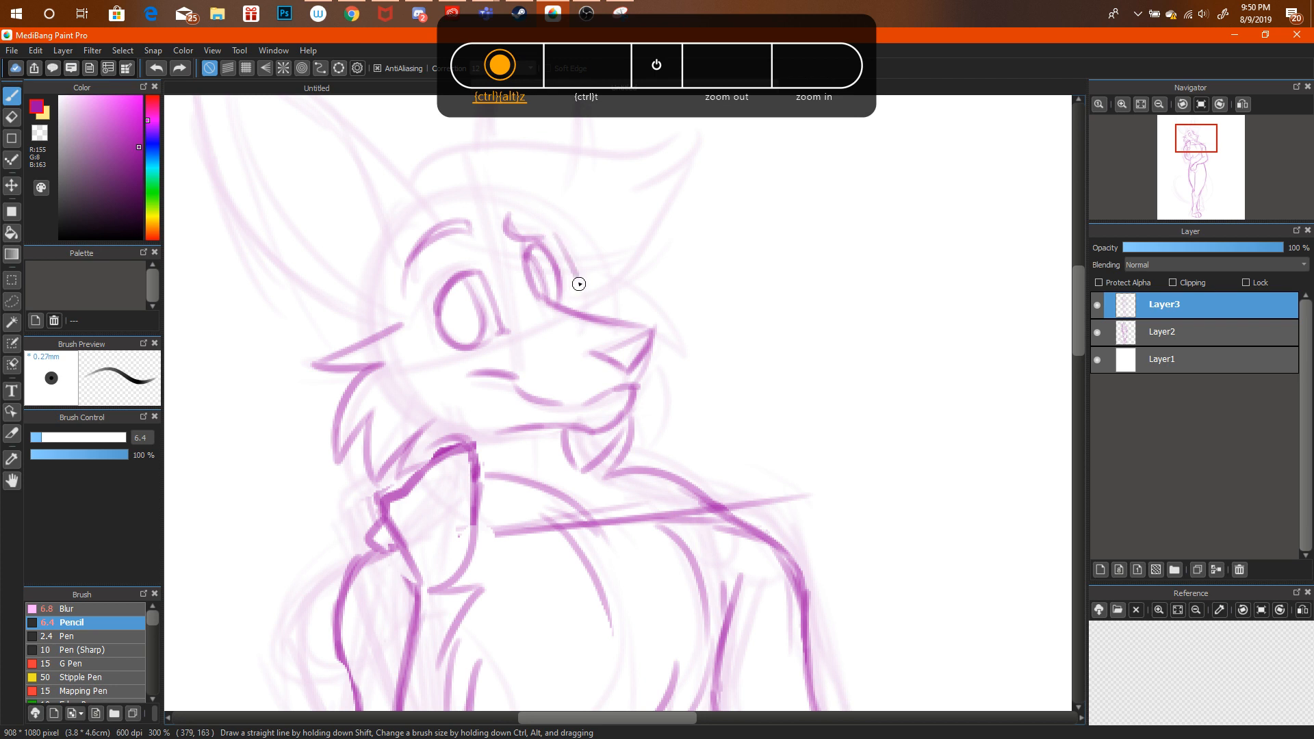
key("ctrl+alt+z")
mouse_move(548, 225)
left_mouse_down()
mouse_move(578, 281)
mouse_move(629, 273)
mouse_move(578, 293)
mouse_move(634, 317)
left_mouse_up()
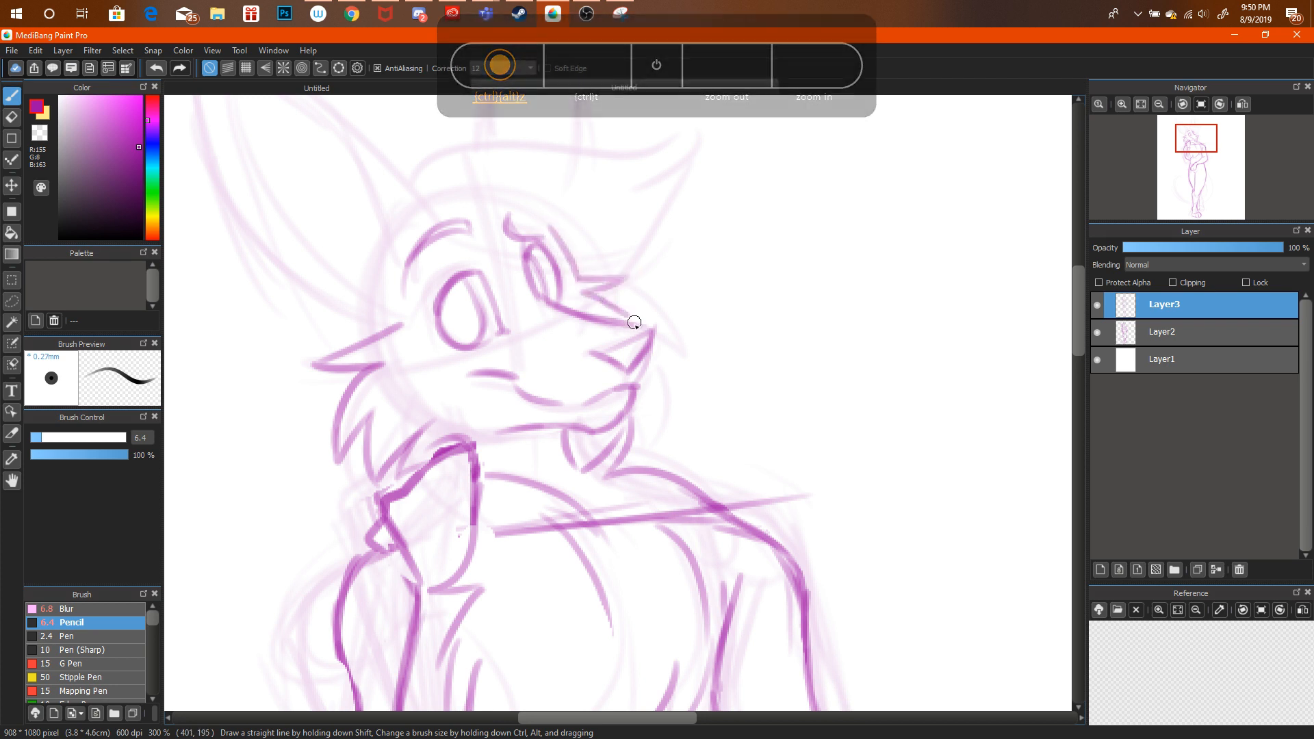
mouse_move(648, 369)
left_mouse_down()
mouse_move(656, 404)
mouse_move(650, 352)
left_mouse_up()
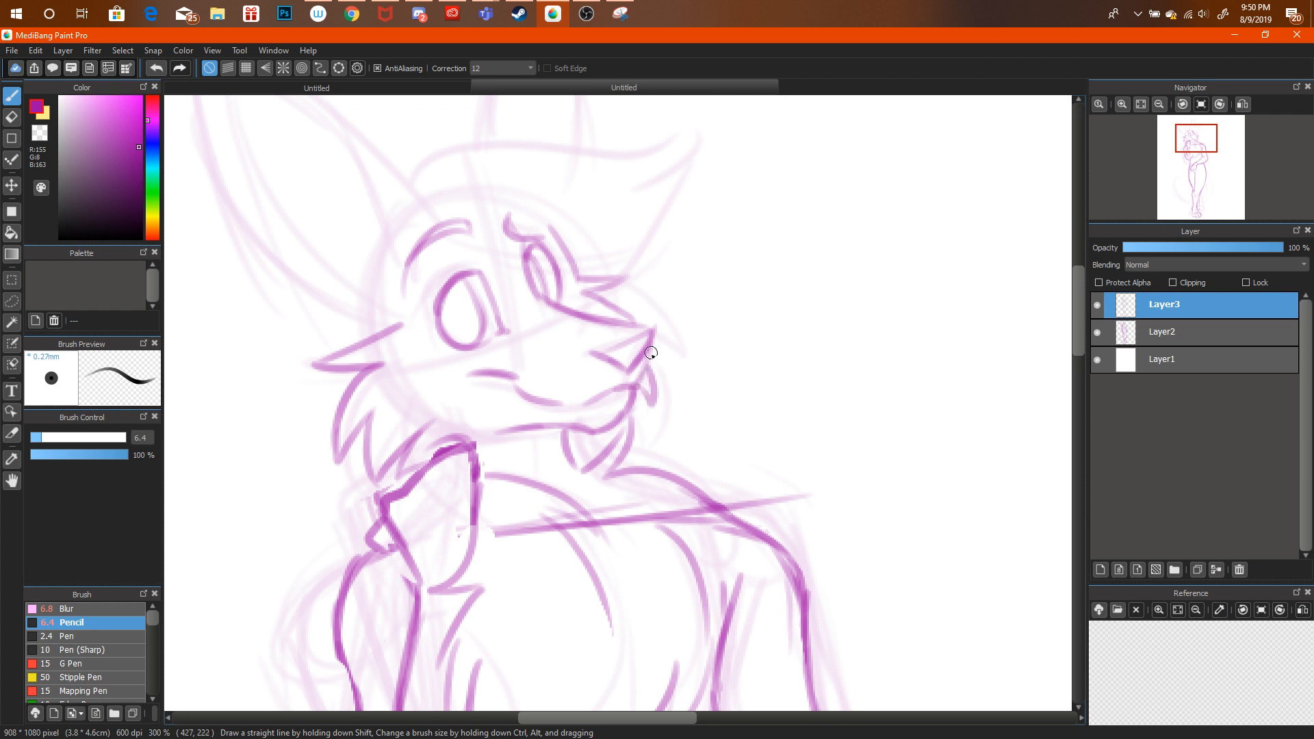
Darken the left side of the face and add a line beside the first eye.
left_click(351, 14)
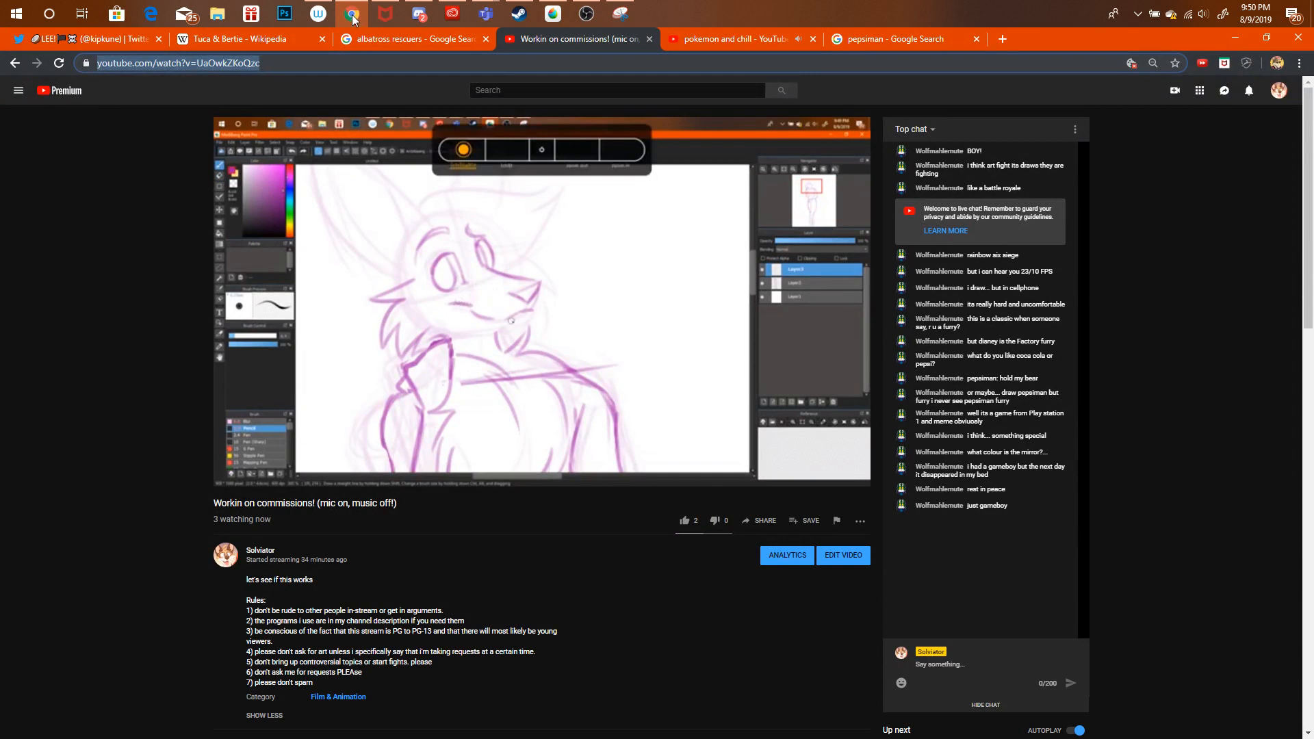
left_click(351, 14)
left_click(352, 15)
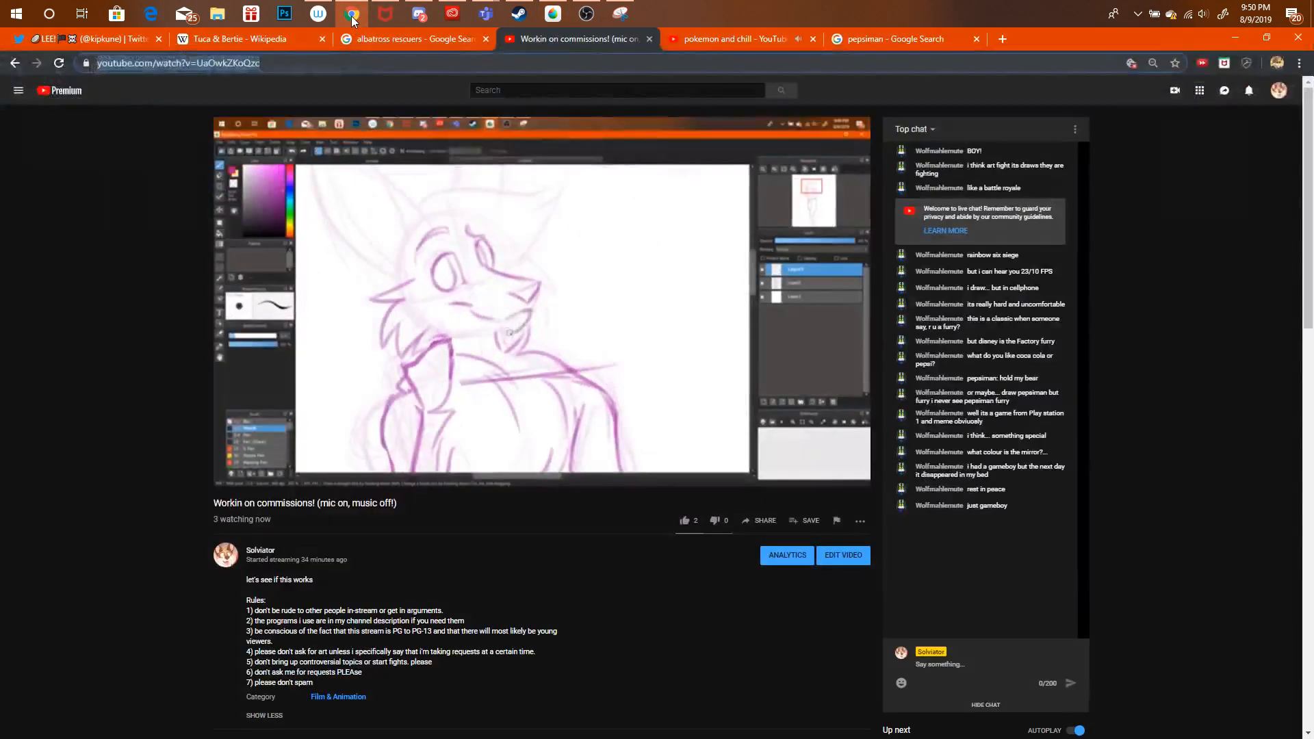
left_click(353, 19)
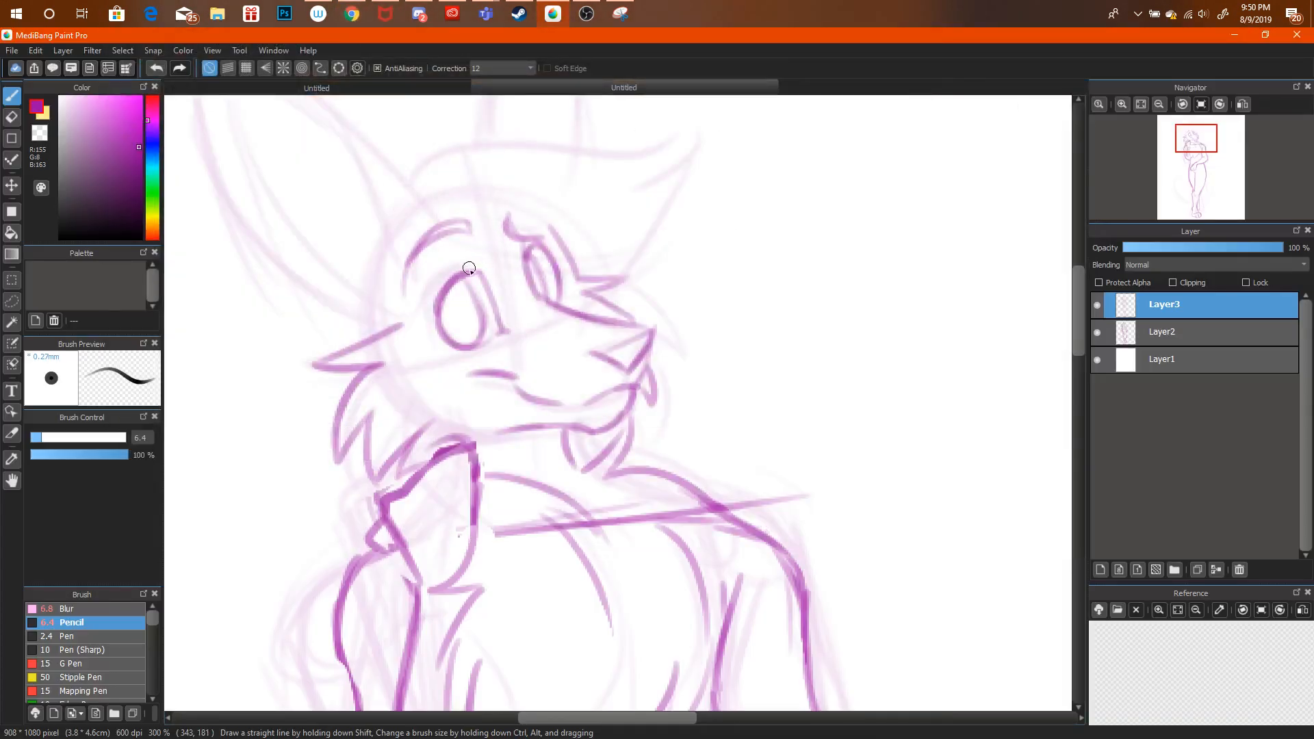
left_click_drag(406, 261, 410, 315)
left_click_drag(467, 232, 482, 281)
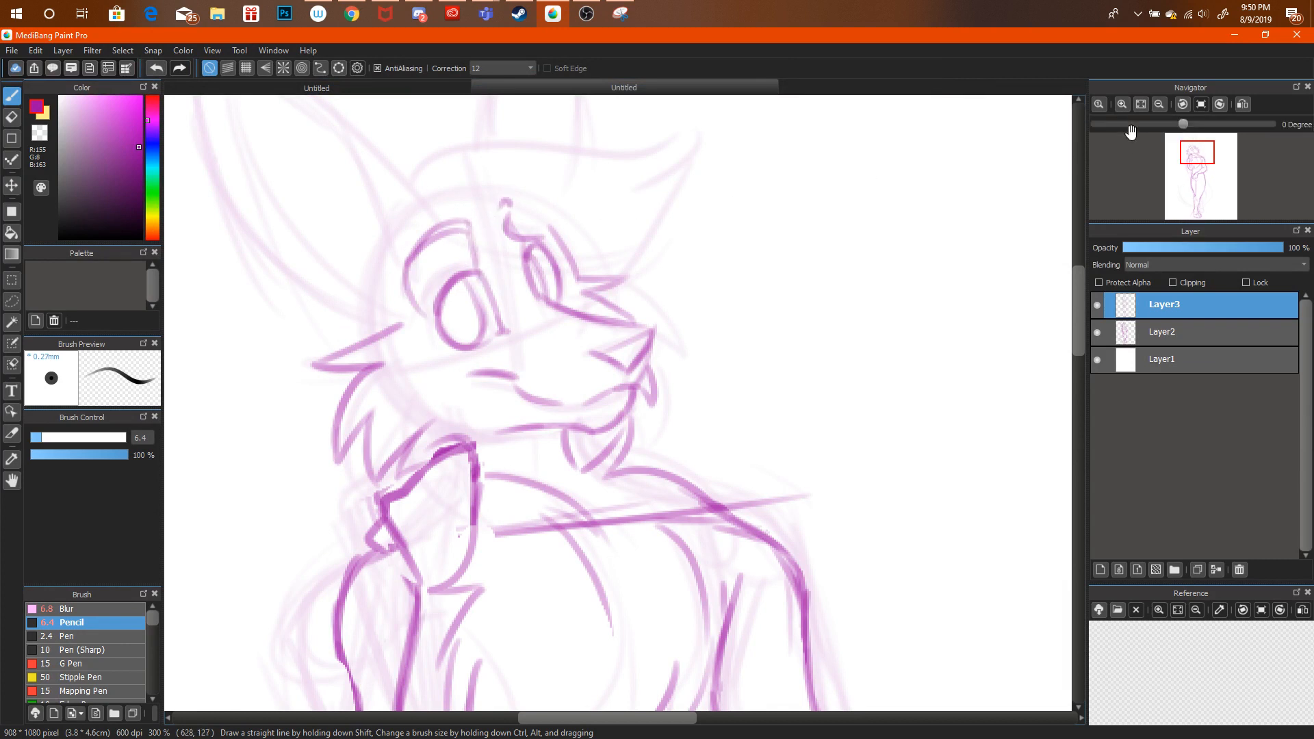
left_click(1160, 104)
left_click(1159, 104)
left_click_drag(1164, 137, 1197, 179)
Erase the hand's old right contour and draw the forearm's upper edge across the torso.
left_click(1122, 104)
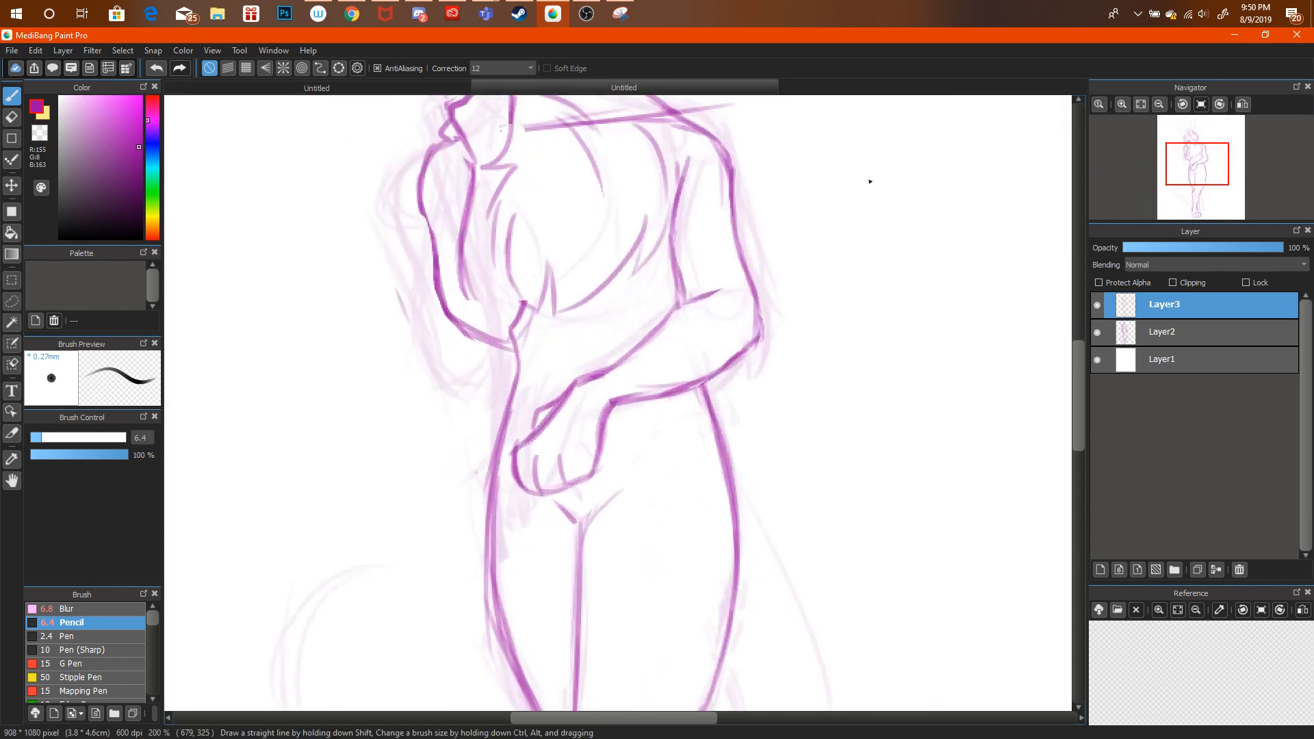
mouse_move(628, 425)
left_mouse_down()
mouse_move(616, 392)
mouse_move(690, 366)
mouse_move(626, 364)
mouse_move(603, 434)
mouse_move(615, 411)
mouse_move(662, 395)
mouse_move(631, 398)
left_mouse_up()
key("b")
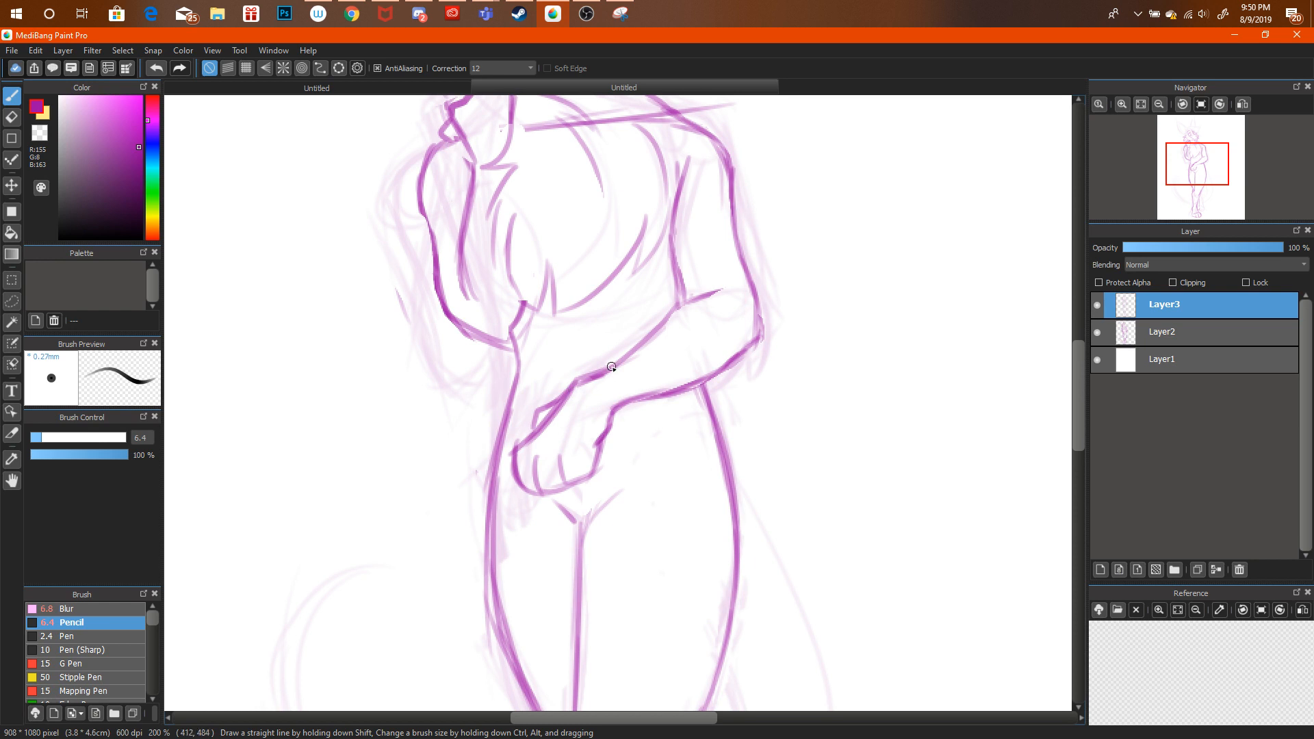
key("e")
mouse_move(566, 369)
left_mouse_down()
mouse_move(608, 358)
mouse_move(569, 370)
left_mouse_up()
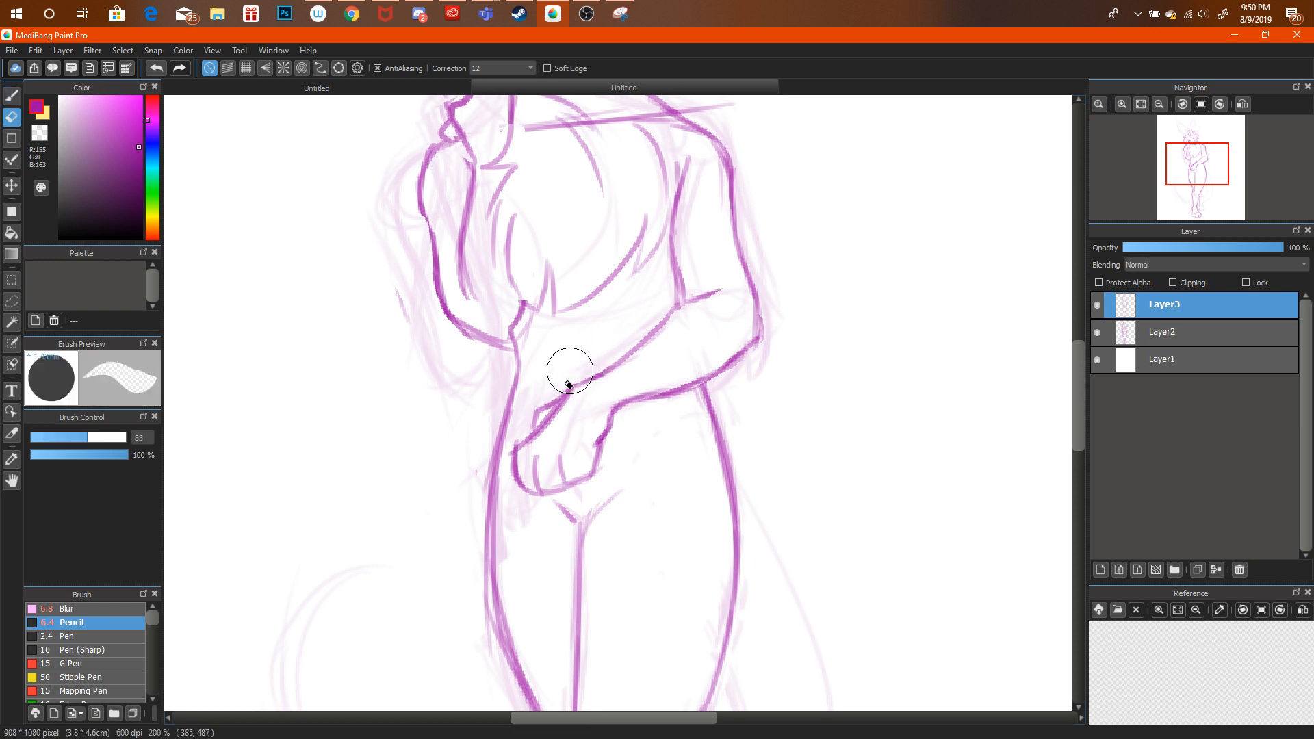
left_click(12, 96)
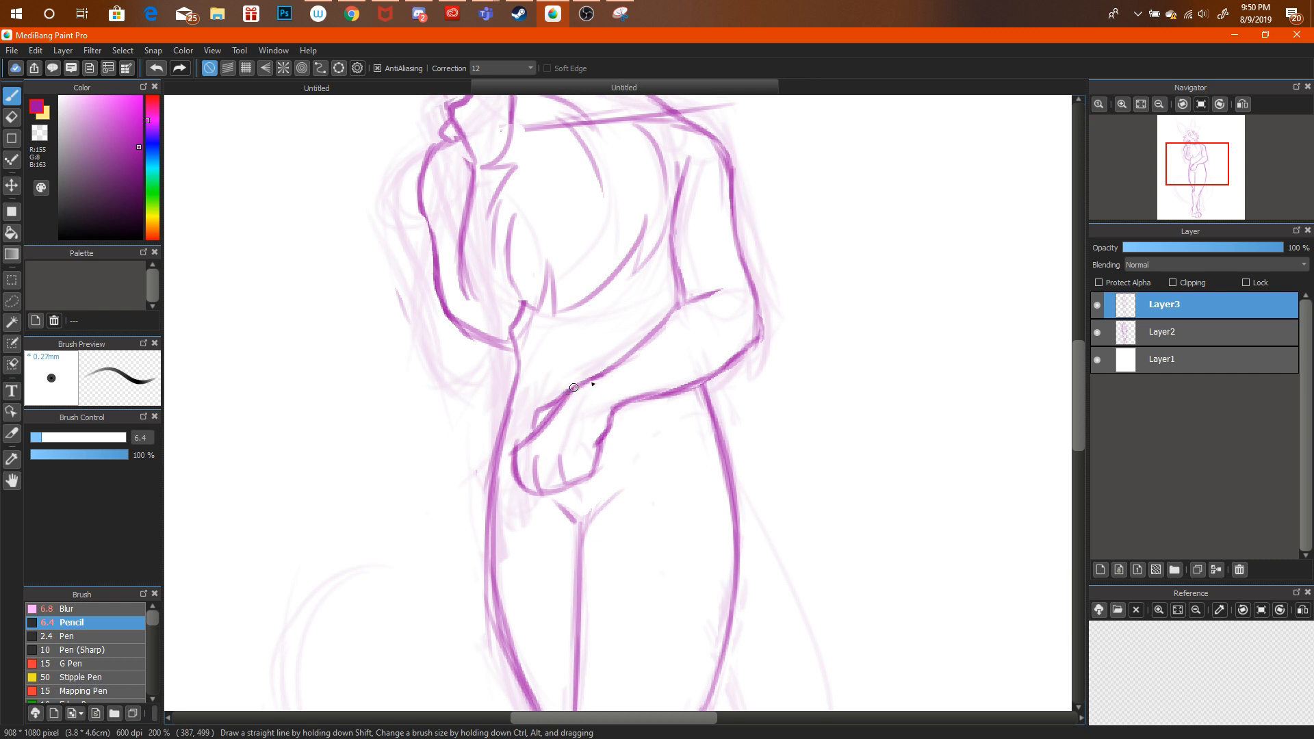
left_click_drag(573, 387, 691, 298)
Add the hand's fingertip edge, then zoom out to view the whole figure.
left_click(1160, 104)
left_click(1160, 104)
left_click(1160, 104)
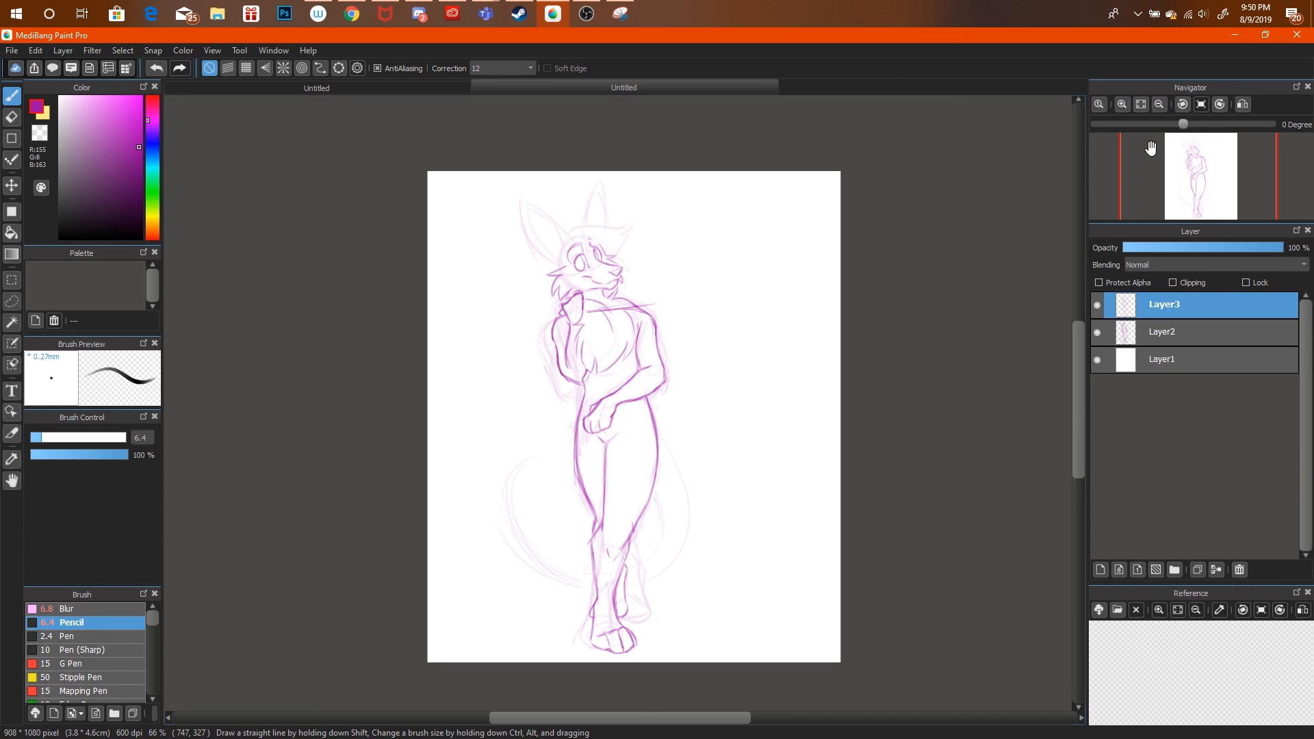
left_click(1122, 104)
left_click(1123, 104)
left_click(1122, 104)
left_click(1123, 104)
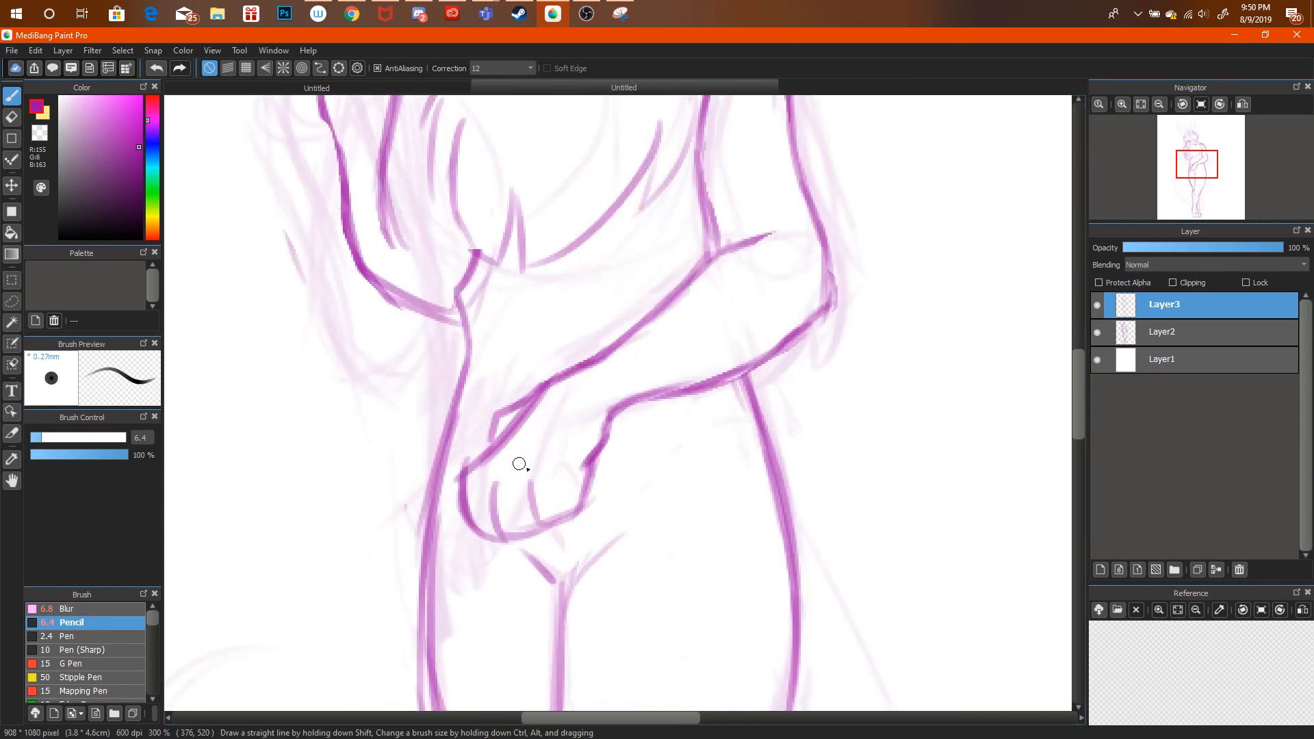
left_click_drag(577, 470, 582, 507)
key("e")
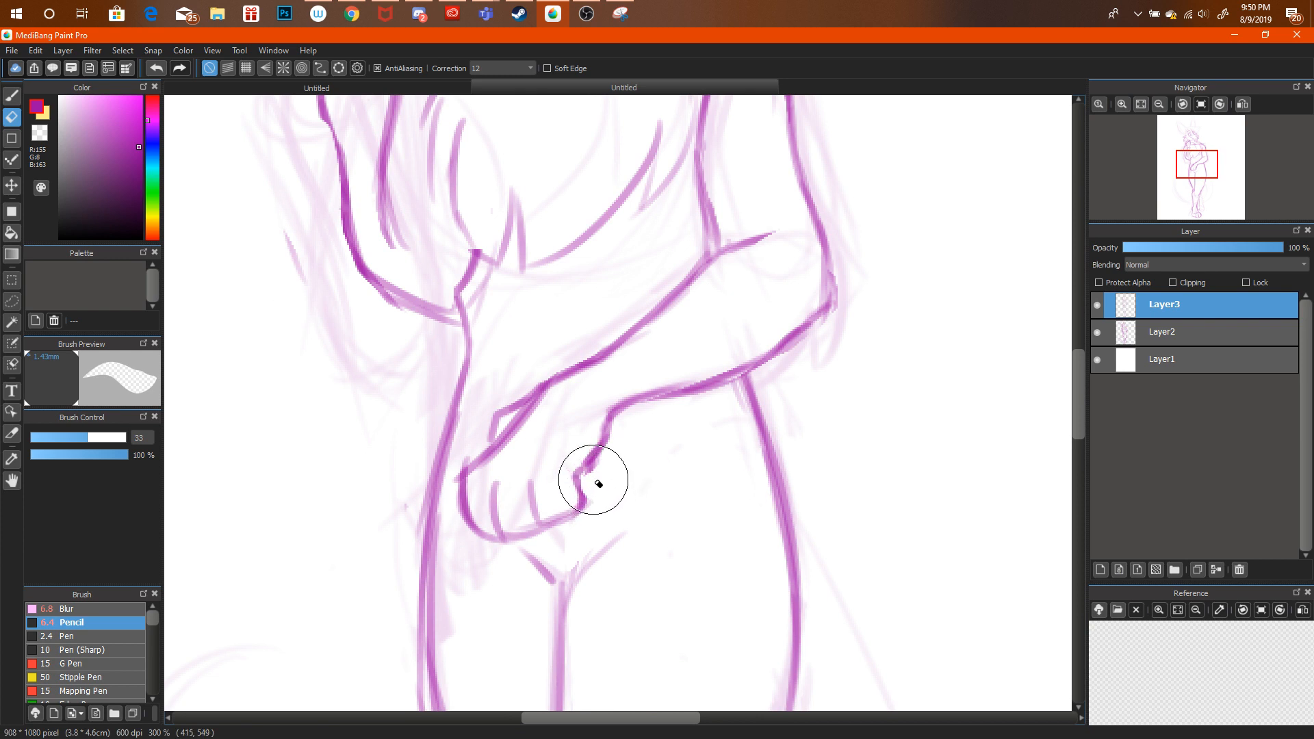
key("b")
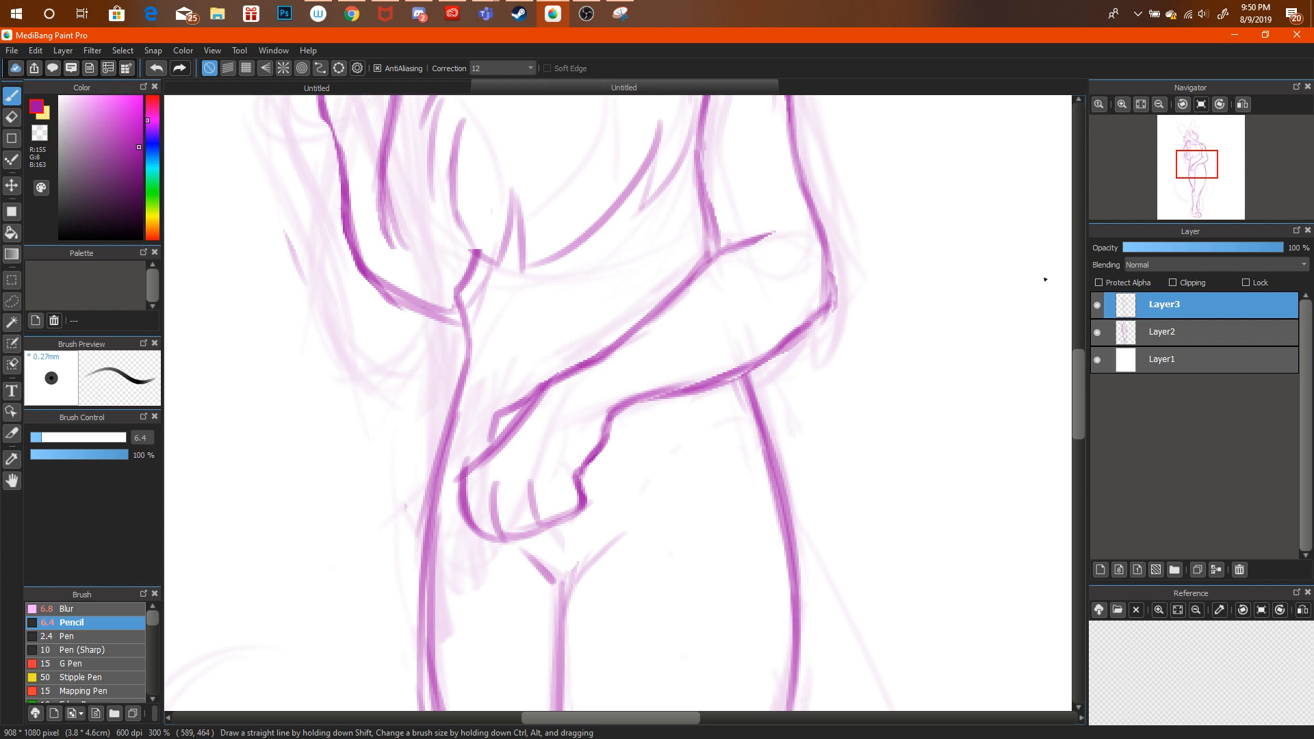
left_click(1161, 104)
left_click(1162, 104)
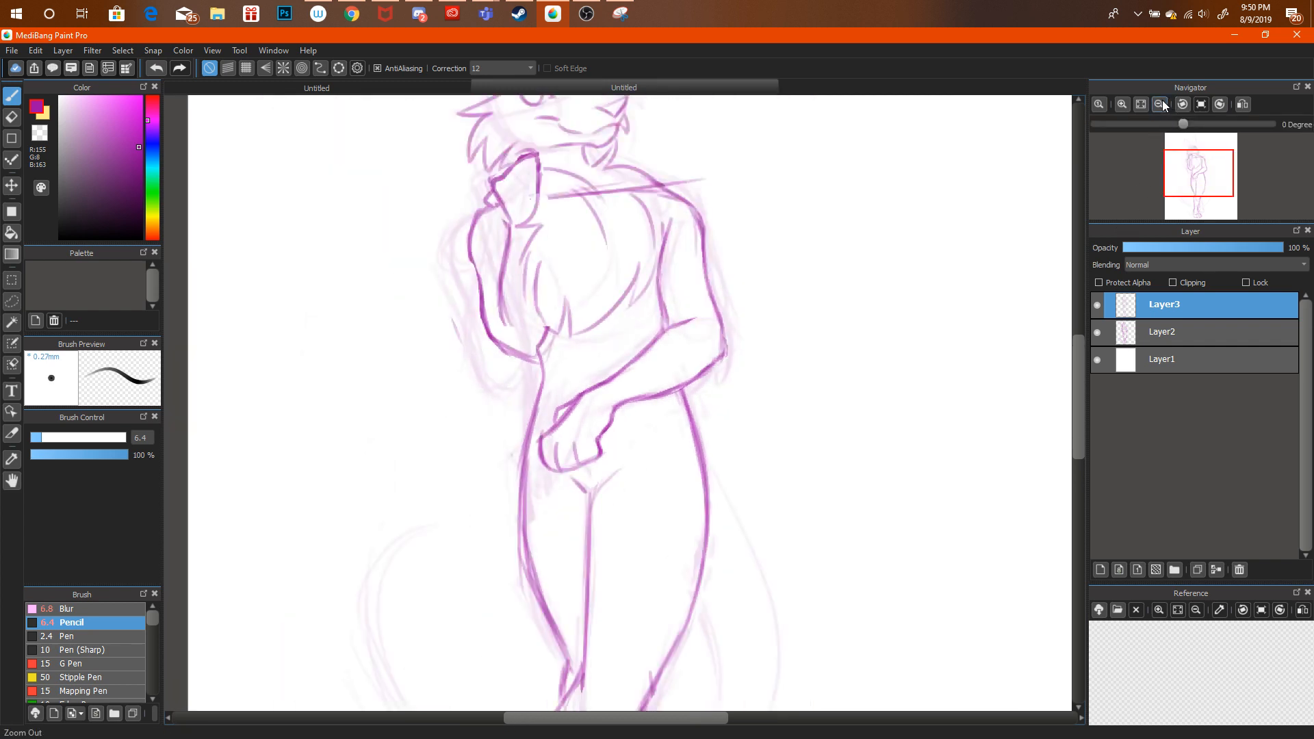
left_click(1161, 104)
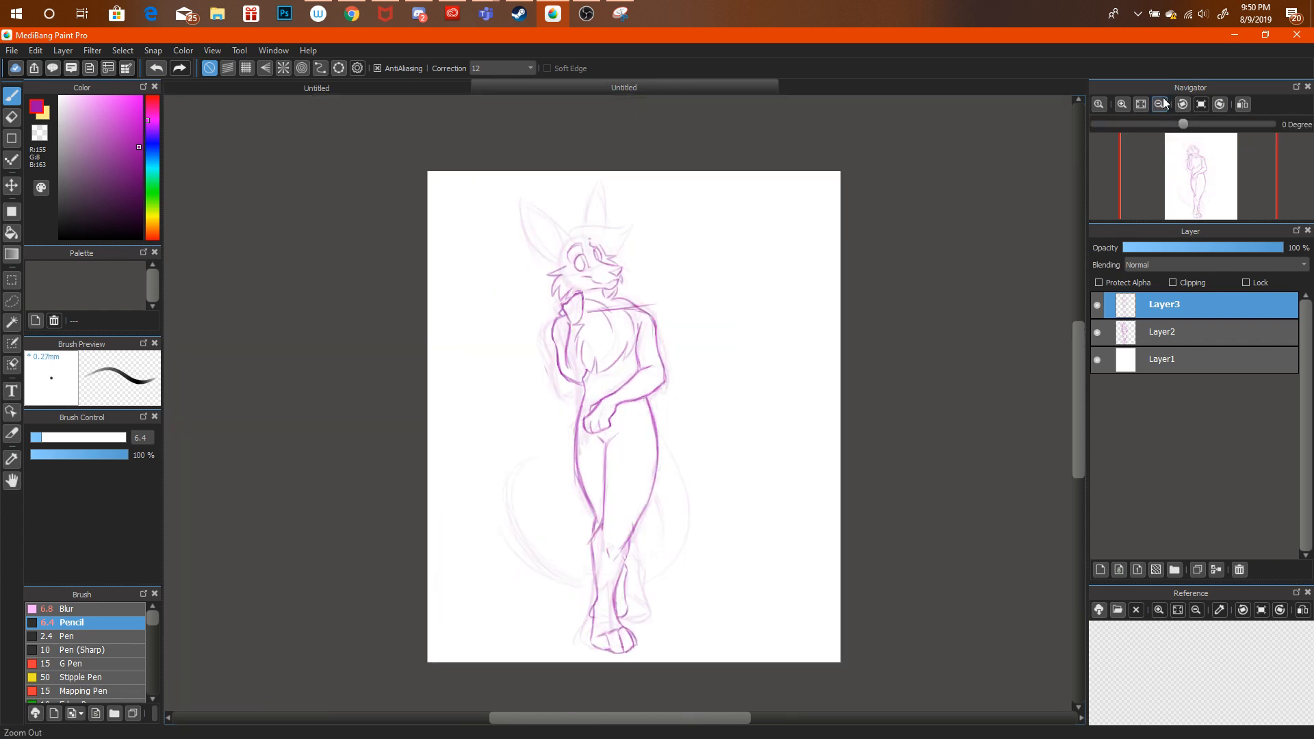
Zoom to 200% on the legs and darken the thigh and right lower-leg lines.
left_click(1123, 104)
left_click_drag(1182, 170, 1191, 200)
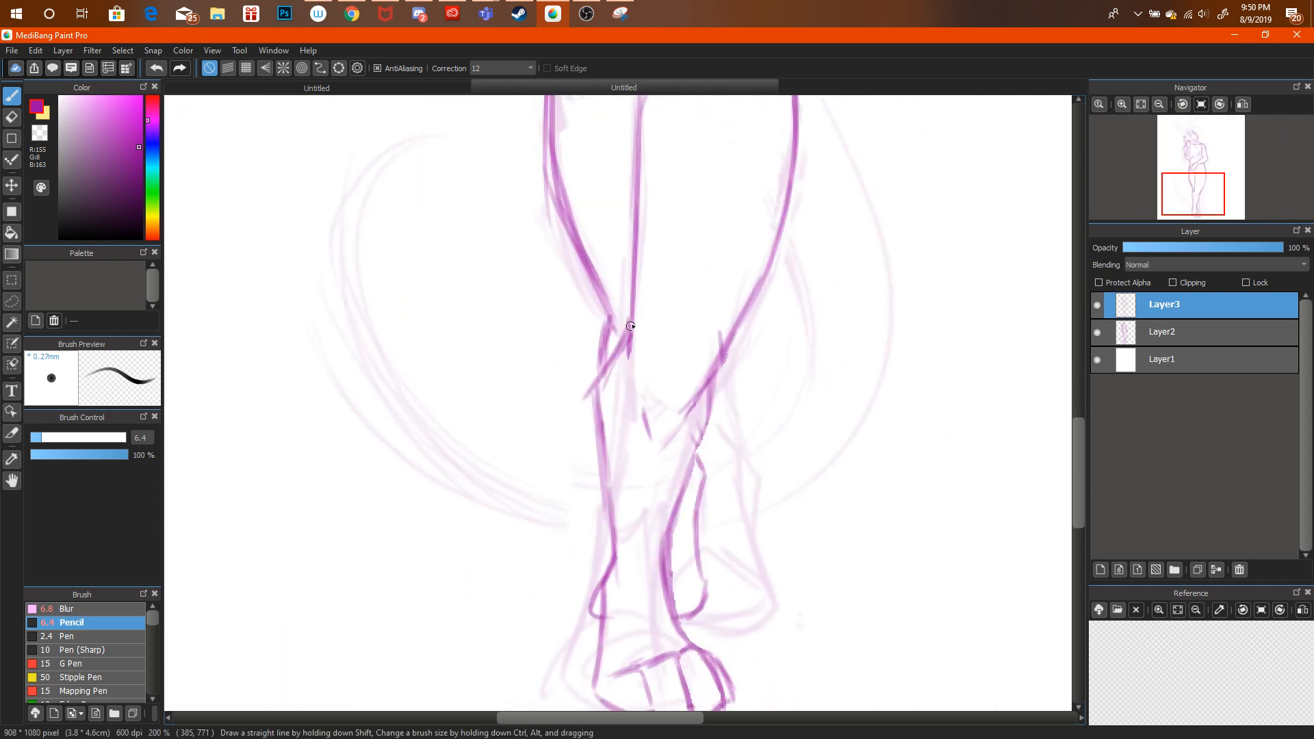
mouse_move(630, 327)
left_mouse_down()
mouse_move(601, 373)
mouse_move(617, 403)
mouse_move(634, 240)
left_mouse_up()
mouse_move(706, 382)
left_mouse_down()
mouse_move(710, 425)
mouse_move(731, 330)
mouse_move(685, 460)
left_mouse_up()
left_click_drag(710, 412, 665, 590)
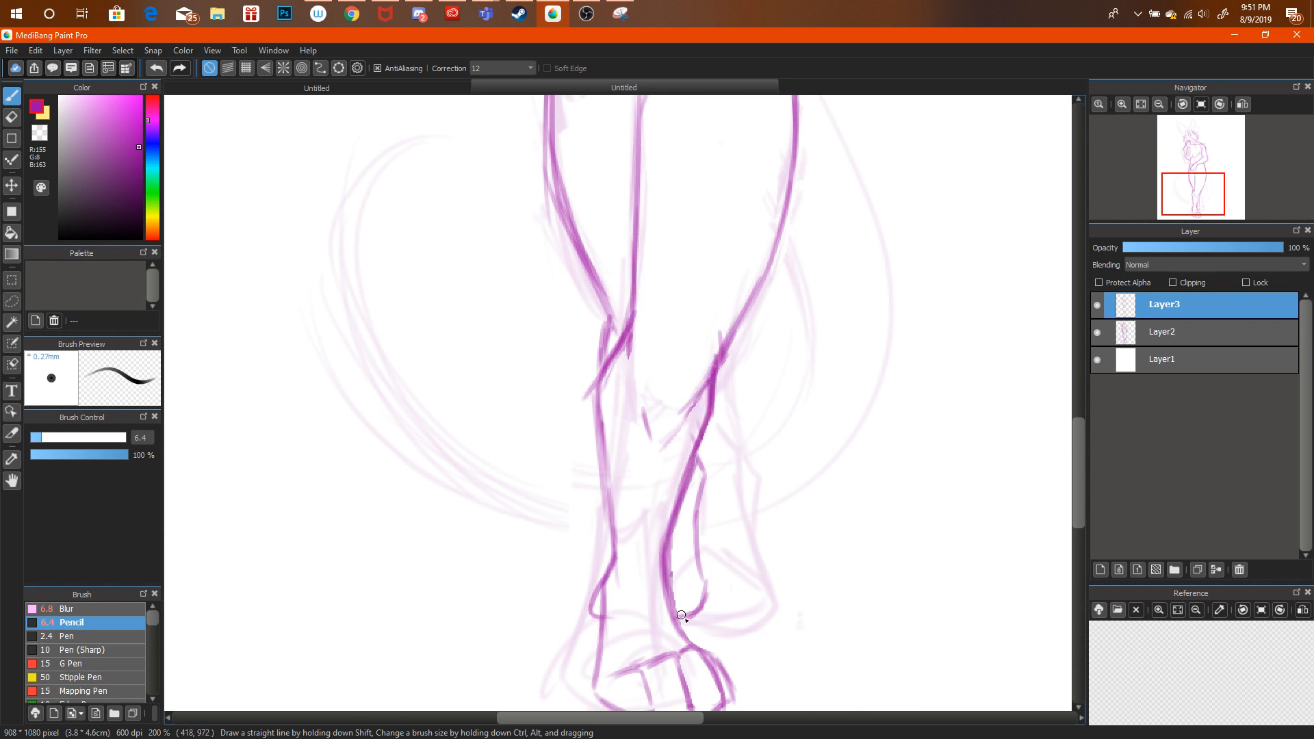
Refit the view and darken the right thigh line with a few more strokes.
left_click(1161, 104)
left_click(1161, 104)
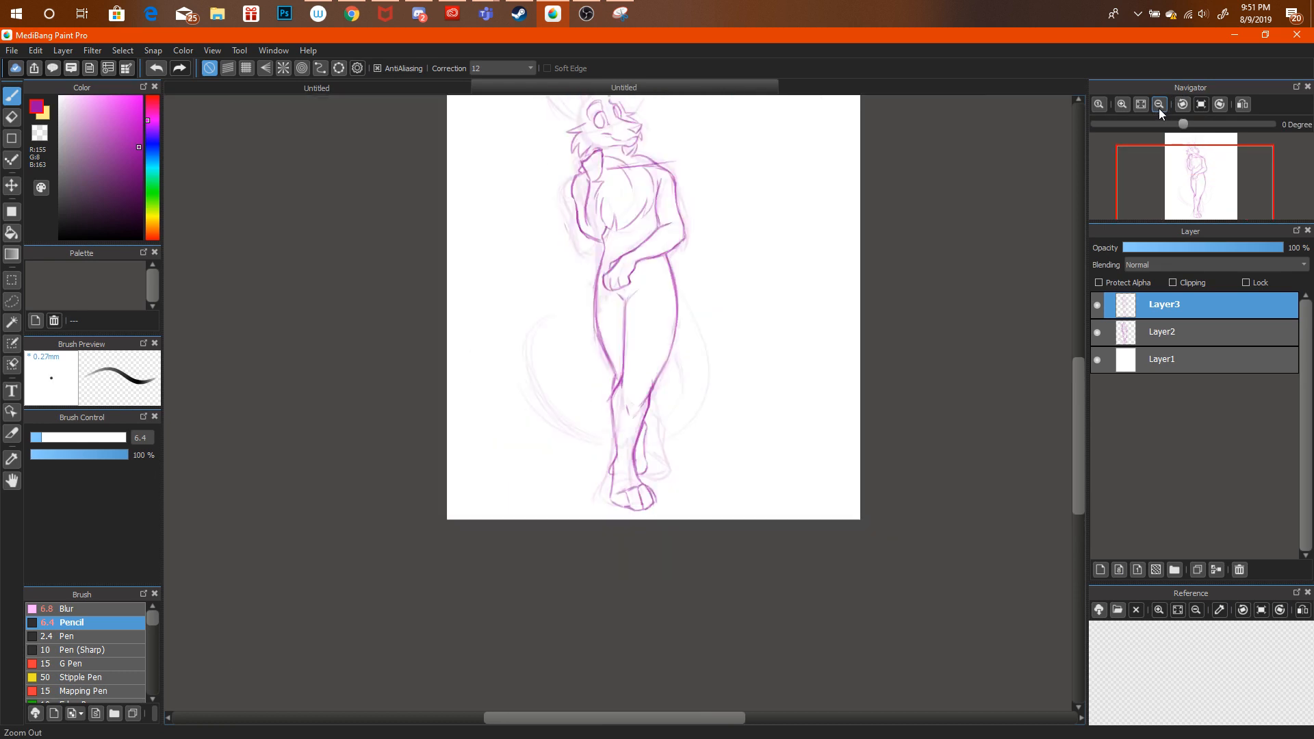
left_click(1162, 104)
left_click(1141, 104)
left_click(1122, 104)
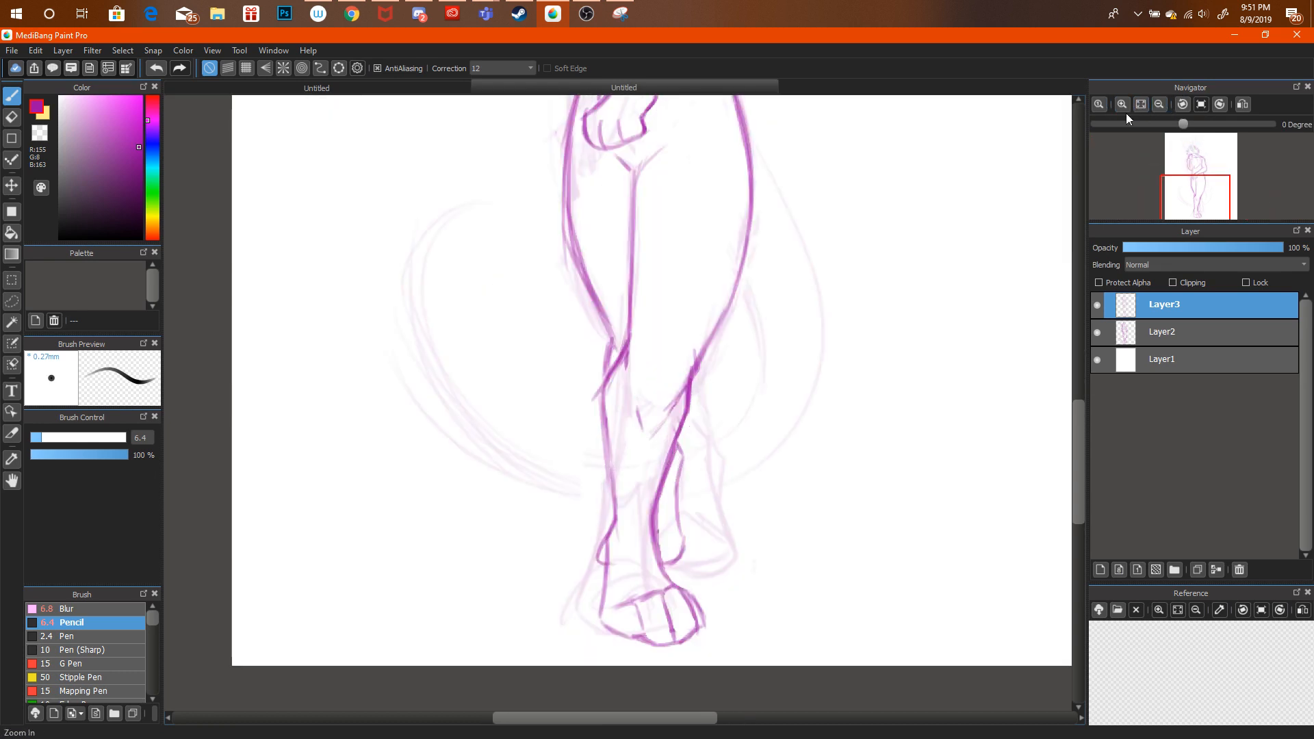
left_click_drag(698, 346, 691, 380)
left_click_drag(731, 285, 698, 368)
left_click_drag(750, 227, 705, 363)
Thin the outer edge of the right thigh line with the eraser.
left_click(12, 117)
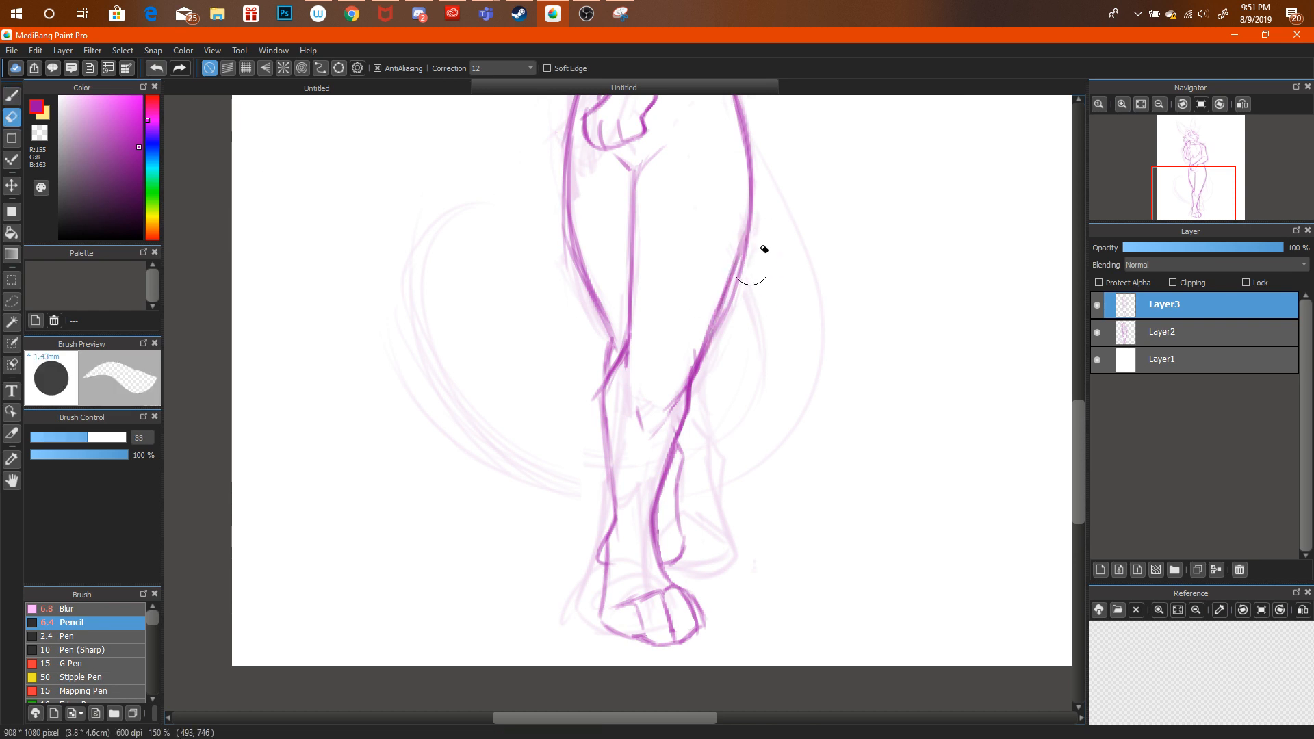
left_click_drag(710, 376, 733, 326)
left_click_drag(760, 238, 740, 287)
left_click(12, 96)
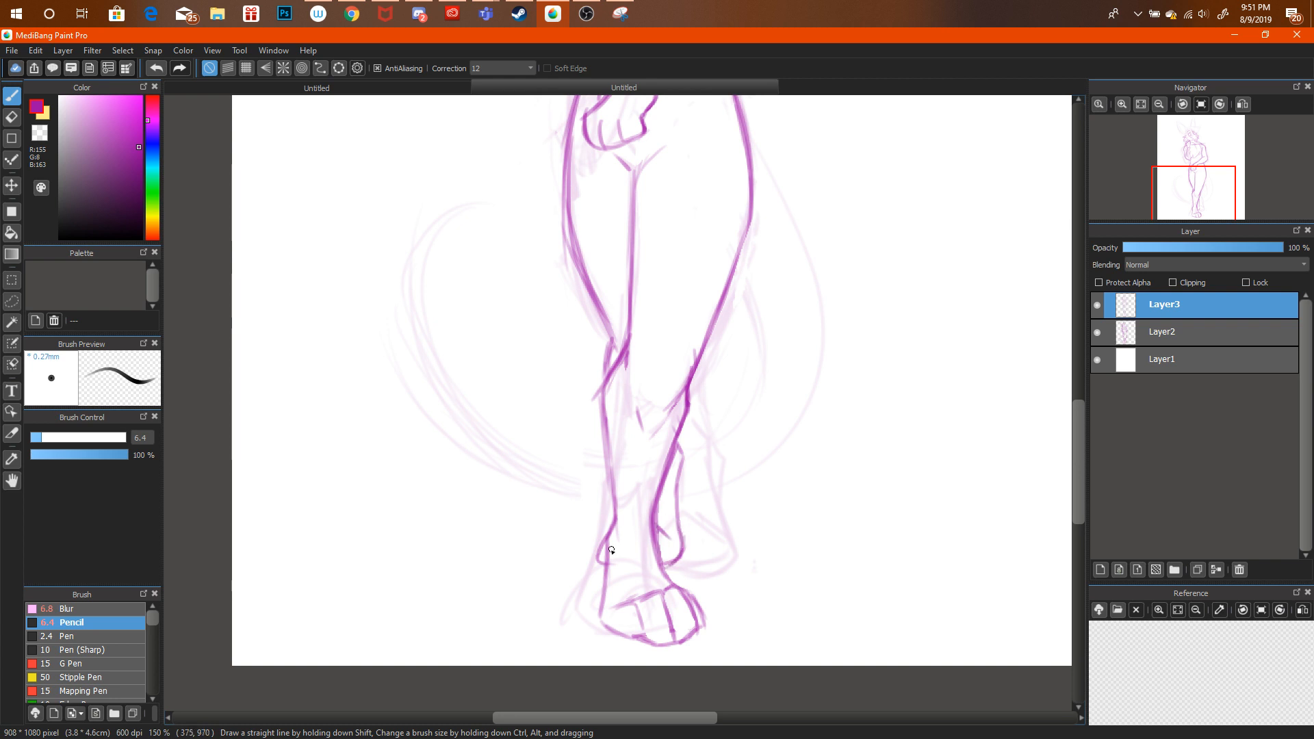
Darken the left ankle line, then zoom back in on the torso.
left_click_drag(601, 571, 608, 555)
left_click(1159, 104)
left_click(1159, 104)
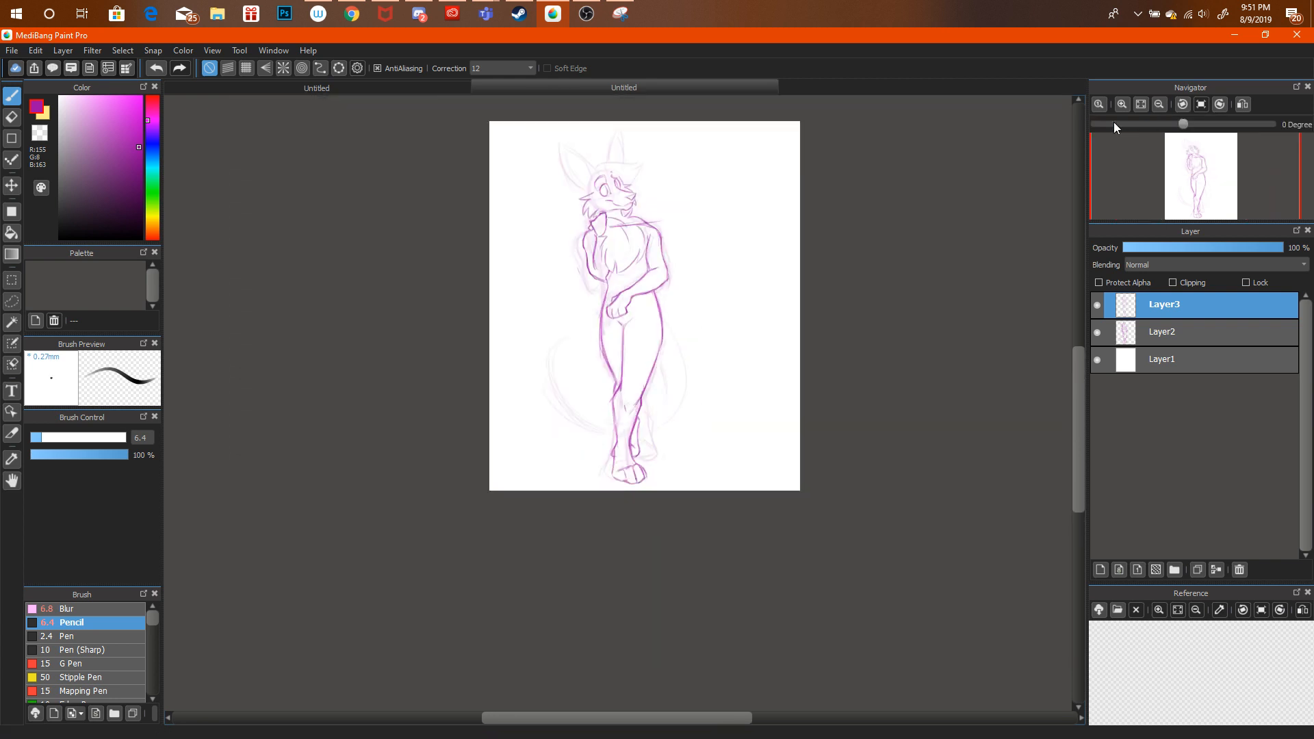
left_click(356, 10)
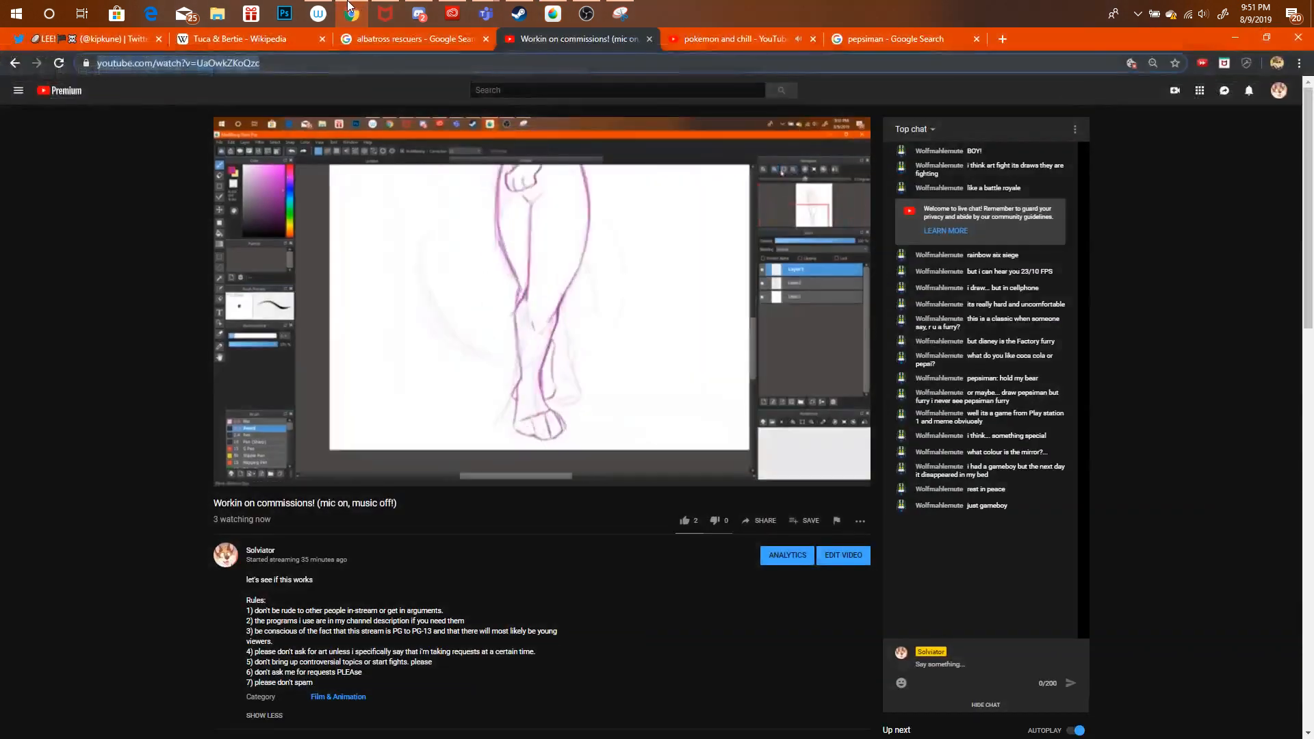
left_click(355, 9)
left_click(1122, 104)
left_click(1122, 104)
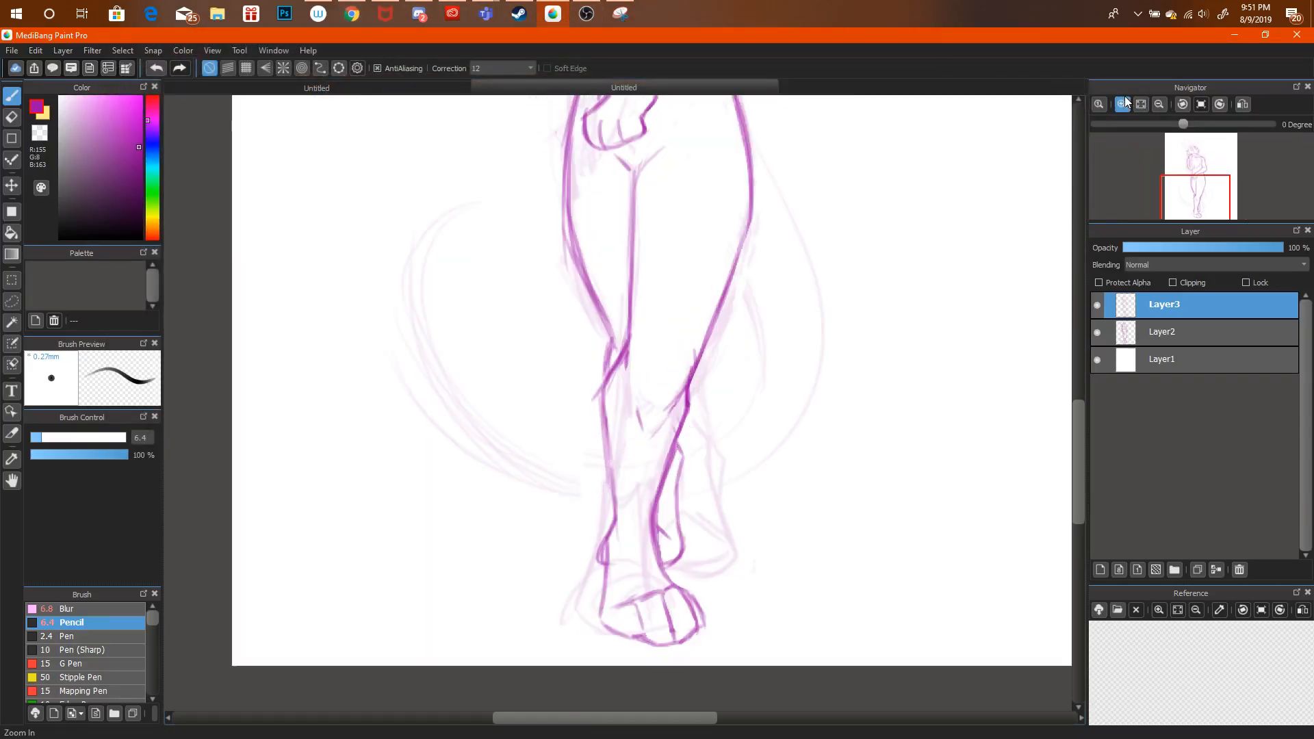
left_click_drag(1184, 202, 1193, 176)
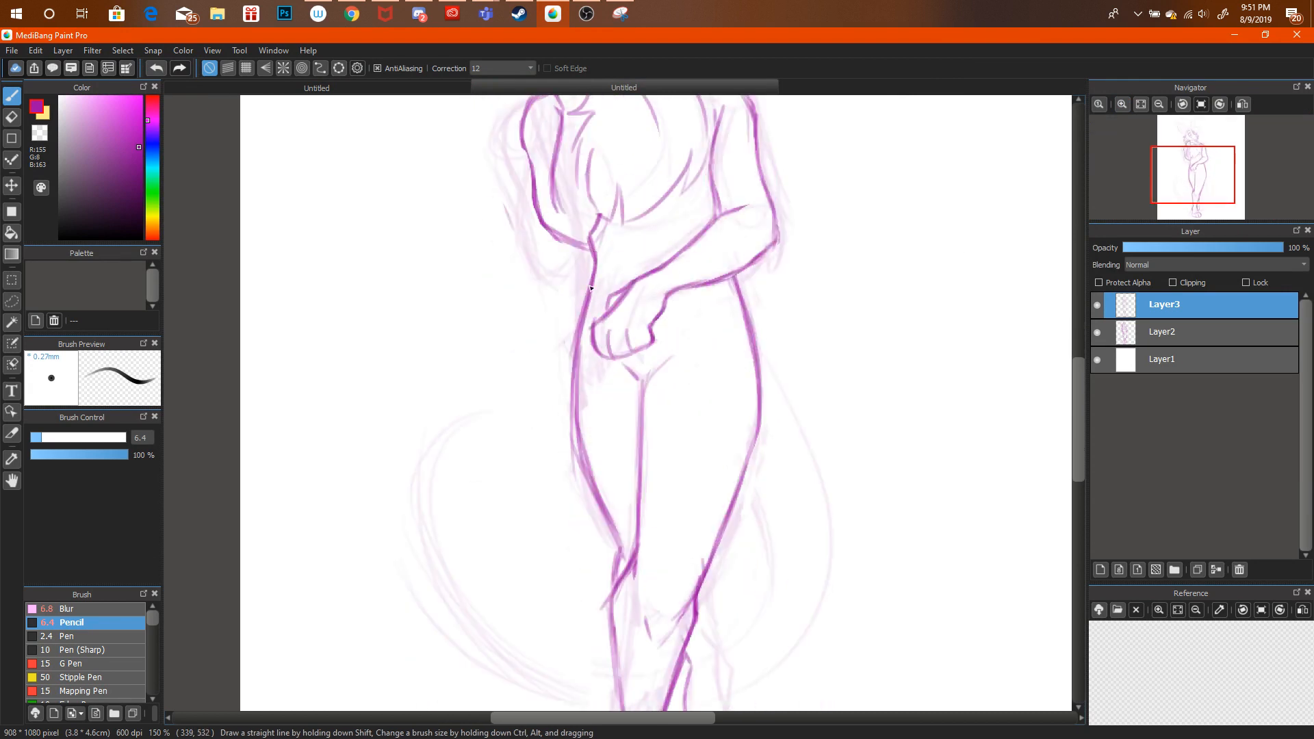
Compare with the reference, then draw and lighten a new line along the left torso side.
left_click(411, 86)
left_click(488, 87)
mouse_move(591, 261)
left_mouse_down()
mouse_move(569, 369)
mouse_move(576, 461)
mouse_move(573, 491)
left_mouse_up()
key("e")
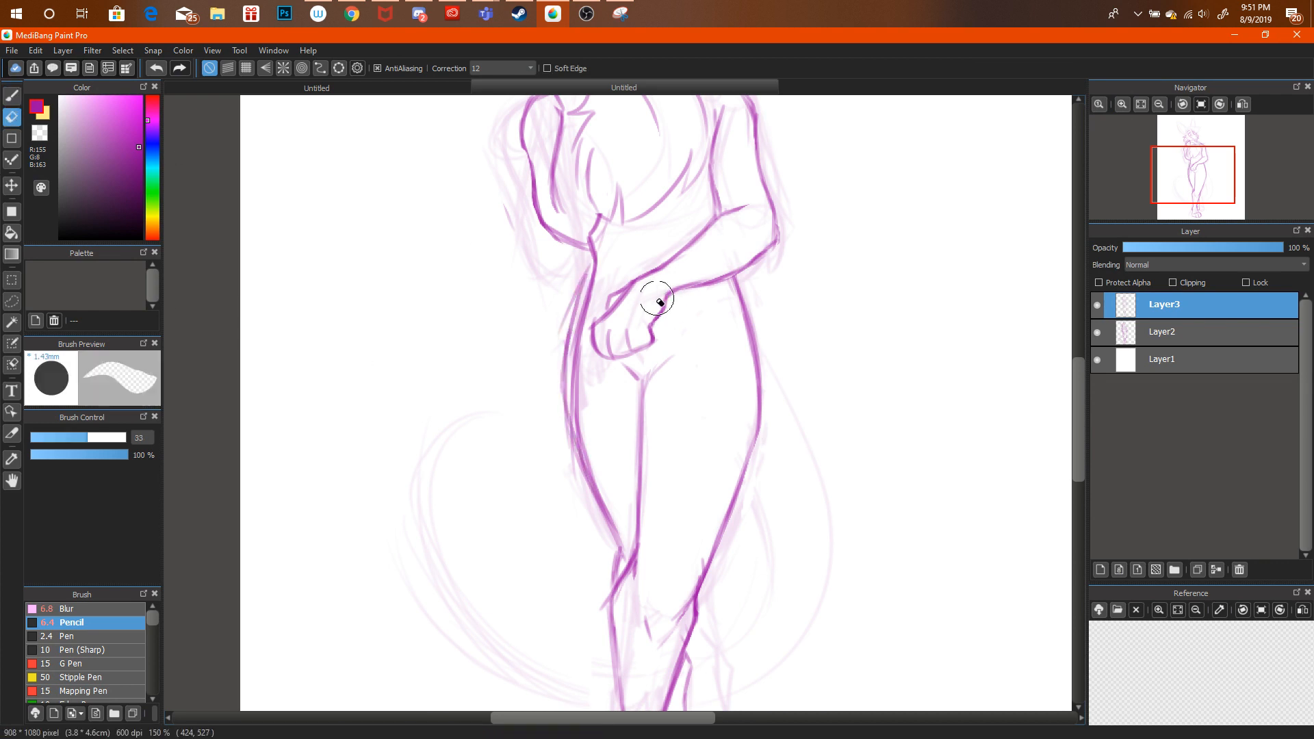
mouse_move(595, 311)
left_mouse_down()
mouse_move(593, 451)
mouse_move(613, 487)
mouse_move(603, 277)
mouse_move(580, 345)
mouse_move(597, 279)
left_mouse_up()
Reply in the Discord DM 'yeah thats fine! i'm almost done with the sketch' and return to the drawing.
left_click(417, 14)
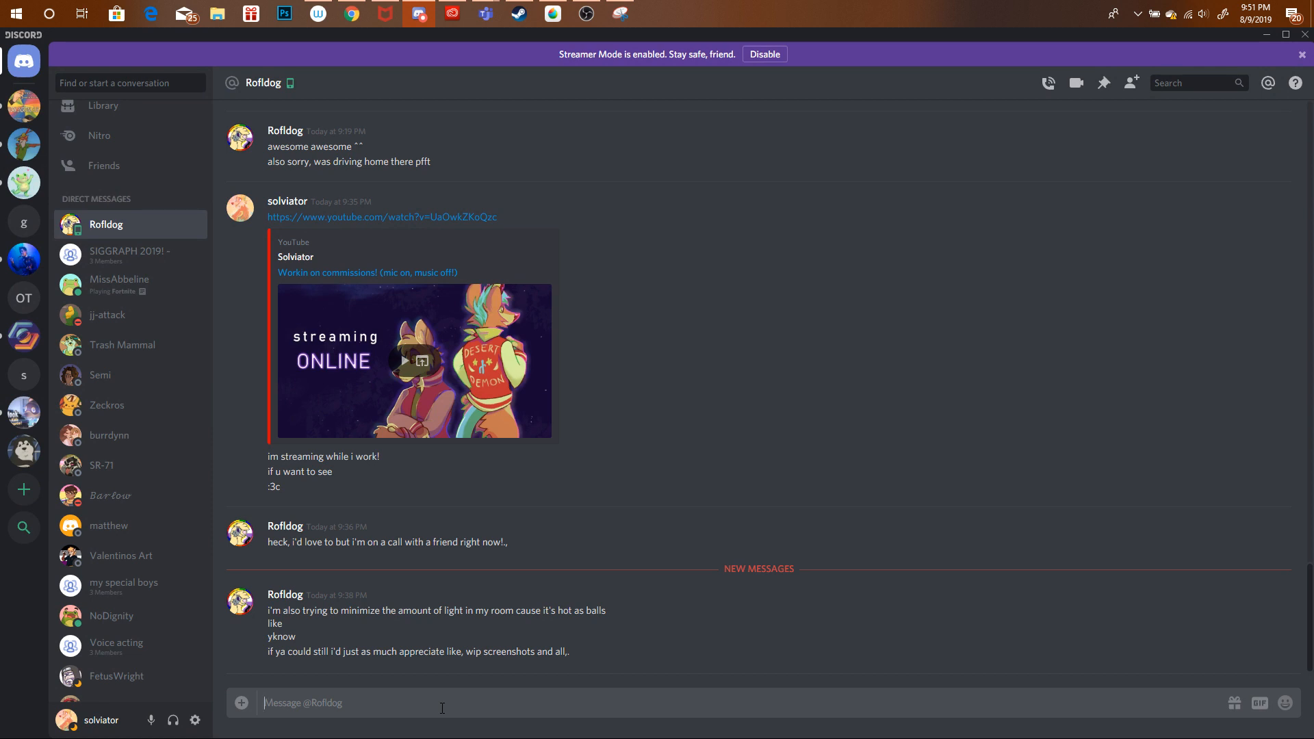
type("y")
type("tch")
key("Return")
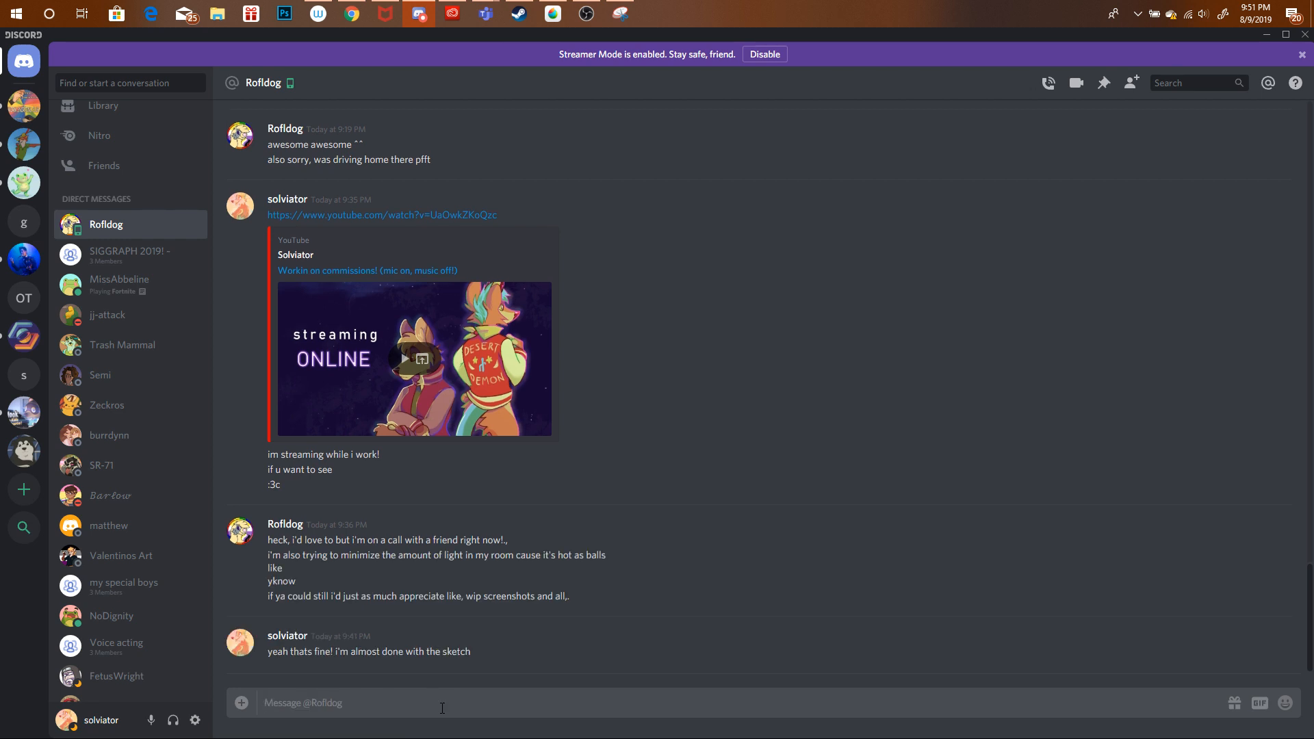
left_click(555, 8)
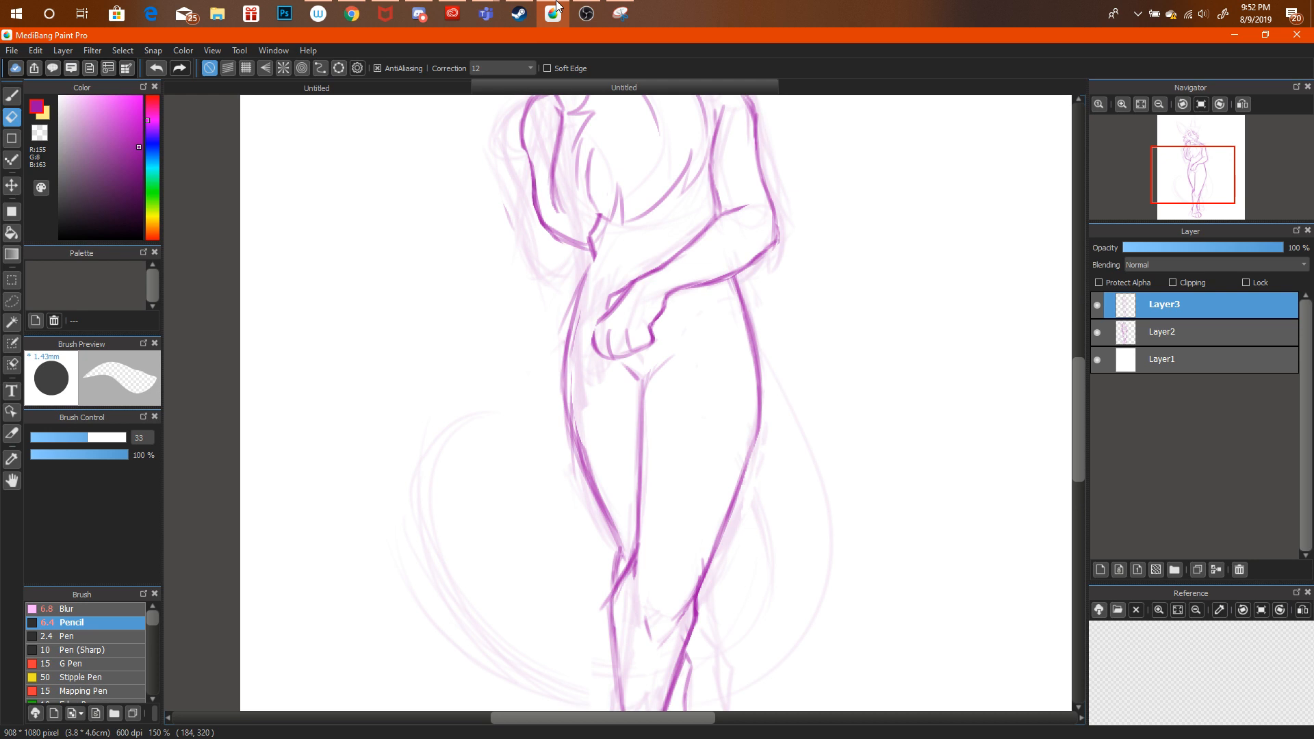
Darken the left body contour from chest to thigh with the pencil, undoing an overreaching eraser pass.
key("b")
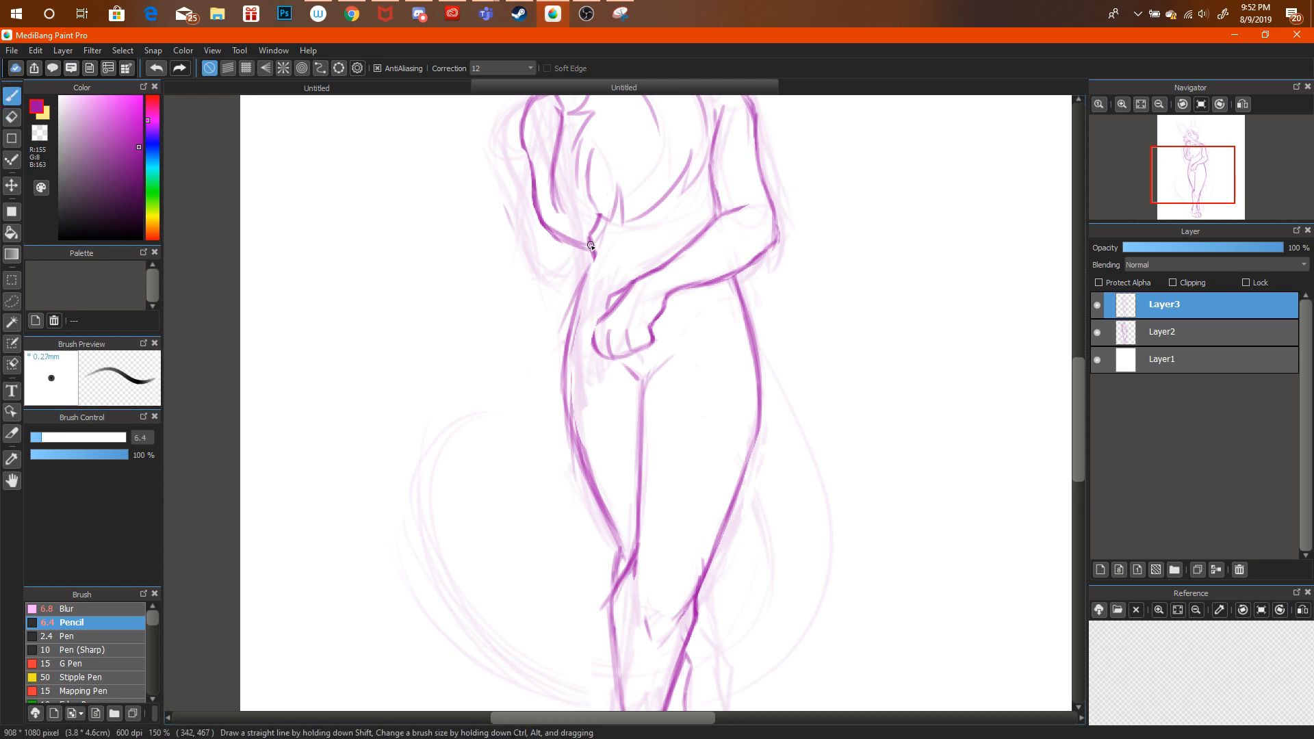
mouse_move(594, 255)
left_mouse_down()
mouse_move(571, 301)
mouse_move(590, 460)
left_mouse_up()
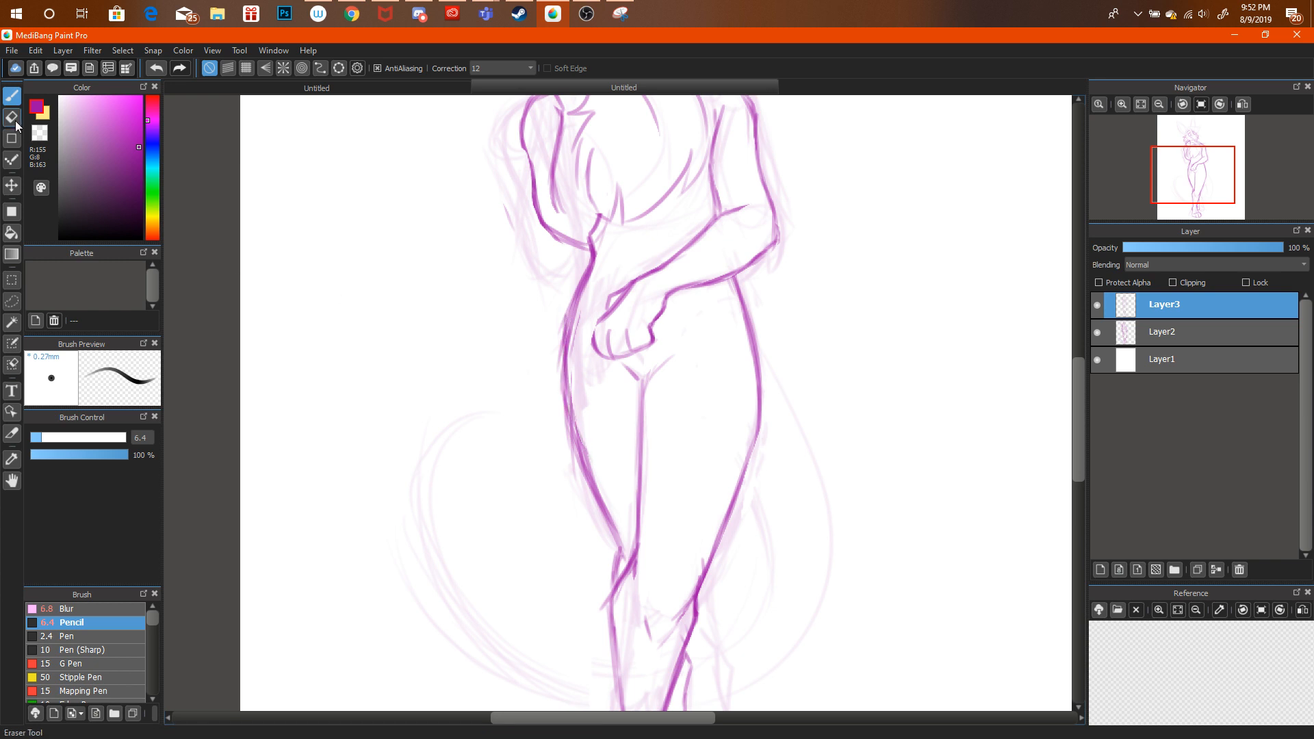
key("e")
left_click_drag(573, 349, 589, 417)
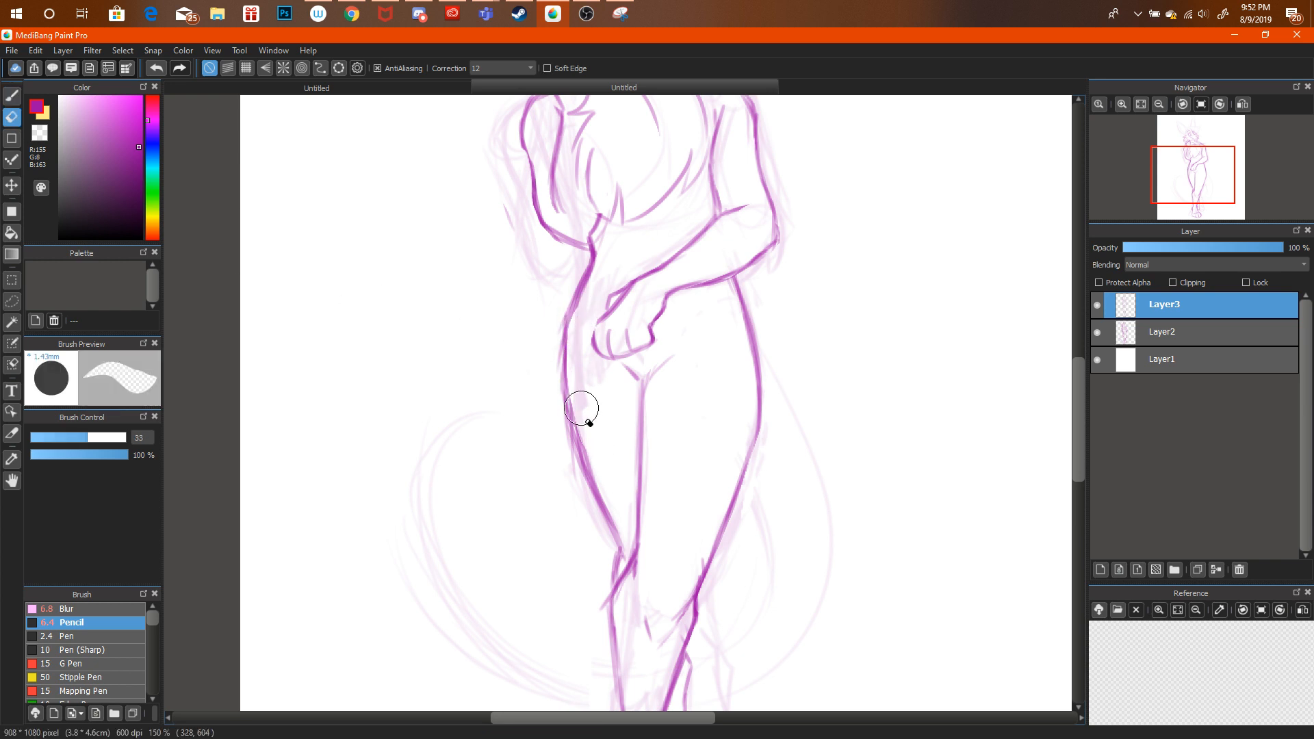
mouse_move(560, 321)
left_mouse_down()
mouse_move(557, 414)
mouse_move(575, 479)
left_mouse_up()
key("ctrl+alt+z")
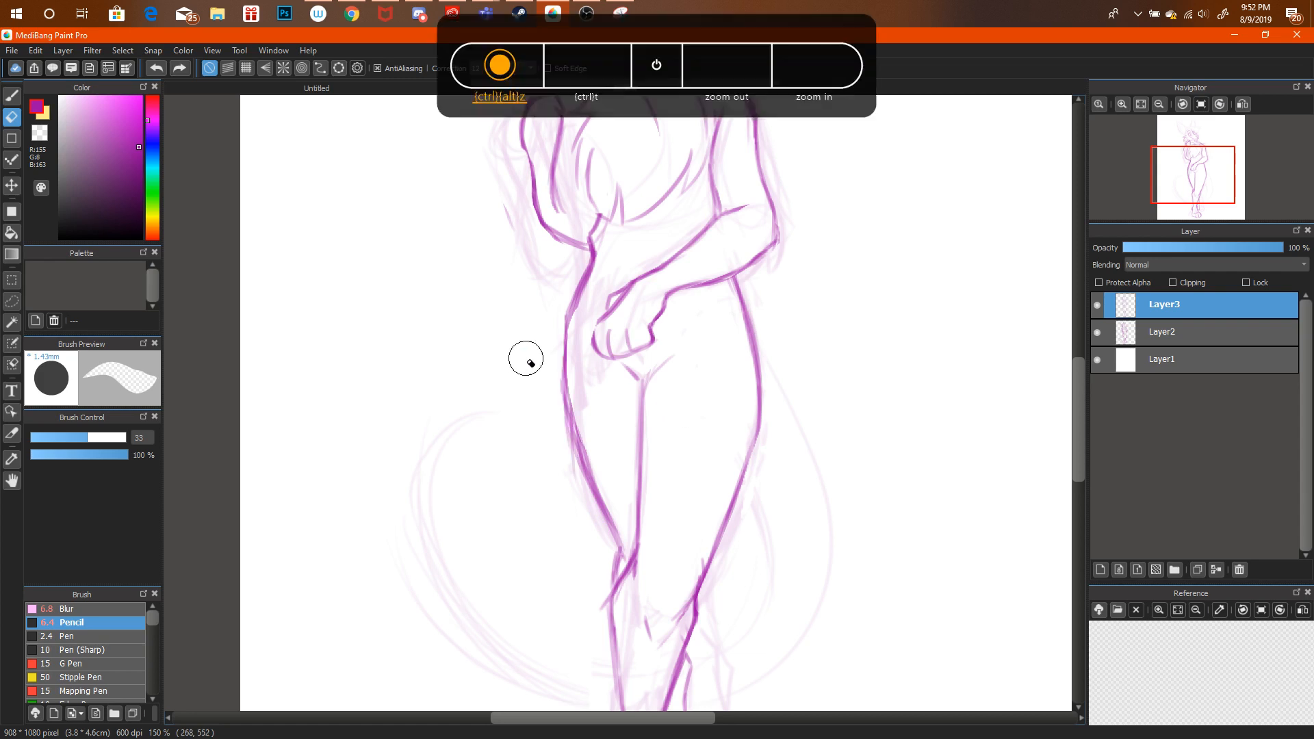
Tidy the line edges near the hip and resting hand.
left_click(1160, 105)
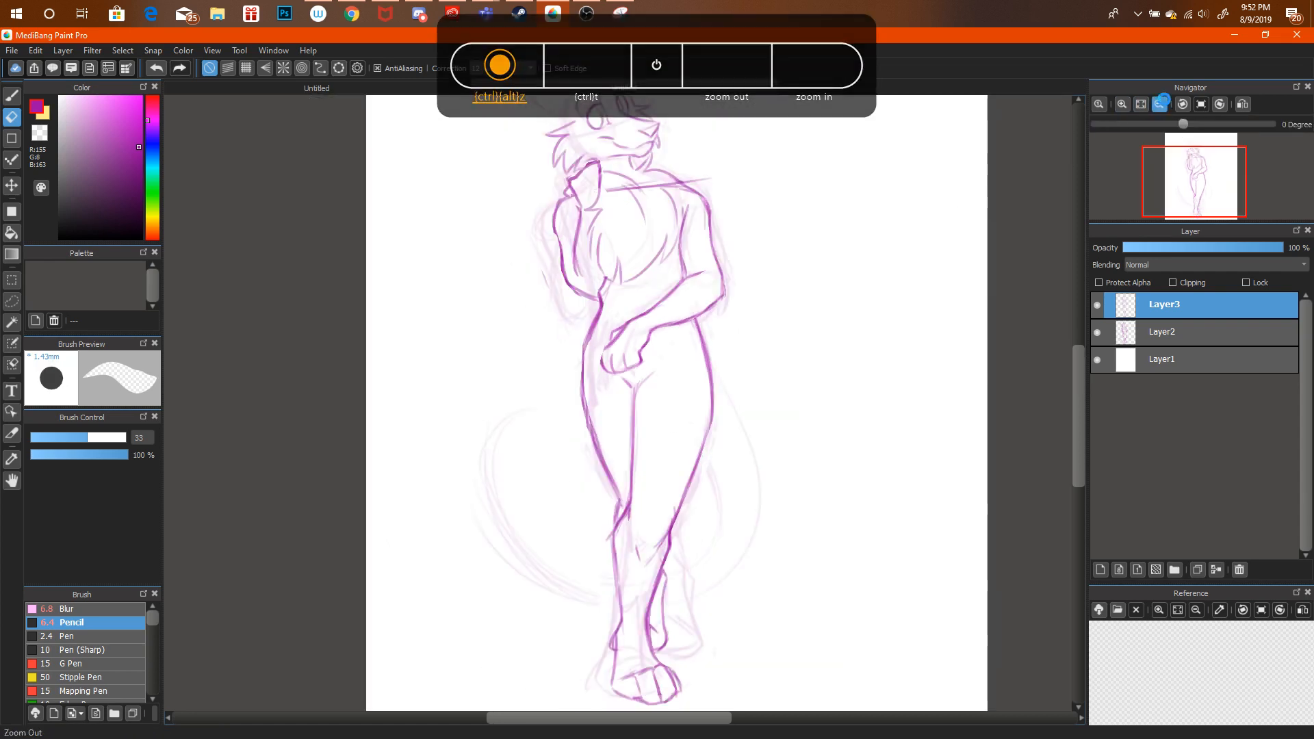
left_click(1160, 106)
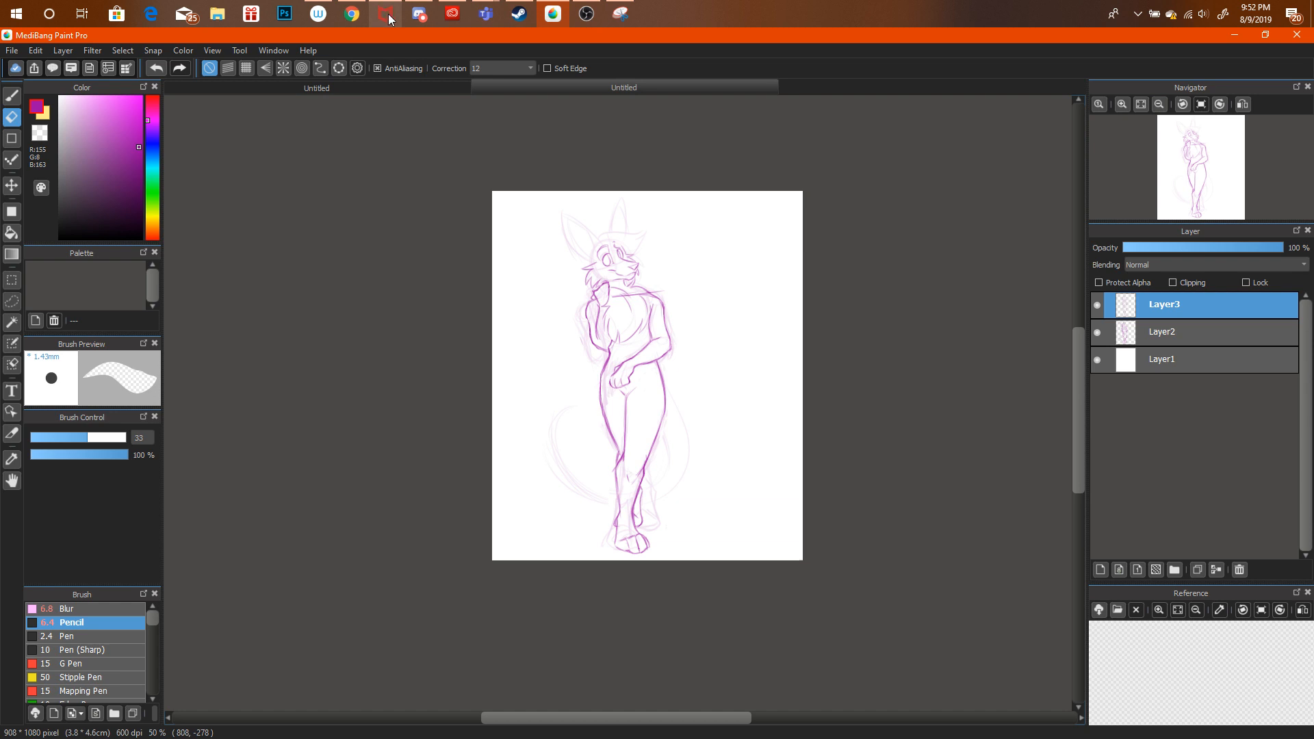
mouse_move(396, 13)
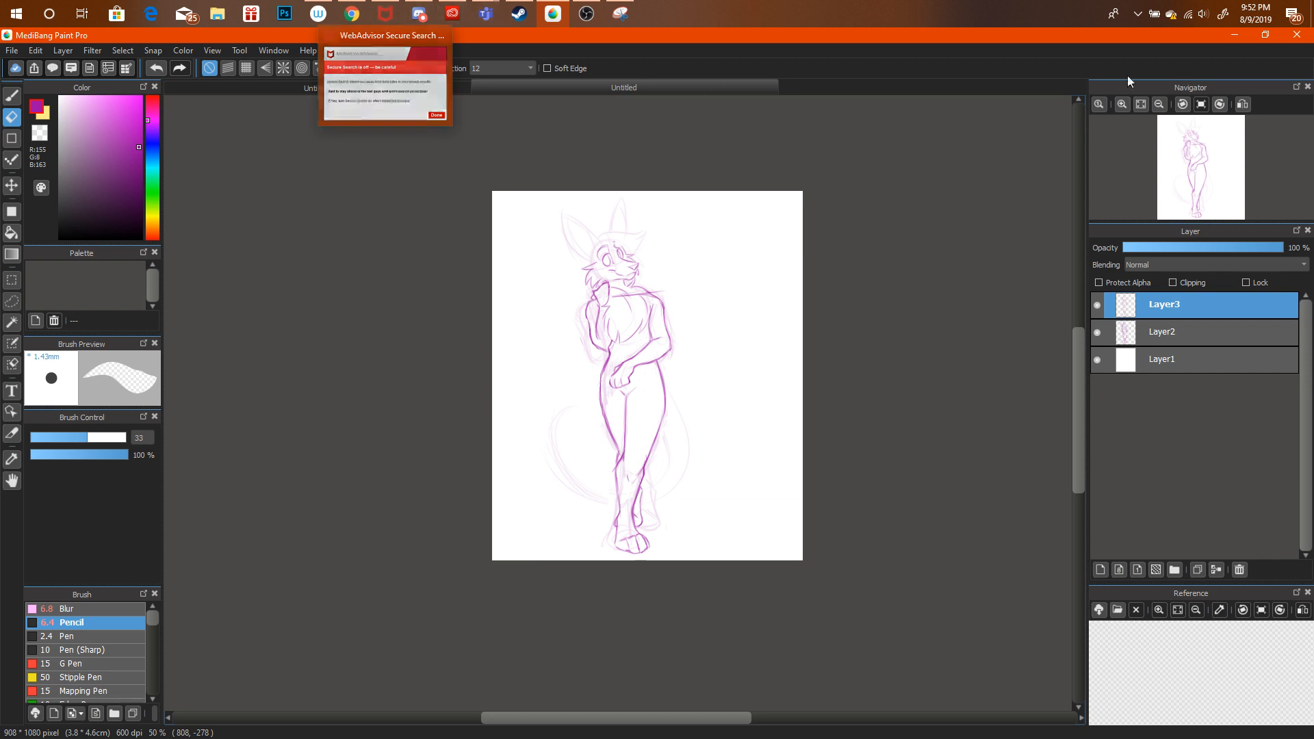
left_click(1122, 104)
left_click(1122, 104)
left_click_drag(1183, 152, 1185, 177)
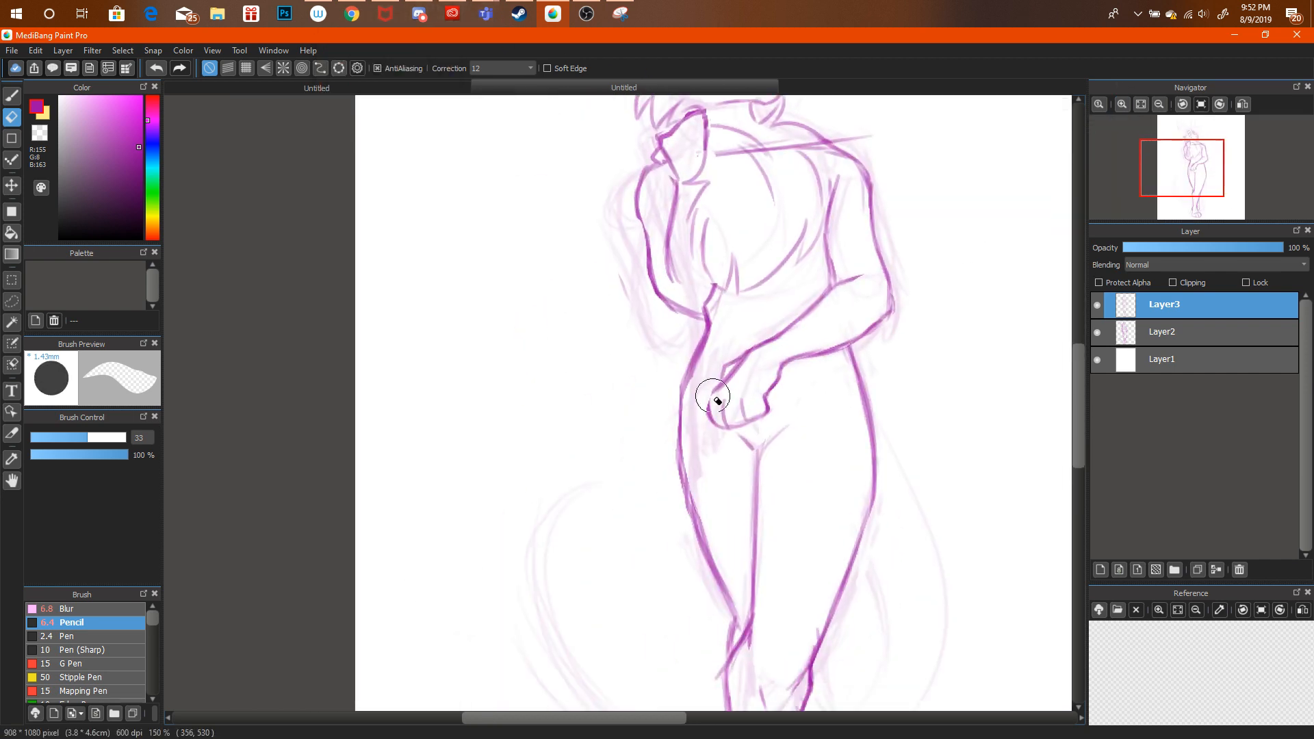
mouse_move(712, 395)
left_mouse_down()
mouse_move(698, 368)
mouse_move(699, 388)
left_mouse_up()
left_click_drag(1198, 182, 1197, 151)
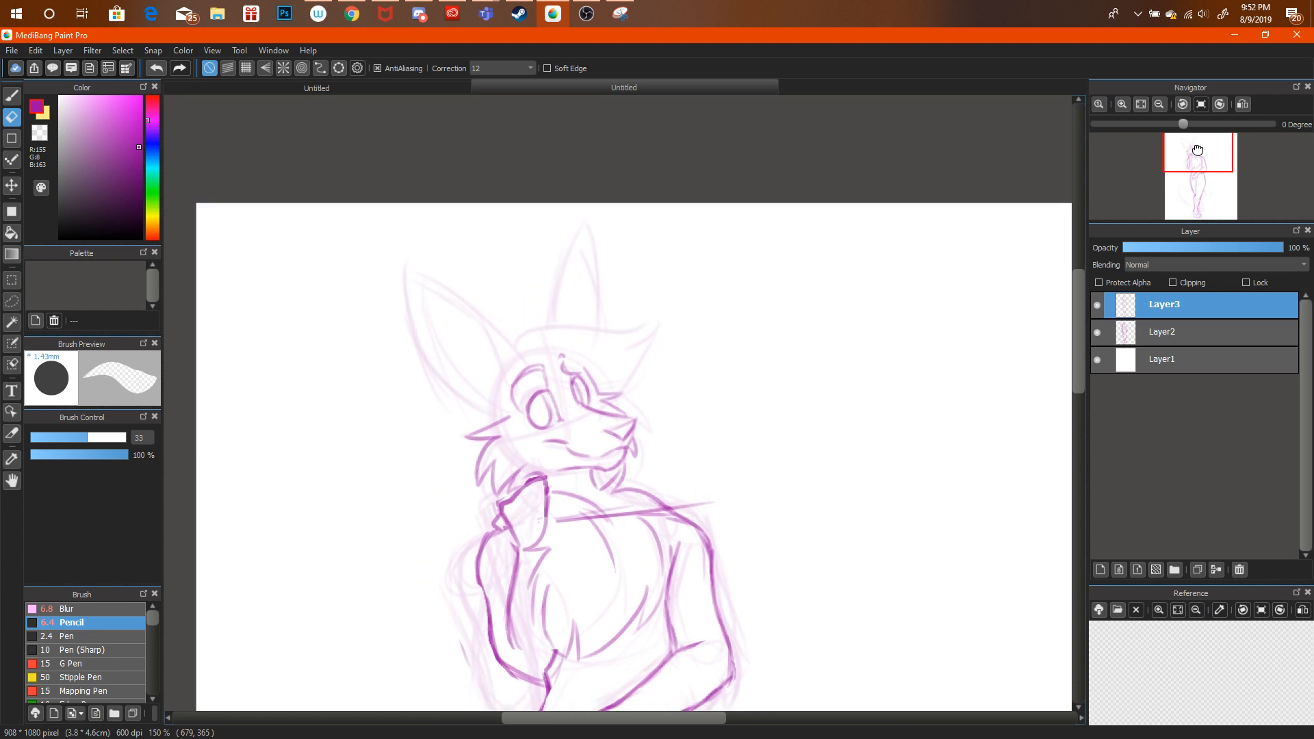
Checking the reference image, add a short head stroke and a spiky hair tuft.
left_click(12, 95)
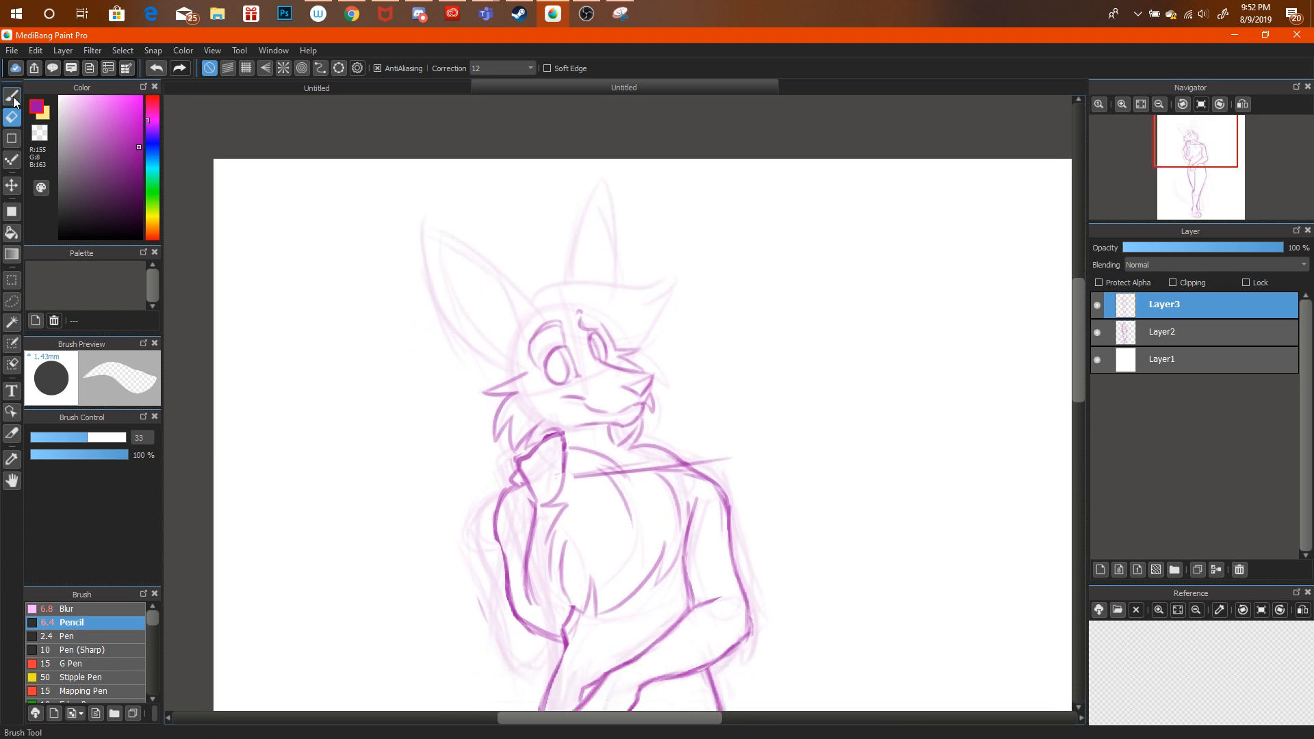
left_click(460, 81)
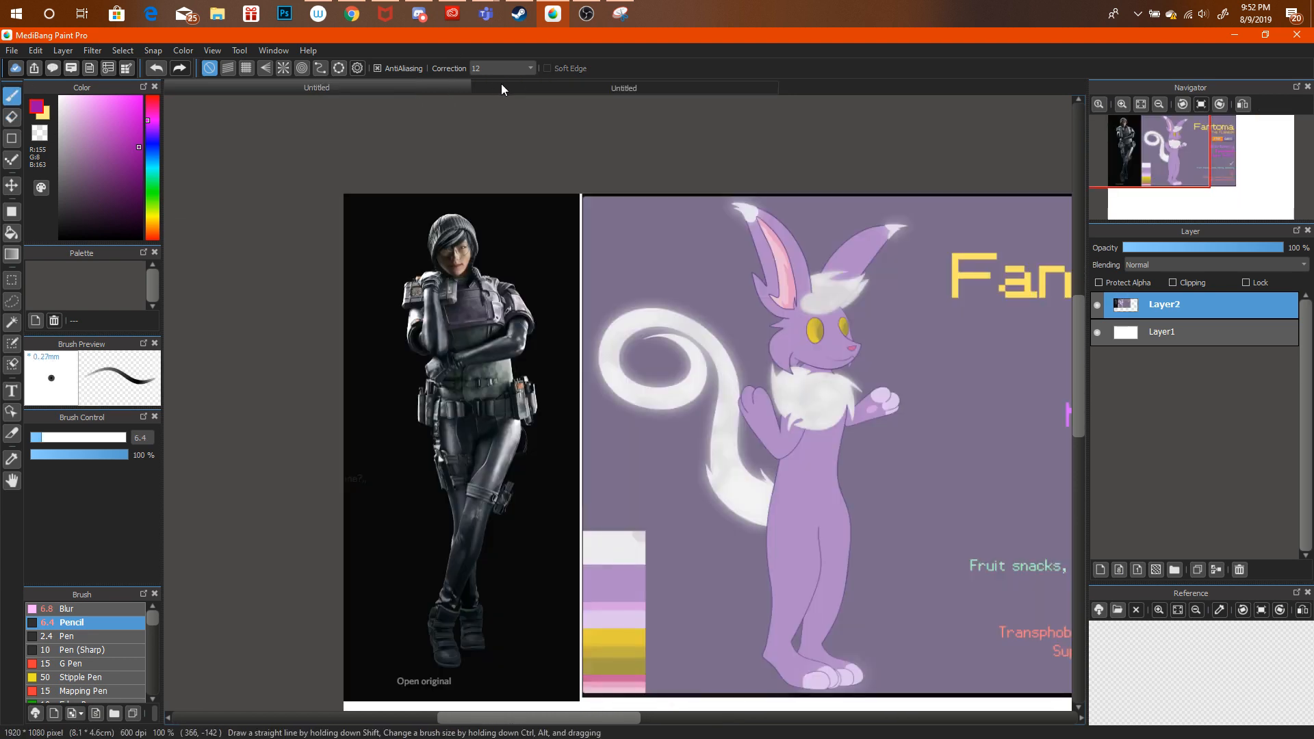
left_click(501, 84)
left_click_drag(532, 303, 551, 284)
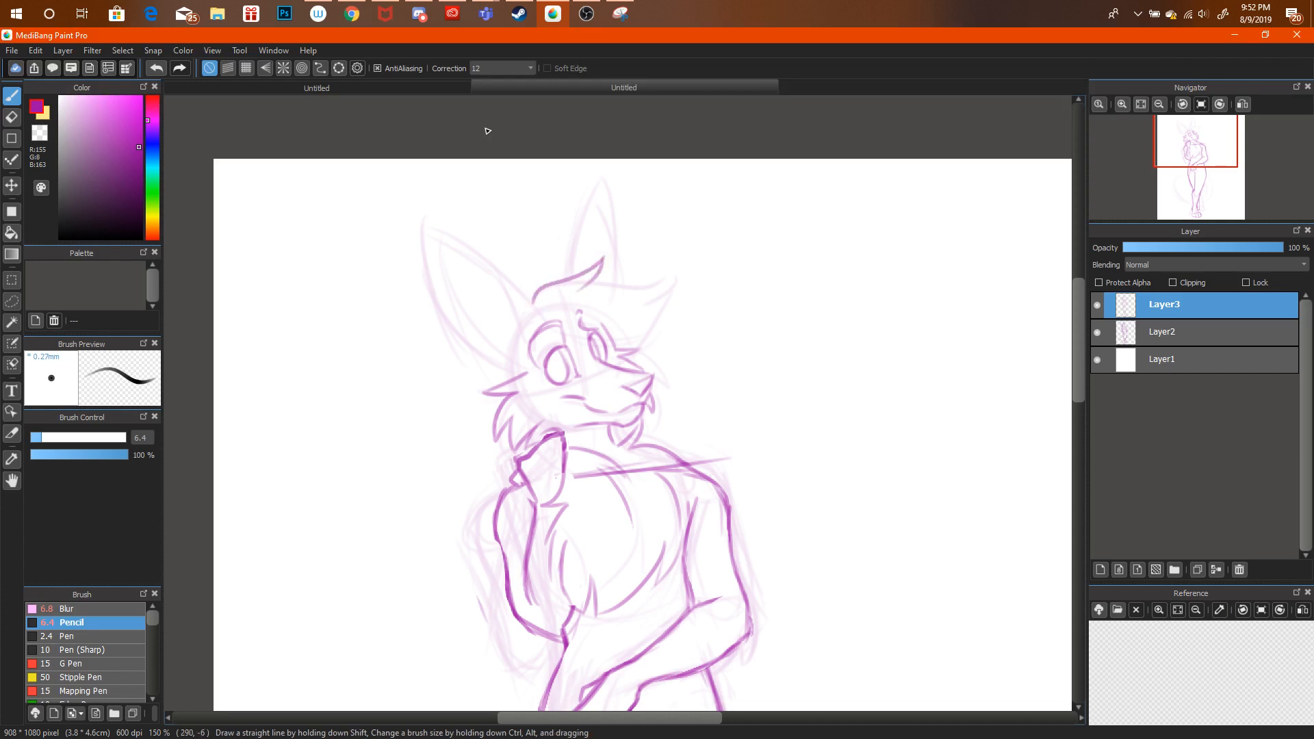
left_click(468, 83)
left_click(489, 88)
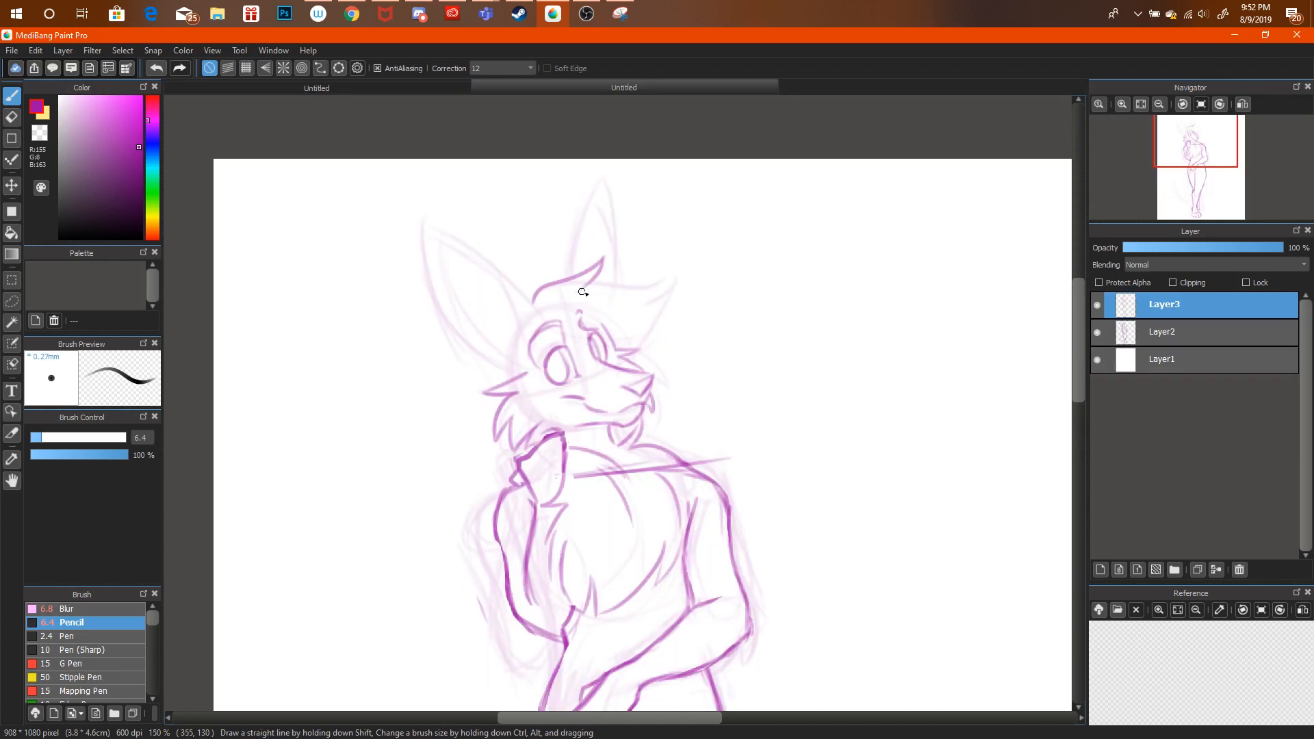
mouse_move(582, 292)
left_mouse_down()
mouse_move(660, 276)
mouse_move(631, 309)
mouse_move(656, 306)
left_mouse_up()
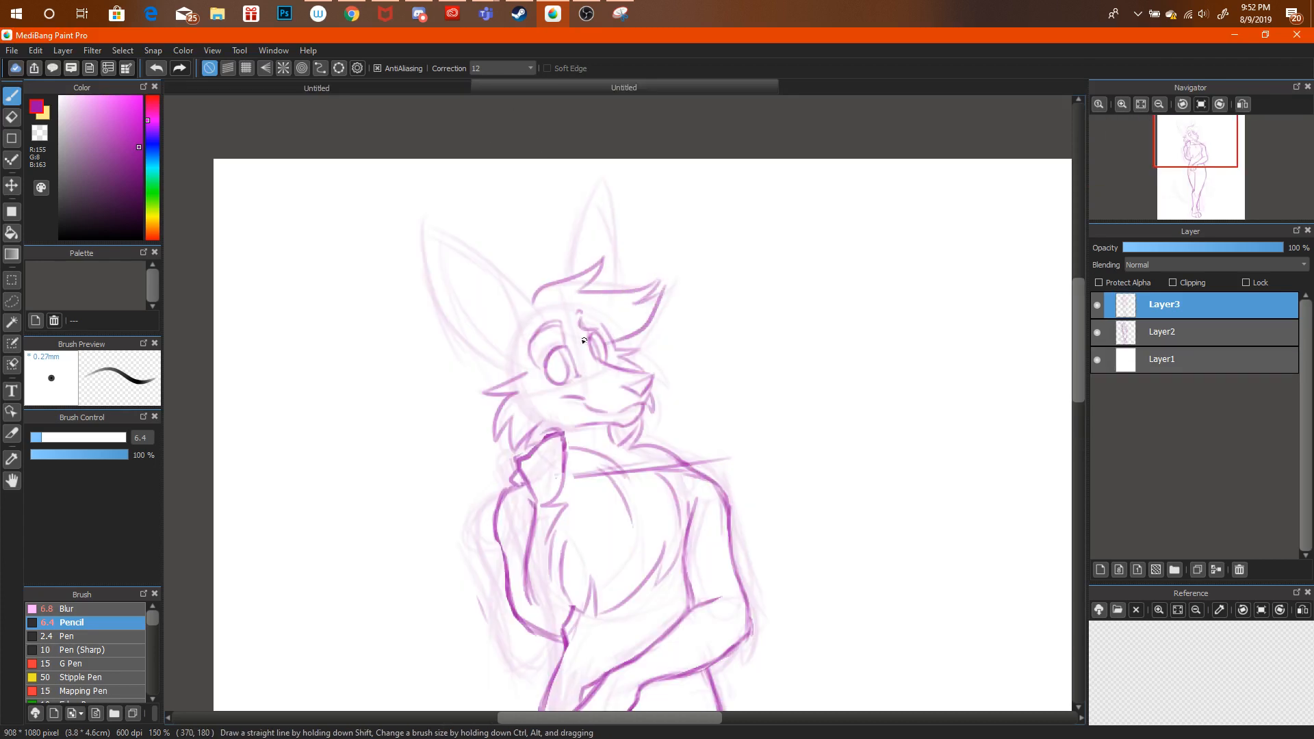
Trace the left ear edge from its tip downward, discarding trial brow and ear strokes.
left_click(494, 81)
left_click(495, 86)
mouse_move(532, 328)
left_mouse_down()
mouse_move(595, 333)
mouse_move(599, 320)
mouse_move(556, 319)
left_mouse_up()
key("ctrl+alt+z")
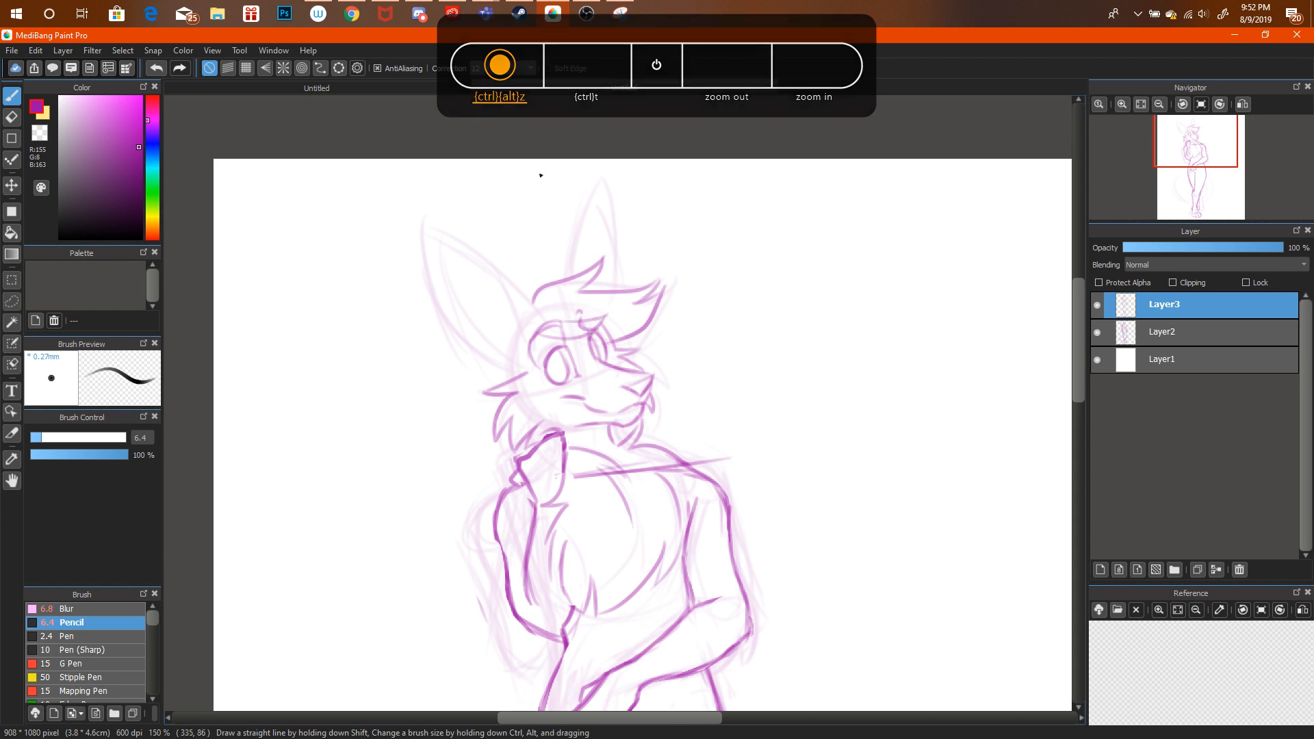
left_click(453, 80)
left_click(490, 81)
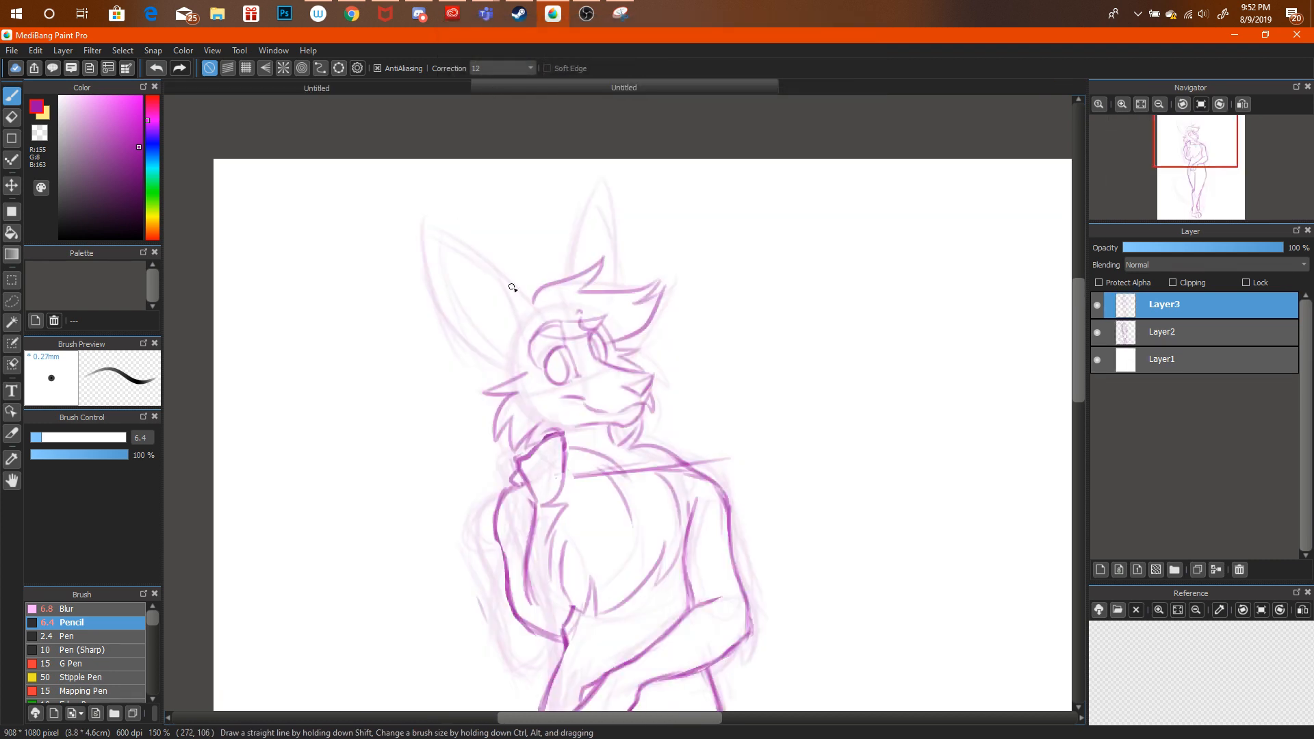
left_click(423, 79)
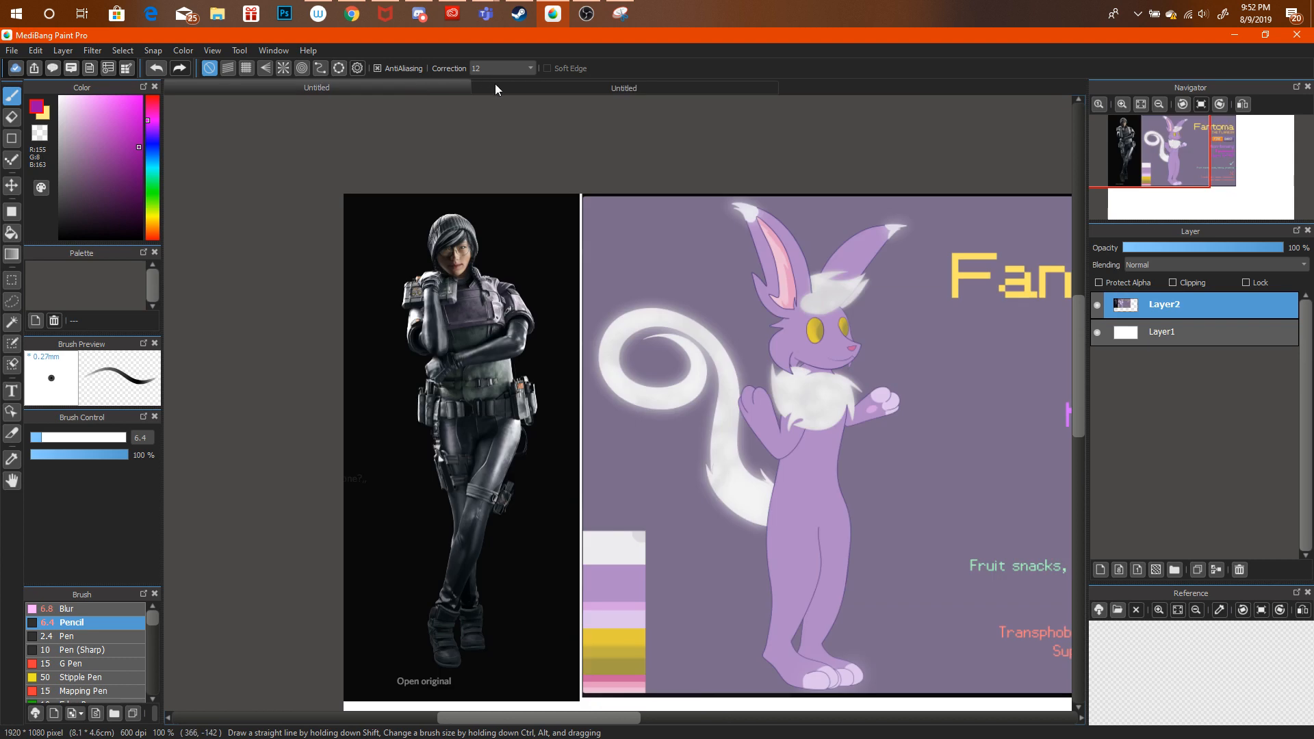
left_click(495, 84)
mouse_move(530, 306)
left_mouse_down()
mouse_move(429, 233)
mouse_move(437, 273)
mouse_move(494, 364)
mouse_move(450, 328)
left_mouse_up()
key("ctrl+alt+z")
key("ctrl+alt+z")
key("ctrl+alt+z")
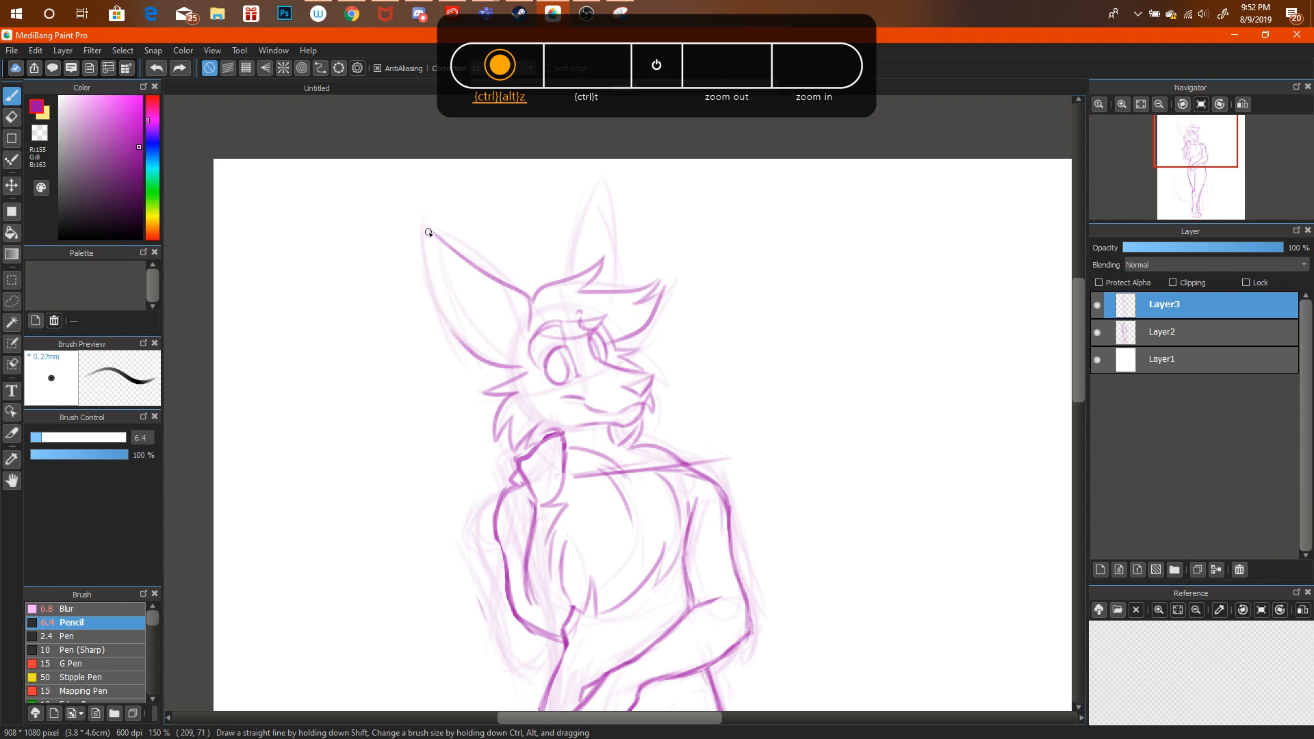
left_click_drag(427, 230, 457, 334)
left_click_drag(437, 291, 478, 355)
Set stroke correction to 9 and bring up the YouTube live stream in Chrome.
left_click(531, 66)
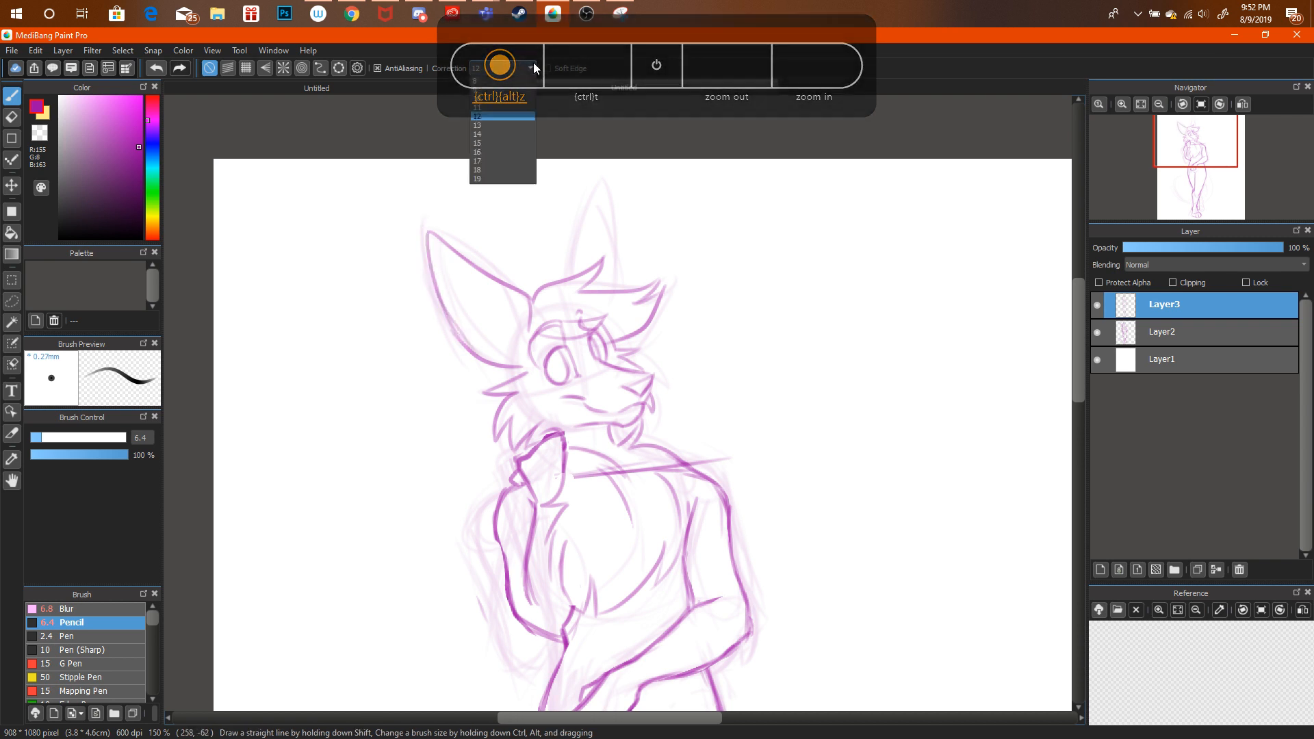
left_click(495, 151)
left_click(350, 15)
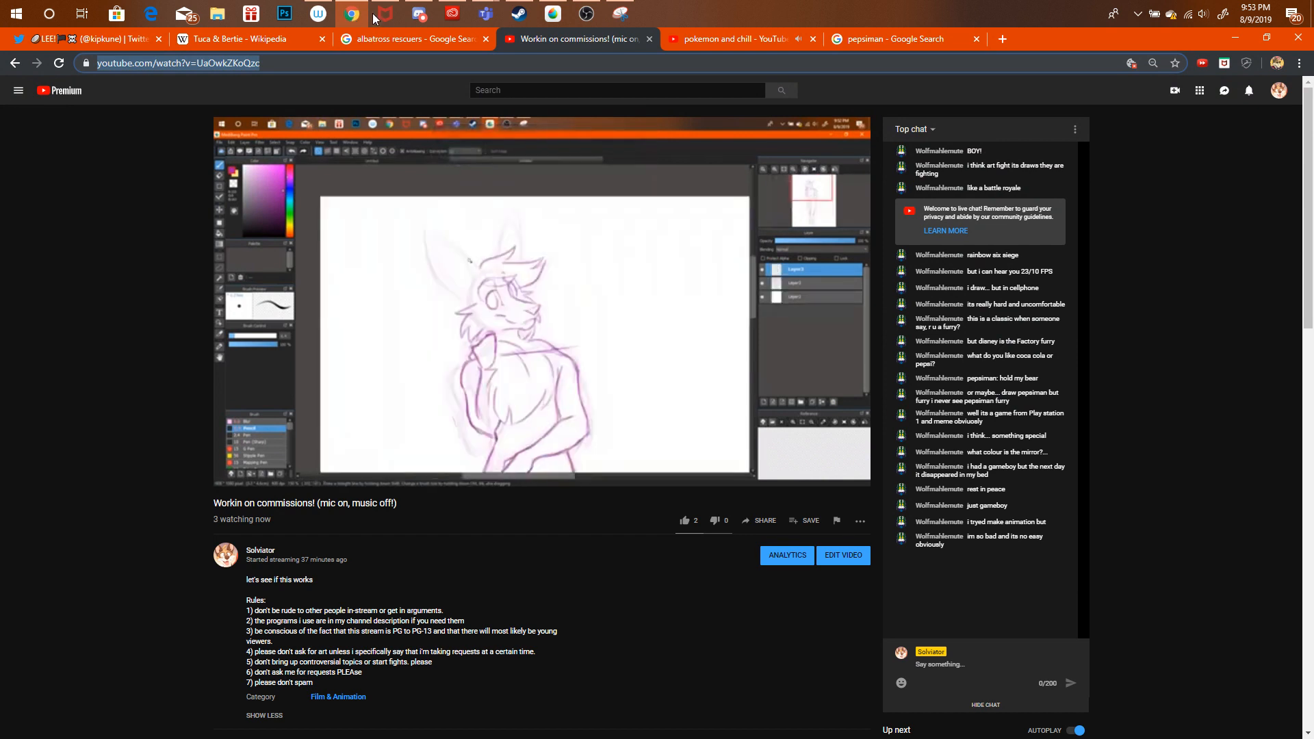
Switch from the YouTube stream back to the MediBang figure sketch.
left_click(556, 14)
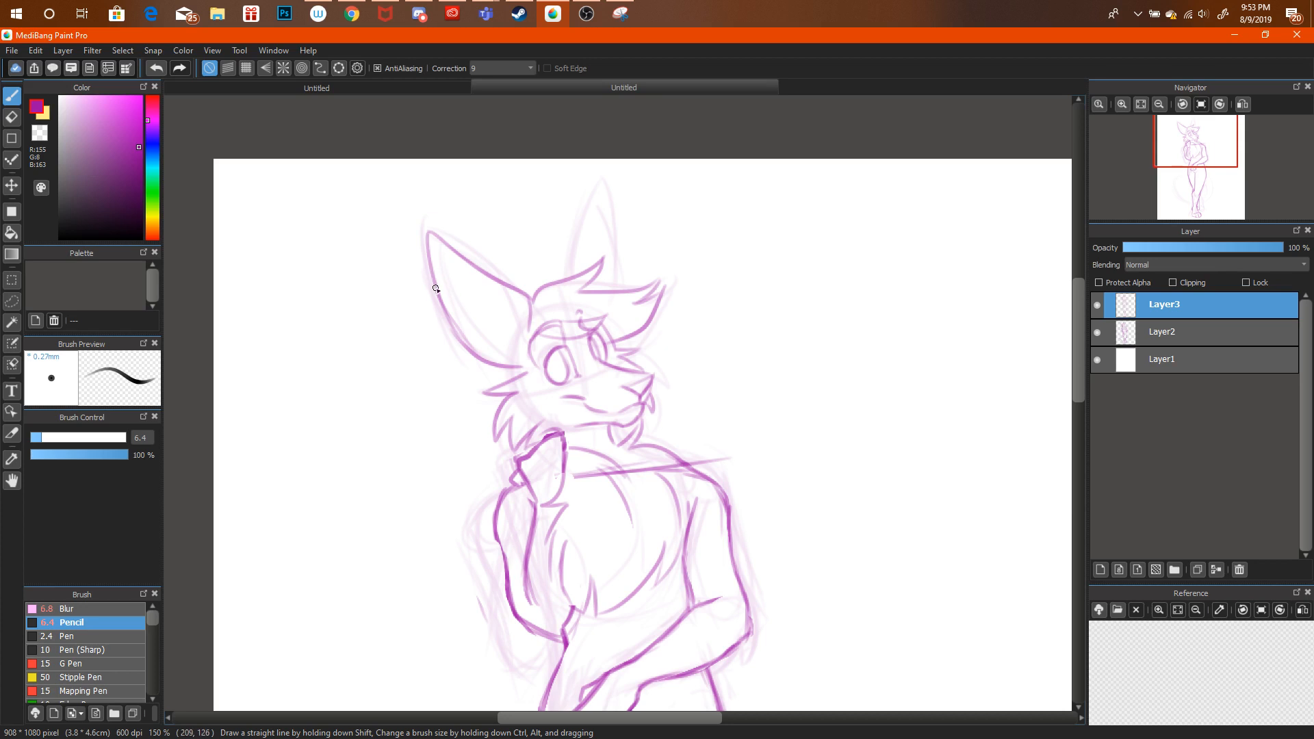
Add an inner eye curve and redraw the left ear's tip, inner line and base.
mouse_move(550, 356)
left_mouse_down()
mouse_move(551, 373)
mouse_move(548, 354)
left_mouse_up()
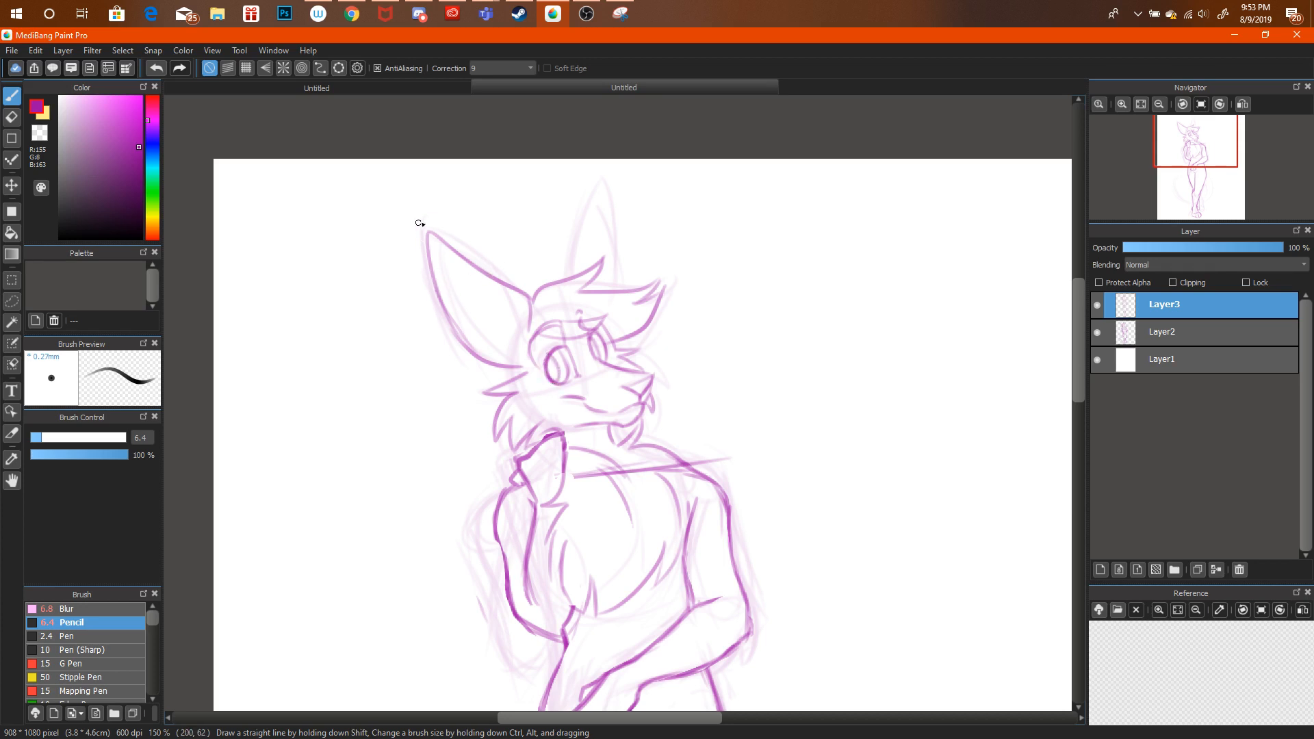
mouse_move(439, 236)
left_mouse_down()
mouse_move(414, 217)
mouse_move(409, 227)
mouse_move(434, 275)
left_mouse_up()
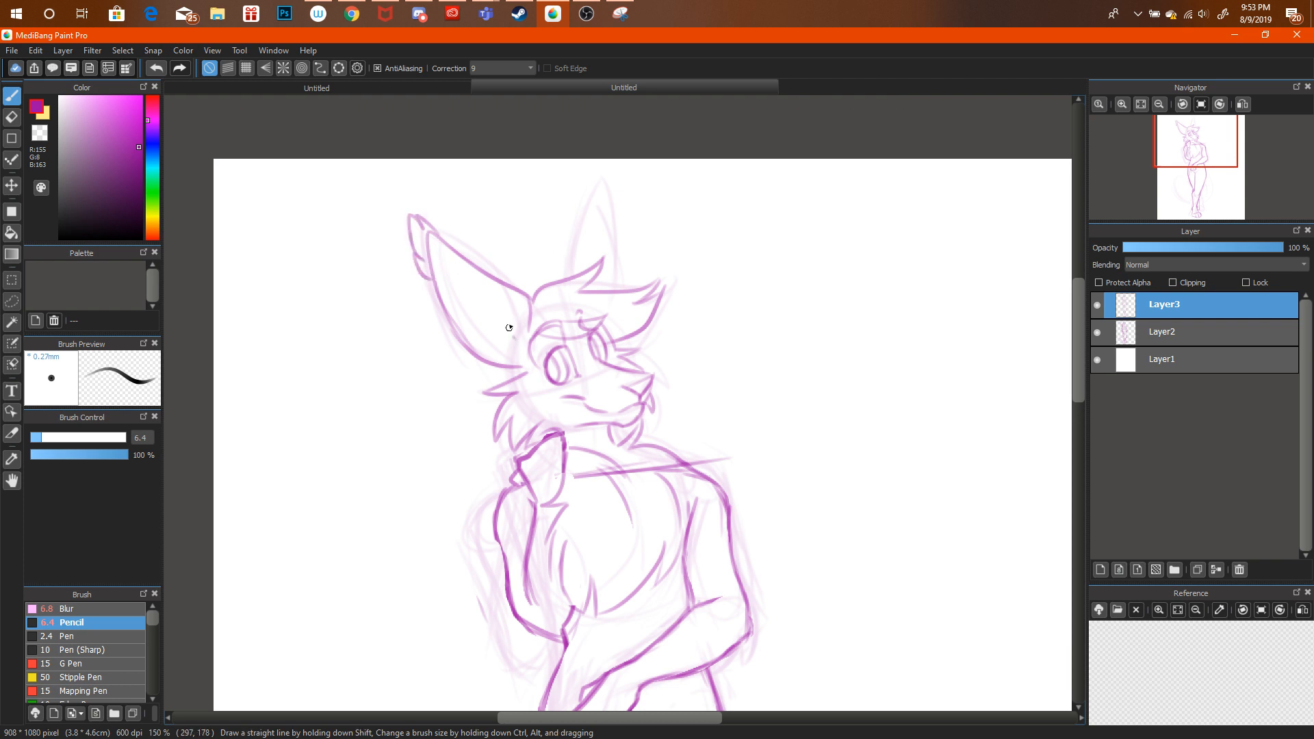
left_click_drag(514, 335, 493, 283)
left_click_drag(525, 352, 470, 340)
Redraw the right ear's inner and outer sides with a rounded tip.
left_click_drag(573, 280, 581, 216)
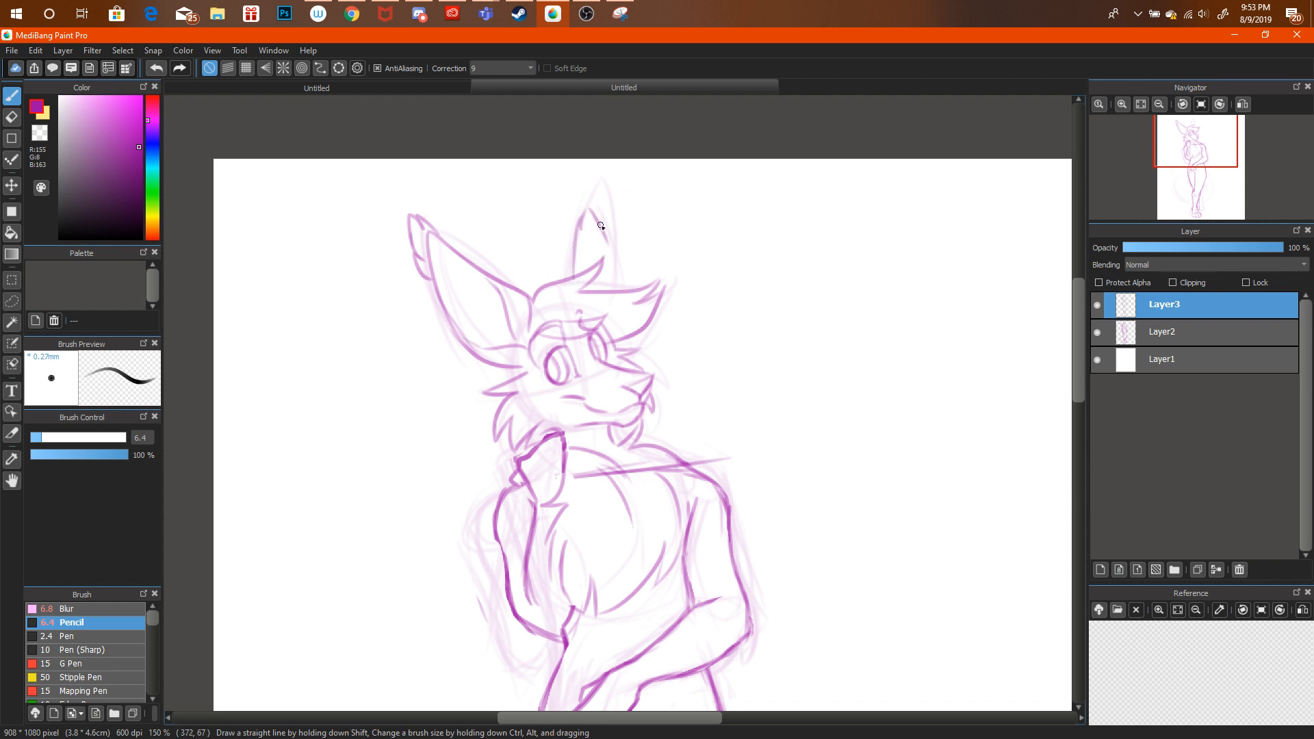
key("ctrl+alt+z")
mouse_move(581, 205)
left_mouse_down()
mouse_move(627, 269)
mouse_move(621, 295)
left_mouse_up()
mouse_move(572, 204)
left_mouse_down()
mouse_move(576, 172)
mouse_move(598, 195)
left_mouse_up()
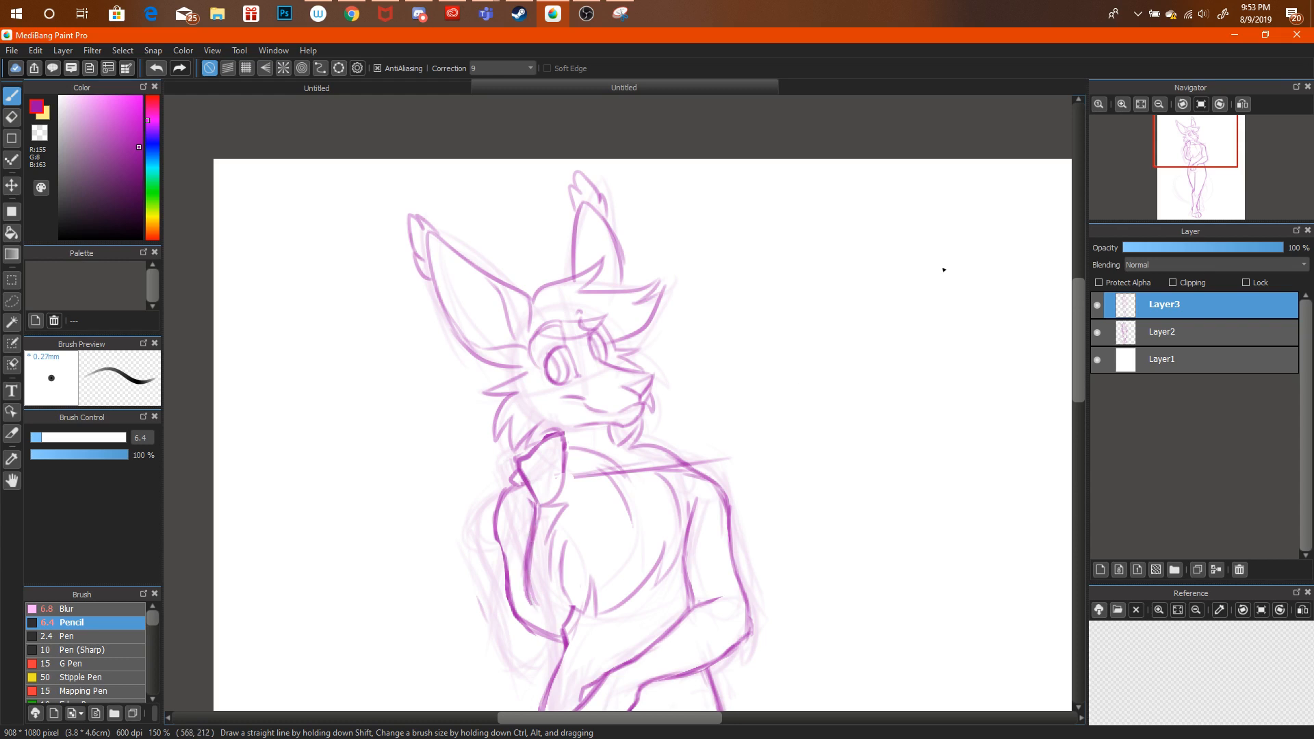
double_click(1160, 104)
left_click_drag(1182, 153, 1202, 178)
double_click(1122, 105)
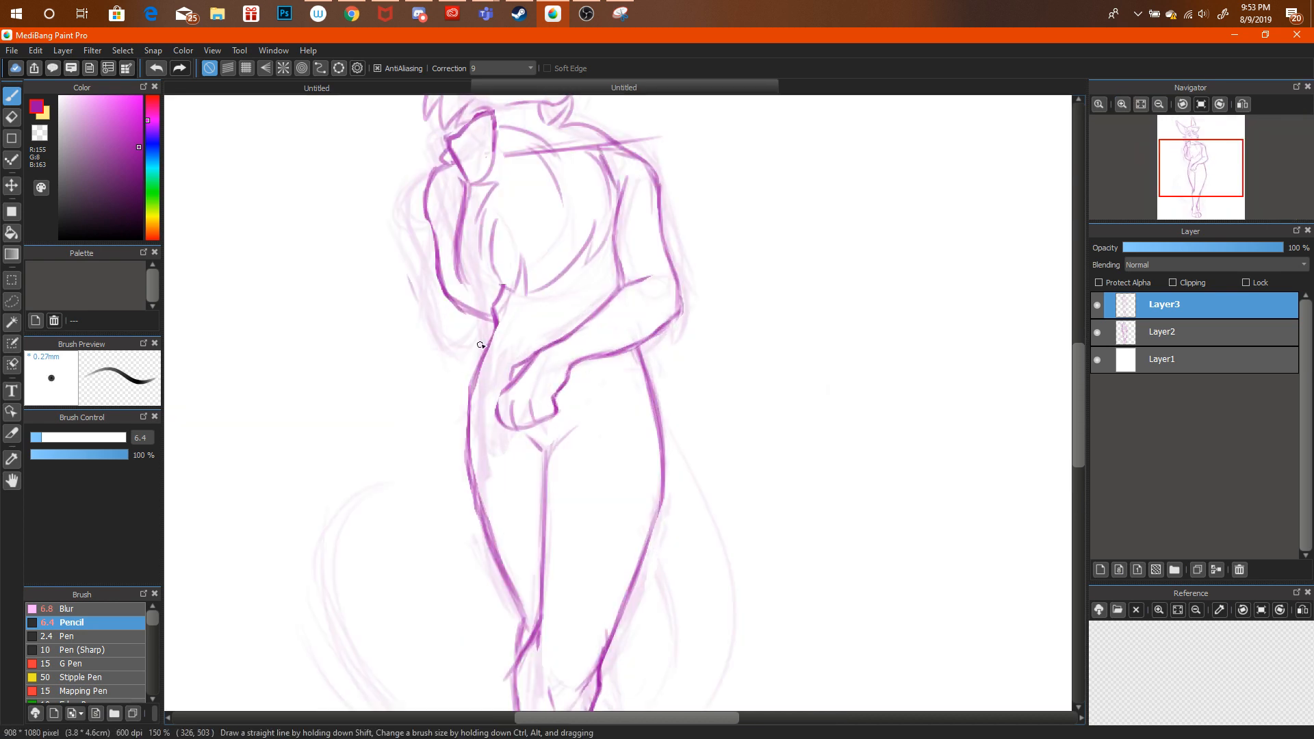
Darken the body's left contour and erase the V-shaped strokes below the hand.
left_click_drag(489, 336, 469, 417)
left_click(12, 119)
mouse_move(578, 419)
left_mouse_down()
mouse_move(529, 445)
mouse_move(541, 455)
mouse_move(530, 424)
left_mouse_up()
left_click(11, 96)
left_click(1160, 105)
left_click(11, 117)
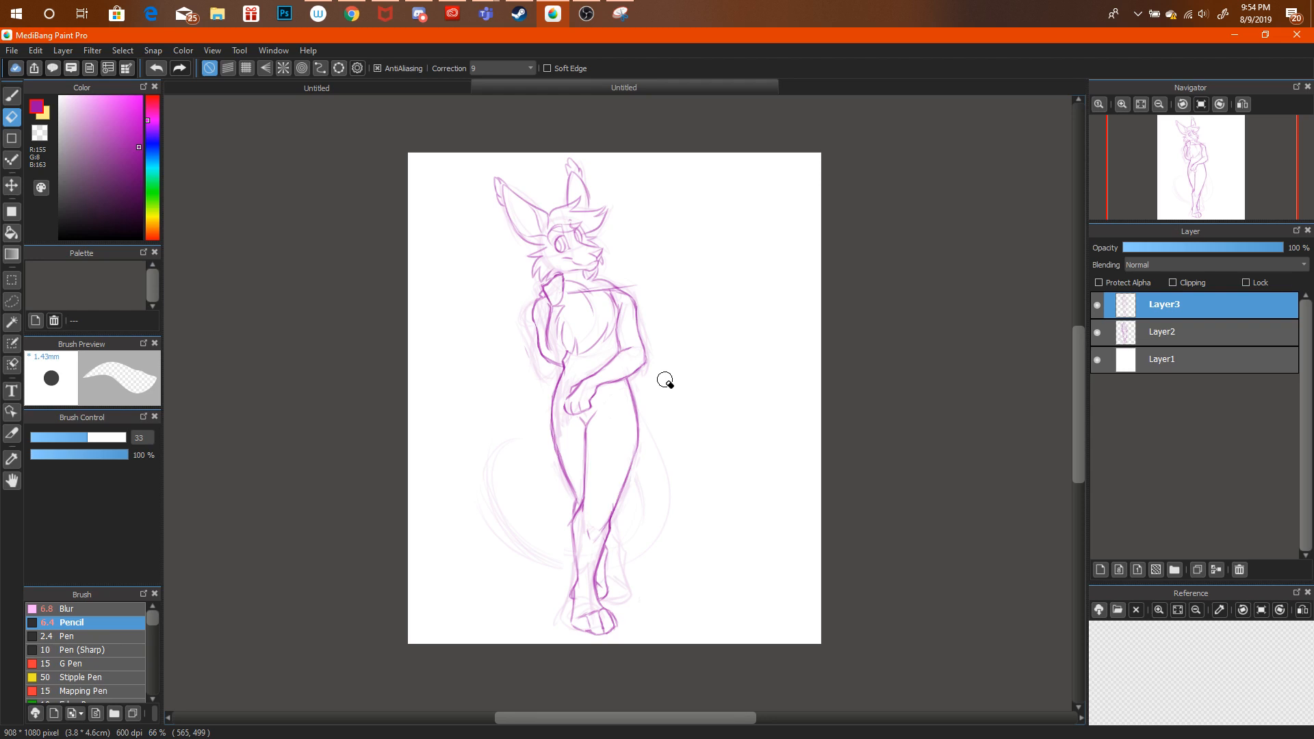
left_click(1122, 104)
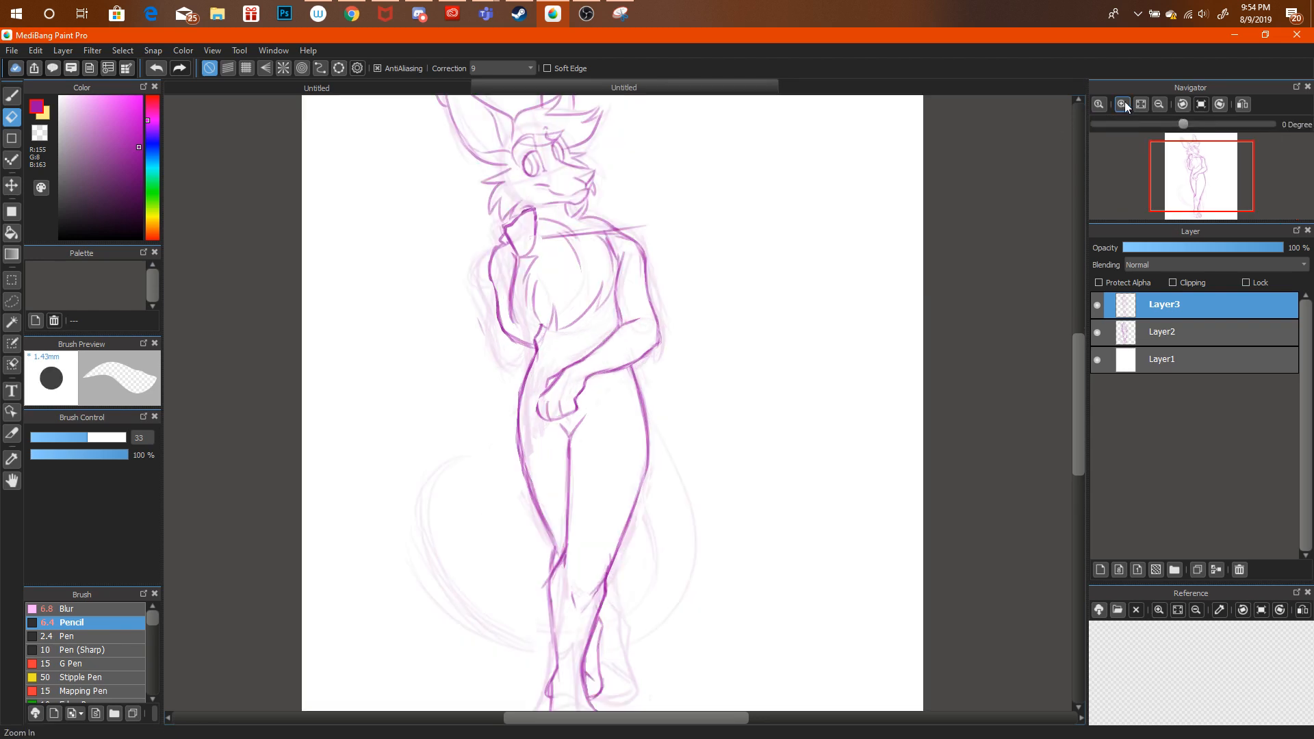
left_click(1122, 104)
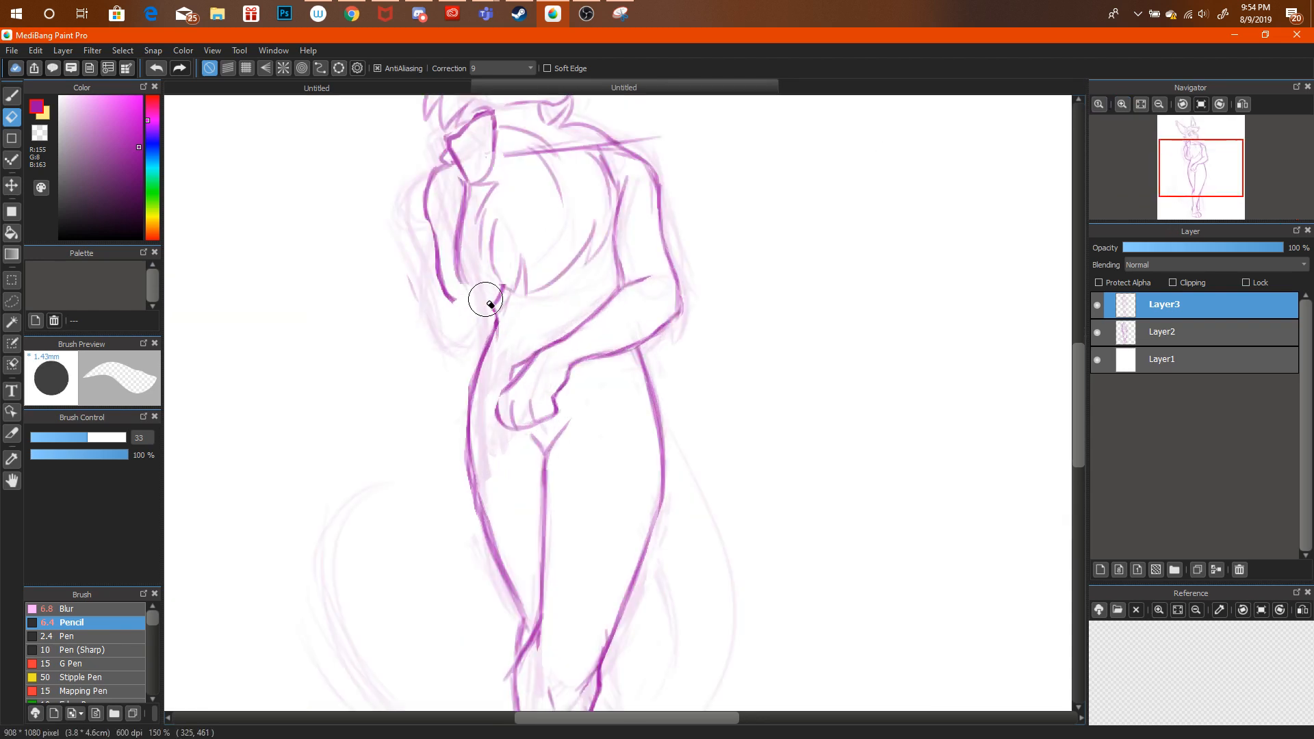
Erase the stray marks around the forearm and hand.
left_click(11, 96)
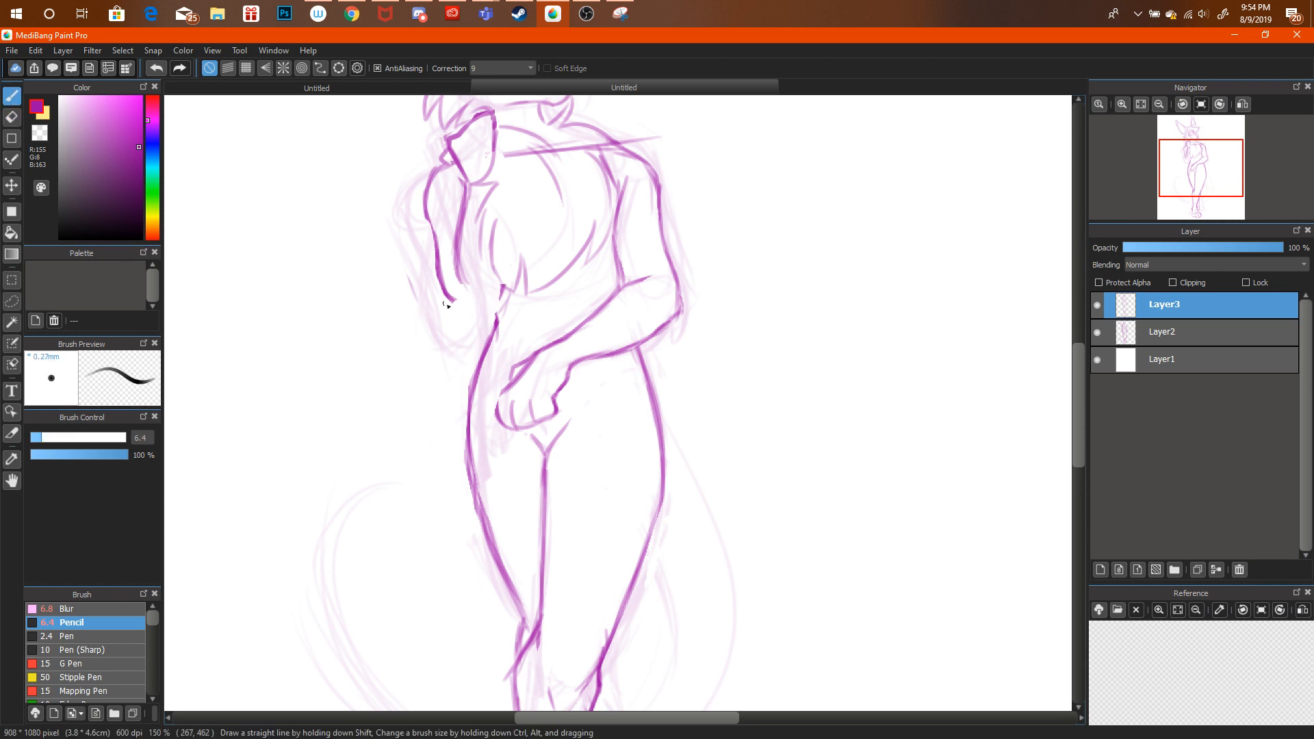
key("ctrl+alt+z")
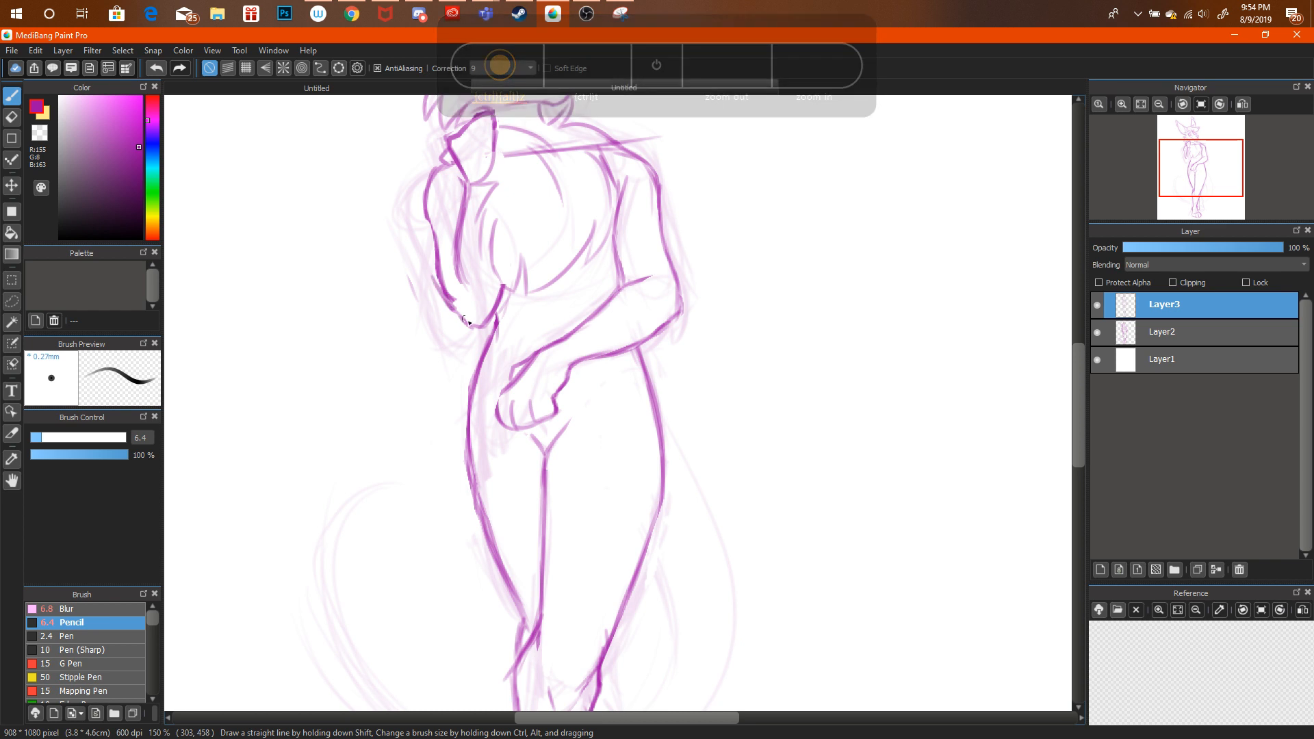
key("e")
mouse_move(421, 265)
left_mouse_down()
mouse_move(455, 288)
mouse_move(461, 300)
mouse_move(451, 286)
mouse_move(441, 299)
mouse_move(478, 329)
left_mouse_up()
mouse_move(1202, 180)
left_mouse_down()
mouse_move(1205, 169)
mouse_move(1197, 201)
left_mouse_up()
Draw the tail's right, lower and left outer curves plus inner lines sweeping around the legs.
left_click(16, 100)
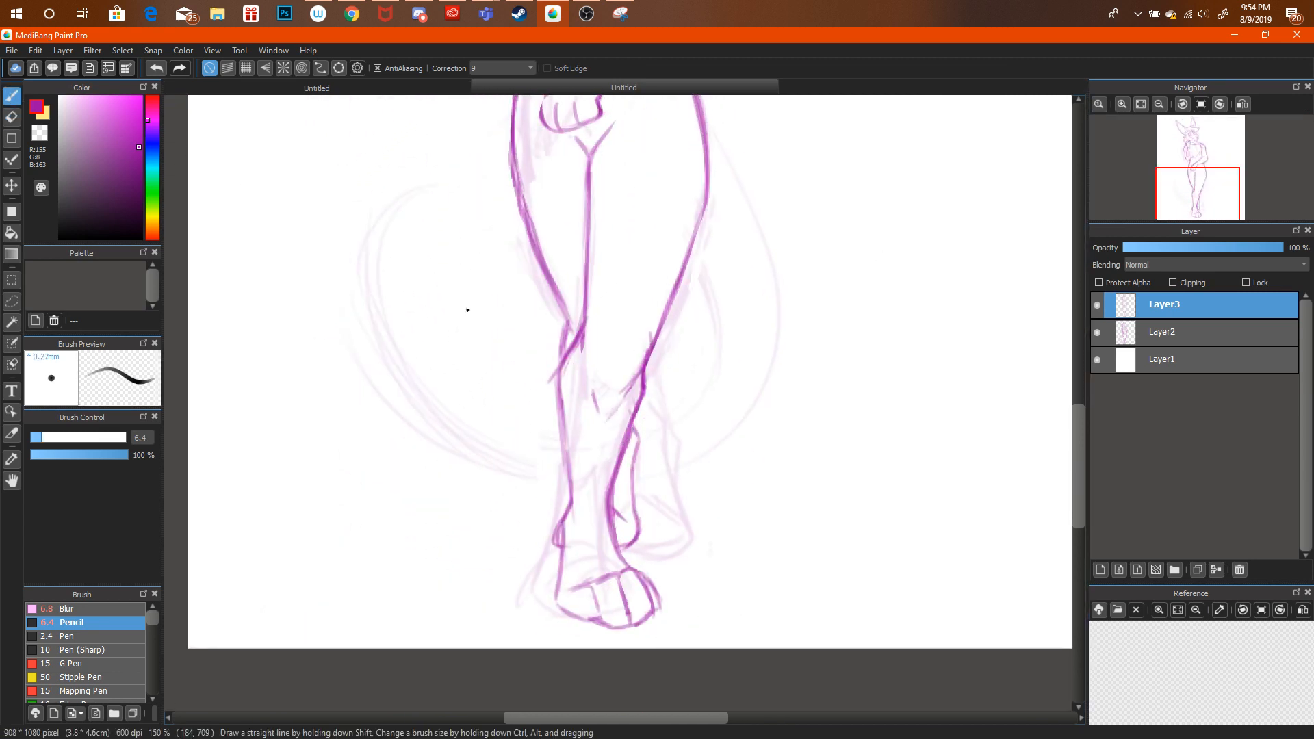
left_click_drag(700, 106, 774, 287)
mouse_move(743, 206)
left_mouse_down()
mouse_move(777, 362)
mouse_move(667, 481)
left_mouse_up()
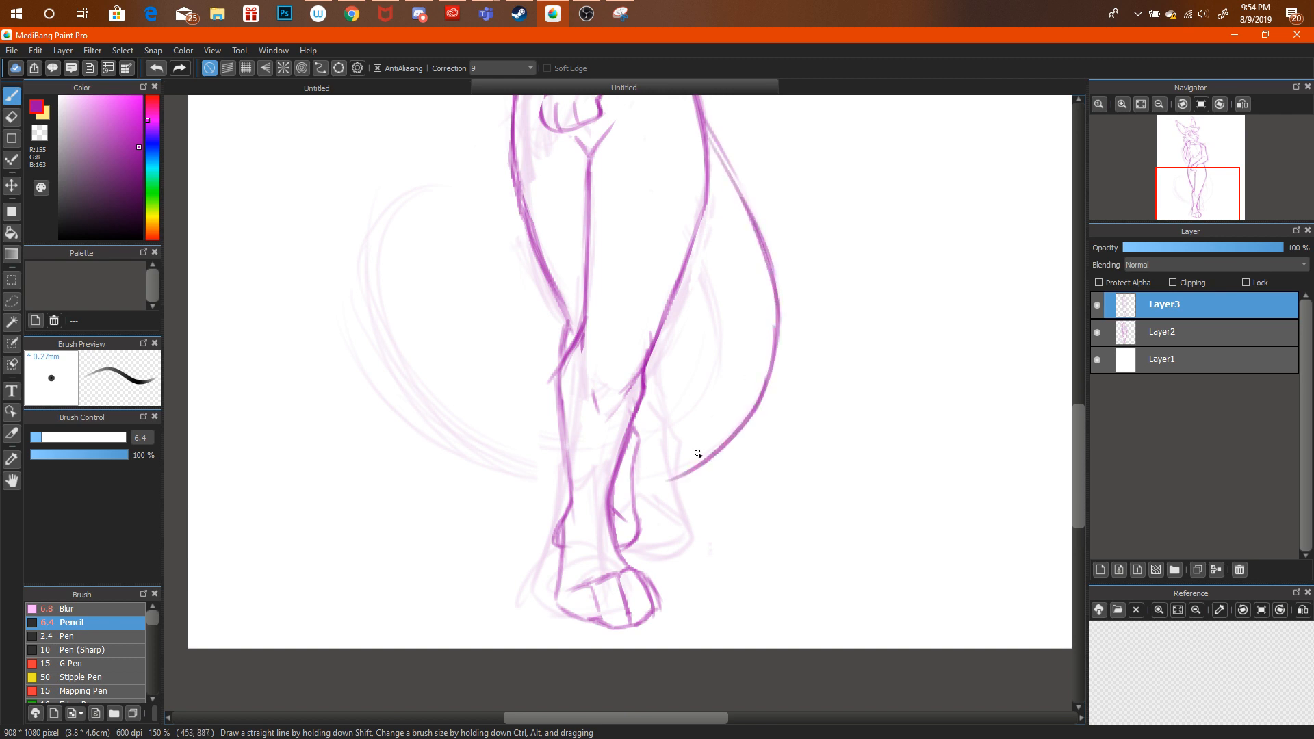
key("ctrl+alt+z")
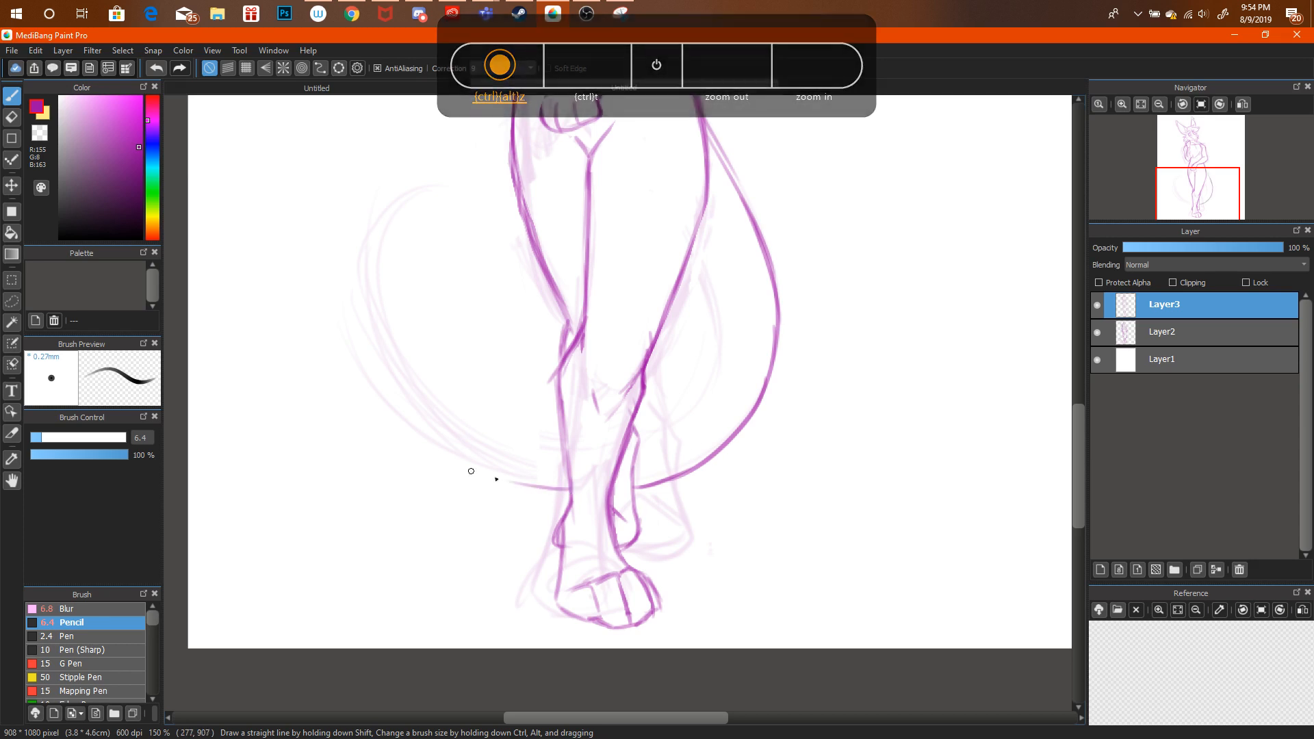
mouse_move(568, 490)
left_mouse_down()
mouse_move(405, 403)
mouse_move(491, 471)
mouse_move(428, 422)
mouse_move(438, 434)
mouse_move(369, 310)
mouse_move(409, 403)
mouse_move(371, 234)
mouse_move(376, 347)
mouse_move(382, 220)
left_mouse_up()
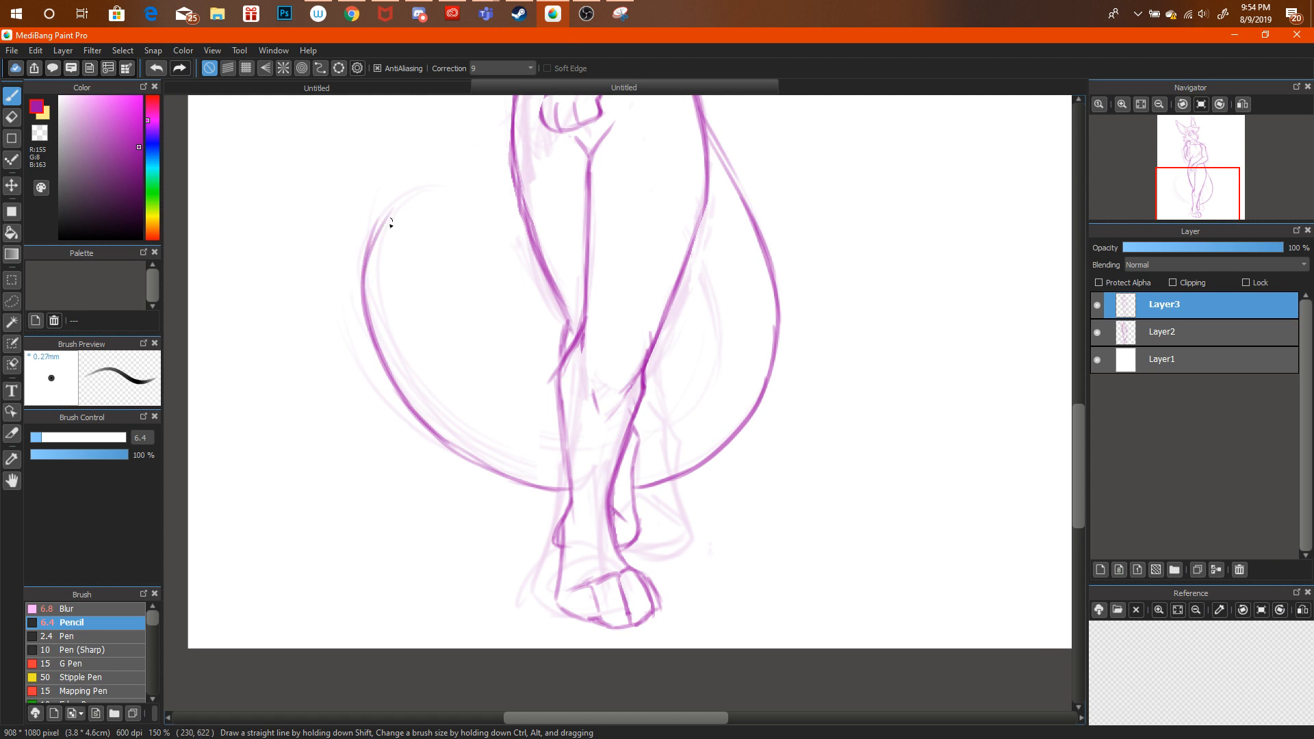
mouse_move(430, 174)
left_mouse_down()
mouse_move(386, 313)
mouse_move(397, 224)
mouse_move(403, 327)
left_mouse_up()
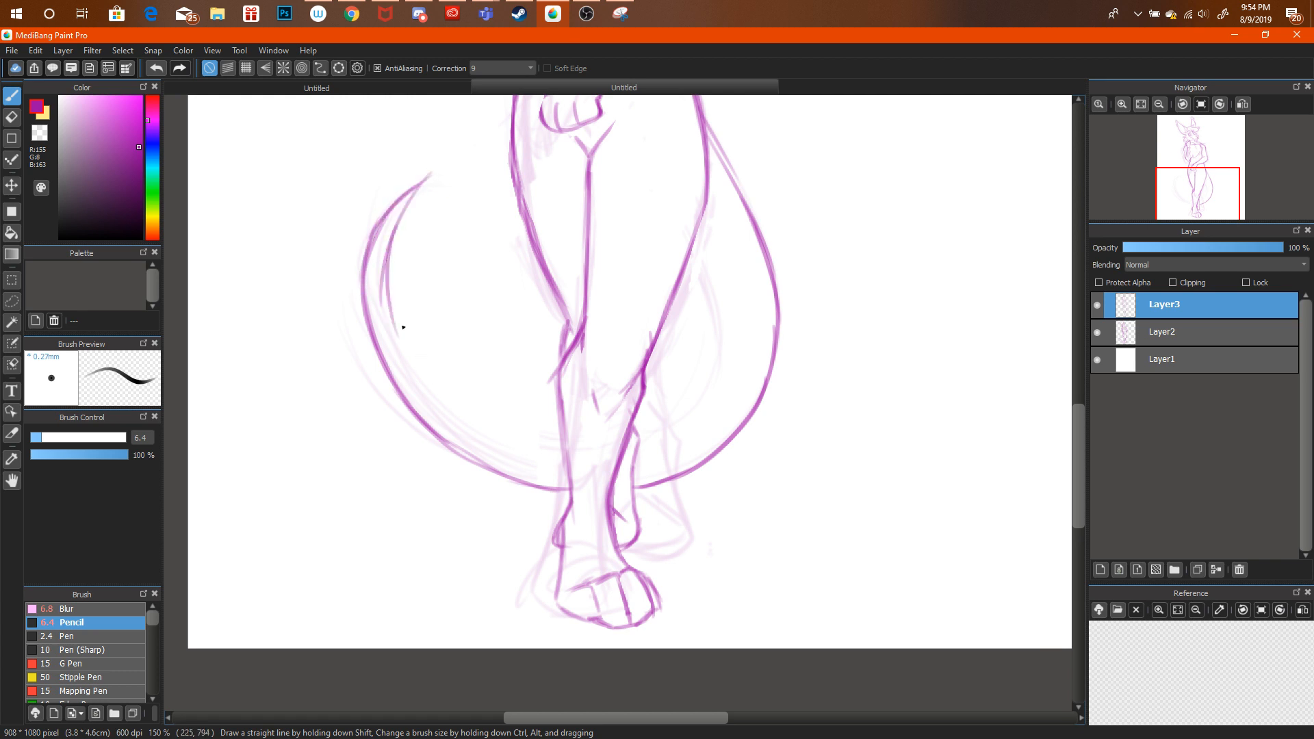
mouse_move(420, 388)
left_mouse_down()
mouse_move(560, 455)
mouse_move(418, 384)
left_mouse_up()
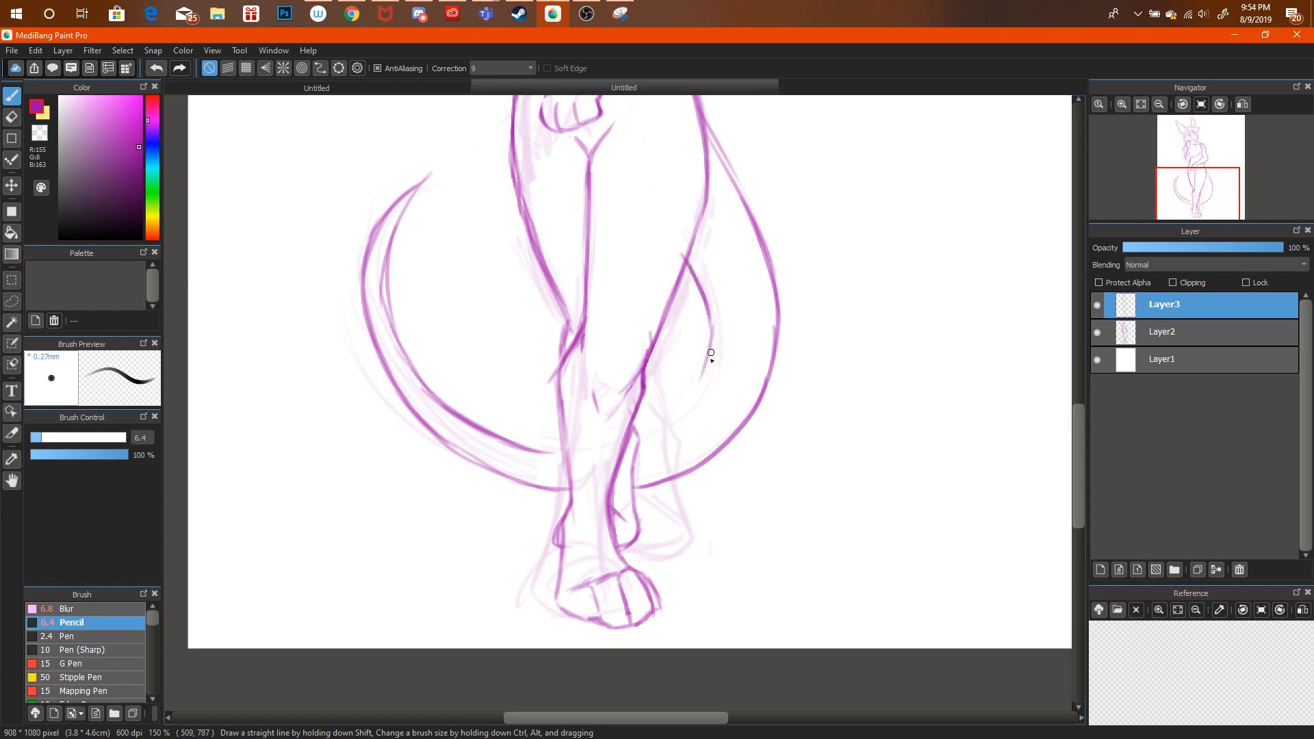
left_click_drag(711, 352, 663, 423)
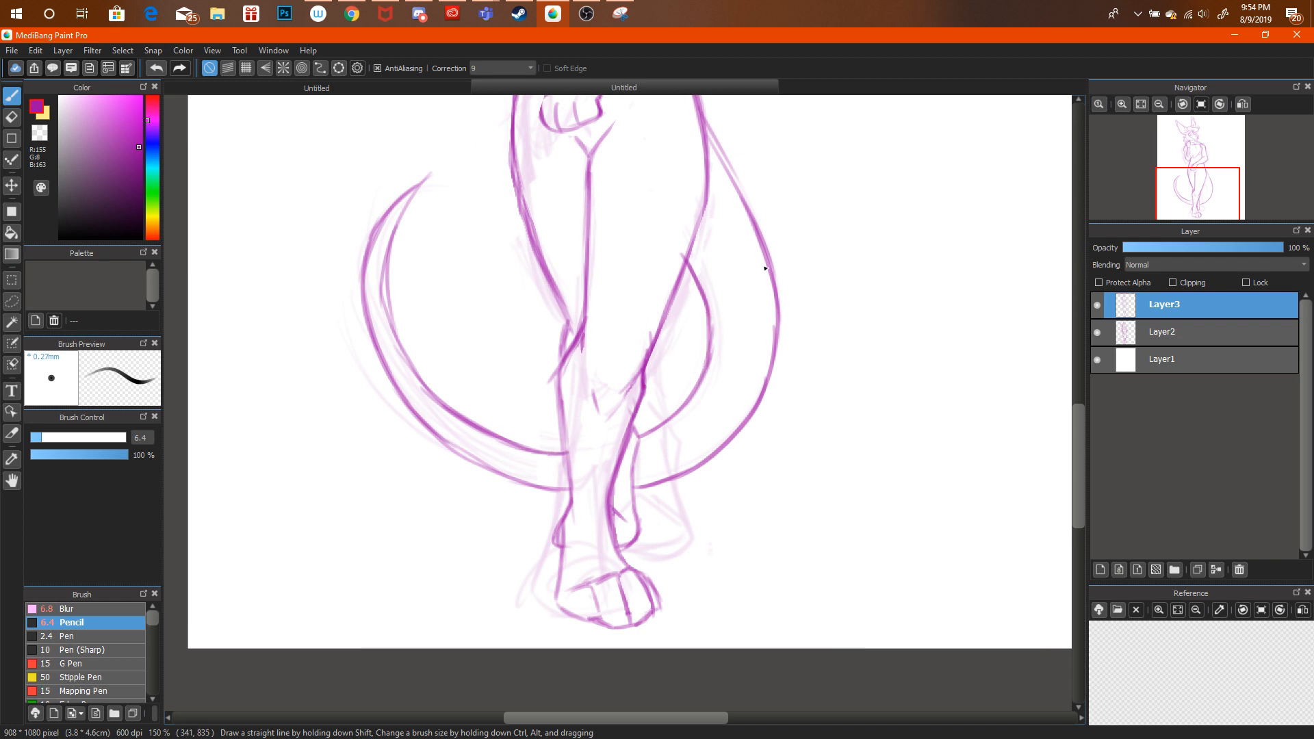
left_click(1161, 103)
left_click(1161, 103)
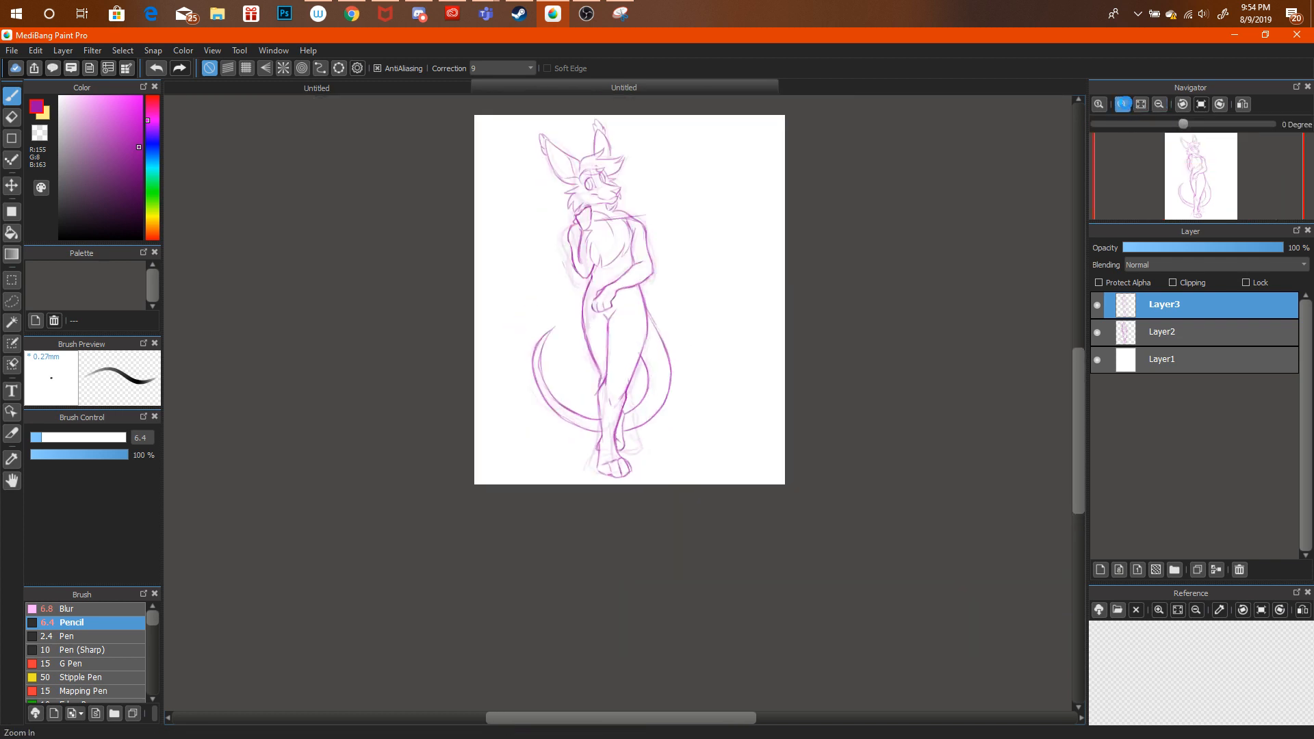
At 200% zoom, erase the thin inner stroke at the tail's top and redraw it.
left_click(1123, 103)
left_click(1123, 104)
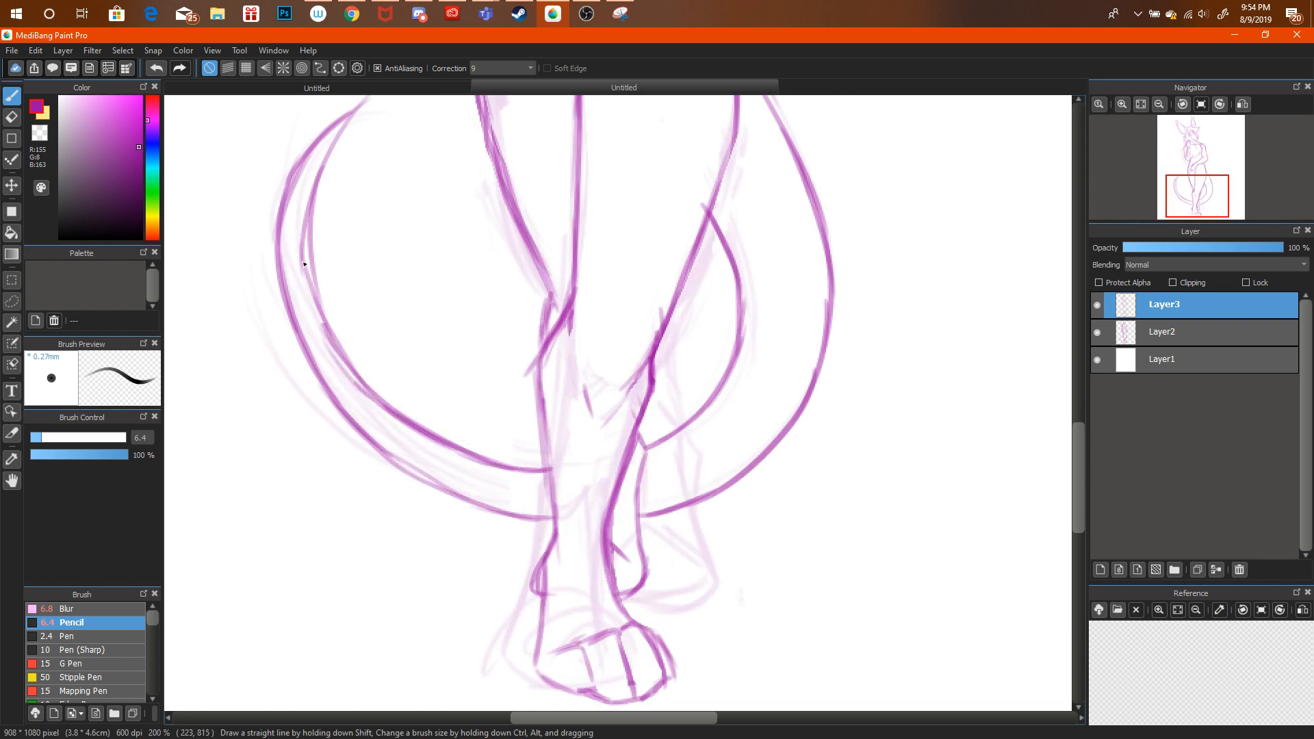
left_click(11, 115)
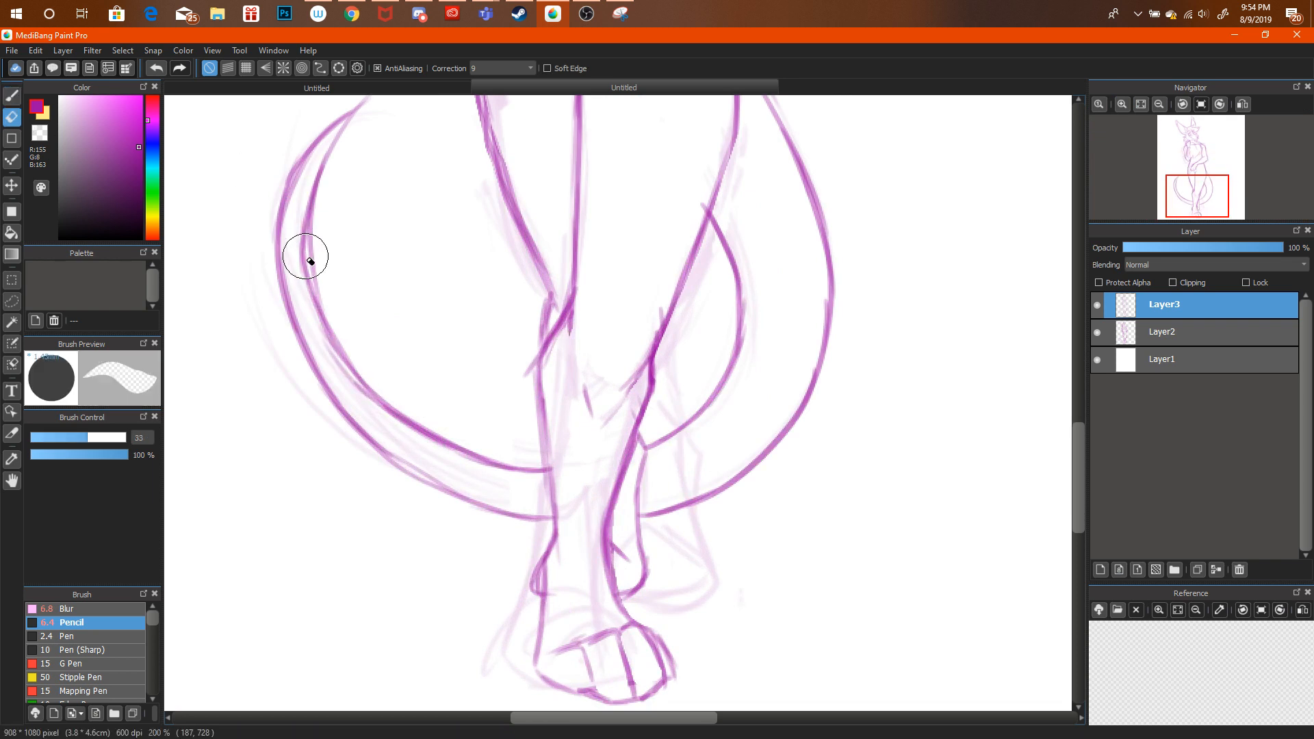
left_click_drag(328, 184, 367, 92)
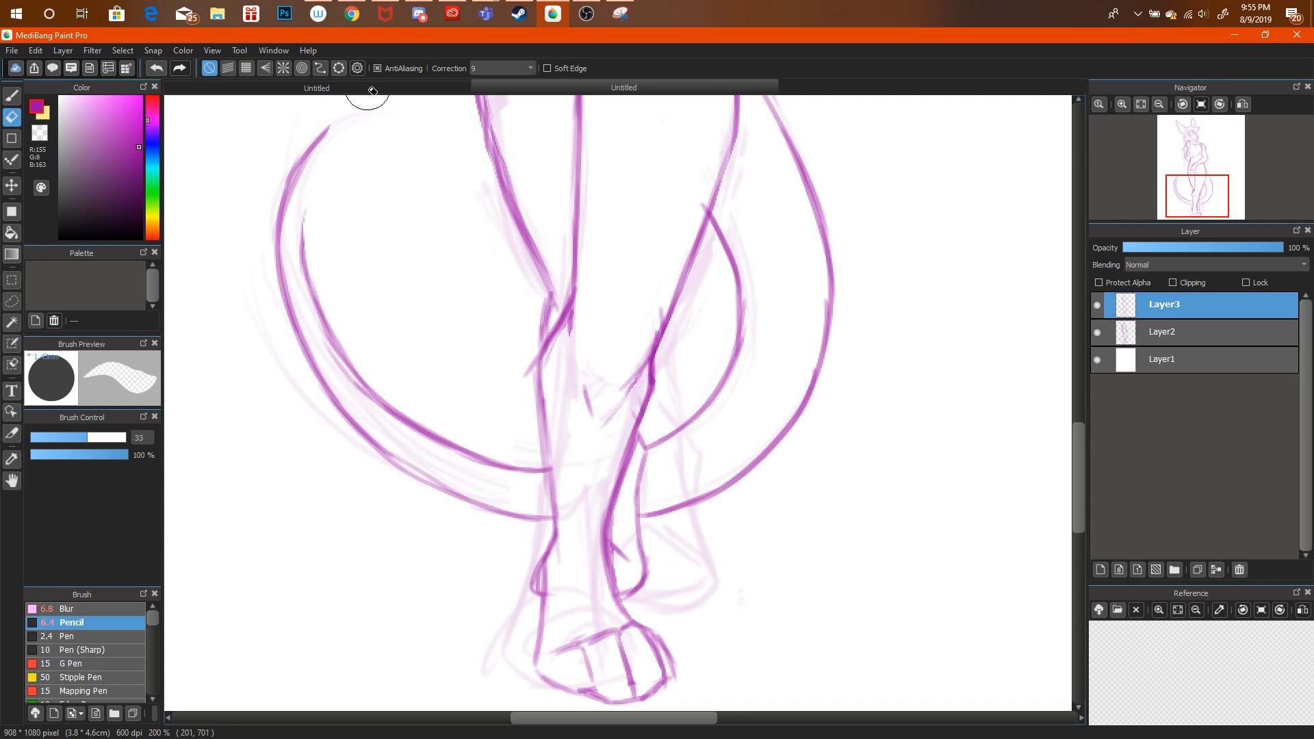
key("b")
mouse_move(307, 245)
left_mouse_down()
mouse_move(302, 258)
mouse_move(337, 112)
mouse_move(303, 159)
mouse_move(356, 102)
left_mouse_up()
Try trimming the tail stroke with an 8.5 eraser, undo it, and compare with the other document.
key("e")
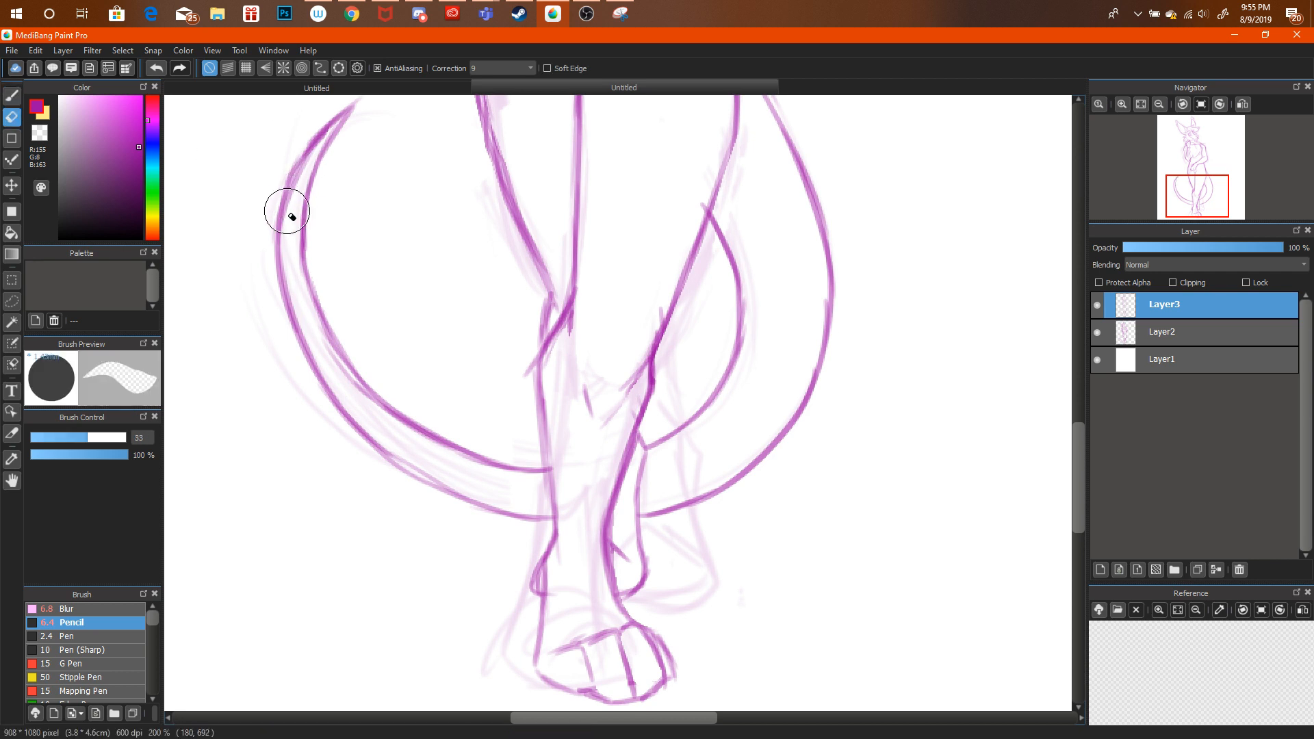
key("ctrl+alt+z")
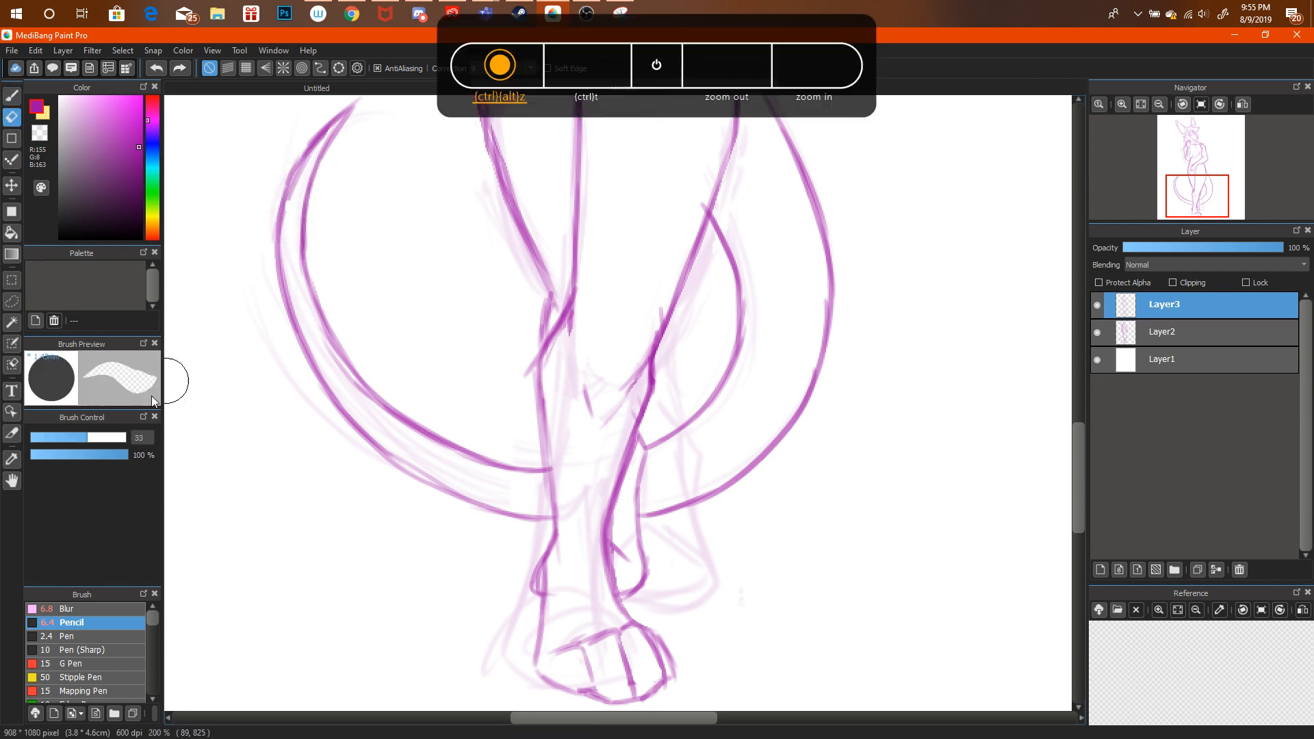
key("bracketleft")
key("bracketleft")
key("bracketleft")
key("bracketleft")
key("bracketleft")
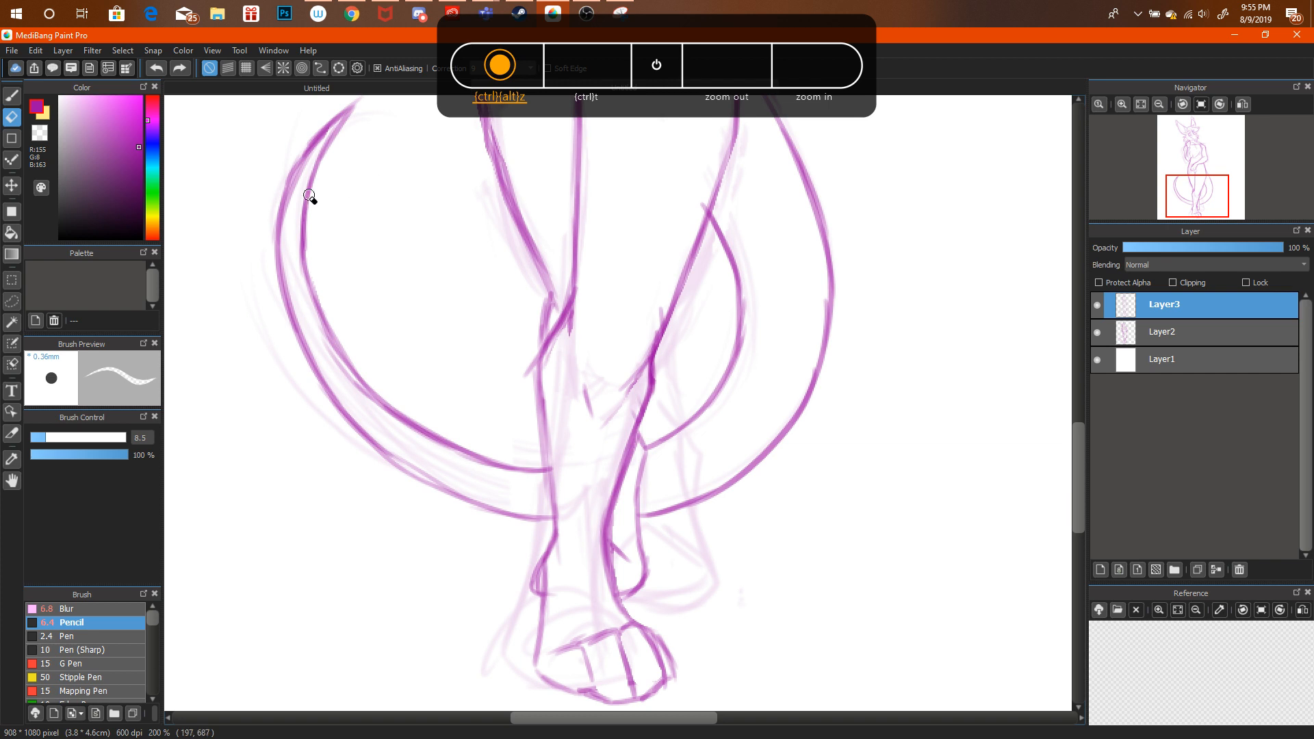
left_click_drag(308, 176, 333, 129)
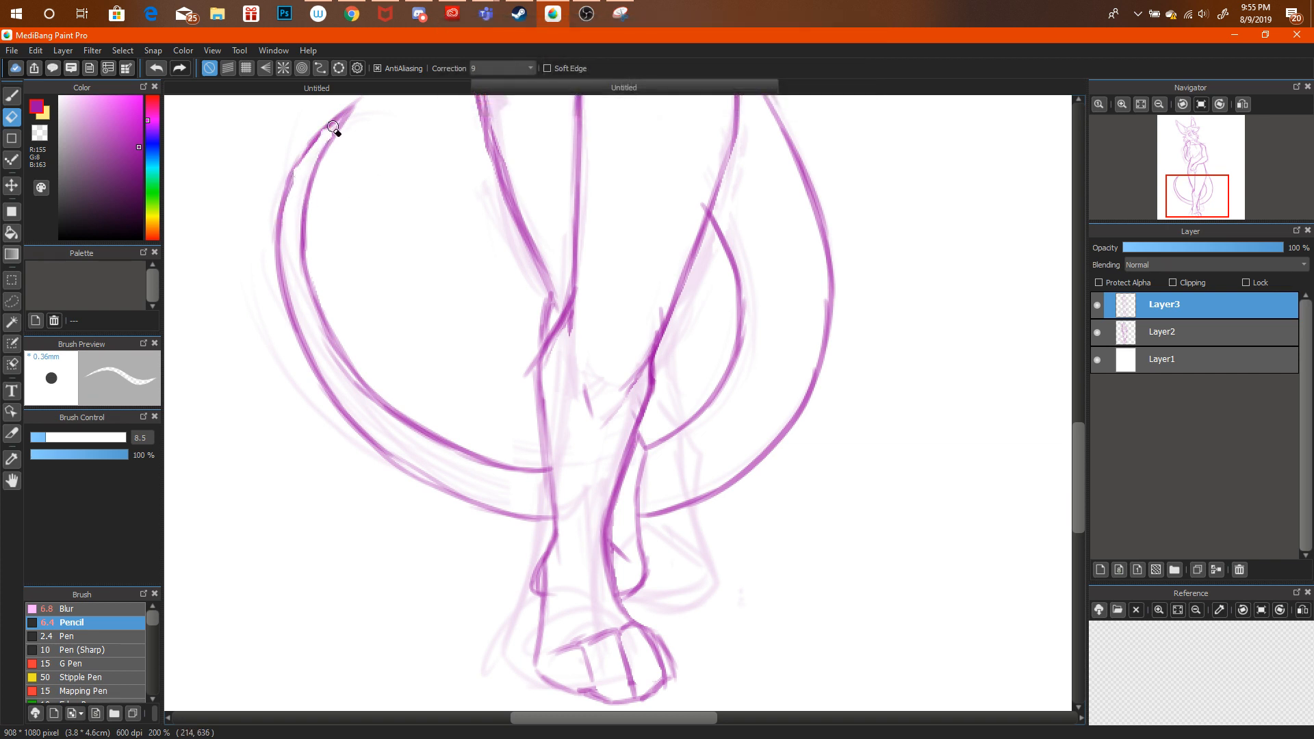
key("ctrl+alt+z")
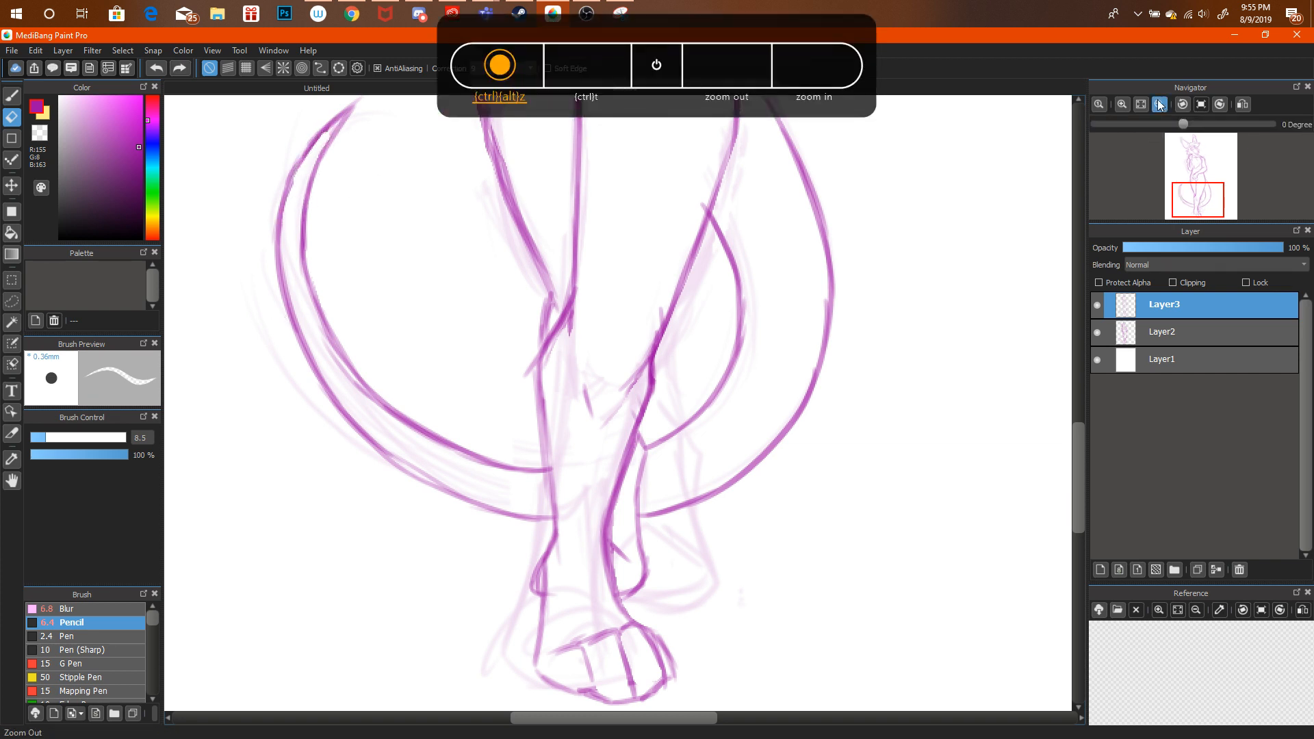
left_click(1159, 104)
left_click(1159, 104)
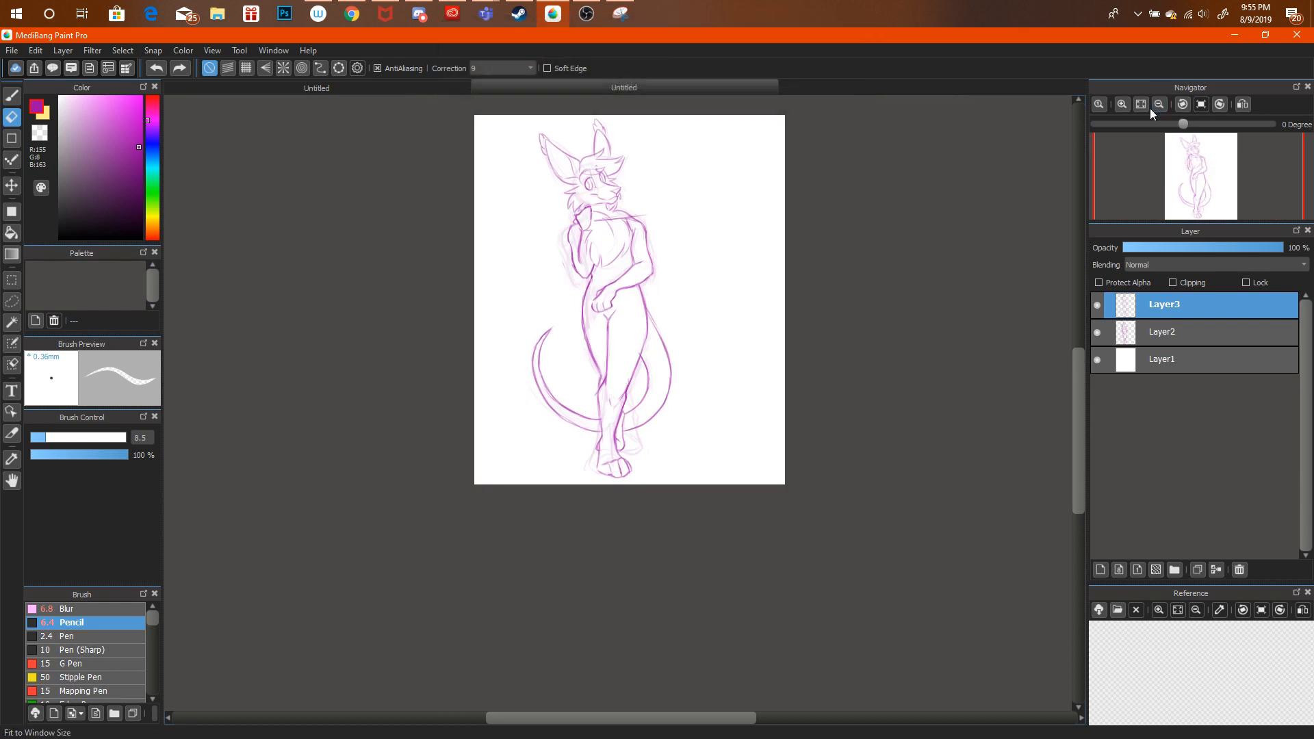
left_click(441, 86)
left_click(497, 89)
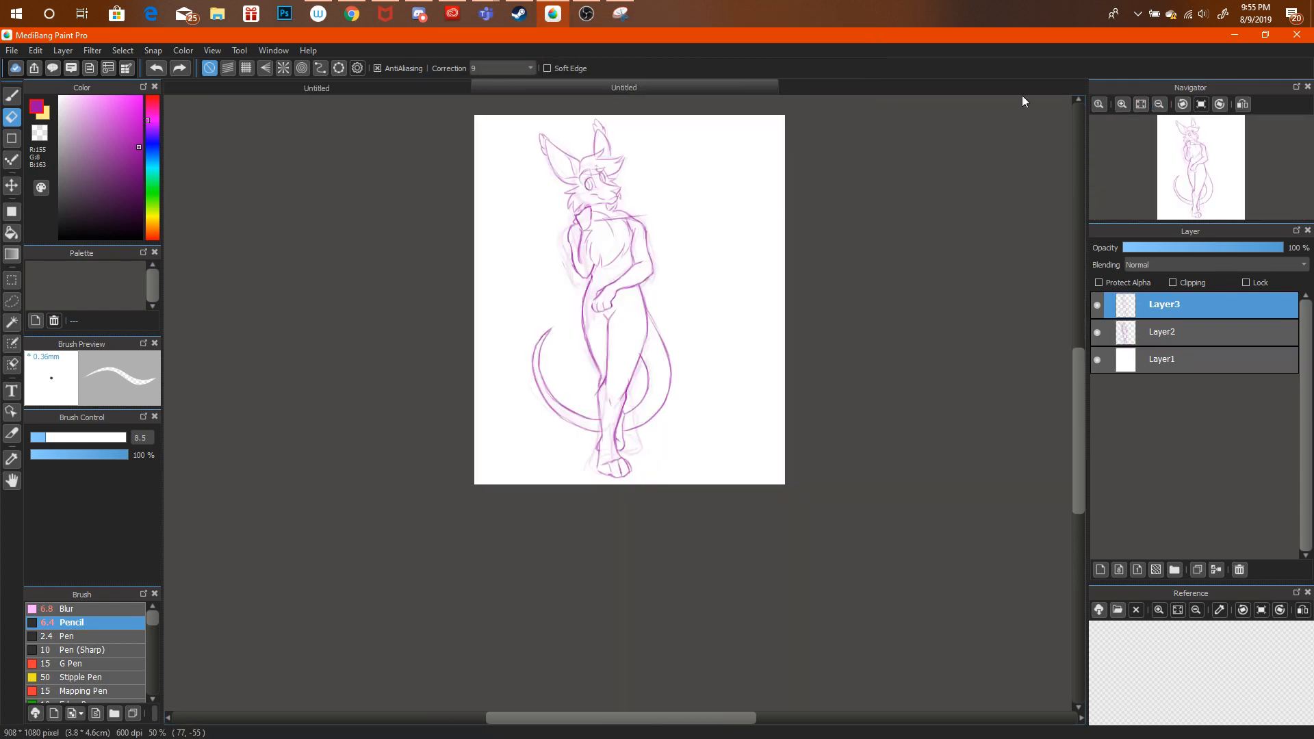
scroll(592, 511, "up", 2)
Pencil spiky fur tufts on the right hip and inner thigh, then erase part of a faint thigh line.
key("b")
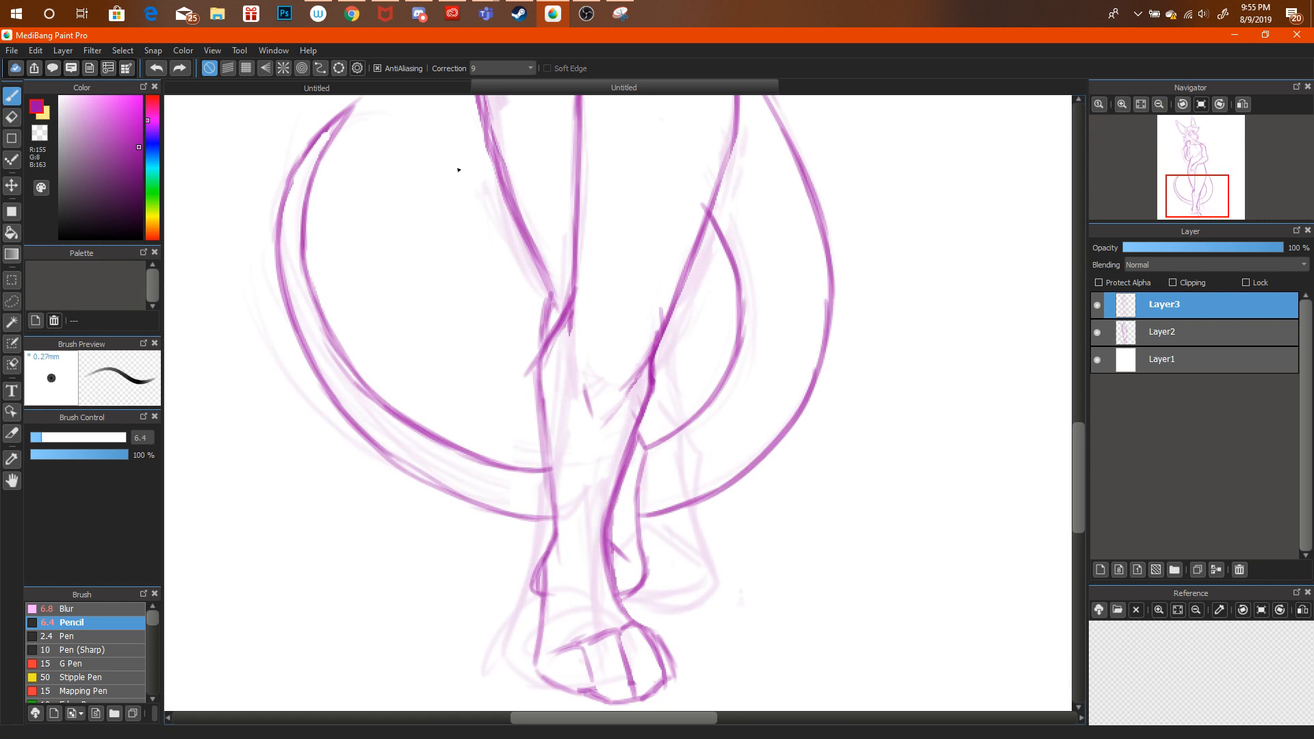
left_click_drag(1079, 431, 1074, 387)
mouse_move(734, 231)
left_mouse_down()
mouse_move(833, 320)
mouse_move(772, 303)
mouse_move(828, 388)
left_mouse_up()
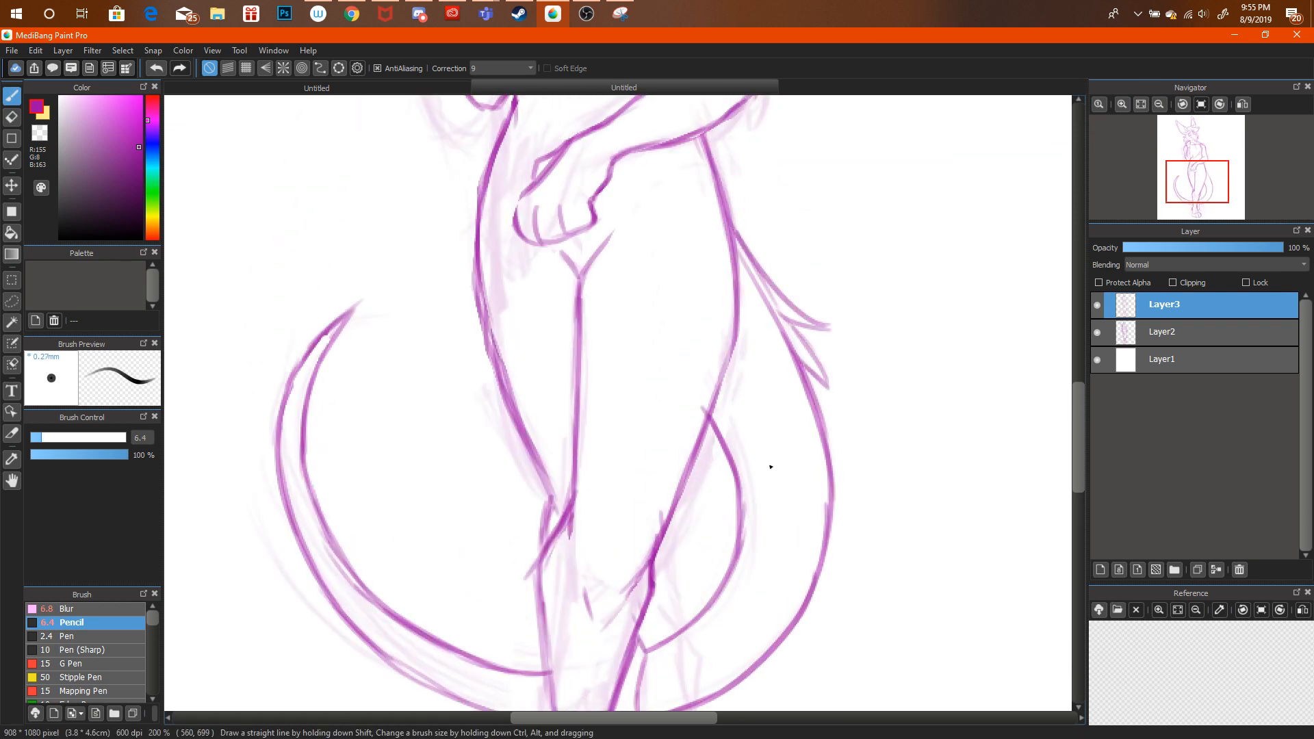
mouse_move(740, 518)
left_mouse_down()
mouse_move(688, 561)
mouse_move(694, 584)
left_mouse_up()
key("e")
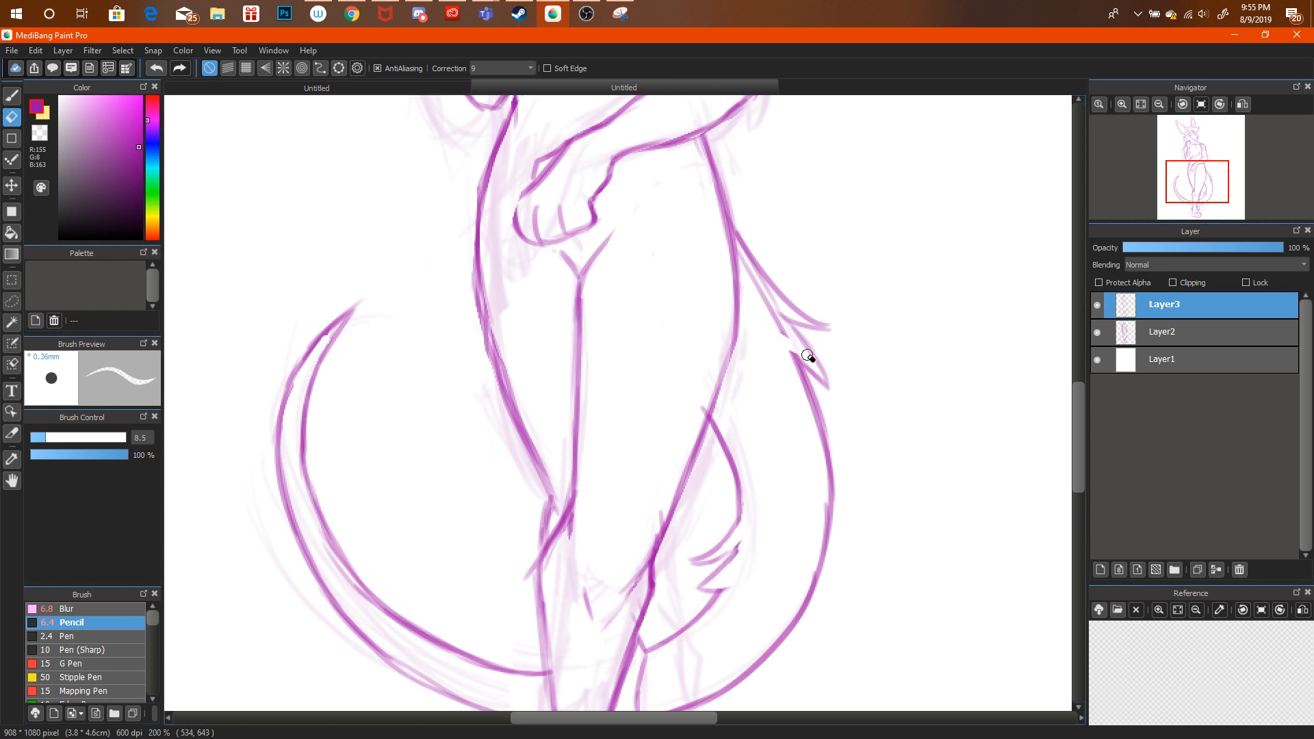
left_click_drag(771, 306, 748, 266)
left_click(353, 12)
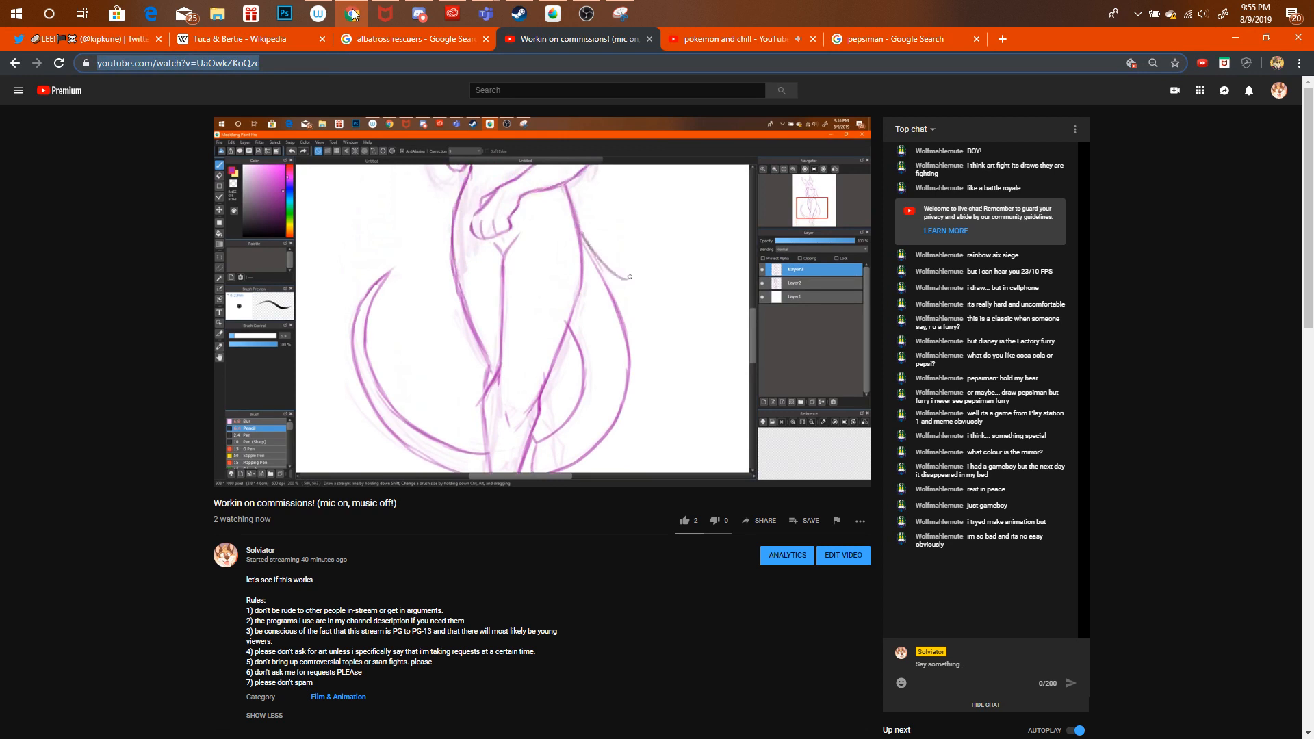
left_click(353, 12)
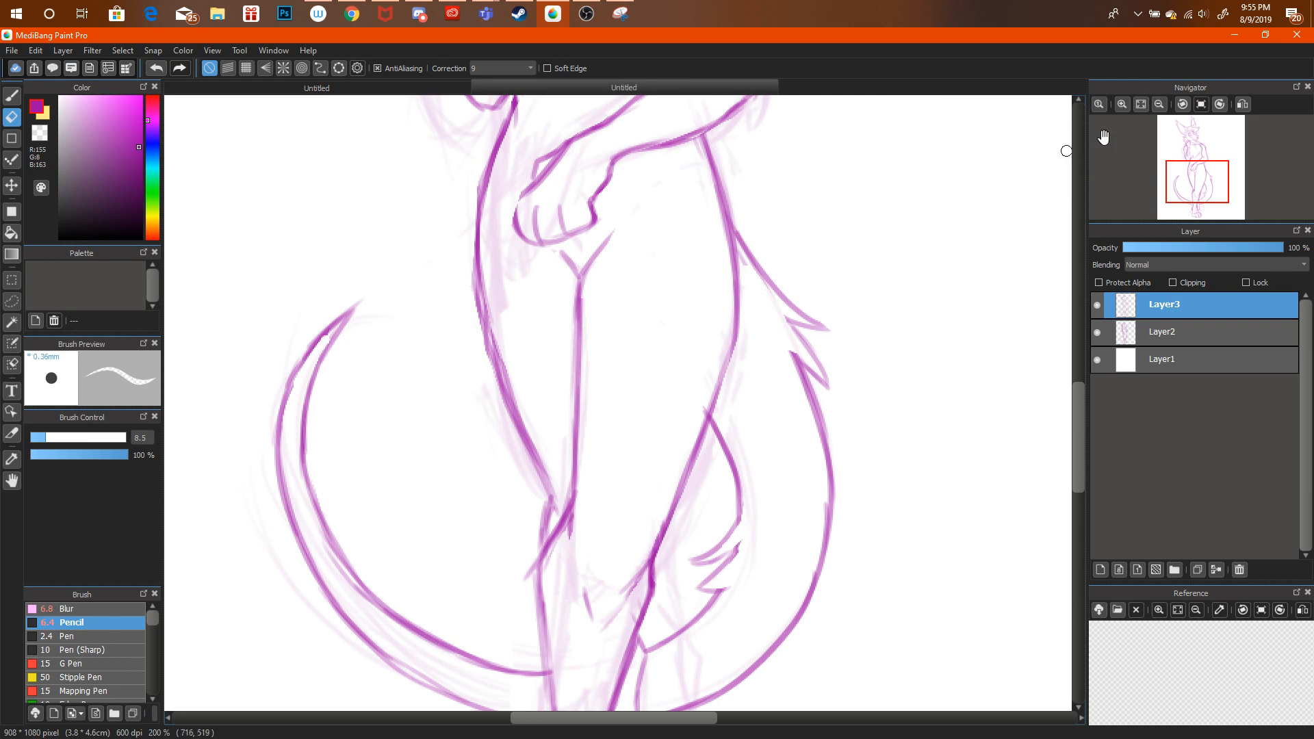
Reframe the view on the figure at 200% zoom with the pencil ready.
left_click(1161, 104)
left_click(1160, 104)
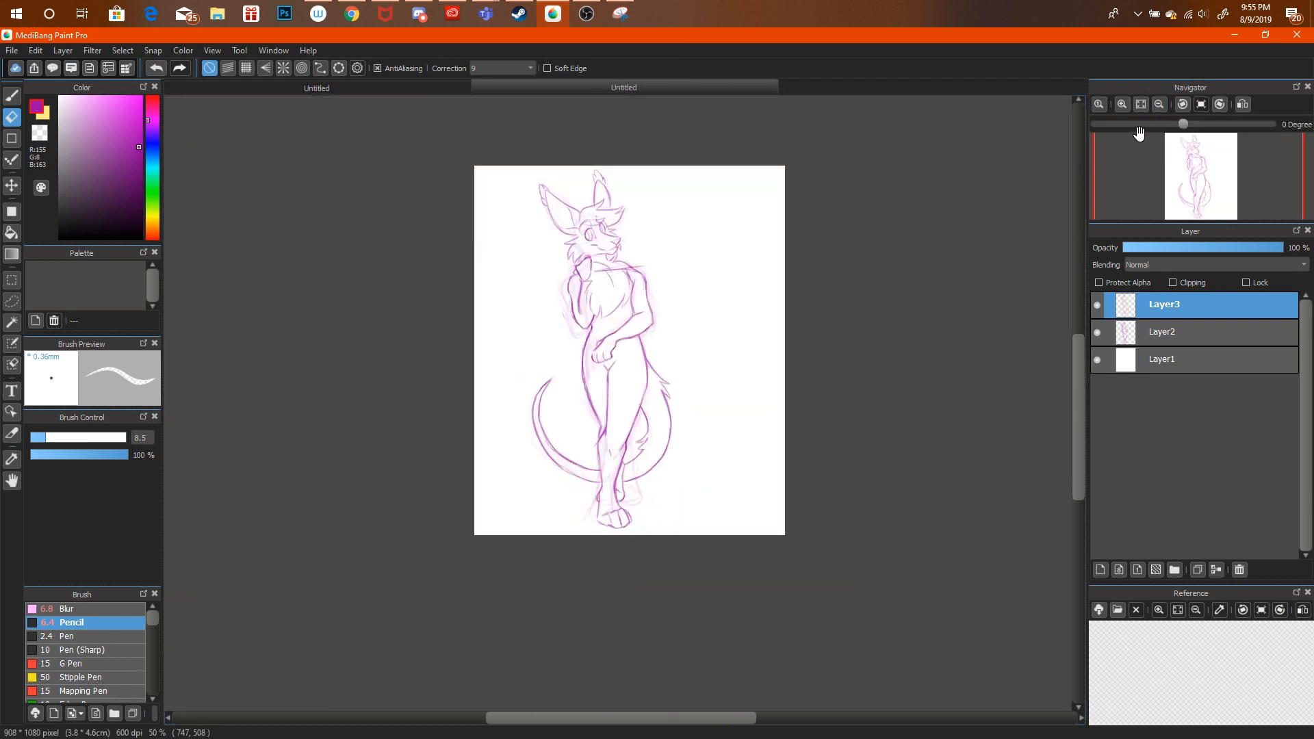
left_click(1123, 104)
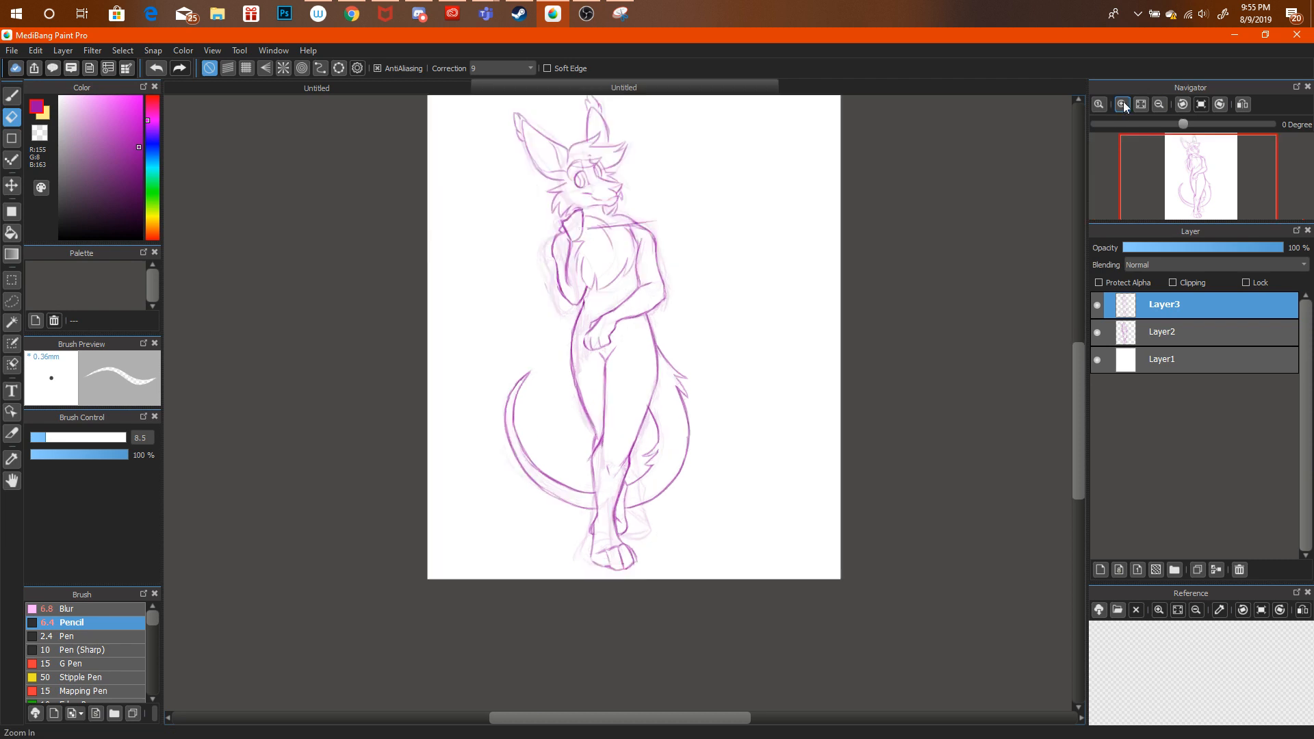
left_click(1123, 104)
left_click(1122, 104)
key("b")
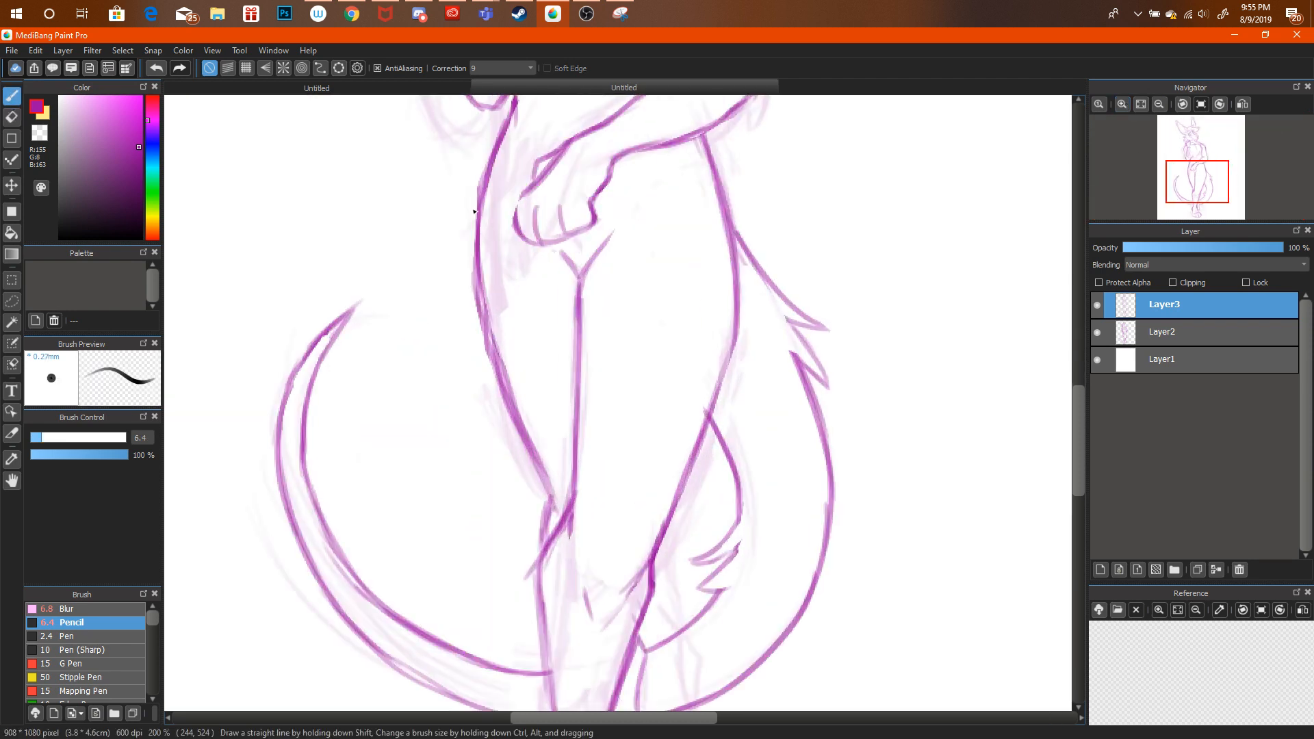
left_click(1161, 104)
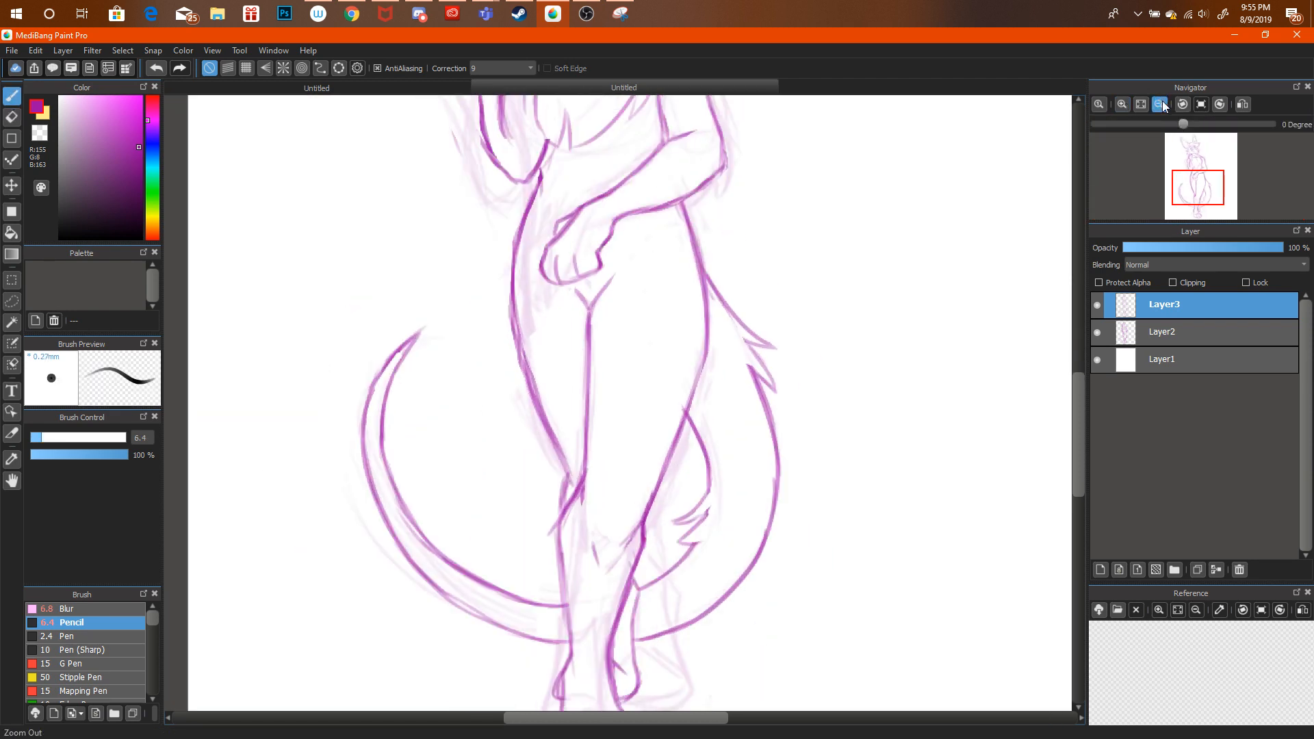
left_click(1160, 104)
left_click(1161, 104)
left_click_drag(1194, 164, 1202, 170)
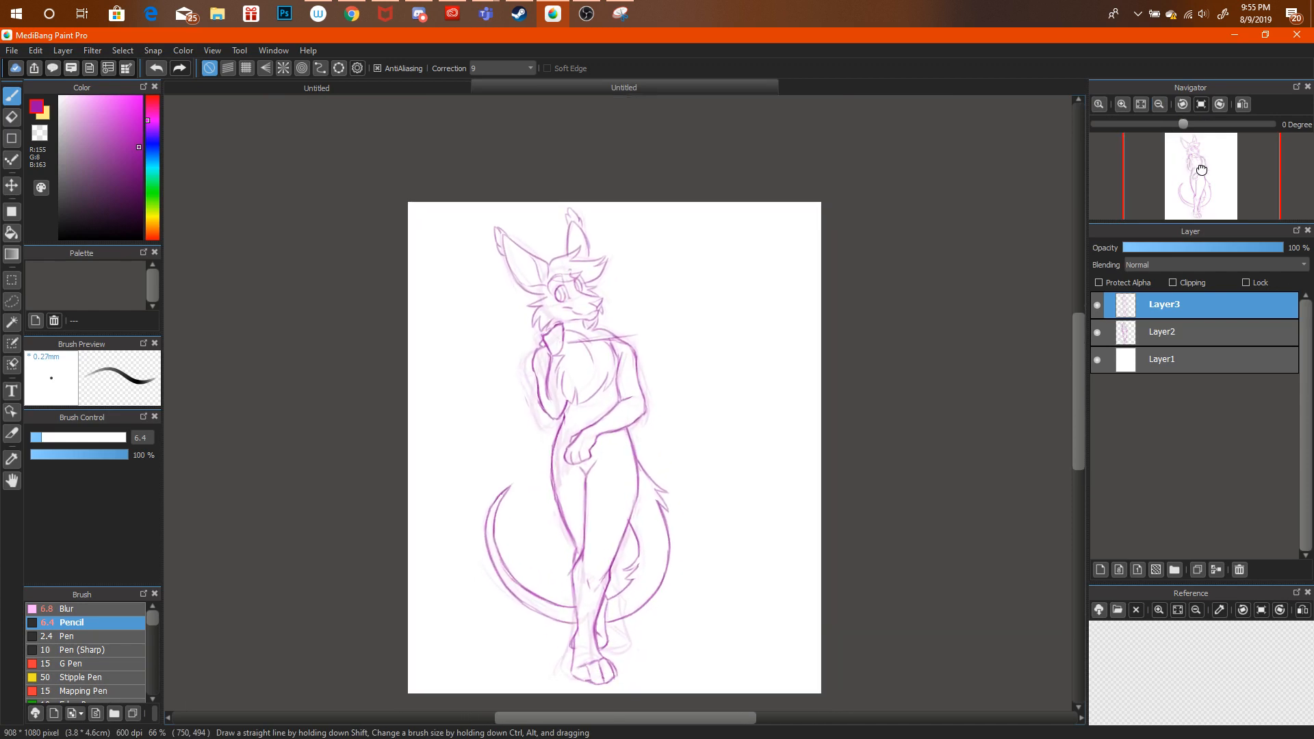
left_click(1123, 104)
left_click(1122, 104)
left_click(1122, 104)
Try two strokes along the figure's side, undo them, and glance at the YouTube stream.
left_click_drag(471, 466, 478, 492)
mouse_move(481, 485)
left_mouse_down()
mouse_move(451, 418)
mouse_move(476, 513)
left_mouse_up()
key("ctrl+alt+z")
key("ctrl+alt+z")
key("e")
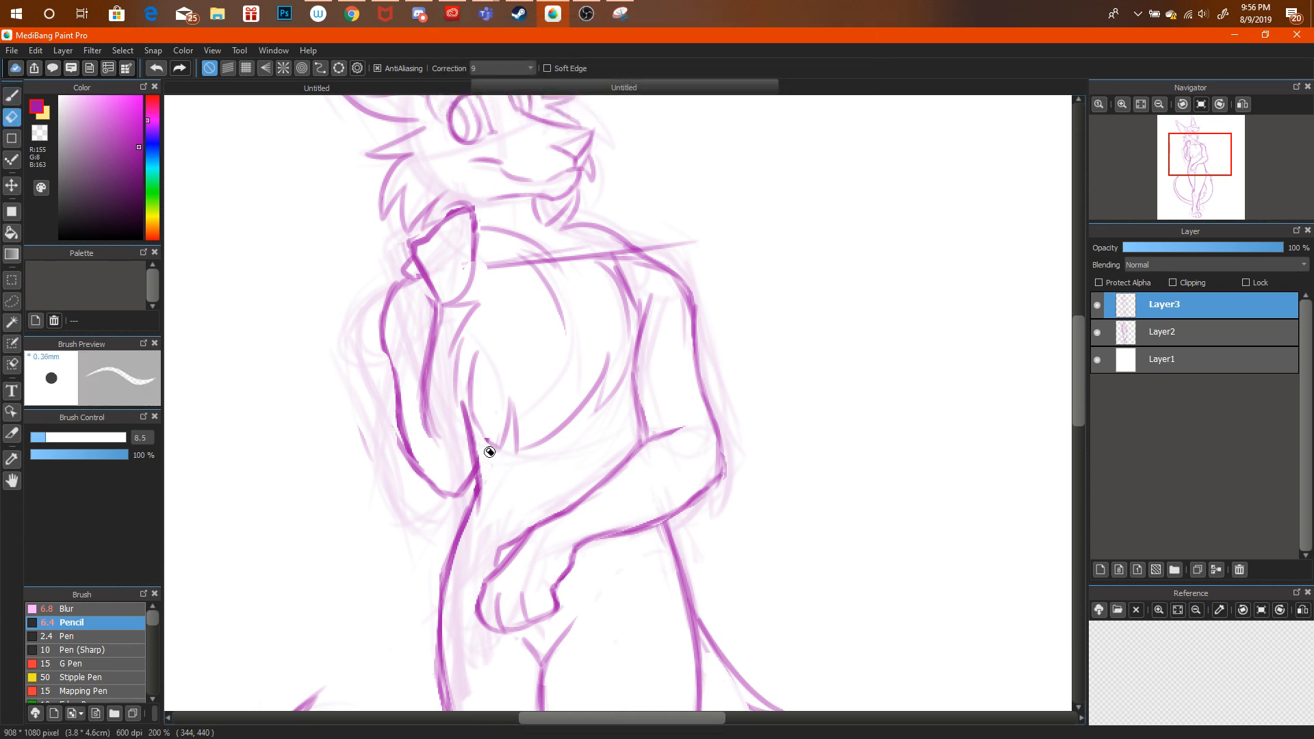
left_click(1159, 104)
left_click(1160, 104)
left_click(1159, 104)
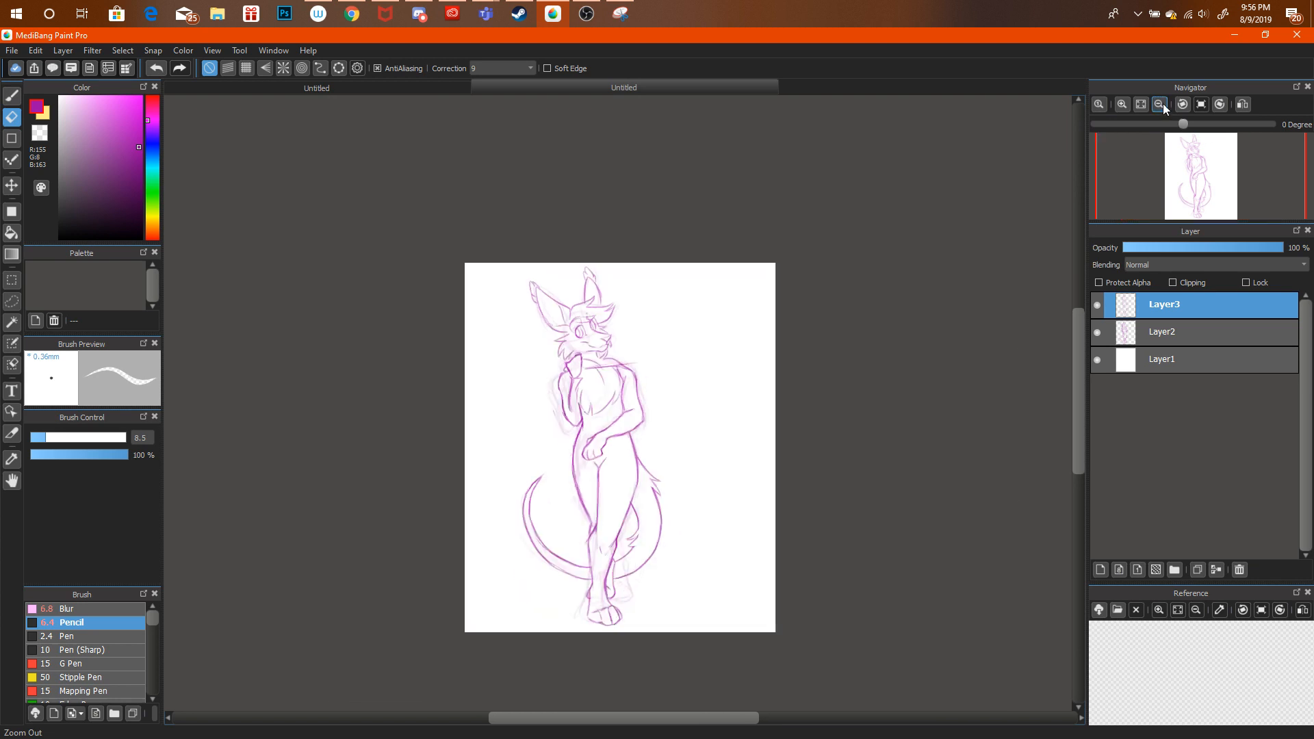
left_click(347, 11)
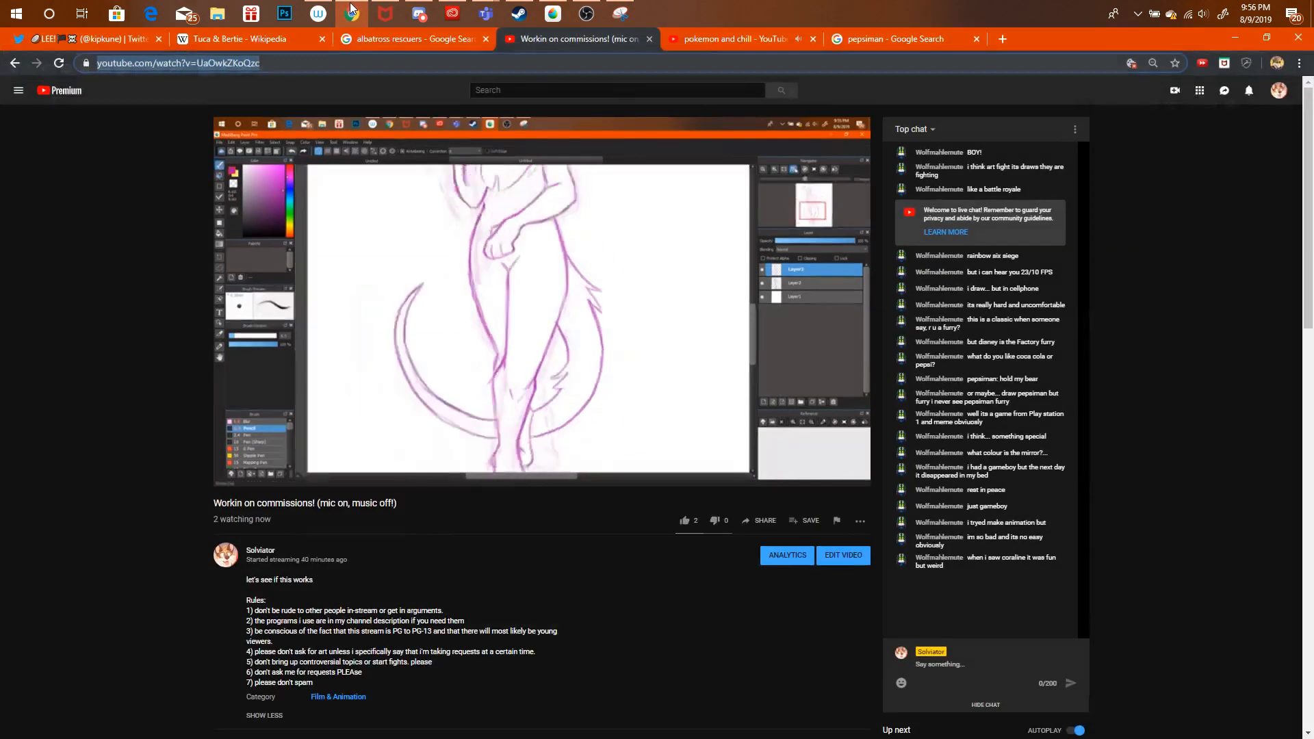
left_click(349, 11)
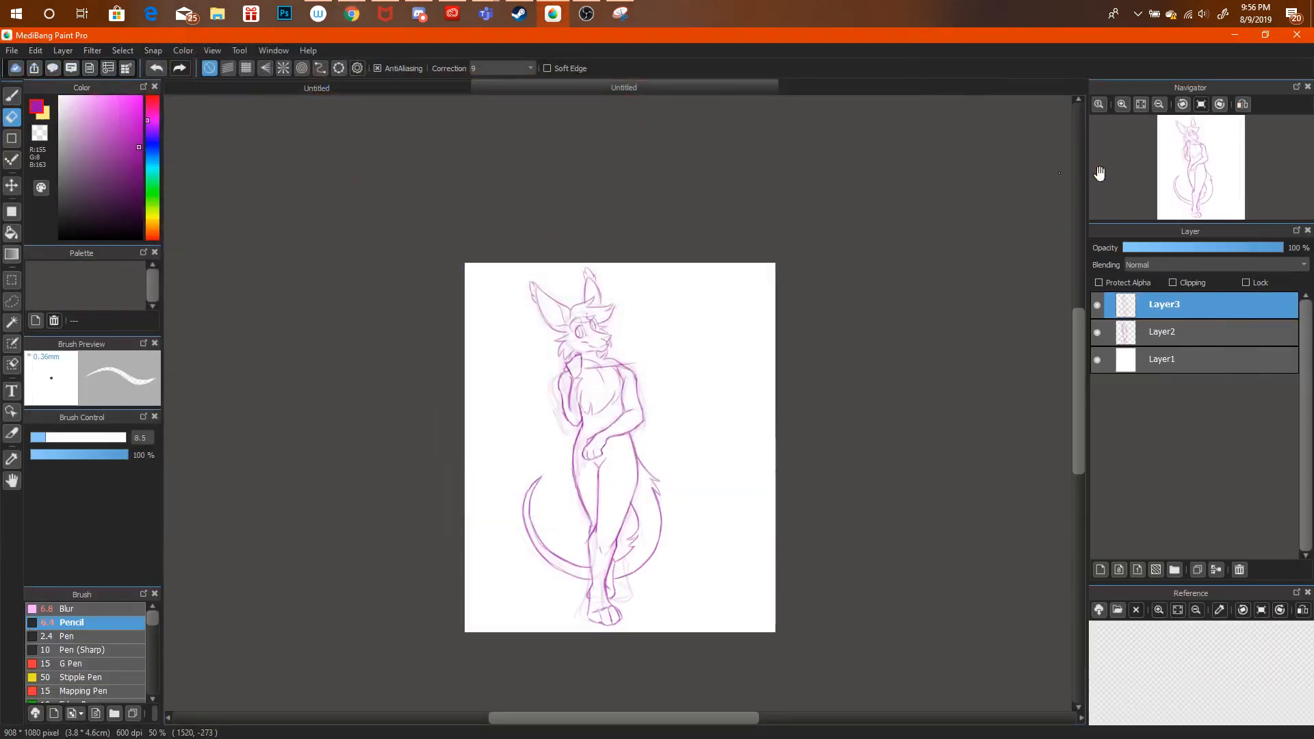
Enlarge the line sketch with a Ctrl+T free transform and confirm the new size.
left_click(1120, 104)
left_click(1120, 105)
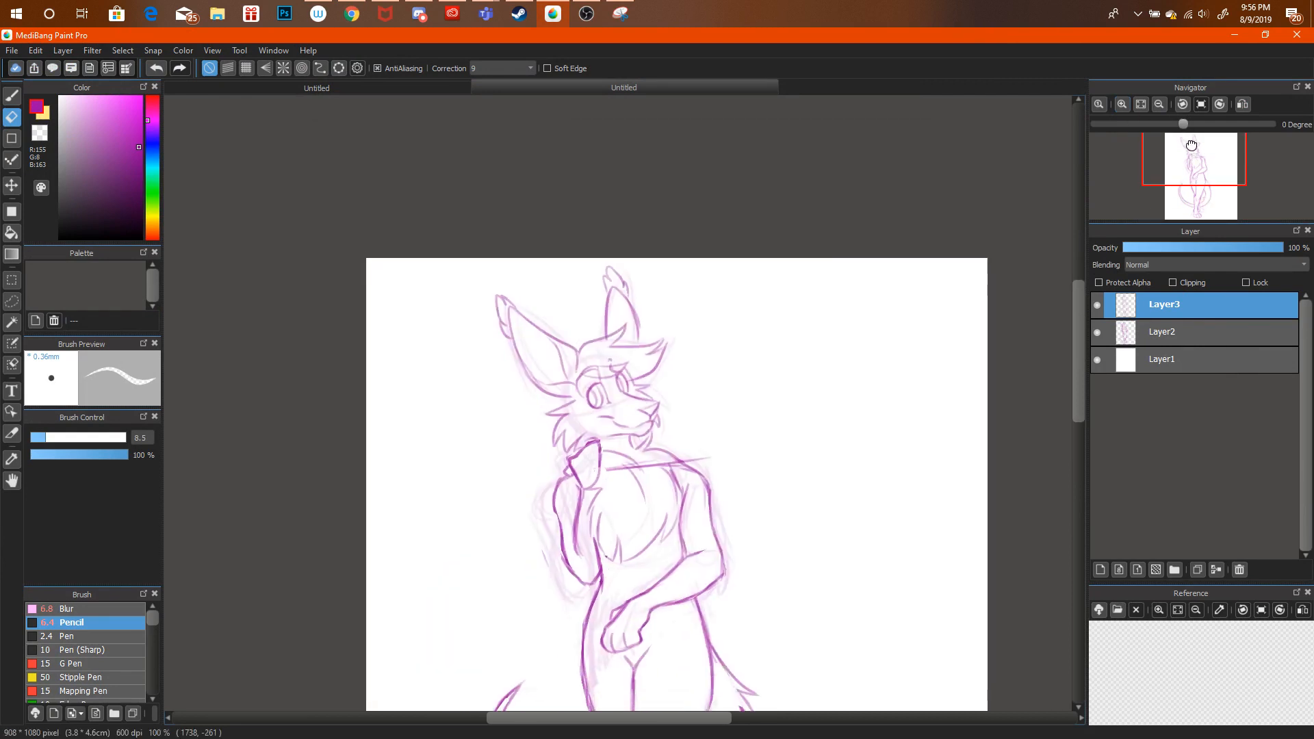
key("ctrl+minus")
key("ctrl+t")
mouse_move(691, 306)
left_mouse_down()
mouse_move(698, 296)
mouse_move(659, 364)
mouse_move(712, 300)
mouse_move(640, 367)
mouse_move(669, 355)
mouse_move(650, 364)
mouse_move(661, 338)
mouse_move(670, 355)
left_mouse_up()
left_click(1158, 105)
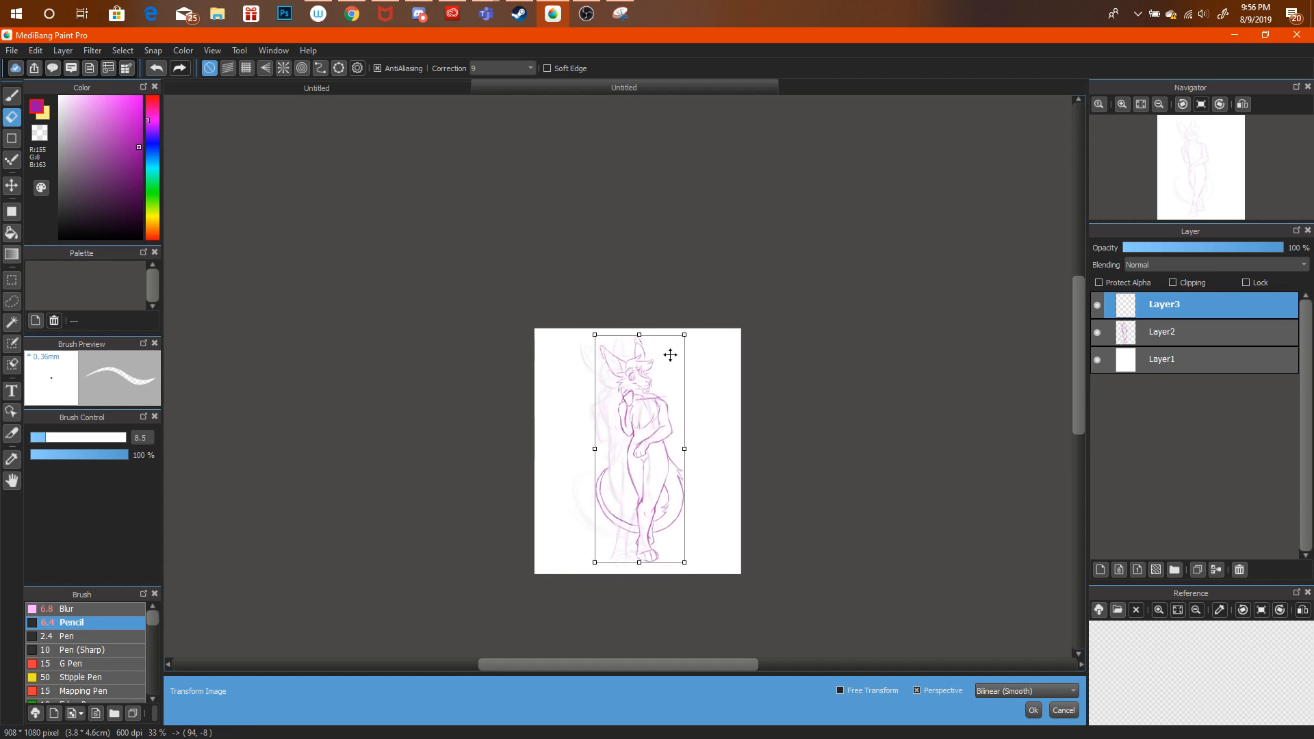
left_click(1035, 711)
Hide the rough Layer2 sketch and zoom to 100% on the figure.
left_click(1097, 333)
left_click(1159, 105)
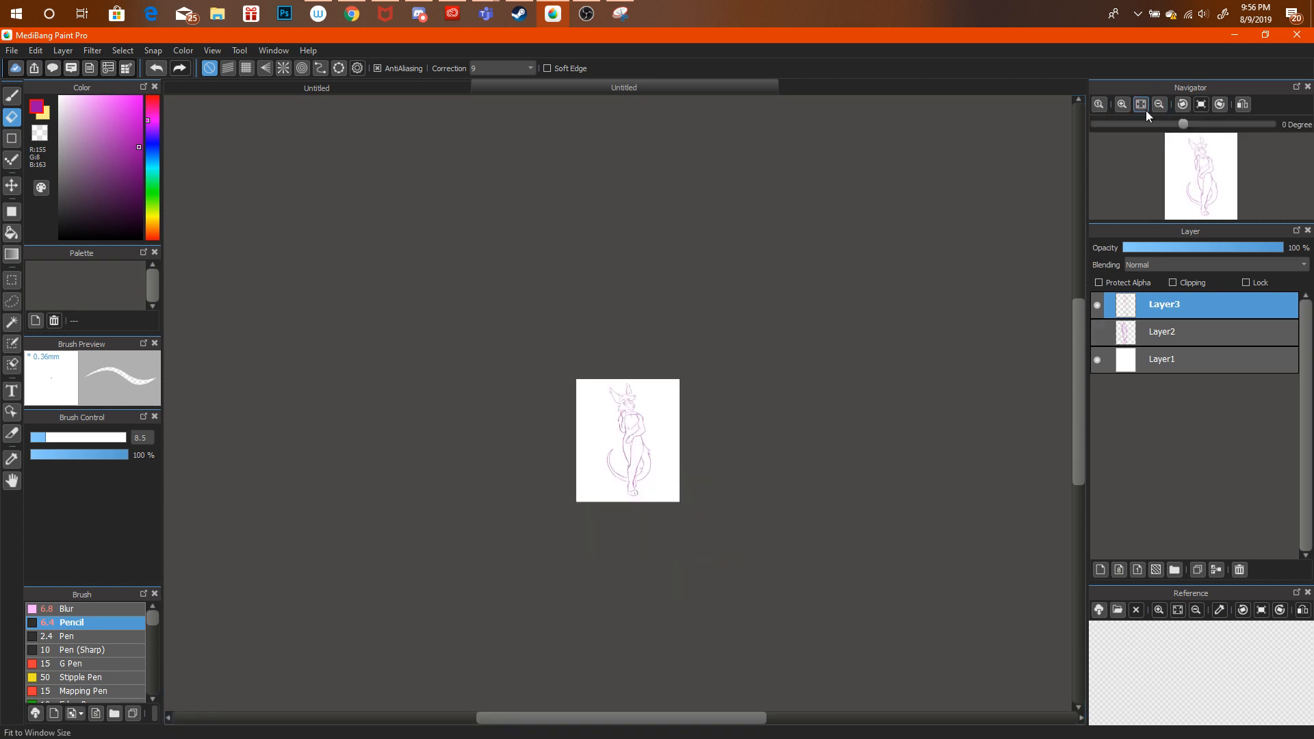
left_click(1123, 104)
left_click(1122, 104)
left_click_drag(1164, 146, 1198, 177)
left_click(1123, 104)
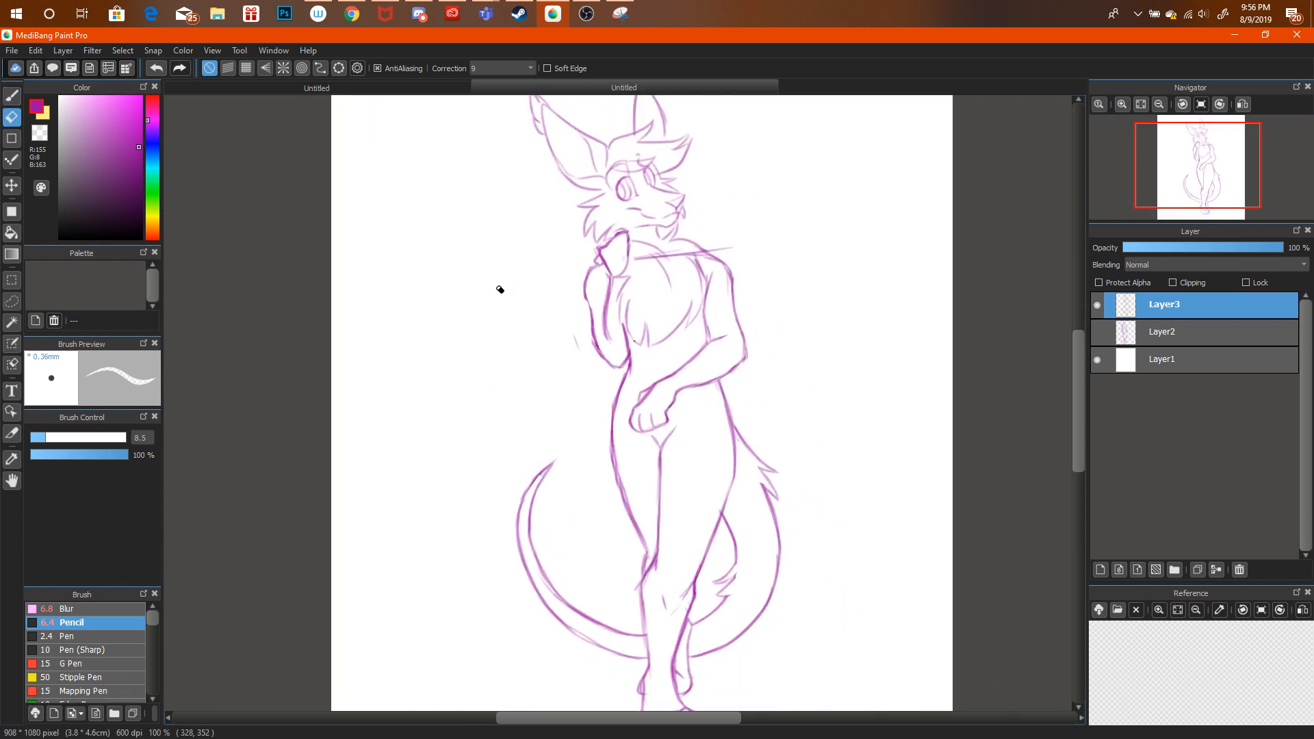
Draw a guide line down the chest and an oval guide around the hand and hip.
key("b")
left_click_drag(640, 256, 669, 346)
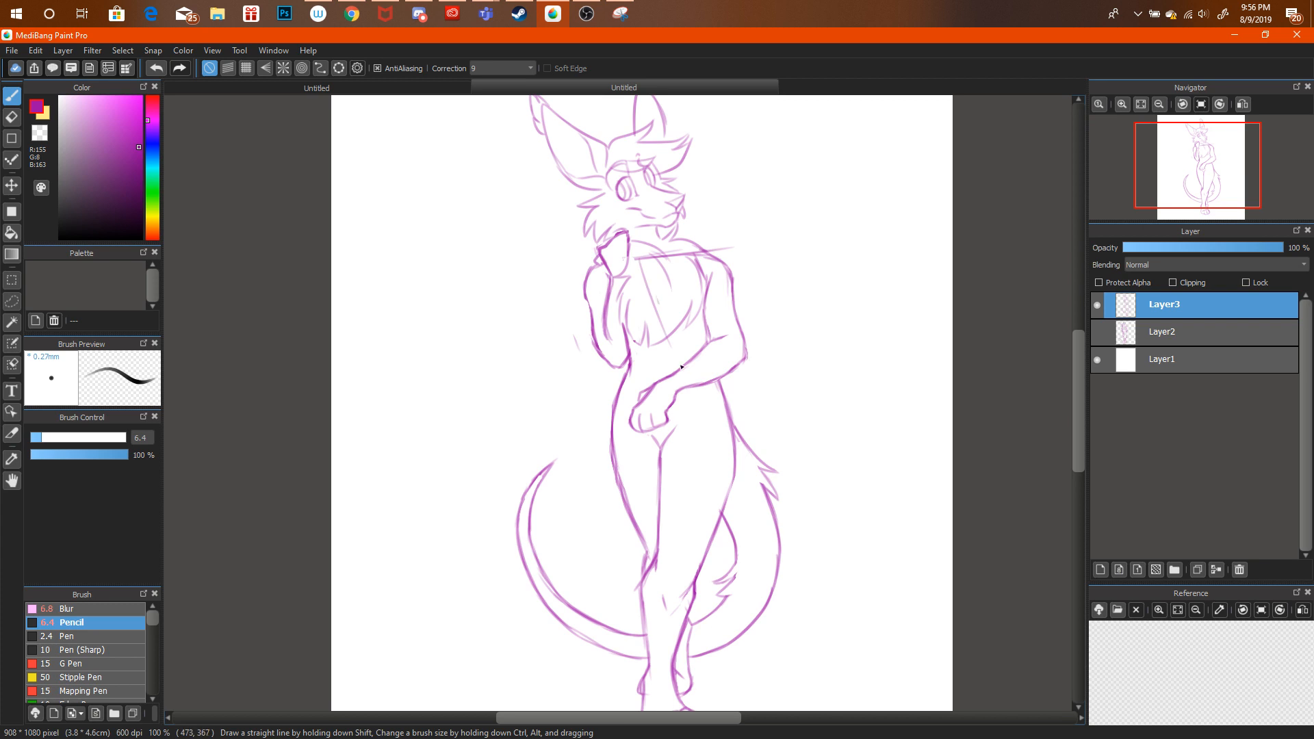
left_click_drag(685, 439, 719, 409)
key("e")
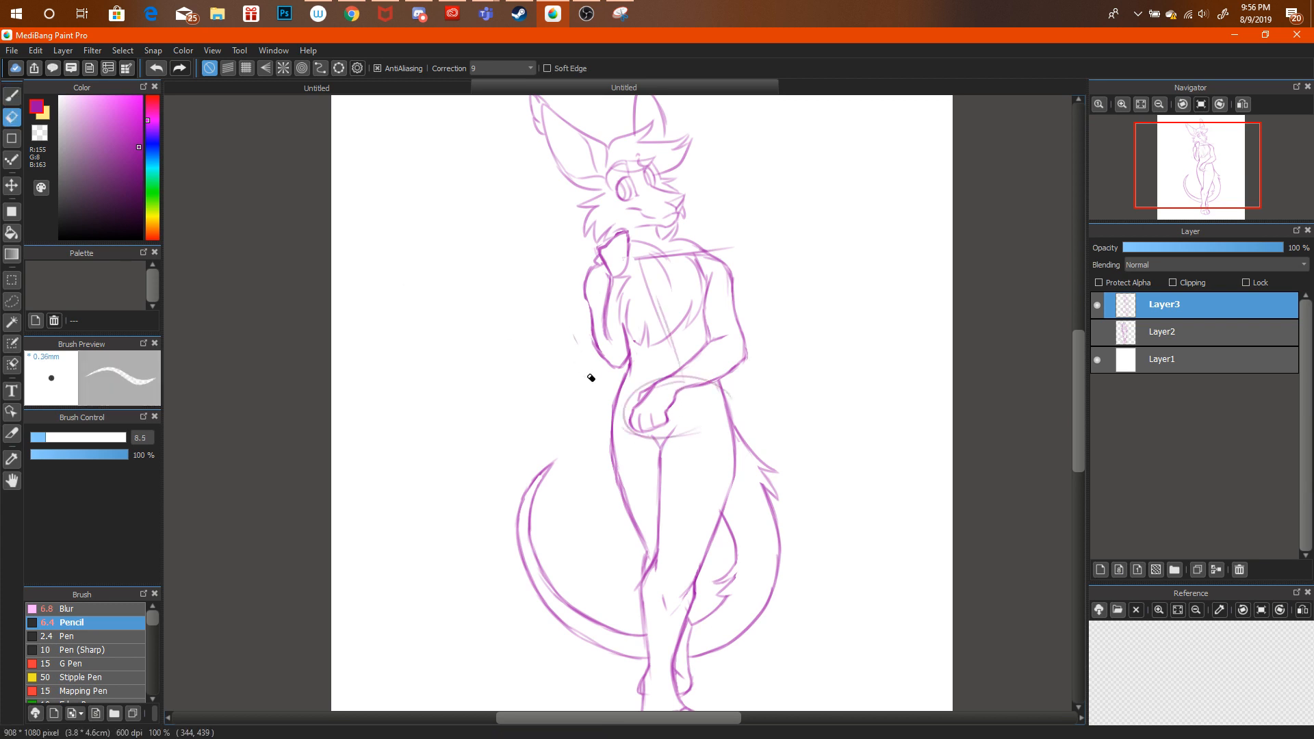
left_click(1159, 104)
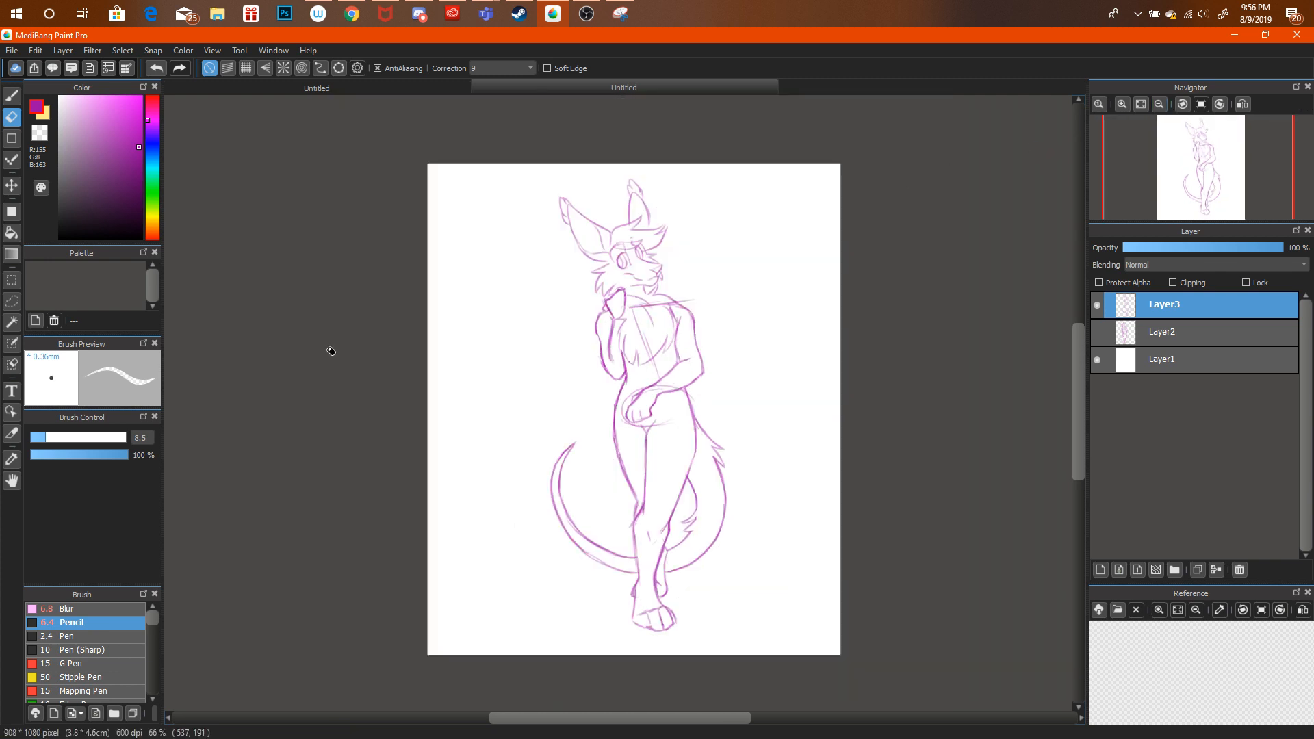
Crop the canvas to a 600 × 1080 rectangle tightly framing the standing figure.
left_click(12, 280)
left_click_drag(512, 150, 787, 667)
left_click(35, 51)
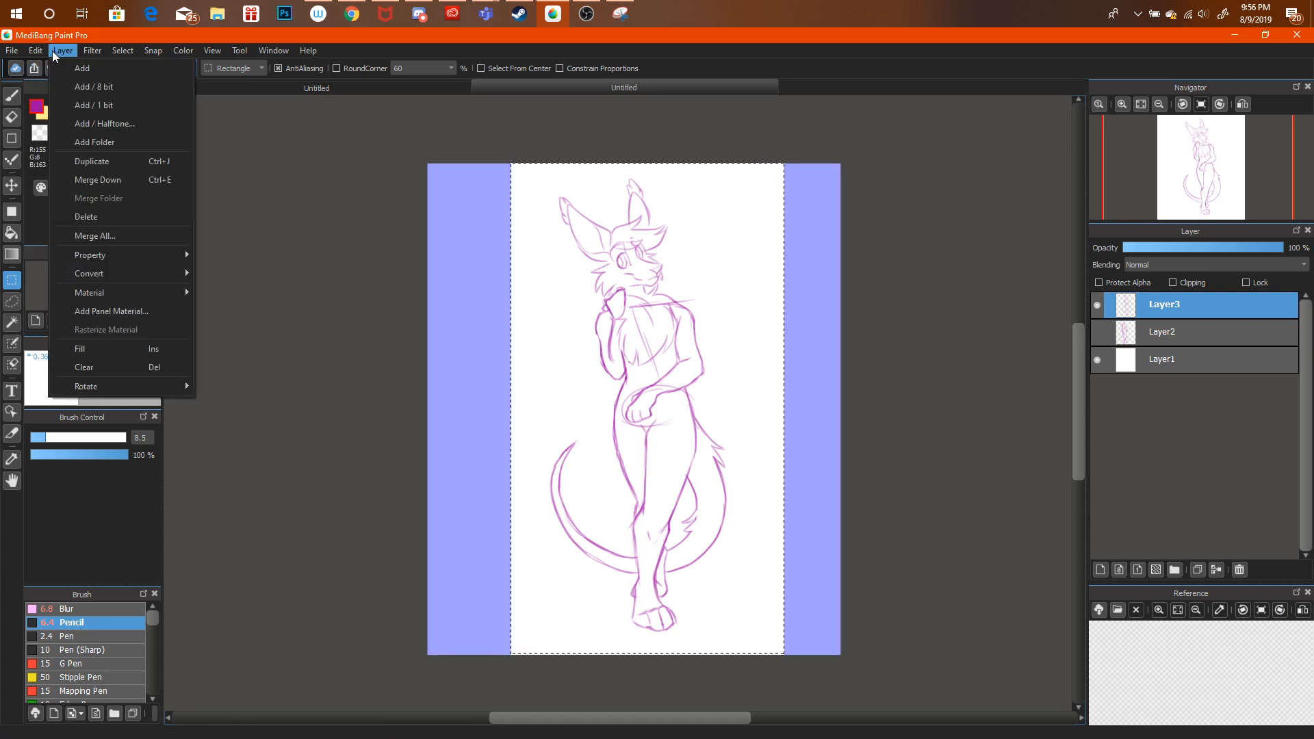
left_click(59, 161)
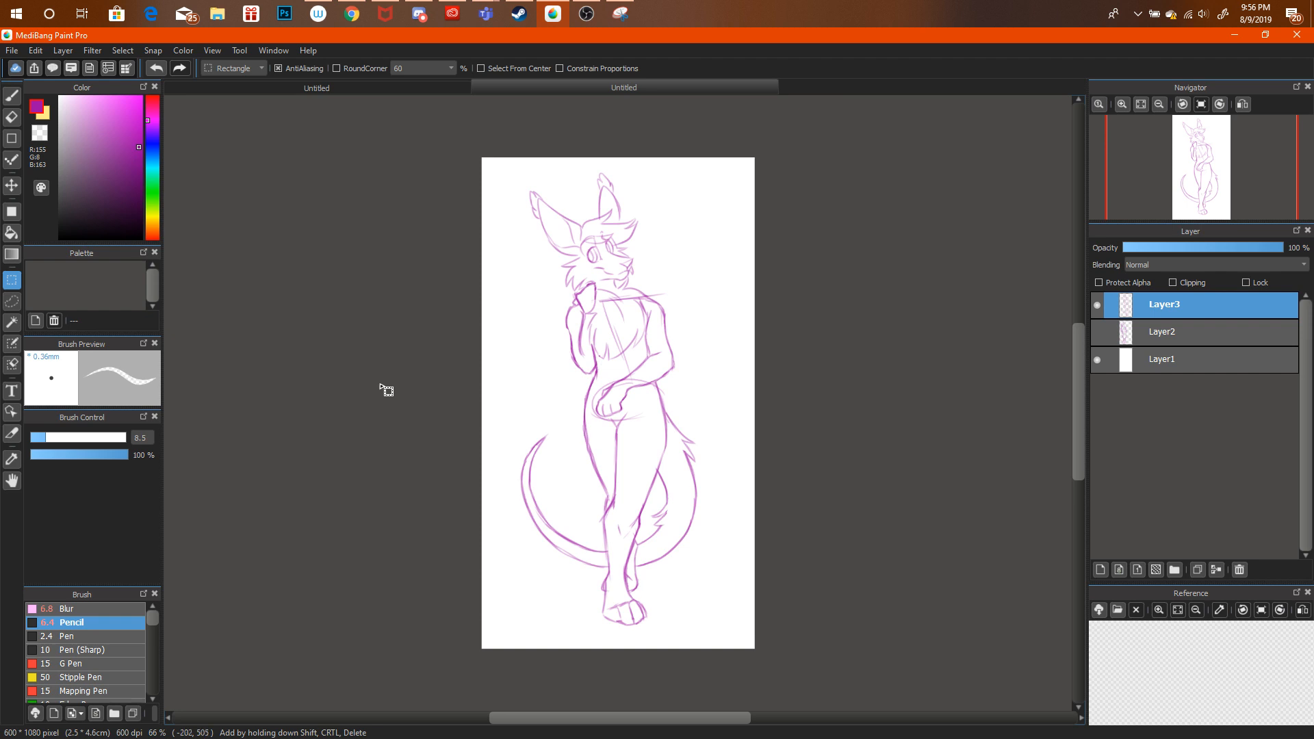
left_click(12, 50)
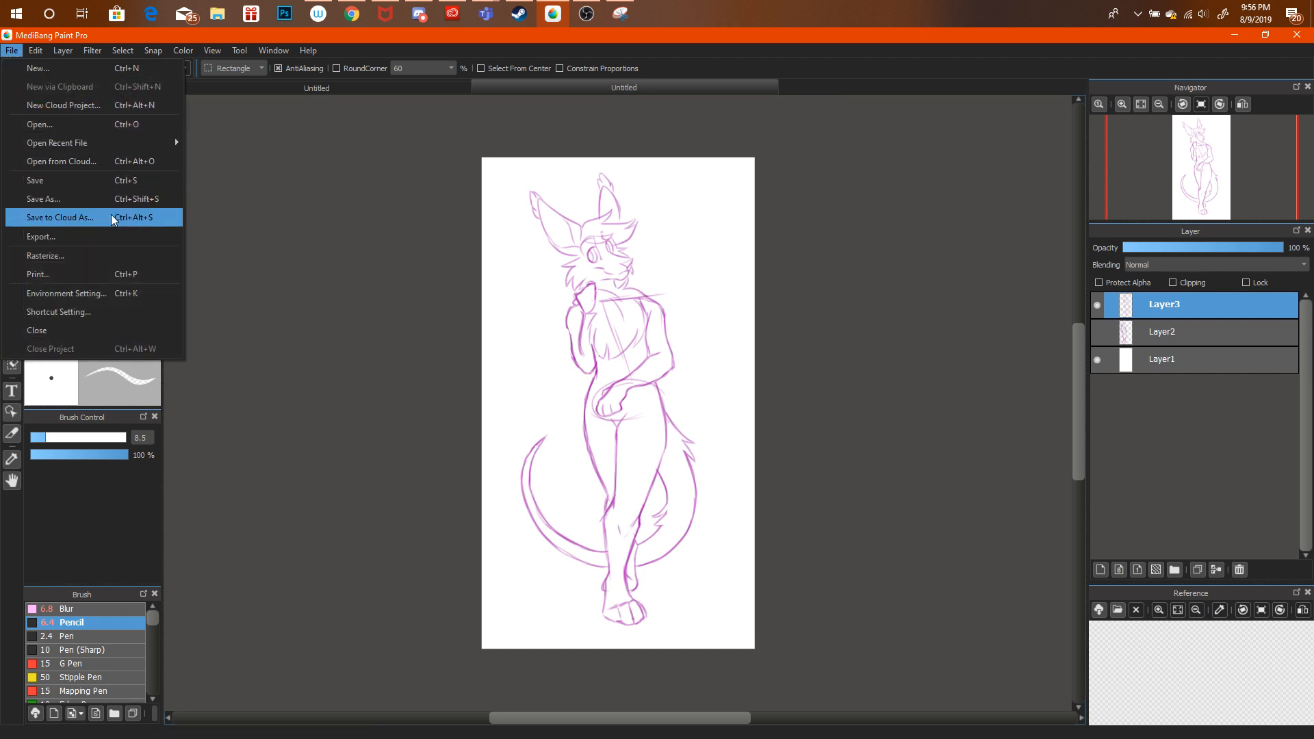
Take a Snipping Tool capture of the cropped sketch canvas and copy it.
left_click(380, 217)
left_click(620, 14)
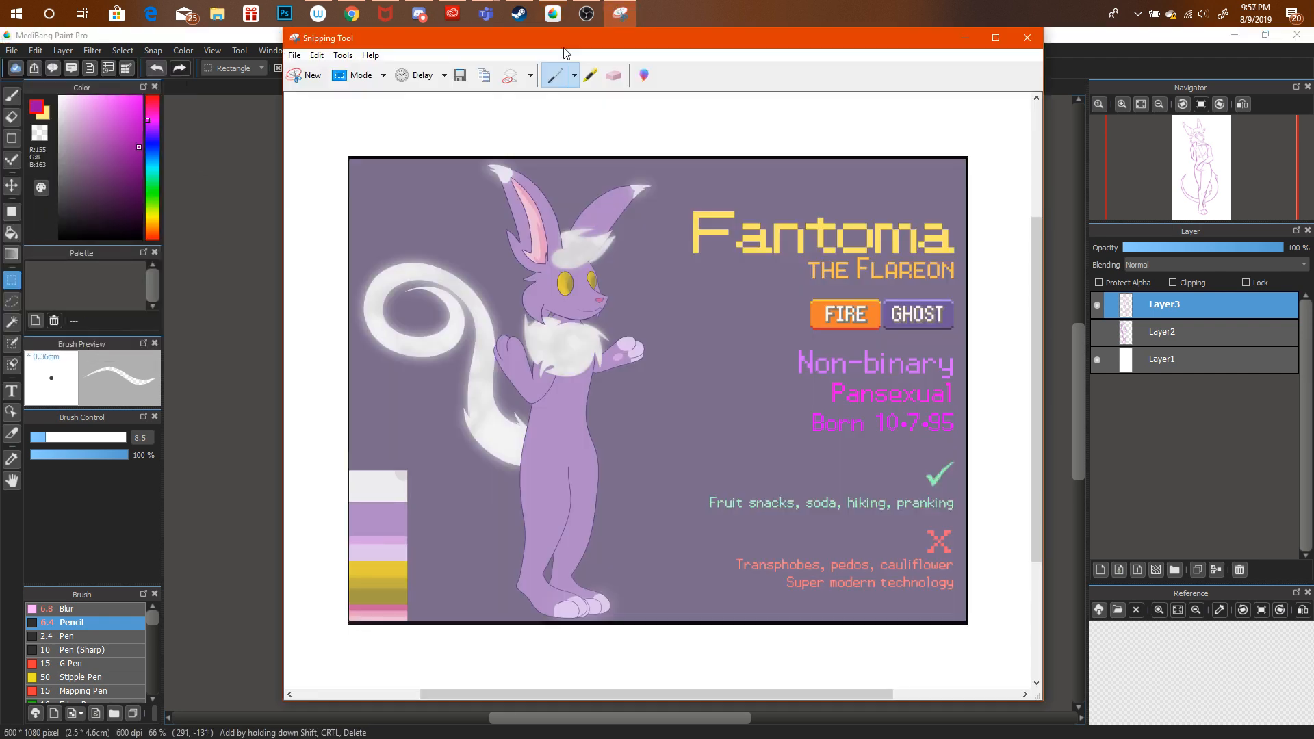
left_click(305, 72)
left_click_drag(480, 159, 754, 648)
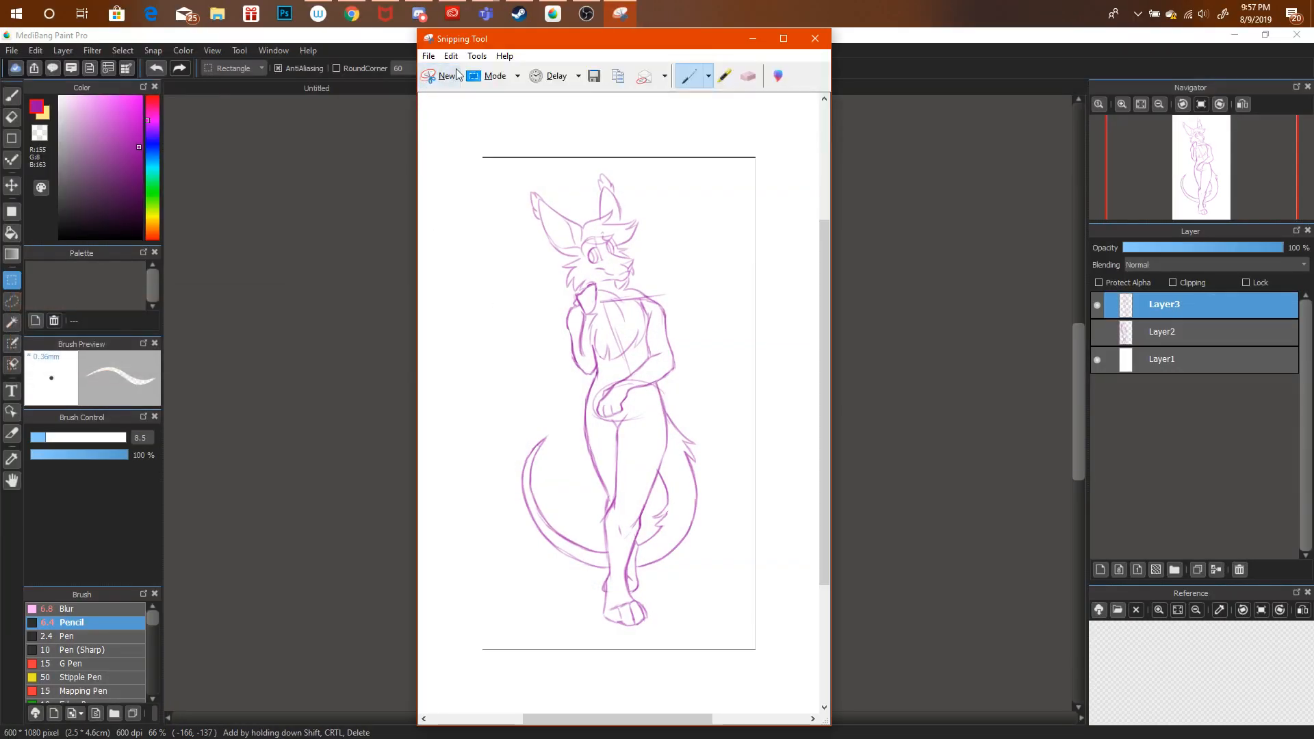
left_click(451, 55)
left_click(465, 78)
left_click(418, 13)
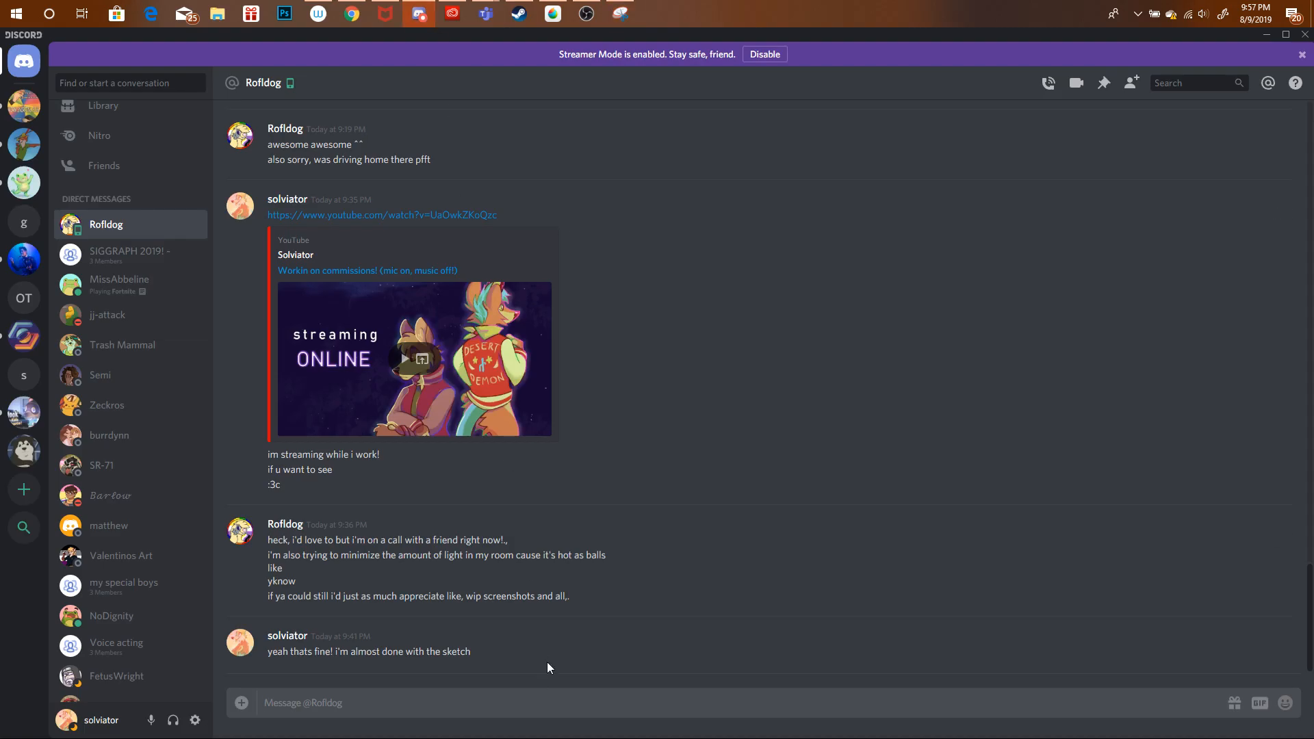
Paste and upload the sketch screenshot with the message "here's a wip!".
key("ctrl+v")
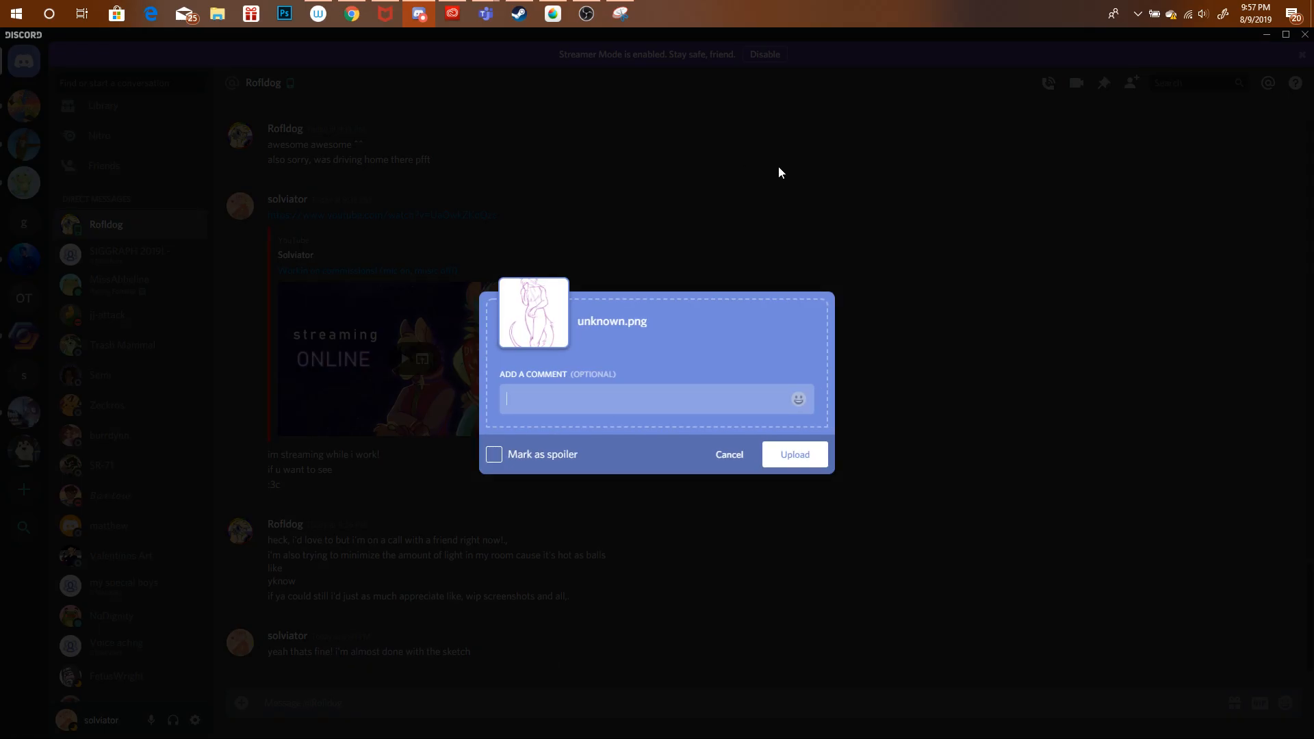
left_click(795, 454)
type("here's")
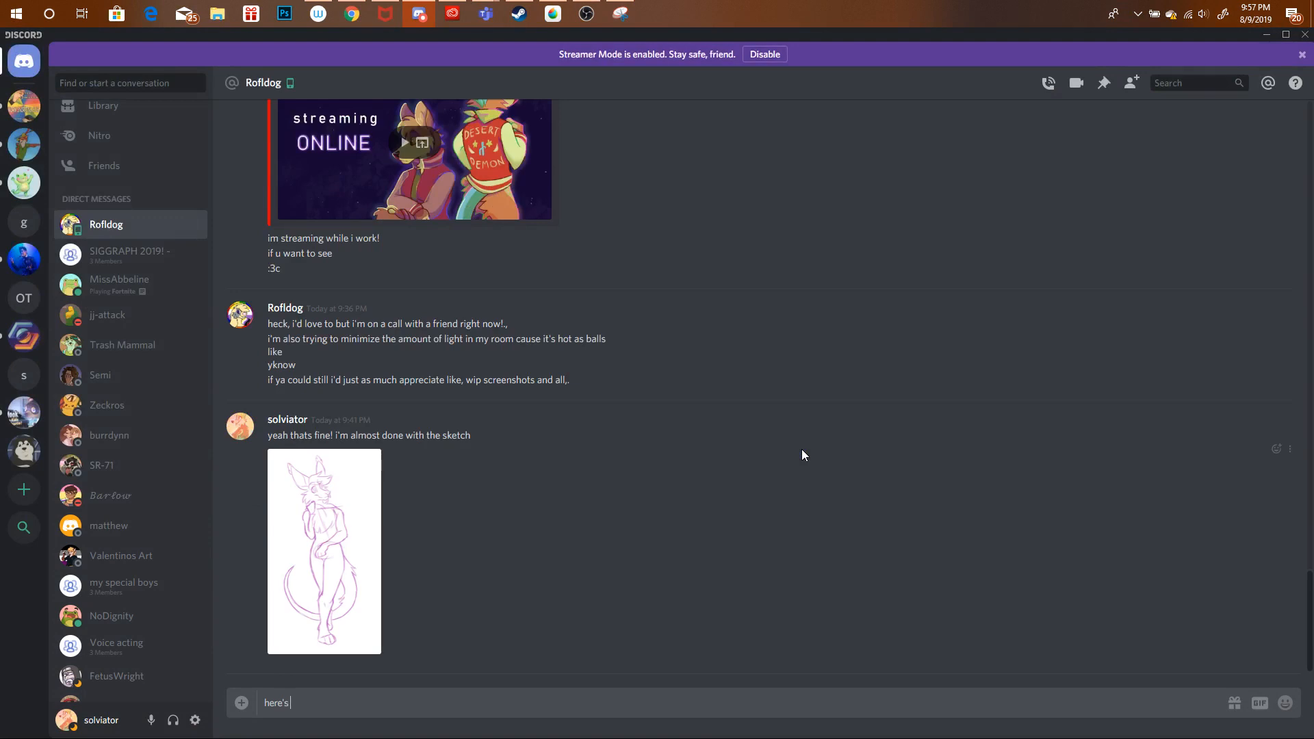
type(" a wip!")
key("Return")
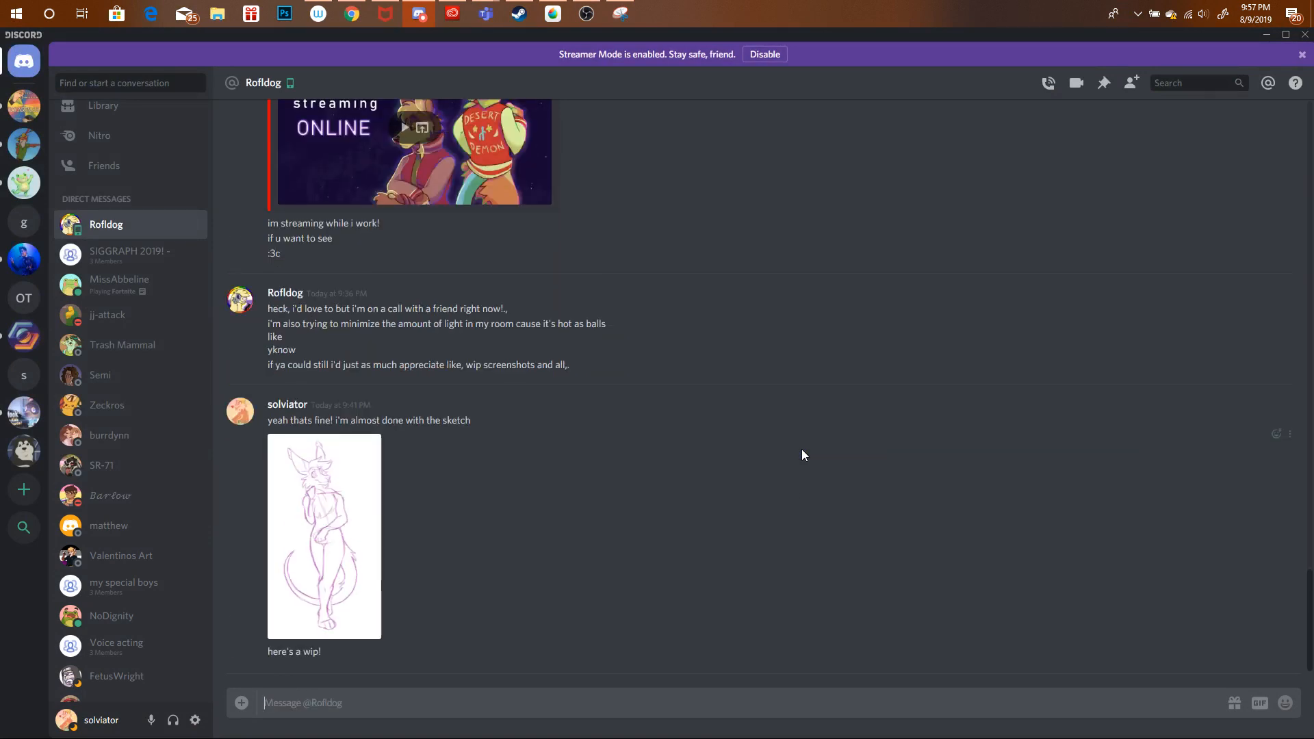
Send the follow-up question "how does it look so far?".
type("how does it look so far?")
key("Return")
left_click(566, 17)
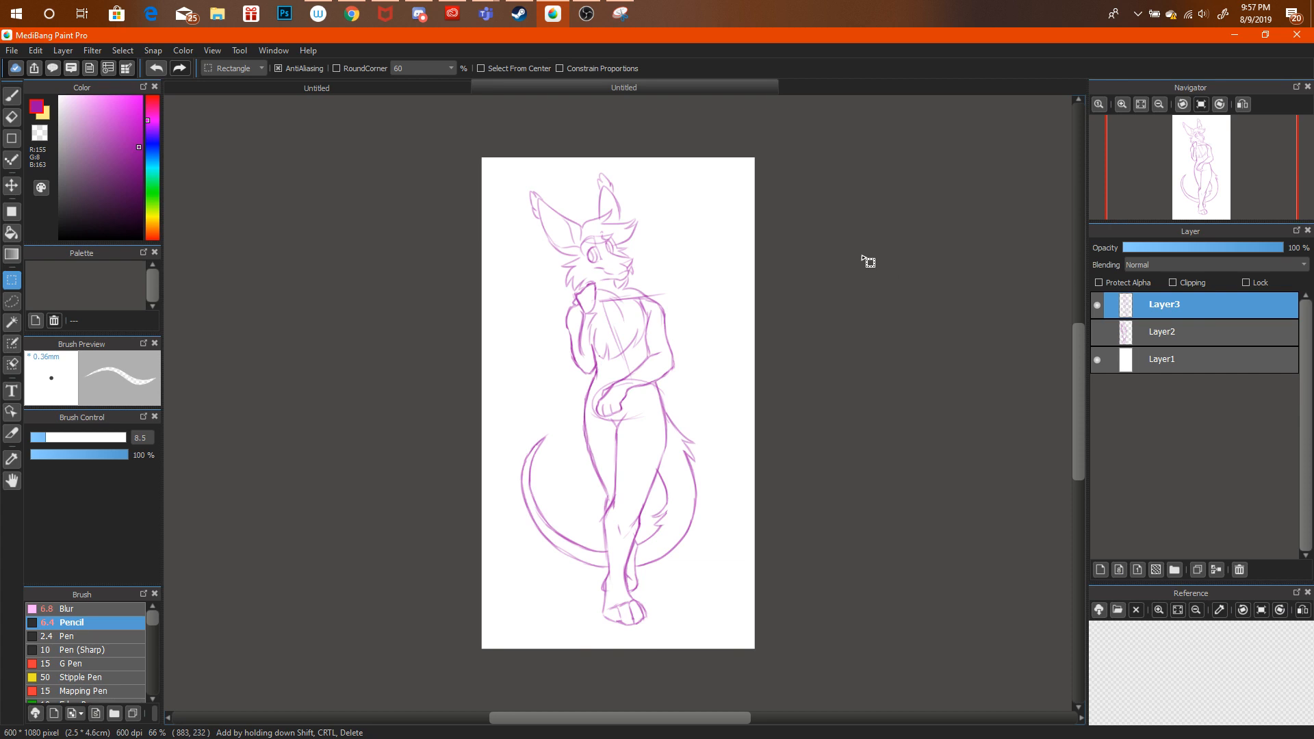
left_click(351, 14)
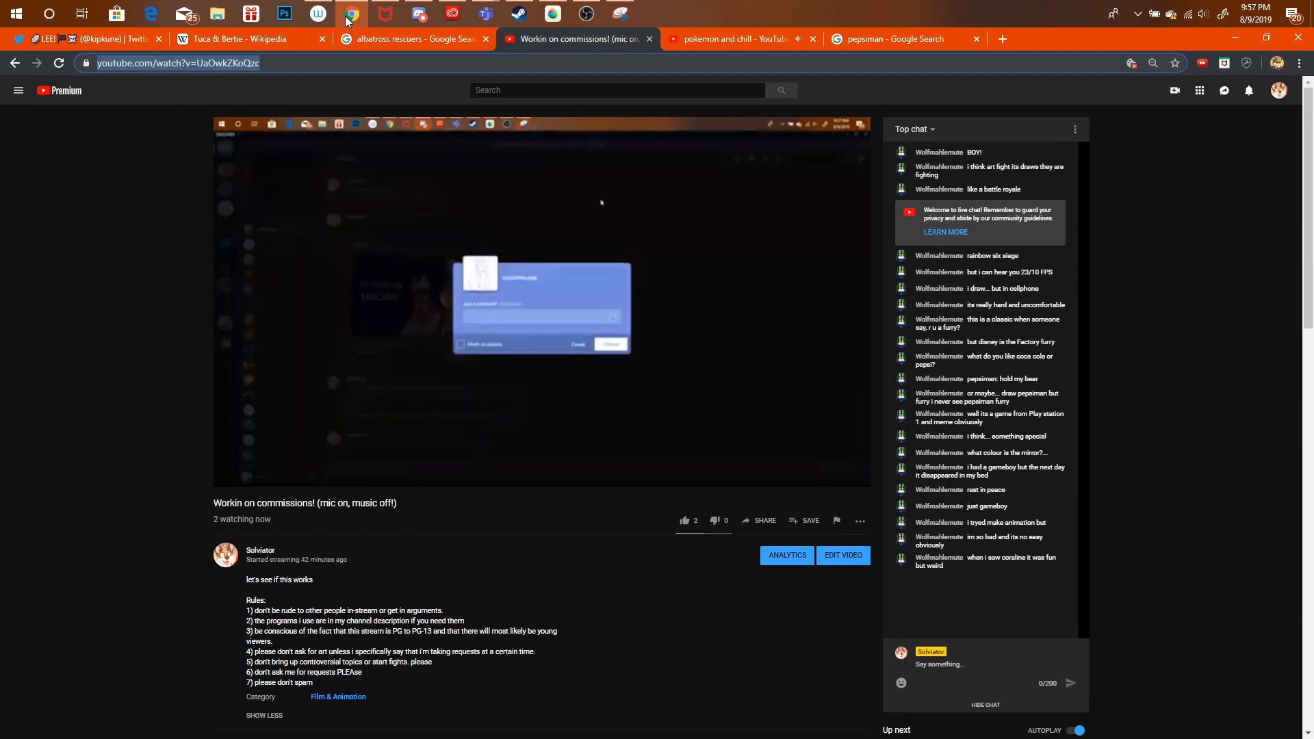
left_click(351, 15)
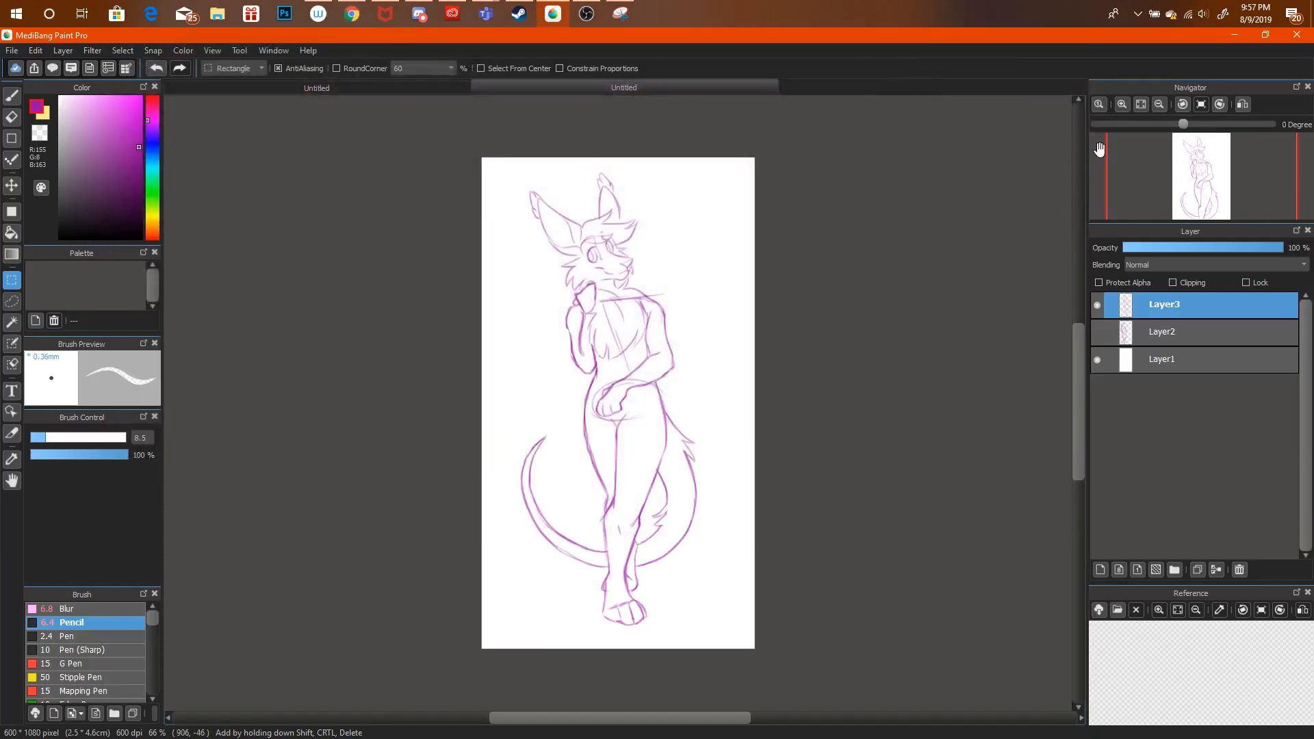
Lasso the arm on the figure's right side and reposition it with a free transform.
left_click(1122, 104)
mouse_move(1201, 147)
left_mouse_down()
mouse_move(1201, 169)
mouse_move(1201, 145)
left_mouse_up()
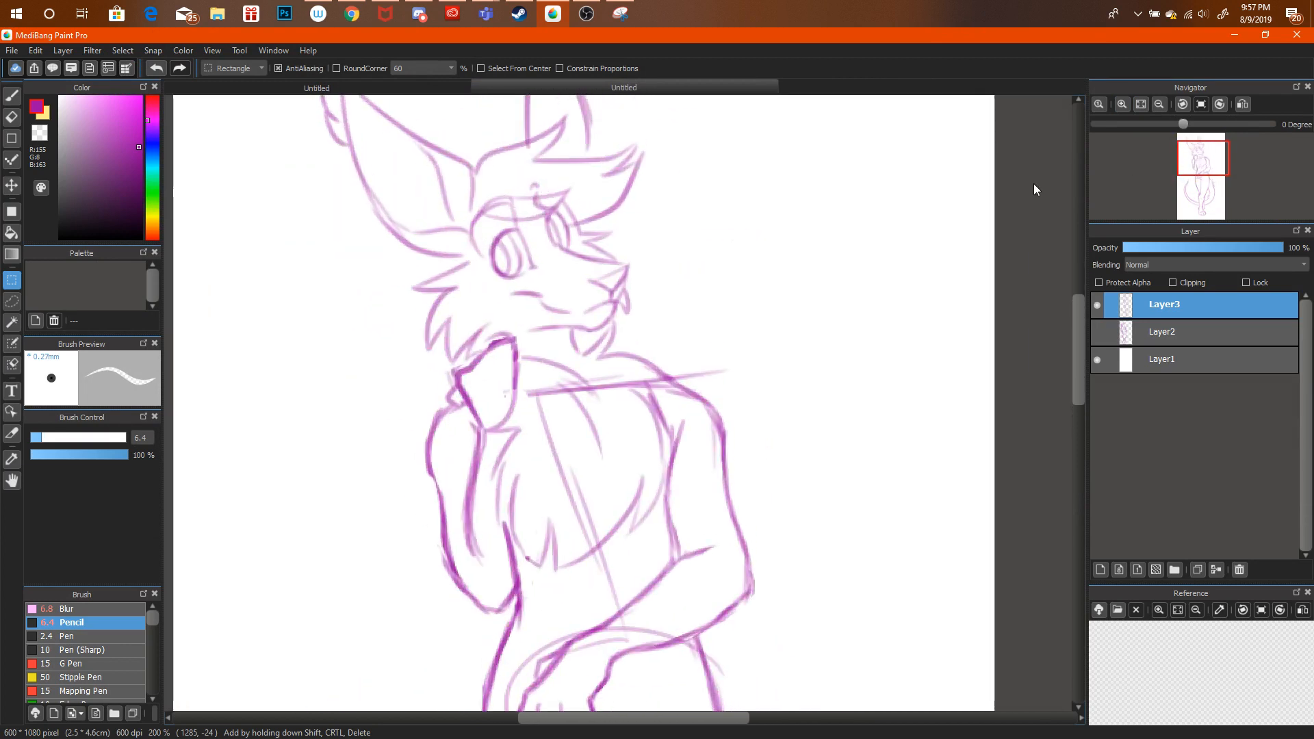
left_click(11, 97)
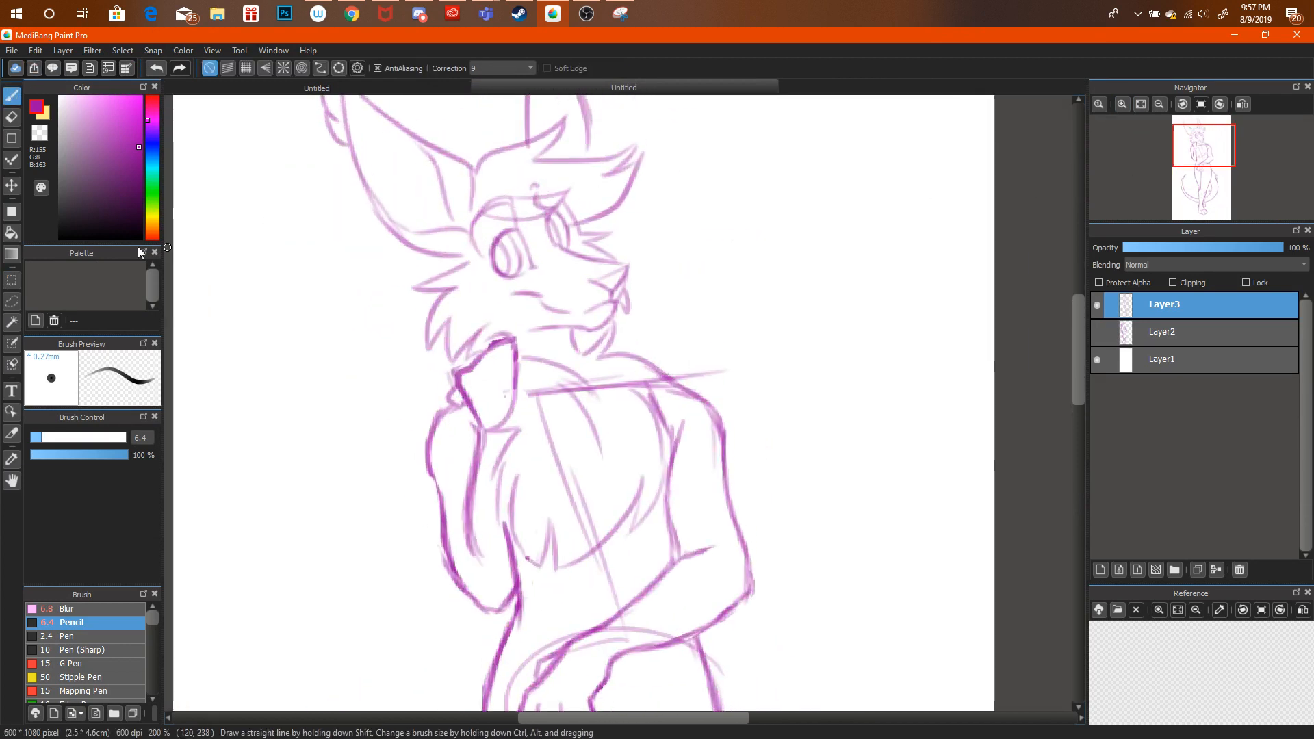
left_click(11, 301)
left_click(1159, 104)
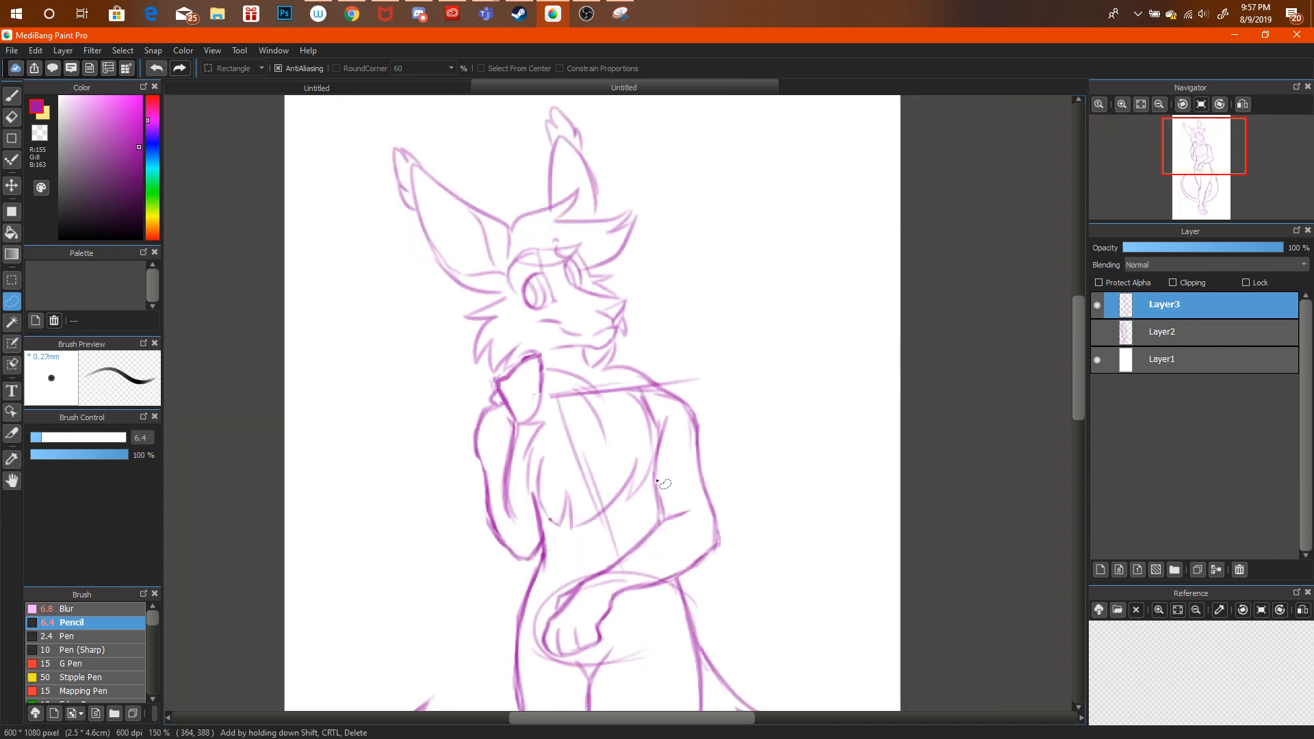
mouse_move(667, 515)
left_mouse_down()
mouse_move(651, 387)
mouse_move(686, 383)
mouse_move(722, 419)
mouse_move(738, 547)
mouse_move(725, 576)
mouse_move(694, 587)
mouse_move(664, 538)
mouse_move(687, 484)
mouse_move(675, 471)
mouse_move(731, 432)
left_mouse_up()
key("ctrl+t")
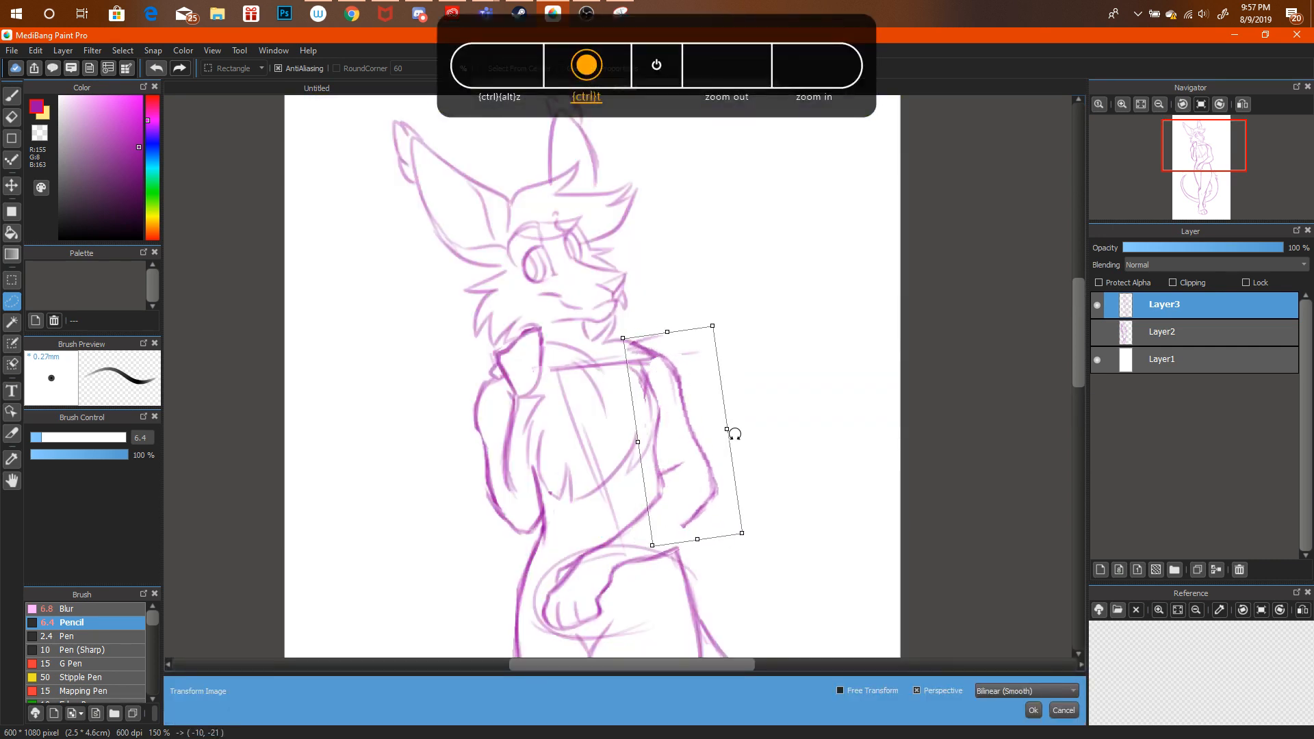
left_click(1030, 710)
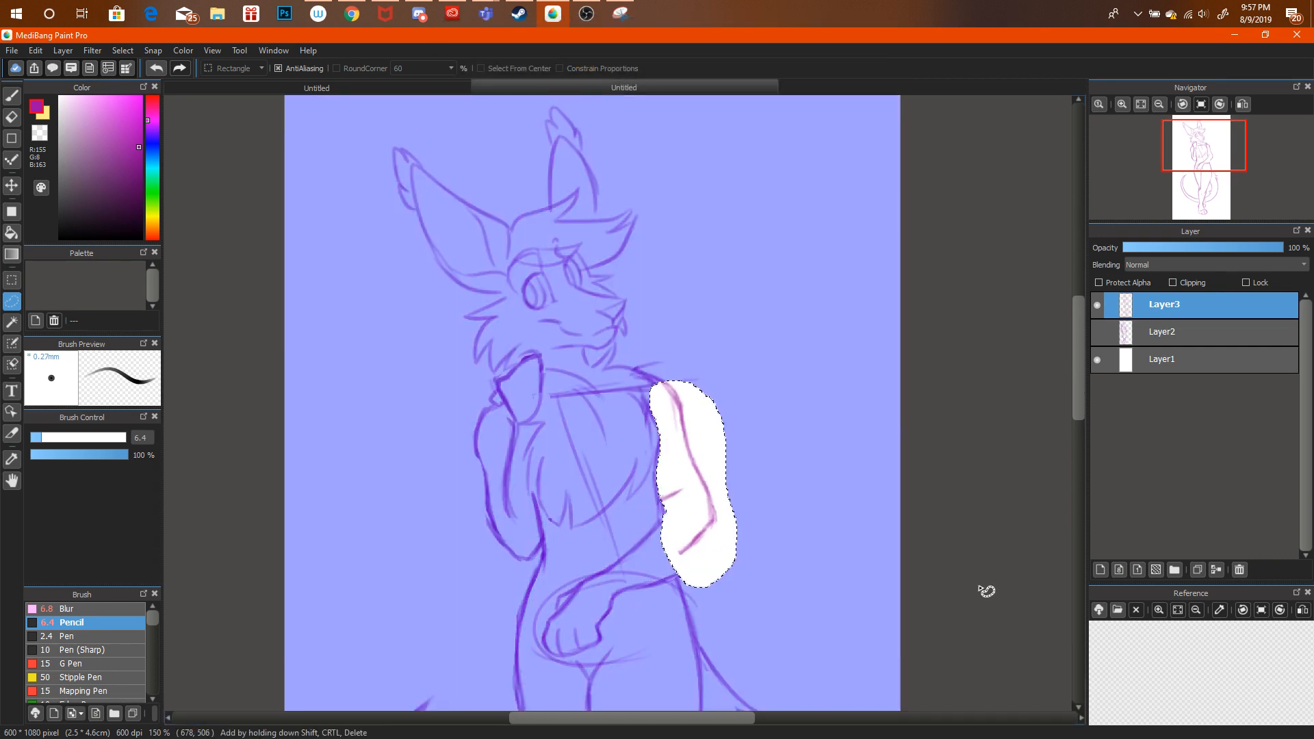
Lasso the hand and hip area and rotate it slightly counter-clockwise.
left_click_drag(1199, 164, 1196, 174)
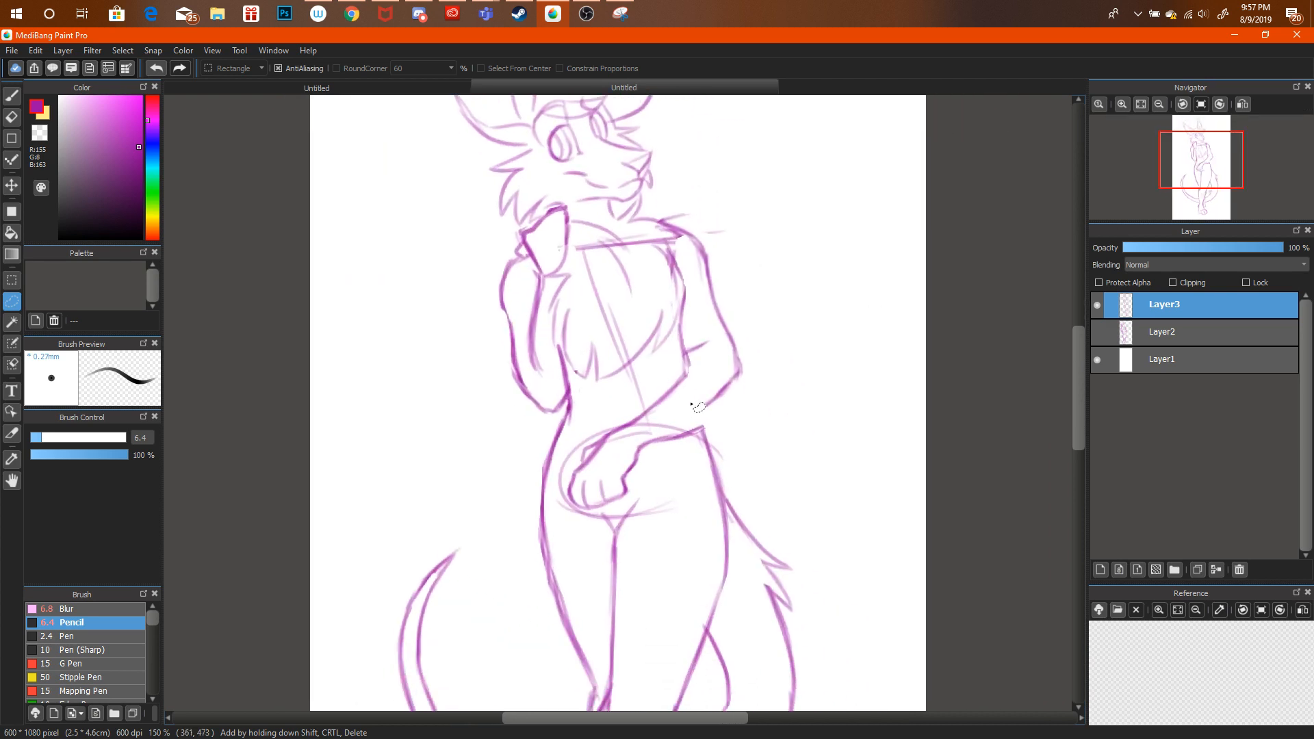
mouse_move(691, 363)
left_mouse_down()
mouse_move(589, 438)
mouse_move(560, 489)
mouse_move(562, 517)
mouse_move(602, 528)
mouse_move(648, 462)
mouse_move(705, 434)
left_mouse_up()
key("ctrl+t")
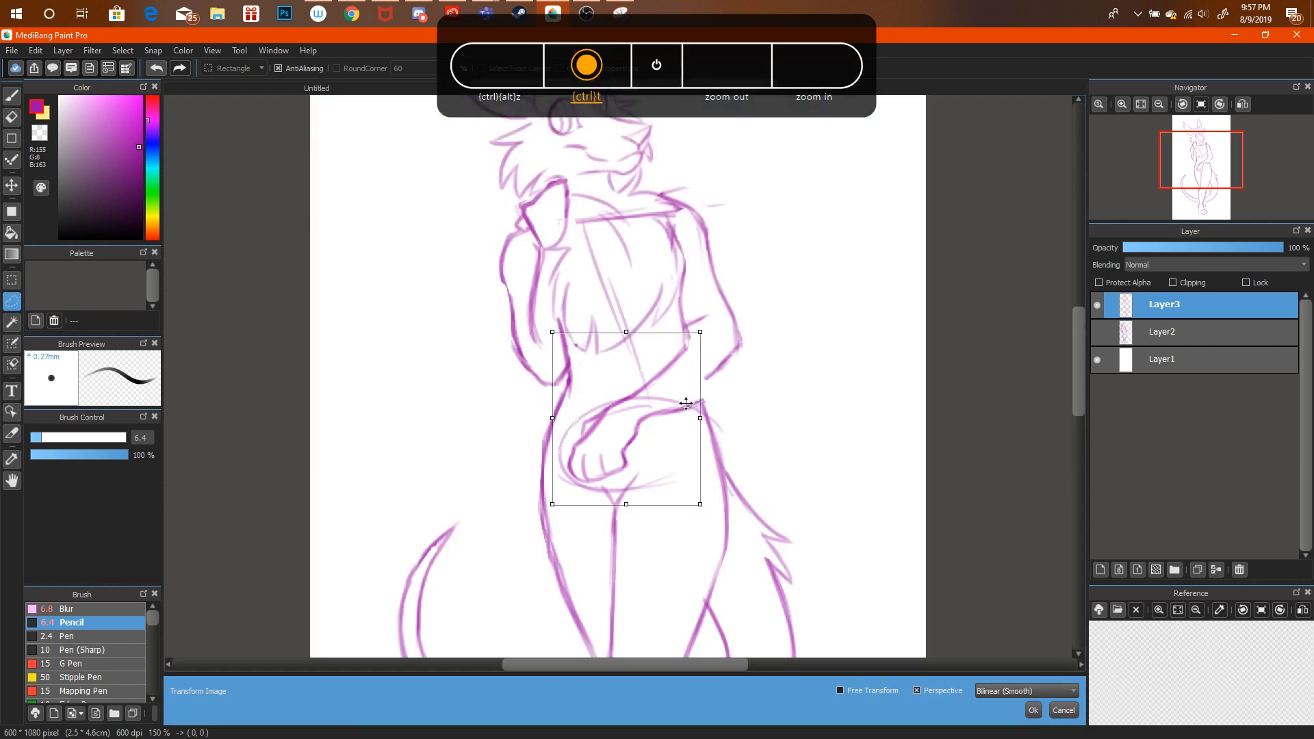
mouse_move(687, 388)
left_mouse_down()
mouse_move(733, 367)
mouse_move(696, 380)
left_mouse_up()
left_click(1033, 709)
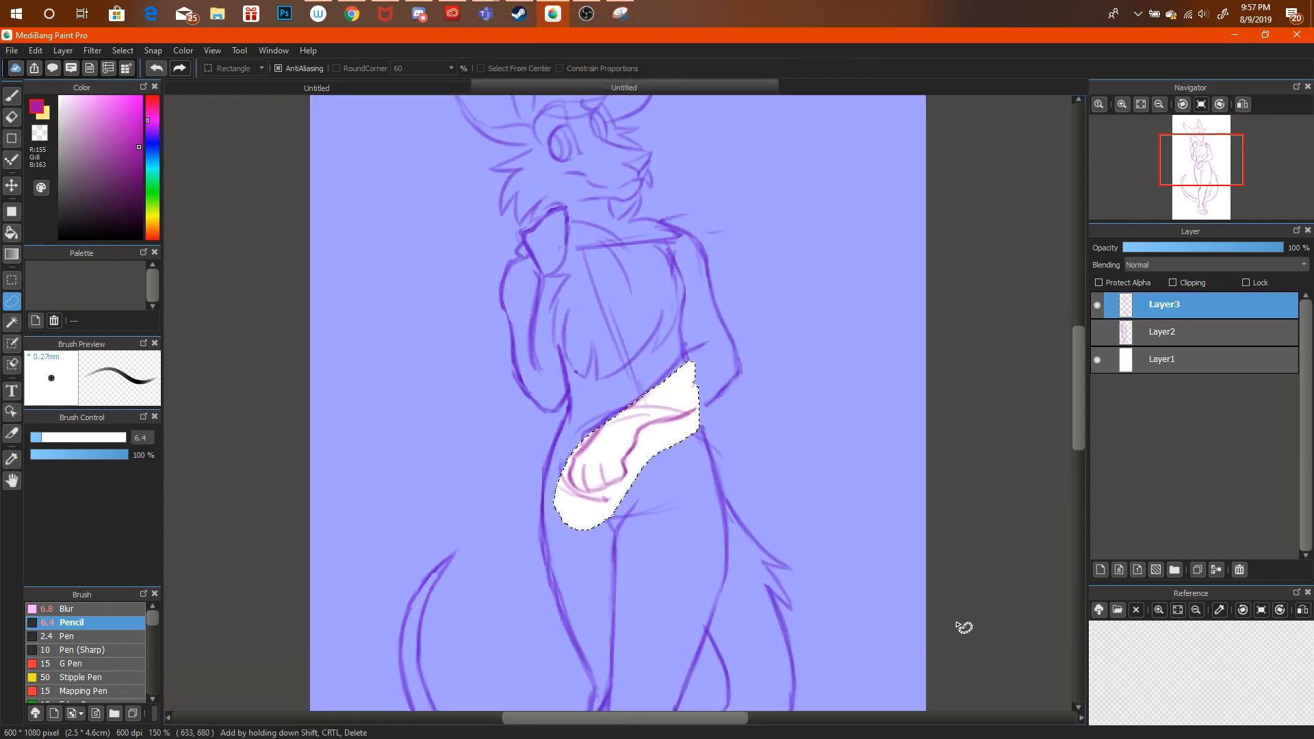
key("b")
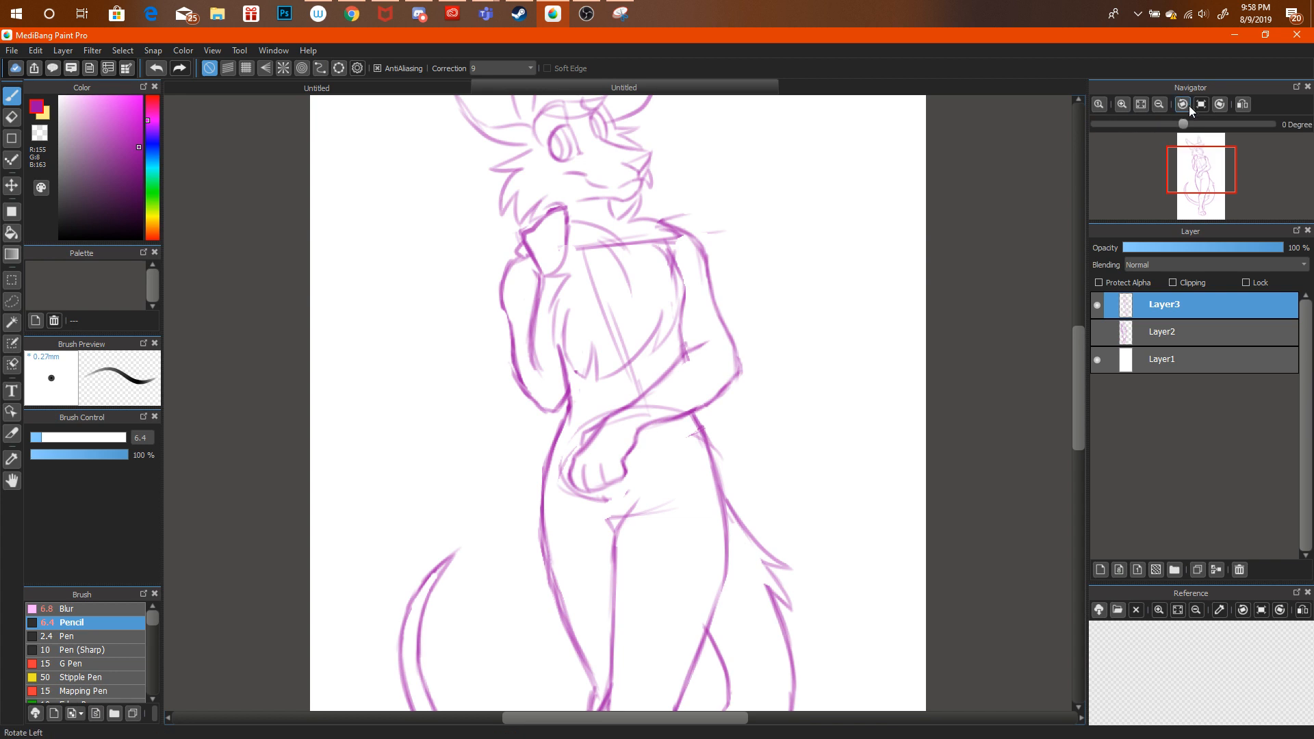
Lasso the right hip and shift it slightly right with a free transform.
left_click(1166, 102)
left_click(1168, 100)
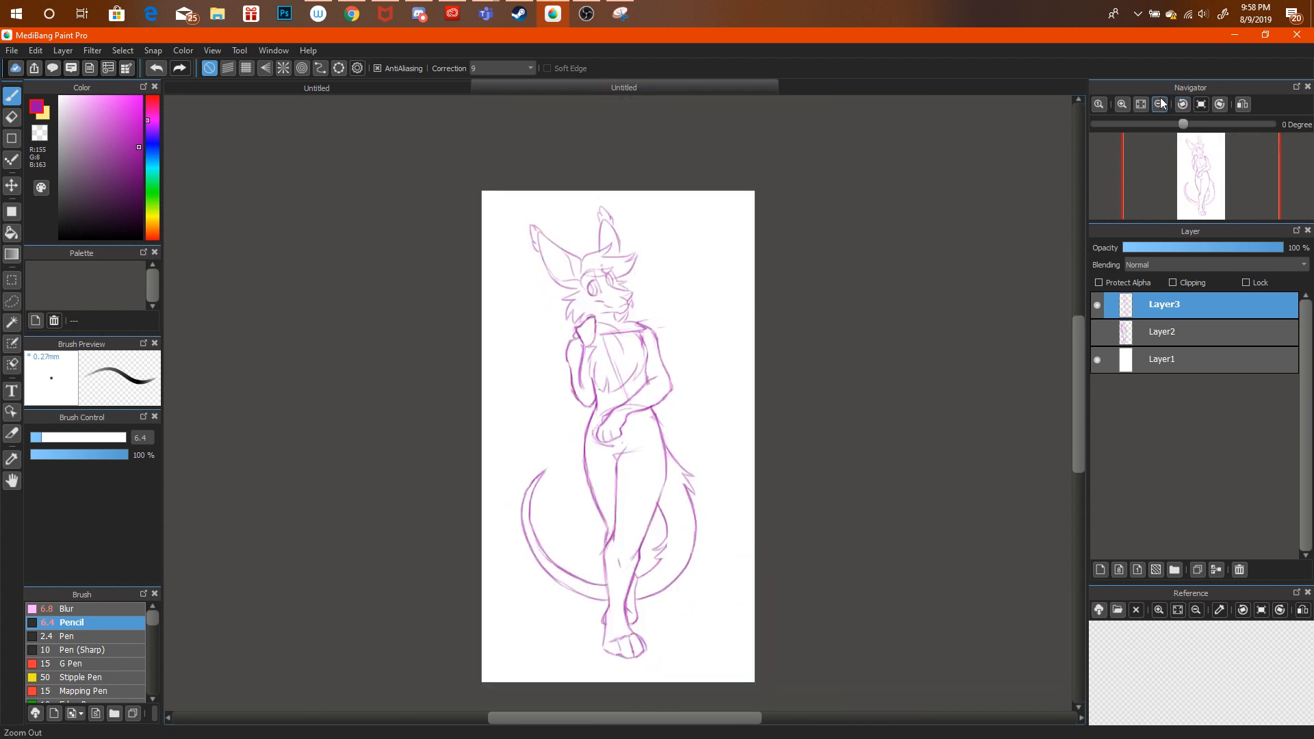
left_click(1123, 102)
left_click(1123, 103)
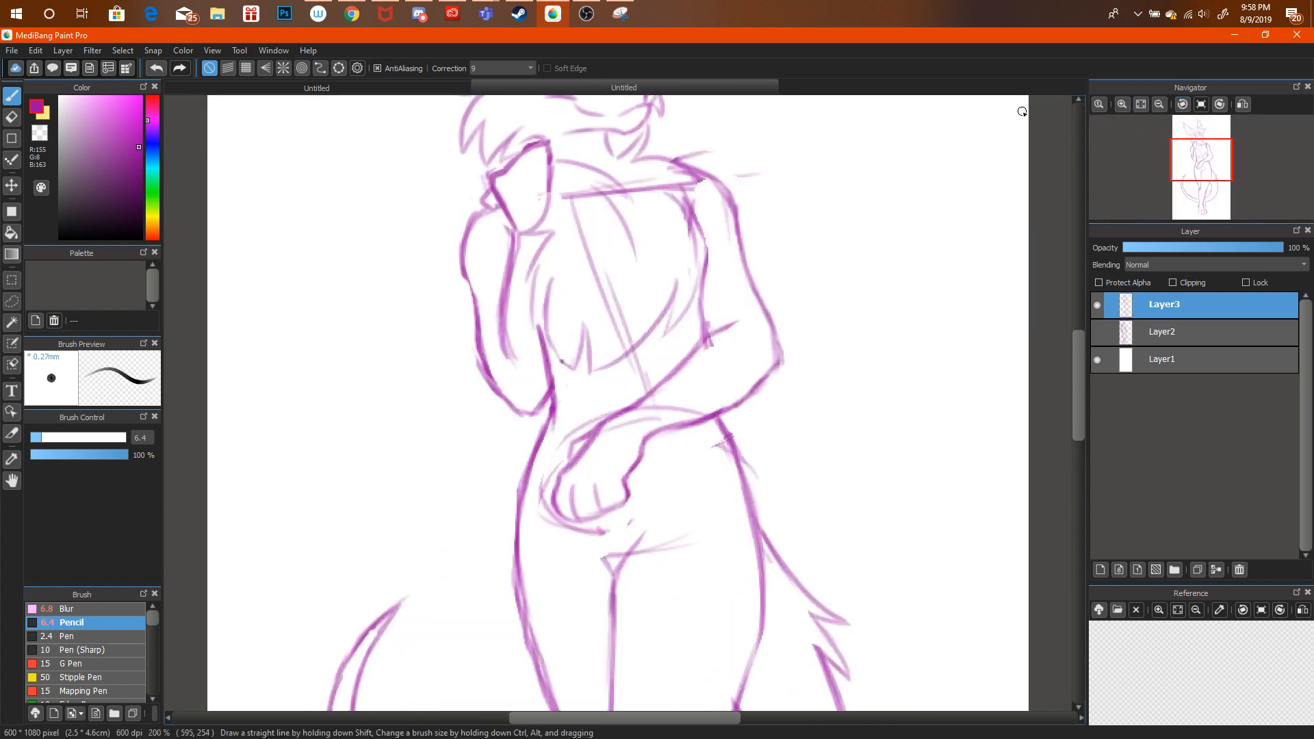
key("l")
mouse_move(691, 440)
left_mouse_down()
mouse_move(615, 393)
mouse_move(560, 449)
mouse_move(536, 517)
mouse_move(565, 547)
mouse_move(653, 498)
left_mouse_up()
key("ctrl+t")
left_click_drag(640, 435, 664, 430)
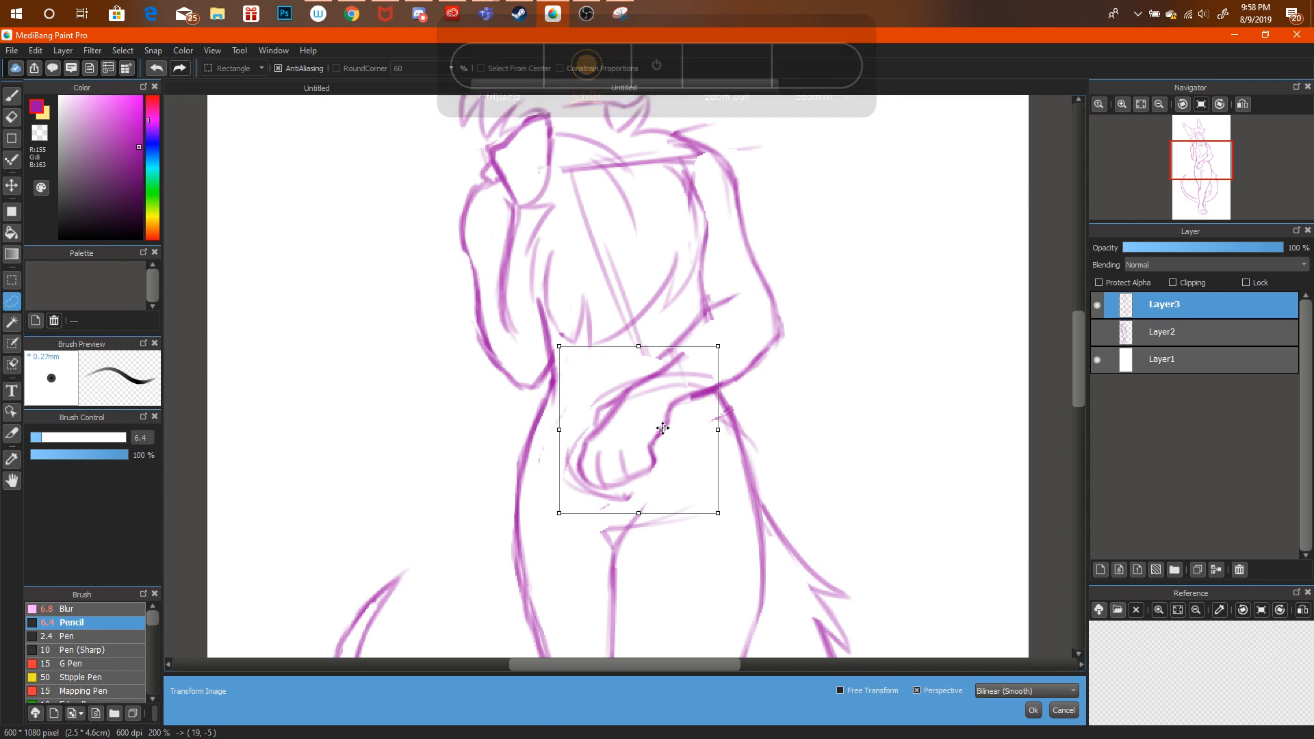
left_click(1032, 714)
key("ctrl+d")
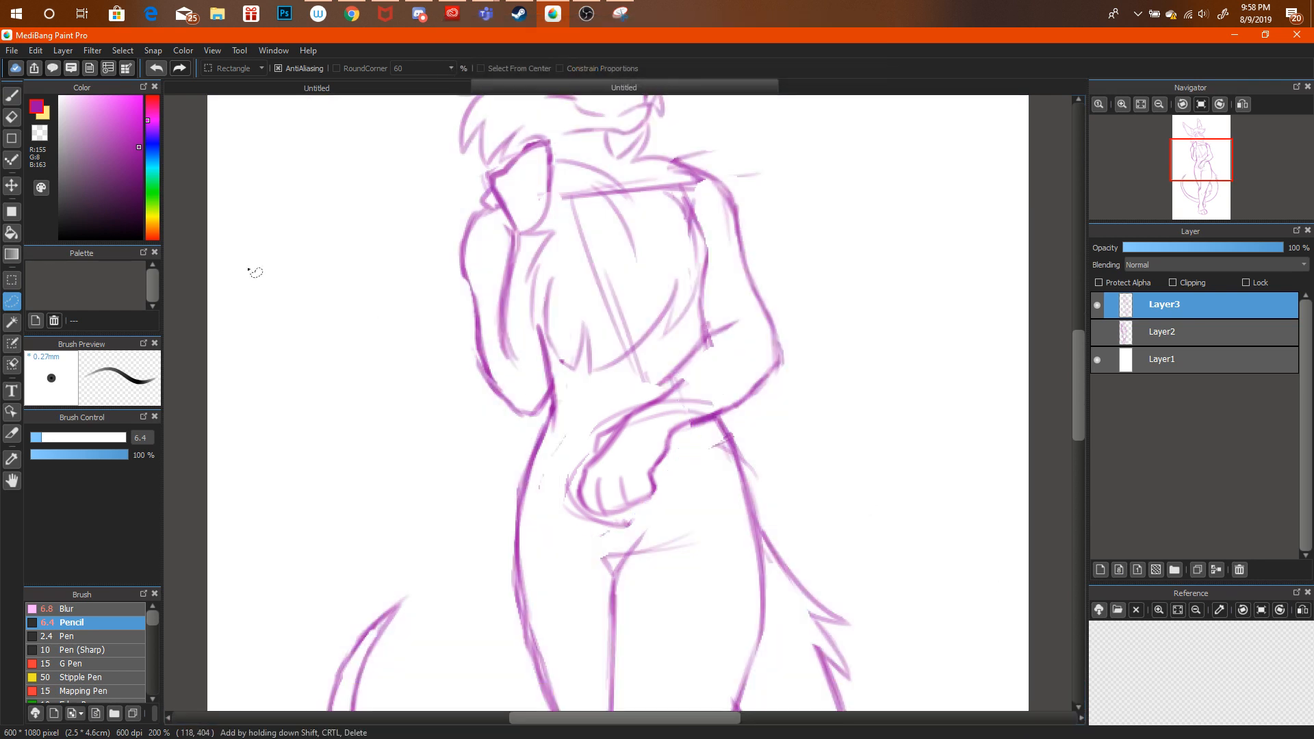
Erase the broken waist lines, draw a darker waist line, and clear stray marks beside the hand.
key("e")
mouse_move(660, 366)
left_mouse_down()
mouse_move(686, 354)
mouse_move(661, 379)
left_mouse_up()
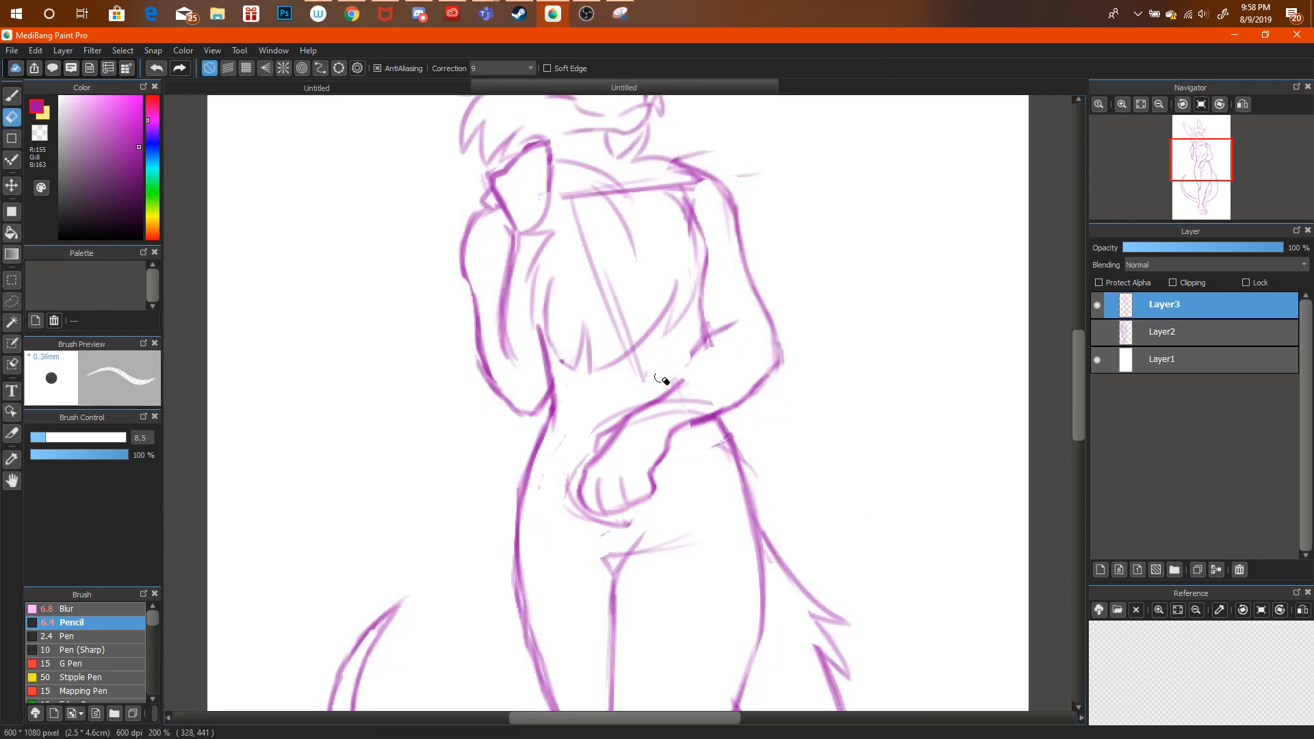
key("b")
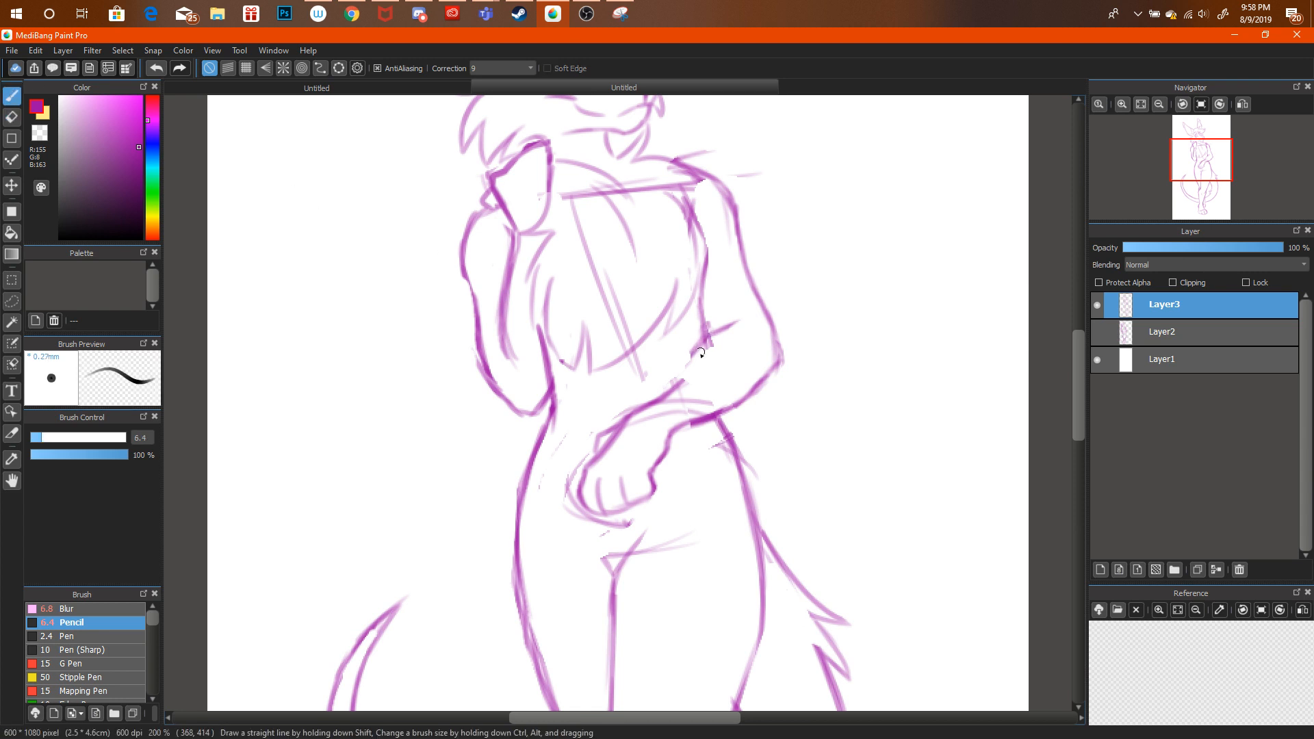
mouse_move(709, 335)
left_mouse_down()
mouse_move(675, 378)
mouse_move(597, 409)
left_mouse_up()
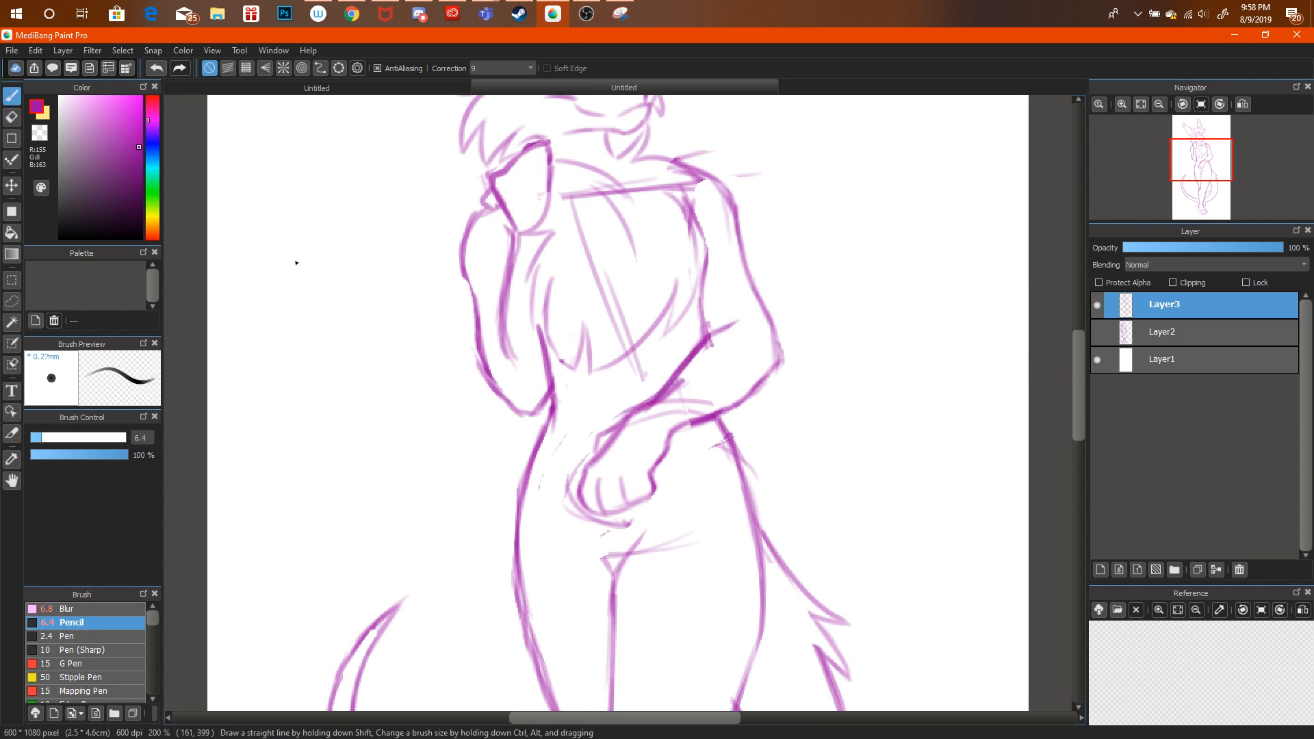
left_click(13, 120)
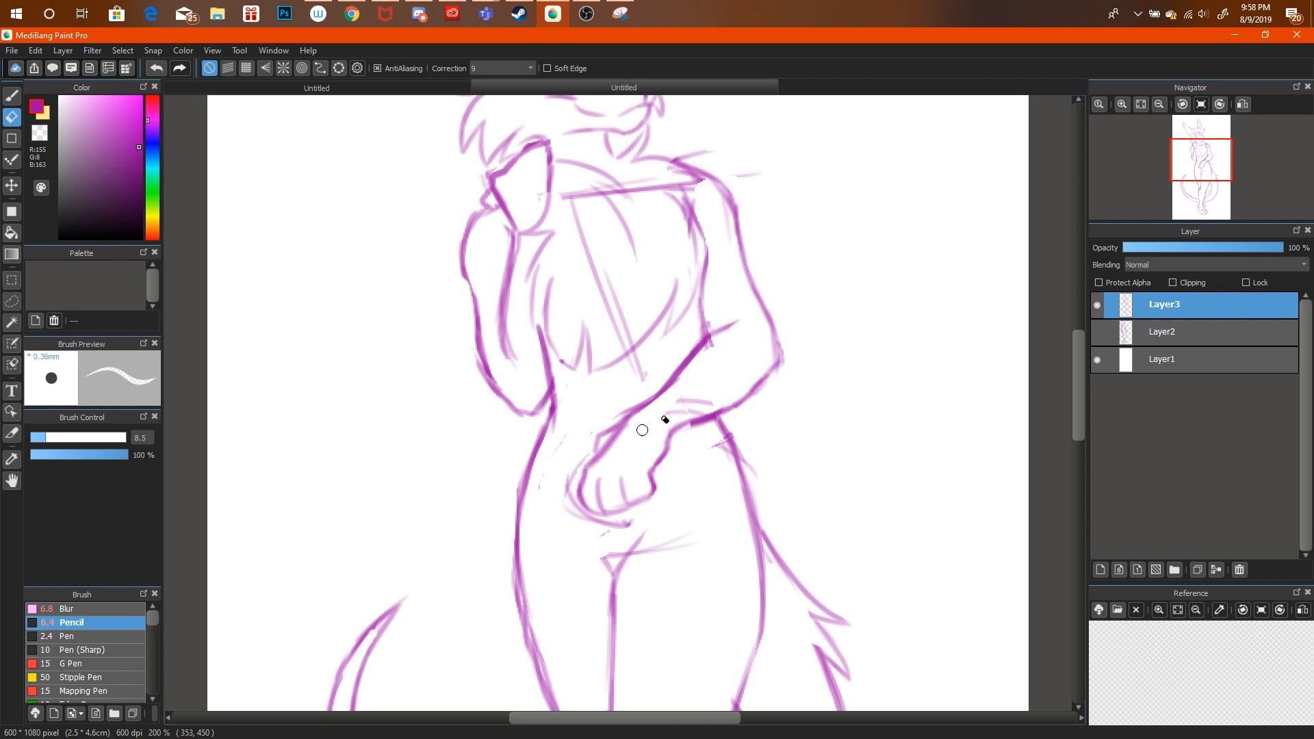
mouse_move(665, 419)
left_mouse_down()
mouse_move(708, 402)
mouse_move(702, 430)
mouse_move(685, 432)
mouse_move(725, 457)
left_mouse_up()
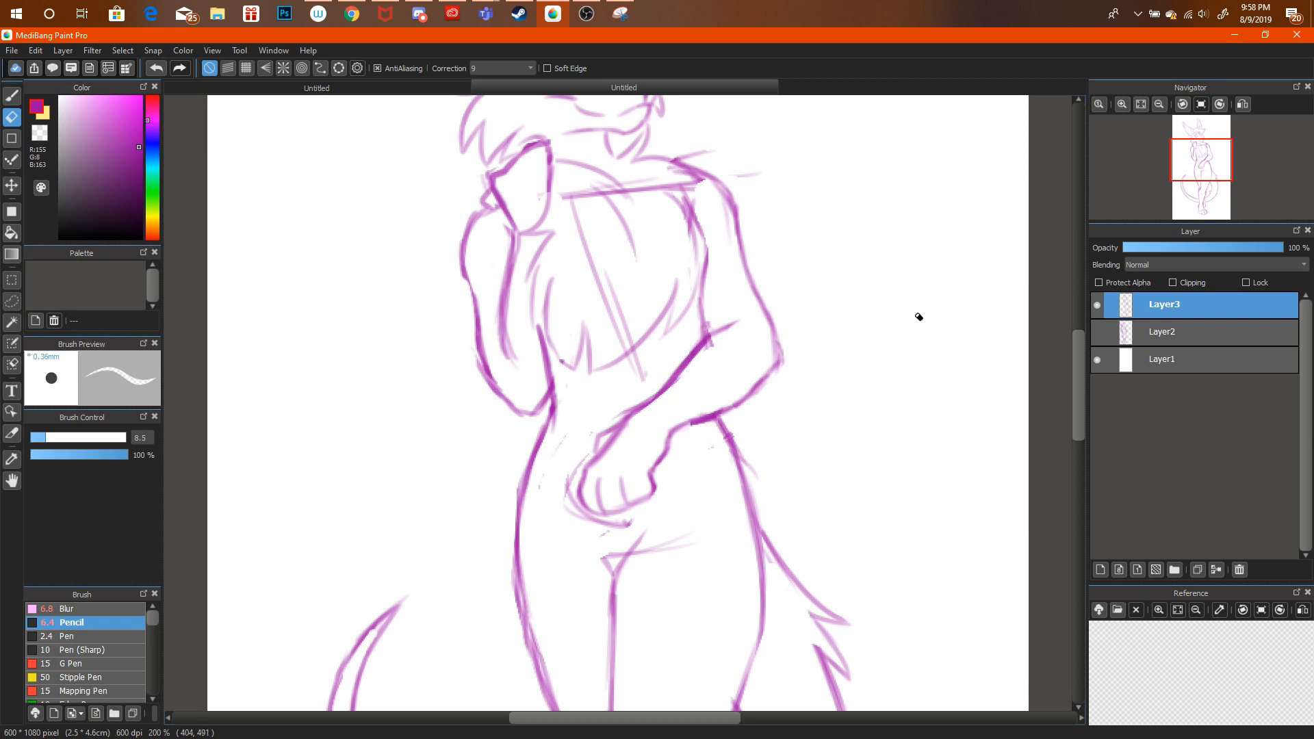
left_click(1160, 104)
left_click(1162, 104)
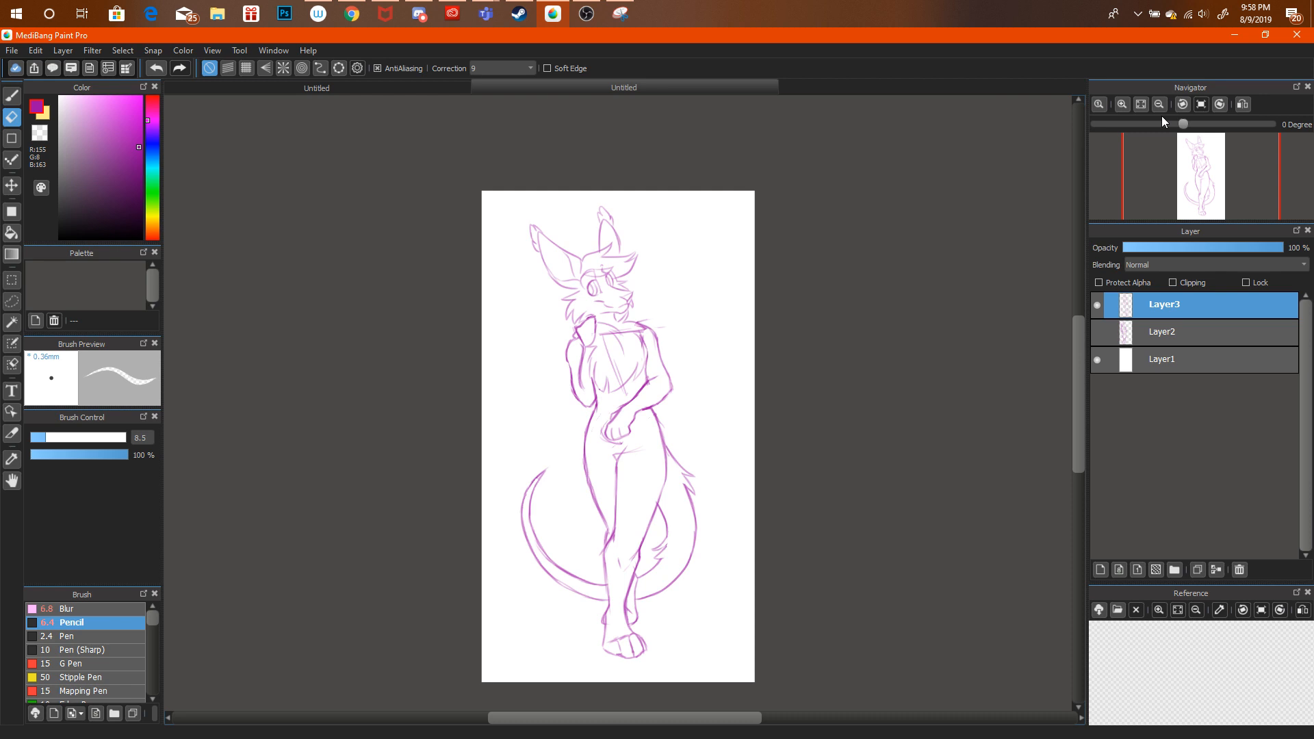
left_click(420, 12)
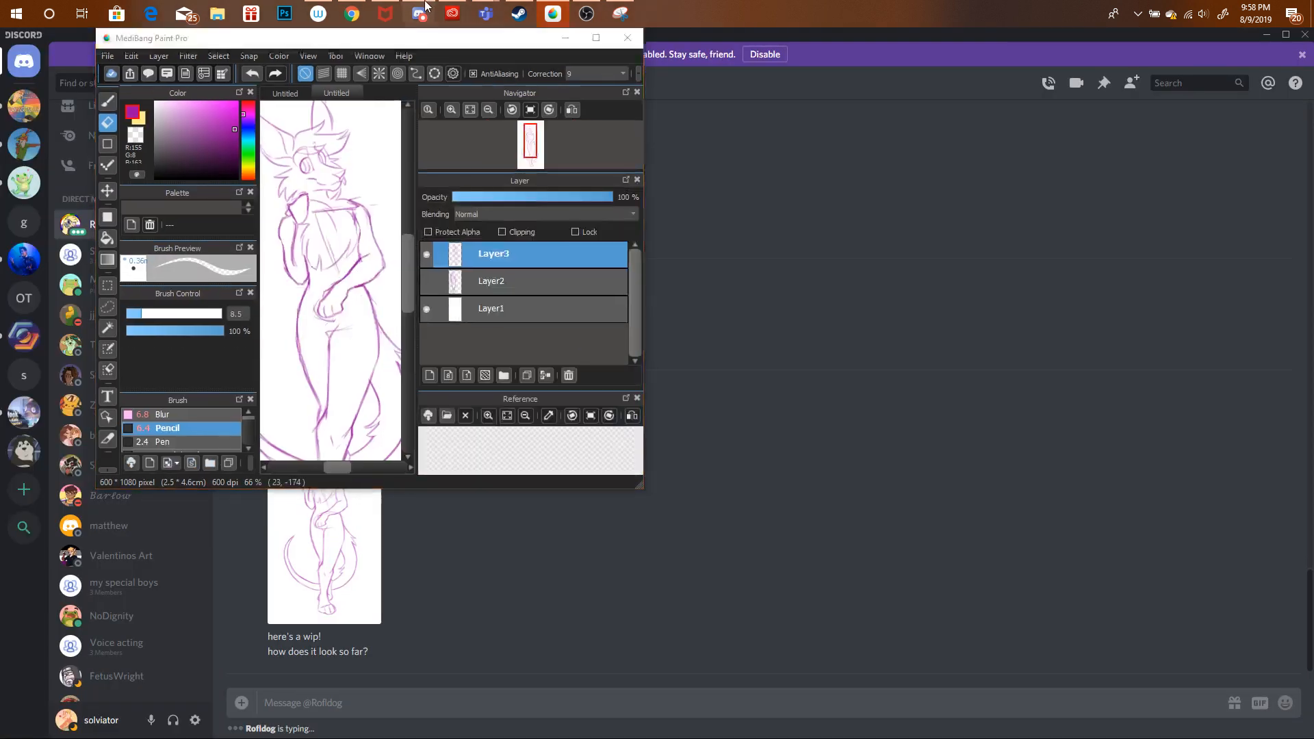
left_click(354, 10)
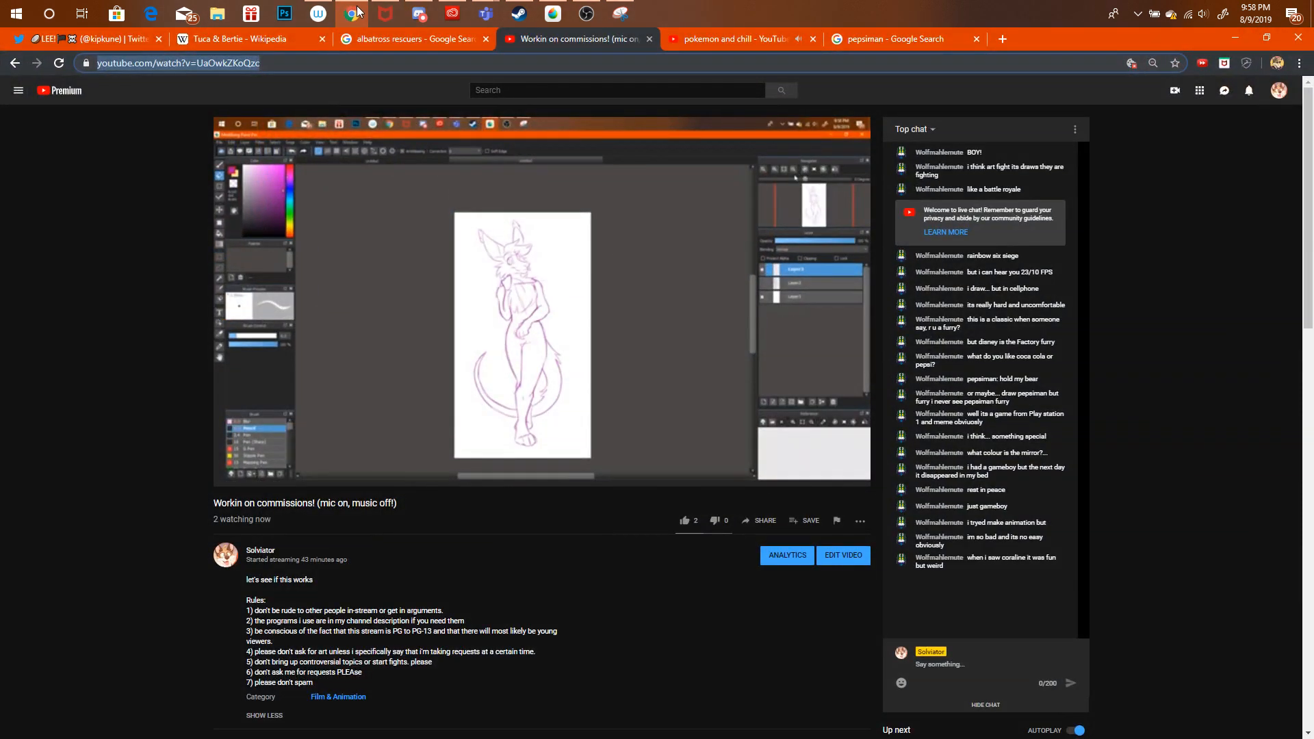
left_click(357, 12)
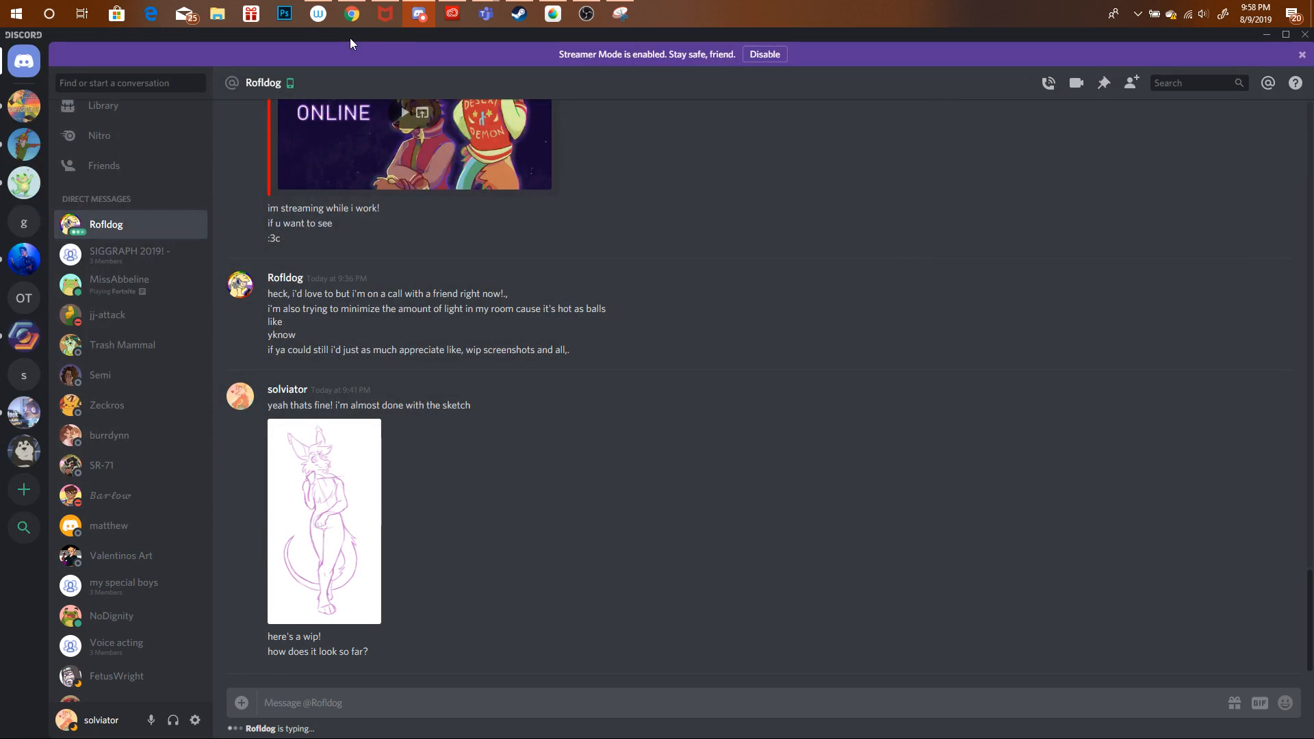
left_click(553, 14)
left_click(596, 39)
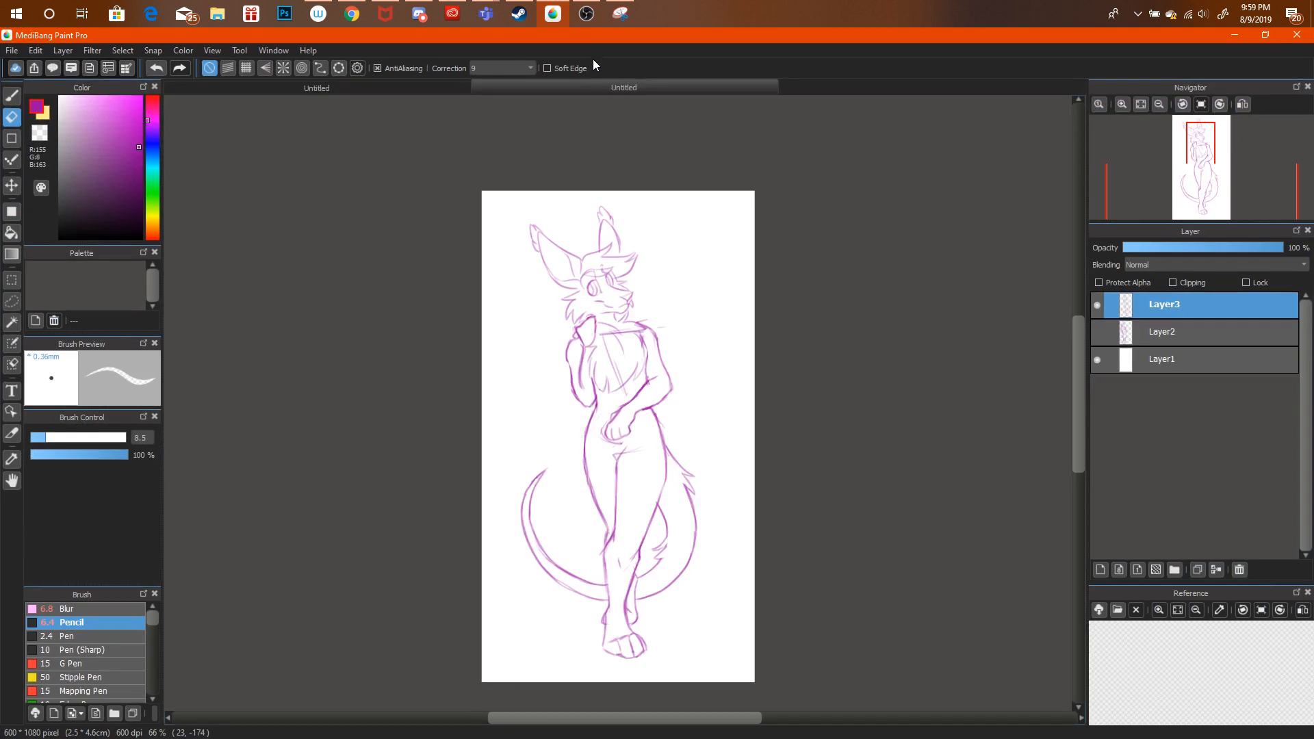
Erase the old hand and waist strokes, then redraw the waist, left hip curve and hand.
left_click(1123, 104)
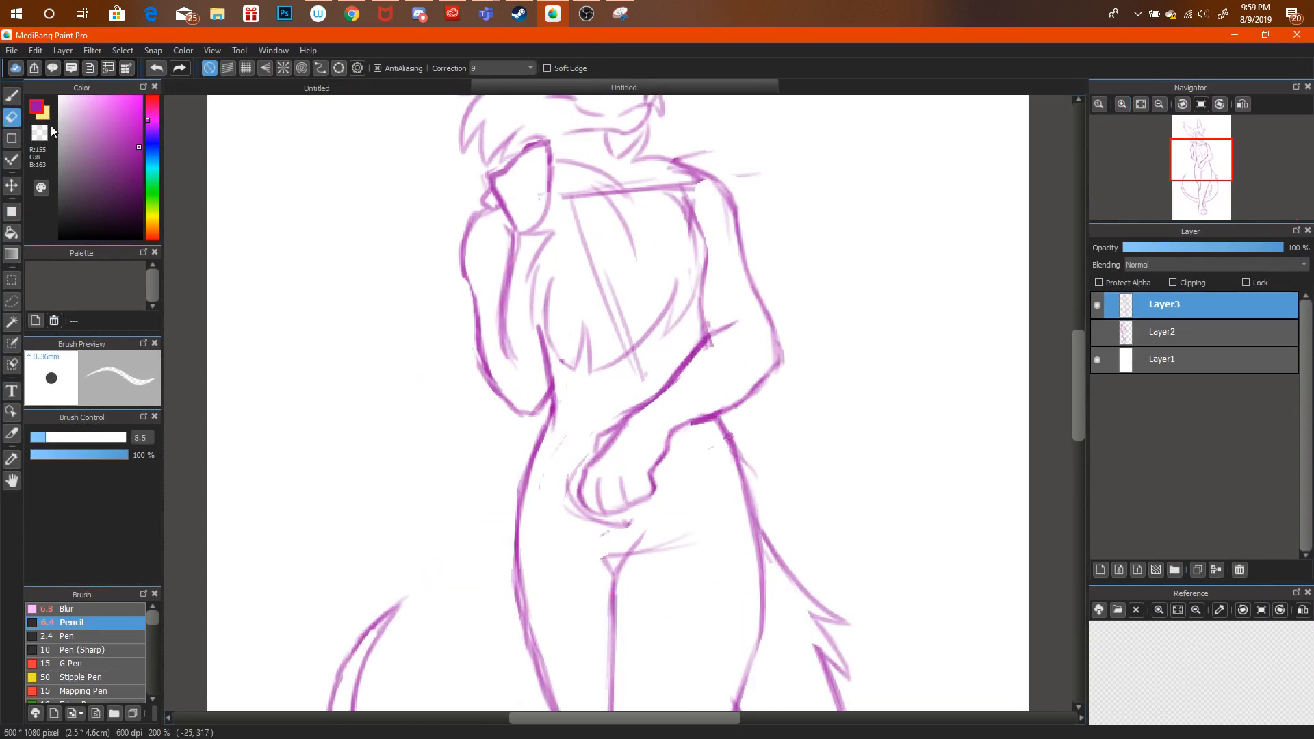
mouse_move(617, 449)
left_mouse_down()
mouse_move(582, 513)
mouse_move(627, 525)
left_mouse_up()
left_click_drag(593, 413, 649, 442)
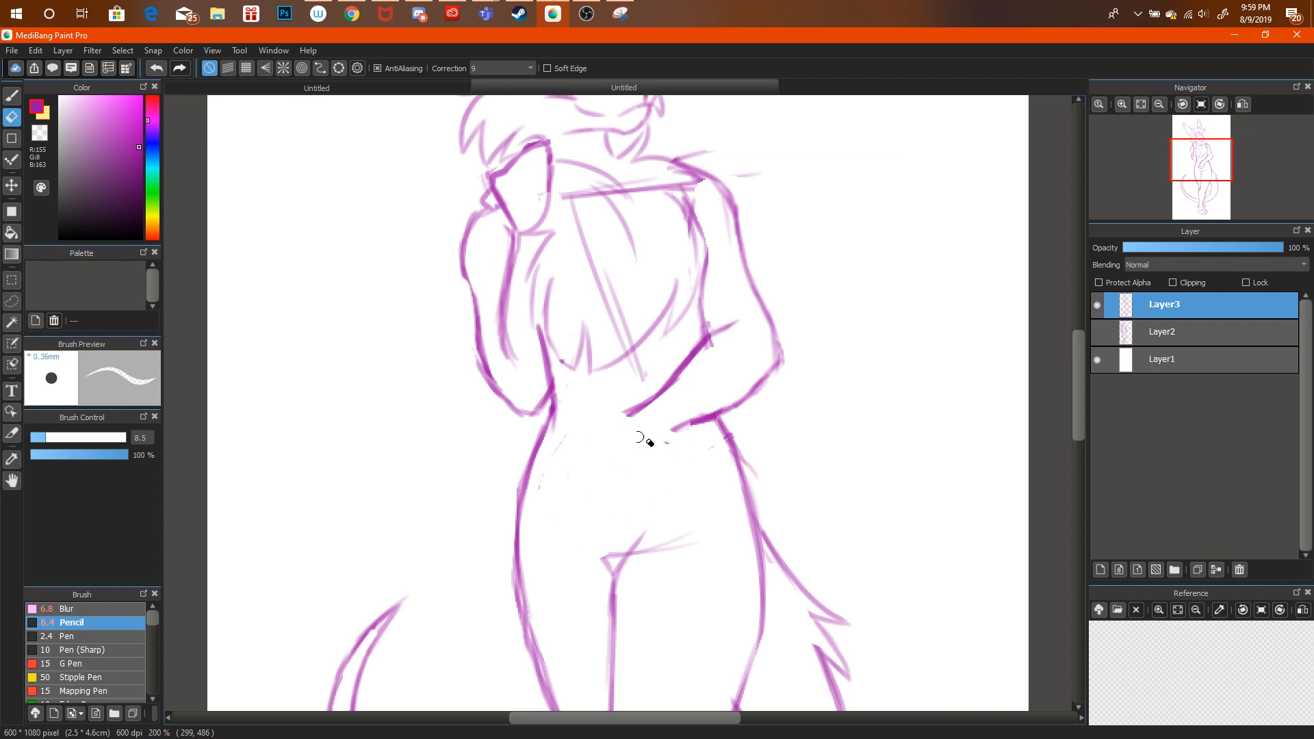
key("b")
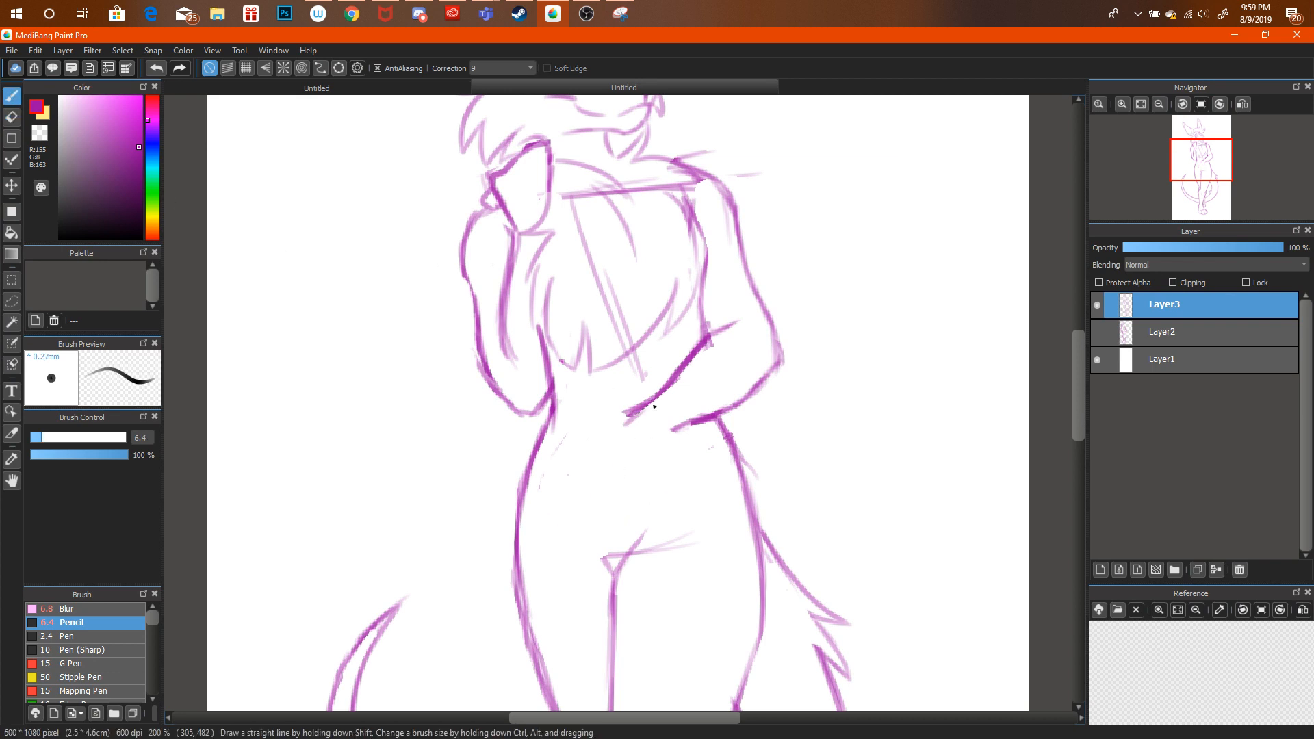
mouse_move(676, 429)
left_mouse_down()
mouse_move(636, 443)
mouse_move(709, 422)
left_mouse_up()
mouse_move(609, 433)
left_mouse_down()
mouse_move(548, 479)
mouse_move(539, 516)
left_mouse_up()
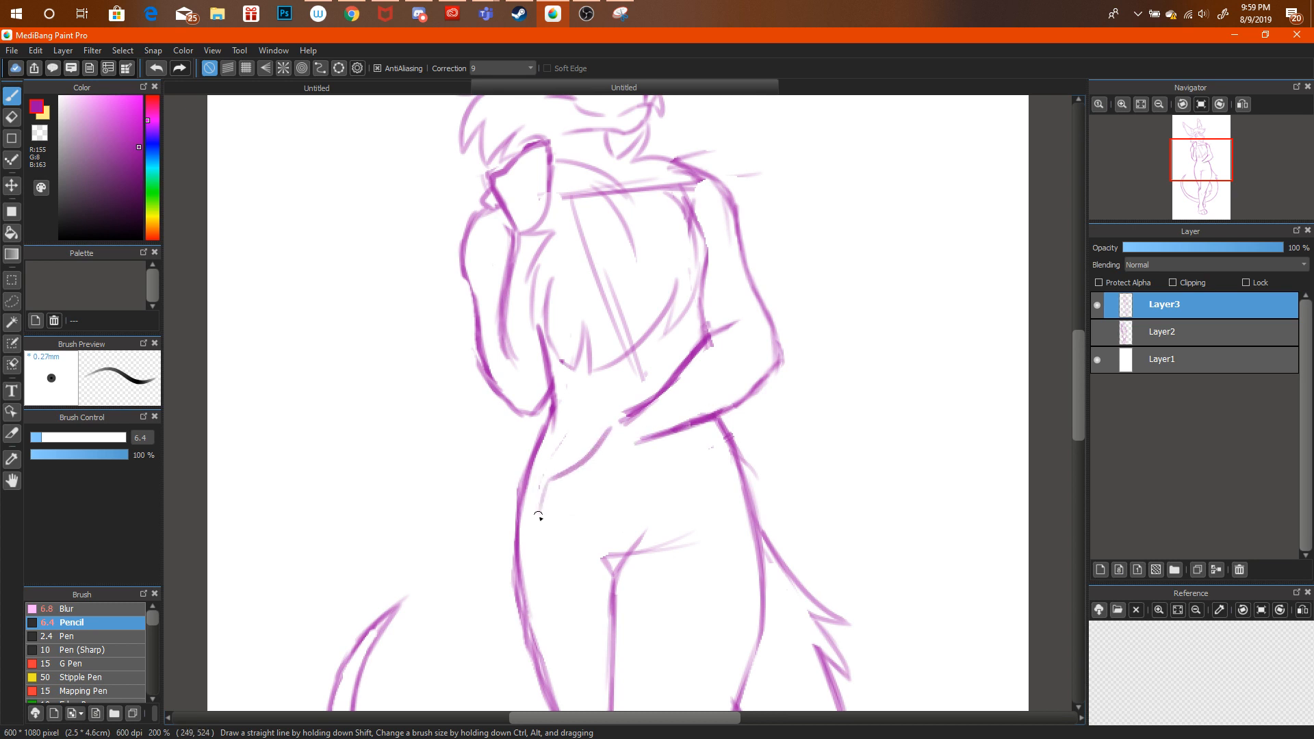
key("ctrl+alt+z")
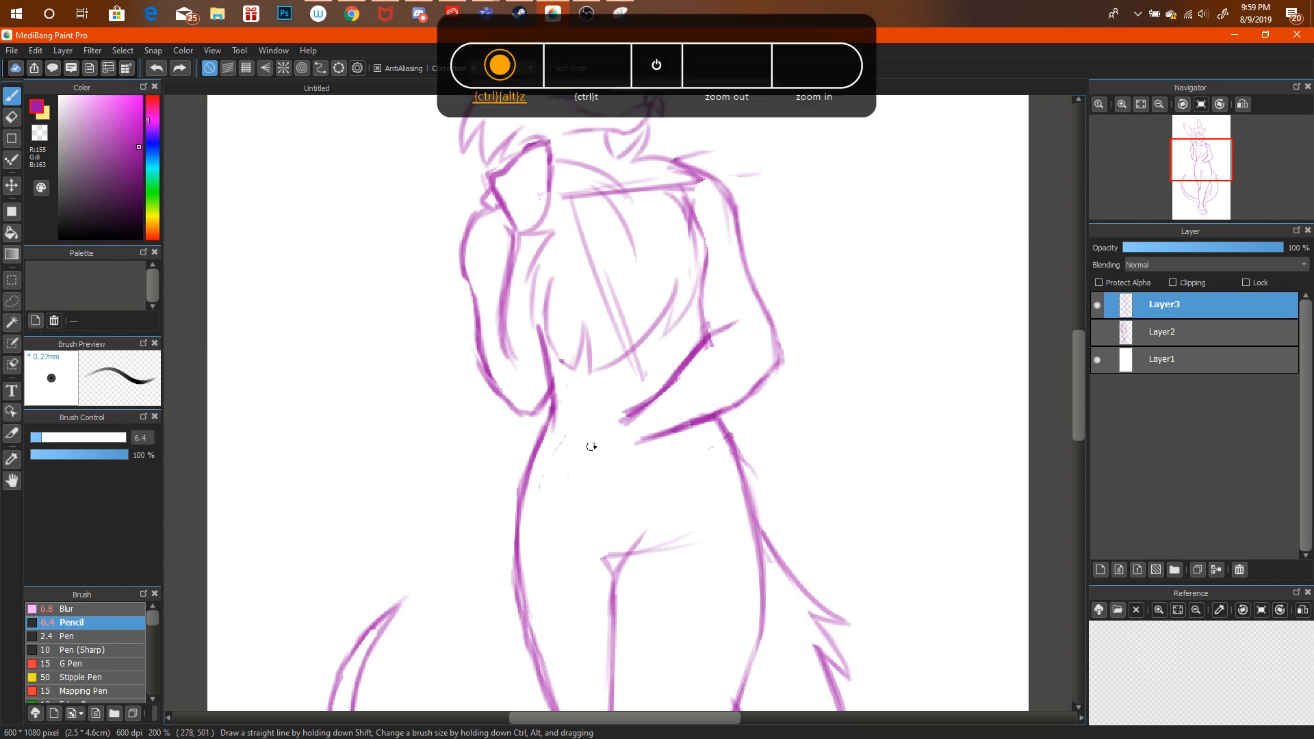
mouse_move(609, 421)
left_mouse_down()
mouse_move(560, 484)
mouse_move(557, 508)
mouse_move(583, 524)
left_mouse_up()
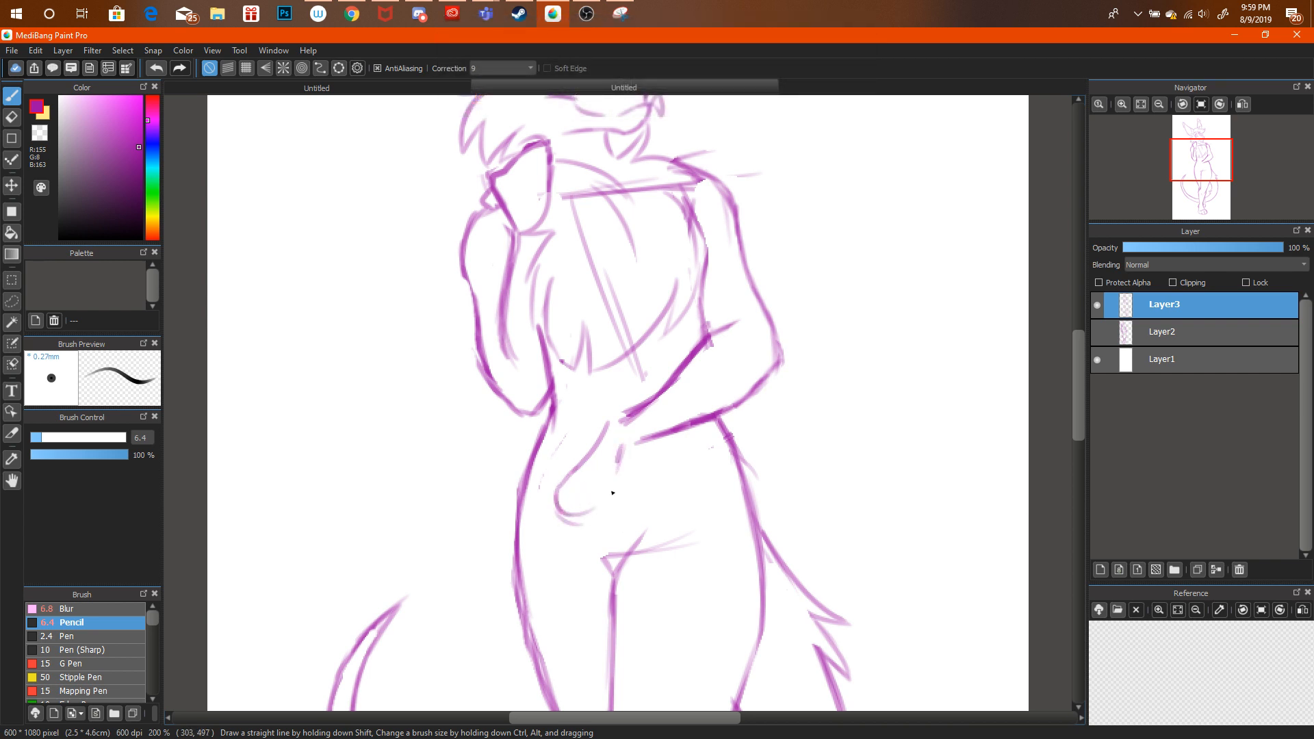
key("ctrl+alt+z")
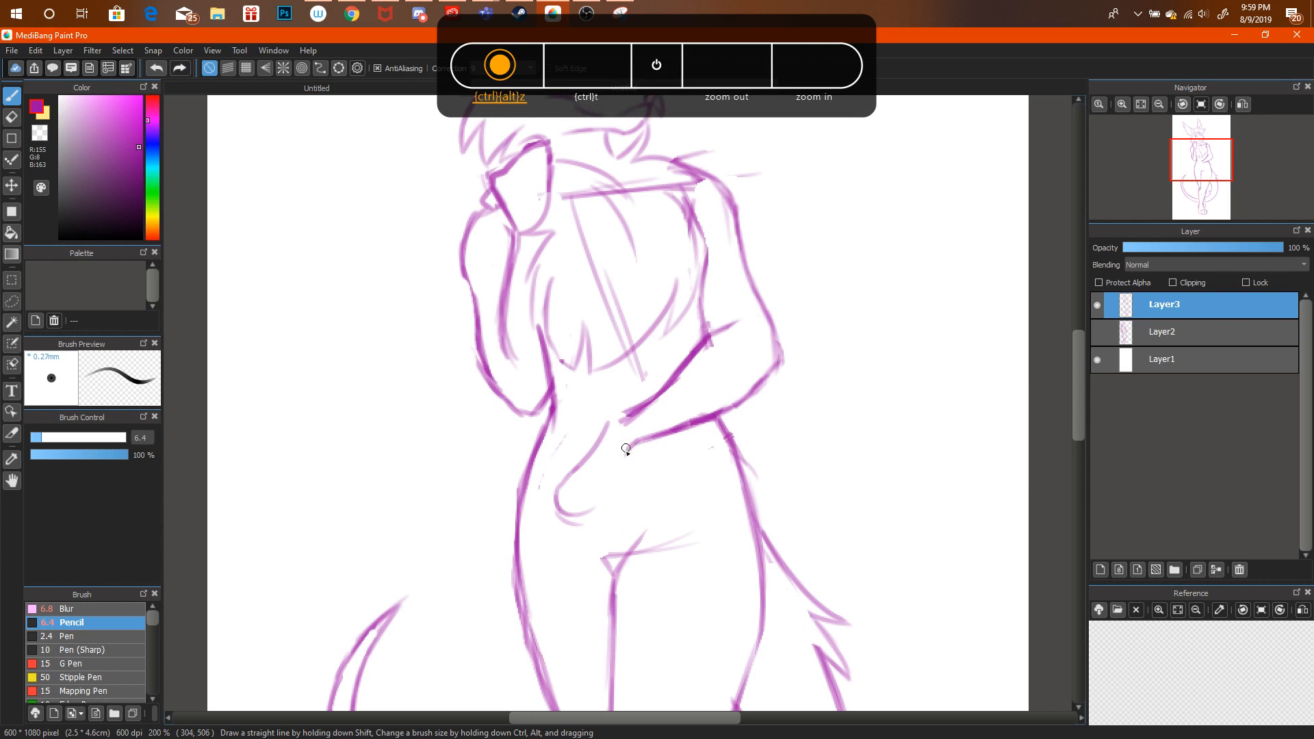
mouse_move(625, 449)
left_mouse_down()
mouse_move(602, 504)
mouse_move(587, 490)
mouse_move(596, 505)
mouse_move(552, 503)
mouse_move(609, 425)
left_mouse_up()
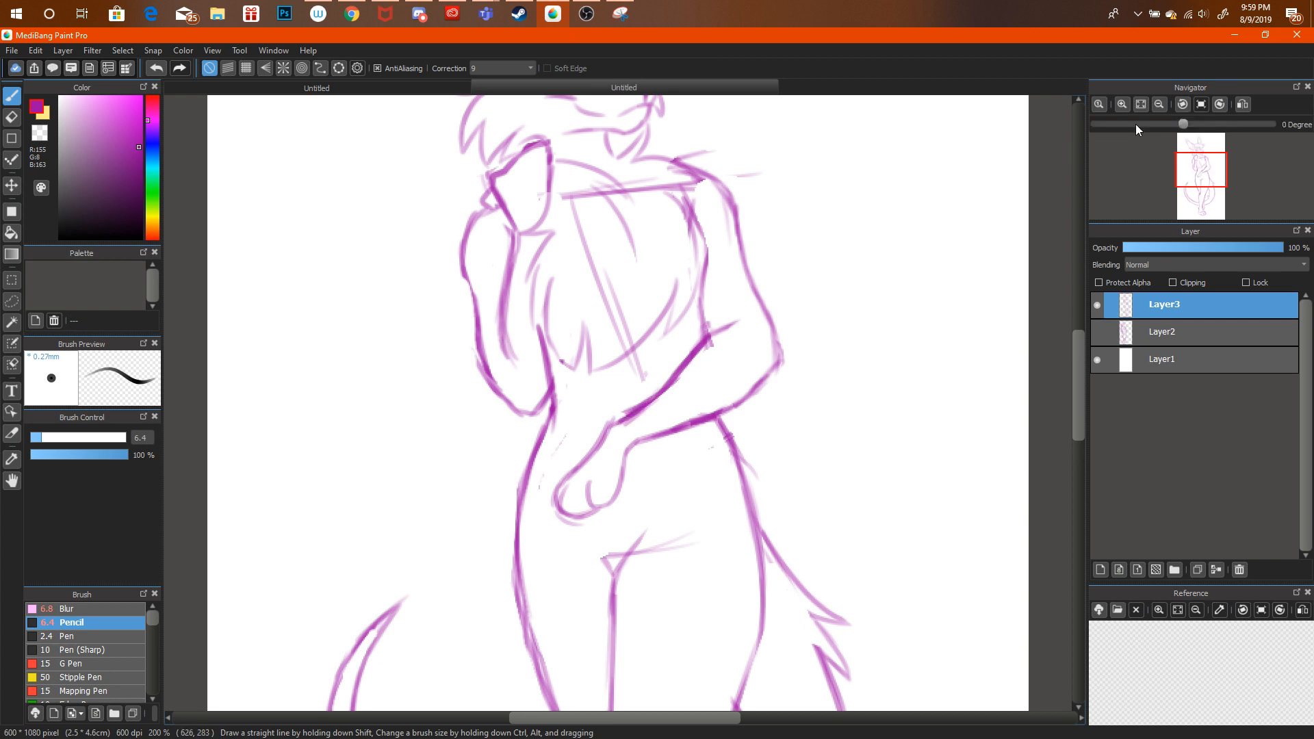
Check the reference image, then undo and redraw the hand's curved outline on the hip.
scroll(655, 396, "down", 2)
left_click(480, 82)
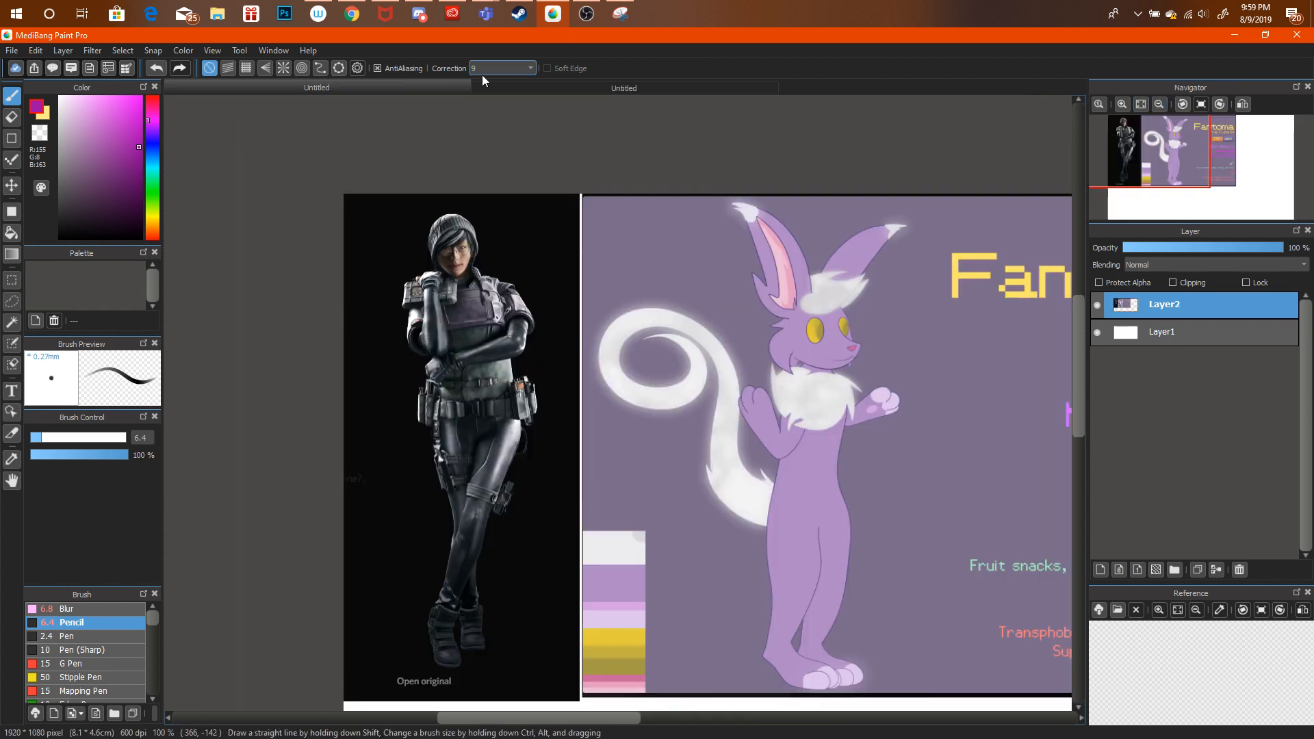
left_click(497, 79)
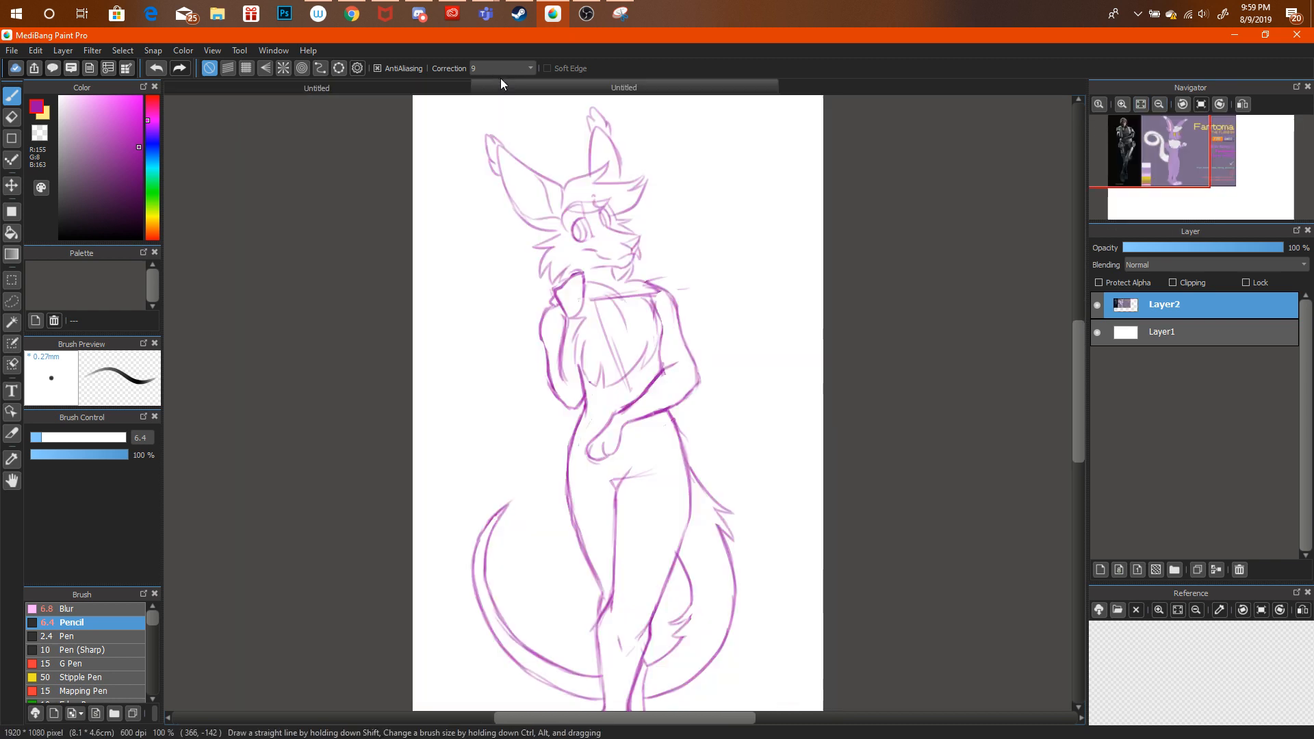
left_click(1122, 104)
left_click(1122, 104)
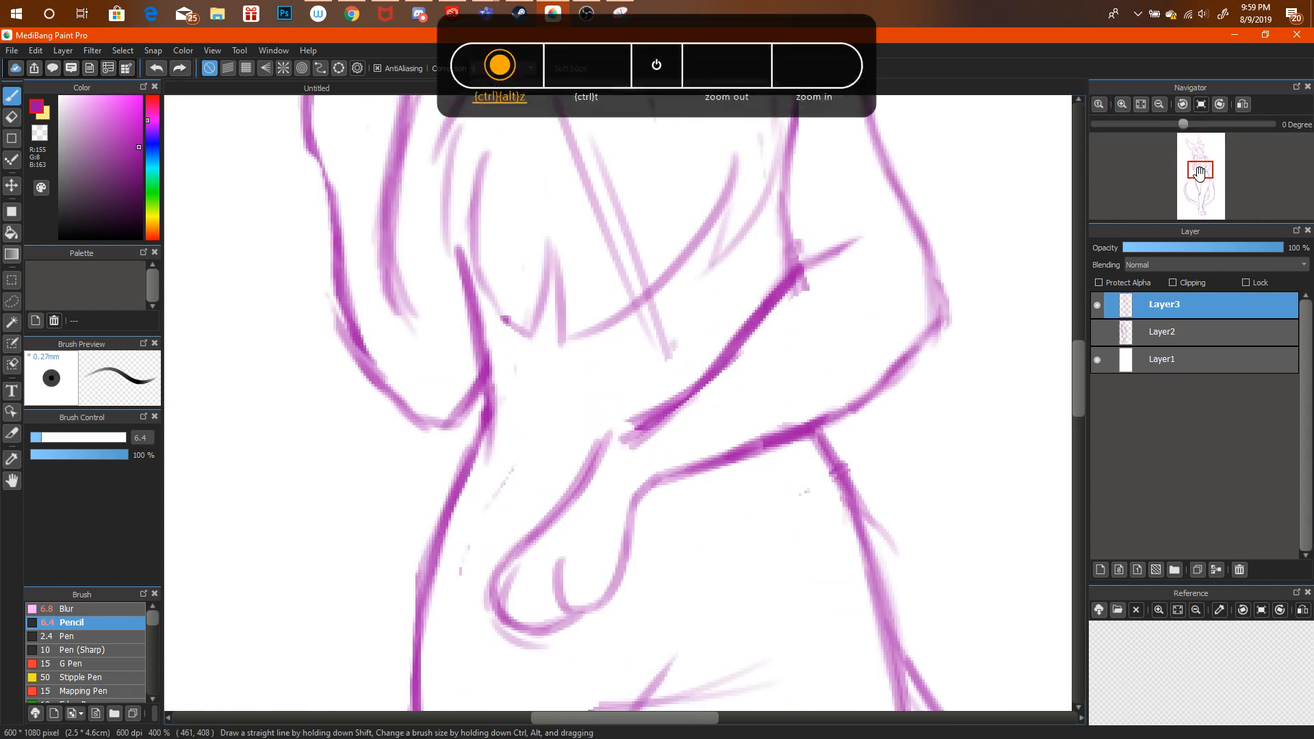
left_click_drag(1199, 170, 1204, 175)
key("ctrl+z")
key("ctrl+z")
key("ctrl+z")
key("ctrl+z")
key("ctrl+z")
key("ctrl+z")
key("ctrl+z")
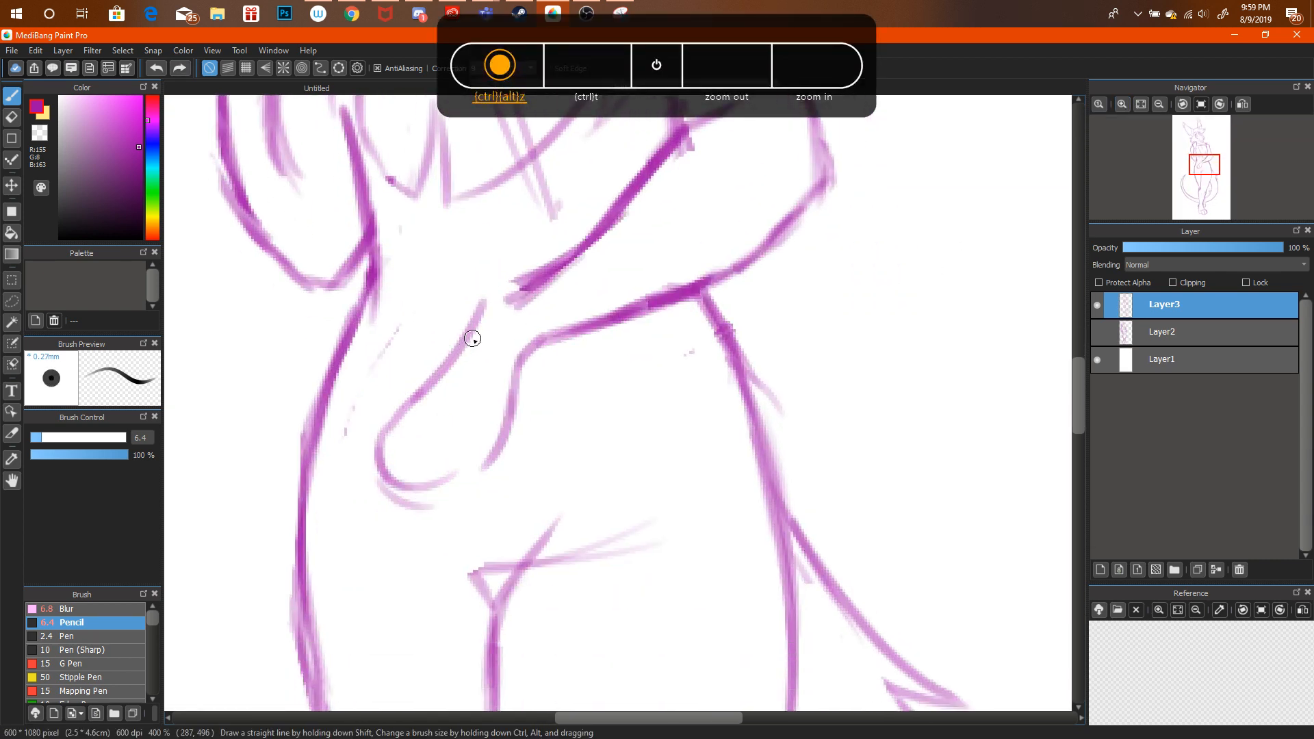
key("ctrl+z")
key("ctrl+z")
key("ctrl+z")
key("ctrl+z")
key("ctrl+z")
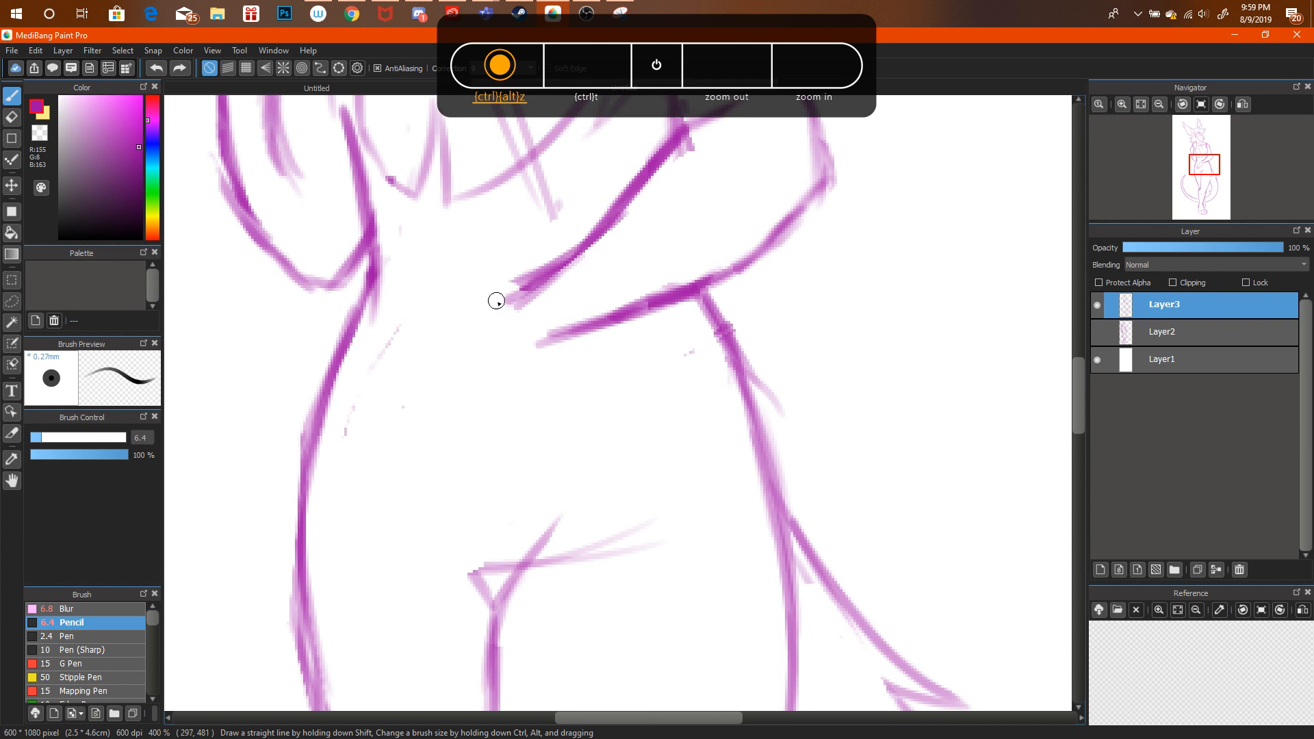
mouse_move(520, 286)
left_mouse_down()
mouse_move(442, 349)
mouse_move(371, 374)
mouse_move(370, 454)
mouse_move(432, 474)
mouse_move(463, 435)
mouse_move(471, 453)
mouse_move(499, 391)
mouse_move(513, 398)
mouse_move(563, 334)
mouse_move(537, 366)
left_mouse_up()
mouse_move(417, 471)
left_mouse_down()
mouse_move(367, 461)
mouse_move(382, 377)
left_mouse_up()
Reply "yes!" and "no prob" to the client's request in Discord.
left_click(419, 14)
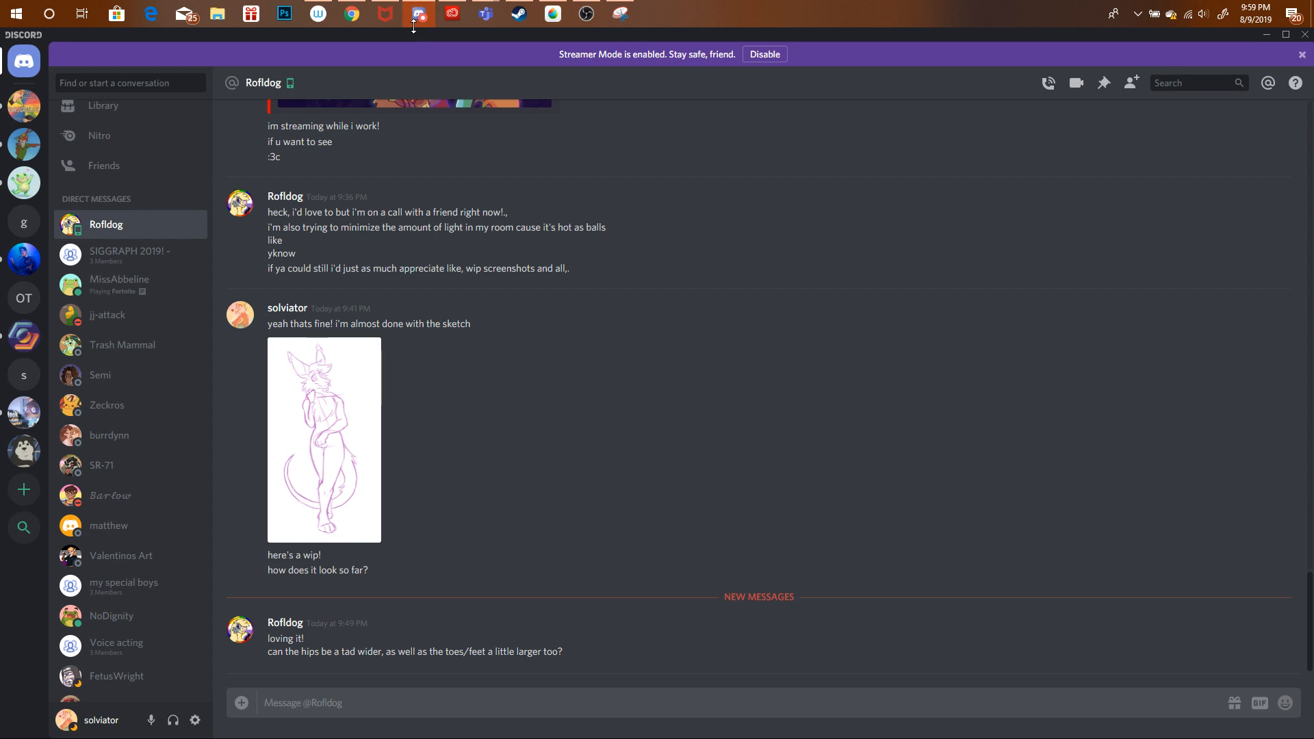
type("yes!")
key("Return")
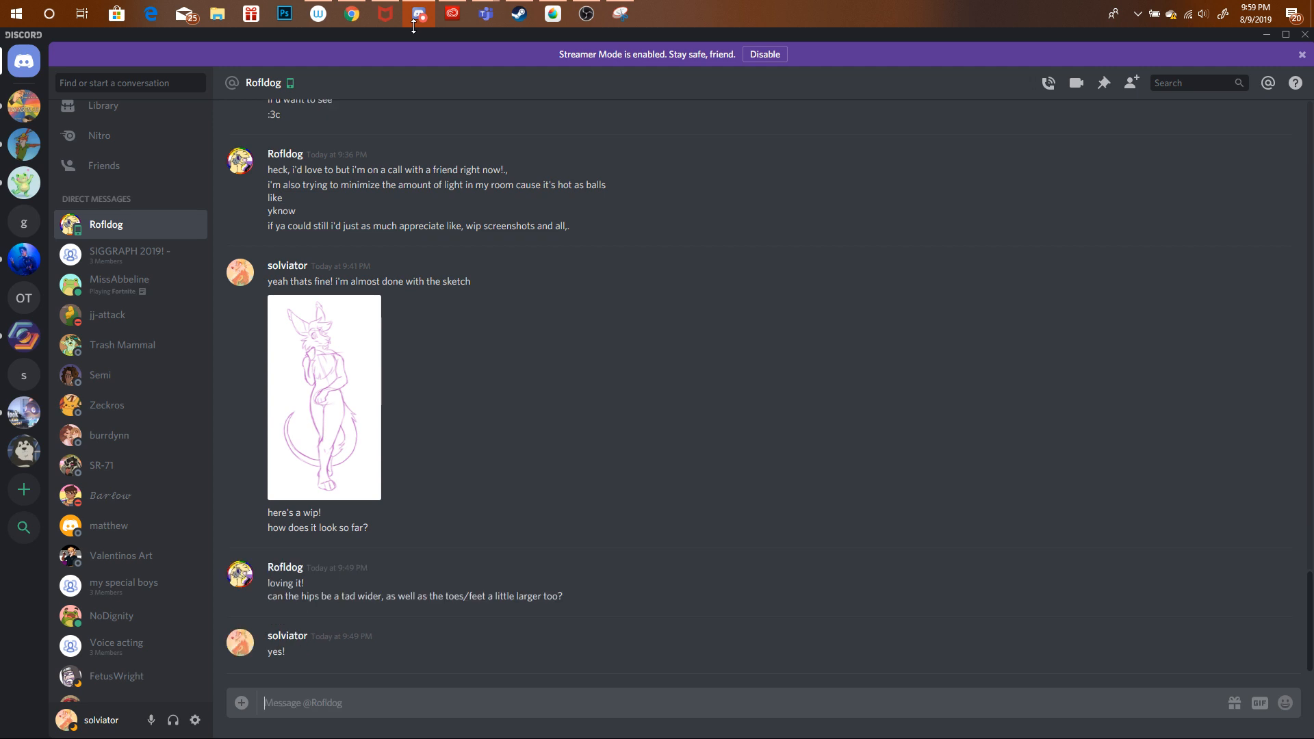
type("no prob")
key("Return")
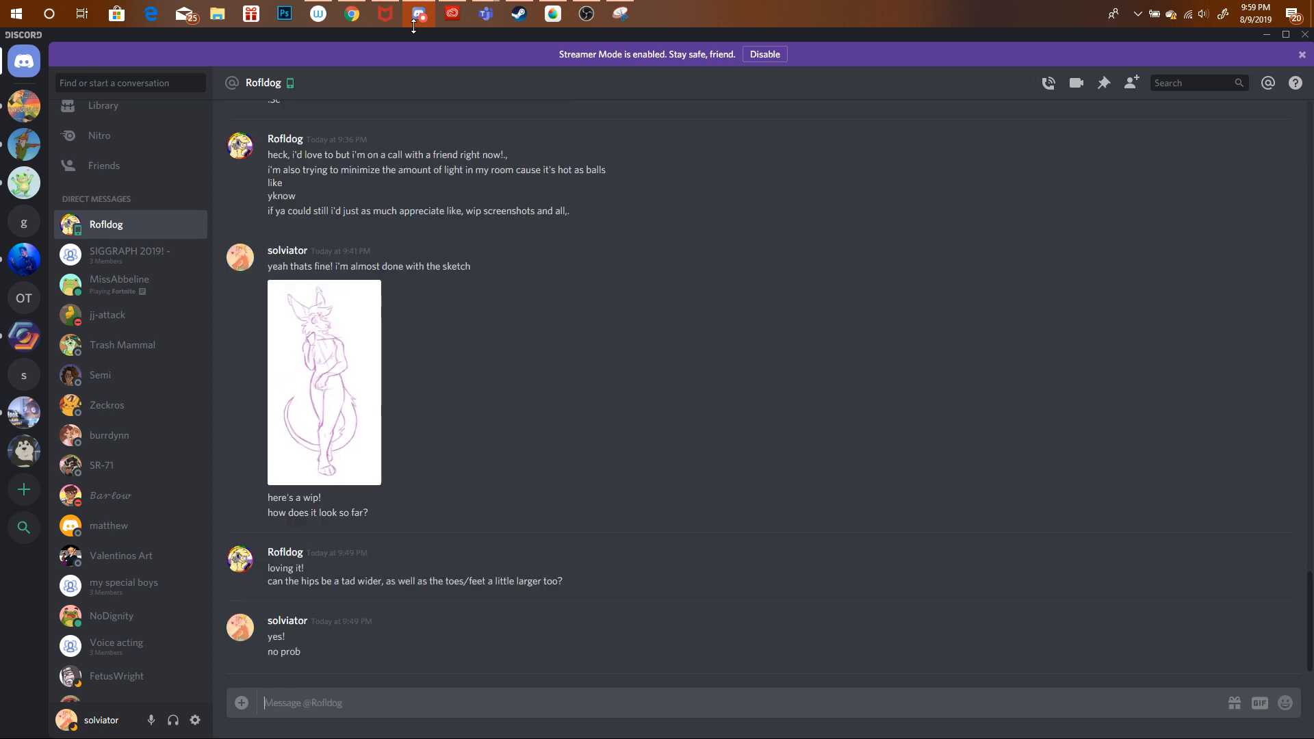
left_click(553, 14)
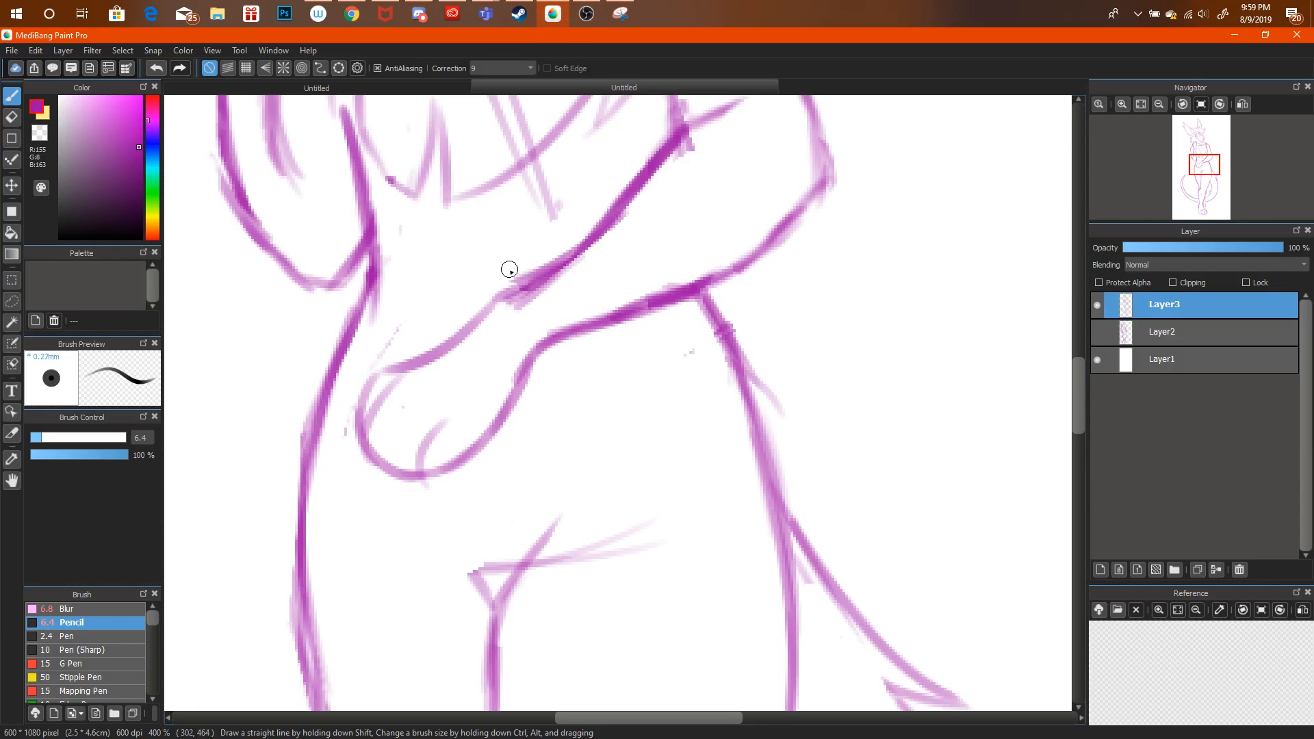
Erase the lower half of the diagonal chest line and redraw it as one continuous stroke.
key("e")
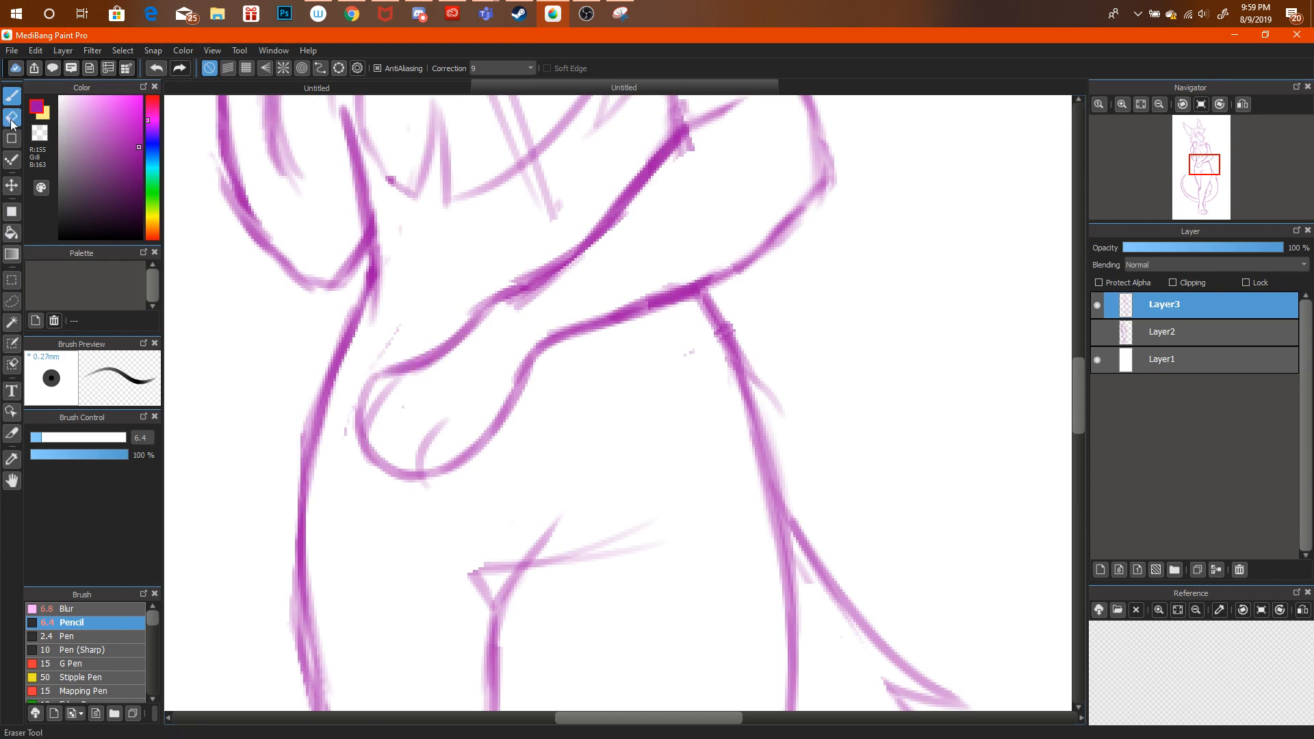
left_click(1159, 104)
left_click(1159, 104)
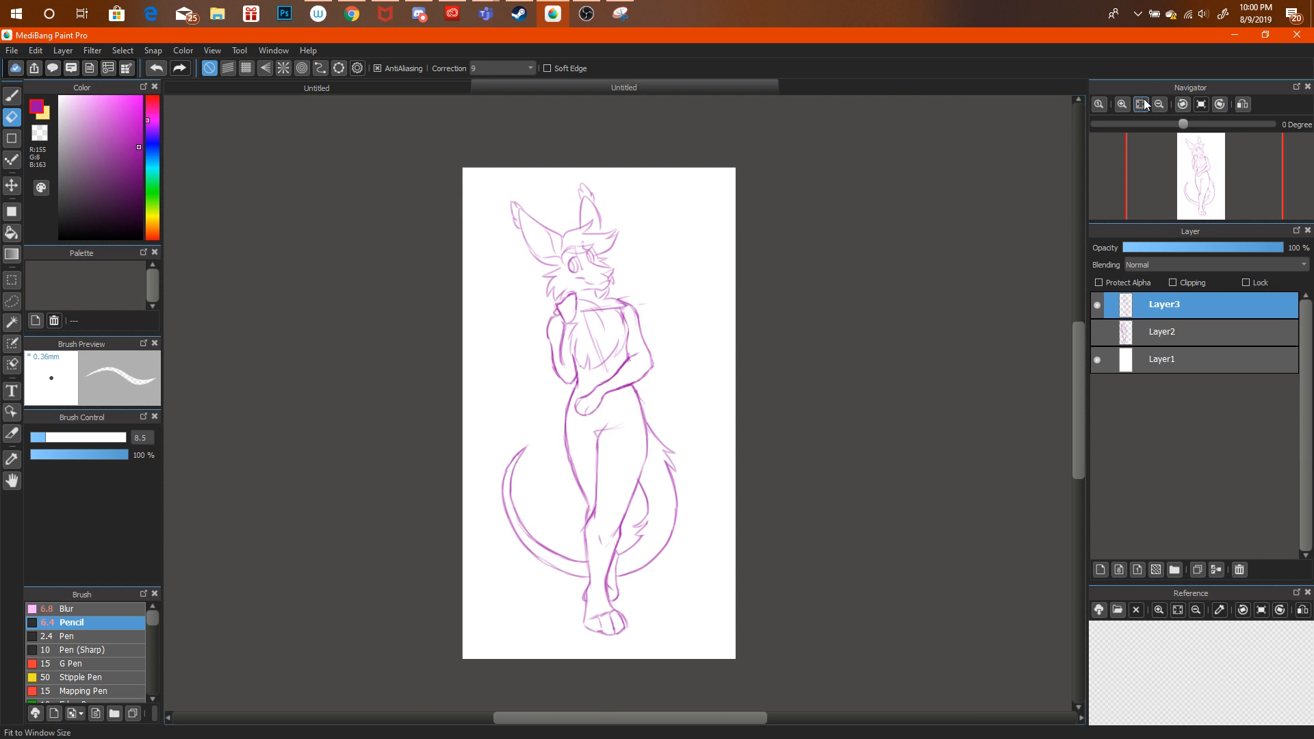
left_click(1122, 104)
left_click(1123, 104)
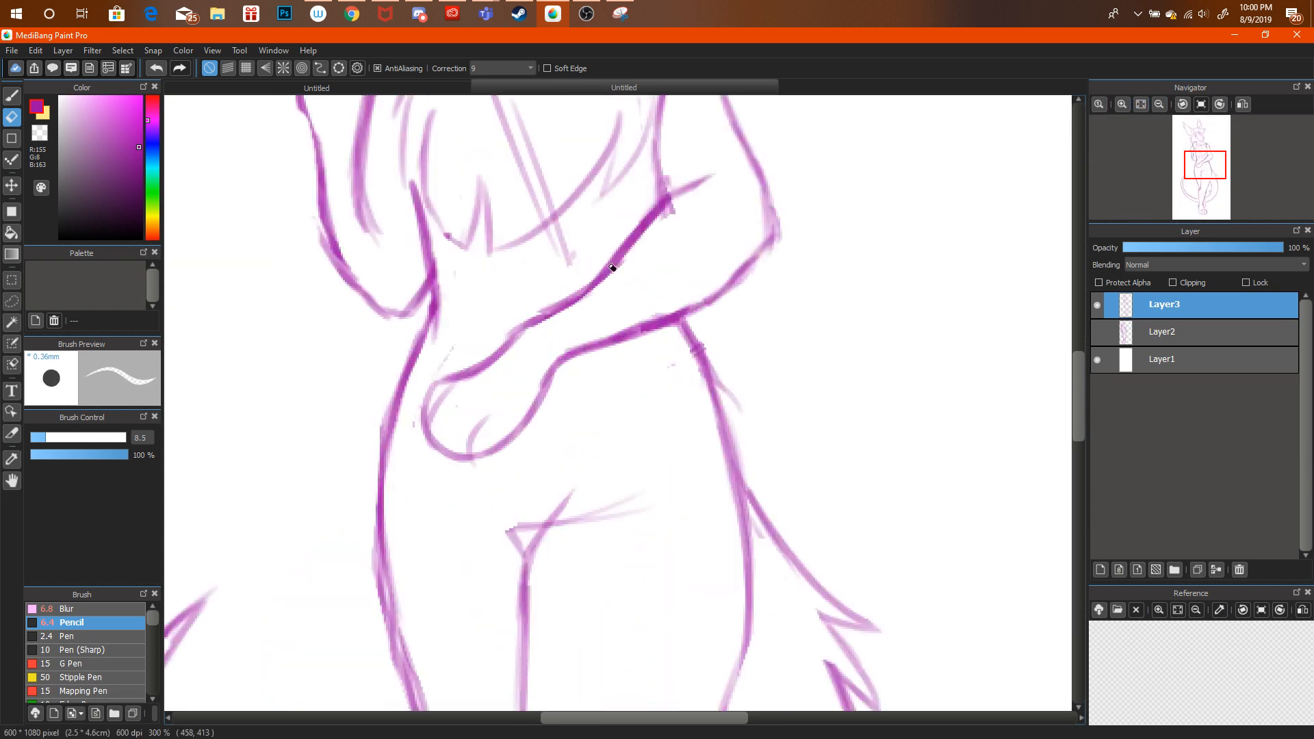
left_click_drag(536, 313, 614, 252)
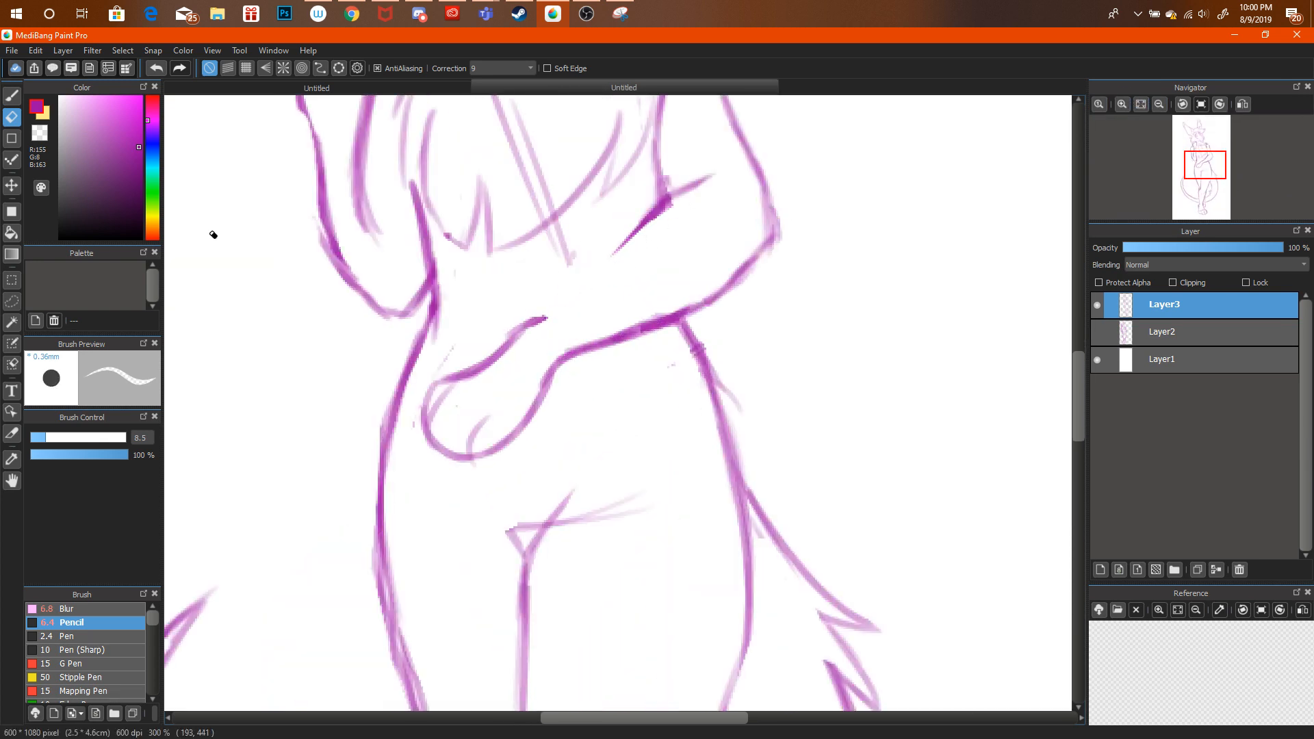
left_click(12, 95)
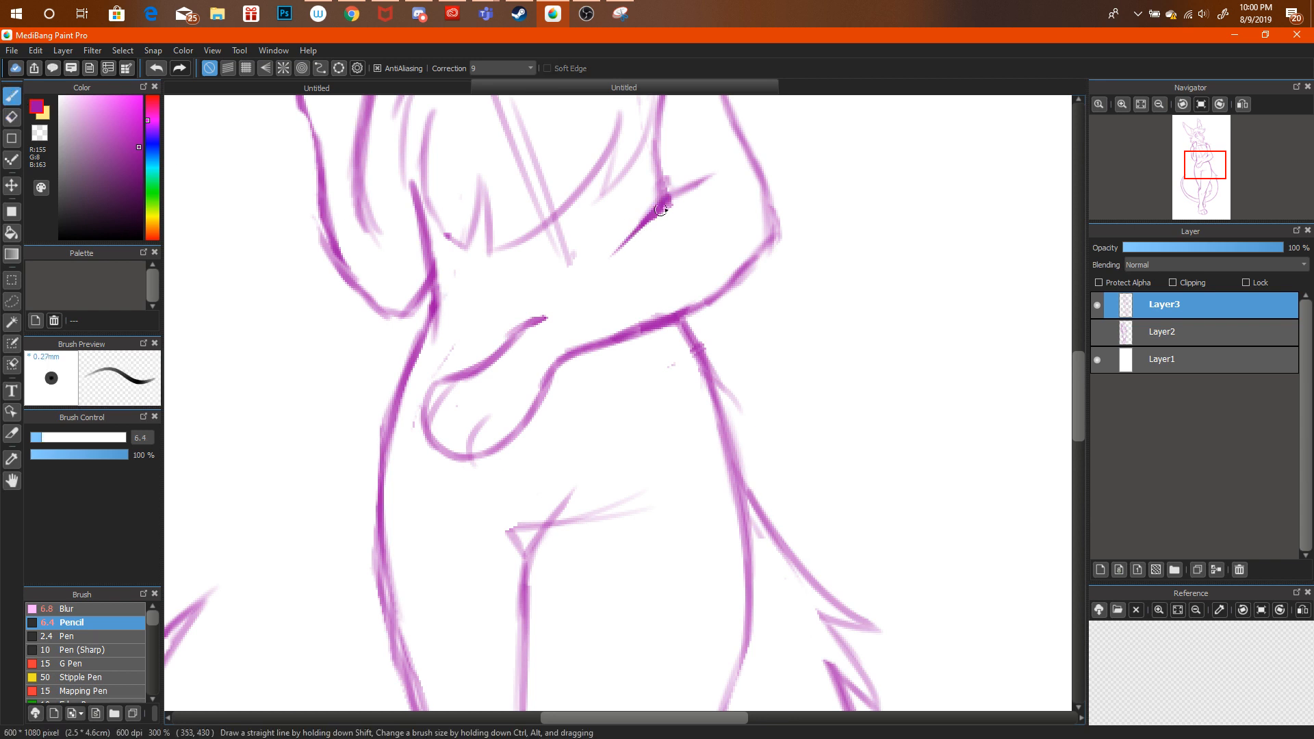
left_click_drag(661, 209, 501, 351)
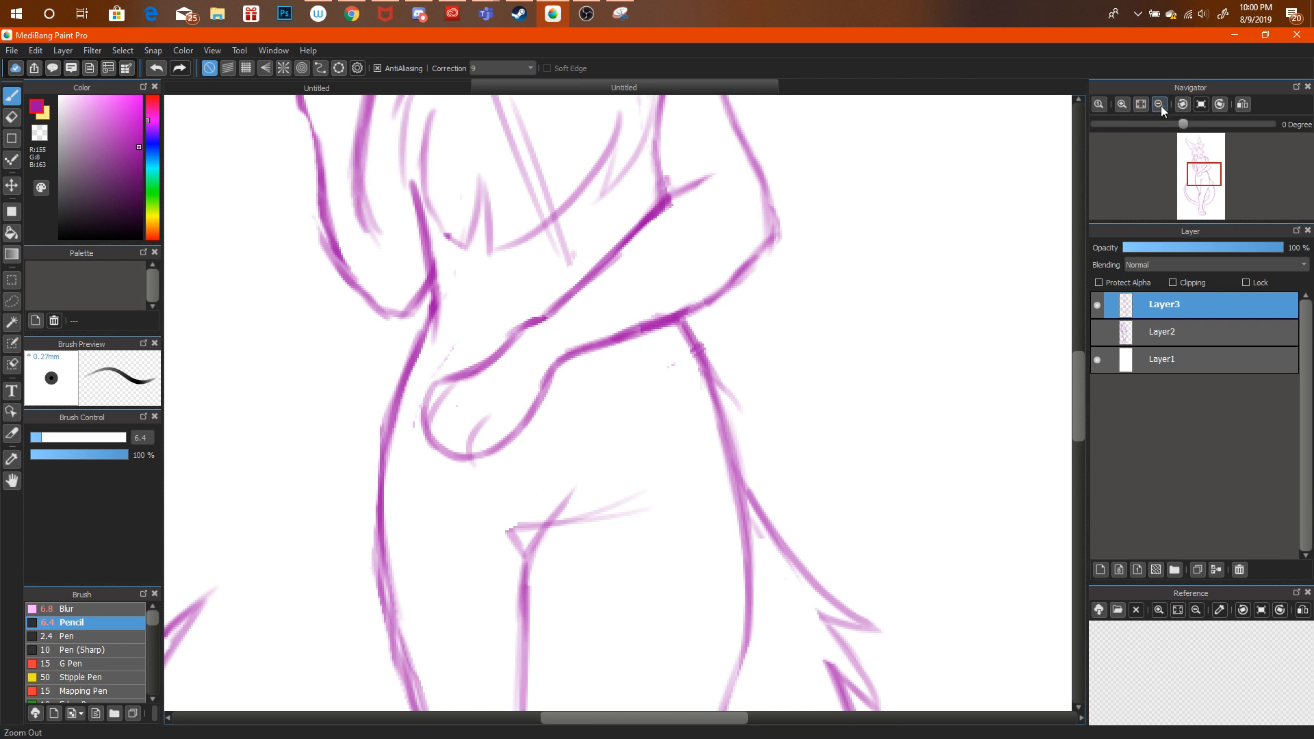
left_click(1140, 104)
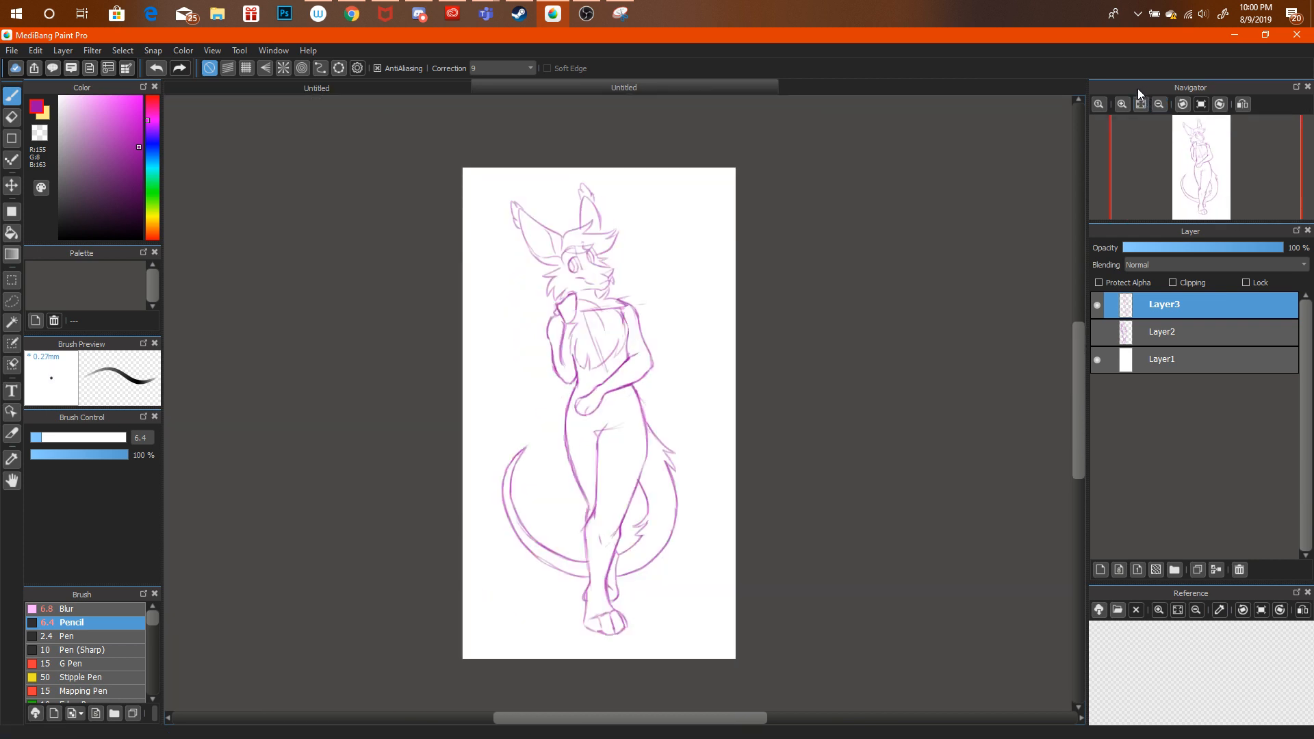
left_click(1122, 104)
left_click(1122, 104)
left_click(1140, 104)
Lasso and delete the forearm crossing the torso.
left_click(12, 301)
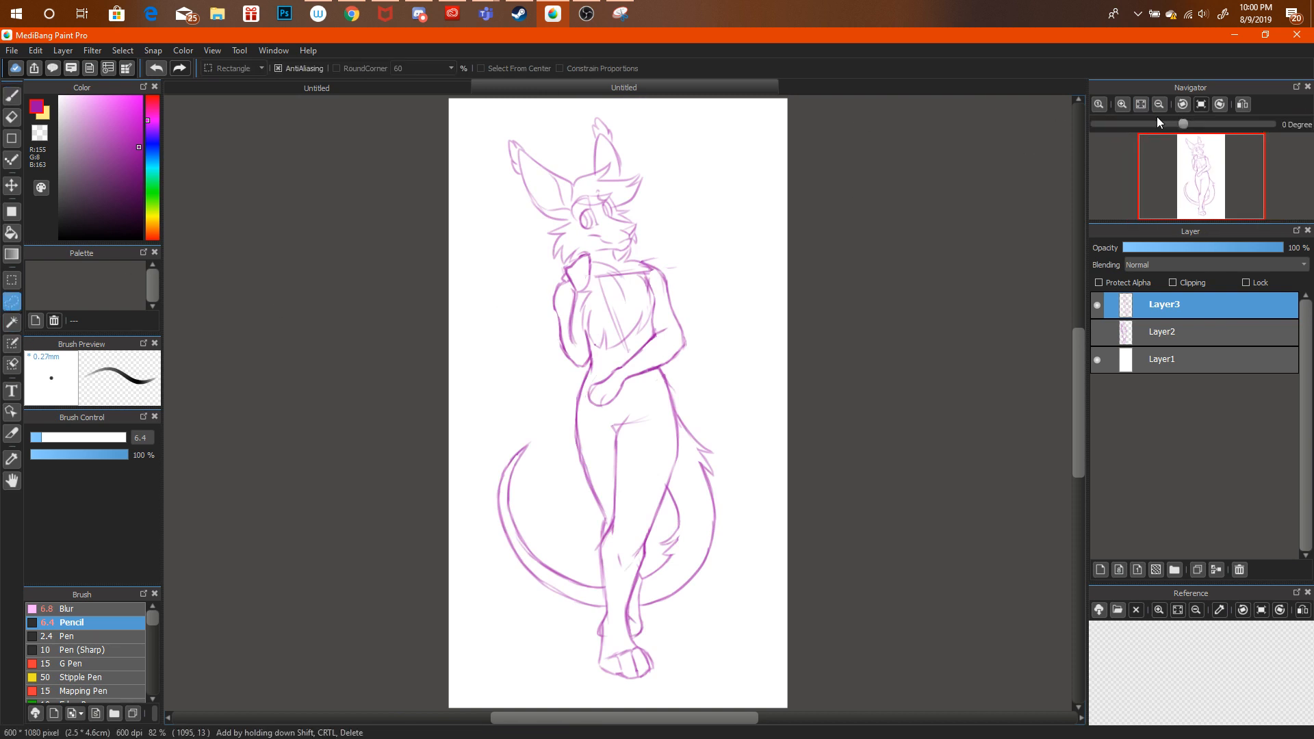
left_click(1122, 104)
left_click(1122, 105)
mouse_move(677, 283)
left_mouse_down()
mouse_move(699, 265)
mouse_move(742, 326)
mouse_move(691, 343)
mouse_move(606, 412)
mouse_move(589, 342)
mouse_move(686, 260)
left_mouse_up()
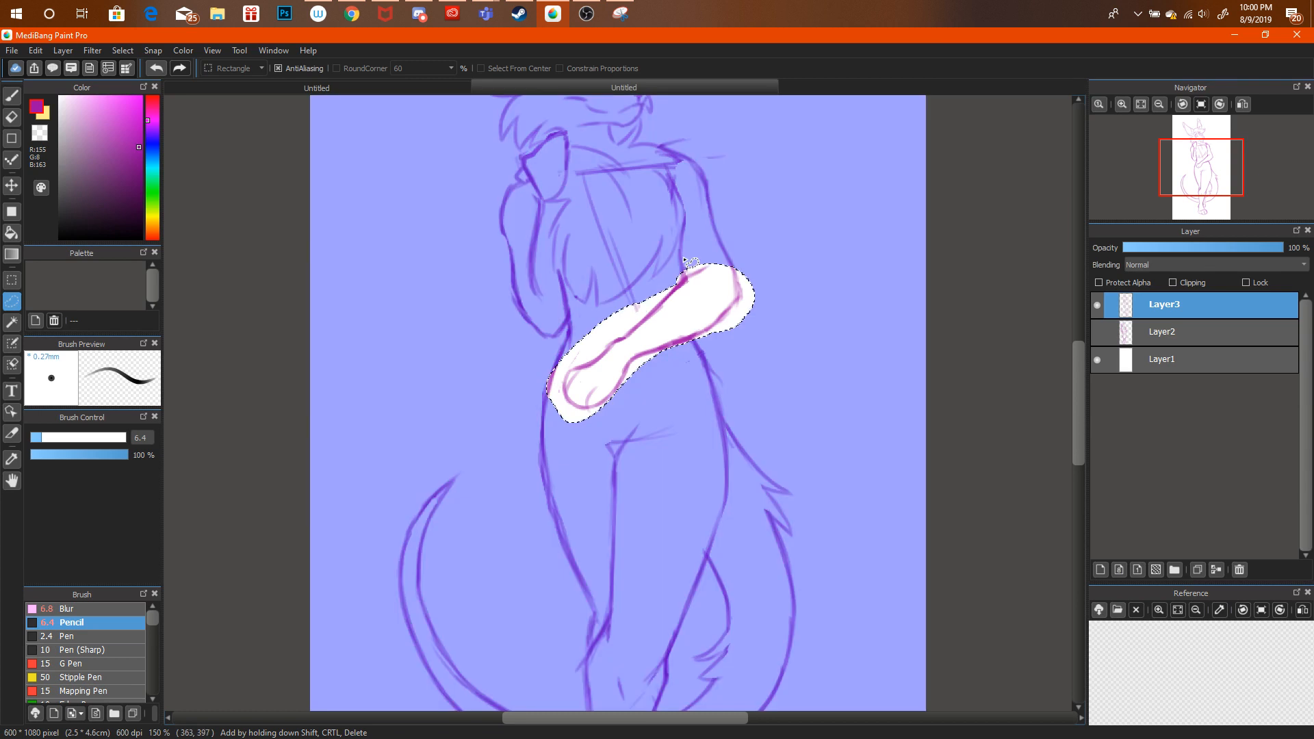
key("Delete")
key("ctrl+d")
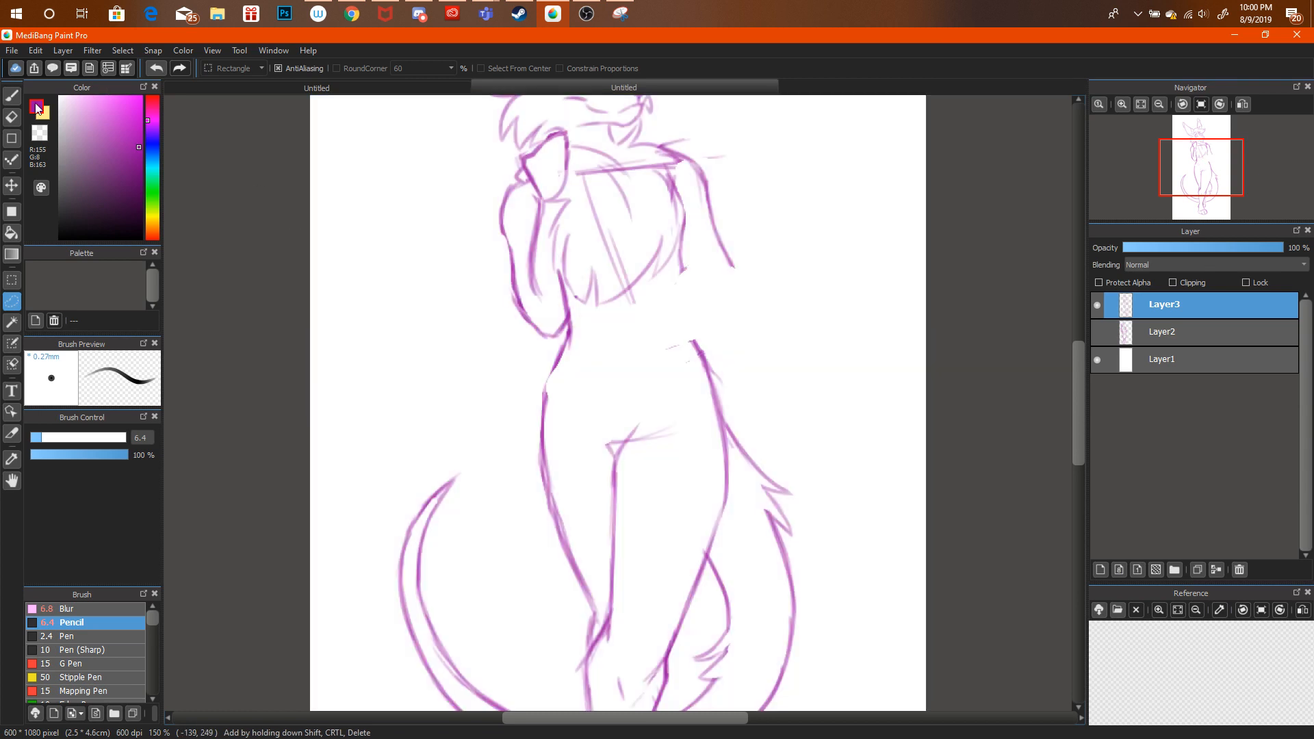
Delete the stray strand at the right shoulder and return to the purple pencil.
left_click_drag(753, 312, 688, 143)
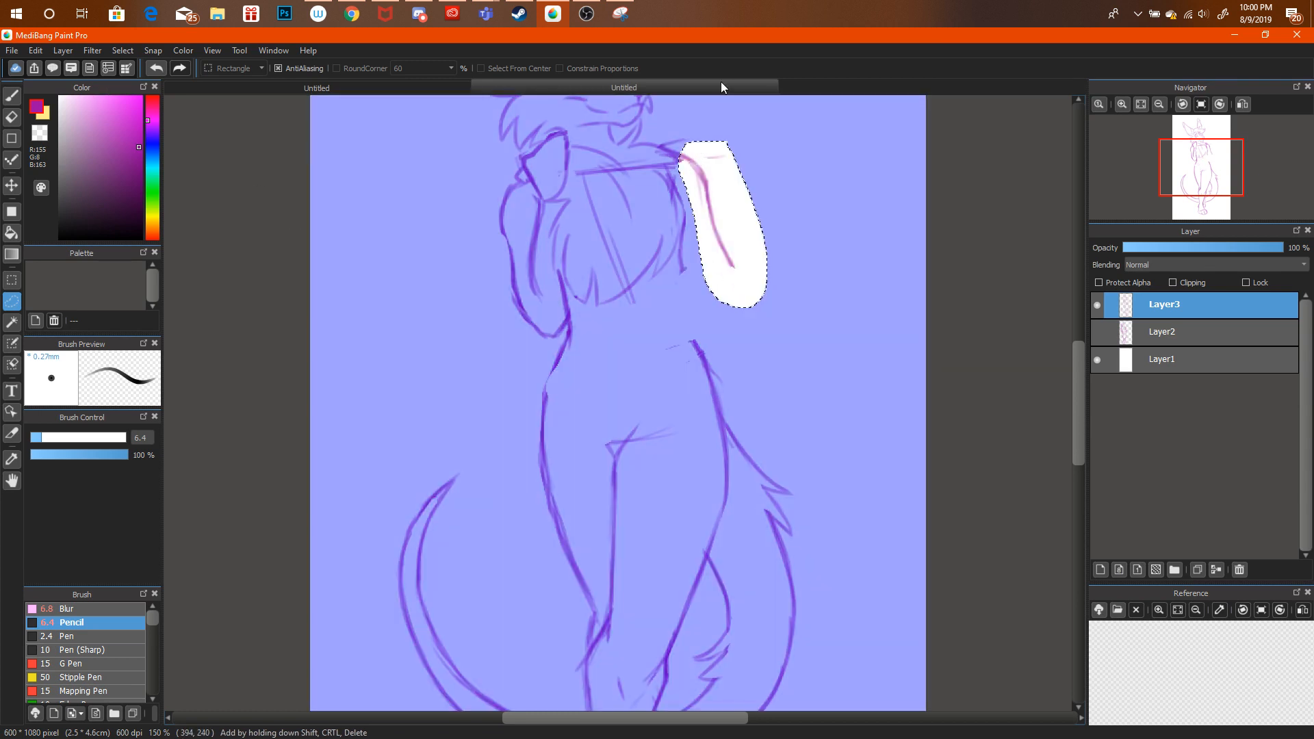
key("x")
key("Delete")
key("ctrl+d")
left_click(13, 461)
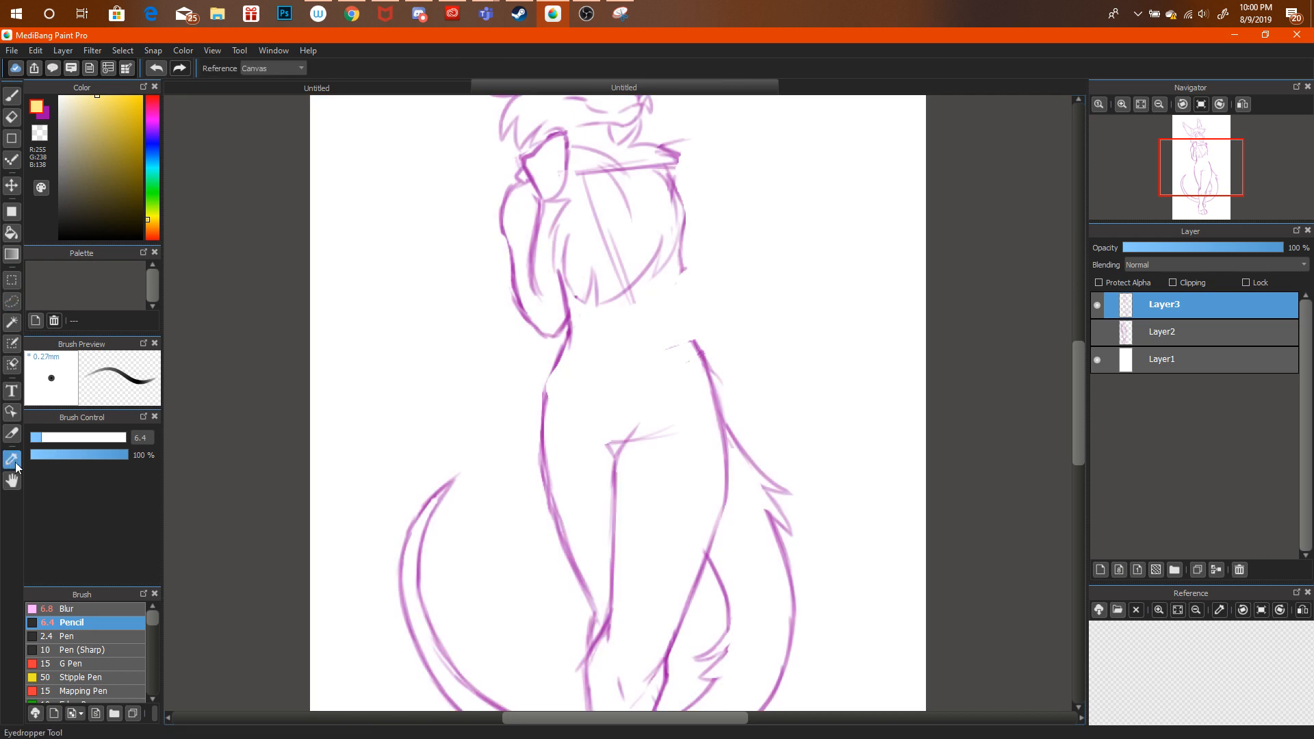
left_click(42, 111)
left_click(12, 96)
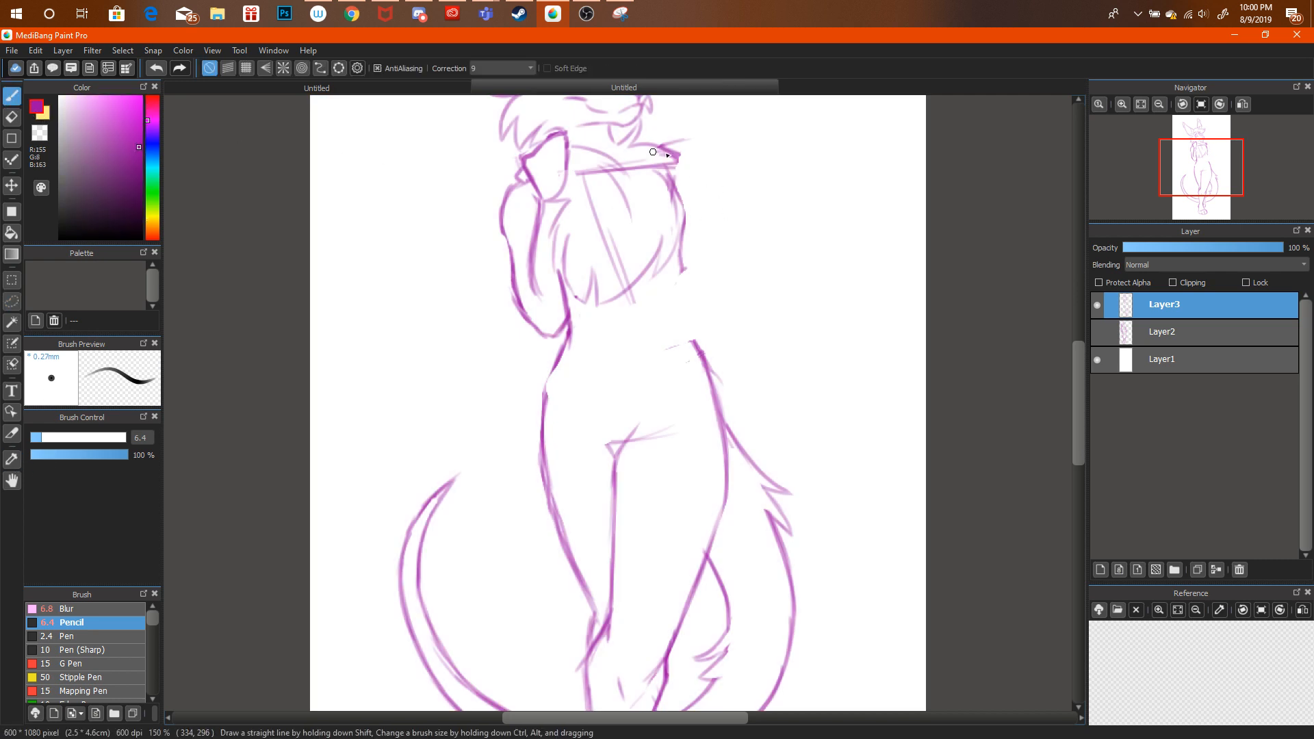
Redraw the right shoulder and arm curve, and bolden both torso edges to widen the hips.
mouse_move(680, 162)
left_mouse_down()
mouse_move(751, 294)
mouse_move(702, 313)
mouse_move(695, 340)
left_mouse_up()
left_click_drag(753, 275, 712, 380)
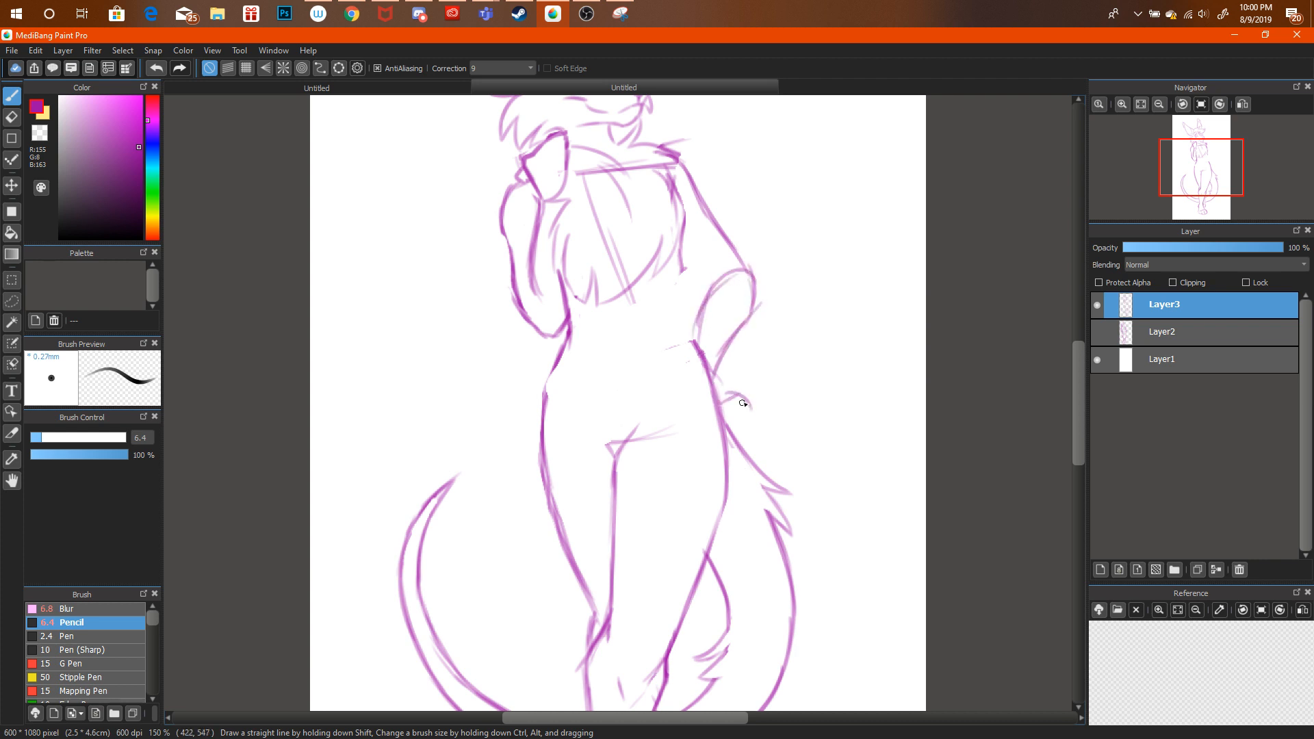
mouse_move(1201, 181)
left_mouse_down()
mouse_move(1208, 169)
mouse_move(1205, 183)
left_mouse_up()
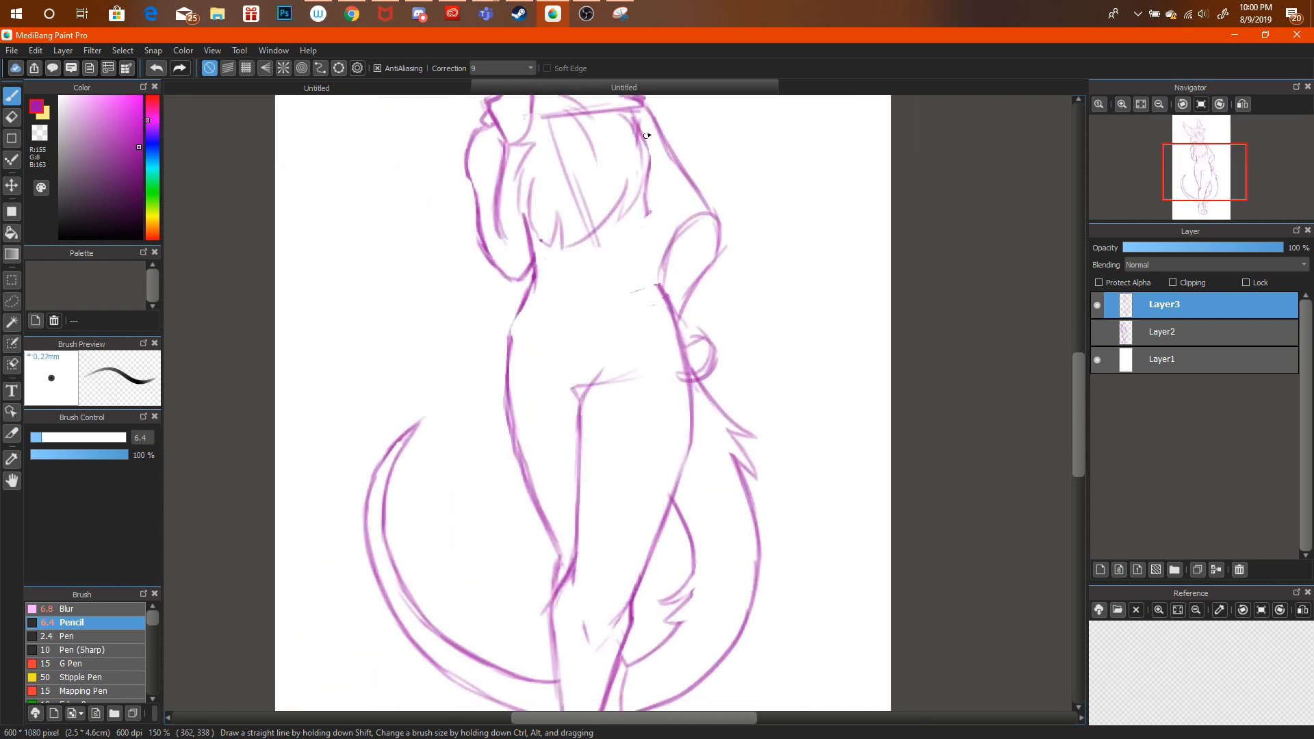
mouse_move(642, 106)
left_mouse_down()
mouse_move(636, 227)
mouse_move(656, 193)
mouse_move(663, 295)
mouse_move(645, 262)
mouse_move(683, 349)
left_mouse_up()
left_click_drag(662, 288, 695, 457)
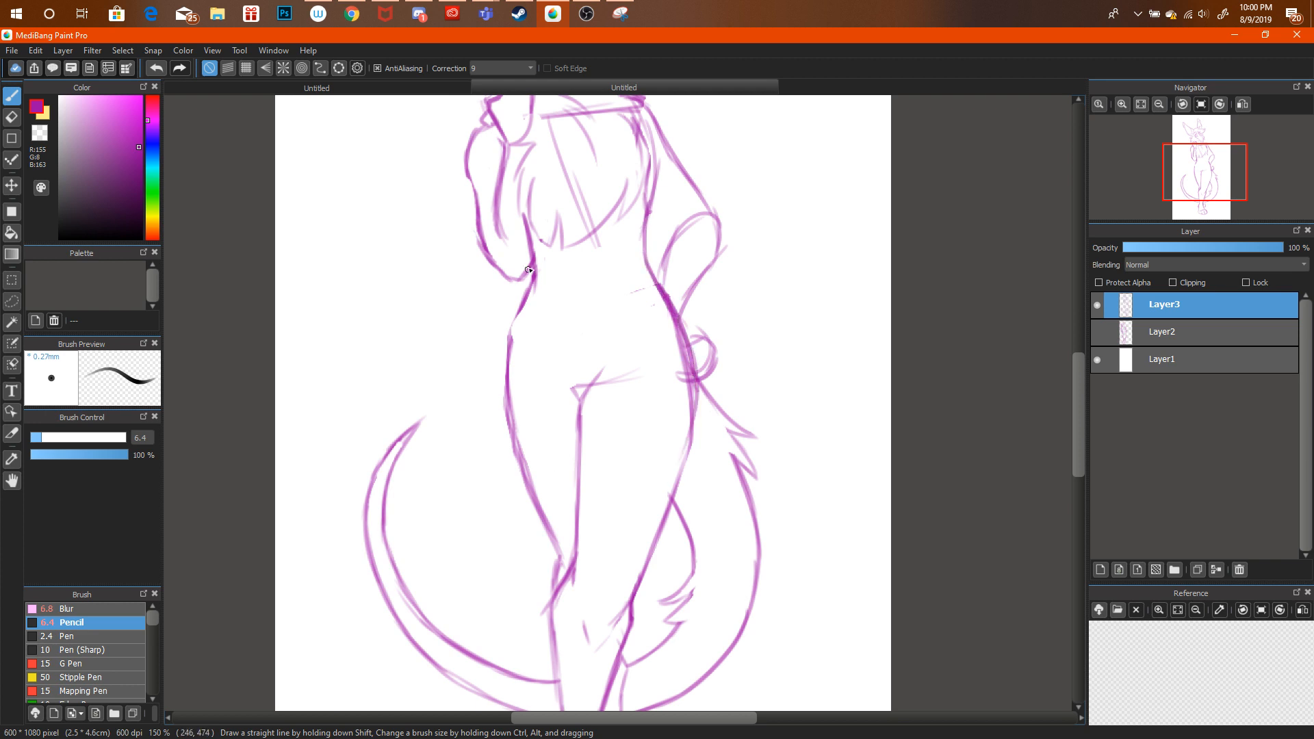
left_click_drag(510, 308, 508, 419)
mouse_move(508, 347)
left_mouse_down()
mouse_move(527, 489)
mouse_move(547, 536)
left_mouse_up()
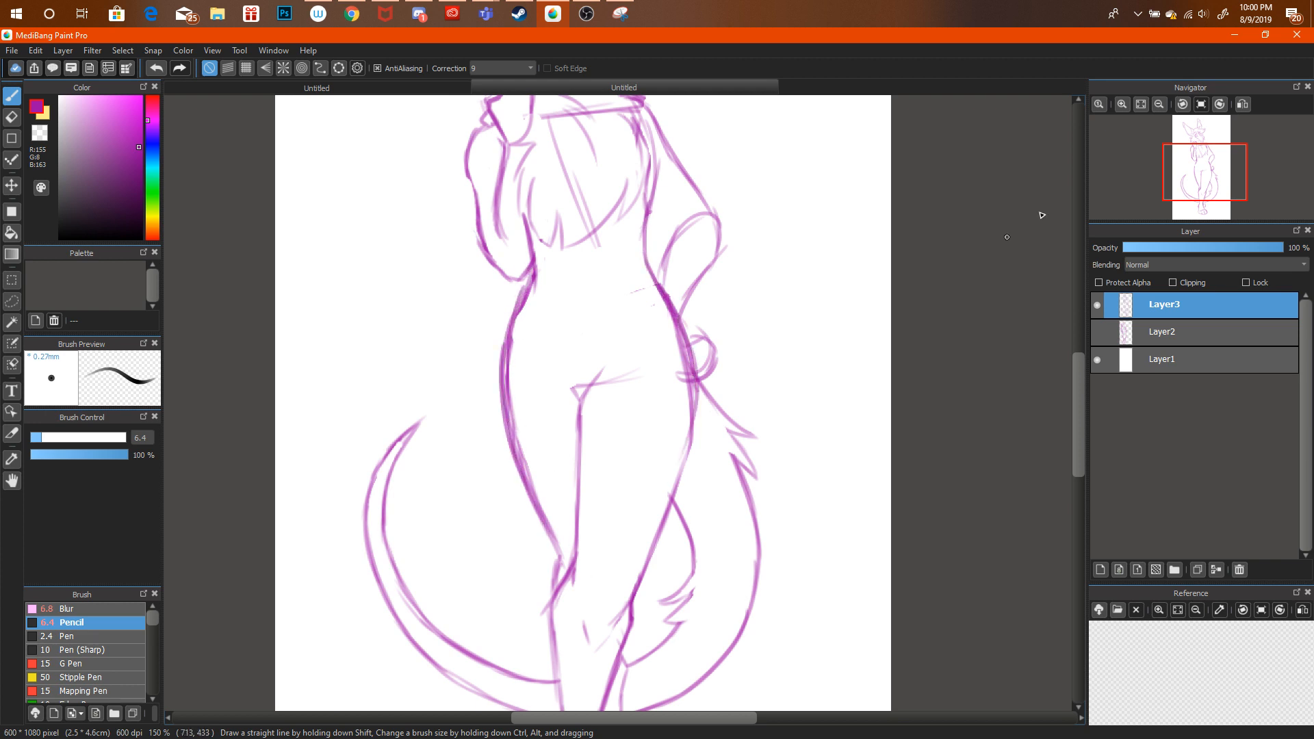
Erase the old crotch and inner-leg lines and redraw the inner leg slightly further left.
left_click(1159, 104)
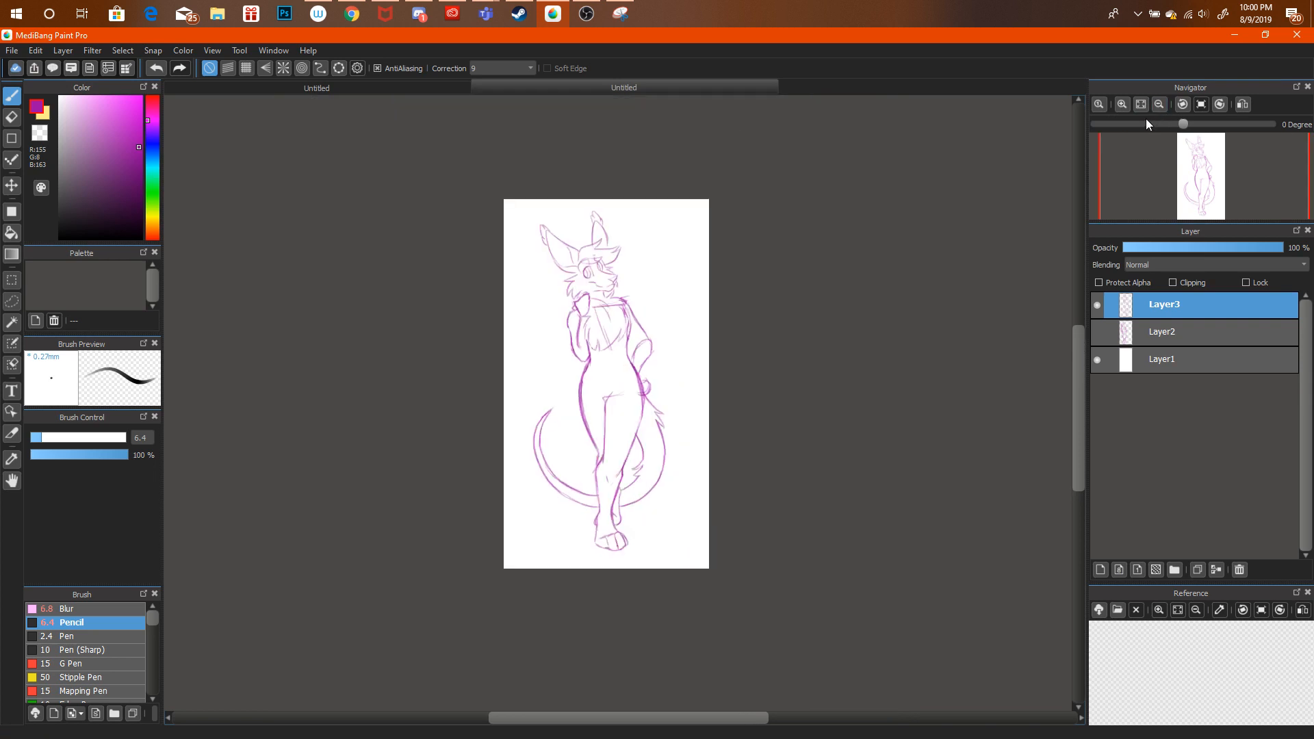
left_click(1131, 101)
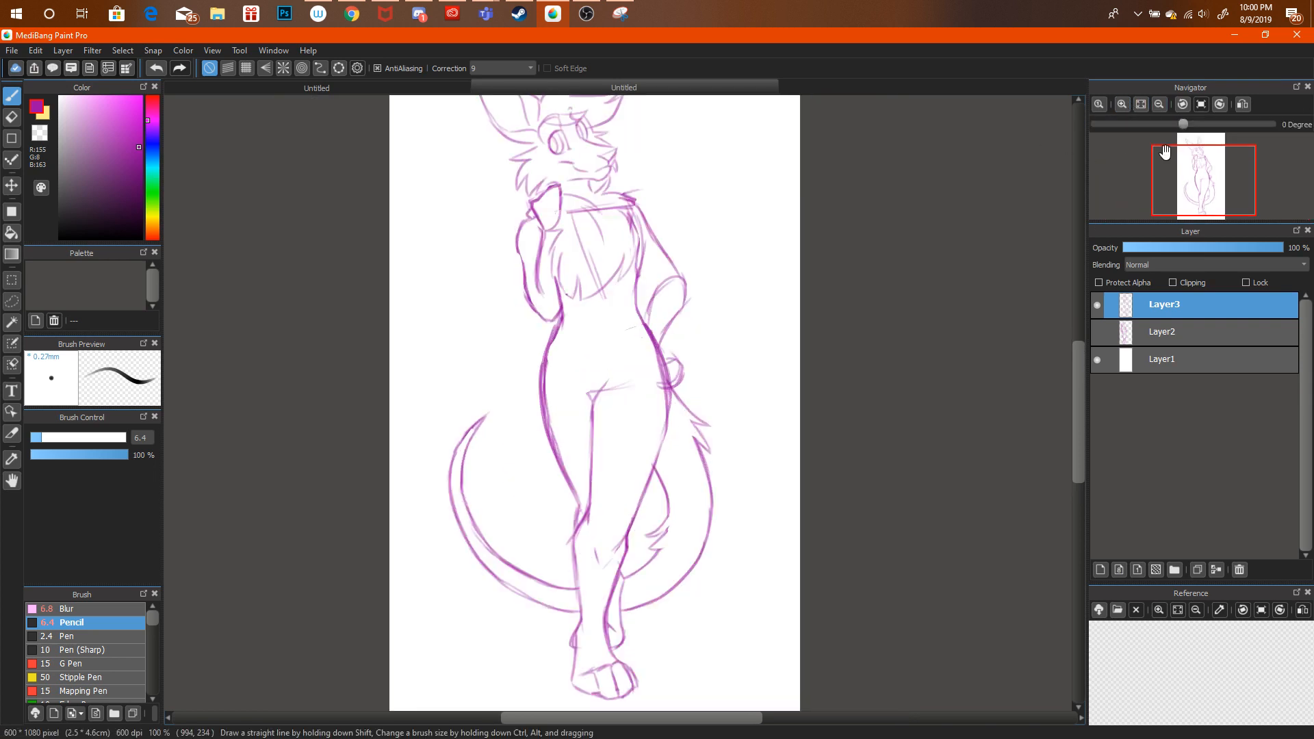
left_click(1220, 145)
left_click_drag(1220, 145, 1216, 169)
key("e")
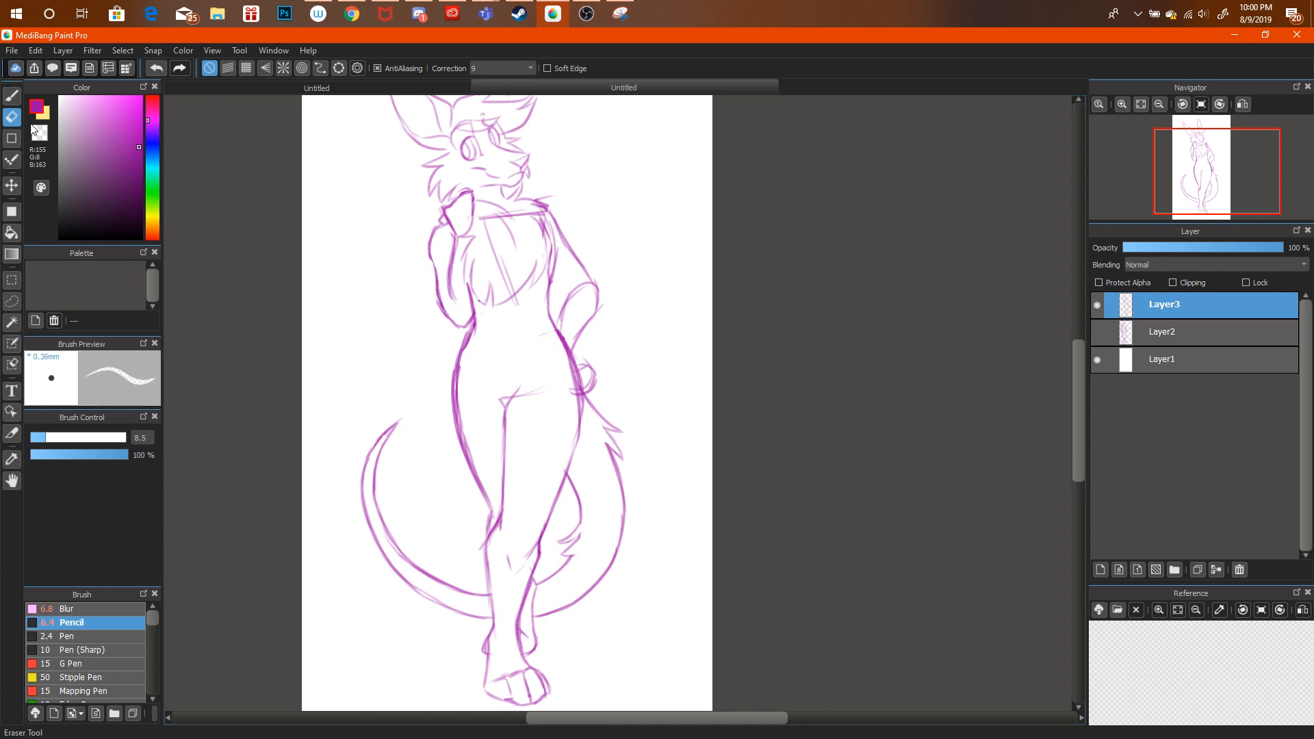
left_click_drag(517, 391, 505, 429)
left_click_drag(504, 489, 502, 522)
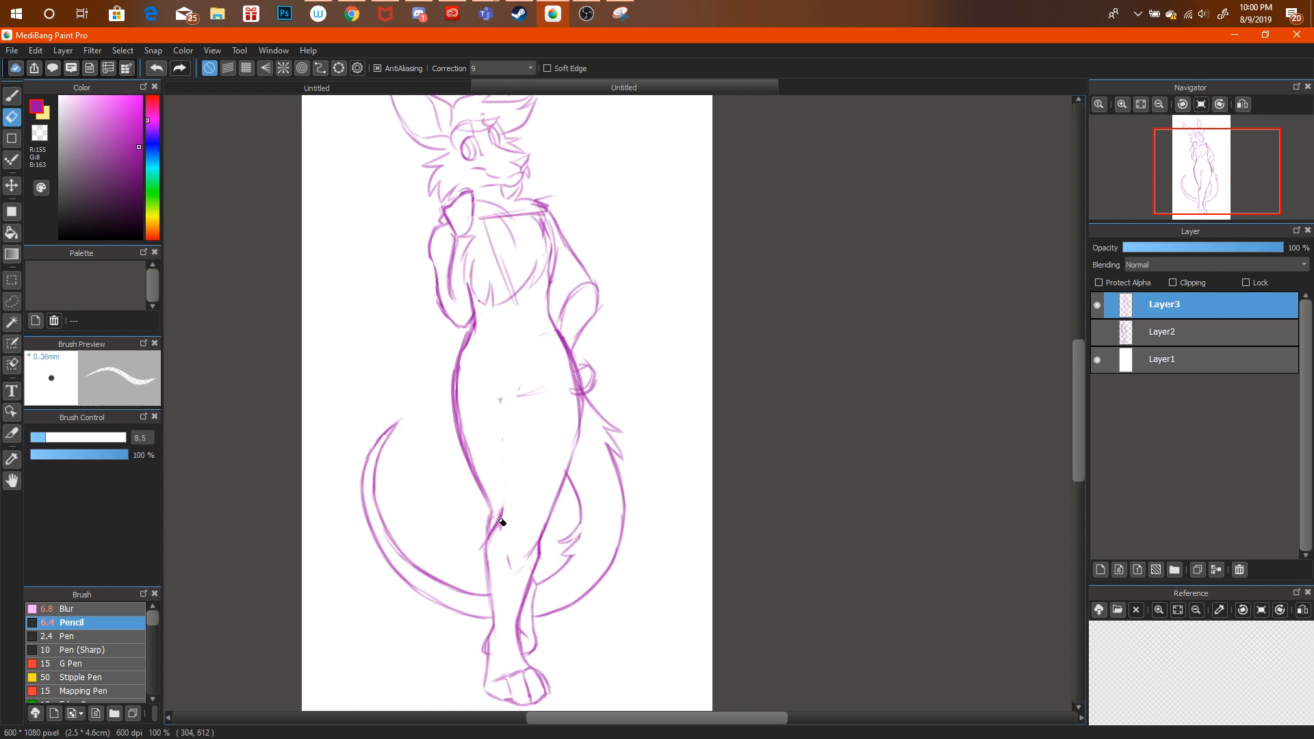
key("b")
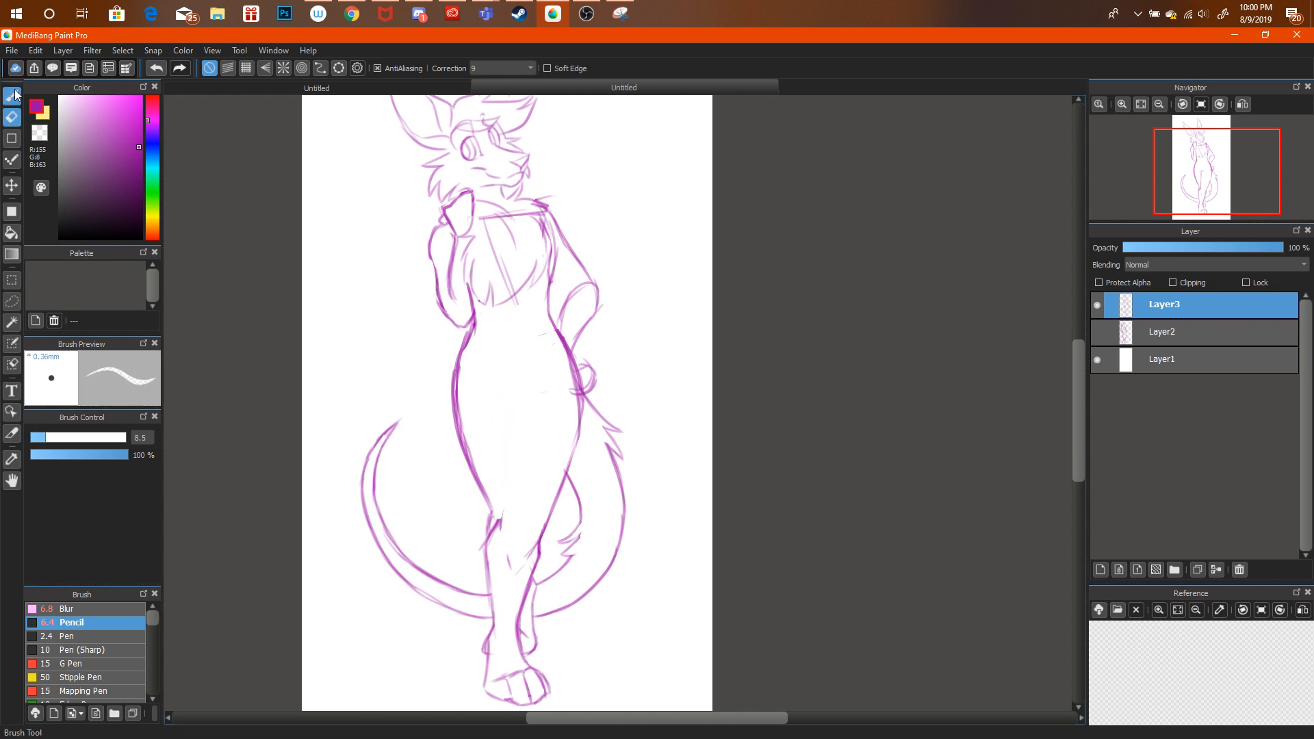
left_click_drag(520, 400, 504, 474)
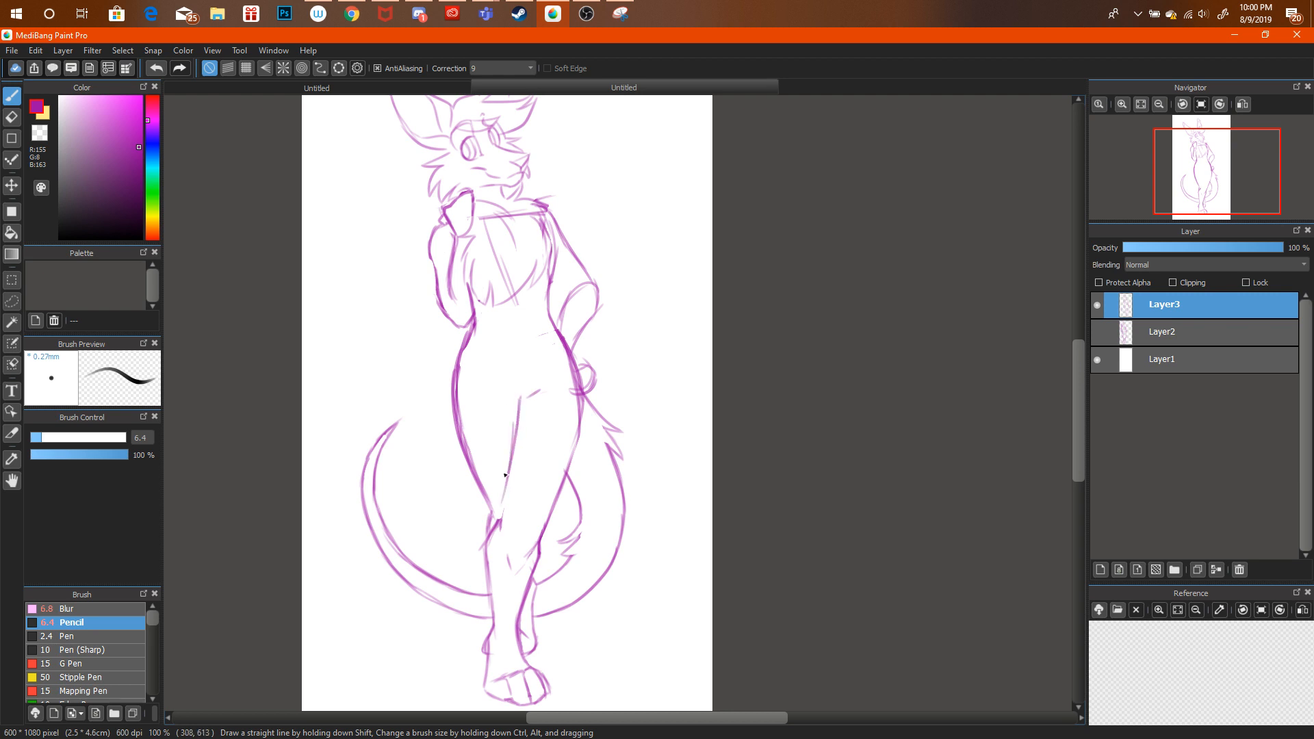
key("ctrl+alt+z")
key("ctrl+alt+z")
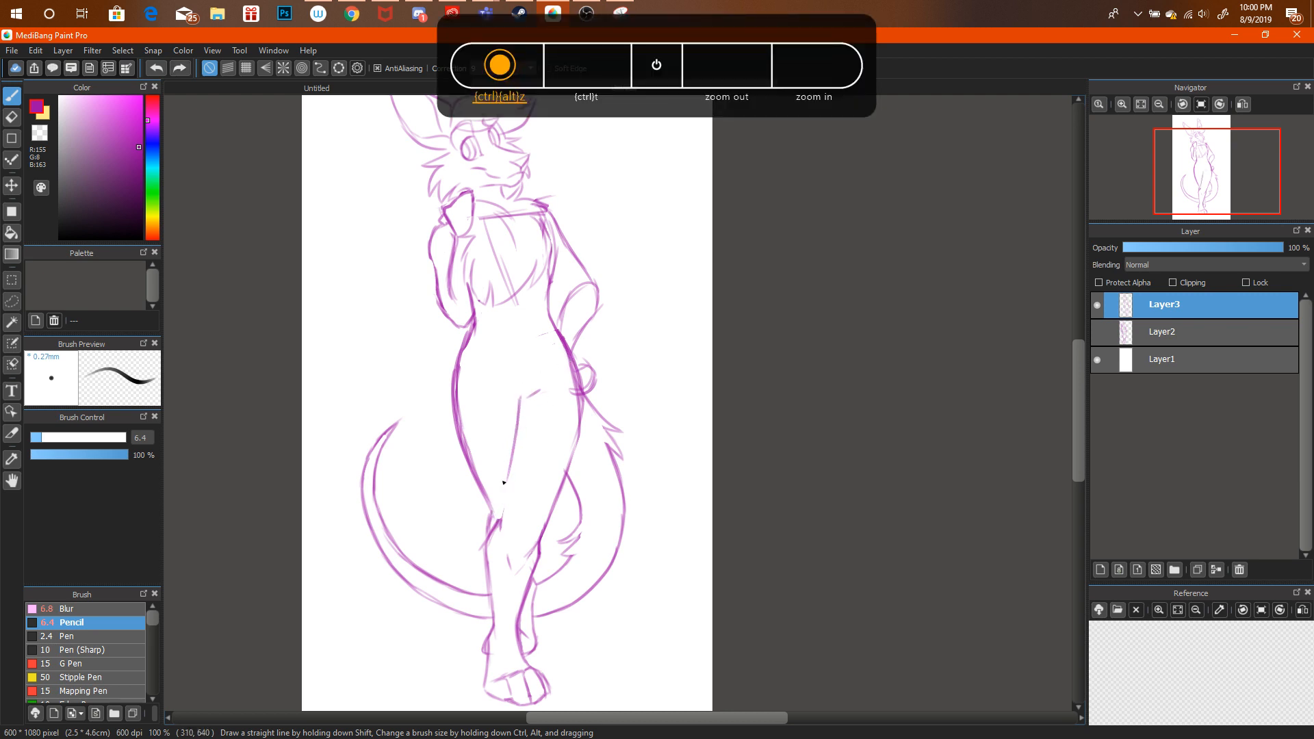
mouse_move(499, 509)
left_mouse_down()
mouse_move(501, 422)
mouse_move(503, 437)
mouse_move(549, 381)
mouse_move(514, 405)
mouse_move(500, 514)
left_mouse_up()
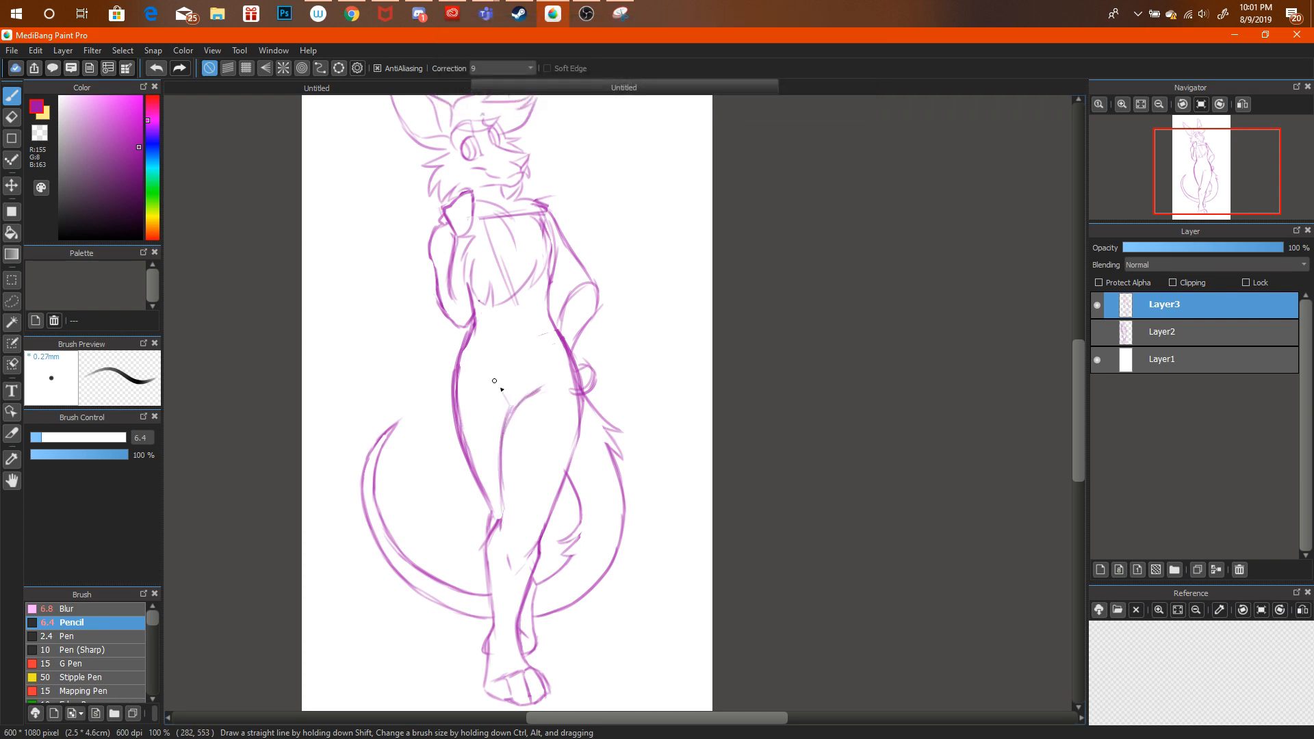
Open the client's Discord chat to read the new message.
key("e")
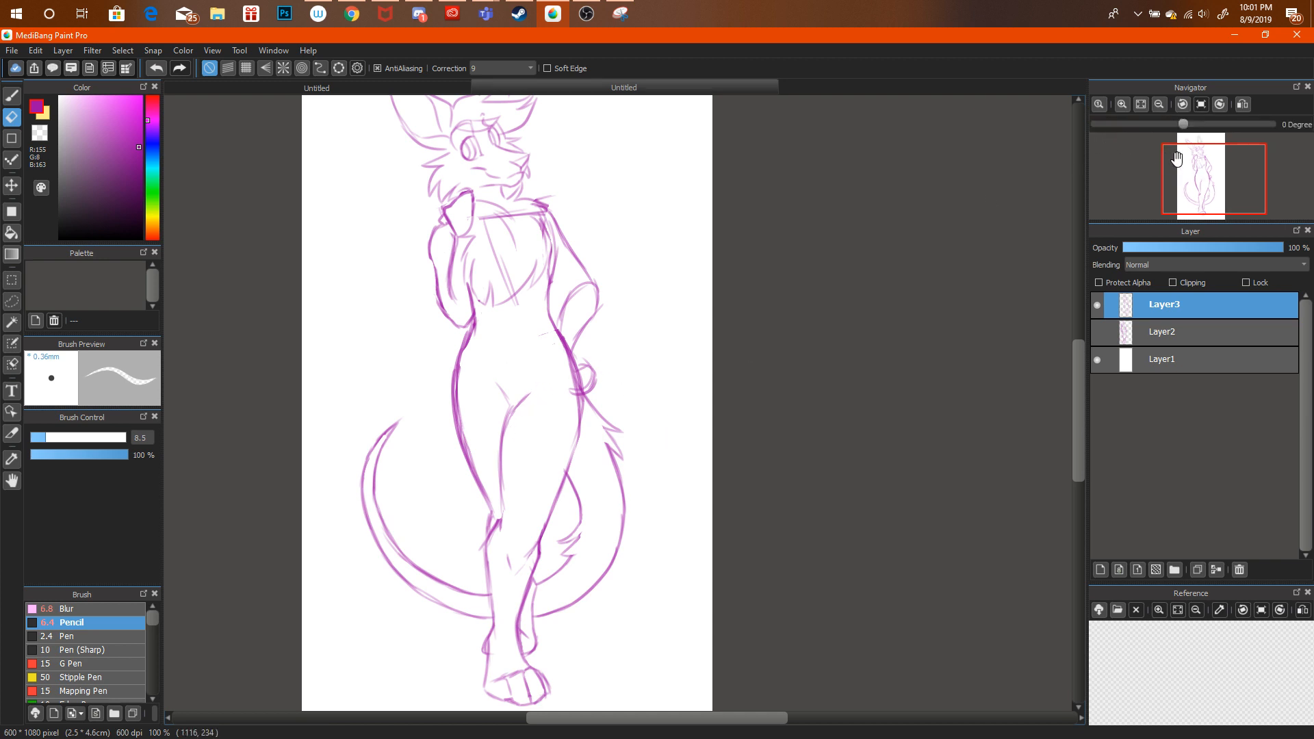
left_click_drag(1193, 149, 1210, 174)
left_click(419, 14)
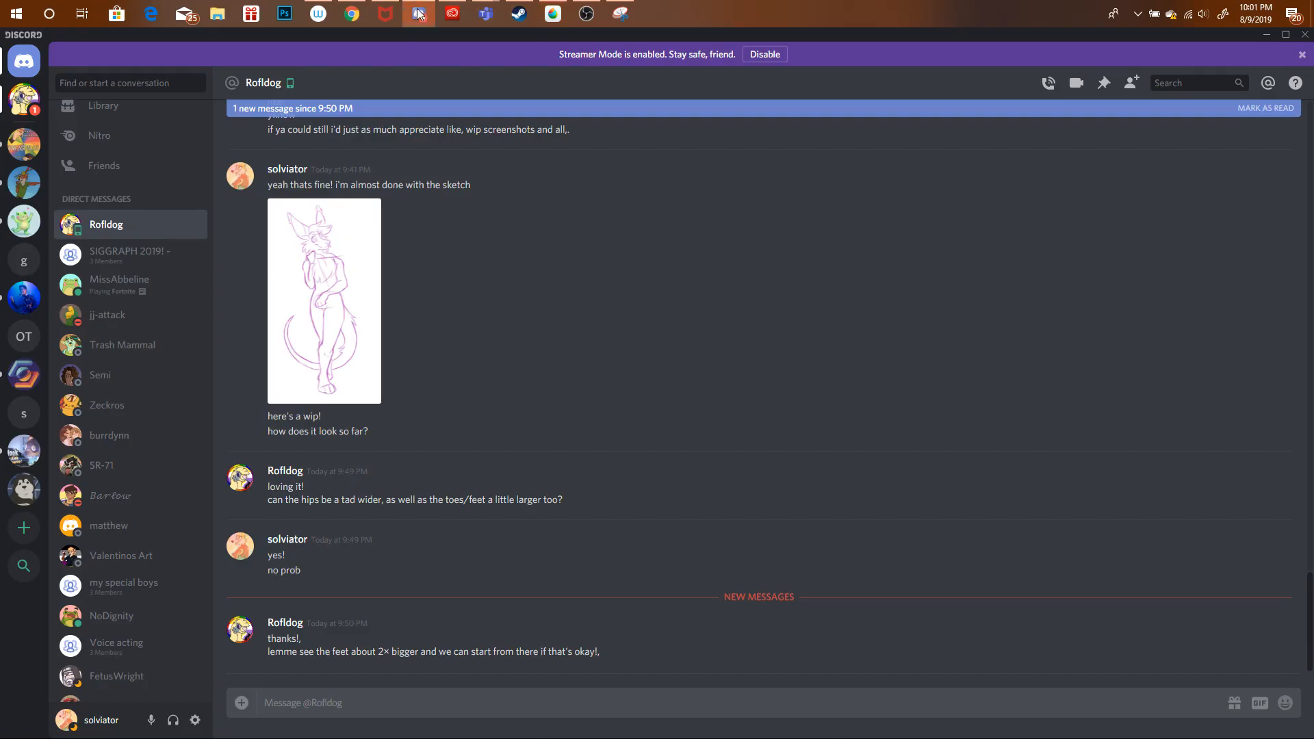
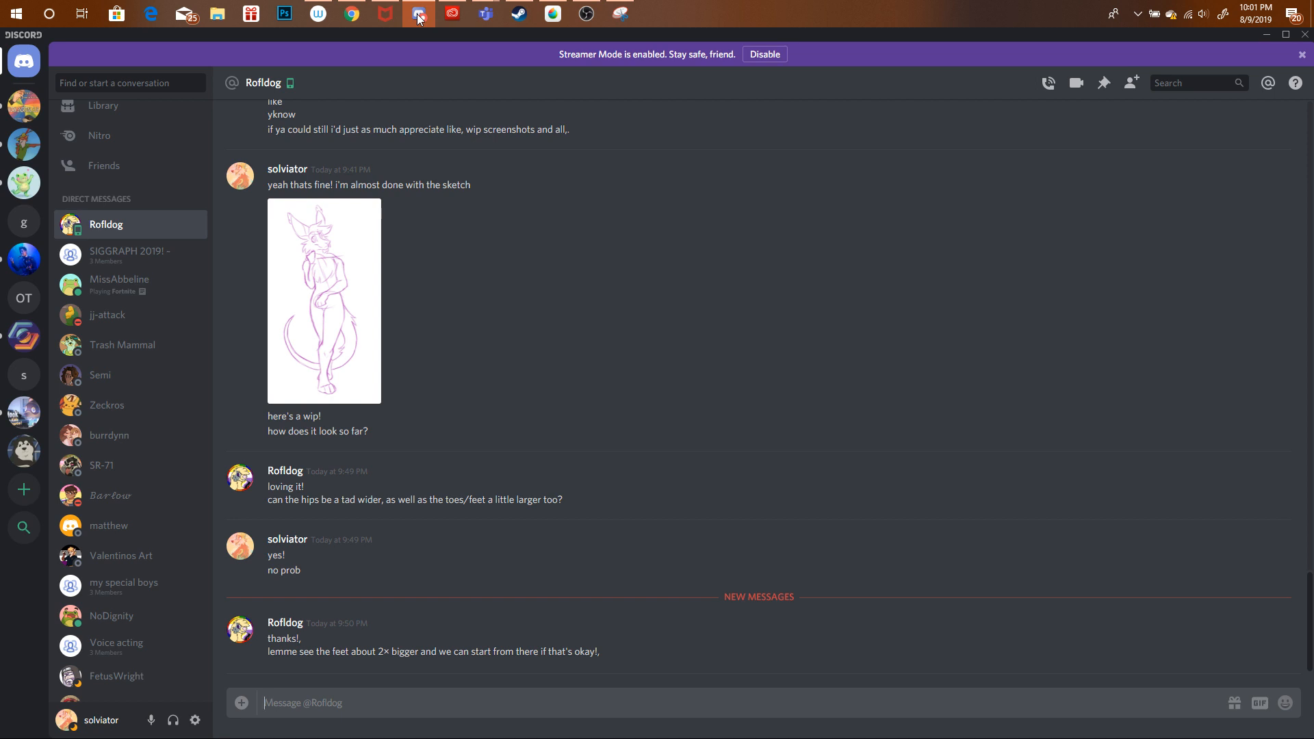
Lasso the creature's foot and scale it up with a transform, then deselect.
left_click(420, 19)
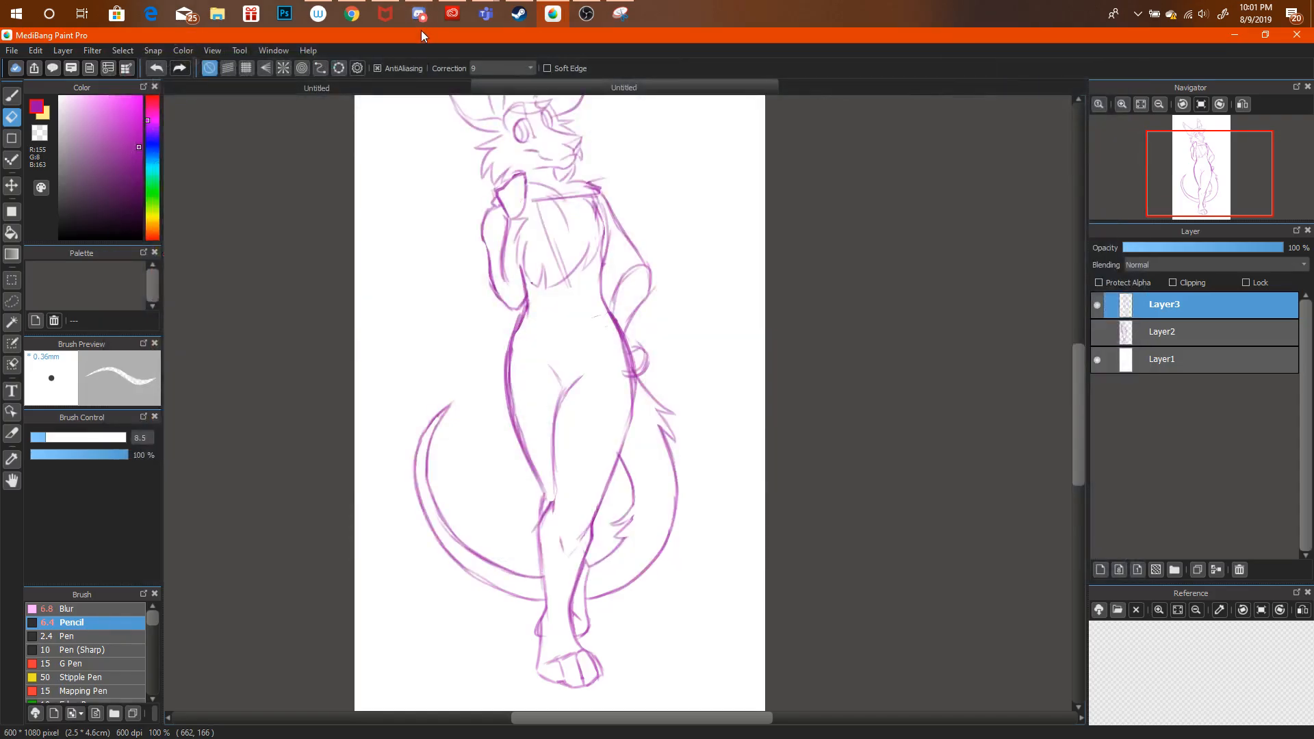
key("l")
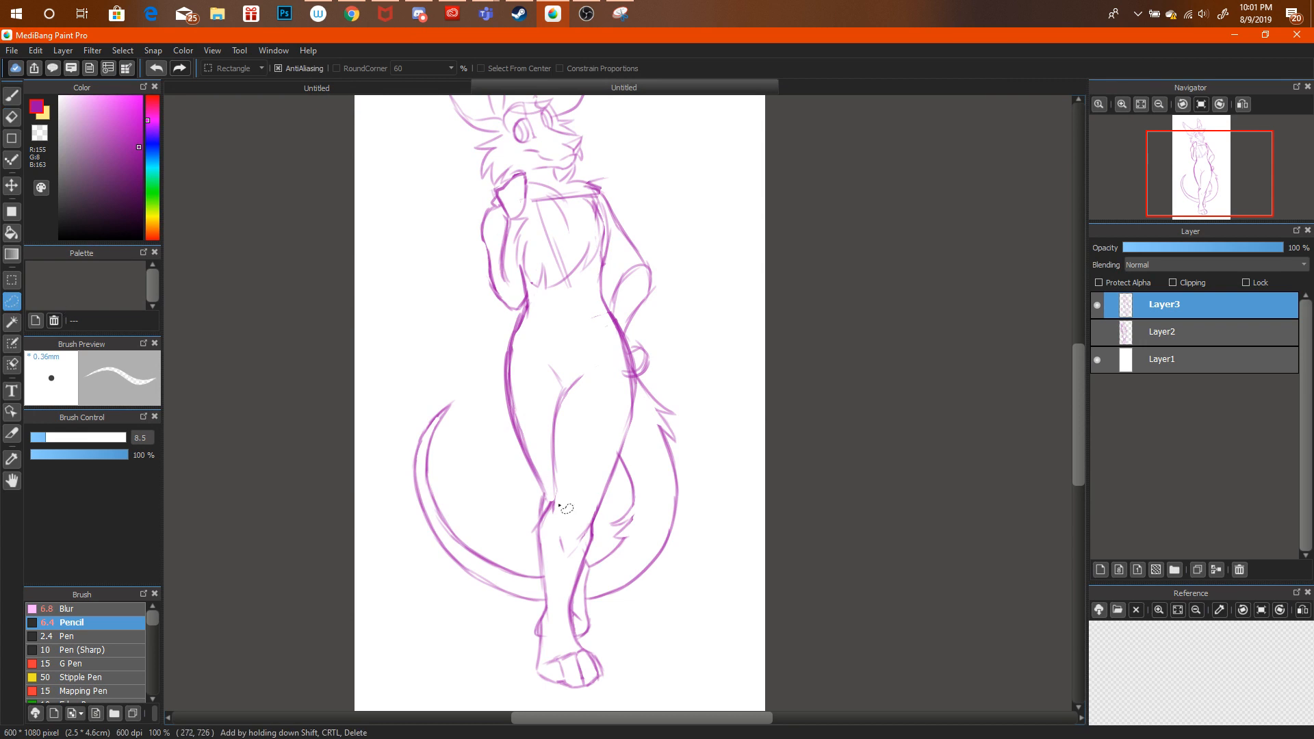
mouse_move(547, 619)
left_mouse_down()
mouse_move(529, 699)
mouse_move(576, 715)
mouse_move(622, 693)
mouse_move(572, 616)
left_mouse_up()
key("ctrl+t")
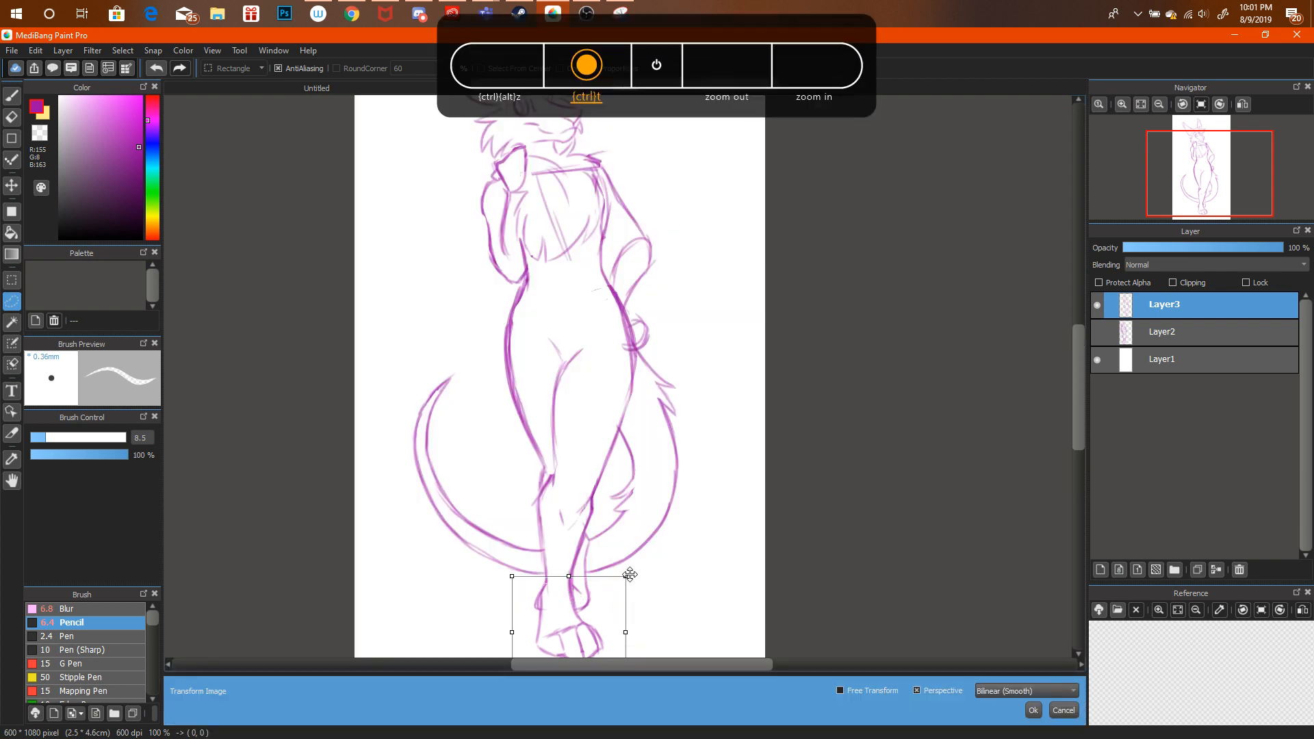
left_click_drag(630, 575, 639, 572)
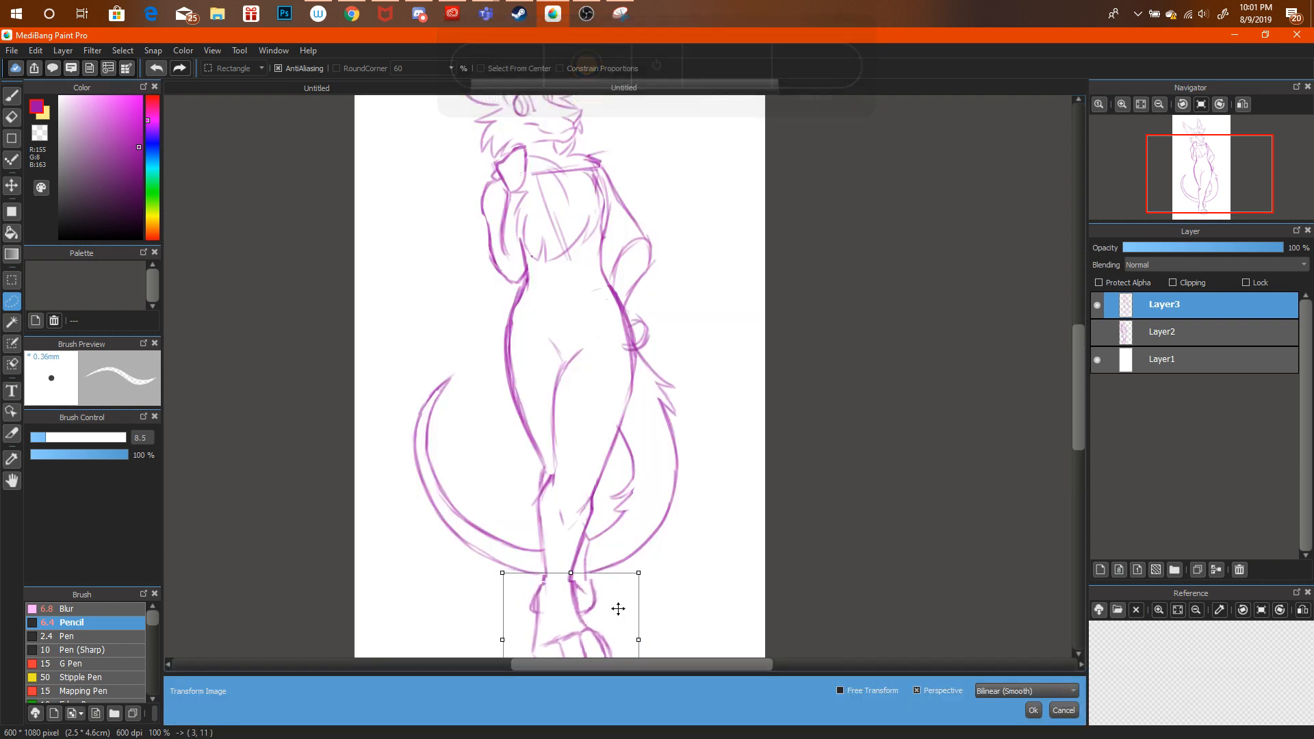
mouse_move(1205, 180)
left_mouse_down()
mouse_move(1218, 172)
mouse_move(1080, 368)
left_mouse_up()
left_click(1061, 710)
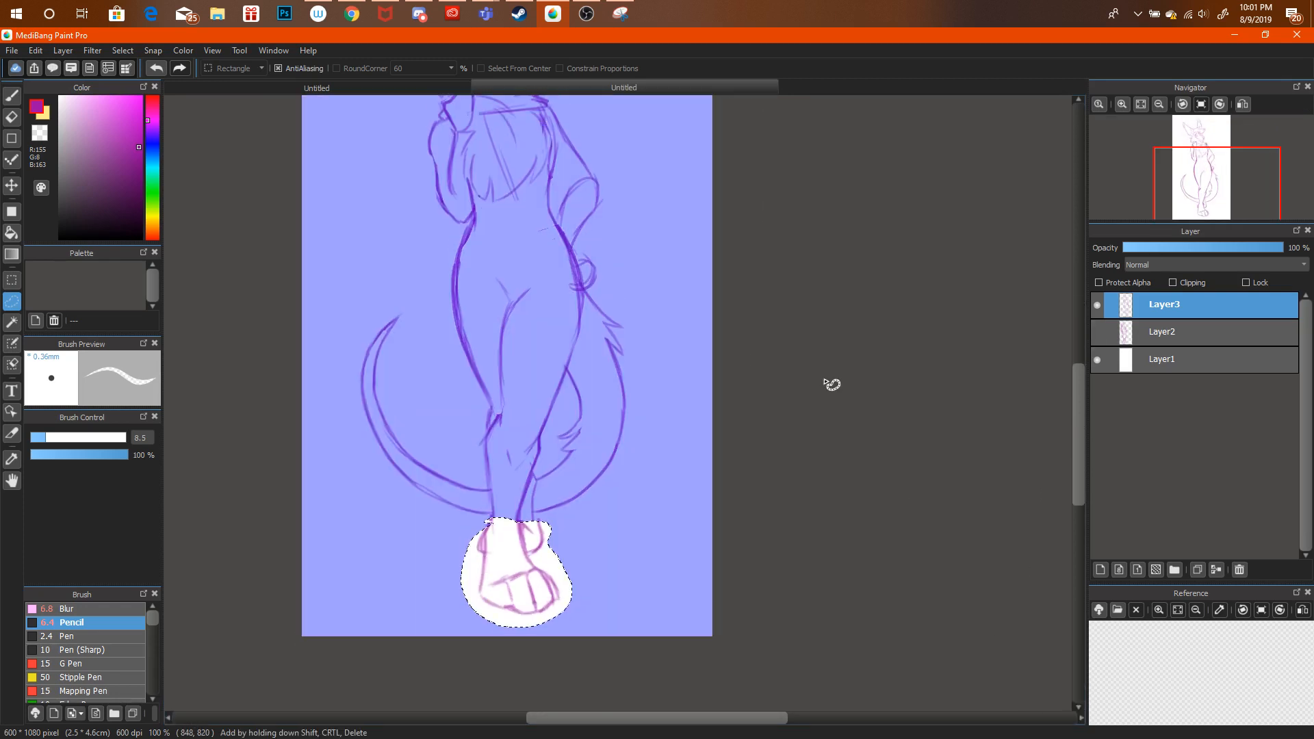
left_click(430, 86)
mouse_move(1133, 181)
left_mouse_down()
mouse_move(1204, 159)
mouse_move(1204, 199)
left_mouse_up()
left_click(630, 83)
key("ctrl+d")
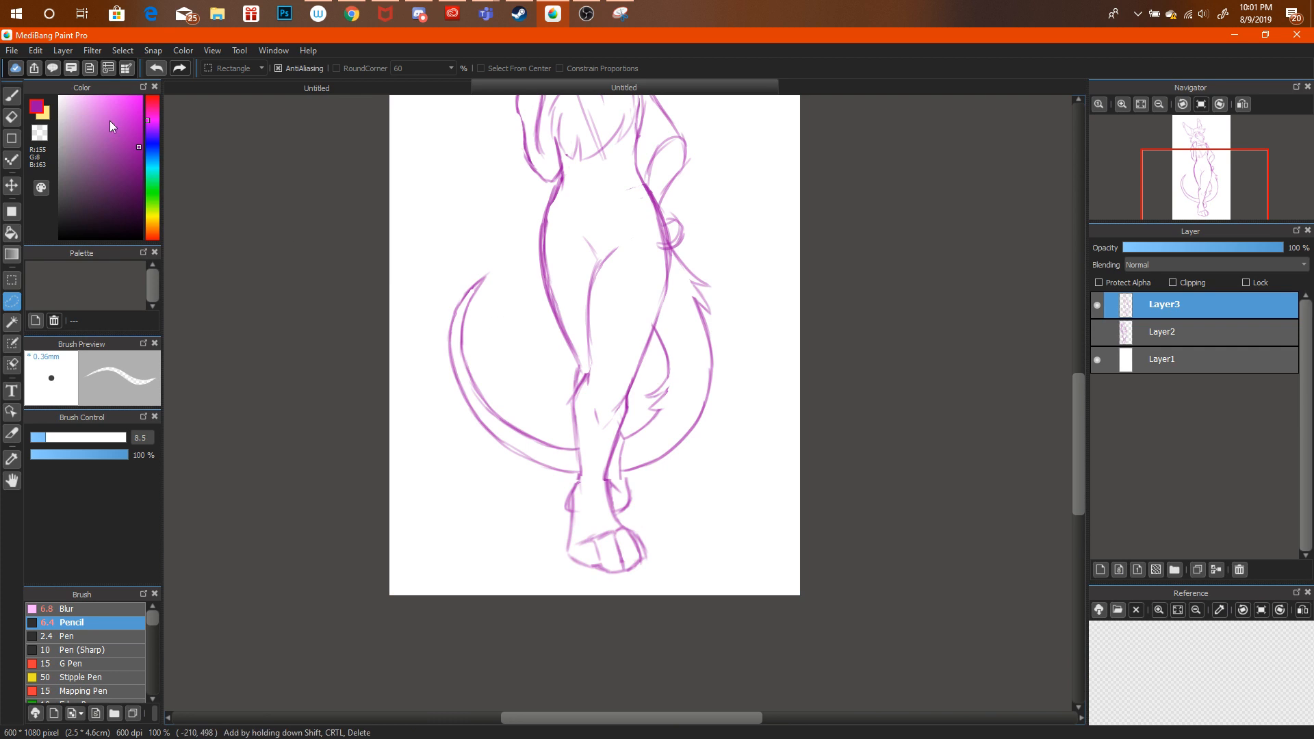
Redraw the lower leg line with the Pencil, then check the livestream in Chrome.
key("b")
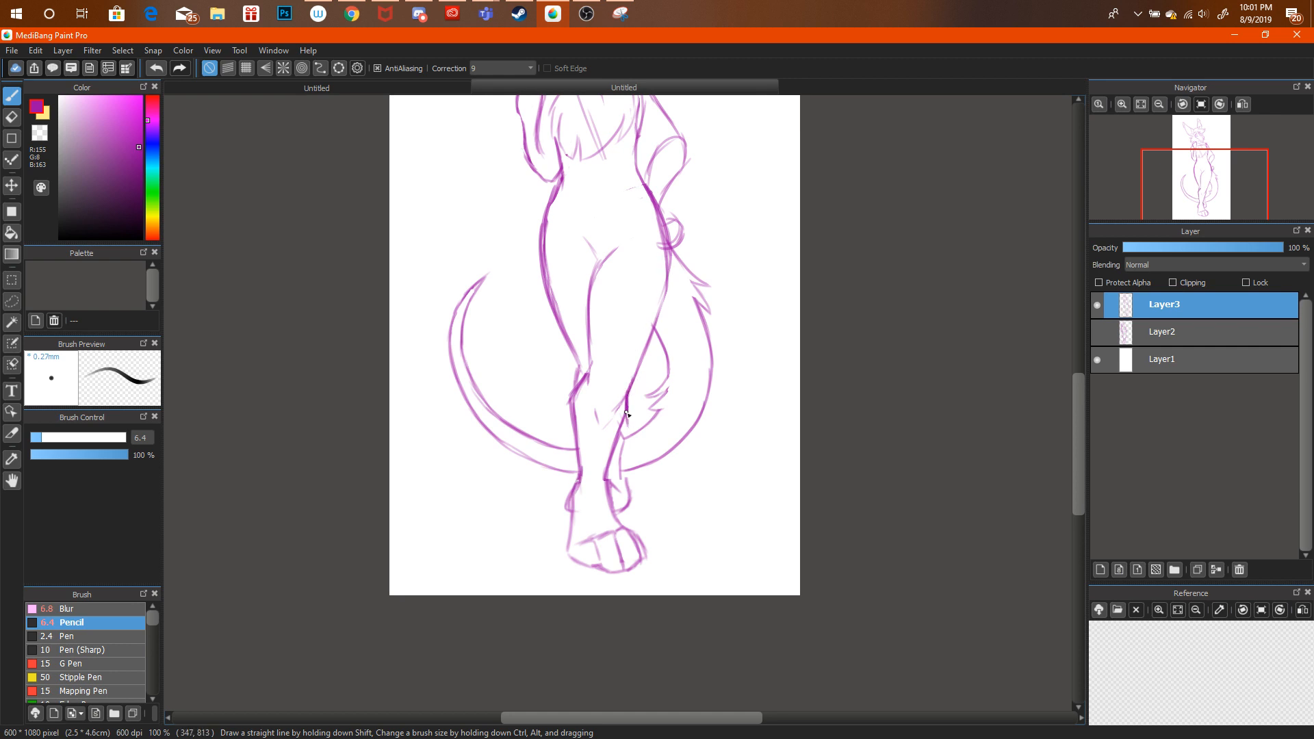
left_click_drag(622, 423, 605, 490)
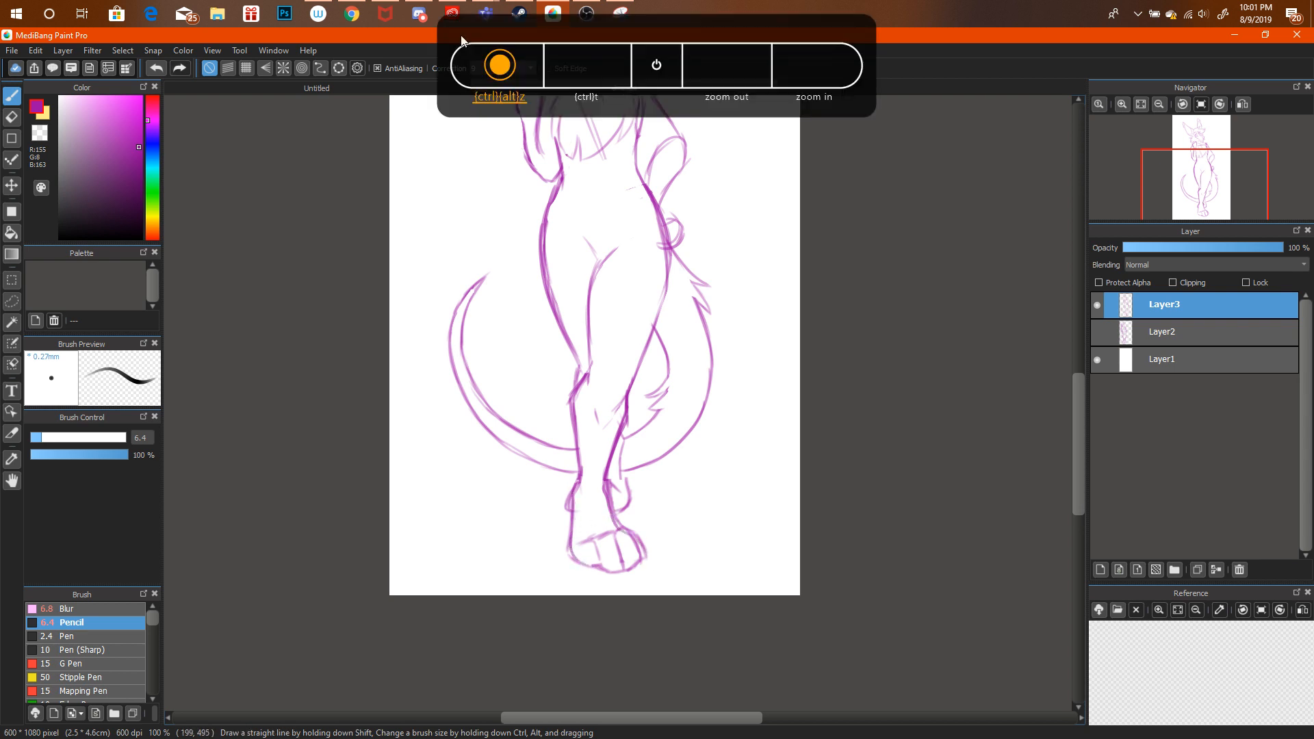
left_click(351, 14)
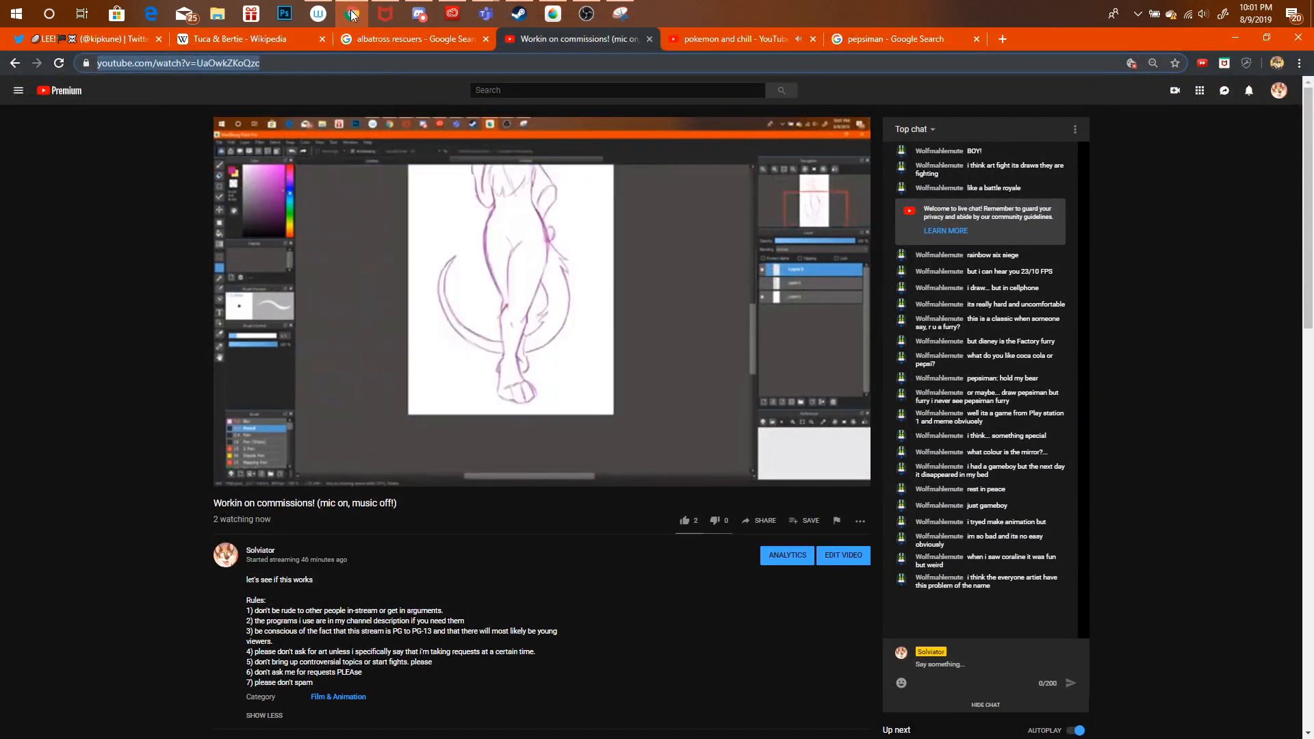
Bring MediBang back to the front with the view moved up to the creature's head.
left_click(352, 15)
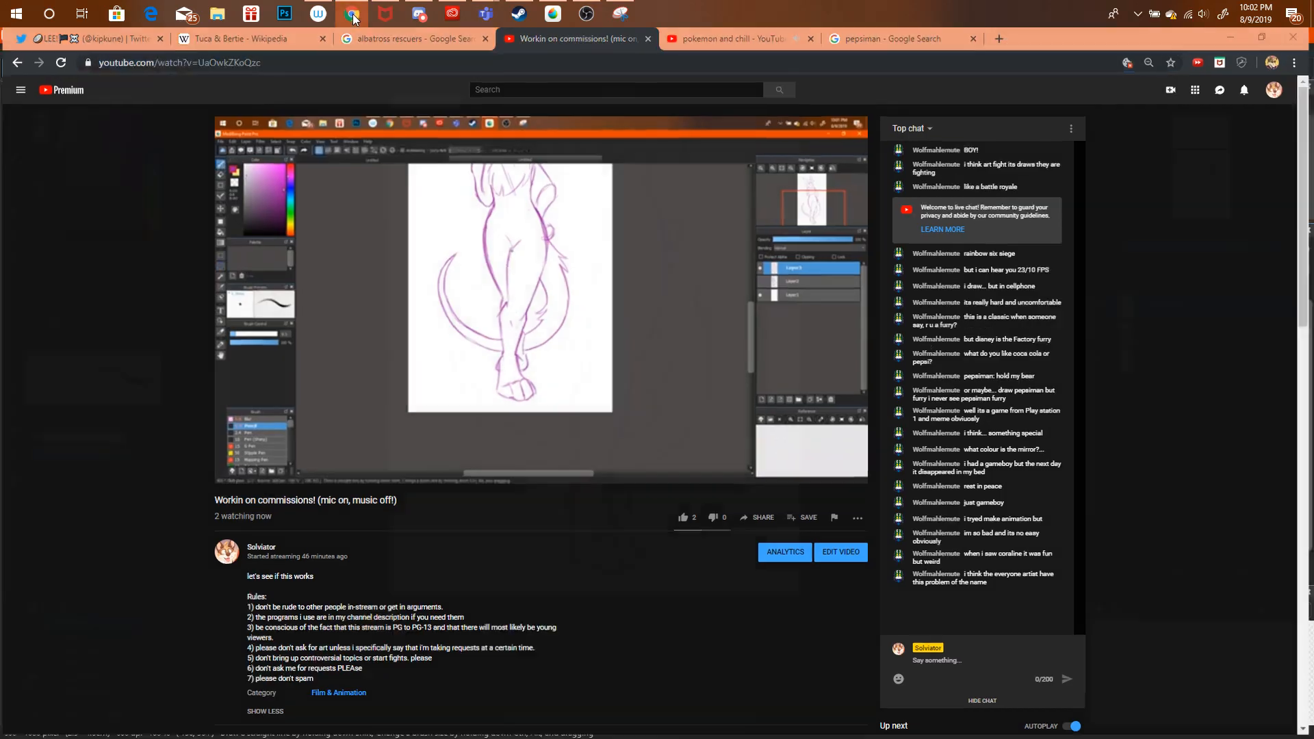
mouse_move(1197, 177)
left_mouse_down()
mouse_move(1199, 164)
mouse_move(1215, 178)
left_mouse_up()
left_click(12, 50)
Use Save As to store the sketch on the Desktop as comm.mdp.
left_click(60, 199)
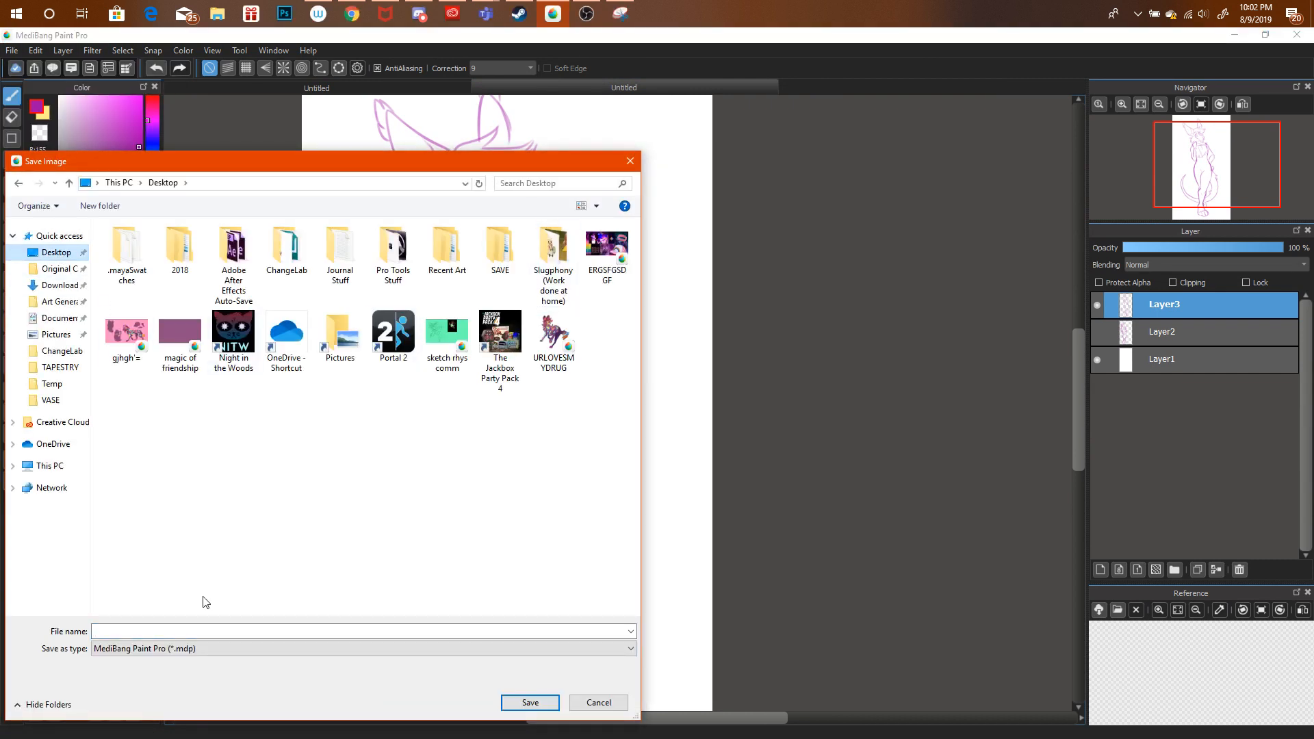
left_click(203, 633)
key("Return")
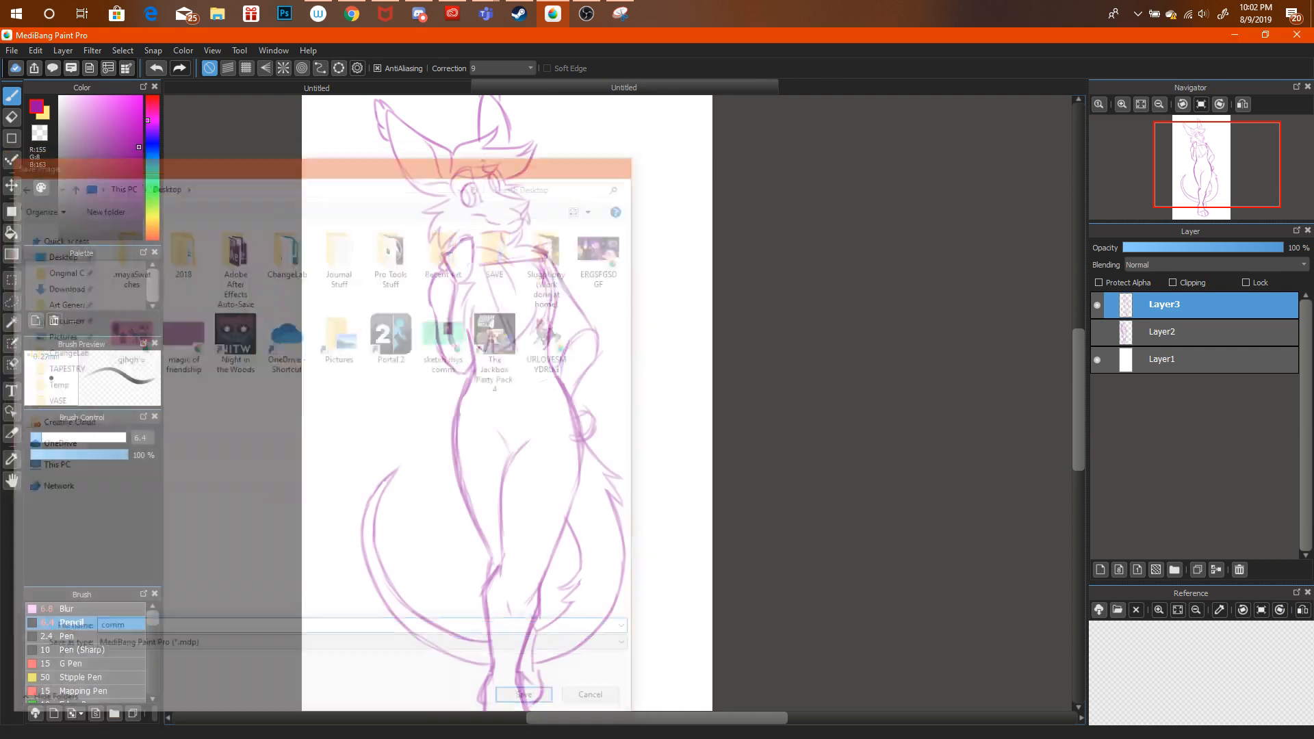
Glance at the client's Discord chat and return to the drawing.
left_click_drag(1168, 183, 1208, 189)
left_click(418, 14)
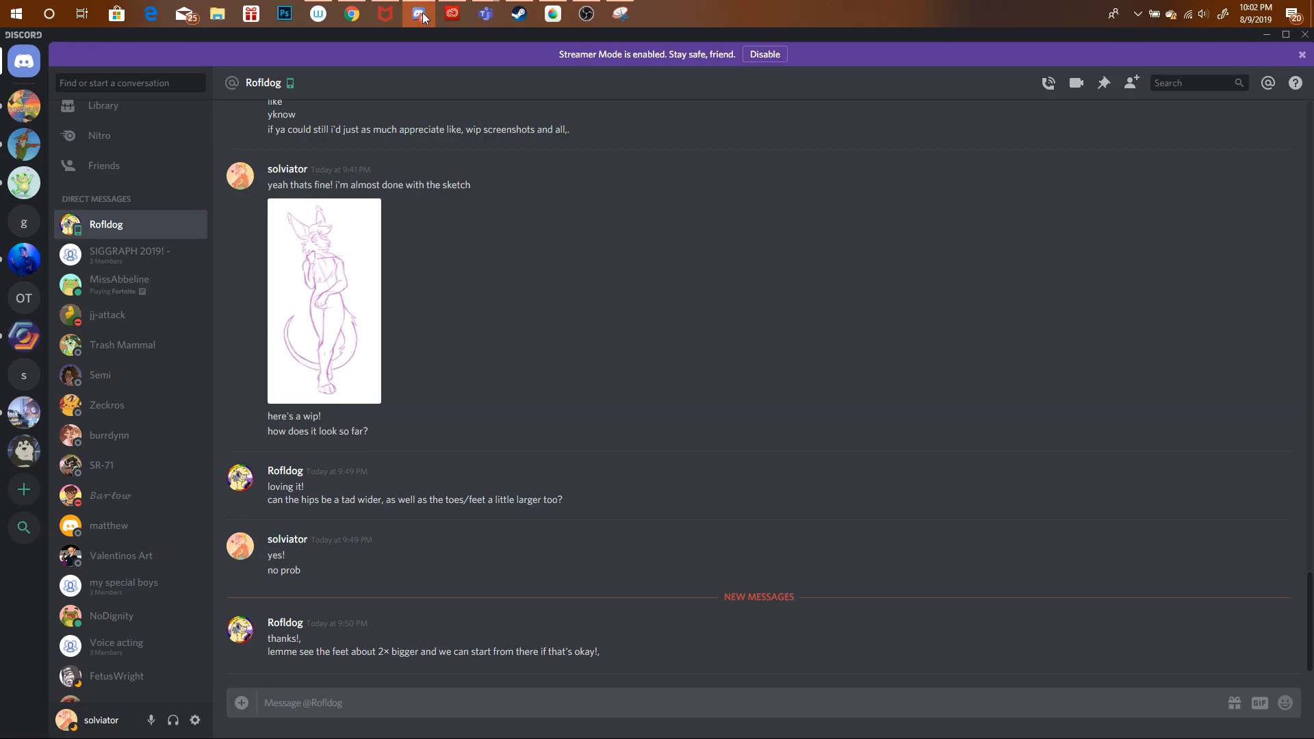
left_click(423, 14)
Darken the leg line near the foot and erase the inner edge of the bold hand line.
left_click_drag(541, 600, 540, 643)
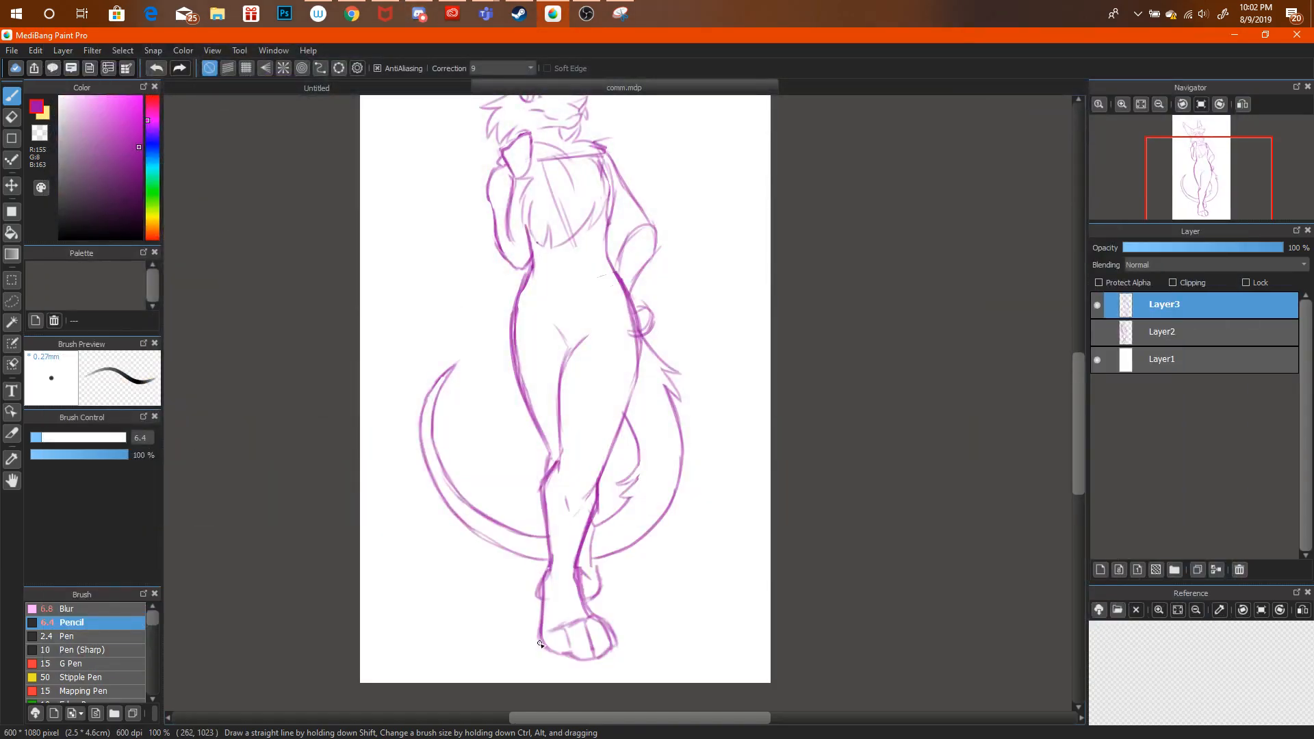
left_click(1123, 104)
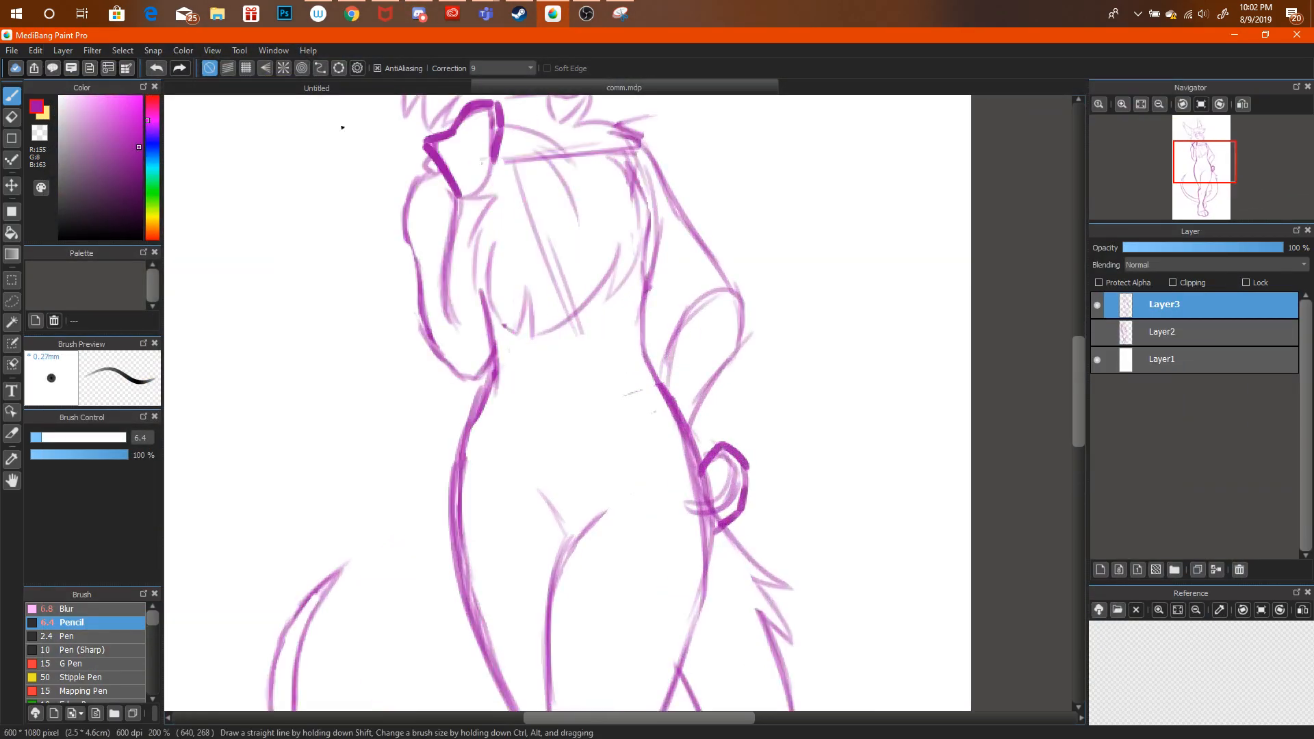
left_click(12, 117)
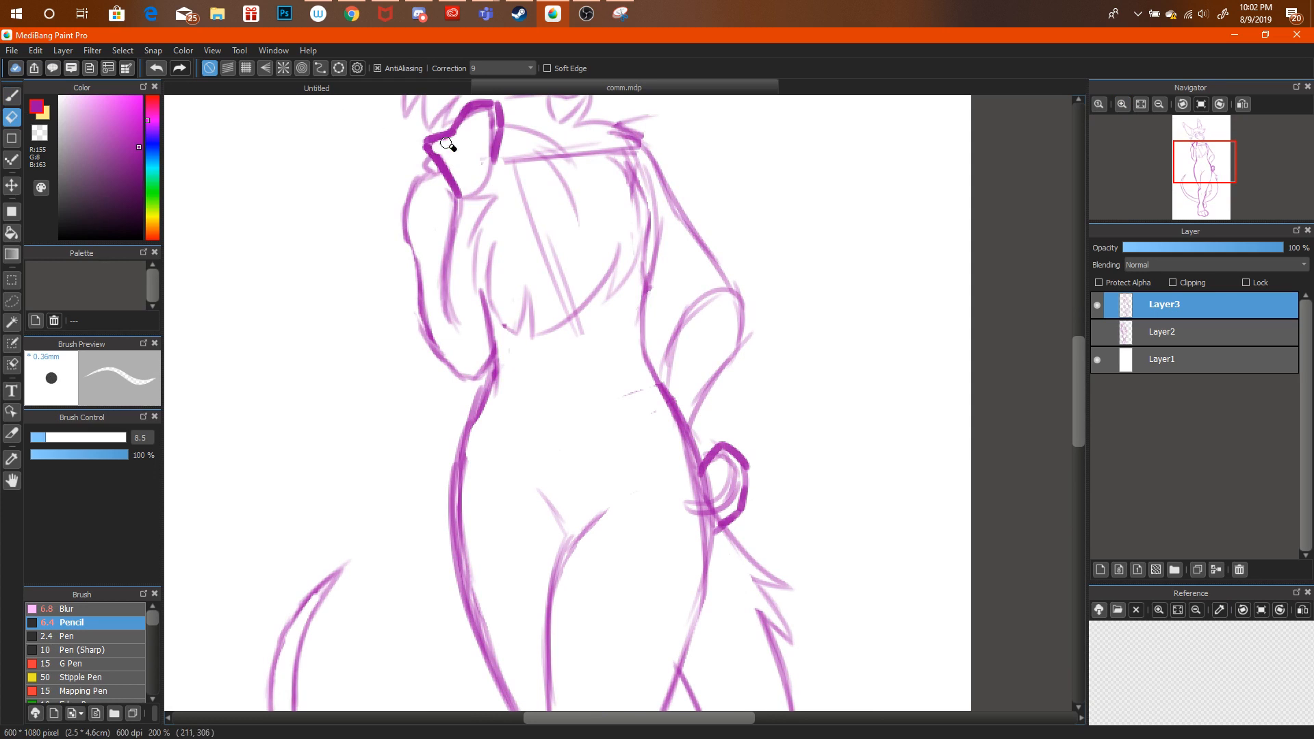
mouse_move(477, 120)
left_mouse_down()
mouse_move(494, 133)
mouse_move(489, 155)
mouse_move(498, 141)
mouse_move(483, 186)
left_mouse_up()
left_click(12, 96)
Thicken the finger under the chin, bolden the arm's left edge, and trim the stroke edges.
left_click(1154, 104)
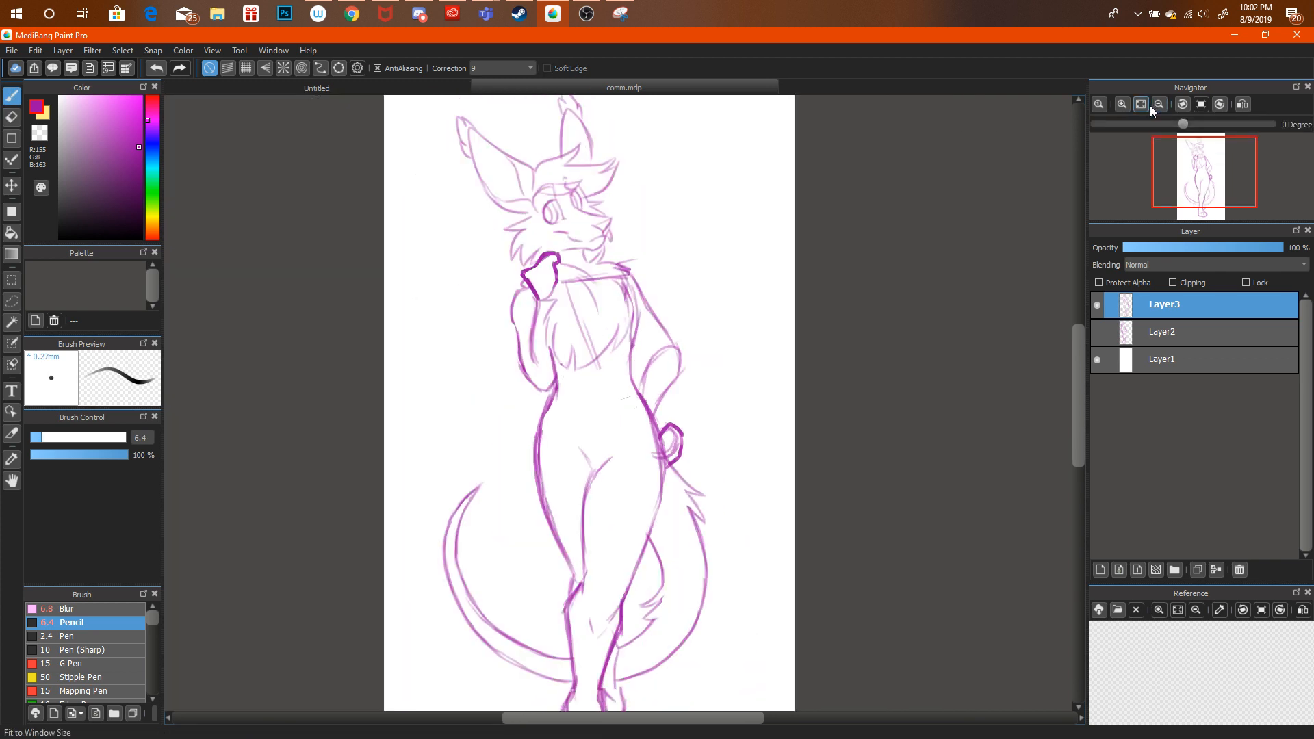
left_click(1129, 102)
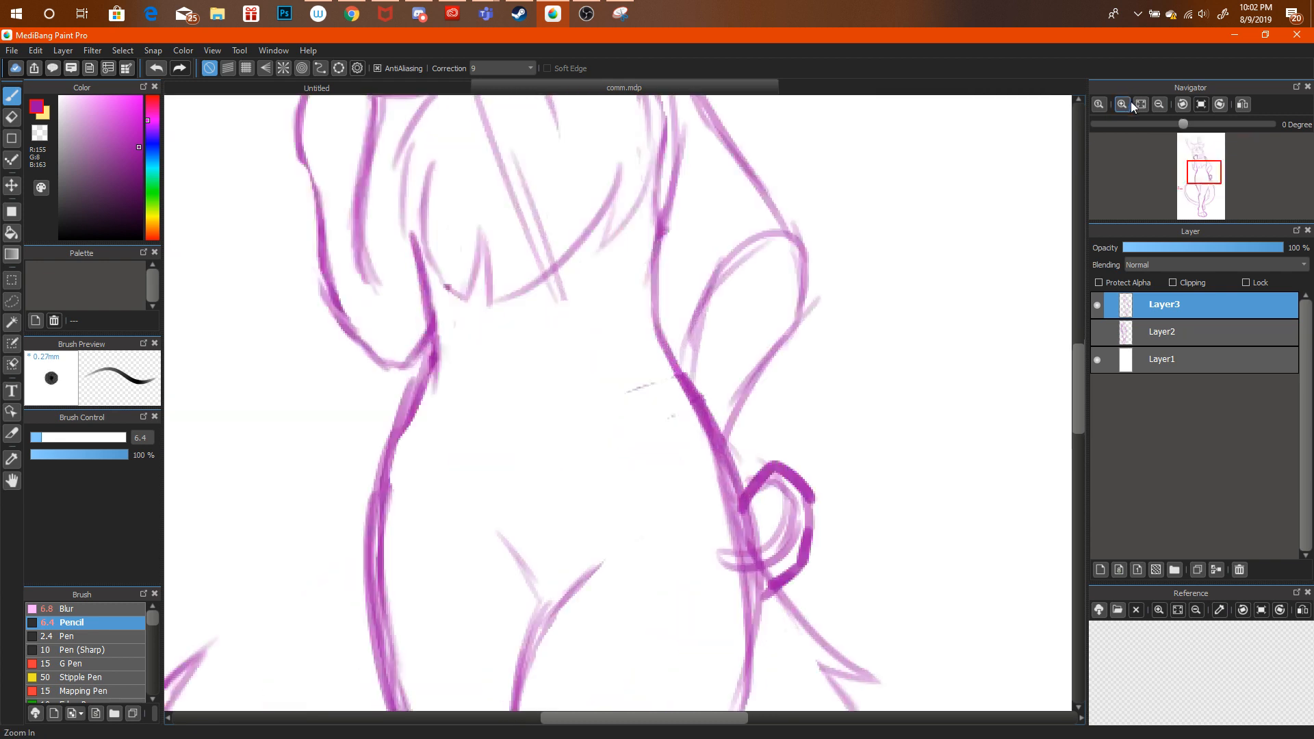
mouse_move(1202, 171)
left_mouse_down()
mouse_move(1186, 150)
mouse_move(1199, 161)
left_mouse_up()
mouse_move(560, 250)
left_mouse_down()
mouse_move(574, 282)
mouse_move(555, 299)
left_mouse_up()
mouse_move(479, 344)
left_mouse_down()
mouse_move(423, 408)
mouse_move(431, 442)
left_mouse_up()
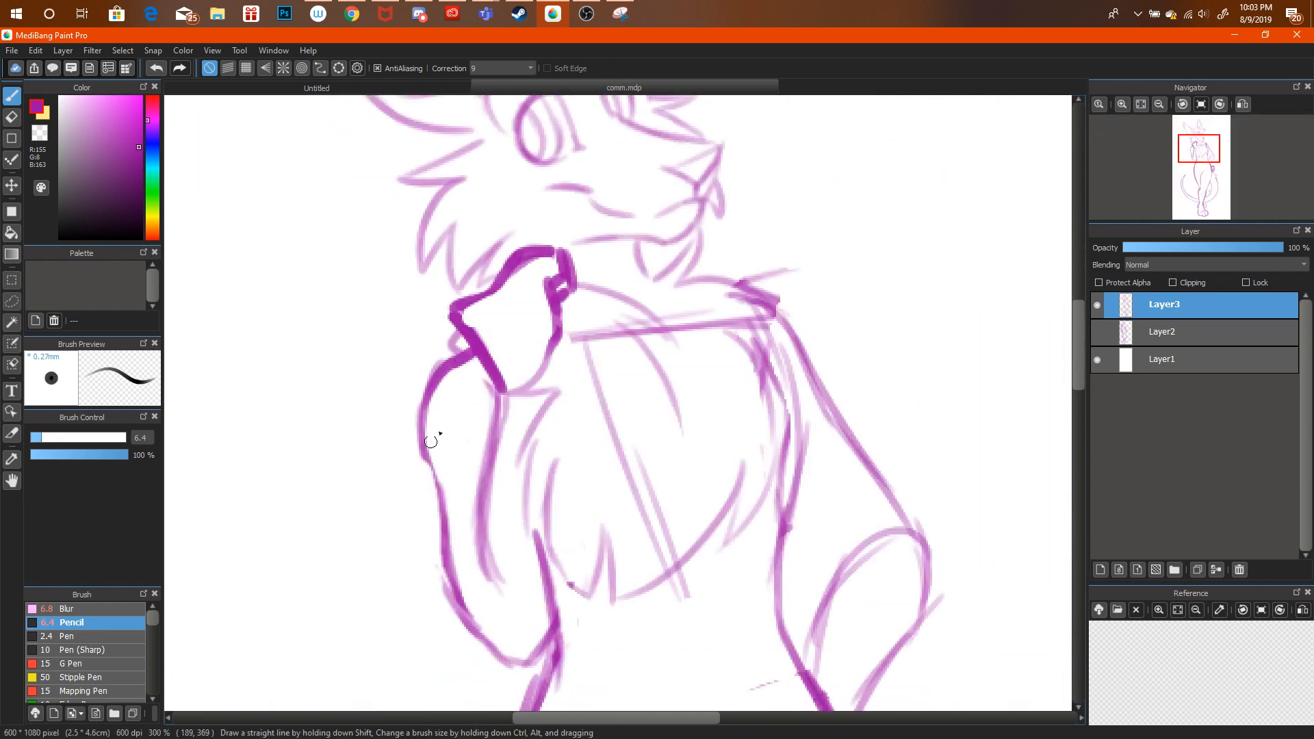
left_click(12, 118)
mouse_move(572, 299)
left_mouse_down()
mouse_move(563, 249)
mouse_move(568, 301)
left_mouse_up()
mouse_move(463, 305)
left_mouse_down()
mouse_move(446, 299)
mouse_move(452, 311)
left_mouse_up()
left_click(1159, 104)
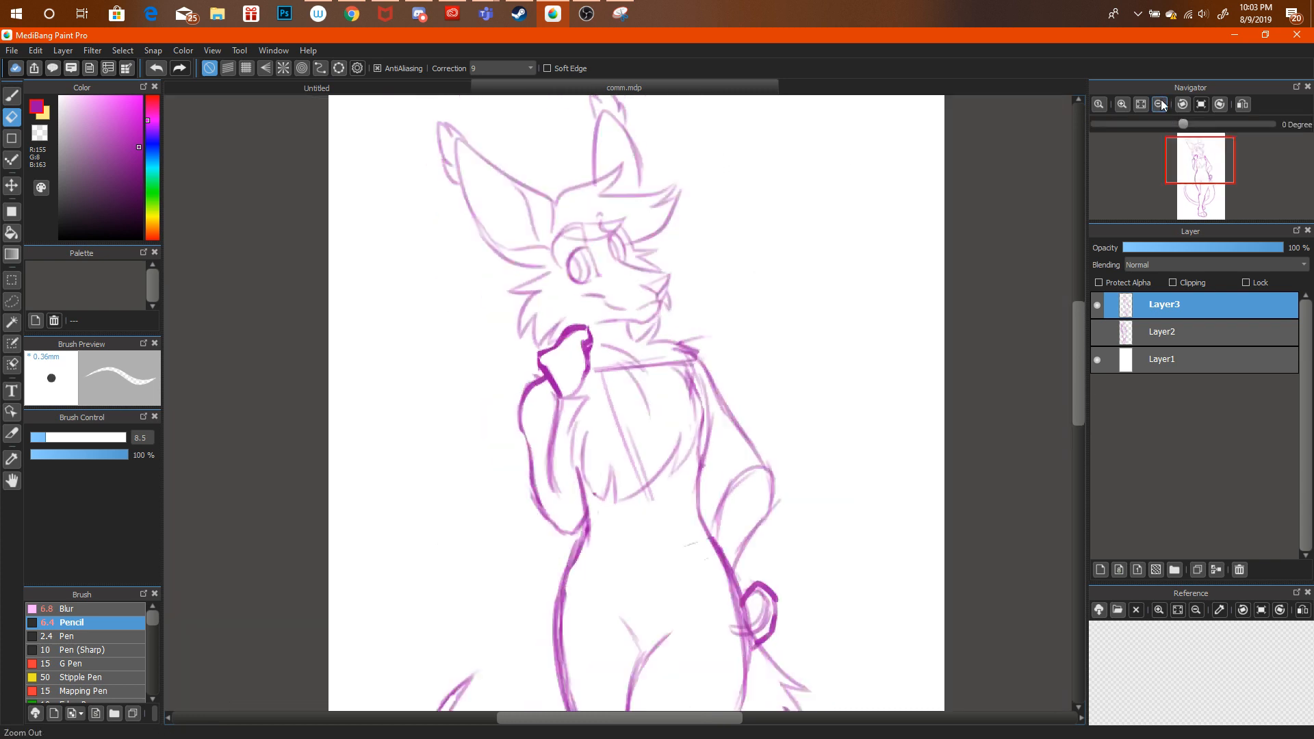
left_click(1159, 104)
left_click(1159, 104)
left_click_drag(1200, 161, 1203, 180)
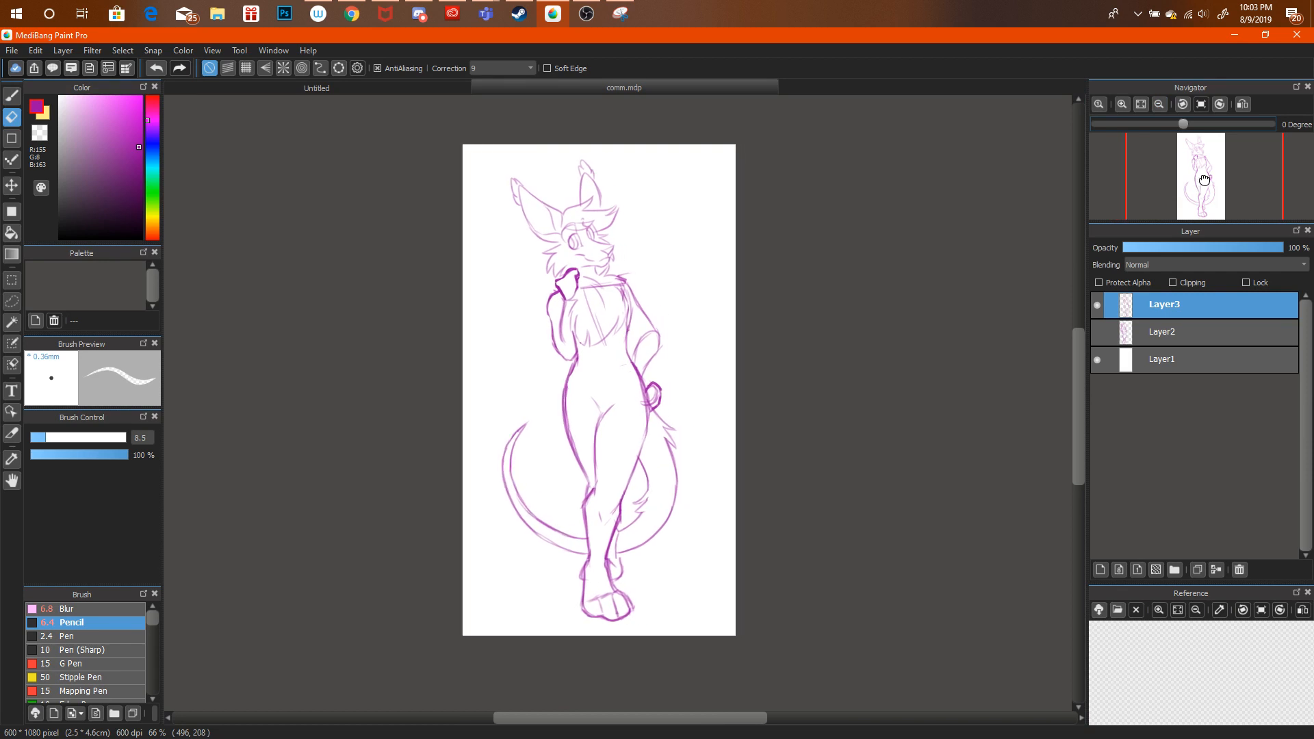
left_click(1123, 104)
Lasso the left hip and tail strokes and shift them, then undo the move.
left_click(11, 301)
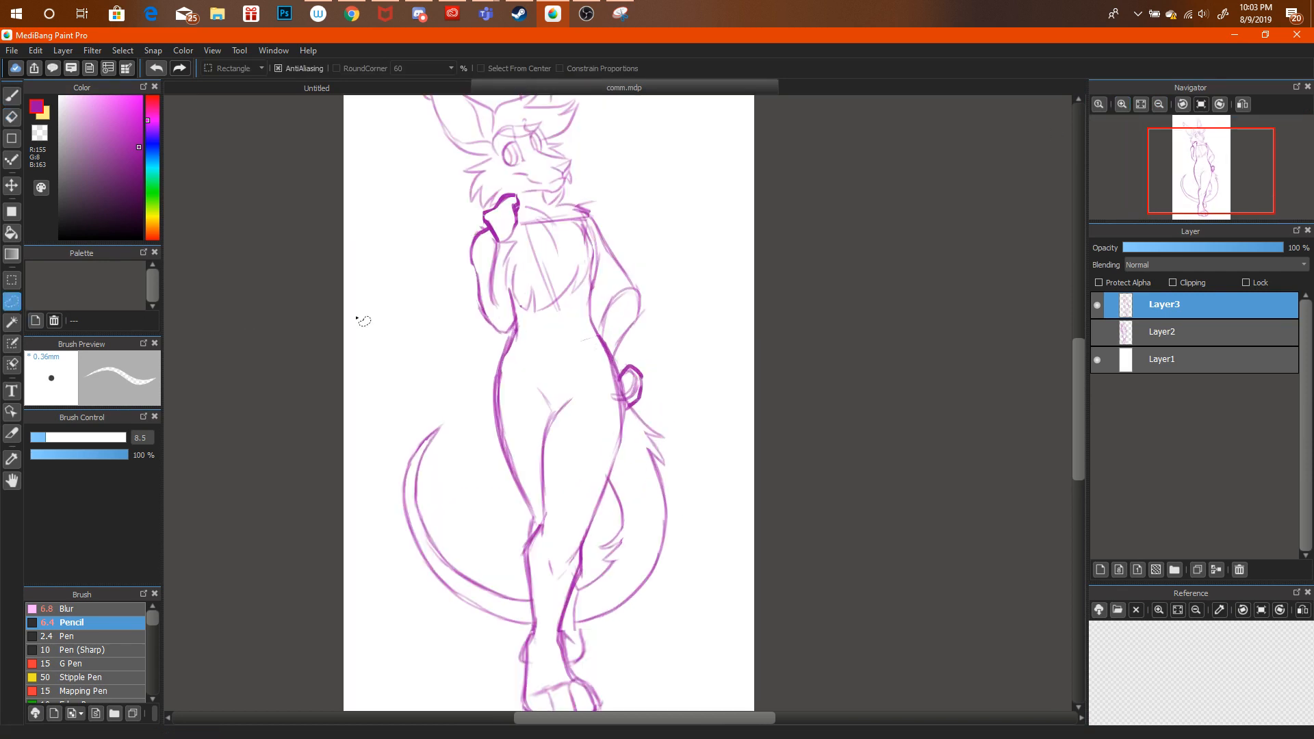
mouse_move(528, 330)
left_mouse_down()
mouse_move(491, 350)
mouse_move(465, 437)
mouse_move(488, 499)
left_mouse_up()
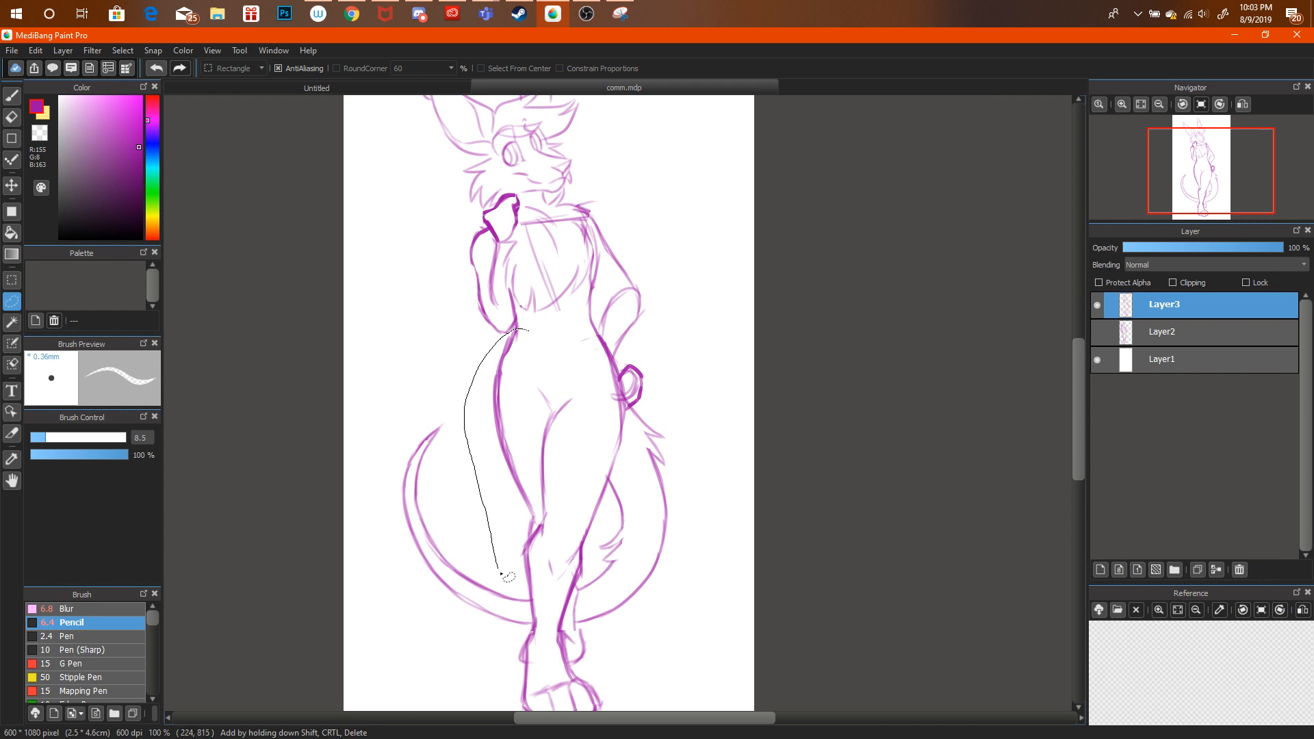
mouse_move(513, 594)
left_mouse_down()
mouse_move(453, 419)
mouse_move(369, 430)
mouse_move(395, 662)
mouse_move(449, 715)
mouse_move(565, 694)
mouse_move(539, 591)
mouse_move(592, 464)
mouse_move(602, 391)
mouse_move(531, 331)
left_mouse_up()
key("ctrl+t")
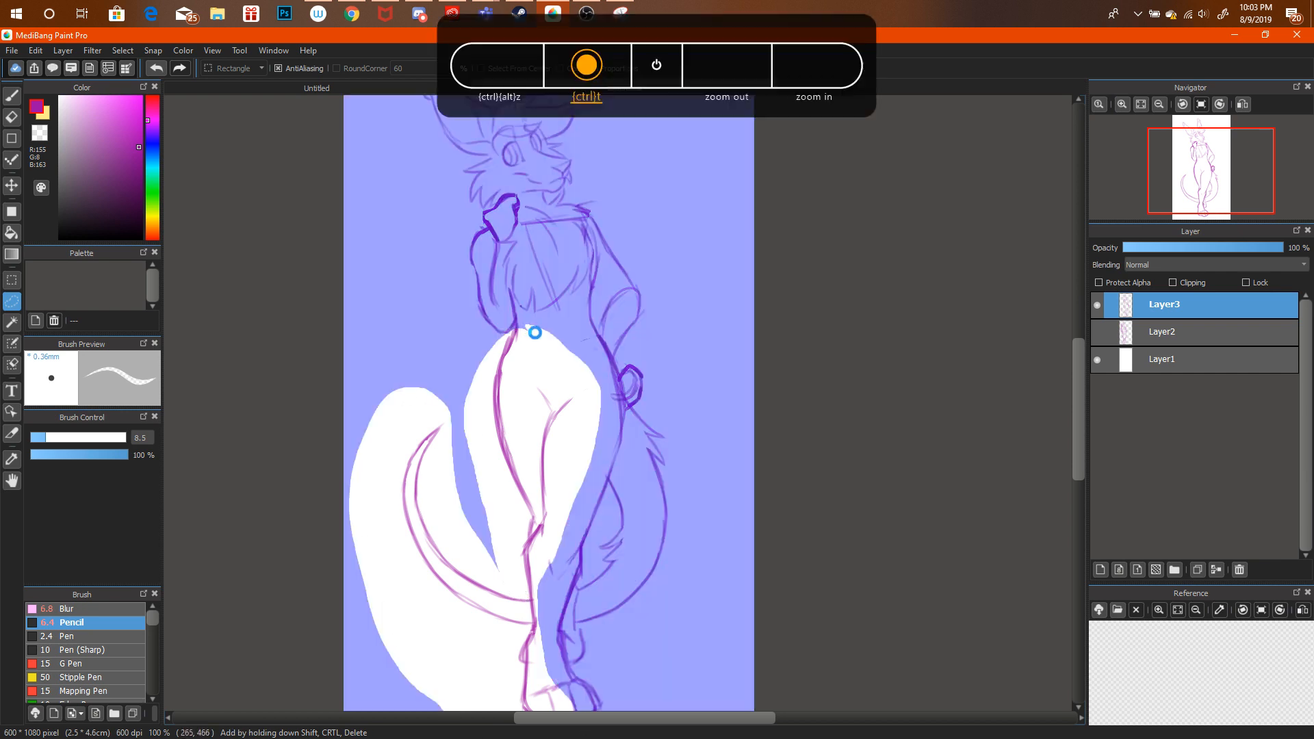
mouse_move(456, 394)
left_mouse_down()
mouse_move(458, 420)
mouse_move(516, 389)
left_mouse_up()
left_click(1034, 710)
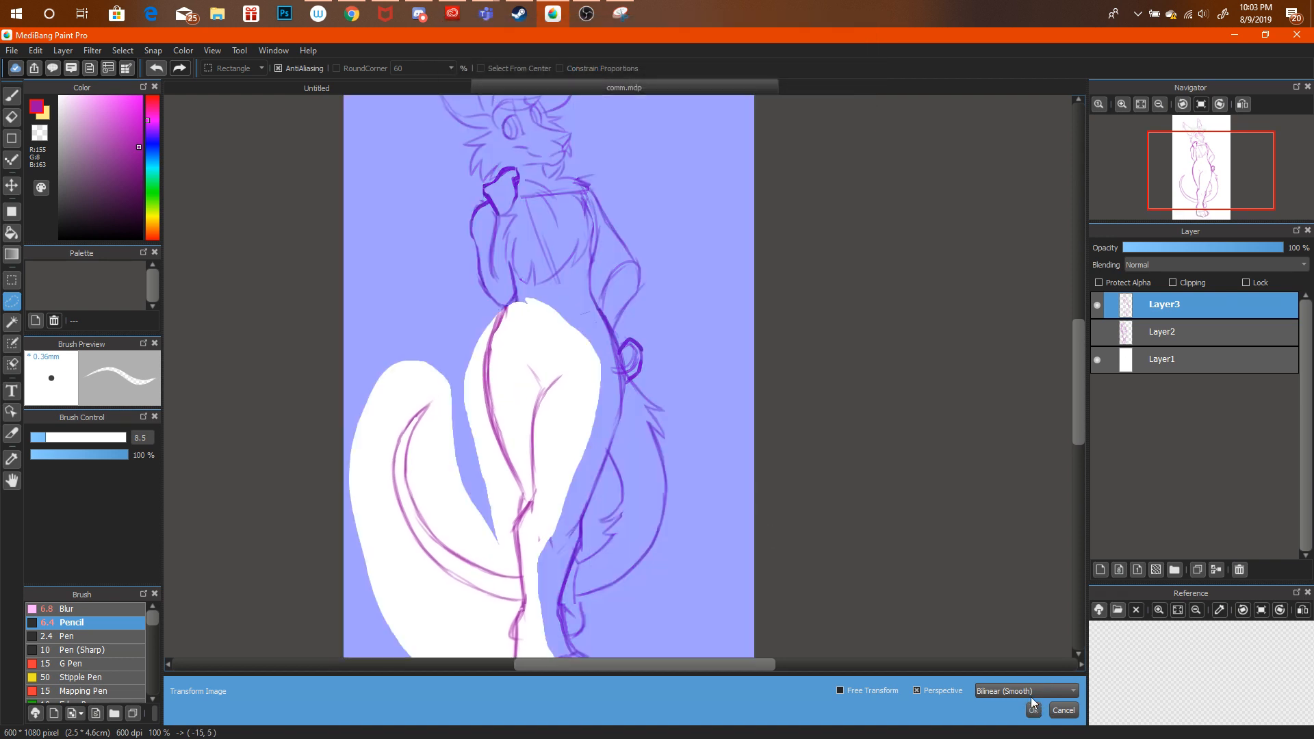
key("ctrl+d")
left_click_drag(1194, 183, 1202, 189)
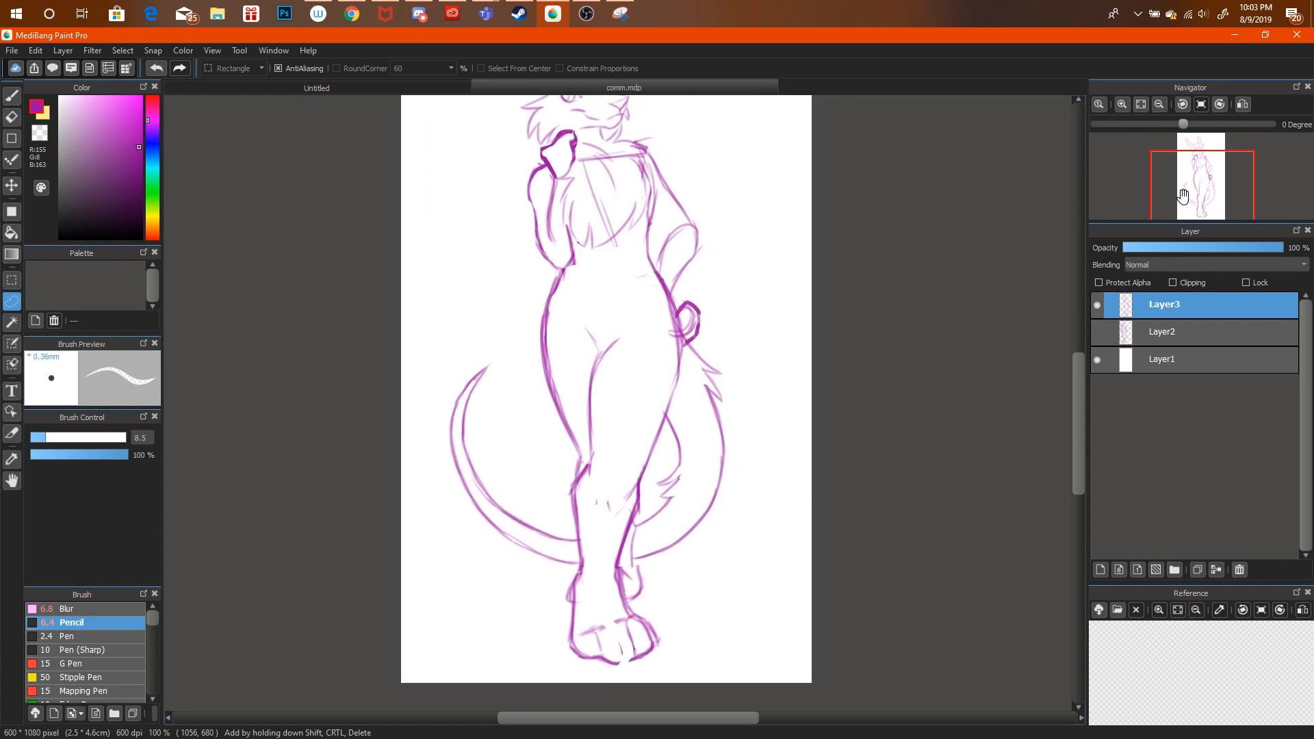
key("ctrl+alt+z")
key("ctrl+alt+z")
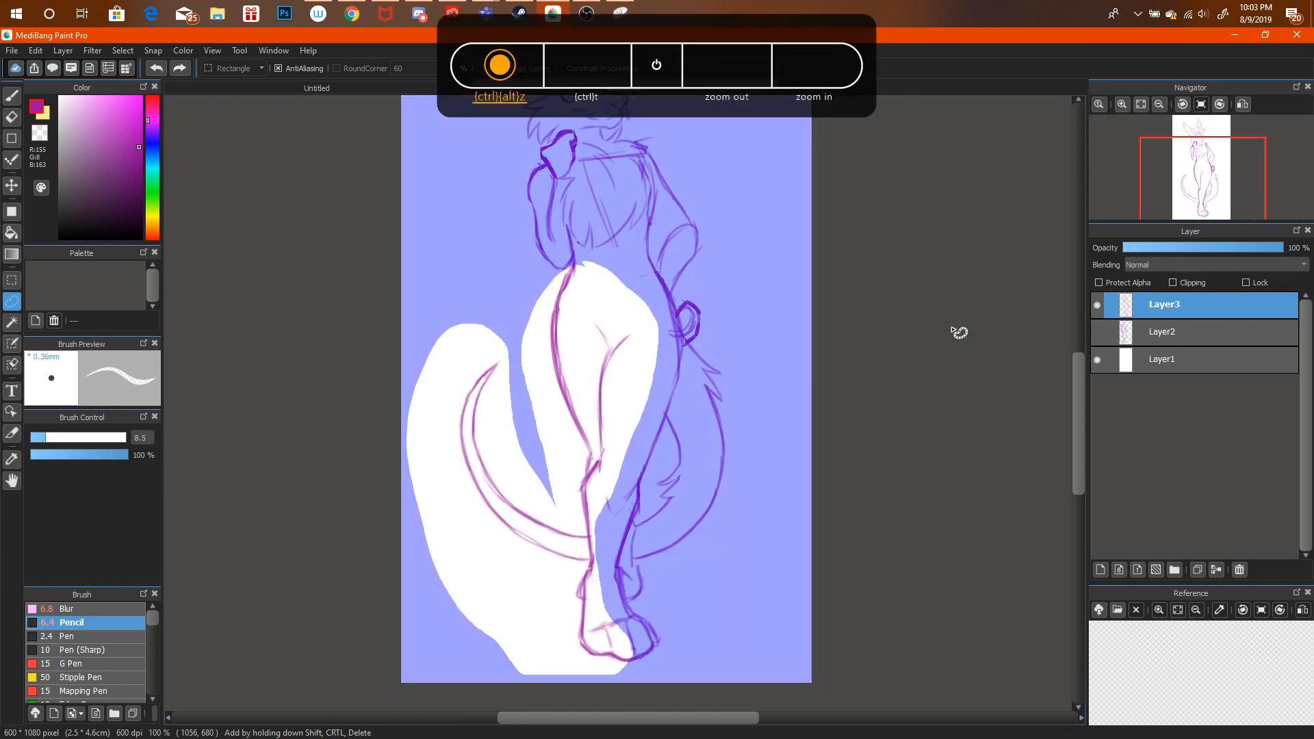
key("ctrl+alt+z")
Reselect the left hip and thigh strokes and tilt them outward to widen the hips.
mouse_move(578, 277)
left_mouse_down()
mouse_move(542, 288)
mouse_move(538, 404)
mouse_move(569, 489)
mouse_move(593, 468)
left_mouse_up()
key("ctrl+t")
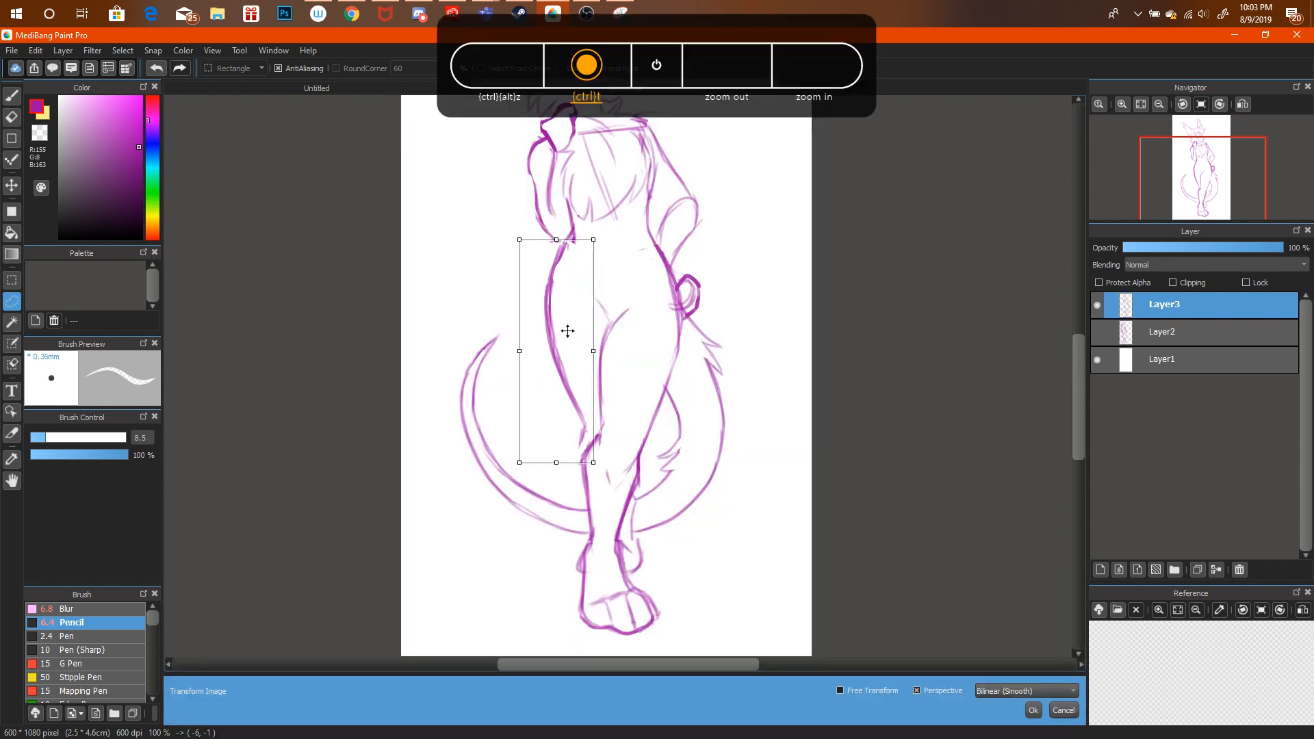
mouse_move(598, 299)
left_mouse_down()
mouse_move(620, 297)
mouse_move(583, 317)
left_mouse_up()
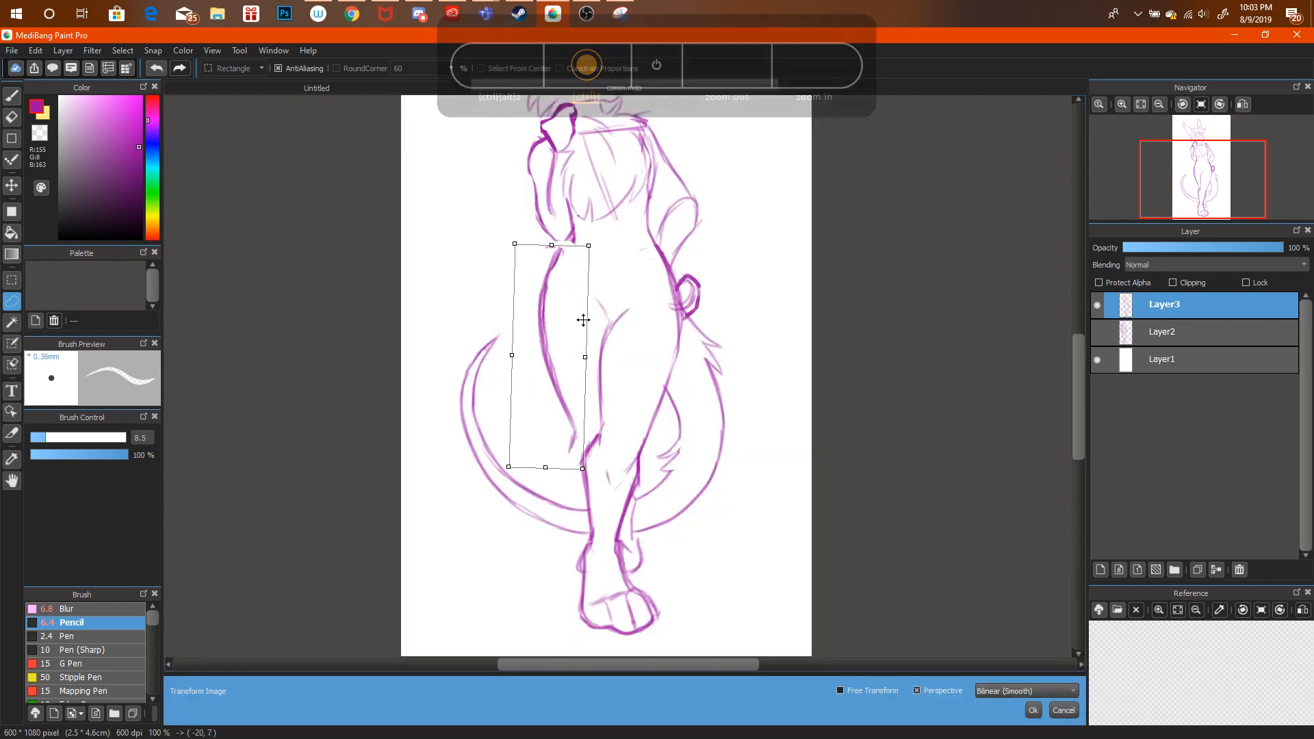
left_click(1033, 709)
key("ctrl+d")
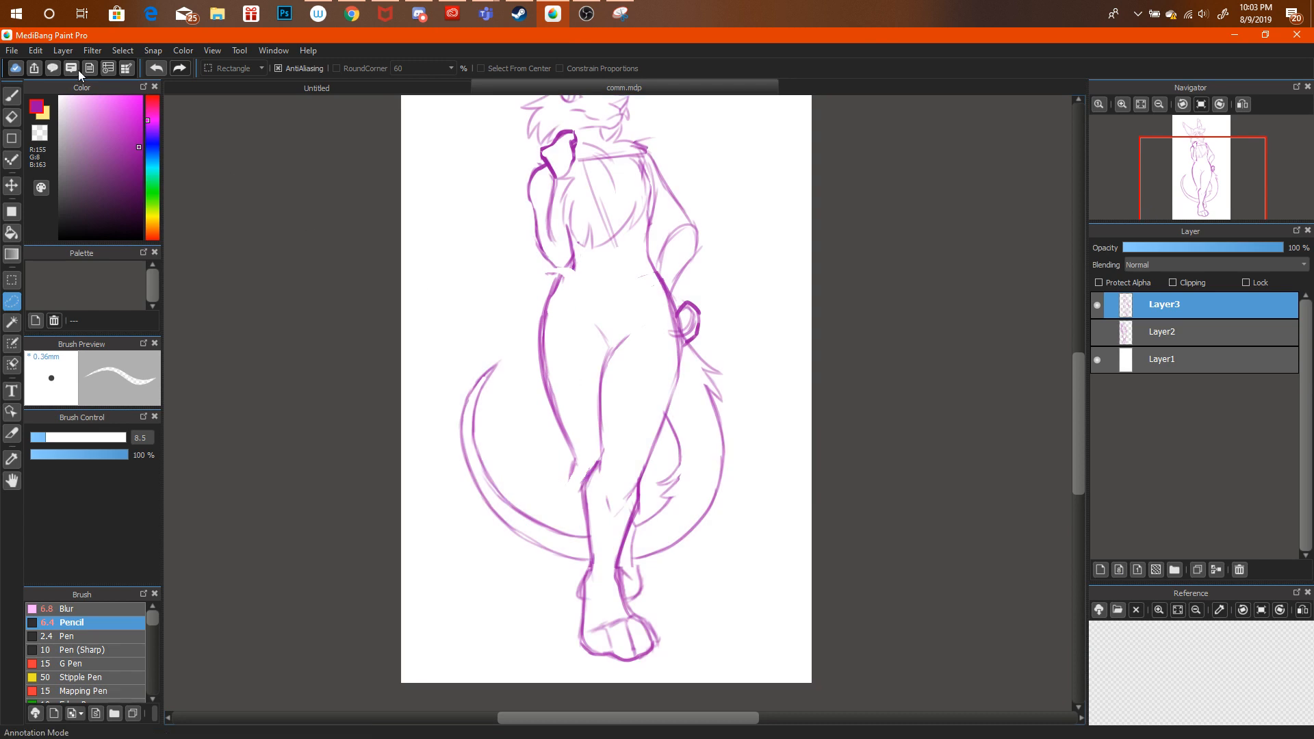
key("b")
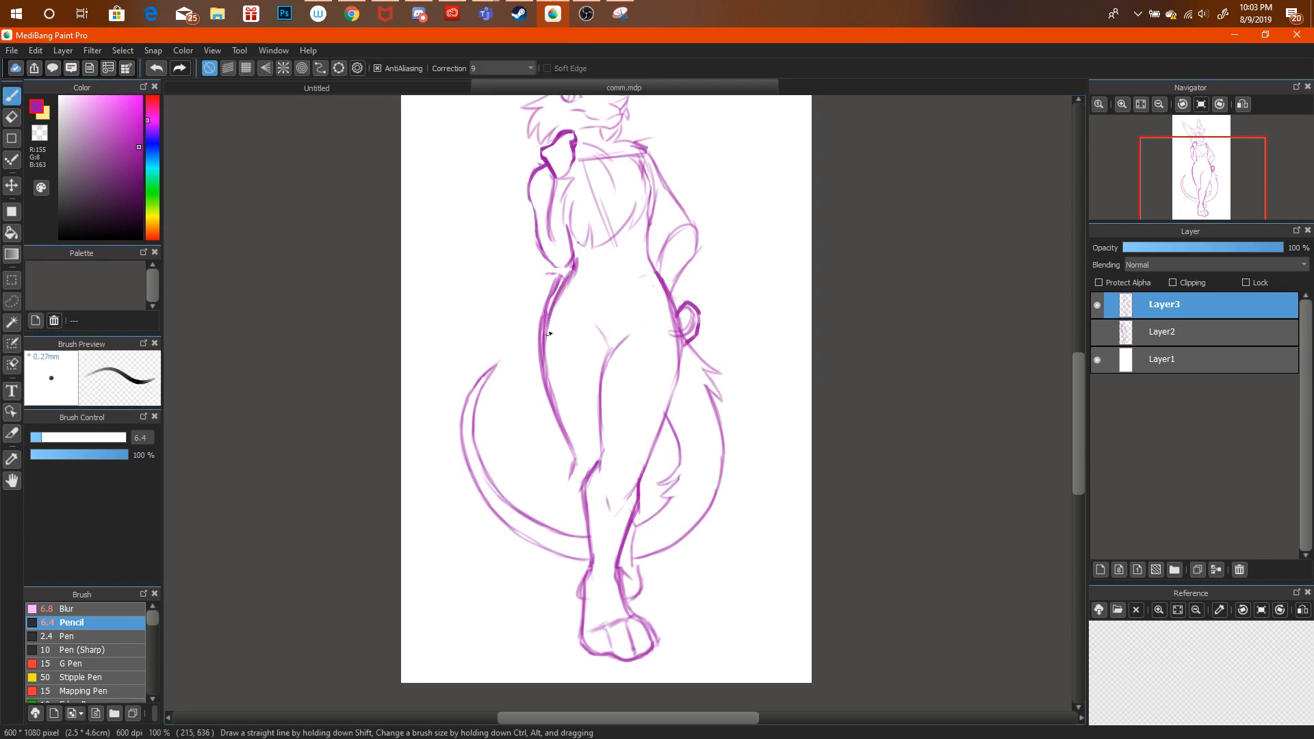
Erase stray strokes on the left torso line and redraw the inner leg line.
left_click(12, 117)
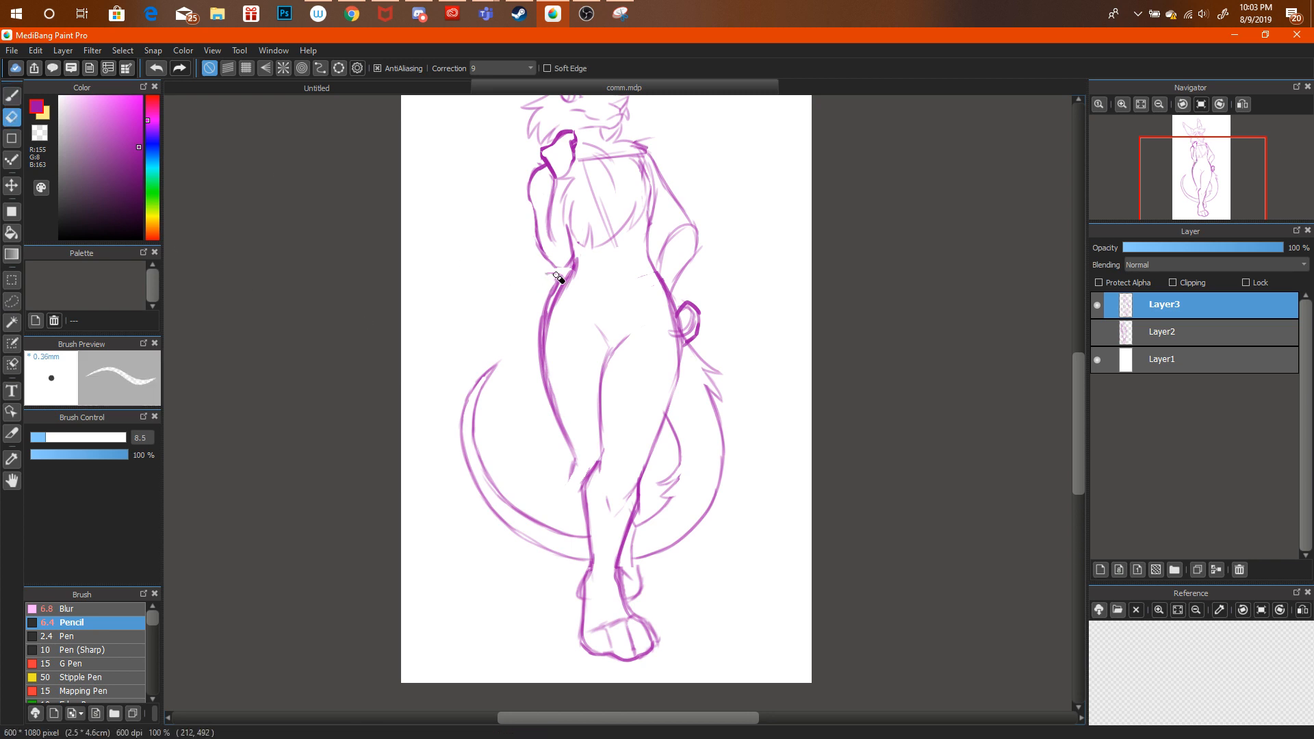
left_click_drag(567, 274, 548, 316)
left_click(11, 96)
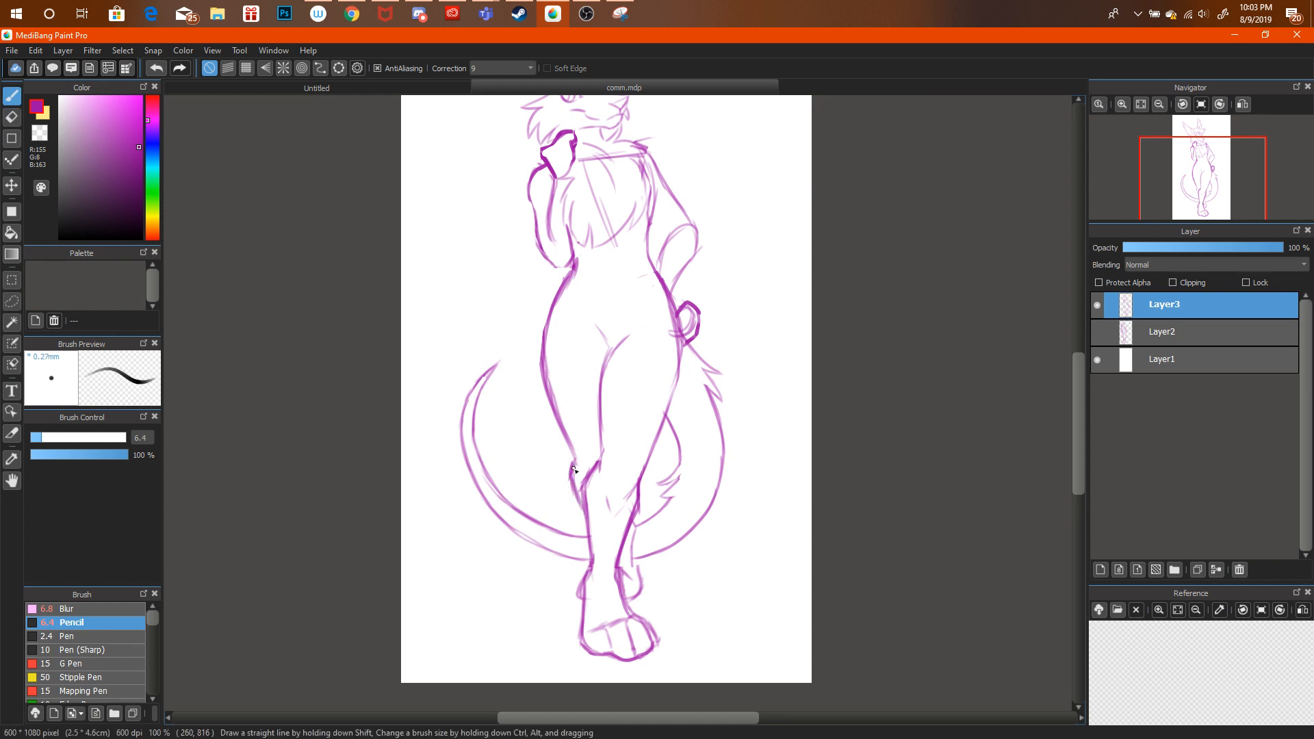
left_click_drag(572, 455, 581, 499)
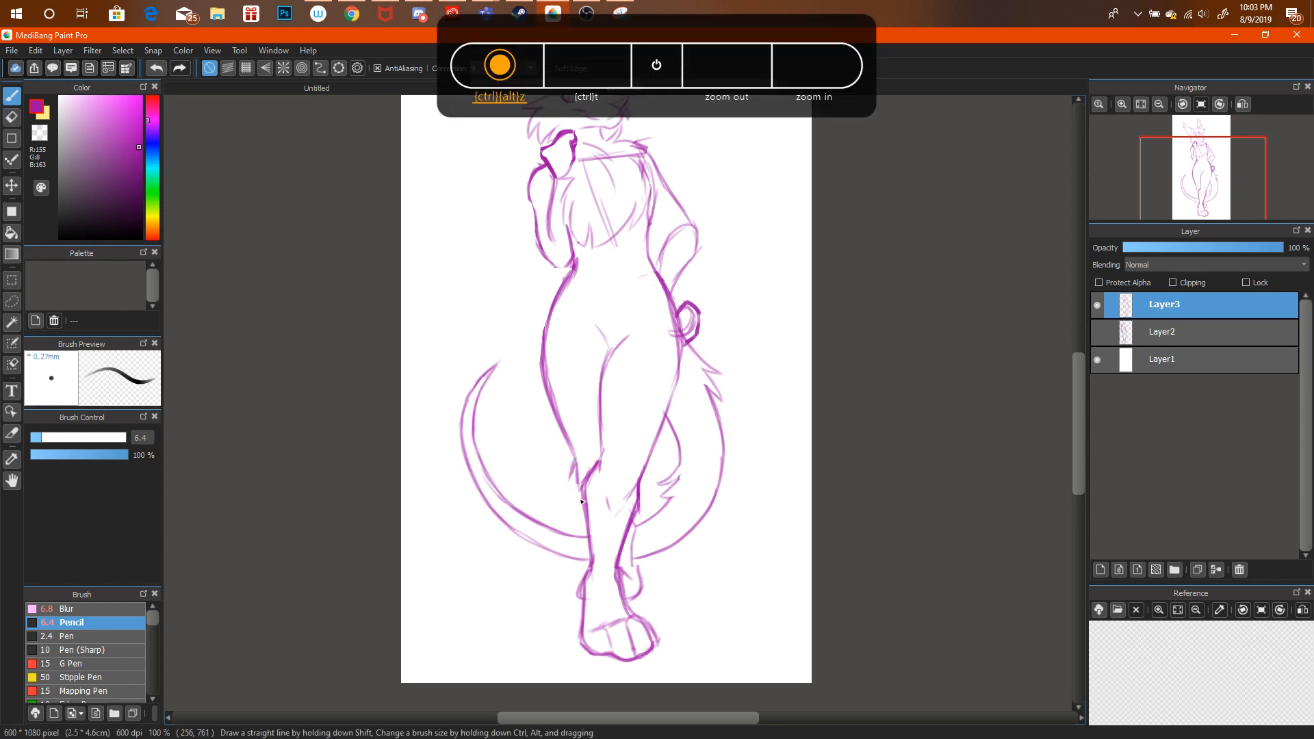
key("ctrl+z")
left_click_drag(567, 448, 590, 495)
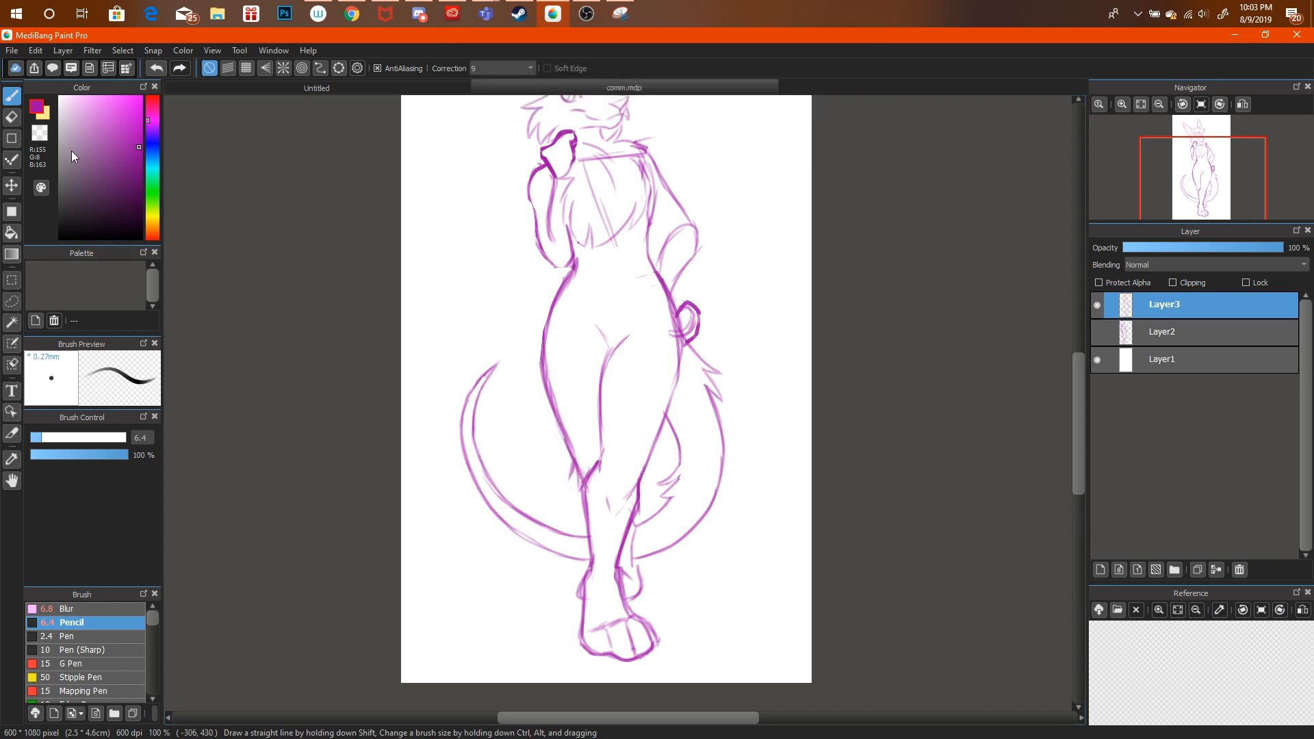
Trim the inner edge of the left waist line, then zoom out to the whole figure.
key("e")
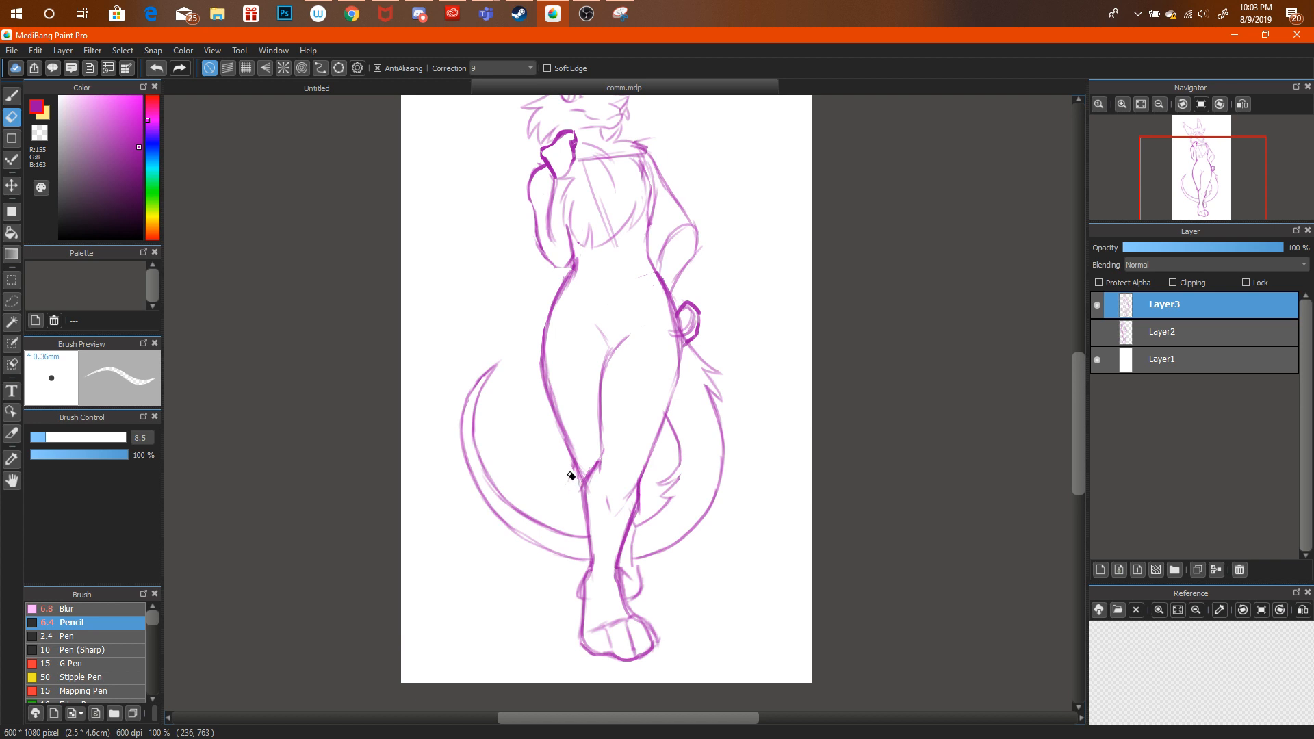
left_click(1159, 105)
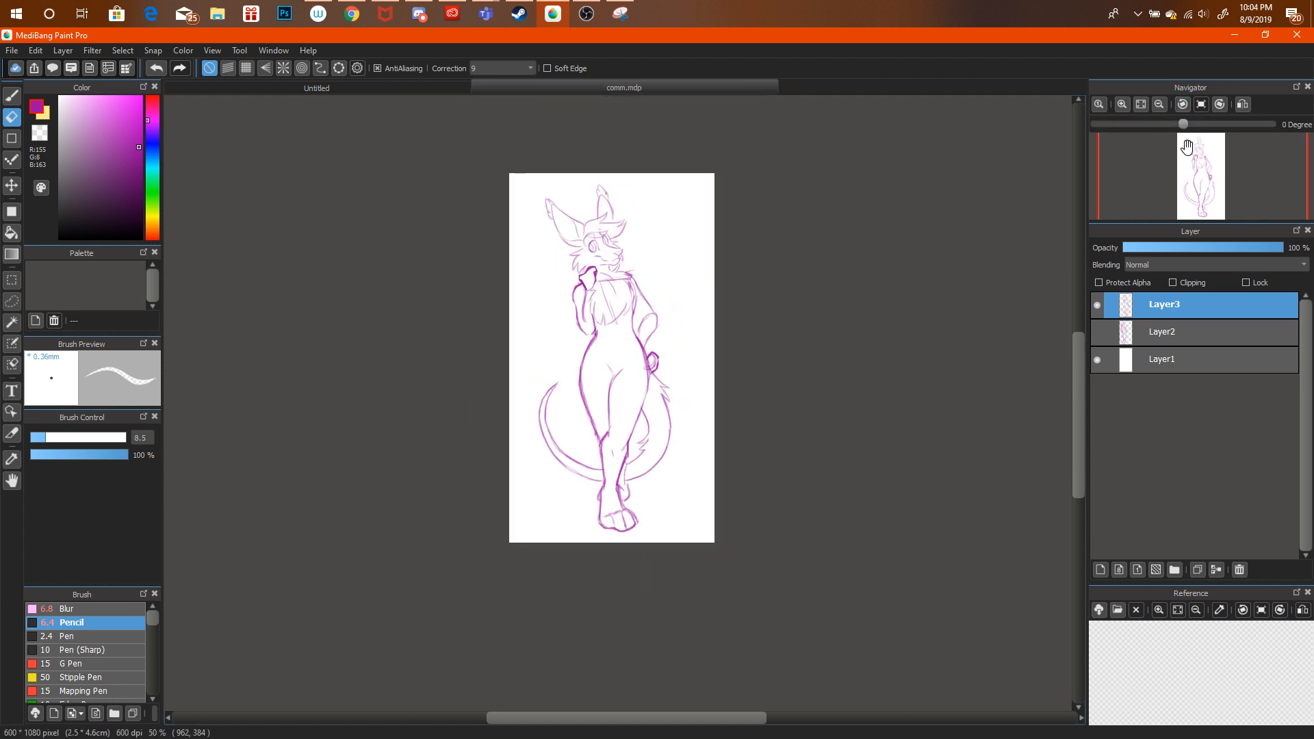
mouse_move(1187, 146)
left_mouse_down()
mouse_move(1193, 206)
mouse_move(1211, 178)
left_mouse_up()
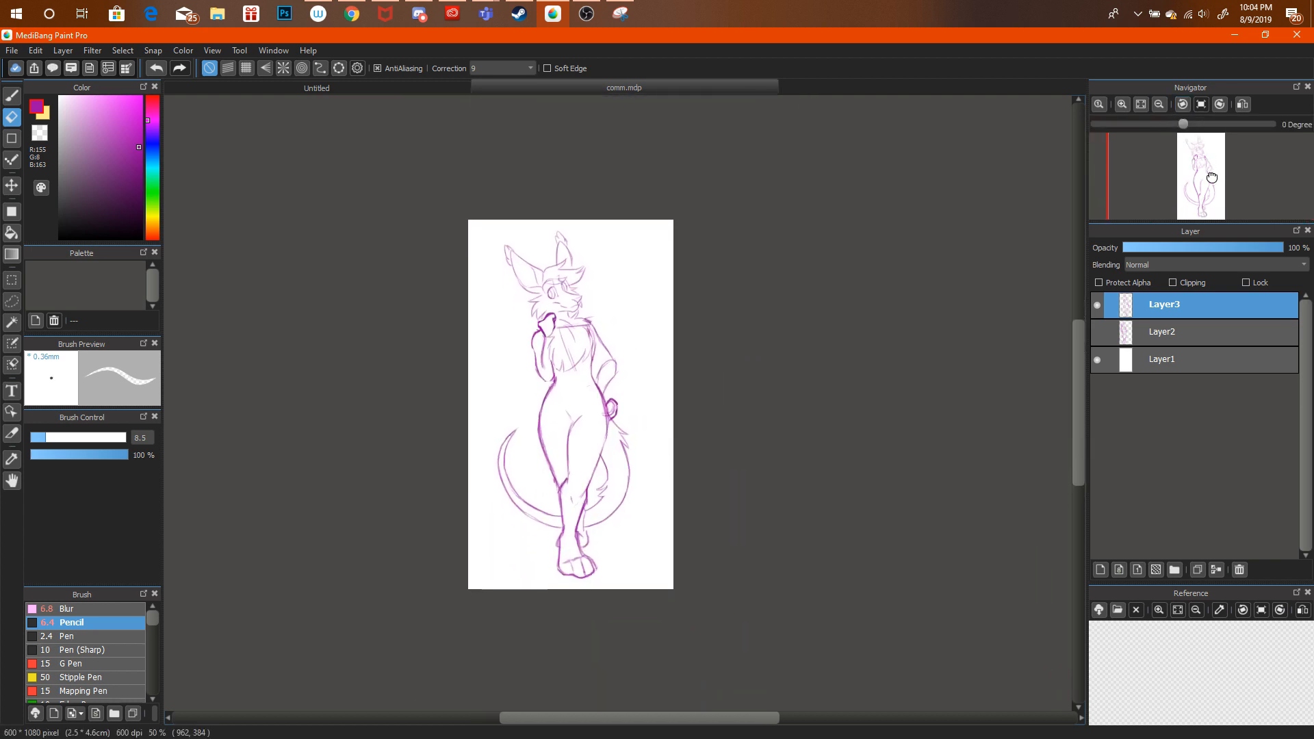
left_click(1122, 104)
key("b")
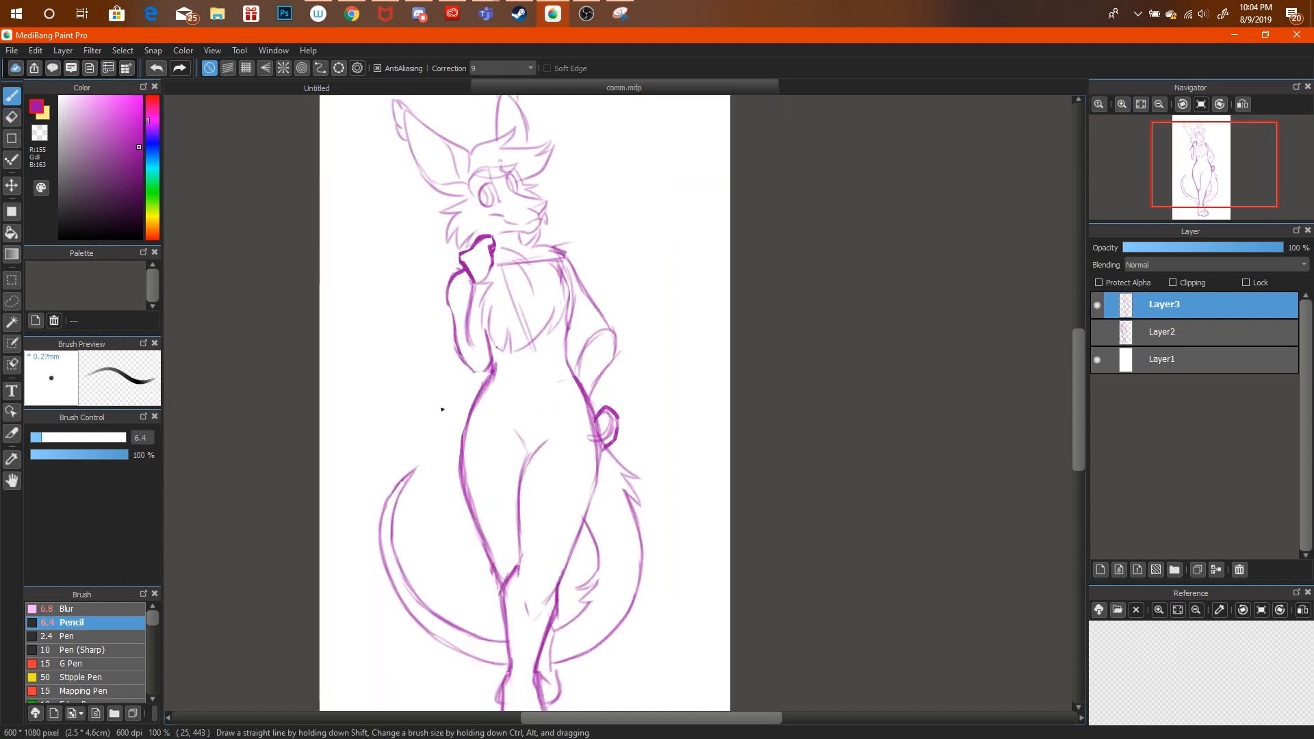
key("e")
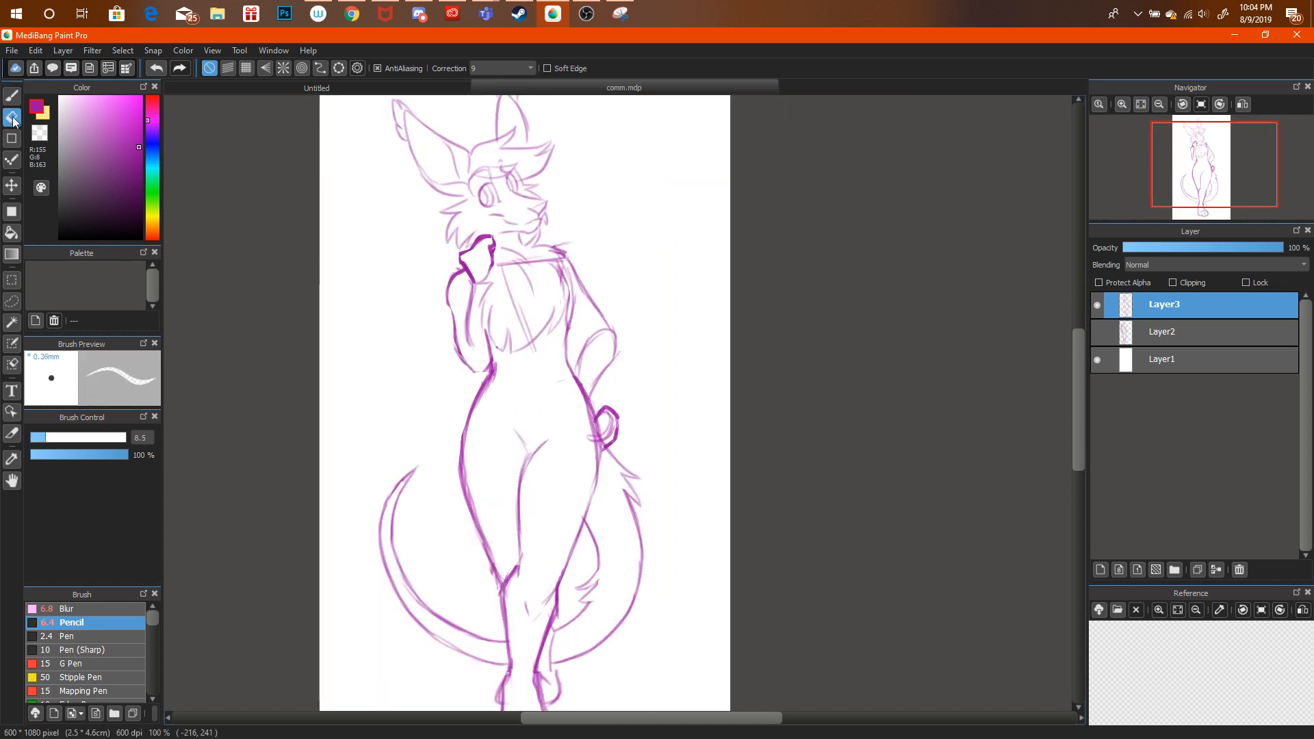
left_click_drag(496, 364, 486, 399)
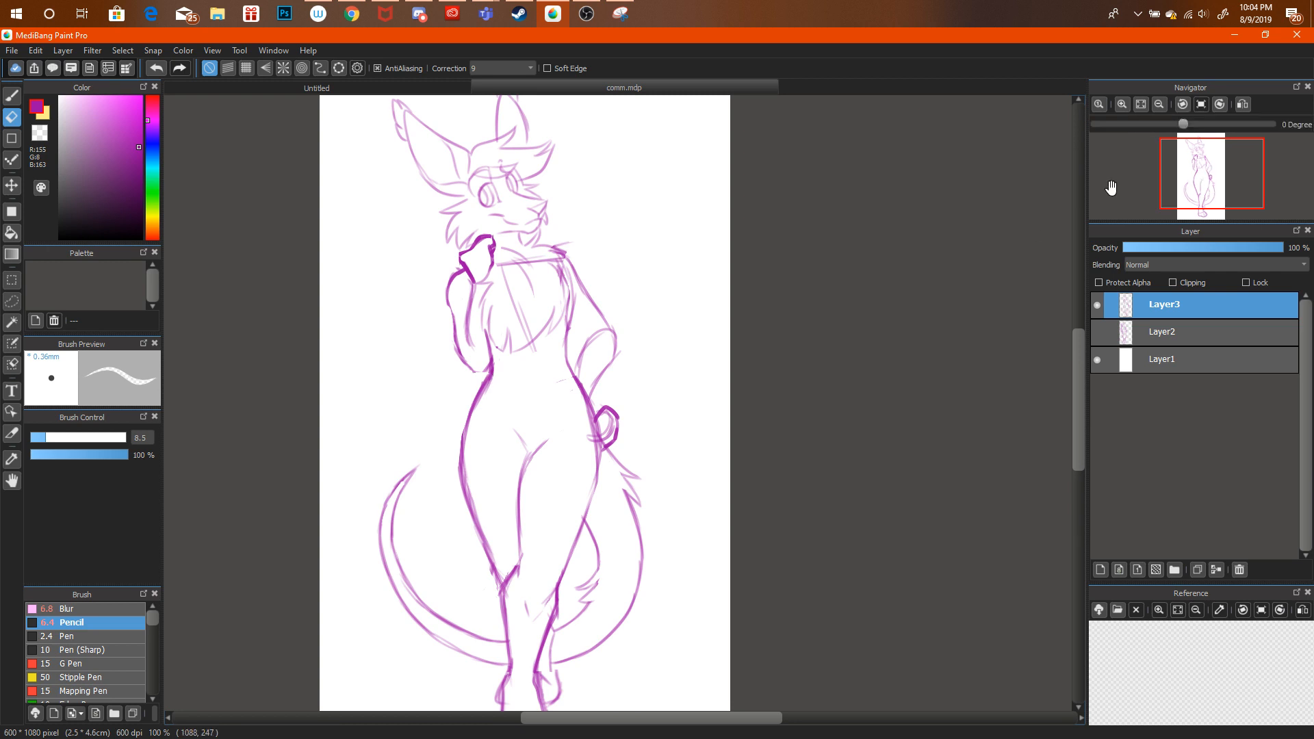
left_click(1160, 105)
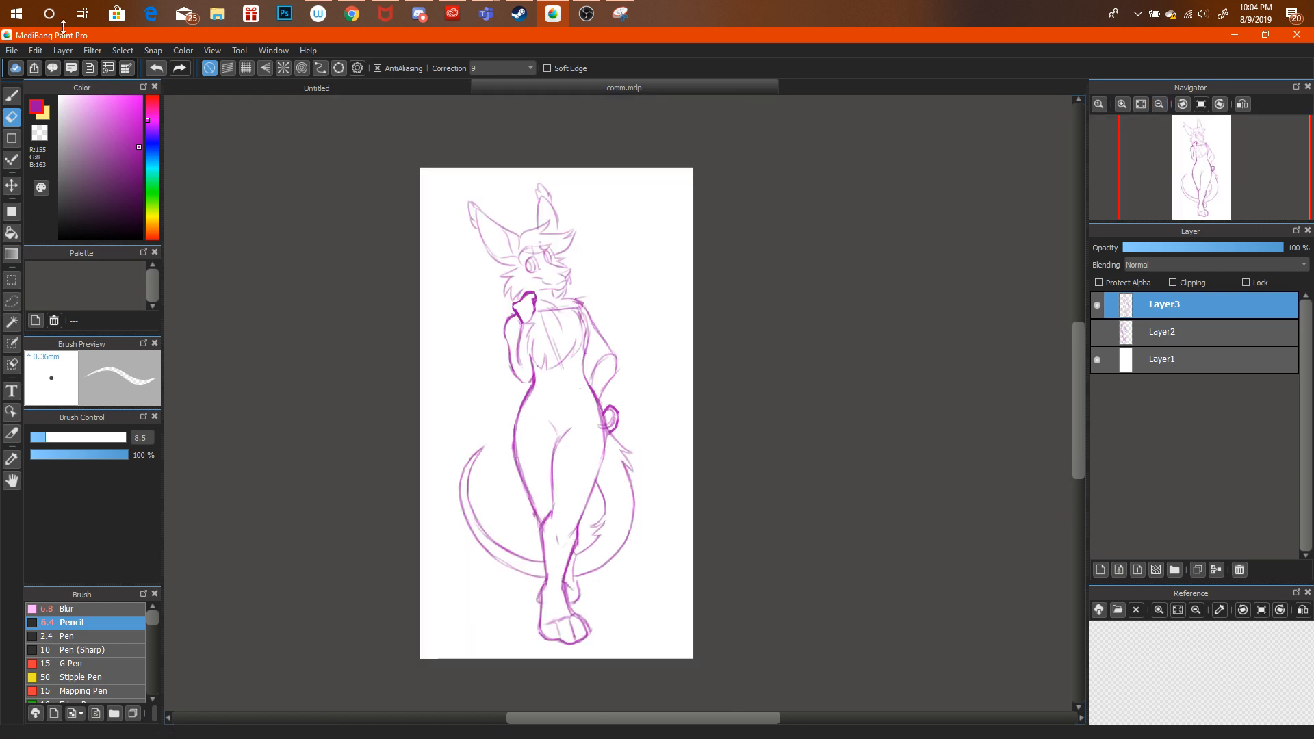
Take a new Snipping Tool capture of the whole sketch page and copy it.
left_click(620, 14)
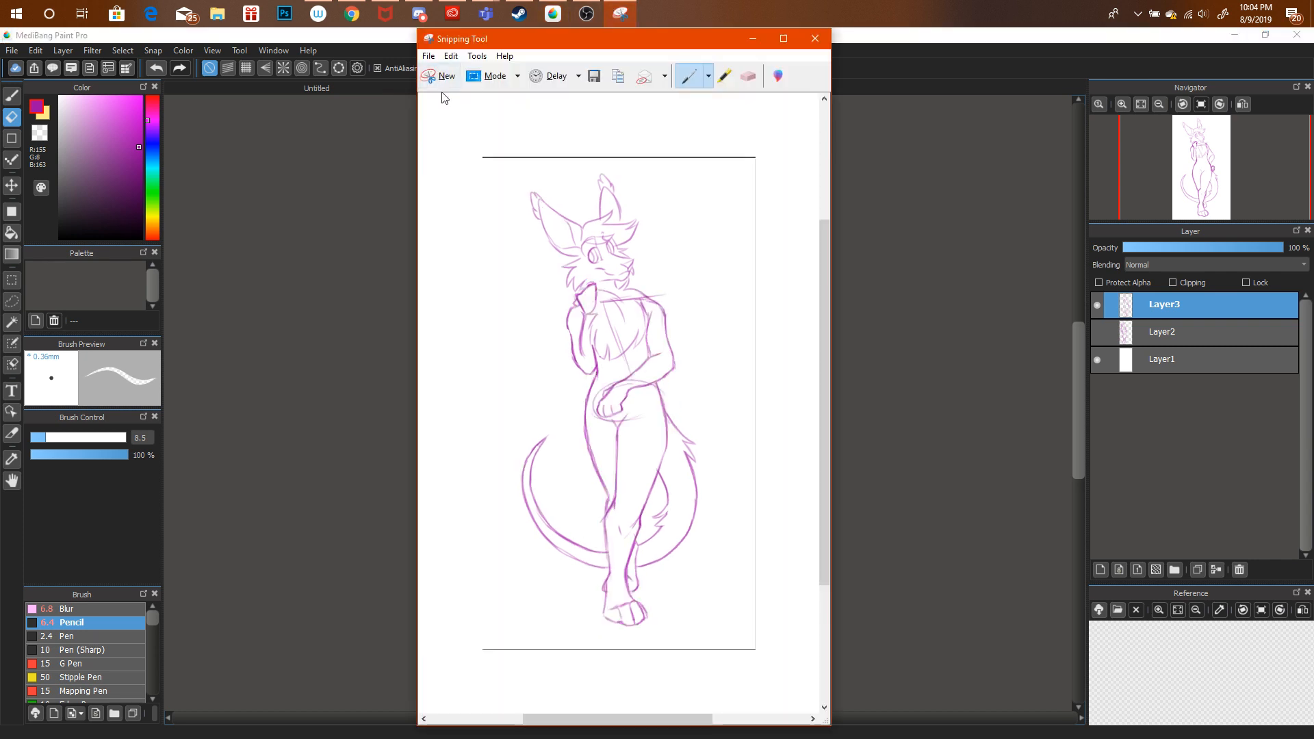
left_click(450, 55)
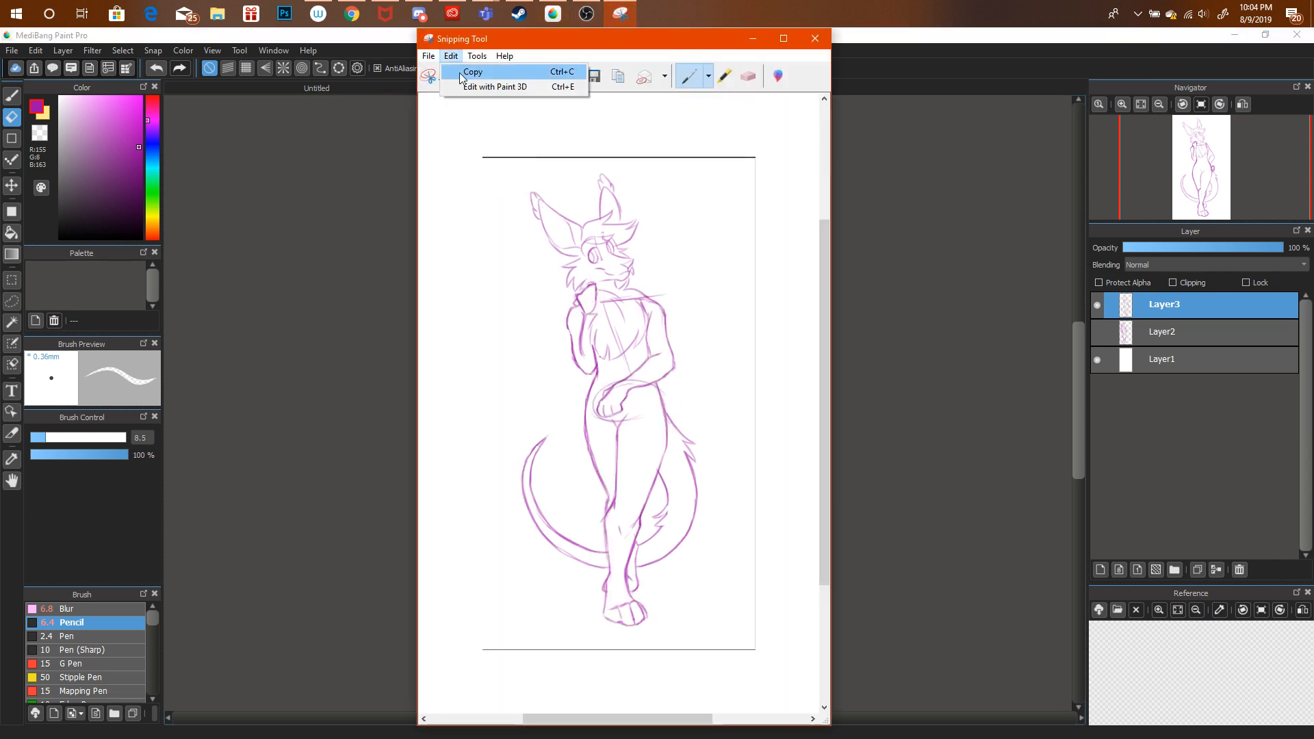
left_click(431, 76)
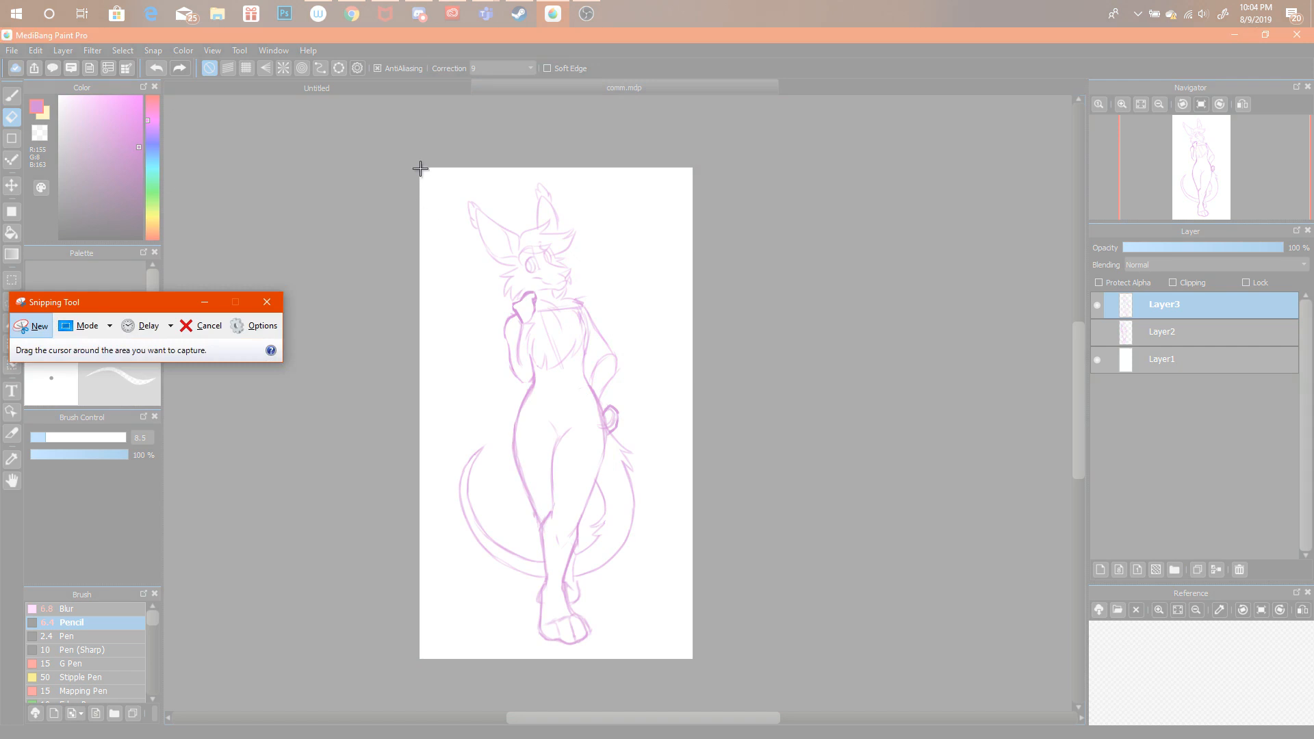
mouse_move(421, 166)
left_mouse_down()
mouse_move(538, 237)
mouse_move(718, 621)
mouse_move(696, 664)
left_mouse_up()
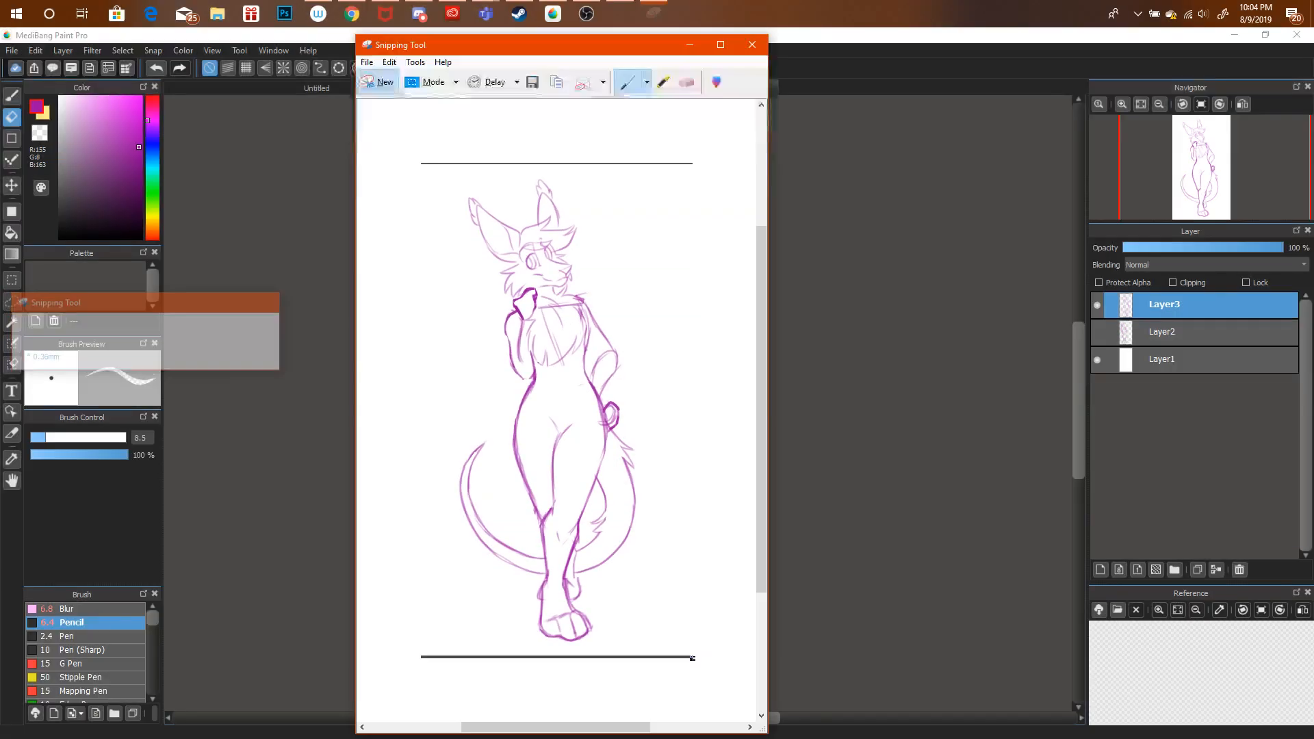
left_click(389, 61)
left_click(399, 81)
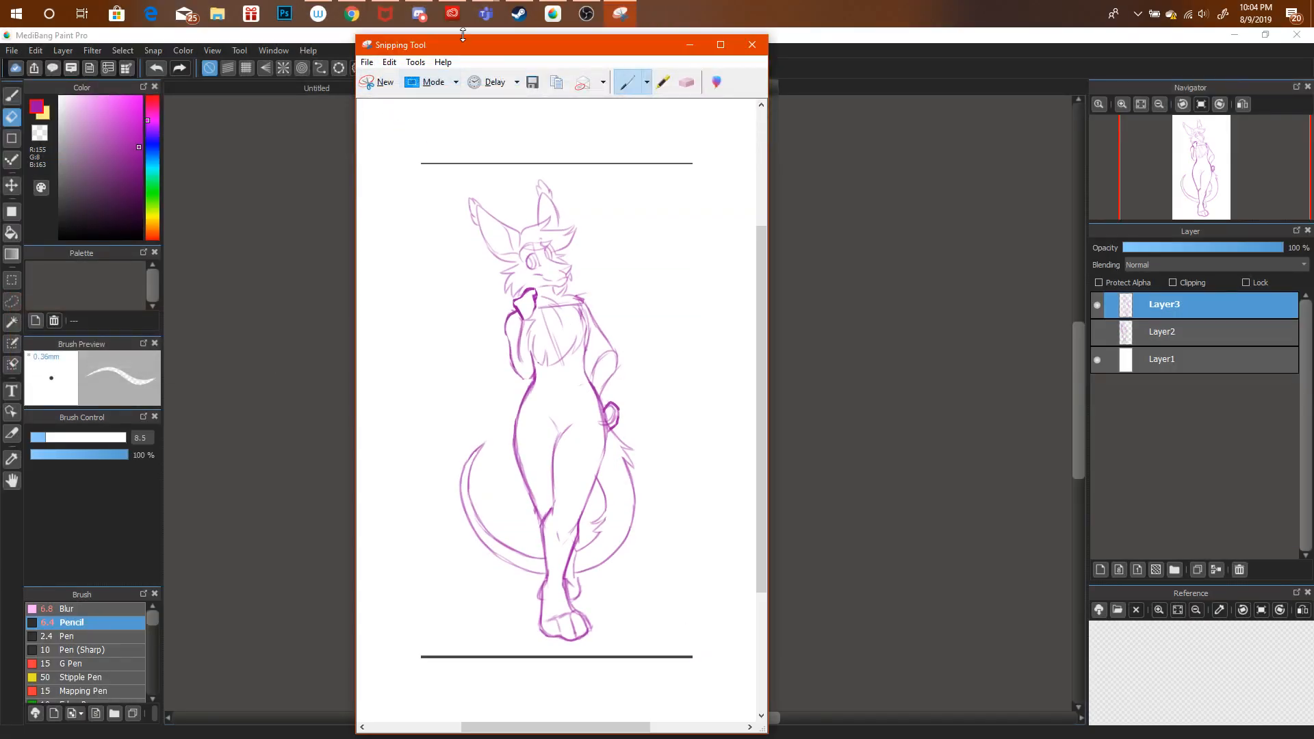
left_click(420, 14)
Paste and upload the sketch snip in Discord with "how's this?", then return to MediBang.
key("ctrl+v")
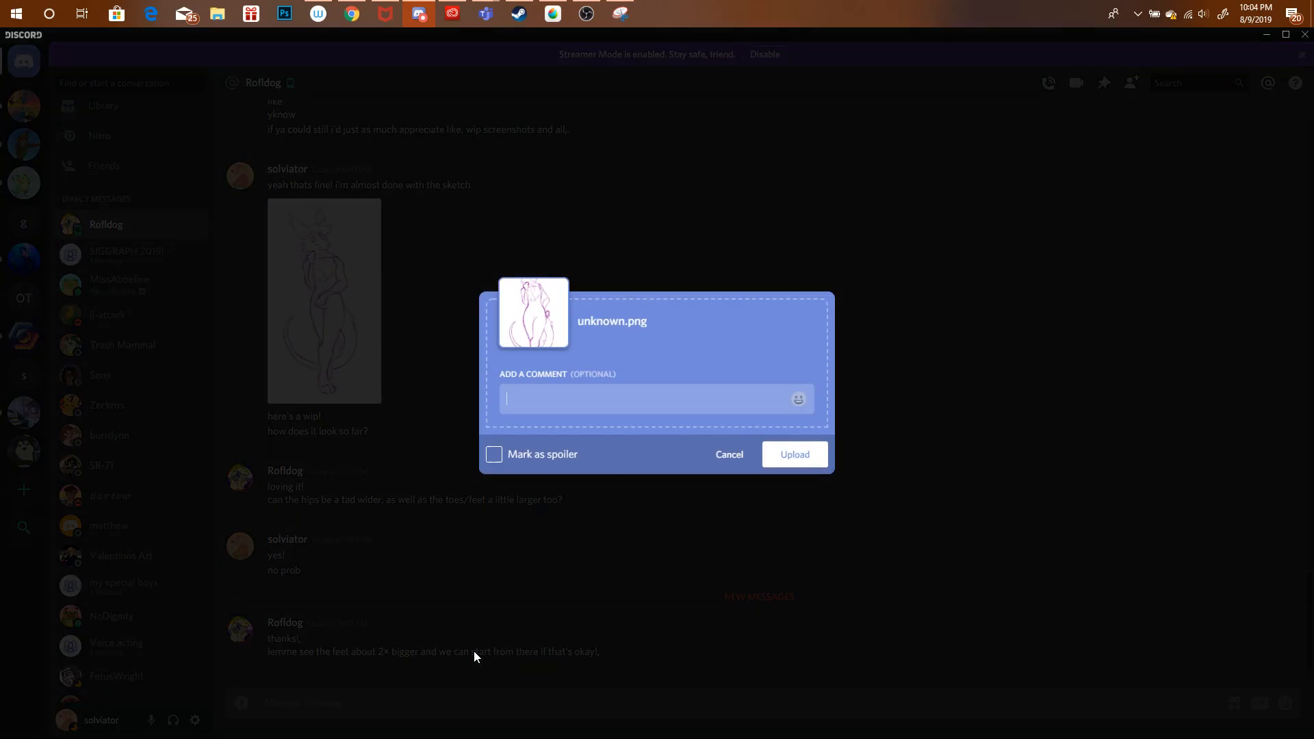
key("Return")
type("how")
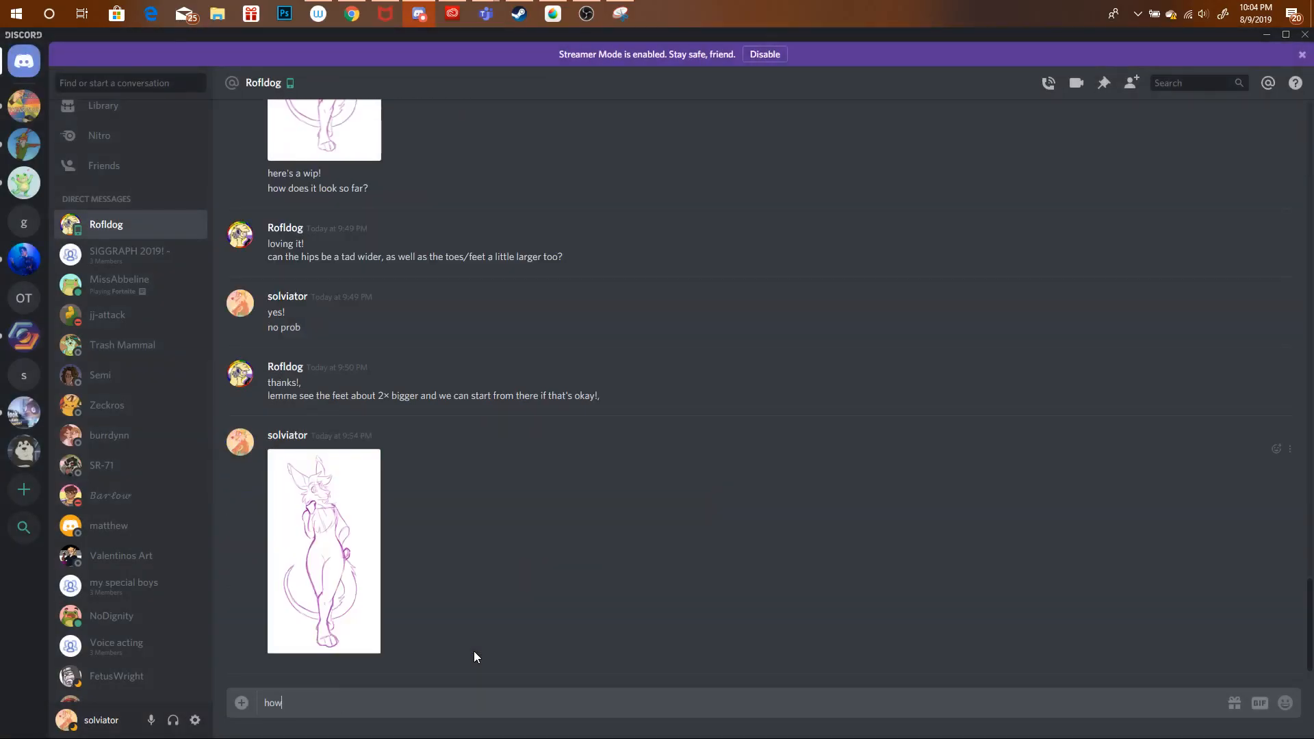
type("'s this?")
key("Return")
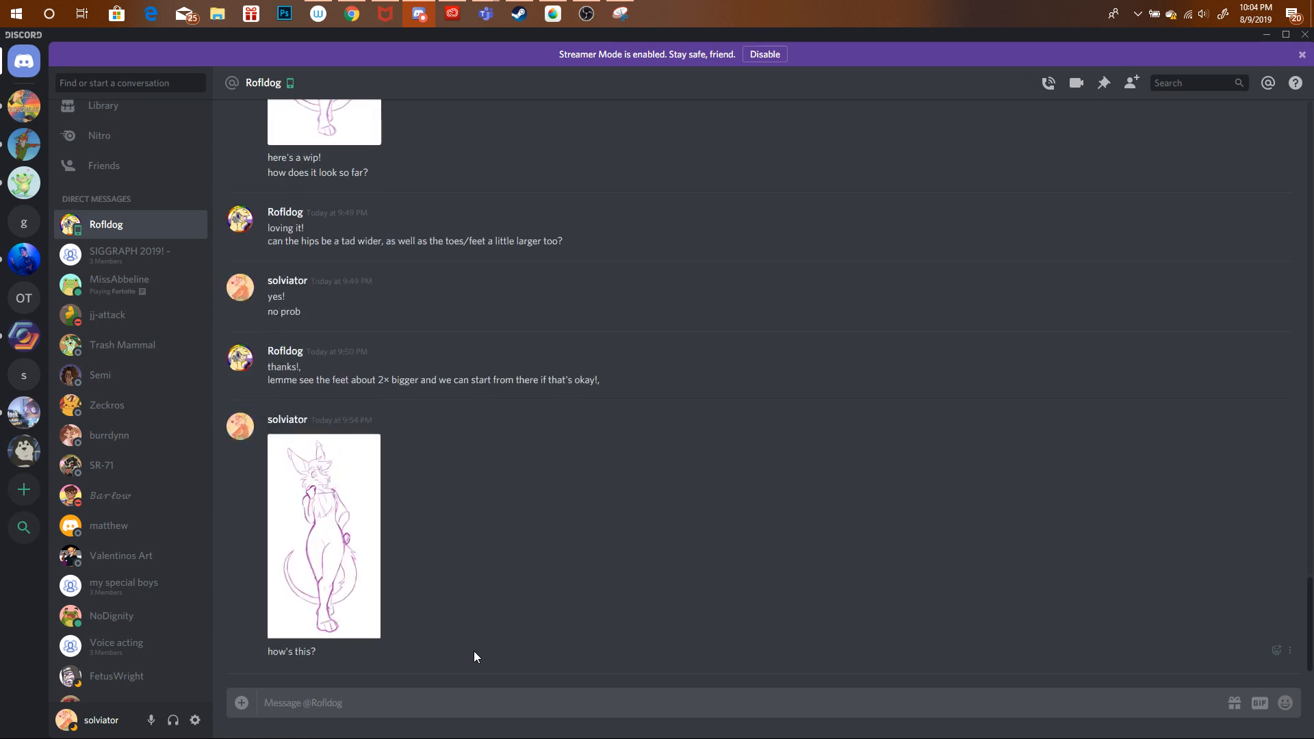
left_click(554, 14)
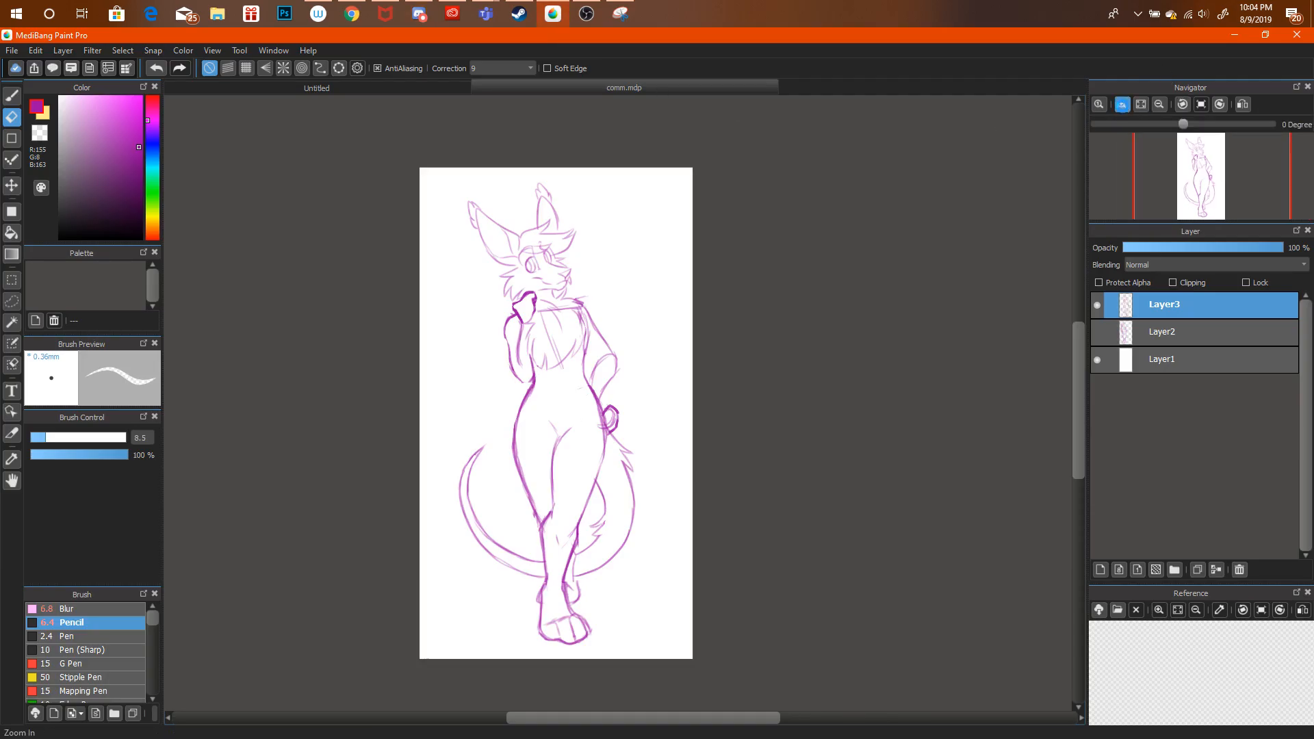
Lasso the foot and nudge it down slightly, then glance at the livestream.
left_click(1122, 104)
left_click_drag(1177, 171, 1192, 208)
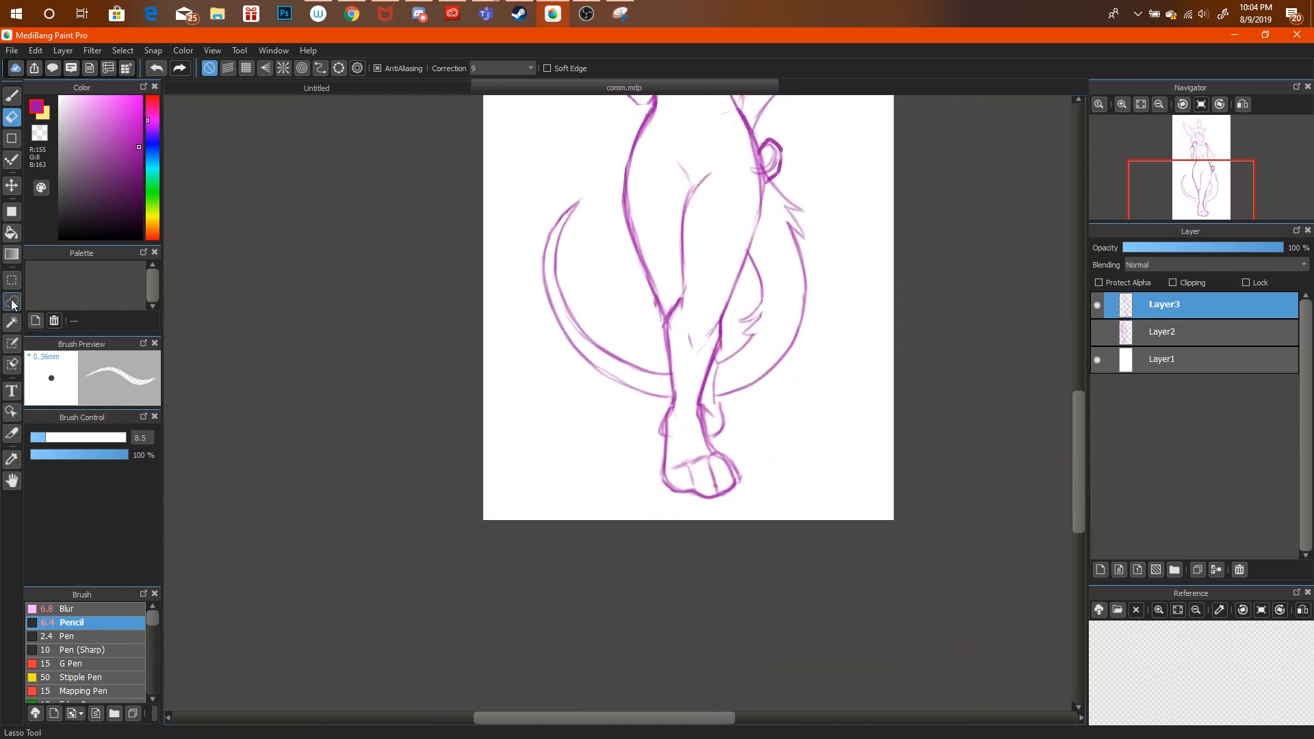
key("l")
mouse_move(705, 409)
left_mouse_down()
mouse_move(678, 400)
mouse_move(639, 447)
mouse_move(662, 520)
mouse_move(734, 519)
mouse_move(758, 450)
mouse_move(737, 413)
mouse_move(705, 402)
mouse_move(708, 438)
left_mouse_up()
key("ctrl+t")
left_click(1031, 710)
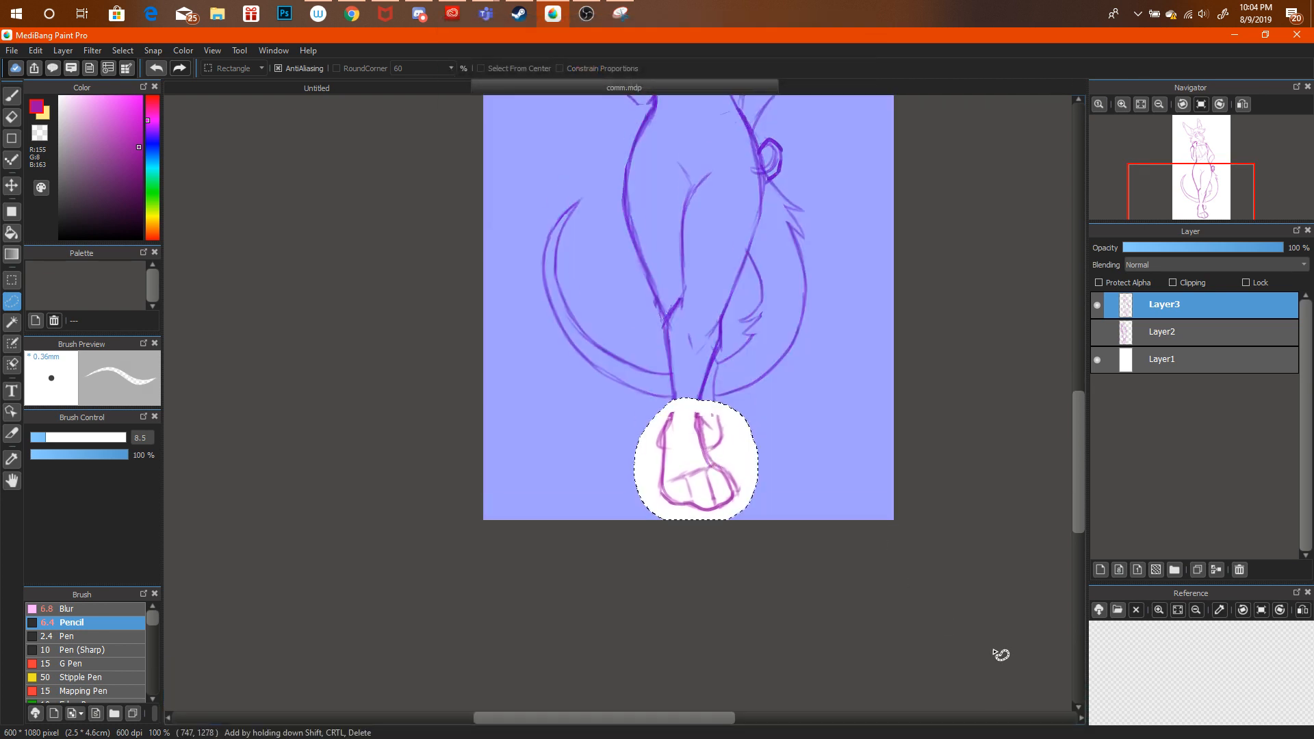
key("ctrl+d")
left_click(350, 13)
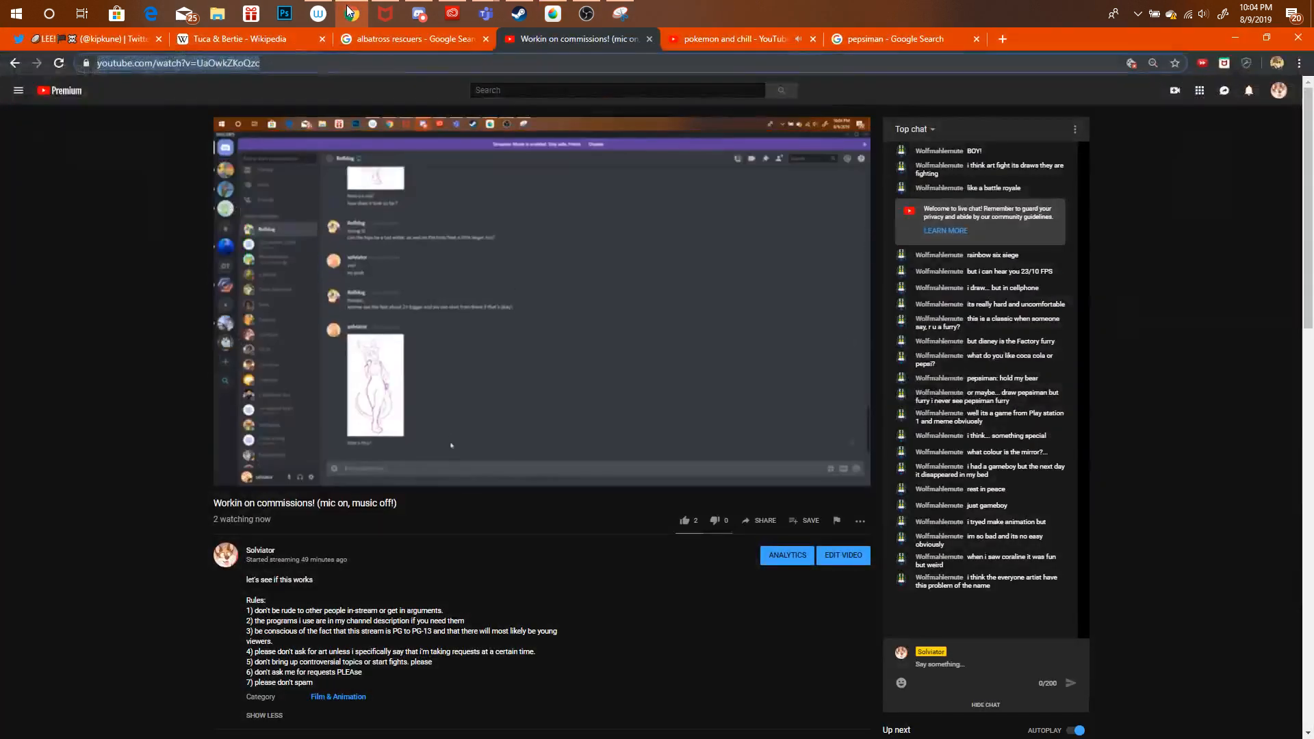
left_click(351, 13)
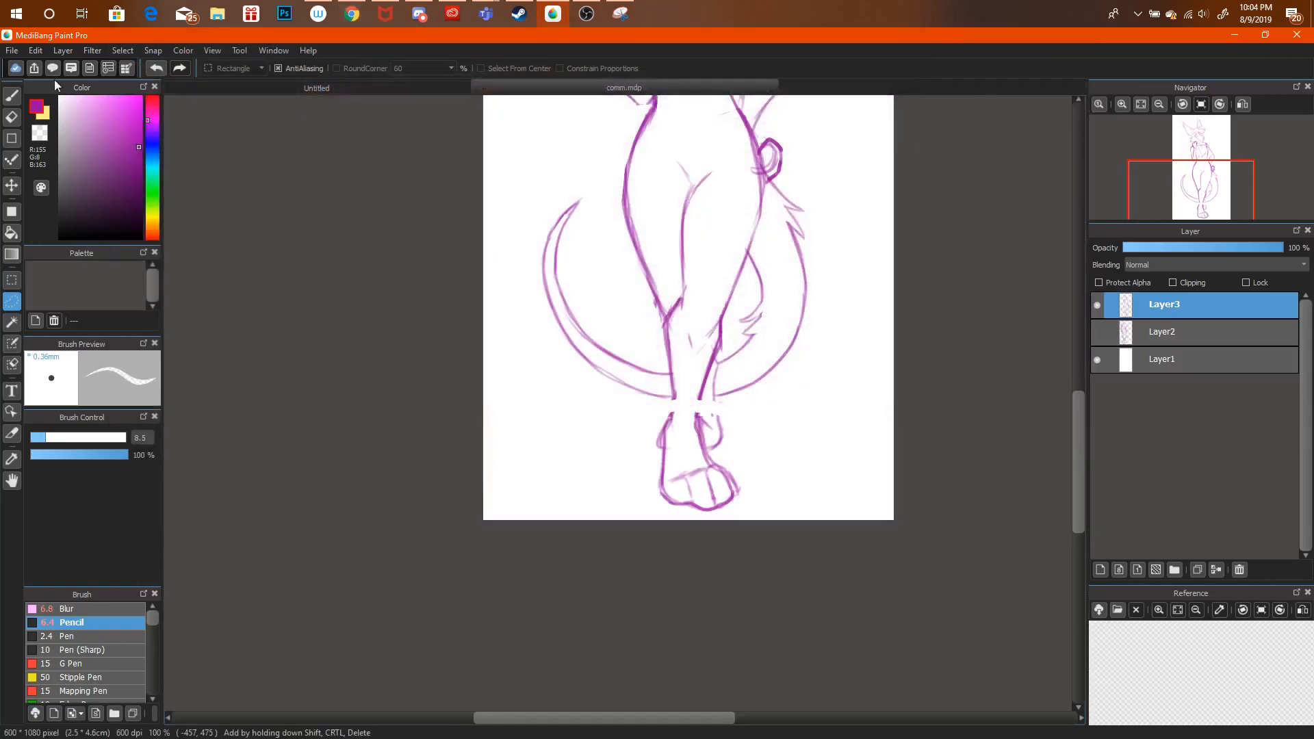
Erase old lines around the lower leg and darken the leg's outlines.
left_click(12, 96)
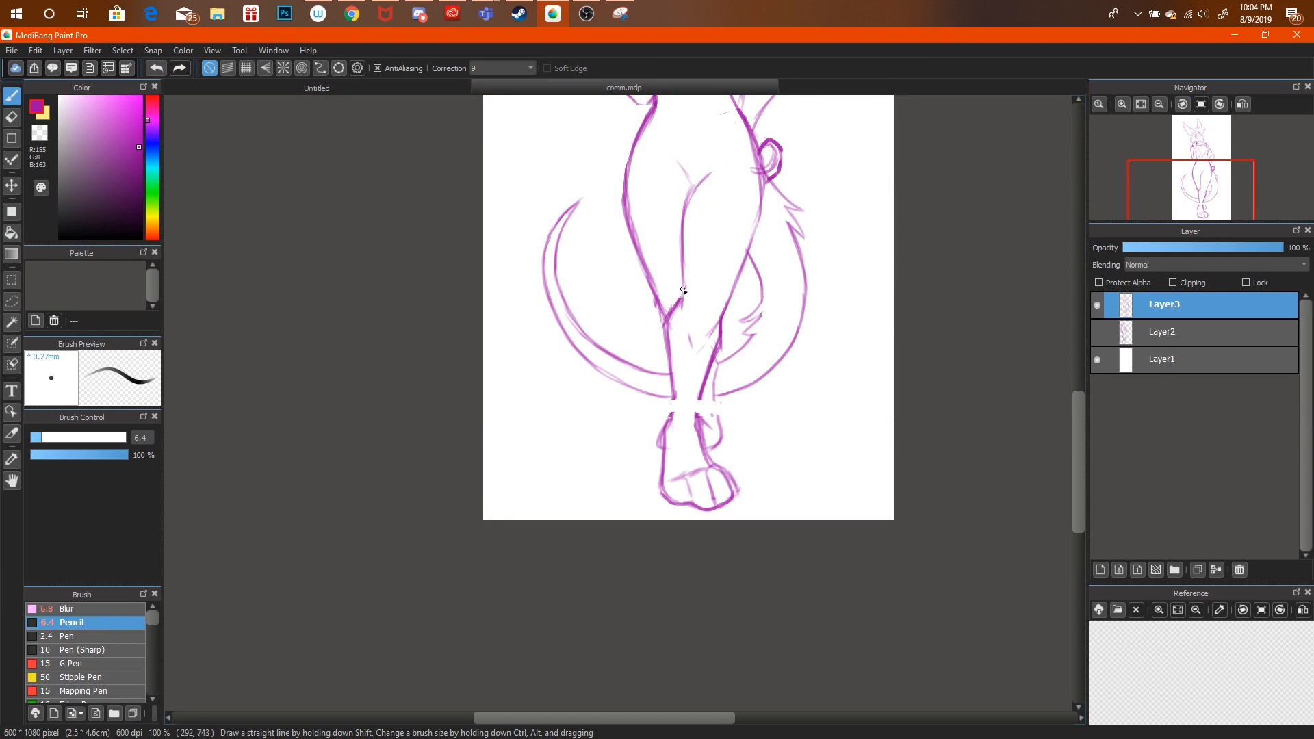
key("ctrl+alt+z")
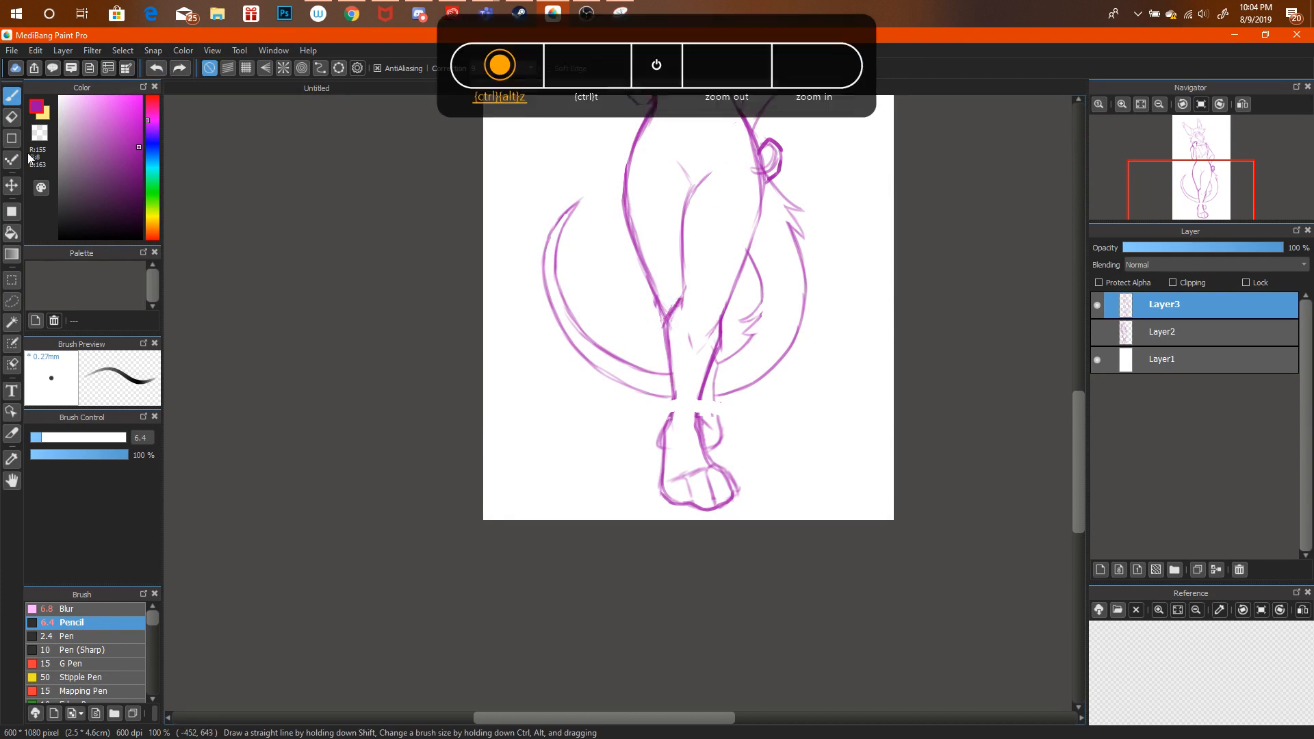
key("e")
left_click_drag(673, 329, 684, 420)
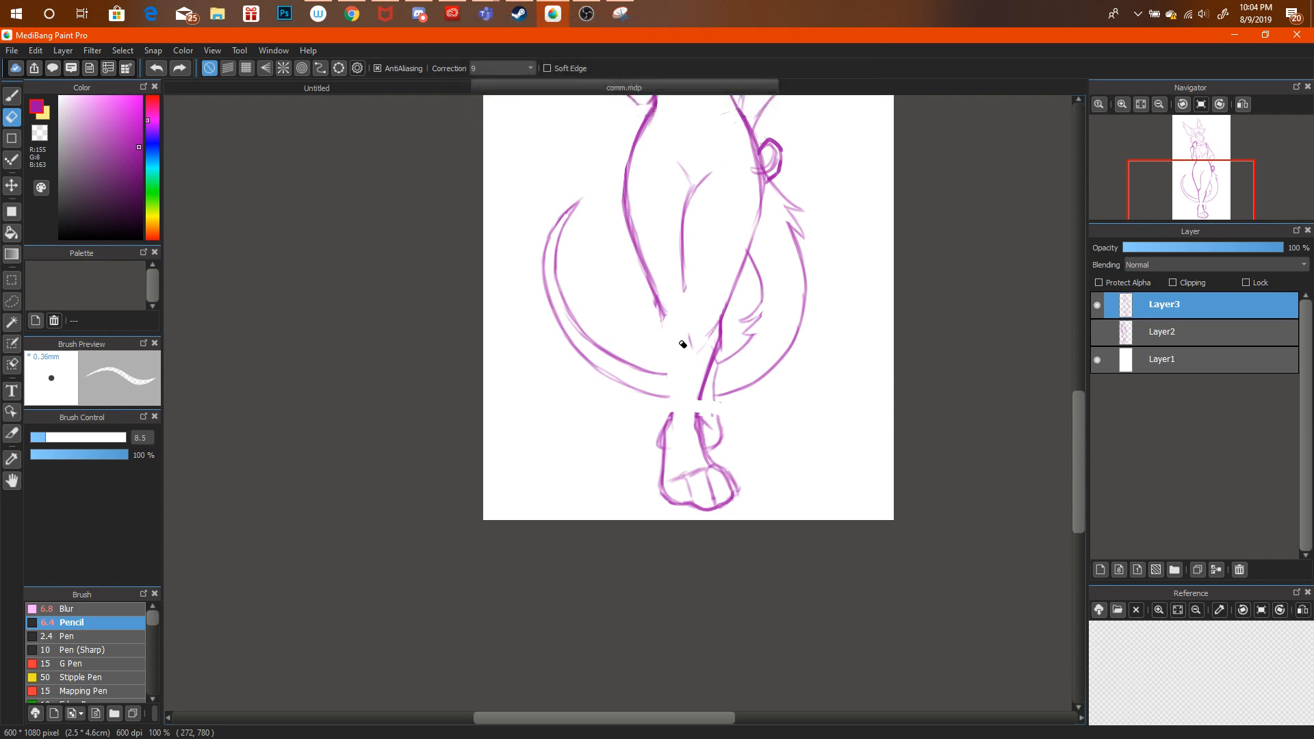
key("b")
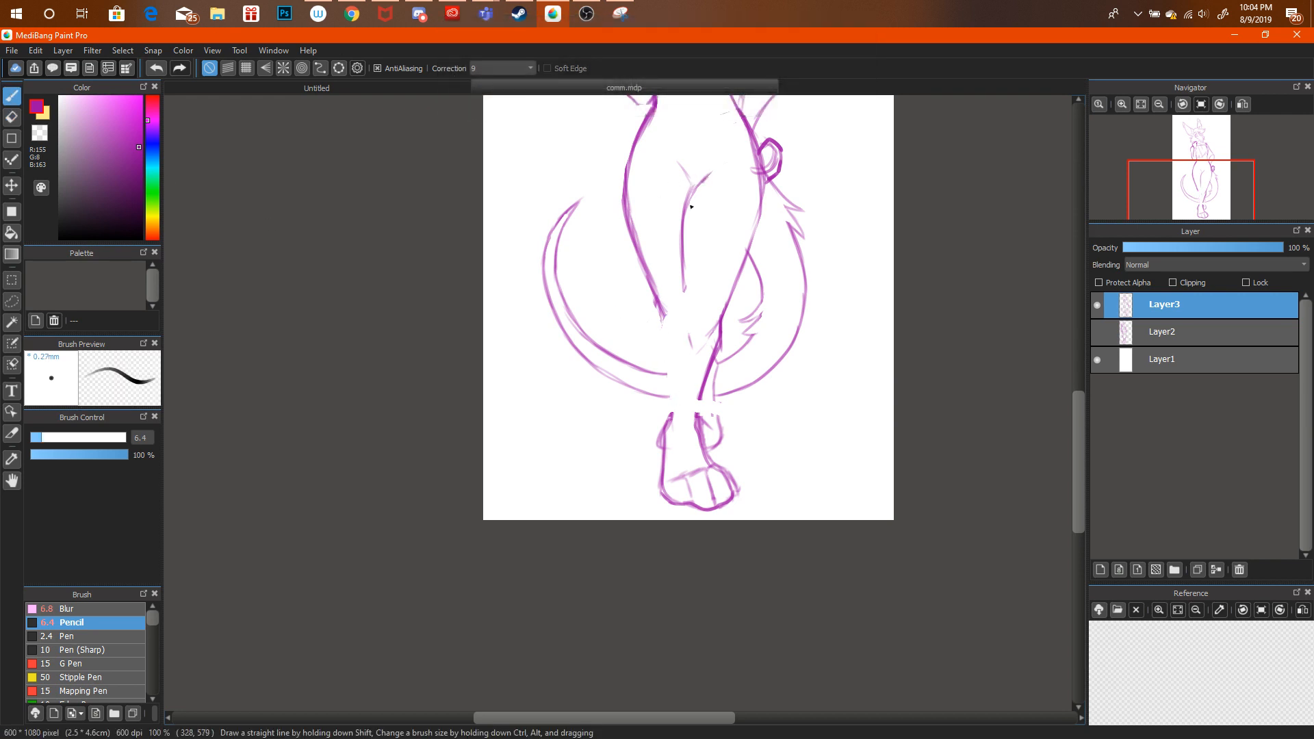
left_click_drag(686, 223, 683, 301)
left_click_drag(682, 254, 683, 296)
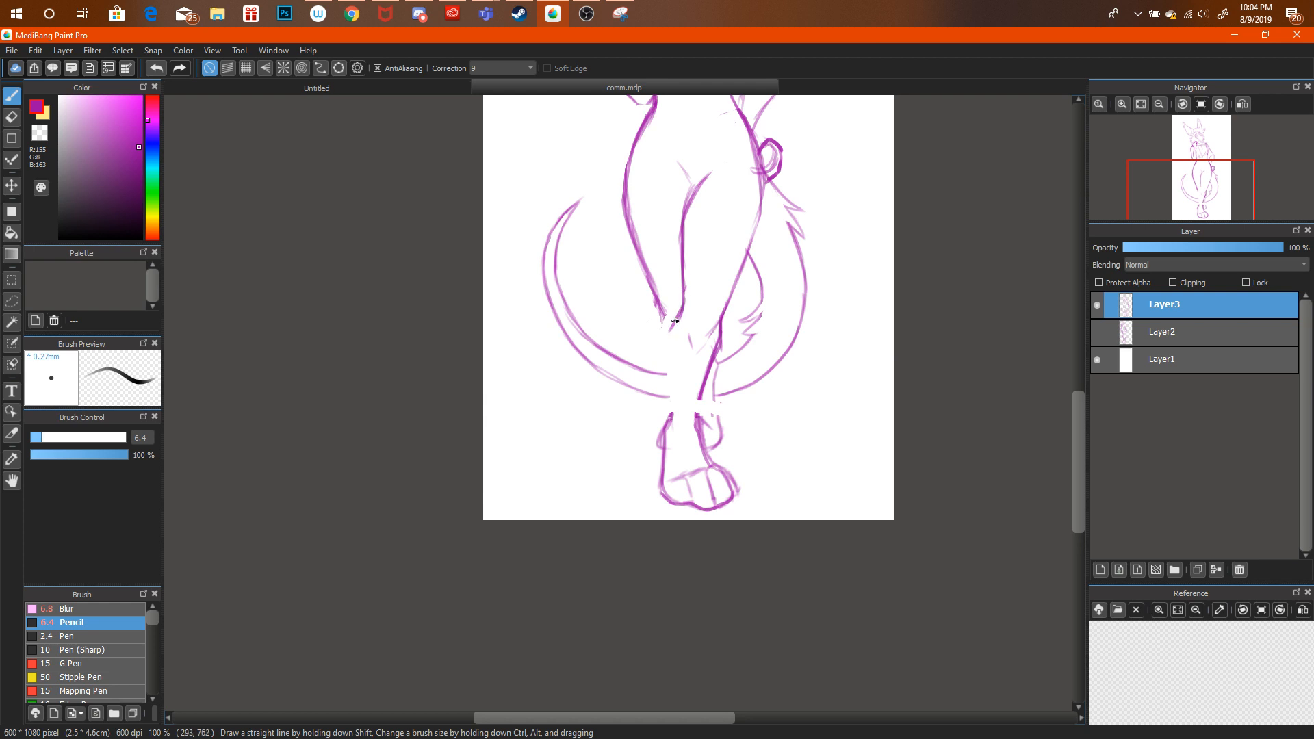
left_click_drag(668, 390, 661, 359)
Erase and redraw the lower part of the right leg line, then zoom out.
key("e")
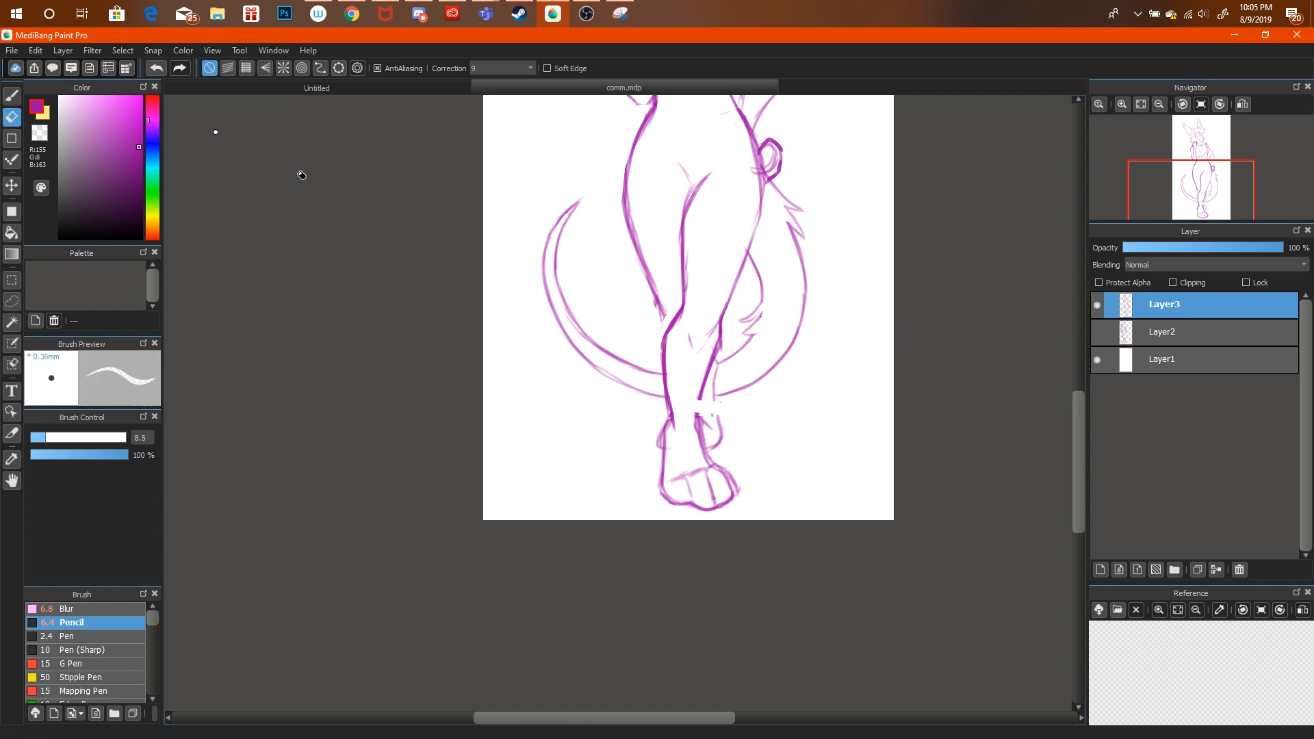
left_click_drag(716, 340, 695, 413)
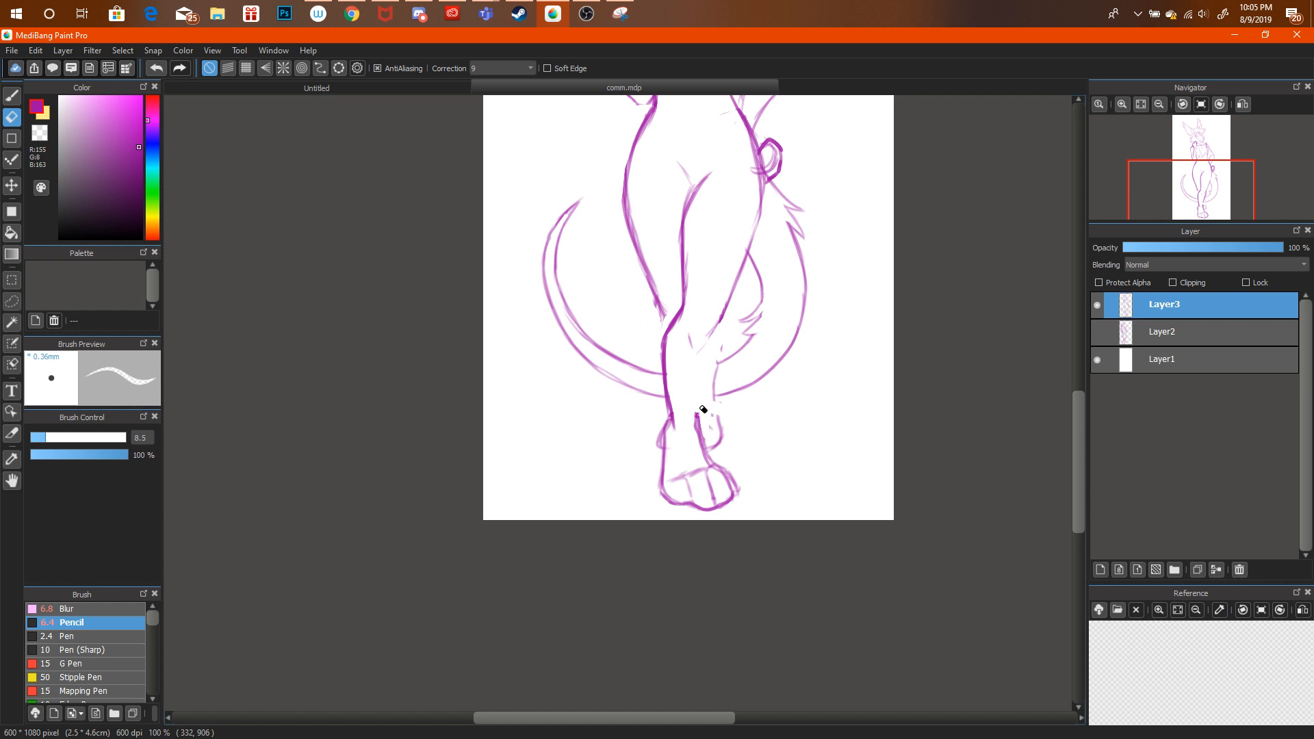
key("b")
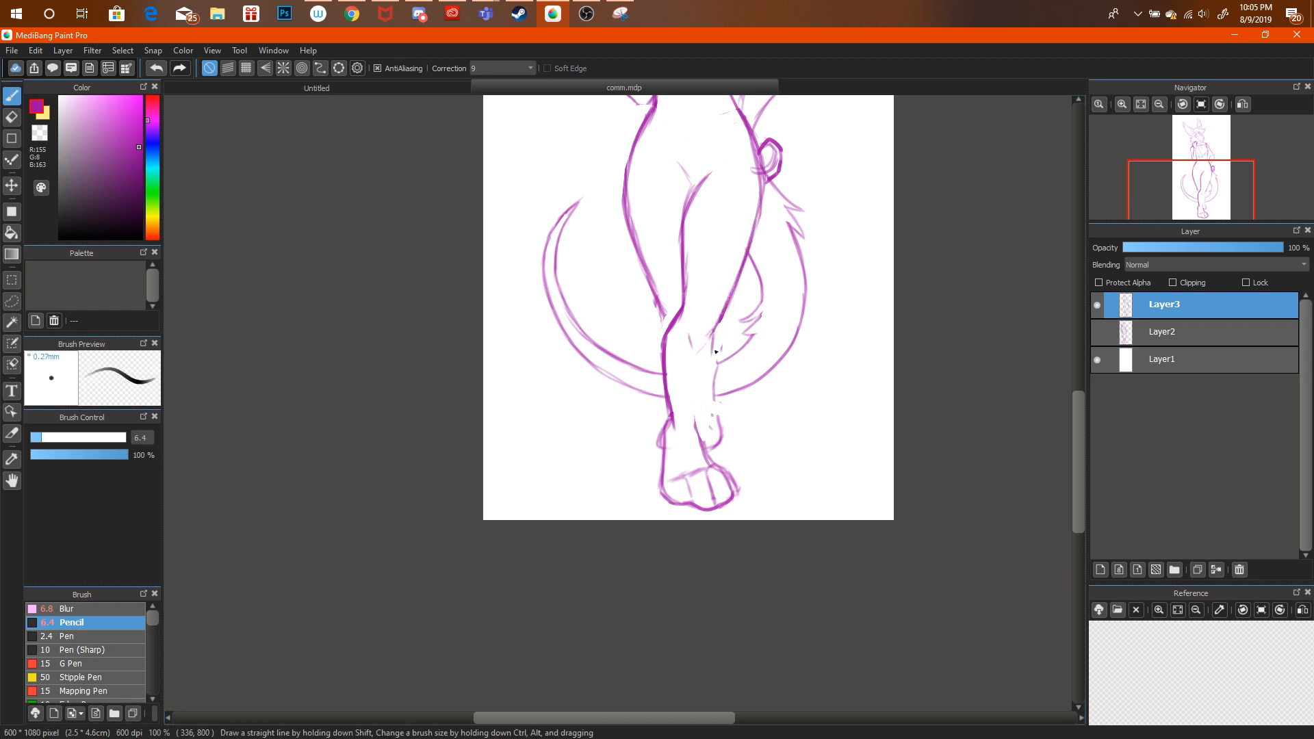
left_click_drag(716, 333, 703, 427)
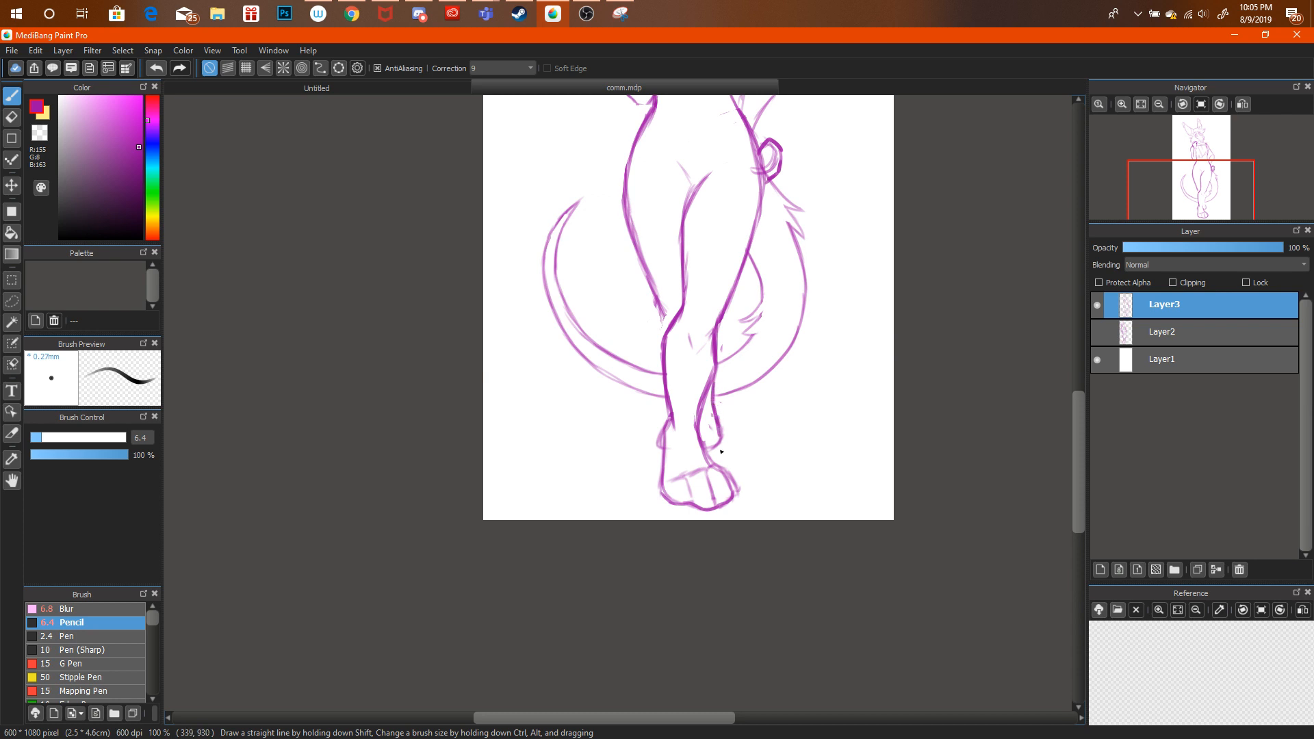
left_click(1159, 104)
left_click(1160, 104)
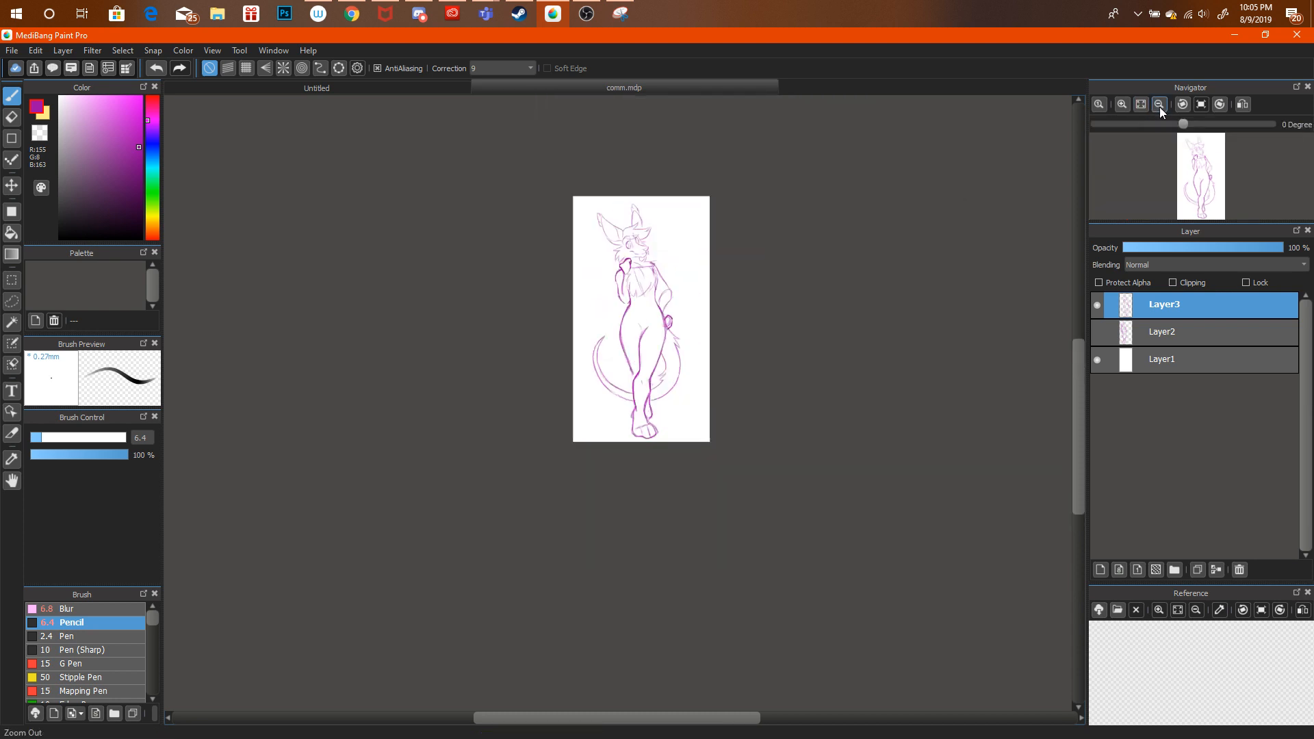
Darken the right leg contour with several strokes and erase parts of it.
left_click(1122, 104)
left_click(1122, 104)
left_click(1123, 104)
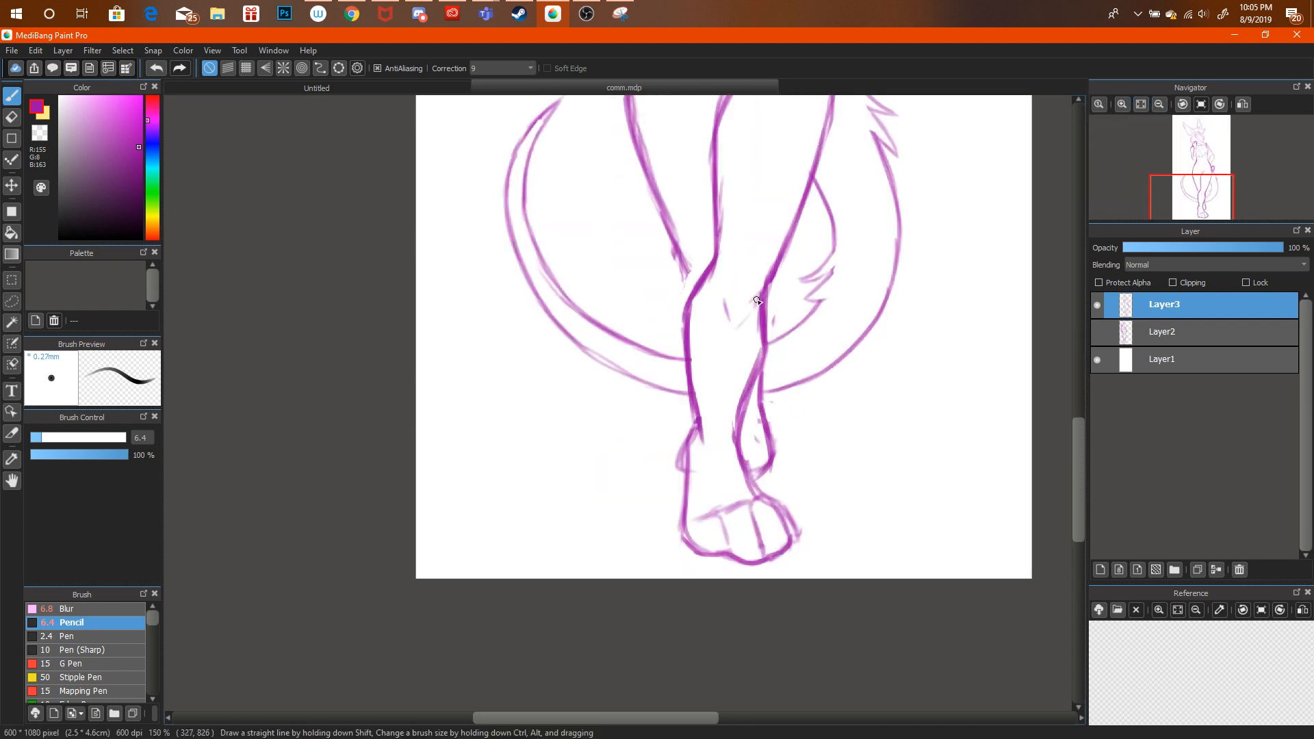
mouse_move(762, 335)
left_mouse_down()
mouse_move(769, 280)
mouse_move(741, 424)
left_mouse_up()
mouse_move(1180, 169)
mouse_move(1181, 170)
left_mouse_down()
mouse_move(1189, 148)
mouse_move(1193, 159)
left_mouse_up()
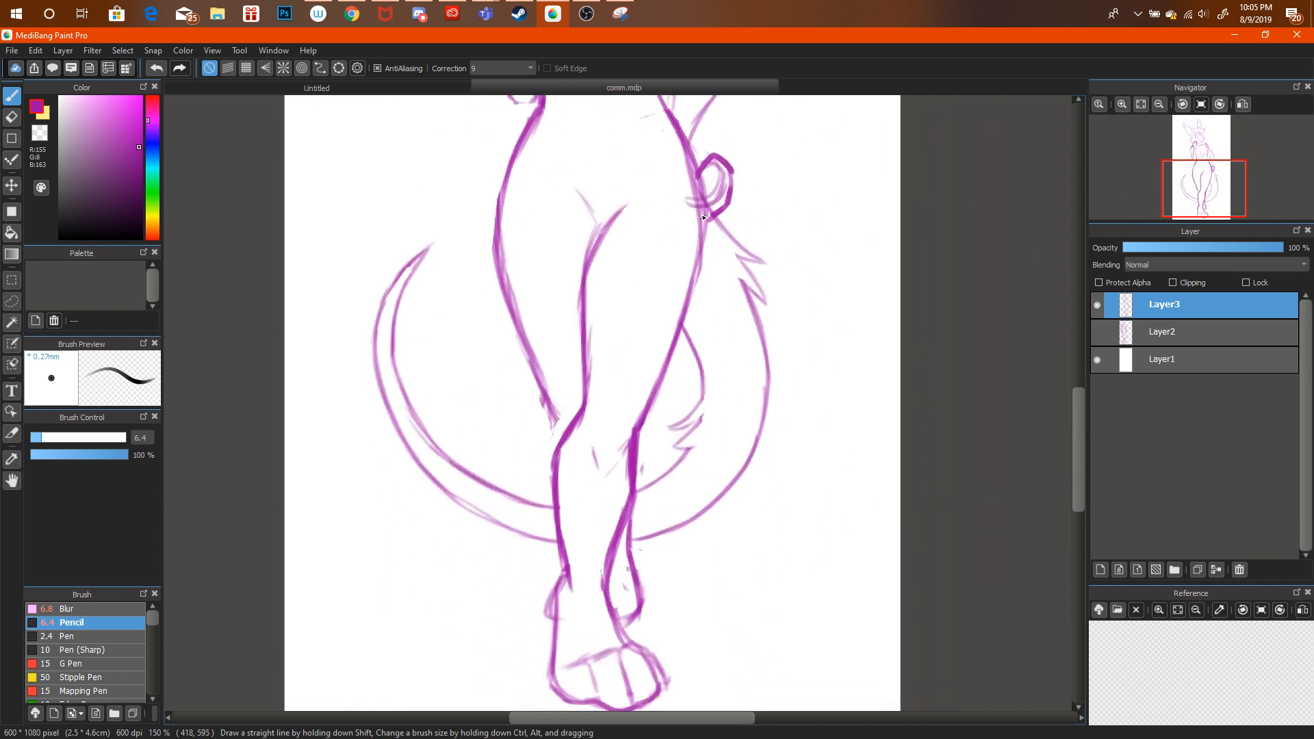
left_click_drag(705, 270, 647, 421)
left_click_drag(683, 343, 643, 425)
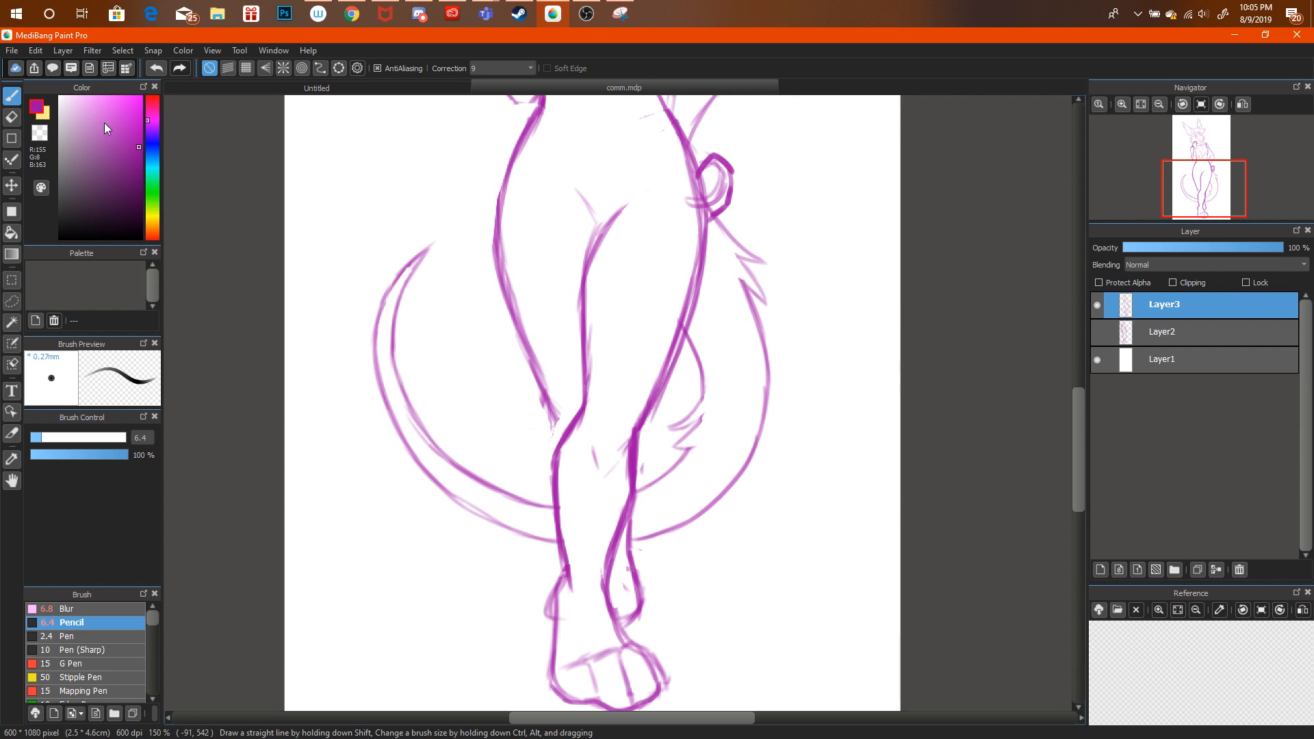
key("e")
mouse_move(692, 229)
left_mouse_down()
mouse_move(674, 355)
mouse_move(682, 298)
mouse_move(619, 413)
left_mouse_up()
Check Discord feedback, erase the top end of the thick leg stroke, and glance at the livestream.
left_click(420, 15)
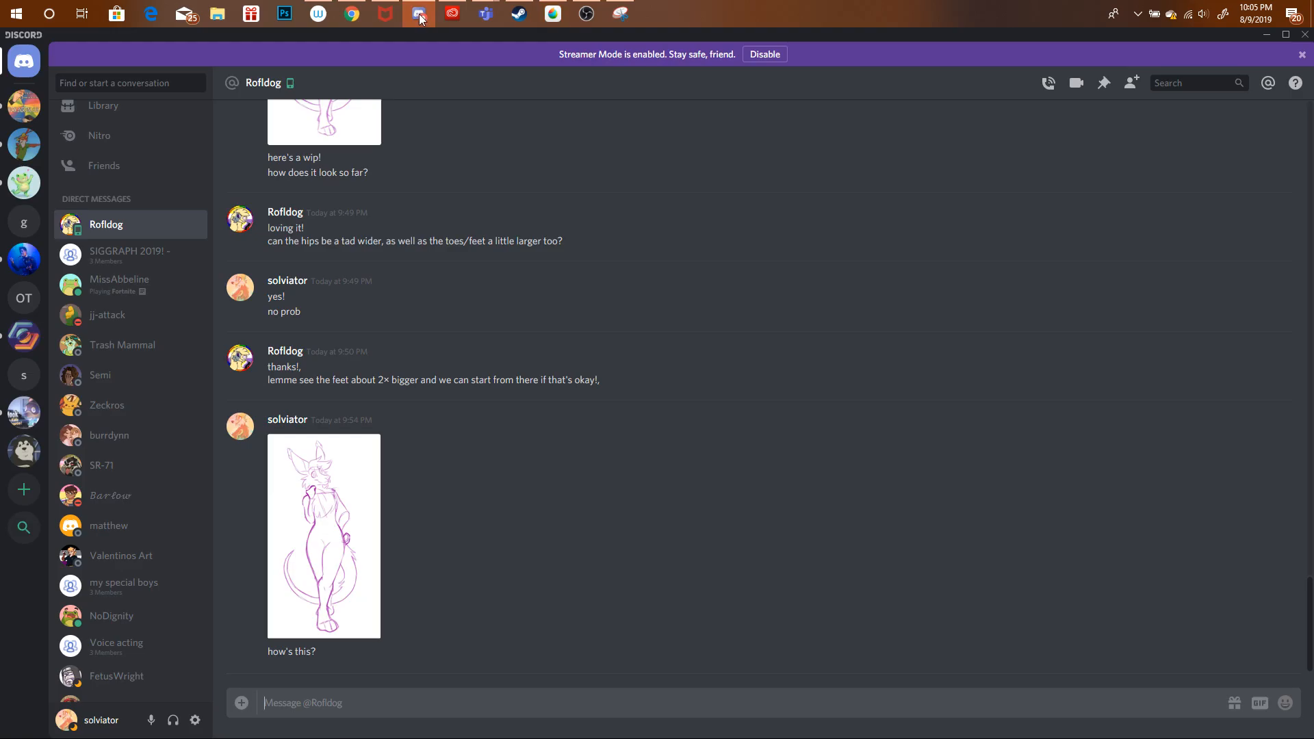
left_click(421, 15)
left_click_drag(633, 431, 648, 463)
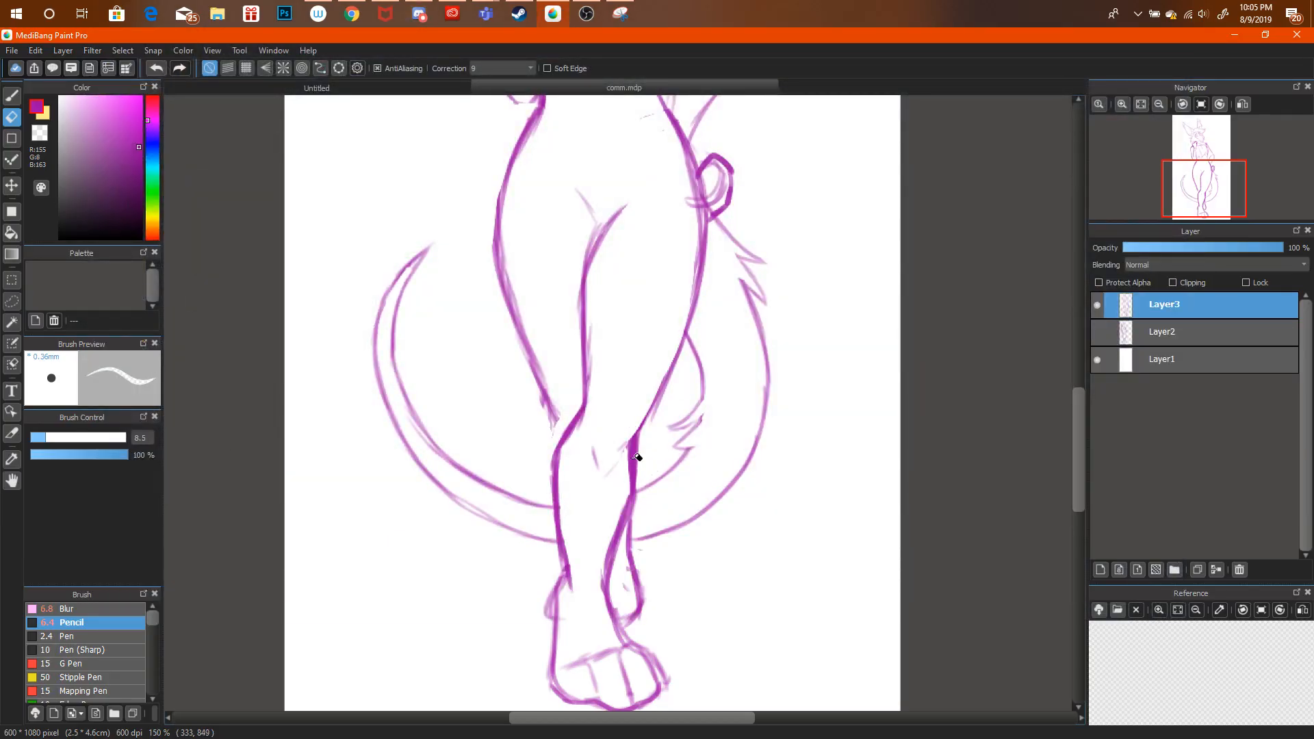
left_click(1159, 104)
left_click(1159, 104)
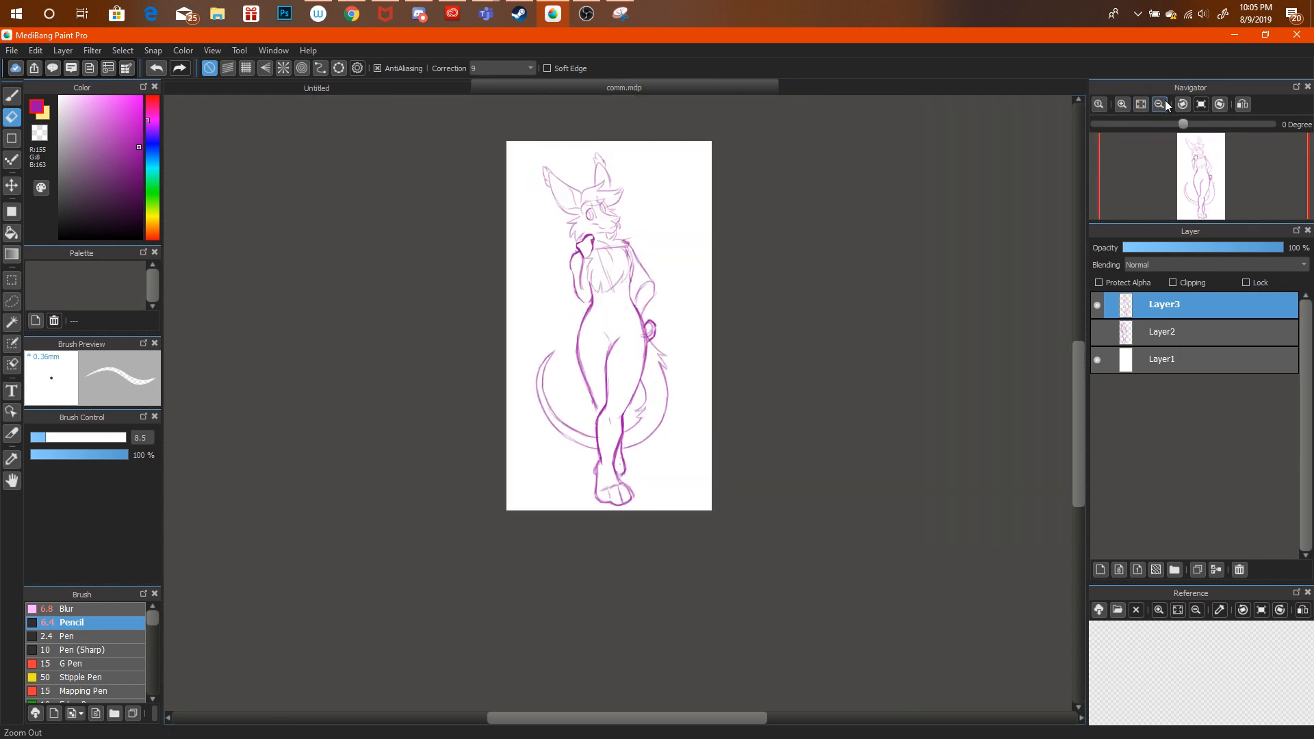
left_click(351, 14)
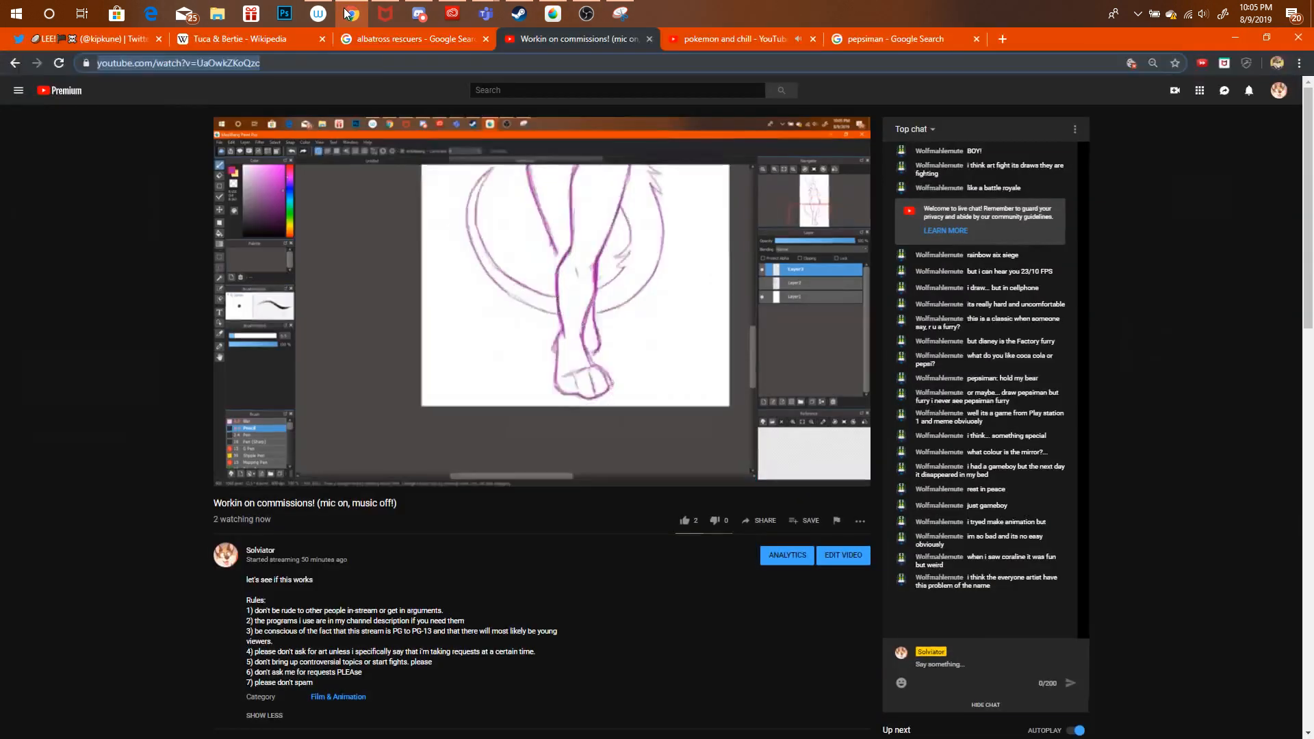
left_click(351, 14)
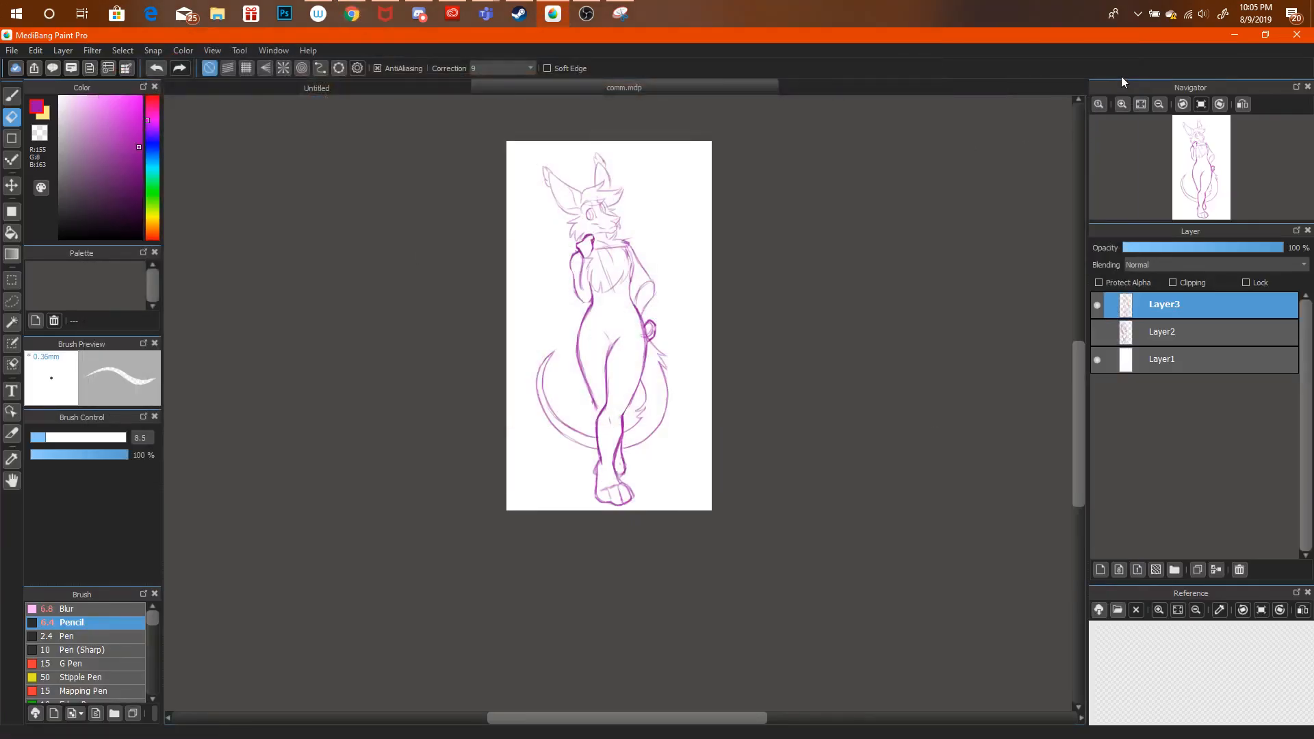
Zoom to 150% and sketch along the right thigh and tail edge, undoing a stray stroke.
left_click(1124, 104)
left_click(1125, 102)
left_click(11, 95)
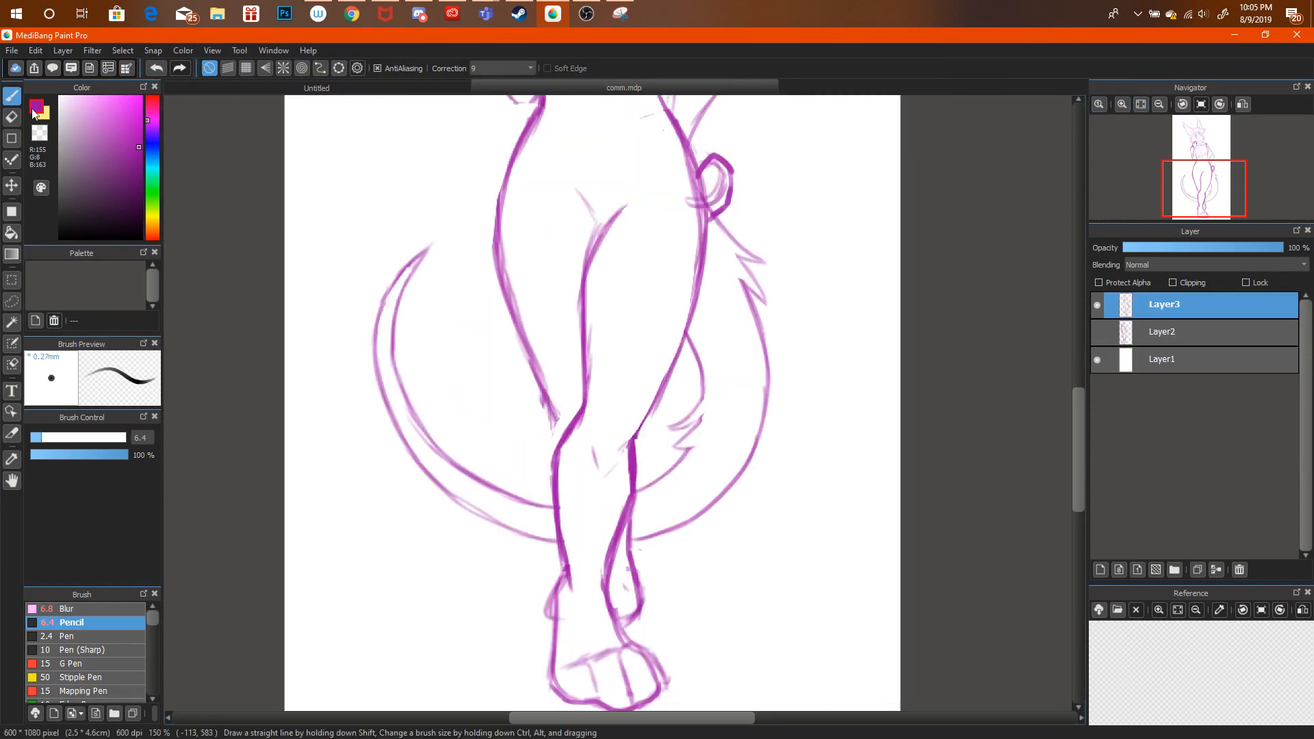
mouse_move(546, 403)
left_mouse_down()
mouse_move(567, 440)
mouse_move(544, 388)
left_mouse_up()
key("ctrl+alt+z")
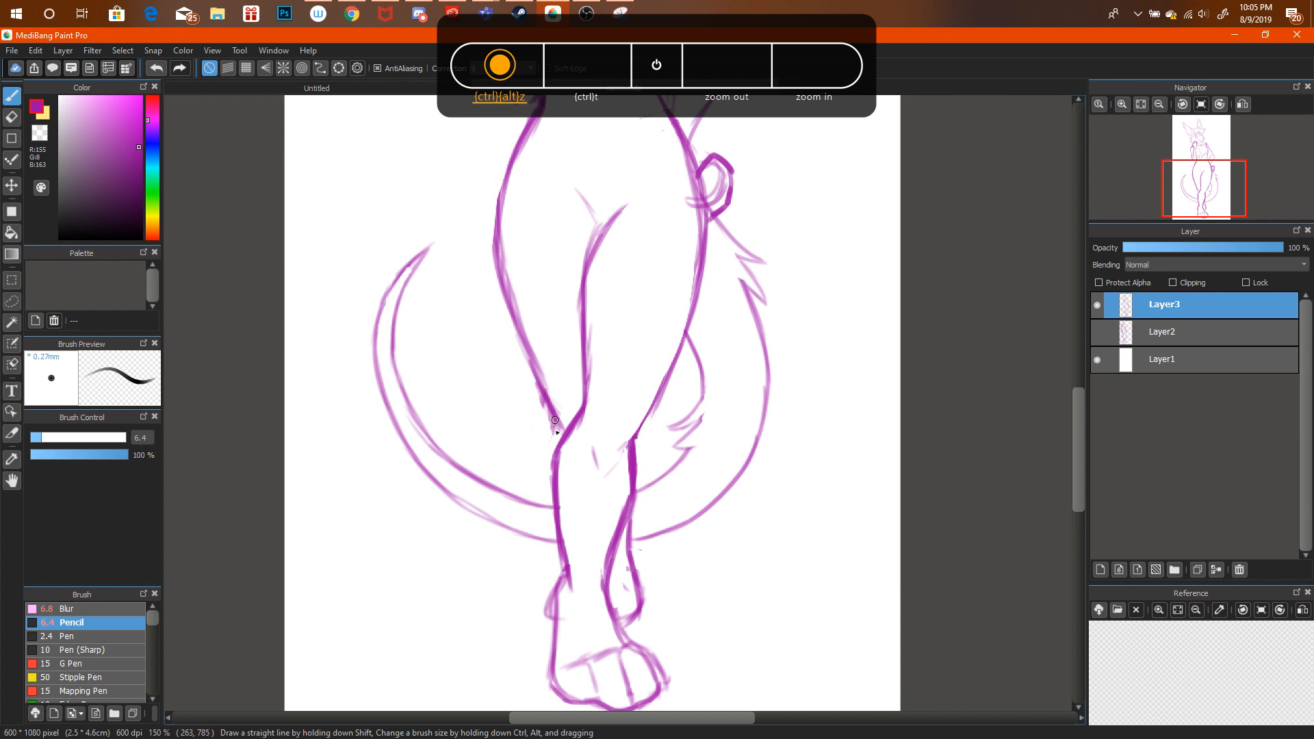
mouse_move(684, 340)
left_mouse_down()
mouse_move(680, 425)
mouse_move(702, 394)
mouse_move(656, 415)
mouse_move(700, 423)
mouse_move(687, 451)
left_mouse_up()
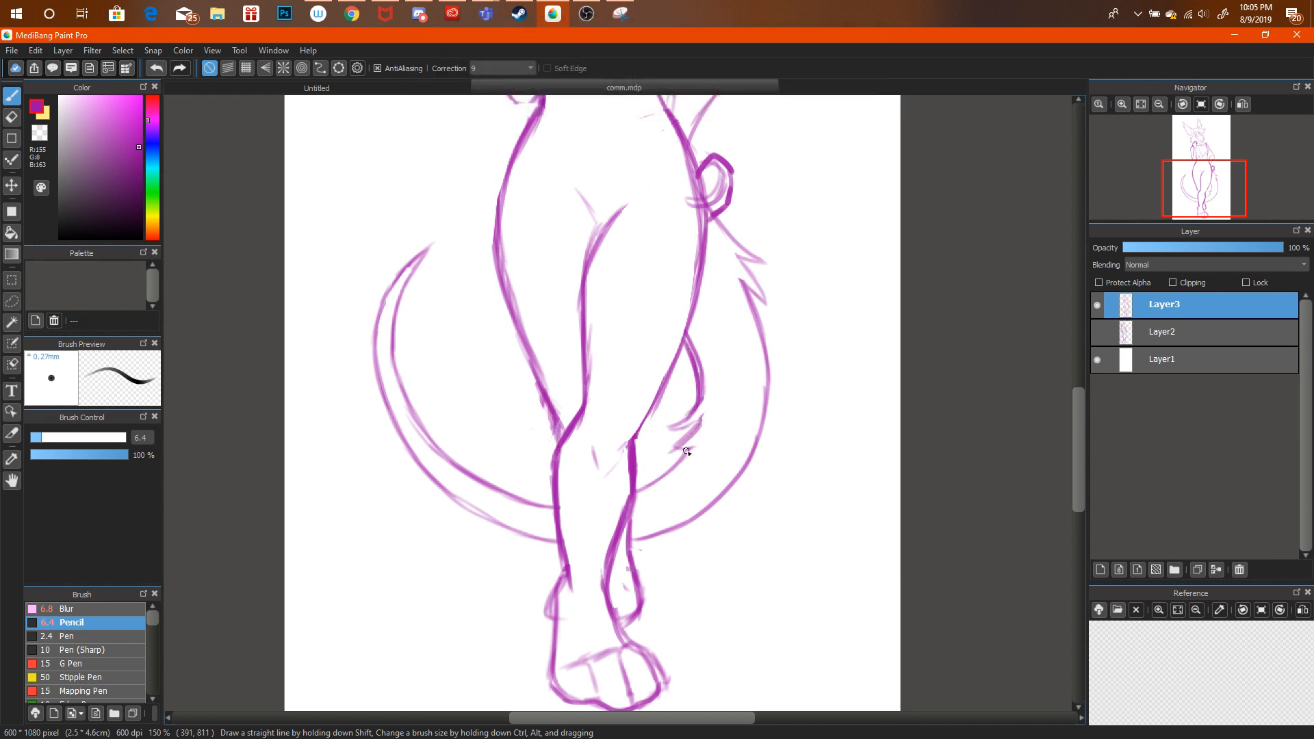
Transform the Layer3 sketch to nudge it slightly up and left on the page.
left_click(1159, 104)
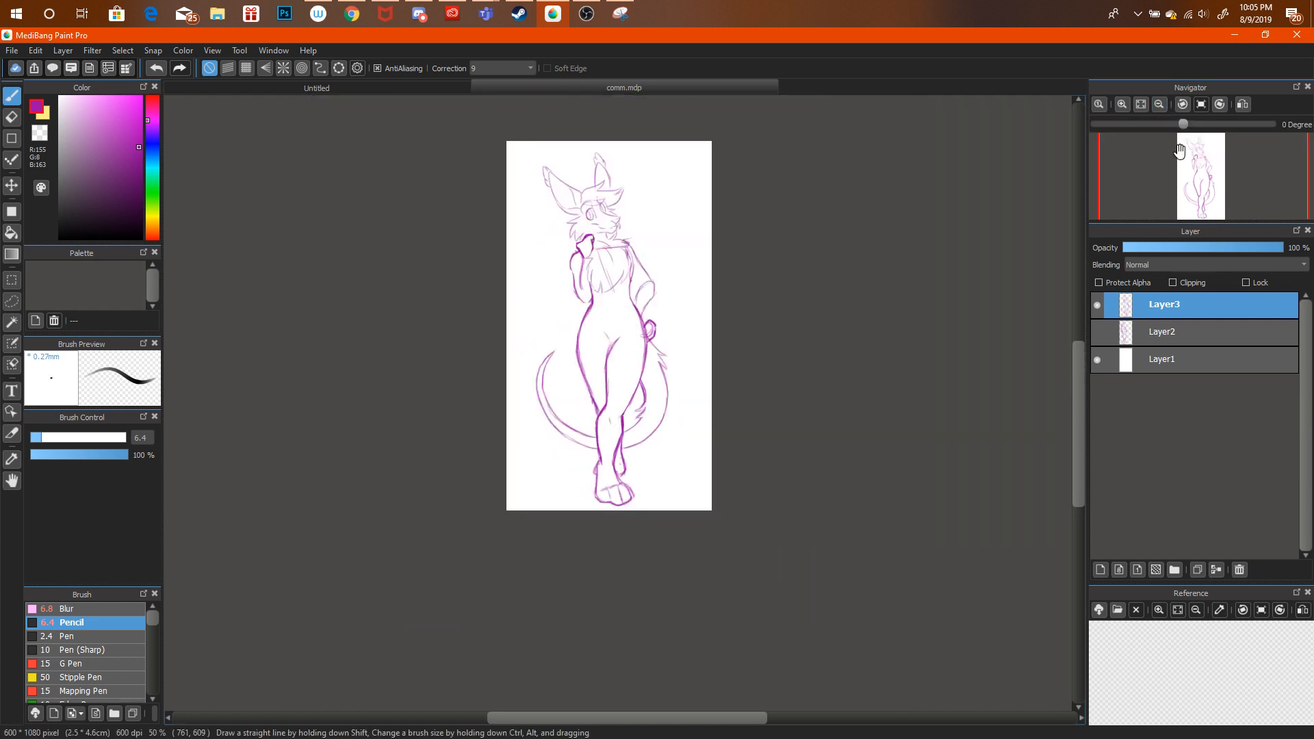
left_click(1201, 156)
left_click_drag(1201, 156, 1203, 175)
key("ctrl+t")
left_click_drag(681, 358, 674, 335)
Apply the transform, darken the torso's right contour, and redraw light strokes along the left torso.
left_click(1033, 711)
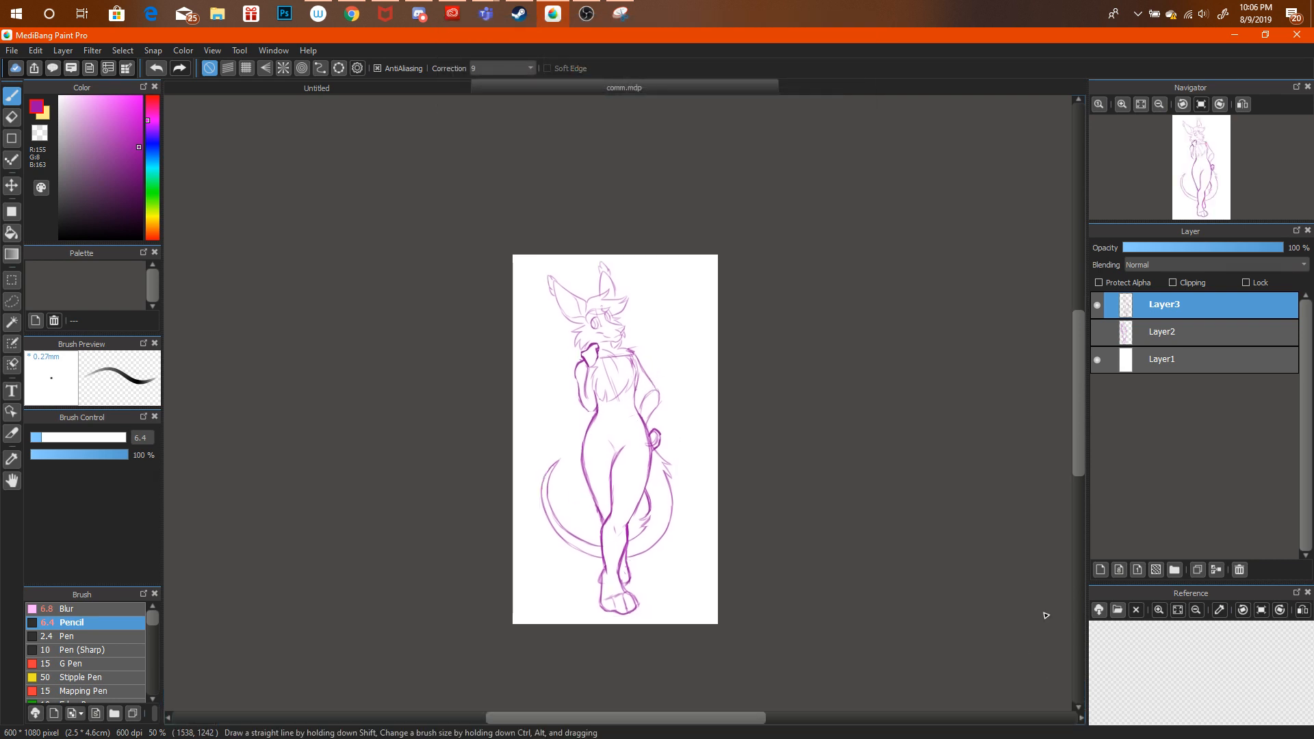
scroll(920, 204, "up", 3)
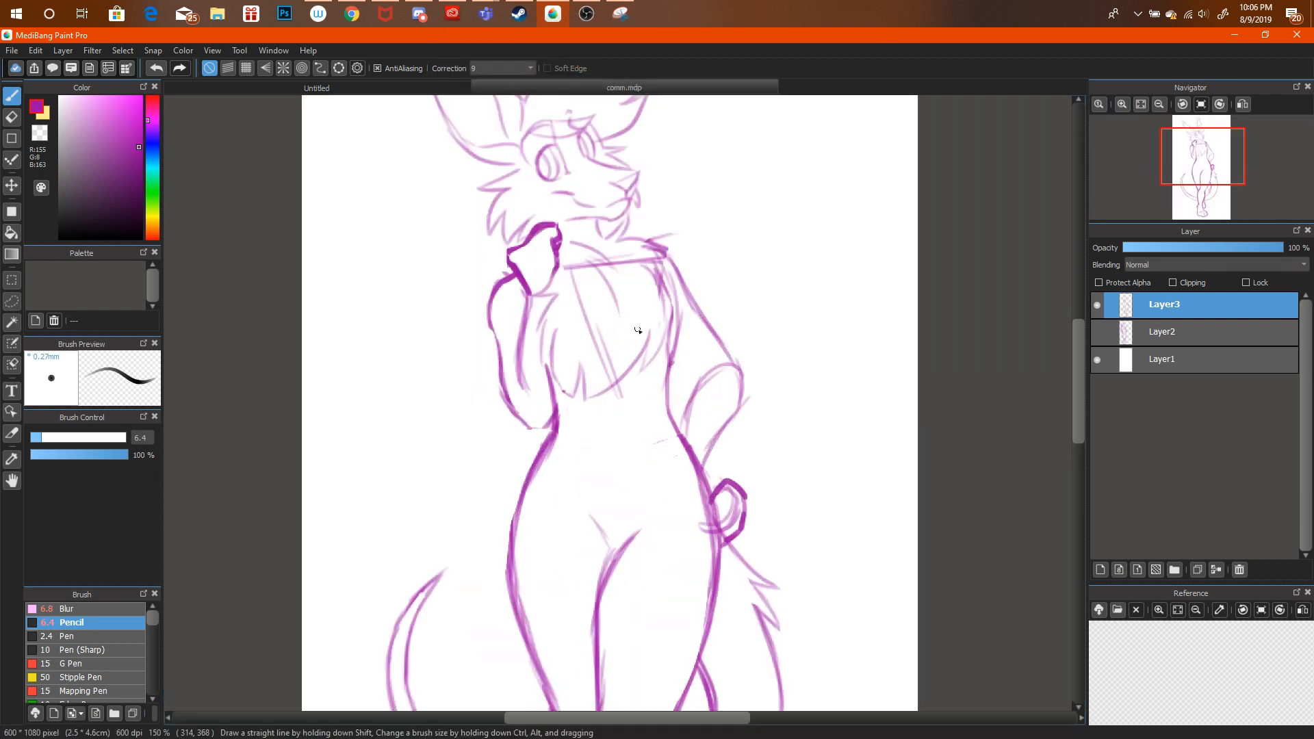
mouse_move(659, 254)
left_mouse_down()
mouse_move(686, 433)
mouse_move(680, 422)
mouse_move(712, 505)
left_mouse_up()
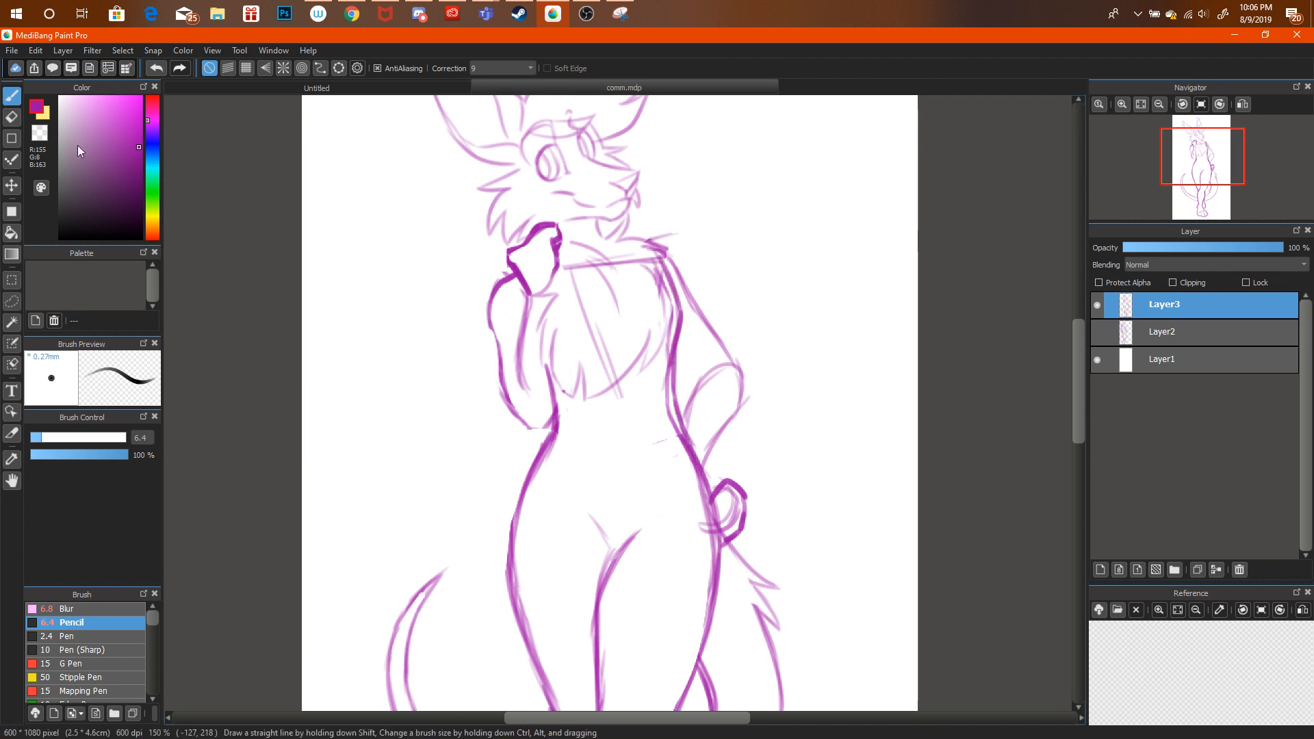
key("e")
mouse_move(655, 380)
left_mouse_down()
mouse_move(675, 417)
mouse_move(669, 400)
left_mouse_up()
key("b")
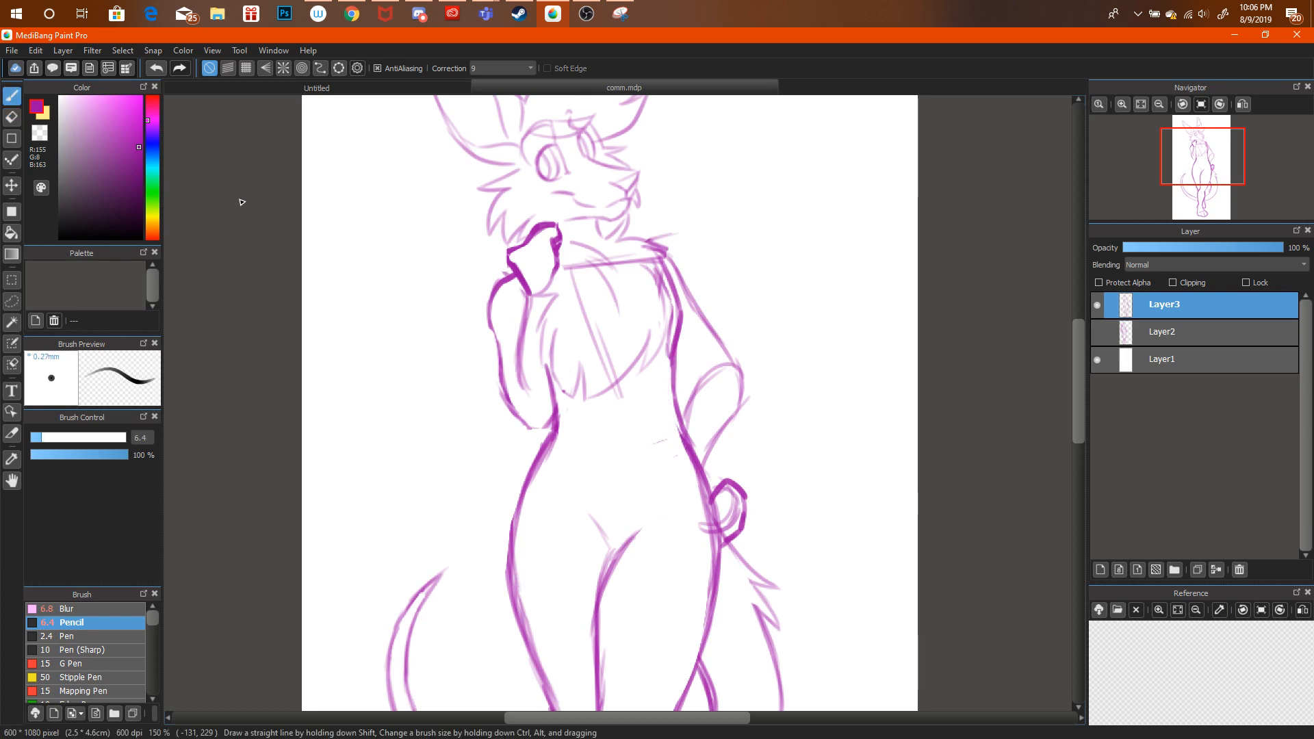
key("ctrl+alt+z")
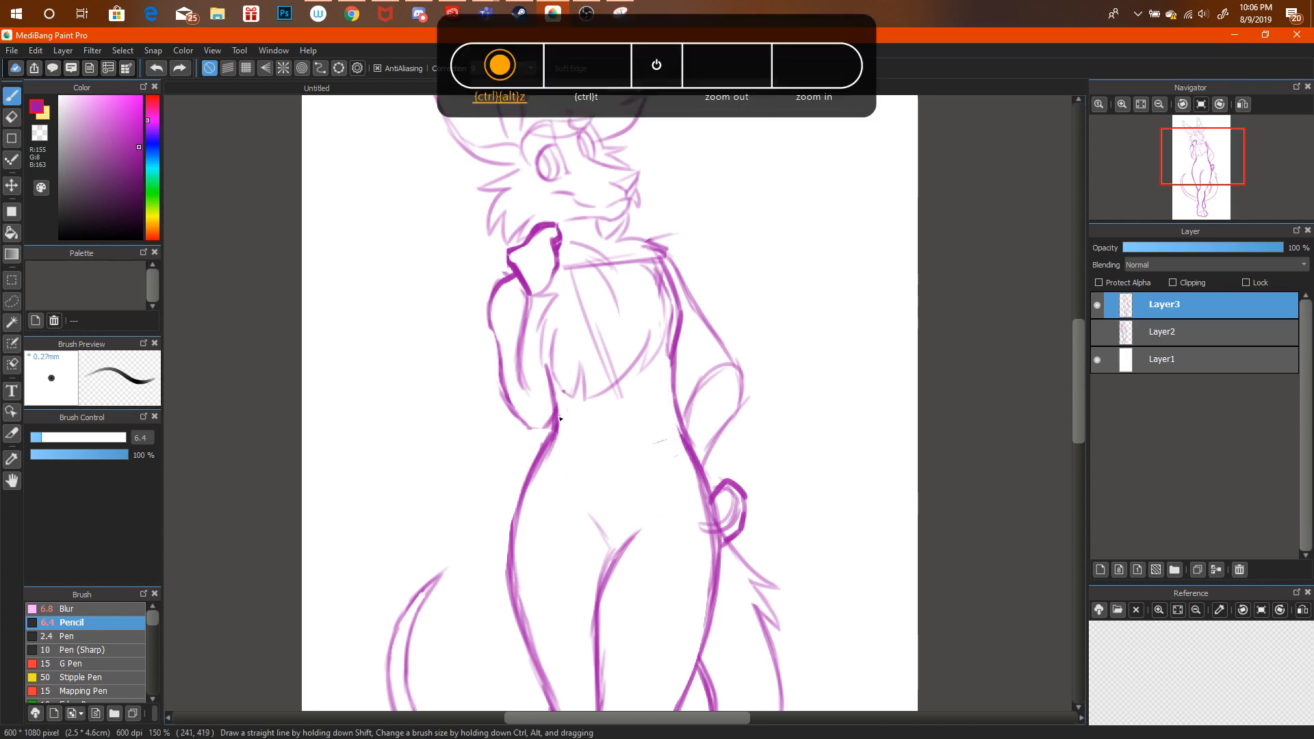
left_click_drag(565, 451, 534, 277)
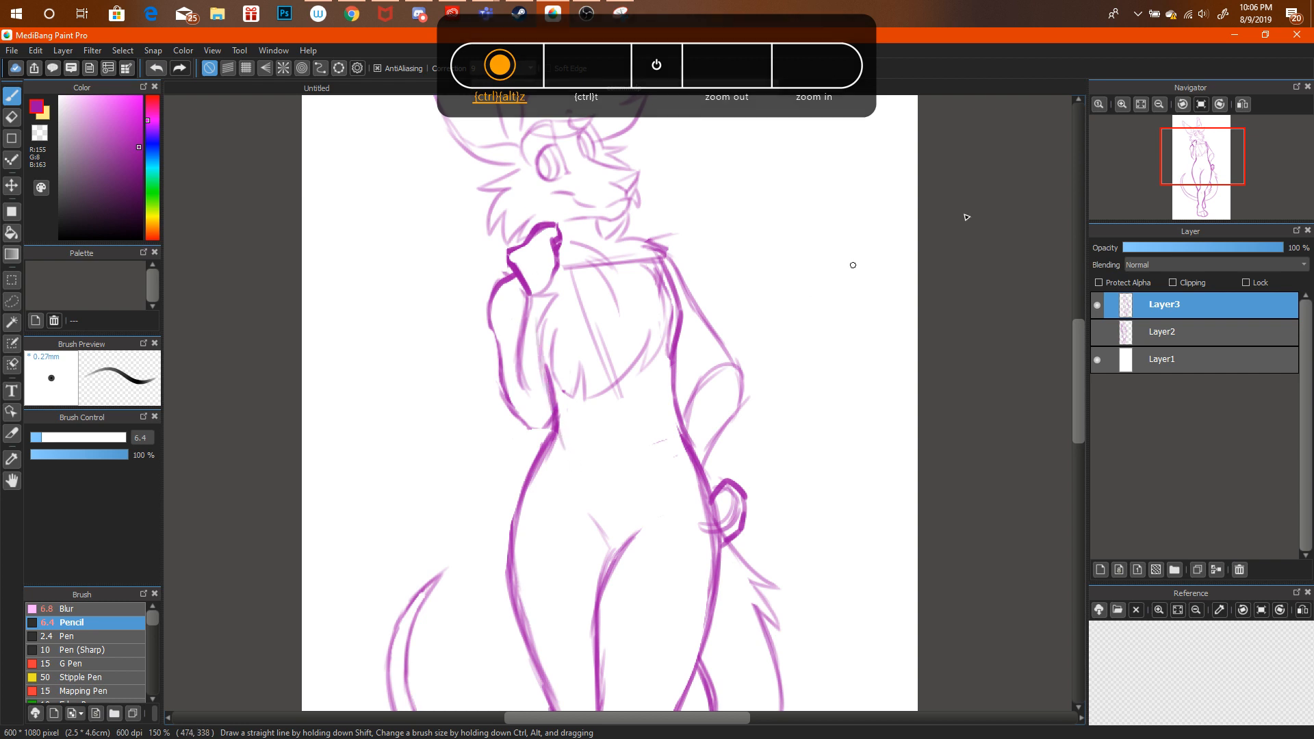
Zoom to 200% on the torso and draw a thick stroke over the arm outline.
left_click(1159, 104)
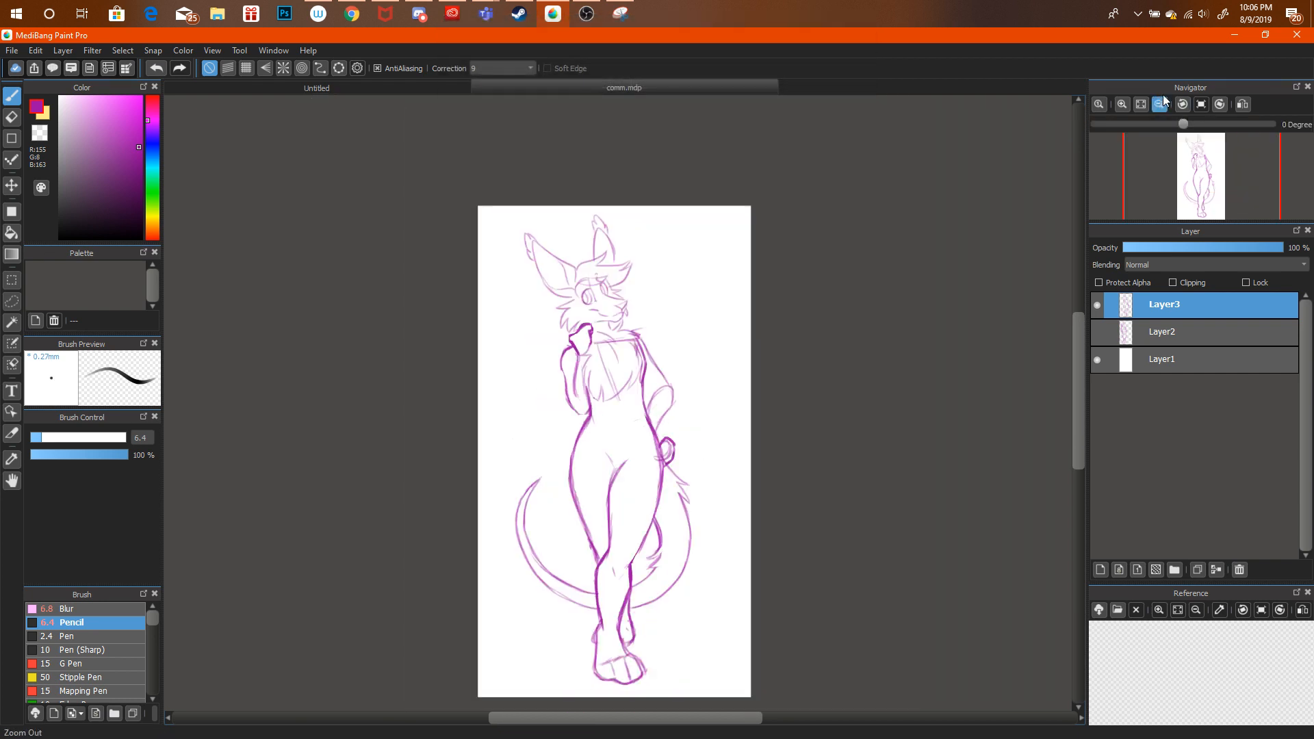
left_click(1122, 104)
mouse_move(712, 403)
left_mouse_down()
mouse_move(779, 349)
mouse_move(778, 403)
mouse_move(734, 483)
mouse_move(751, 594)
mouse_move(774, 599)
mouse_move(811, 555)
mouse_move(770, 510)
left_mouse_up()
Lasso the curled tail, move it to a new position, and sketch its lower edge.
left_click(12, 301)
key("ctrl+t")
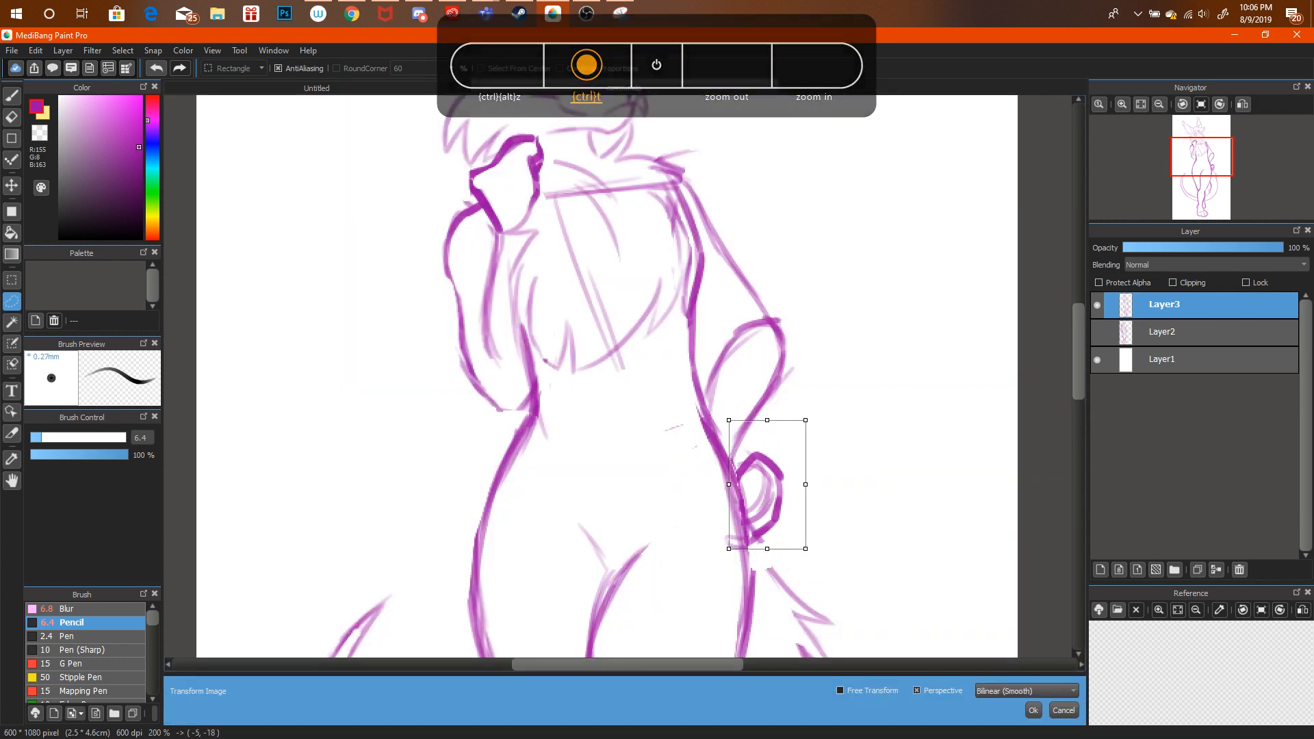
key("Return")
left_click(12, 95)
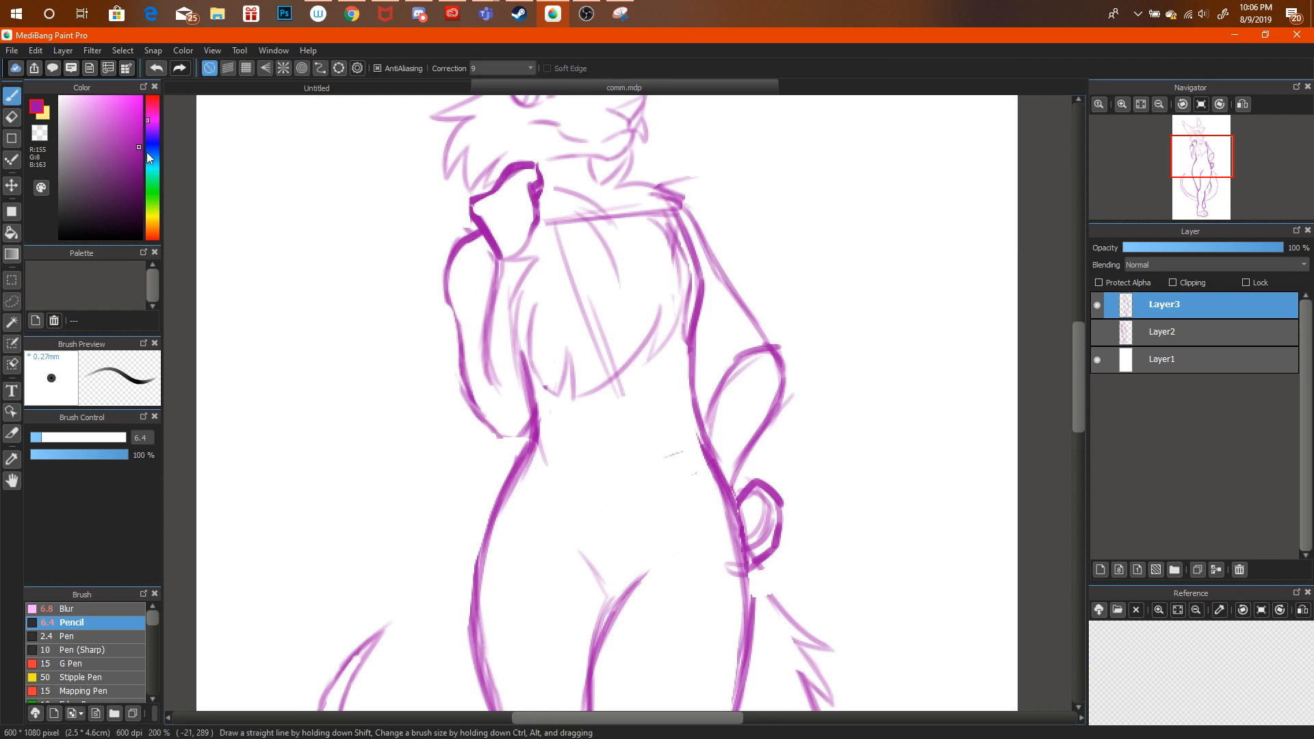
mouse_move(738, 539)
left_mouse_down()
mouse_move(750, 616)
mouse_move(787, 616)
mouse_move(766, 589)
left_mouse_up()
Glance at the livestream, then zoom in on the torso and lightly erase inside the hip loop.
left_click(351, 16)
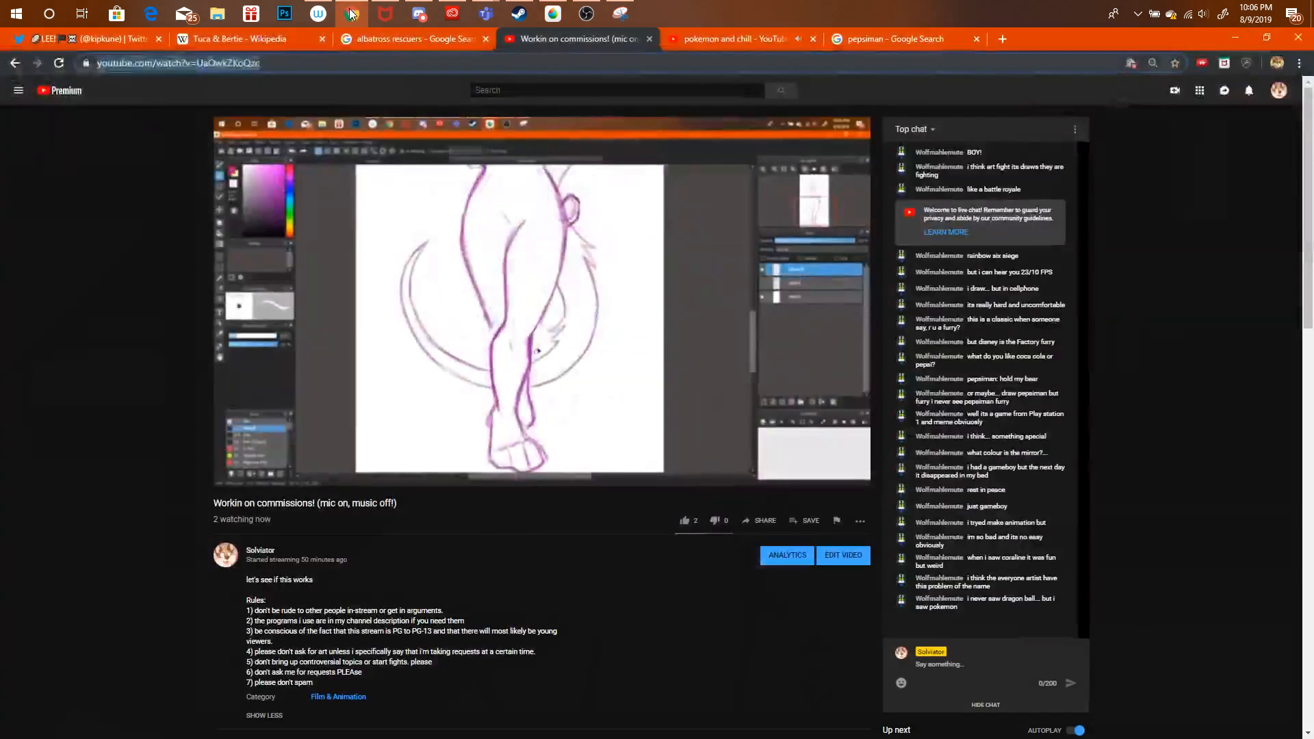
left_click(351, 16)
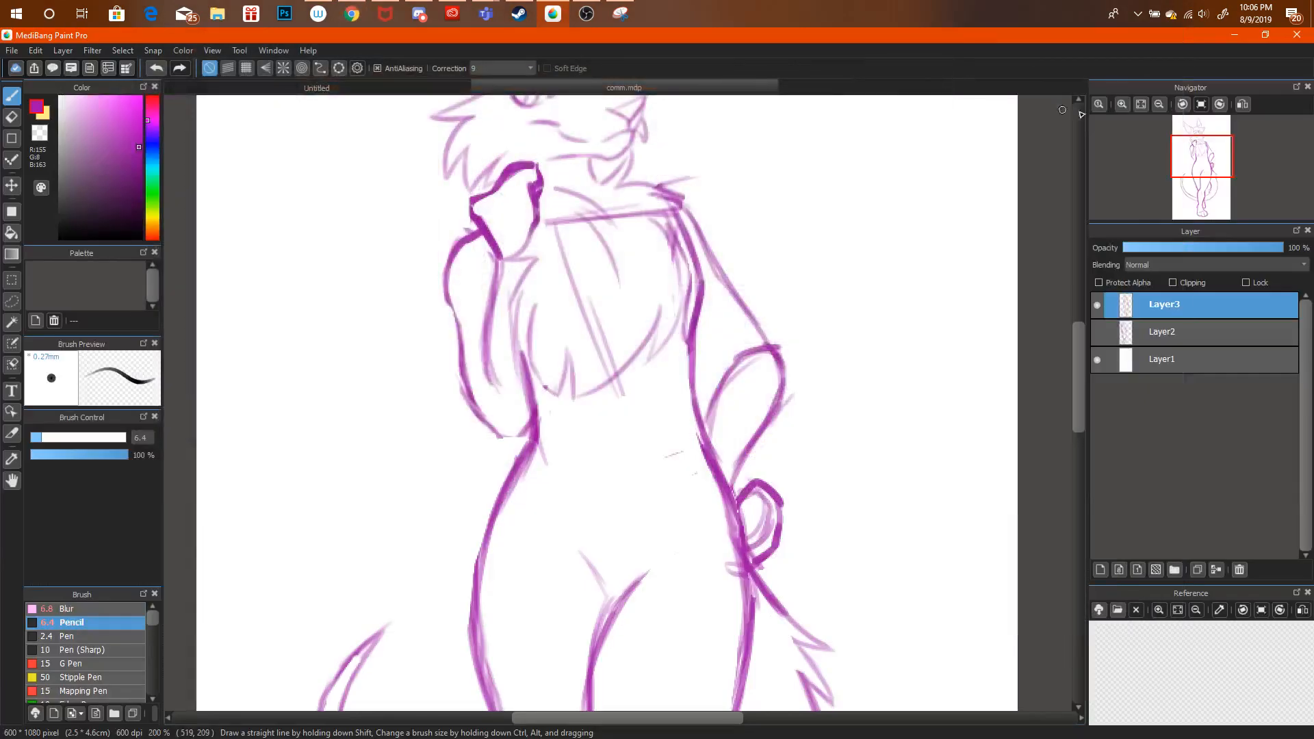
left_click(1159, 104)
left_click(1159, 104)
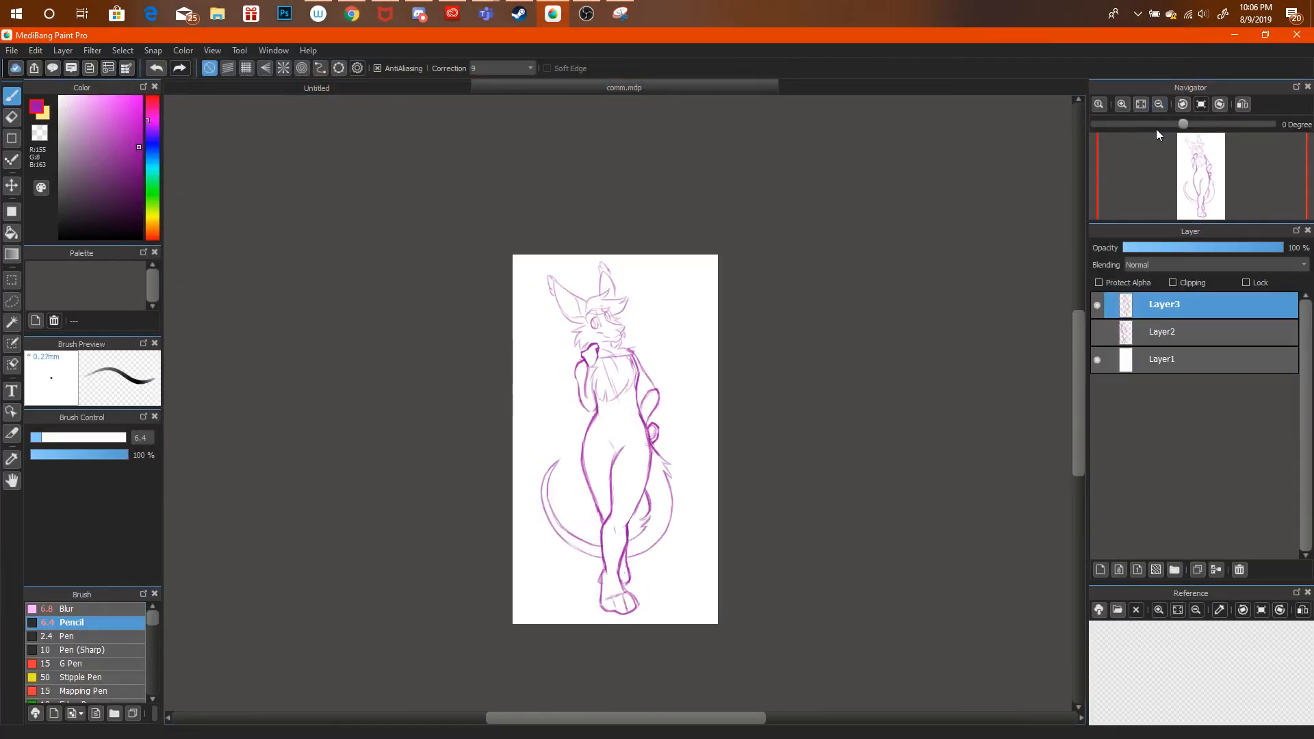
left_click(1123, 104)
left_click(1123, 104)
left_click(12, 117)
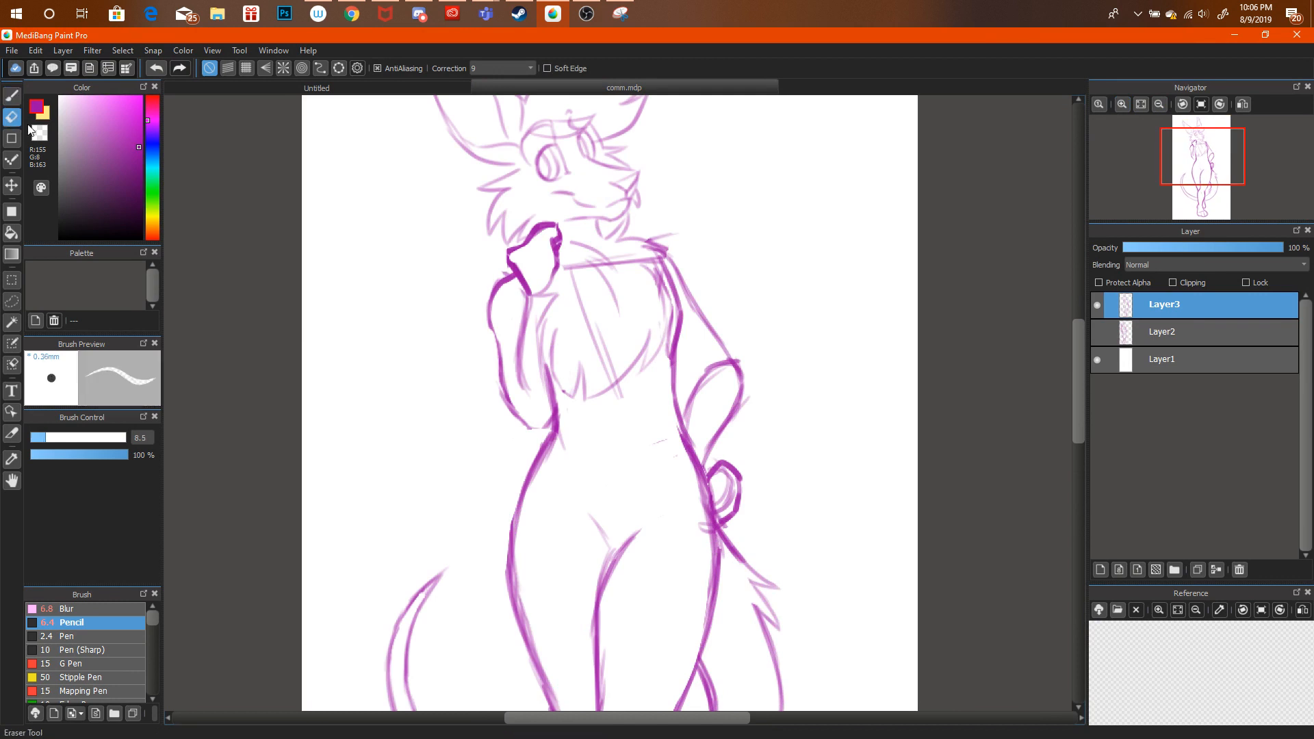
left_click_drag(713, 491, 725, 508)
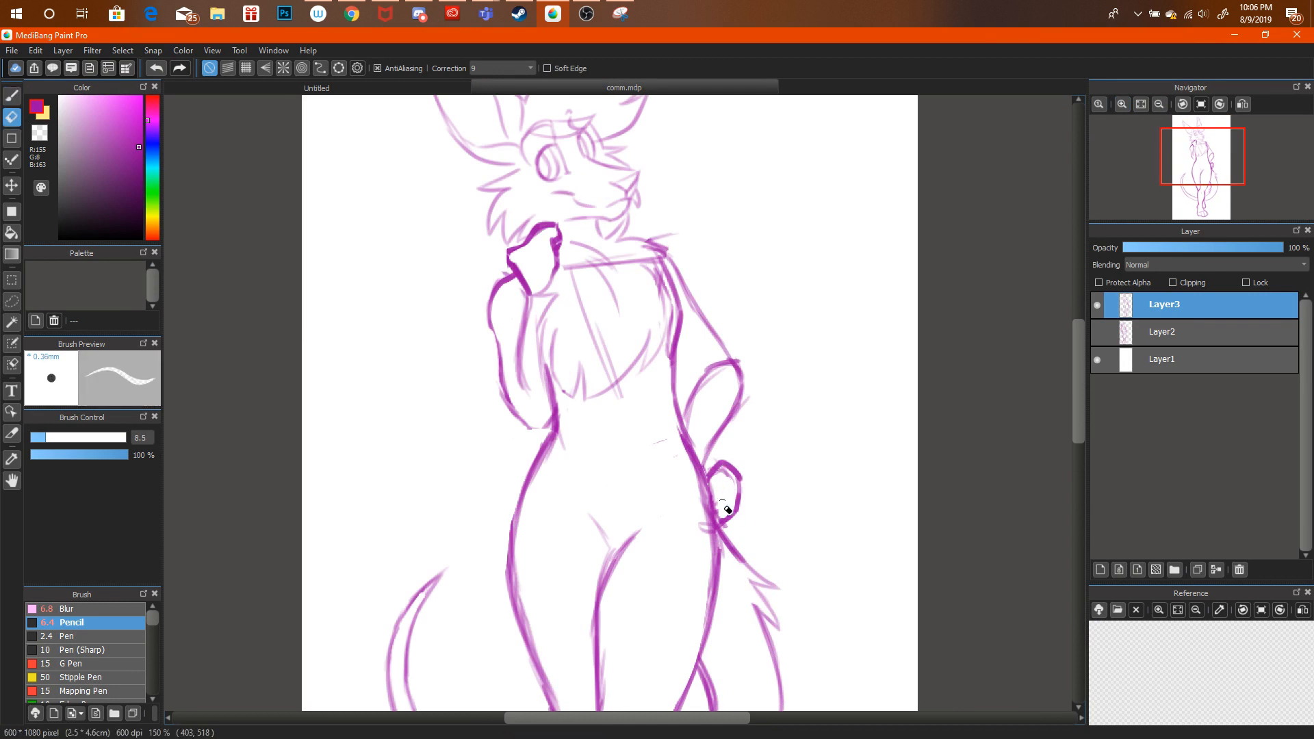
Check the client's Discord message about wider hips and bigger feet, then re-frame the figure's legs and feet.
left_click(412, 14)
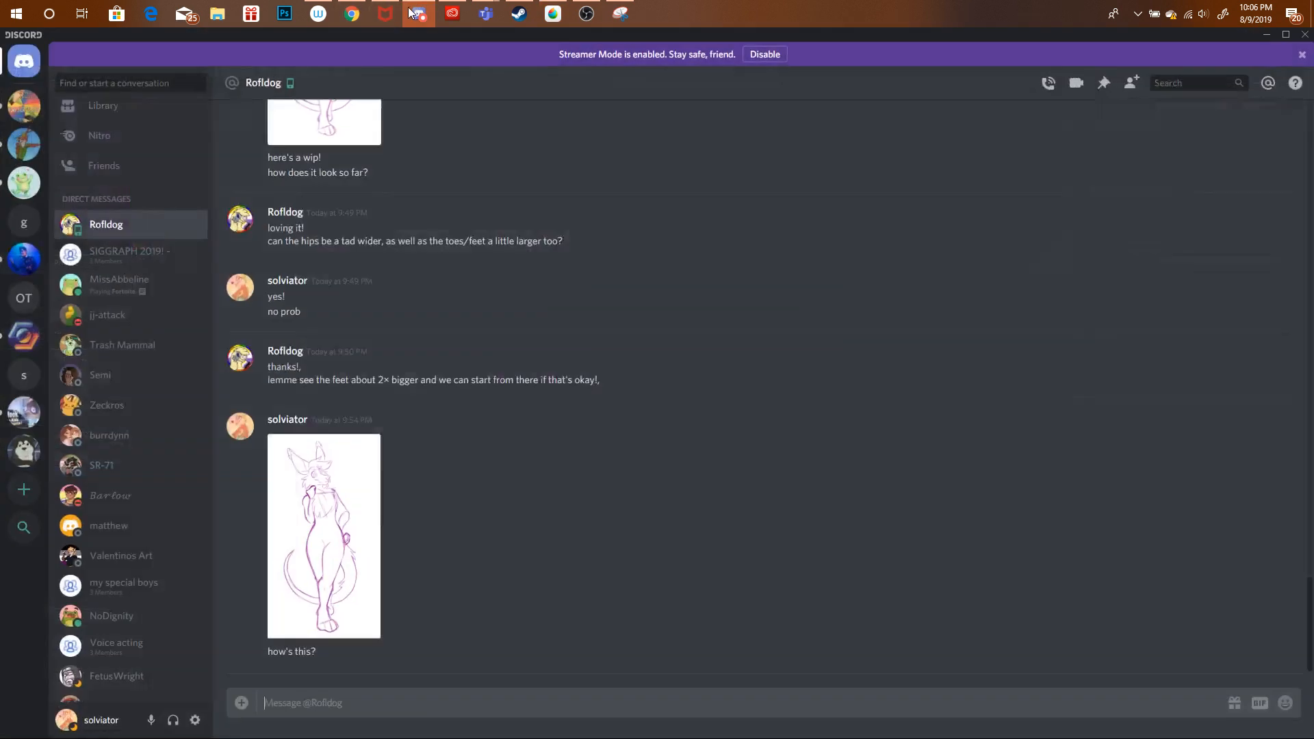
left_click(412, 14)
mouse_move(1194, 157)
left_mouse_down()
mouse_move(1214, 197)
mouse_move(1173, 177)
mouse_move(1186, 156)
mouse_move(1197, 177)
left_mouse_up()
left_click(1159, 104)
left_click(1159, 104)
left_click(1182, 156)
left_click(1123, 104)
Zoom in on the legs and darken the inner leg line with two pencil strokes, then zoom out.
left_click(1122, 104)
left_click(1122, 104)
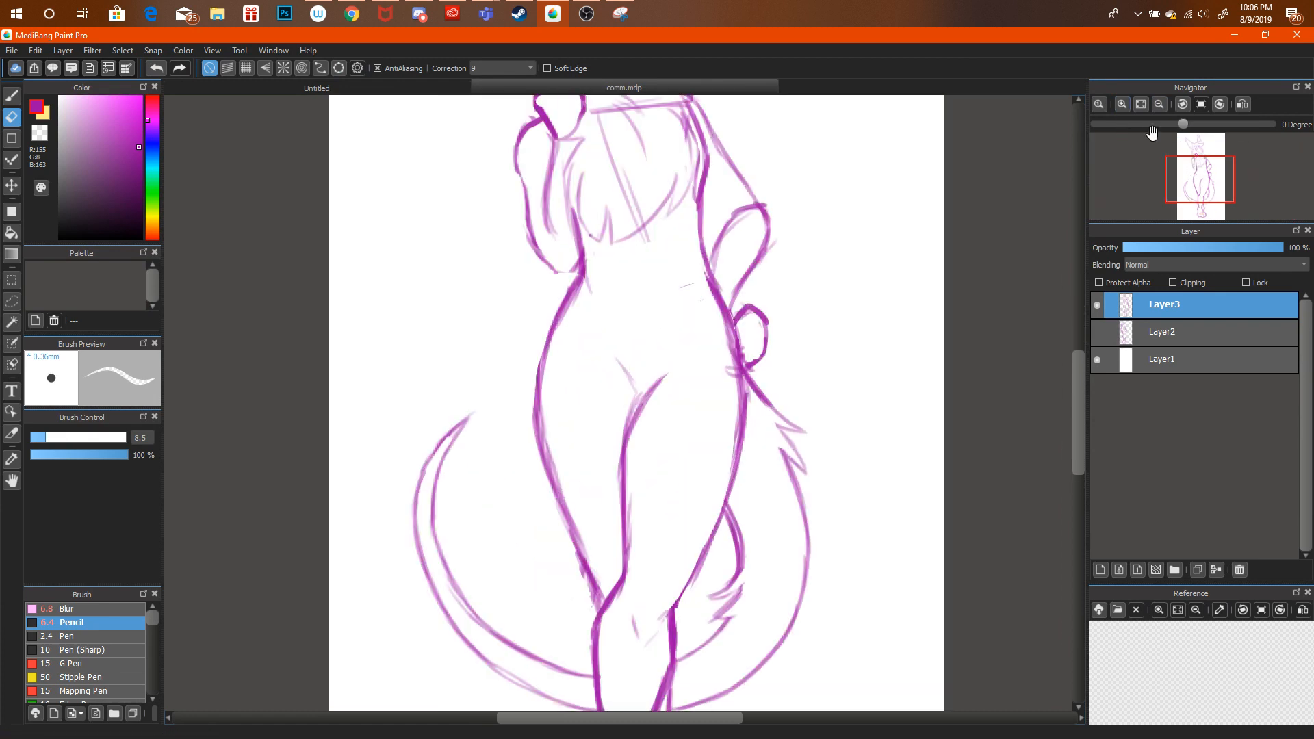
left_click(1202, 187)
left_click(1202, 202)
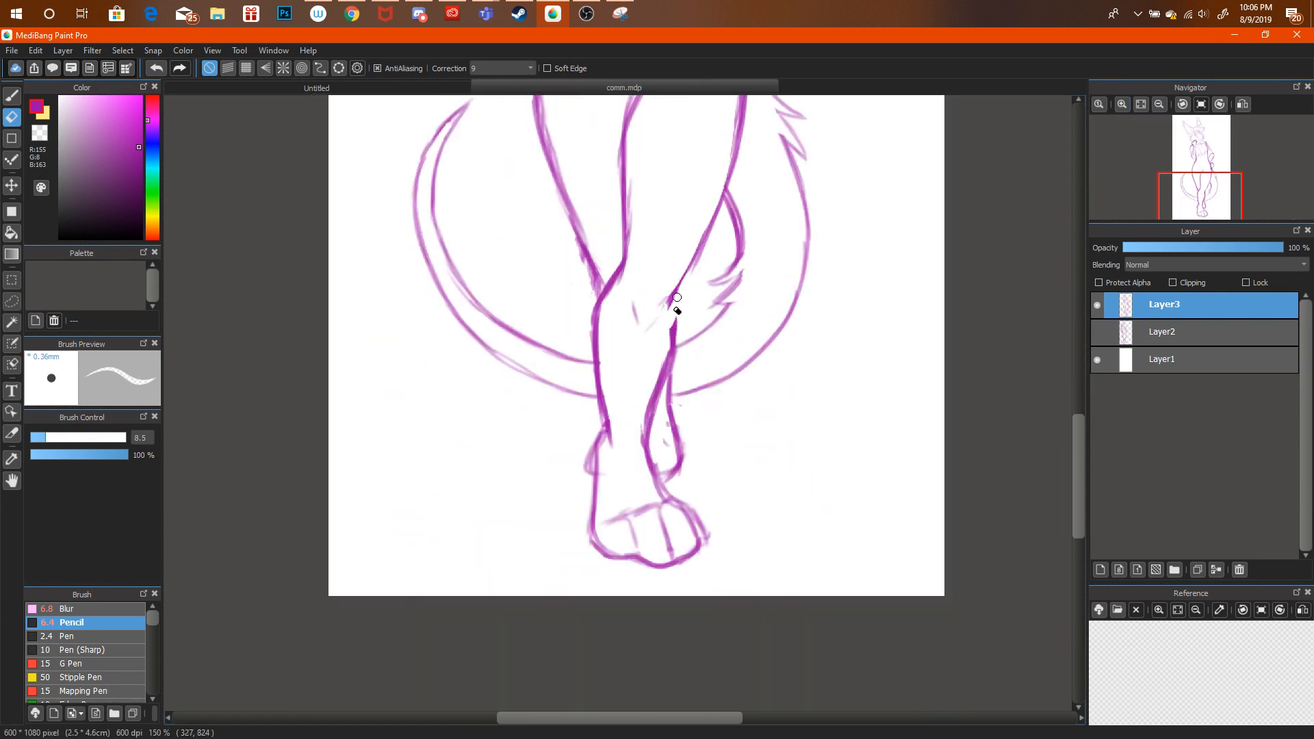
left_click(12, 95)
left_click_drag(687, 271, 659, 407)
left_click_drag(686, 279, 711, 223)
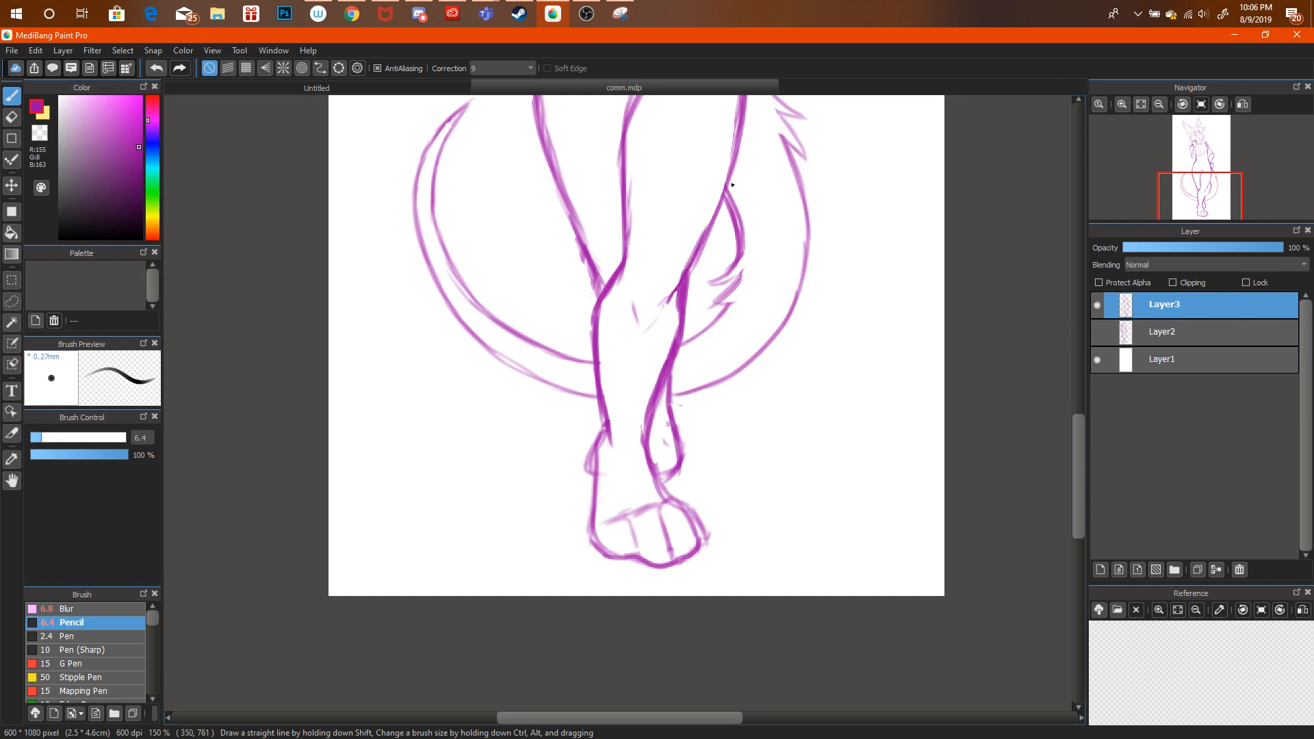
left_click(1161, 105)
left_click(1161, 104)
left_click_drag(1184, 157, 1206, 191)
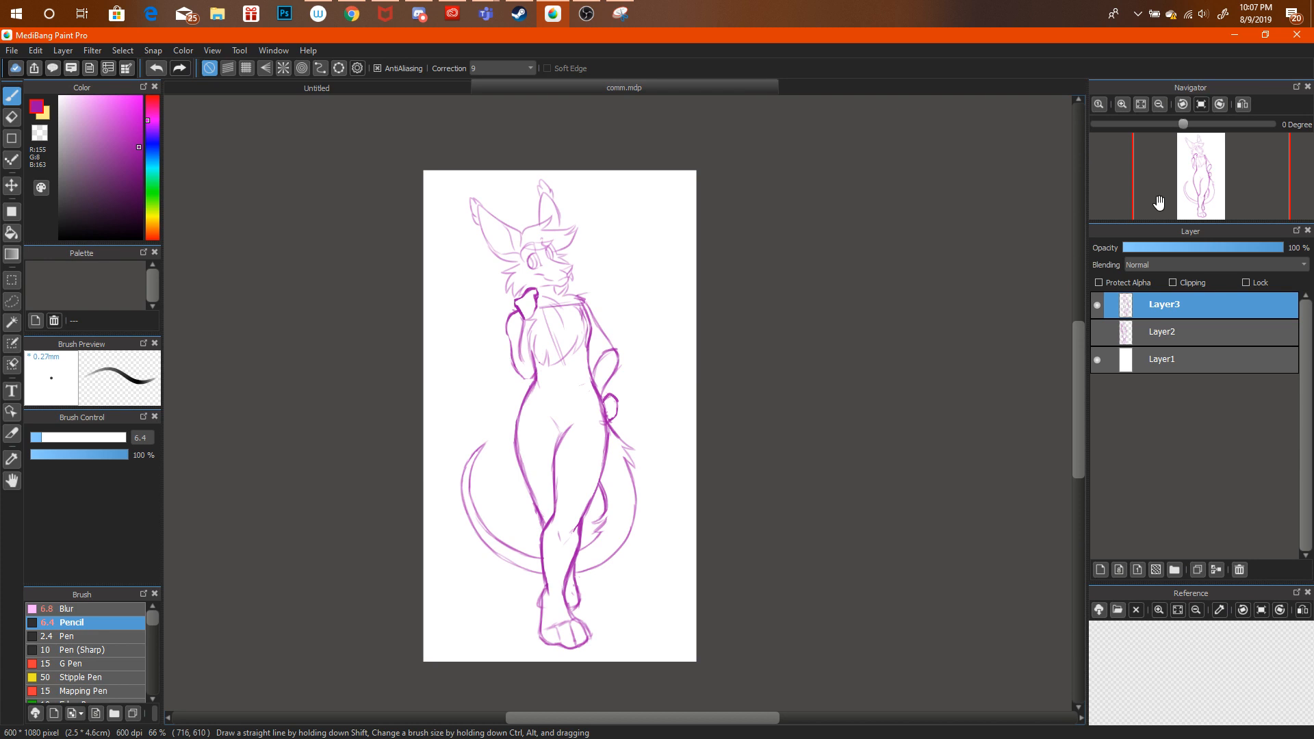
Redraw the right waist line in pencil, undoing an extra curve drawn down-left.
scroll(1202, 176, "up", 3)
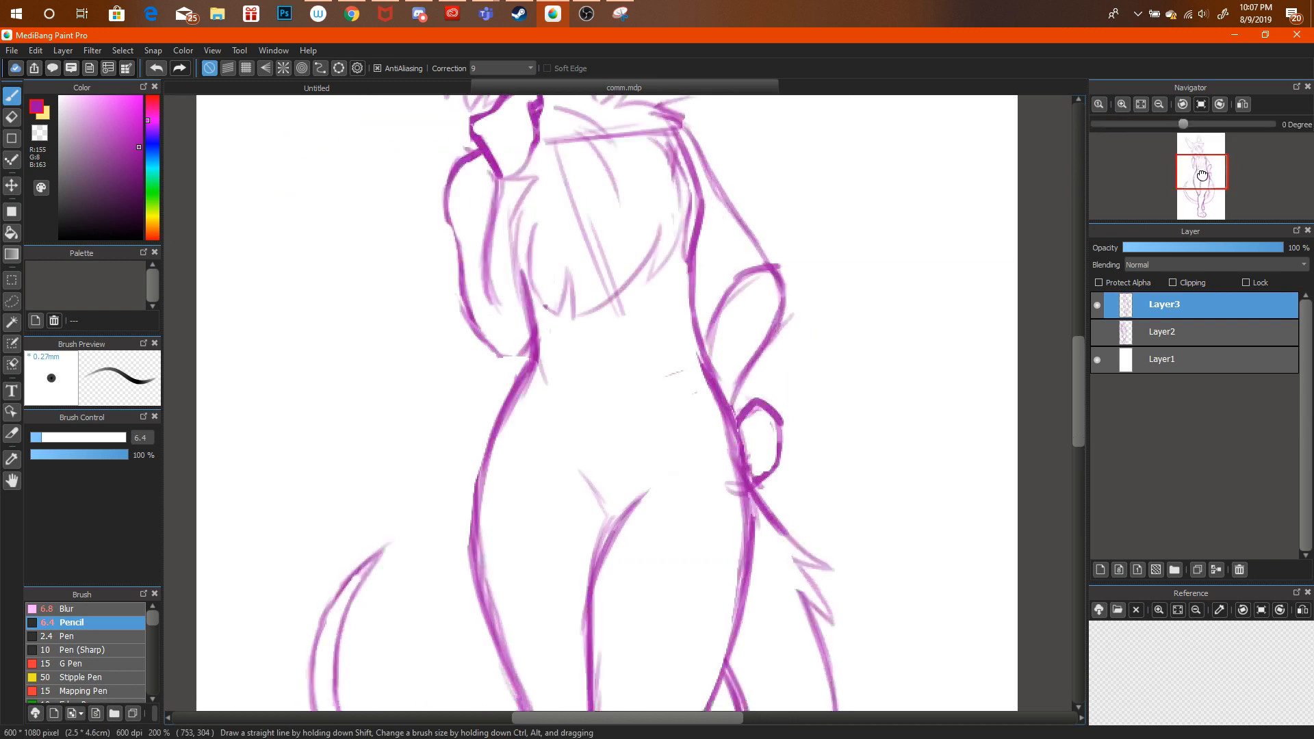
left_click_drag(1202, 176, 1207, 189)
key("e")
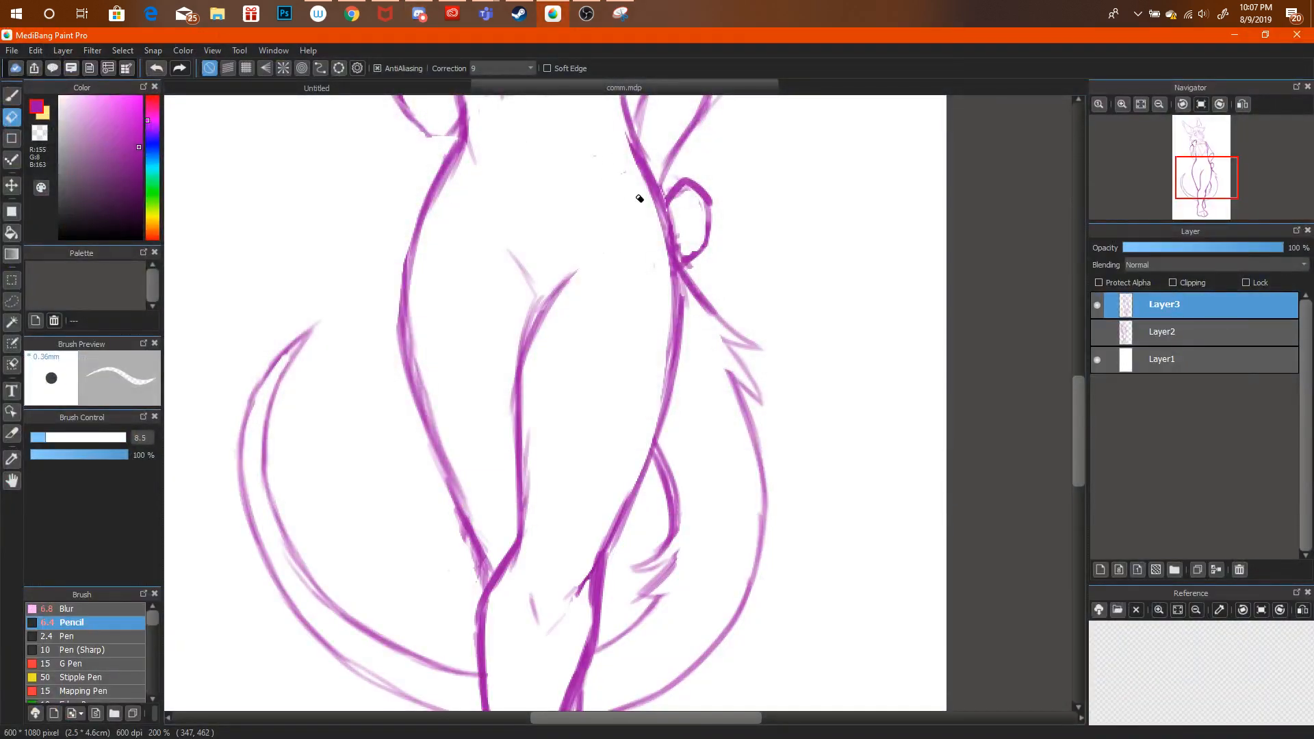
left_click_drag(1201, 171, 1204, 165)
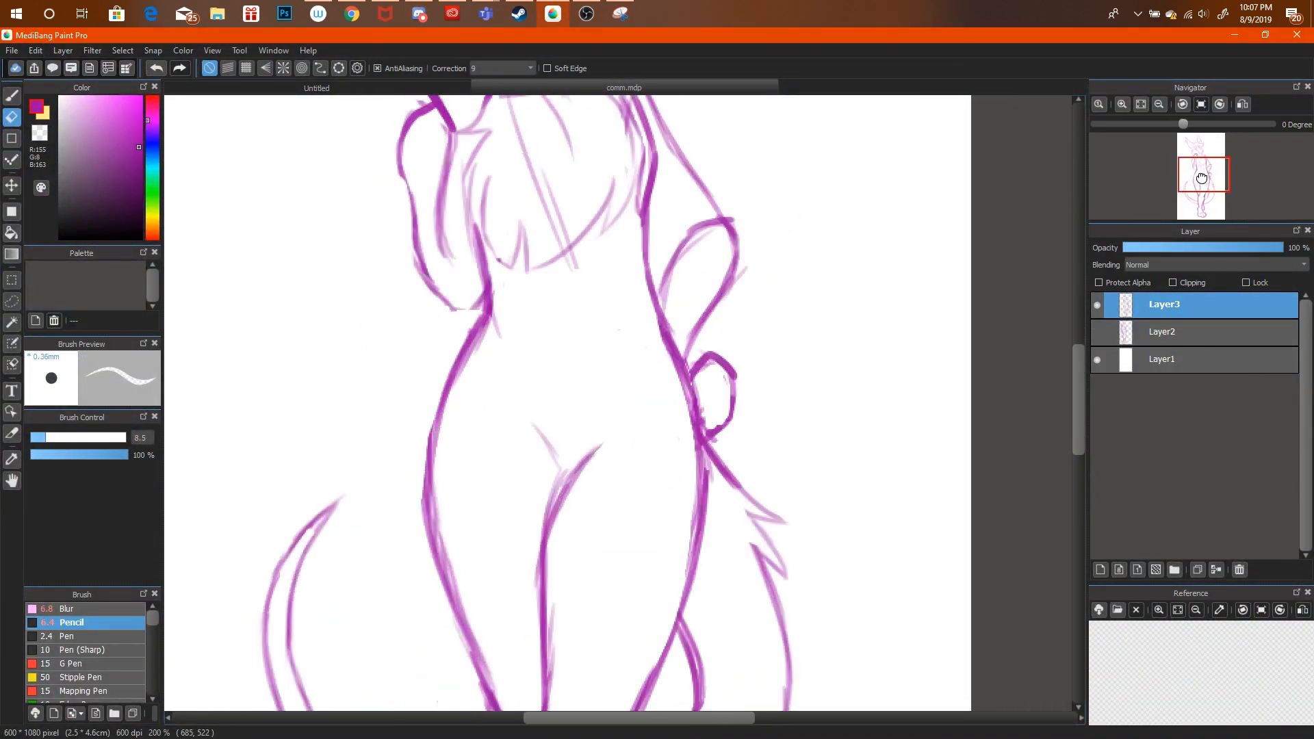
key("b")
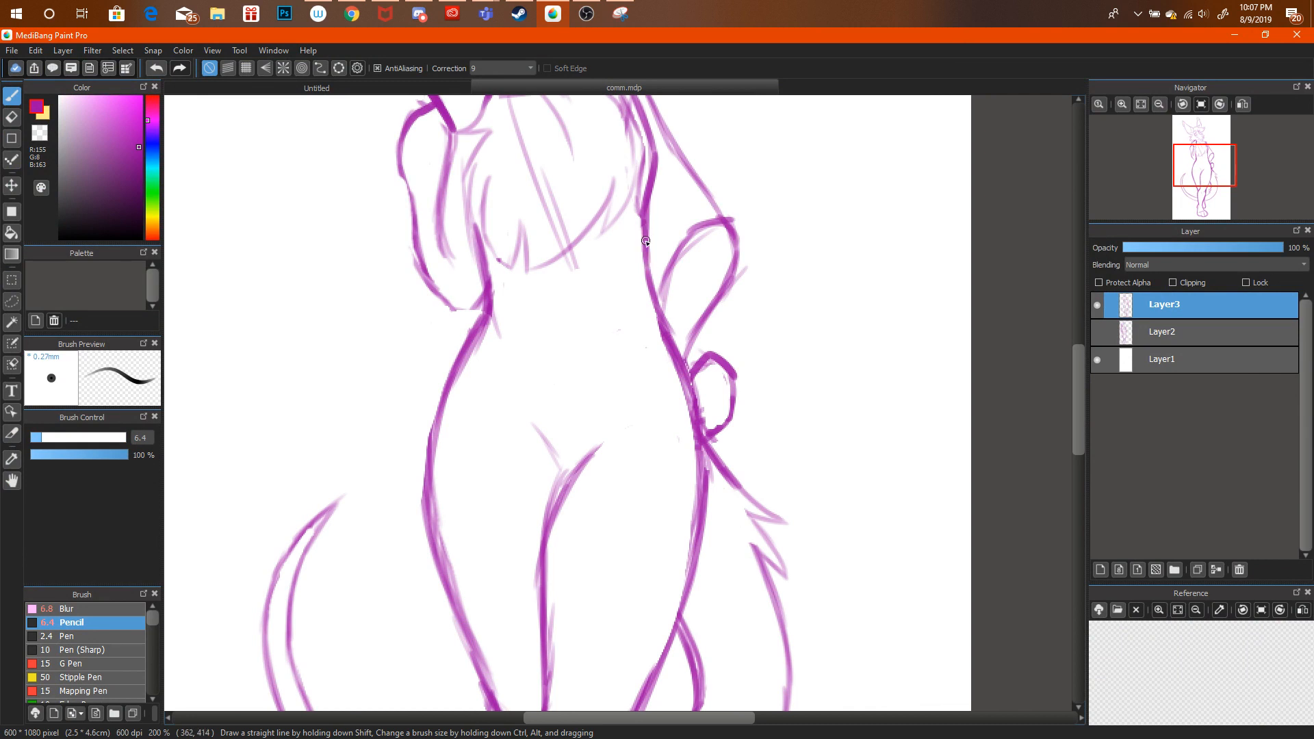
mouse_move(645, 241)
left_mouse_down()
mouse_move(663, 356)
mouse_move(647, 388)
mouse_move(656, 337)
mouse_move(631, 409)
left_mouse_up()
left_click_drag(659, 337, 619, 396)
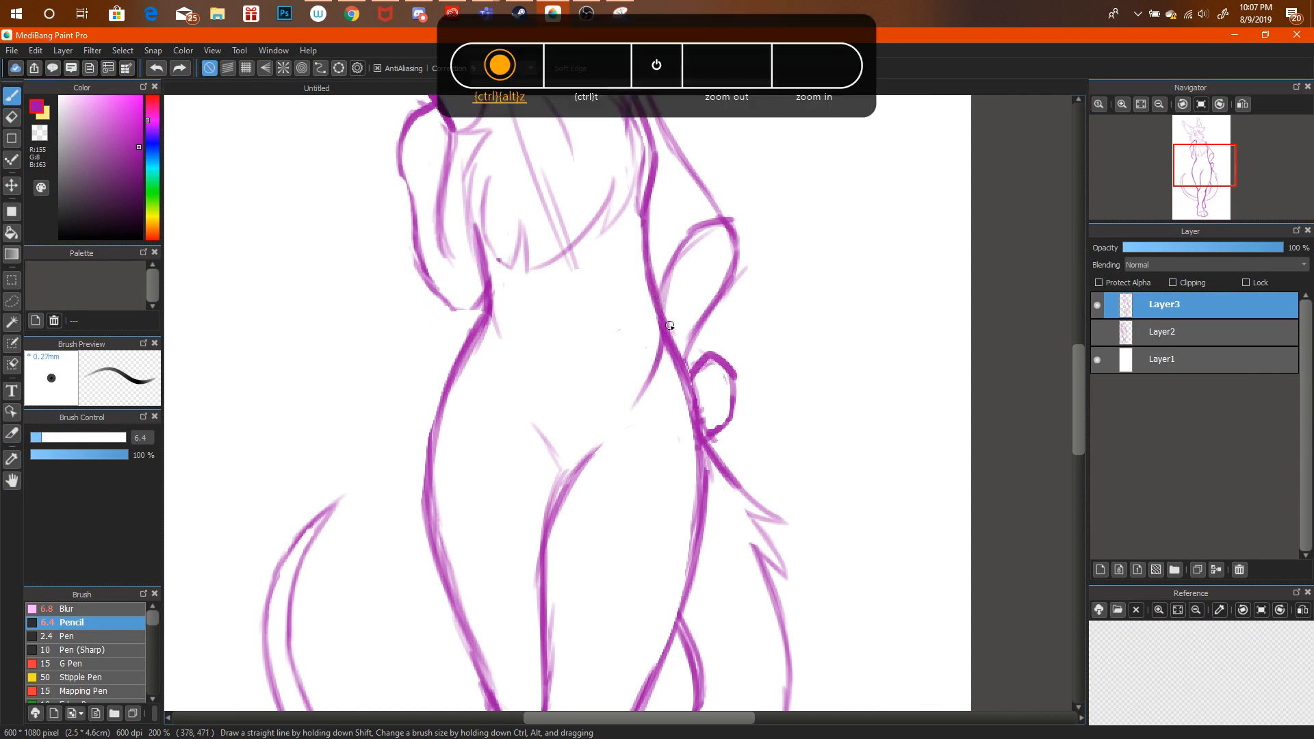
key("ctrl+alt+z")
key("ctrl+alt+z")
mouse_move(646, 240)
left_mouse_down()
mouse_move(676, 343)
mouse_move(645, 395)
left_mouse_up()
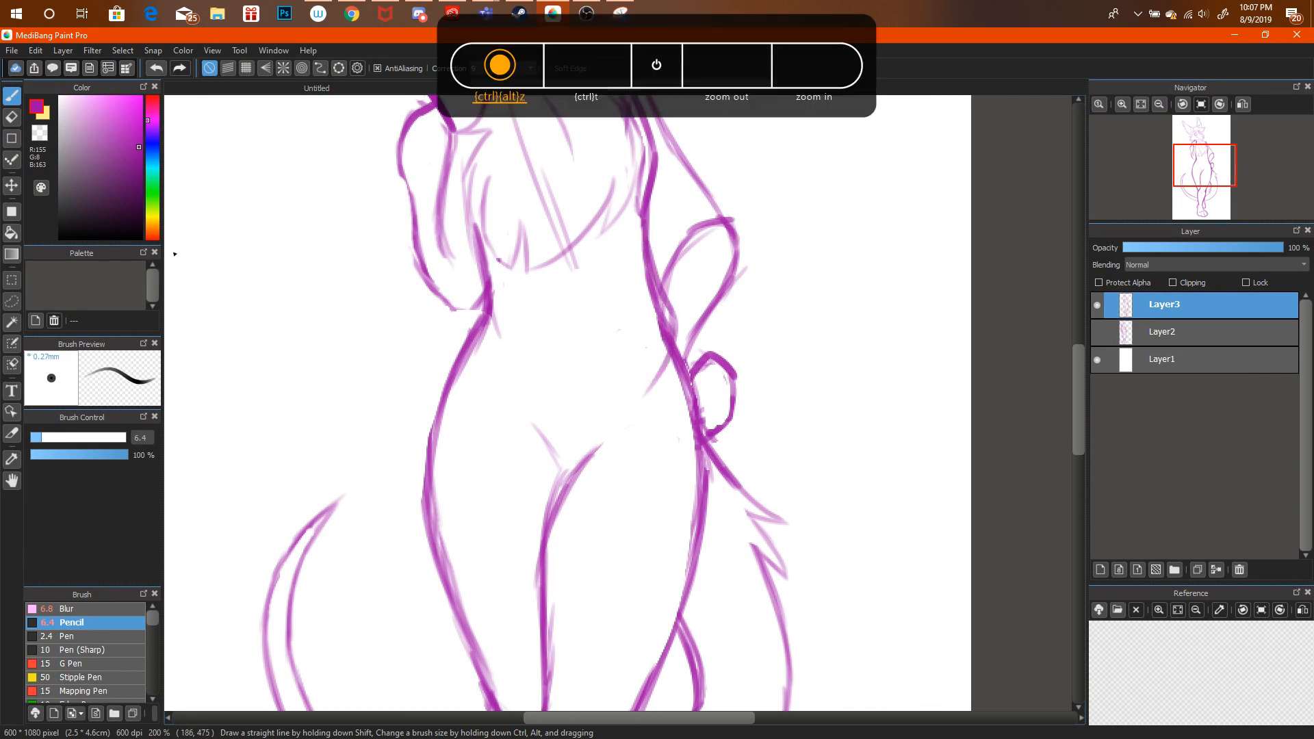
Lighten parts of the right waist line and check it against the whole figure.
key("e")
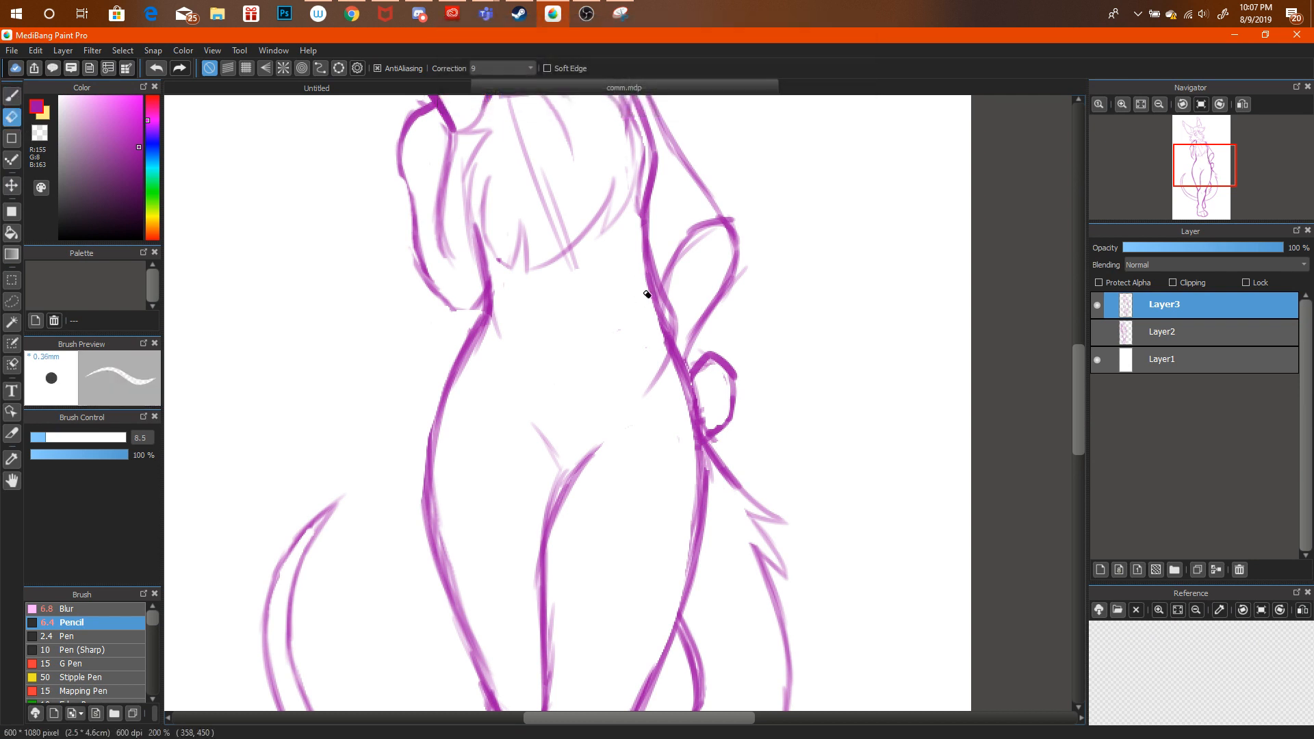
mouse_move(646, 294)
left_mouse_down()
mouse_move(664, 330)
mouse_move(648, 287)
left_mouse_up()
left_click(1160, 105)
left_click(1160, 105)
left_click(1160, 104)
left_click(1160, 105)
left_click(1125, 102)
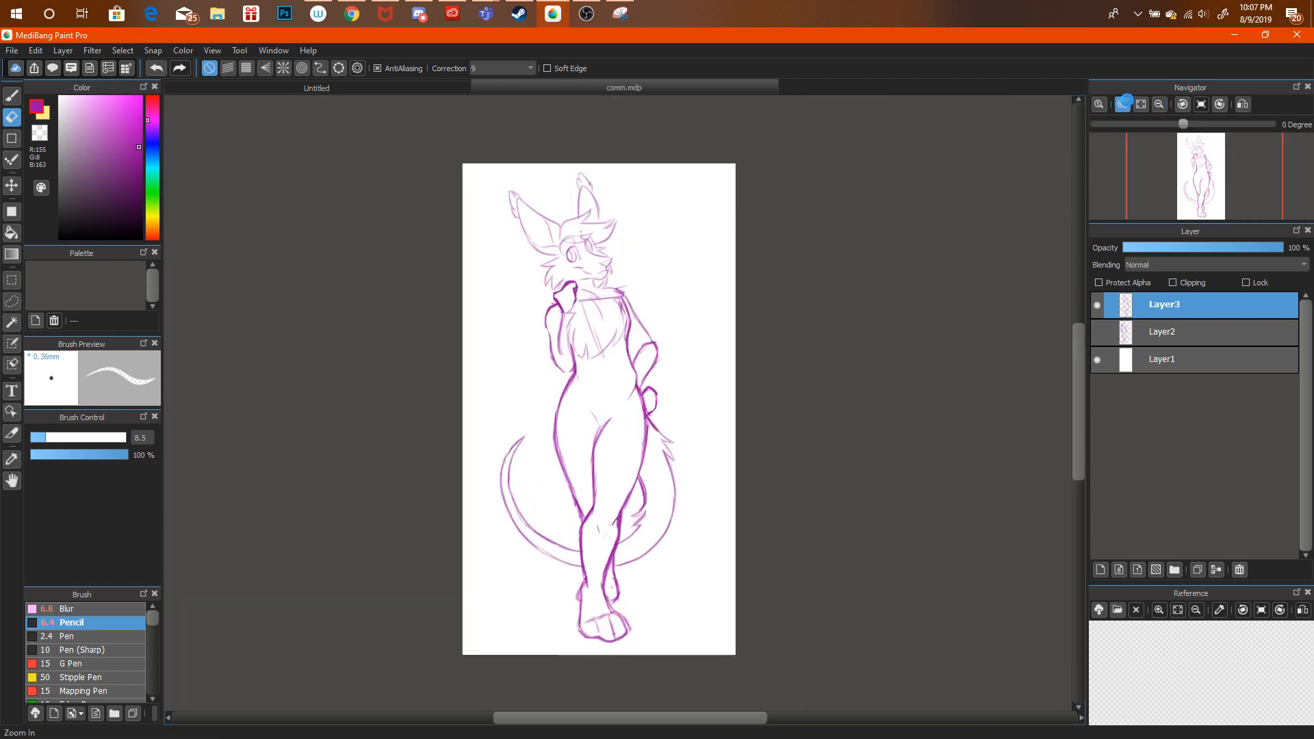
left_click(1125, 103)
left_click(1125, 103)
left_click(1125, 103)
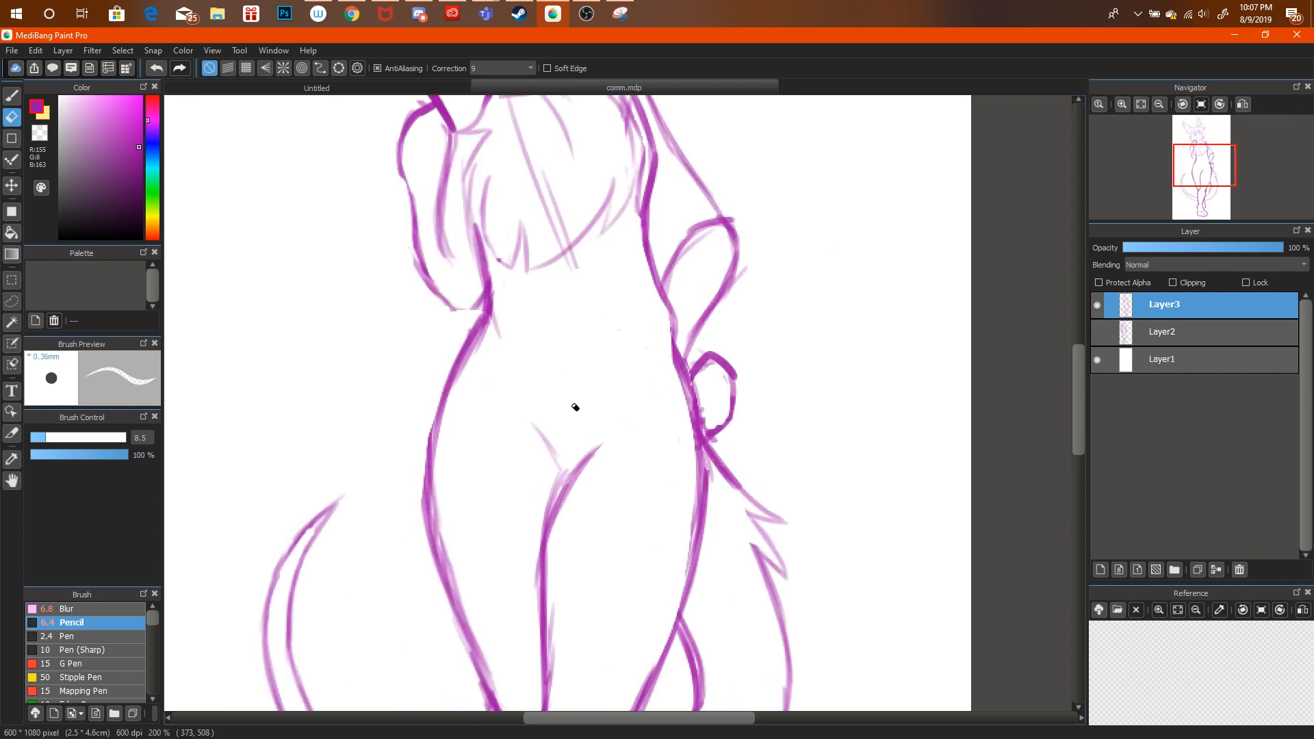
Draw a tapering line down from the waist and thicken the waist contour.
key("b")
left_click_drag(675, 336, 648, 407)
mouse_move(670, 309)
left_mouse_down()
mouse_move(675, 352)
mouse_move(679, 342)
left_mouse_up()
left_click_drag(664, 291, 672, 316)
left_click_drag(648, 250, 659, 282)
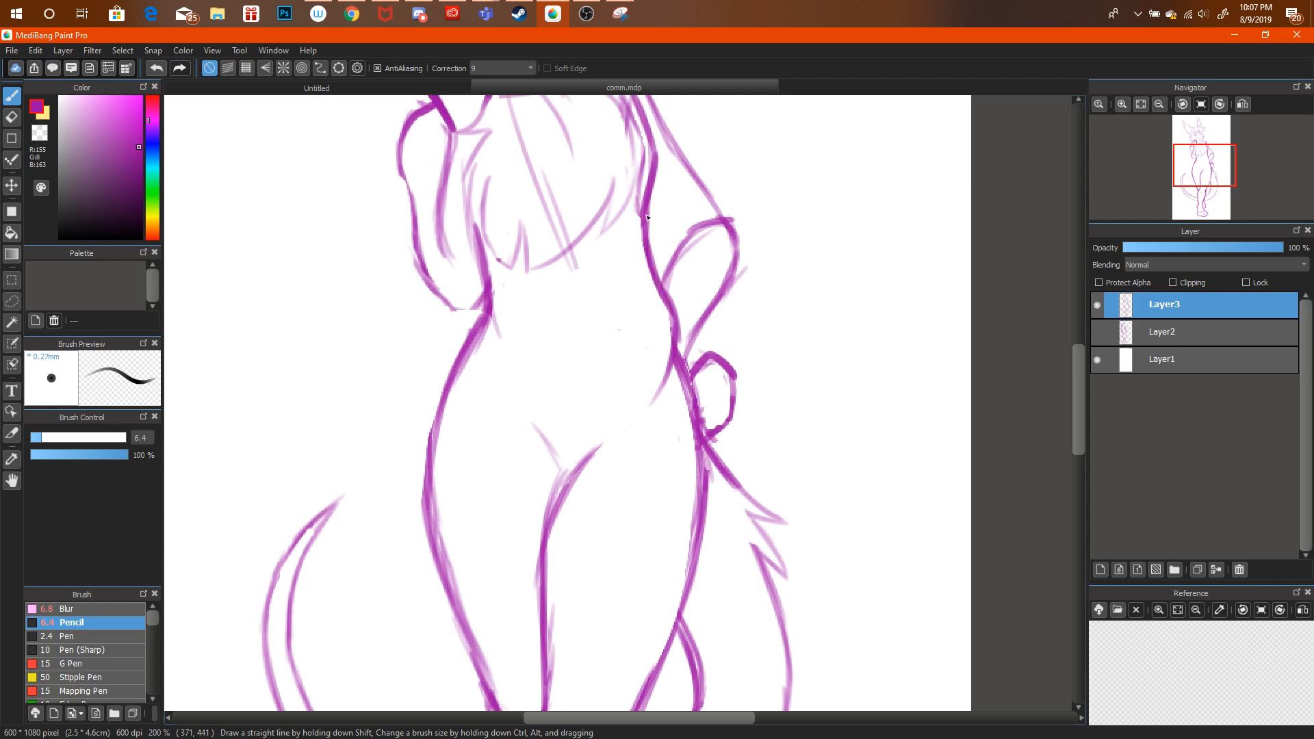
left_click_drag(644, 209, 661, 295)
key("e")
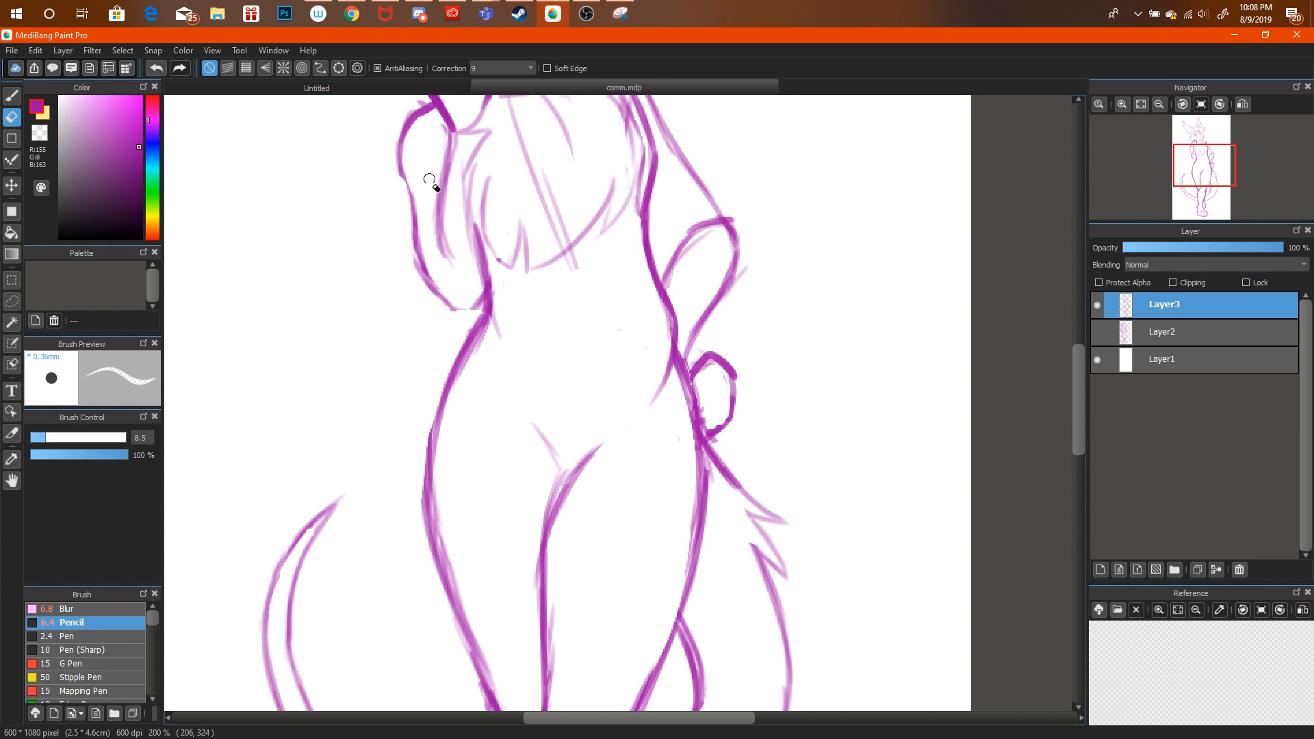
key("b")
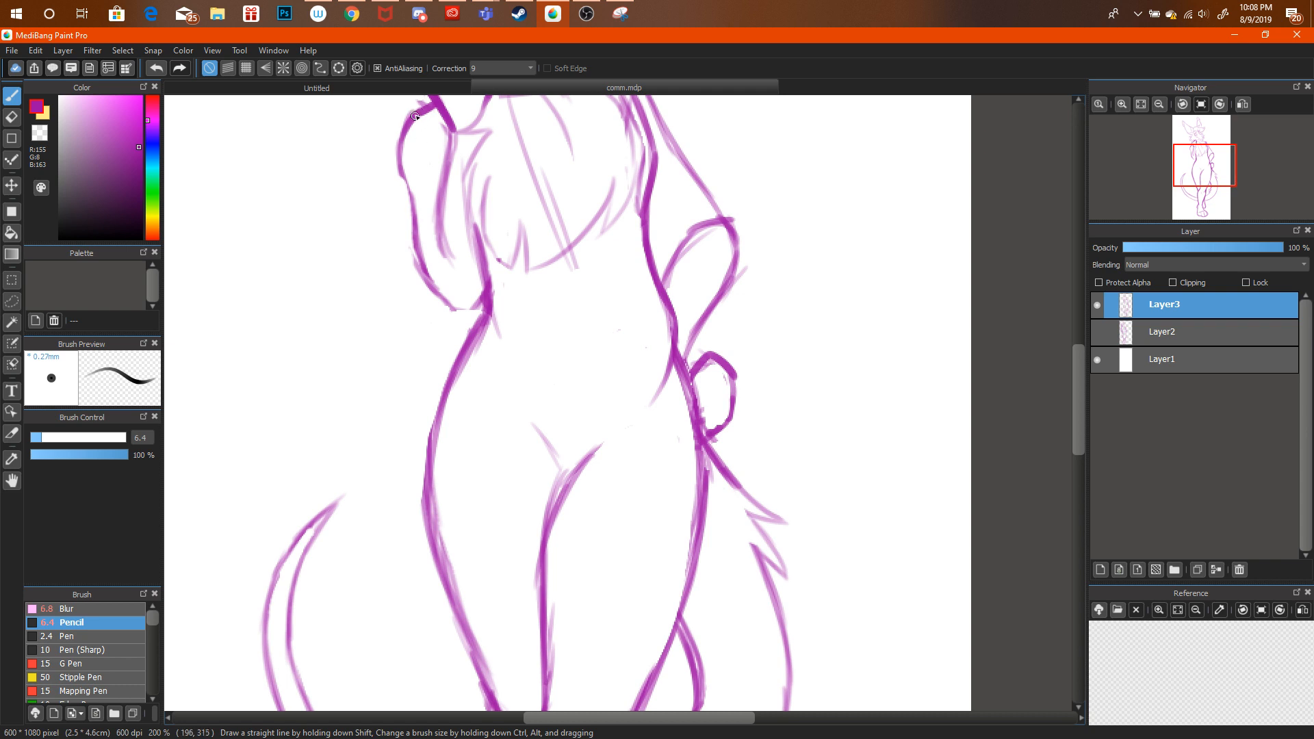
Retrace the left outline near the head, then zoom out to the head and torso.
left_click_drag(415, 116, 410, 209)
left_click(1159, 103)
left_click(1159, 104)
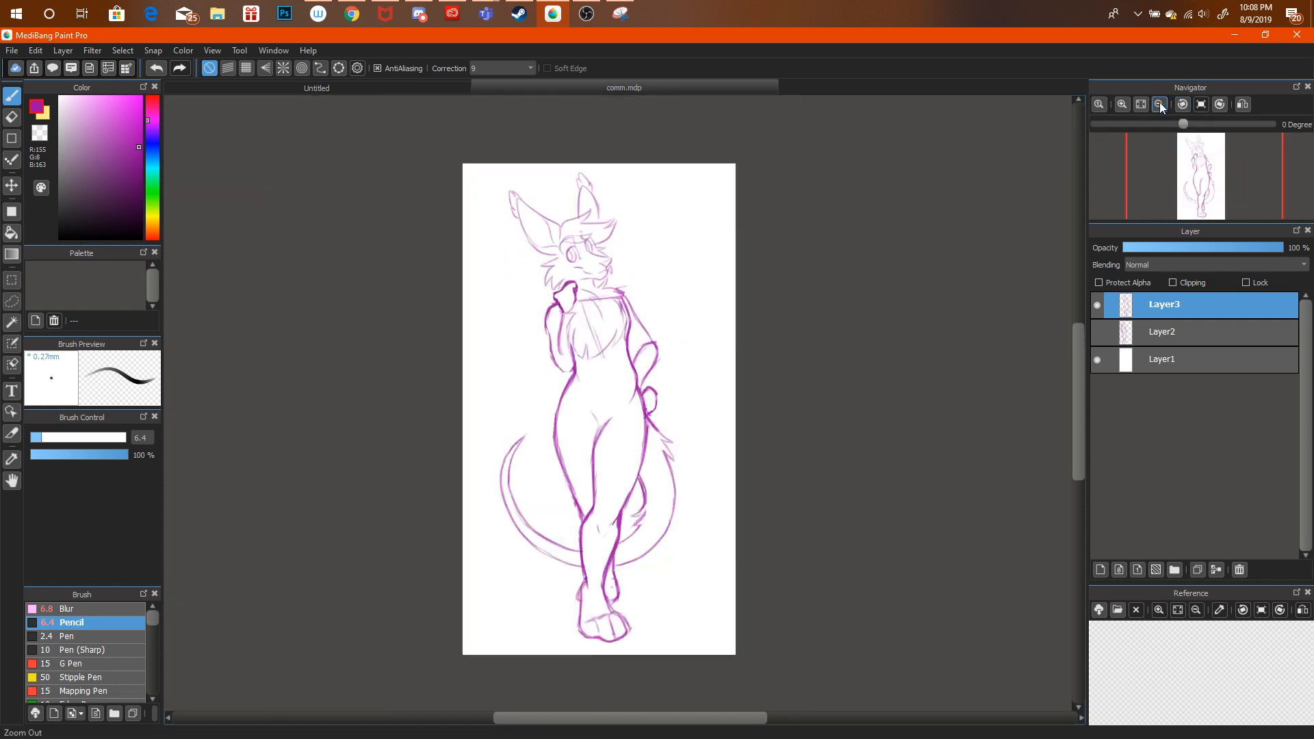
left_click(1158, 105)
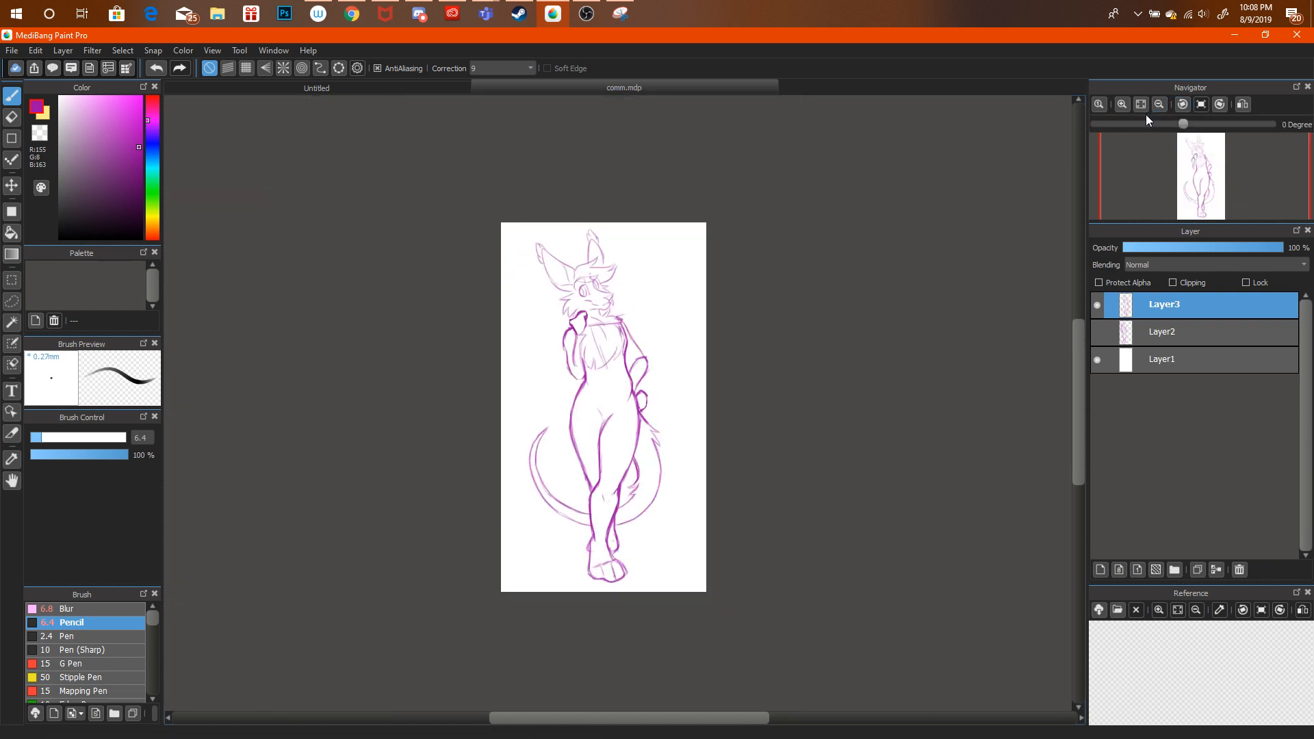
scroll(1219, 157, "up", 3)
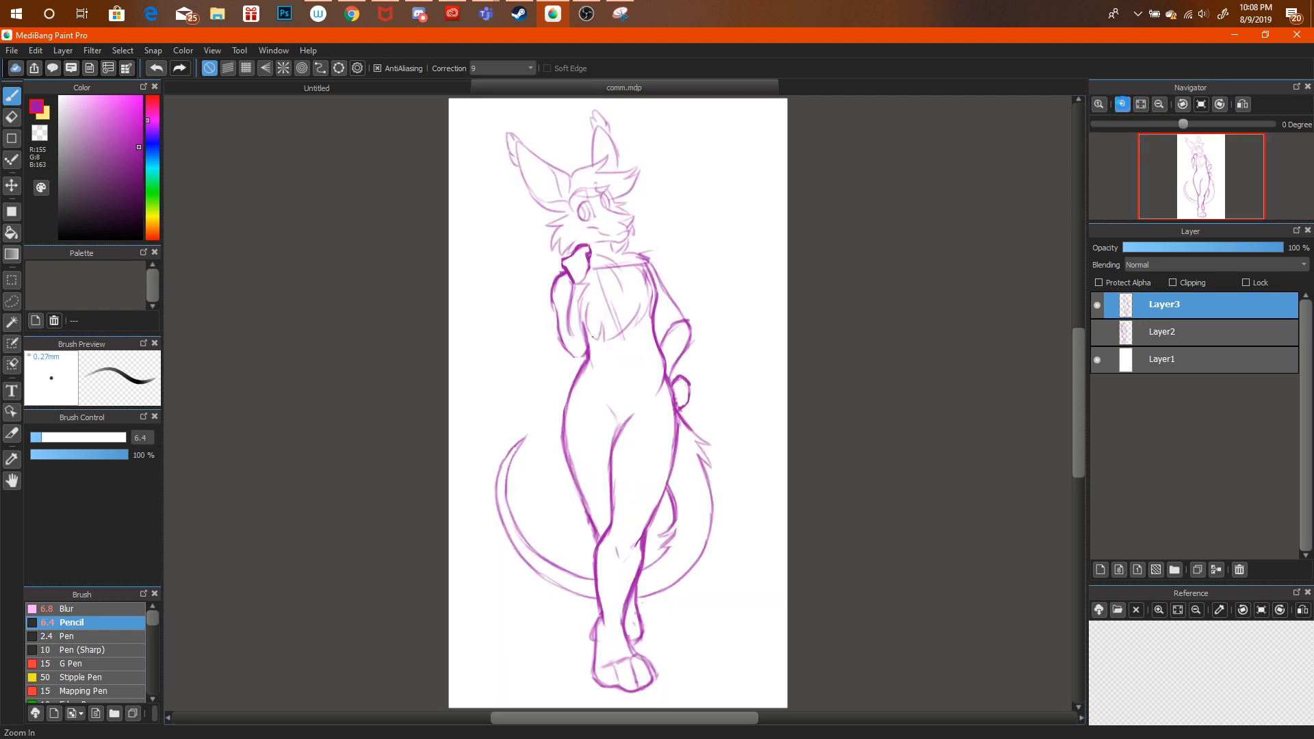
left_click_drag(1218, 158, 1215, 166)
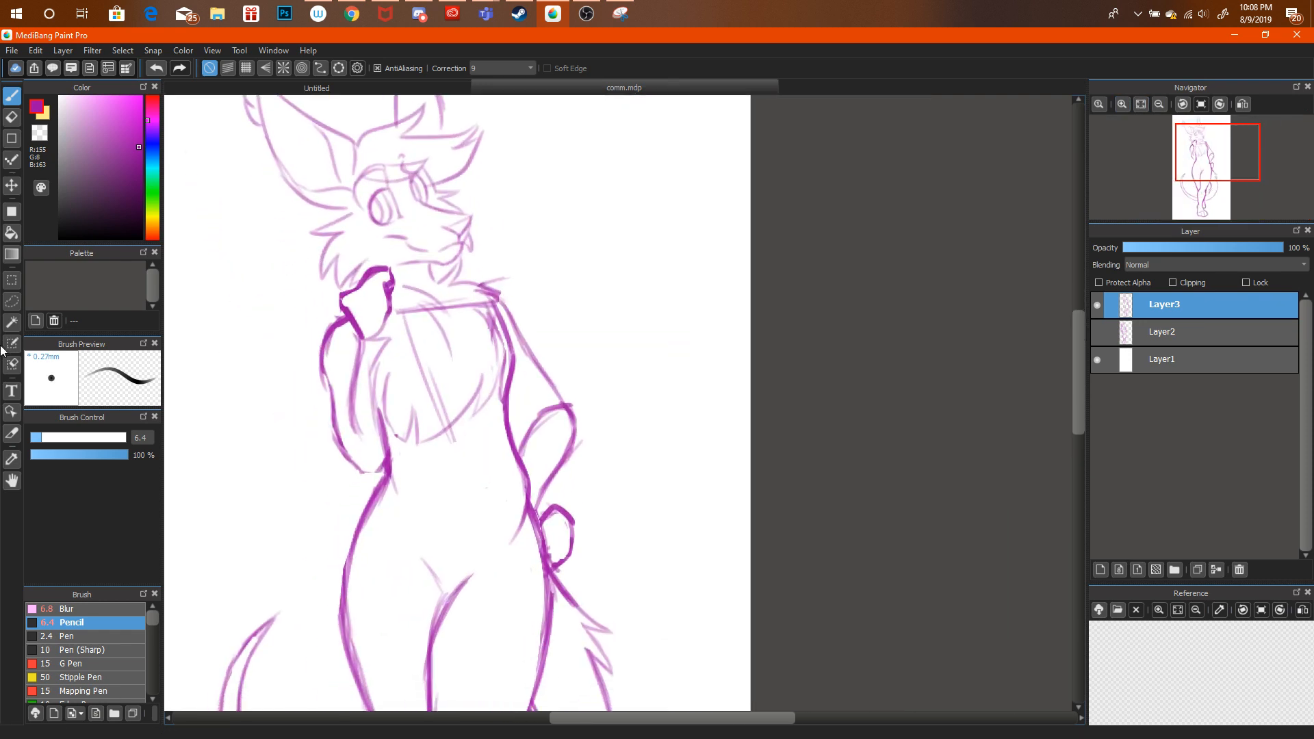
Lasso the arm at the hip and move it up and to the left.
left_click(12, 301)
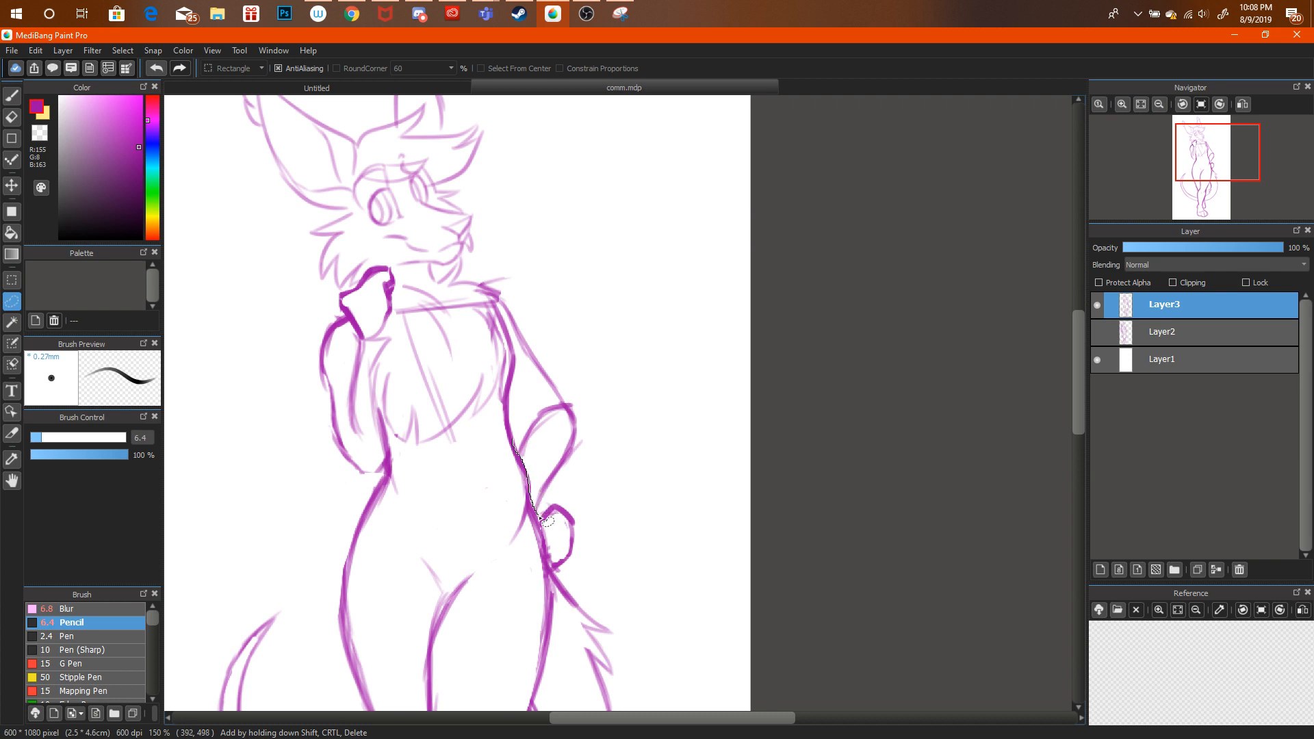
mouse_move(547, 521)
left_mouse_down()
mouse_move(552, 570)
mouse_move(578, 579)
mouse_move(619, 486)
mouse_move(608, 411)
mouse_move(578, 394)
mouse_move(518, 435)
mouse_move(548, 409)
left_mouse_up()
key("ctrl+t")
left_click(1034, 710)
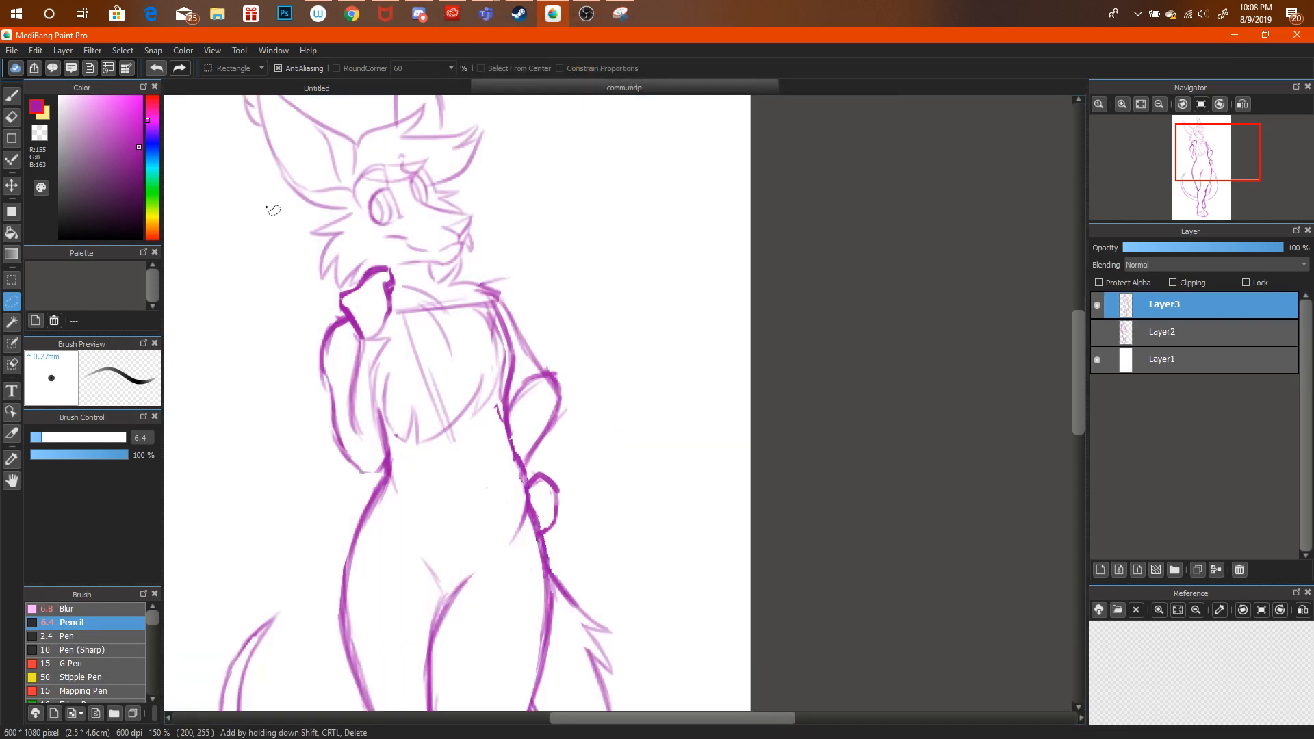
key("e")
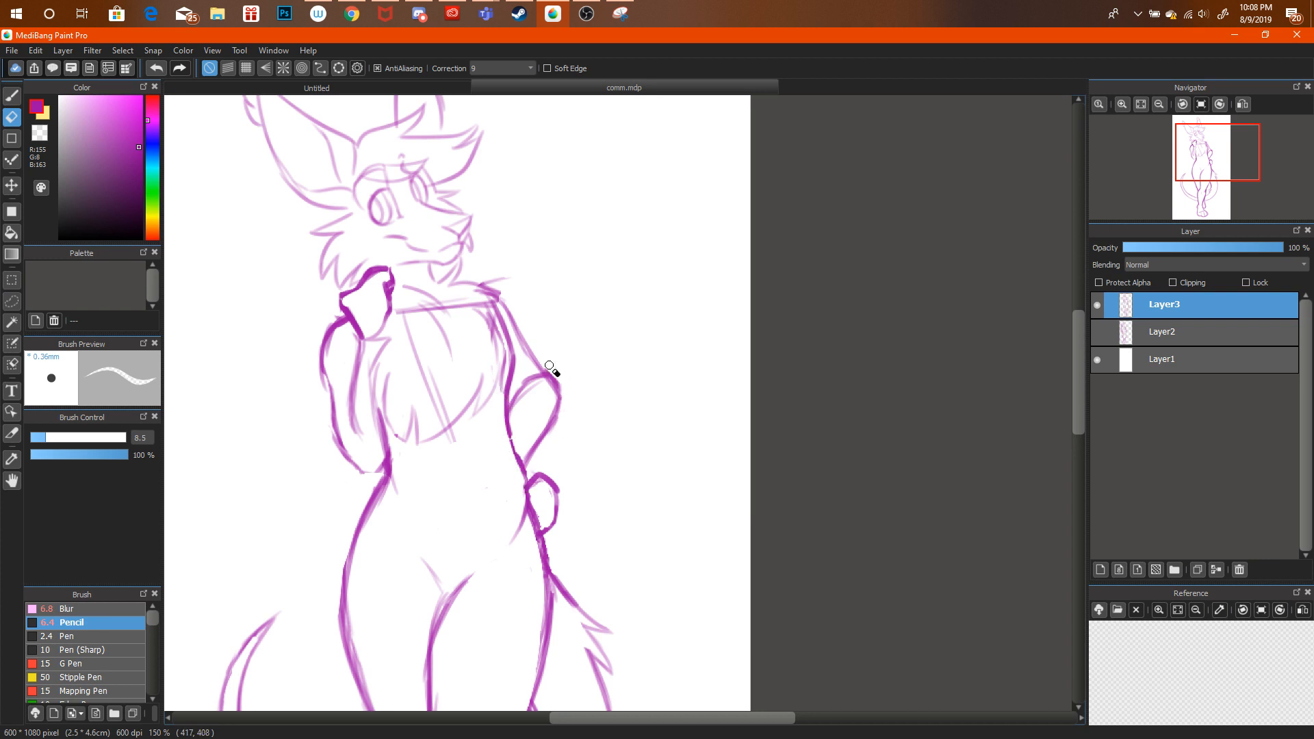
Zoom out to the whole sketch and briefly check Discord and the YouTube stream.
left_click(1159, 104)
left_click(1159, 104)
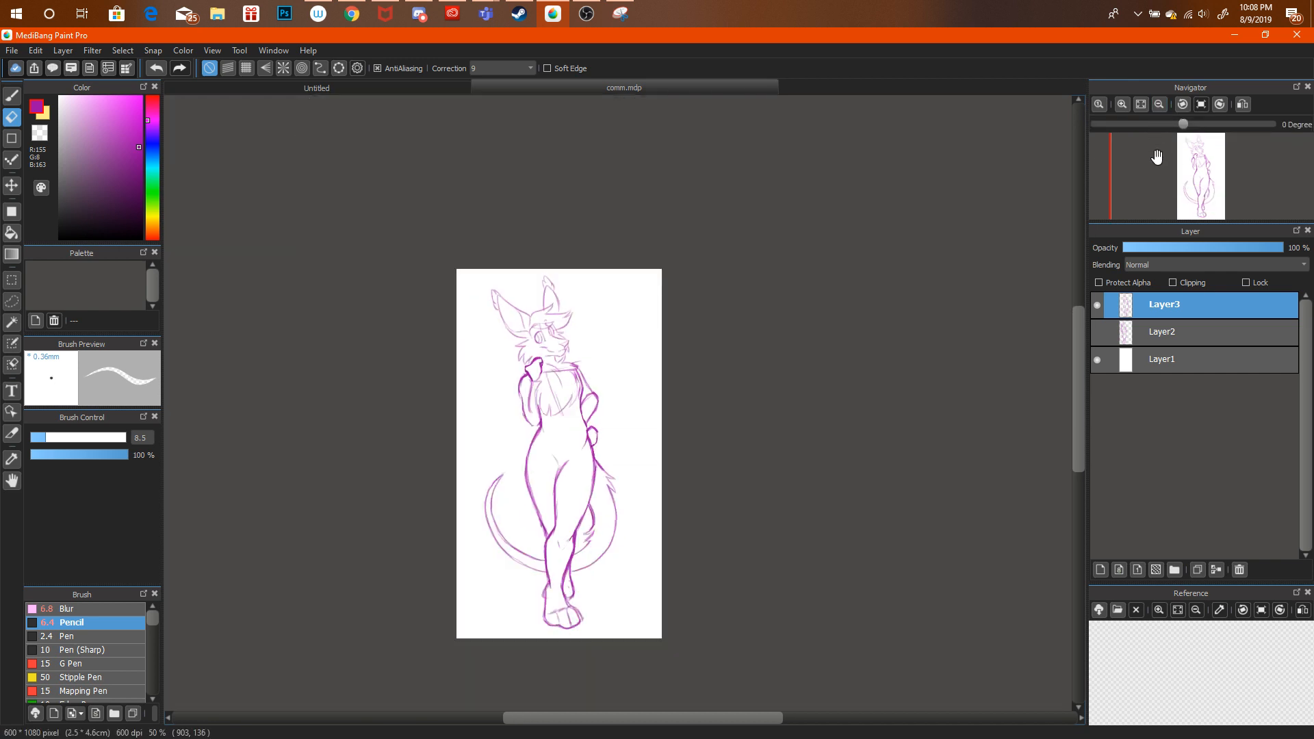
left_click(420, 15)
left_click(420, 15)
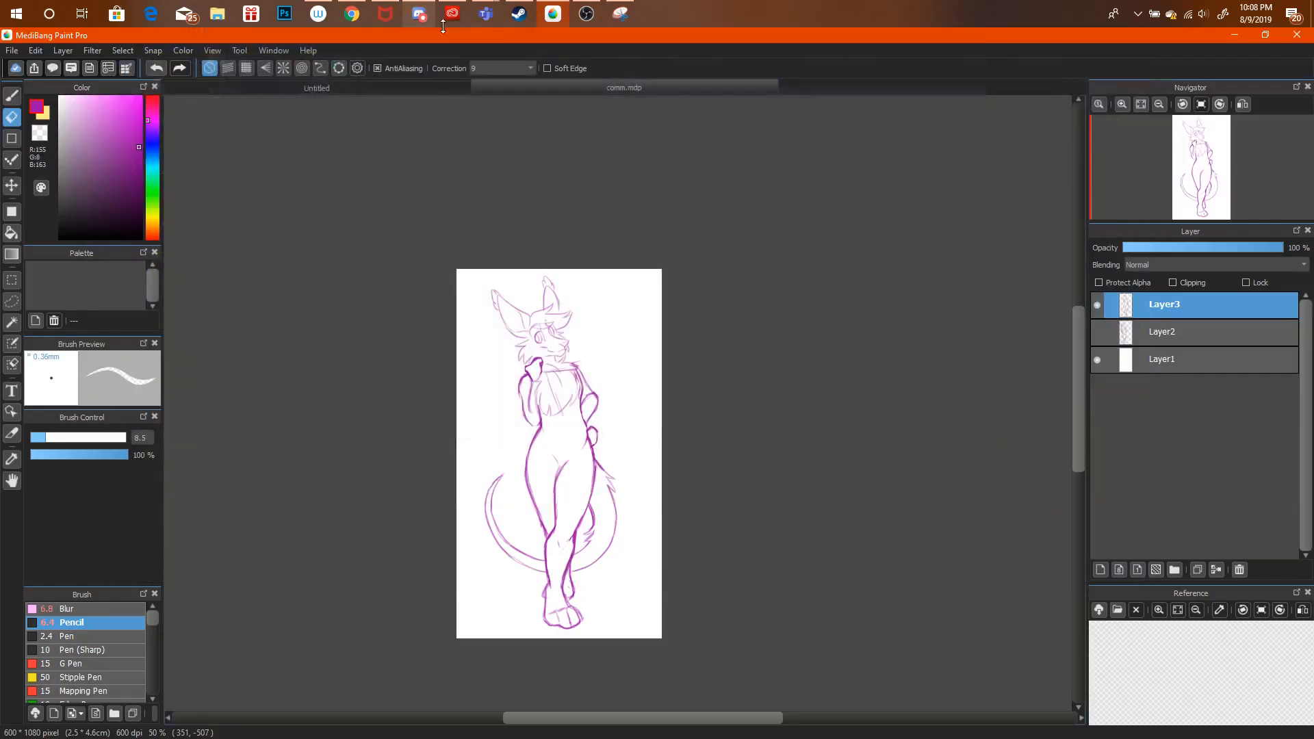
left_click(351, 14)
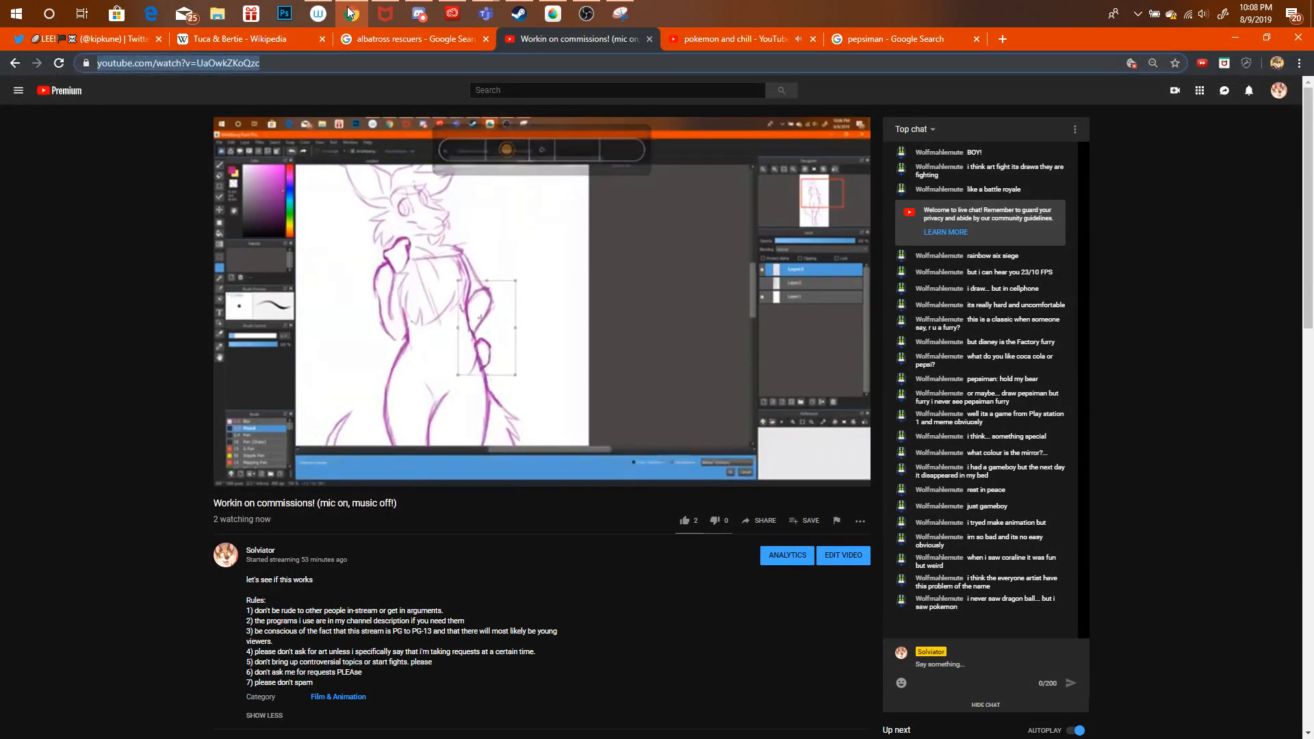
left_click(347, 9)
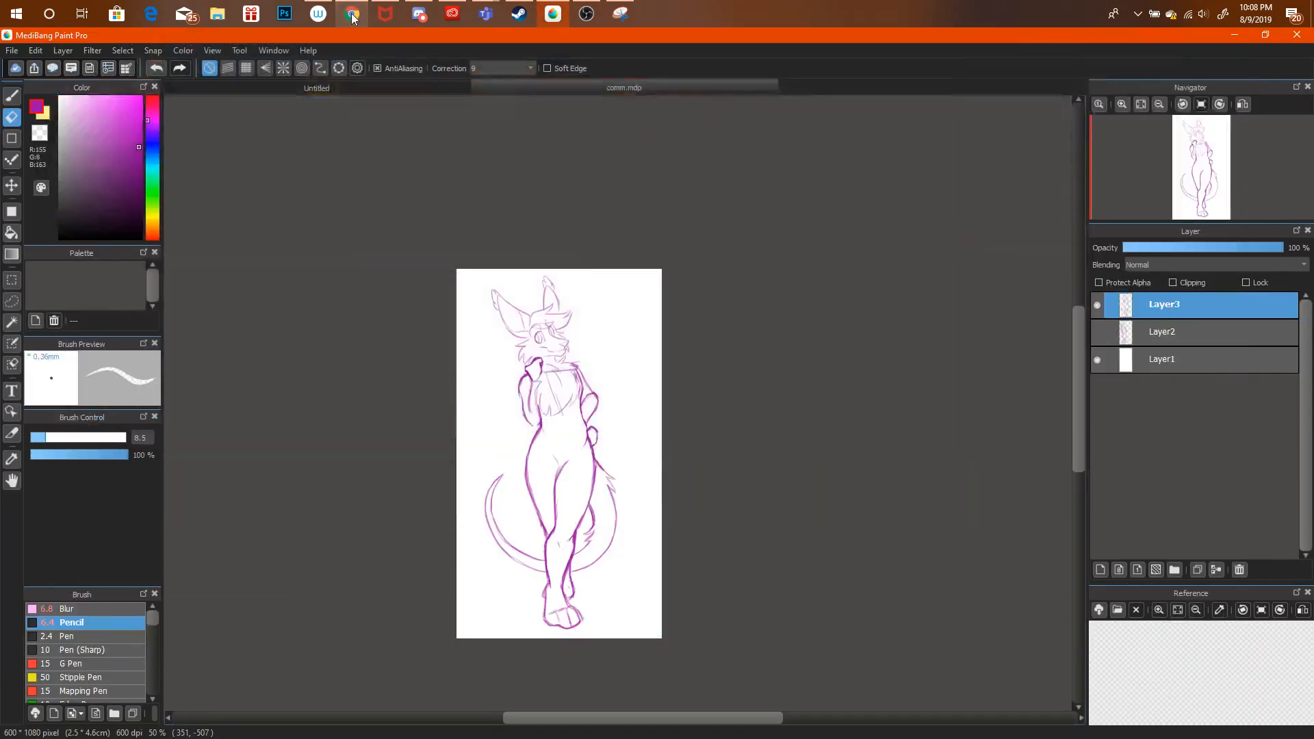
Zoom into the upper body and draw a collar line below the neck and a right shoulder line.
left_click(1121, 104)
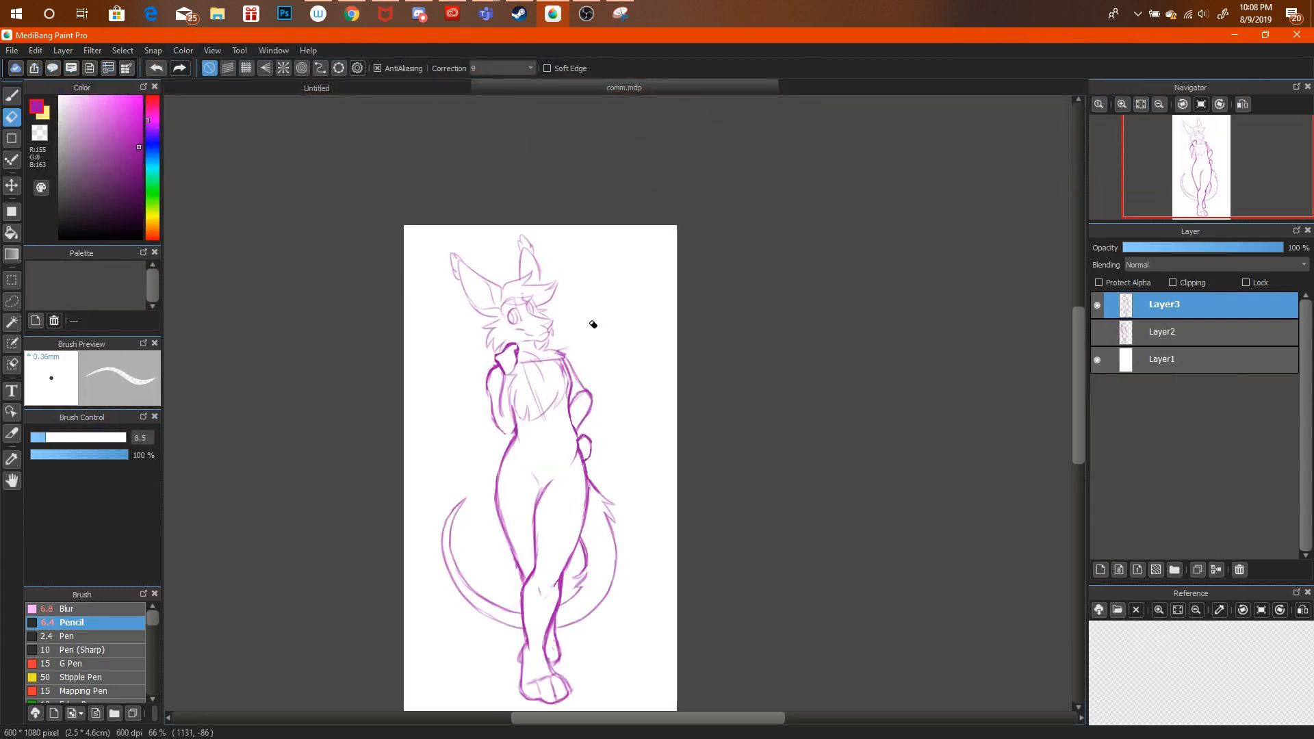
scroll(1147, 132, "up", 3)
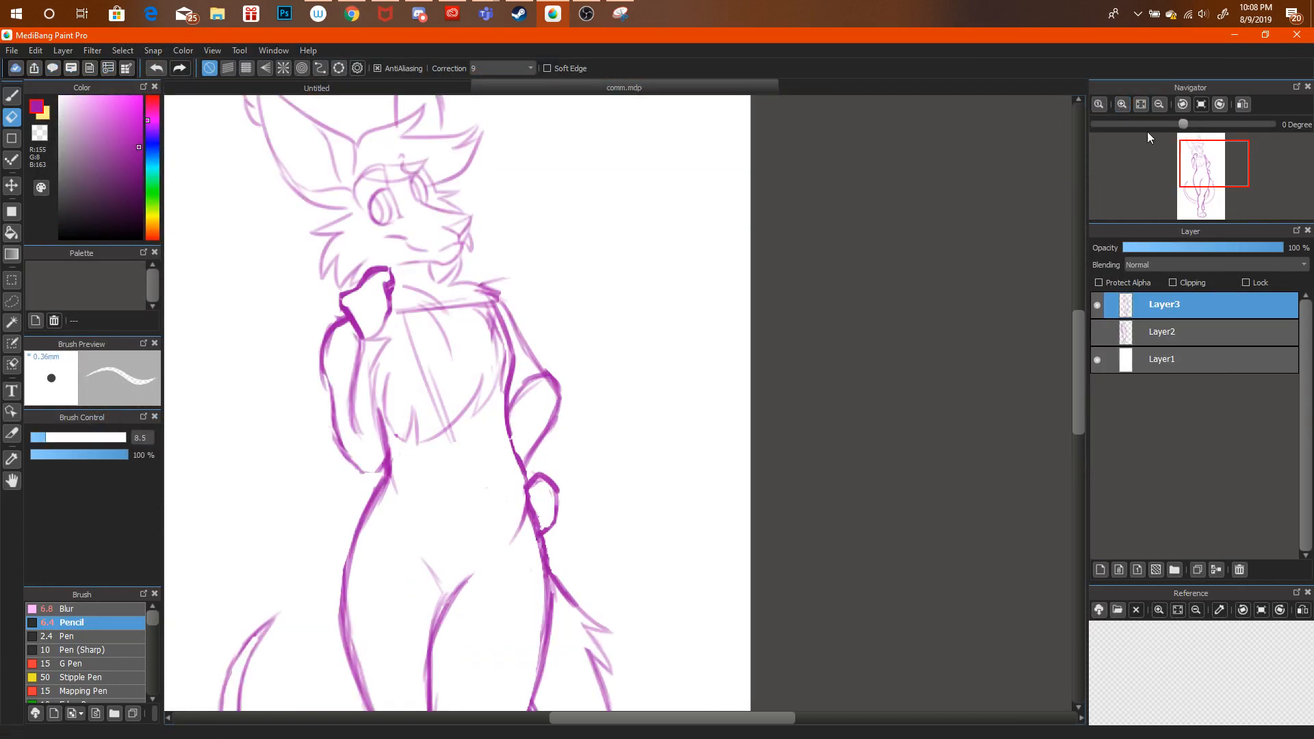
left_click_drag(1147, 132, 1204, 160)
key("b")
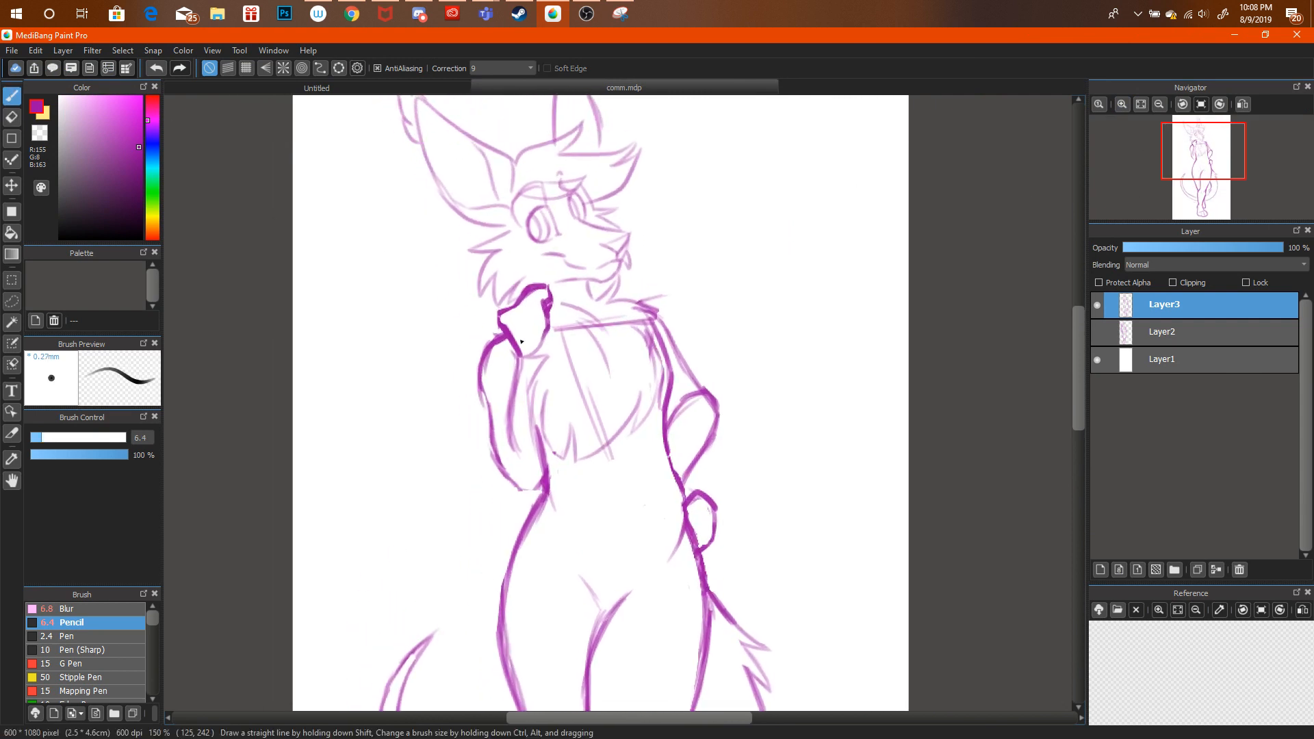
left_click_drag(552, 300, 577, 314)
left_click_drag(609, 300, 657, 314)
Lighten and redraw the right shoulder line, trim the dark collar stroke, then zoom out.
left_click(12, 117)
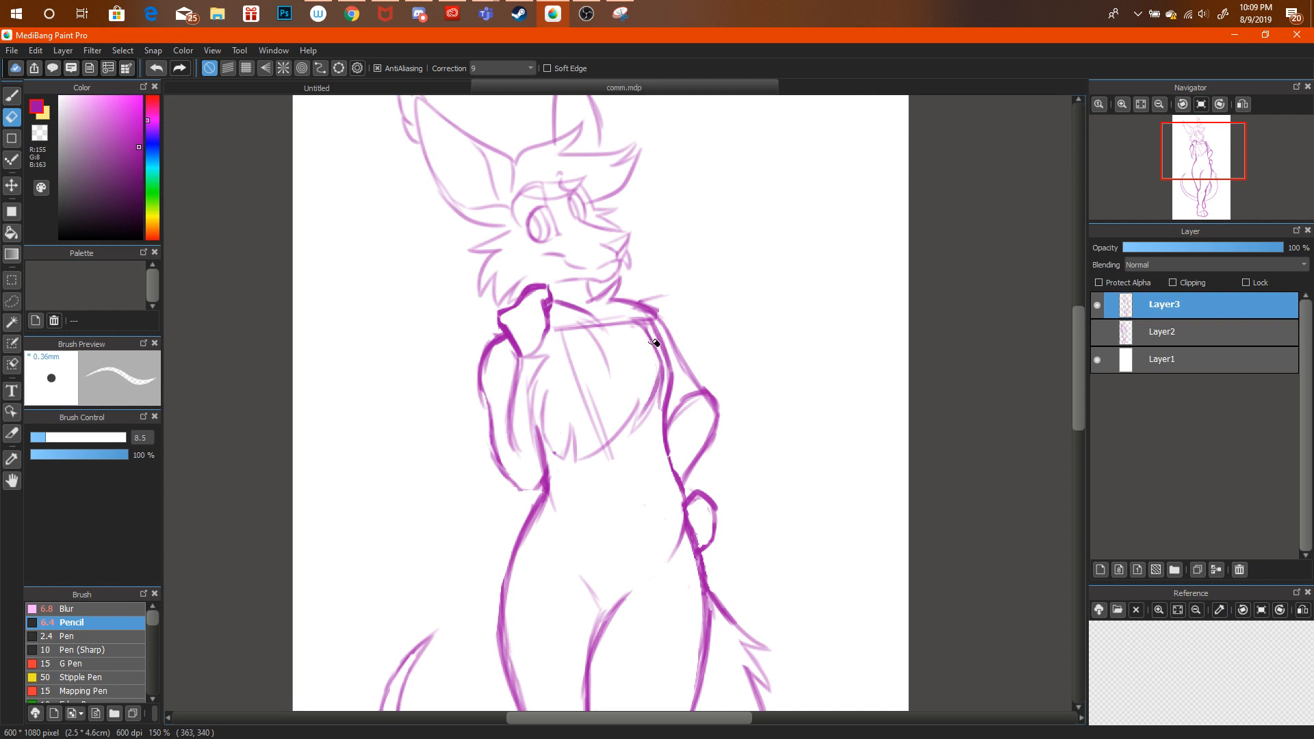
mouse_move(654, 342)
left_mouse_down()
mouse_move(672, 376)
mouse_move(664, 347)
left_mouse_up()
left_click(11, 96)
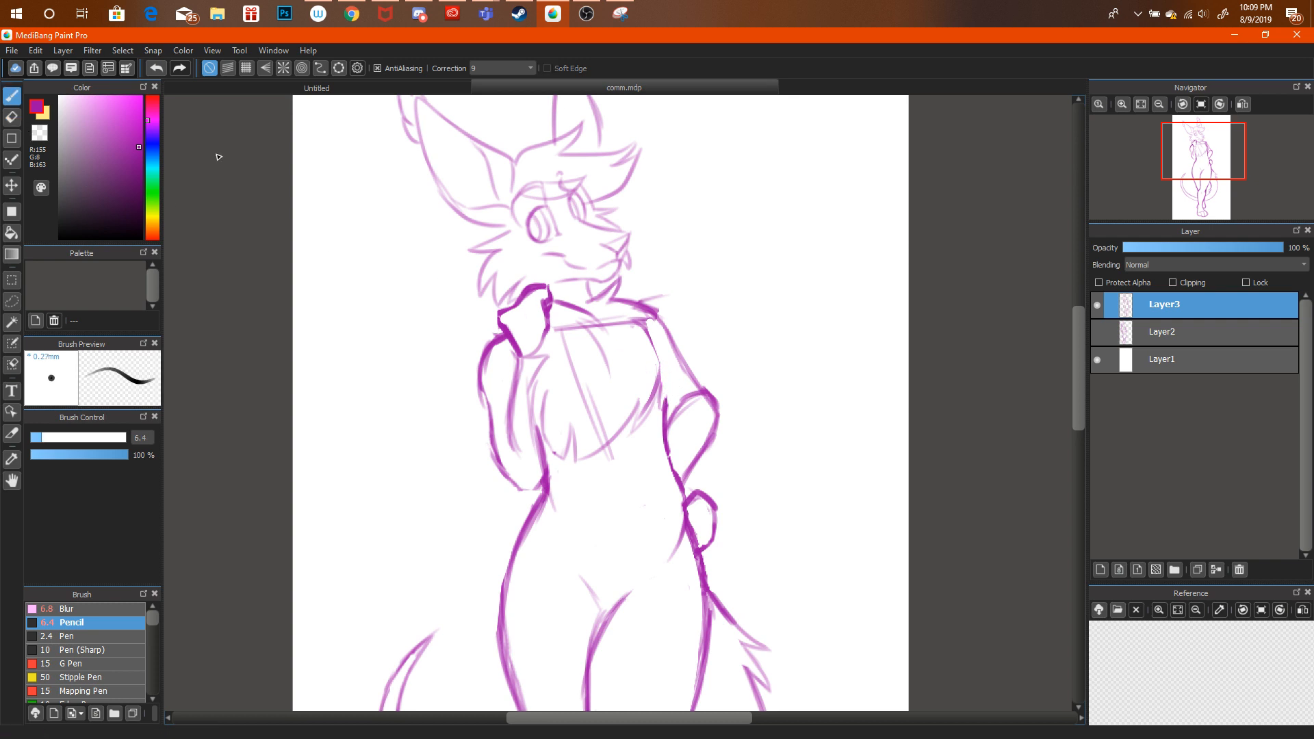
mouse_move(645, 323)
left_mouse_down()
mouse_move(664, 375)
mouse_move(657, 354)
left_mouse_up()
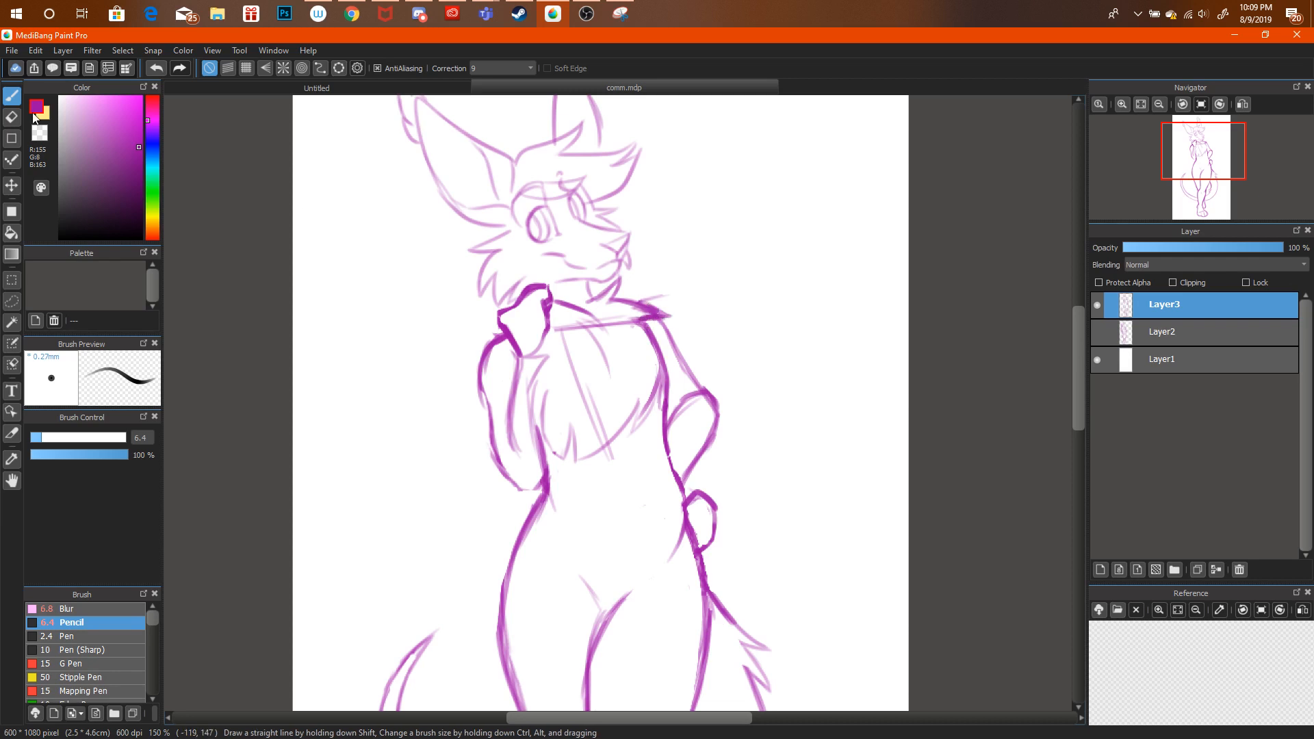
key("e")
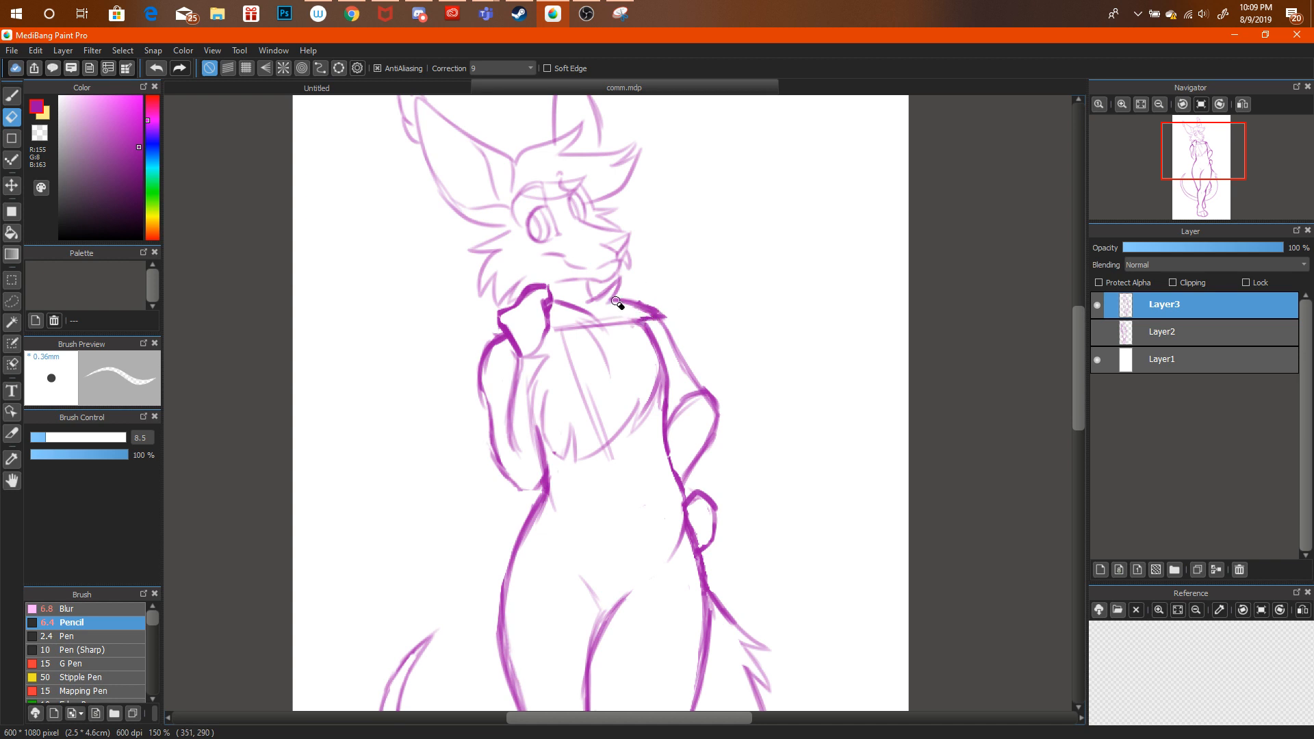
left_click_drag(616, 302, 661, 317)
left_click(1159, 105)
Zoom in on the chest and draw a fur tuft off the right arm, closing the elbow gap.
left_click(1158, 106)
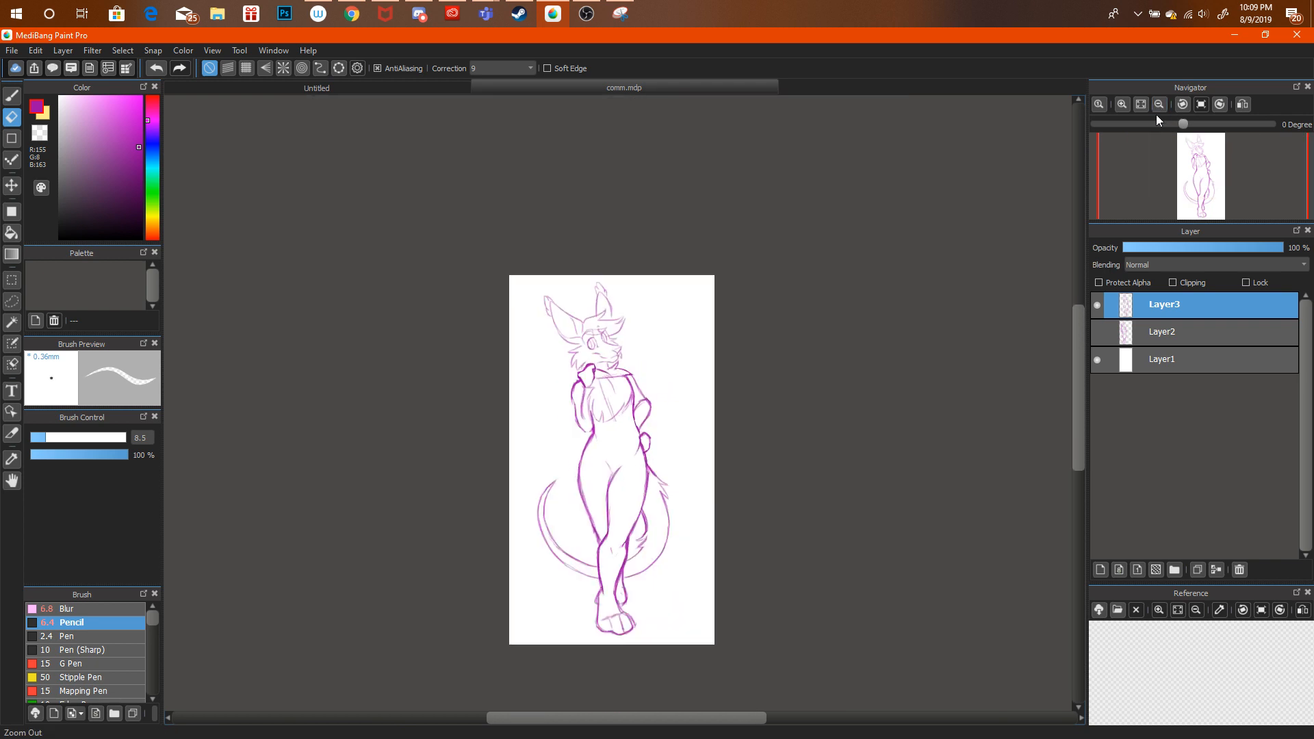
left_click(1123, 104)
left_click(1122, 105)
key("b")
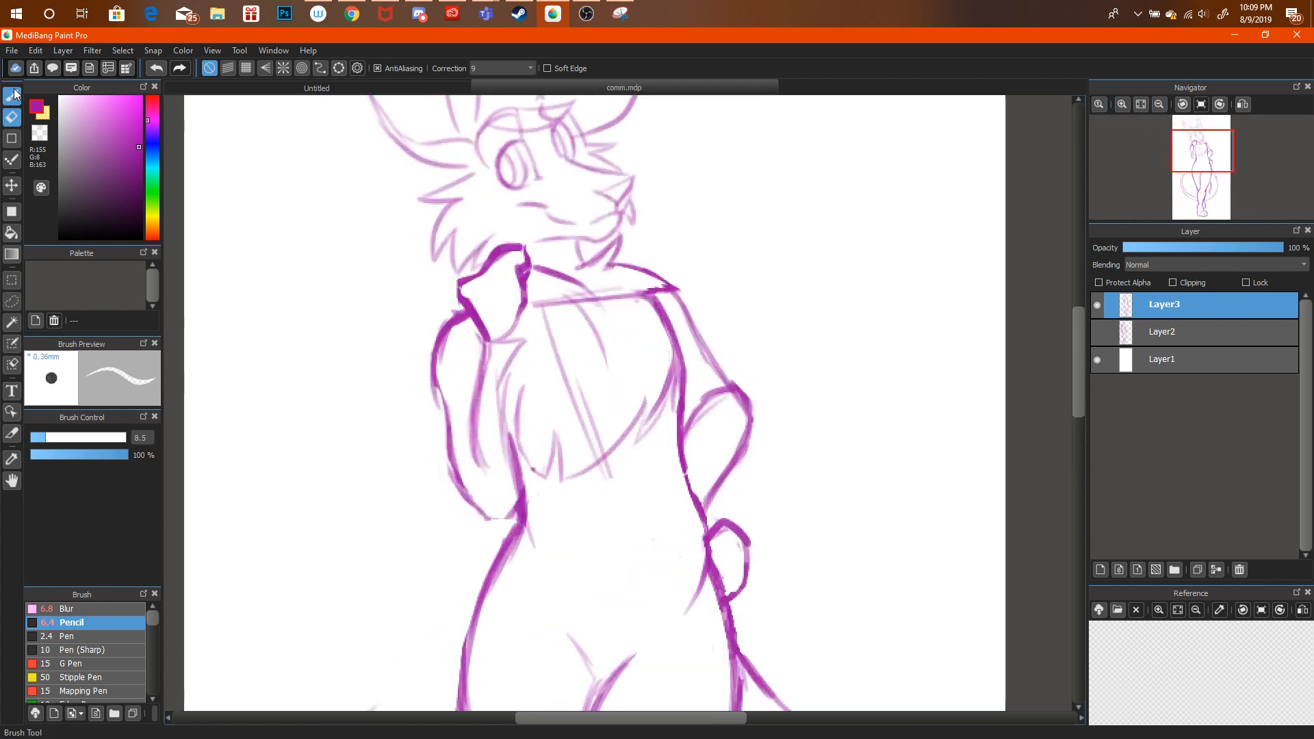
mouse_move(733, 386)
left_mouse_down()
mouse_move(770, 389)
mouse_move(754, 402)
mouse_move(780, 429)
mouse_move(755, 422)
mouse_move(763, 457)
left_mouse_up()
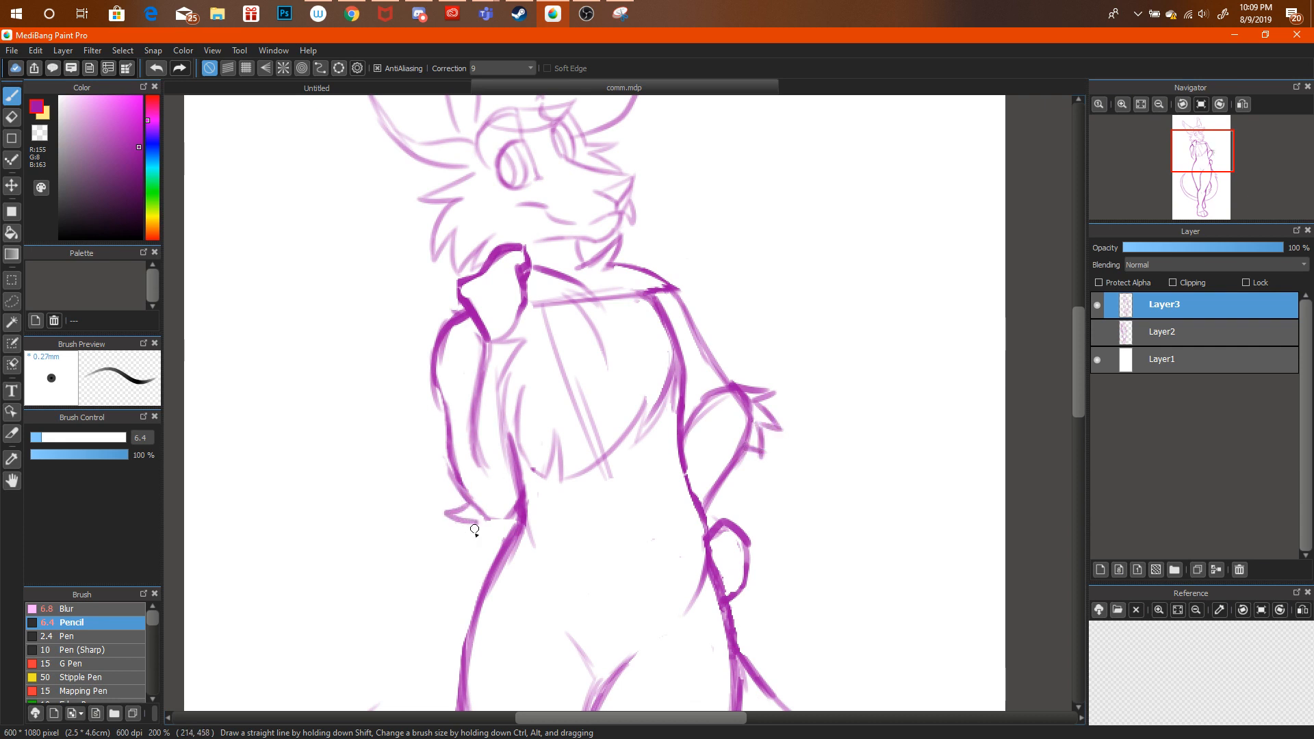
left_click_drag(507, 537, 509, 520)
Lasso the left arm and shift it slightly to the left.
left_click(1141, 104)
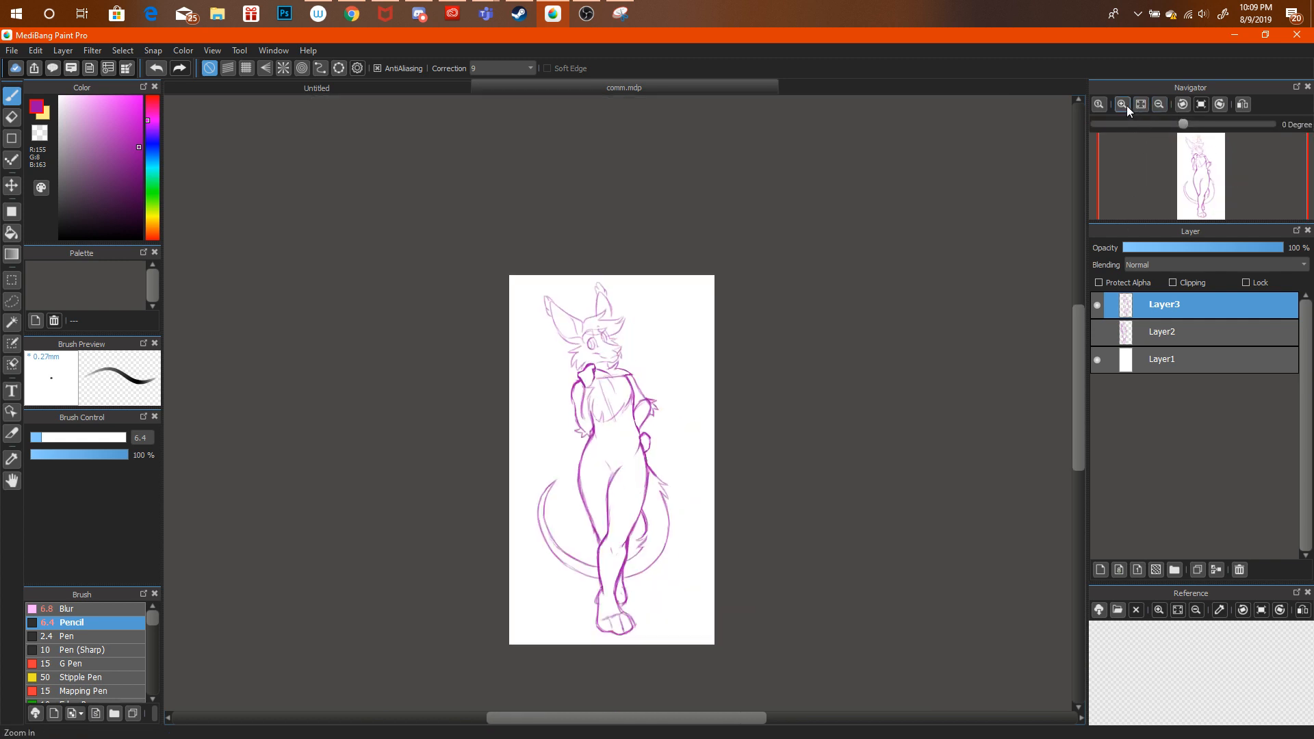
left_click(1126, 103)
left_click(1125, 103)
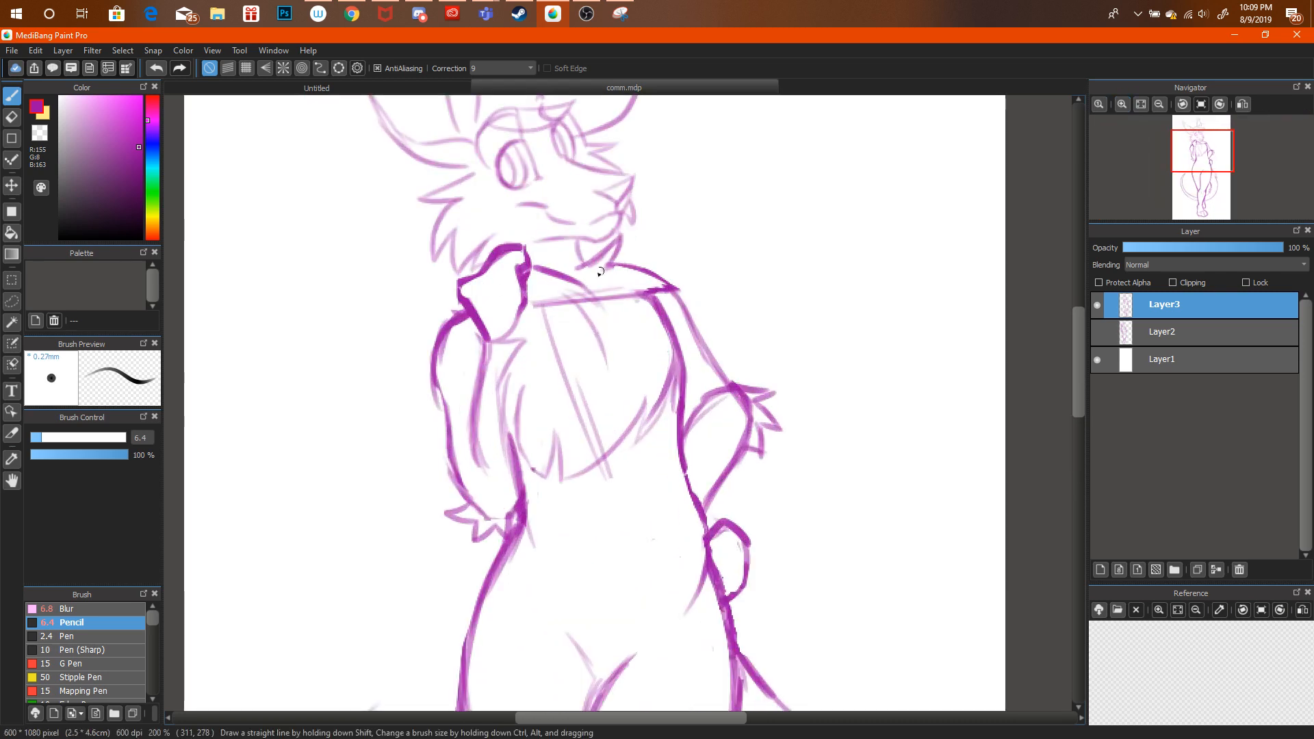
left_click(12, 301)
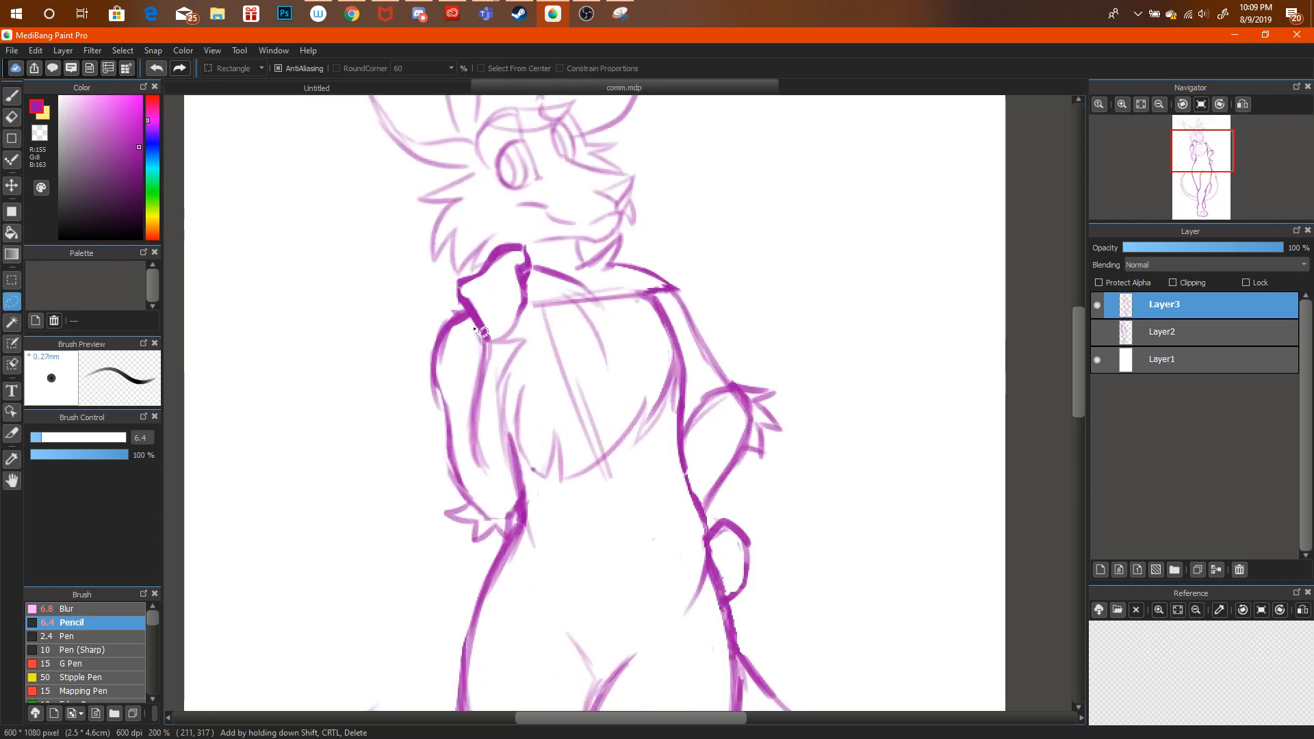
mouse_move(475, 325)
left_mouse_down()
mouse_move(435, 305)
mouse_move(362, 426)
mouse_move(403, 535)
mouse_move(443, 564)
mouse_move(483, 555)
mouse_move(519, 520)
mouse_move(506, 479)
left_mouse_up()
key("ctrl+t")
left_click_drag(446, 360, 431, 362)
left_click(1032, 709)
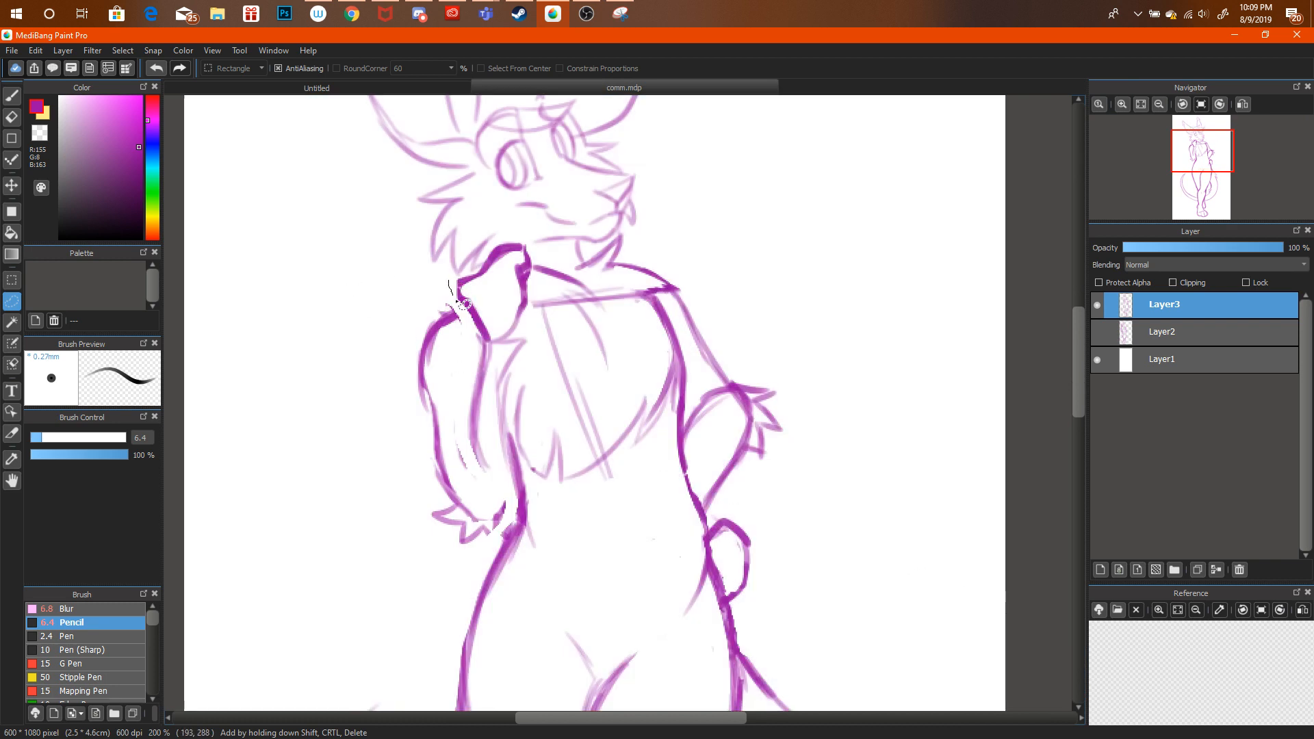
Reselect the left arm, rotate it slightly, and deselect.
mouse_move(463, 302)
left_mouse_down()
mouse_move(478, 349)
mouse_move(464, 443)
mouse_move(486, 484)
mouse_move(502, 367)
mouse_move(473, 291)
left_mouse_up()
key("ctrl+t")
left_click_drag(538, 250, 534, 302)
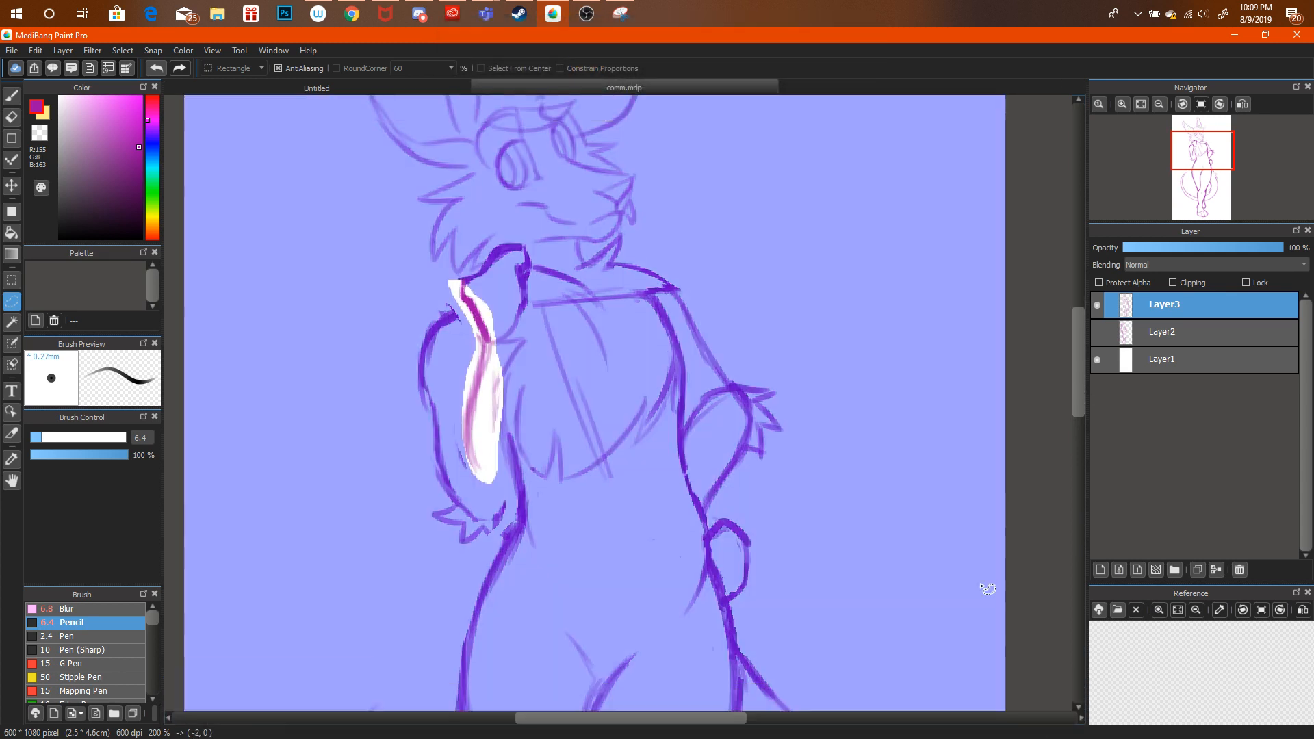
key("ctrl+d")
Erase stray lines along the left arm and redraw its outline.
left_click(12, 96)
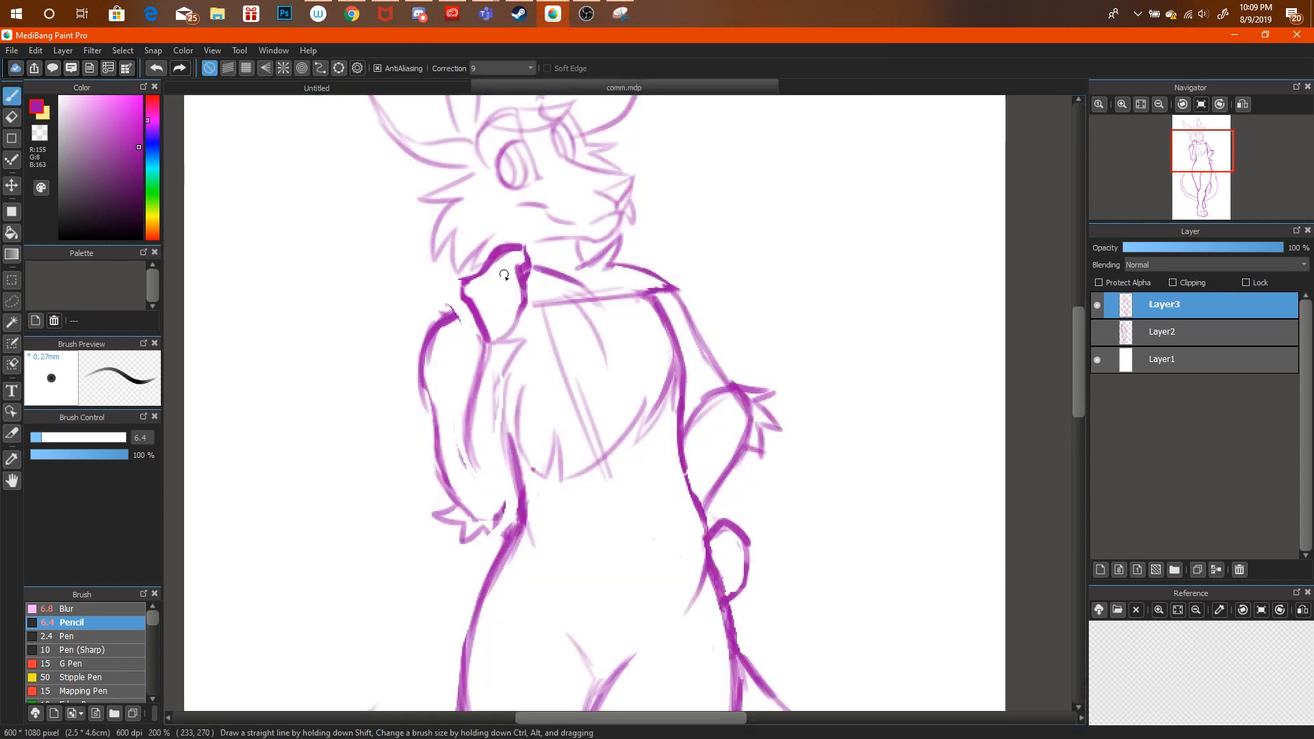
key("e")
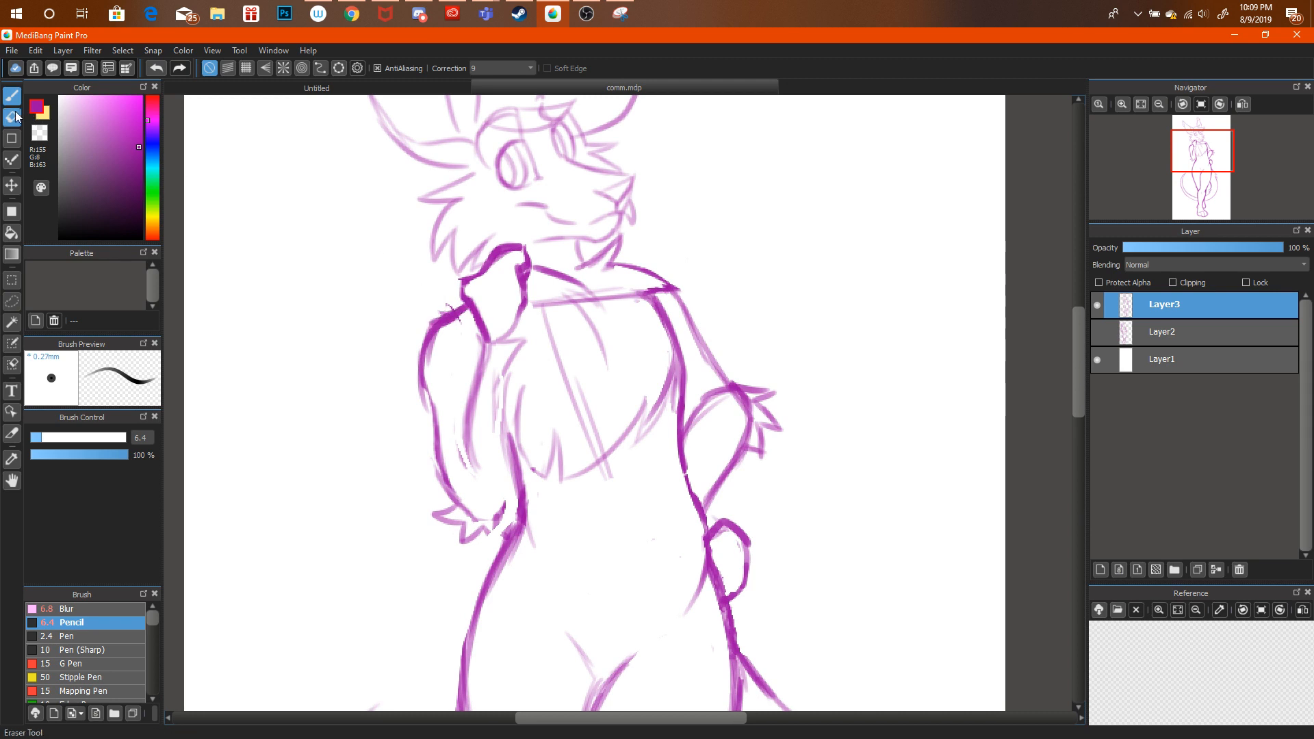
mouse_move(450, 312)
left_mouse_down()
mouse_move(425, 331)
mouse_move(460, 322)
mouse_move(438, 338)
left_mouse_up()
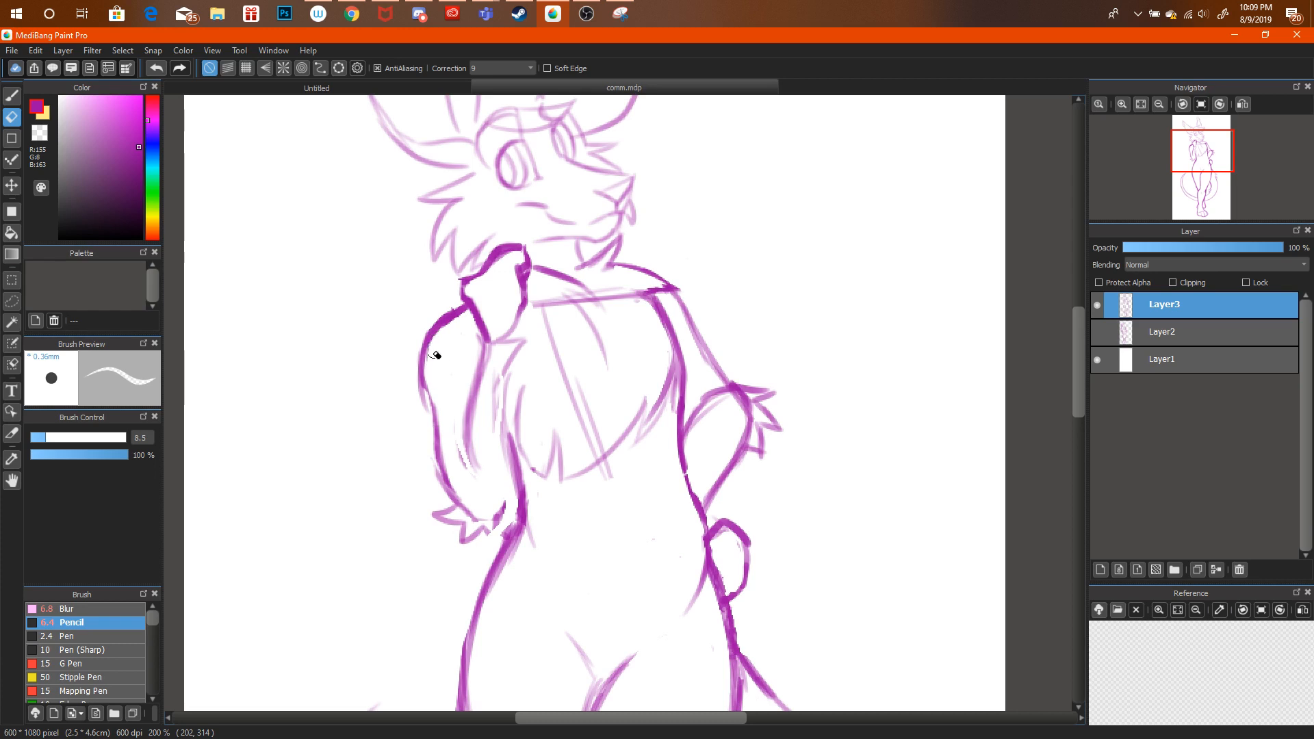
key("b")
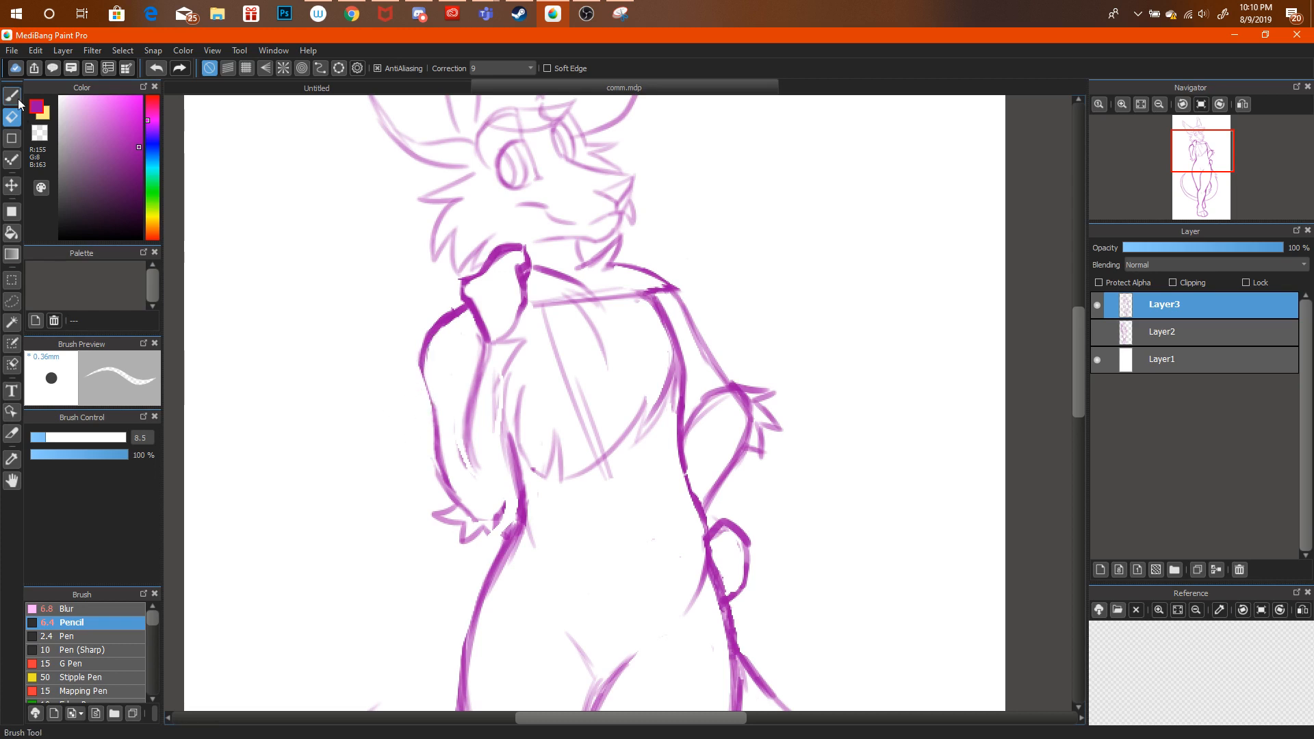
left_click_drag(422, 366, 435, 414)
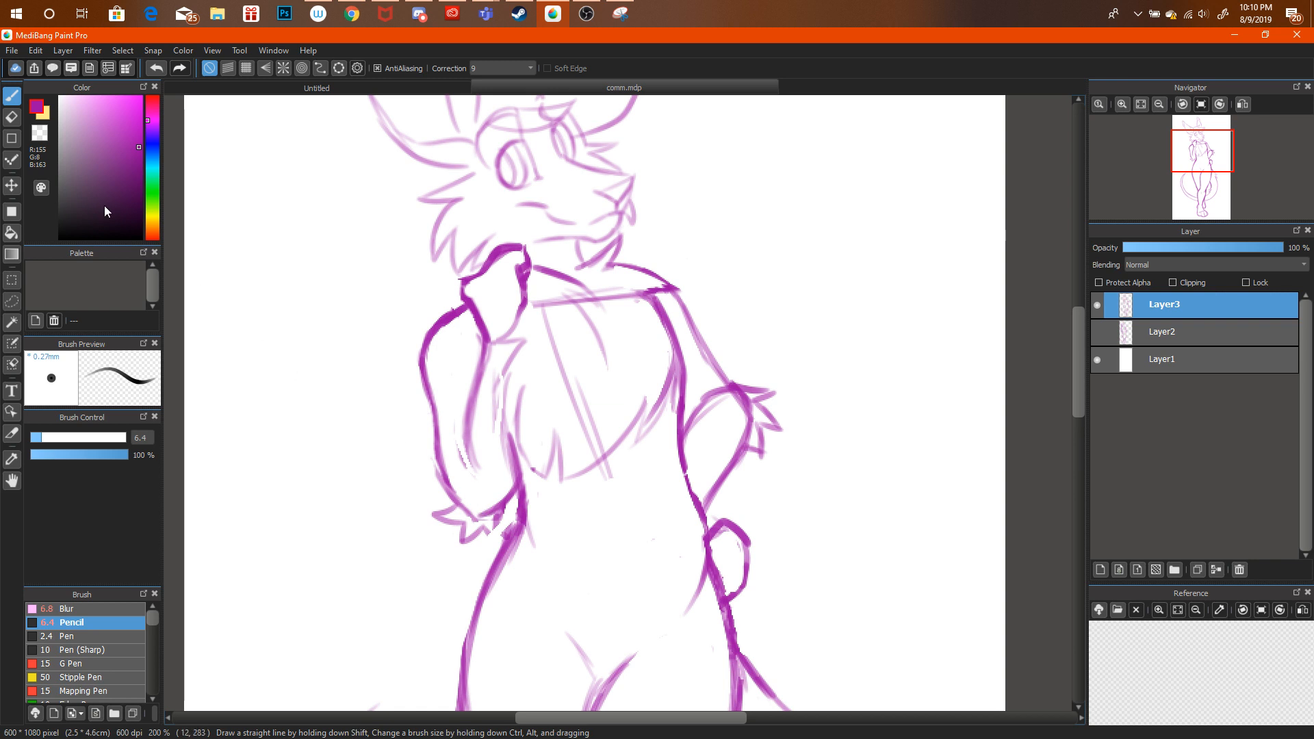
Erase the left hand with a size 40 eraser, redraw its curve, and add the inner arm line.
key("e")
left_click(96, 437)
mouse_move(447, 495)
left_mouse_down()
mouse_move(469, 538)
mouse_move(476, 525)
mouse_move(430, 482)
left_mouse_up()
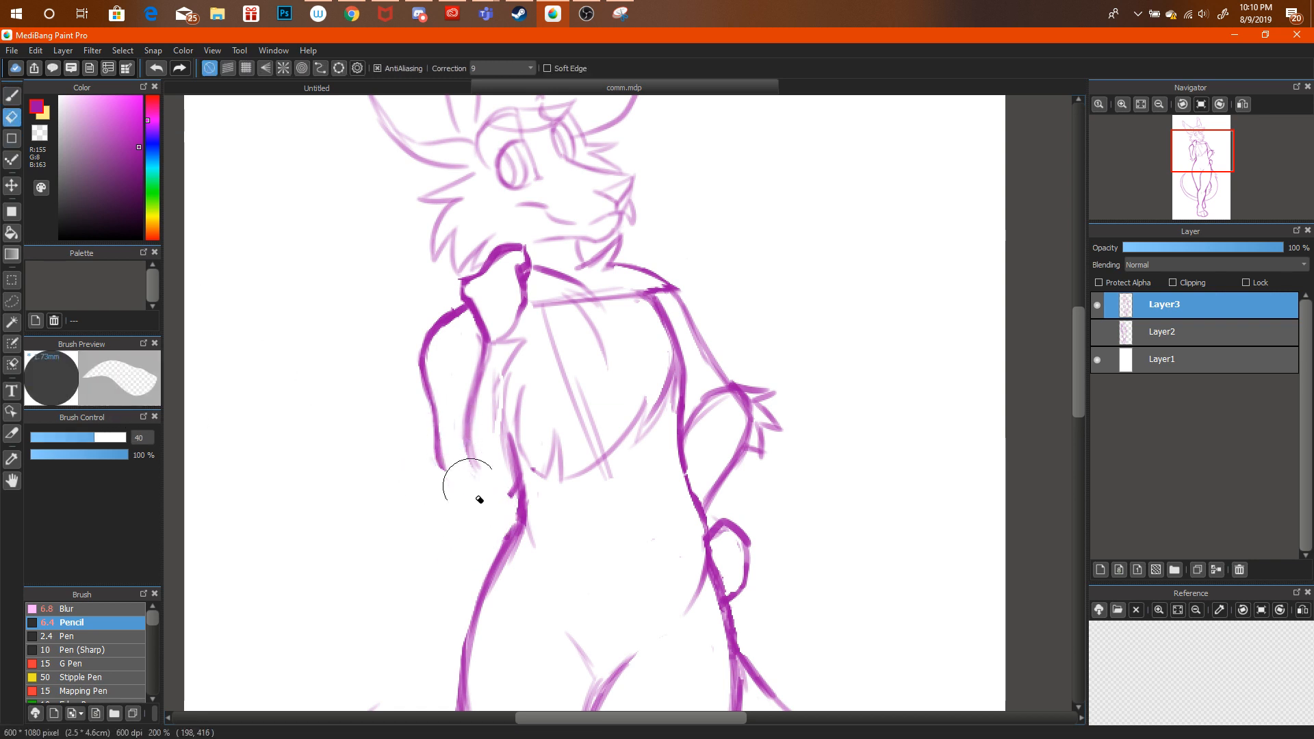
left_click(11, 98)
mouse_move(434, 456)
left_mouse_down()
mouse_move(464, 514)
mouse_move(511, 493)
left_mouse_up()
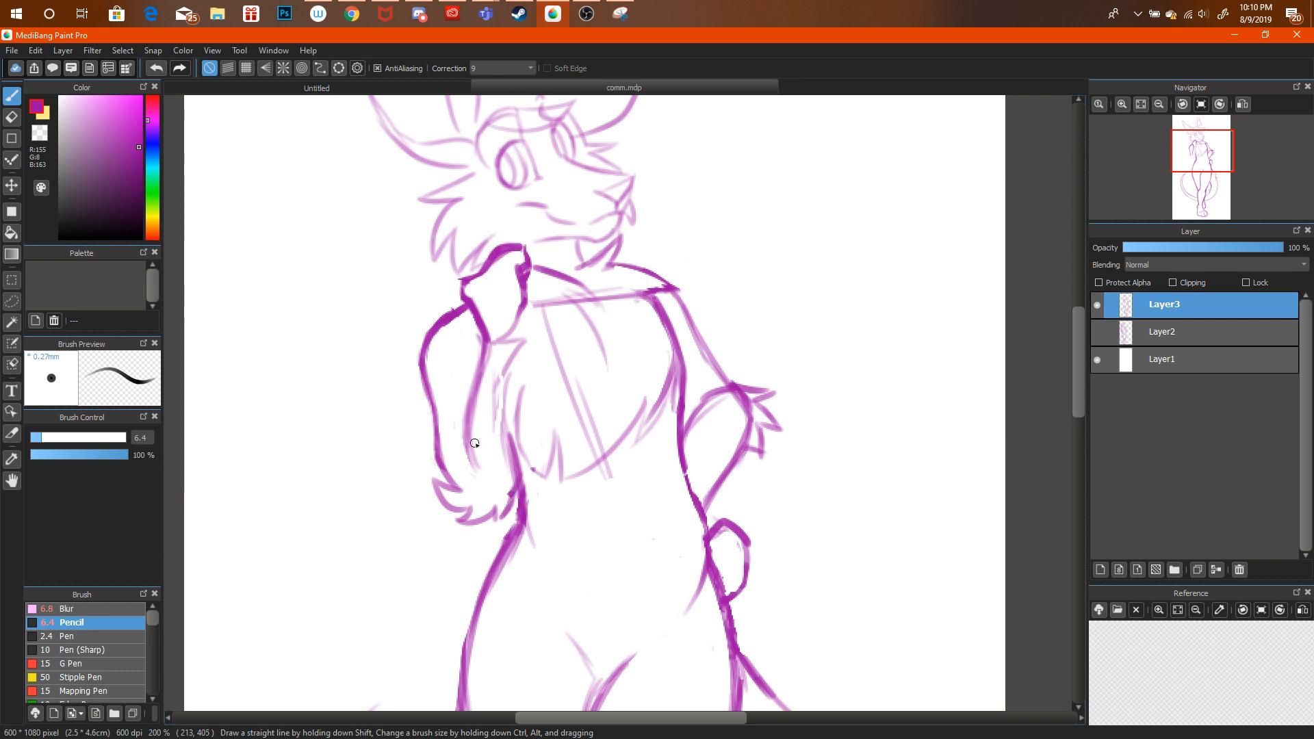
mouse_move(486, 345)
left_mouse_down()
mouse_move(463, 463)
mouse_move(457, 439)
mouse_move(465, 466)
mouse_move(495, 390)
left_mouse_up()
Enlarge the eraser, zoom in closer, and erase the dark upper-left arm outline.
key("e")
left_click(67, 440)
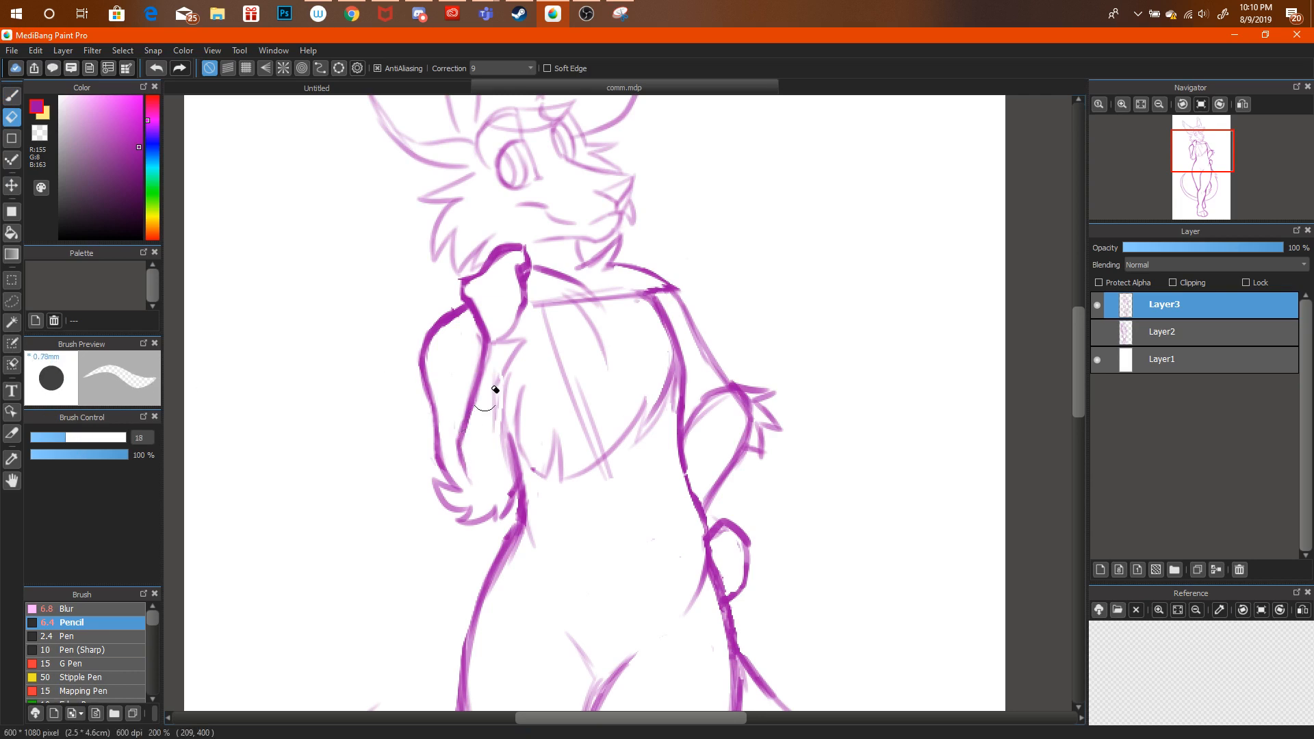
left_click(1160, 104)
left_click(1123, 104)
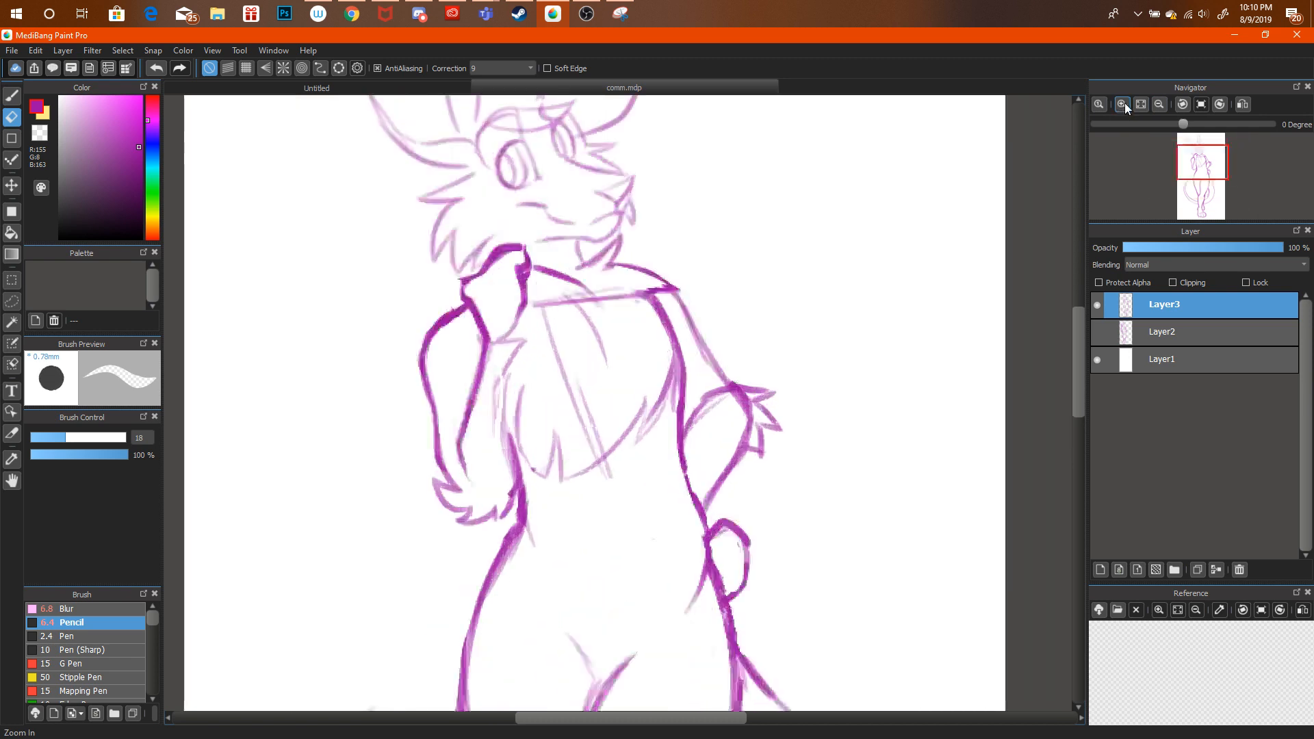
left_click(1123, 104)
mouse_move(349, 333)
left_mouse_down()
mouse_move(363, 264)
mouse_move(382, 264)
mouse_move(324, 311)
mouse_move(264, 277)
left_mouse_up()
Redraw the left forearm and outer arm edge up to the shoulder in darker pencil, then zoom out.
key("b")
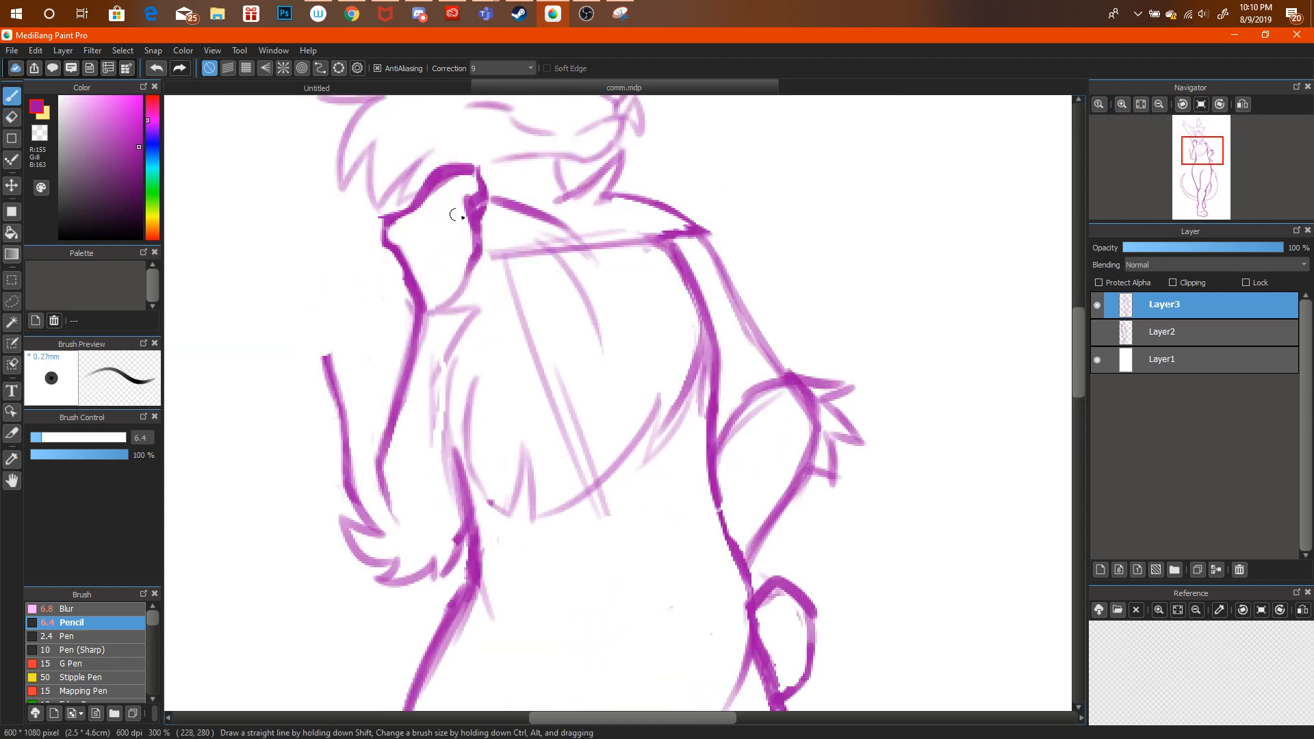
mouse_move(392, 240)
left_mouse_down()
mouse_move(337, 306)
mouse_move(345, 273)
mouse_move(336, 323)
mouse_move(351, 396)
mouse_move(336, 382)
mouse_move(337, 451)
mouse_move(315, 319)
left_mouse_up()
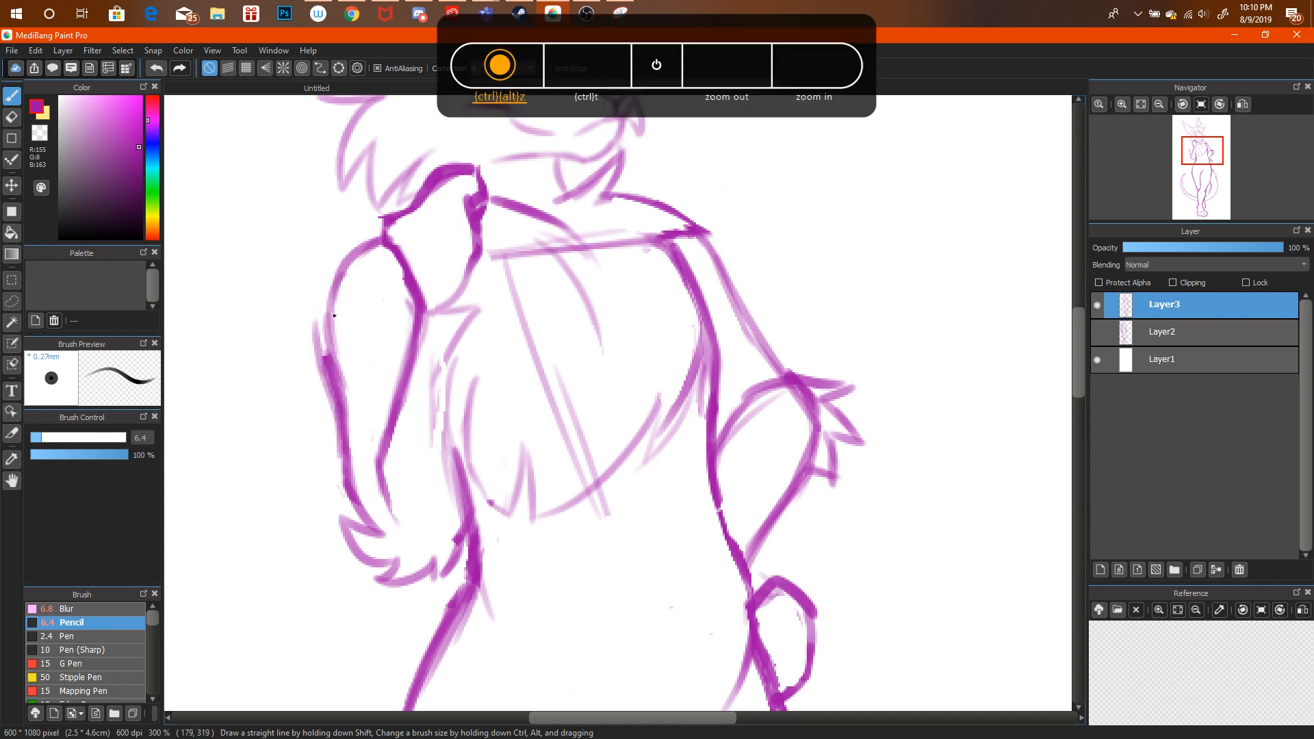
key("ctrl+alt+z")
key("ctrl+alt+z")
left_click_drag(342, 386, 313, 312)
mouse_move(328, 362)
left_mouse_down()
mouse_move(320, 280)
mouse_move(401, 227)
left_mouse_up()
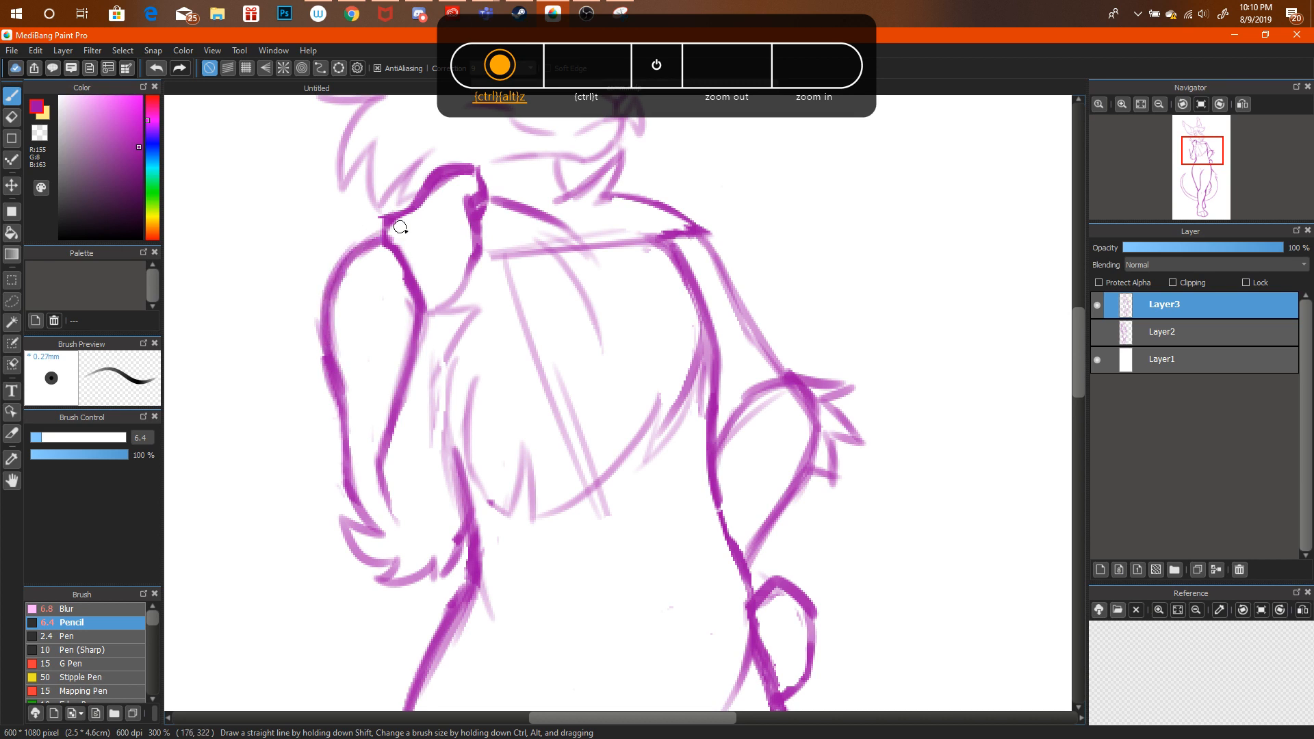
key("e")
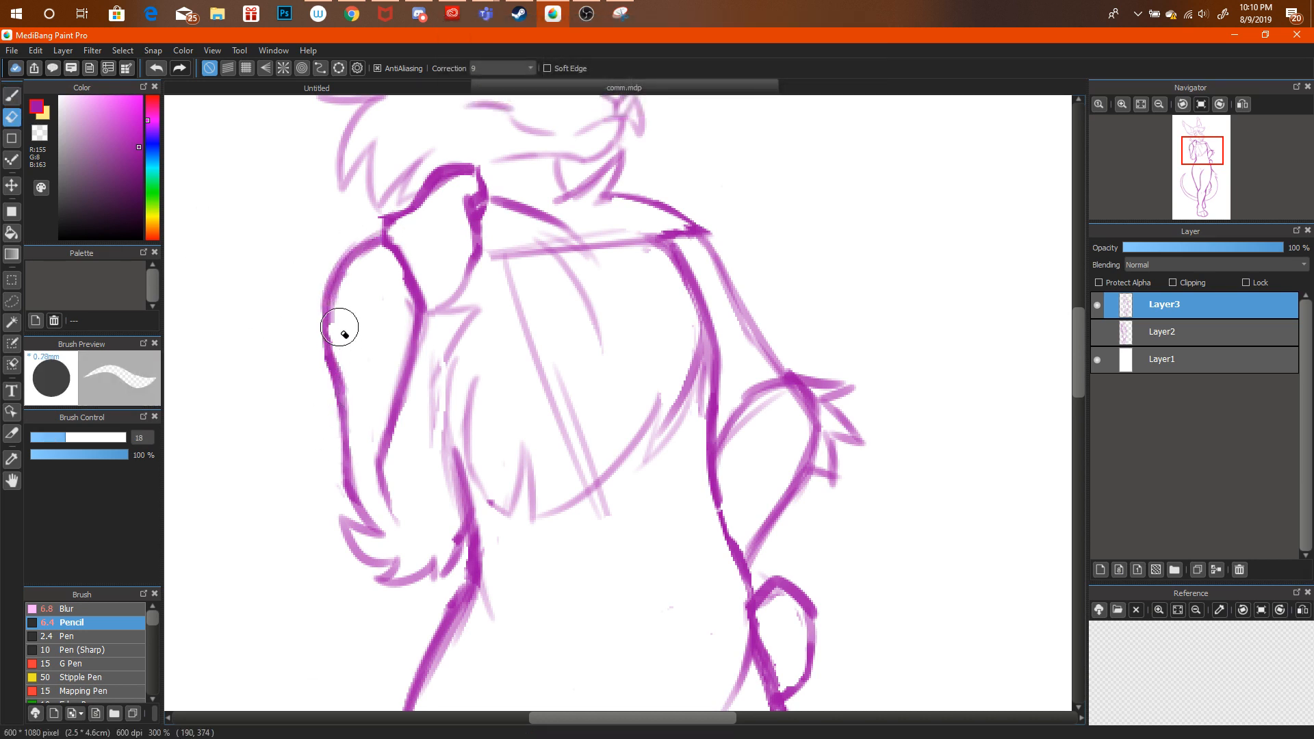
left_click(1159, 104)
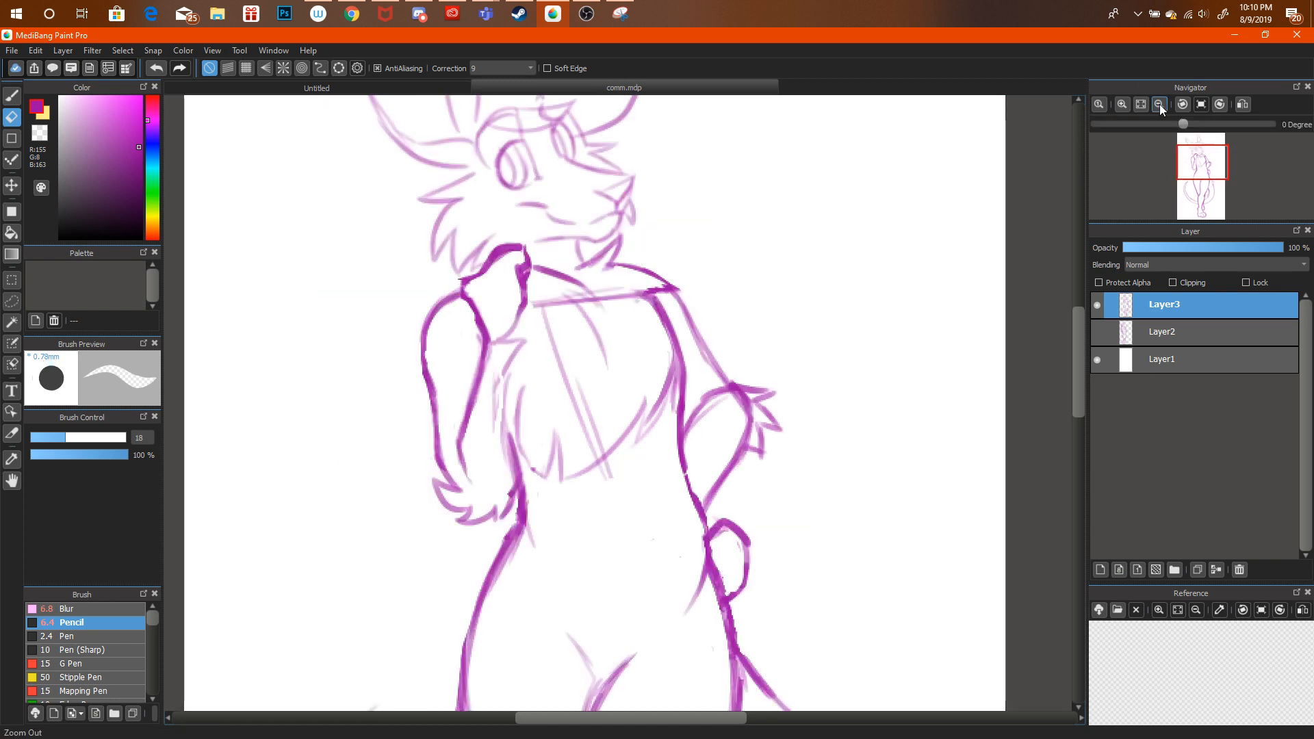
left_click(1159, 104)
left_click(1159, 105)
After checking Discord, lasso the creature's head and transform it slightly upward.
left_click(419, 14)
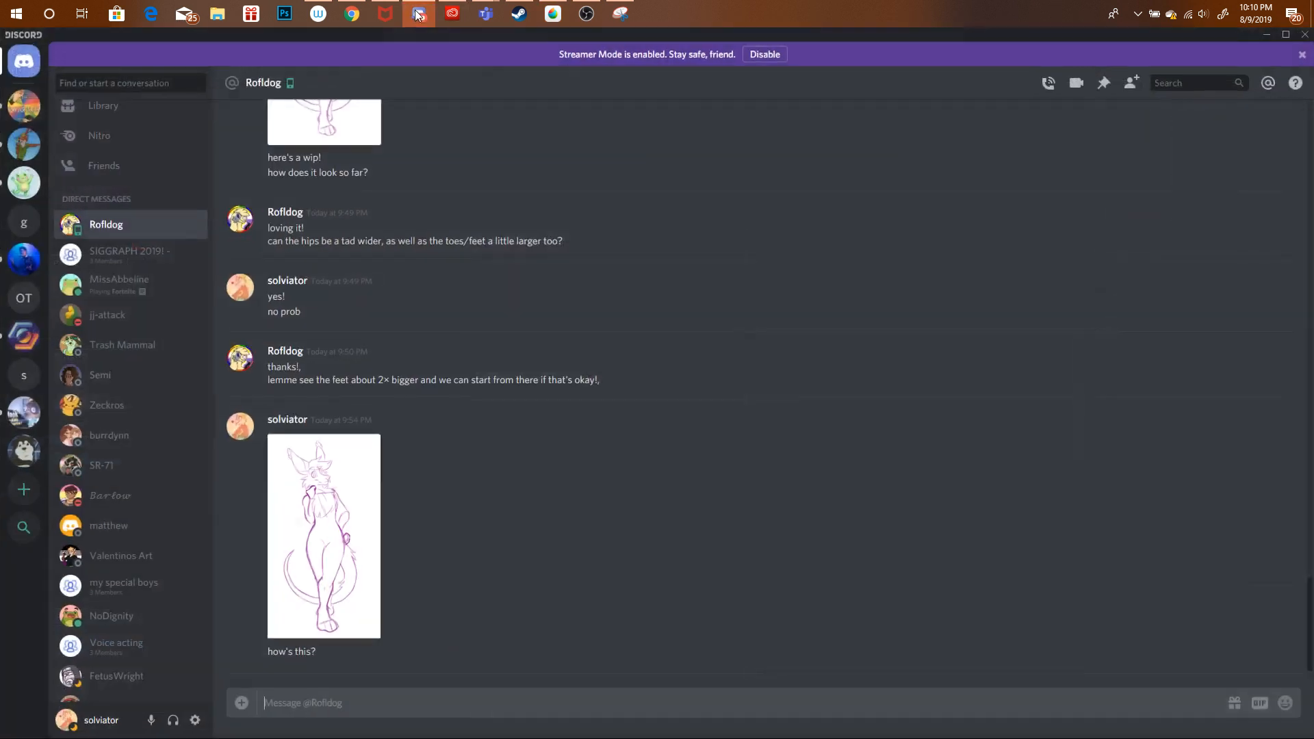
left_click(416, 10)
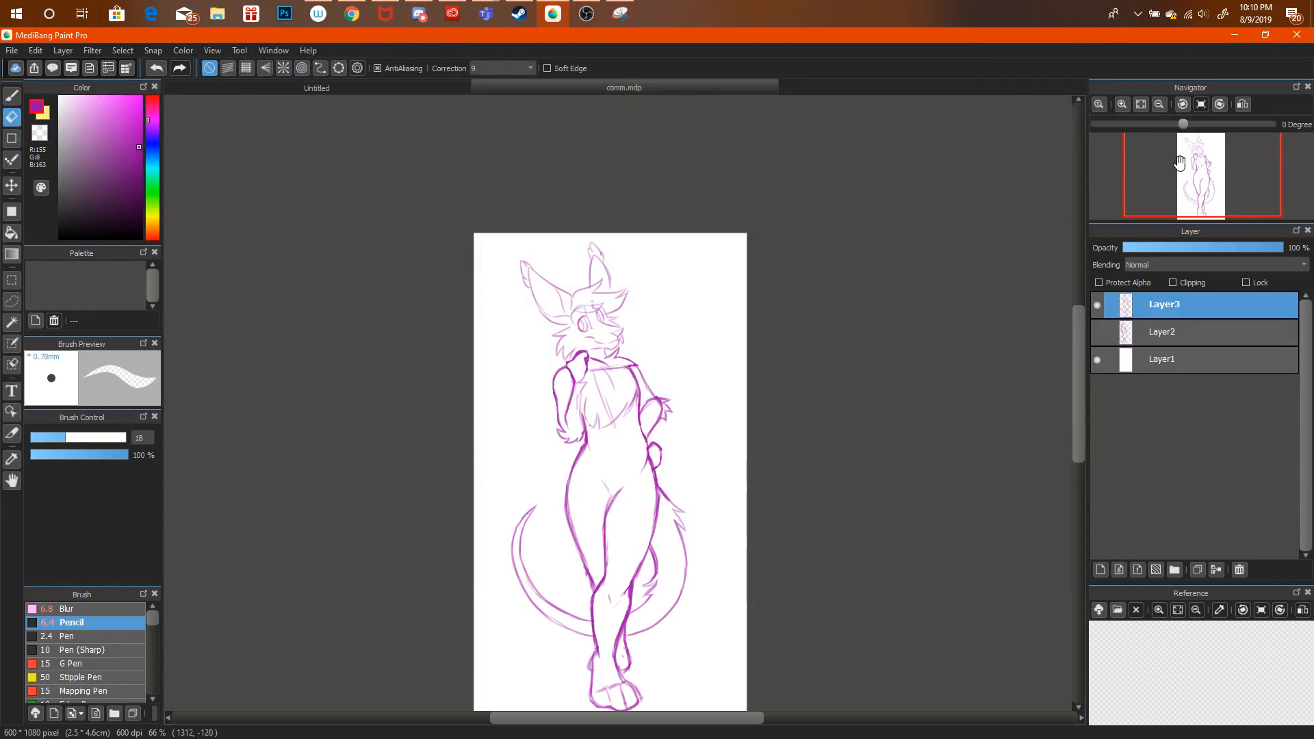
mouse_move(1192, 199)
left_mouse_down()
mouse_move(1222, 159)
mouse_move(1208, 139)
left_mouse_up()
left_click(1123, 105)
left_click(1122, 105)
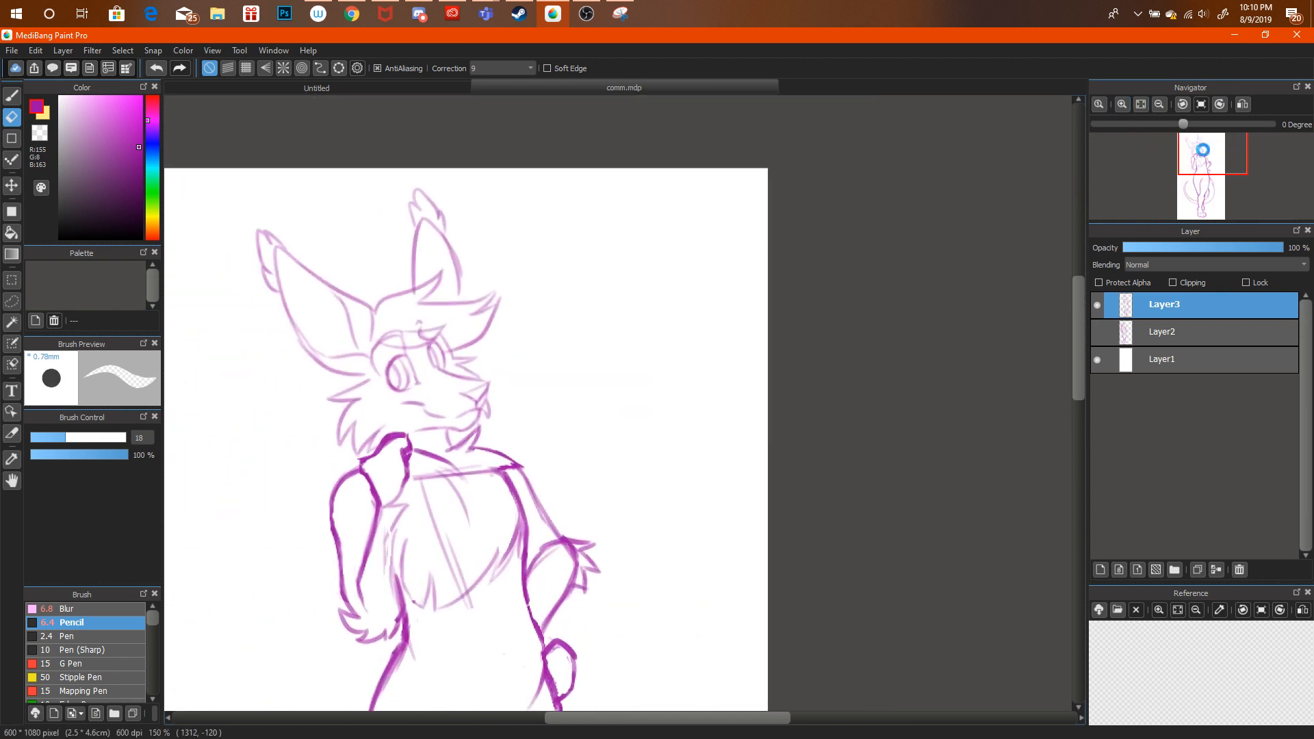
left_click(12, 301)
mouse_move(288, 429)
left_mouse_down()
mouse_move(374, 101)
mouse_move(511, 406)
left_mouse_up()
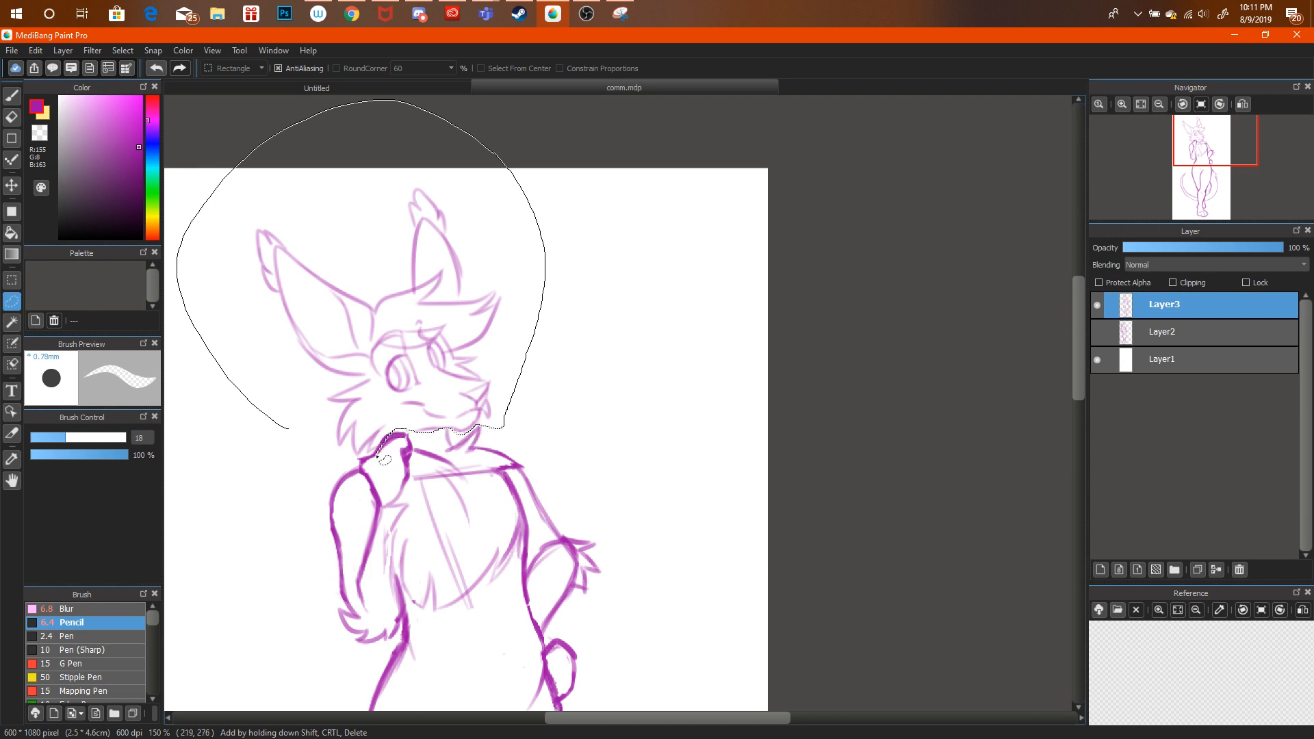
left_click_drag(384, 460, 279, 450)
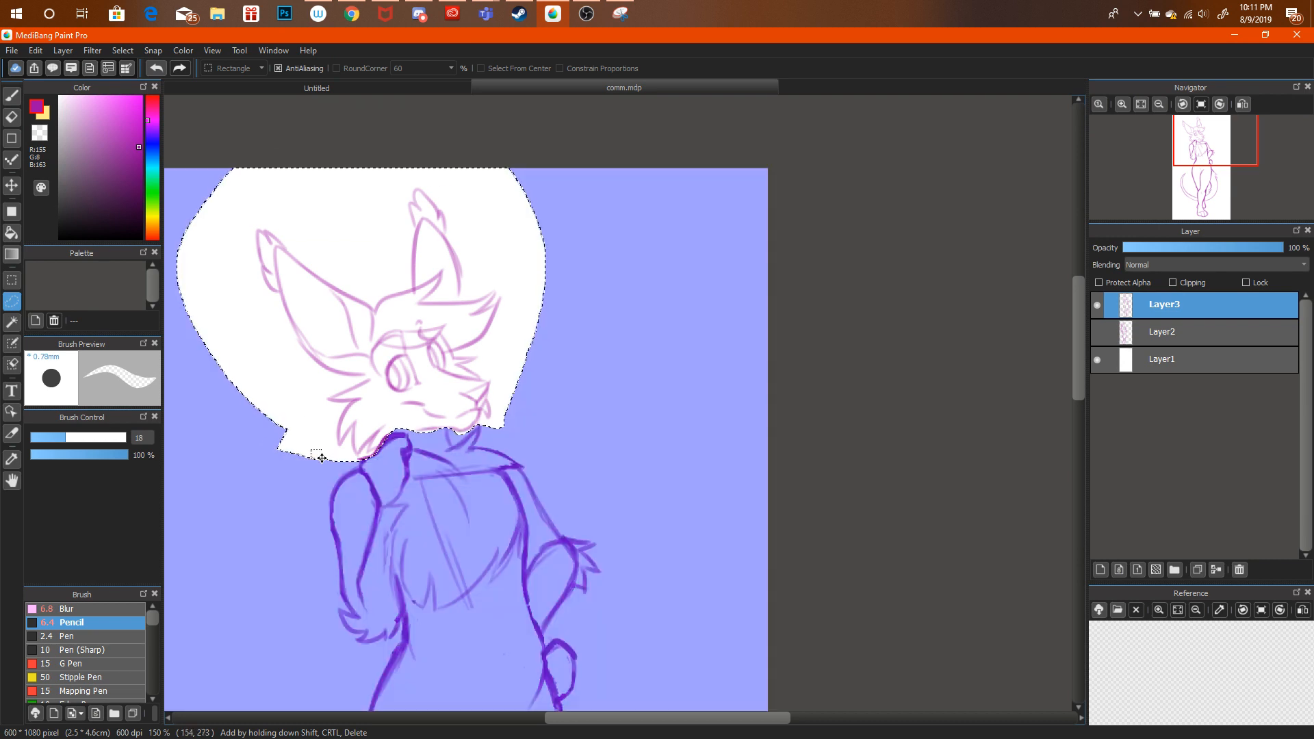
key("ctrl+t")
left_click_drag(404, 350, 404, 343)
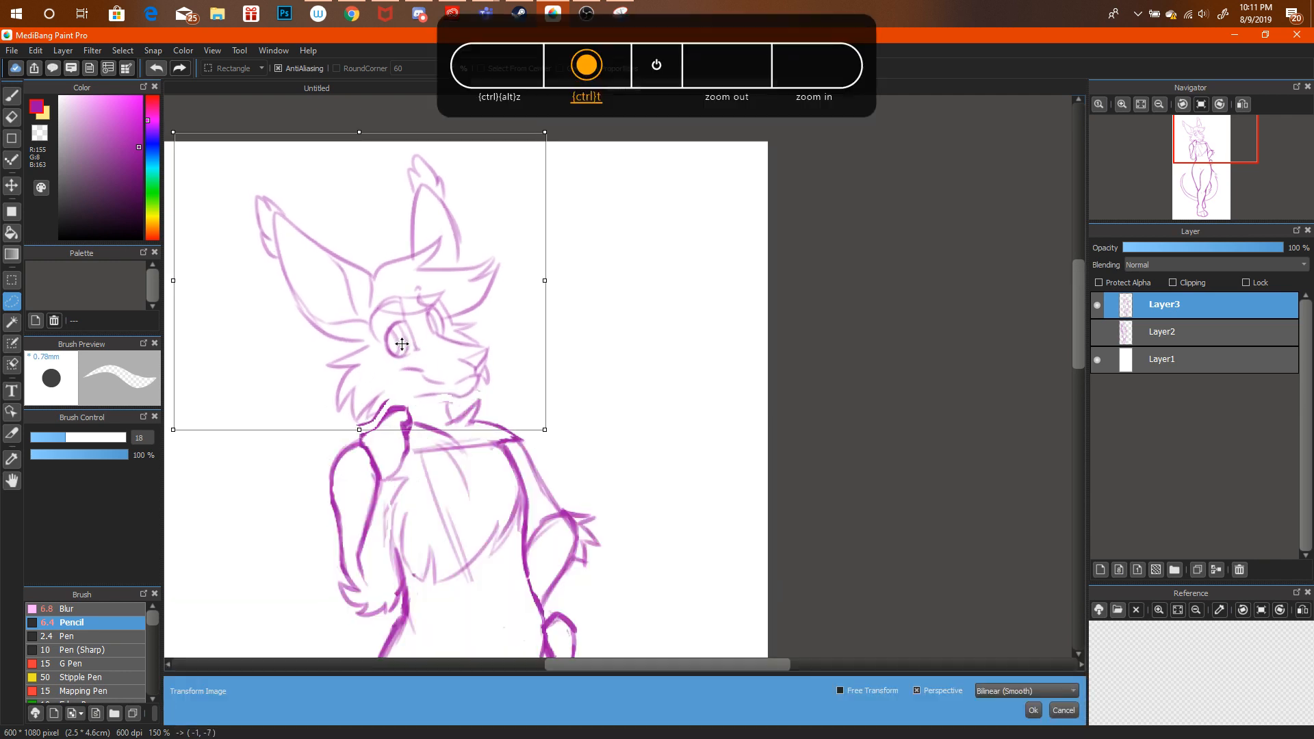
left_click(1033, 711)
key("ctrl+d")
Erase the stray lines around the neck and cheek fur, including part of the dark neck stroke.
left_click(12, 95)
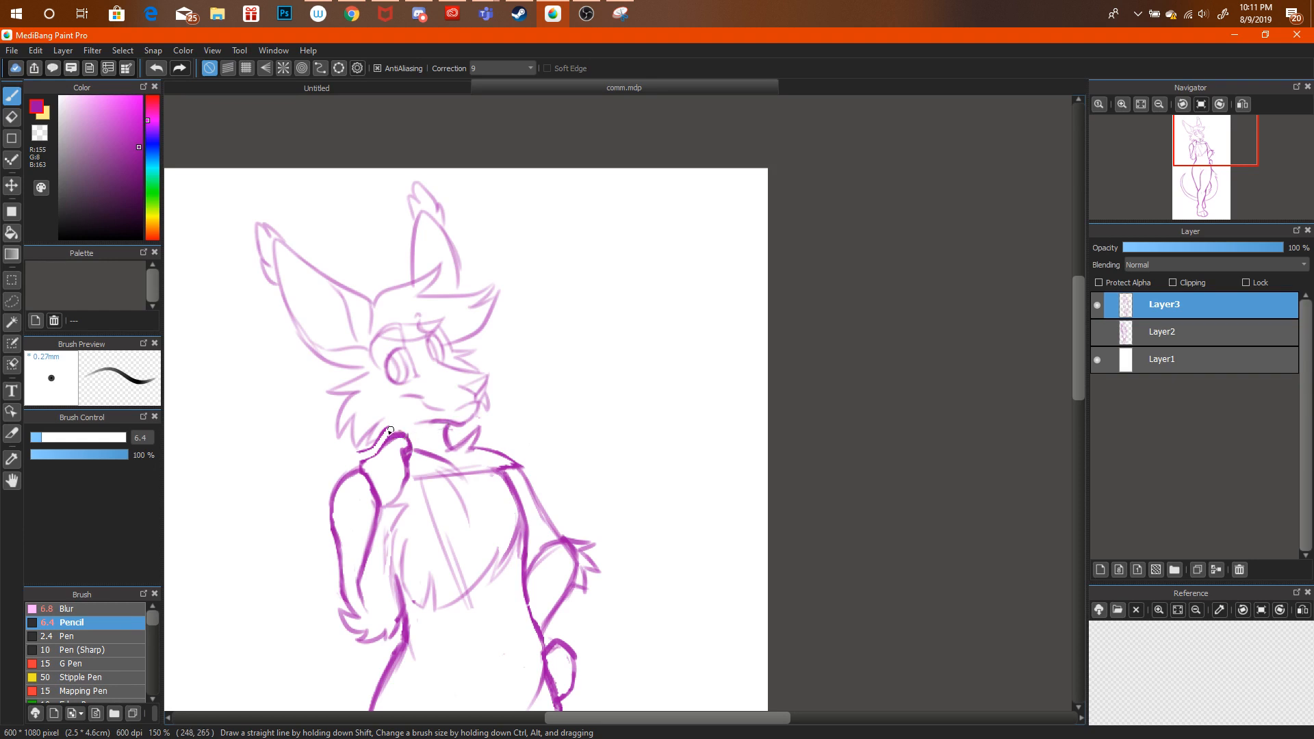
key("ctrl+alt+z")
left_click(11, 117)
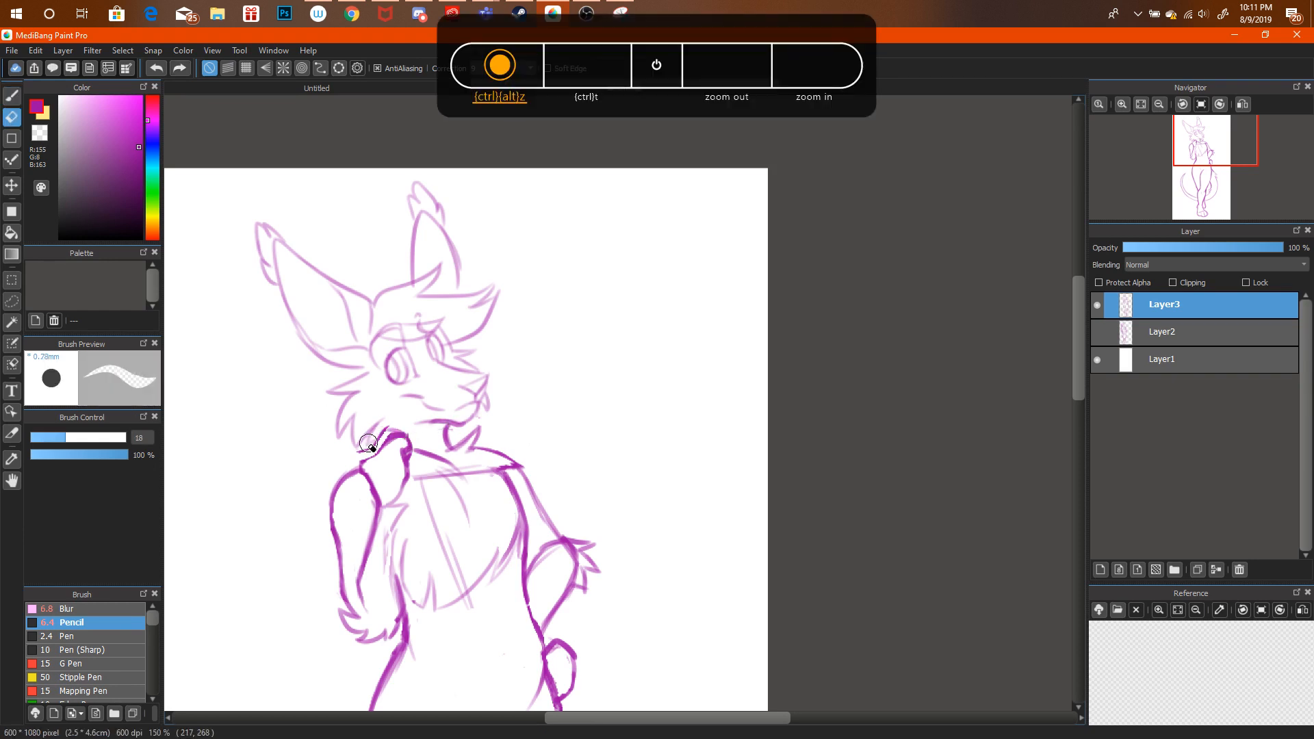
left_click_drag(368, 443, 409, 427)
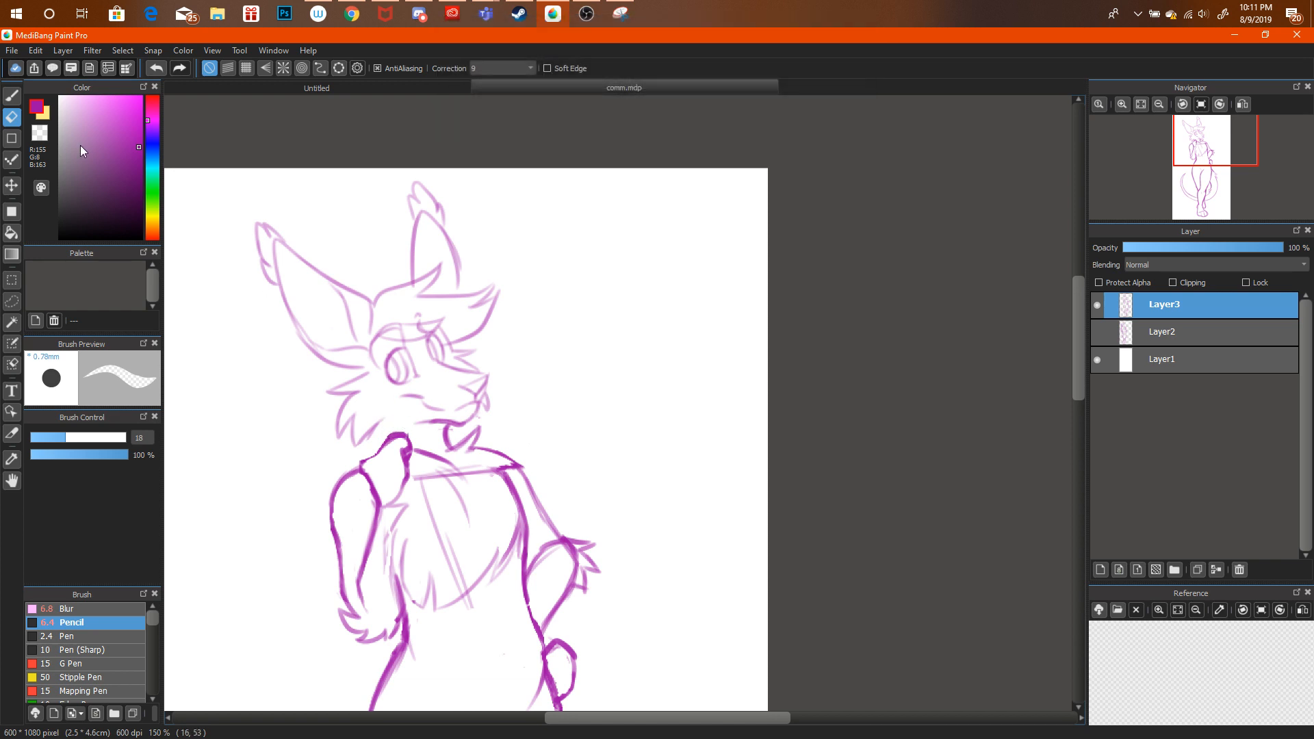
key("b")
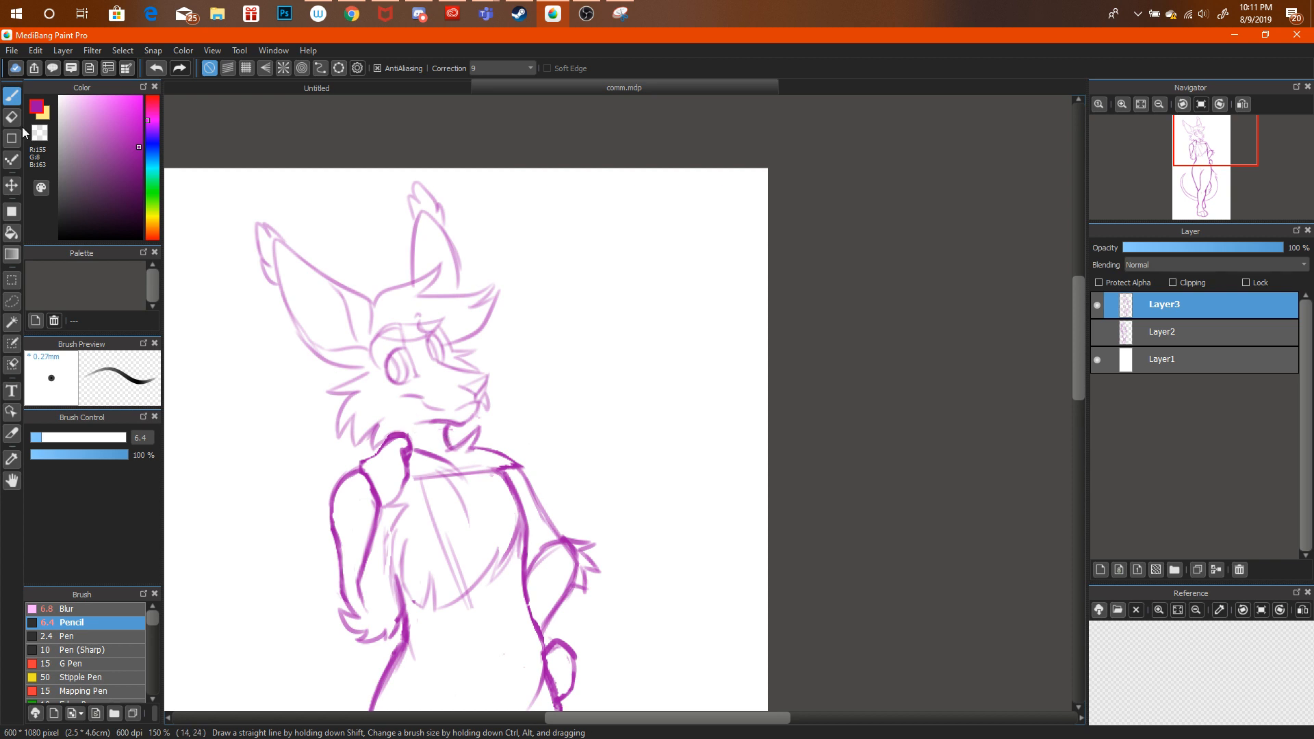
key("e")
left_click_drag(405, 435, 409, 450)
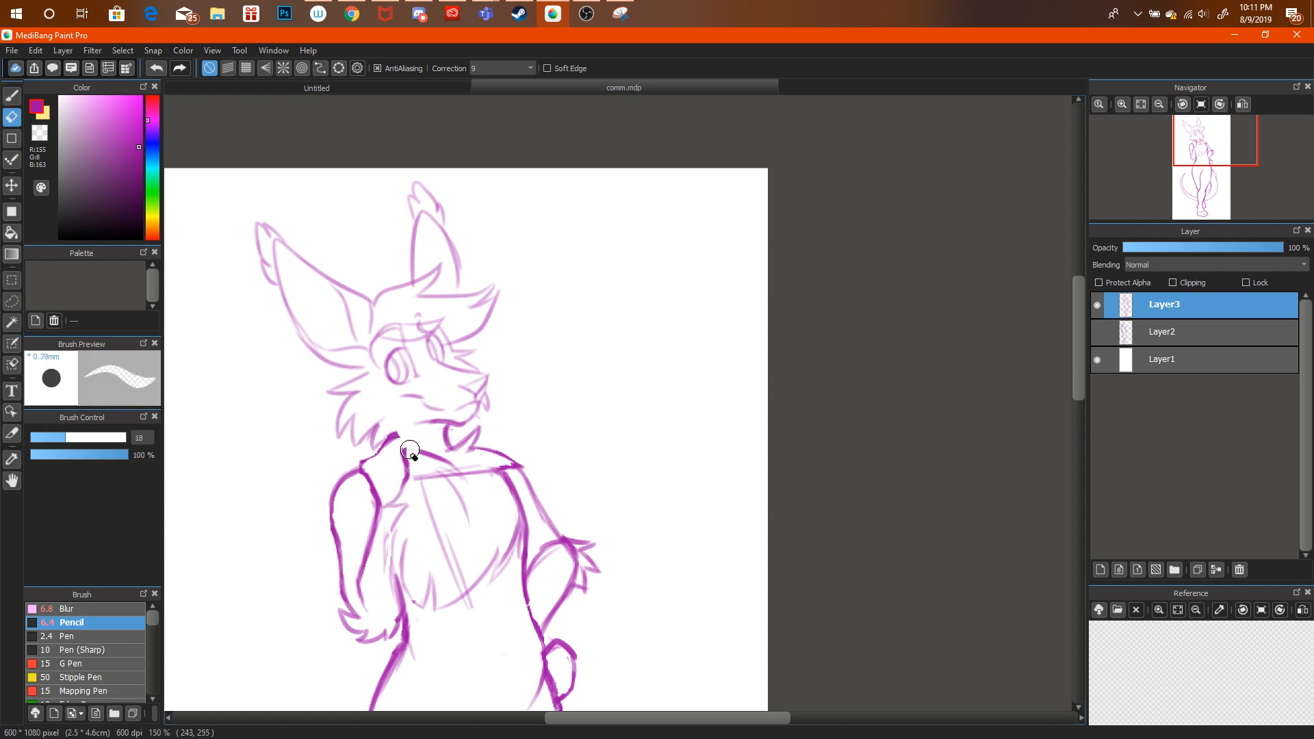
key("b")
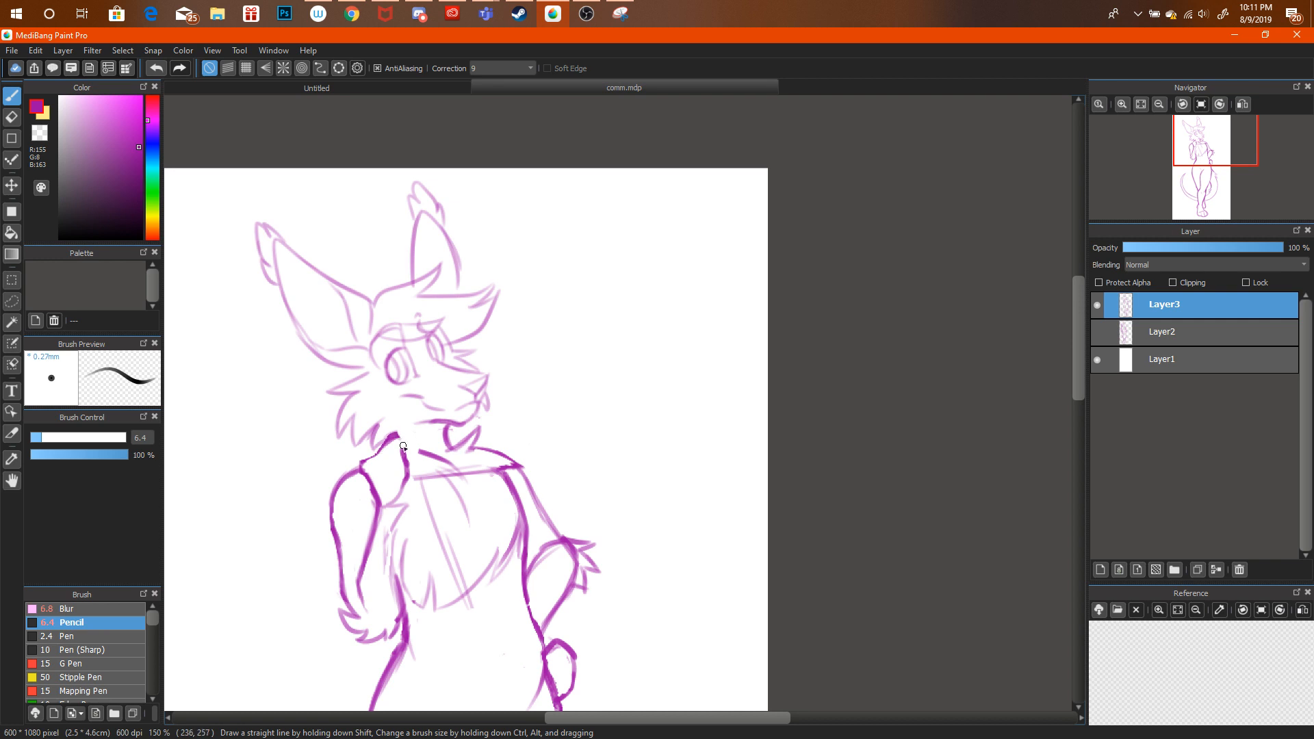
left_click(1159, 104)
left_click(1159, 104)
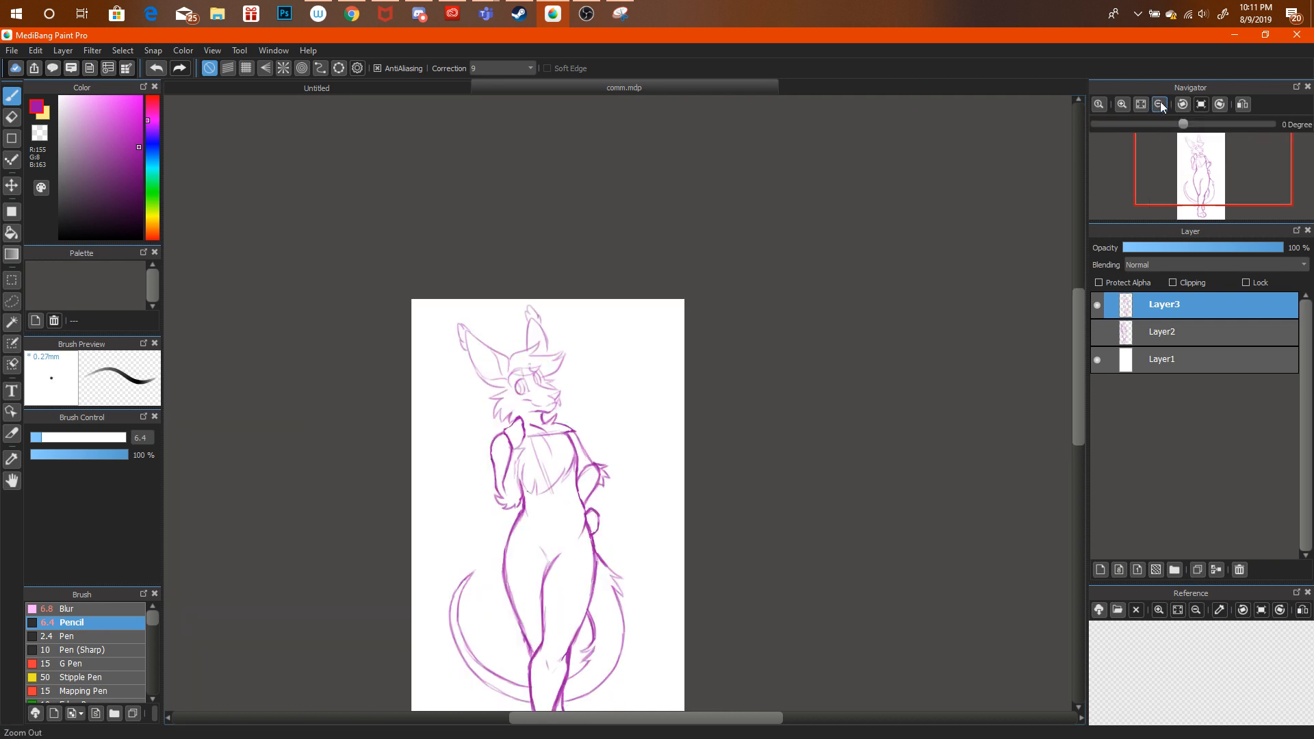
left_click(1158, 104)
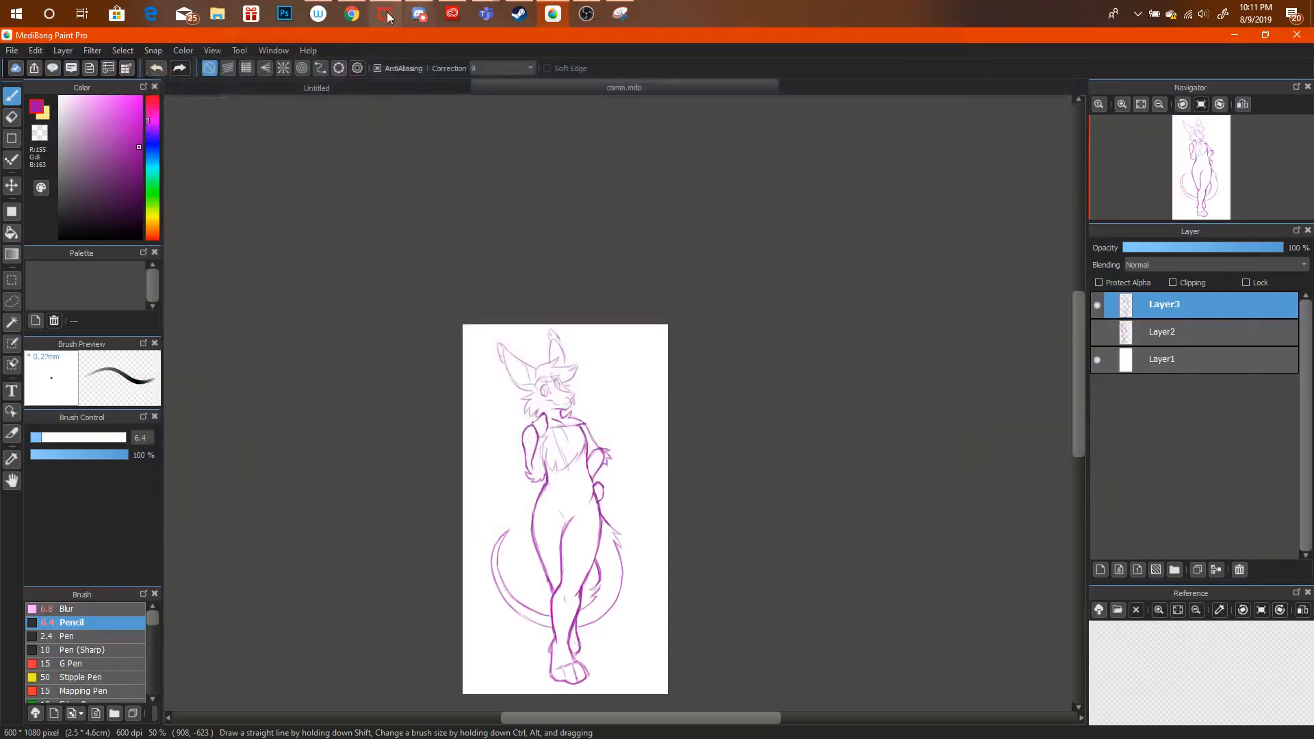
left_click(354, 15)
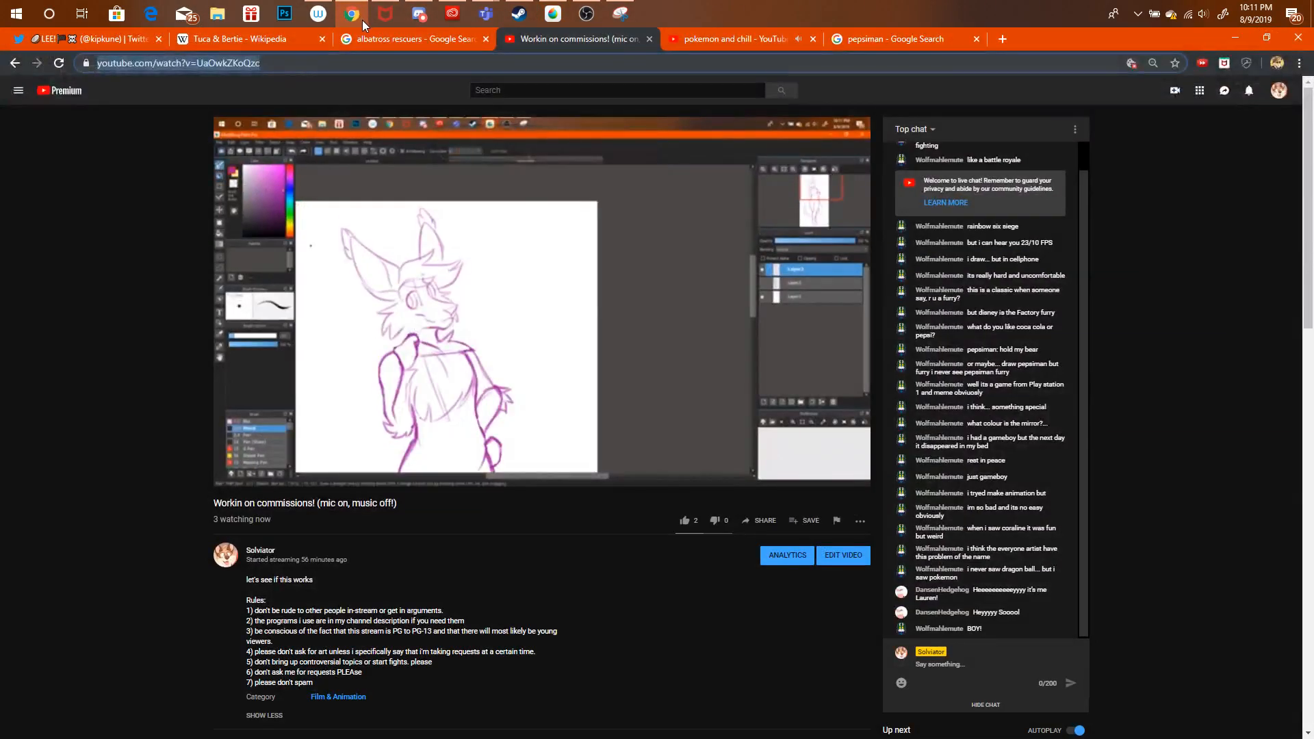
mouse_move(795, 407)
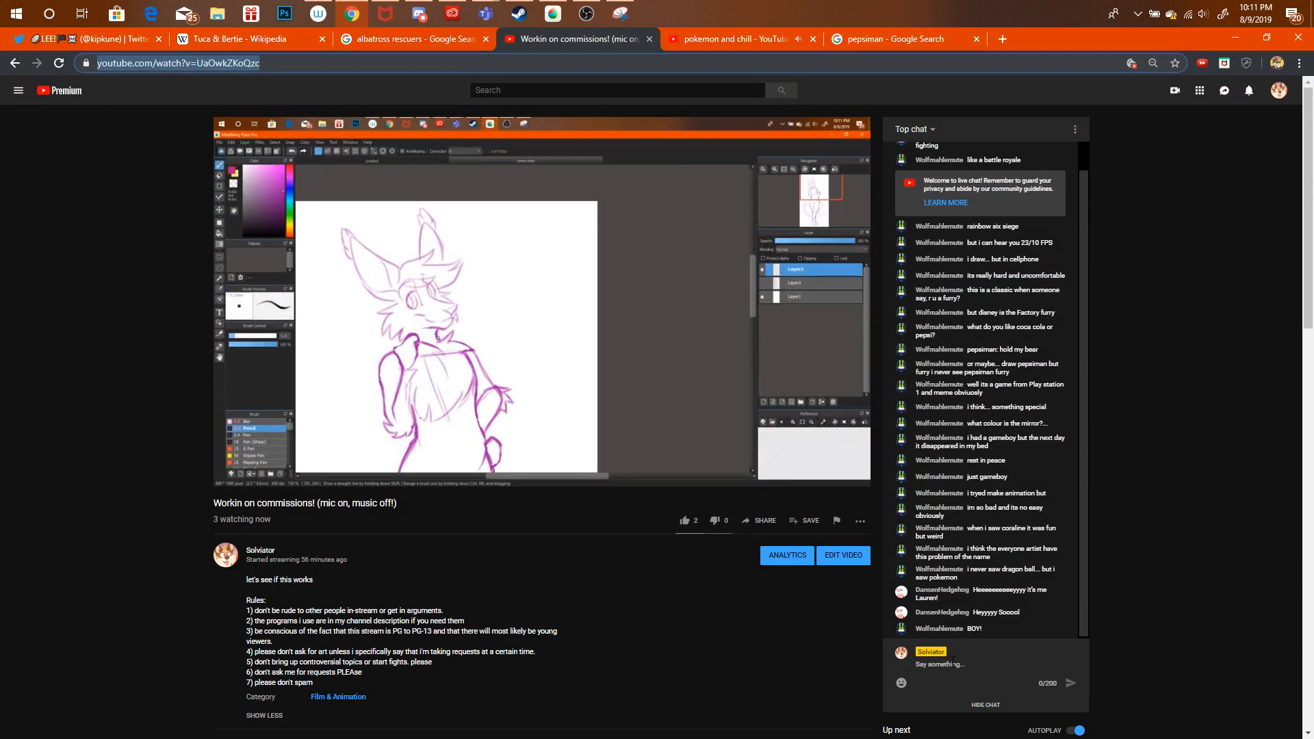
left_click(551, 15)
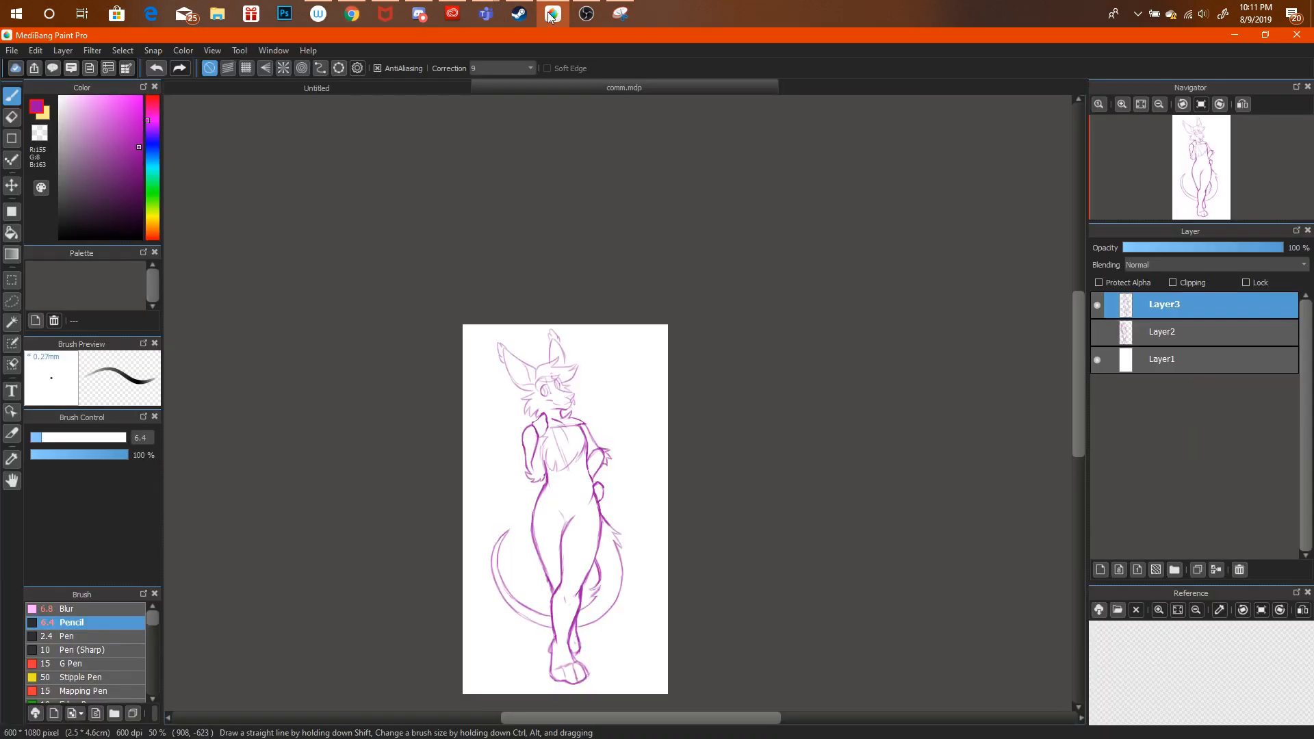
left_click(1125, 105)
Erase the chest guide lines and faint collar line, then darken the right chest outline.
left_click_drag(1180, 152, 1198, 174)
left_click(1122, 104)
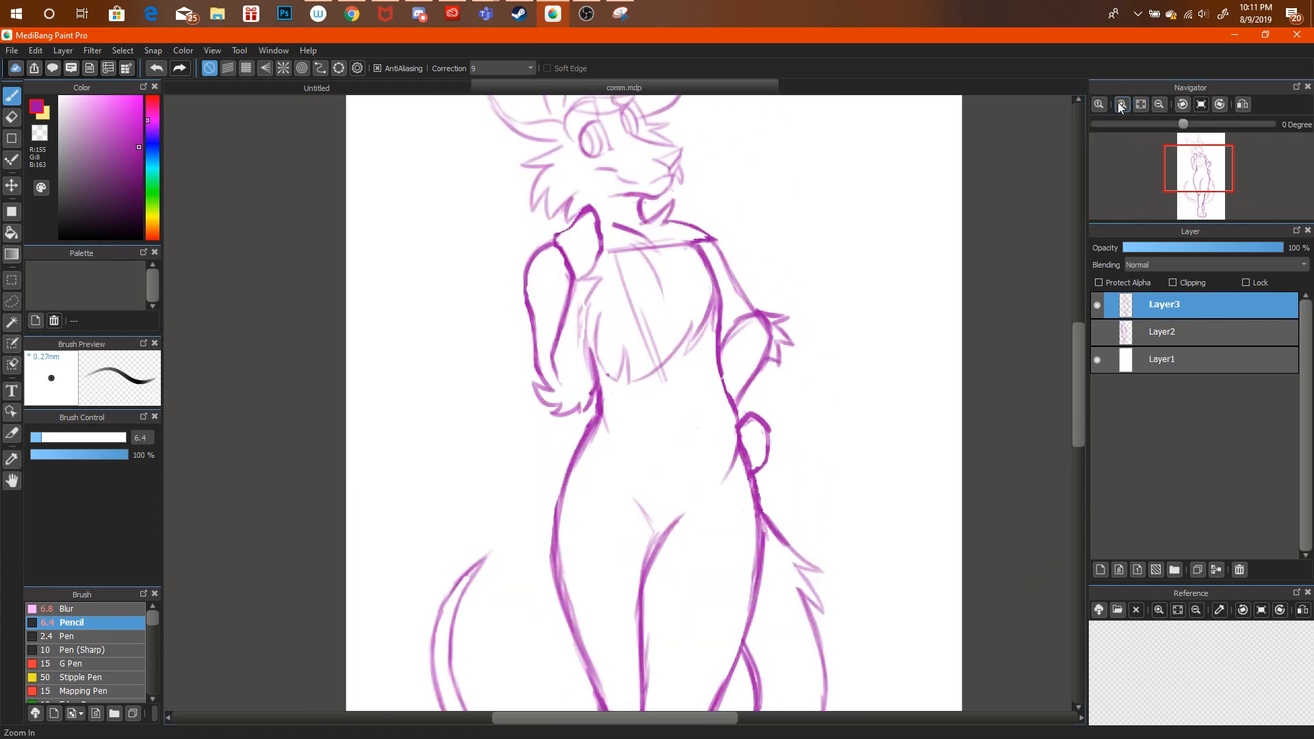
left_click(12, 117)
left_click_drag(612, 263, 660, 370)
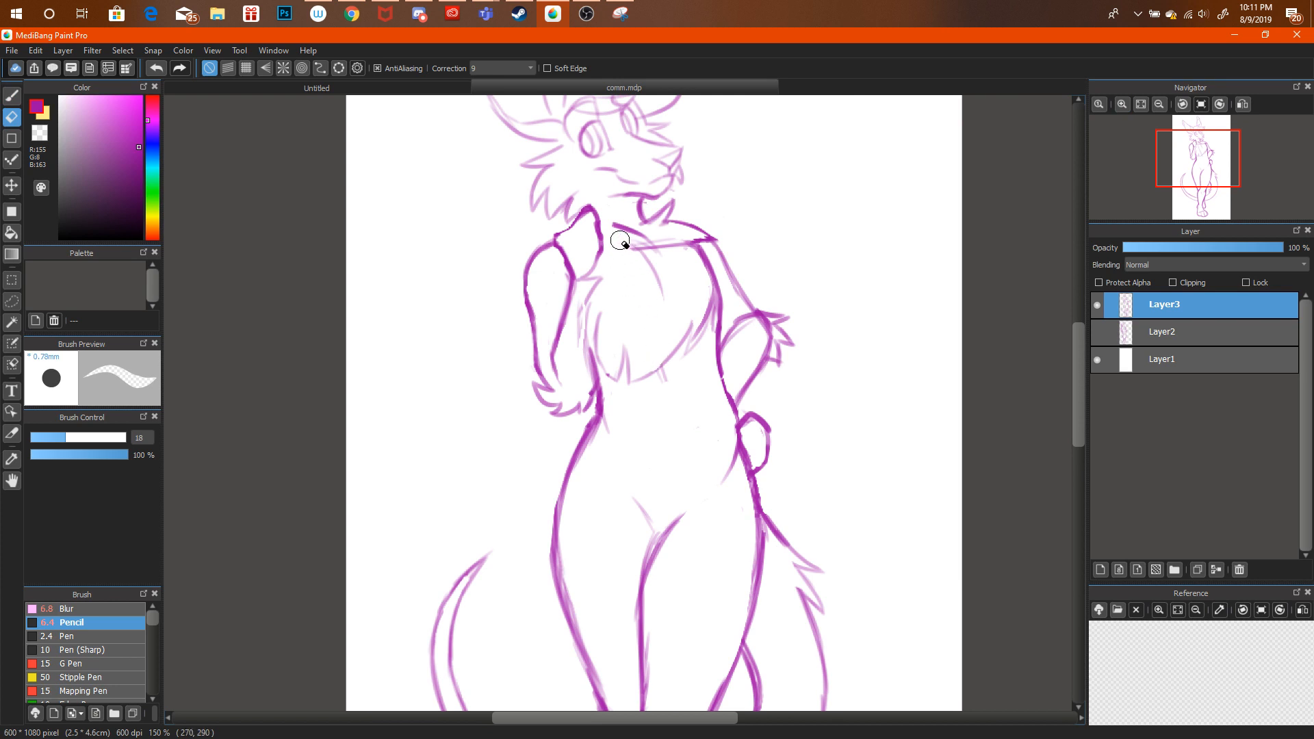
mouse_move(663, 238)
left_mouse_down()
mouse_move(690, 295)
mouse_move(700, 289)
mouse_move(672, 252)
mouse_move(707, 312)
mouse_move(710, 285)
mouse_move(699, 332)
mouse_move(692, 255)
mouse_move(701, 273)
mouse_move(633, 251)
left_mouse_up()
key("b")
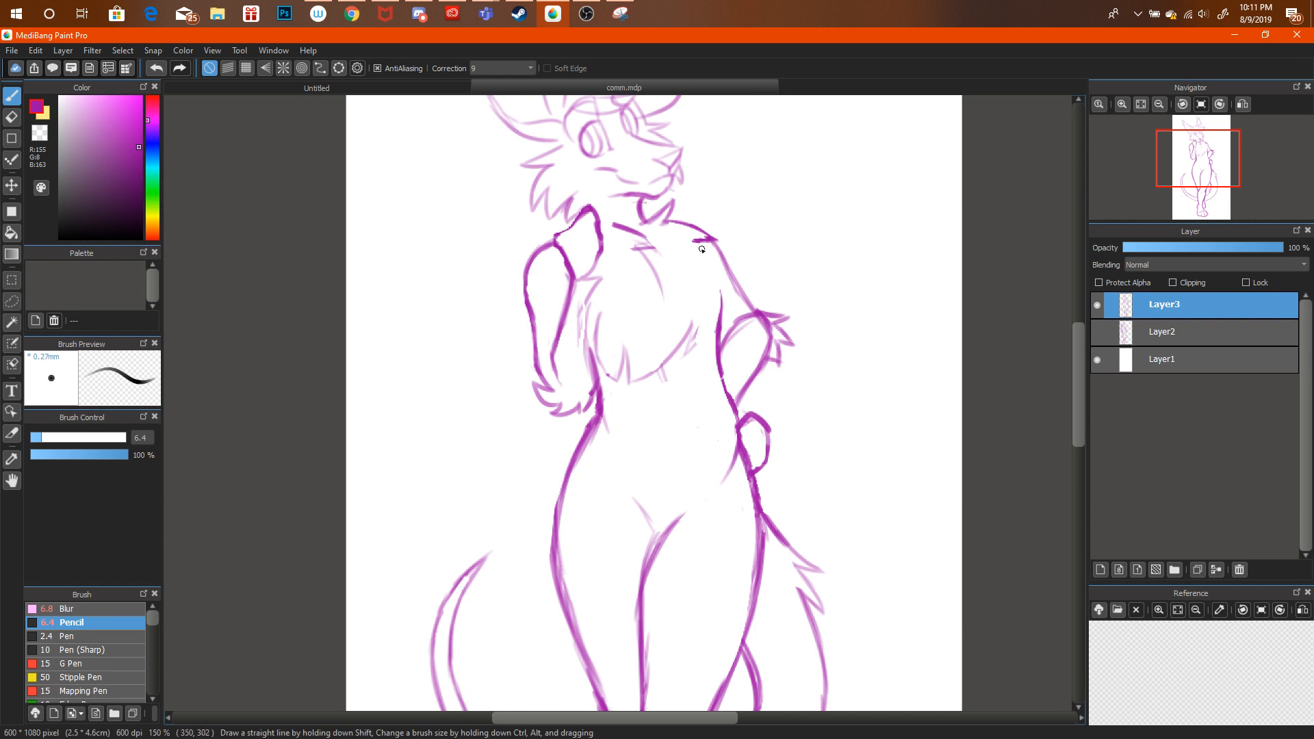
left_click_drag(718, 282, 716, 346)
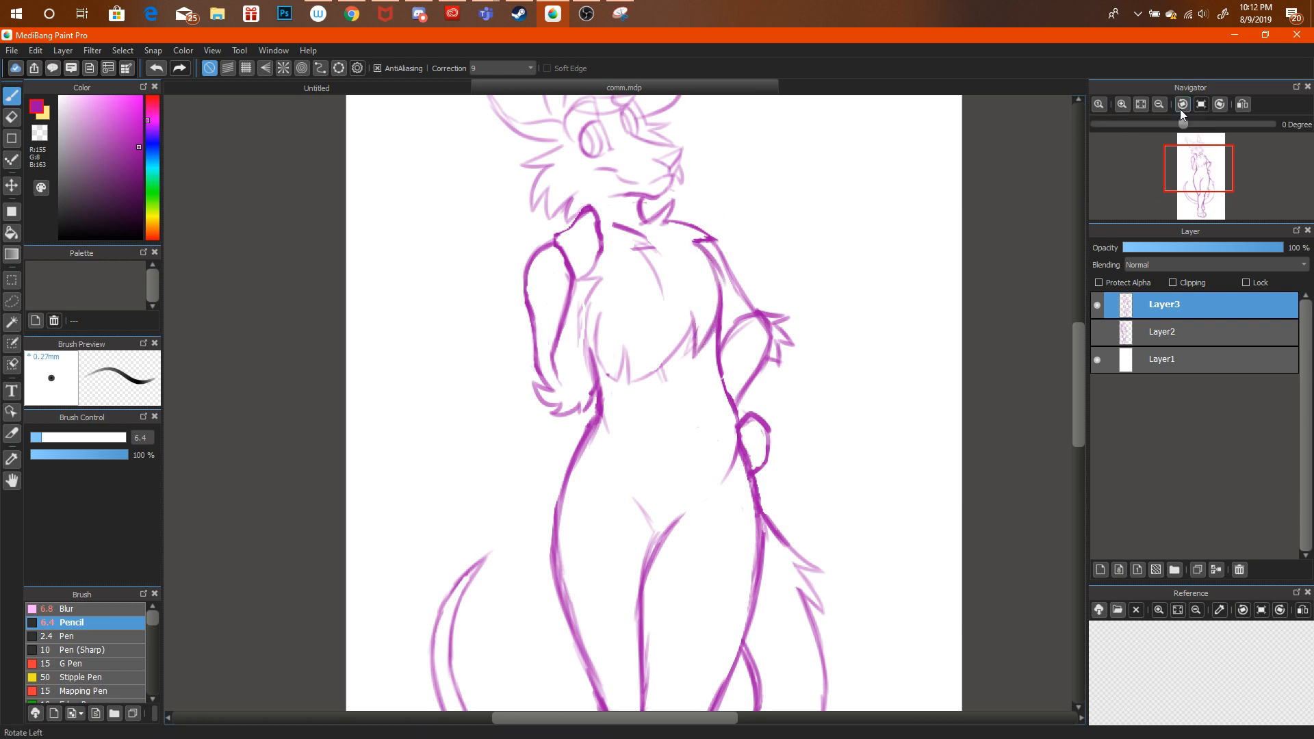
Try and undo a short shoulder line, then add a short pencil stroke on the body.
left_click(1159, 104)
left_click(1160, 104)
left_click(1122, 104)
left_click(1122, 104)
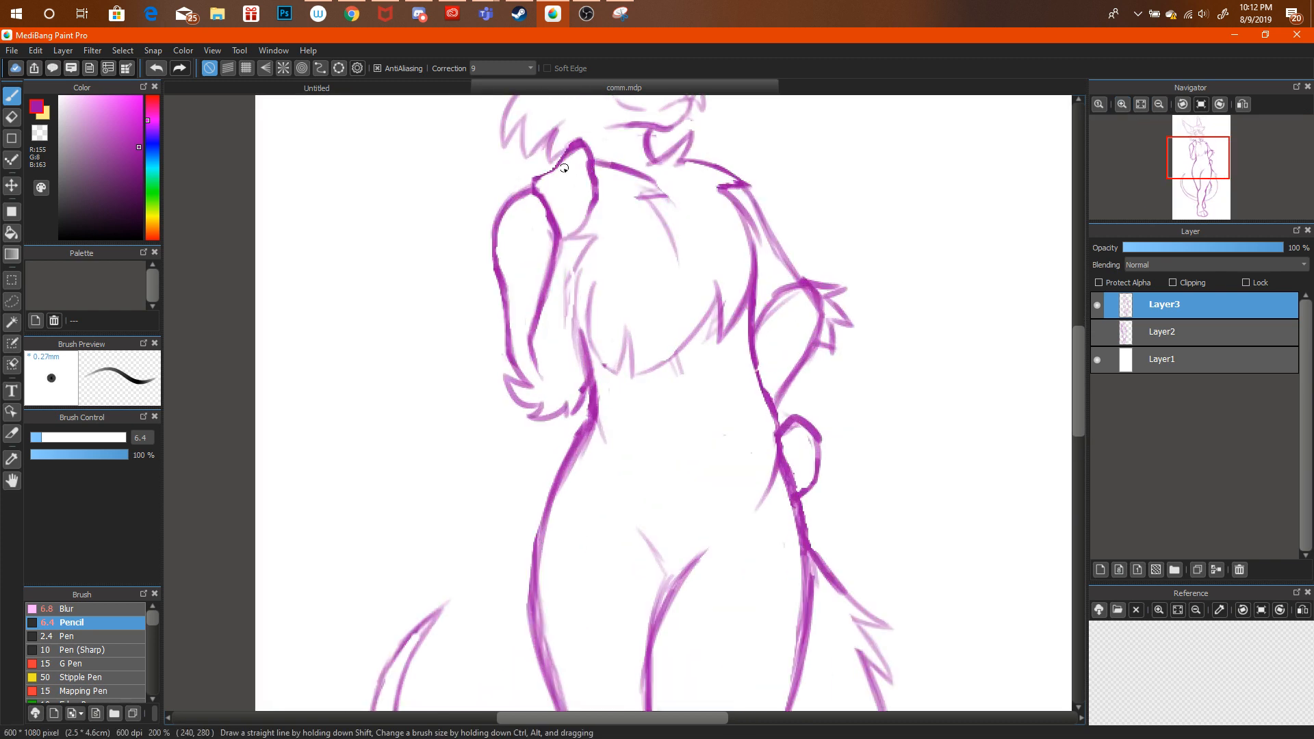
left_click_drag(557, 162, 527, 165)
key("ctrl+alt+z")
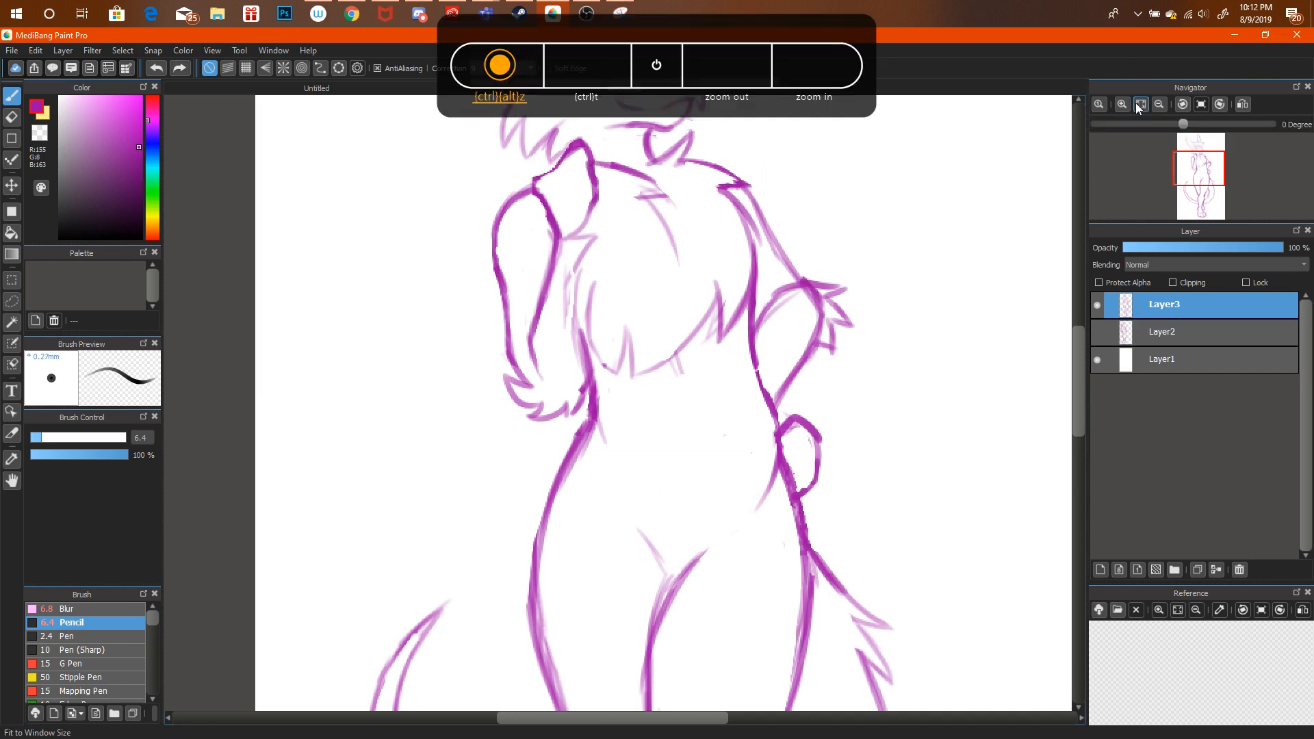
left_click(1141, 103)
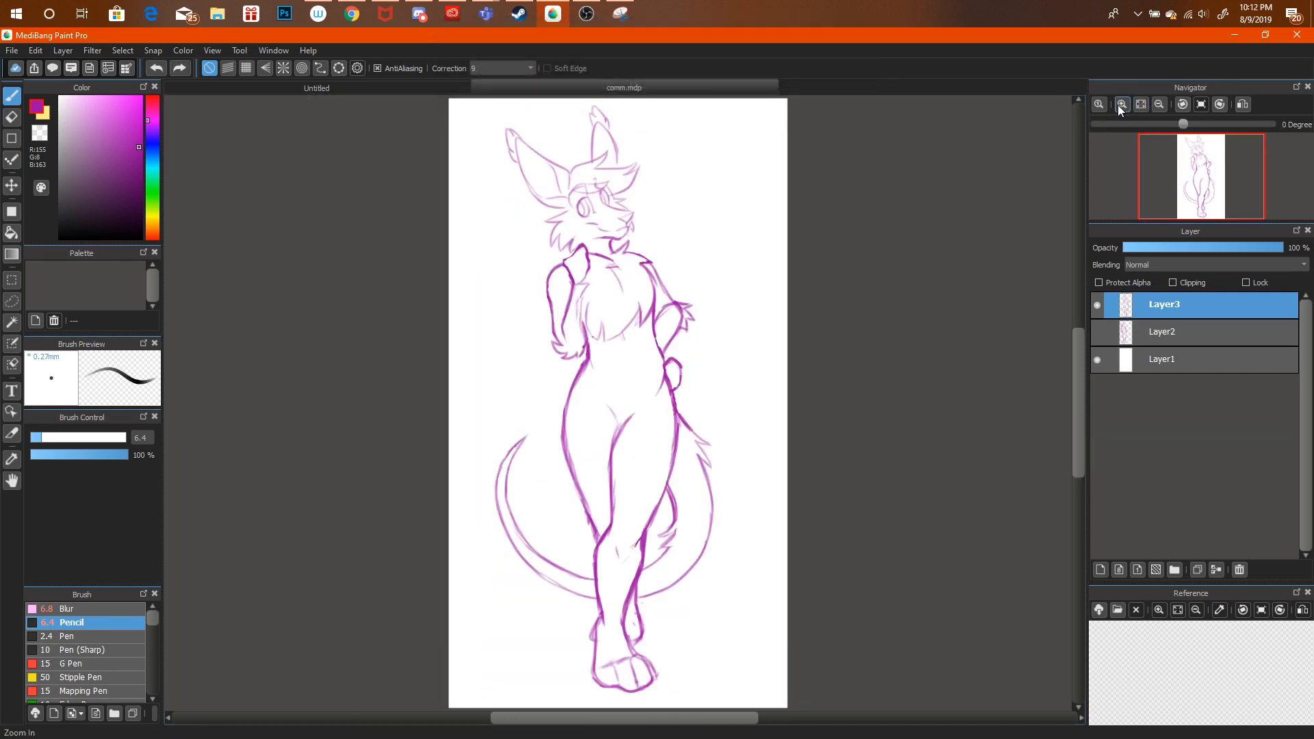
left_click(1121, 103)
left_click(1122, 103)
left_click_drag(653, 344, 650, 367)
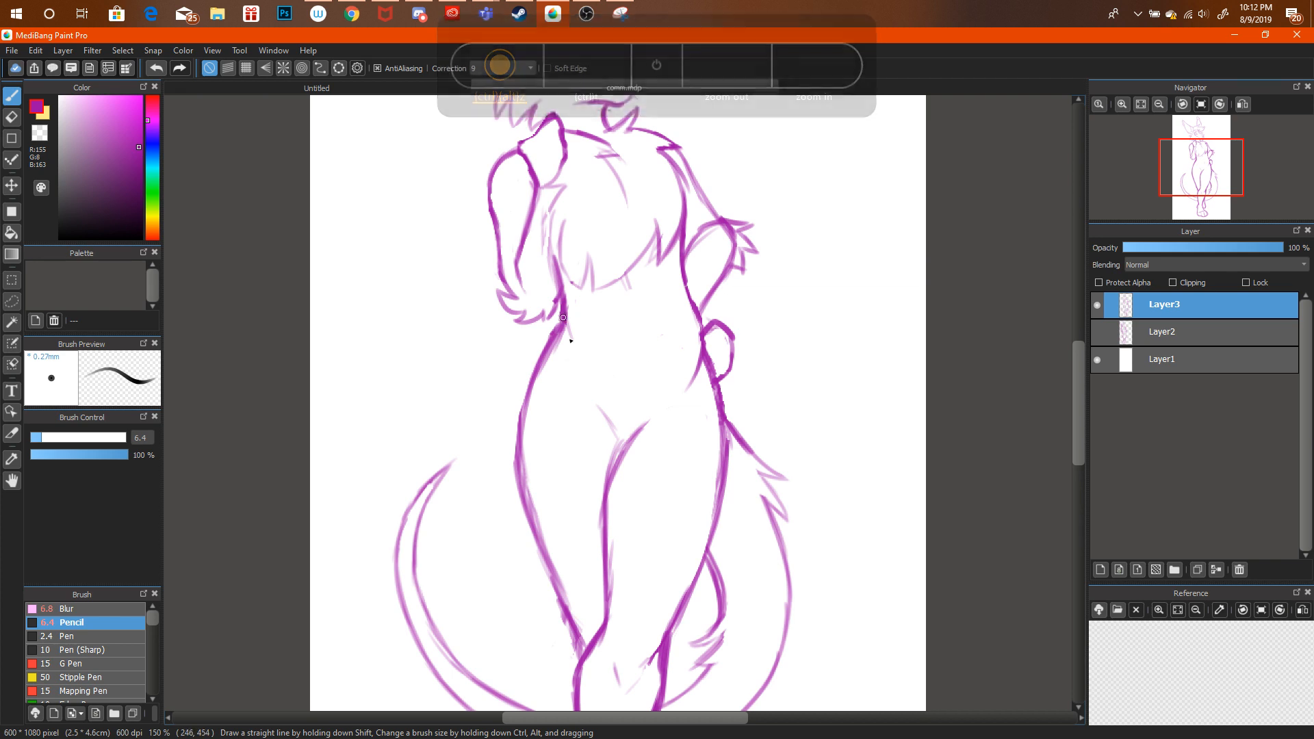
Glance at the Untitled sheet and YouTube, then erase unwanted strokes on the upper body.
left_click(1161, 104)
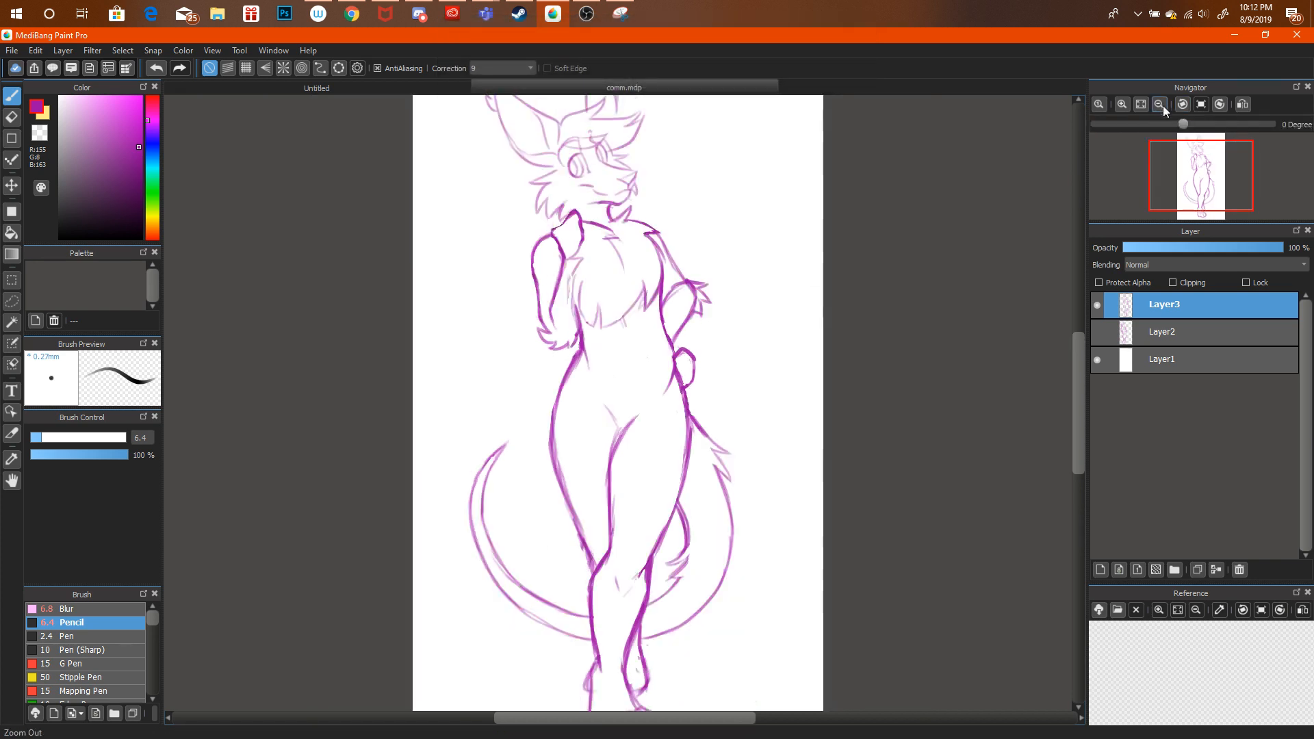
left_click(1159, 107)
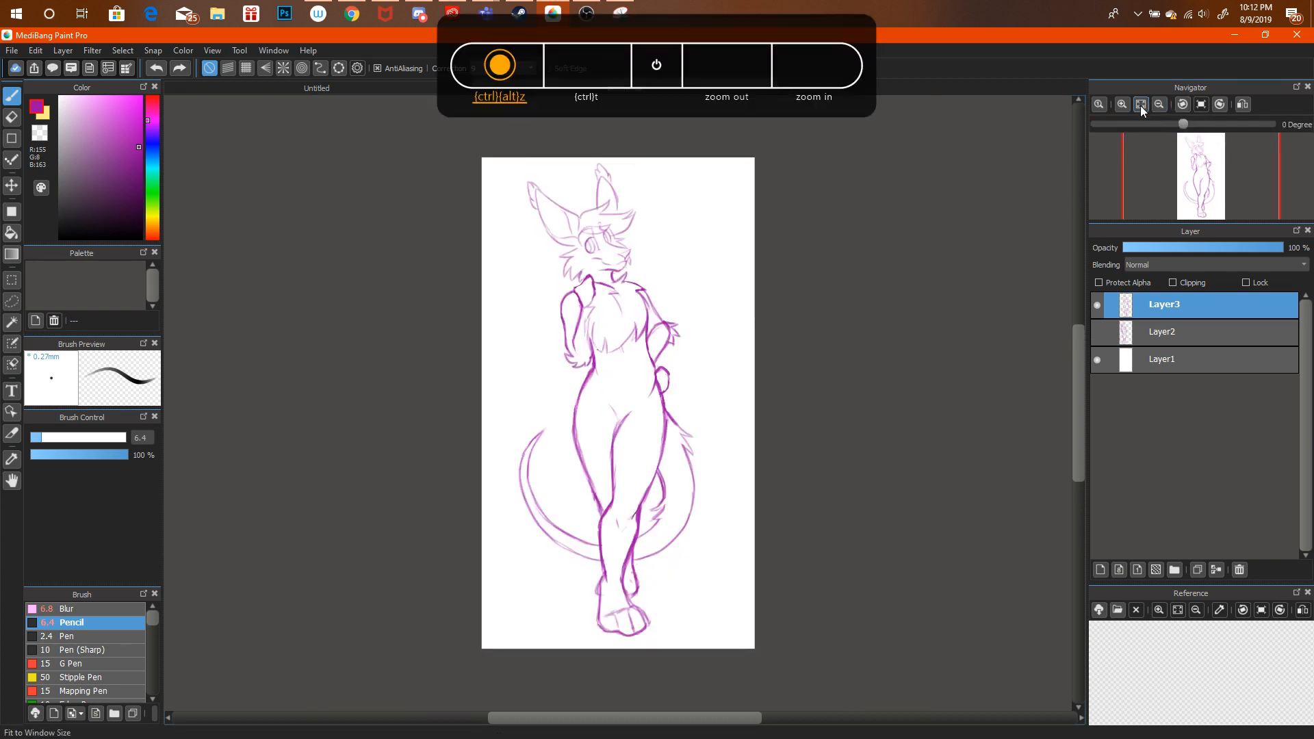
key("ctrl+plus")
key("ctrl+plus")
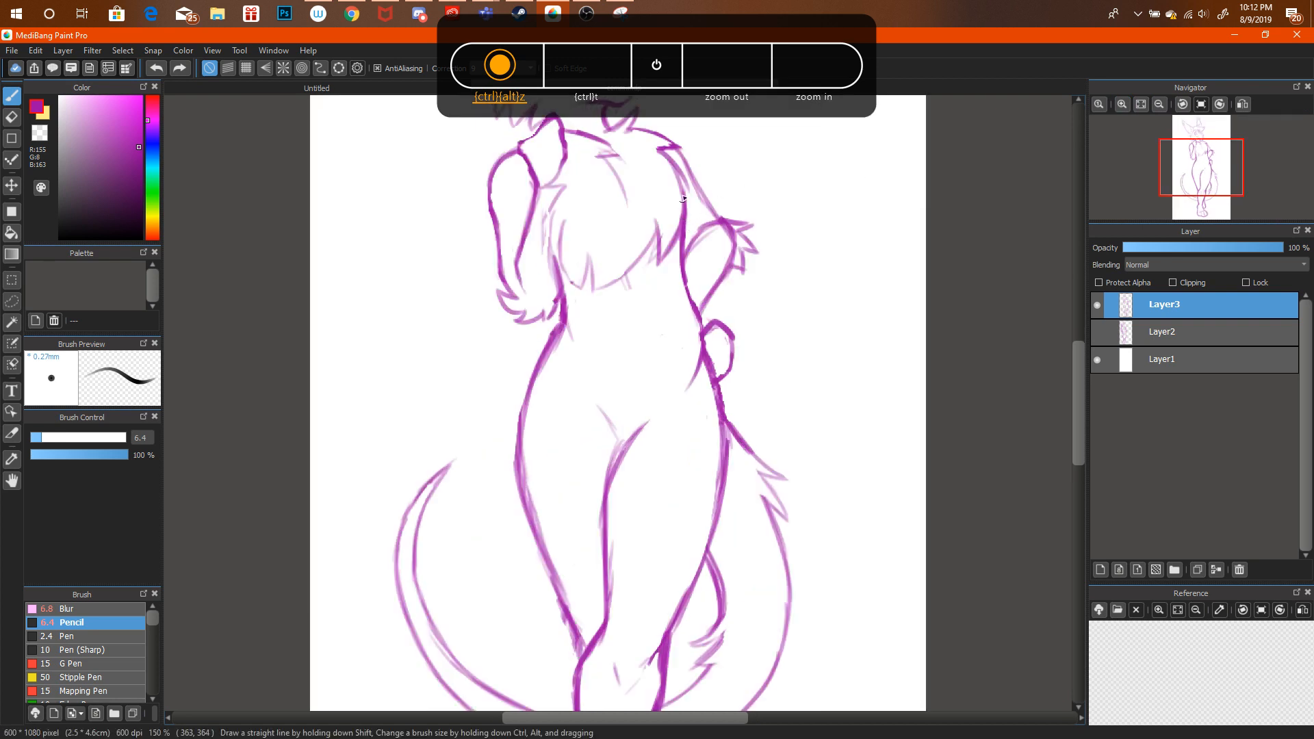
left_click(453, 81)
left_click(504, 81)
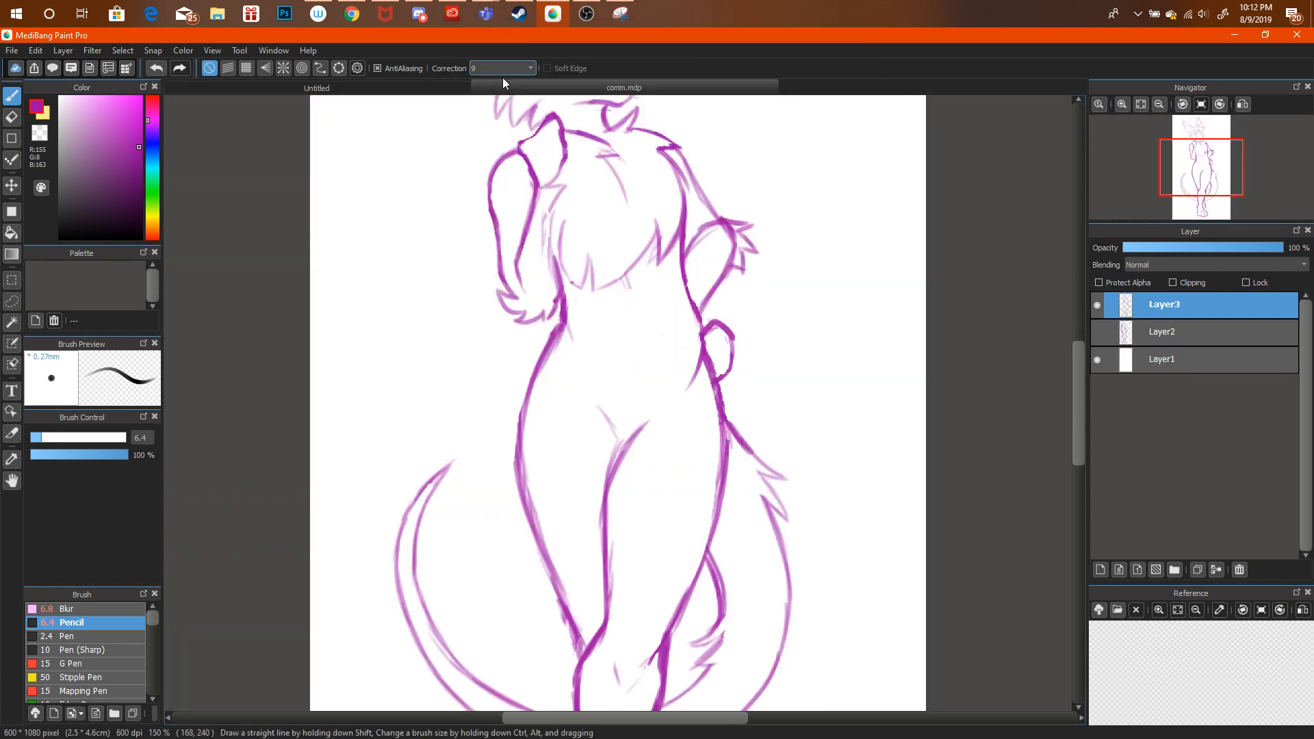
left_click(352, 14)
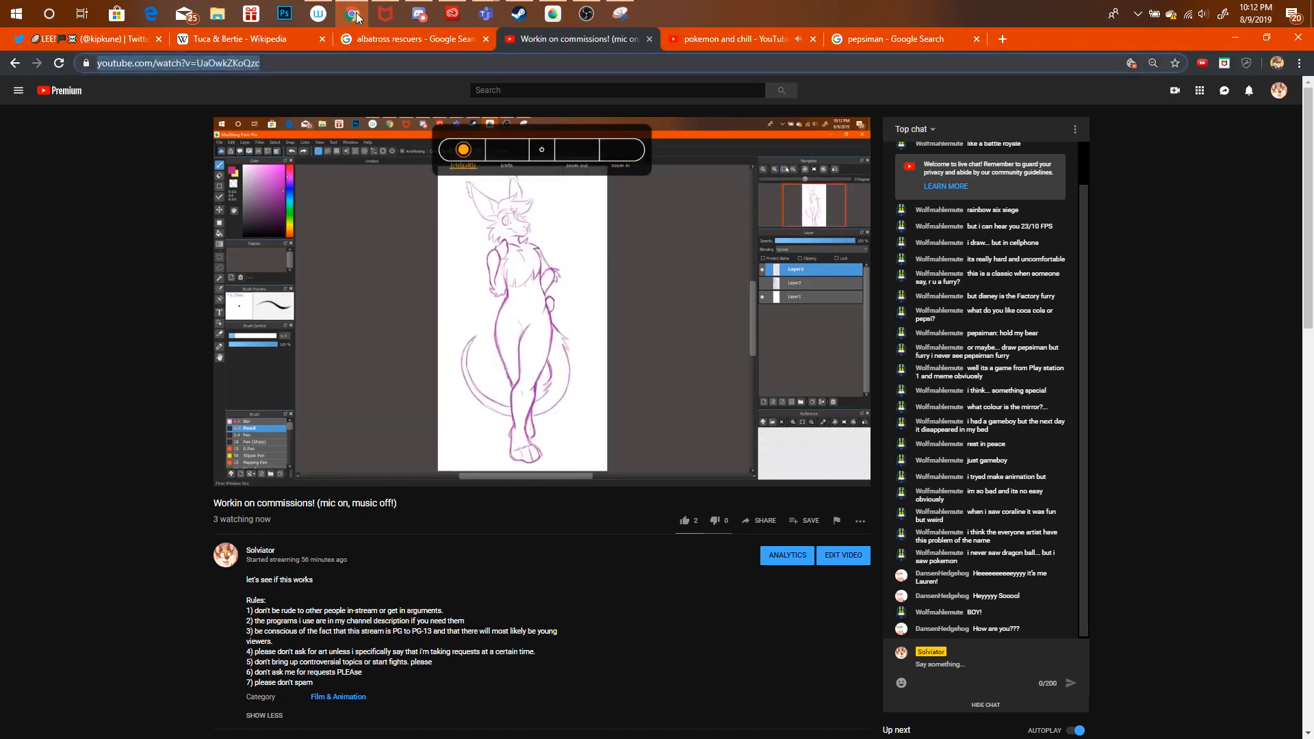
left_click(353, 14)
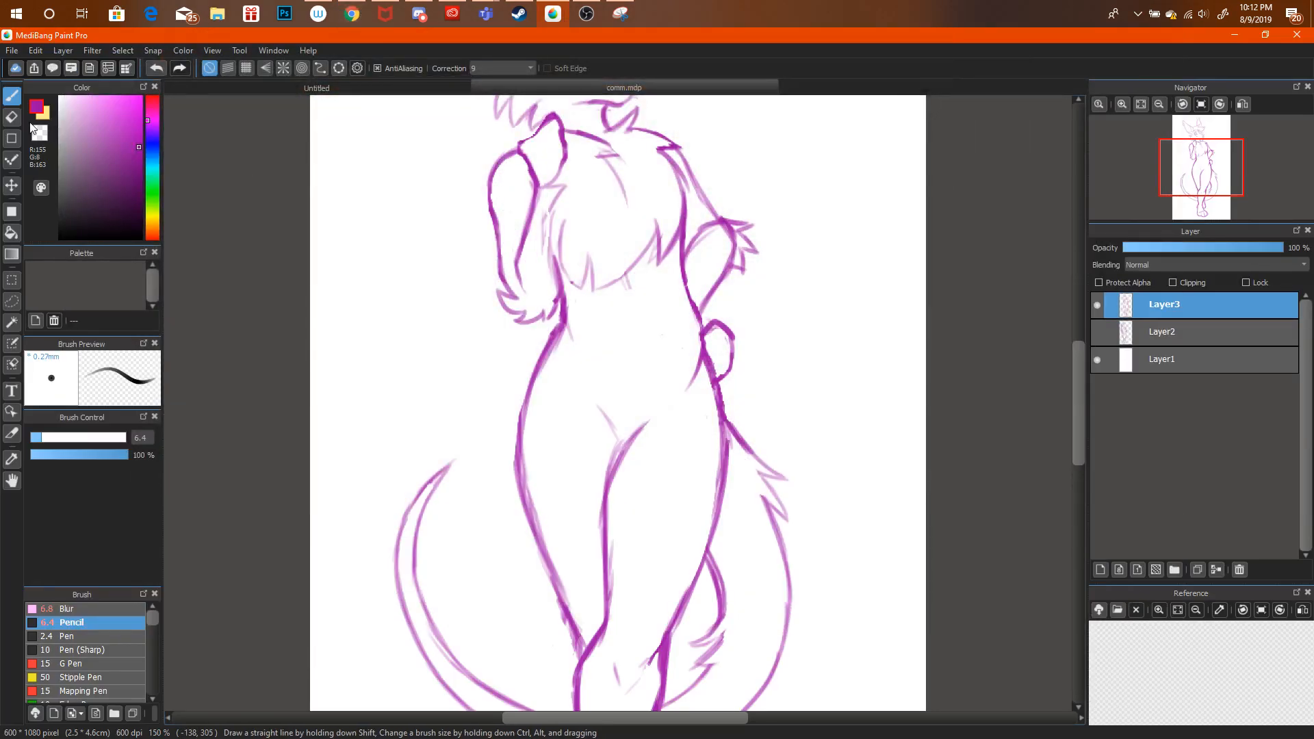
key("e")
mouse_move(714, 236)
left_mouse_down()
mouse_move(707, 258)
mouse_move(721, 253)
mouse_move(718, 225)
mouse_move(707, 247)
left_mouse_up()
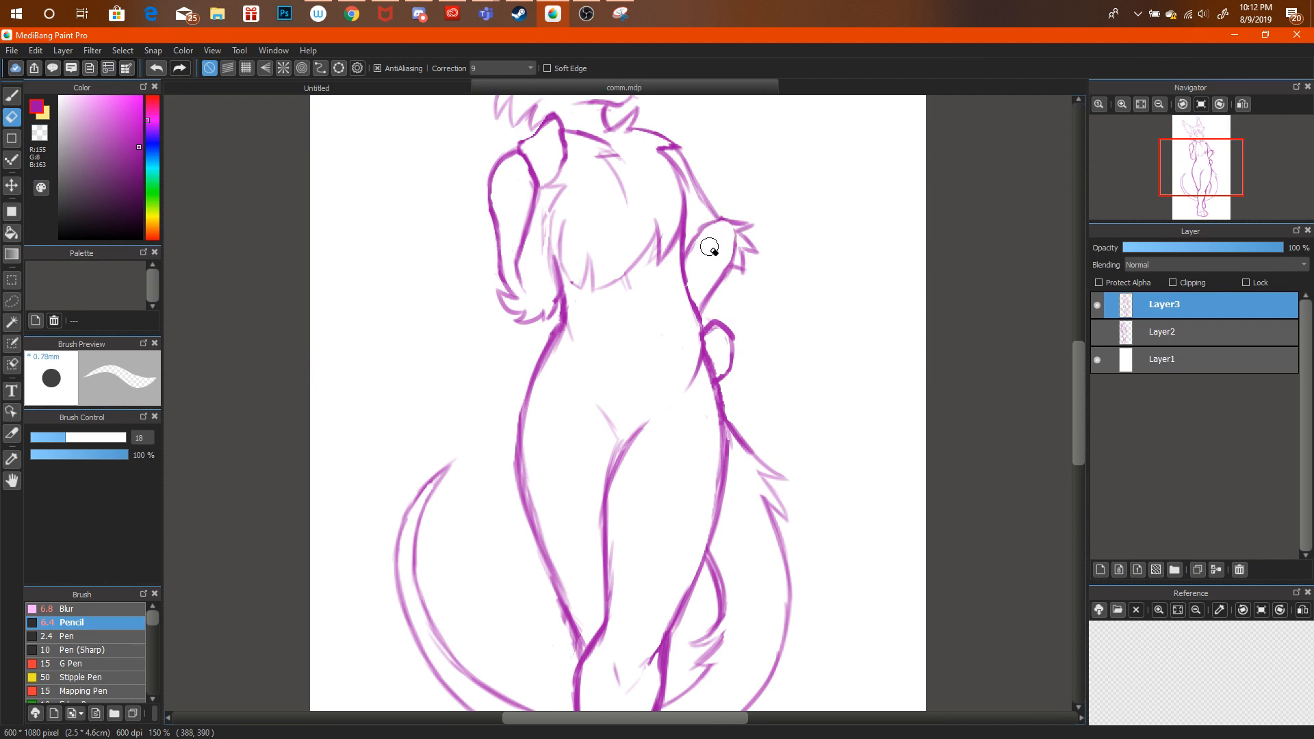
Check the whole figure, then erase the faint stray strokes near the neck.
left_click(1159, 104)
left_click(1159, 104)
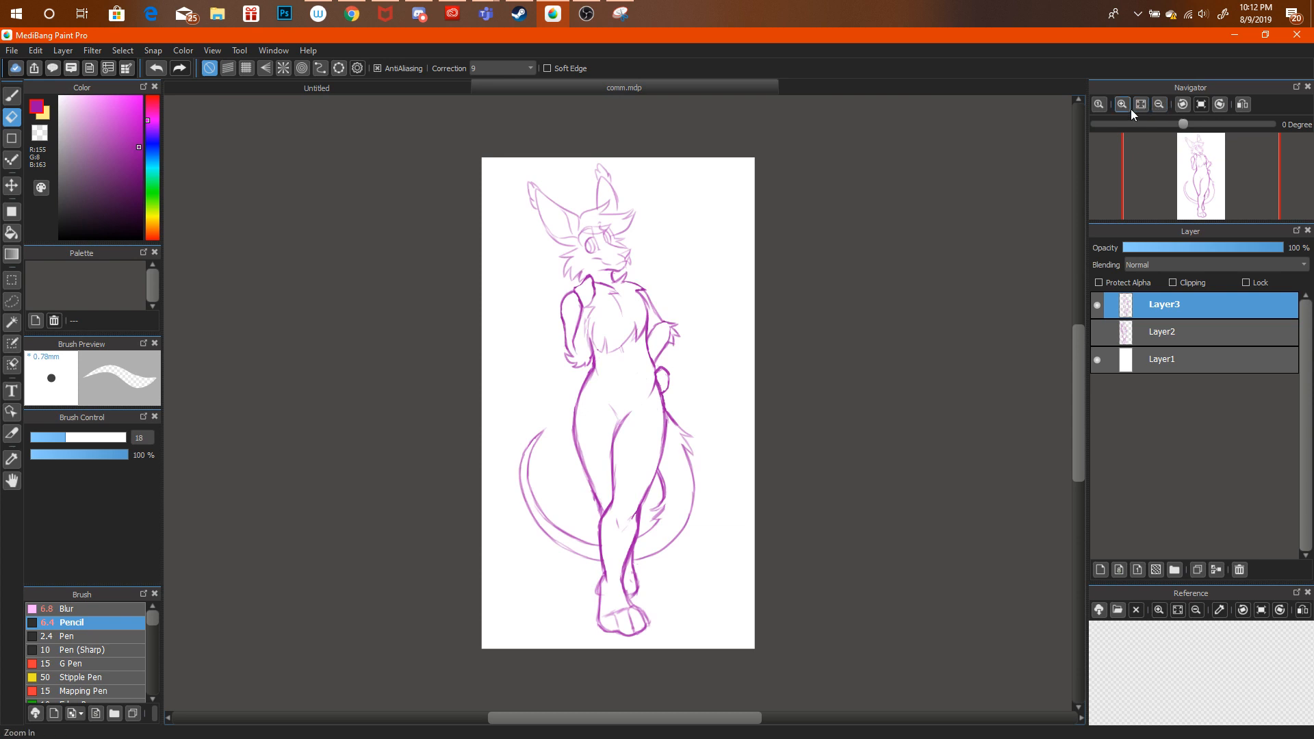
left_click(1130, 106)
left_click(1130, 105)
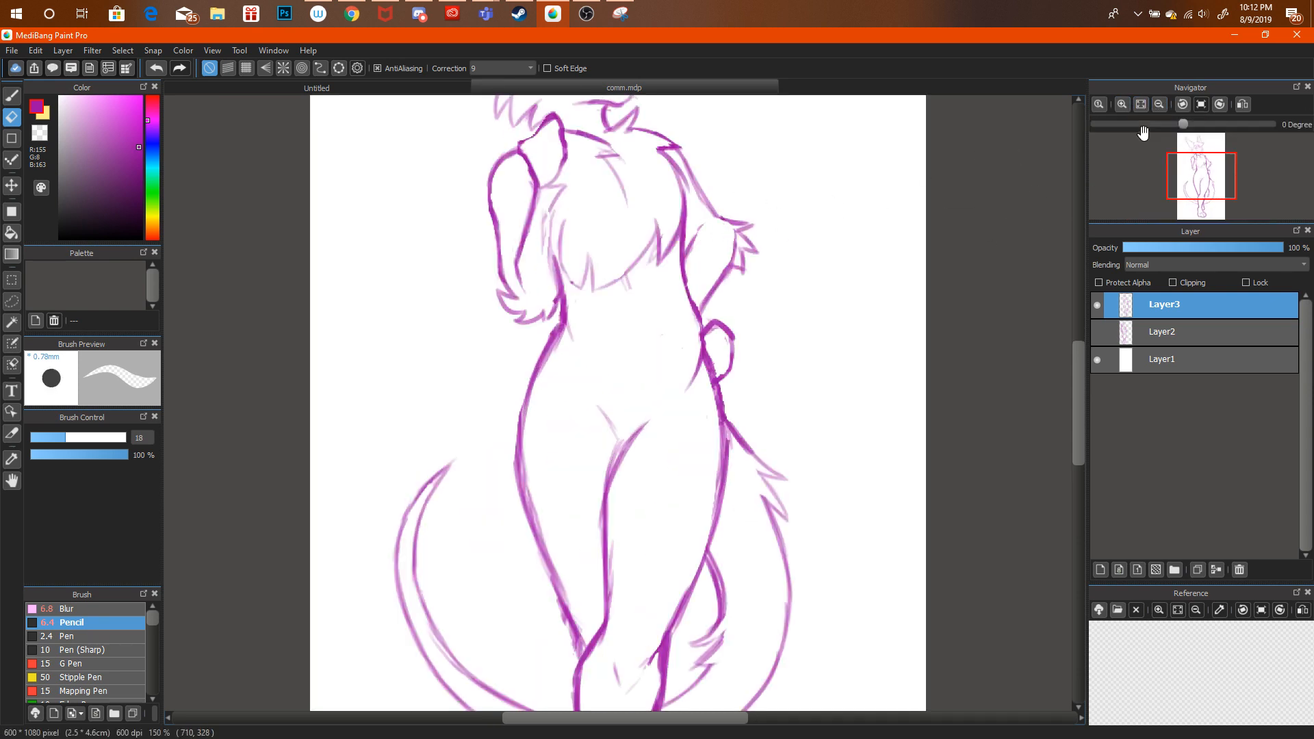
left_click(1159, 104)
left_click(1159, 104)
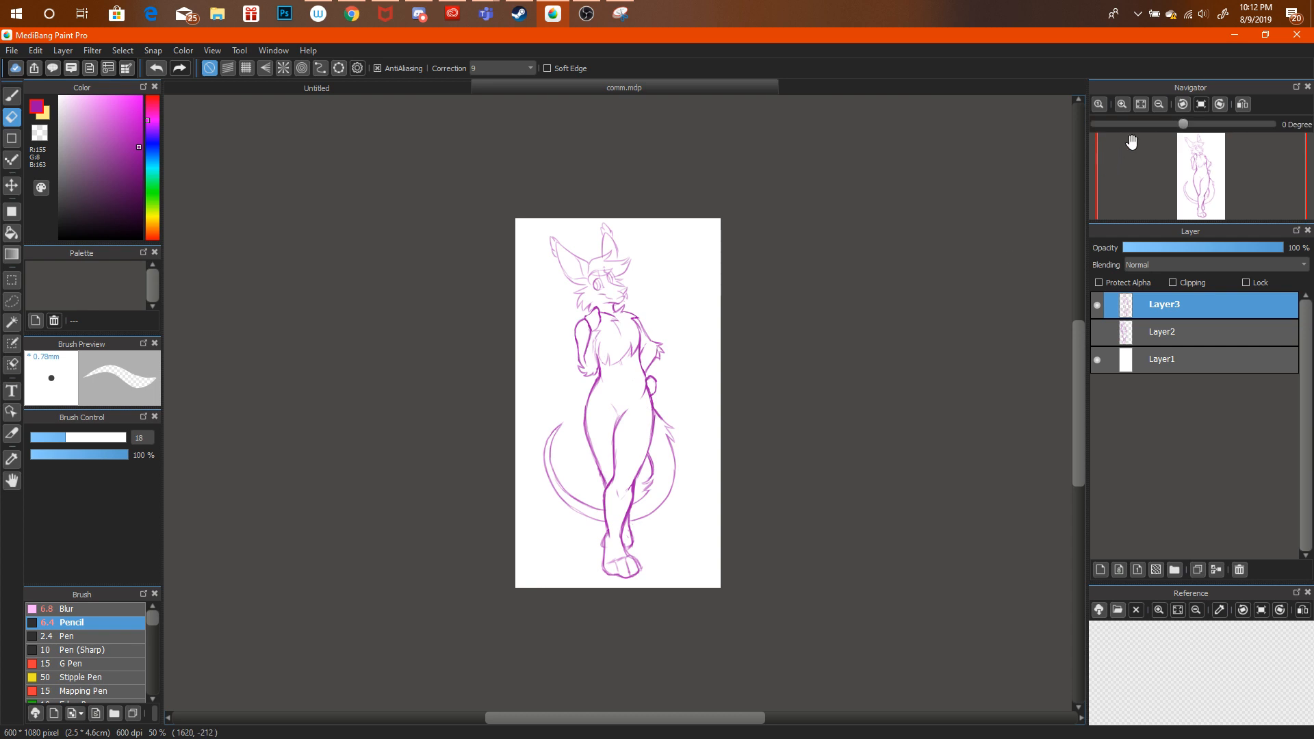
left_click(1121, 106)
left_click(1121, 106)
left_click_drag(1189, 150, 1195, 175)
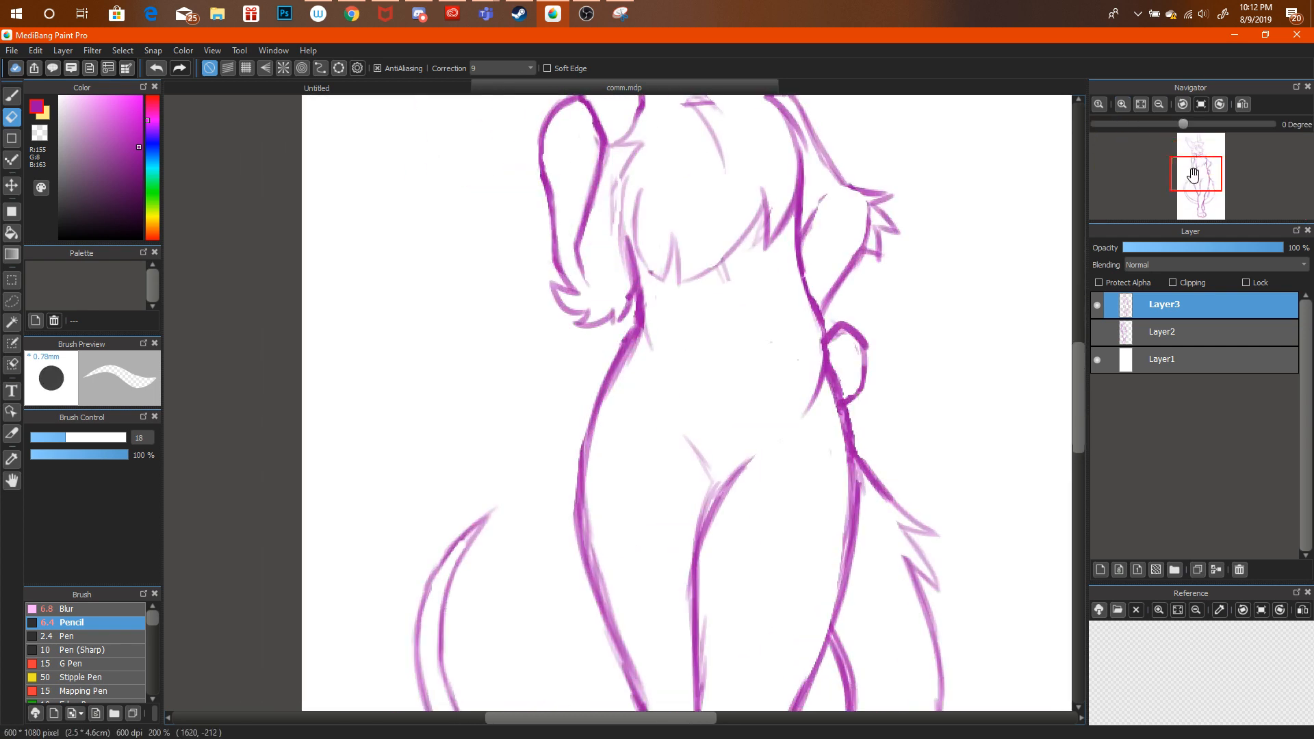
mouse_move(645, 259)
left_mouse_down()
mouse_move(656, 263)
mouse_move(620, 256)
mouse_move(651, 331)
mouse_move(653, 307)
left_mouse_up()
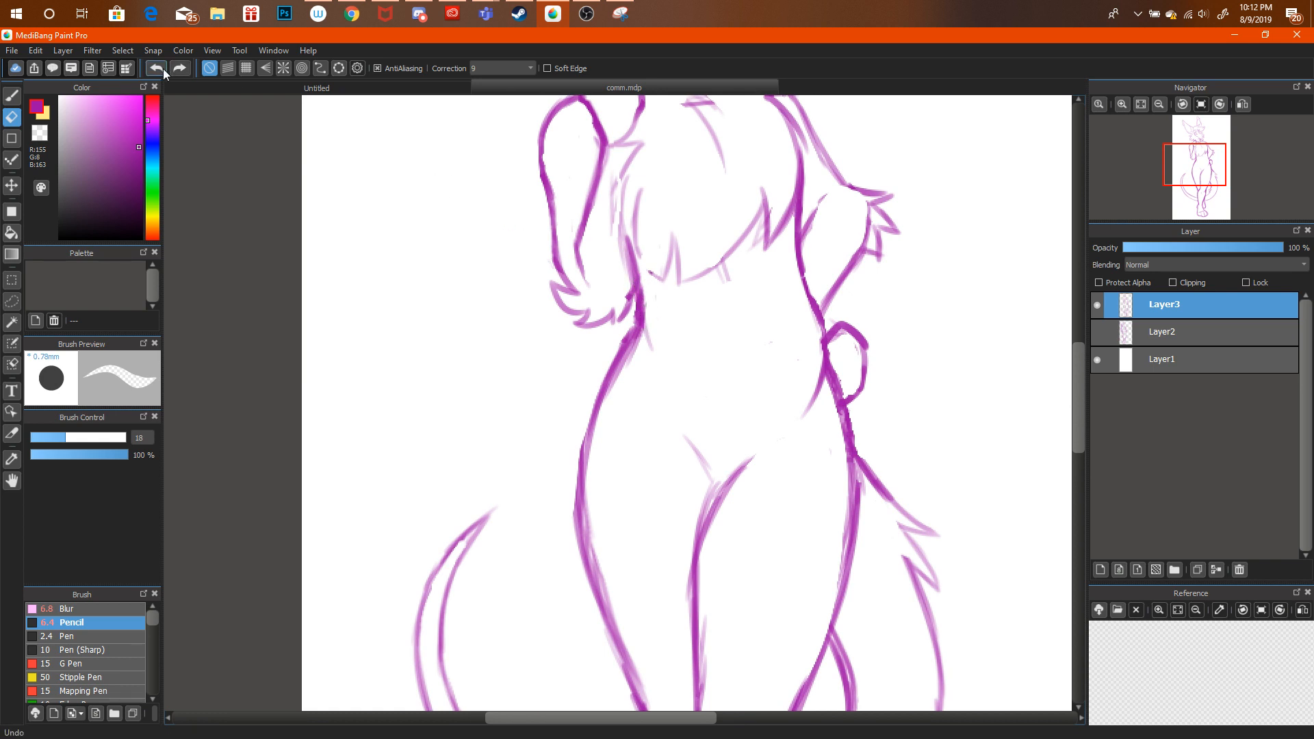
mouse_move(1196, 179)
left_mouse_down()
mouse_move(1199, 155)
mouse_move(1186, 159)
left_mouse_up()
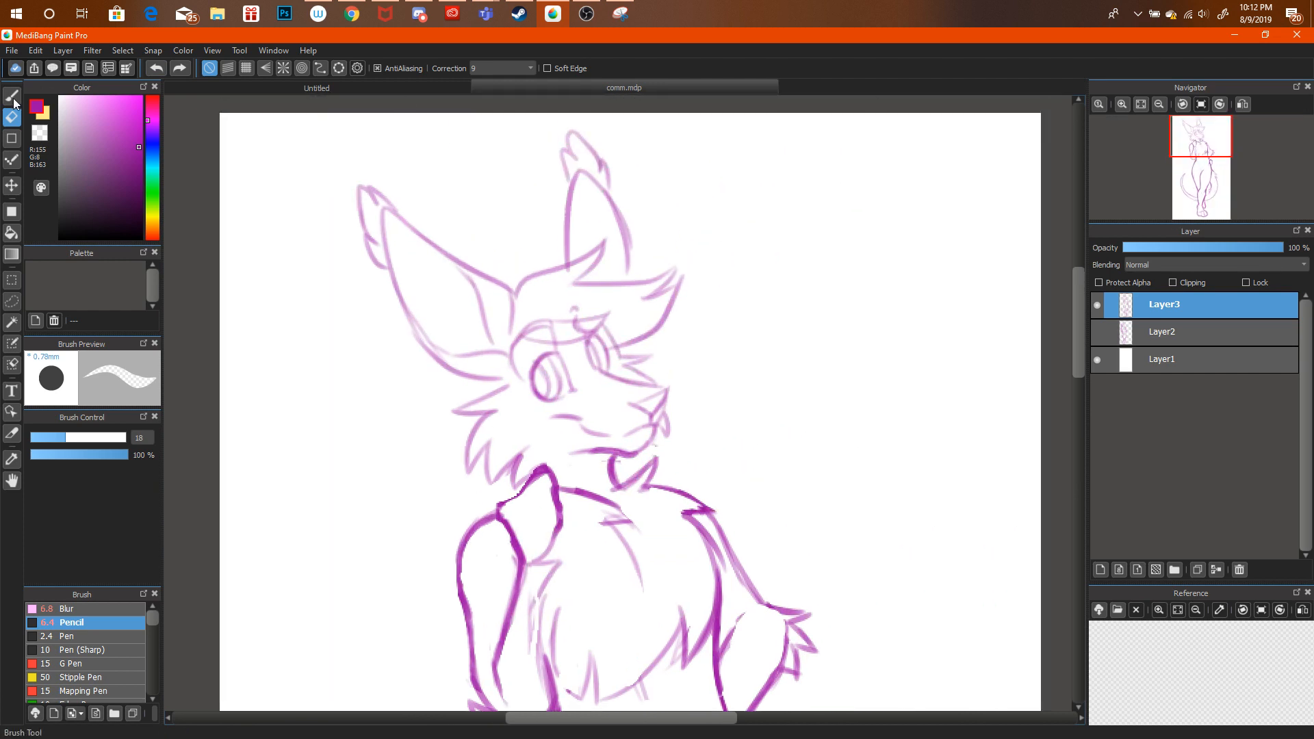
Darken the cheek line from eye toward ear and add a short stroke beside the eye.
key("b")
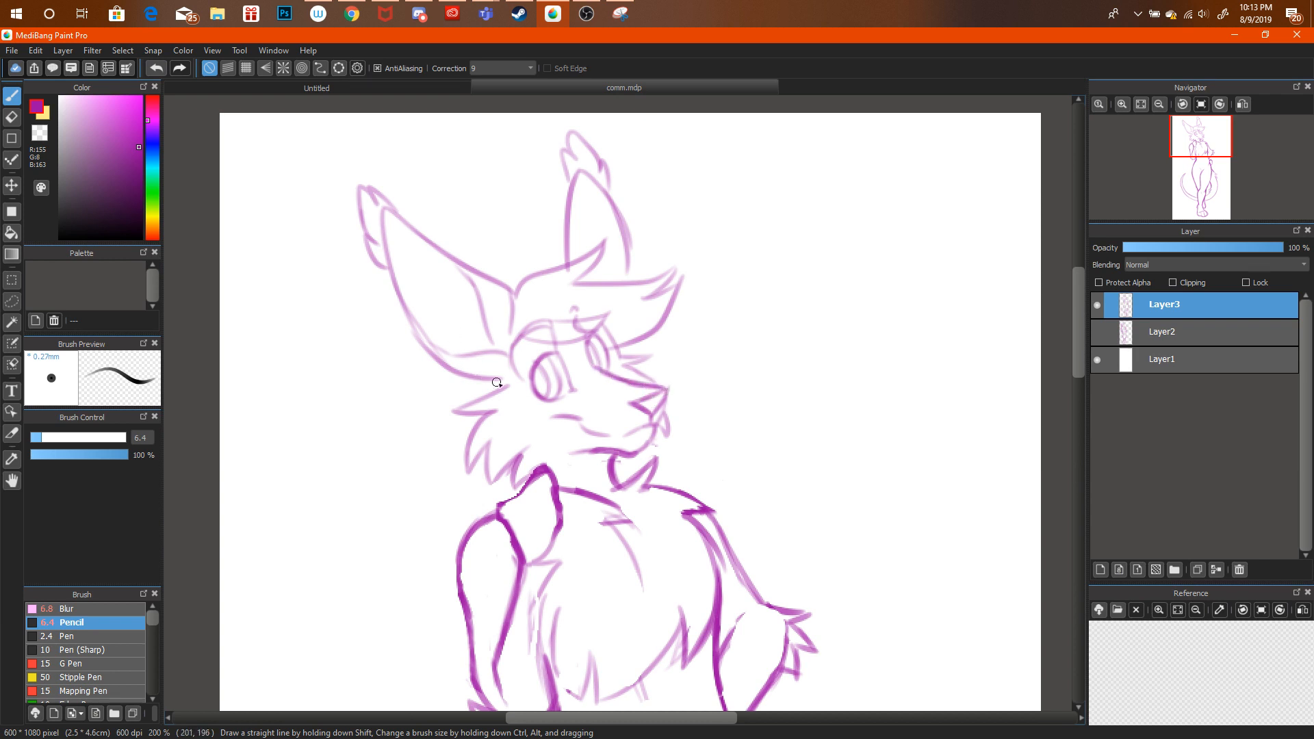
key("ctrl+alt+z")
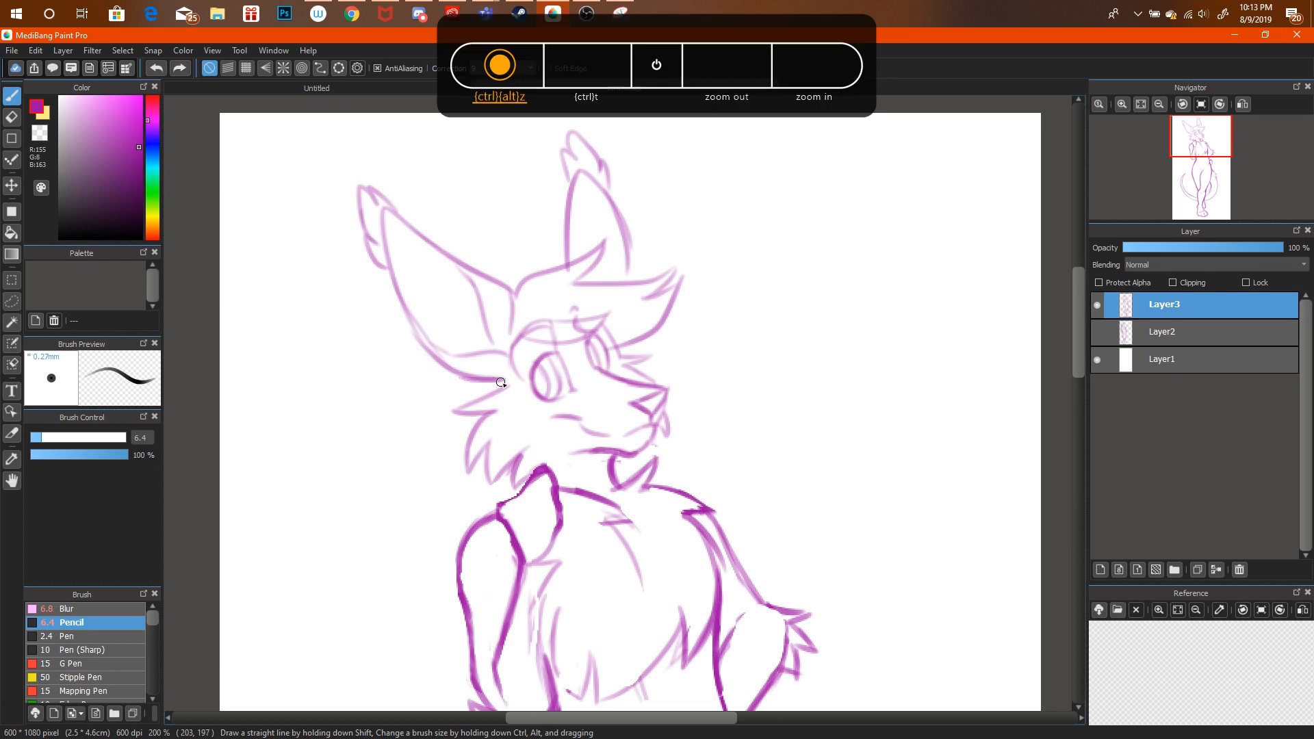
mouse_move(501, 382)
left_mouse_down()
mouse_move(448, 365)
mouse_move(403, 298)
left_mouse_up()
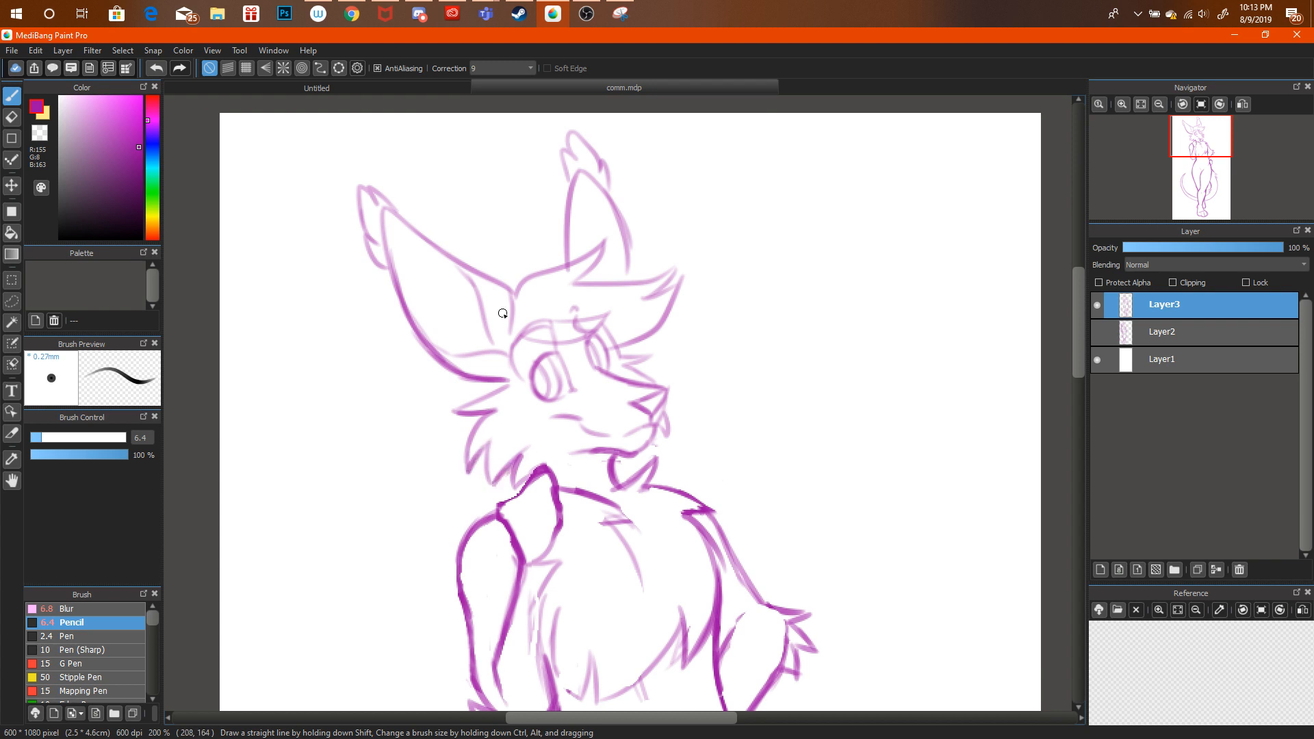
left_click(353, 12)
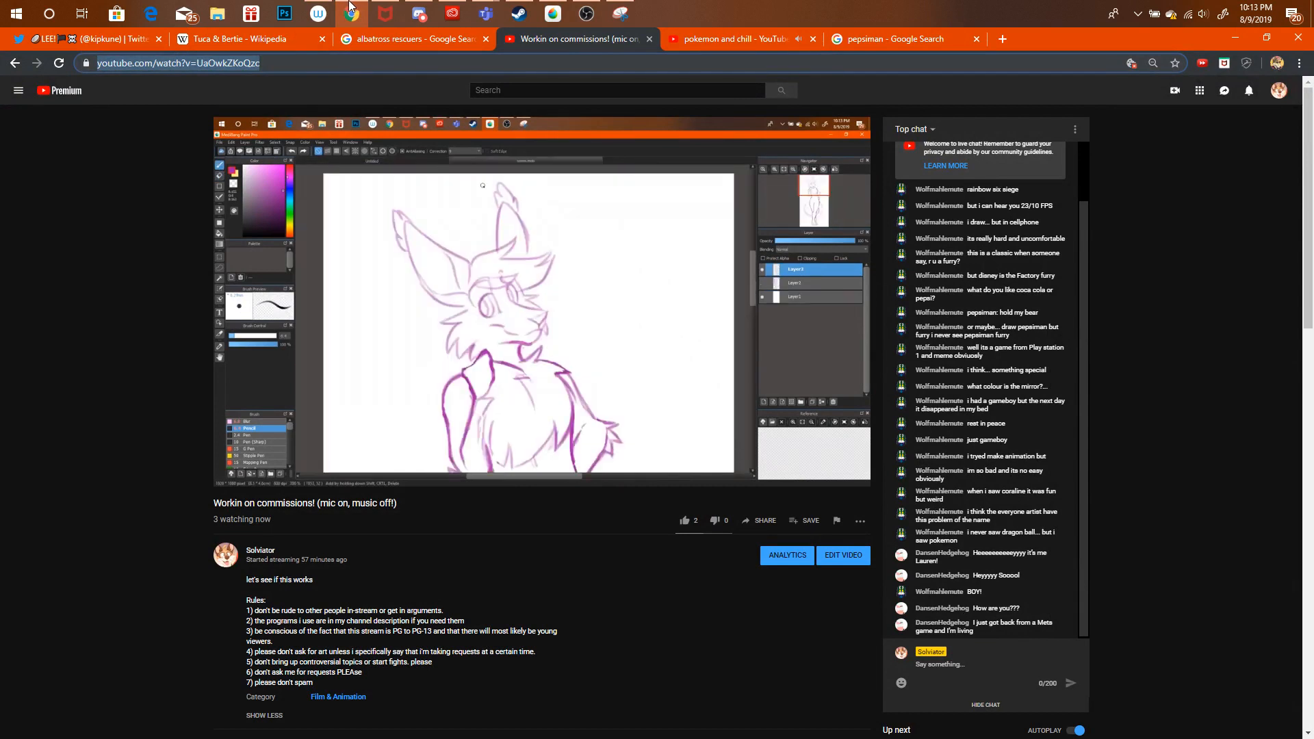
left_click(351, 8)
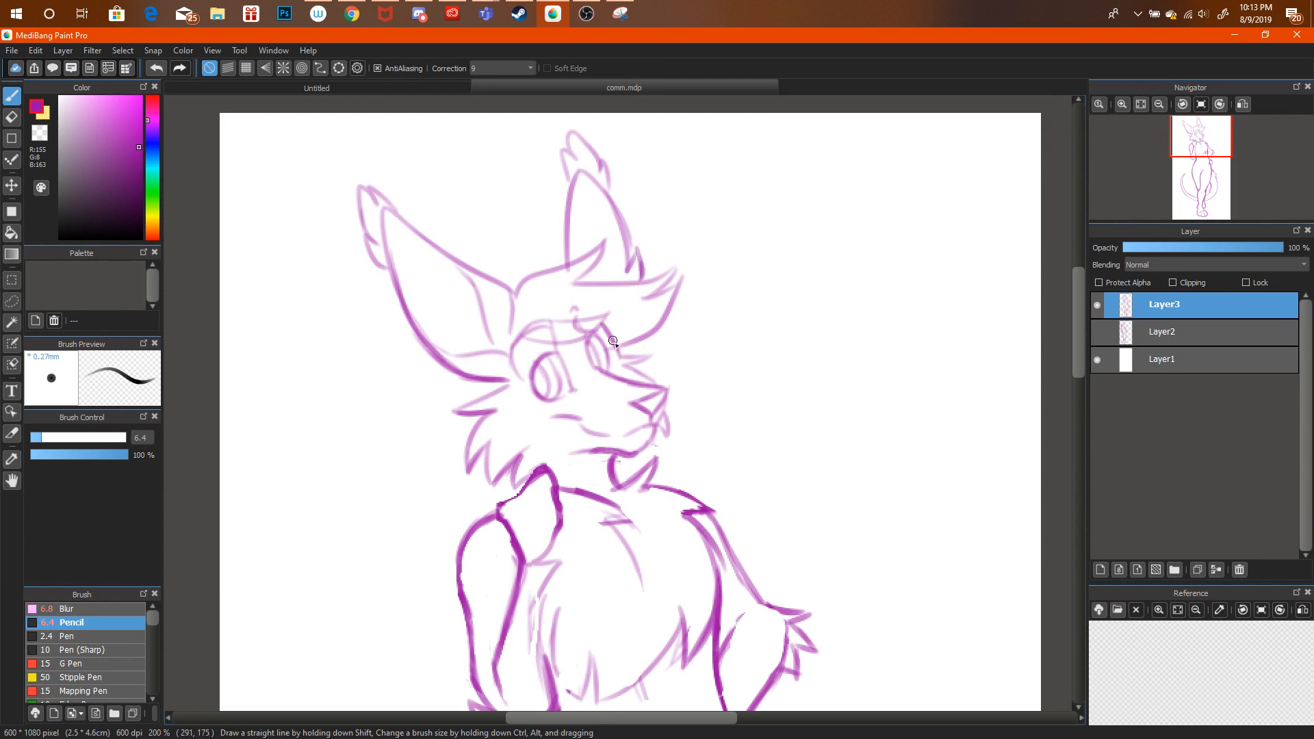
left_click_drag(614, 351, 657, 357)
Run a quick web search for 'mets' in the browser, then return to the drawing.
left_click(356, 13)
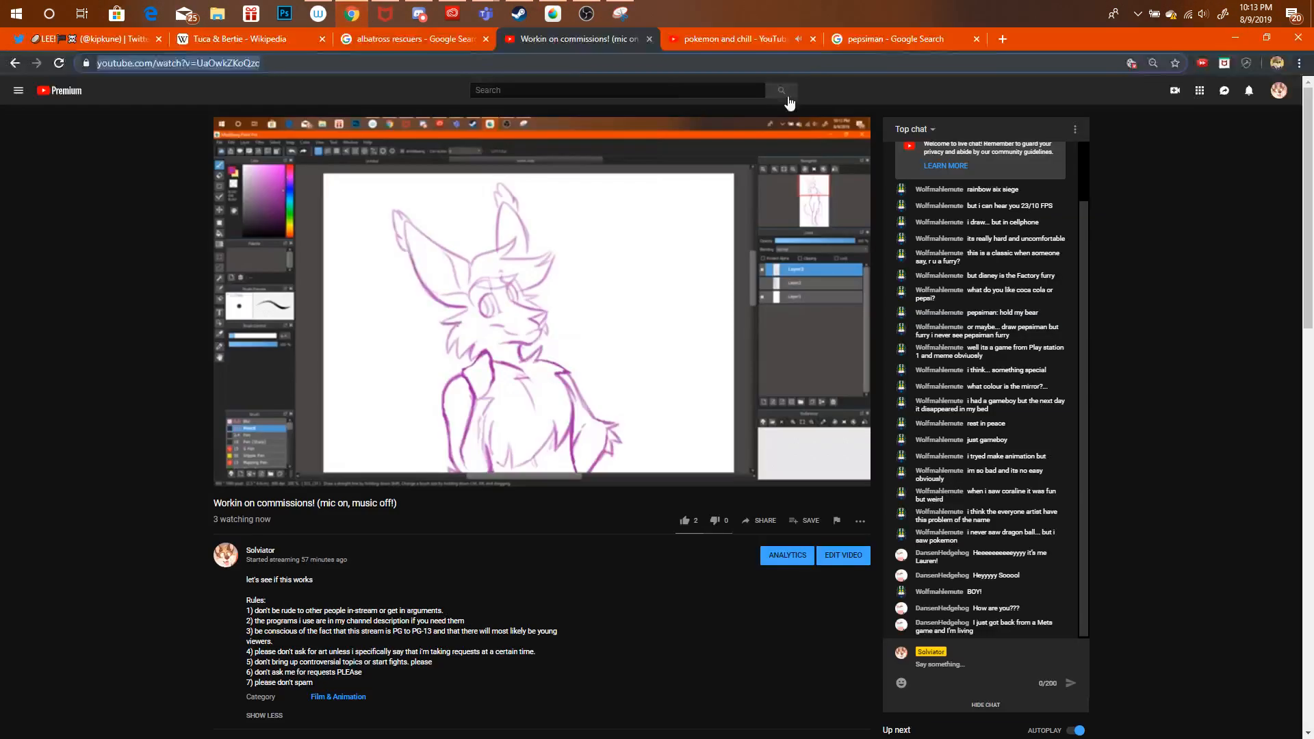
left_click(1005, 38)
type("mets")
key("Return")
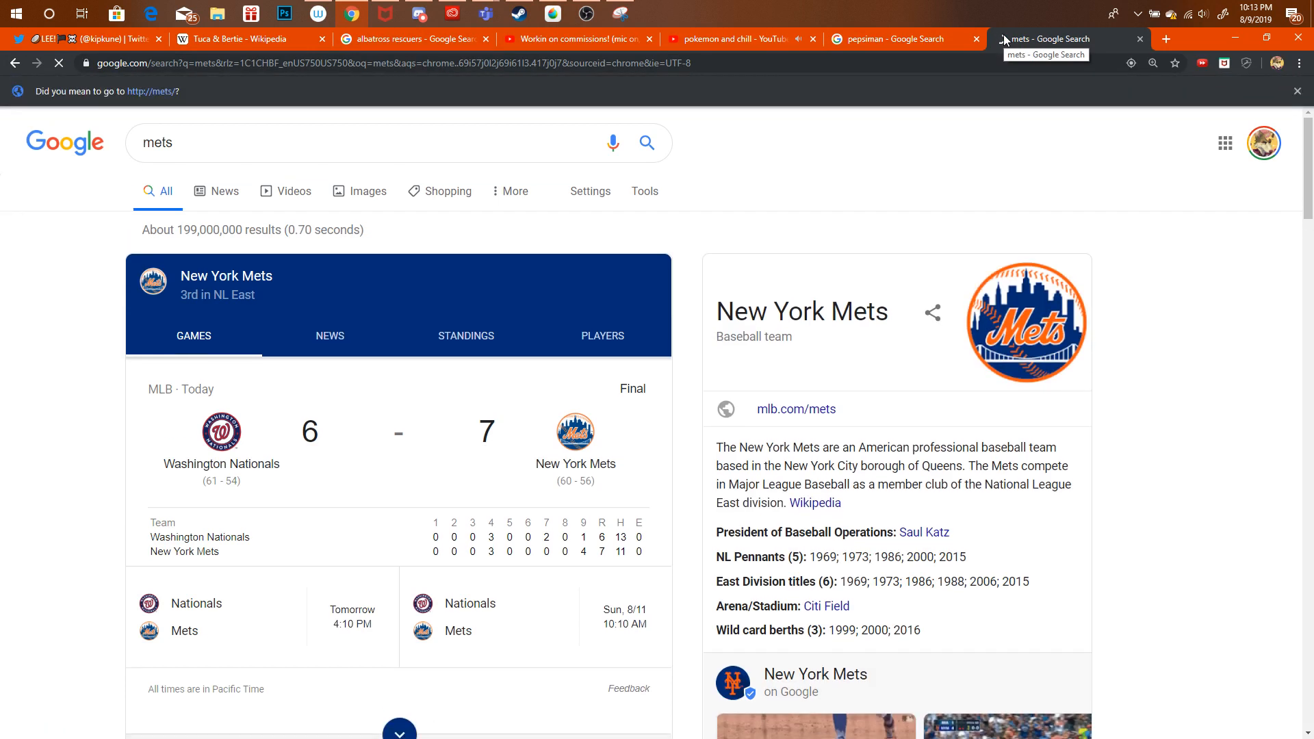
left_click(1140, 39)
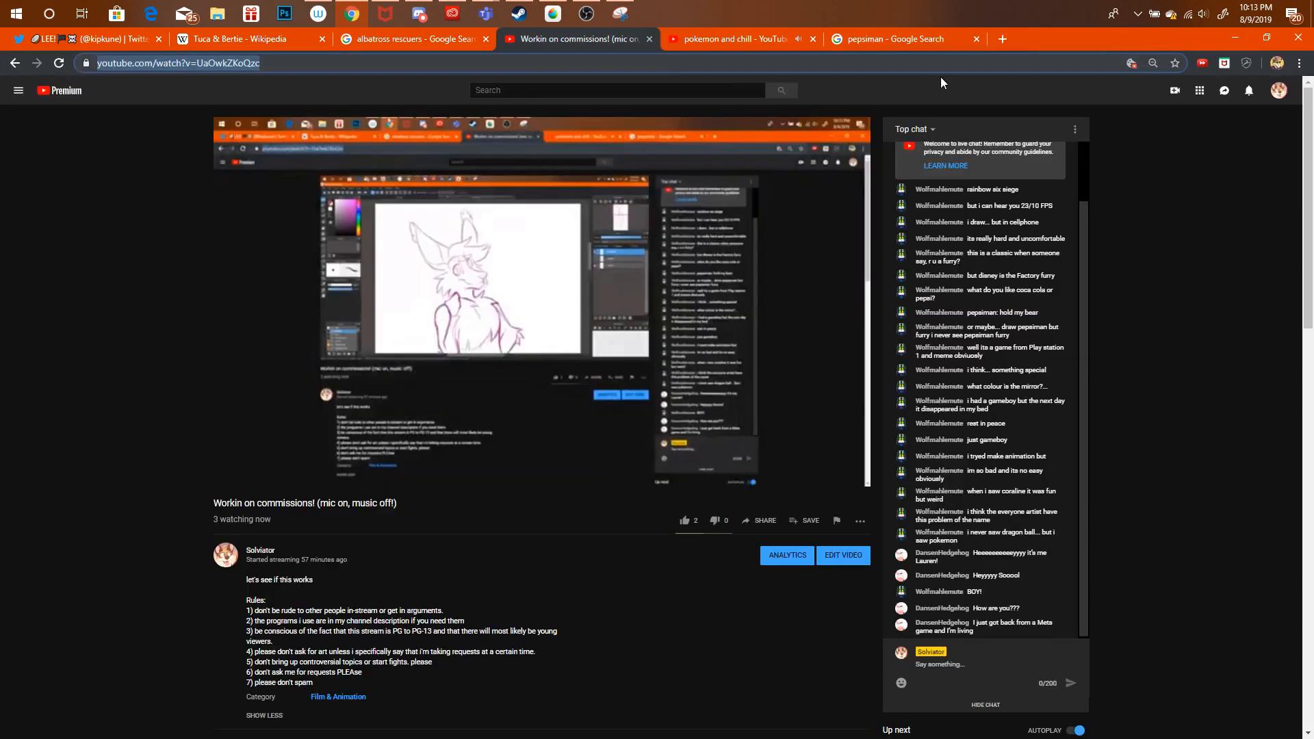
left_click(553, 13)
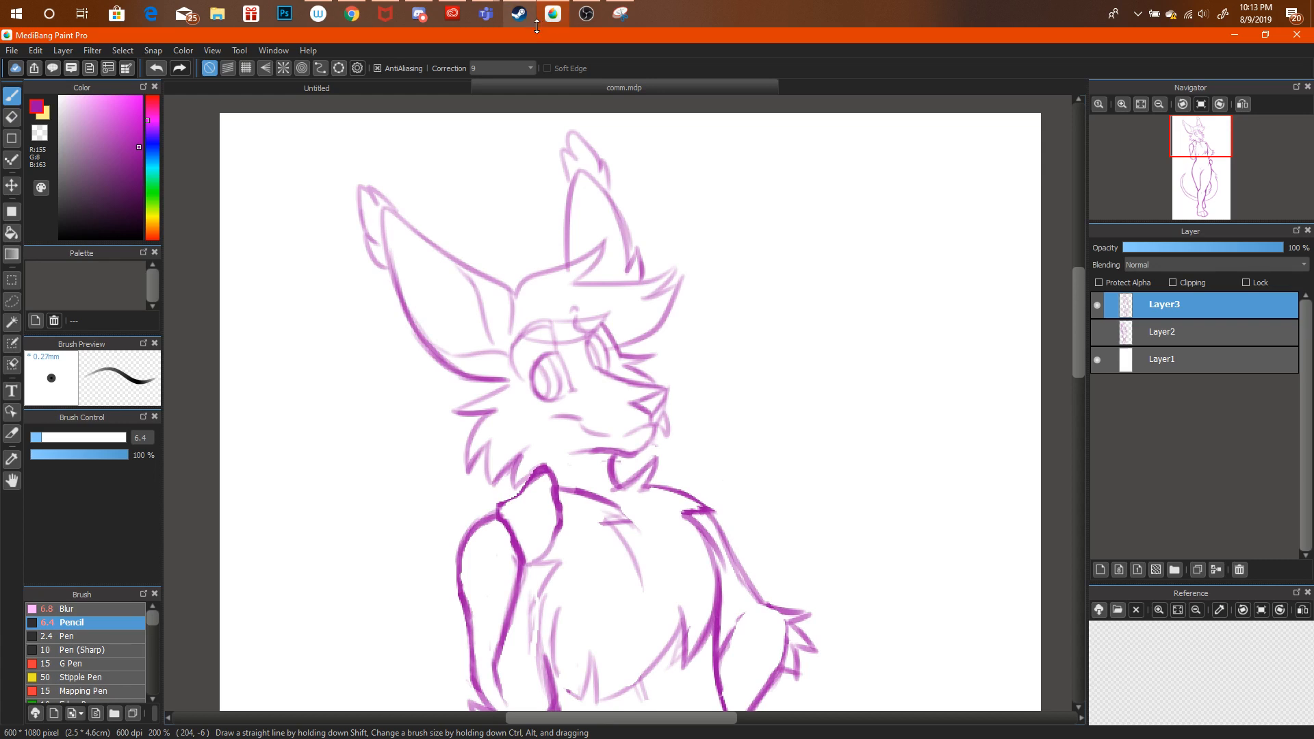
Draw the ear's inner edge line, erase part of it, and redraw it darker.
left_click_drag(513, 327, 505, 262)
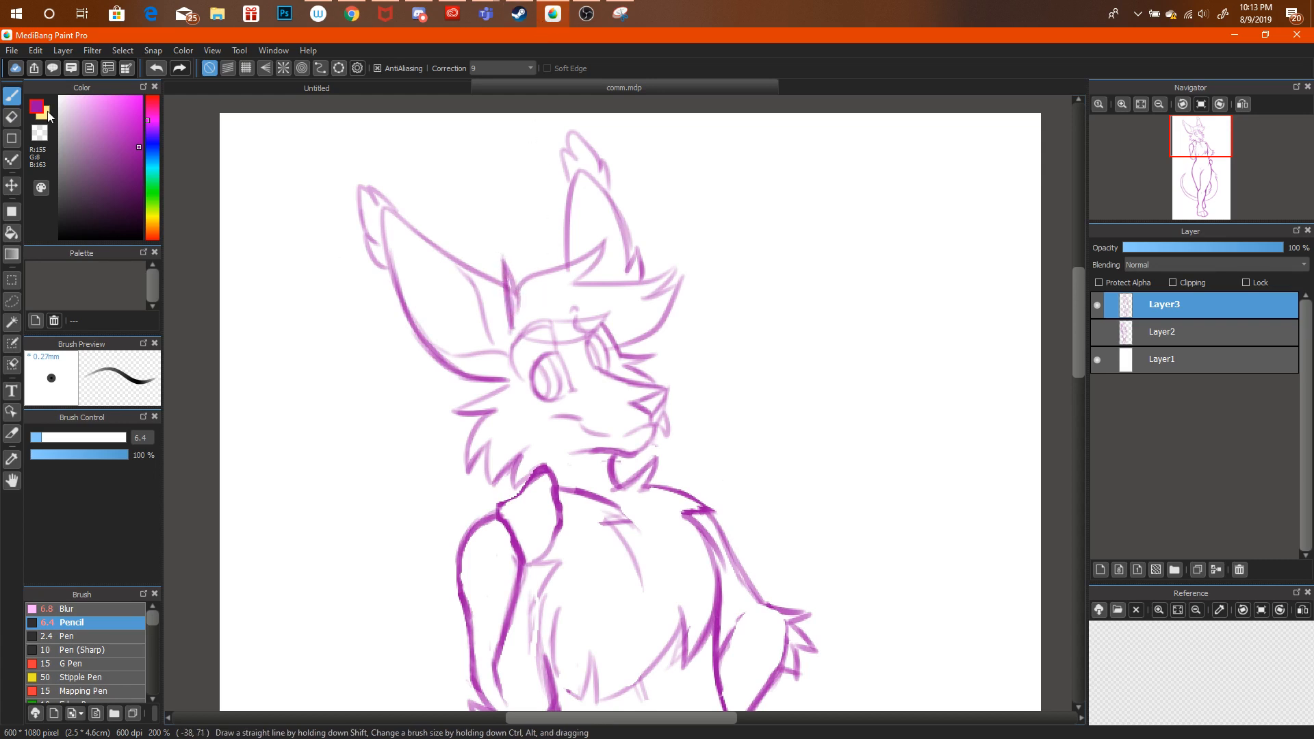
key("e")
mouse_move(526, 307)
left_mouse_down()
mouse_move(525, 322)
mouse_move(499, 264)
left_mouse_up()
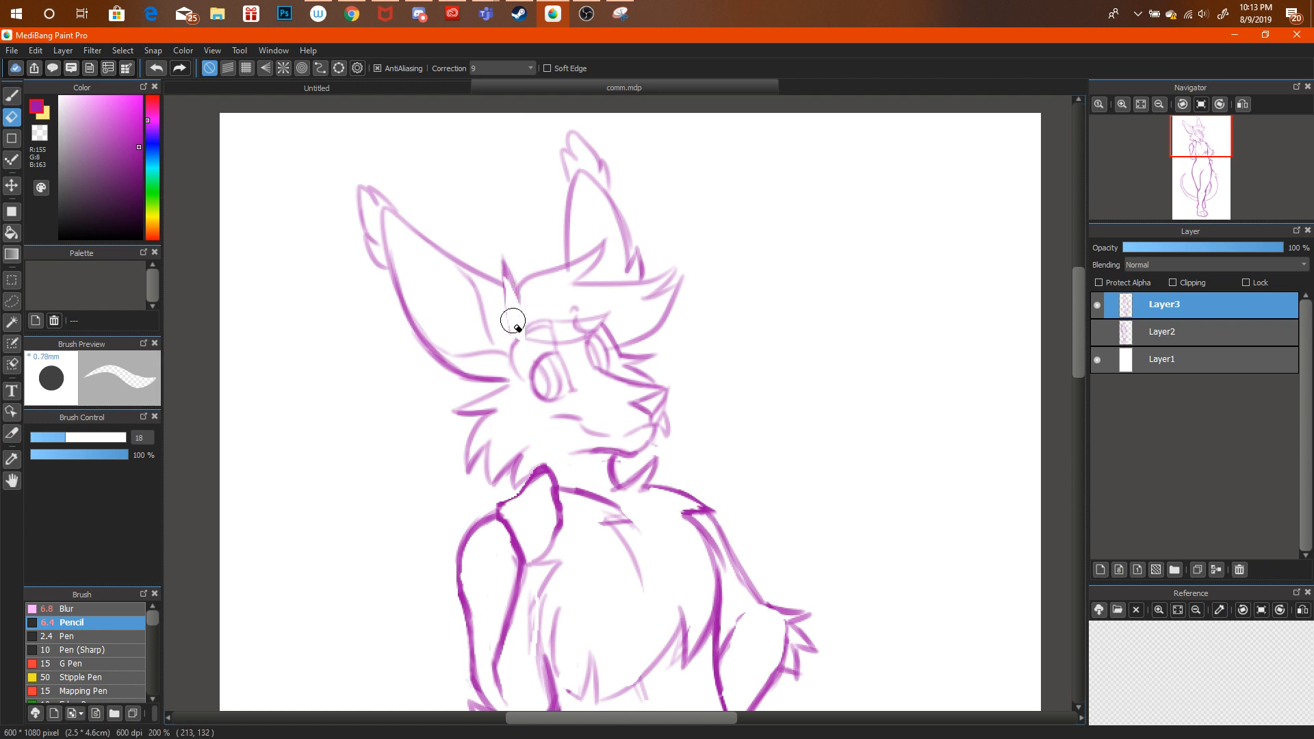
key("ctrl+alt+z")
mouse_move(518, 308)
left_mouse_down()
mouse_move(510, 335)
mouse_move(507, 288)
left_mouse_up()
key("b")
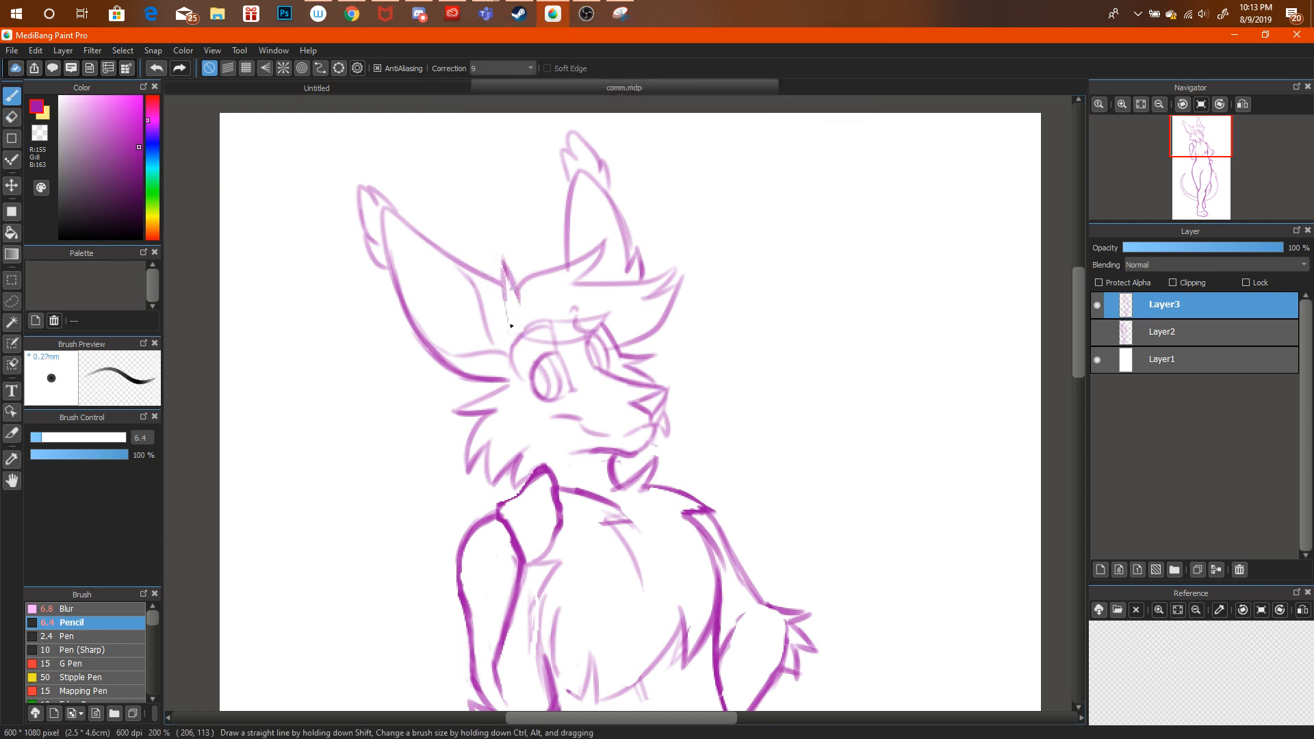
left_click_drag(511, 325, 507, 293)
key("ctrl+alt+z")
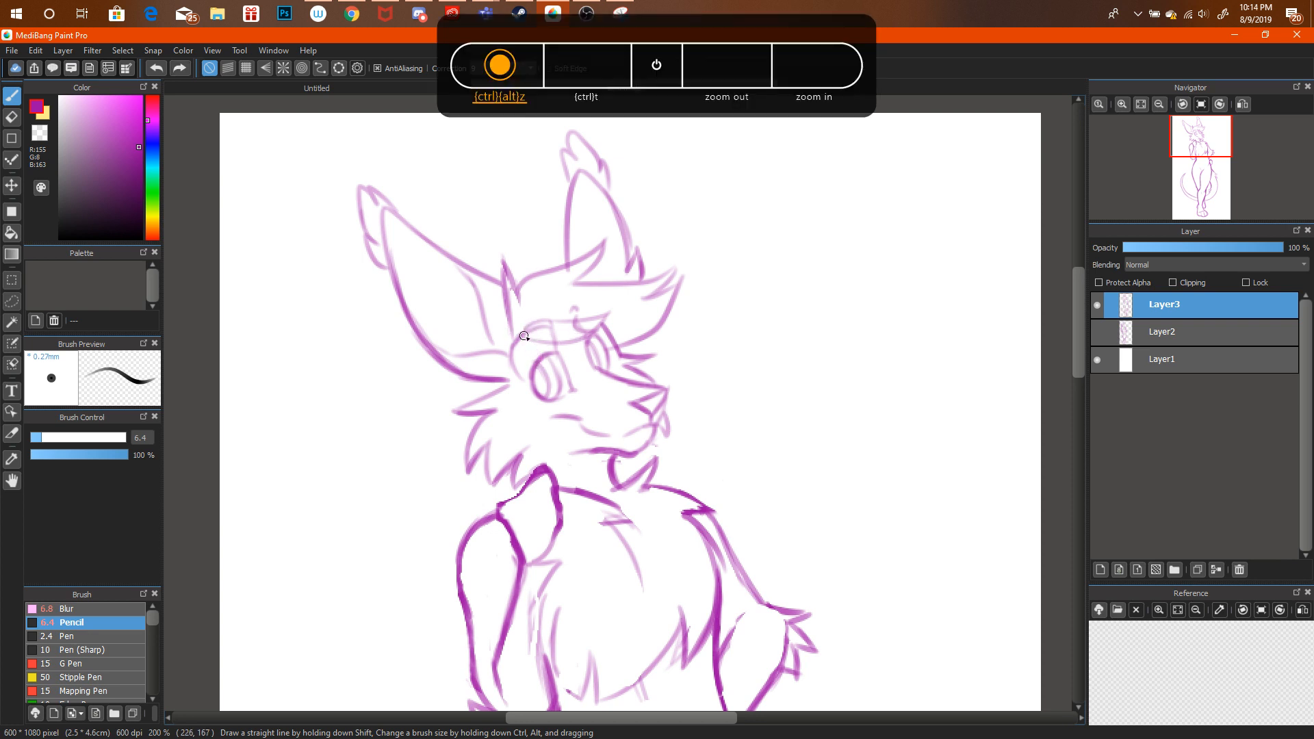
key("ctrl+alt+z")
key("ctrl+alt+z")
Draw a line from the hairline toward the eye and extend the ear tip into a longer curve.
left_click_drag(512, 333, 538, 359)
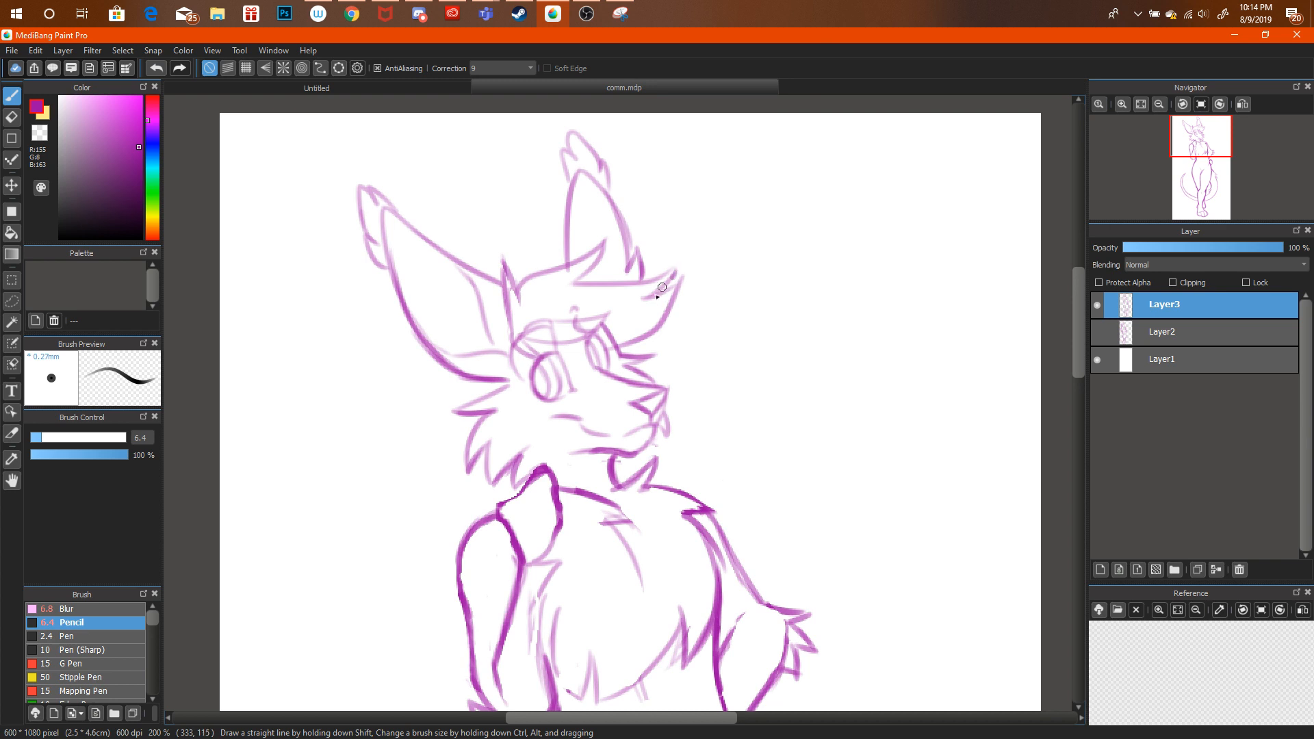
left_click_drag(662, 287, 681, 275)
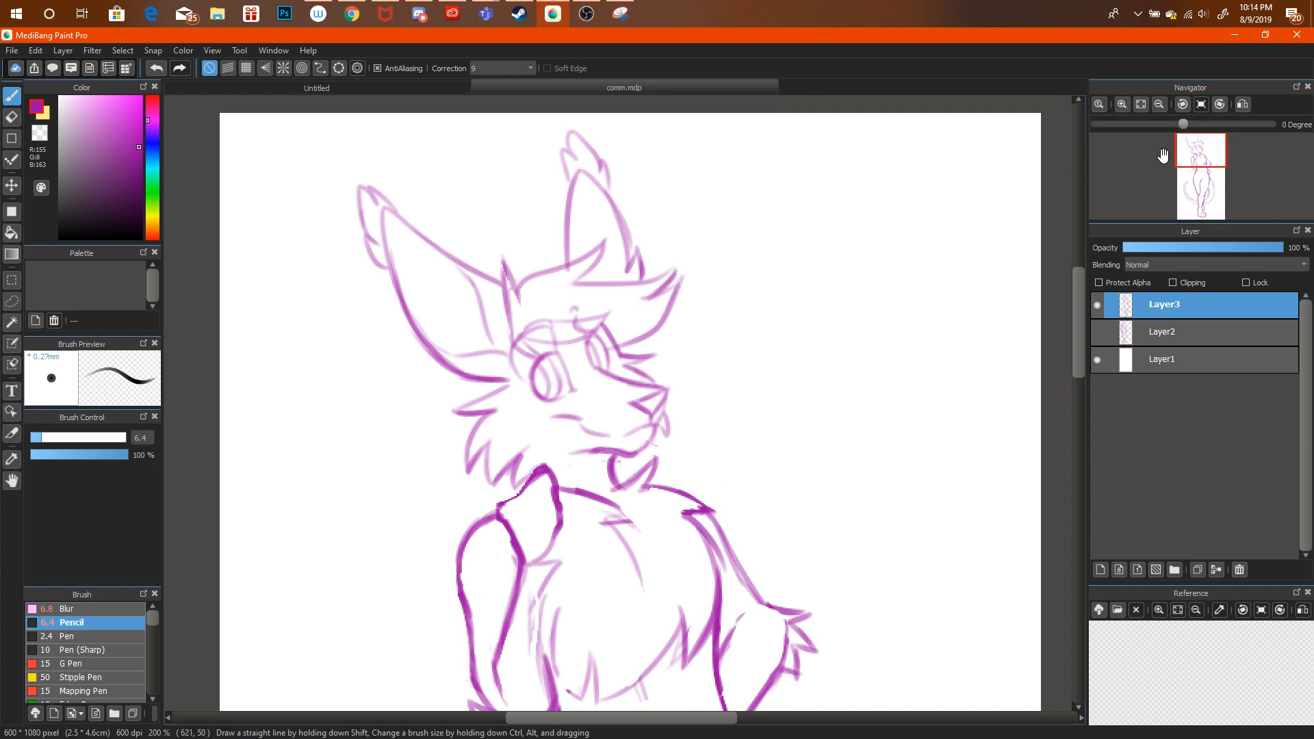
left_click(1159, 105)
left_click(1159, 105)
left_click(1190, 147)
left_click_drag(1190, 146, 1199, 162)
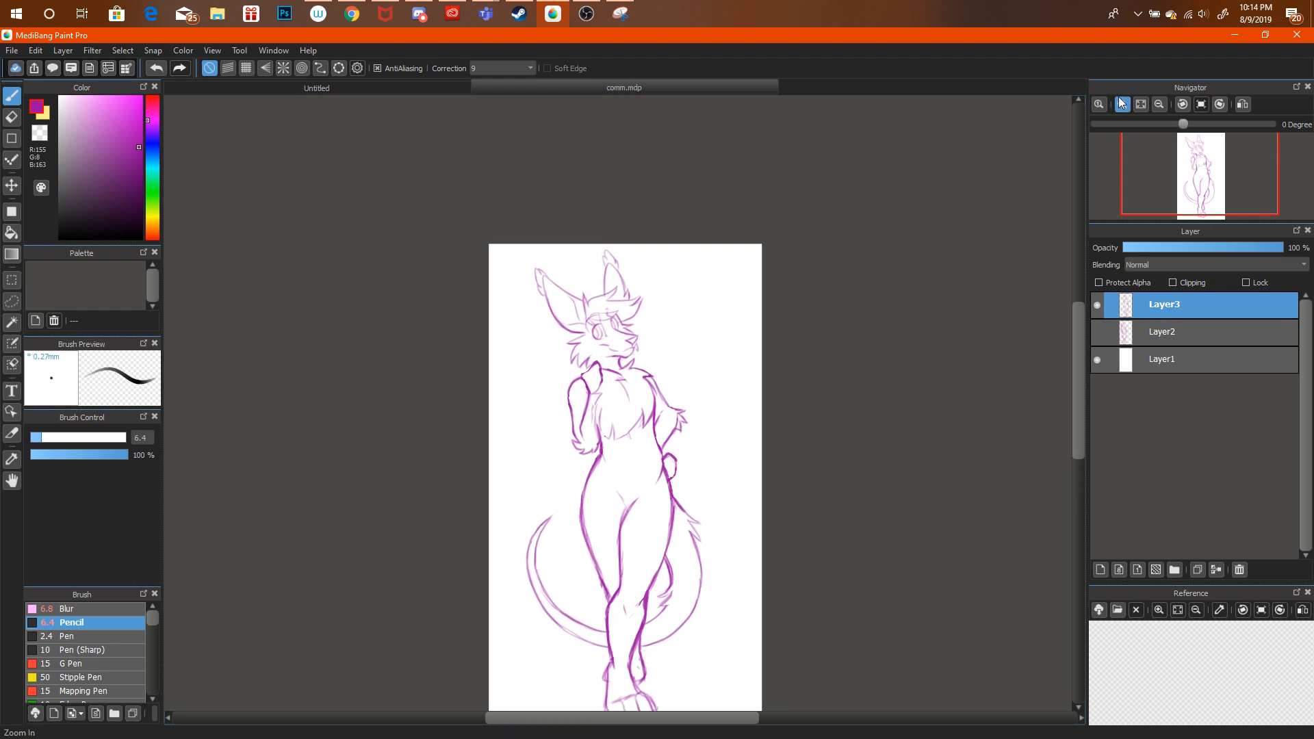
Darken the neck line, then zoom out to the whole figure and check Discord.
left_click(1123, 104)
left_click(1123, 104)
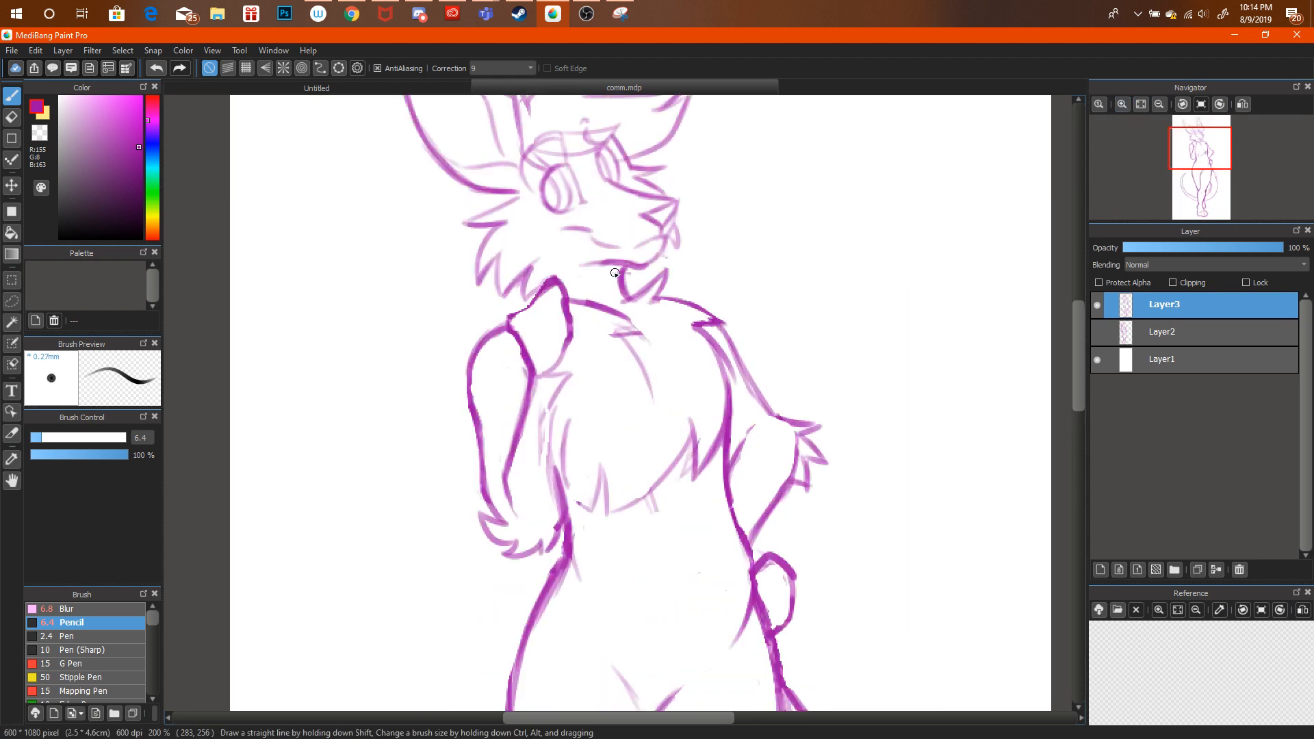
left_click_drag(557, 281, 568, 284)
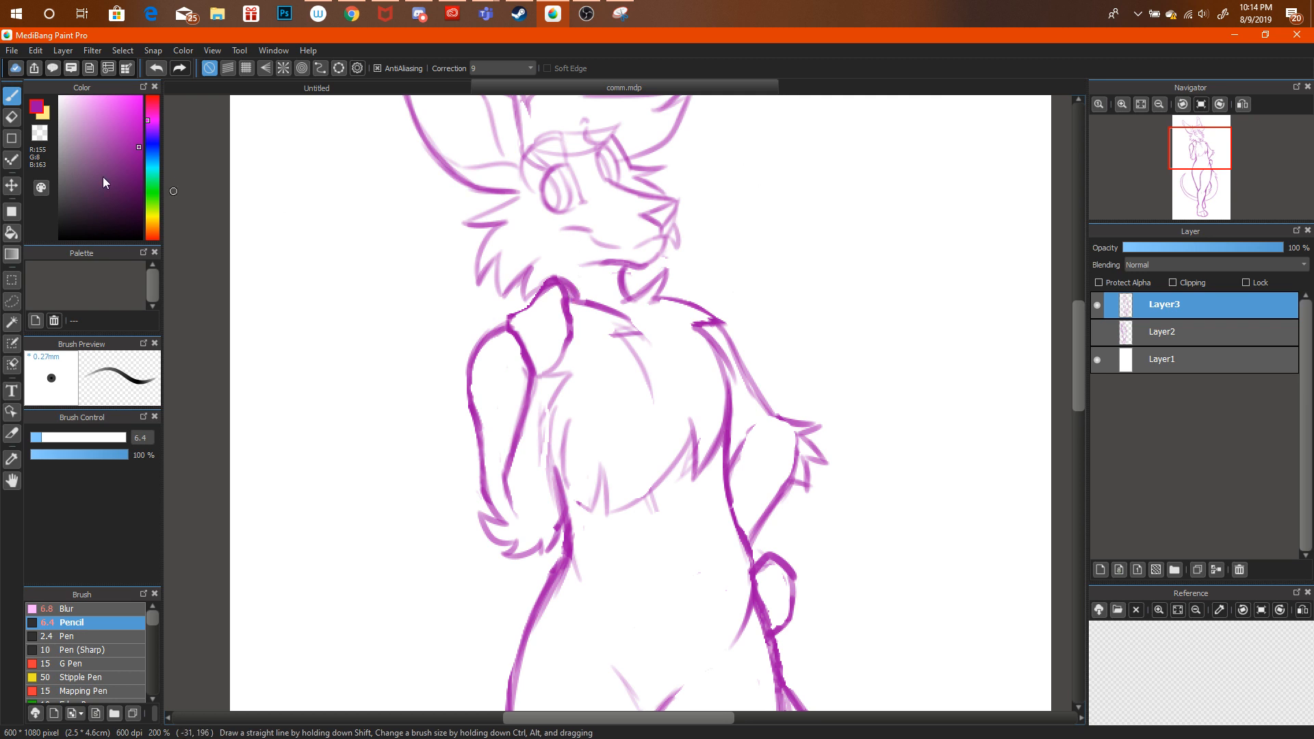
key("e")
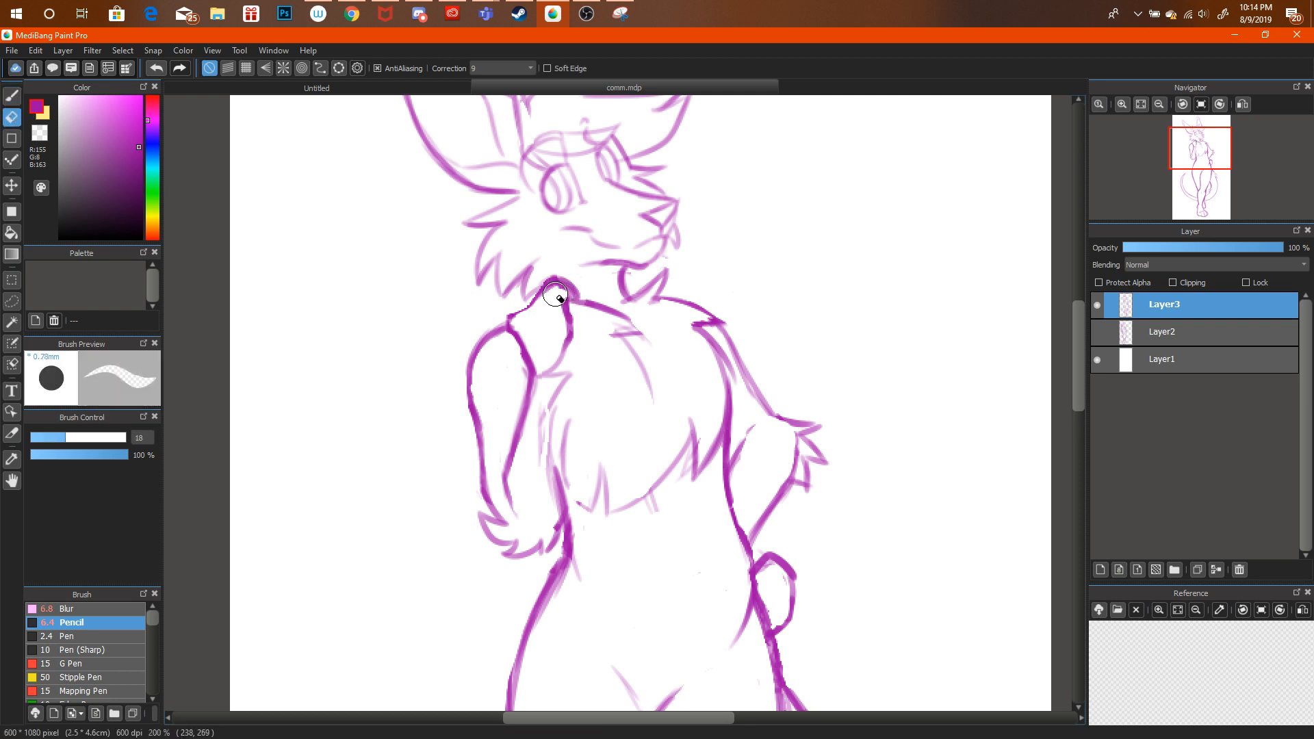
left_click(1161, 109)
left_click(1162, 111)
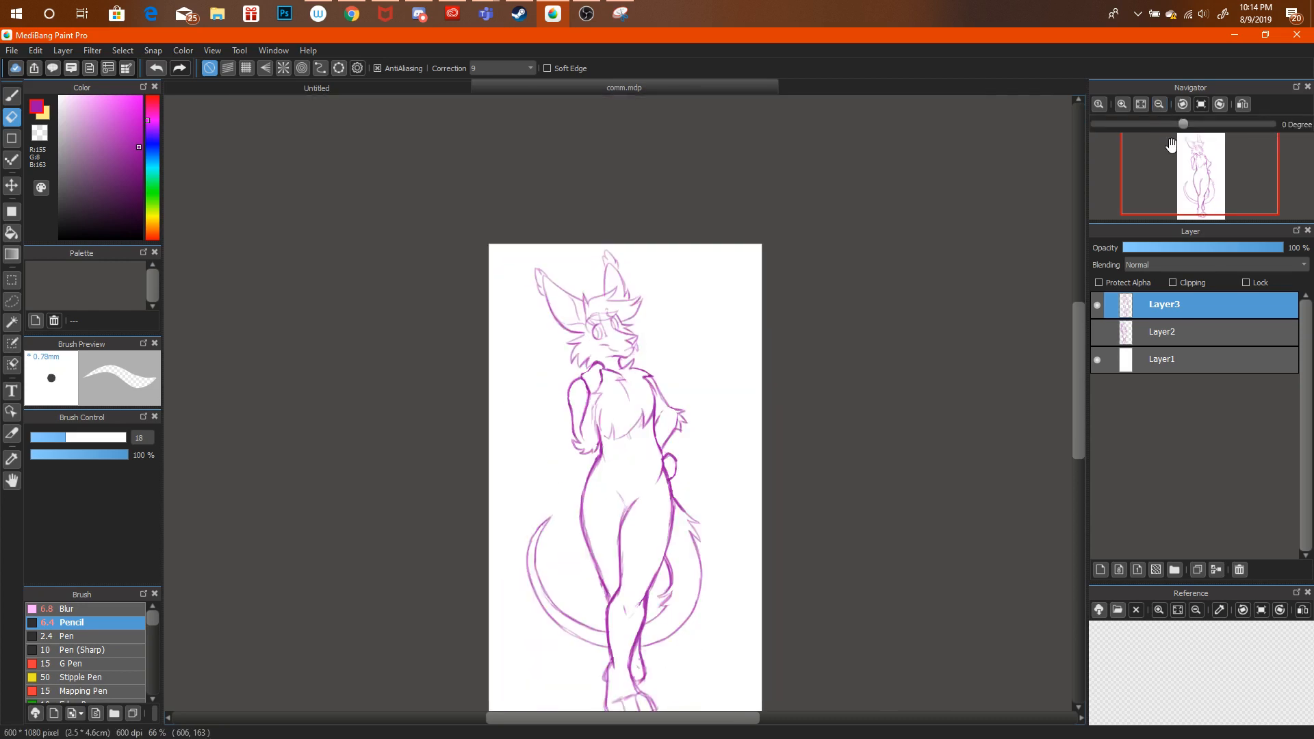
left_click_drag(1172, 144, 1032, 187)
left_click(419, 15)
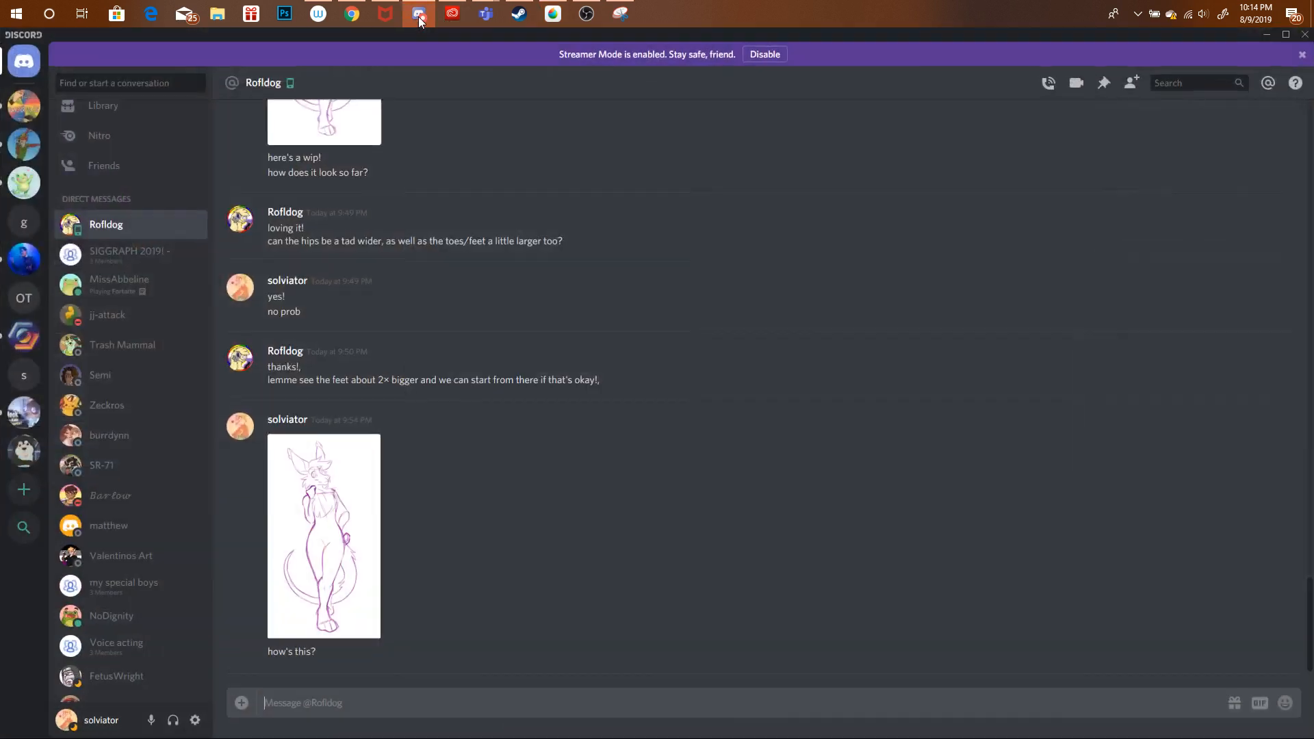
left_click(419, 15)
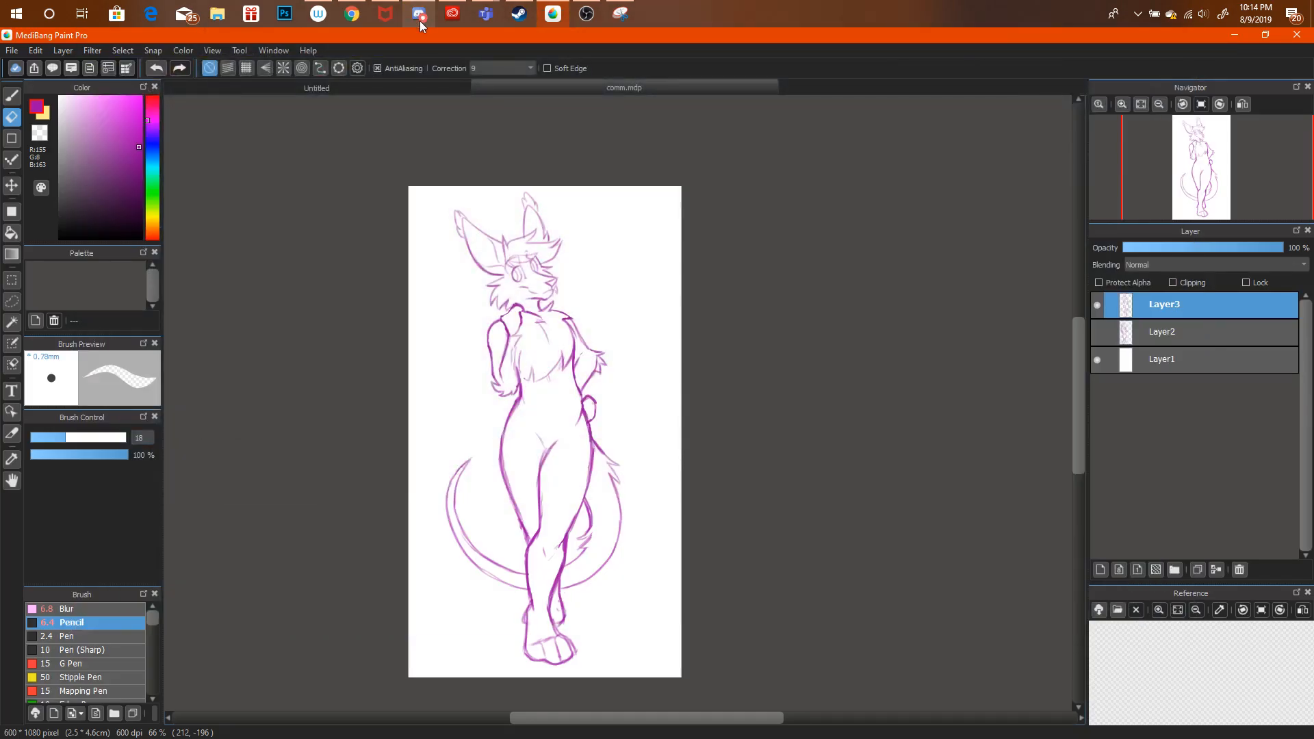
Transform Layer3 to move the whole sketch slightly up and right, then view the legs.
key("ctrl+t")
left_click_drag(556, 333, 568, 330)
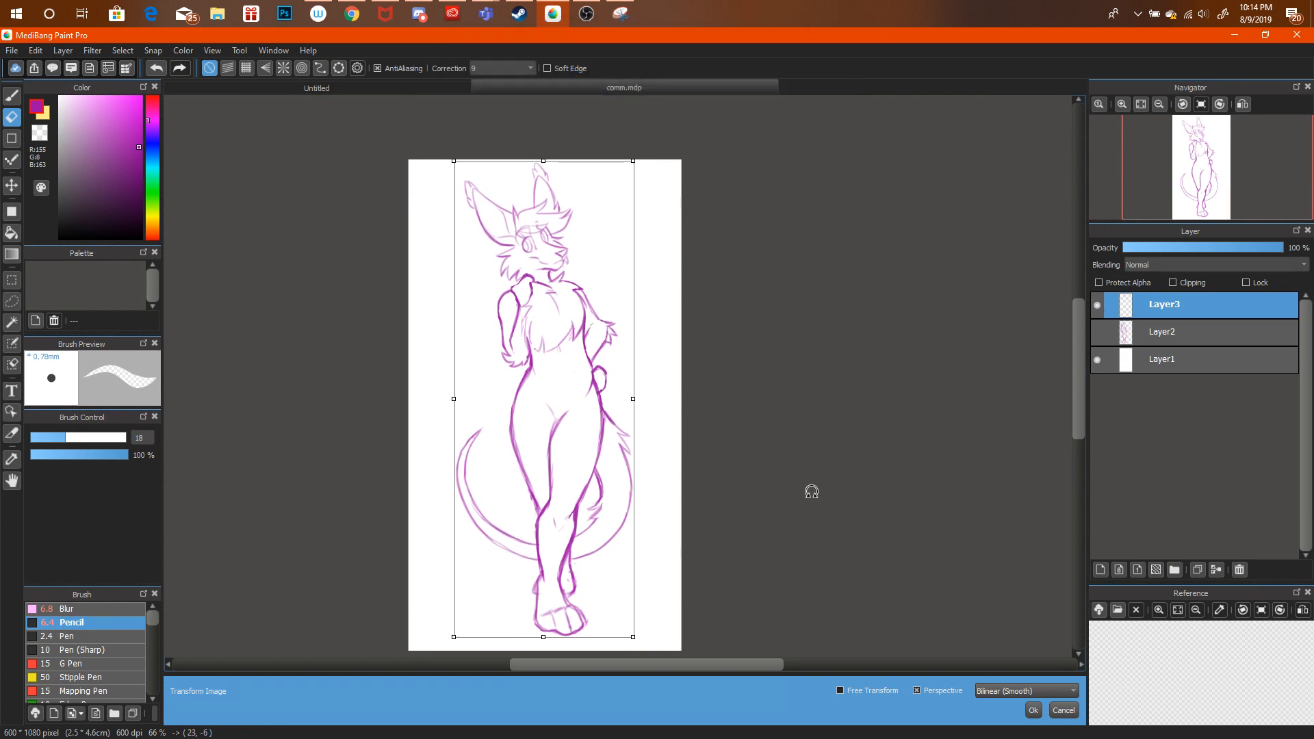
left_click(1033, 707)
left_click(1121, 104)
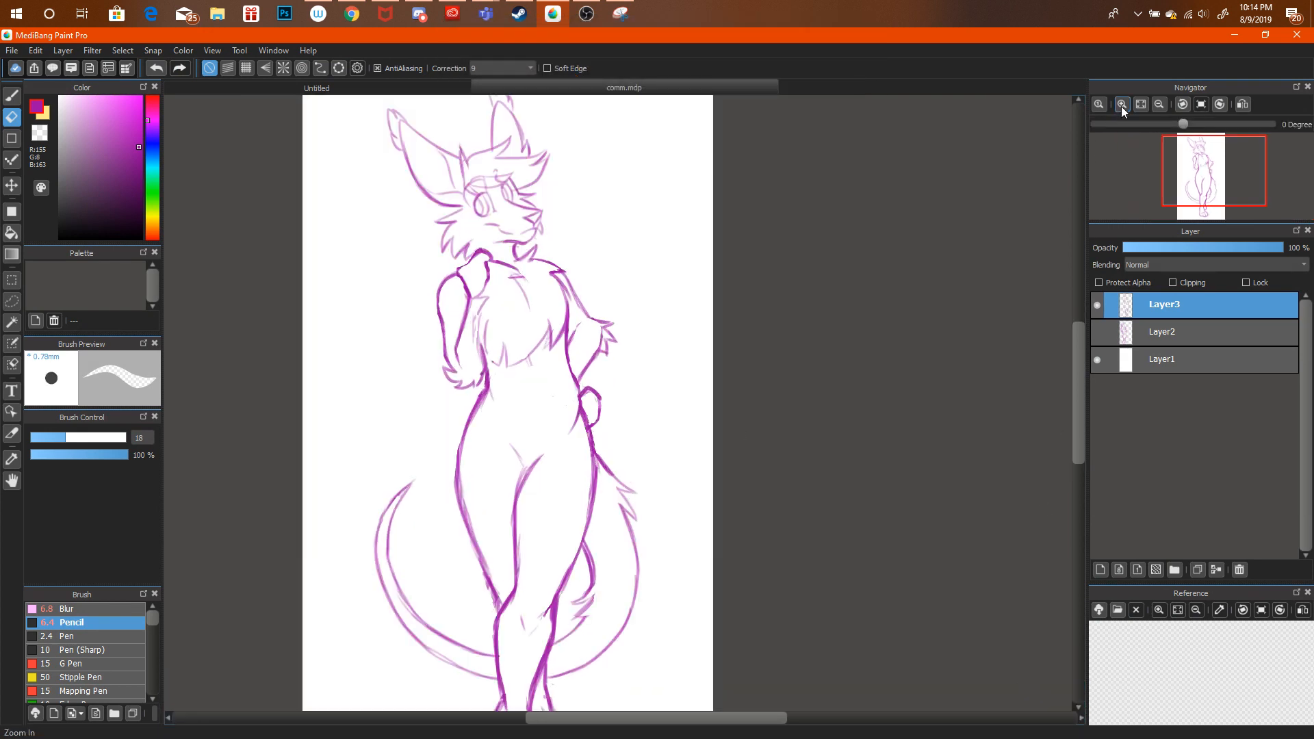
left_click(1121, 106)
mouse_move(1209, 176)
left_mouse_down()
mouse_move(1202, 282)
mouse_move(1204, 260)
left_mouse_up()
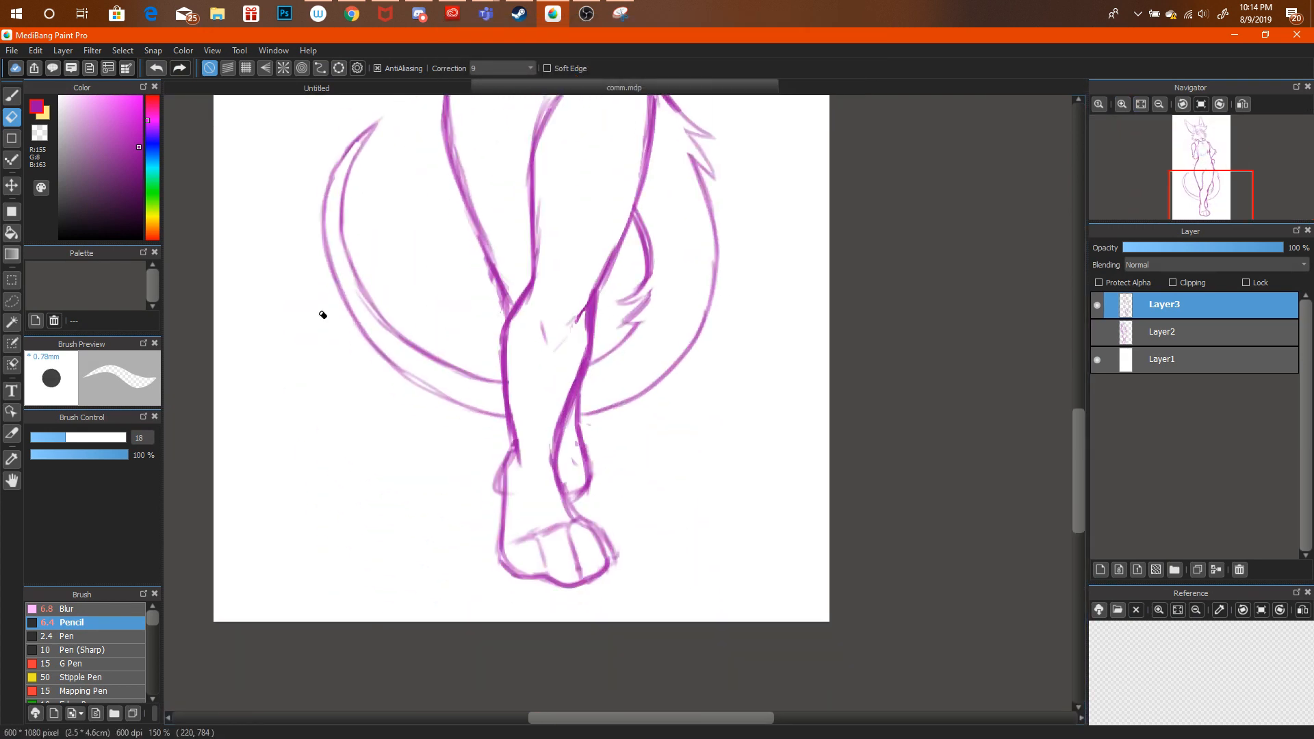
Lasso the front lower leg and foot and shift them with a transform.
left_click(12, 302)
mouse_move(597, 305)
left_mouse_down()
mouse_move(575, 327)
mouse_move(517, 314)
mouse_move(495, 331)
mouse_move(507, 430)
mouse_move(464, 538)
mouse_move(557, 620)
mouse_move(631, 587)
mouse_move(624, 509)
mouse_move(585, 388)
mouse_move(601, 318)
mouse_move(656, 271)
mouse_move(618, 315)
left_mouse_up()
key("ctrl+t")
left_click(1033, 710)
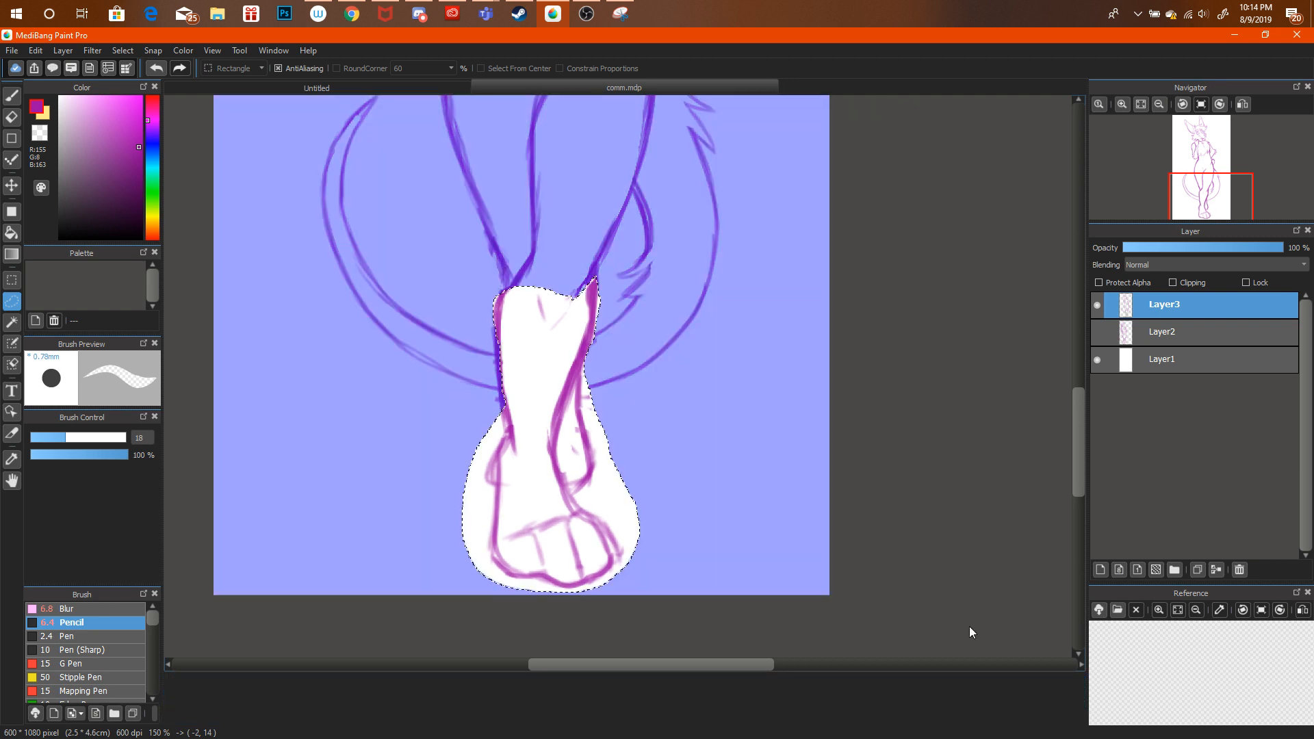
Extend the tail line across the leg with the pencil.
key("e")
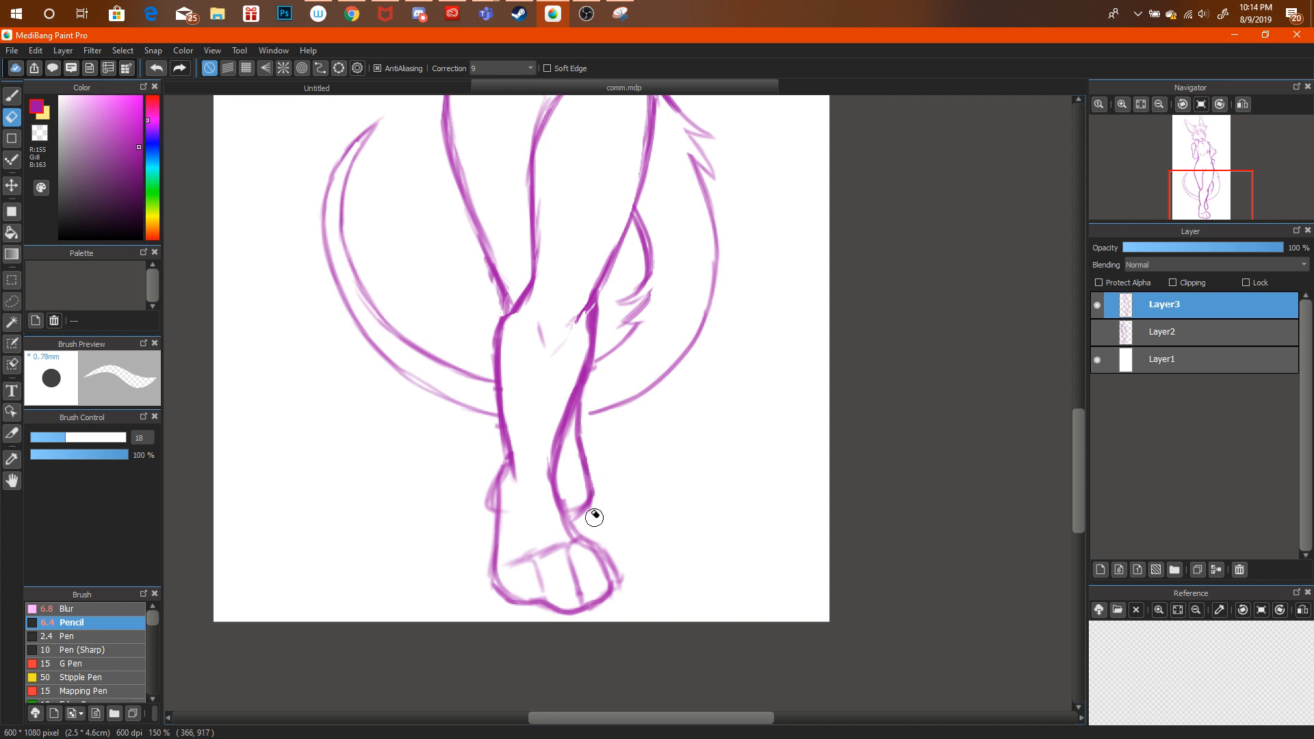
key("b")
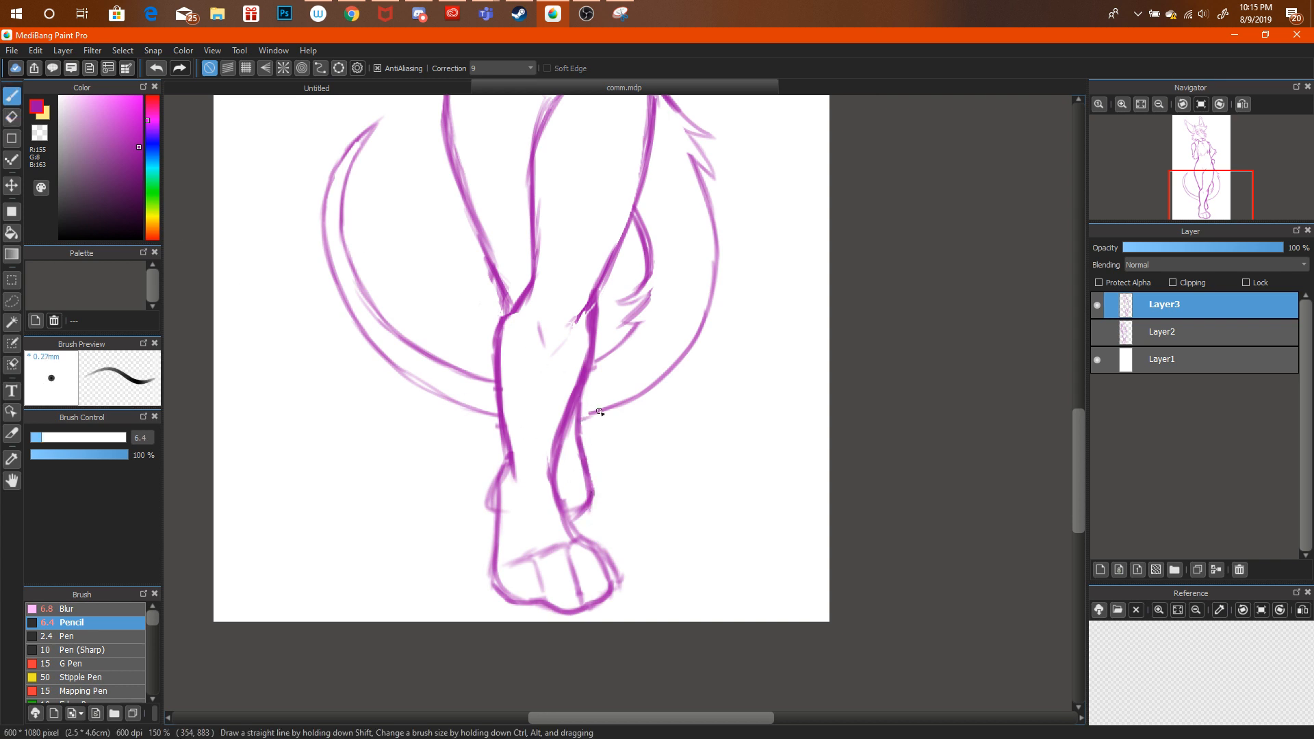
left_click_drag(567, 420, 598, 411)
scroll(821, 343, "up", 5)
scroll(1058, 234, "down", 4)
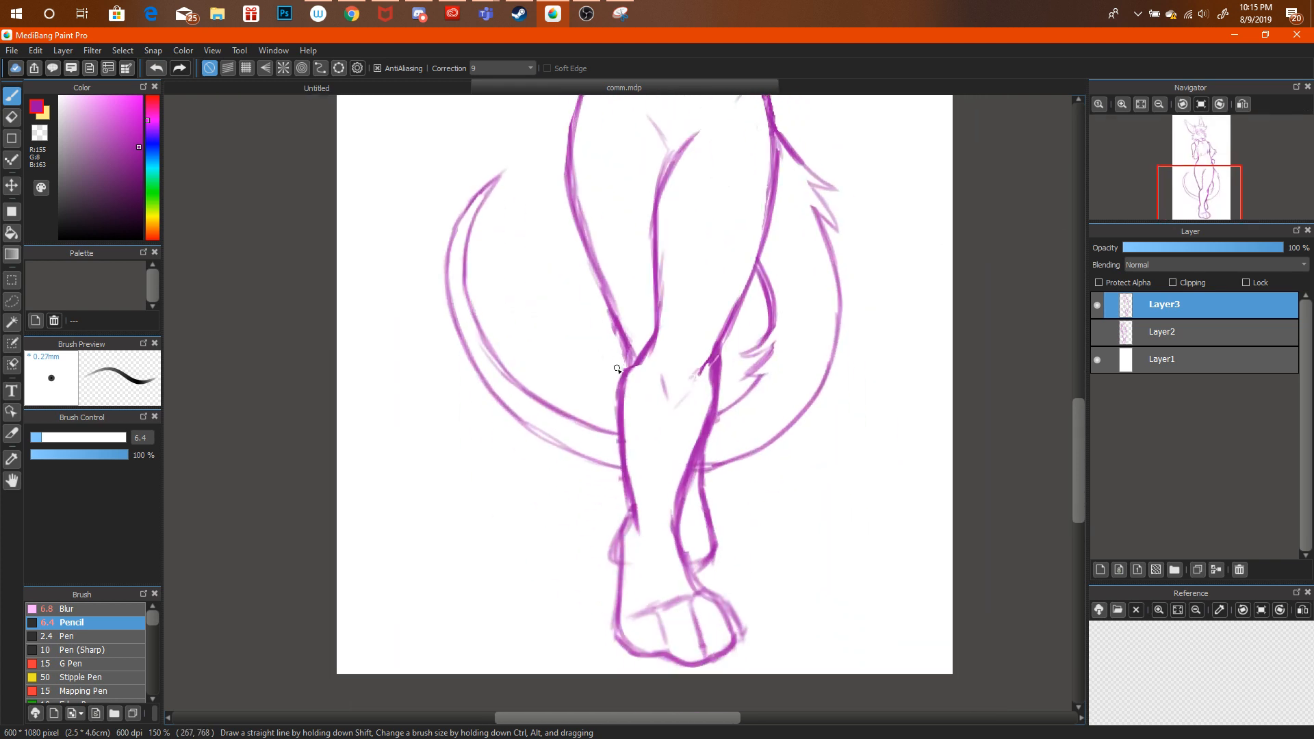
Redraw the inner leg line upward, erasing stray double strokes and darkening it.
mouse_move(617, 370)
left_mouse_down()
mouse_move(650, 292)
mouse_move(651, 322)
mouse_move(651, 195)
left_mouse_up()
mouse_move(651, 251)
left_mouse_down()
mouse_move(663, 168)
mouse_move(697, 132)
left_mouse_up()
left_click(11, 117)
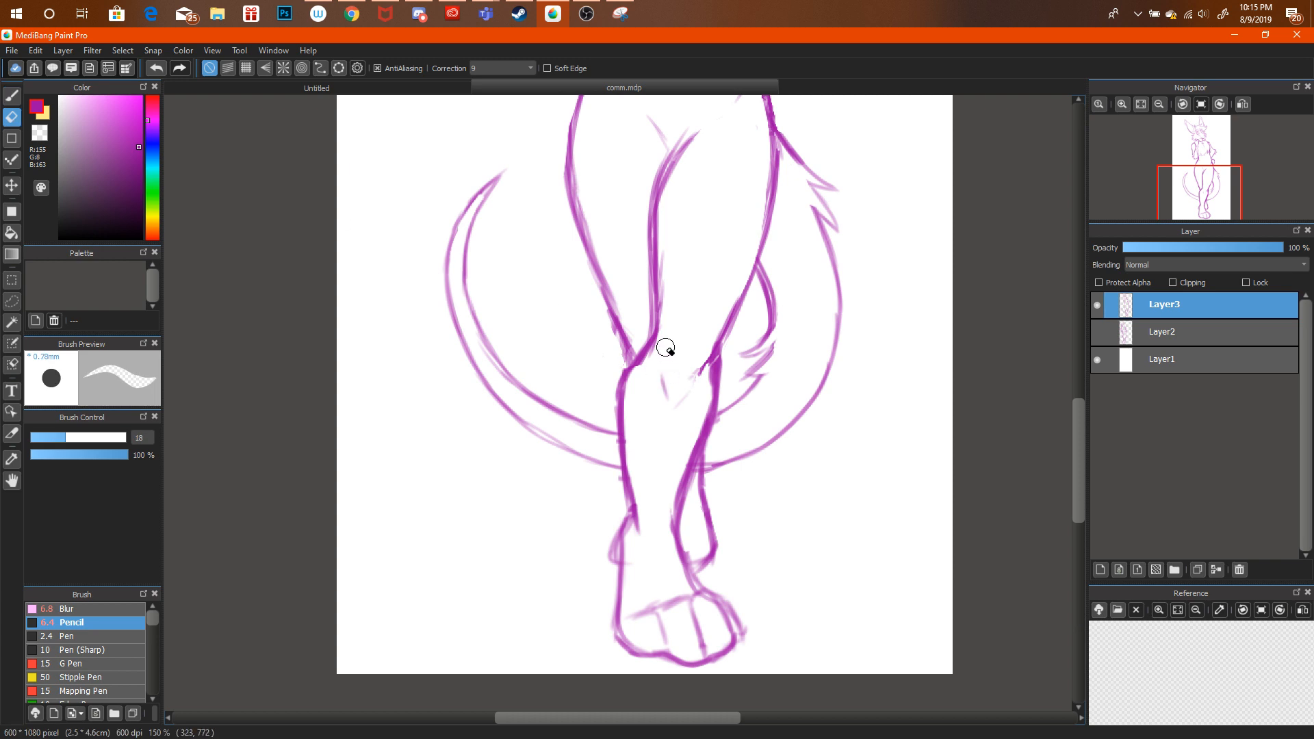
mouse_move(666, 347)
left_mouse_down()
mouse_move(648, 373)
mouse_move(662, 287)
mouse_move(662, 335)
mouse_move(662, 202)
mouse_move(663, 226)
mouse_move(703, 147)
mouse_move(642, 374)
mouse_move(629, 358)
mouse_move(622, 369)
mouse_move(621, 446)
left_mouse_up()
key("b")
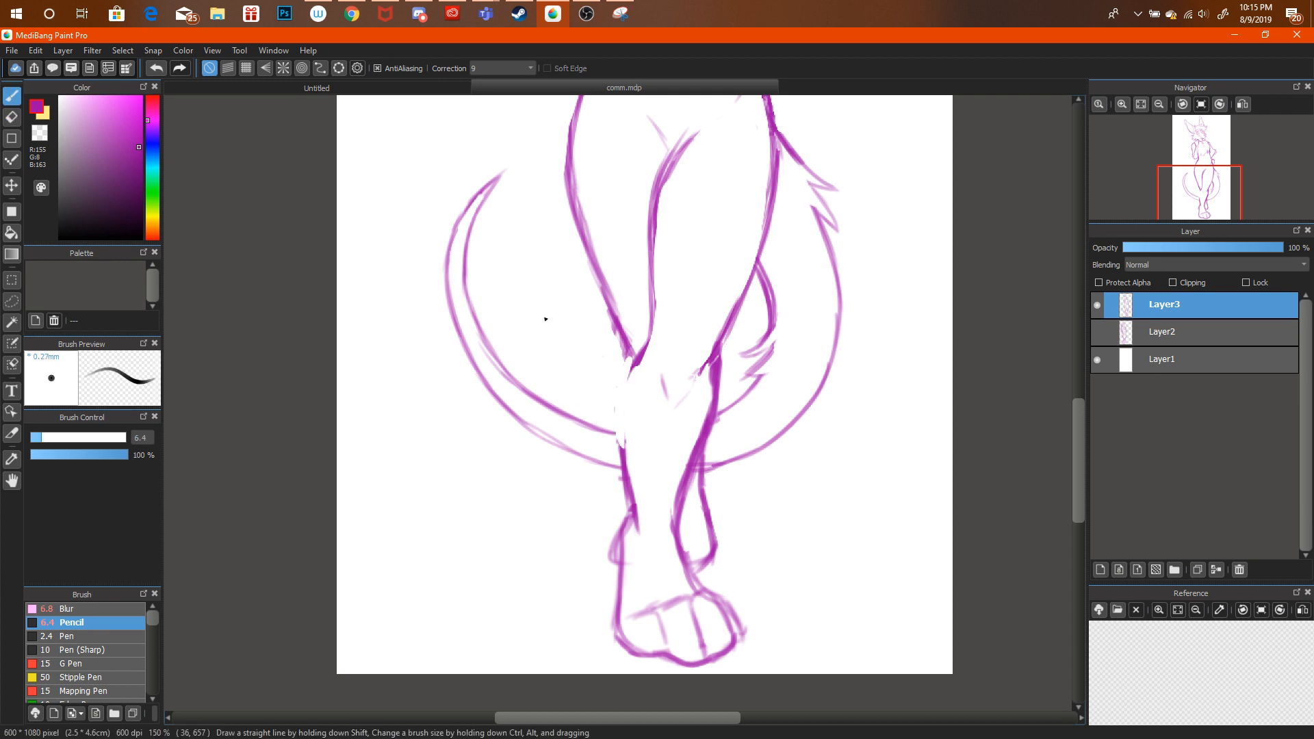
mouse_move(638, 359)
left_mouse_down()
mouse_move(624, 475)
mouse_move(639, 358)
mouse_move(626, 400)
mouse_move(649, 329)
mouse_move(633, 370)
left_mouse_up()
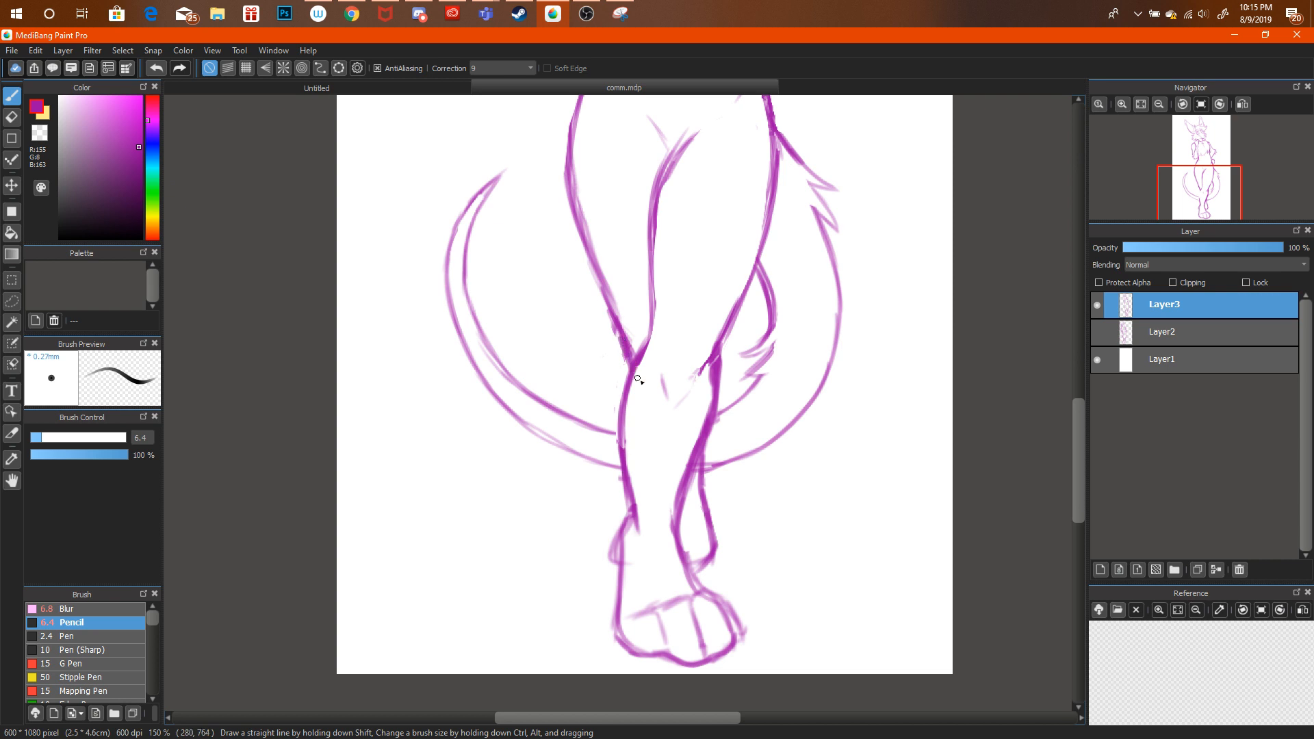
left_click(1144, 105)
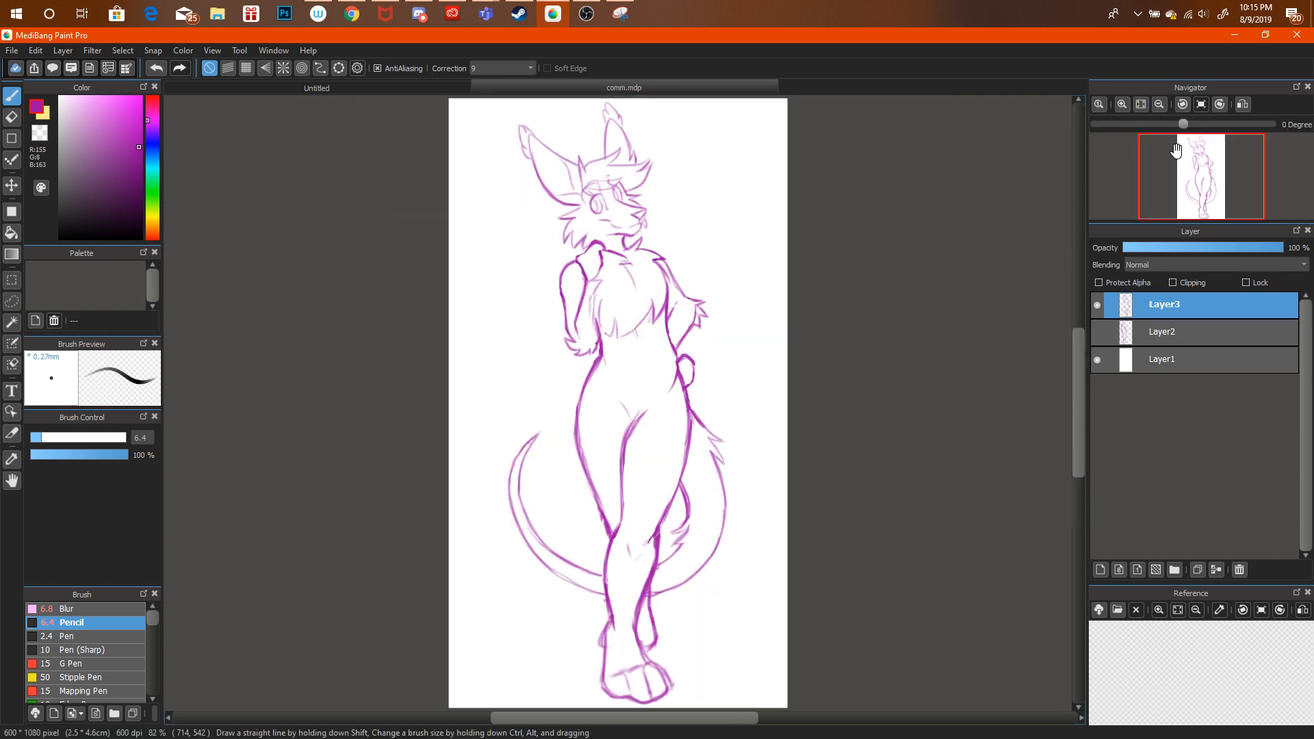
Transform Layer3 to nudge the sketch slightly up and left.
left_click_drag(1201, 177, 1210, 172)
left_click(1159, 104)
key("ctrl+t")
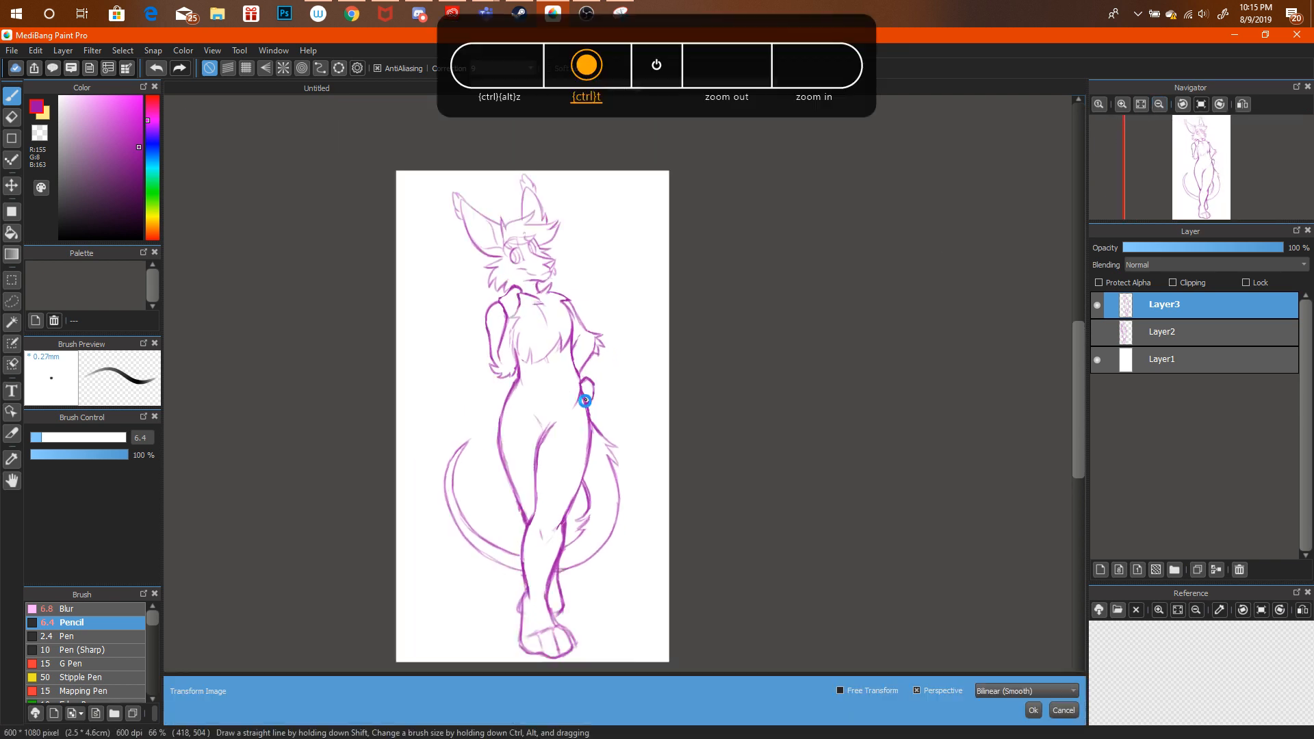
left_click_drag(589, 404, 586, 401)
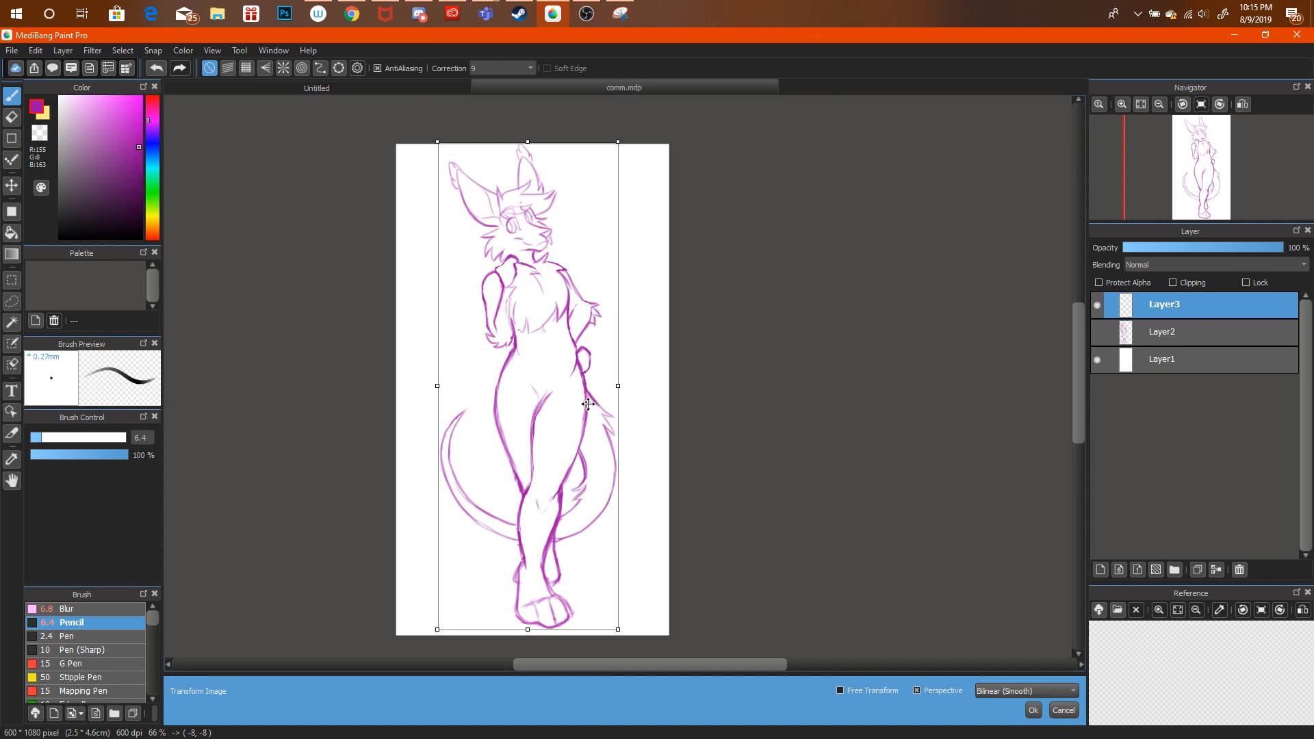
left_click_drag(589, 404, 586, 399)
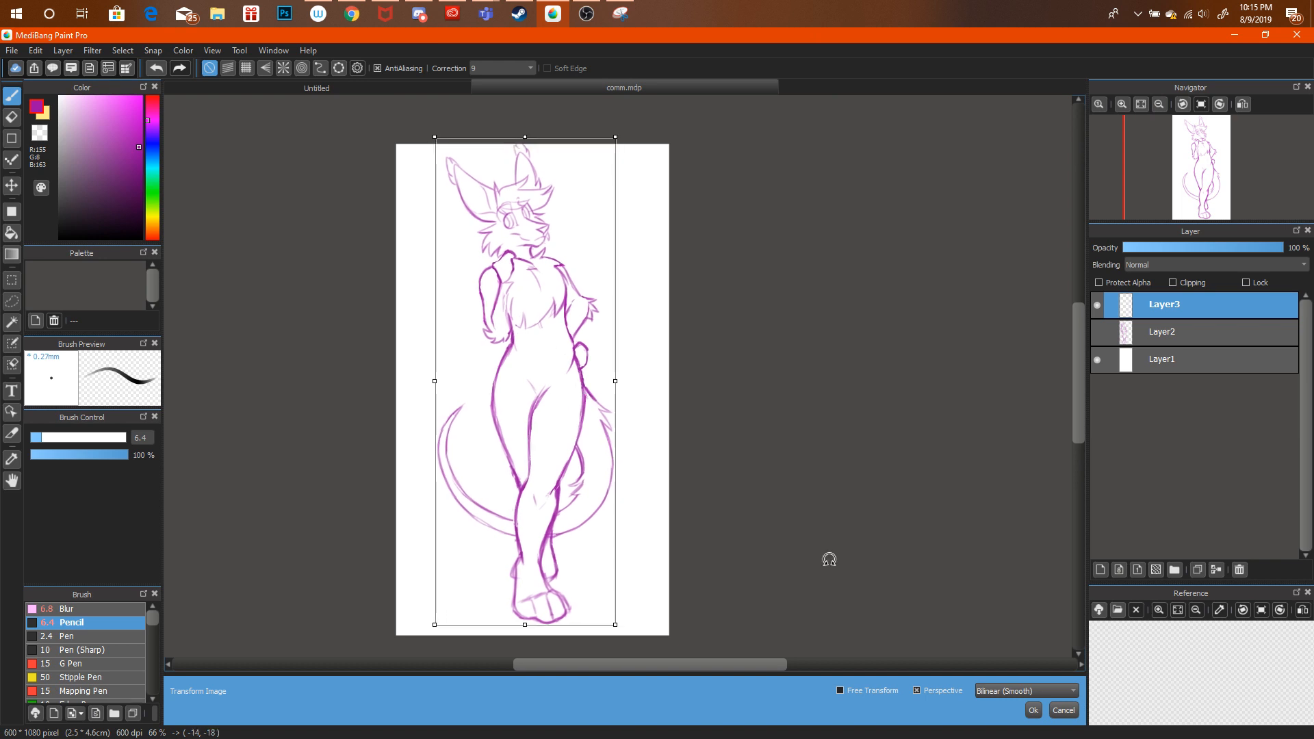
left_click(1034, 710)
Thin the right side of the inner-thigh line, then bring up the YouTube livestream.
key("e")
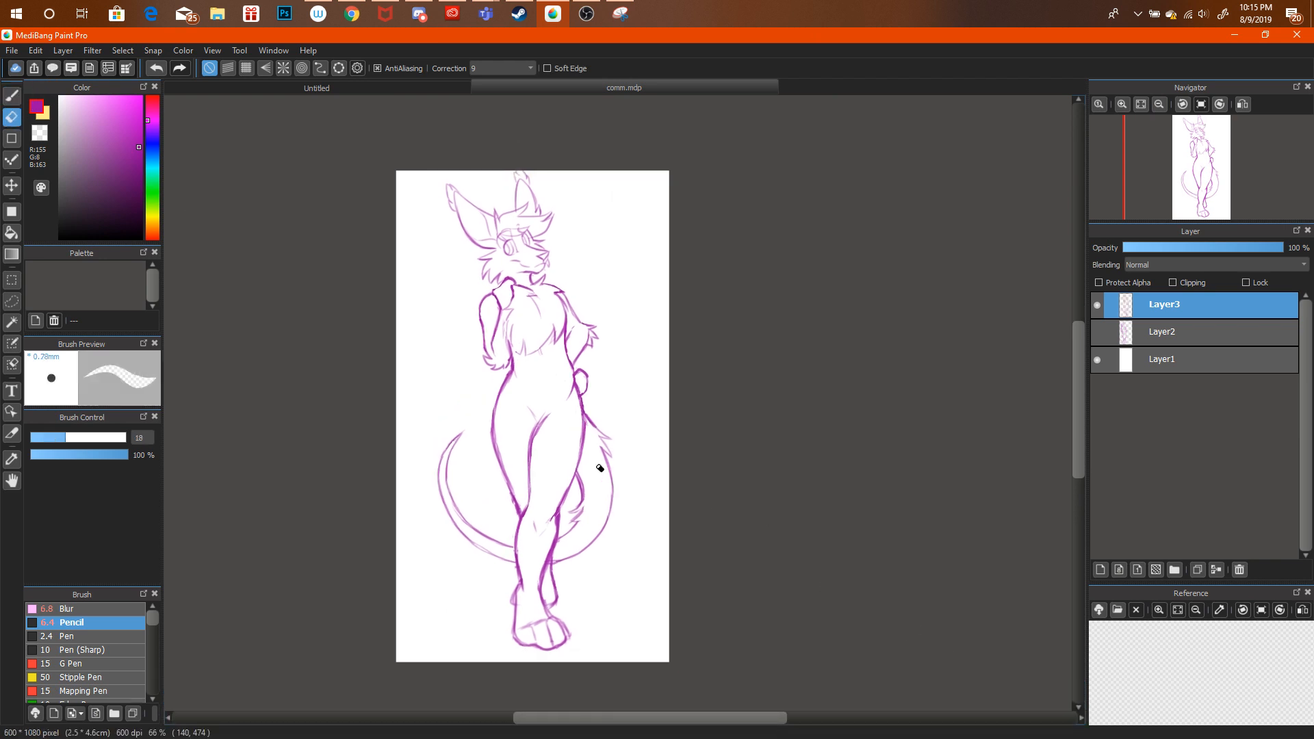
key("ctrl+alt+z")
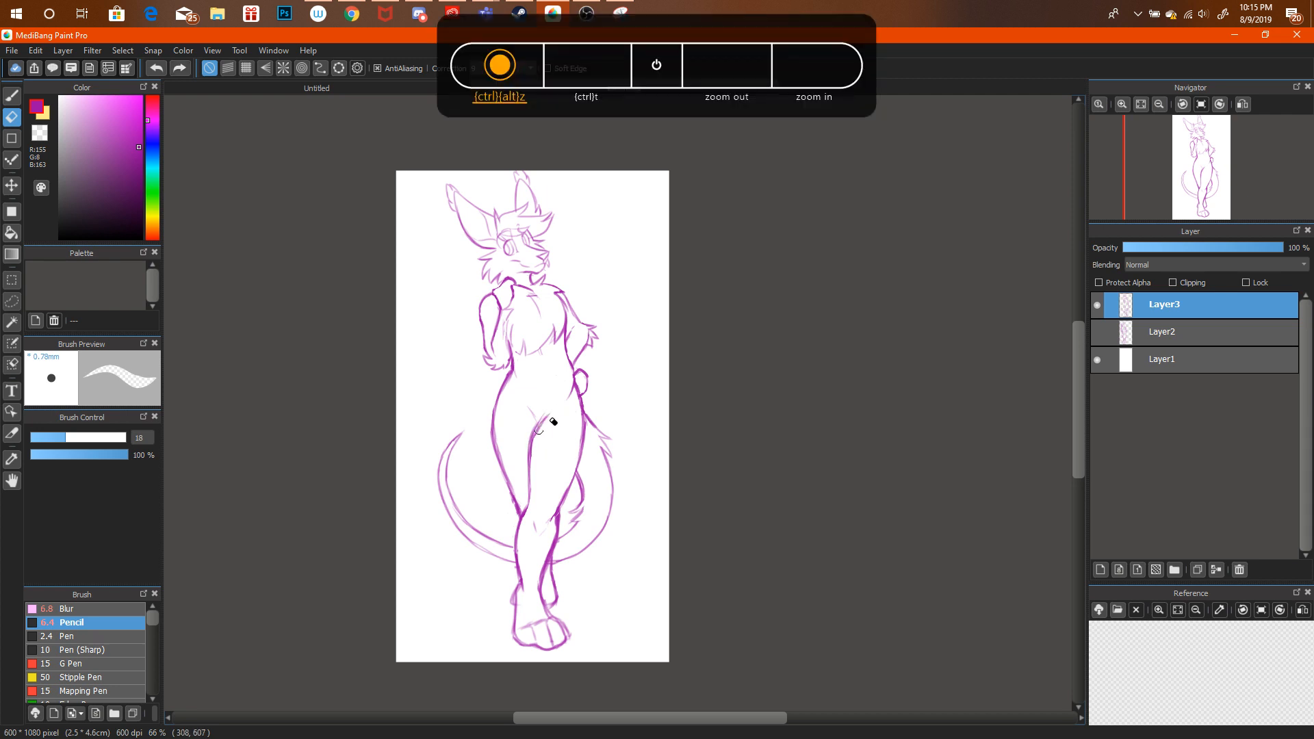
left_click_drag(539, 430, 550, 415)
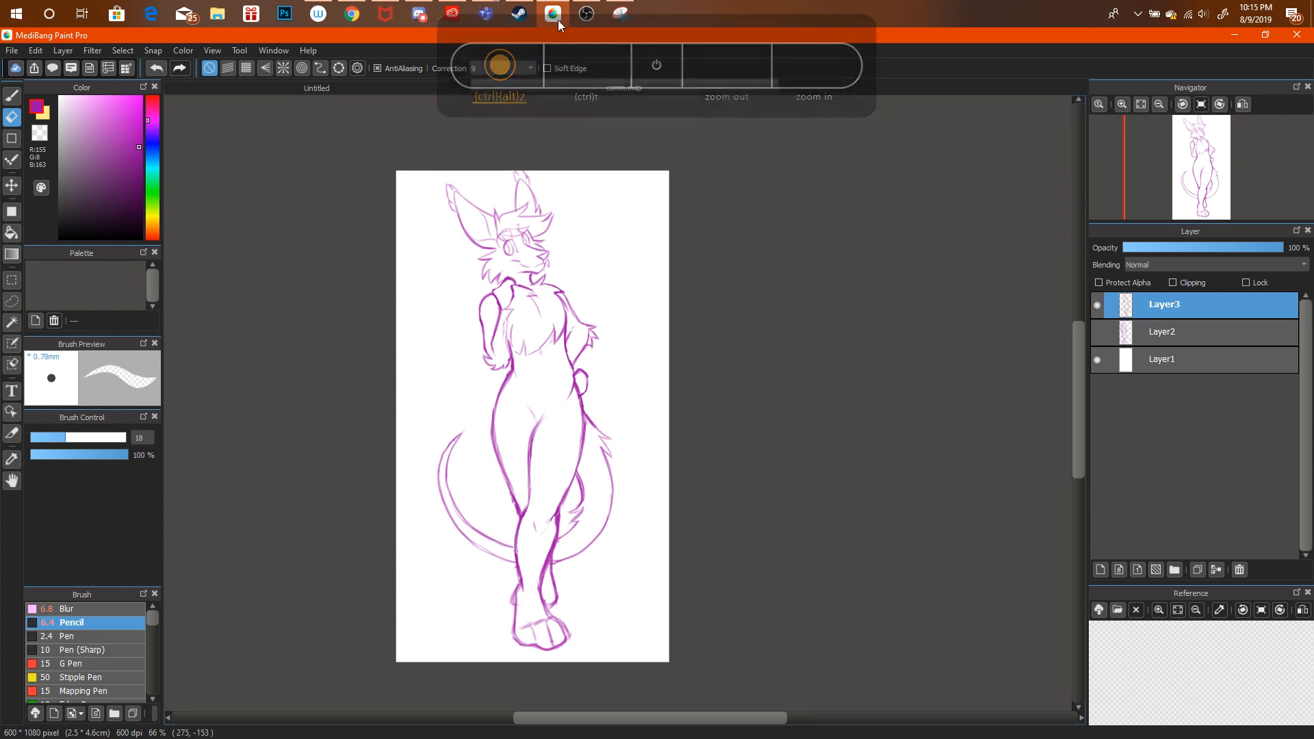
left_click(355, 11)
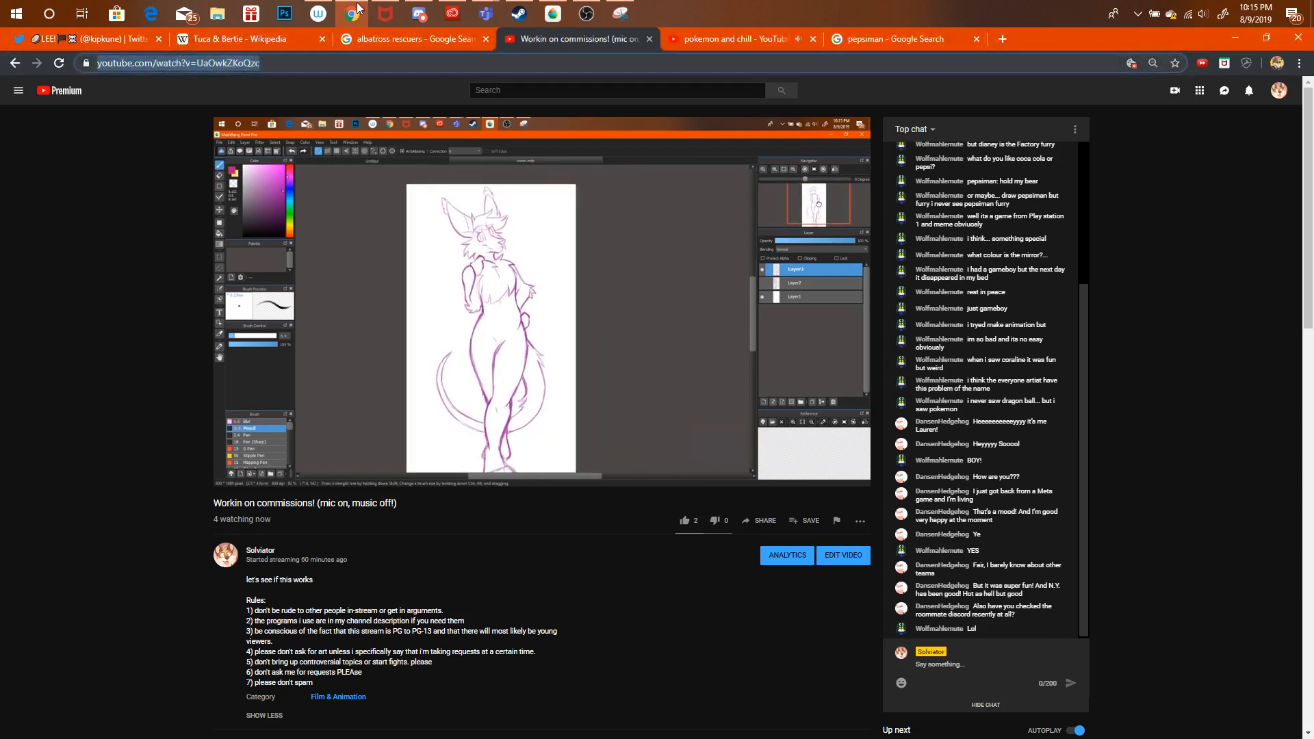
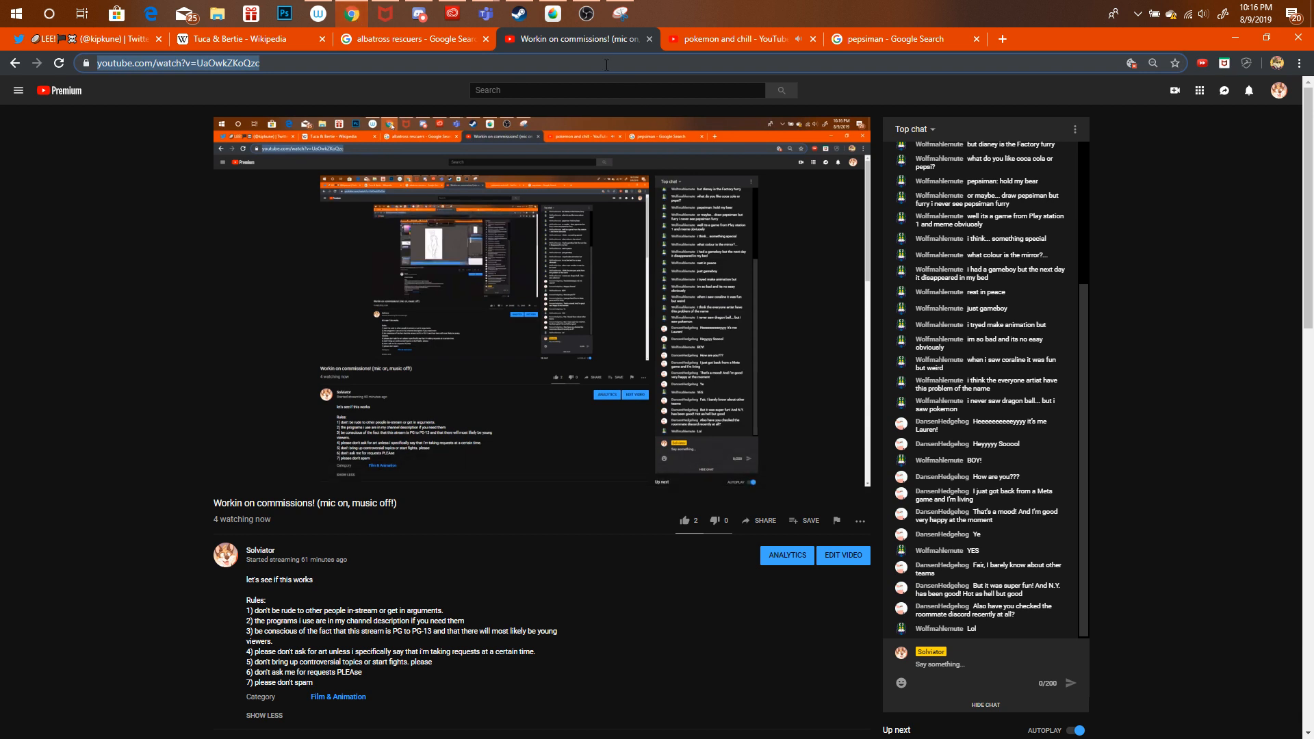
Zoom in on the head and torso and redraw the right arm outline from shoulder to tuft.
left_click(553, 13)
left_click(1122, 104)
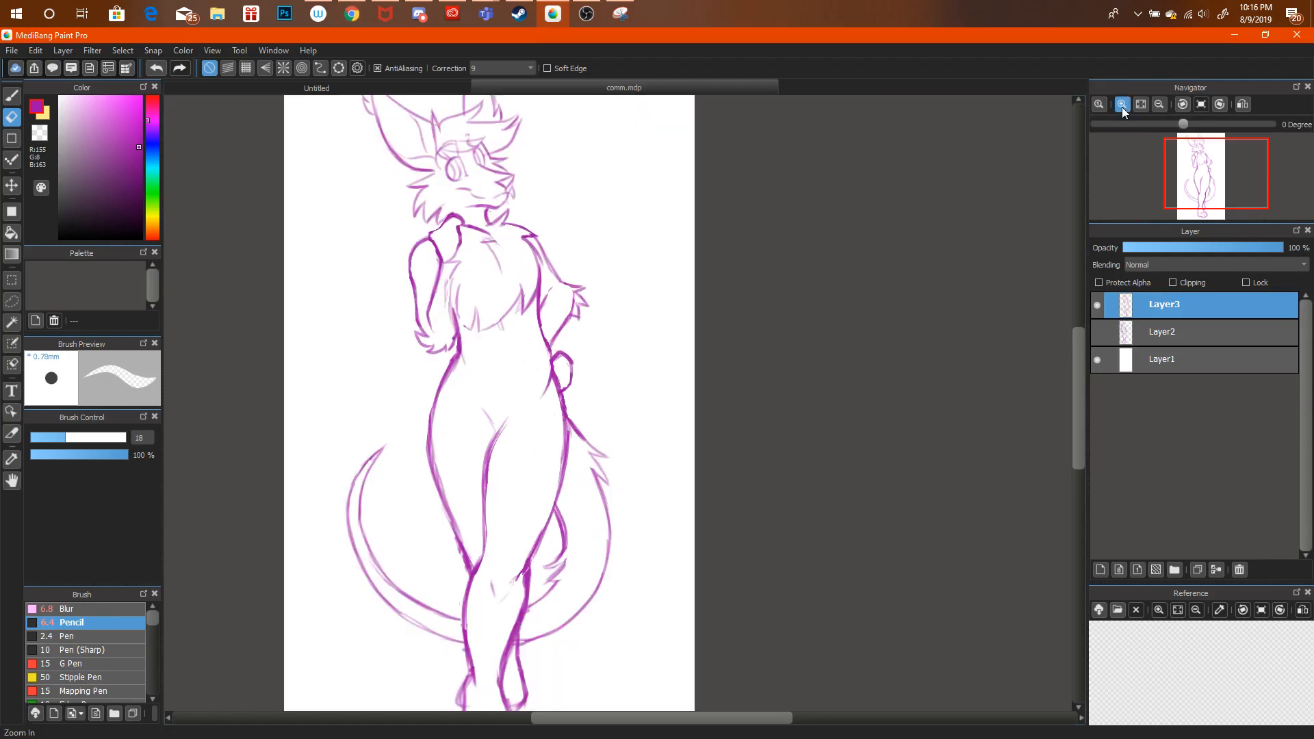
left_click(1122, 107)
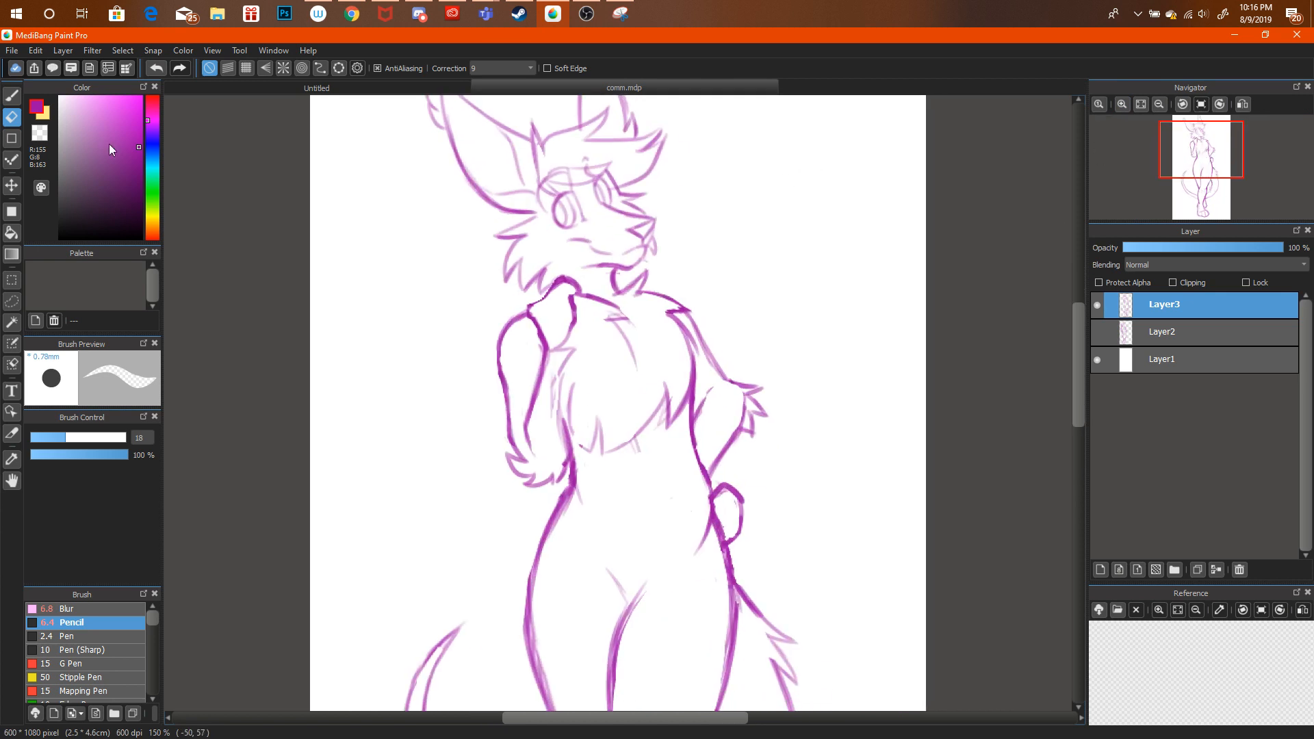
key("b")
mouse_move(697, 334)
left_mouse_down()
mouse_move(751, 391)
mouse_move(724, 377)
mouse_move(759, 389)
left_mouse_up()
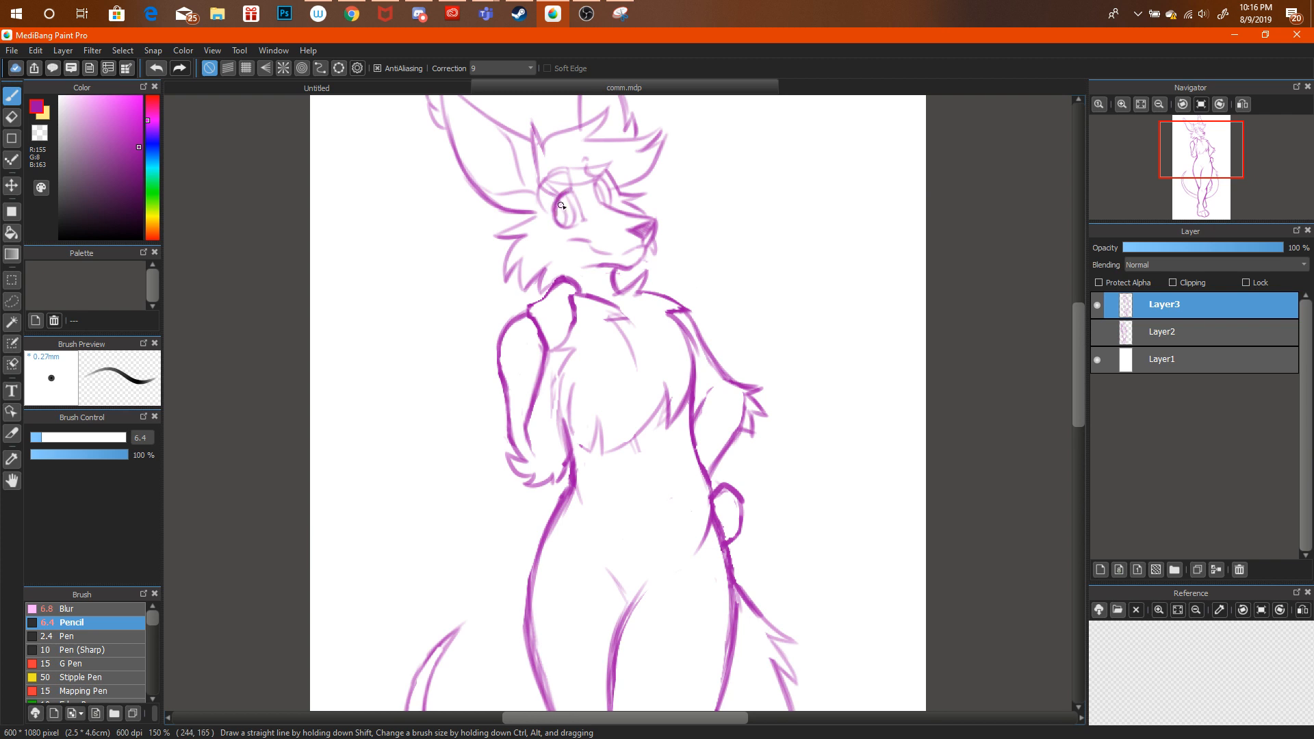
Undo the last stroke, zoom out to the whole figure, and switch to Discord.
key("ctrl+alt+z")
left_click(1159, 104)
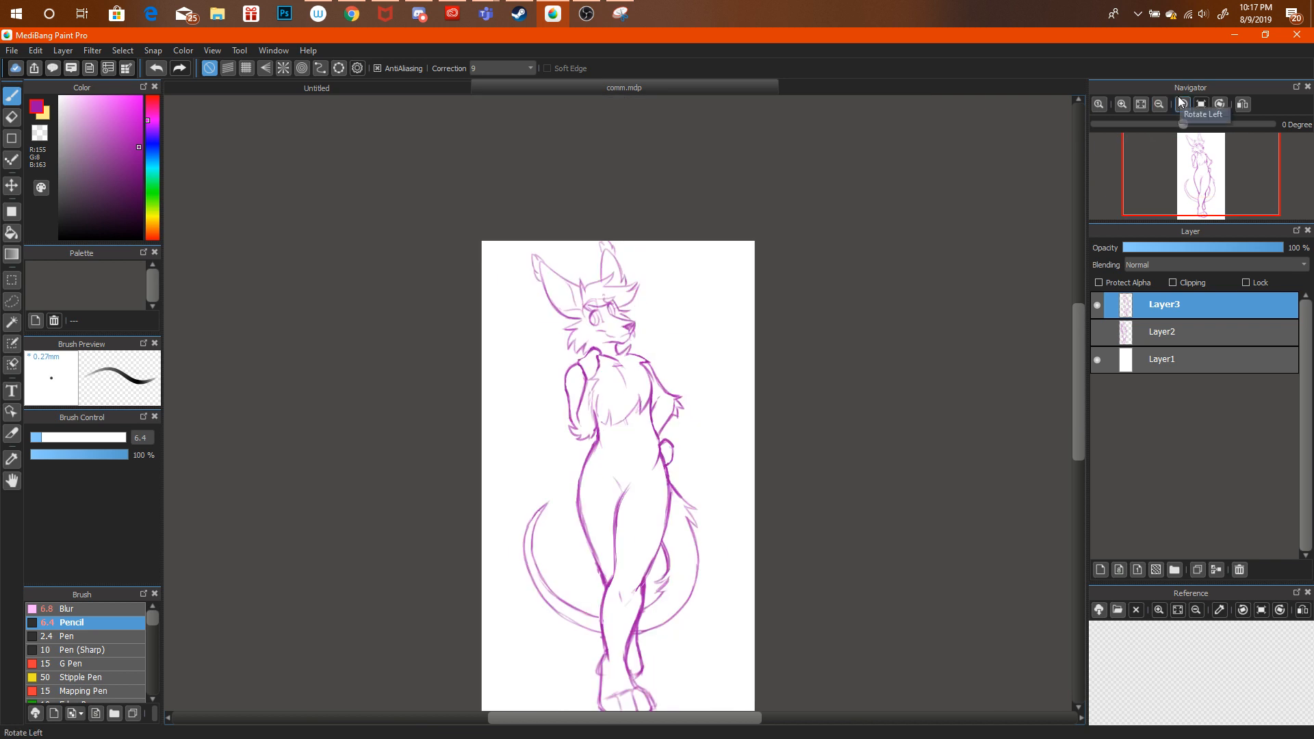
left_click(419, 14)
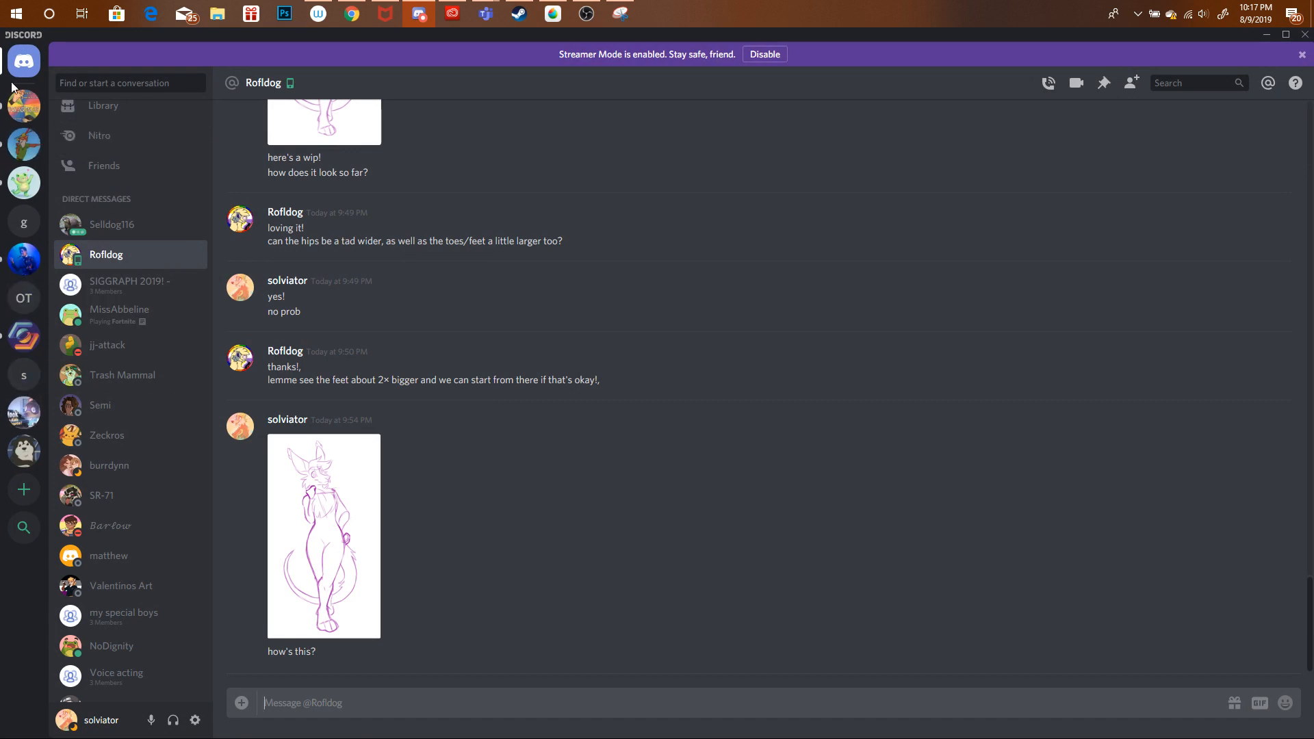
Open another direct message and send 'fight me' followed by 'coward'.
left_click(112, 233)
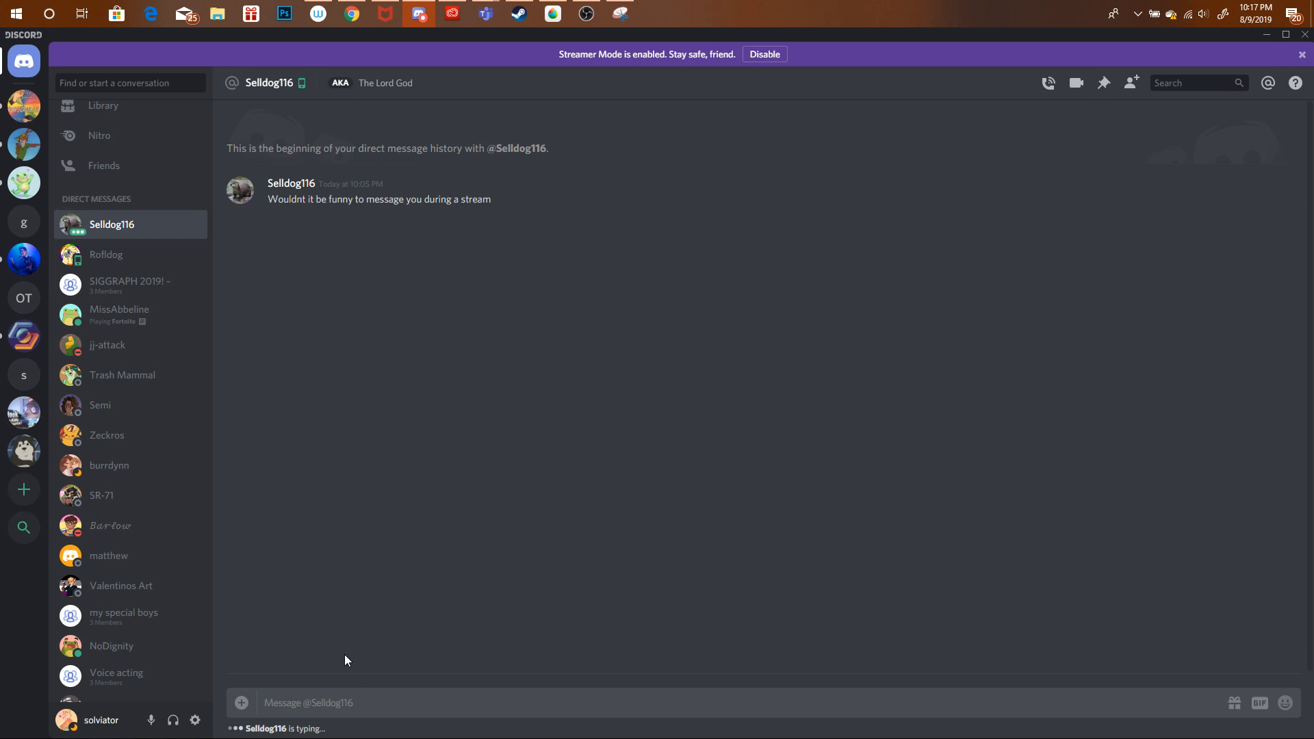
type("fight me")
key("Return")
type("coward")
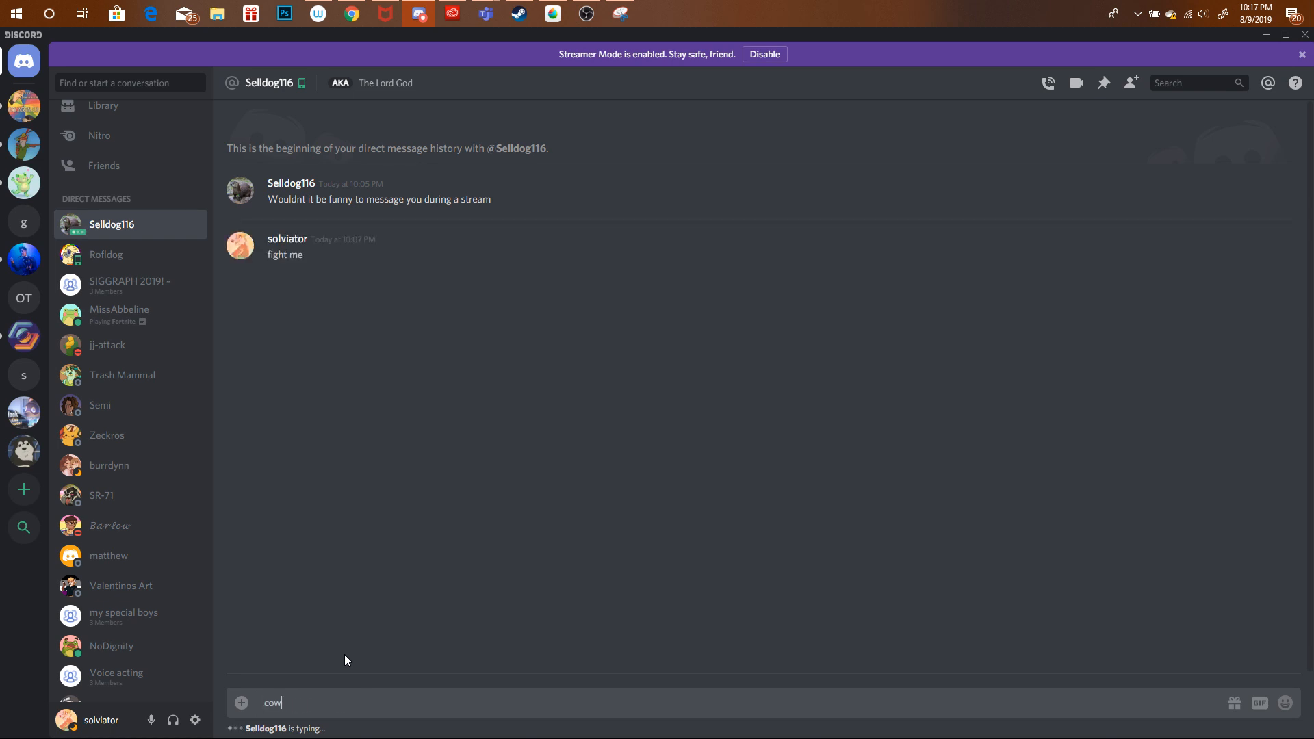
key("Return")
Zoom to 200% on the torso, erase the stray strokes along its outline, then zoom back out.
left_click(562, 10)
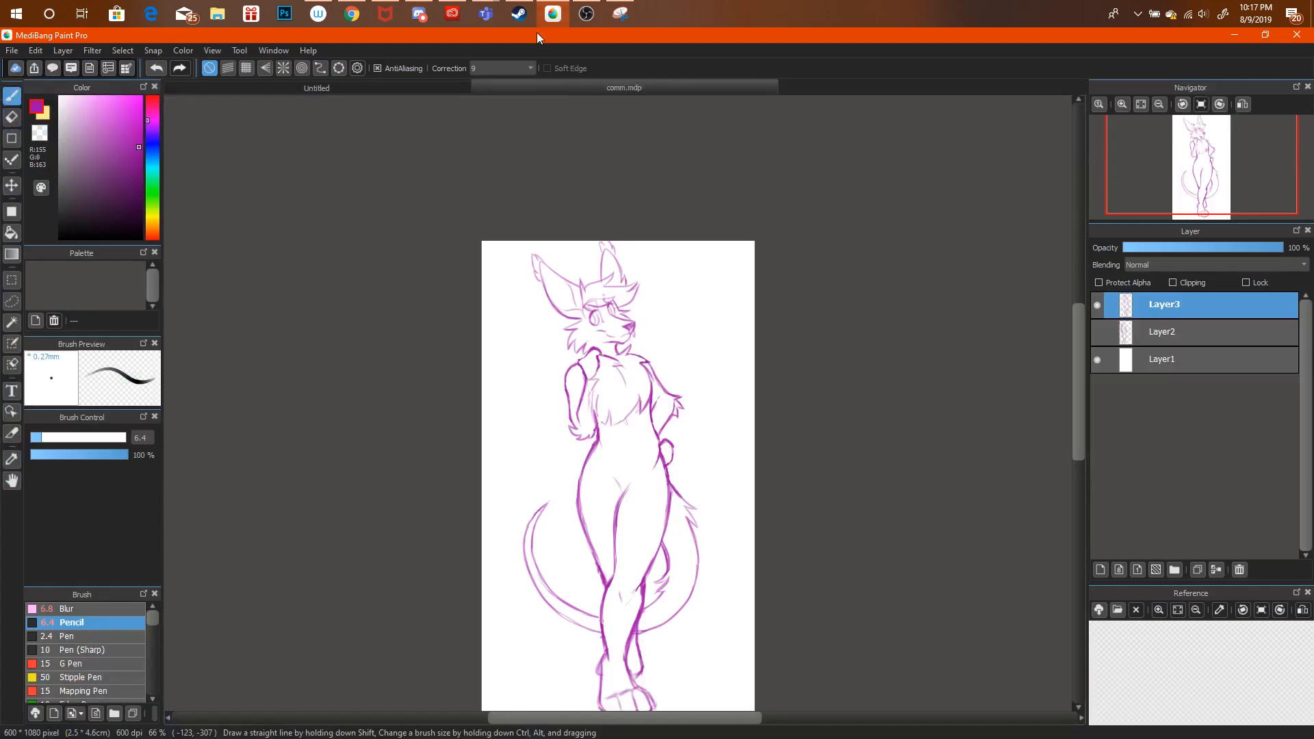
left_click_drag(1214, 170, 1213, 167)
left_click(1120, 104)
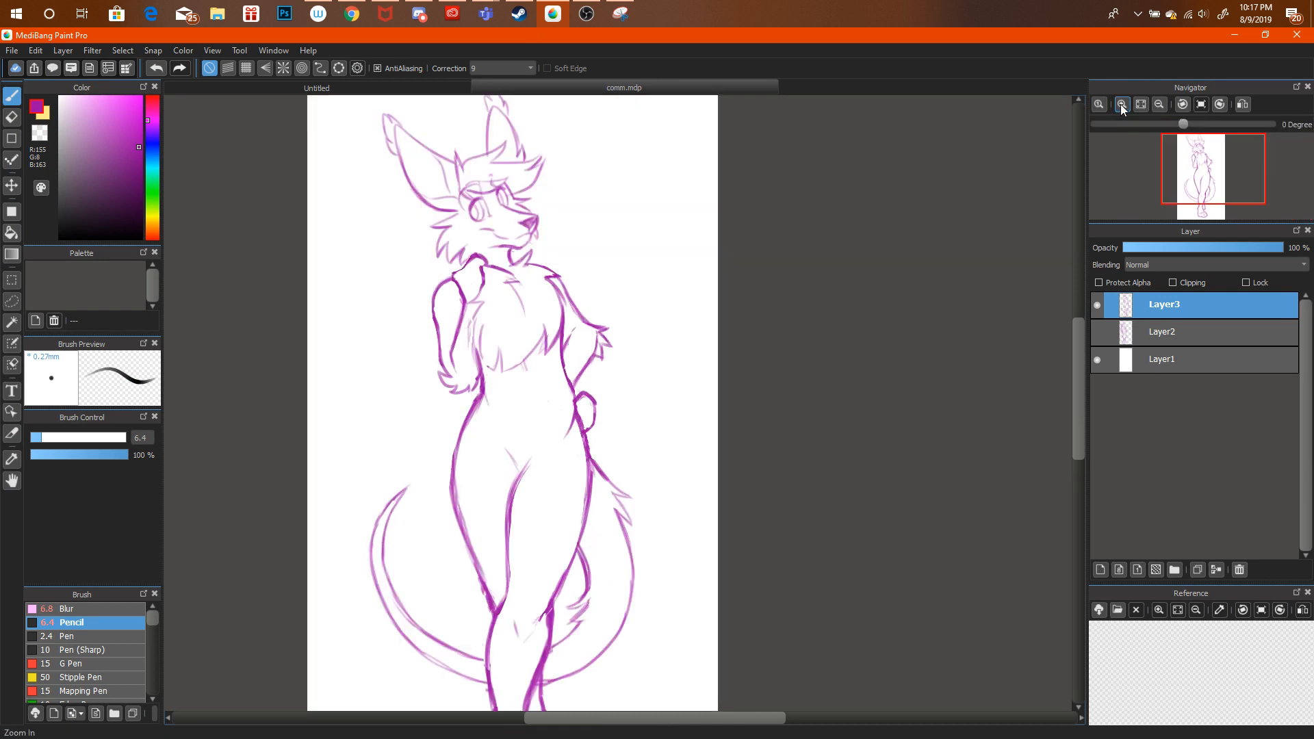
left_click(1120, 104)
left_click(1120, 104)
left_click_drag(340, 396, 369, 432)
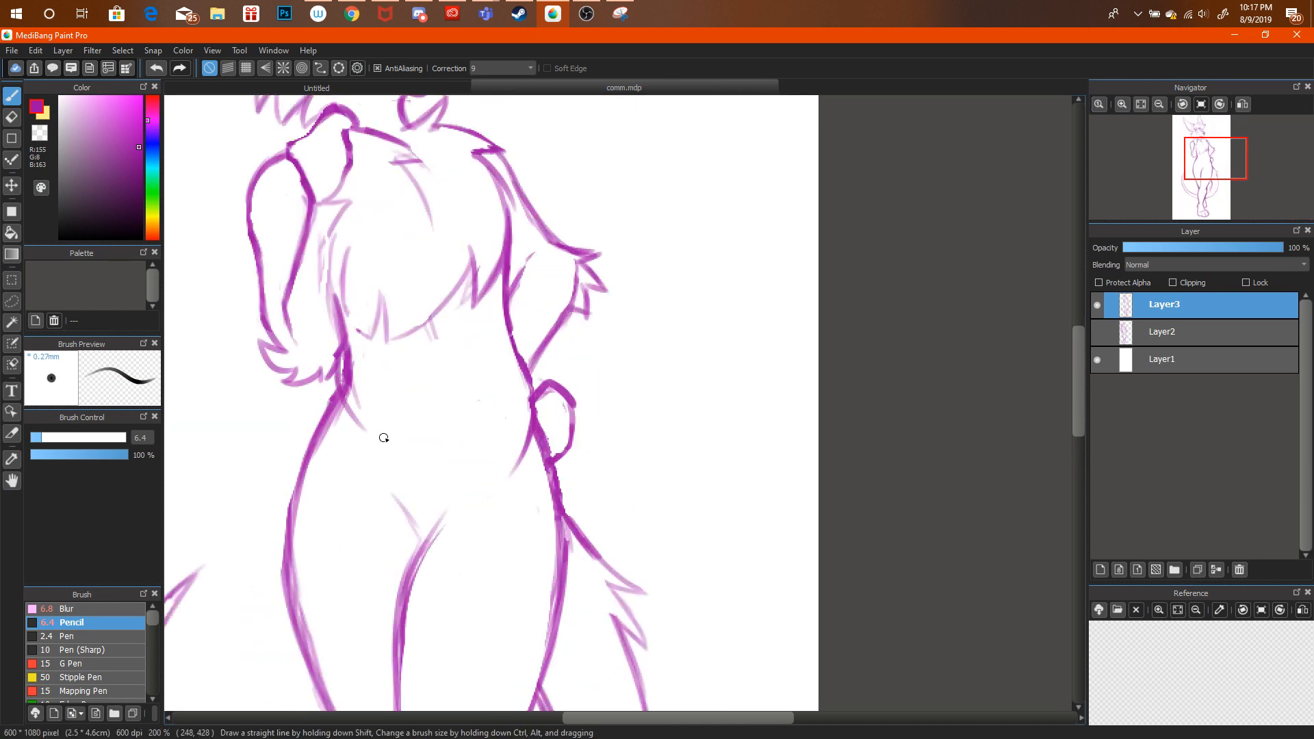
key("e")
mouse_move(360, 381)
left_mouse_down()
mouse_move(347, 328)
mouse_move(365, 412)
mouse_move(347, 366)
mouse_move(349, 393)
mouse_move(375, 449)
mouse_move(340, 324)
mouse_move(338, 397)
mouse_move(355, 446)
mouse_move(335, 411)
mouse_move(363, 446)
left_mouse_up()
key("b")
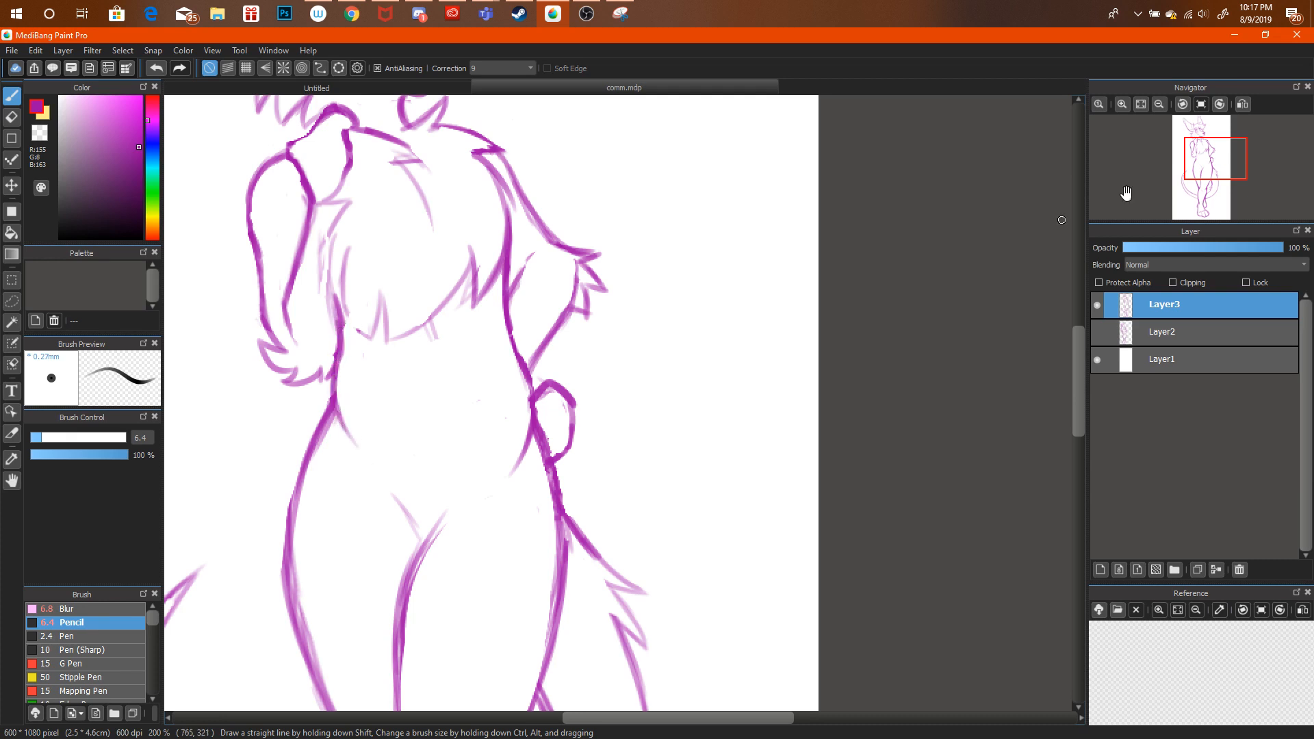
left_click(1159, 104)
left_click(1159, 104)
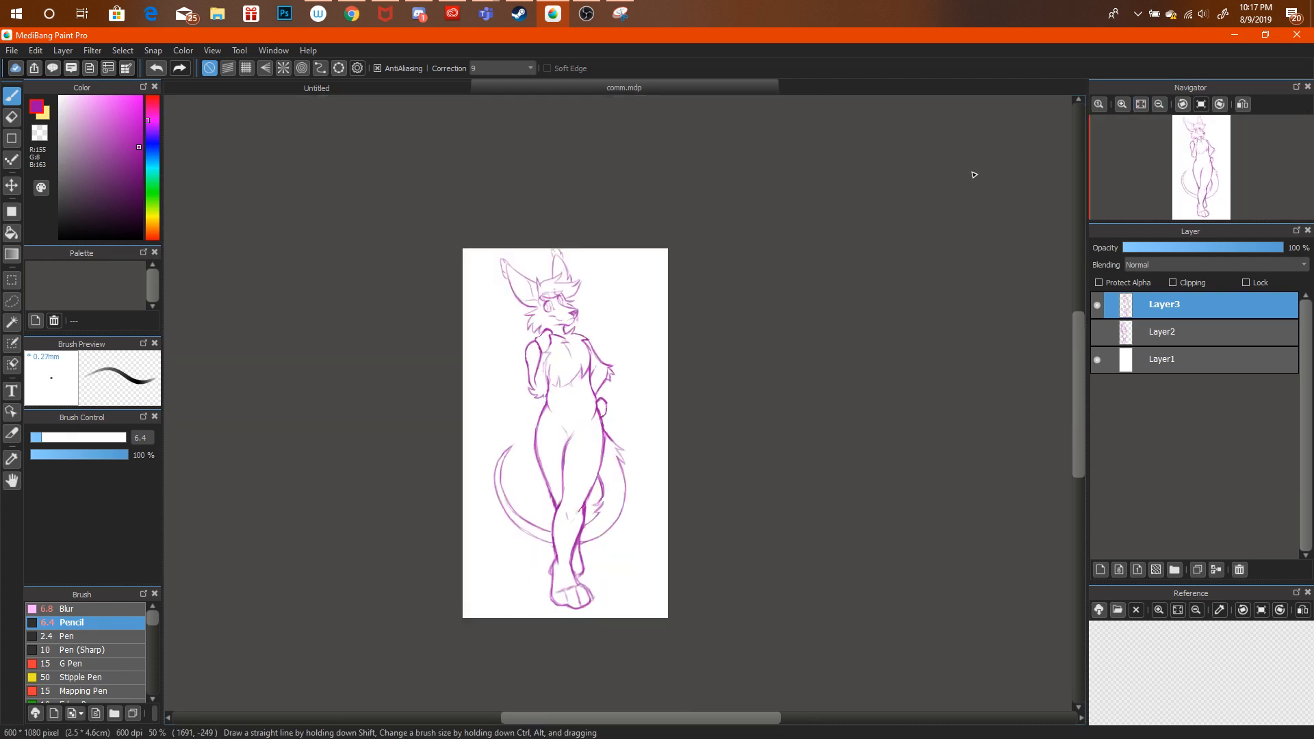
Check the YouTube livestream, then return to the drawing zoomed to 82%.
left_click(353, 15)
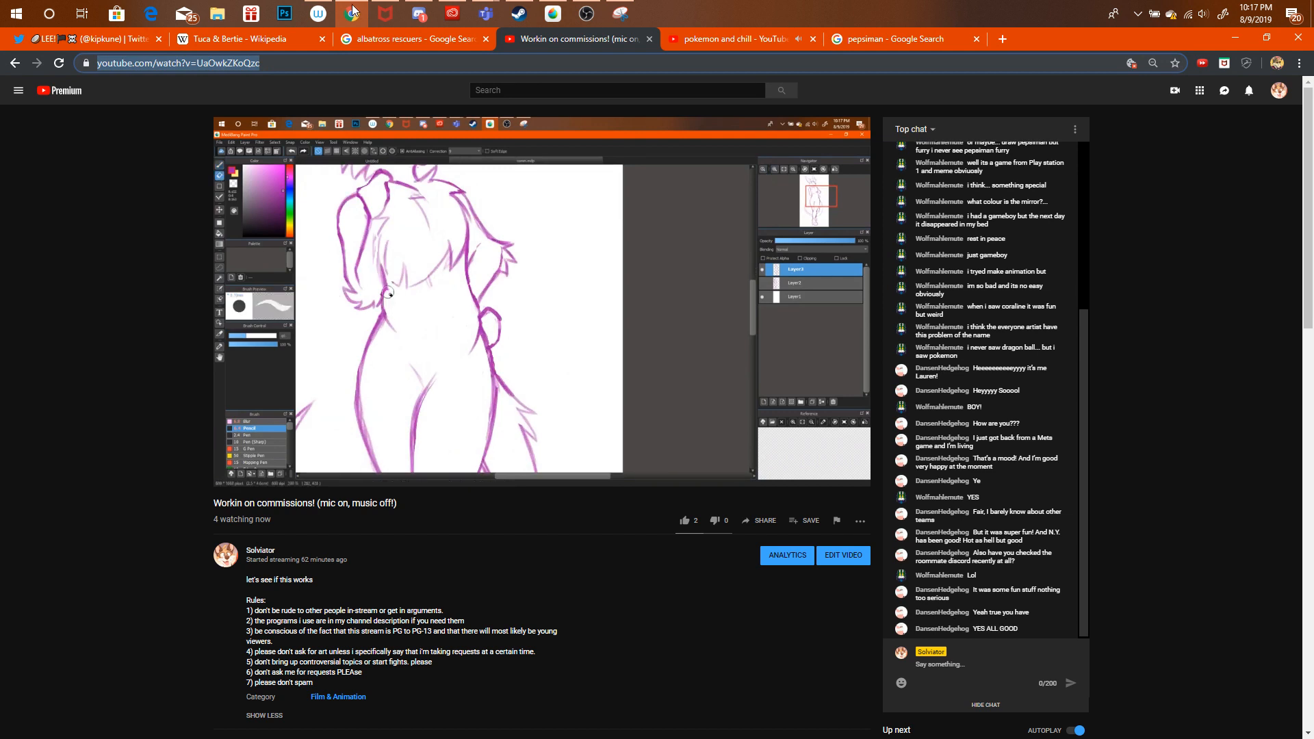
left_click(354, 10)
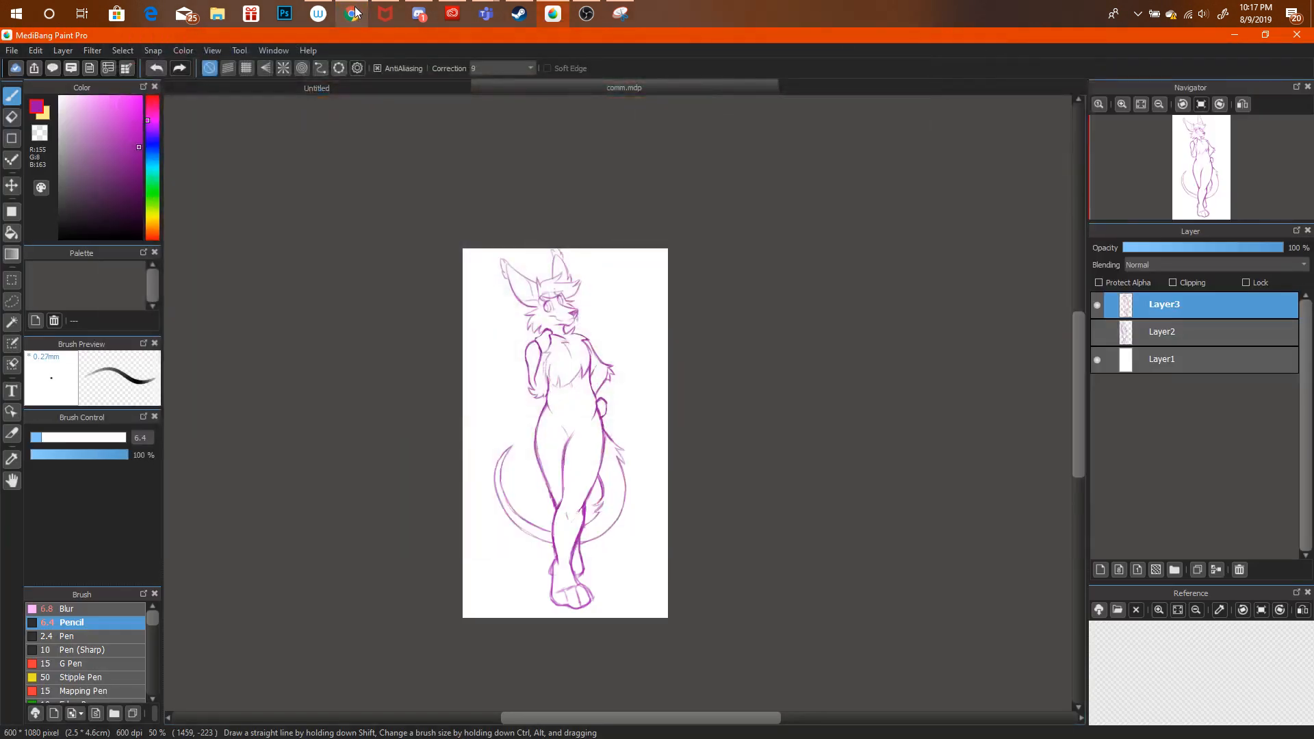
left_click(1123, 104)
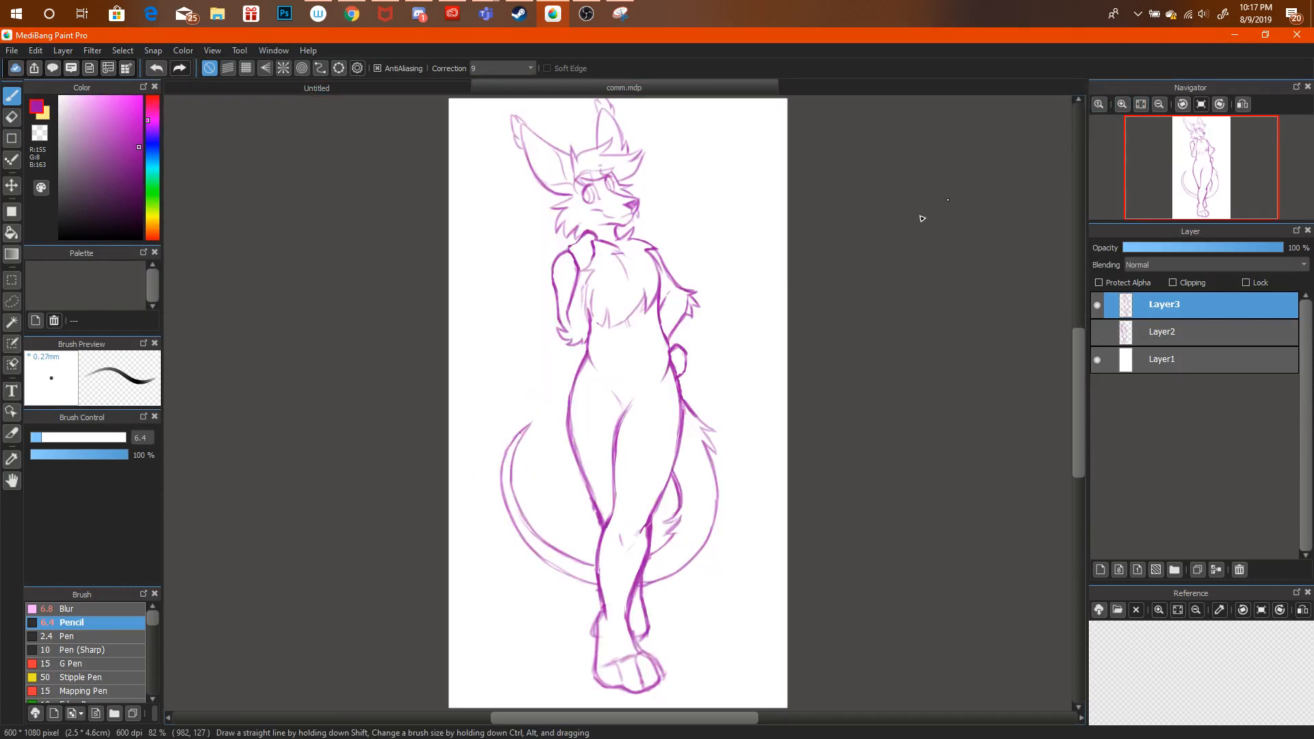
Cancel the transform, undo the old ear-tip stroke, and redraw the tip of the tall ear.
key("ctrl+t")
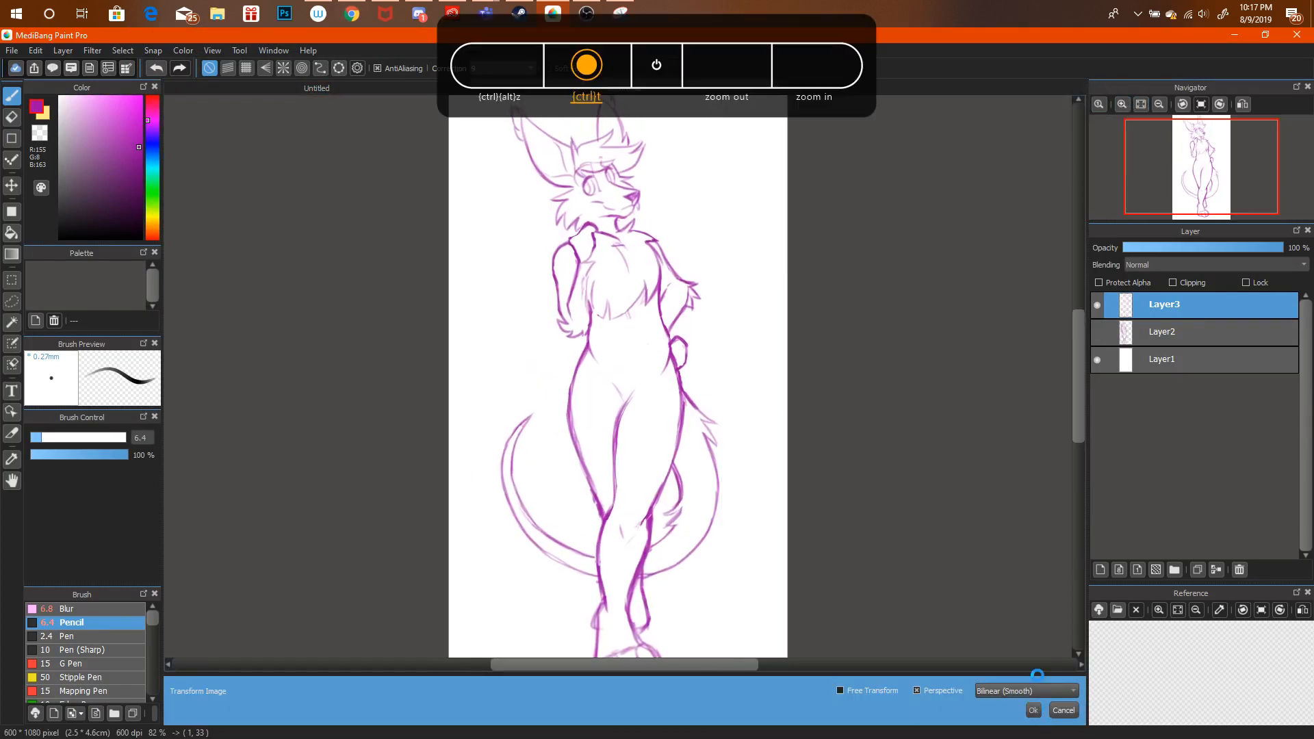
left_click(1032, 709)
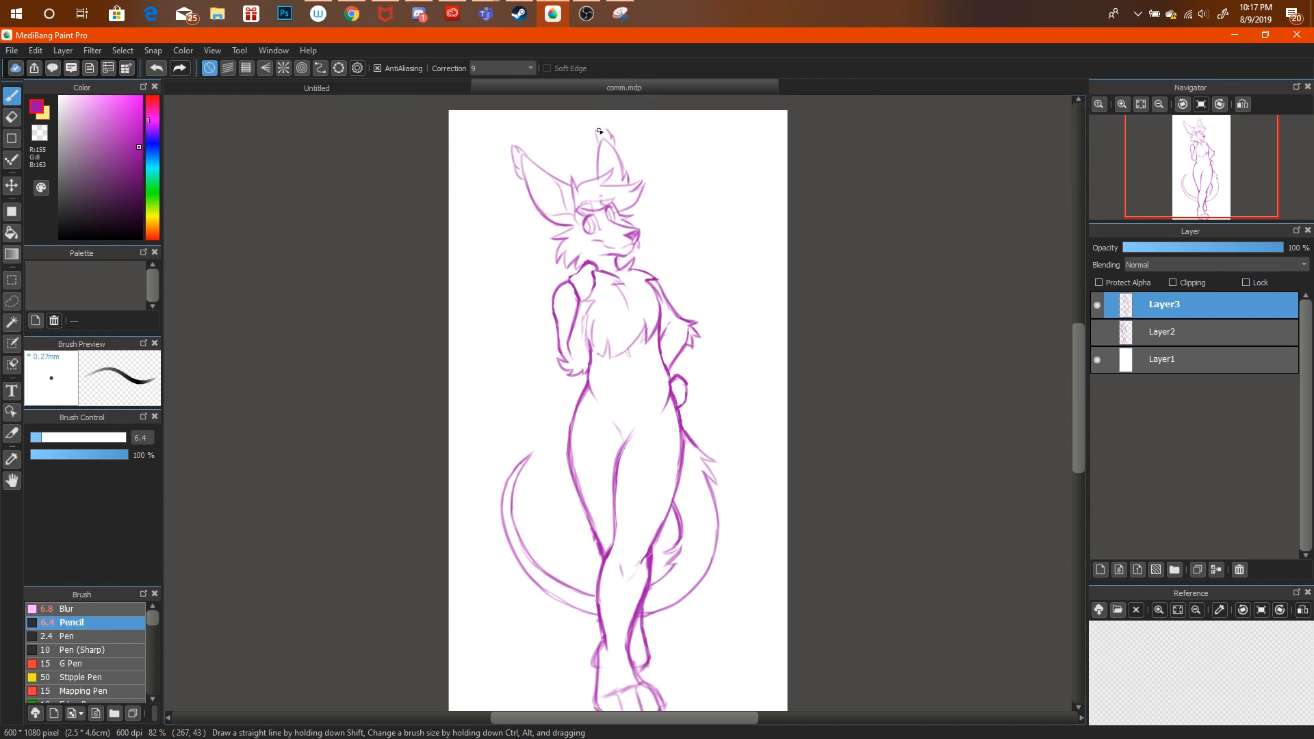
key("ctrl+alt+z")
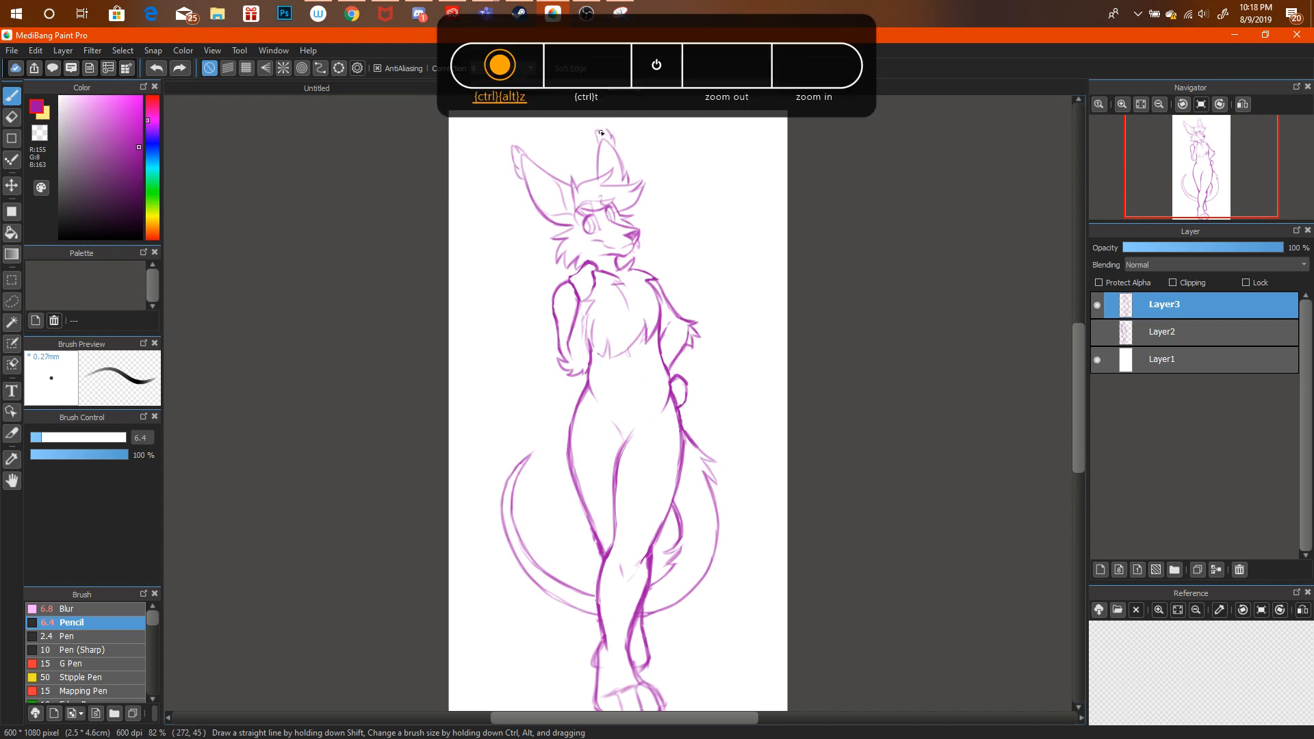
left_click_drag(600, 124, 609, 139)
Apply another transform on the sketch layer, undo the latest change, and switch to Discord.
mouse_move(1200, 180)
left_mouse_down()
mouse_move(1216, 160)
mouse_move(1208, 183)
left_mouse_up()
key("ctrl+t")
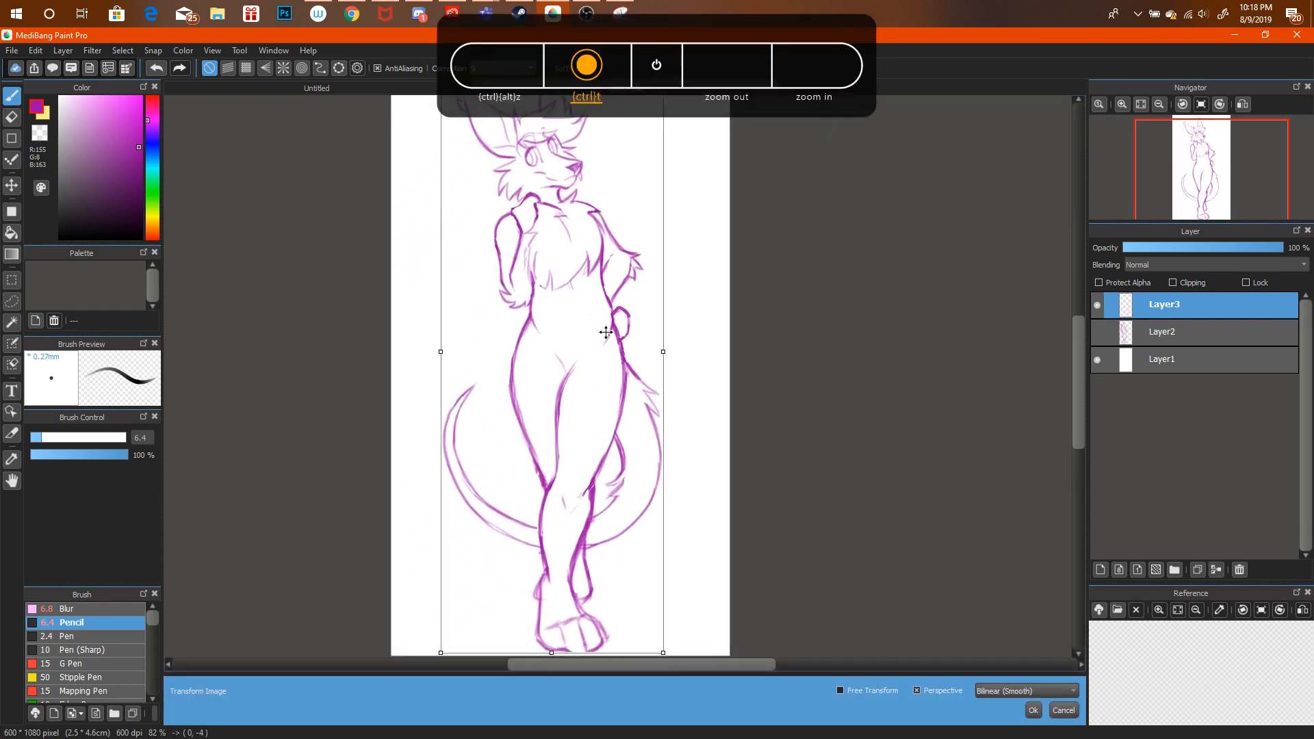
left_click(1034, 711)
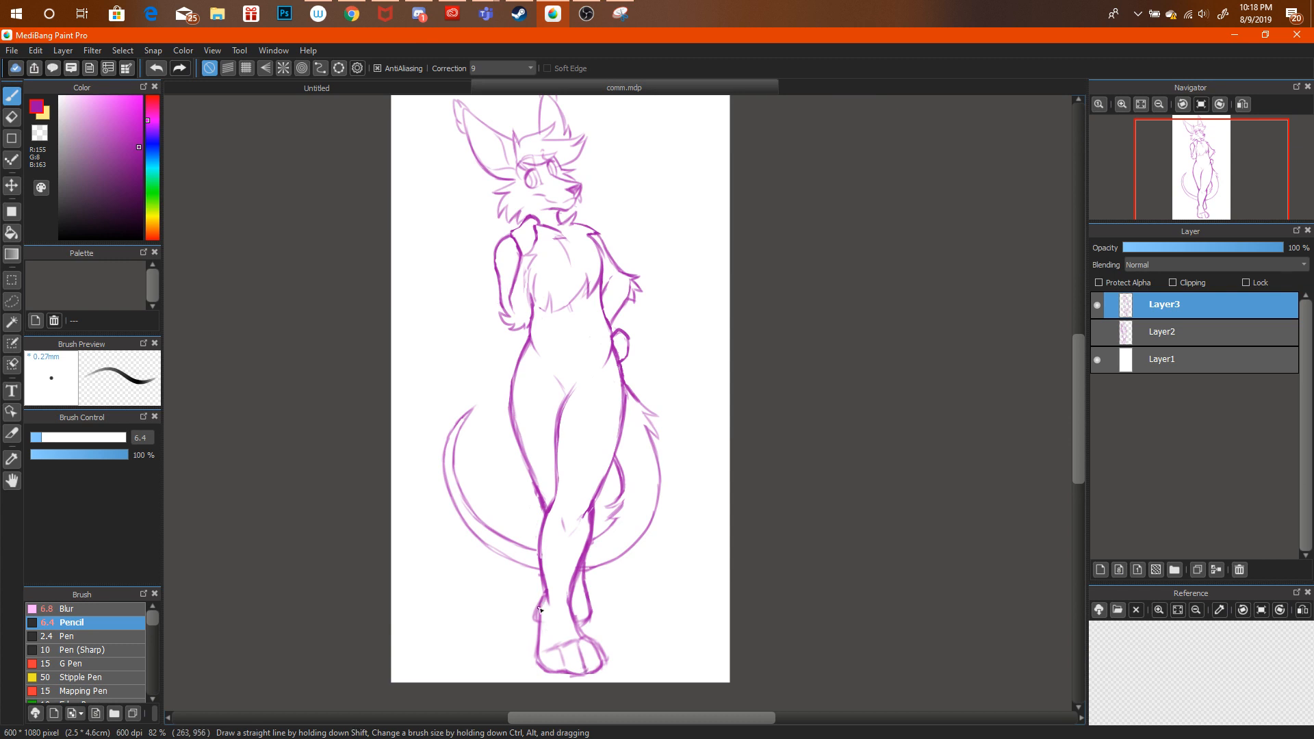
key("e")
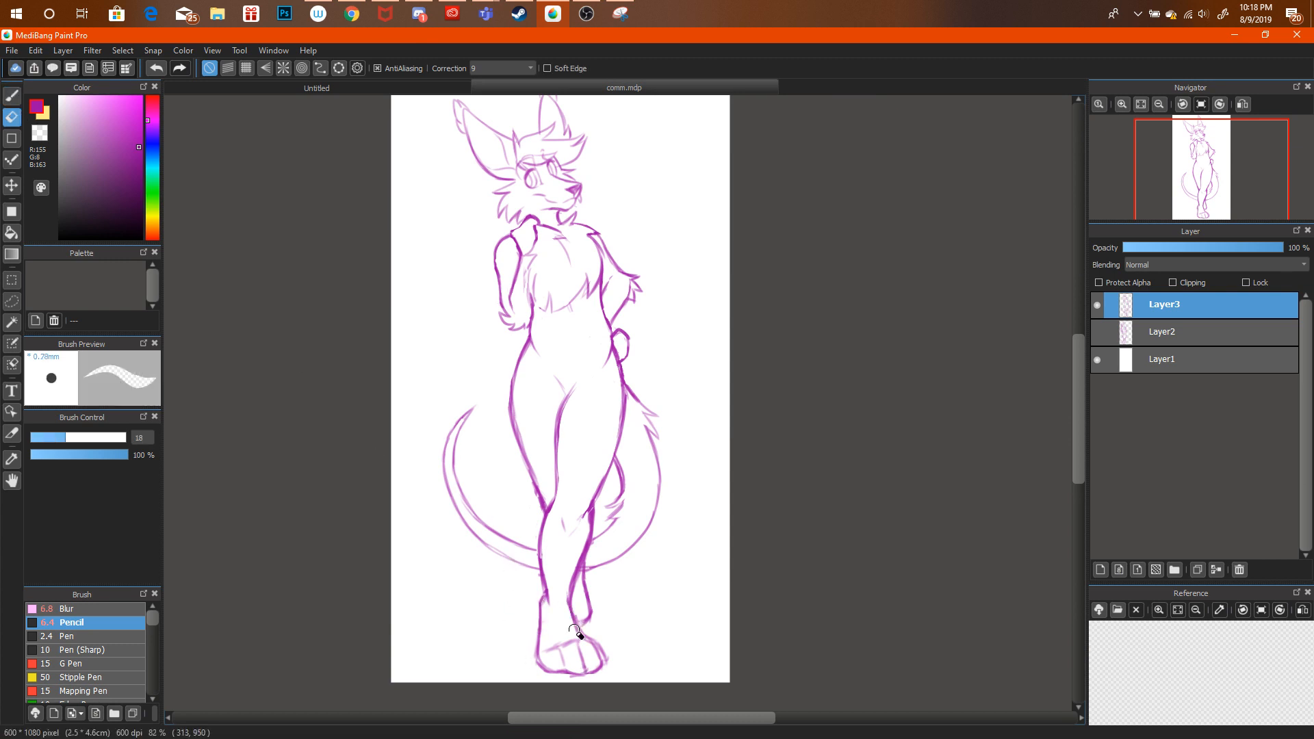
left_click(12, 95)
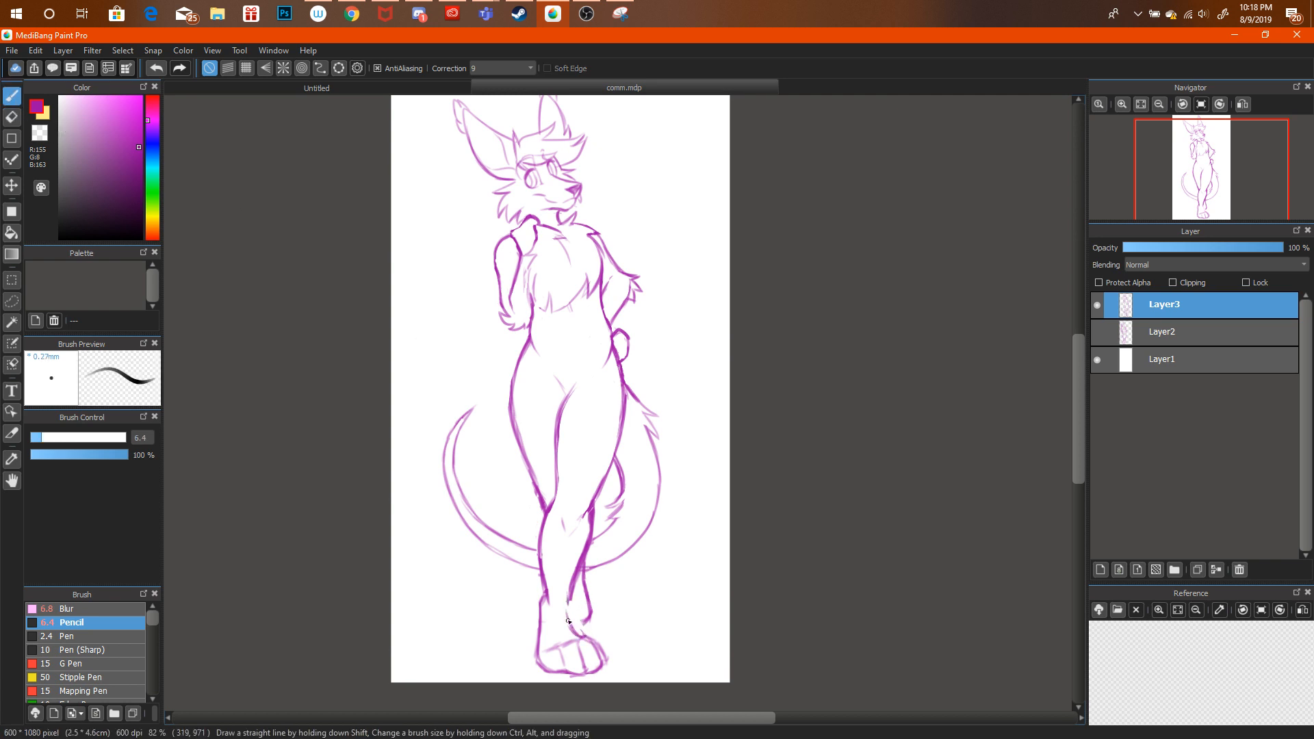
key("ctrl+alt+z")
left_click(421, 15)
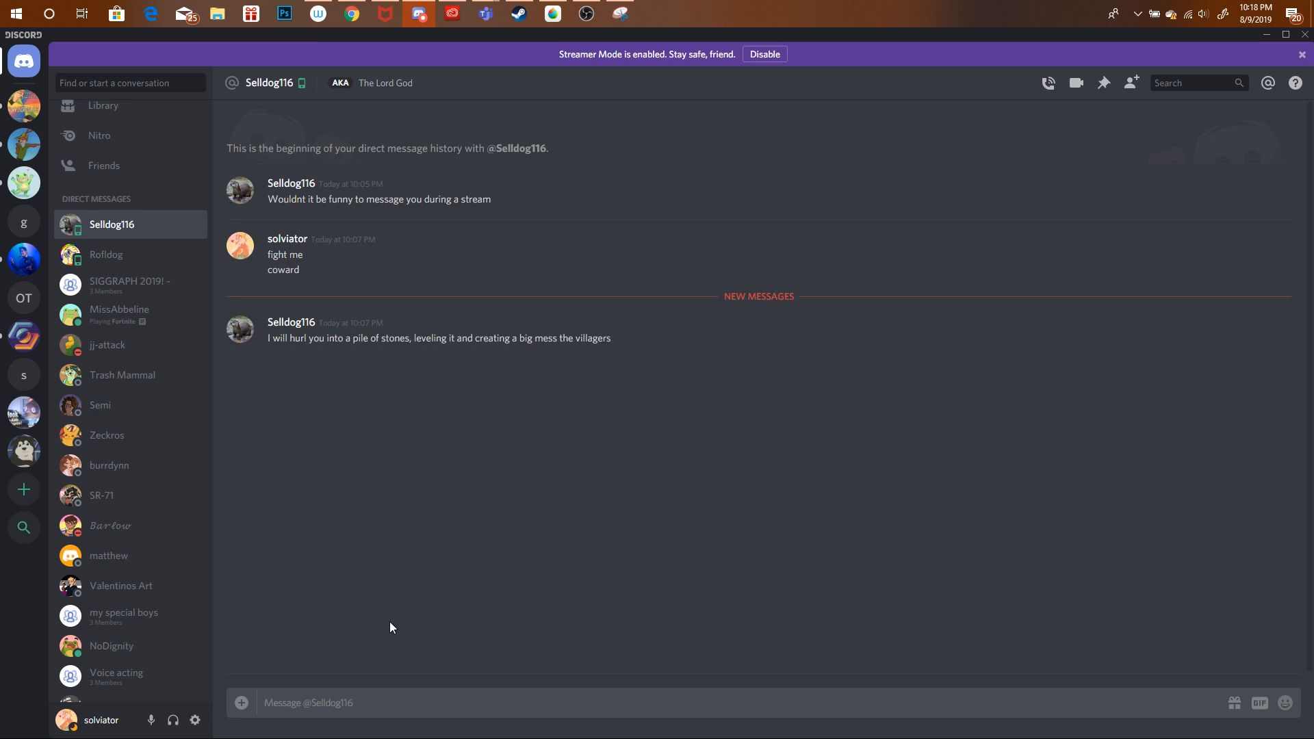
Send the replies 'WHAT DOES THIS MEAN' and 'IM???????', then return to MediBang.
type("WHAT DOES THIS MEAN")
key("Return")
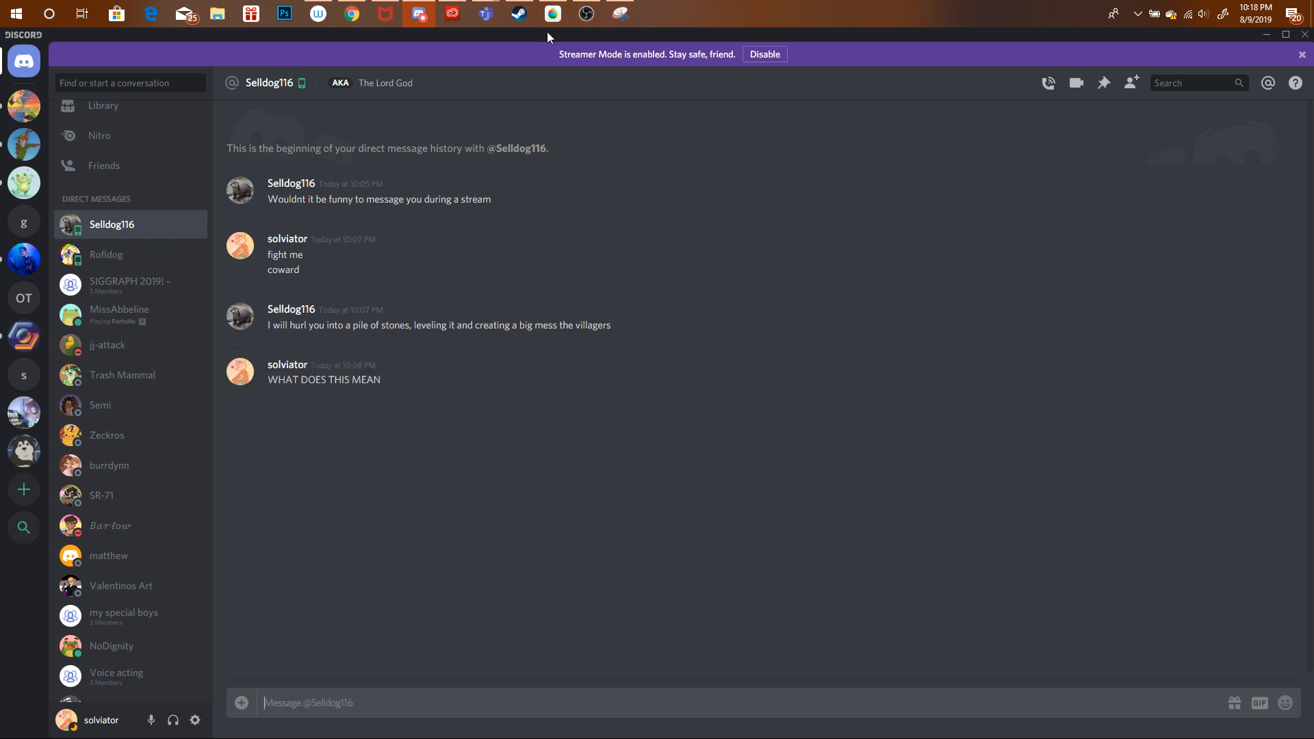
type("IM")
key("Return")
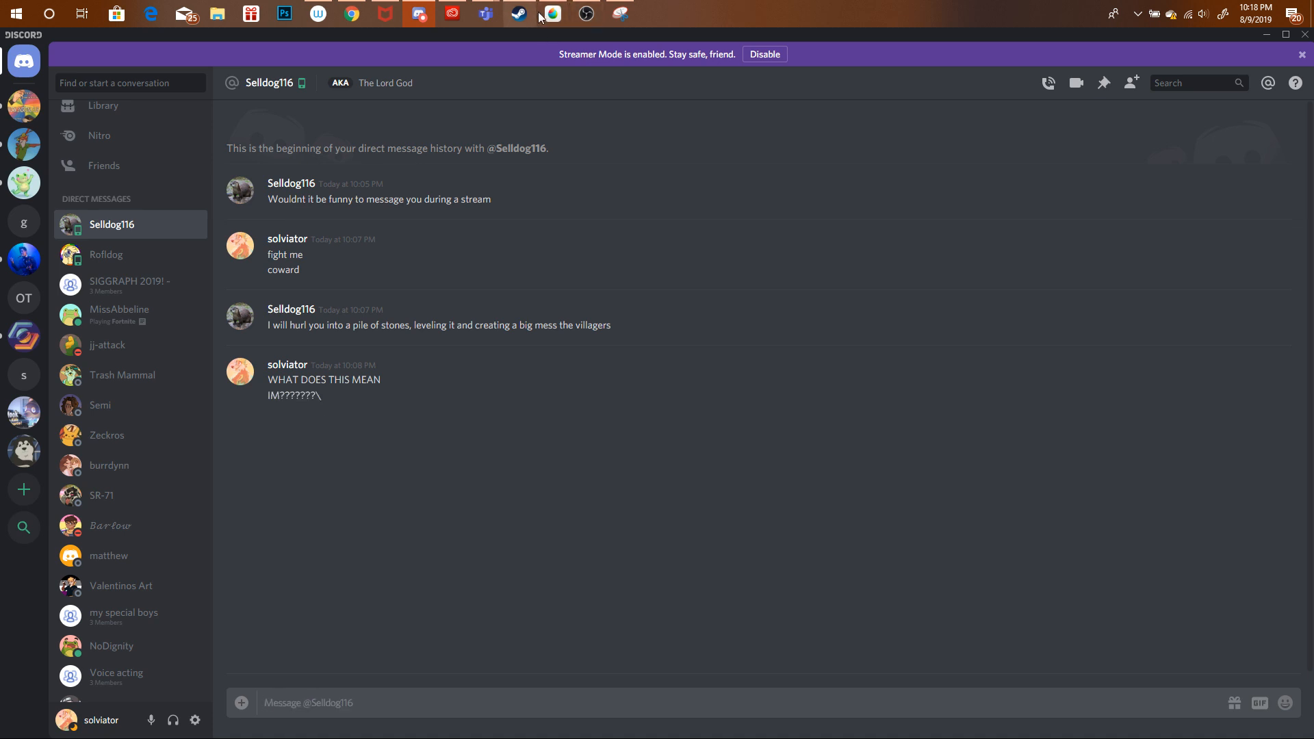
left_click(552, 13)
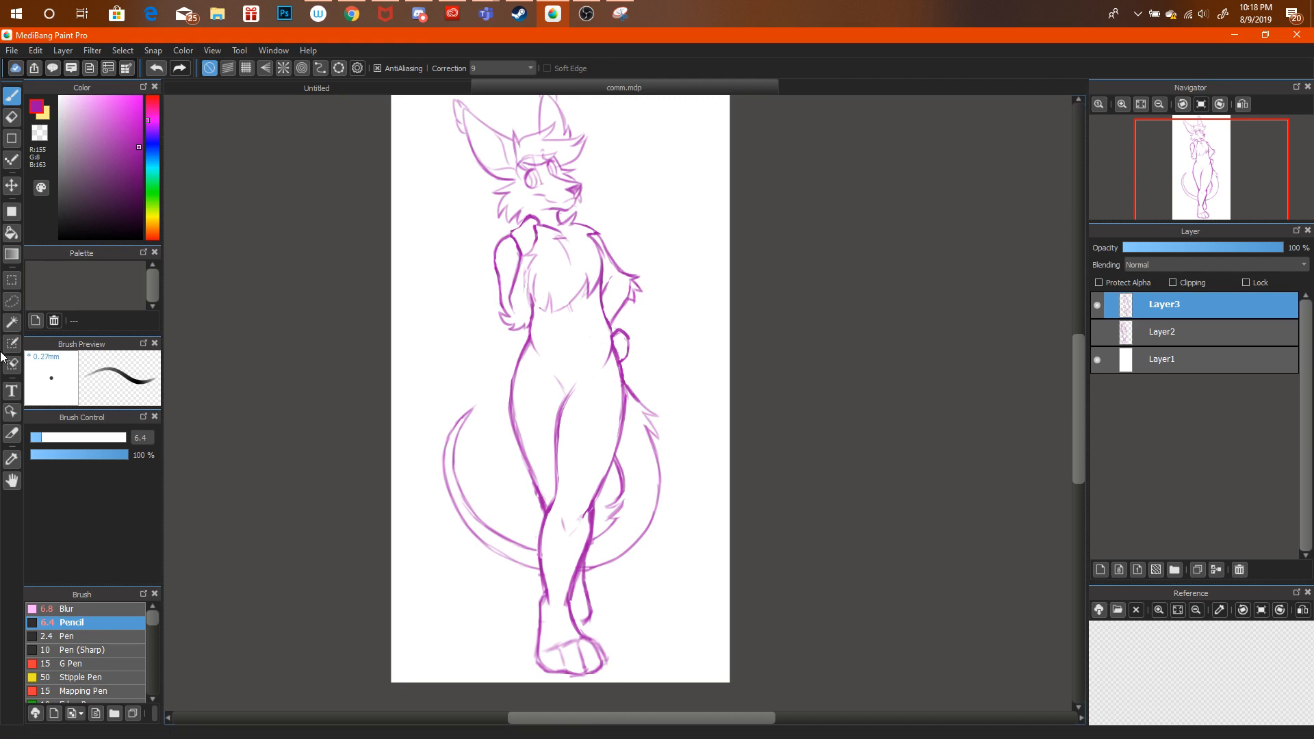
Zoom in on the head and draw a curved pencil stroke under the chin.
left_click(11, 301)
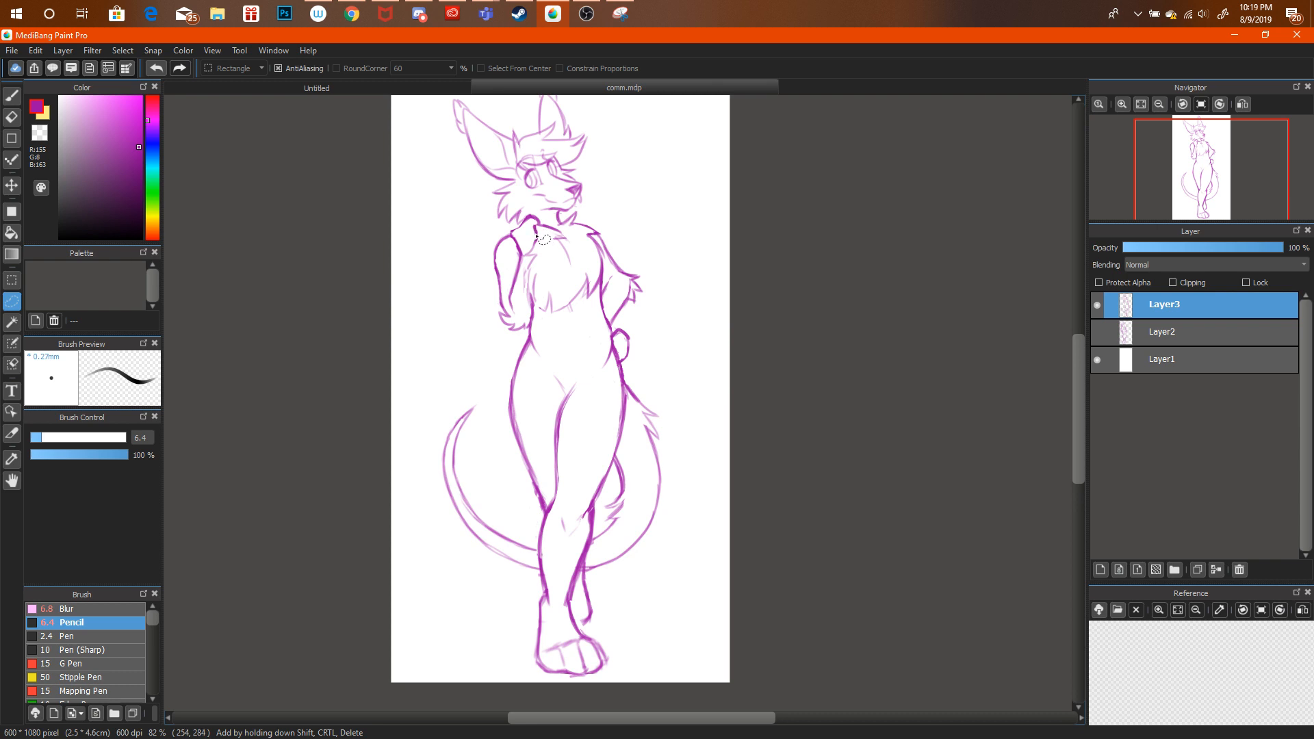
mouse_move(1210, 143)
left_mouse_down()
mouse_move(1219, 177)
mouse_move(1195, 153)
left_mouse_up()
left_click(1122, 104)
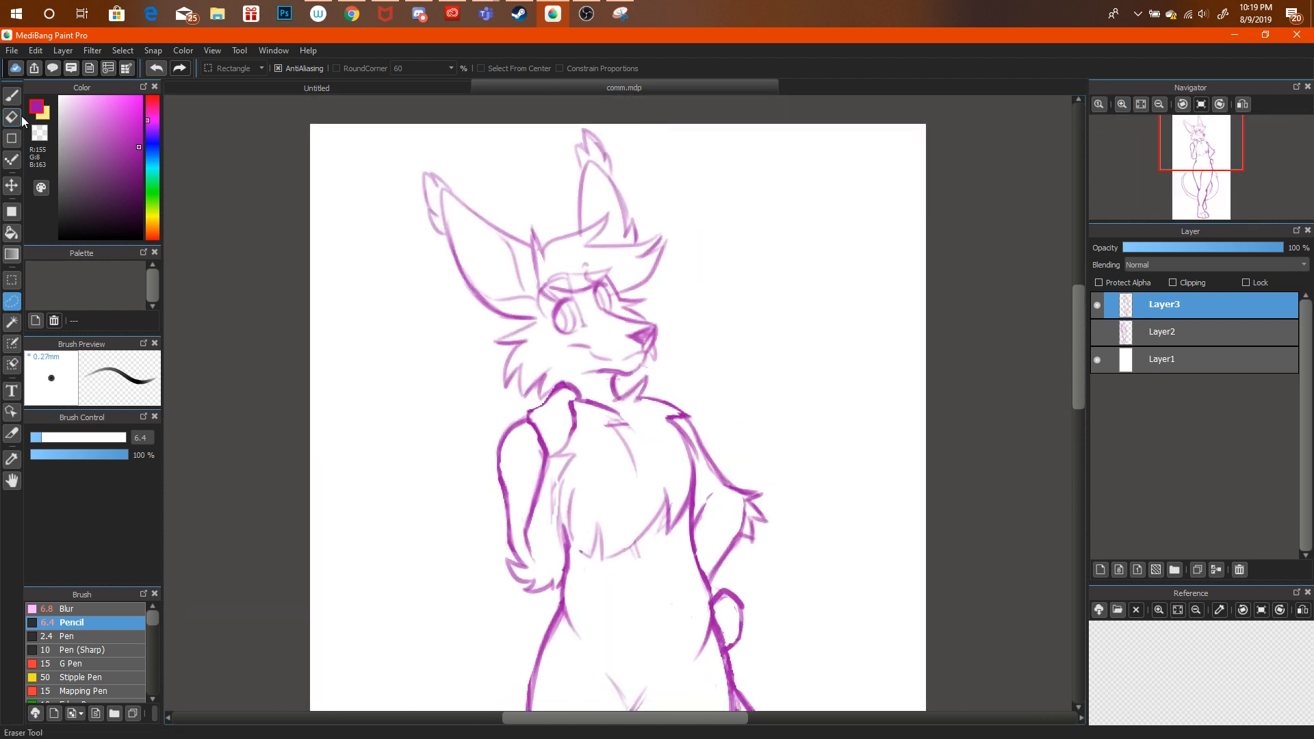
key("e")
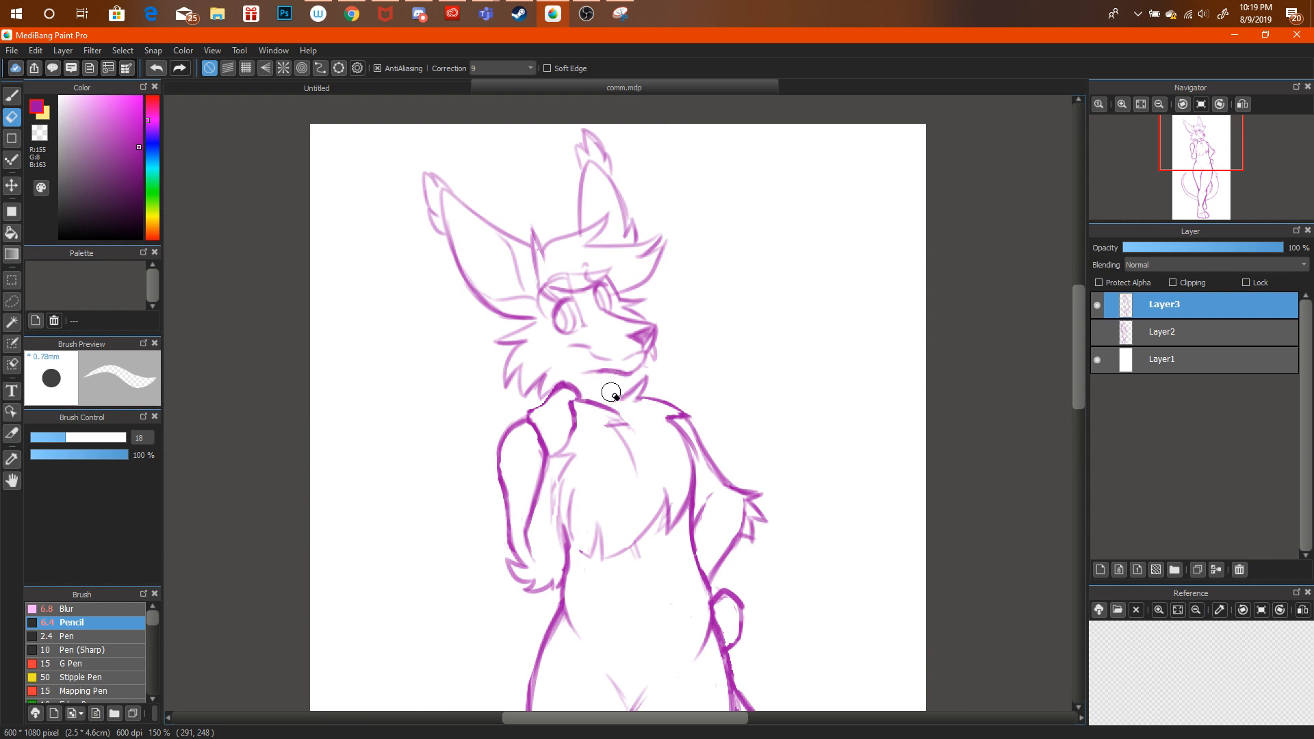
key("b")
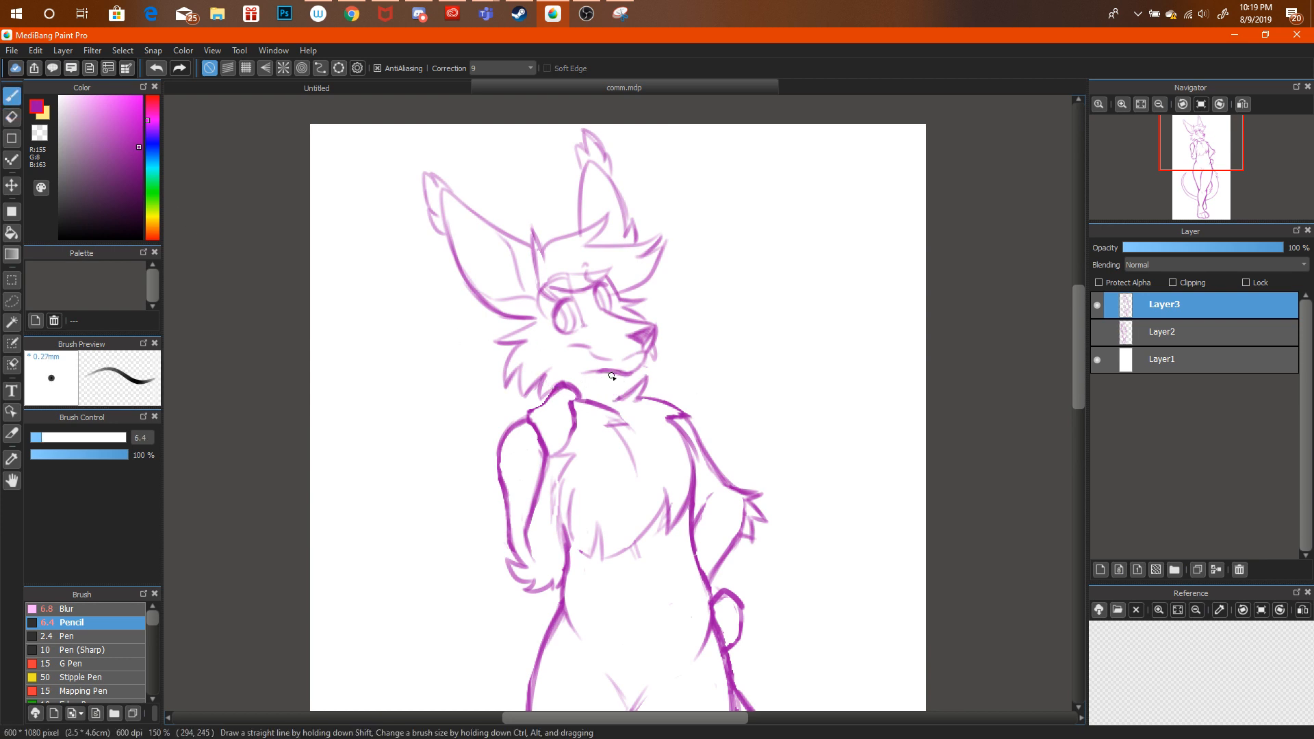
mouse_move(603, 373)
left_mouse_down()
mouse_move(643, 404)
mouse_move(617, 396)
mouse_move(691, 419)
left_mouse_up()
Zoom out and shrink the sketch slightly from its top-right corner with a transform.
left_click(1160, 104)
left_click_drag(1194, 173, 1197, 176)
key("ctrl+t")
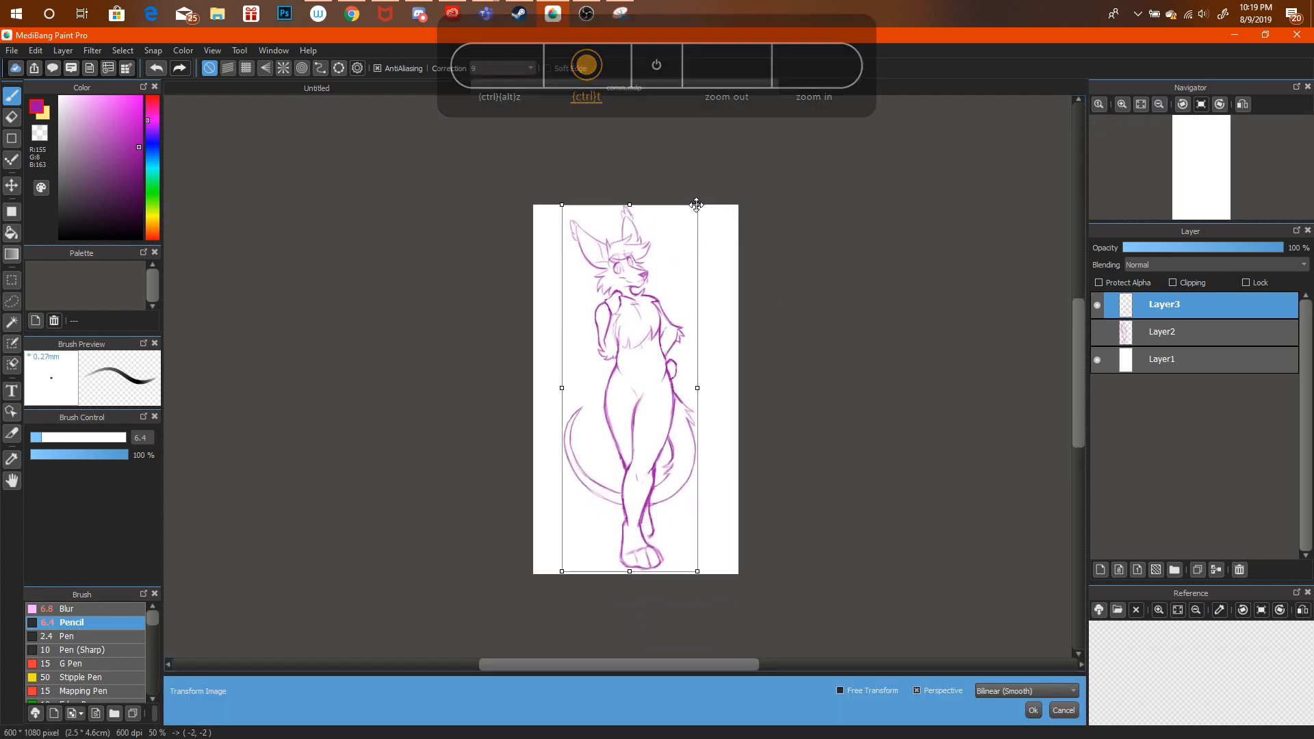
left_click_drag(695, 204, 694, 208)
left_click(1034, 711)
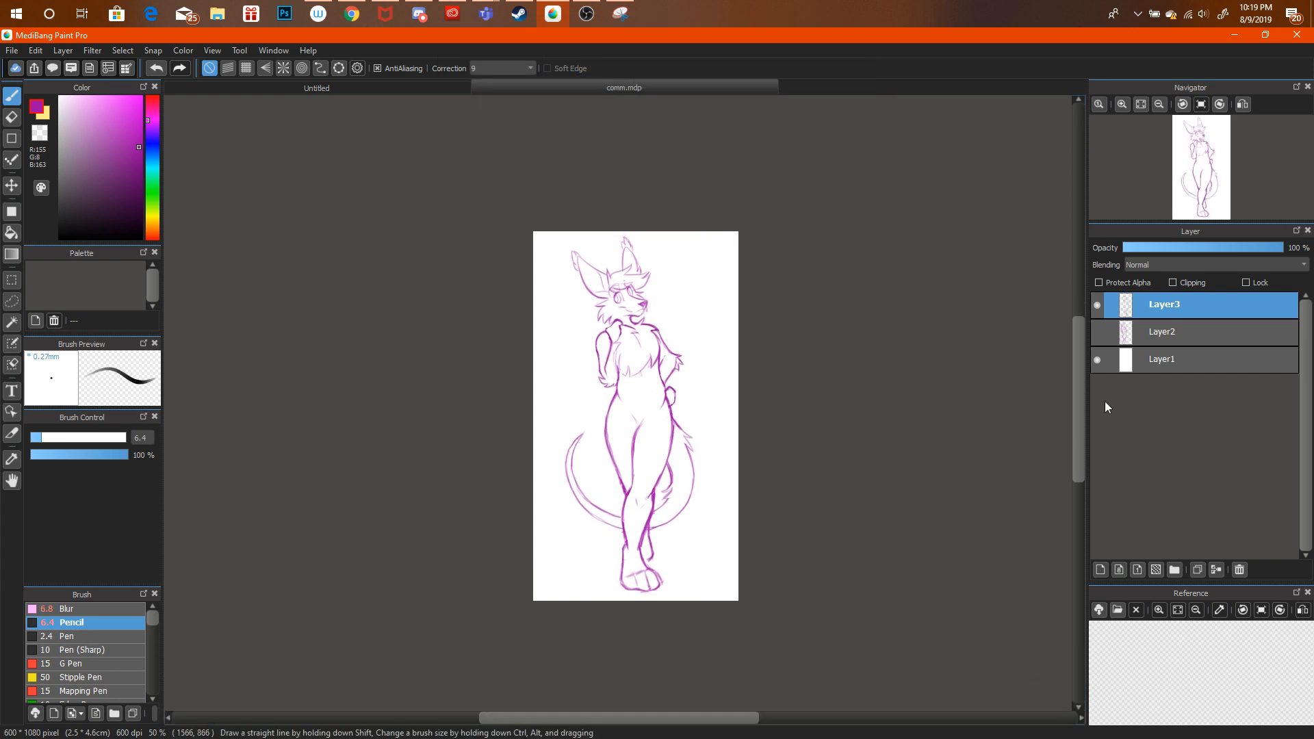
Zoom to 100% on the head and torso, briefly bringing the chat window forward.
left_click(1125, 101)
left_click(1125, 101)
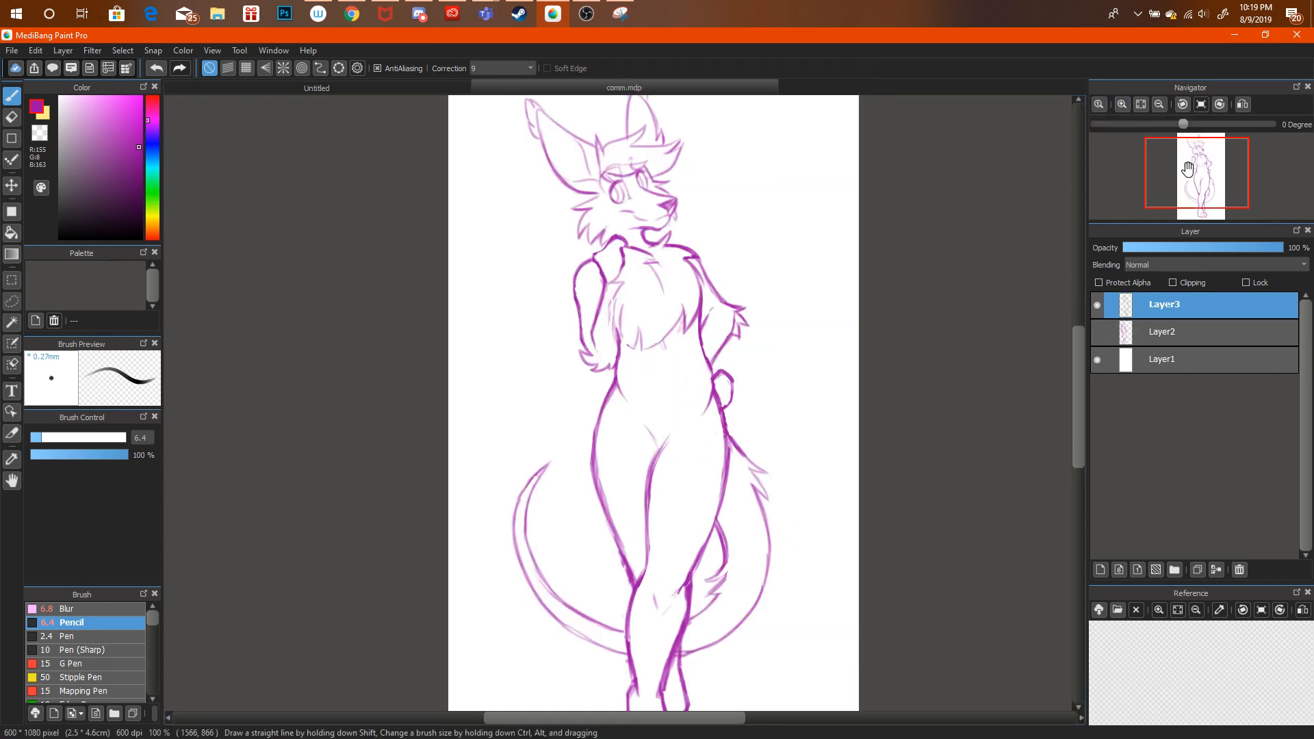
left_click_drag(1142, 134, 1153, 110)
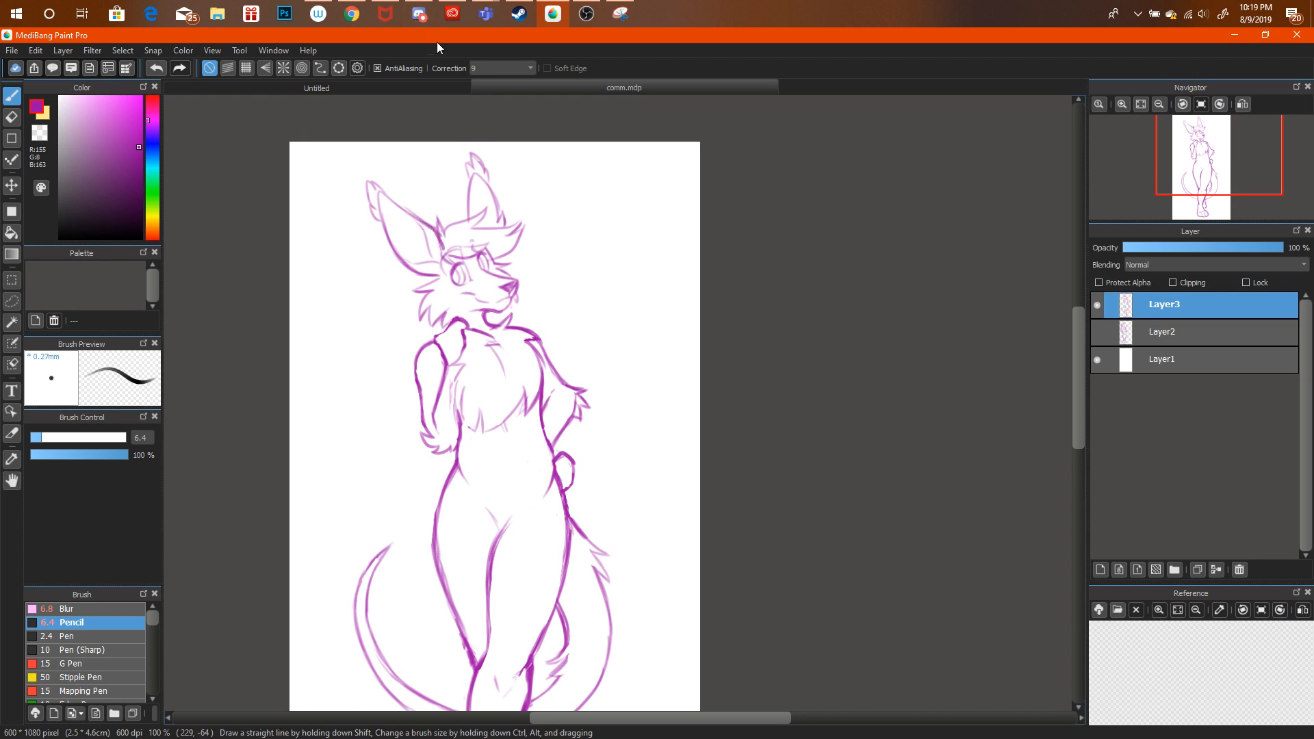
left_click(426, 15)
left_click(424, 14)
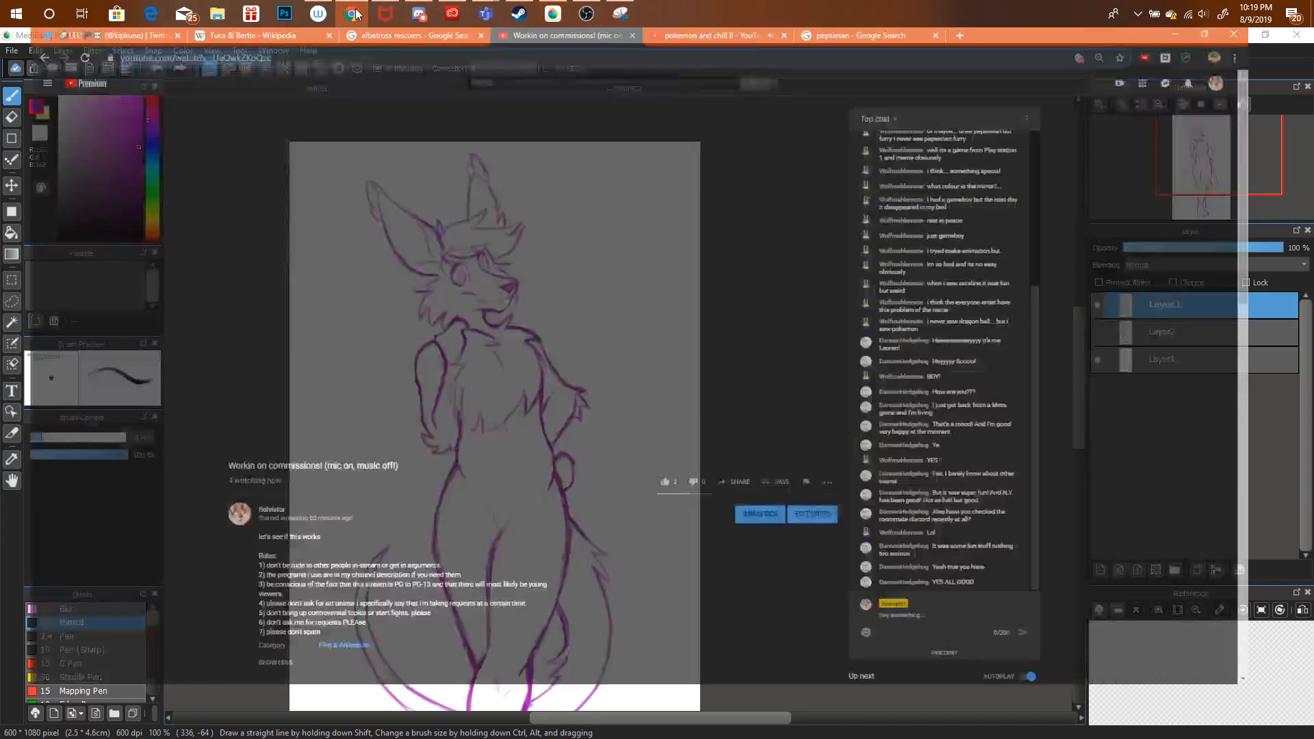
left_click(368, 17)
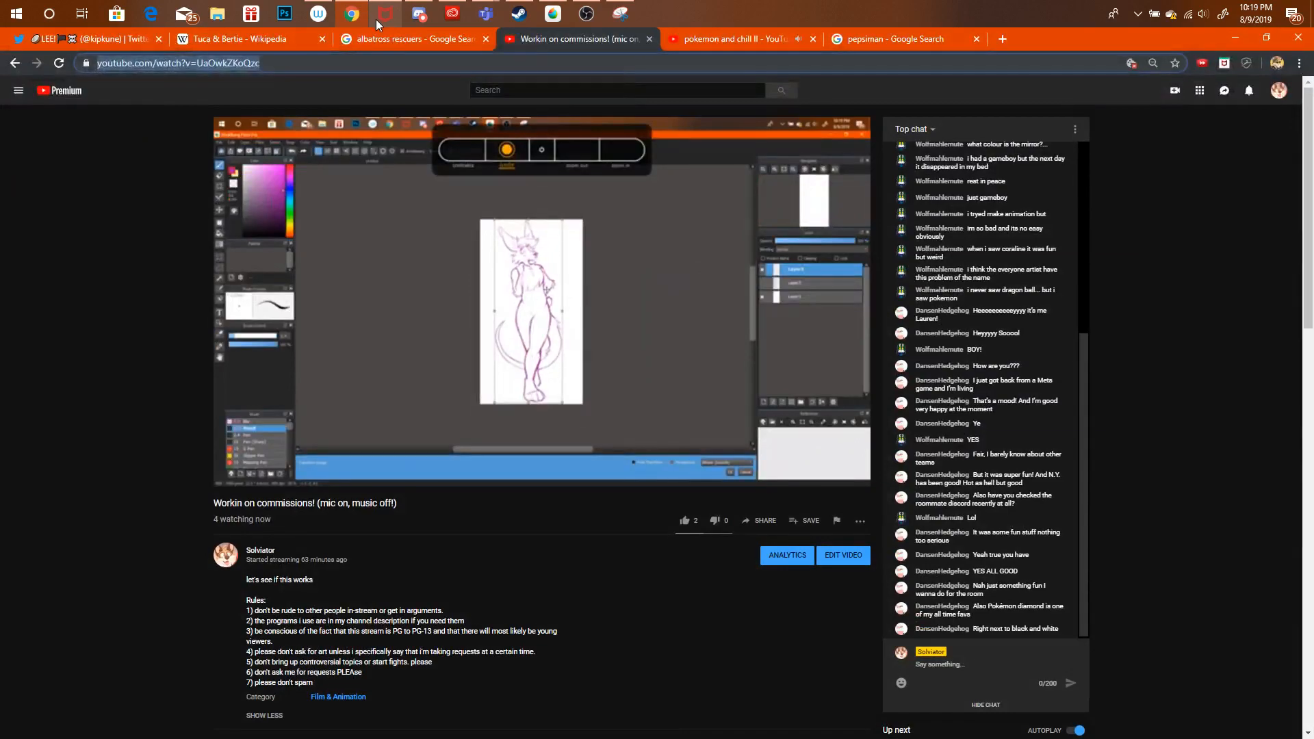
mouse_move(376, 19)
mouse_move(387, 57)
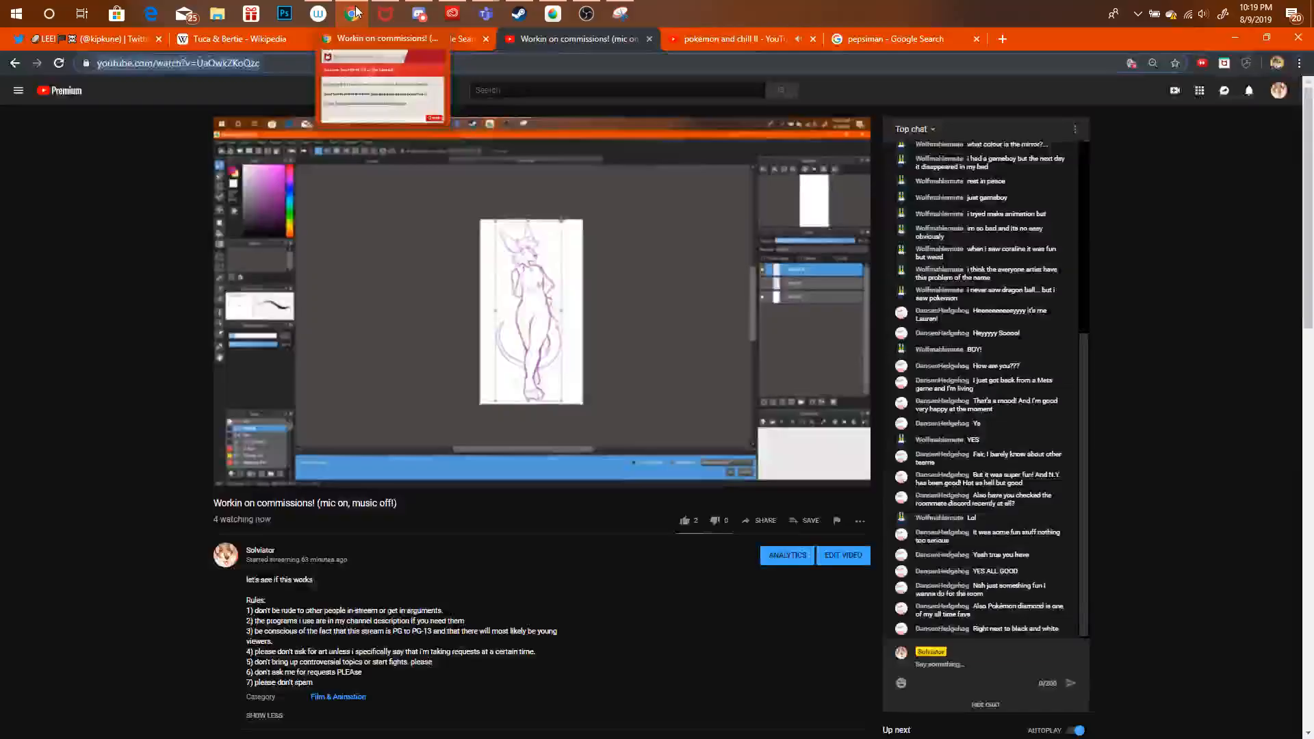
left_click(357, 19)
left_click(357, 19)
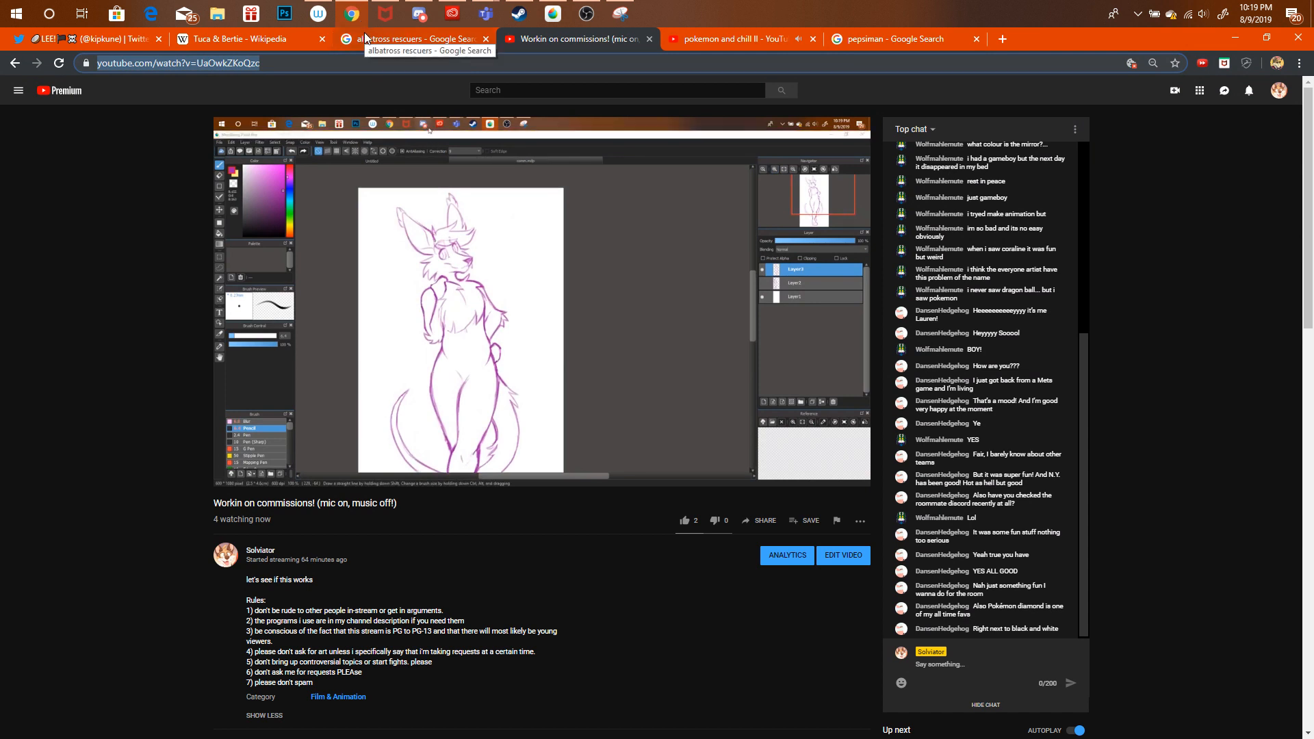
Zoom to 200% on the face, draw a cheek fur stroke, and lighten part of it with the Eraser.
left_click(553, 13)
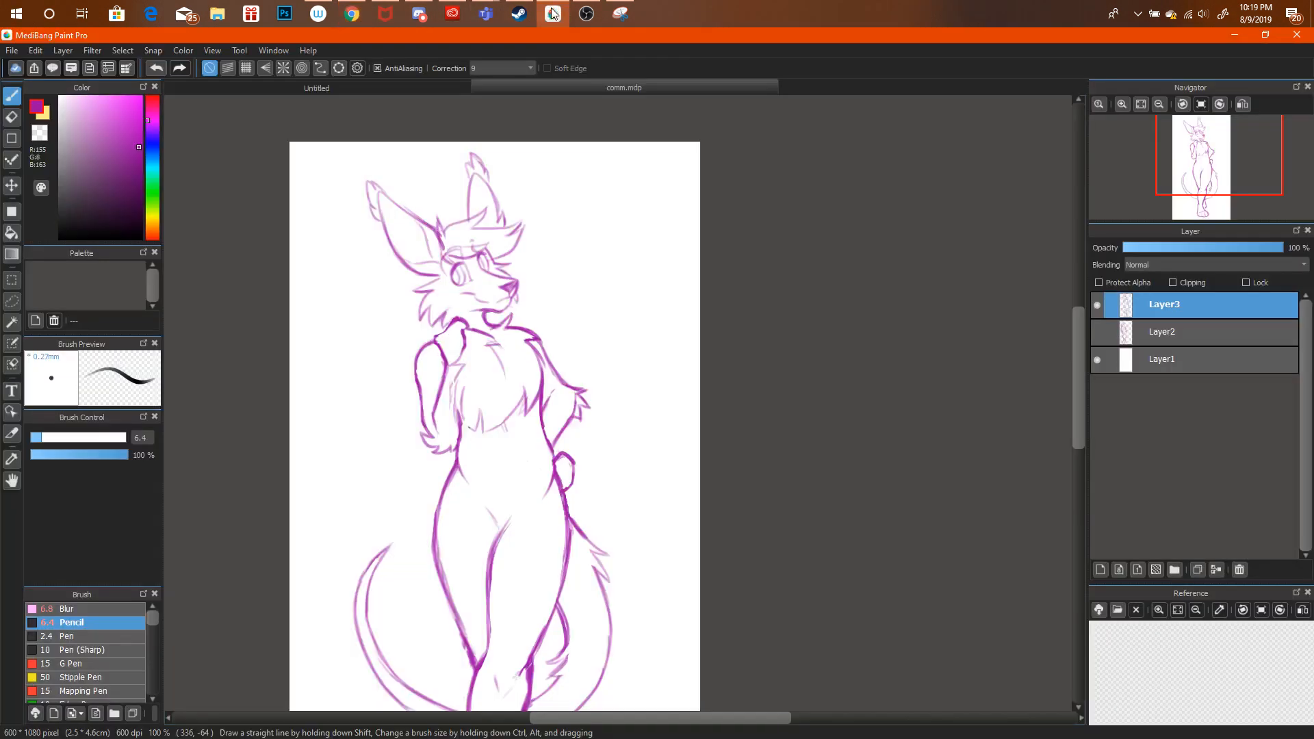
left_click(1123, 104)
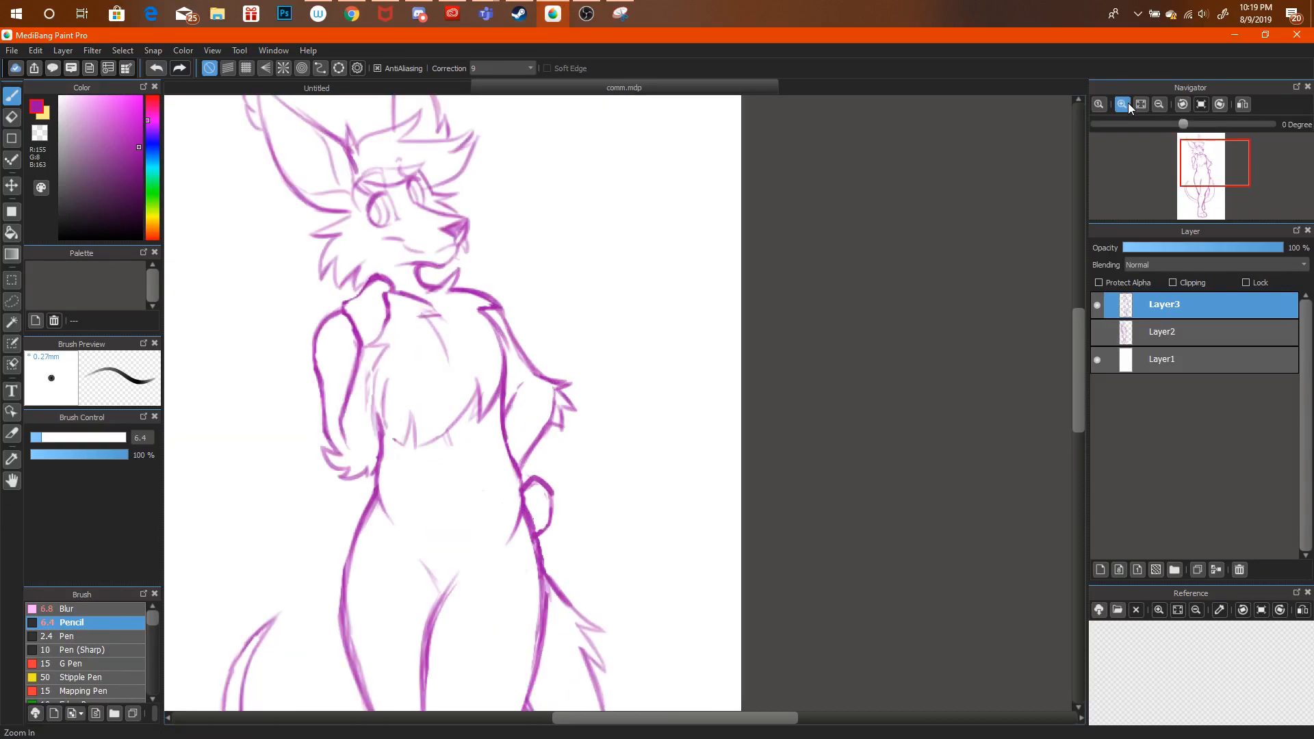
left_click_drag(1173, 188, 1200, 156)
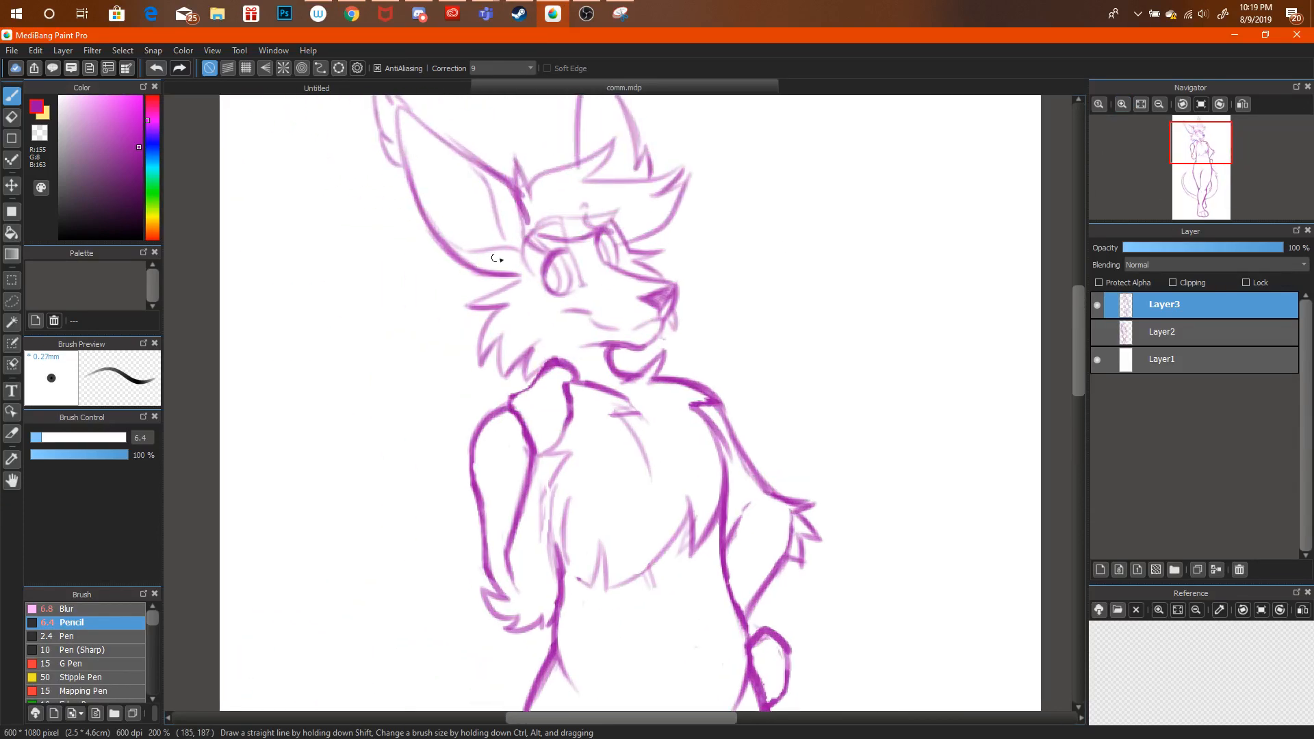
left_click_drag(515, 253, 493, 298)
left_click(13, 118)
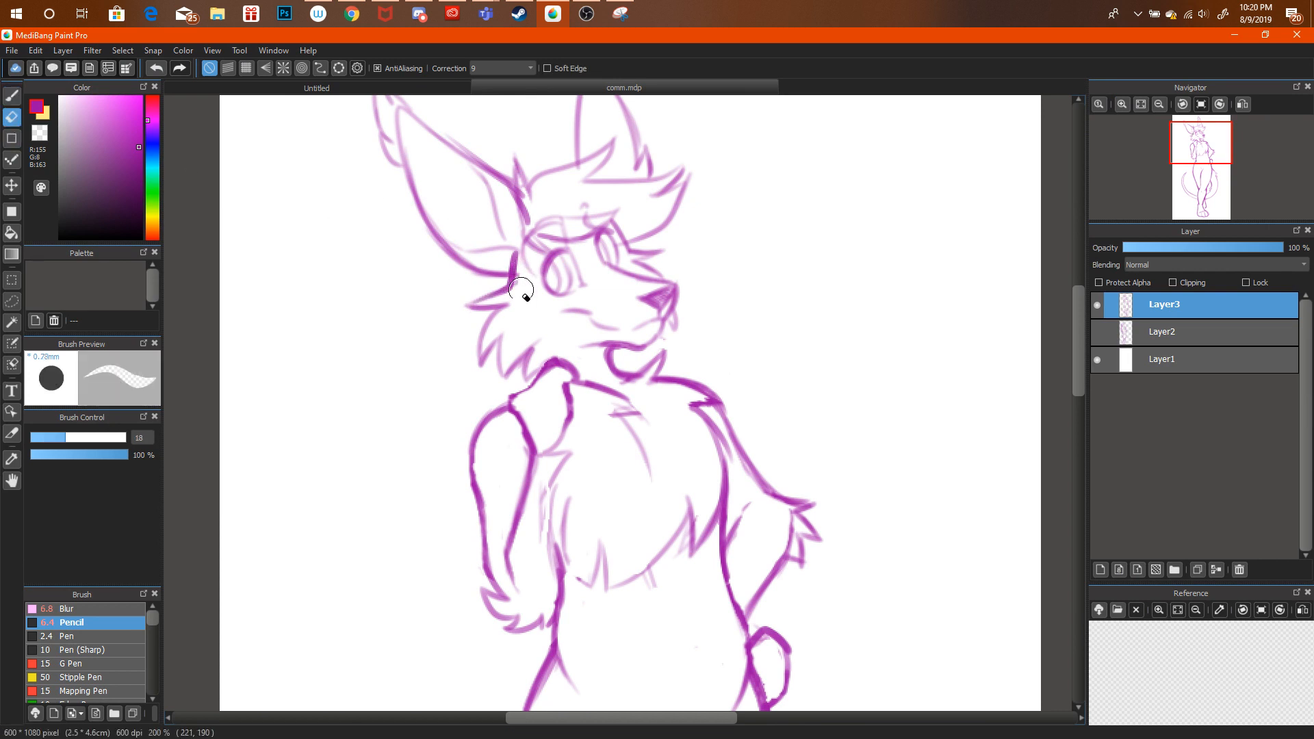
left_click_drag(520, 276, 517, 236)
Draw a stroke beside the eye, then re-center the figure and zoom in on the hip.
key("b")
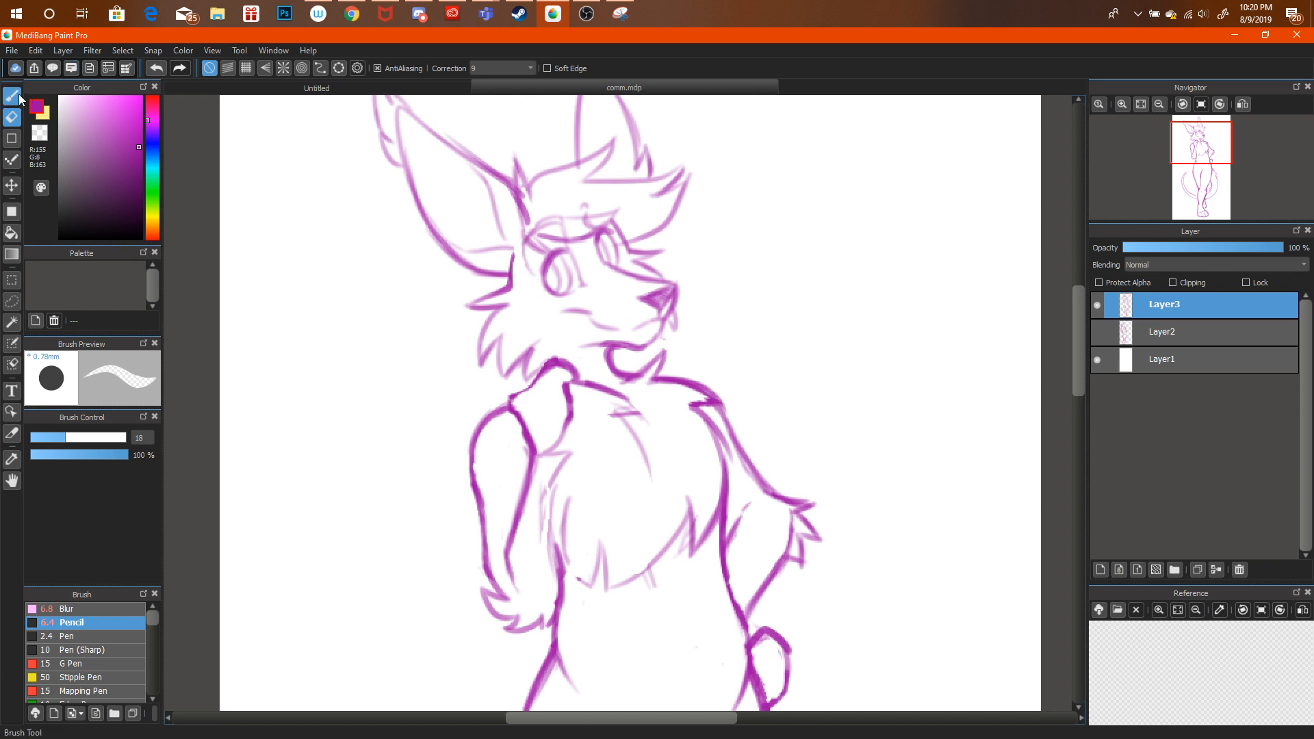
left_click_drag(526, 272, 531, 230)
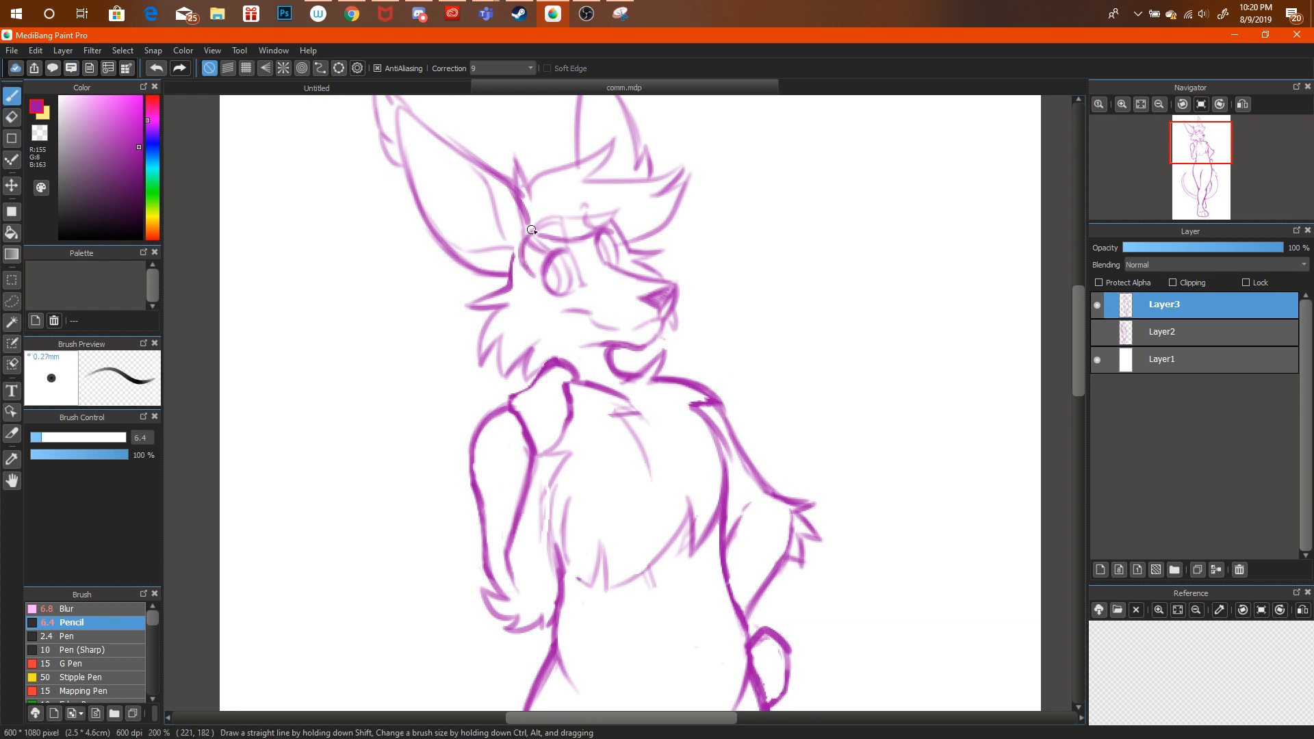
scroll(1163, 158, "down", 4)
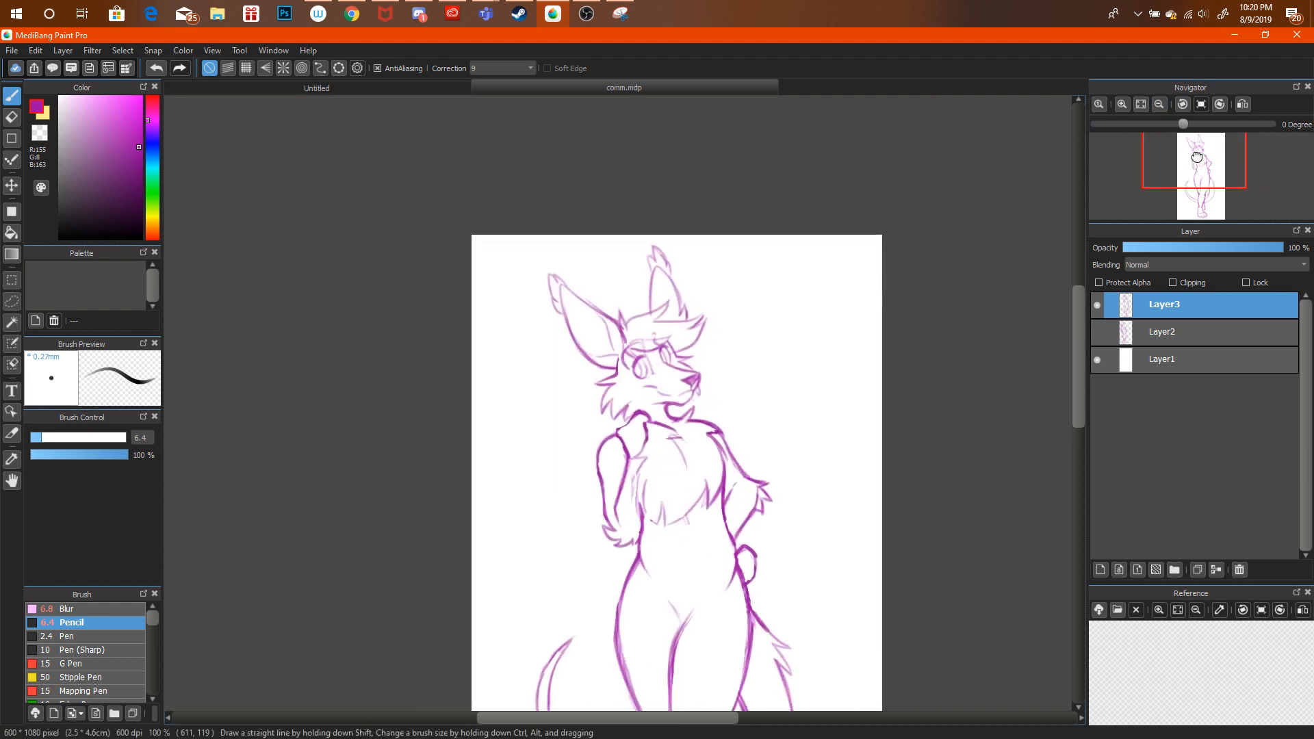
left_click_drag(1208, 172, 1209, 172)
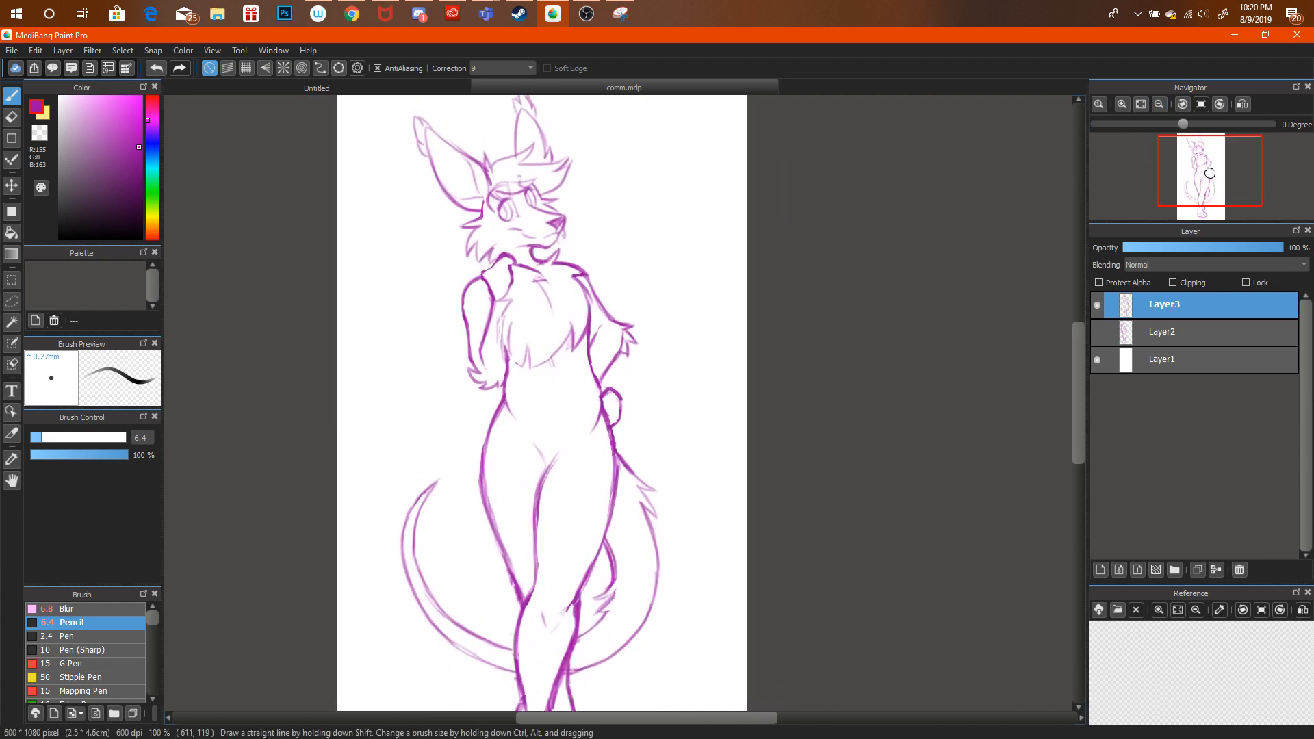
left_click(1122, 104)
left_click(1122, 104)
left_click(1122, 104)
Lasso the hand resting on the hip, move it up and resize it, then deselect.
left_click(13, 320)
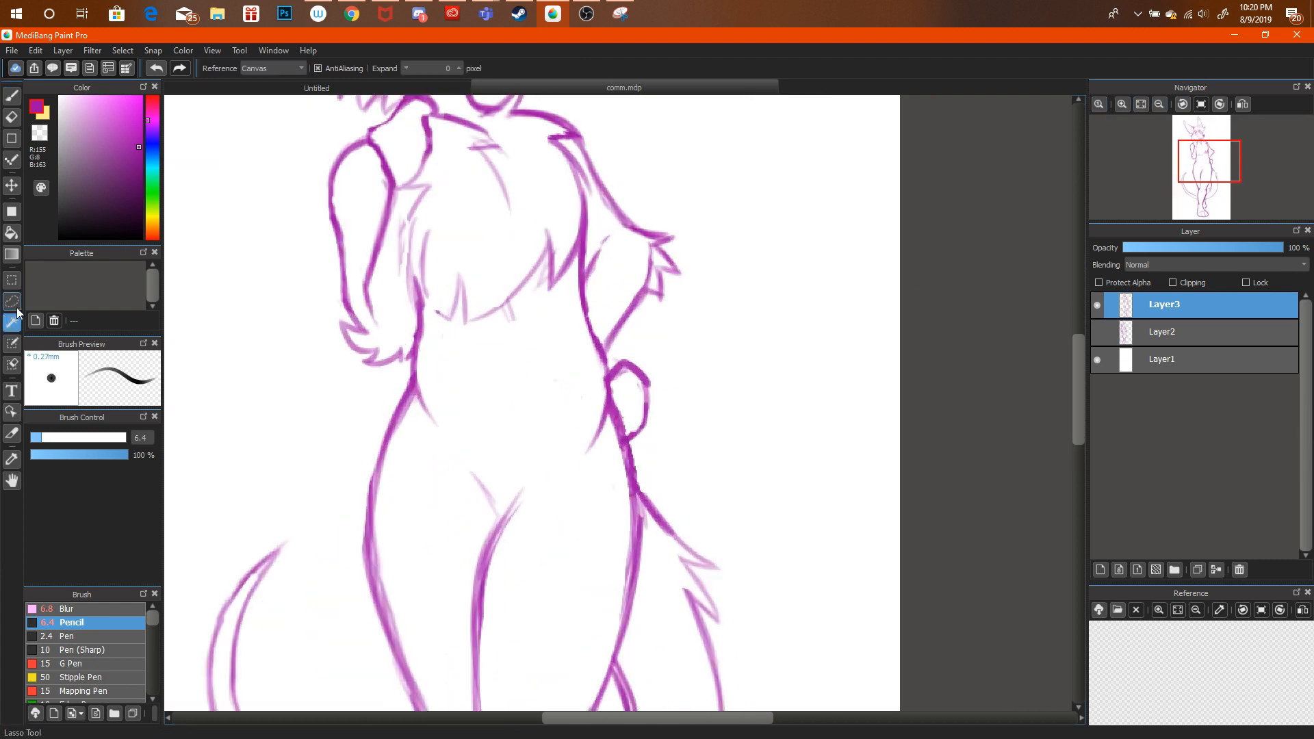
left_click(11, 302)
mouse_move(609, 355)
left_mouse_down()
mouse_move(624, 432)
mouse_move(656, 446)
left_mouse_up()
key("ctrl+t")
mouse_move(634, 376)
left_mouse_down()
mouse_move(643, 385)
mouse_move(684, 338)
left_mouse_up()
left_click(1033, 710)
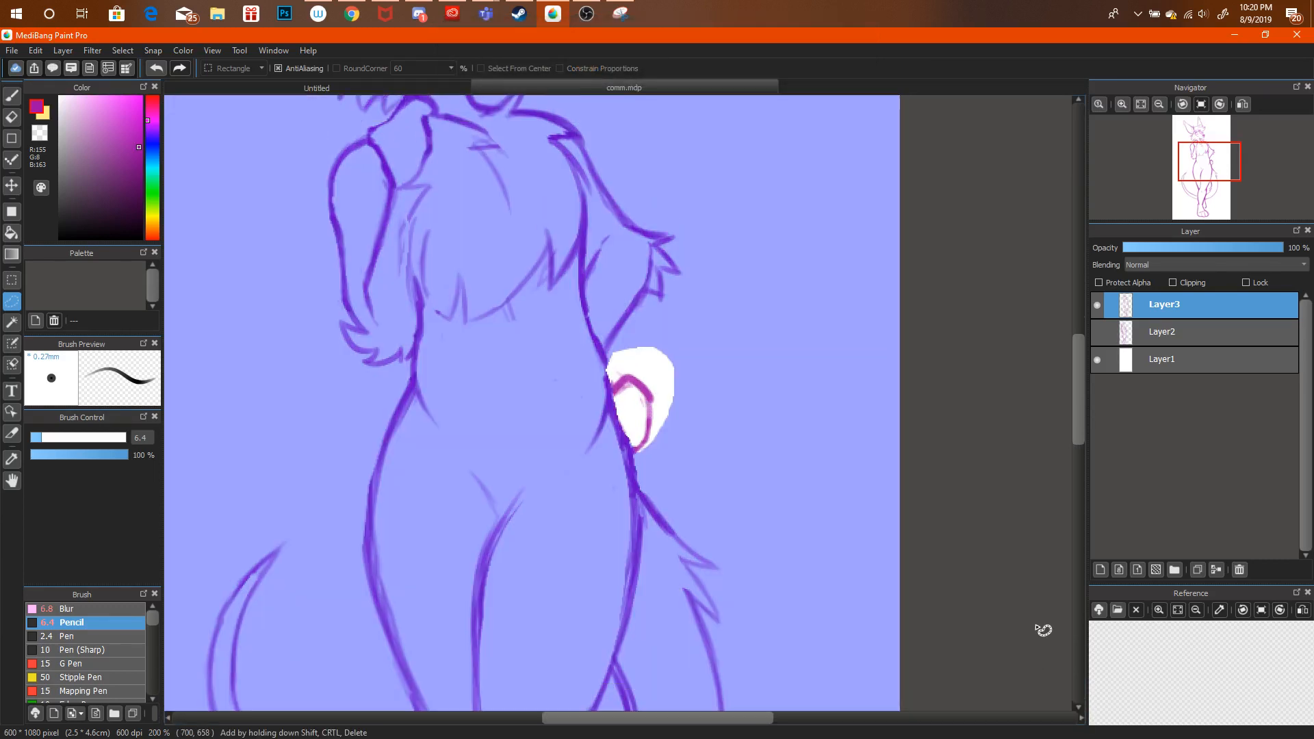
key("ctrl+d")
key("b")
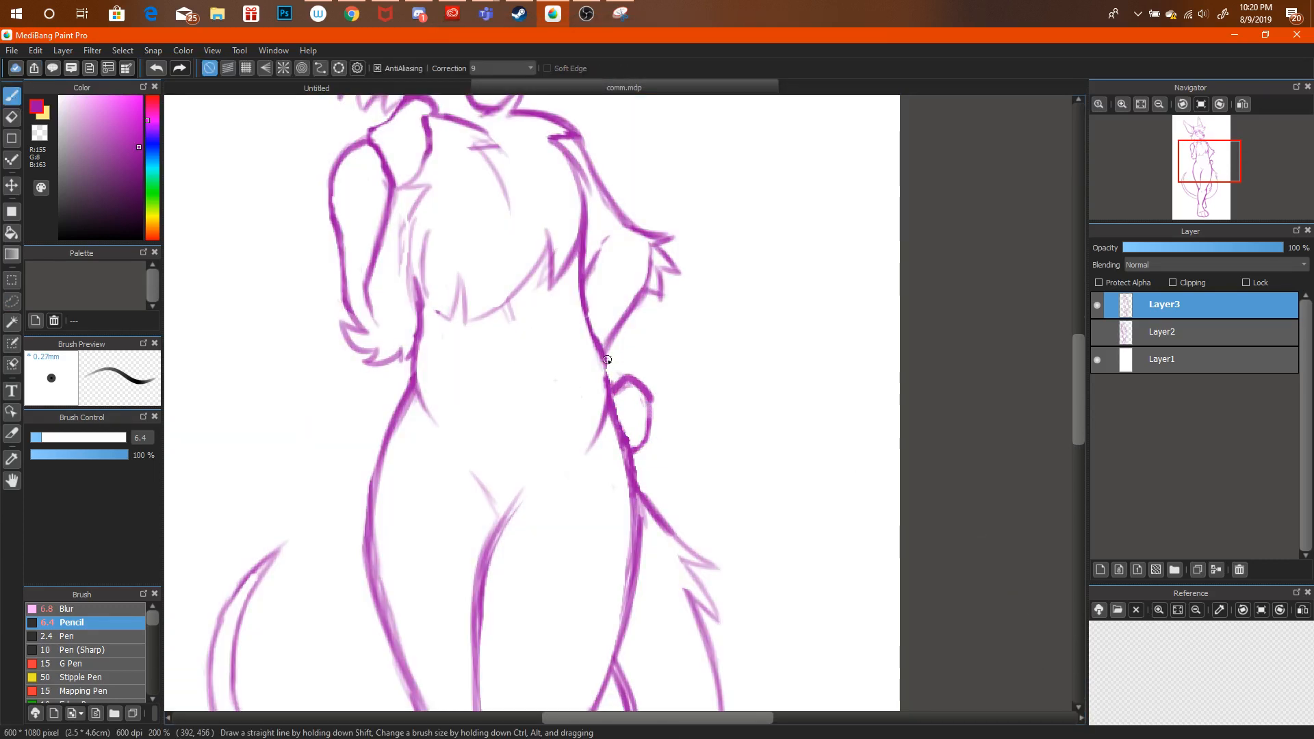
Switch to the Eraser, adjust the zoom on the figure, and switch to Discord.
key("e")
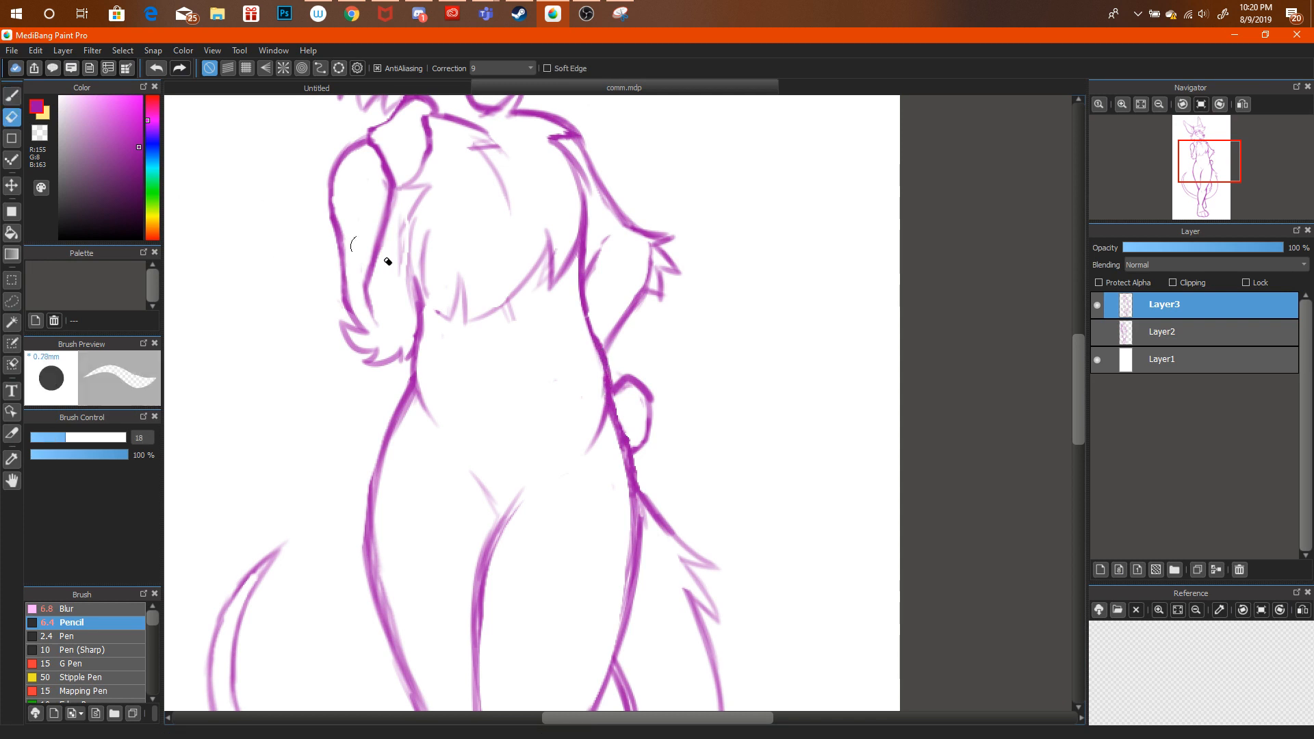
left_click(1160, 104)
left_click(1159, 105)
left_click(1159, 105)
left_click(1123, 104)
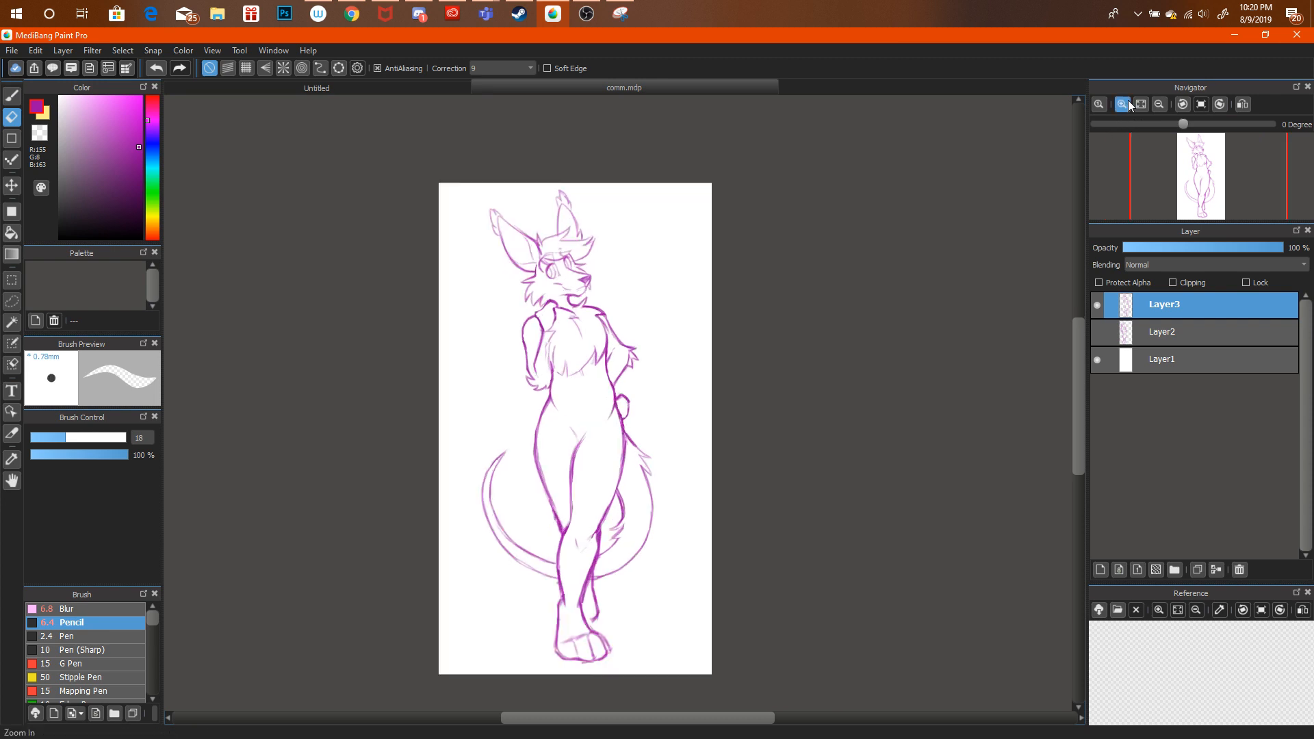
left_click(1125, 103)
left_click(427, 16)
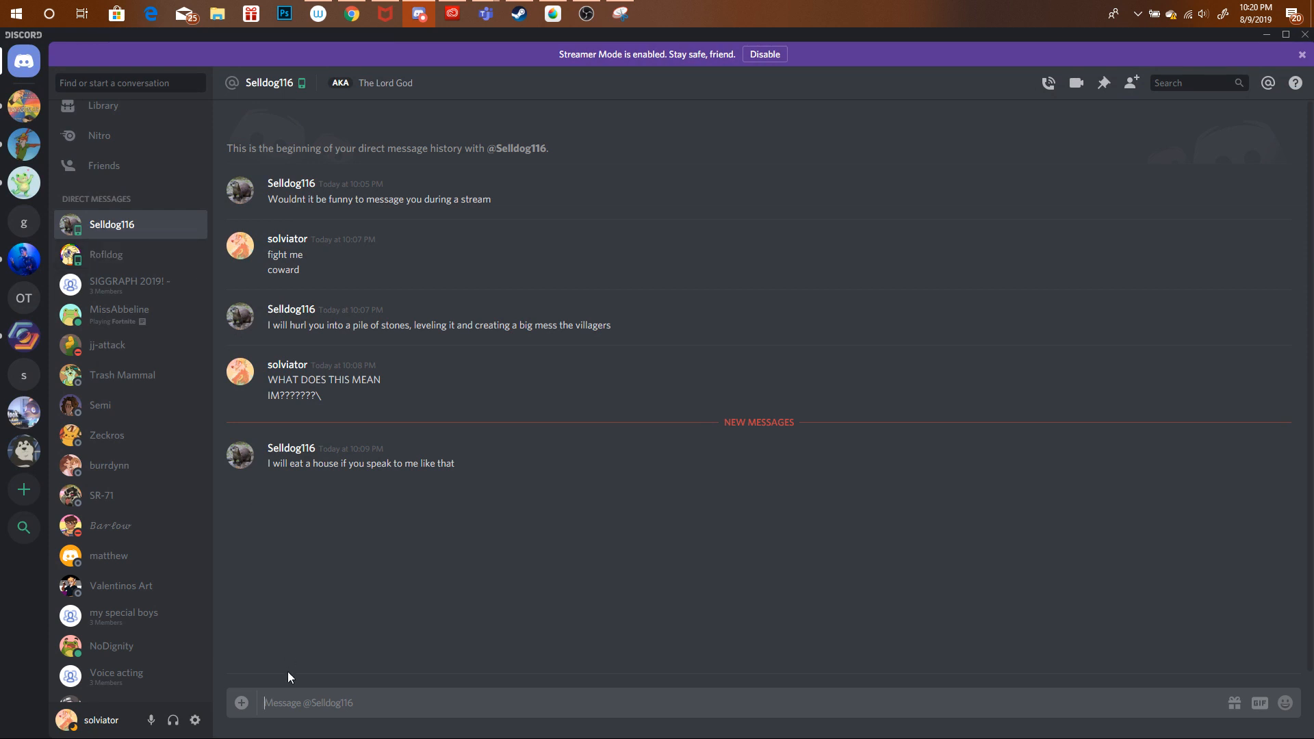
Reply 'please eat a house daddy' and send a tired-face emoji.
type("please eat a house daddy")
key("Return")
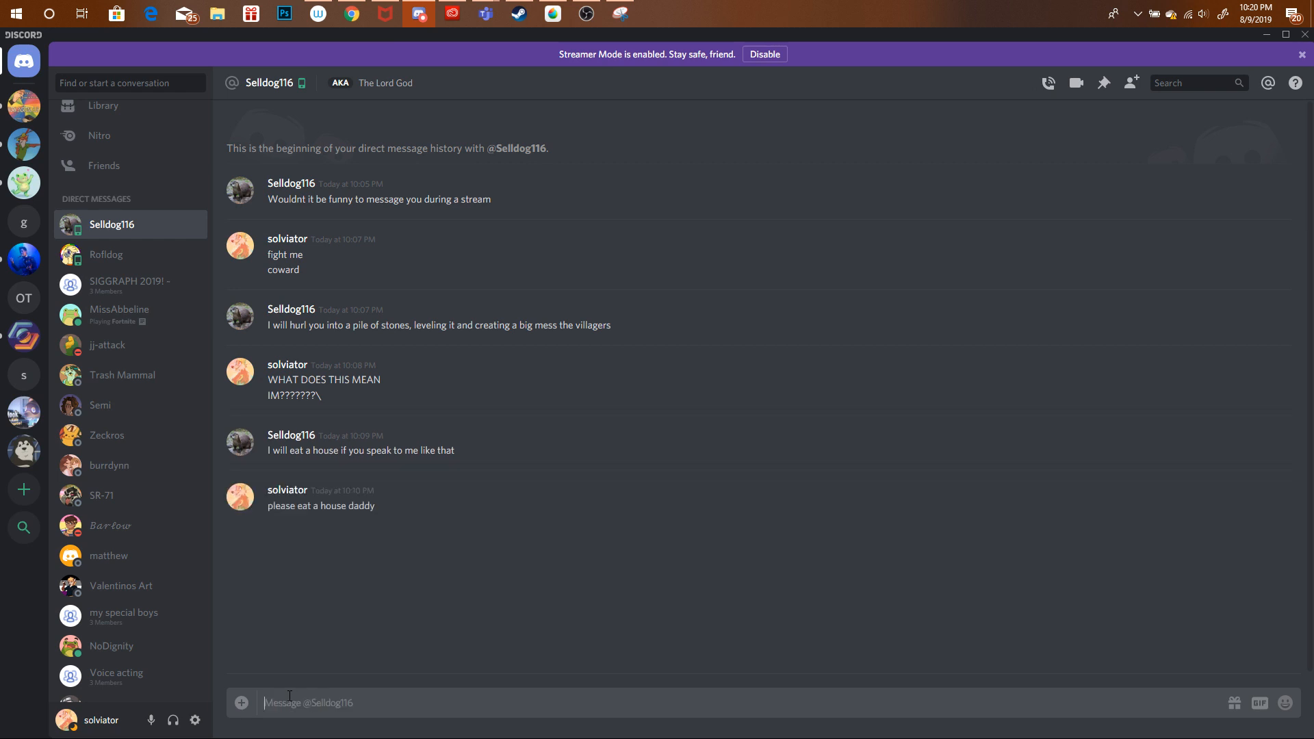
left_click(1282, 701)
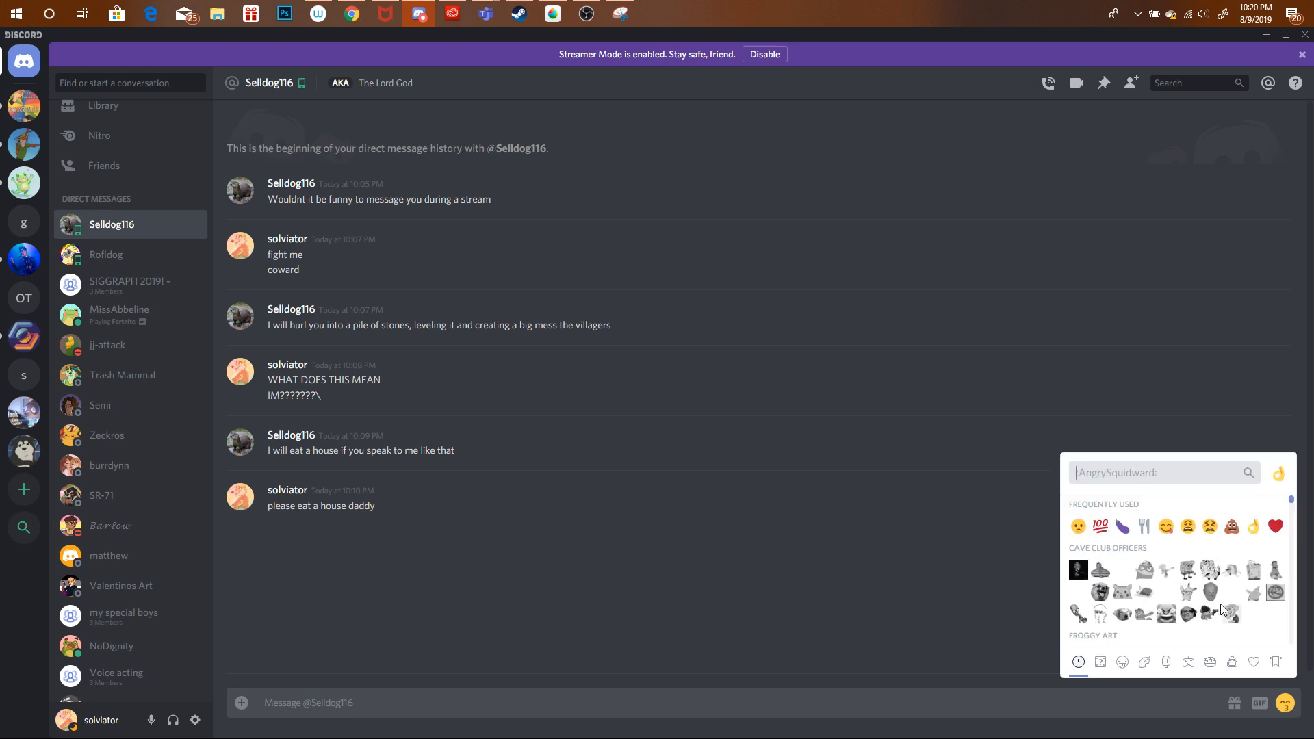
left_click(1209, 527)
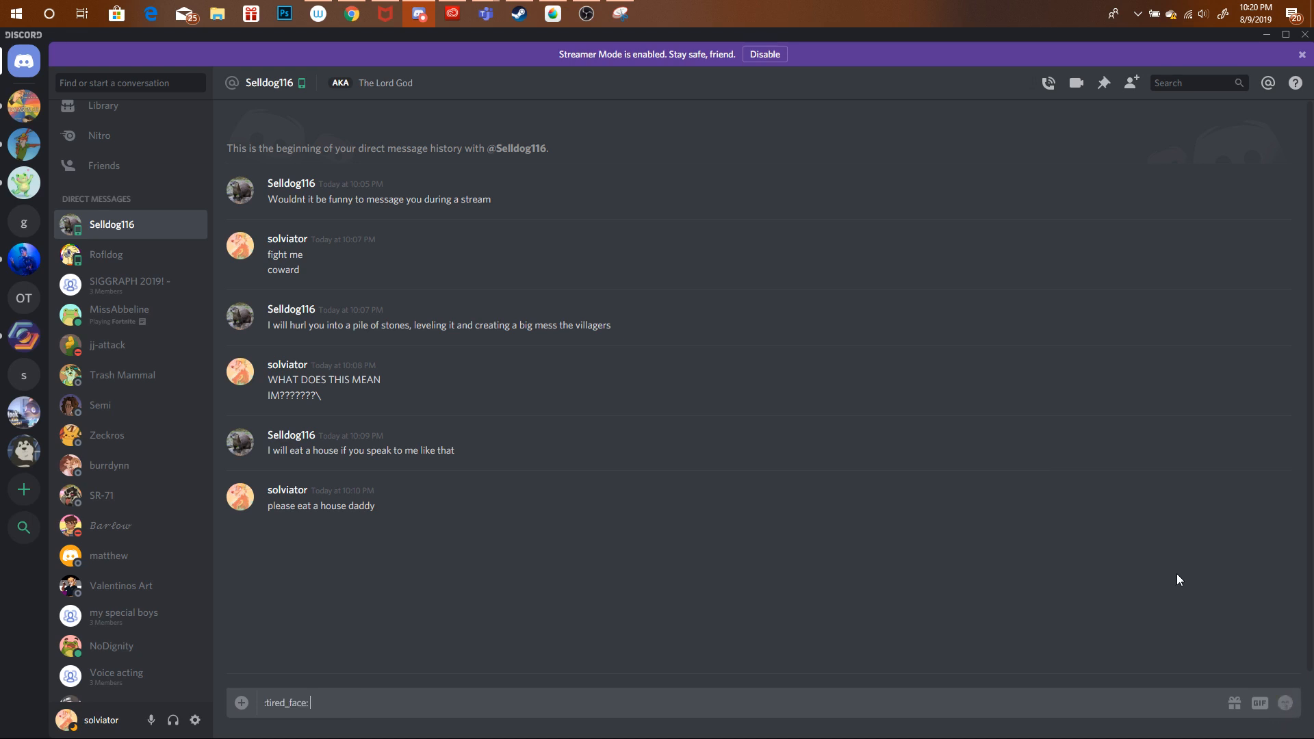
key("Return")
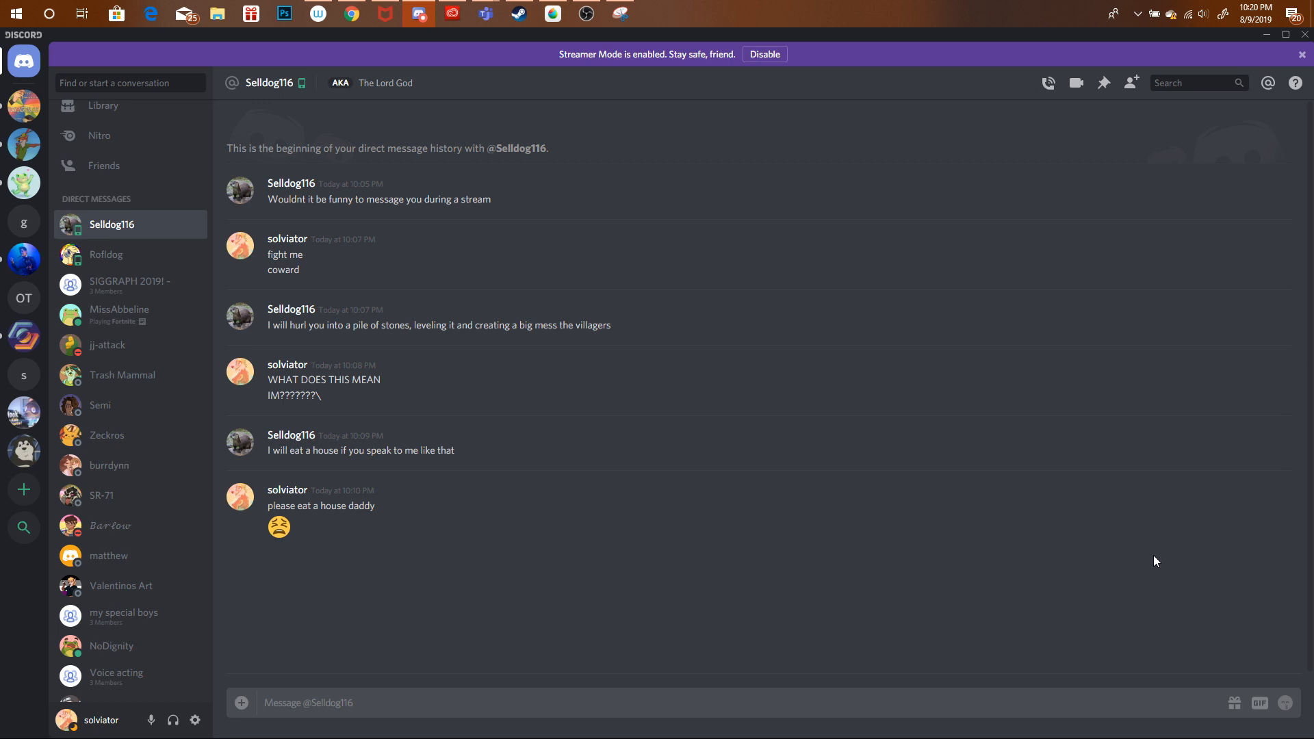
Search the emoji picker and send the sweat-drops emoji.
left_click(1285, 703)
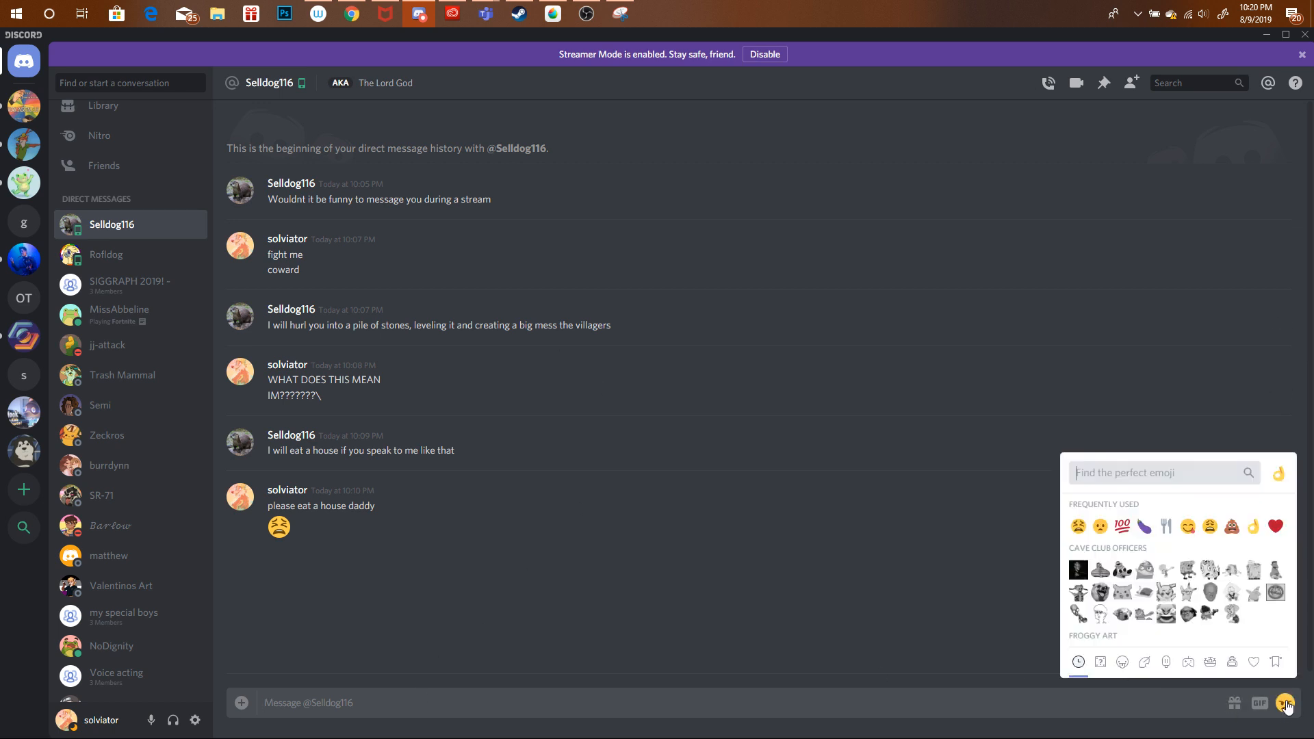
type("wet")
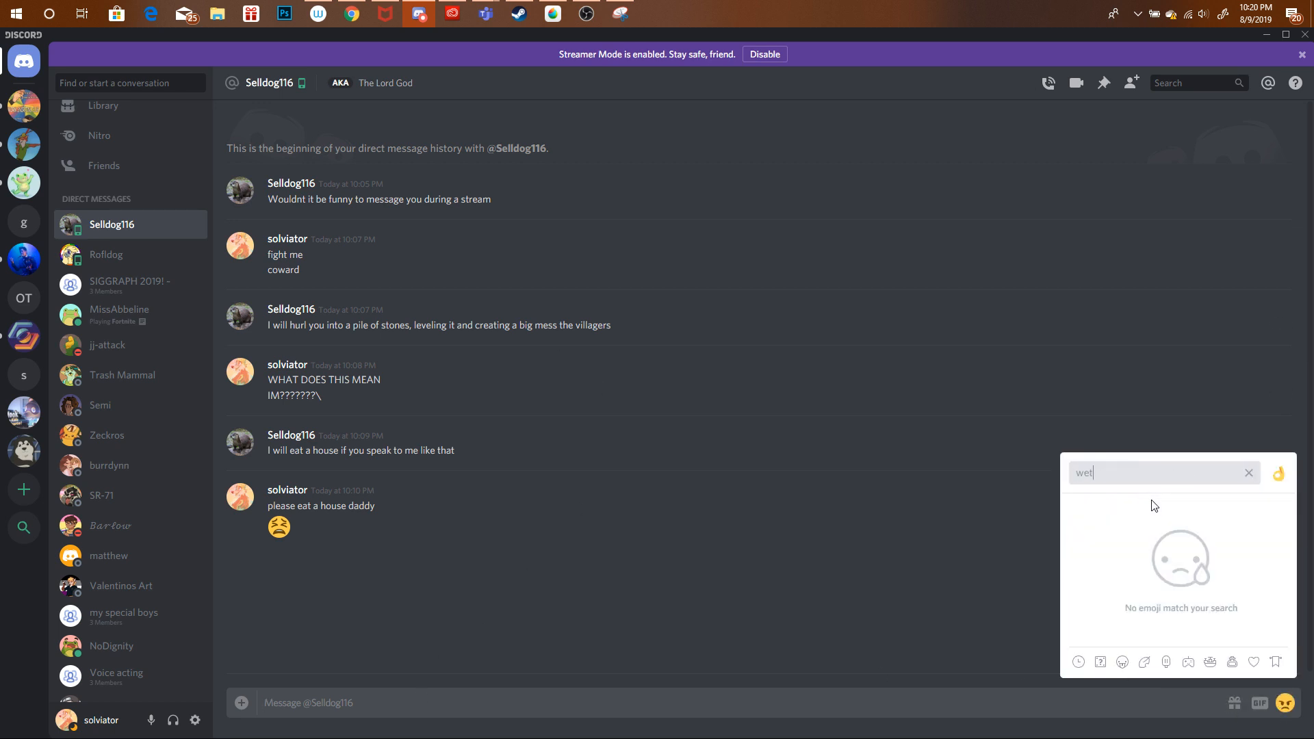
key("BackSpace")
key("BackSpace")
key("BackSpace")
type("water")
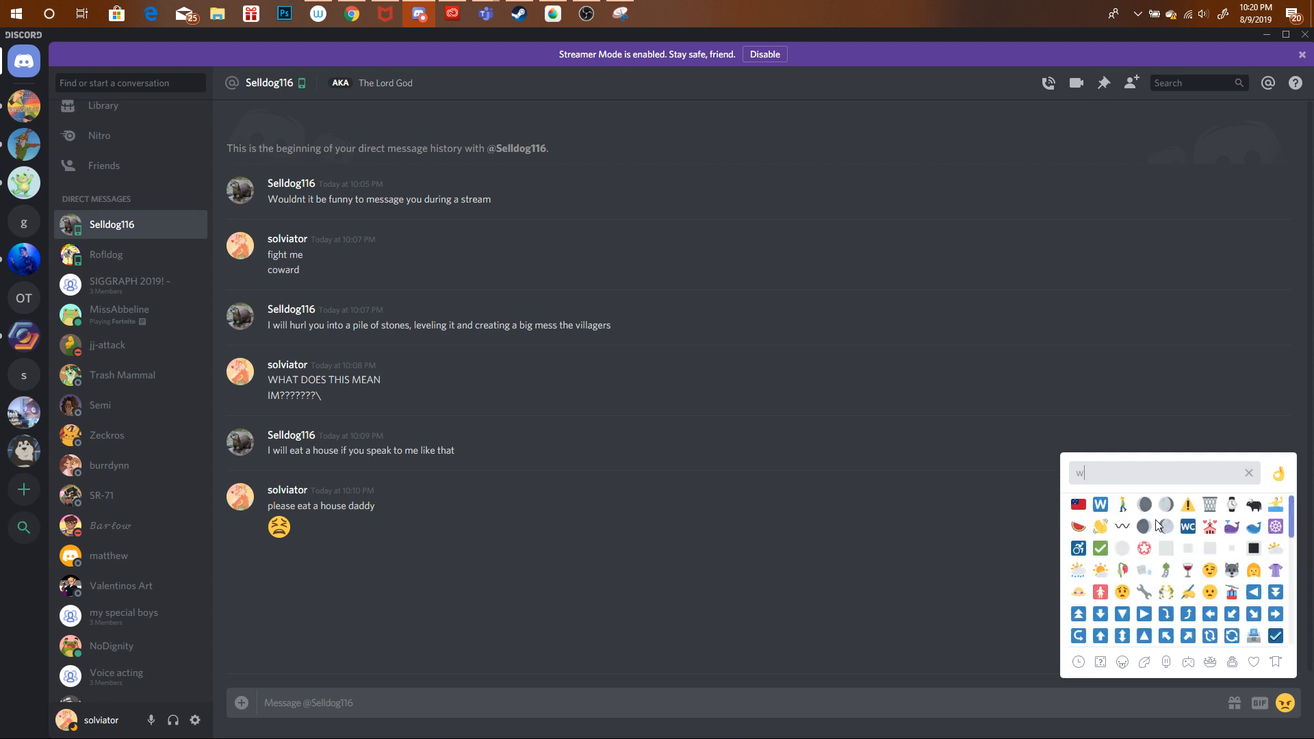
key("BackSpace")
key("BackSpace")
key("BackSpace")
key("BackSpace")
key("BackSpace")
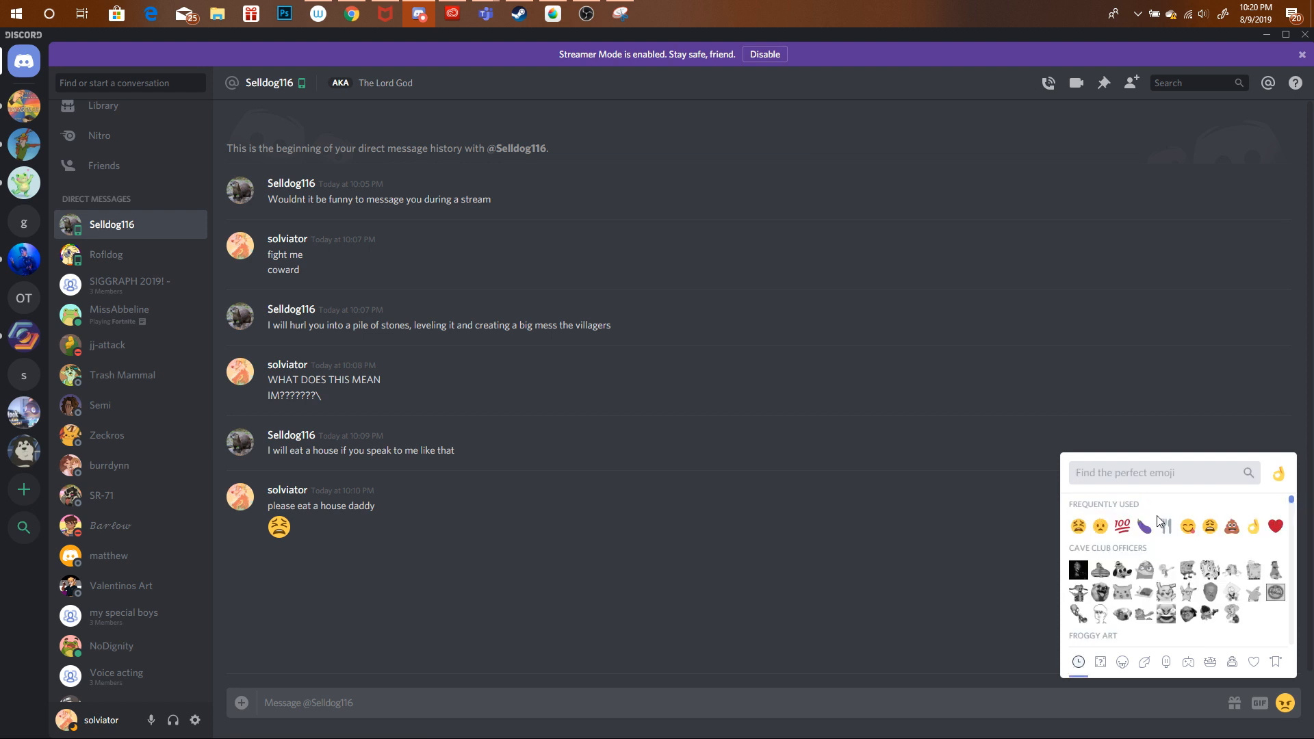
type("swear")
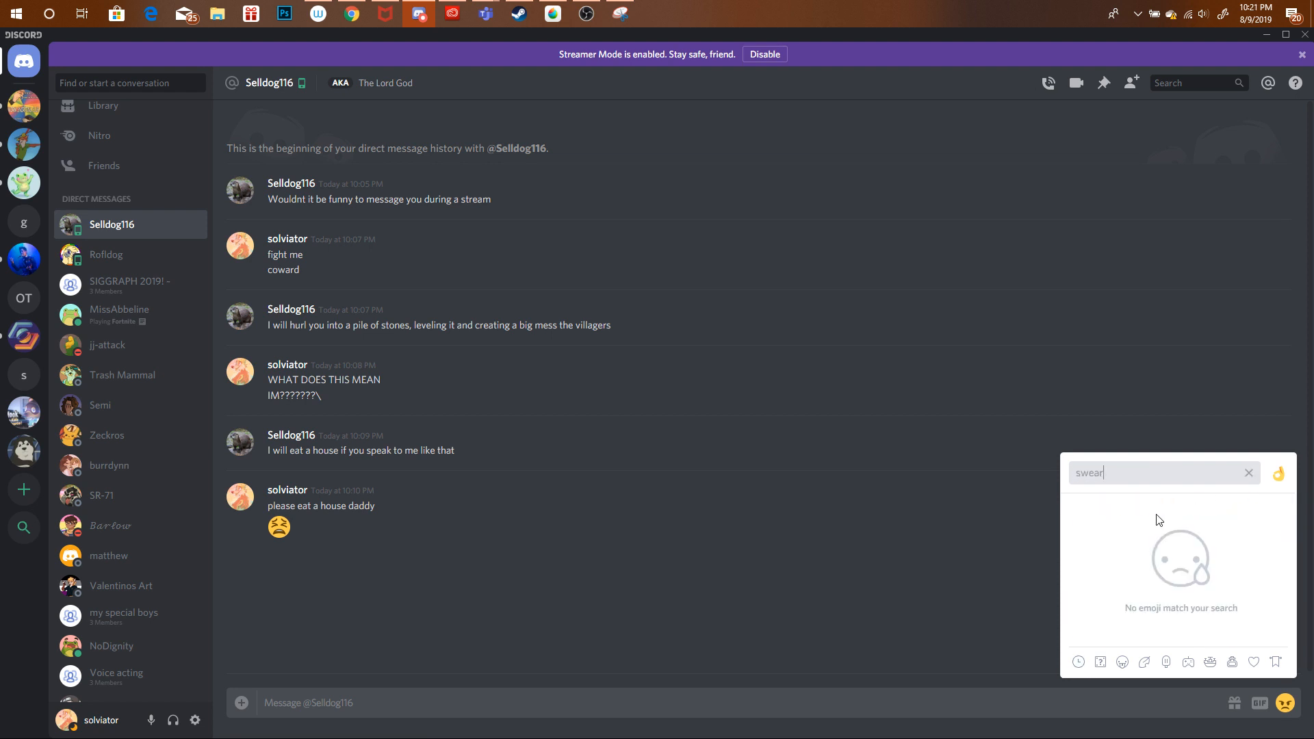
key("BackSpace")
left_click(1109, 503)
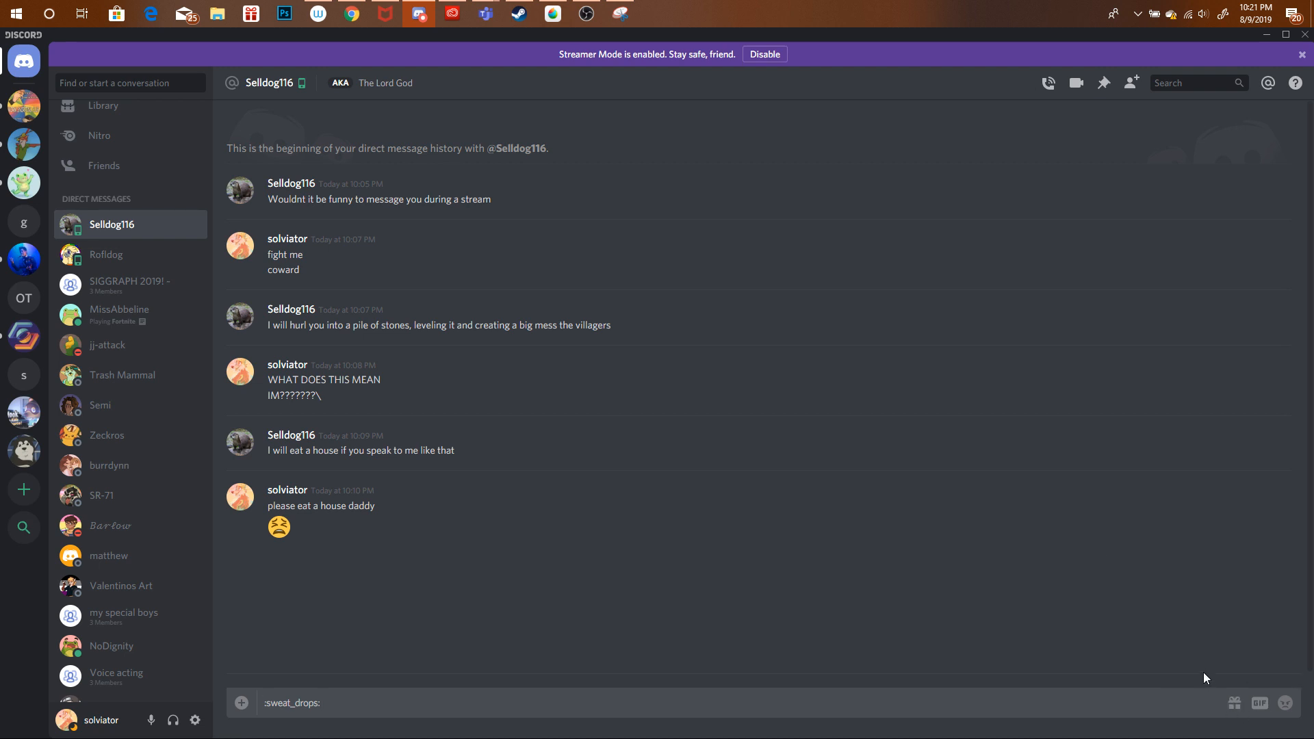
key("Return")
Send a tongue emoji, then open the conversation containing the earlier sketch.
left_click(1284, 703)
type("t")
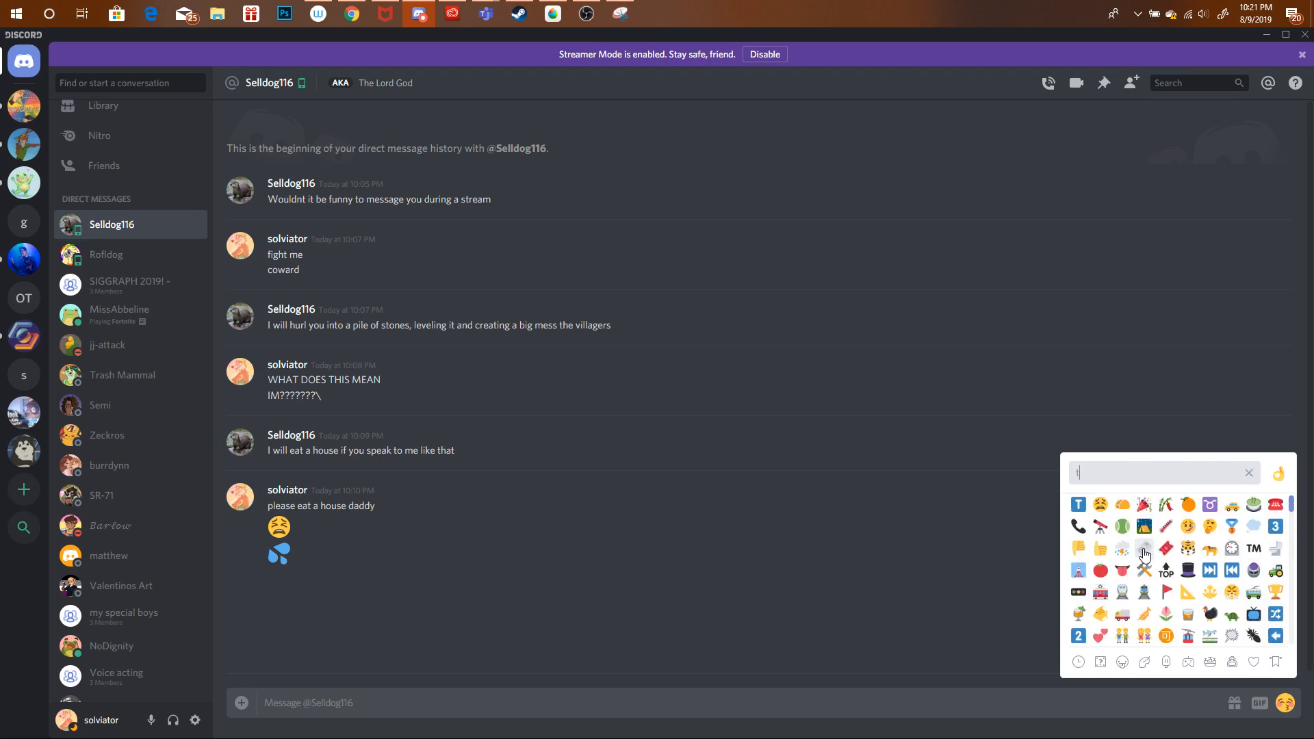
type("ong")
left_click(1078, 506)
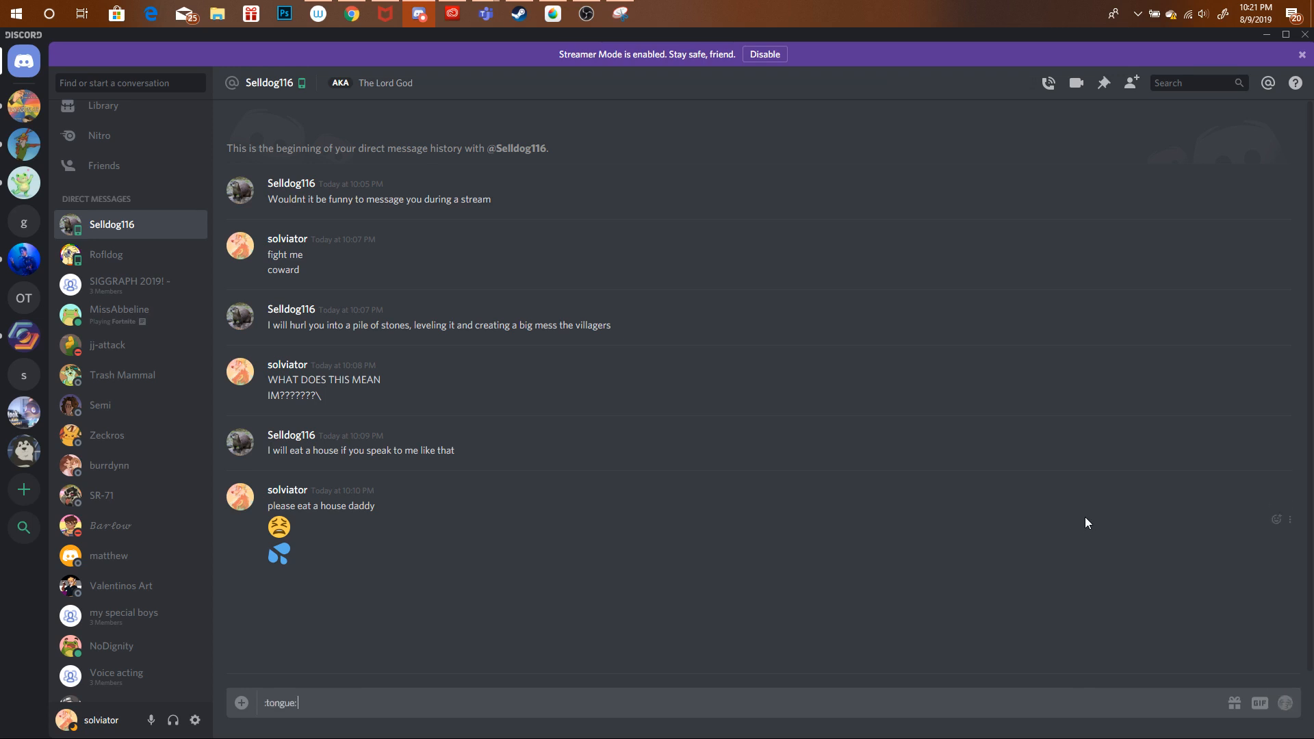
key("Return")
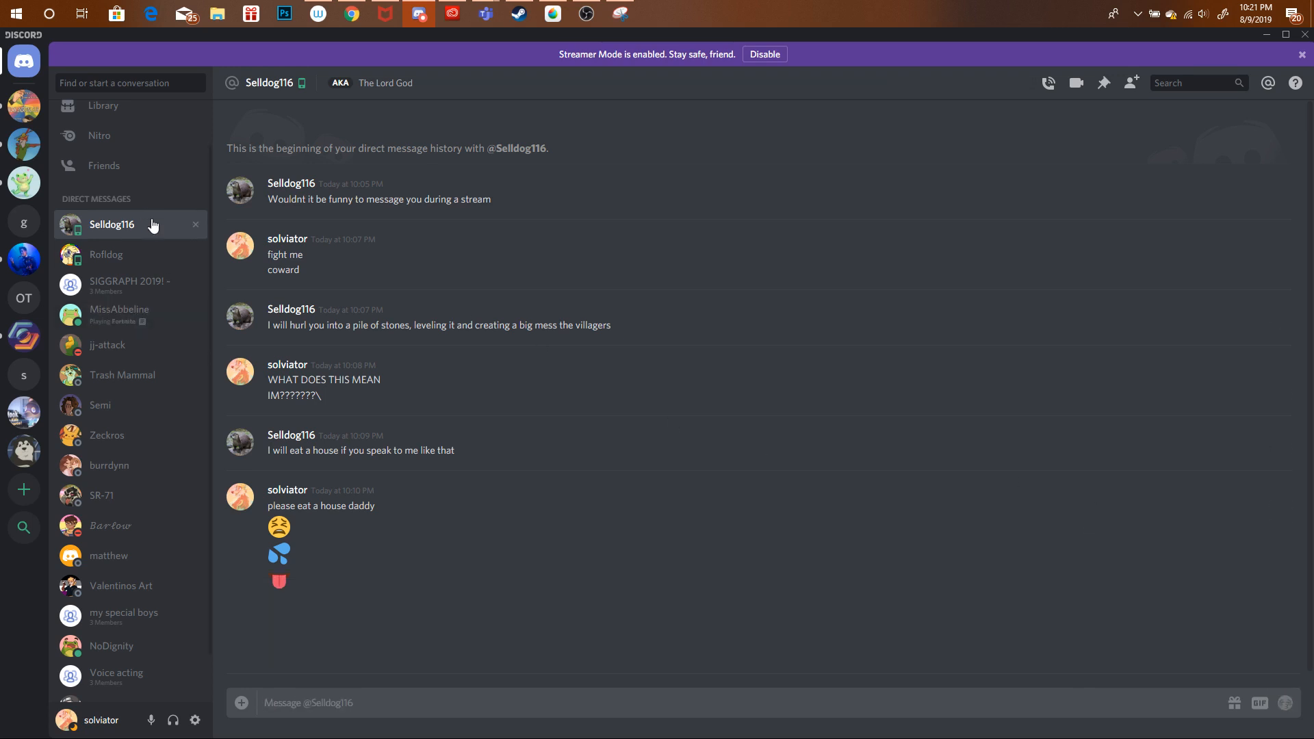
left_click(137, 254)
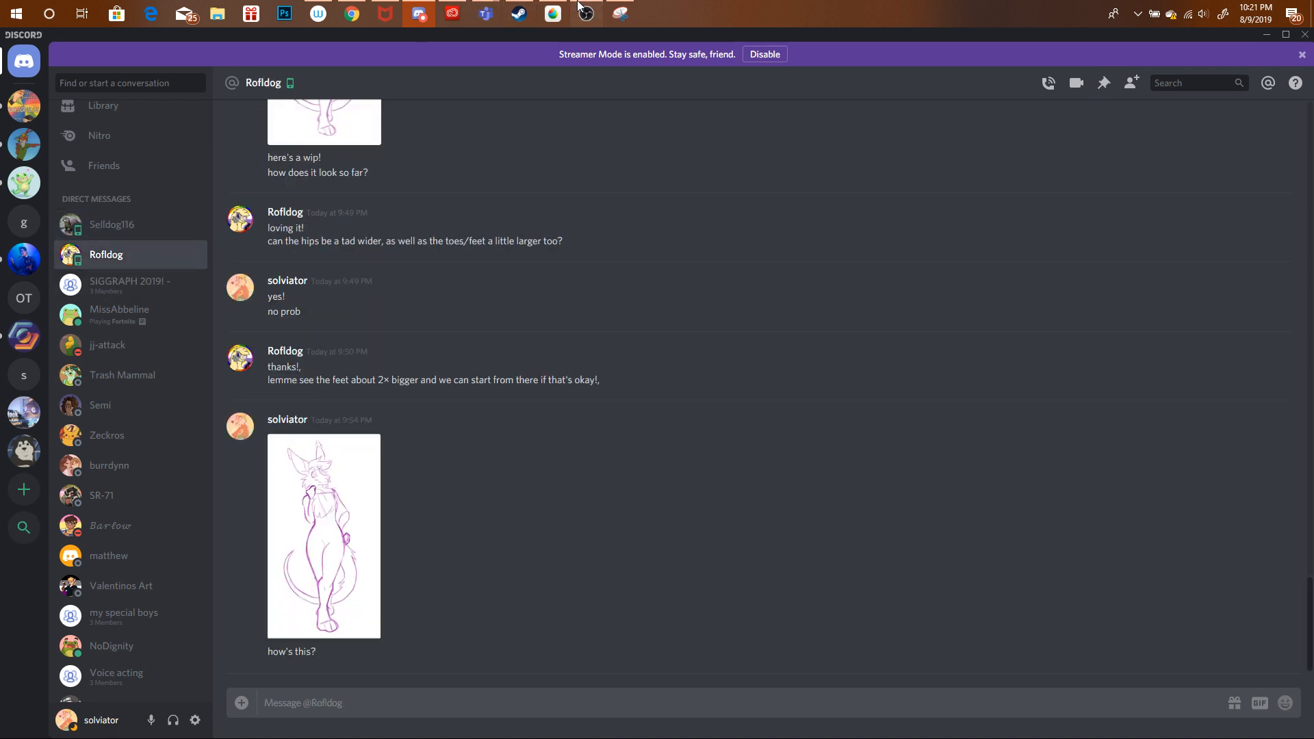
Zoom out to the full sketch and snip the whole canvas with Snipping Tool.
left_click(553, 14)
left_click(1159, 105)
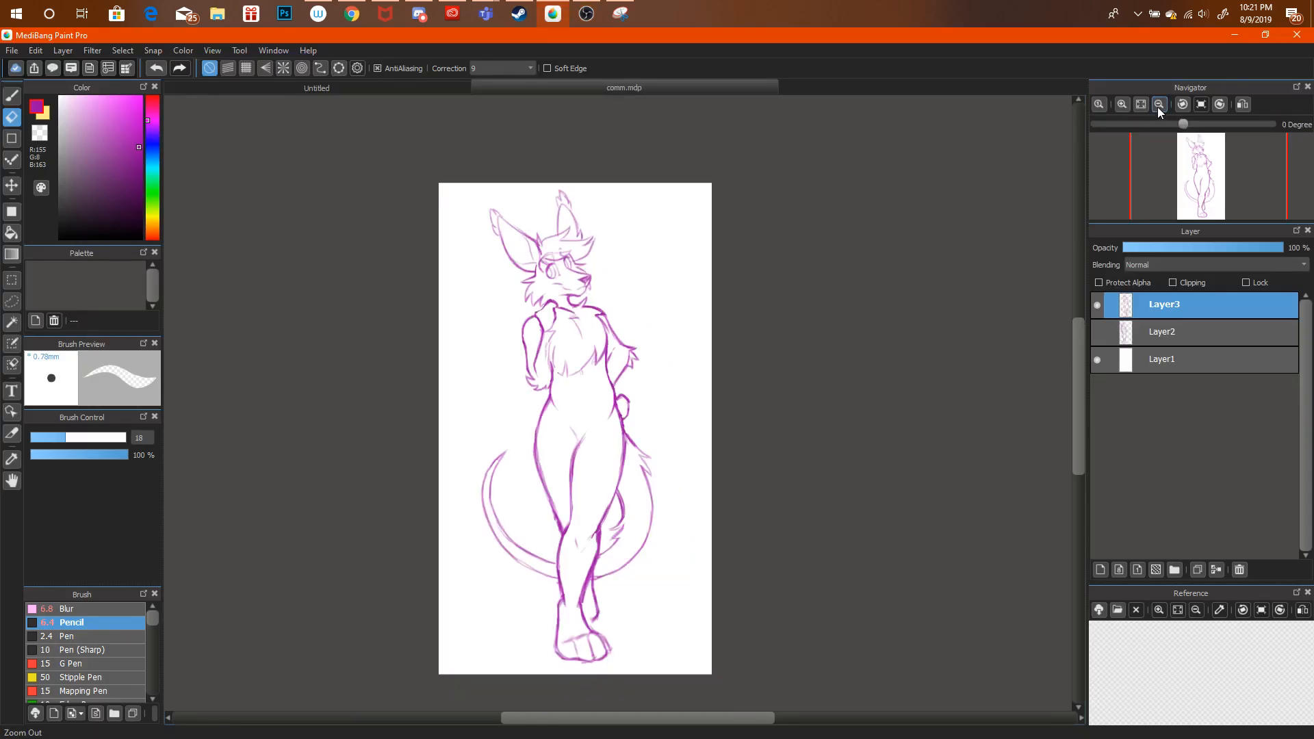
left_click(620, 14)
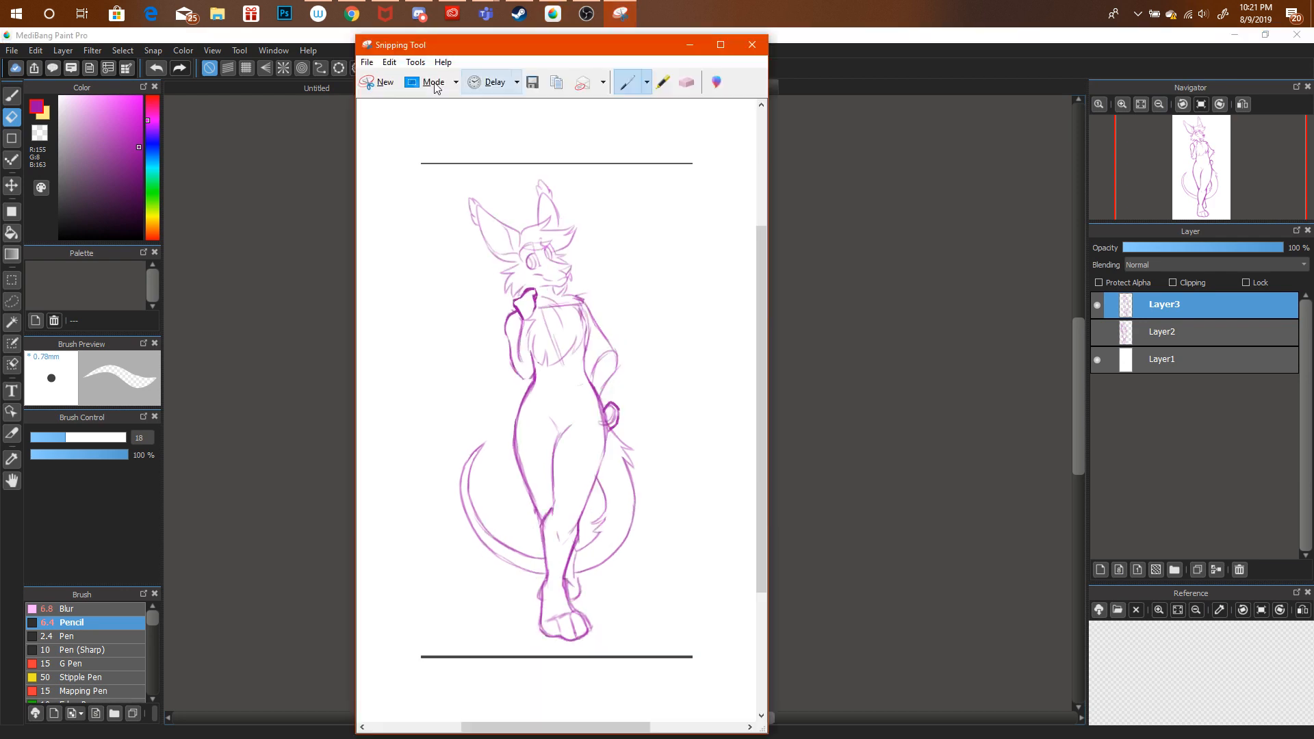
left_click(388, 94)
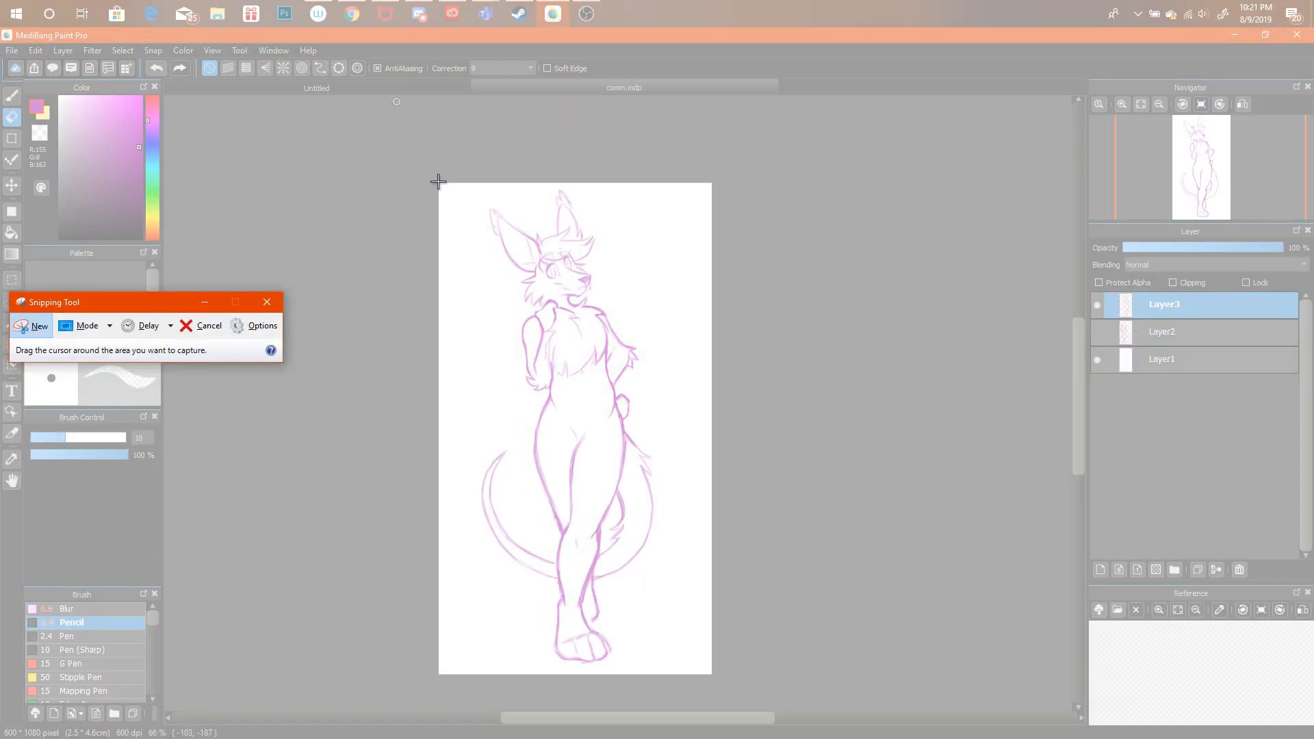
mouse_move(438, 181)
left_mouse_down()
mouse_move(625, 428)
mouse_move(681, 637)
mouse_move(710, 674)
left_mouse_up()
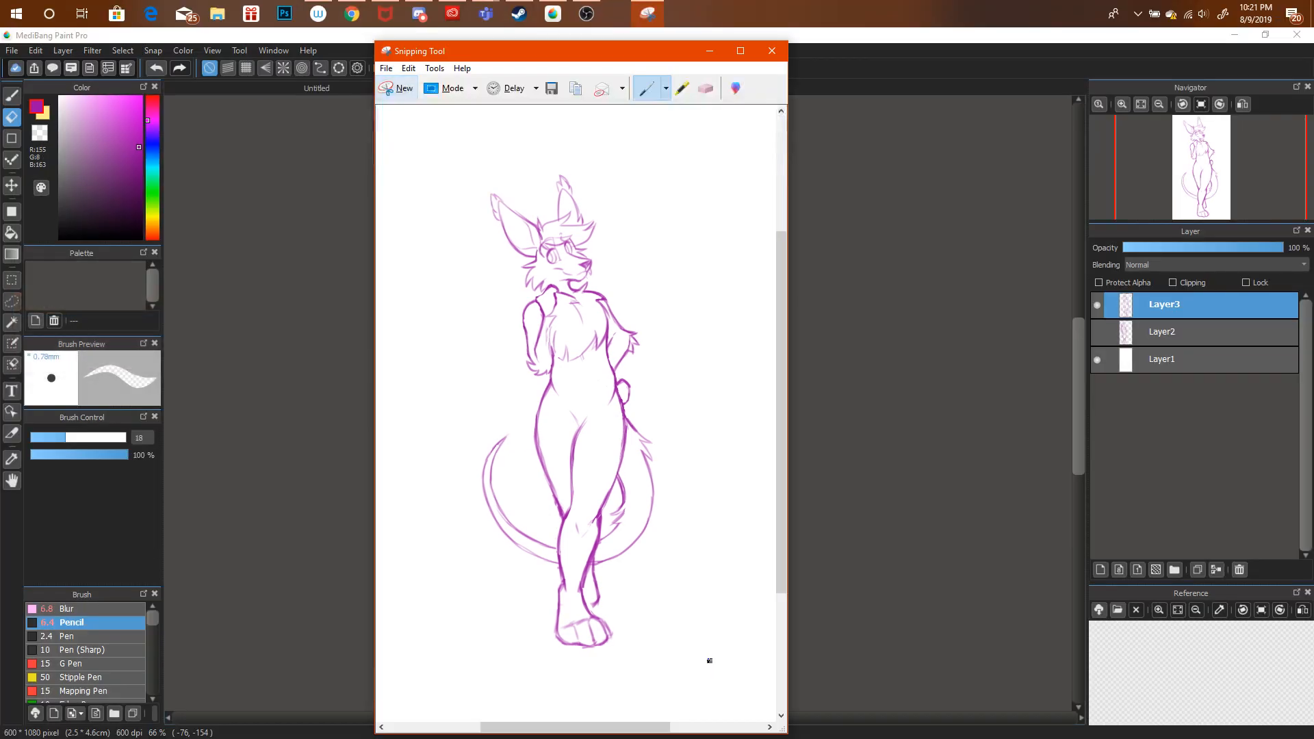
Copy the snip, minimize Snipping Tool, and return to the client conversation.
left_click(410, 68)
left_click(425, 82)
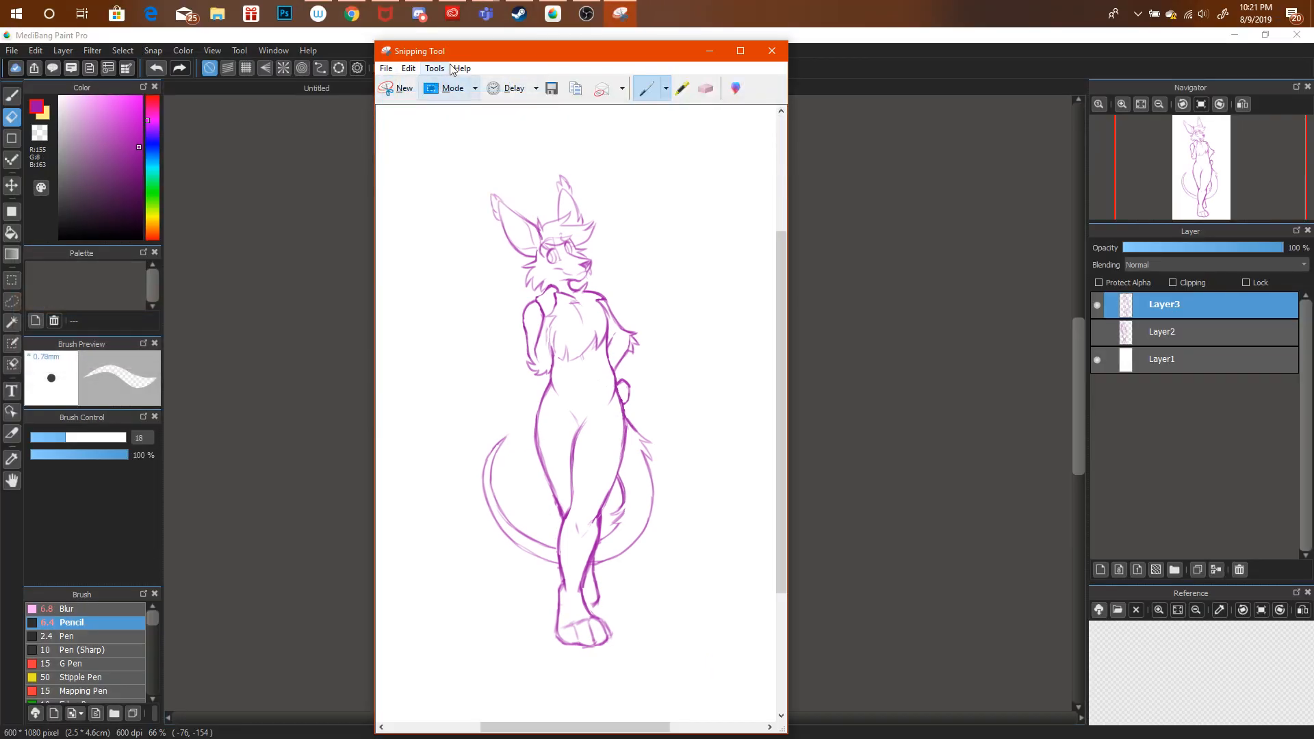
left_click(551, 17)
left_click(421, 17)
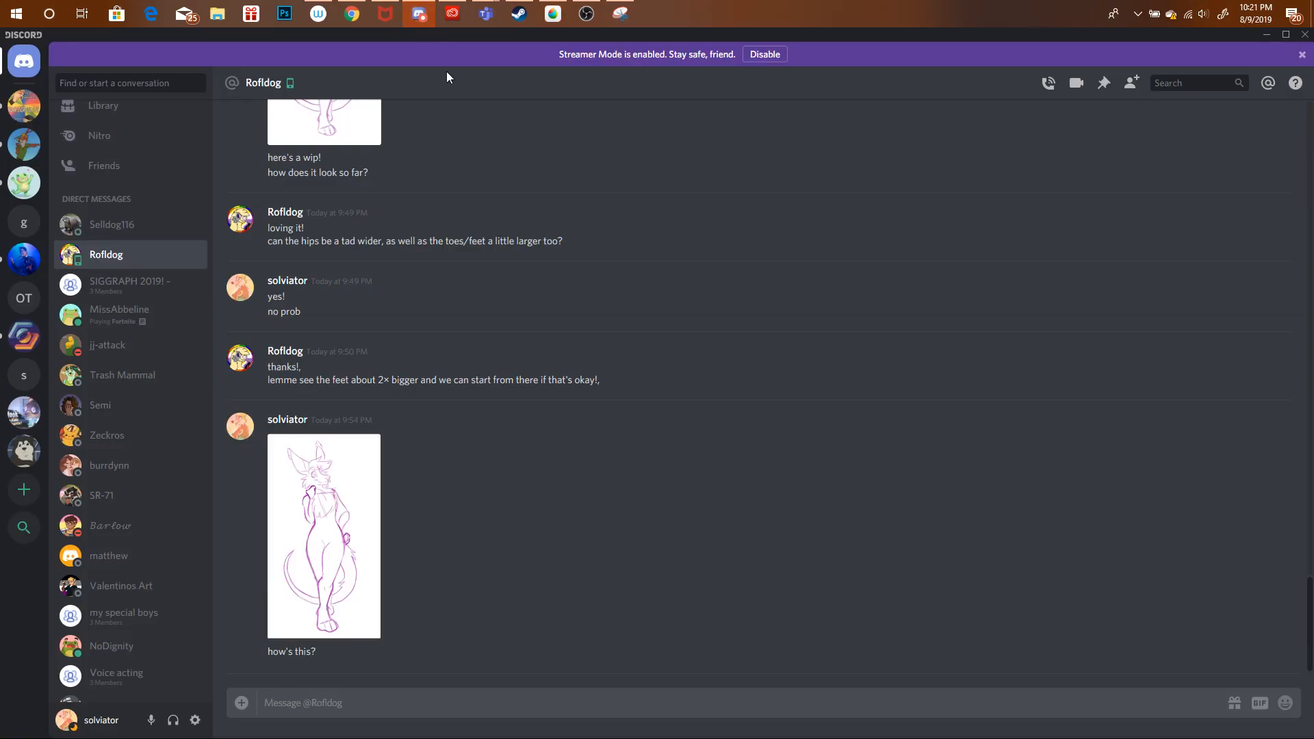
Upload the pasted sketch capture to the client's Discord chat and send 'anotha one'.
key("ctrl+v")
key("Return")
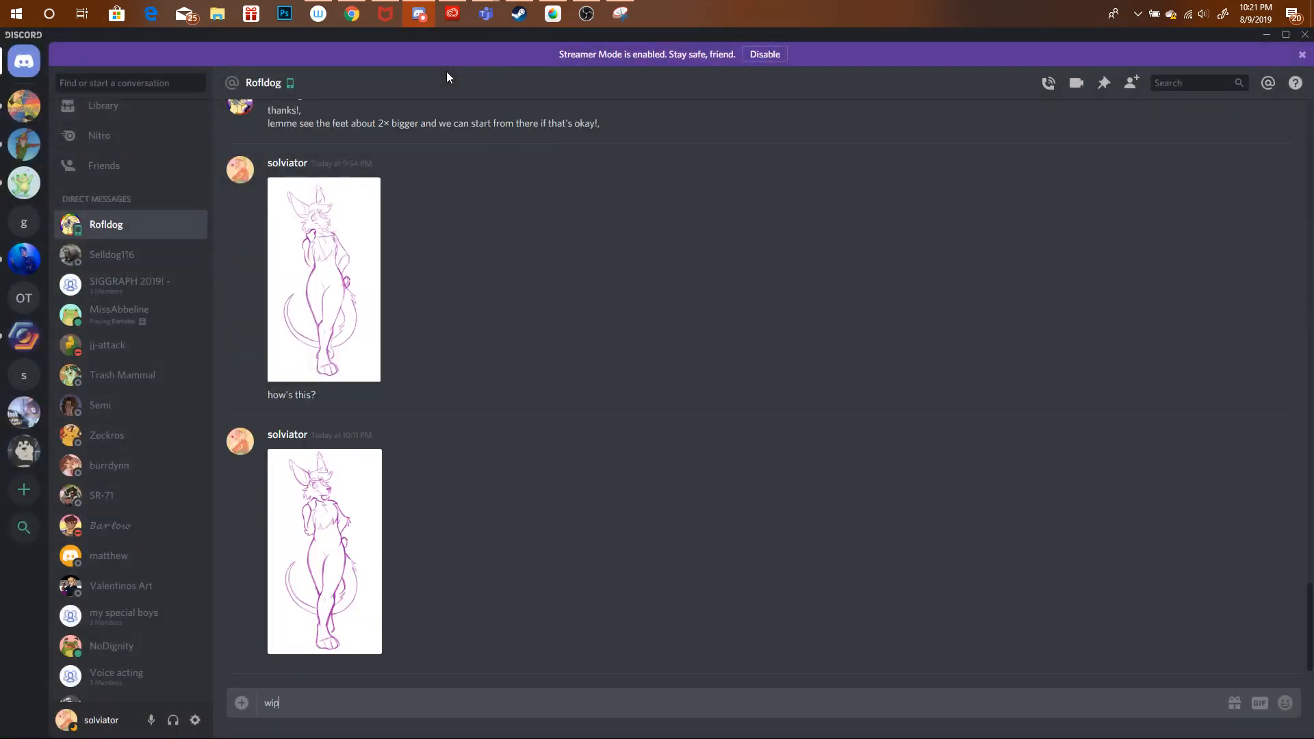
type("wi")
key("BackSpace")
key("BackSpace")
type("andtha one")
key("Return")
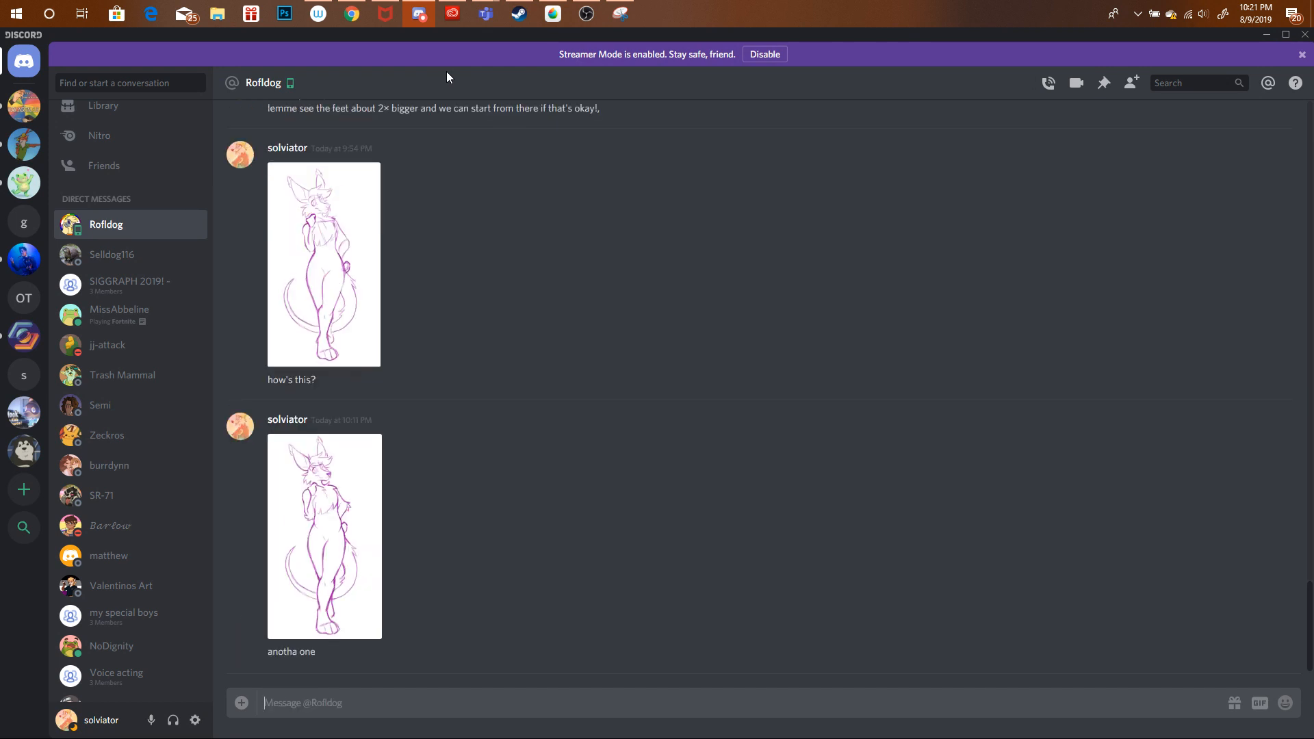
left_click(552, 13)
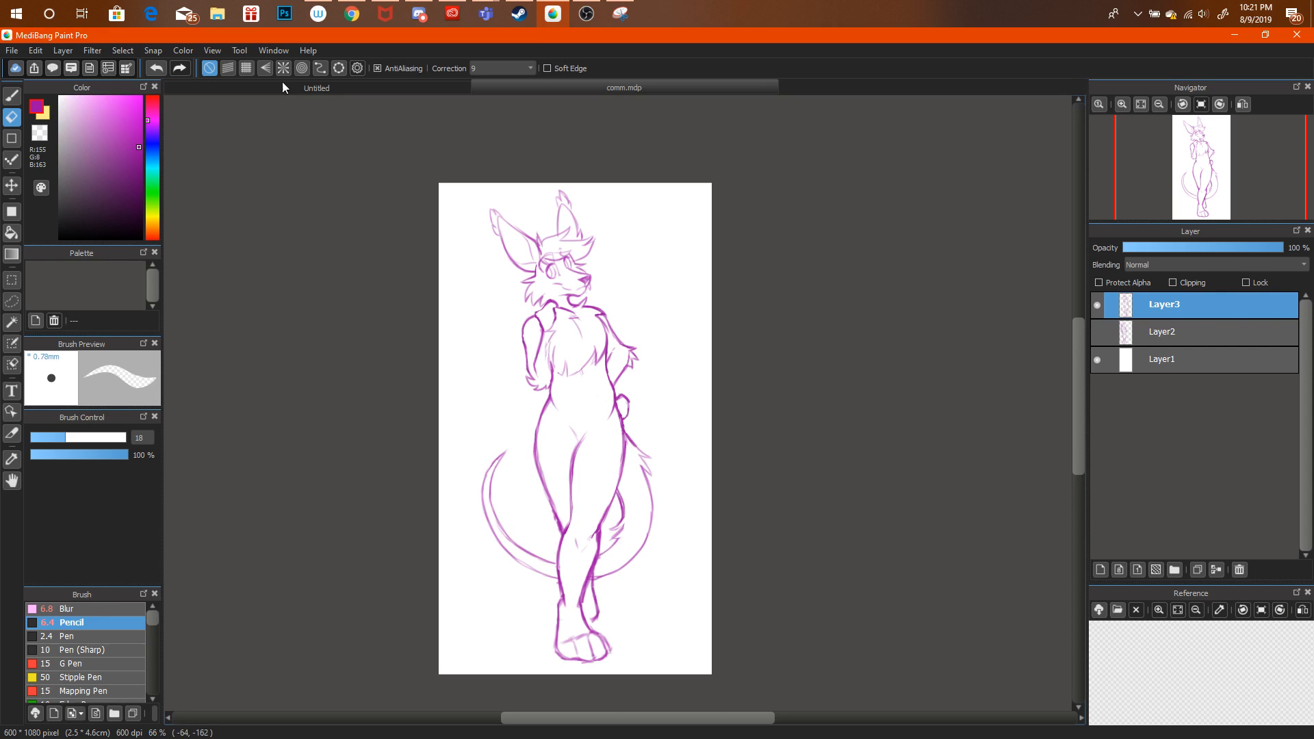
Switch to the Untitled reference image and zoom out to see all of it.
left_click(11, 50)
left_click(68, 182)
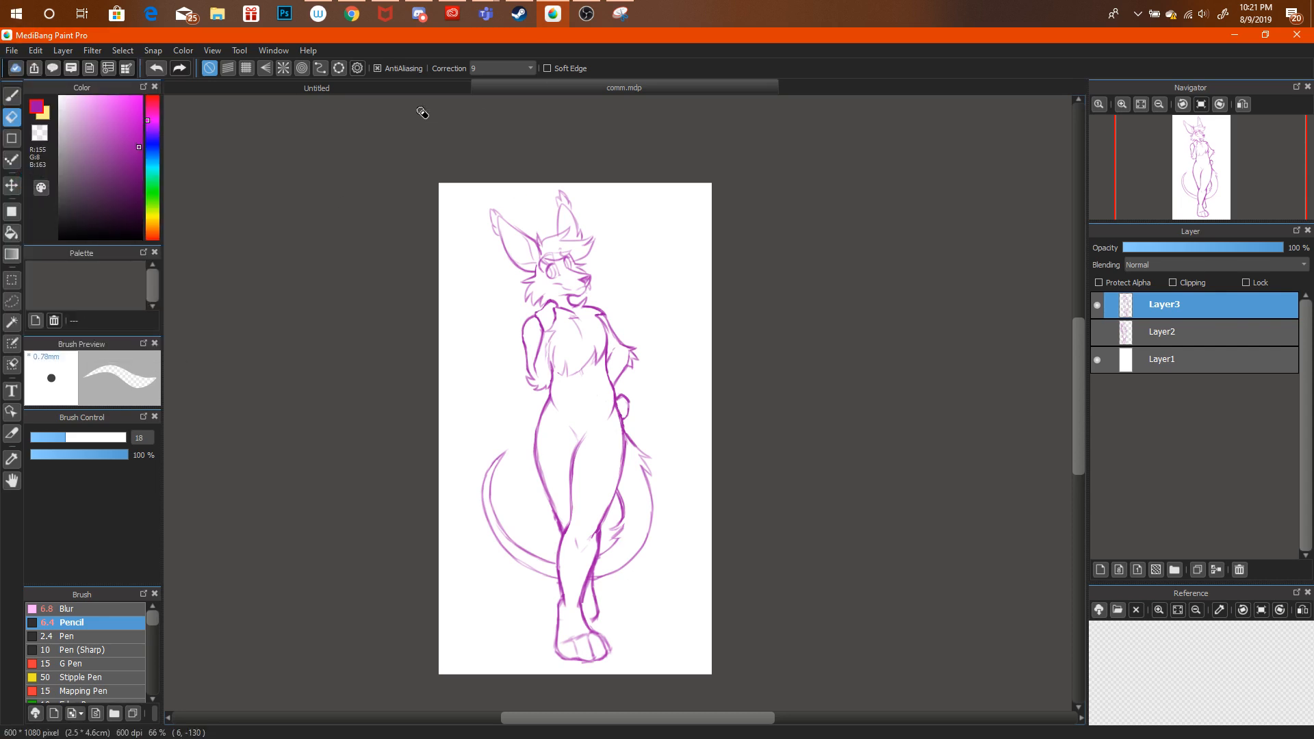
left_click(428, 89)
left_click(1159, 104)
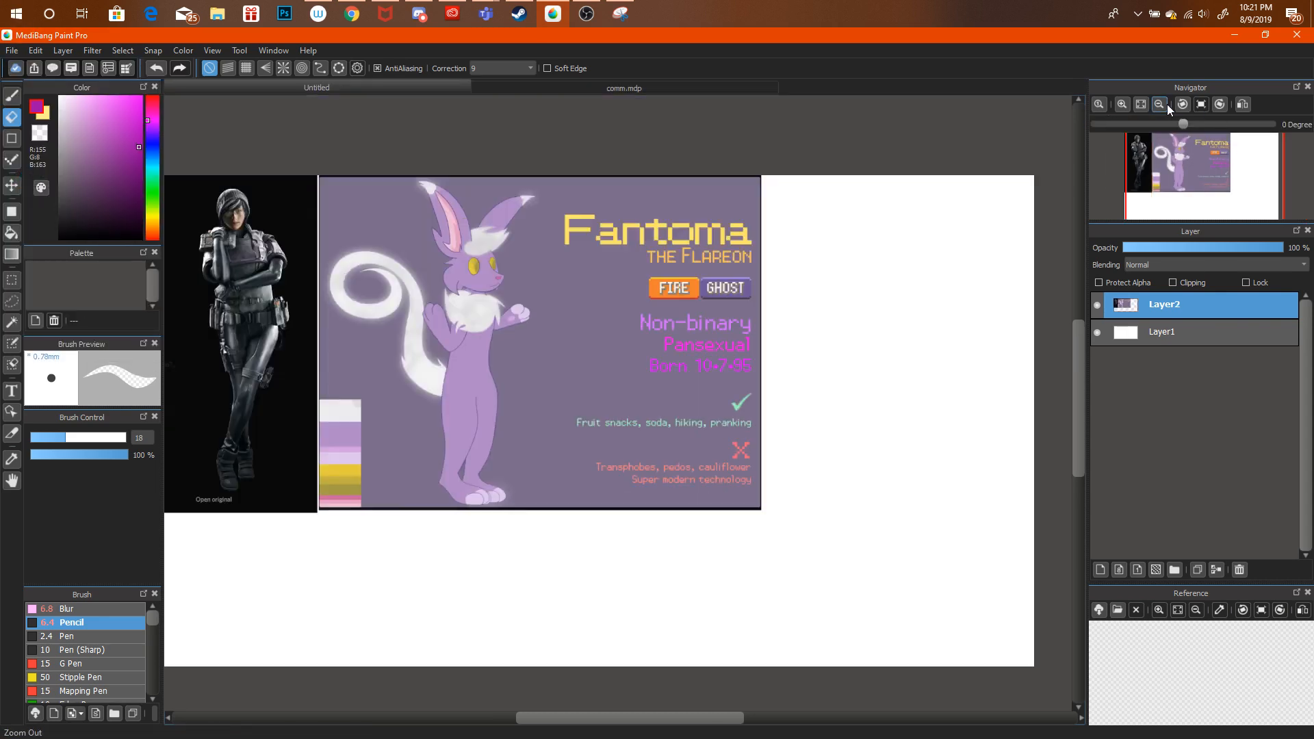
left_click(12, 50)
Create a new 5 × 5 inch canvas at 350 dpi.
left_click(21, 70)
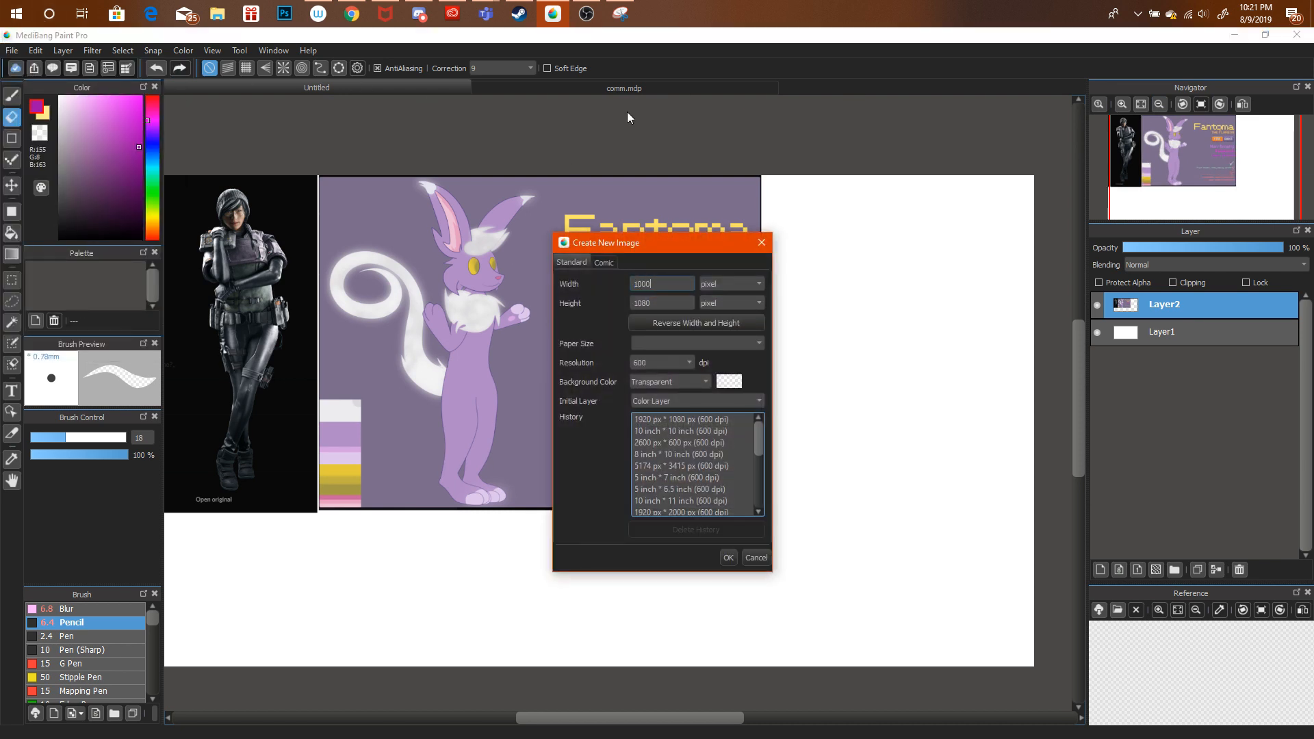
left_click(731, 283)
left_click(709, 314)
left_click(731, 283)
left_click(713, 314)
left_click_drag(657, 285, 581, 295)
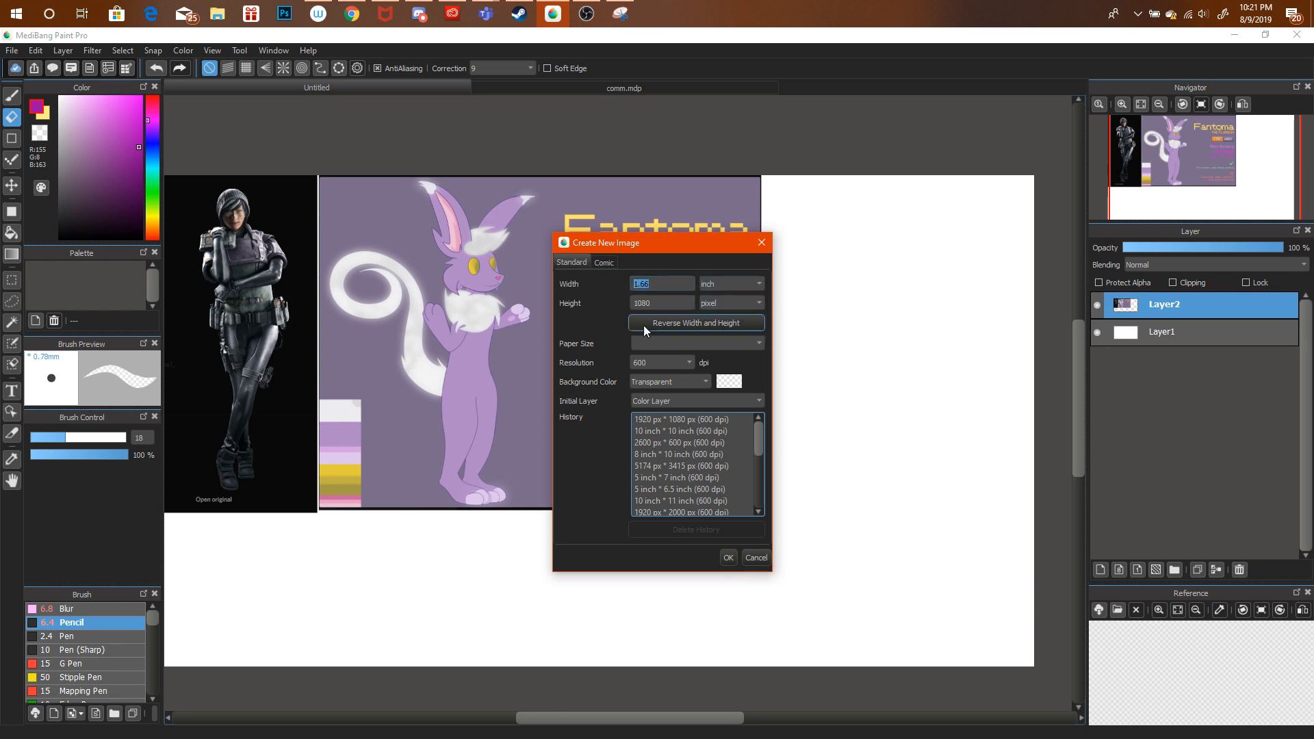
type("5")
left_click(708, 302)
left_click(720, 334)
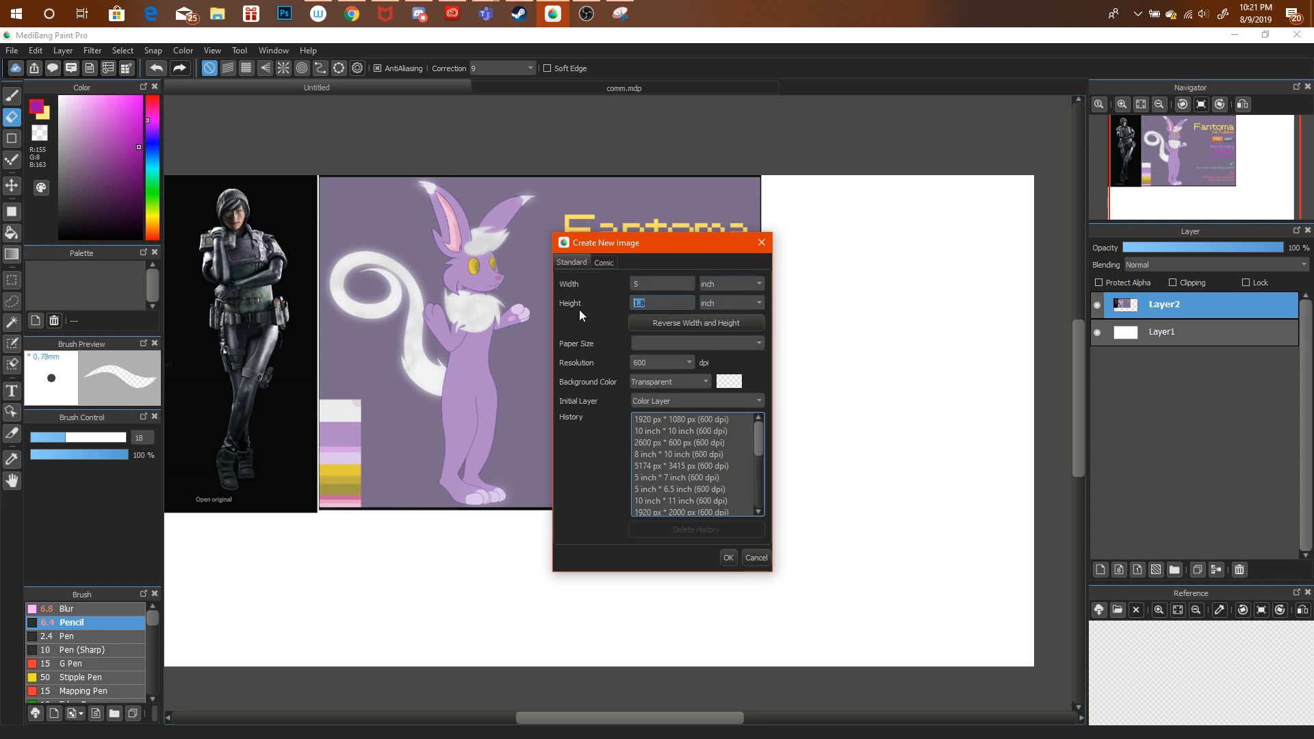
left_click(689, 363)
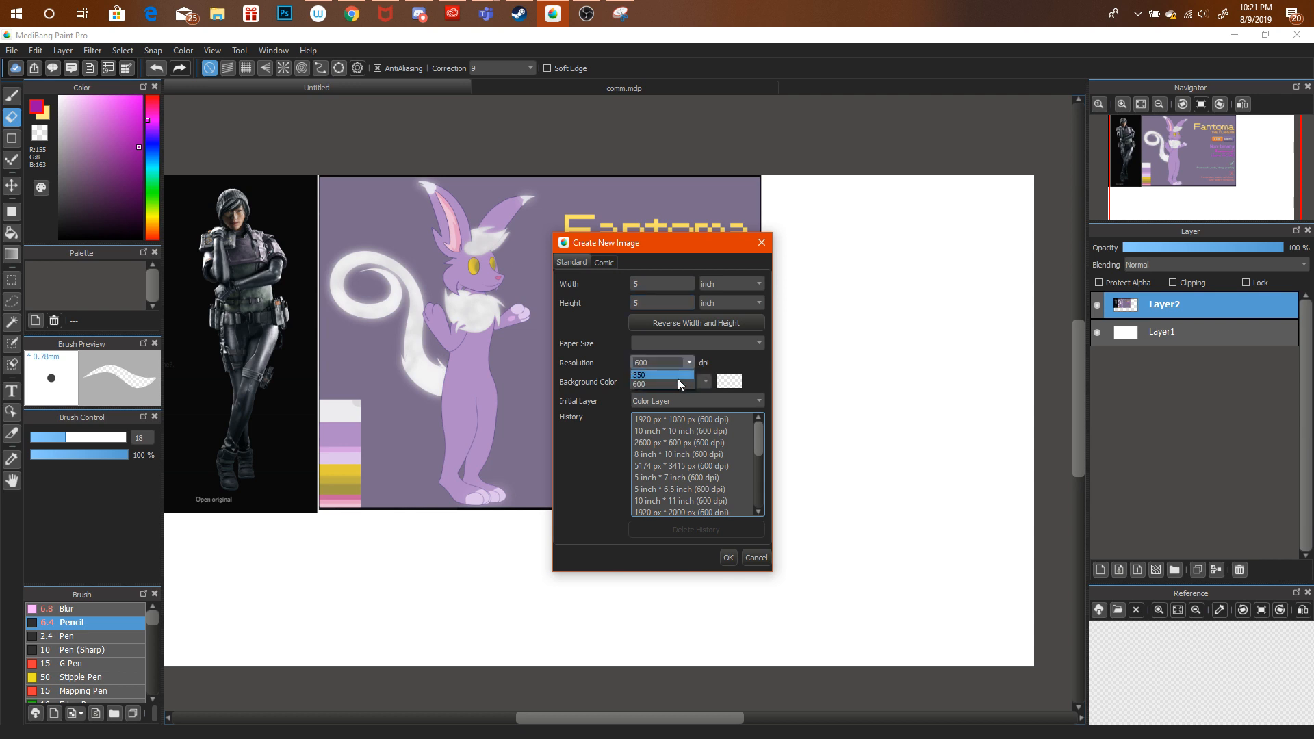
left_click(671, 376)
left_click(728, 557)
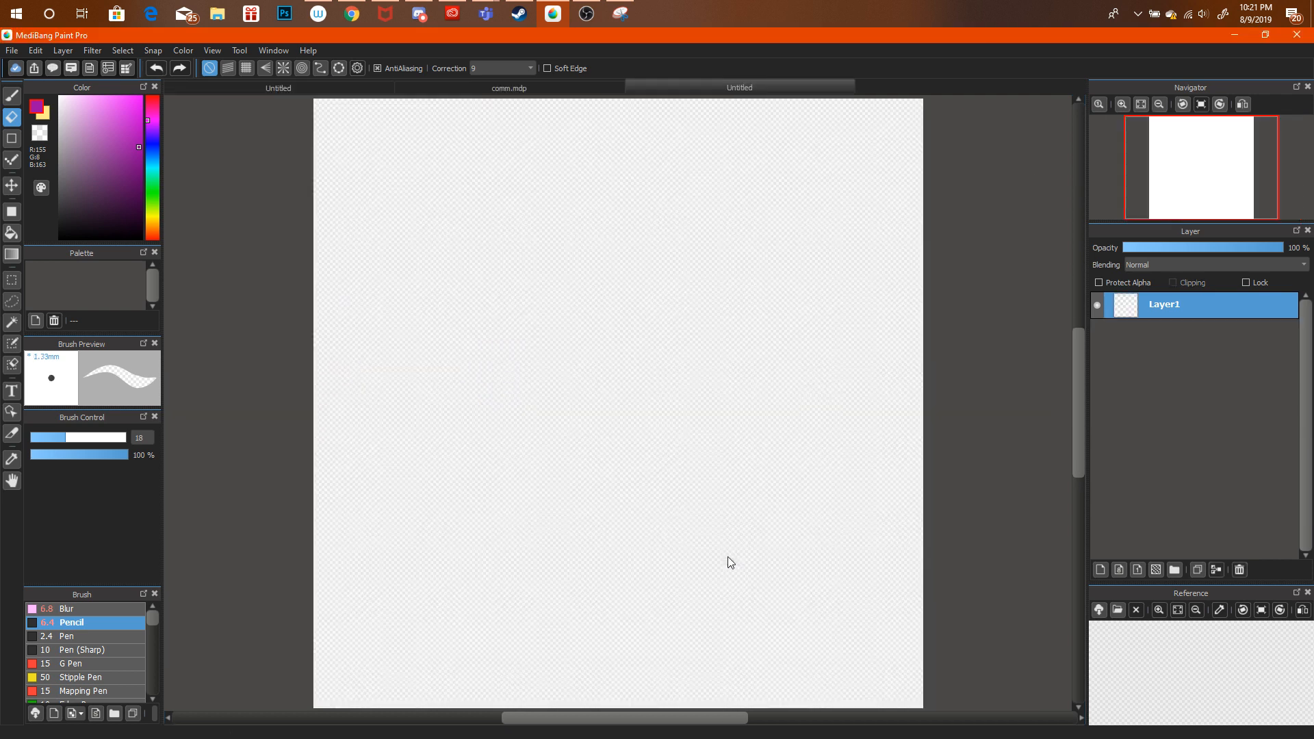
Bucket-fill the new canvas with white and add an empty layer above it.
left_click(60, 97)
left_click(11, 212)
left_click(11, 232)
left_click(696, 327)
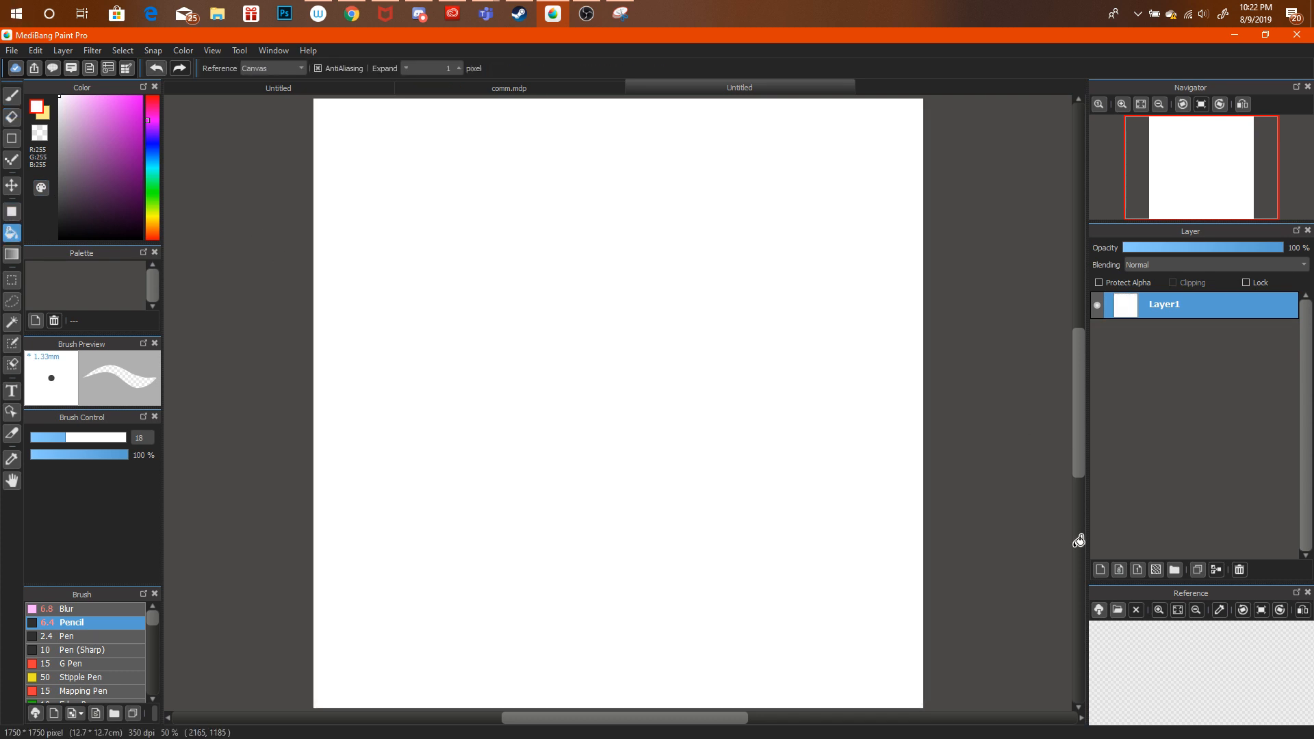
left_click(1100, 569)
left_click(352, 13)
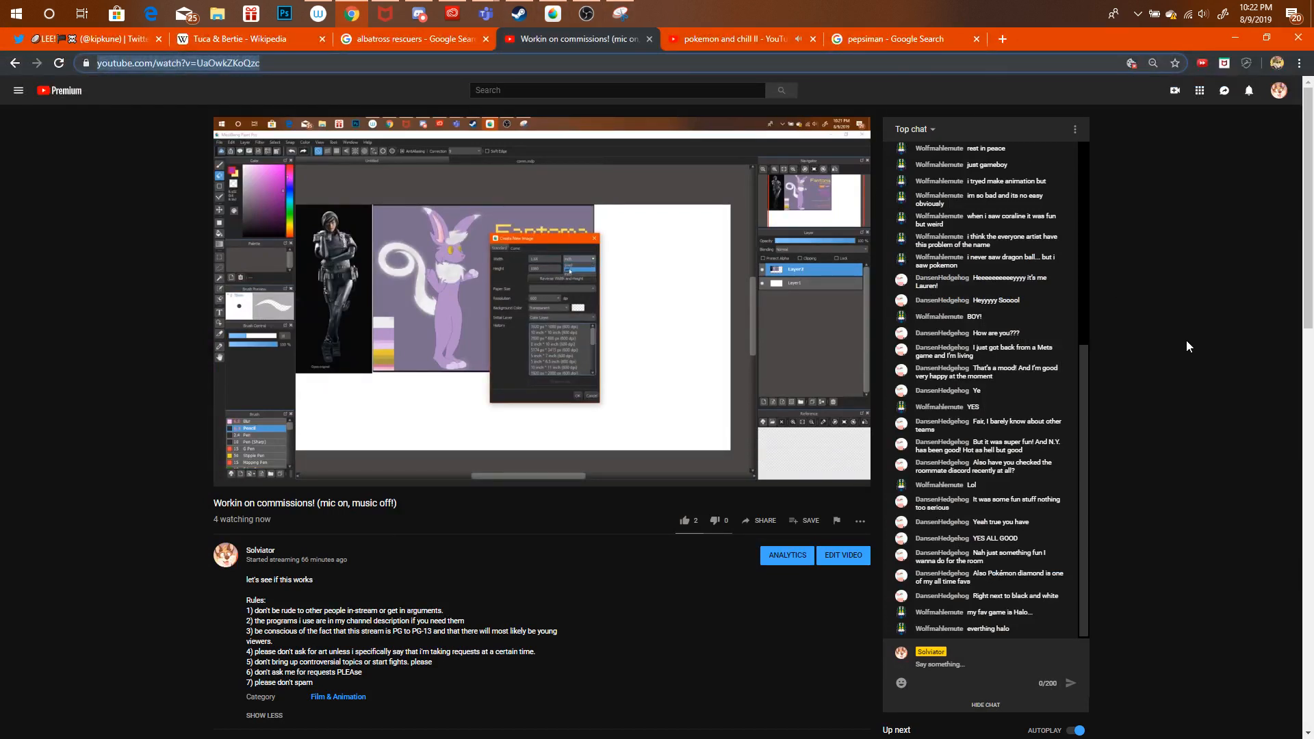
Load Twitter in a new tab and log in with the account username and password.
left_click(1003, 39)
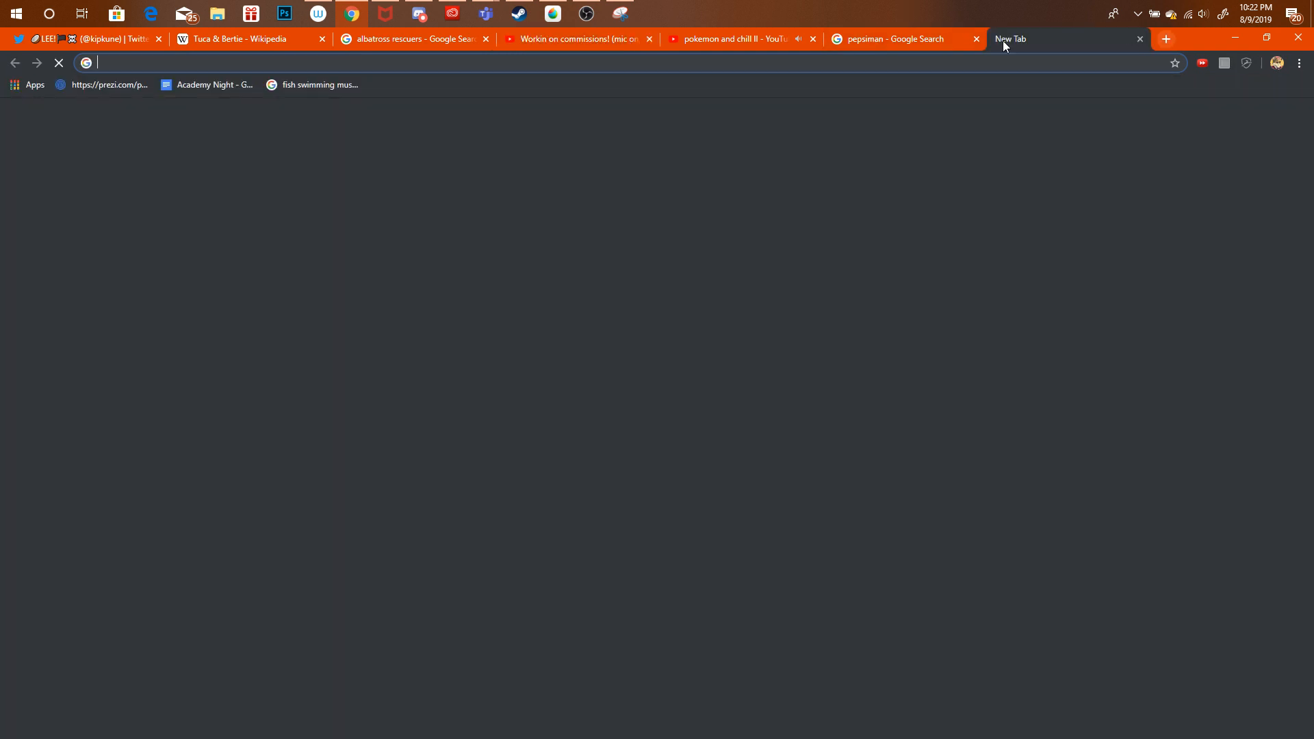
type("twitter")
key("Return")
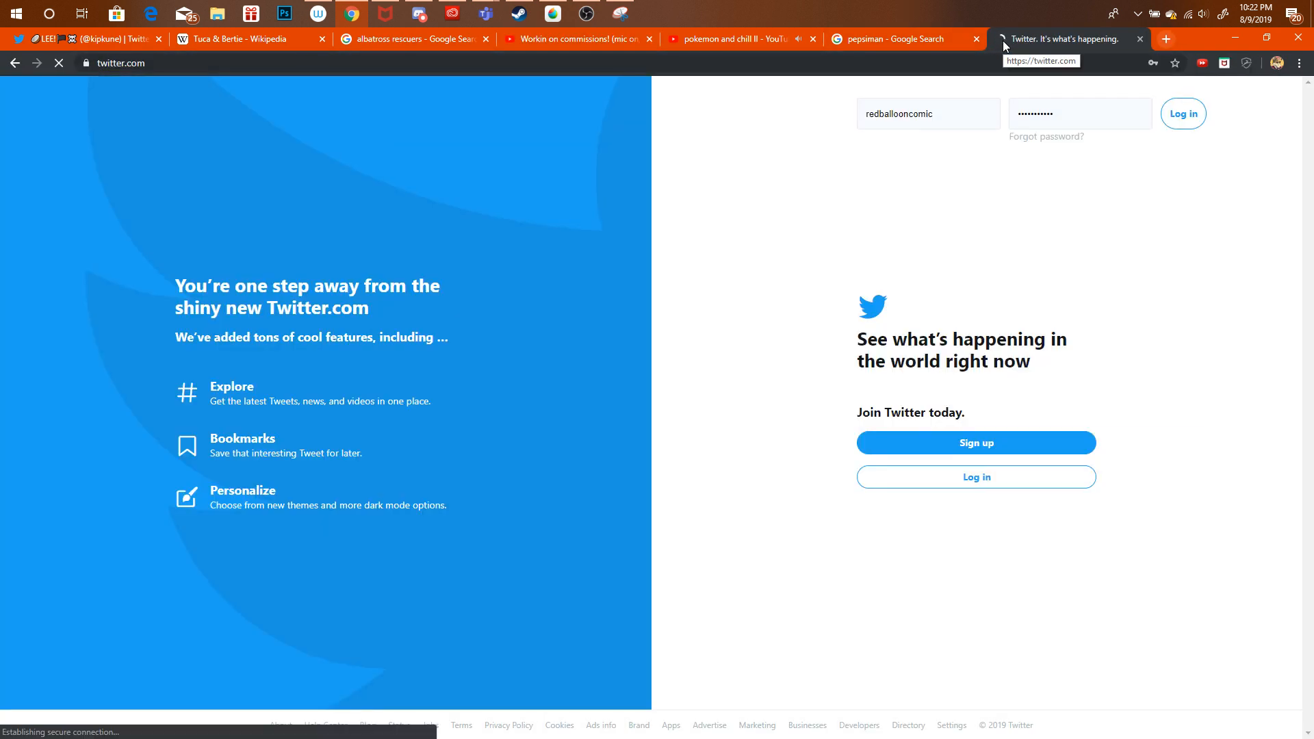
left_click(936, 120)
key("ctrl+a")
type("solvia")
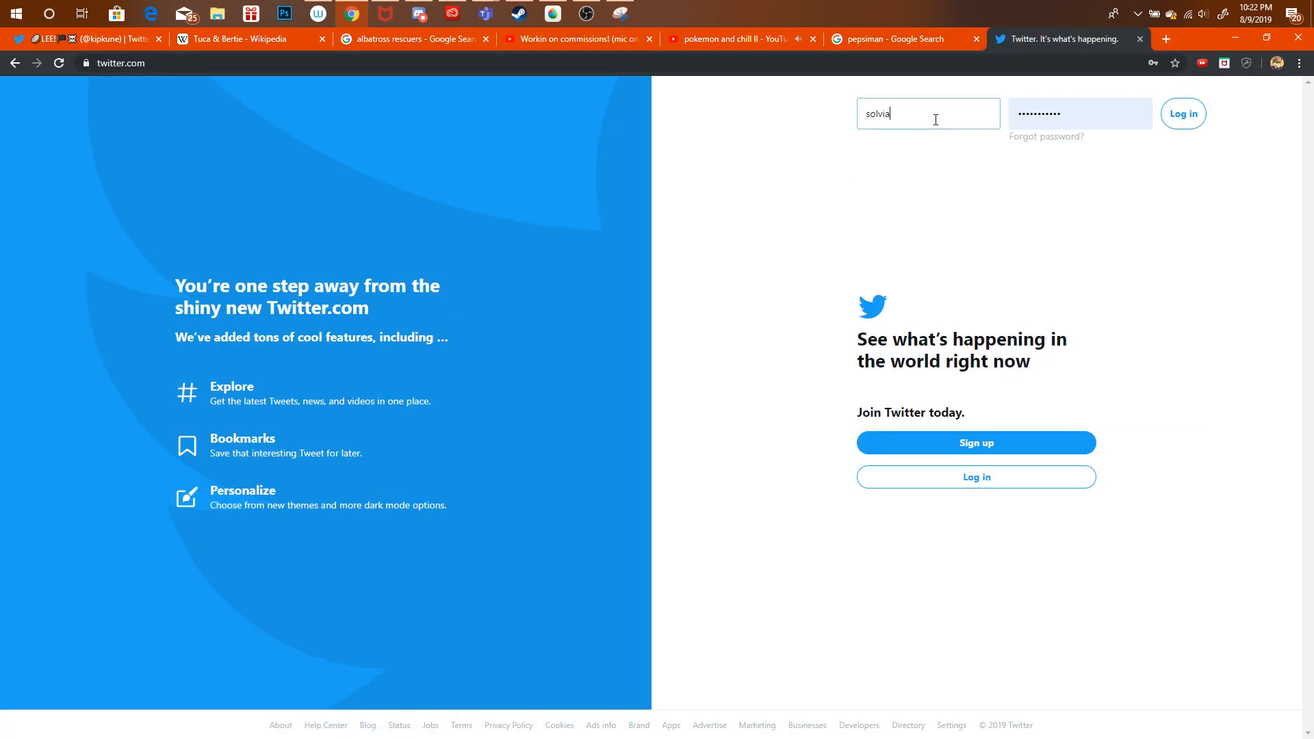
left_click(1040, 125)
key("ctrl+a")
type("*****")
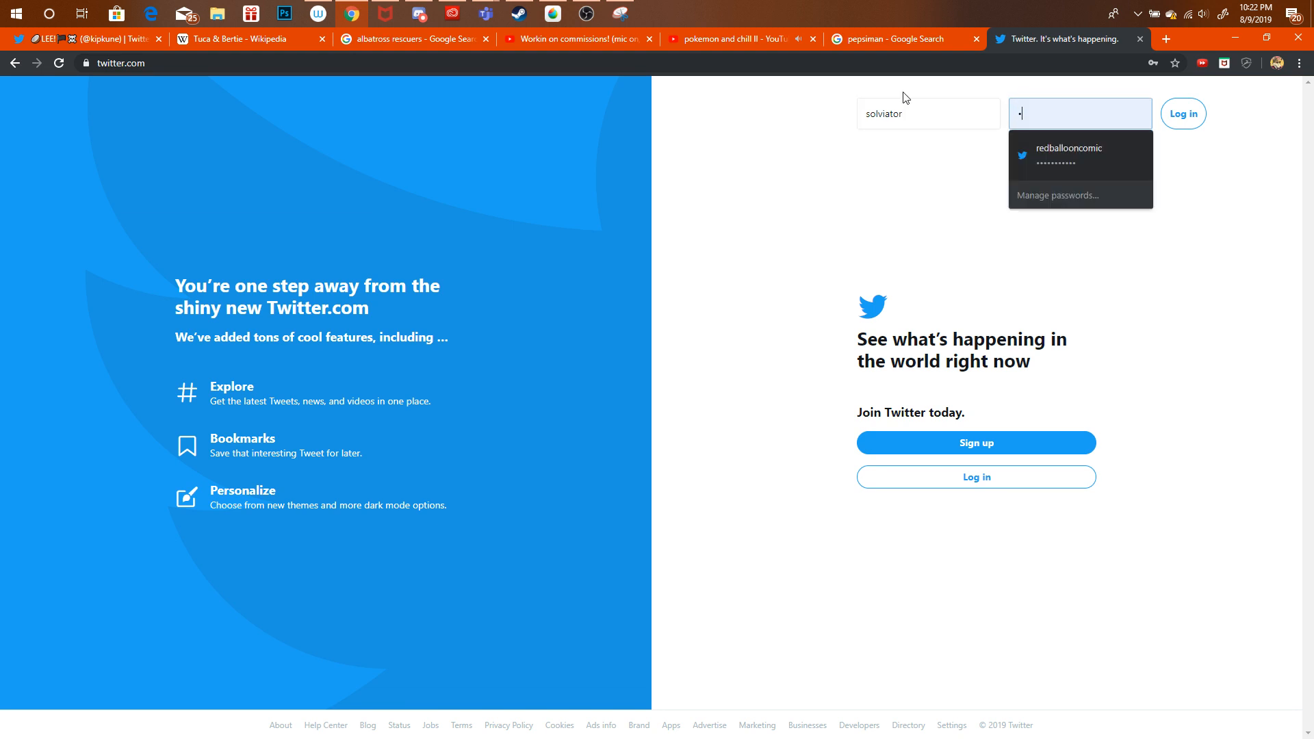
key("Return")
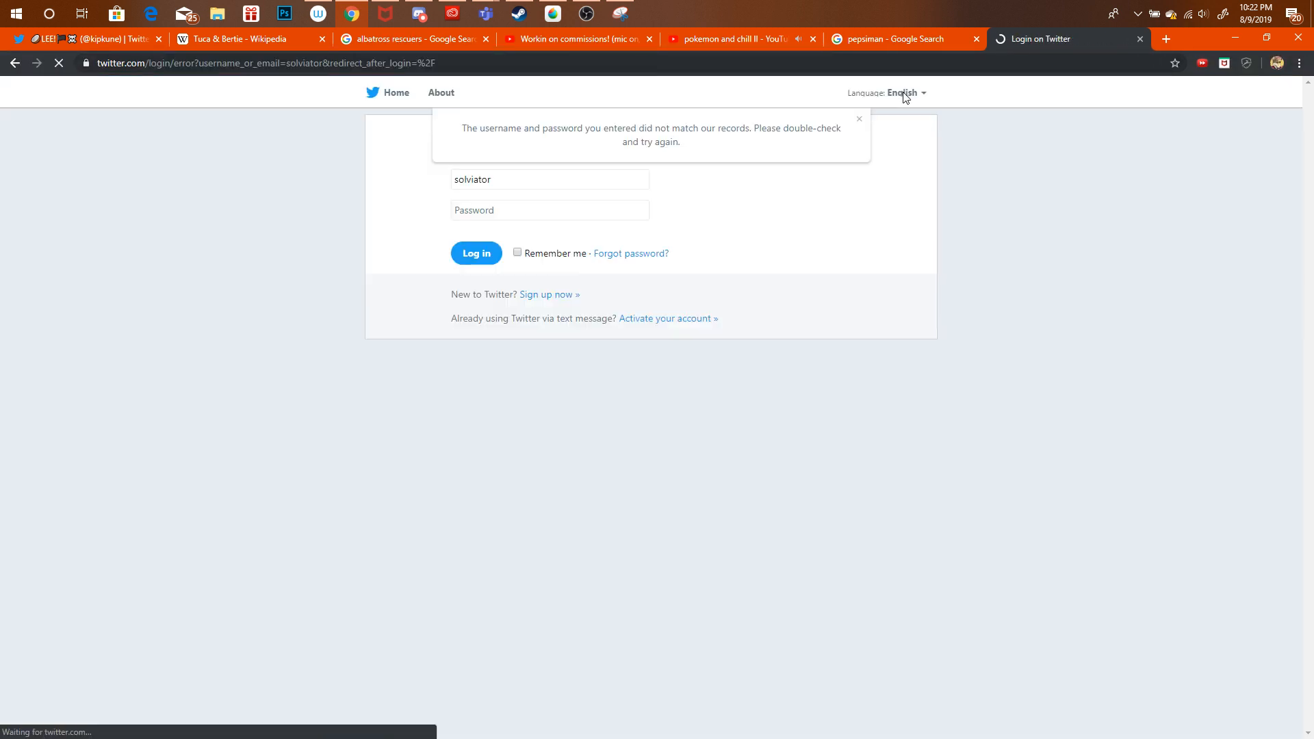
After the login error, re-enter the corrected username and submit the login again.
key("ctrl+a")
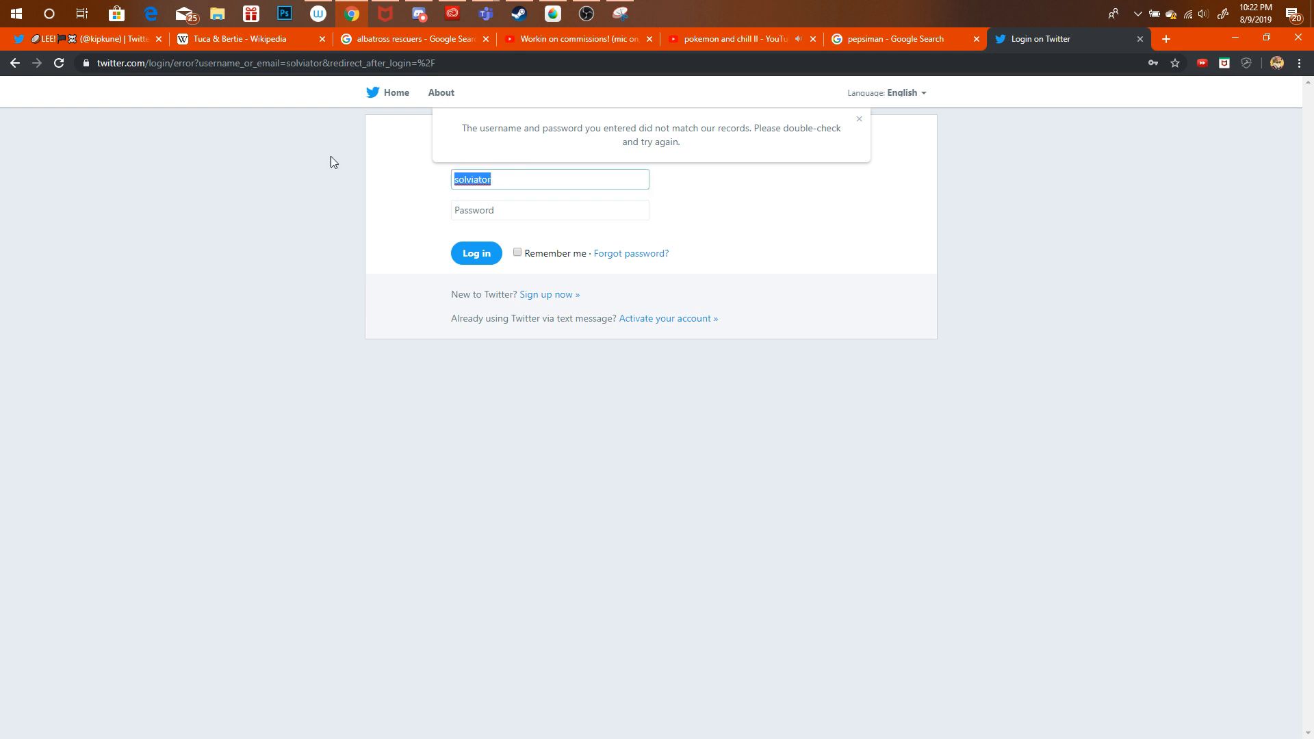
type("worms")
key("BackSpace")
type("pepsi")
left_click(506, 213)
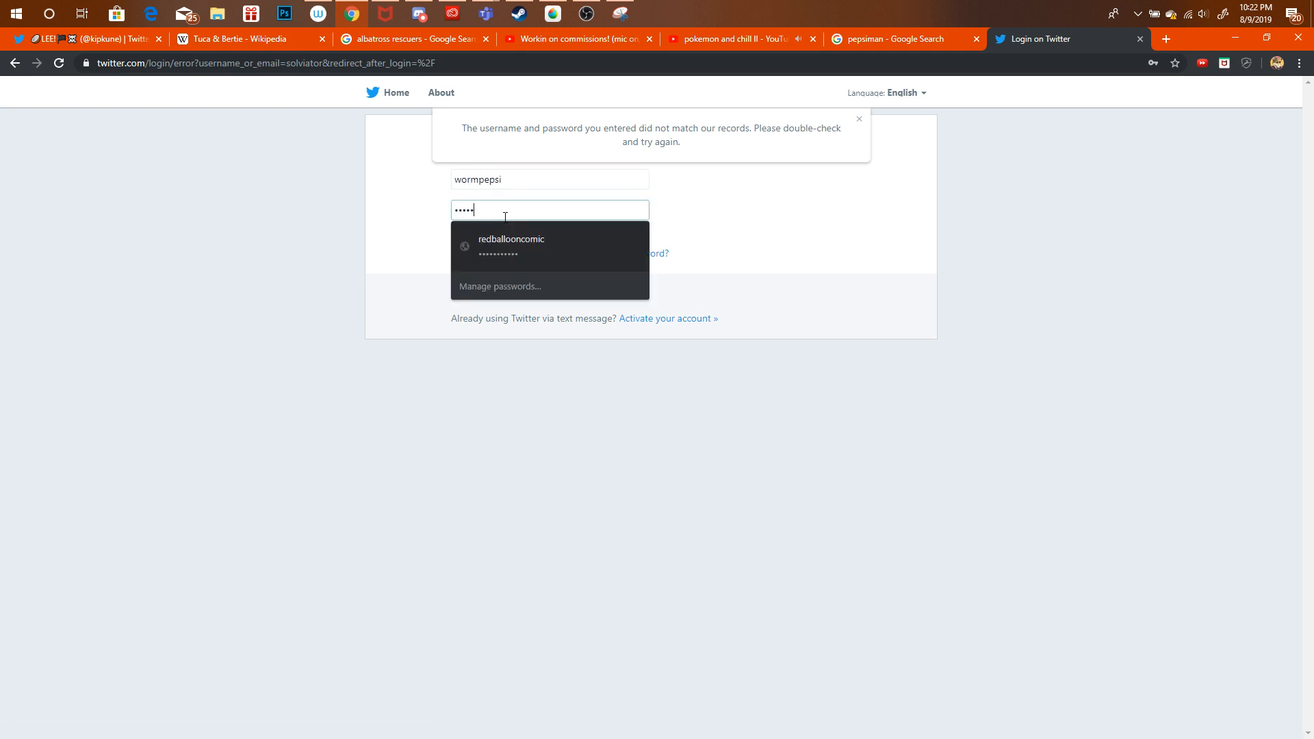
key("Return")
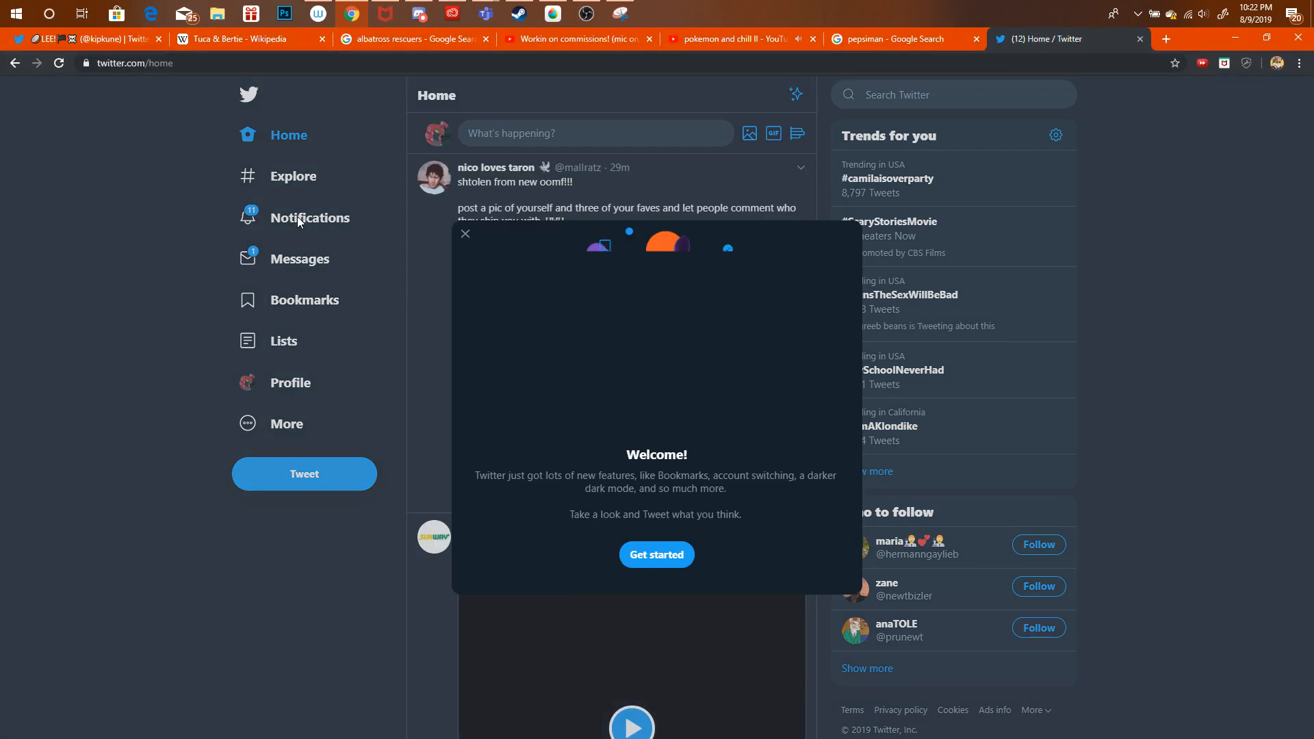
Dismiss the welcome pop-up, open the commission request DM, and enlarge its attached image.
left_click(340, 252)
left_click(329, 272)
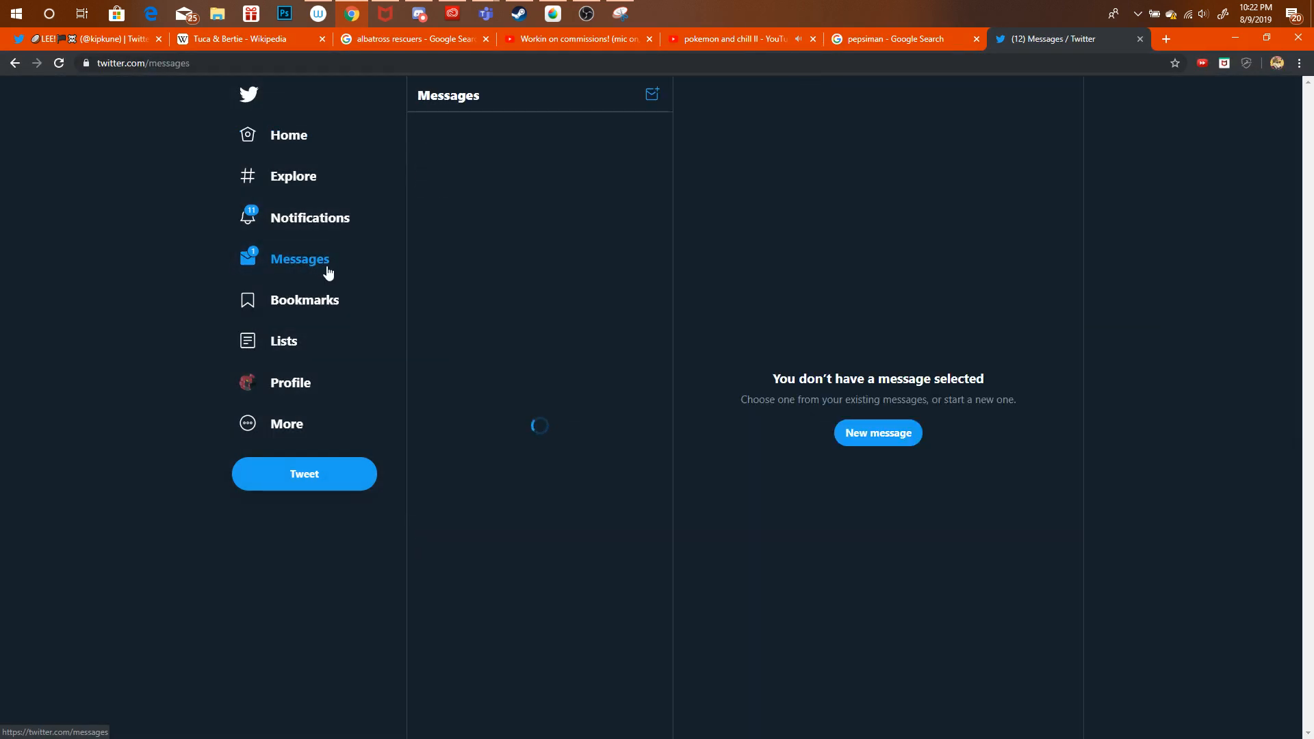
left_click(616, 193)
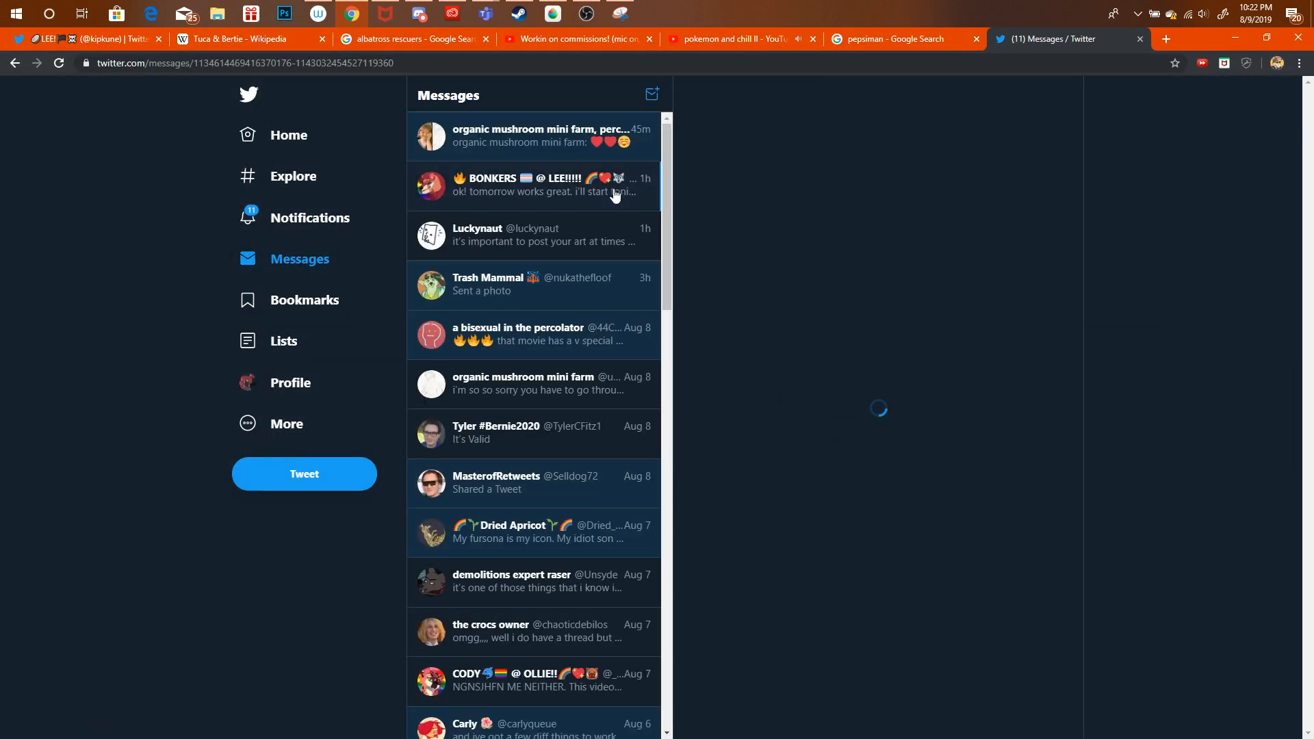
left_click(913, 171)
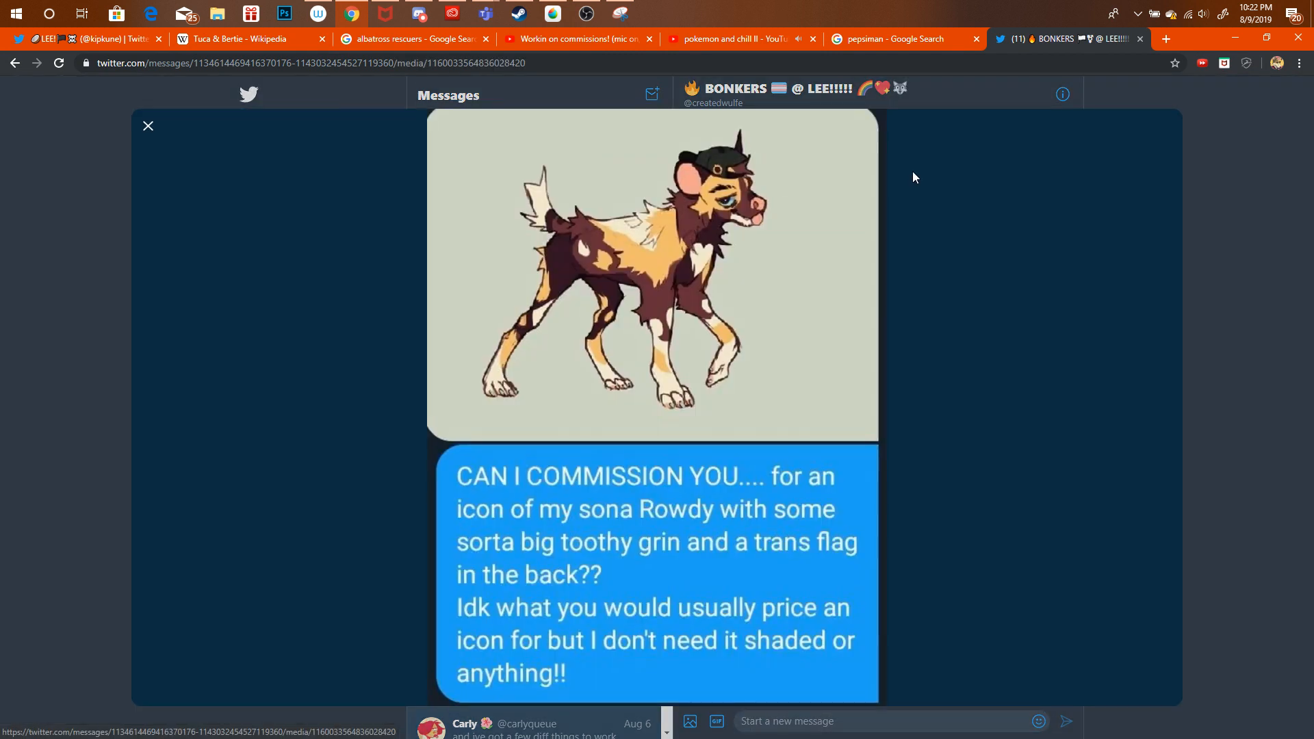
Cancel the started Save As for the chat image and copy the image instead.
right_click(640, 331)
left_click(663, 360)
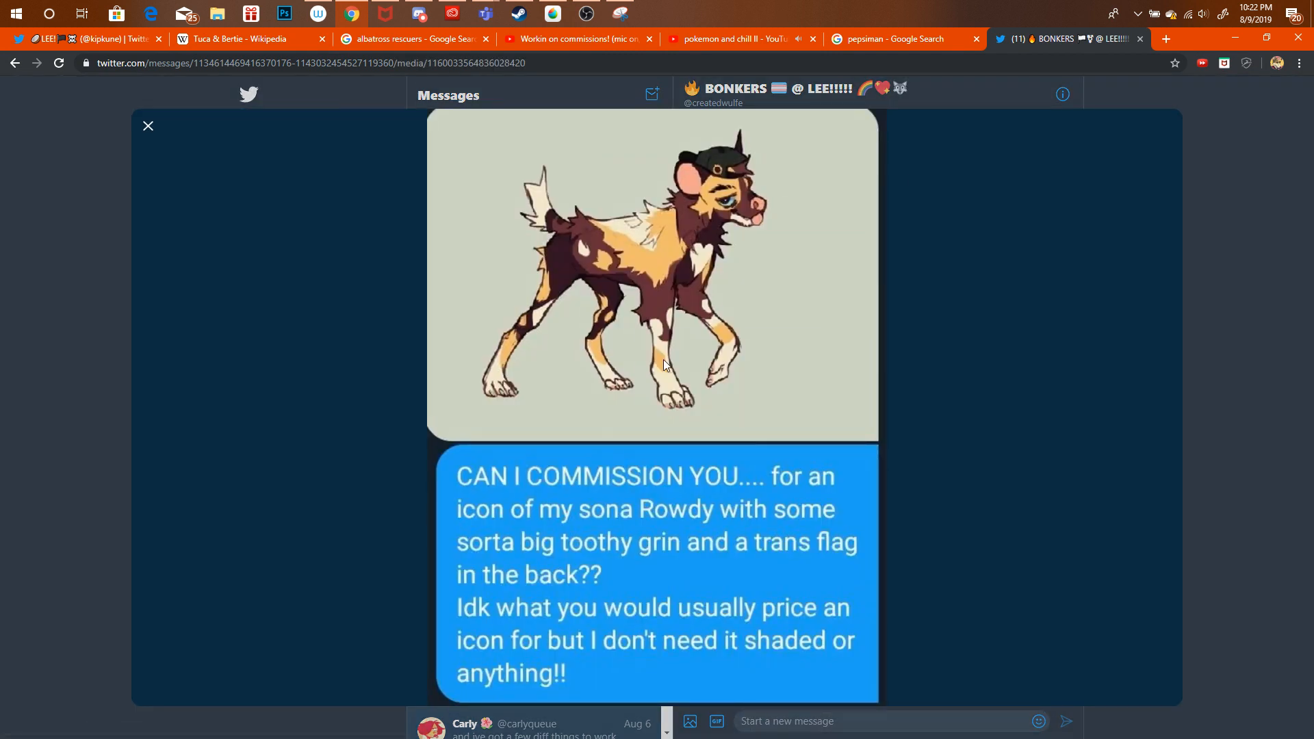
type("lee sona")
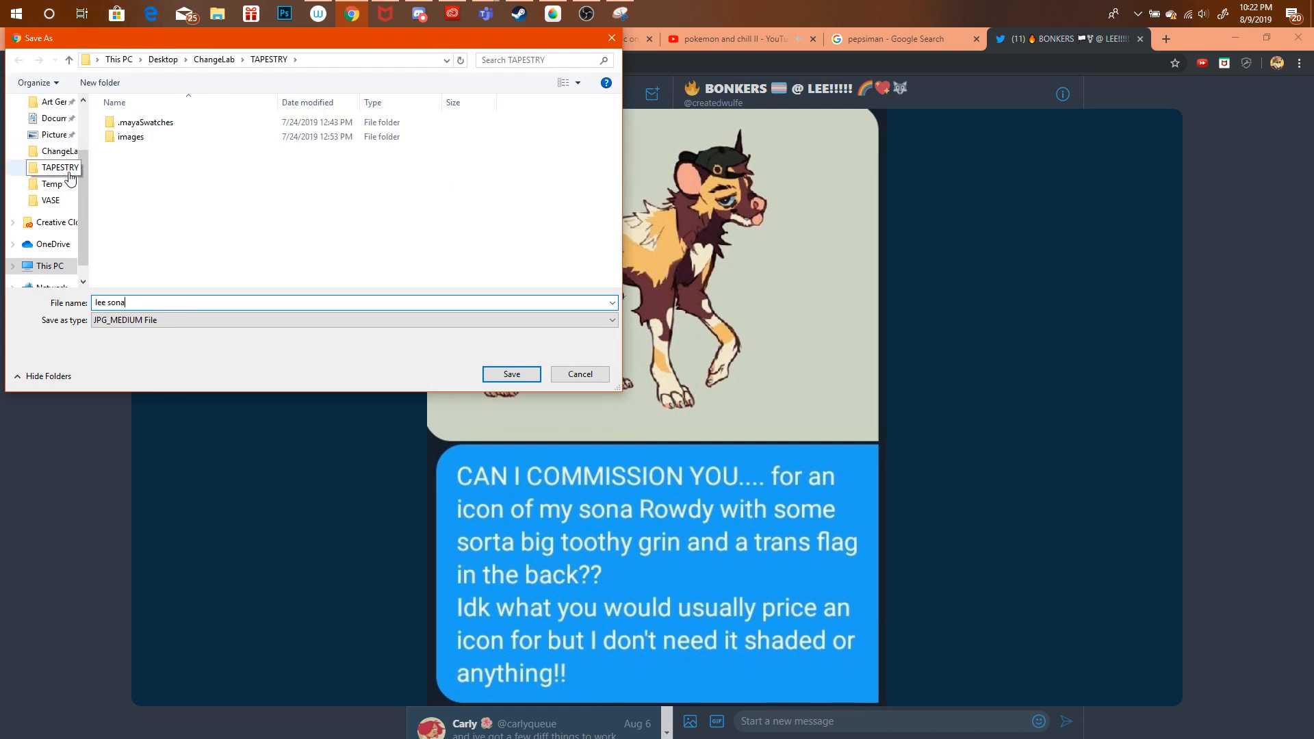
scroll(79, 178, "up", 2)
left_click(568, 377)
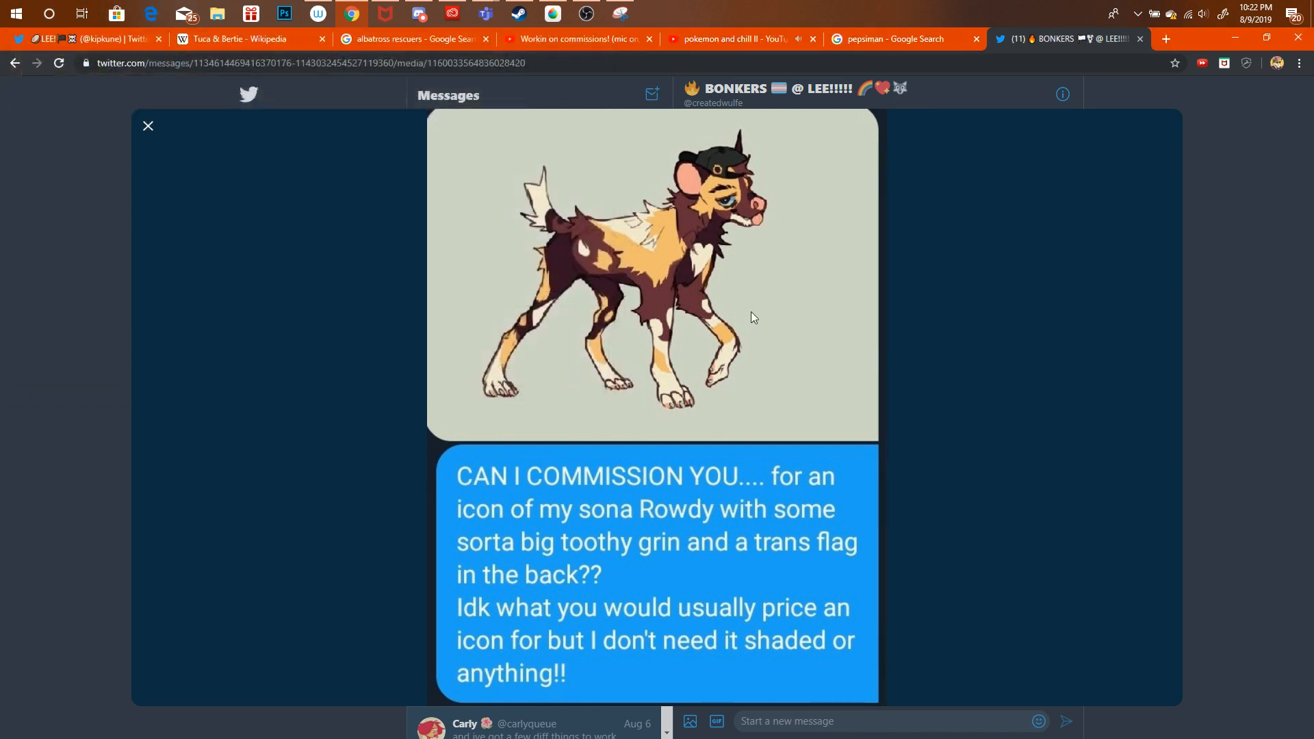
right_click(770, 296)
left_click(807, 339)
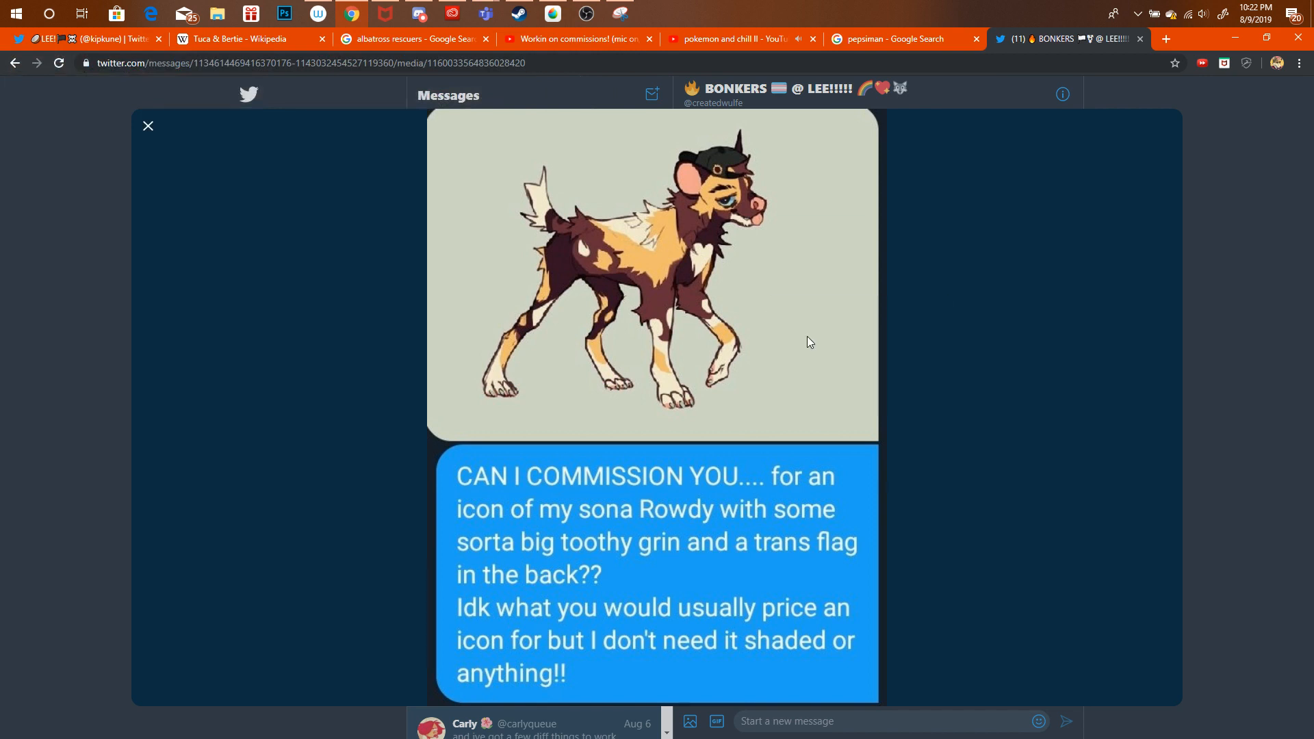
left_click(553, 13)
Paste and enlarge the chat image on the blank canvas, then undo both changes.
key("ctrl+v")
key("ctrl+t")
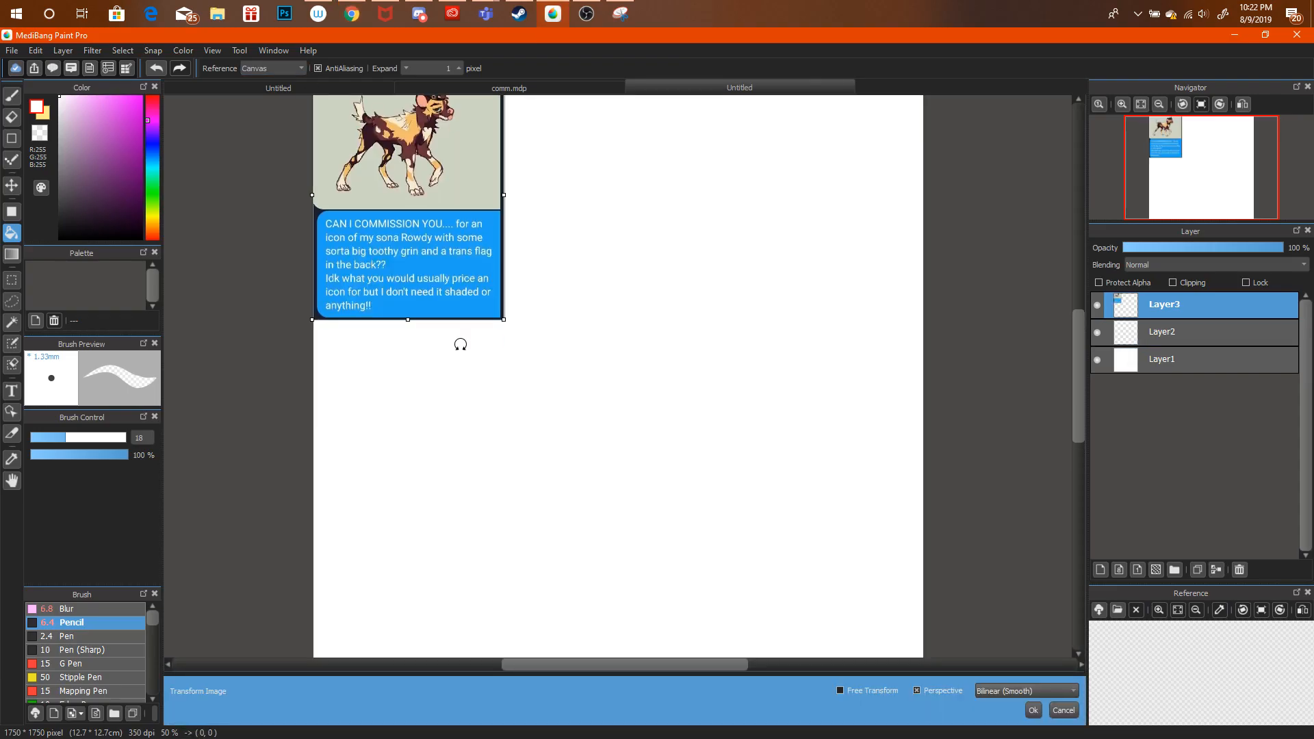
left_click_drag(509, 321, 687, 523)
left_click(1159, 104)
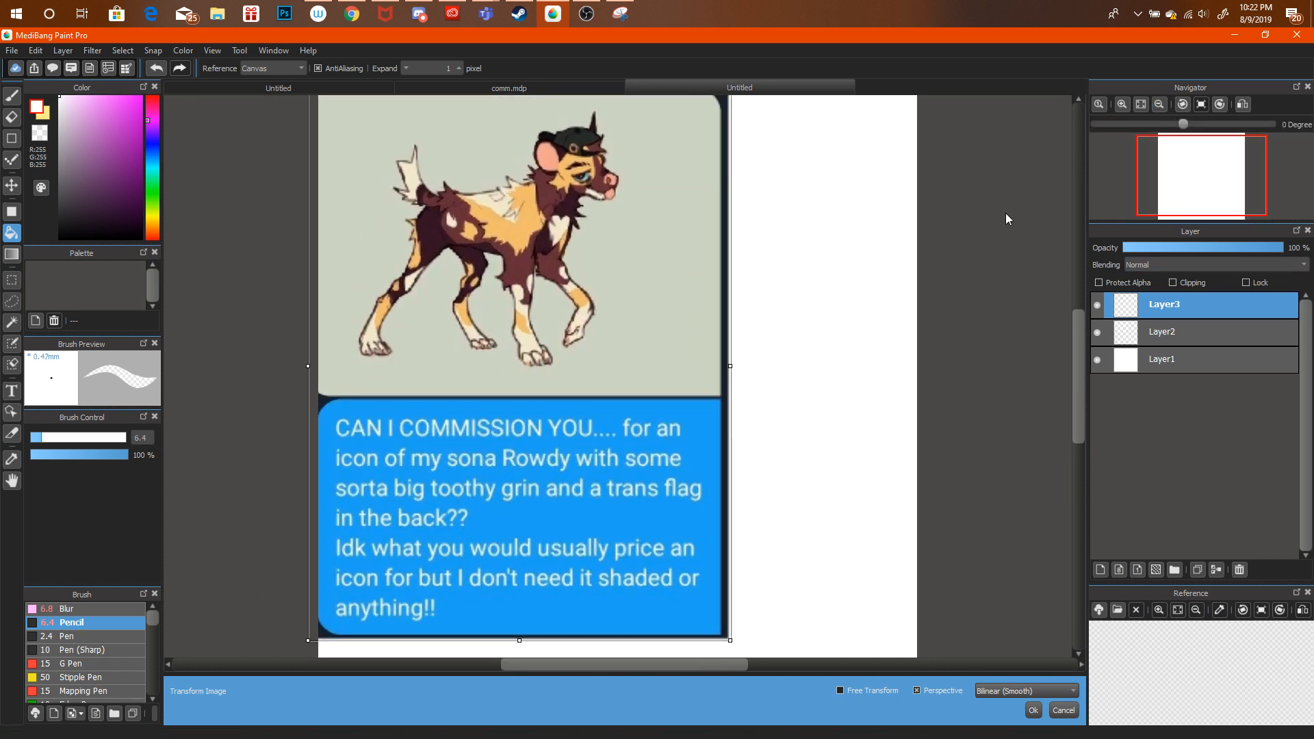
left_click(1158, 104)
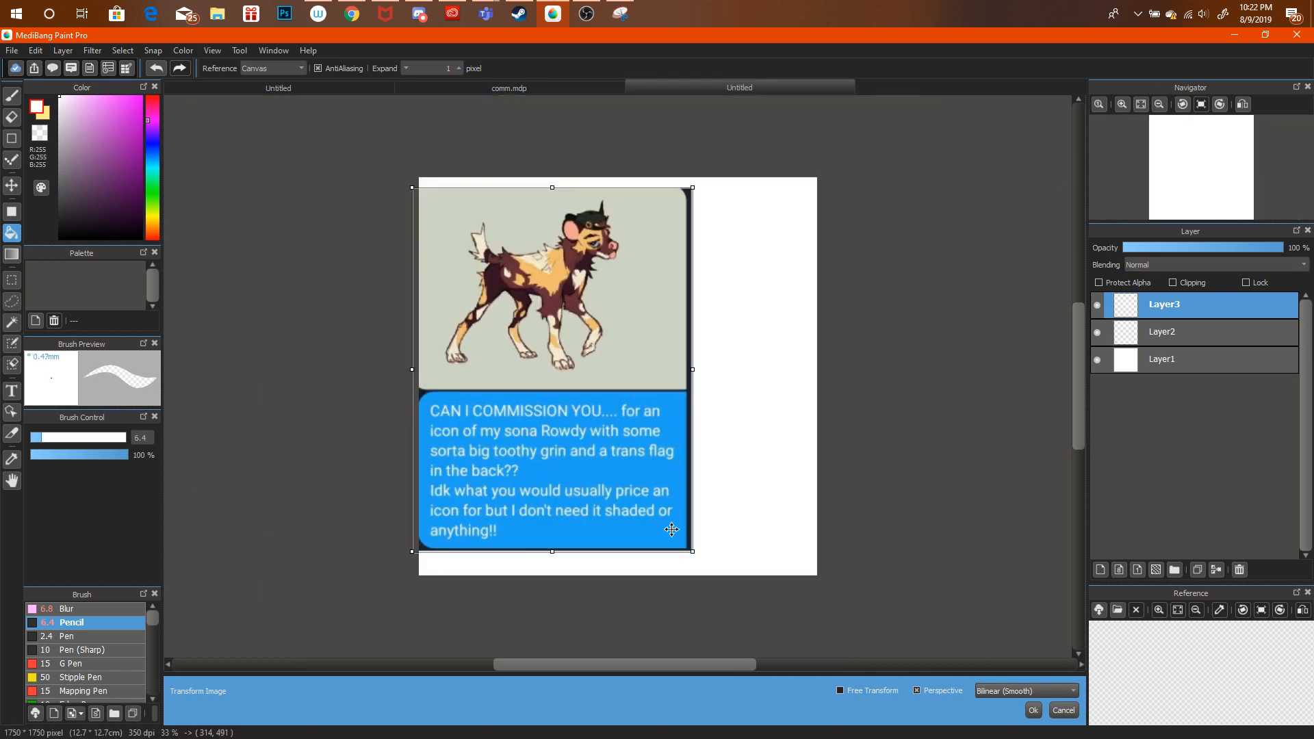
left_click_drag(693, 555, 689, 549)
key("Return")
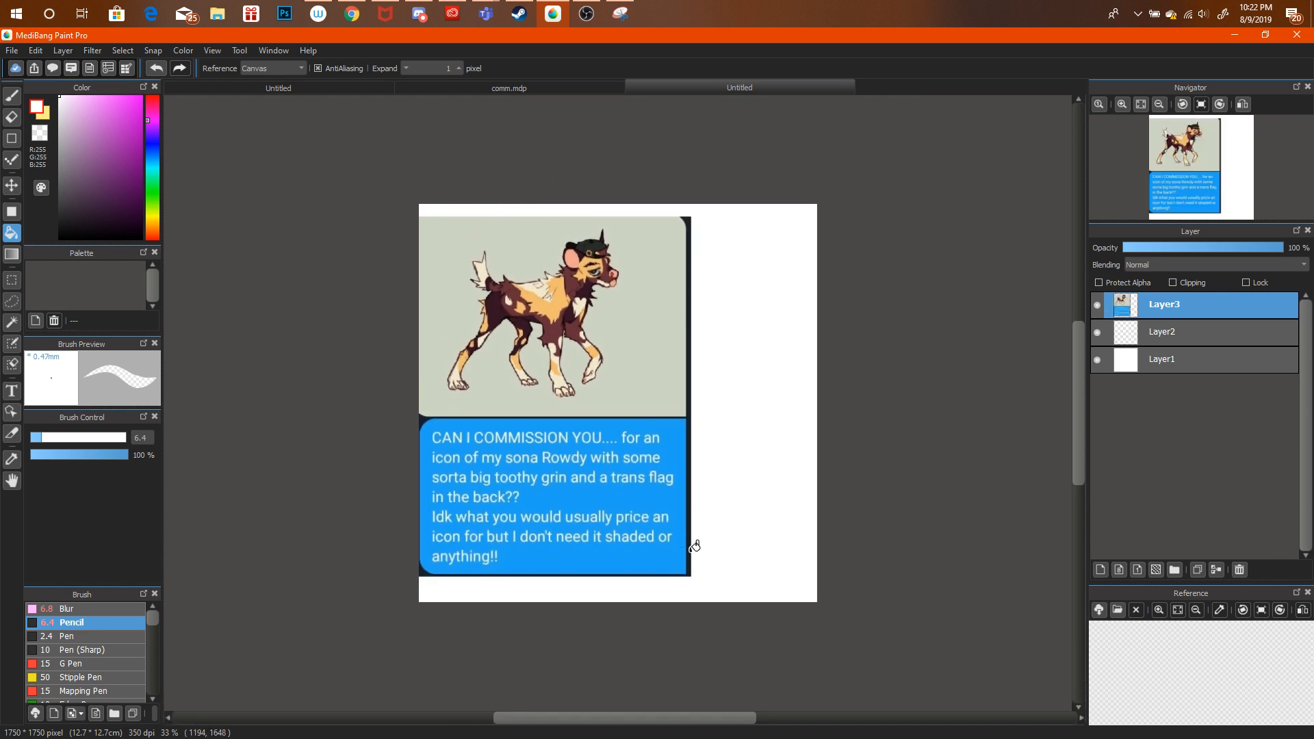
key("ctrl+z")
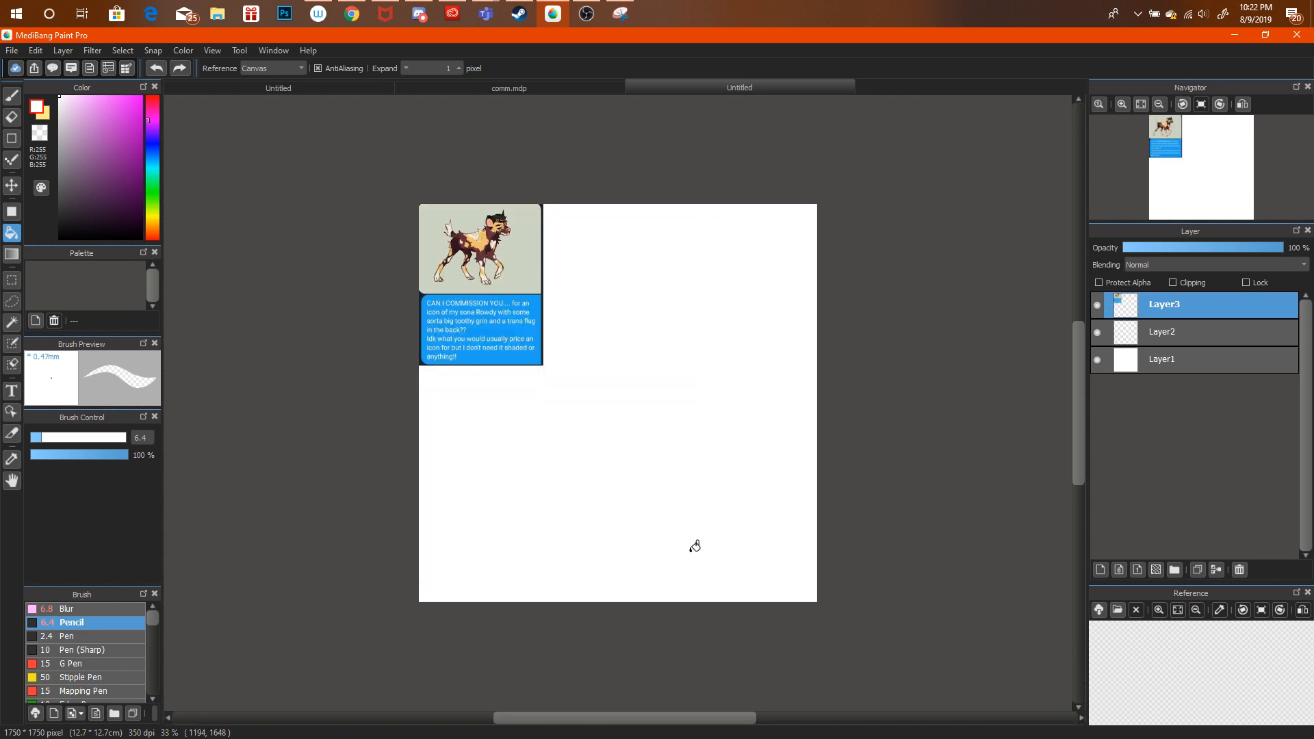
key("ctrl+z")
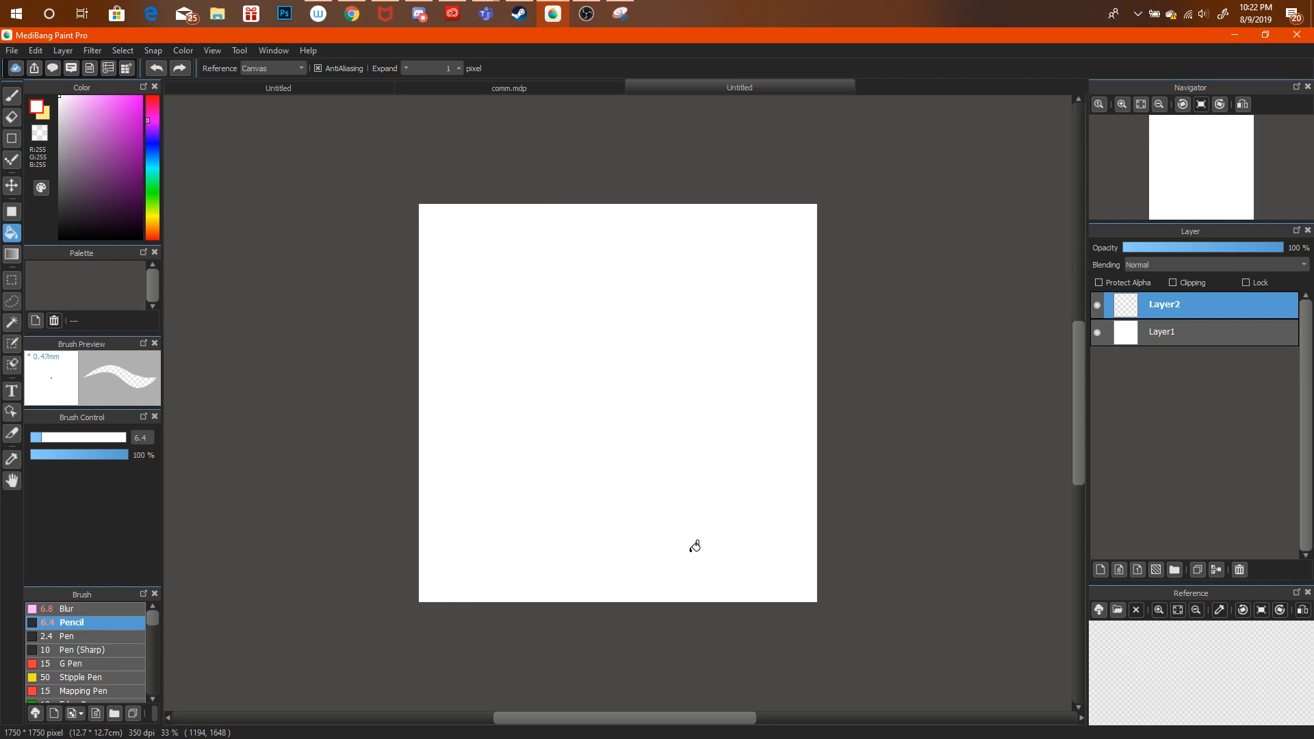
On the reference board, move the chat image right, enlarge it, and shift it down.
left_click(536, 91)
left_click(368, 85)
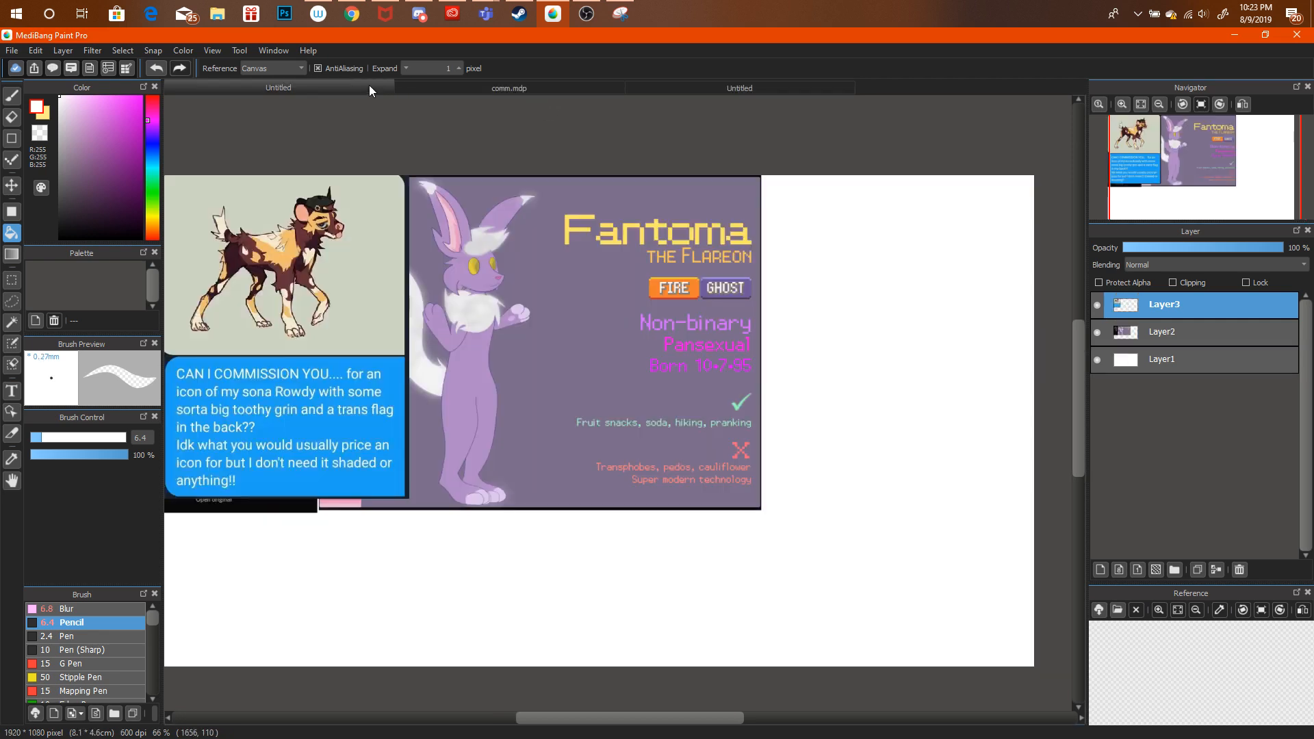
key("ctrl+t")
left_click_drag(284, 223, 730, 279)
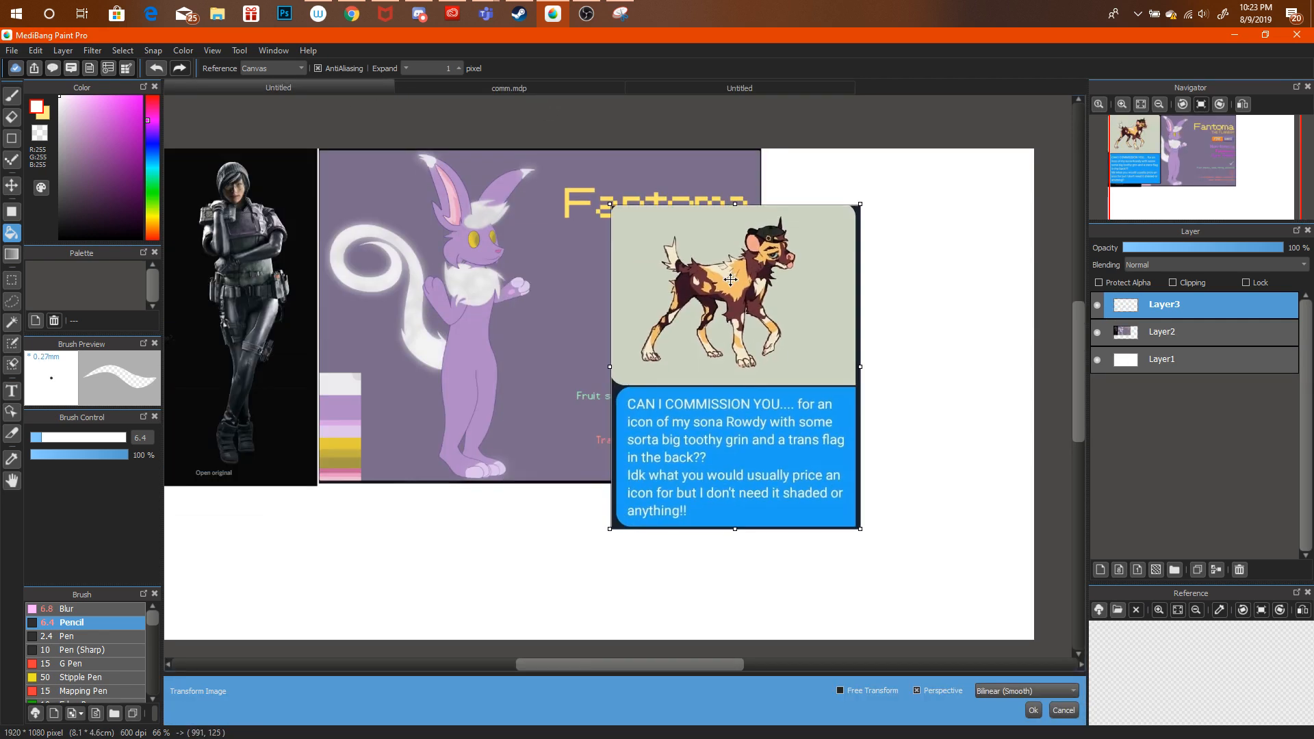
left_click_drag(864, 200, 755, 361)
left_click_drag(874, 223, 1021, 223)
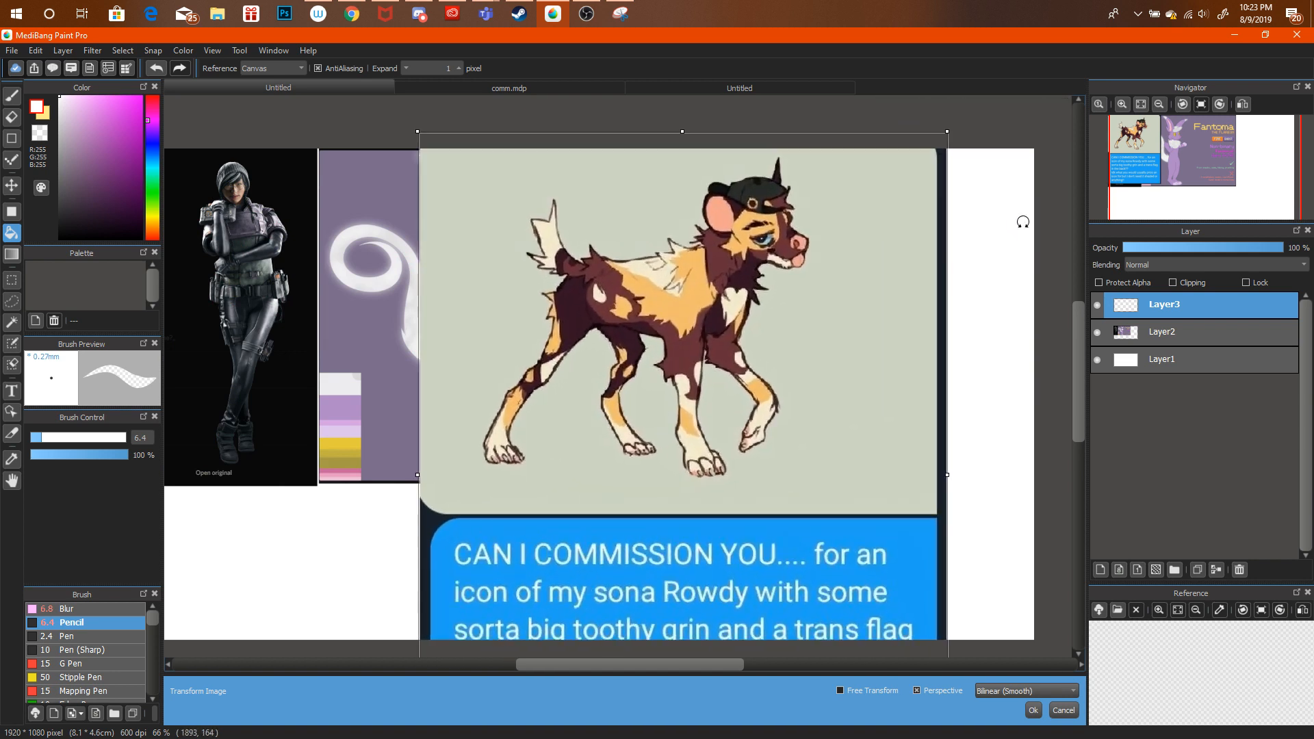
left_click_drag(854, 313, 878, 442)
key("Return")
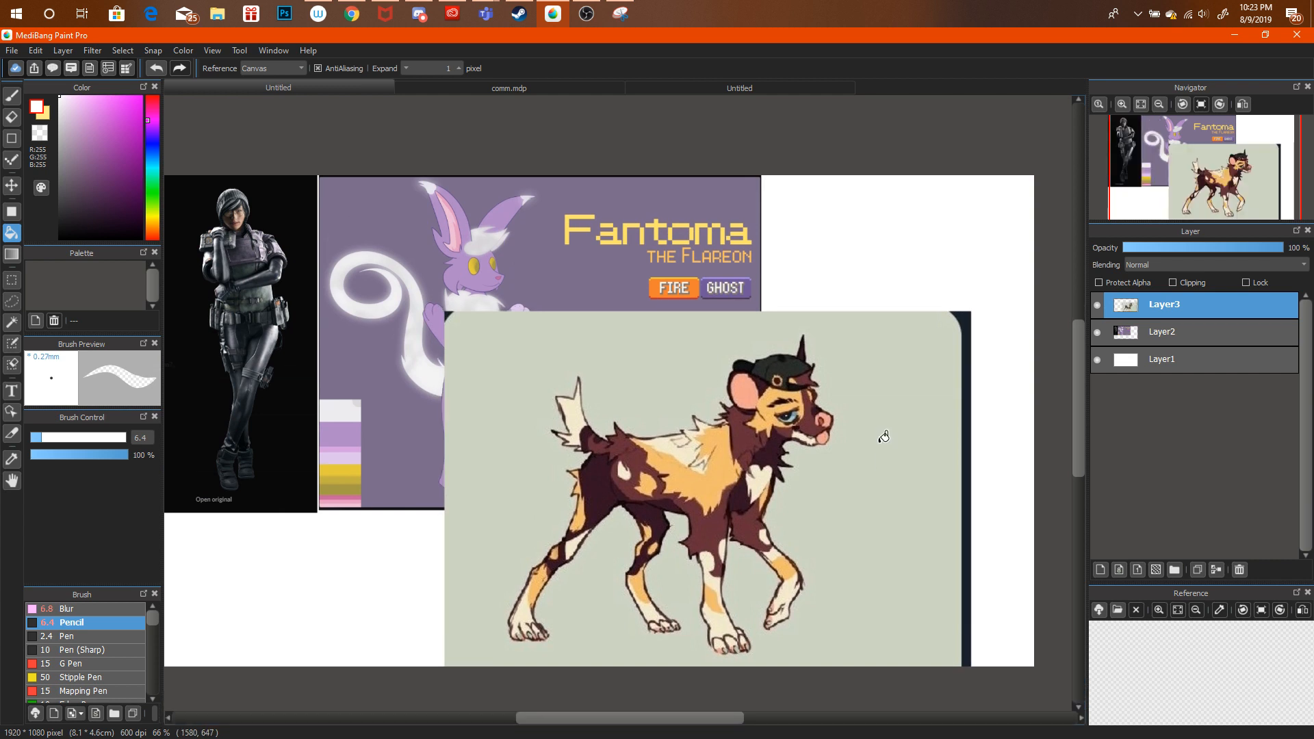
left_click(352, 13)
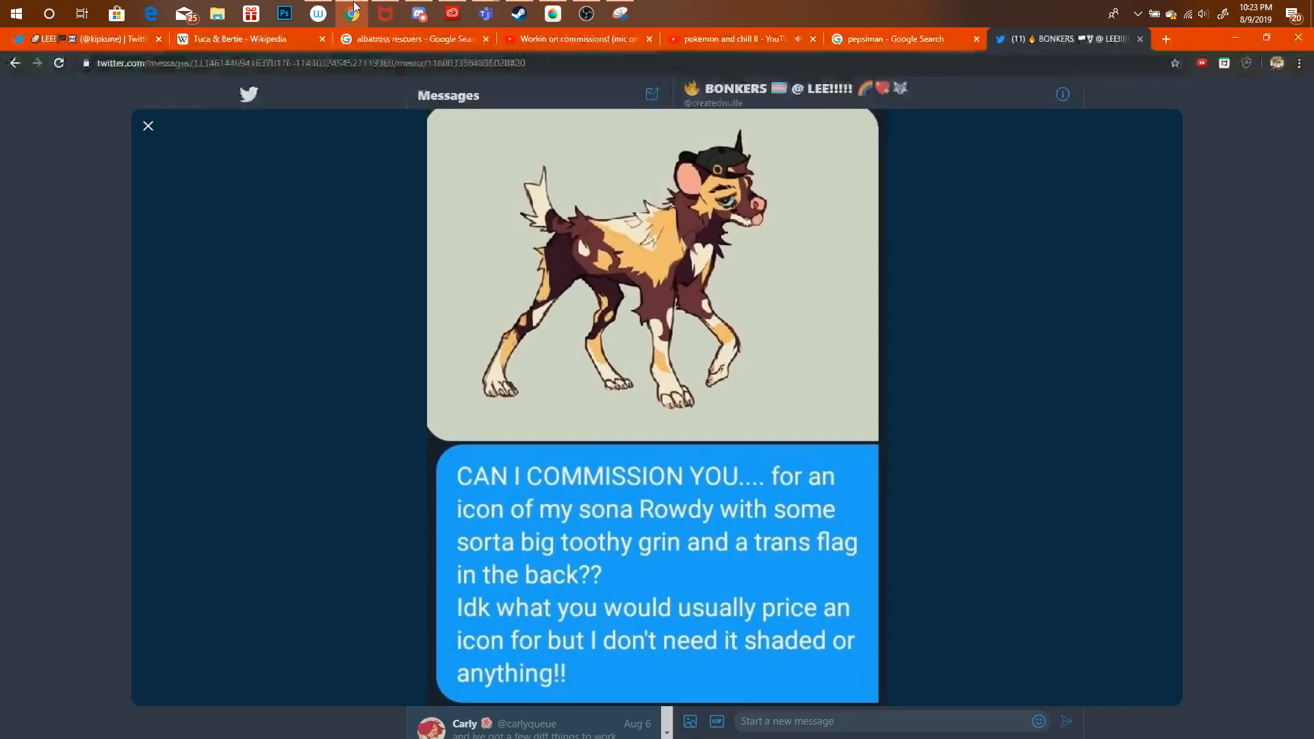
Close the image viewer and search Google Images for 'african wild dog'.
left_click(1308, 199)
left_click(1167, 40)
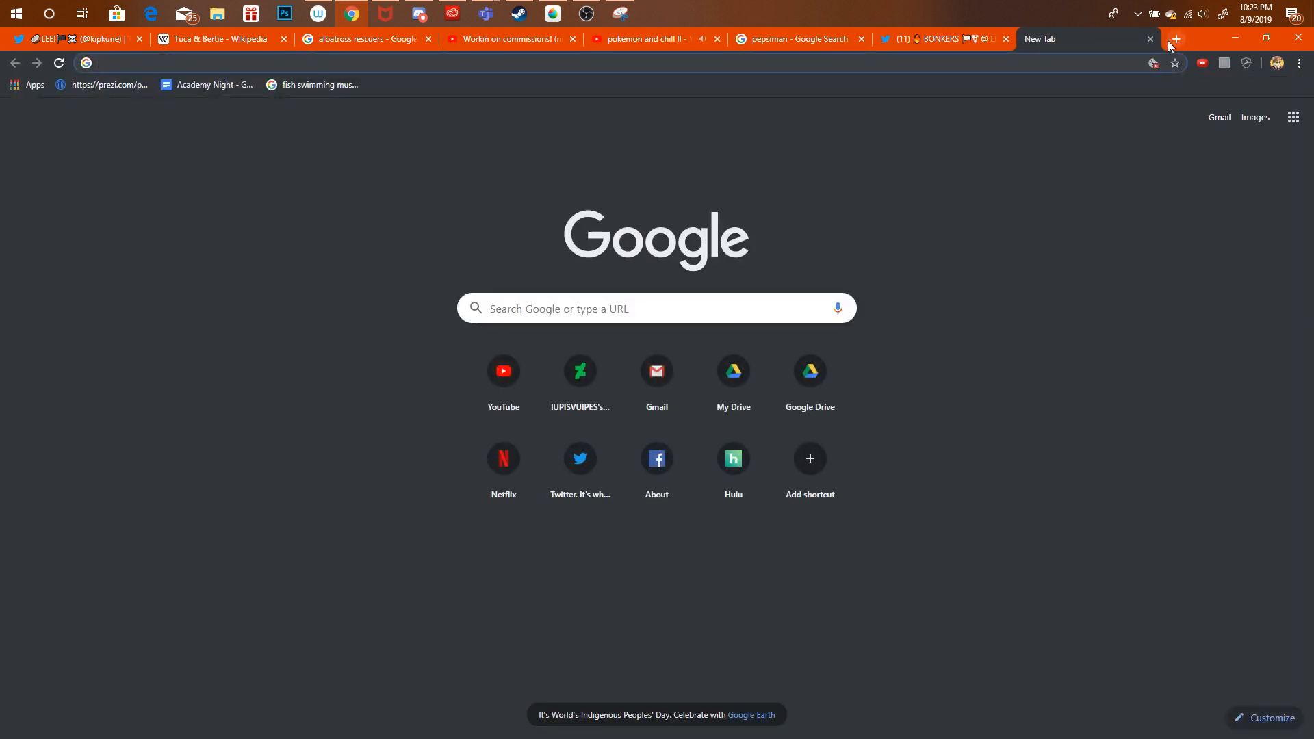
type("african wild dog")
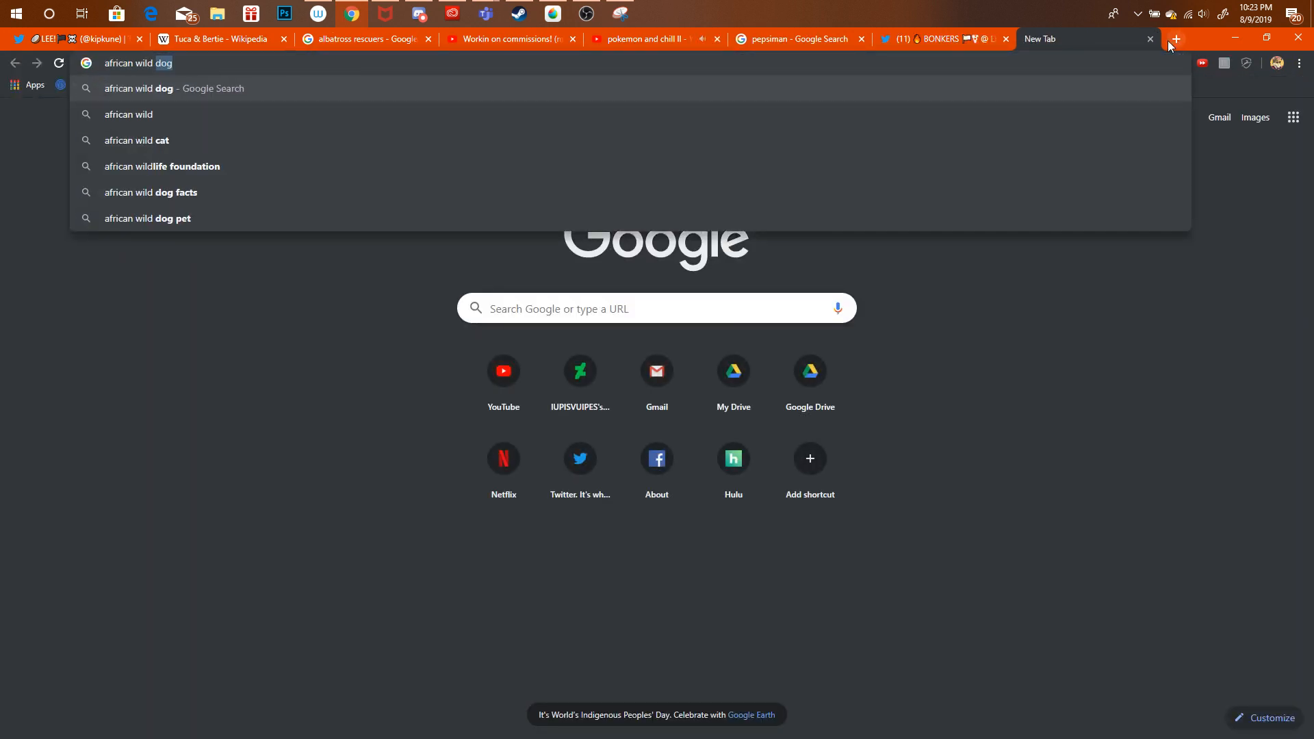
key("Return")
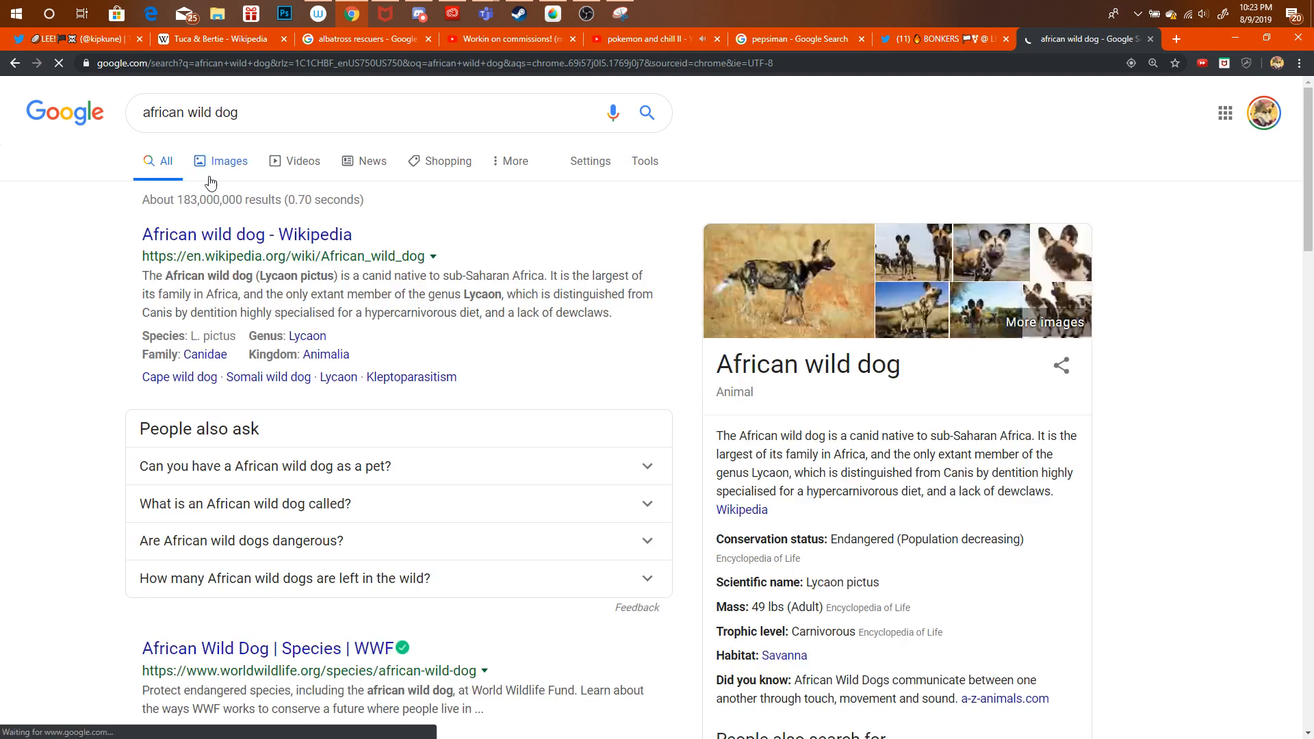
left_click(207, 165)
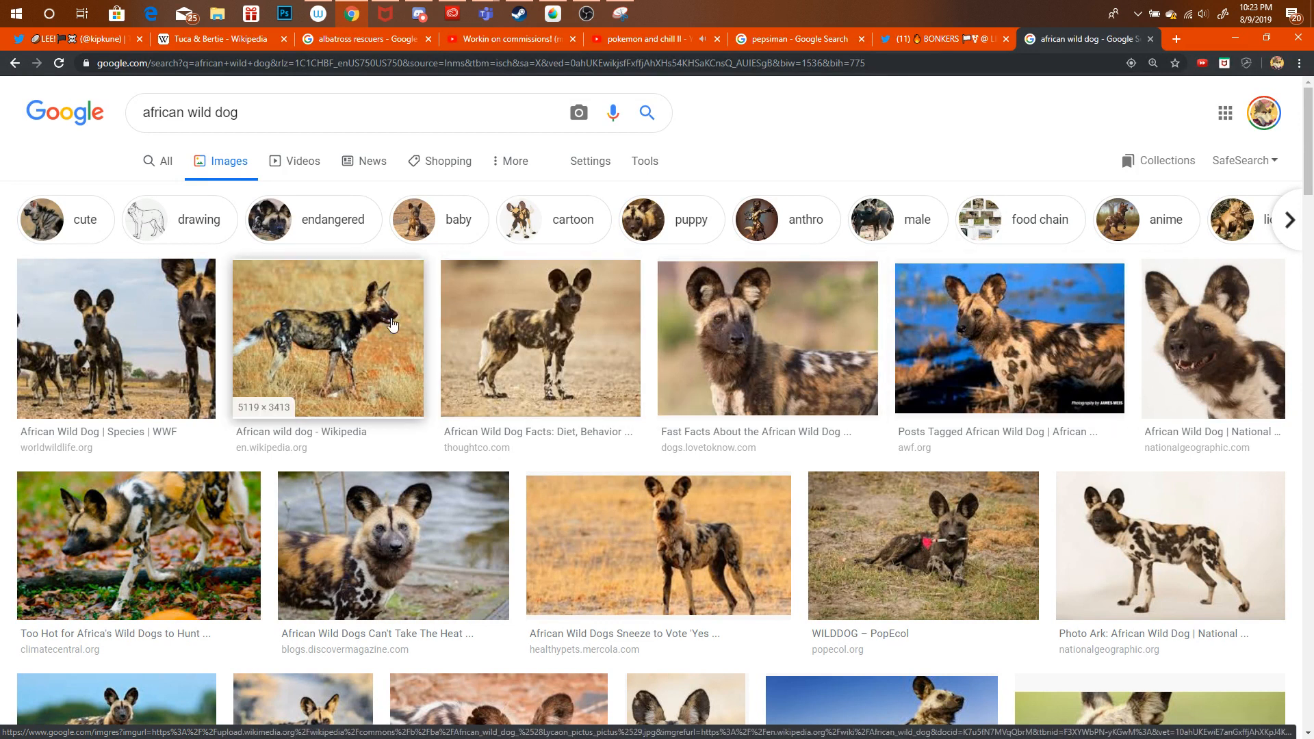
Refine the image search to 'african wild dog face'.
left_click(325, 127)
type("face")
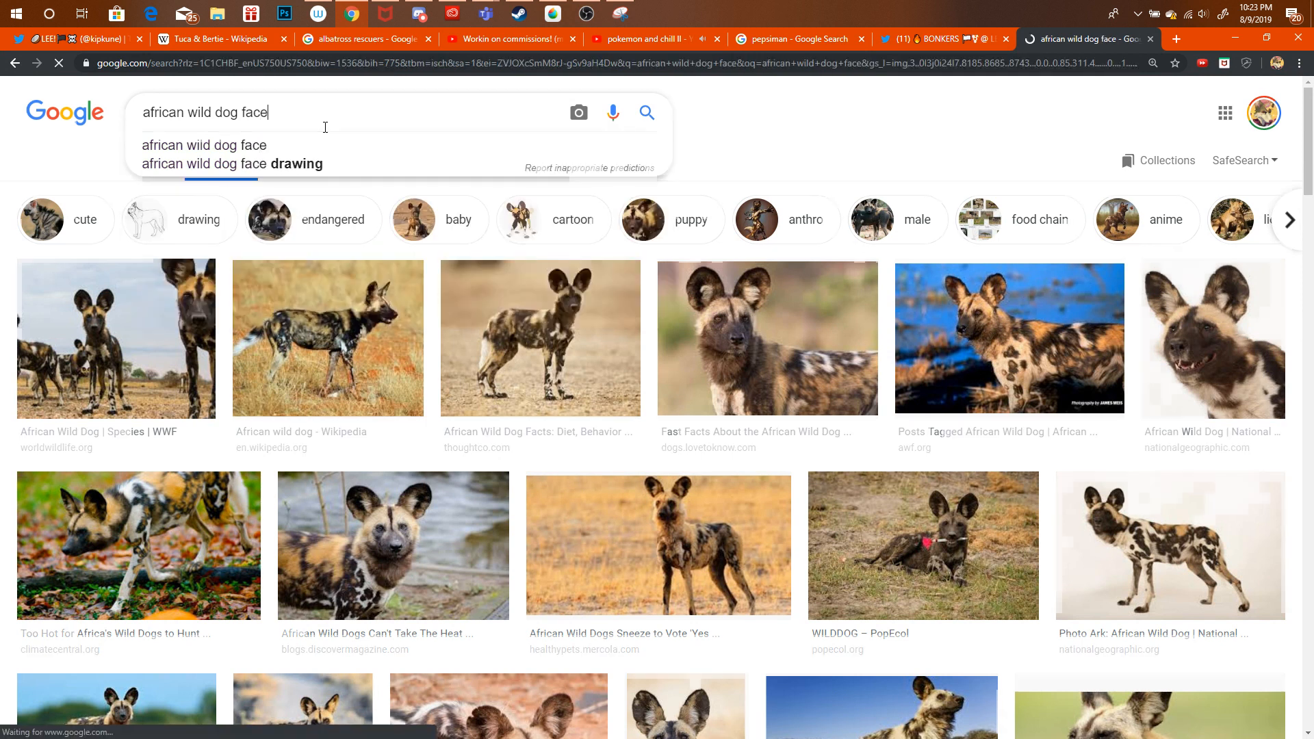
key("Return")
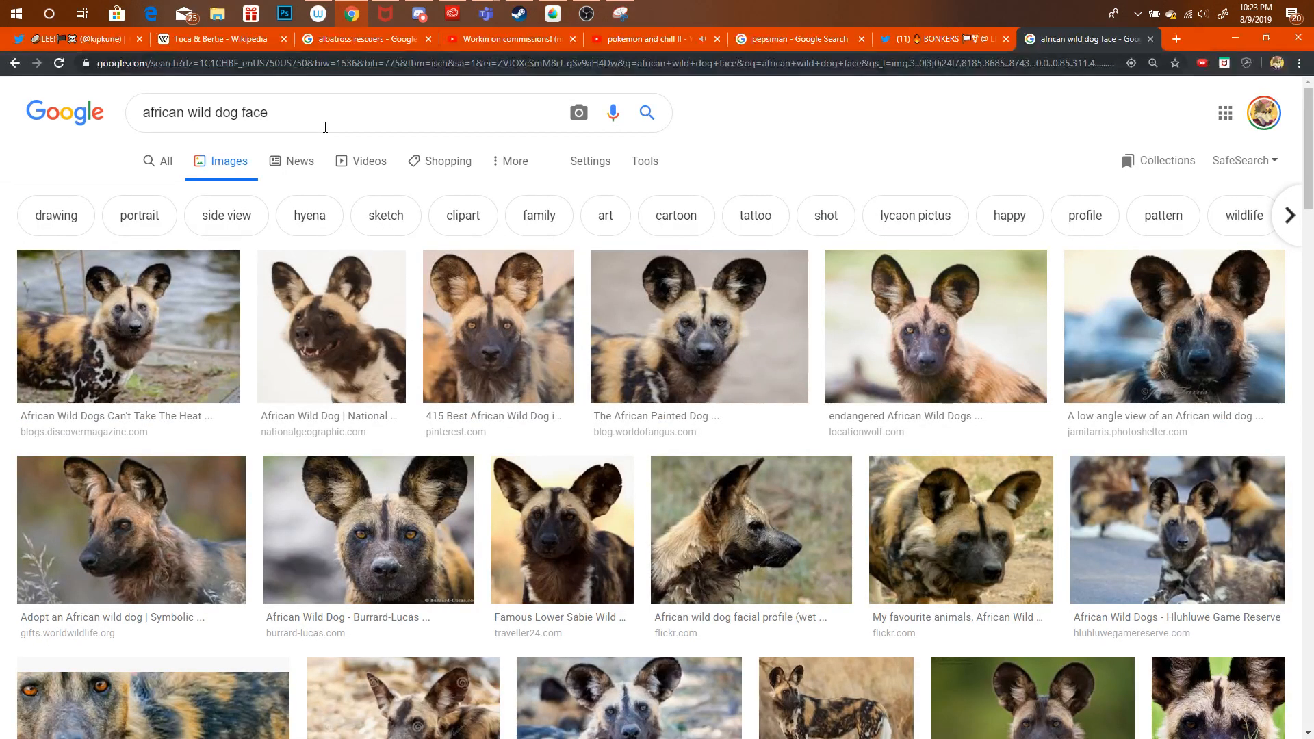
left_click(325, 127)
key("ctrl+a")
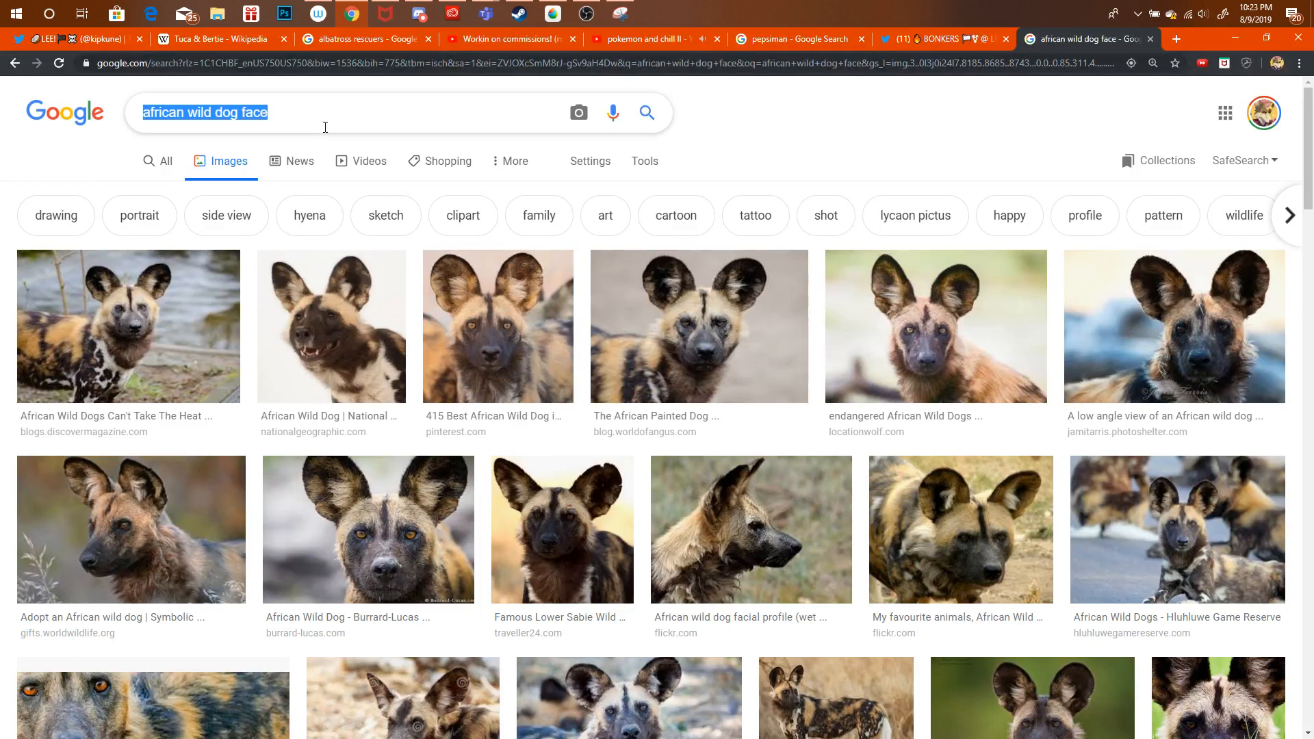
left_click(549, 10)
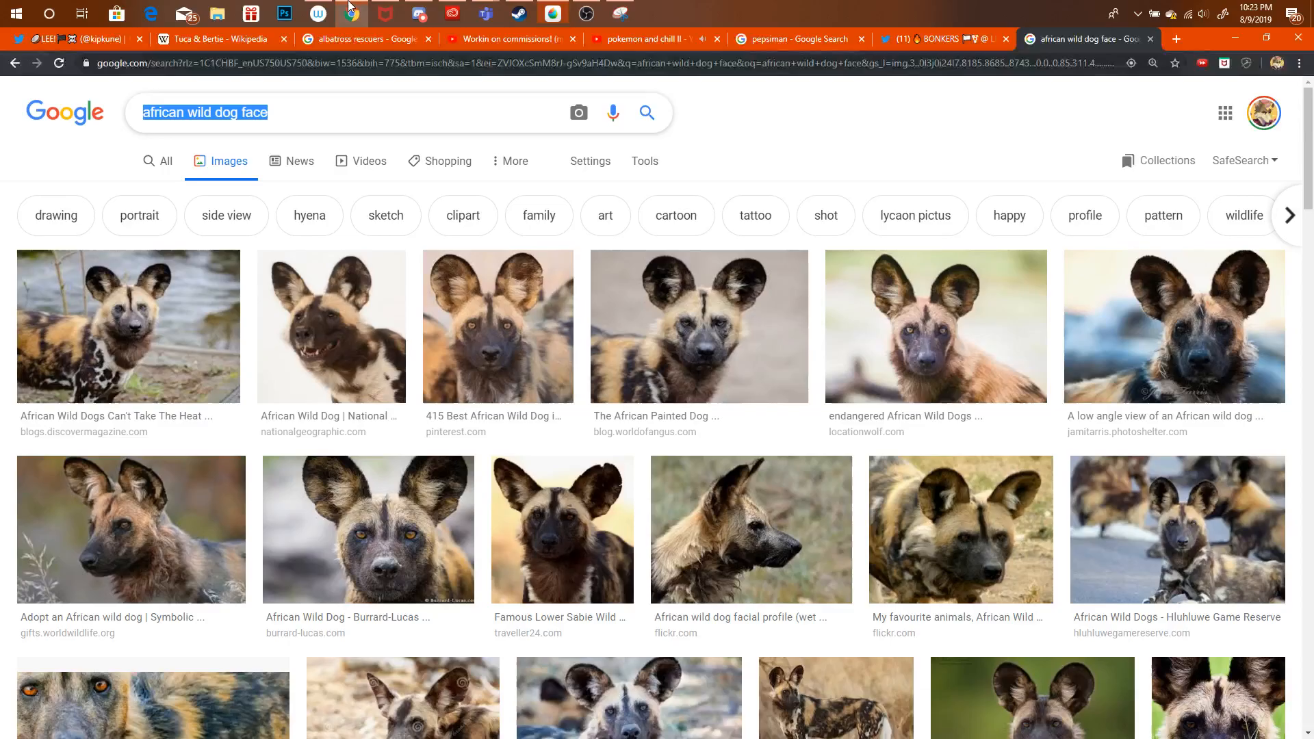
Check Twitter notifications, then bring up the blank 1750×1750 Untitled canvas in MediBang.
left_click(350, 10)
left_click(927, 41)
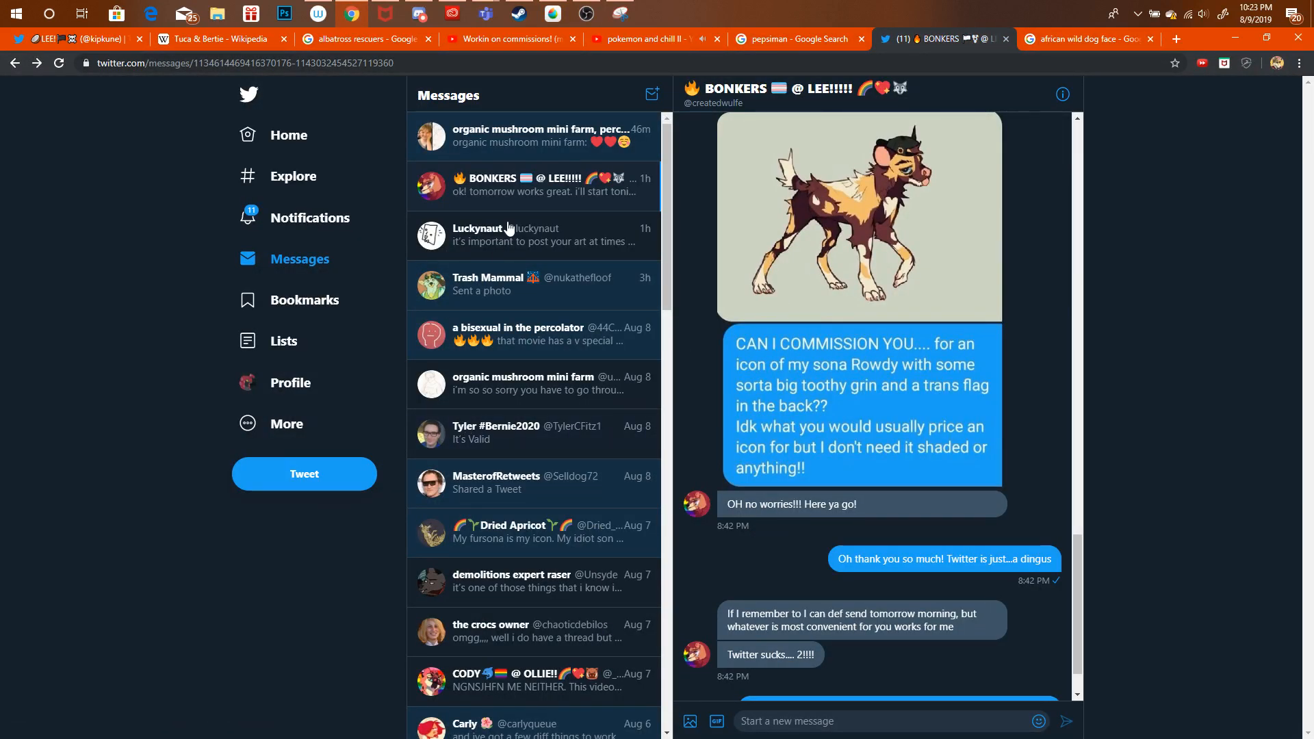
left_click(308, 221)
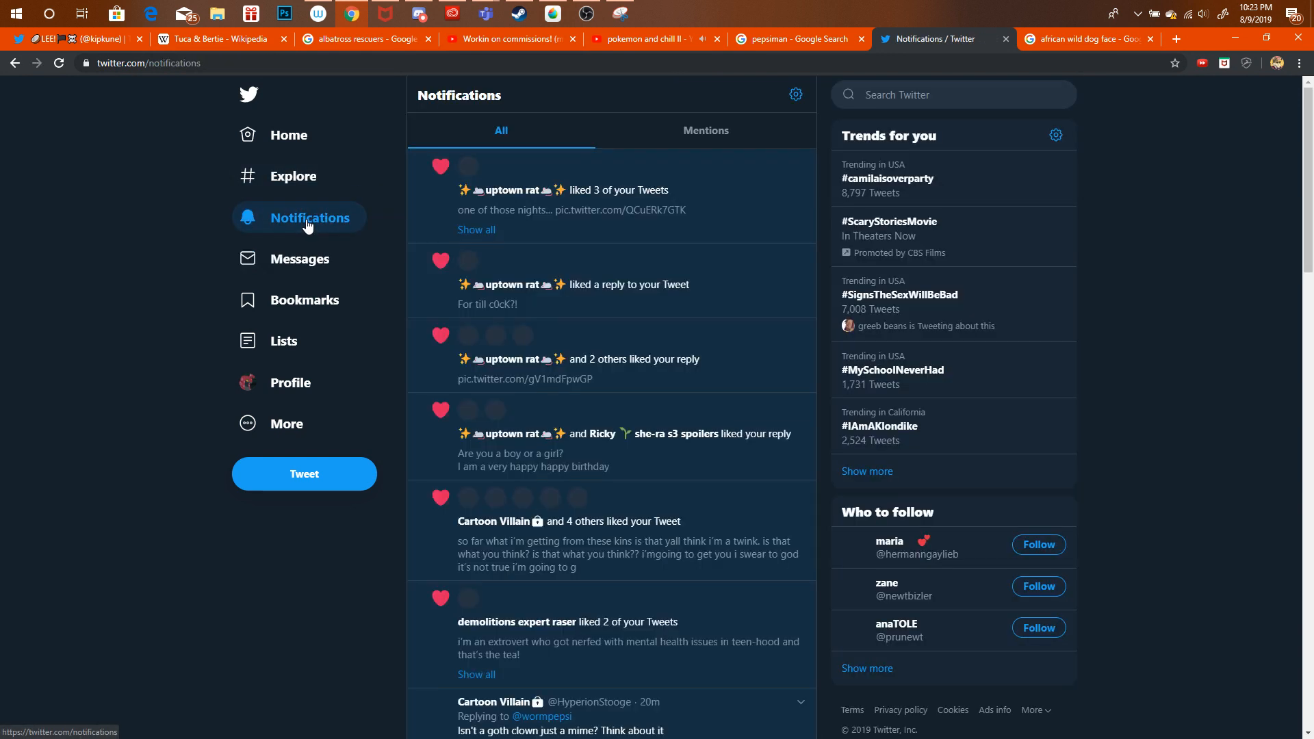
left_click(552, 9)
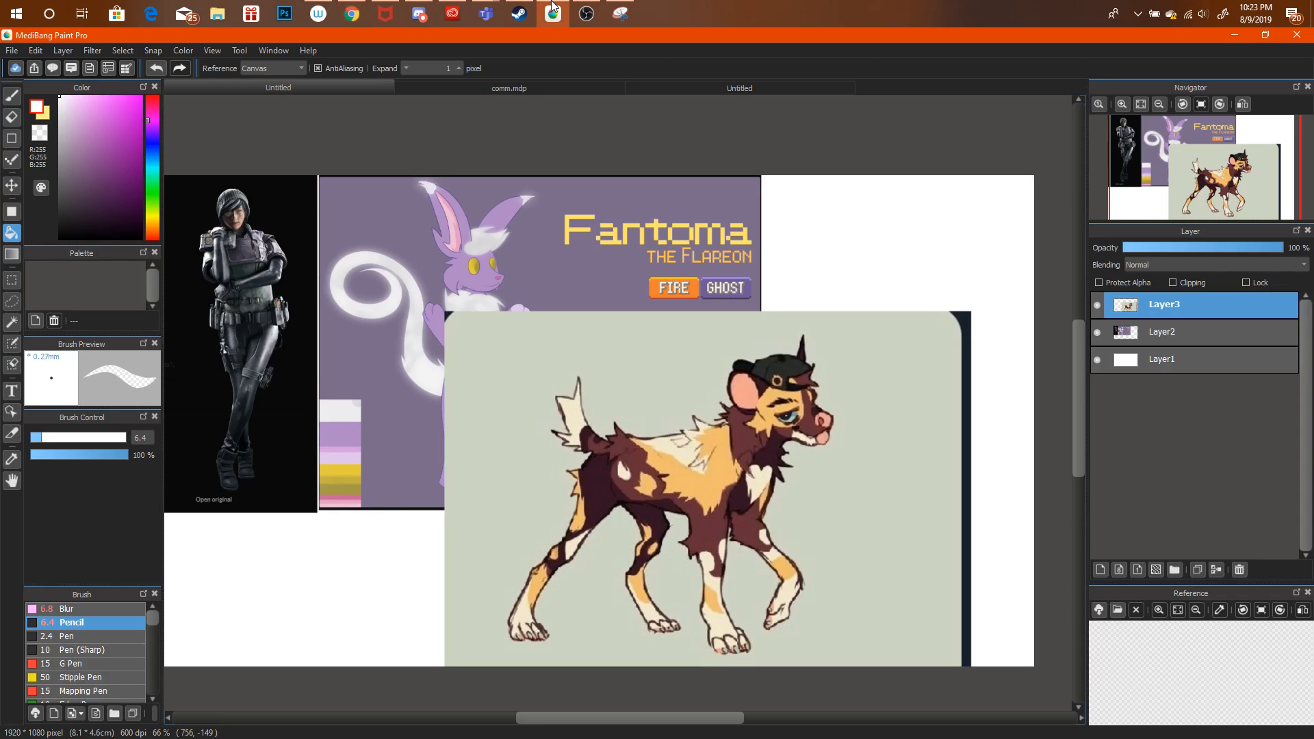
left_click(427, 7)
left_click(427, 7)
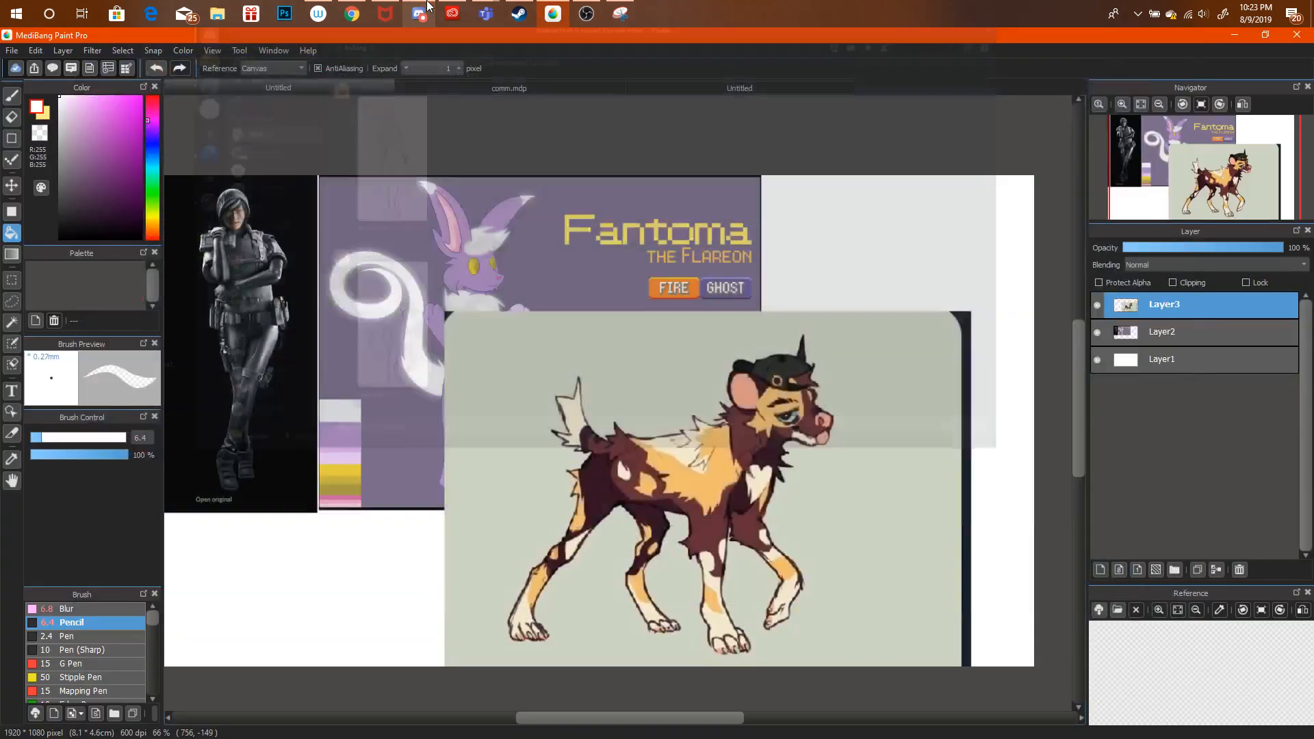
left_click(726, 82)
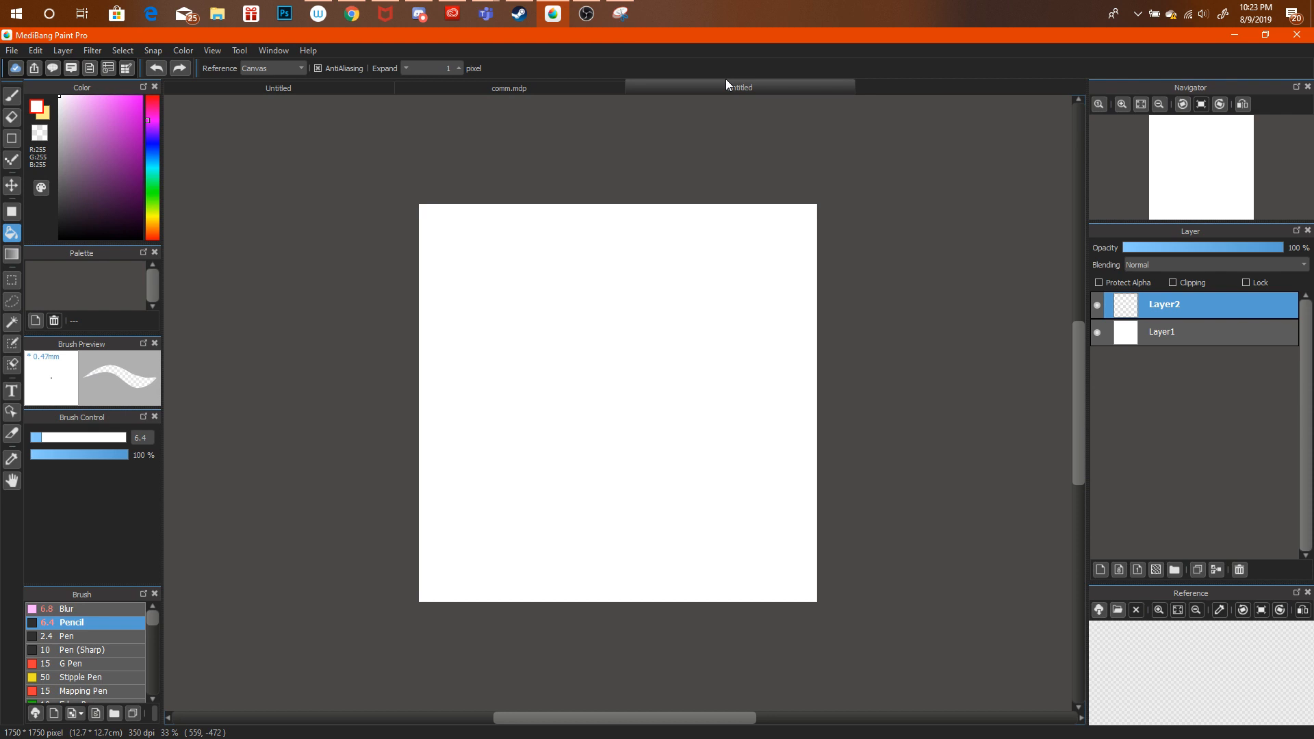
Pick a muted light blue colour with the pencil tool.
left_click(157, 165)
left_click(150, 148)
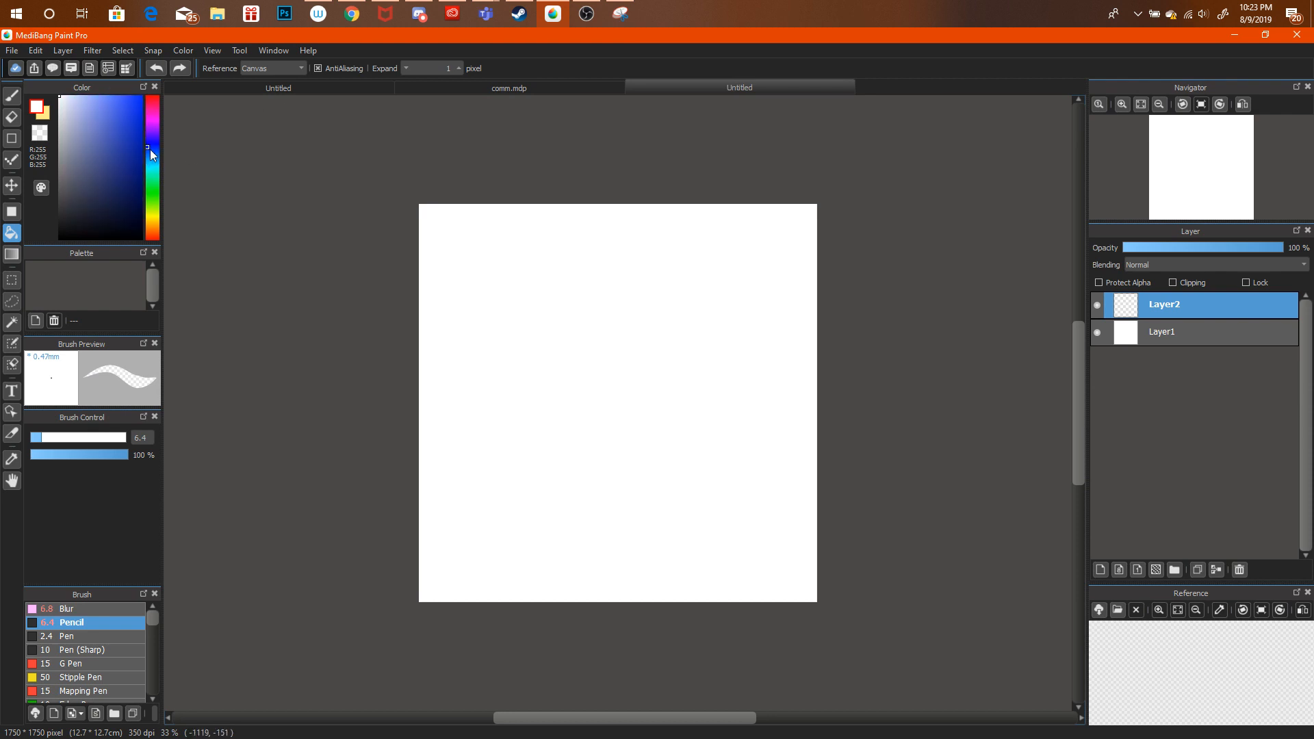
left_click(120, 147)
key("b")
left_click(149, 153)
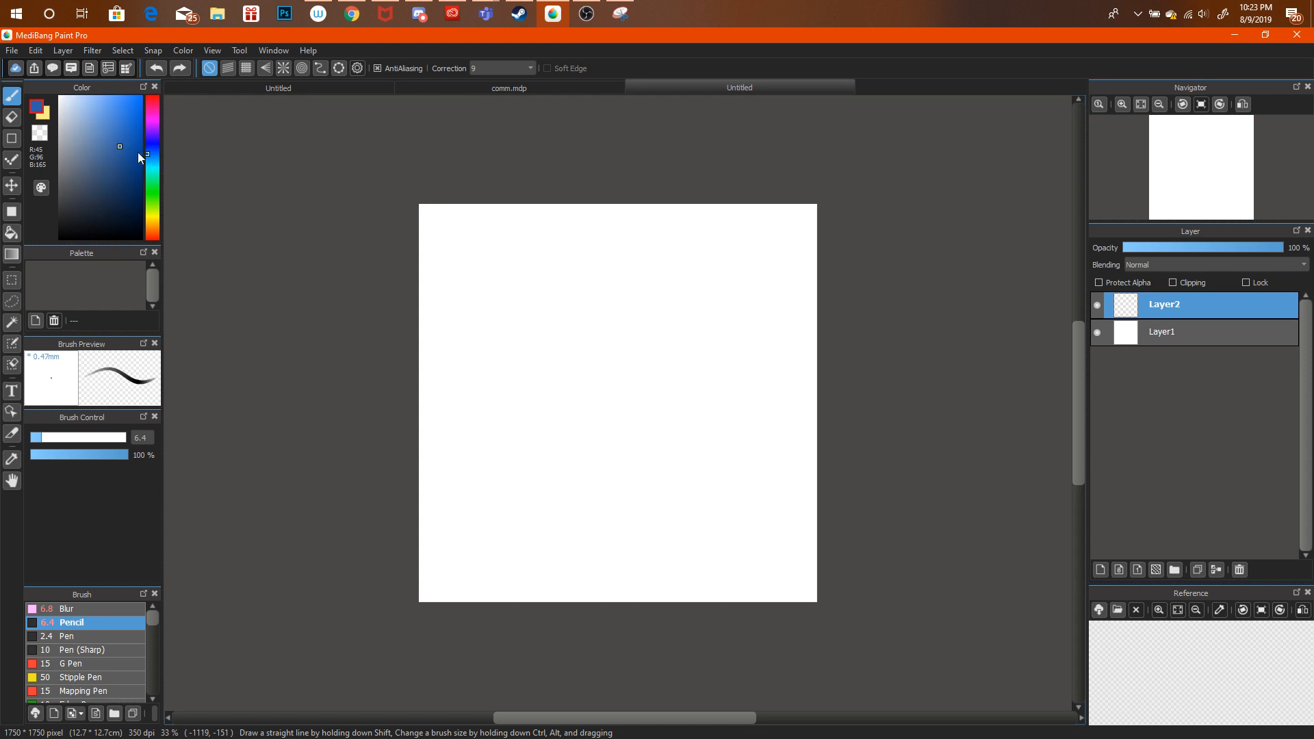
Sketch looping circles for the dog's head, redraw them once, and confirm their placement.
mouse_move(483, 366)
left_mouse_down()
mouse_move(593, 279)
mouse_move(615, 405)
mouse_move(477, 326)
mouse_move(637, 290)
mouse_move(596, 451)
mouse_move(501, 281)
mouse_move(607, 306)
left_mouse_up()
key("ctrl+alt+z")
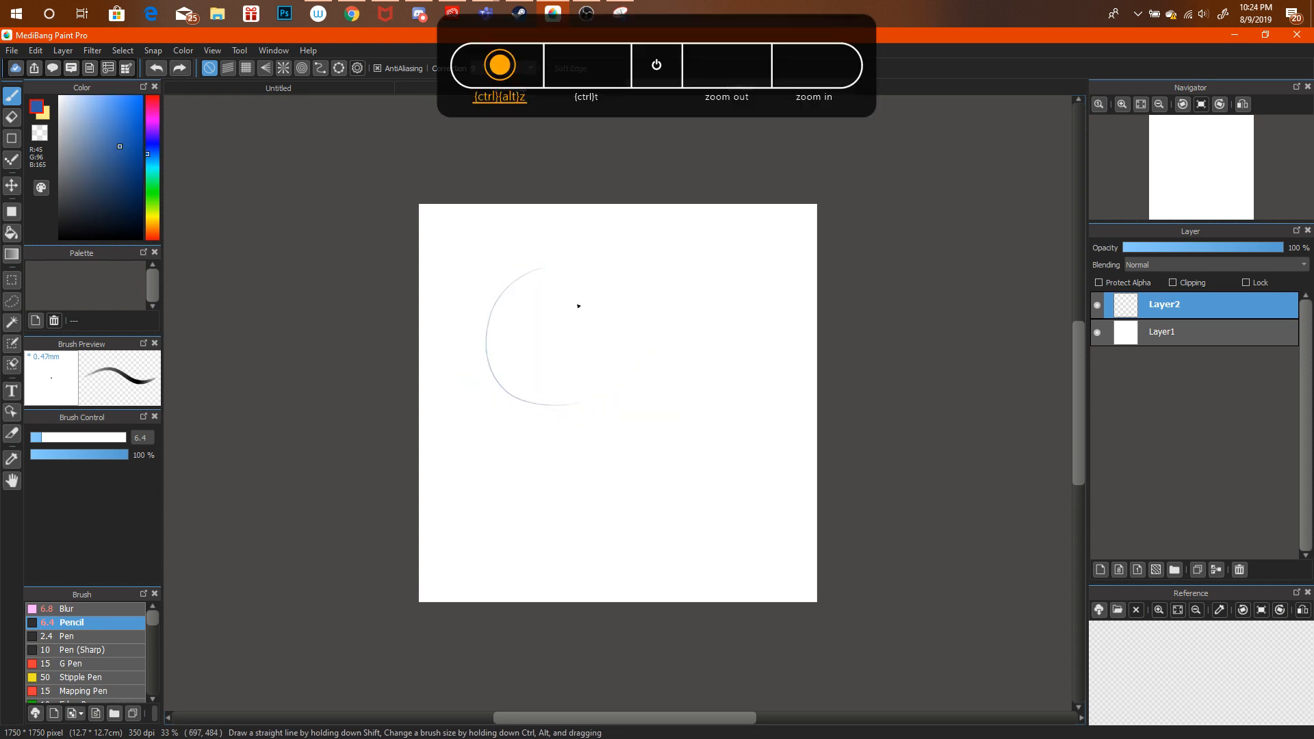
key("ctrl+alt+z")
mouse_move(529, 278)
left_mouse_down()
mouse_move(587, 423)
mouse_move(667, 315)
mouse_move(629, 259)
mouse_move(670, 315)
left_mouse_up()
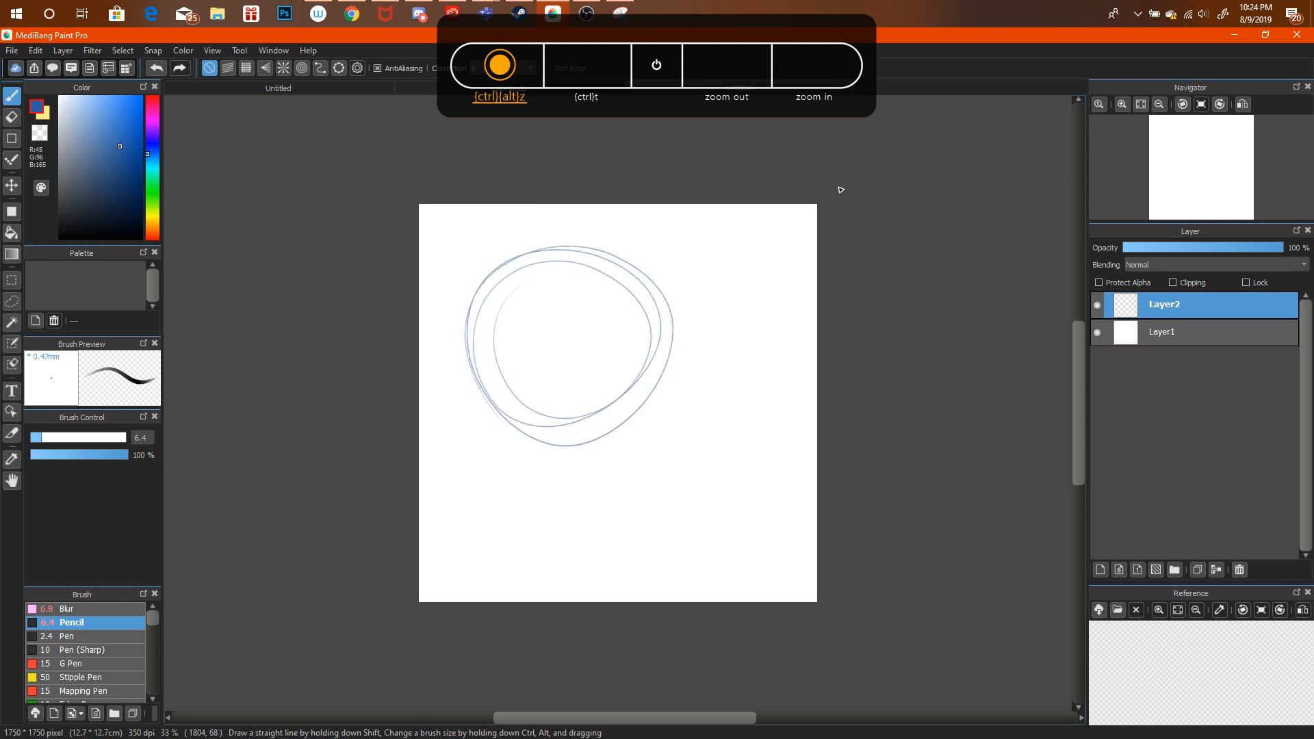
key("ctrl+t")
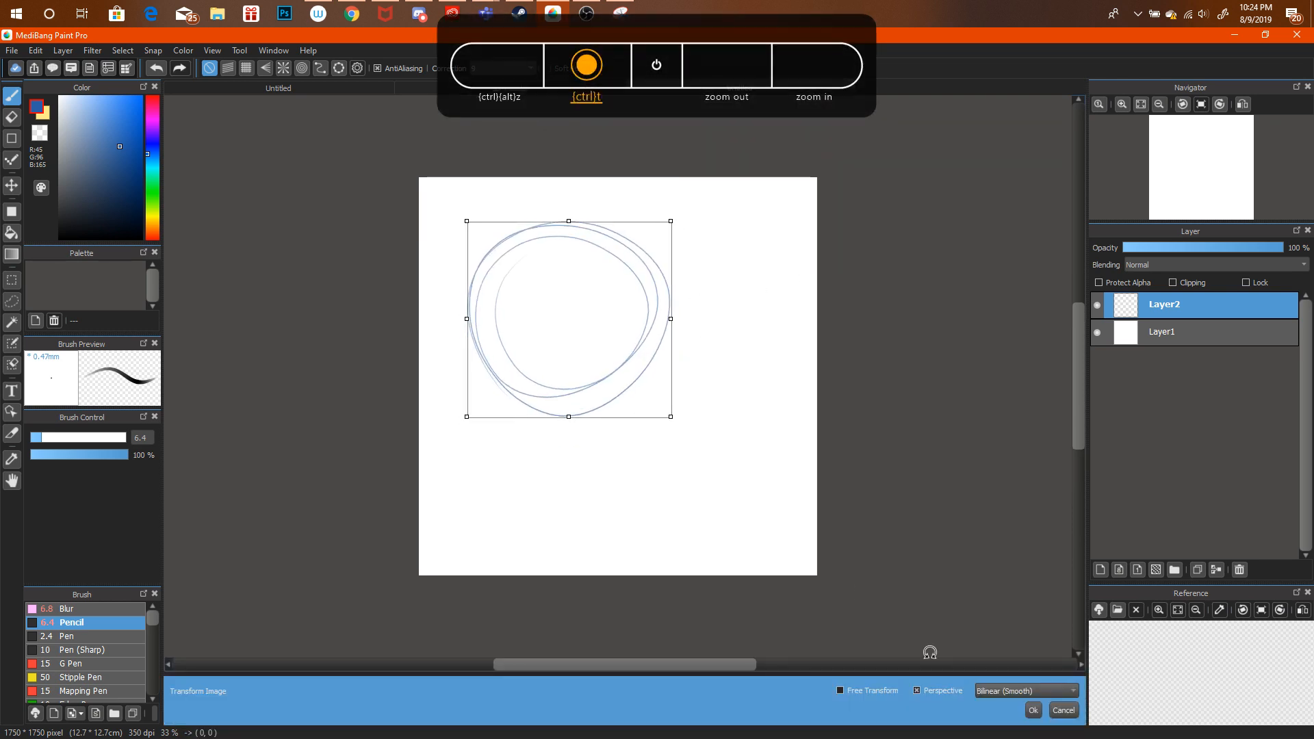
left_click(1033, 710)
Draw two diagonal guide strokes and a long sweeping curve across the head circle.
left_click_drag(546, 245, 614, 397)
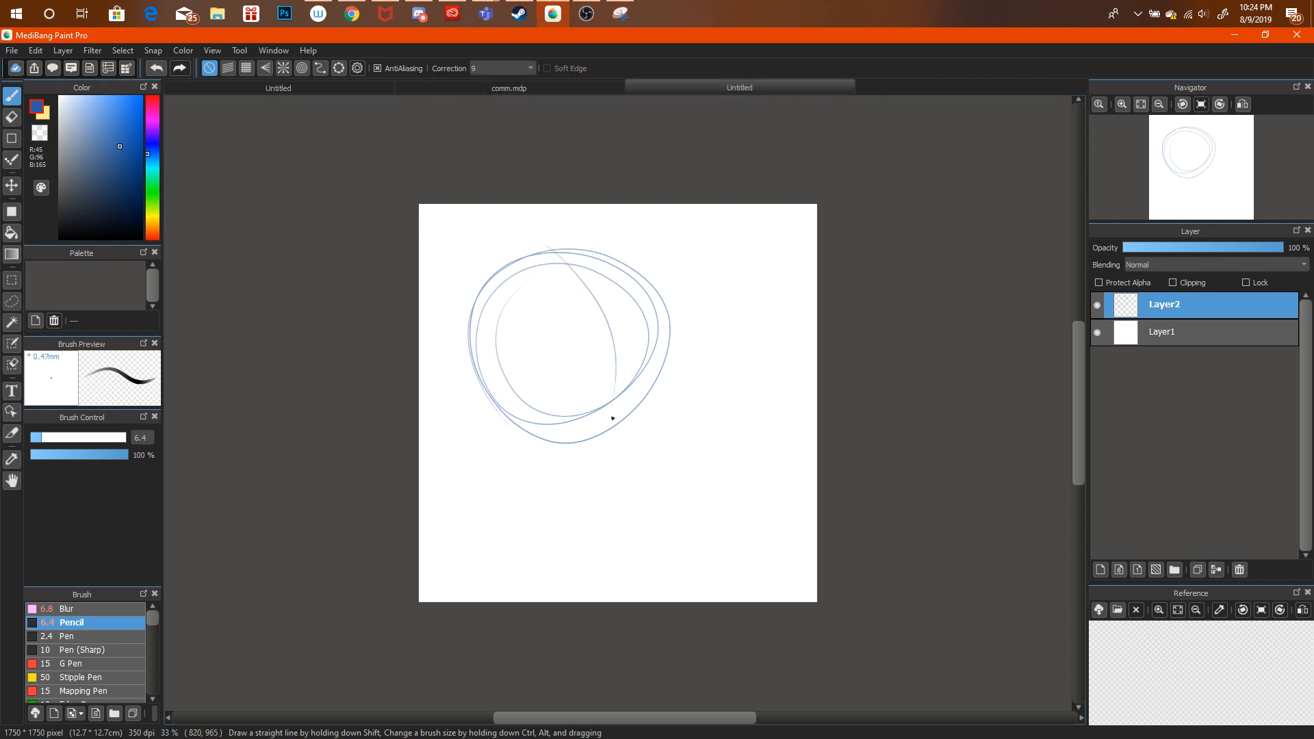
left_click_drag(553, 219, 624, 369)
left_click_drag(482, 373, 720, 295)
Look at another direct message conversation in Discord.
left_click(419, 13)
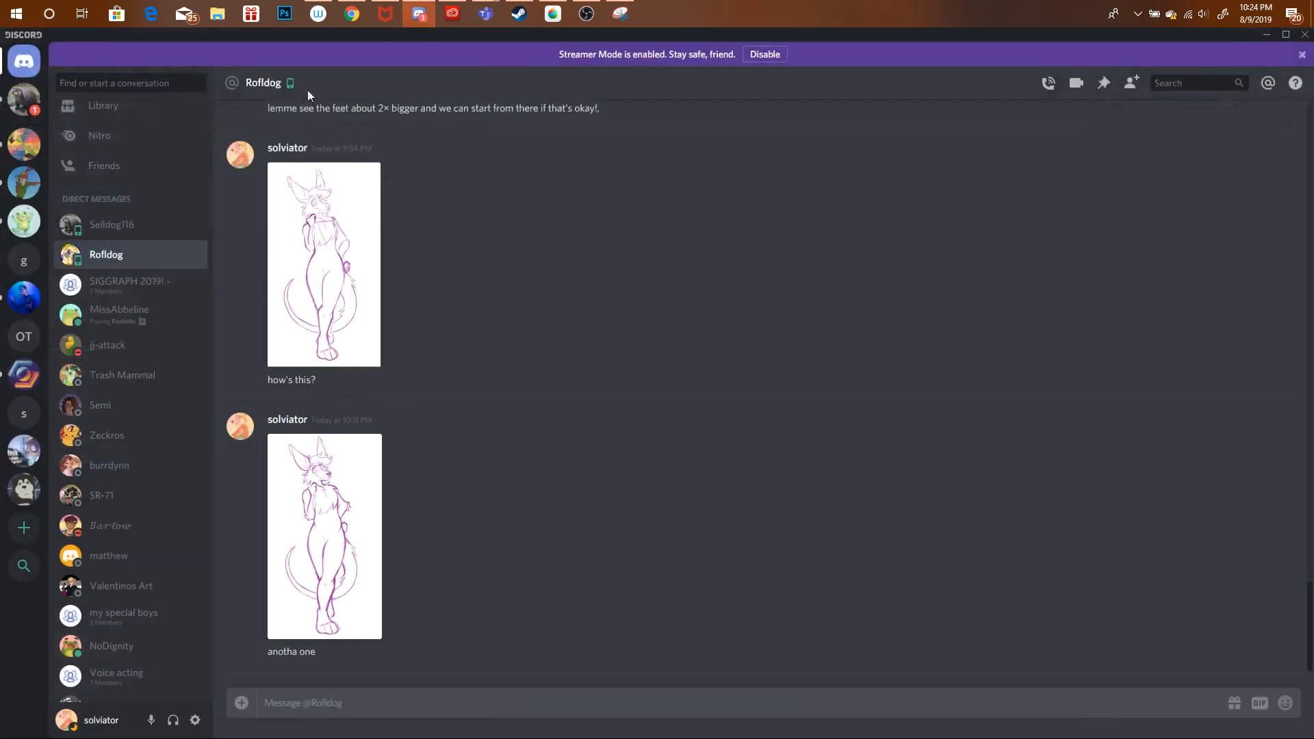
left_click(38, 104)
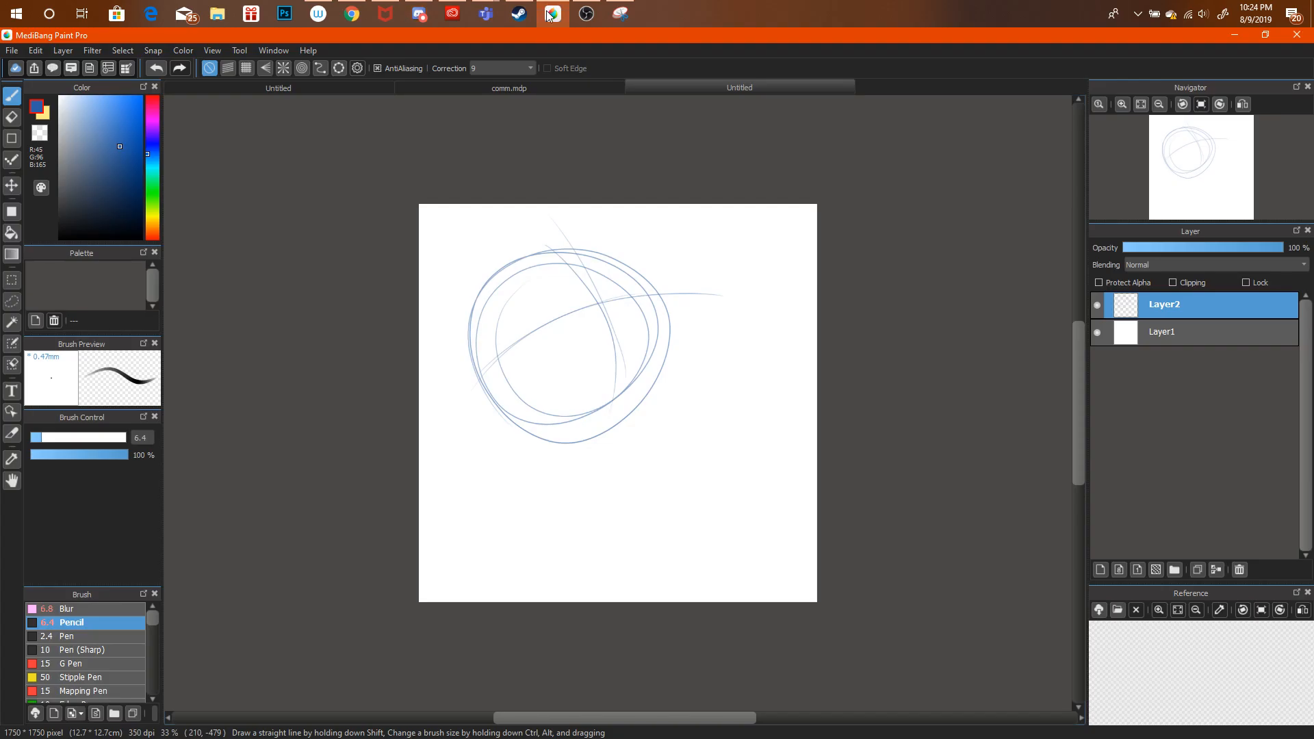
left_click(553, 13)
Set the pencil size to 15 and compare against the commission and reference documents.
left_click_drag(48, 443, 59, 438)
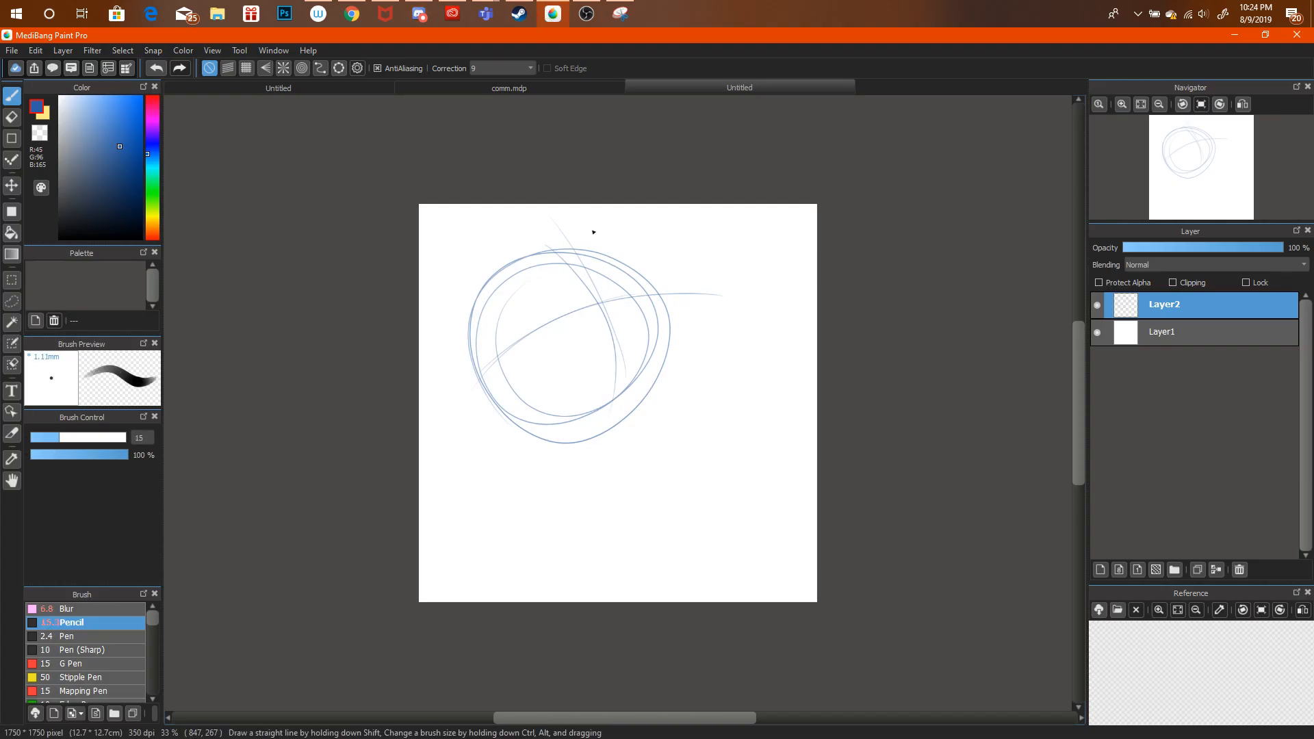
left_click(605, 86)
left_click(641, 88)
left_click(391, 87)
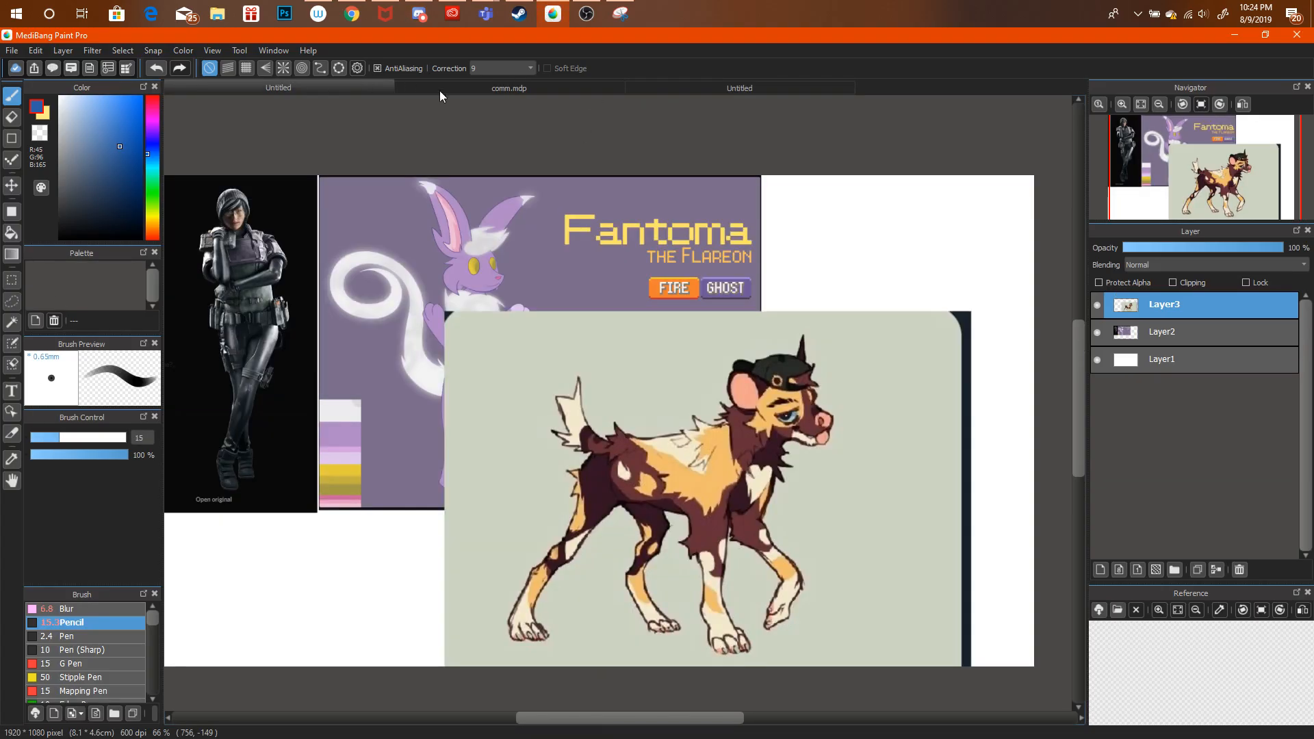
left_click(712, 88)
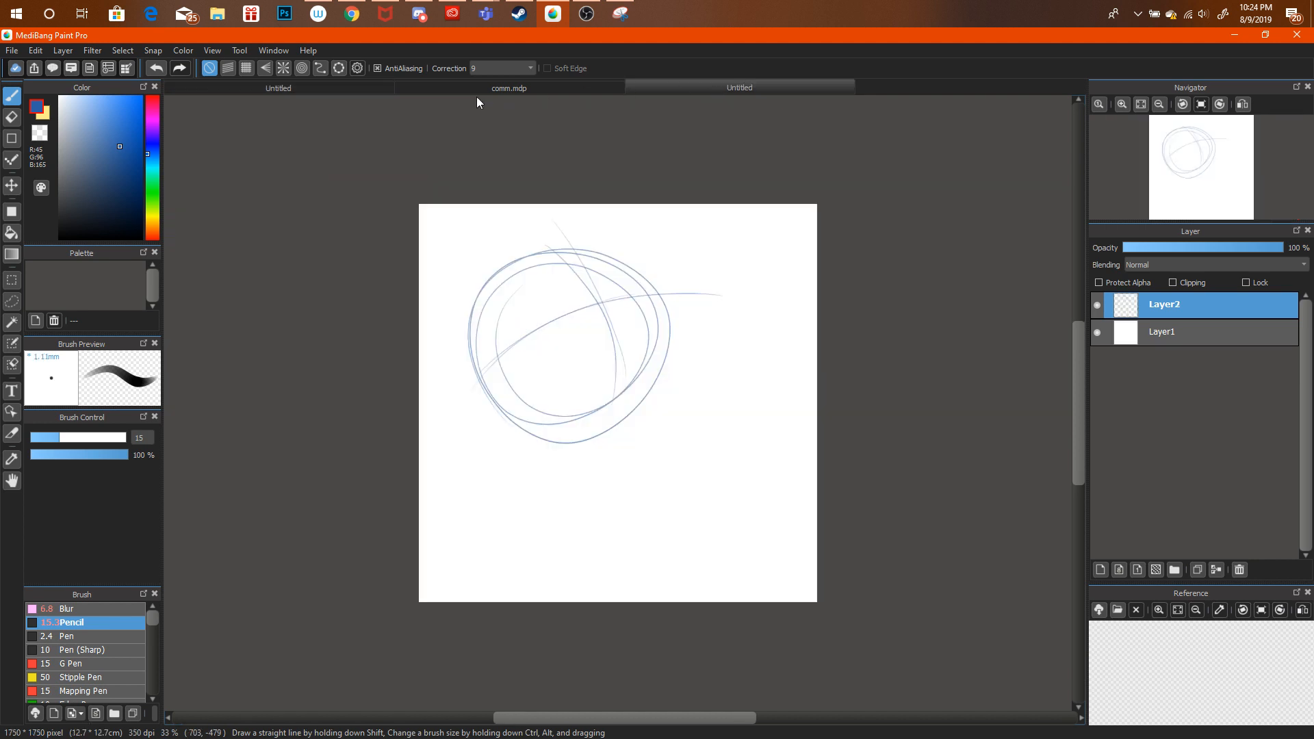
left_click(325, 87)
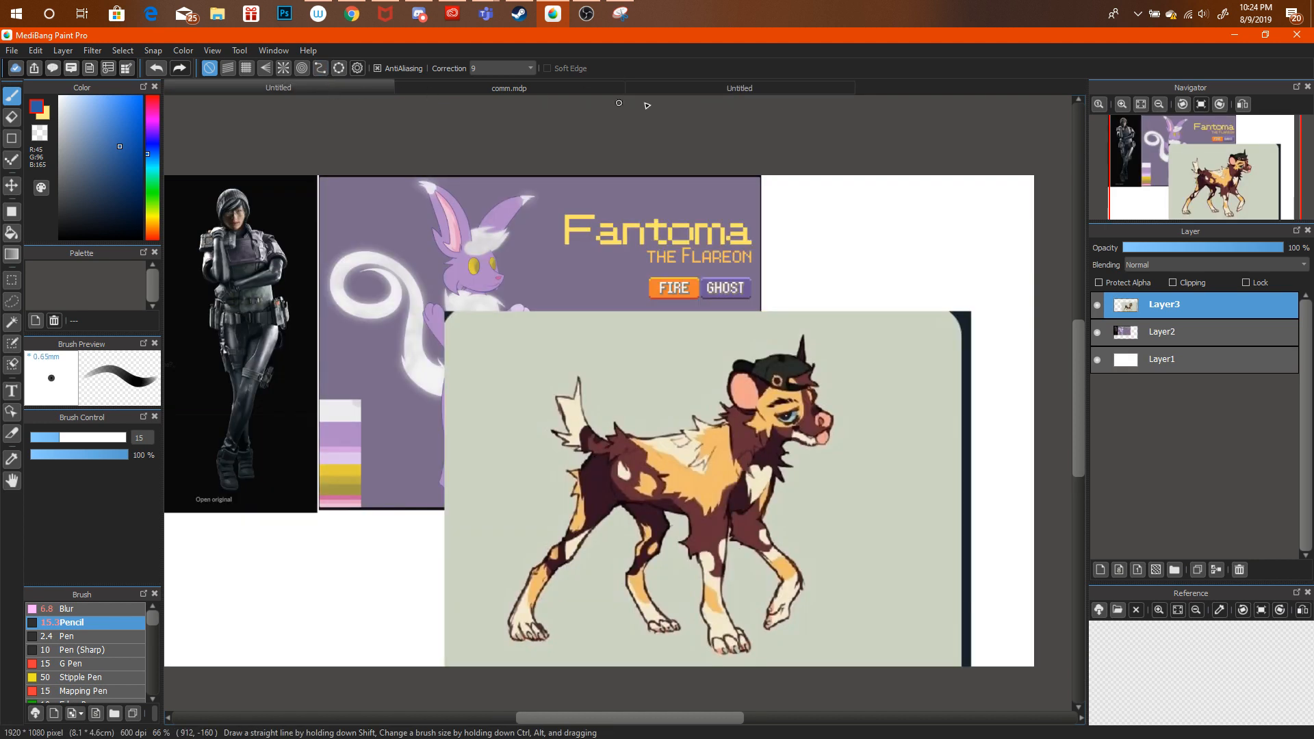
left_click(703, 90)
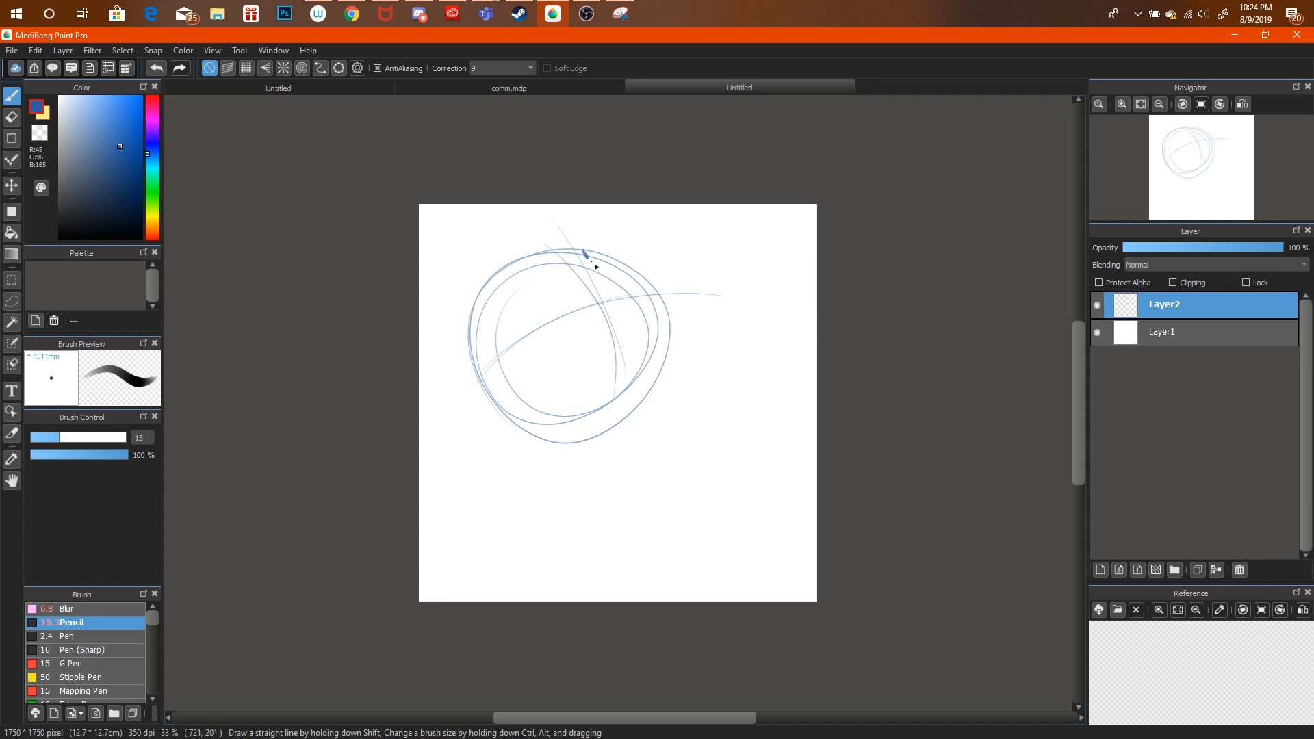
Move the whole head sketch lower, then show the african wild dog face image results.
key("ctrl+t")
left_click_drag(604, 302, 604, 348)
left_click(1033, 710)
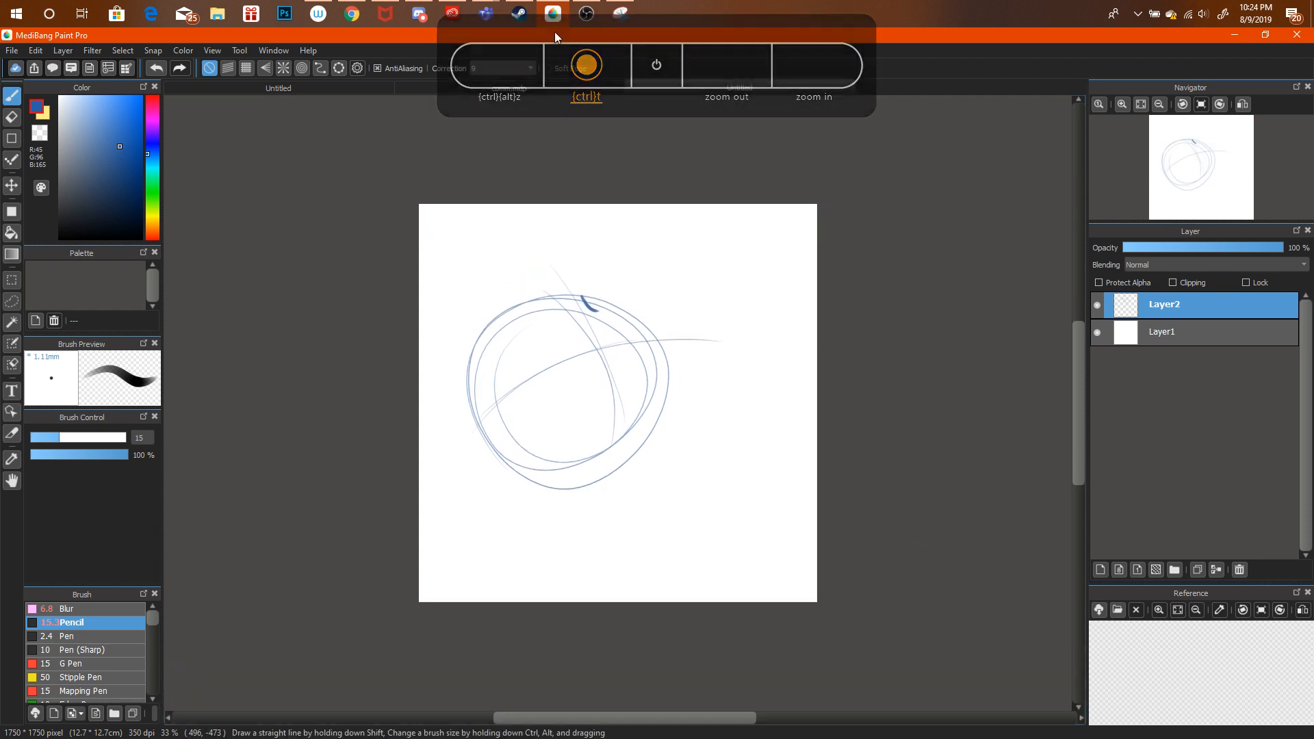
left_click(352, 14)
left_click(1036, 43)
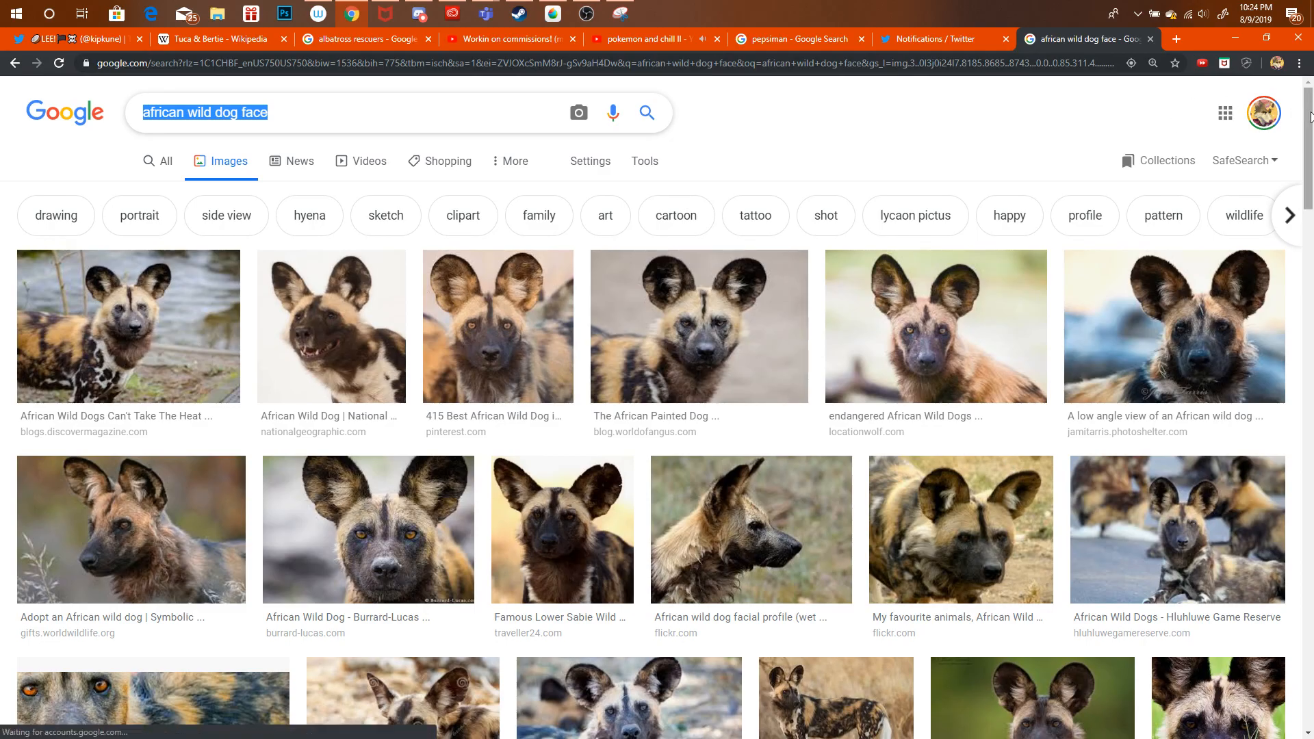
Scroll through more african wild dog face results, then return to the head sketch.
scroll(1248, 367, "down", 10)
scroll(1247, 366, "down", 3)
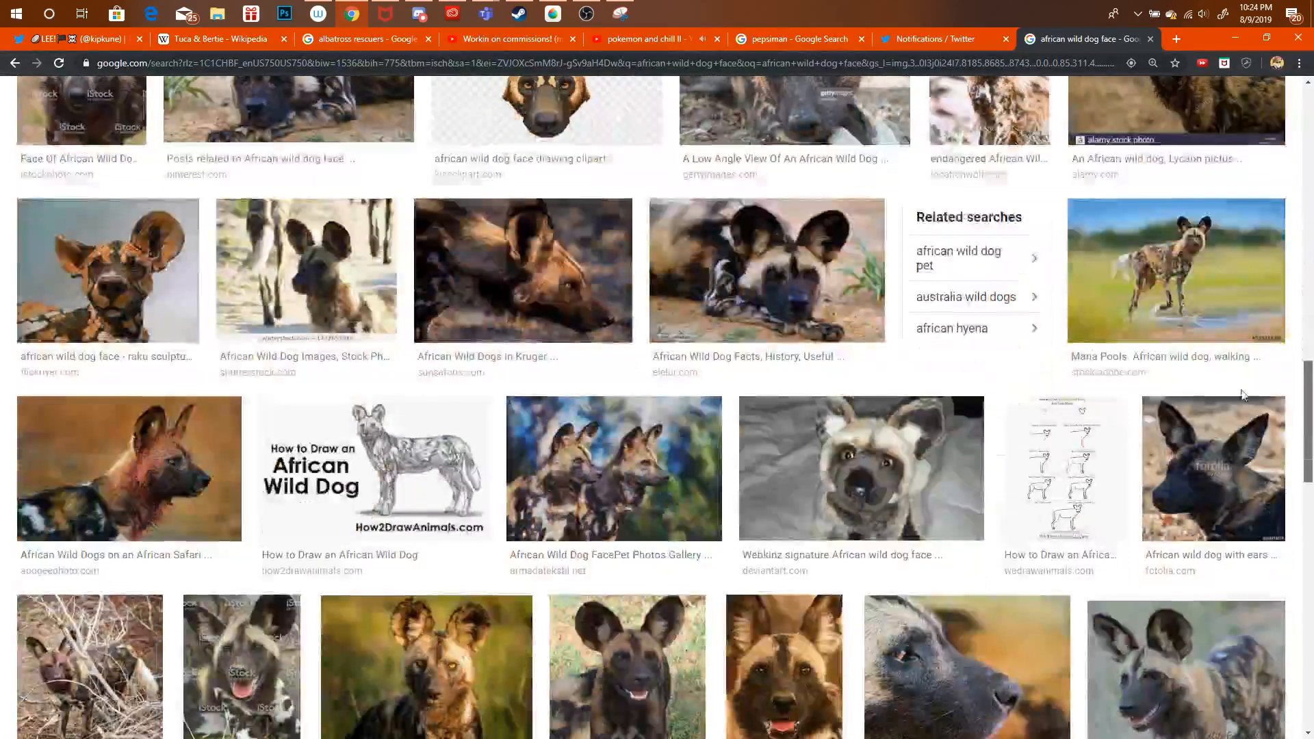
scroll(1246, 437, "down", 4)
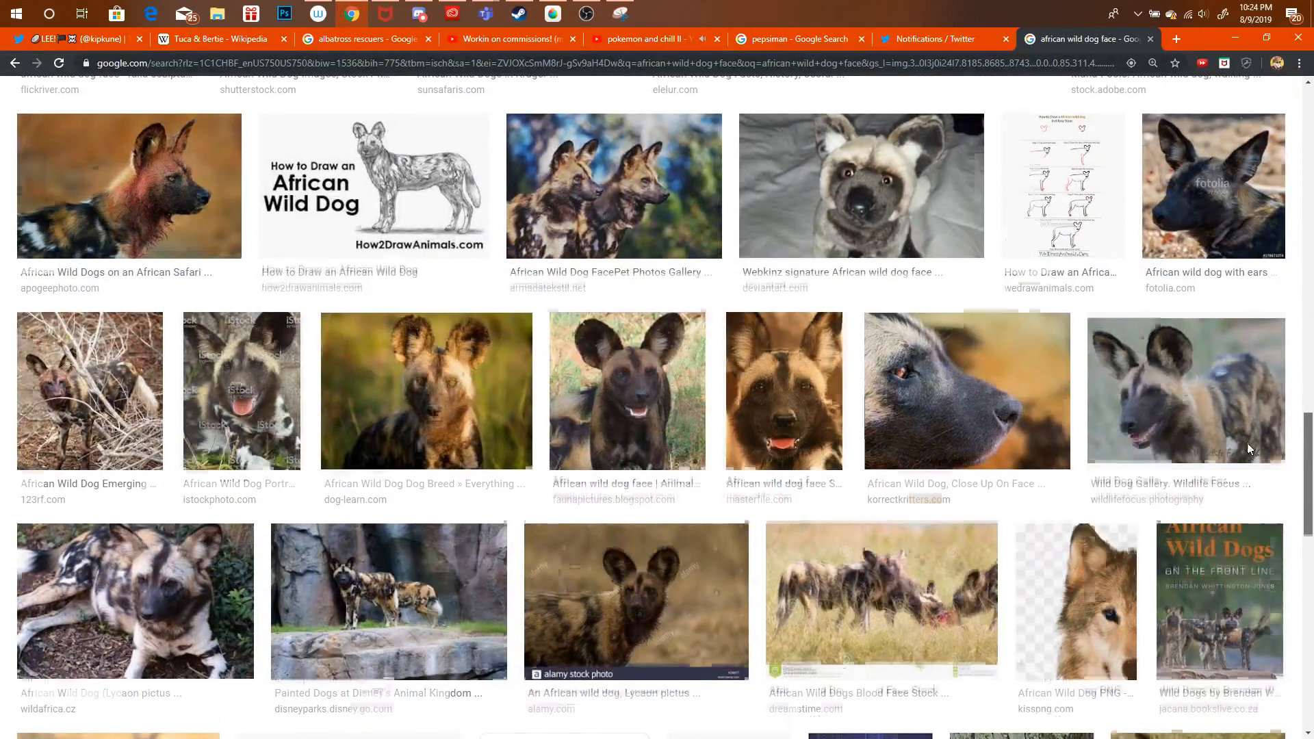
scroll(1246, 445, "down", 4)
scroll(1205, 431, "up", 3)
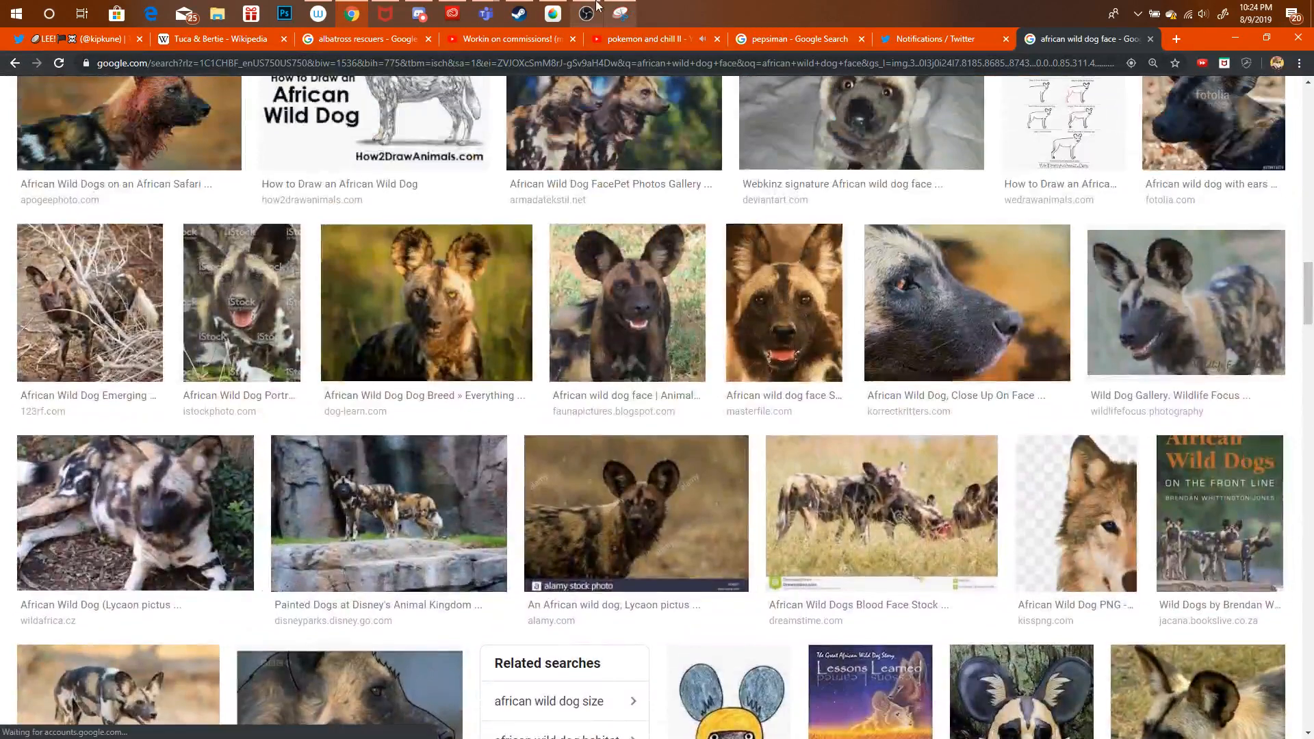
left_click(554, 14)
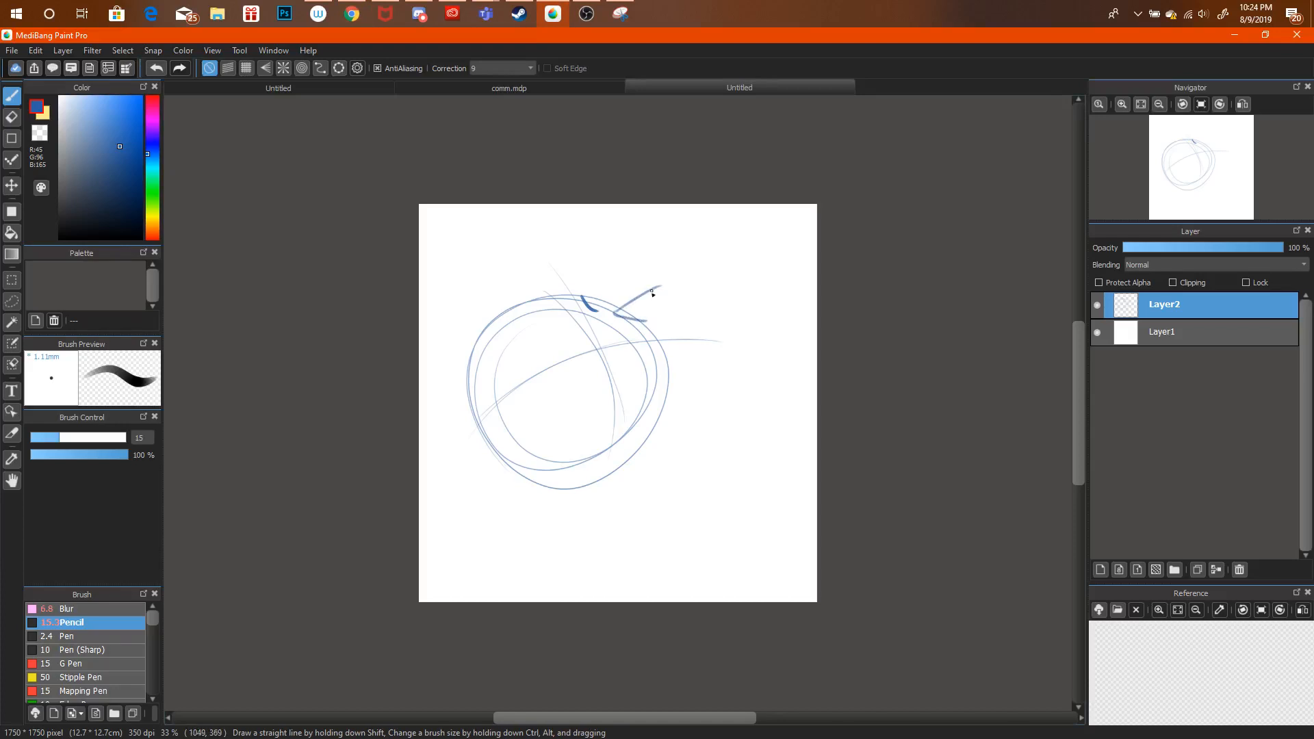
Undo the stray stroke and sketch a pointed shape above the head circle's upper right.
key("ctrl+alt+z")
left_click_drag(642, 305, 693, 278)
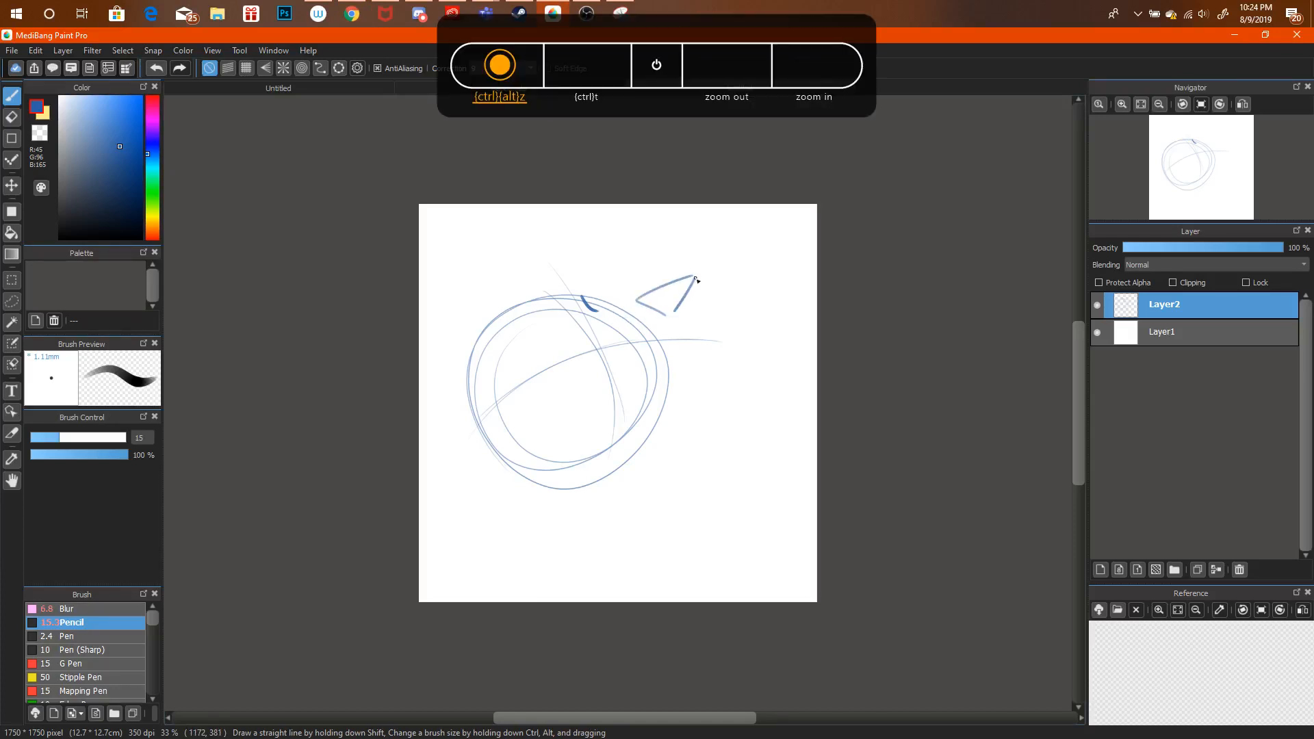
left_click(621, 87)
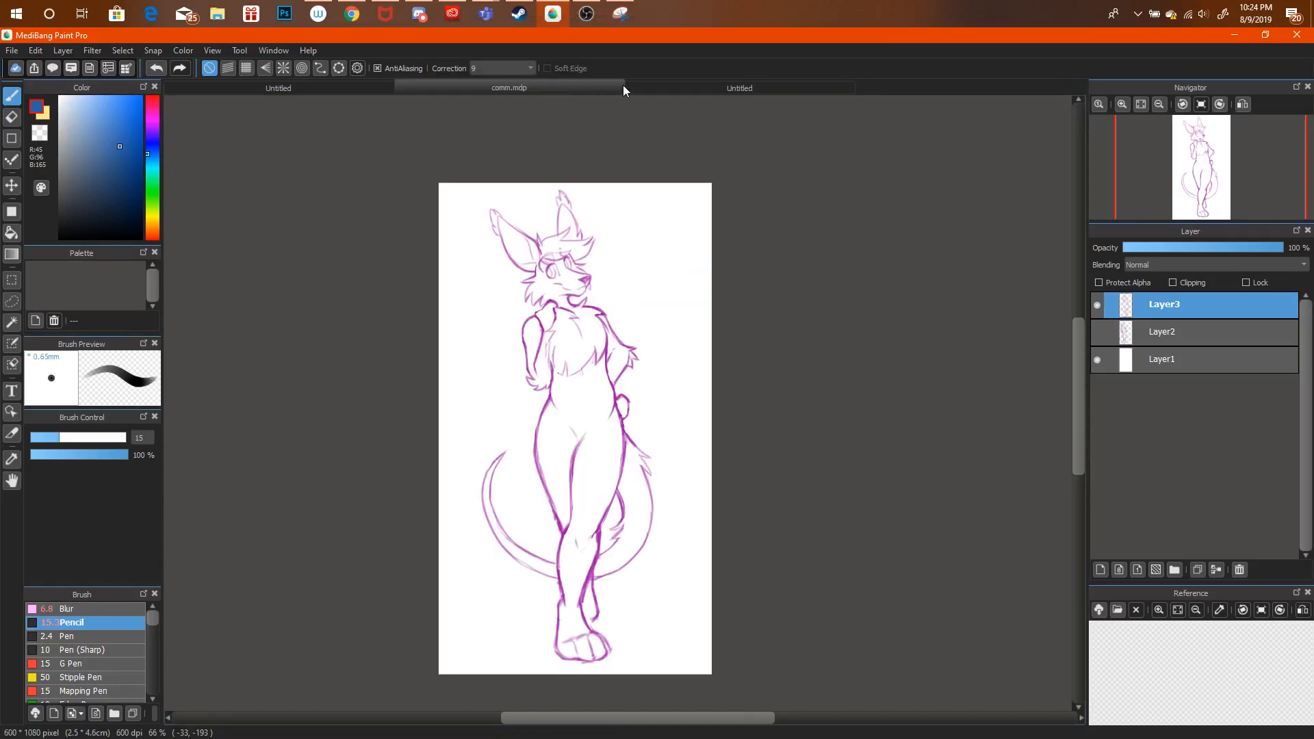
left_click(376, 87)
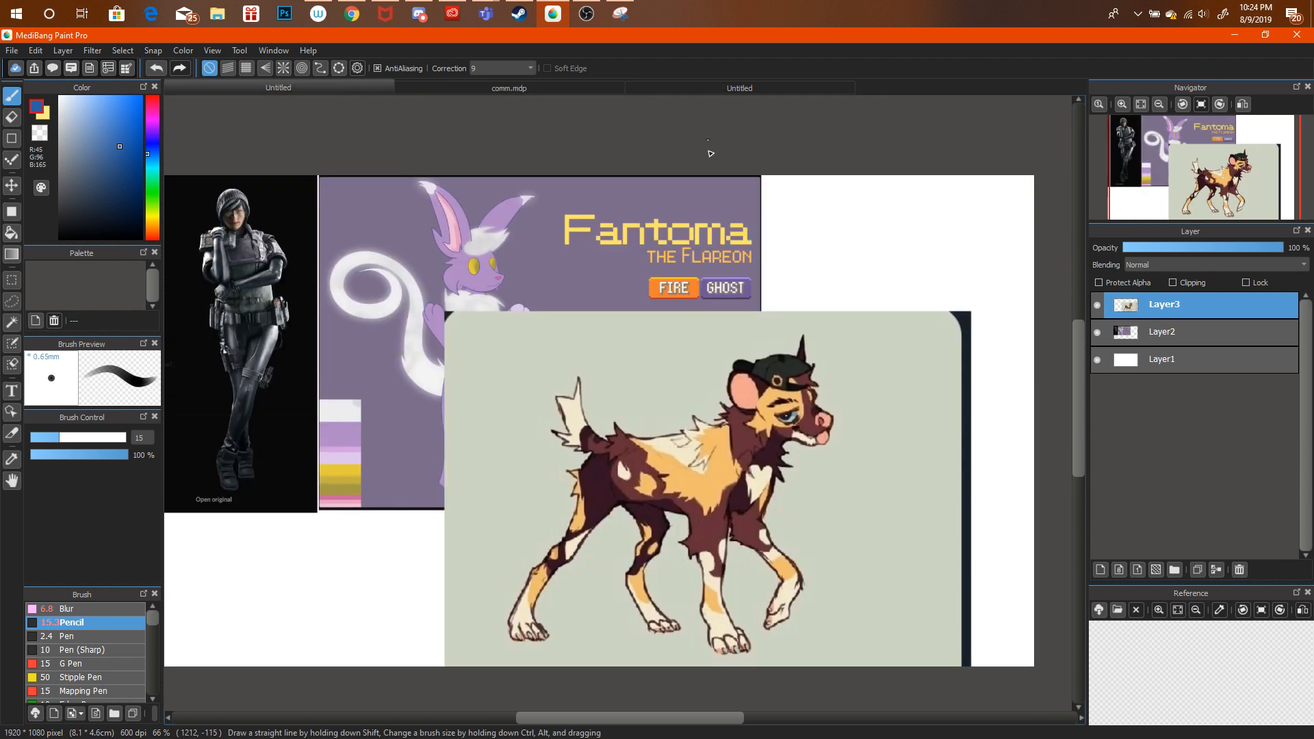
left_click(732, 87)
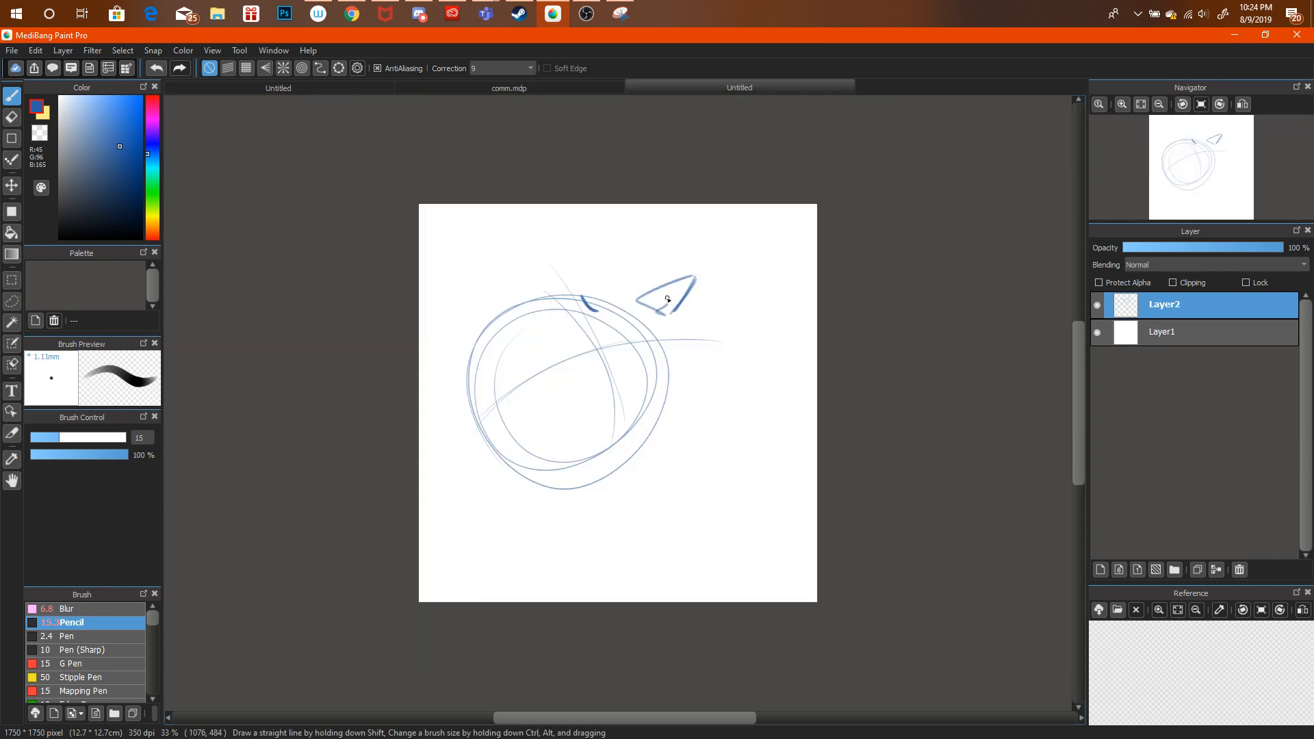
Redraw the pointed ear's edges darker, then return to the wild dog image search.
mouse_move(644, 305)
left_mouse_down()
mouse_move(631, 299)
mouse_move(694, 276)
mouse_move(631, 295)
mouse_move(645, 304)
mouse_move(694, 269)
left_mouse_up()
key("ctrl+alt+z")
key("ctrl+alt+z")
key("ctrl+alt+z")
left_click_drag(620, 301, 695, 275)
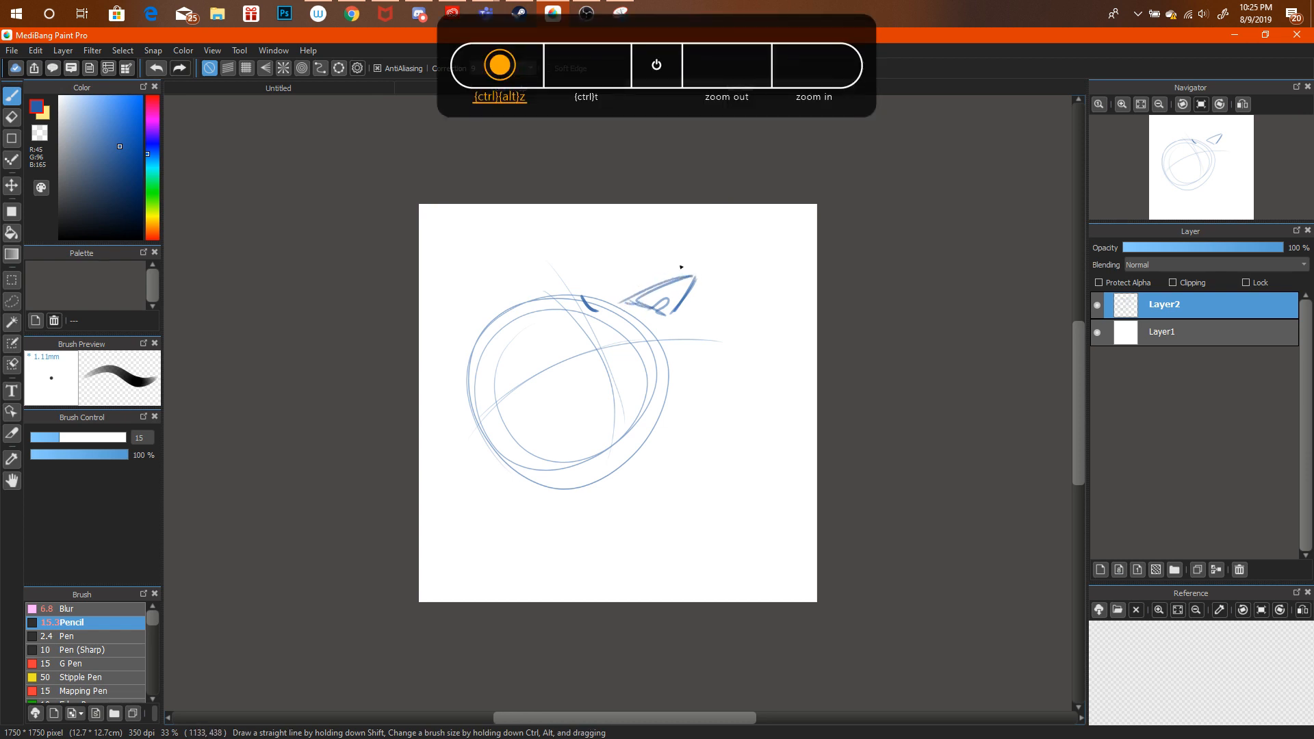
left_click(351, 13)
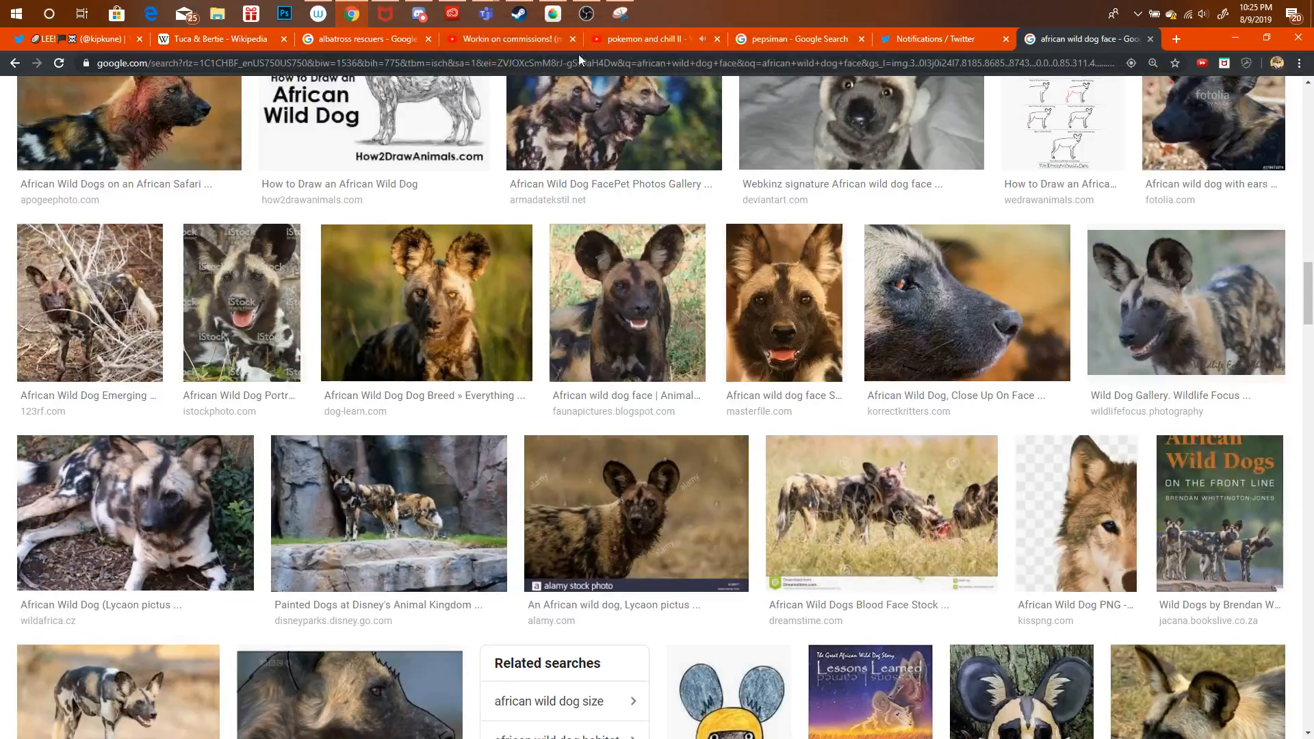
Glance at the live stream and the sketch, then return to the african wild dog face results.
left_click(514, 30)
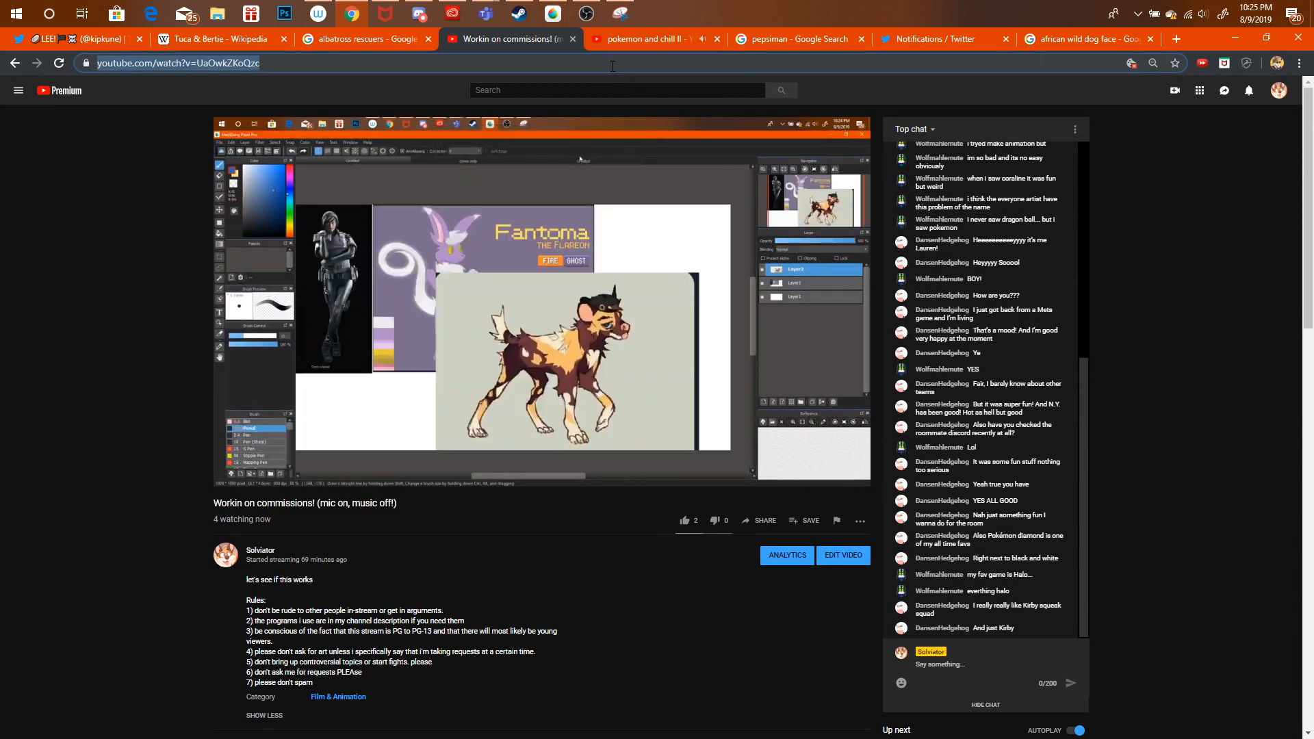
left_click(553, 14)
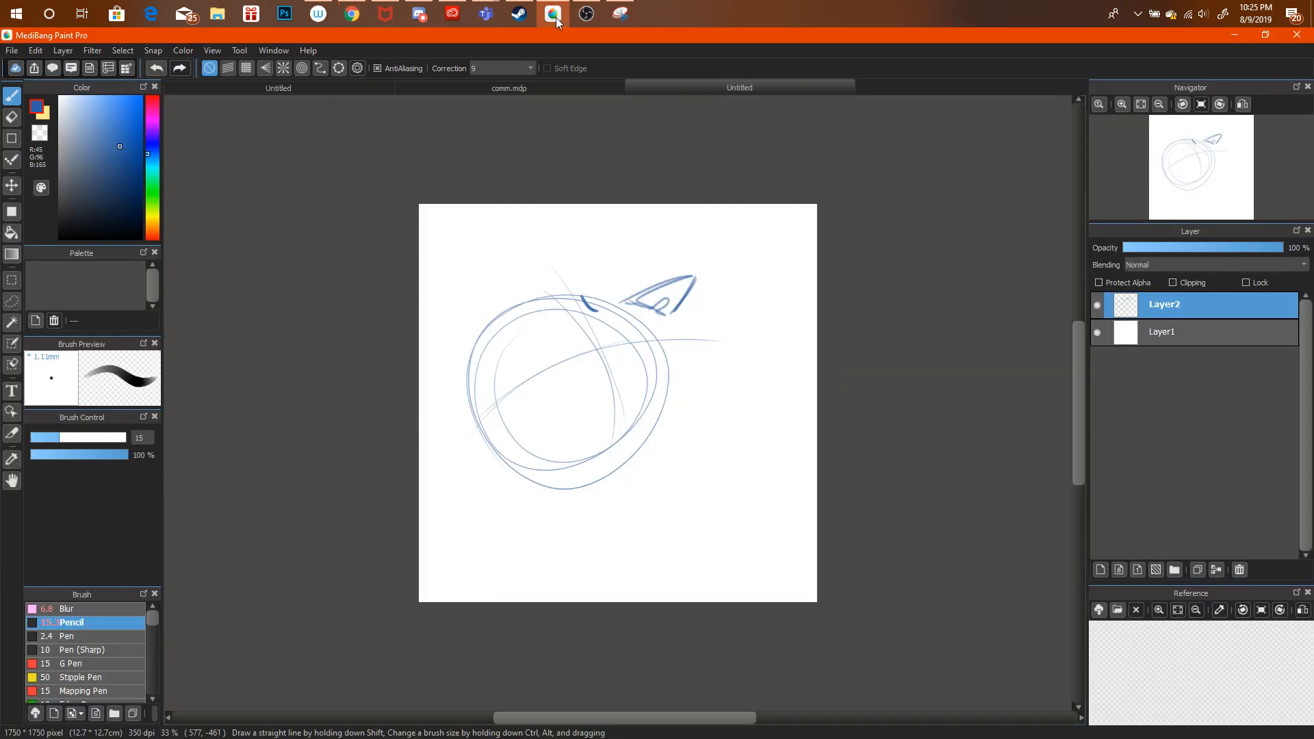
left_click(547, 86)
left_click(673, 84)
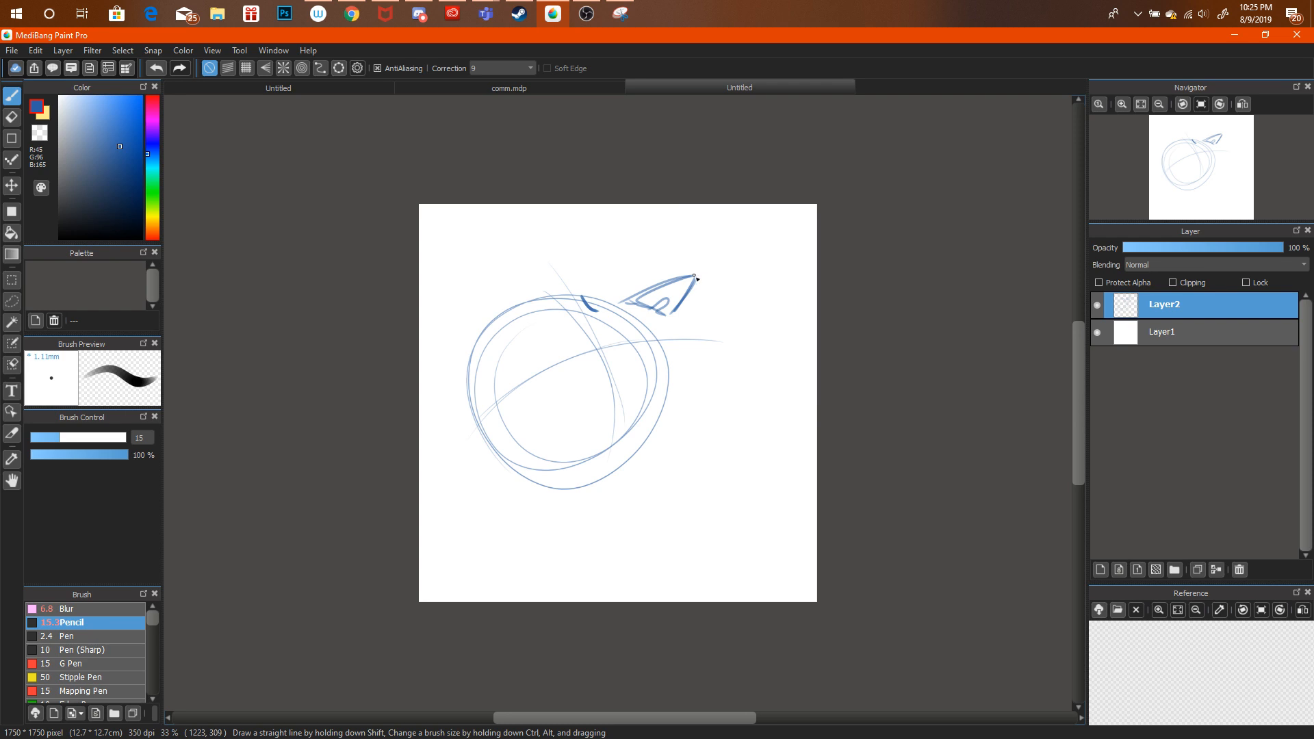
left_click(354, 10)
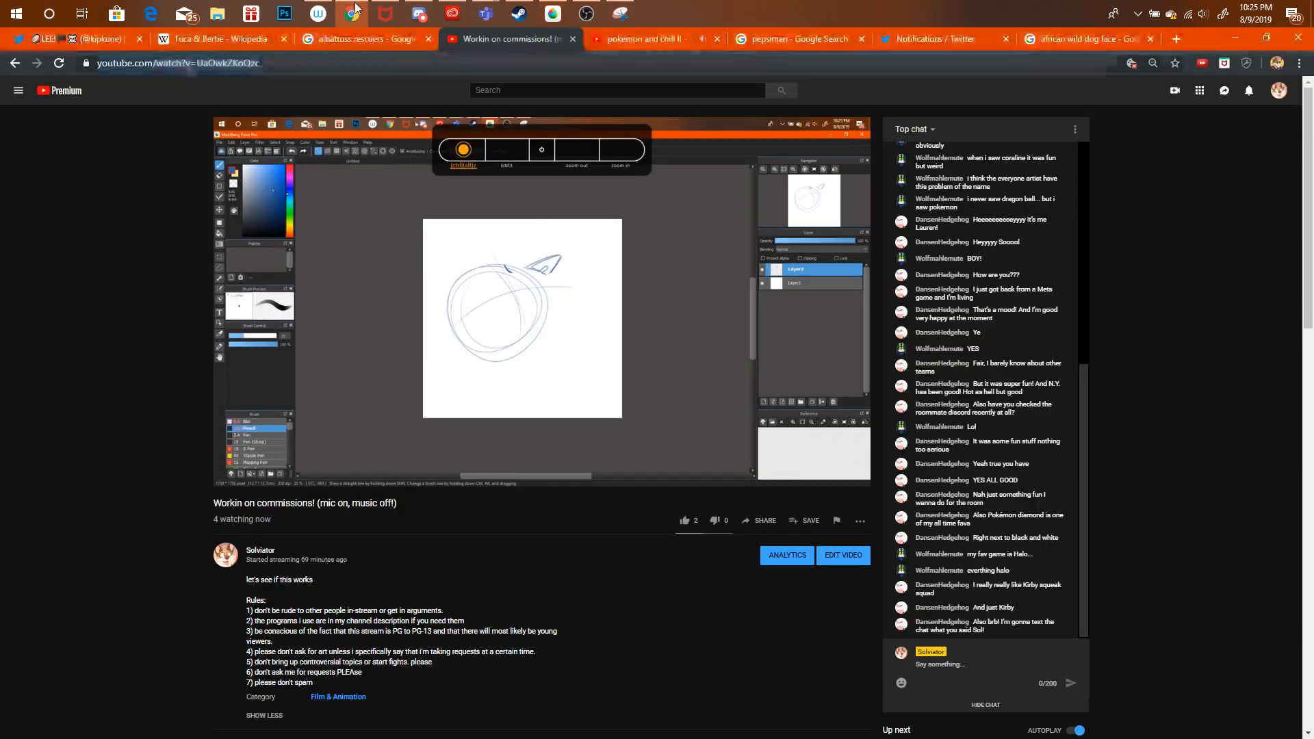
left_click(1081, 39)
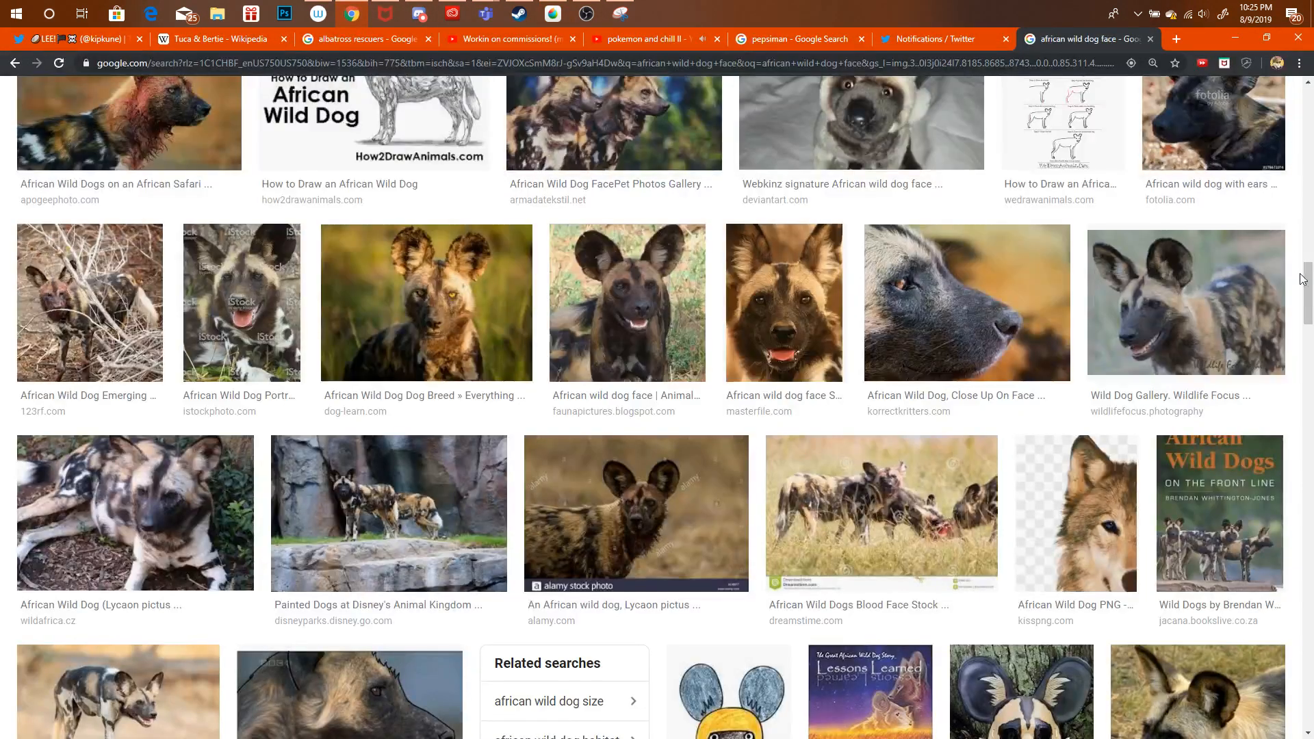
left_click_drag(1303, 278, 1308, 103)
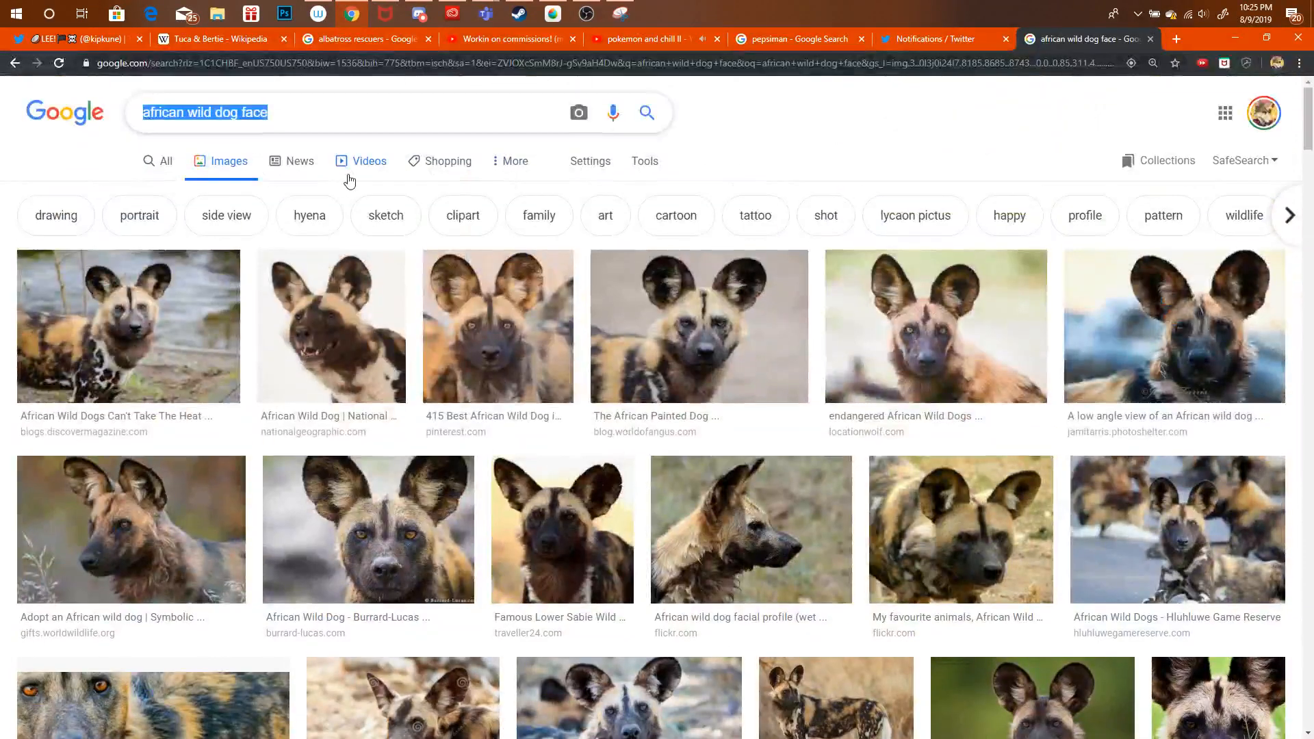
Search 'african wild dog cartoon' and preview the standing brown-and-tan cartoon dog.
left_click(305, 115)
key("BackSpace")
key("BackSpace")
key("BackSpace")
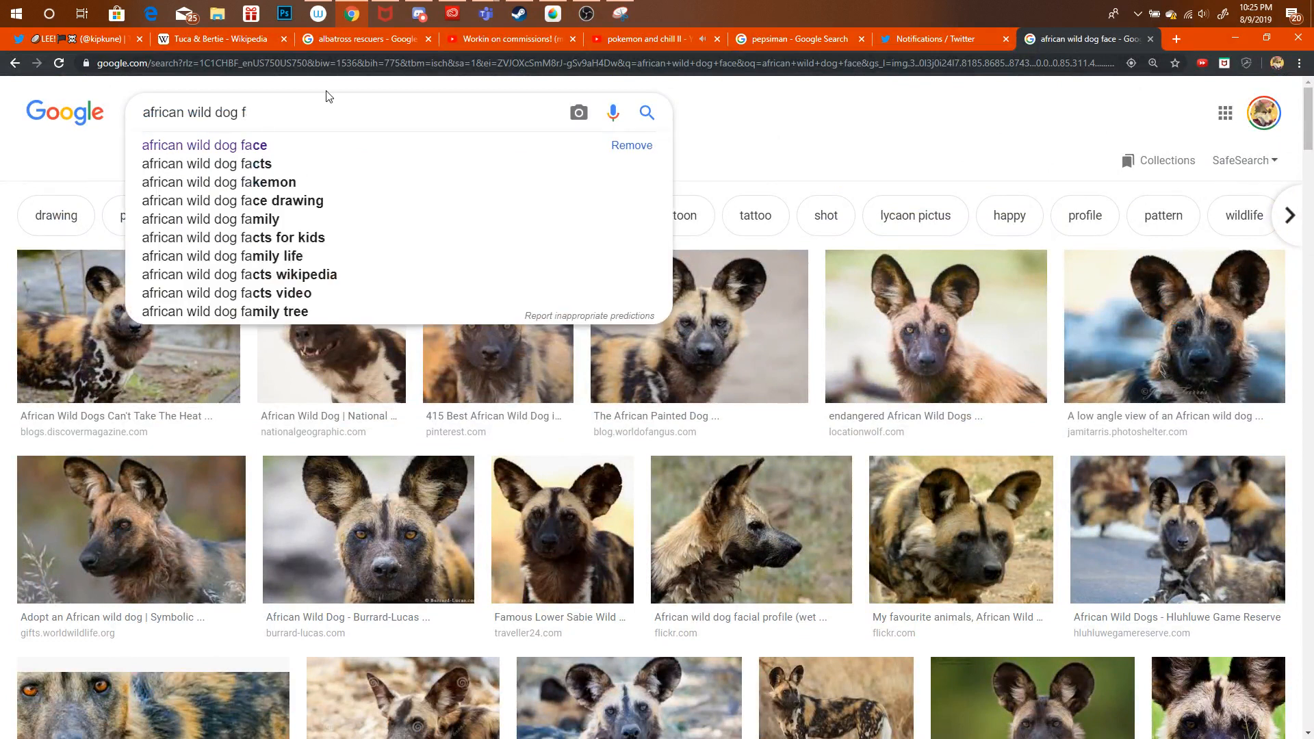
key("BackSpace")
type("cartooy")
key("Return")
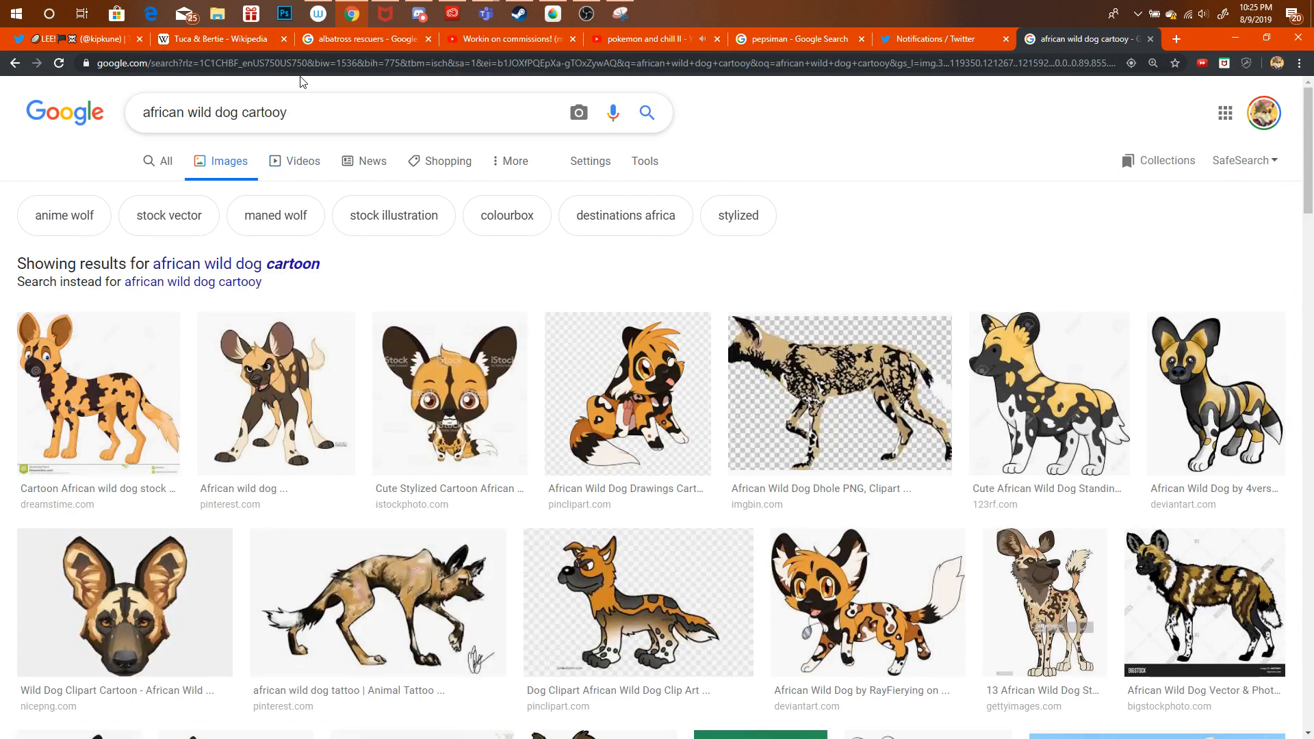
key("Return")
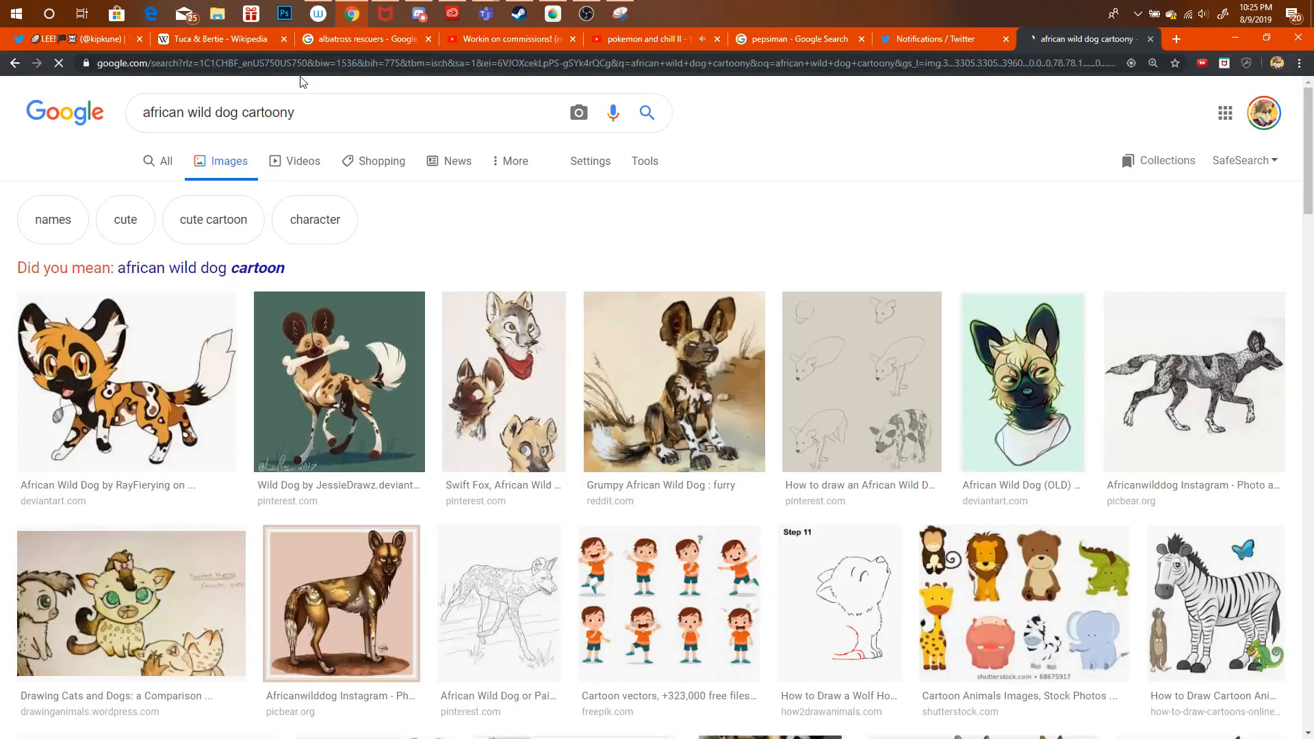
left_click_drag(1306, 179, 339, 234)
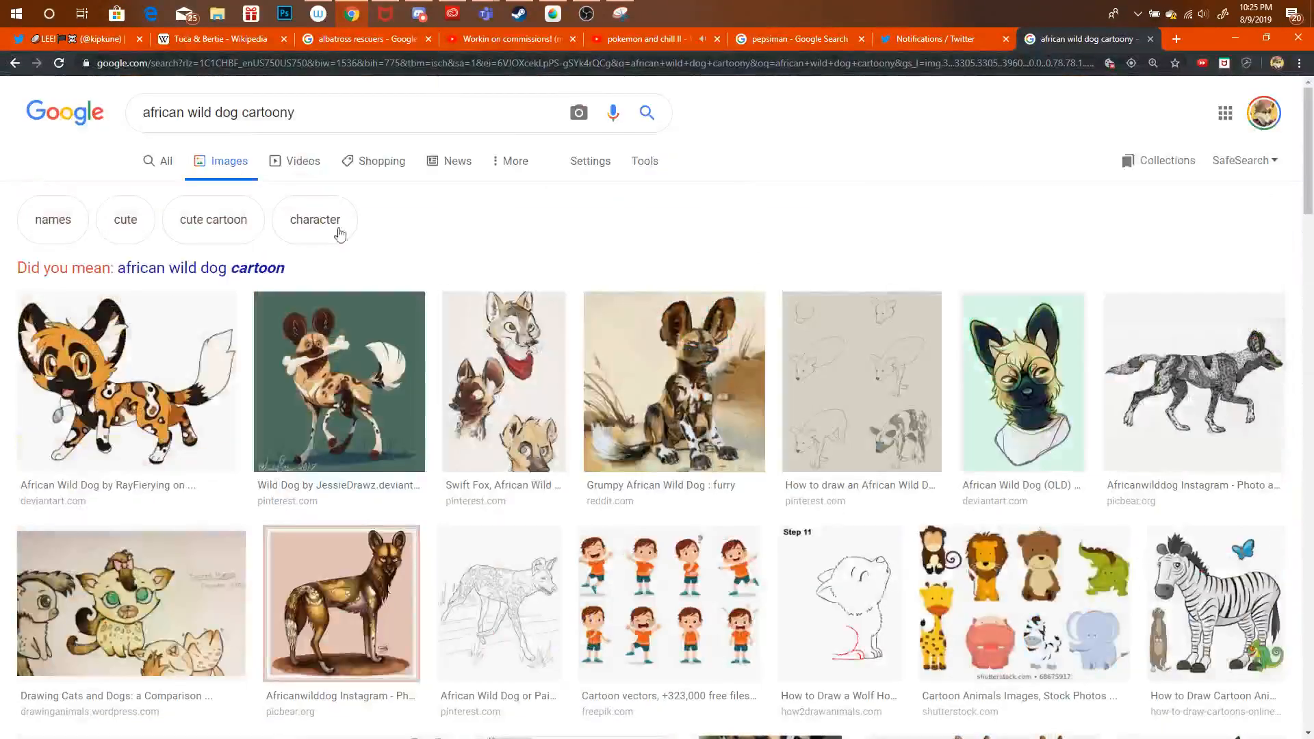
left_click(274, 269)
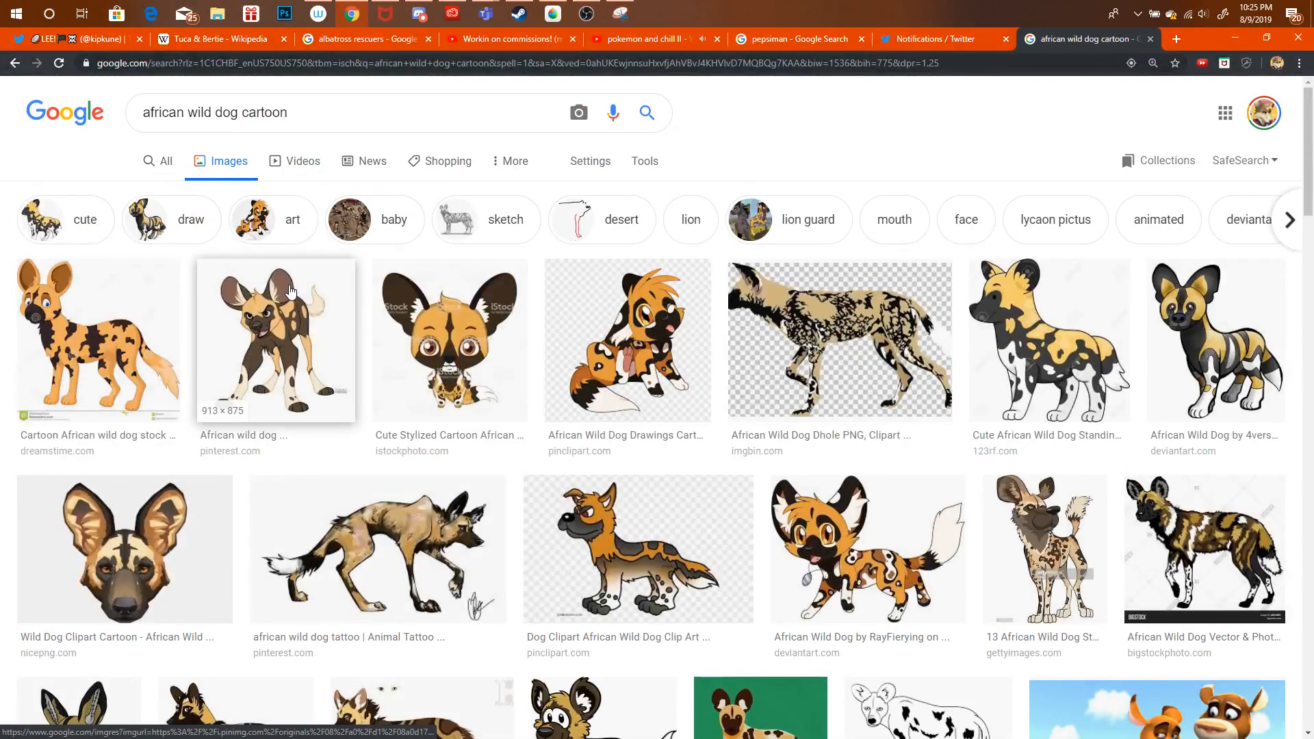
left_click(299, 291)
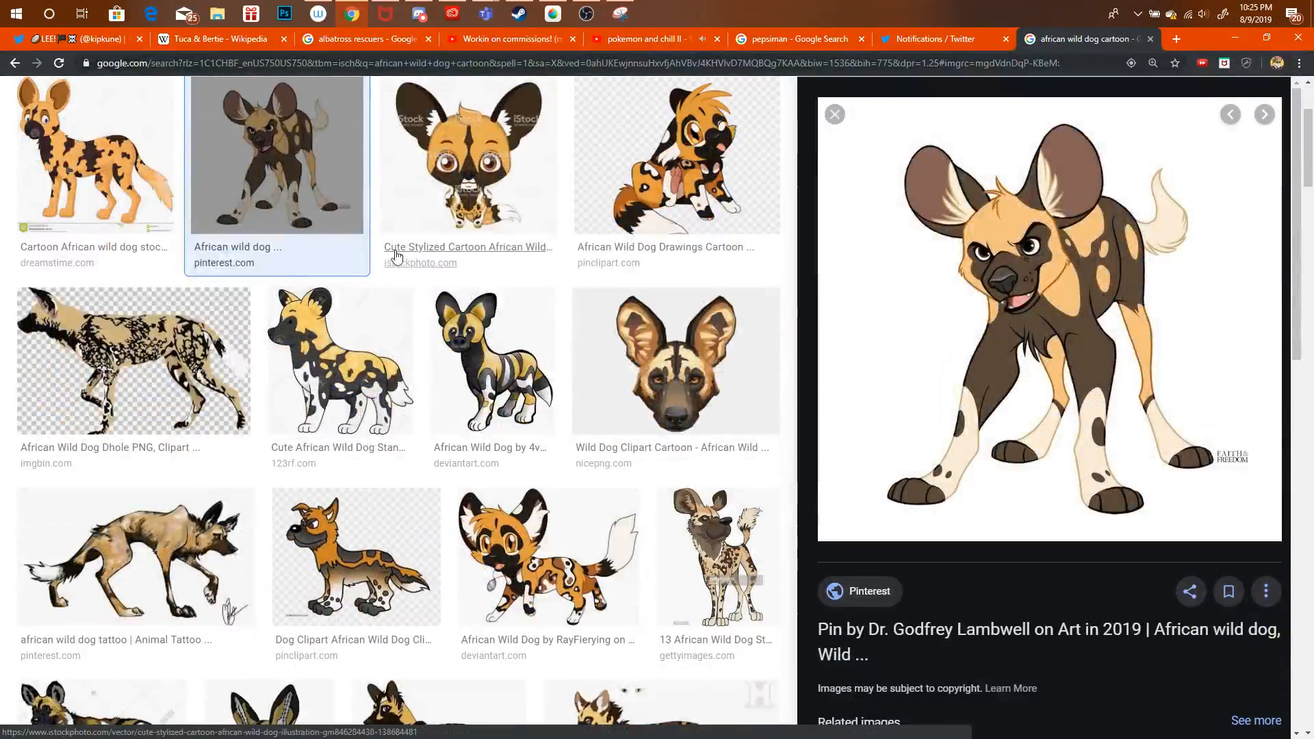
Darken the snout's top-right edge with a pencil stroke, then switch to Discord.
left_click(553, 14)
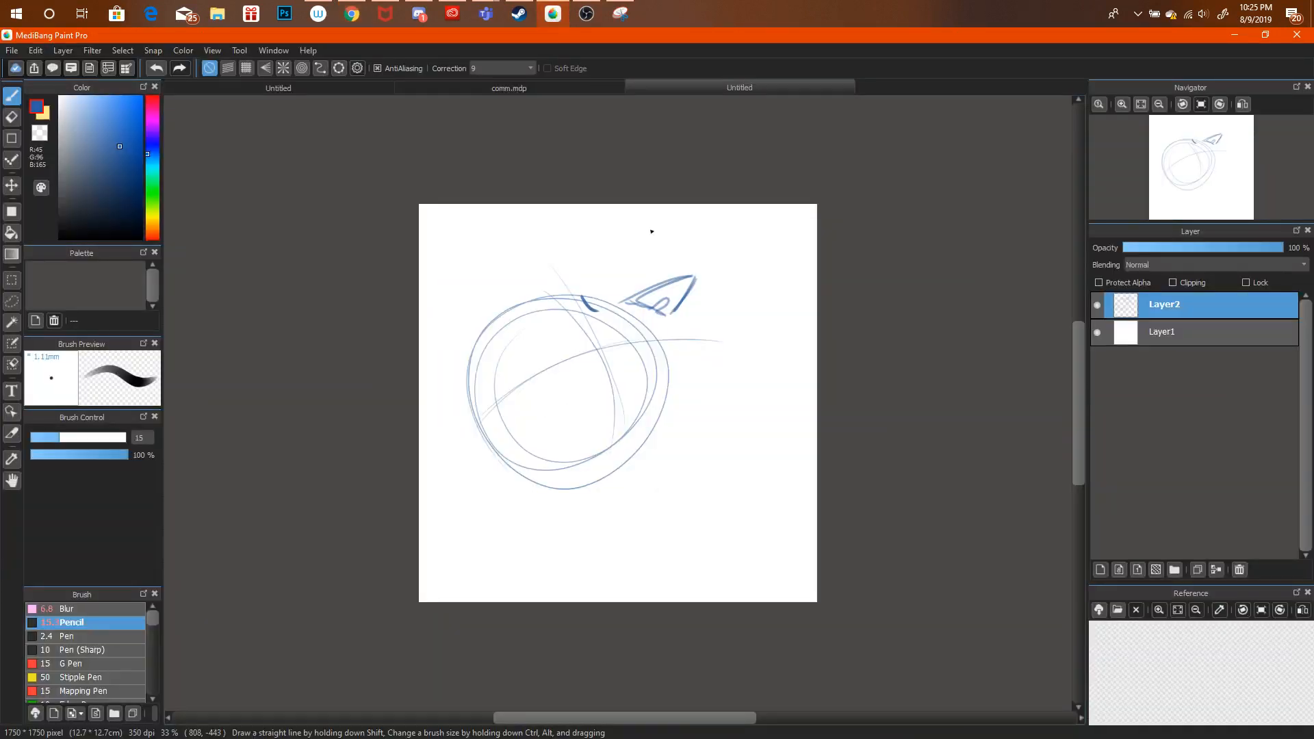
mouse_move(690, 274)
left_mouse_down()
mouse_move(677, 306)
mouse_move(698, 287)
mouse_move(668, 318)
left_mouse_up()
left_click(12, 117)
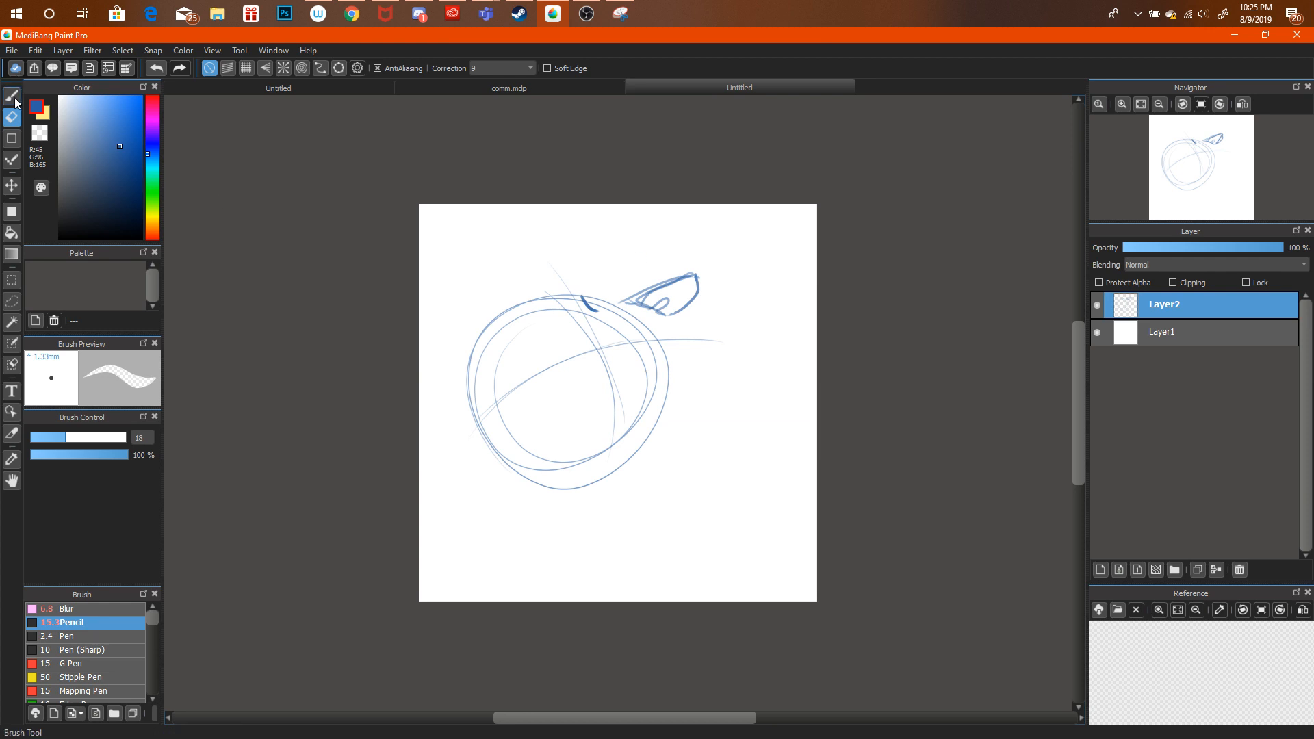
key("b")
left_click(429, 15)
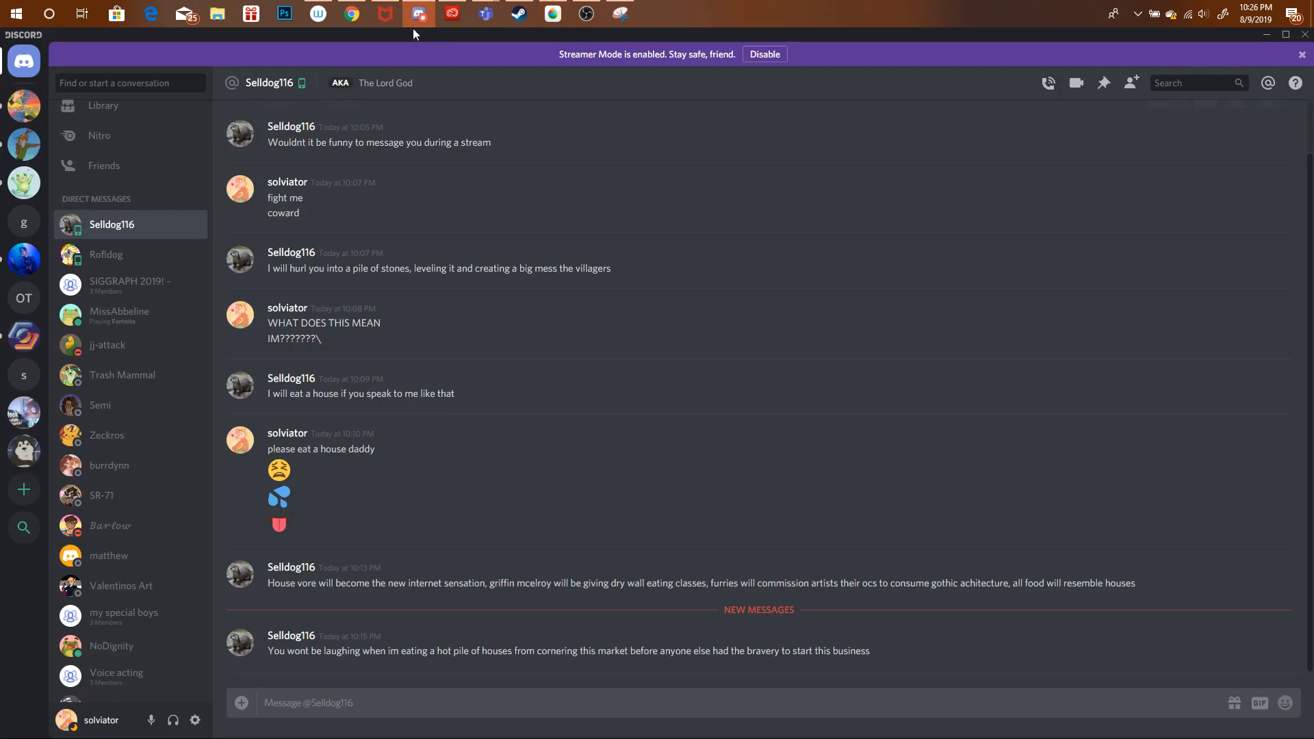
Read the latest Discord direct messages, then return to MediBang Paint Pro.
left_click(167, 248)
left_click(171, 235)
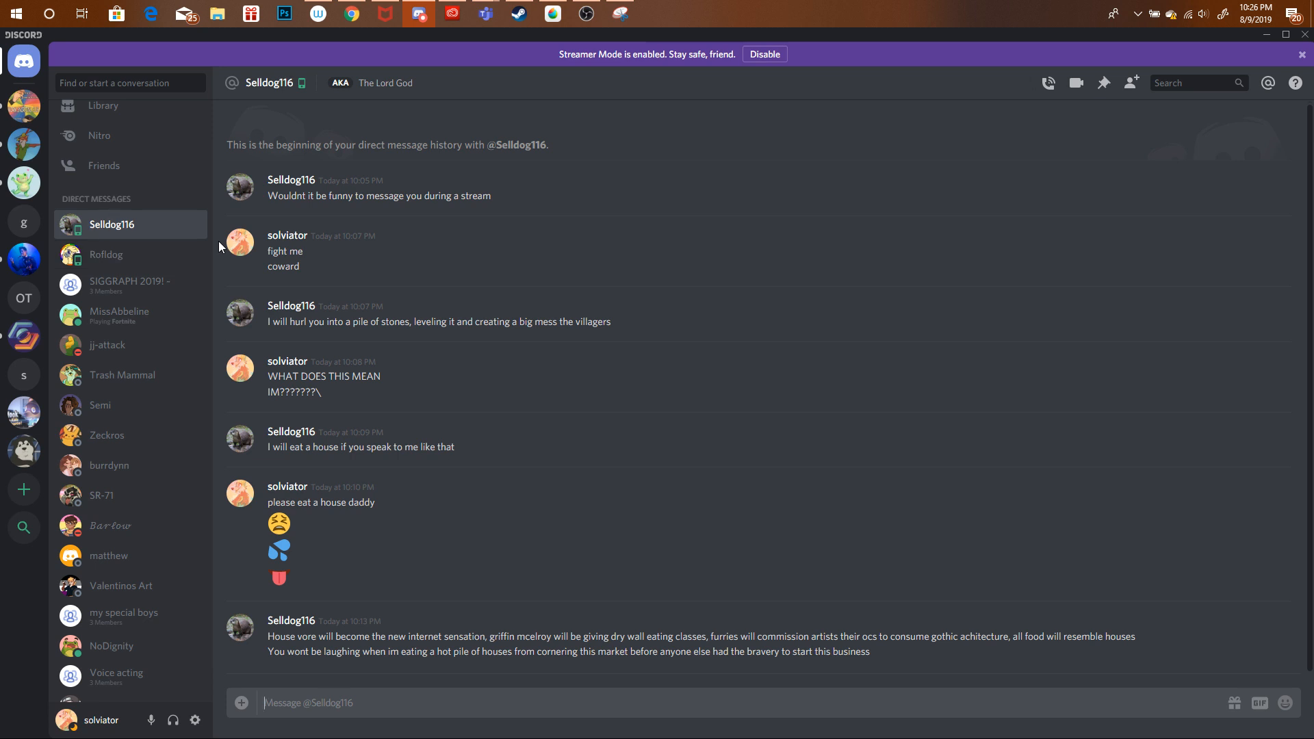
key("alt+Tab")
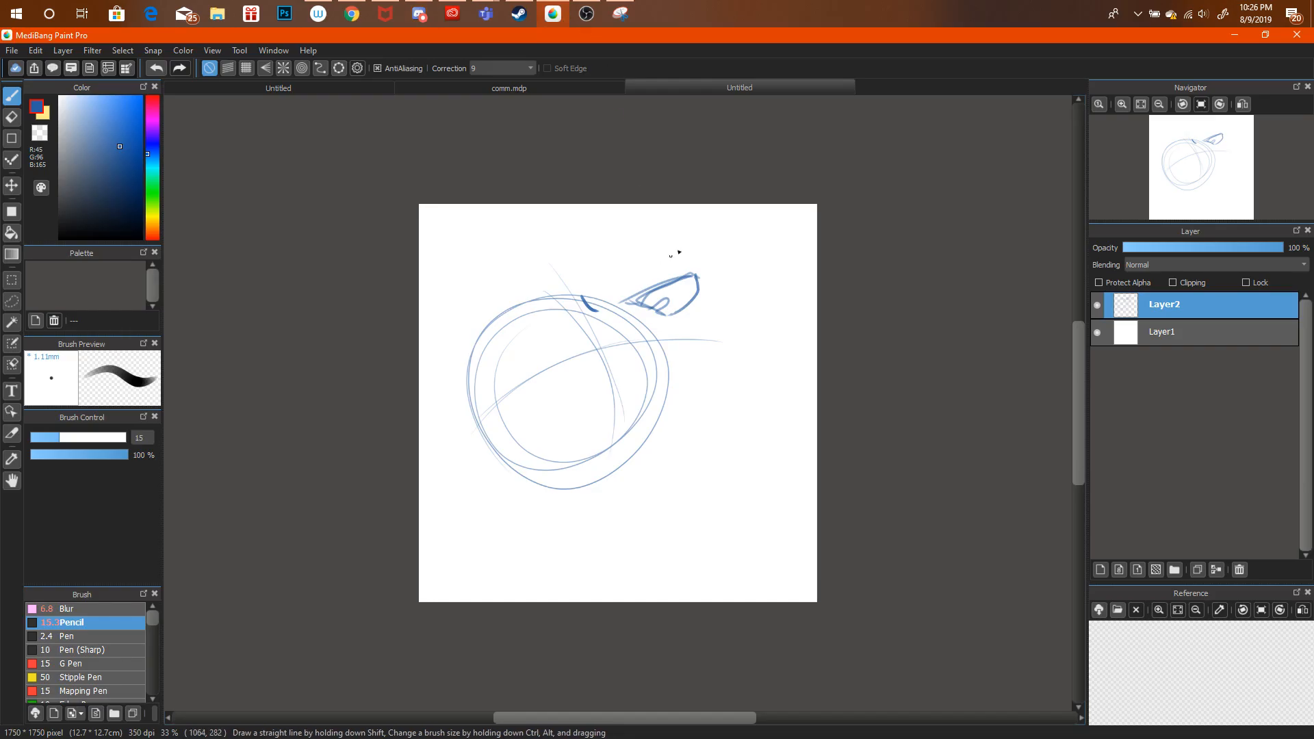
After checking the references, redraw the jaw line running down from the snout tip.
left_click(560, 86)
left_click(681, 87)
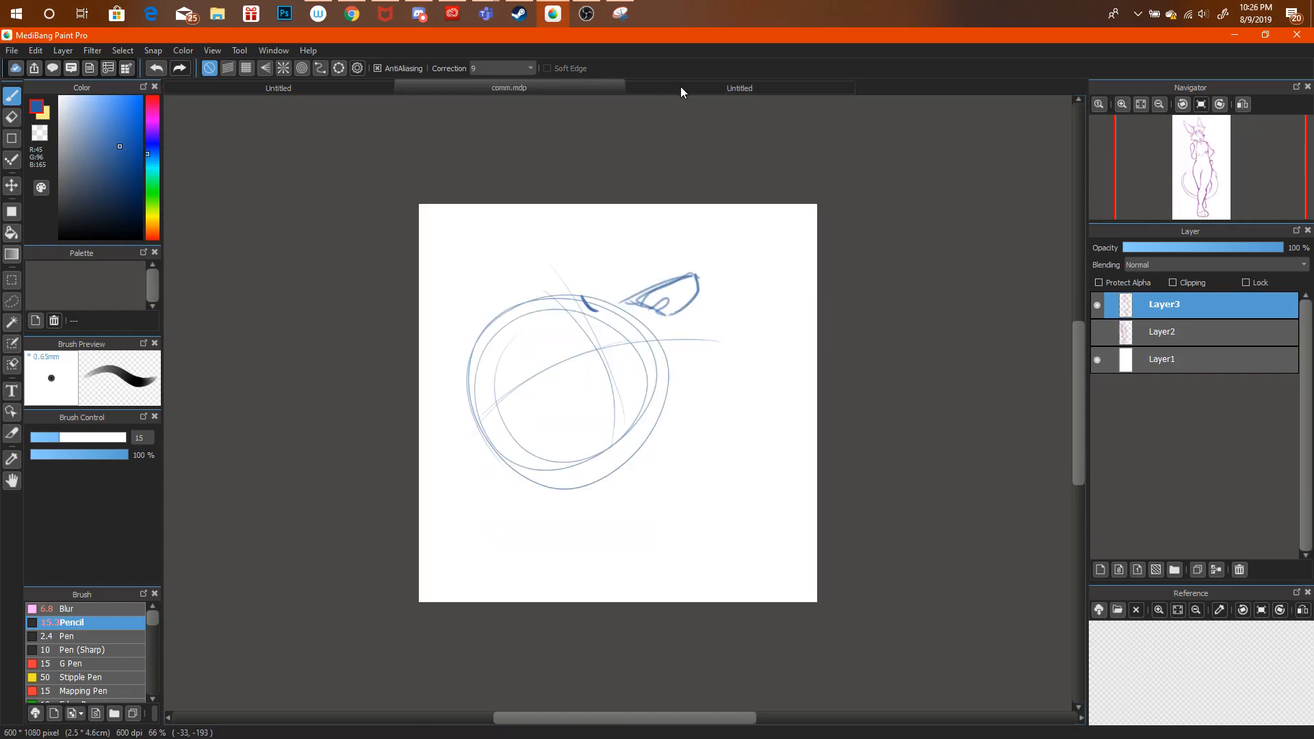
left_click(366, 17)
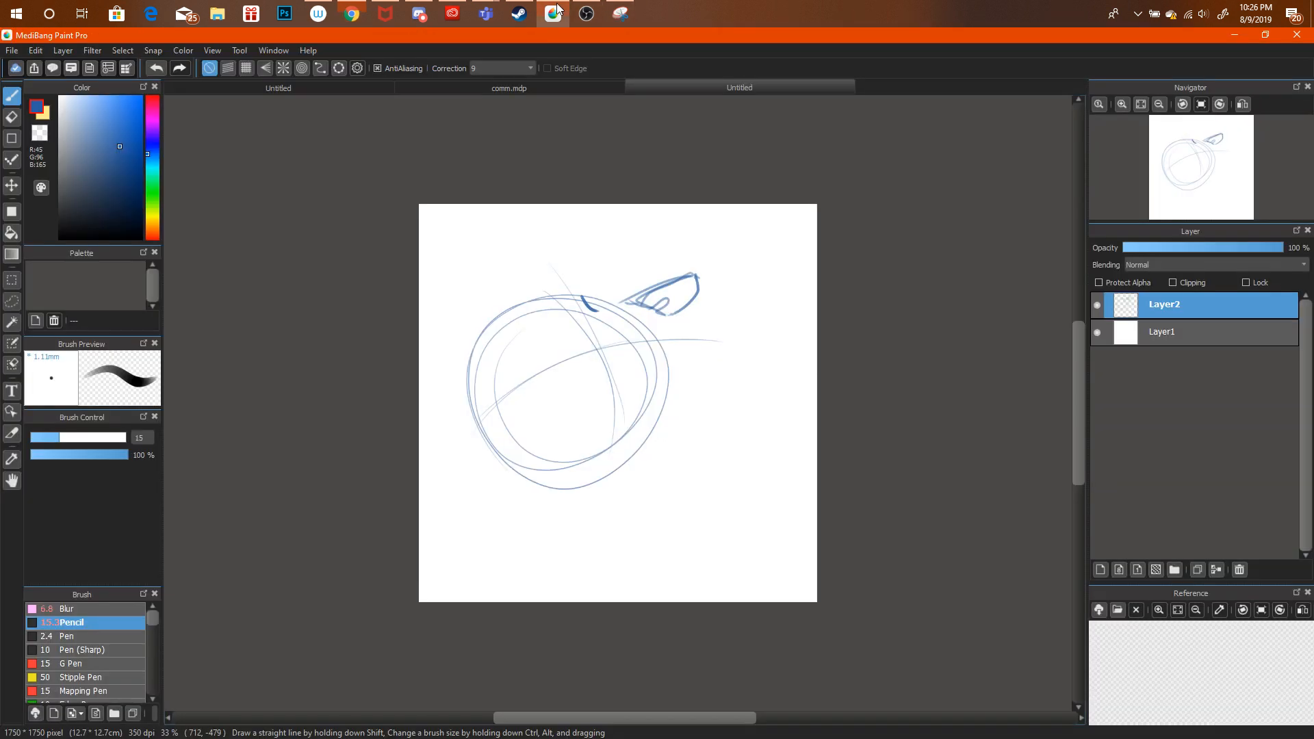
left_click(553, 14)
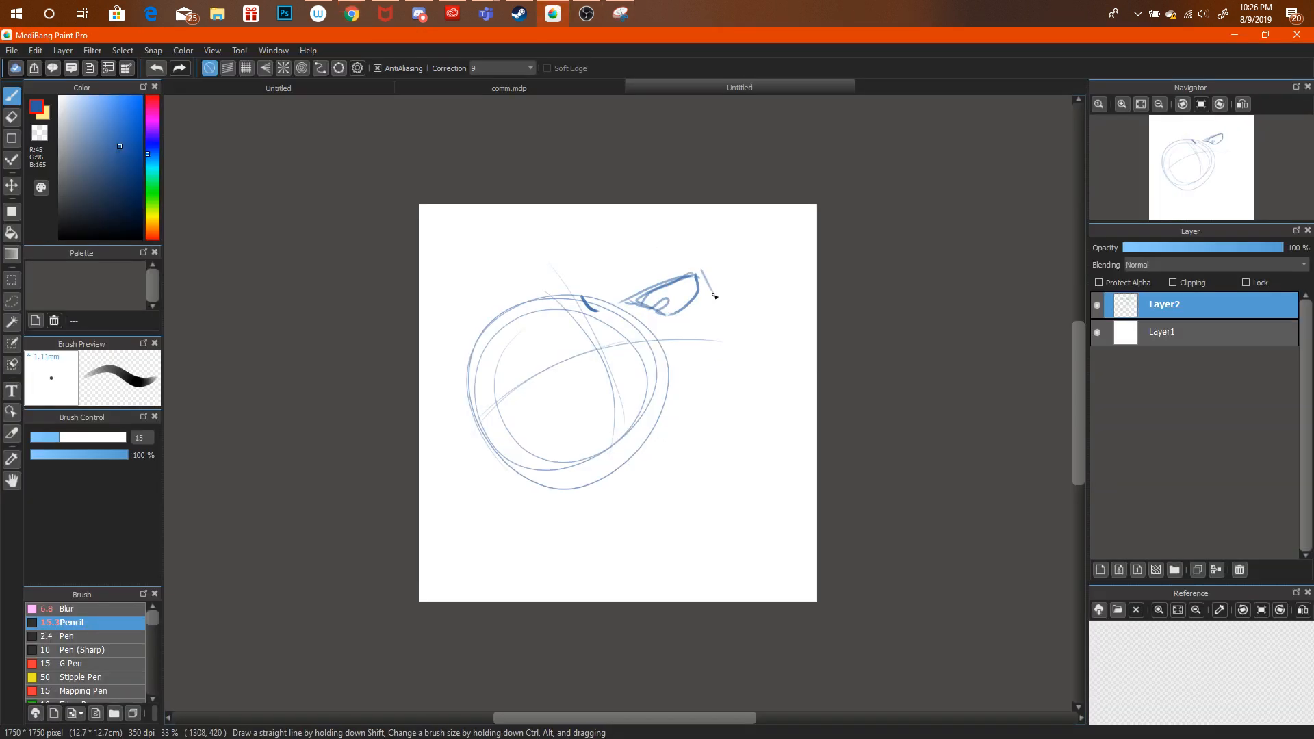
key("ctrl+alt+z")
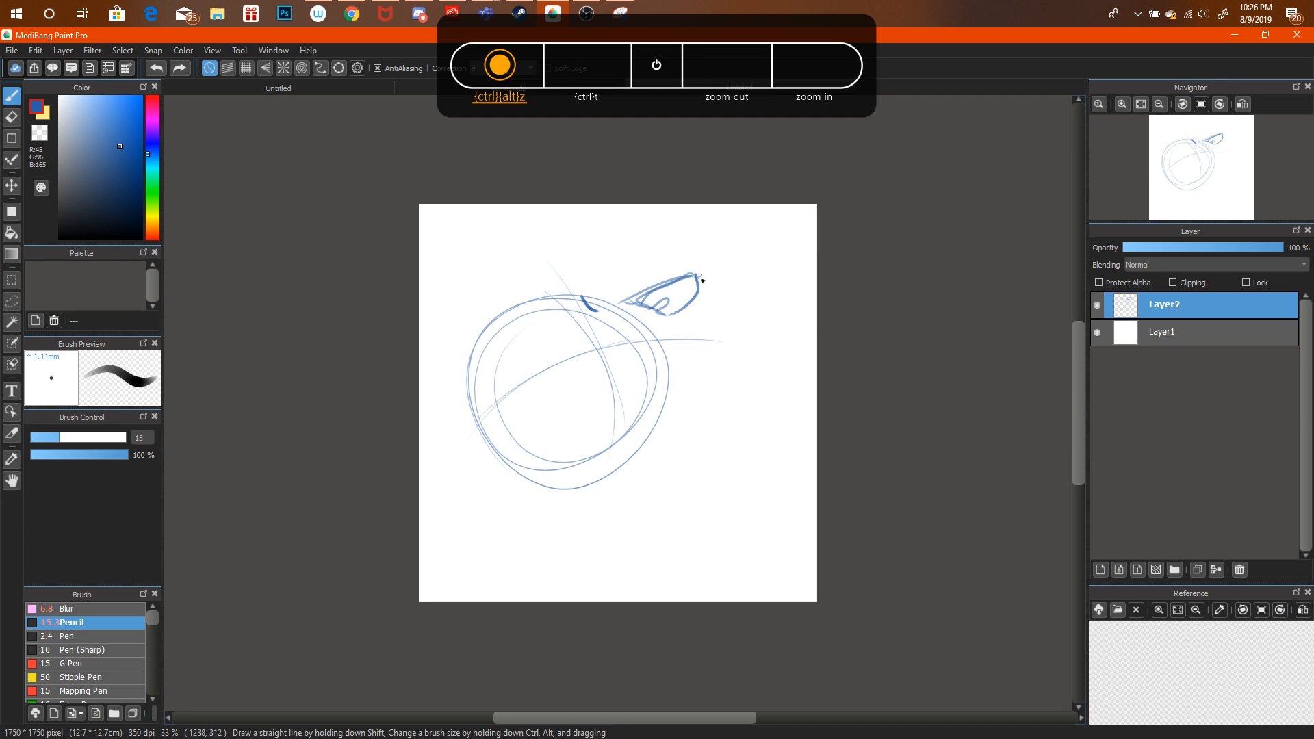
mouse_move(699, 276)
left_mouse_down()
mouse_move(706, 337)
mouse_move(685, 333)
mouse_move(624, 366)
mouse_move(664, 341)
mouse_move(626, 359)
mouse_move(571, 350)
mouse_move(662, 341)
mouse_move(525, 344)
mouse_move(579, 370)
left_mouse_up()
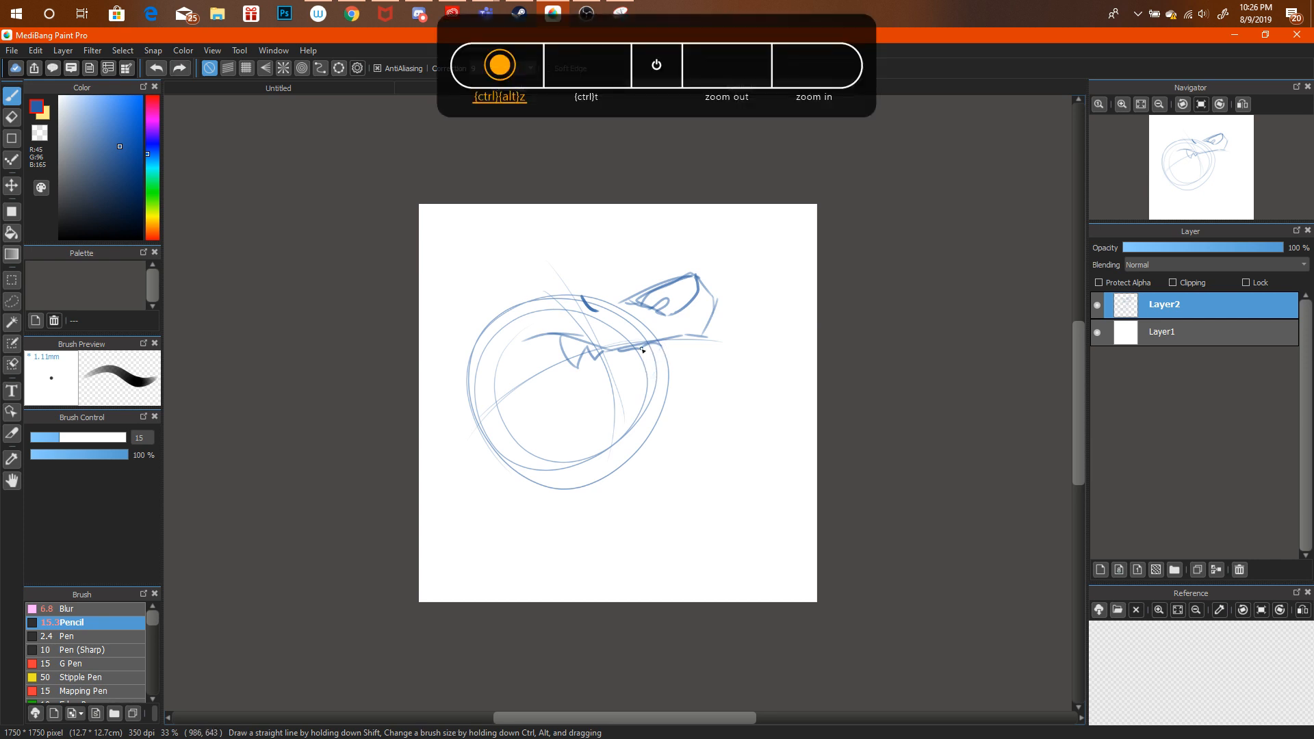
Sketch teeth below the jaw line, undoing and retrying strokes at the jaw's front.
left_click_drag(642, 351, 658, 366)
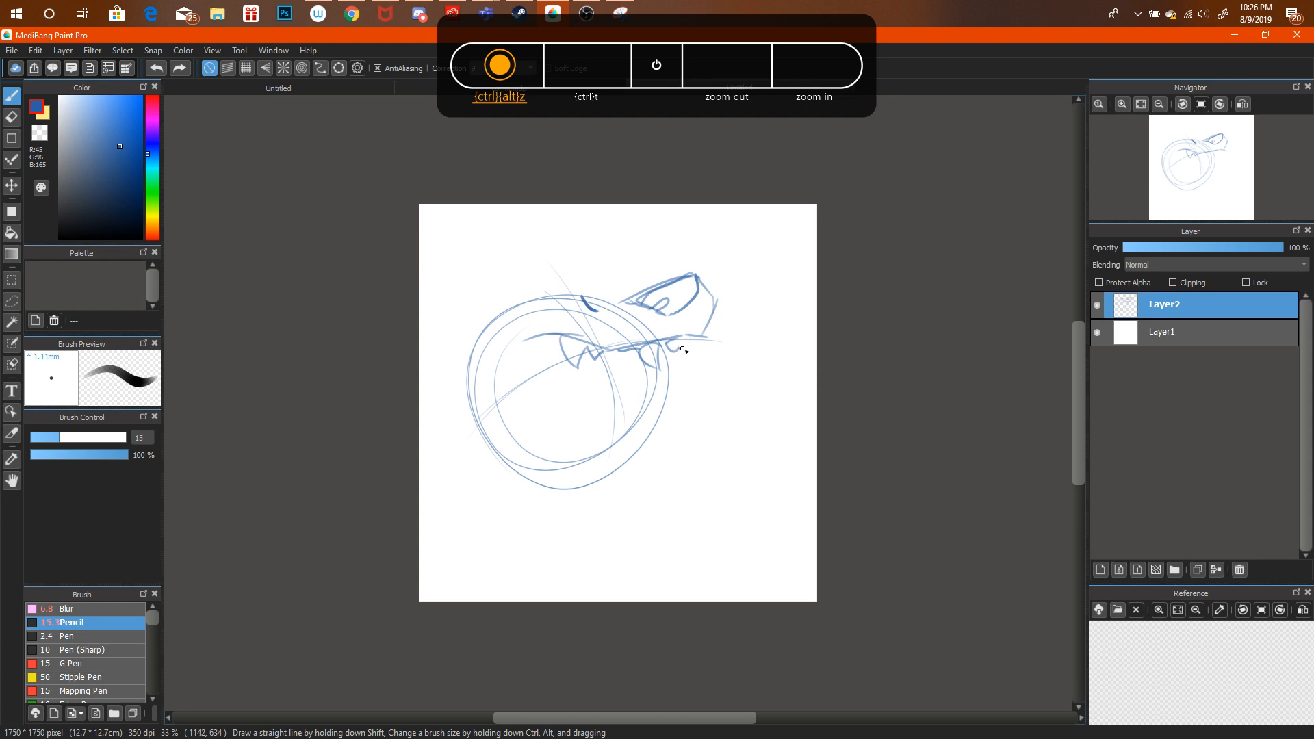
left_click_drag(682, 350, 683, 340)
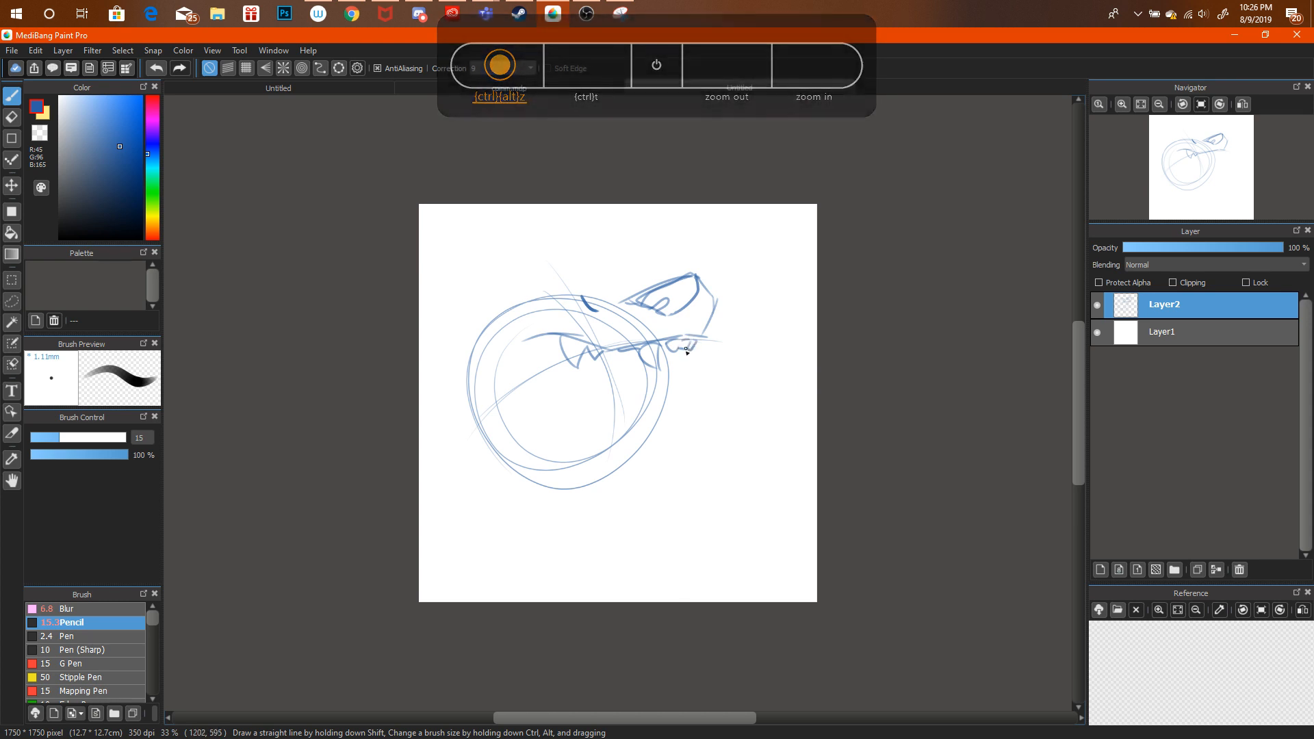
key("ctrl+alt+z")
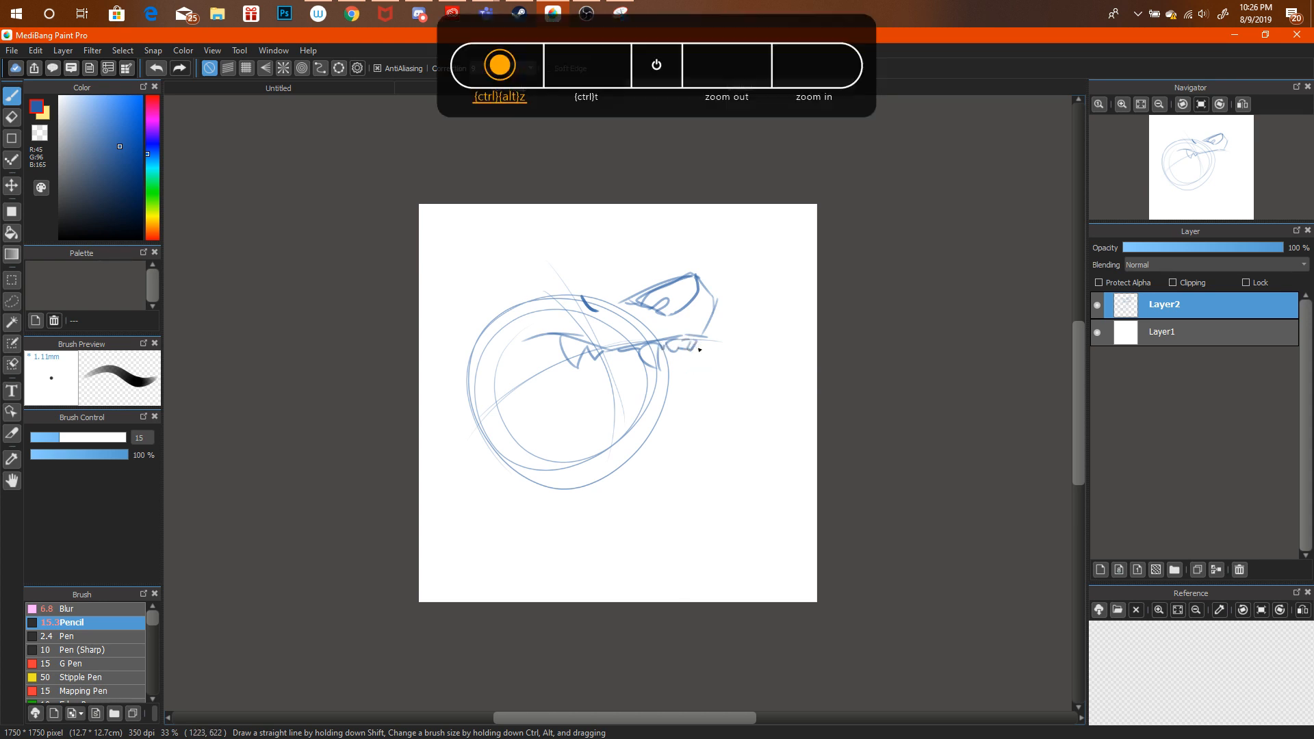
left_click_drag(693, 366, 706, 336)
key("ctrl+alt+z")
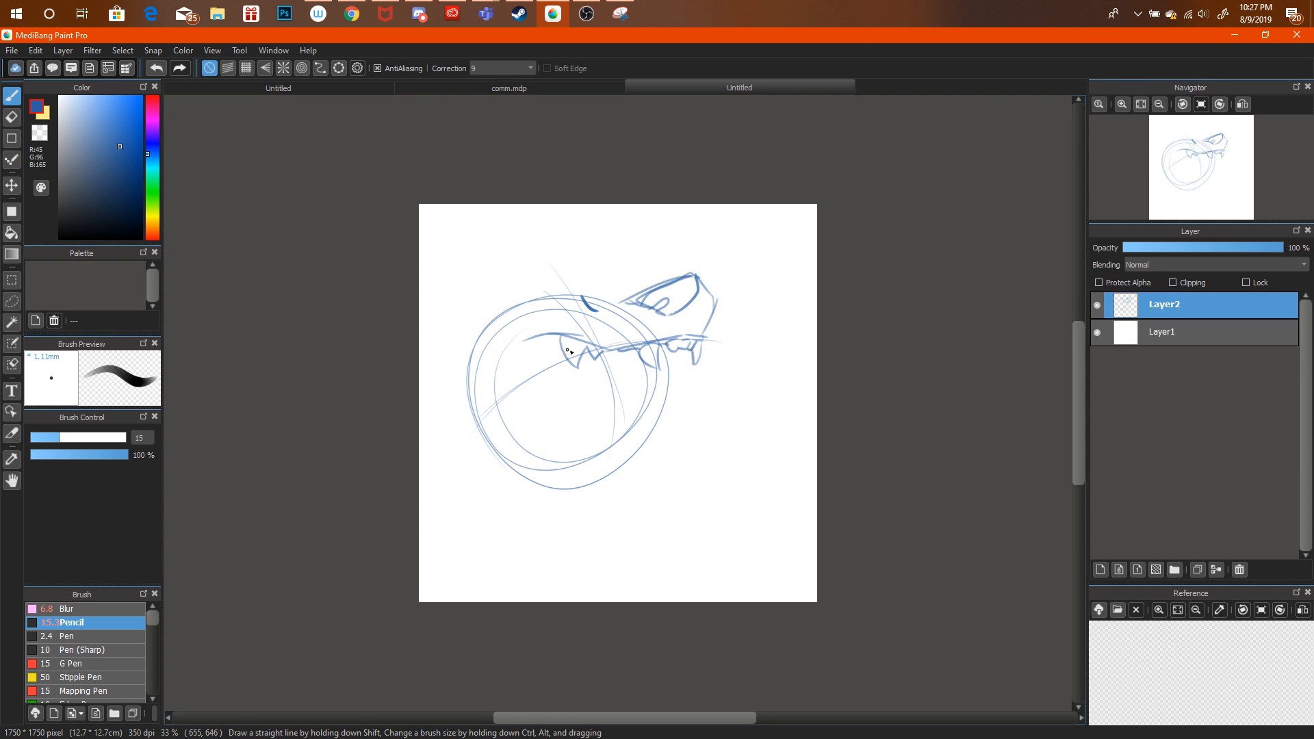
key("ctrl+alt+z")
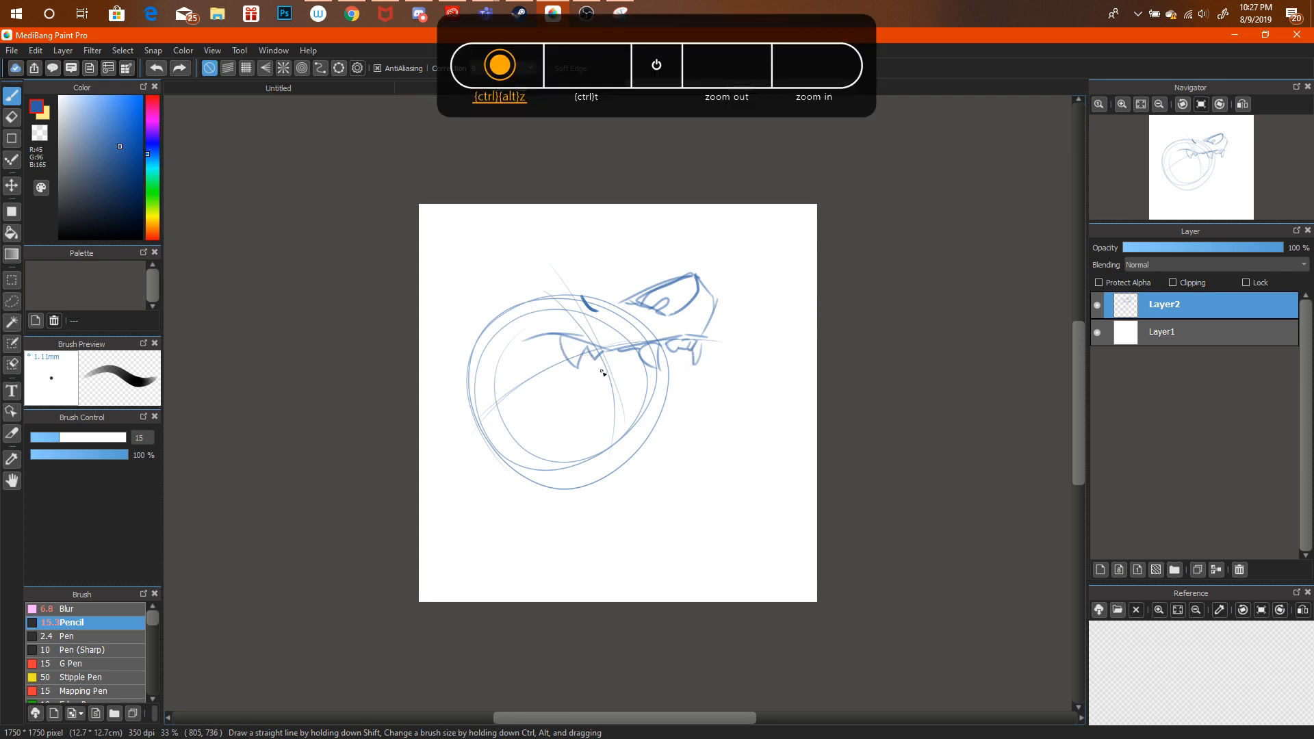
key("ctrl+alt+z")
key("ctrl+alt+z")
key("ctrl+alt+z")
Draw a tooth along the middle of the jaw and redraw the small hook at its end.
left_click_drag(698, 357, 691, 366)
key("ctrl+alt+z")
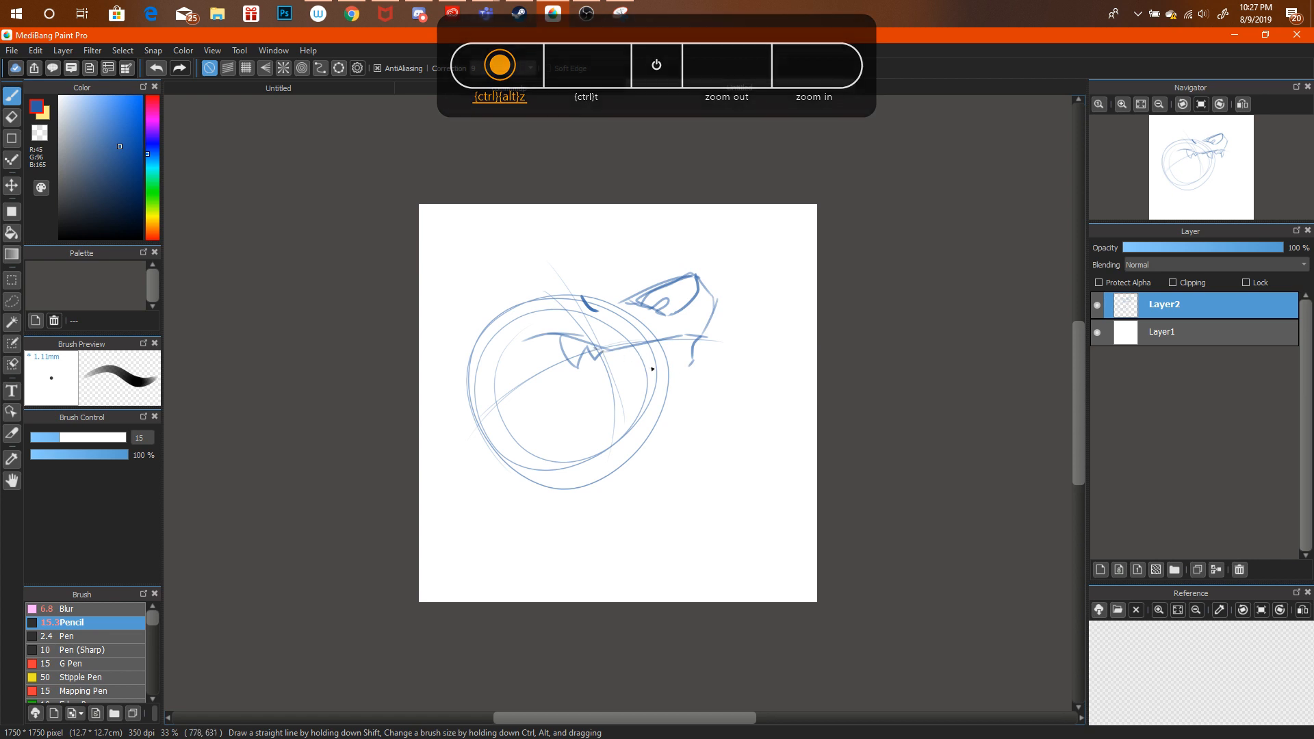
key("ctrl+alt+z")
left_click_drag(588, 352, 688, 367)
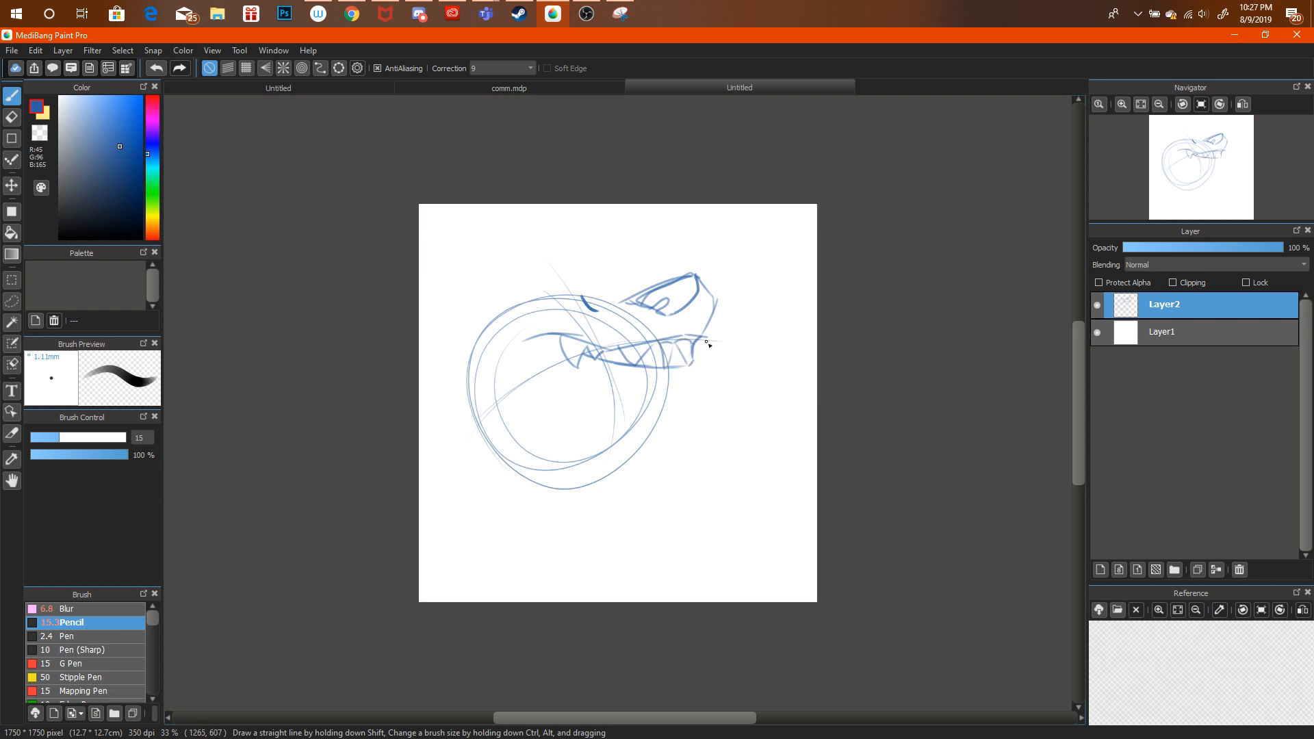
key("ctrl+alt+z")
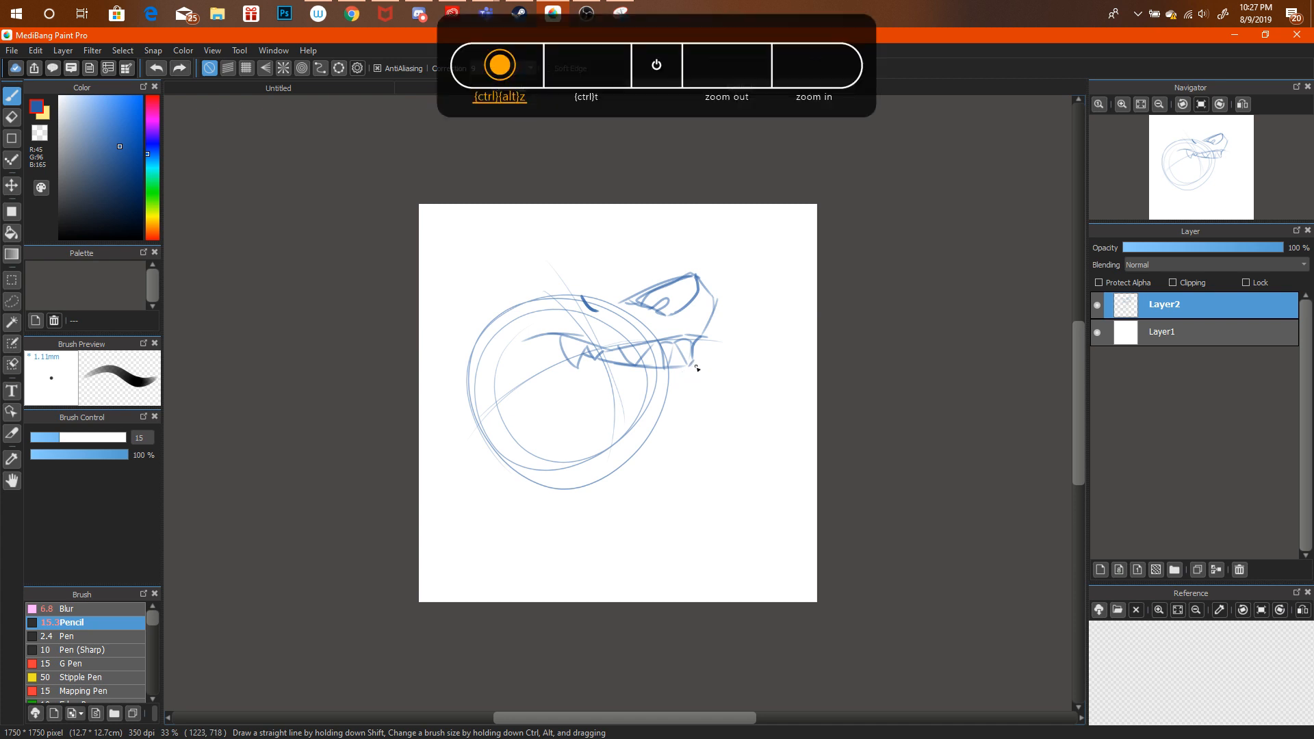
mouse_move(701, 372)
left_mouse_down()
mouse_move(660, 368)
mouse_move(695, 371)
left_mouse_up()
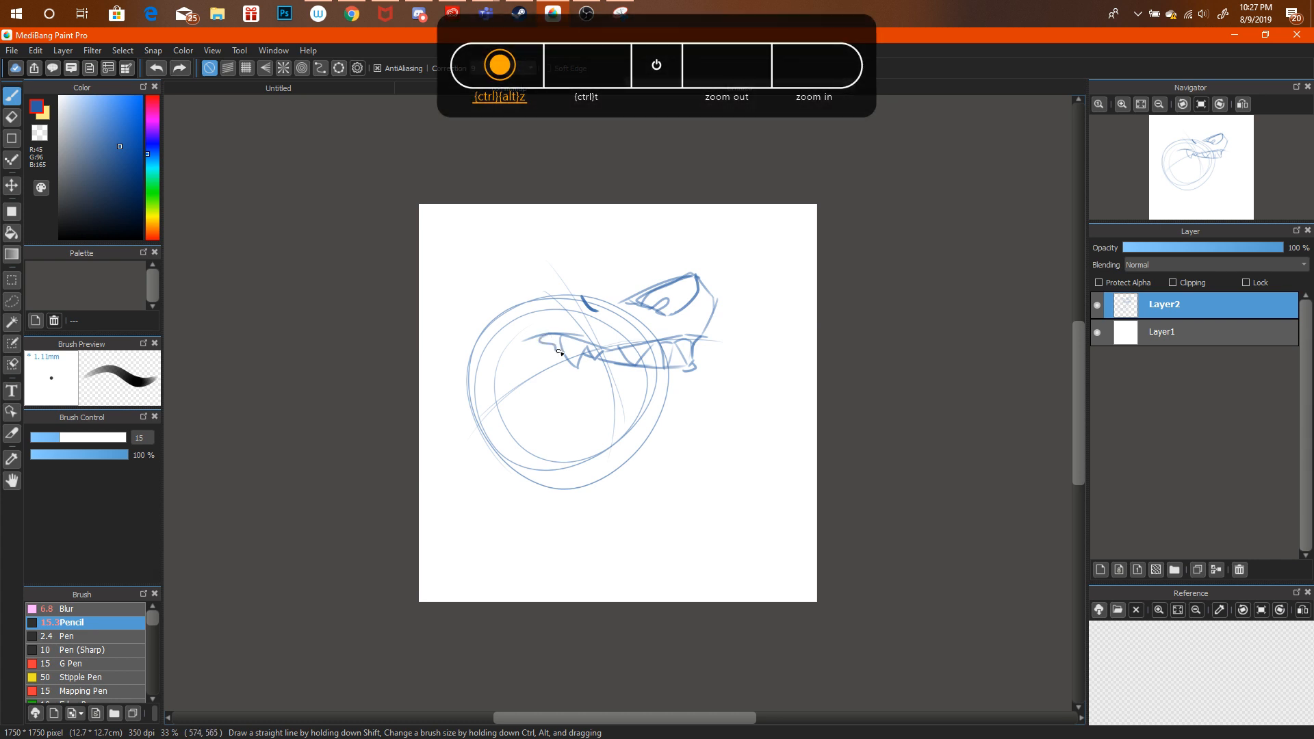
Glance at the wild dog references, the live stream tab and Discord, then return to MediBang.
left_click(352, 13)
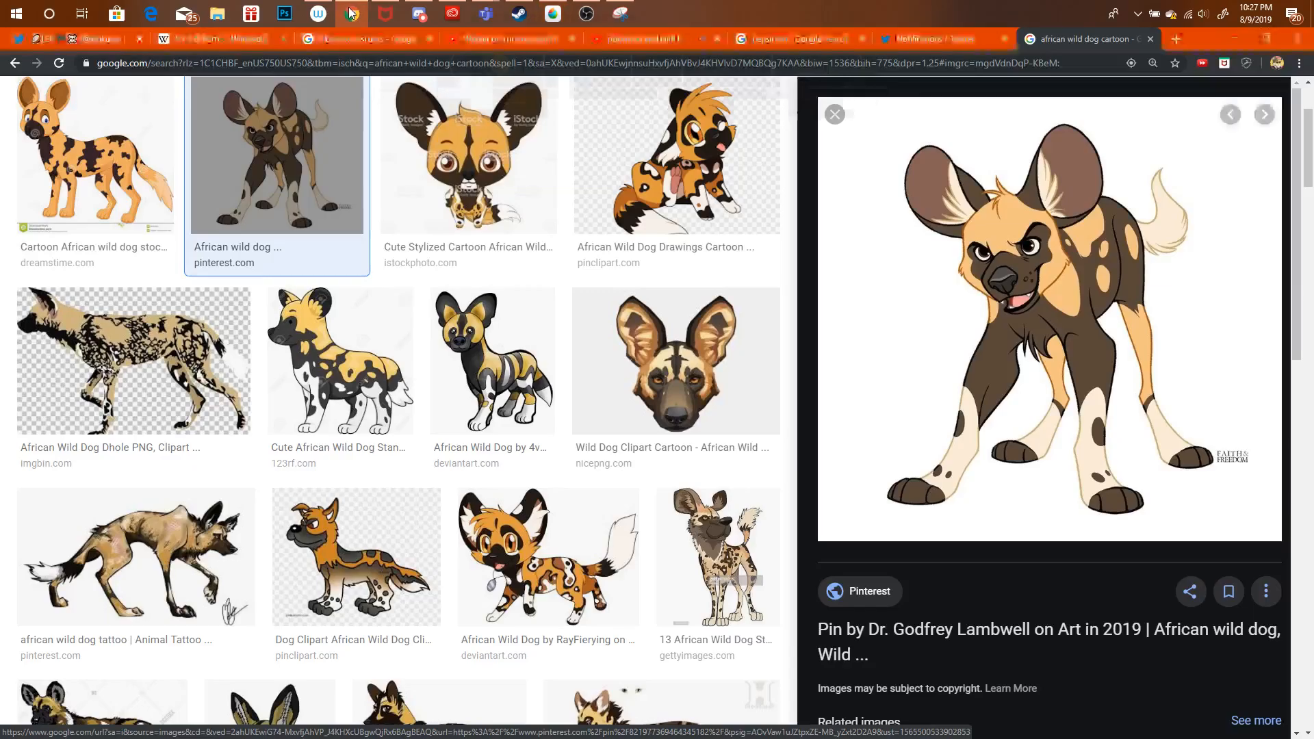
left_click(479, 41)
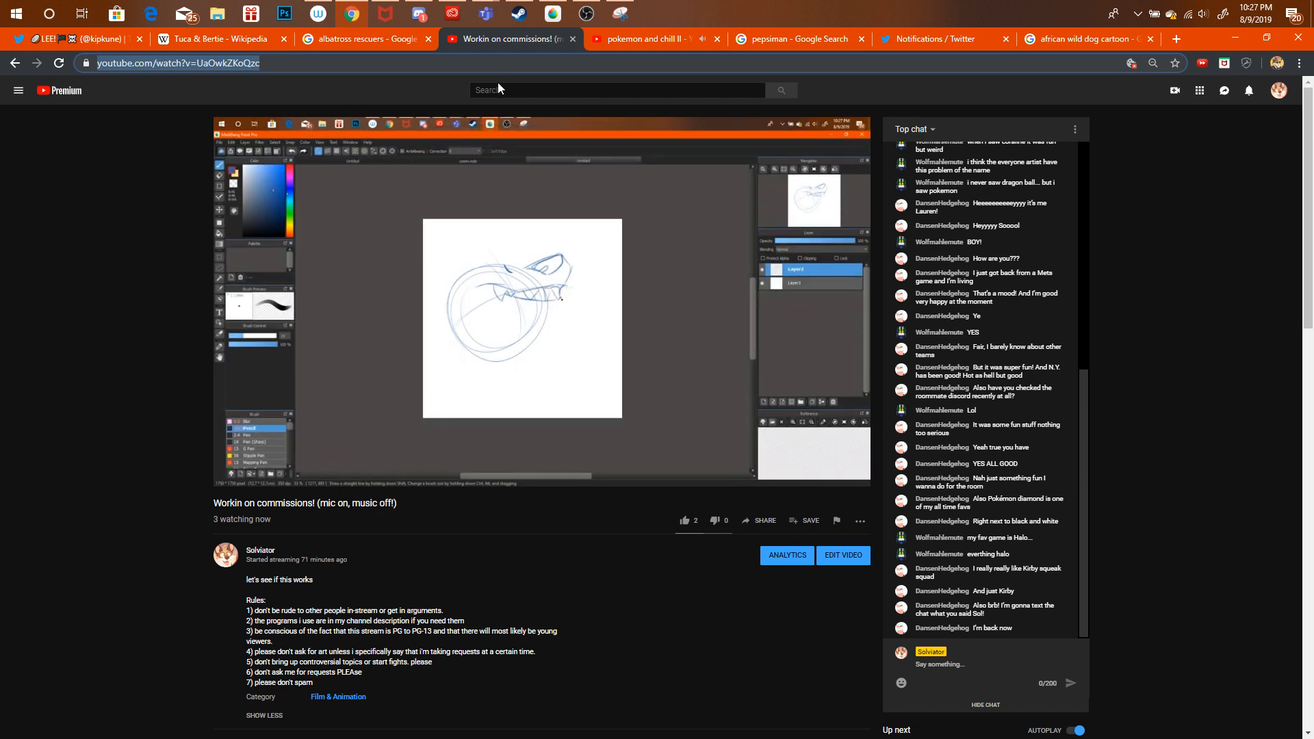
left_click(422, 15)
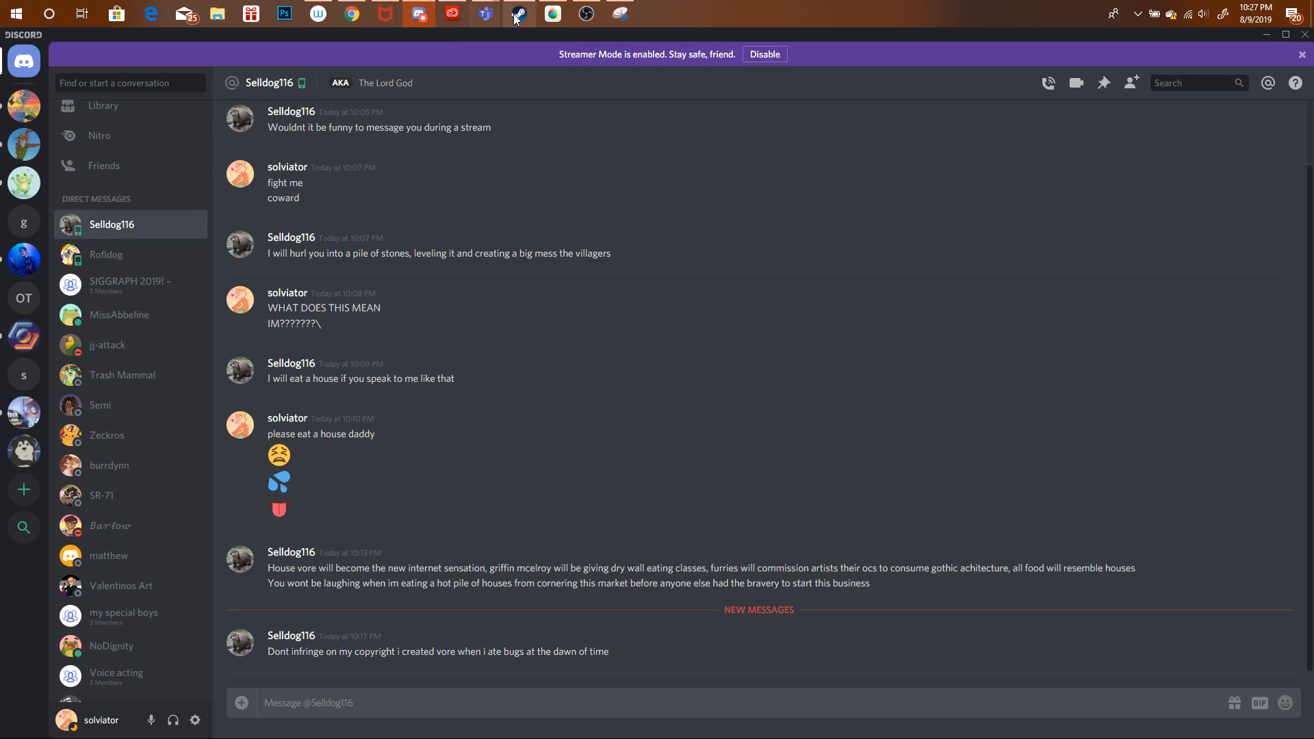
left_click(551, 15)
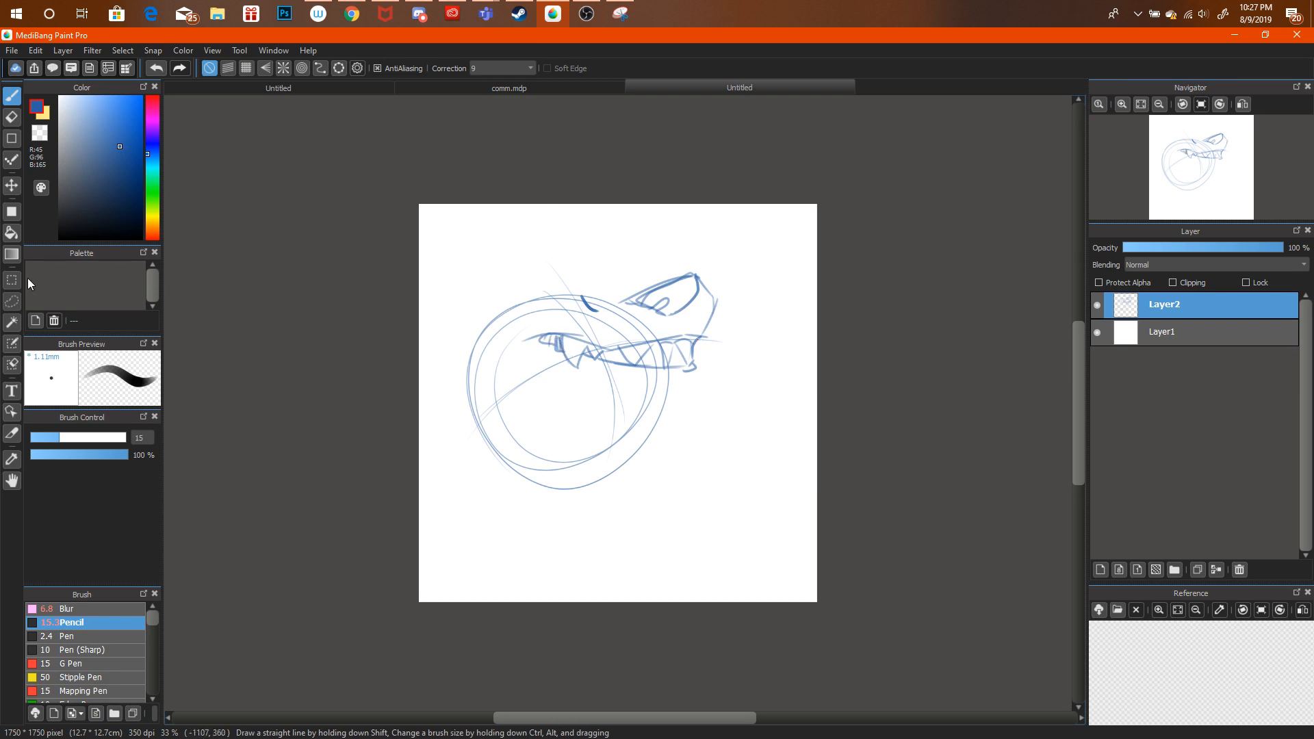
Lasso-select the upper jaw sketch, move it with a transform, and deselect.
key("l")
mouse_move(640, 303)
left_mouse_down()
mouse_move(667, 321)
mouse_move(712, 304)
mouse_move(705, 275)
mouse_move(630, 281)
mouse_move(698, 279)
left_mouse_up()
key("ctrl+t")
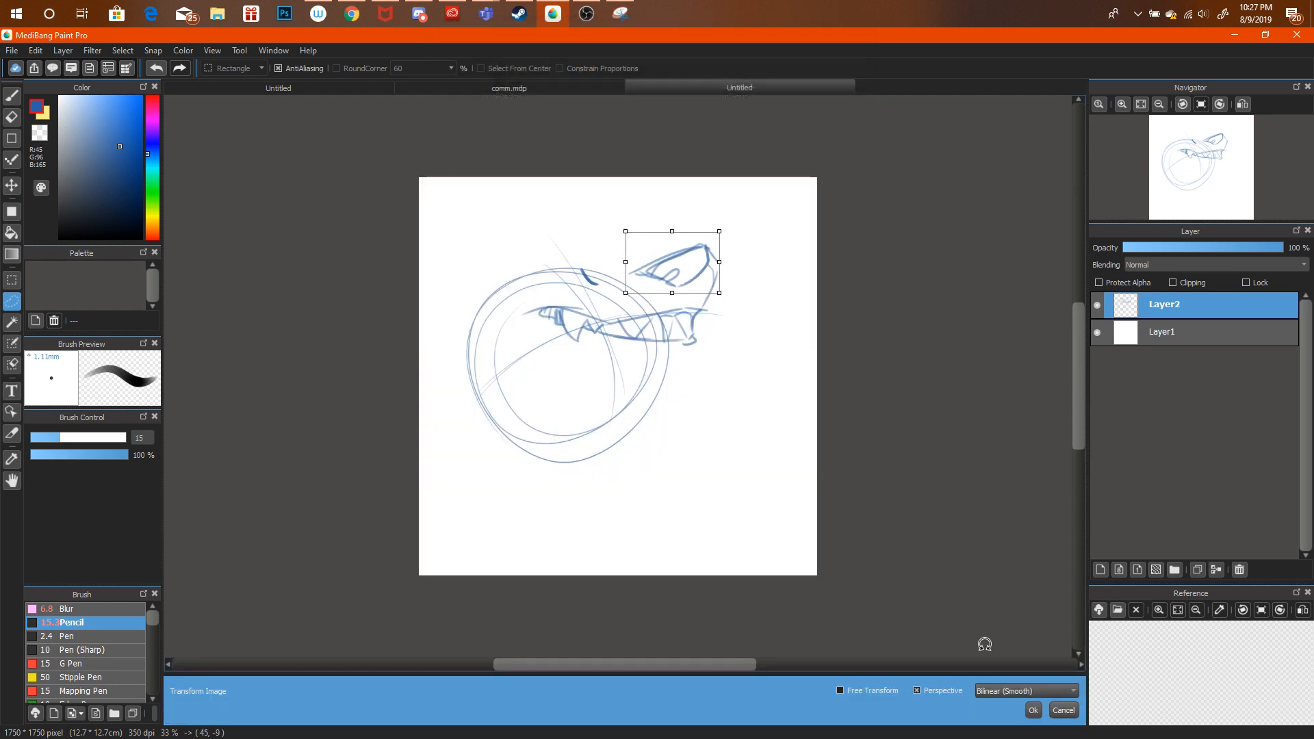
left_click(1033, 710)
key("ctrl+d")
Try a short pencil line down the snout's side, then undo it.
key("b")
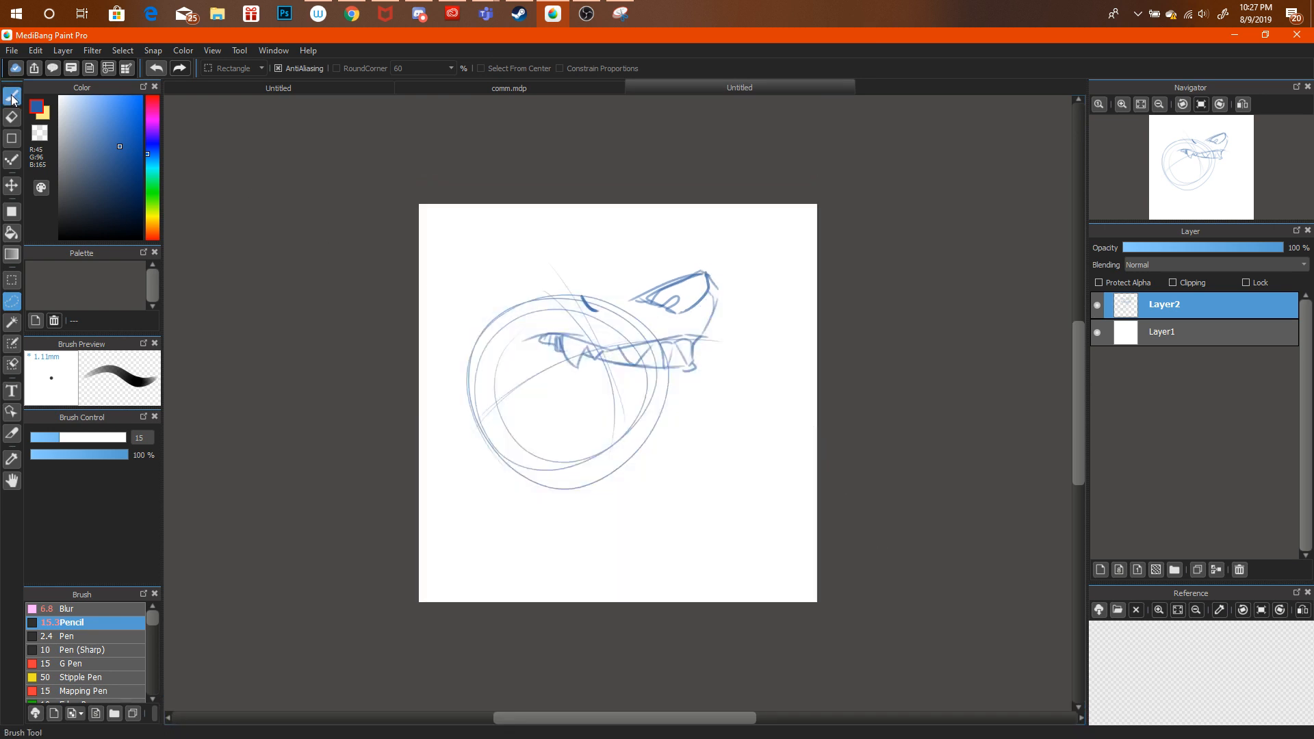
key("e")
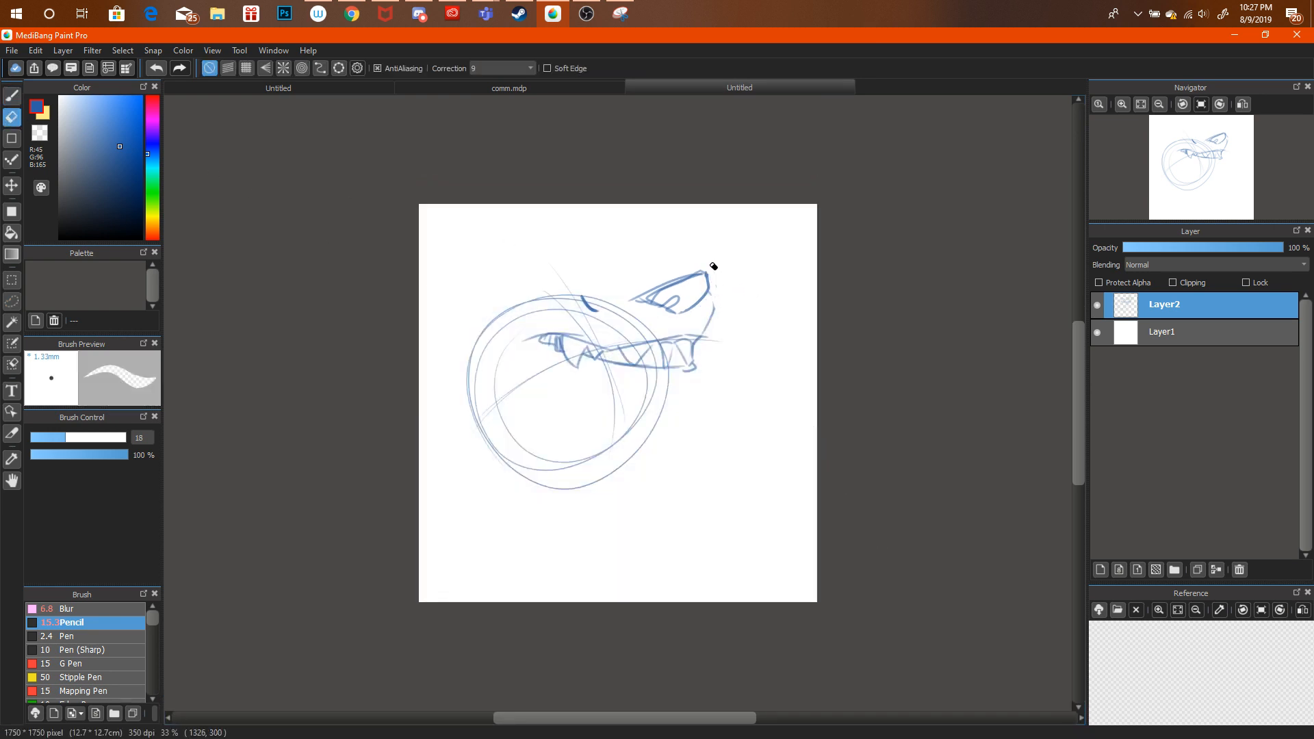
key("b")
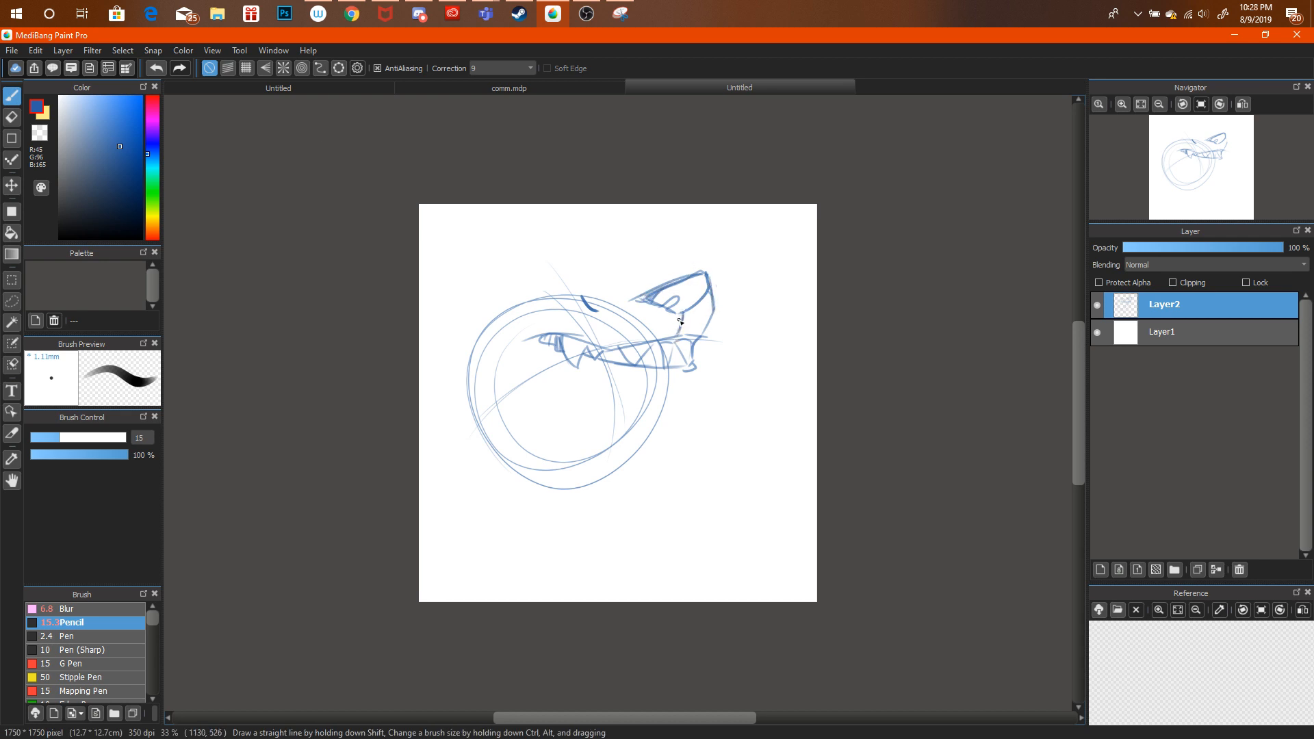
key("ctrl+alt+z")
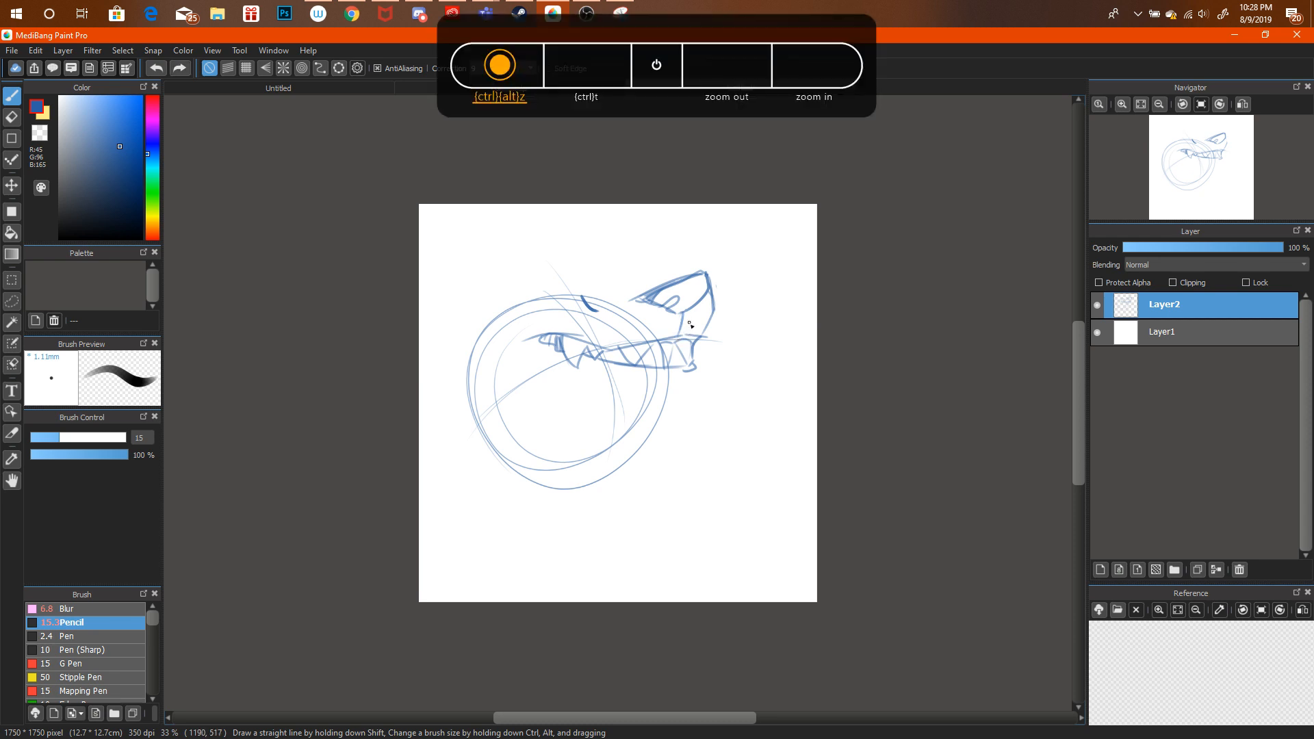
mouse_move(687, 309)
left_mouse_down()
mouse_move(681, 340)
mouse_move(659, 344)
left_mouse_up()
key("ctrl+alt+z")
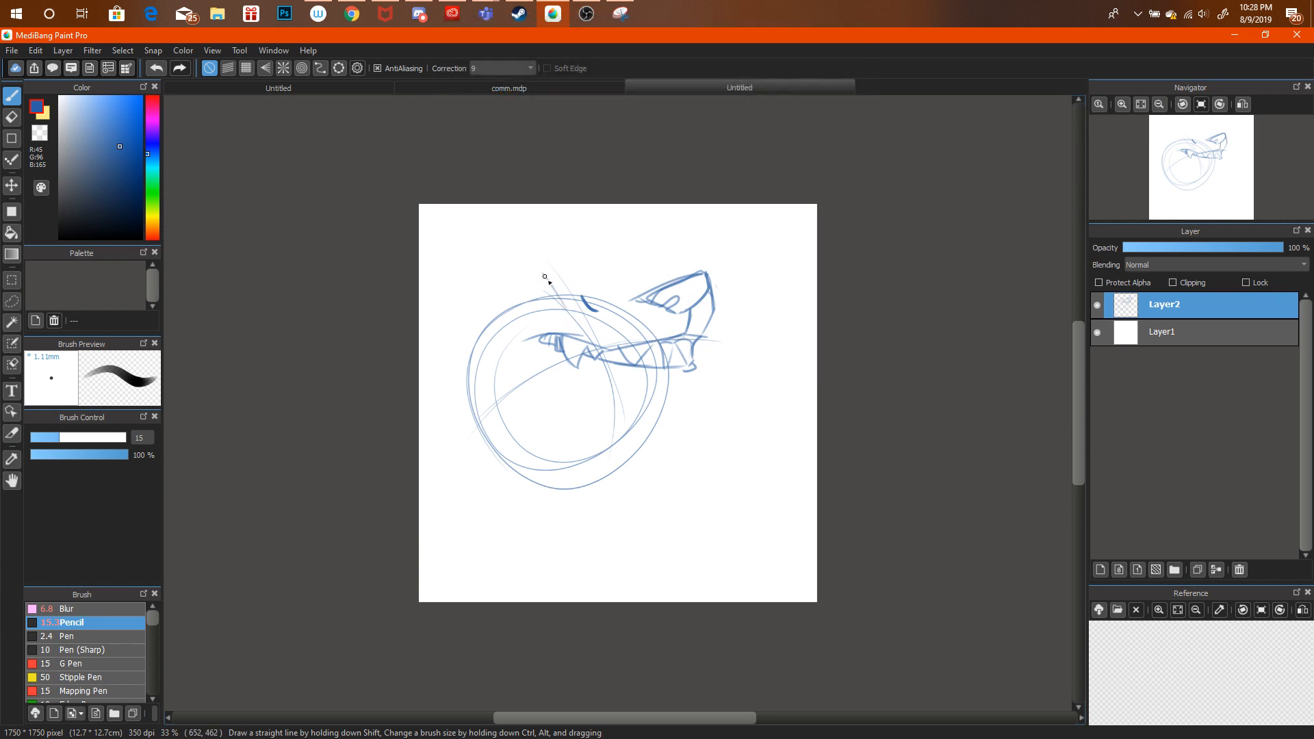
key("ctrl+alt+z")
Sketch the left ear's edge, base and tall tip, undoing unsatisfying strokes.
left_click_drag(544, 268, 581, 322)
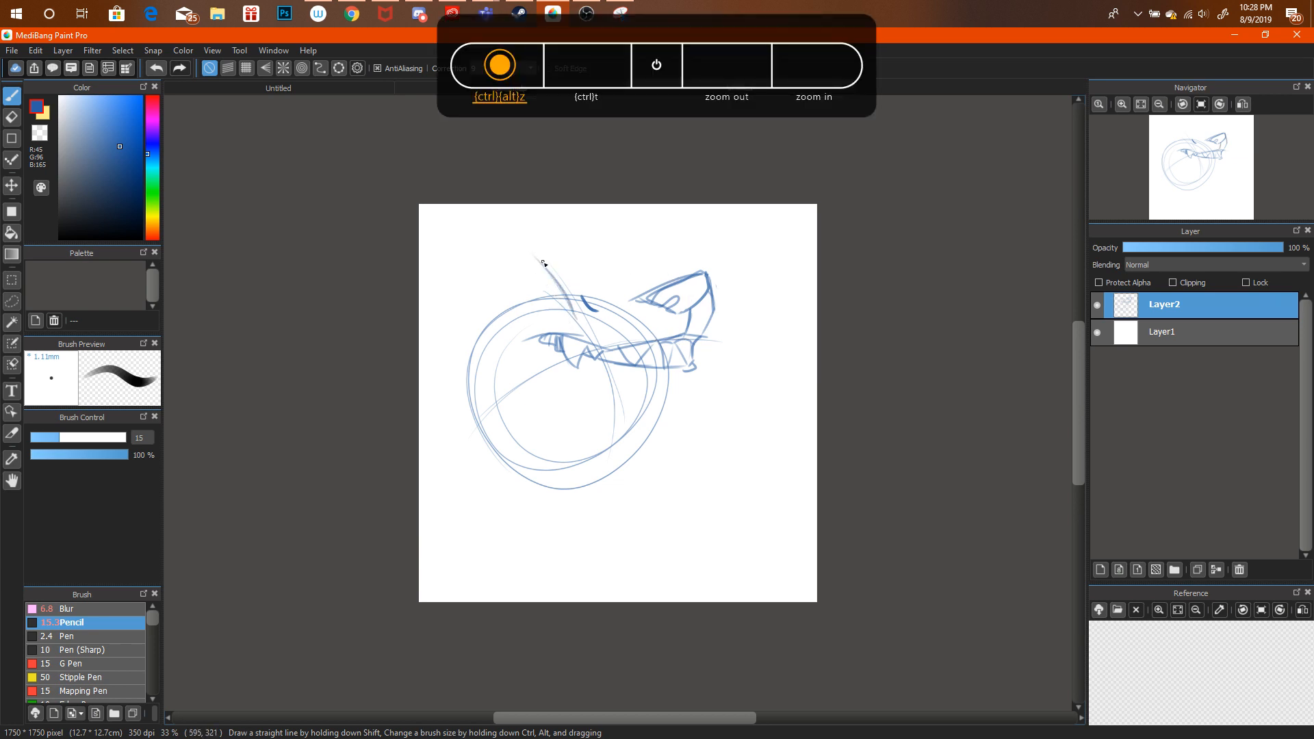
mouse_move(514, 272)
left_mouse_down()
mouse_move(502, 327)
mouse_move(579, 321)
mouse_move(483, 328)
mouse_move(533, 310)
mouse_move(587, 325)
mouse_move(537, 275)
mouse_move(522, 291)
mouse_move(557, 277)
mouse_move(543, 266)
mouse_move(563, 316)
left_mouse_up()
key("ctrl+alt+z")
key("ctrl+alt+z")
key("ctrl+alt+z")
key("ctrl+alt+z")
mouse_move(536, 265)
left_mouse_down()
mouse_move(562, 299)
mouse_move(506, 314)
left_mouse_up()
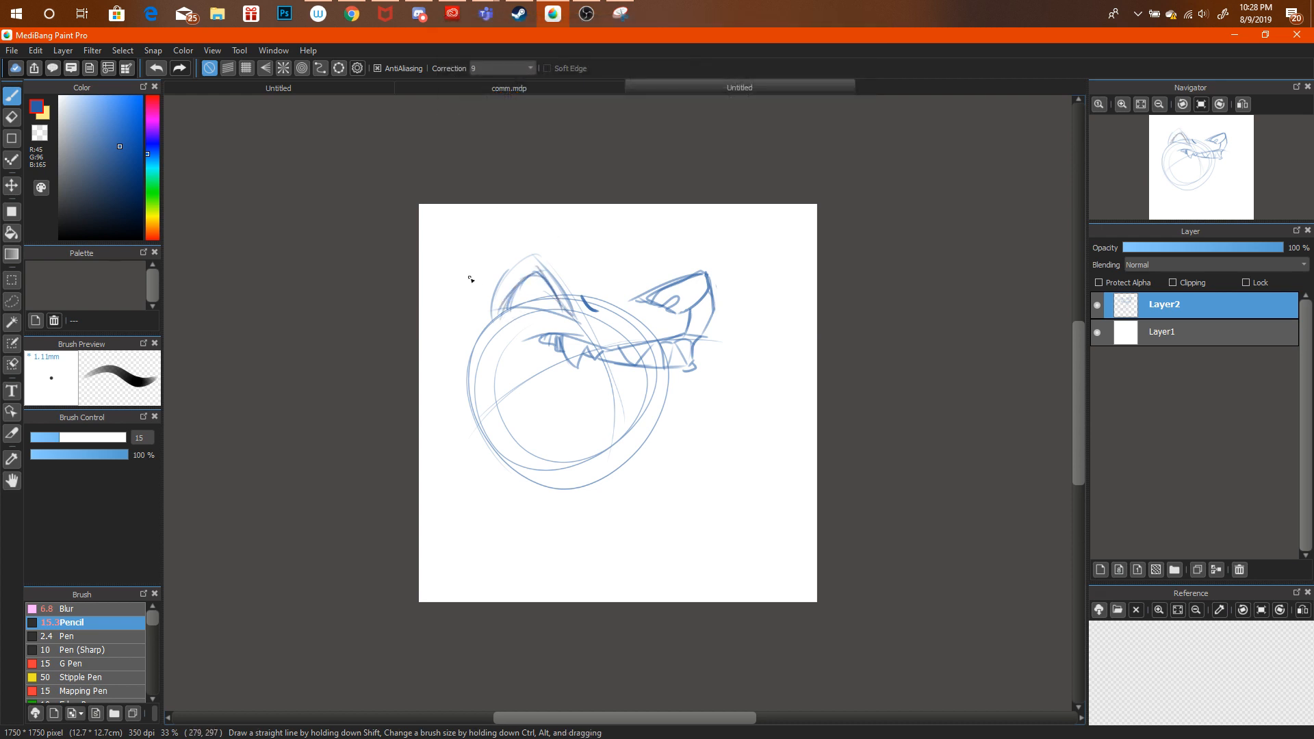
mouse_move(492, 293)
left_mouse_down()
mouse_move(536, 245)
mouse_move(535, 221)
mouse_move(482, 299)
mouse_move(531, 251)
left_mouse_up()
key("ctrl+alt+z")
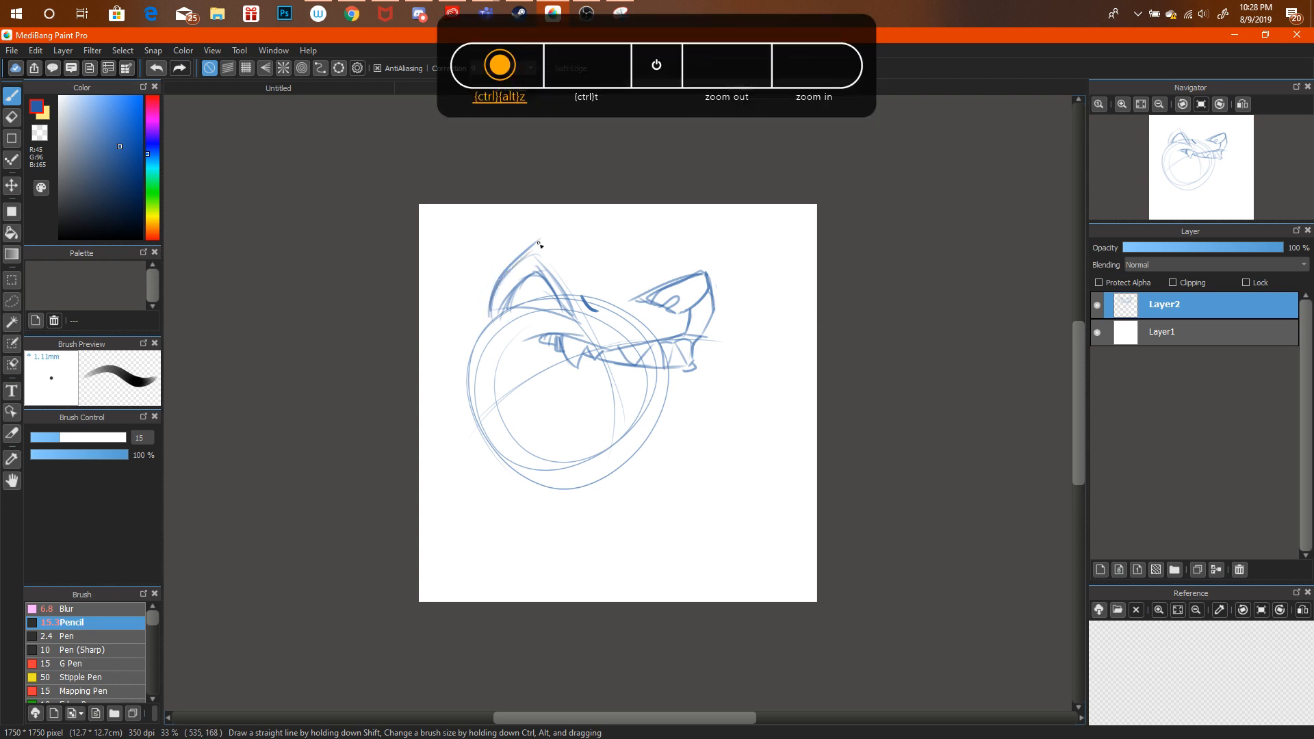
key("ctrl+alt+z")
key("ctrl+alt+z")
Redraw the left ear as a curved outline rising to a pointed apex.
mouse_move(490, 313)
left_mouse_down()
mouse_move(541, 216)
mouse_move(485, 294)
left_mouse_up()
key("ctrl+alt+z")
left_click_drag(509, 263, 540, 214)
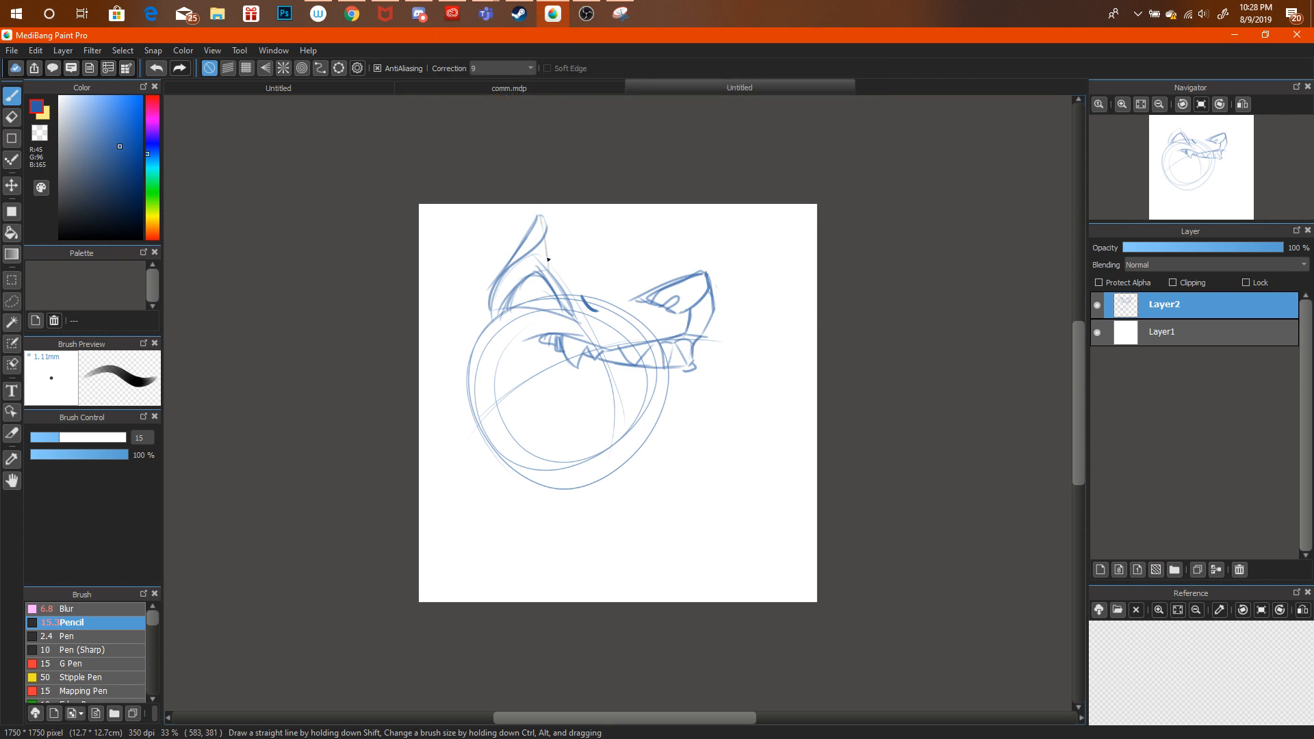
key("ctrl+alt+z")
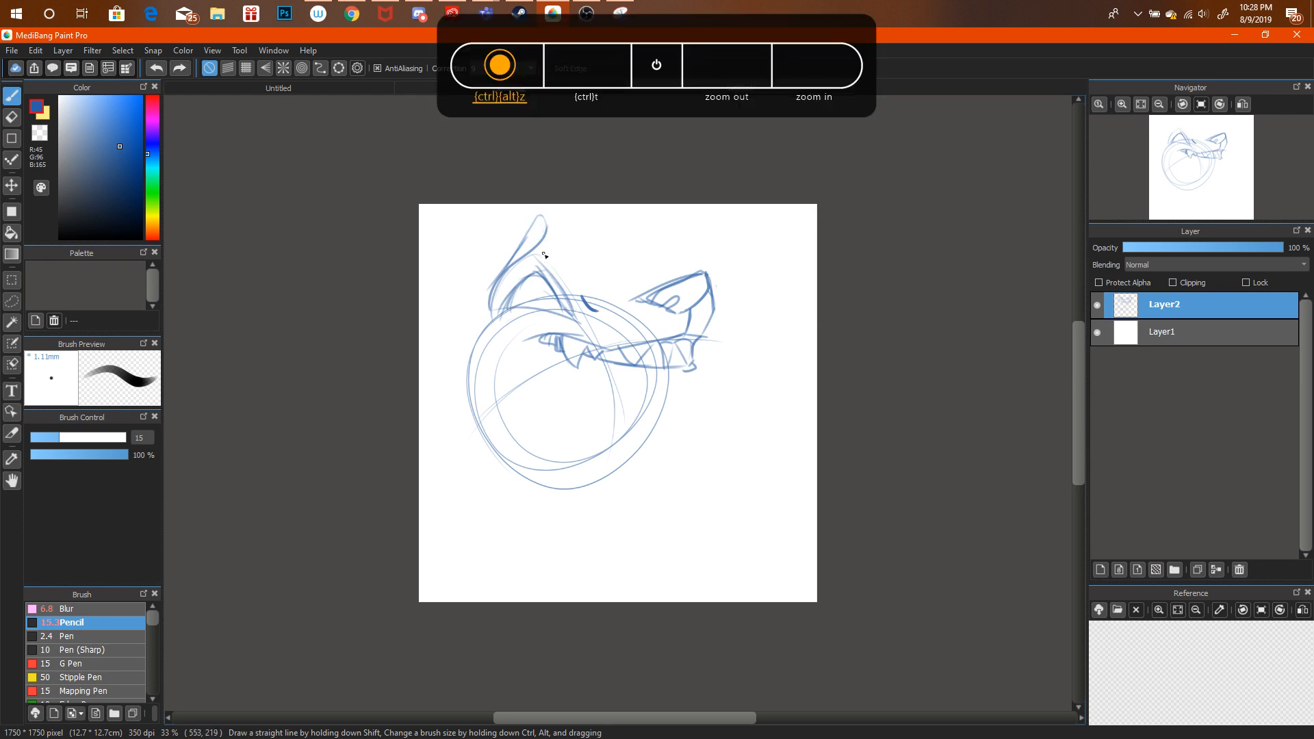
key("ctrl+alt+z")
key("ctrl+alt+z")
key("ctrl+alt+z")
key("ctrl+alt+z")
left_click_drag(491, 300, 527, 237)
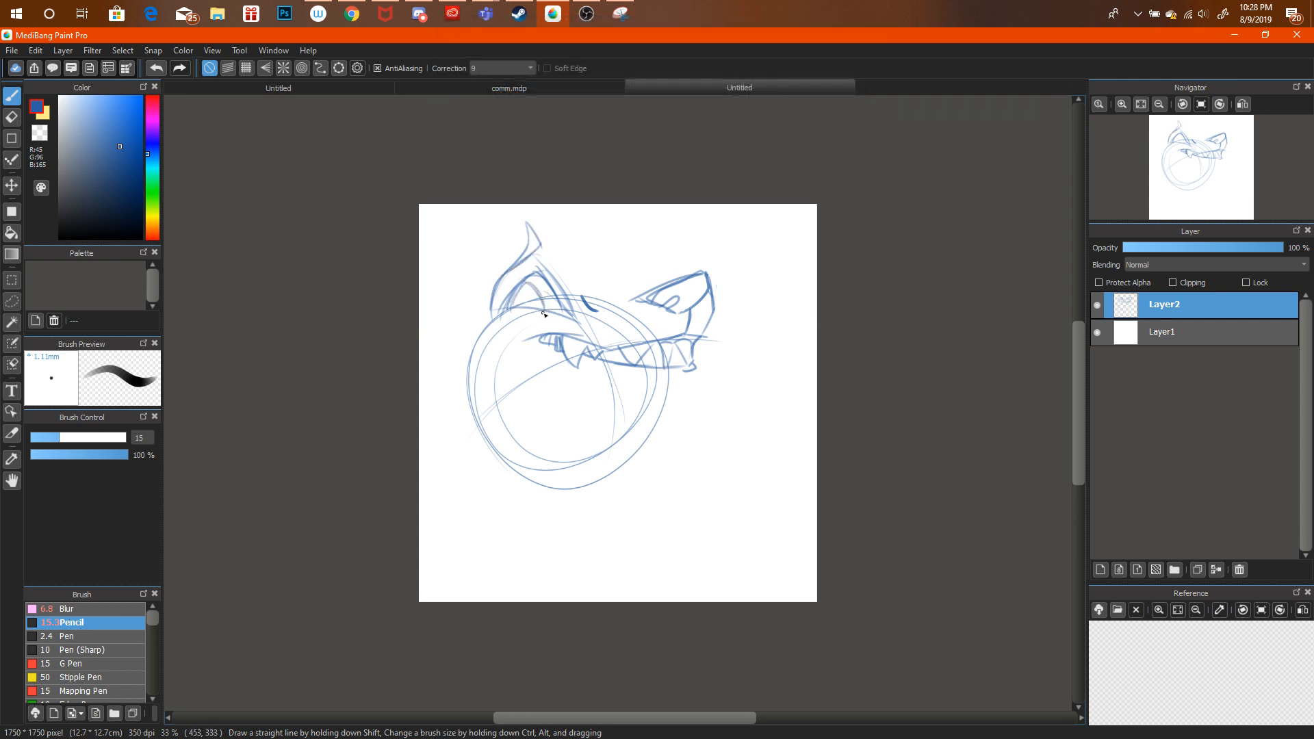
left_click(572, 85)
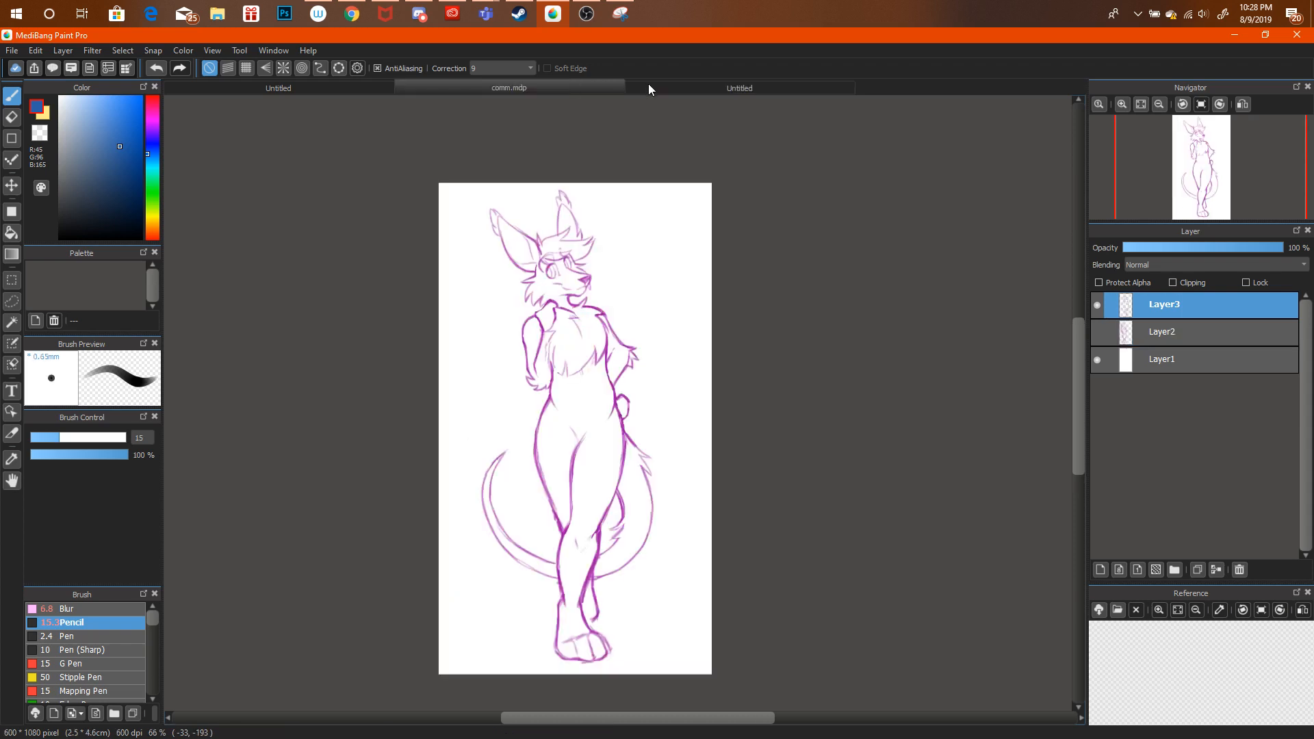
left_click(648, 85)
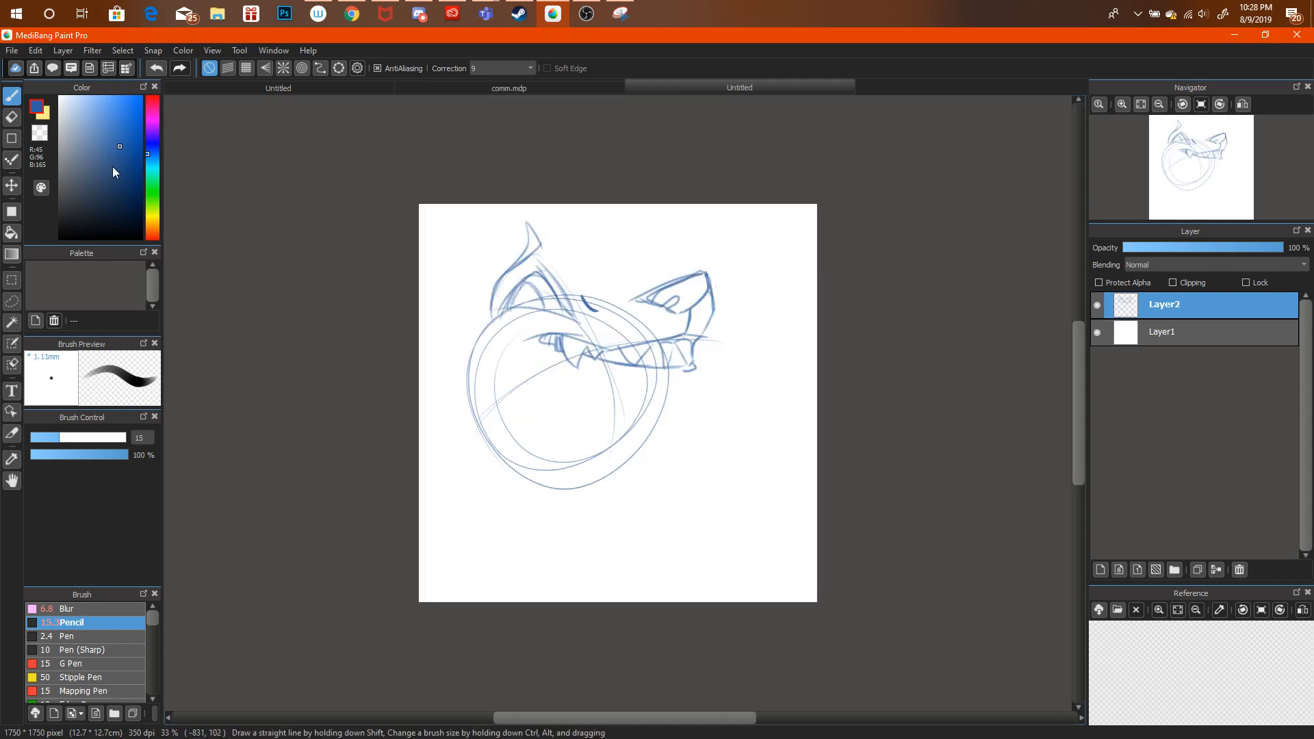
Erase the stray dark stroke near the brow, discarding a faint retry stroke.
left_click(12, 116)
left_click_drag(587, 302, 597, 316)
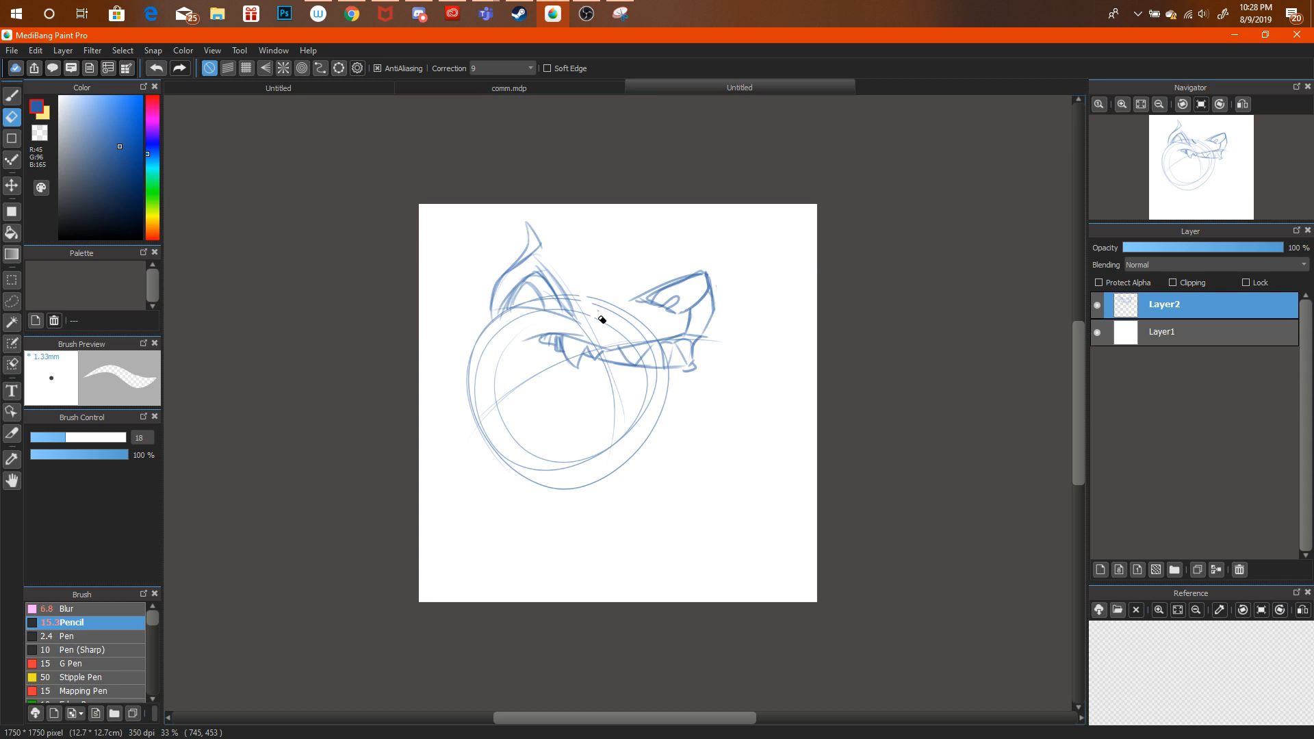
left_click(12, 94)
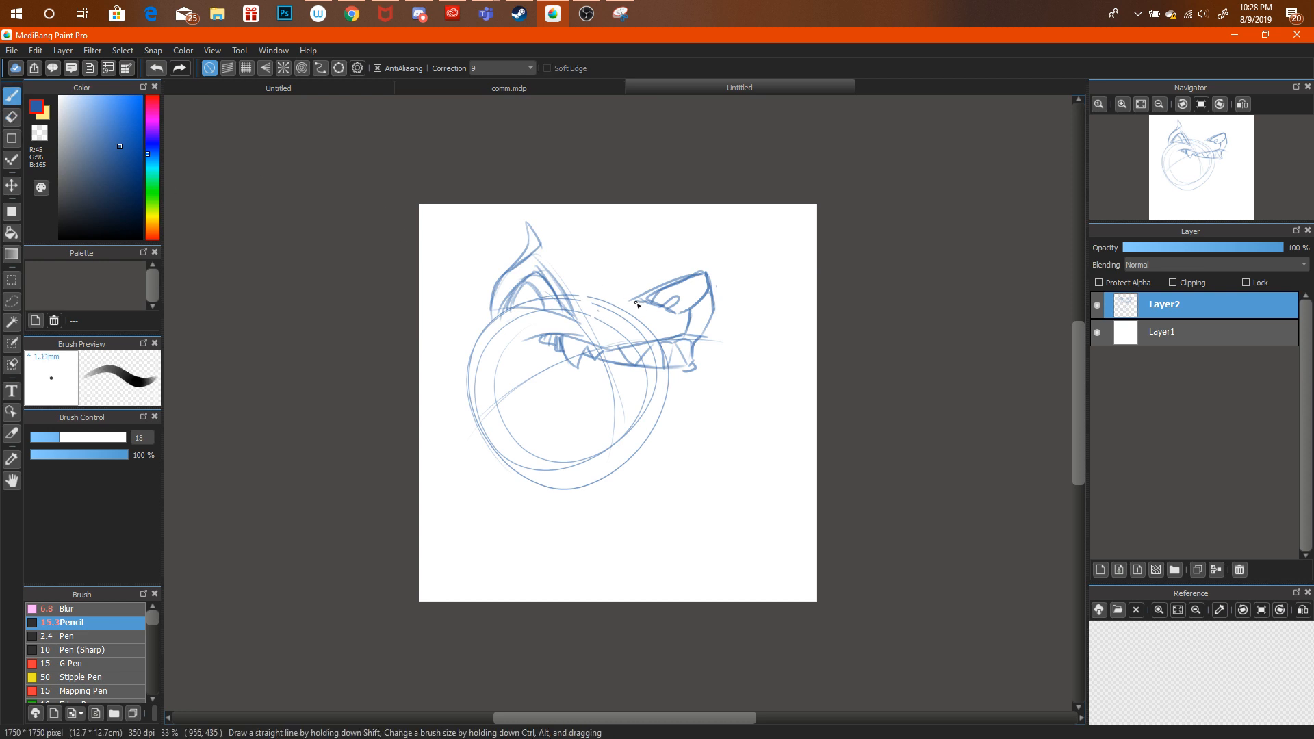
key("ctrl+alt+z")
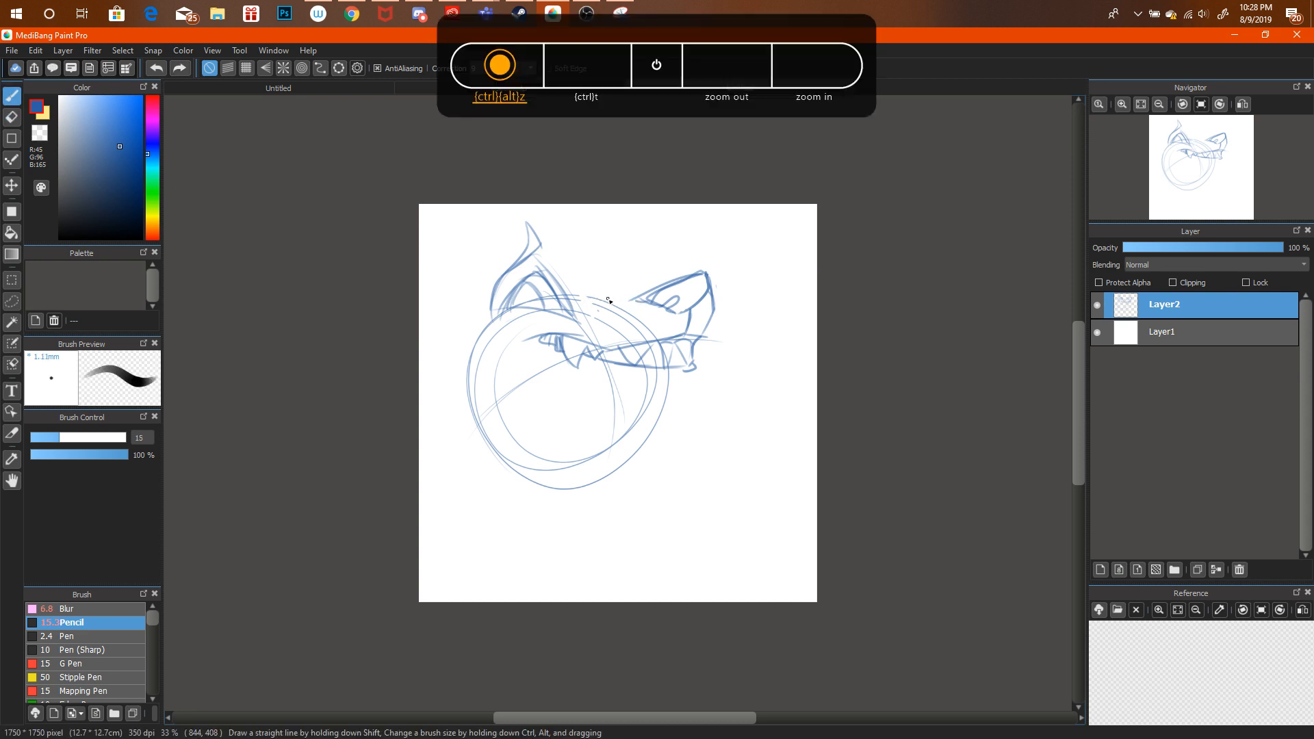
mouse_move(588, 304)
left_mouse_down()
mouse_move(613, 286)
mouse_move(643, 306)
mouse_move(581, 323)
mouse_move(611, 299)
mouse_move(642, 298)
mouse_move(590, 296)
left_mouse_up()
key("ctrl+alt+z")
Draw the front and back edges of the second ear, then switch to Discord.
left_click_drag(593, 252, 617, 296)
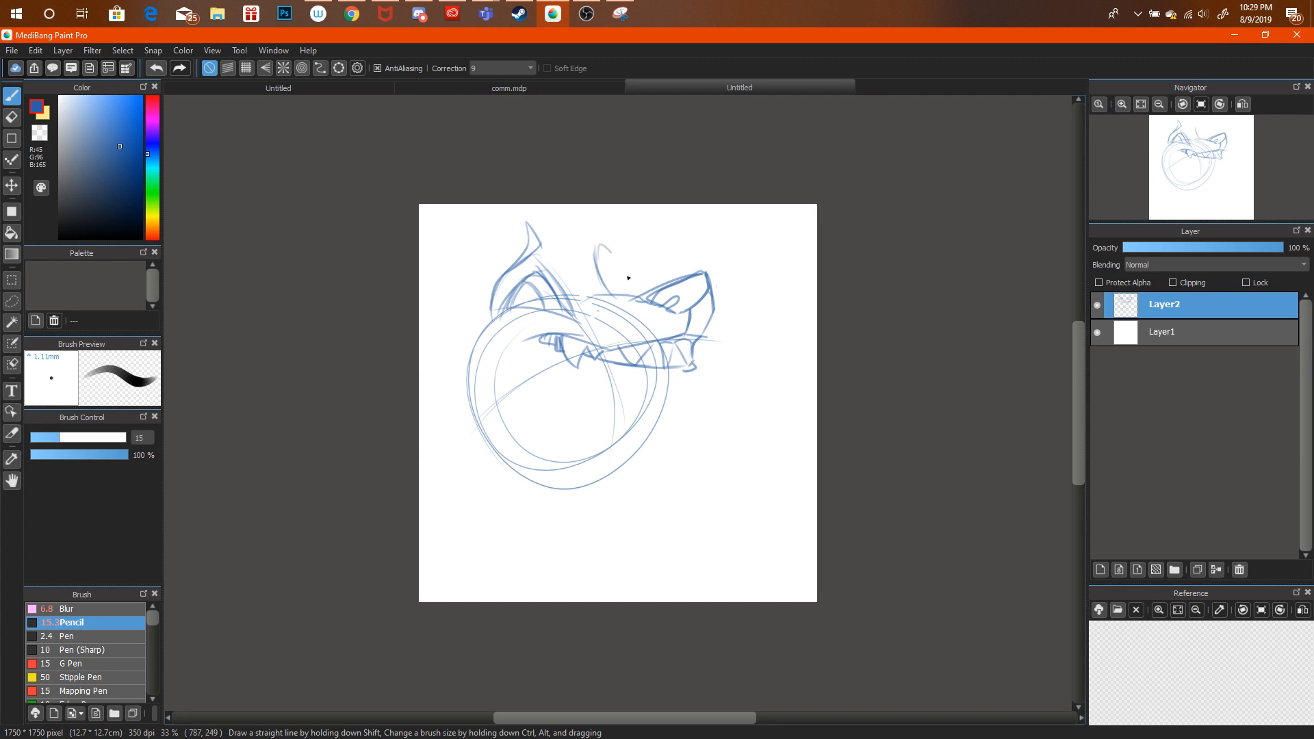
left_click_drag(599, 244, 626, 288)
mouse_move(573, 220)
left_mouse_down()
mouse_move(581, 246)
mouse_move(606, 251)
left_mouse_up()
left_click(420, 12)
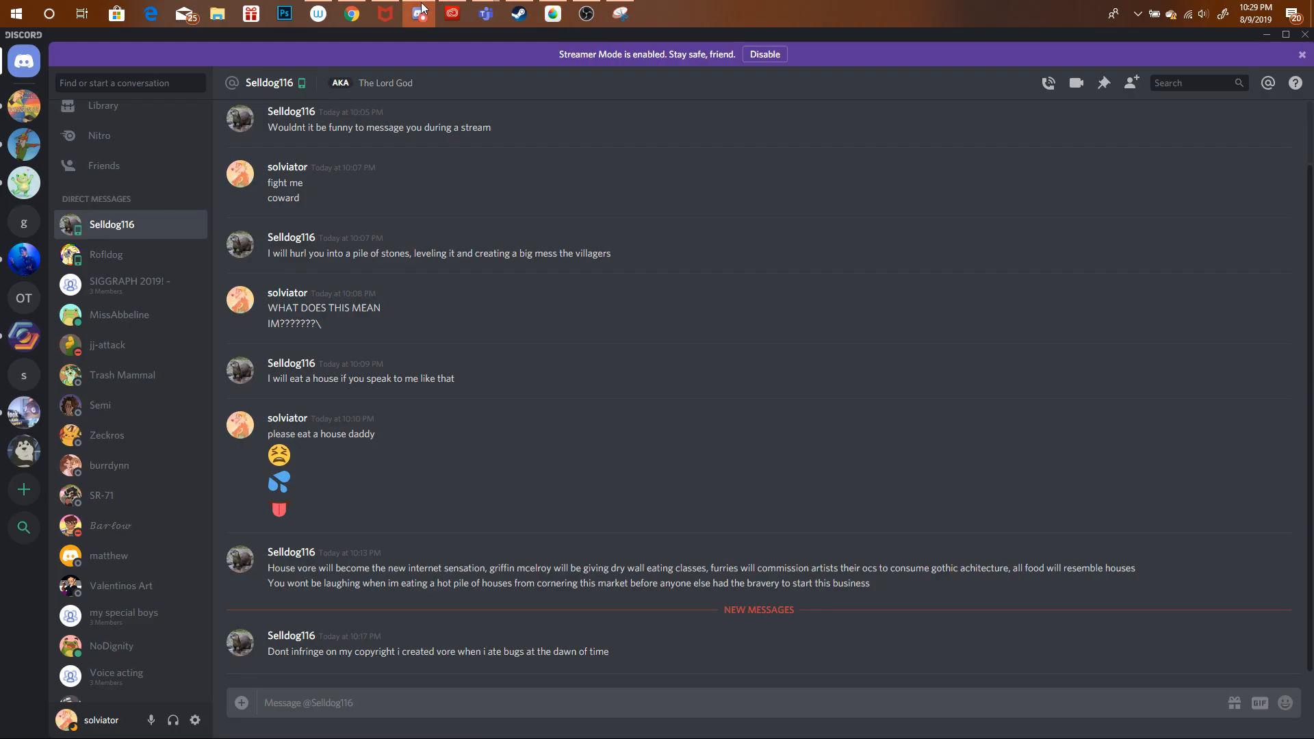
Glance at the YouTube stream, then lasso the second ear and reposition it.
left_click(420, 12)
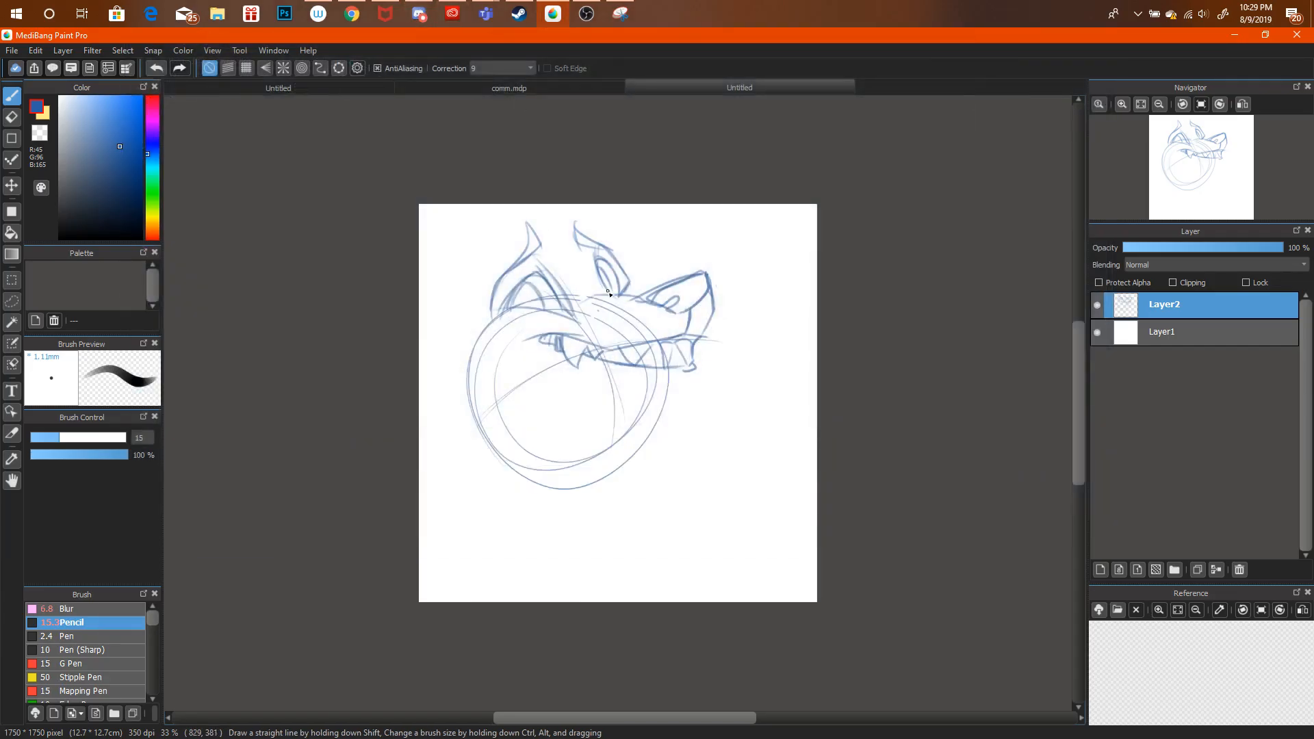
left_click(364, 22)
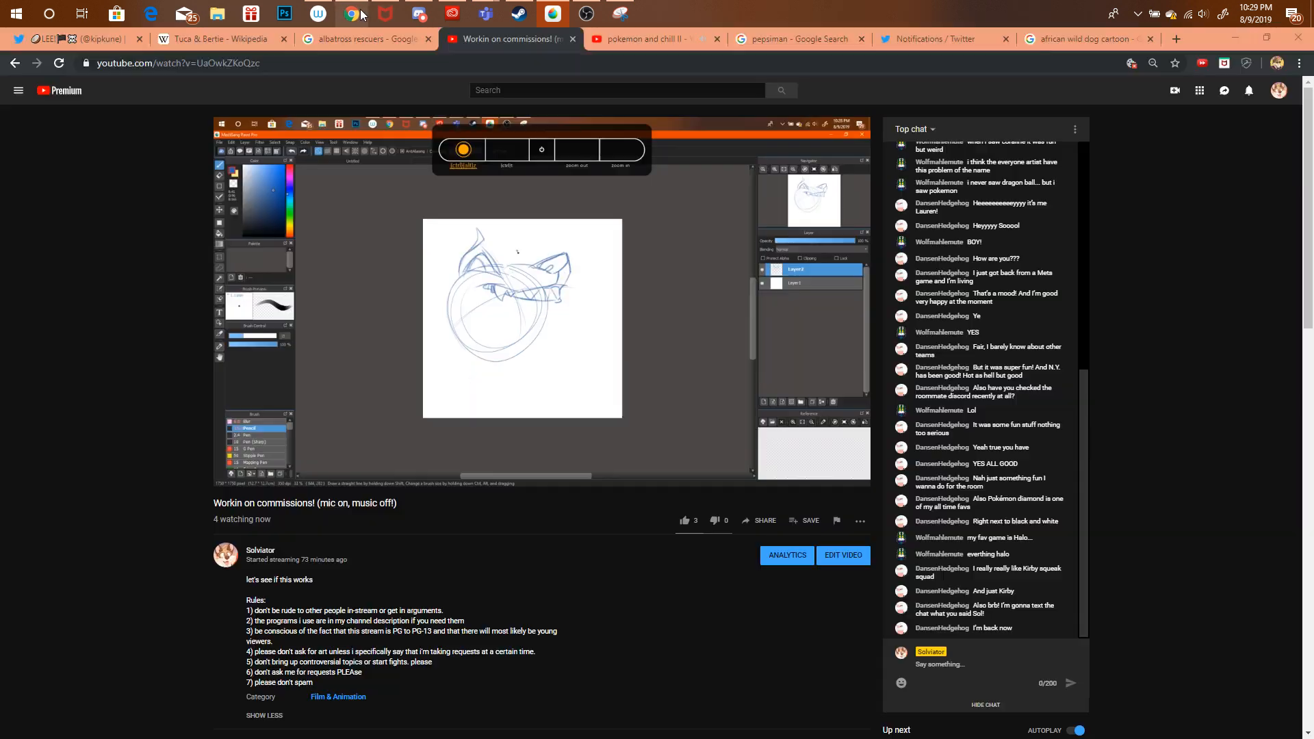
left_click(363, 18)
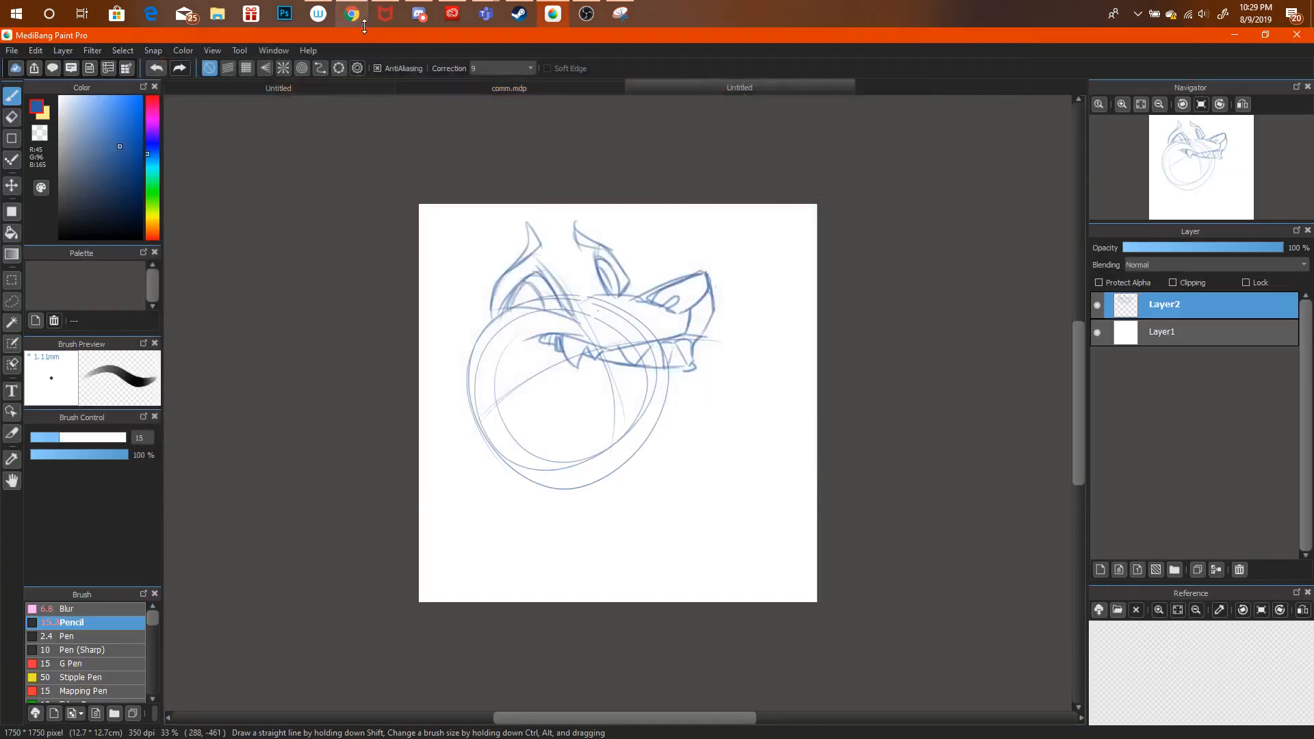
left_click(11, 301)
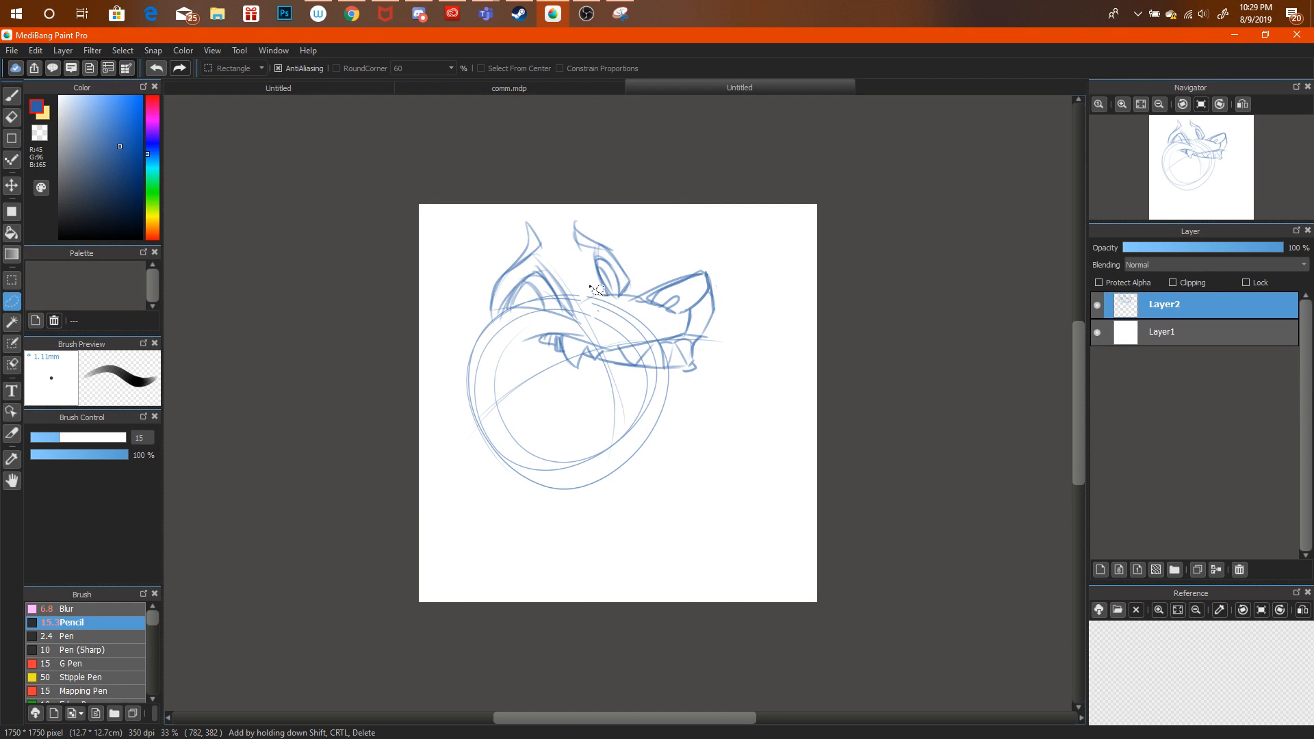
mouse_move(596, 289)
left_mouse_down()
mouse_move(596, 207)
mouse_move(651, 243)
mouse_move(625, 302)
mouse_move(613, 252)
mouse_move(674, 224)
mouse_move(637, 228)
left_mouse_up()
key("ctrl+t")
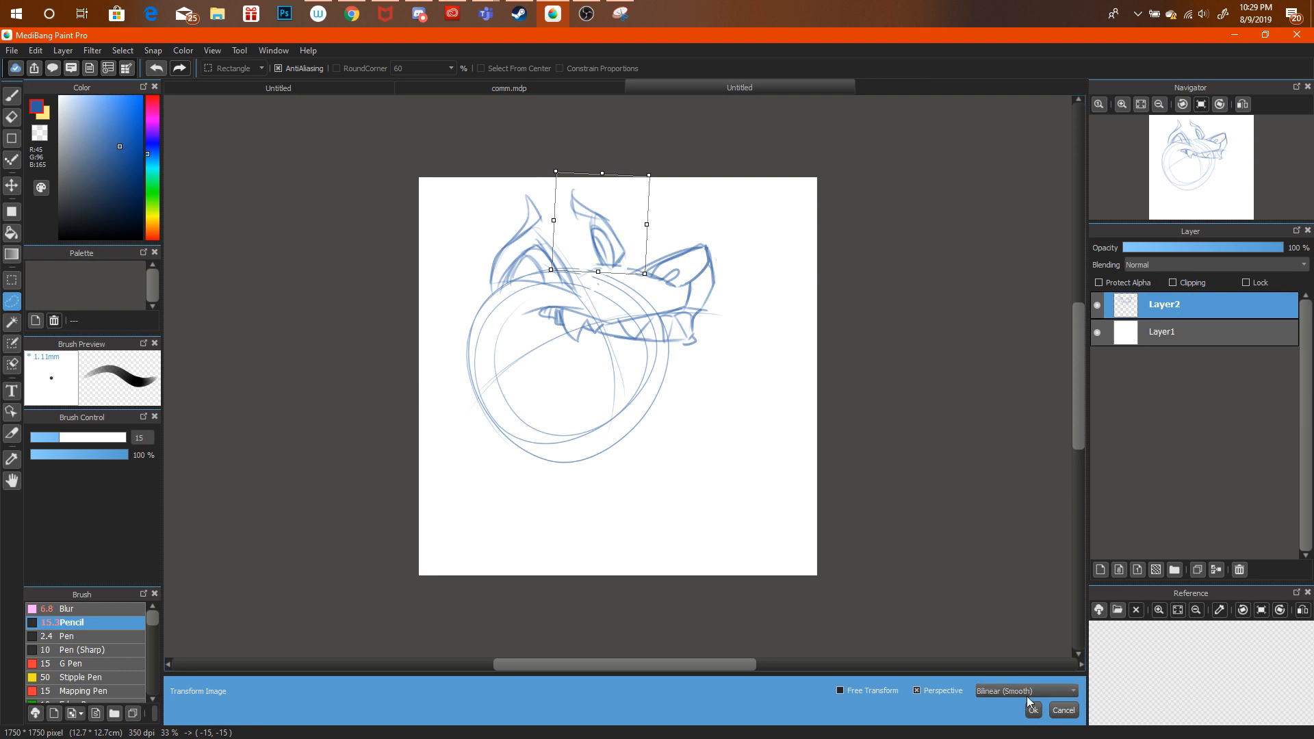
left_click(1033, 709)
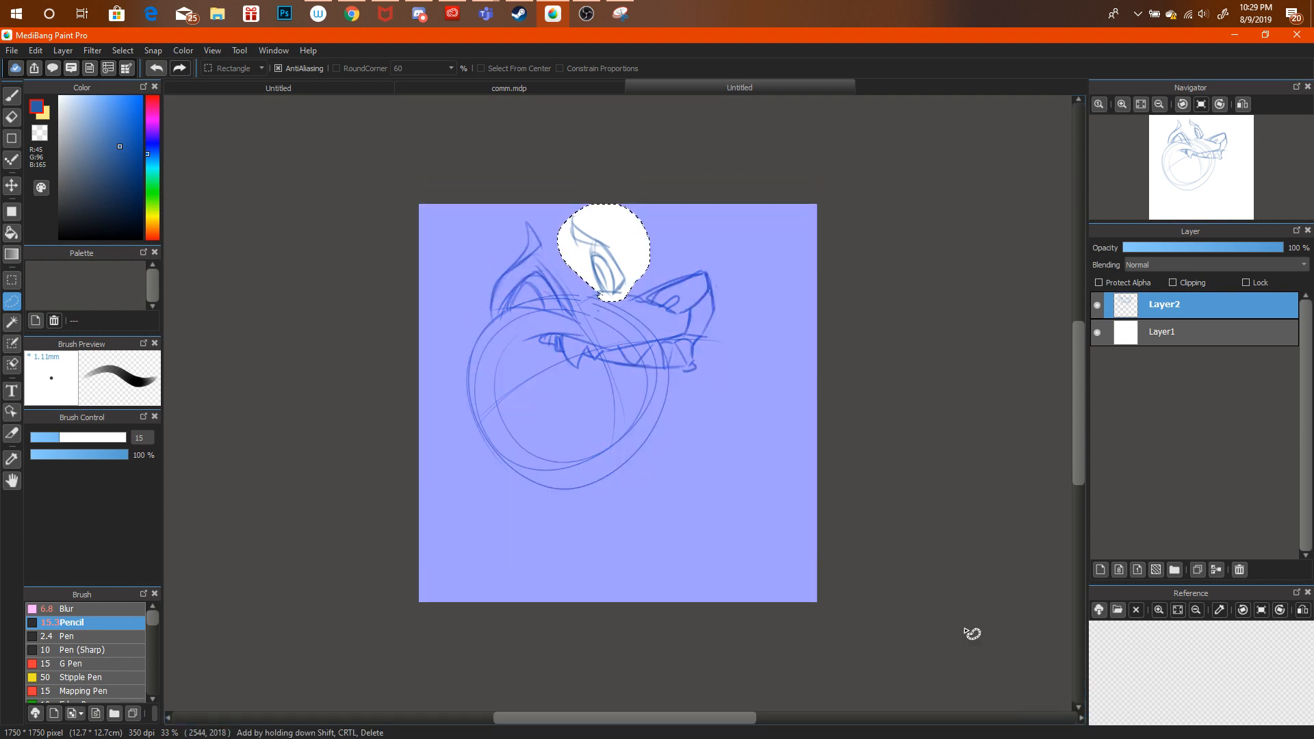
key("ctrl+d")
Trace a pencil stroke along the brow and snout, then shift the whole head right.
key("b")
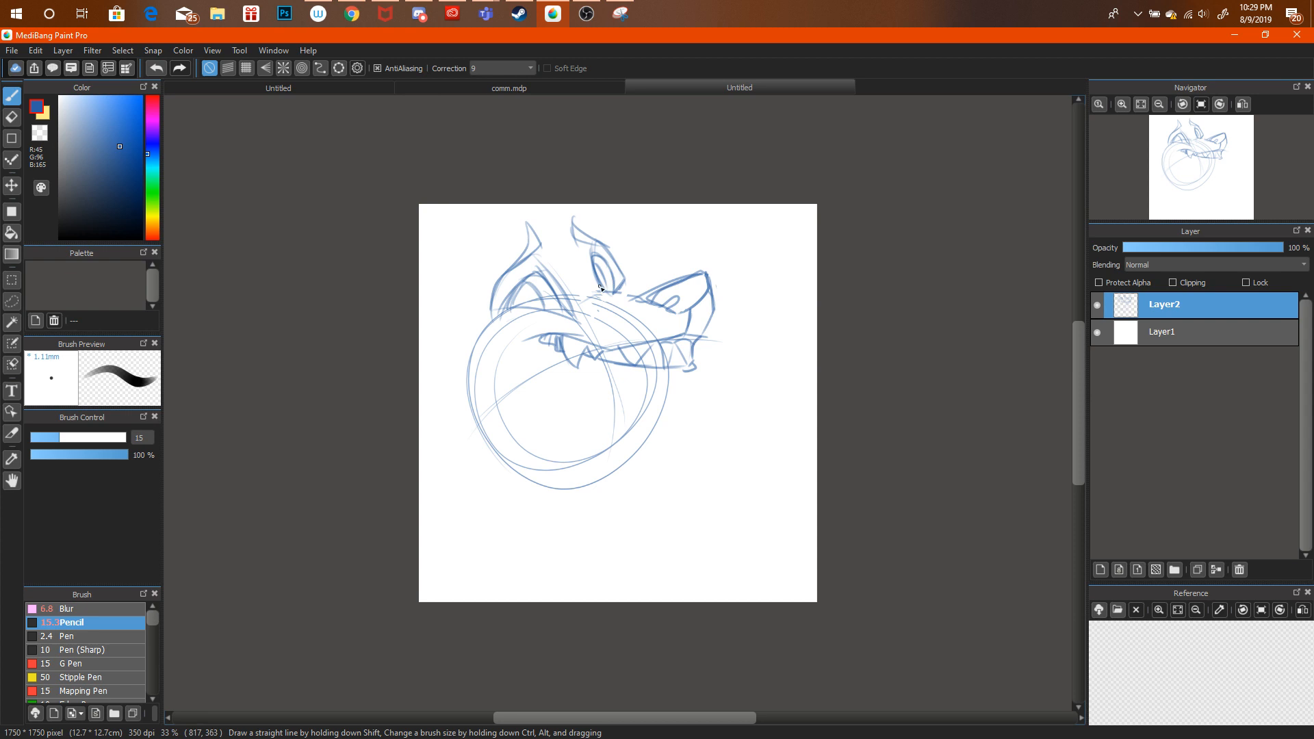
mouse_move(644, 294)
left_mouse_down()
mouse_move(600, 285)
mouse_move(614, 289)
mouse_move(560, 317)
left_mouse_up()
key("ctrl+t")
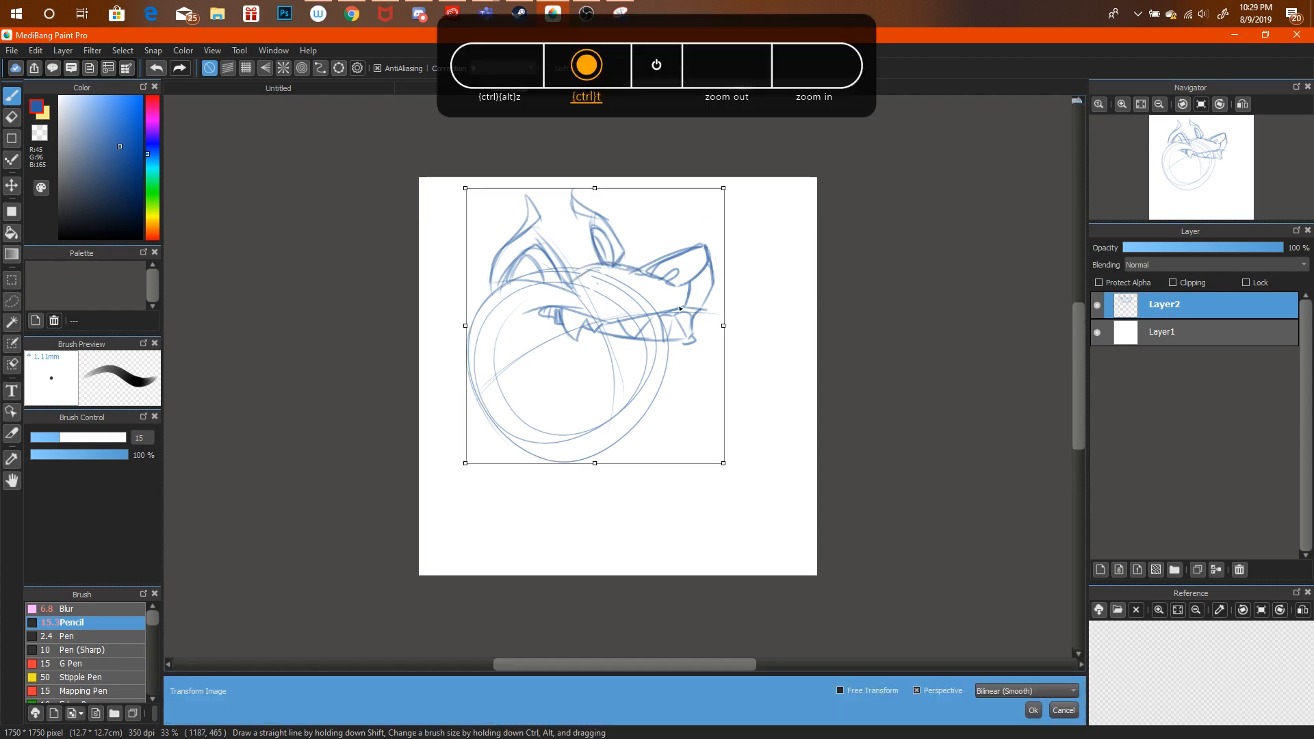
left_click_drag(698, 296, 737, 297)
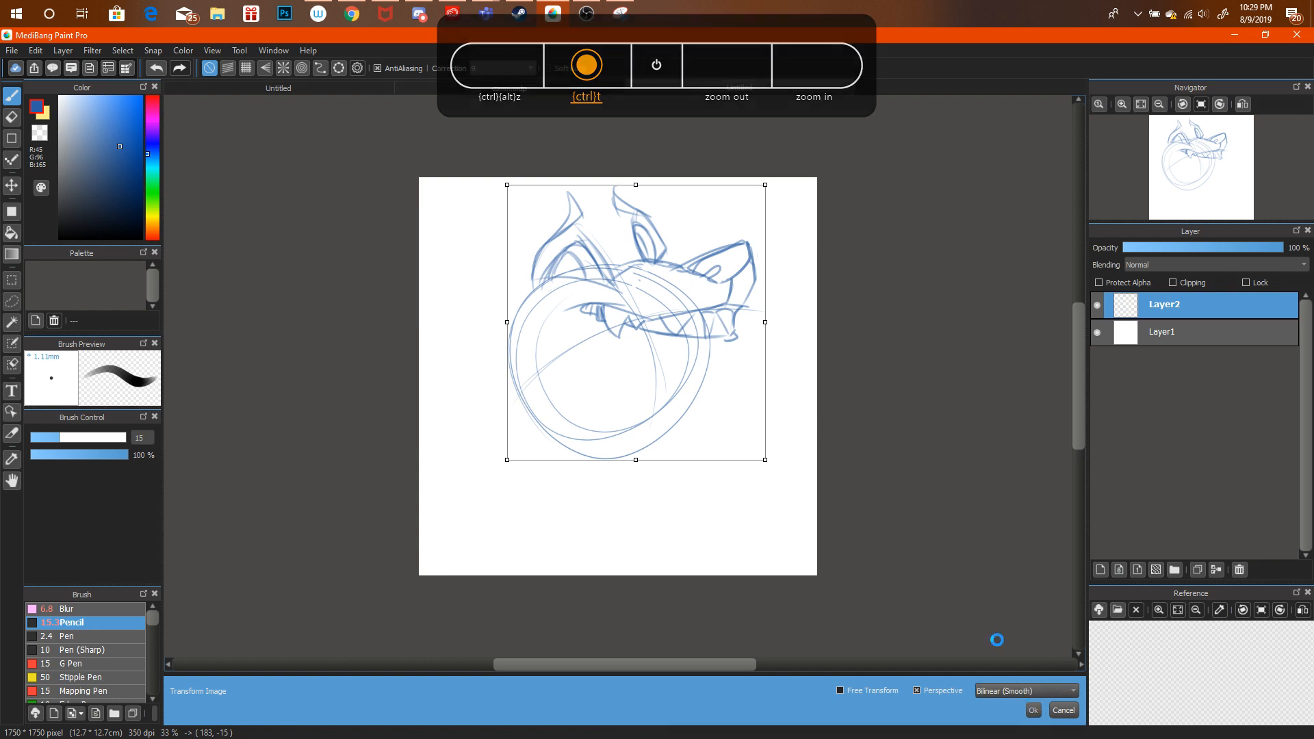
key("Return")
Lasso and tilt the mouth and snout, then try small selections at the snout tip.
left_click(11, 300)
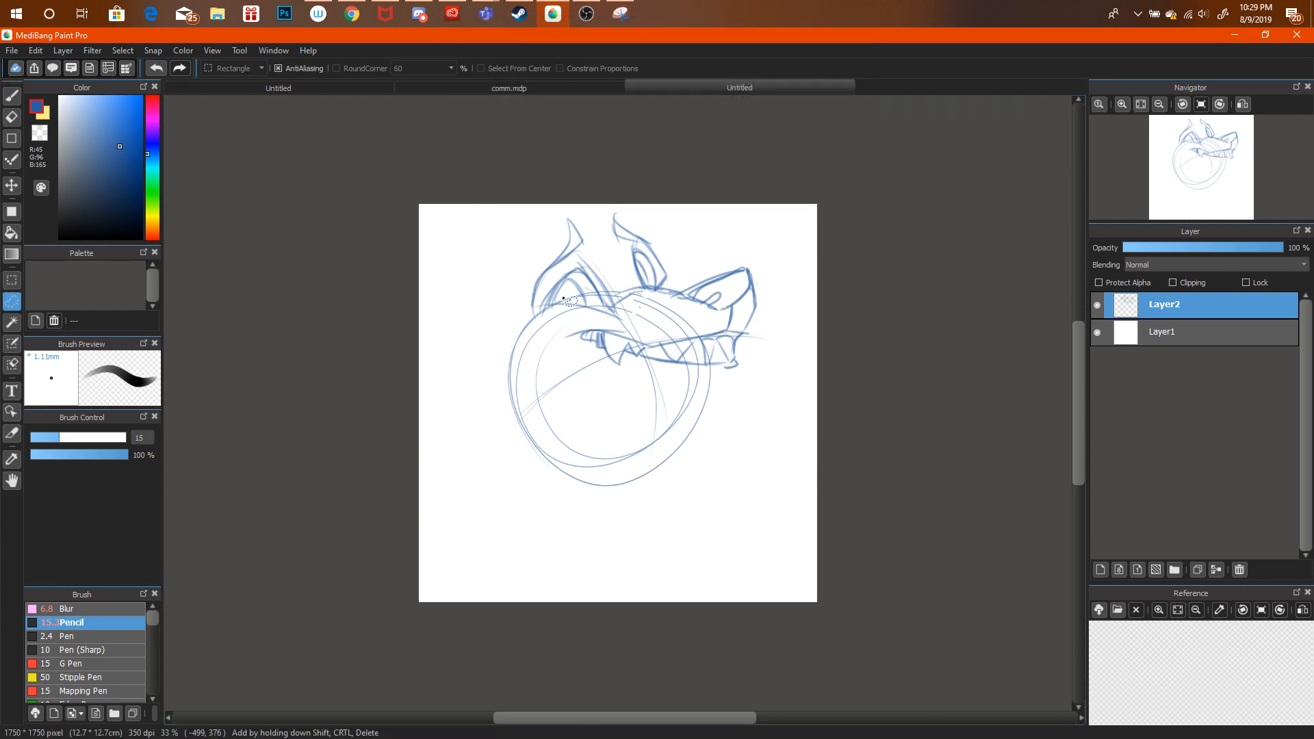
mouse_move(739, 328)
left_mouse_down()
mouse_move(753, 332)
mouse_move(541, 343)
mouse_move(715, 354)
mouse_move(783, 322)
mouse_move(739, 331)
mouse_move(767, 310)
mouse_move(768, 322)
mouse_move(770, 300)
left_mouse_up()
key("ctrl+t")
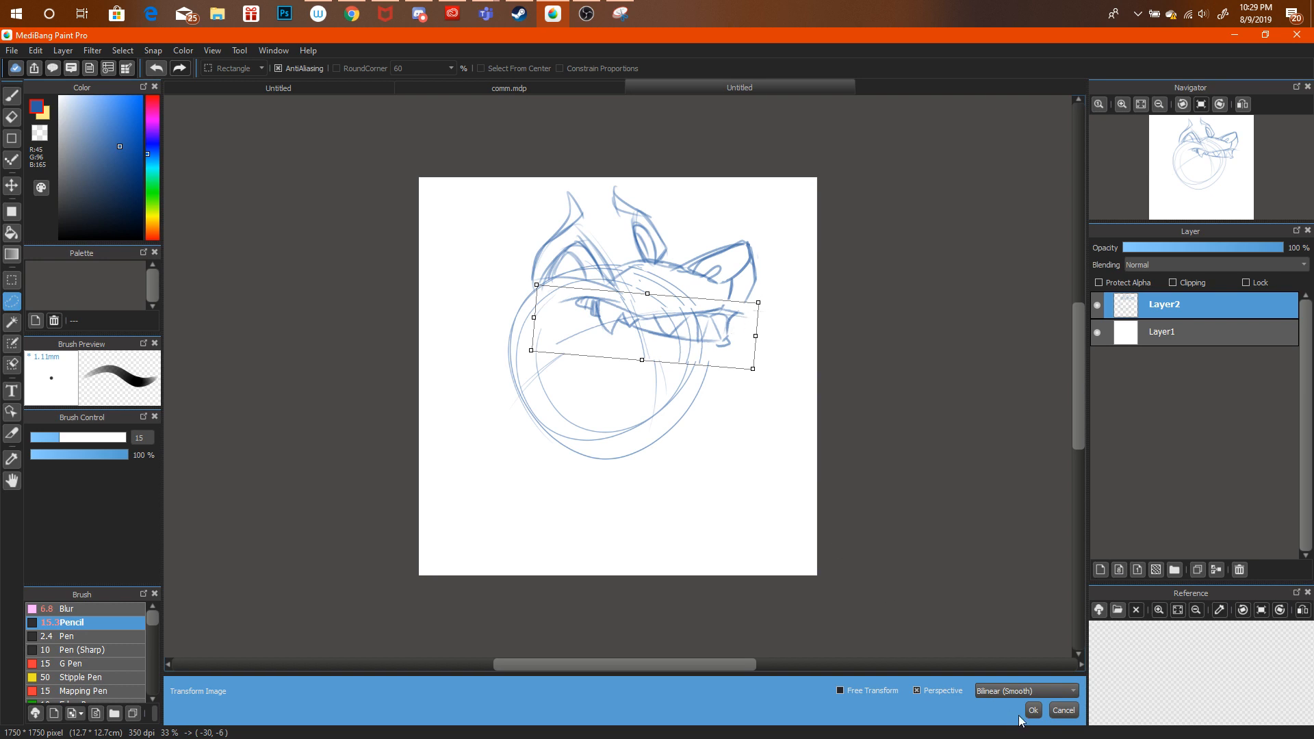
left_click(1052, 710)
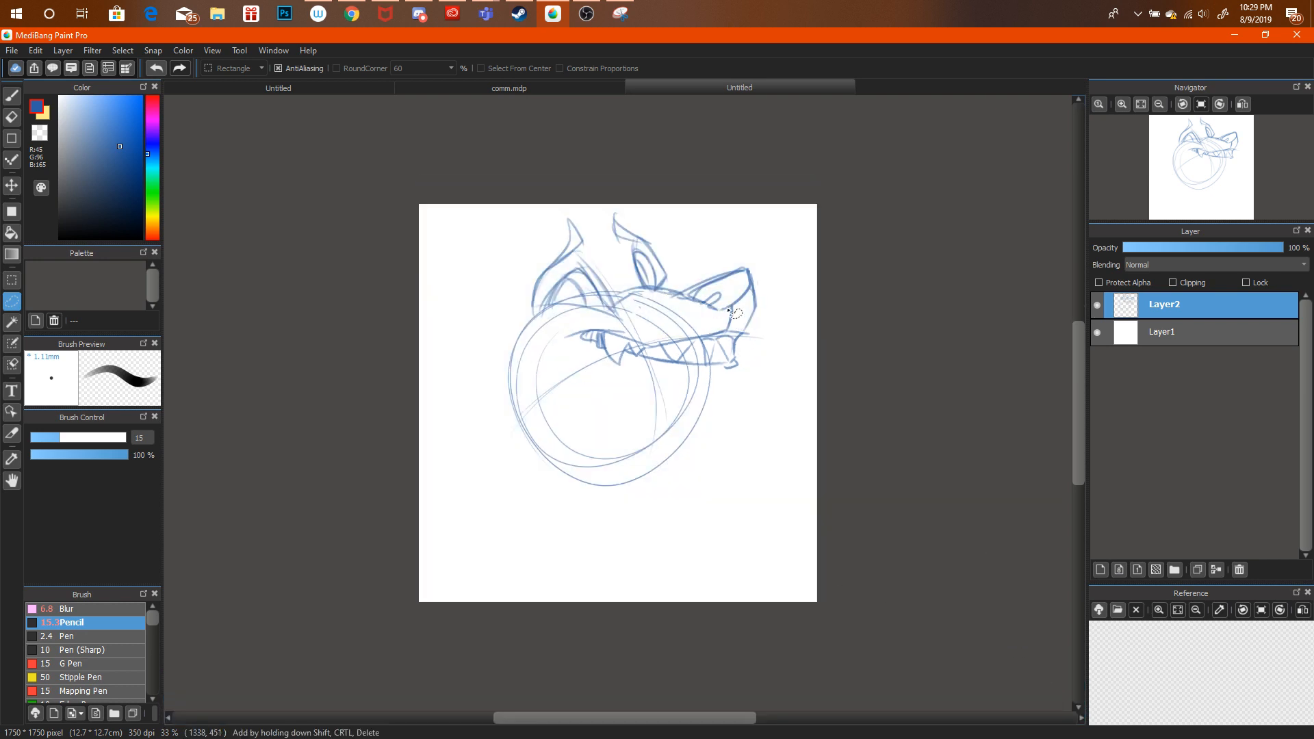
mouse_move(731, 313)
left_mouse_down()
mouse_move(719, 326)
mouse_move(730, 308)
left_mouse_up()
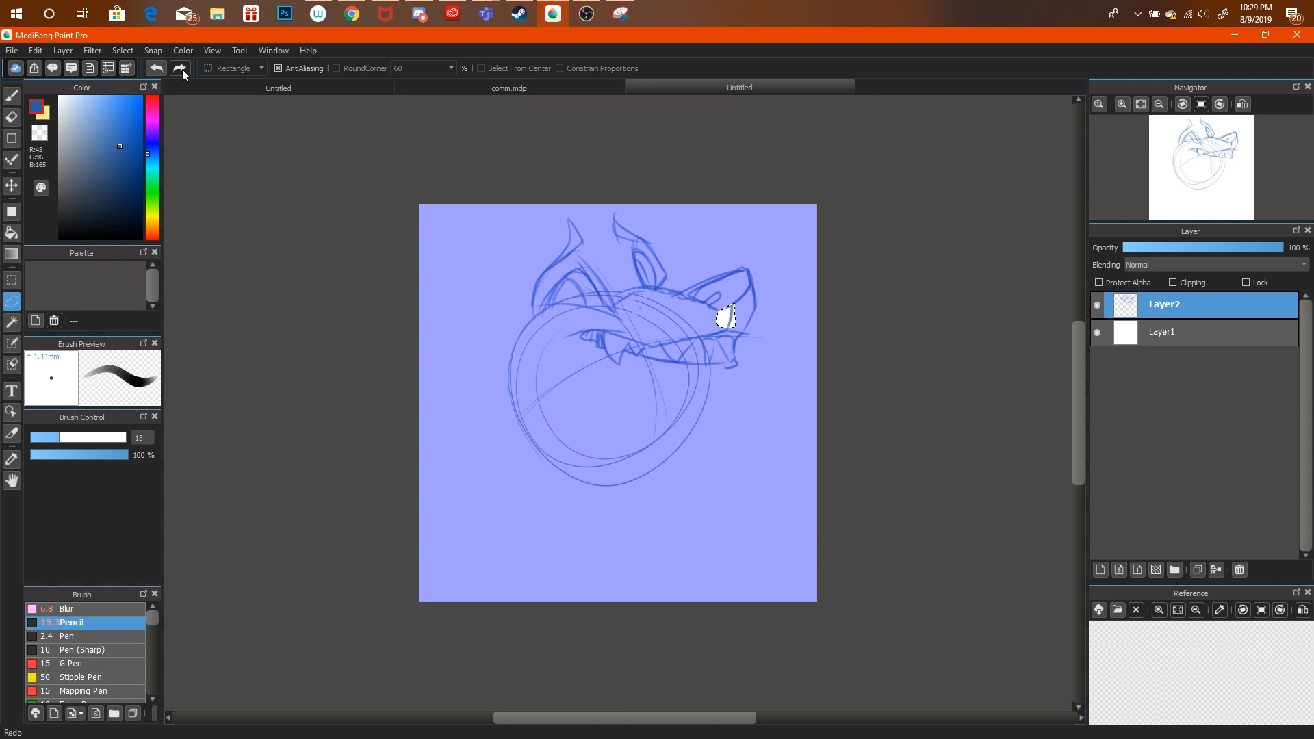
left_click(739, 320)
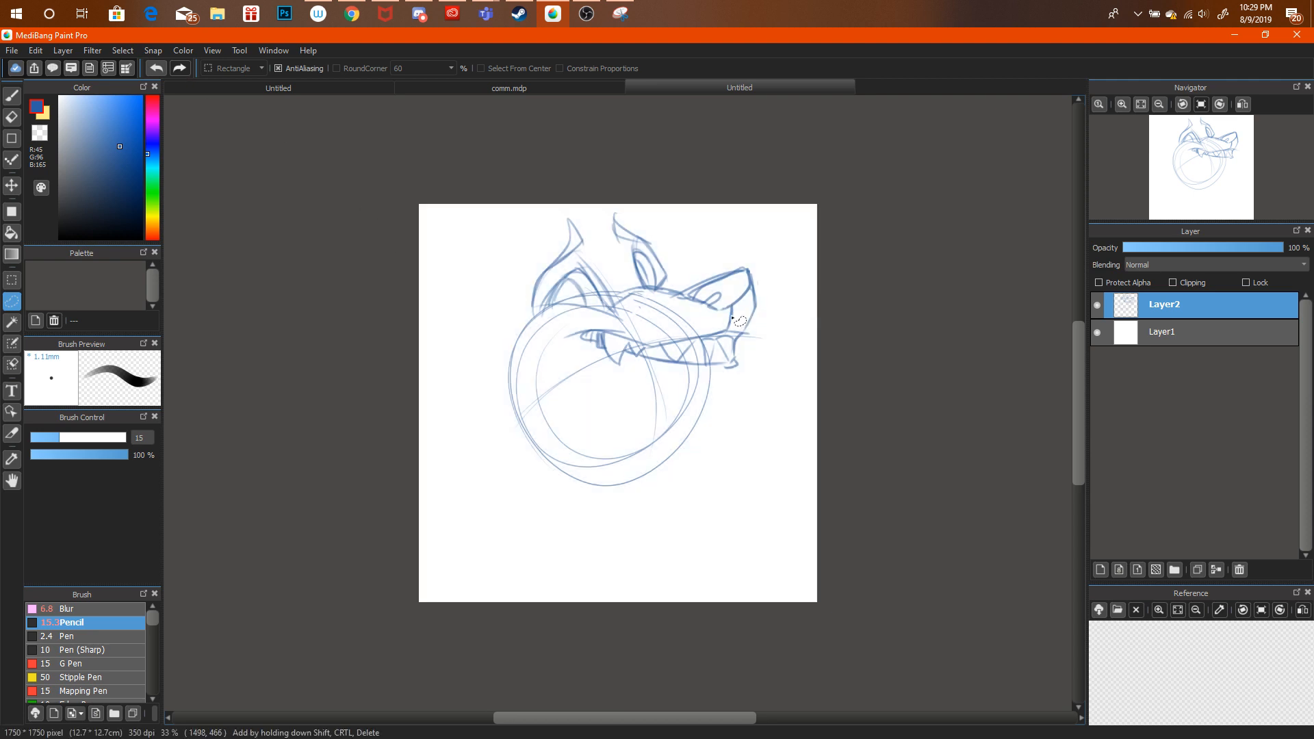
mouse_move(735, 305)
left_mouse_down()
mouse_move(718, 327)
mouse_move(734, 304)
left_mouse_up()
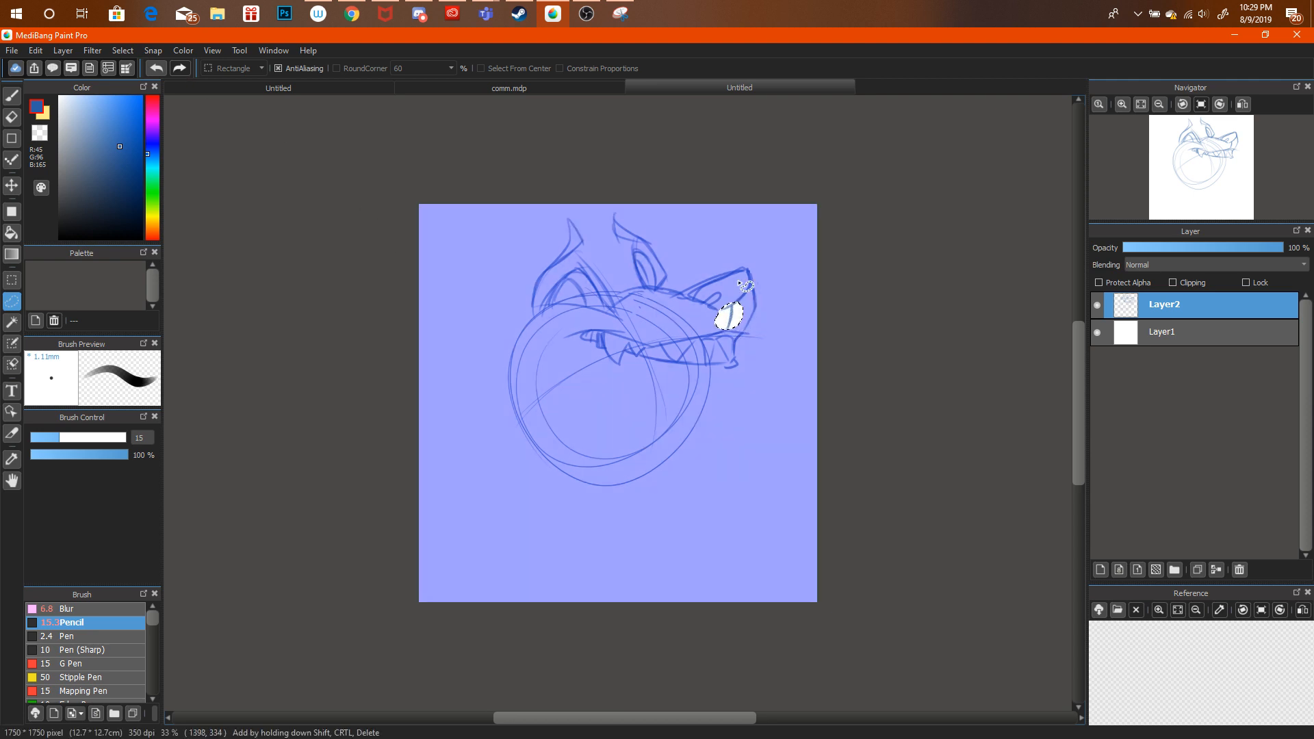
left_click(756, 297)
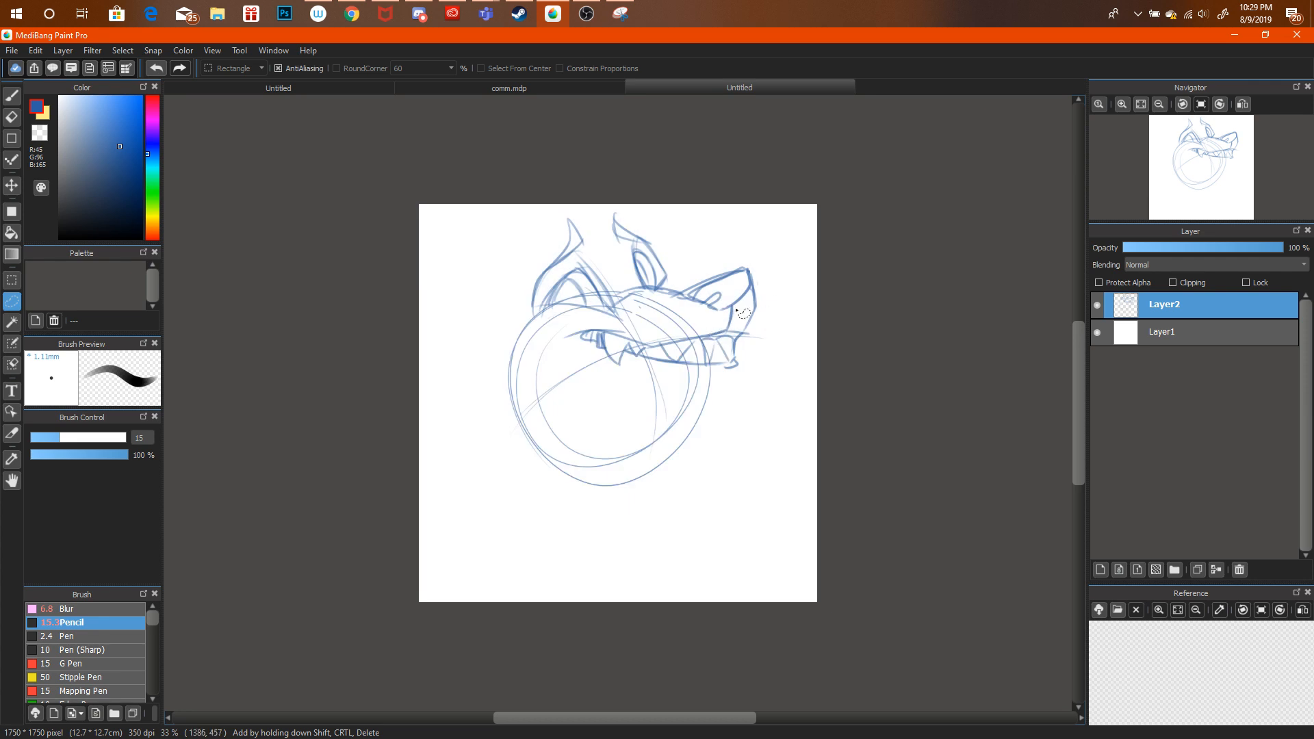
left_click_drag(725, 319, 751, 309)
left_click(761, 274)
Draw a curved stroke left of the head circle and a curve across the lower face.
left_click(12, 97)
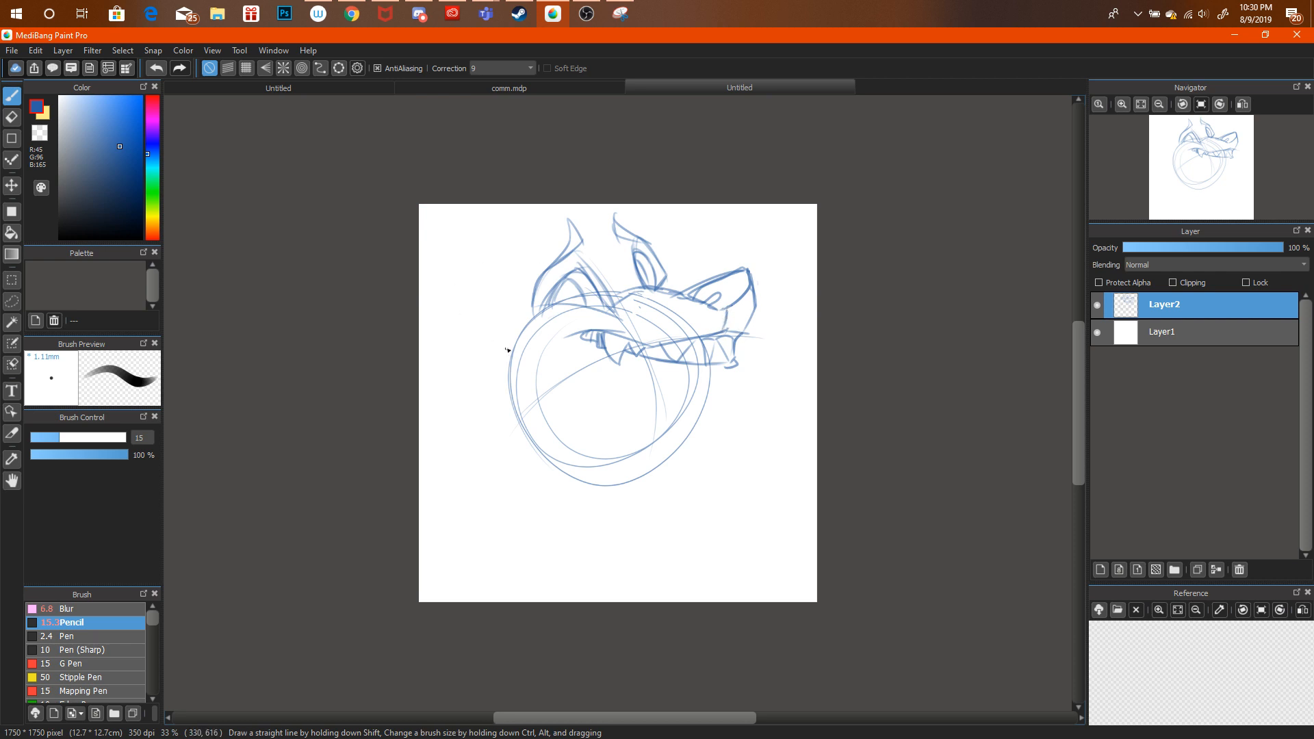
left_click_drag(505, 312, 487, 374)
key("ctrl+alt+z")
key("ctrl+alt+z")
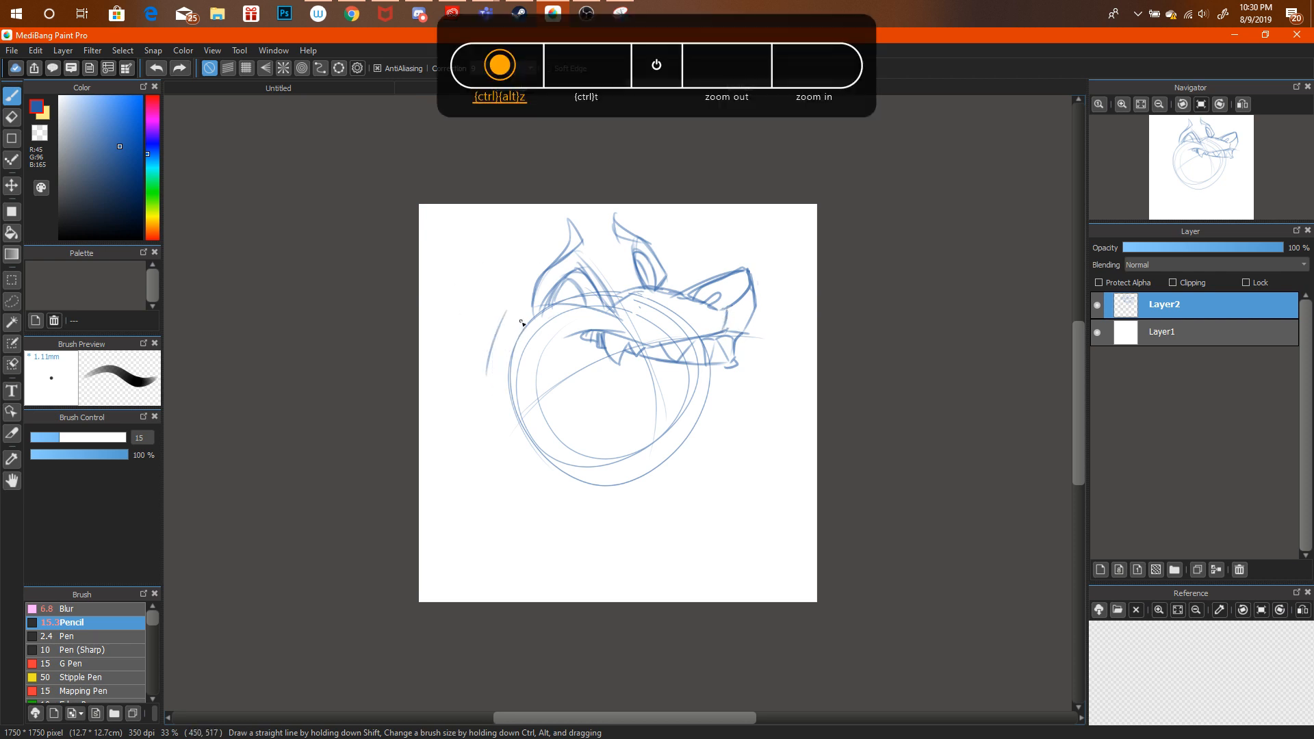
mouse_move(528, 309)
left_mouse_down()
mouse_move(514, 365)
mouse_move(565, 401)
mouse_move(504, 394)
left_mouse_up()
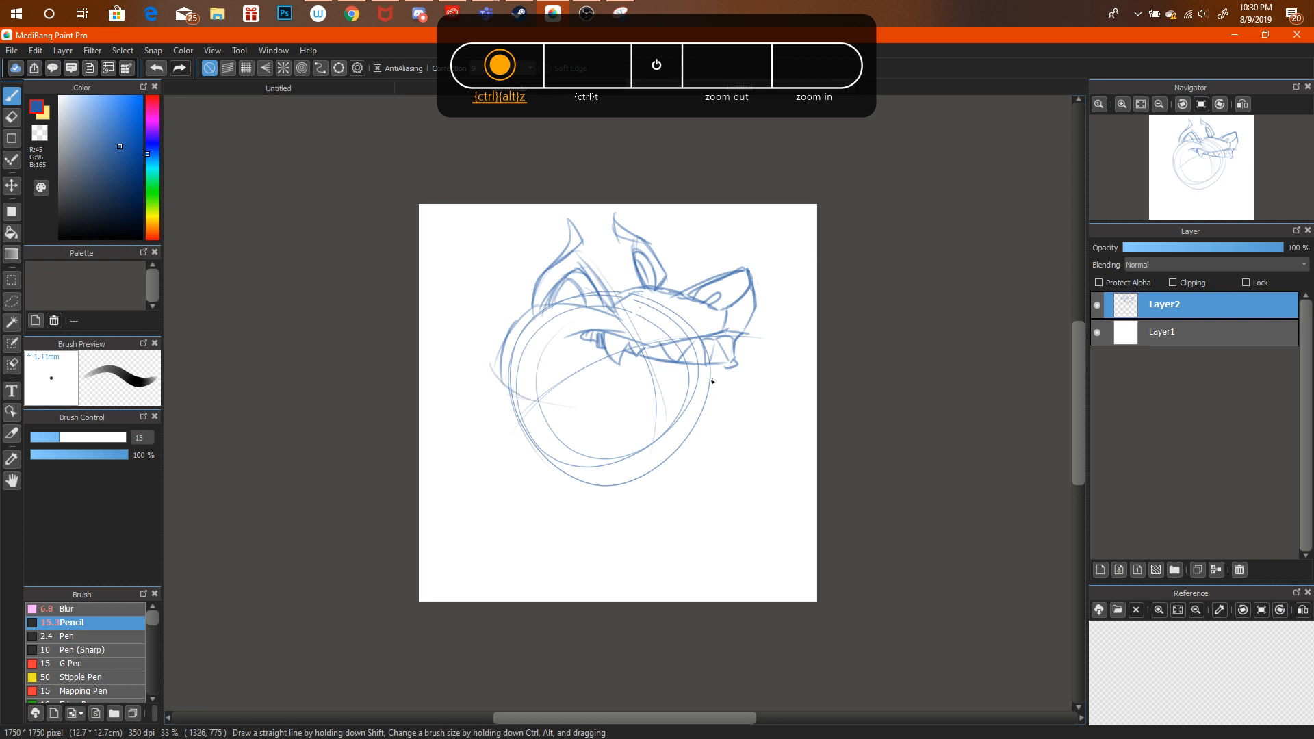
mouse_move(616, 397)
left_mouse_down()
mouse_move(731, 382)
mouse_move(651, 418)
mouse_move(623, 451)
left_mouse_up()
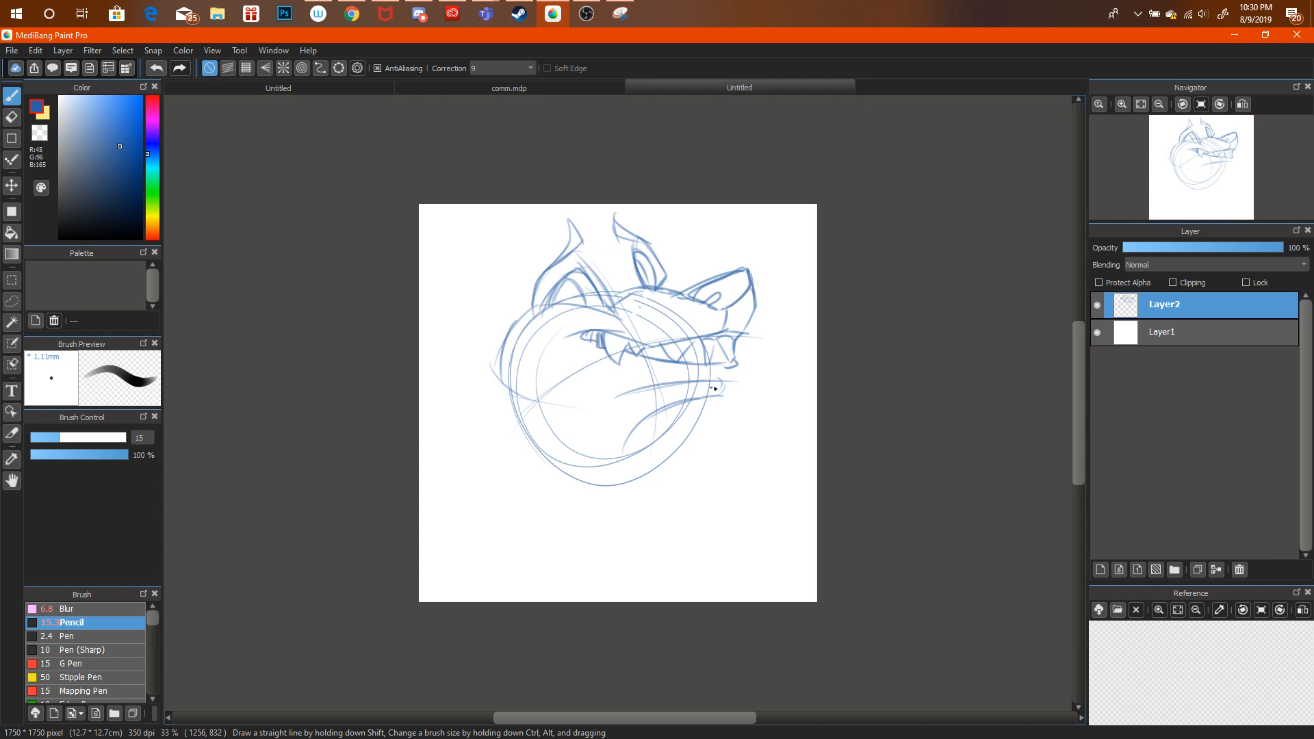
Lasso and reposition the snout and teeth, then darken the snout's right edge.
left_click(12, 301)
mouse_move(735, 330)
left_mouse_down()
mouse_move(733, 365)
mouse_move(667, 371)
mouse_move(611, 368)
mouse_move(575, 343)
mouse_move(650, 326)
mouse_move(771, 334)
mouse_move(707, 321)
left_mouse_up()
key("ctrl+t")
left_click(1032, 709)
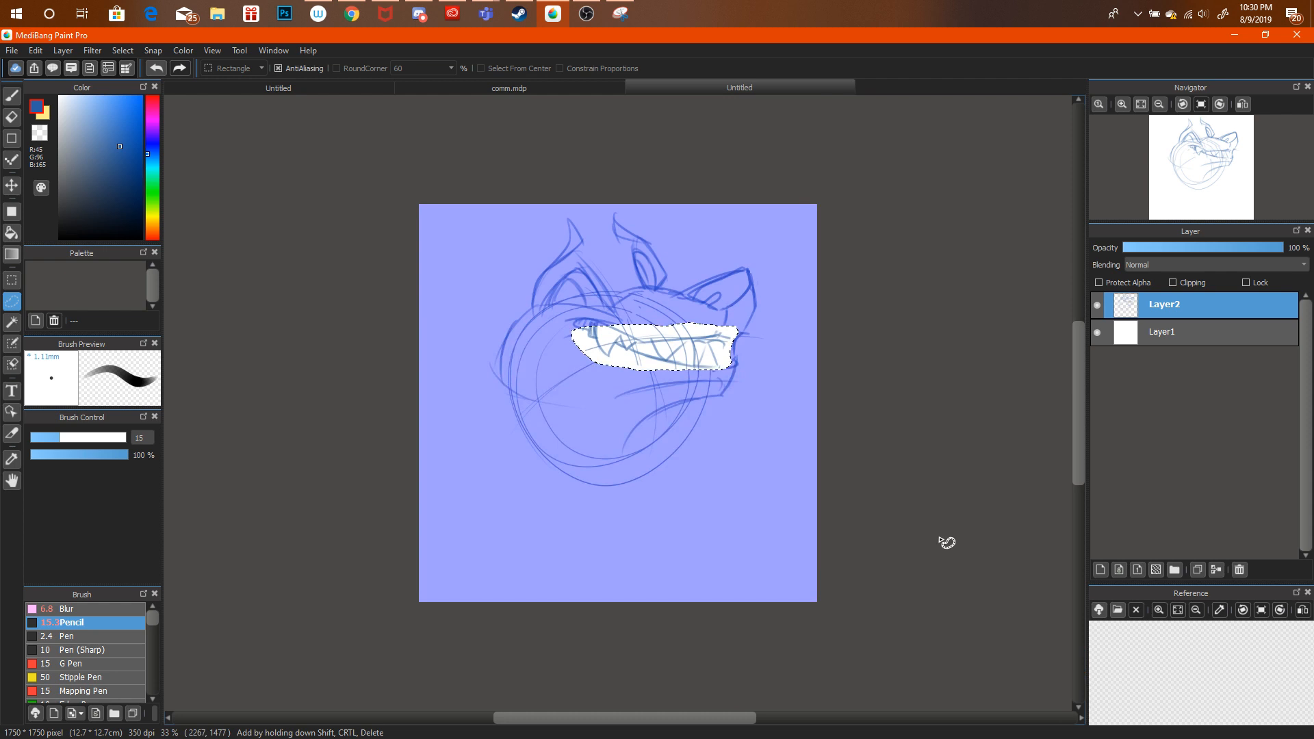
key("b")
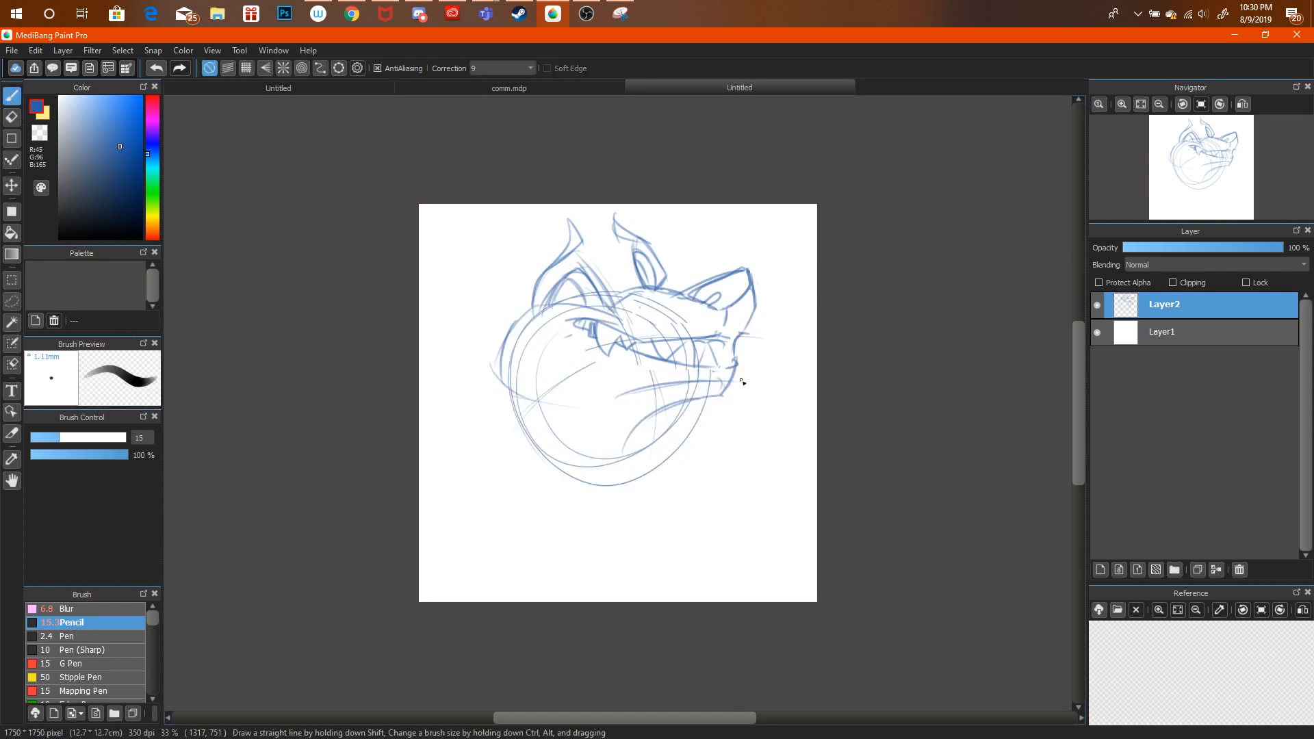
left_click_drag(727, 364, 729, 340)
Undo back to the plain sketch and draw the lower jaw line.
key("ctrl+alt+z")
key("ctrl+alt+z")
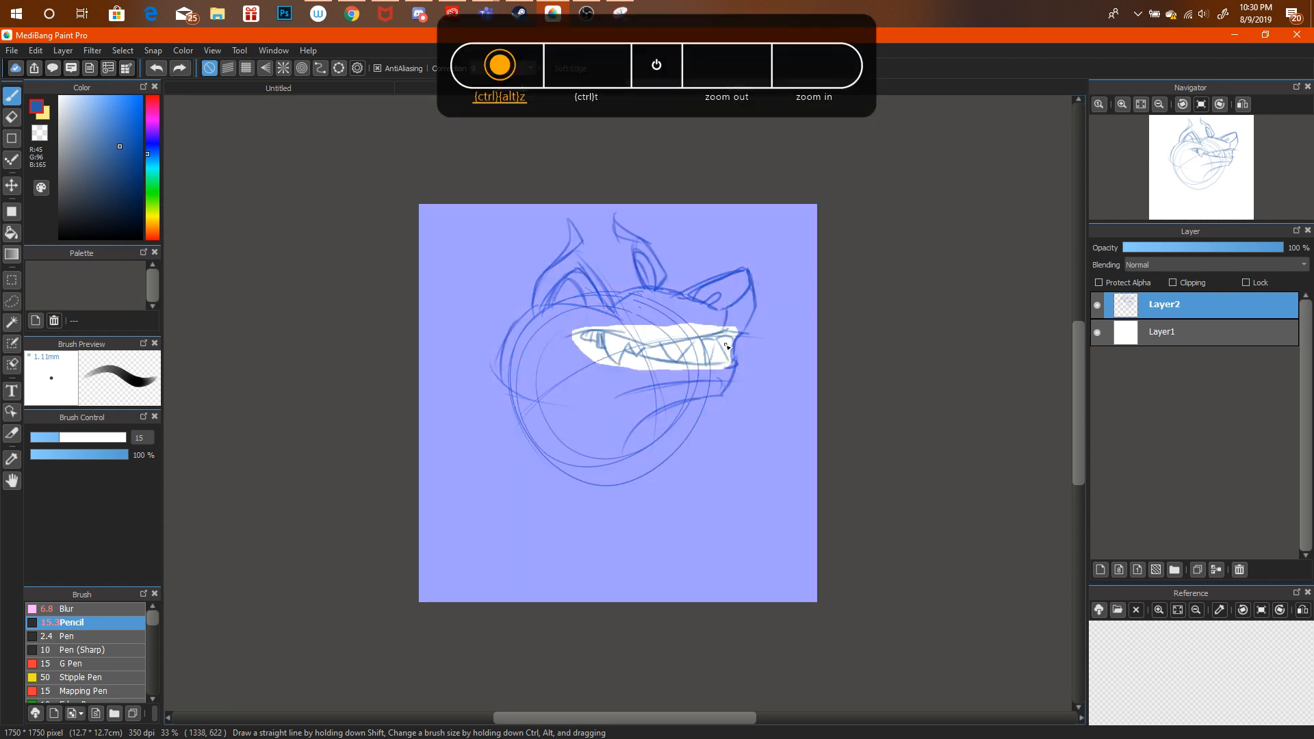
key("ctrl+alt+z")
key("ctrl+alt+z")
key("ctrl+alt+z")
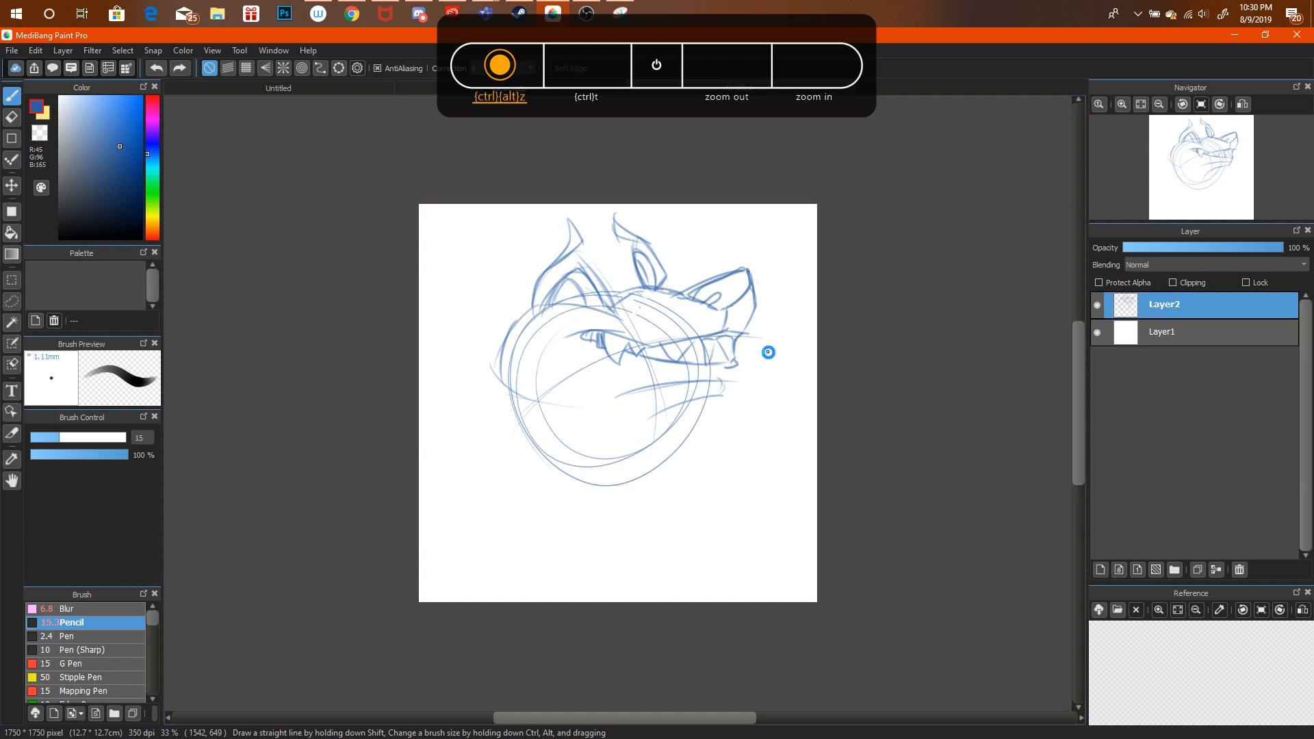
key("ctrl+alt+z")
key("ctrl+alt+z")
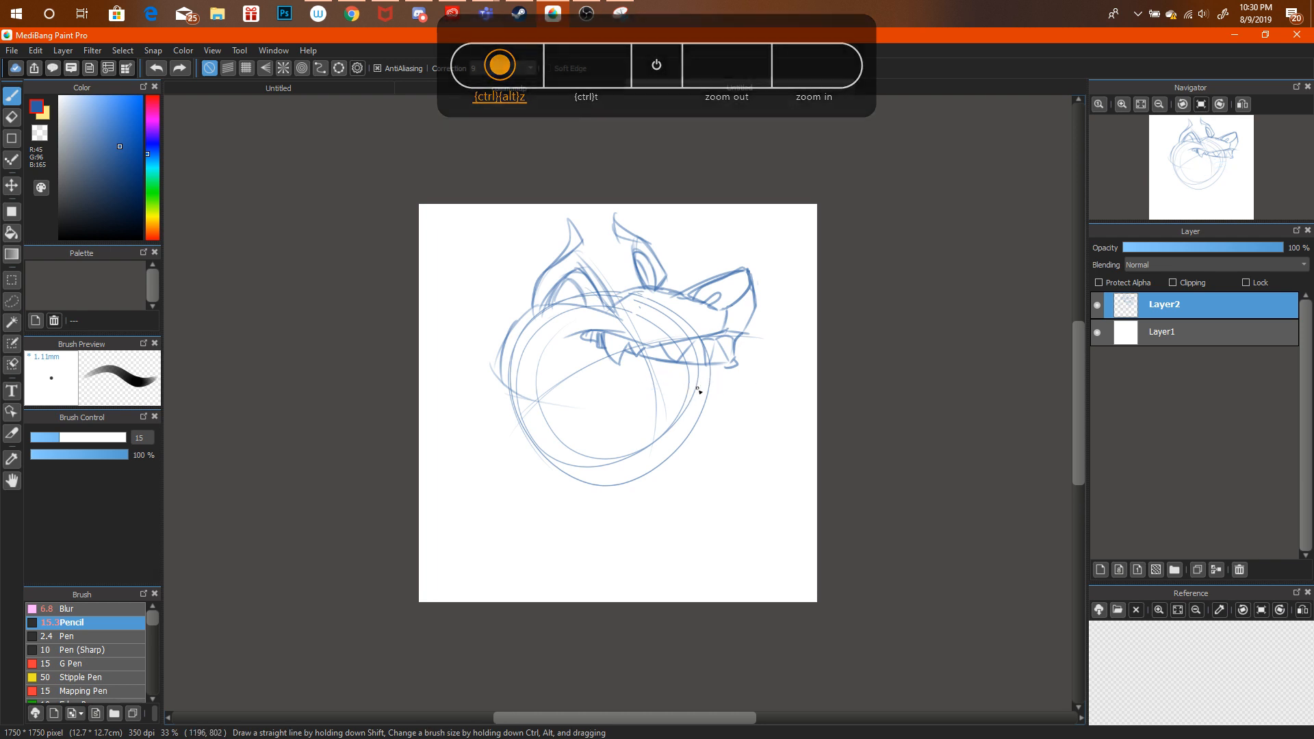
left_click_drag(705, 382, 597, 403)
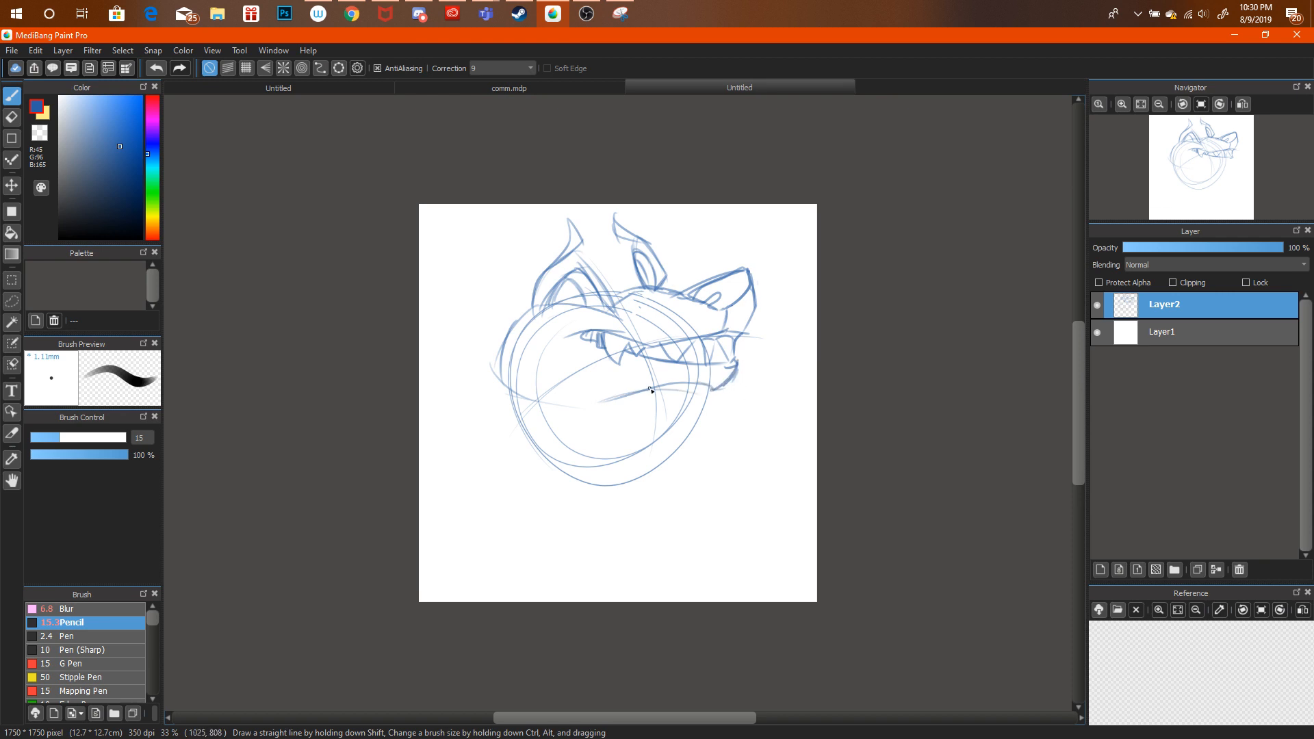
left_click_drag(706, 390, 605, 428)
Cancel a trial downward move, undo the jaw strokes, and redraw the jaw curving down-left.
key("ctrl+t")
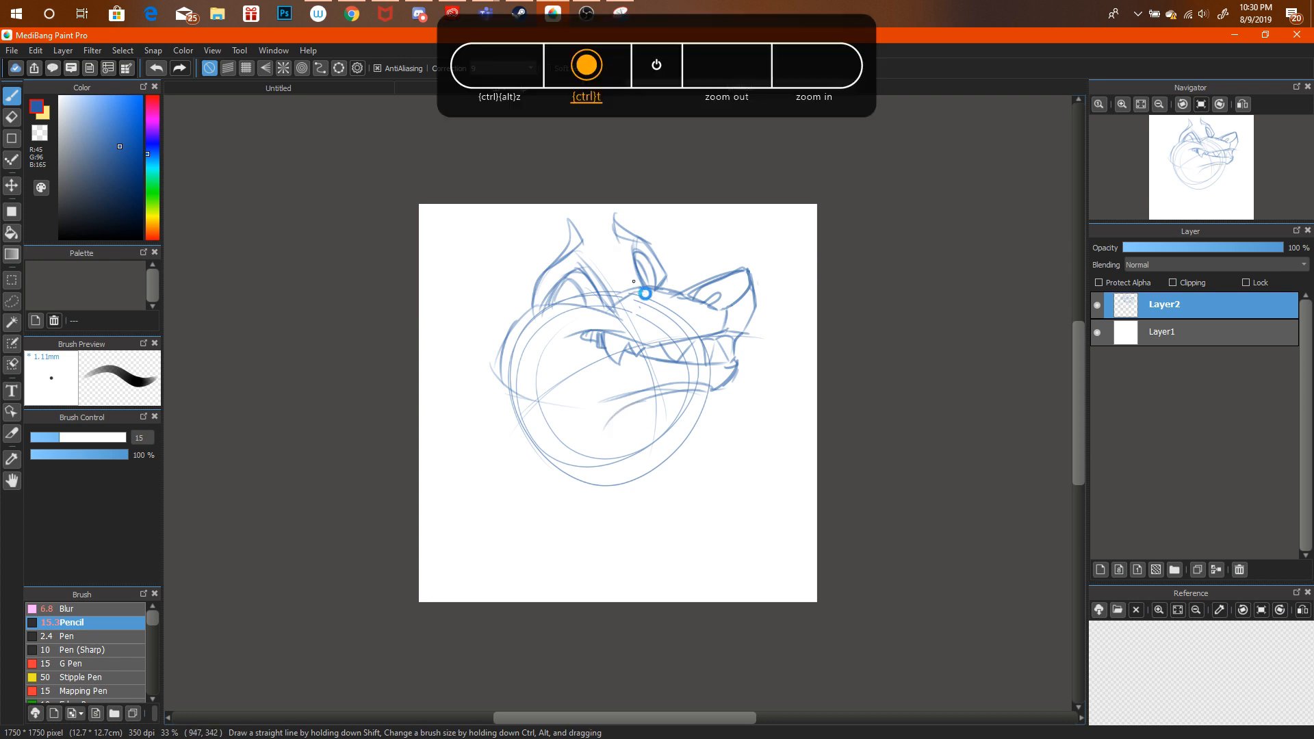
left_click_drag(650, 302, 655, 329)
left_click(1062, 709)
key("ctrl+alt+z")
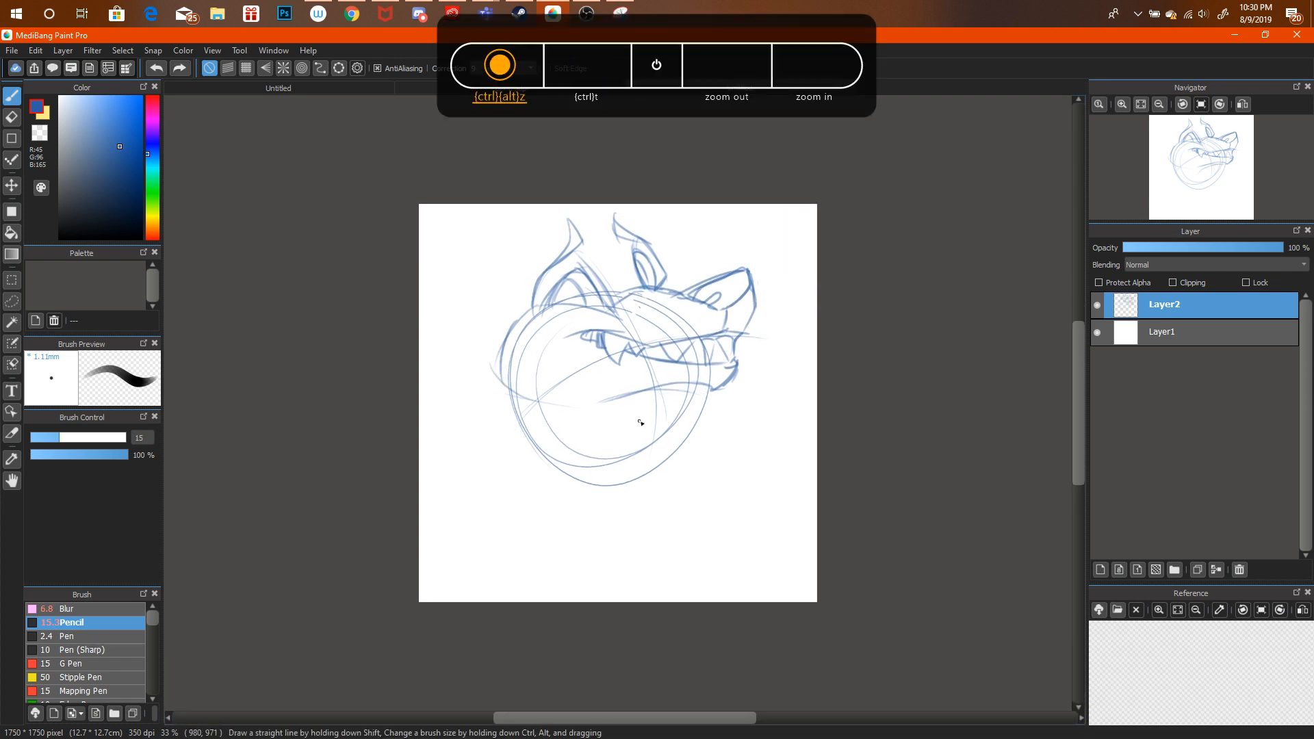
key("ctrl+alt+z")
key("ctrl+alt+z")
mouse_move(737, 369)
left_mouse_down()
mouse_move(716, 402)
mouse_move(609, 409)
left_mouse_up()
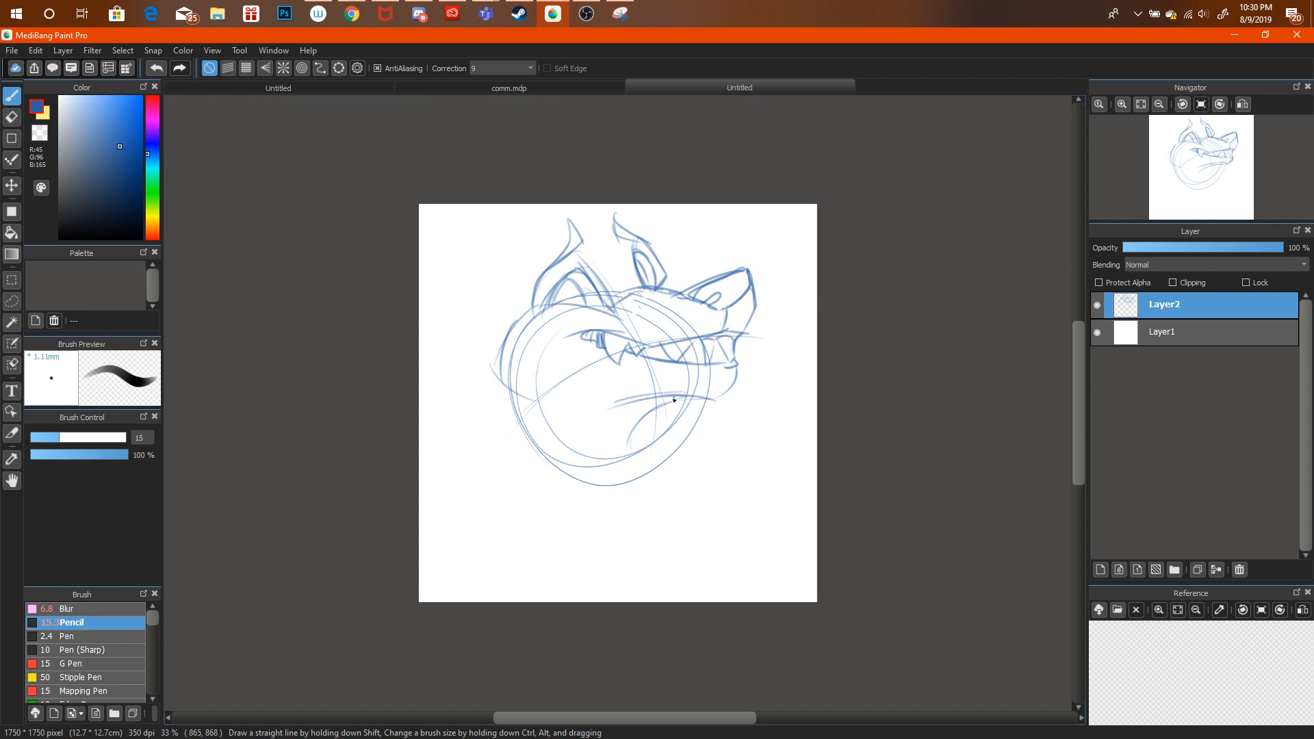
Check the stream, then move the whole head sketch slightly lower with Ctrl+T.
left_click(350, 14)
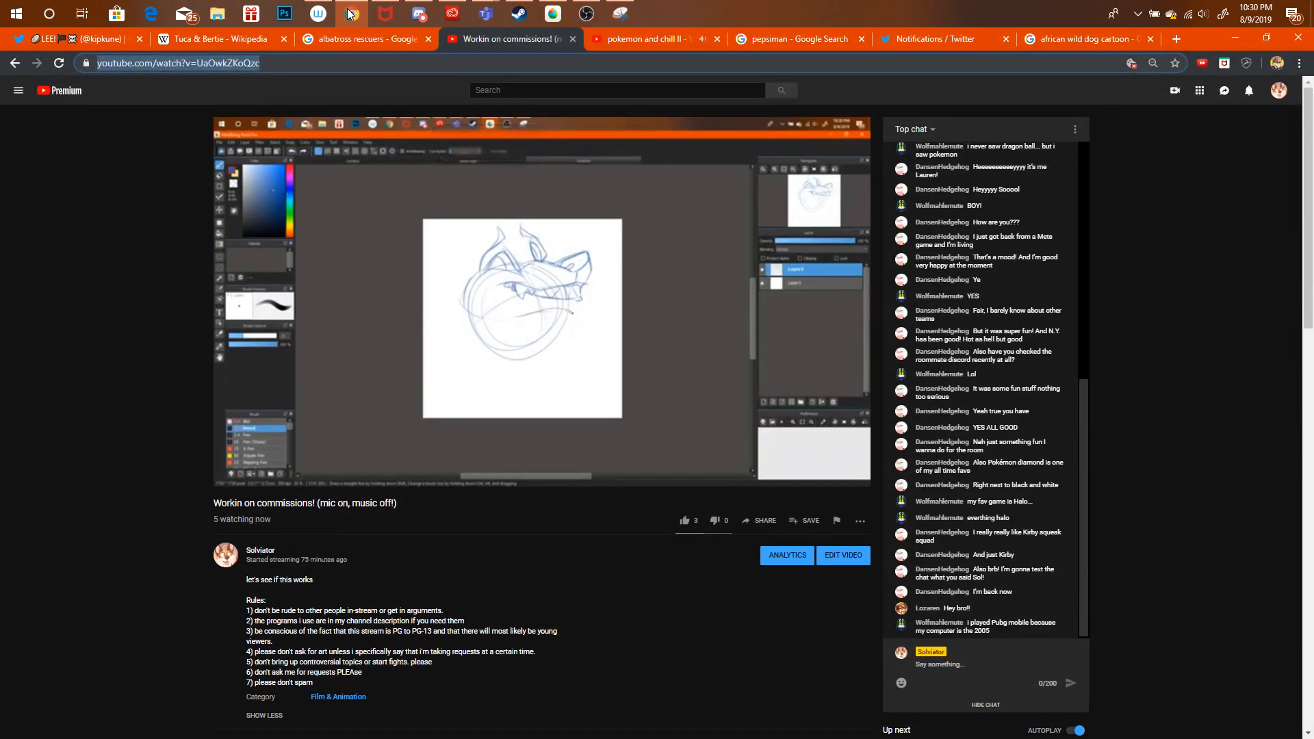
left_click(357, 15)
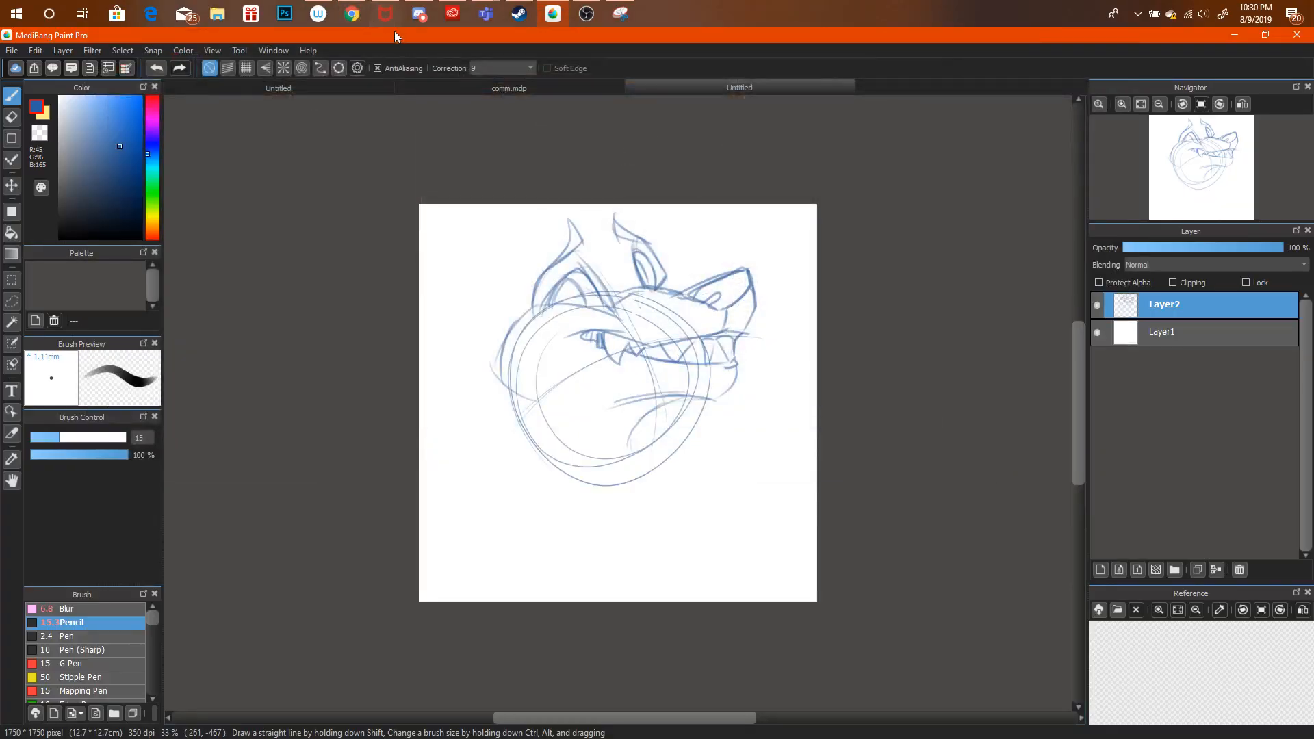
key("ctrl+t")
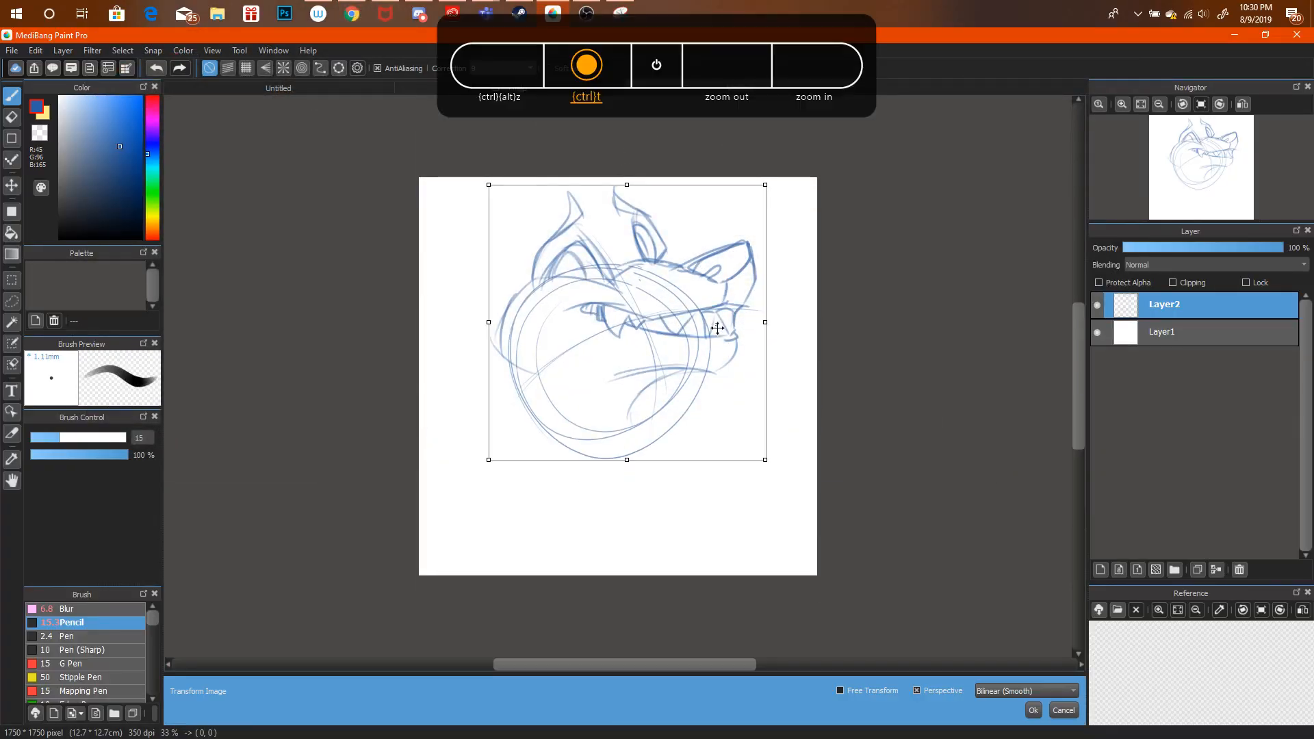
left_click_drag(717, 329, 721, 365)
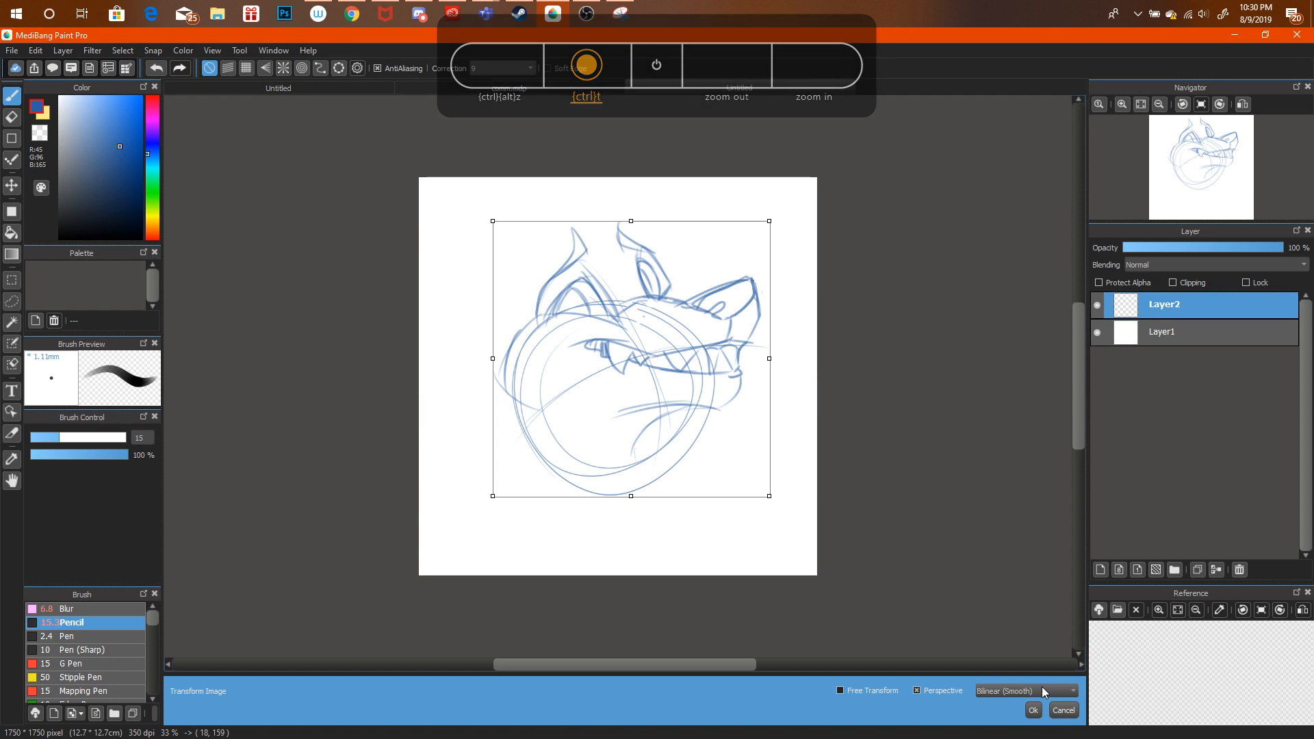
key("Return")
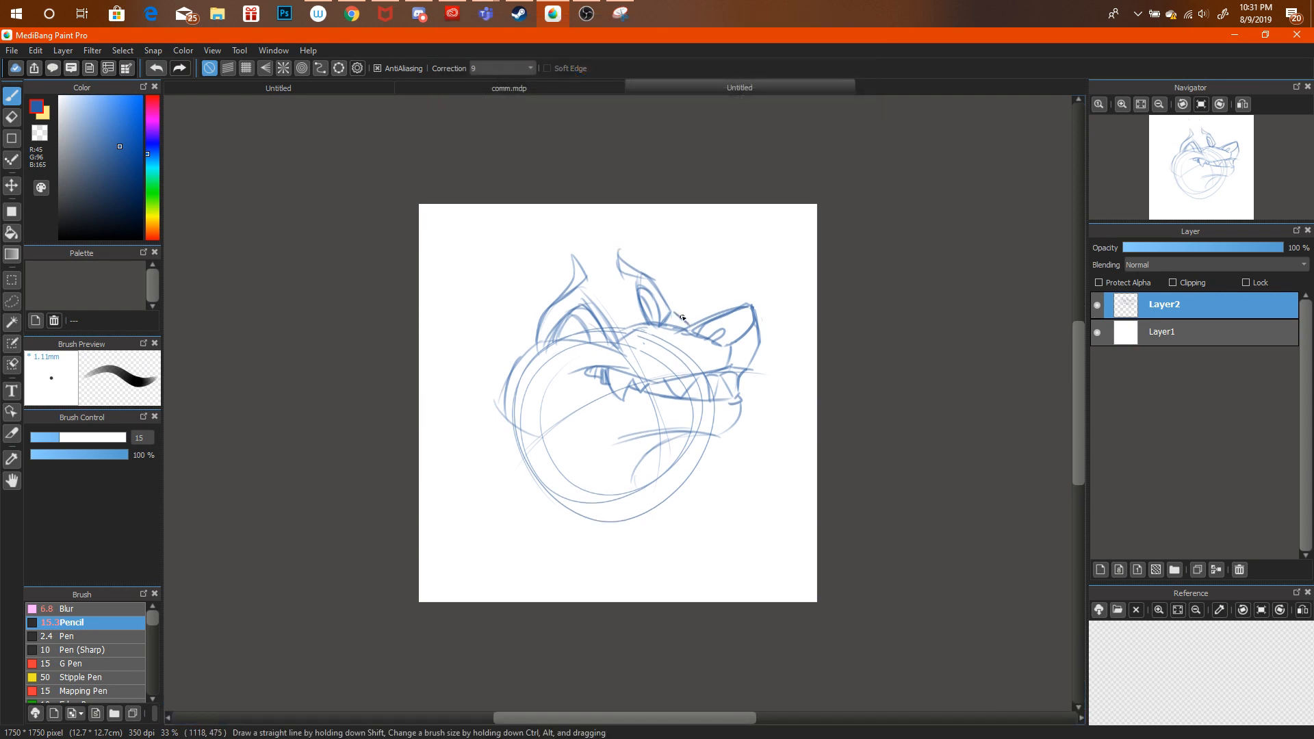
left_click(522, 87)
left_click(655, 87)
Delete the old wolf sketch layer, add a fresh layer, and rough out the head circle.
left_click(1239, 571)
left_click(1103, 569)
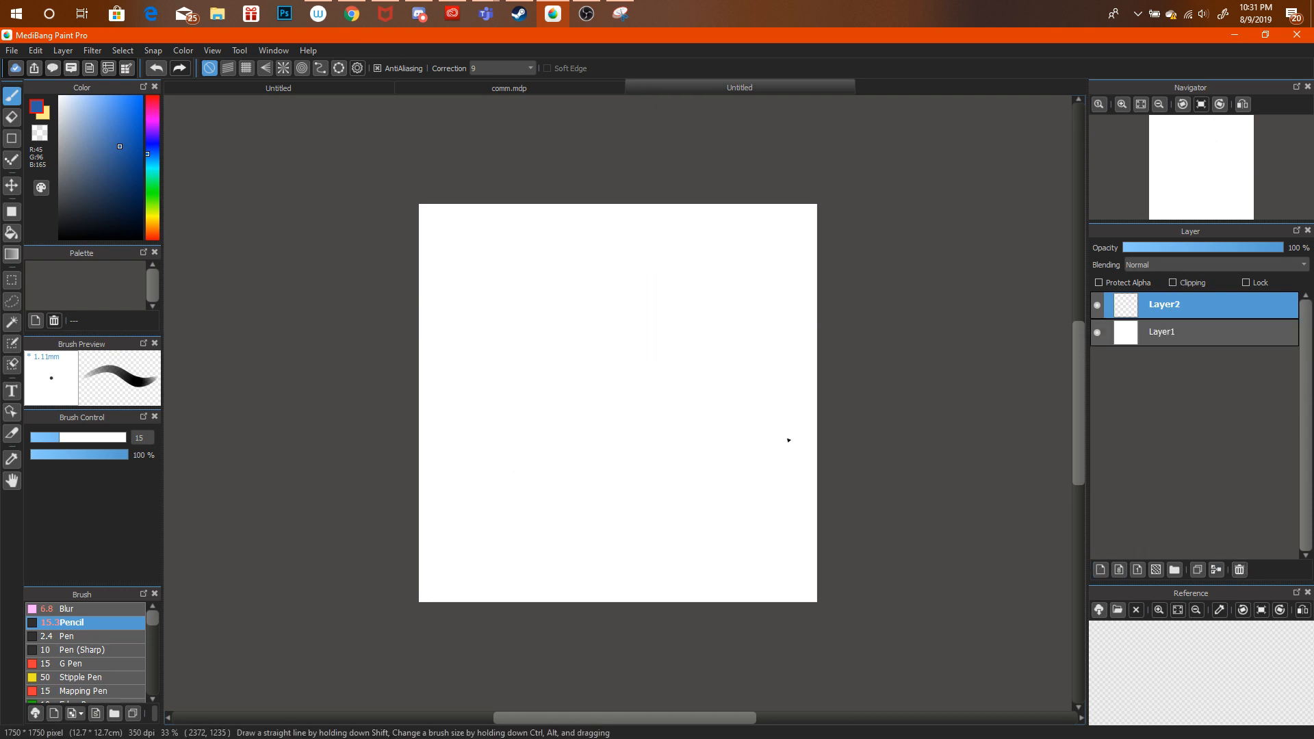
left_click_drag(531, 305, 609, 438)
mouse_move(634, 264)
left_mouse_down()
mouse_move(725, 327)
mouse_move(705, 288)
left_mouse_up()
left_click_drag(598, 245, 691, 397)
left_click_drag(668, 280, 698, 330)
mouse_move(581, 239)
left_mouse_down()
mouse_move(637, 244)
mouse_move(694, 397)
left_mouse_up()
left_click_drag(627, 329, 537, 322)
left_click_drag(541, 319, 630, 329)
key("ctrl+alt+z")
key("ctrl+alt+z")
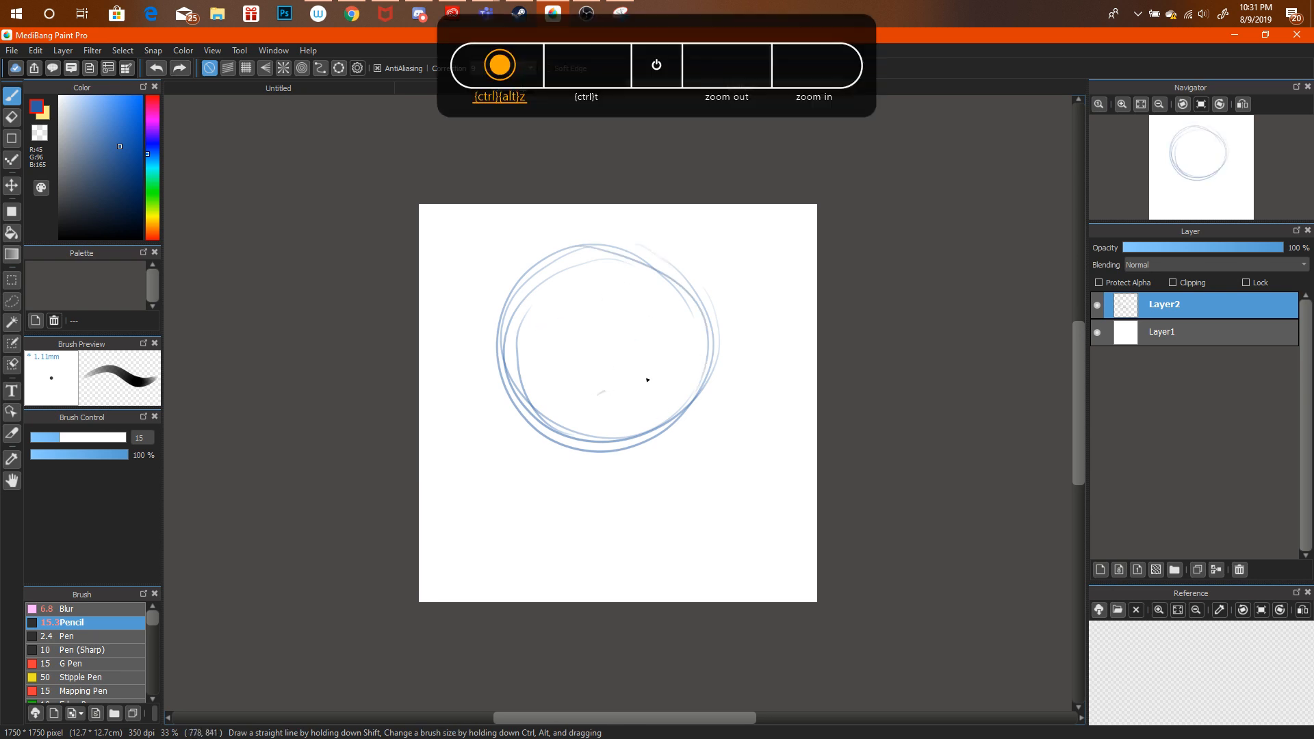
Sketch the open jaw's lower and upper lines with a tooth inside.
mouse_move(648, 380)
left_mouse_down()
mouse_move(740, 376)
mouse_move(760, 329)
left_mouse_up()
mouse_move(765, 317)
left_mouse_down()
mouse_move(725, 371)
mouse_move(742, 326)
mouse_move(711, 334)
left_mouse_up()
left_click_drag(718, 332, 604, 298)
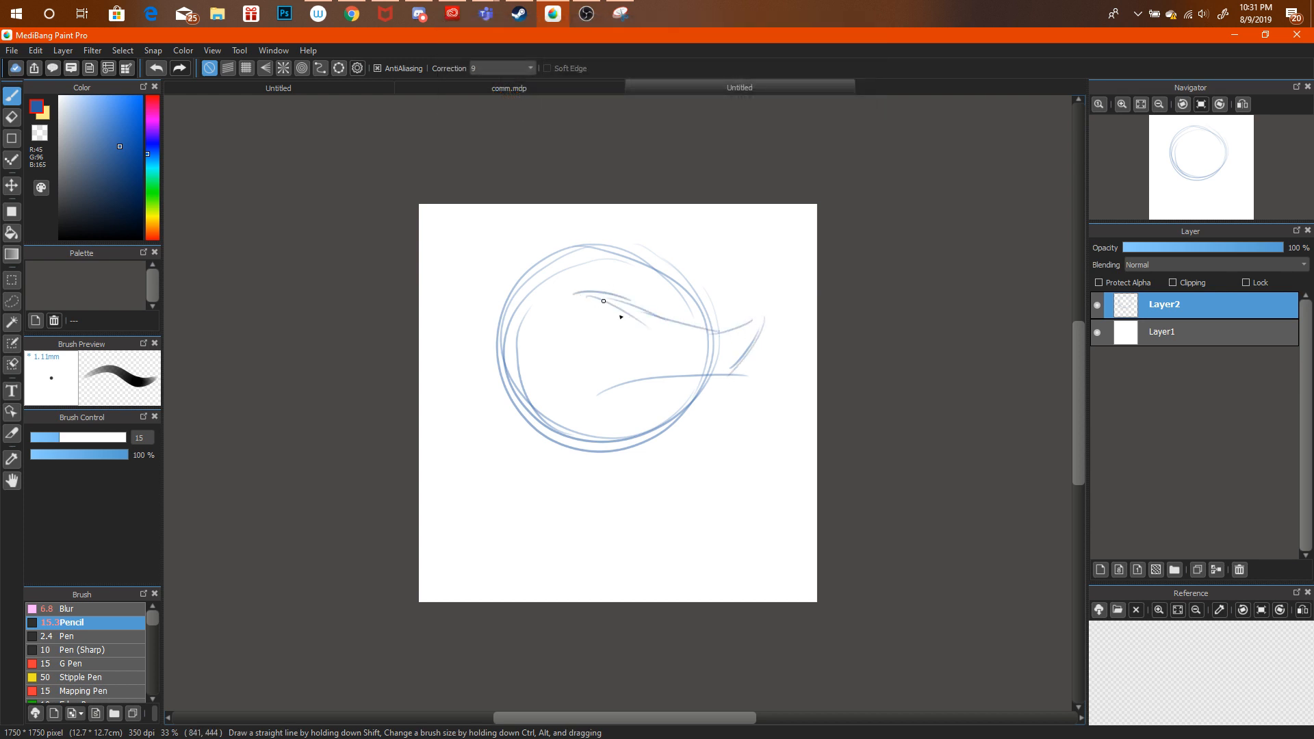
left_click_drag(653, 338, 719, 340)
left_click_drag(642, 313, 664, 339)
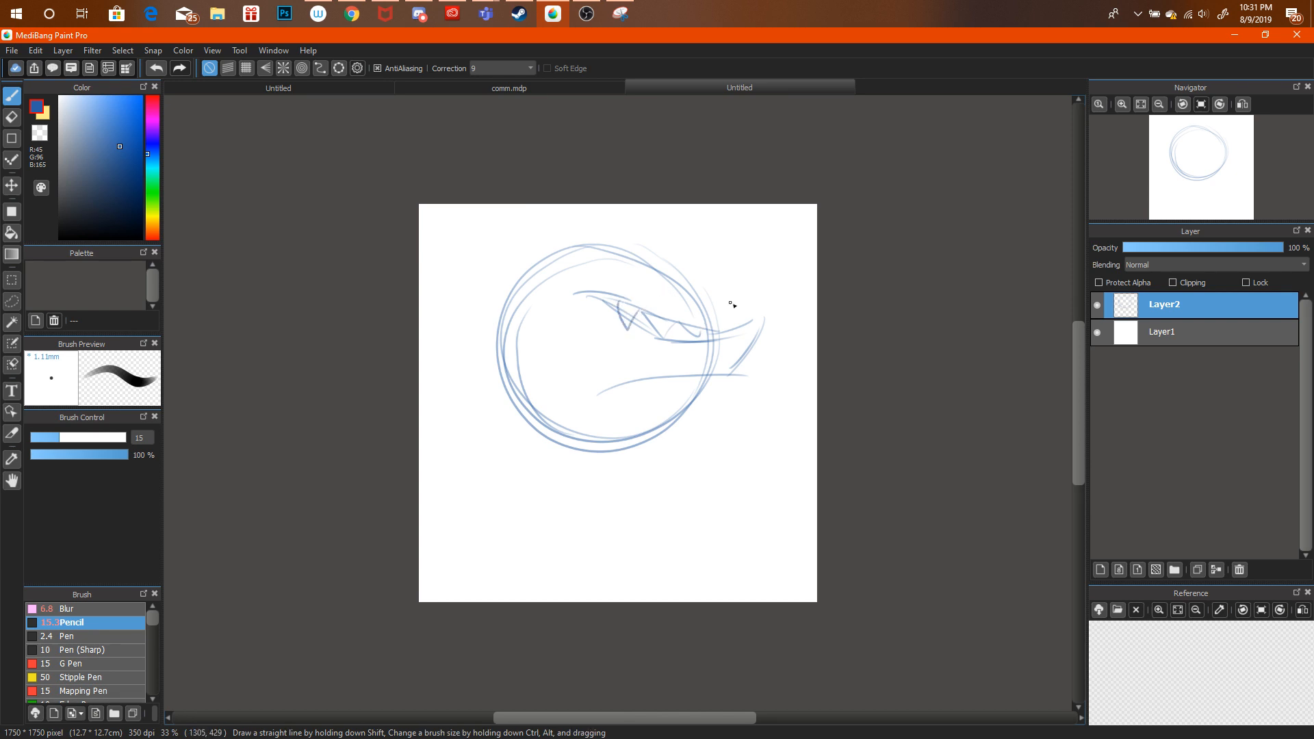
Move the sketch lower and add the lower jaw curve and strokes around the left side.
key("ctrl+t")
left_click_drag(697, 330, 690, 391)
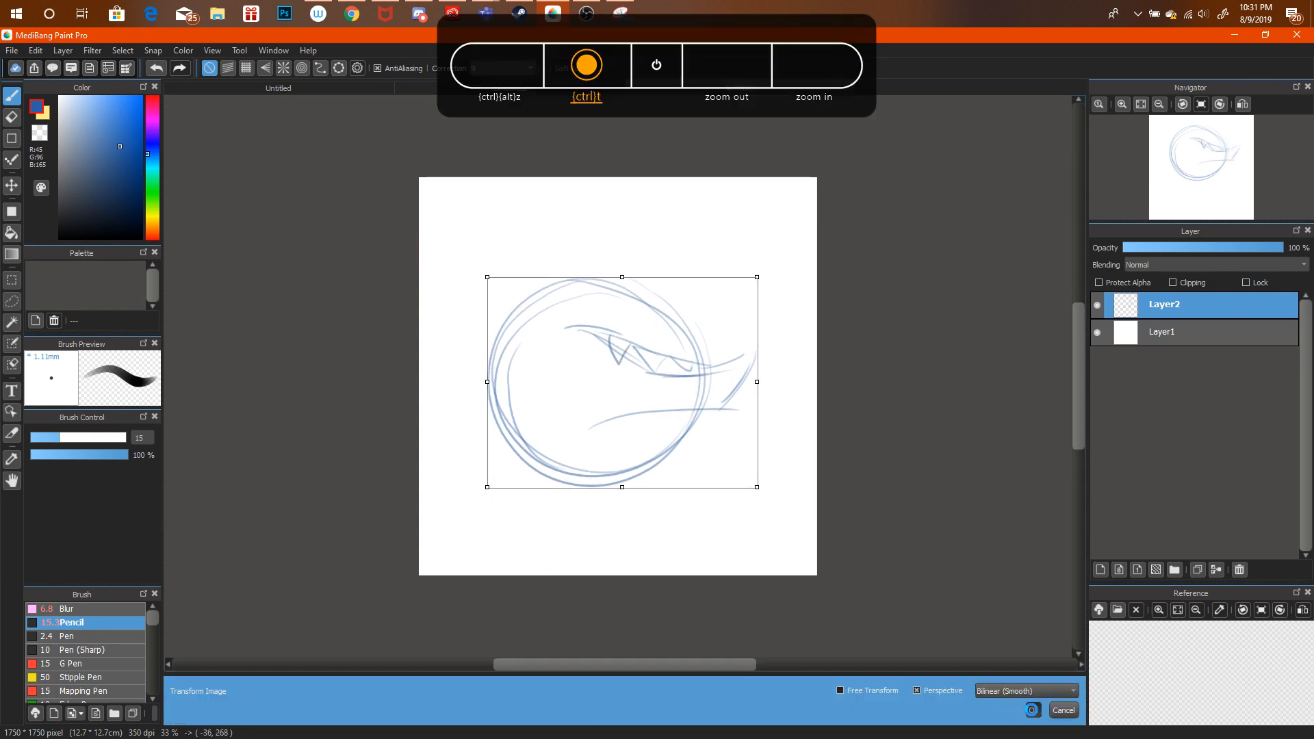
left_click(1034, 709)
mouse_move(710, 444)
left_mouse_down()
mouse_move(643, 469)
mouse_move(676, 451)
mouse_move(622, 505)
left_mouse_up()
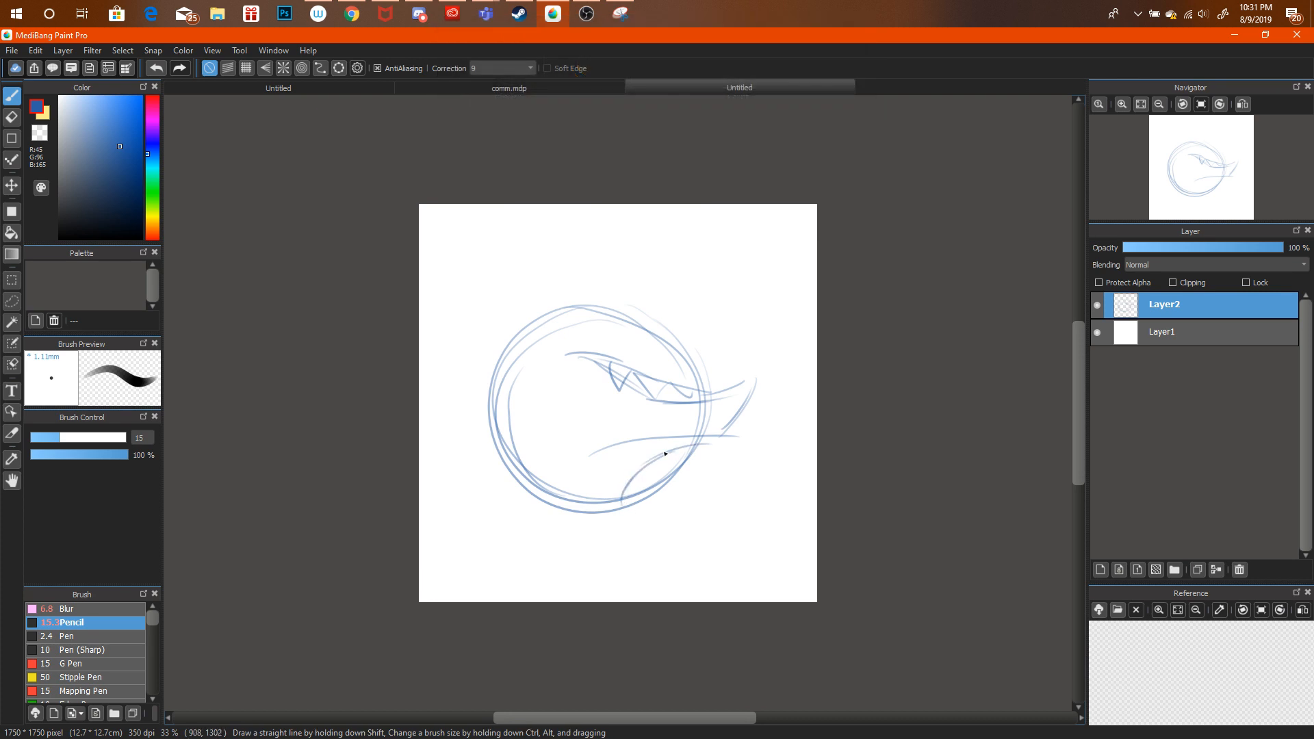
left_click_drag(562, 433, 477, 413)
mouse_move(511, 409)
left_mouse_down()
mouse_move(462, 333)
mouse_move(496, 299)
left_mouse_up()
left_click_drag(477, 301, 581, 318)
Tidy the lower stroke with the eraser, then draw a guideline and the back of the head.
key("ctrl+alt+z")
key("ctrl+alt+z")
key("ctrl+alt+z")
key("ctrl+alt+z")
key("ctrl+alt+z")
key("ctrl+alt+z")
key("ctrl+alt+z")
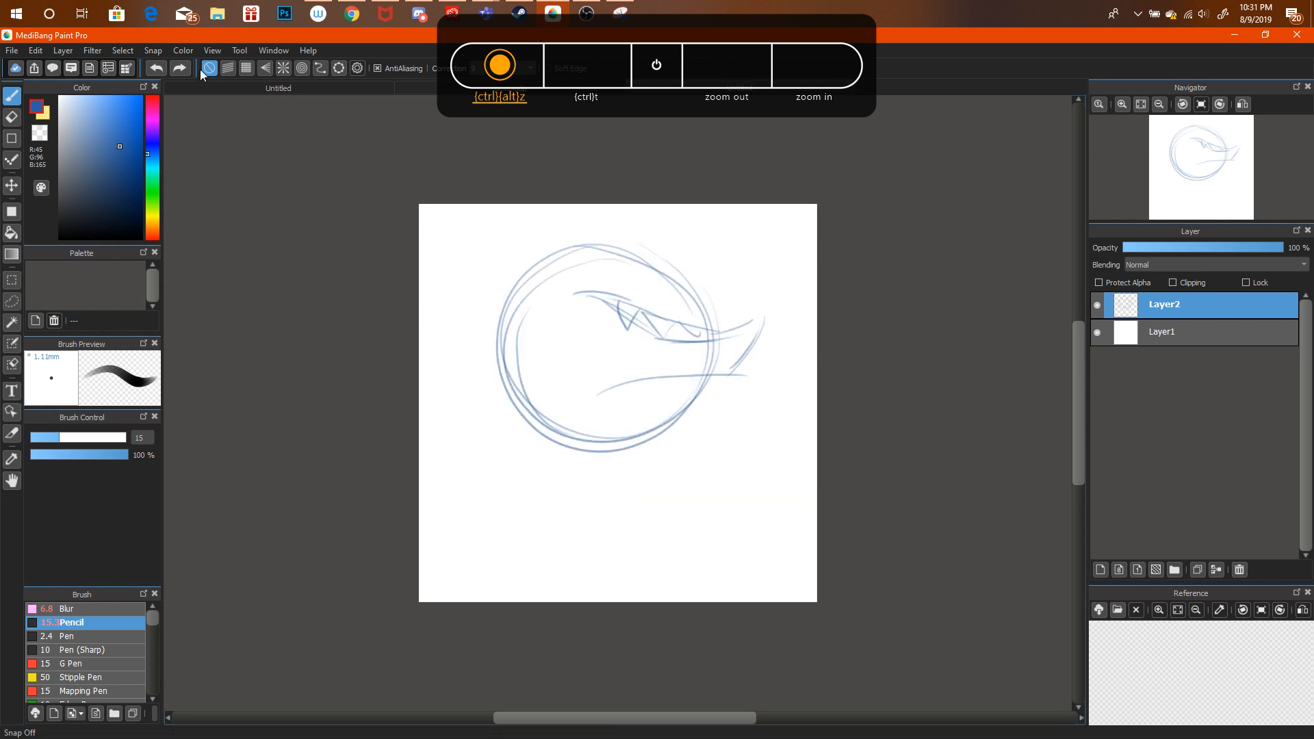
left_click(178, 68)
left_click(179, 67)
left_click(179, 68)
key("e")
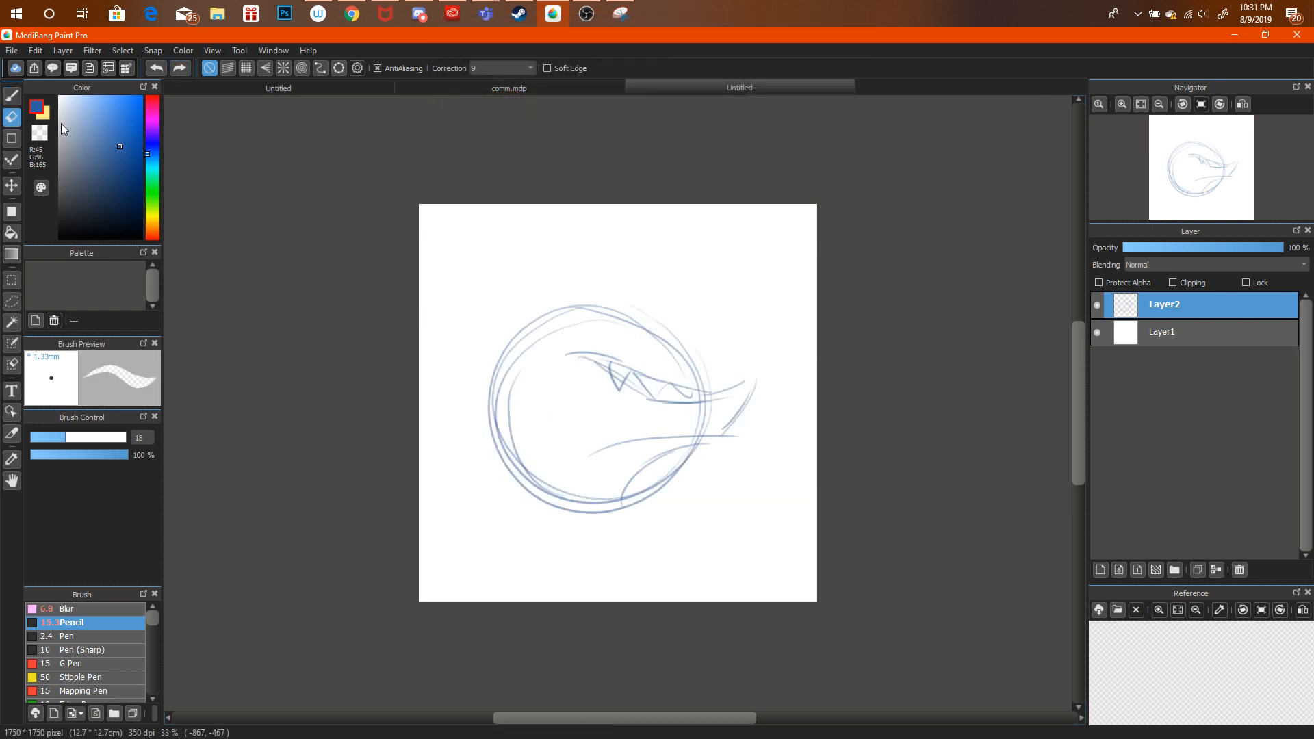
left_click_drag(594, 452, 680, 440)
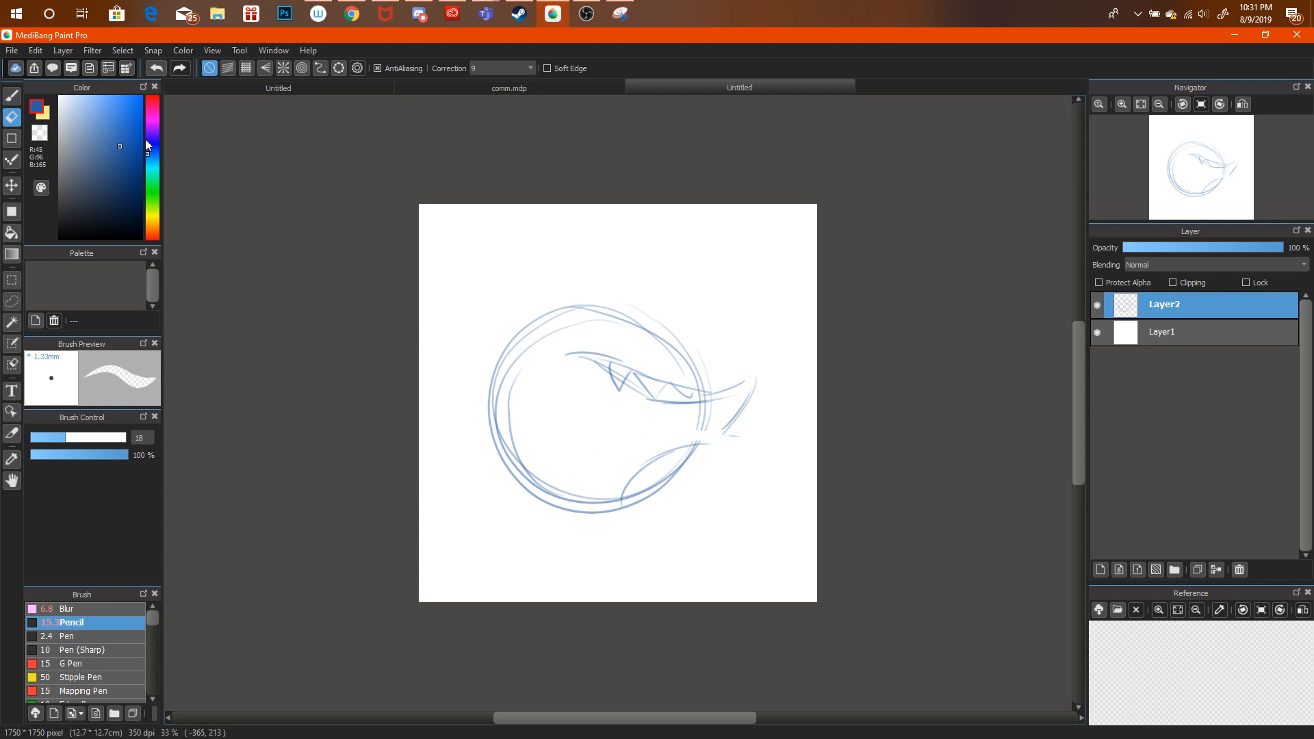
key("b")
left_click_drag(710, 429, 464, 401)
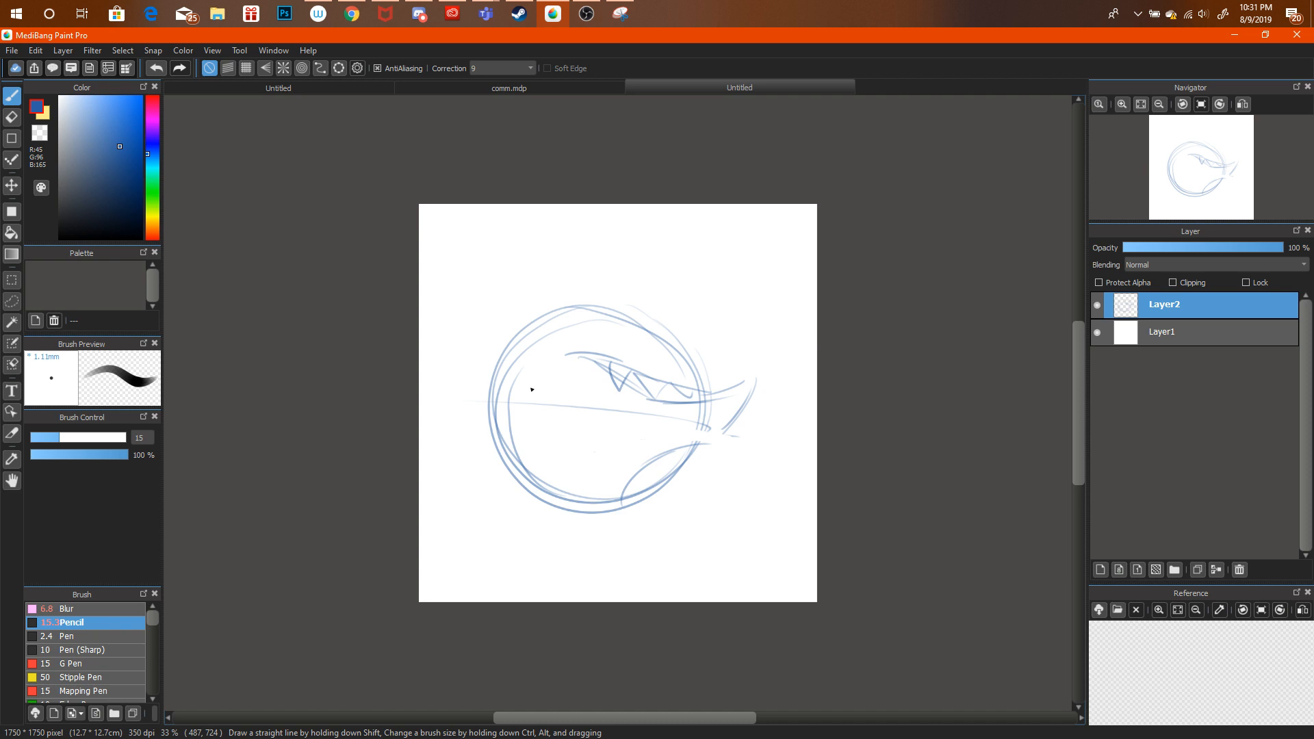
mouse_move(542, 286)
left_mouse_down()
mouse_move(454, 346)
mouse_move(470, 373)
mouse_move(454, 302)
mouse_move(565, 286)
left_mouse_up()
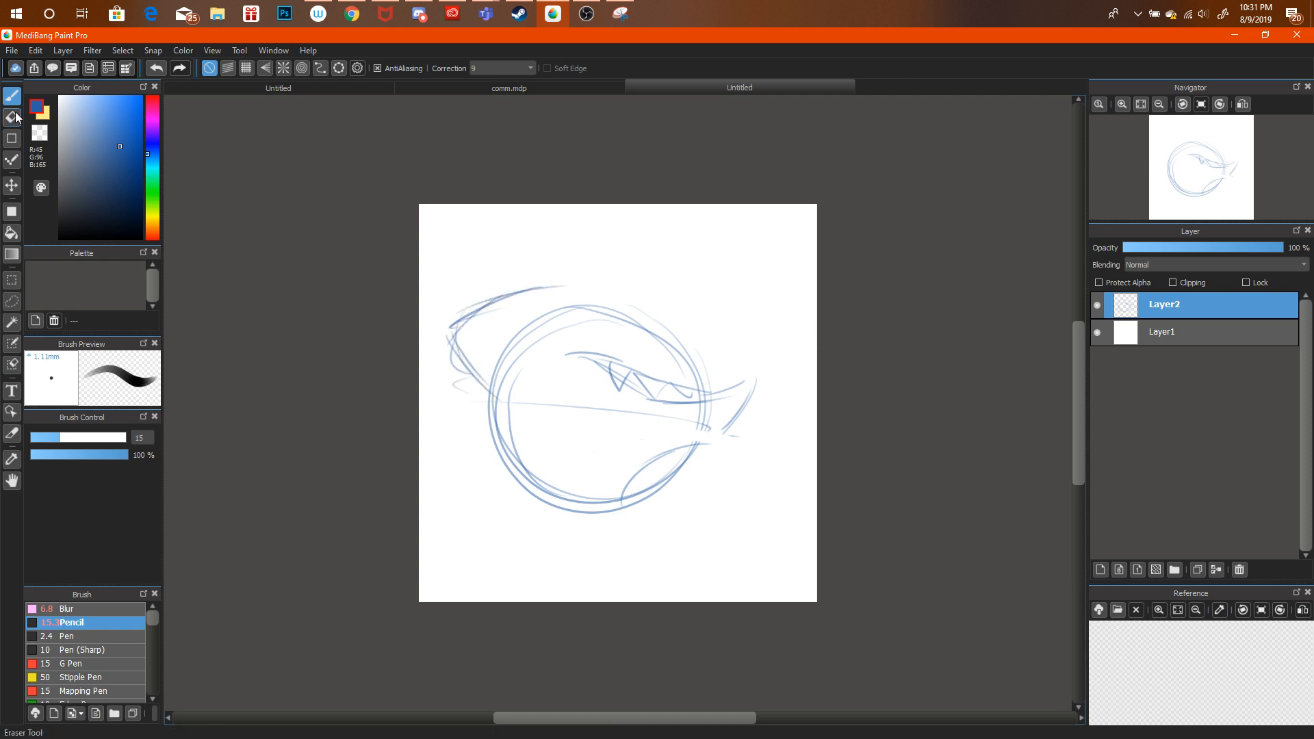
Lasso the jaw area and rotate it to tilt upward.
key("e")
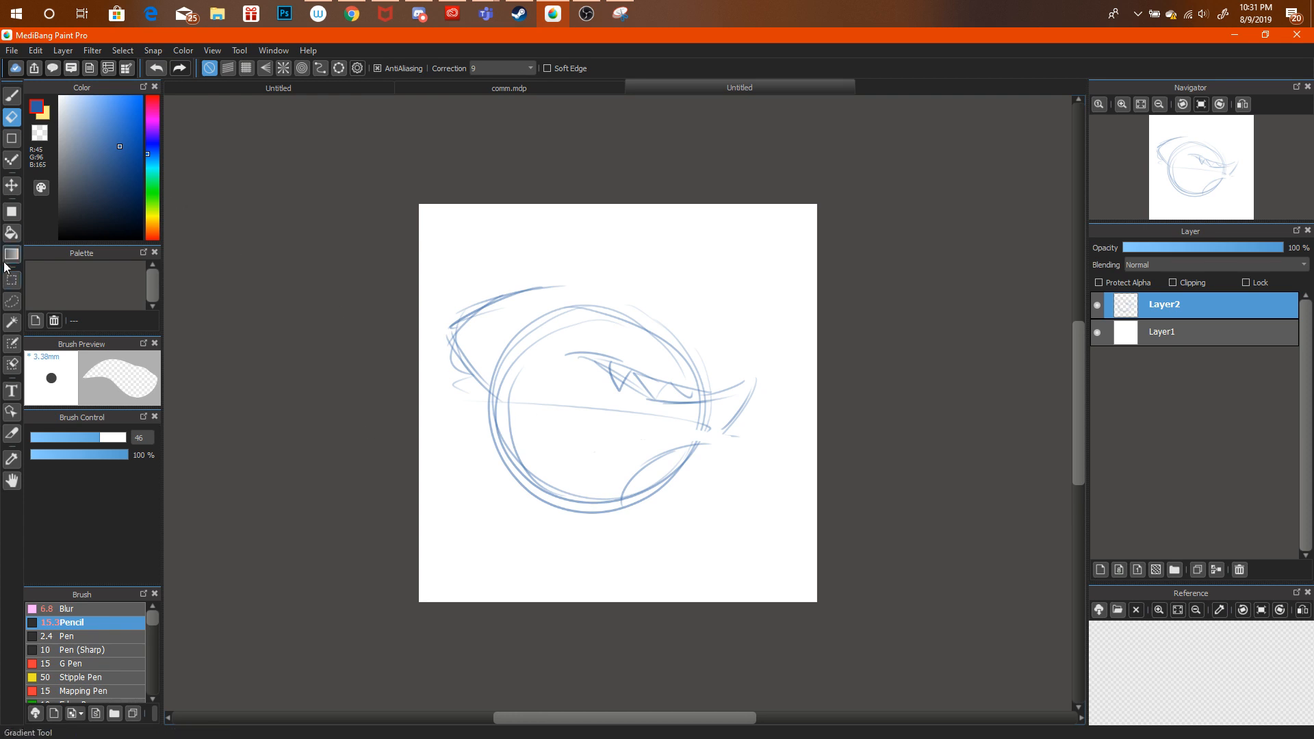
left_click(12, 302)
mouse_move(737, 366)
left_mouse_down()
mouse_move(683, 373)
mouse_move(605, 345)
mouse_move(570, 369)
mouse_move(619, 410)
left_mouse_up()
mouse_move(582, 325)
left_mouse_down()
mouse_move(585, 388)
mouse_move(670, 414)
mouse_move(758, 403)
left_mouse_up()
key("ctrl+t")
mouse_move(774, 288)
left_mouse_down()
mouse_move(783, 323)
mouse_move(737, 343)
left_mouse_up()
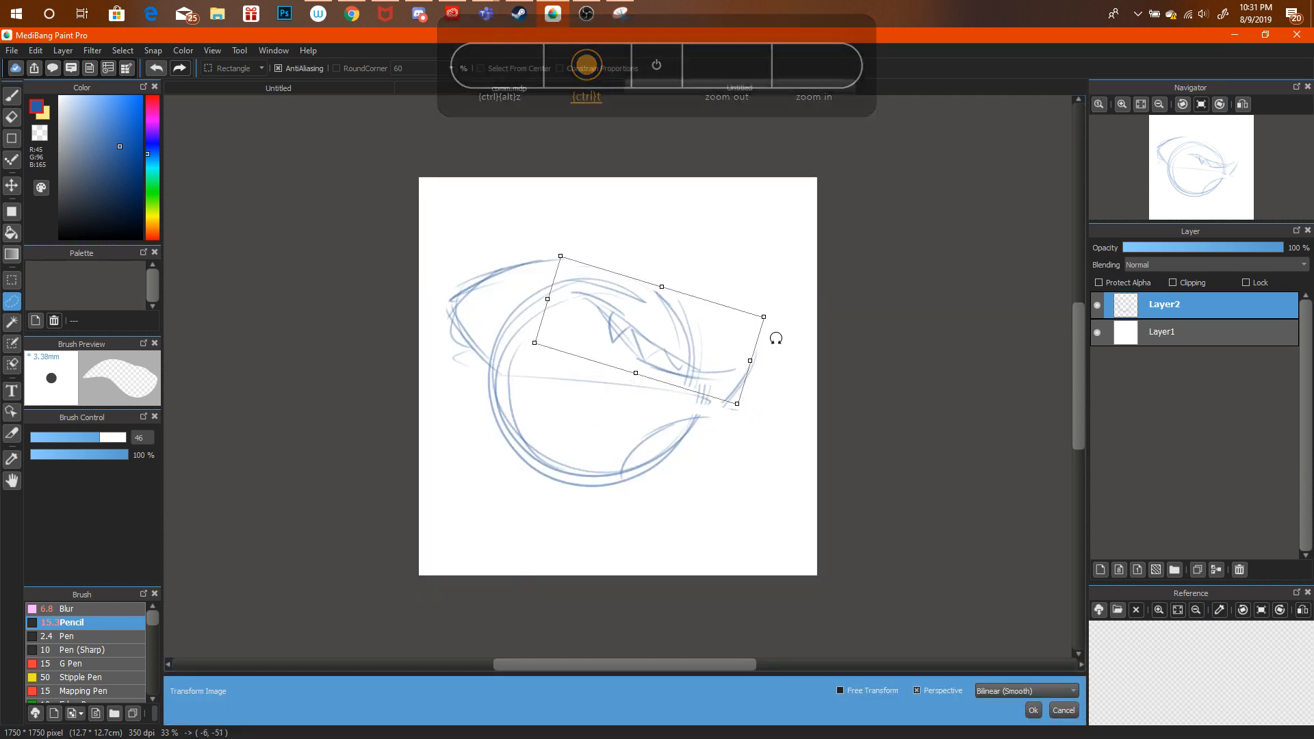
Commit the upward jaw rotation and clear the selection.
left_click(1032, 709)
key("ctrl+d")
key("b")
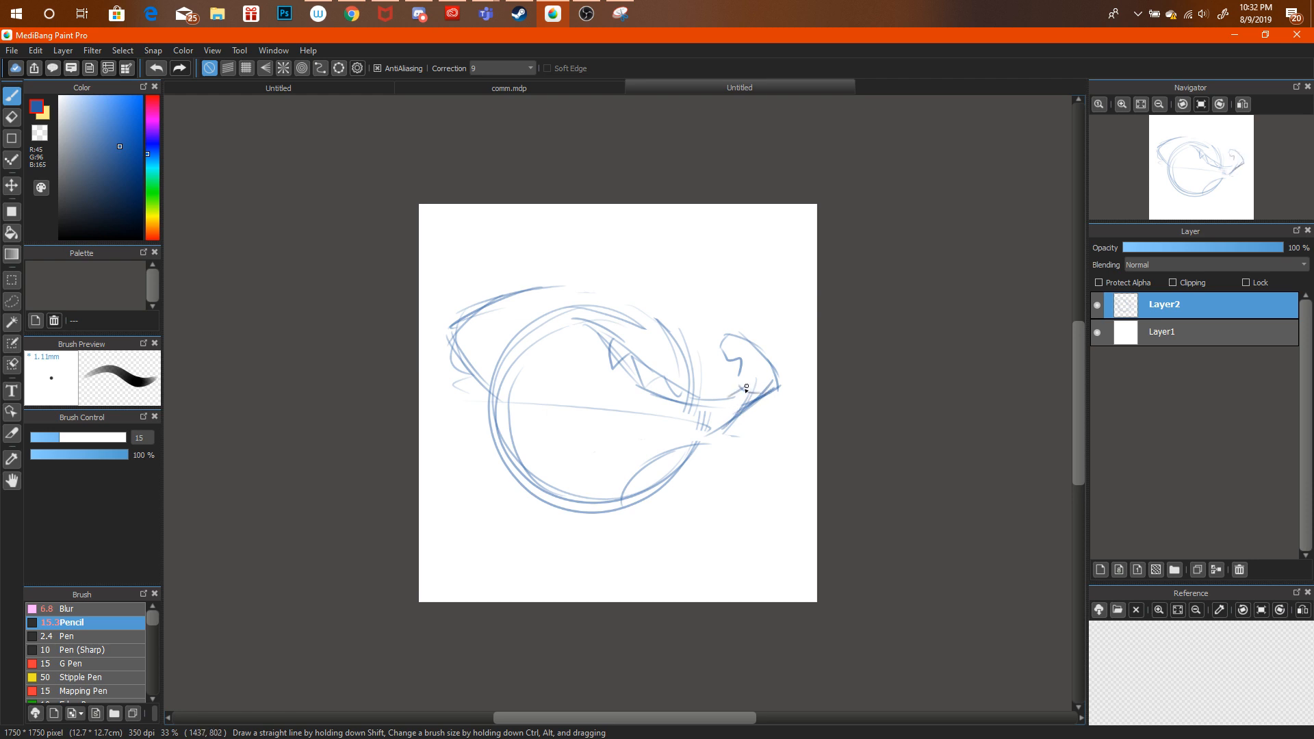
Sketch the snout tip beneath the jaw, then switch to the YouTube stream in Chrome.
key("ctrl+t")
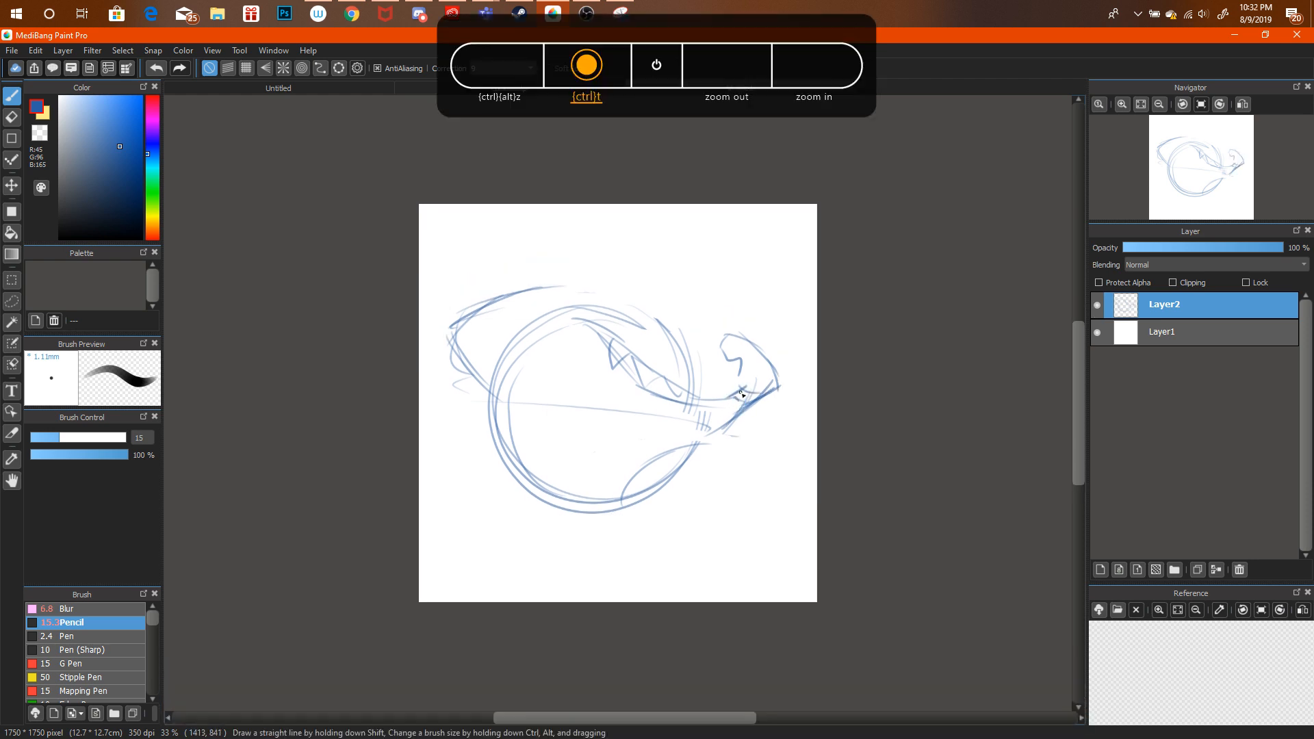
key("ctrl+alt+z")
mouse_move(735, 407)
left_mouse_down()
mouse_move(692, 411)
mouse_move(727, 417)
mouse_move(698, 452)
mouse_move(630, 469)
left_mouse_up()
key("ctrl+z")
key("ctrl+z")
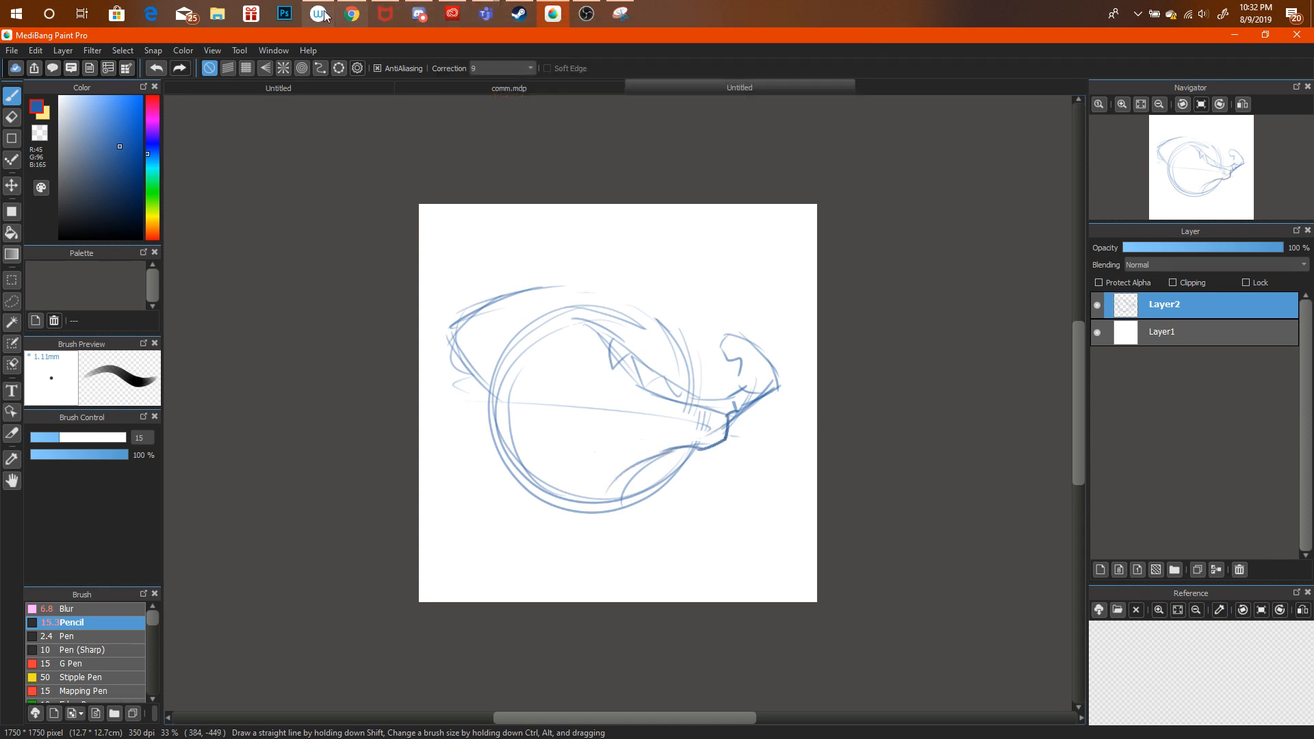
left_click(352, 14)
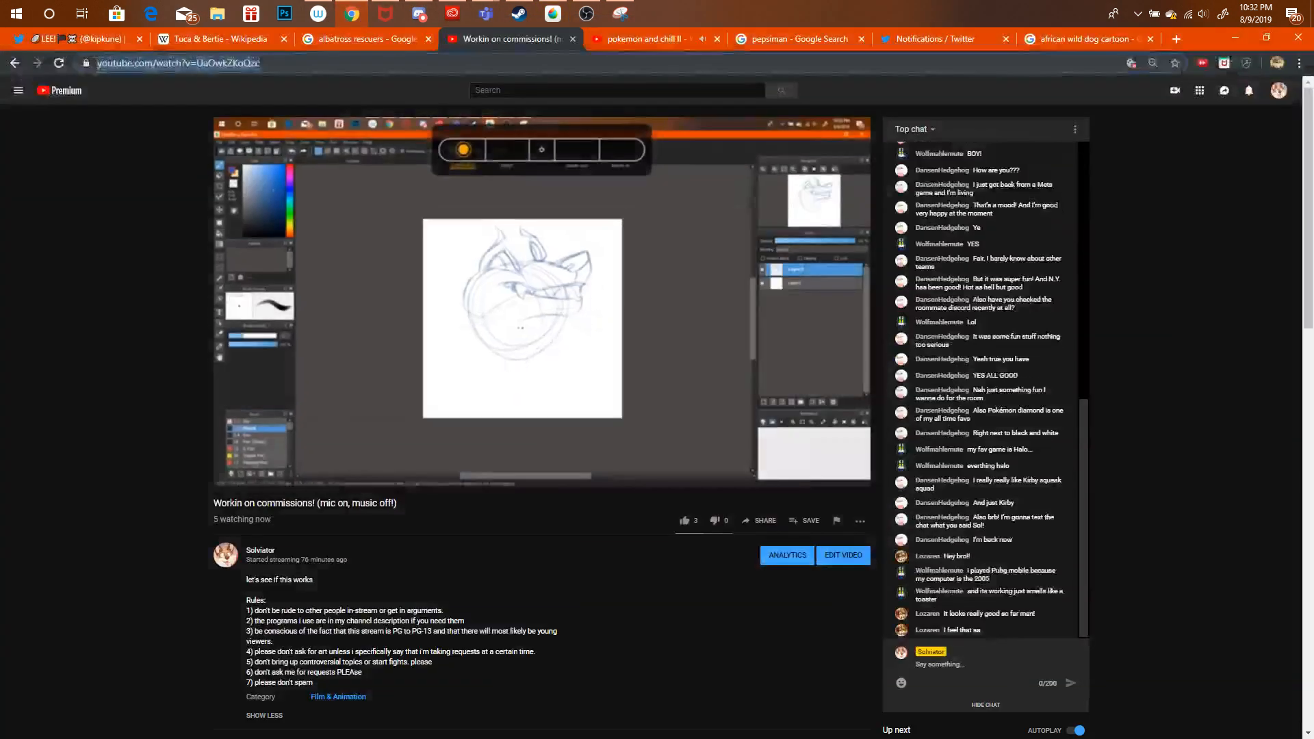
Open the 'pokemon and chill II' tab and clear 'copyright free music' from the search box.
left_click(638, 48)
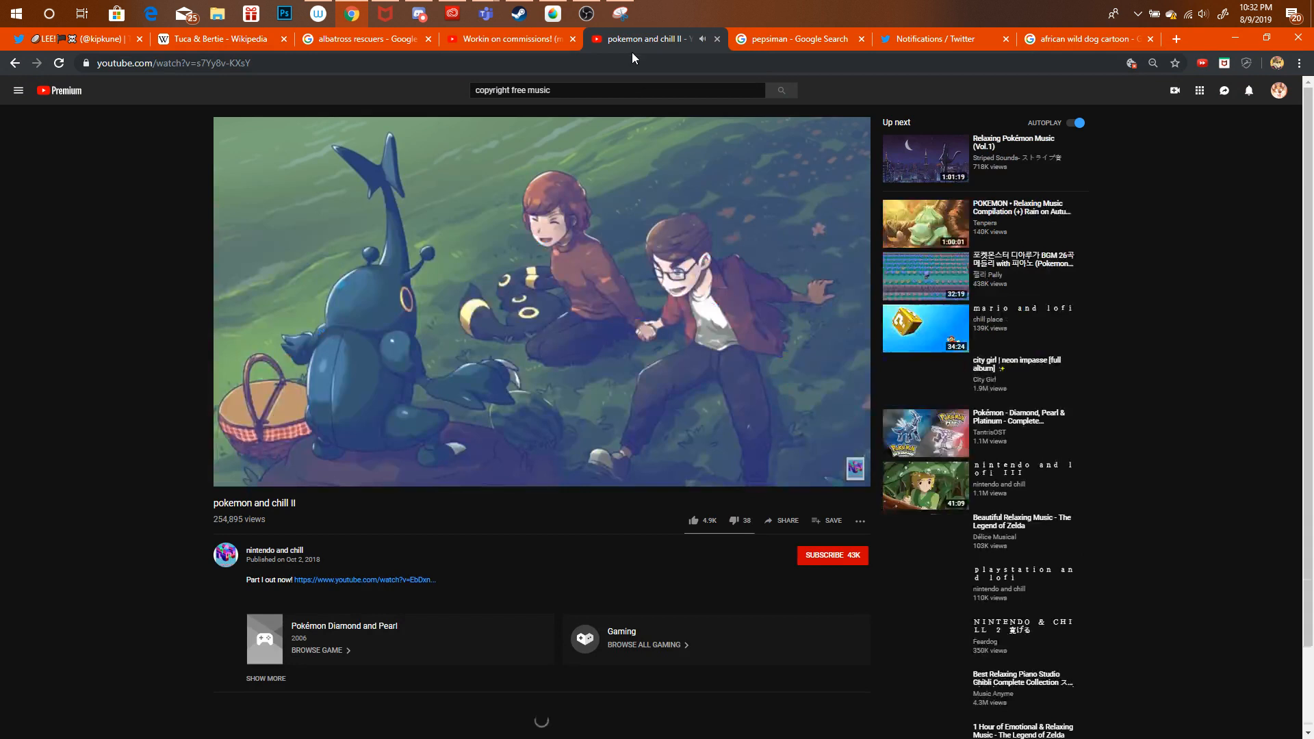
key("ctrl+a")
key("BackSpace")
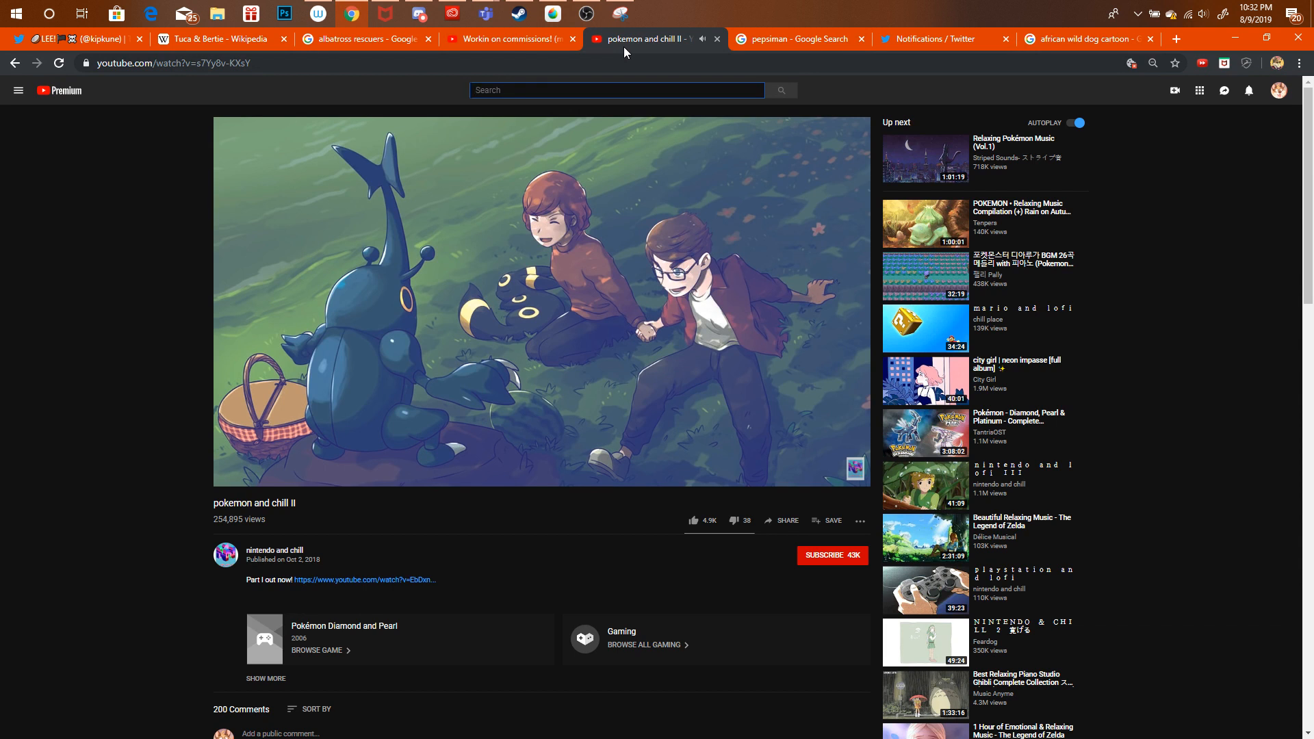
Play the first YouTube result for 'night in the woods dream soundtrack', then return to MediBang.
type("night in ")
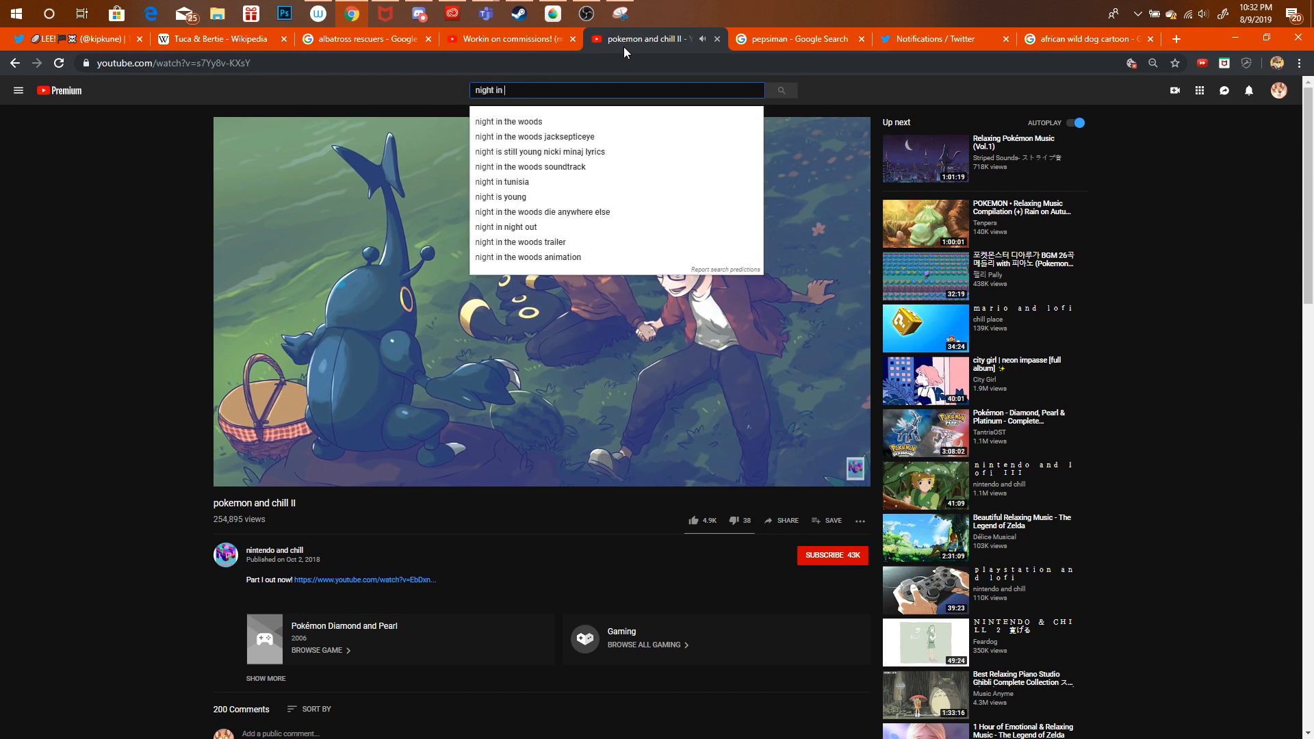
type("the woods dream s")
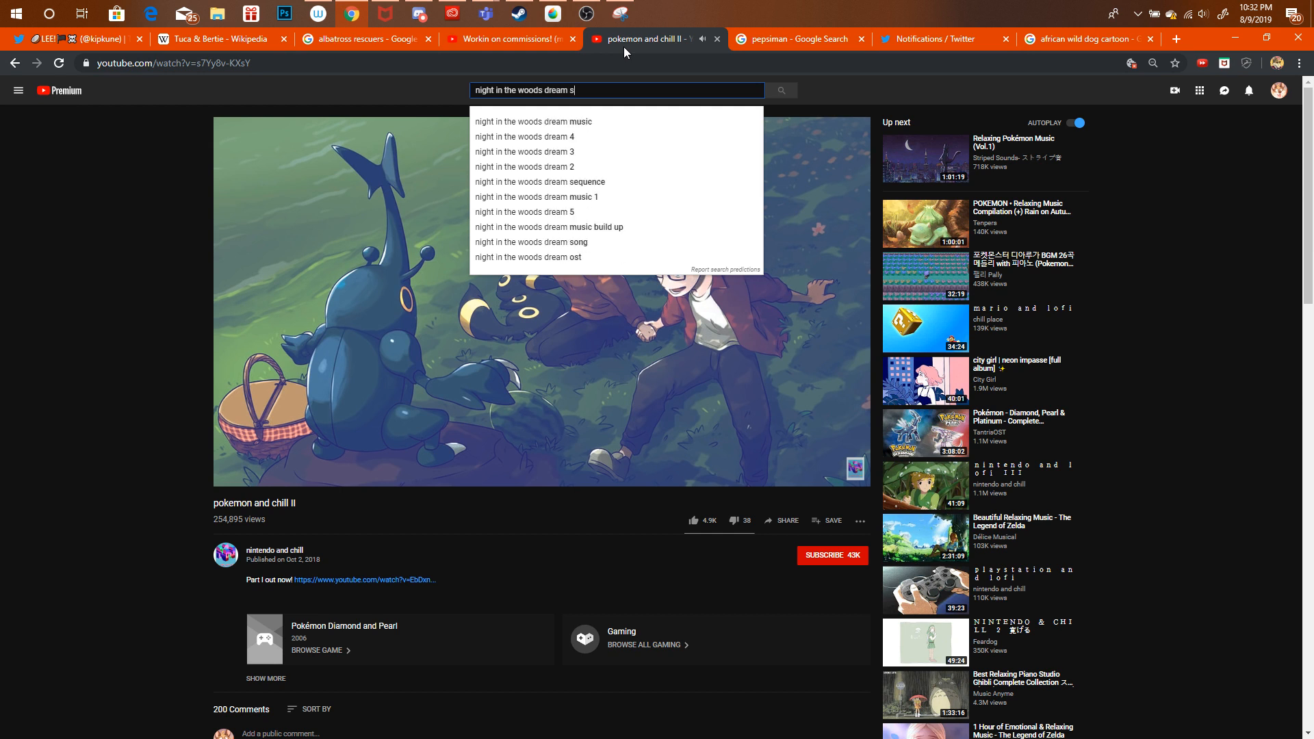
type("oundtrack")
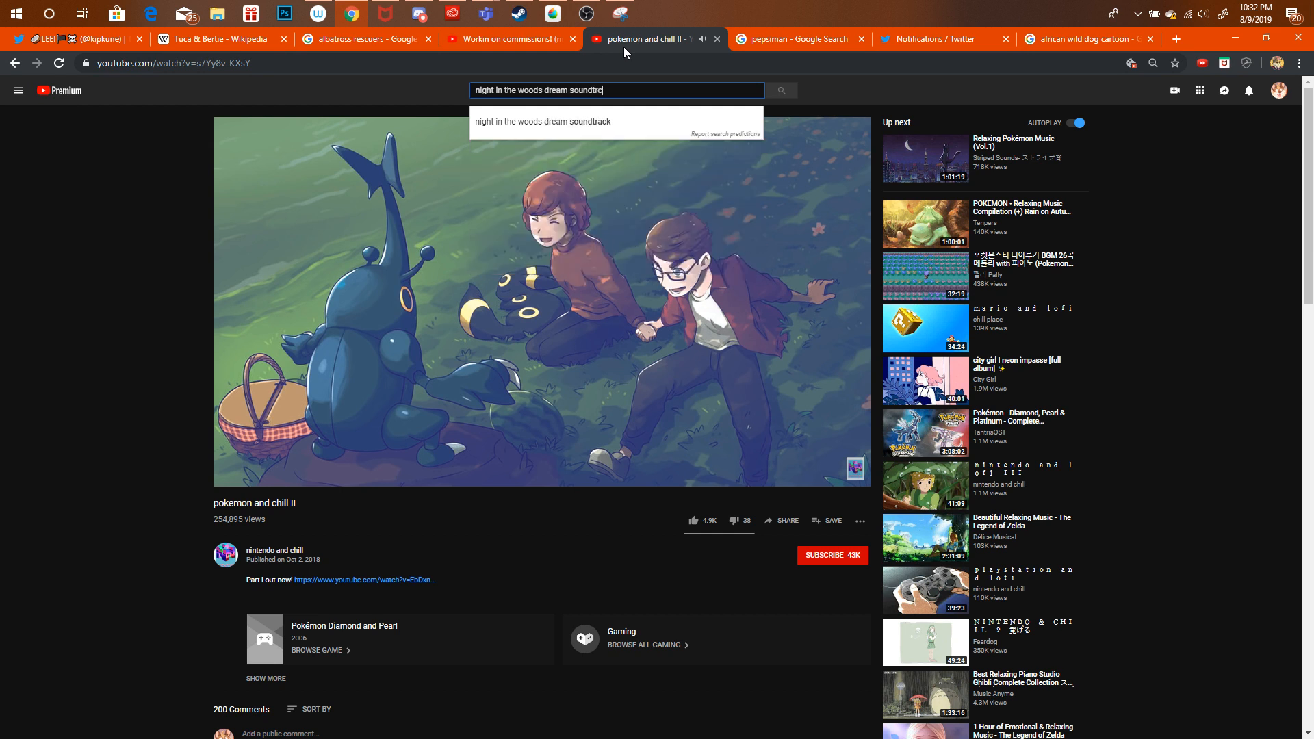
key("Return")
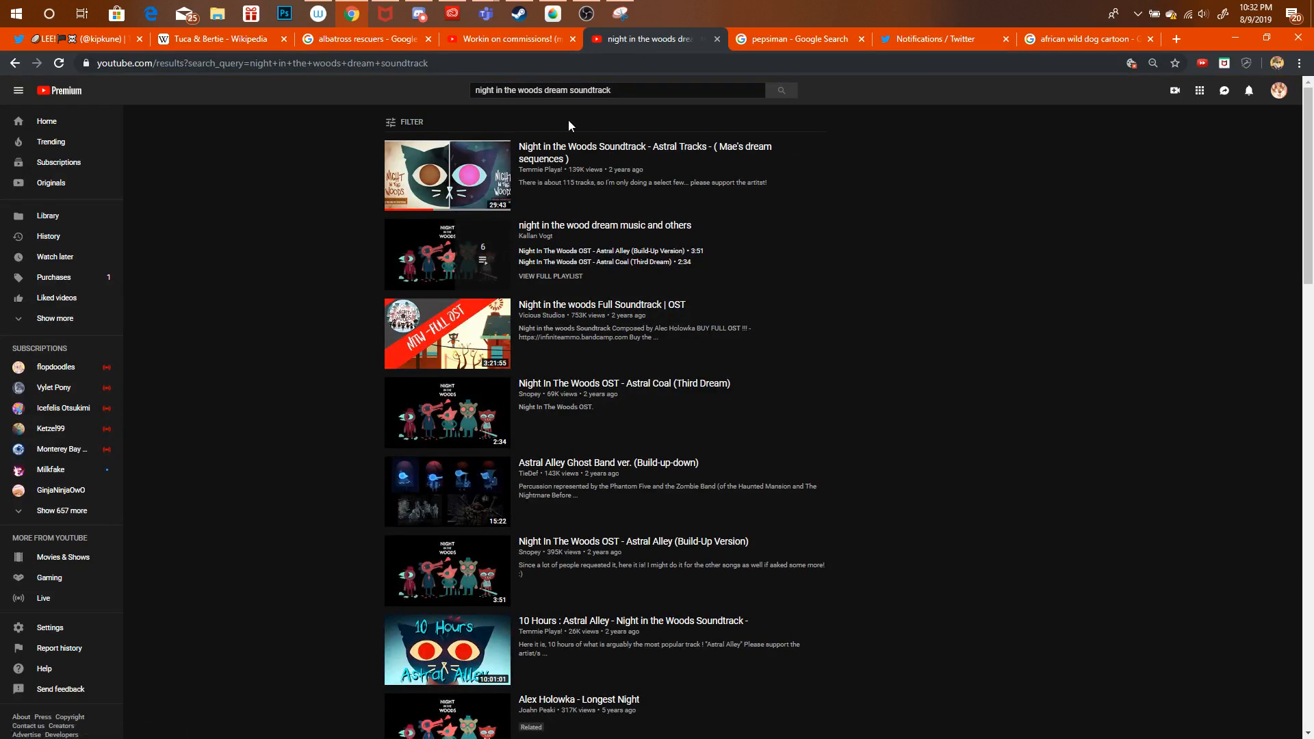
left_click(425, 200)
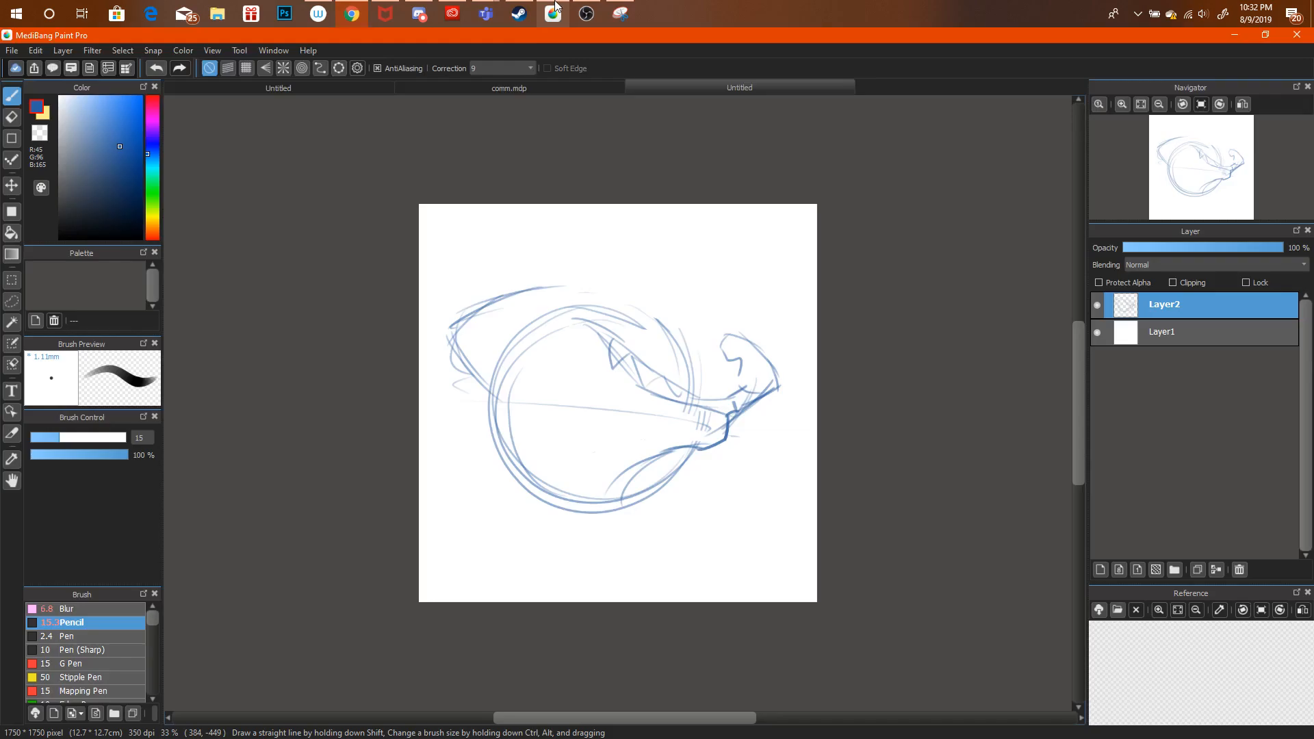
left_click(555, 17)
Lasso the lion's snout and rotate it upward.
left_click(12, 301)
mouse_move(726, 362)
left_mouse_down()
mouse_move(770, 404)
mouse_move(787, 391)
left_mouse_up()
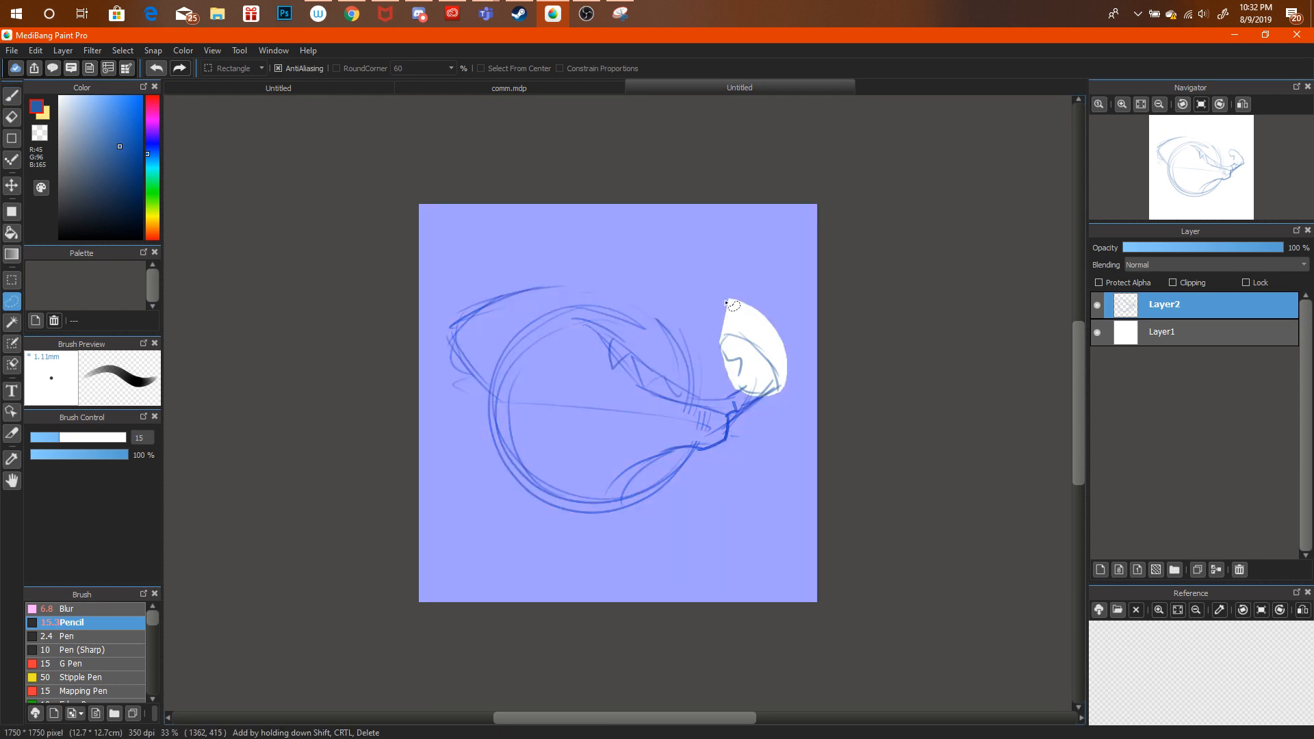
key("ctrl+t")
mouse_move(806, 293)
left_mouse_down()
mouse_move(764, 303)
mouse_move(815, 303)
mouse_move(767, 331)
left_mouse_up()
left_click(1032, 710)
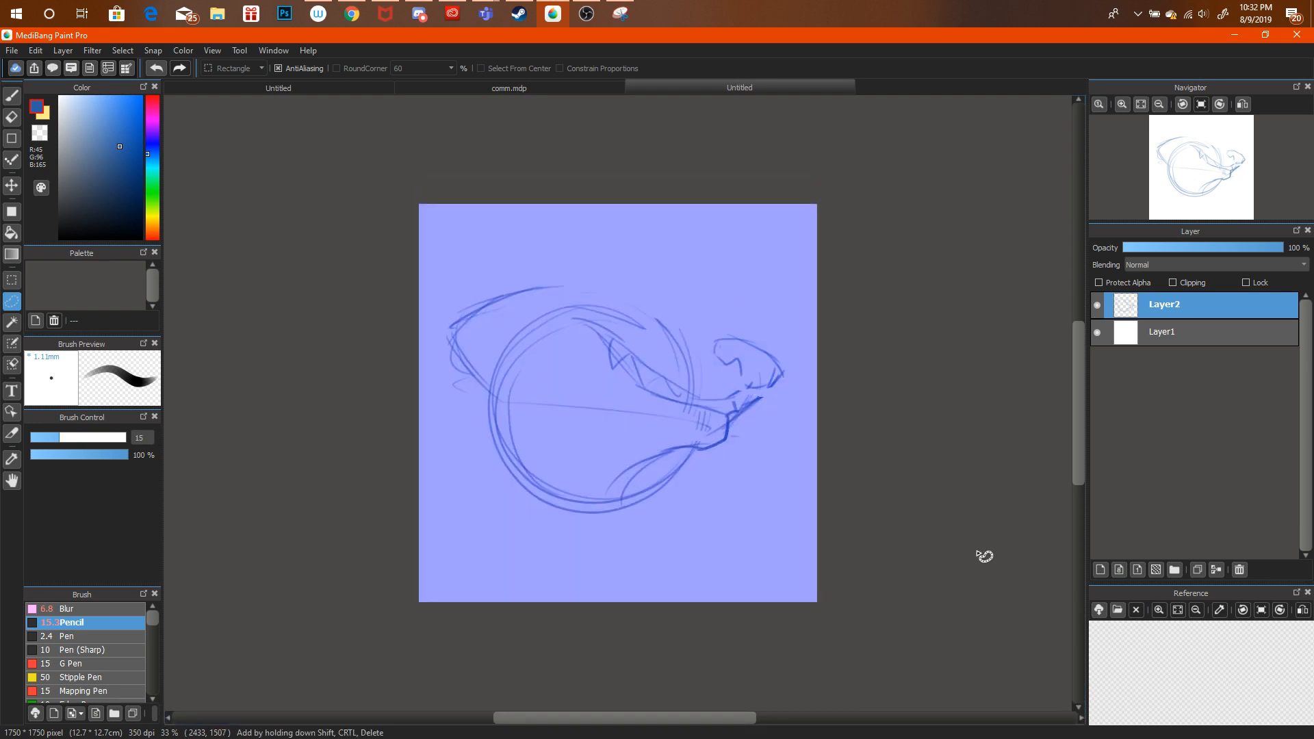
Sketch a pointed ear on top of the head, then begin dragging the whole sketch left.
left_click(6, 100)
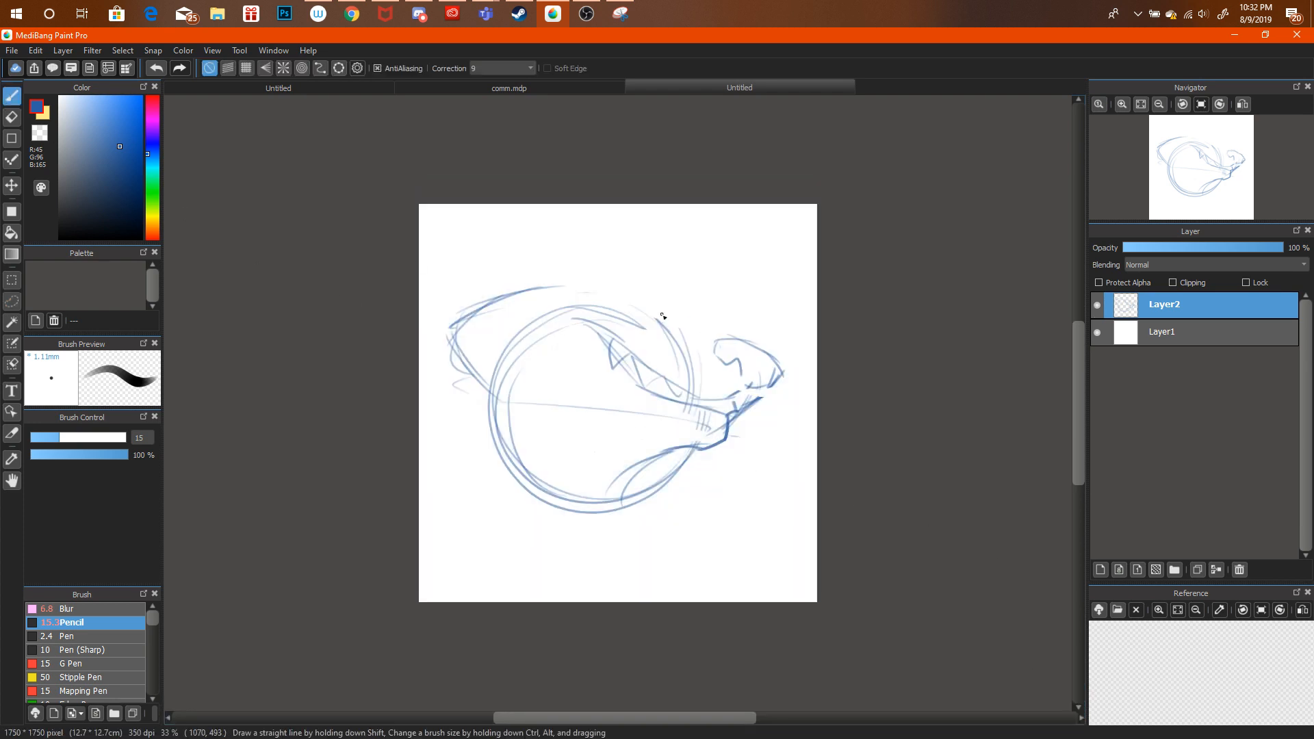
mouse_move(661, 327)
left_mouse_down()
mouse_move(671, 264)
mouse_move(590, 256)
left_mouse_up()
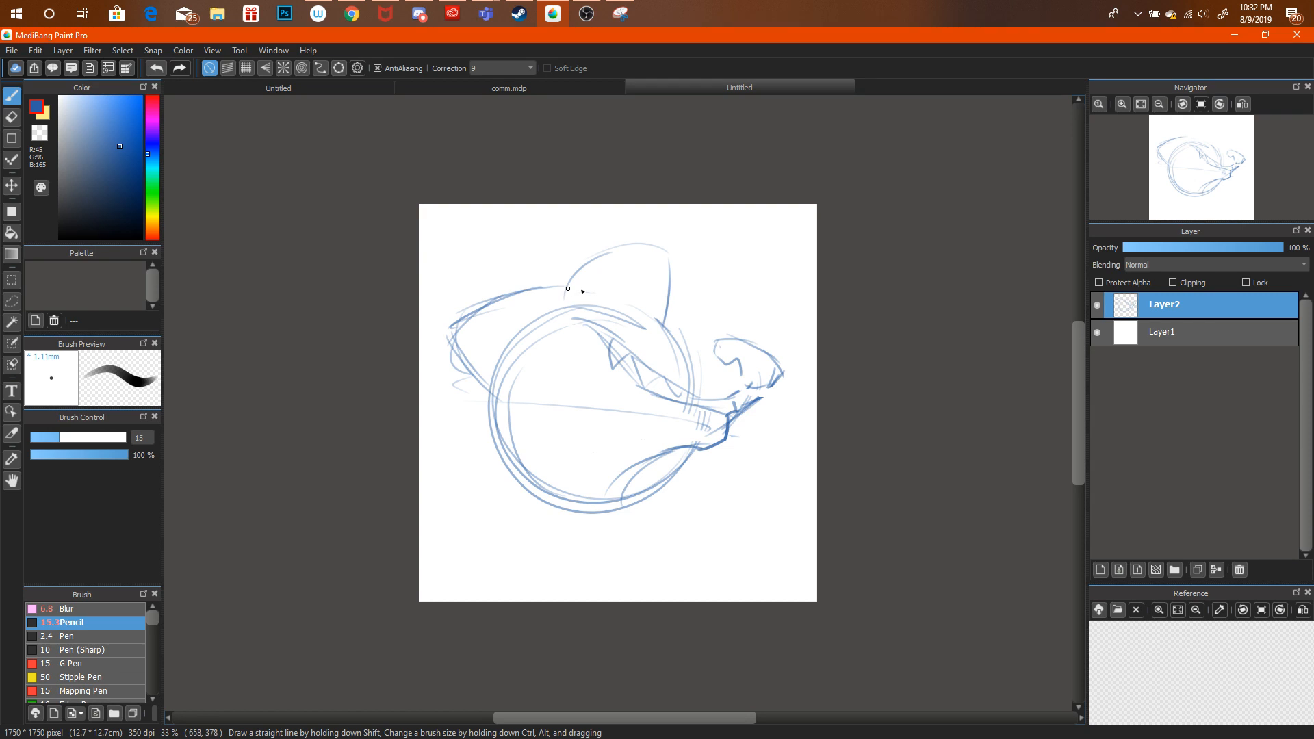
key("ctrl+alt+z")
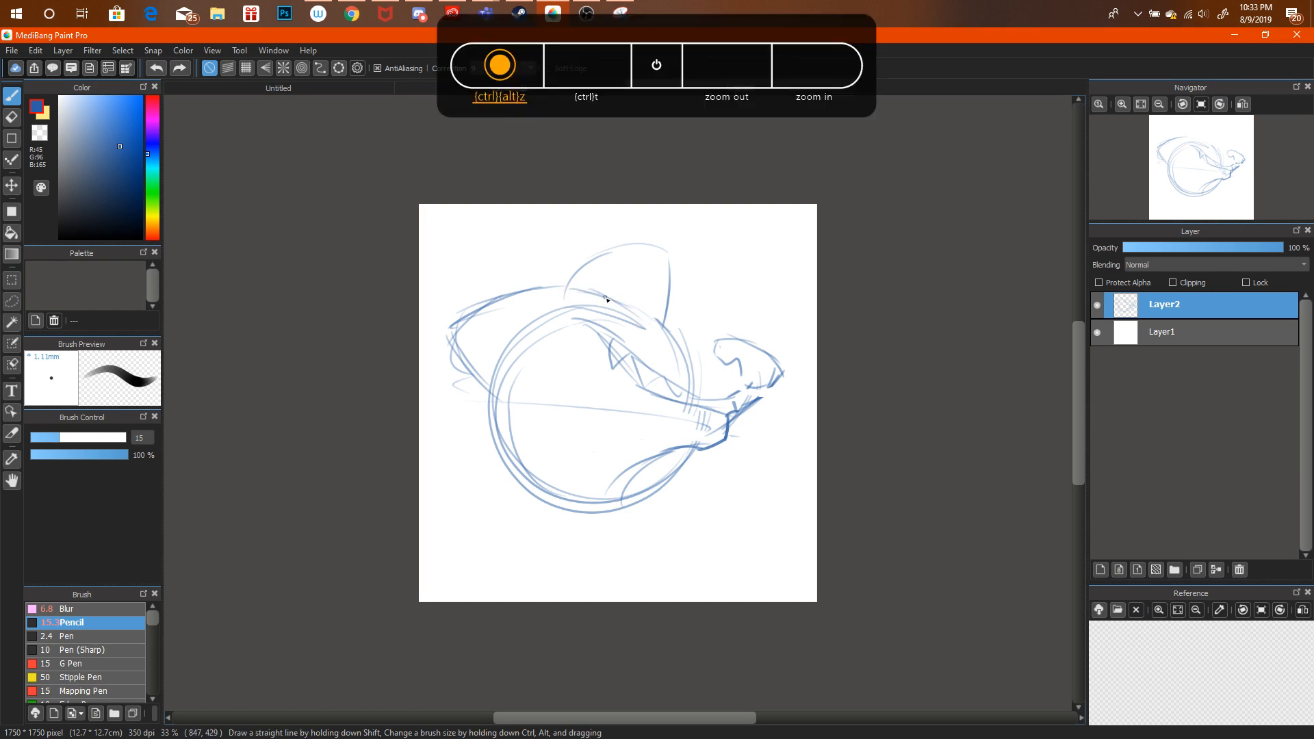
key("ctrl+alt+z")
key("ctrl+alt+z")
left_click_drag(588, 295, 602, 252)
mouse_move(590, 275)
left_mouse_down()
mouse_move(611, 251)
mouse_move(628, 300)
left_mouse_up()
key("ctrl+alt+z")
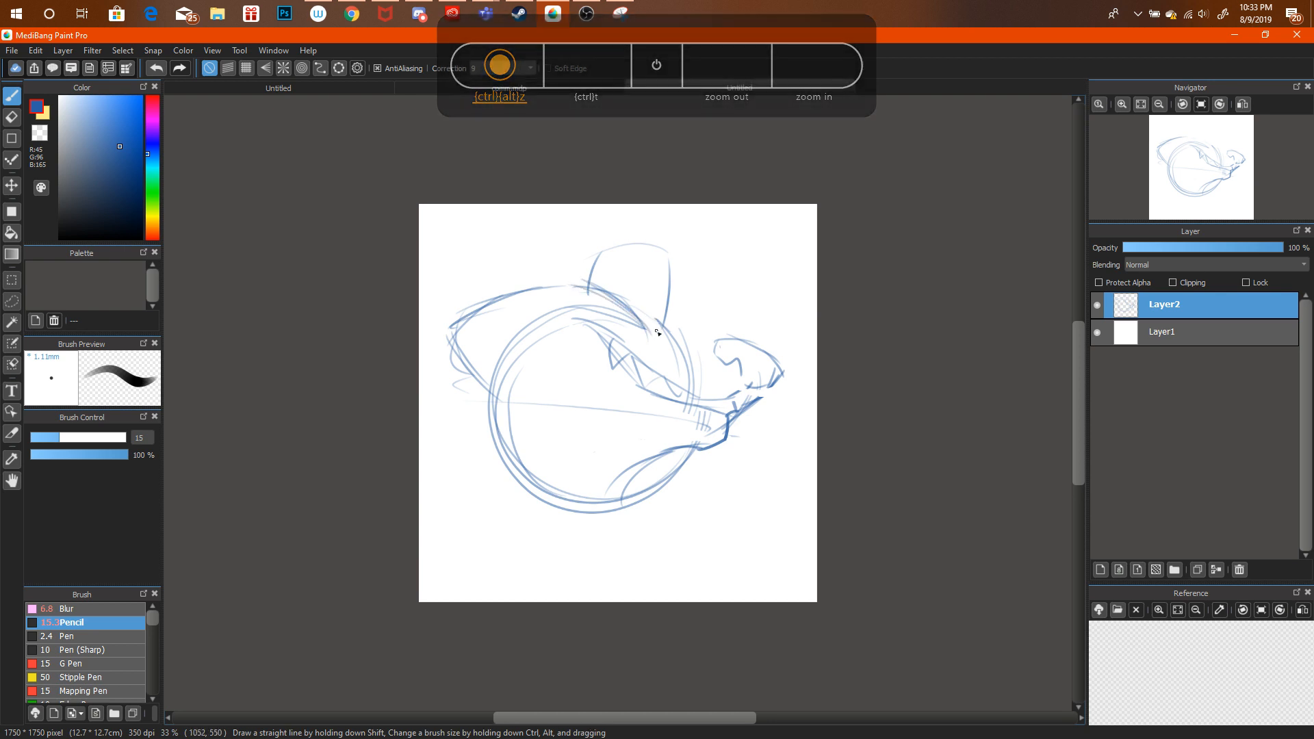
mouse_move(655, 334)
left_mouse_down()
mouse_move(667, 257)
mouse_move(641, 239)
mouse_move(661, 242)
mouse_move(593, 255)
left_mouse_up()
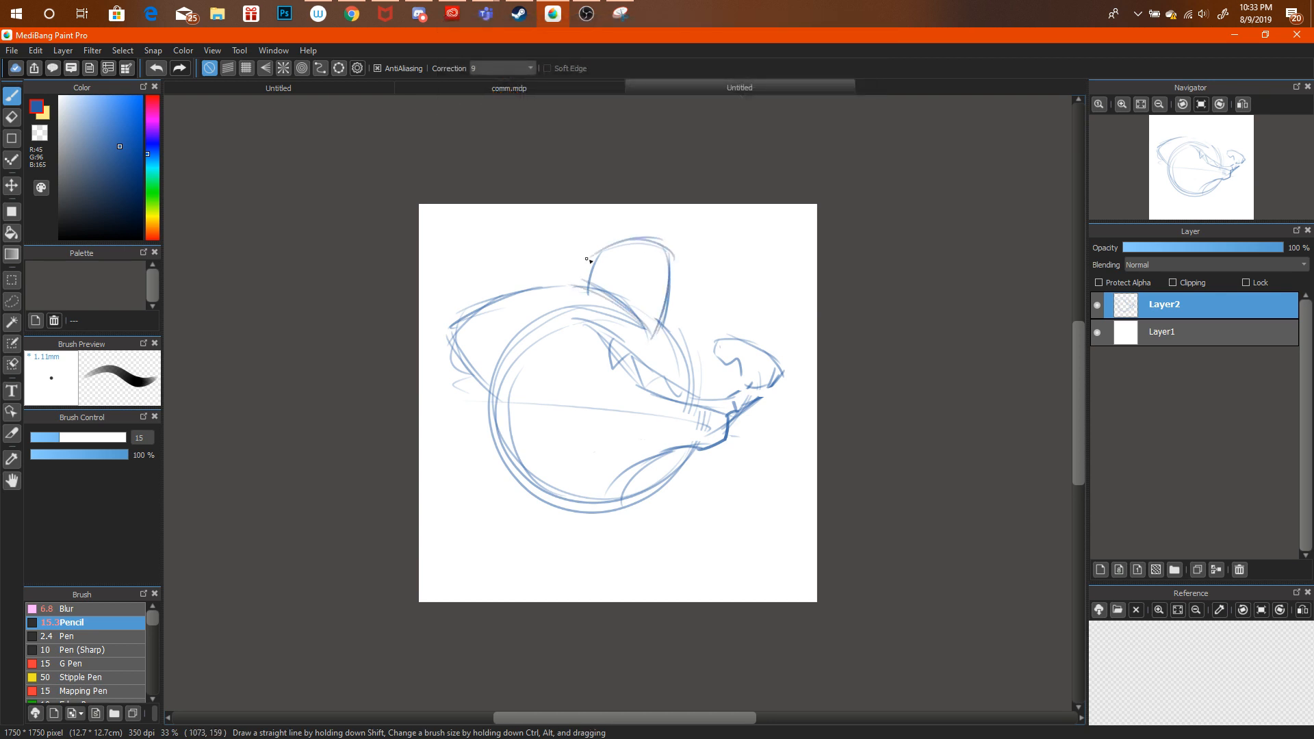
left_click_drag(679, 260, 673, 232)
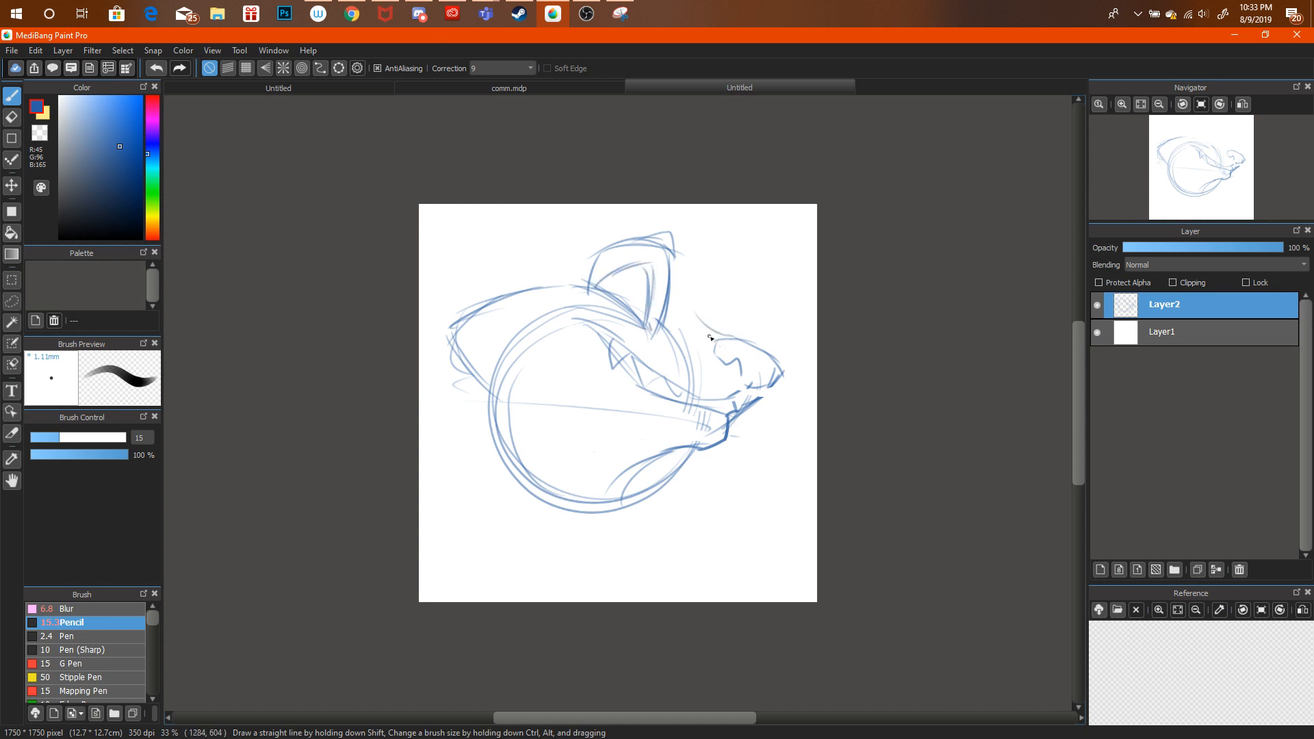
key("ctrl+alt+z")
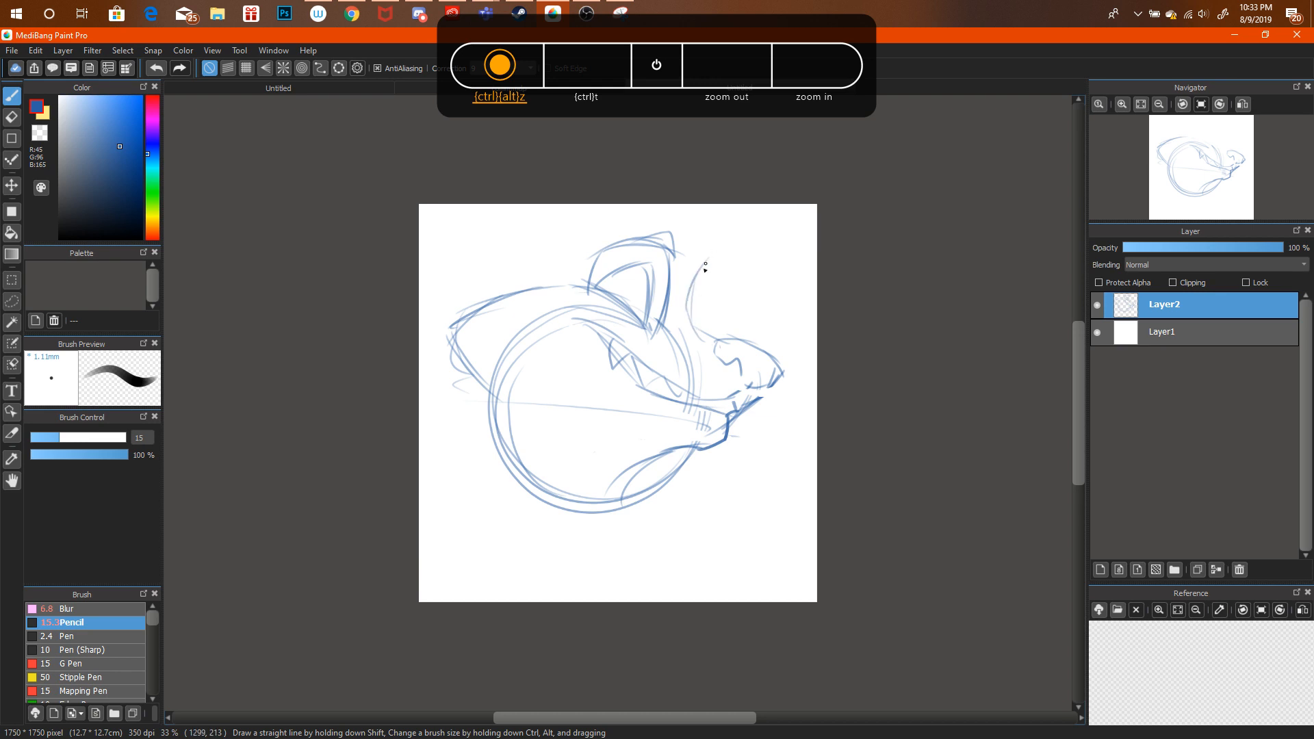
left_click_drag(705, 266, 688, 316)
key("ctrl+t")
mouse_move(645, 279)
left_mouse_down()
mouse_move(610, 285)
mouse_move(623, 290)
left_mouse_up()
Commit the leftward shift, then lasso the whole sketch and move it down and right.
left_click(1033, 710)
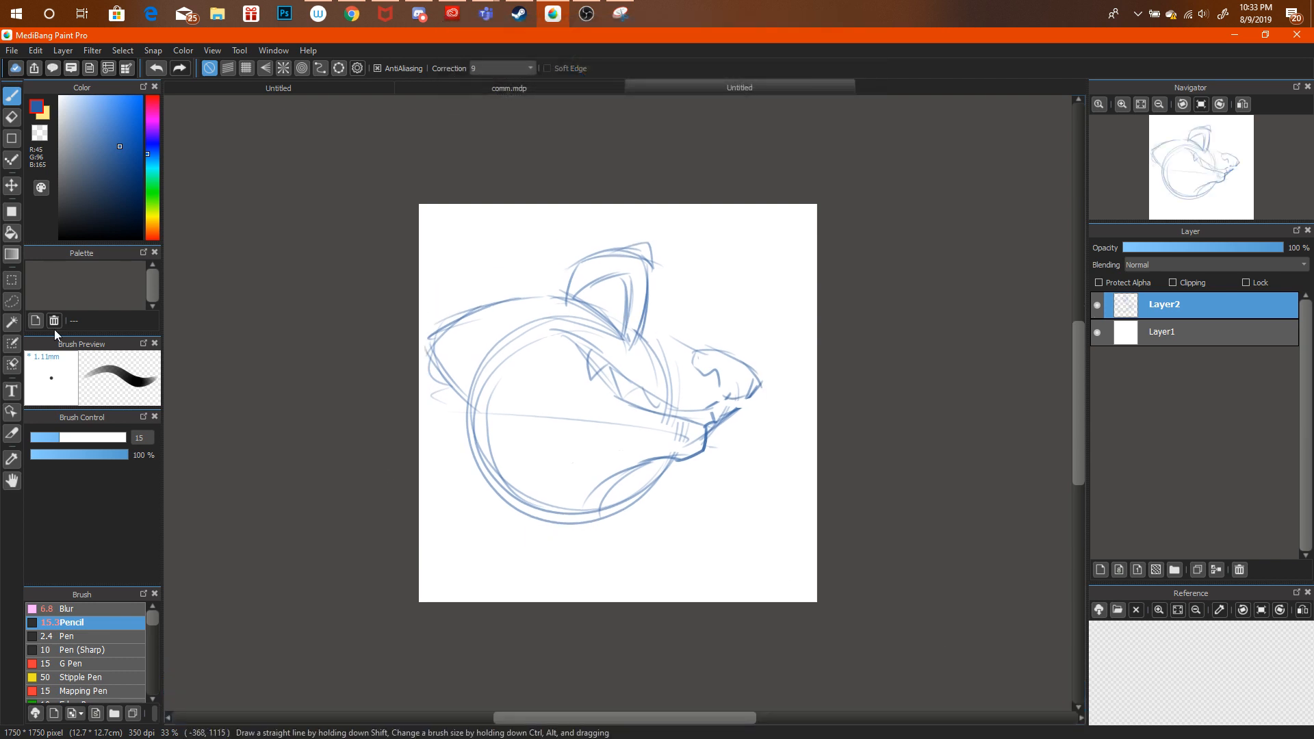
left_click(12, 301)
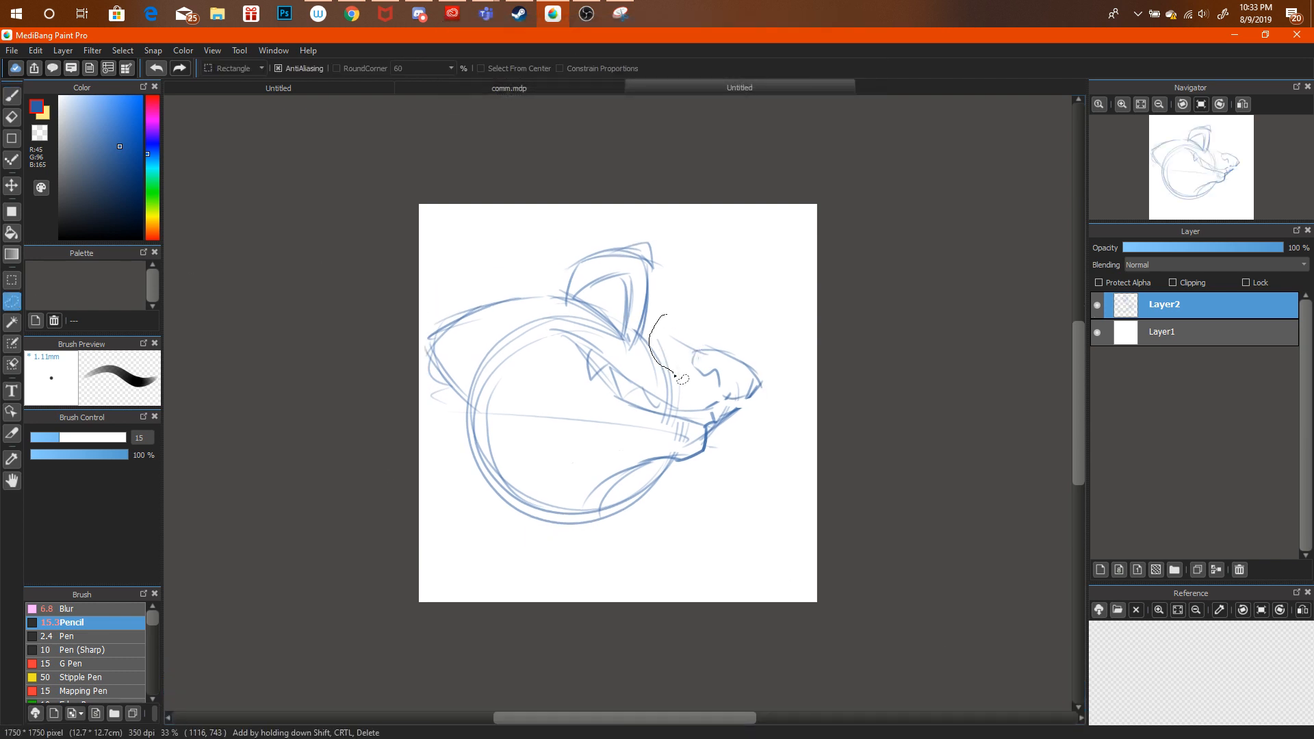
mouse_move(683, 379)
left_mouse_down()
mouse_move(535, 324)
mouse_move(556, 421)
mouse_move(529, 503)
mouse_move(685, 532)
mouse_move(814, 364)
left_mouse_up()
key("ctrl+t")
left_click_drag(732, 374, 760, 388)
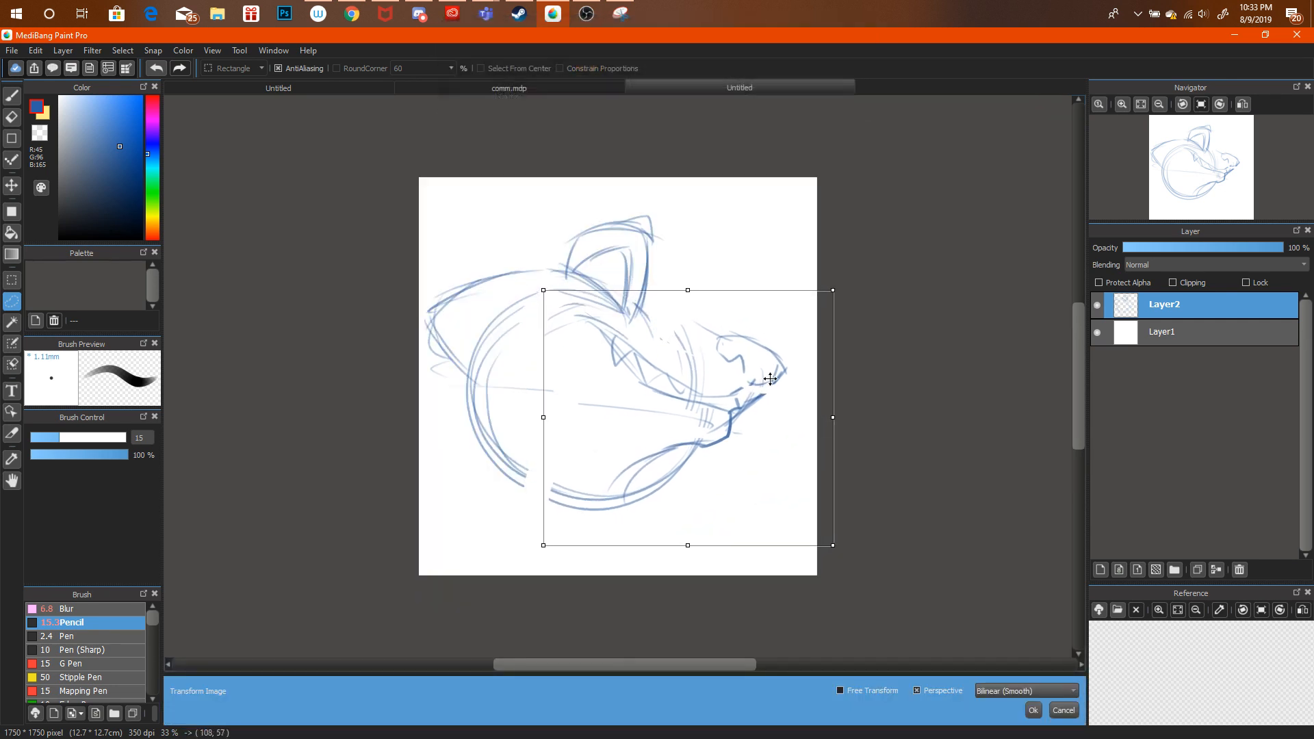
left_click(1031, 712)
left_click(997, 622)
Delete the old snout lines, redraw the ear's inner line and sketch the second ear's edge.
mouse_move(714, 341)
left_mouse_down()
mouse_move(722, 392)
mouse_move(745, 418)
mouse_move(803, 357)
mouse_move(753, 322)
left_mouse_up()
key("Delete")
key("ctrl+d")
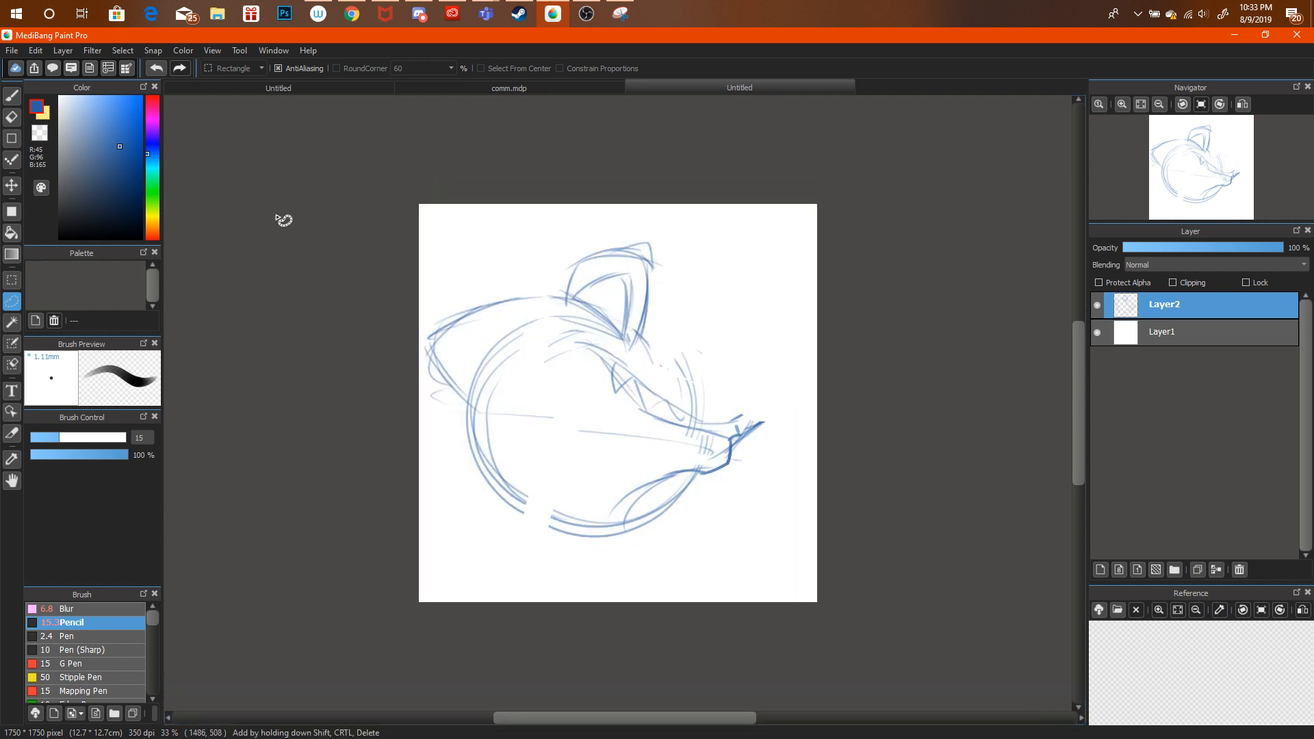
key("b")
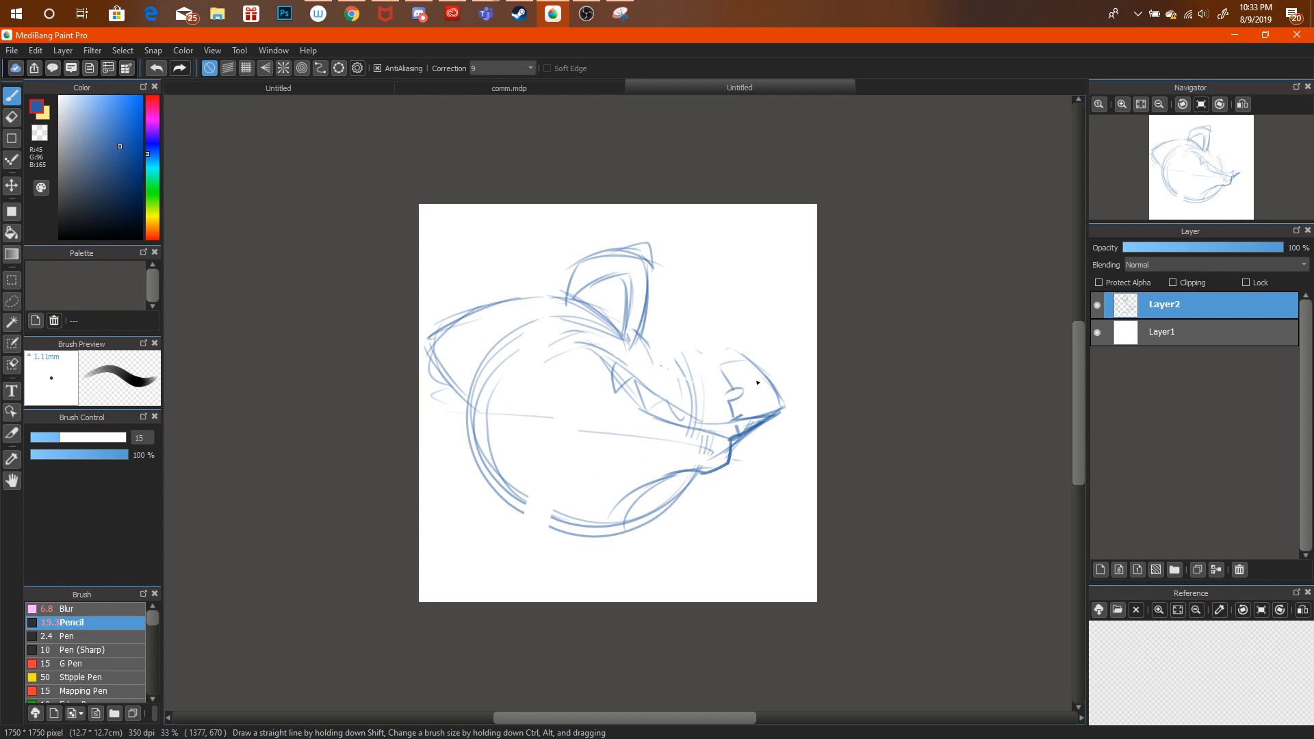
left_click_drag(680, 316, 755, 376)
key("ctrl+alt+z")
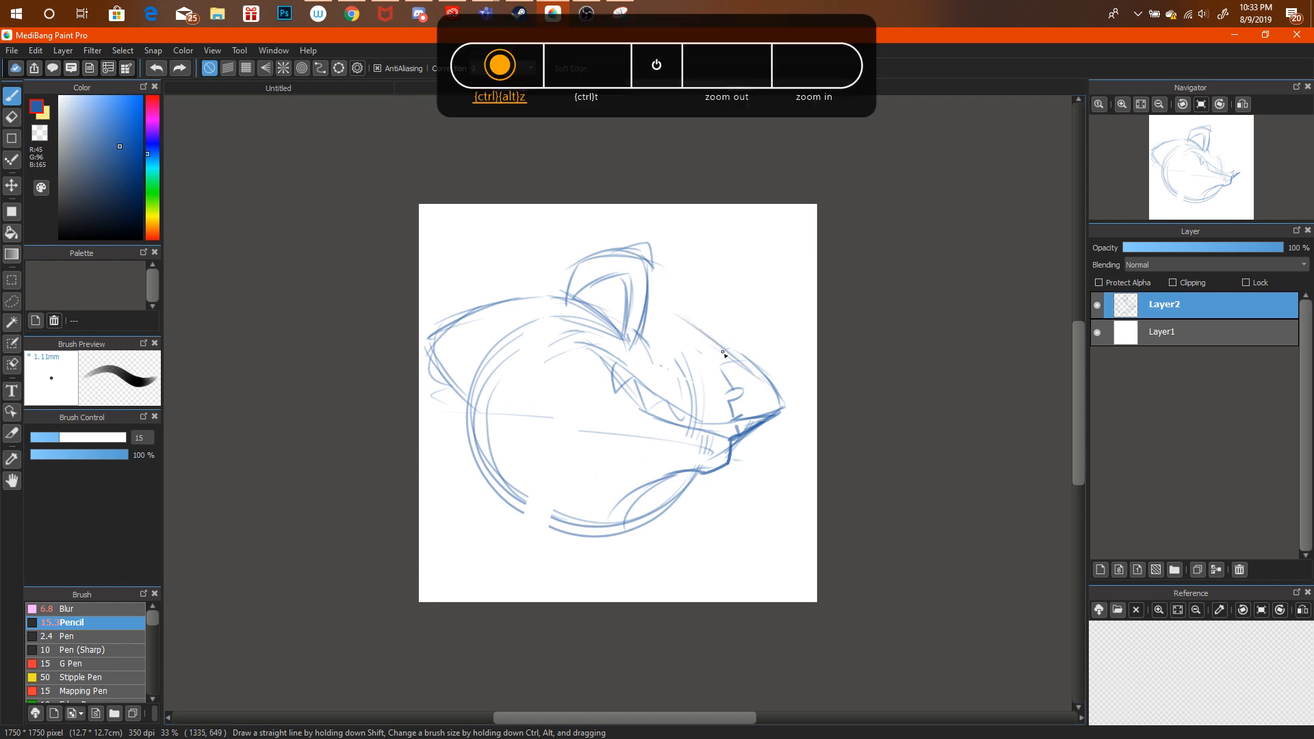
mouse_move(713, 359)
left_mouse_down()
mouse_move(685, 337)
mouse_move(731, 347)
mouse_move(680, 316)
mouse_move(713, 263)
mouse_move(698, 344)
mouse_move(683, 330)
mouse_move(785, 384)
mouse_move(727, 437)
left_mouse_up()
key("ctrl+alt+z")
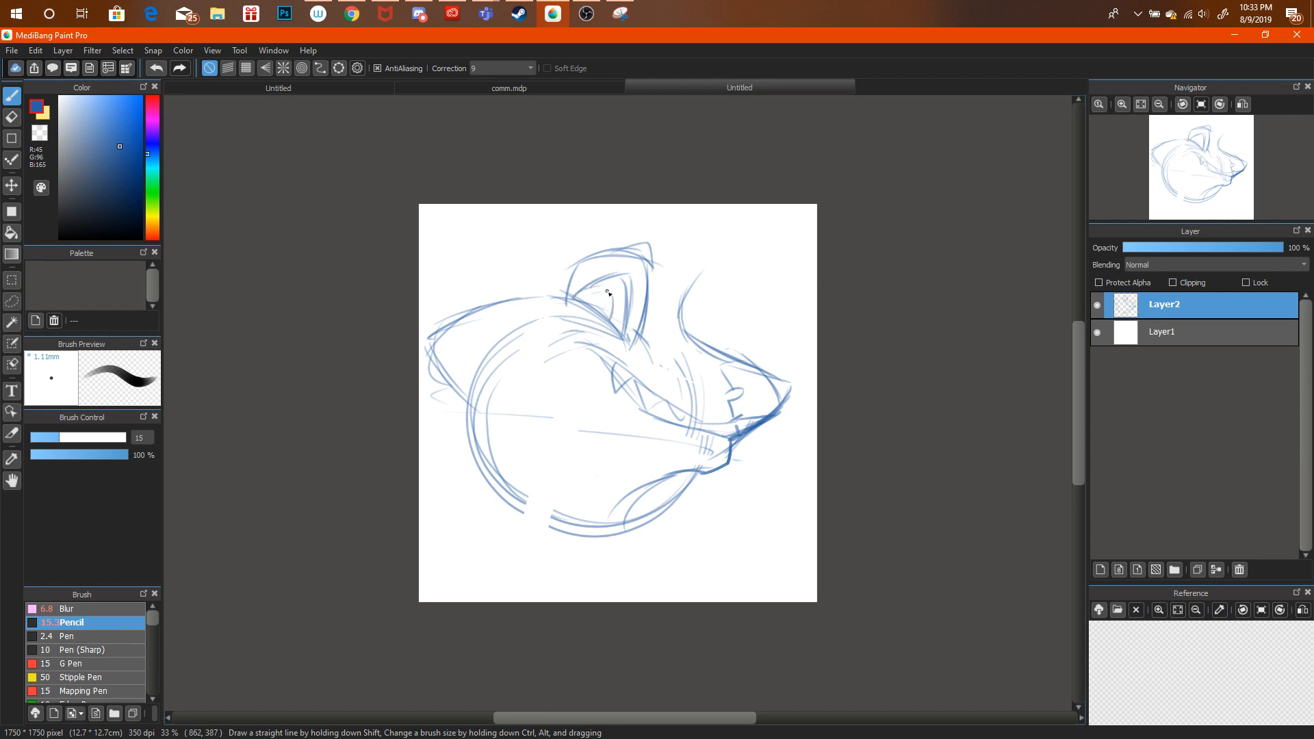
key("ctrl+alt+z")
left_click_drag(586, 298, 616, 291)
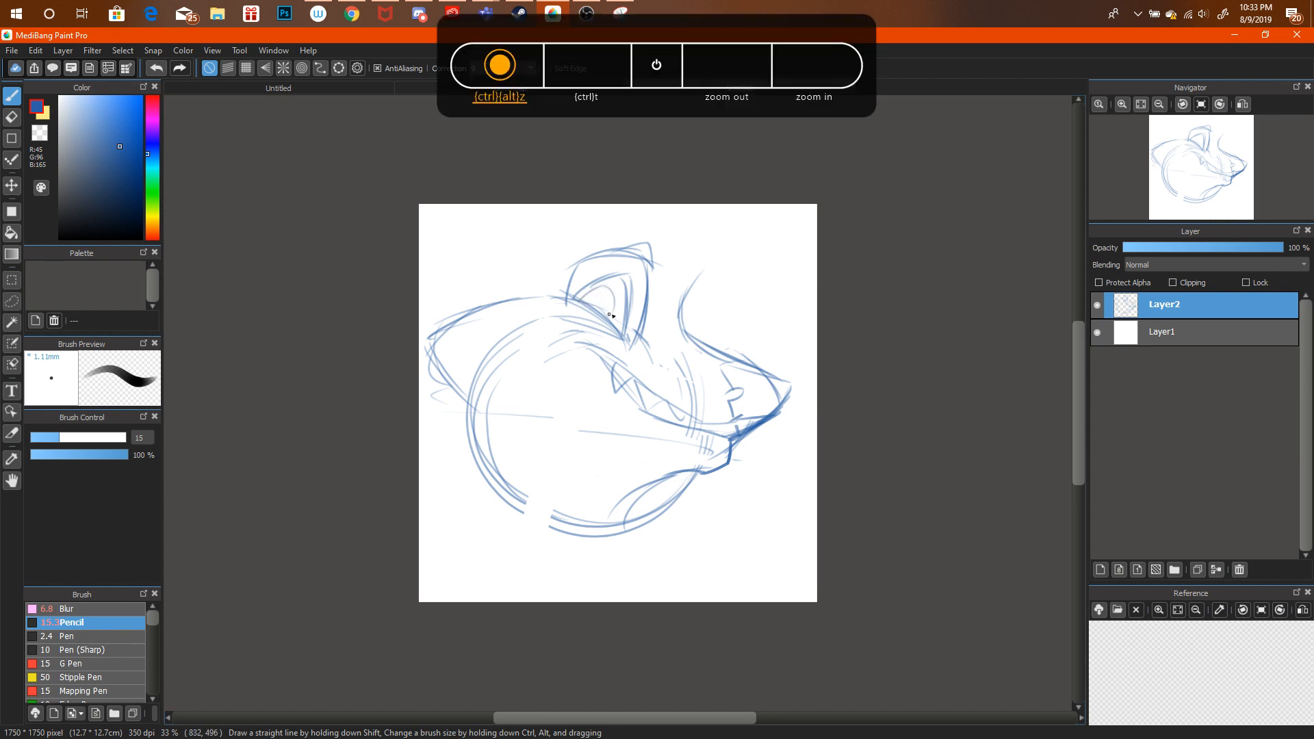
left_click_drag(705, 266, 700, 326)
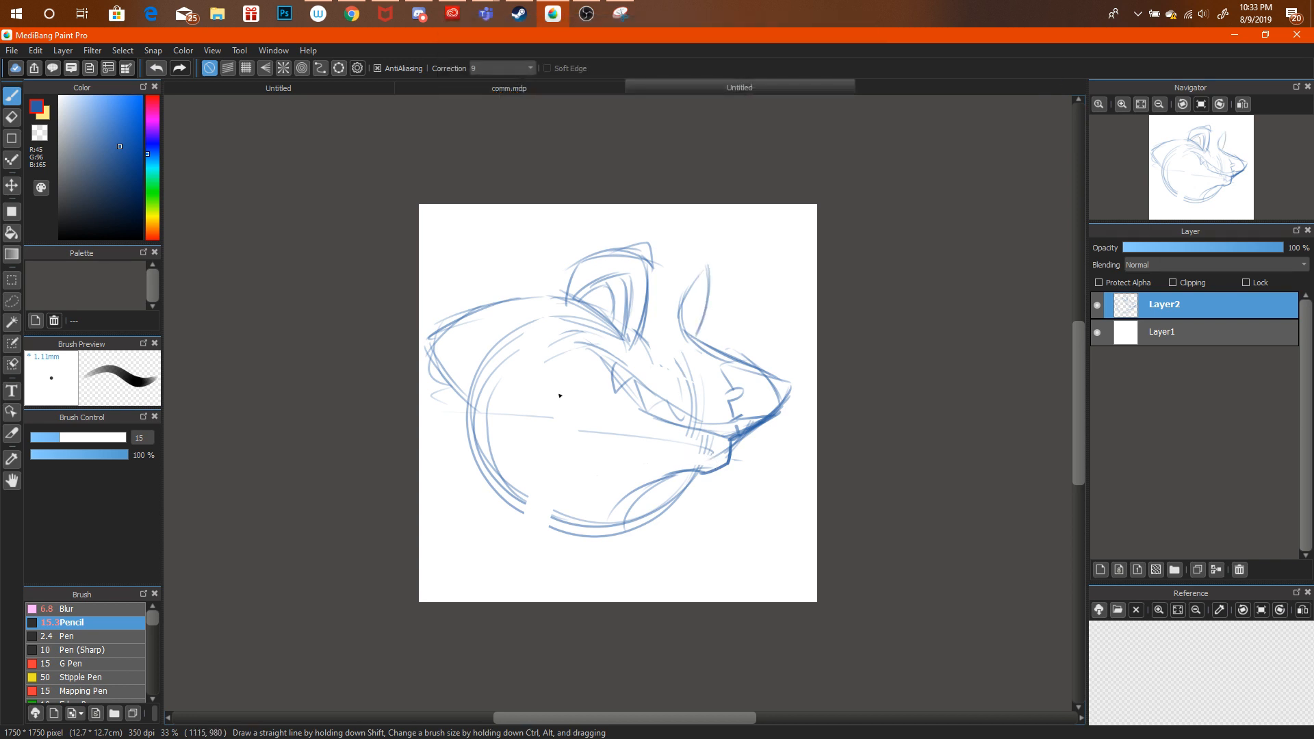
Lasso the muzzle and rotate it clockwise.
key("l")
mouse_move(727, 445)
left_mouse_down()
mouse_move(699, 403)
mouse_move(629, 352)
mouse_move(630, 453)
left_mouse_up()
key("ctrl+t")
mouse_move(765, 366)
left_mouse_down()
mouse_move(753, 407)
mouse_move(720, 330)
mouse_move(731, 318)
left_mouse_up()
key("Return")
Erase faint upper-left strokes and sketch new arcs on the mane's left side.
key("e")
mouse_move(431, 345)
left_mouse_down()
mouse_move(457, 380)
mouse_move(445, 343)
left_mouse_up()
key("b")
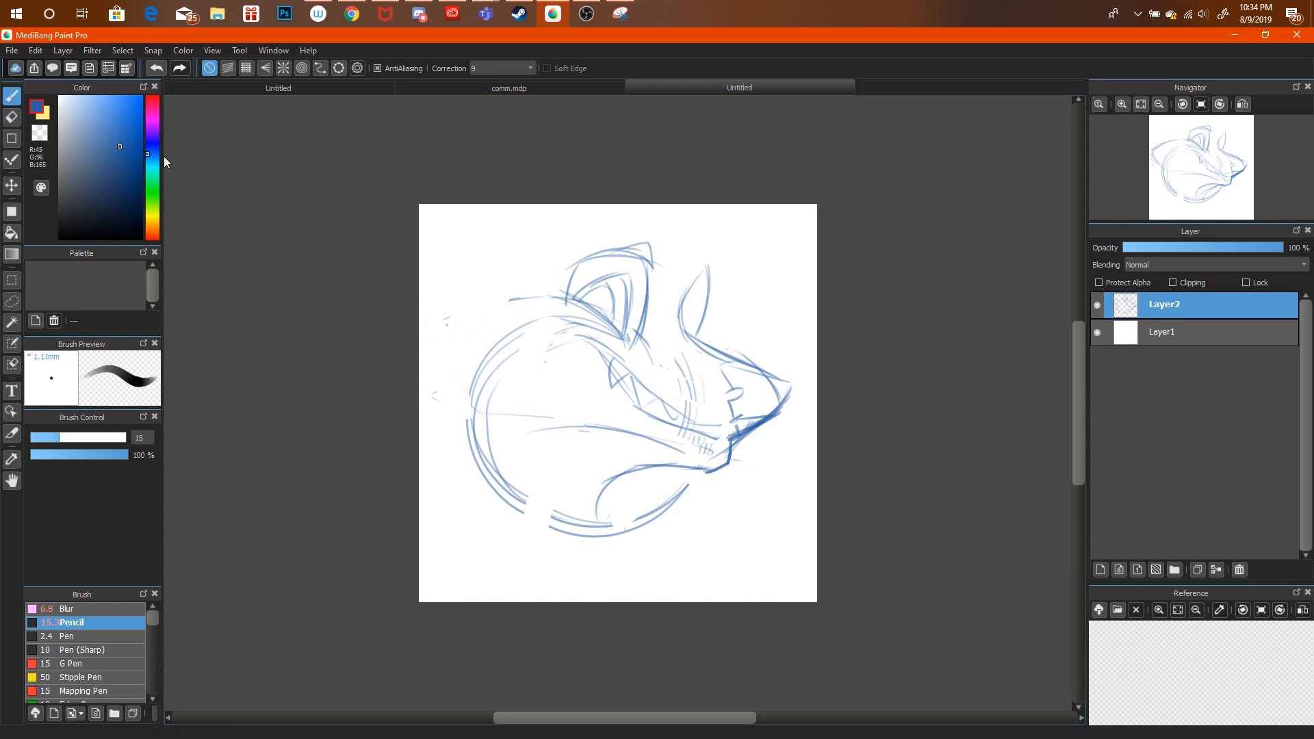
mouse_move(519, 299)
left_mouse_down()
mouse_move(467, 387)
mouse_move(474, 408)
left_mouse_up()
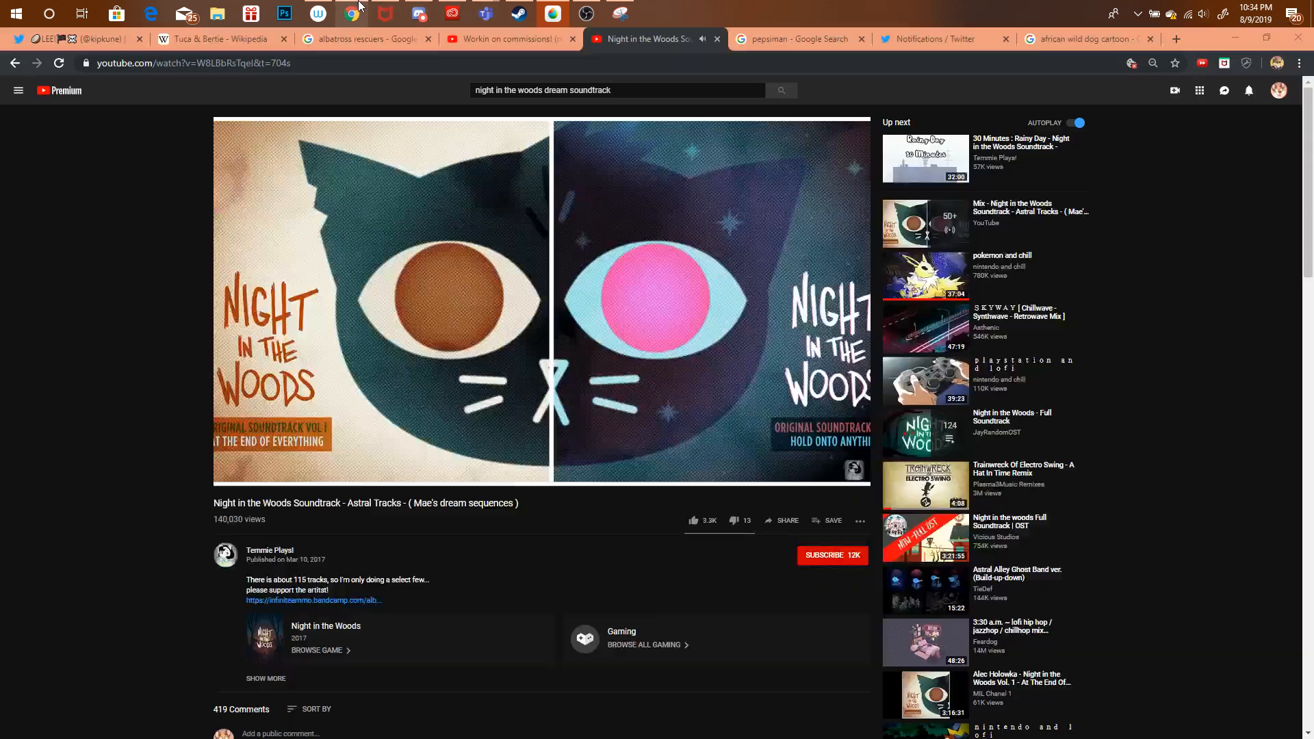
On the 'Workin on commissions' livestream page, reveal the held-for-review chat message, then return to the sketch.
left_click(360, 12)
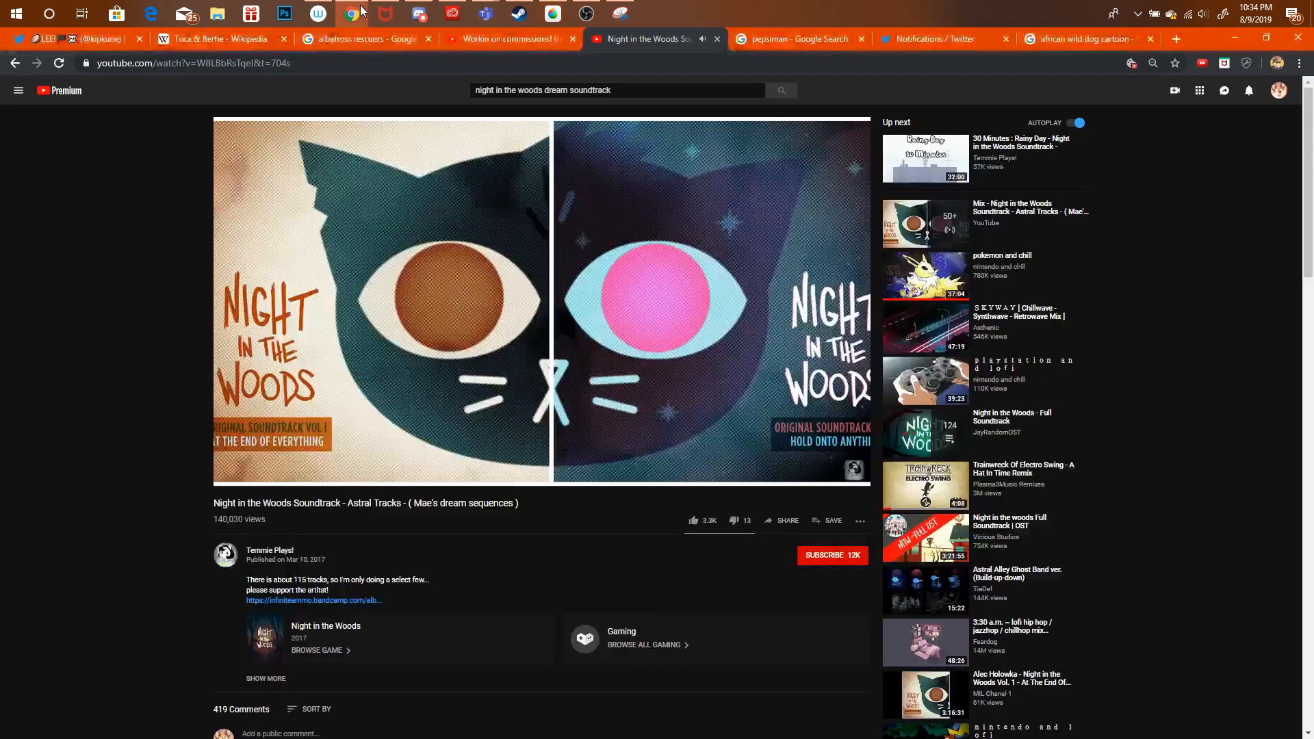
left_click(498, 37)
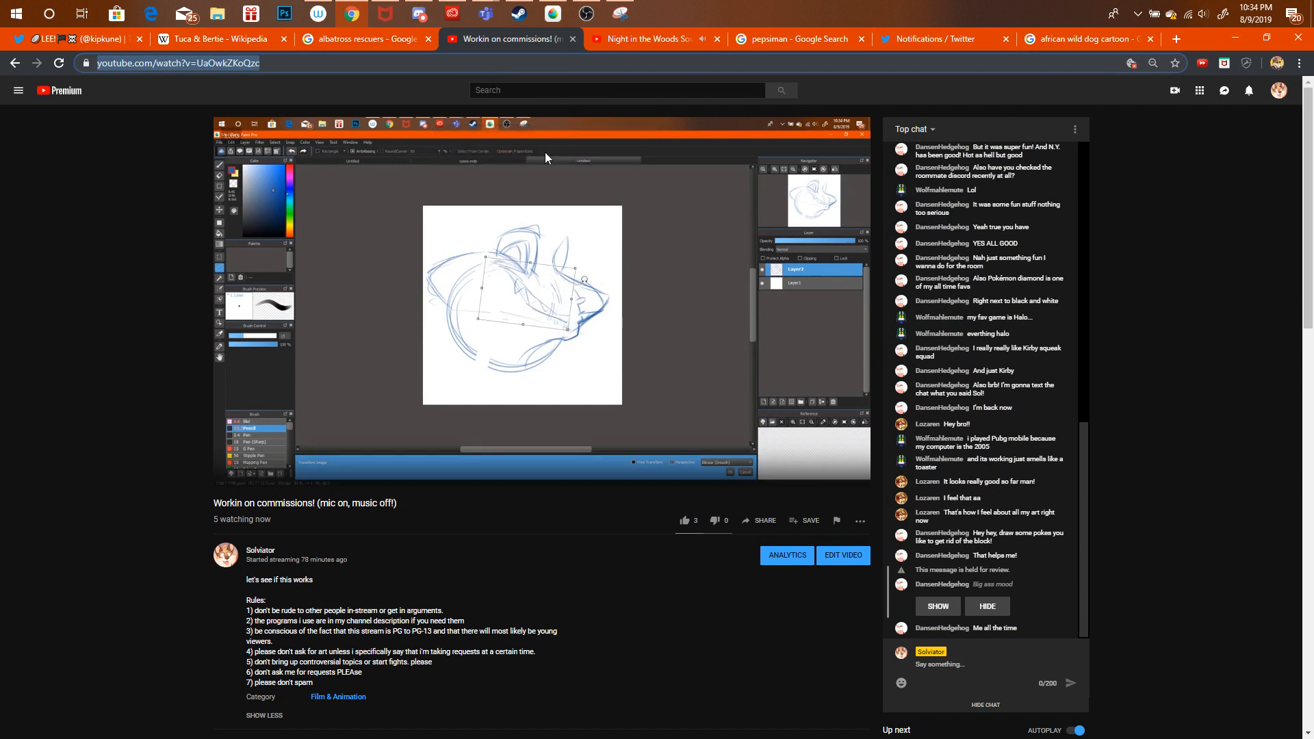
left_click(959, 609)
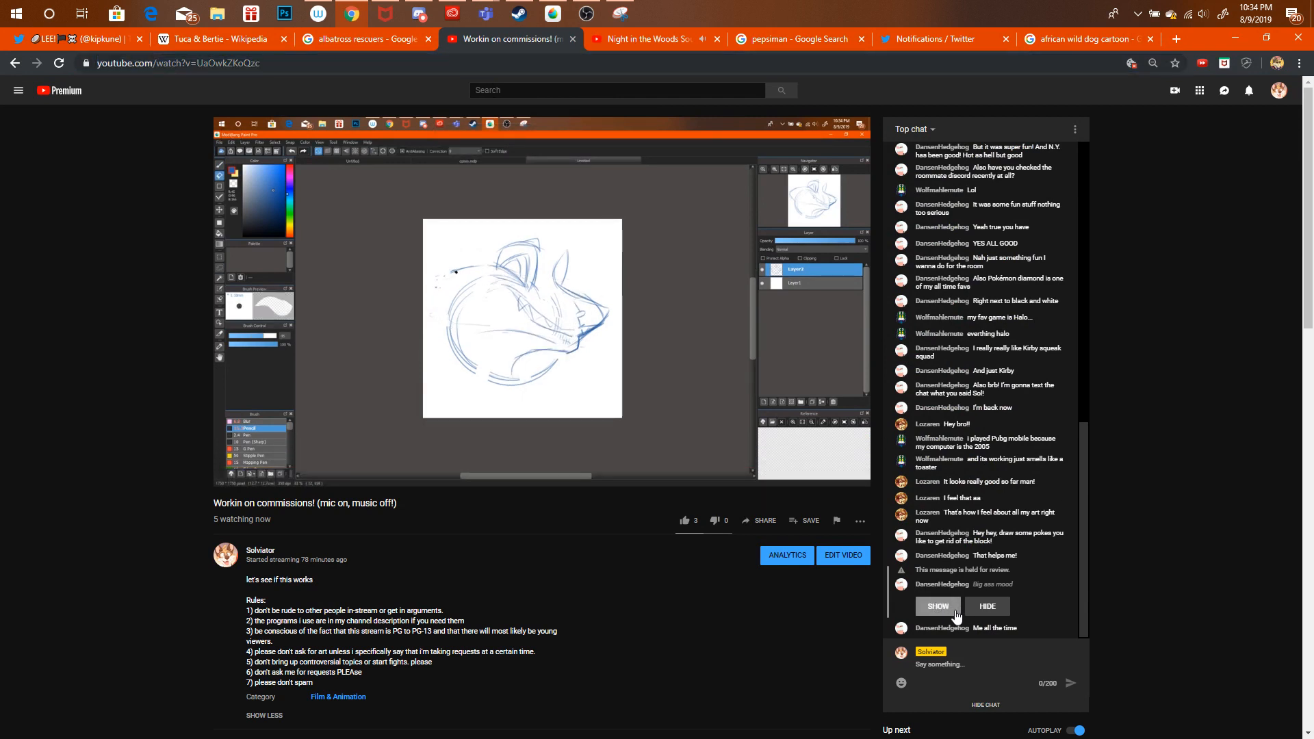
left_click(957, 607)
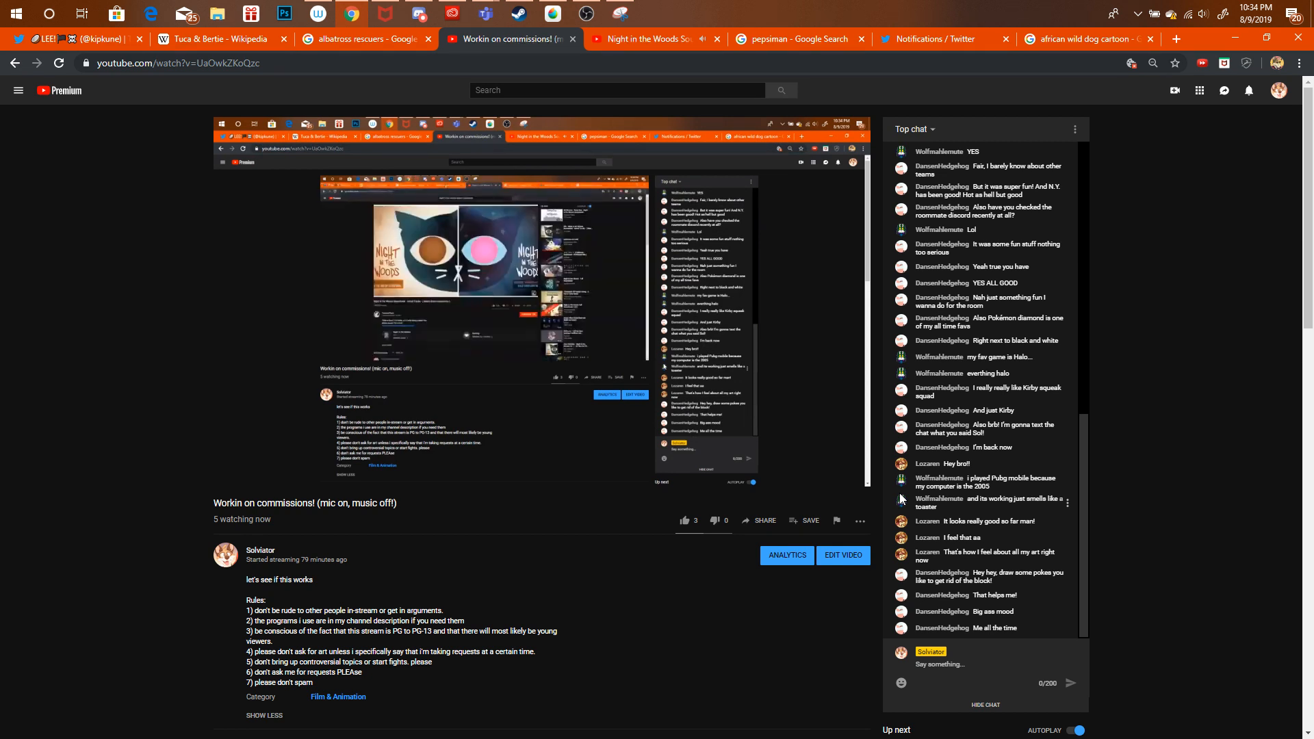
left_click(553, 14)
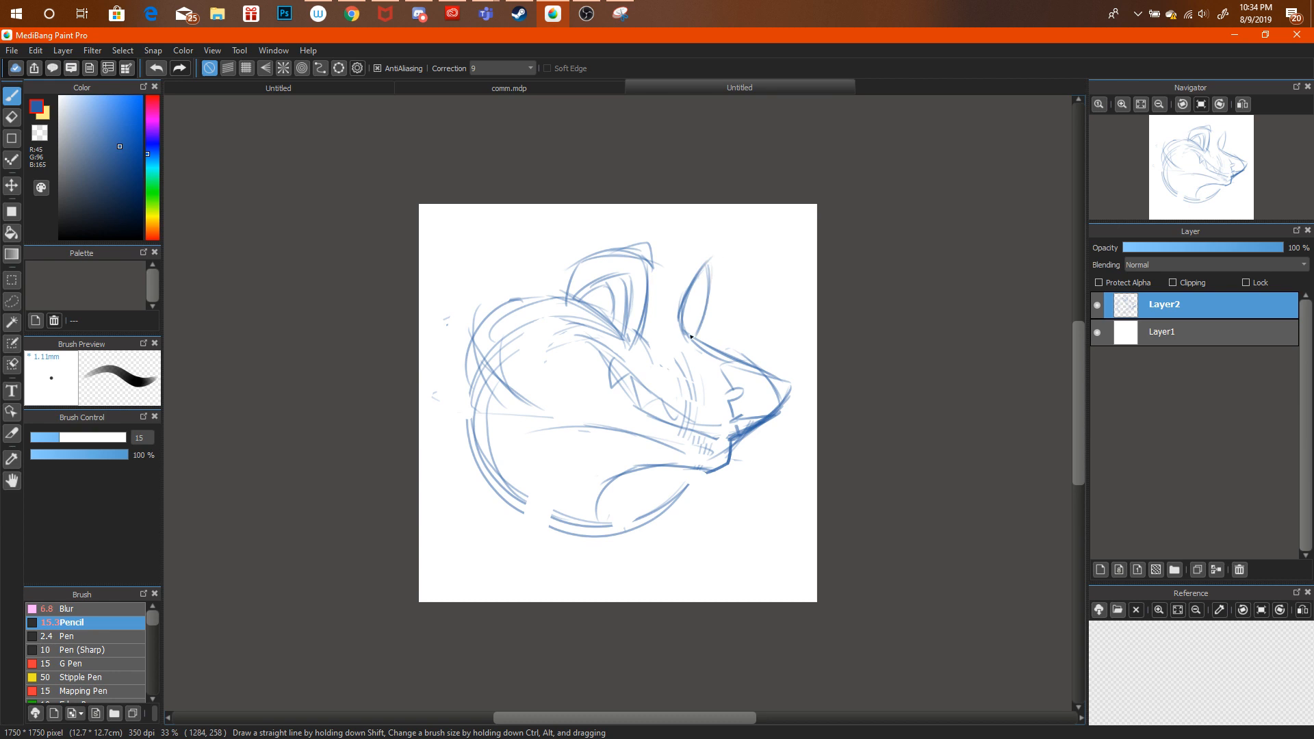
Lasso the ear and move it up and right, rotating and shortening it slightly.
left_click(59, 221)
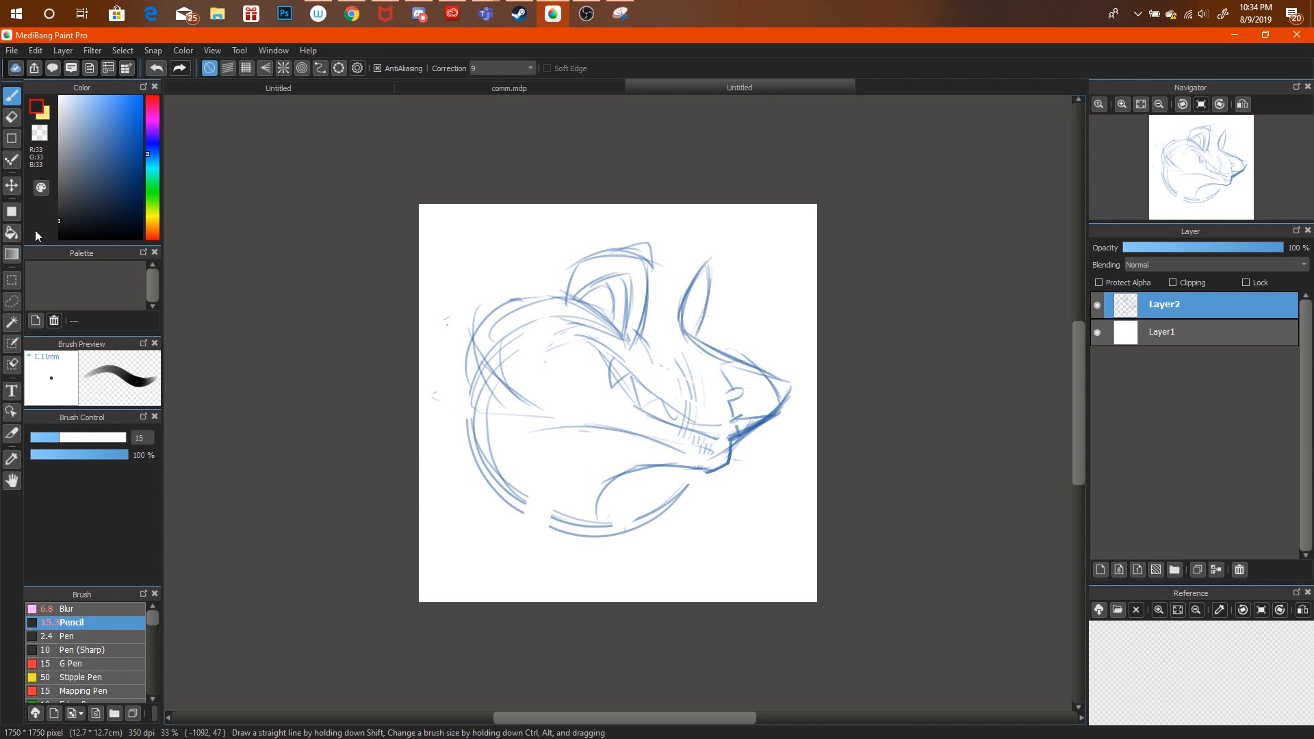
left_click(12, 302)
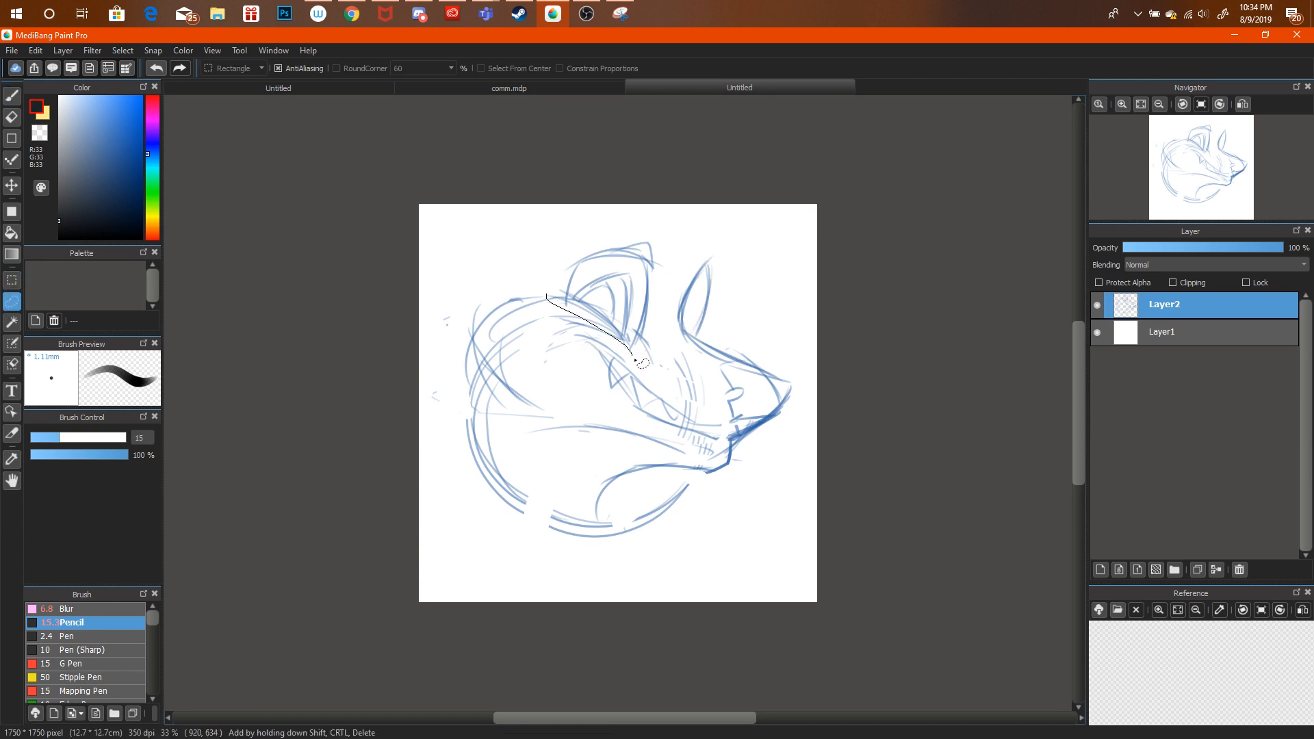
mouse_move(635, 360)
left_mouse_down()
mouse_move(675, 251)
mouse_move(547, 293)
left_mouse_up()
key("ctrl+t")
left_click_drag(641, 273, 649, 267)
left_click_drag(715, 237, 678, 245)
left_click_drag(626, 329, 643, 297)
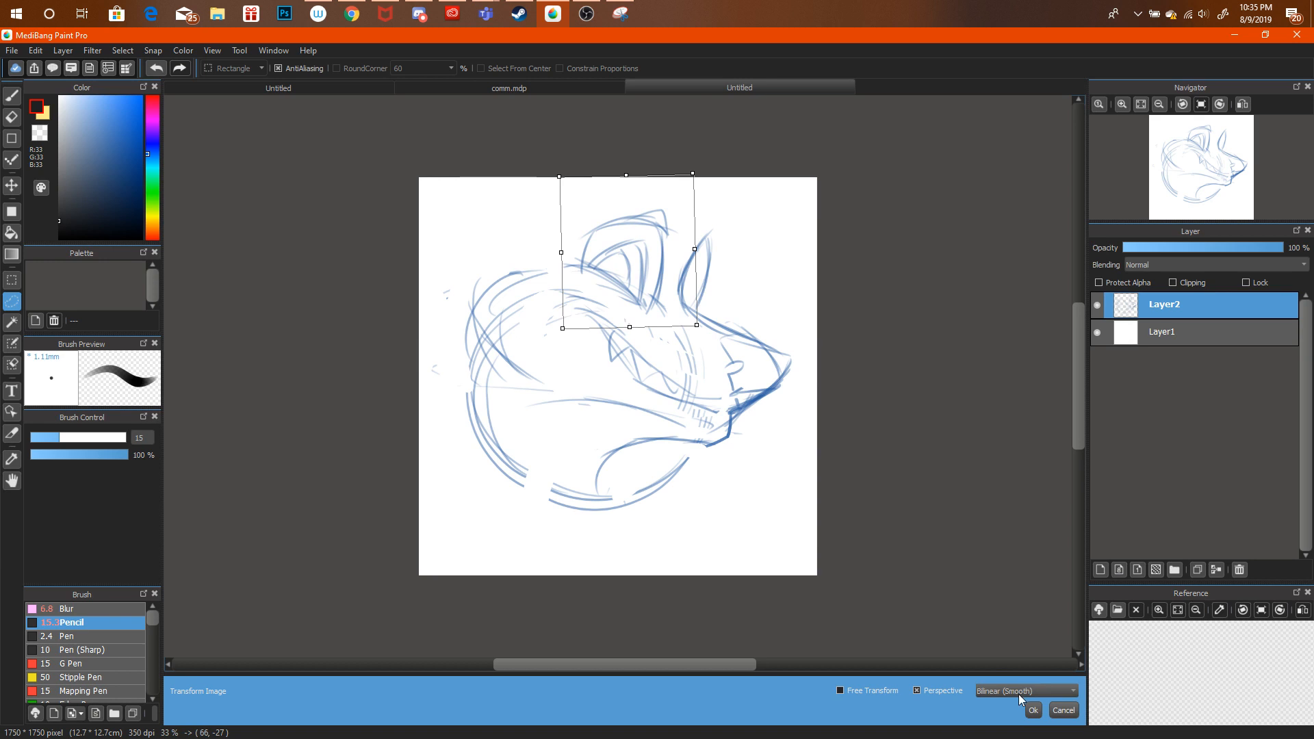
left_click(1033, 710)
Nudge the whole drawing down slightly.
key("ctrl+t")
left_click_drag(710, 395, 719, 441)
left_click(1033, 710)
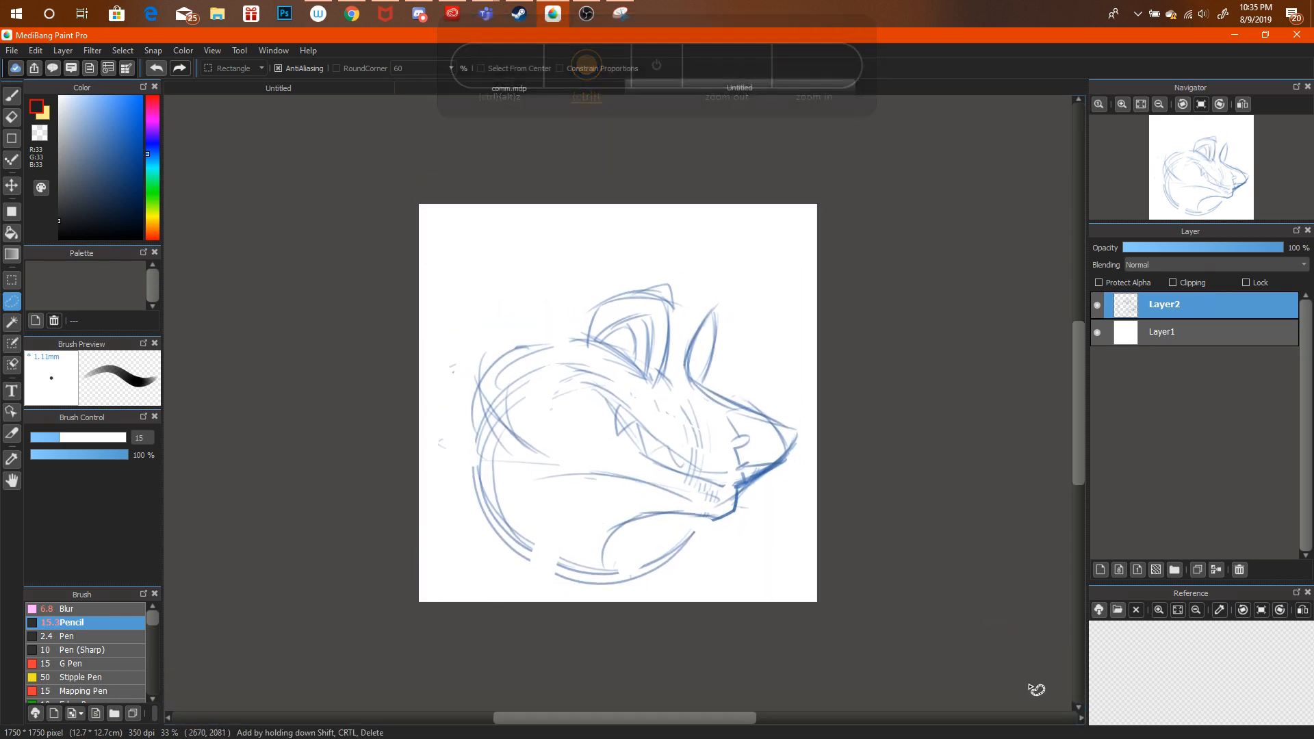
Sample the blue sketch colour and draw an arc across the top of the head.
key("b")
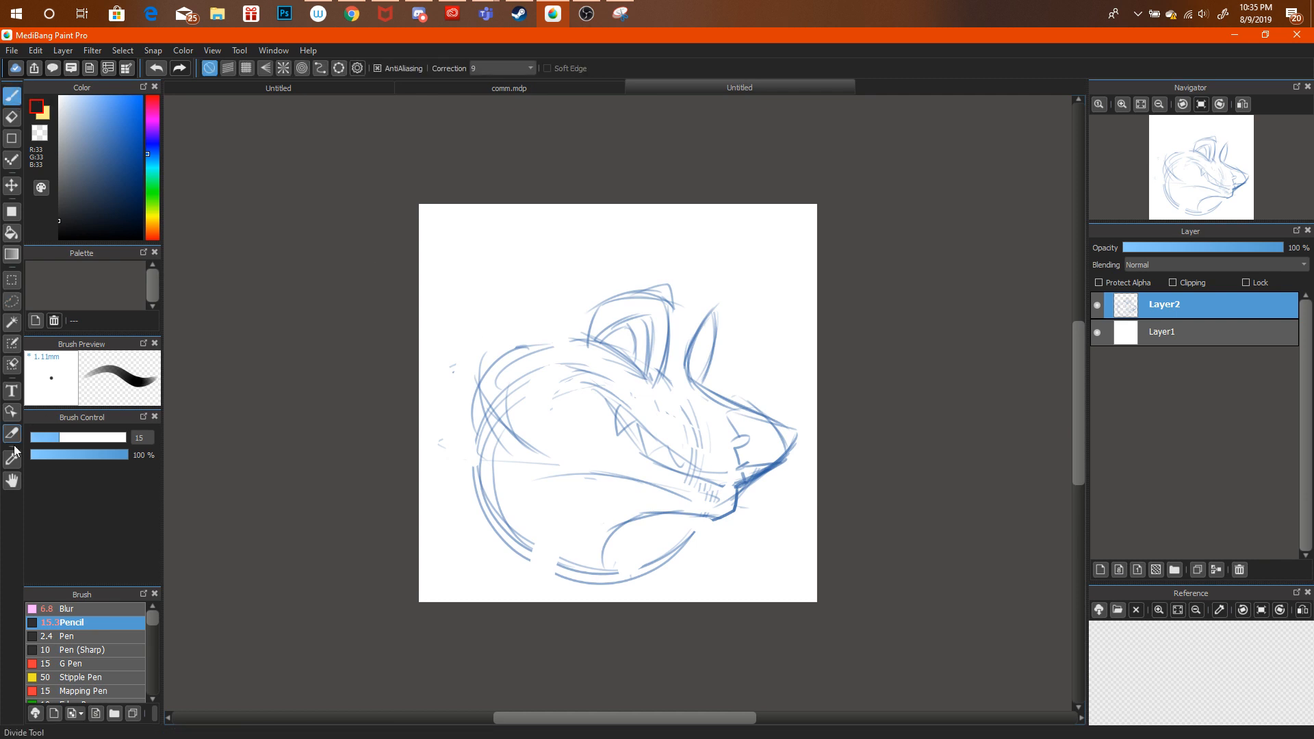
key("i")
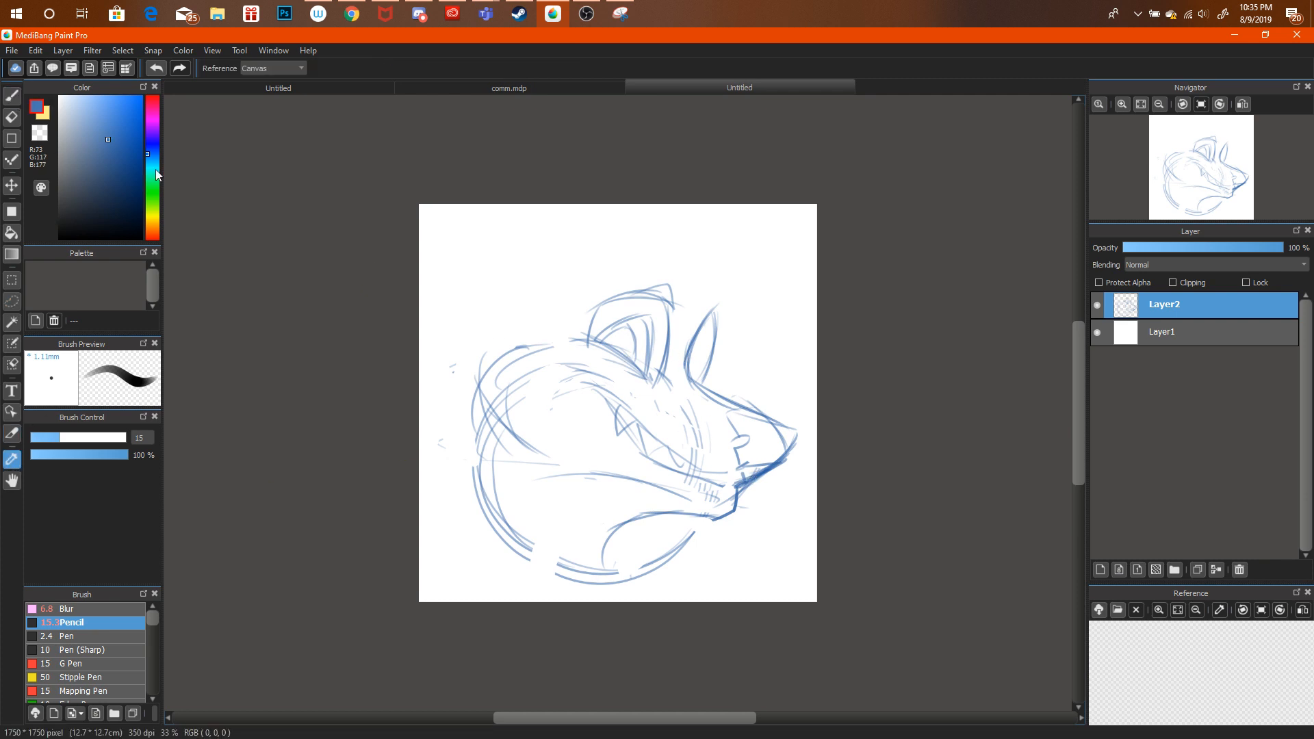
key("b")
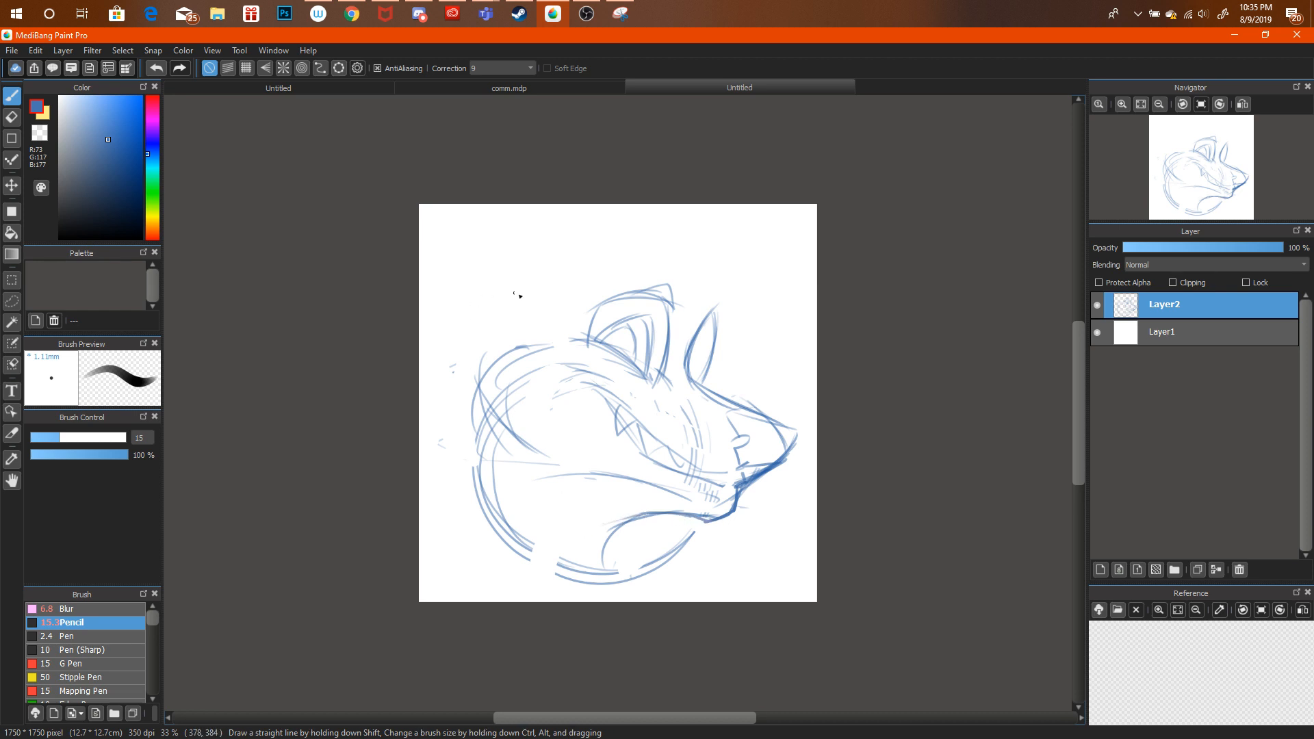
left_click_drag(635, 260, 699, 315)
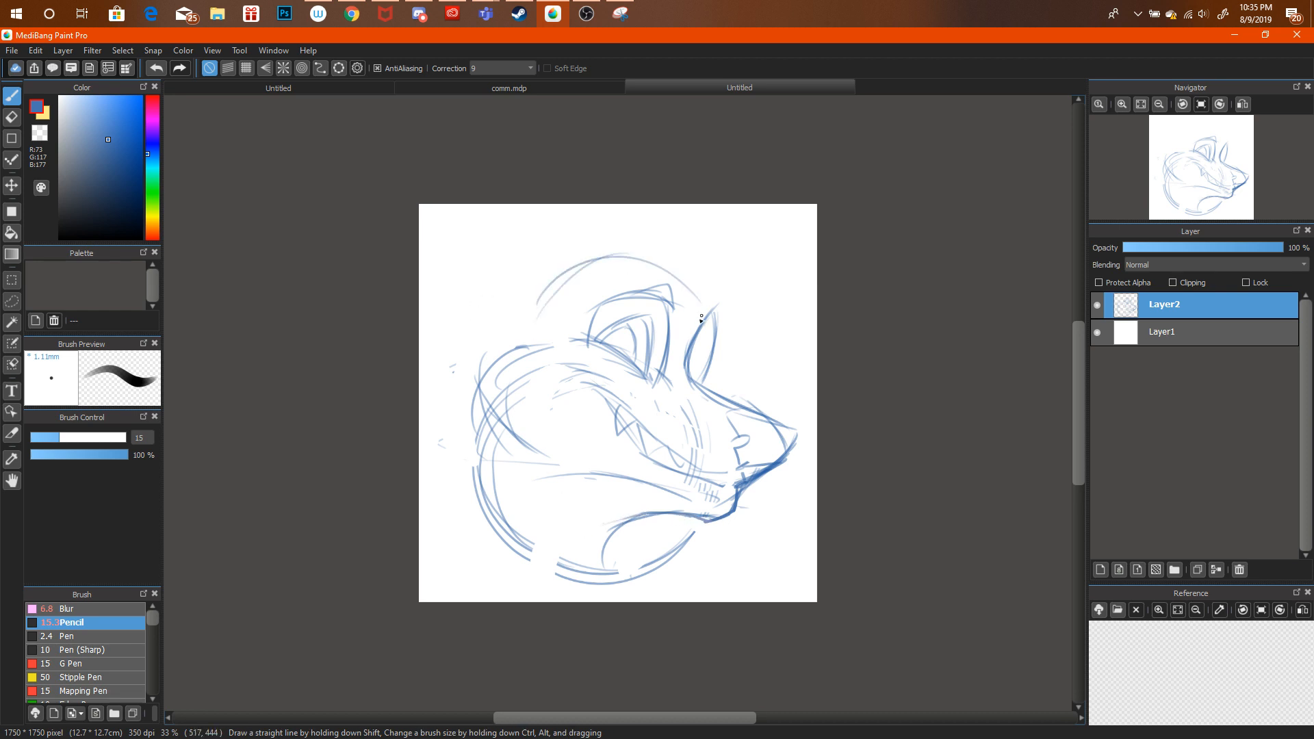
left_click_drag(609, 272, 715, 342)
left_click_drag(547, 280, 715, 325)
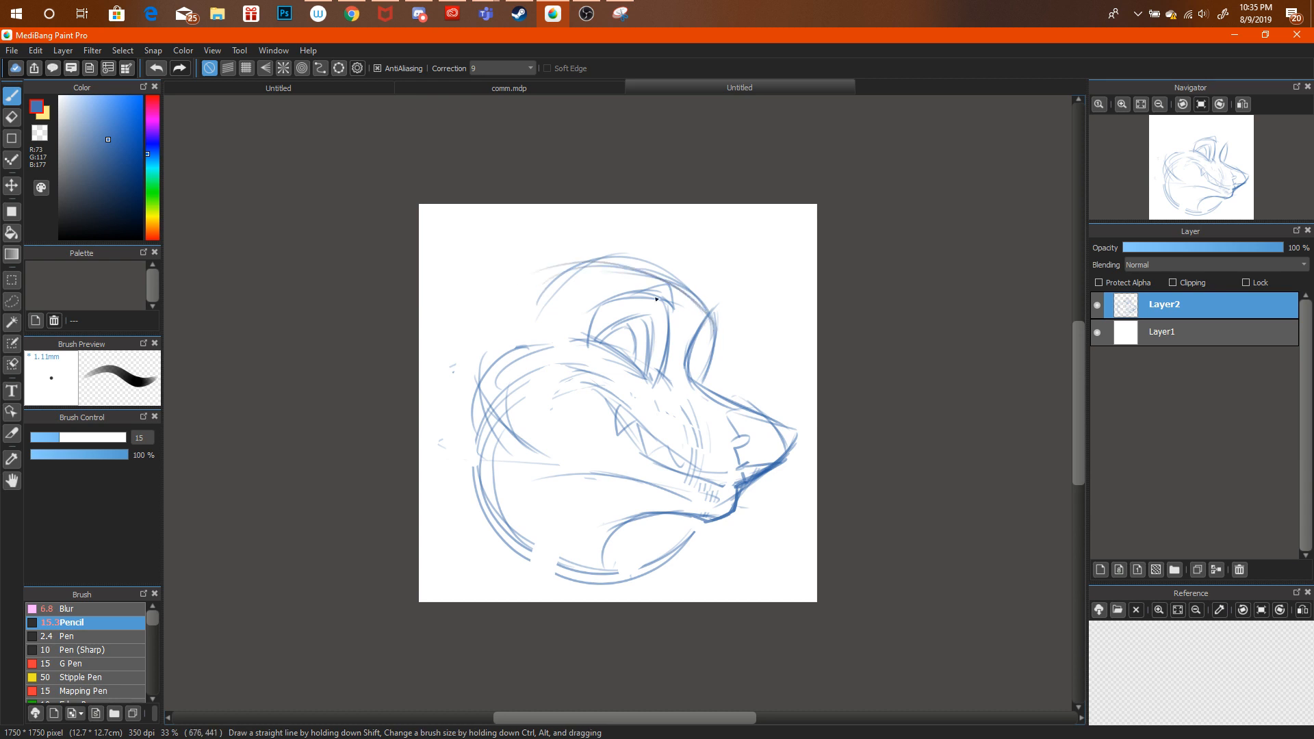
Shrink the whole sketch toward the canvas centre.
key("ctrl+t")
left_click_drag(800, 228, 704, 279)
left_click(1034, 710)
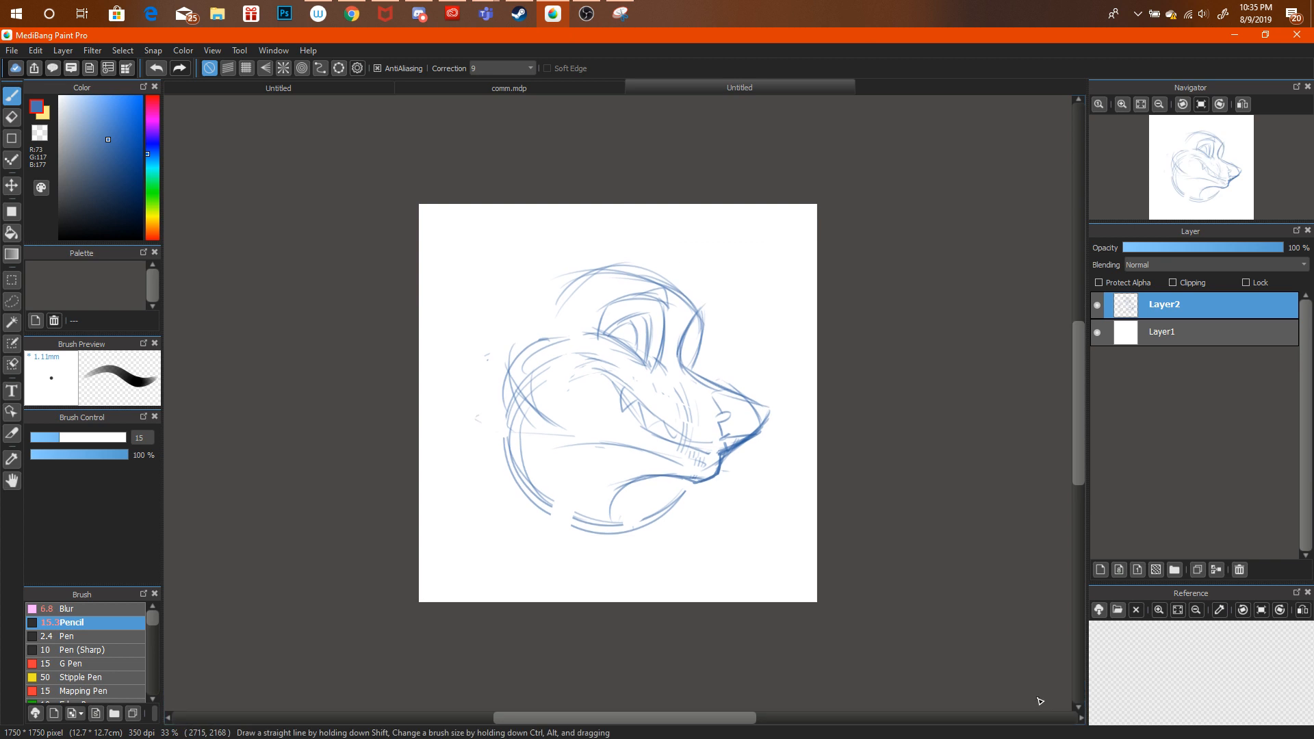
Lasso the muzzle and rotate it clockwise.
left_click(12, 301)
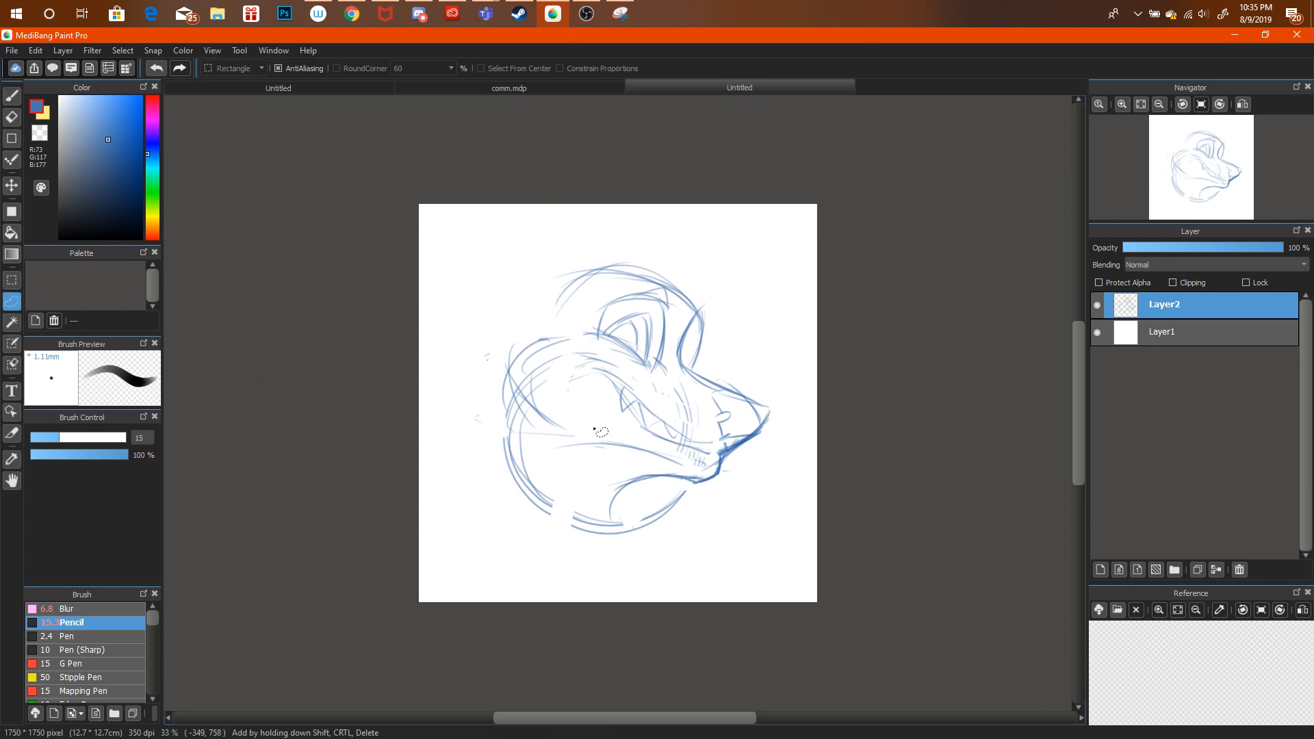
mouse_move(715, 438)
left_mouse_down()
mouse_move(593, 350)
mouse_move(596, 423)
mouse_move(650, 458)
mouse_move(722, 461)
mouse_move(717, 429)
mouse_move(634, 369)
mouse_move(601, 359)
mouse_move(584, 380)
mouse_move(665, 458)
mouse_move(719, 459)
left_mouse_up()
left_click(712, 394)
key("ctrl+t")
mouse_move(740, 376)
left_mouse_down()
mouse_move(768, 352)
mouse_move(707, 377)
left_mouse_up()
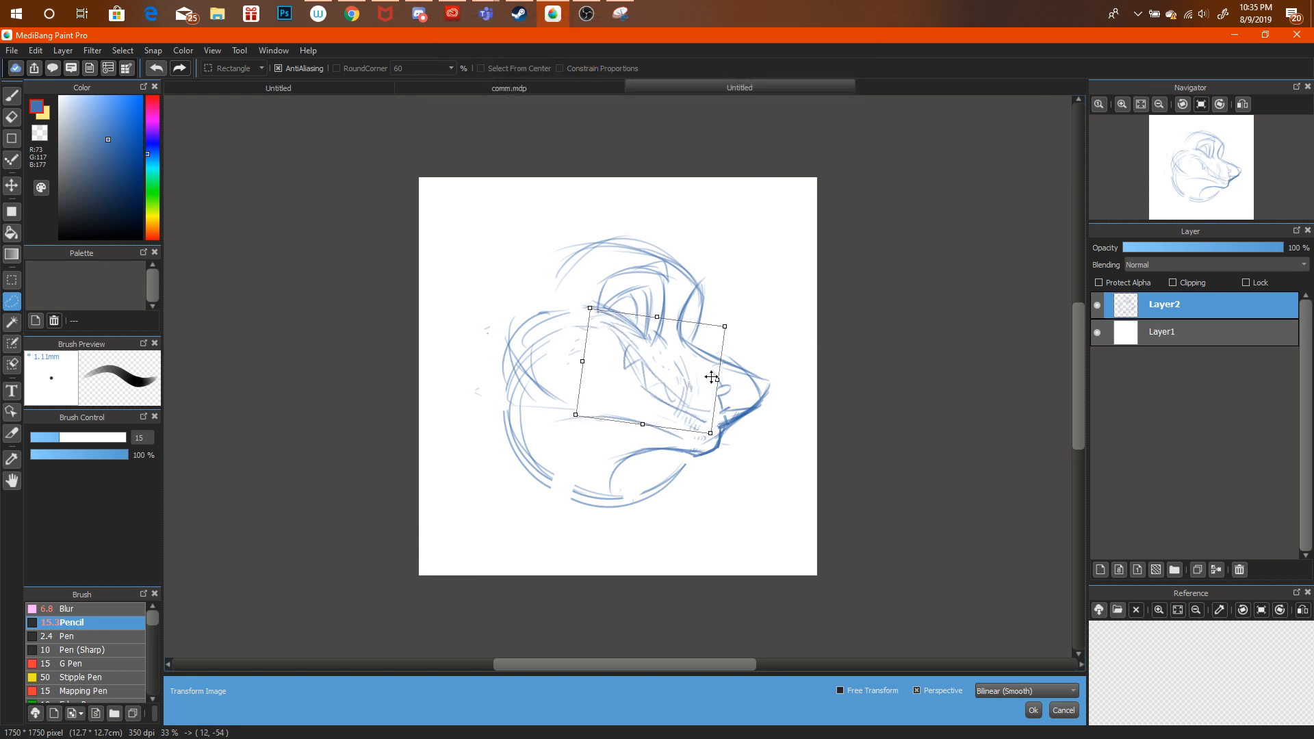
left_click(1032, 711)
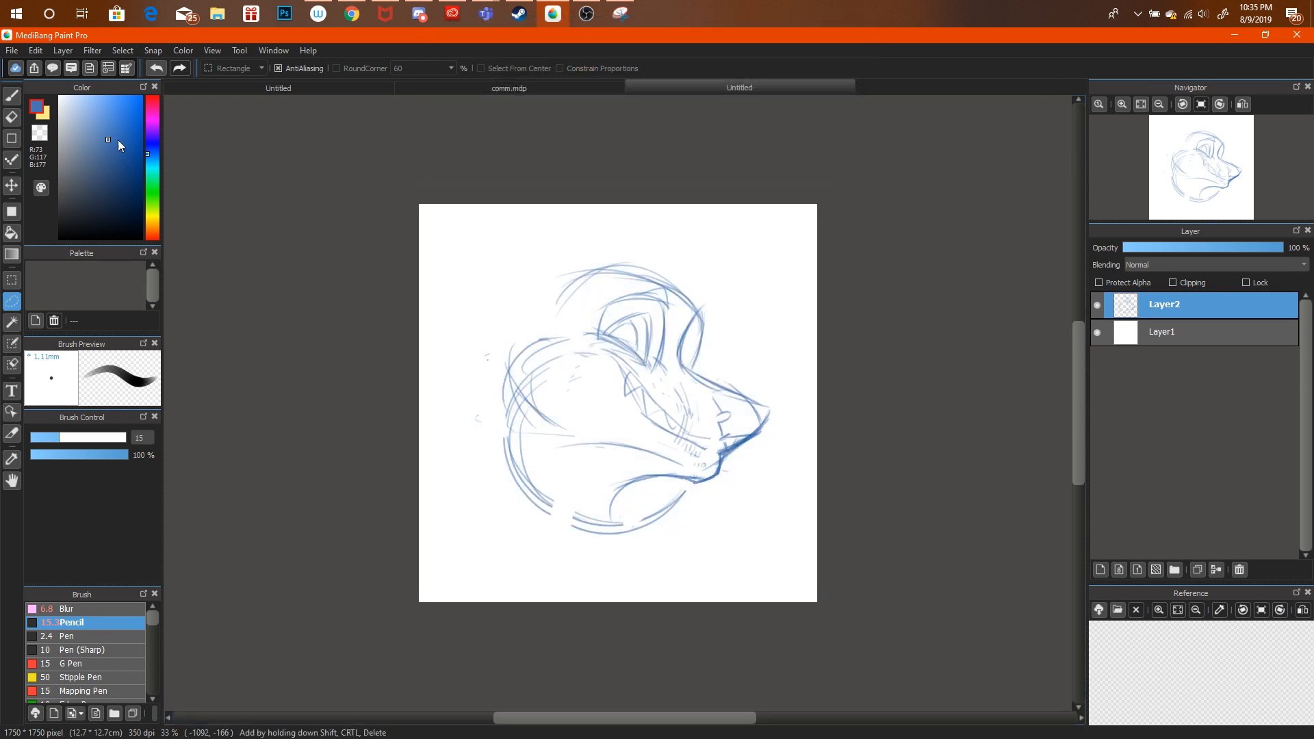
Erase stray strokes around the snout and redraw its underside curve and upper bridge line.
left_click(12, 95)
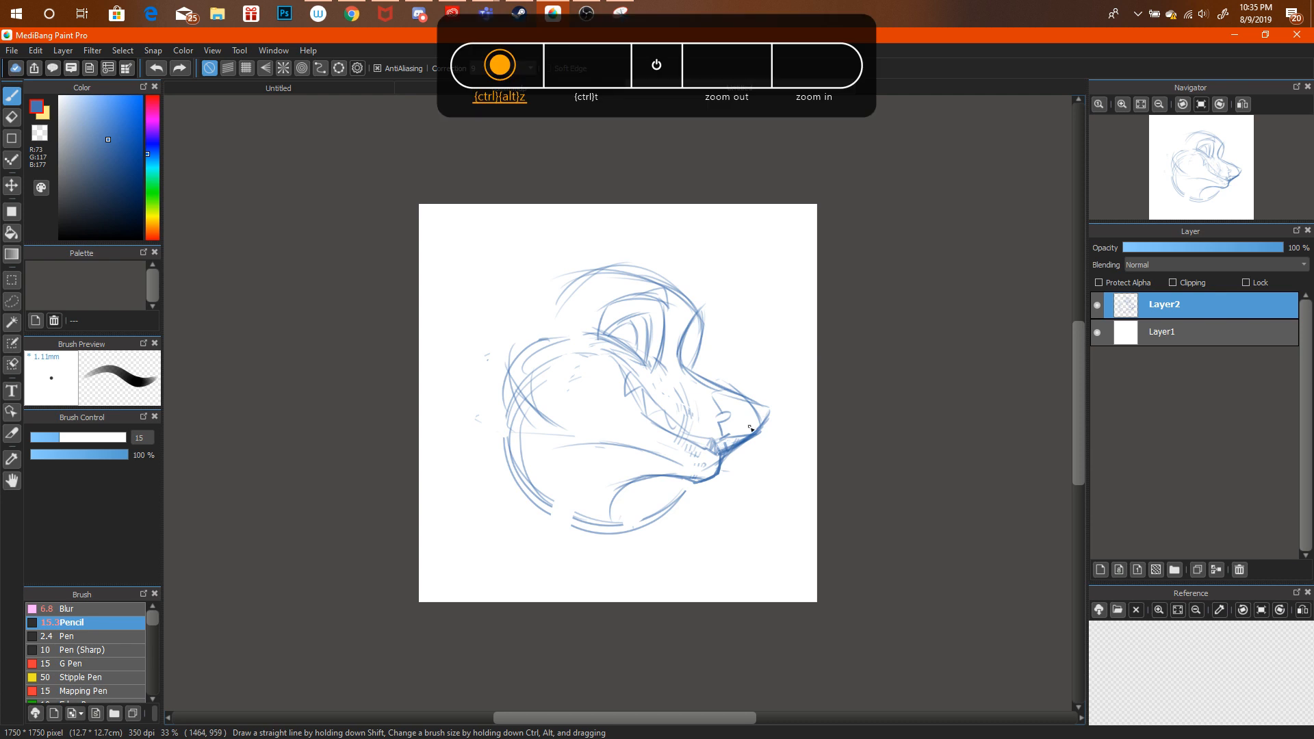
left_click(12, 116)
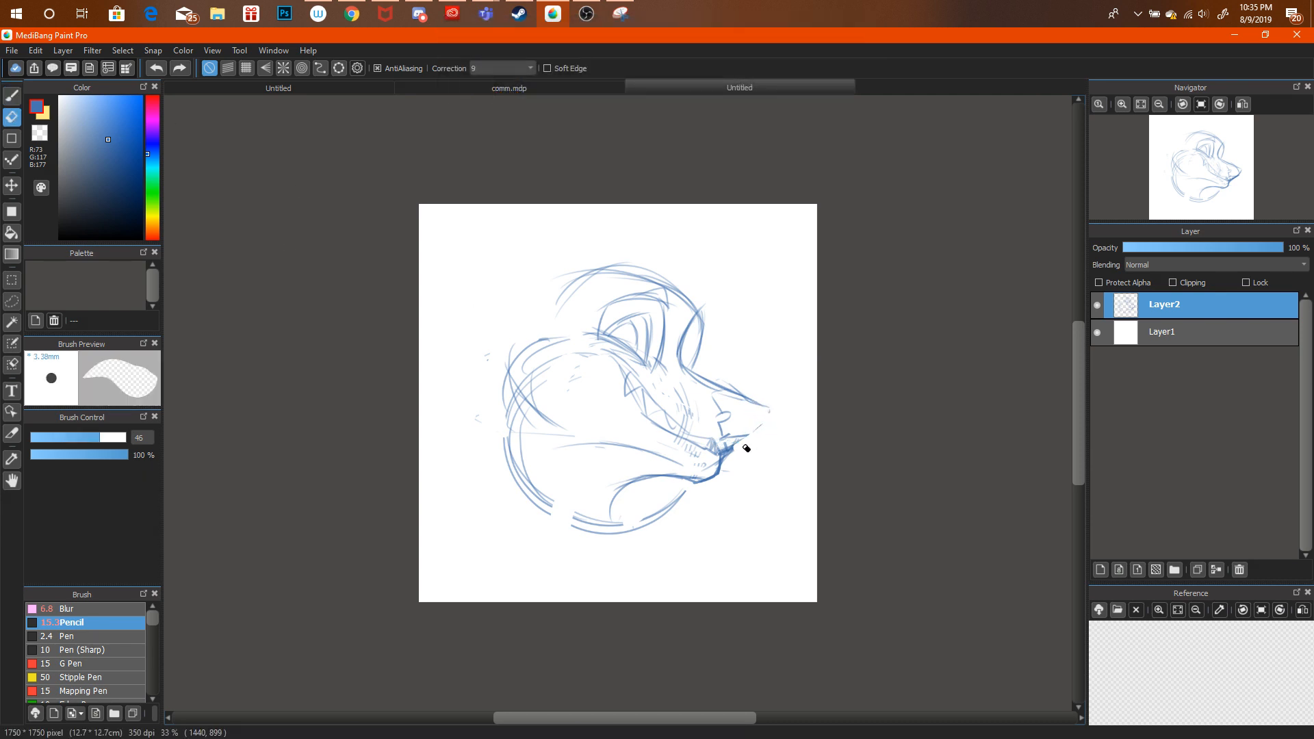
mouse_move(734, 428)
left_mouse_down()
mouse_move(733, 444)
mouse_move(754, 404)
mouse_move(681, 350)
left_mouse_up()
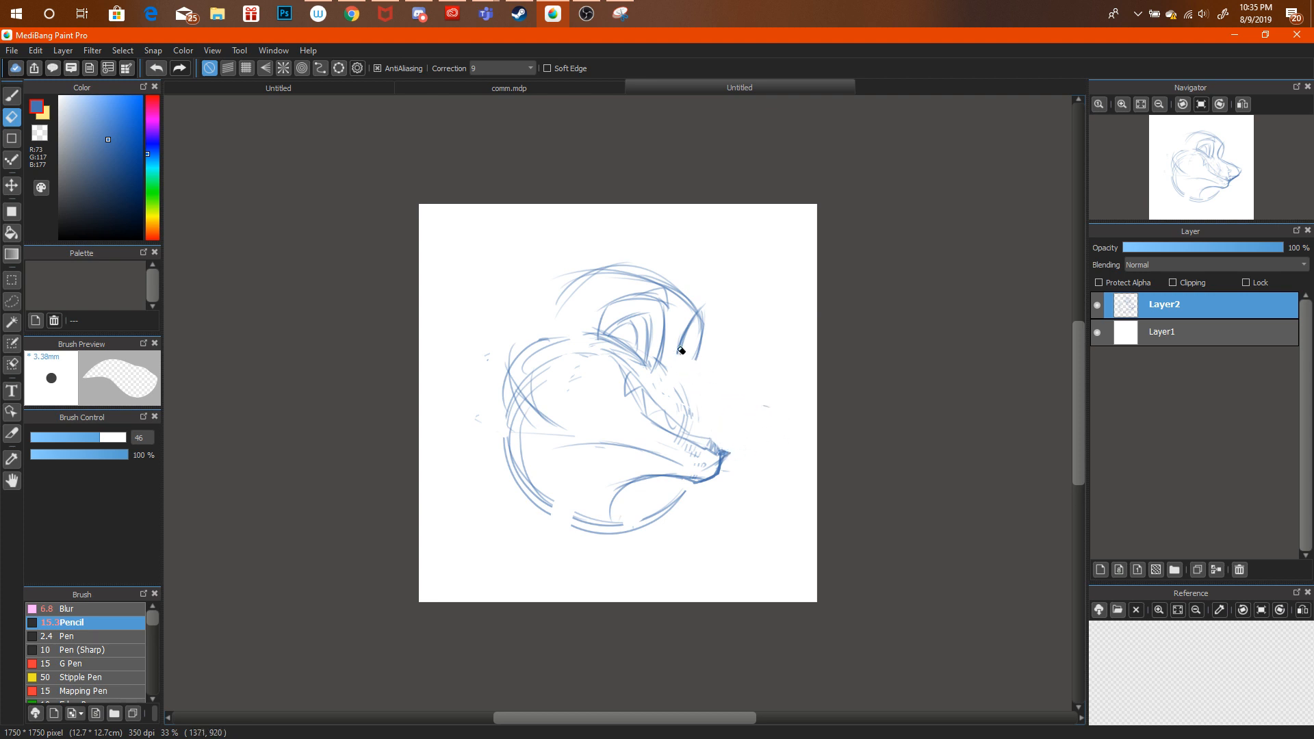
key("b")
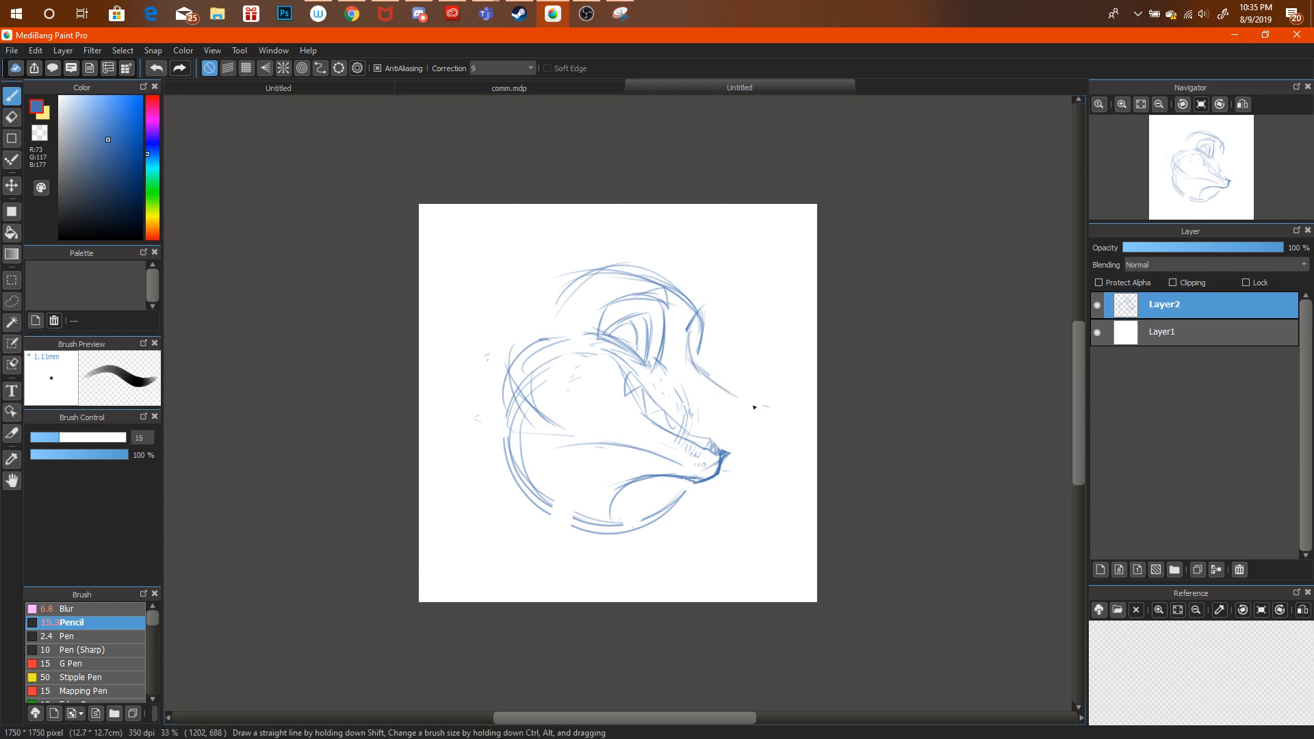
left_click_drag(770, 413, 722, 451)
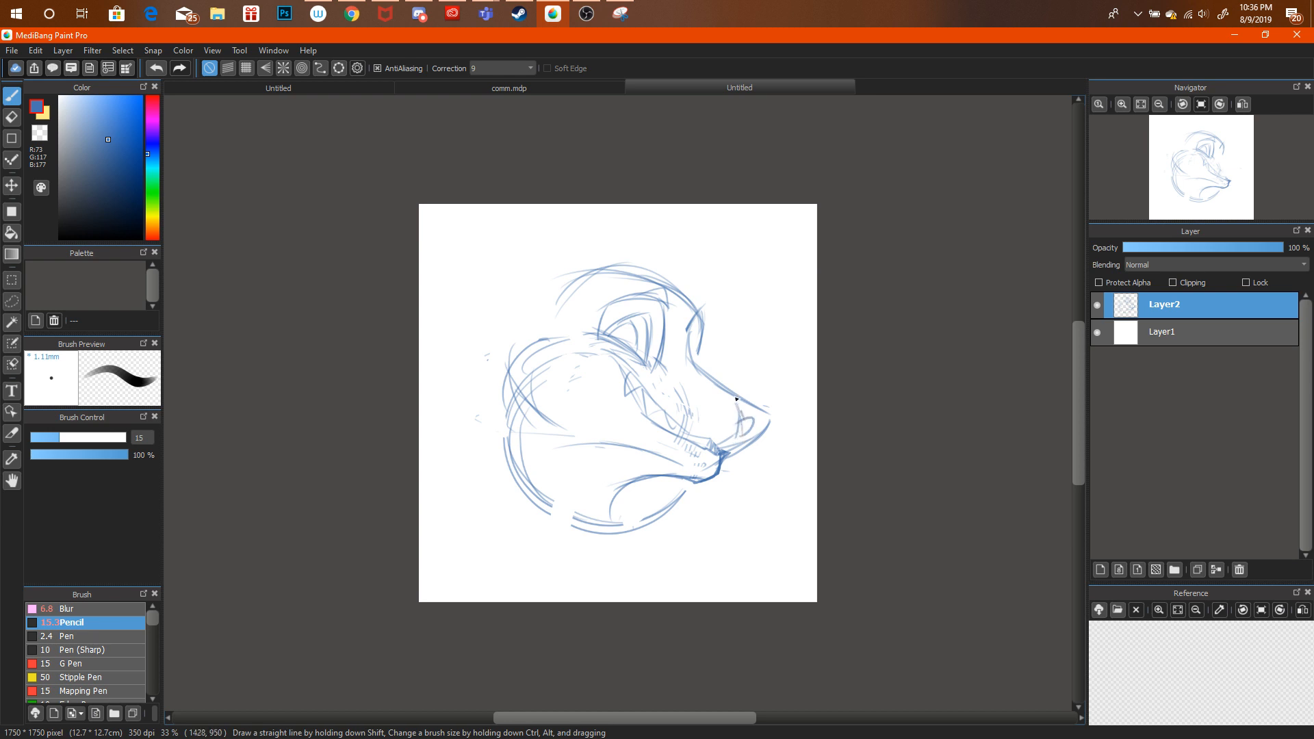
mouse_move(745, 394)
left_mouse_down()
mouse_move(771, 415)
mouse_move(726, 451)
left_mouse_up()
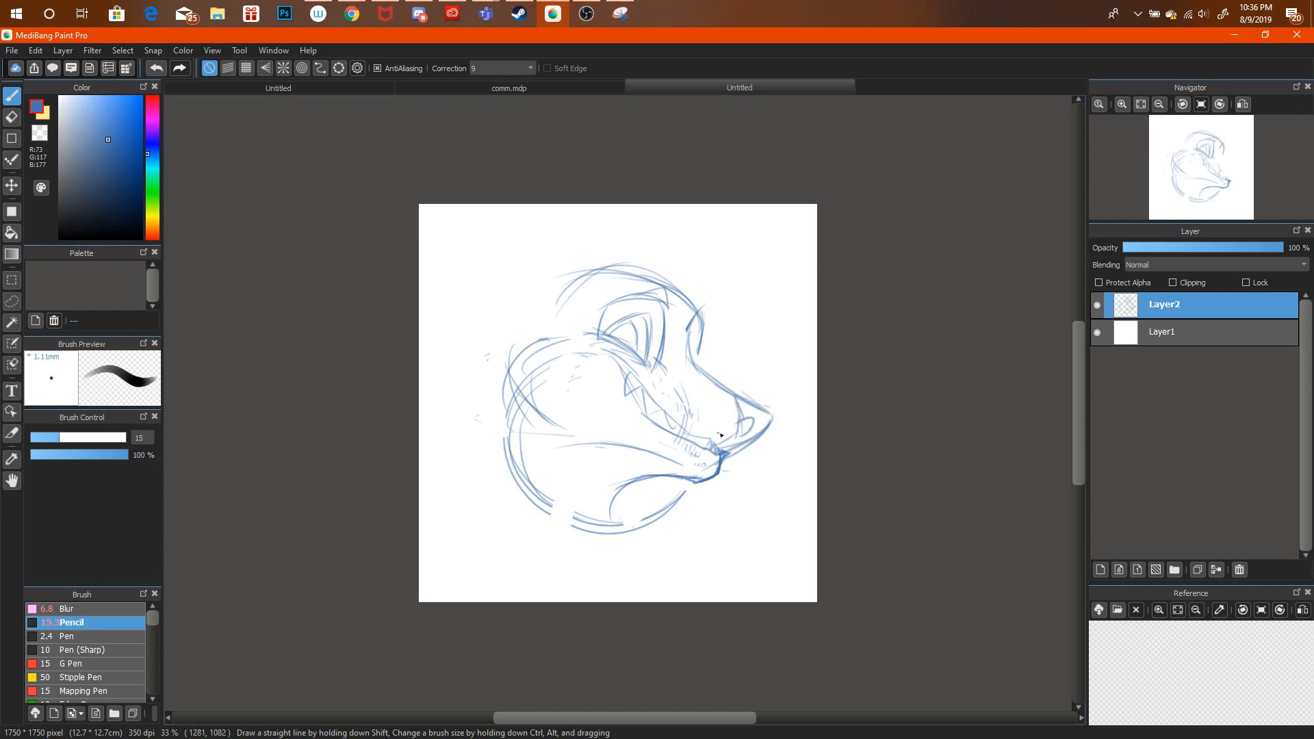
Delete Layer2 holding the lion sketch and bring up the YouTube stream in Chrome.
left_click(1240, 570)
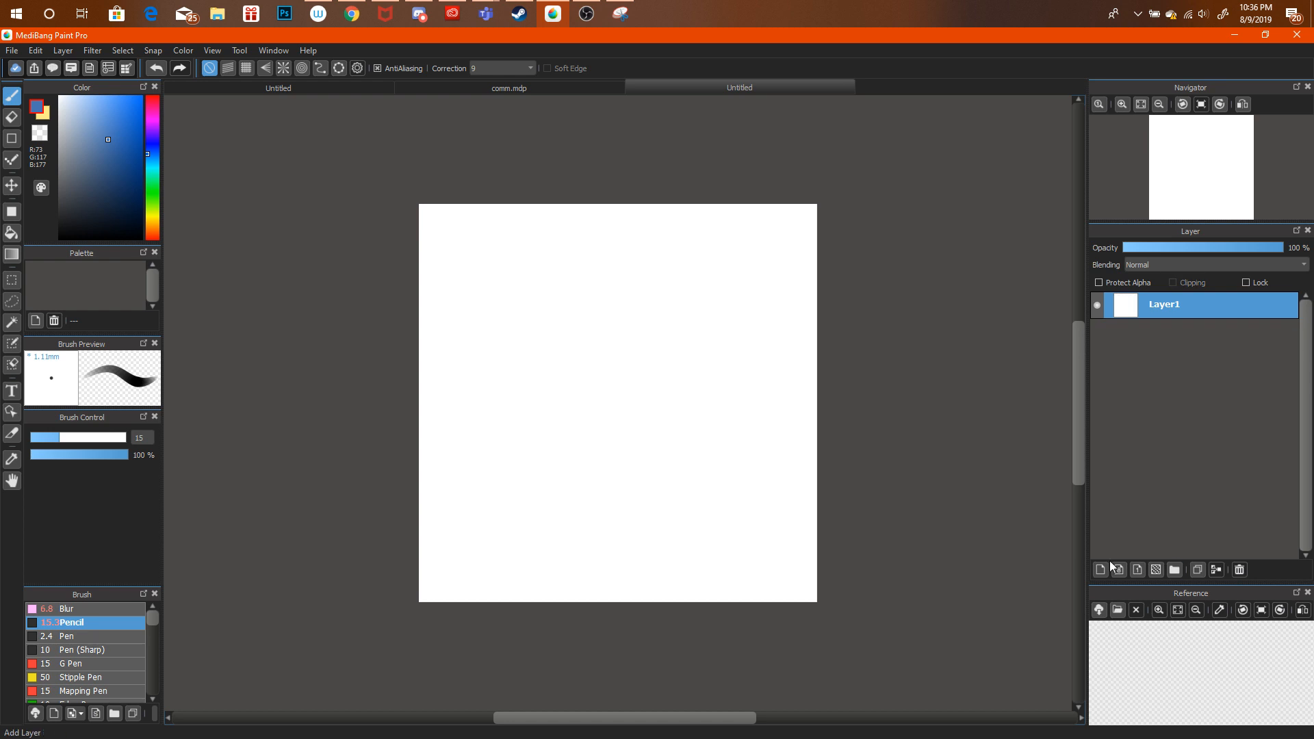
left_click(361, 16)
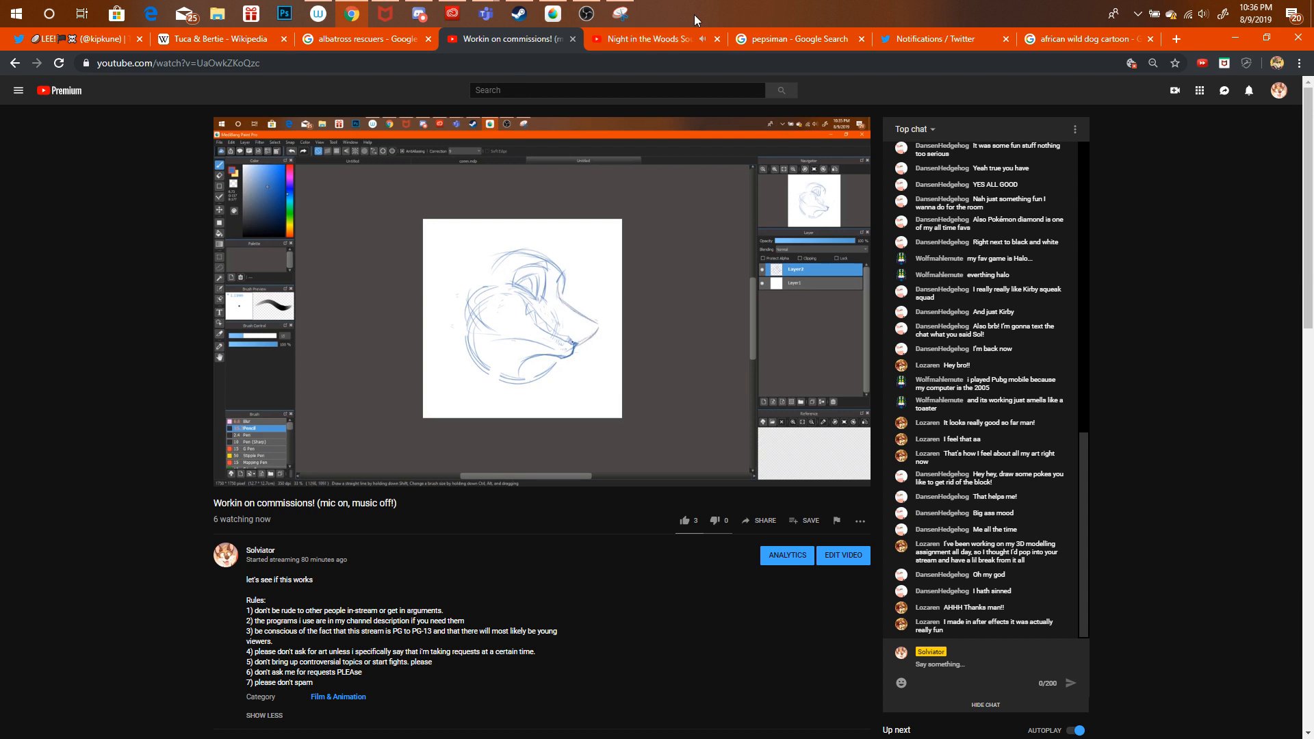
Search Google Images for 'dog head turn to the side' and scroll through the reference results.
left_click(1100, 40)
left_click(938, 64)
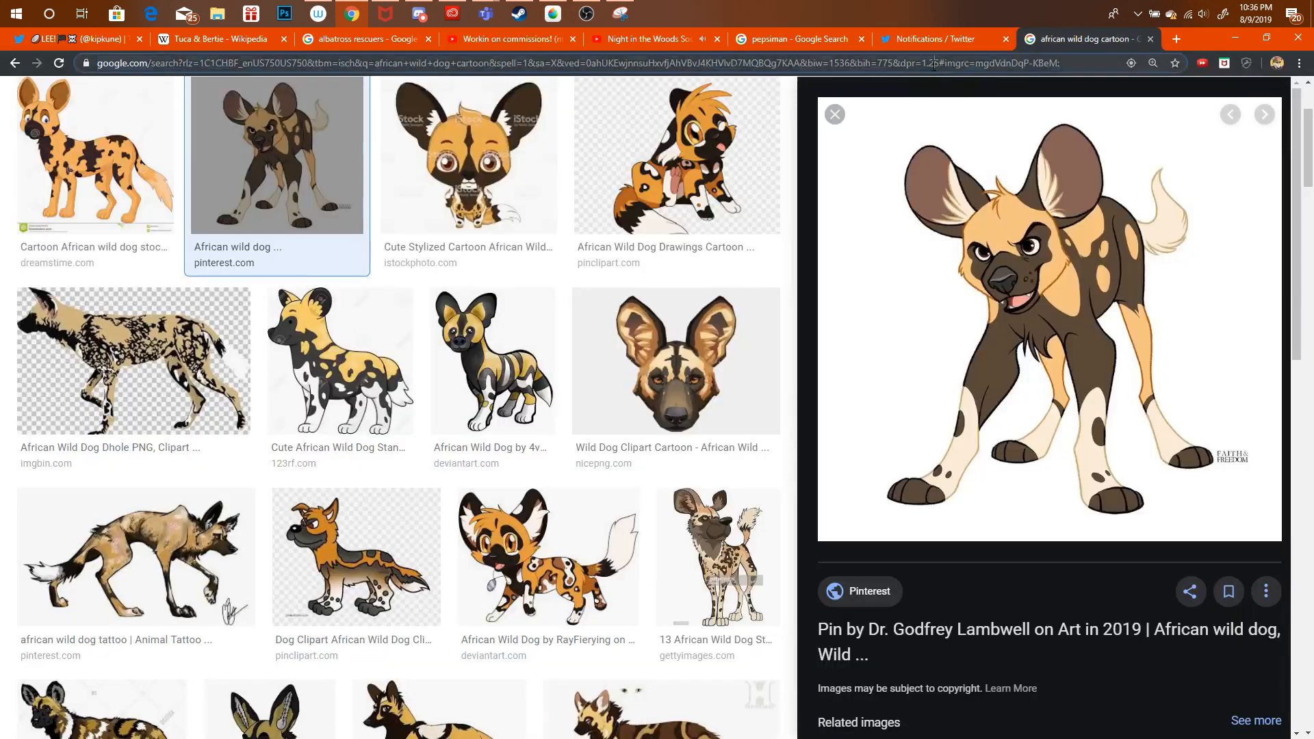
type("dog head")
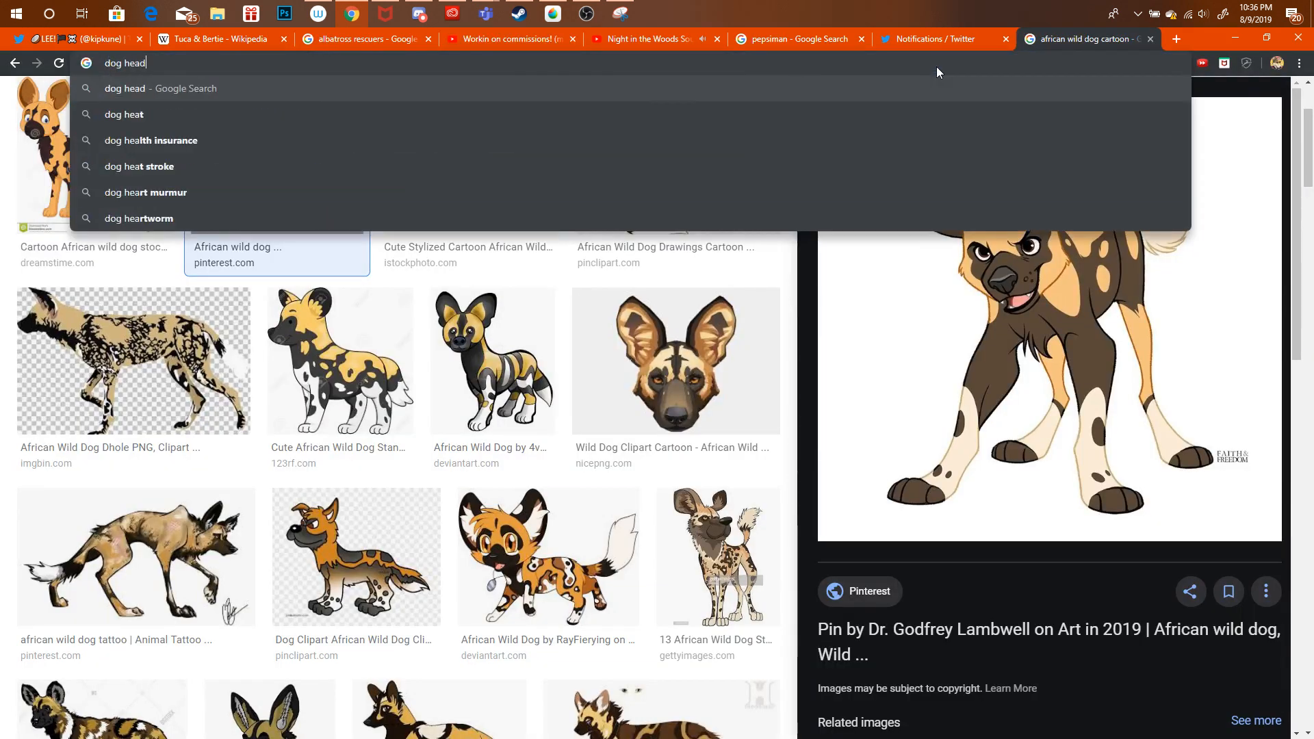
type(" turn to the side")
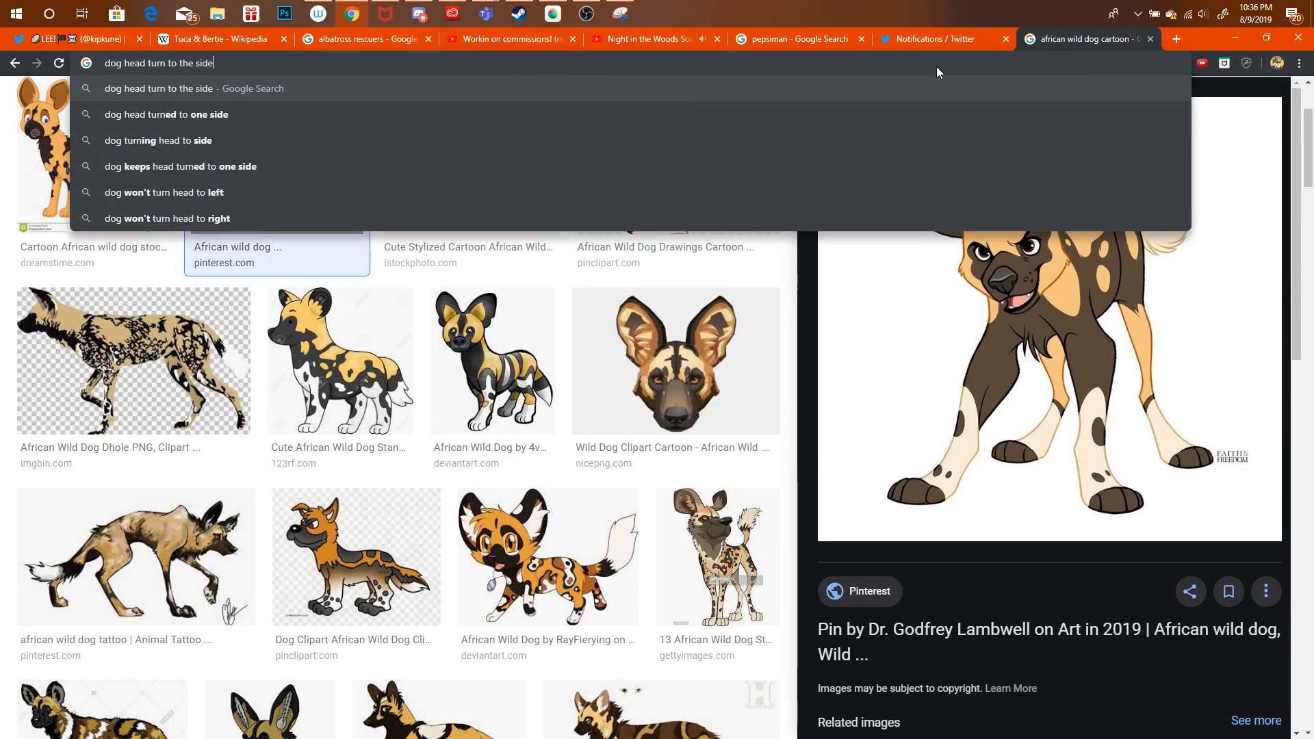
key("Return")
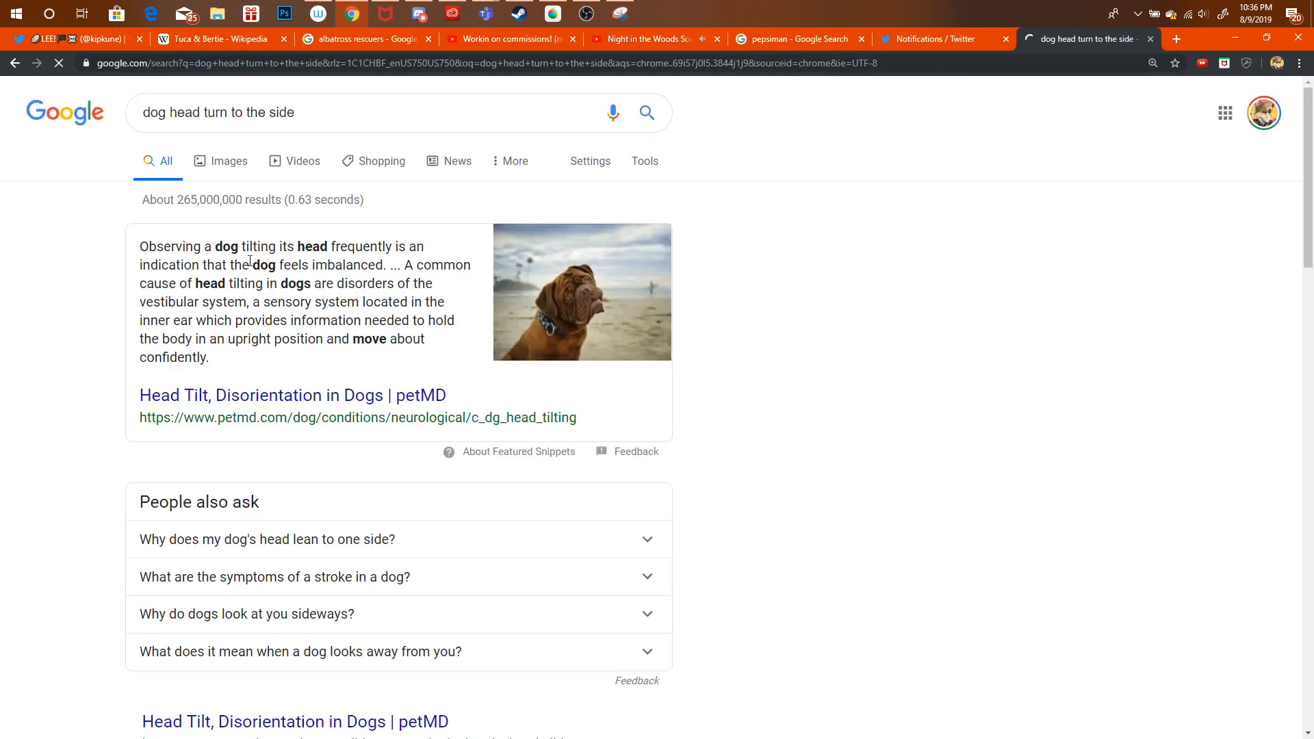
left_click(230, 169)
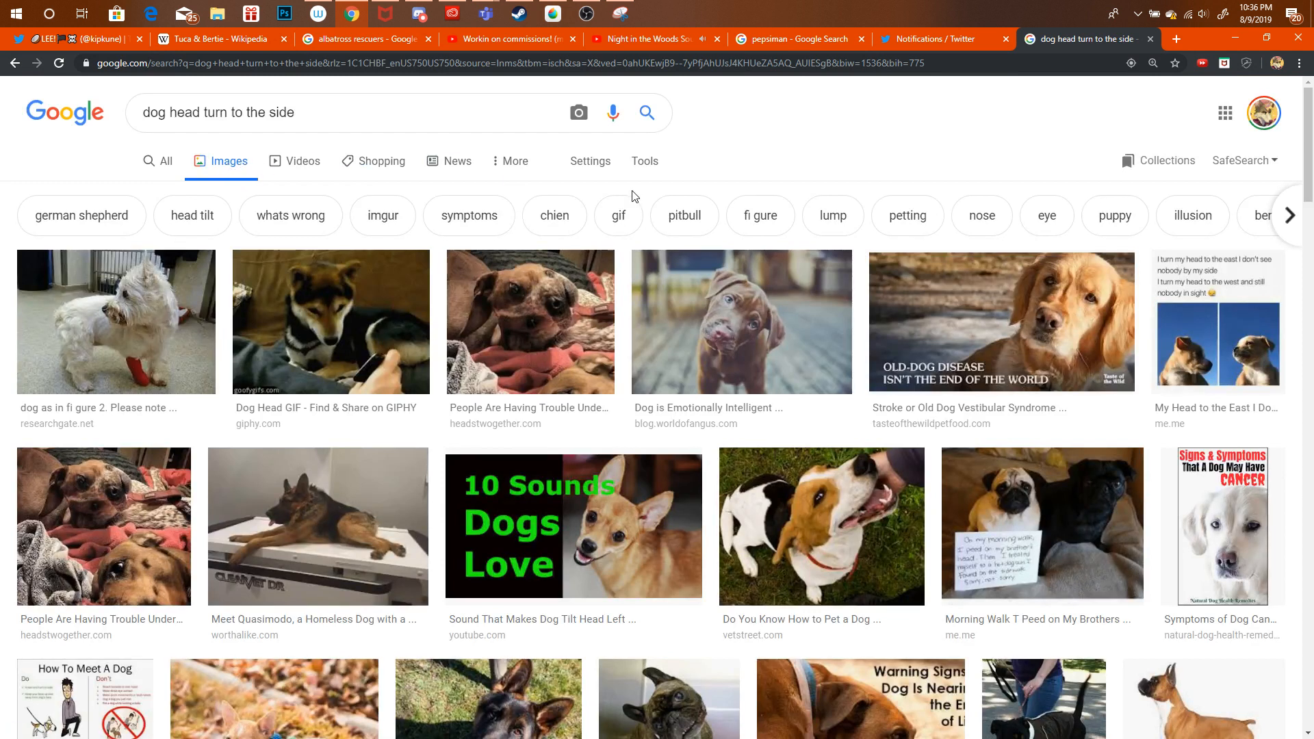
scroll(1289, 162, "down", 6)
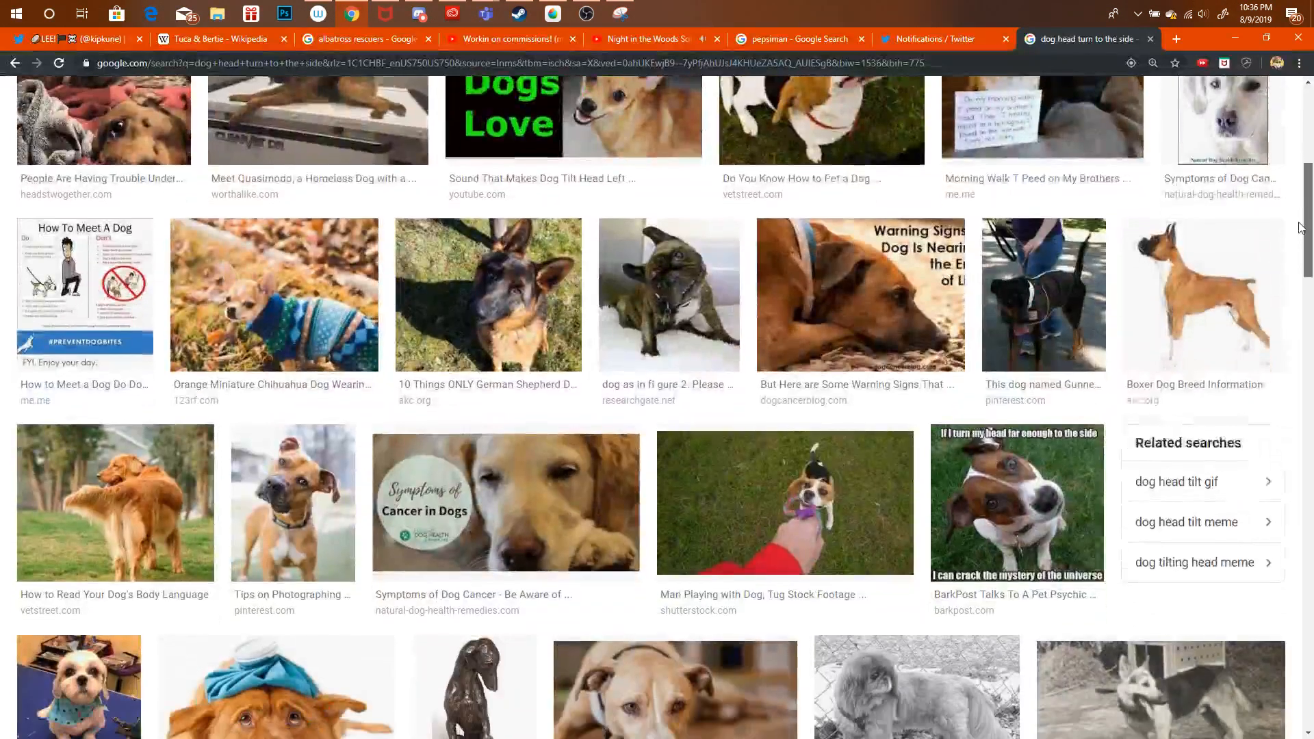
scroll(1298, 238, "down", 4)
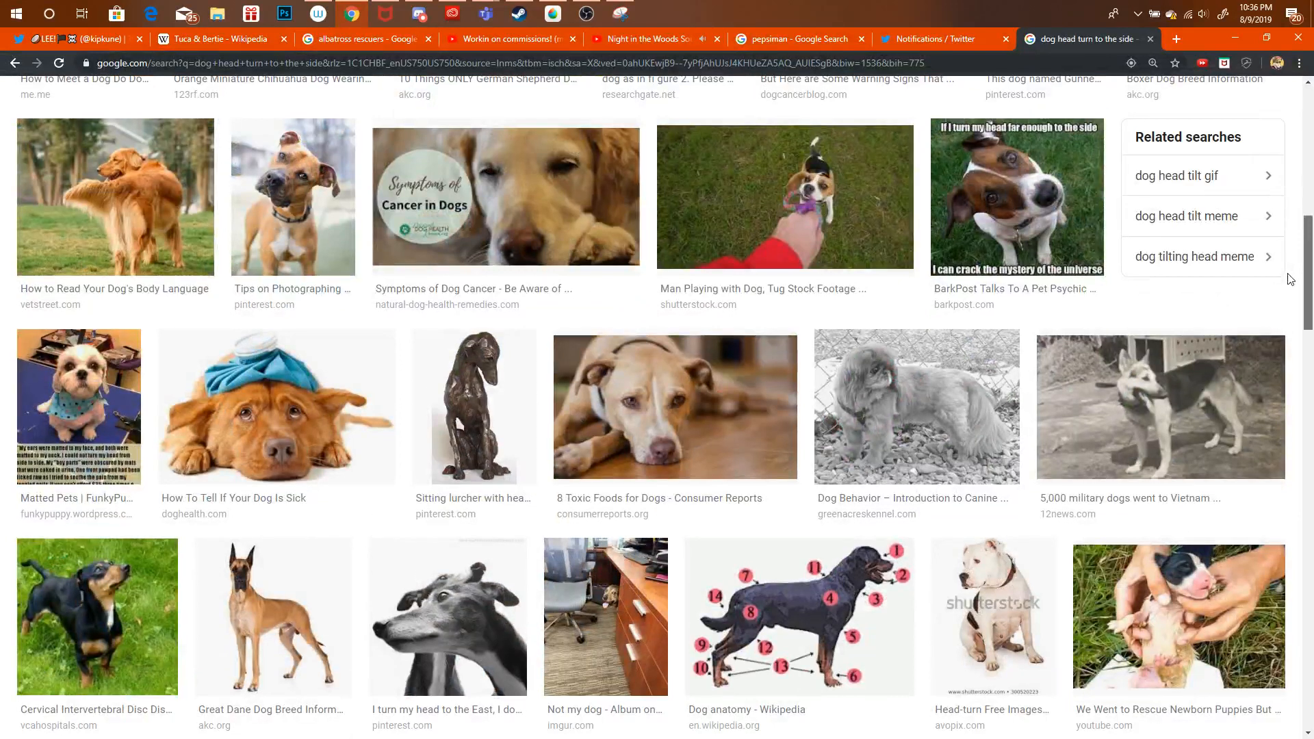
scroll(1290, 280, "down", 6)
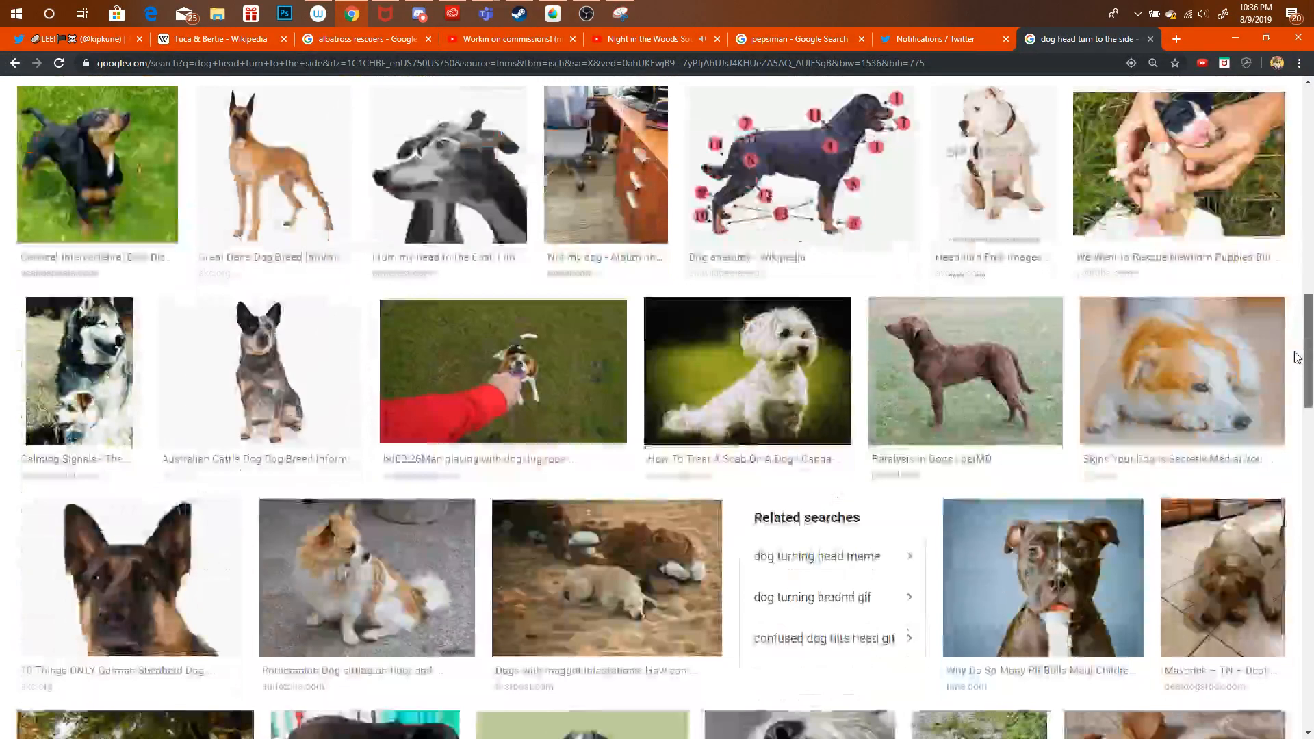
scroll(1297, 356, "down", 15)
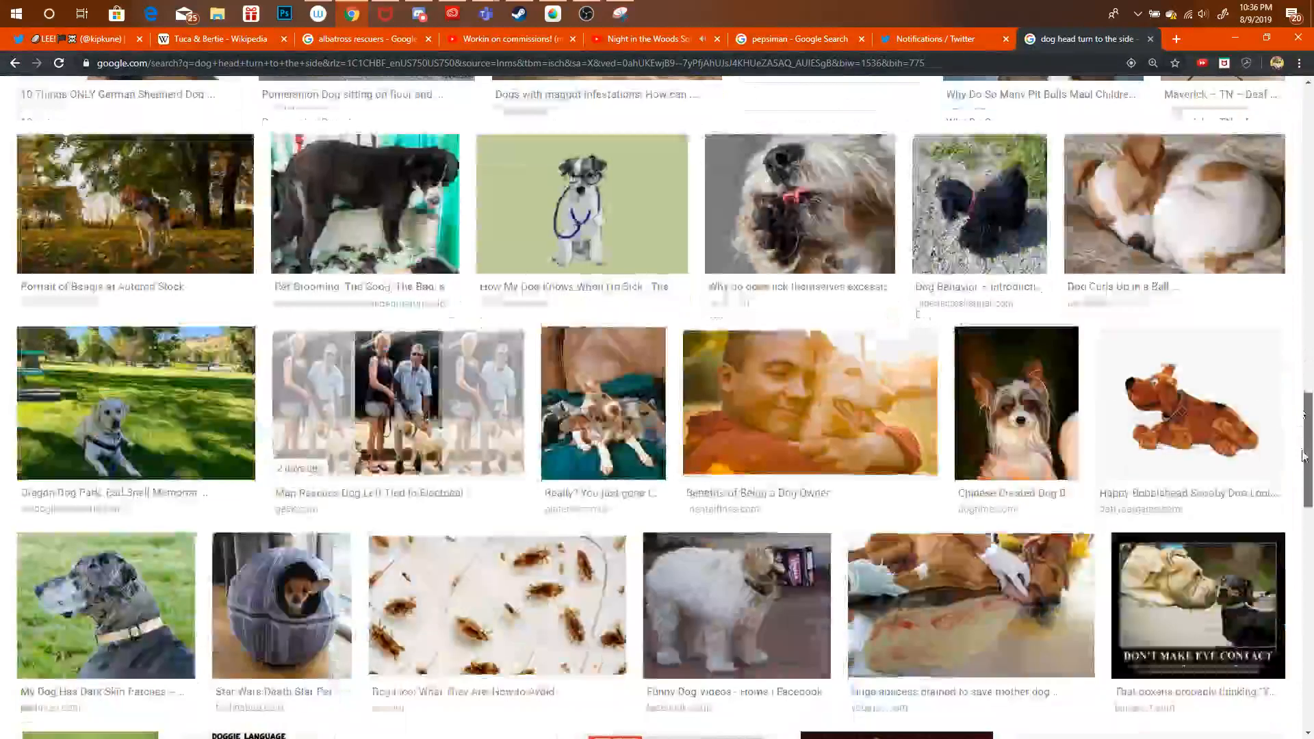
scroll(1311, 557, "up", 20)
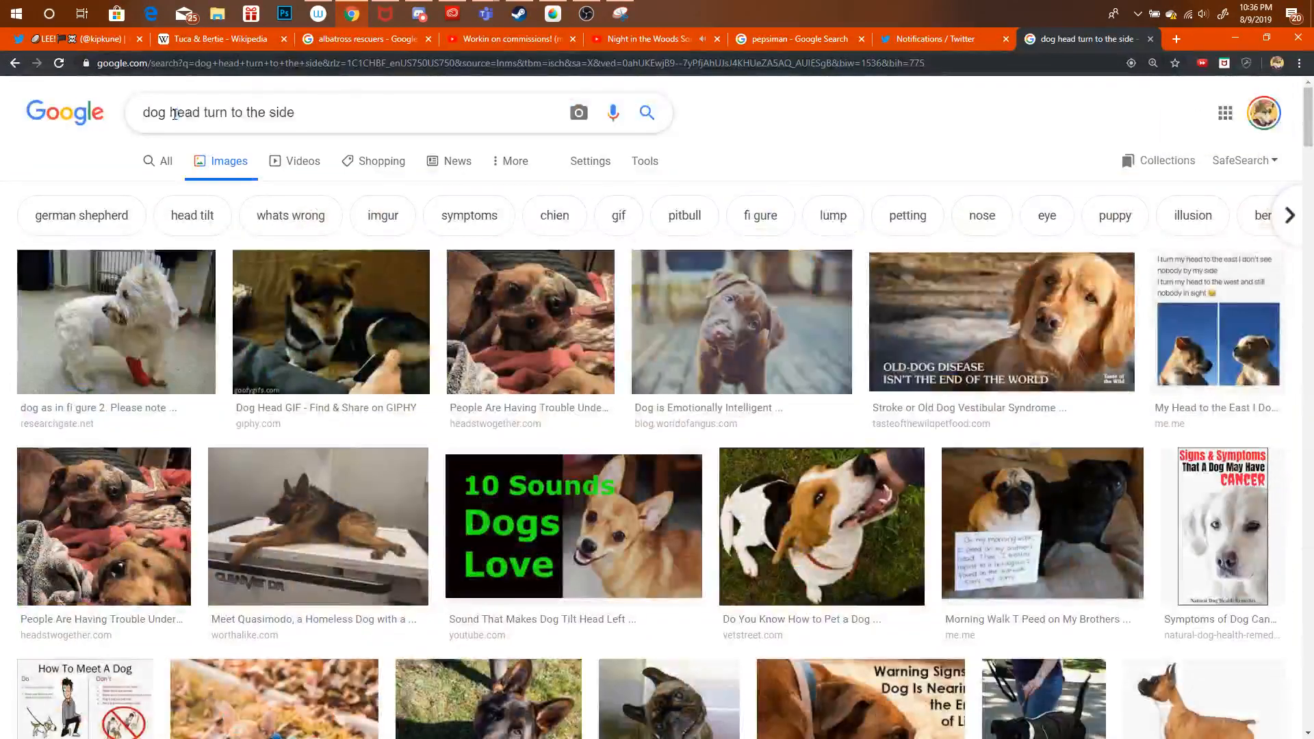
left_click_drag(169, 112, 477, 28)
Search for 'dog tilt chin up' and narrow the results to head tilt images.
type("tilt chci")
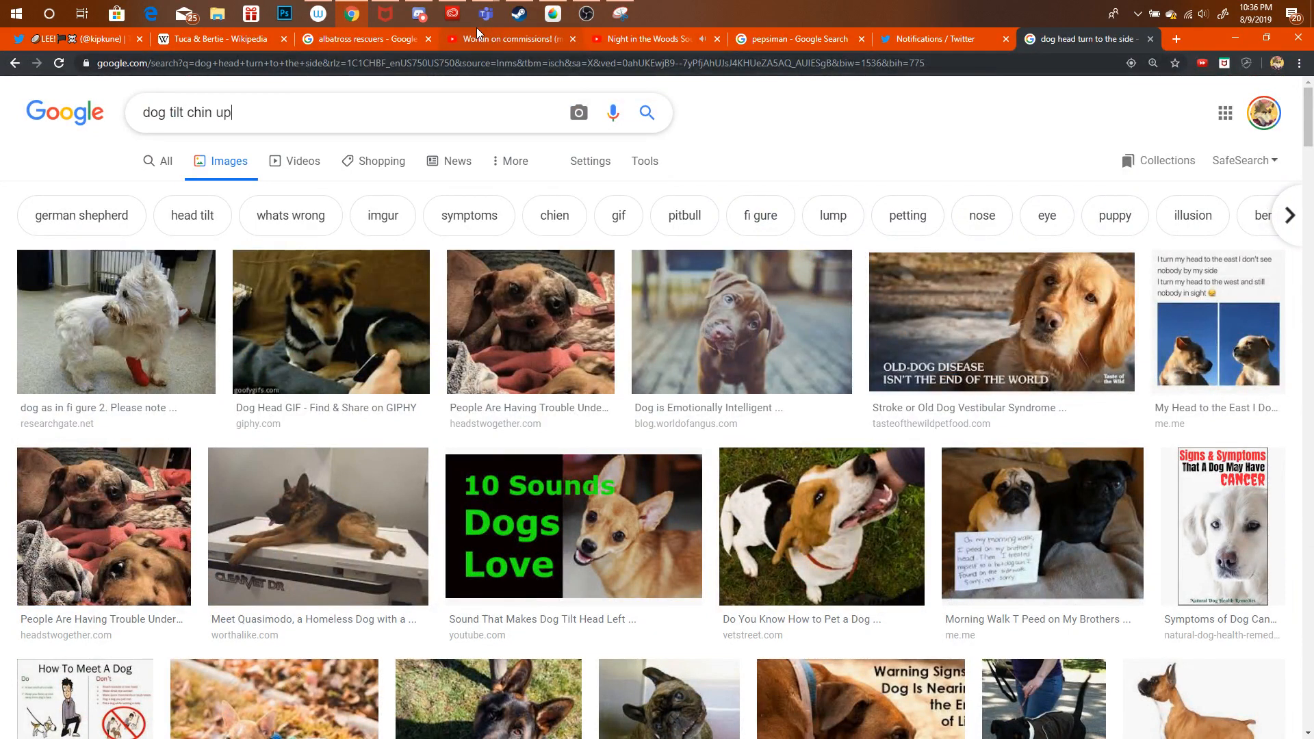
key("Return")
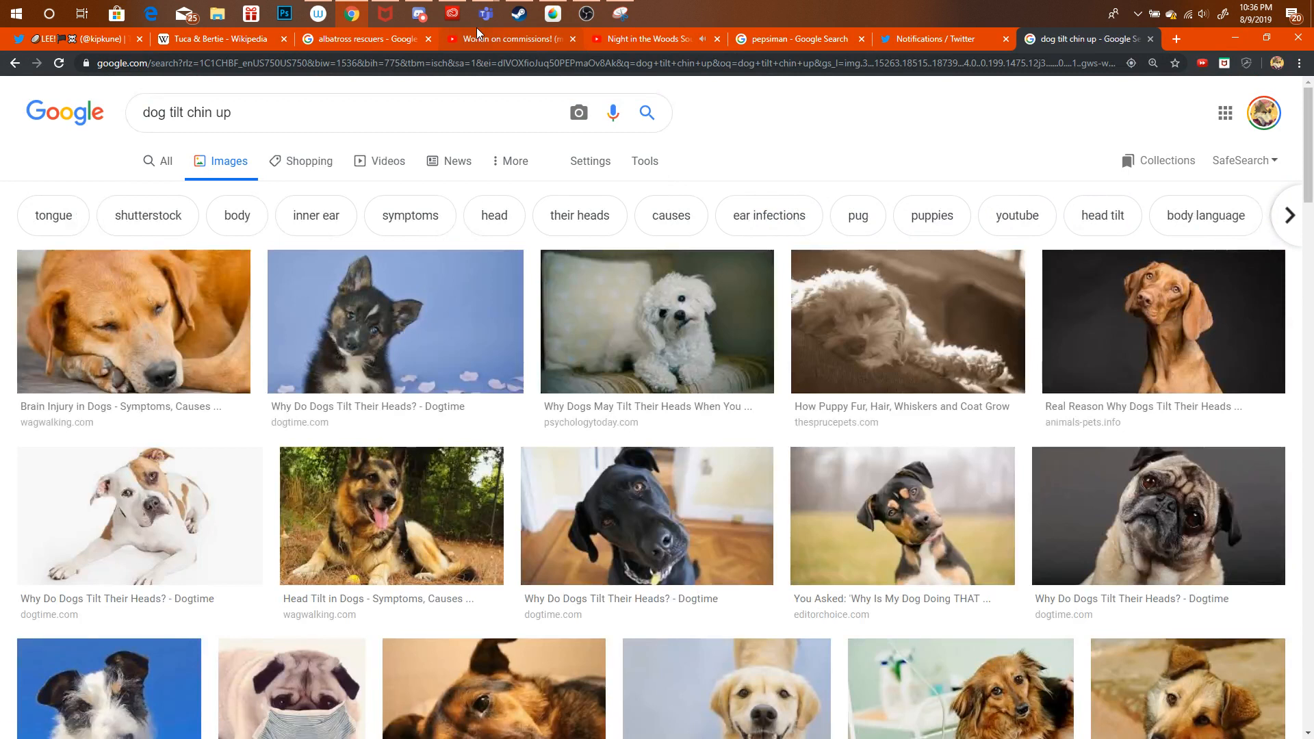
scroll(1308, 183, "down", 2)
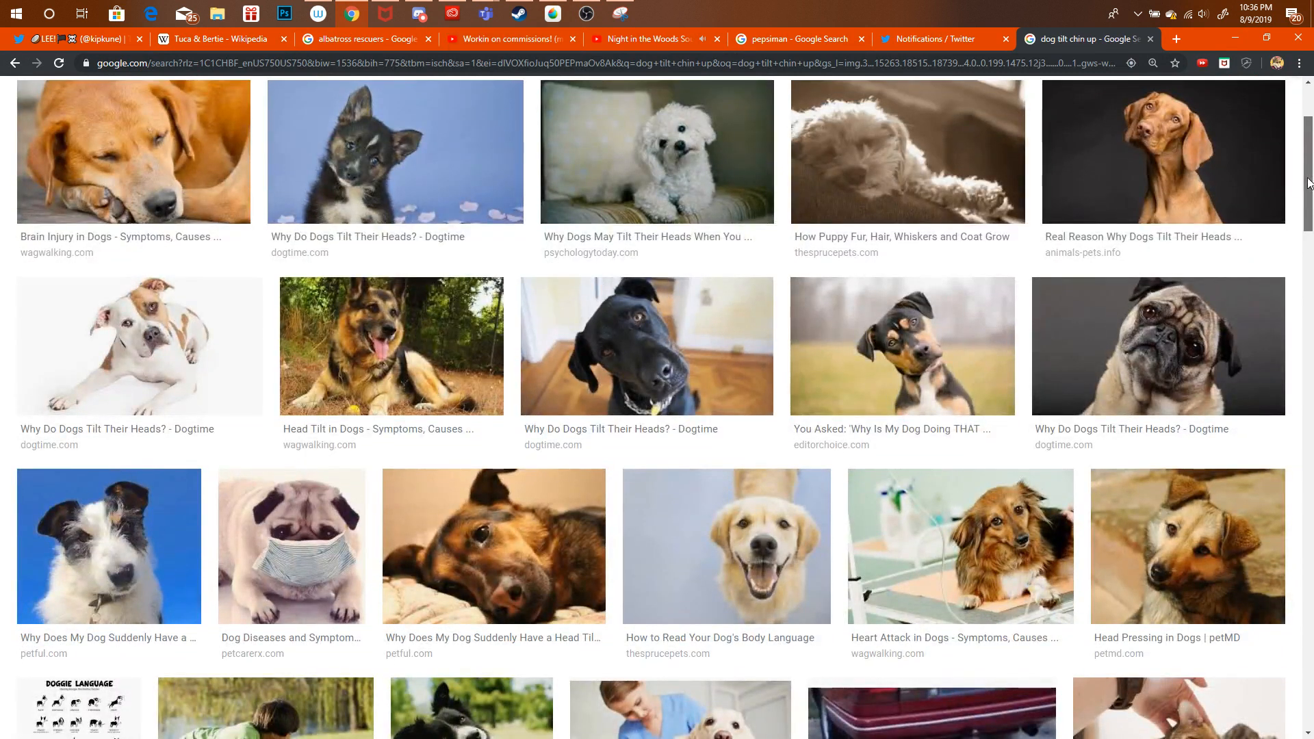
left_click_drag(1309, 183, 1274, 116)
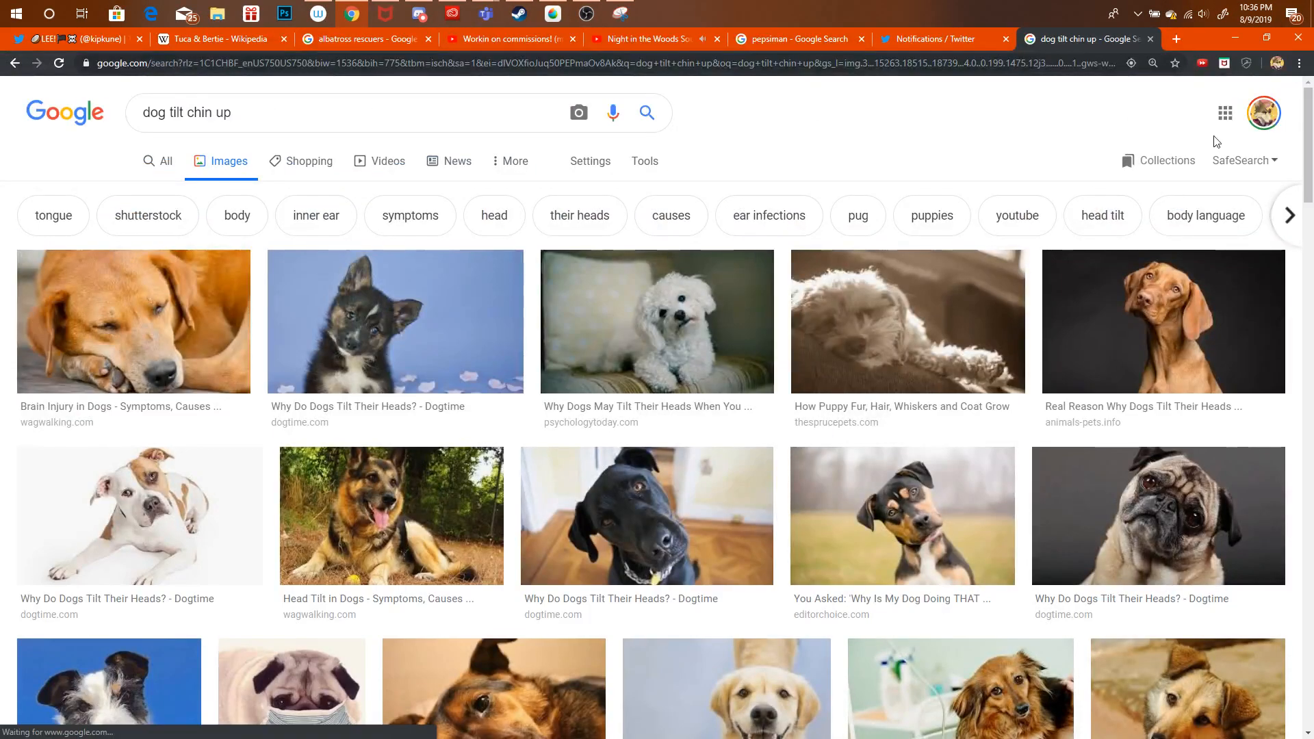
left_click(1102, 215)
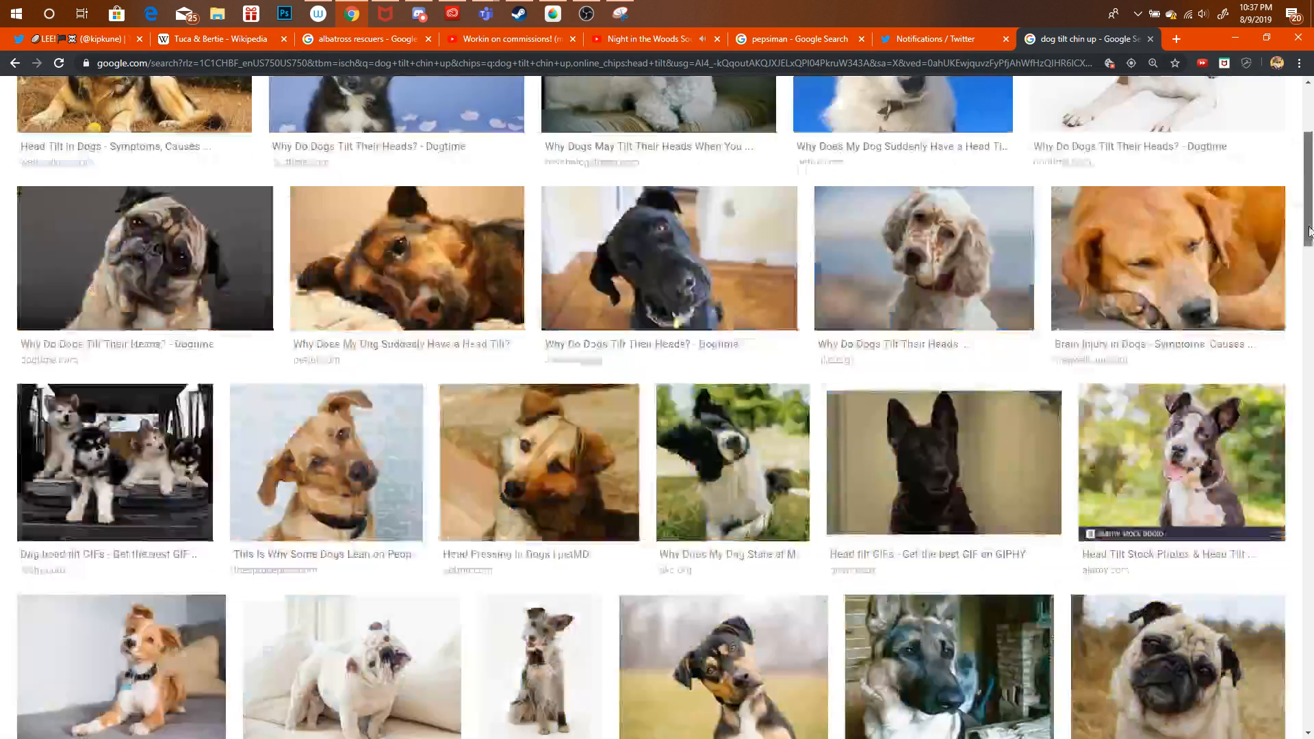
left_click_drag(1304, 173, 1309, 137)
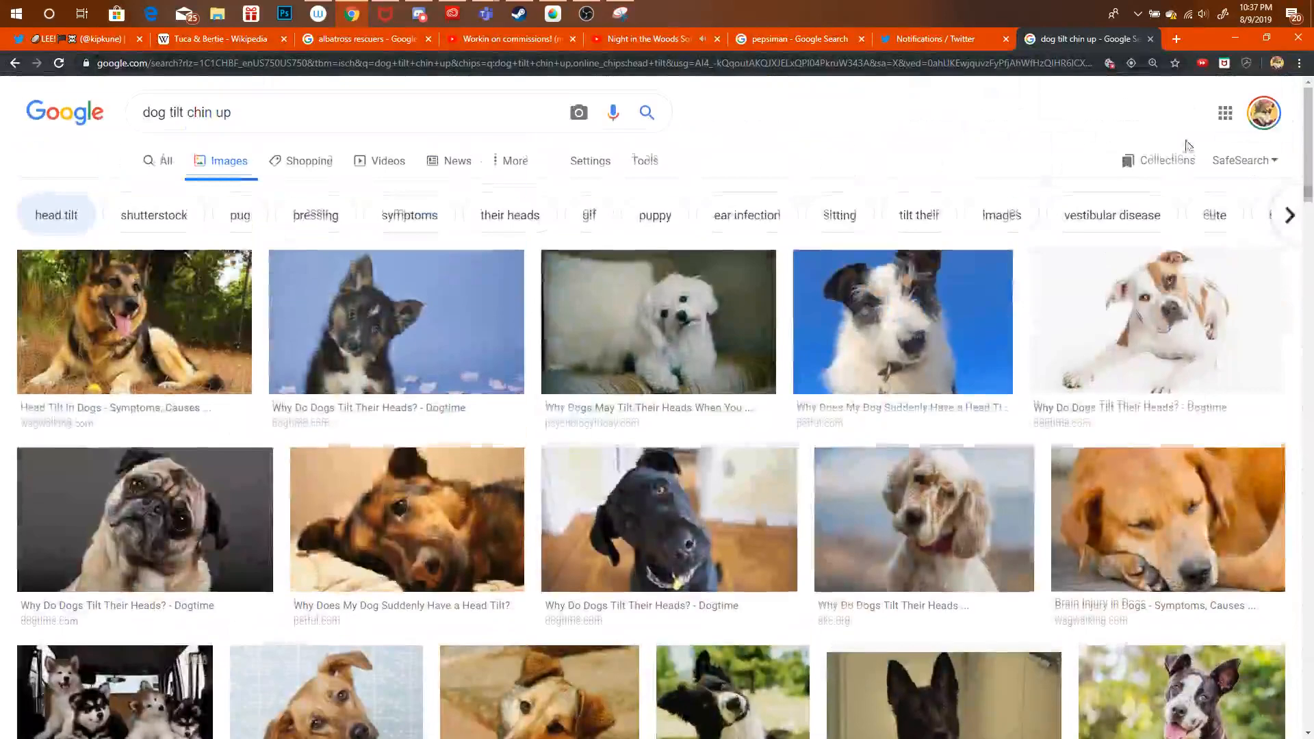
key("slash")
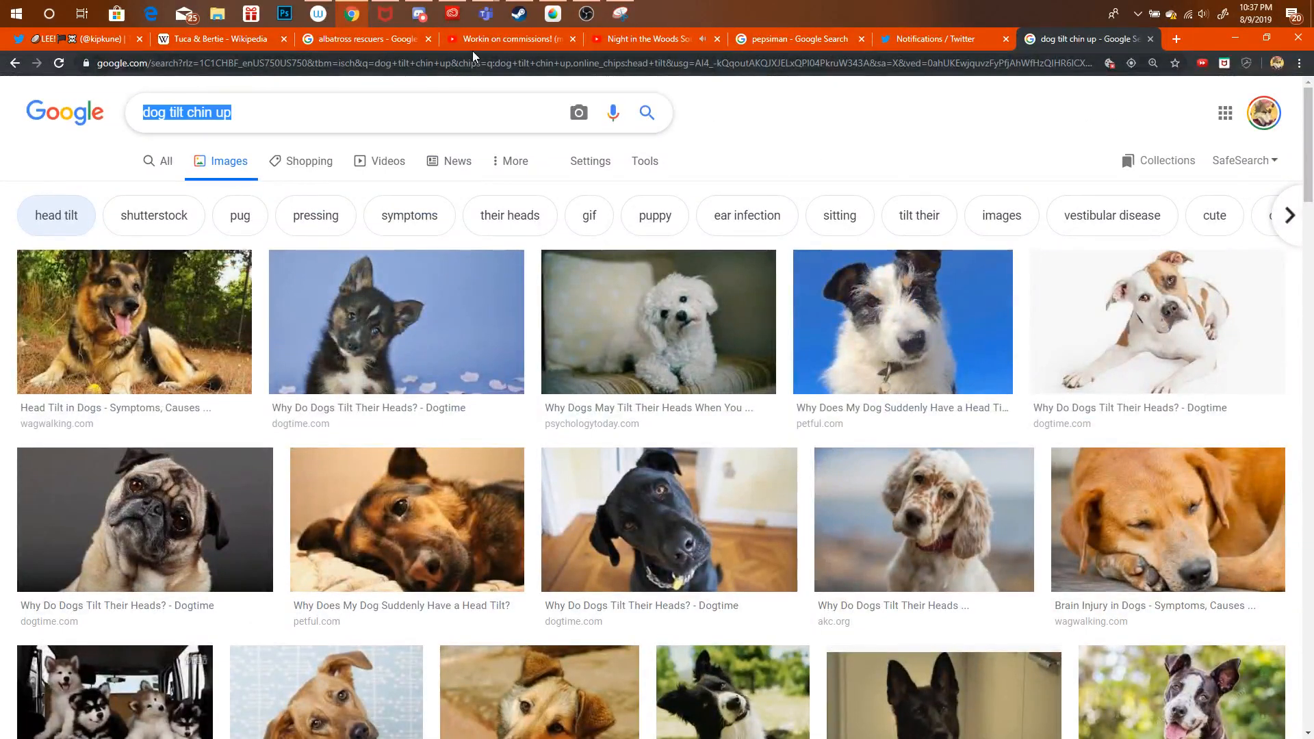
Search Google Images for 'kovu tlk' and scroll through the results.
type("kovu ")
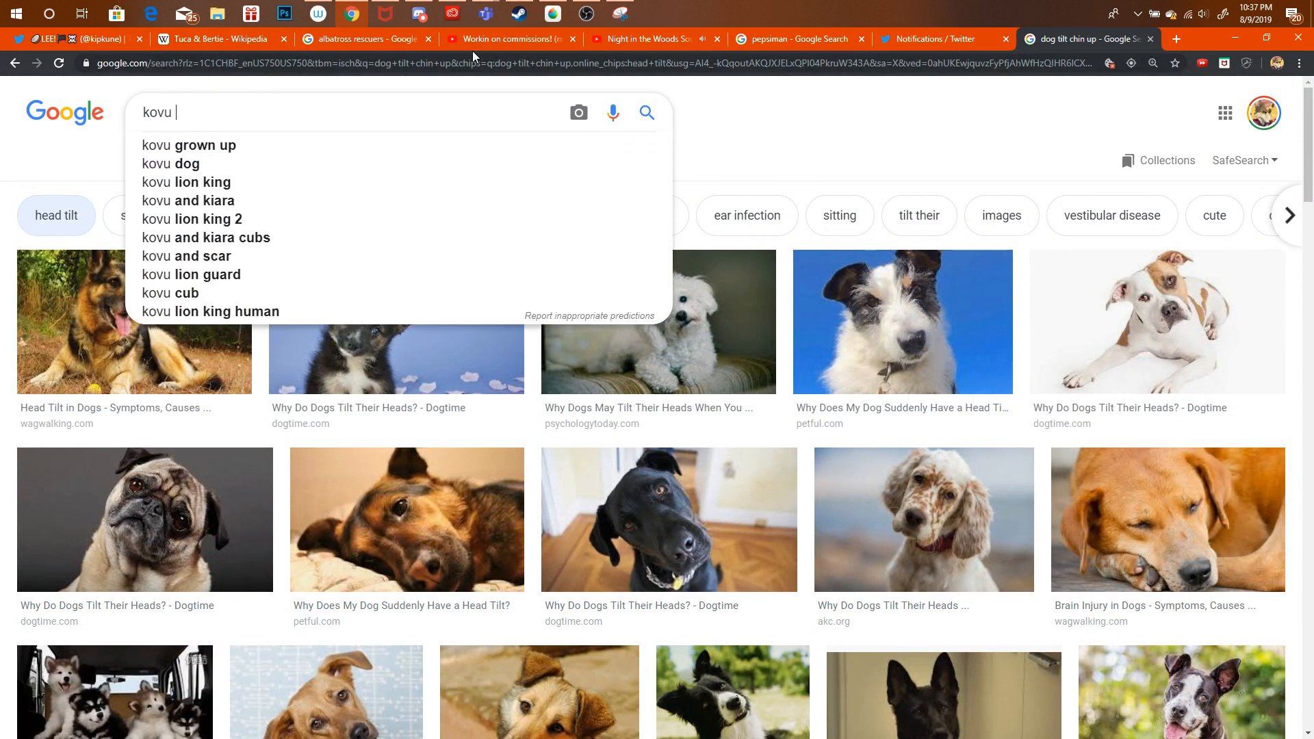
type("tlk")
key("Return")
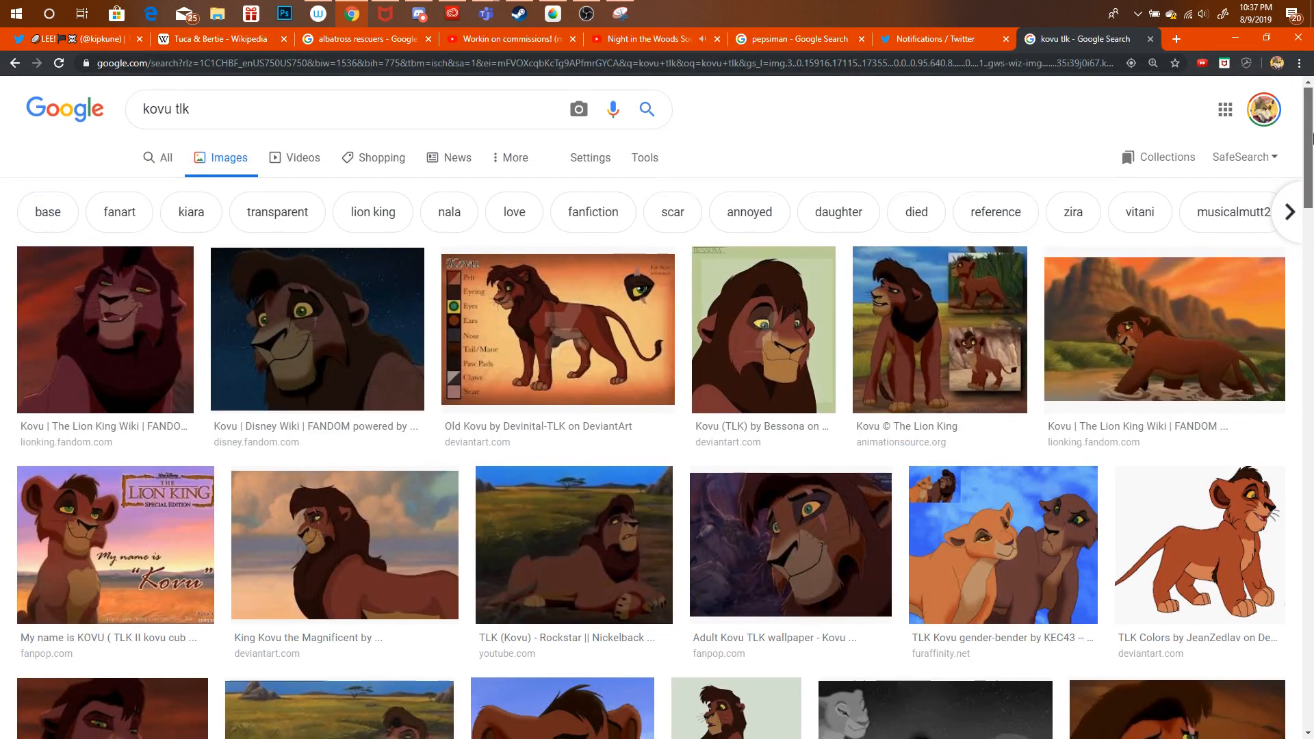
left_click_drag(1307, 137, 1308, 213)
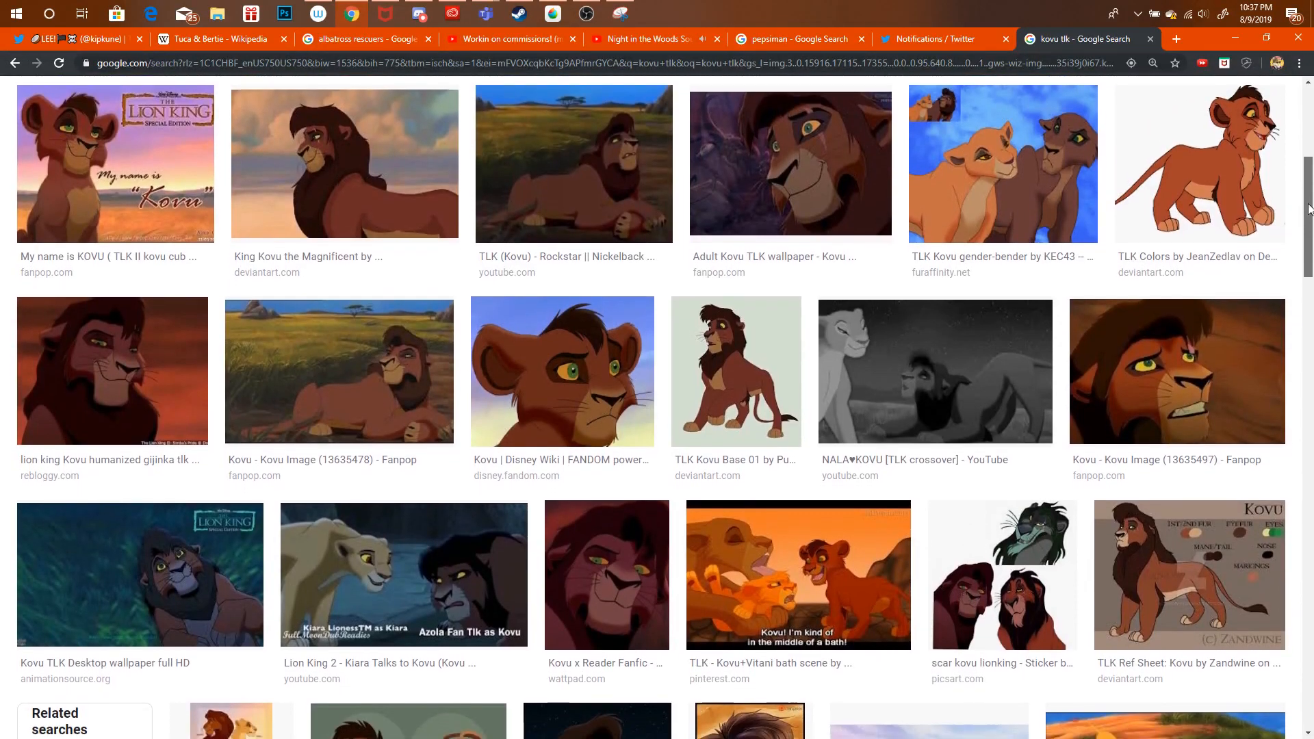
left_click_drag(1308, 212, 1271, 507)
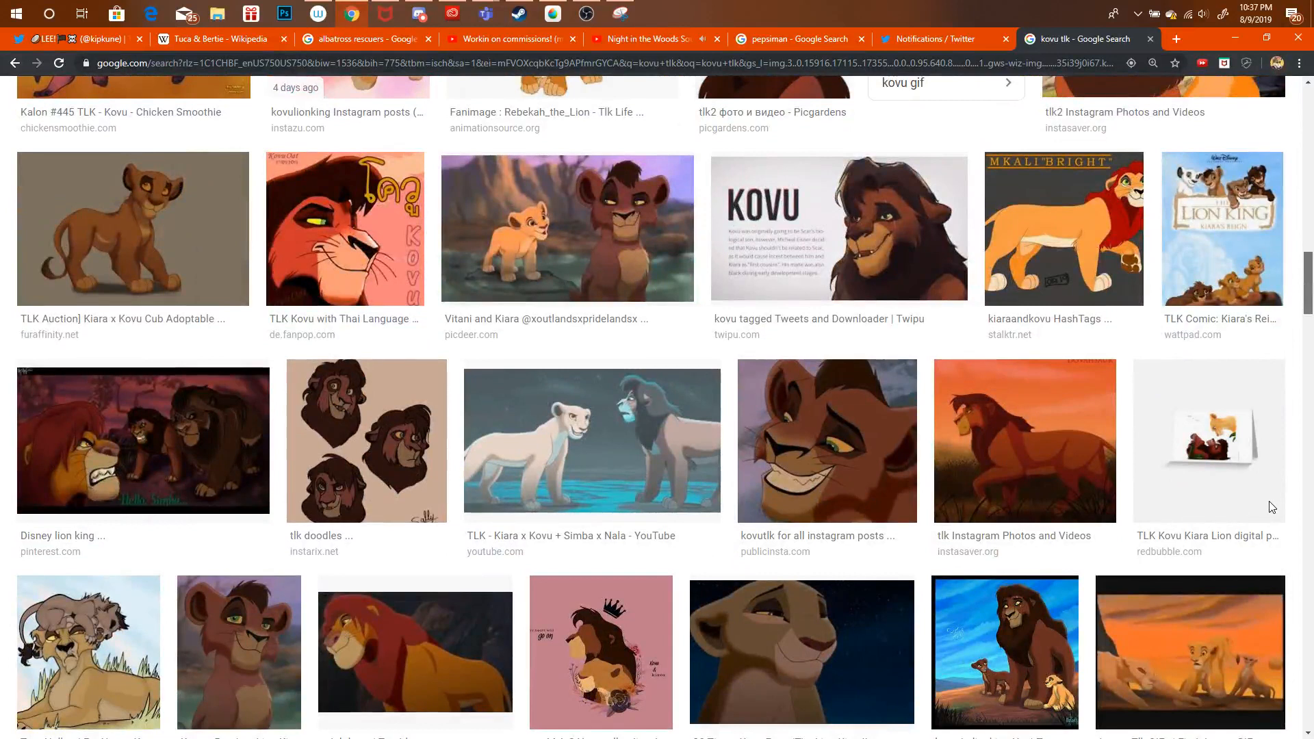
scroll(1270, 506, "down", 2)
scroll(885, 345, "down", 4)
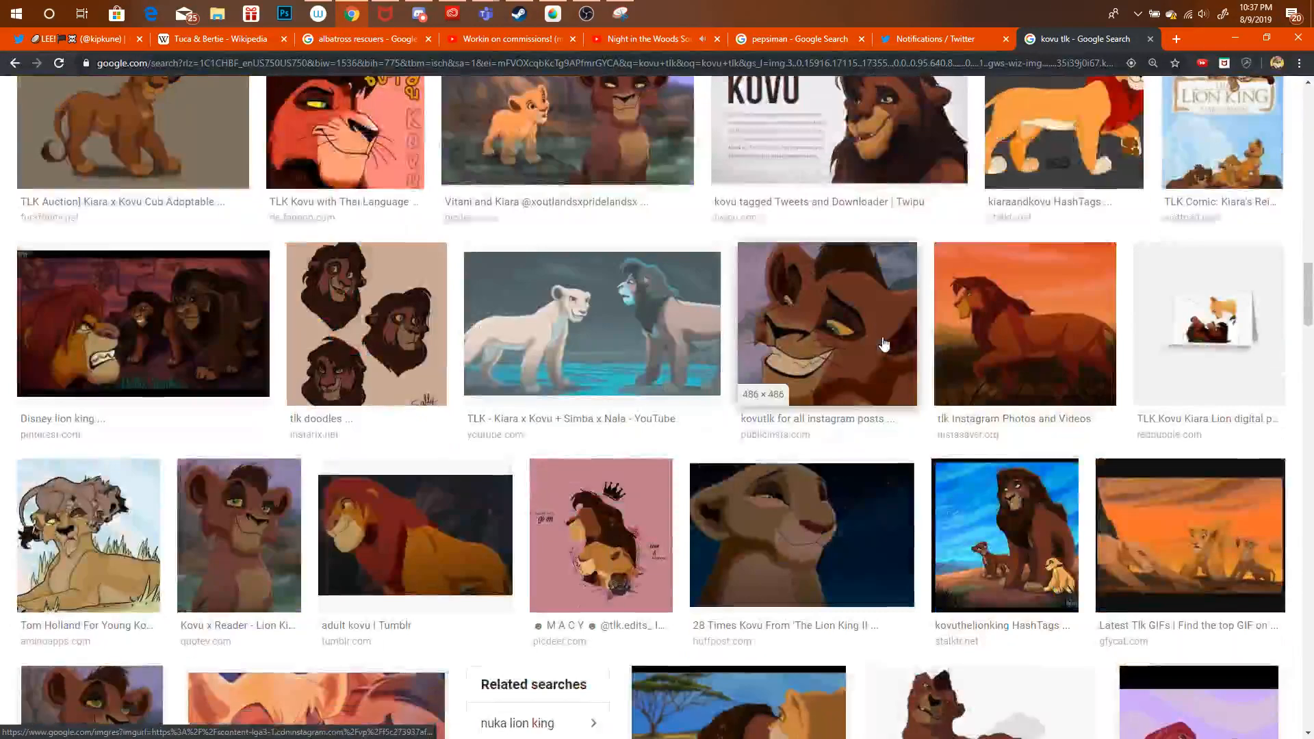
Preview the grinning Kovu close-up, then return to MediBang Paint Pro.
right_click(882, 339)
left_click(883, 342)
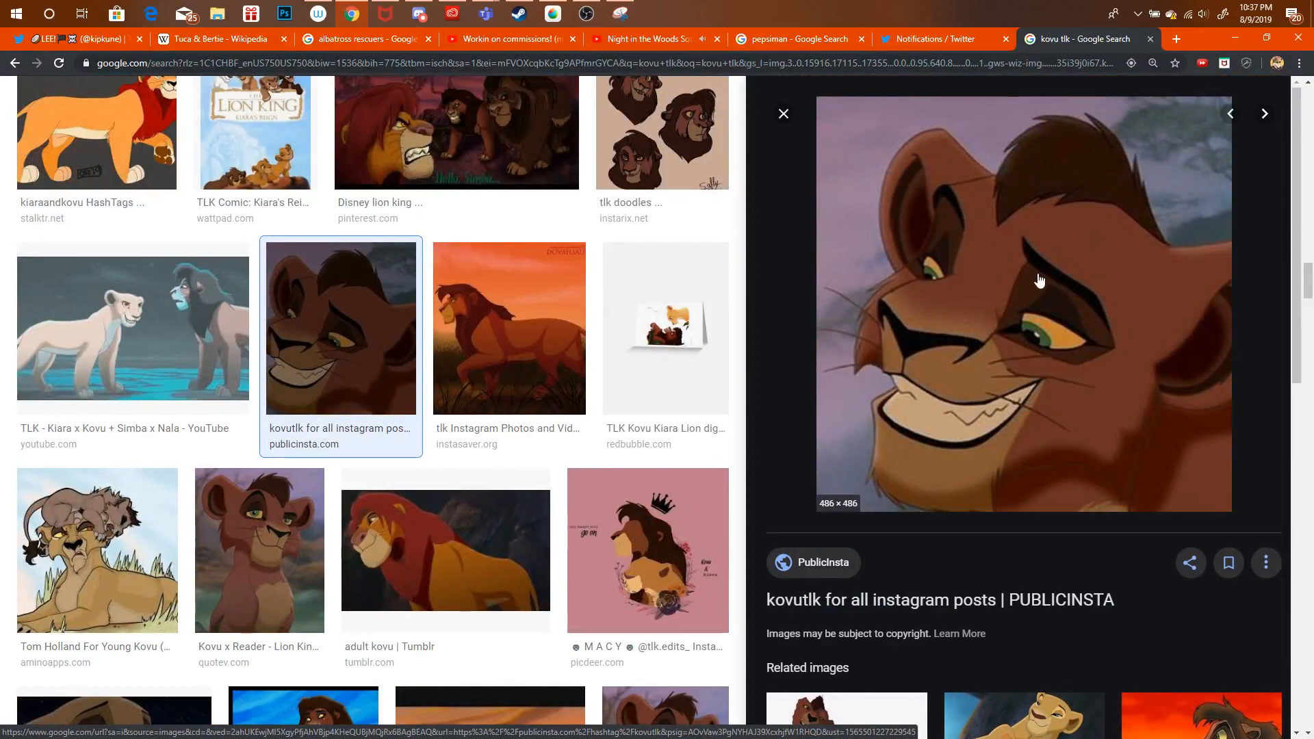
left_click(553, 13)
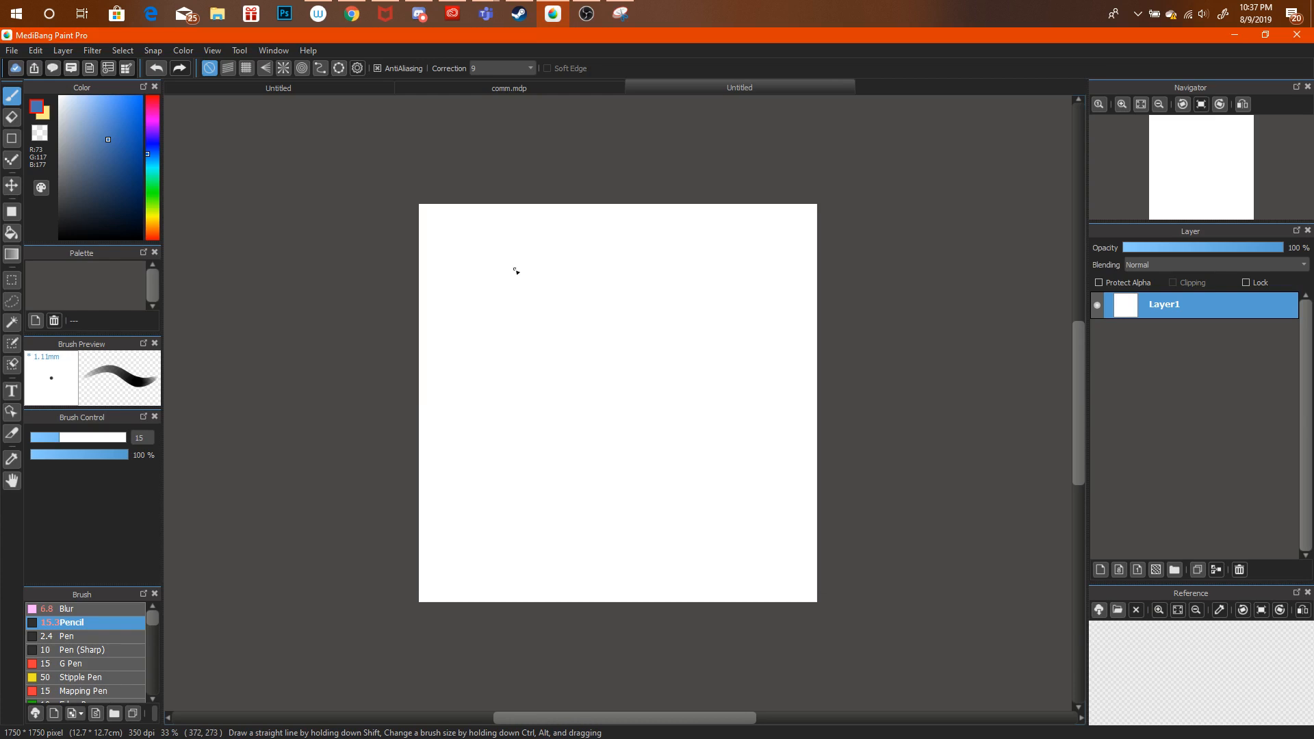
Discard the trial arcs, add a new layer and draw the round head circle.
left_click_drag(496, 268, 568, 370)
left_click_drag(582, 241, 575, 395)
key("ctrl+alt+z")
key("ctrl+alt+z")
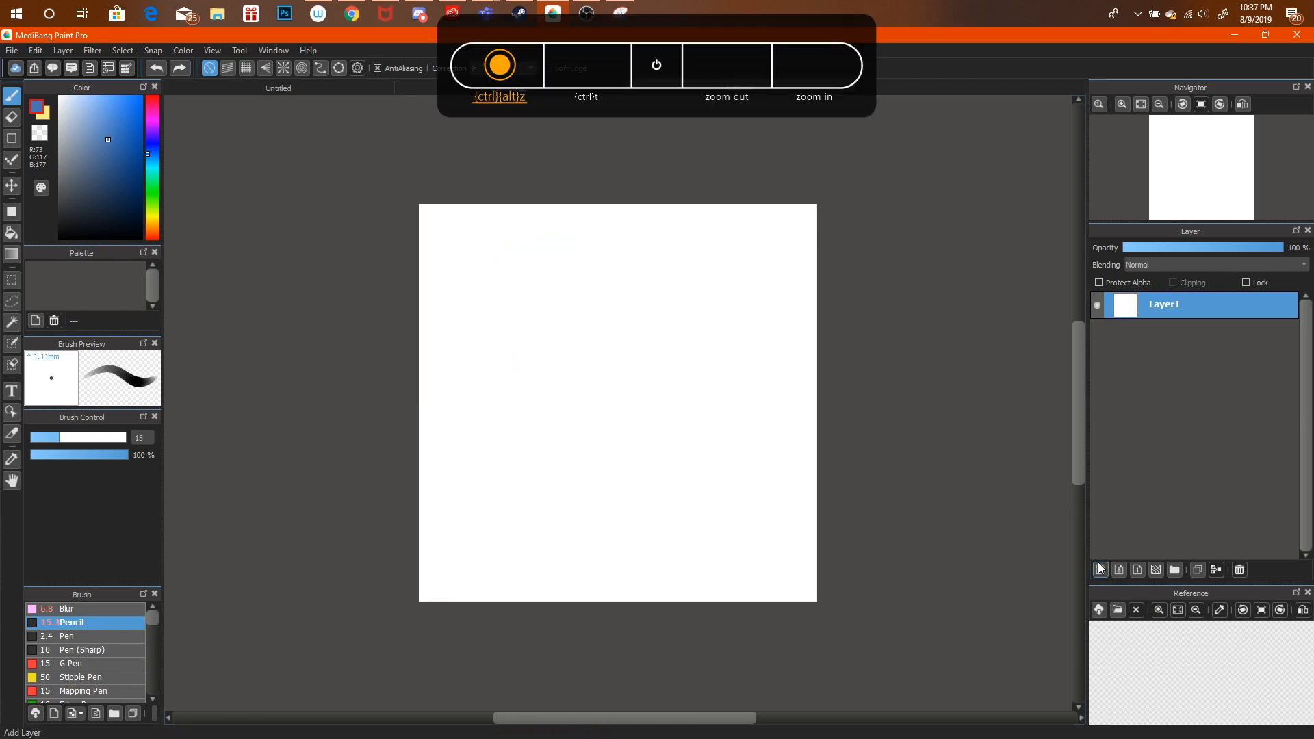
left_click(1101, 569)
mouse_move(500, 296)
left_mouse_down()
mouse_move(656, 379)
mouse_move(505, 279)
mouse_move(602, 432)
left_mouse_up()
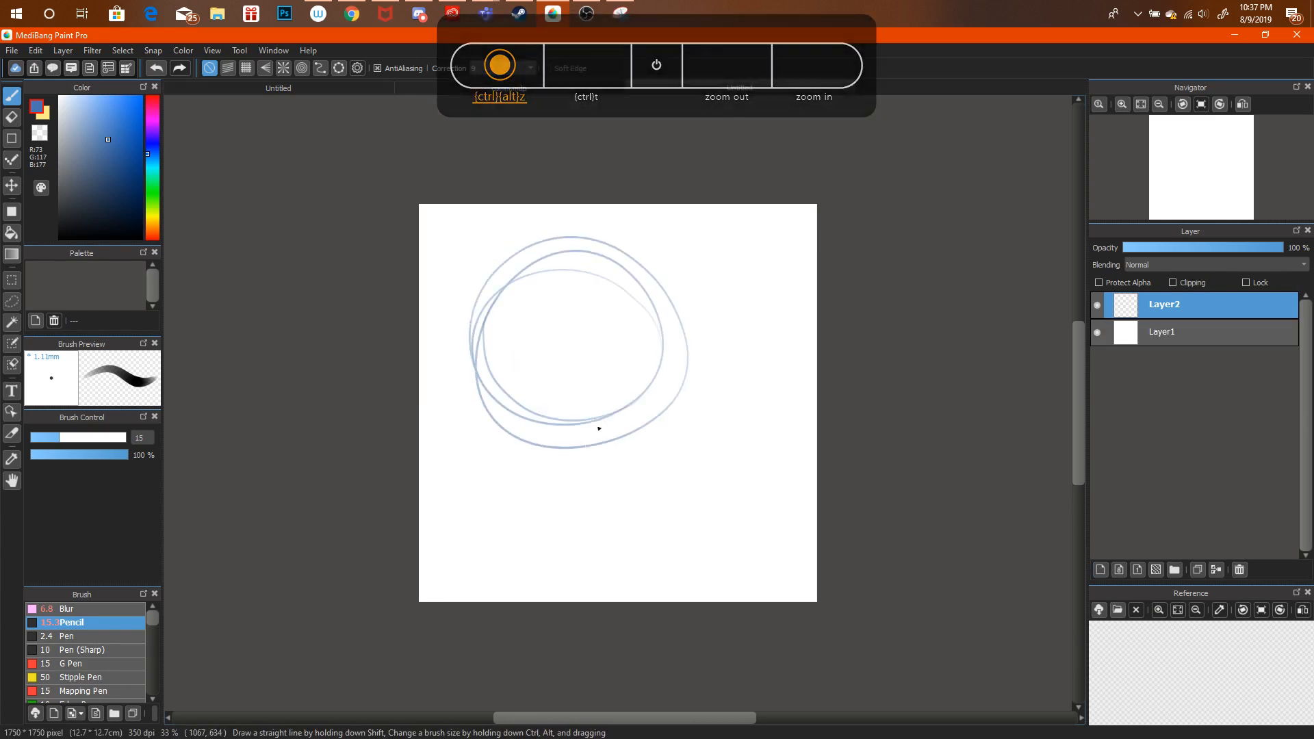
Draw the muzzle line out to the right of the head, strengthening its tip.
left_click(352, 14)
left_click(352, 14)
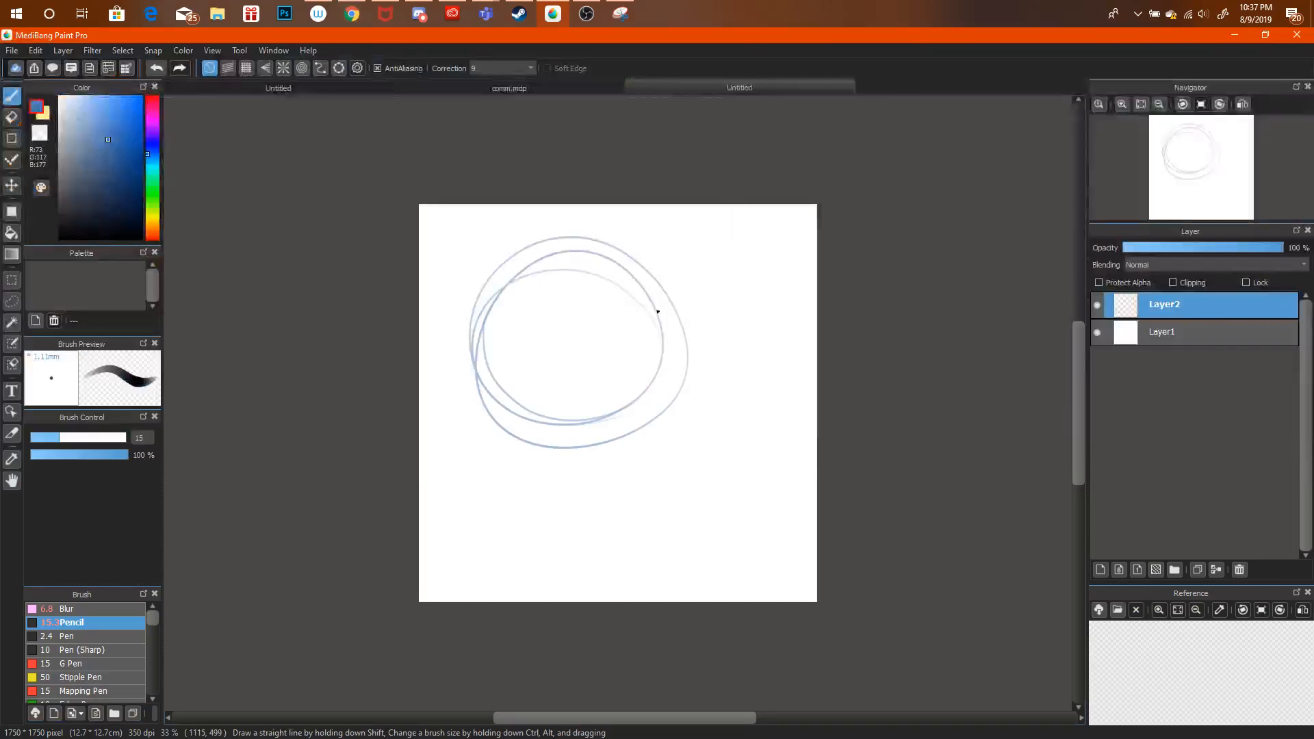
mouse_move(611, 260)
left_mouse_down()
mouse_move(638, 298)
mouse_move(629, 290)
mouse_move(751, 298)
mouse_move(704, 313)
mouse_move(778, 294)
left_mouse_up()
left_click(352, 14)
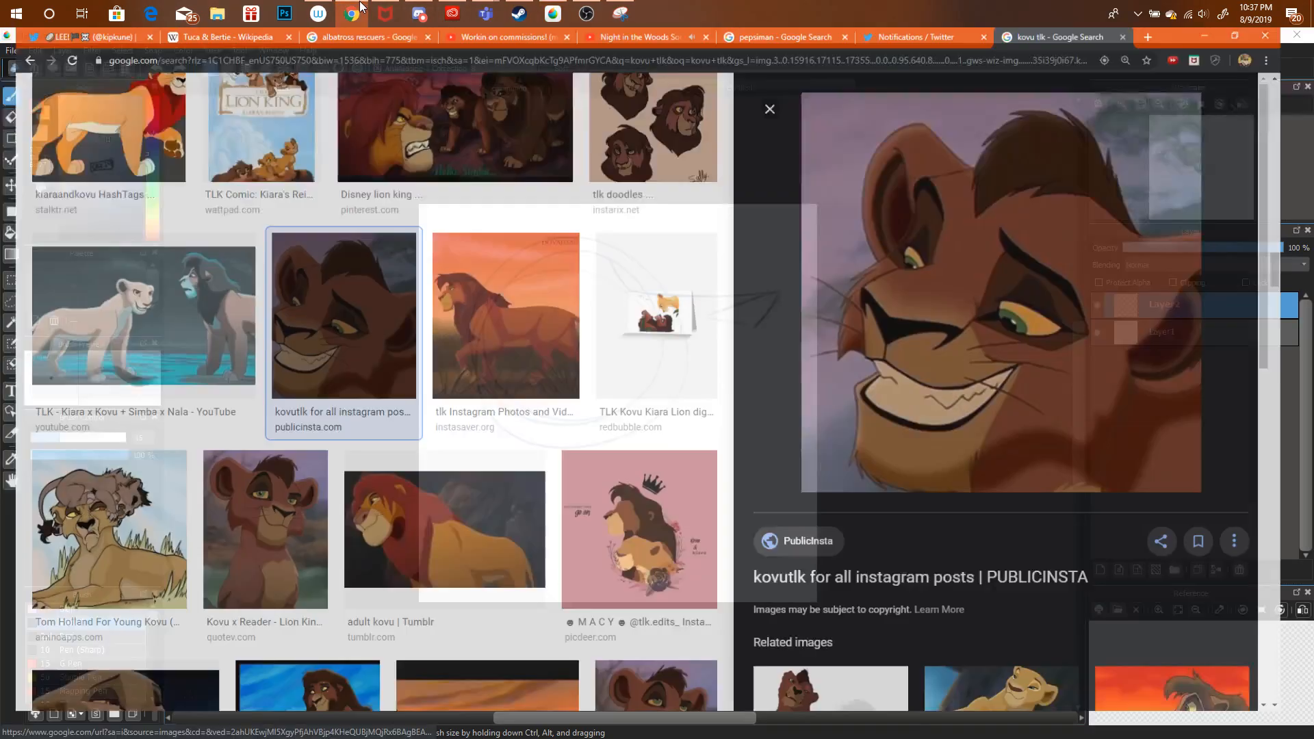
left_click(352, 13)
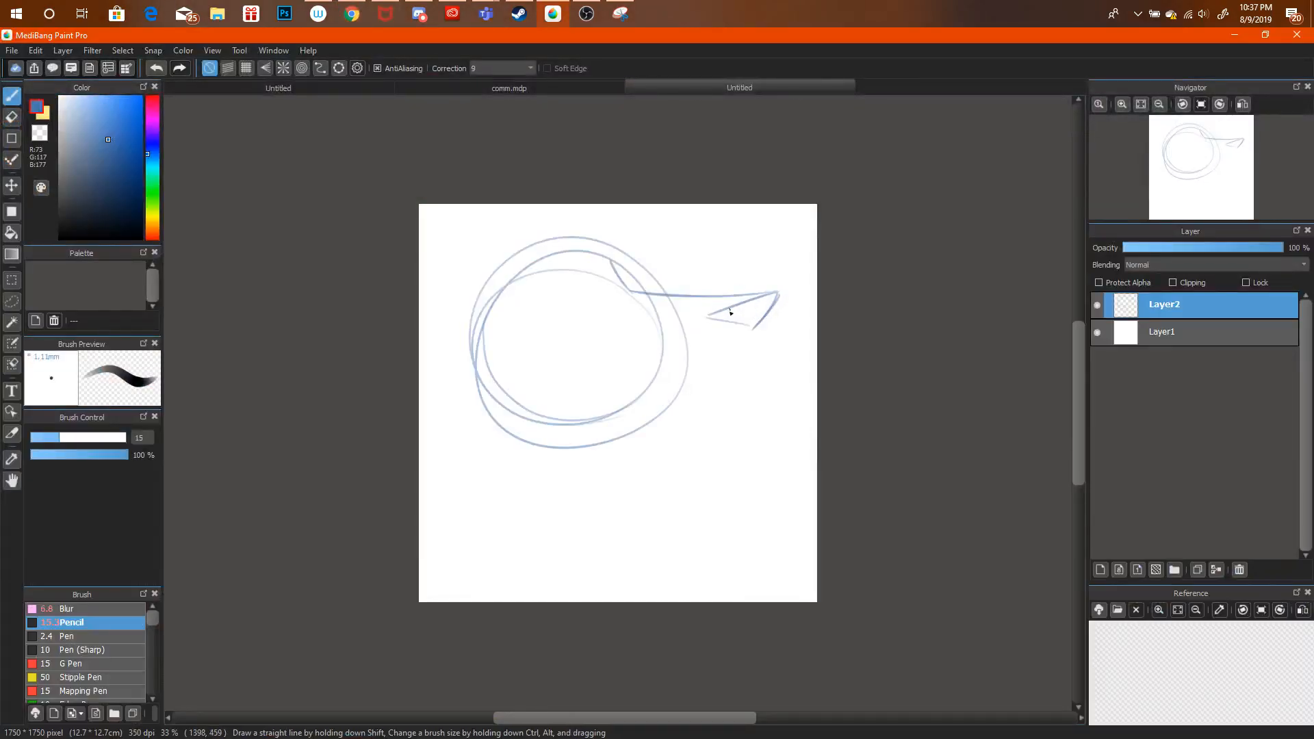
mouse_move(755, 336)
left_mouse_down()
mouse_move(782, 295)
mouse_move(776, 323)
left_mouse_up()
Try several jaw and mouth strokes below the muzzle, undoing each attempt.
left_click(351, 14)
left_click(351, 13)
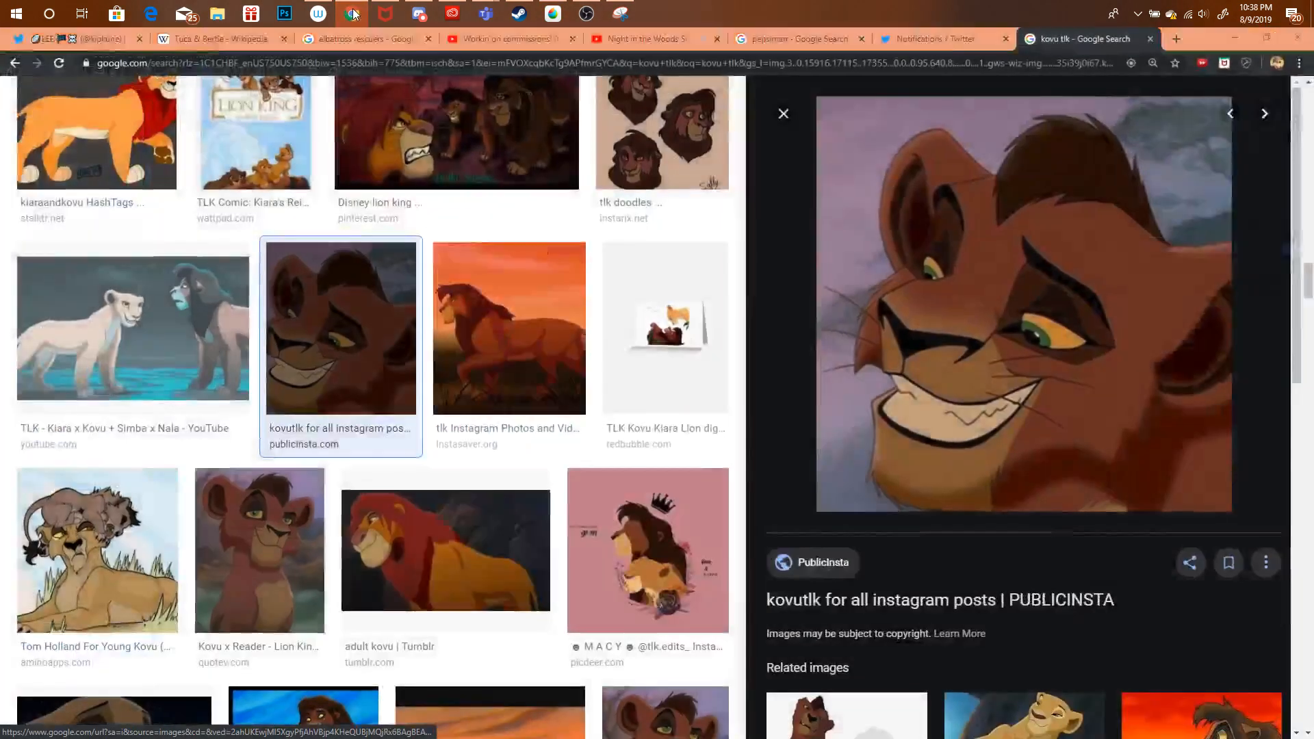
mouse_move(782, 294)
left_mouse_down()
mouse_move(771, 357)
mouse_move(702, 363)
mouse_move(595, 331)
left_mouse_up()
key("ctrl+alt+z")
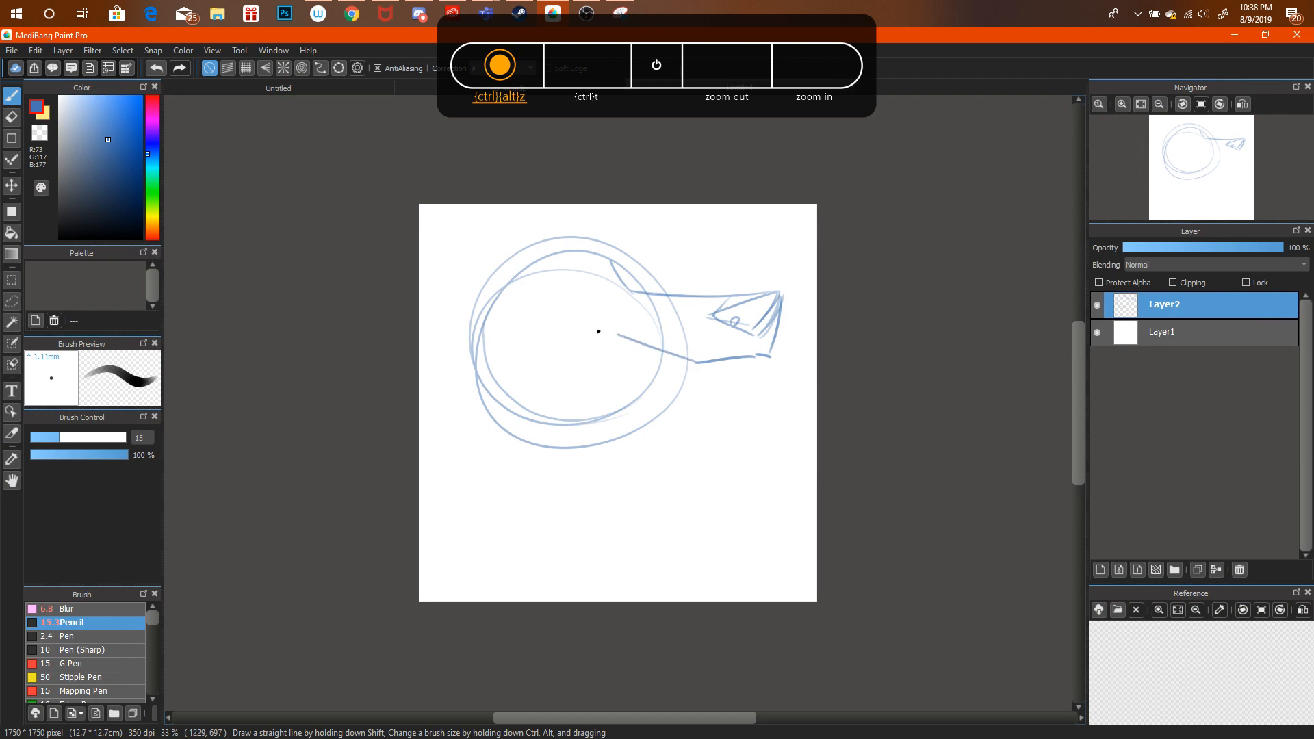
key("ctrl+alt+z")
left_click_drag(612, 327, 596, 320)
key("ctrl+alt+z")
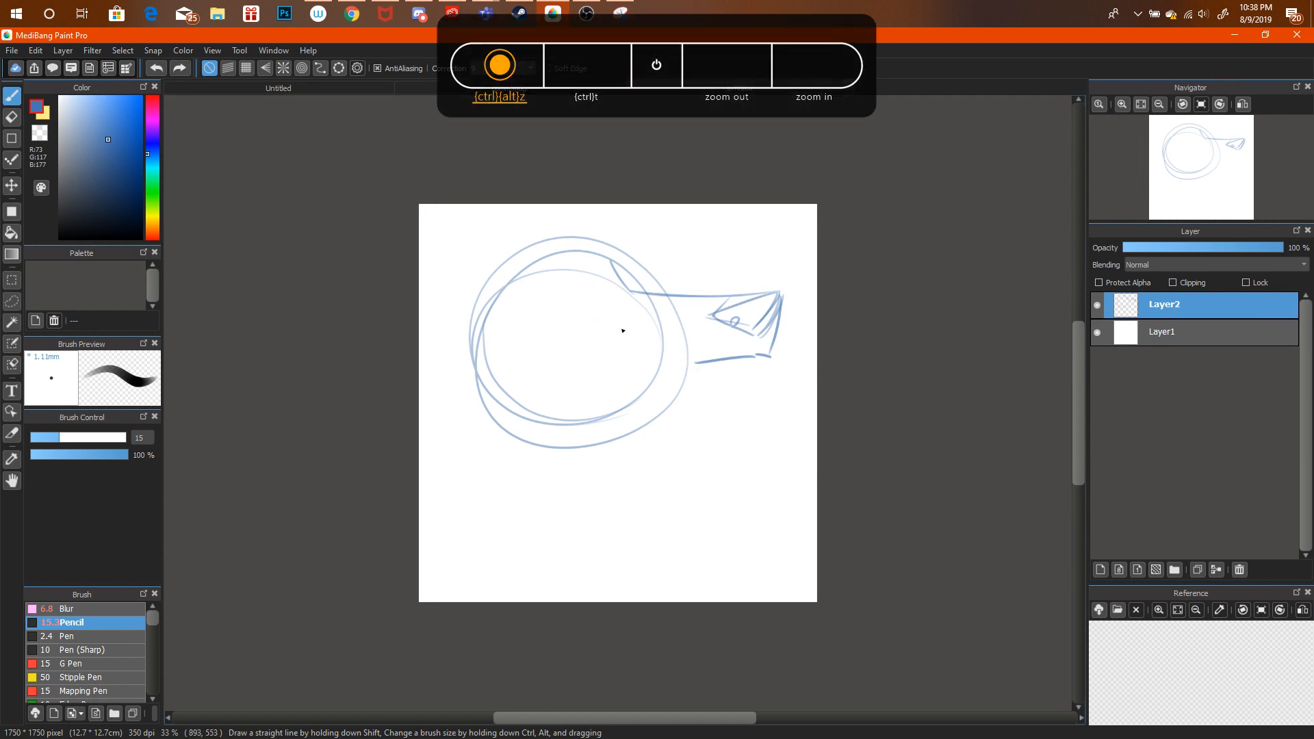
mouse_move(679, 363)
left_mouse_down()
mouse_move(602, 328)
mouse_move(578, 333)
left_mouse_up()
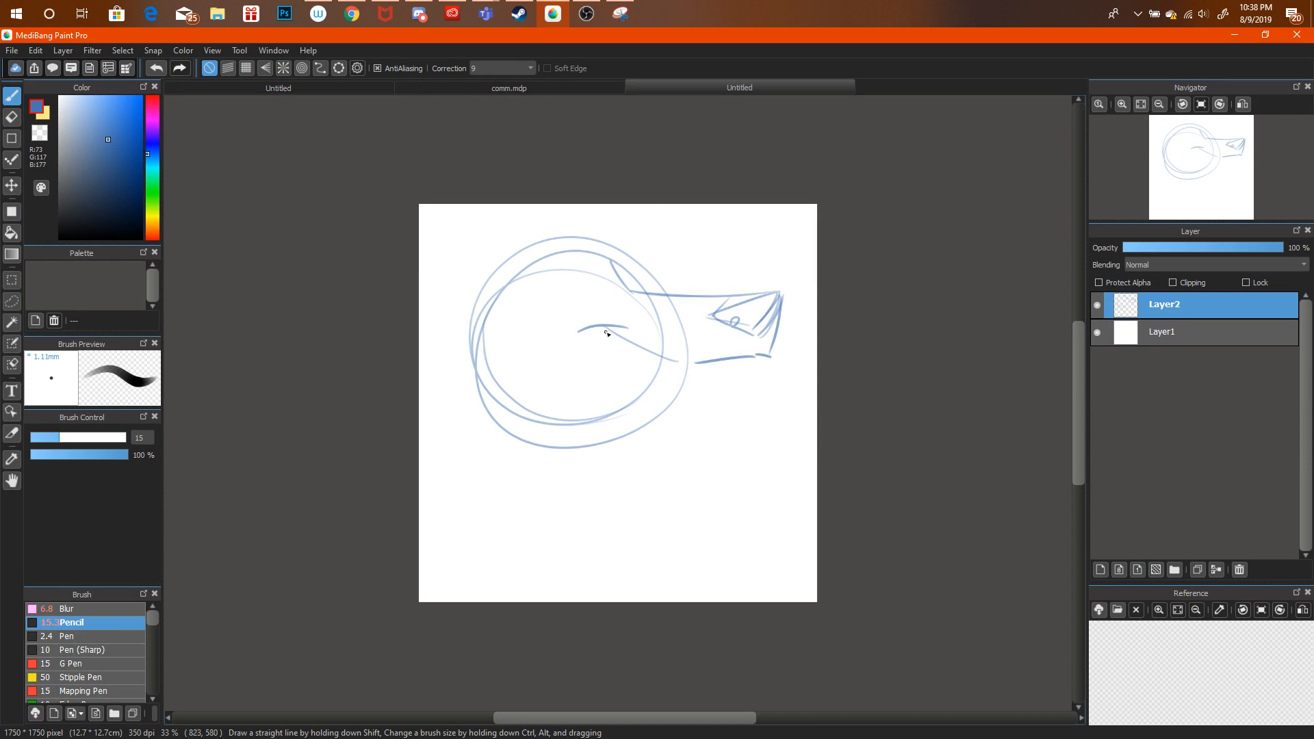
key("ctrl+alt+z")
key("ctrl+alt+z")
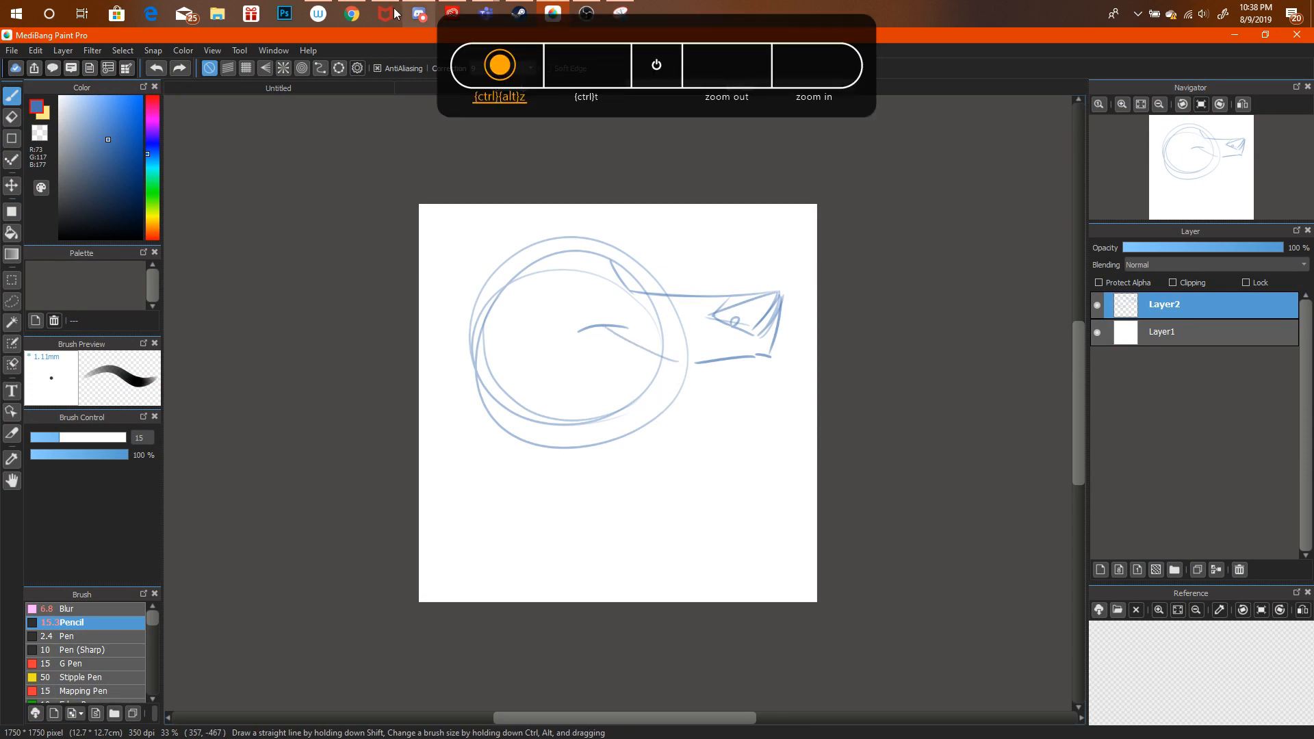
Draw the curved mouth line across the muzzle and erase the doubled jaw lines.
left_click(351, 12)
left_click(351, 12)
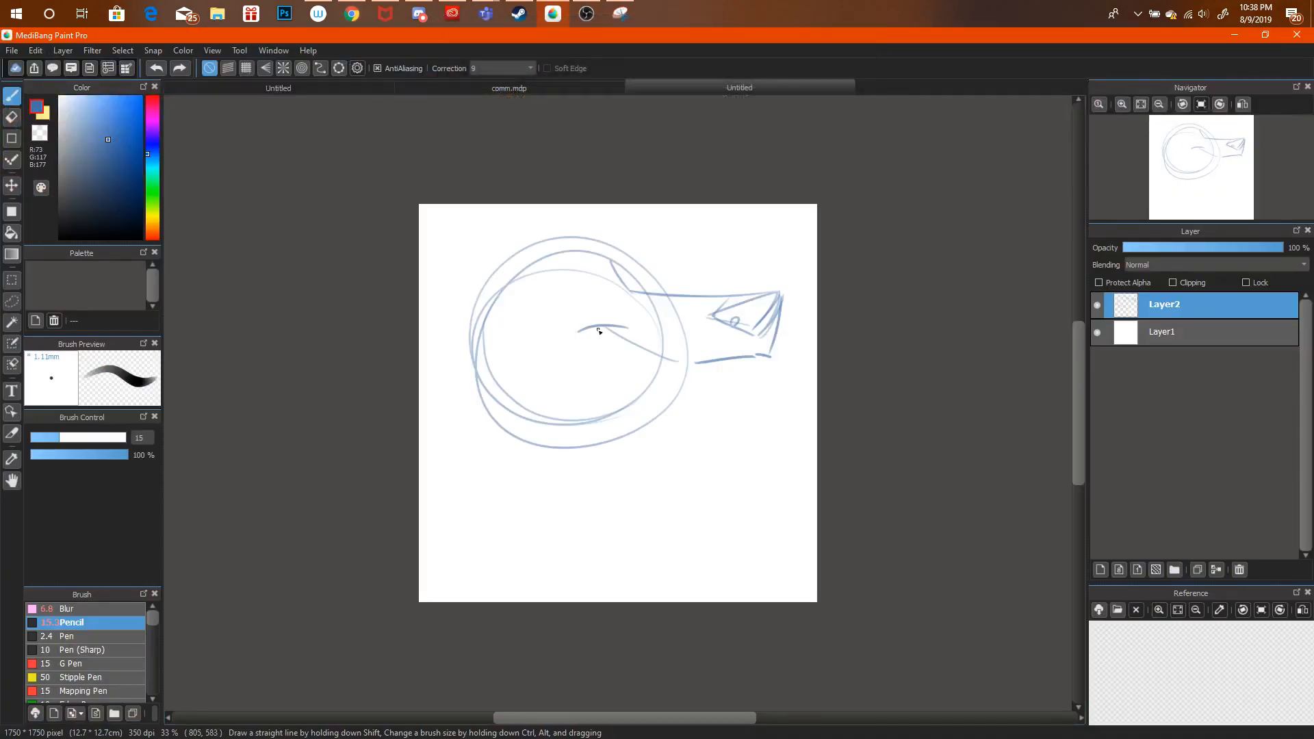
mouse_move(598, 329)
left_mouse_down()
mouse_move(688, 398)
mouse_move(729, 403)
left_mouse_up()
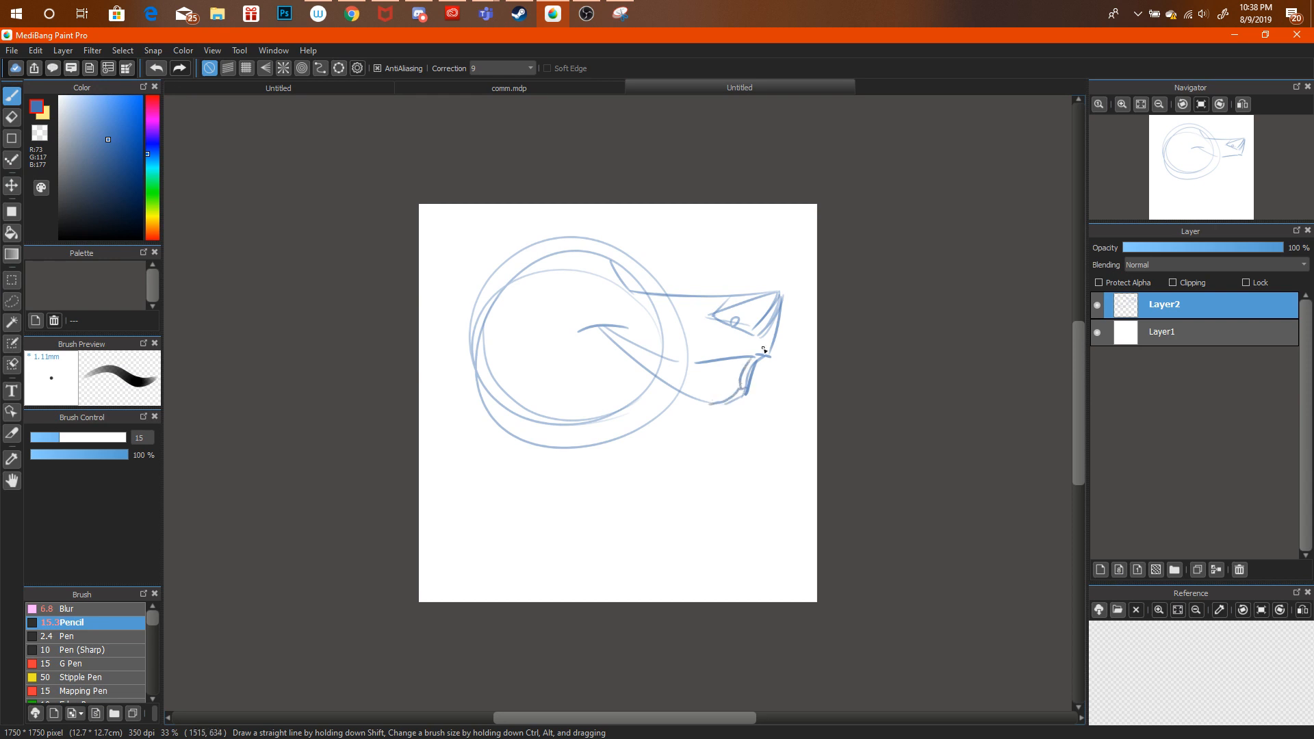
key("e")
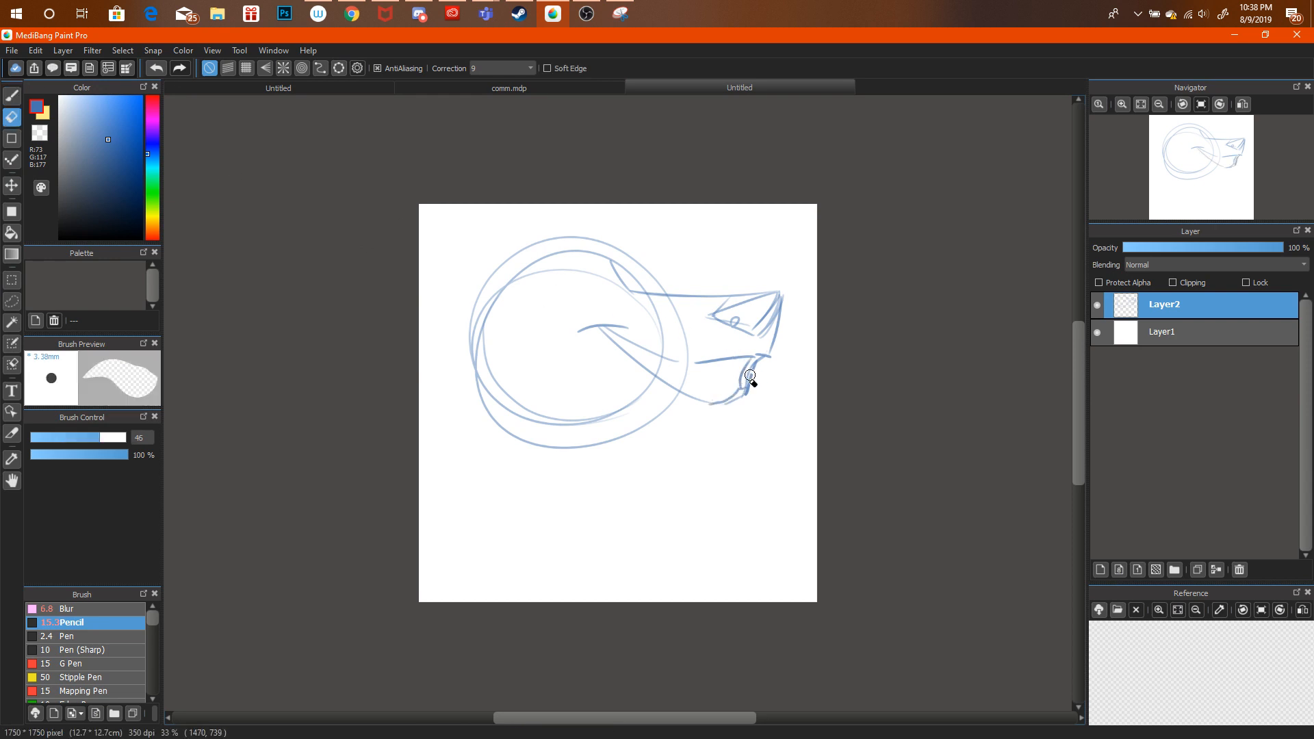
left_click_drag(750, 376, 758, 366)
Draw a tooth line in the jaw, redrawing it slightly higher.
key("b")
left_click_drag(632, 366, 642, 351)
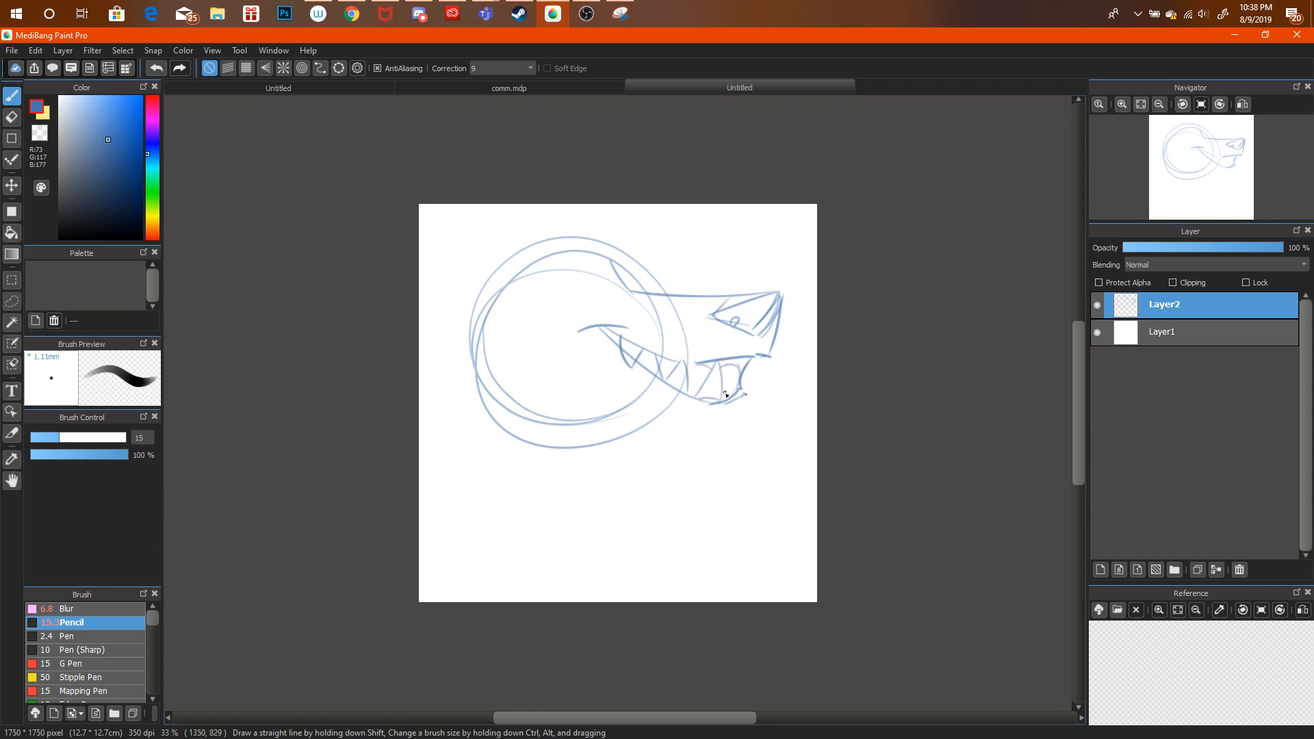
key("ctrl+alt+z")
mouse_move(698, 396)
left_mouse_down()
mouse_move(722, 395)
mouse_move(755, 357)
left_mouse_up()
View comm.mdp, check the Discord DM with the figure sketches, then return to the lion head.
left_click(510, 89)
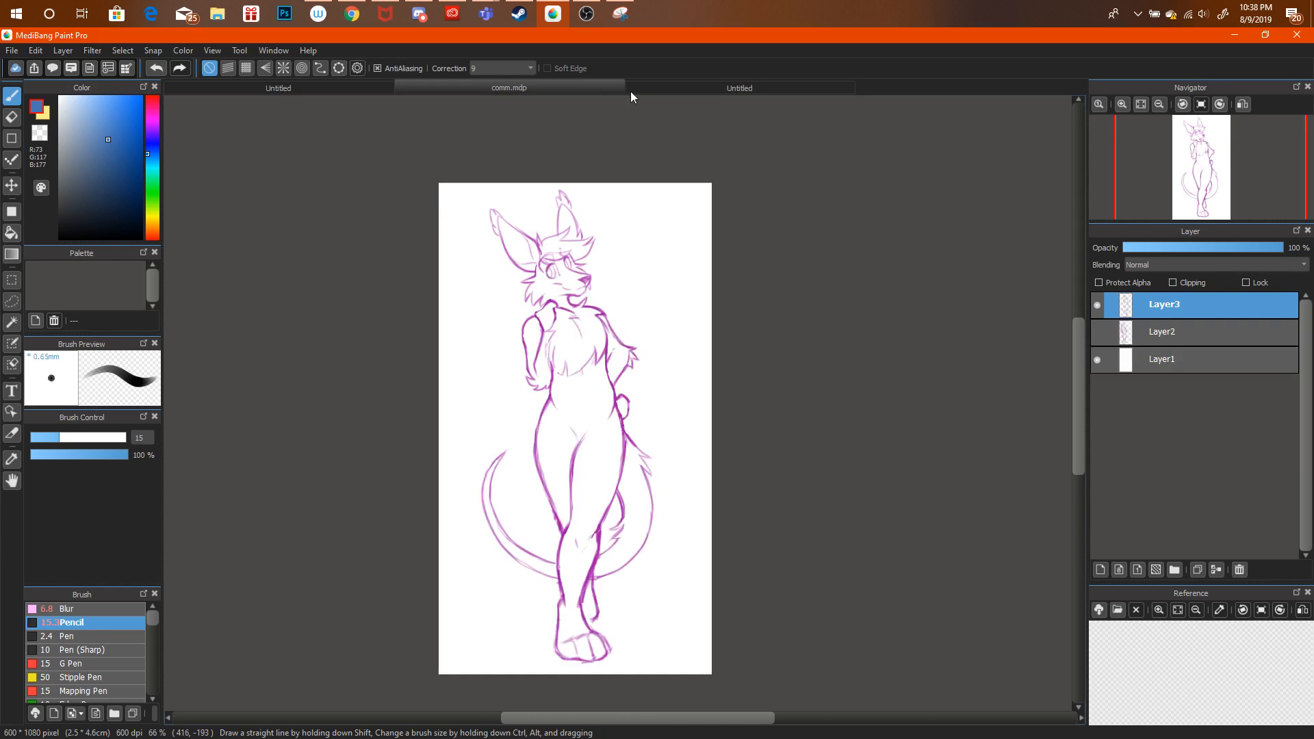
left_click(630, 89)
left_click(419, 14)
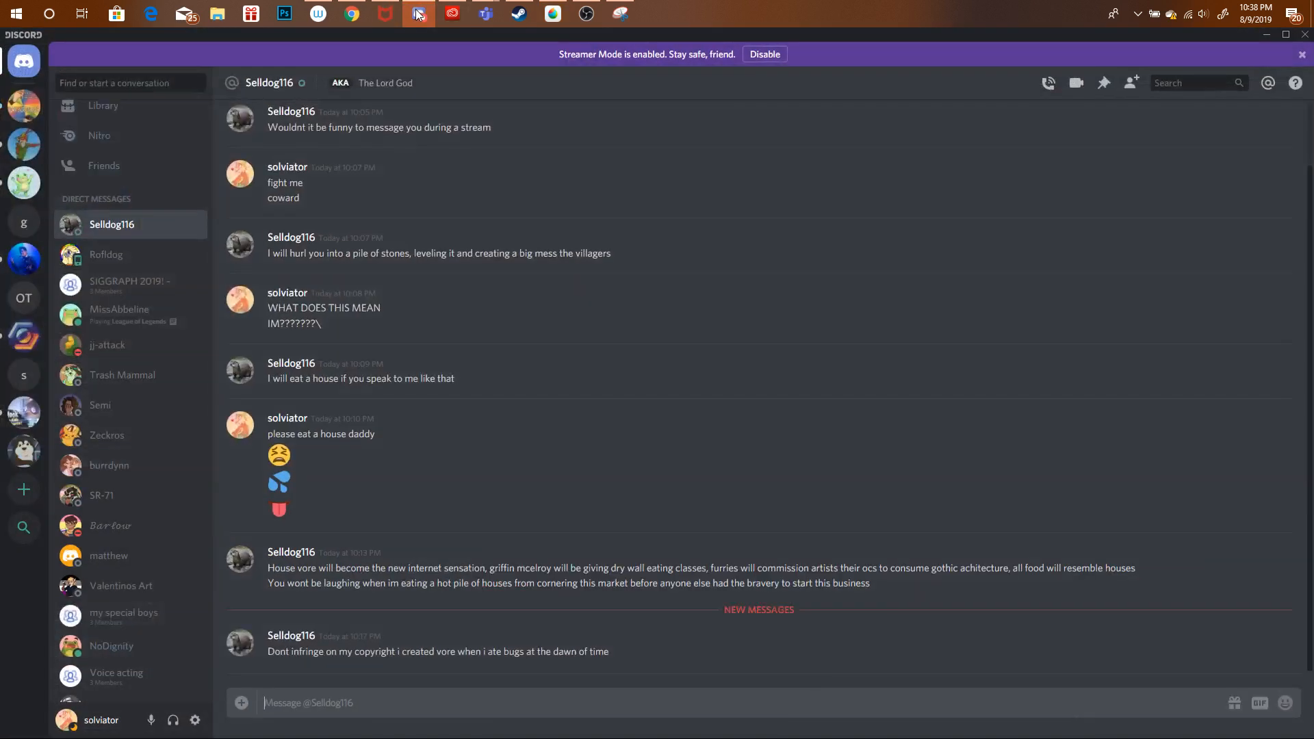
left_click(152, 252)
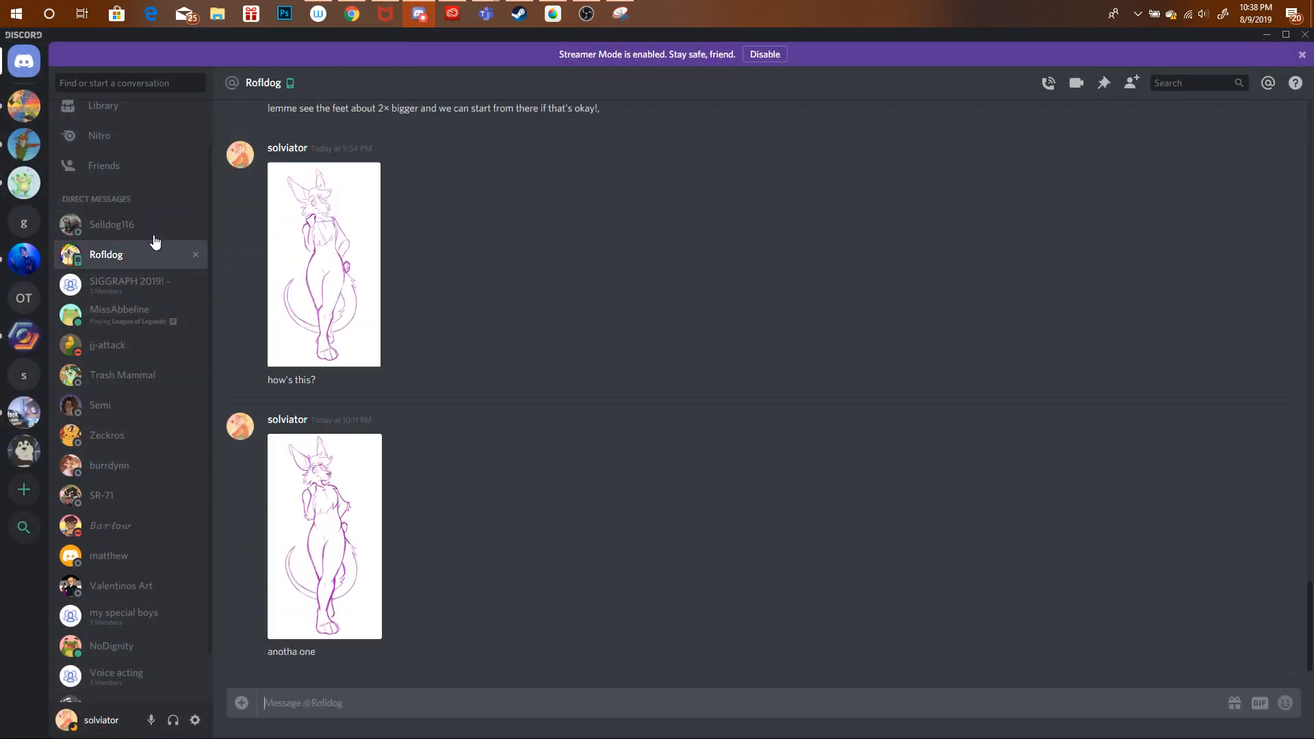
left_click(345, 15)
left_click(559, 15)
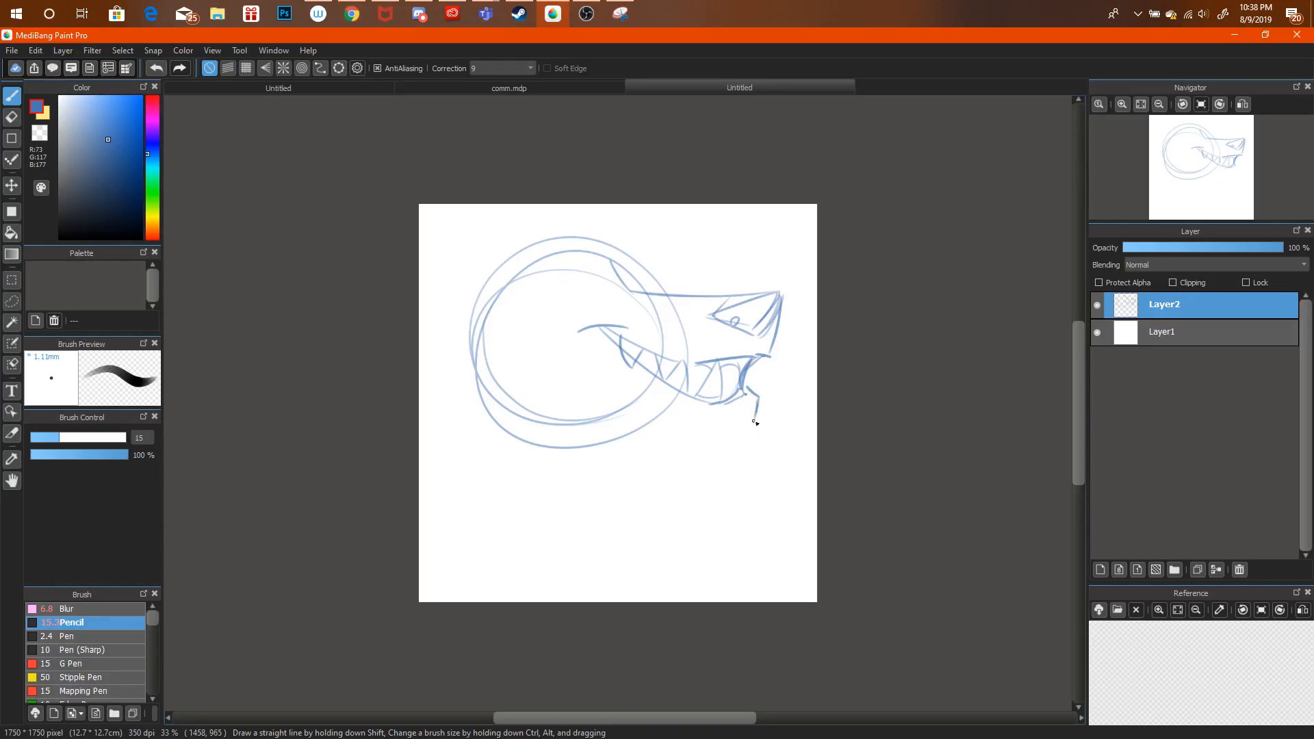
Draw the lower jaw's underside, then move the sketch lower and tilt it slightly.
key("ctrl+alt+z")
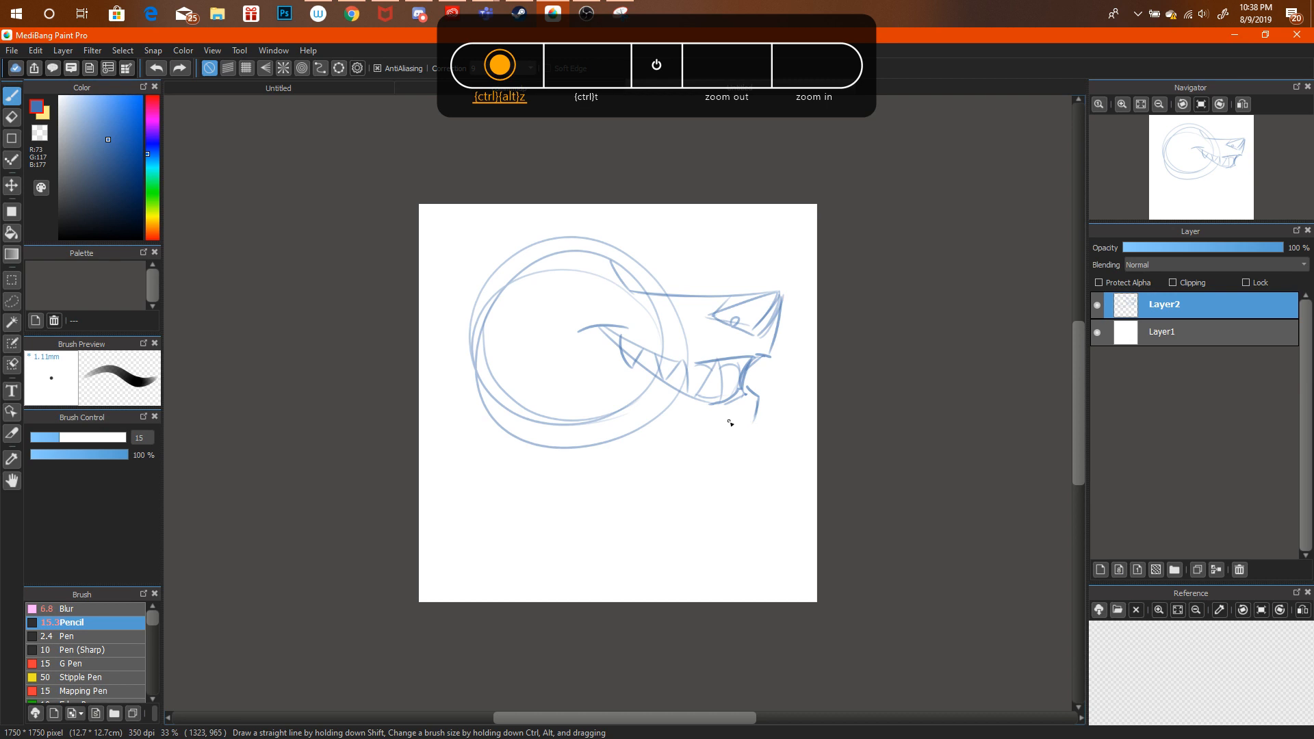
left_click_drag(731, 432, 659, 430)
left_click_drag(611, 474, 649, 440)
key("ctrl+t")
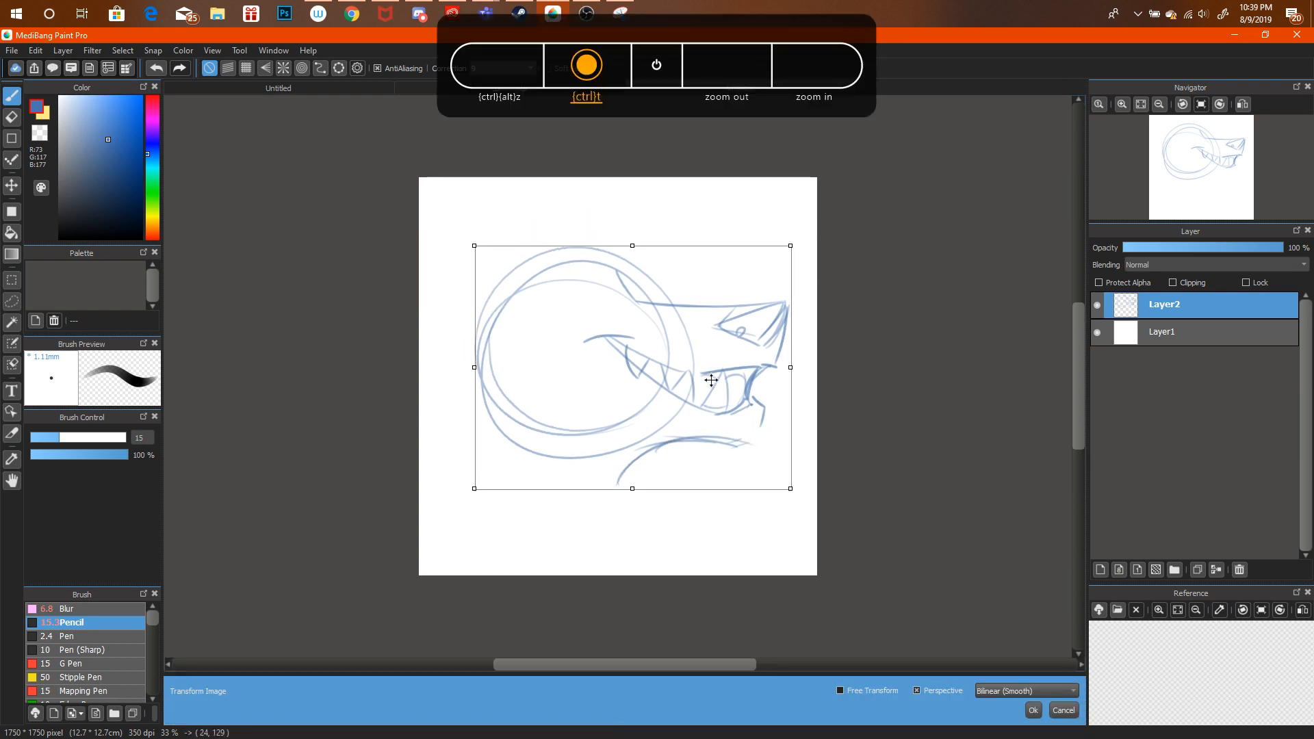
left_click_drag(712, 375, 719, 427)
left_click_drag(785, 356, 785, 347)
left_click(1033, 709)
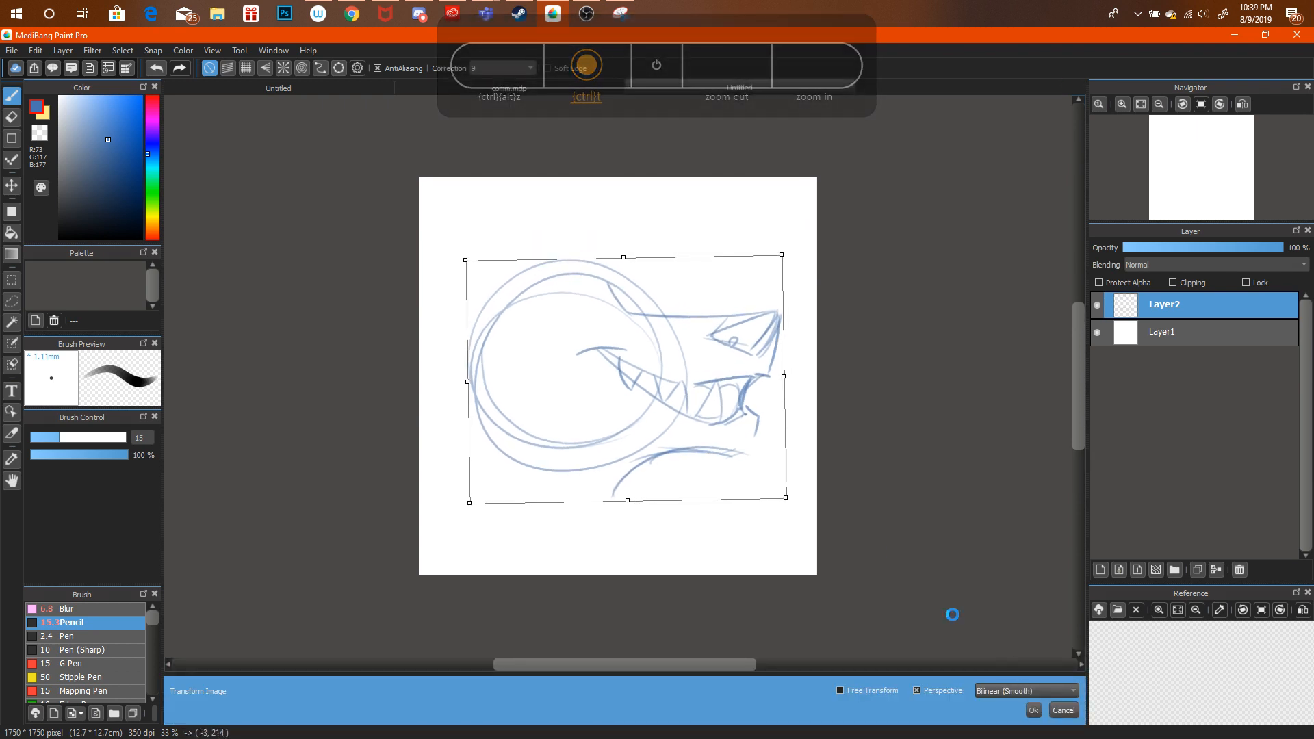
Redraw the snout's top and front edges and sketch the brow and eye.
left_click_drag(641, 340, 619, 276)
mouse_move(636, 337)
left_mouse_down()
mouse_move(714, 346)
mouse_move(731, 343)
mouse_move(702, 341)
mouse_move(773, 332)
mouse_move(773, 368)
mouse_move(785, 332)
left_mouse_up()
left_click_drag(769, 395, 780, 359)
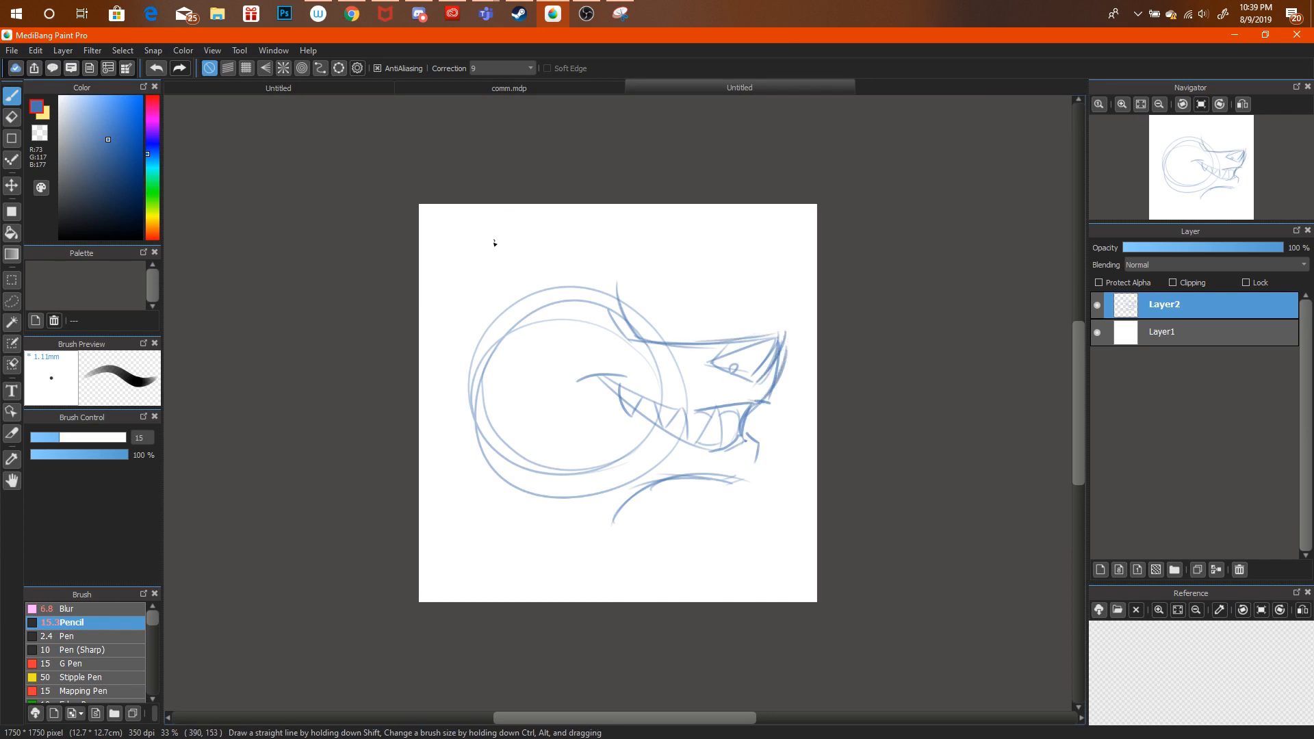
left_click_drag(578, 282, 614, 352)
left_click_drag(575, 287, 515, 339)
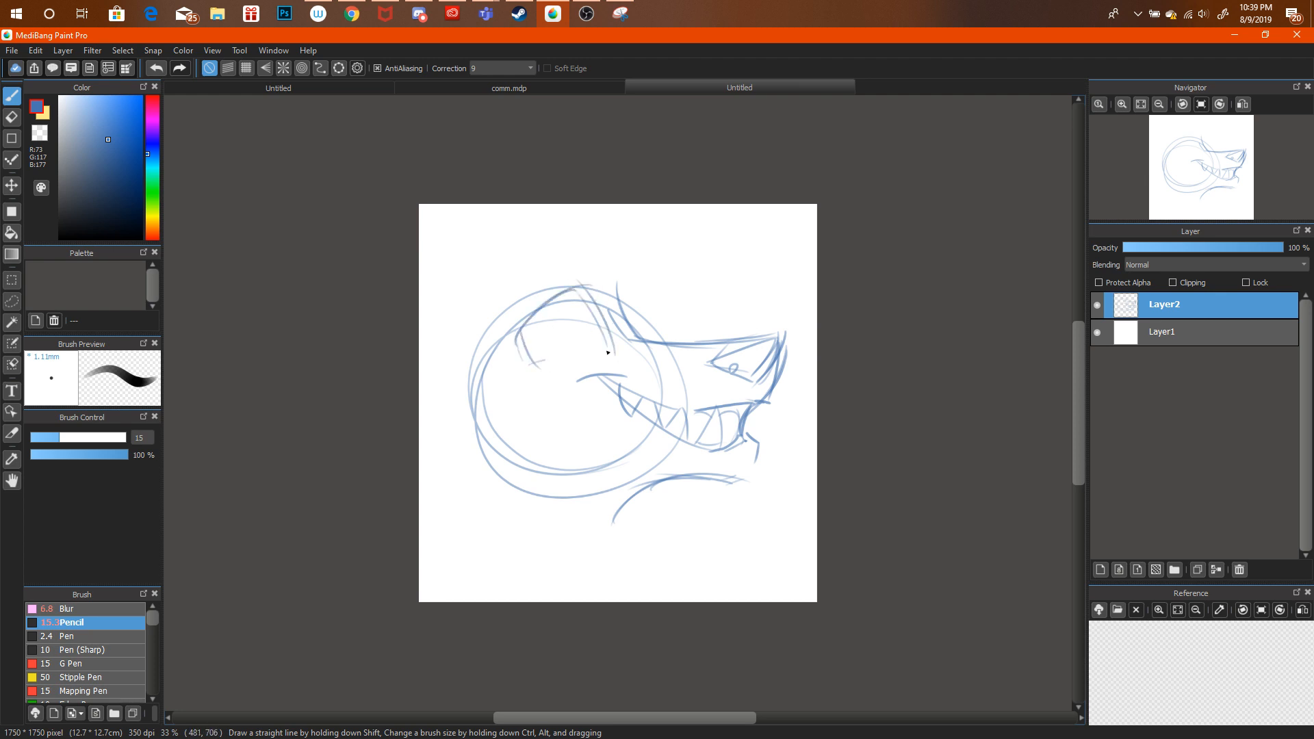
key("ctrl+alt+z")
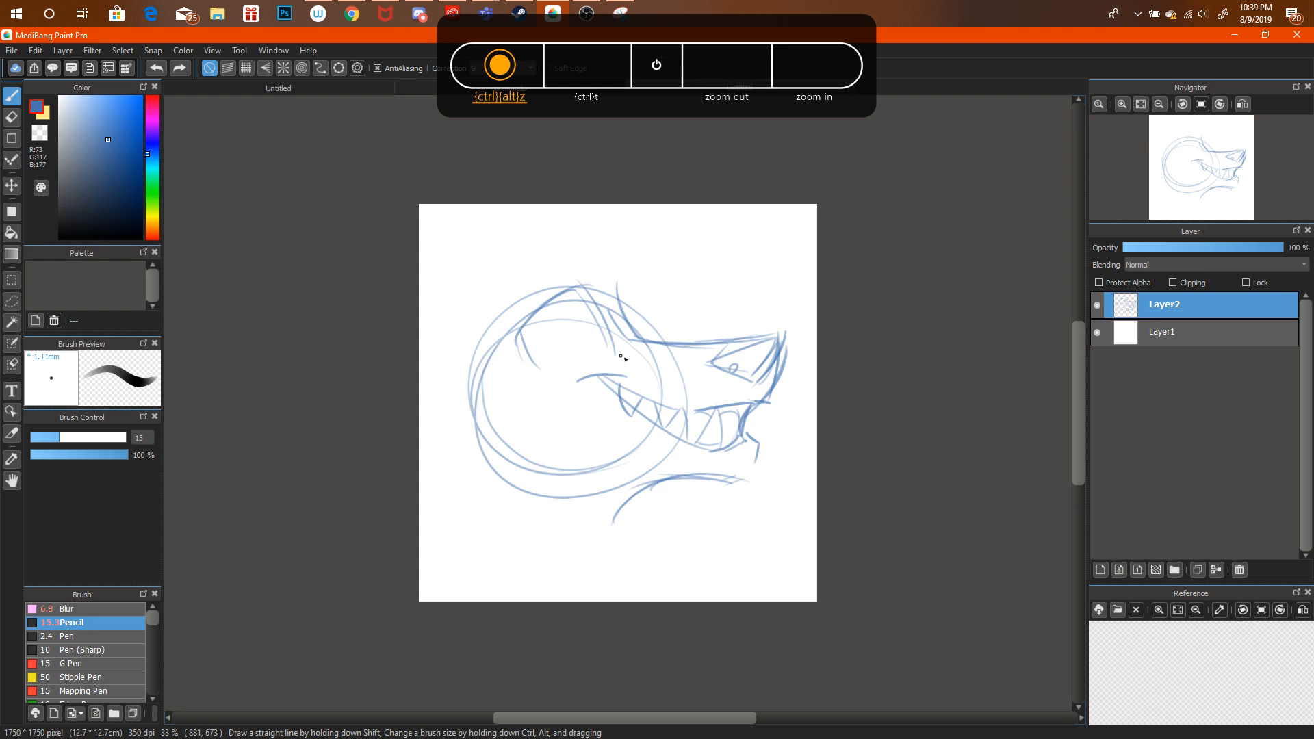
key("ctrl+alt+z")
mouse_move(556, 365)
left_mouse_down()
mouse_move(532, 353)
mouse_move(612, 356)
left_mouse_up()
mouse_move(541, 320)
left_mouse_down()
mouse_move(564, 356)
mouse_move(533, 360)
mouse_move(618, 368)
left_mouse_up()
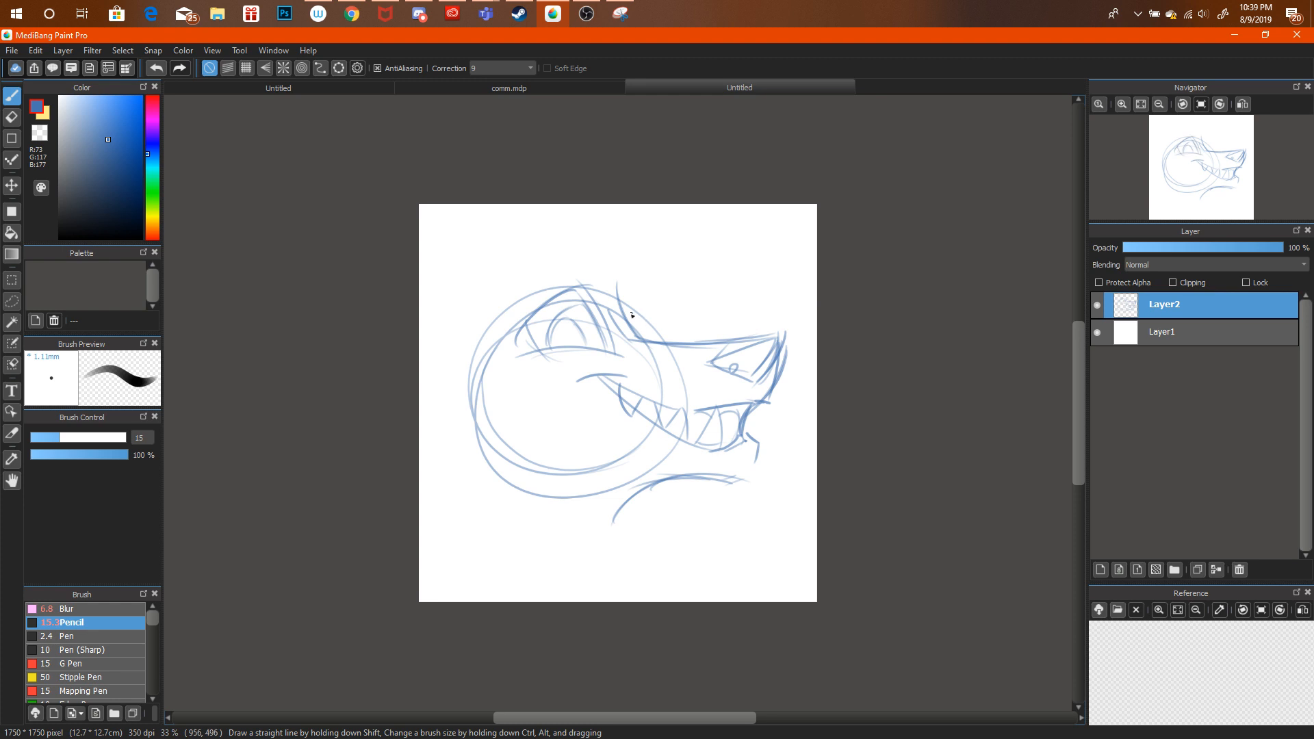
Erase part of the line above the snout, draw an ear, then delete Layer2.
left_click(11, 117)
mouse_move(604, 299)
left_mouse_down()
mouse_move(642, 353)
mouse_move(630, 347)
left_mouse_up()
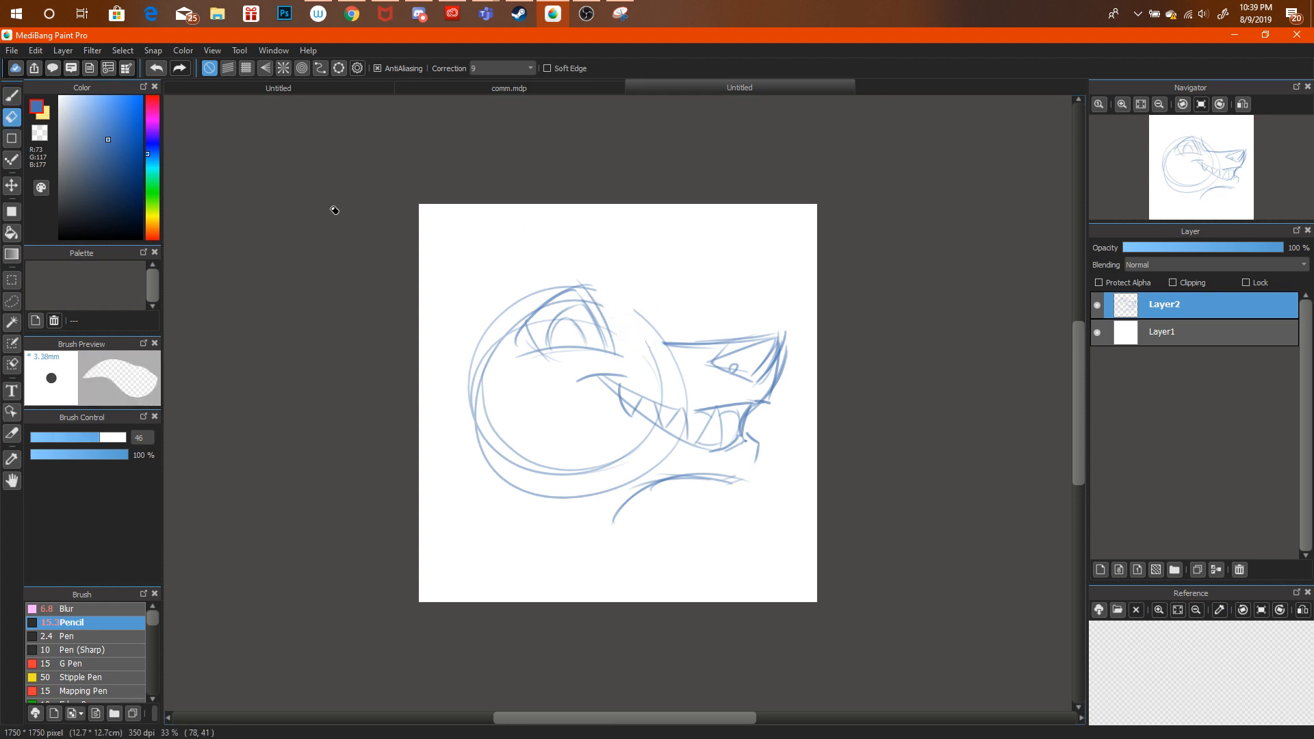
left_click(12, 96)
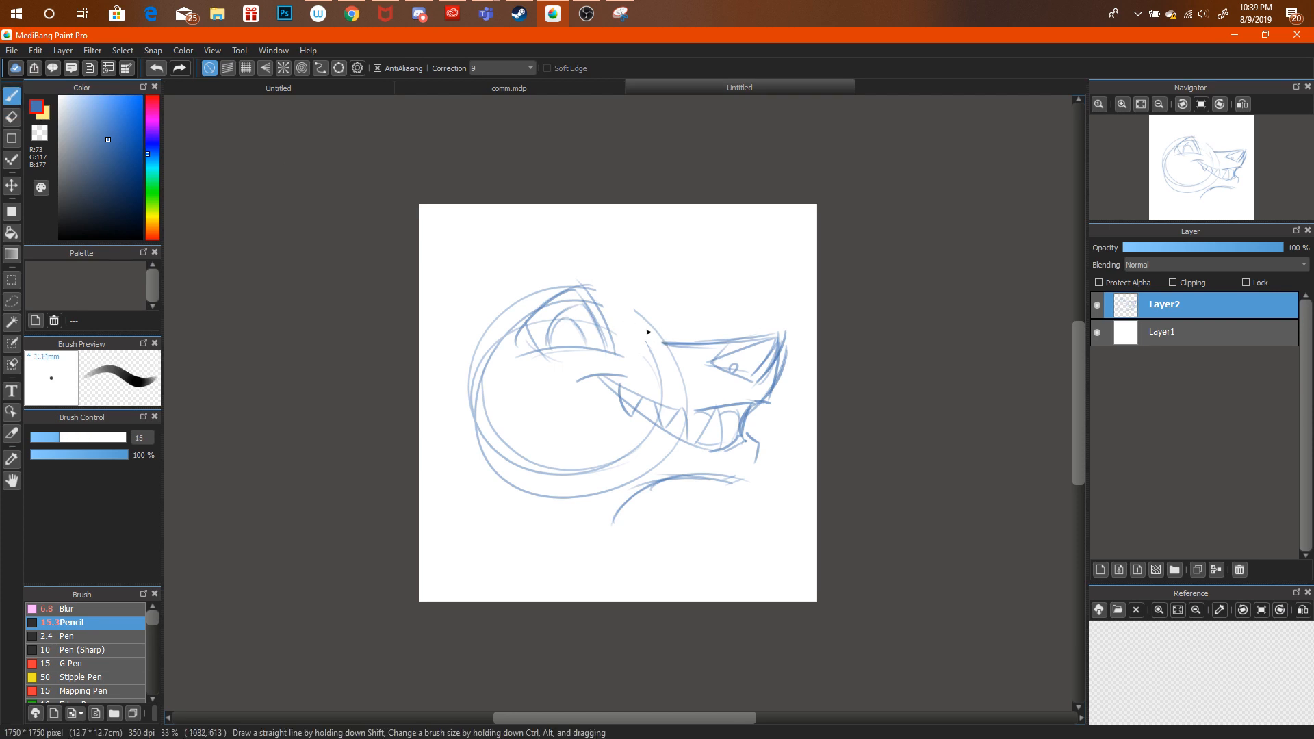
left_click_drag(660, 342, 640, 272)
left_click_drag(663, 341, 667, 303)
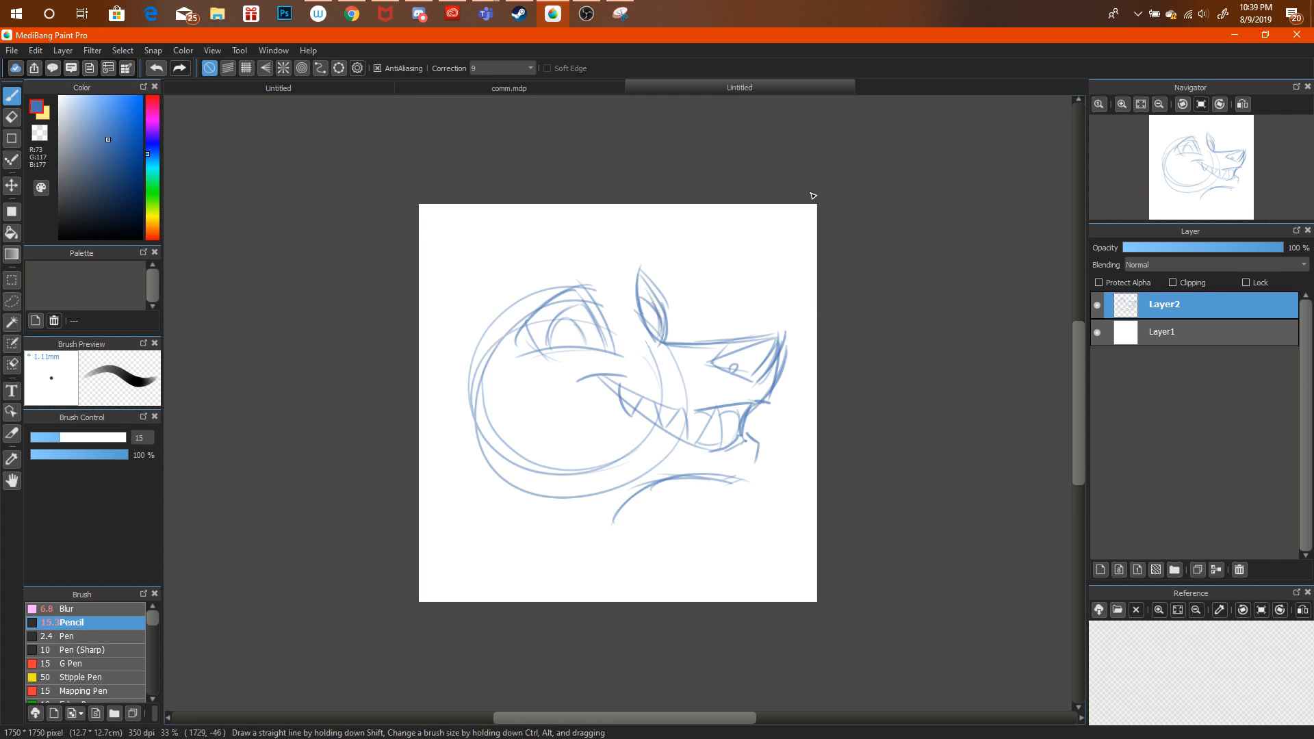
left_click(1239, 570)
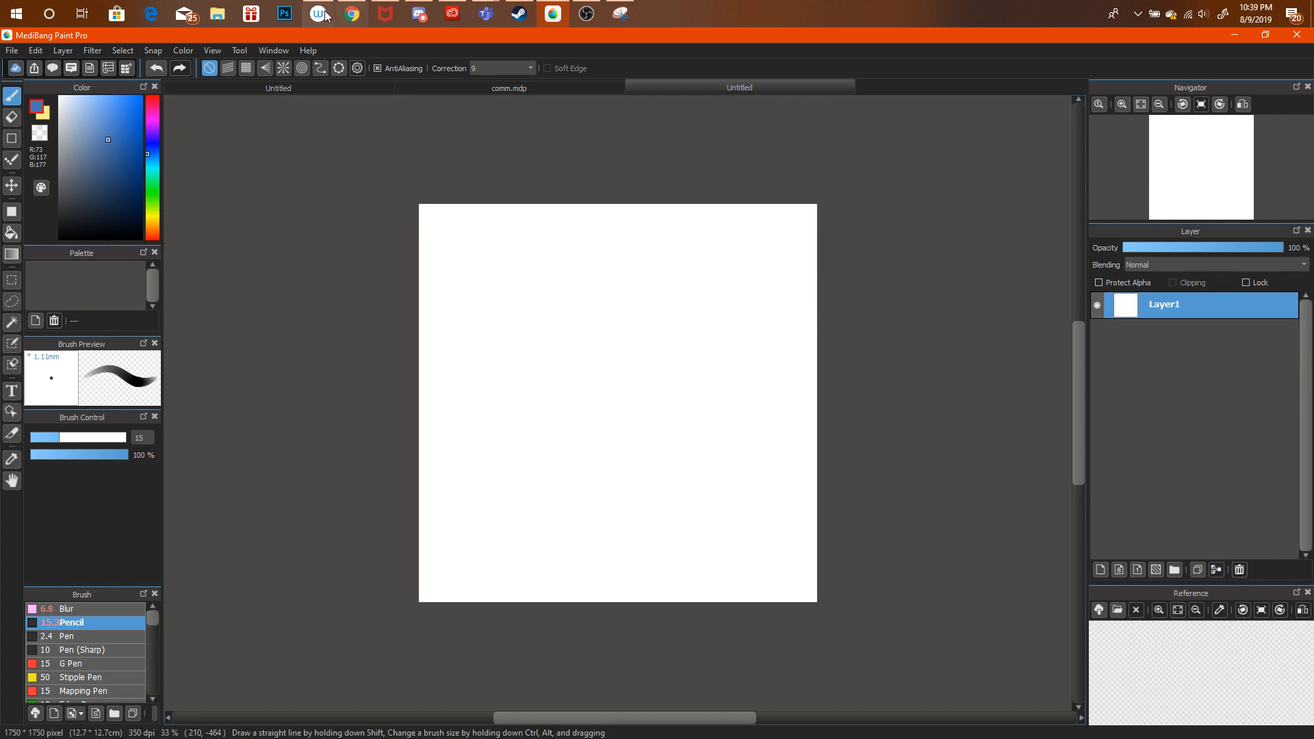
Look at the 'Workin on commissions!' YouTube stream, briefly show MediBang, then return to the browser.
left_click(350, 14)
left_click(479, 39)
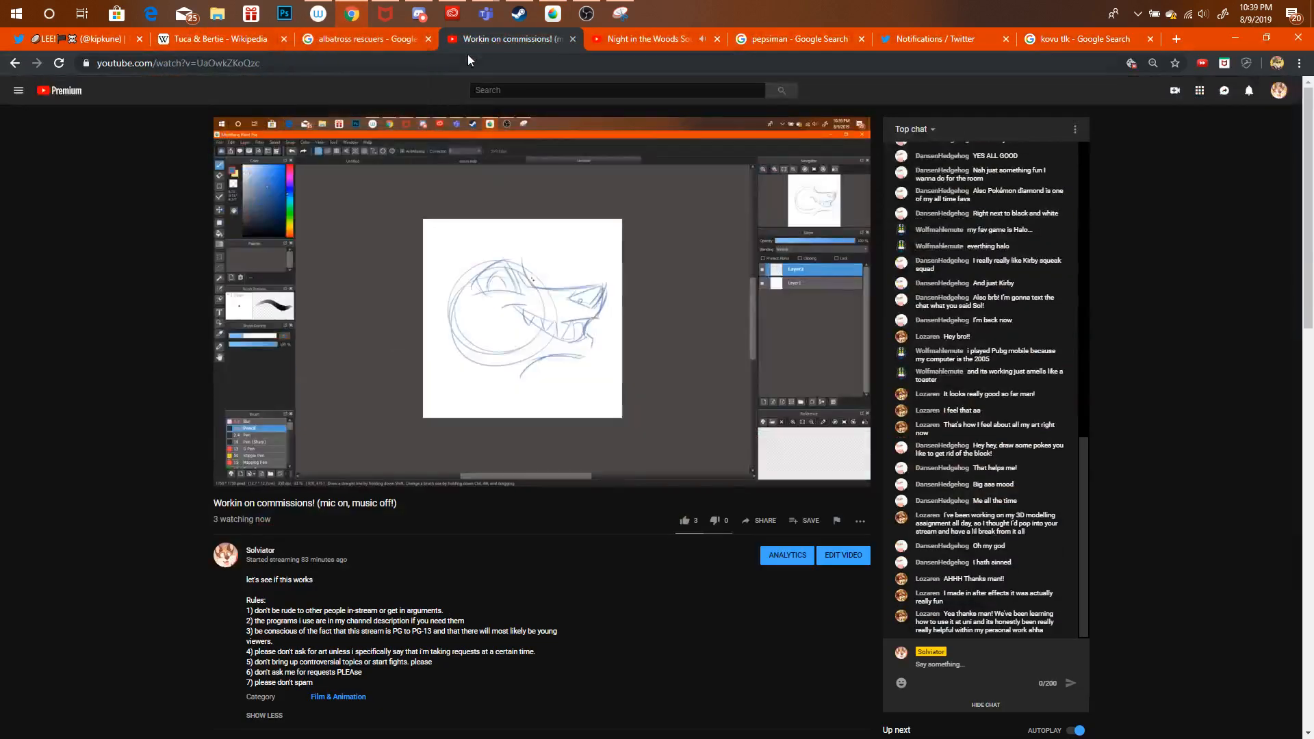
mouse_move(457, 25)
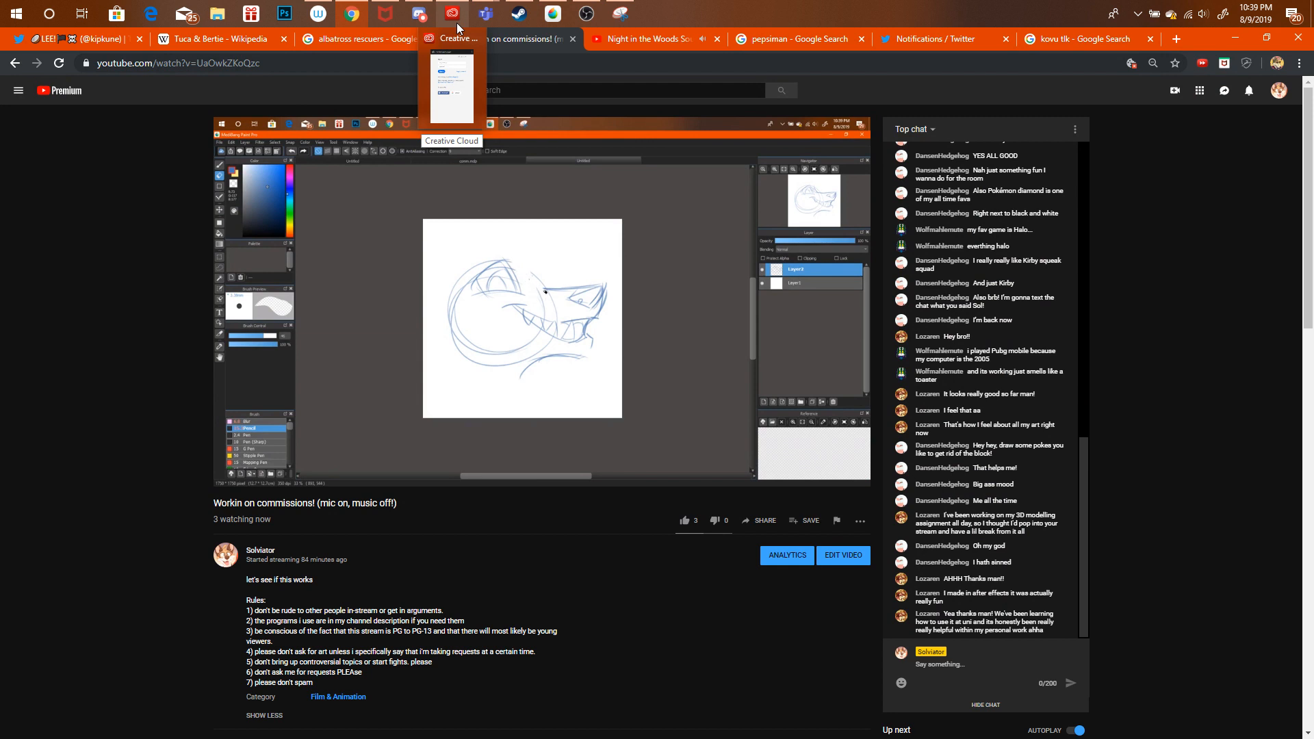
left_click(547, 10)
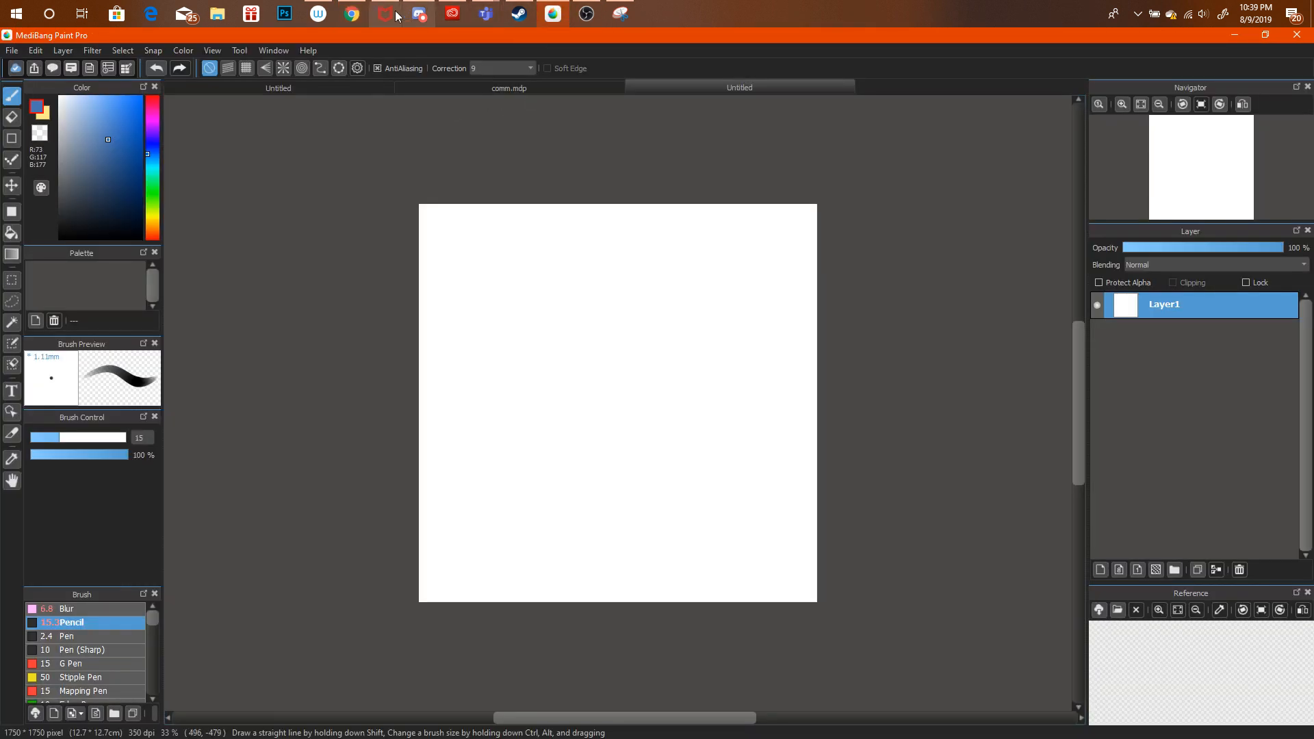
left_click(352, 14)
Scroll the kovu tlk results, preview 'what if kovu died?', then draw a test stroke in MediBang.
left_click(1056, 39)
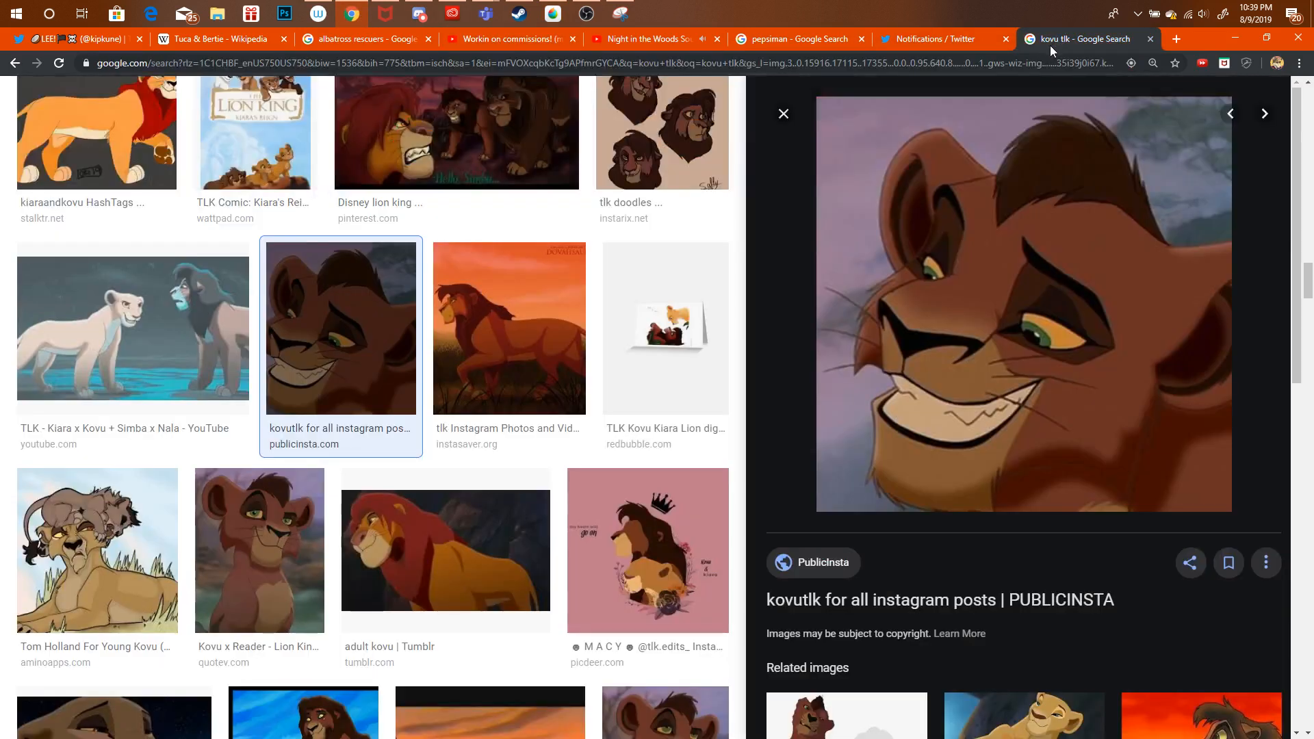
scroll(1308, 305, "down", 3)
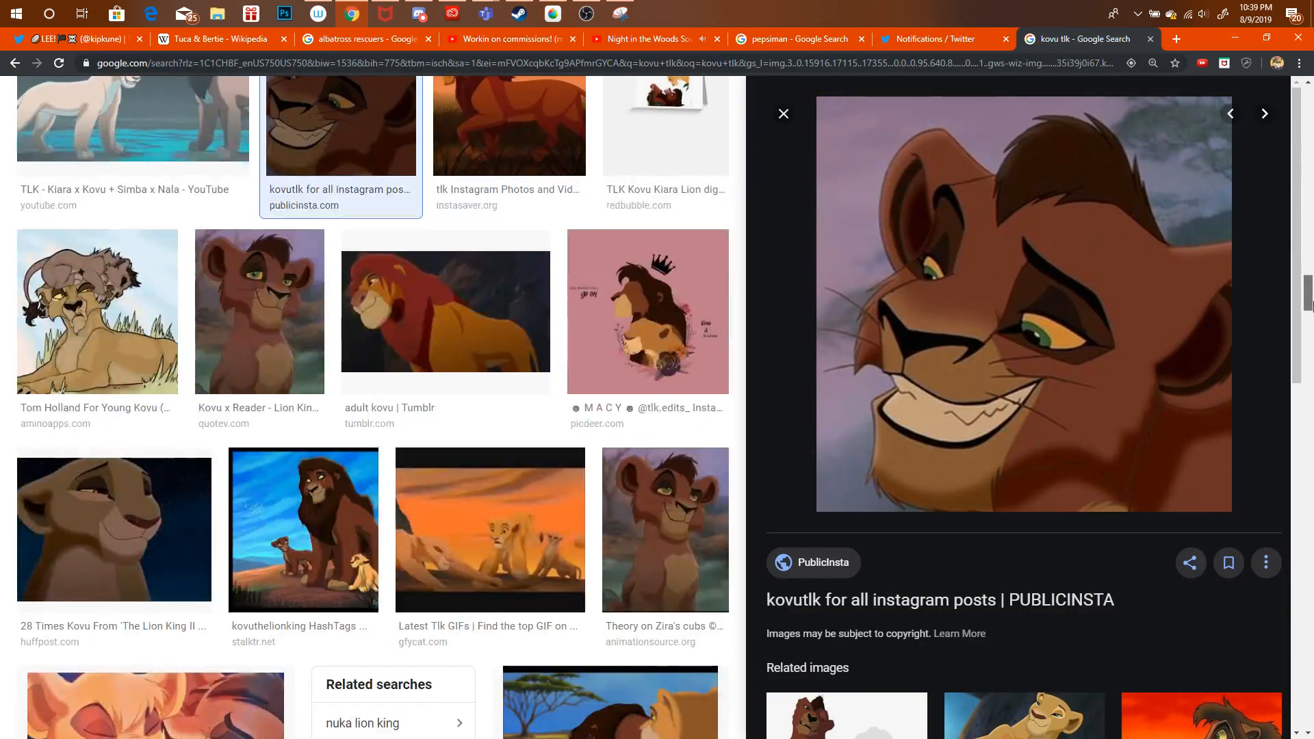
left_click_drag(1308, 305, 1268, 347)
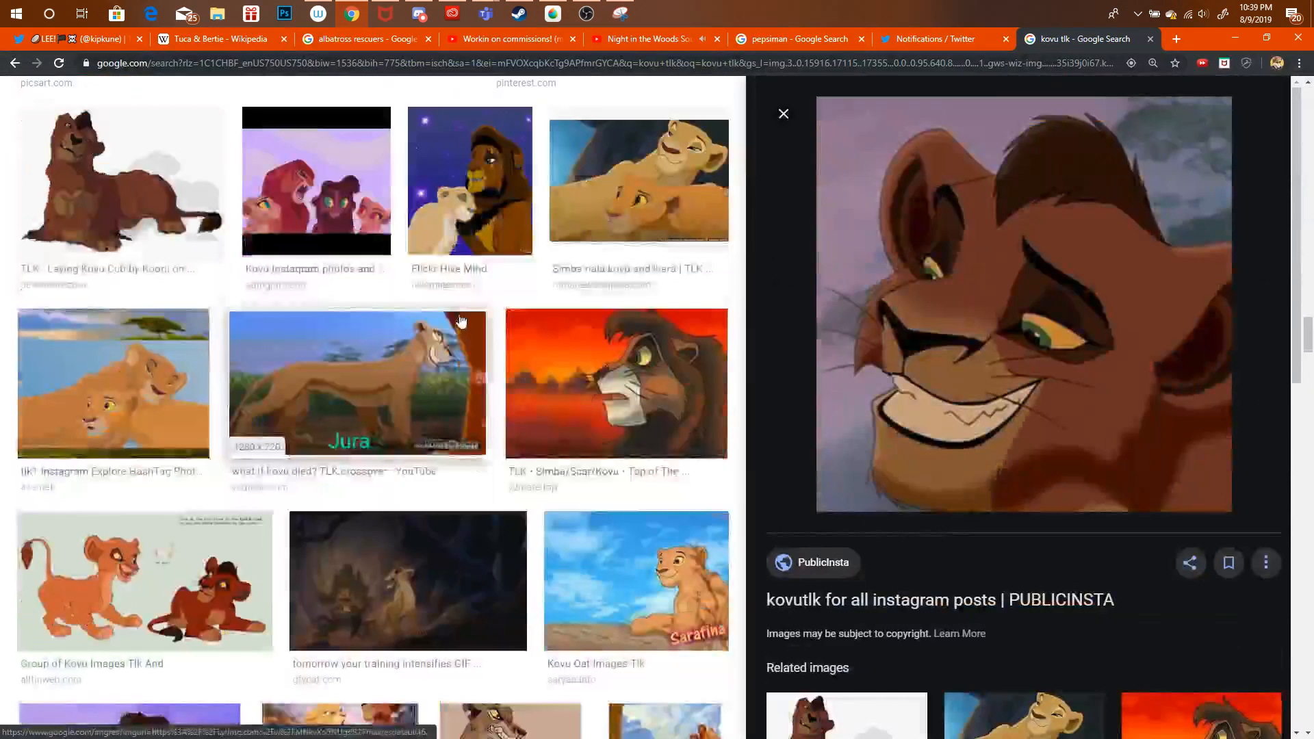
left_click(464, 338)
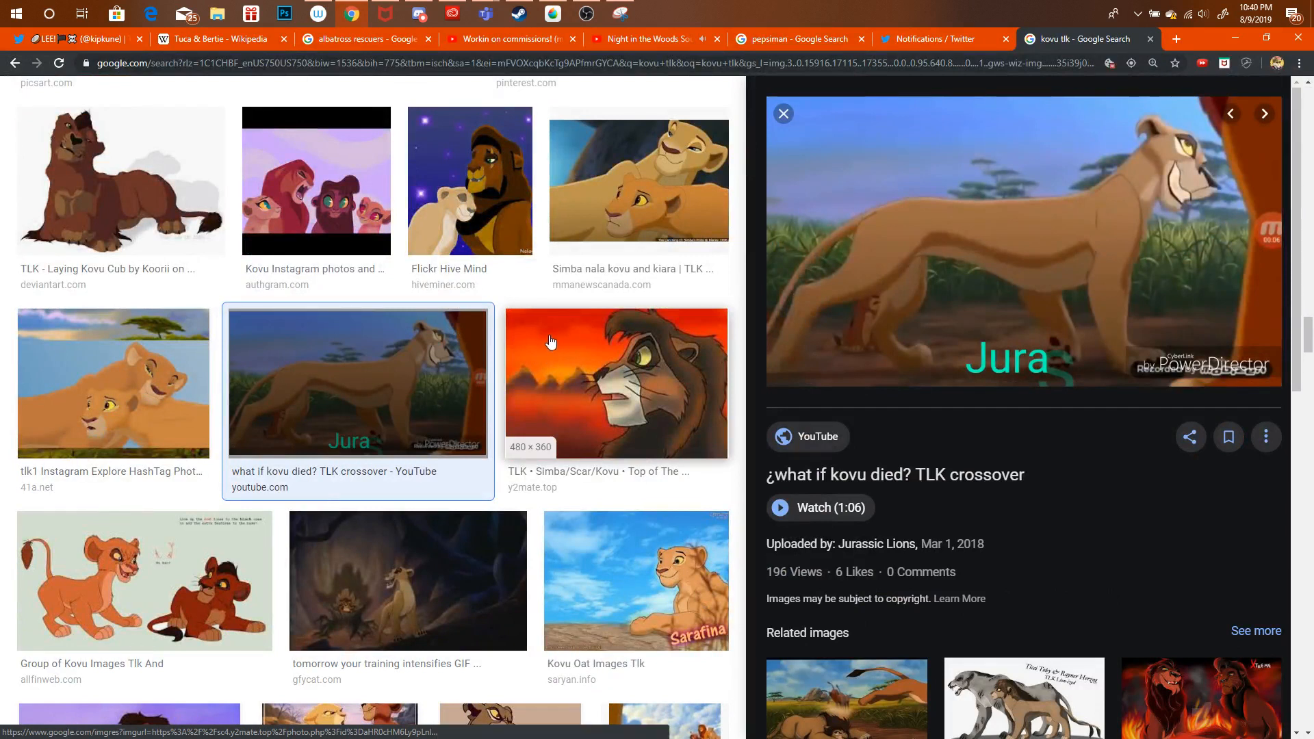
left_click(553, 14)
mouse_move(529, 266)
left_mouse_down()
mouse_move(518, 327)
mouse_move(587, 367)
left_mouse_up()
Undo the test stroke, add a new layer and sketch the head circle and neck outline.
key("ctrl+alt+z")
key("ctrl+alt+z")
left_click(1100, 569)
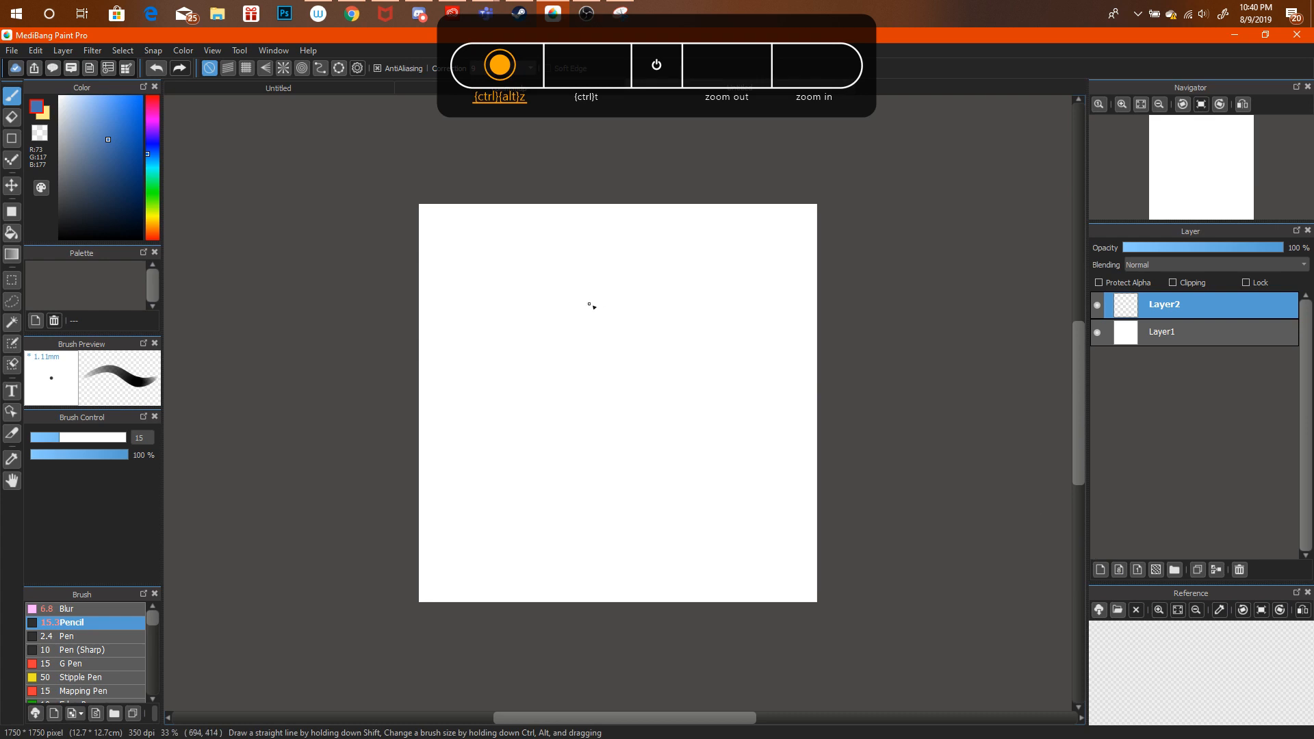
mouse_move(554, 264)
left_mouse_down()
mouse_move(513, 285)
mouse_move(513, 343)
mouse_move(676, 422)
left_mouse_up()
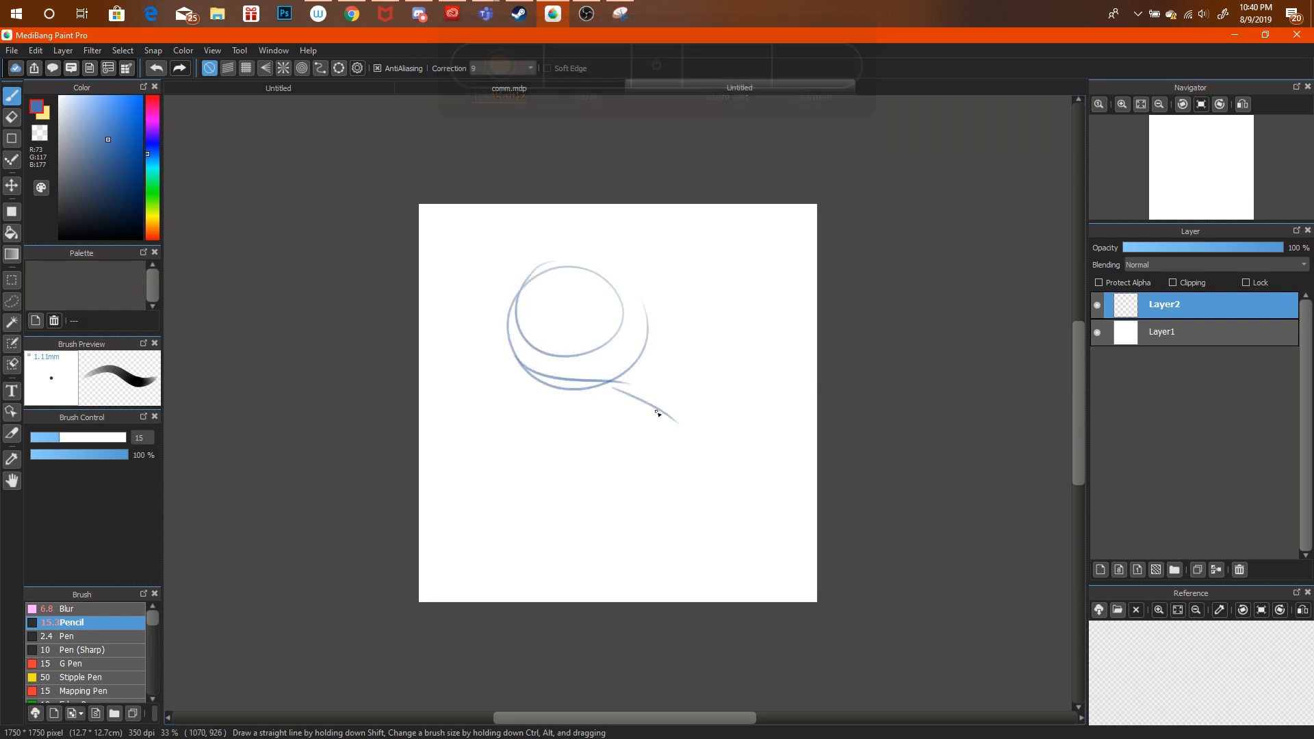
key("alt+Tab")
key("alt+Tab")
Draw the snout outline extending right from the head with pointed strokes at its tip.
left_click_drag(690, 355, 644, 317)
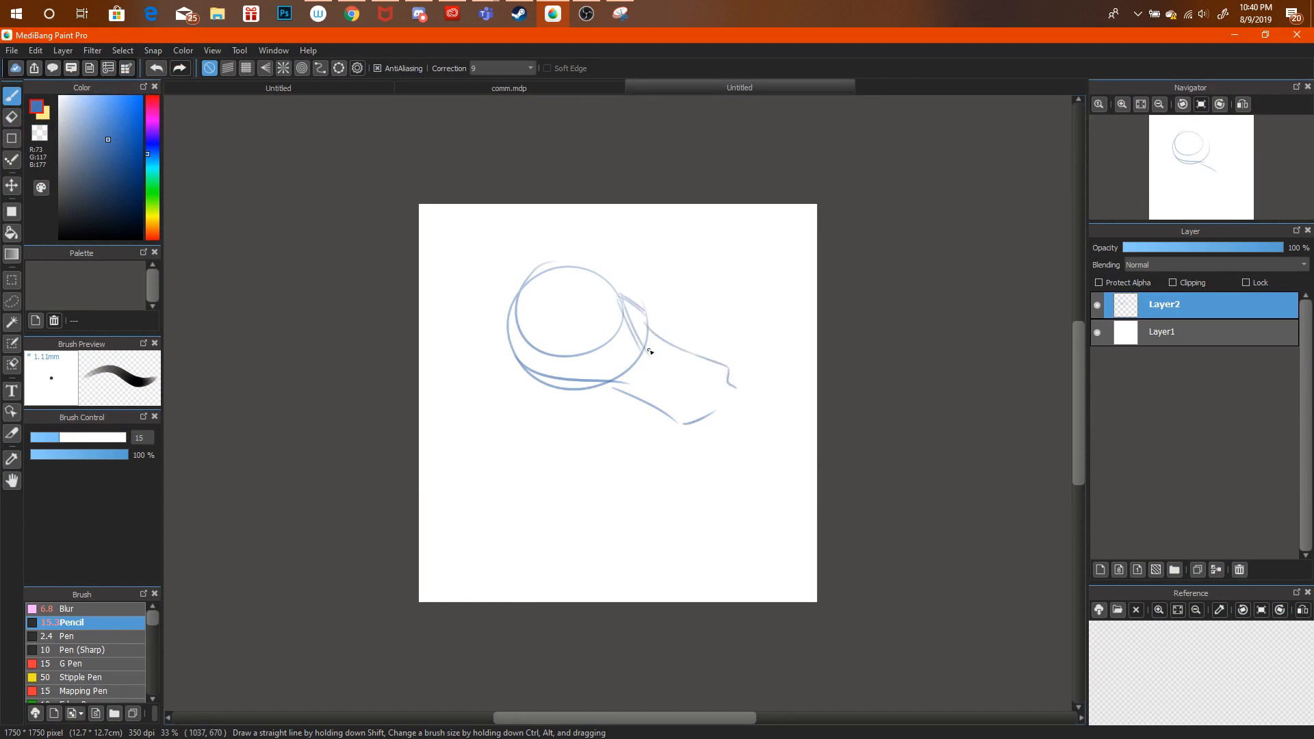
key("ctrl+alt+z")
mouse_move(640, 314)
left_mouse_down()
mouse_move(655, 362)
mouse_move(722, 398)
mouse_move(717, 412)
left_mouse_up()
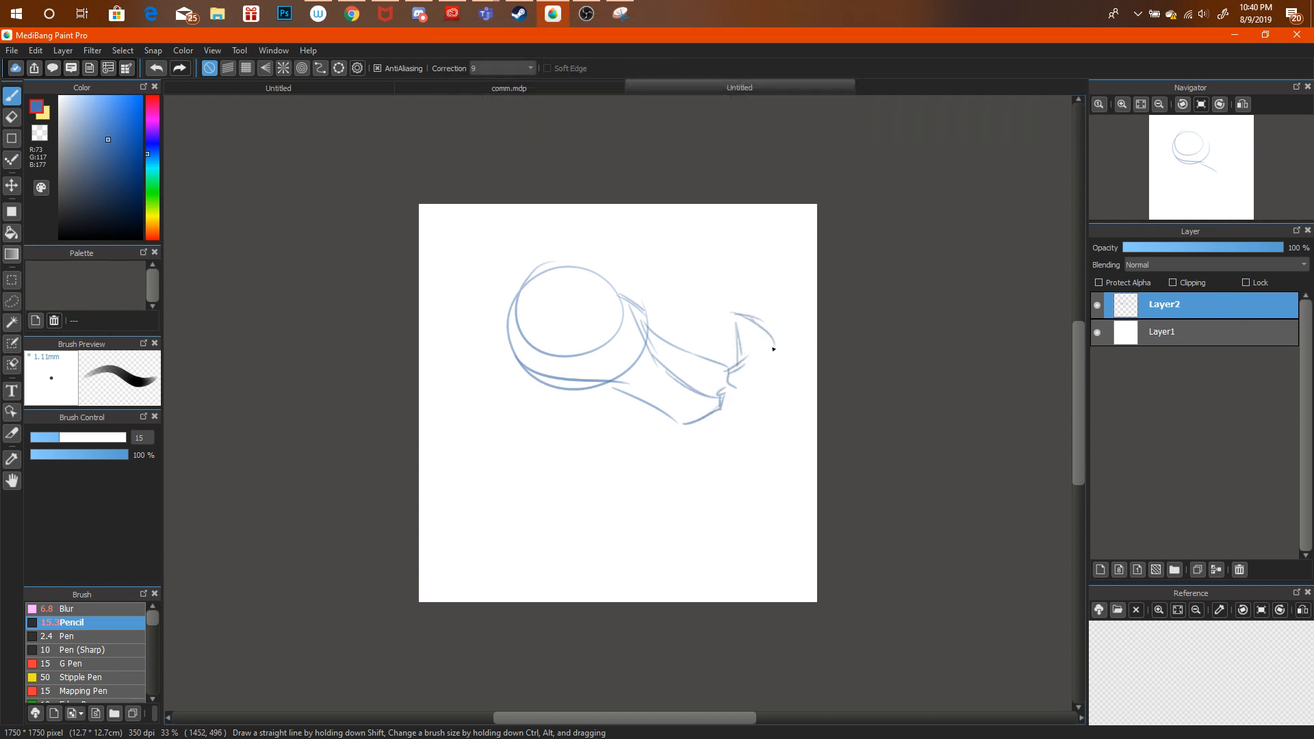
key("ctrl+alt+z")
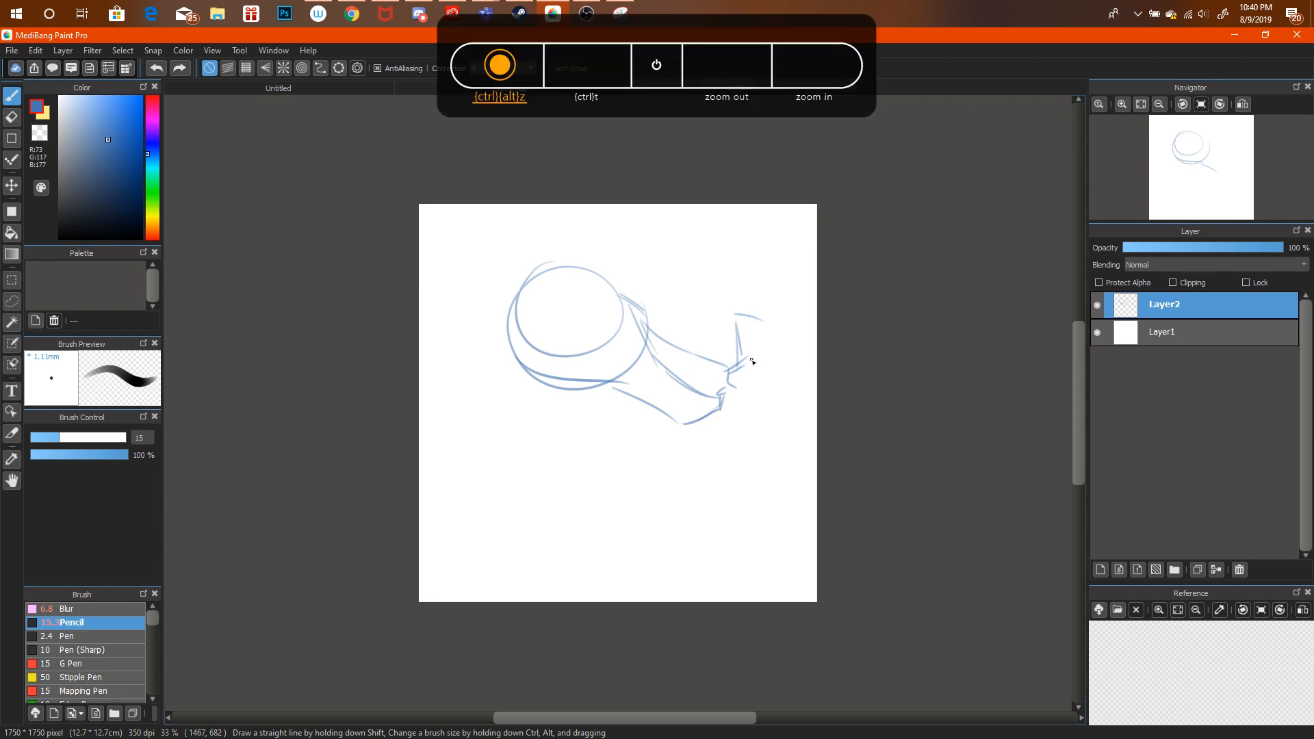
left_click(350, 14)
left_click(349, 15)
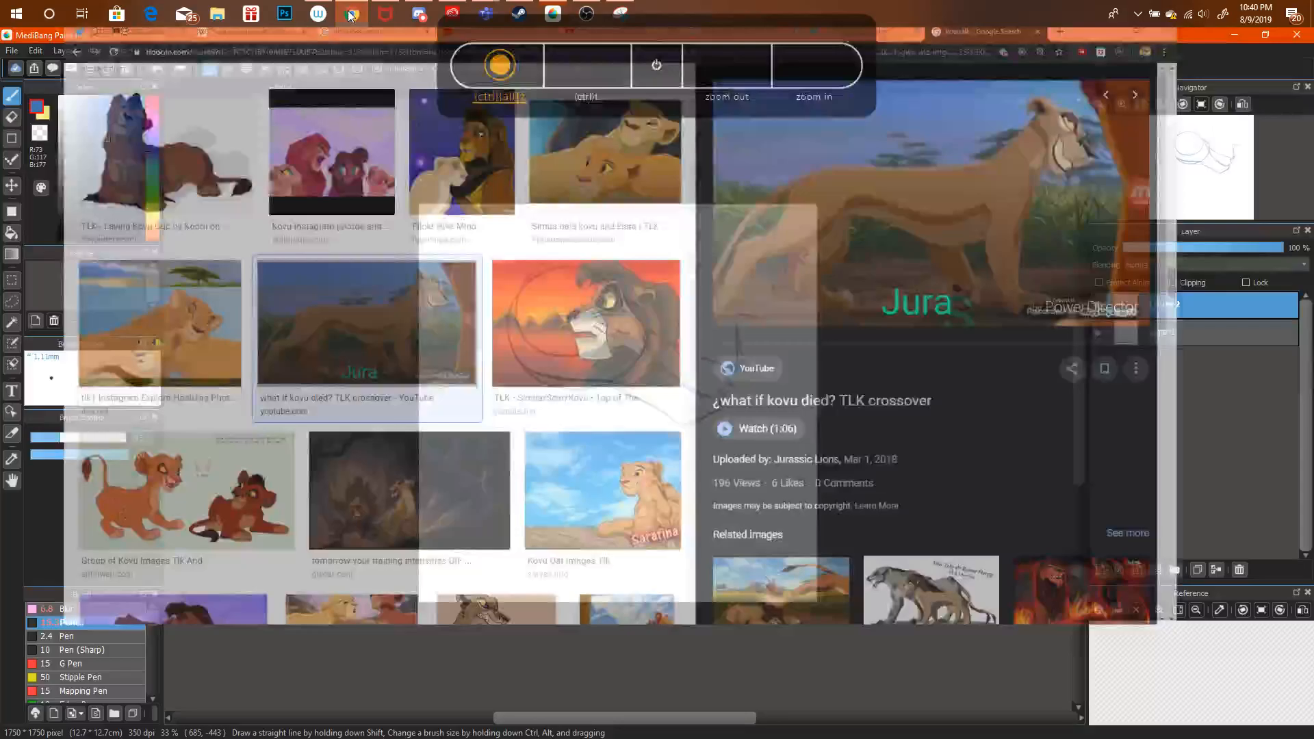
left_click_drag(741, 363, 720, 314)
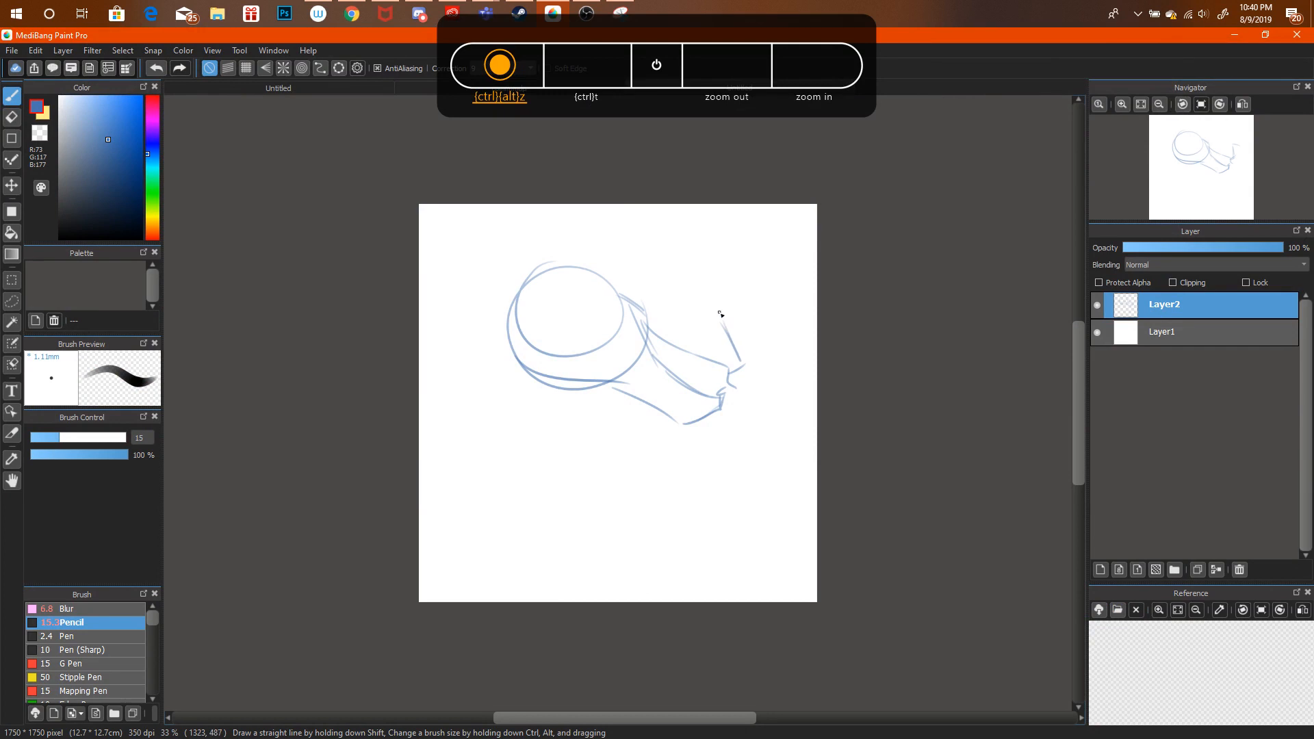
left_click_drag(750, 370, 777, 349)
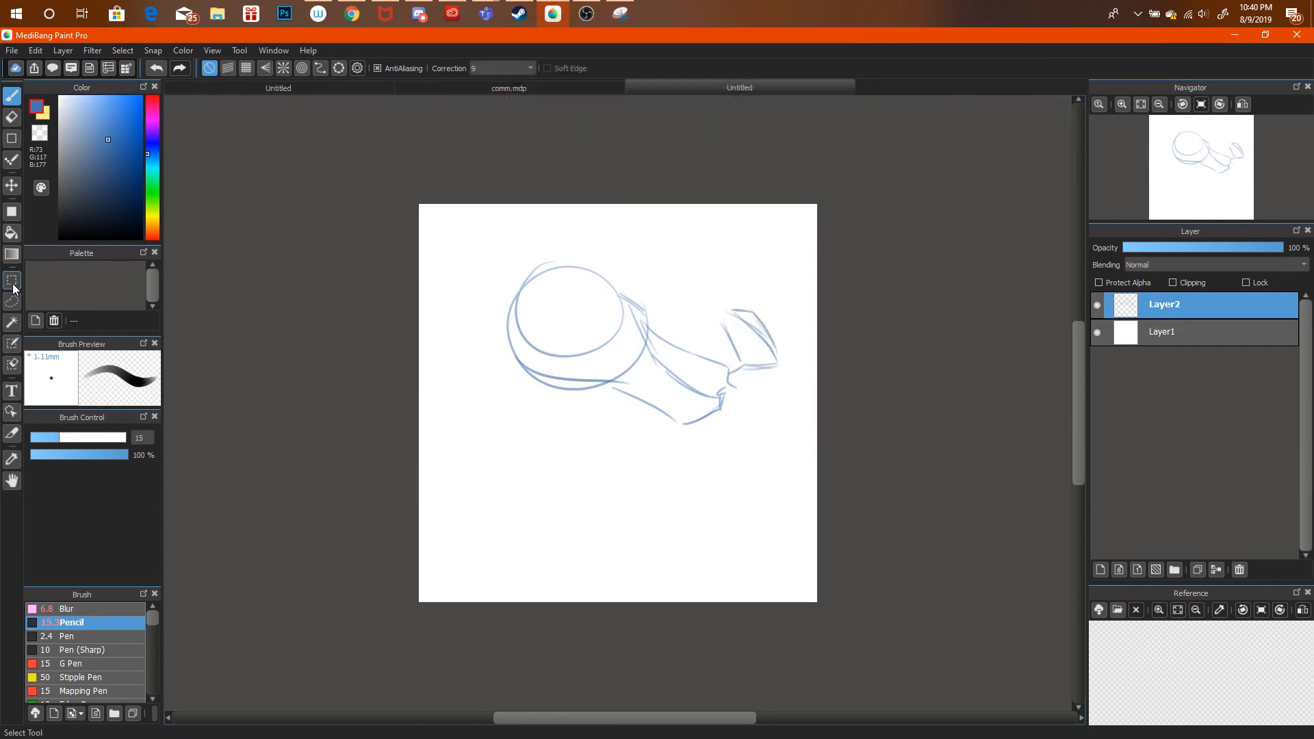
Lasso the snout tip and rotate it into a new position.
key("l")
mouse_move(710, 308)
left_mouse_down()
mouse_move(743, 374)
mouse_move(758, 316)
left_mouse_up()
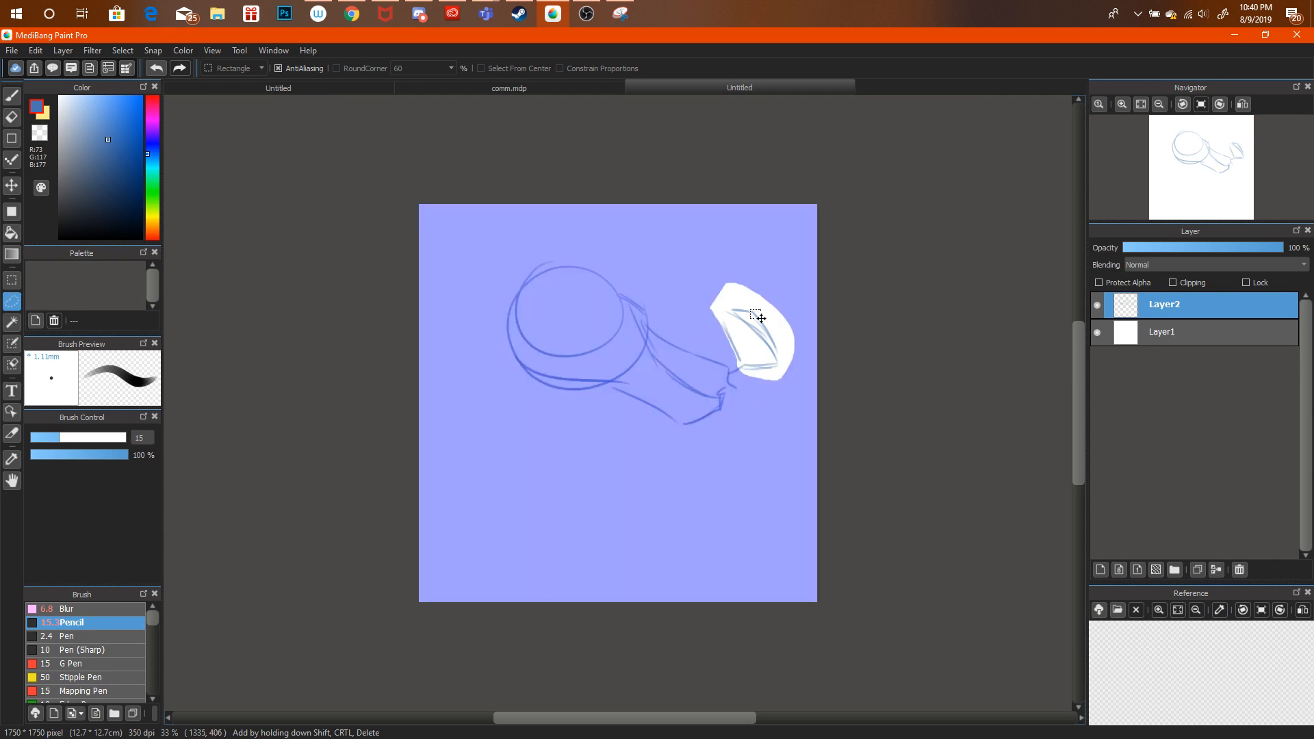
key("ctrl+t")
left_click_drag(804, 267, 773, 291)
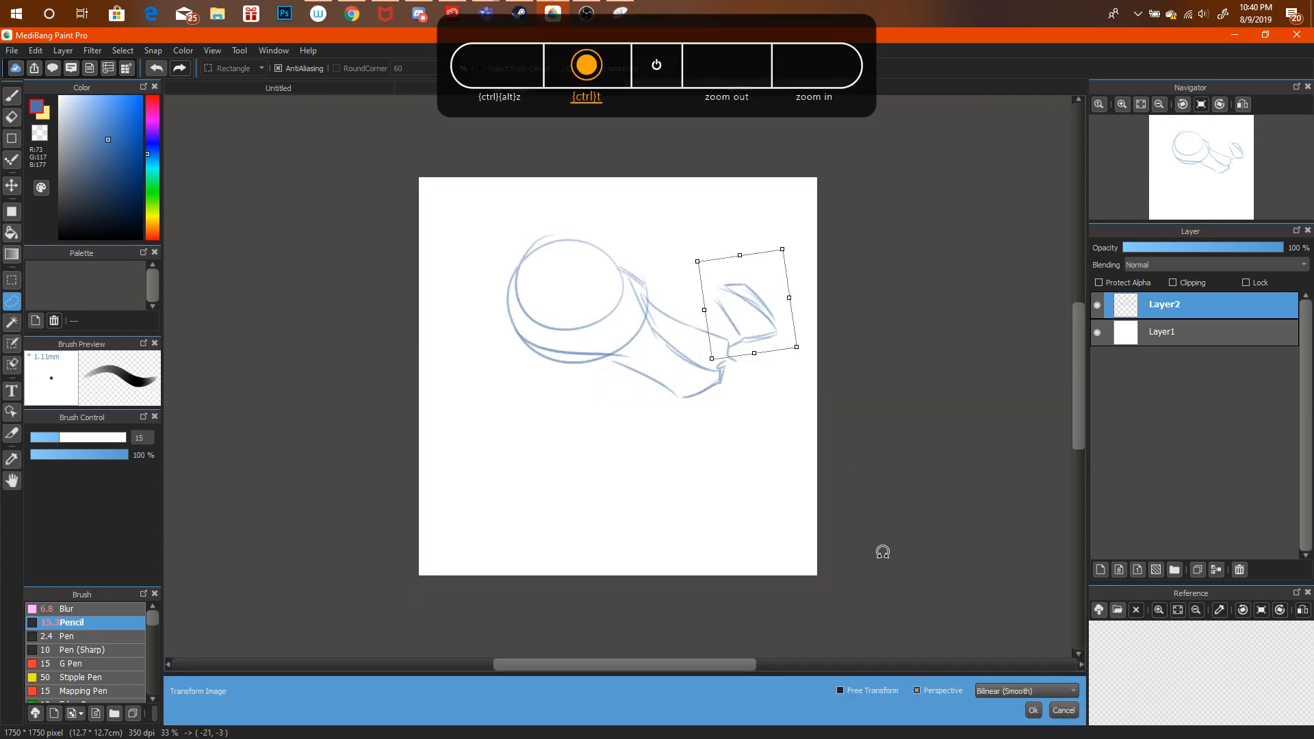
key("Return")
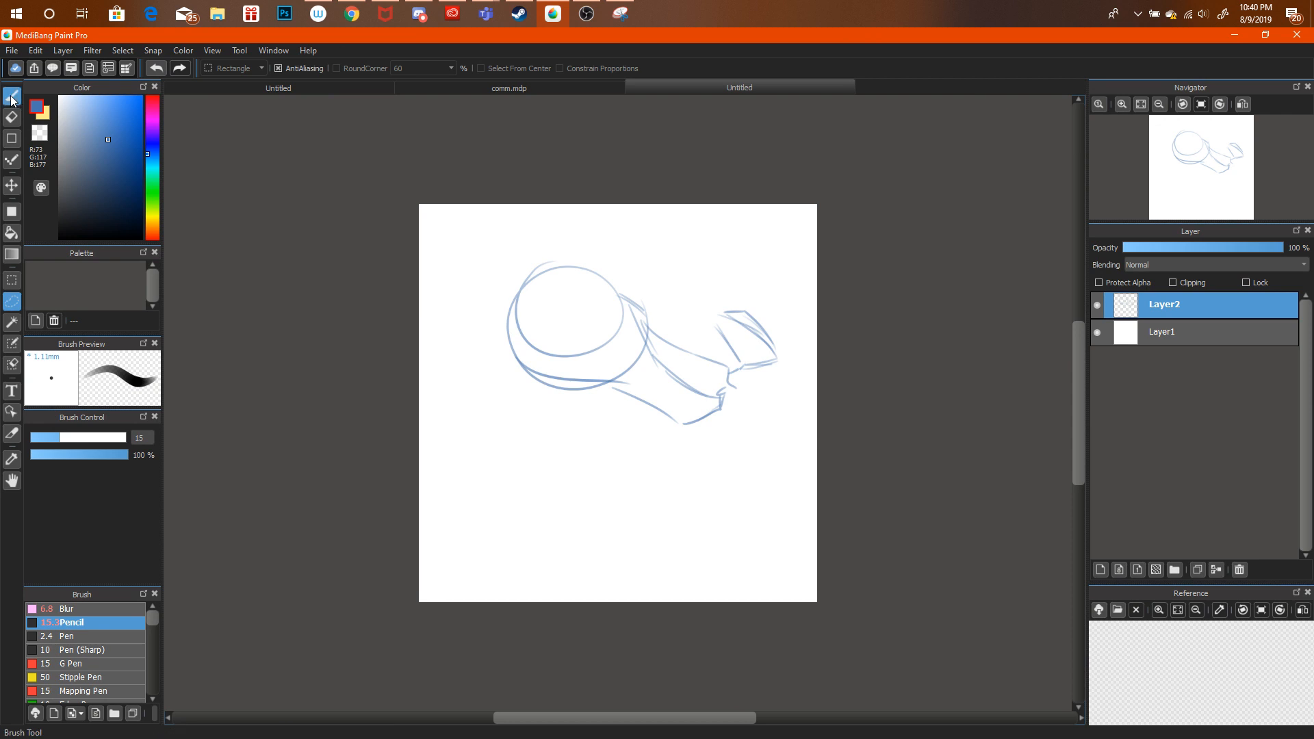
Sketch jagged teeth along the muzzle, then lasso the snout and tilt it.
key("b")
left_click_drag(643, 317, 637, 352)
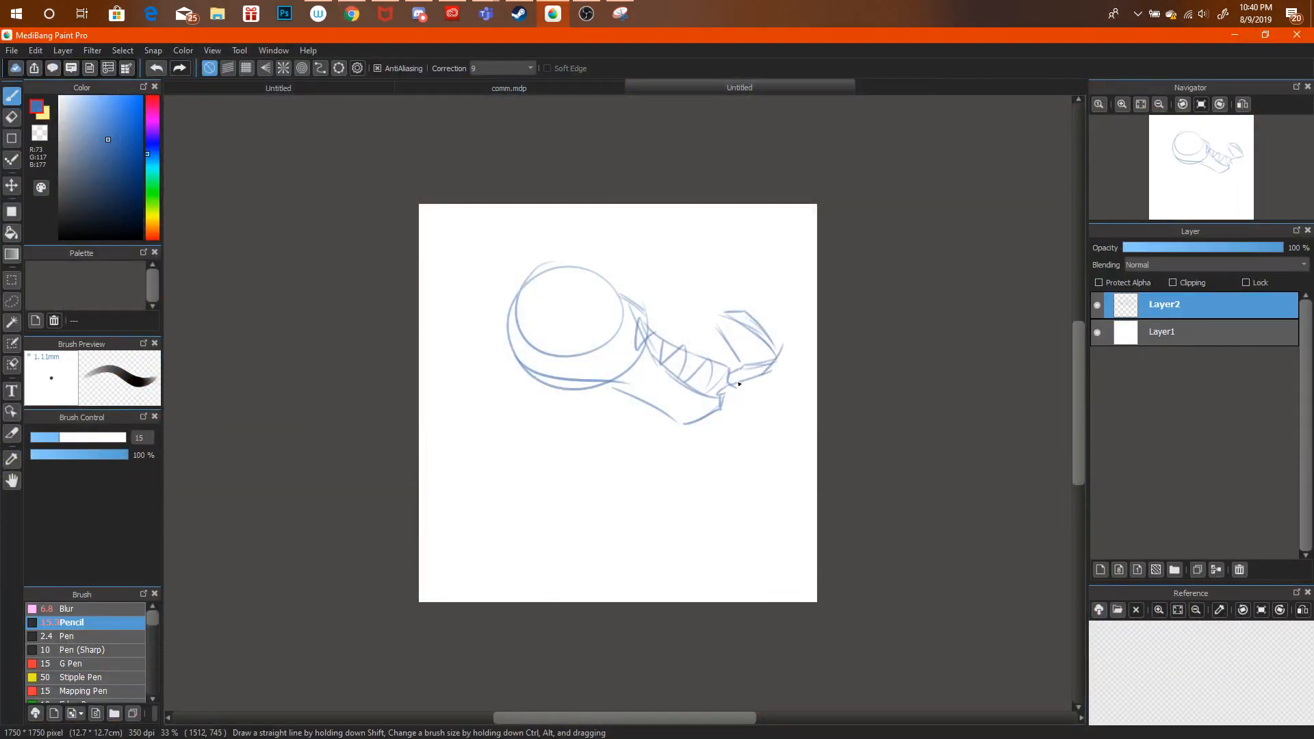
key("ctrl+z")
key("l")
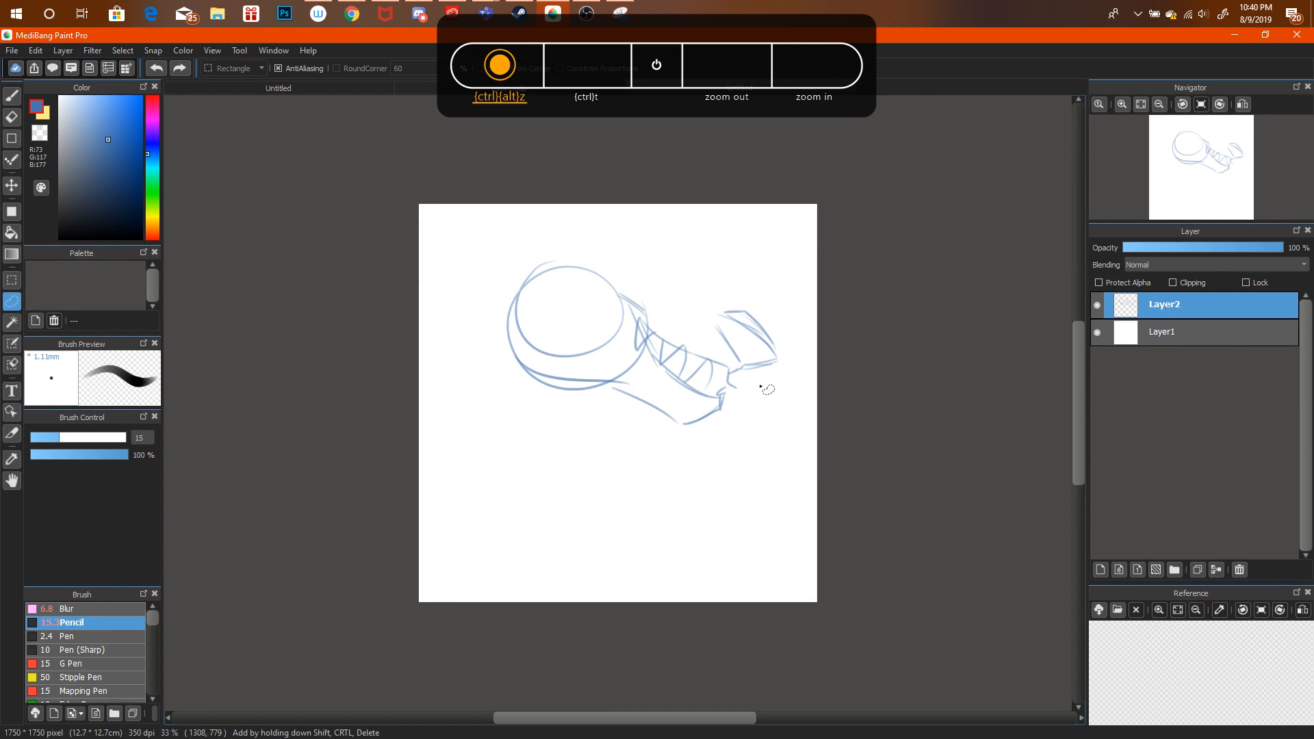
mouse_move(725, 344)
left_mouse_down()
mouse_move(709, 308)
mouse_move(842, 299)
mouse_move(795, 315)
left_mouse_up()
key("ctrl+t")
left_click(1033, 710)
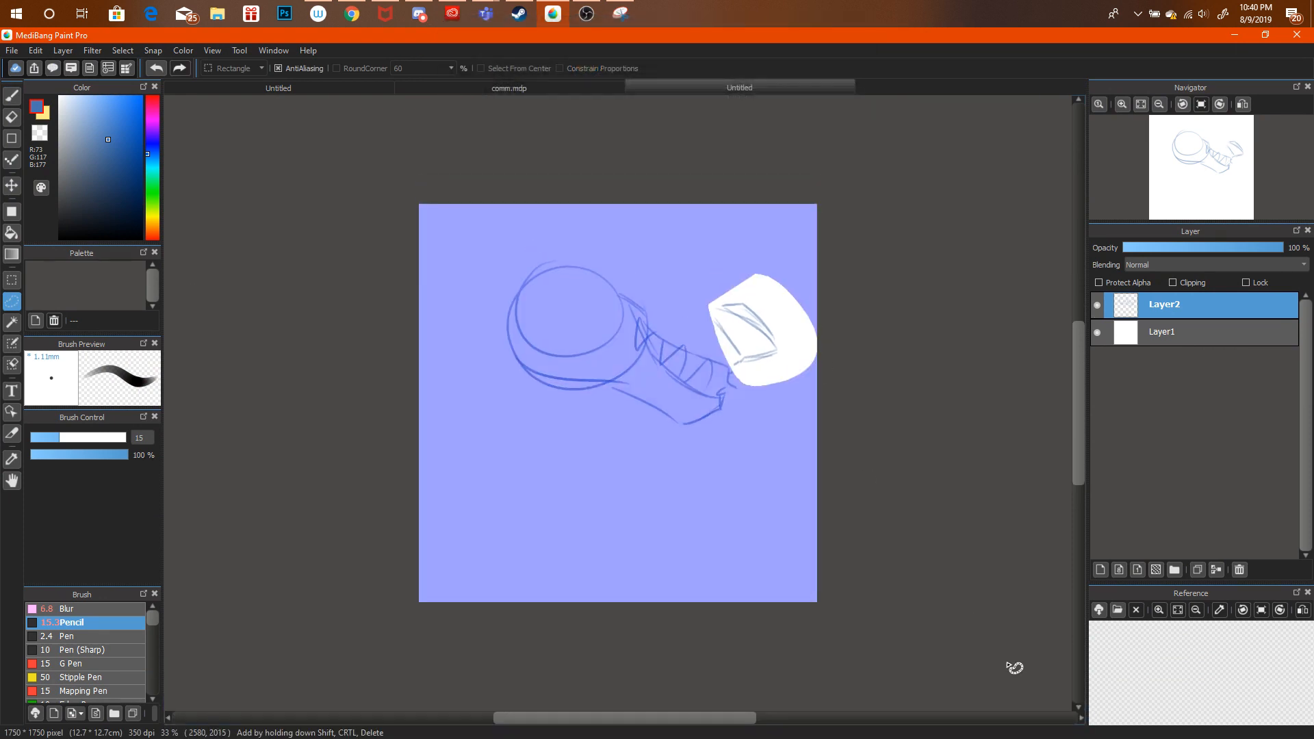
Draw a short stroke down from the snout tip and tilt the whole sketch clockwise.
key("b")
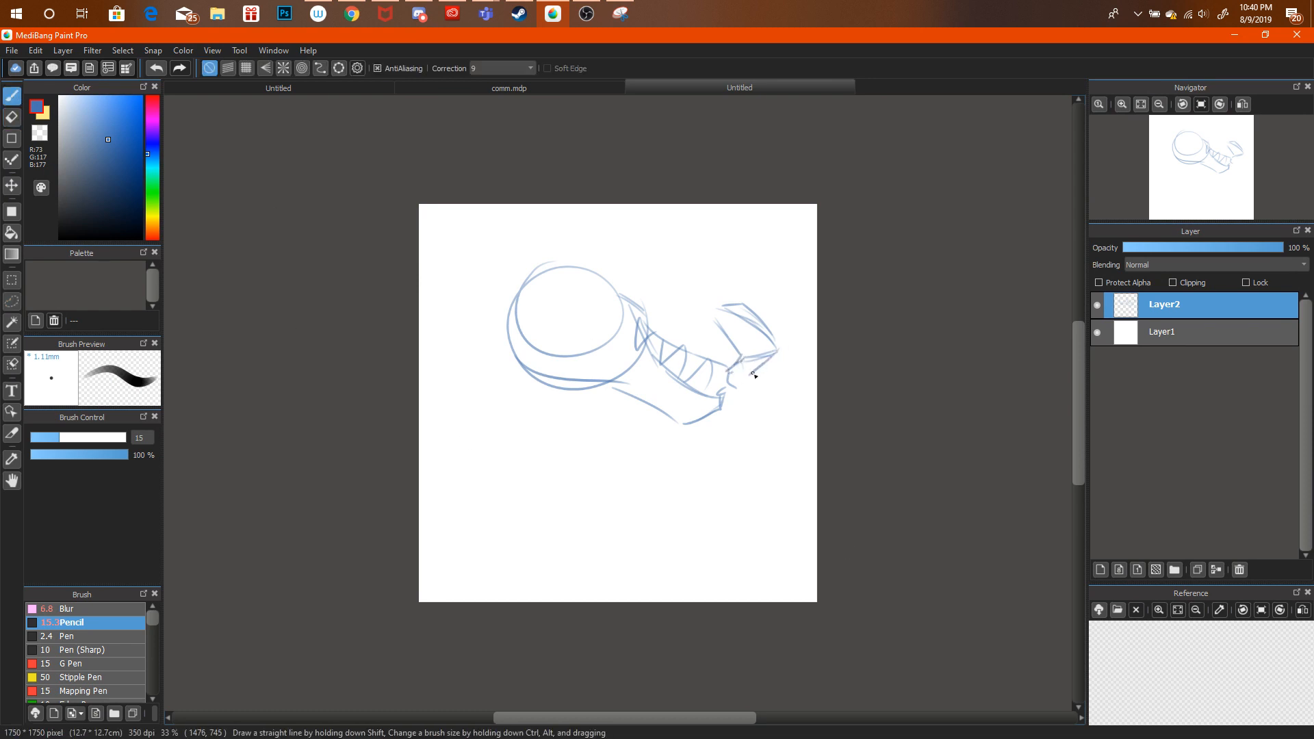
left_click_drag(778, 347, 764, 374)
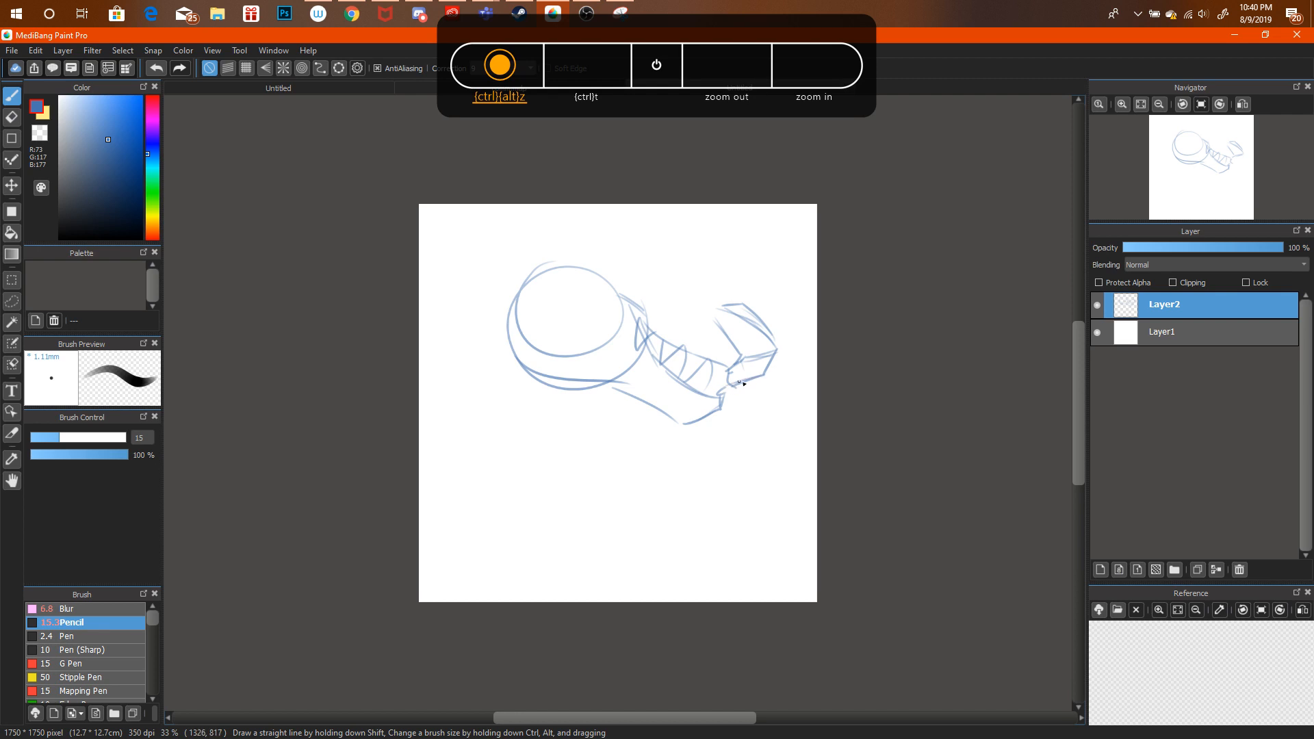
key("ctrl+t")
left_click_drag(792, 321, 786, 376)
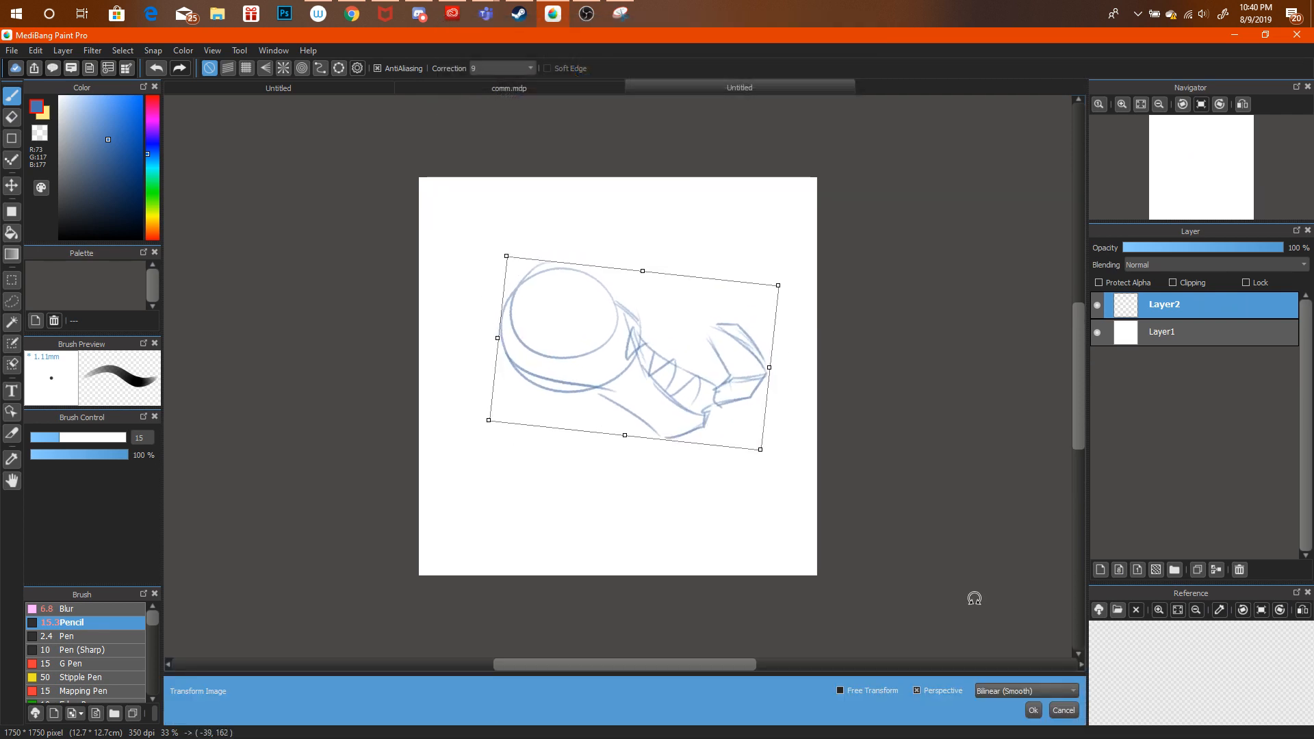
Commit the sketch rotation and draw arcs above the head and muzzle.
left_click(1033, 710)
left_click(354, 18)
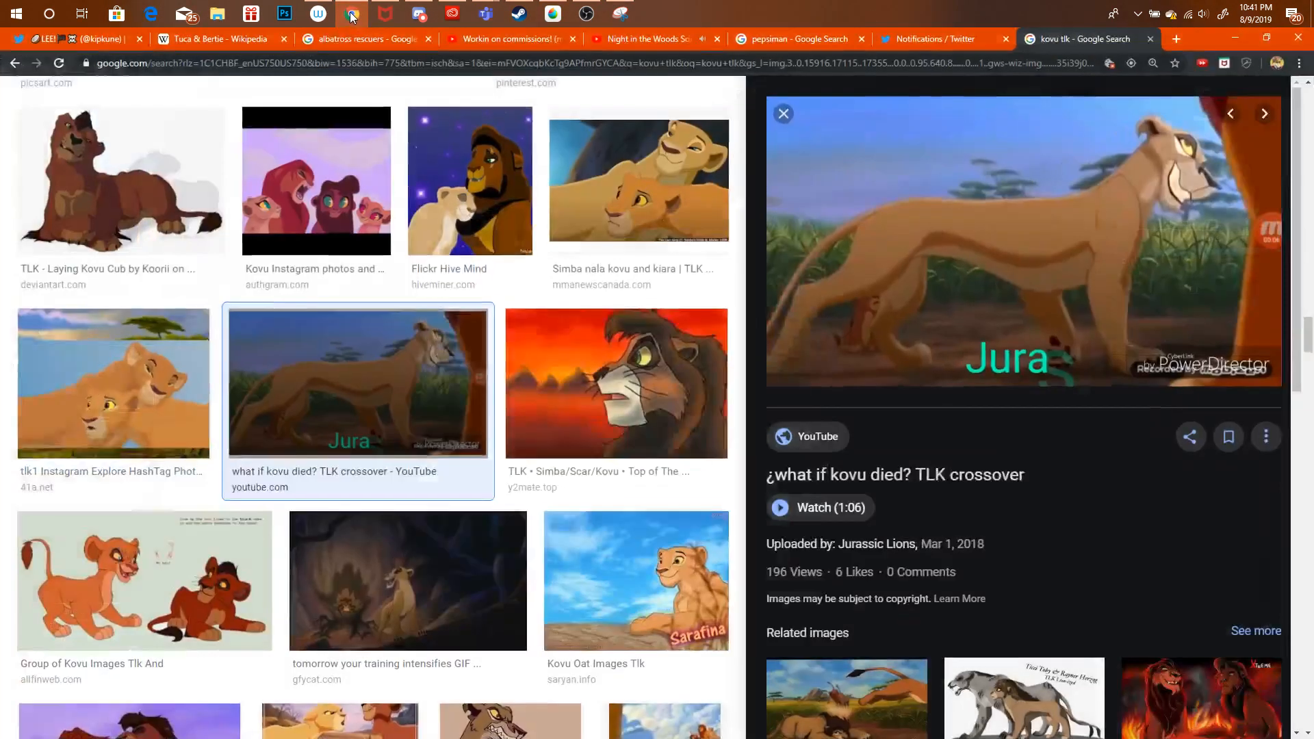
left_click(353, 18)
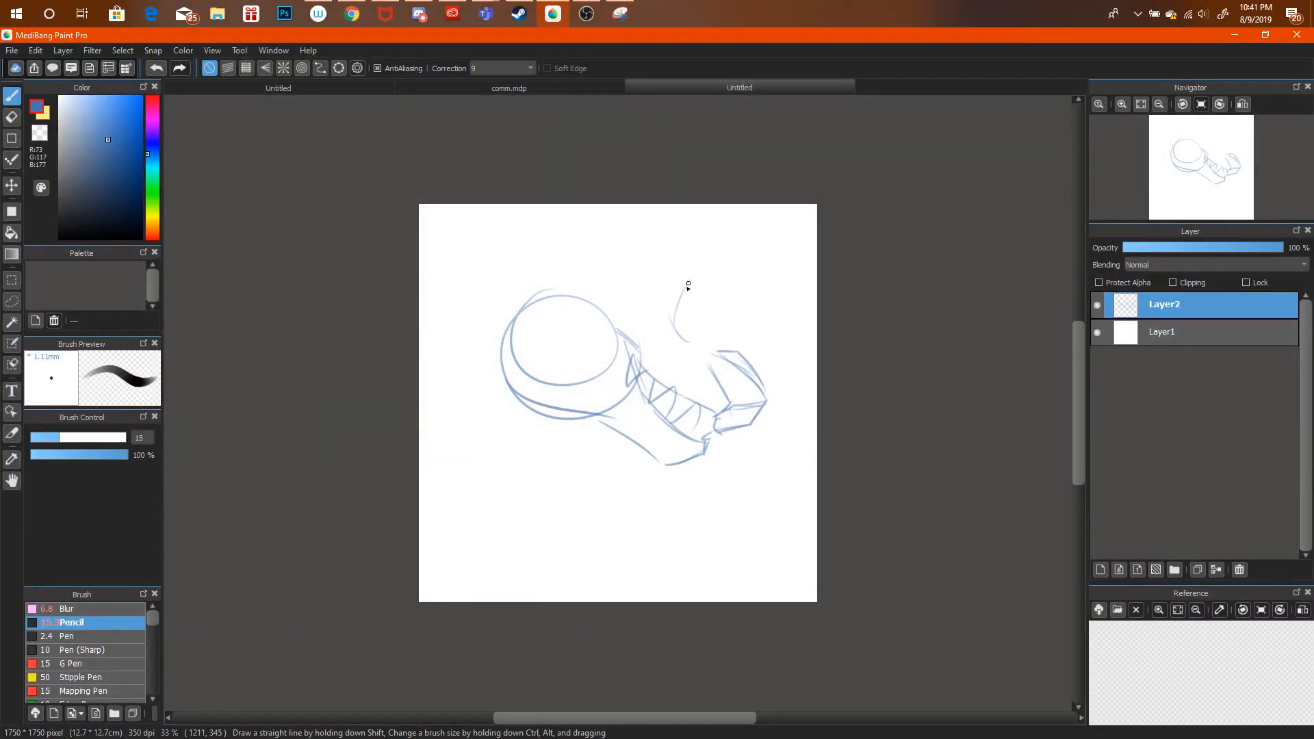
key("ctrl+alt+z")
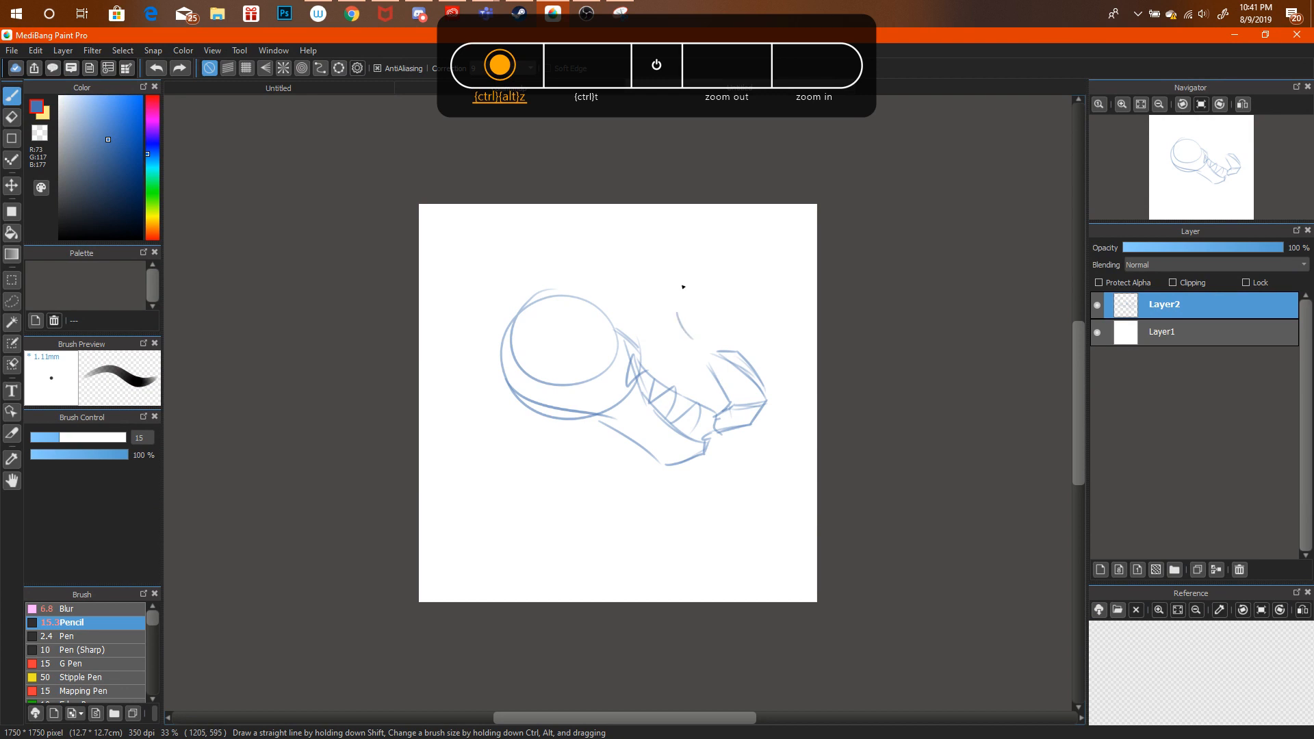
left_click_drag(683, 287, 684, 283)
mouse_move(681, 317)
left_mouse_down()
mouse_move(717, 267)
mouse_move(683, 326)
left_mouse_up()
Redraw the brow strokes above the eye after undoing the overlapping ones.
key("ctrl+alt+z")
left_click(352, 15)
left_click(367, 24)
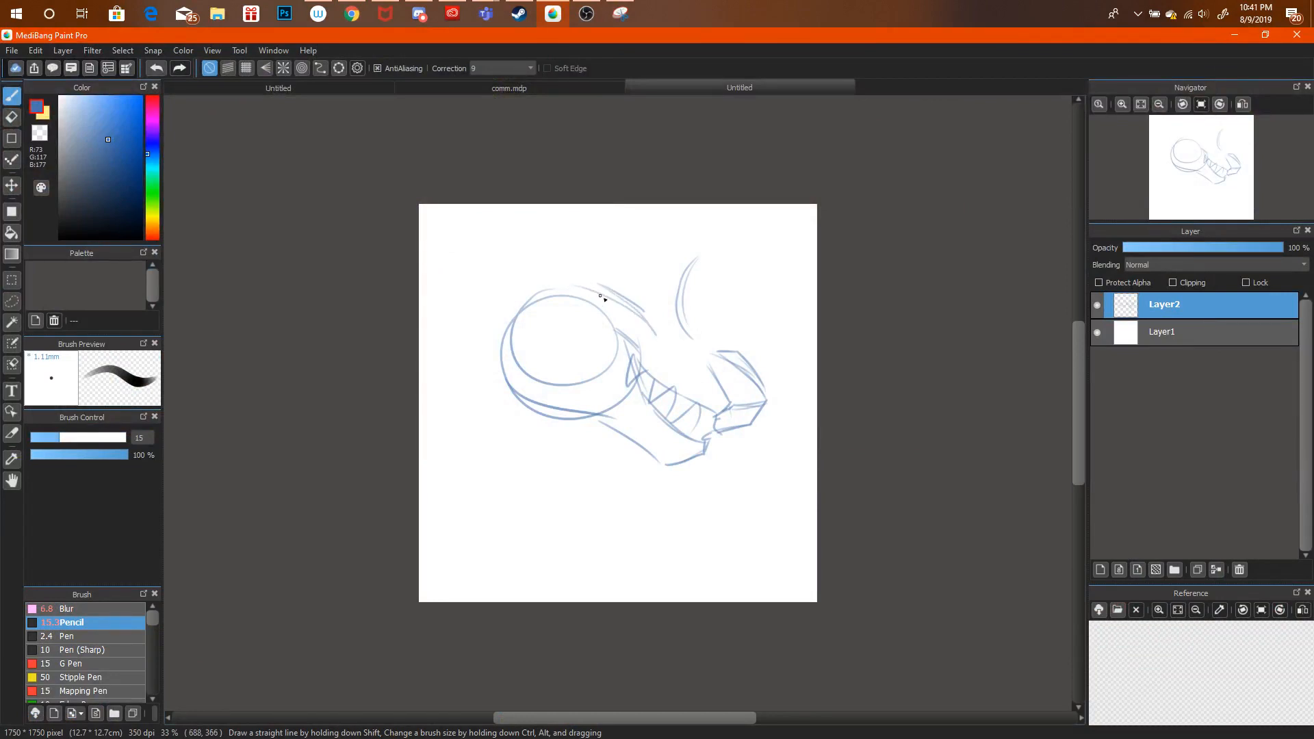
key("ctrl+alt+z")
key("ctrl+alt+z")
mouse_move(588, 279)
left_mouse_down()
mouse_move(666, 338)
mouse_move(606, 315)
mouse_move(620, 238)
mouse_move(675, 258)
left_mouse_up()
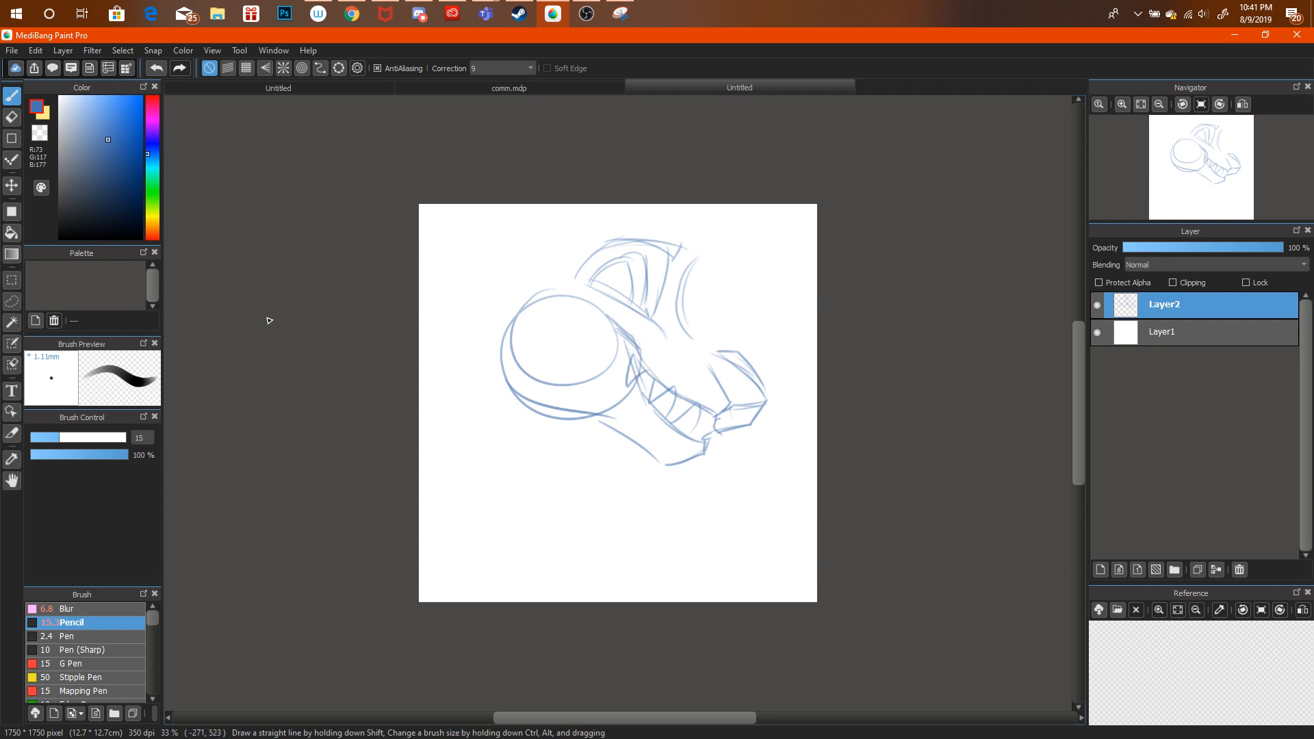
Lasso the jaw and teeth and rotate them slightly.
left_click(11, 301)
mouse_move(648, 343)
left_mouse_down()
mouse_move(621, 370)
mouse_move(632, 409)
mouse_move(696, 448)
mouse_move(715, 400)
left_mouse_up()
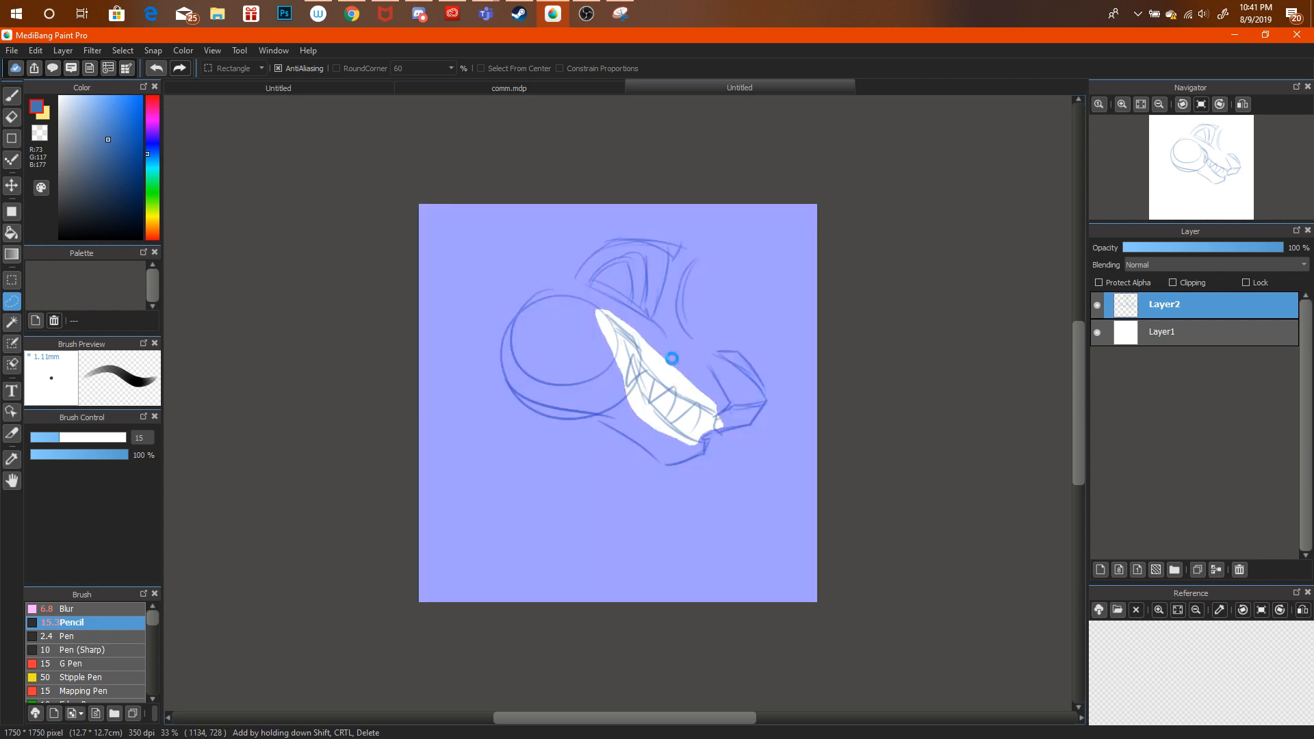
key("ctrl+t")
left_click_drag(757, 284, 708, 324)
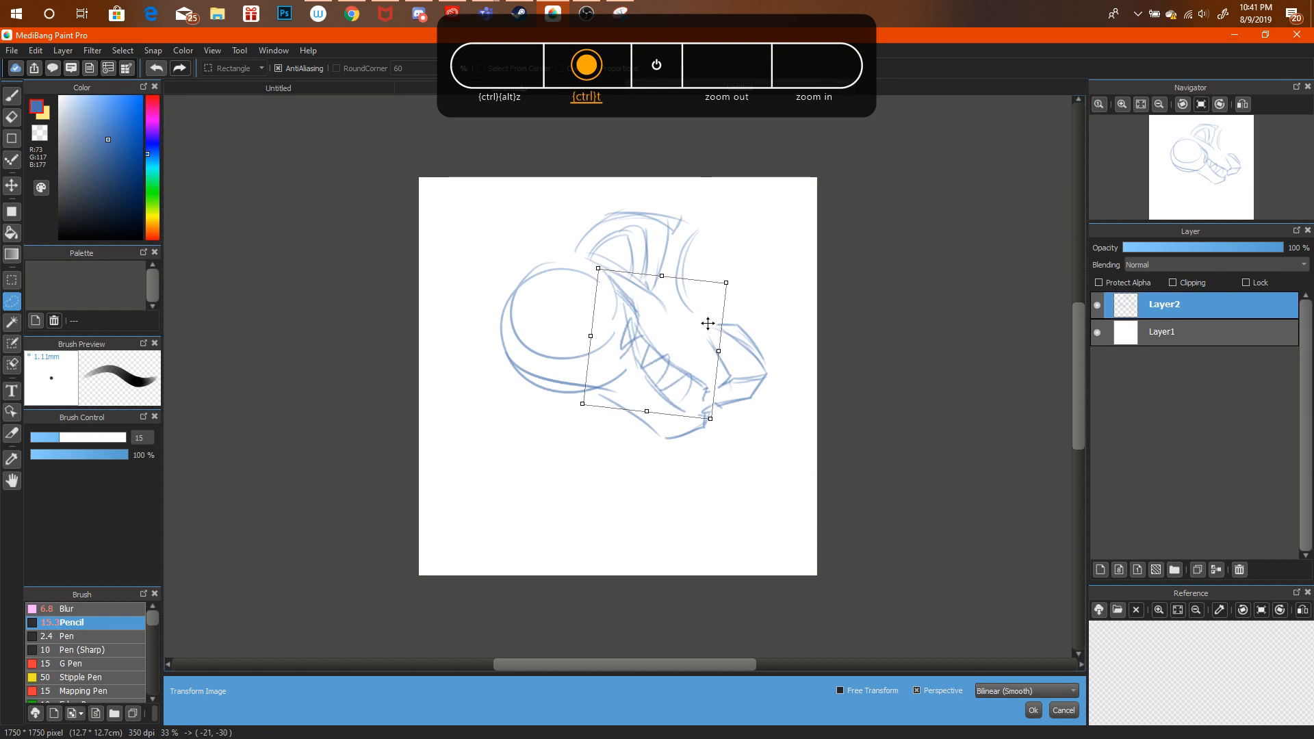
left_click(1032, 711)
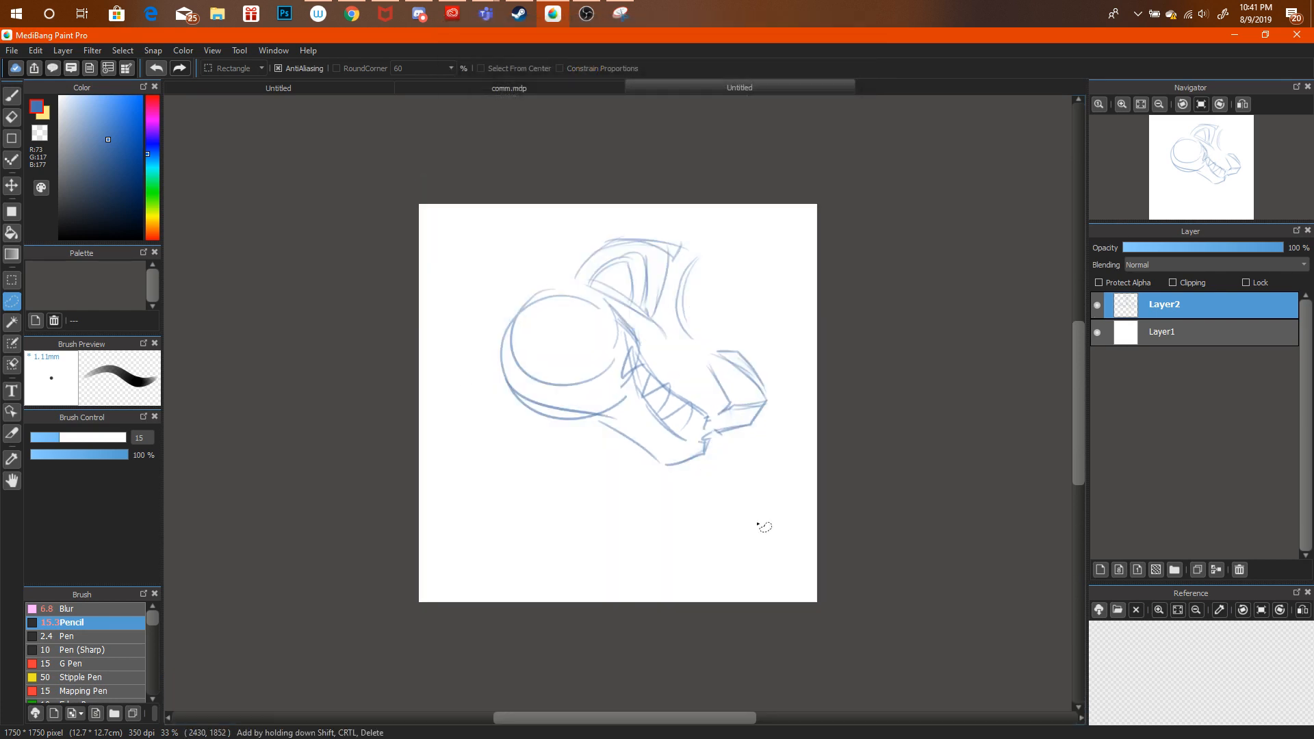
Glance at comm.mdp, then draw the snout's right contour on the lion sketch.
key("b")
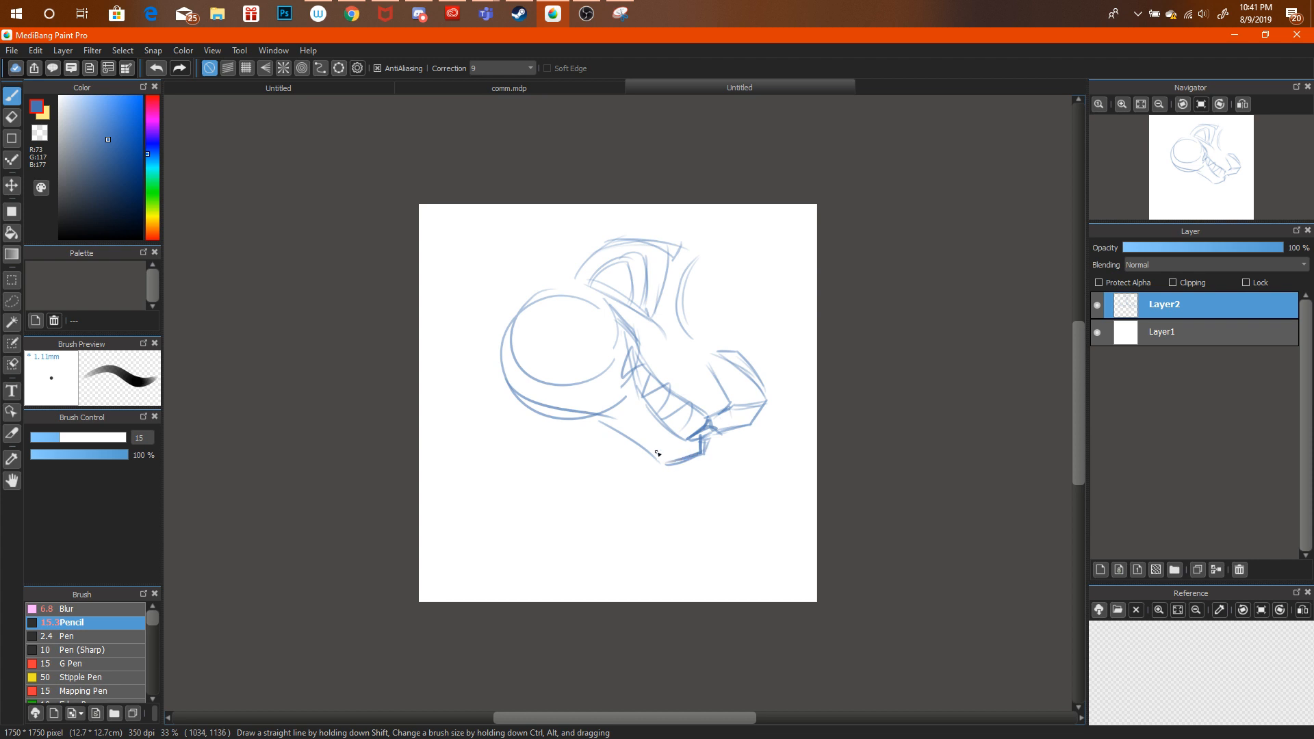
left_click(586, 90)
left_click(639, 89)
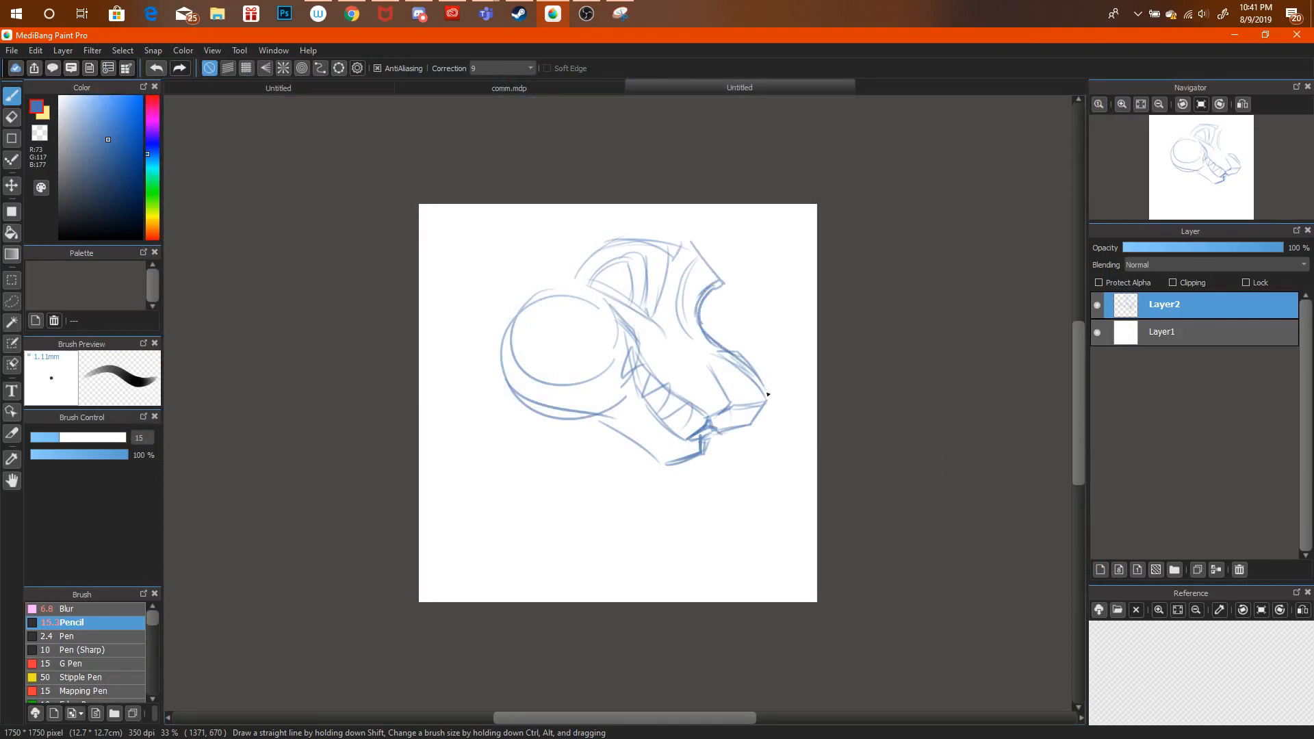
left_click_drag(704, 334, 771, 394)
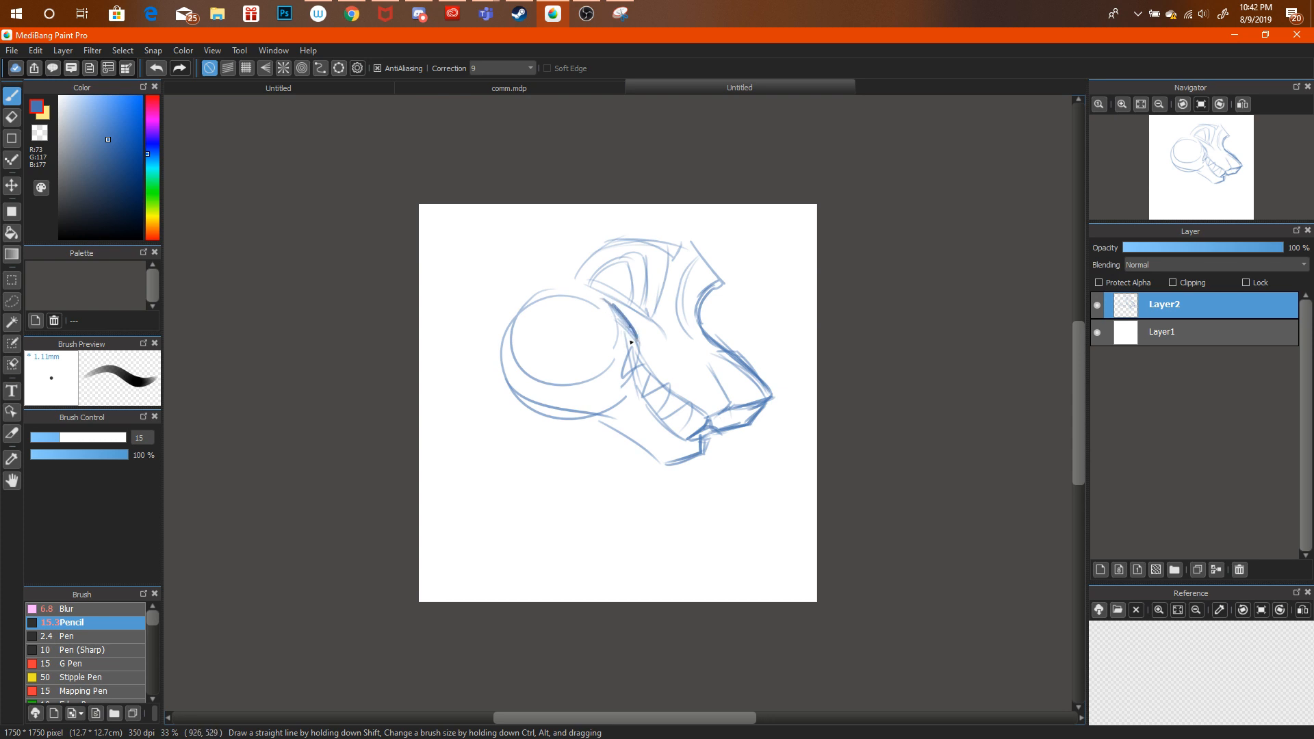
Darken the upper and lower teeth lines and erase the hatch lines around the teeth.
key("ctrl+alt+z")
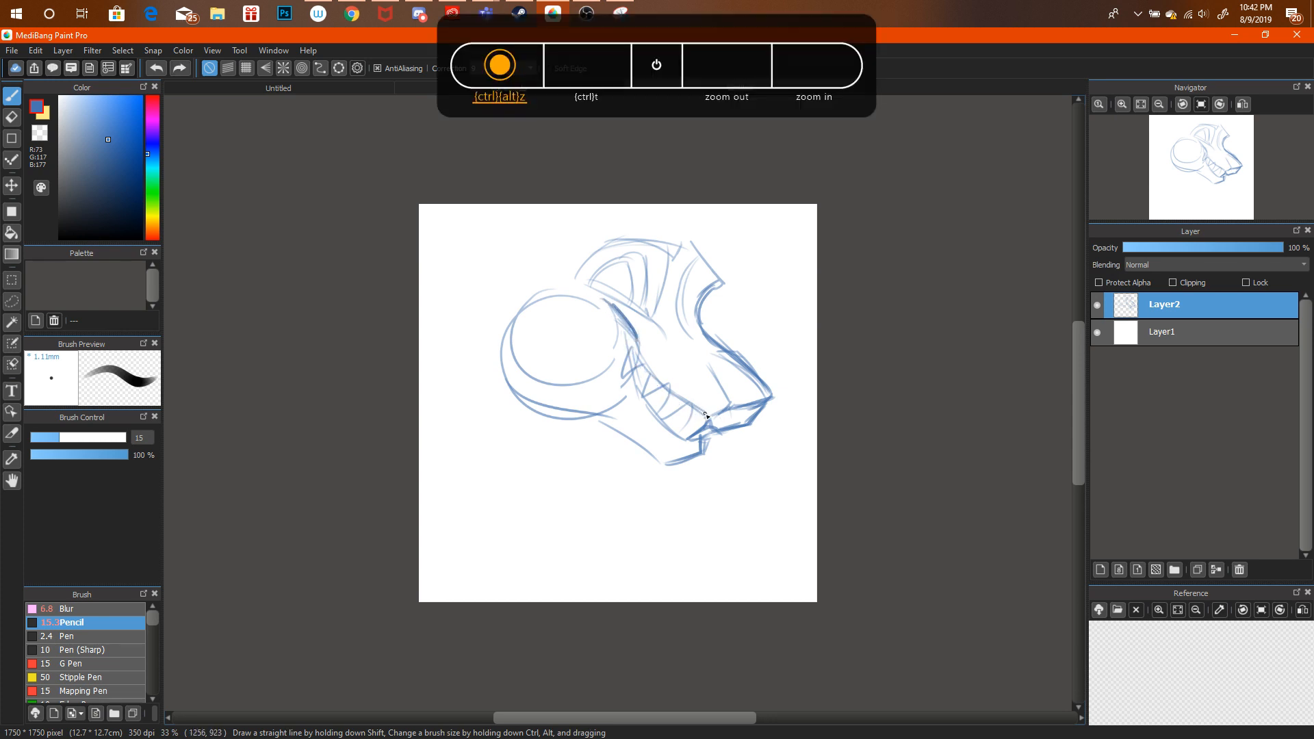
key("ctrl+alt+z")
mouse_move(643, 373)
left_mouse_down()
mouse_move(633, 333)
mouse_move(641, 370)
mouse_move(701, 414)
mouse_move(636, 341)
left_mouse_up()
key("ctrl+alt+z")
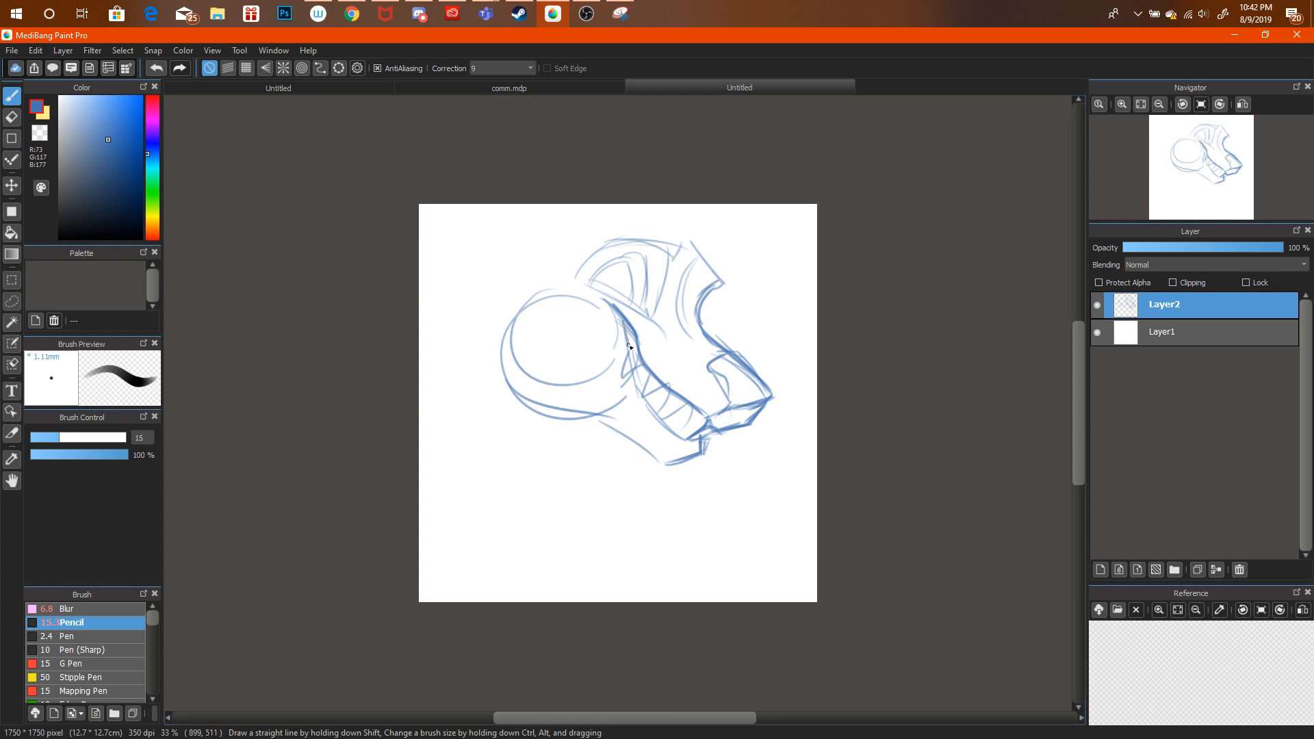
left_click_drag(643, 393, 692, 440)
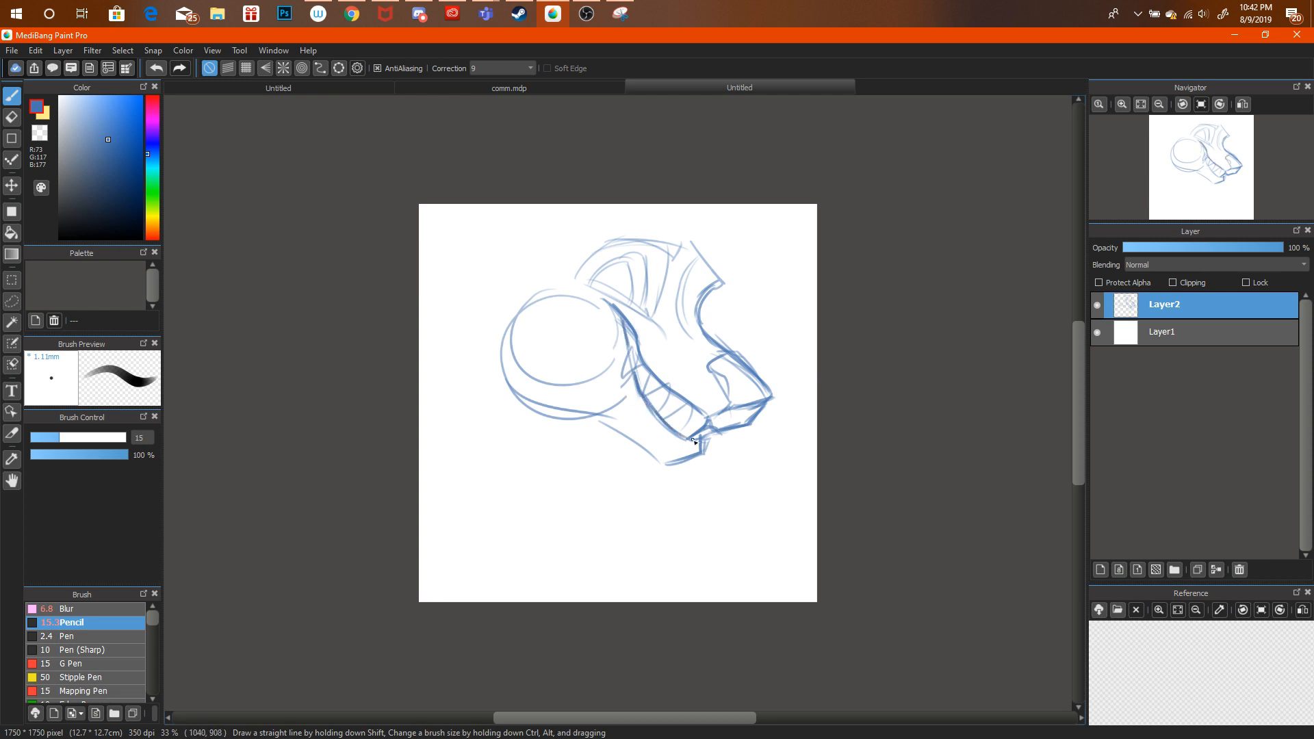
left_click_drag(641, 387, 655, 414)
key("e")
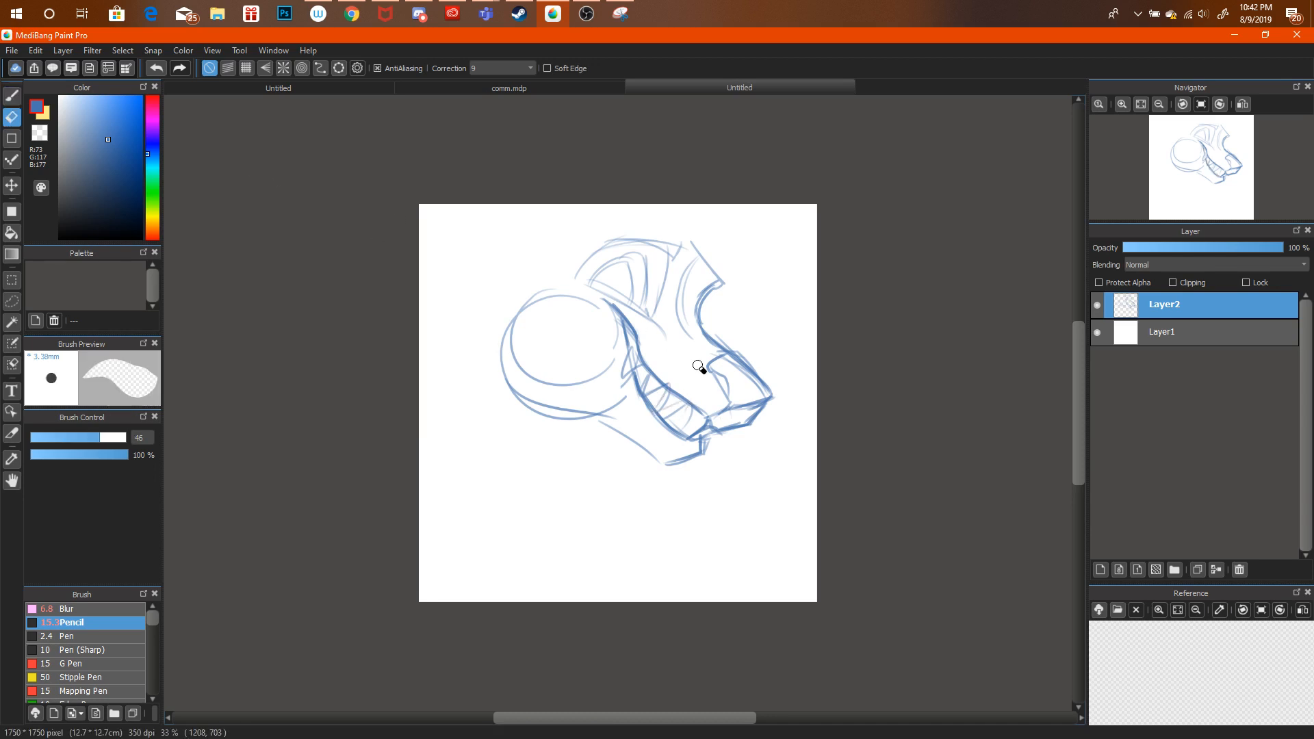
left_click_drag(657, 399, 674, 420)
key("b")
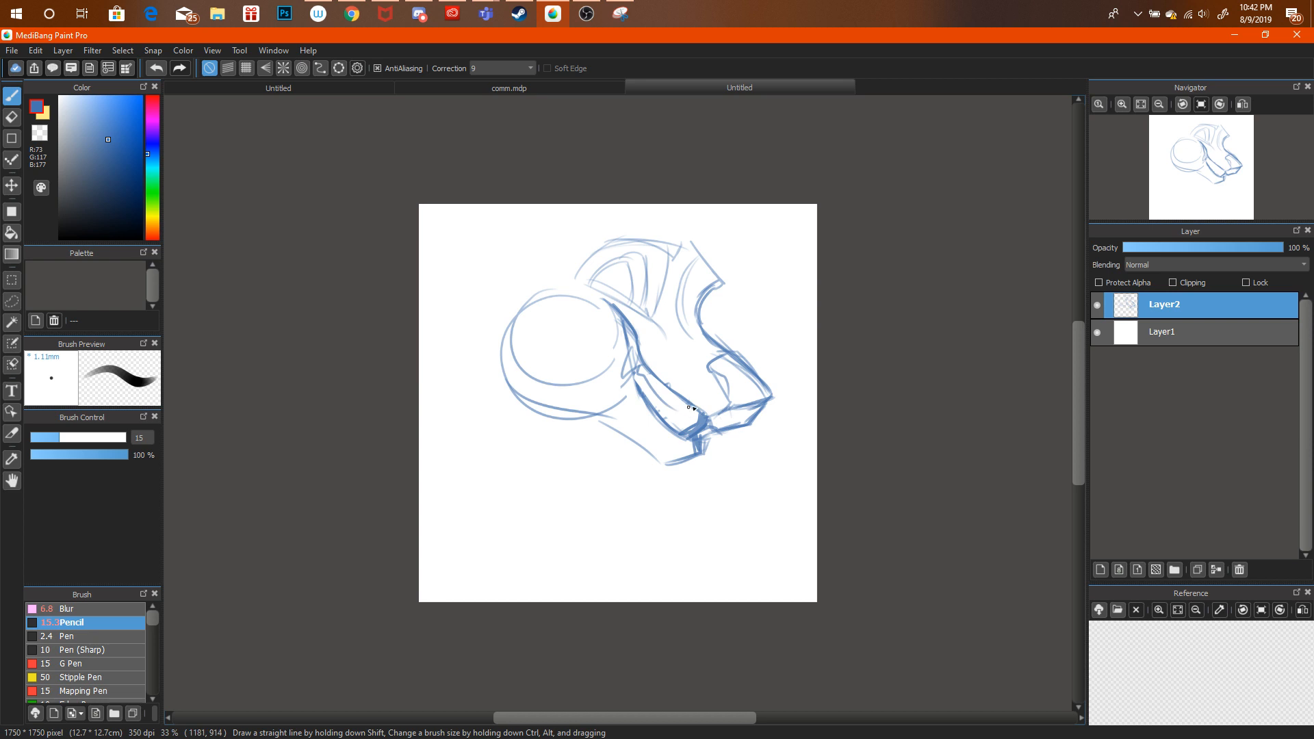
Erase the stray end of the short jaw stroke and darken the jaw line below the muzzle.
key("e")
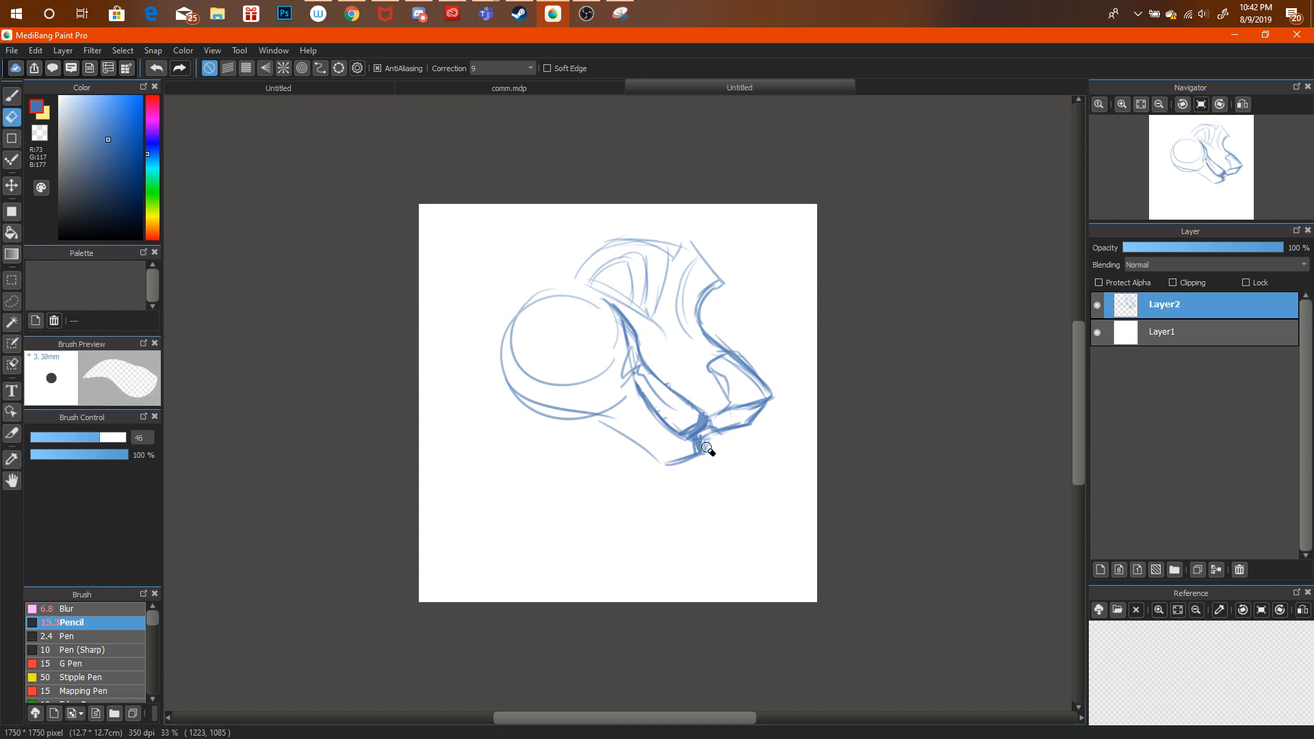
left_click_drag(701, 454, 686, 482)
key("b")
left_click(550, 89)
left_click(651, 85)
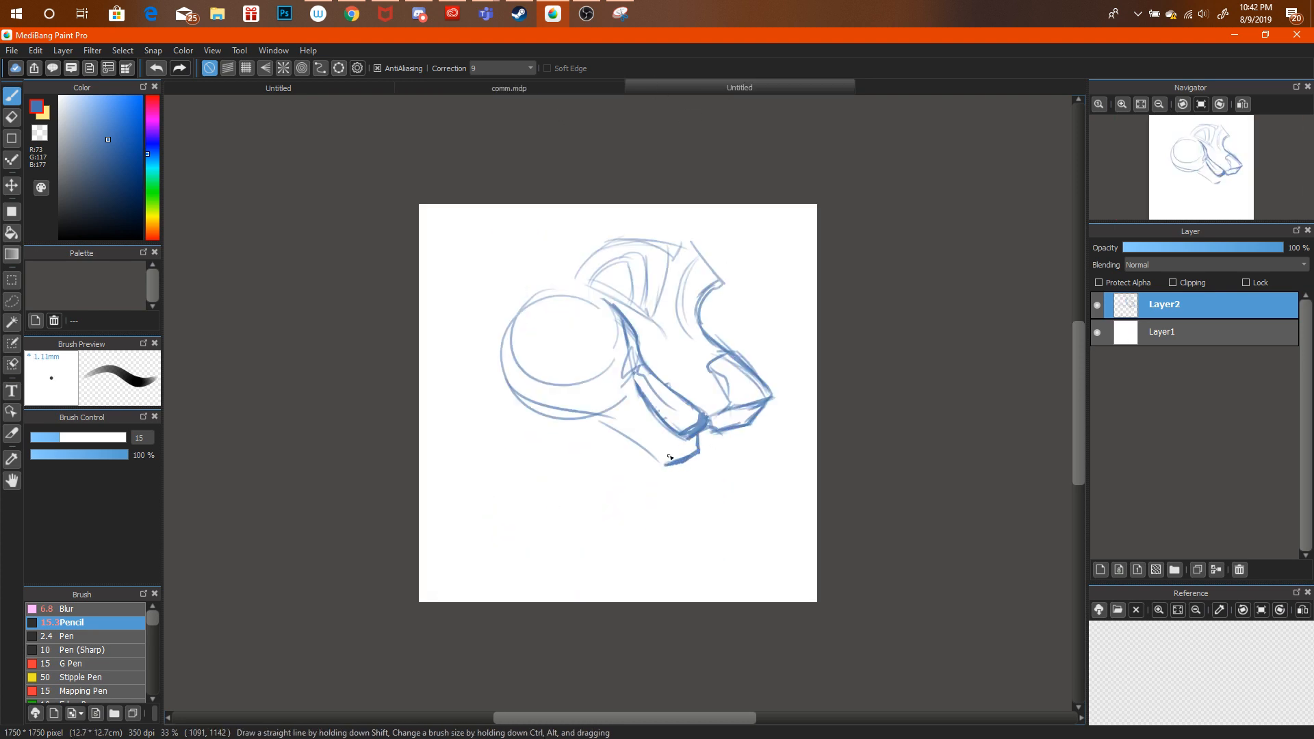
left_click_drag(620, 431, 657, 462)
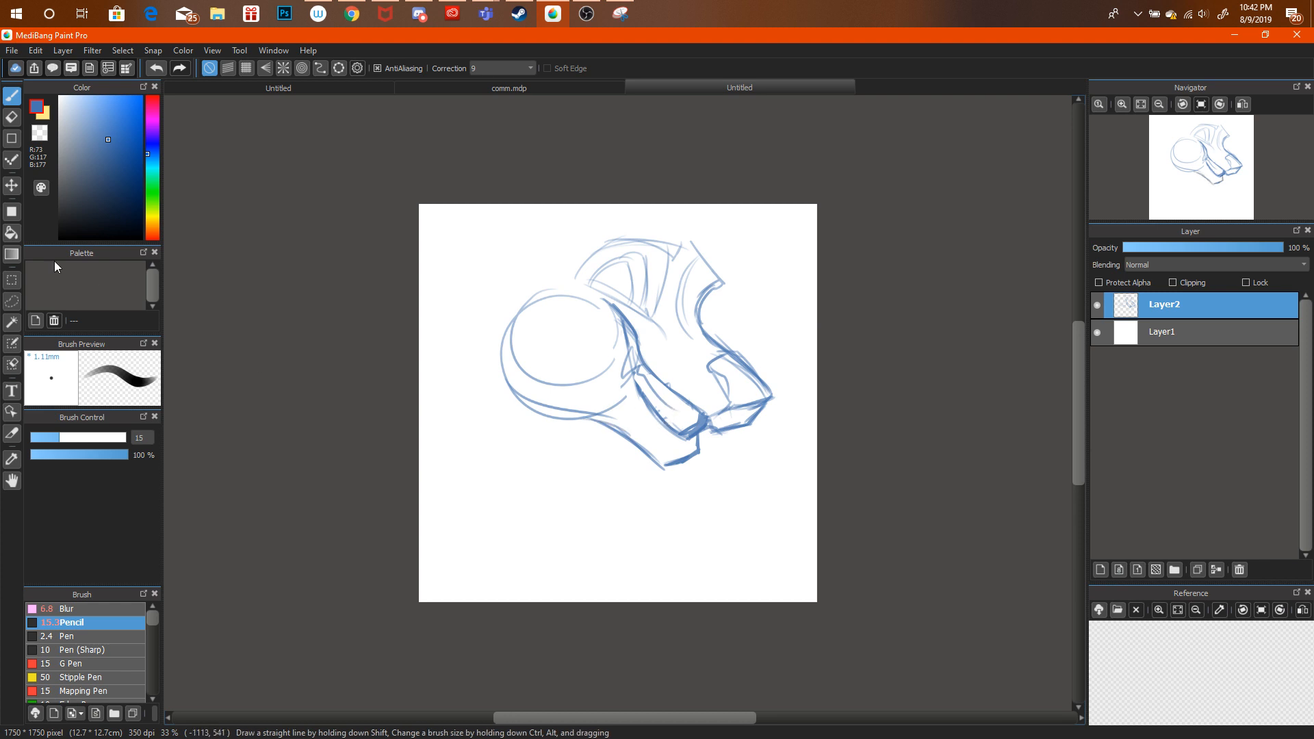
Lasso the inner jaw region and nudge it slightly into place.
key("l")
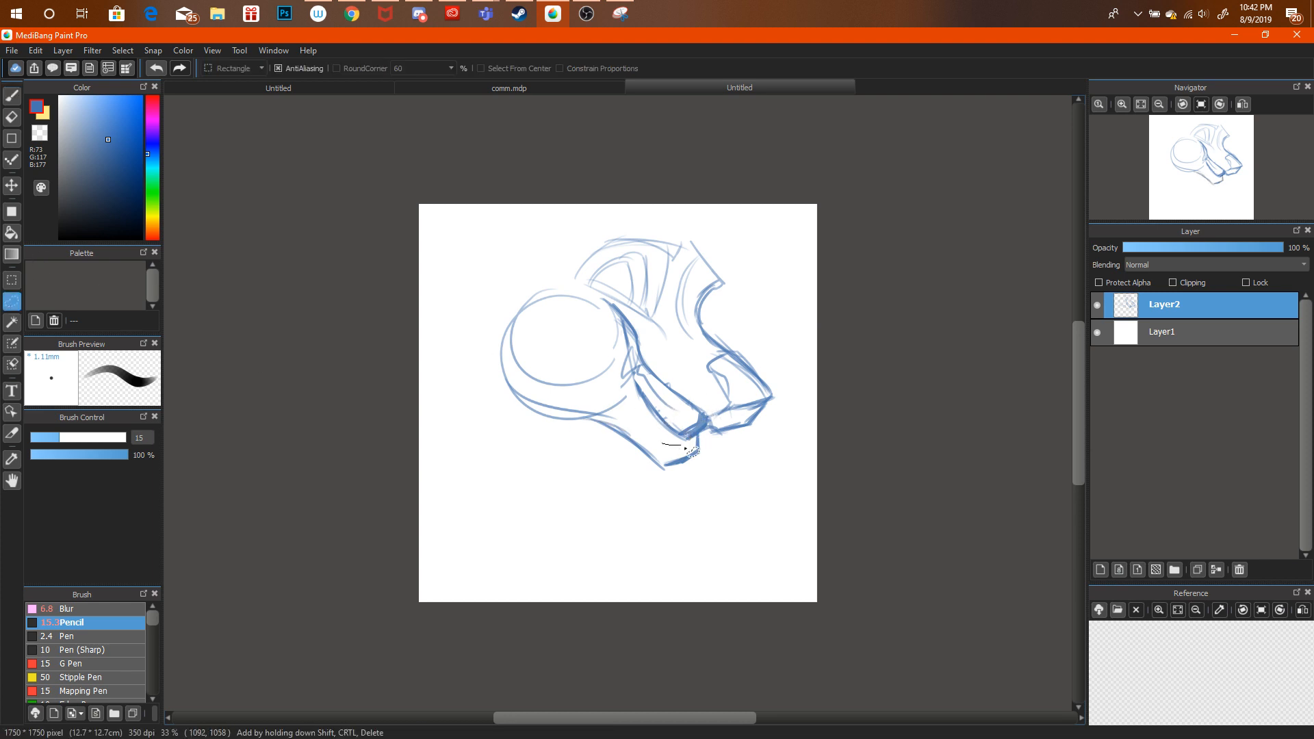
mouse_move(662, 445)
left_mouse_down()
mouse_move(690, 425)
mouse_move(626, 335)
mouse_move(594, 330)
left_mouse_up()
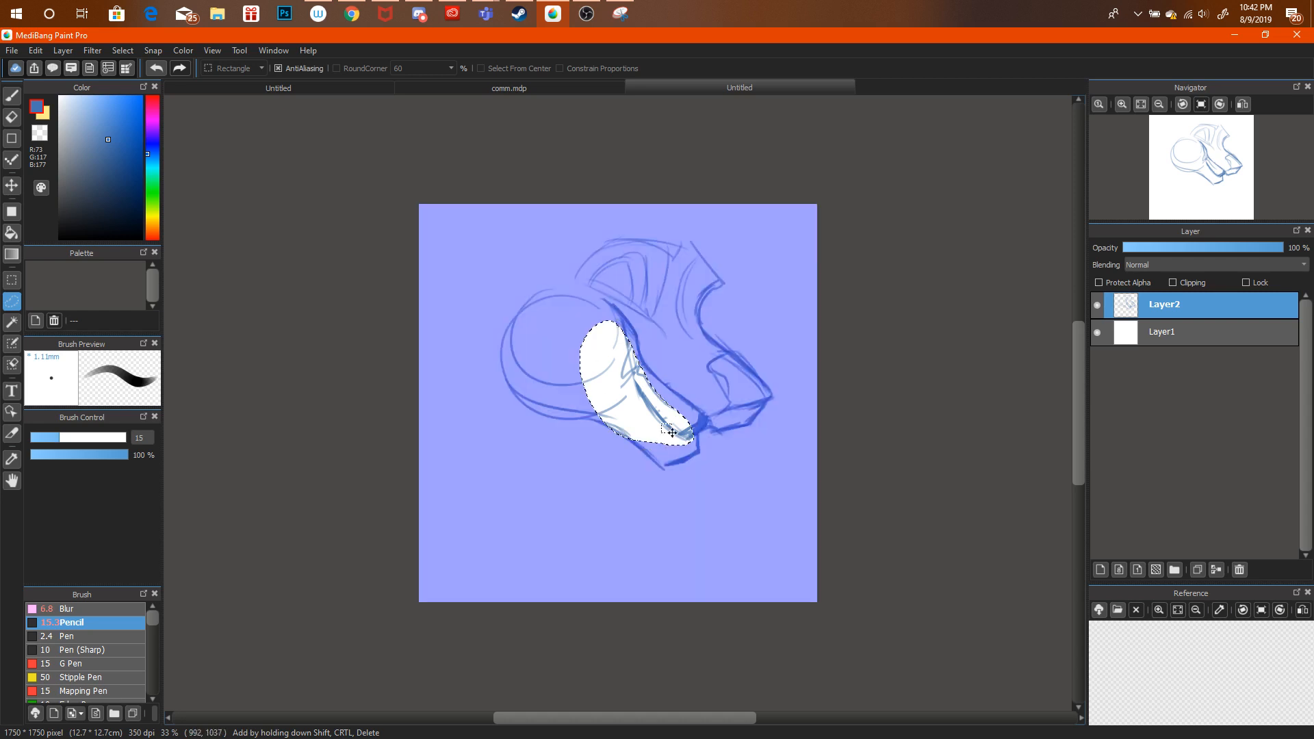
key("ctrl+t")
left_click_drag(669, 408, 671, 406)
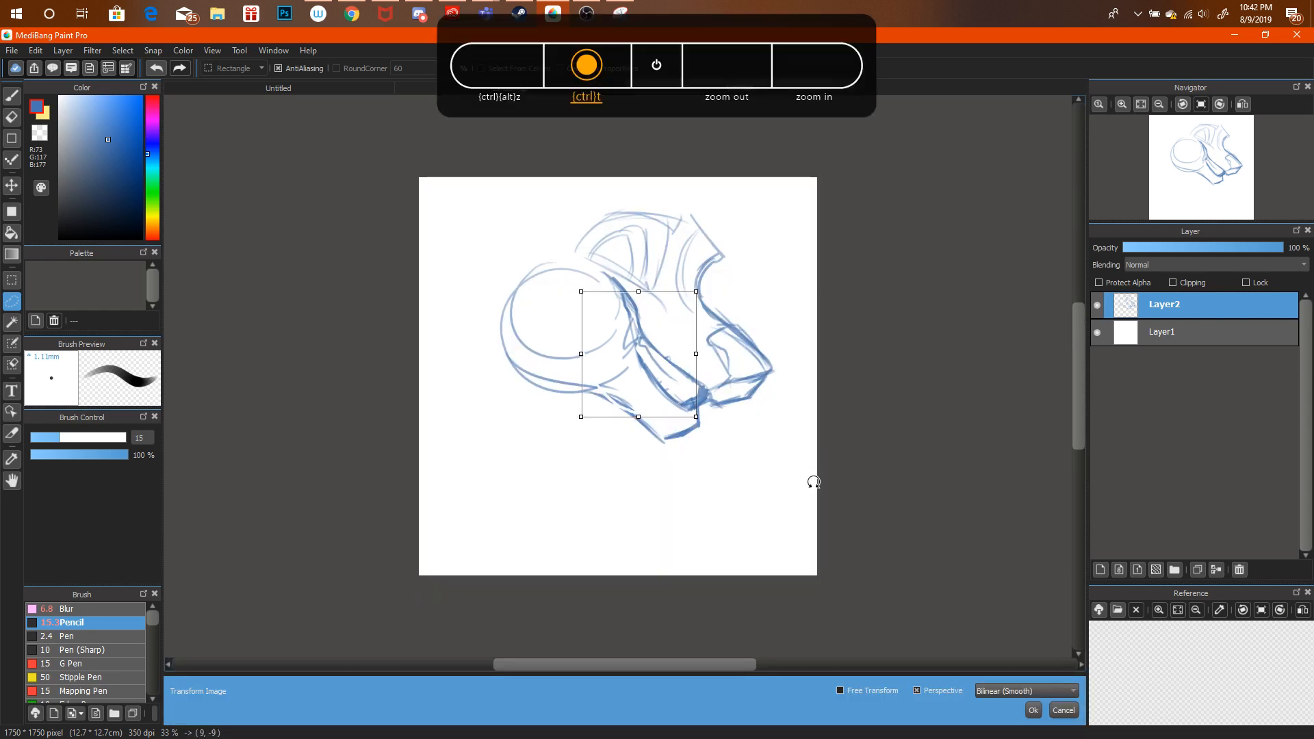
left_click(1033, 710)
Rotate the whole lion sketch counter-clockwise and shift it up-left.
key("ctrl+t")
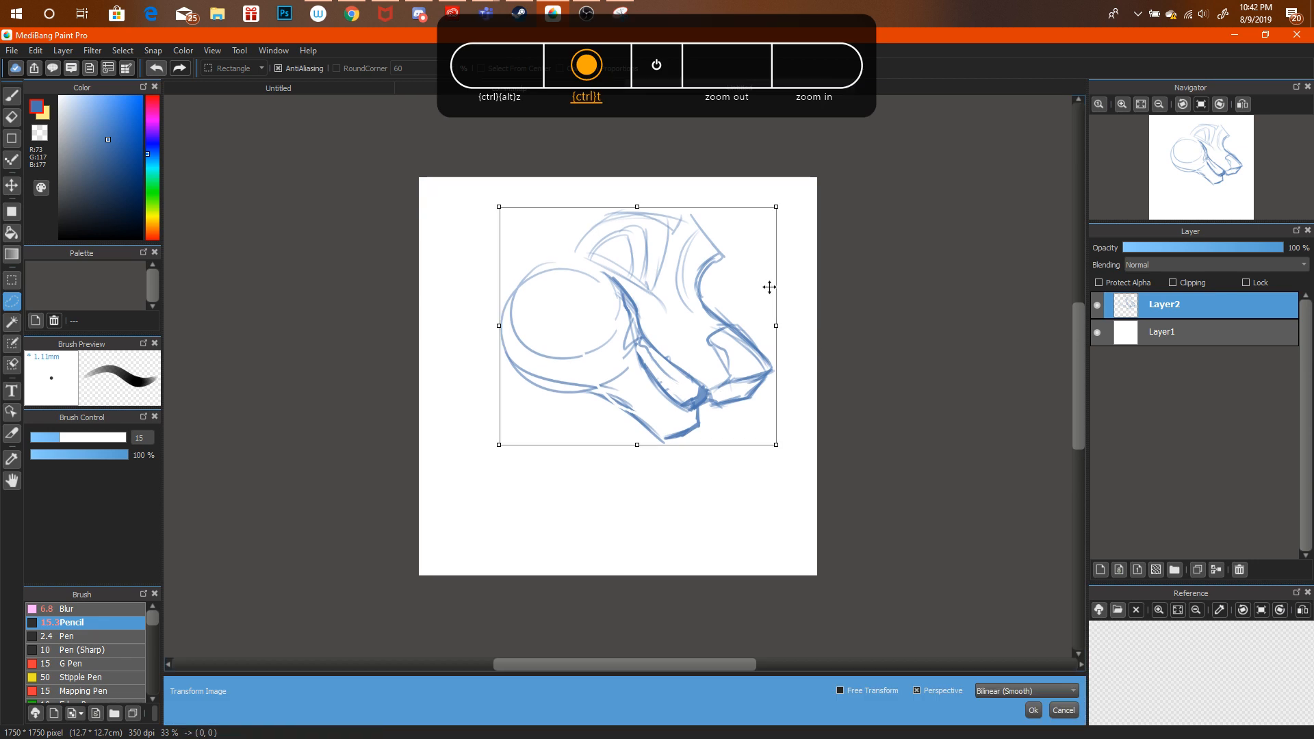
left_click_drag(768, 285, 791, 314)
left_click_drag(722, 342, 707, 321)
left_click(1032, 709)
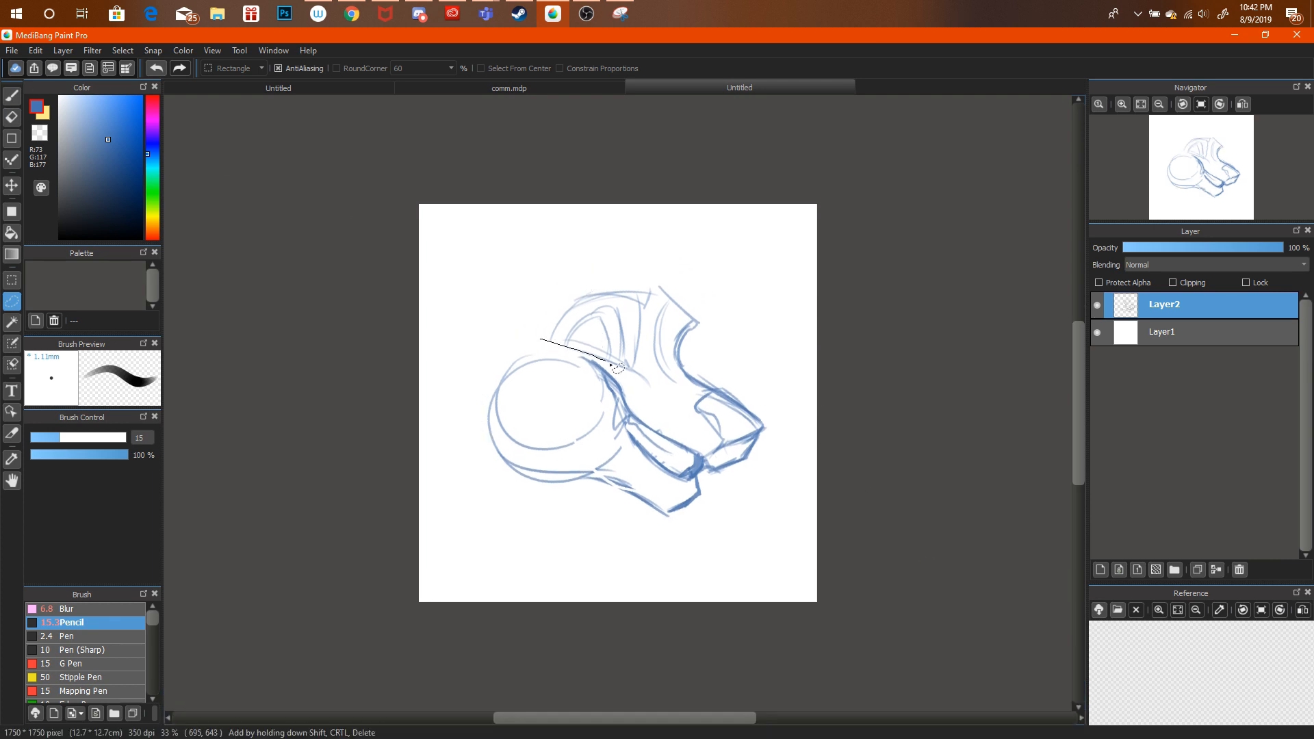
Lasso the ear and forehead area, then shrink, skew and stretch it upward.
left_click_drag(618, 367, 657, 379)
left_click_drag(662, 286, 527, 335)
key("ctrl+t")
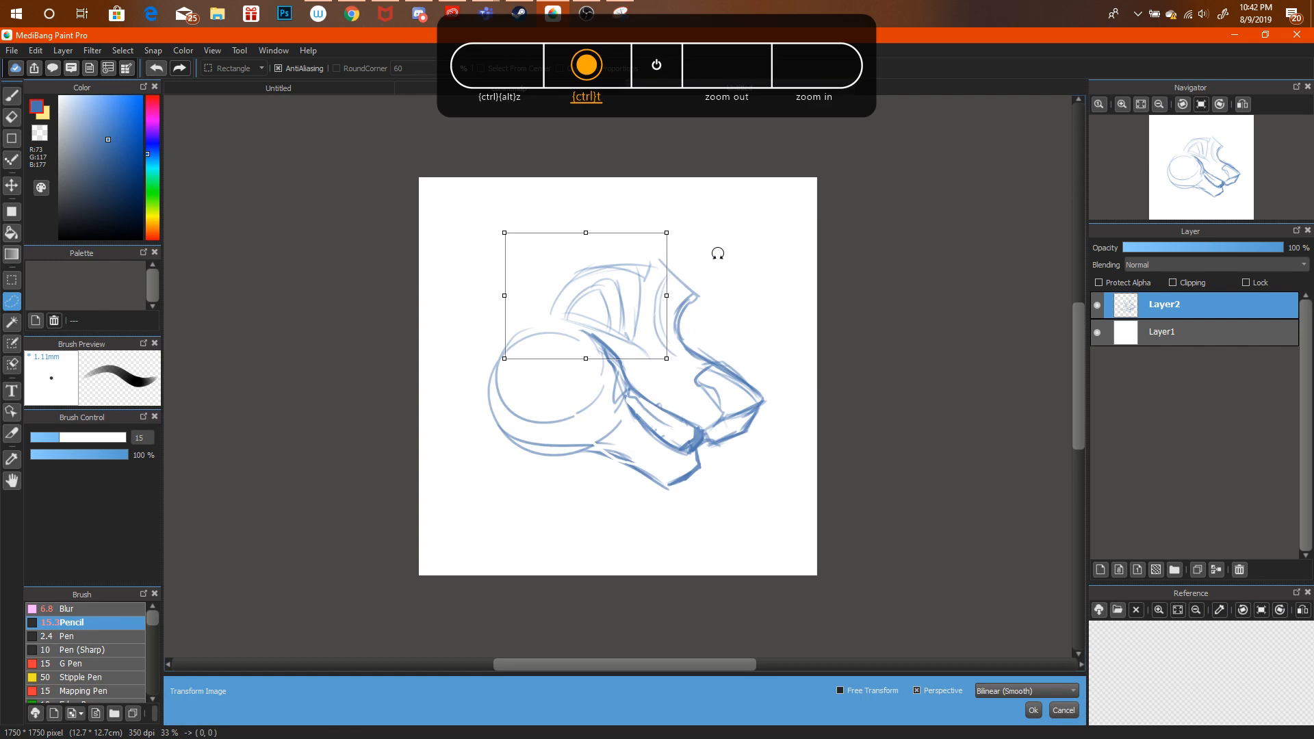
left_click_drag(675, 292, 670, 240)
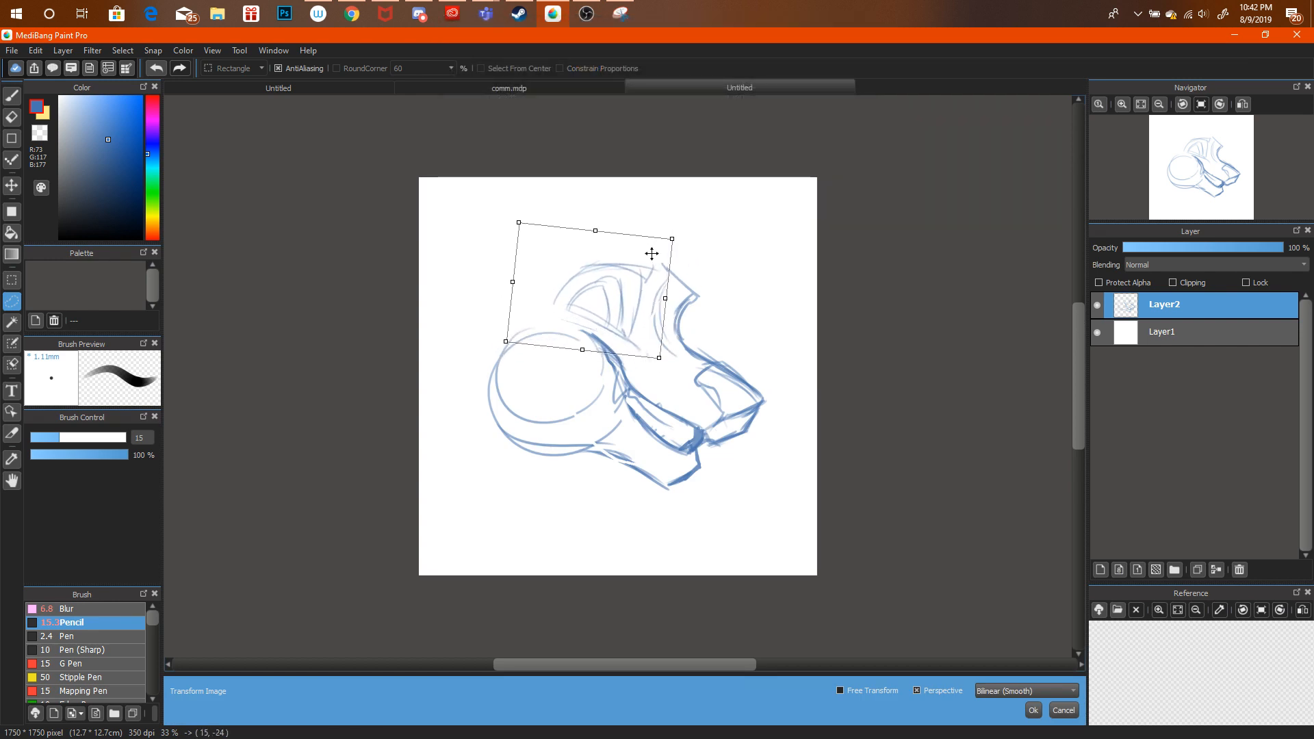
left_click_drag(667, 298, 663, 294)
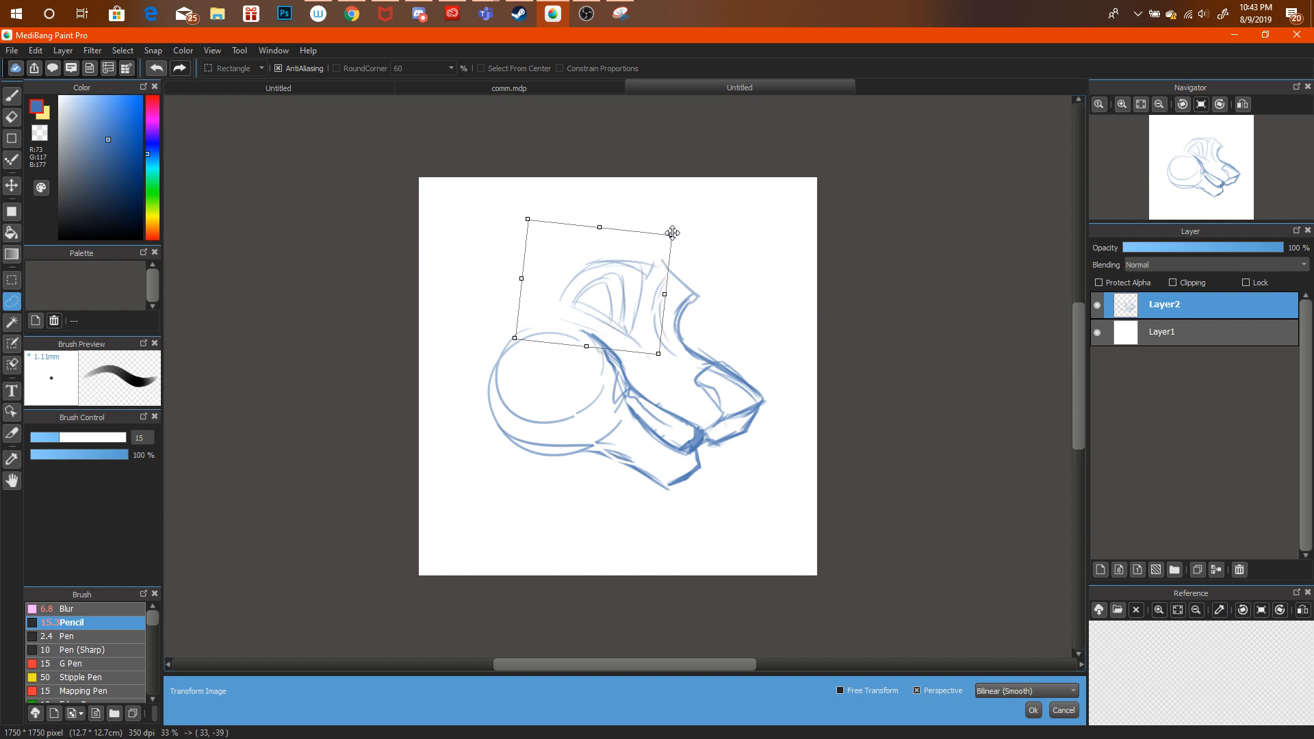
left_click_drag(599, 226, 657, 254)
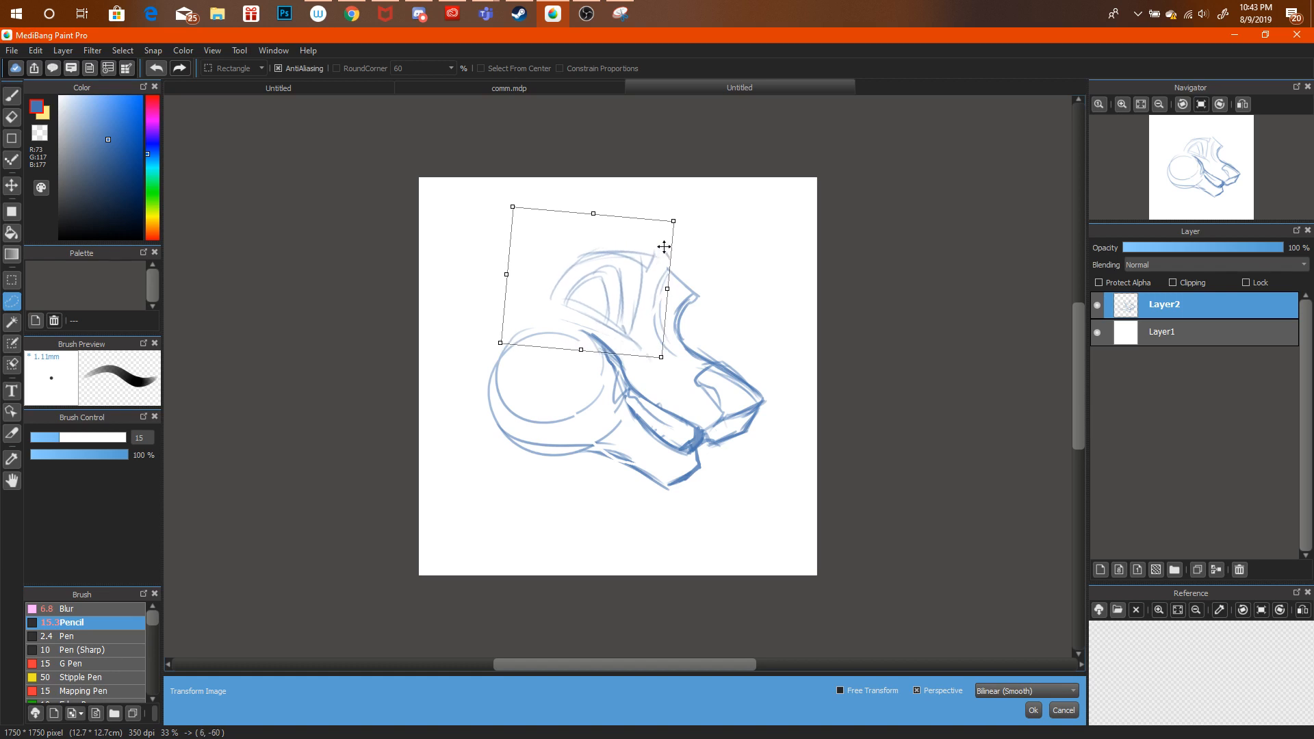
left_click(1033, 710)
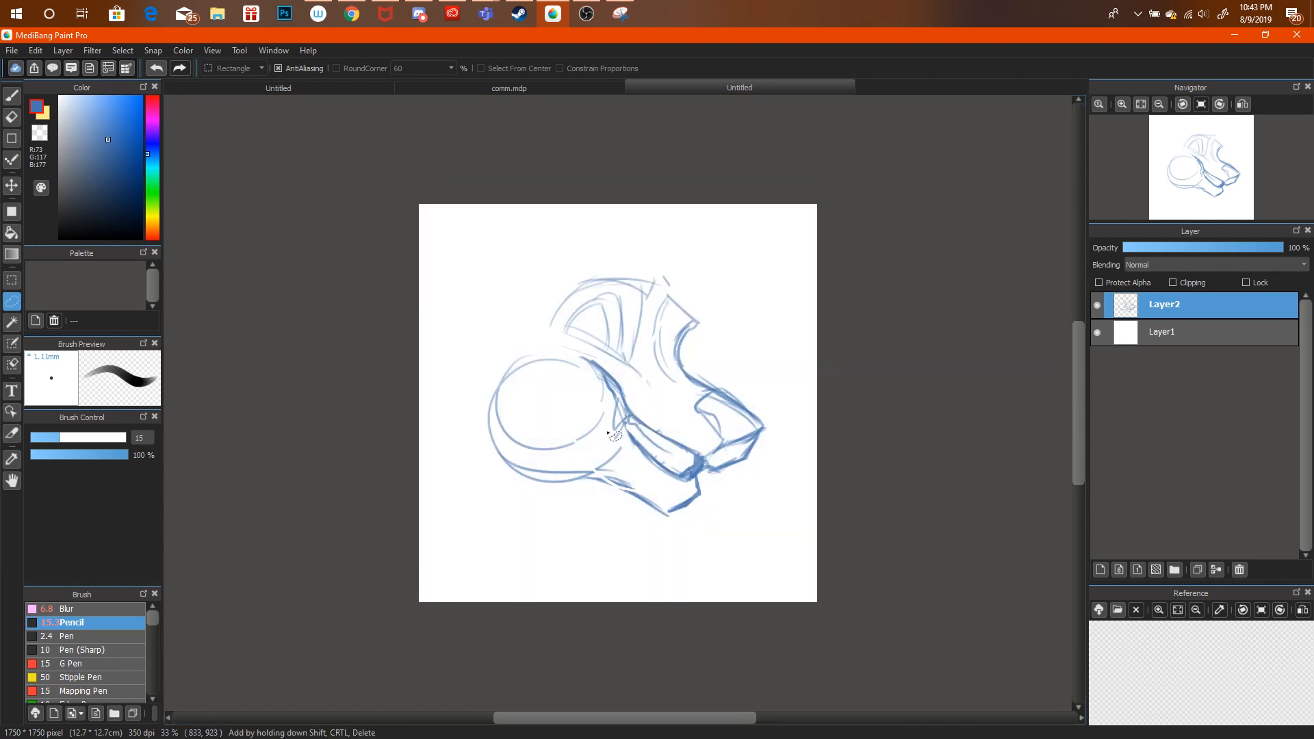
Move and rotate the round cheek circle slightly up-right, then deselect.
mouse_move(609, 432)
left_mouse_down()
mouse_move(621, 462)
mouse_move(466, 448)
mouse_move(585, 347)
mouse_move(600, 384)
mouse_move(589, 413)
left_mouse_up()
key("ctrl+t")
mouse_move(540, 372)
left_mouse_down()
mouse_move(605, 331)
mouse_move(662, 347)
left_mouse_up()
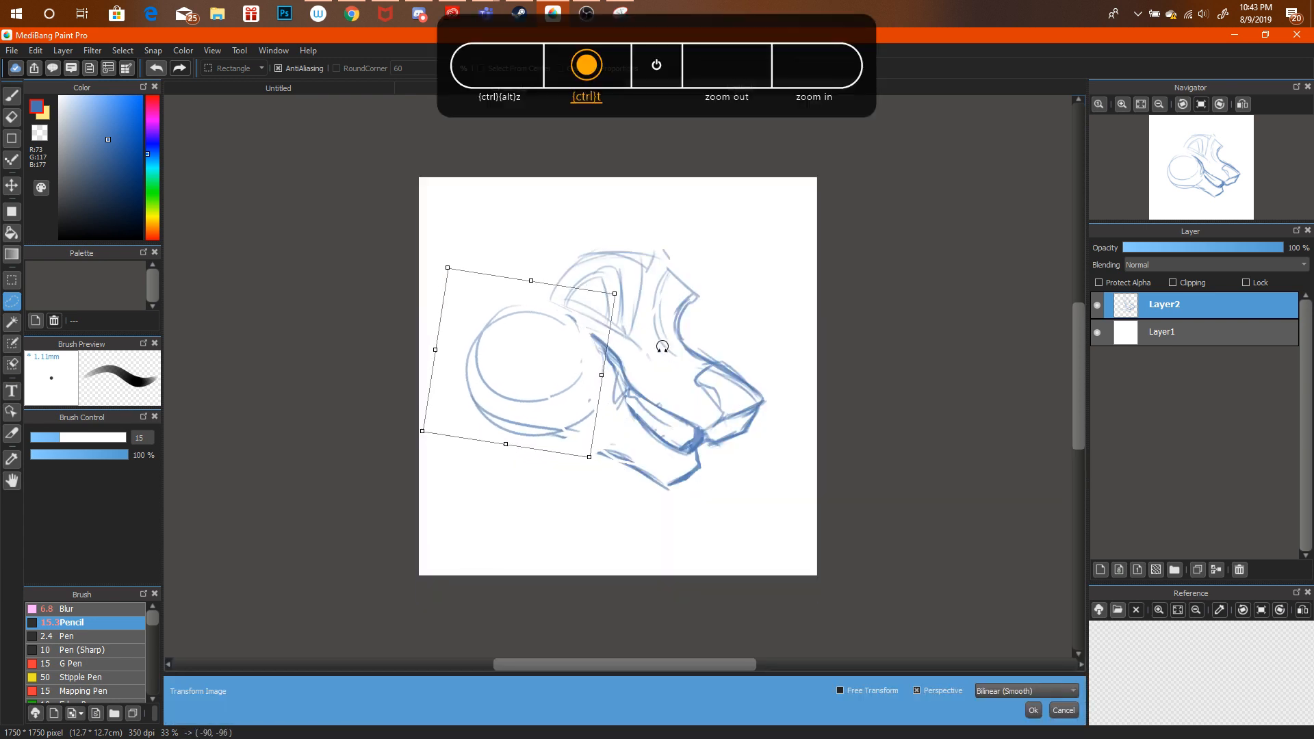
left_click_drag(575, 361, 600, 358)
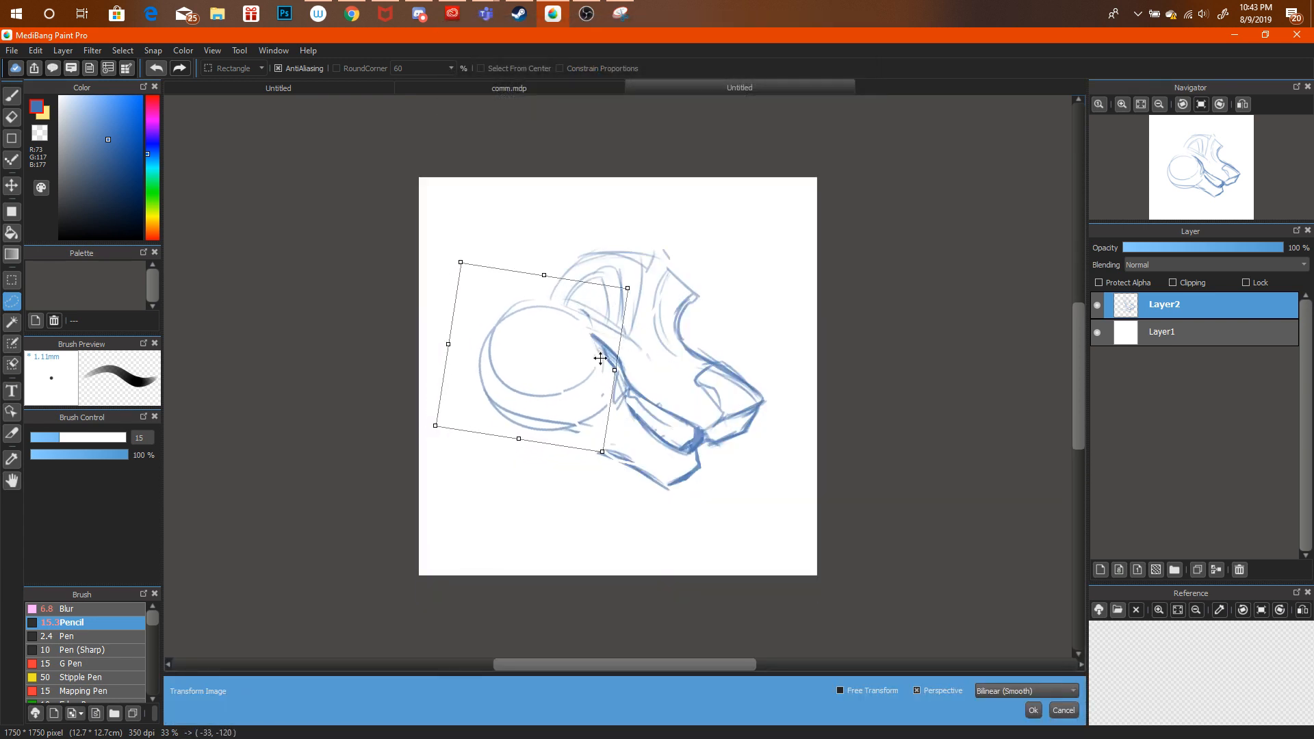
left_click(1031, 707)
key("ctrl+d")
Check the image results and livestream, then try an upper muzzle stroke and undo it.
left_click(350, 16)
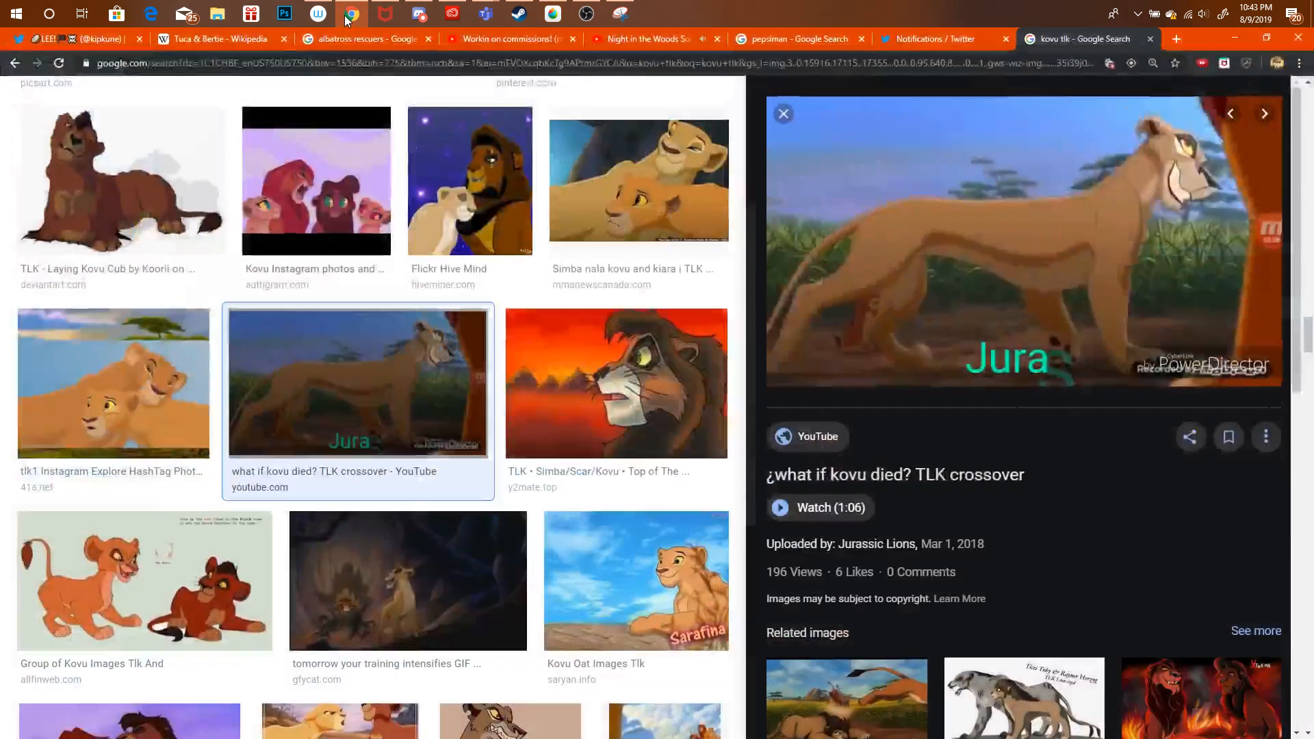
left_click(532, 39)
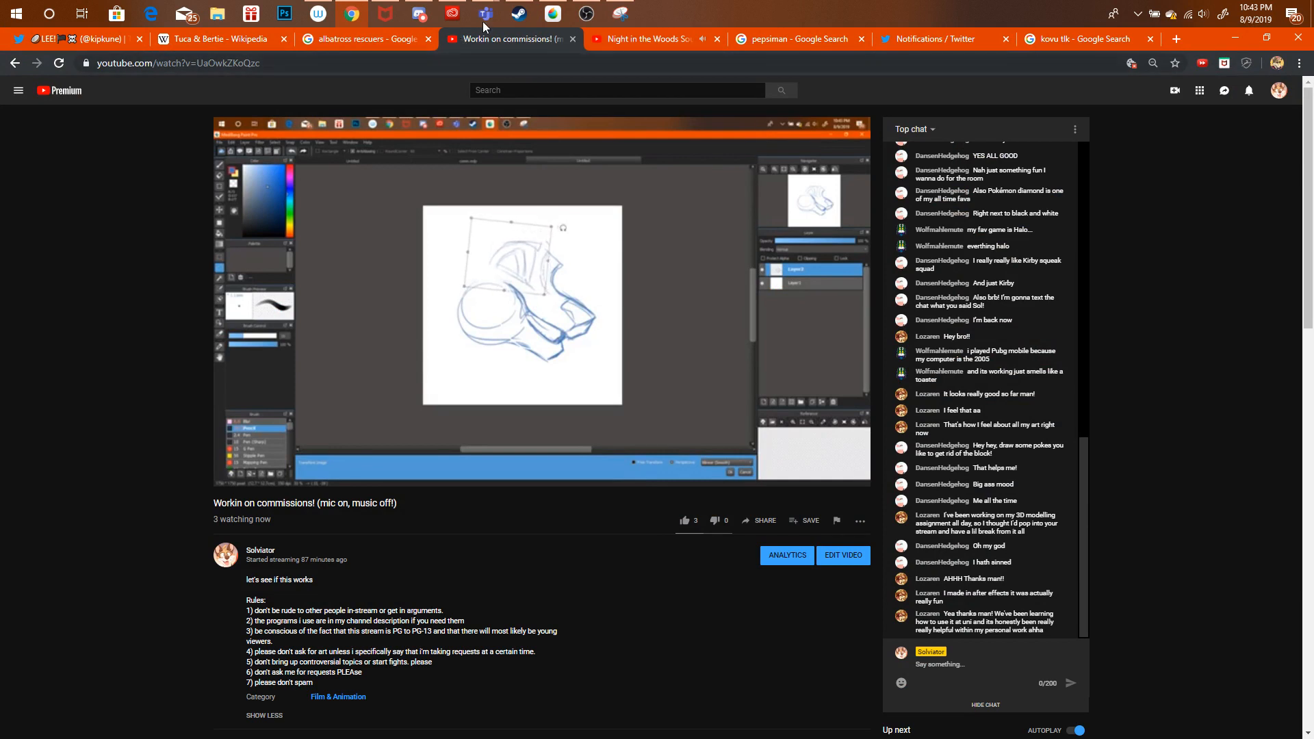
left_click(553, 11)
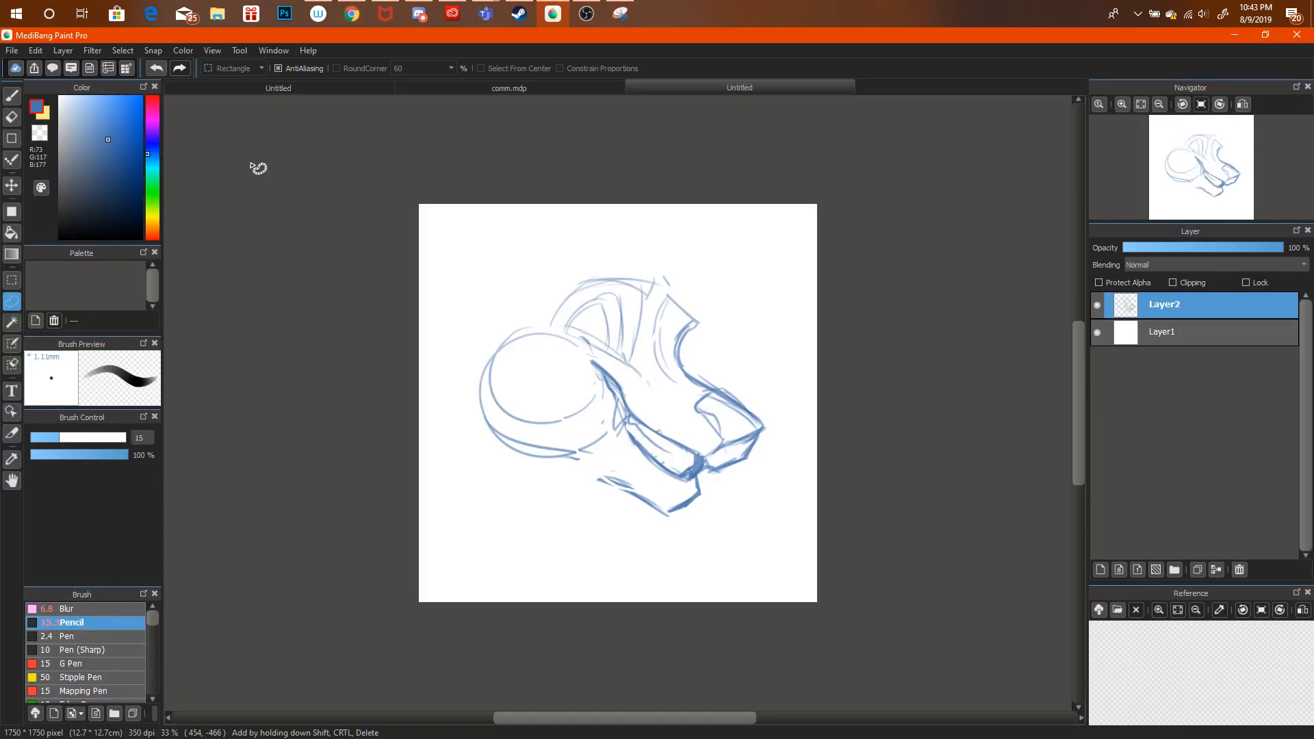
key("b")
left_click_drag(574, 331, 633, 377)
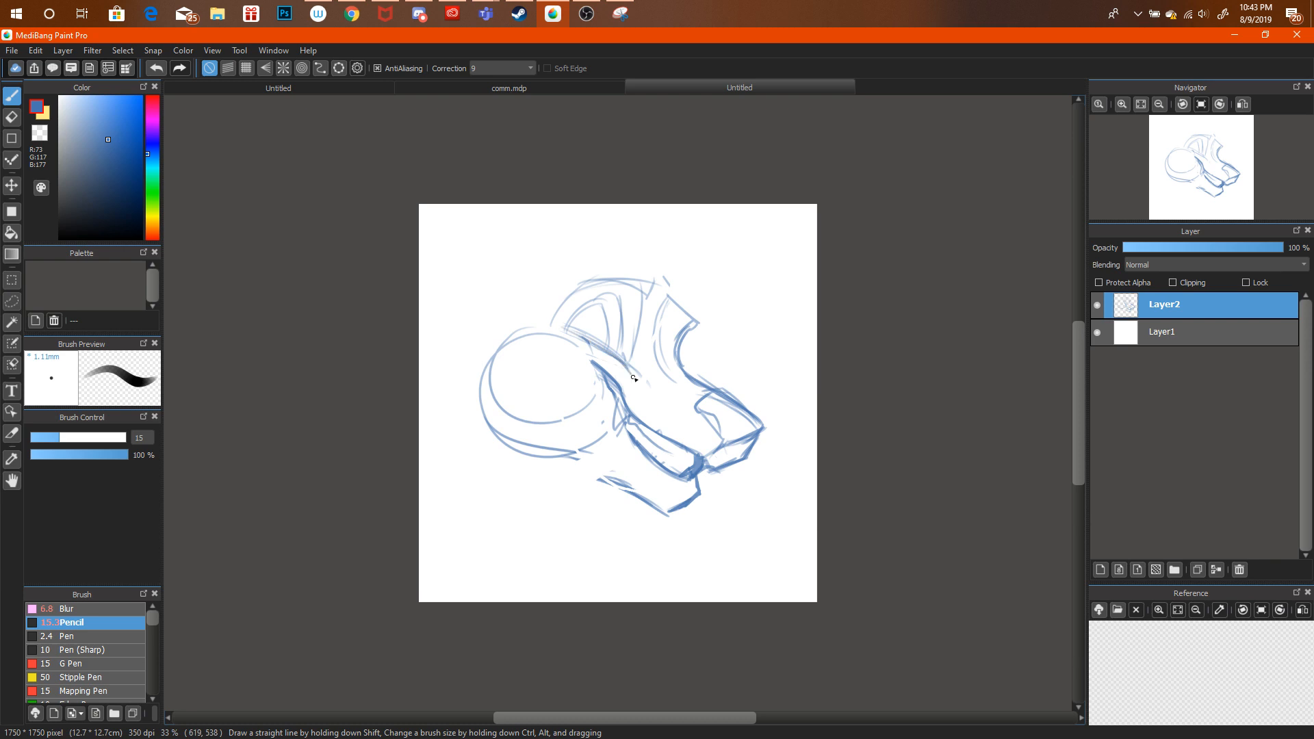
key("ctrl+alt+z")
key("ctrl+alt+z")
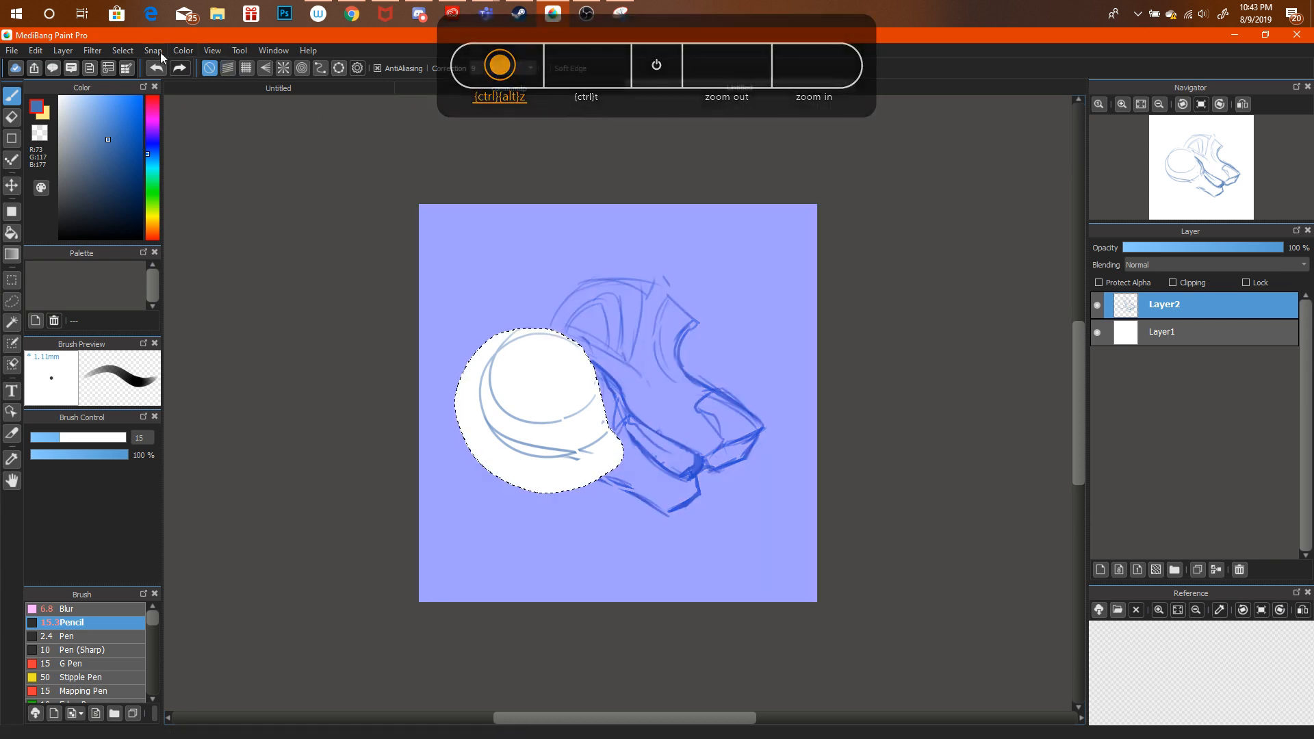
Clear the circle selection, redraw the upper muzzle line and erase its lower part.
key("super+Down")
left_click(124, 53)
left_click(136, 87)
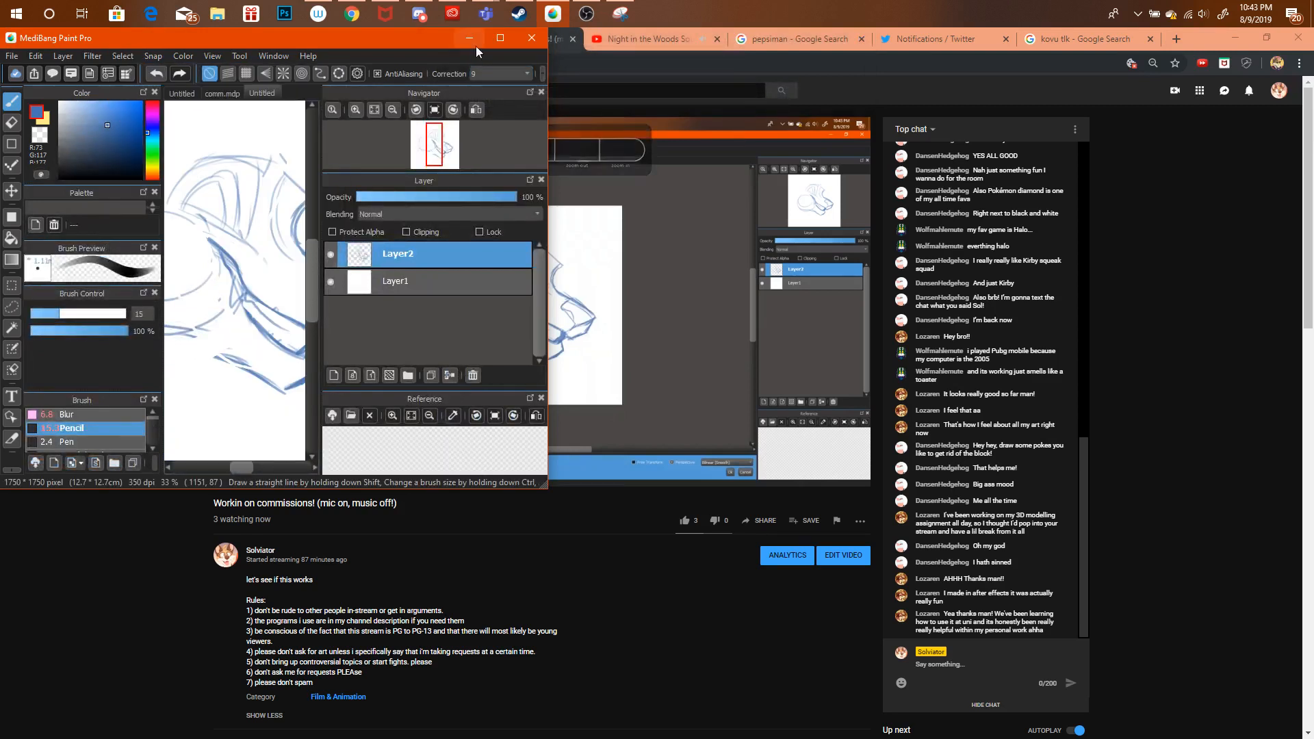
key("super+Up")
left_click_drag(564, 323, 621, 367)
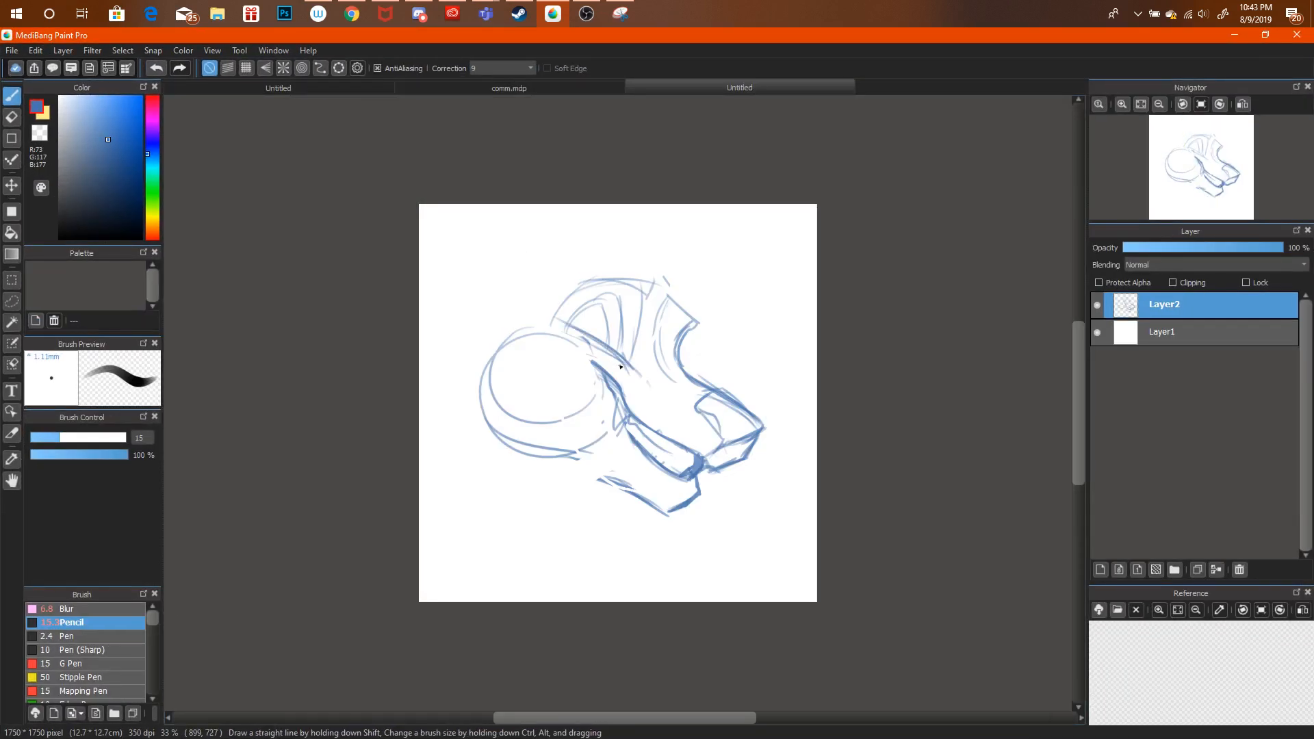
key("e")
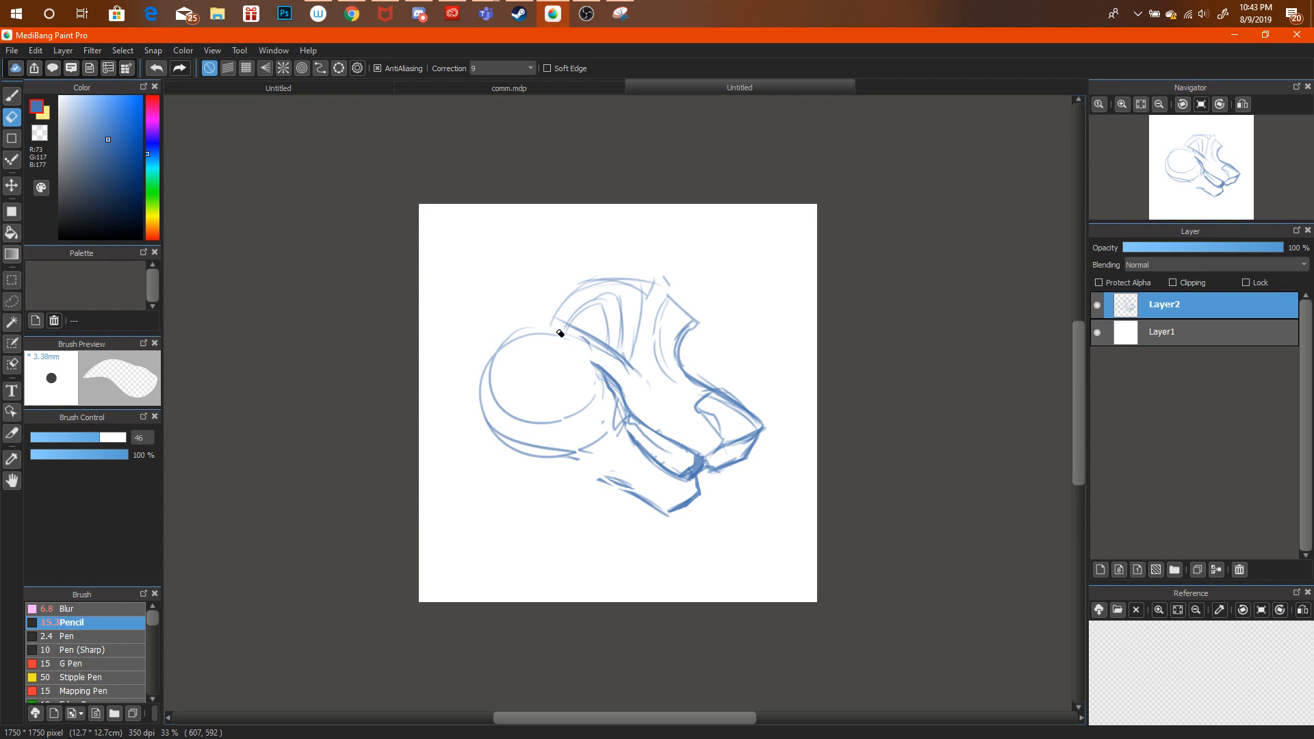
left_click_drag(592, 340, 640, 389)
Compare the sketch against the comm.mdp and reference image documents.
left_click(578, 85)
left_click(638, 84)
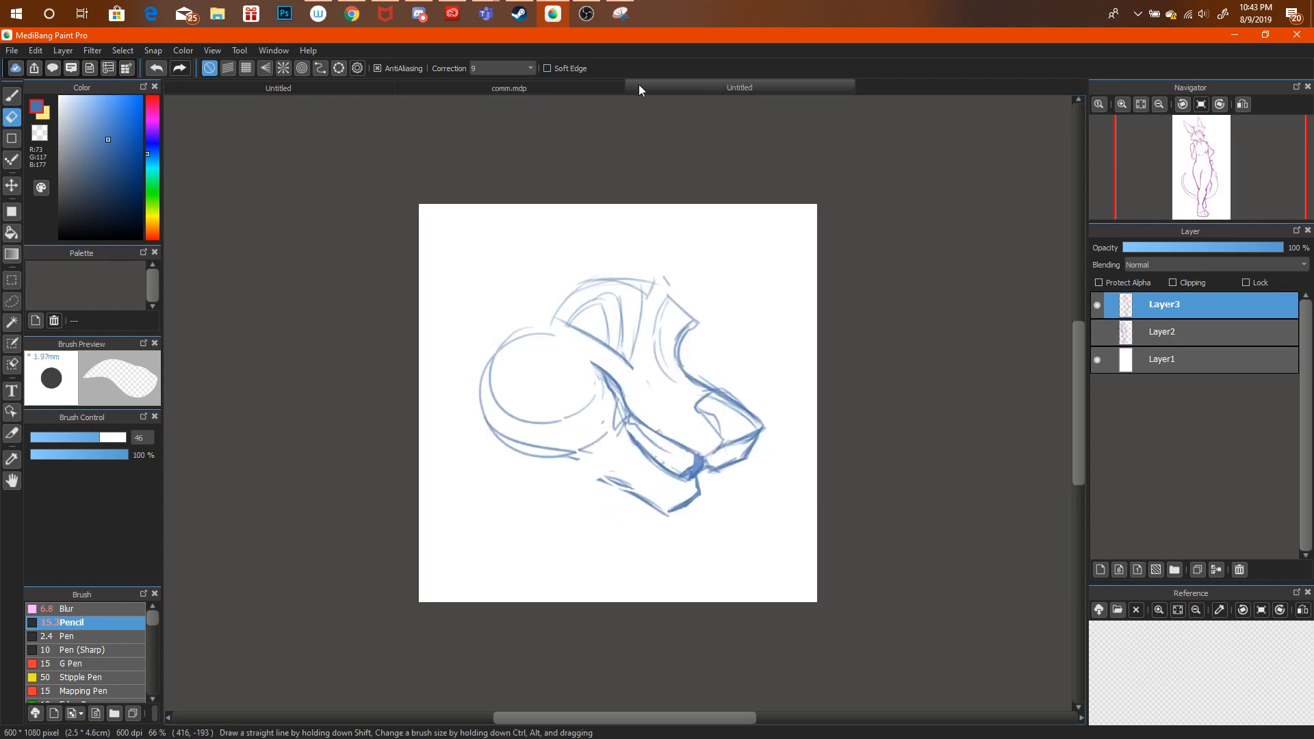
left_click(387, 88)
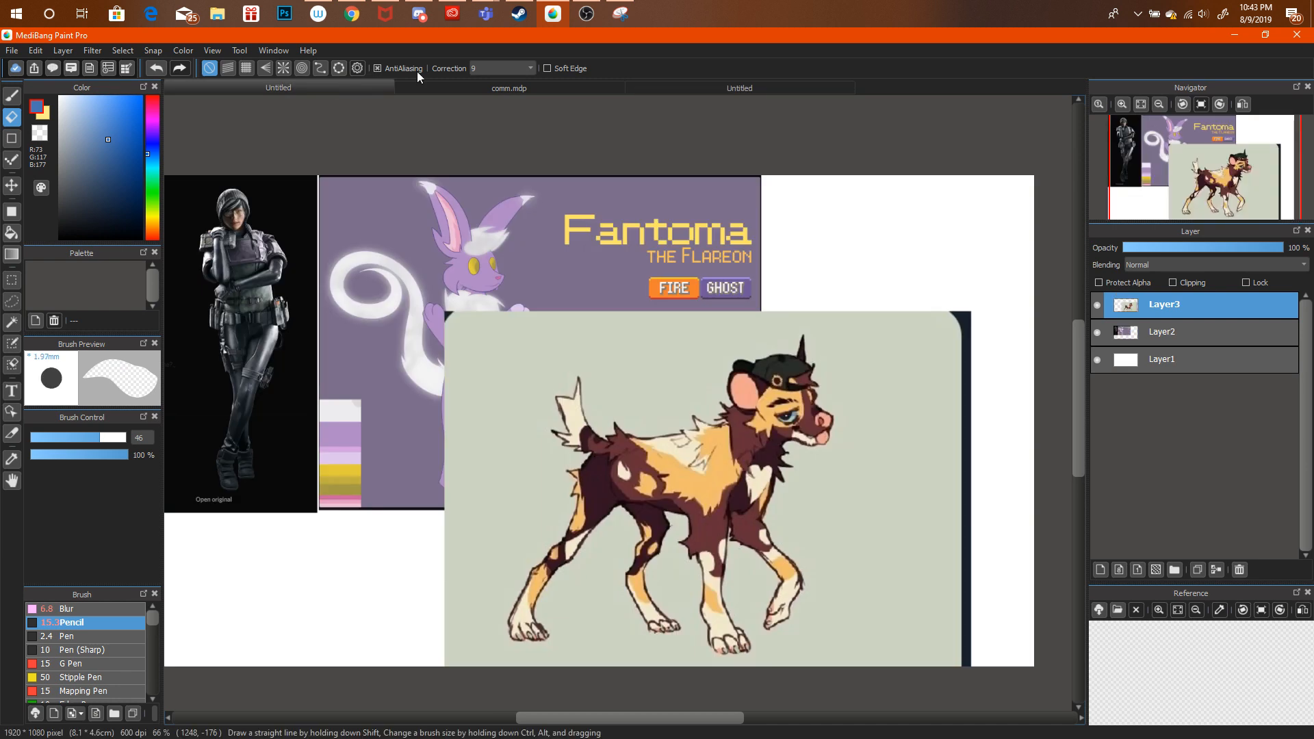
left_click(711, 87)
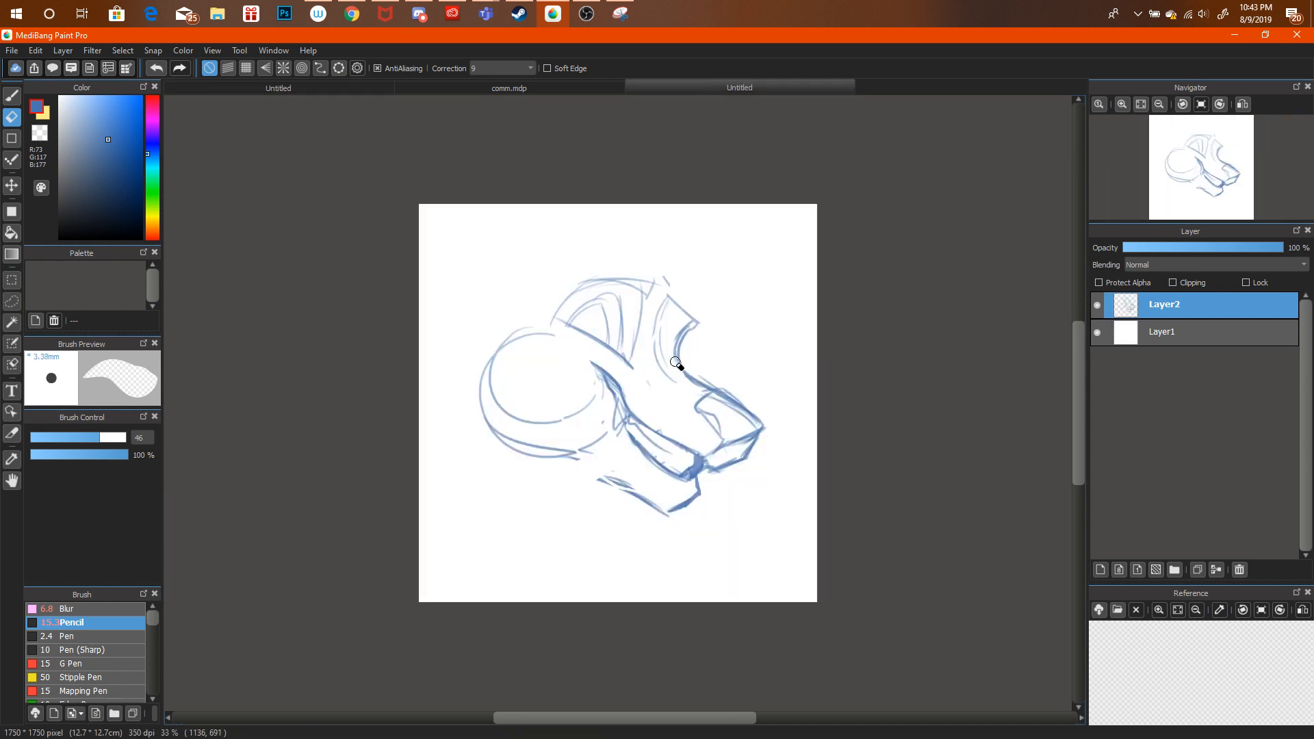
Move the whole sketch right and down, then shrink it from the top-right corner.
key("ctrl+t")
mouse_move(686, 363)
left_mouse_down()
mouse_move(712, 358)
mouse_move(699, 390)
left_mouse_up()
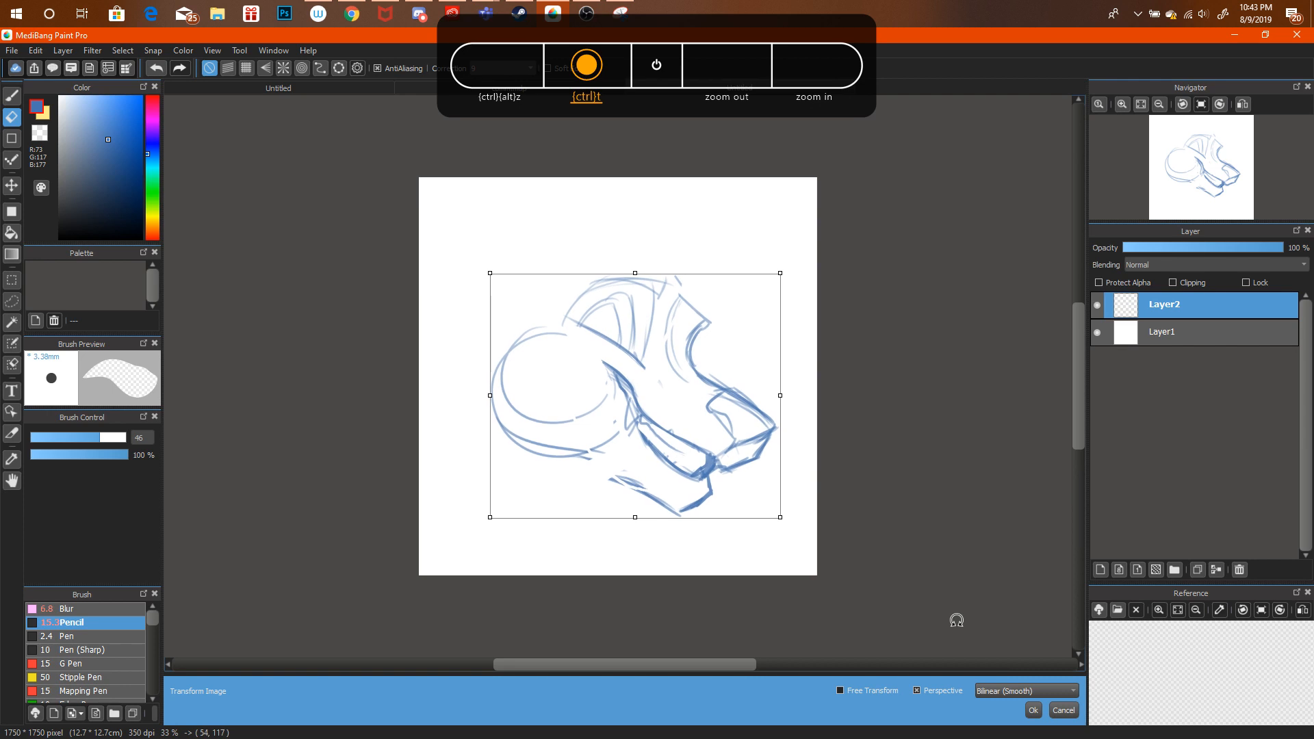
left_click(1034, 710)
key("ctrl+t")
left_click_drag(780, 273, 710, 306)
left_click(1033, 710)
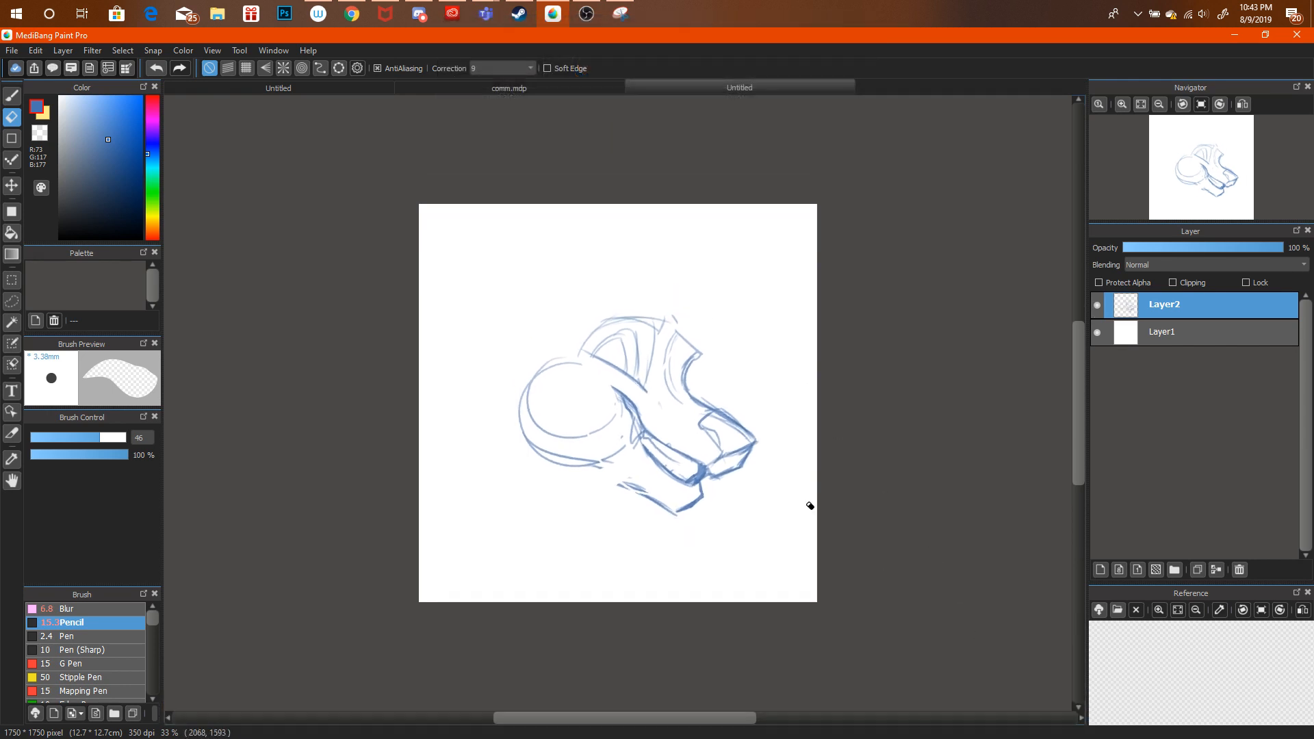
Glance at the reference collage, then draw an arc across the top and undo it.
key("b")
left_click(516, 87)
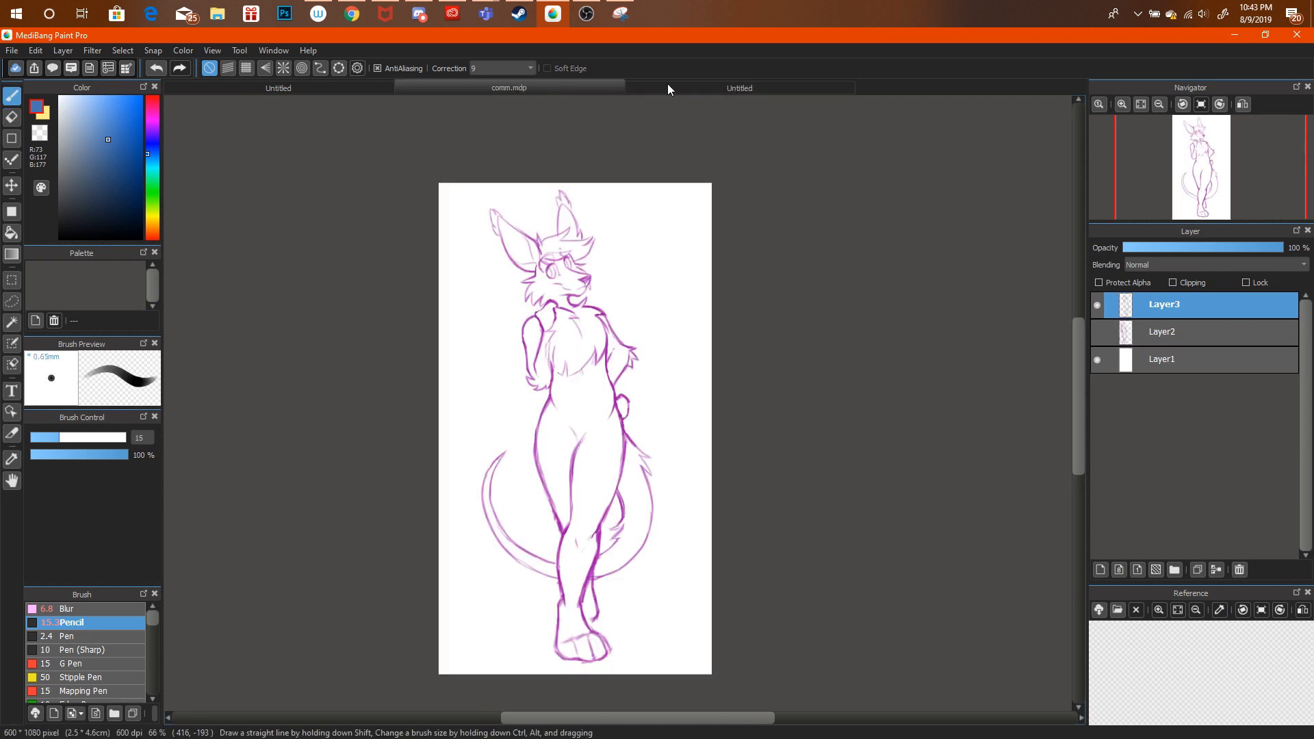
left_click(667, 85)
left_click(394, 86)
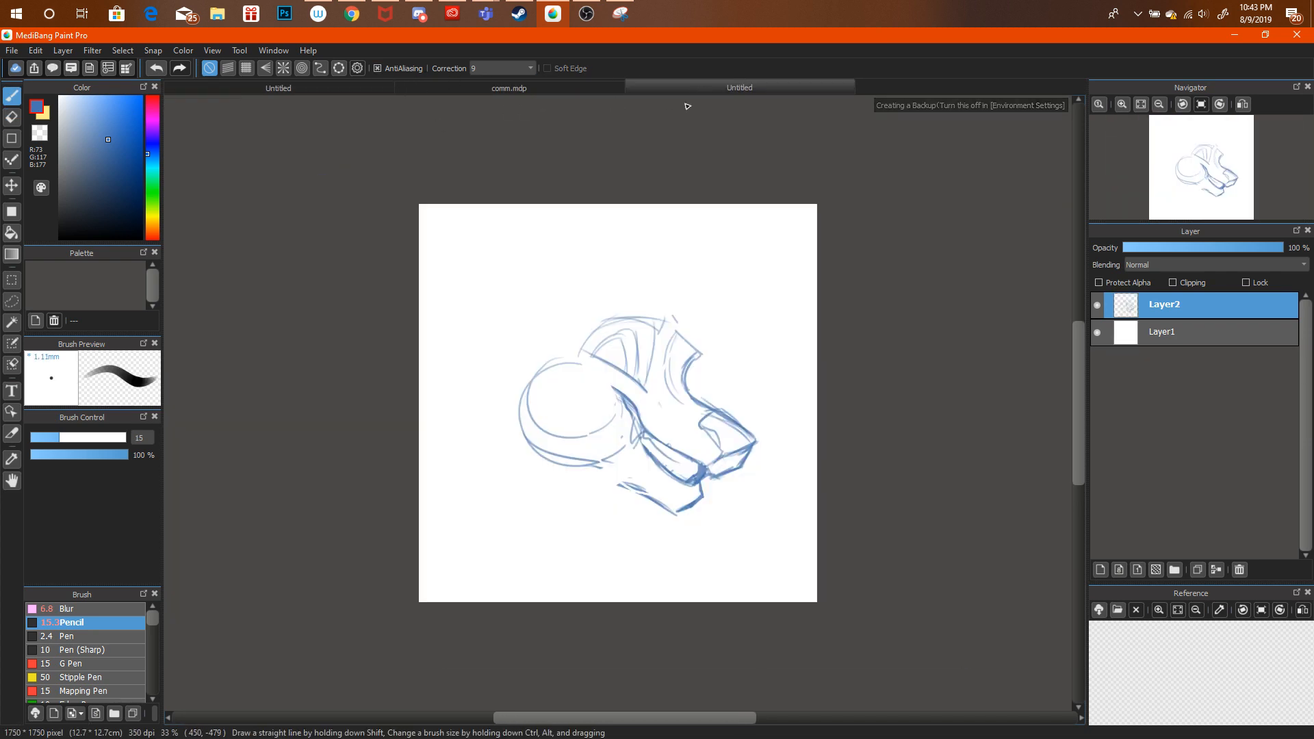
left_click(697, 89)
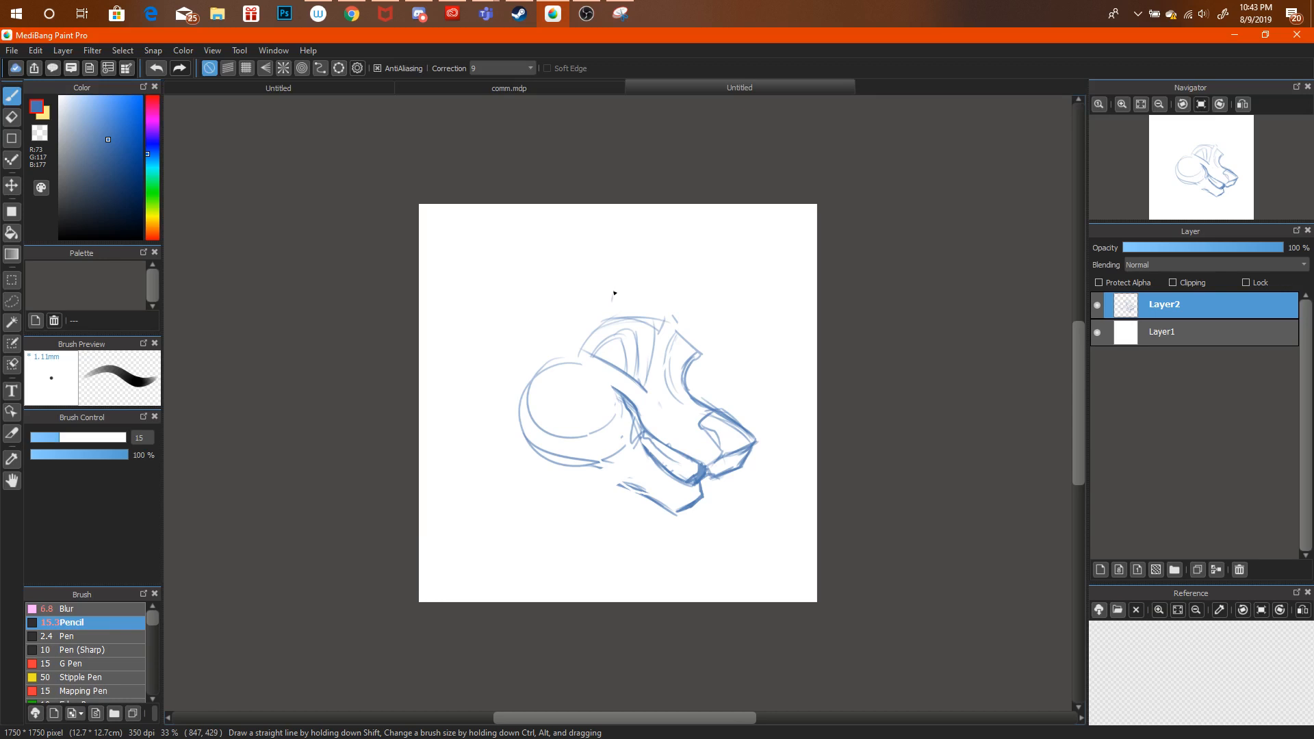
left_click_drag(568, 334, 674, 318)
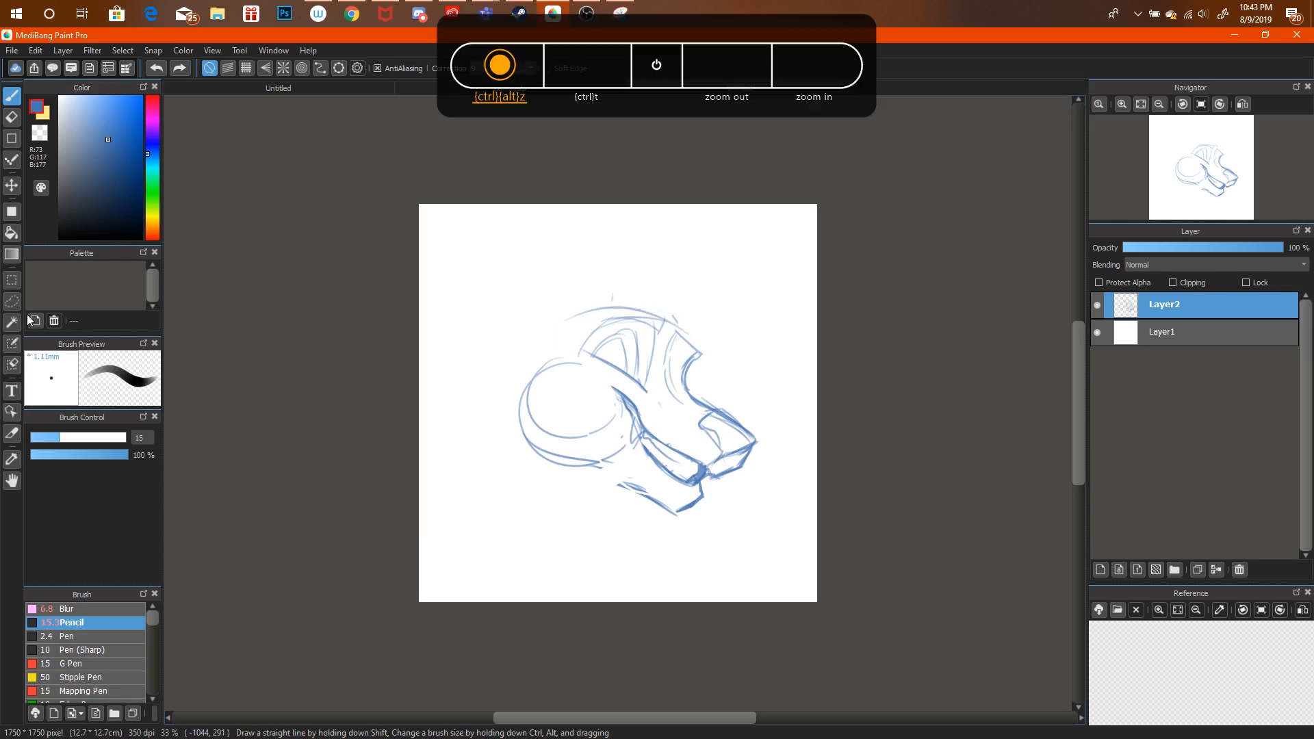
key("ctrl+alt+z")
Lasso the top portion of the sketch and move those upper lines into place.
left_click(11, 301)
mouse_move(583, 363)
left_mouse_down()
mouse_move(586, 316)
mouse_move(658, 304)
mouse_move(675, 341)
left_mouse_up()
key("ctrl+t")
left_click_drag(574, 319, 628, 311)
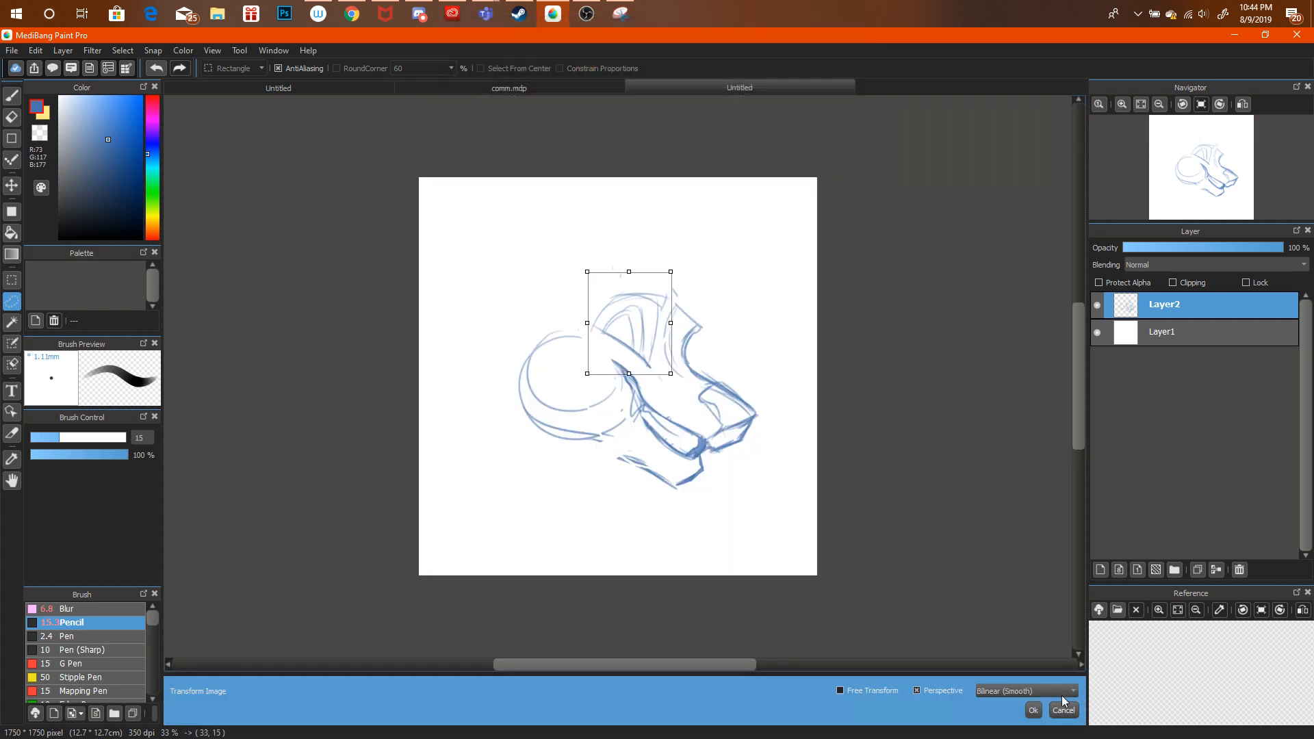
left_click(1033, 710)
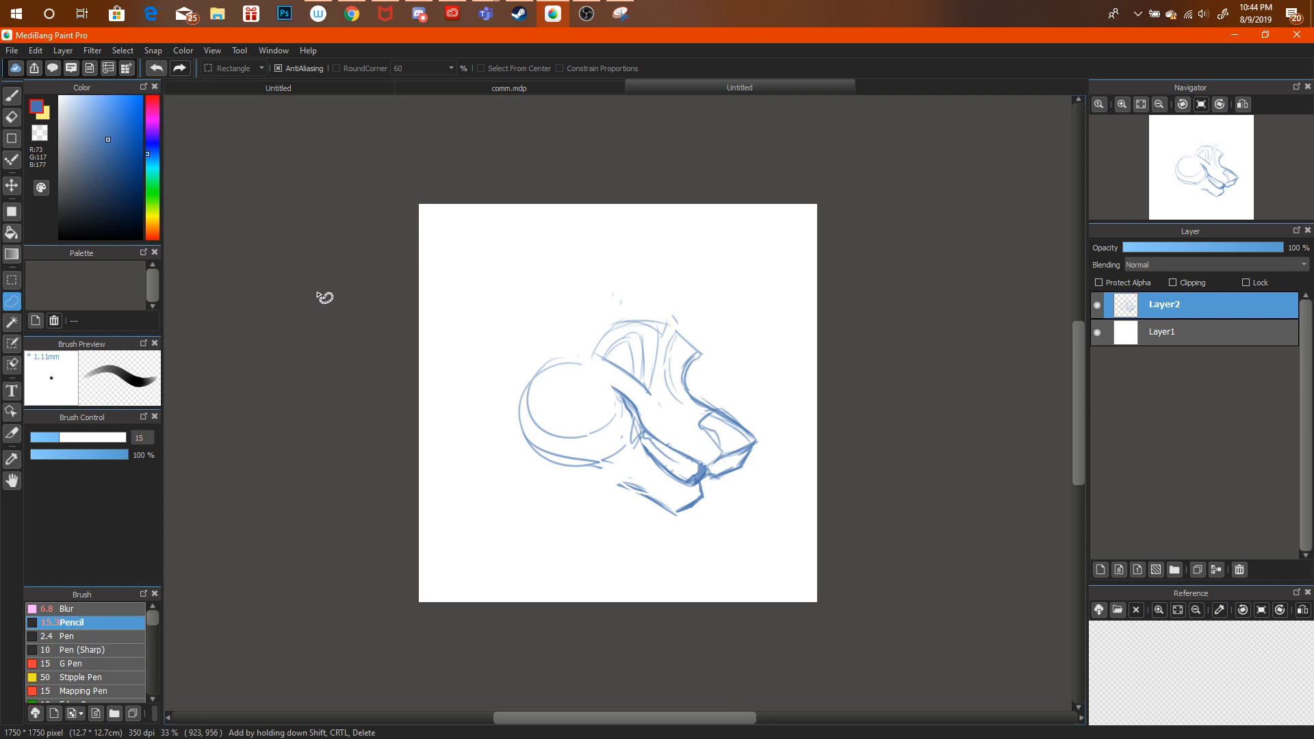
Pencil a short stroke above the circle and strokes down its left side.
key("b")
left_click_drag(519, 373, 581, 346)
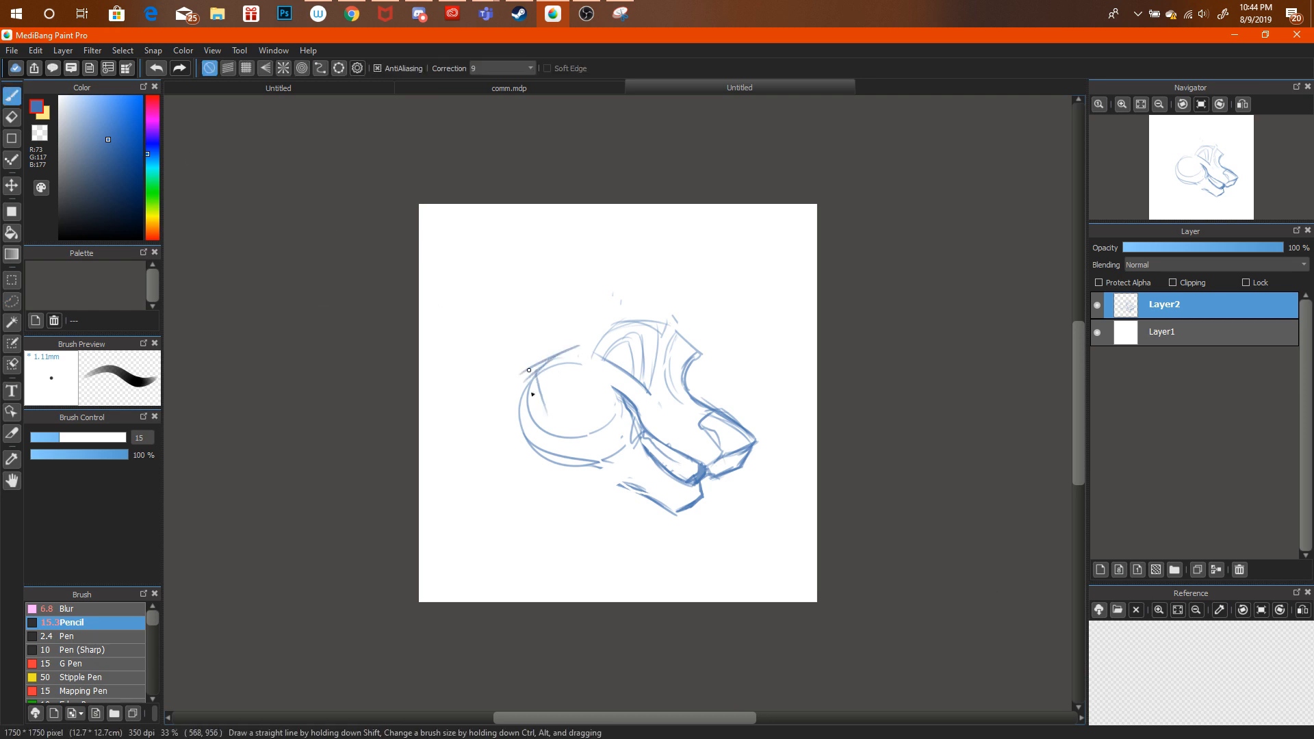
mouse_move(551, 448)
left_mouse_down()
mouse_move(527, 375)
mouse_move(590, 313)
mouse_move(675, 316)
left_mouse_up()
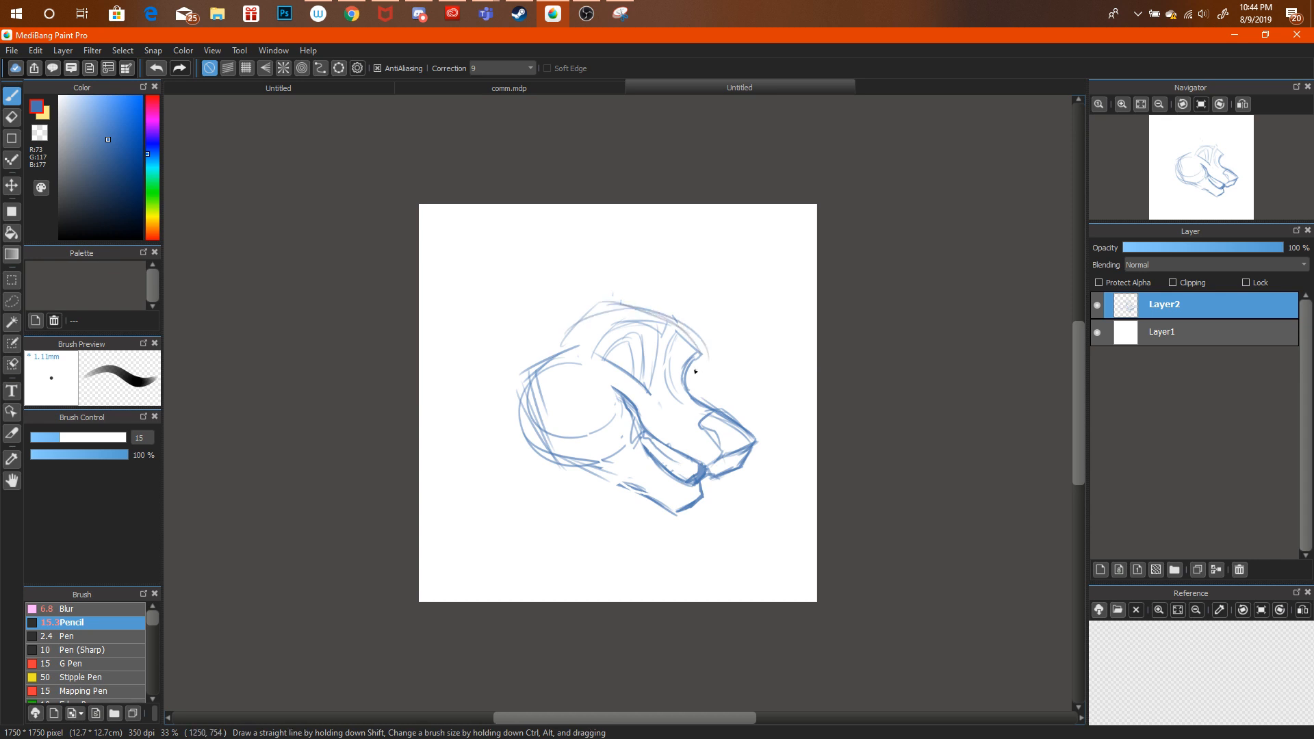
Lasso the upper snout lines and shrink them.
left_click(11, 302)
left_click_drag(600, 321, 597, 364)
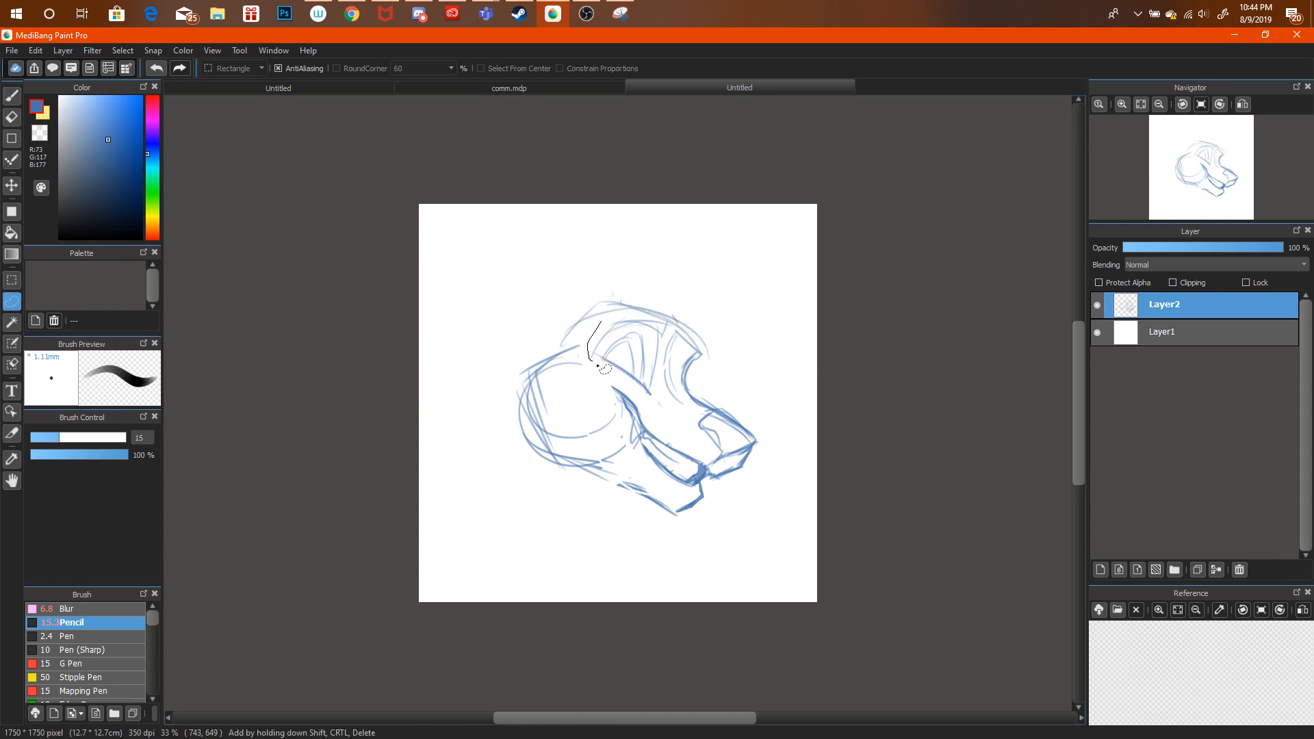
left_click_drag(650, 404, 671, 319)
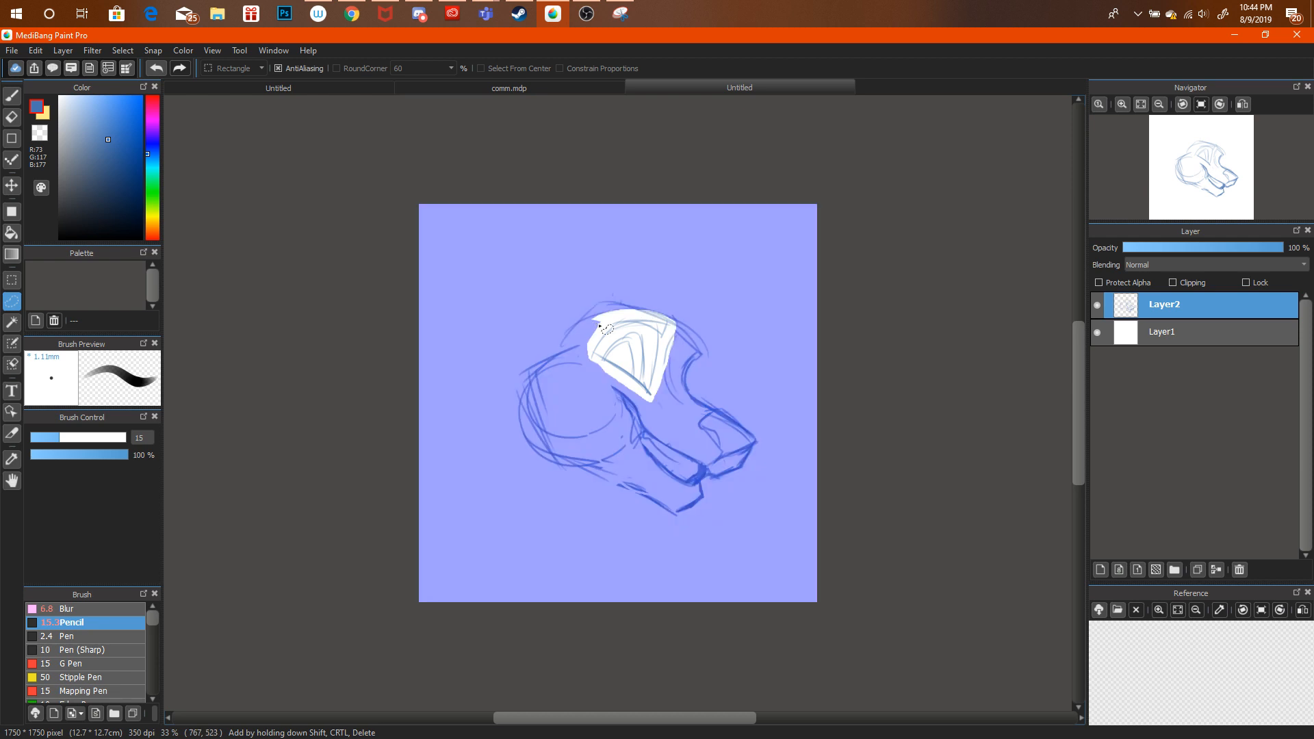
key("ctrl+t")
left_click_drag(686, 288, 657, 299)
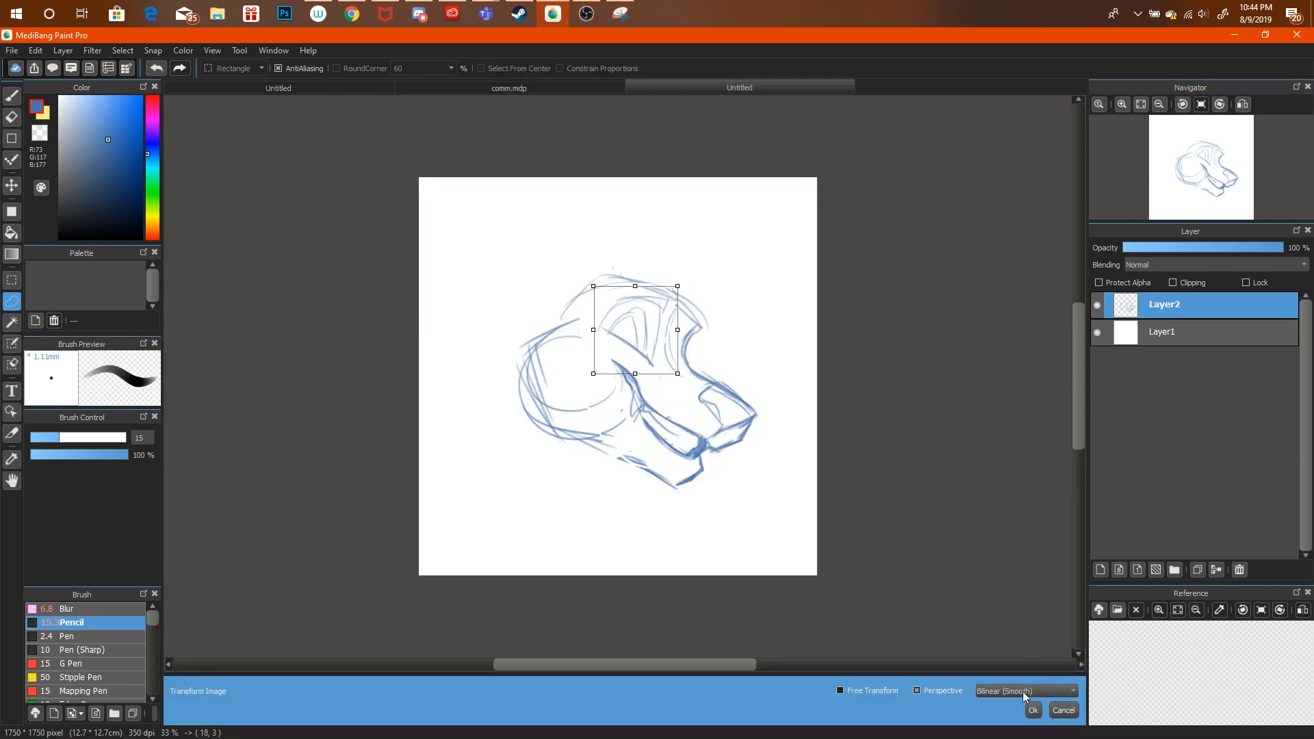
left_click(1033, 710)
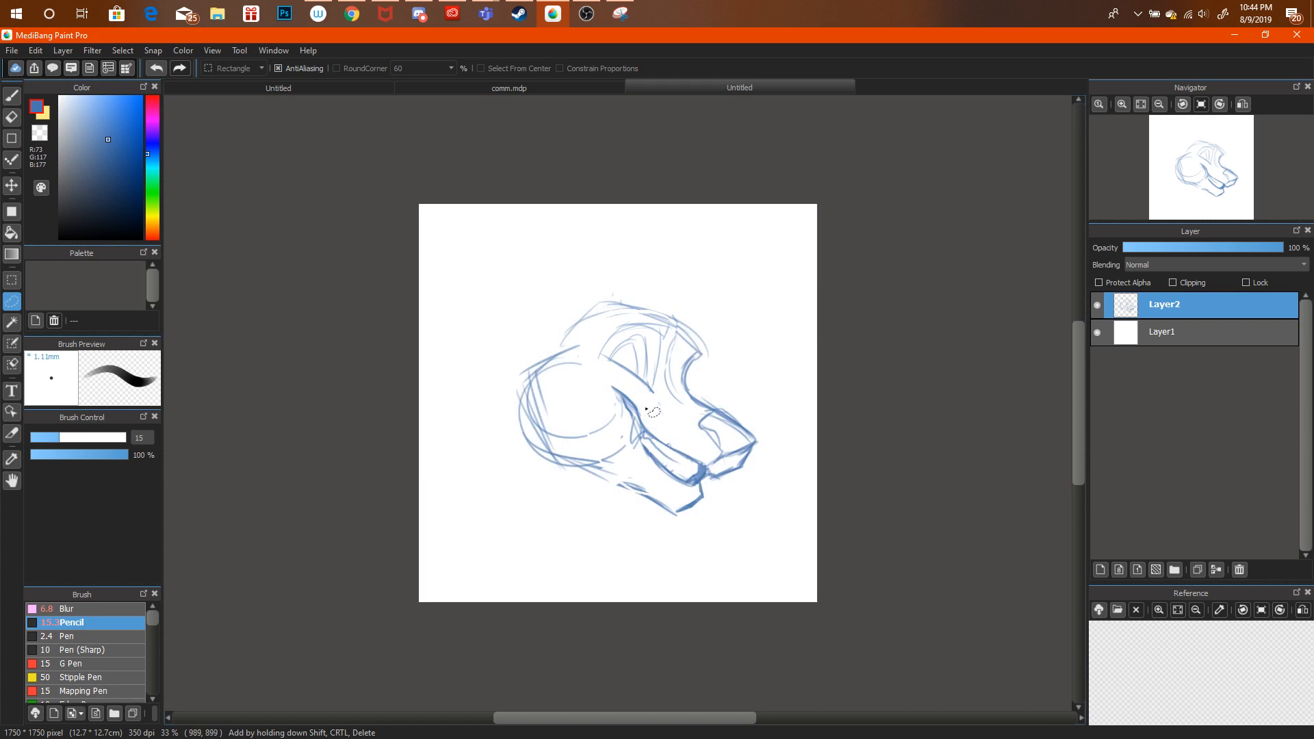
Select the muzzle and jaw lines, tilt them to a new angle and nudge them up.
mouse_move(635, 387)
left_mouse_down()
mouse_move(600, 393)
mouse_move(645, 483)
mouse_move(697, 493)
mouse_move(683, 431)
mouse_move(698, 381)
mouse_move(721, 363)
mouse_move(657, 406)
left_mouse_up()
key("ctrl+t")
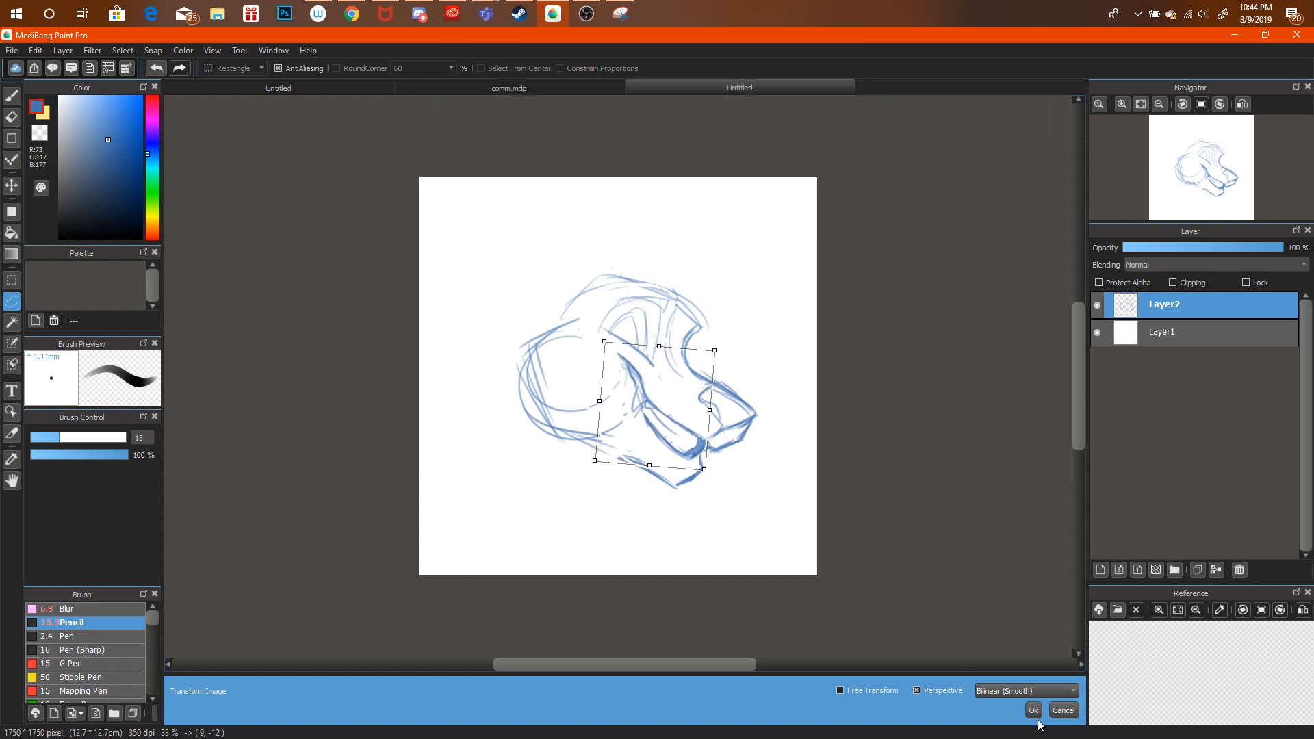
left_click_drag(1017, 654, 1025, 652)
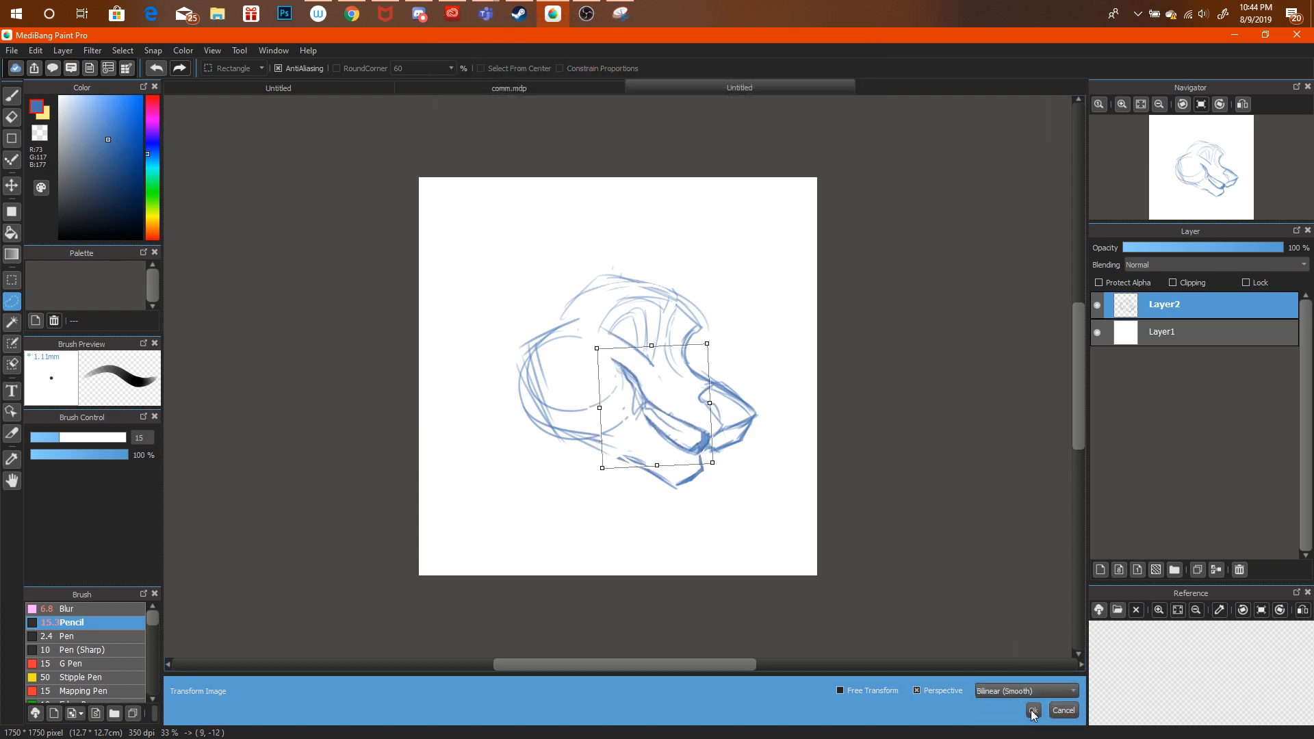
left_click_drag(764, 364, 774, 379)
left_click_drag(701, 423, 700, 420)
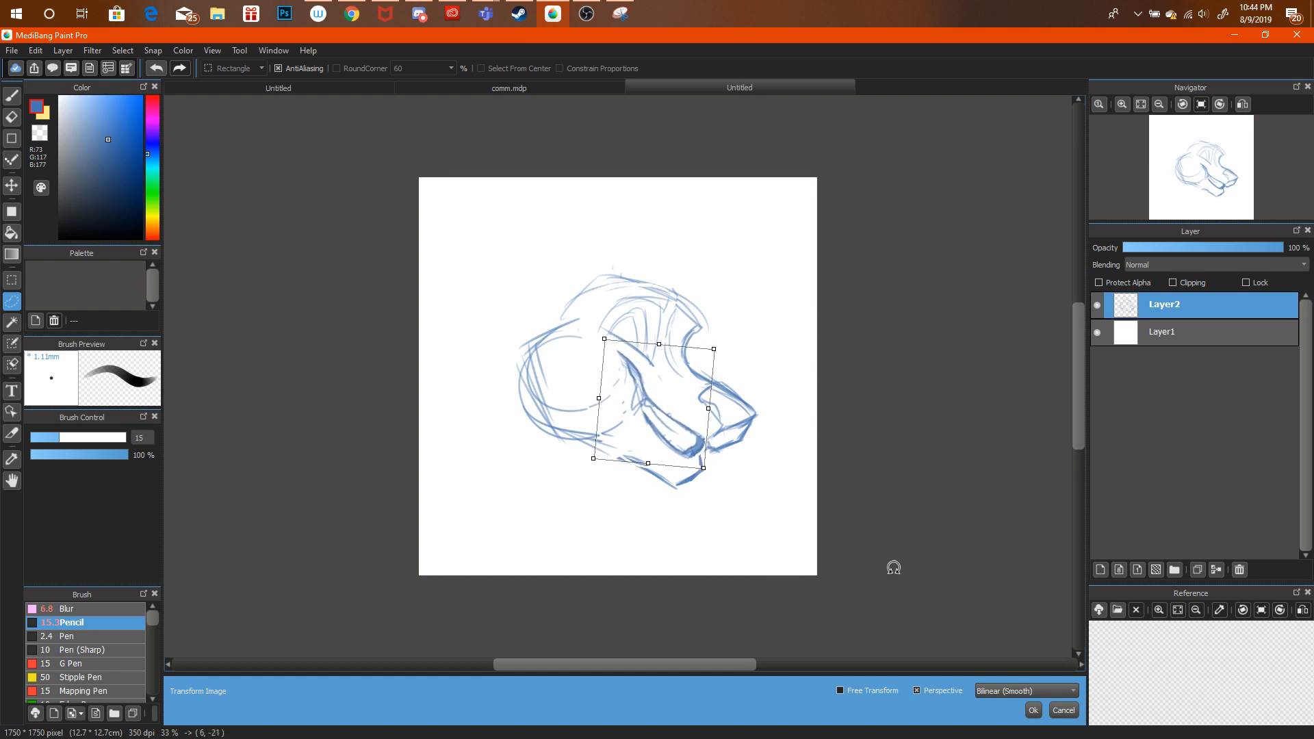
left_click(1033, 711)
left_click(11, 95)
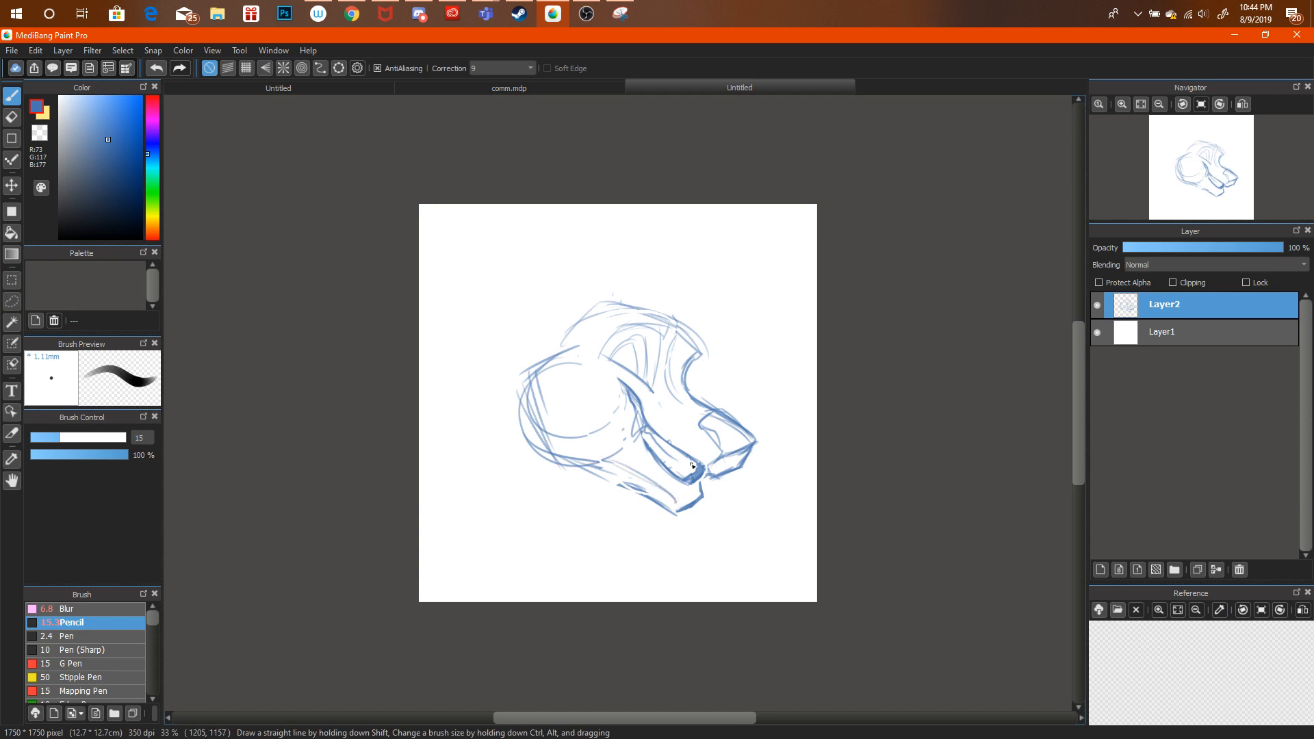
Darken the line inside the muzzle, then try lower-jaw strokes and undo them.
key("e")
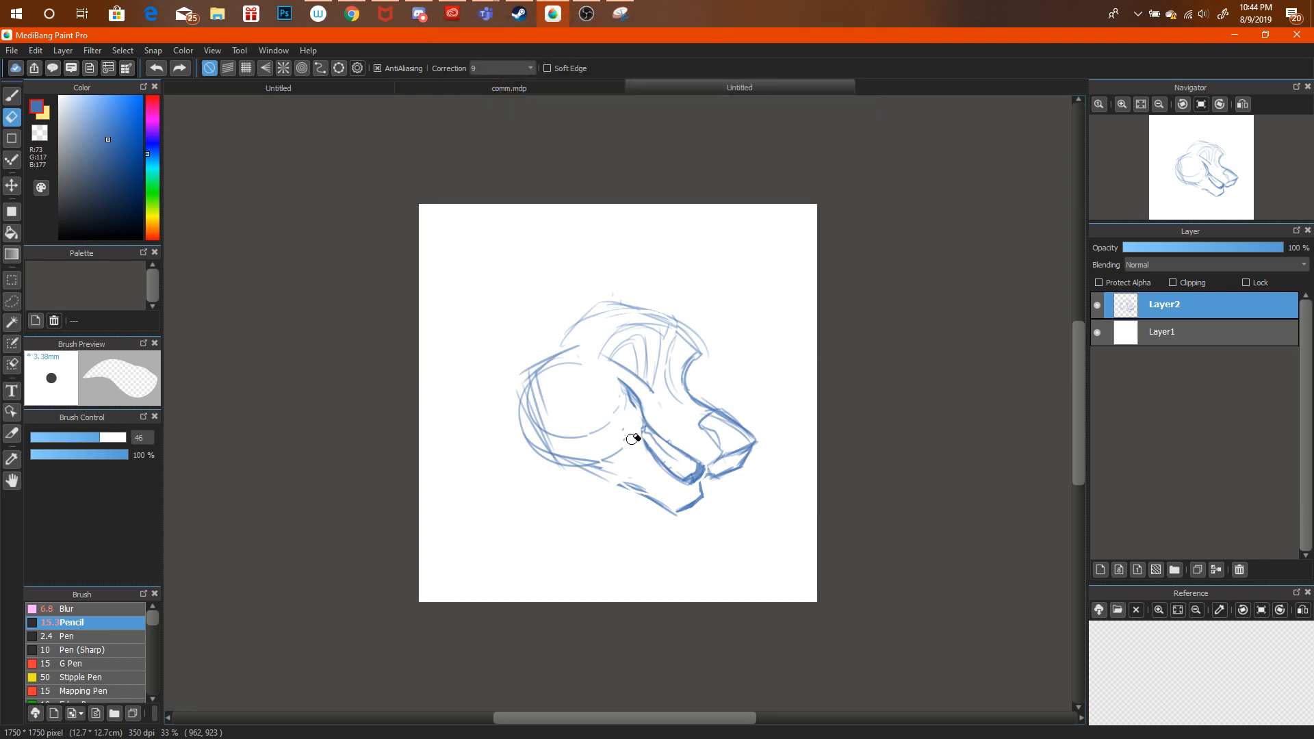
key("b")
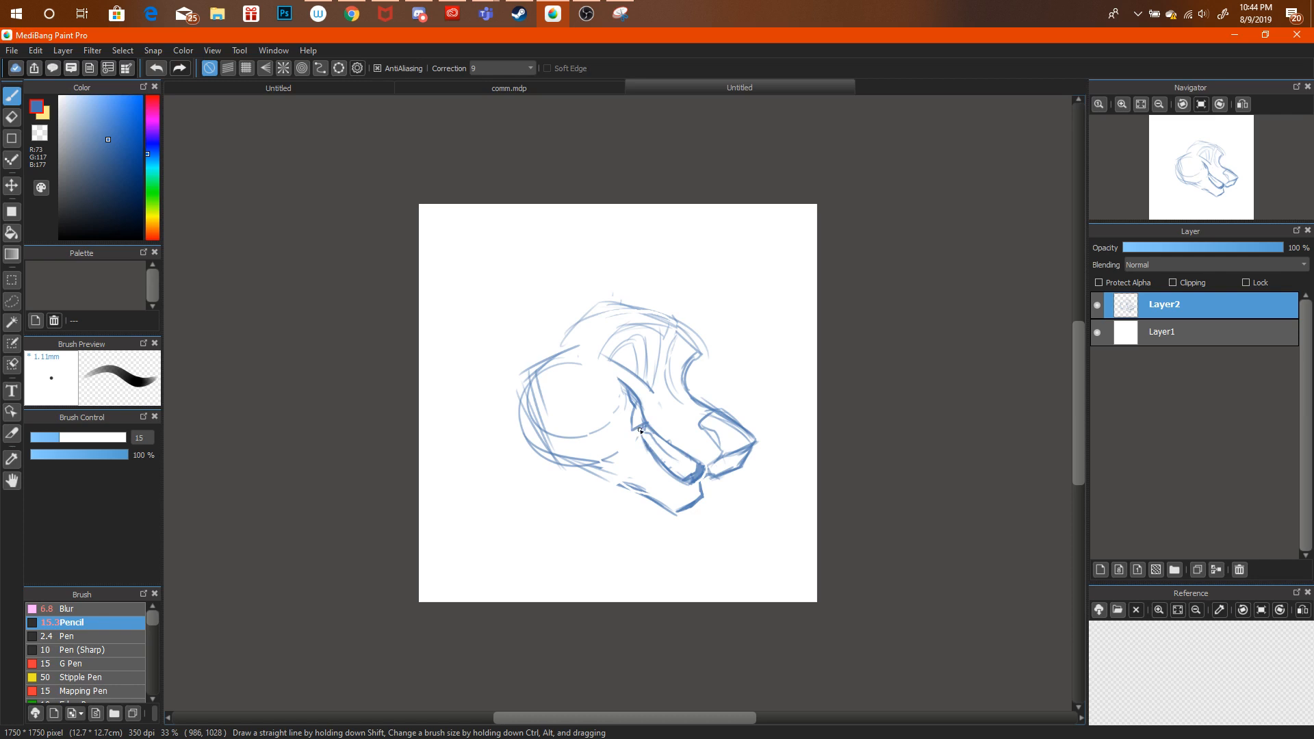
left_click_drag(639, 425, 661, 458)
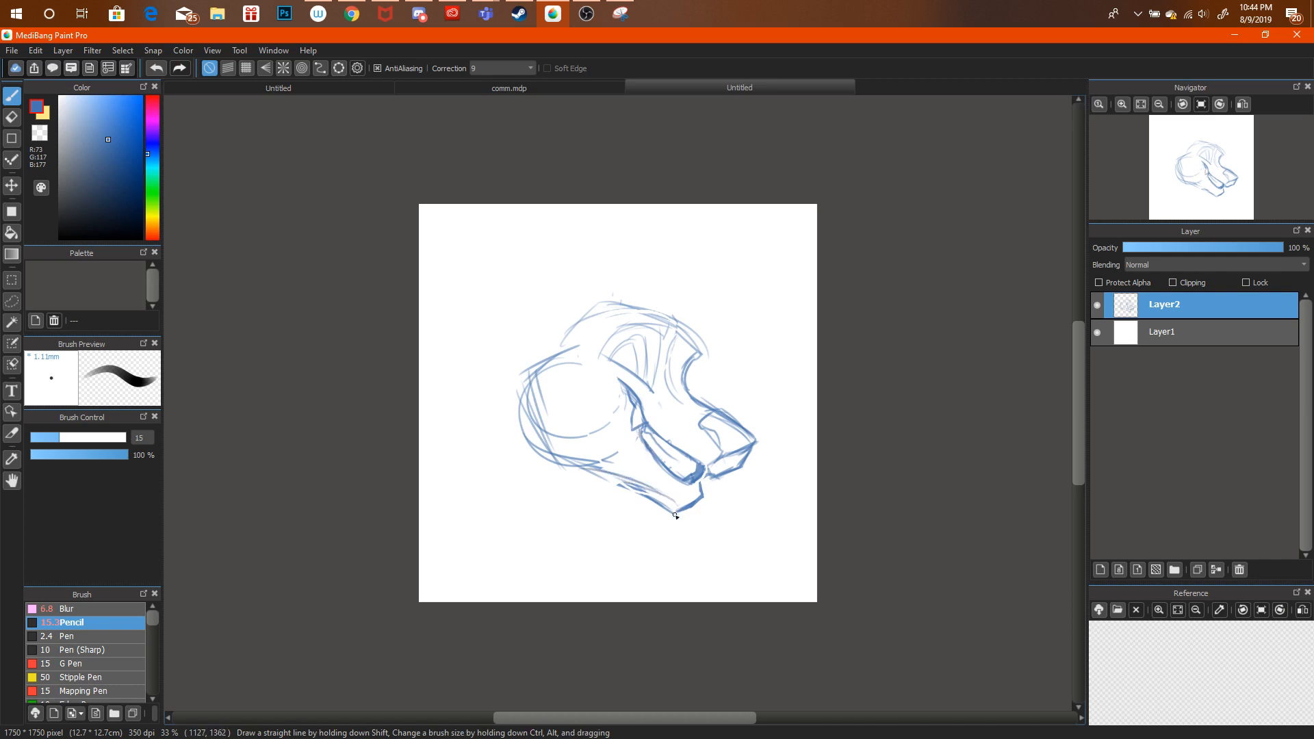
left_click_drag(633, 497, 609, 495)
key("ctrl+alt+z")
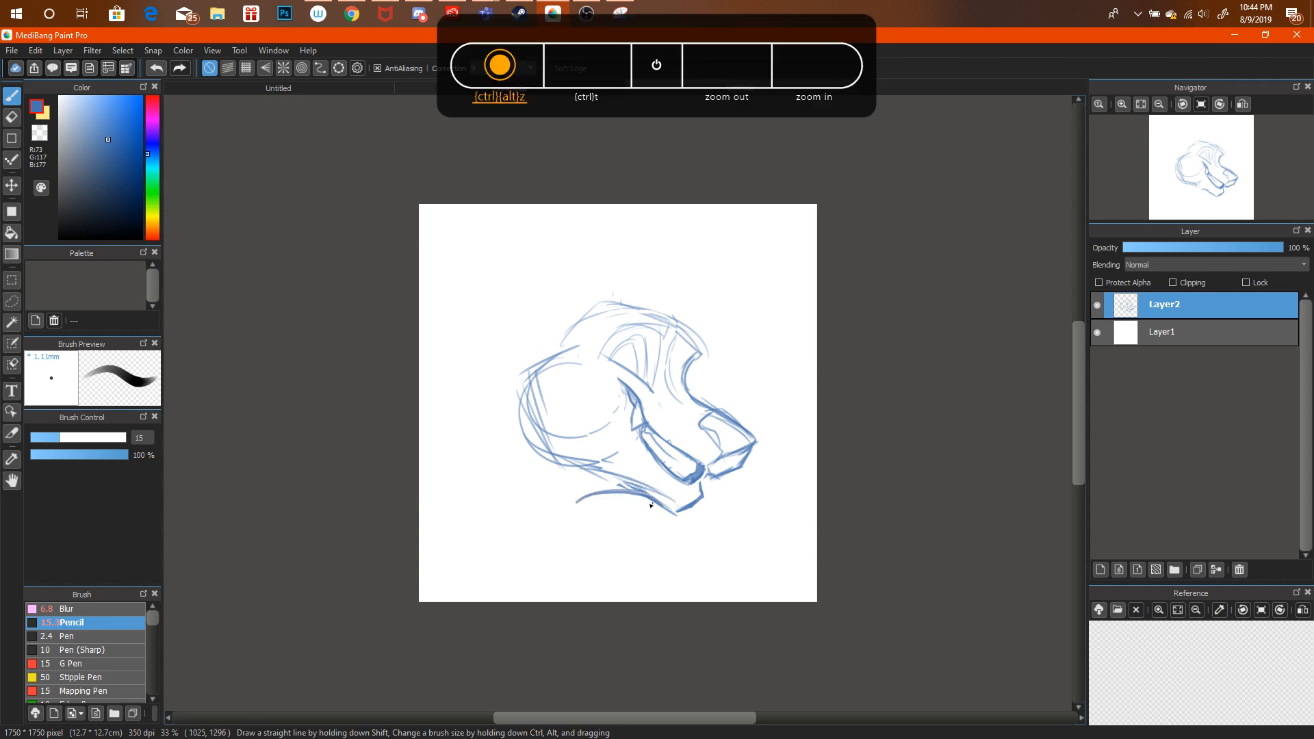
key("ctrl+alt+z")
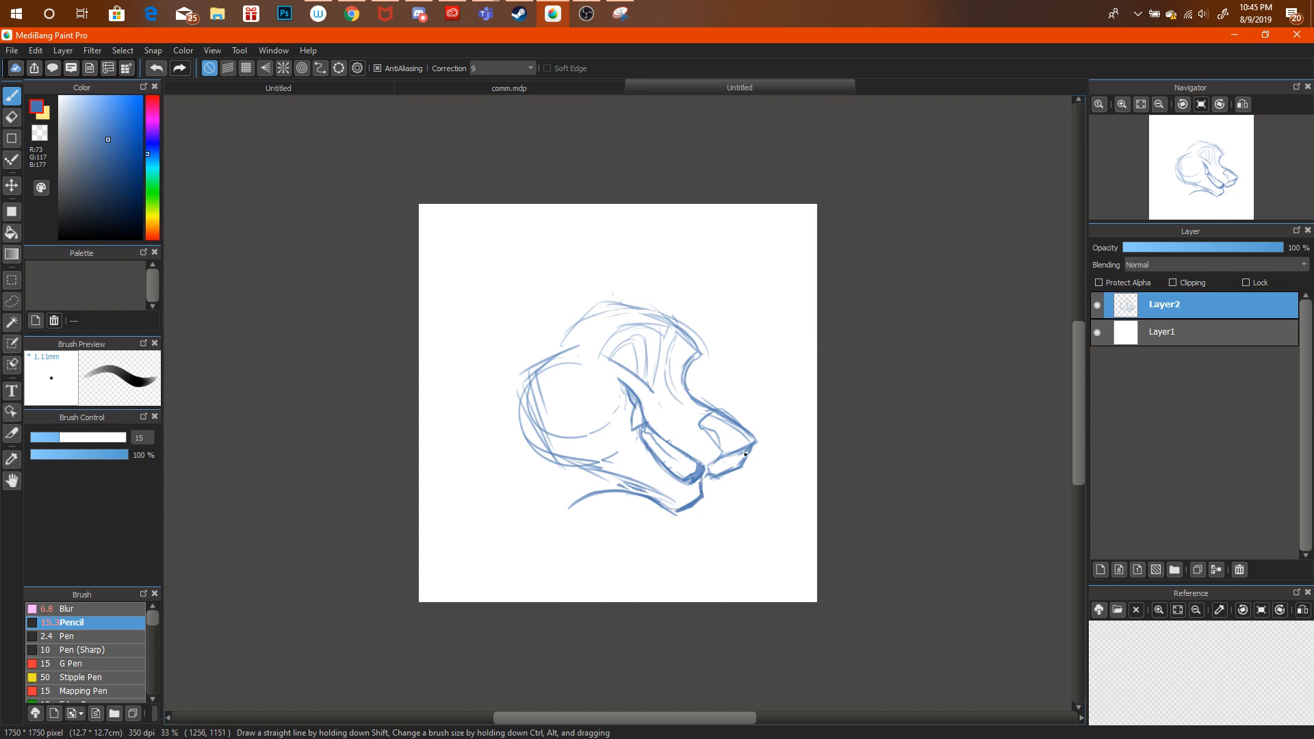
Erase the old nose-tip lines and redraw a short nose line.
key("e")
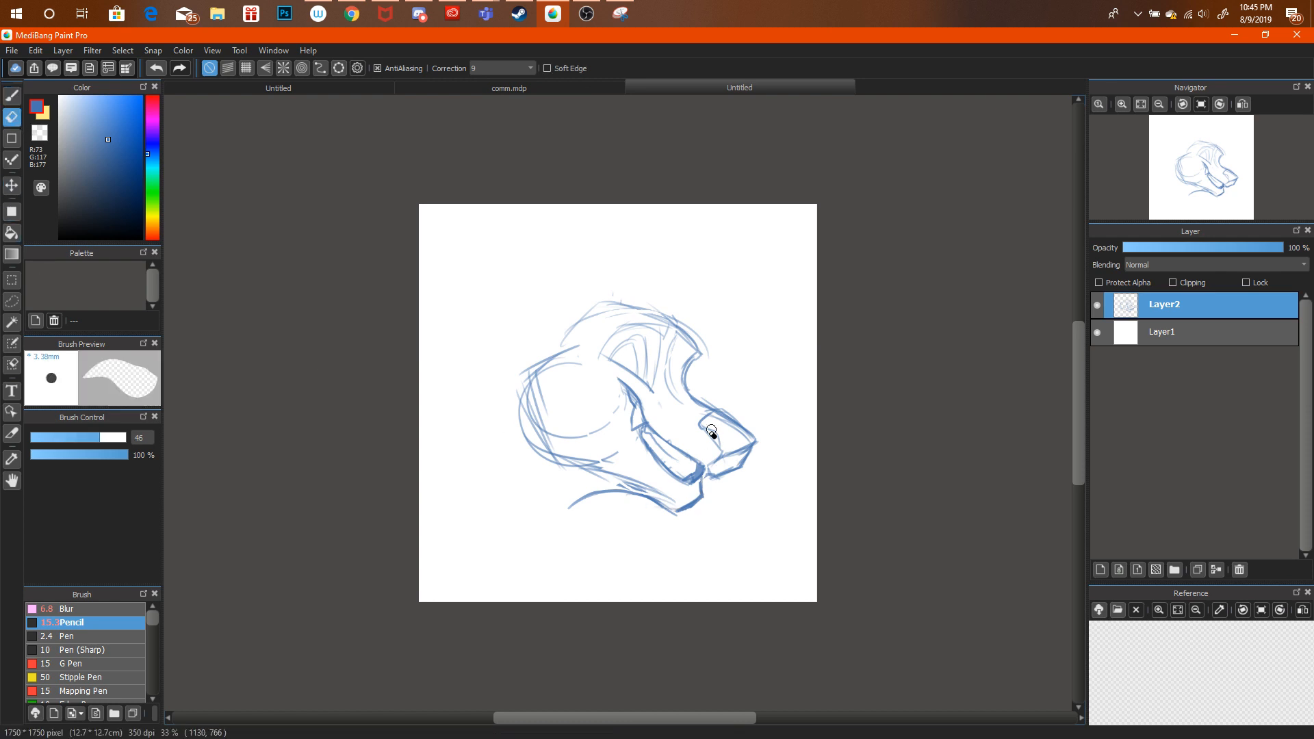
left_click_drag(727, 465, 737, 470)
key("b")
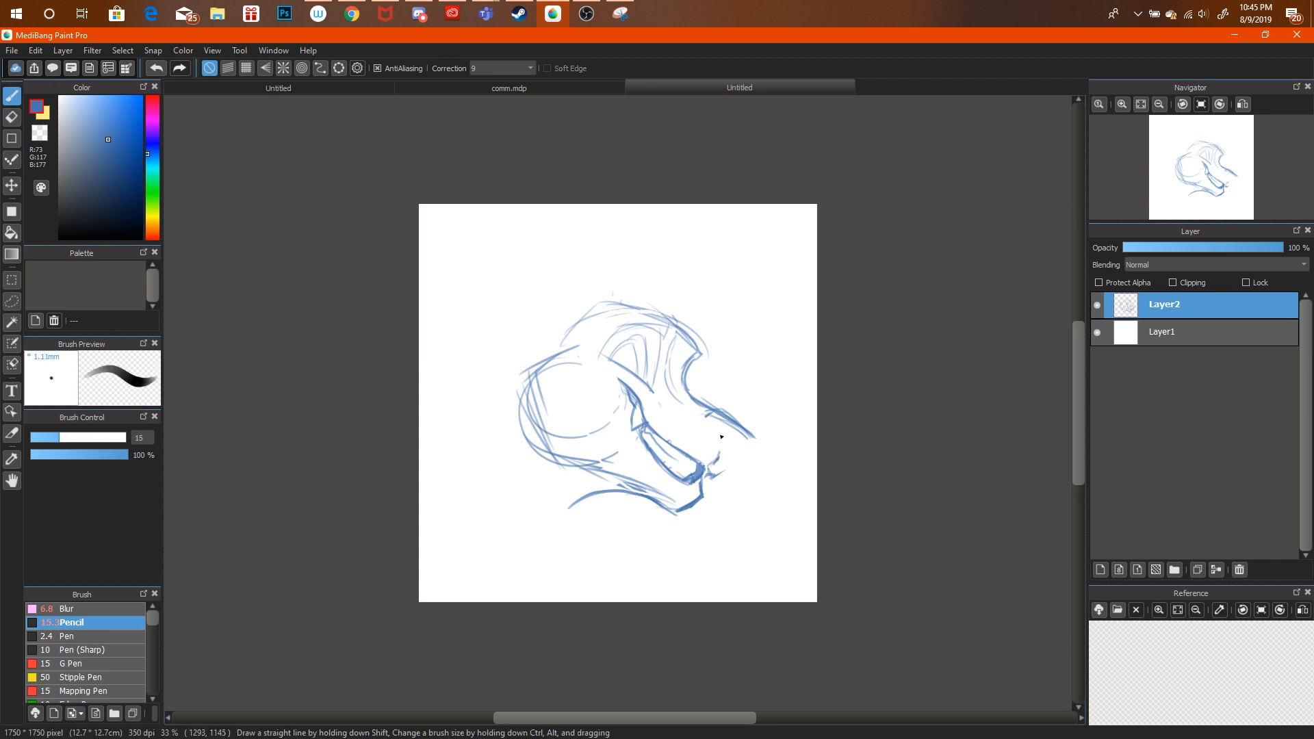
mouse_move(722, 436)
left_mouse_down()
mouse_move(759, 451)
mouse_move(724, 470)
left_mouse_up()
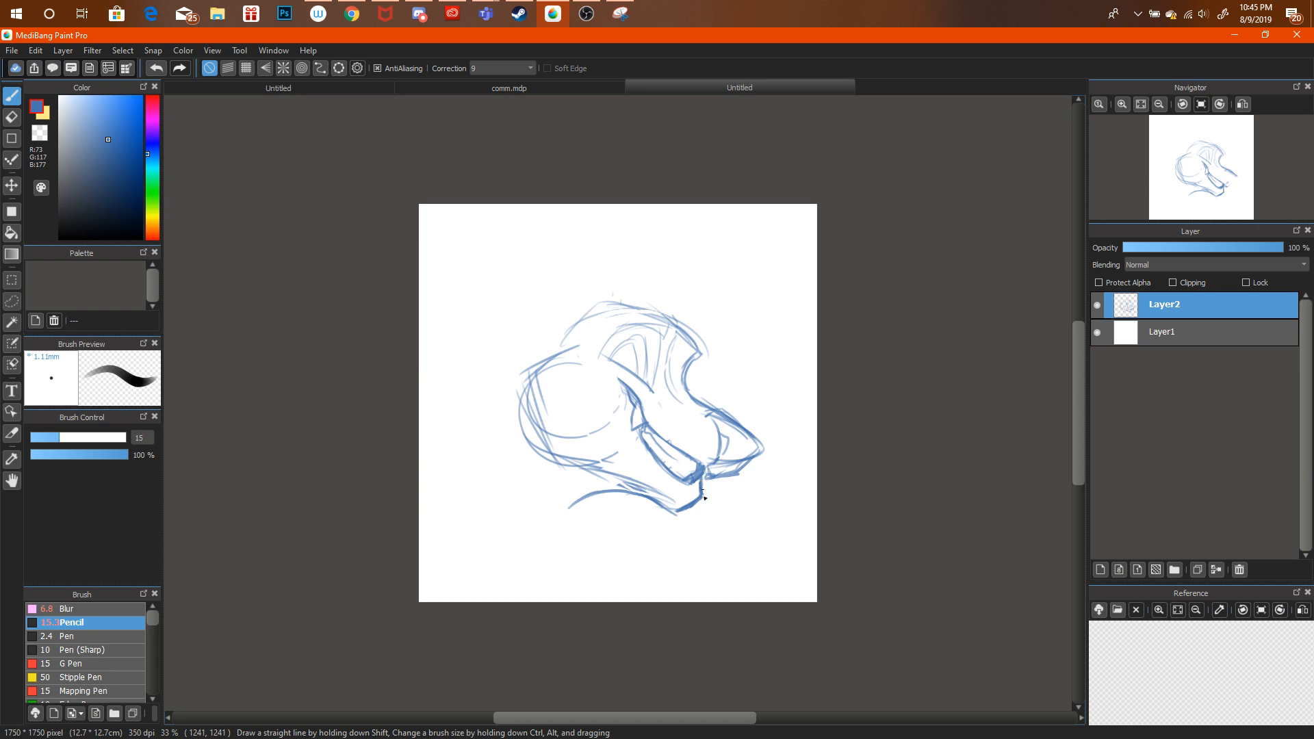
Pencil the ear curve at upper left and fill out the head contour.
mouse_move(553, 342)
left_mouse_down()
mouse_move(506, 240)
mouse_move(597, 295)
left_mouse_up()
mouse_move(585, 238)
left_mouse_down()
mouse_move(595, 326)
mouse_move(544, 354)
left_mouse_up()
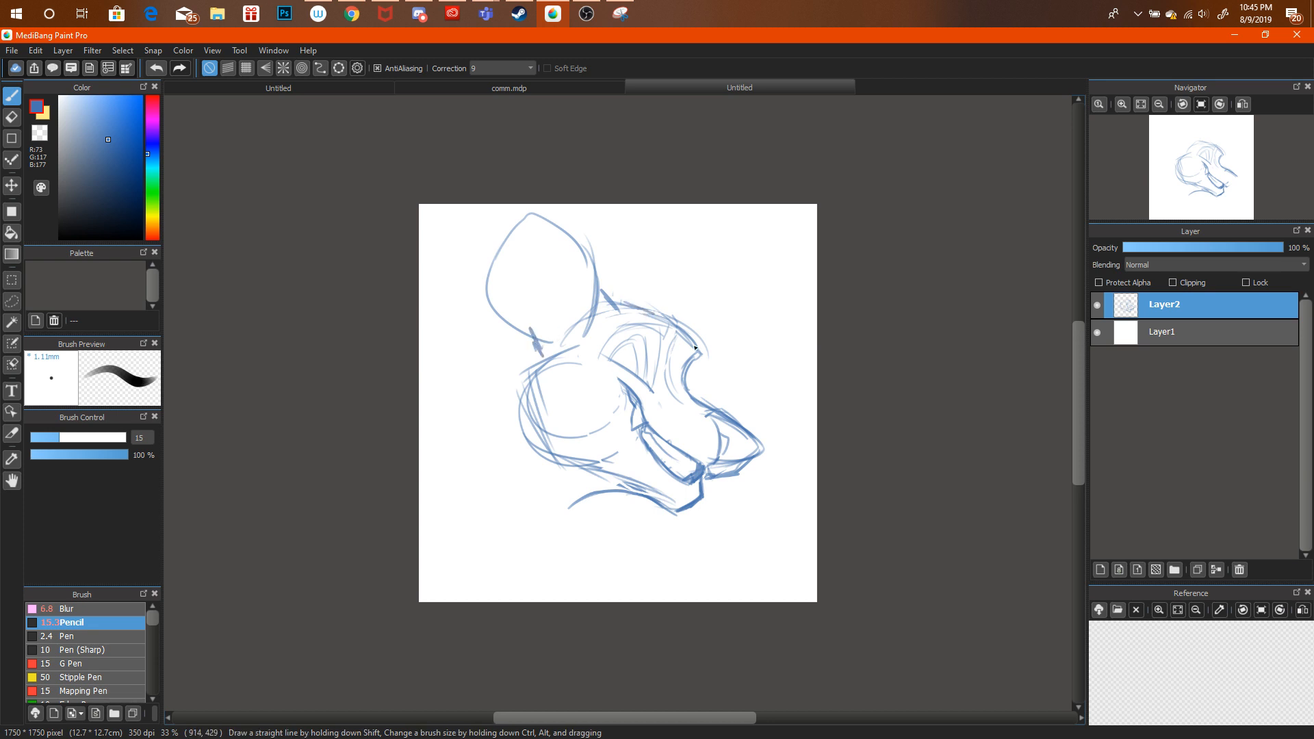
left_click_drag(628, 303, 695, 350)
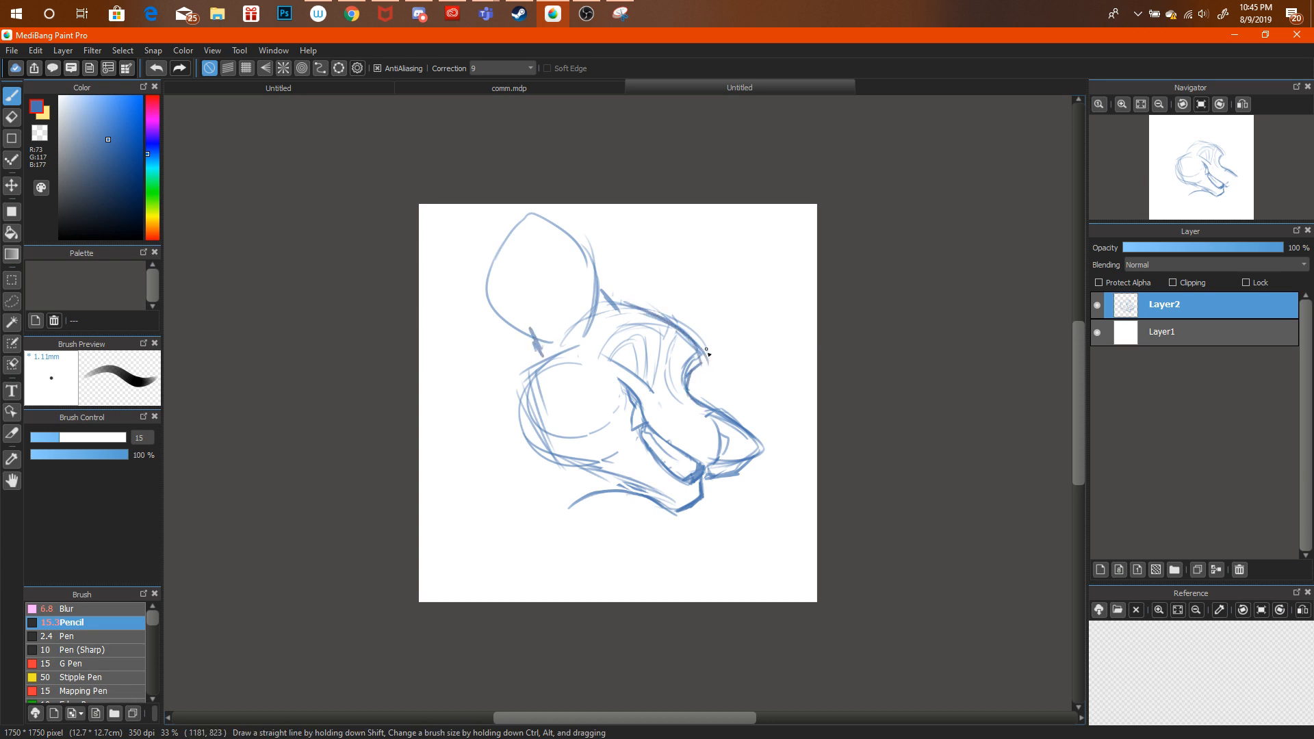
Lasso the eye area, transform and confirm it, then deselect.
left_click(11, 301)
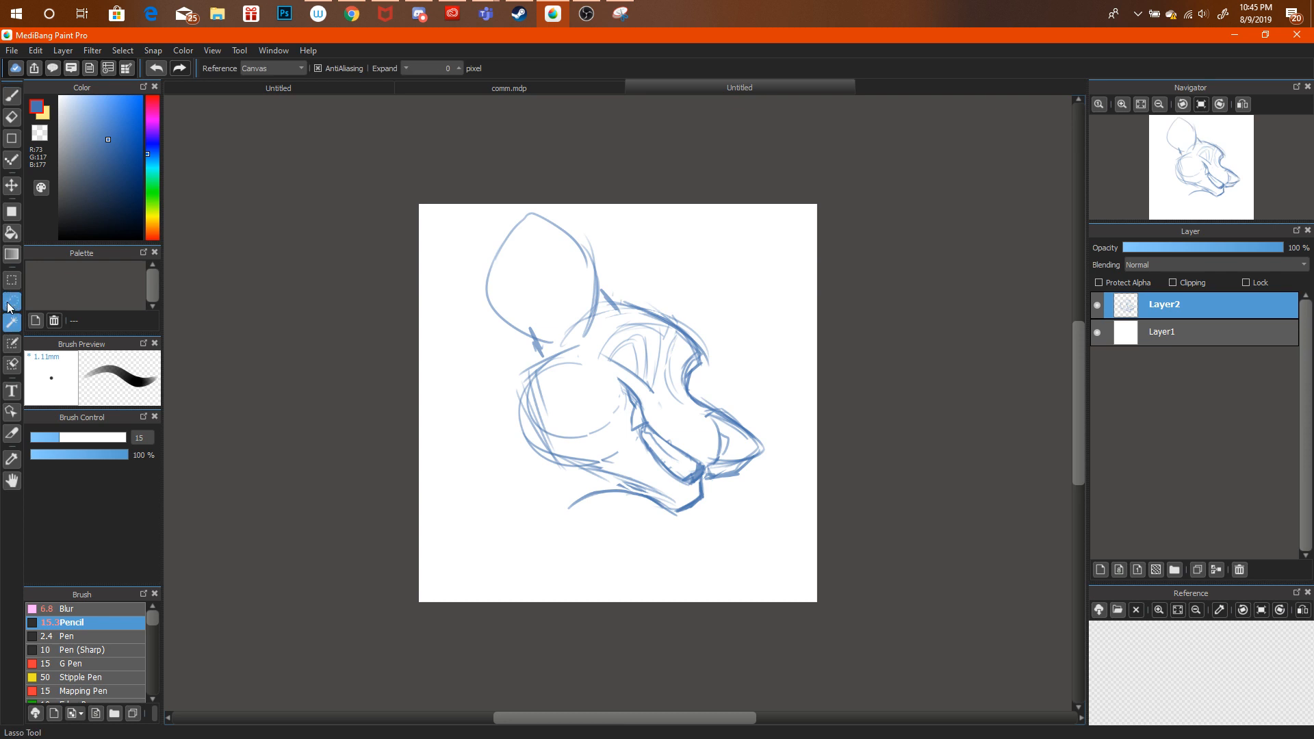
mouse_move(610, 323)
left_mouse_down()
mouse_move(622, 377)
mouse_move(662, 409)
mouse_move(674, 332)
mouse_move(634, 313)
mouse_move(648, 332)
mouse_move(700, 313)
left_mouse_up()
key("ctrl+t")
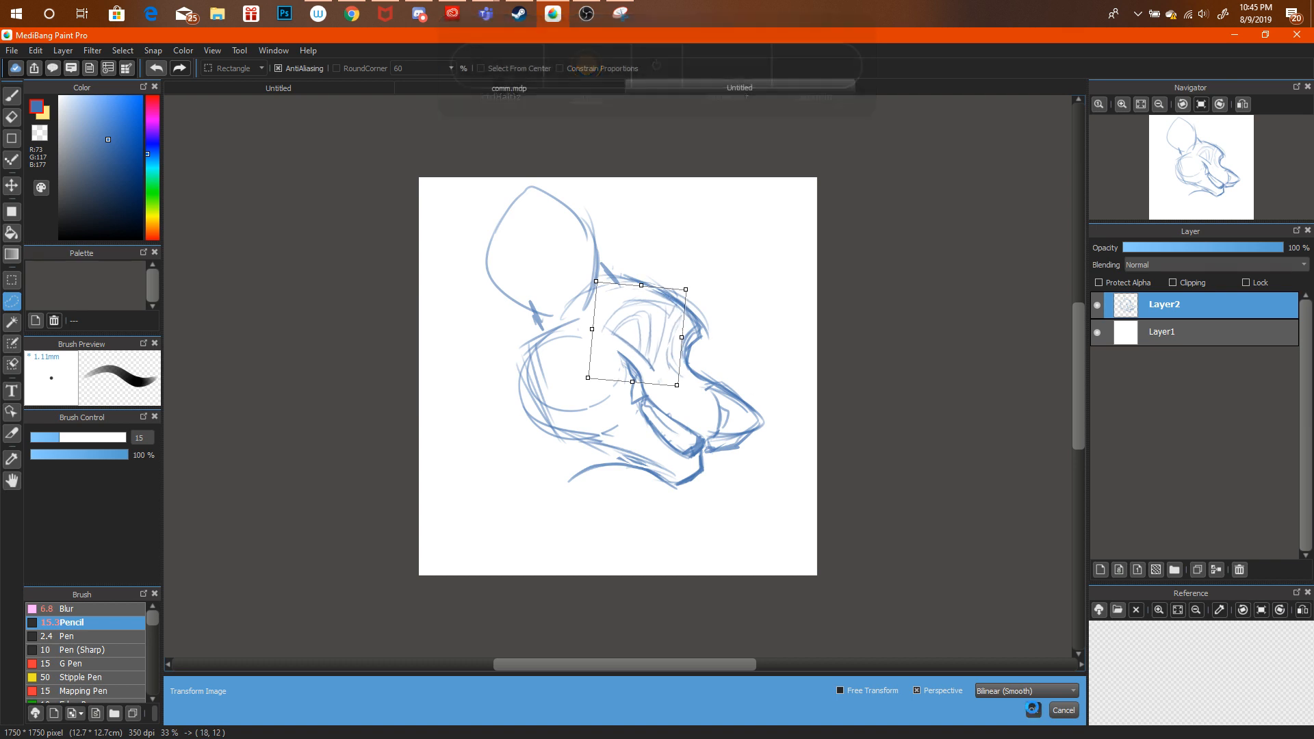
left_click(1034, 710)
left_click(972, 556)
Lasso the jaw lines, apply a transform to them and deselect.
mouse_move(695, 315)
left_mouse_down()
mouse_move(686, 417)
mouse_move(704, 420)
mouse_move(710, 342)
left_mouse_up()
key("ctrl+t")
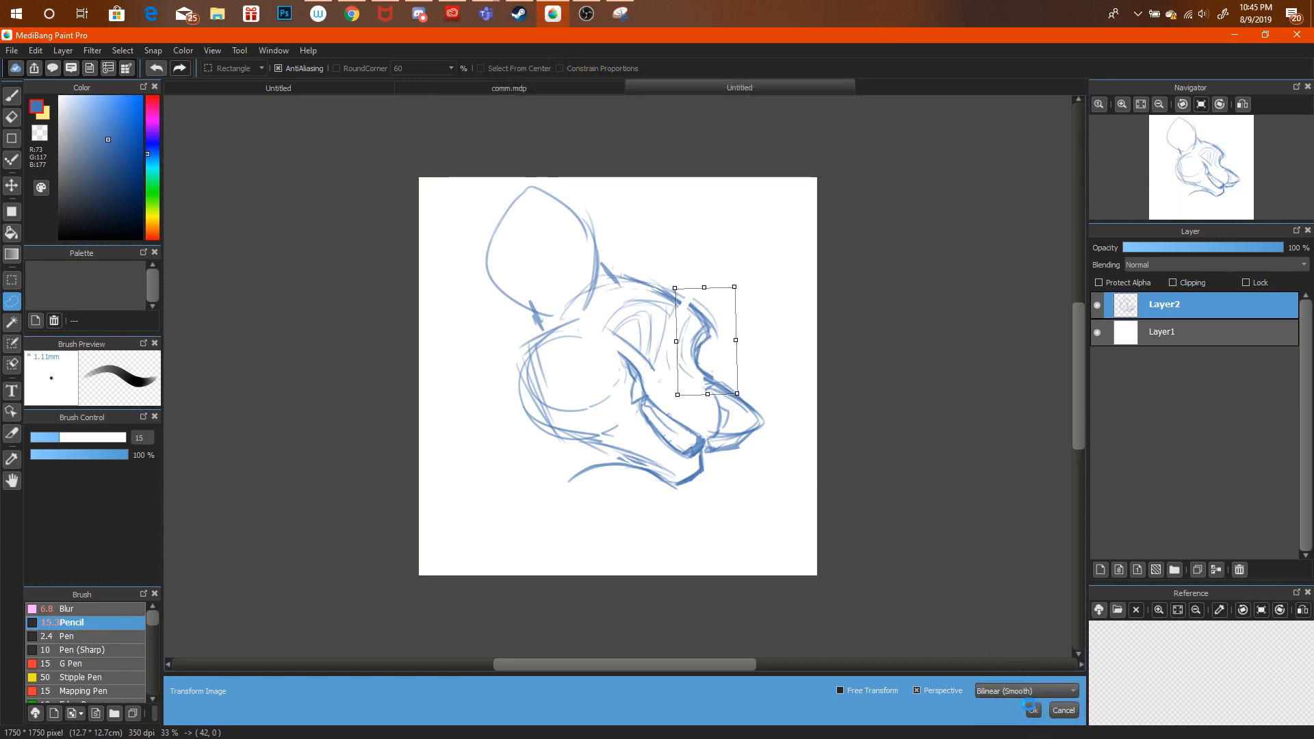
key("Return")
left_click(994, 611)
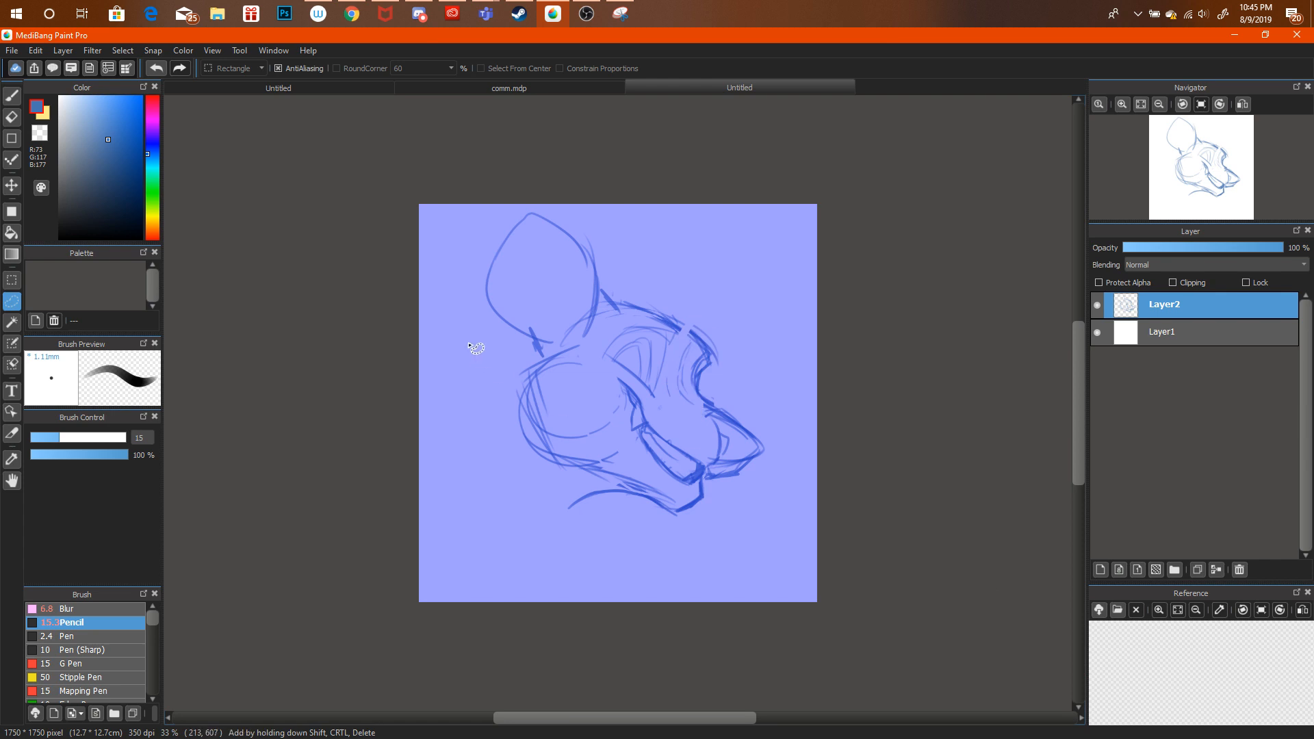
left_click(11, 96)
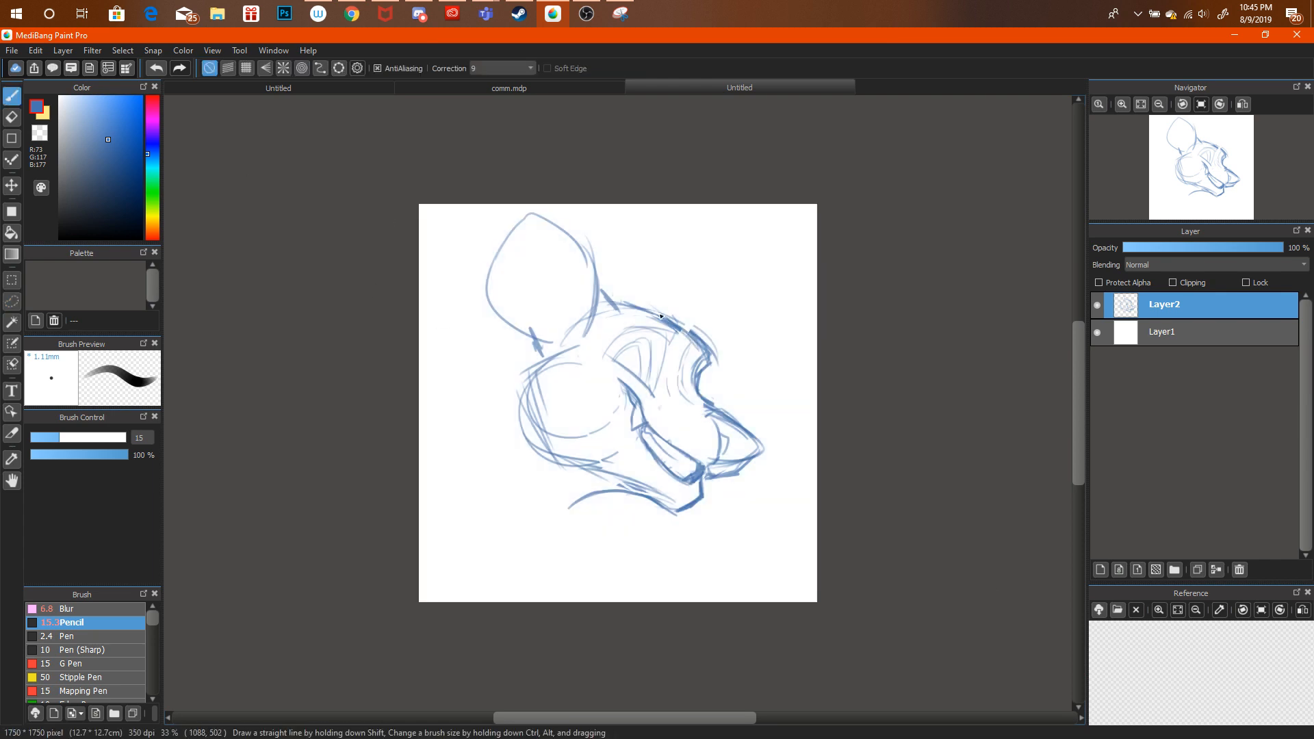
Erase the stray specks along the muzzle outline, checking the YouTube stream in between.
left_click(351, 14)
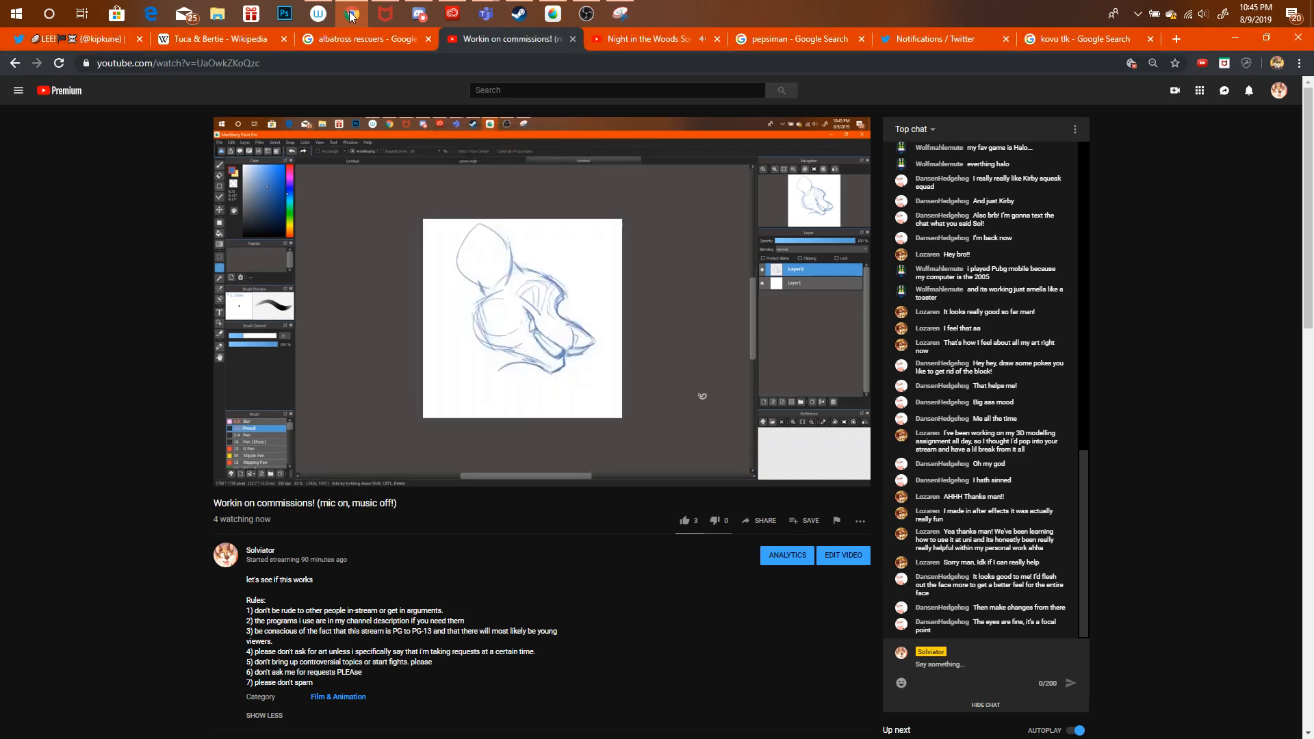
left_click(351, 14)
key("e")
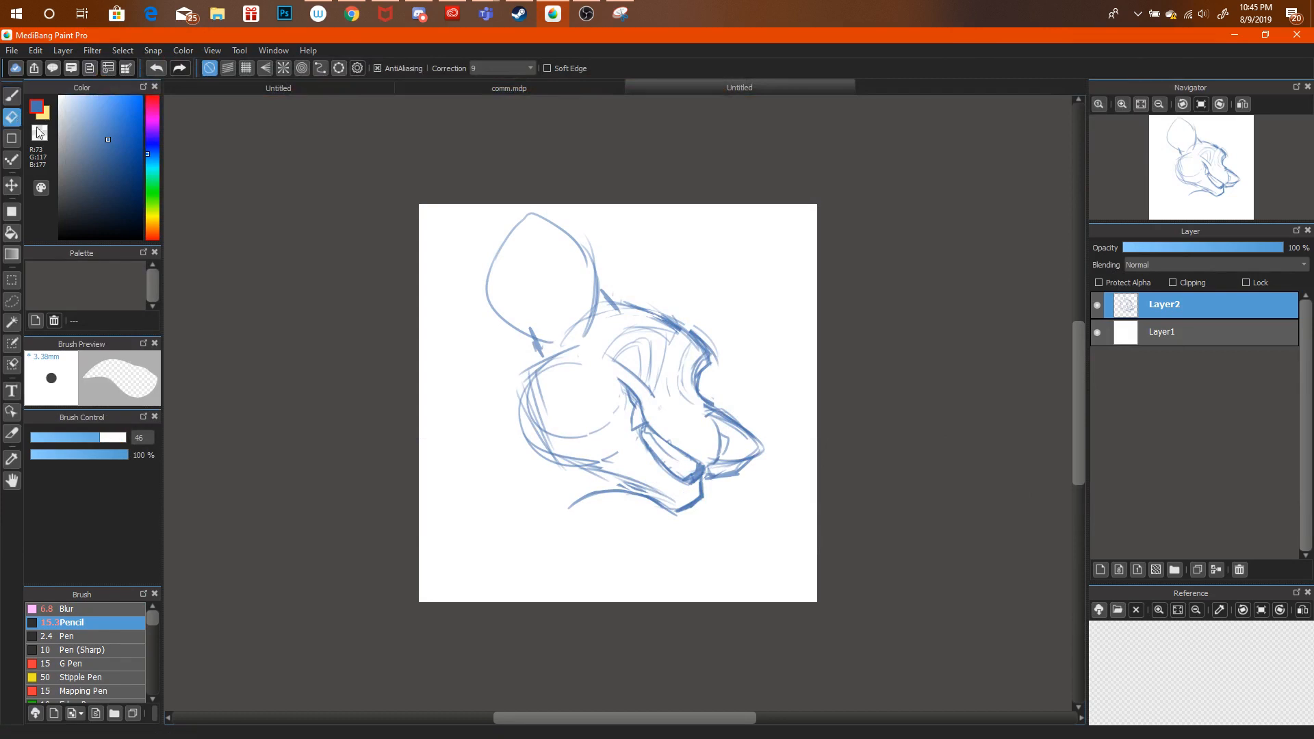
left_click_drag(726, 372, 681, 308)
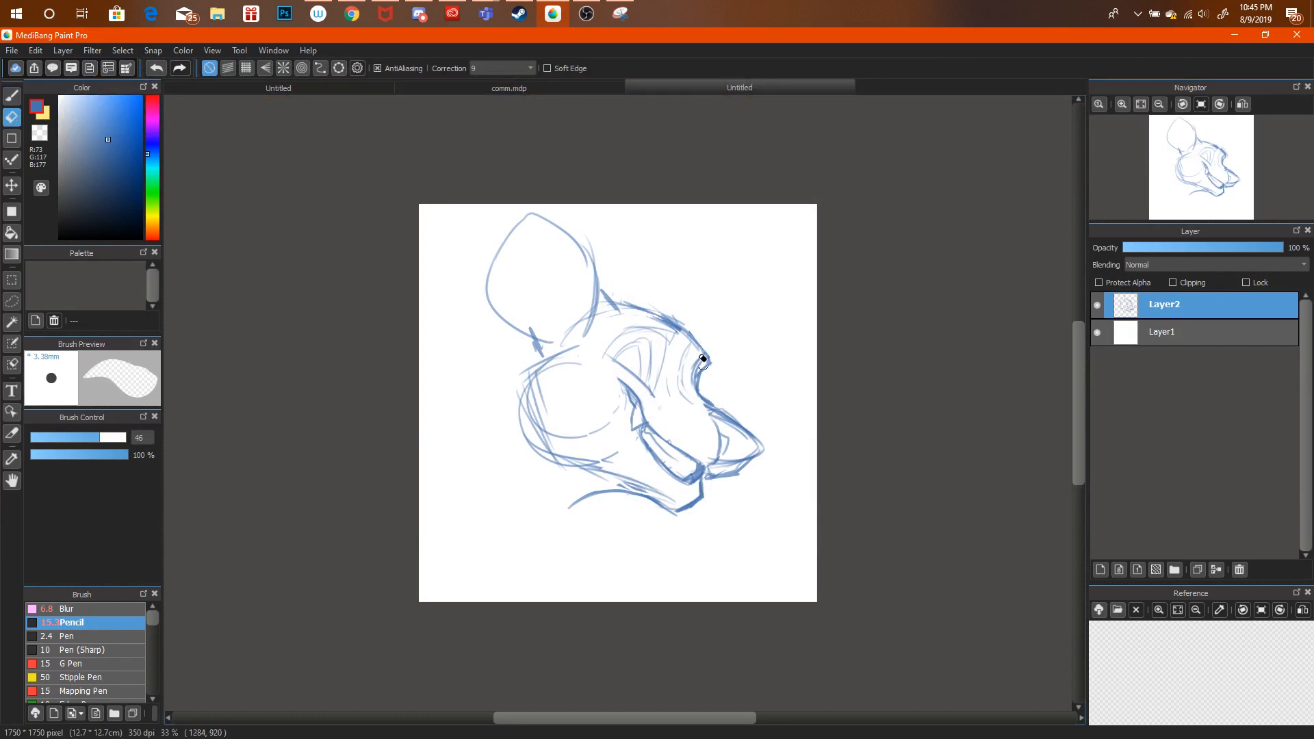
left_click(351, 14)
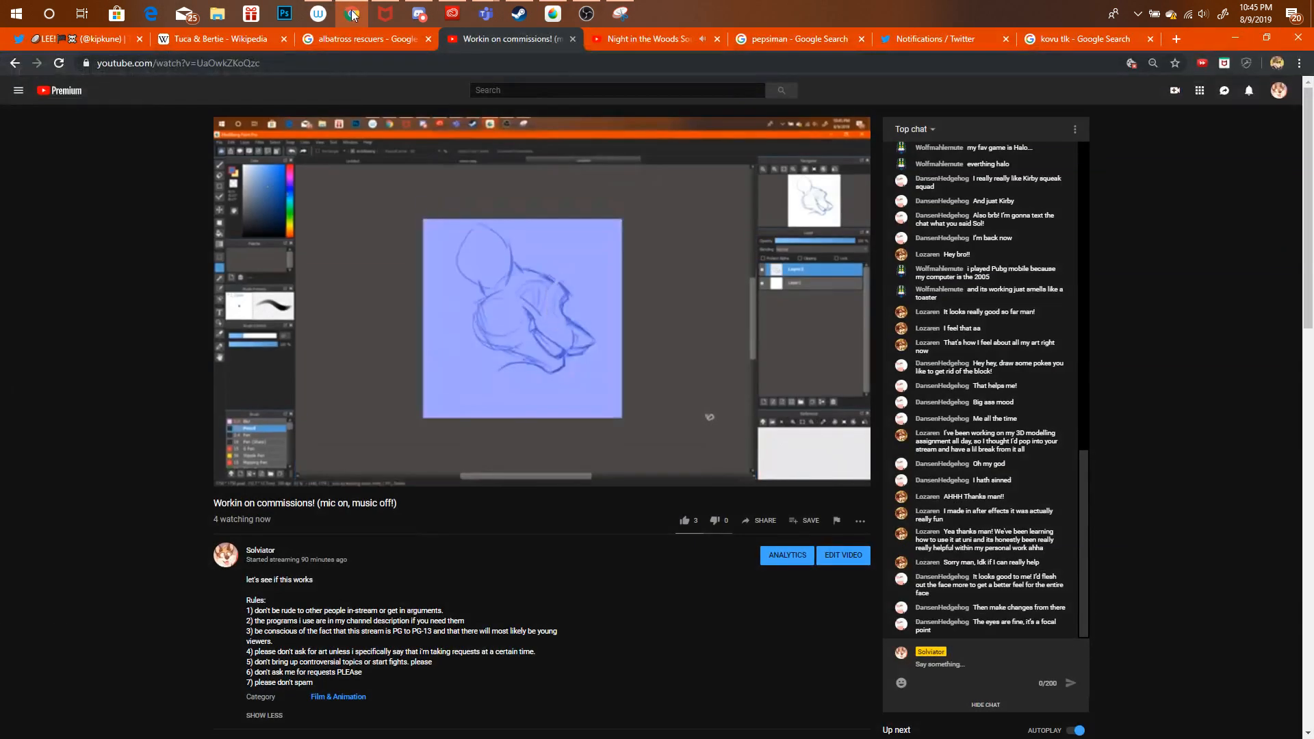
left_click(350, 13)
Rotate the lion head sketch about 30° clockwise.
key("ctrl+t")
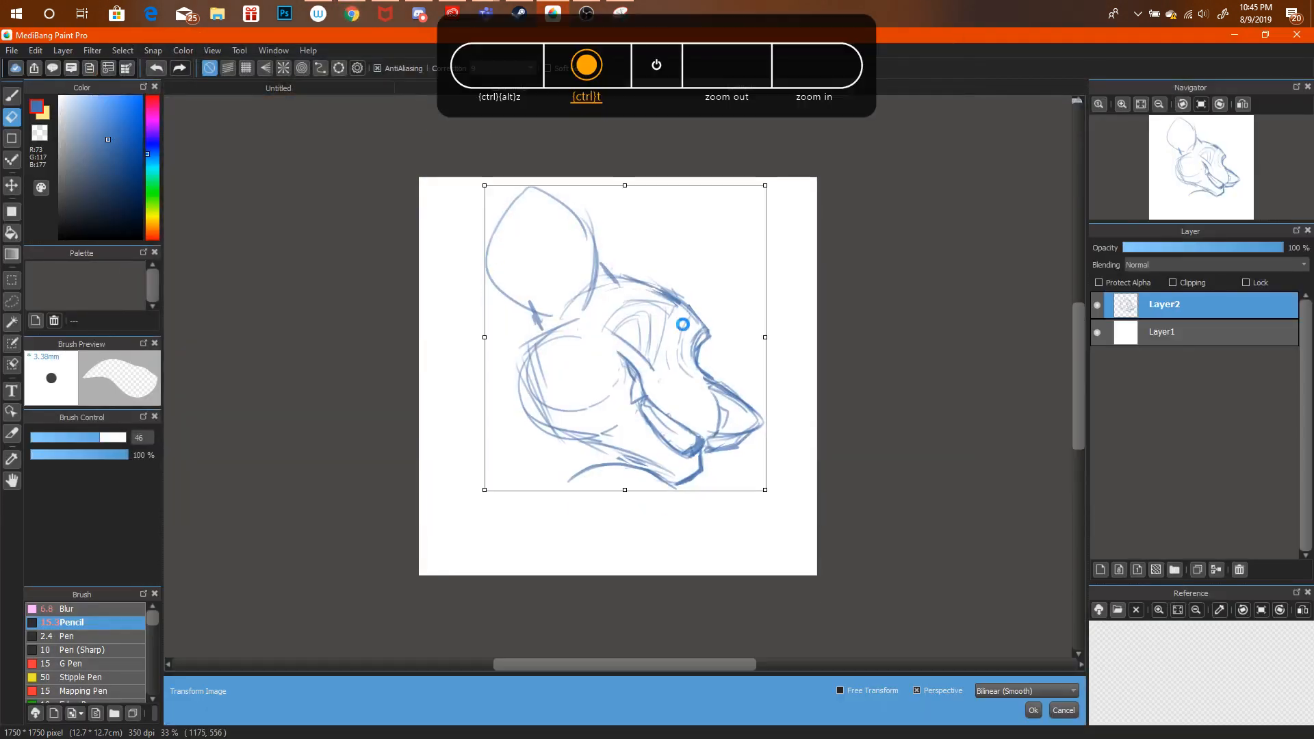
left_click_drag(680, 326, 689, 252)
left_click(1033, 710)
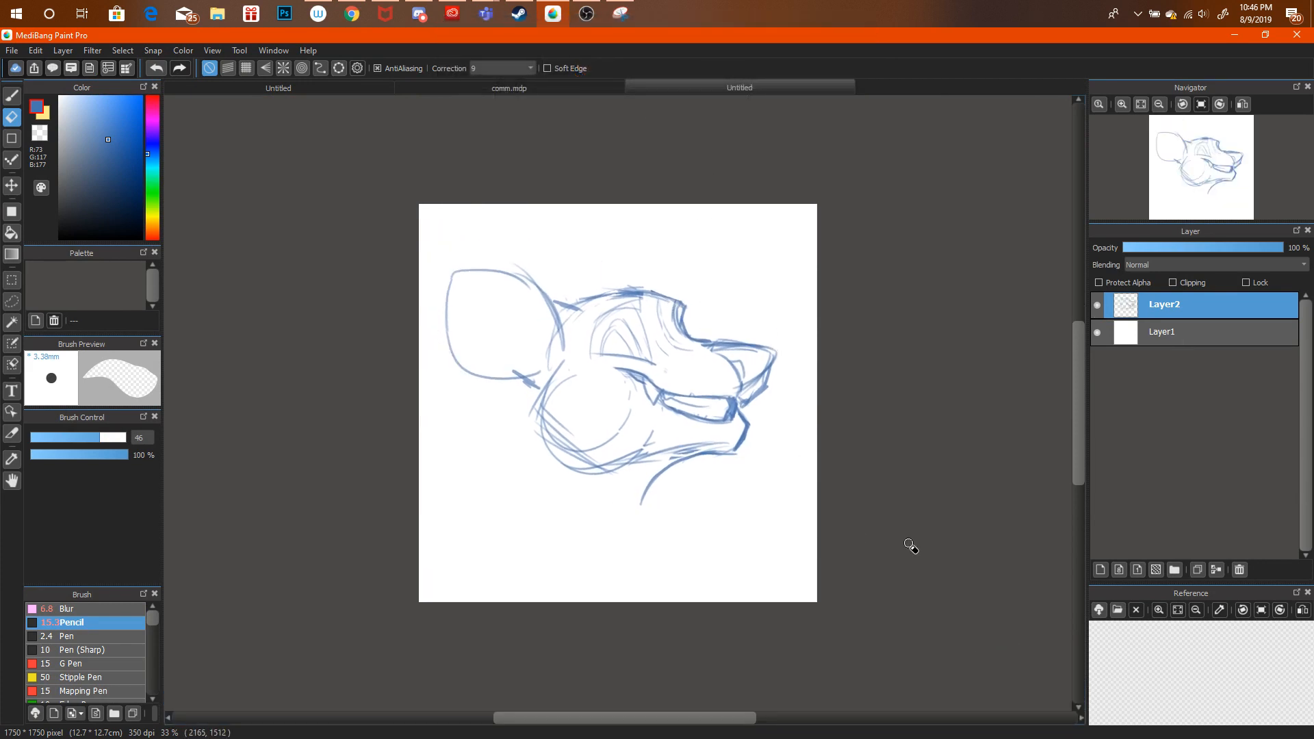
Pencil a new ear above the head, checking comm.mdp, and extend its outline.
key("b")
mouse_move(616, 278)
left_mouse_down()
mouse_move(628, 232)
mouse_move(677, 270)
left_mouse_up()
left_click_drag(636, 218, 678, 295)
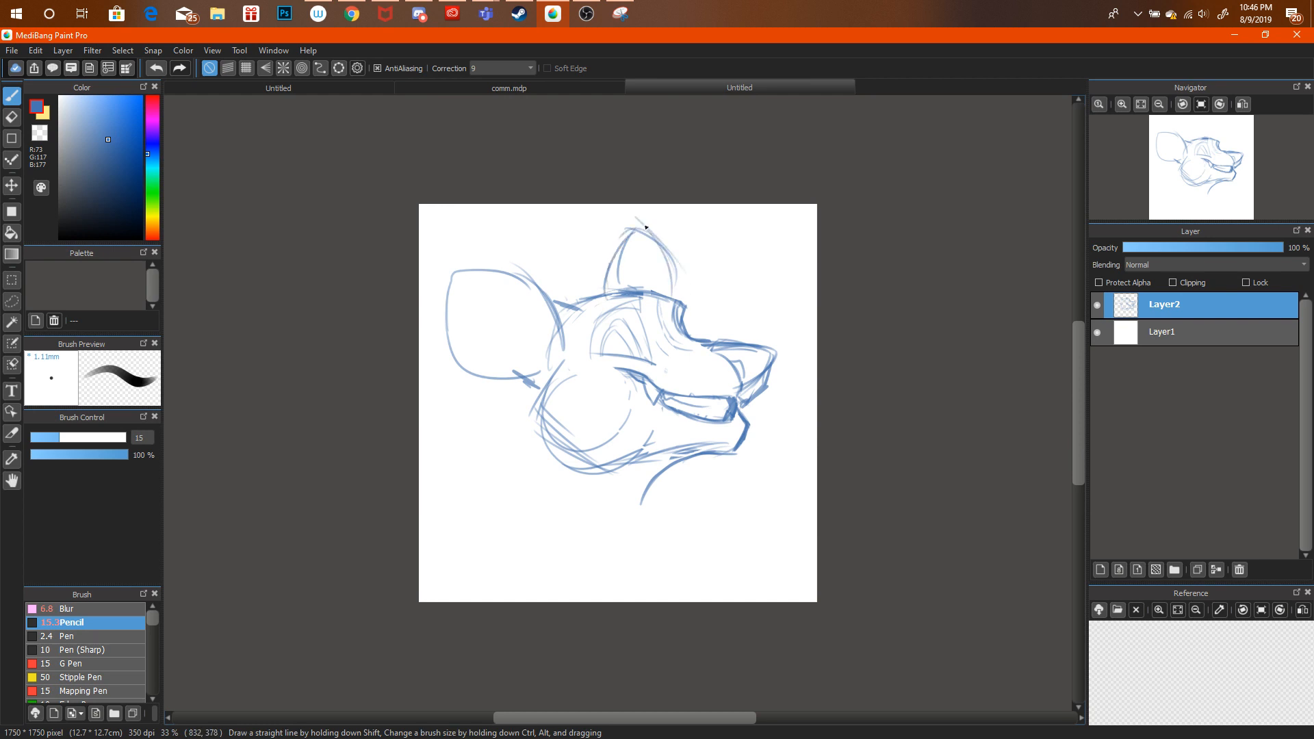
left_click(529, 88)
scroll(490, 89, "up", 1)
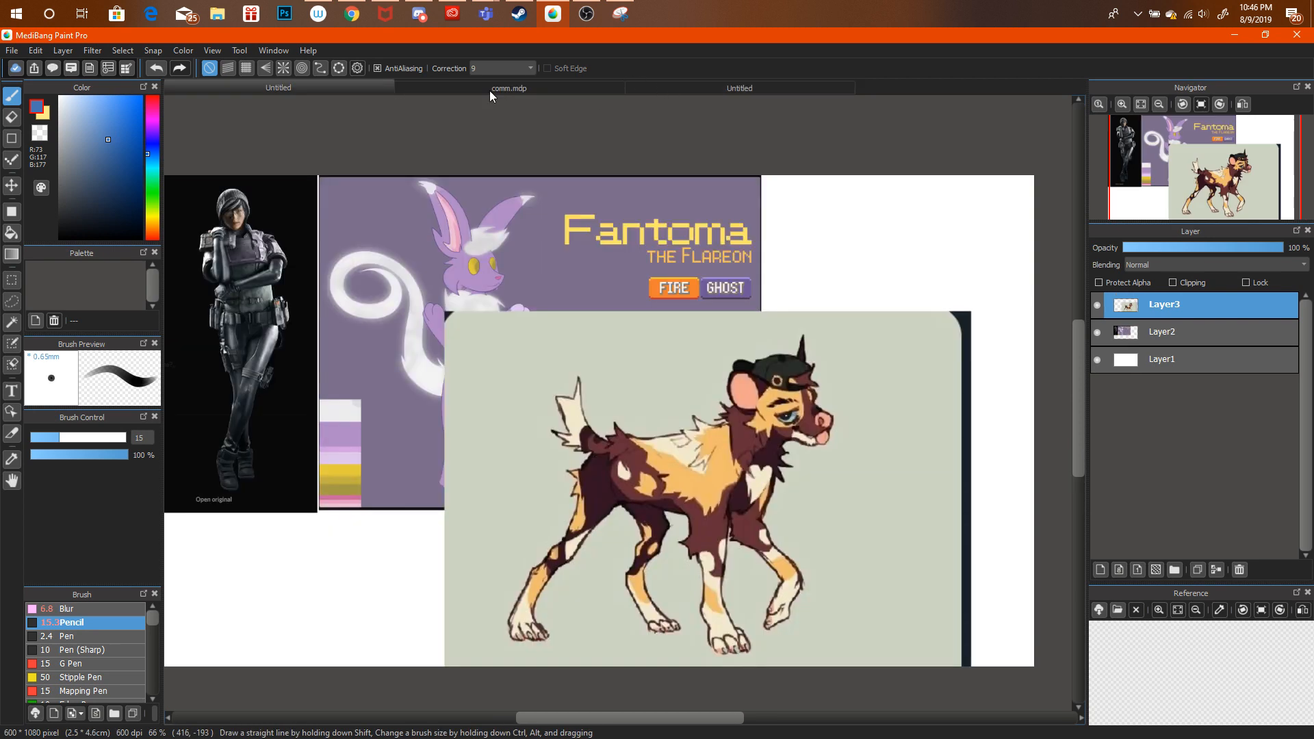
left_click(664, 85)
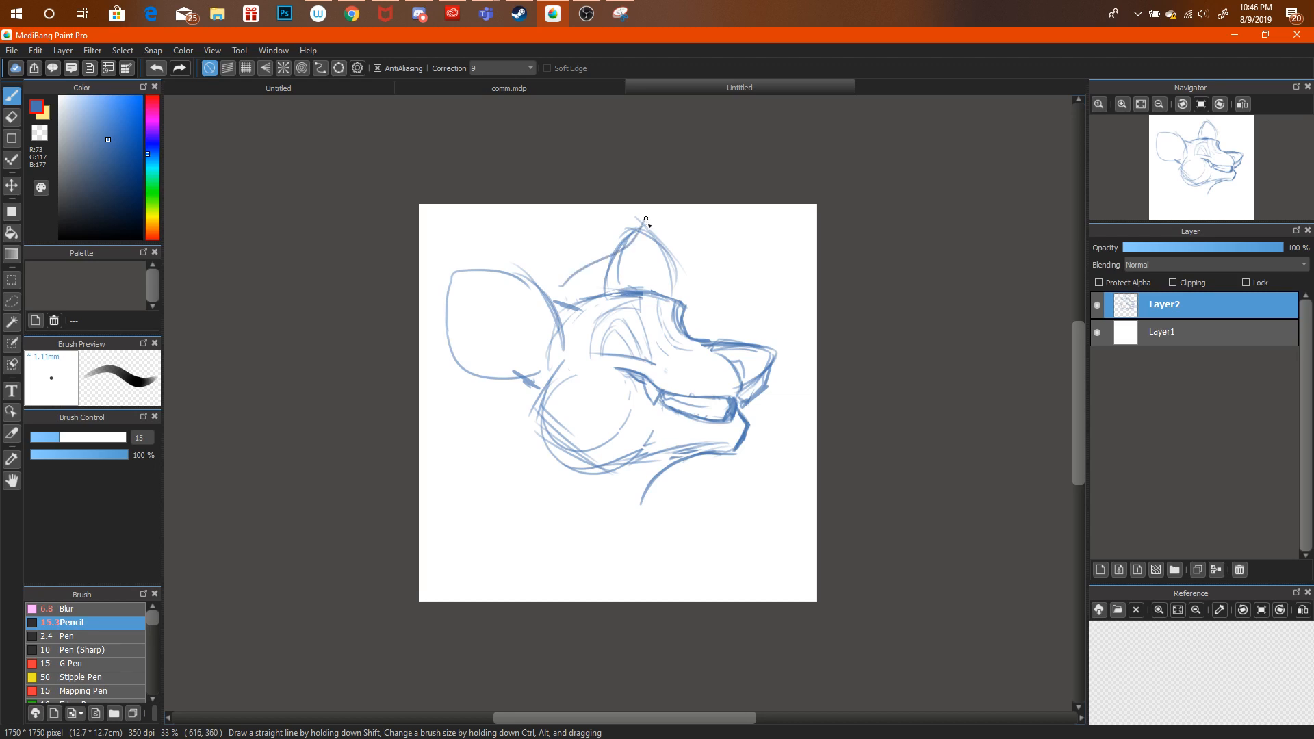
left_click_drag(712, 260, 684, 284)
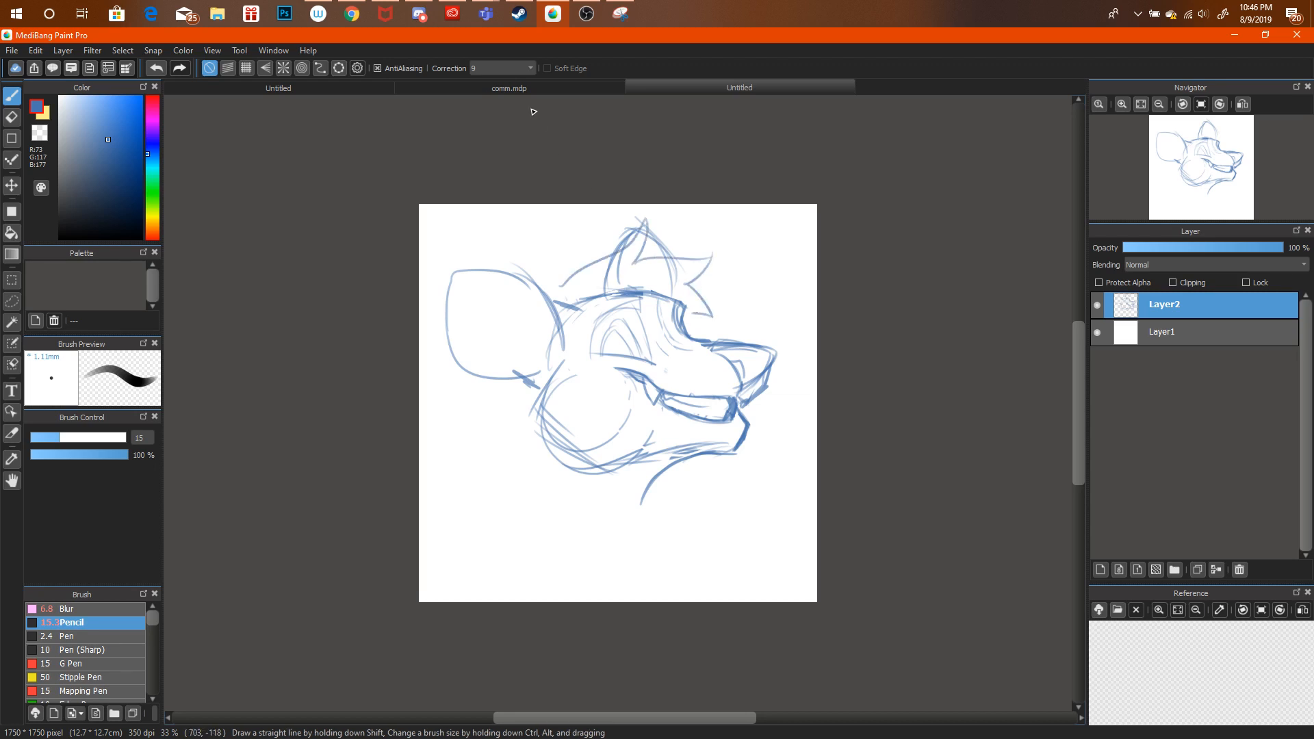
scroll(658, 85, "up", 1)
scroll(415, 88, "down", 1)
scroll(647, 91, "up", 2)
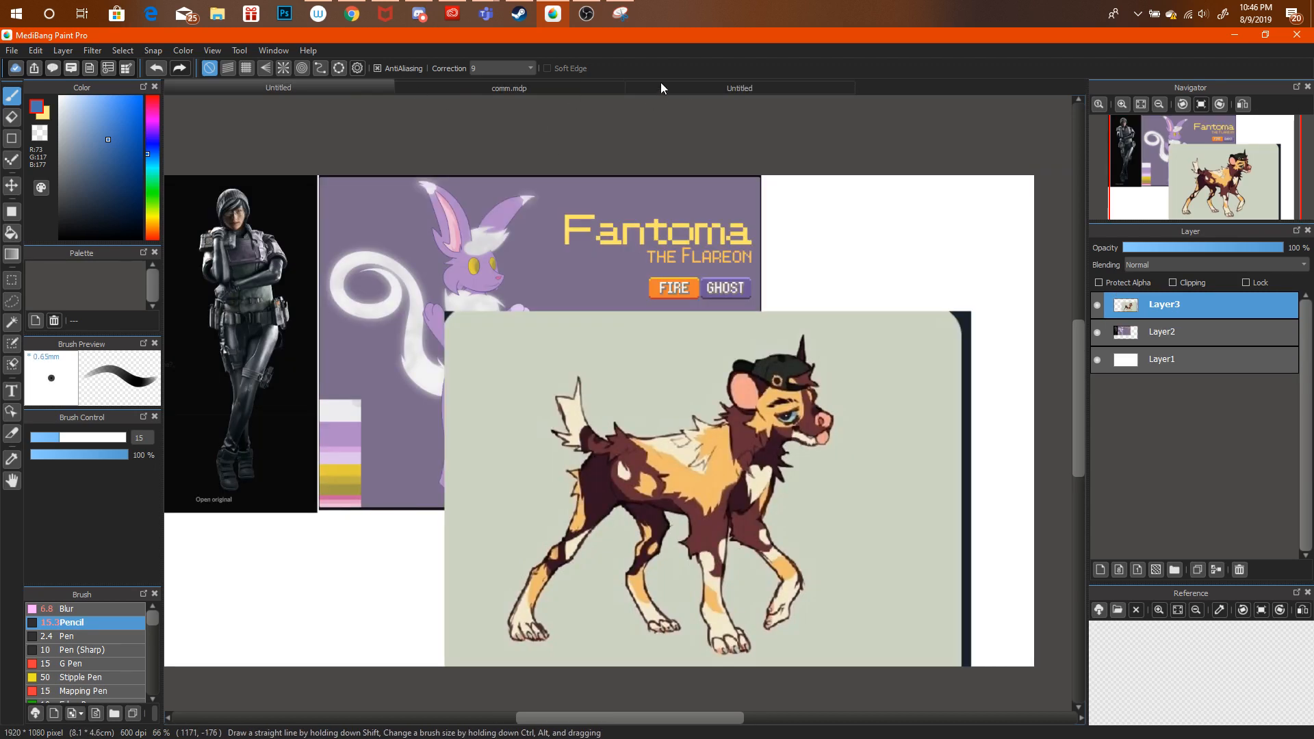
Draw zigzag mane fur down the left side and along the neck.
left_click(660, 82)
mouse_move(521, 384)
left_mouse_down()
mouse_move(448, 430)
mouse_move(489, 427)
mouse_move(459, 498)
mouse_move(486, 521)
left_mouse_up()
mouse_move(644, 500)
left_mouse_down()
mouse_move(712, 542)
mouse_move(686, 550)
mouse_move(692, 586)
left_mouse_up()
Draw a heart-shaped chest tuft, redrawing it slightly right, and discard the lower-left fur strokes.
left_click(278, 88)
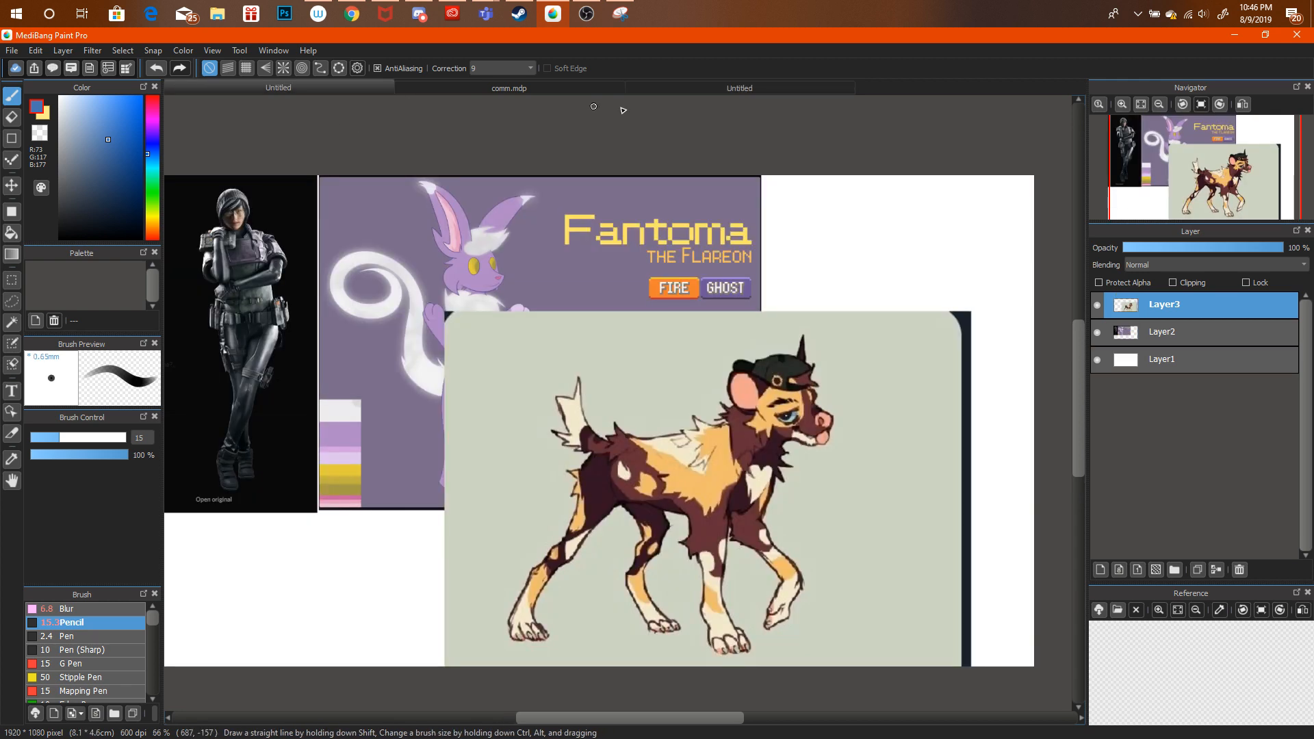
left_click(669, 84)
mouse_move(637, 597)
left_mouse_down()
mouse_move(633, 551)
mouse_move(569, 538)
mouse_move(587, 602)
mouse_move(619, 567)
mouse_move(657, 601)
left_mouse_up()
key("ctrl+alt+z")
left_click_drag(658, 546, 650, 601)
mouse_move(478, 514)
left_mouse_down()
mouse_move(432, 541)
mouse_move(455, 547)
mouse_move(427, 560)
mouse_move(405, 609)
mouse_move(451, 517)
mouse_move(498, 488)
mouse_move(442, 548)
mouse_move(419, 594)
left_mouse_up()
key("ctrl+alt+z")
key("ctrl+alt+z")
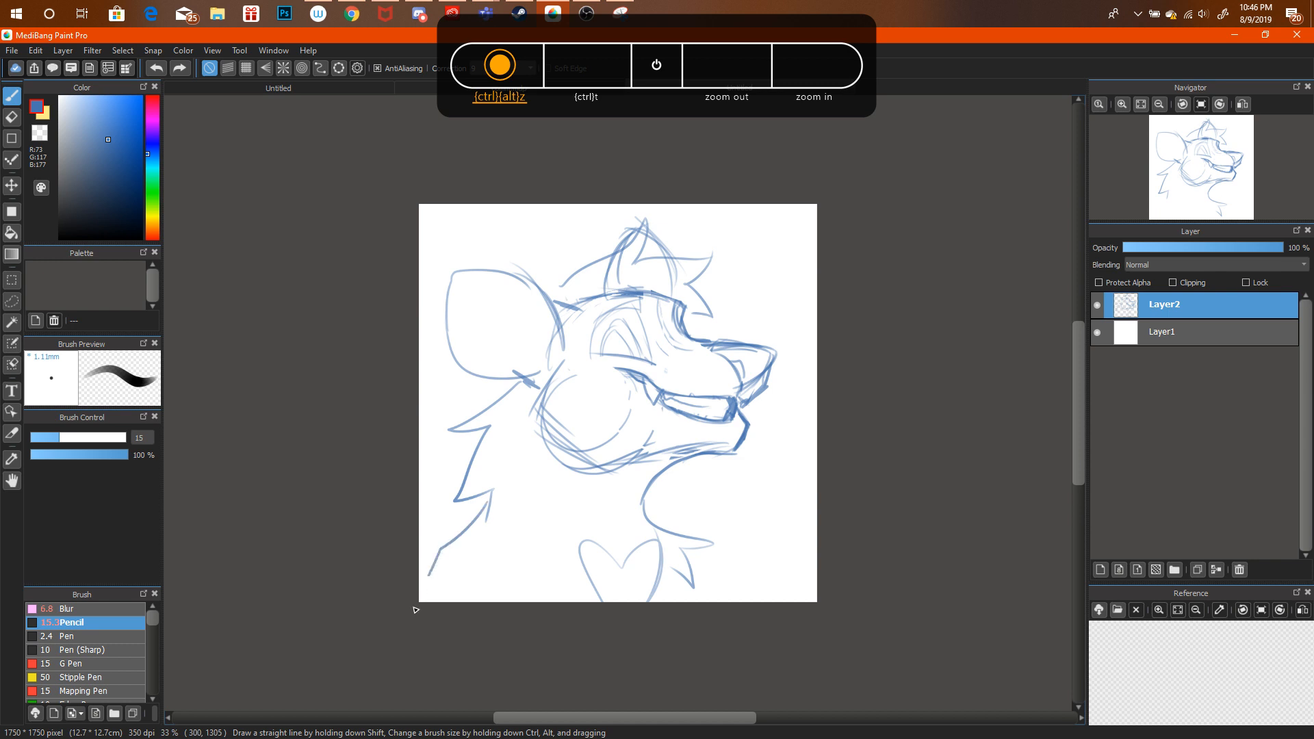
Enlarge and shift the head sketch slightly with a free transform.
key("ctrl+t")
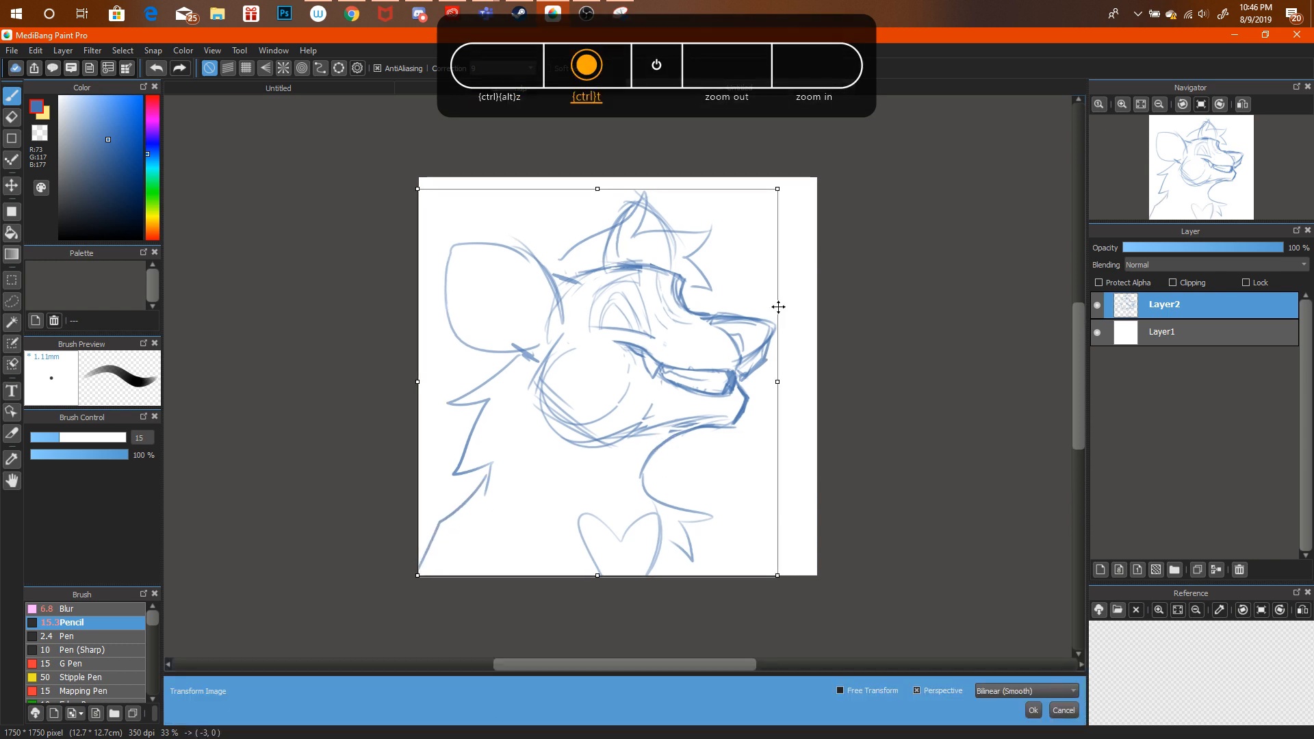
left_click_drag(777, 185, 745, 238)
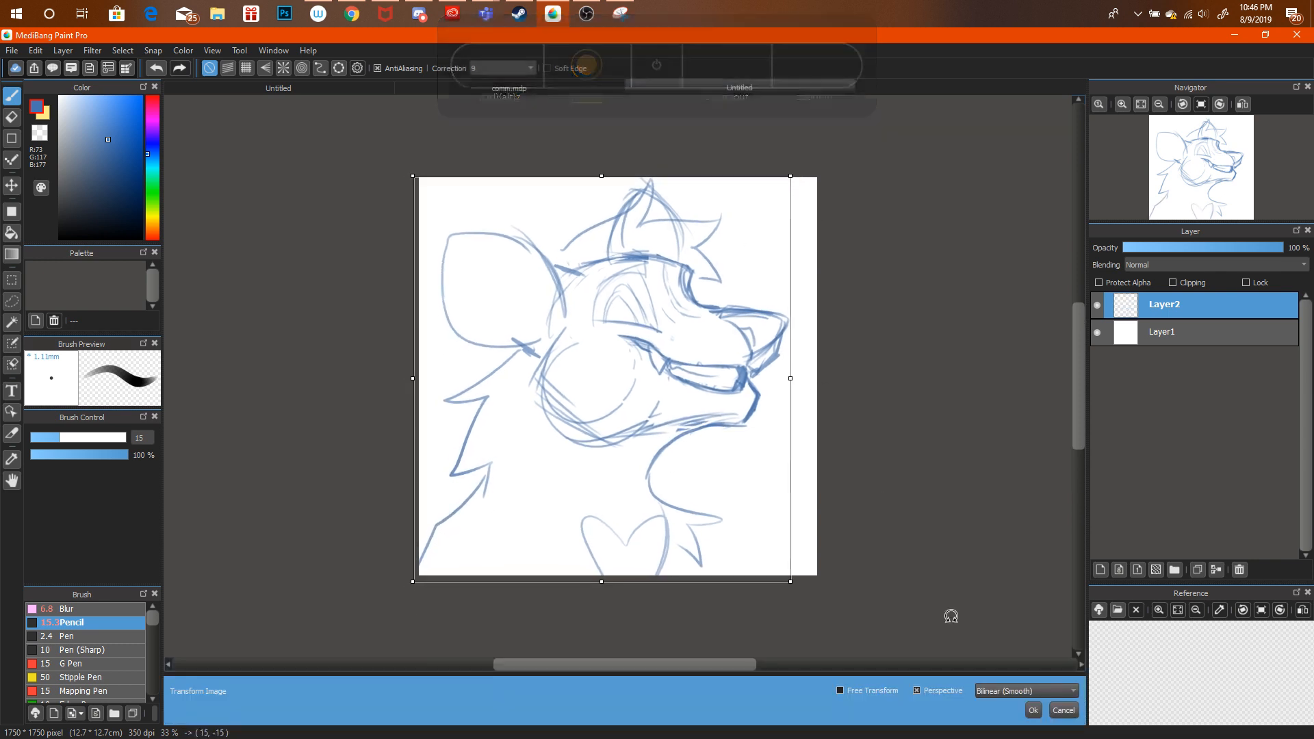
left_click(1033, 709)
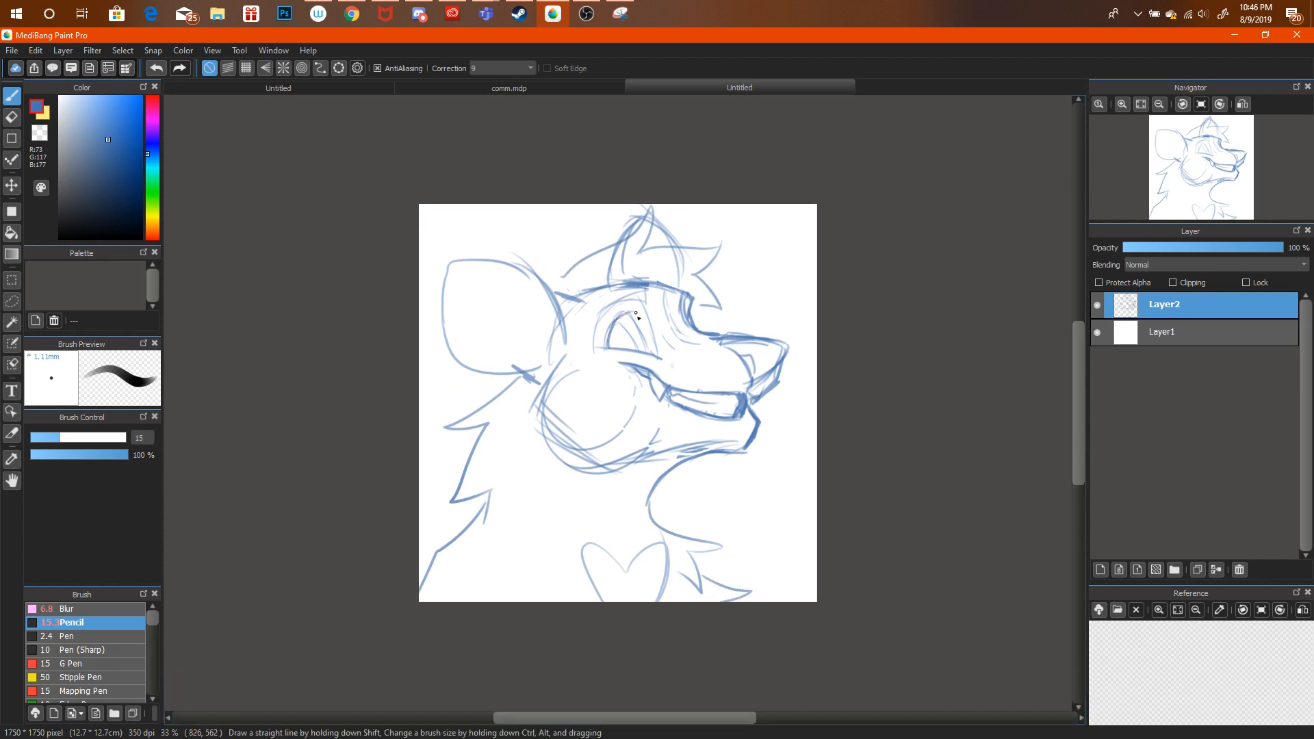
Darken the eye's lower lid, the brow line above it and the cheek contour.
left_click_drag(648, 340, 662, 359)
mouse_move(619, 301)
left_mouse_down()
mouse_move(654, 289)
mouse_move(640, 284)
left_mouse_up()
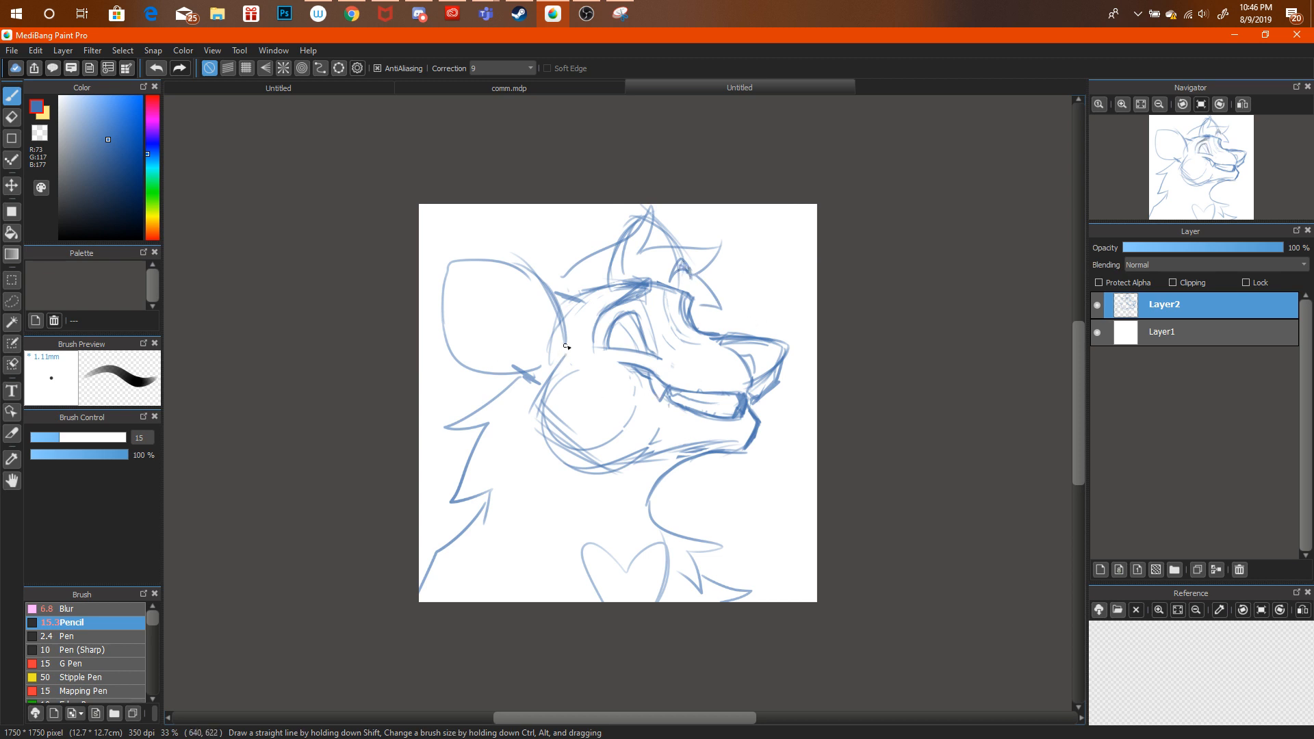
mouse_move(565, 346)
left_mouse_down()
mouse_move(535, 410)
mouse_move(605, 464)
left_mouse_up()
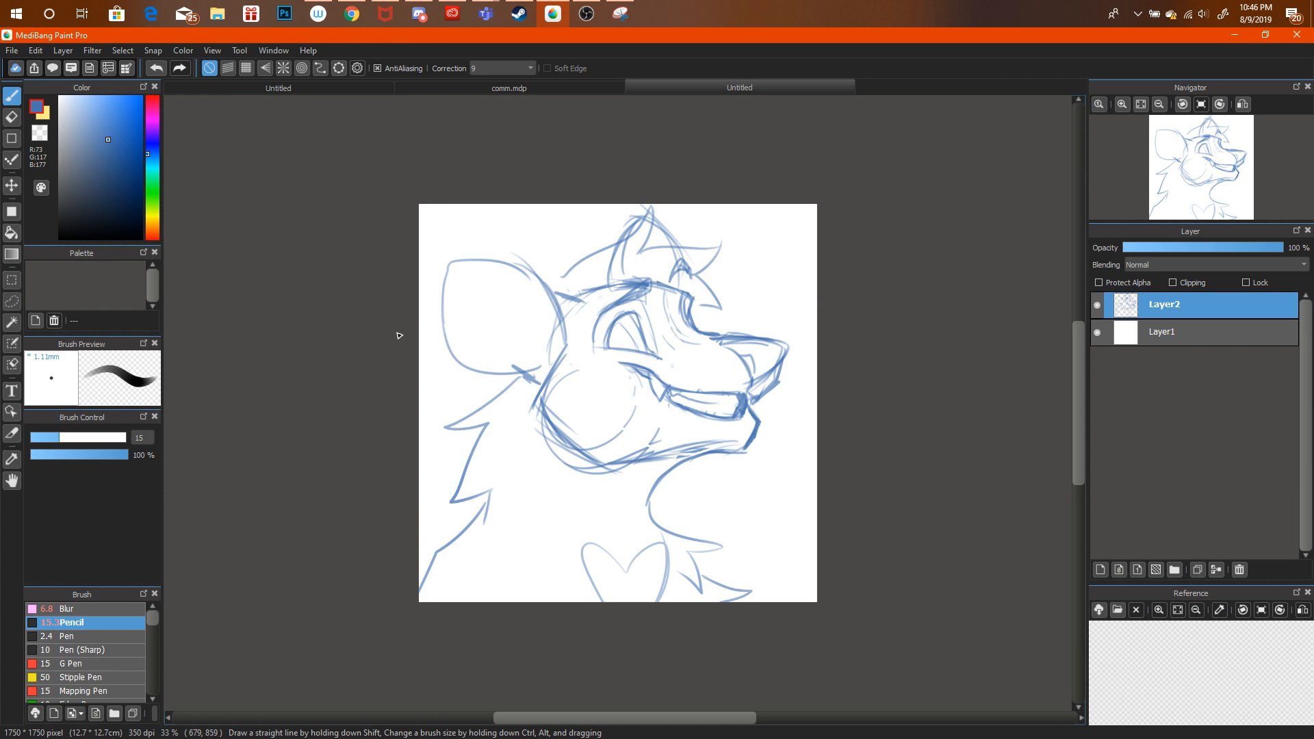
Erase part of the cheek contour and redraw the cheek line, undoing the jaw attempt.
key("e")
mouse_move(575, 411)
left_mouse_down()
mouse_move(533, 427)
mouse_move(651, 462)
mouse_move(618, 441)
mouse_move(695, 443)
mouse_move(628, 457)
left_mouse_up()
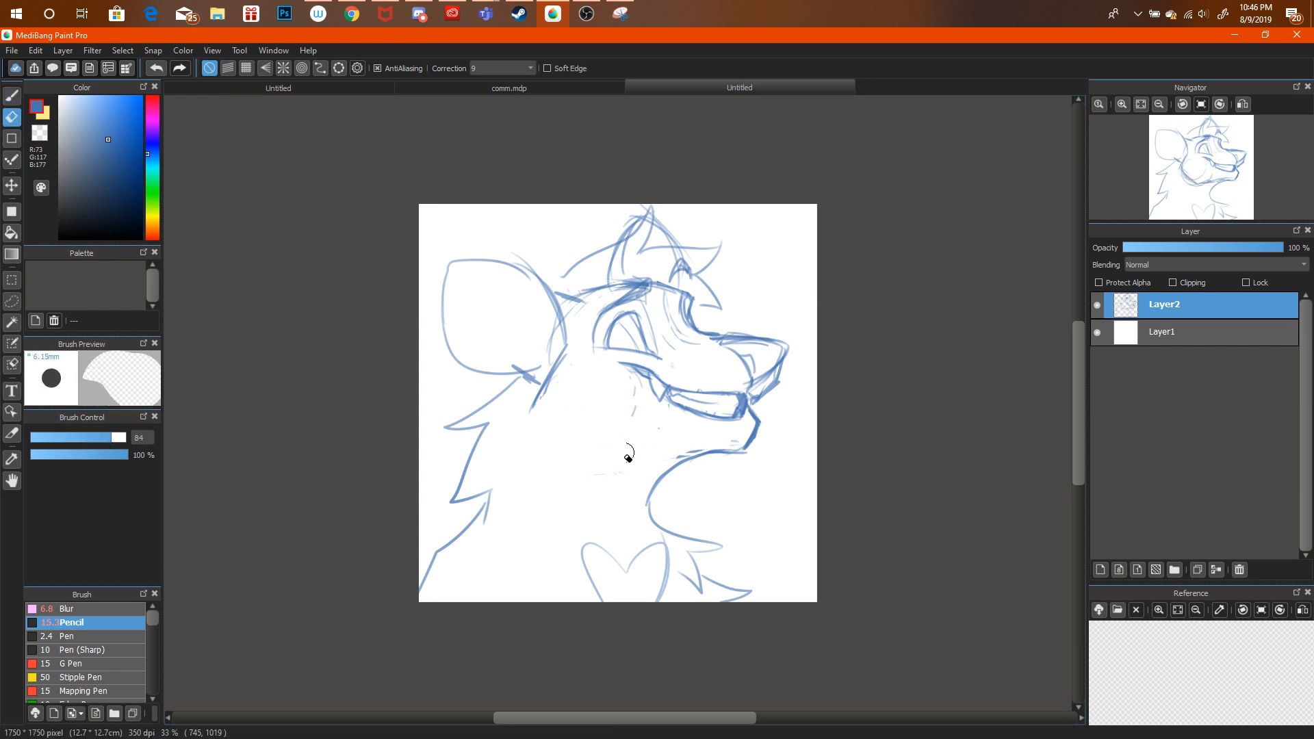
left_click(12, 96)
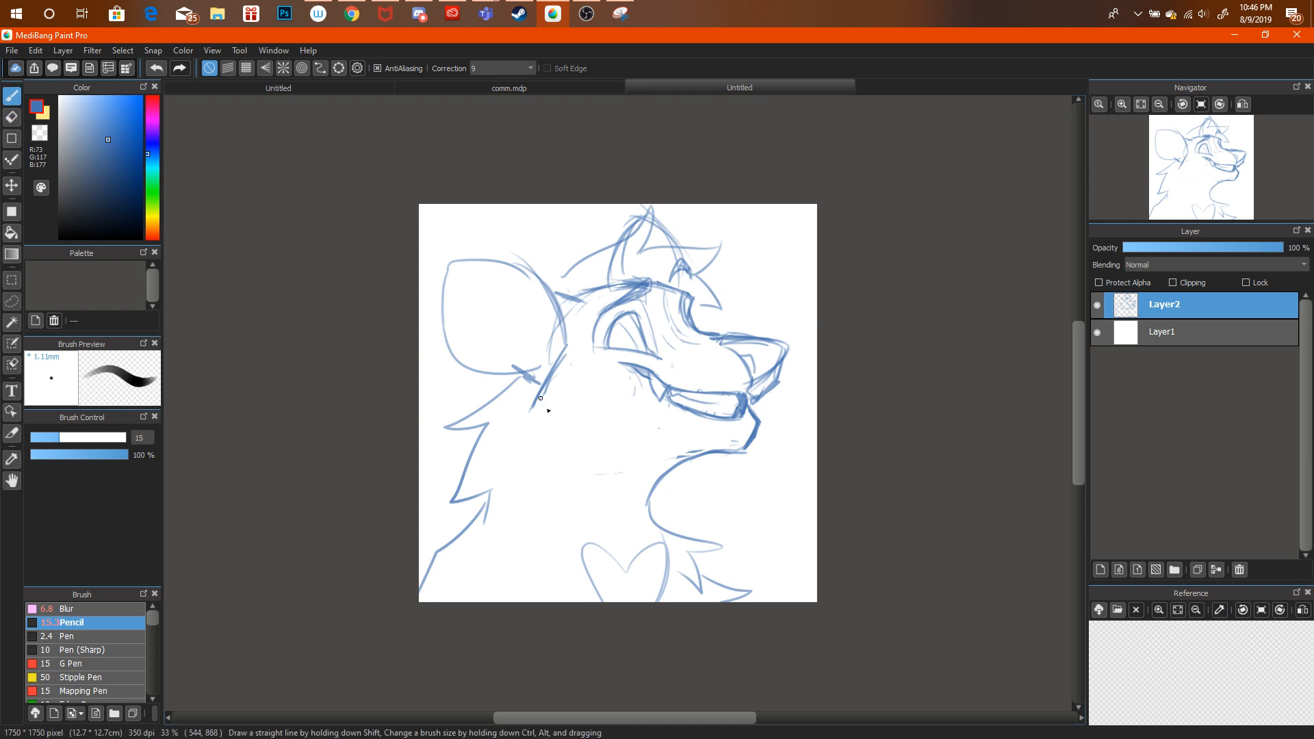
left_click_drag(540, 396, 601, 447)
mouse_move(553, 409)
left_mouse_down()
mouse_move(651, 450)
mouse_move(706, 445)
left_mouse_up()
key("ctrl+alt+z")
key("ctrl+alt+z")
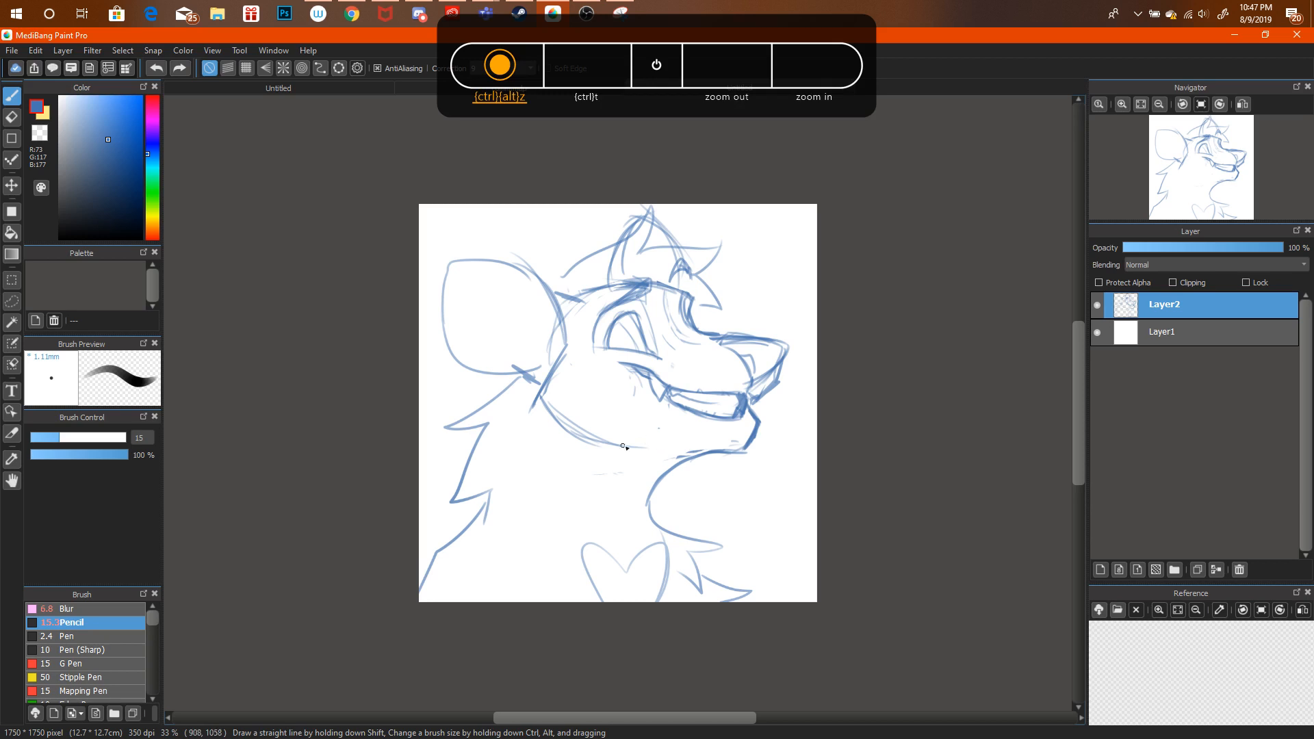
Erase and redraw the lower jaw and neck line.
key("e")
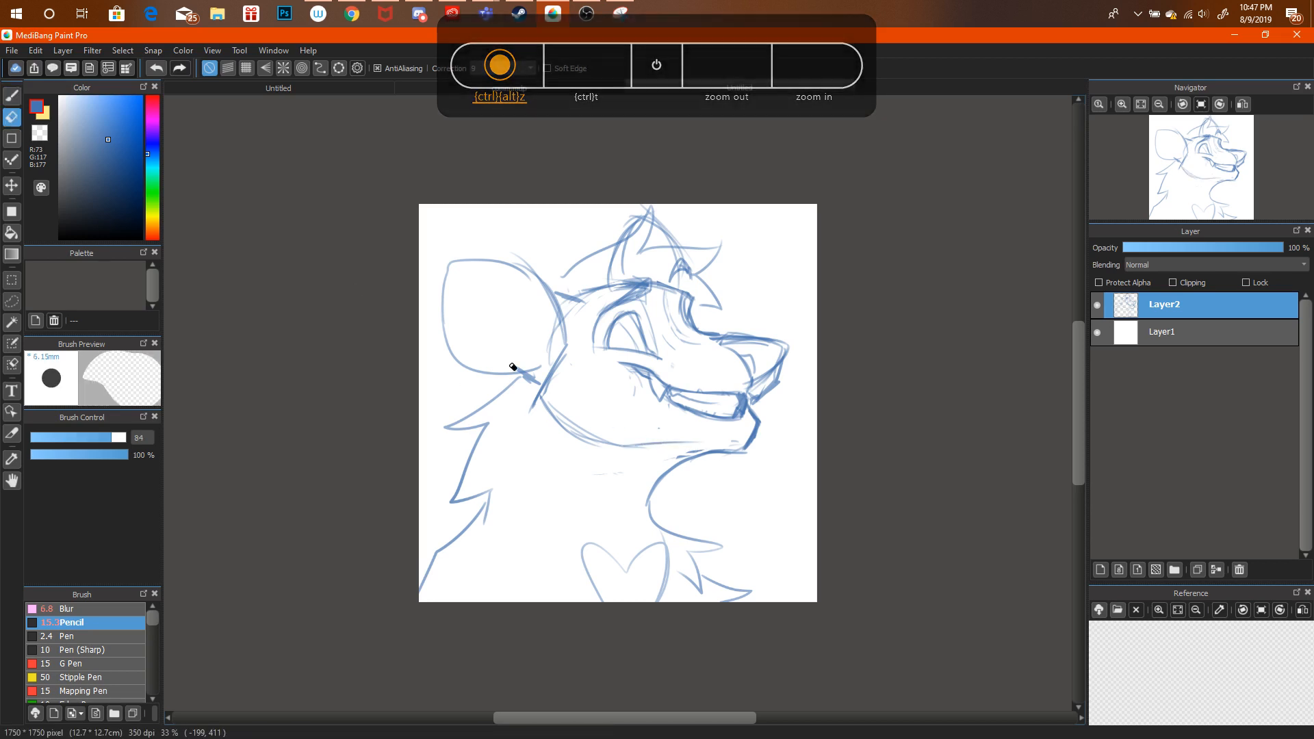
mouse_move(672, 457)
left_mouse_down()
mouse_move(712, 466)
mouse_move(660, 478)
mouse_move(651, 507)
left_mouse_up()
left_click(12, 96)
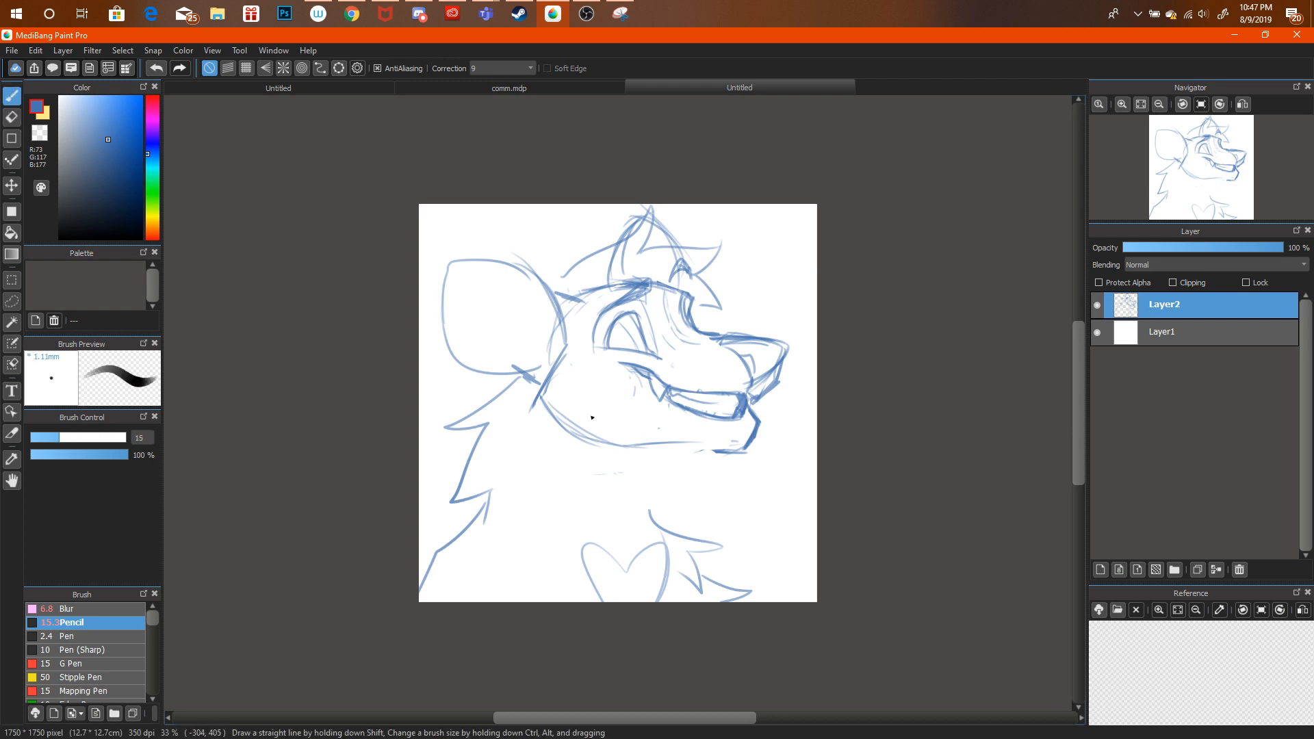
mouse_move(702, 454)
left_mouse_down()
mouse_move(658, 477)
mouse_move(653, 508)
mouse_move(650, 471)
left_mouse_up()
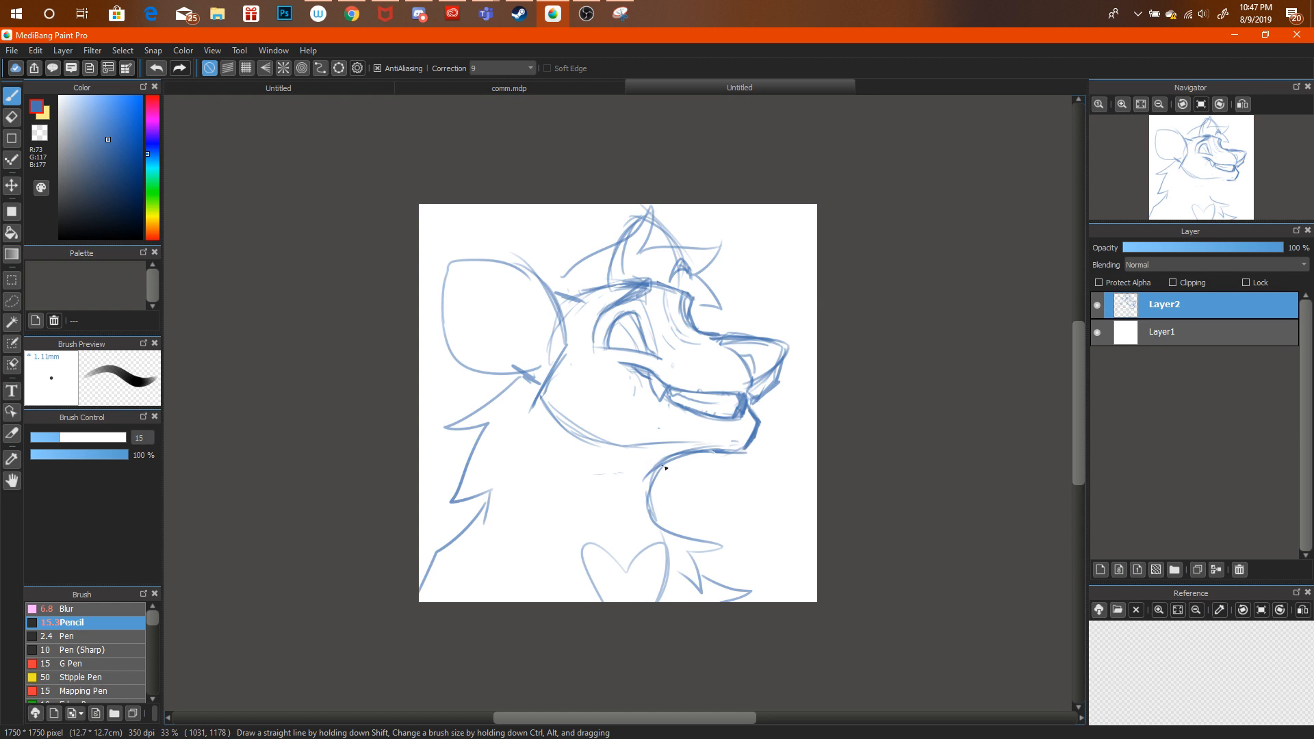
Check the reference images, then add fur strokes on the cheek and rising from the neck.
left_click(520, 88)
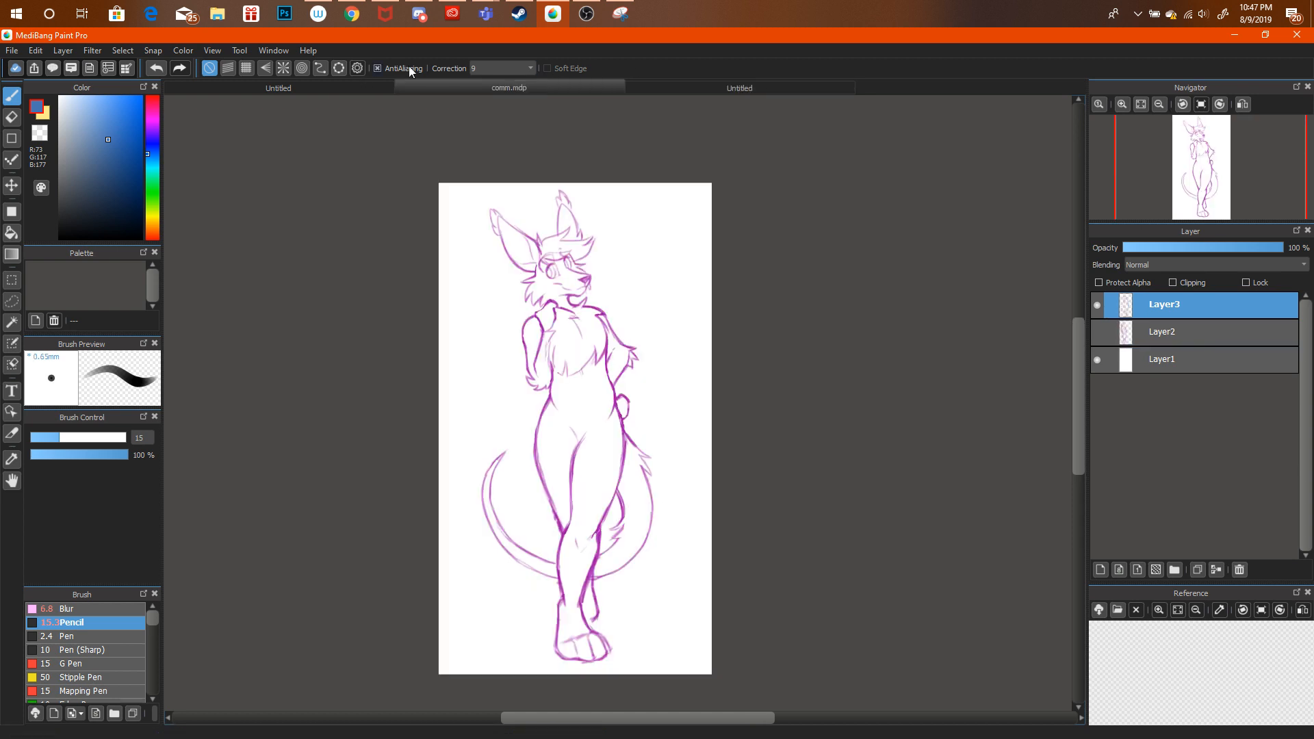
left_click(353, 87)
left_click(705, 84)
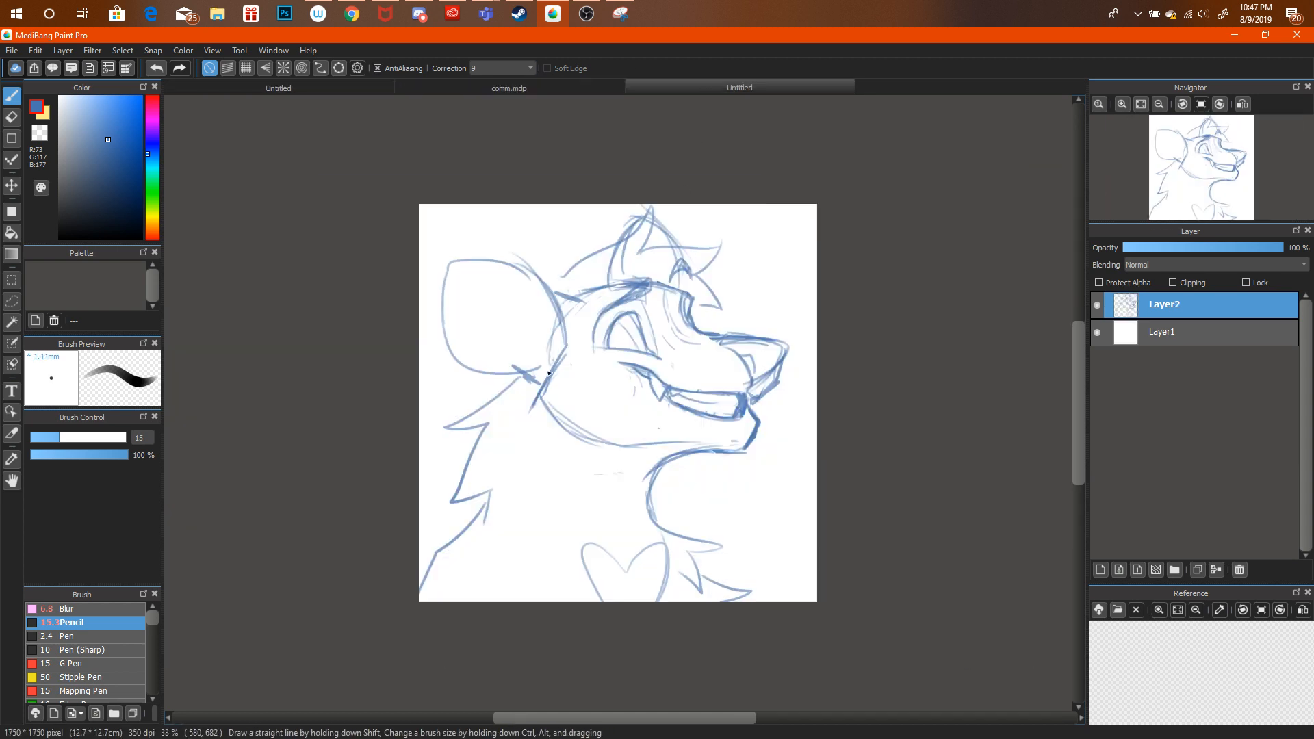
left_click_drag(548, 373, 538, 403)
left_click_drag(497, 406, 540, 405)
left_click_drag(585, 484, 611, 451)
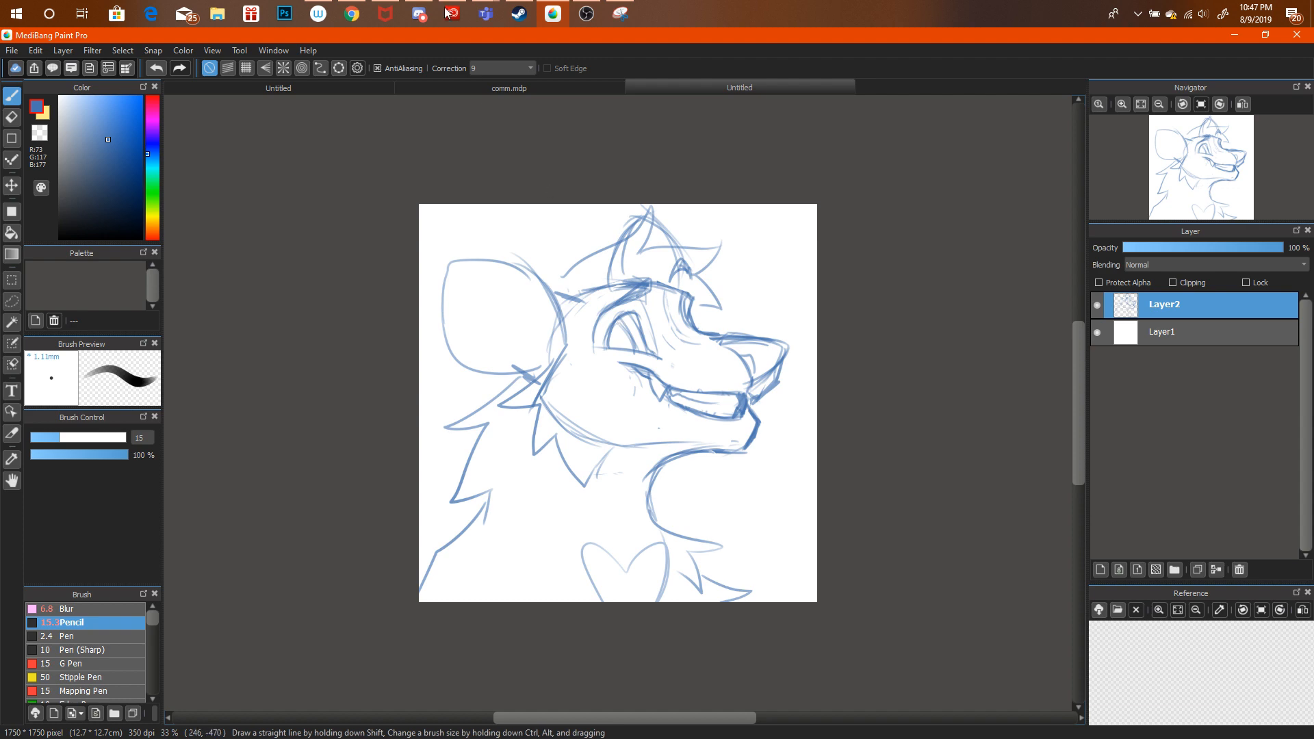
left_click(415, 8)
left_click(418, 8)
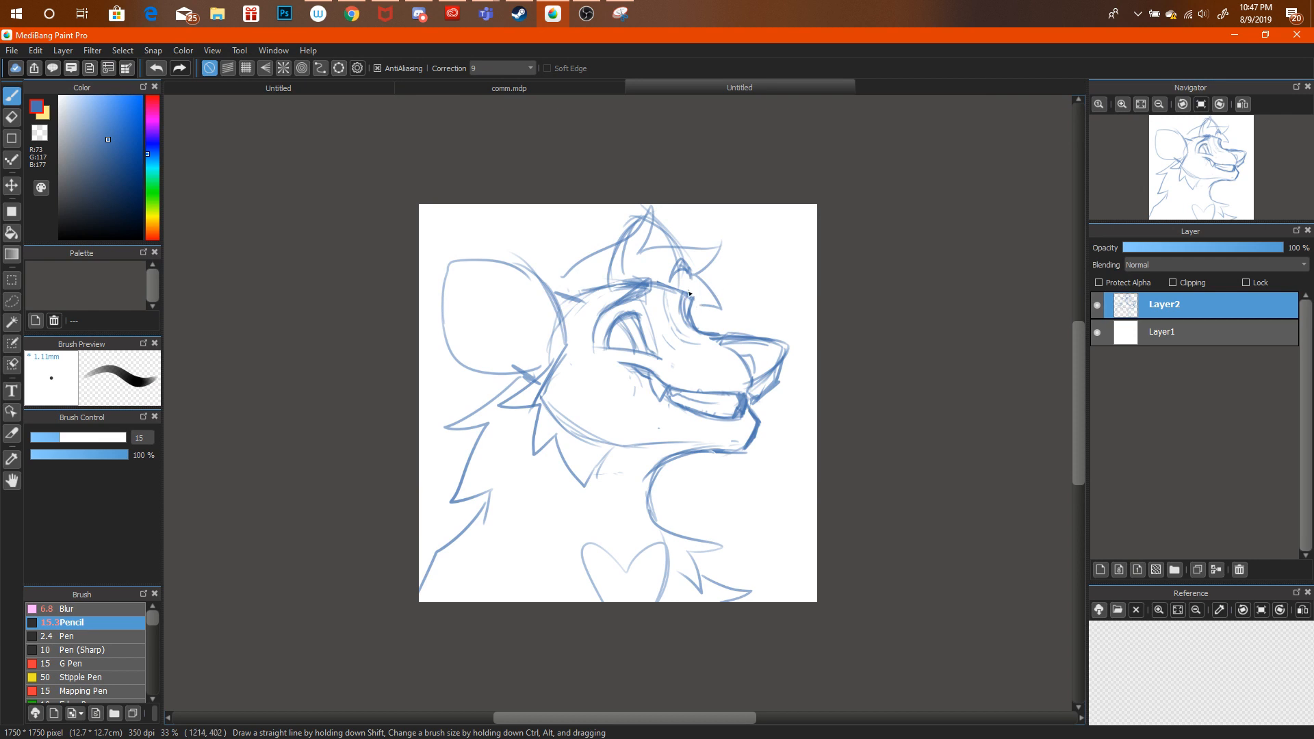
Redraw the left ear's inner edge and its outer and bottom edges.
left_click_drag(548, 356, 539, 286)
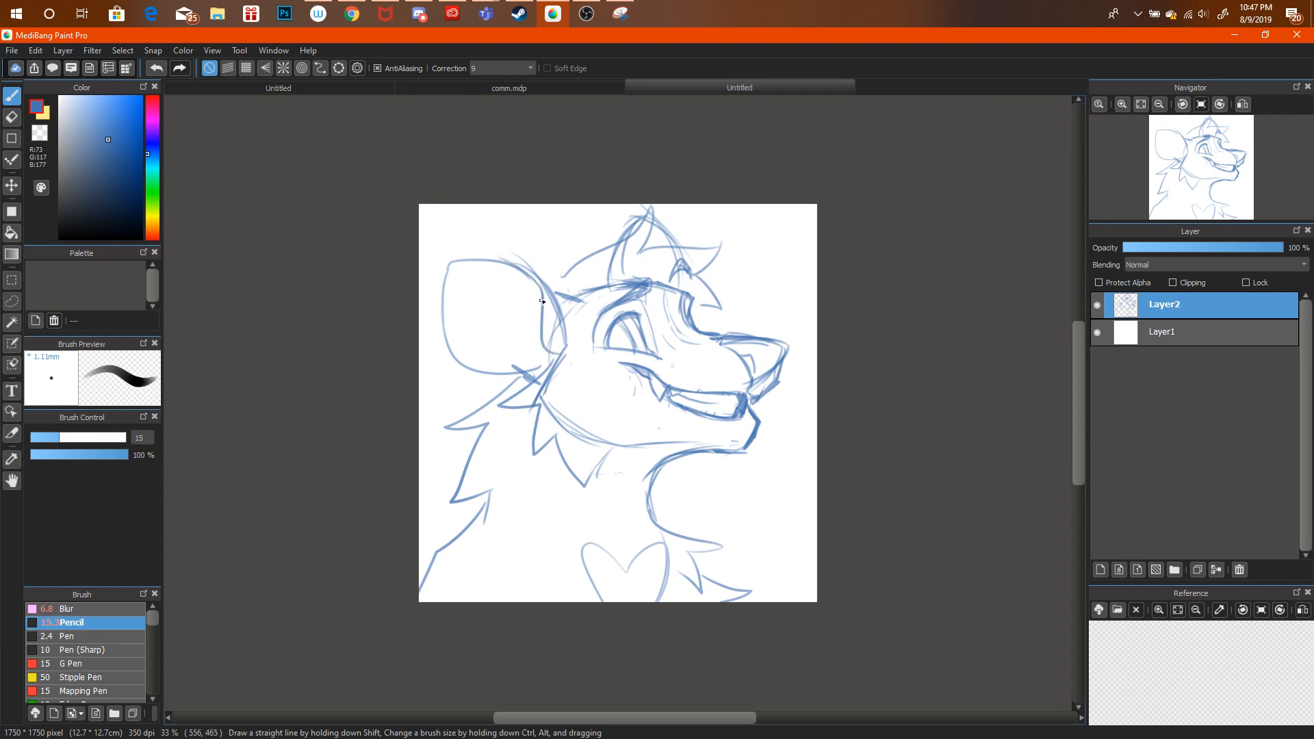
left_click_drag(446, 258, 453, 338)
key("ctrl+alt+z")
mouse_move(448, 264)
left_mouse_down()
mouse_move(459, 382)
mouse_move(467, 352)
mouse_move(528, 380)
left_mouse_up()
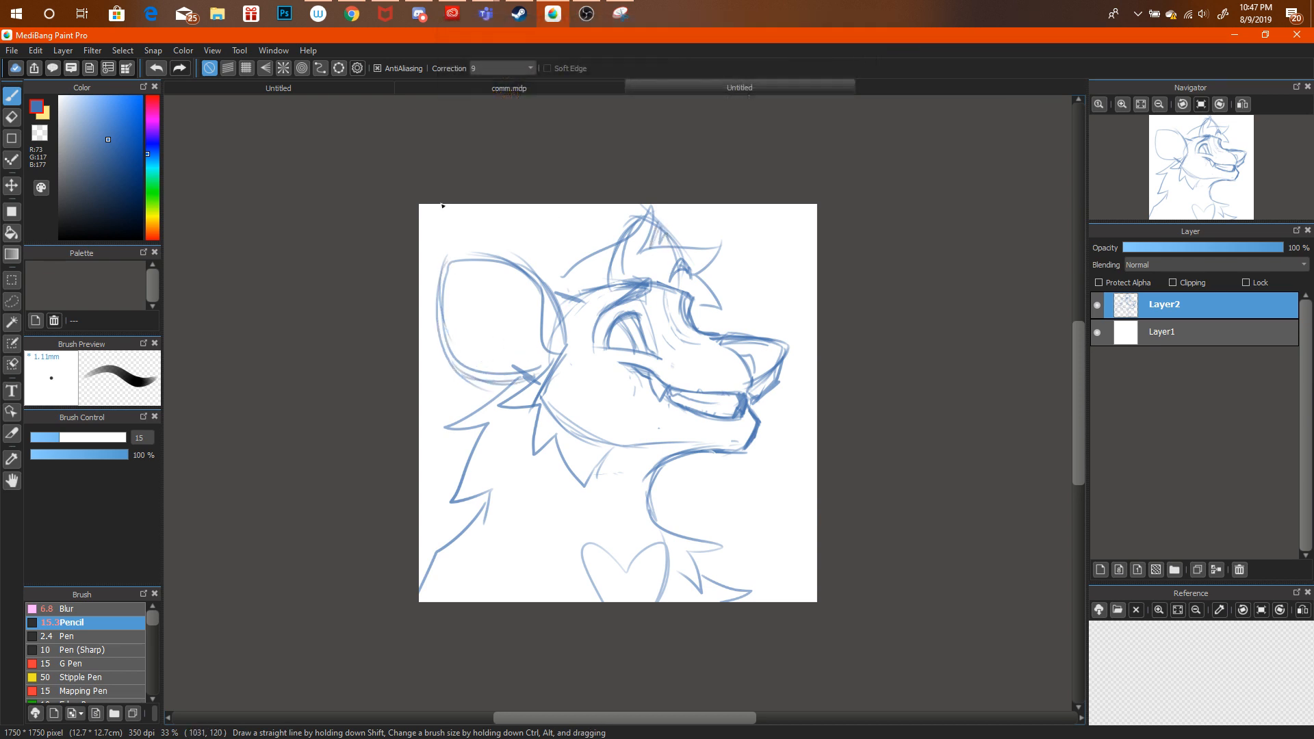
Erase stray strokes on the head top and redraw the brow curves.
left_click(20, 113)
mouse_move(637, 266)
left_mouse_down()
mouse_move(619, 252)
mouse_move(627, 246)
mouse_move(622, 276)
mouse_move(607, 279)
mouse_move(637, 272)
left_mouse_up()
left_click(12, 96)
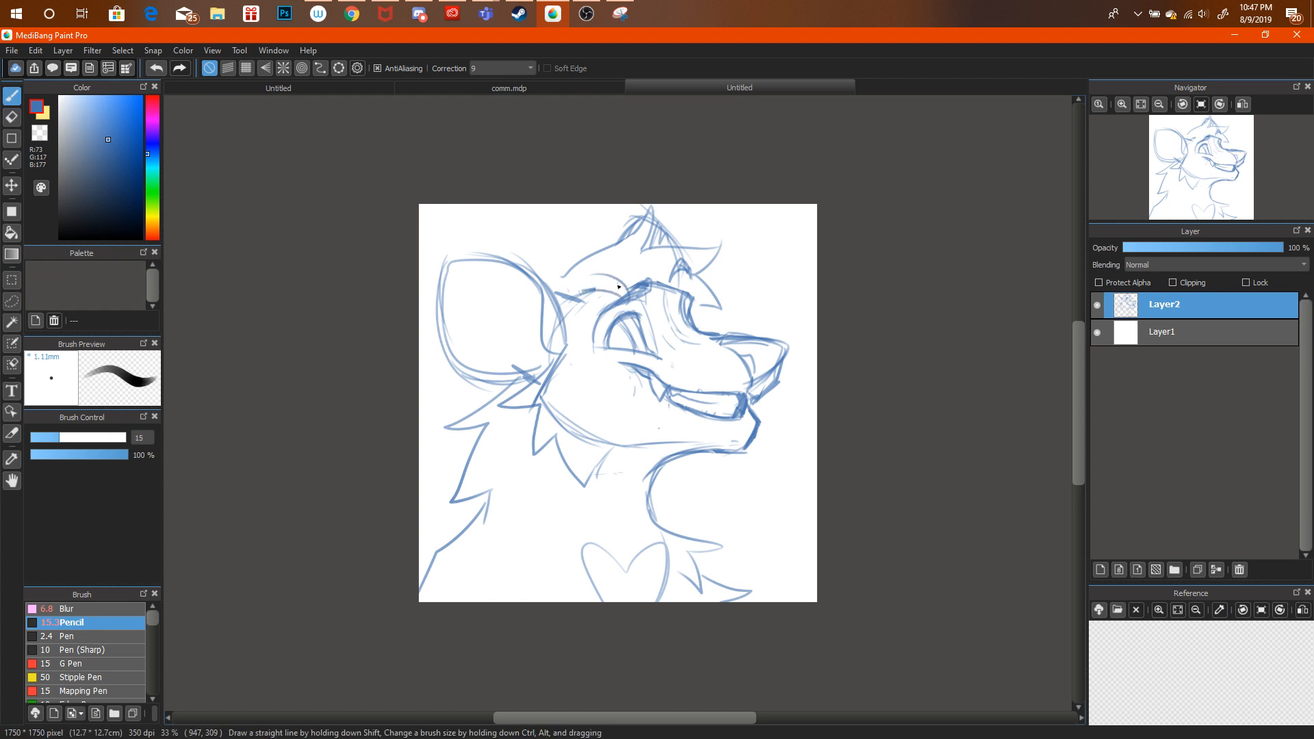
key("ctrl+alt+z")
key("ctrl+alt+z")
left_click_drag(591, 293, 636, 299)
mouse_move(592, 272)
left_mouse_down()
mouse_move(633, 283)
mouse_move(603, 288)
left_mouse_up()
key("ctrl+alt+z")
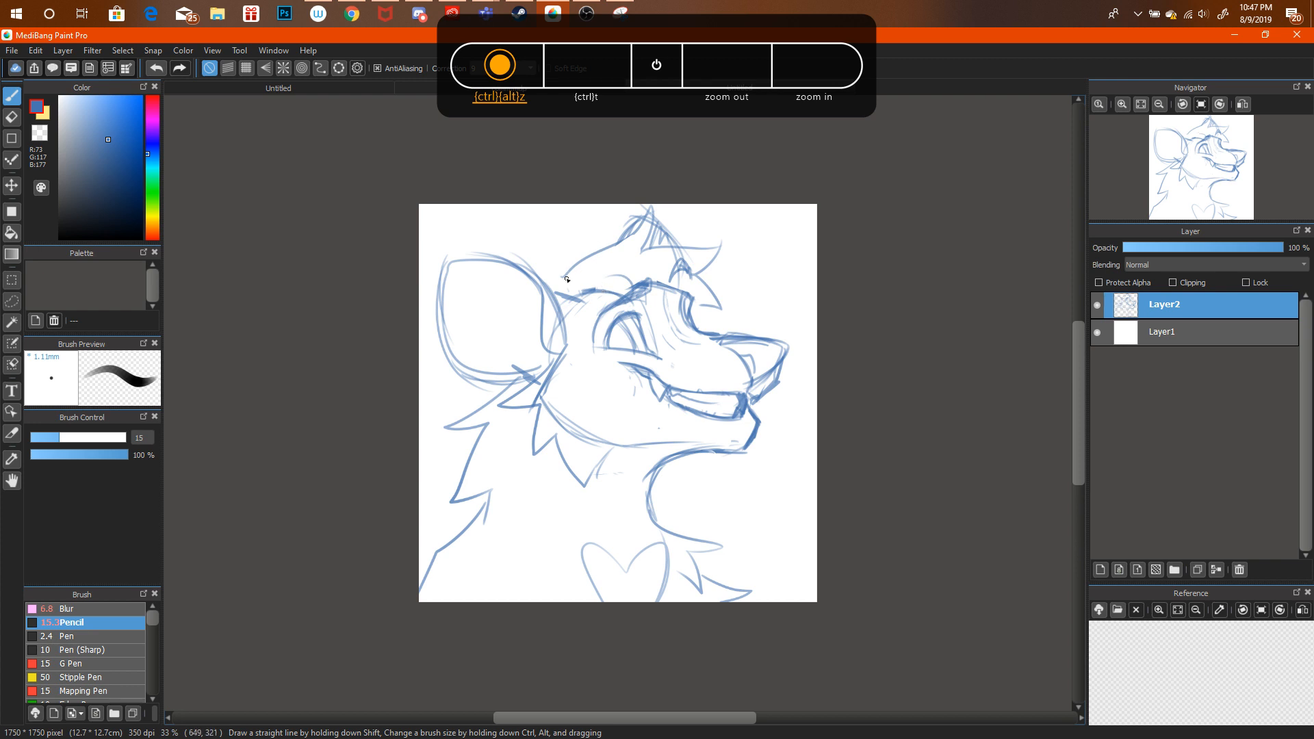
mouse_move(571, 239)
left_mouse_down()
mouse_move(545, 270)
mouse_move(564, 272)
left_mouse_up()
key("ctrl+alt+z")
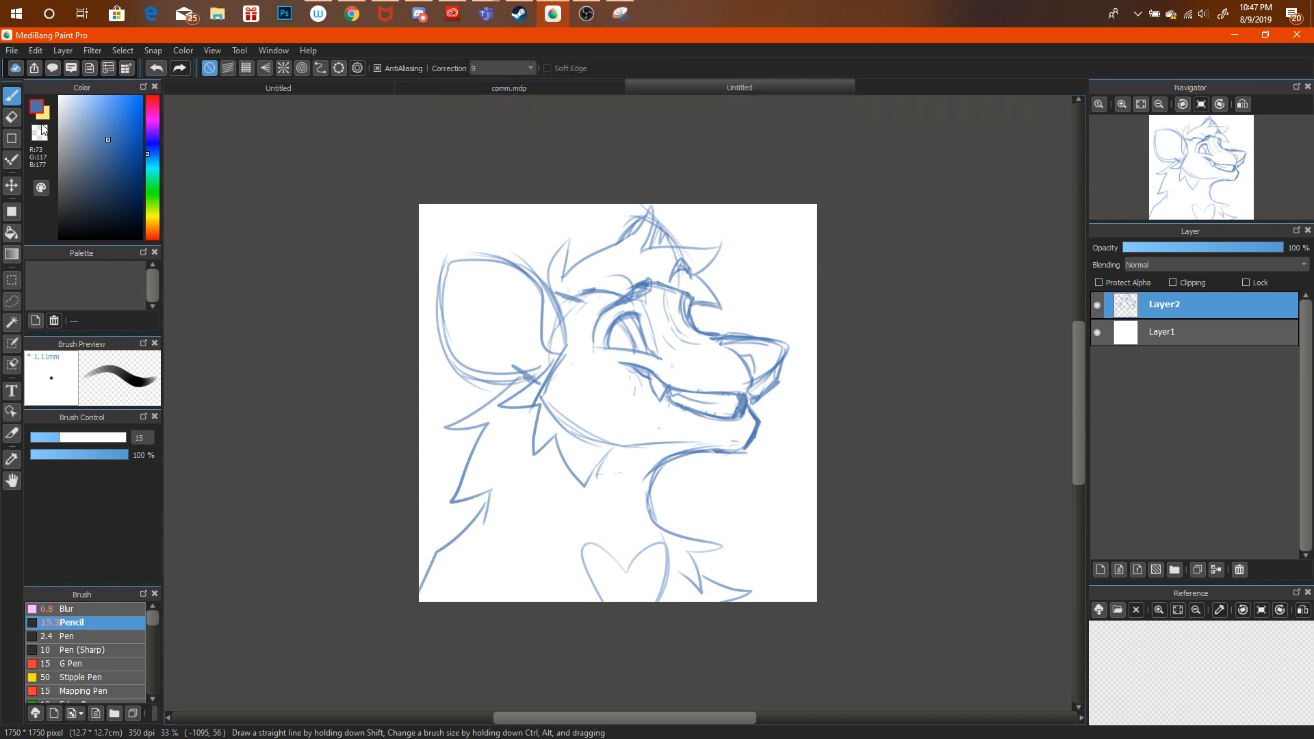
Erase the start of the nose-bridge line.
key("e")
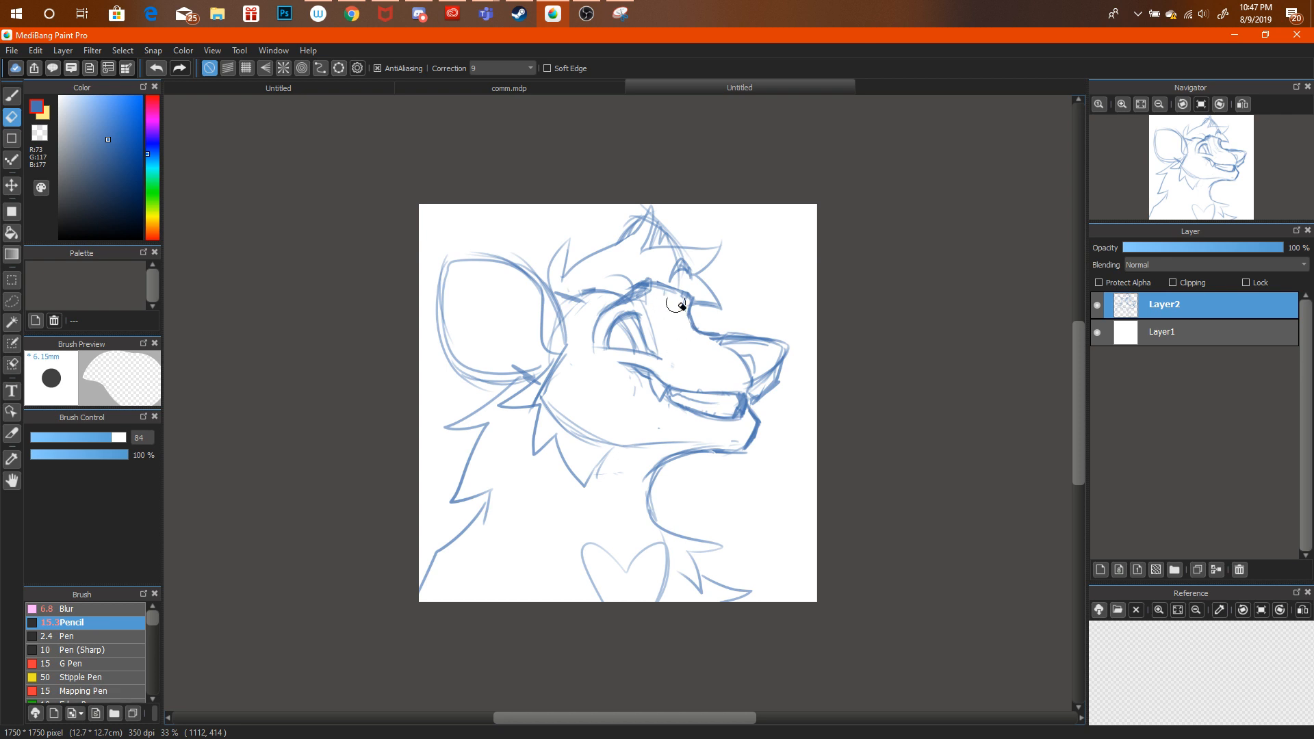
key("b")
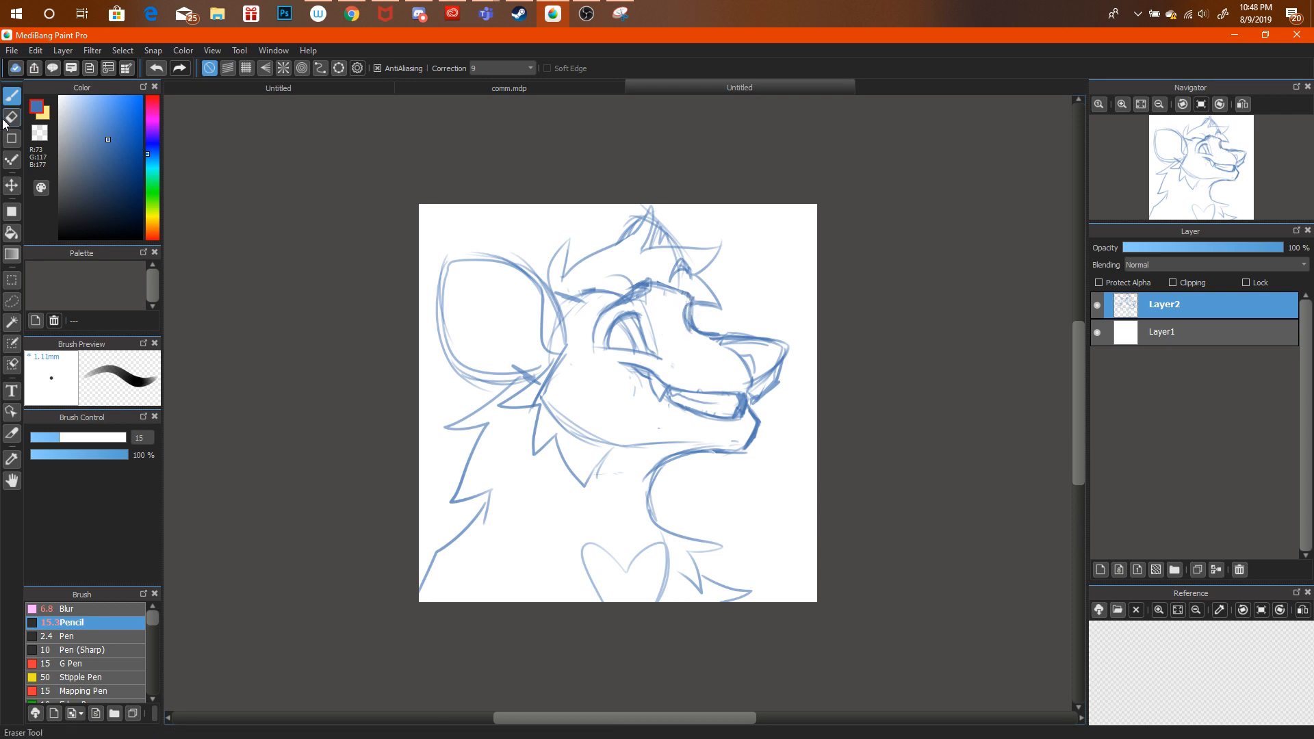
key("e")
left_click(703, 340)
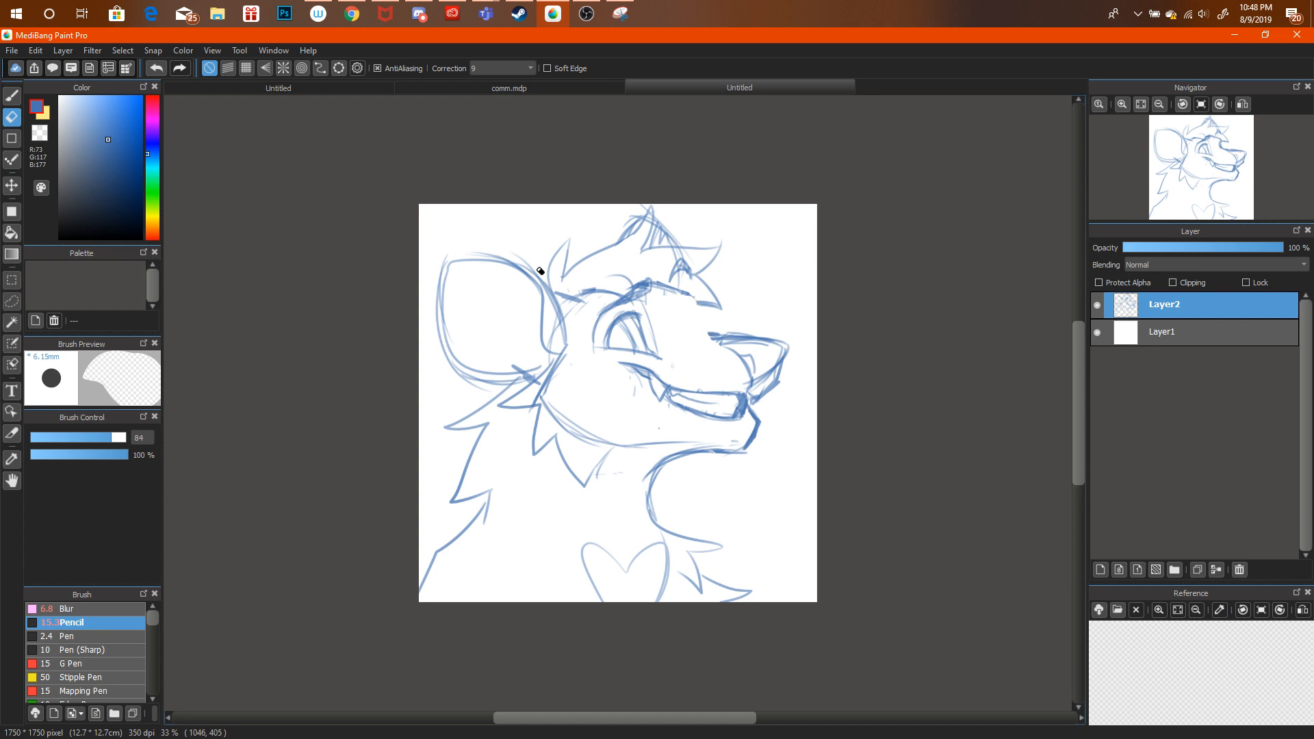
key("b")
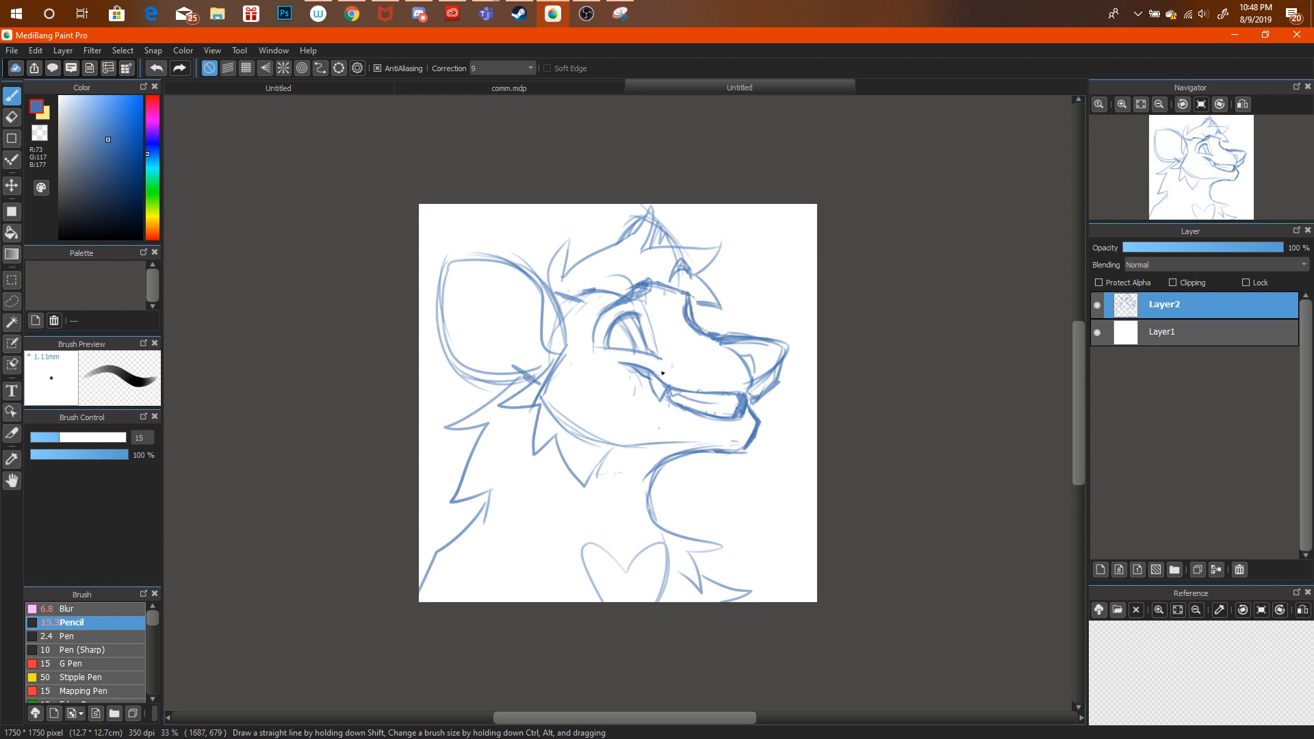
left_click(12, 323)
left_click(12, 301)
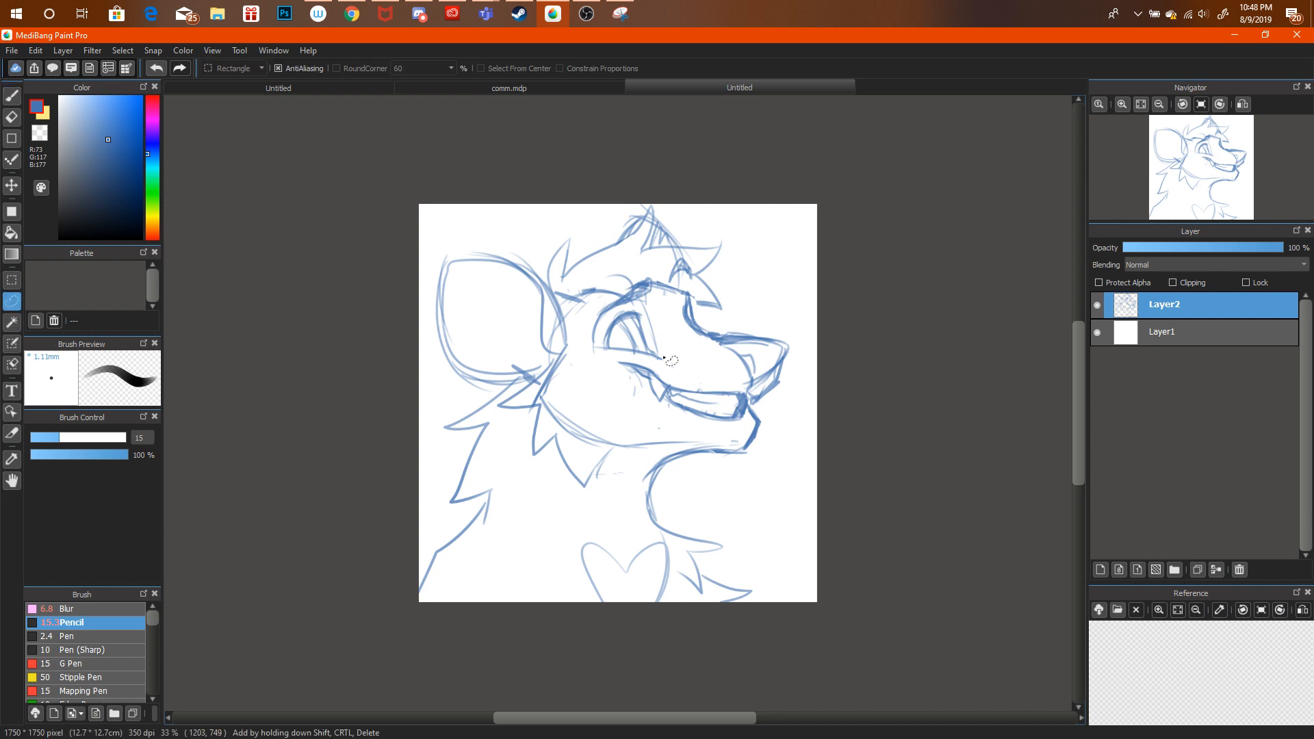
Select the mouth lines and shift them to the left.
mouse_move(658, 362)
left_mouse_down()
mouse_move(603, 353)
mouse_move(619, 410)
mouse_move(678, 430)
mouse_move(616, 356)
mouse_move(589, 391)
mouse_move(668, 435)
mouse_move(736, 433)
mouse_move(727, 373)
left_mouse_up()
key("ctrl+z")
key("ctrl+t")
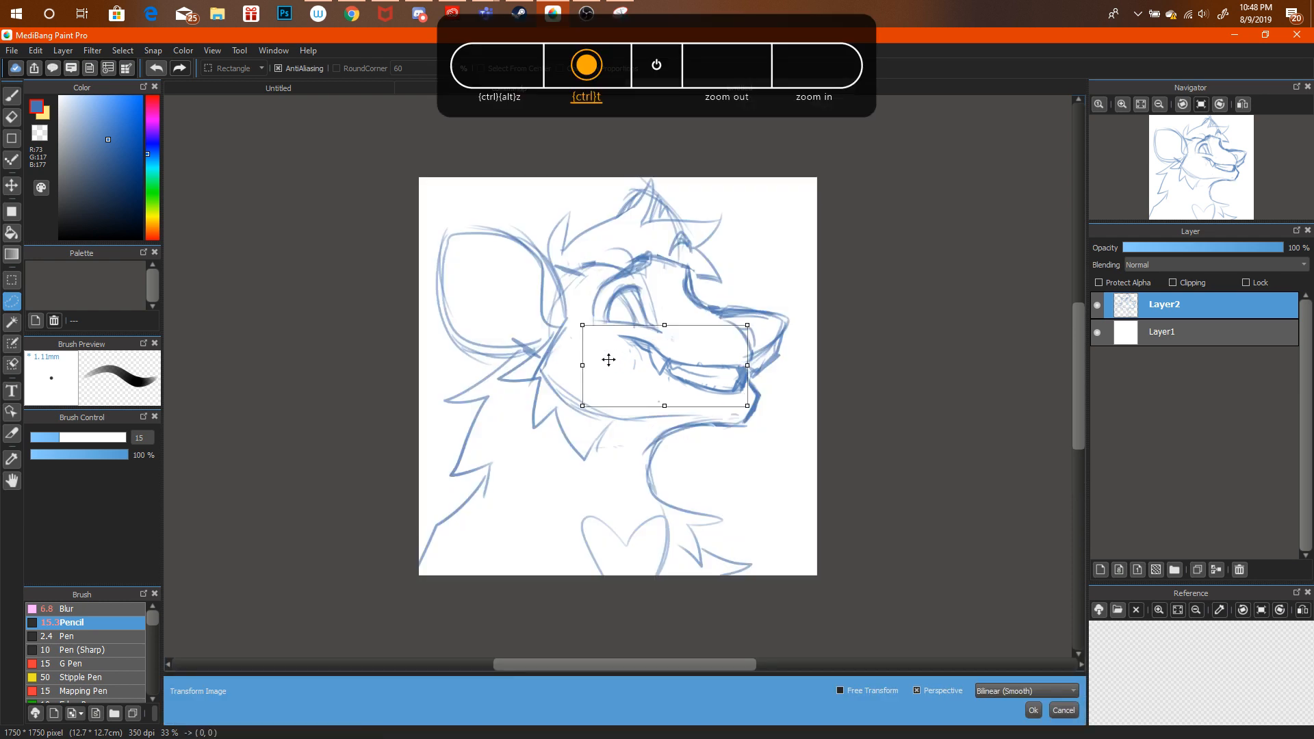
left_click_drag(609, 359, 638, 346)
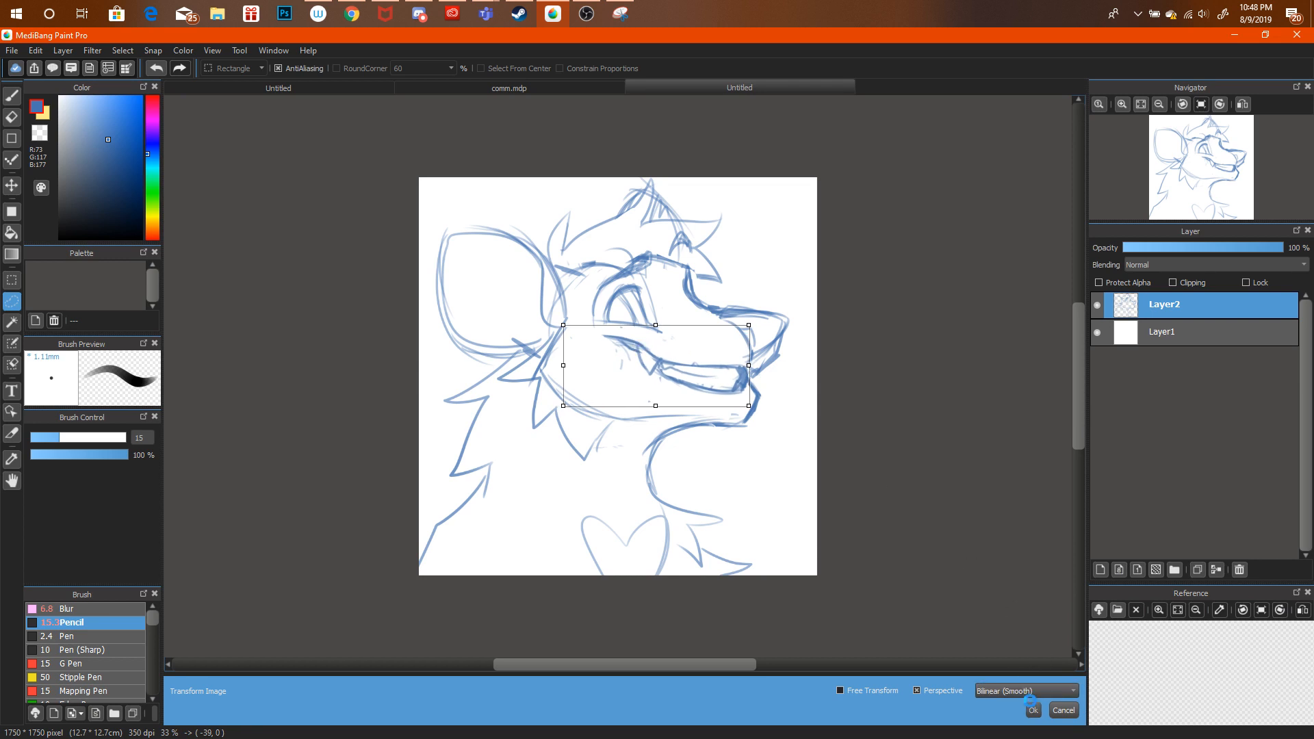
left_click(1033, 709)
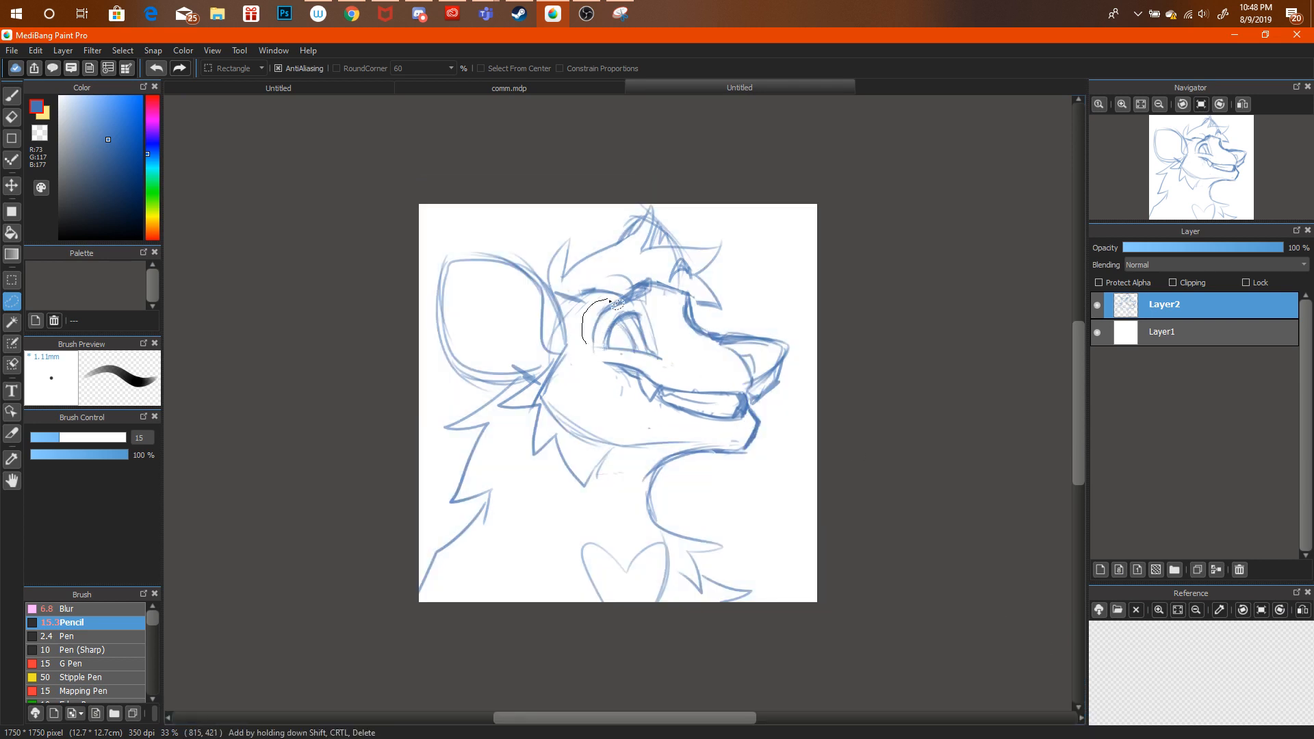
Lasso the eye and brow area, then move it up-right with a slight rotation.
mouse_move(616, 304)
left_mouse_down()
mouse_move(637, 281)
mouse_move(667, 302)
left_mouse_up()
left_click_drag(674, 360, 589, 346)
key("ctrl+t")
left_click_drag(661, 308, 686, 263)
left_click(1033, 710)
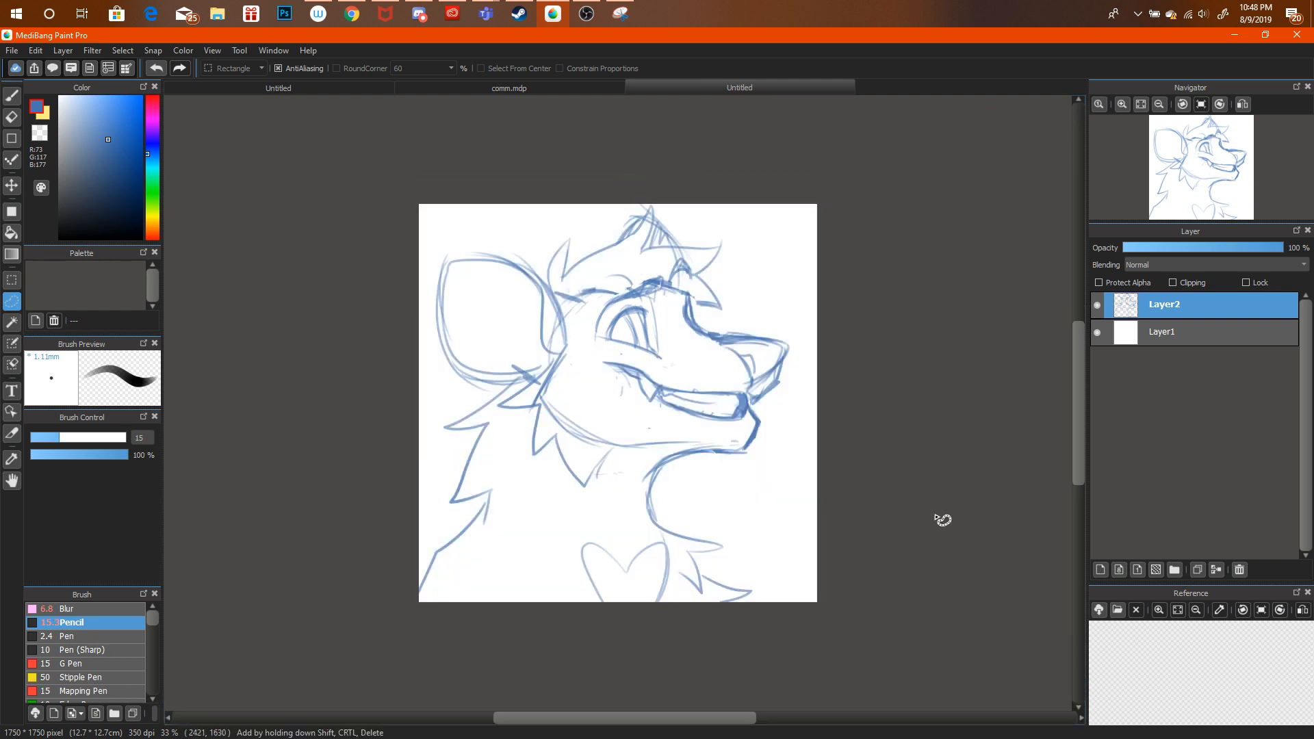
Select the eyebrow and nudge it slightly upward.
mouse_move(662, 293)
left_mouse_down()
mouse_move(631, 277)
mouse_move(589, 304)
mouse_move(633, 274)
mouse_move(596, 305)
mouse_move(588, 393)
mouse_move(698, 437)
mouse_move(743, 437)
mouse_move(755, 399)
left_mouse_up()
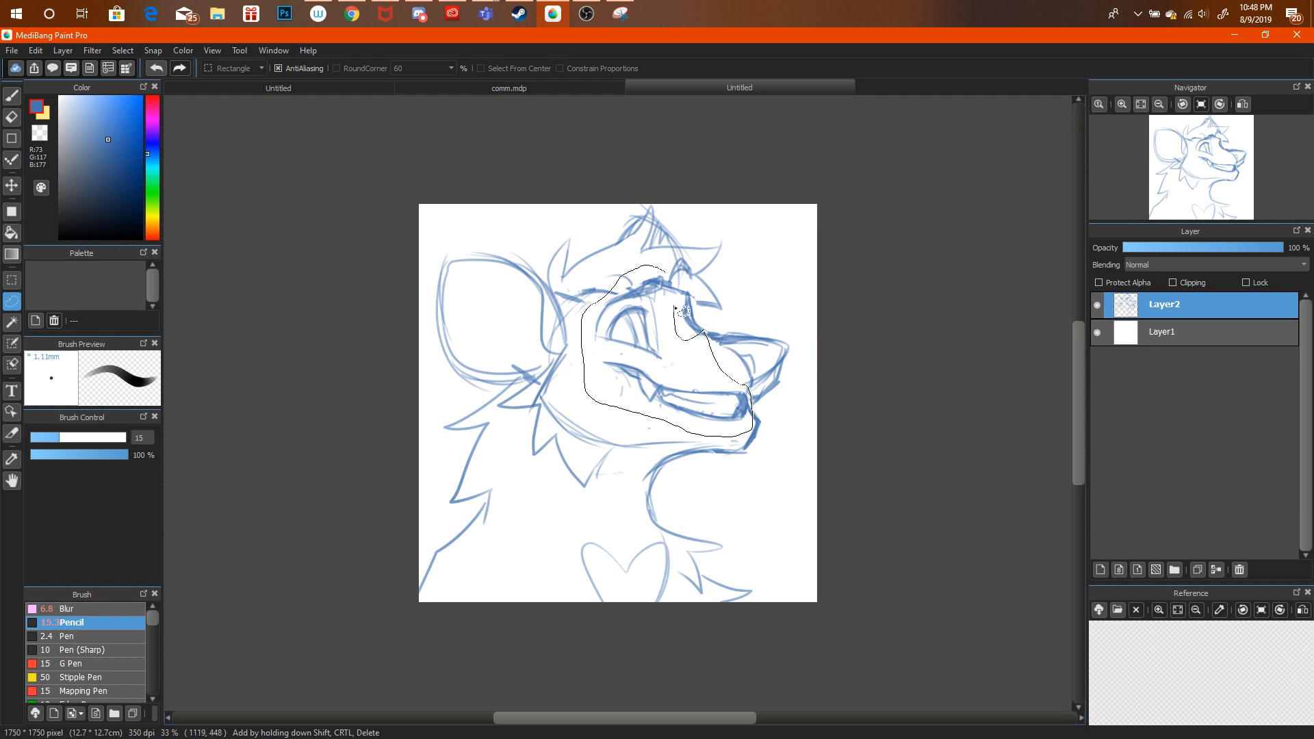
key("ctrl+t")
left_click_drag(668, 325, 665, 321)
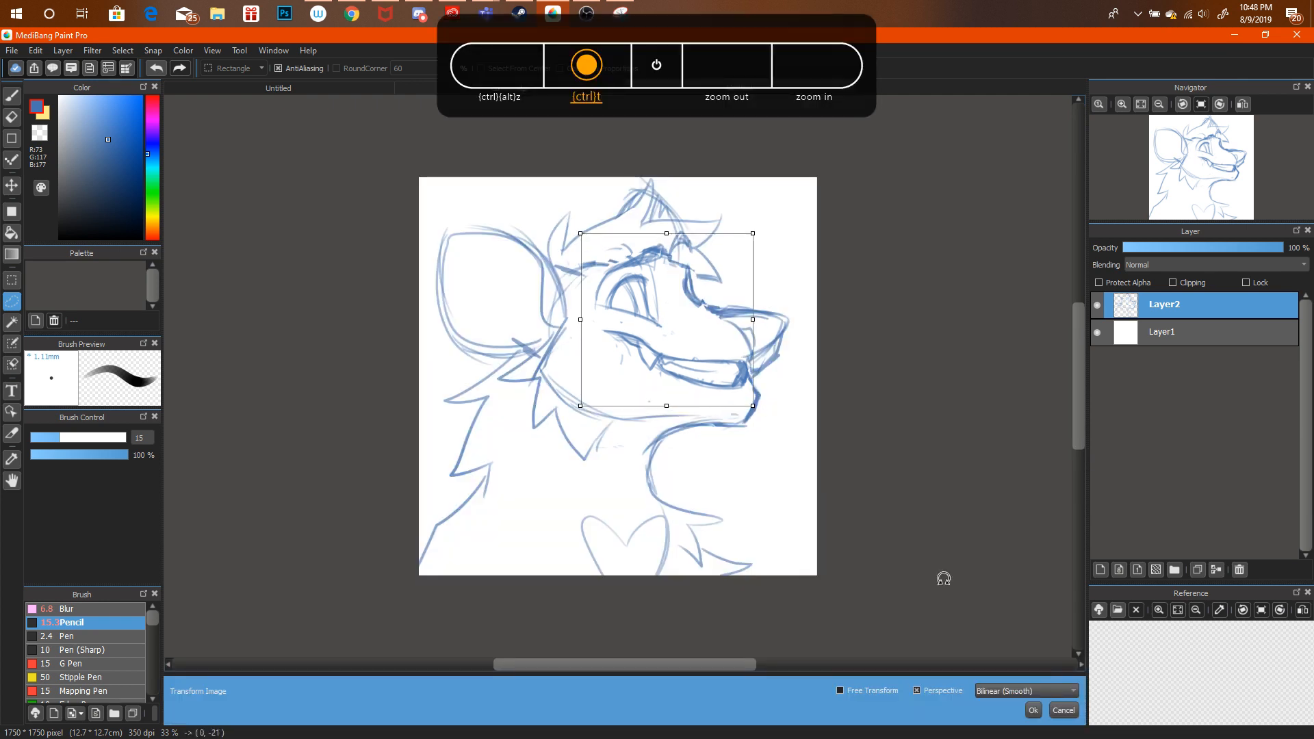
left_click(1033, 709)
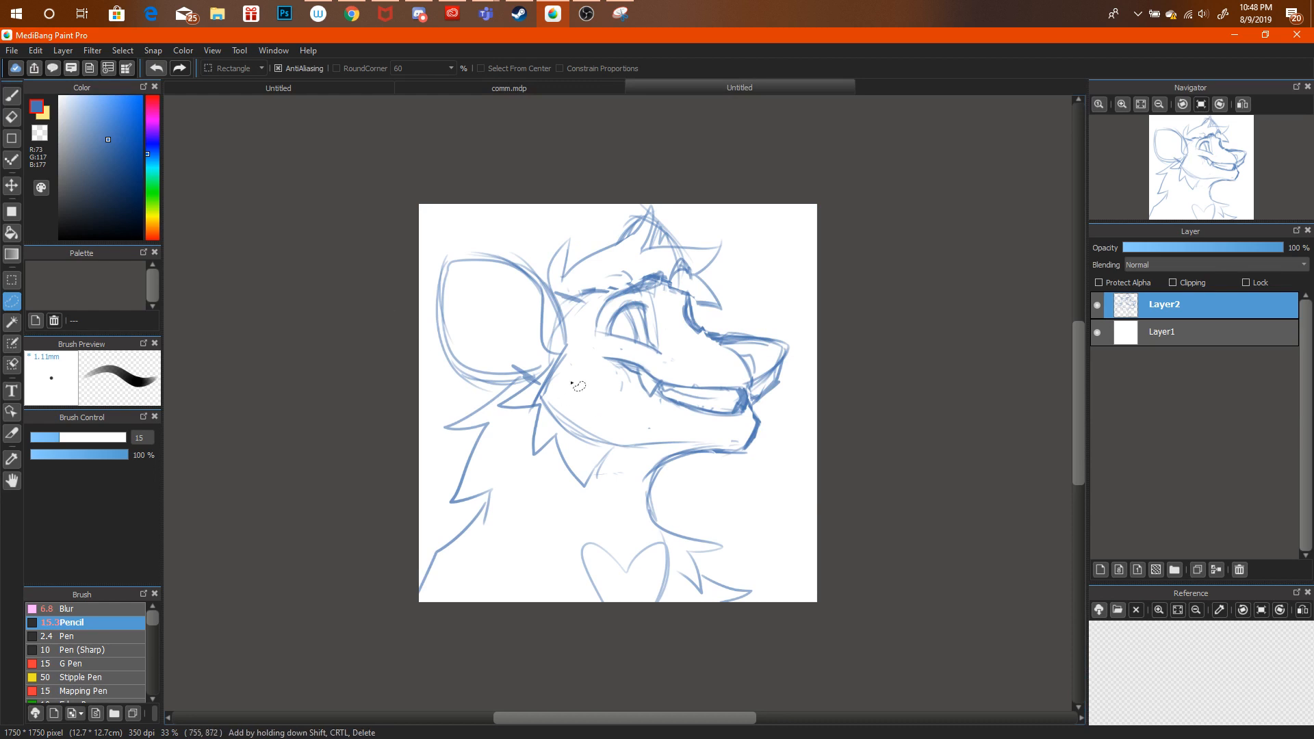
Transform the cheek and neck selection, then delete the old jaw lines inside it.
mouse_move(574, 356)
left_mouse_down()
mouse_move(531, 373)
mouse_move(478, 445)
mouse_move(558, 503)
mouse_move(694, 441)
left_mouse_up()
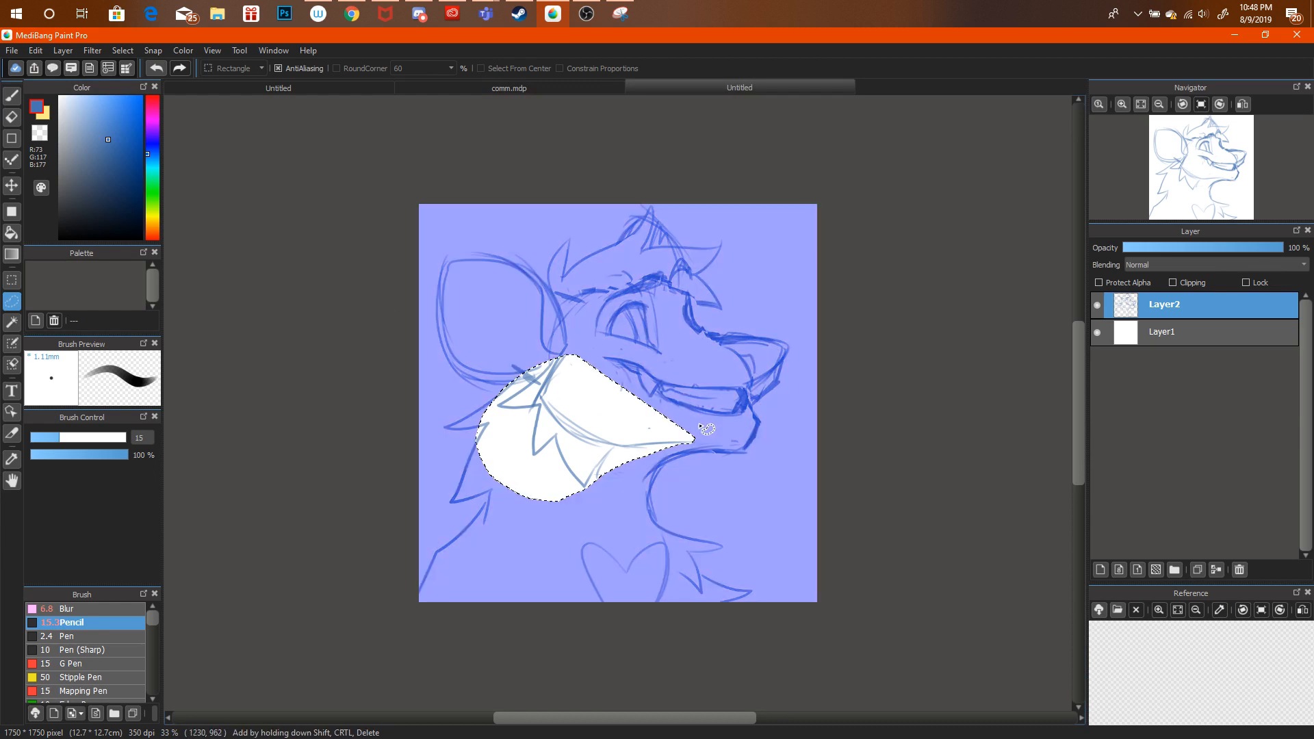
key("ctrl+d")
mouse_move(576, 348)
left_mouse_down()
mouse_move(520, 383)
mouse_move(555, 482)
mouse_move(667, 453)
mouse_move(668, 411)
mouse_move(720, 395)
mouse_move(751, 426)
mouse_move(693, 460)
mouse_move(758, 409)
left_mouse_up()
key("ctrl+t")
left_click(1034, 710)
key("Delete")
key("ctrl+d")
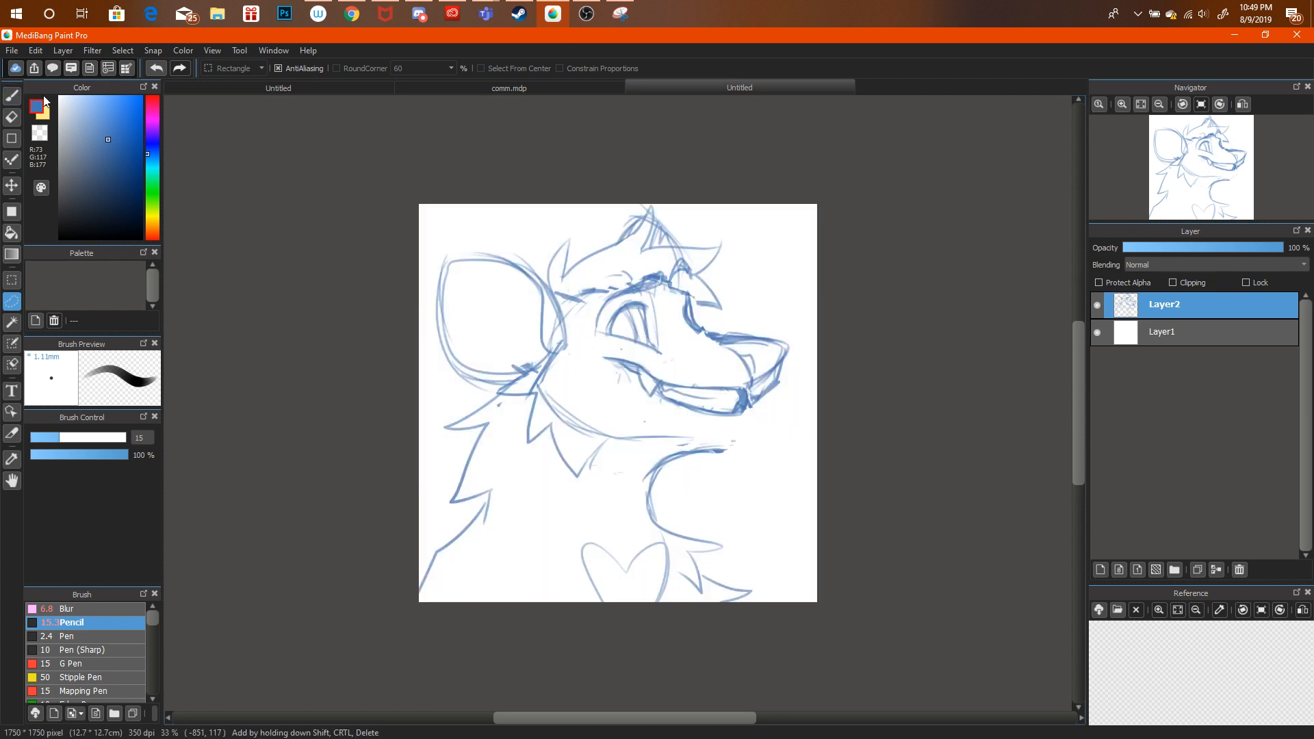
Draw a new pencil stroke down the jaw and neck, then briefly check the YouTube stream.
key("b")
mouse_move(752, 409)
left_mouse_down()
mouse_move(750, 433)
mouse_move(650, 459)
mouse_move(644, 485)
left_mouse_up()
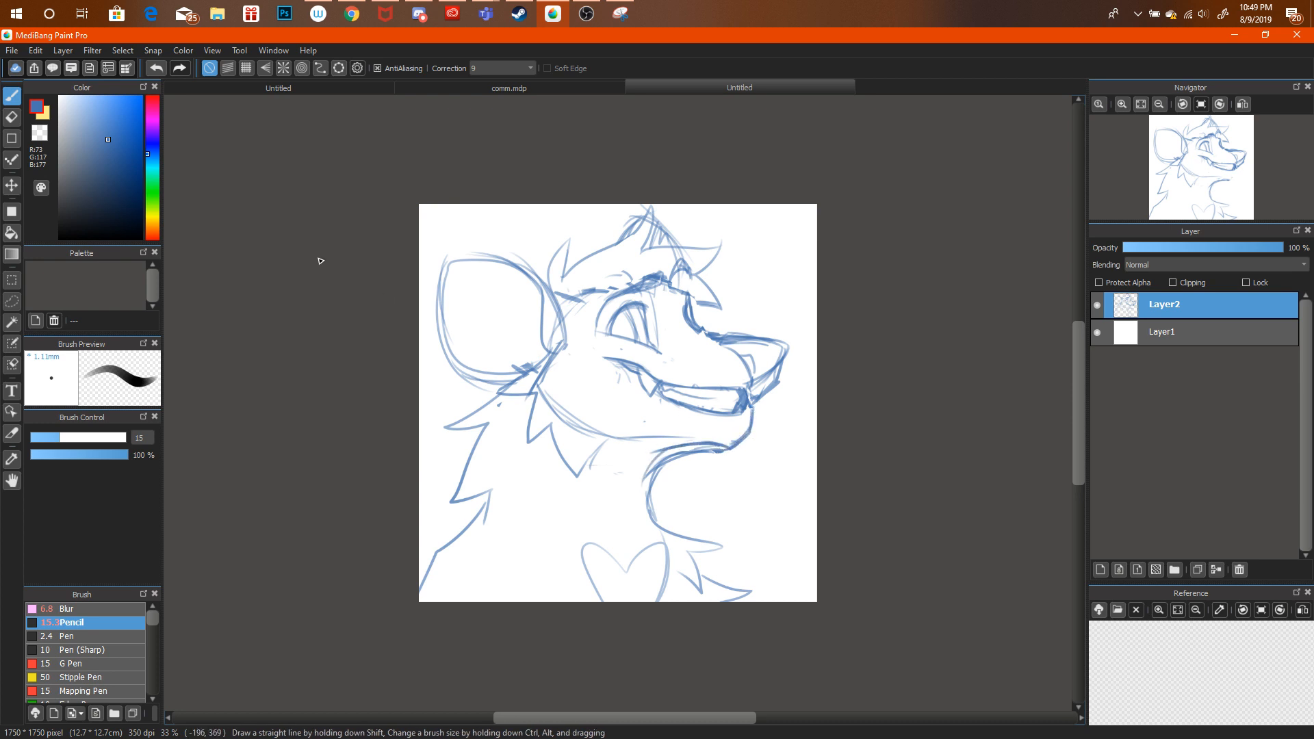
key("e")
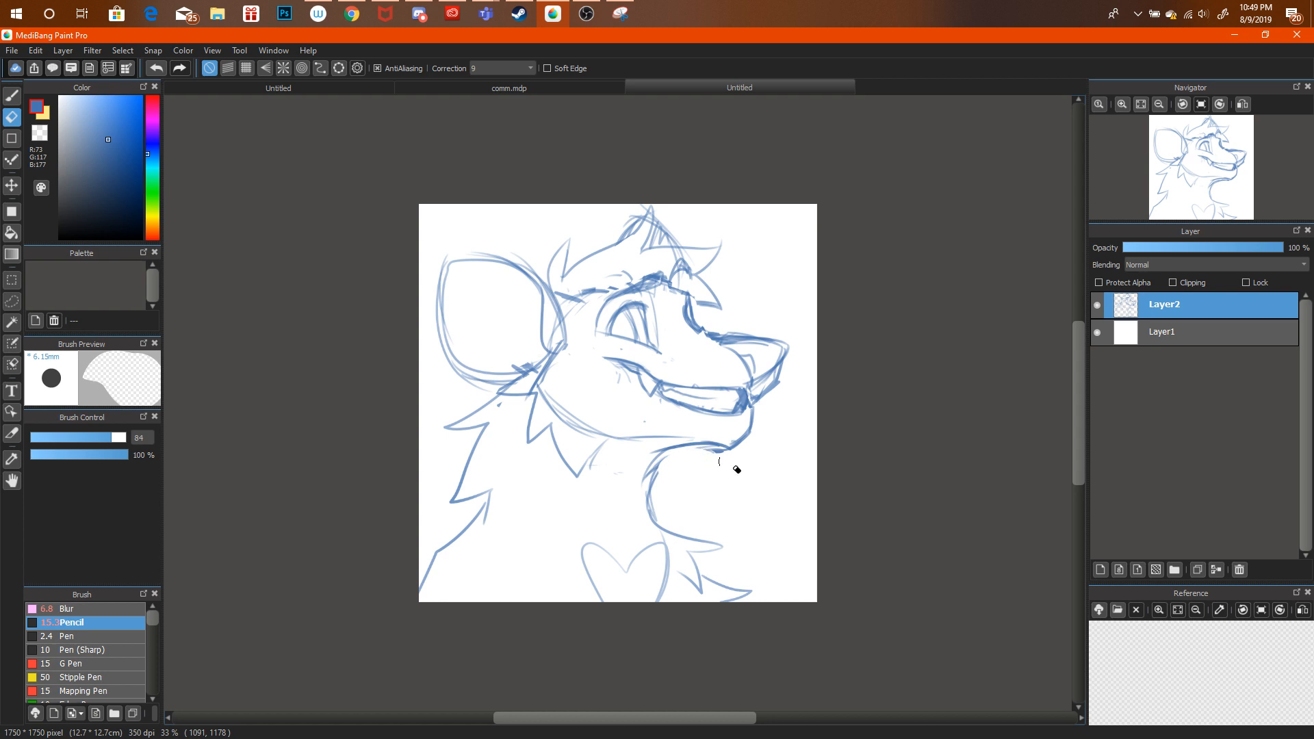
left_click(352, 14)
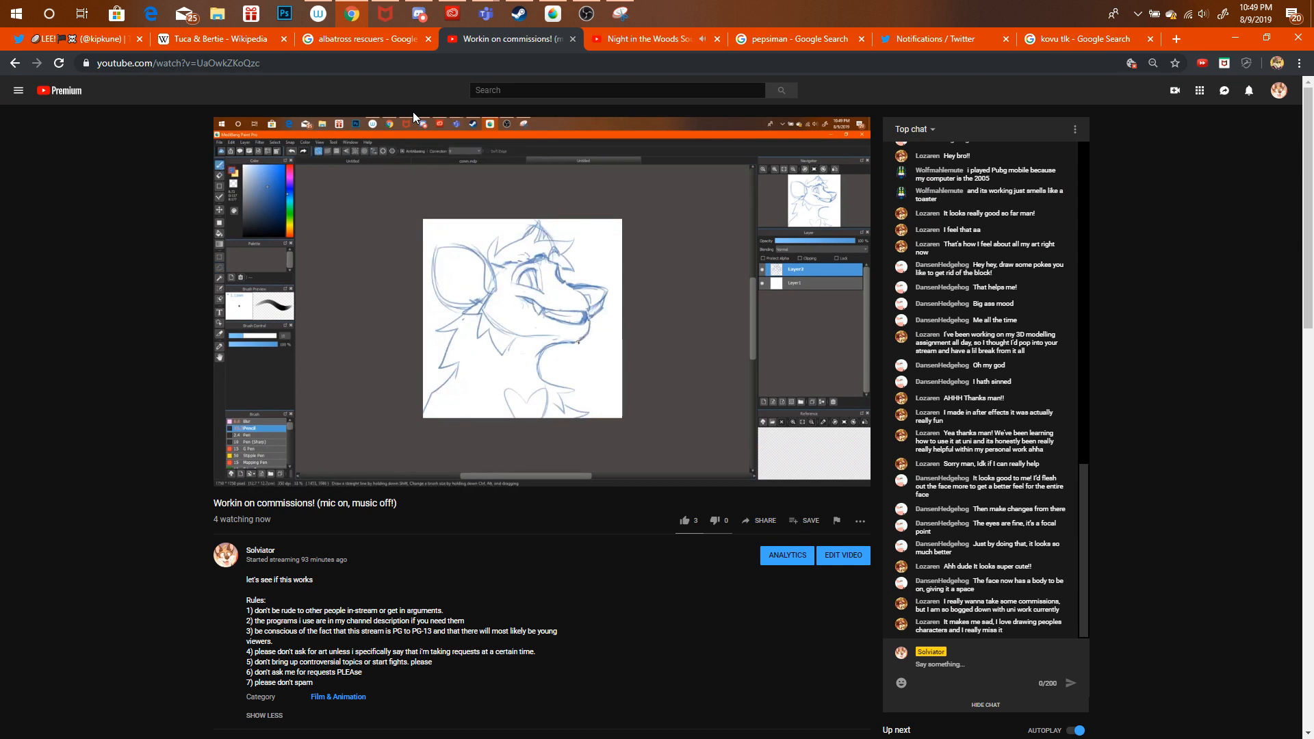
left_click(552, 14)
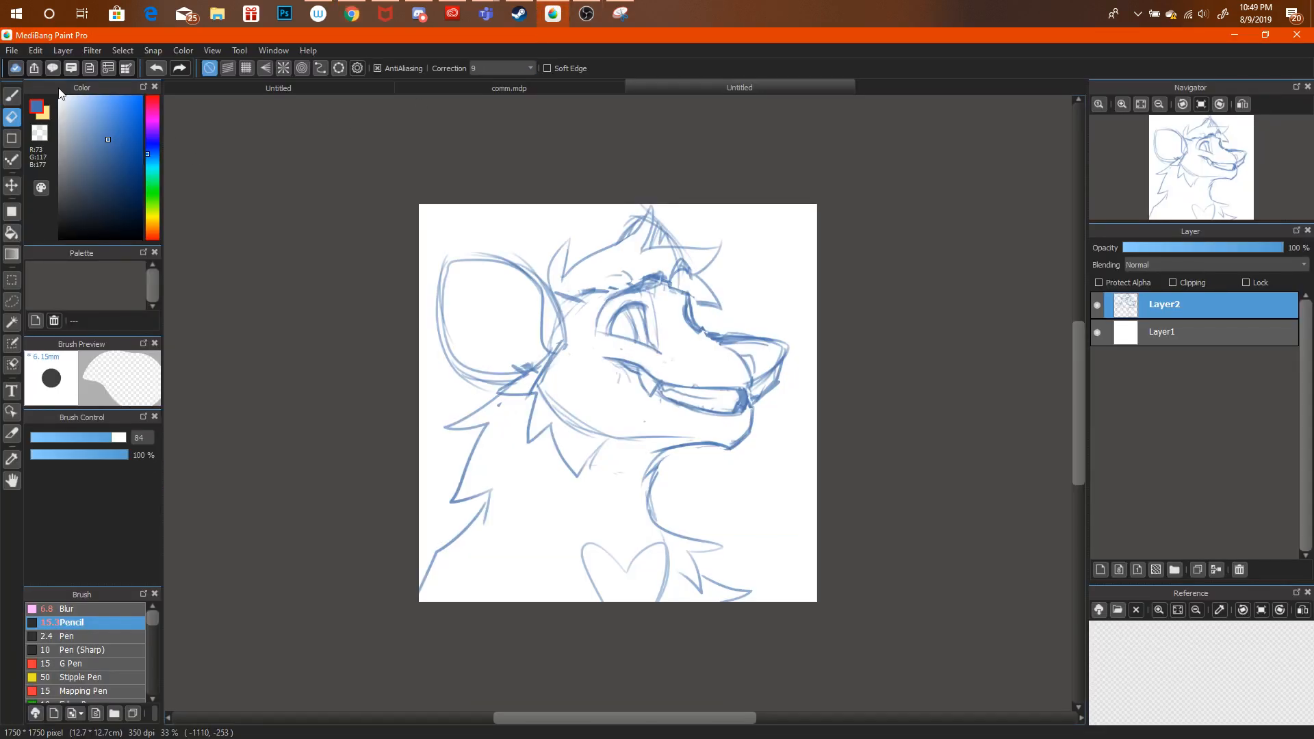
key("b")
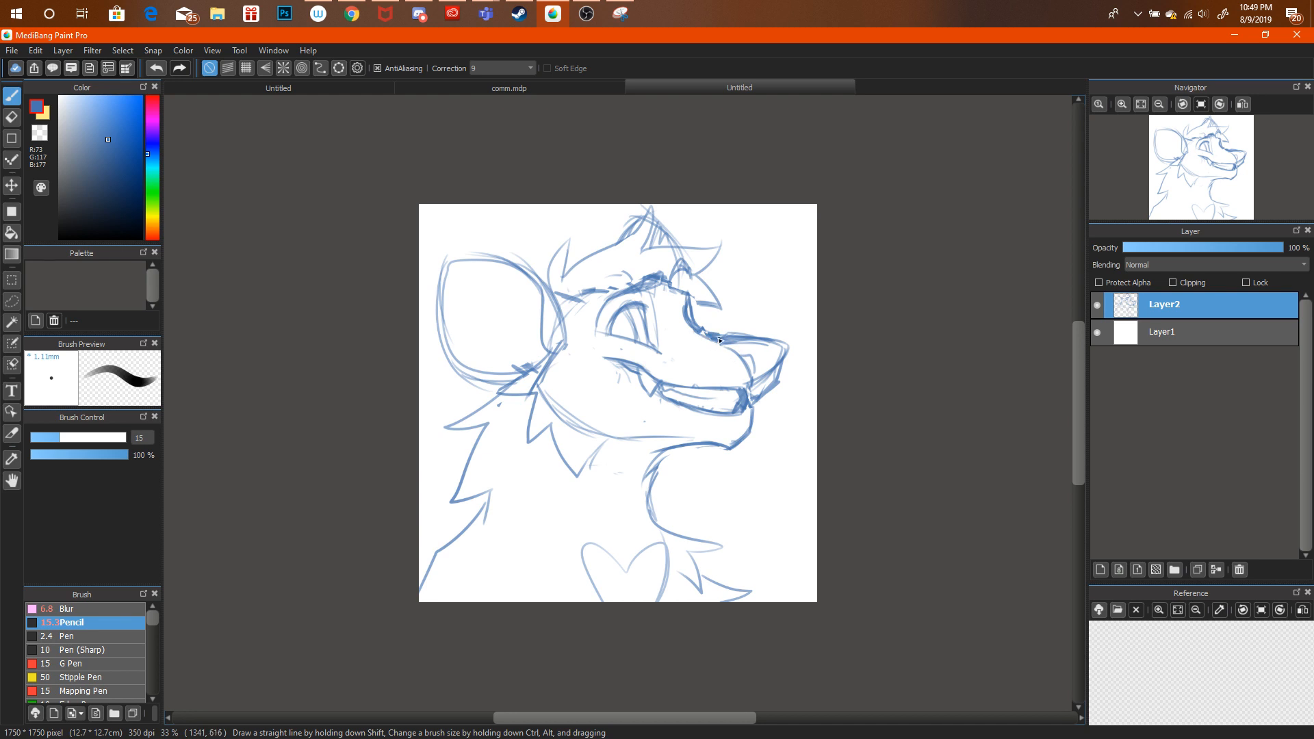
key("e")
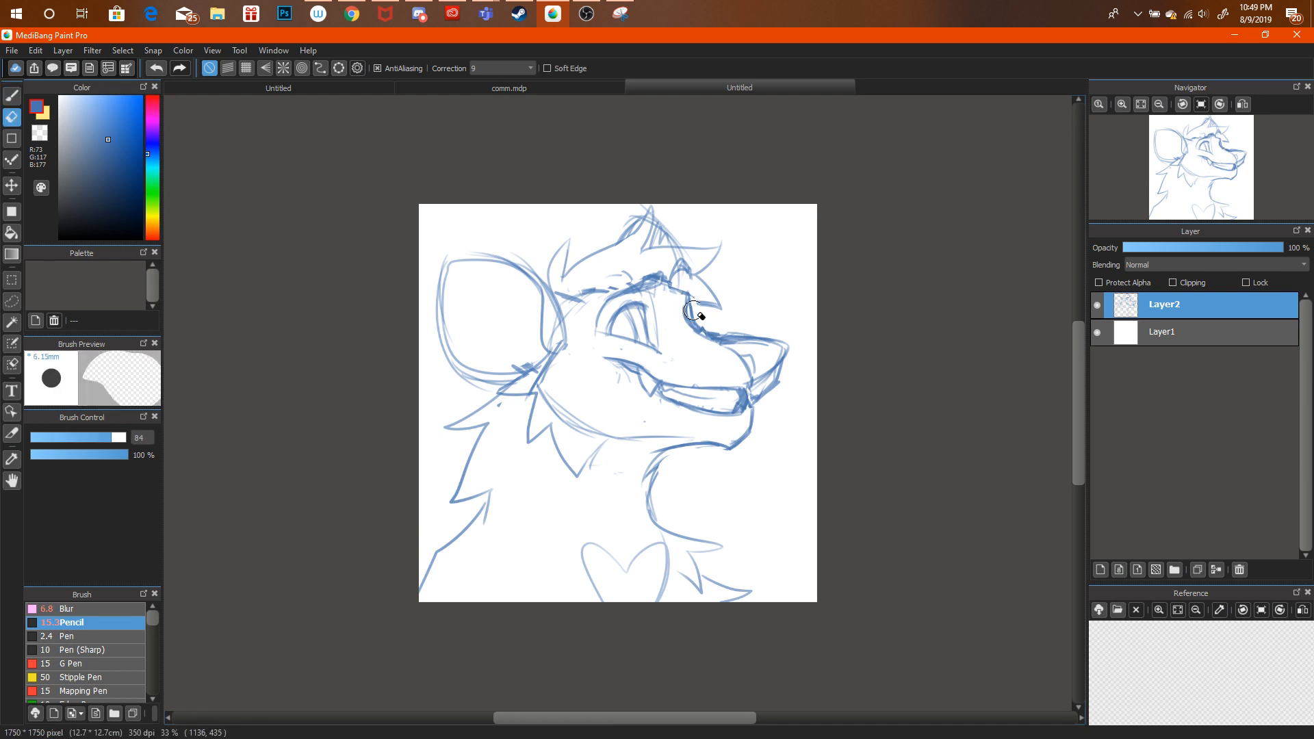
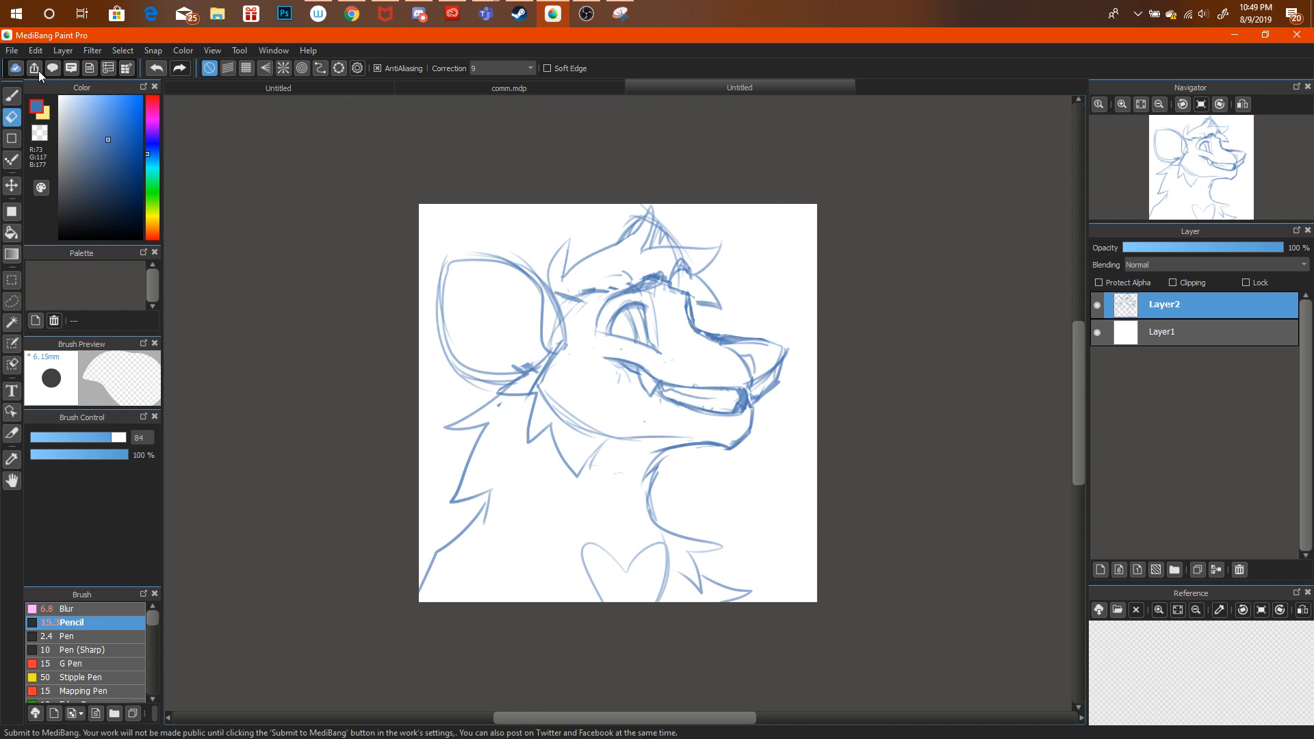
Try a pencil stroke along the muzzle, then undo it.
key("b")
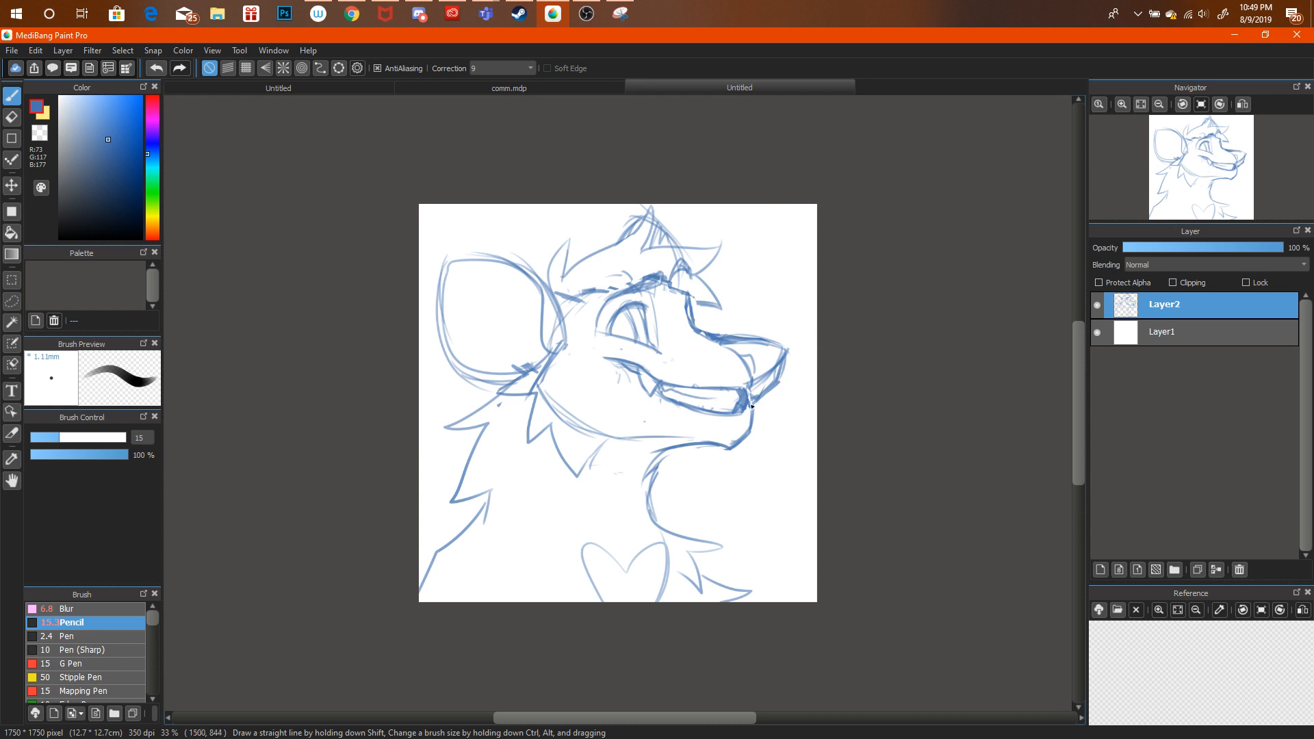
left_click(11, 116)
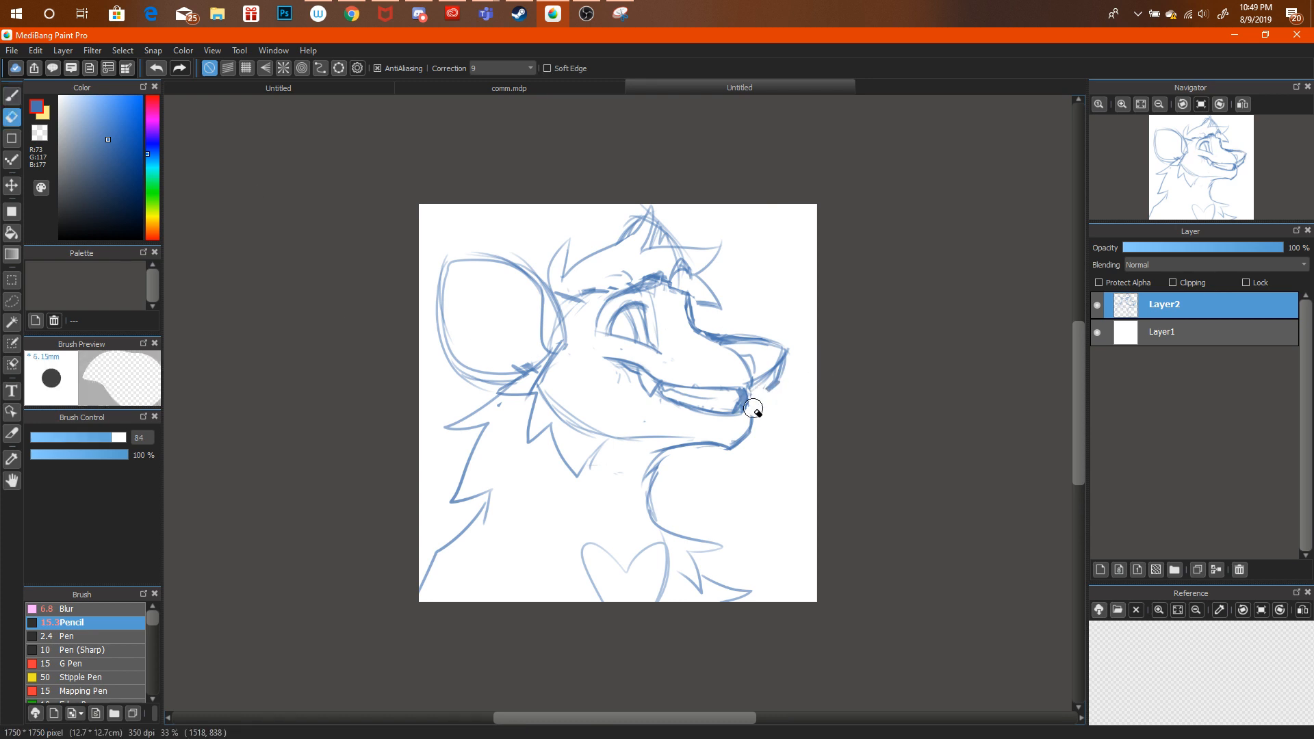
key("b")
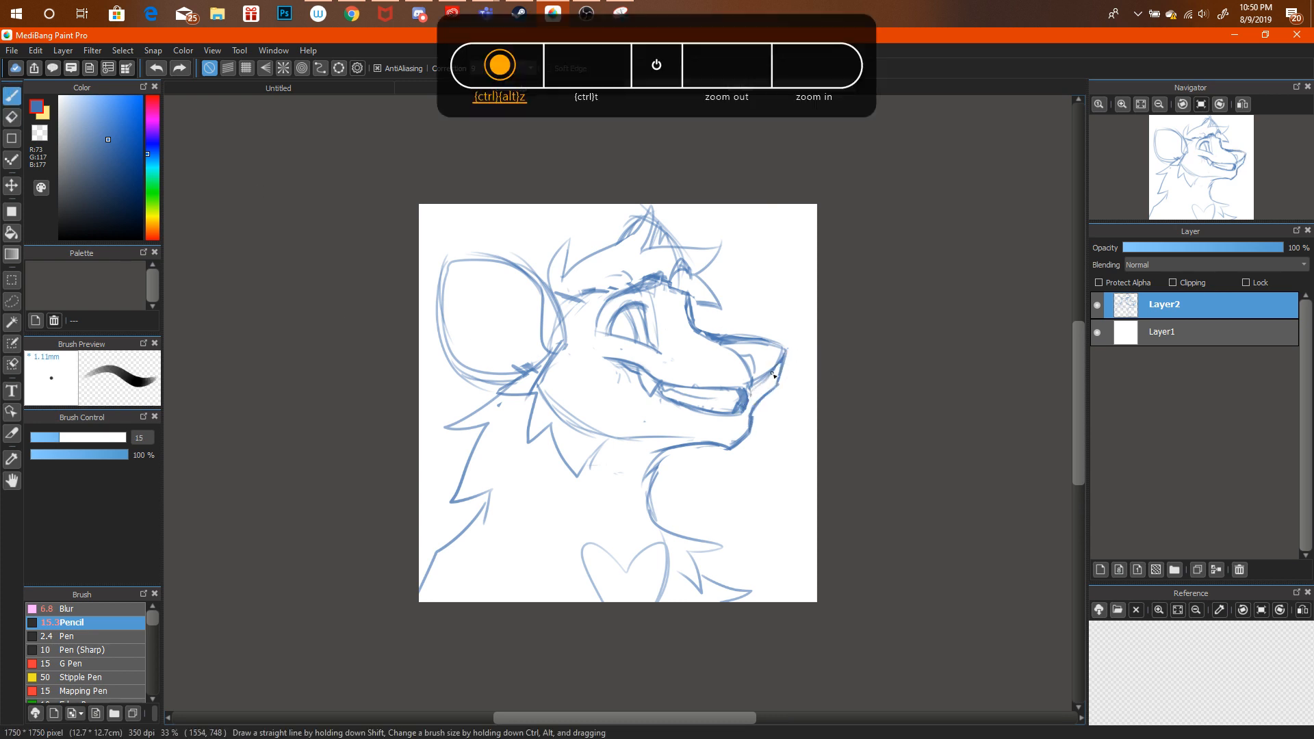
mouse_move(752, 402)
left_mouse_down()
mouse_move(782, 381)
mouse_move(750, 406)
left_mouse_up()
key("ctrl+z")
key("ctrl+z")
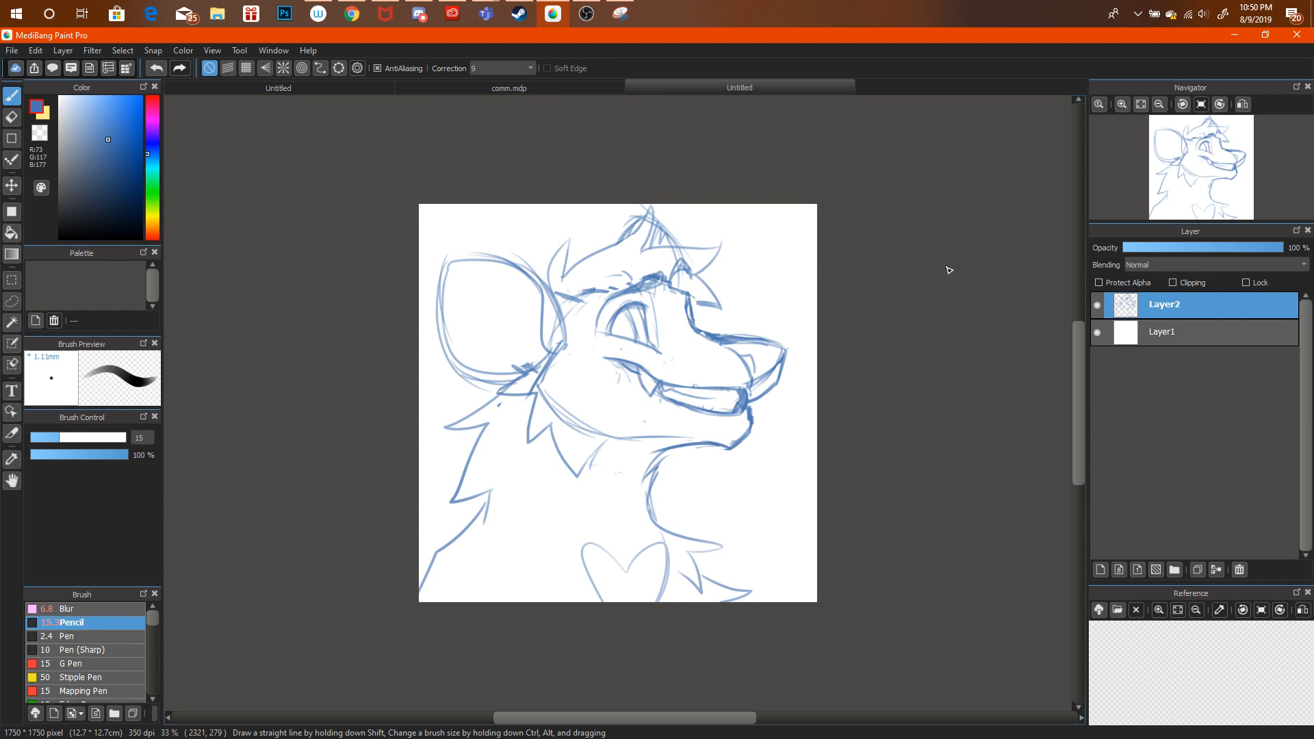
Move the whole head sketch slightly down on the canvas.
key("ctrl+t")
left_click_drag(748, 424, 750, 436)
left_click(1033, 711)
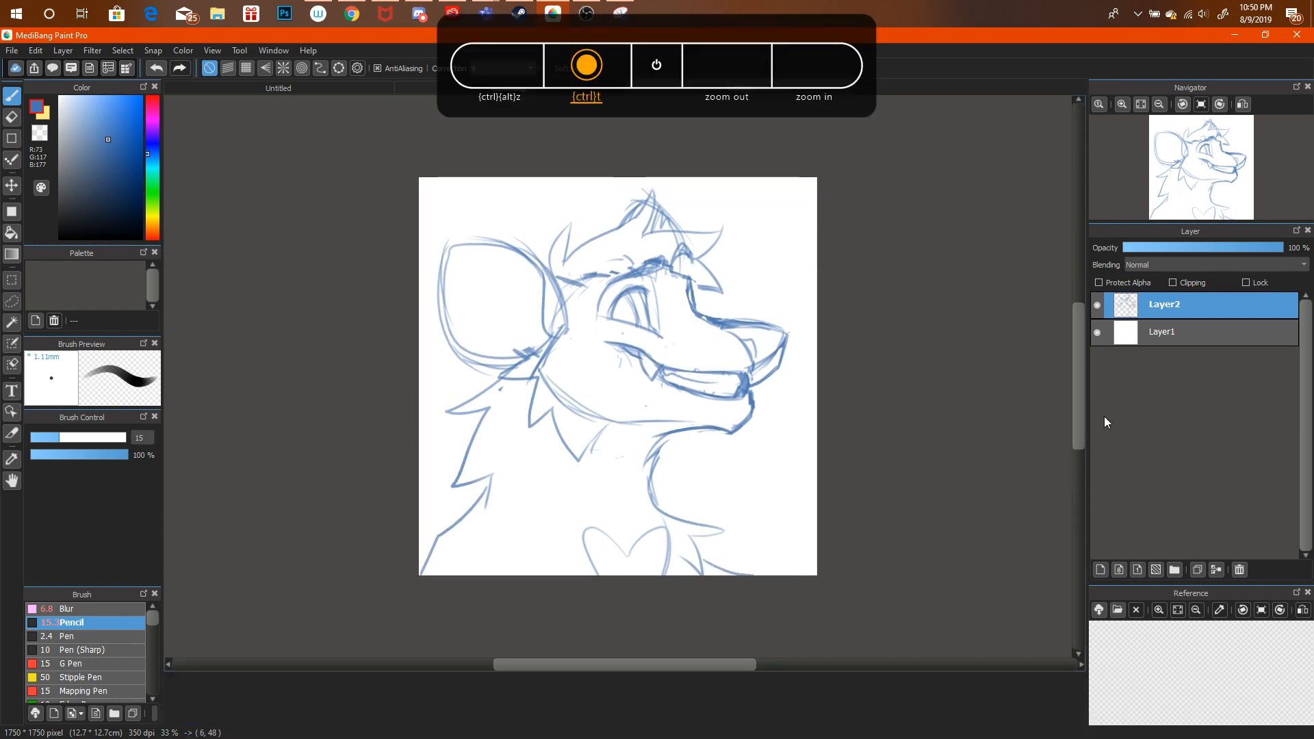
Lasso the left ear and rotate it to a new angle.
key("l")
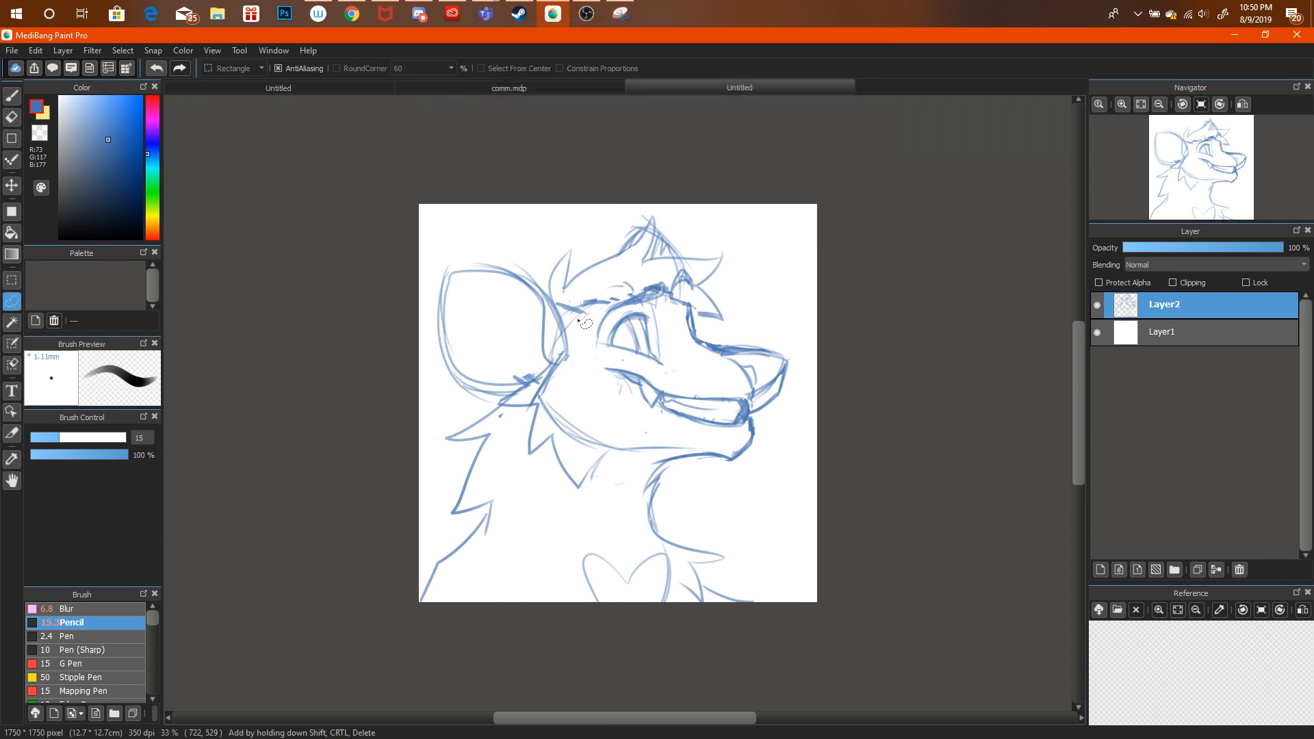
mouse_move(569, 327)
left_mouse_down()
mouse_move(546, 275)
mouse_move(491, 244)
mouse_move(410, 300)
mouse_move(430, 380)
mouse_move(493, 406)
mouse_move(541, 380)
left_mouse_up()
key("ctrl+t")
mouse_move(599, 236)
left_mouse_down()
mouse_move(596, 258)
mouse_move(581, 196)
mouse_move(562, 231)
left_mouse_up()
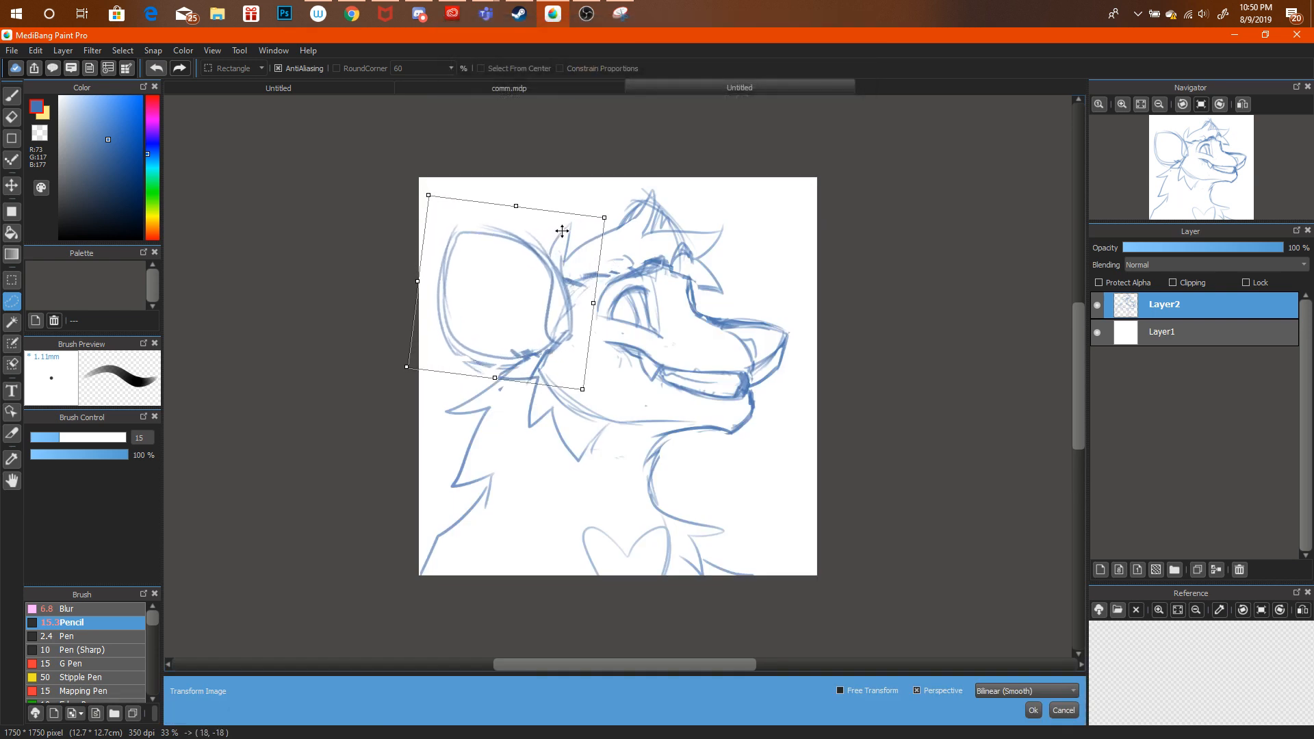
left_click(1032, 709)
key("ctrl+d")
key("b")
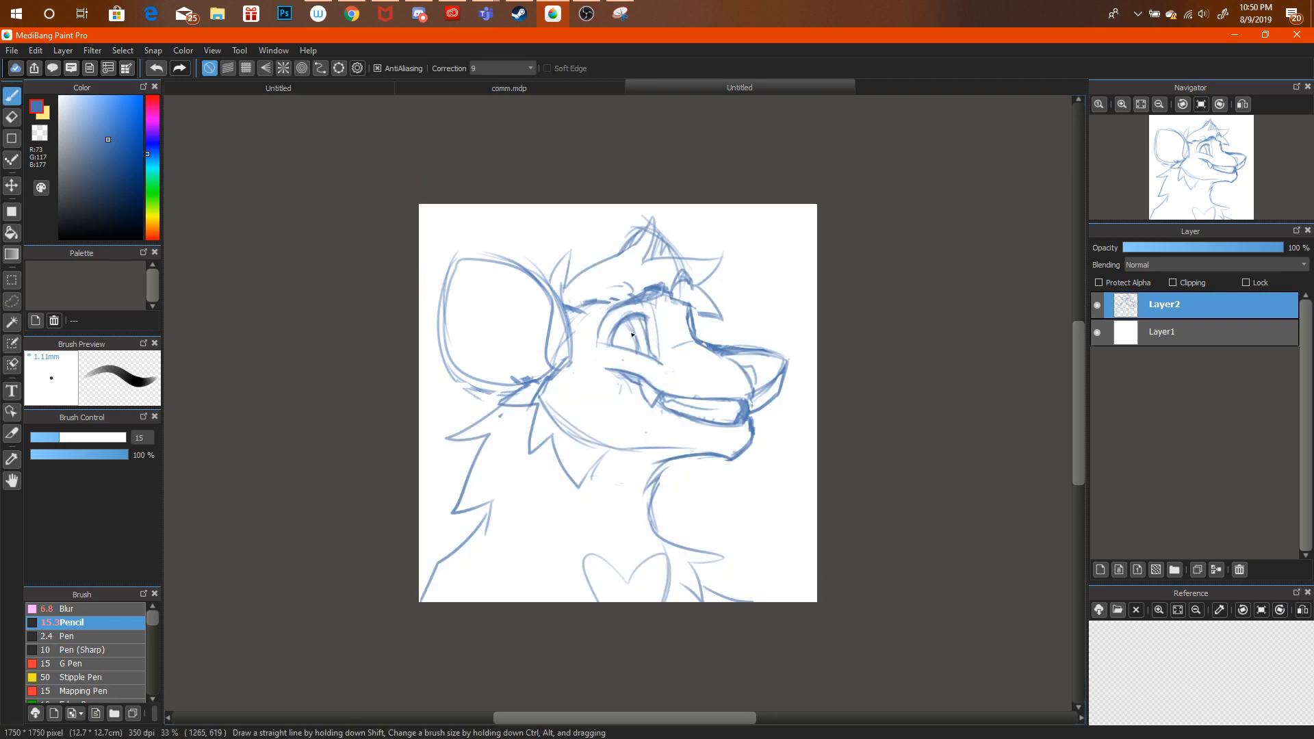
Lasso the eye and stretch it taller, shifting it slightly left.
key("l")
left_click_drag(589, 346, 653, 372)
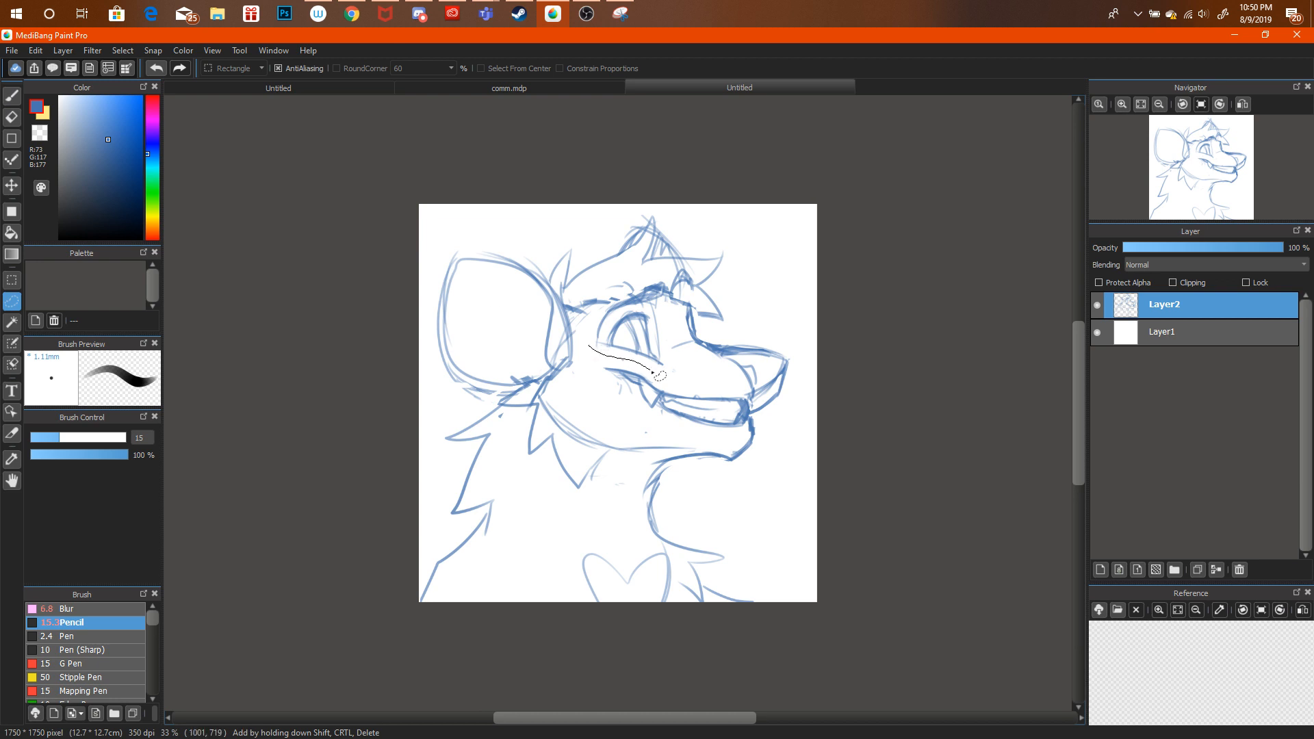
mouse_move(667, 293)
left_mouse_down()
mouse_move(597, 311)
mouse_move(589, 346)
mouse_move(631, 318)
mouse_move(625, 336)
left_mouse_up()
key("ctrl+t")
left_click_drag(624, 287, 660, 299)
left_click(1037, 703)
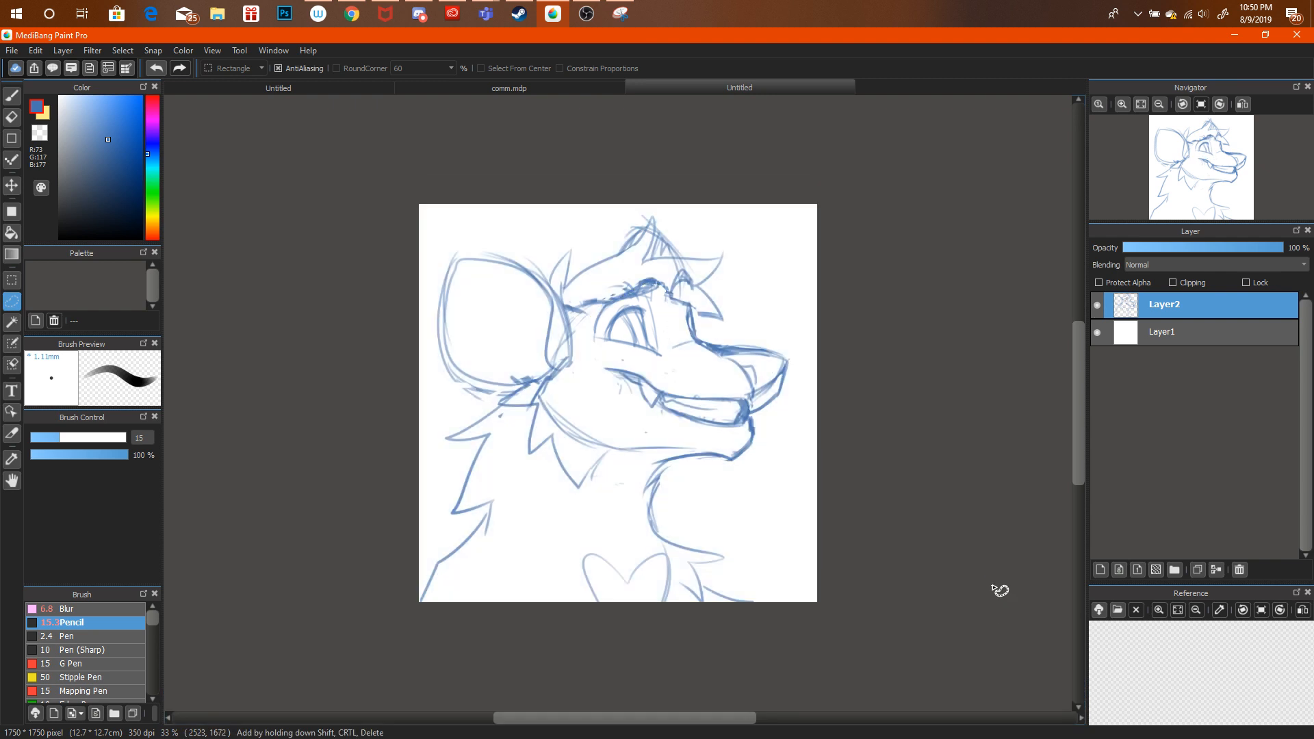
Erase the dark brow line on the forehead and try a rounded brow stroke, undoing it.
key("e")
mouse_move(621, 282)
left_mouse_down()
mouse_move(595, 304)
mouse_move(659, 287)
left_mouse_up()
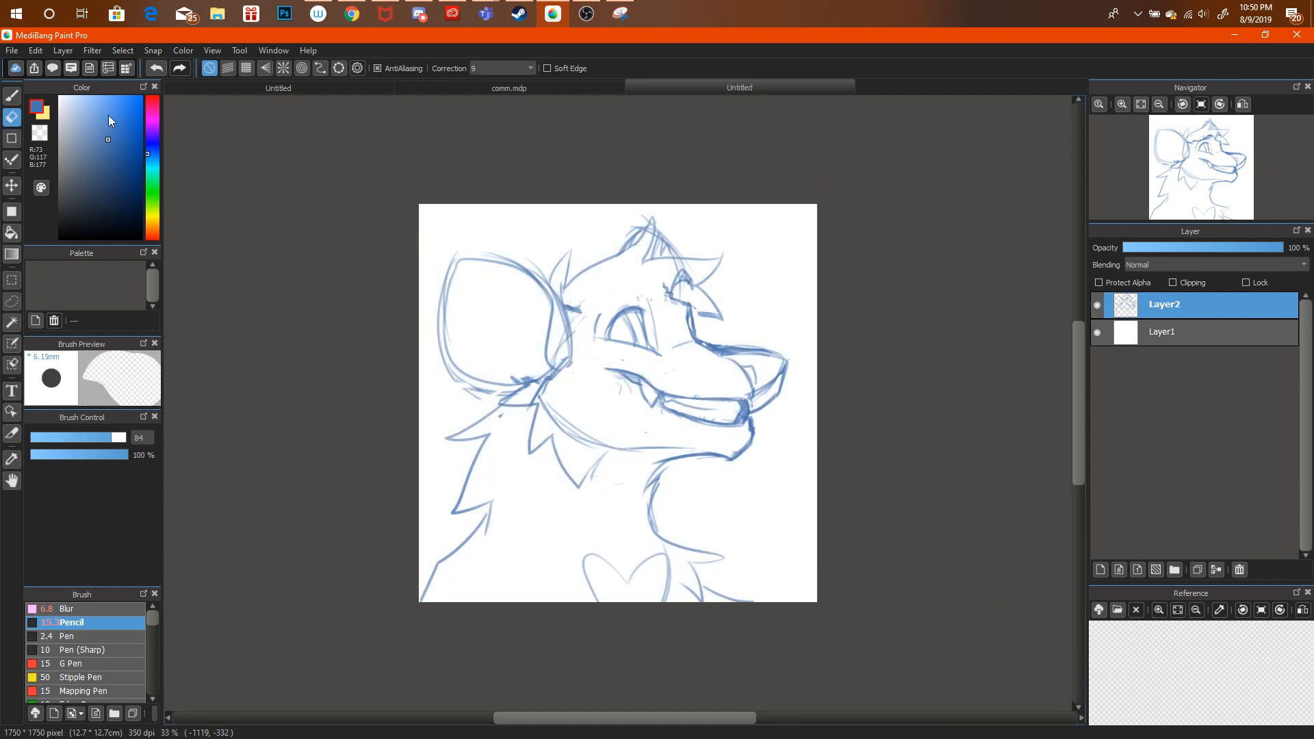
key("b")
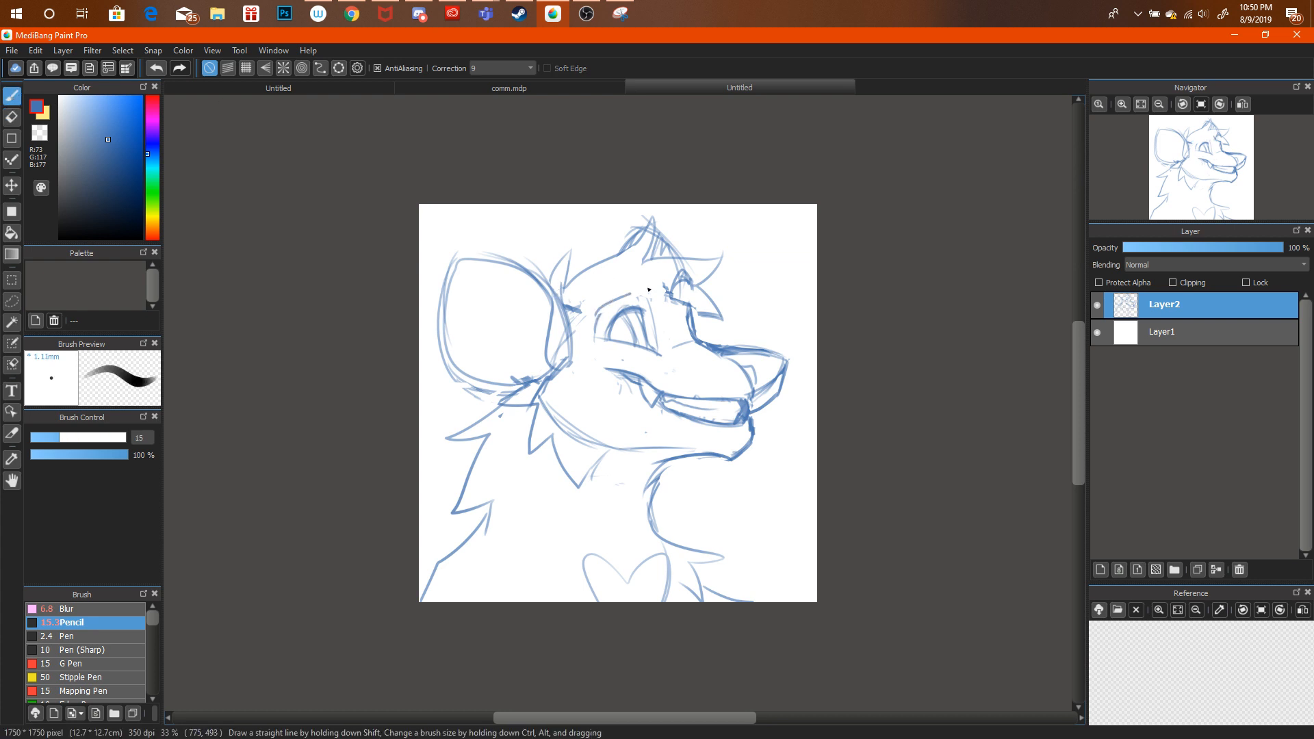
left_click_drag(658, 269, 626, 297)
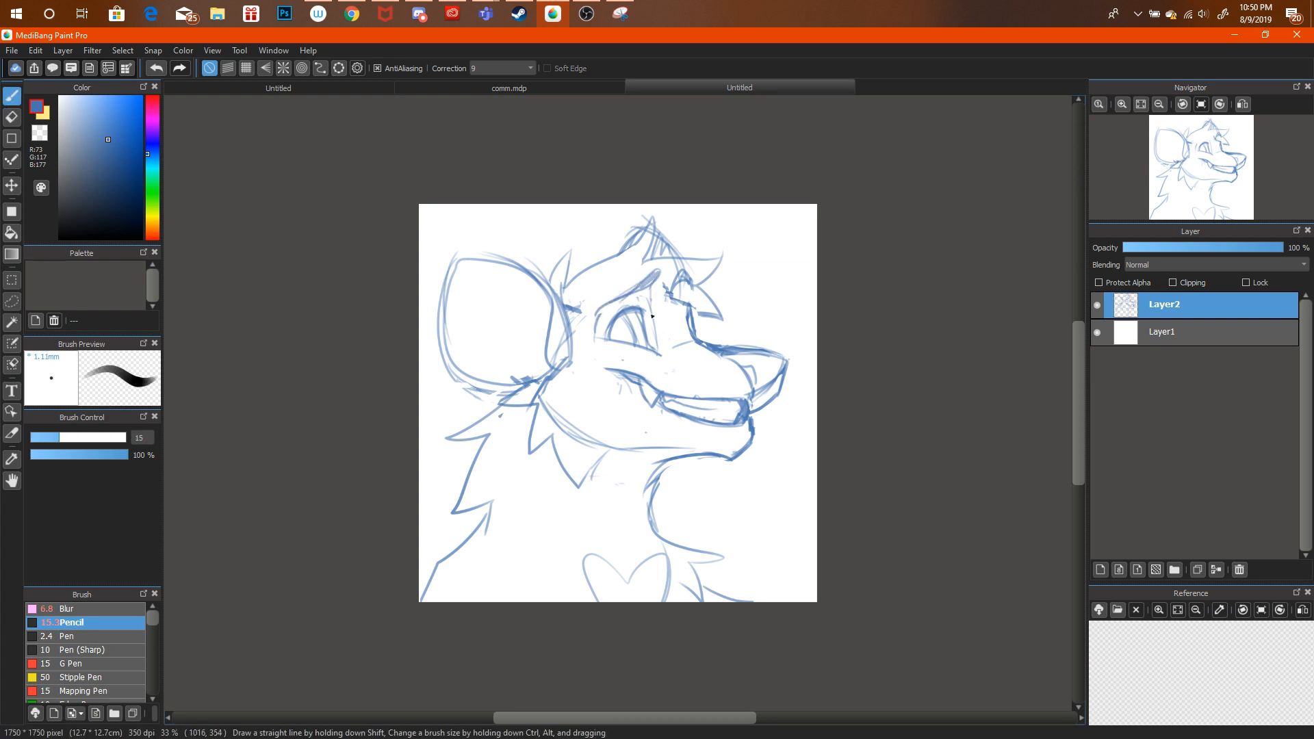
key("ctrl+alt+z")
Erase the faint brow strokes and brow-to-snout line, then draw a short new snout stroke.
key("e")
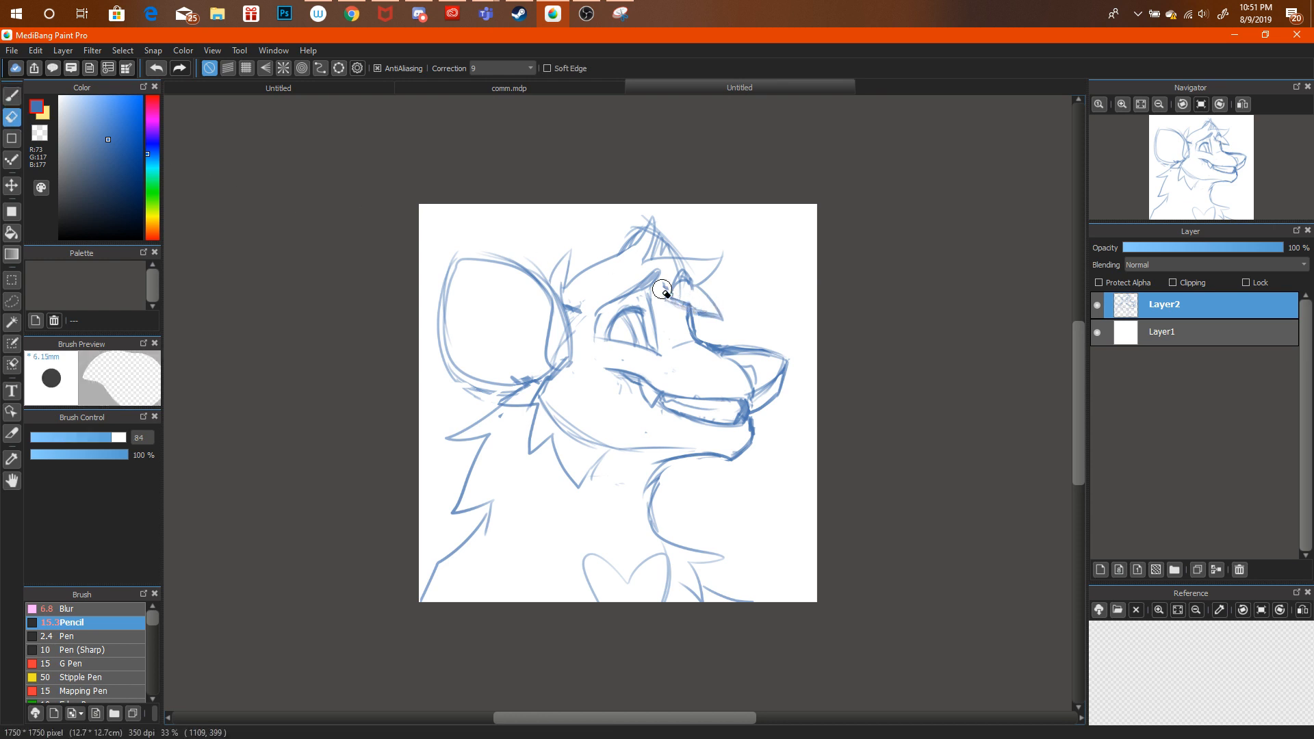
mouse_move(662, 290)
left_mouse_down()
mouse_move(676, 293)
mouse_move(667, 287)
left_mouse_up()
left_click_drag(683, 337, 690, 319)
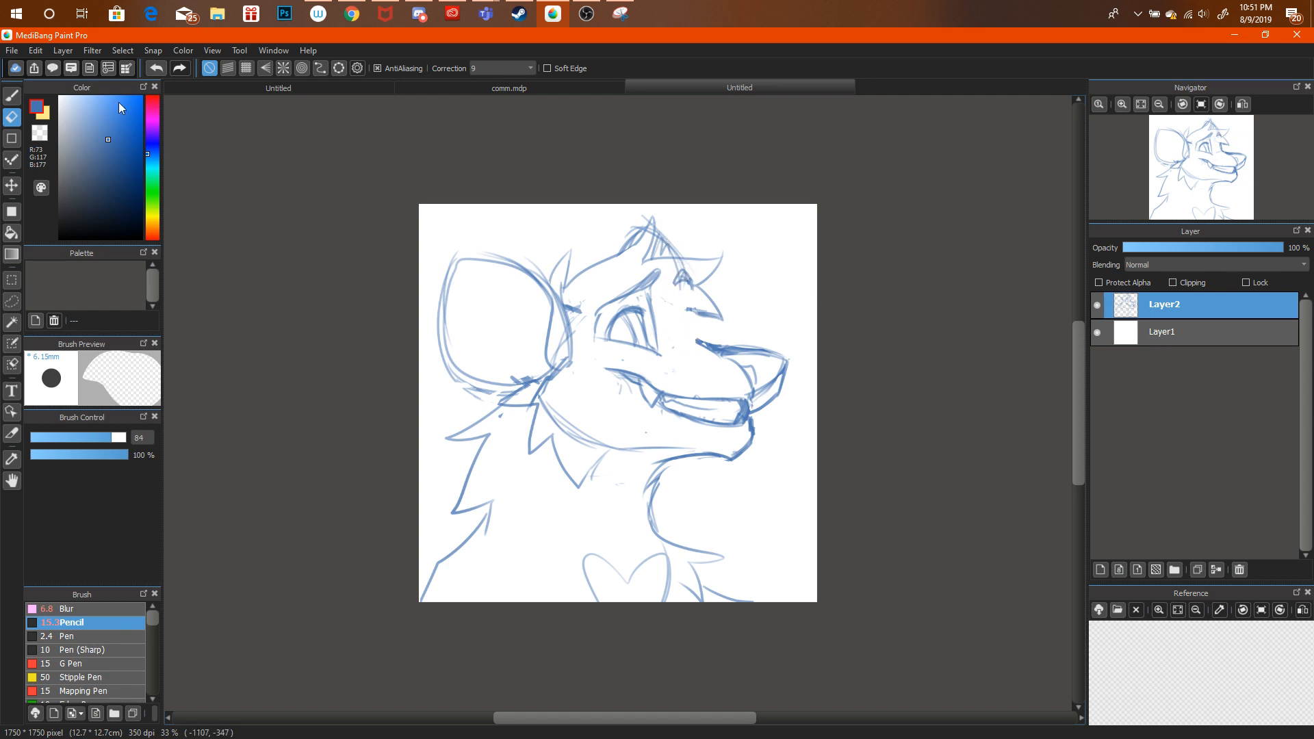
key("b")
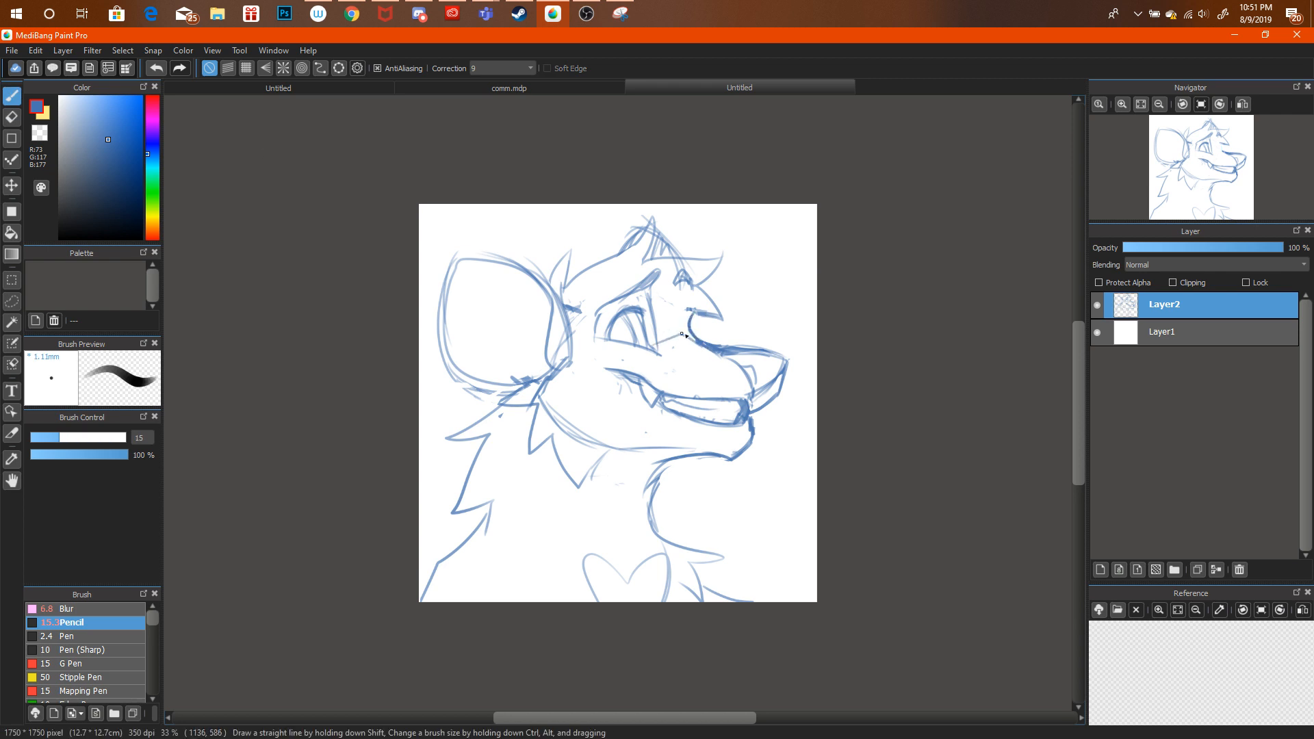
key("ctrl+alt+z")
left_click_drag(673, 349, 718, 351)
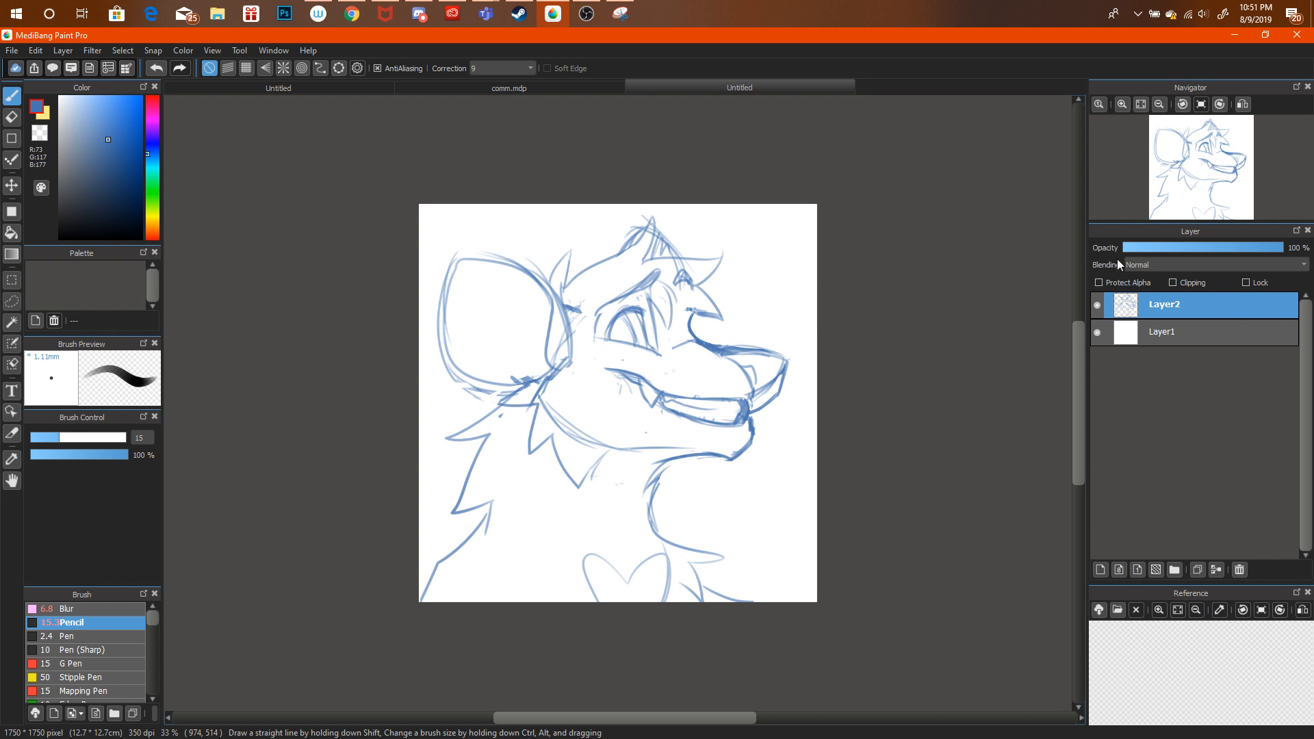
Rotate and mirror the view to check proportions, then redraw the forehead stroke higher.
left_click(1220, 104)
left_click(1220, 104)
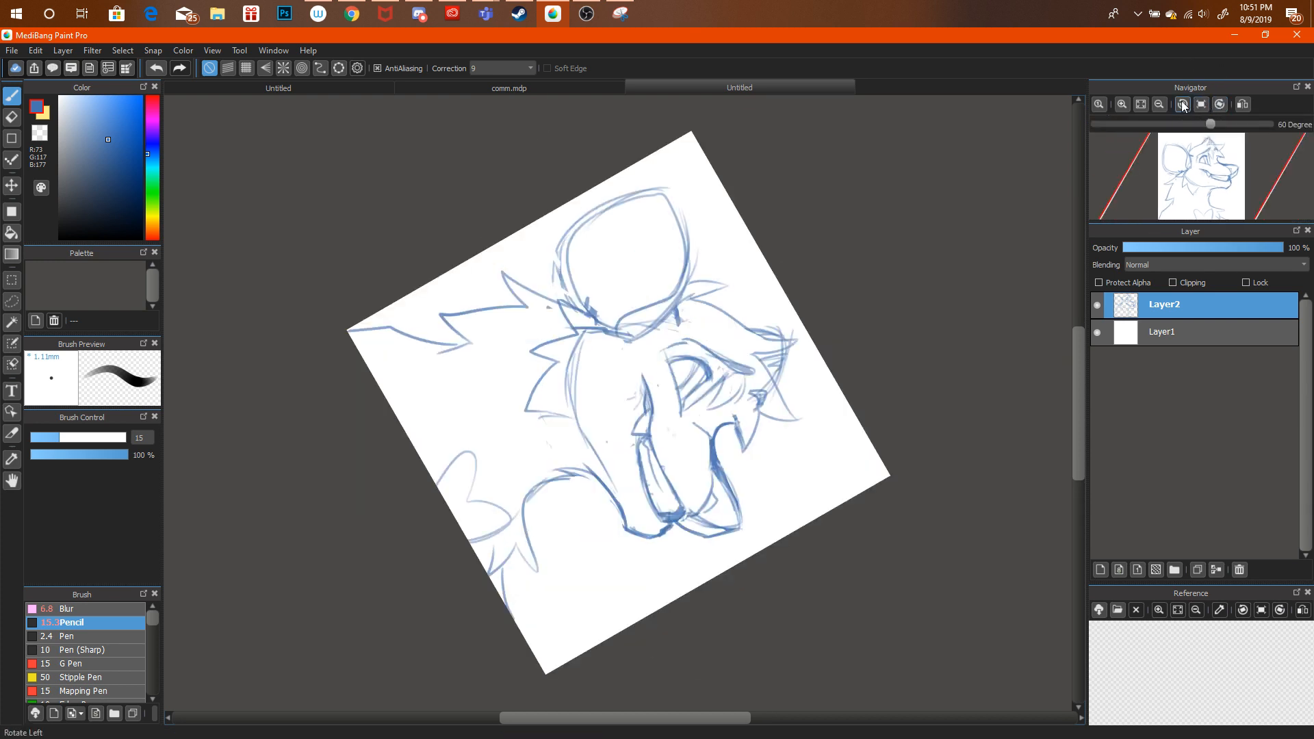
left_click(1183, 104)
left_click(1183, 104)
left_click(1243, 104)
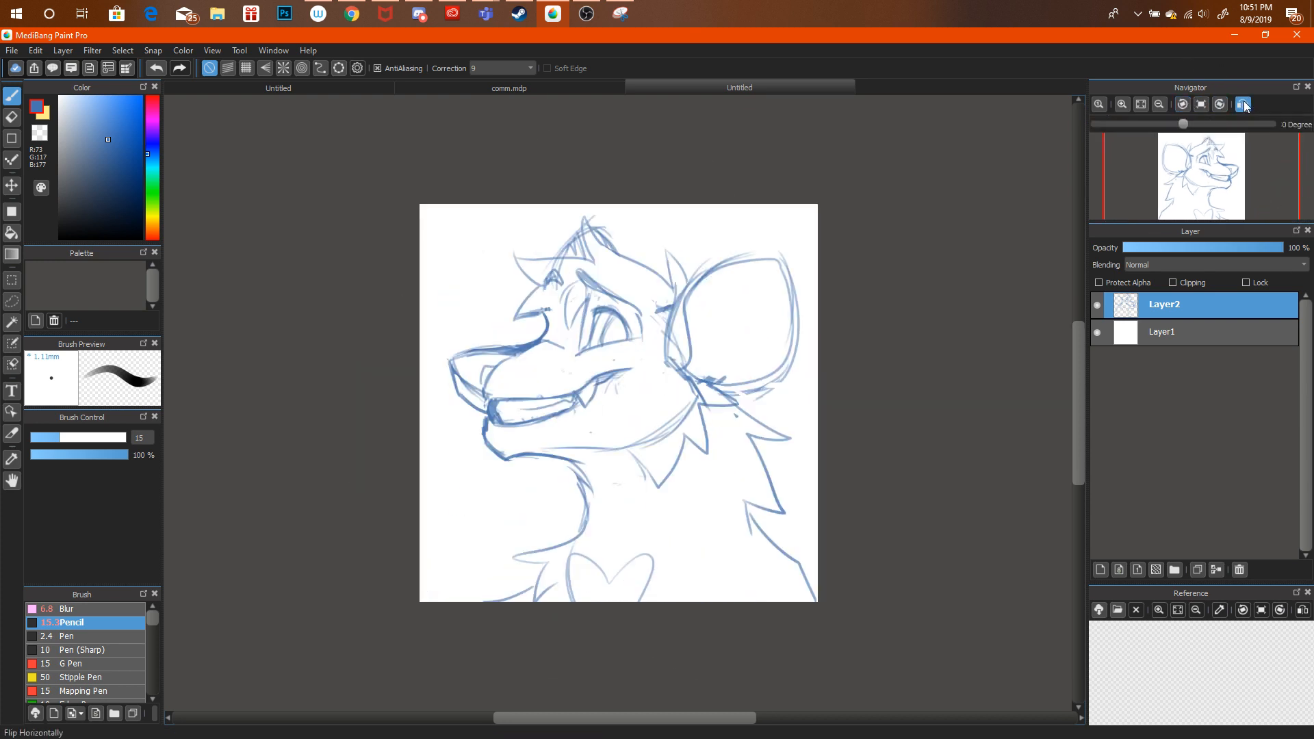
left_click(1244, 104)
left_click(1246, 104)
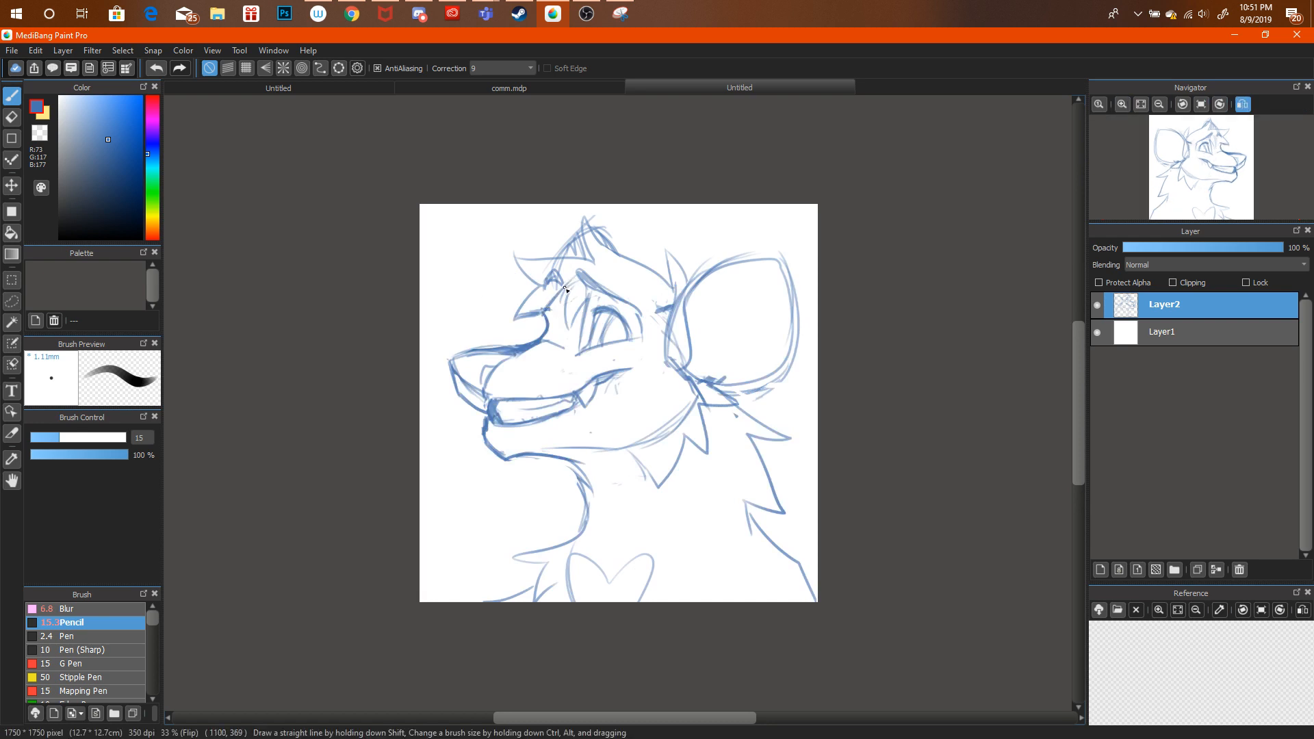
key("ctrl+alt+z")
mouse_move(543, 305)
left_mouse_down()
mouse_move(577, 275)
mouse_move(546, 336)
left_mouse_up()
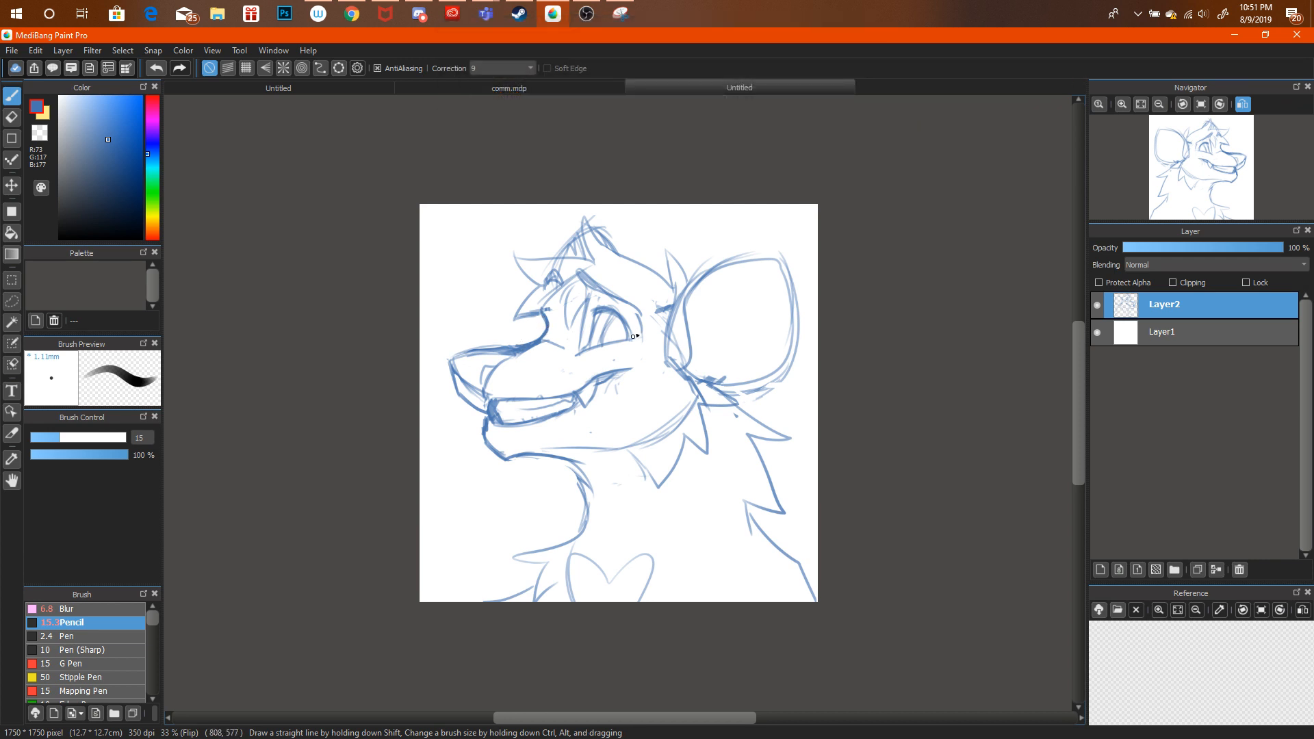
Lasso the head, stretch its top taller and nudge it slightly up and left.
left_click(12, 301)
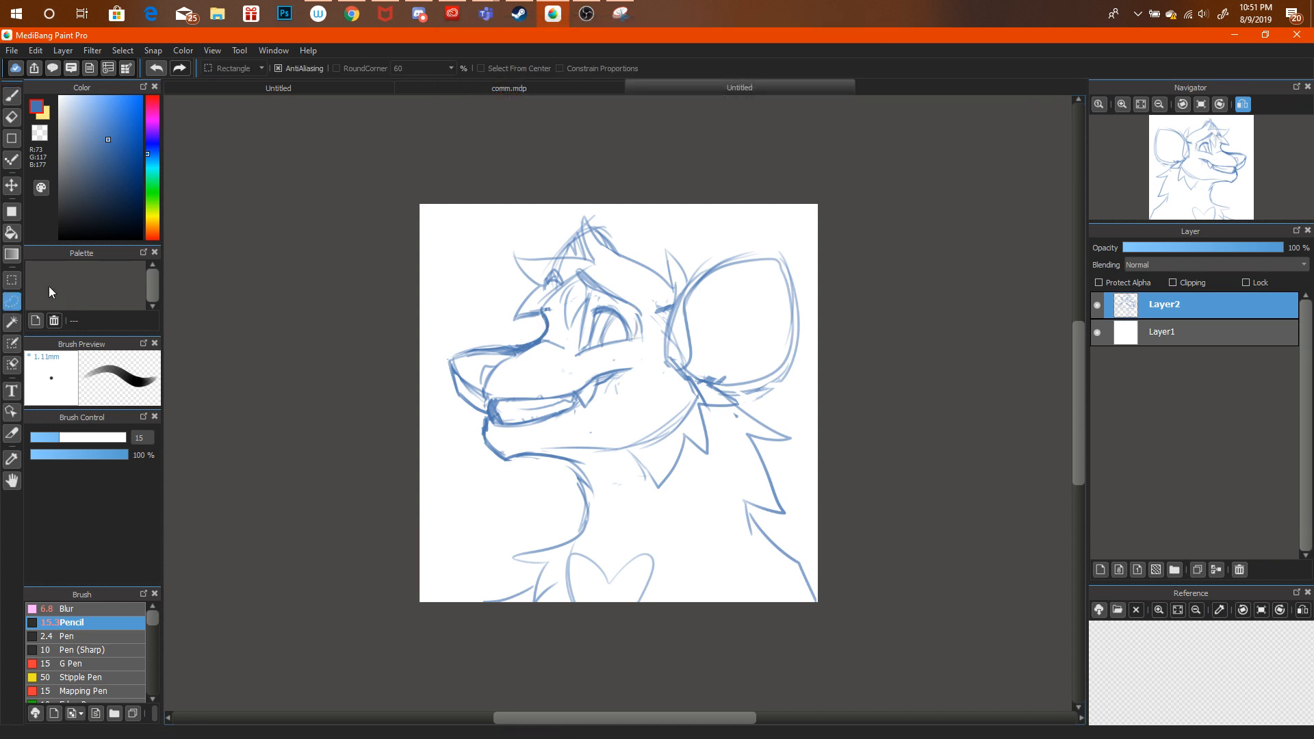
mouse_move(629, 214)
left_mouse_down()
mouse_move(467, 323)
mouse_move(509, 340)
mouse_move(593, 266)
mouse_move(661, 316)
left_mouse_up()
left_click_drag(661, 363, 706, 270)
key("ctrl+t")
left_click_drag(582, 172, 582, 156)
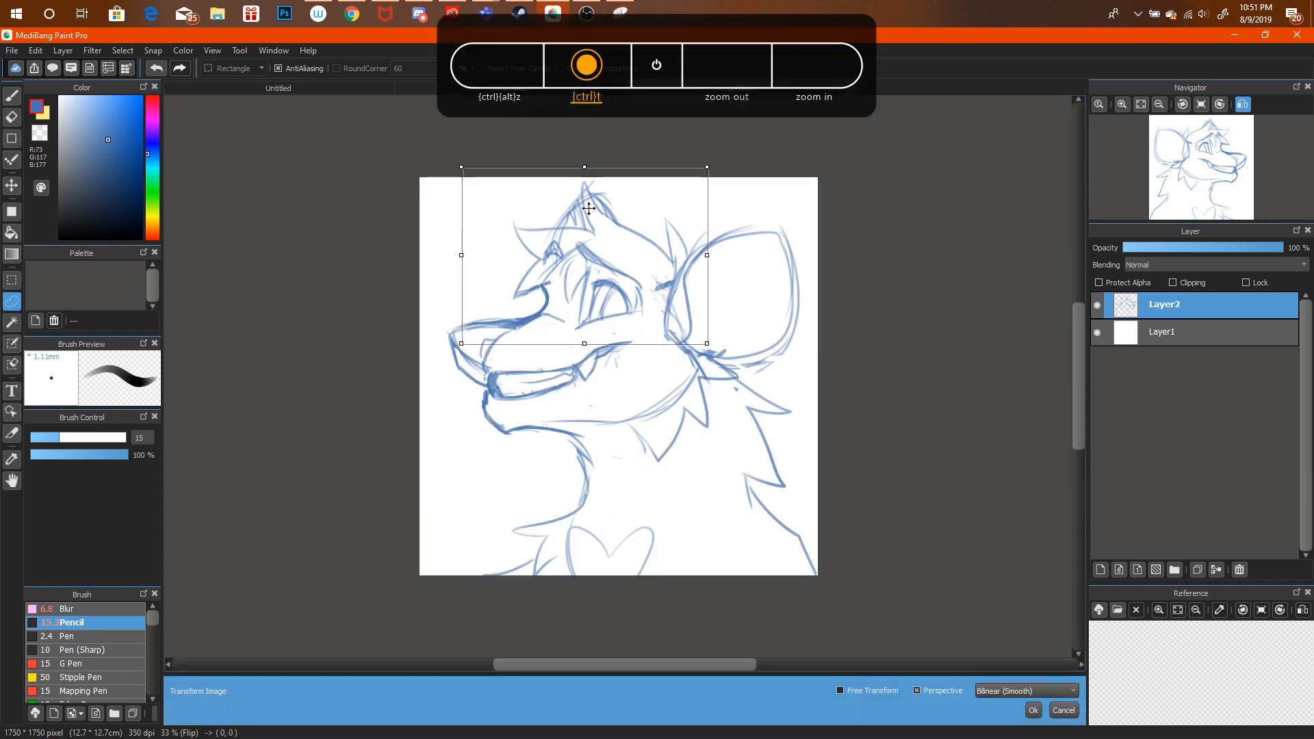
left_click_drag(592, 201, 590, 198)
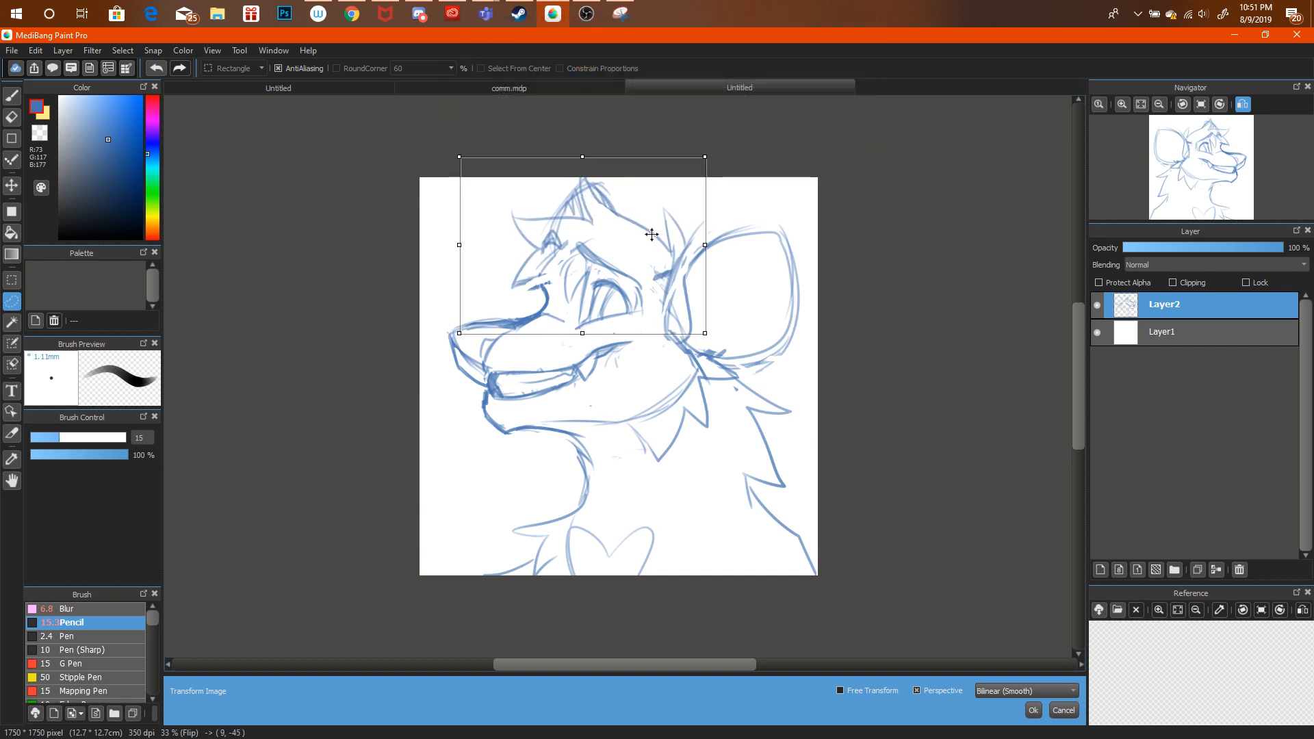
left_click(1032, 711)
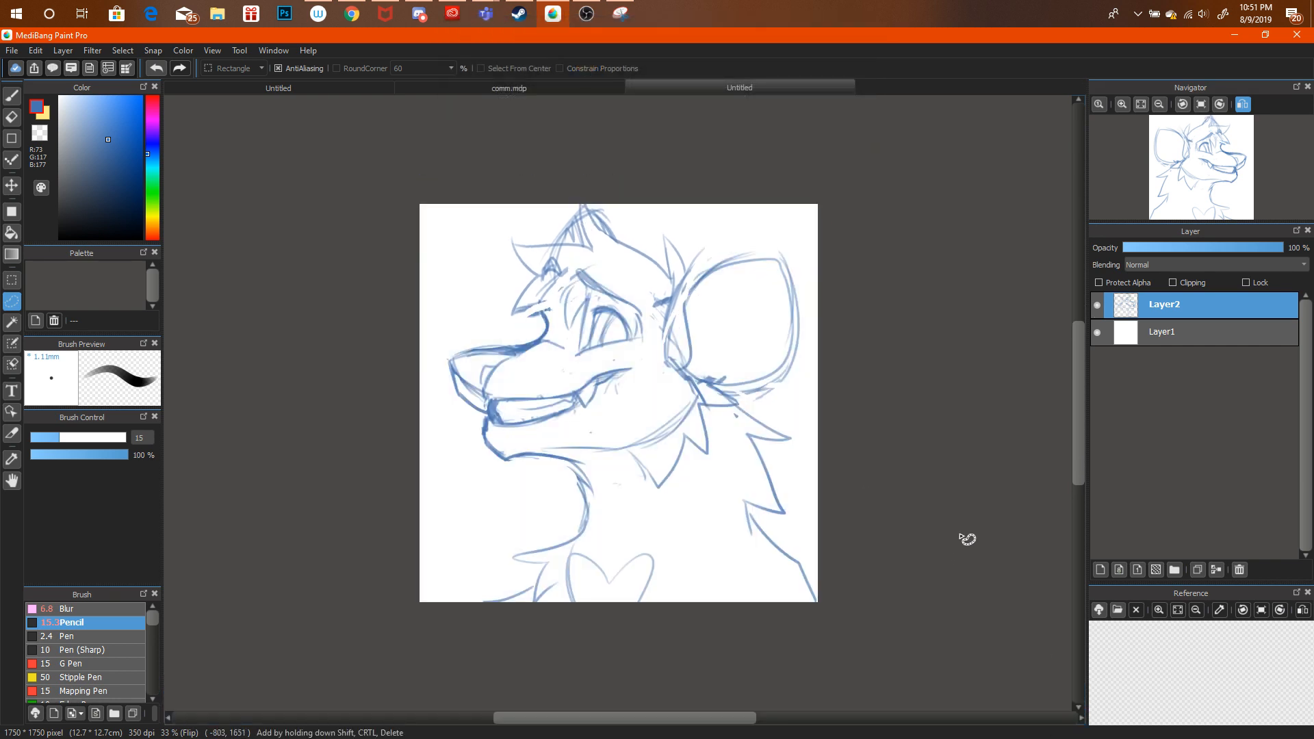
Lasso the muzzle and jaw, then rotate, widen and reposition the muzzle slightly.
mouse_move(492, 445)
left_mouse_down()
mouse_move(540, 486)
mouse_move(542, 431)
left_mouse_up()
left_click(531, 433)
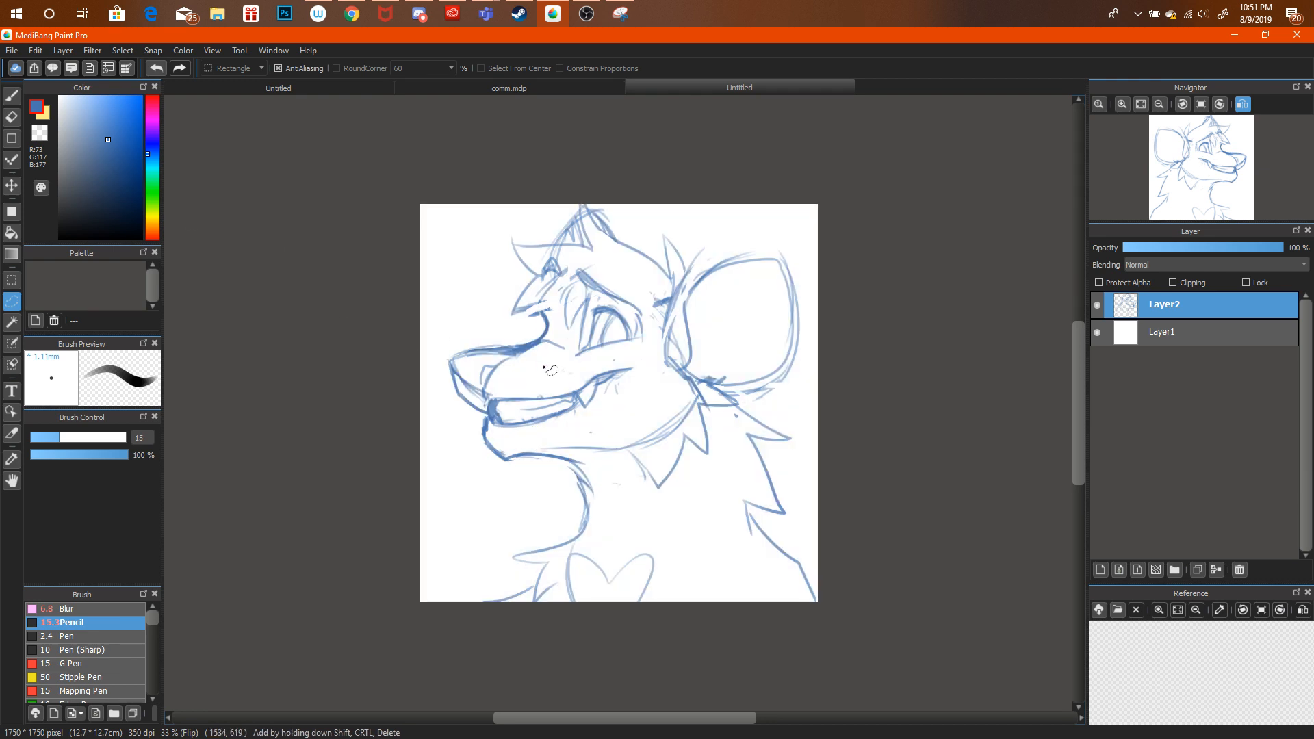
mouse_move(535, 337)
left_mouse_down()
mouse_move(407, 445)
mouse_move(460, 494)
mouse_move(527, 485)
mouse_move(601, 447)
mouse_move(647, 363)
left_mouse_up()
key("ctrl+t")
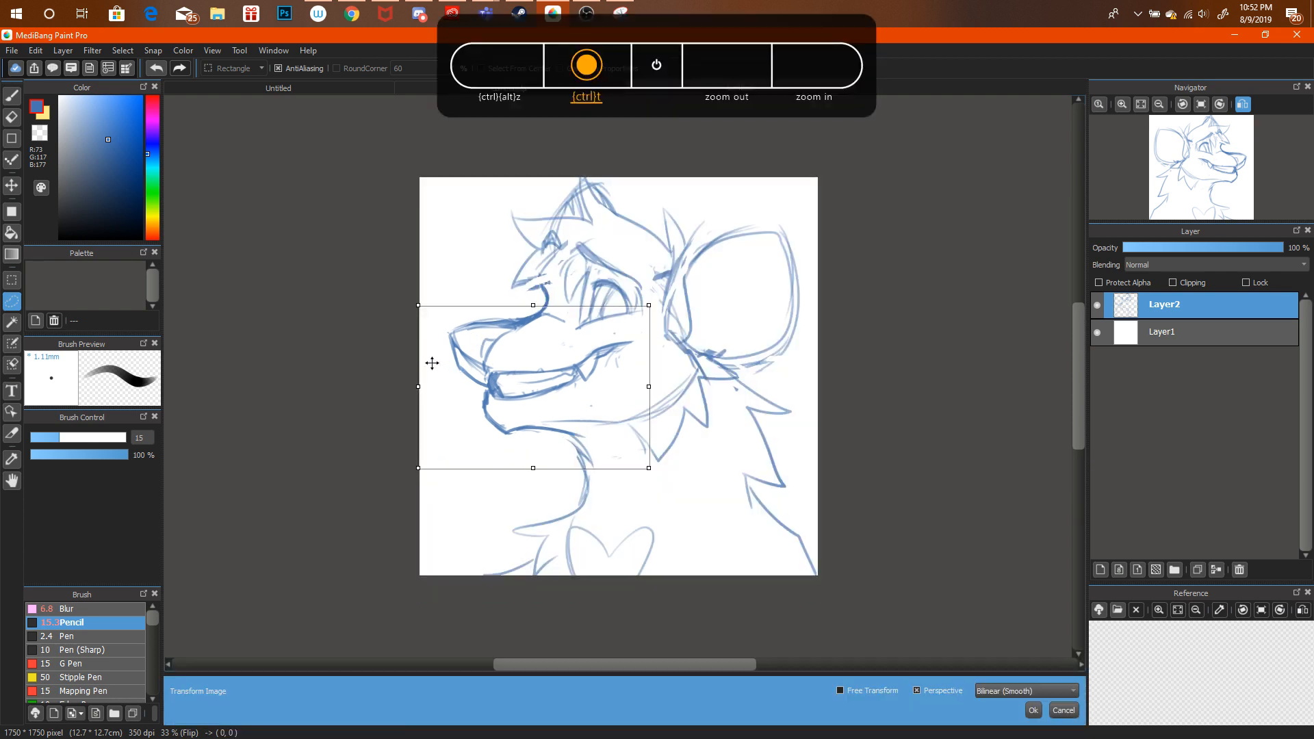
left_click_drag(412, 386, 414, 389)
left_click_drag(473, 356, 472, 354)
left_click_drag(543, 298, 535, 319)
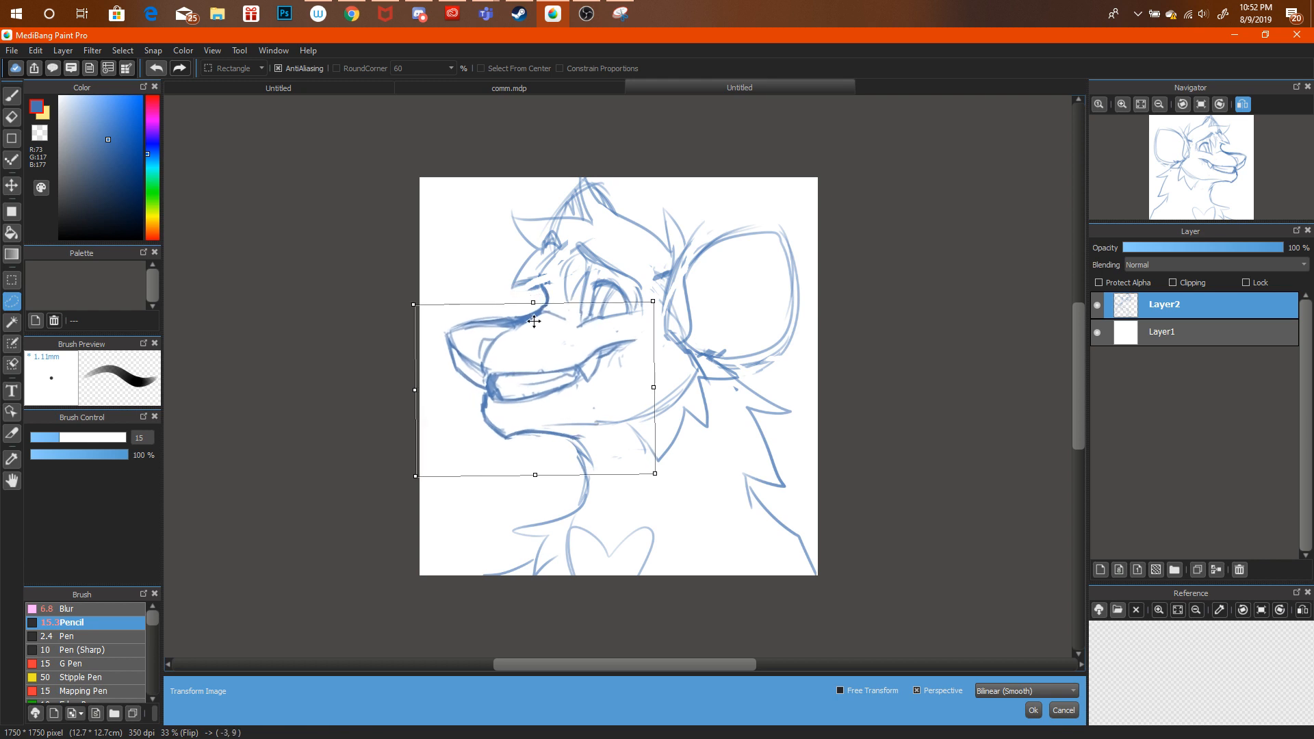
left_click(1033, 709)
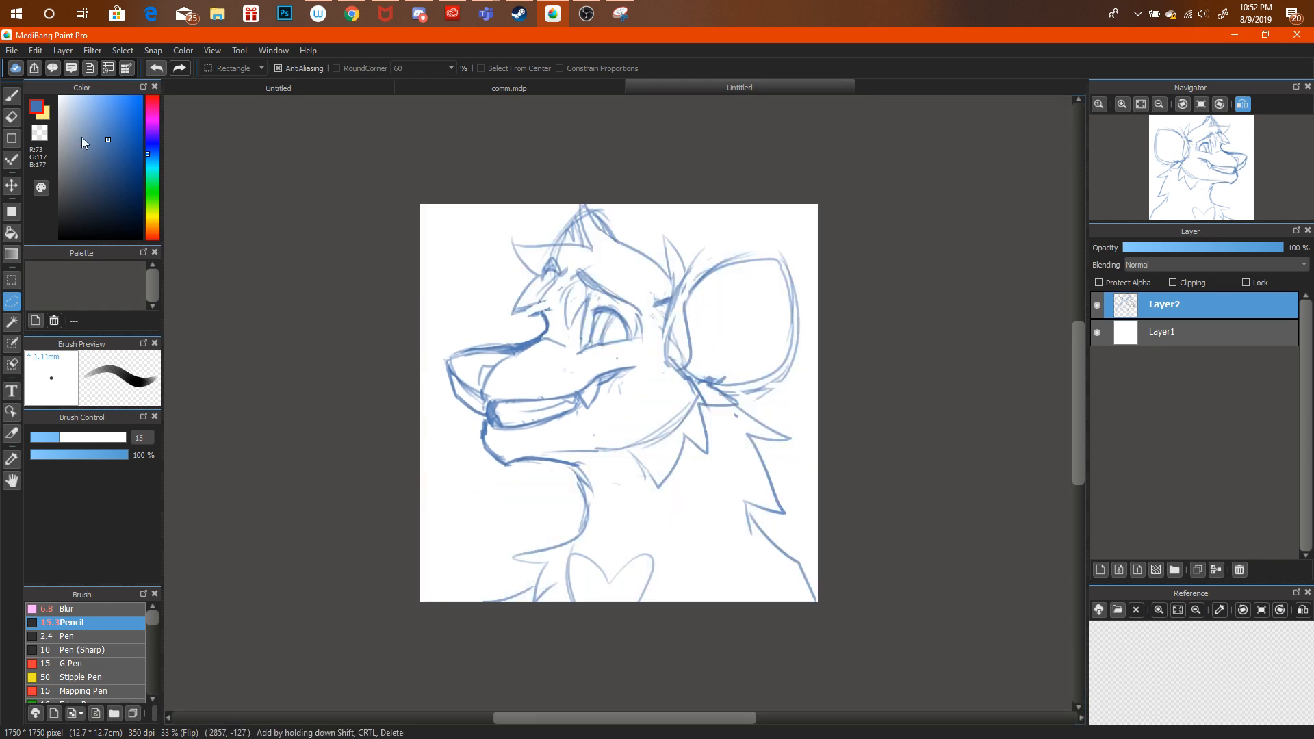
Lasso the chin section, reposition it with a transform, and switch to a large eraser.
mouse_move(603, 458)
left_mouse_down()
mouse_move(505, 452)
mouse_move(585, 496)
mouse_move(586, 461)
mouse_move(568, 446)
left_mouse_up()
key("ctrl+t")
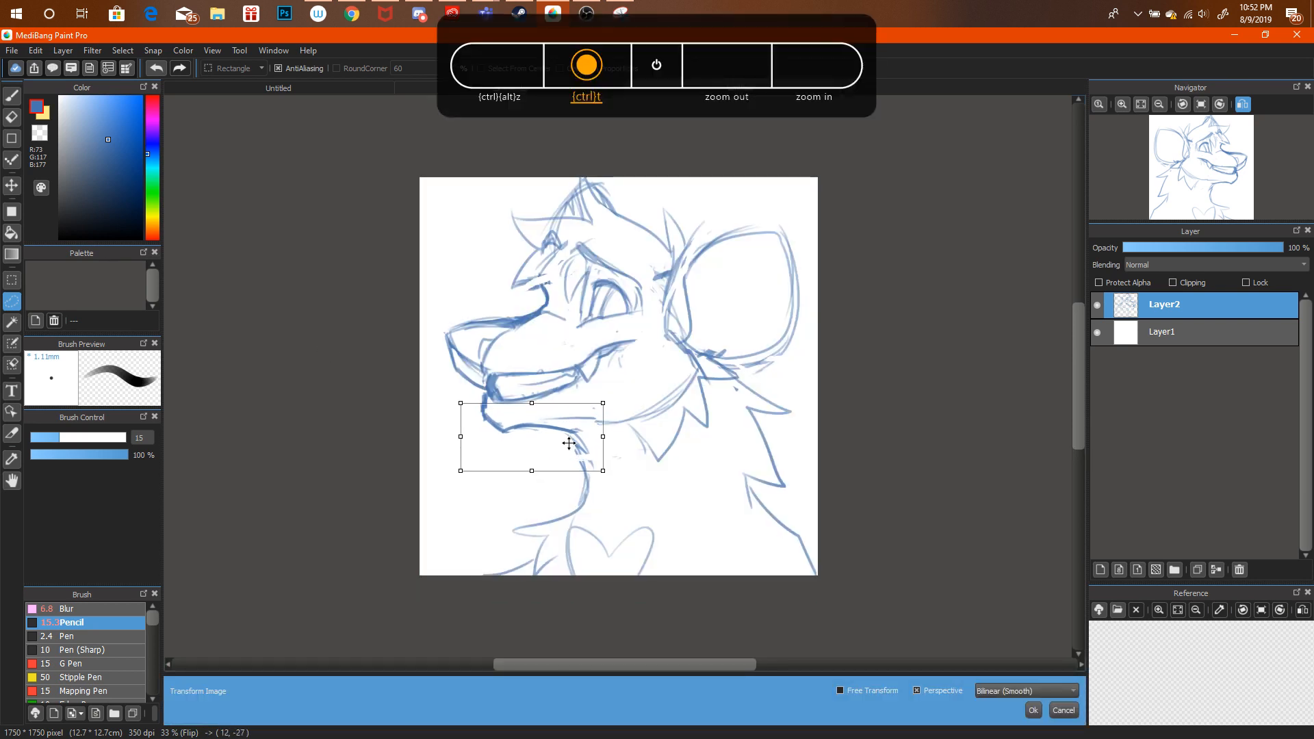
left_click(1034, 712)
key("ctrl+d")
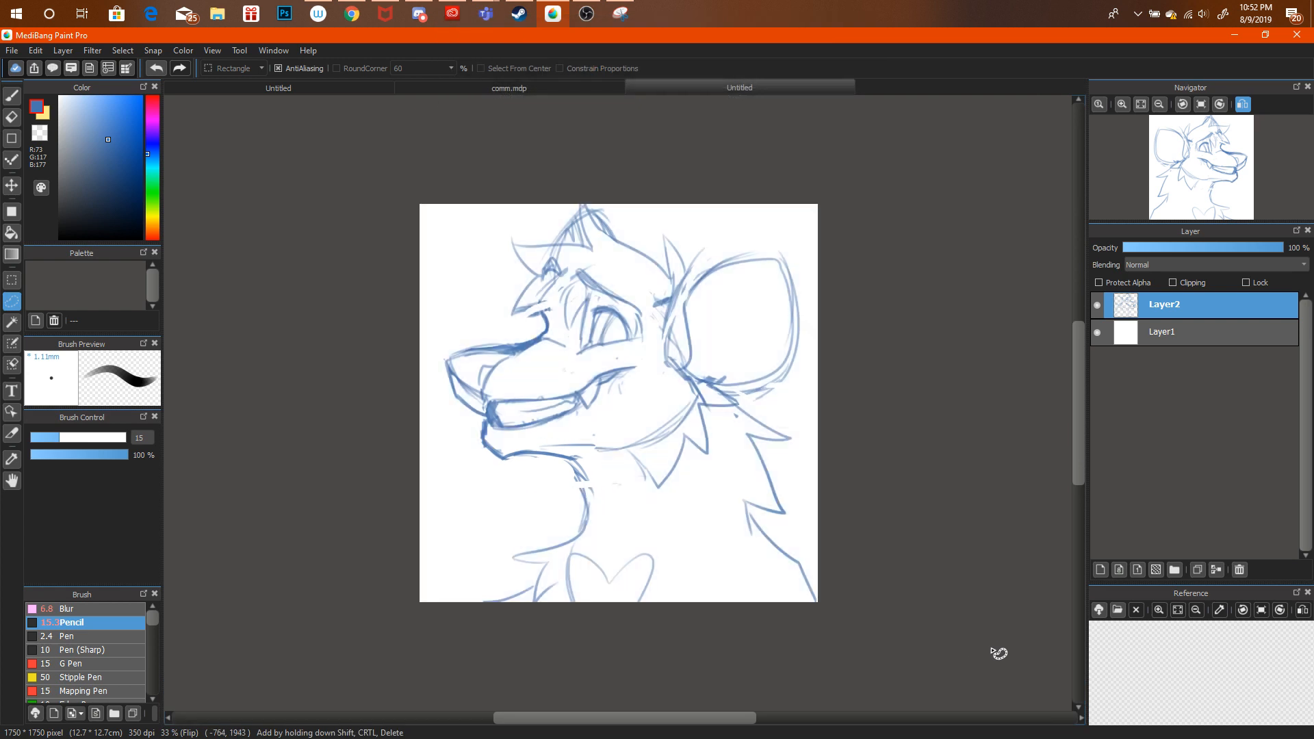
left_click(17, 101)
left_click(12, 116)
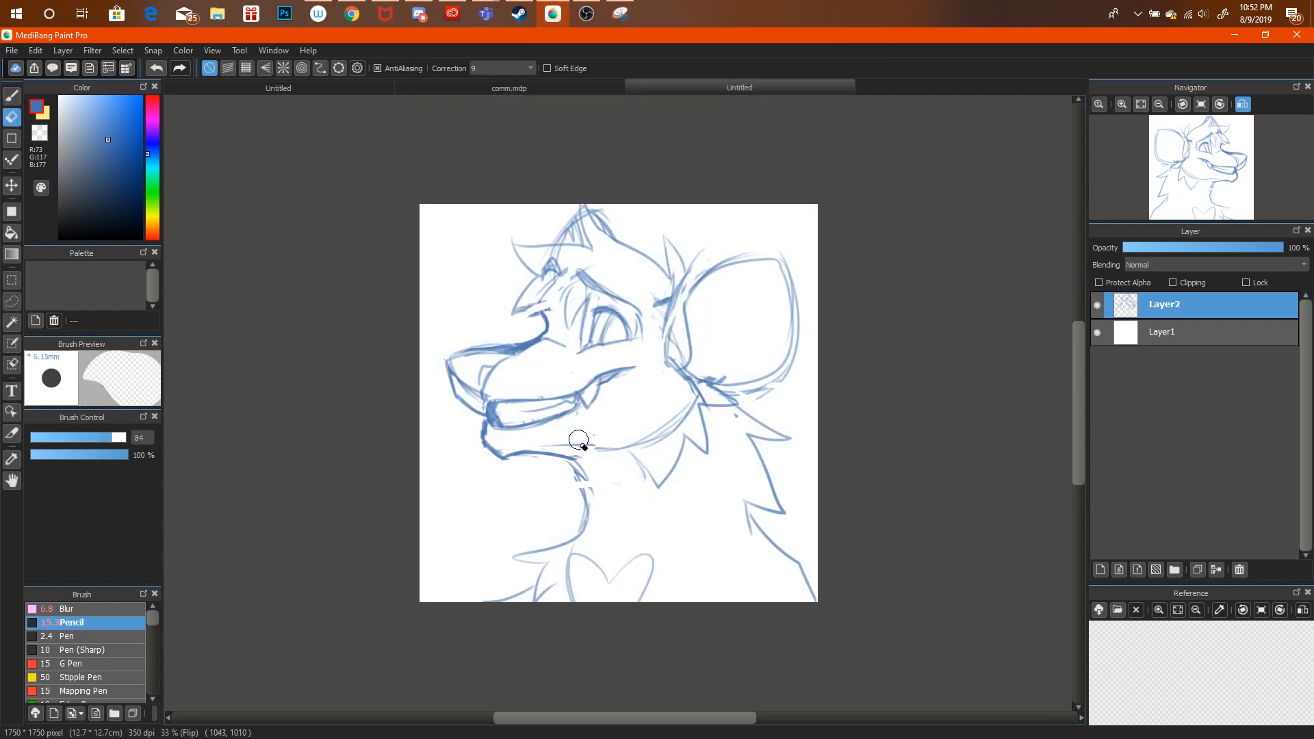
Erase the sketch strokes below the chin and briefly check the livestream in the browser.
mouse_move(581, 441)
left_mouse_down()
mouse_move(595, 497)
mouse_move(573, 481)
left_mouse_up()
left_click(12, 96)
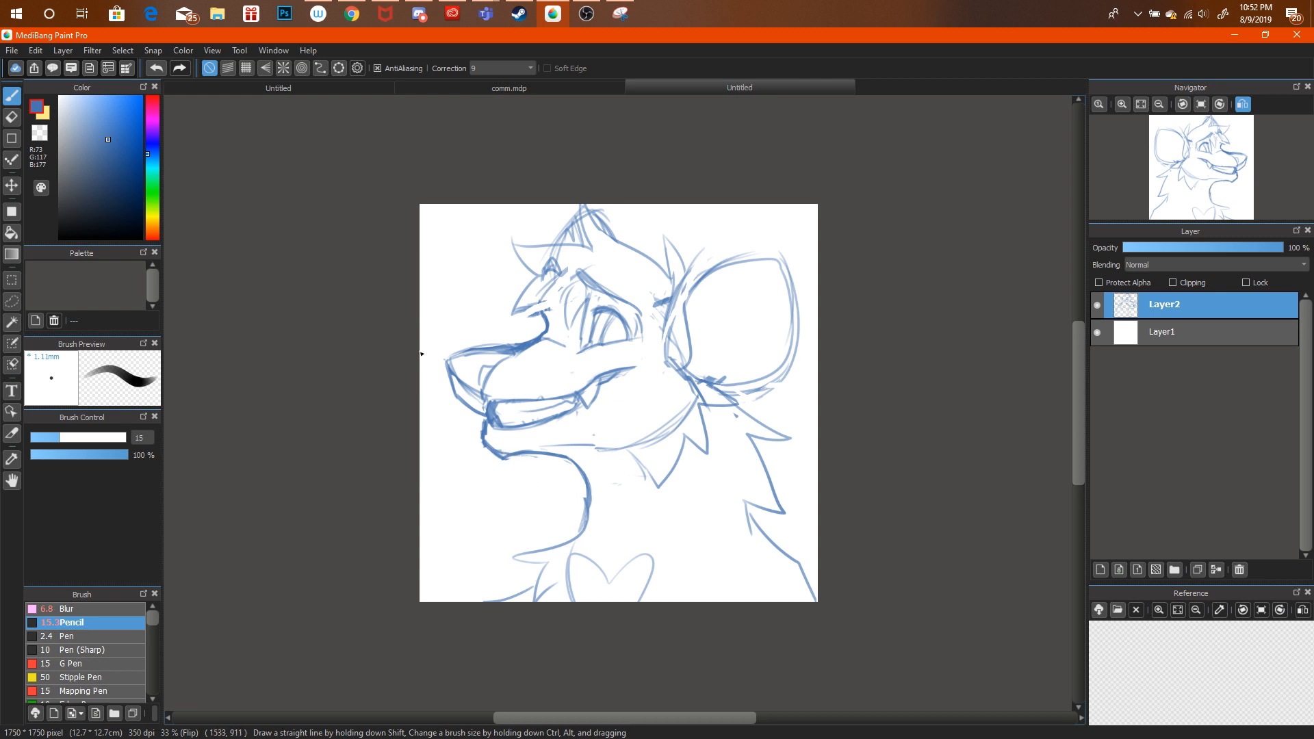
key("e")
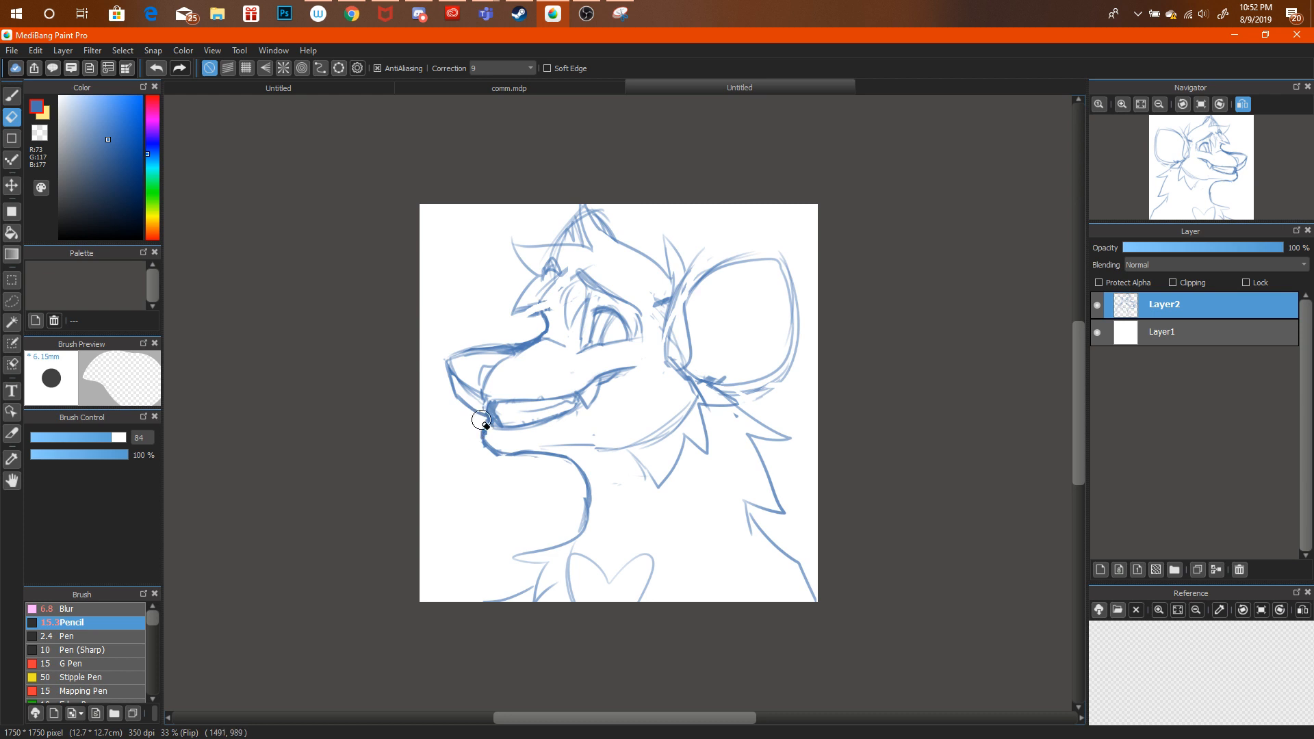
left_click(353, 16)
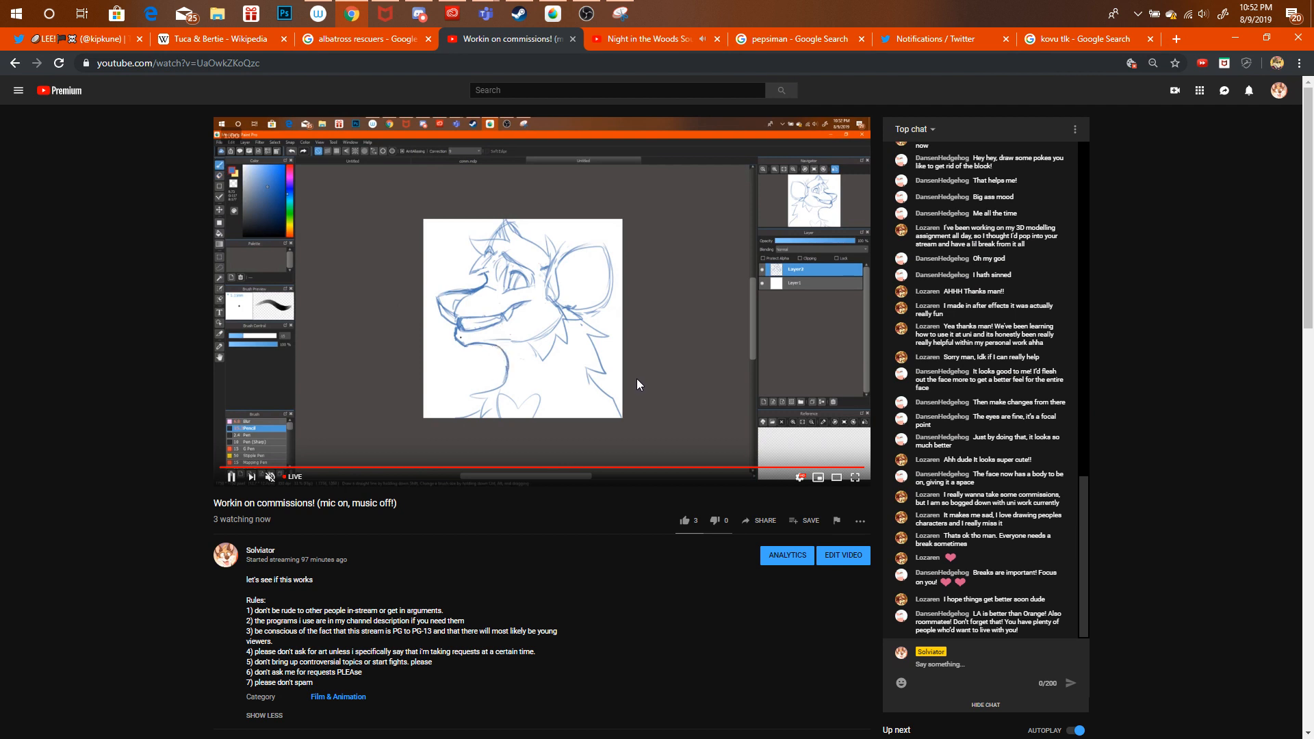
left_click(556, 21)
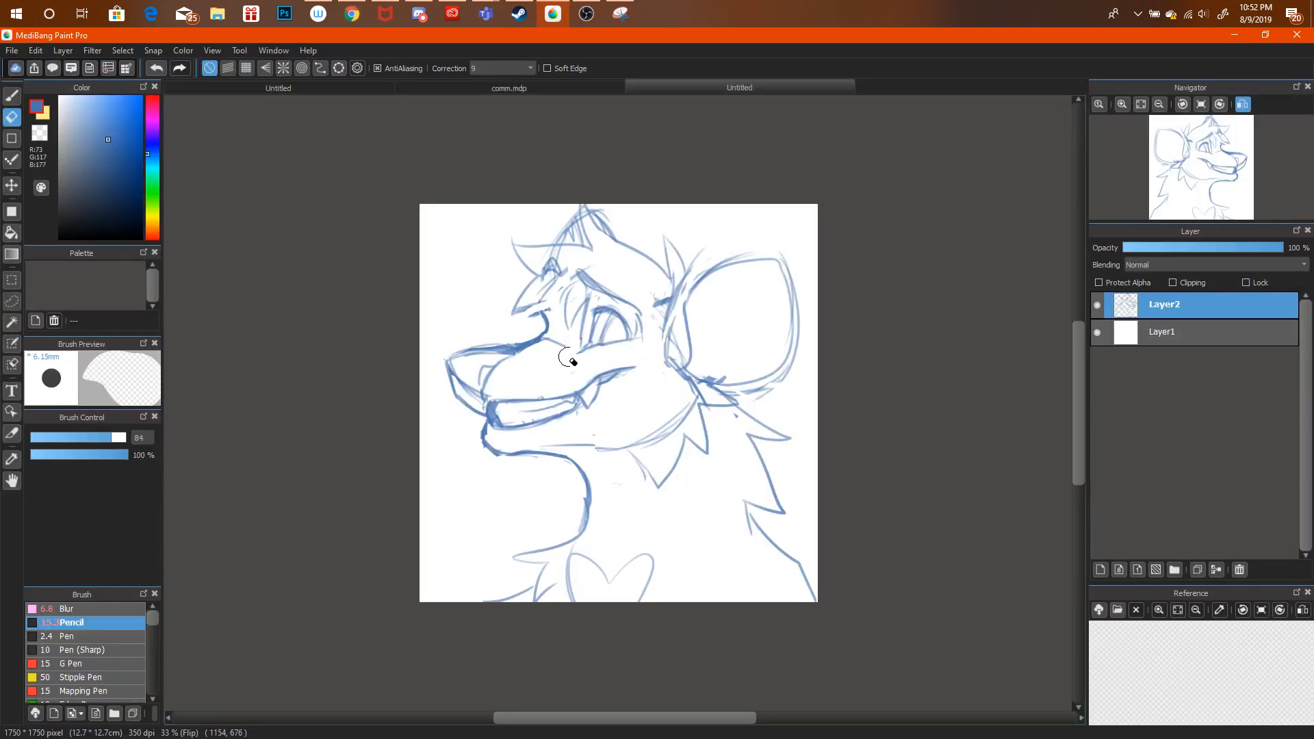
Lighten the snout and eye strokes and retry the upper snout line, undoing it.
key("b")
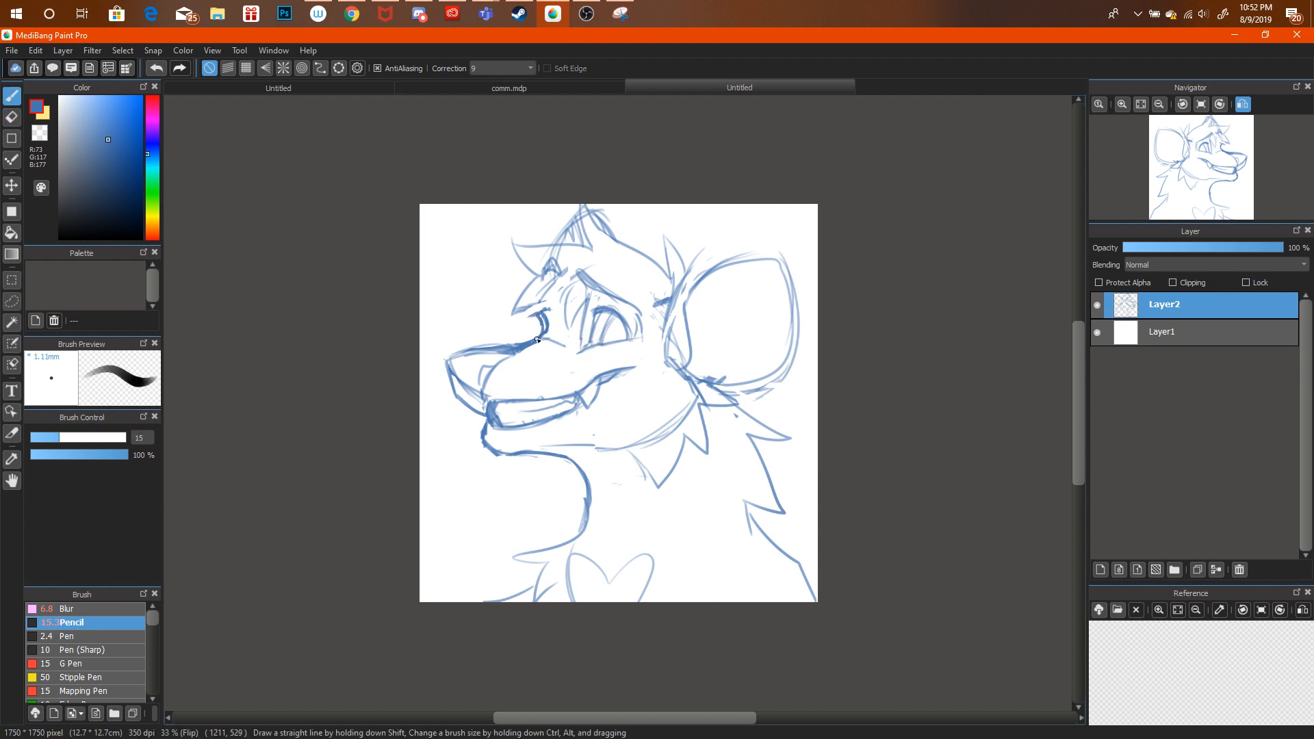
key("e")
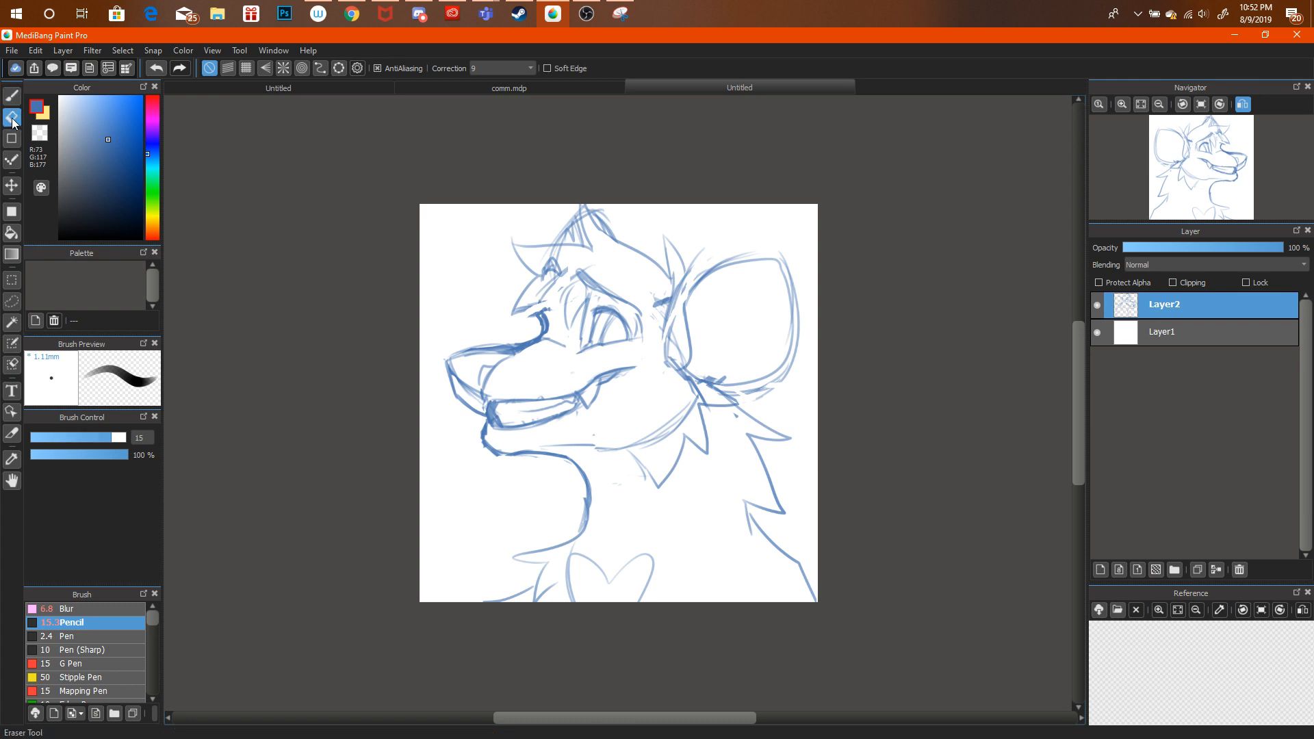
left_click_drag(550, 330, 553, 312)
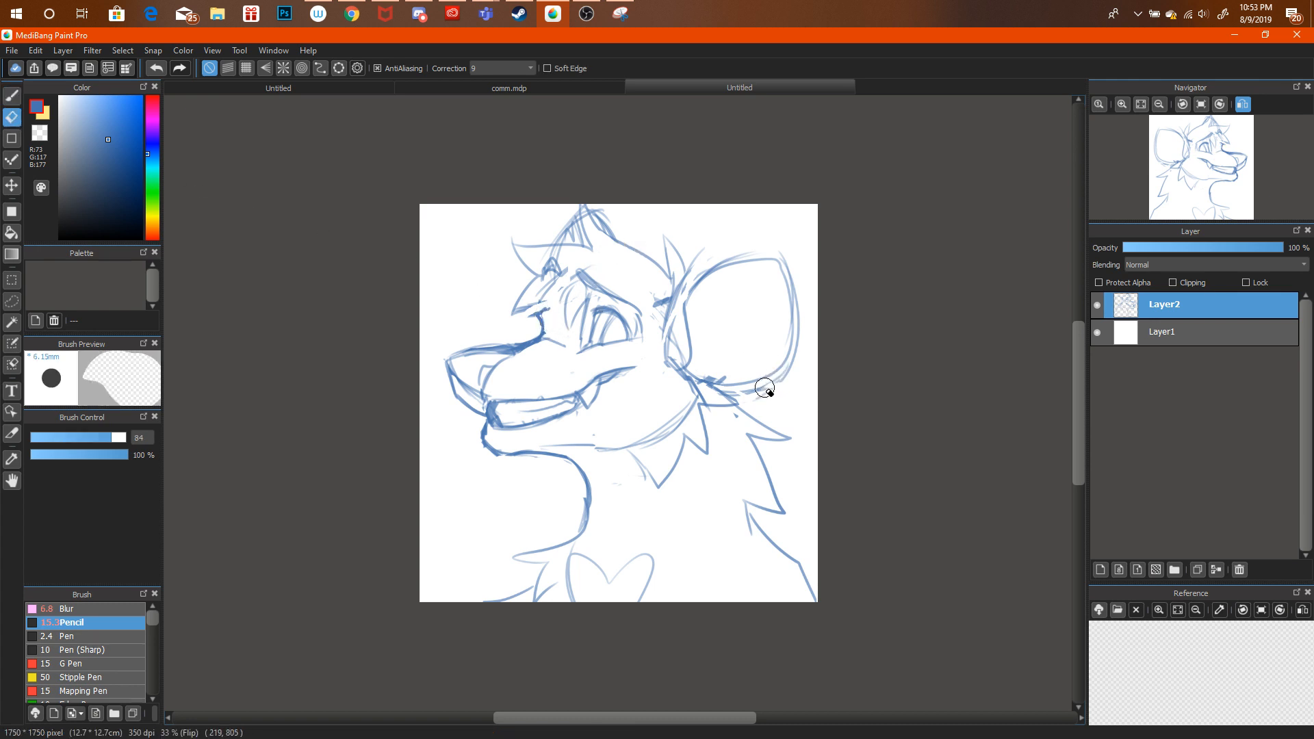
key("b")
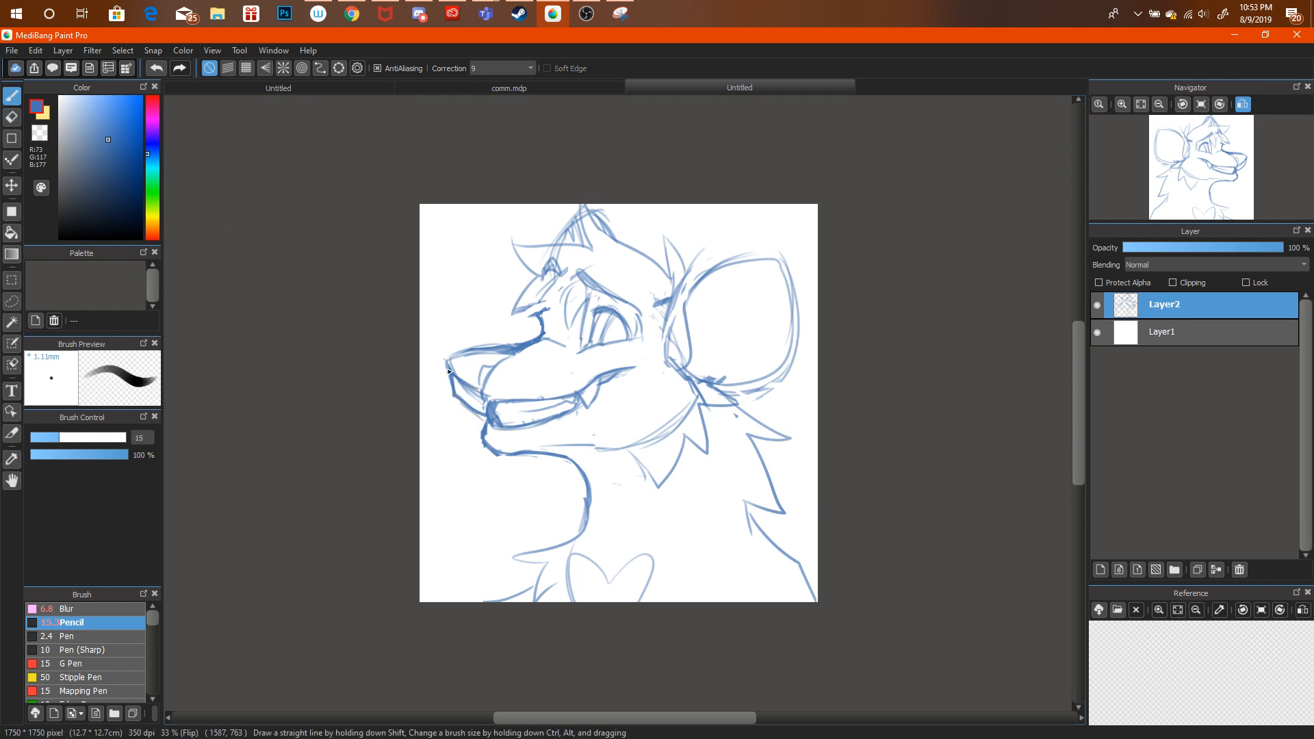
key("ctrl+alt+z")
mouse_move(488, 350)
left_mouse_down()
mouse_move(439, 346)
mouse_move(451, 371)
left_mouse_up()
key("ctrl+alt+z")
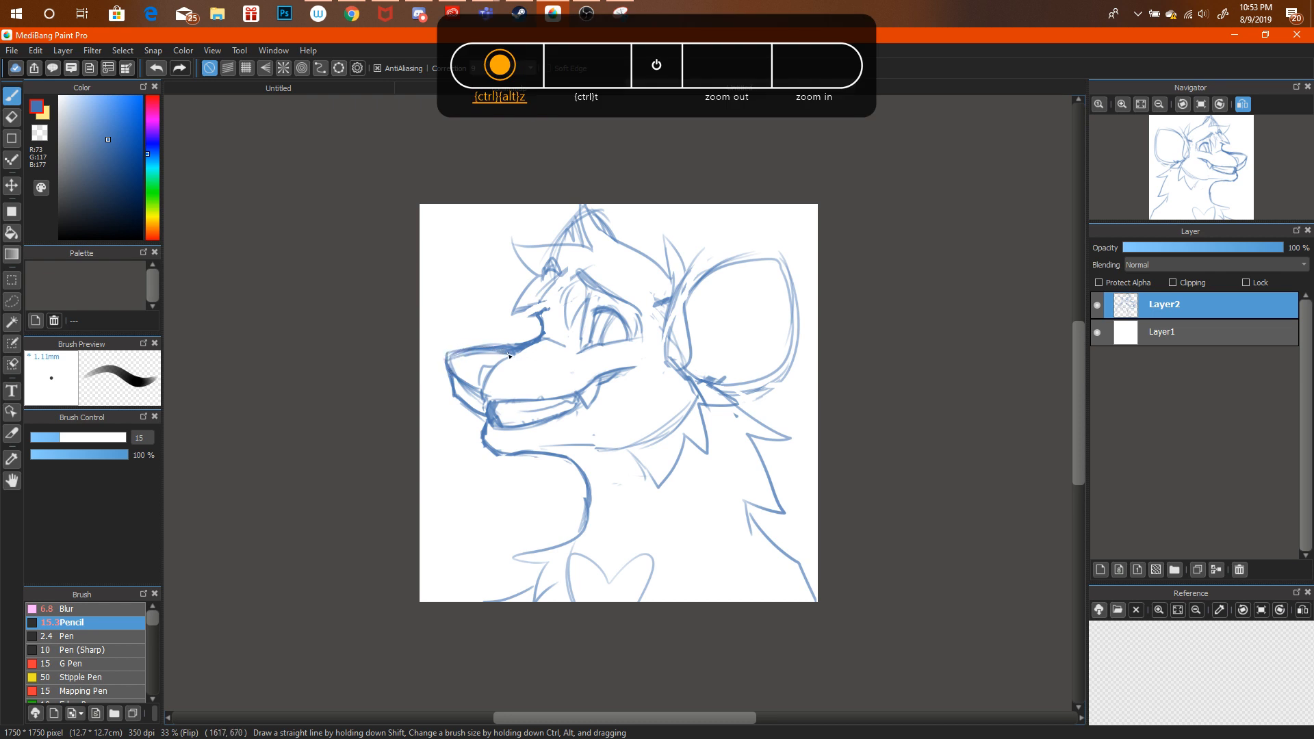
Trace the ear's top curve and erase stray lines around the inner ear and hair tuft.
mouse_move(693, 298)
left_mouse_down()
mouse_move(798, 259)
mouse_move(781, 251)
mouse_move(773, 358)
left_mouse_up()
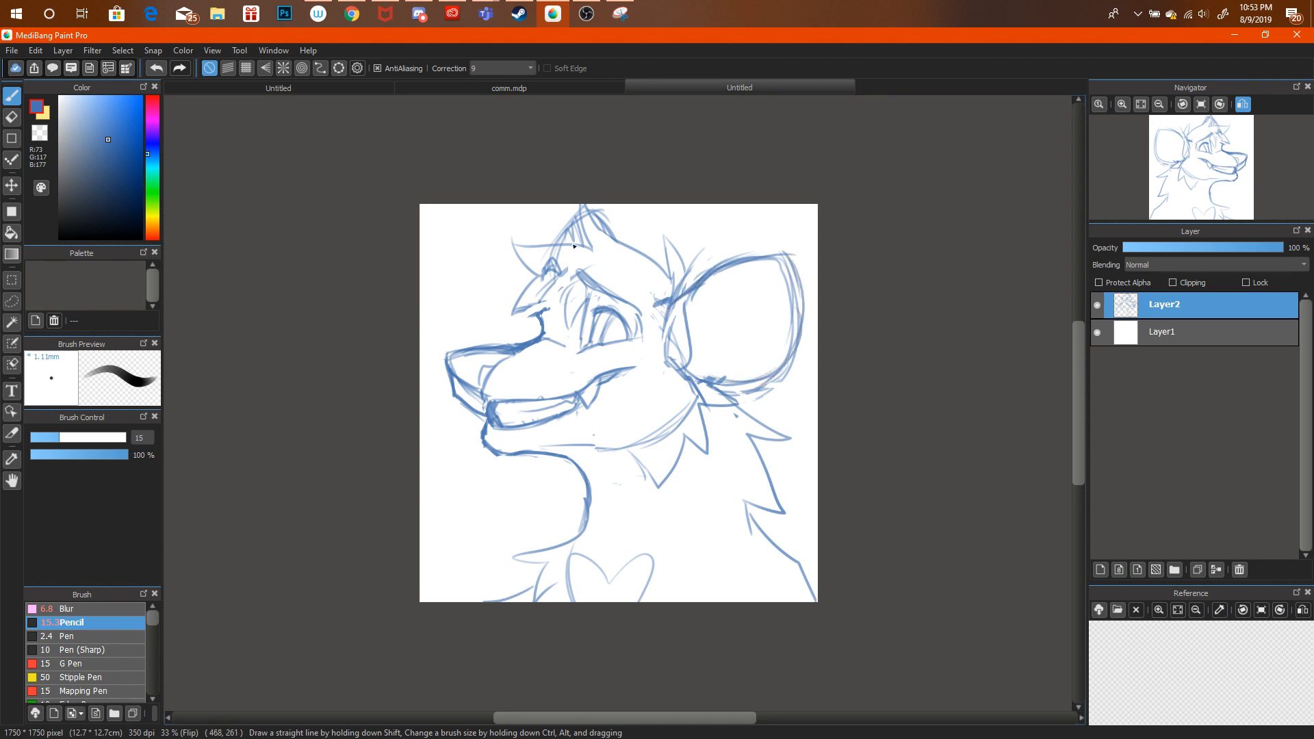
key("e")
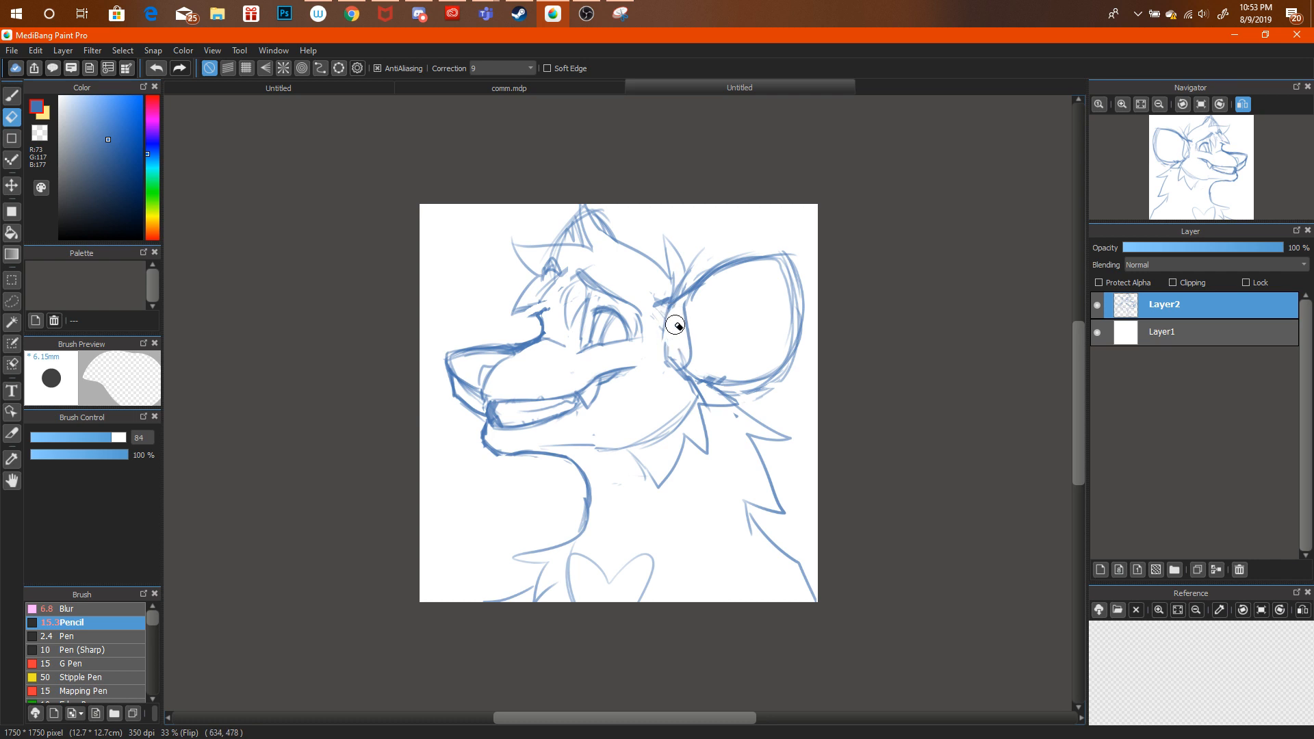
left_click_drag(675, 326, 677, 347)
left_click_drag(699, 250, 693, 271)
left_click_drag(672, 266, 666, 269)
key("b")
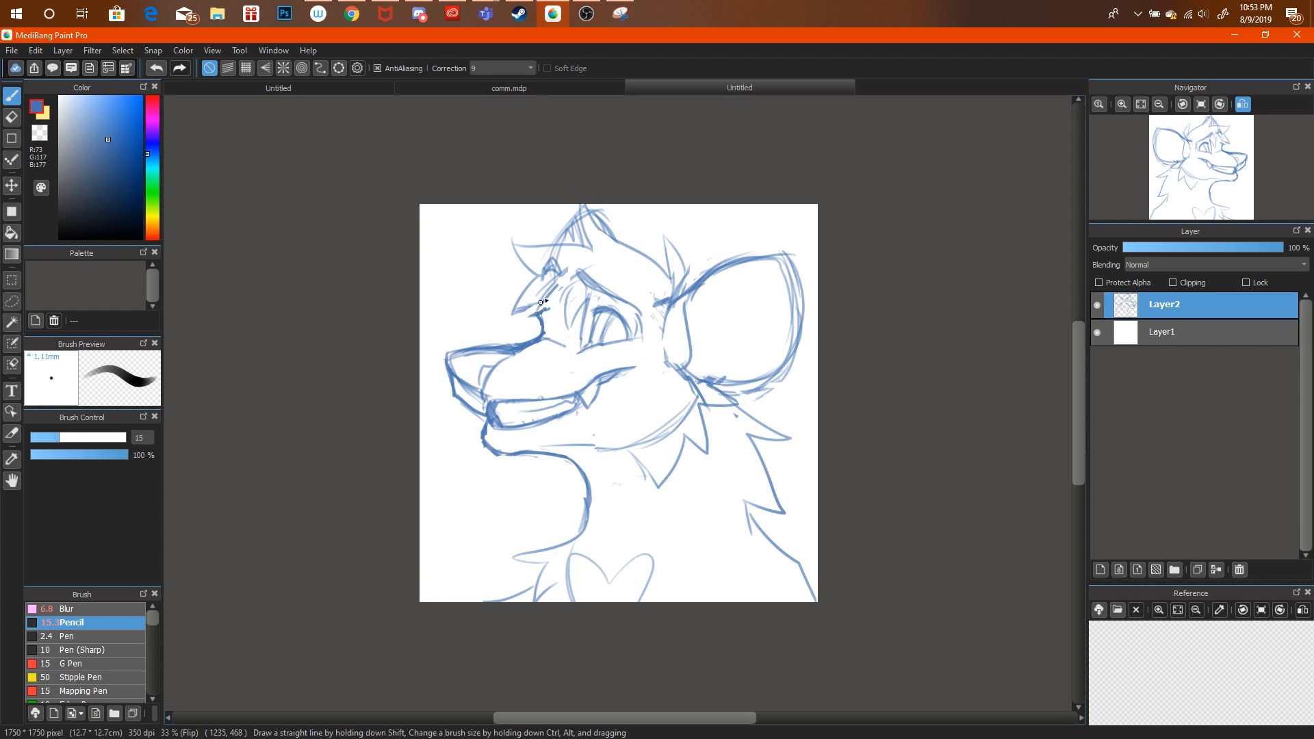
Check the livestream, then erase the sketch lines near the ear and cheek.
key("e")
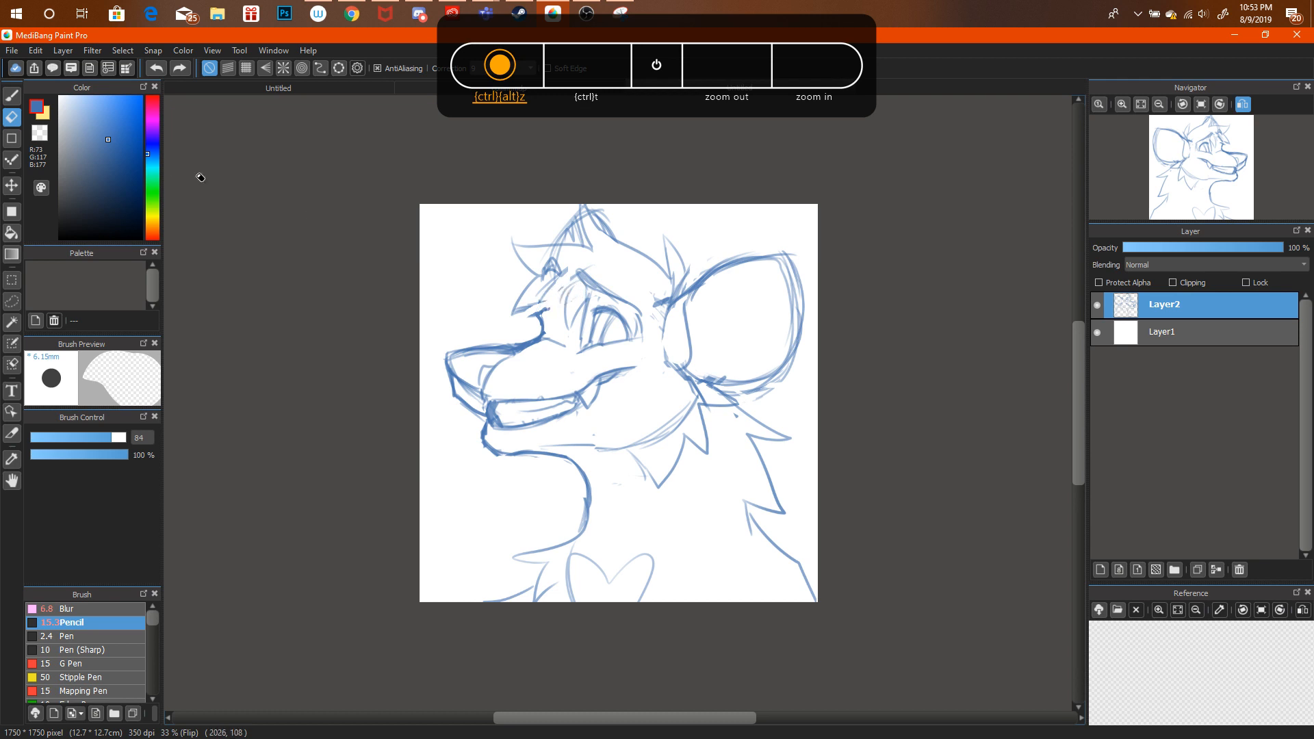
key("b")
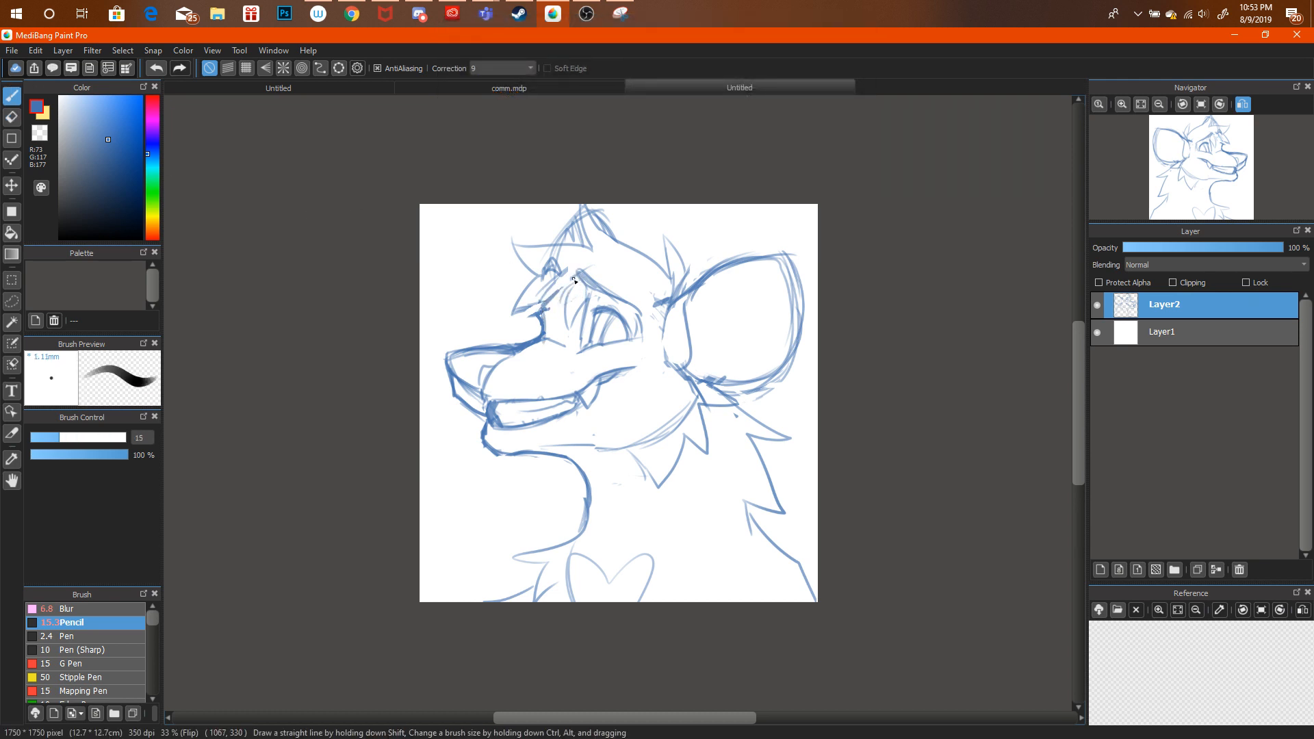
left_click(349, 20)
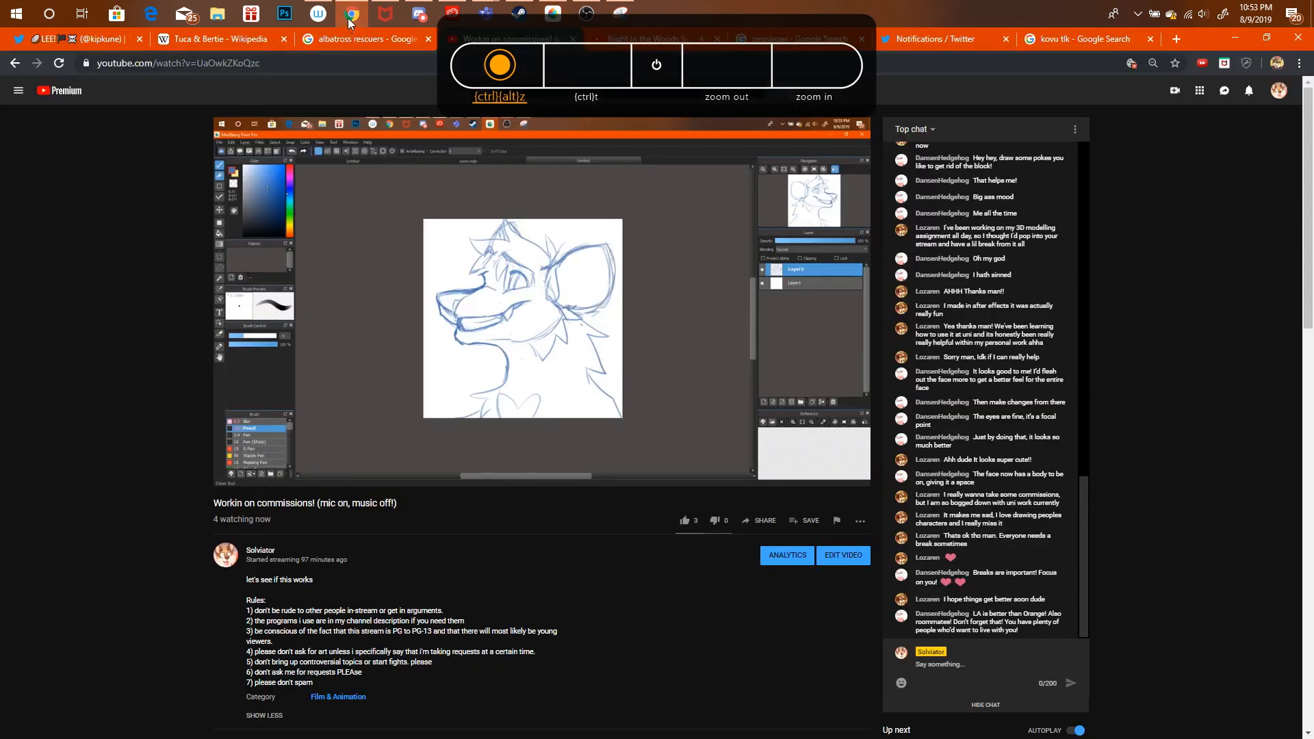
left_click(347, 19)
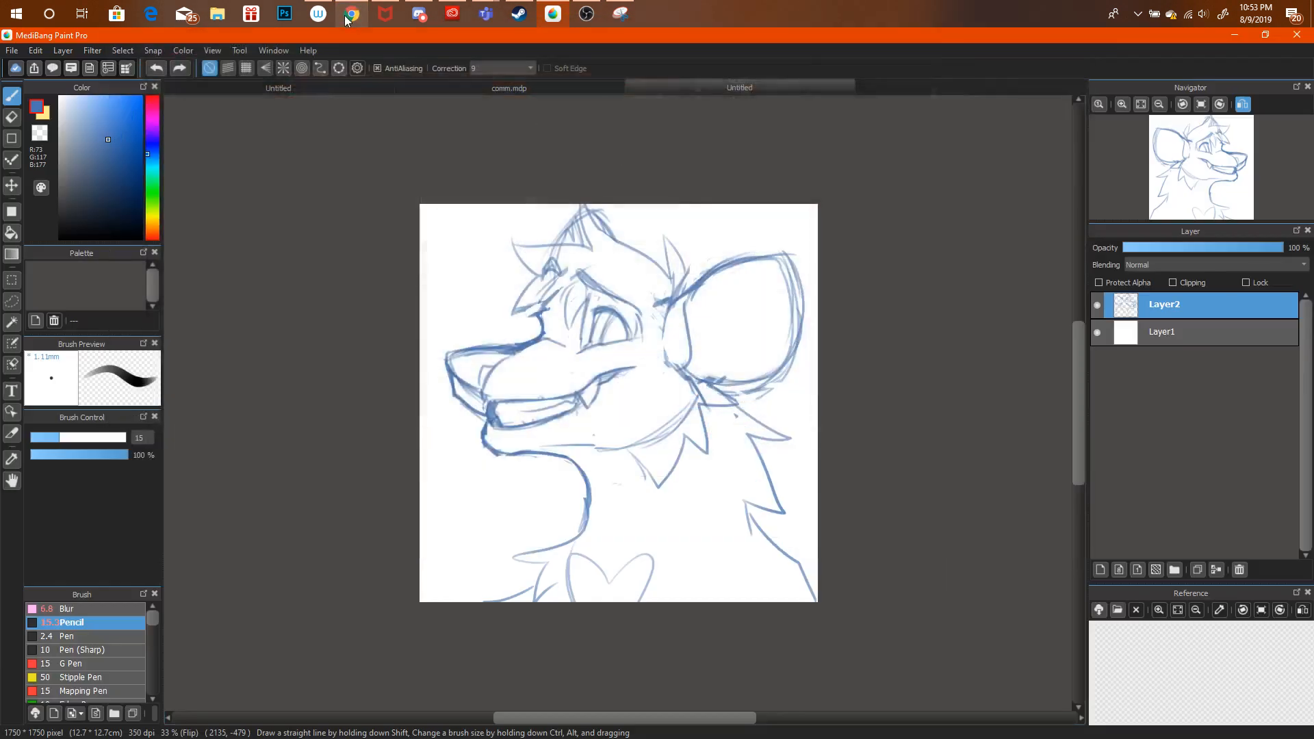
key("e")
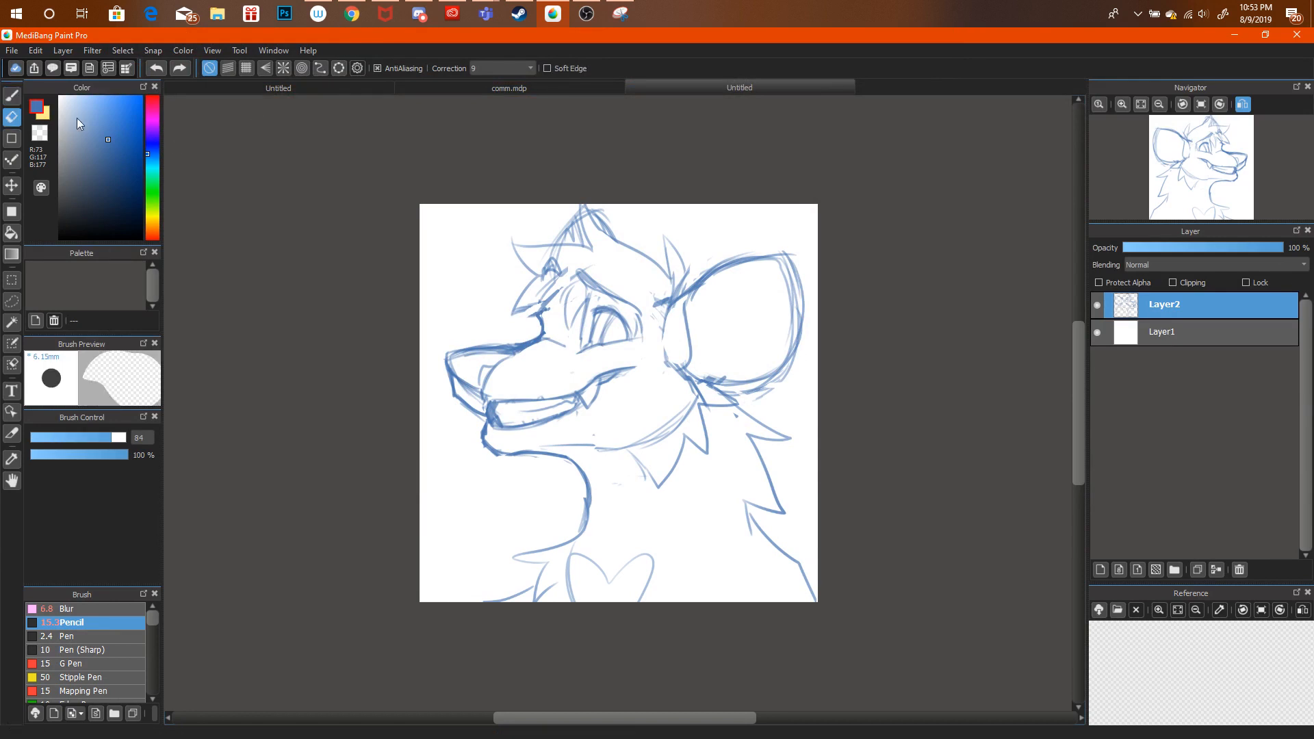
mouse_move(685, 364)
left_mouse_down()
mouse_move(704, 384)
mouse_move(688, 352)
mouse_move(720, 361)
left_mouse_up()
key("b")
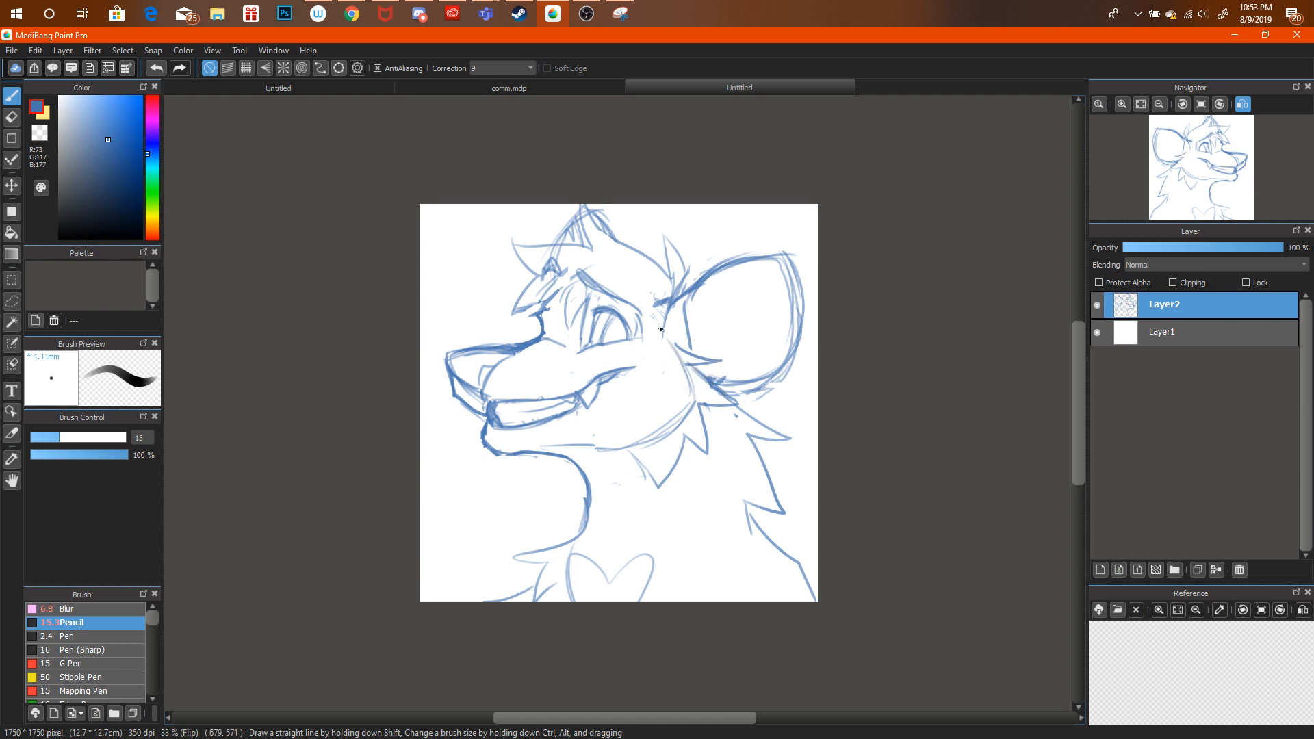
Flip the view horizontally back and forth to check the drawing's proportions.
left_click(1243, 104)
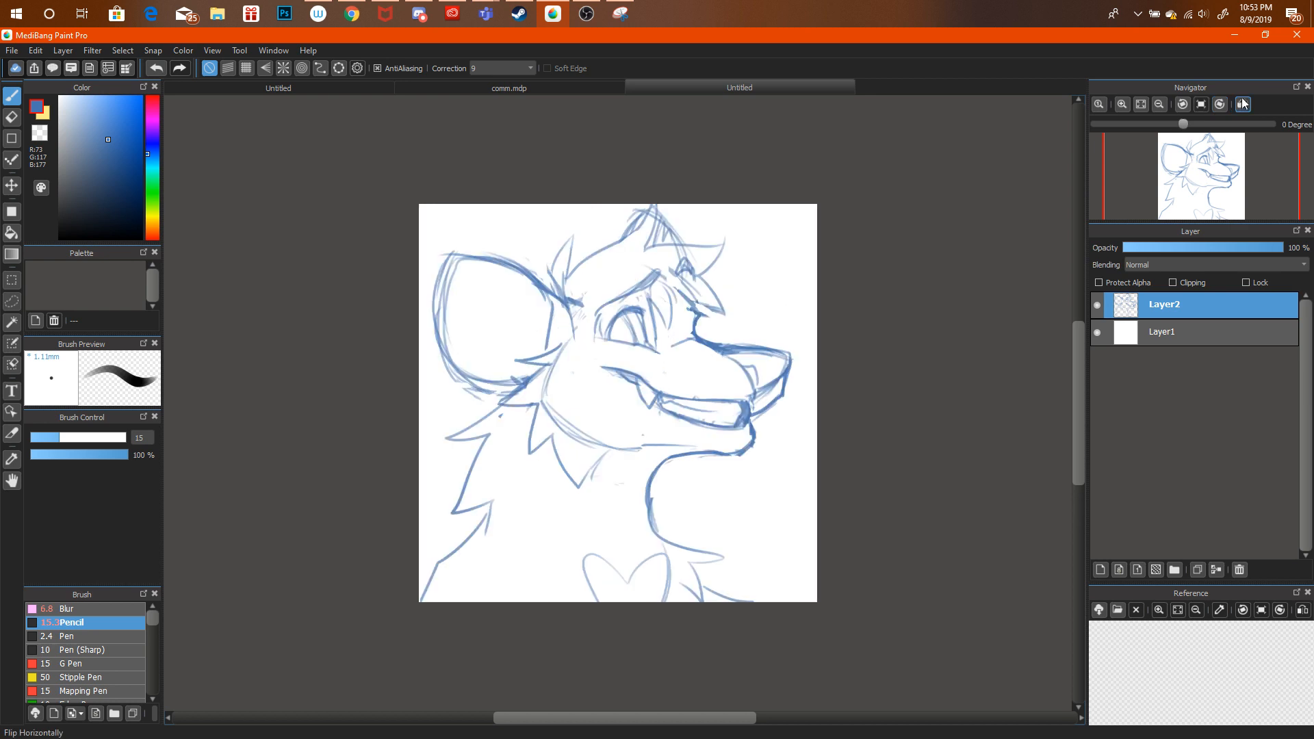
left_click(1243, 104)
left_click(1243, 104)
left_click(1242, 105)
left_click(1243, 105)
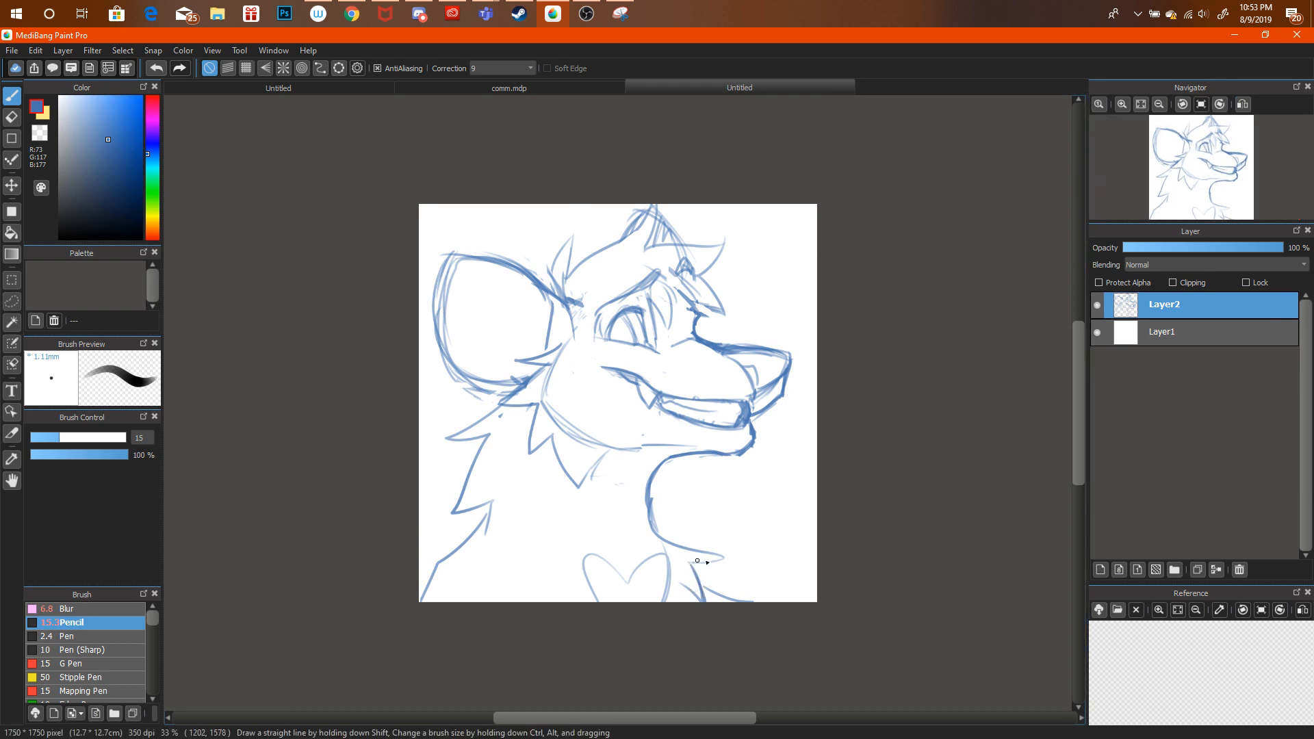
Nudge the whole sketch layer slightly lower, then bring the livestream browser forward.
key("ctrl+t")
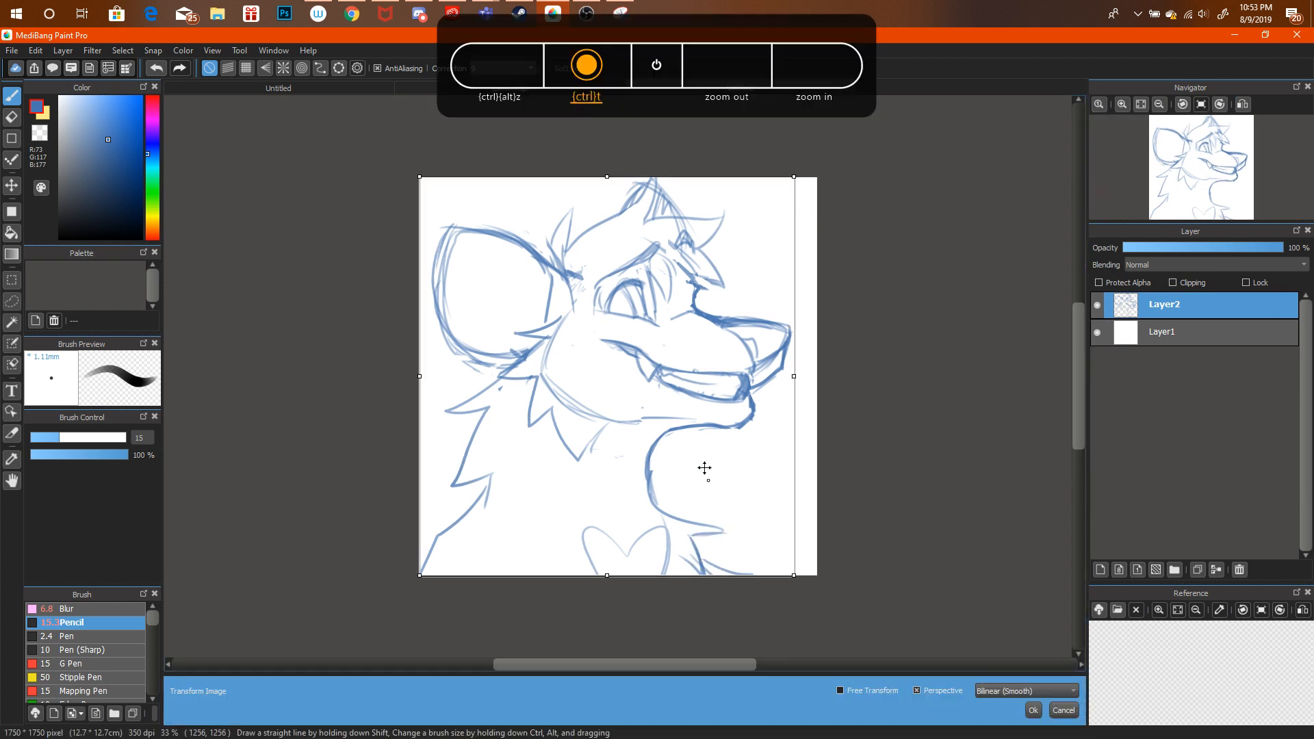
mouse_move(704, 469)
left_mouse_down()
mouse_move(704, 486)
mouse_move(699, 466)
left_mouse_up()
left_click(1033, 711)
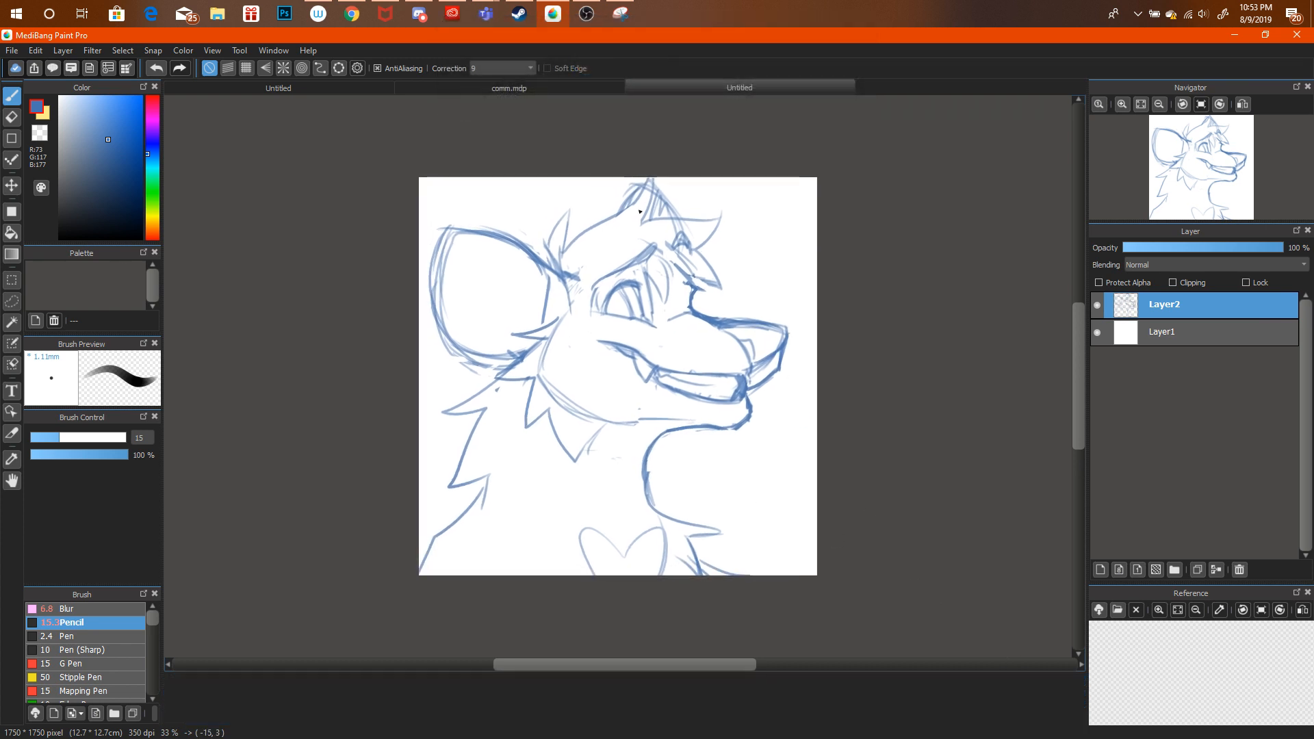
left_click(351, 14)
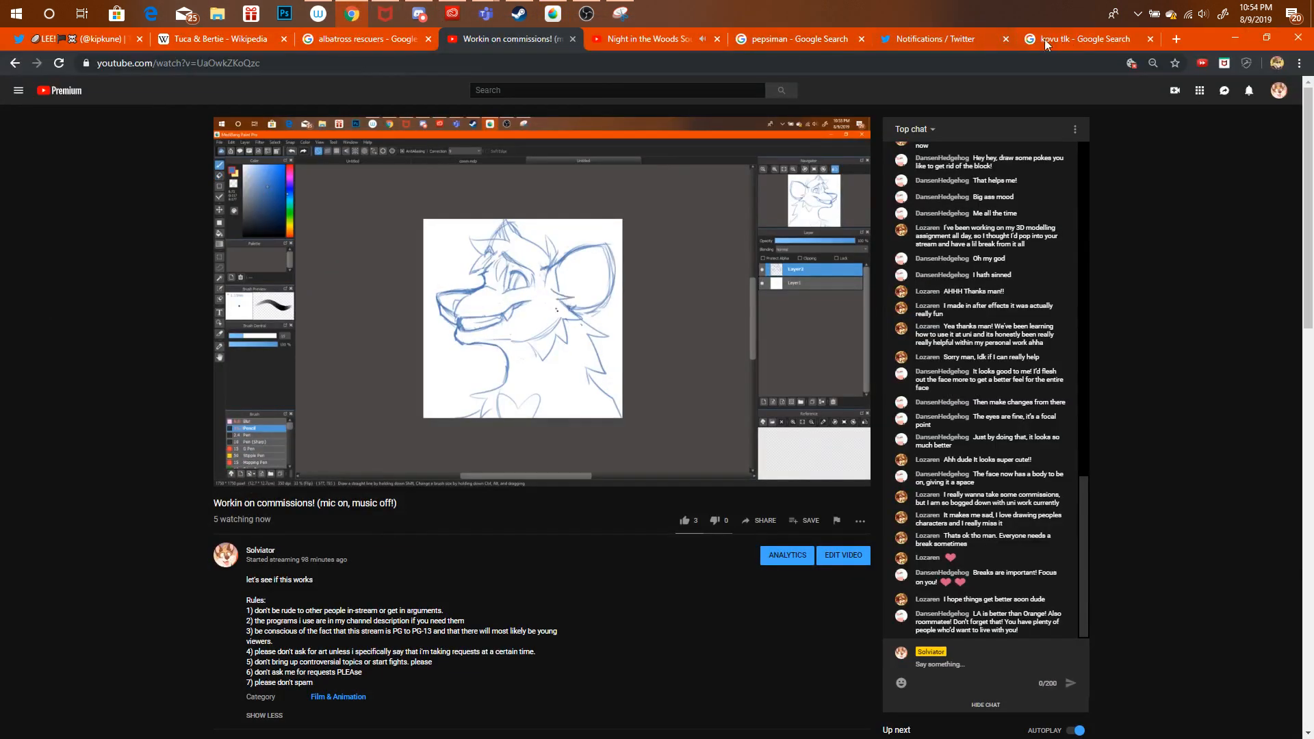
Look through the browser tabs and scroll the Night in the Woods music page.
left_click(1067, 39)
left_click(631, 37)
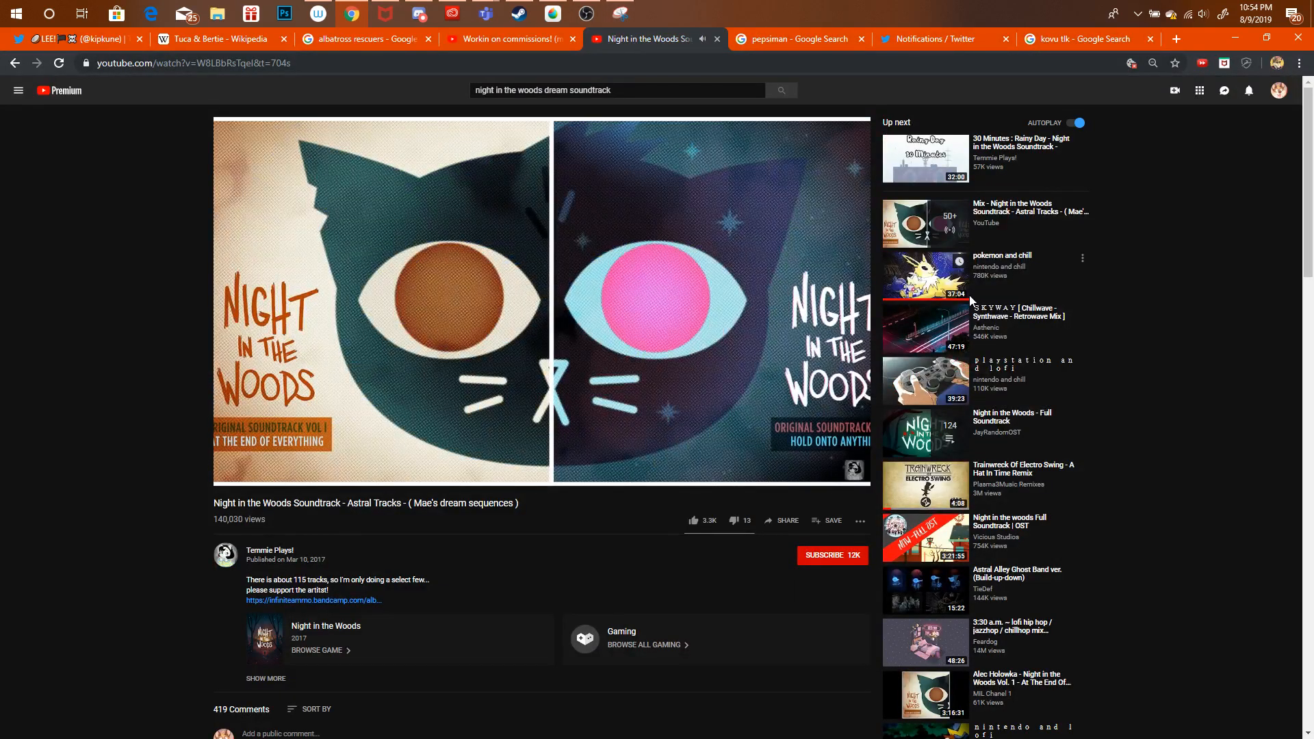
scroll(1288, 159, "down", 10)
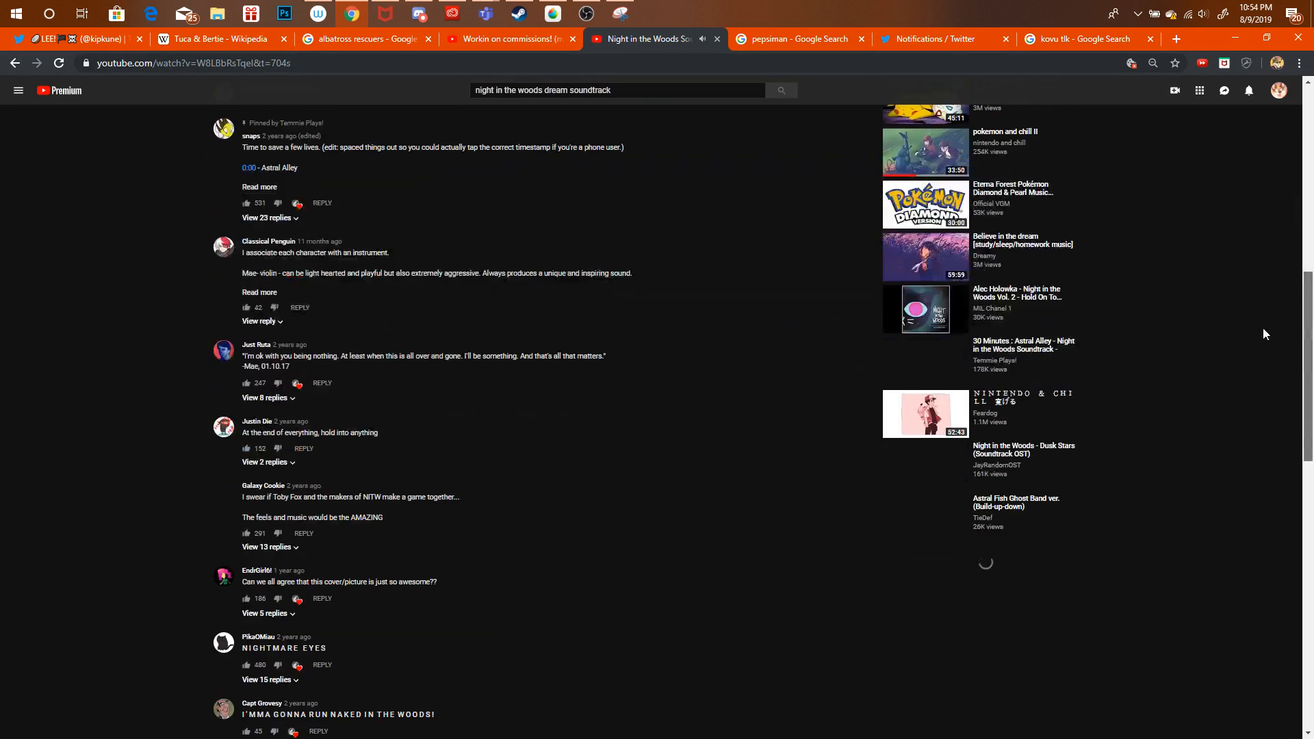
scroll(1237, 395, "down", 3)
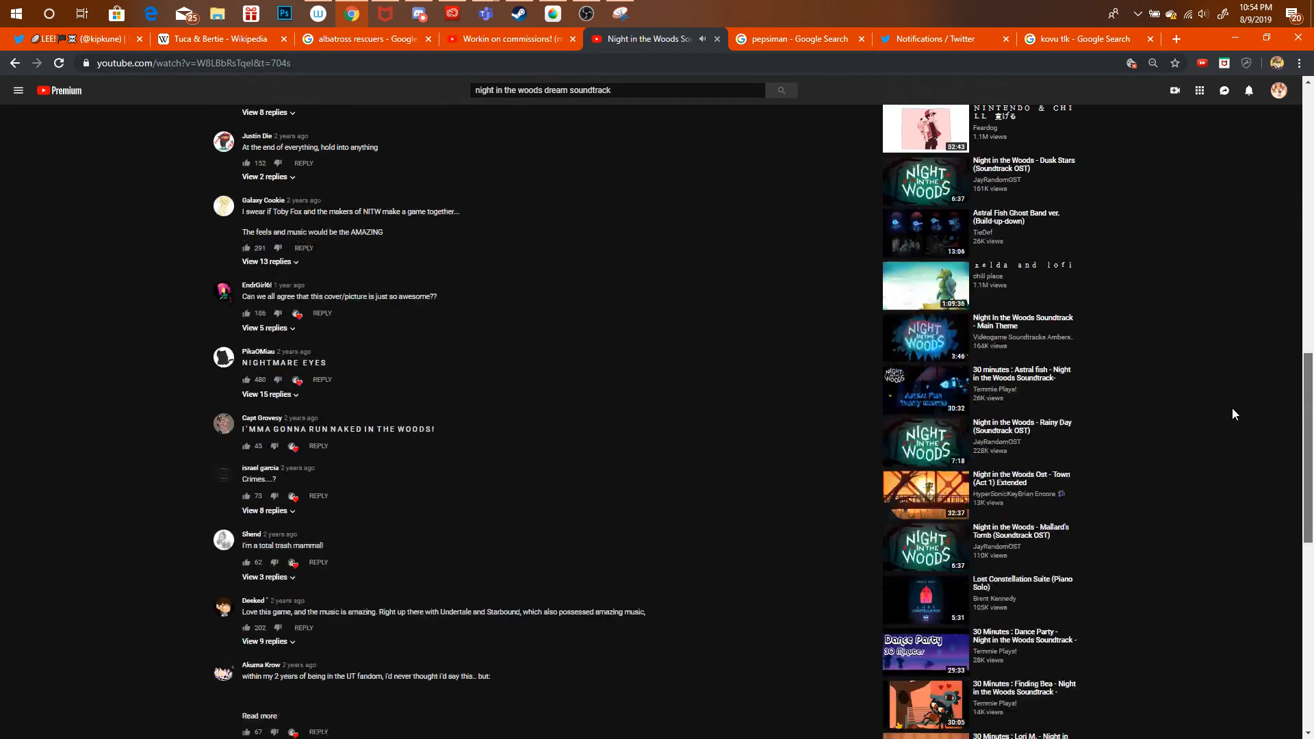
scroll(1198, 308, "up", 15)
Search 'pokemon platinum soundtrack' and play the complete Diamond, Pearl & Platinum soundtrack.
left_click(613, 90)
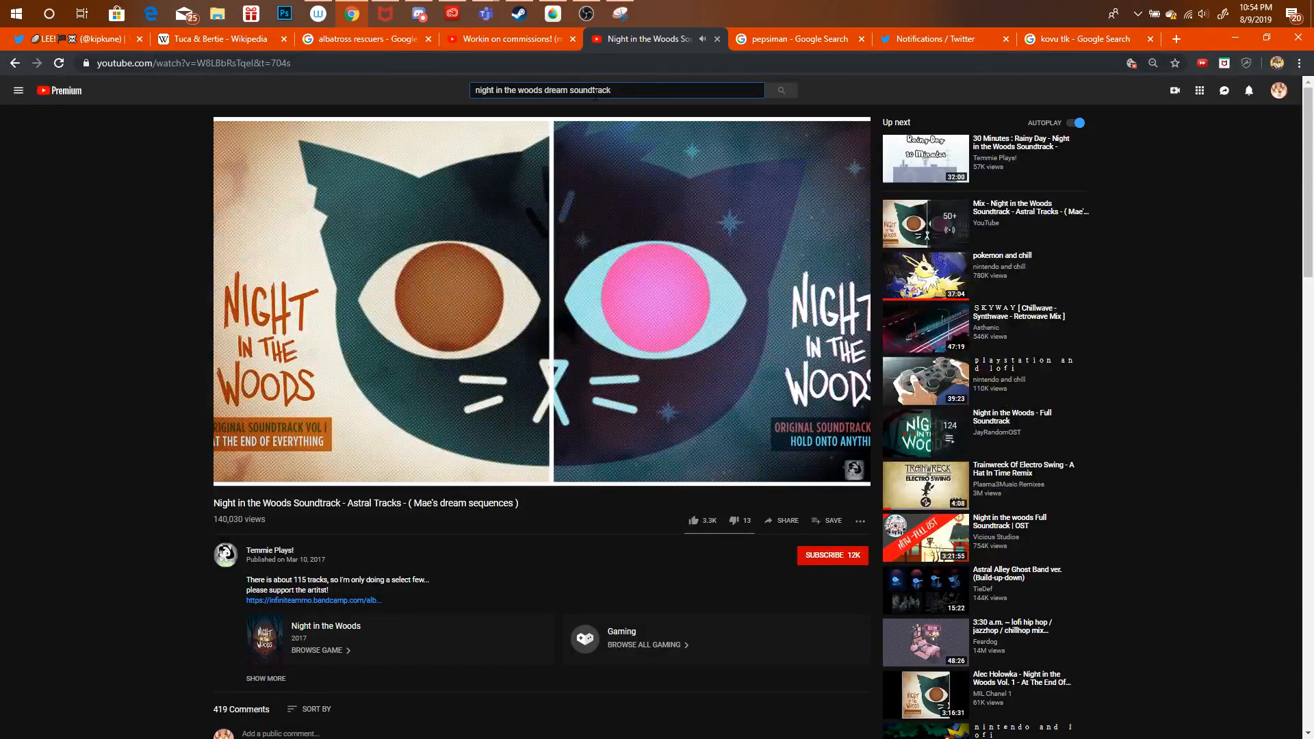
key("ctrl+a")
type("poke")
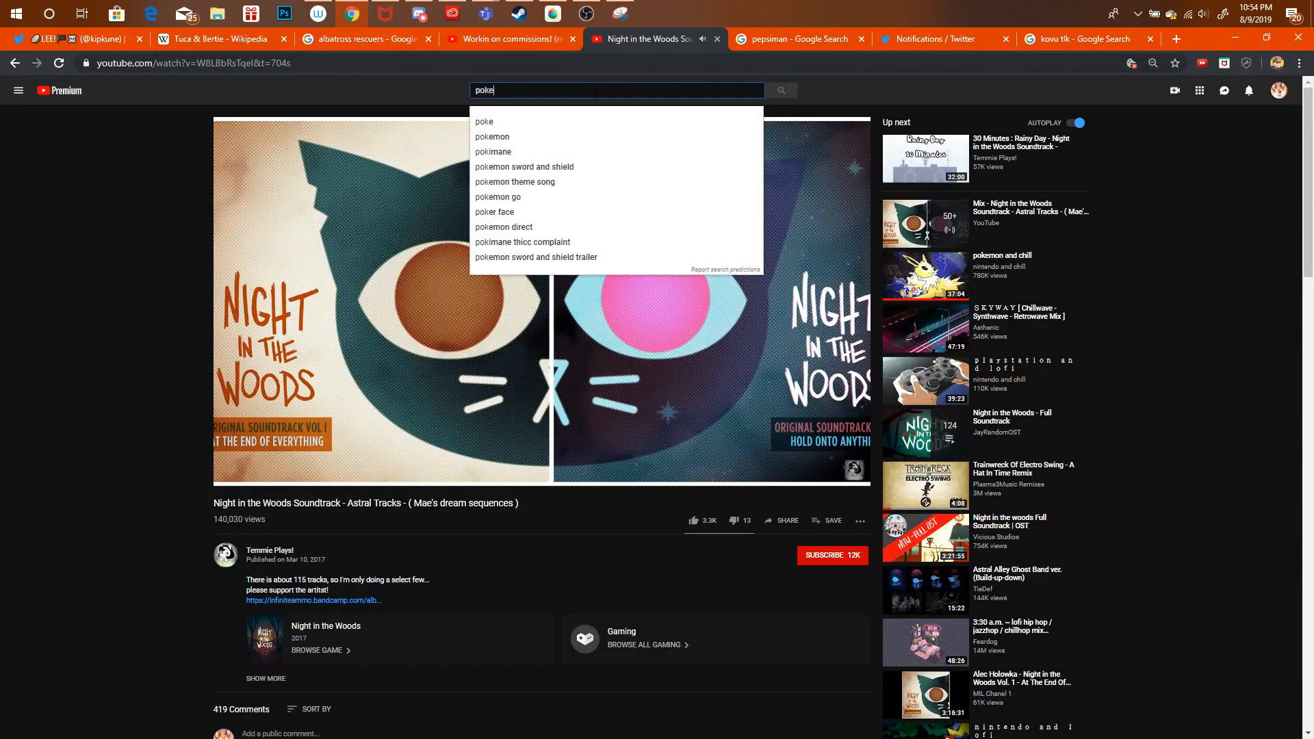
type("mon platinu")
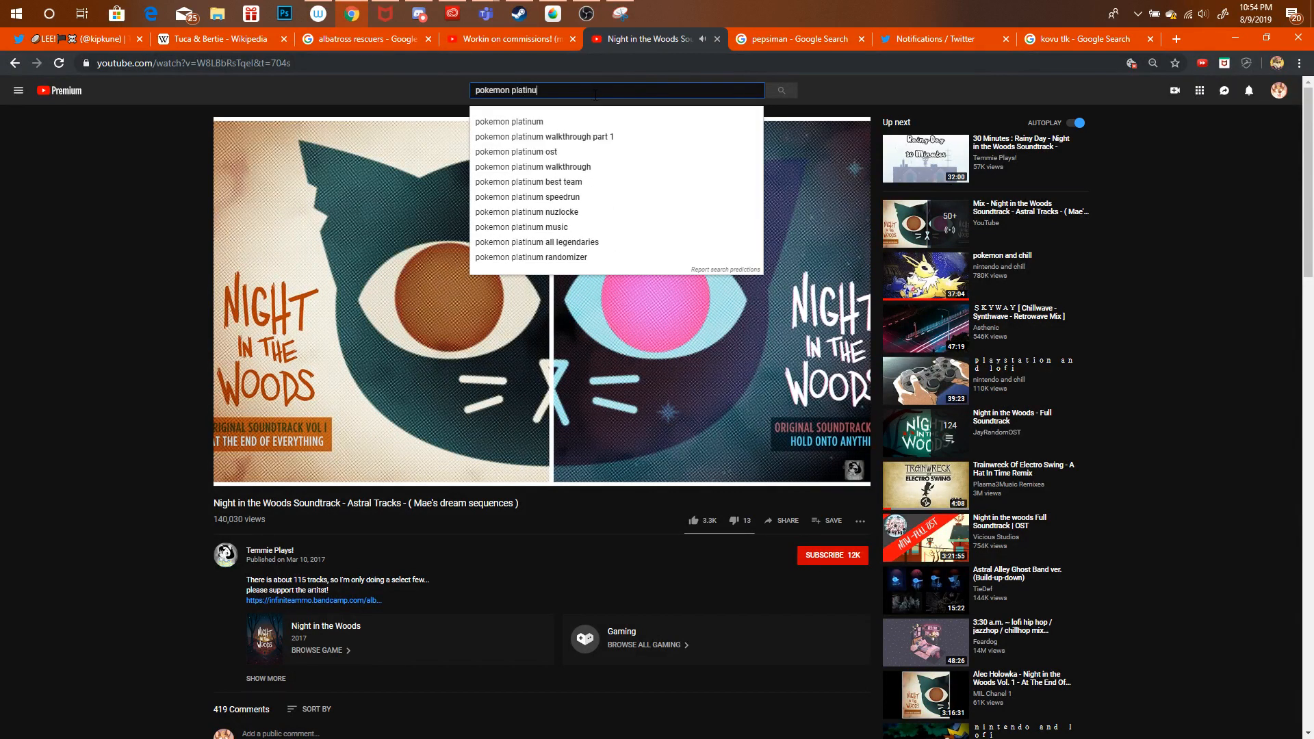
type("m soundtrack")
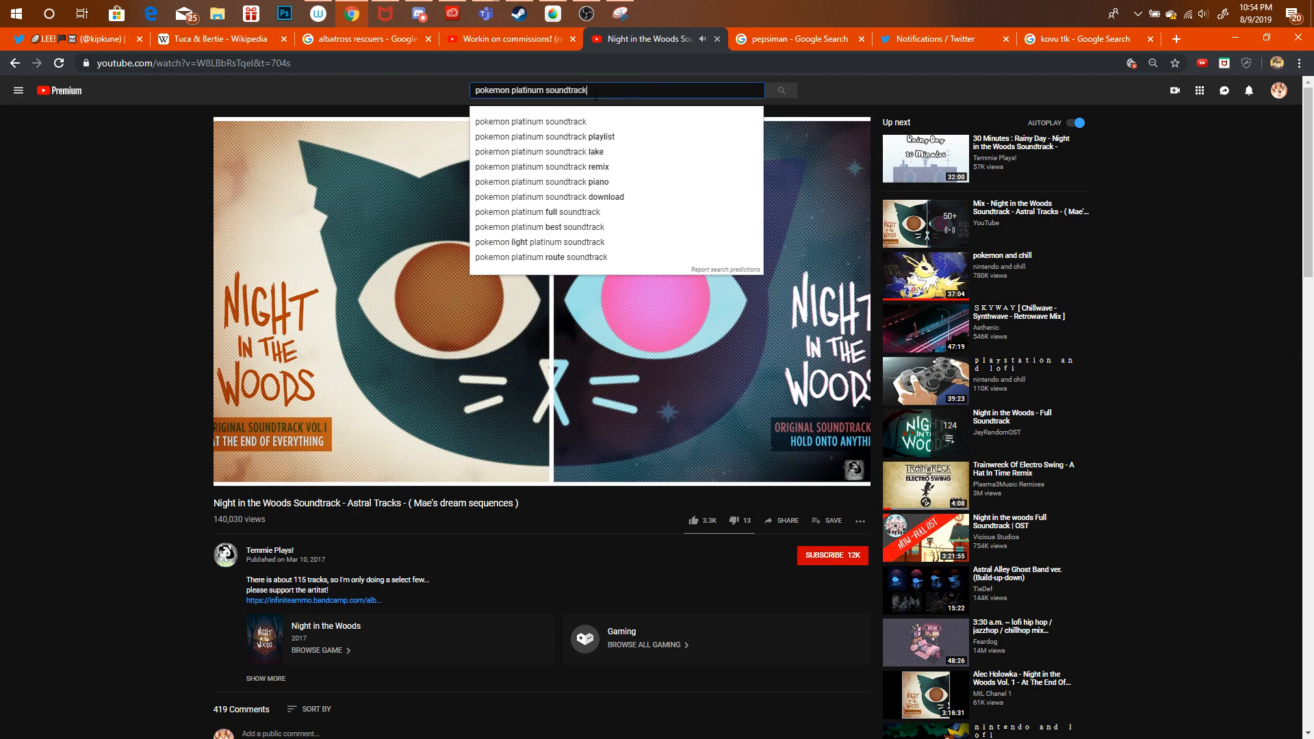
key("Return")
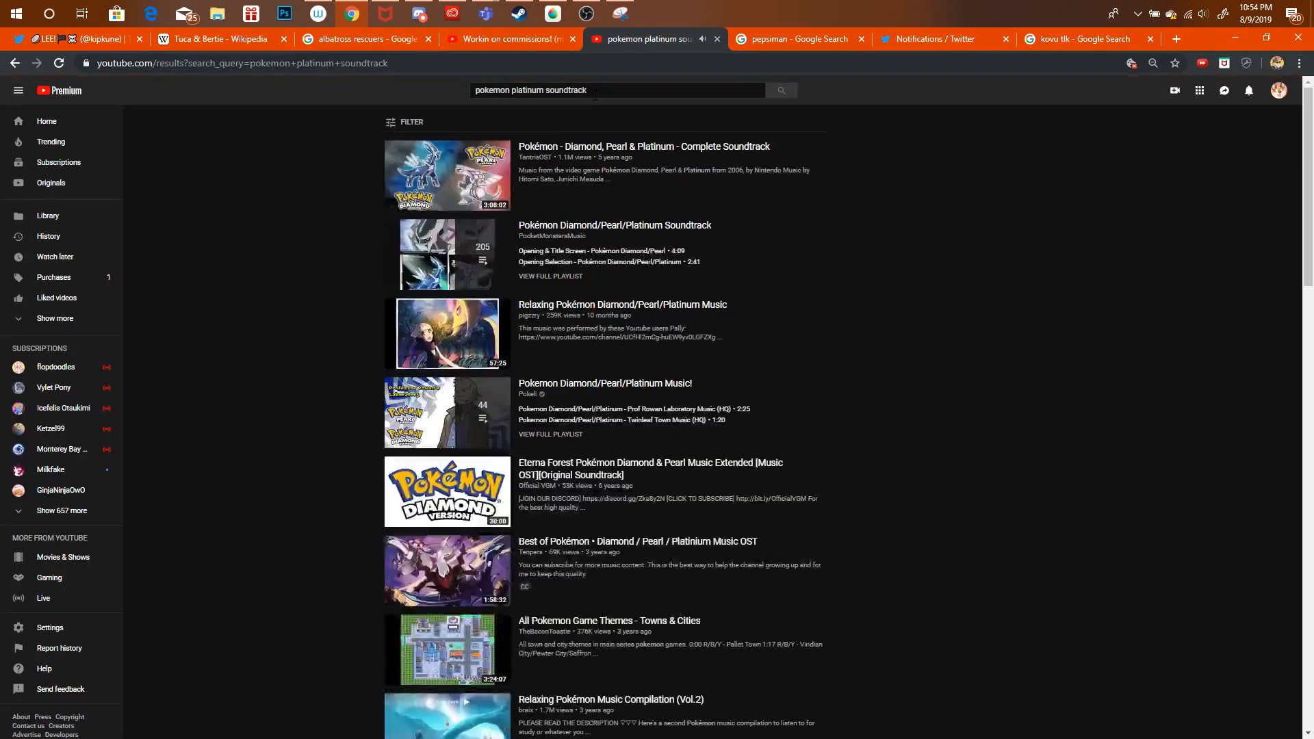
left_click(585, 146)
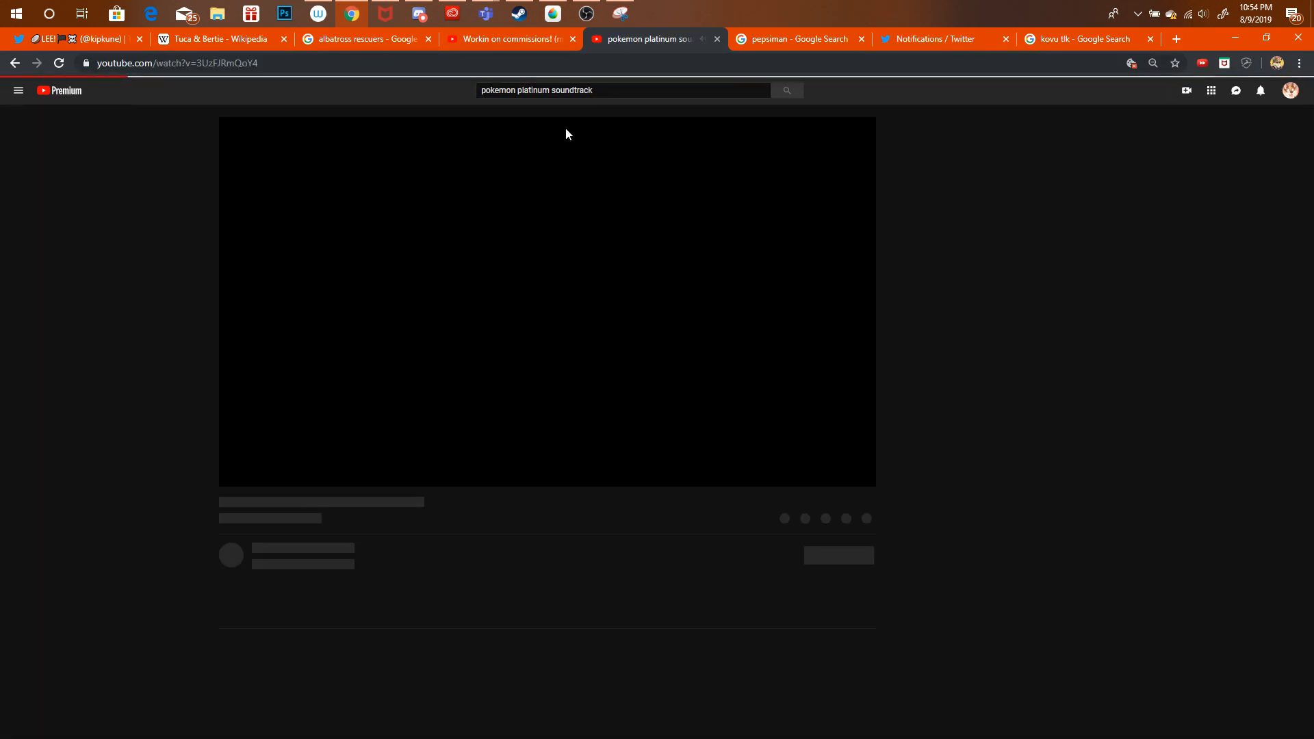
left_click(542, 19)
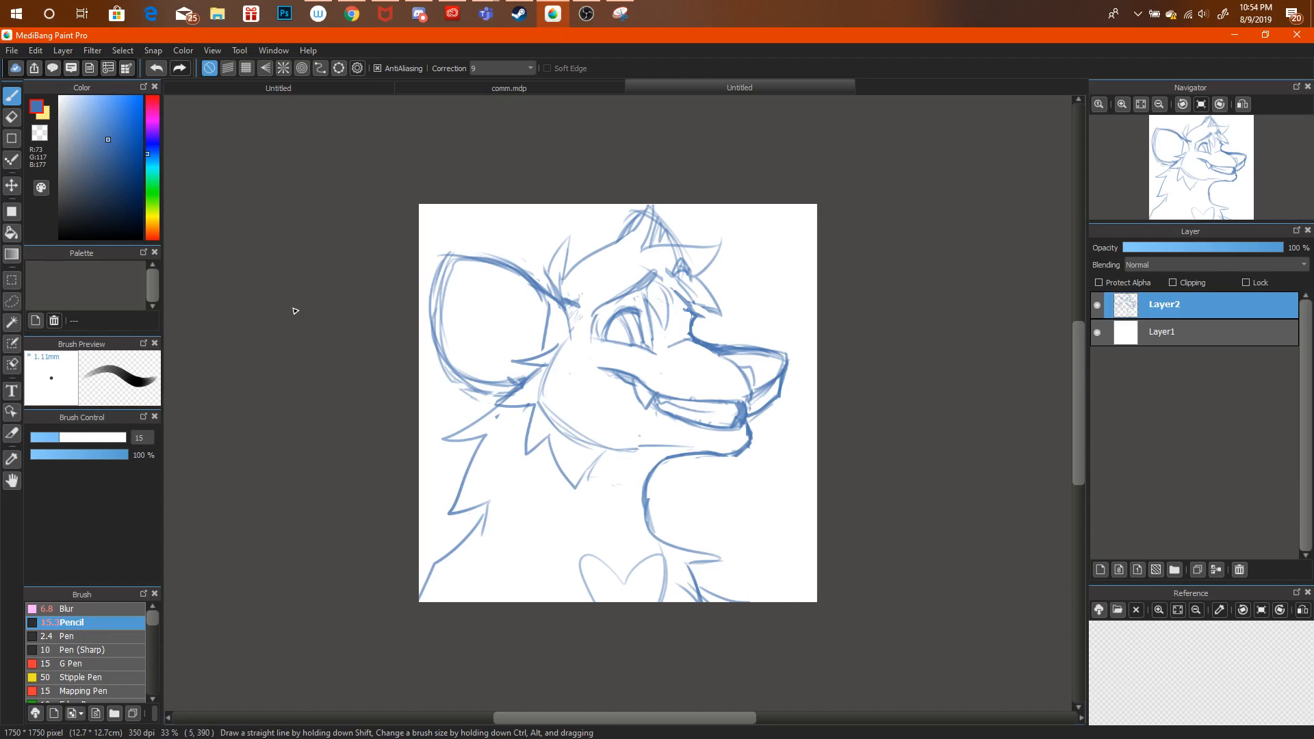
Lasso the grinning mouth, lift it slightly, then lower Layer2's opacity.
left_click(12, 301)
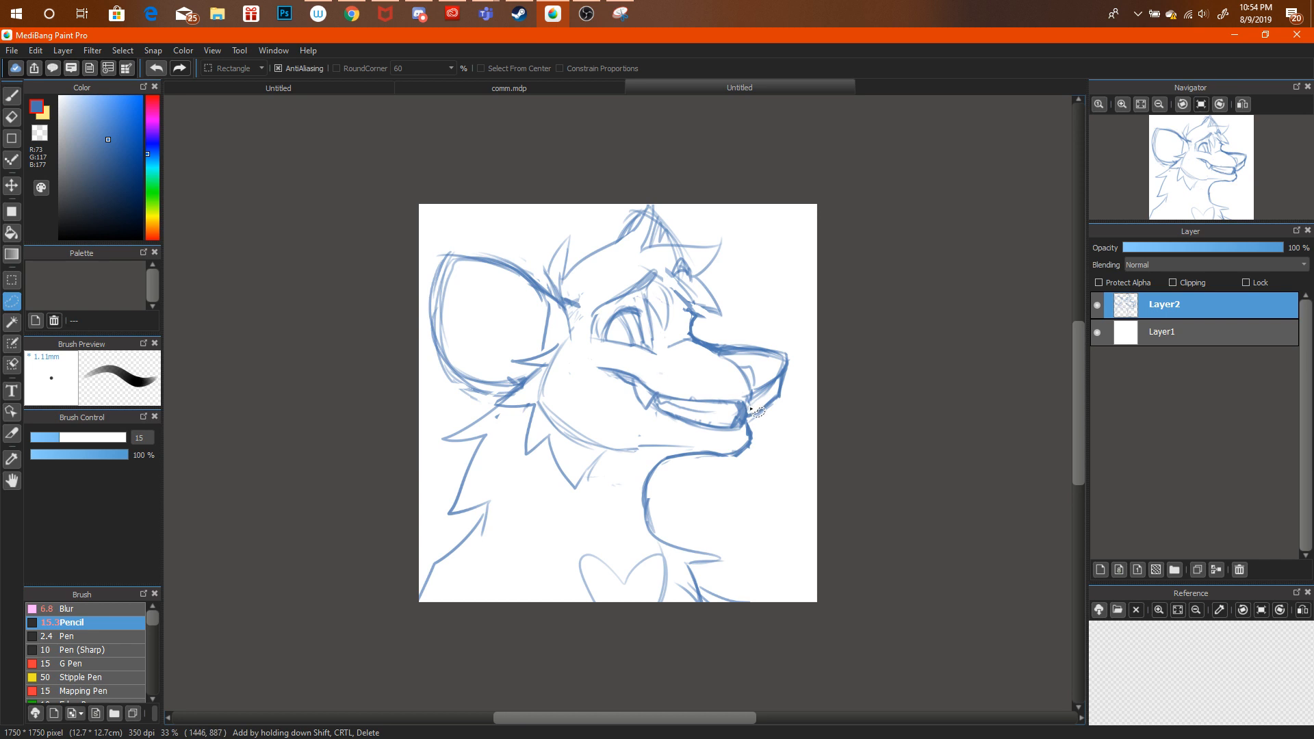
left_click_drag(706, 382, 614, 363)
mouse_move(649, 431)
left_mouse_down()
mouse_move(739, 441)
mouse_move(748, 404)
mouse_move(720, 403)
mouse_move(725, 393)
mouse_move(761, 383)
left_mouse_up()
key("ctrl+t")
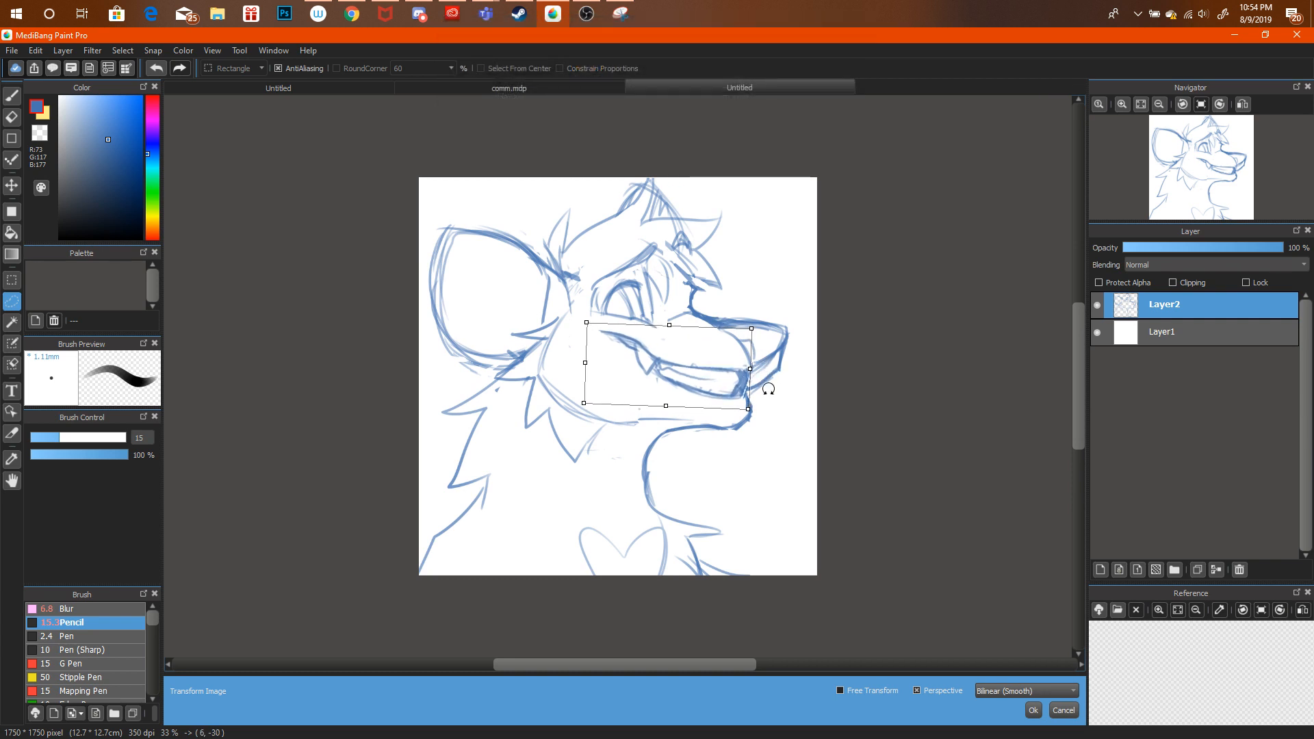
left_click(1034, 711)
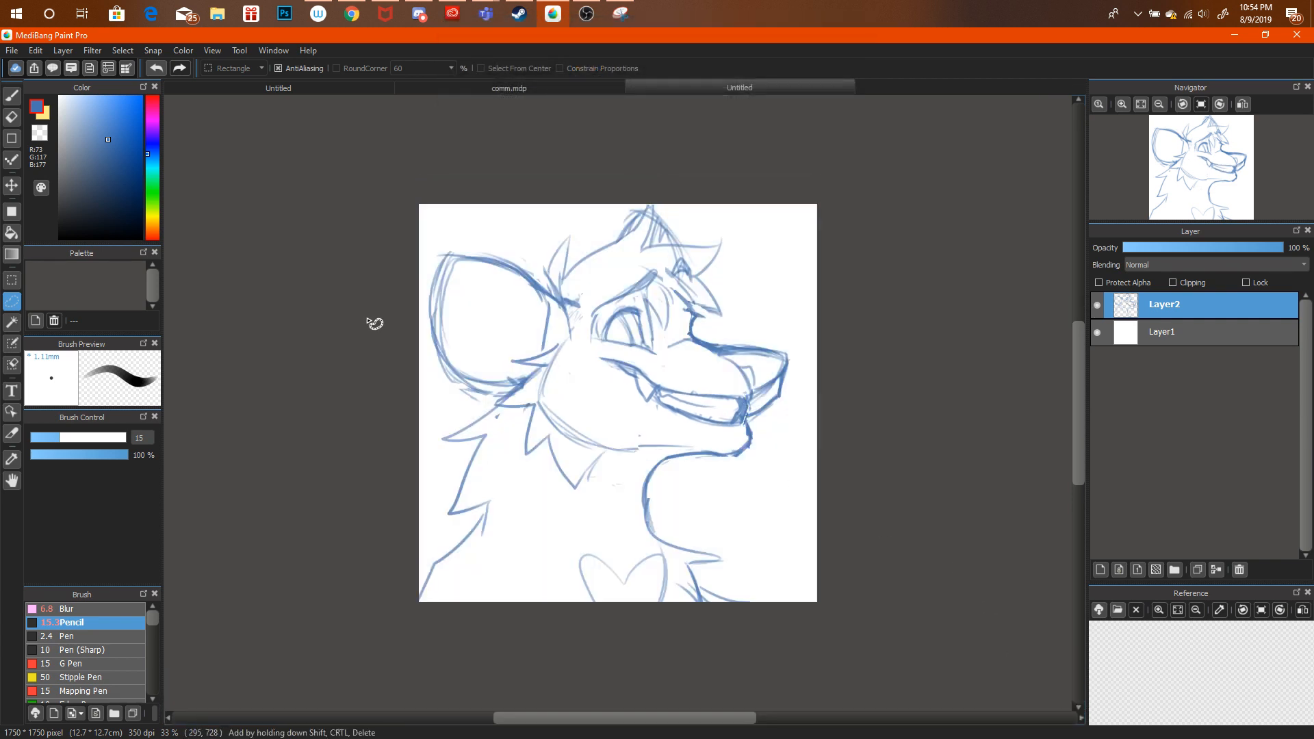
key("b")
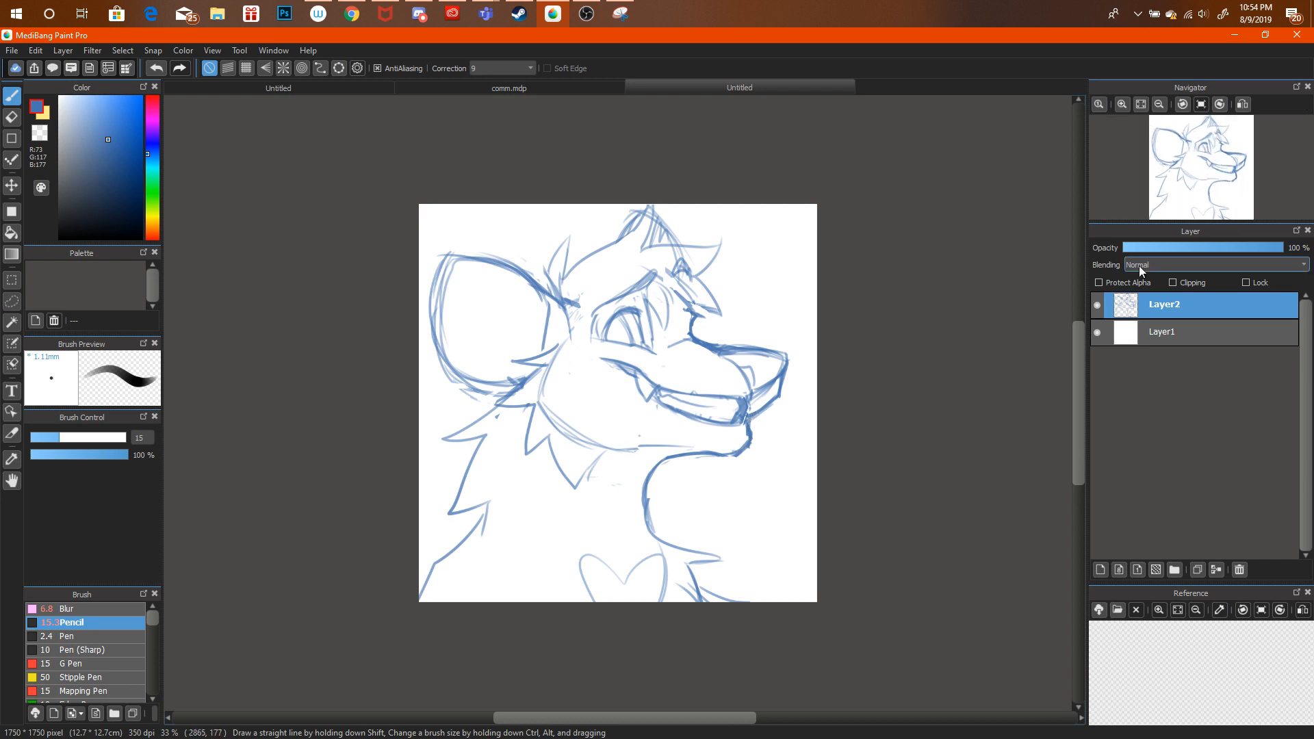
left_click(1175, 249)
Add Layer3 and eyedrop the dark hat colour from the reference collage for the pencil.
key("ctrl+shift+n")
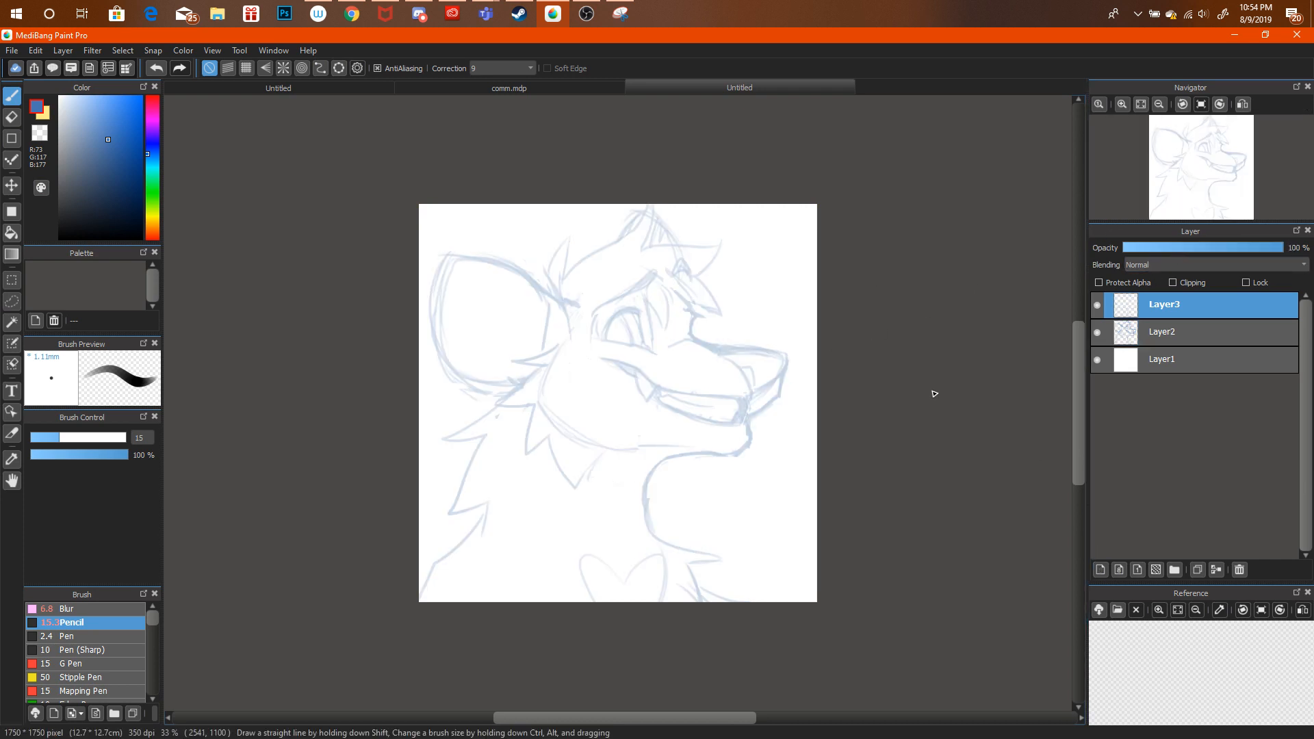
left_click(517, 88)
left_click(377, 88)
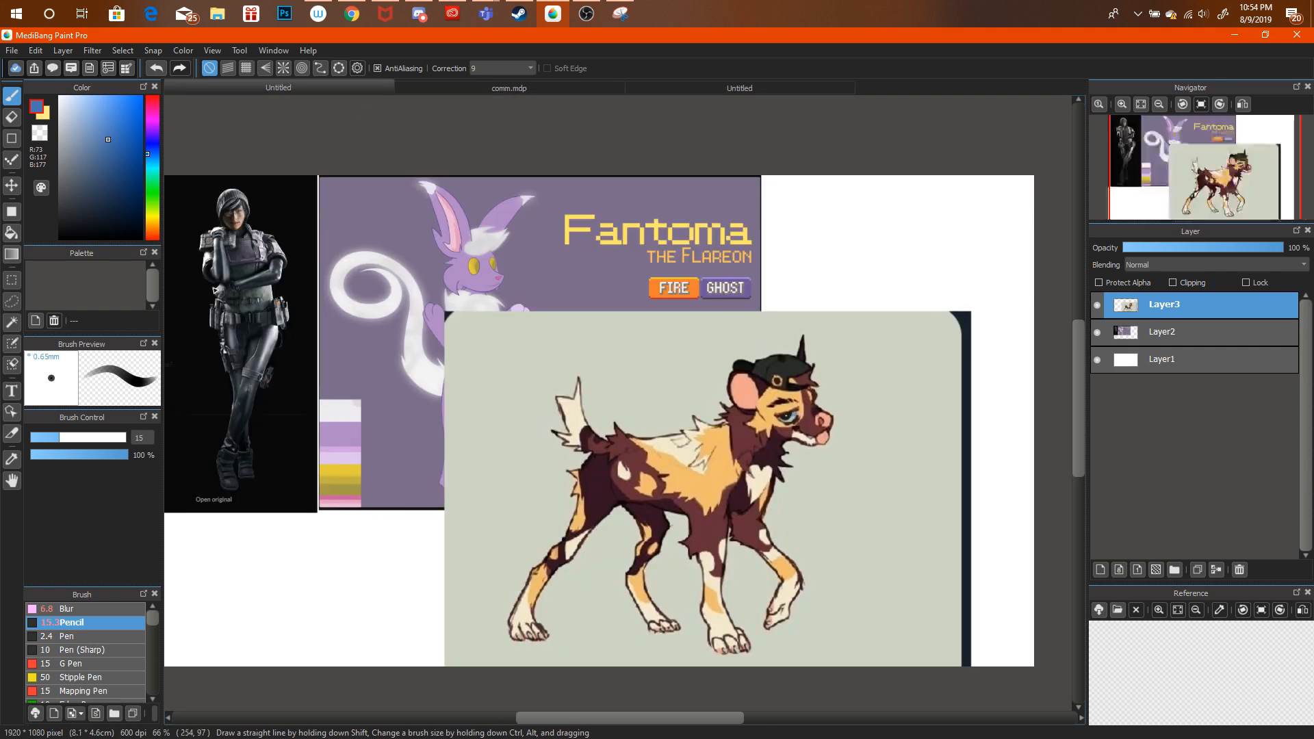
left_click(11, 459)
left_click(777, 364)
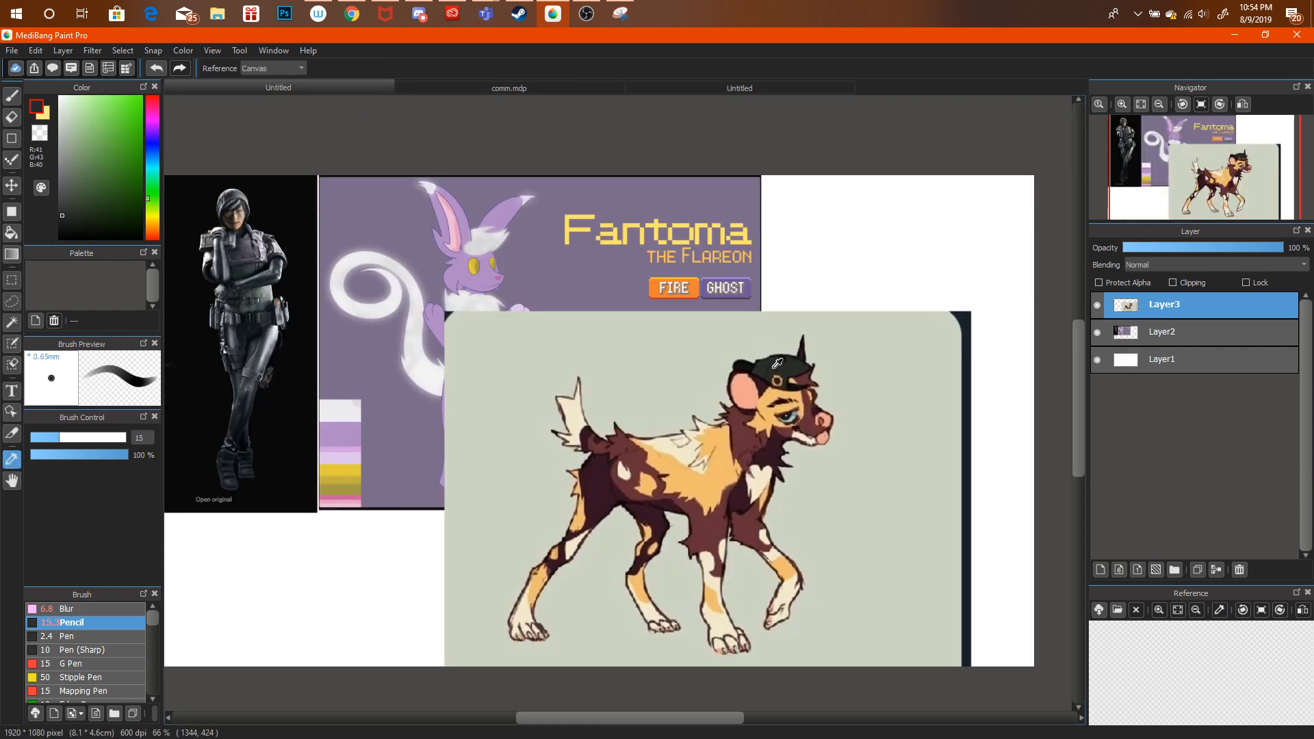
left_click(681, 89)
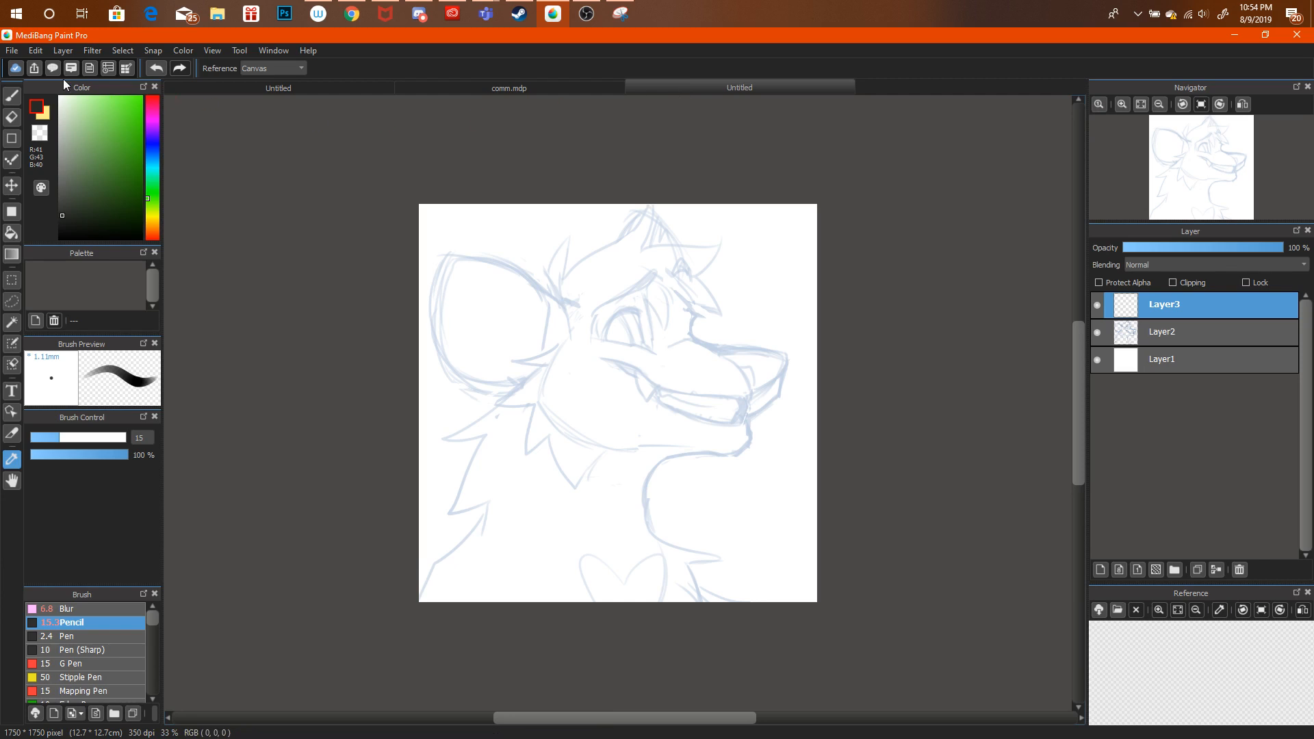
left_click(11, 95)
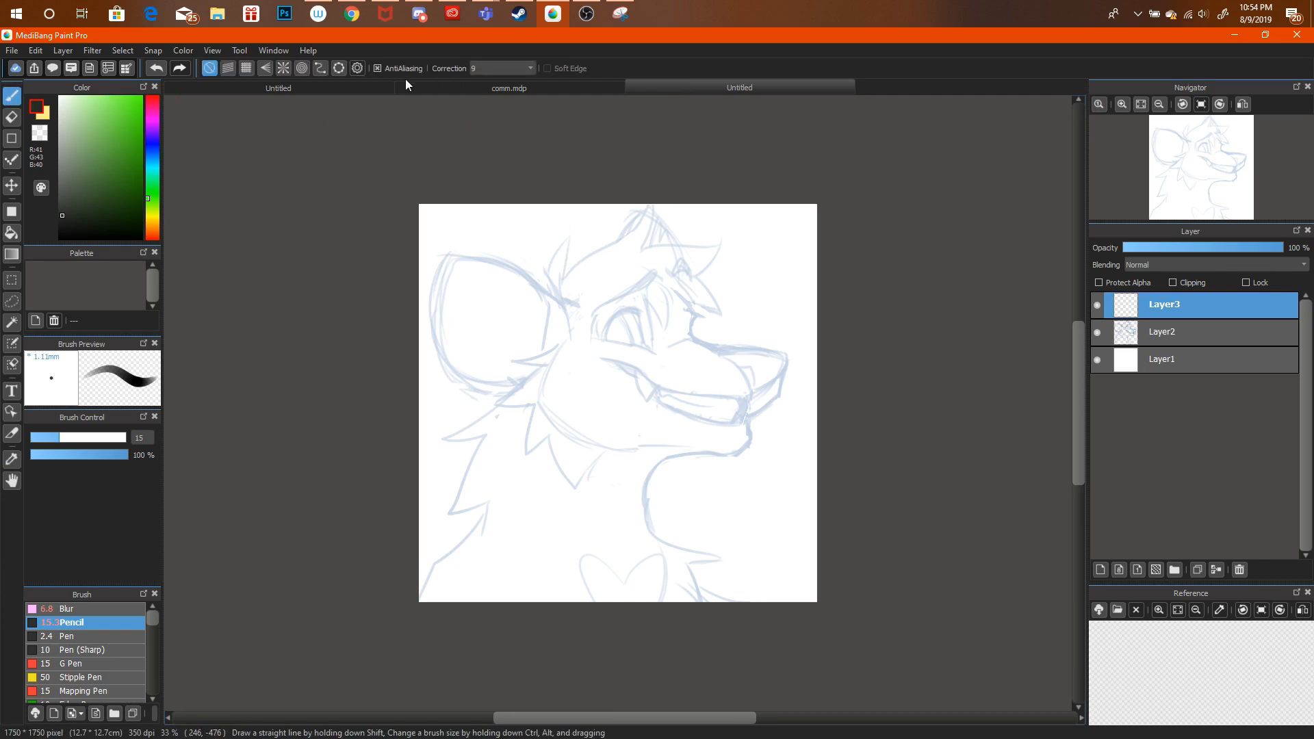
left_click(380, 88)
left_click(722, 88)
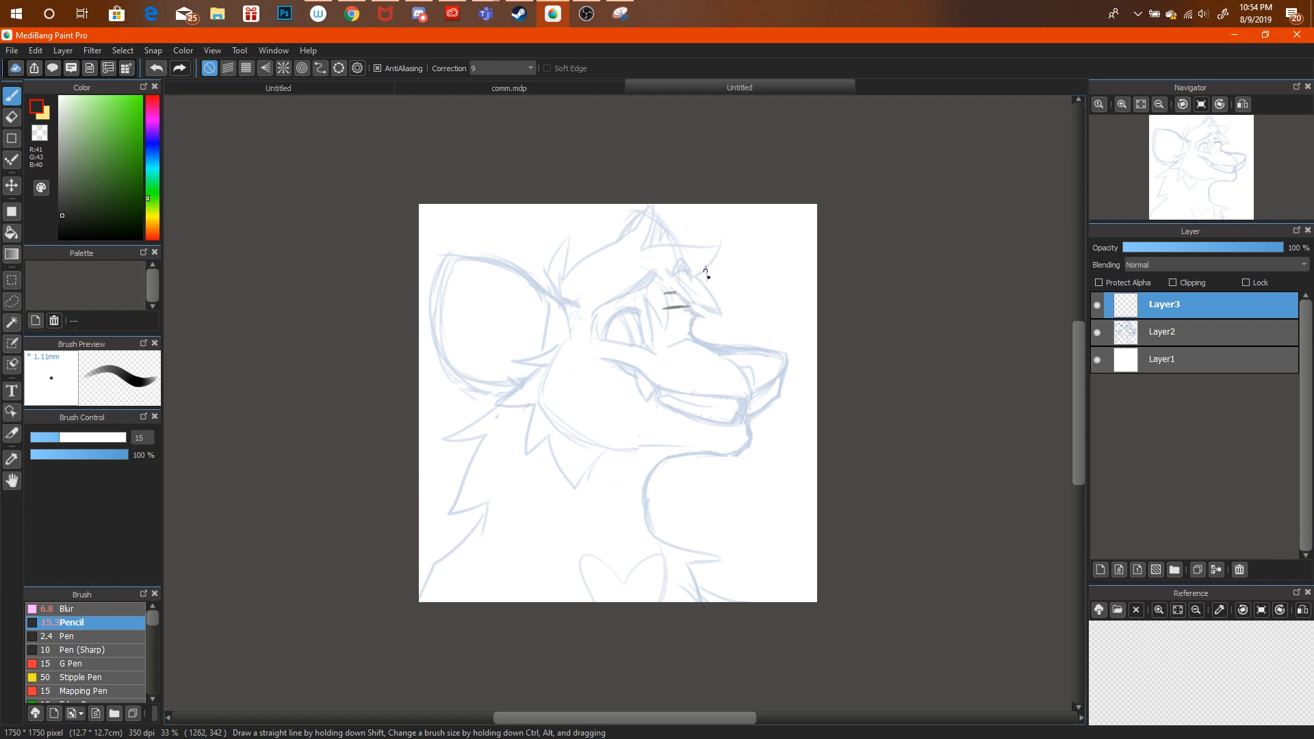
Undo a stray vertical stroke and try a curved stroke above the brow, undoing it.
key("ctrl+alt+z")
left_click(411, 85)
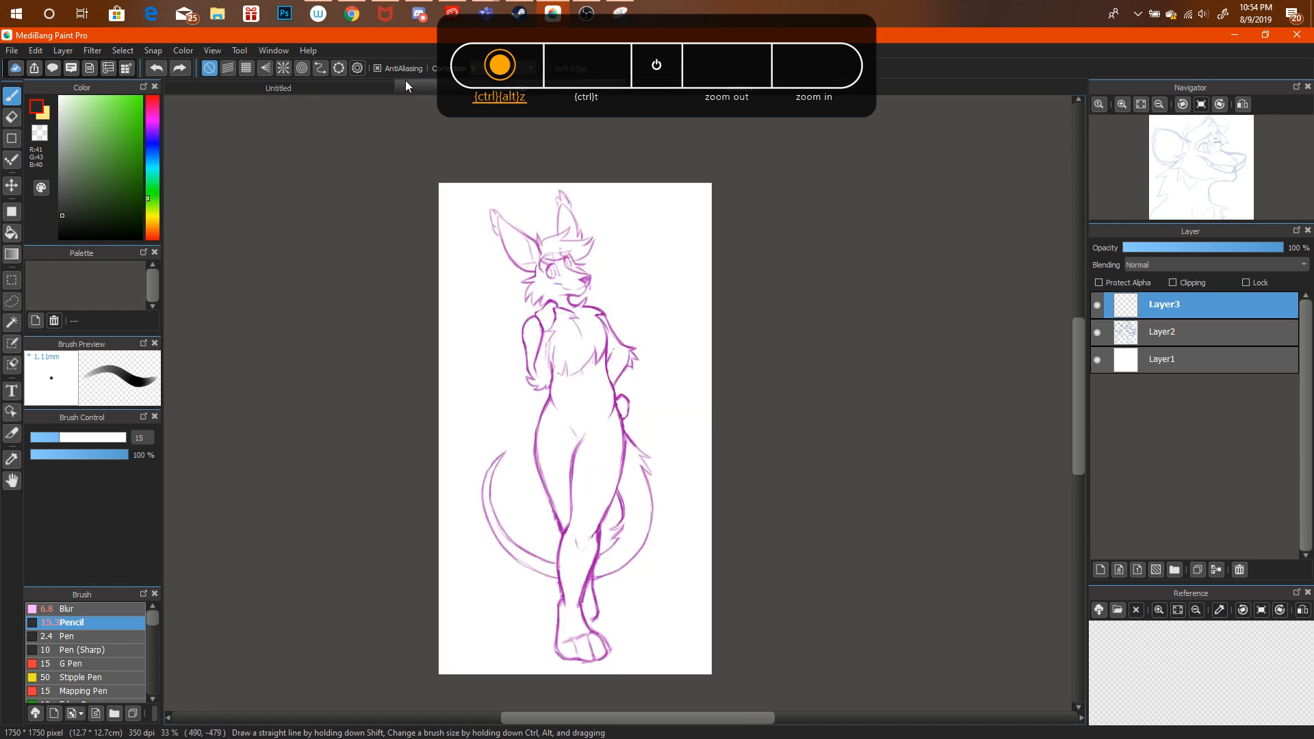
left_click(375, 86)
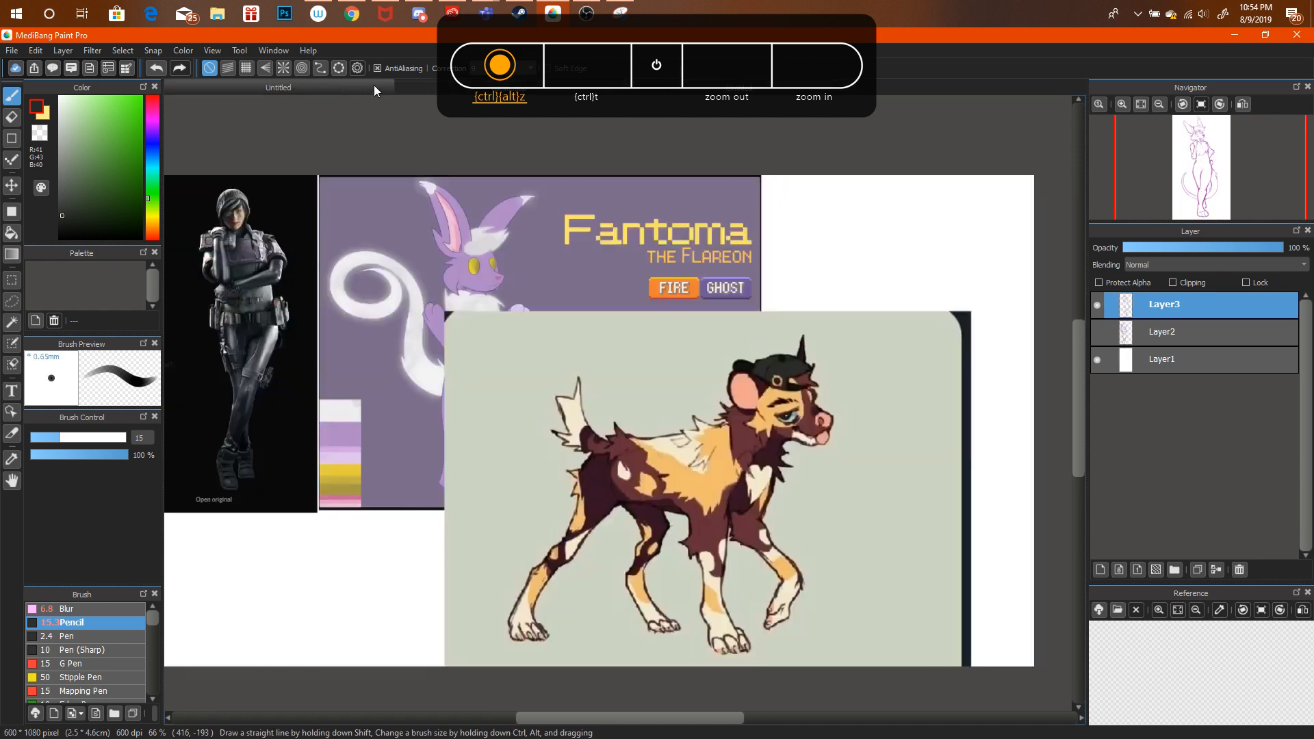
left_click(679, 82)
left_click_drag(718, 291, 681, 224)
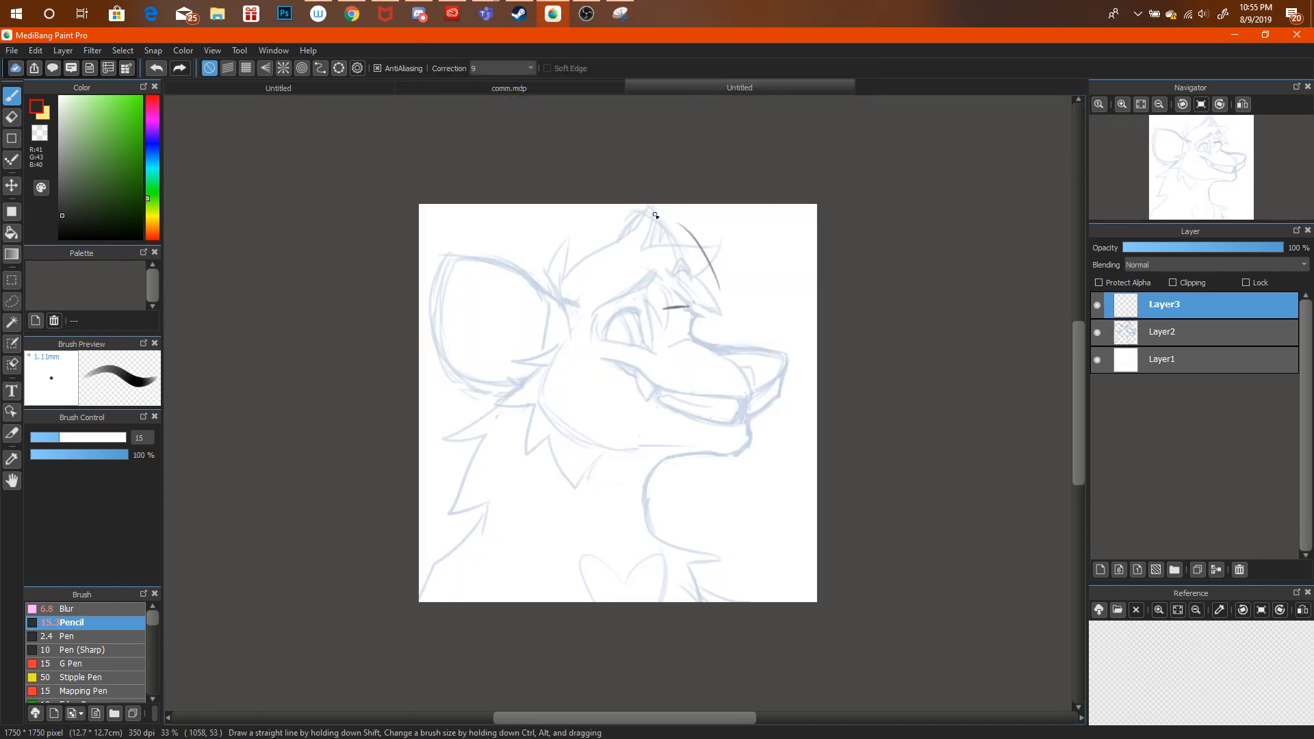
key("ctrl+alt+z")
Draw and reinforce the cap's top arc and brim line across the brow.
mouse_move(703, 273)
left_mouse_down()
mouse_move(669, 215)
mouse_move(616, 212)
mouse_move(522, 243)
left_mouse_up()
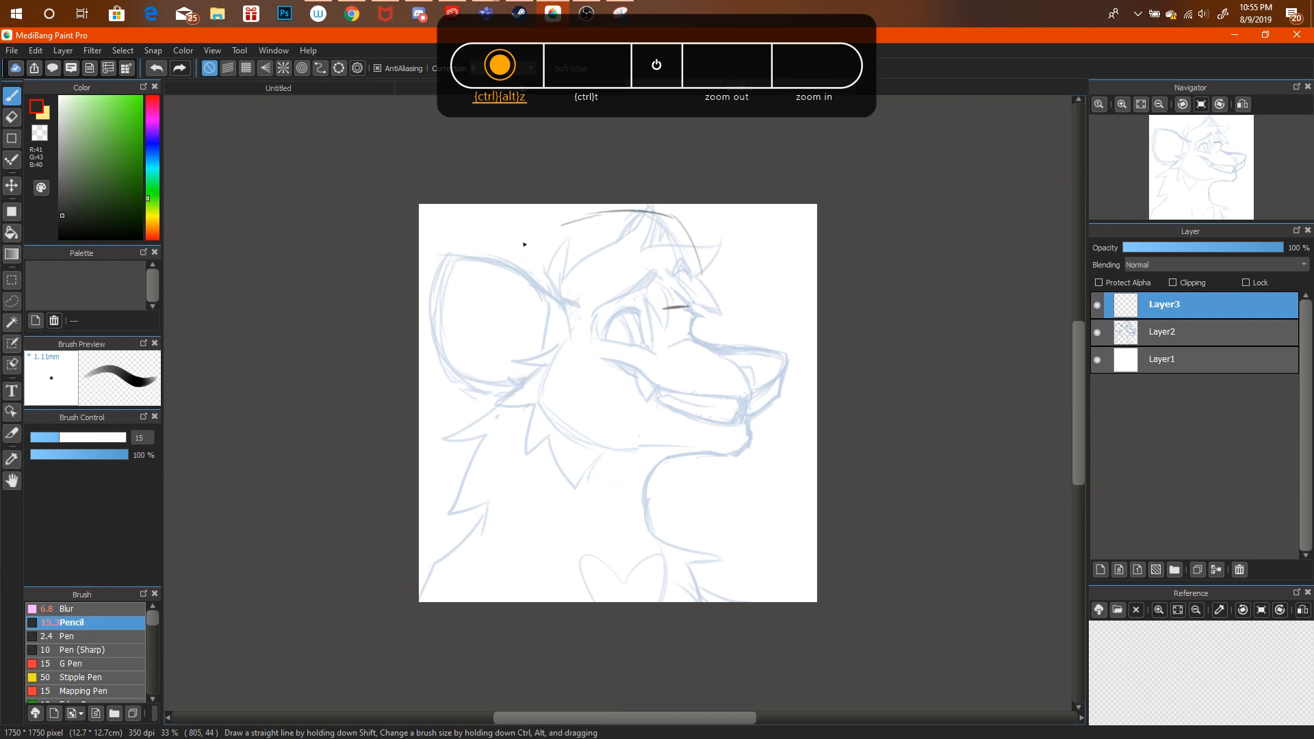
left_click_drag(607, 216, 513, 260)
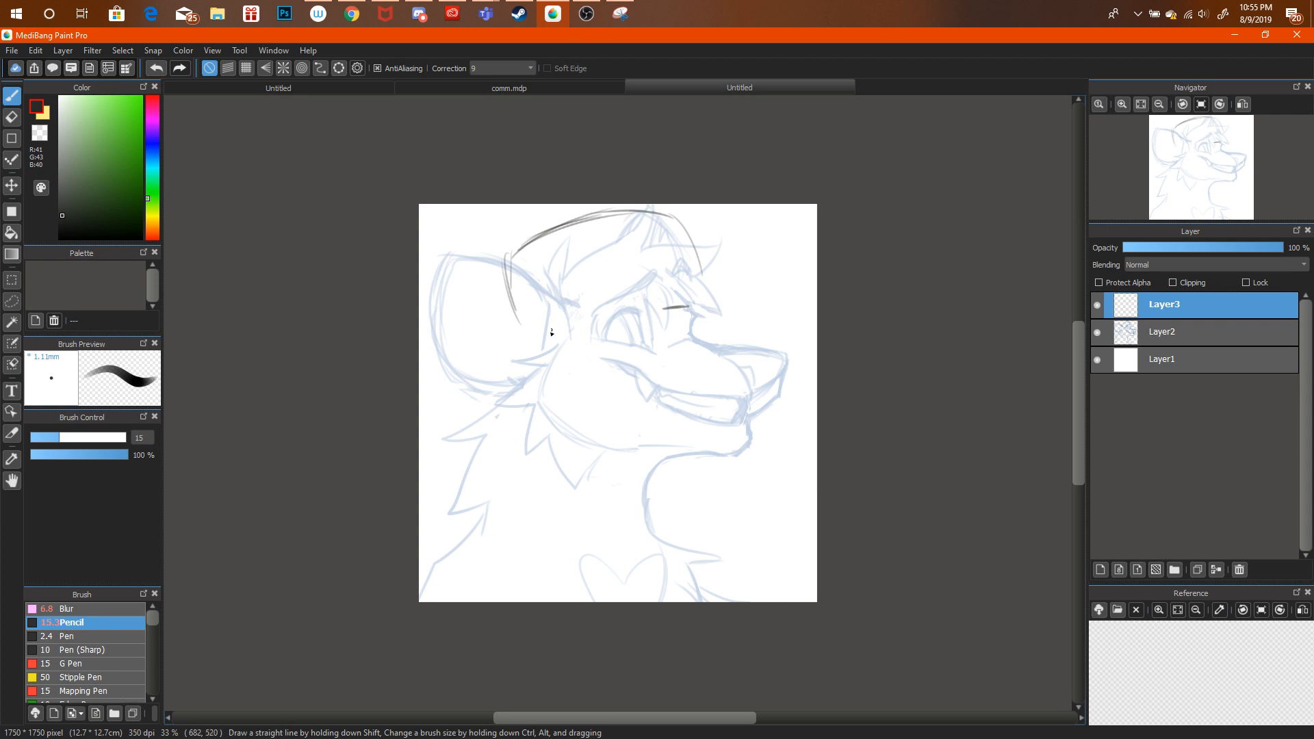
left_click_drag(555, 329, 666, 305)
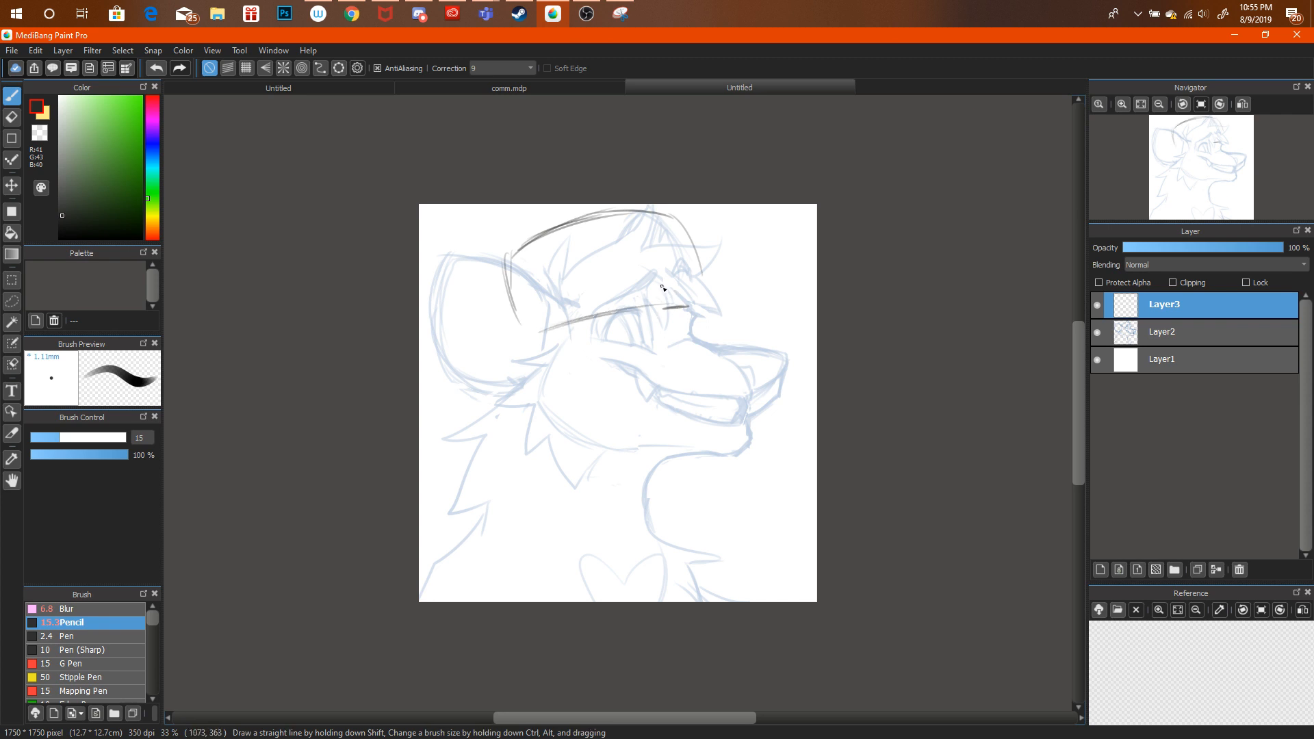
left_click_drag(638, 276, 695, 254)
key("ctrl+alt+z")
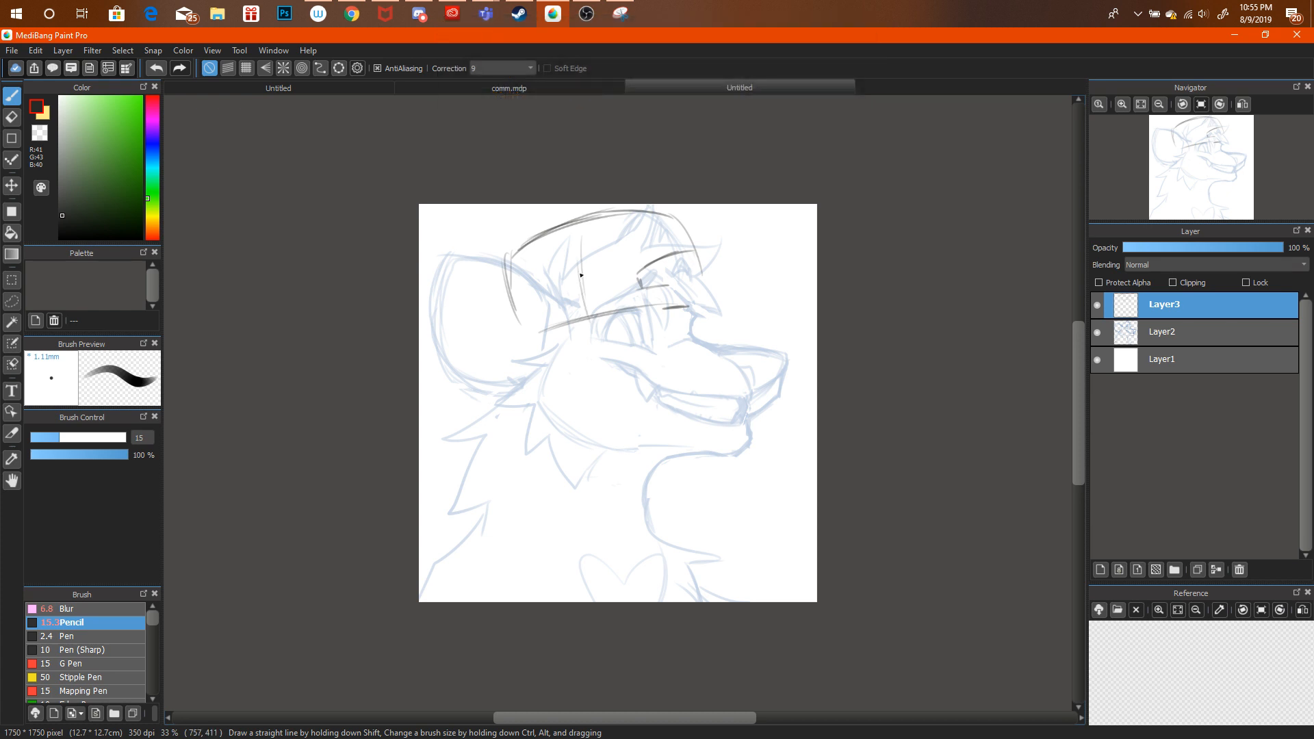
left_click(353, 13)
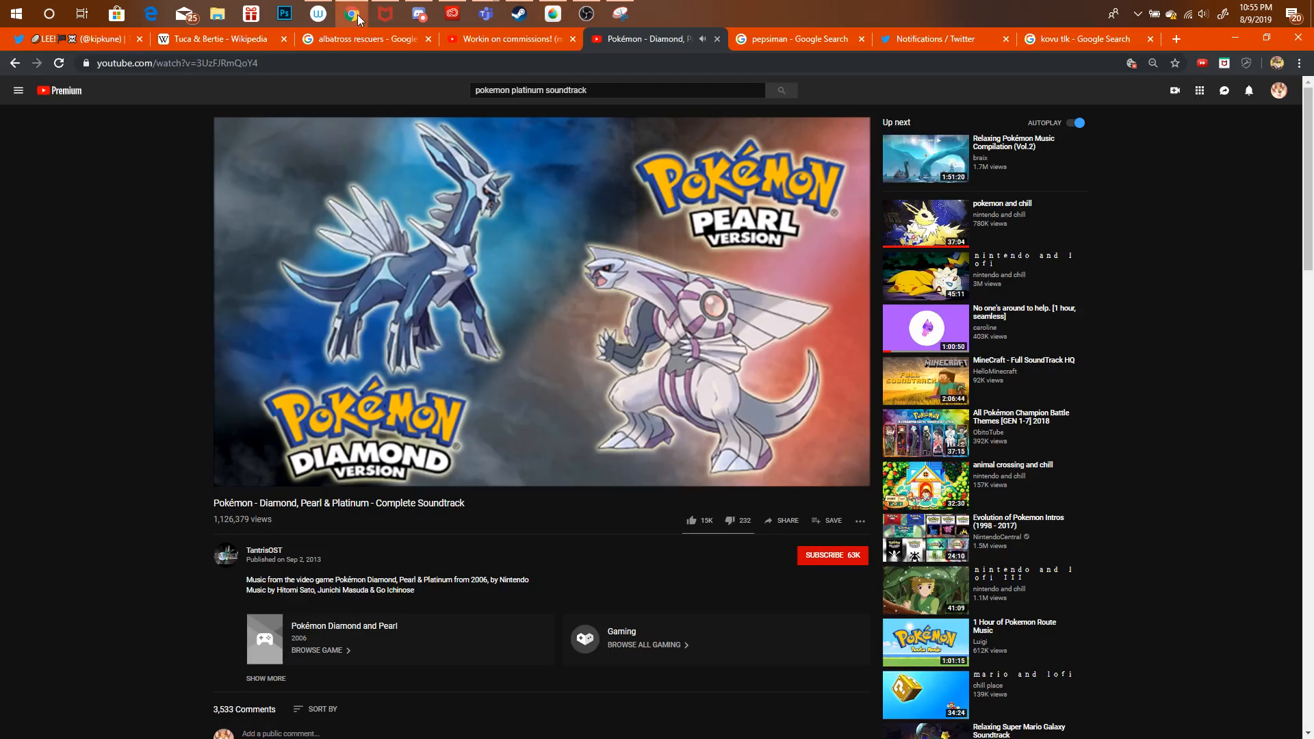
Check the 'Workin on commissions!' livestream chat, then bring the wolf drawing in MediBang back up.
left_click(478, 38)
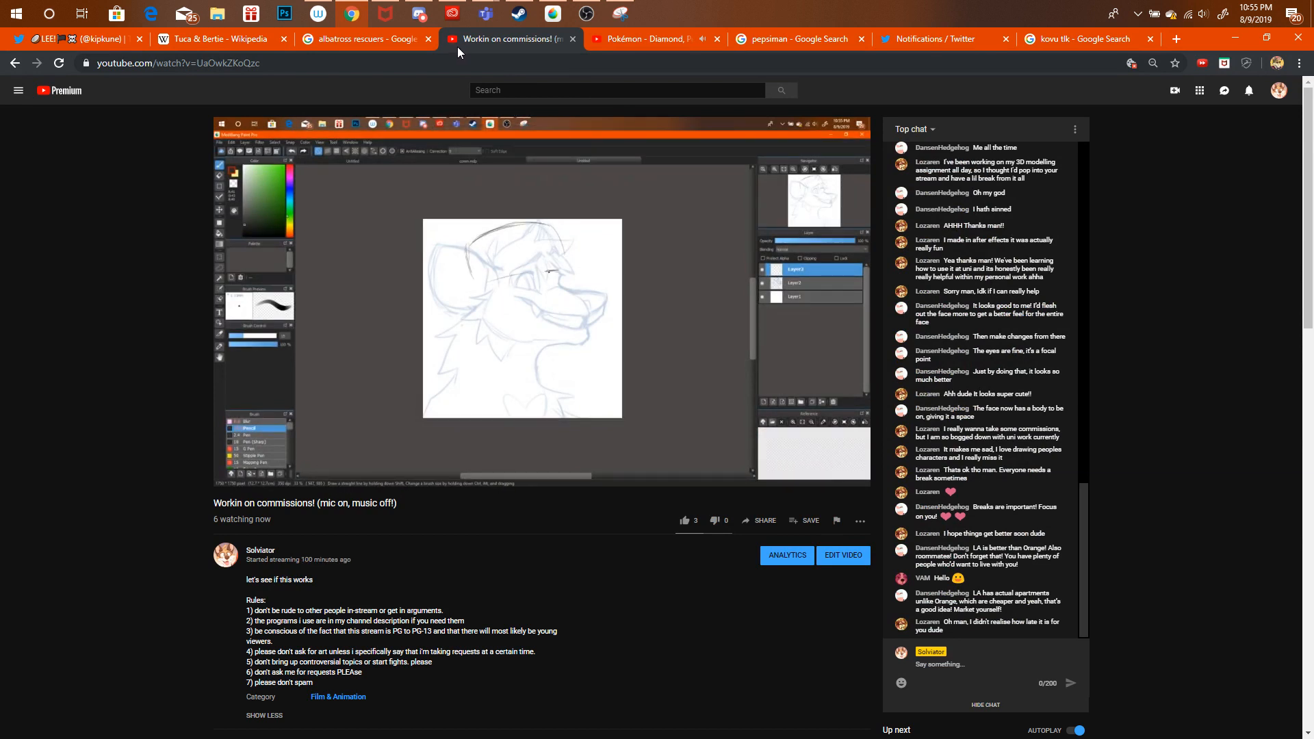
left_click(541, 16)
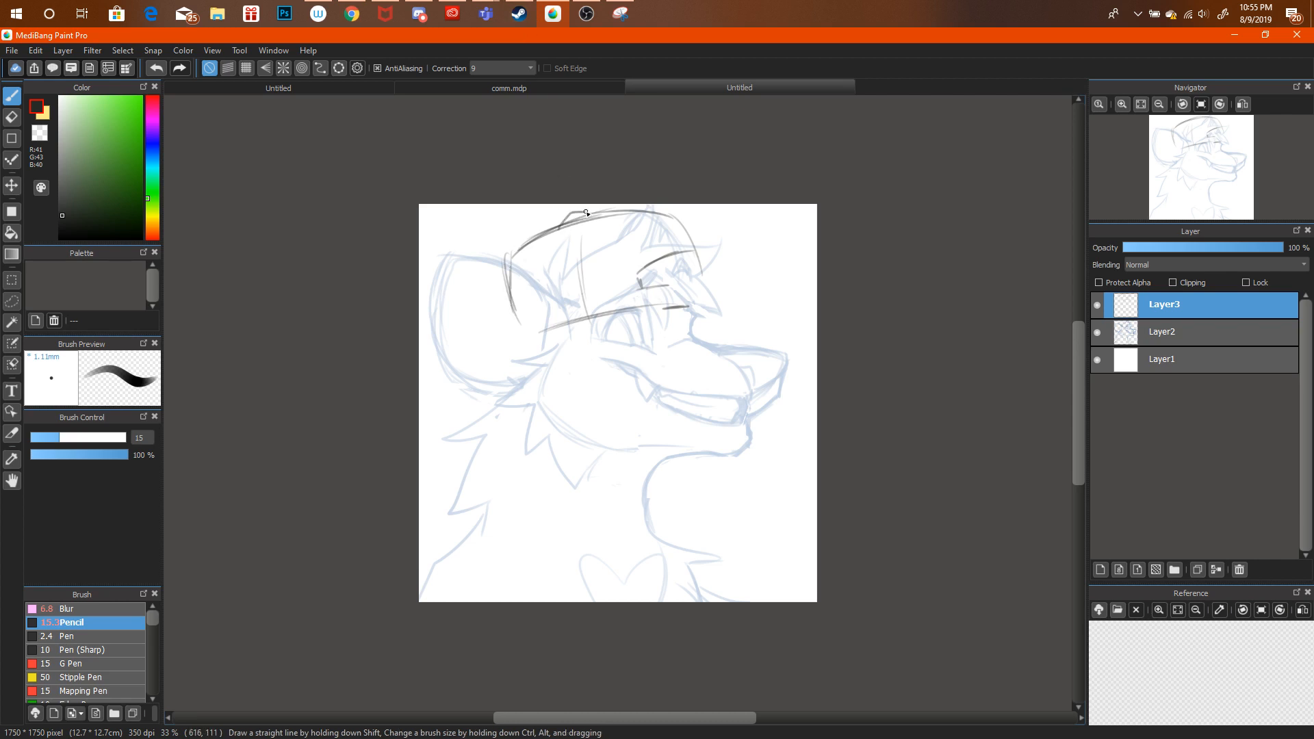
Undo stray pencil strokes near the eye and cap side, glancing at comm.mdp and the reference collage.
key("ctrl+alt+z")
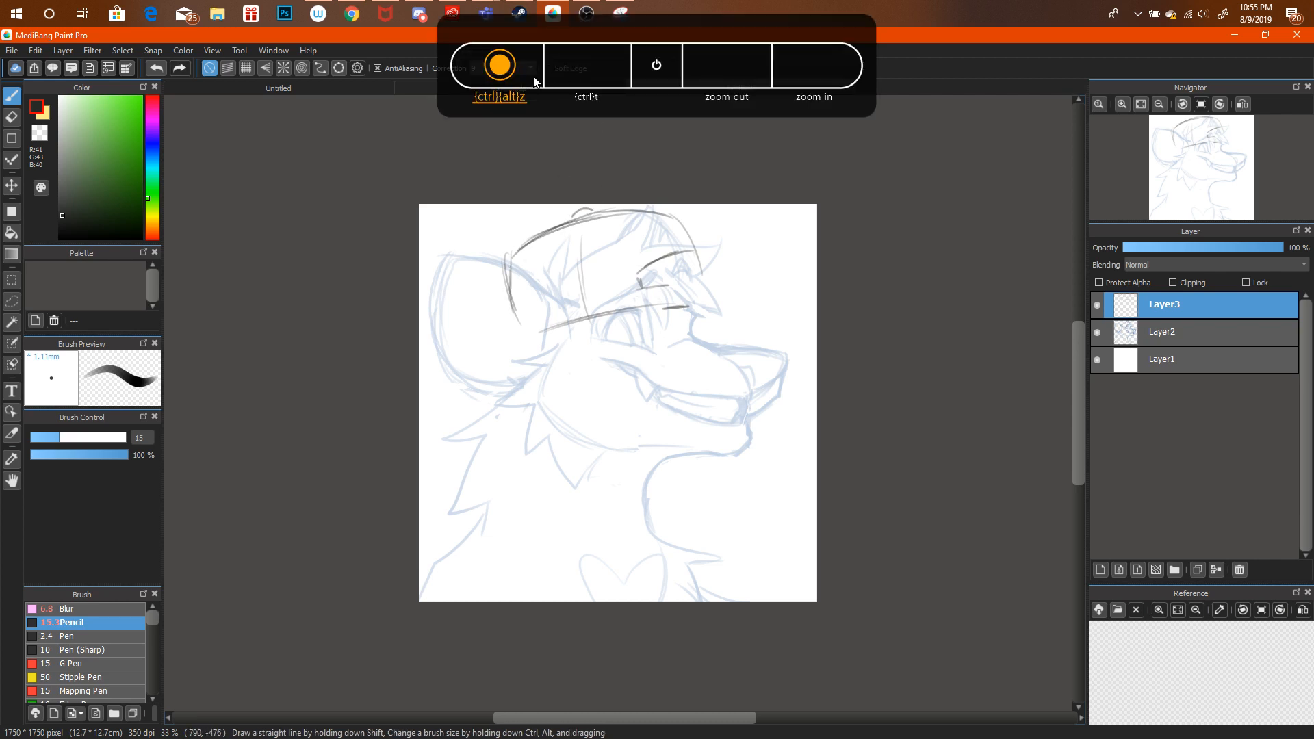
left_click(495, 83)
left_click(729, 86)
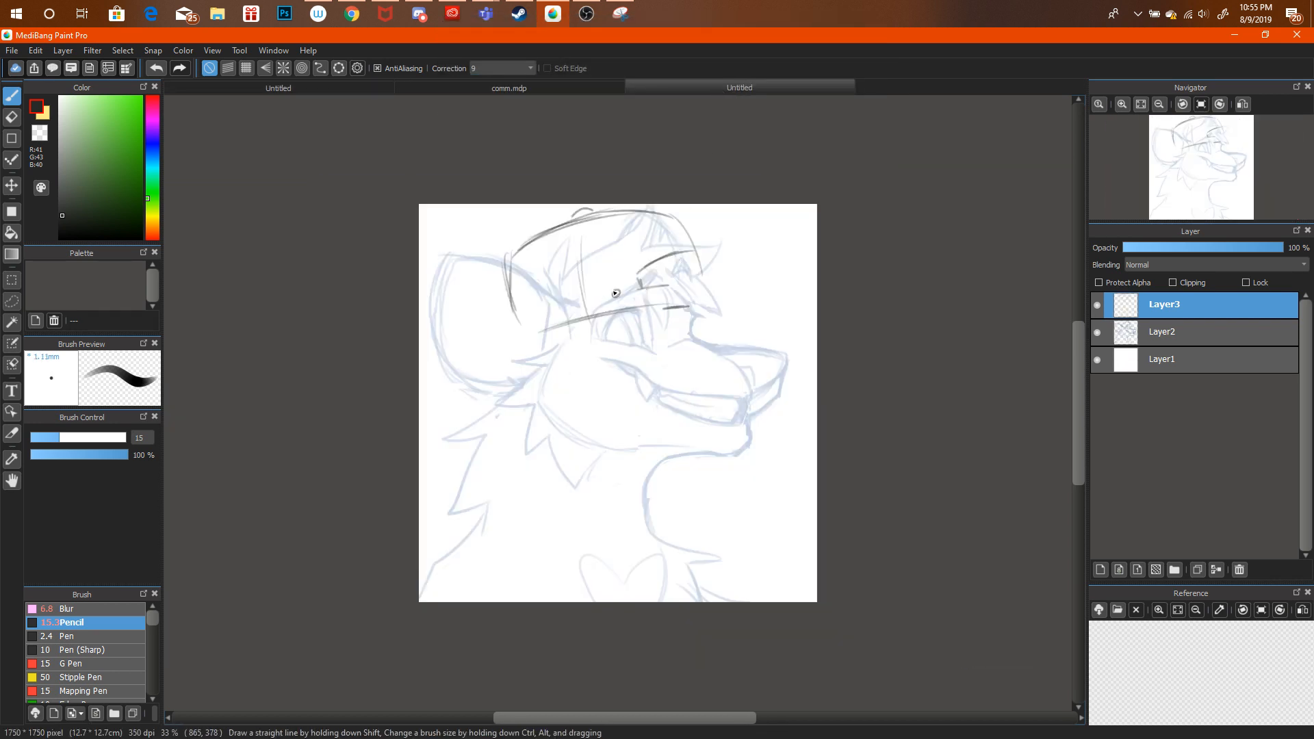
key("ctrl+alt+z")
key("ctrl+alt+z")
mouse_move(517, 305)
left_mouse_down()
mouse_move(464, 309)
mouse_move(518, 334)
left_mouse_up()
key("ctrl+alt+z")
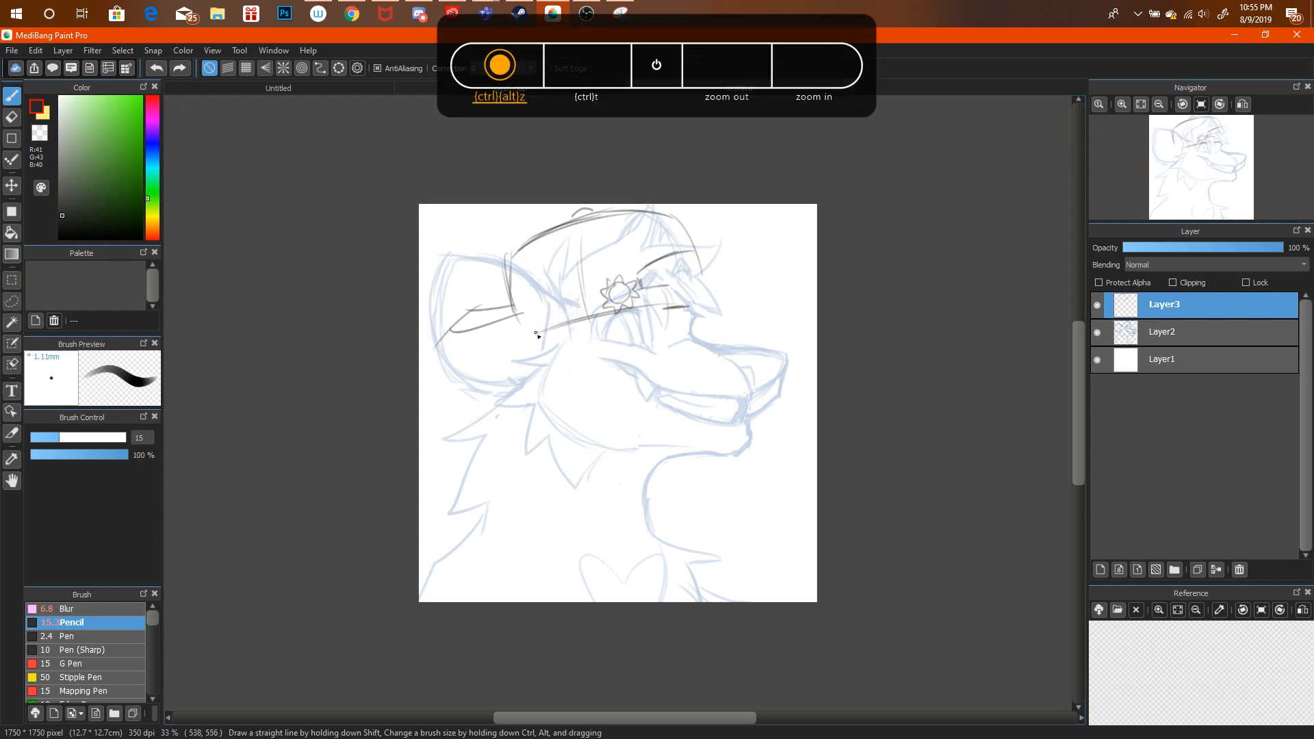
Rotate the hat strokes slightly counter-clockwise and redraw a darker line along the brim.
key("ctrl+t")
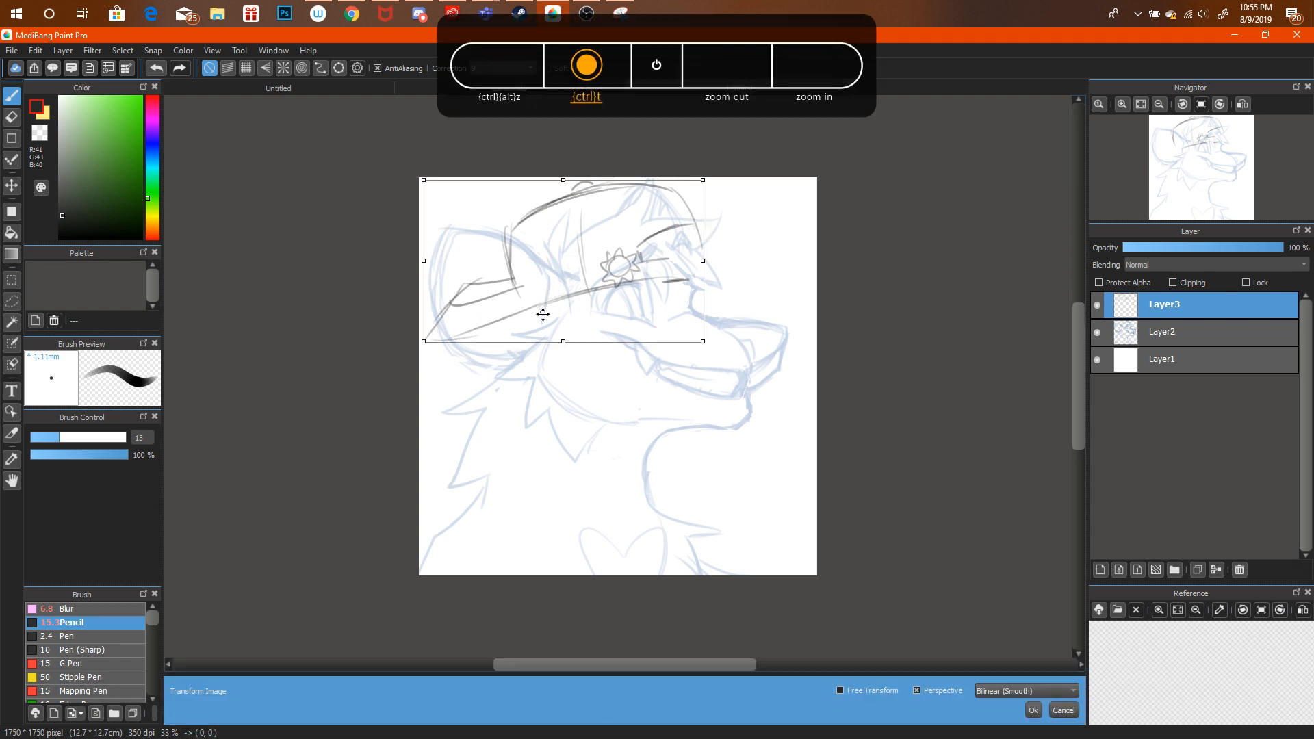
mouse_move(713, 265)
left_mouse_down()
mouse_move(740, 258)
mouse_move(731, 264)
left_mouse_up()
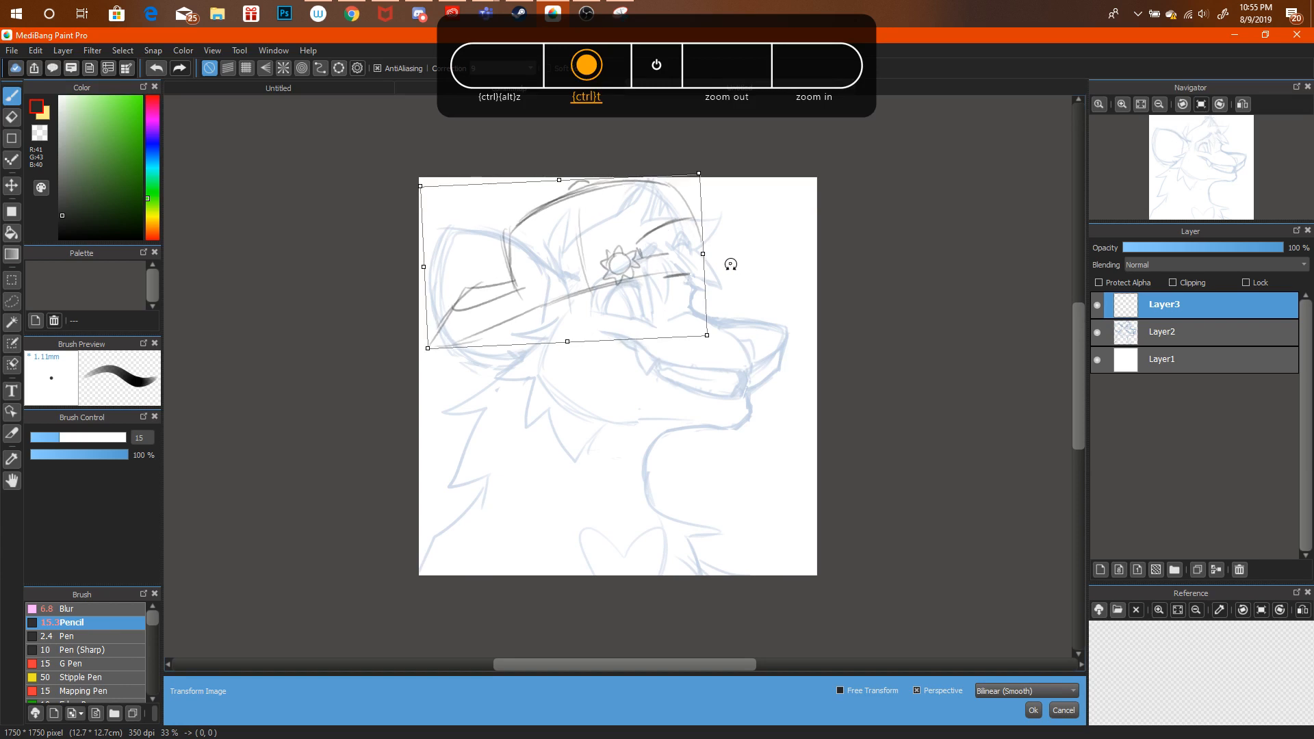
left_click(1064, 710)
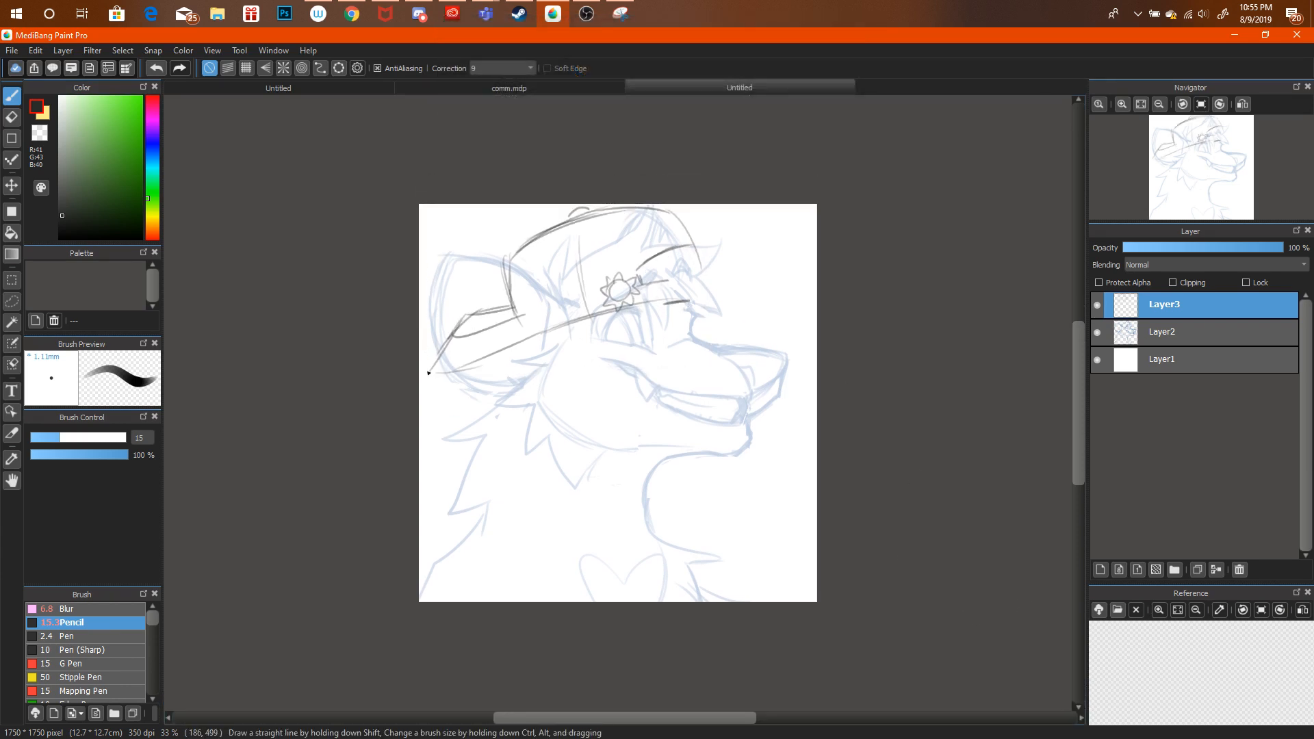
left_click_drag(428, 373, 424, 377)
key("ctrl+alt+z")
left_click_drag(620, 307, 540, 336)
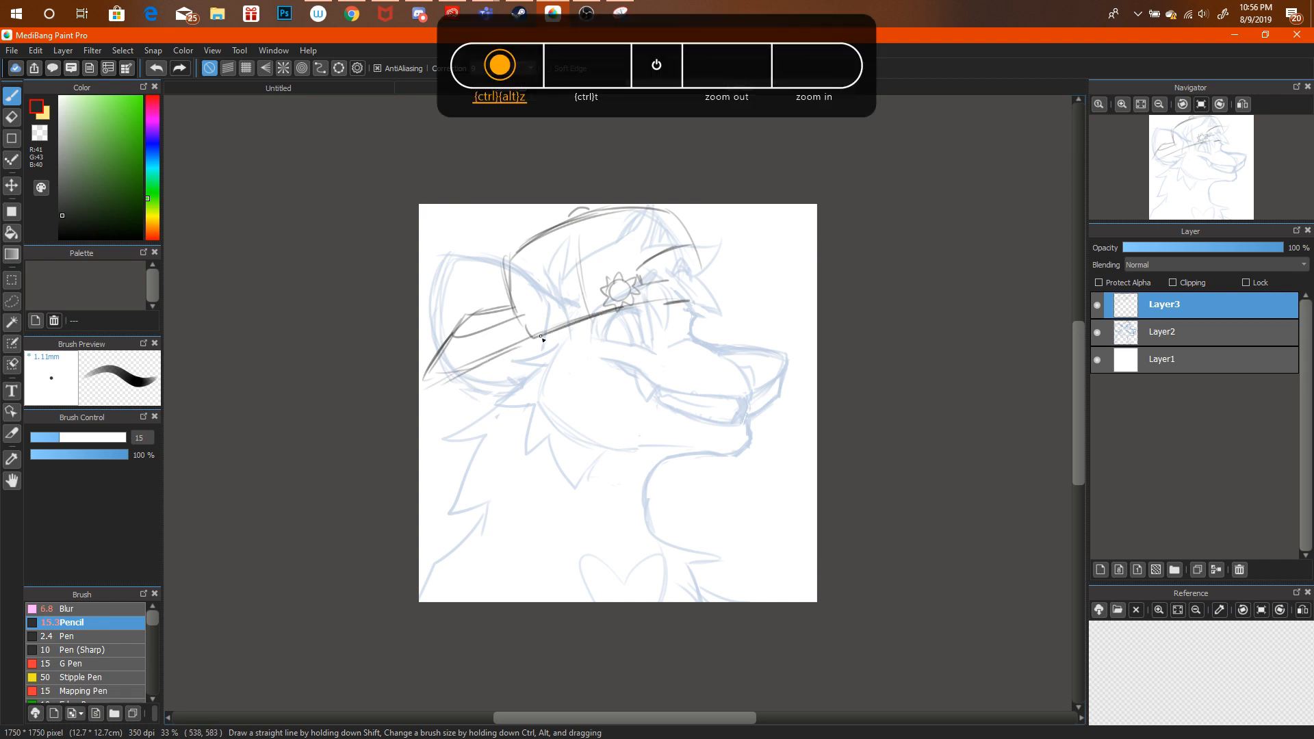
Rotate the hat strokes a bit more counter-clockwise and erase the stray line below the brim.
key("ctrl+t")
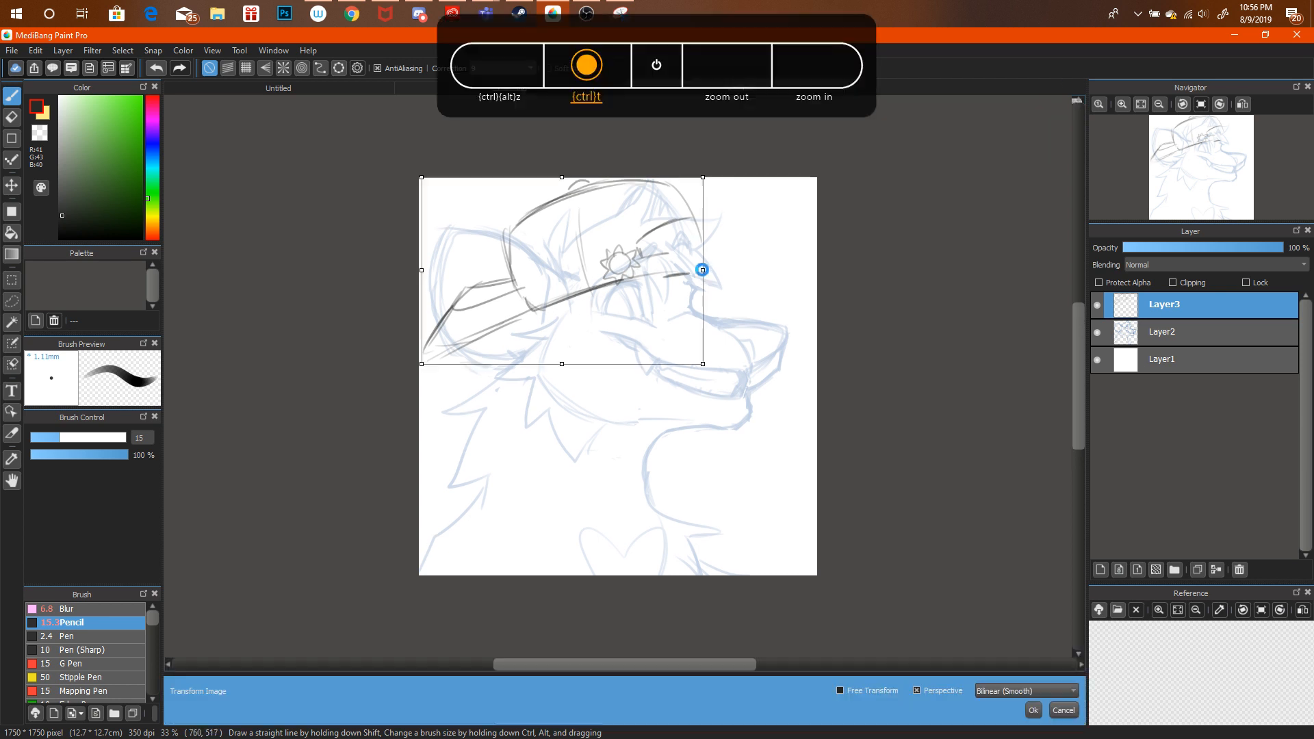
mouse_move(754, 239)
left_mouse_down()
mouse_move(709, 258)
mouse_move(692, 247)
mouse_move(701, 258)
left_mouse_up()
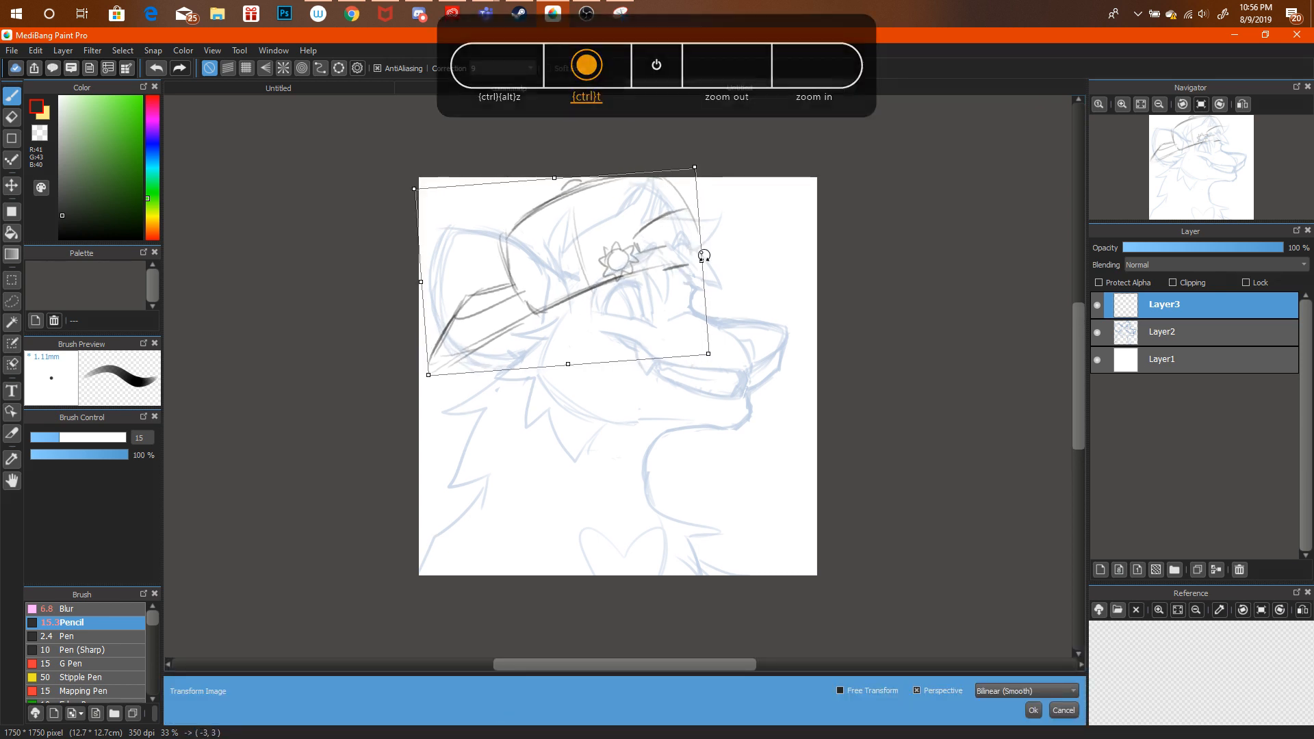
left_click(1025, 711)
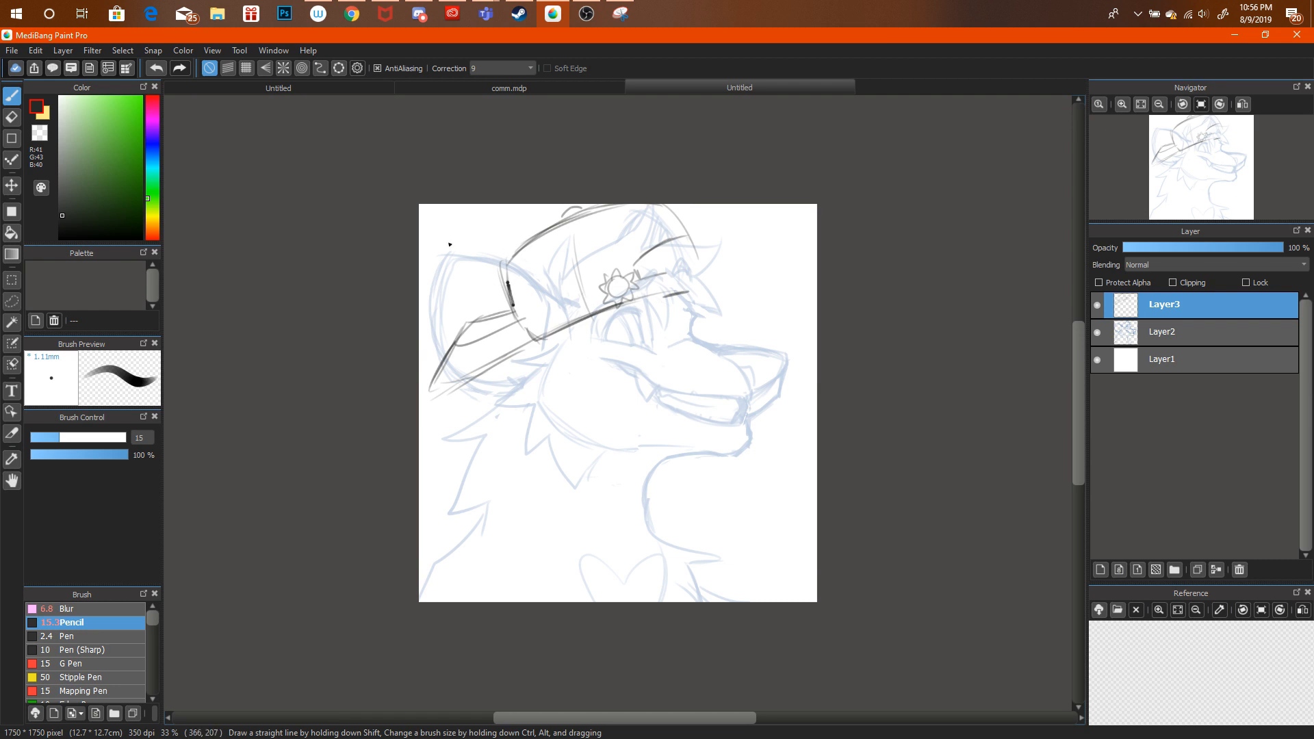
key("e")
mouse_move(484, 364)
left_mouse_down()
mouse_move(493, 388)
mouse_move(517, 377)
mouse_move(510, 320)
left_mouse_up()
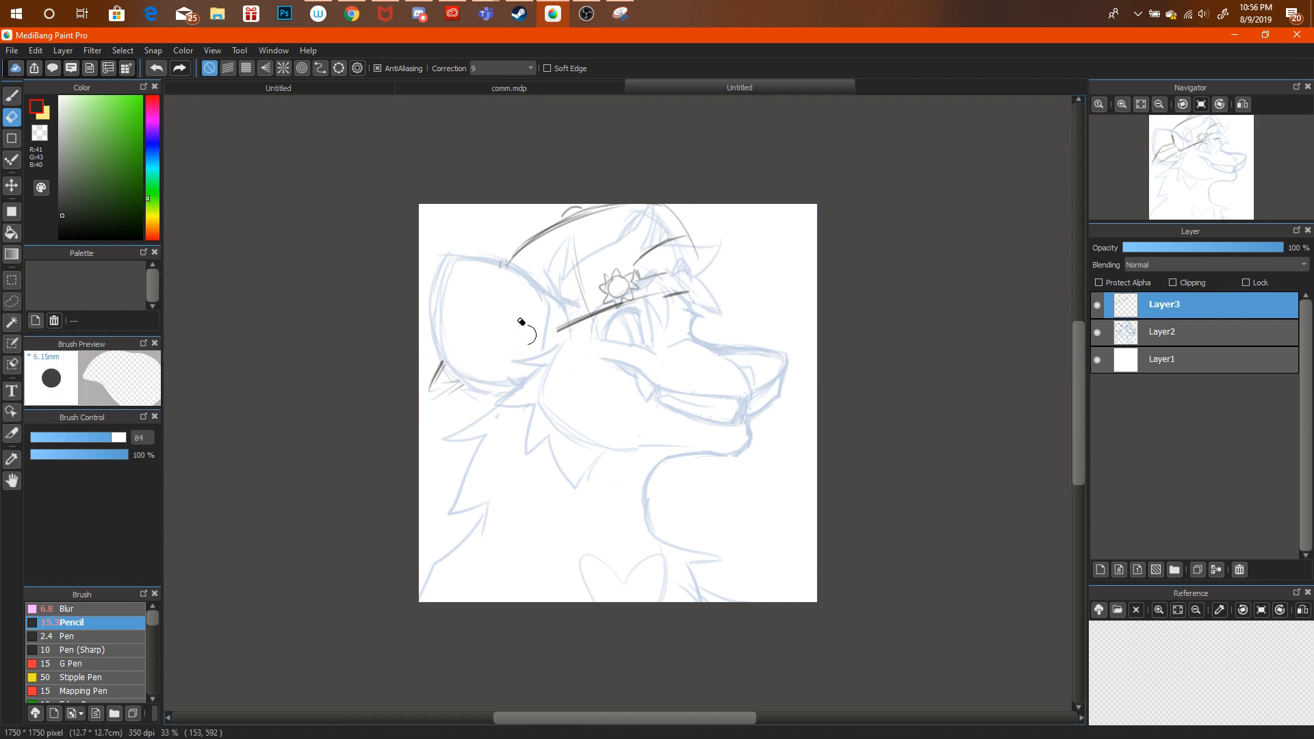
key("b")
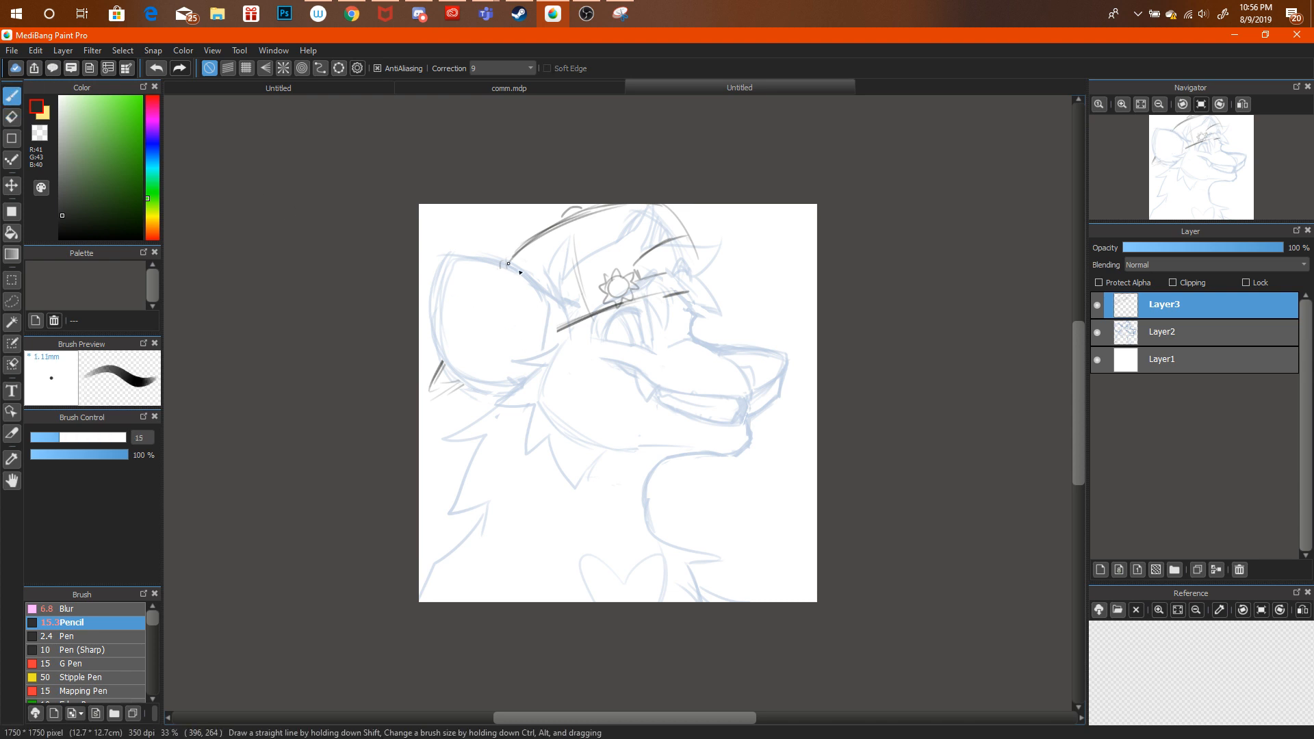
Draw the hat's left-side curve, a short crown stroke and the top edge of the hat.
mouse_move(512, 267)
left_mouse_down()
mouse_move(543, 343)
mouse_move(541, 292)
mouse_move(536, 343)
mouse_move(553, 327)
mouse_move(602, 361)
mouse_move(548, 343)
mouse_move(665, 304)
left_mouse_up()
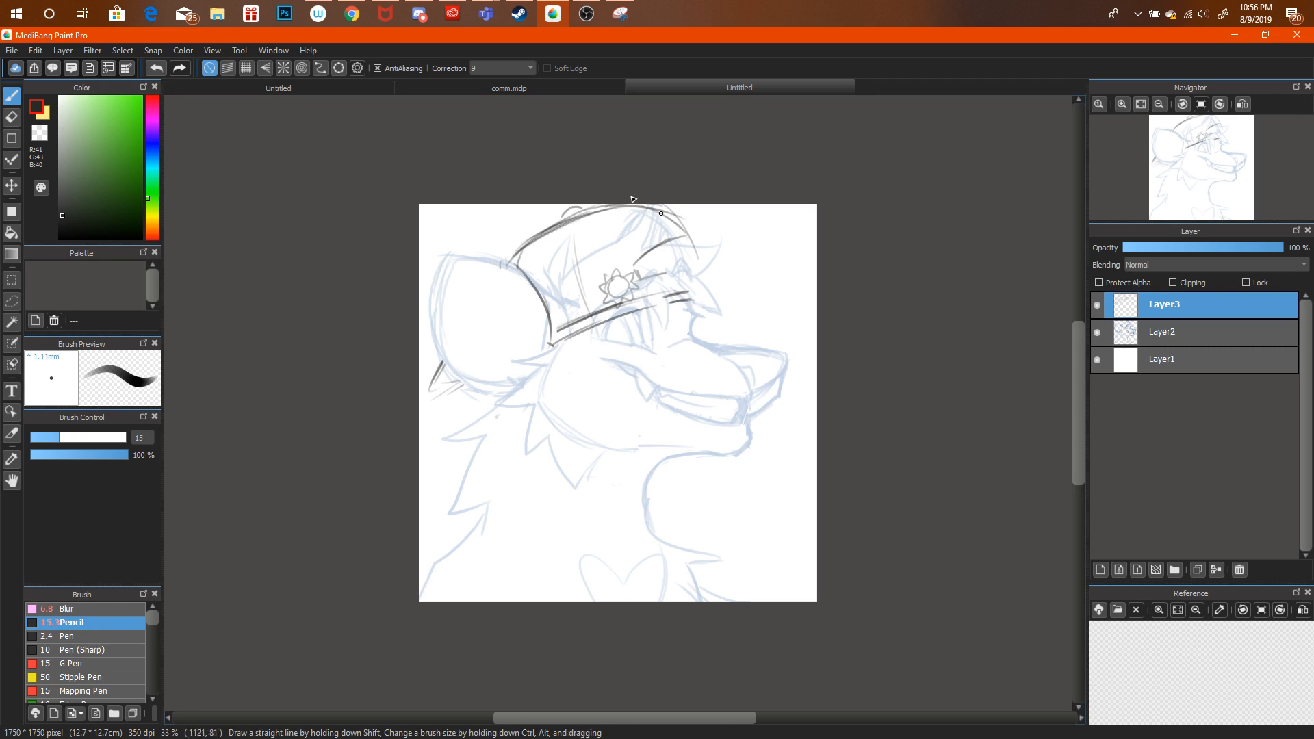
left_click(12, 117)
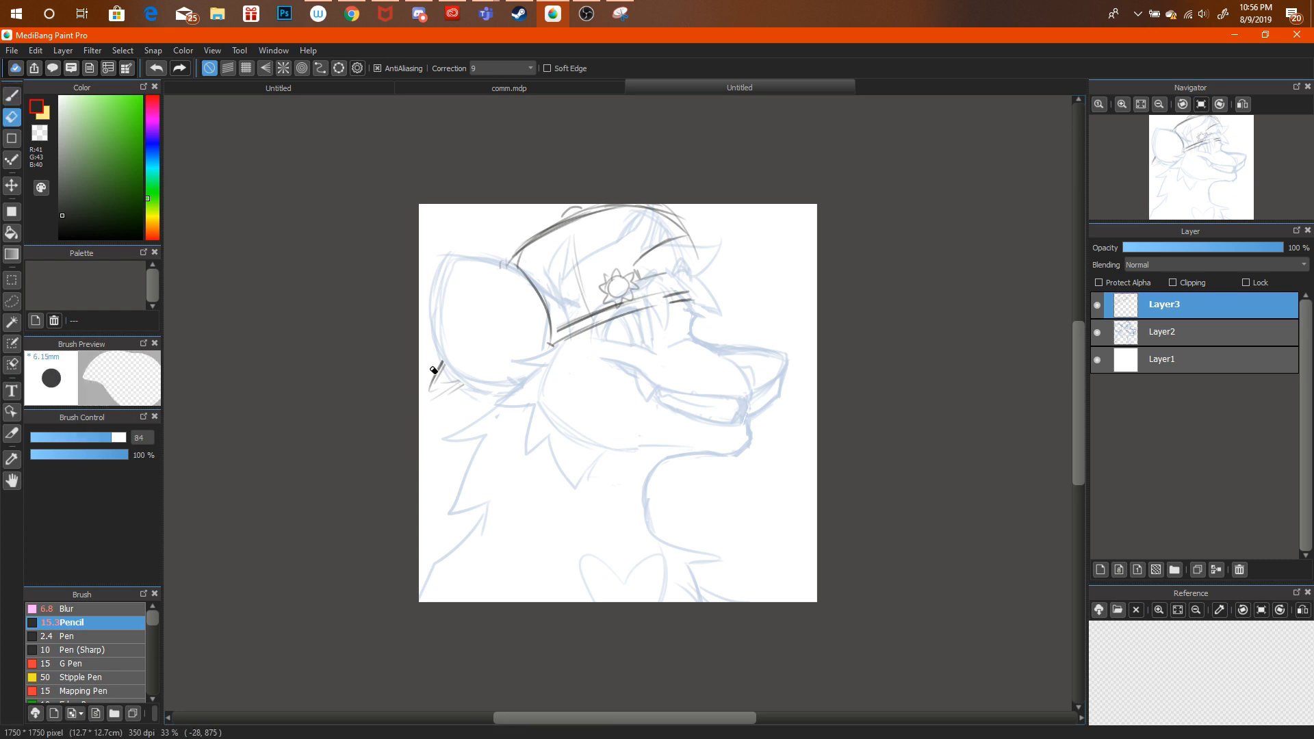
key("b")
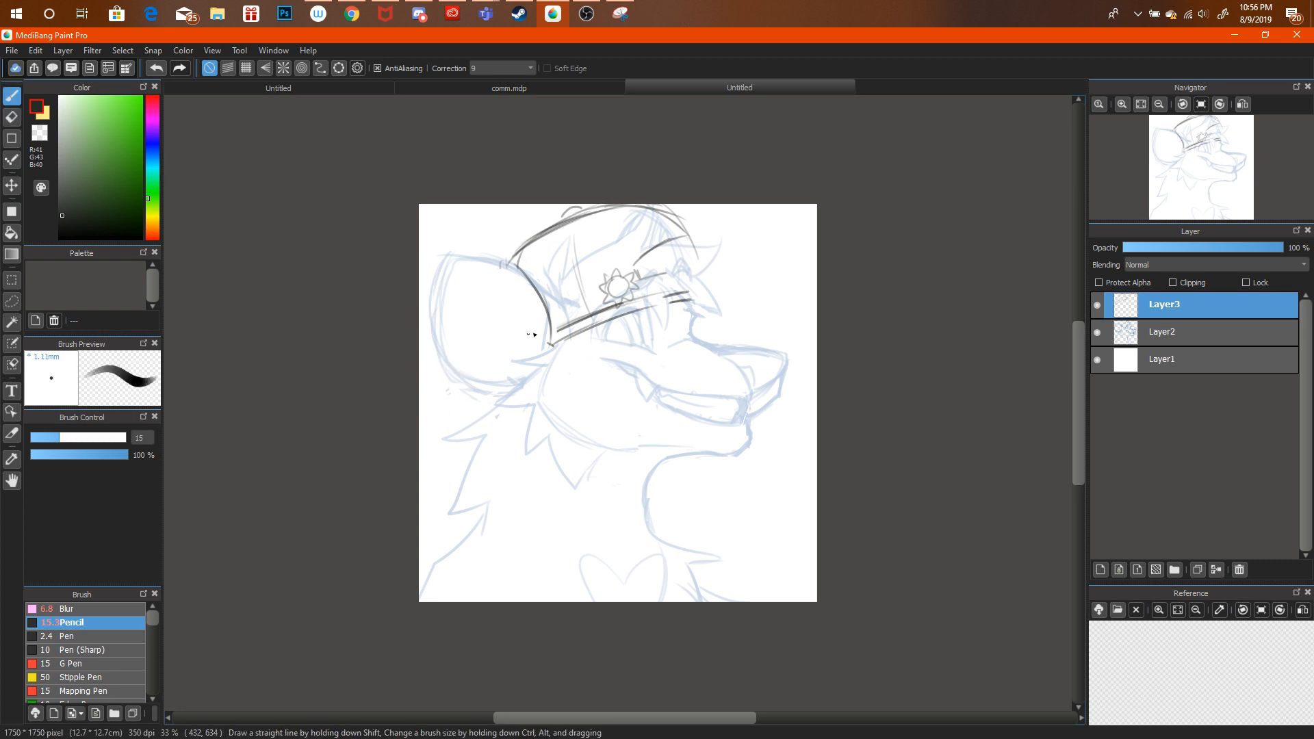
mouse_move(436, 380)
left_mouse_down()
mouse_move(503, 378)
mouse_move(475, 386)
mouse_move(501, 364)
mouse_move(442, 398)
left_mouse_up()
key("ctrl+alt+z")
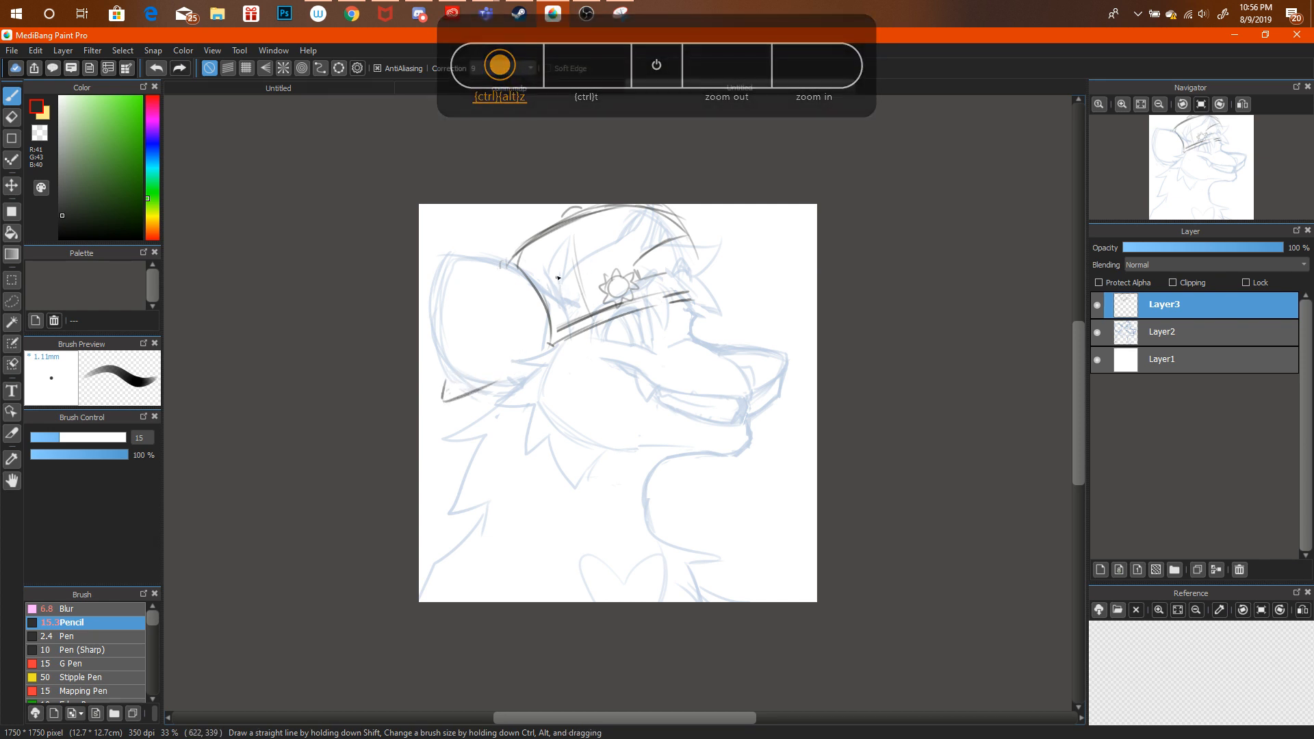
left_click_drag(573, 238, 579, 278)
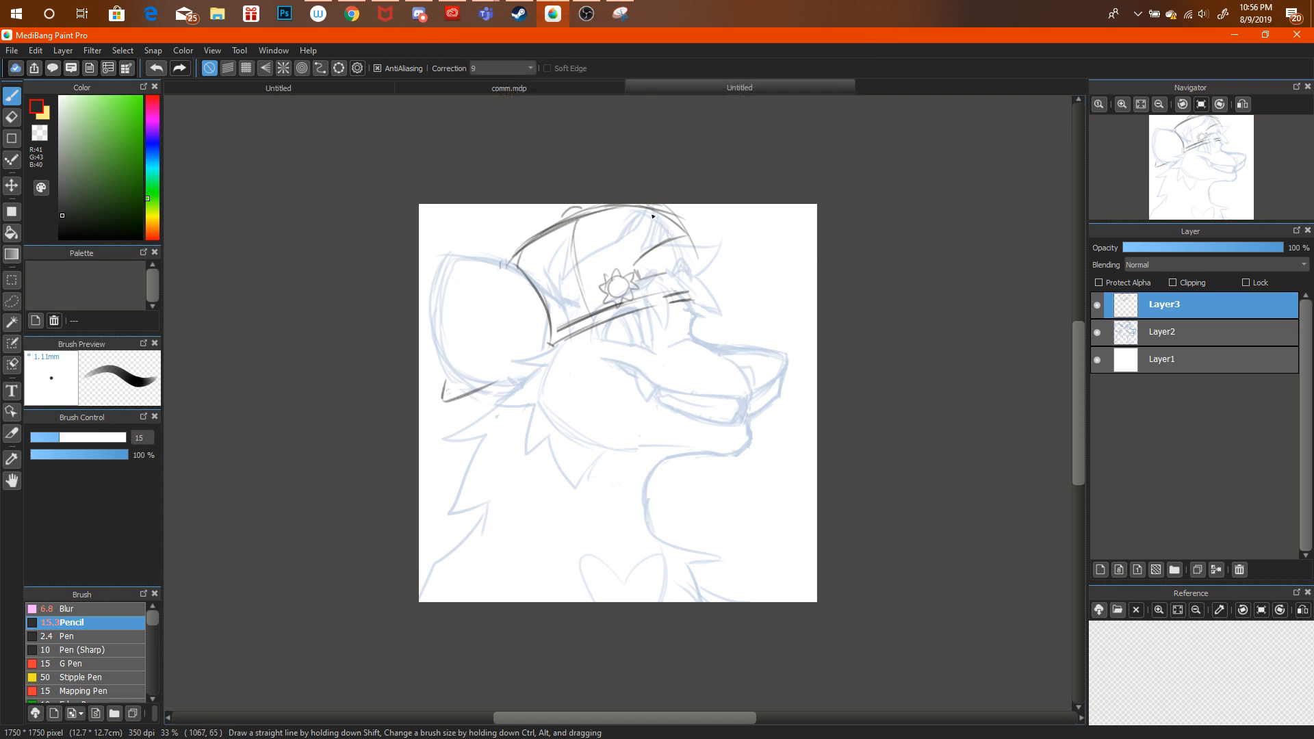
left_click_drag(589, 213, 677, 224)
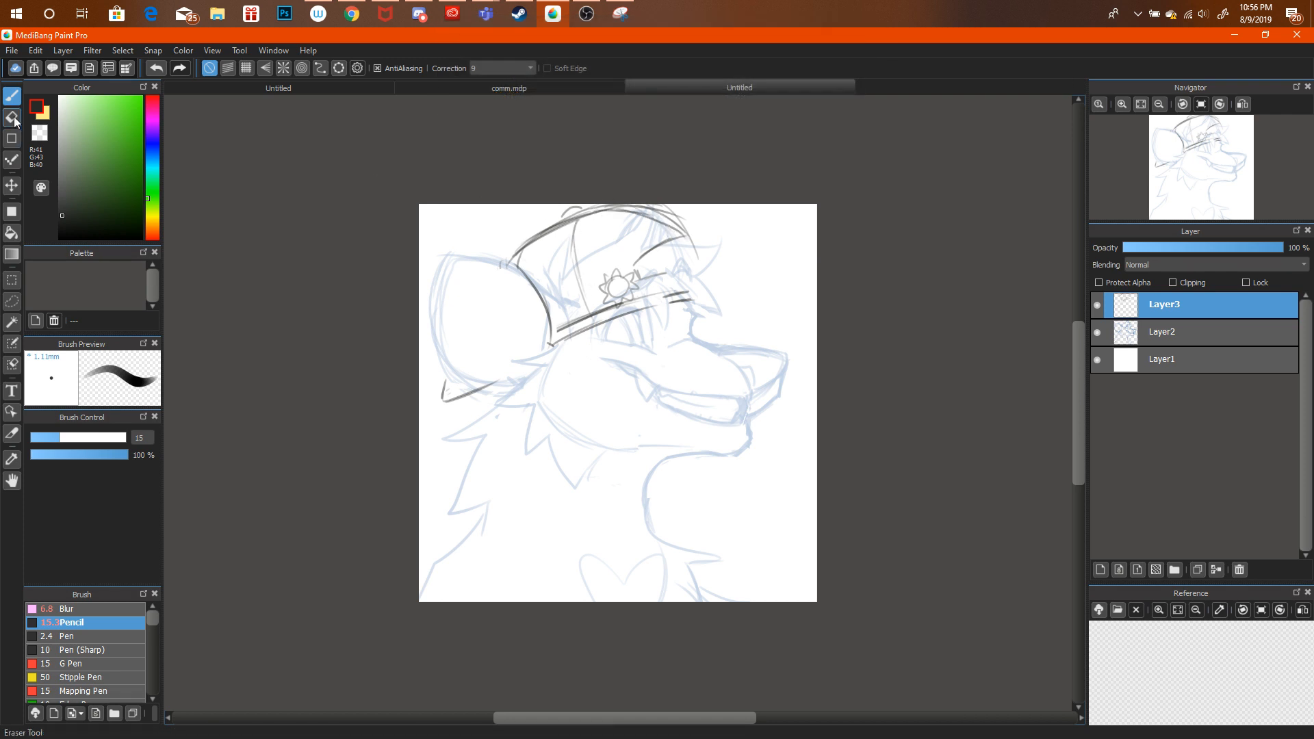
Erase part of the upper-left hat line and redraw the hat's top edge darker.
key("e")
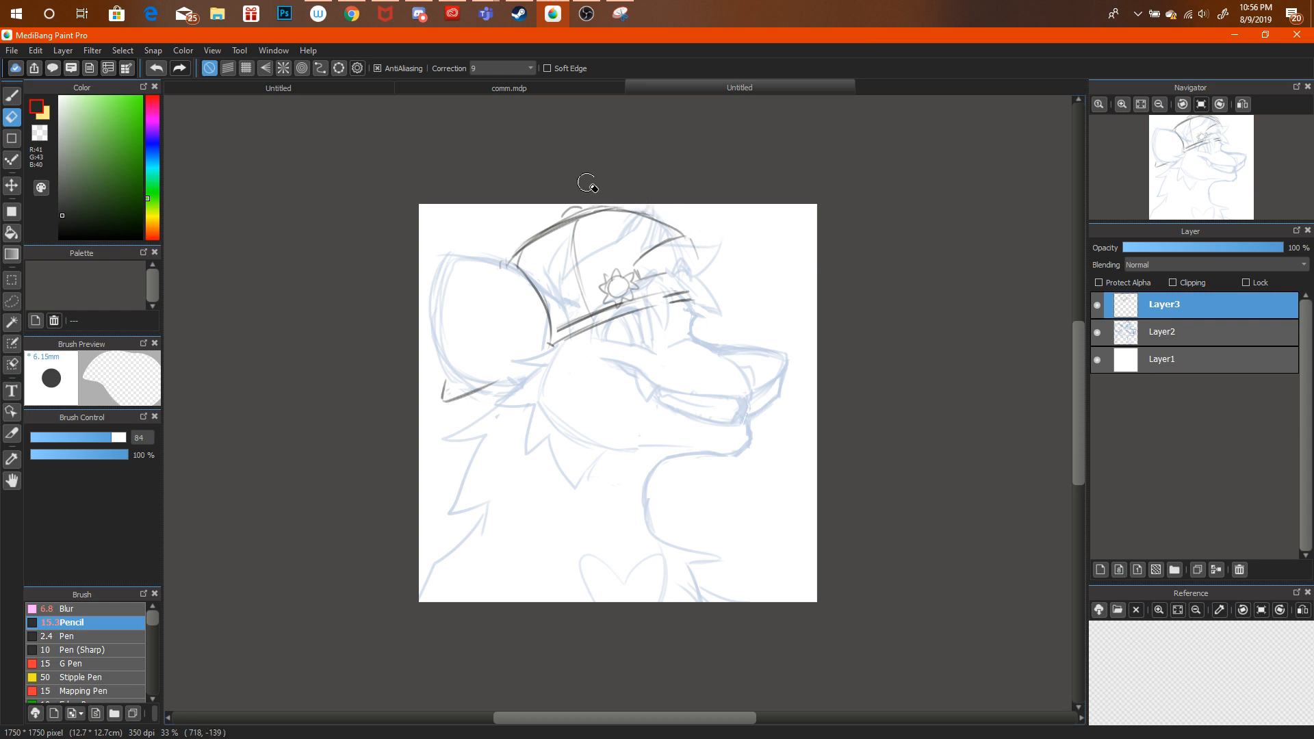
mouse_move(559, 218)
left_mouse_down()
mouse_move(505, 255)
mouse_move(537, 214)
left_mouse_up()
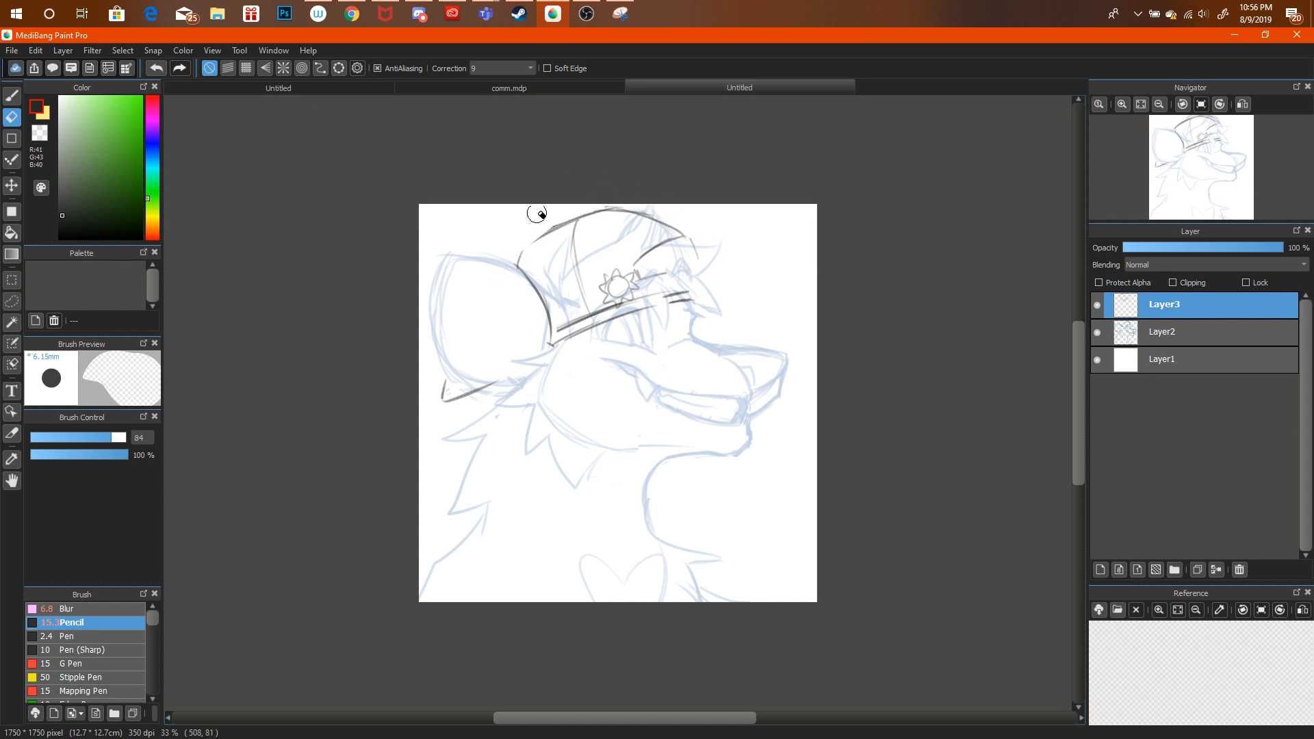
key("b")
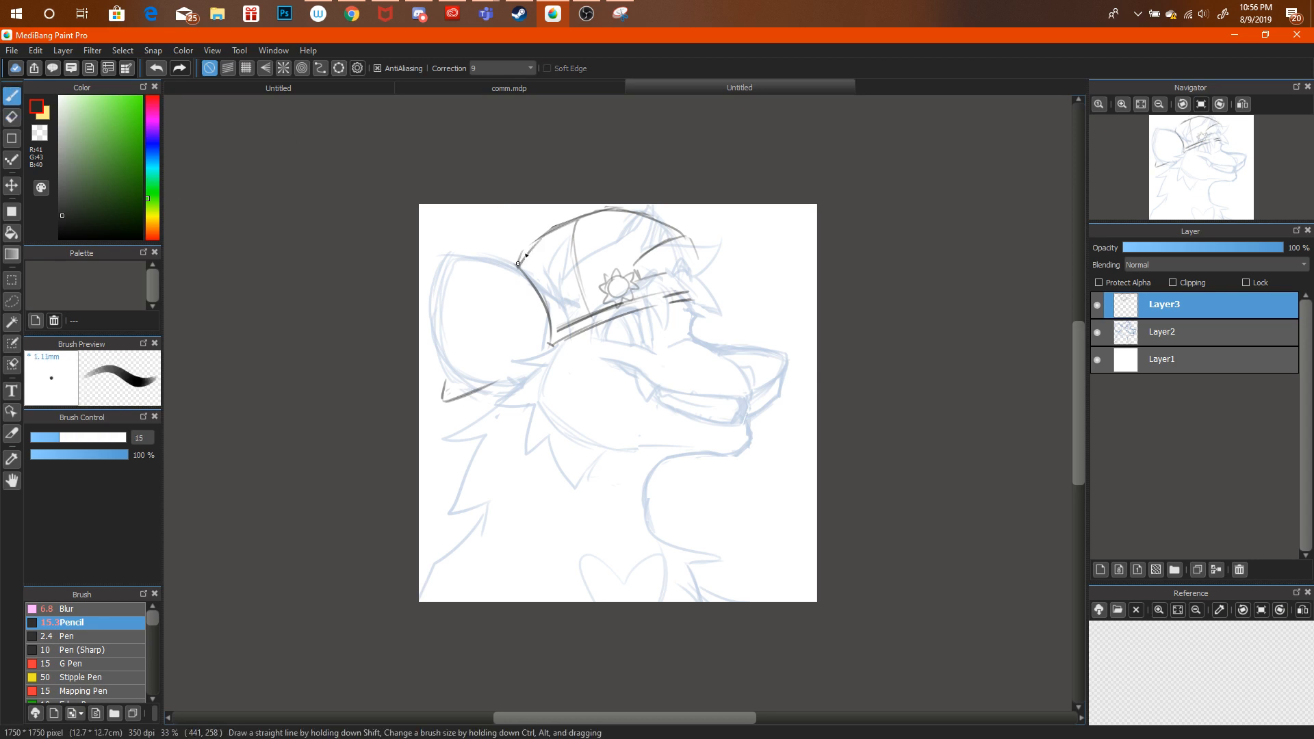
mouse_move(518, 263)
left_mouse_down()
mouse_move(625, 212)
mouse_move(566, 235)
mouse_move(679, 233)
mouse_move(717, 280)
mouse_move(651, 228)
mouse_move(666, 229)
mouse_move(637, 259)
mouse_move(690, 251)
left_mouse_up()
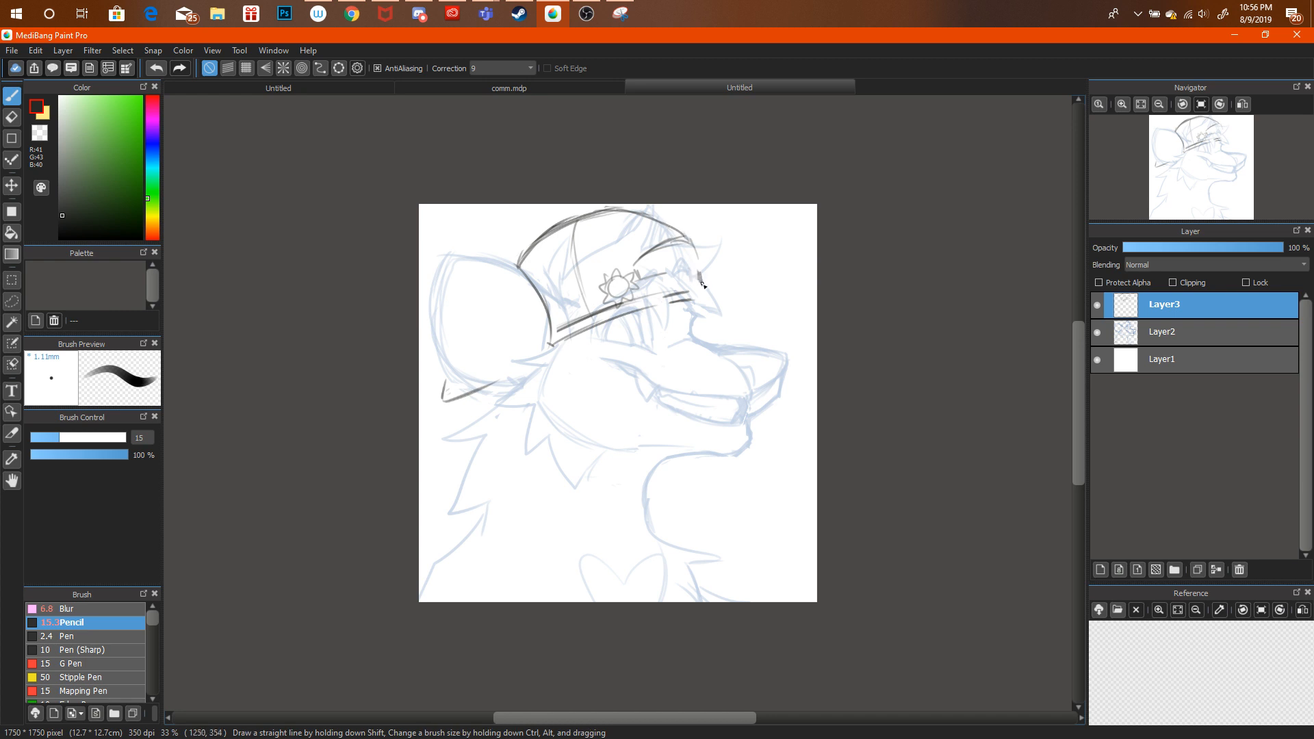
left_click(1180, 332)
Try erasing blue lines inside the hat, undo it, and nudge the hat strokes up and left.
key("e")
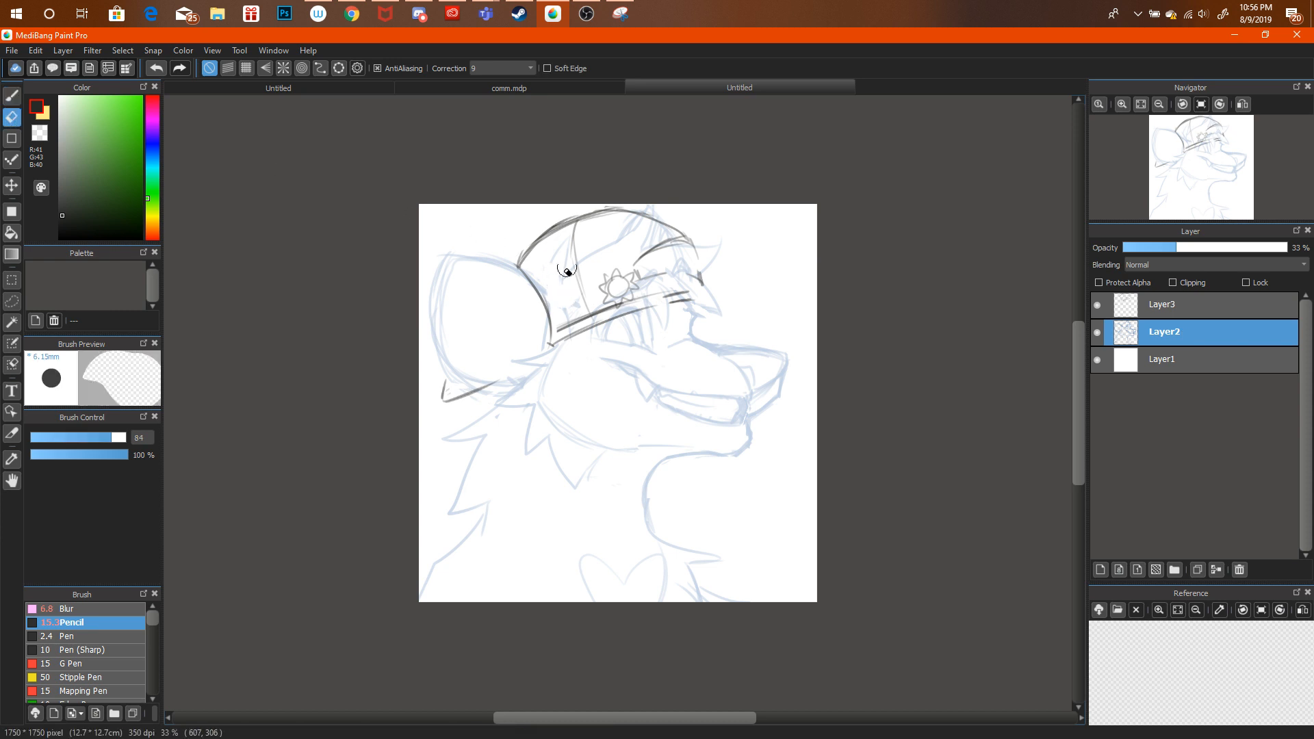
left_click_drag(568, 272, 551, 264)
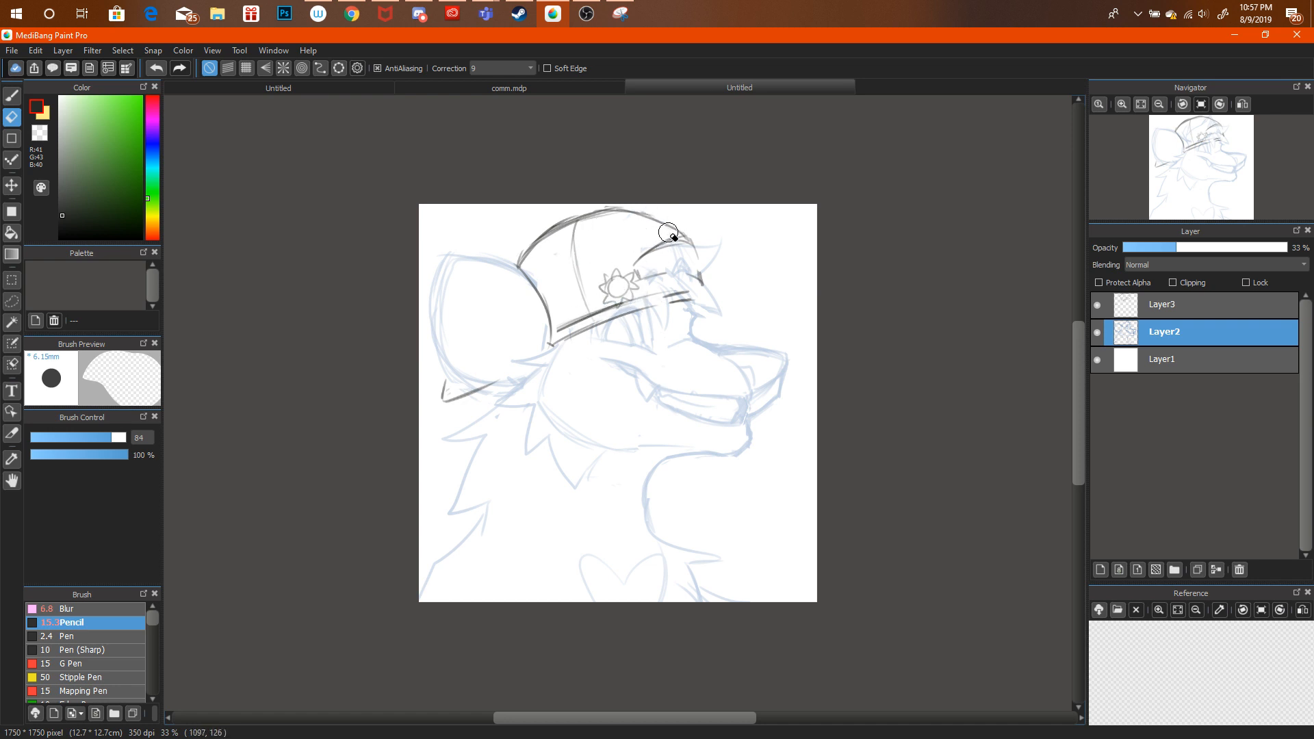
key("ctrl+alt+z")
key("ctrl+alt+z")
key("ctrl+alt+z")
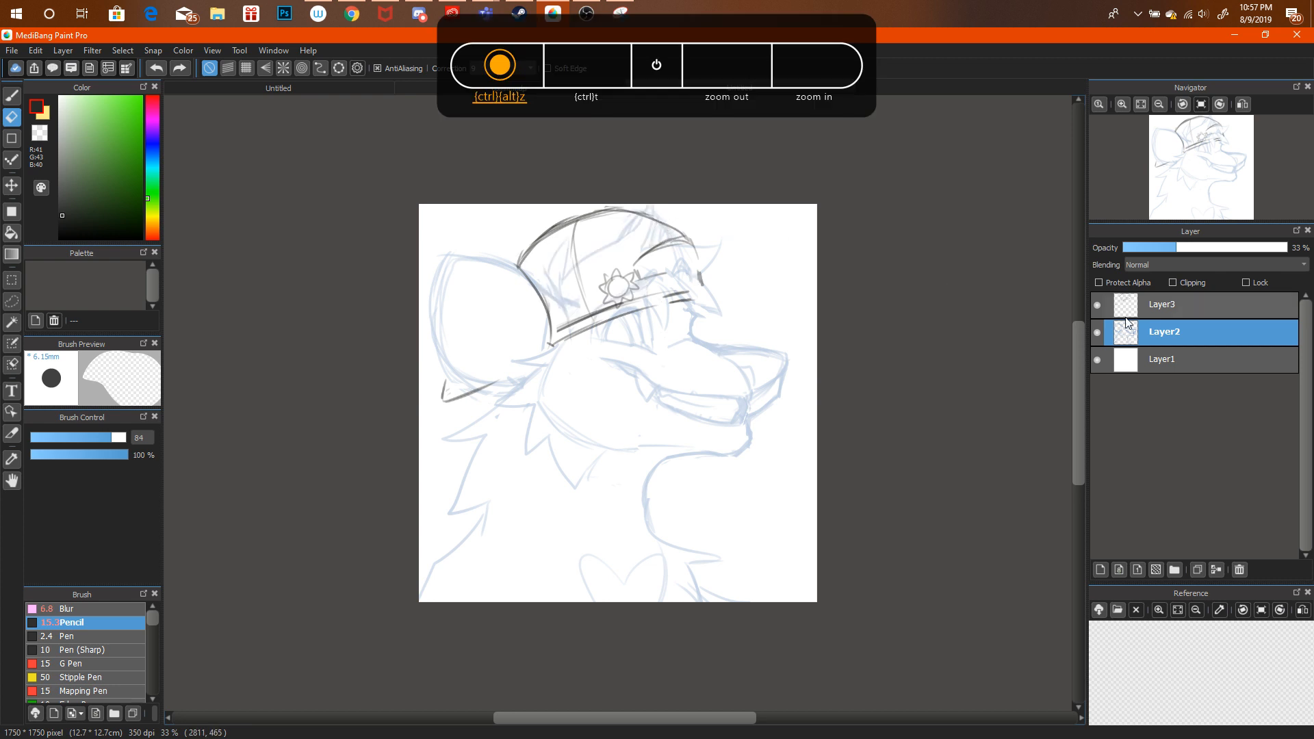
key("ctrl+t")
mouse_move(684, 249)
left_mouse_down()
mouse_move(689, 220)
mouse_move(675, 219)
mouse_move(695, 226)
left_mouse_up()
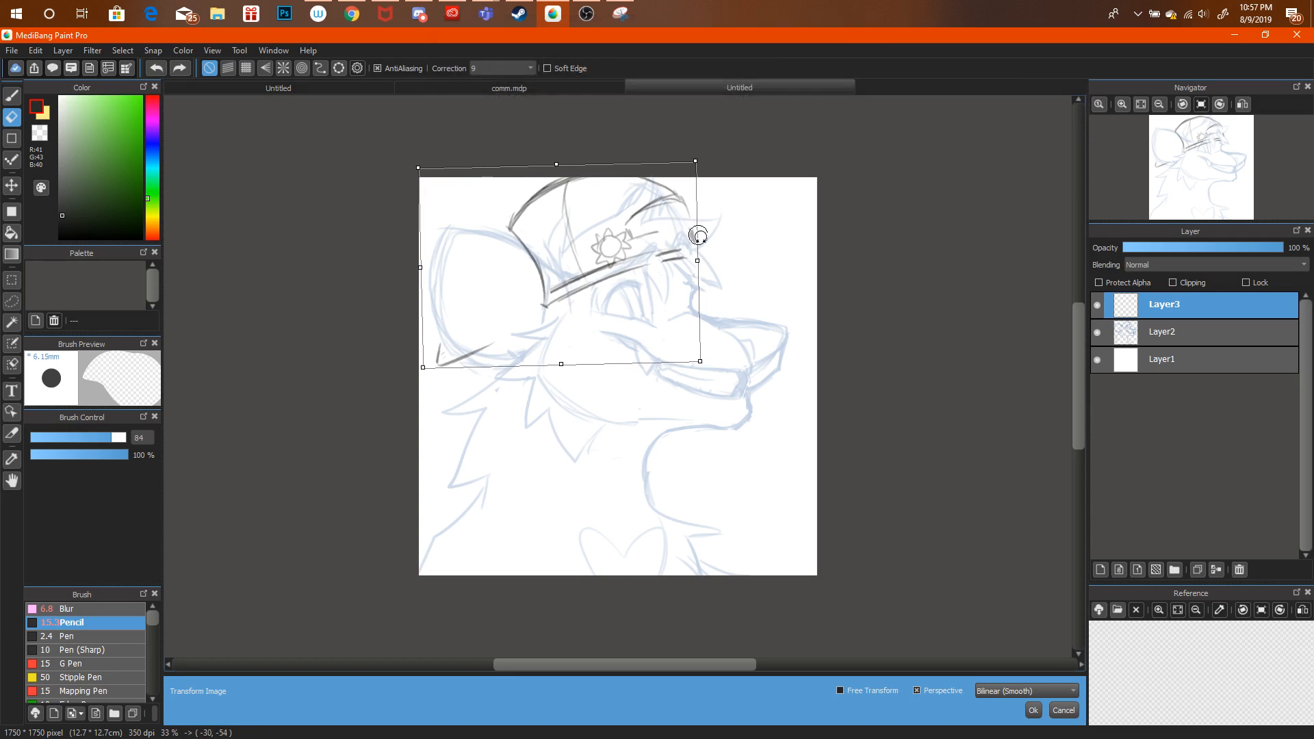
left_click(1033, 709)
Toggle Layer3's visibility to compare the moved hat with the sketch, ending on Layer2 with the brush.
left_click(1098, 302)
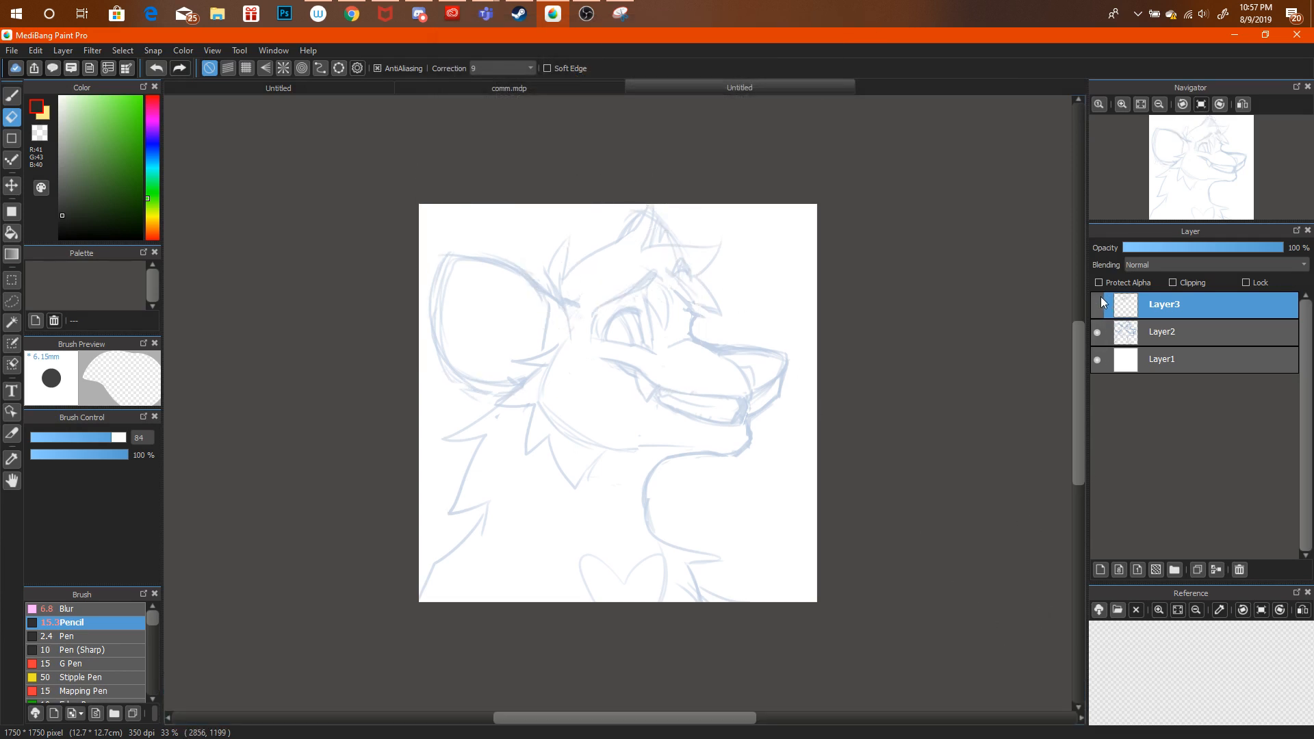
left_click(1098, 302)
left_click(1123, 335)
left_click(1143, 306)
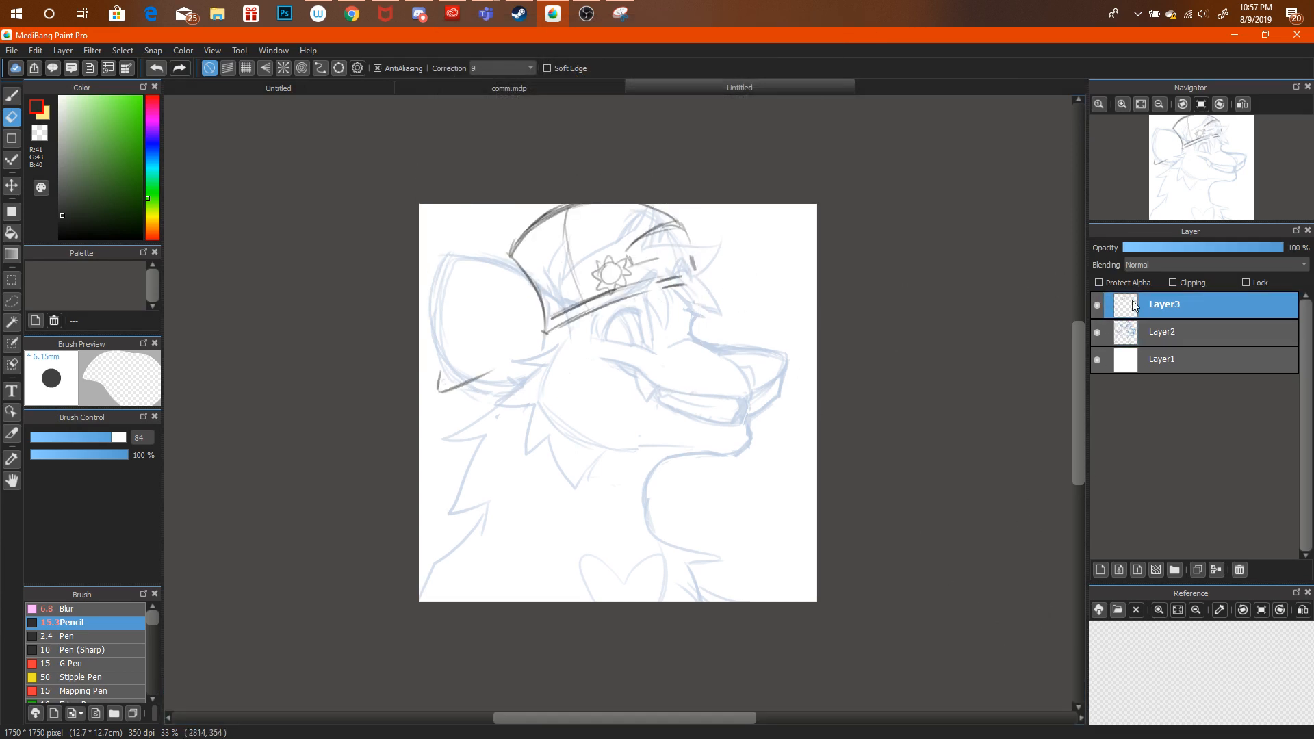
left_click(1096, 303)
left_click(1095, 305)
left_click(1164, 333)
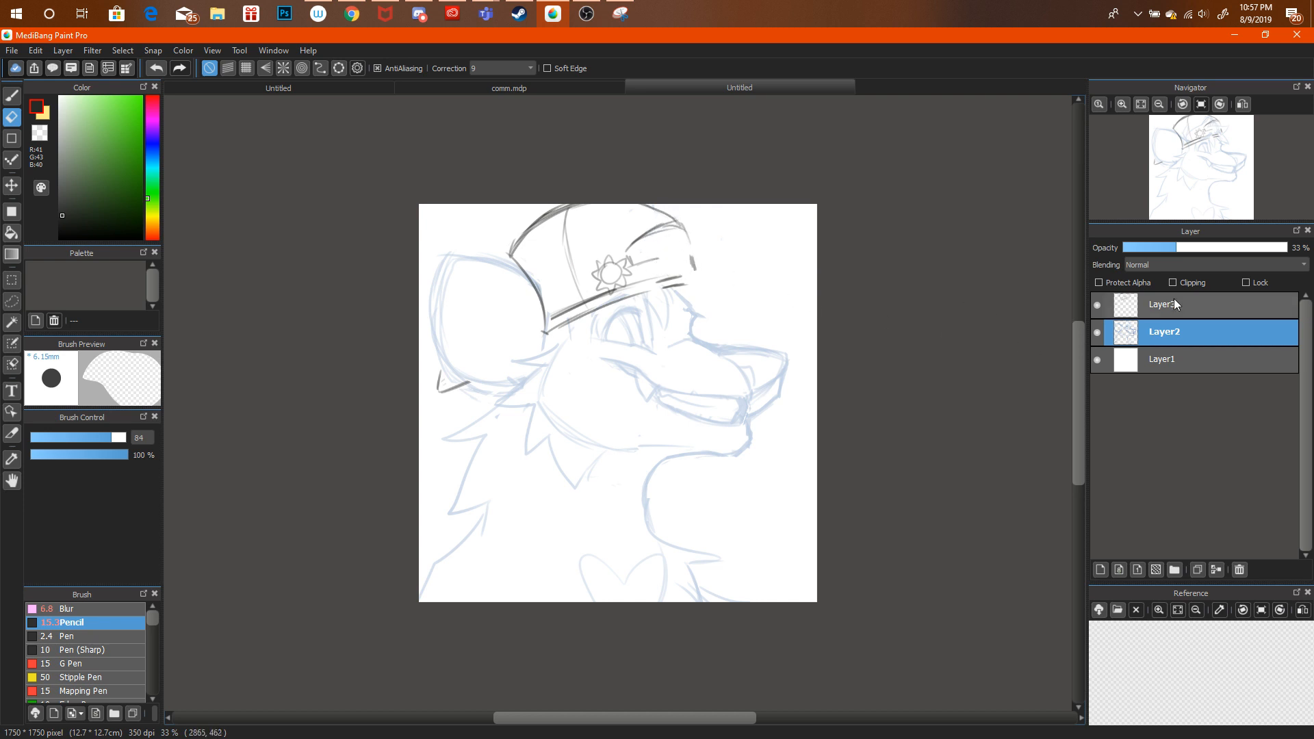
key("b")
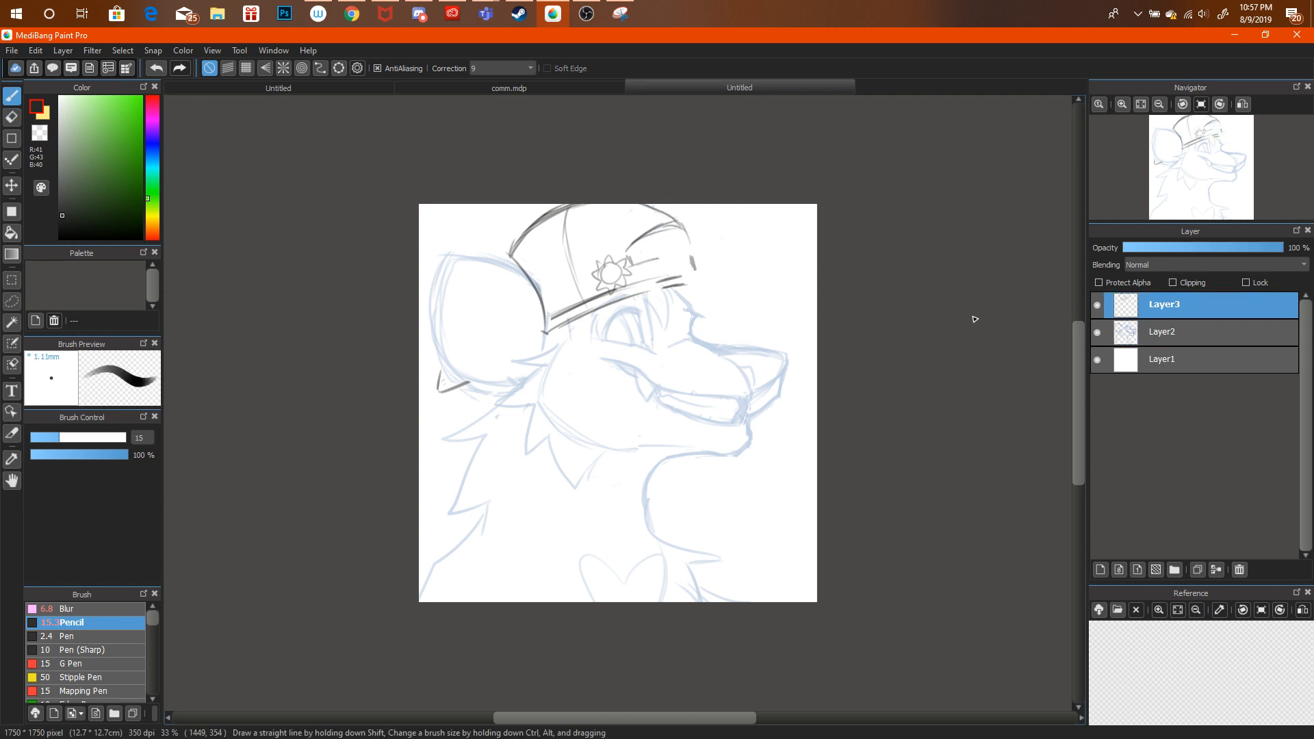
Raise Layer2's opacity to 100% and draw dark blue strokes on the head top and hat band.
left_click_drag(1210, 249, 1287, 249)
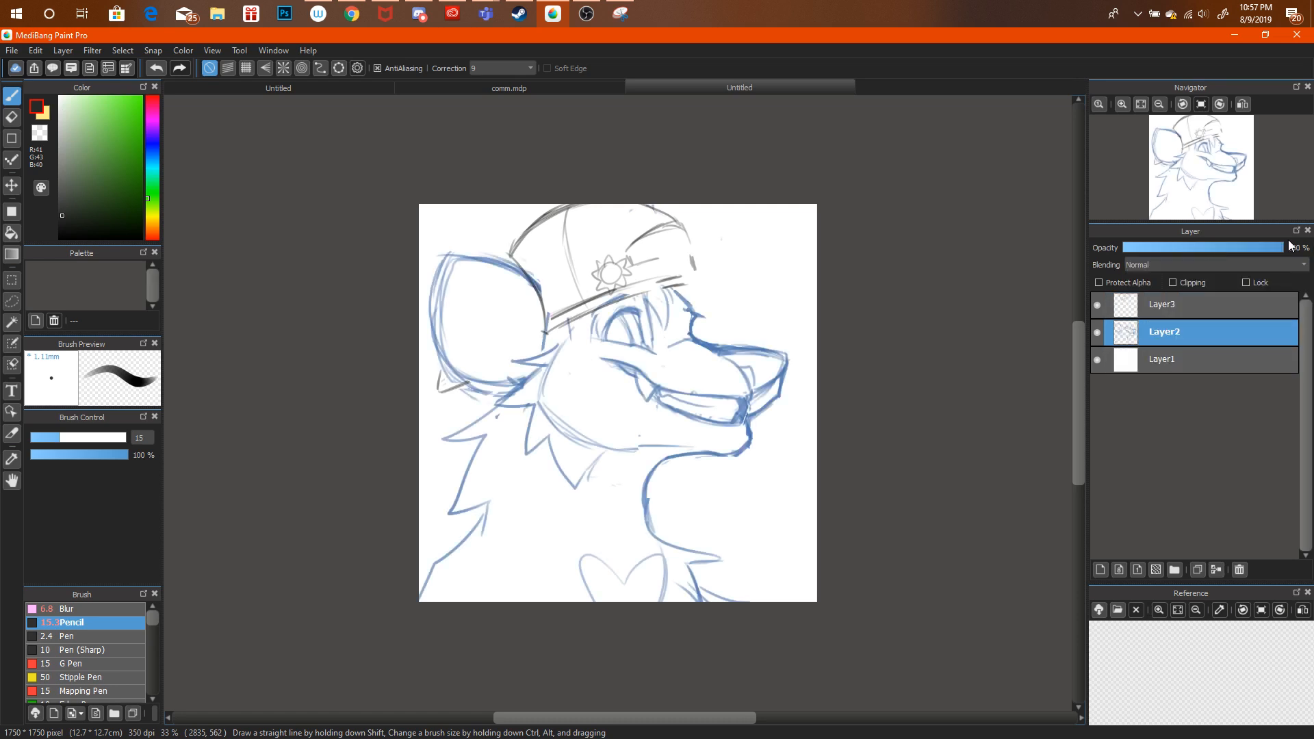
key("i")
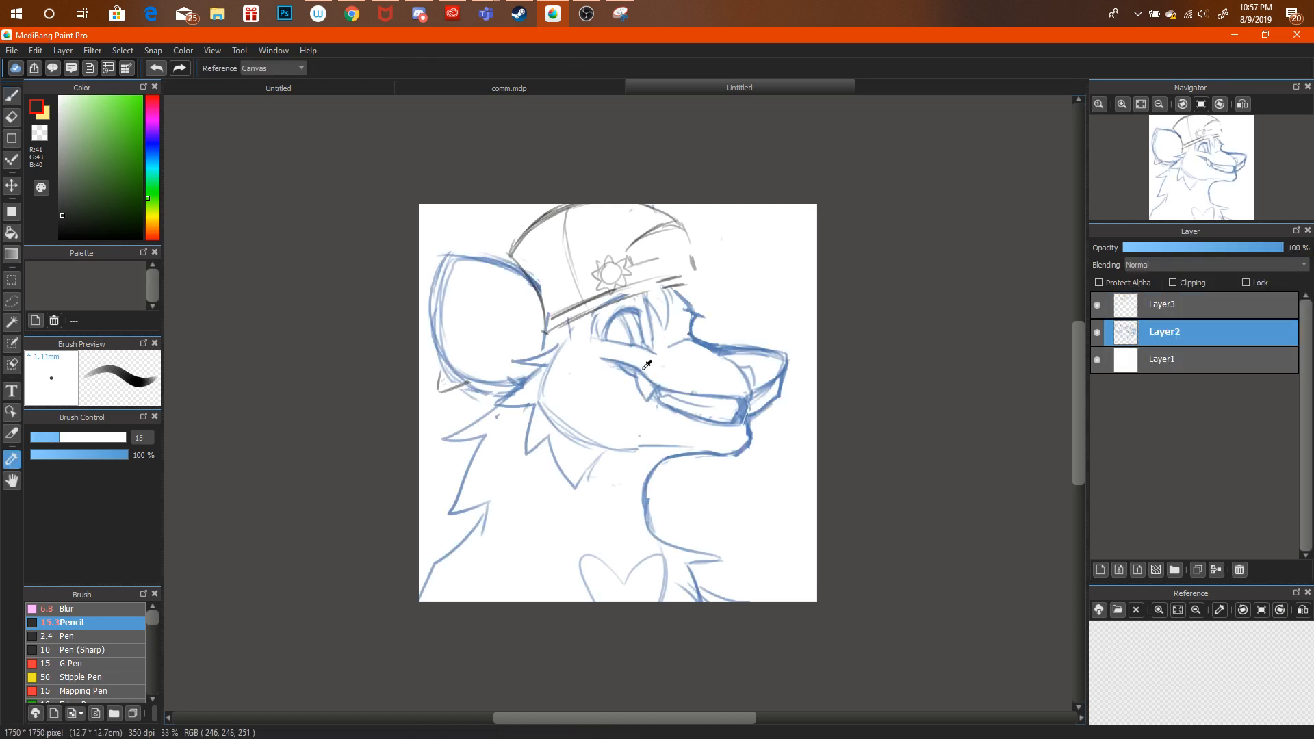
left_click(721, 341)
key("b")
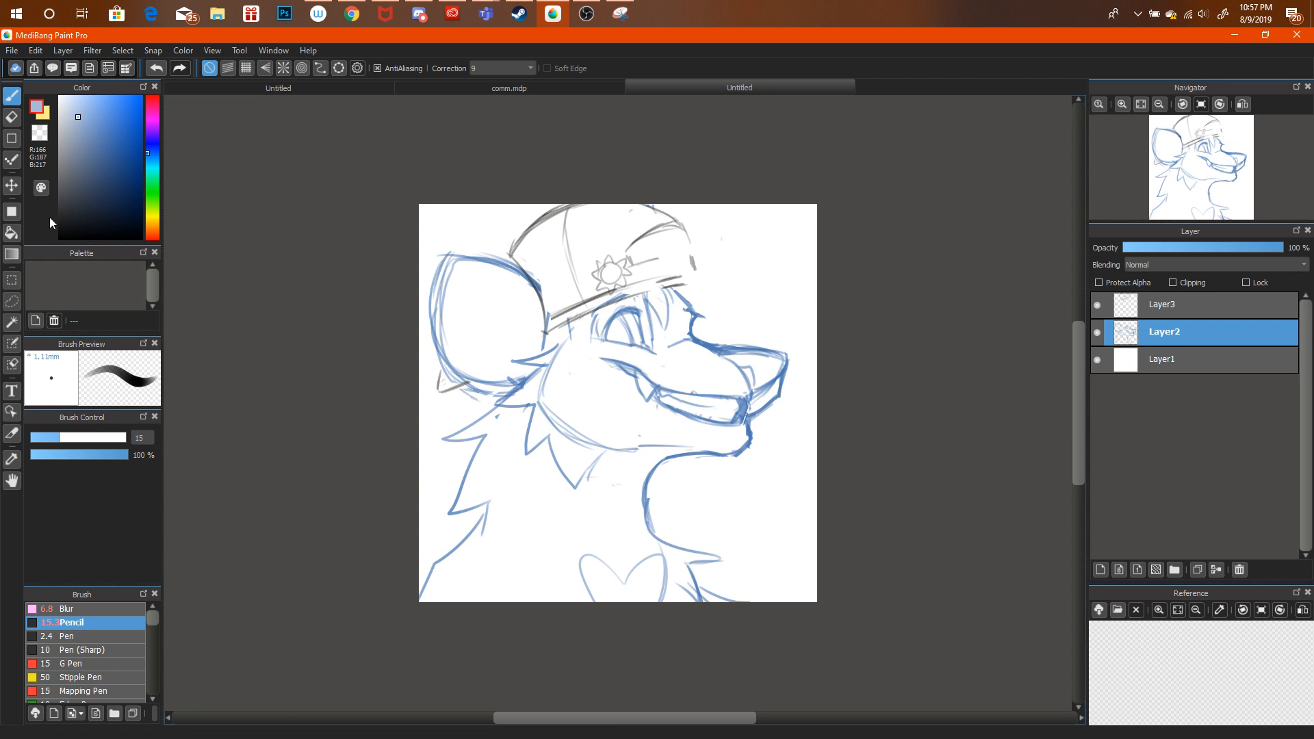
left_click(9, 456)
left_click(723, 346)
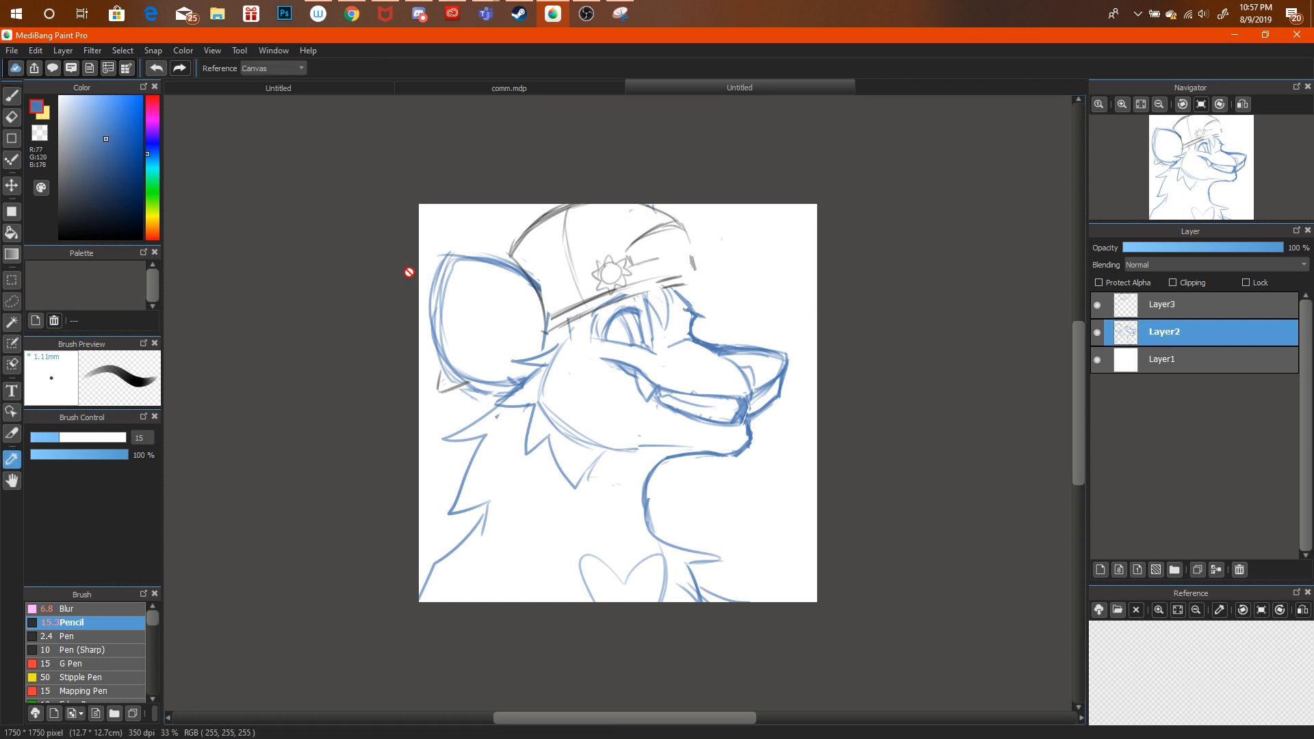
key("b")
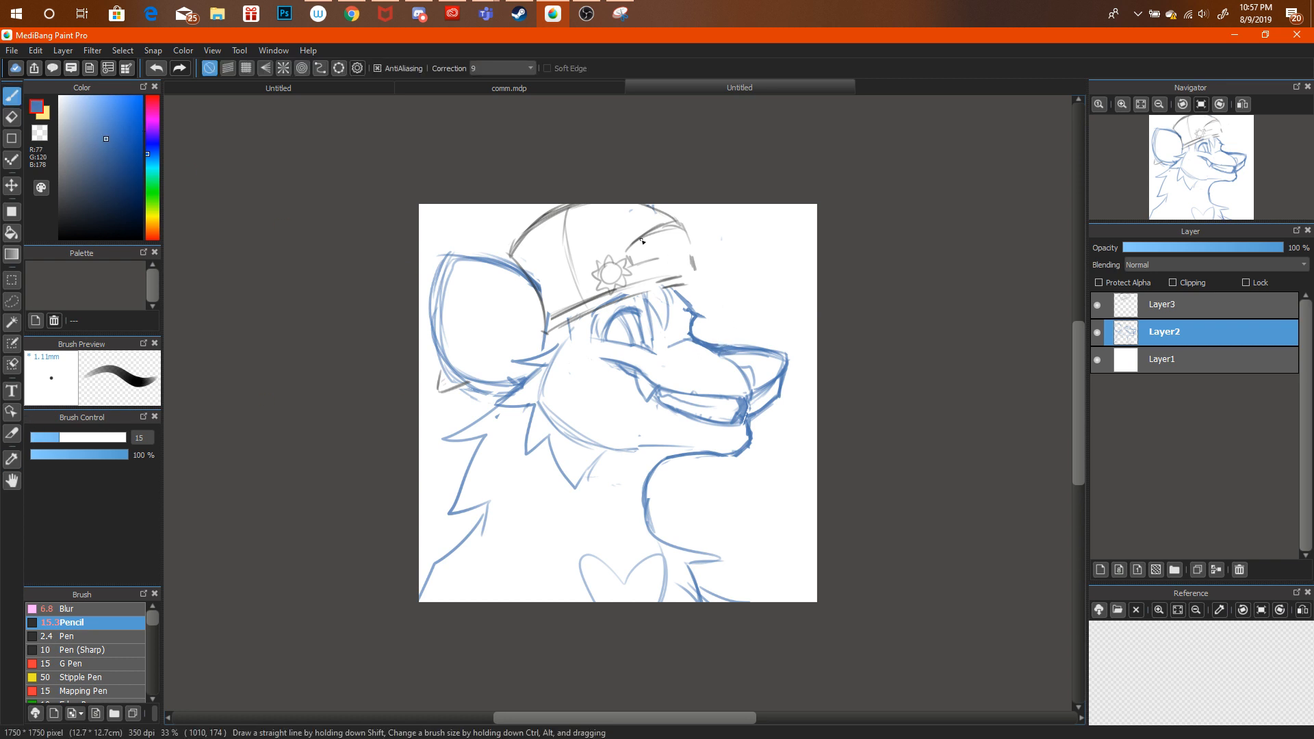
left_click_drag(683, 225, 731, 238)
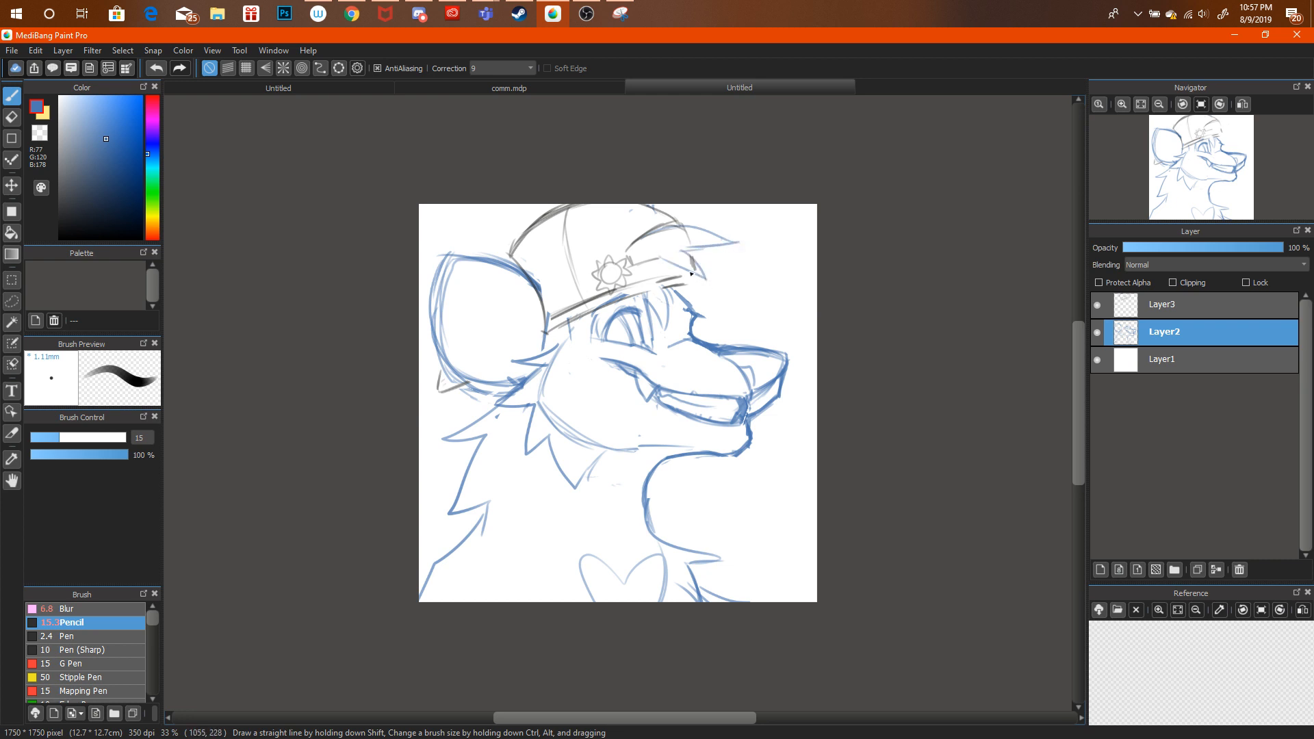
left_click_drag(645, 290, 688, 289)
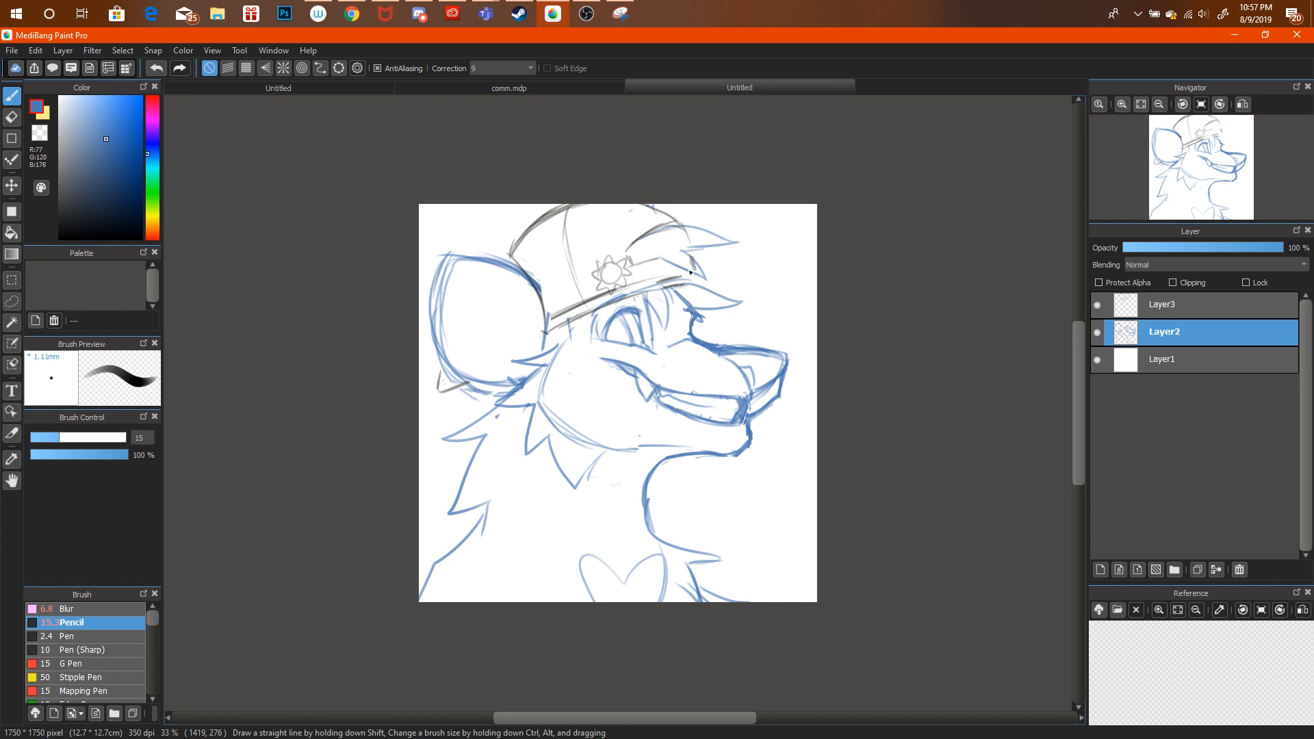
On Layer3, sample the hat's grey, darken it, and draw a dark line along the hat brim.
left_click(1159, 308)
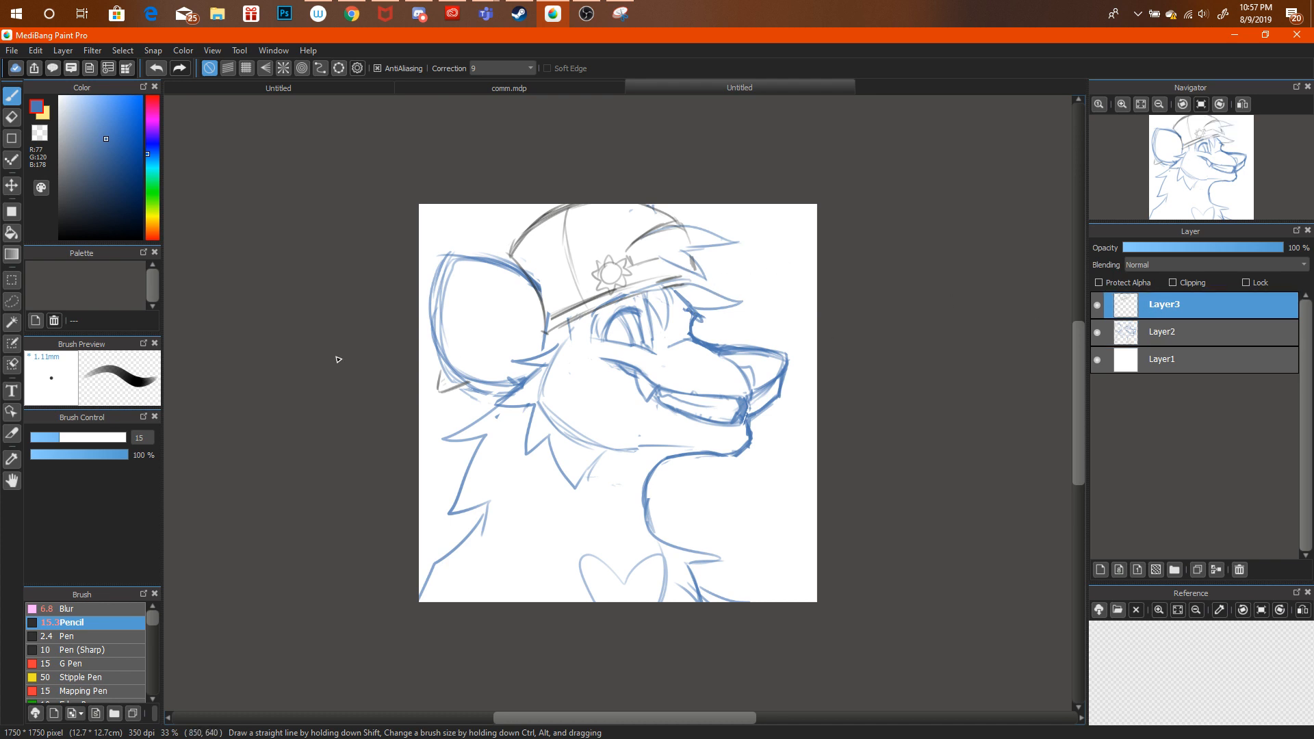
key("i")
left_click(531, 222)
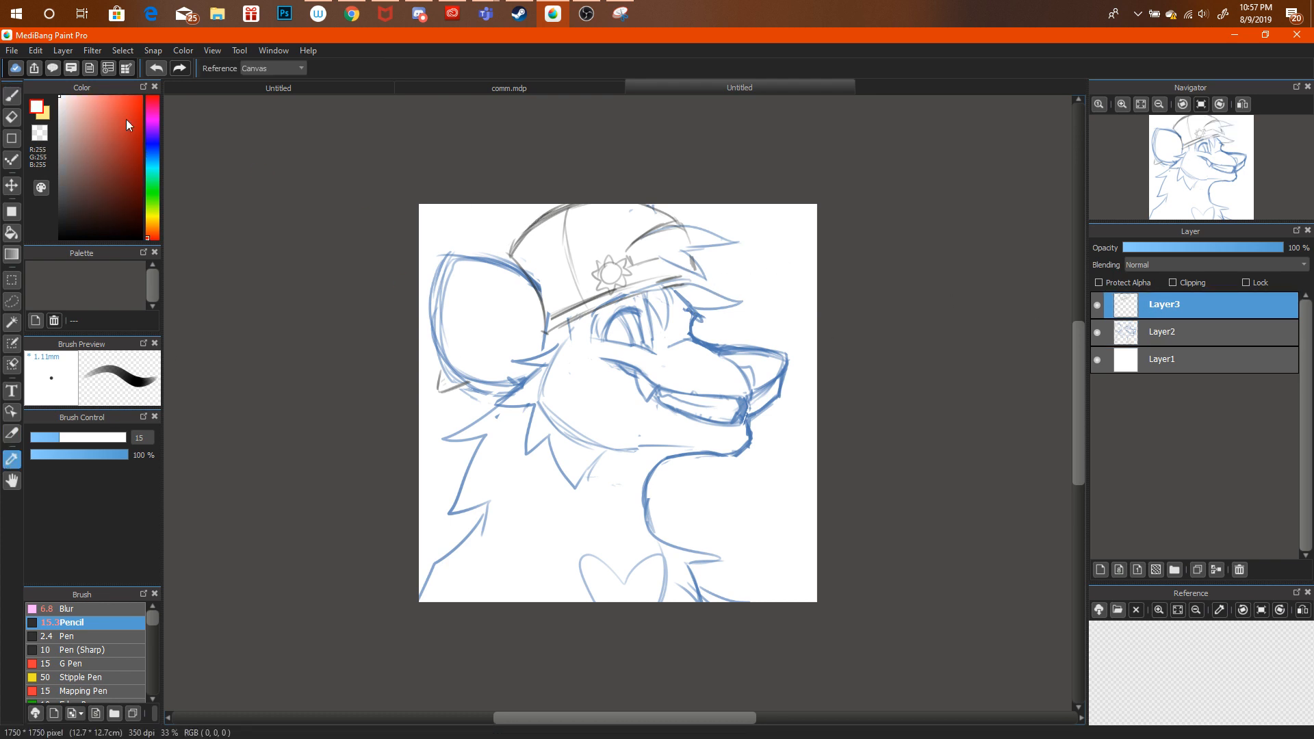
left_click(555, 209)
key("b")
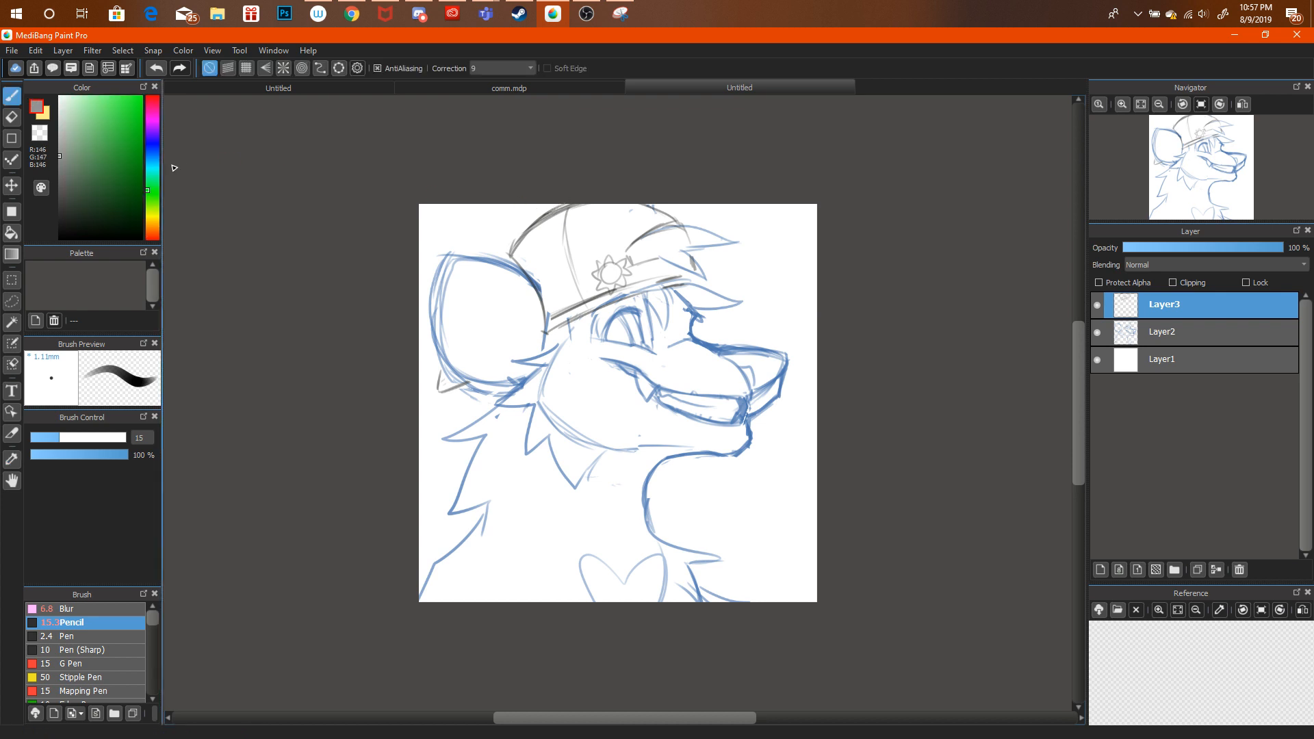
left_click_drag(50, 207, 52, 211)
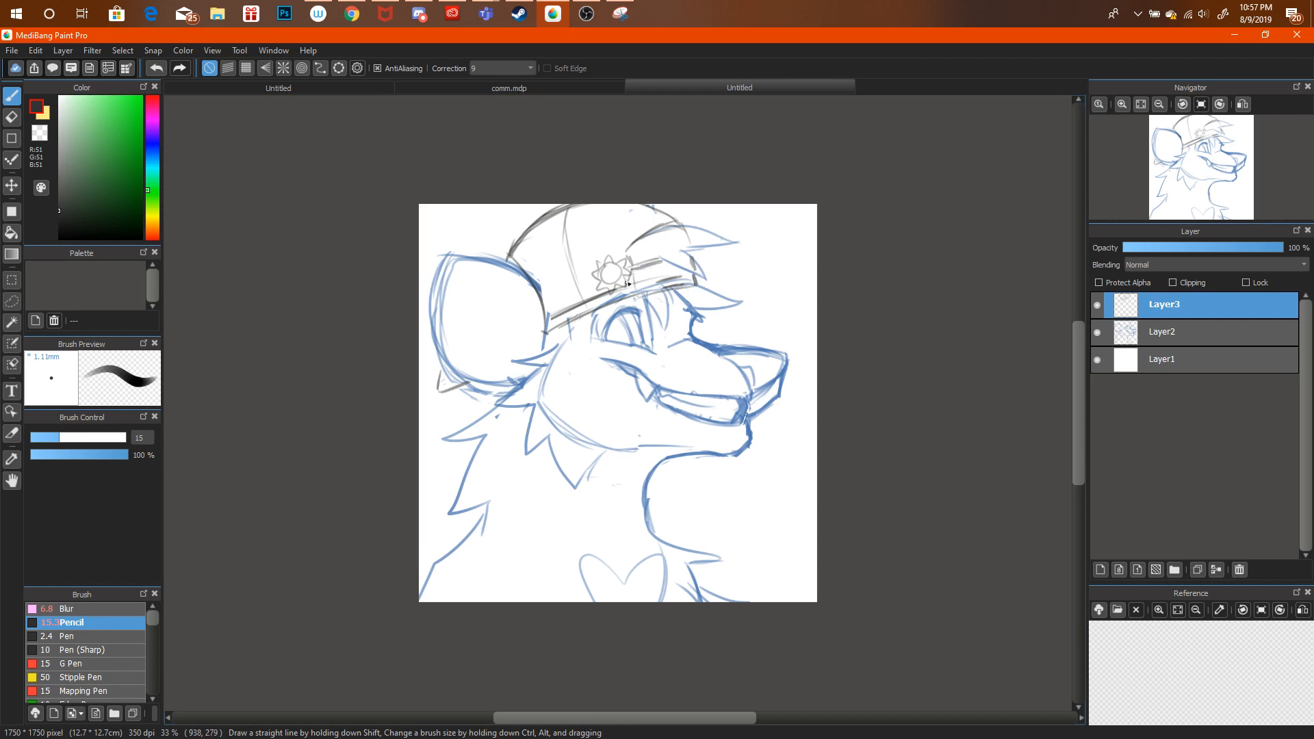
key("ctrl+alt+z")
left_click_drag(629, 267, 632, 246)
left_click(359, 13)
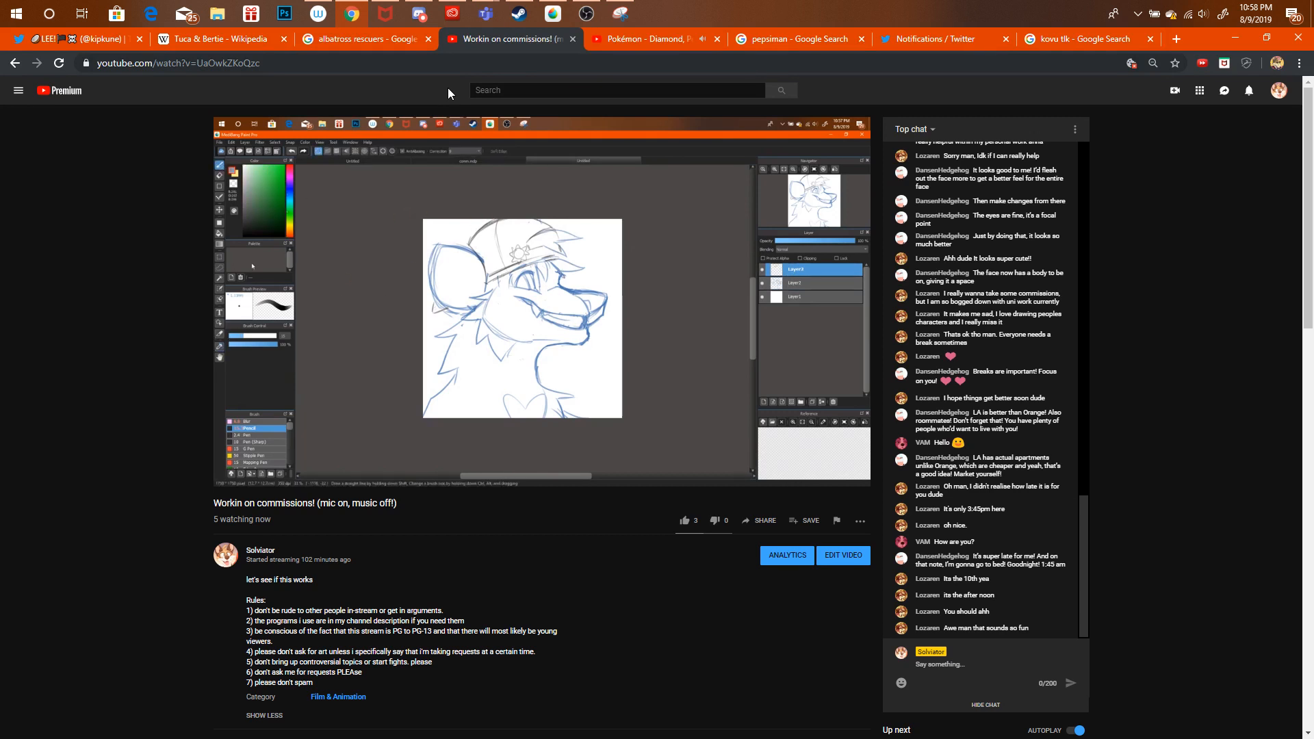
Look over the stream preview of the sketch, then switch back to MediBang Paint Pro.
left_click(554, 14)
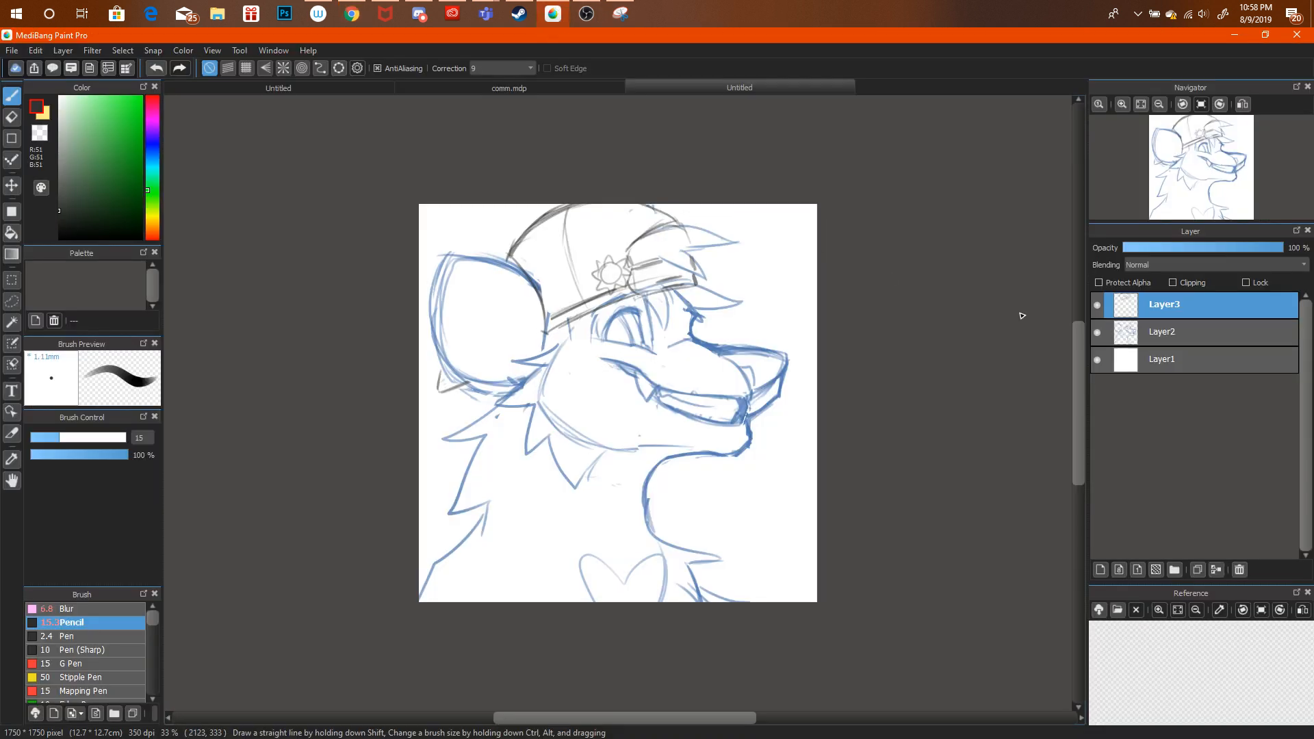
Merge the grey hat layer down into the blue linework and move the whole sketch down.
left_click(1098, 306)
left_click(1098, 305)
key("ctrl+e")
key("ctrl+t")
mouse_move(625, 262)
left_mouse_down()
mouse_move(625, 279)
mouse_move(629, 266)
left_mouse_up()
left_click(1032, 710)
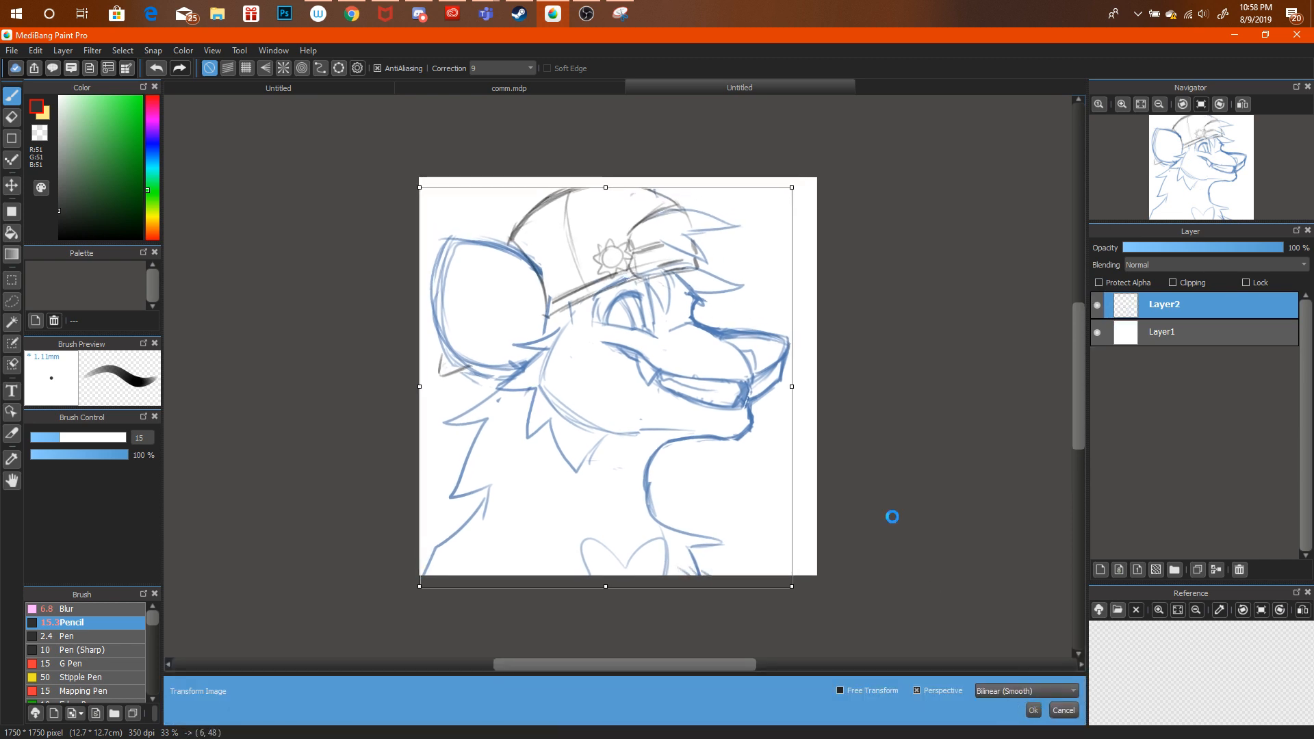
Sketch dark lines on the hat top, sample the snout's blue, and draw the left ear's inner curve.
mouse_move(557, 219)
left_mouse_down()
mouse_move(630, 208)
mouse_move(672, 237)
left_mouse_up()
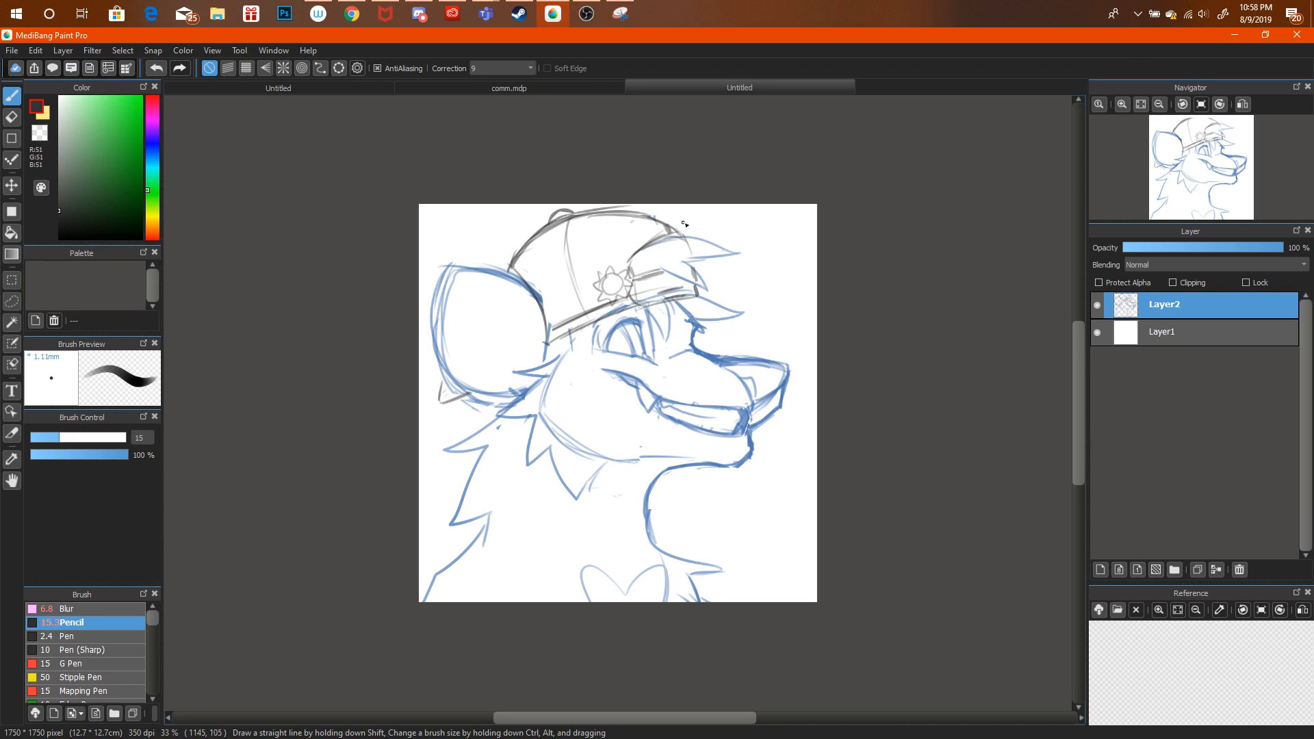
key("i")
left_click(738, 358)
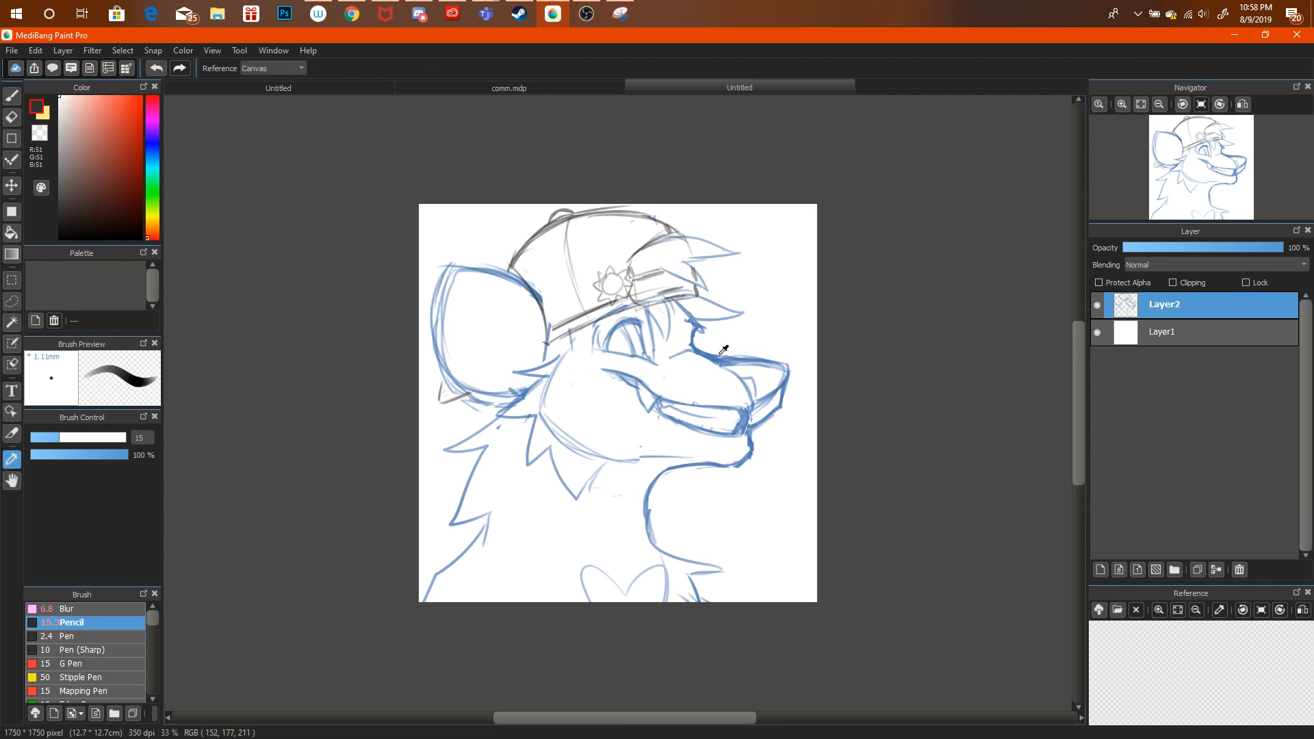
left_click(709, 350)
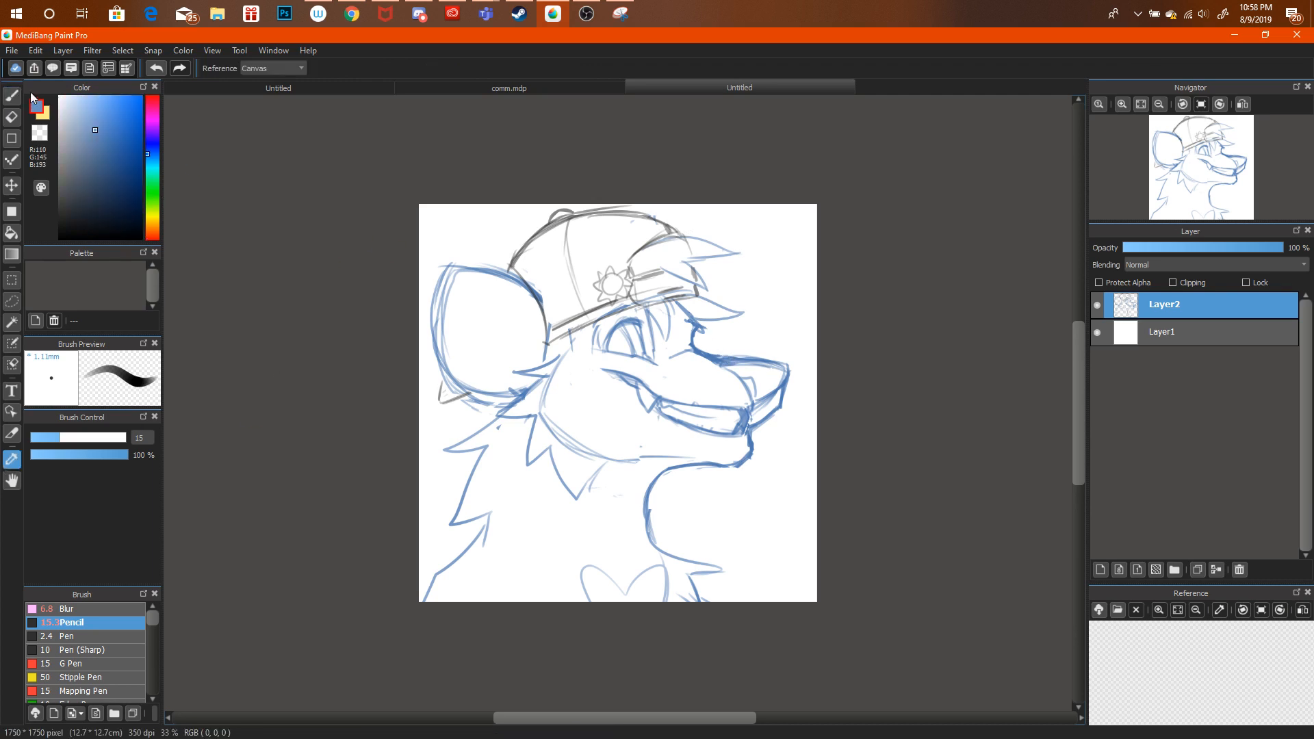
key("b")
left_click_drag(530, 364, 513, 280)
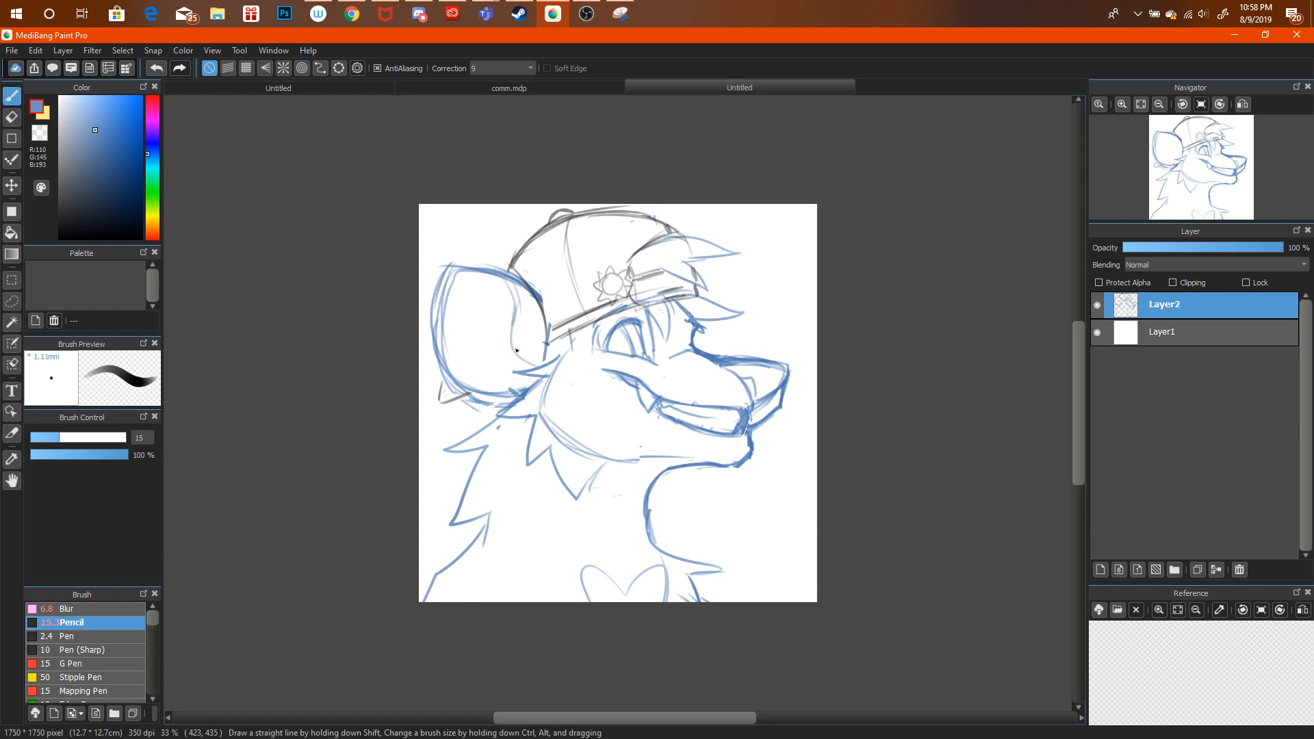
left_click_drag(516, 350, 563, 381)
Draw the ear arc behind the hat at its upper right, redoing it twice.
mouse_move(698, 225)
left_mouse_down()
mouse_move(733, 244)
mouse_move(744, 305)
left_mouse_up()
left_click(156, 68)
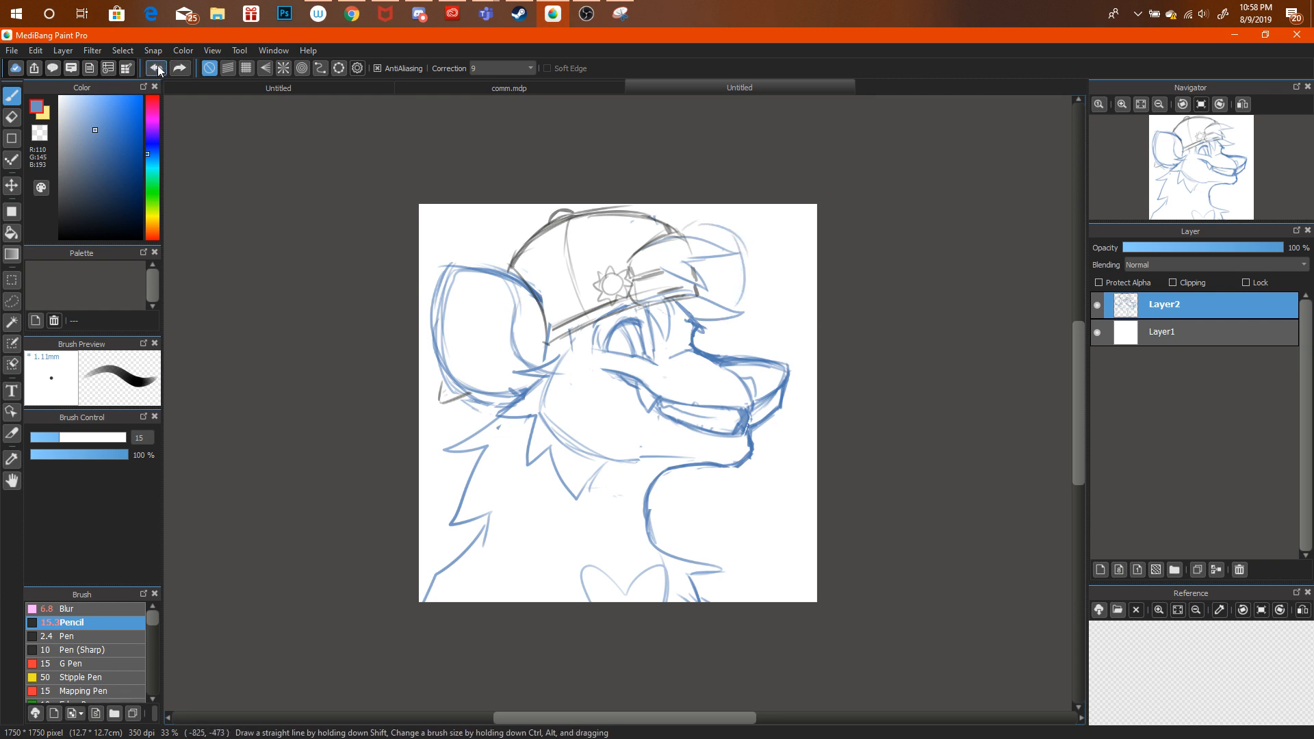
left_click(156, 68)
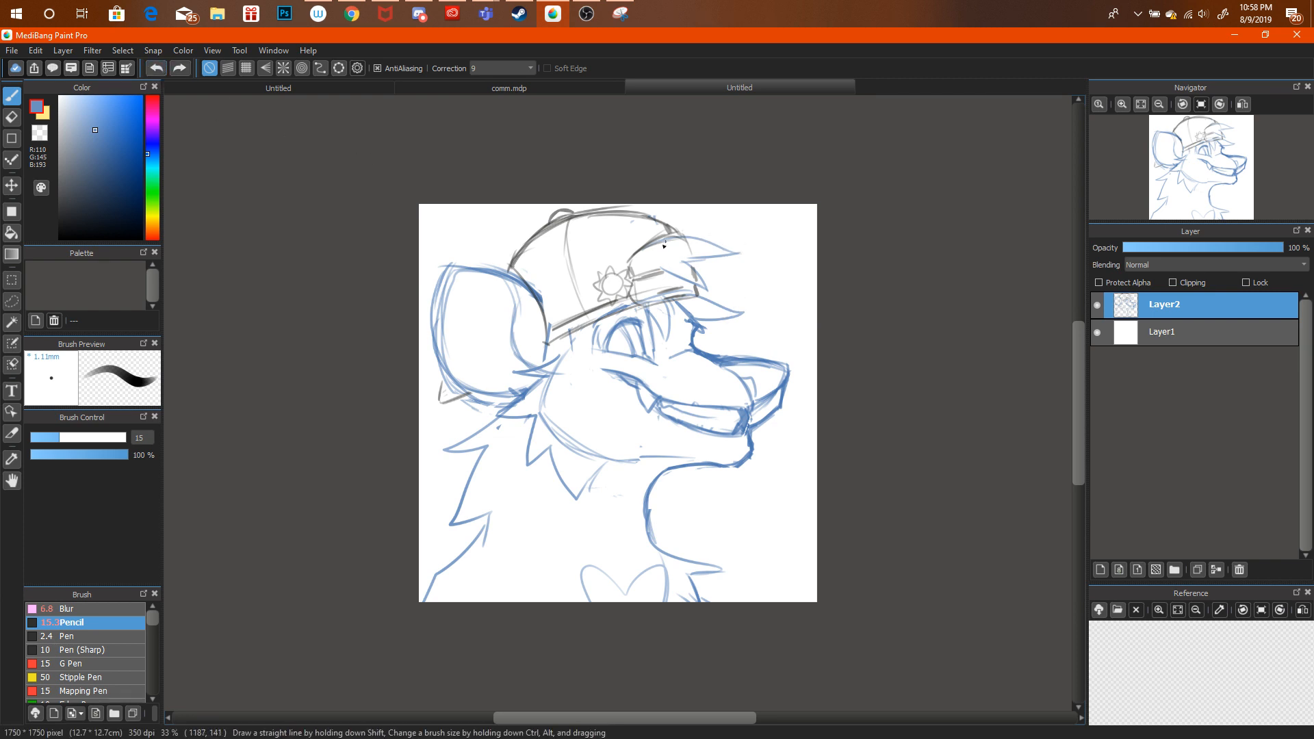
mouse_move(660, 238)
left_mouse_down()
mouse_move(682, 221)
mouse_move(728, 306)
mouse_move(693, 346)
left_mouse_up()
key("ctrl+alt+z")
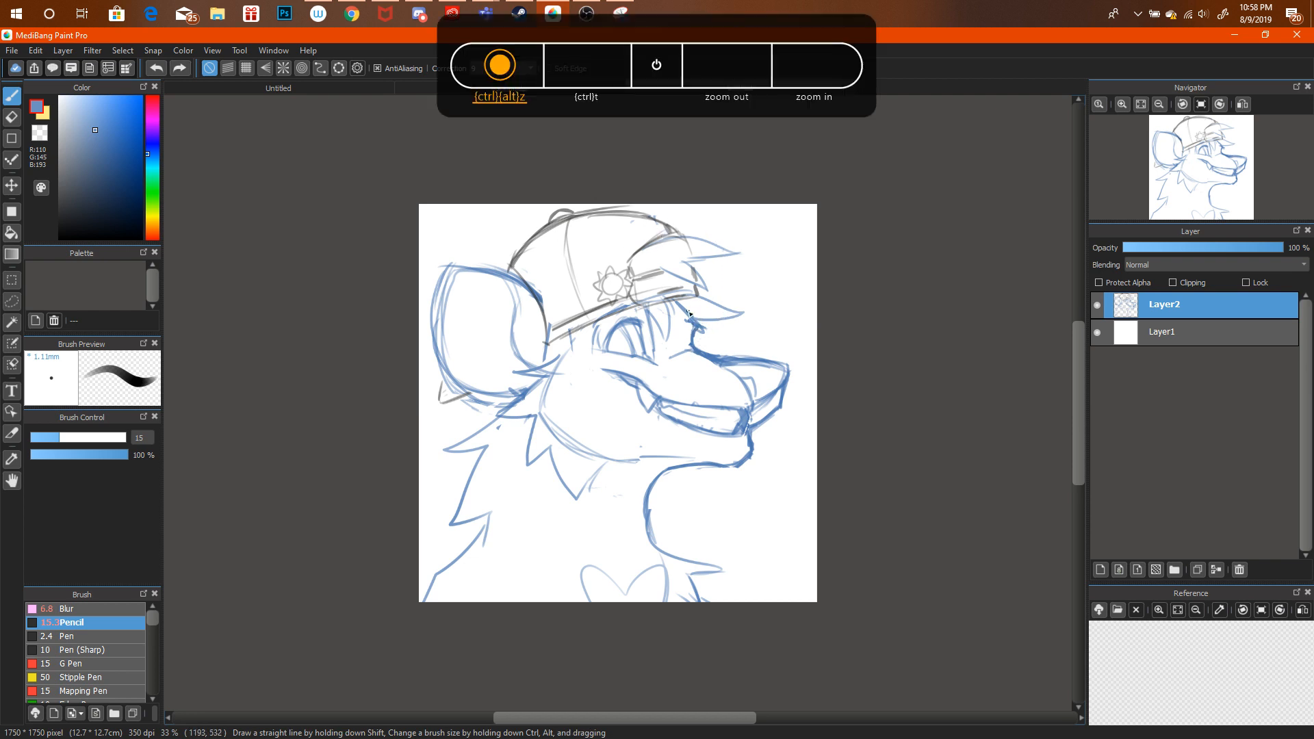
mouse_move(661, 226)
left_mouse_down()
mouse_move(690, 207)
mouse_move(702, 293)
left_mouse_up()
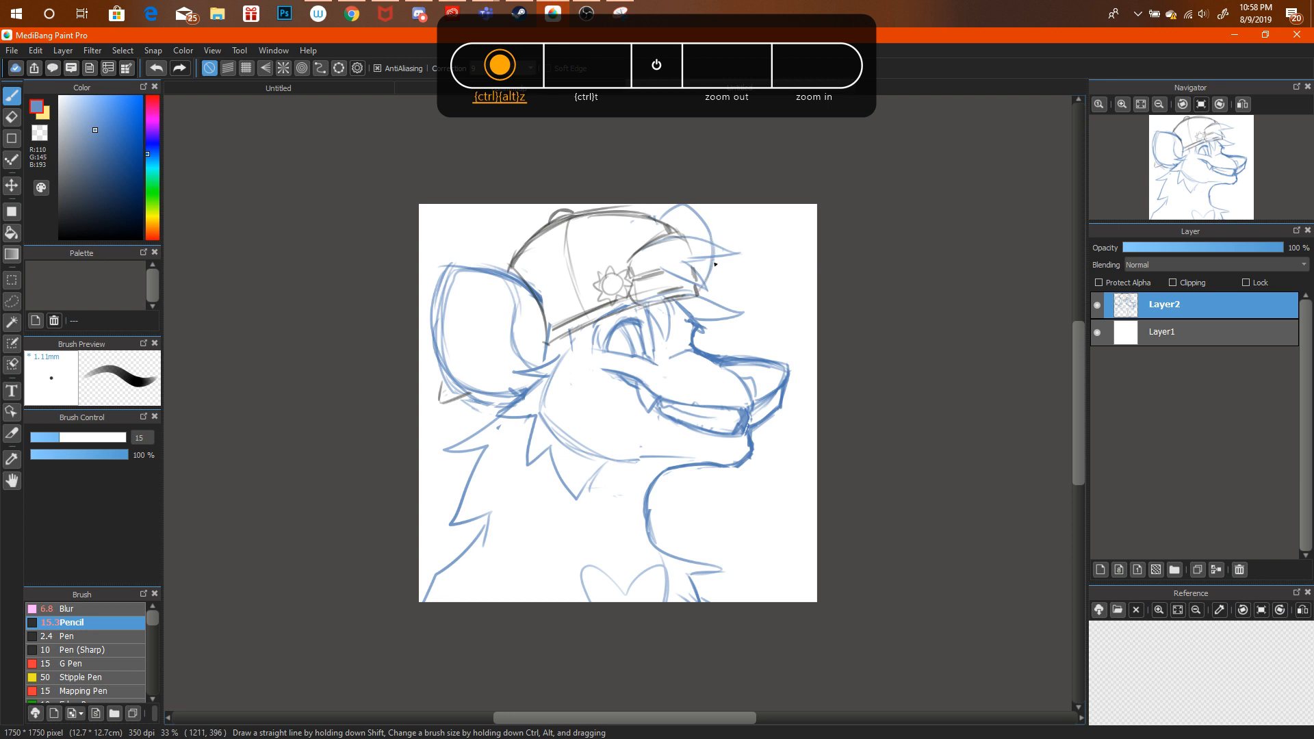
Erase the old left ear lines, try a new outline, undo it, and glance at the reference collage.
left_click(12, 118)
mouse_move(445, 273)
left_mouse_down()
mouse_move(458, 250)
mouse_move(456, 337)
mouse_move(481, 376)
mouse_move(504, 383)
mouse_move(500, 395)
mouse_move(473, 400)
mouse_move(426, 359)
mouse_move(497, 369)
mouse_move(452, 351)
left_mouse_up()
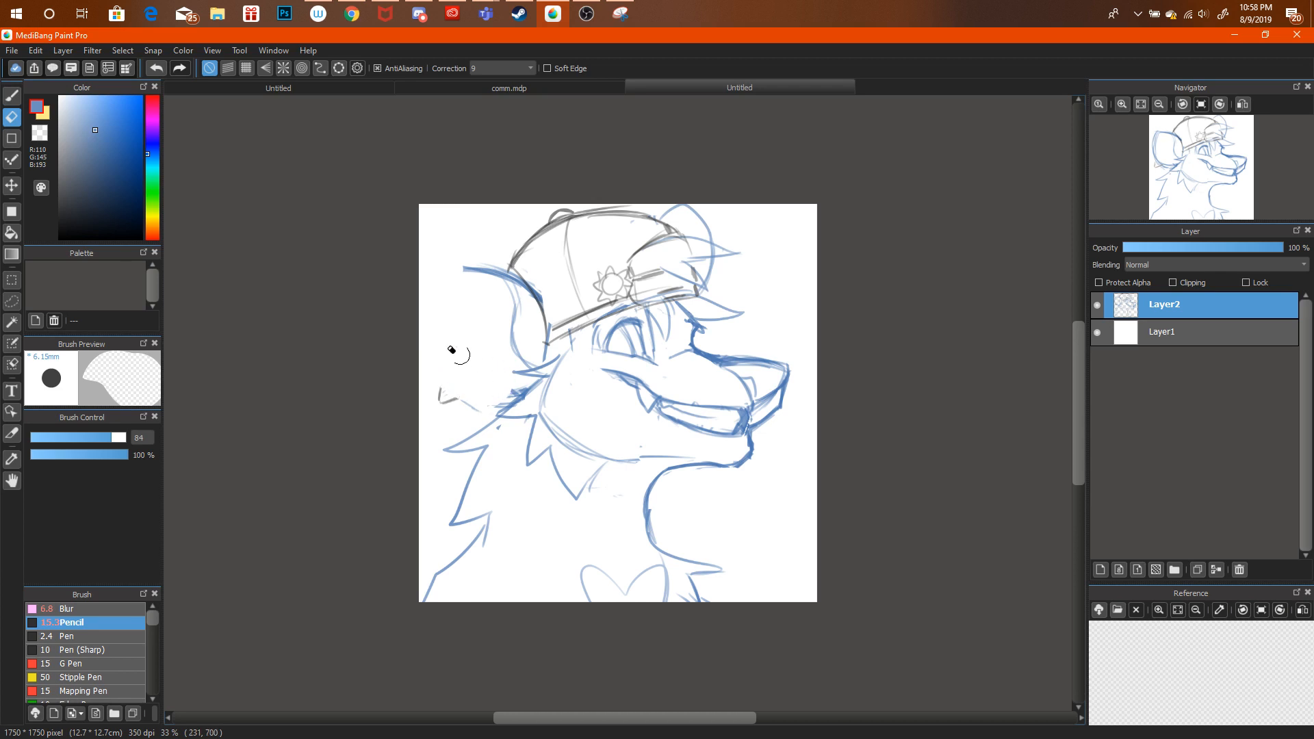
key("b")
mouse_move(455, 268)
left_mouse_down()
mouse_move(404, 328)
mouse_move(453, 274)
mouse_move(461, 360)
left_mouse_up()
key("ctrl+alt+z")
key("ctrl+alt+z")
key("ctrl+alt+z")
key("ctrl+alt+z")
key("ctrl+alt+z")
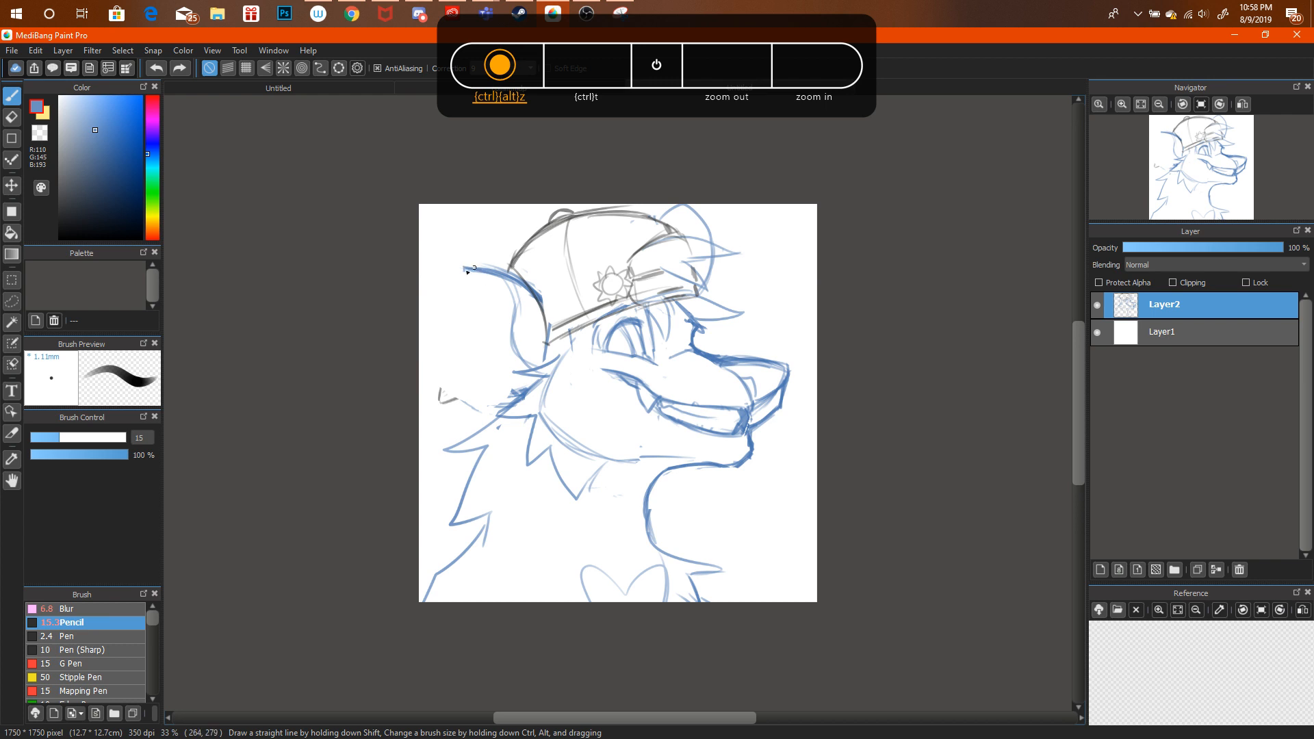
key("ctrl+alt+z")
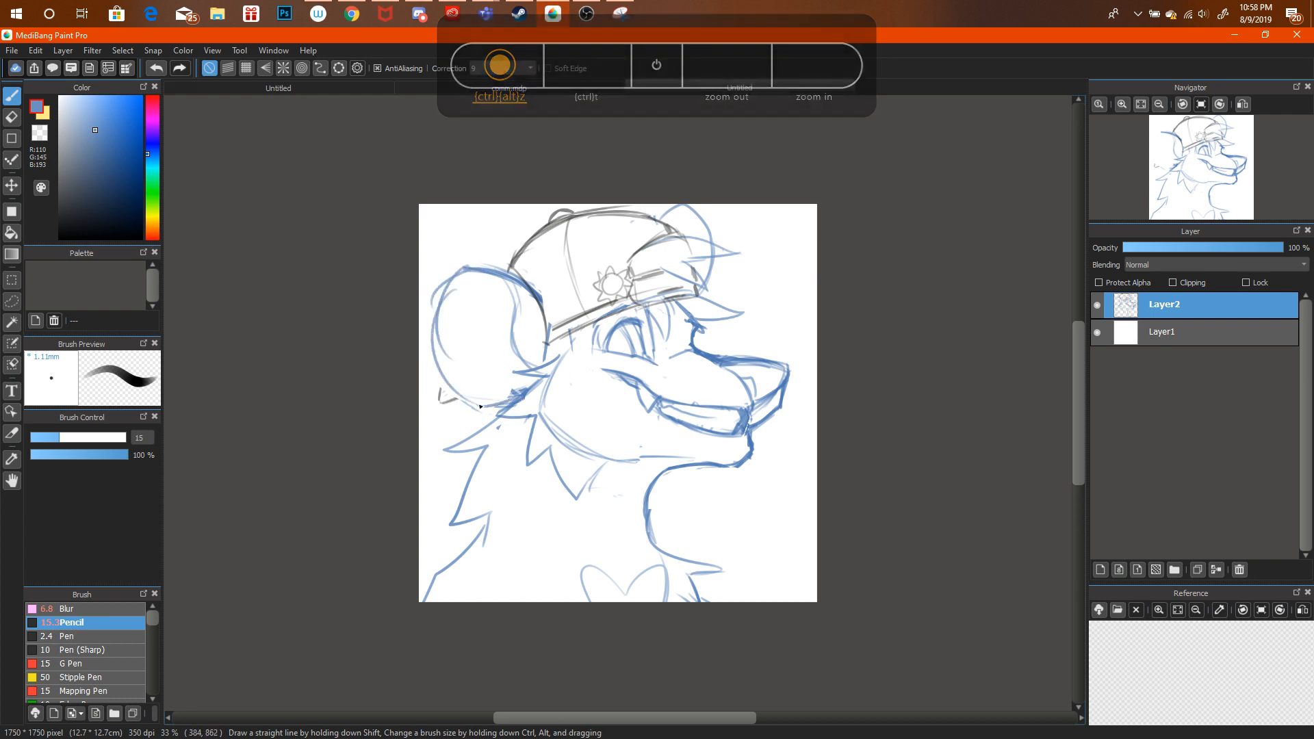
left_click(407, 82)
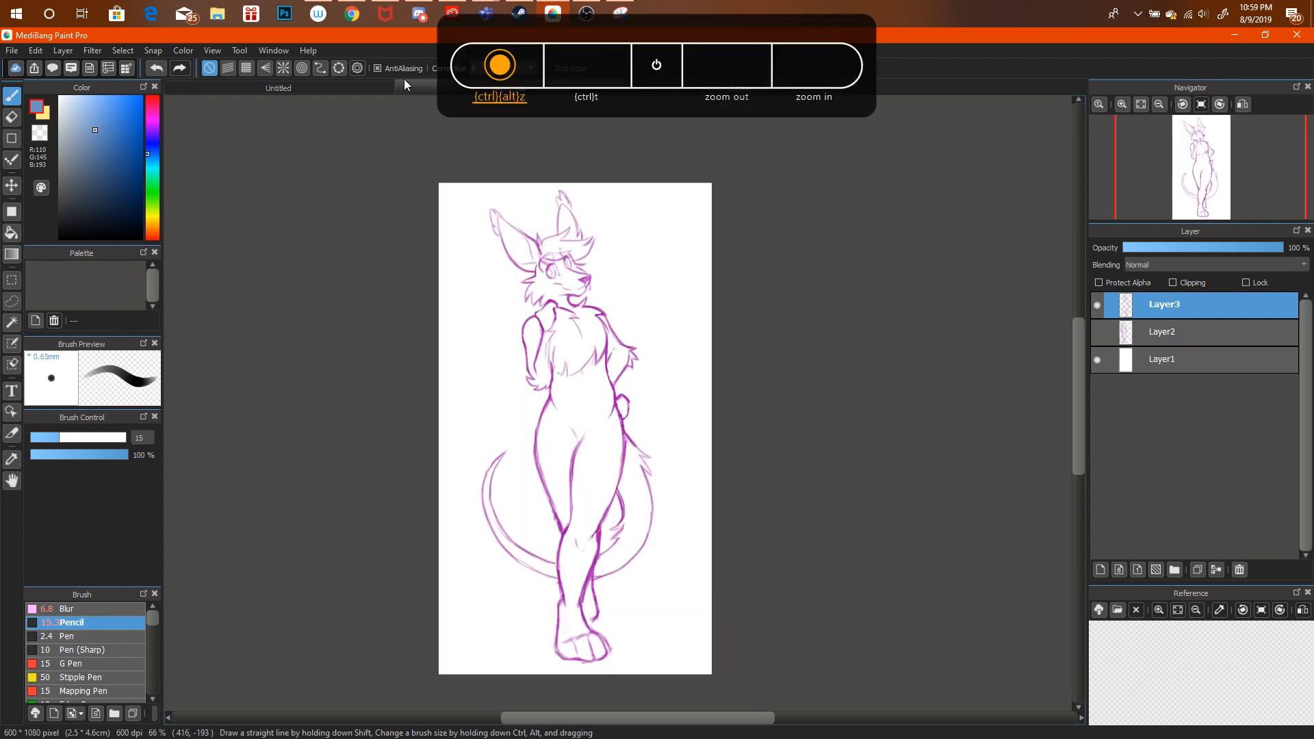
left_click(683, 82)
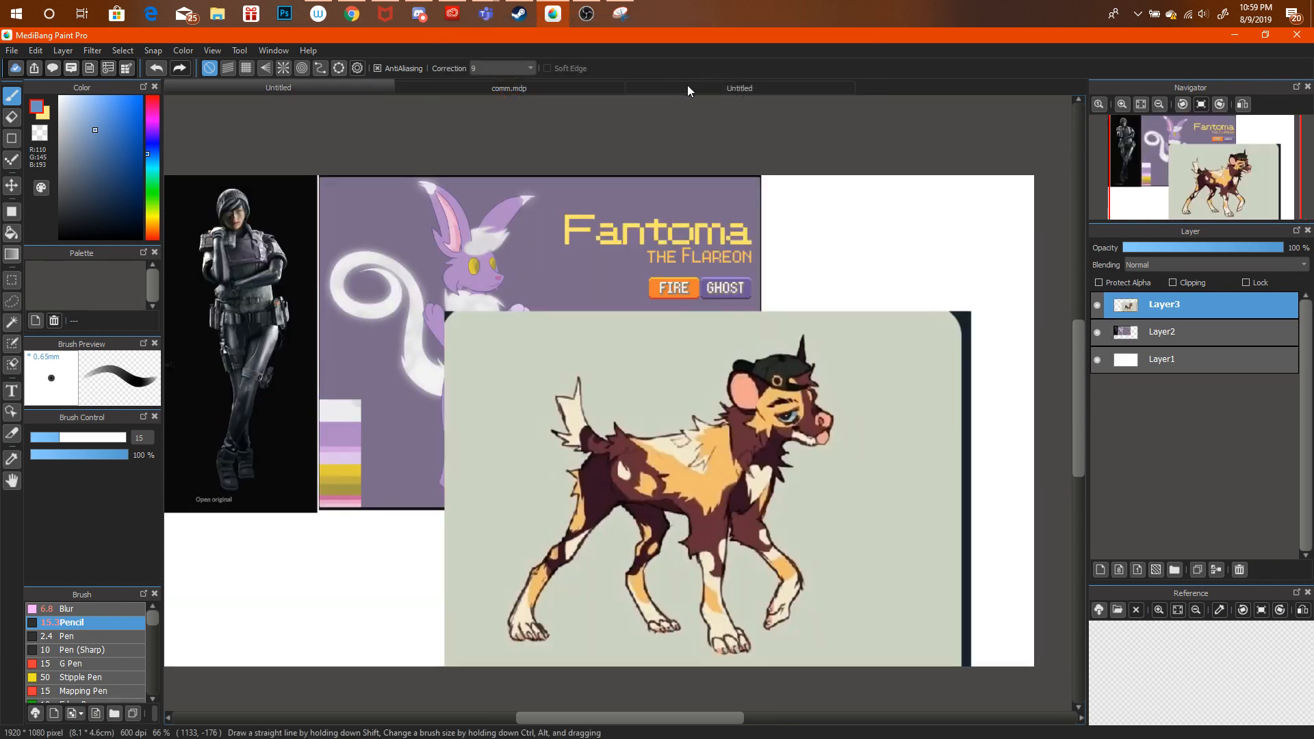
left_click(690, 87)
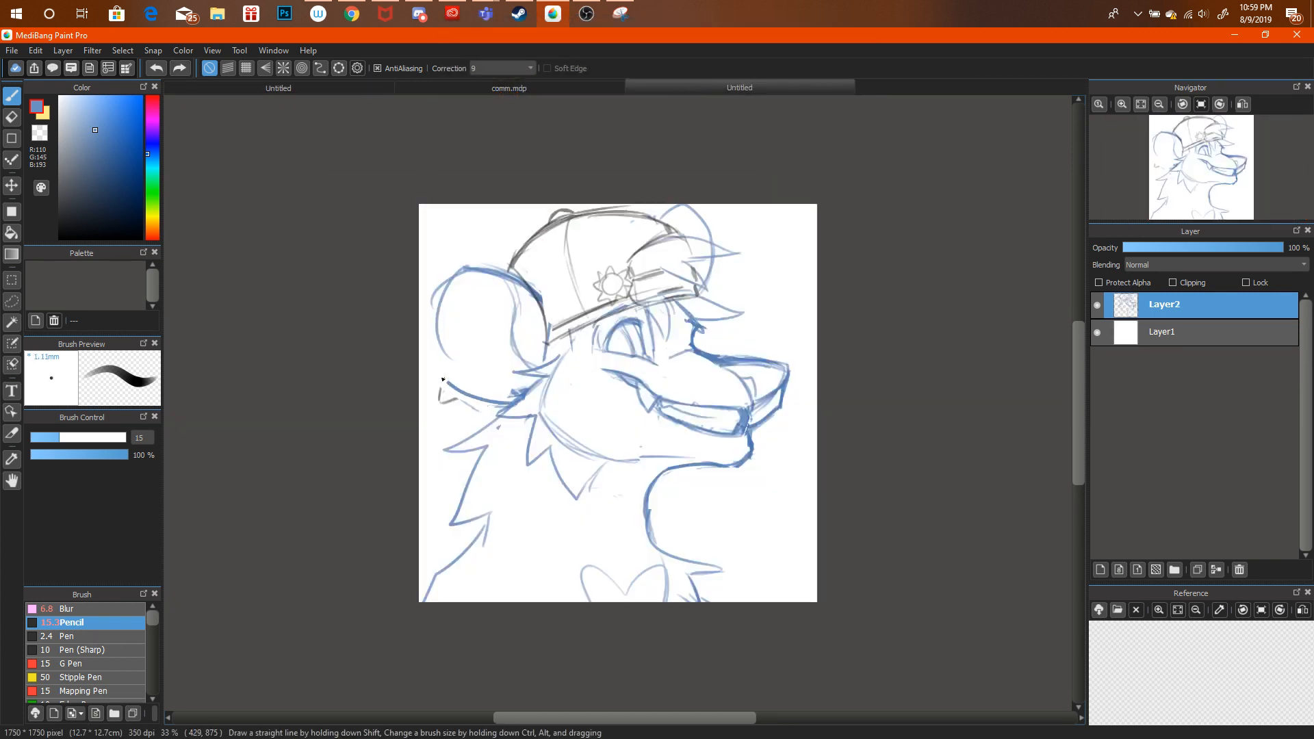
Trace the left ear from the jaw up to the cap and retrace its lower curve, erasing strays.
left_click_drag(443, 379, 424, 335)
mouse_move(457, 254)
left_mouse_down()
mouse_move(510, 265)
mouse_move(445, 362)
mouse_move(474, 273)
mouse_move(519, 290)
left_mouse_up()
left_click(11, 117)
left_click(12, 96)
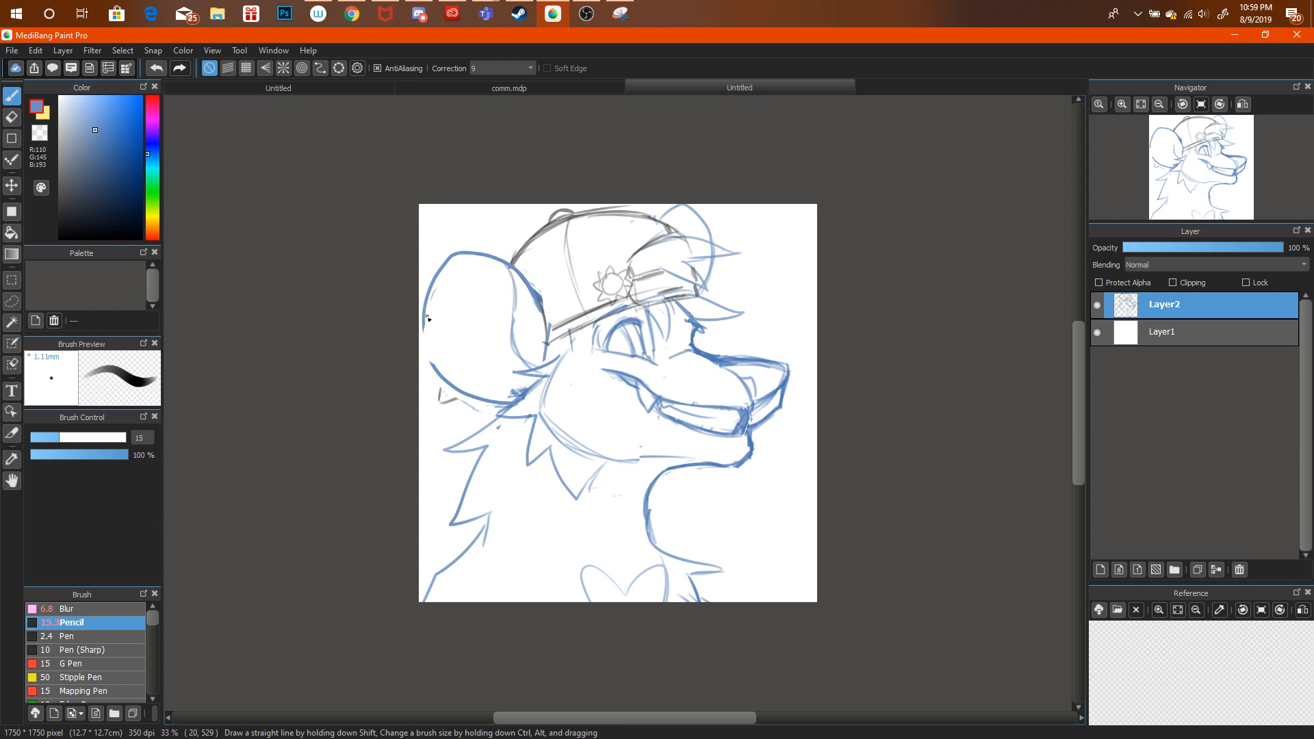
left_click_drag(440, 373, 487, 396)
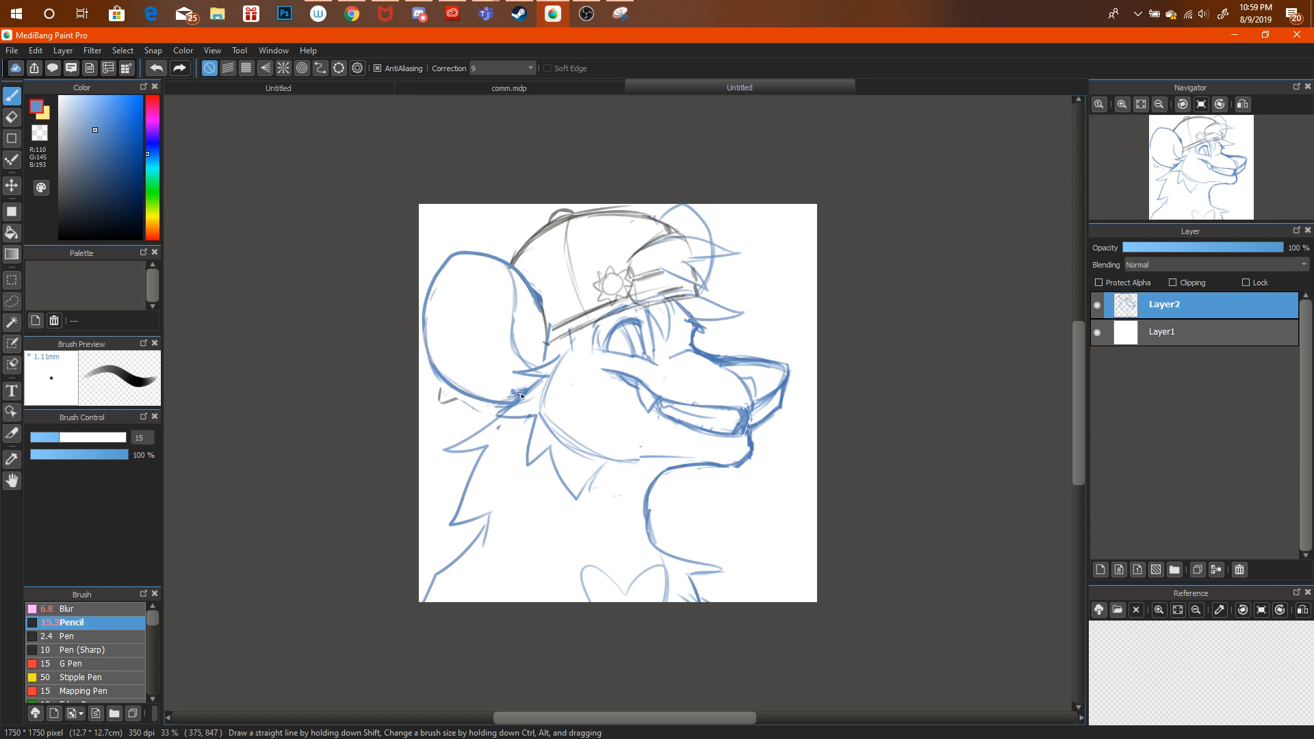
left_click(11, 117)
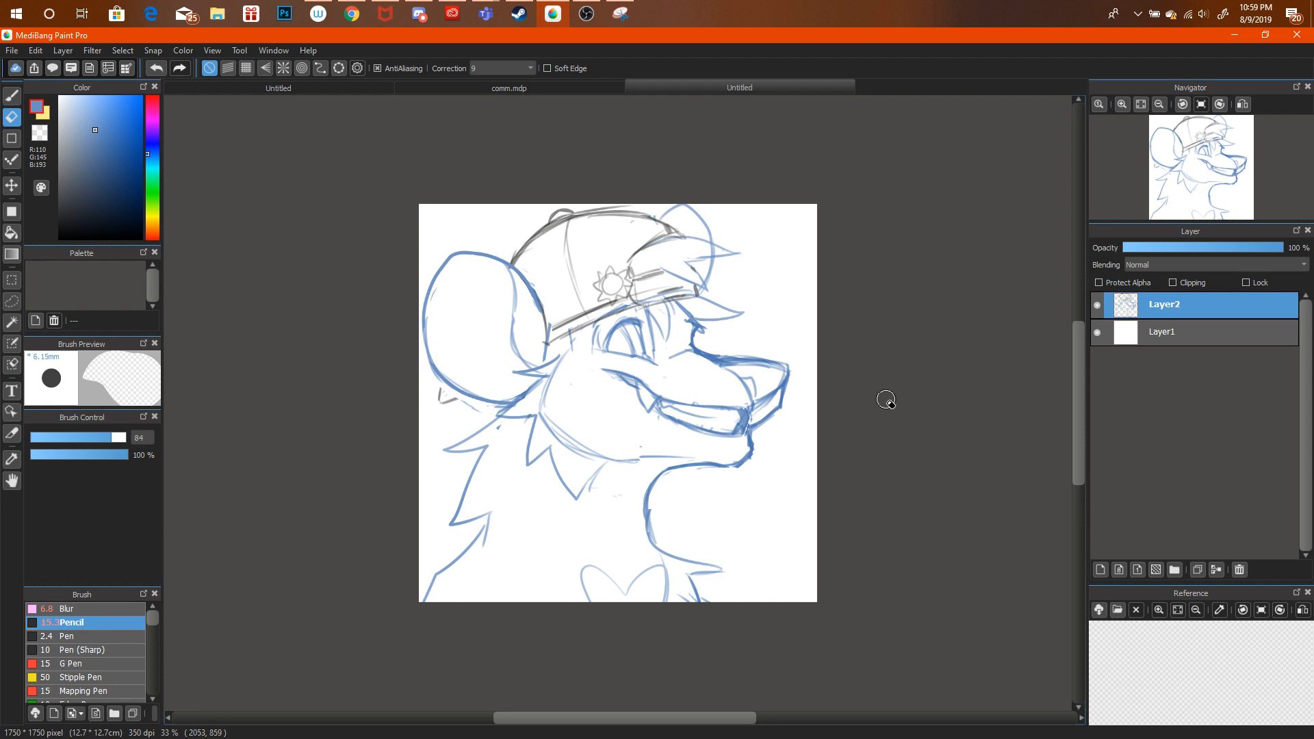
Lasso-select the left ear outline and transform it up and to the right beside the cap.
left_click(11, 302)
mouse_move(485, 413)
left_mouse_down()
mouse_move(524, 391)
mouse_move(509, 375)
mouse_move(546, 362)
mouse_move(554, 326)
mouse_move(531, 276)
mouse_move(466, 238)
mouse_move(427, 240)
mouse_move(386, 322)
mouse_move(393, 409)
mouse_move(411, 369)
mouse_move(451, 382)
left_mouse_up()
key("ctrl+t")
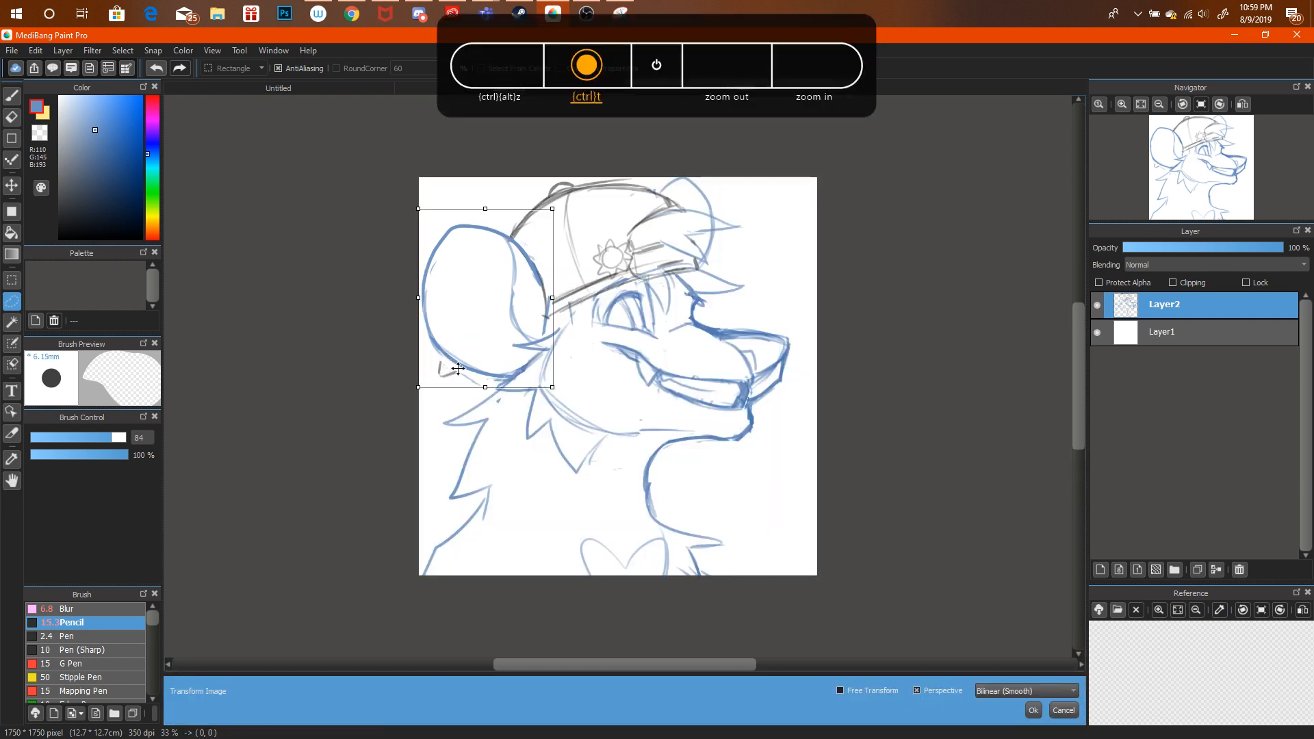
left_click(1073, 709)
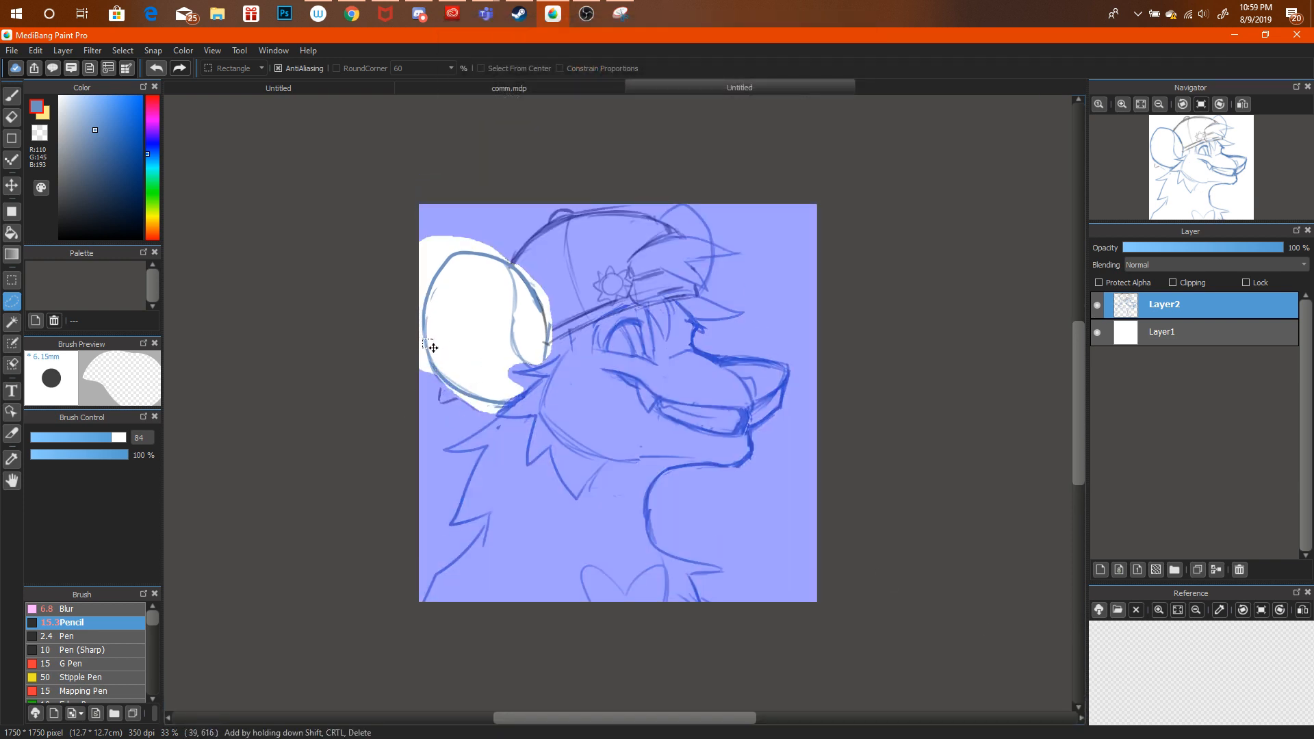
mouse_move(425, 350)
left_mouse_down()
mouse_move(438, 384)
mouse_move(475, 396)
left_mouse_up()
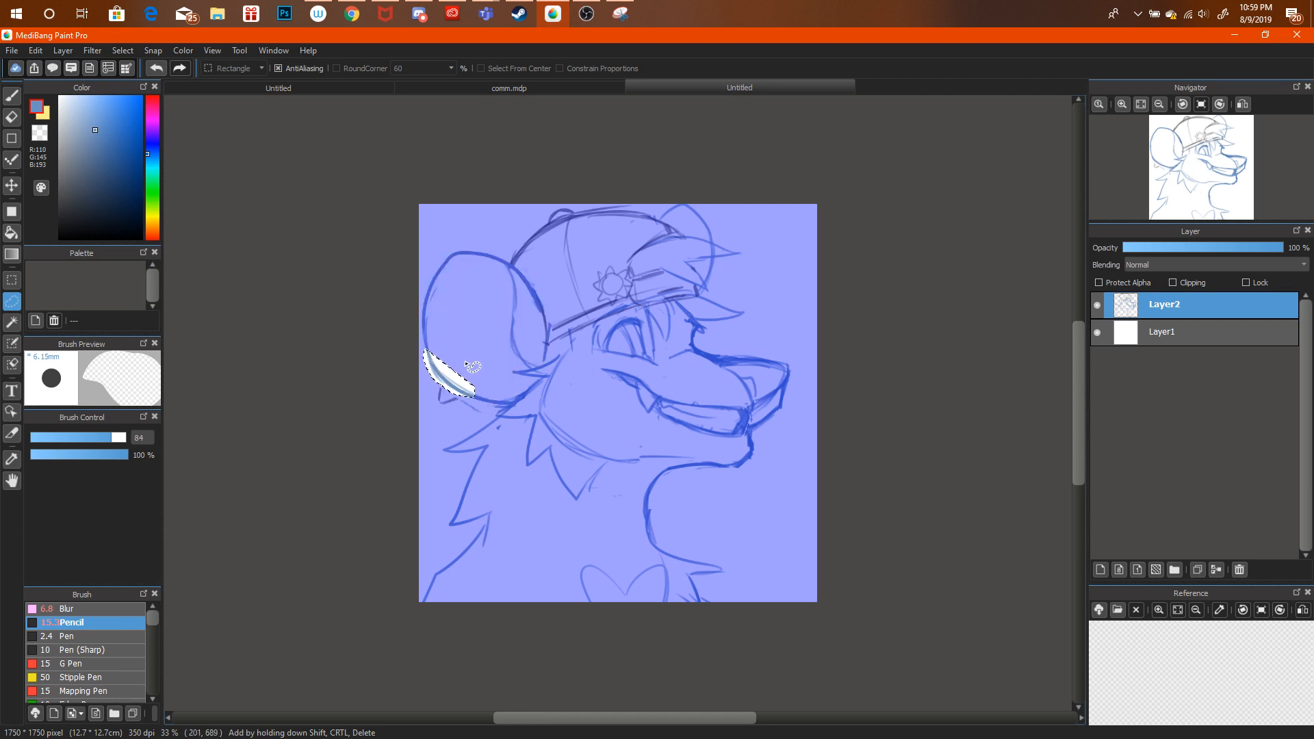
left_click(157, 68)
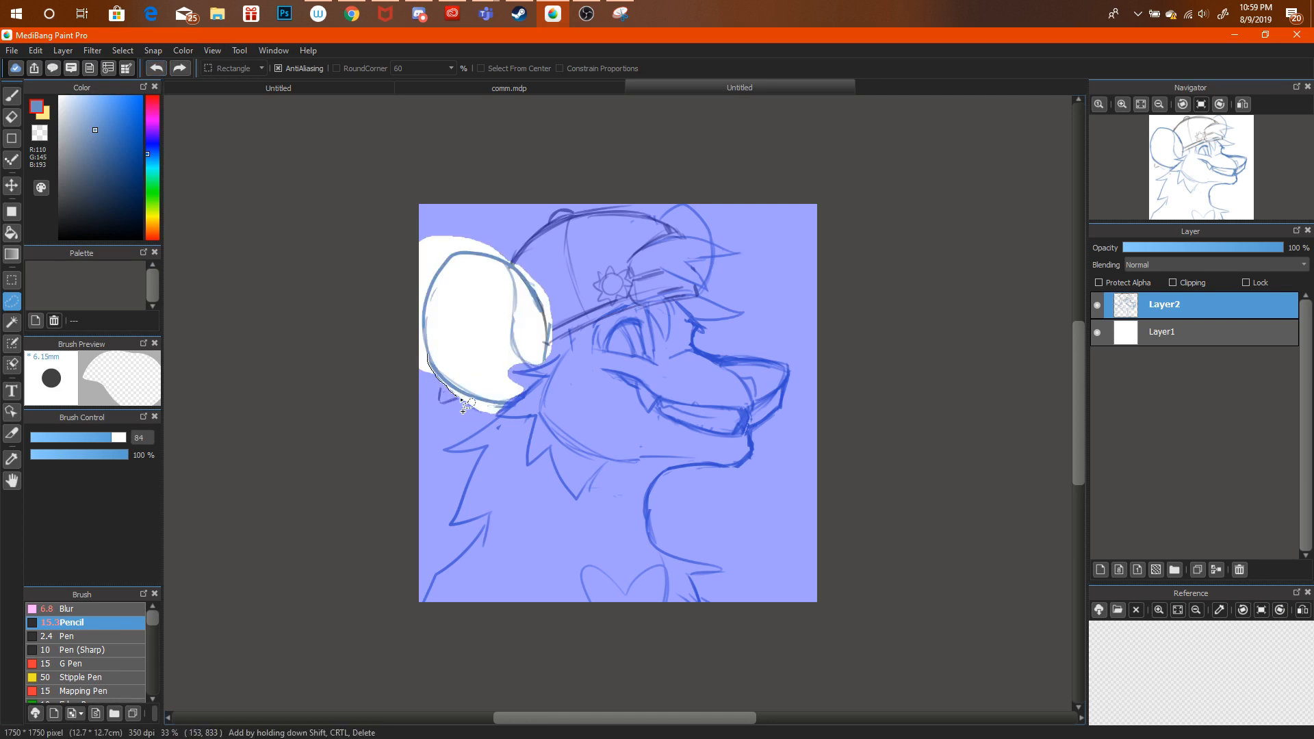
left_click_drag(464, 409, 472, 399)
left_click(157, 67)
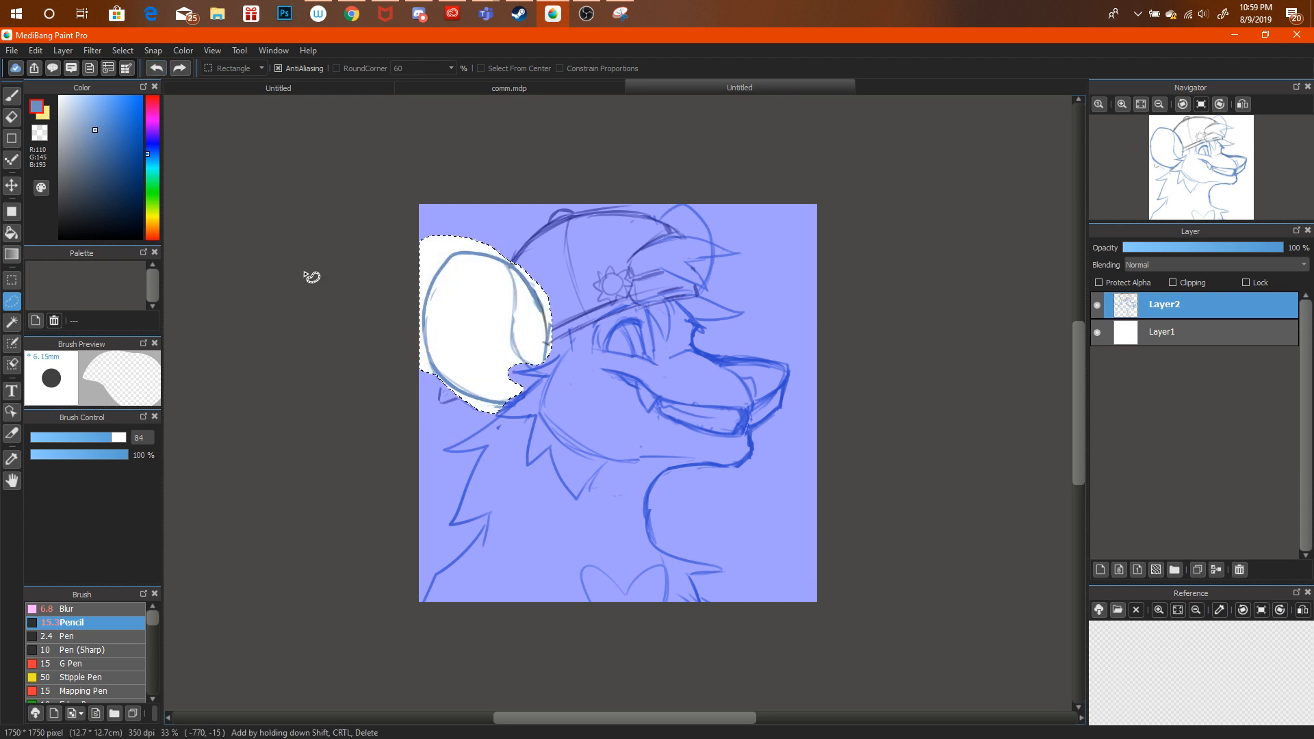
mouse_move(427, 350)
left_mouse_down()
mouse_move(450, 403)
mouse_move(488, 414)
left_mouse_up()
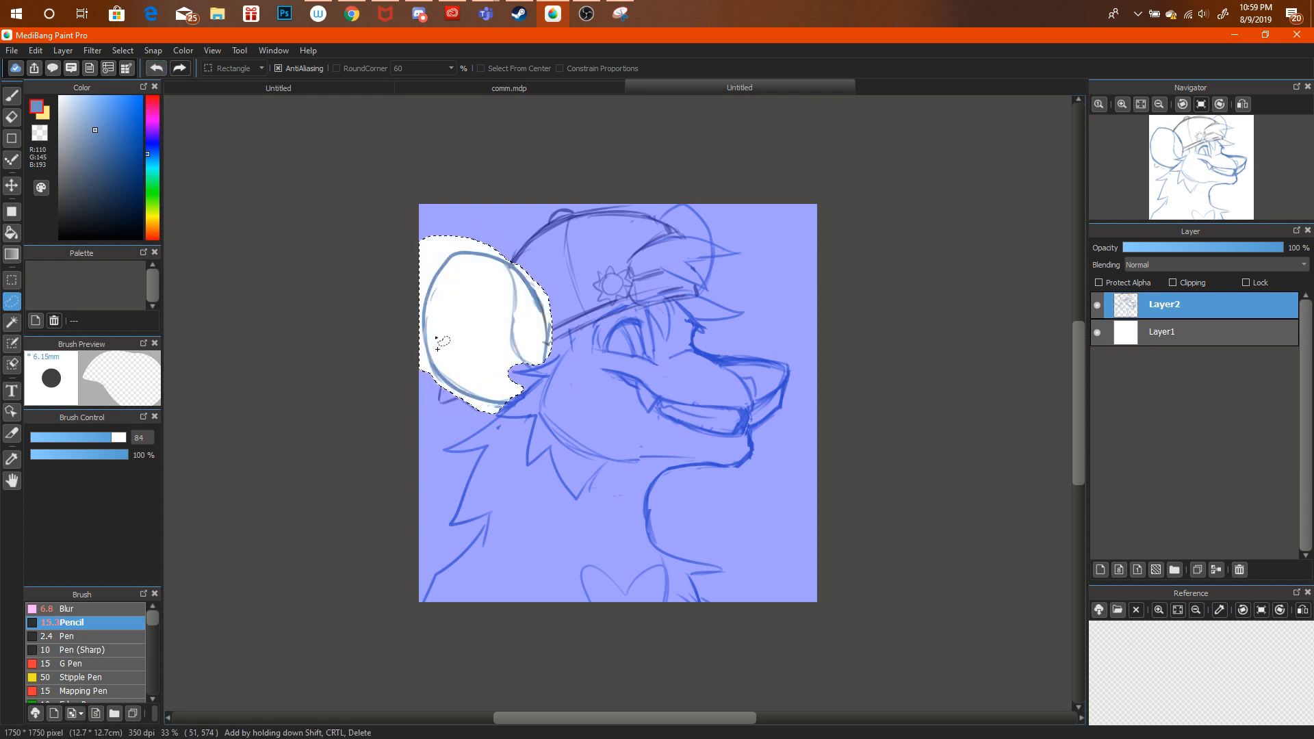
key("ctrl+t")
left_click_drag(502, 298, 507, 277)
left_click(1033, 710)
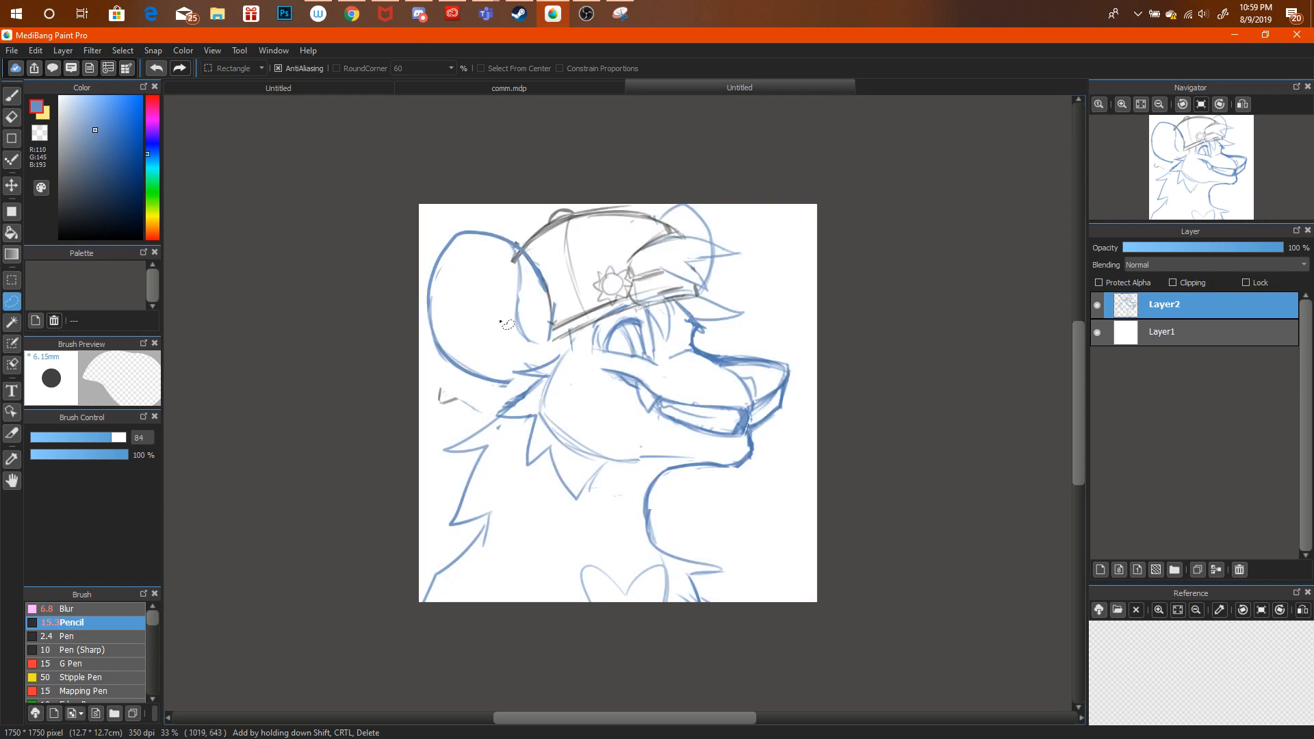
Add a blue line inside the ear, then extend the grey hat strap down toward the fur.
key("e")
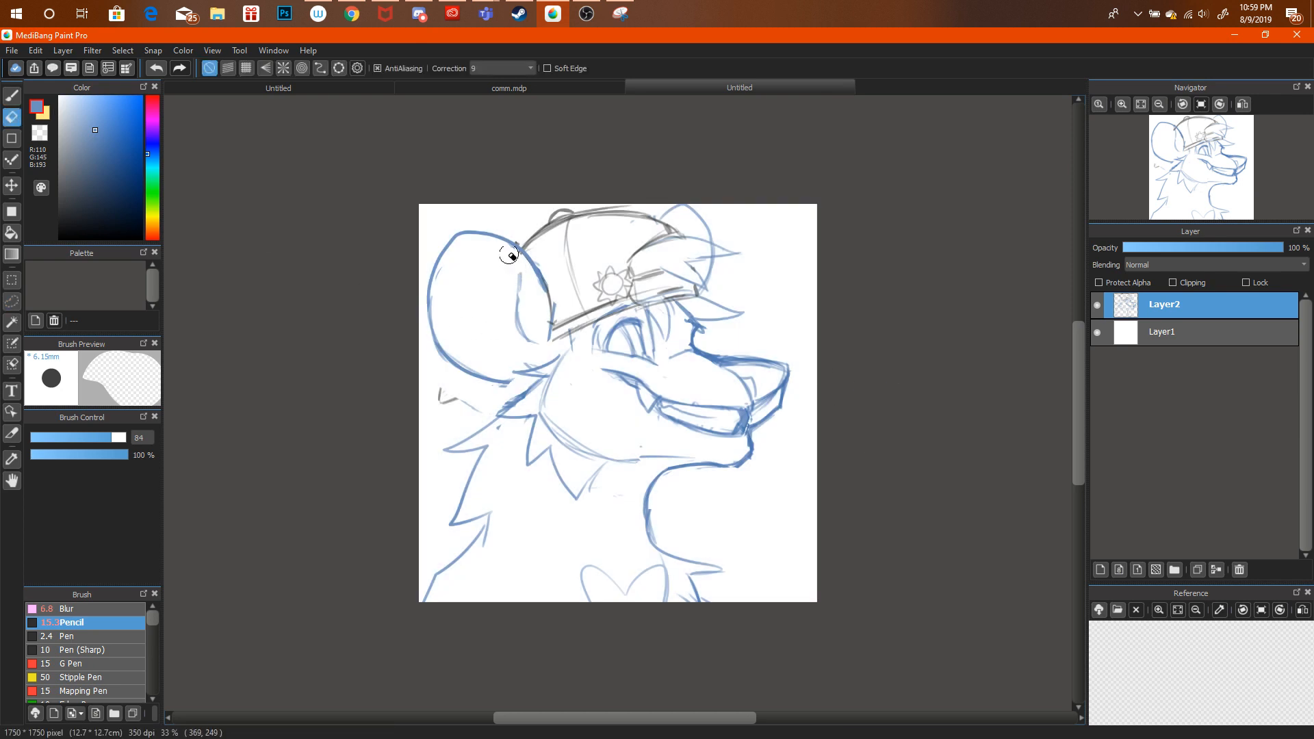
key("b")
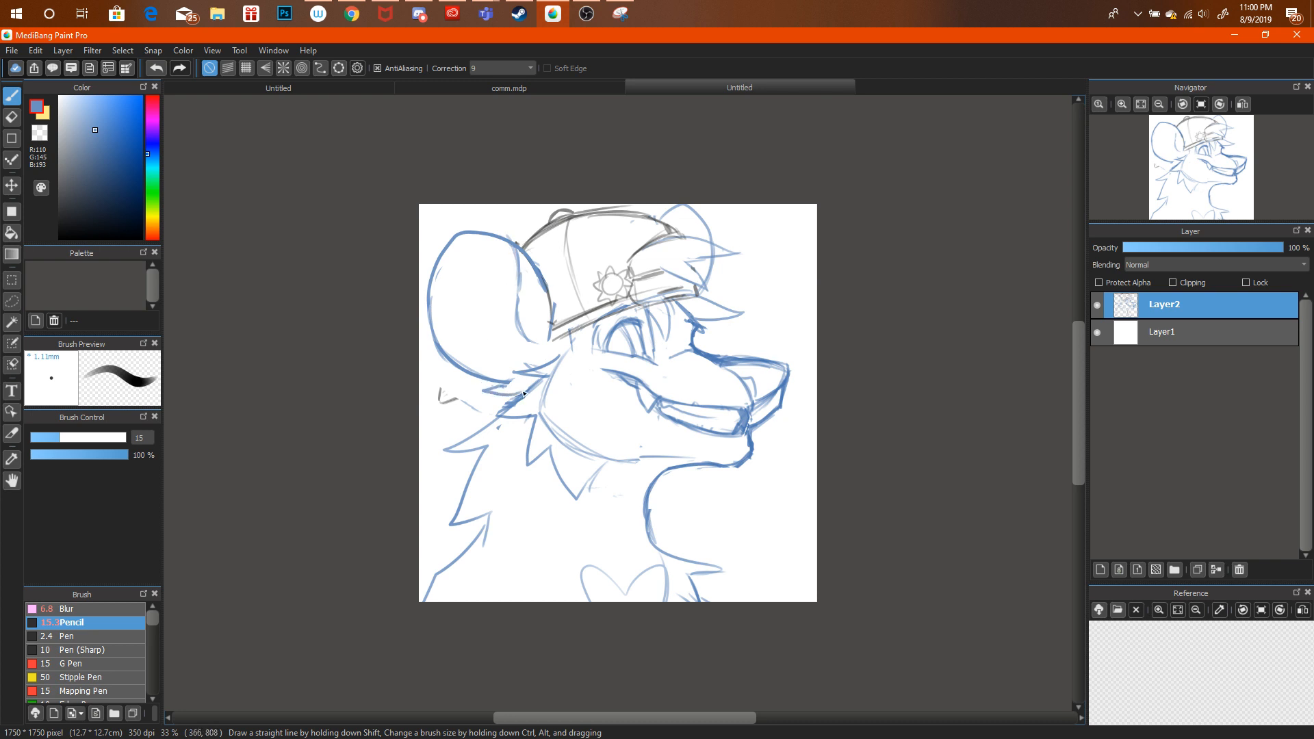
left_click_drag(518, 377, 479, 346)
key("i")
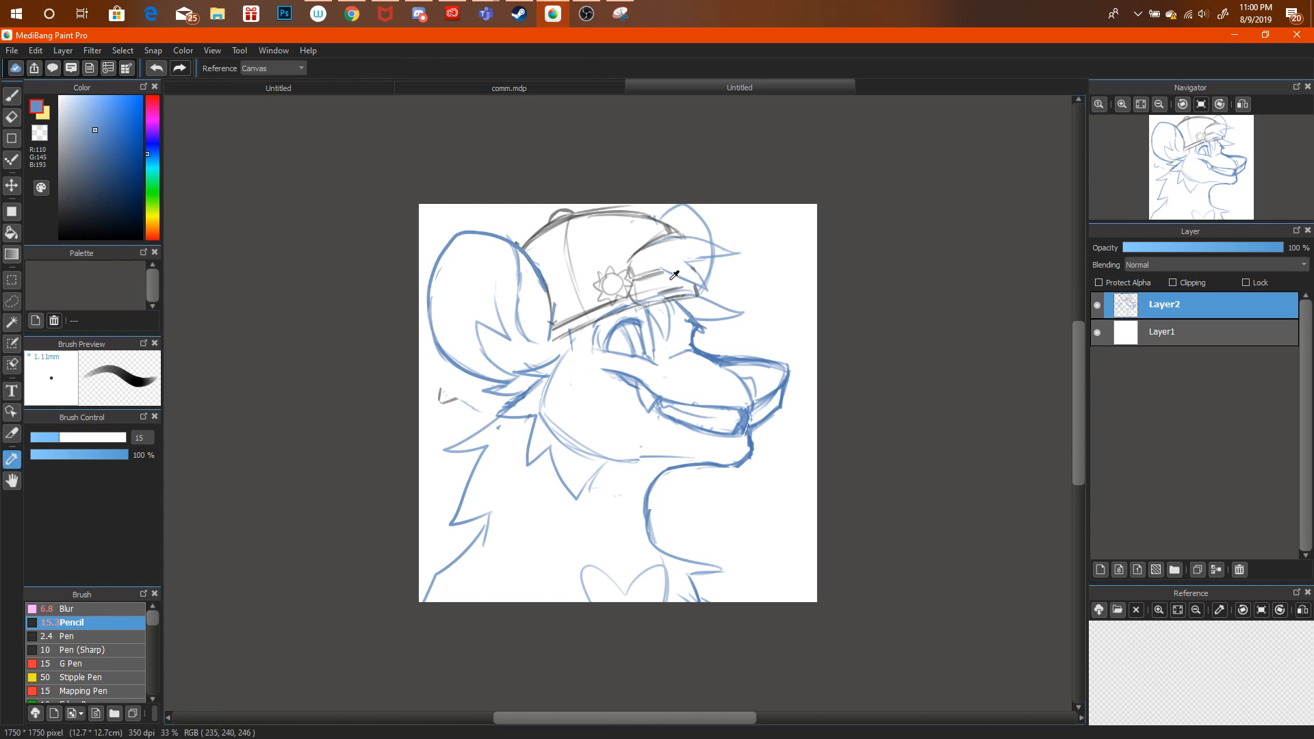
left_click(567, 214)
key("b")
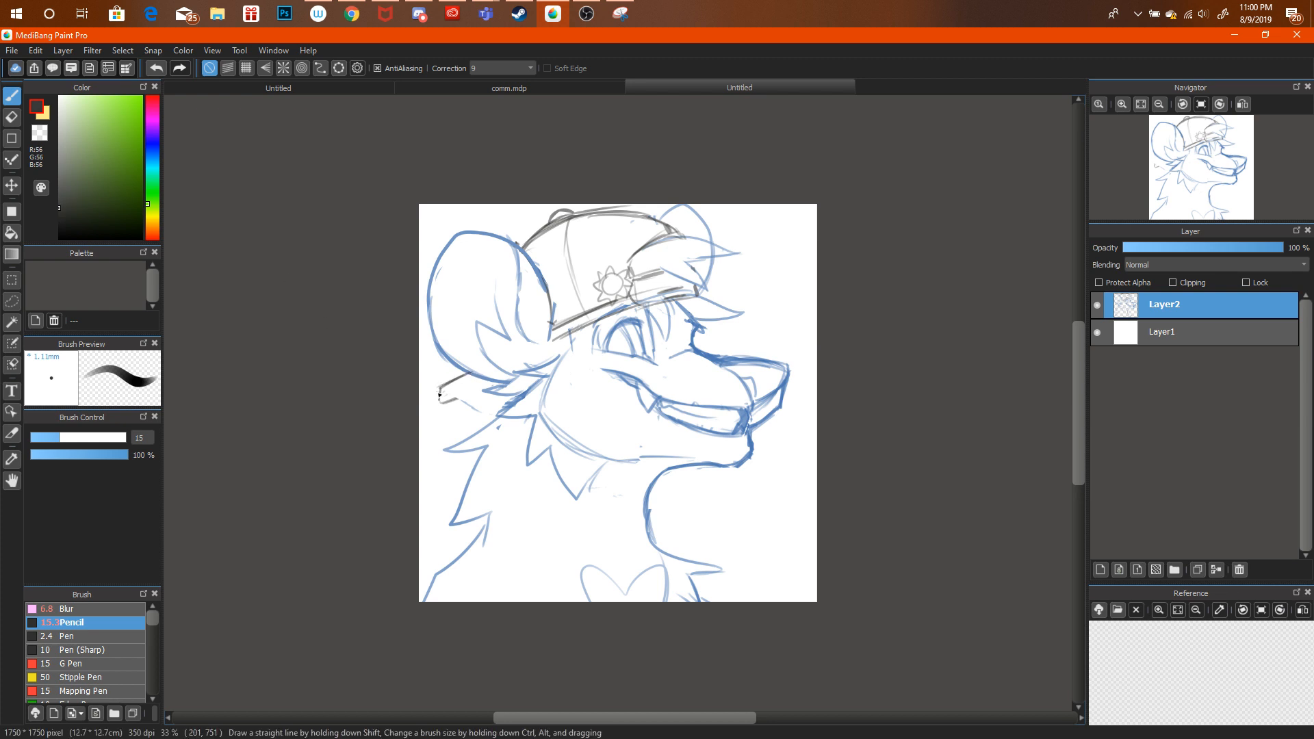
left_click_drag(439, 395, 494, 385)
Sample the blue linework for shading, then check the YouTube stream and return to the drawing.
key("i")
left_click(636, 319)
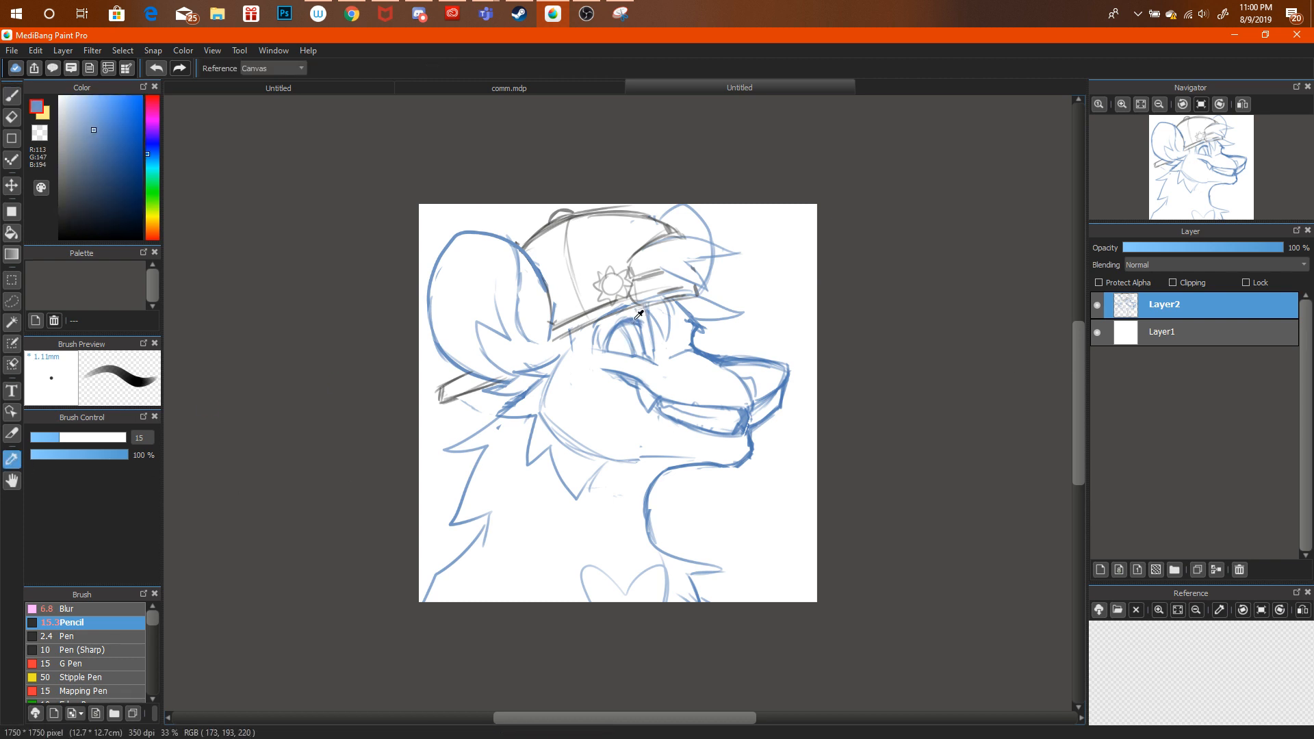
key("b")
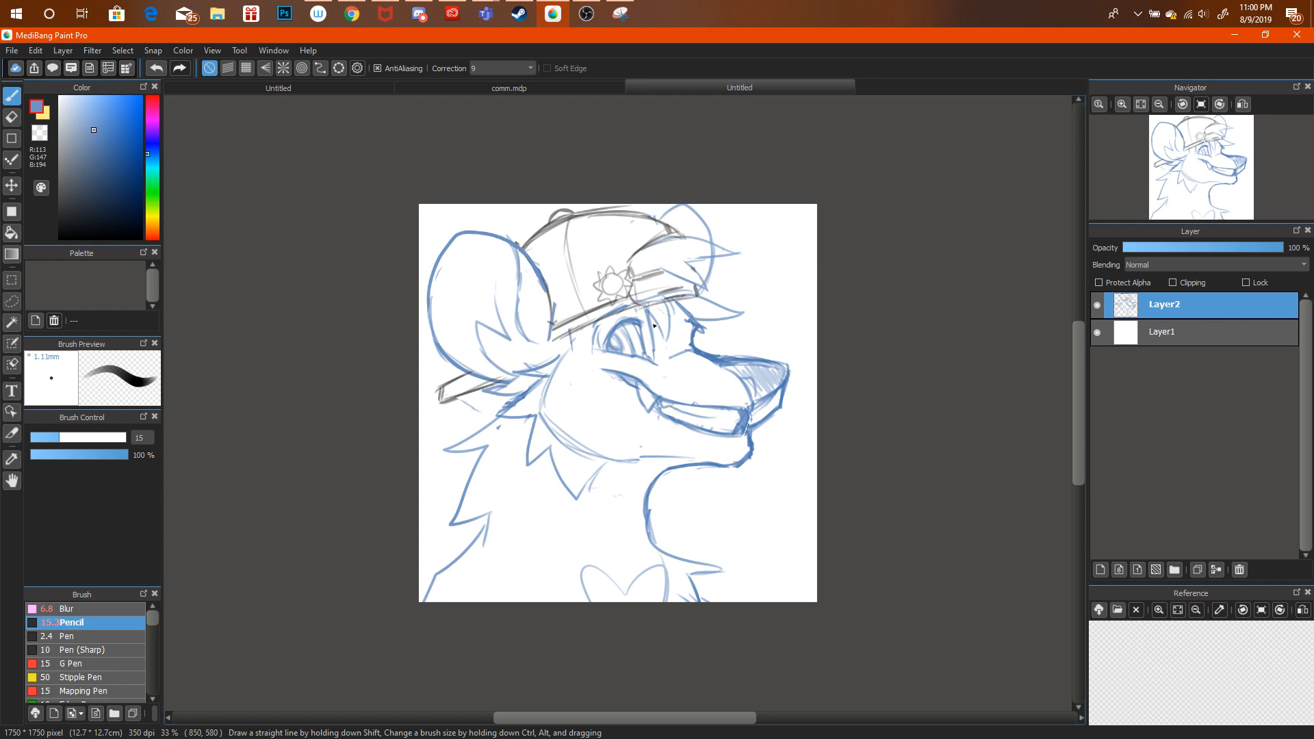
key("e")
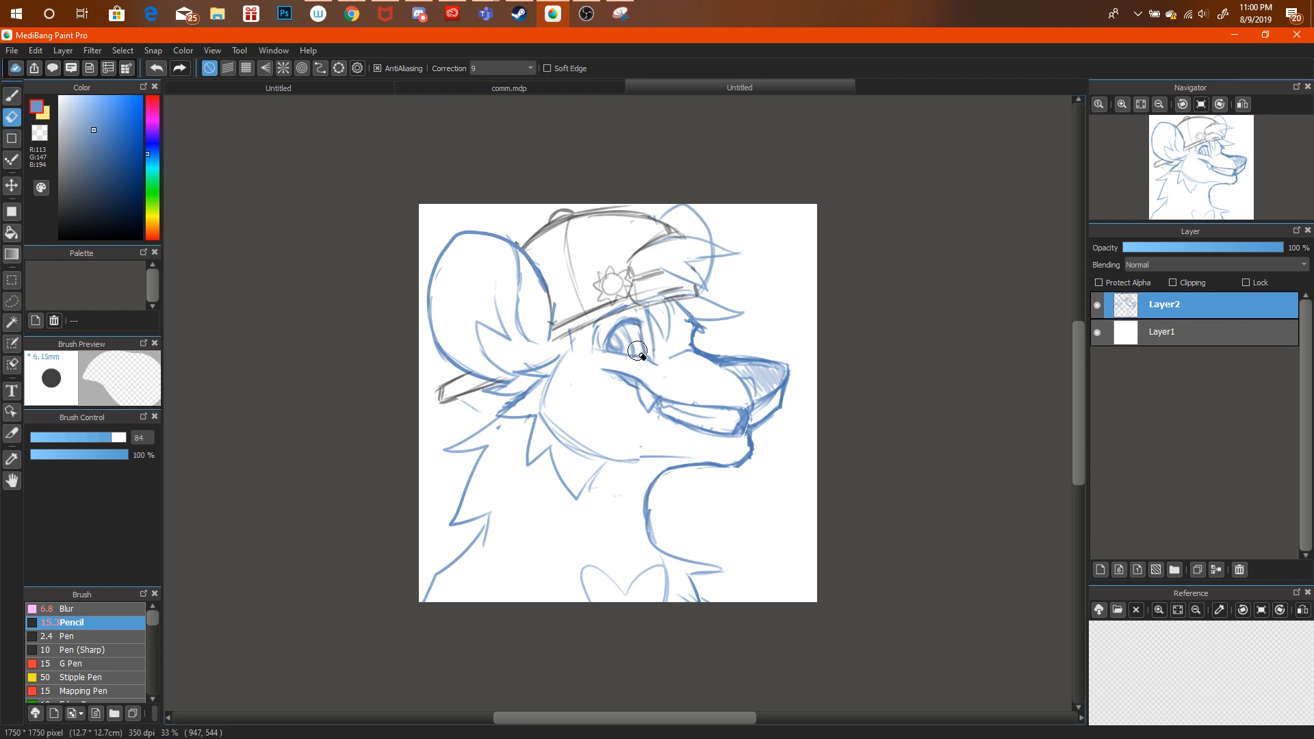
left_click(11, 96)
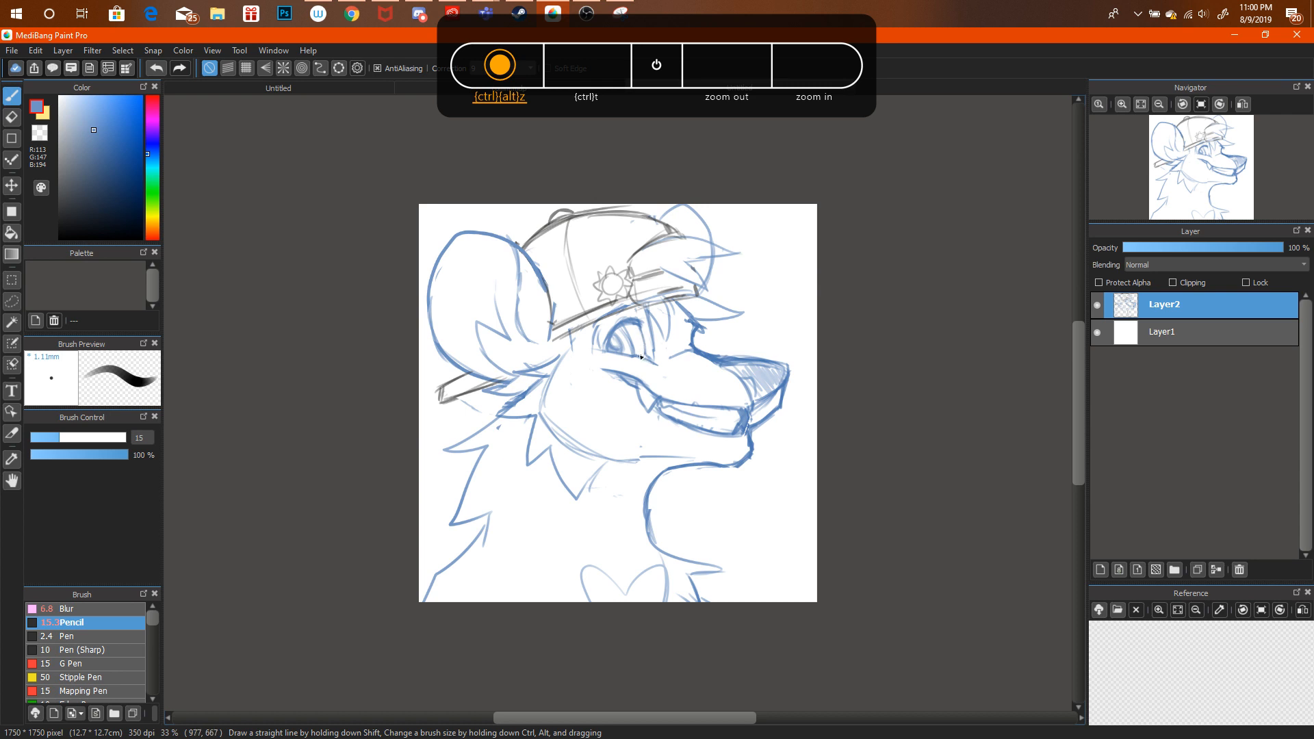
left_click(352, 13)
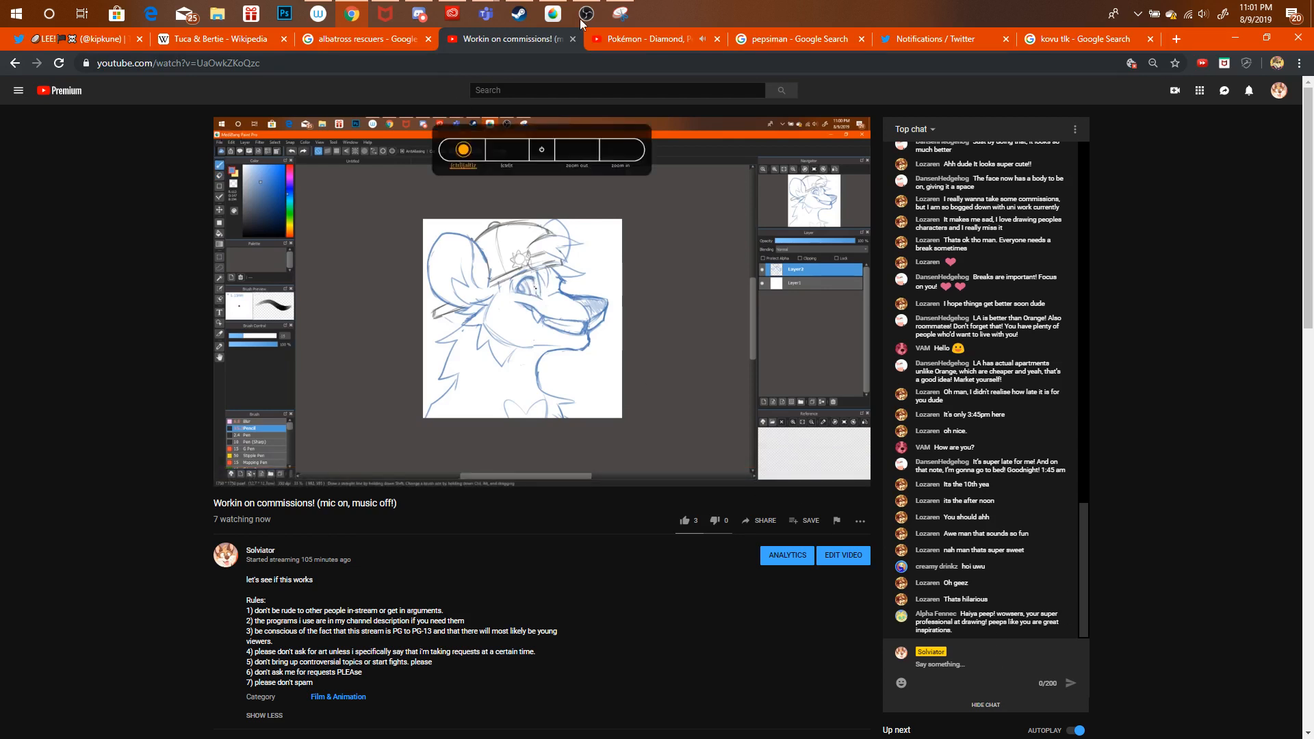
left_click(553, 14)
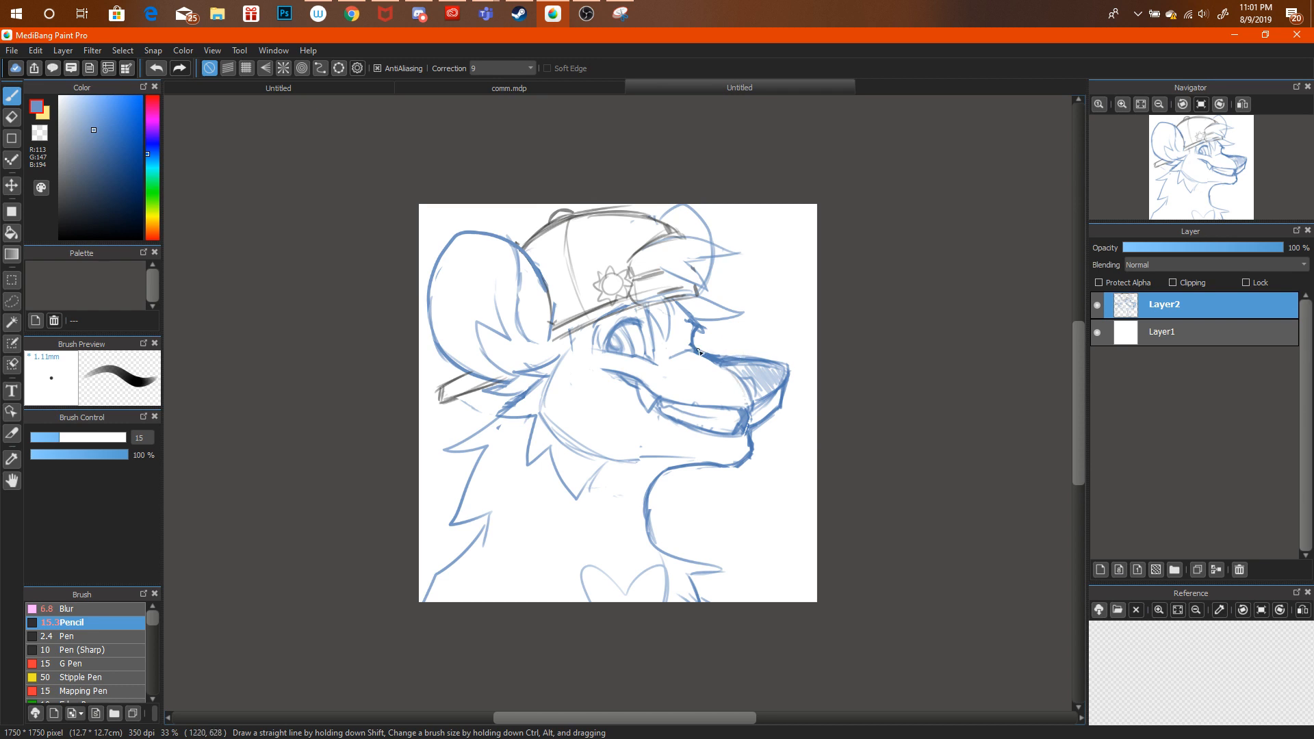
Thin the underside of the nose-bridge line and add hatching inside the right ear.
key("e")
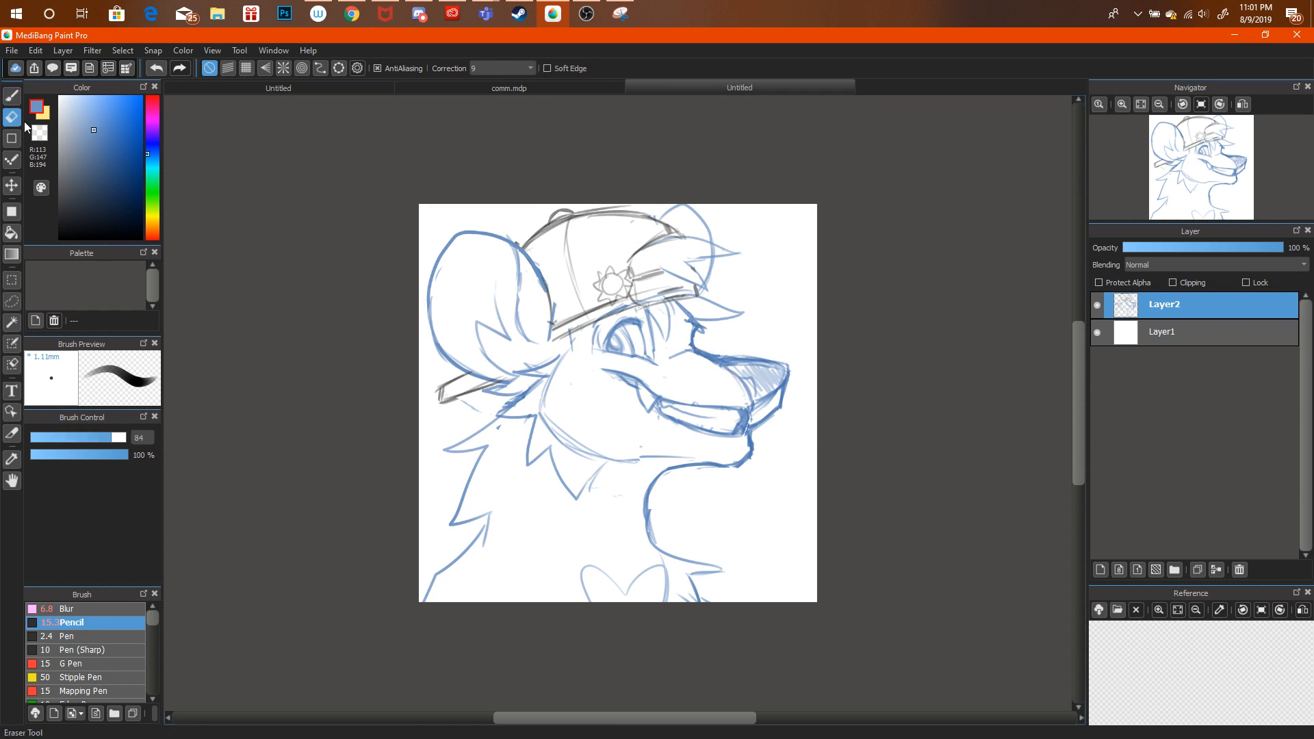
mouse_move(694, 359)
left_mouse_down()
mouse_move(722, 378)
mouse_move(704, 362)
left_mouse_up()
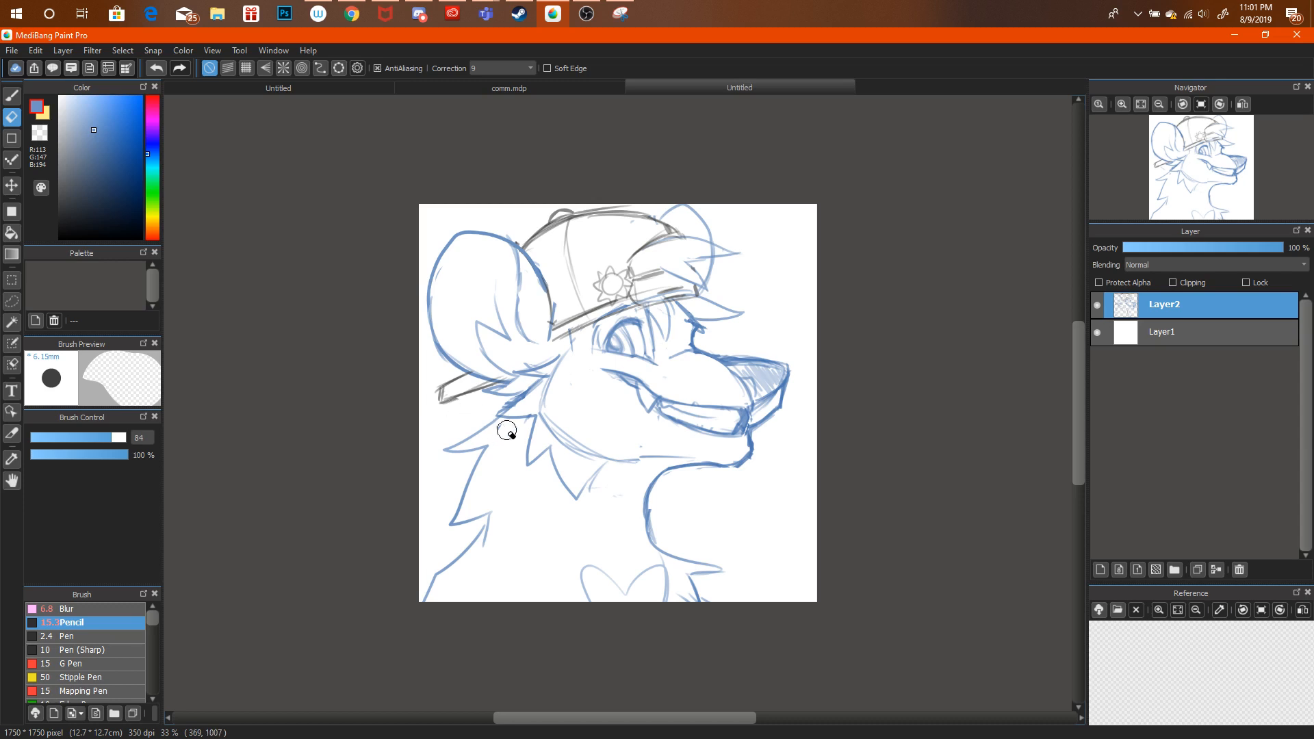
left_click(12, 96)
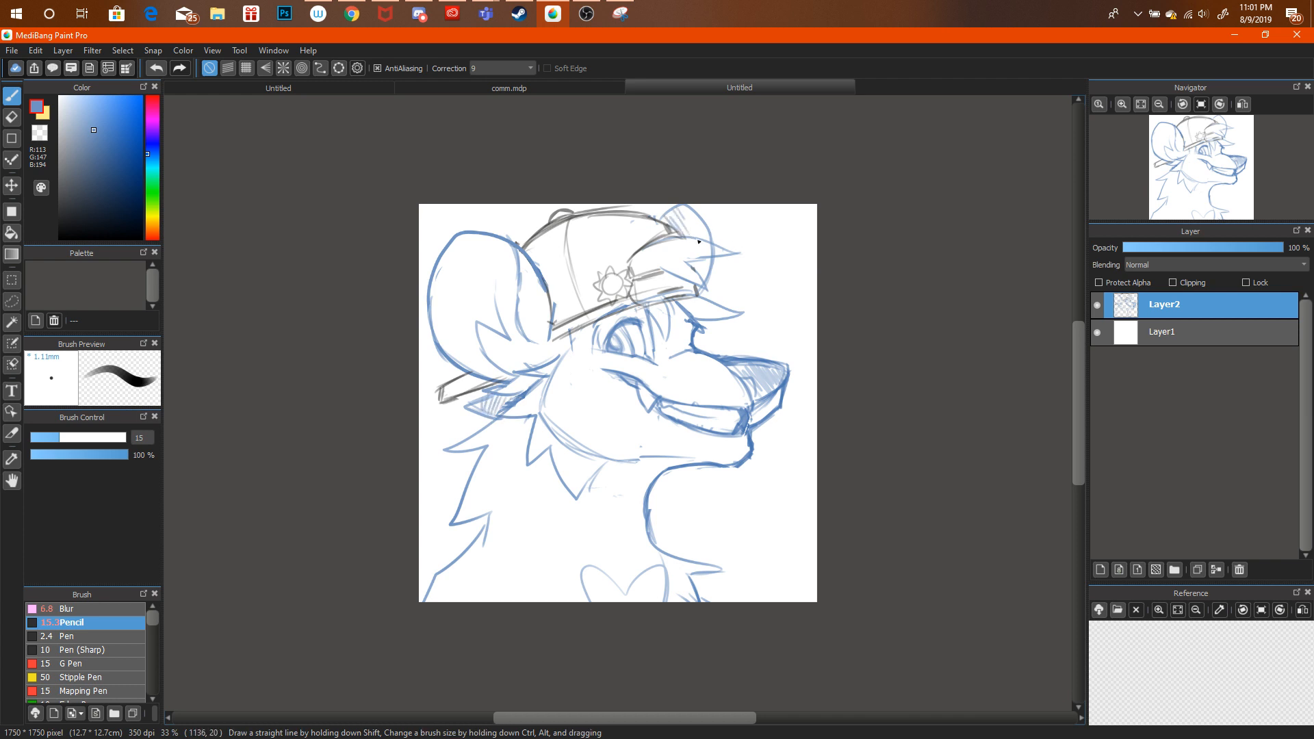
left_click_drag(687, 208, 705, 238)
Erase the hat-band lines near the eye so hair strands fall over it, undoing missteps.
key("e")
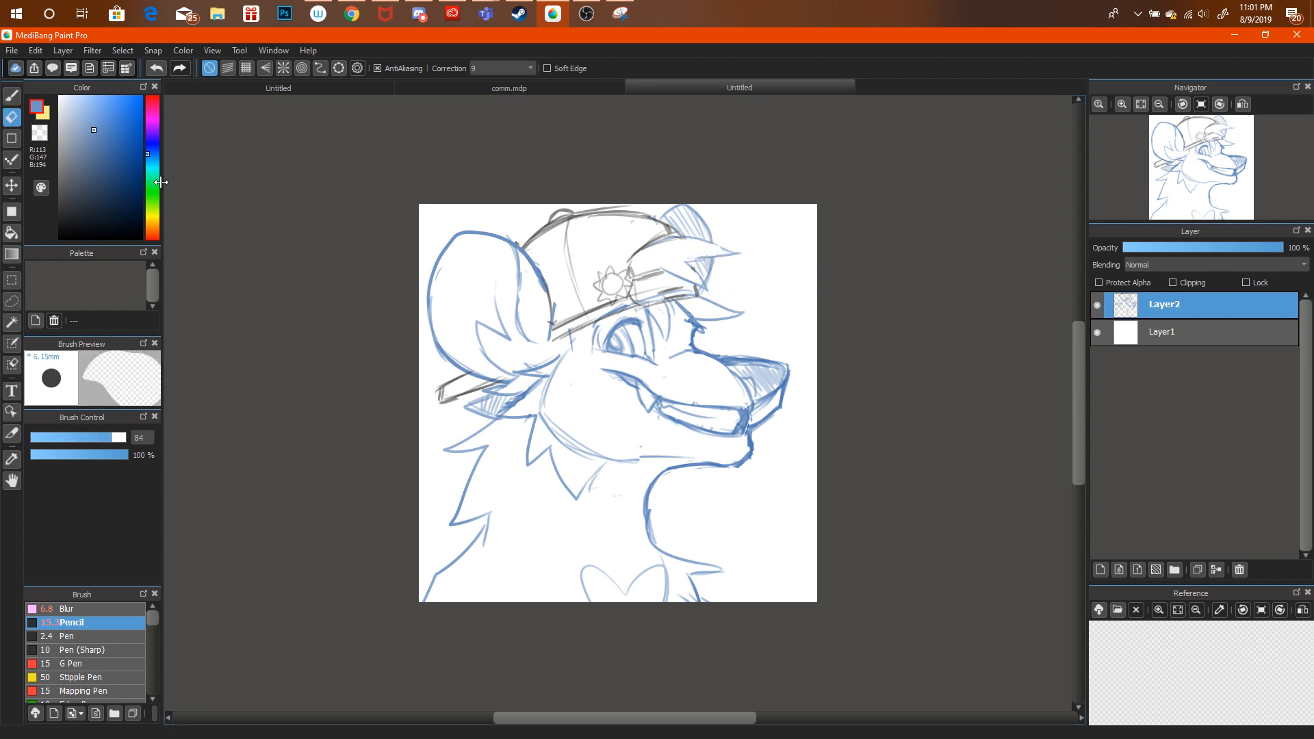
key("ctrl+alt+z")
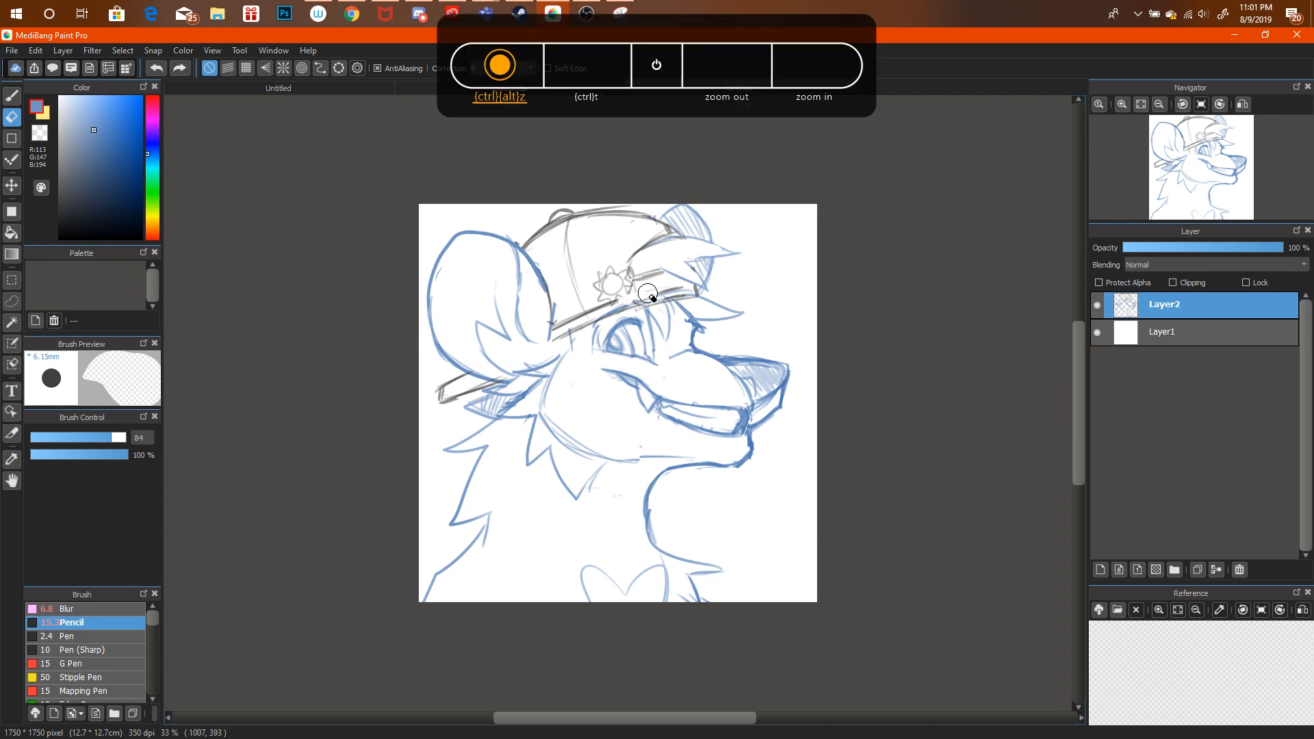
left_click_drag(647, 294, 661, 312)
key("ctrl+alt+z")
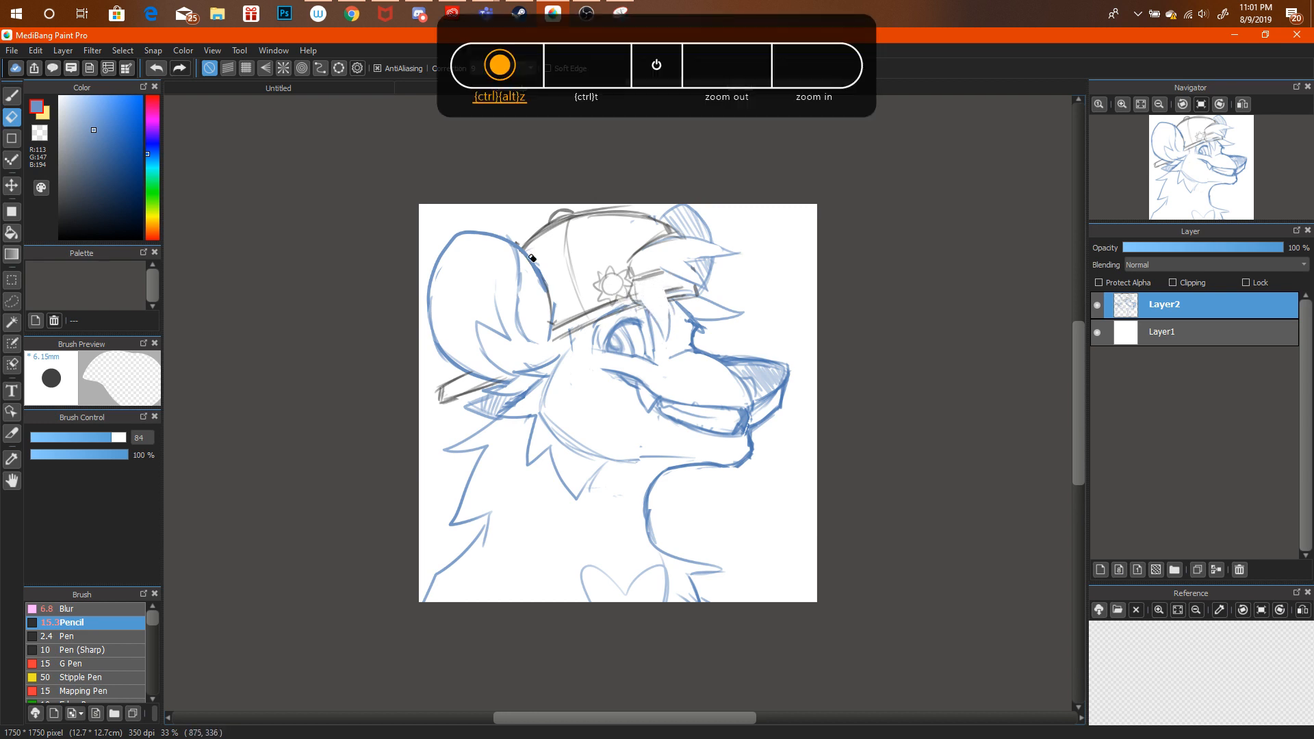
key("b")
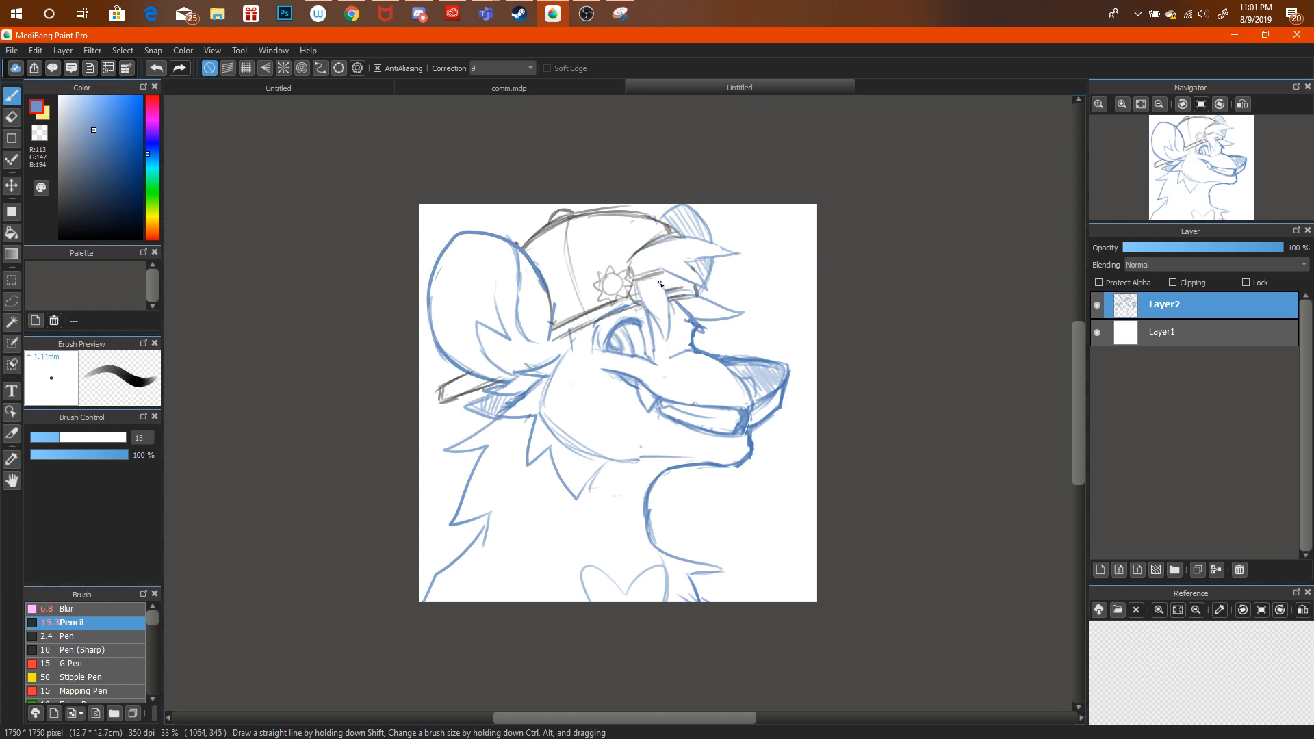
key("e")
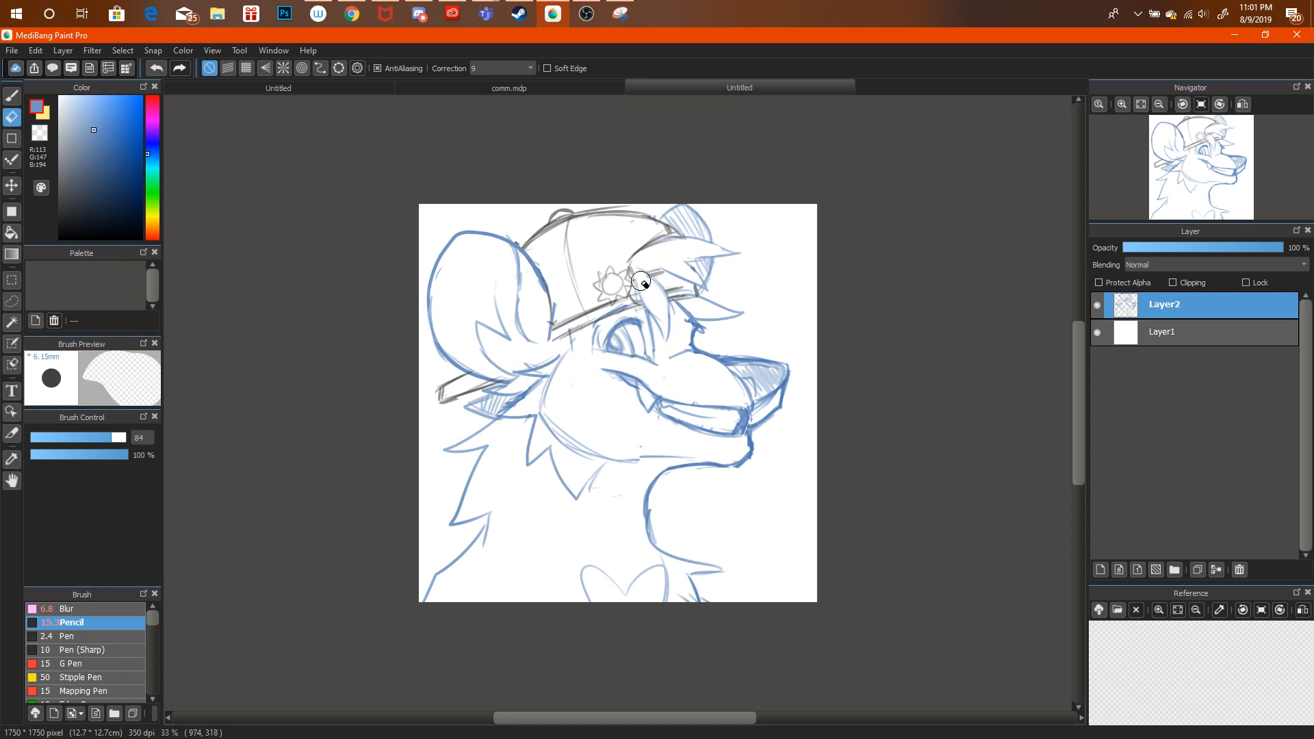
left_click_drag(652, 295, 659, 269)
key("b")
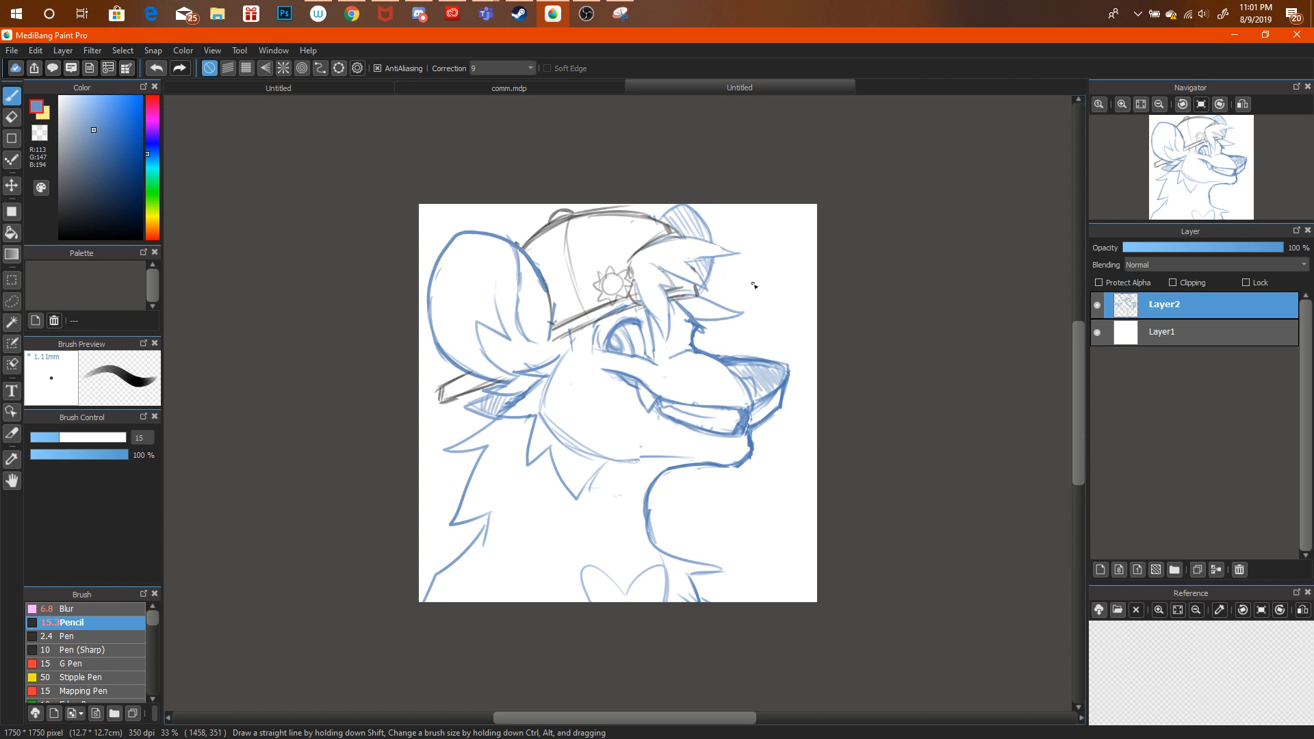
key("ctrl+alt+z")
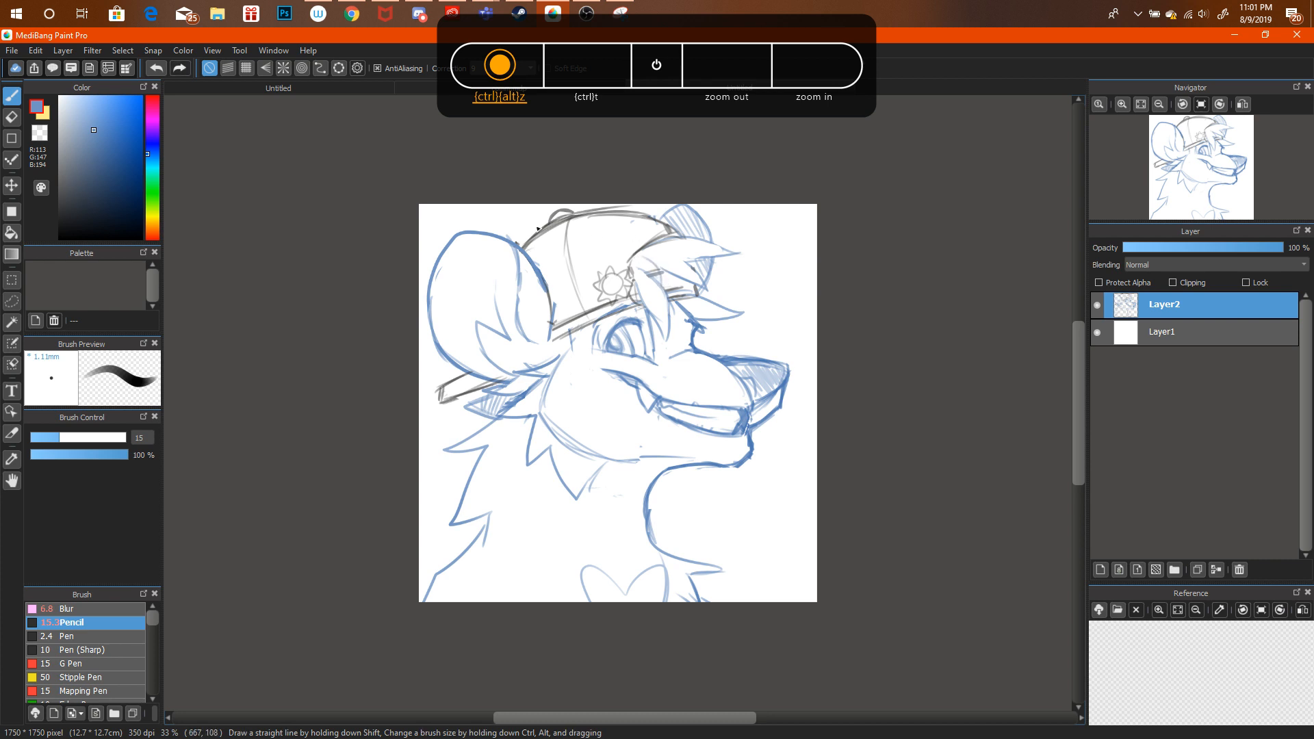
key("e")
left_click_drag(640, 281, 652, 292)
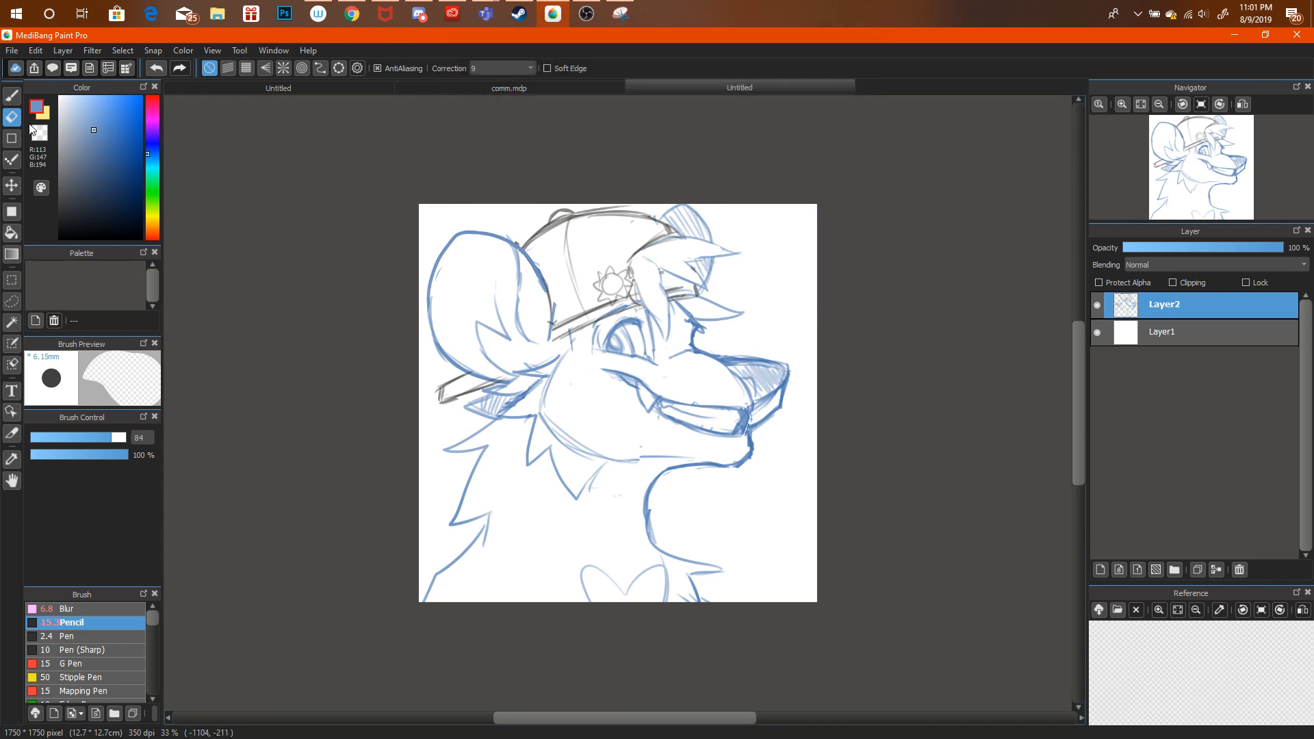
key("b")
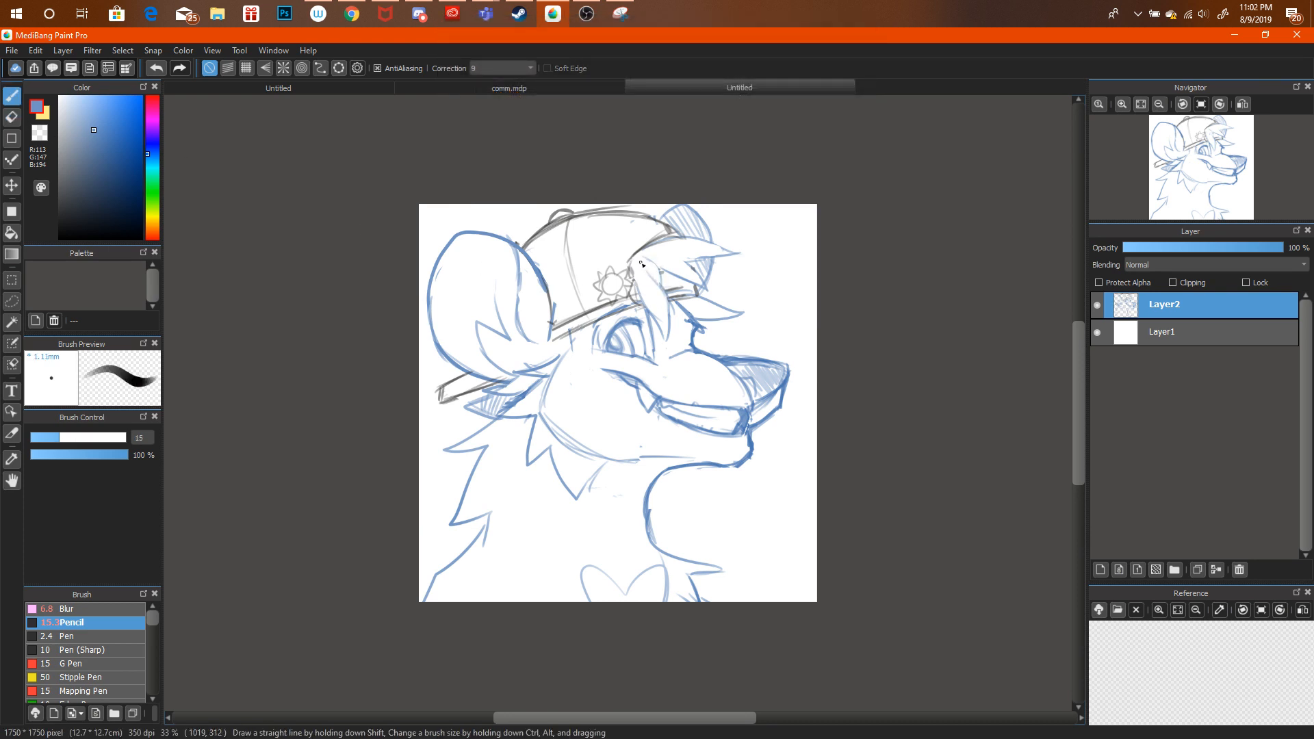
left_click(1160, 105)
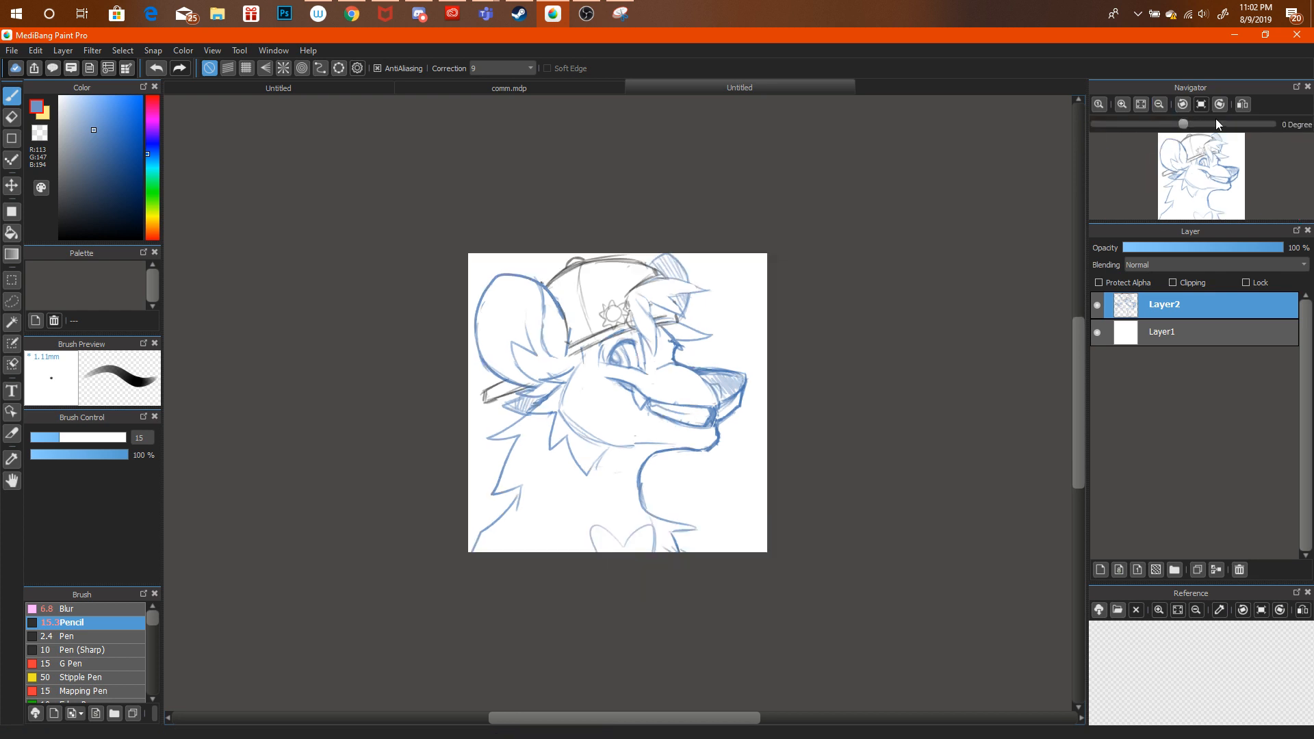
left_click(1242, 104)
left_click(1242, 104)
left_click(1243, 104)
left_click(1242, 104)
left_click(1242, 104)
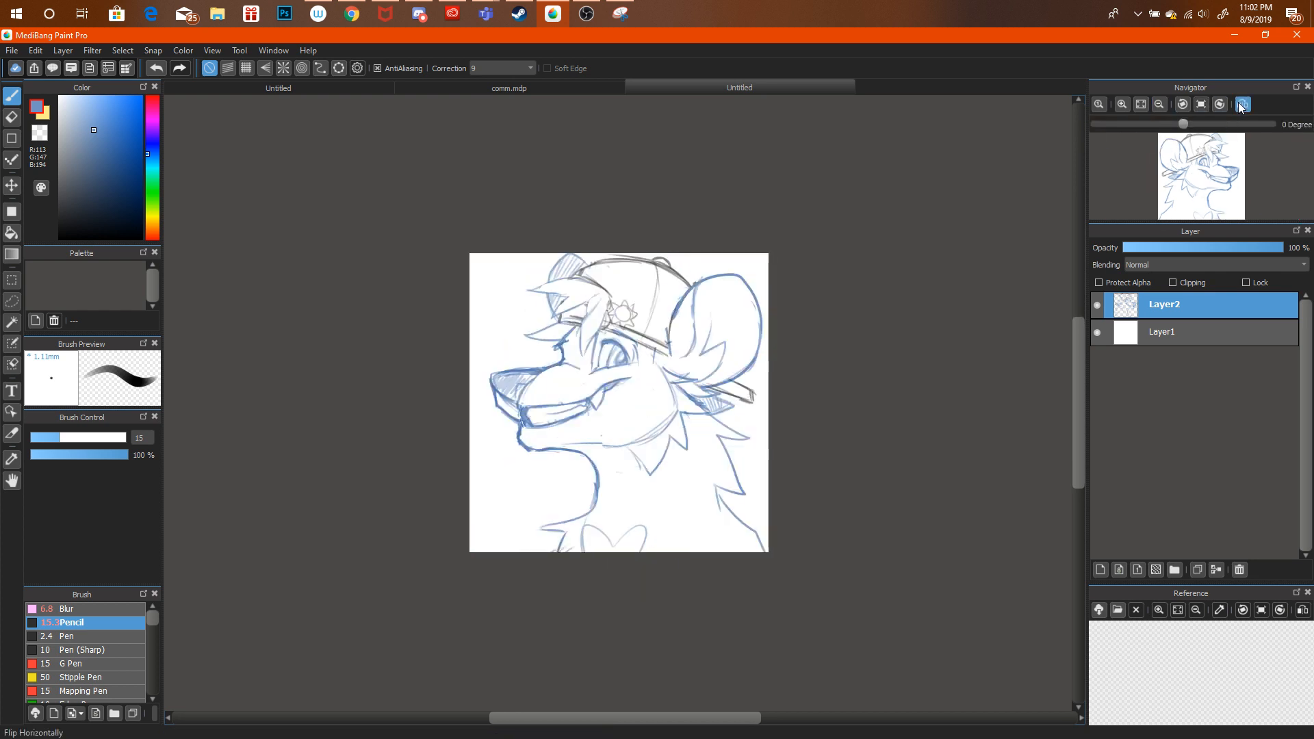
left_click(1242, 104)
left_click(1242, 104)
left_click(1242, 104)
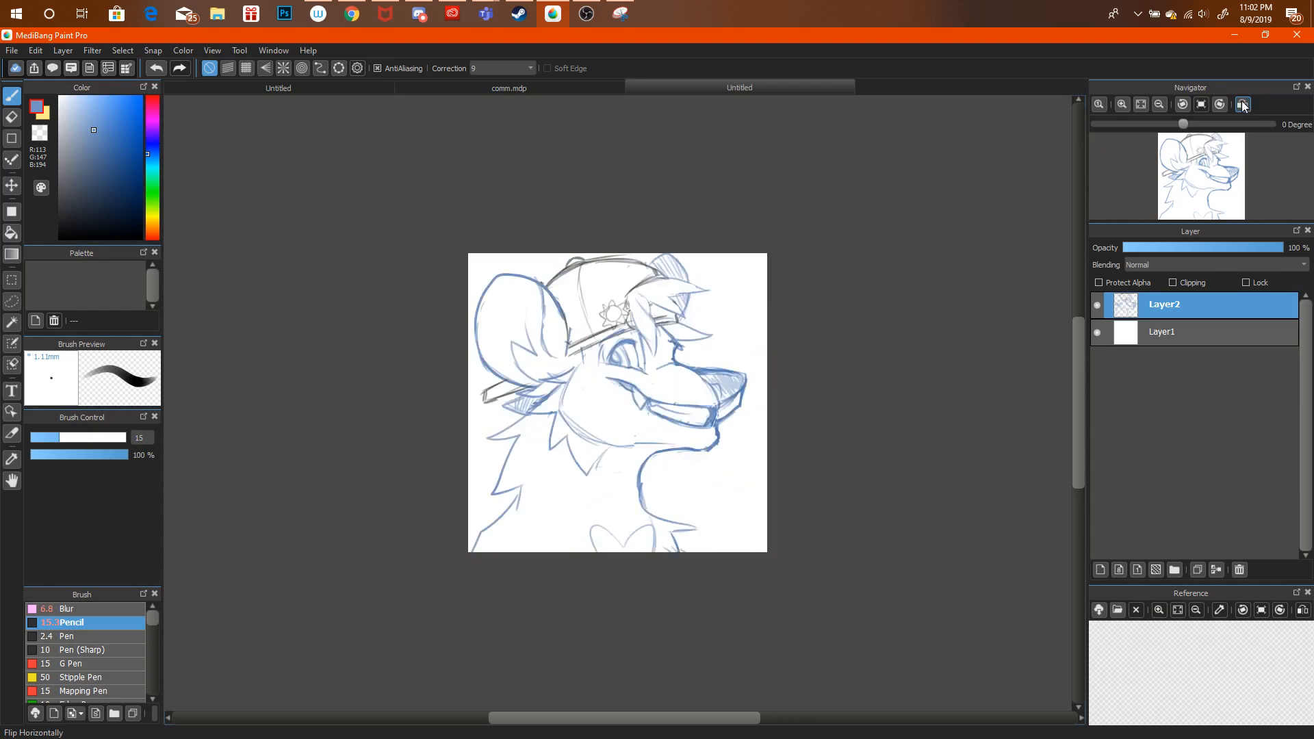
left_click(352, 14)
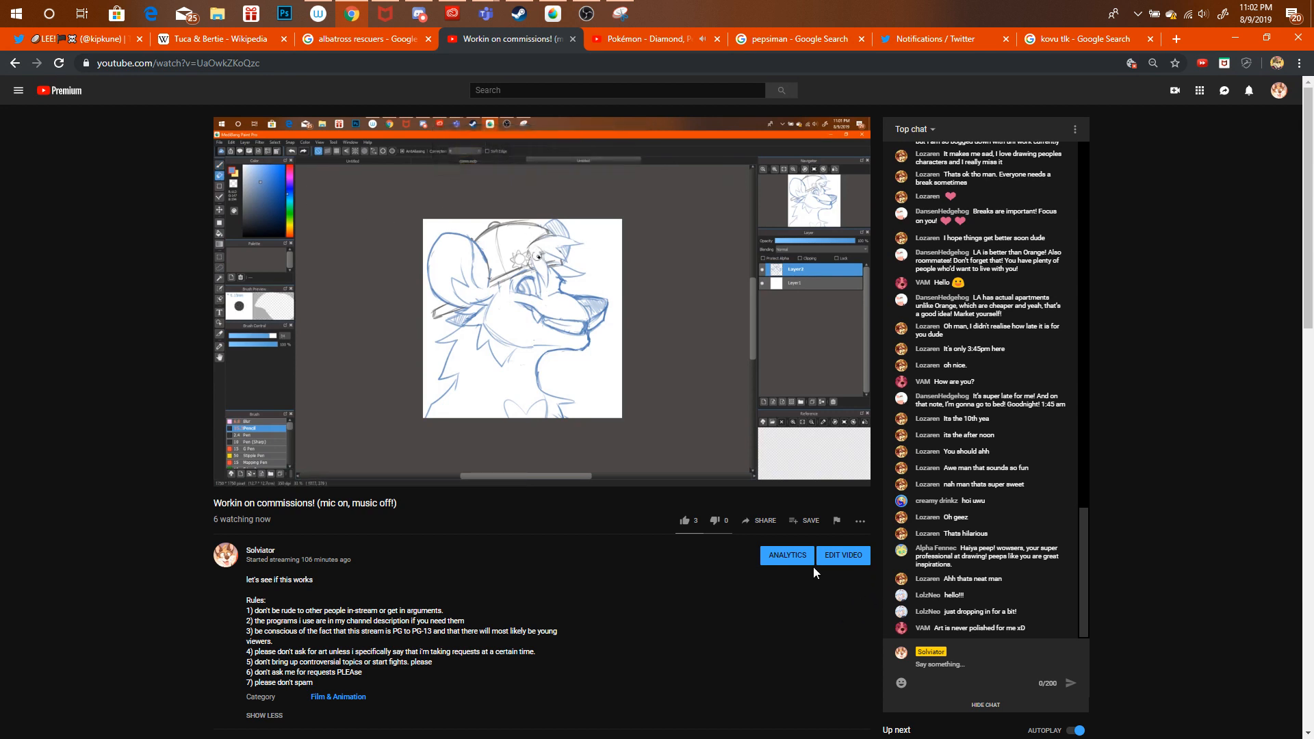
left_click(553, 16)
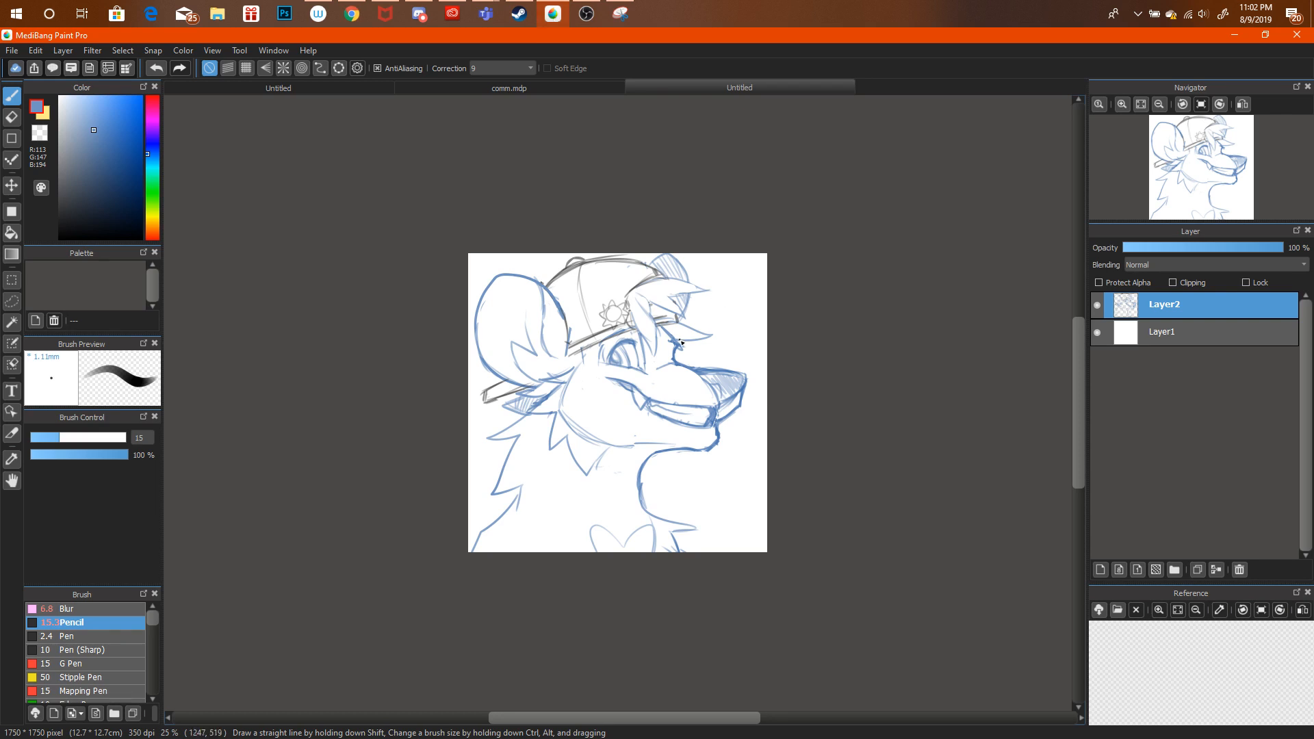
Zoom in on the face and erase the stray lines around the wolf's eye.
left_click(1120, 105)
left_click(1120, 105)
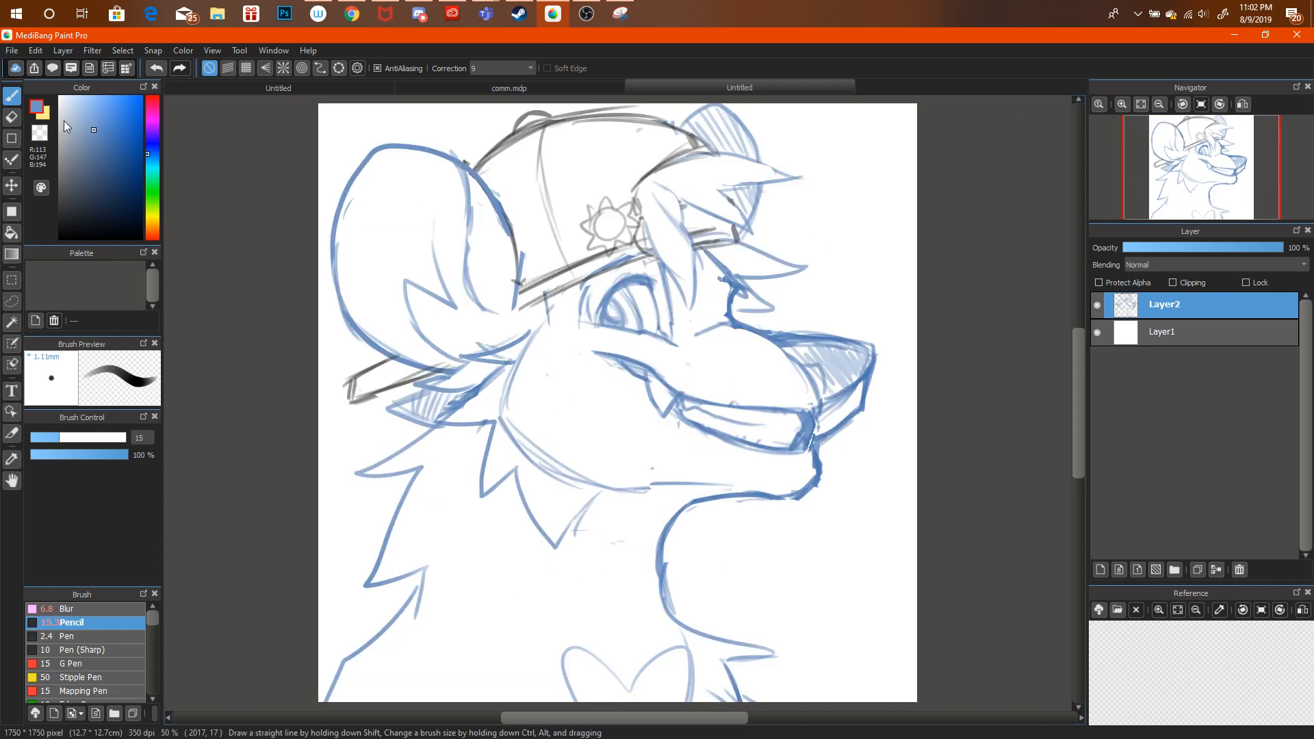
key("e")
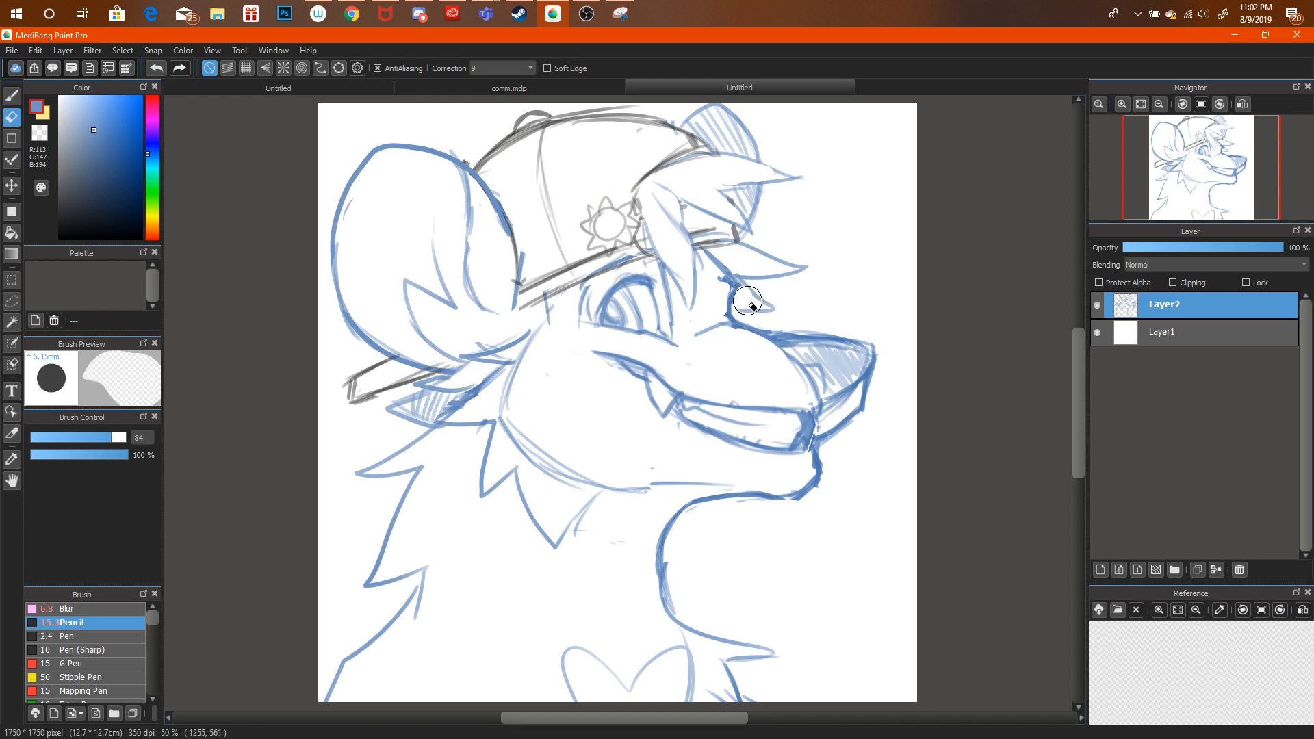
key("b")
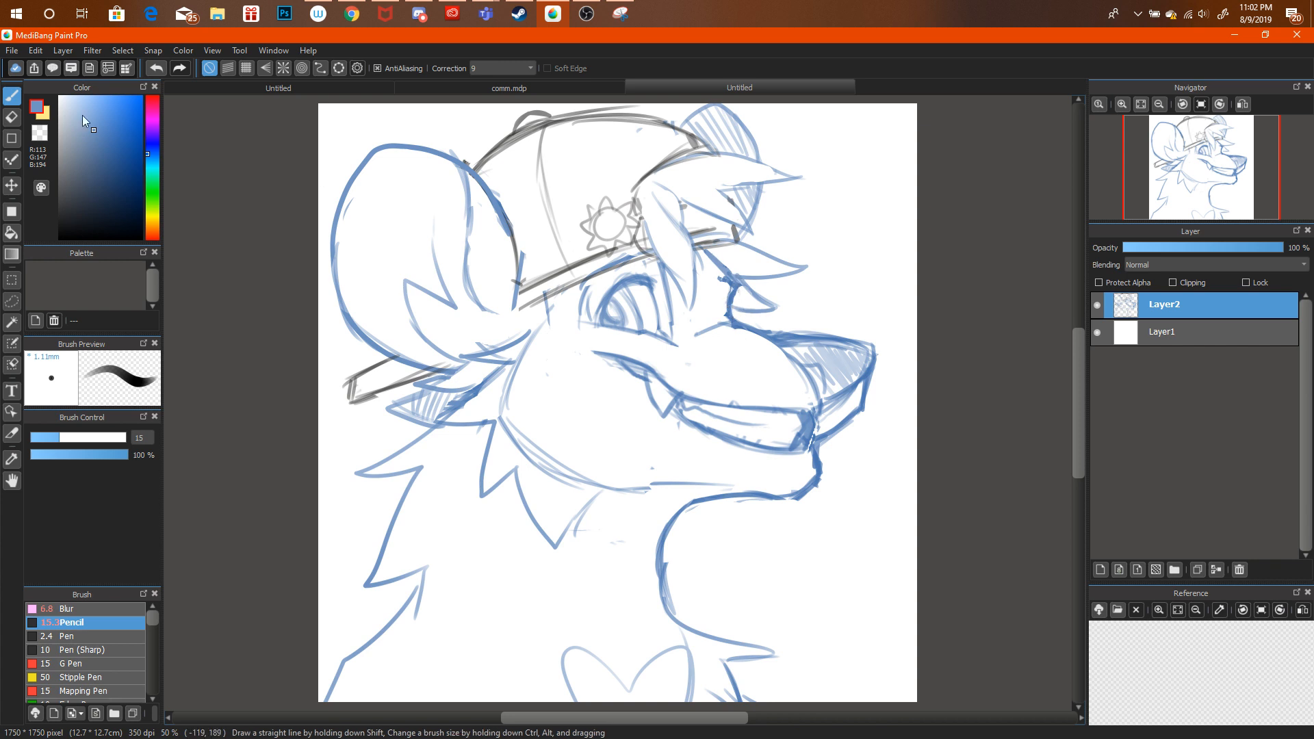
key("e")
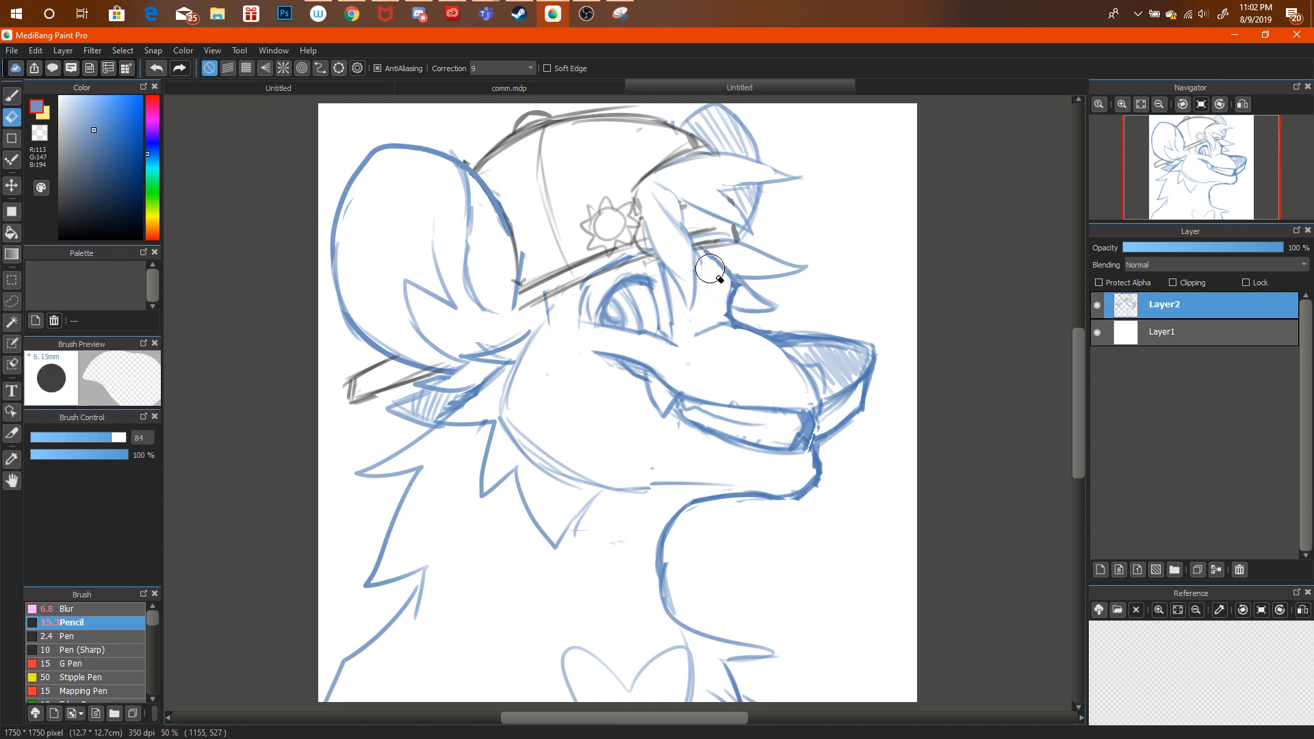
left_click(6, 99)
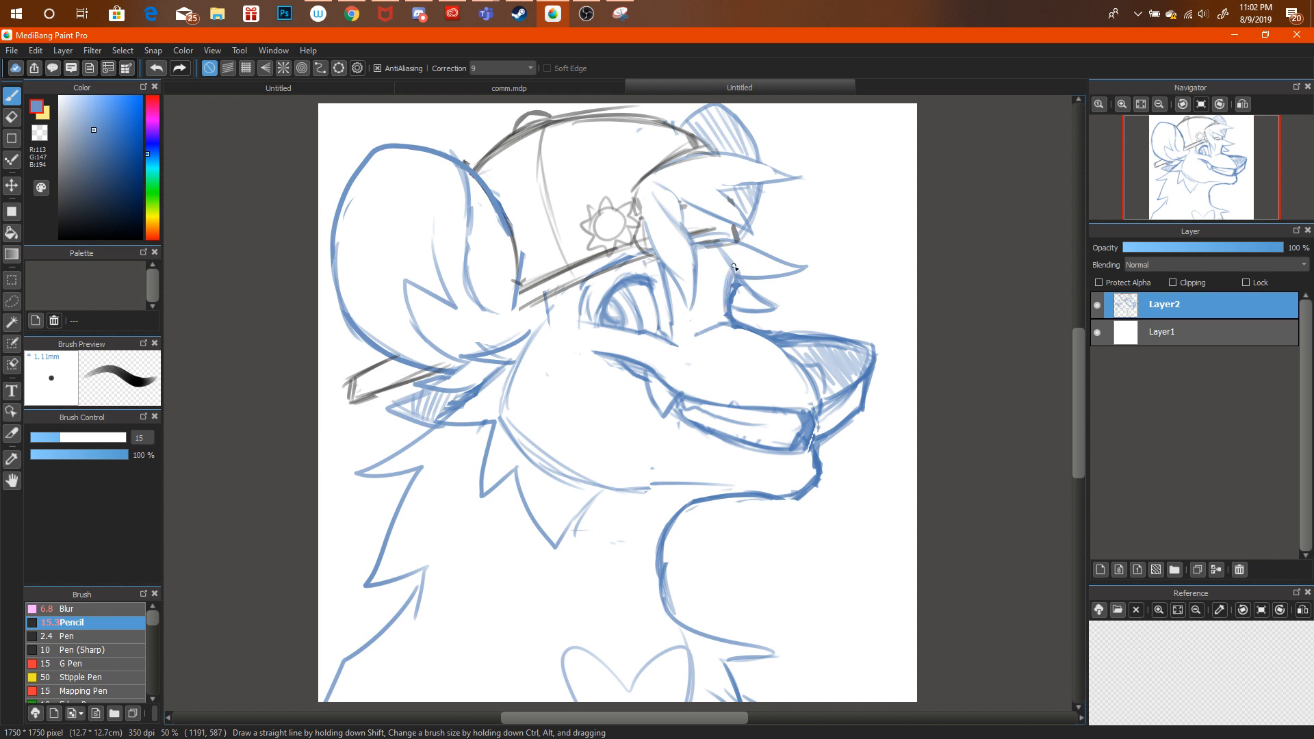
left_click(1160, 104)
left_click(1159, 105)
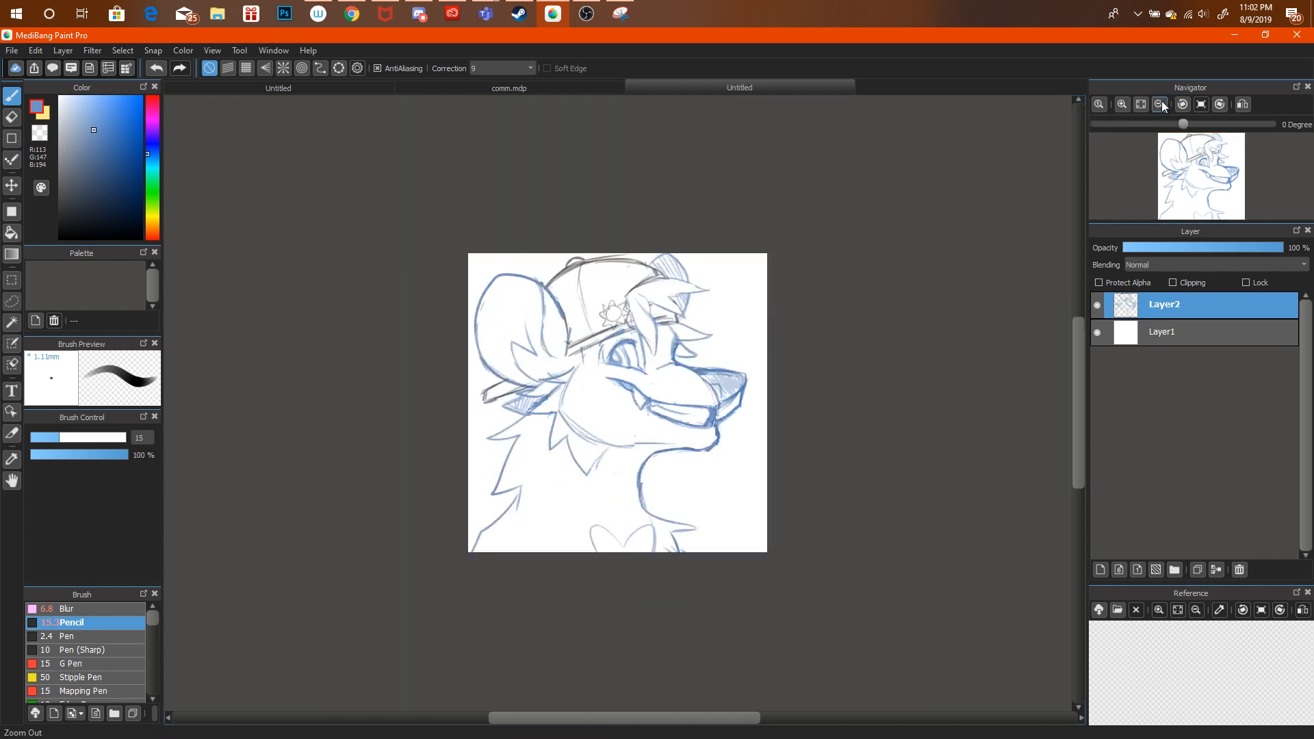
left_click(1122, 104)
left_click(1122, 104)
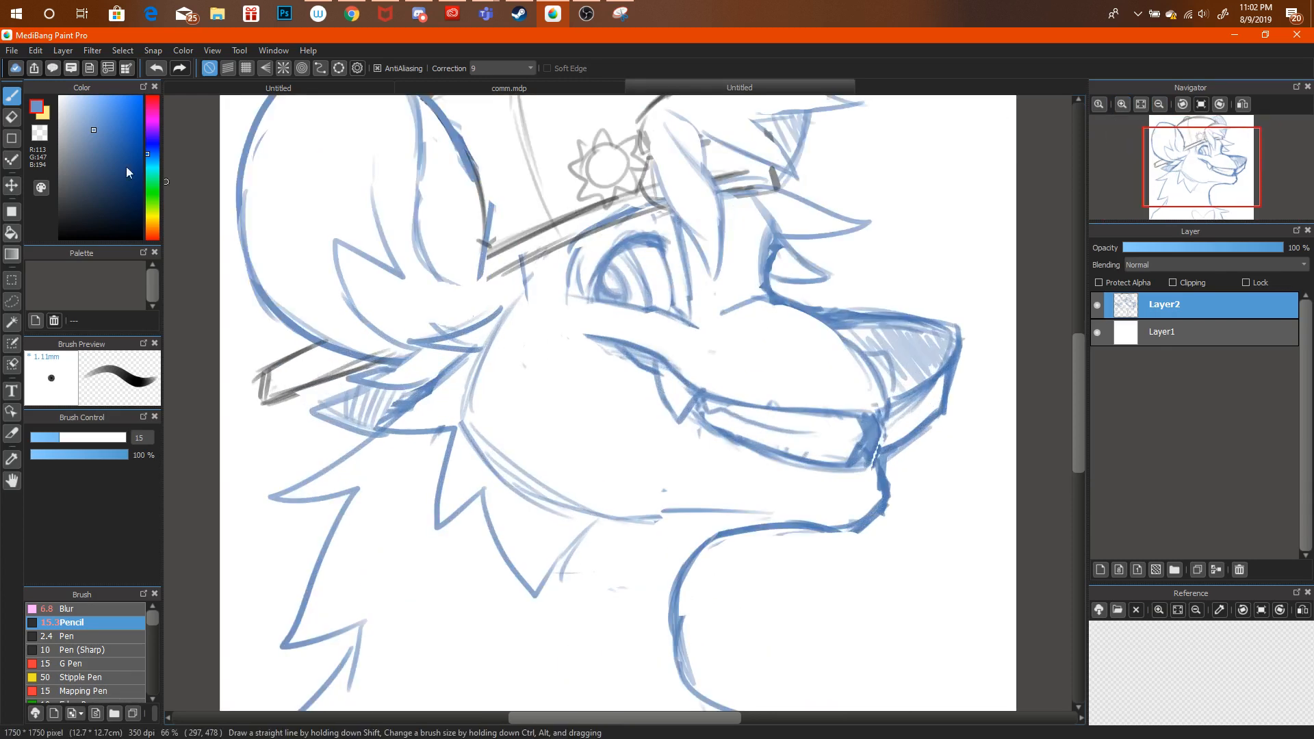
left_click(13, 123)
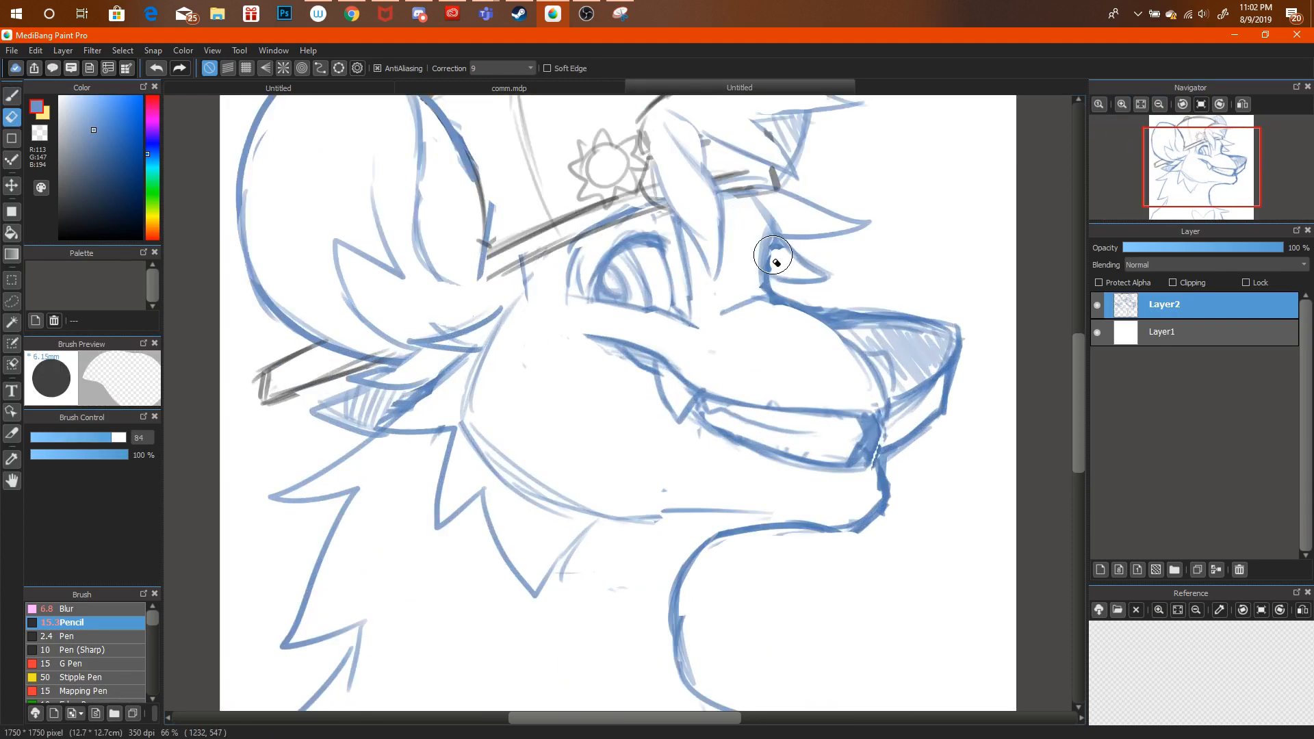
left_click_drag(775, 248, 772, 269)
mouse_move(1127, 130)
left_click(1159, 104)
left_click(1159, 104)
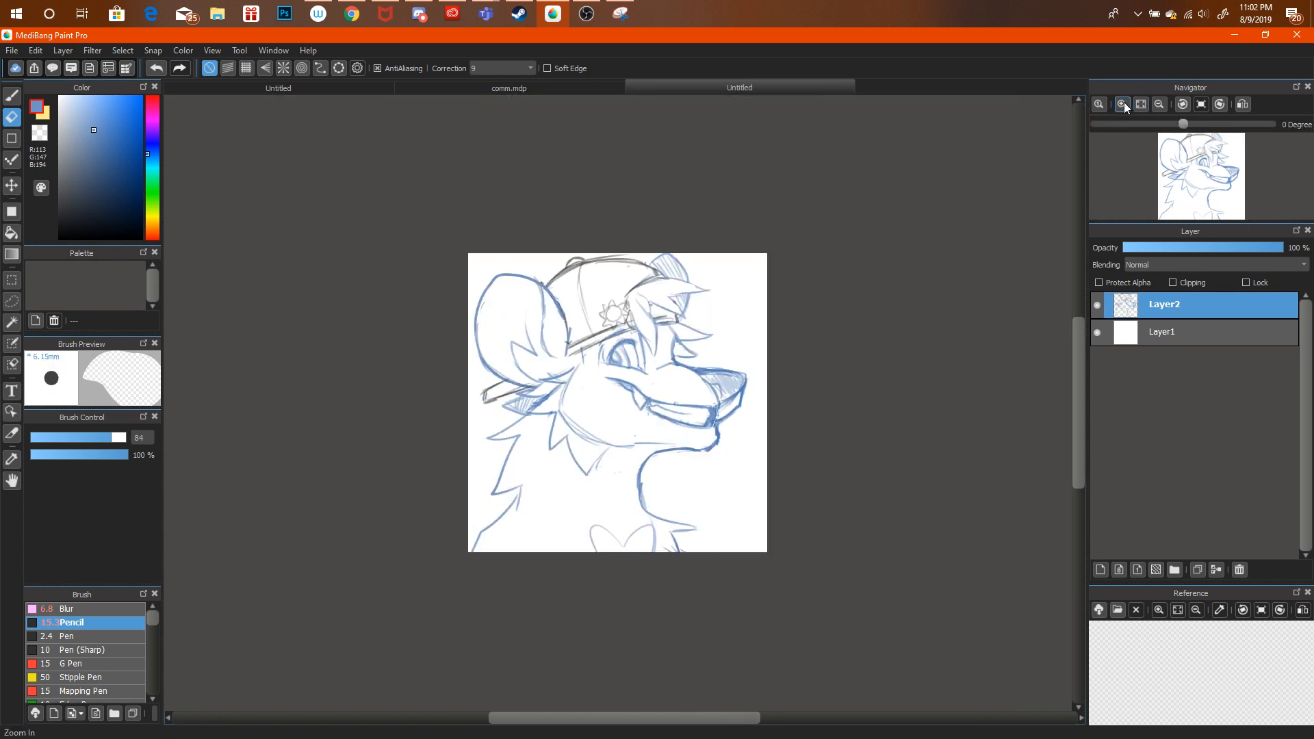
Add a pencil stroke beside the headband near the ear.
left_click(1122, 104)
left_click(1123, 104)
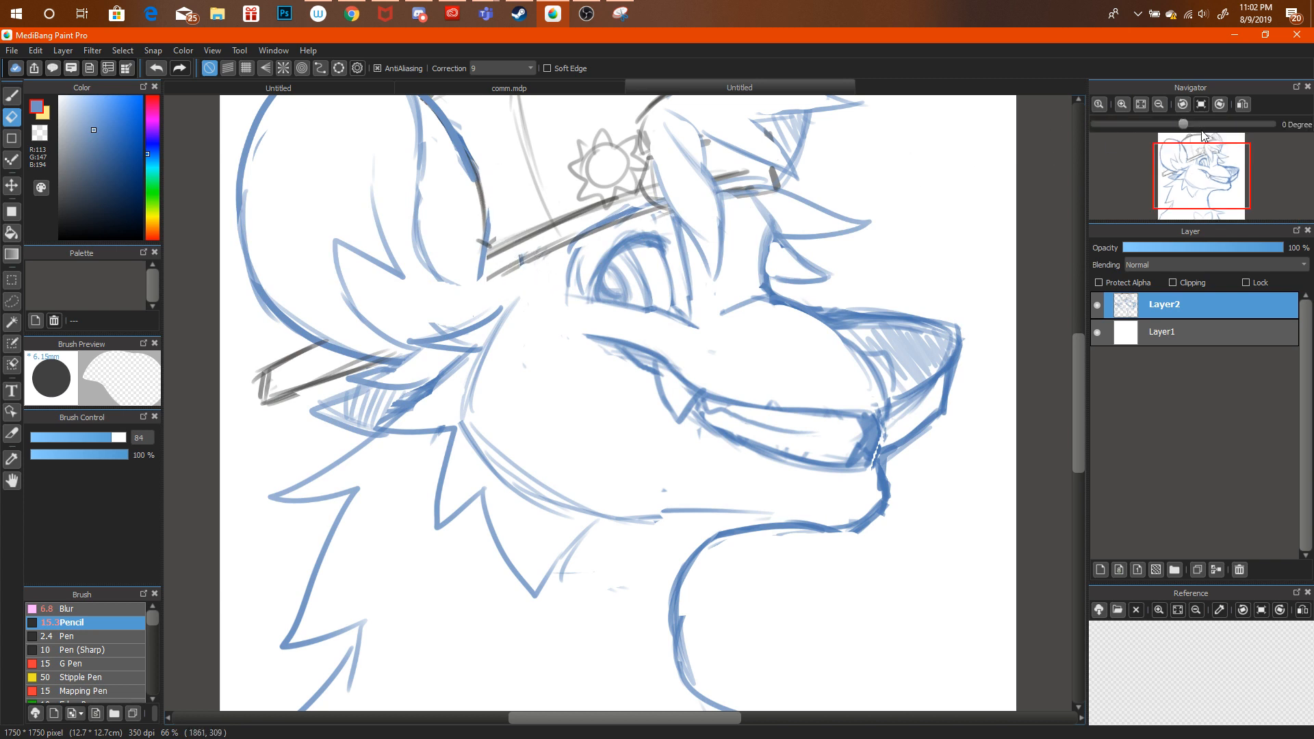
left_click(1161, 104)
left_click(1161, 104)
left_click(1123, 104)
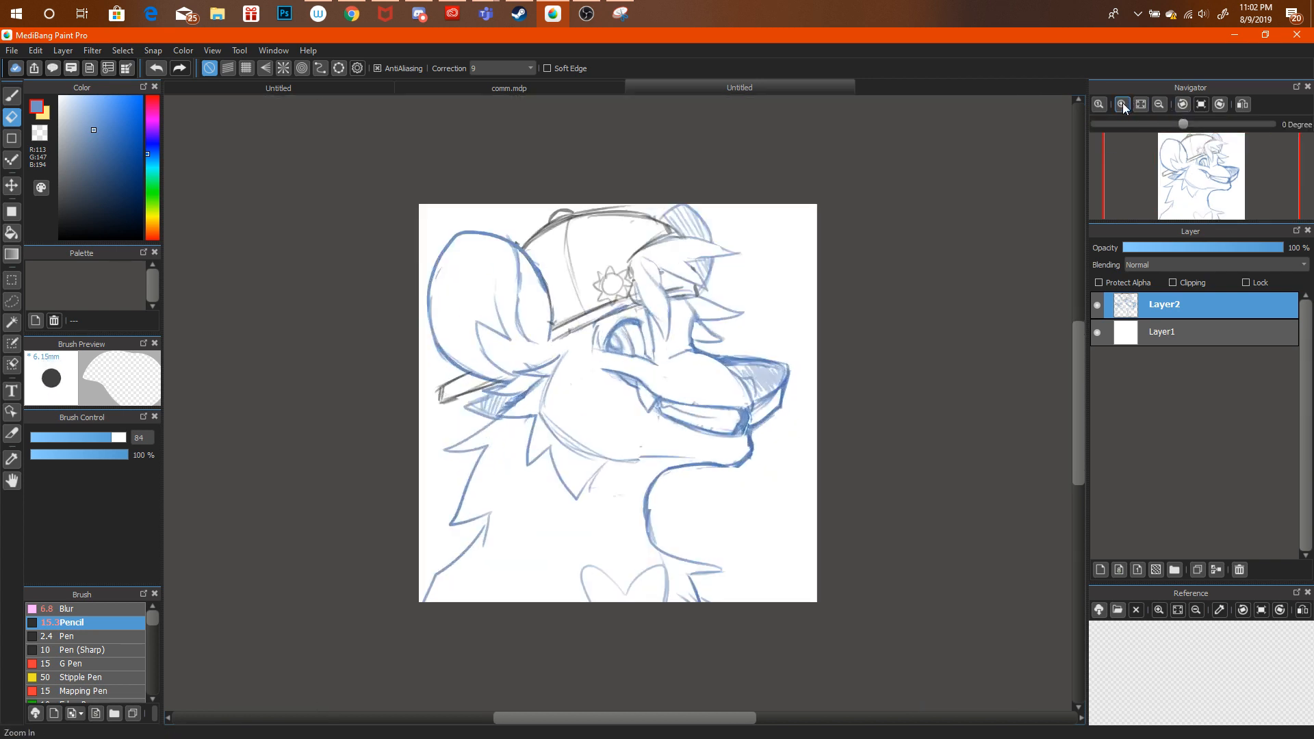
left_click(1123, 104)
key("b")
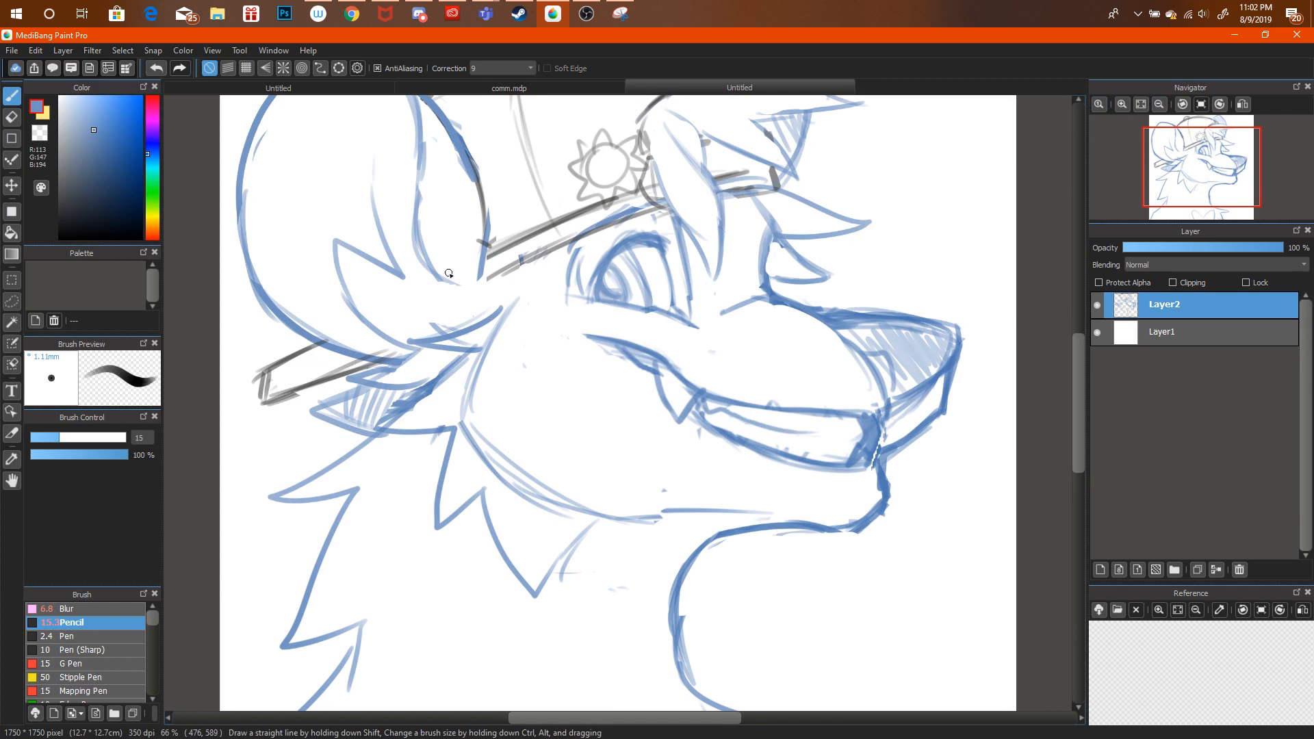
left_click_drag(485, 279, 505, 303)
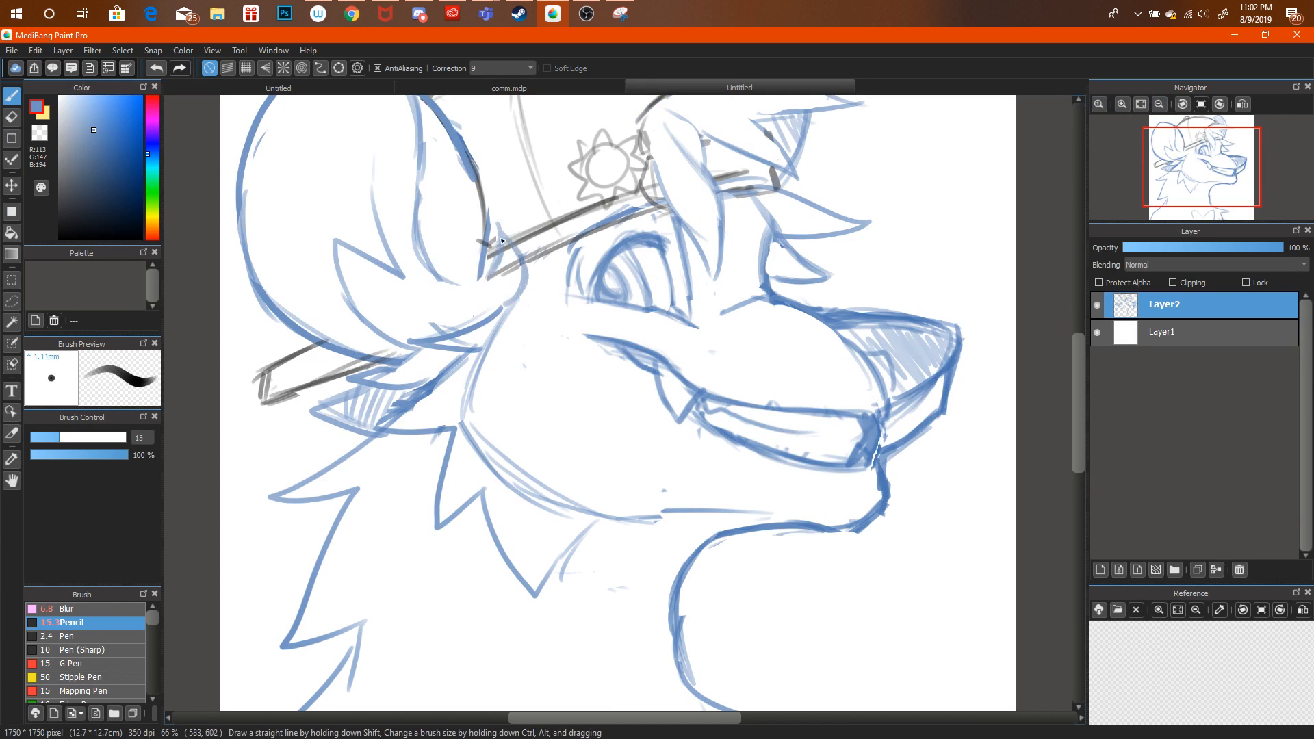
left_click(1160, 104)
left_click(1160, 104)
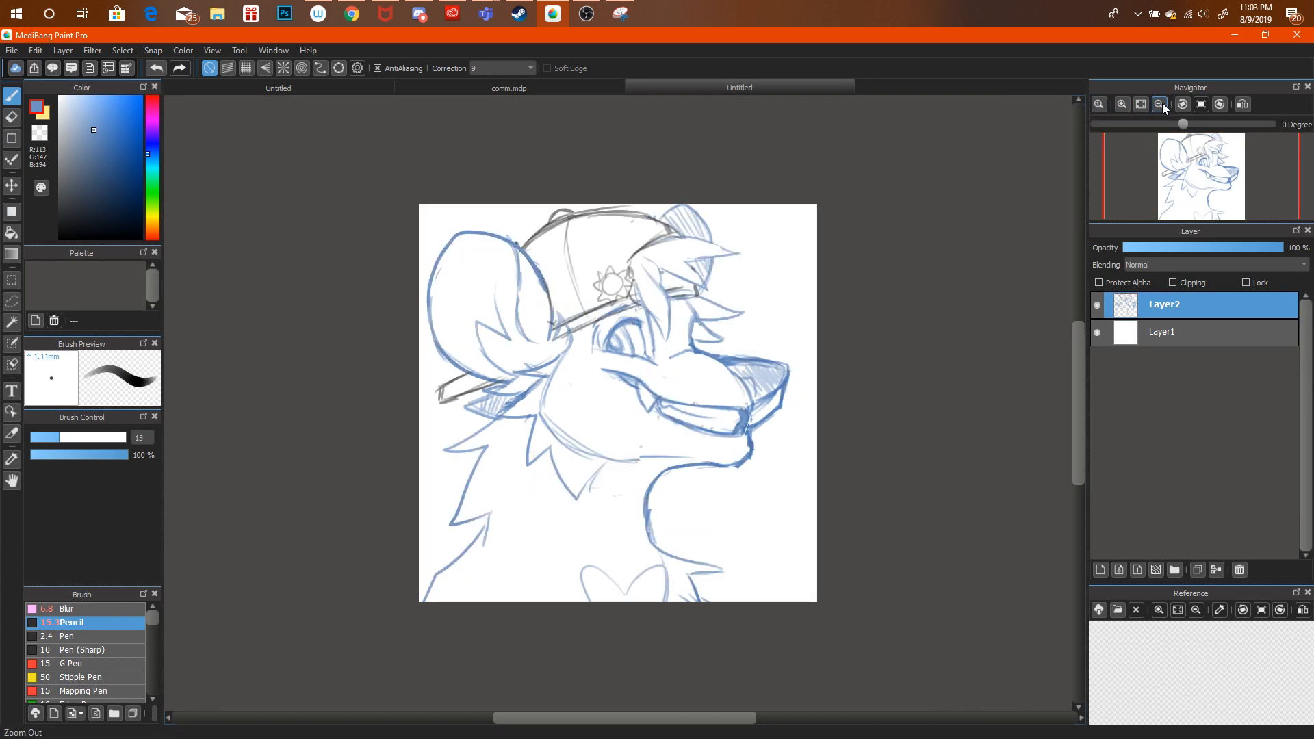
left_click(1161, 104)
left_click(1141, 104)
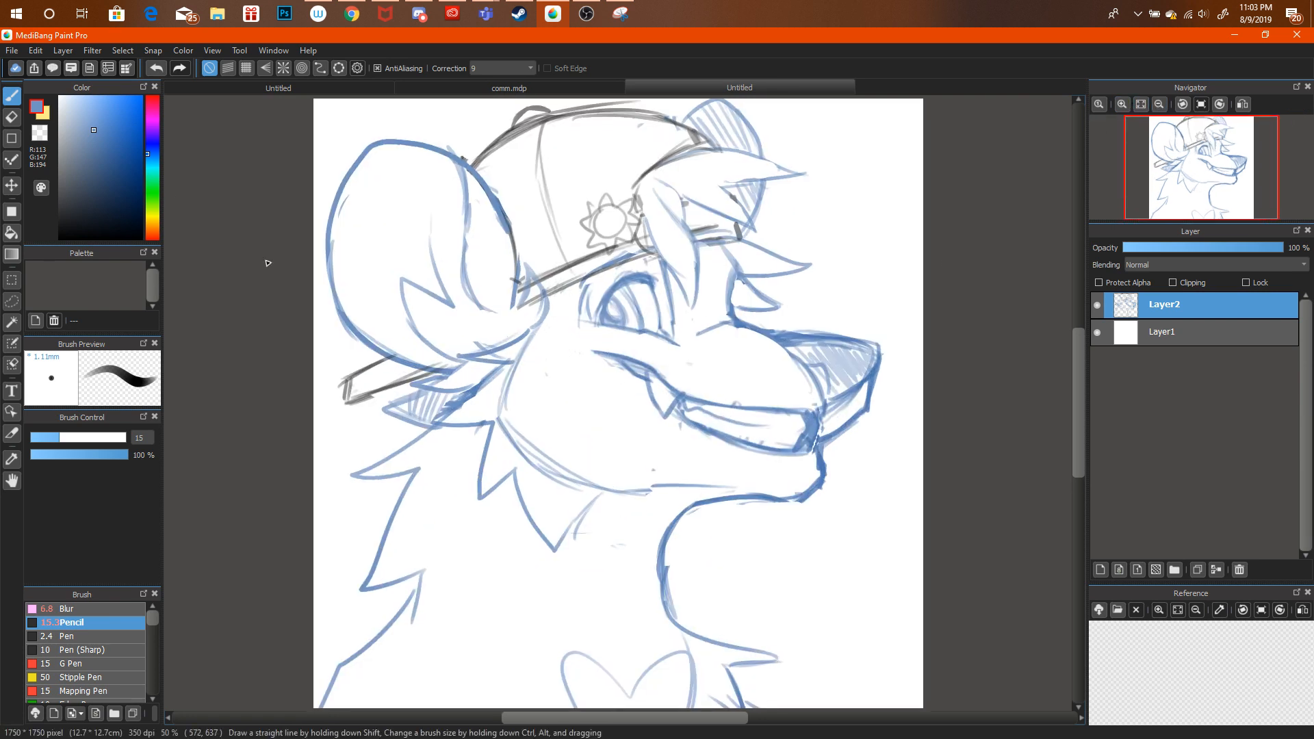
Erase part of the line near the nose and redraw a short nose-and-lip stroke.
left_click(6, 119)
mouse_move(791, 420)
left_mouse_down()
mouse_move(798, 446)
mouse_move(818, 434)
left_mouse_up()
key("b")
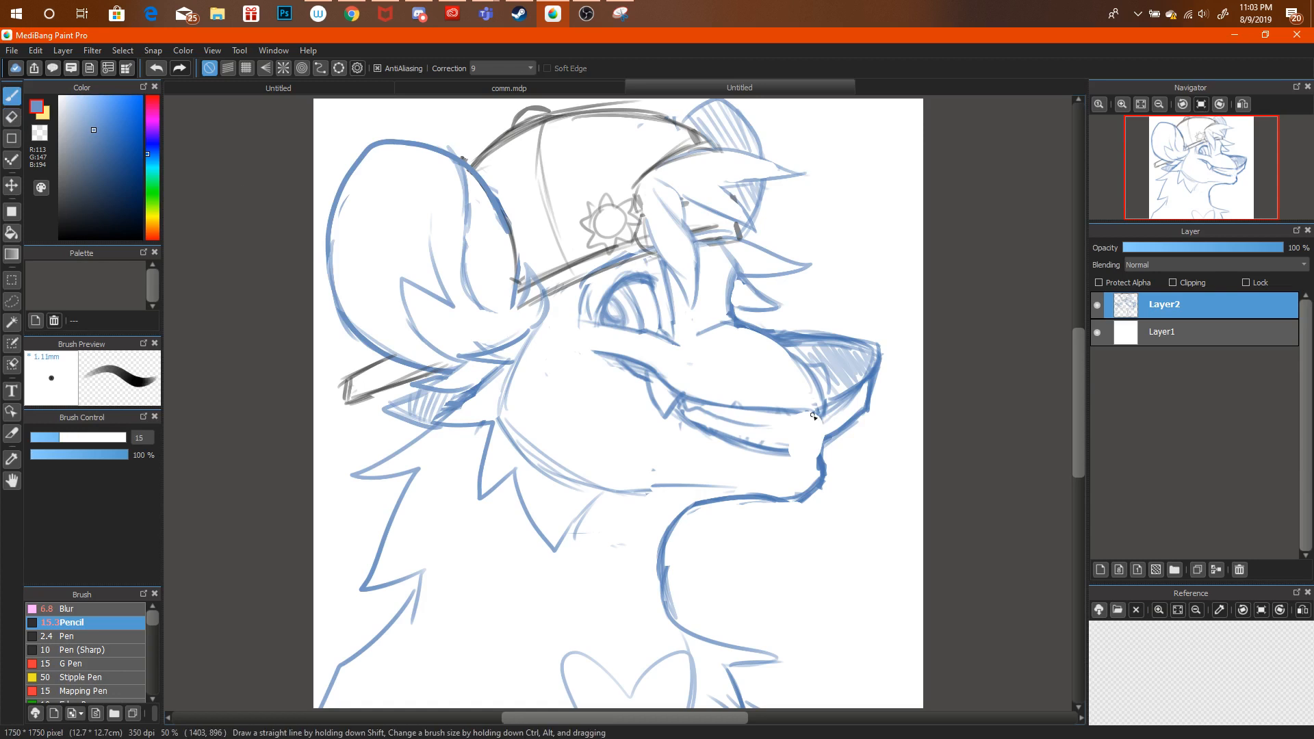
left_click_drag(811, 449, 801, 454)
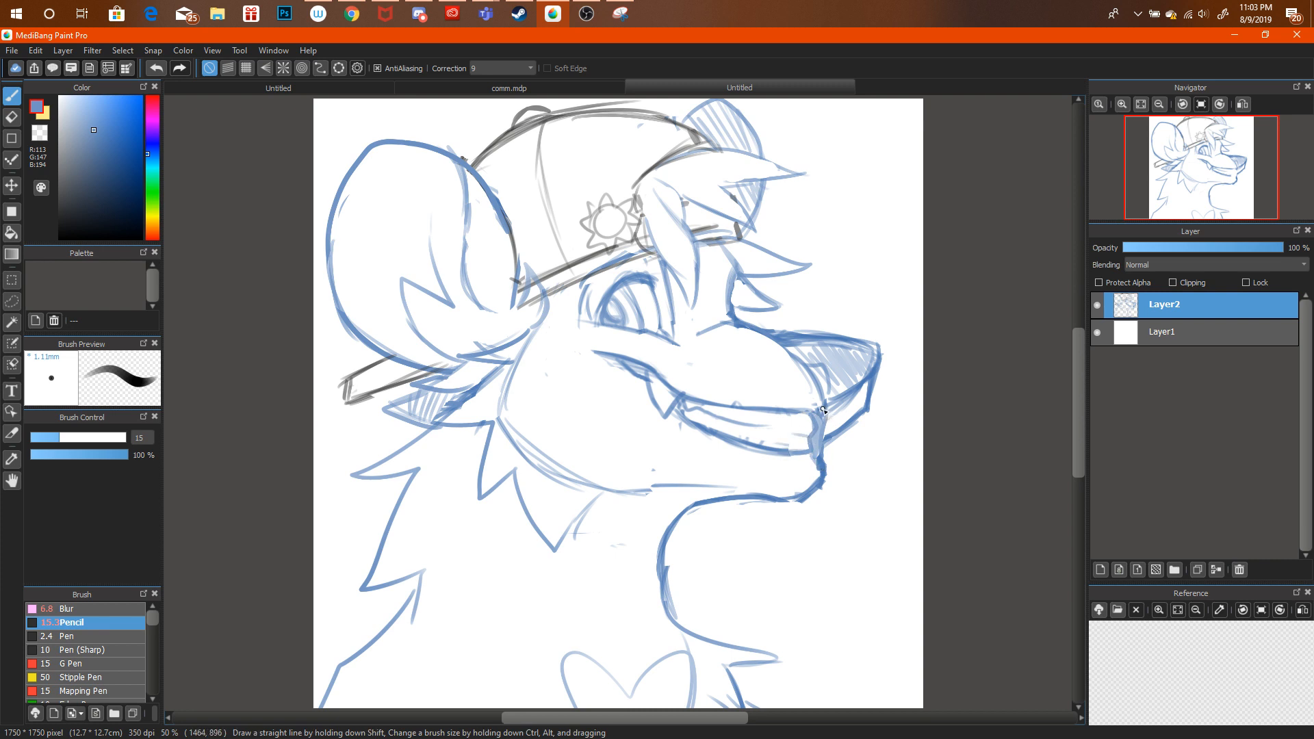
Clean up the lines at the muzzle tip and erase the faint stroke left of the eye.
key("e")
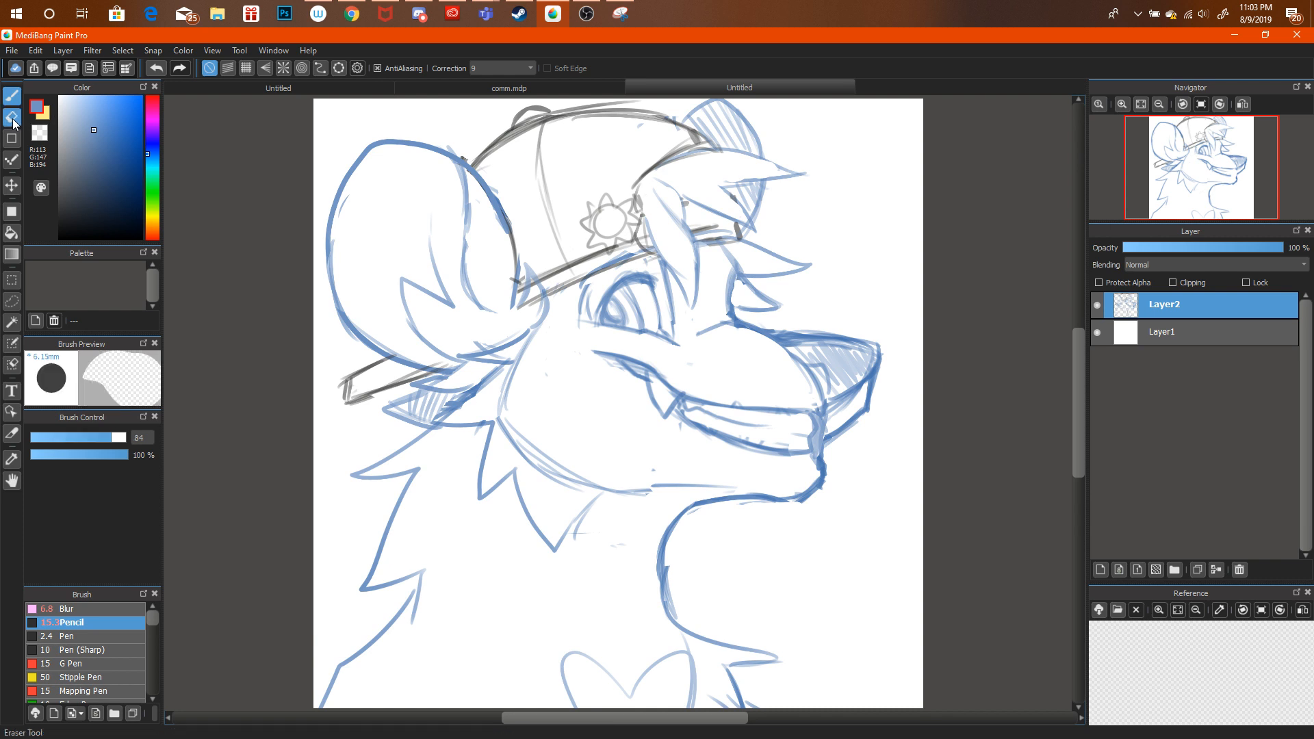
left_click_drag(831, 422, 880, 373)
left_click(1158, 104)
left_click(1158, 104)
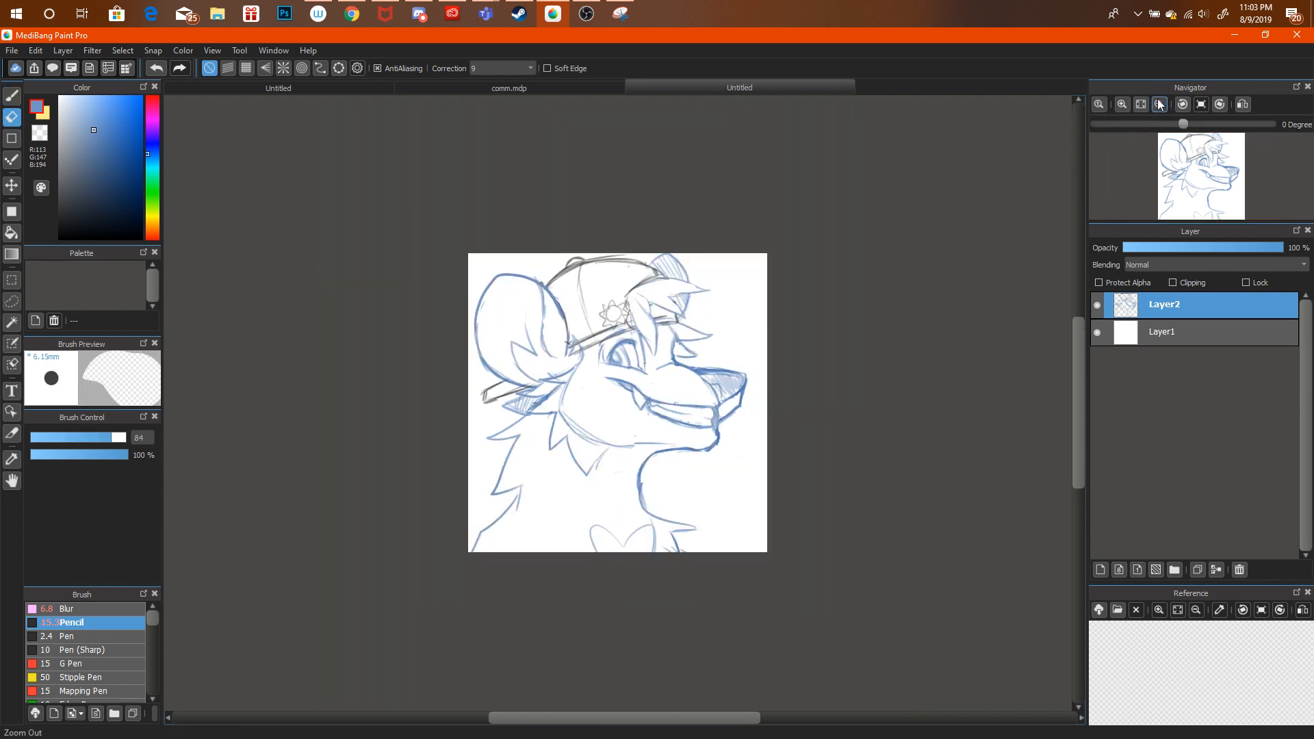
left_click(1122, 104)
left_click(1123, 104)
left_click(1122, 104)
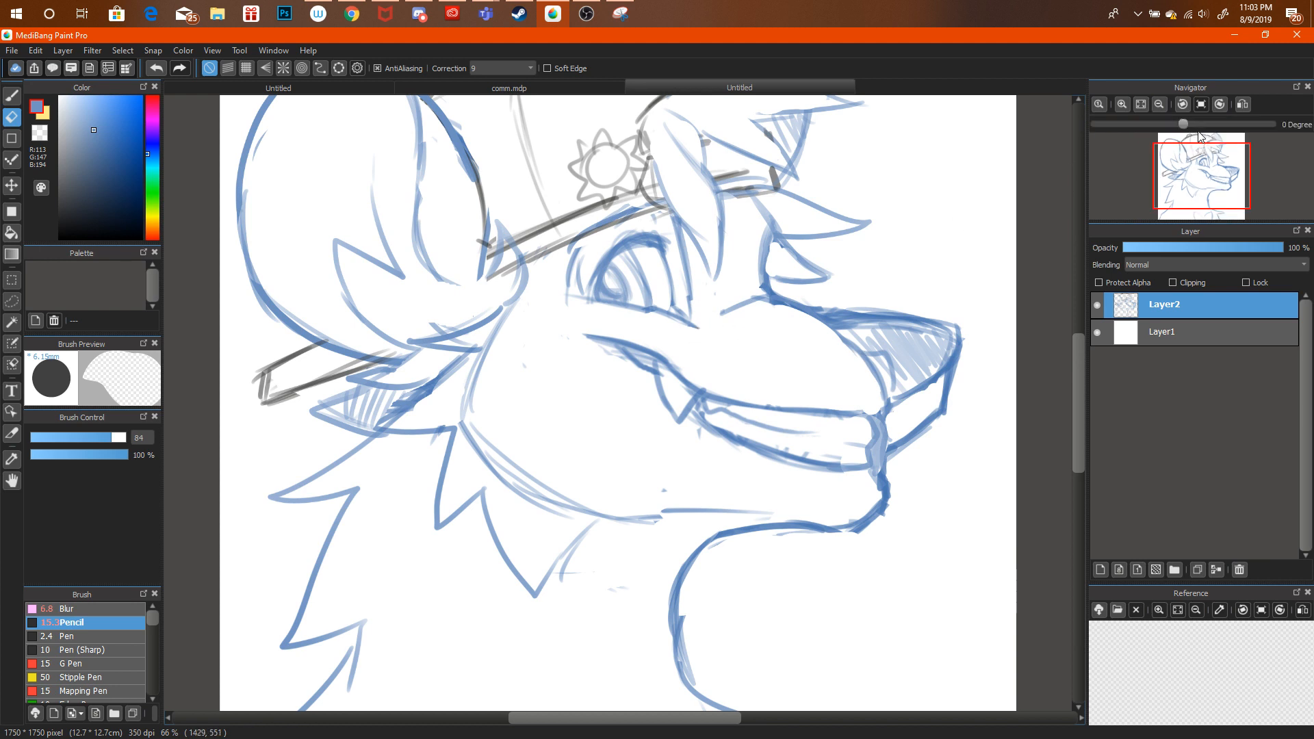
mouse_move(583, 274)
left_mouse_down()
mouse_move(587, 285)
mouse_move(584, 261)
left_mouse_up()
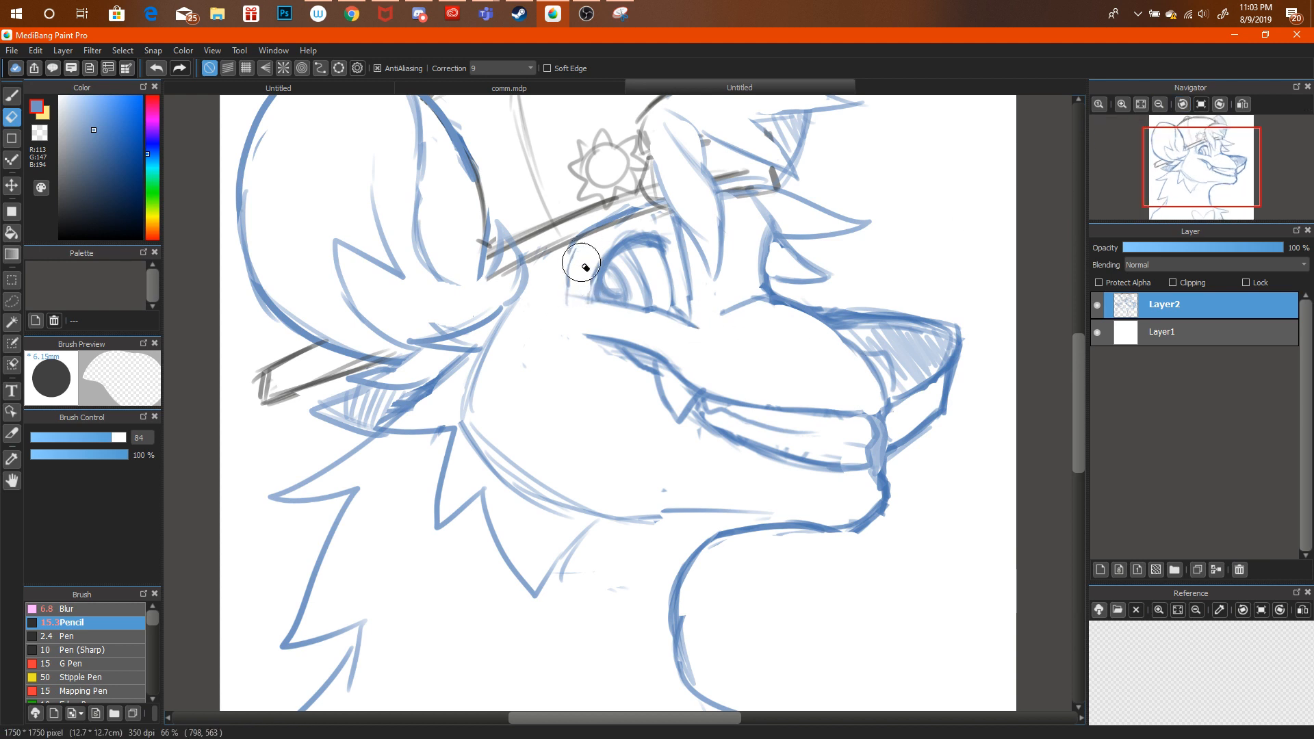
key("b")
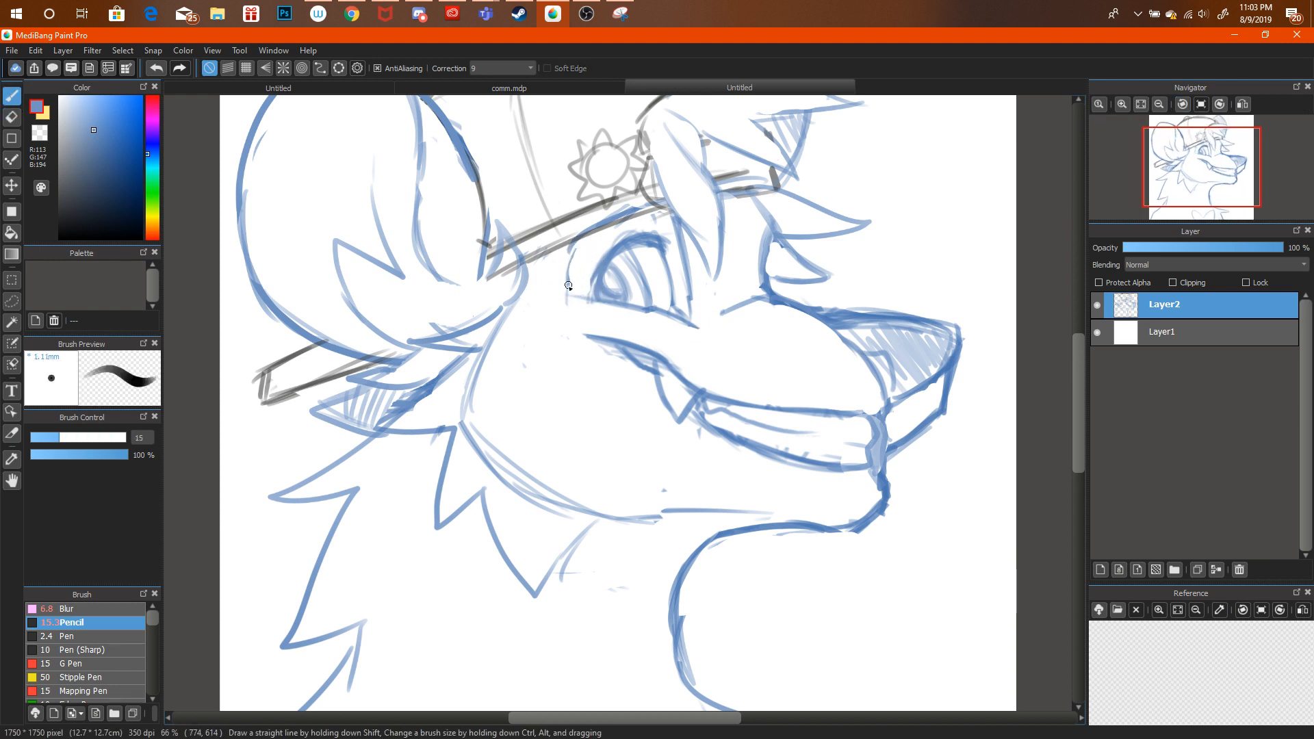
left_click(1158, 105)
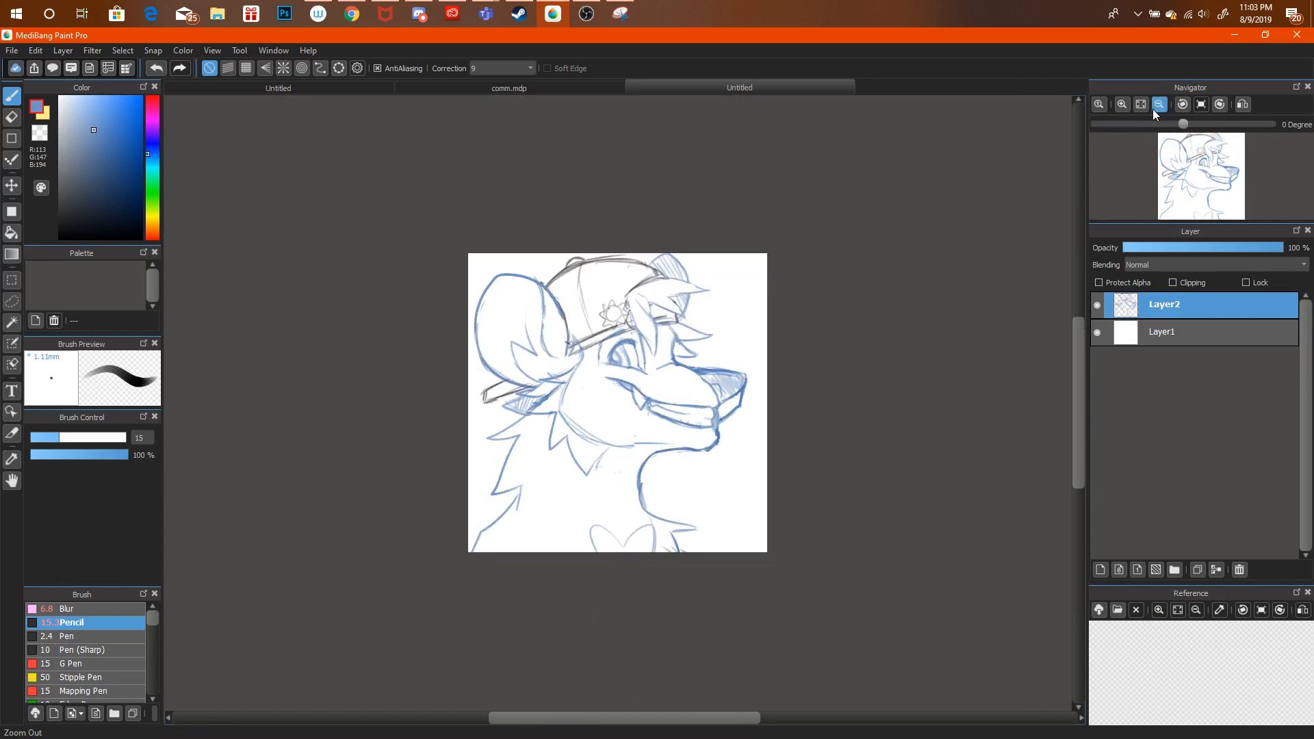
Sketch a quick full-body wolf pose on a new layer, then delete that layer.
left_click(1098, 305)
left_click(1100, 569)
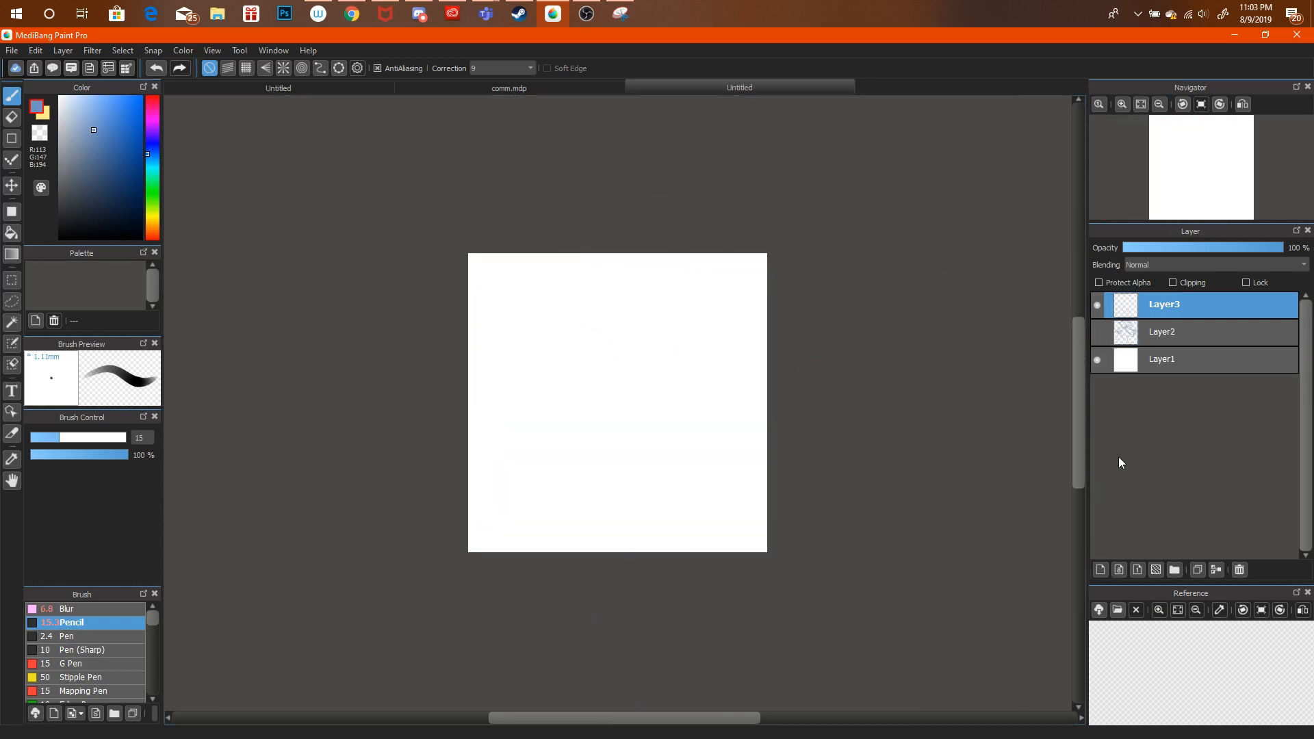
left_click(1123, 105)
mouse_move(552, 328)
left_mouse_down()
mouse_move(562, 384)
mouse_move(588, 393)
mouse_move(532, 513)
mouse_move(583, 471)
left_mouse_up()
mouse_move(581, 387)
left_mouse_down()
mouse_move(698, 330)
mouse_move(687, 353)
mouse_move(710, 344)
left_mouse_up()
mouse_move(691, 409)
left_mouse_down()
mouse_move(673, 457)
mouse_move(582, 550)
left_mouse_up()
mouse_move(603, 397)
left_mouse_down()
mouse_move(613, 464)
mouse_move(678, 463)
left_mouse_up()
mouse_move(724, 356)
left_mouse_down()
mouse_move(764, 368)
mouse_move(778, 355)
mouse_move(731, 340)
left_mouse_up()
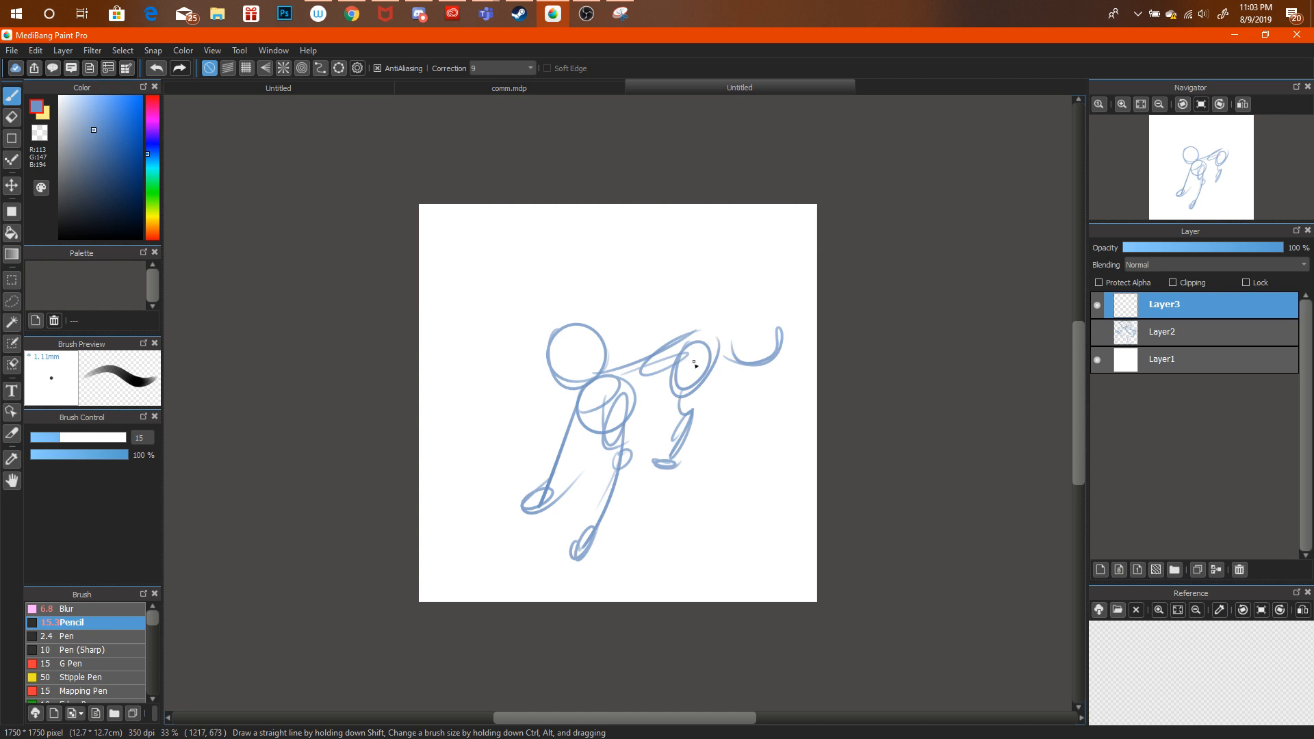
left_click_drag(681, 401, 619, 435)
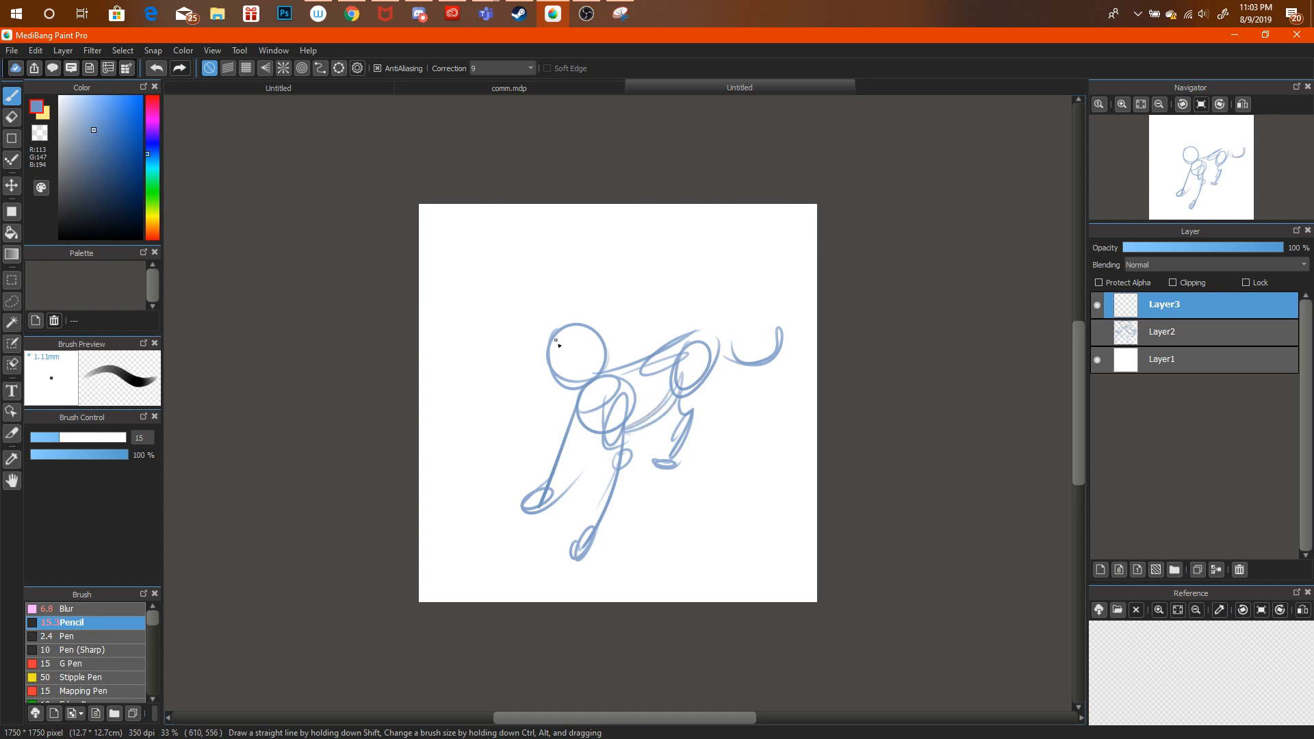
left_click_drag(591, 338, 611, 335)
left_click(1239, 570)
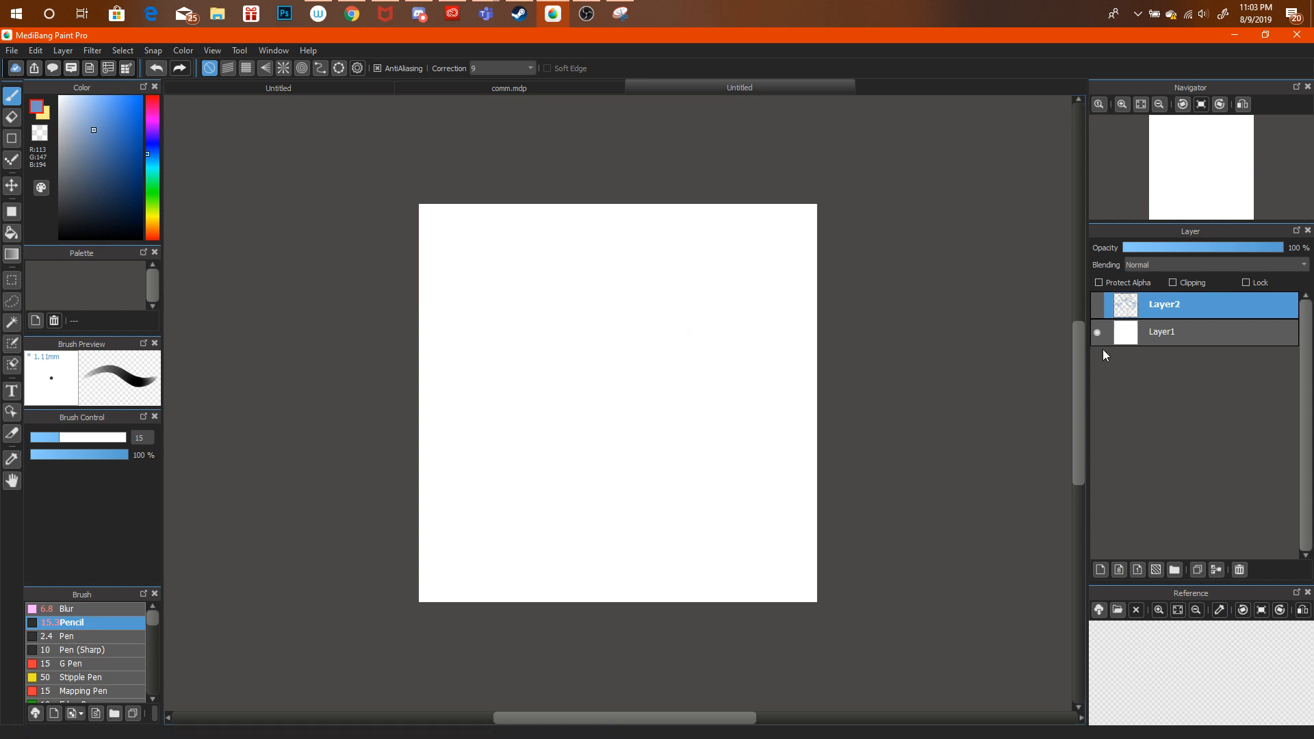
Show the head layer again and try, then undo, a circular guideline over the head.
left_click(1097, 305)
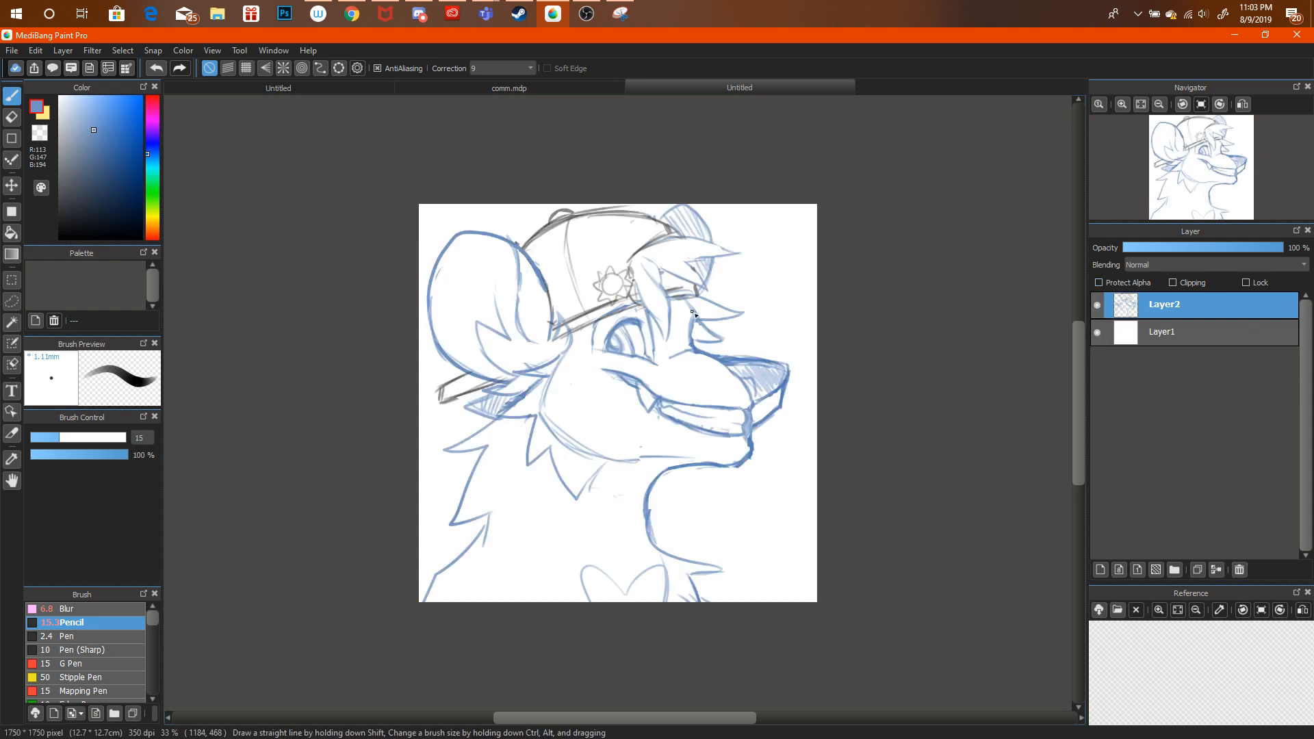
mouse_move(569, 255)
left_mouse_down()
mouse_move(475, 375)
mouse_move(638, 400)
left_mouse_up()
mouse_move(591, 249)
left_mouse_down()
mouse_move(652, 381)
mouse_move(661, 313)
left_mouse_up()
key("ctrl+alt+z")
key("ctrl+alt+z")
left_click(11, 117)
Draw a light stroke along and under the jaw, then select the white background layer.
left_click(1122, 104)
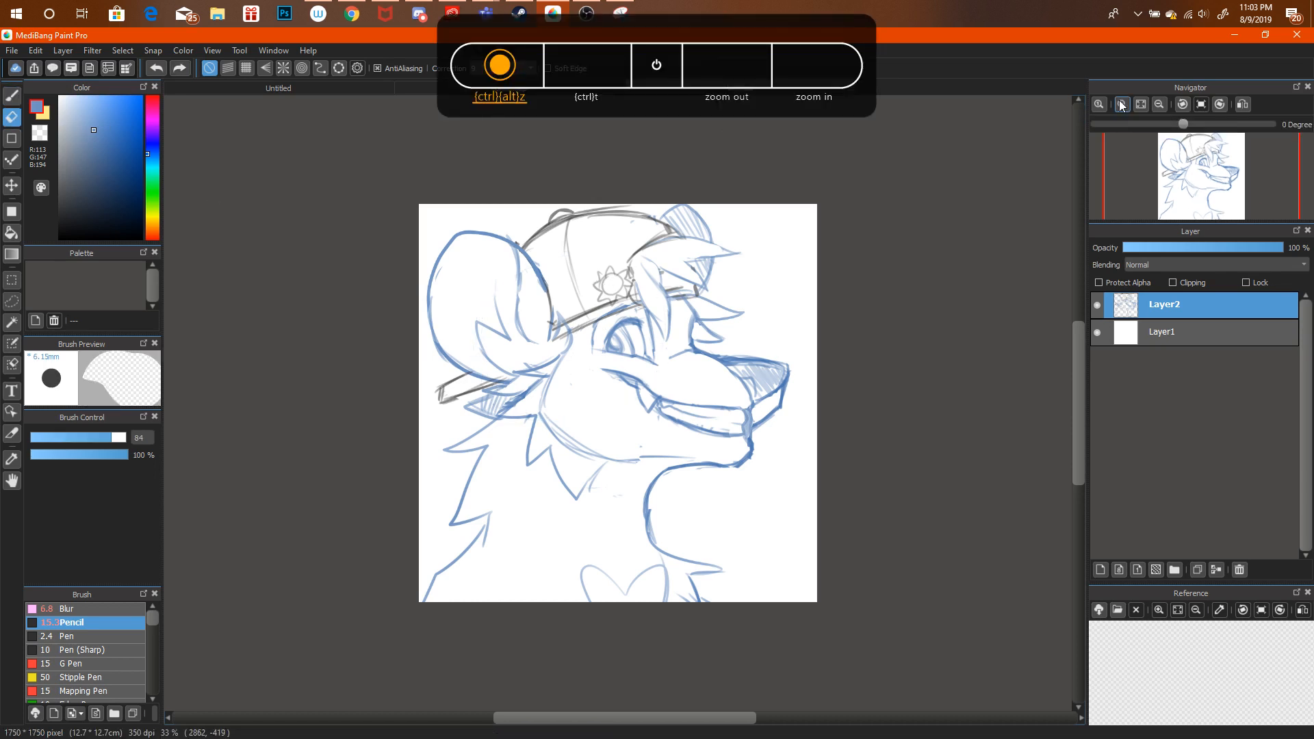
left_click(1122, 104)
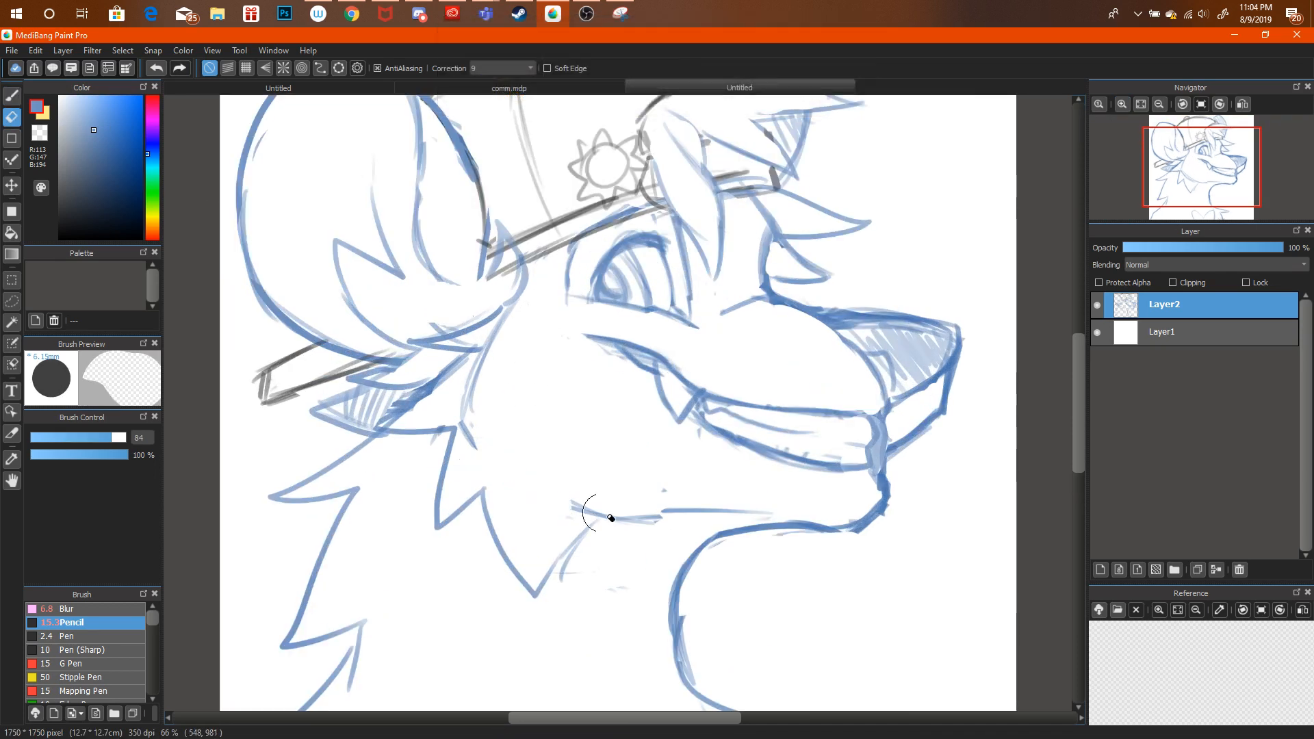
left_click(11, 96)
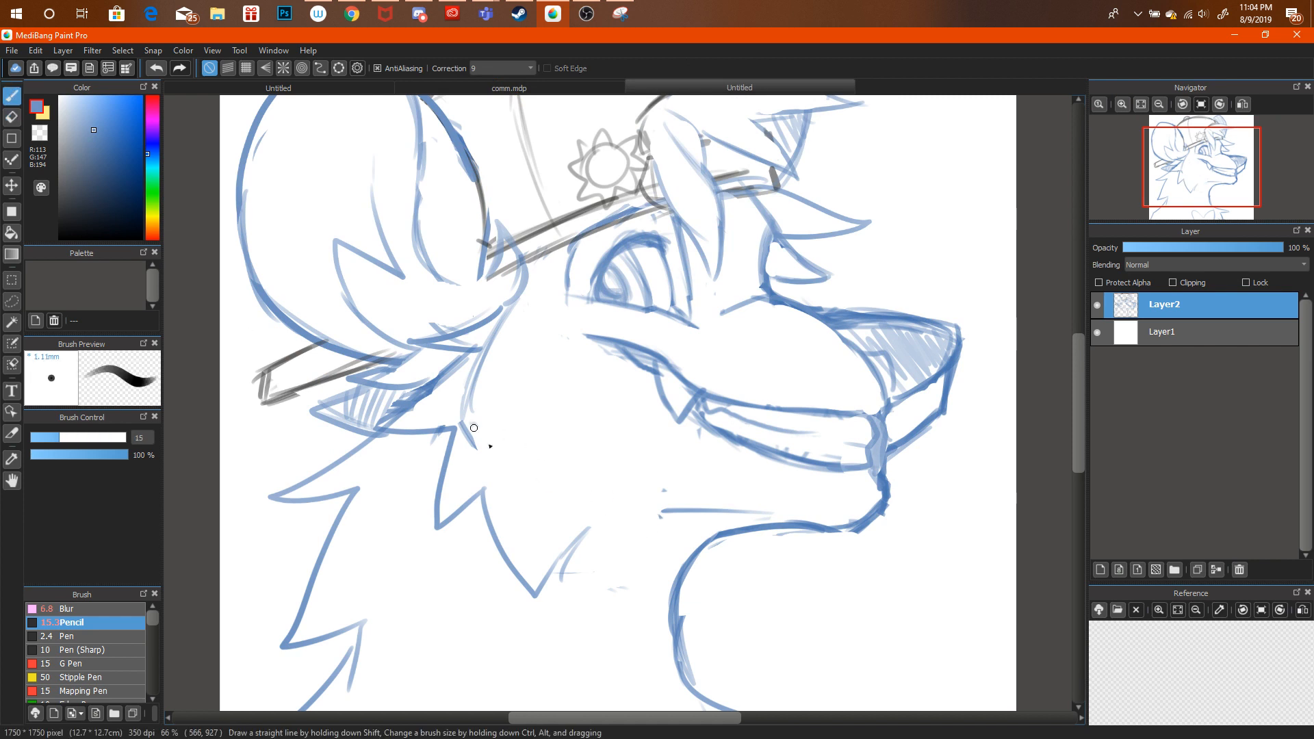
left_click_drag(471, 423, 595, 504)
left_click_drag(509, 468, 546, 483)
left_click(1159, 104)
left_click(1160, 104)
left_click(1160, 105)
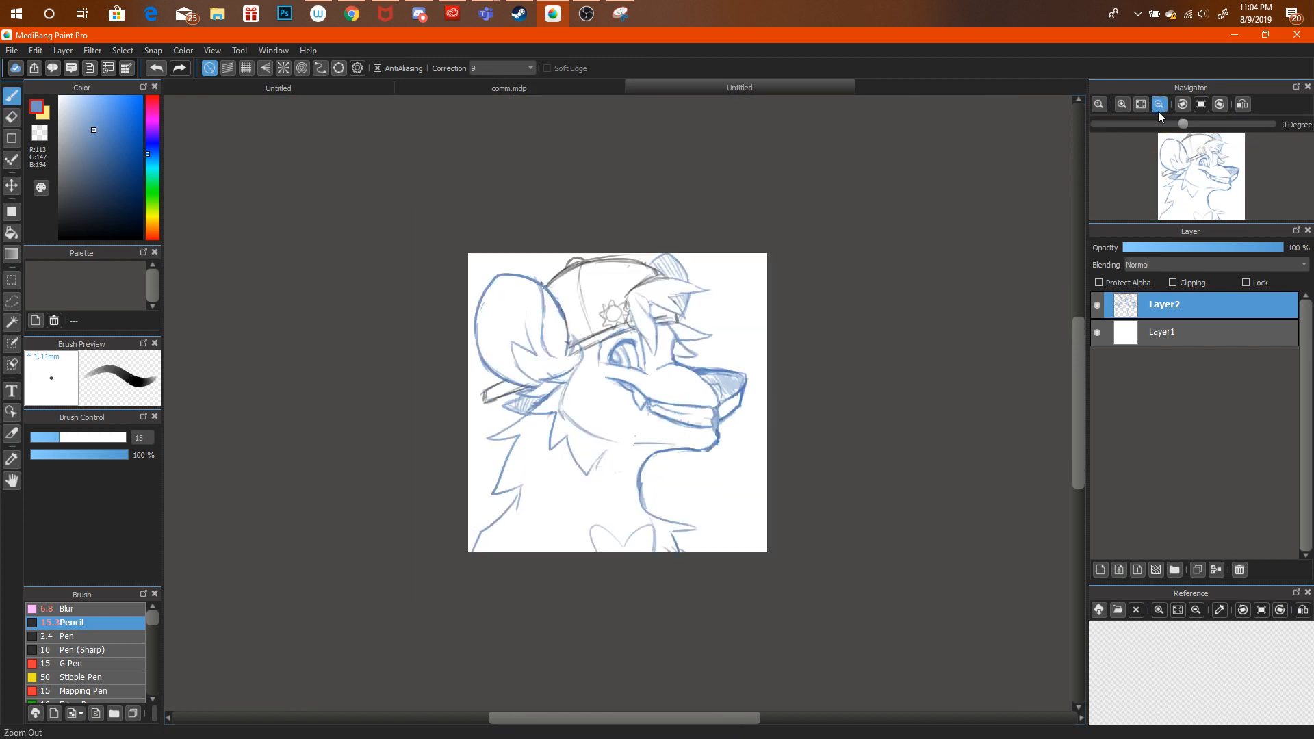
left_click(1128, 335)
Search Google Images for 'trans flag' in a new browser tab.
left_click(352, 15)
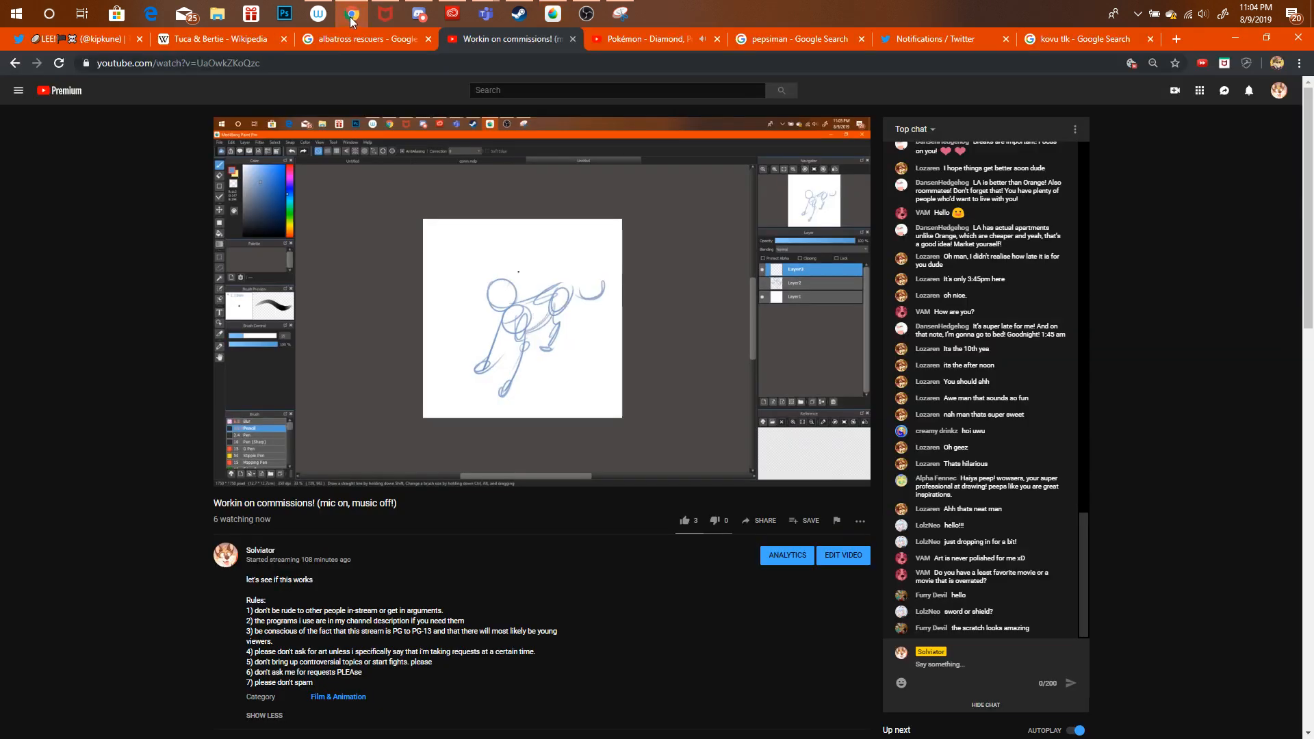
left_click(1176, 39)
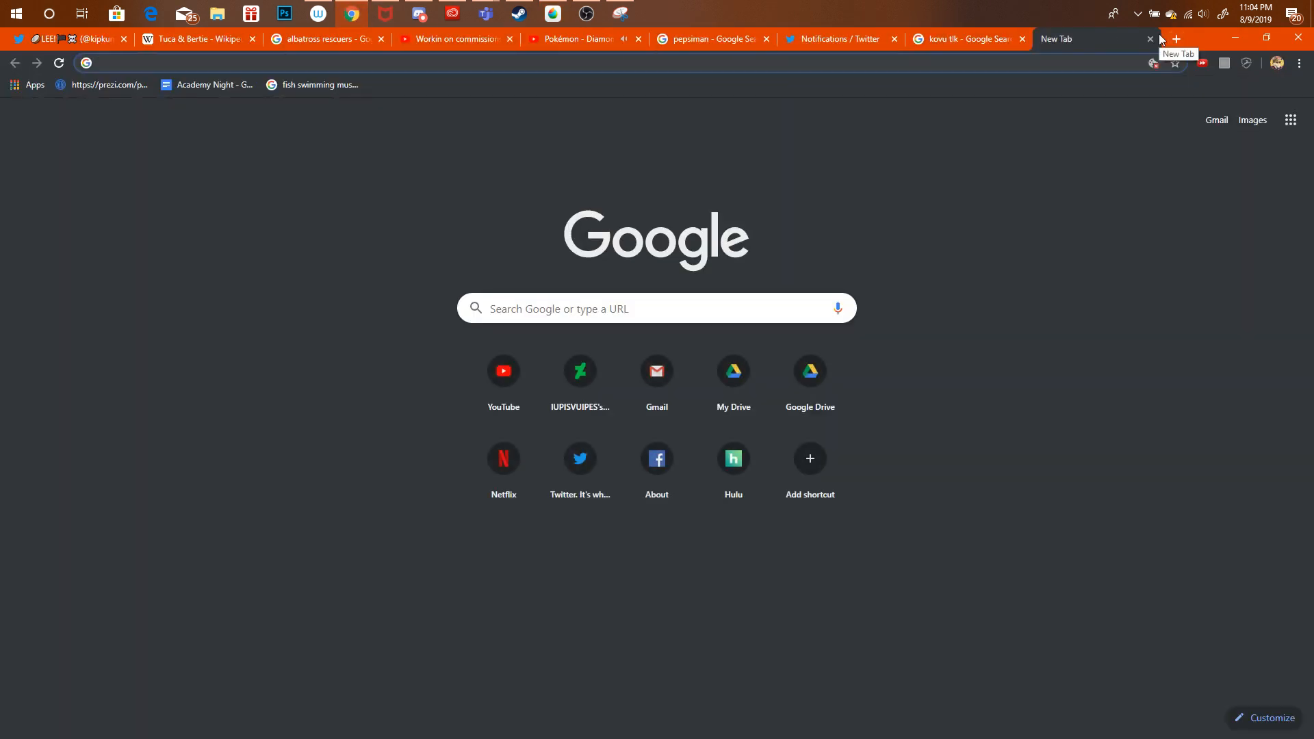
type("trans flag")
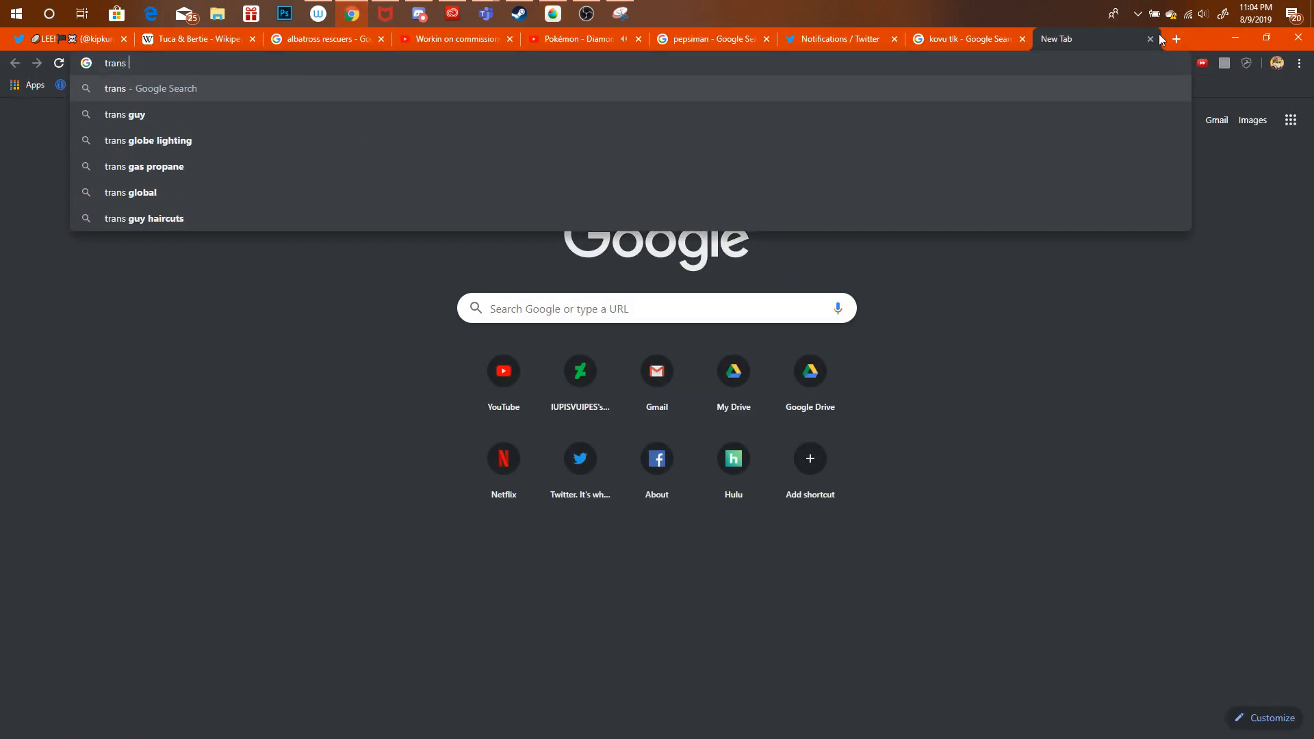
key("Return")
left_click(225, 162)
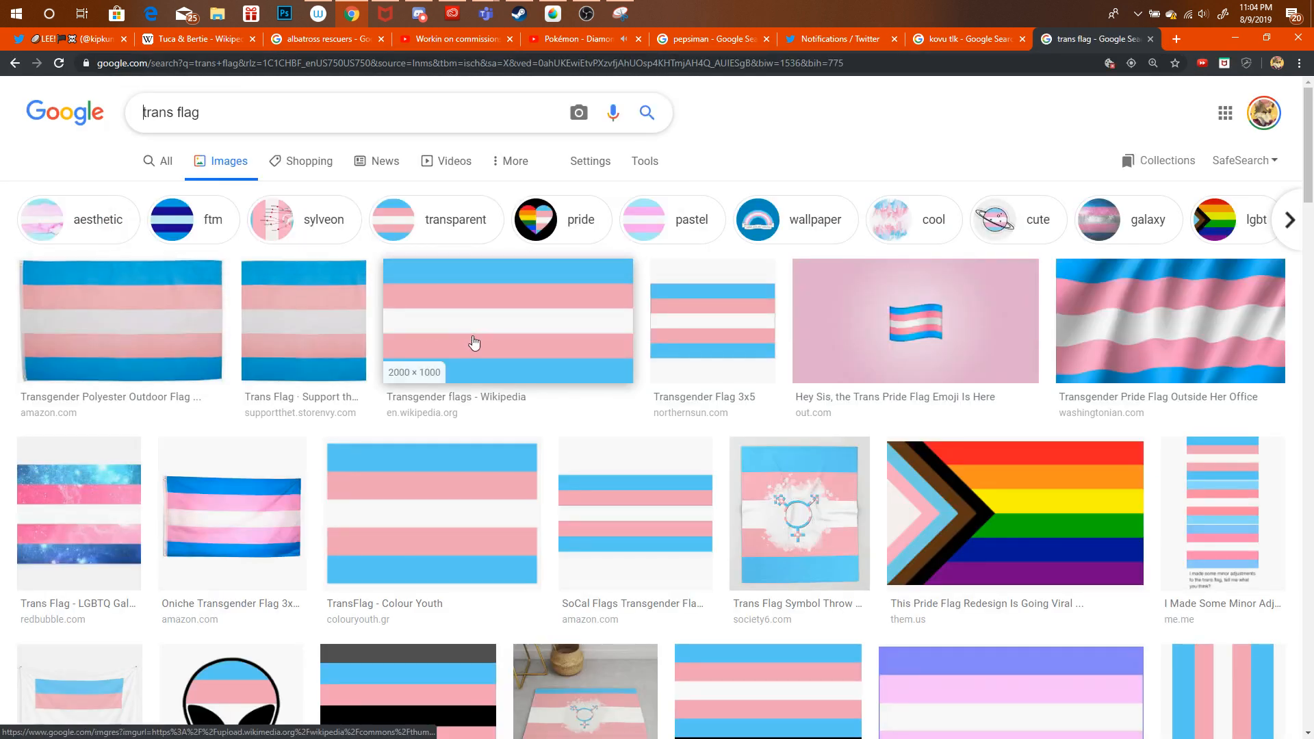
left_click(474, 342)
Copy the pastel blue-pink-white flag header image and return to MediBang.
right_click(1120, 213)
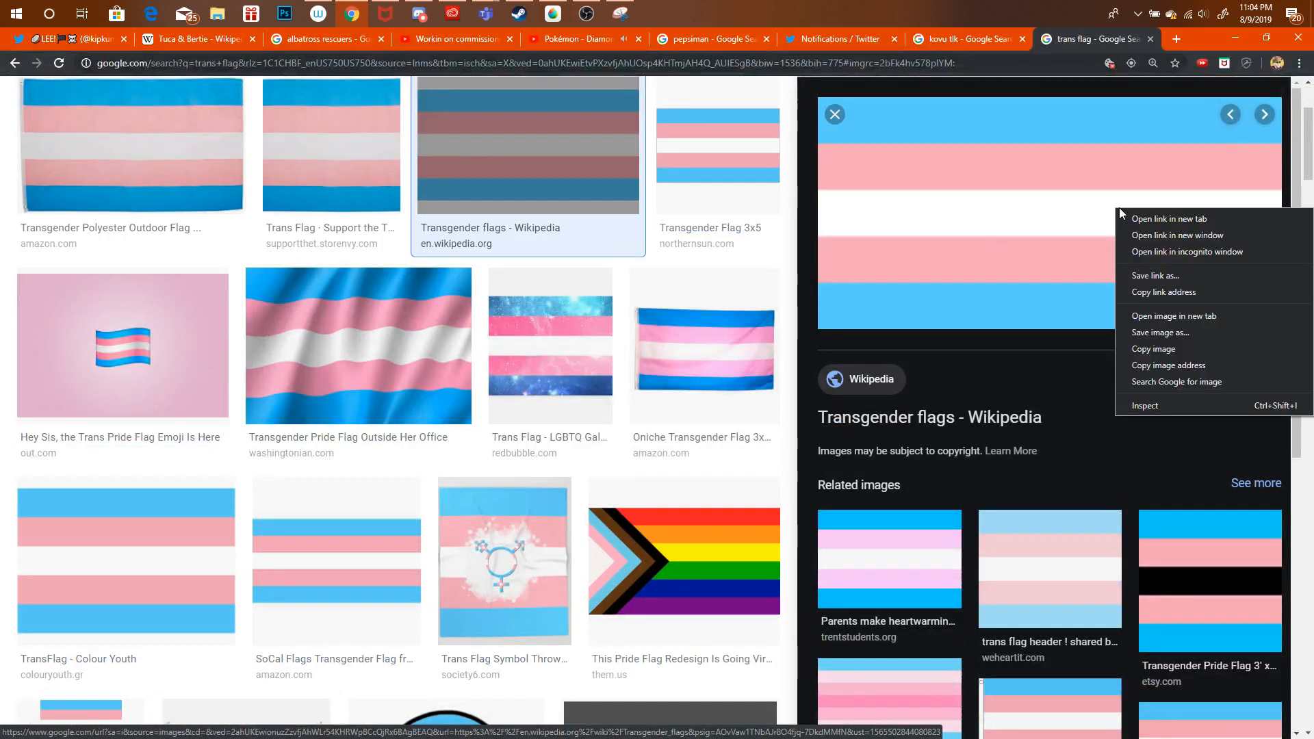
left_click(1021, 603)
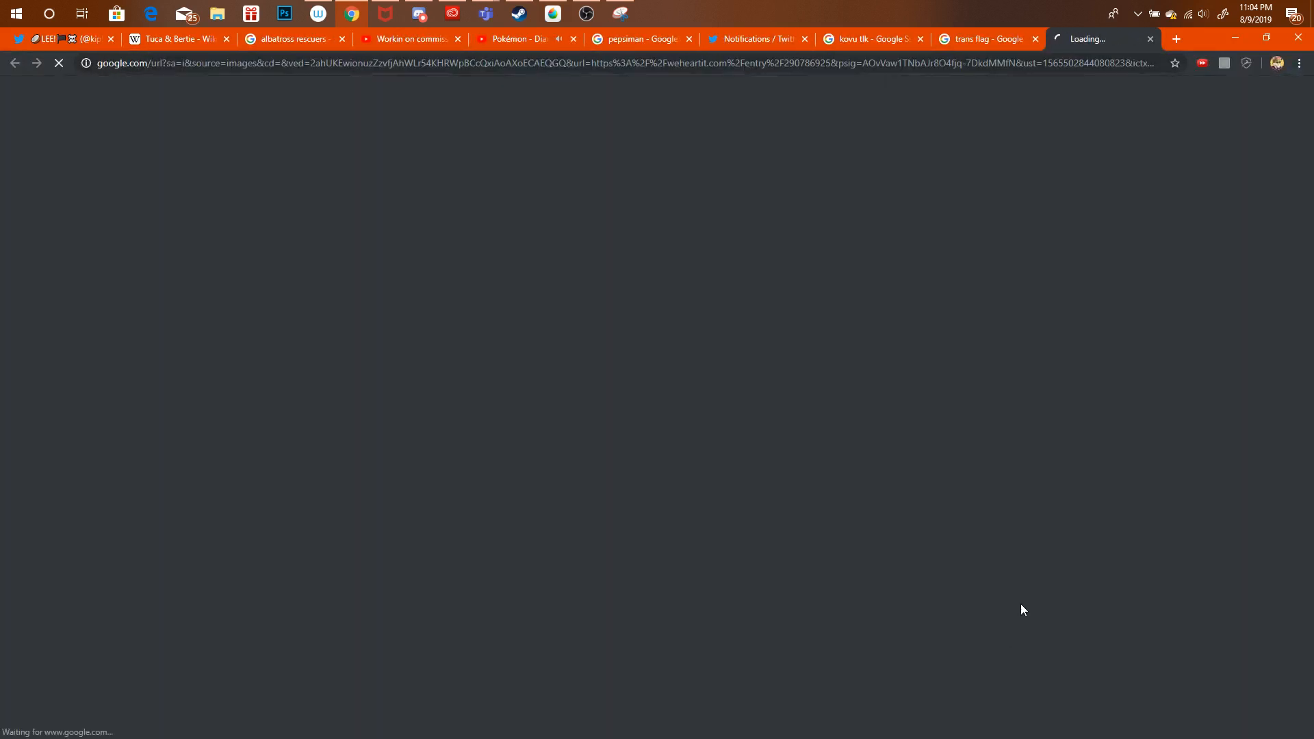
left_click(1150, 39)
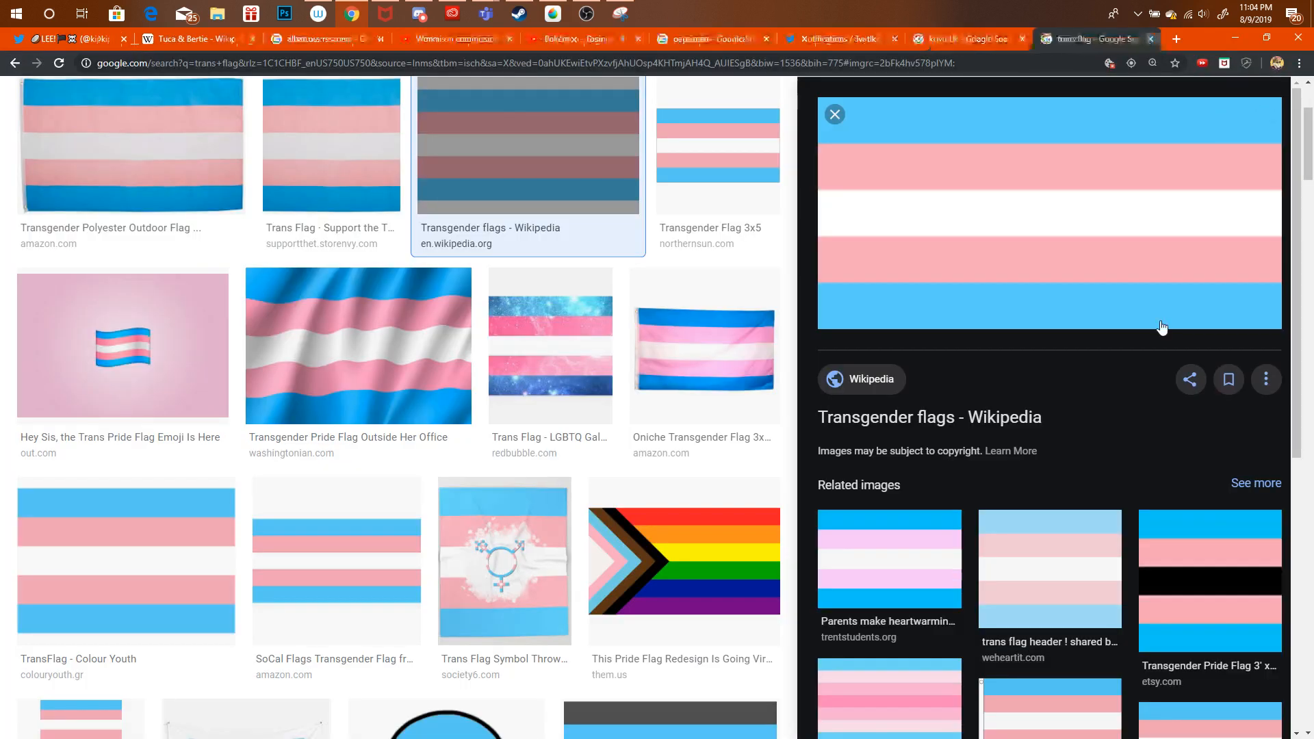
left_click(1082, 536)
right_click(1052, 112)
left_click(1071, 248)
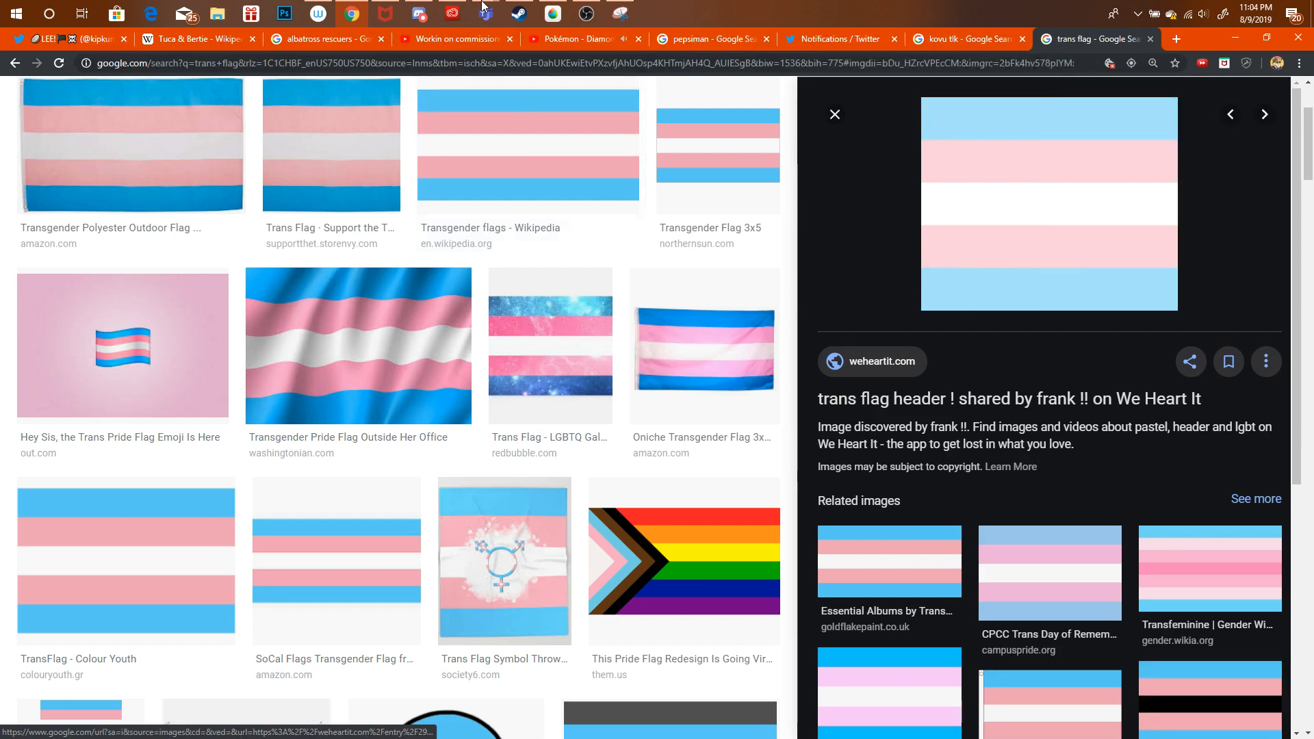
left_click(555, 11)
Paste the flag image and stretch it to cover the whole canvas.
key("ctrl+v")
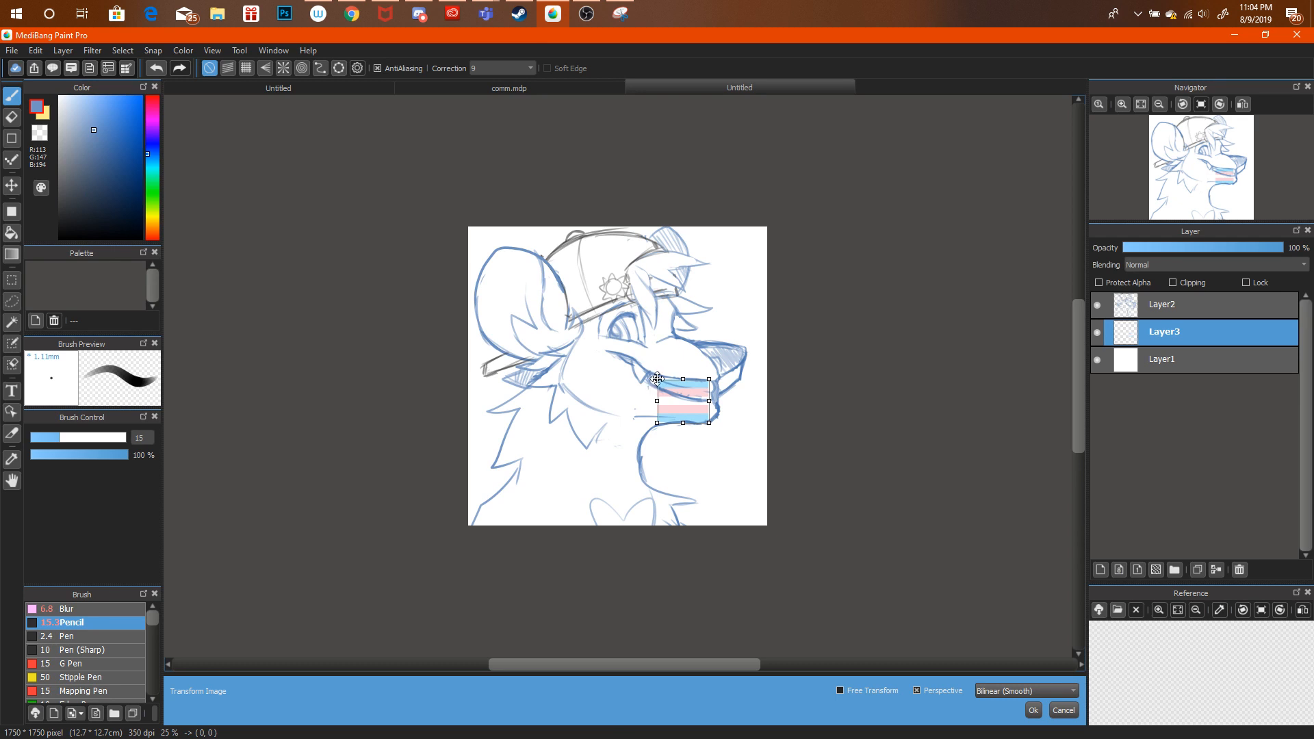
left_click_drag(655, 380, 415, 247)
left_click_drag(580, 297, 535, 285)
key("Return")
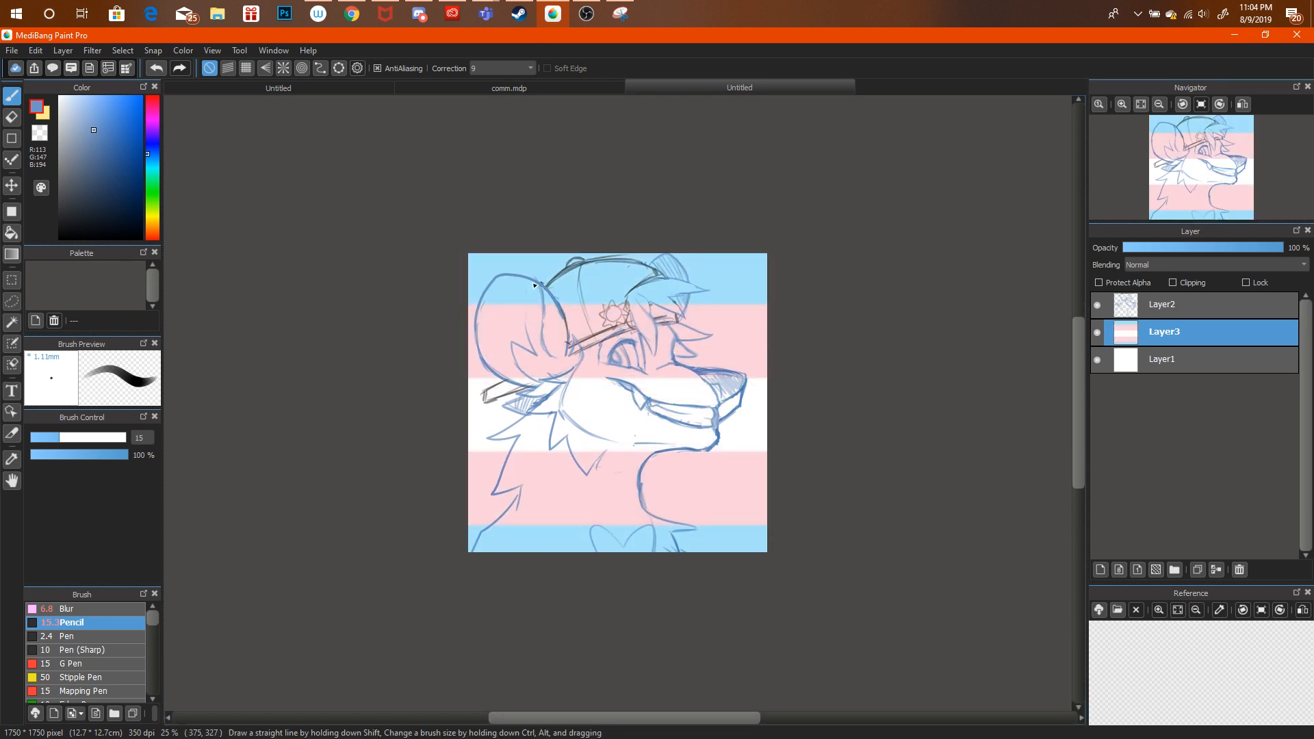
Set the flag layer's opacity to 54%.
left_click(1169, 248)
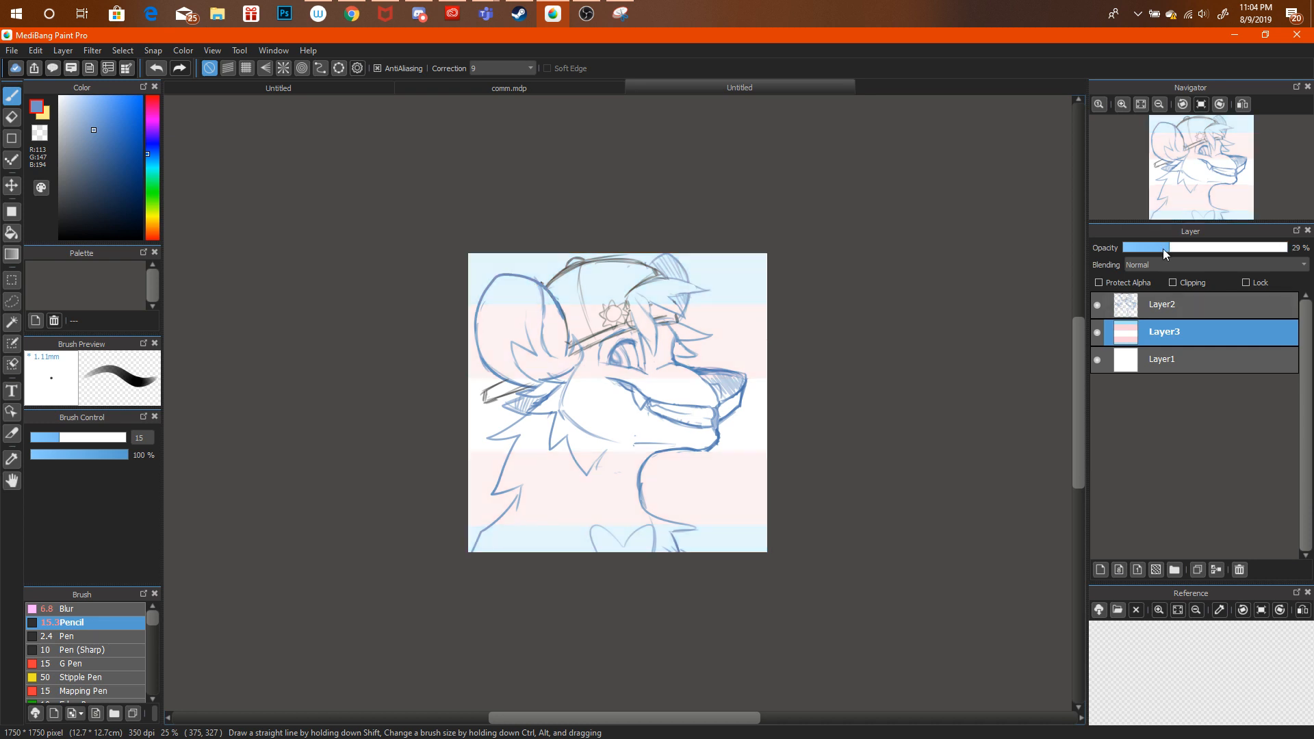
left_click(1122, 104)
left_click(1210, 248)
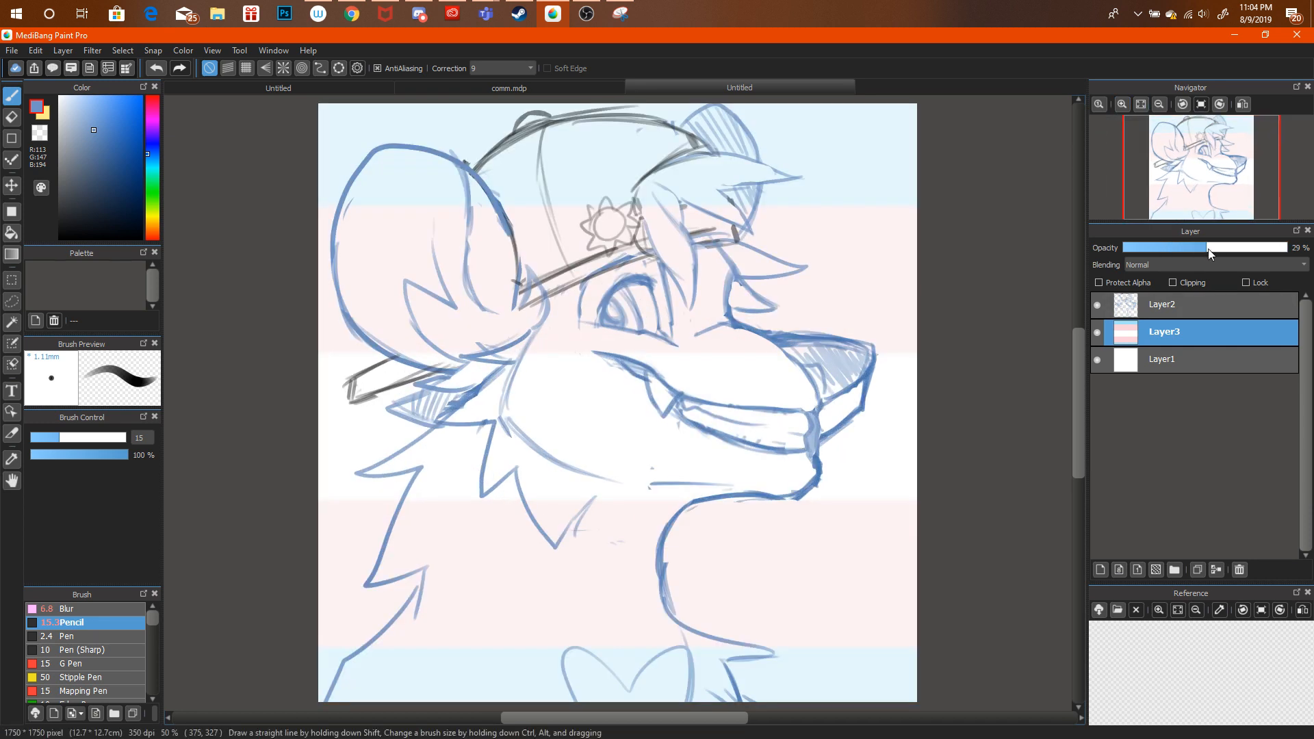
left_click(12, 117)
key("ctrl+minus")
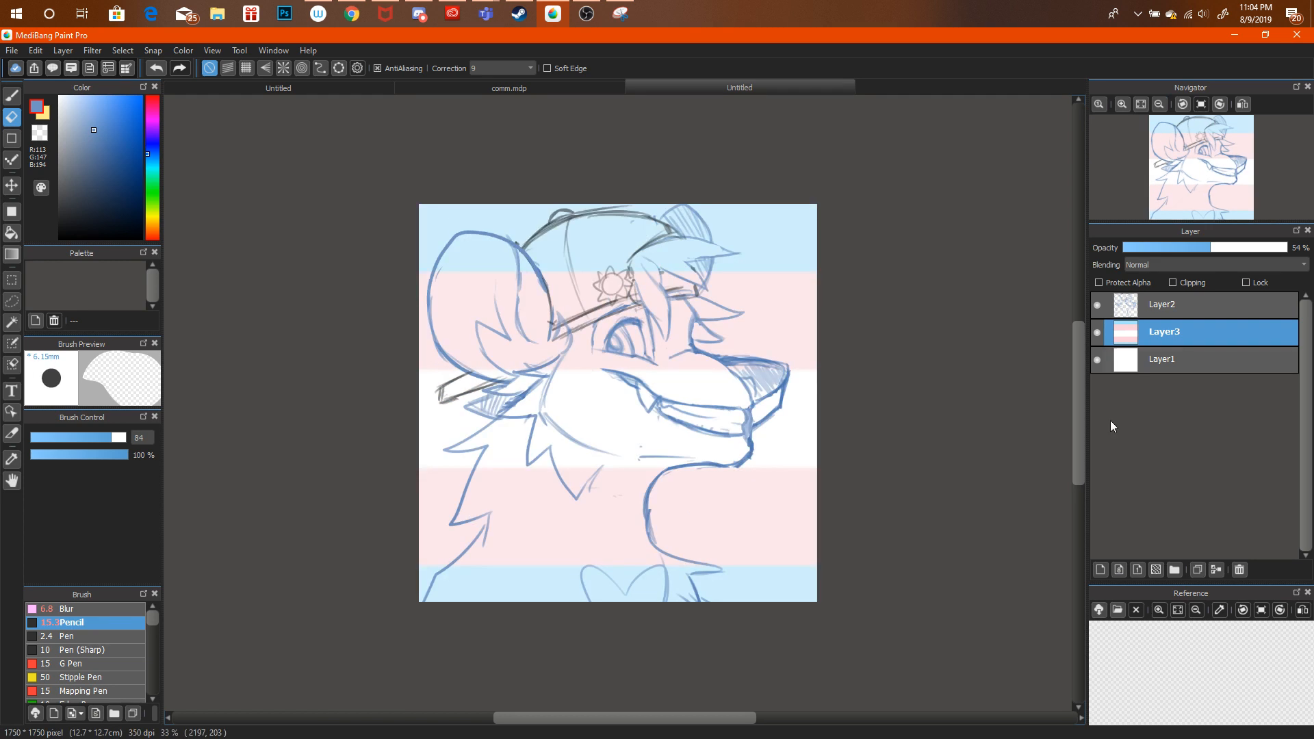
On a new layer, paint white at brush size 147 over the neck, chin, left ear and cheek.
left_click(1103, 568)
key("b")
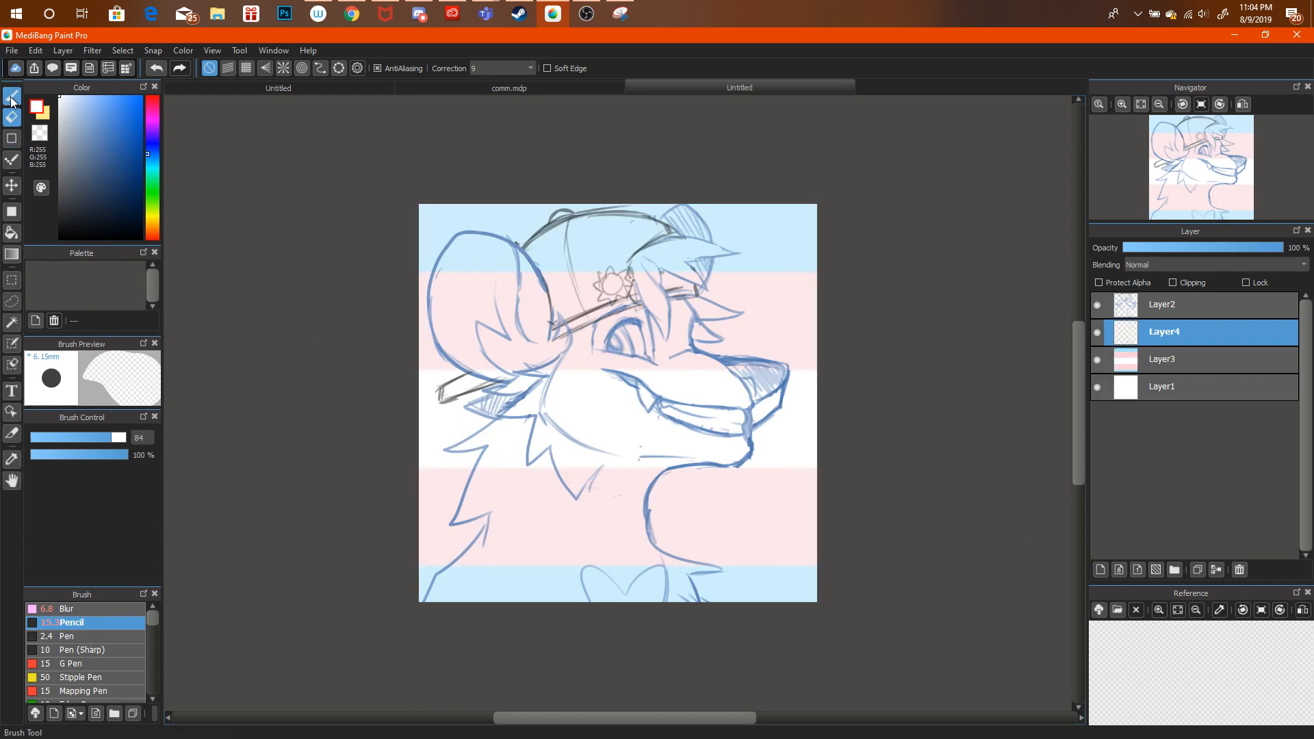
left_click_drag(81, 440, 126, 438)
mouse_move(534, 479)
left_mouse_down()
mouse_move(555, 449)
mouse_move(532, 503)
mouse_move(459, 577)
mouse_move(563, 510)
mouse_move(559, 537)
mouse_move(591, 583)
mouse_move(652, 614)
mouse_move(693, 575)
mouse_move(685, 555)
mouse_move(475, 495)
left_mouse_up()
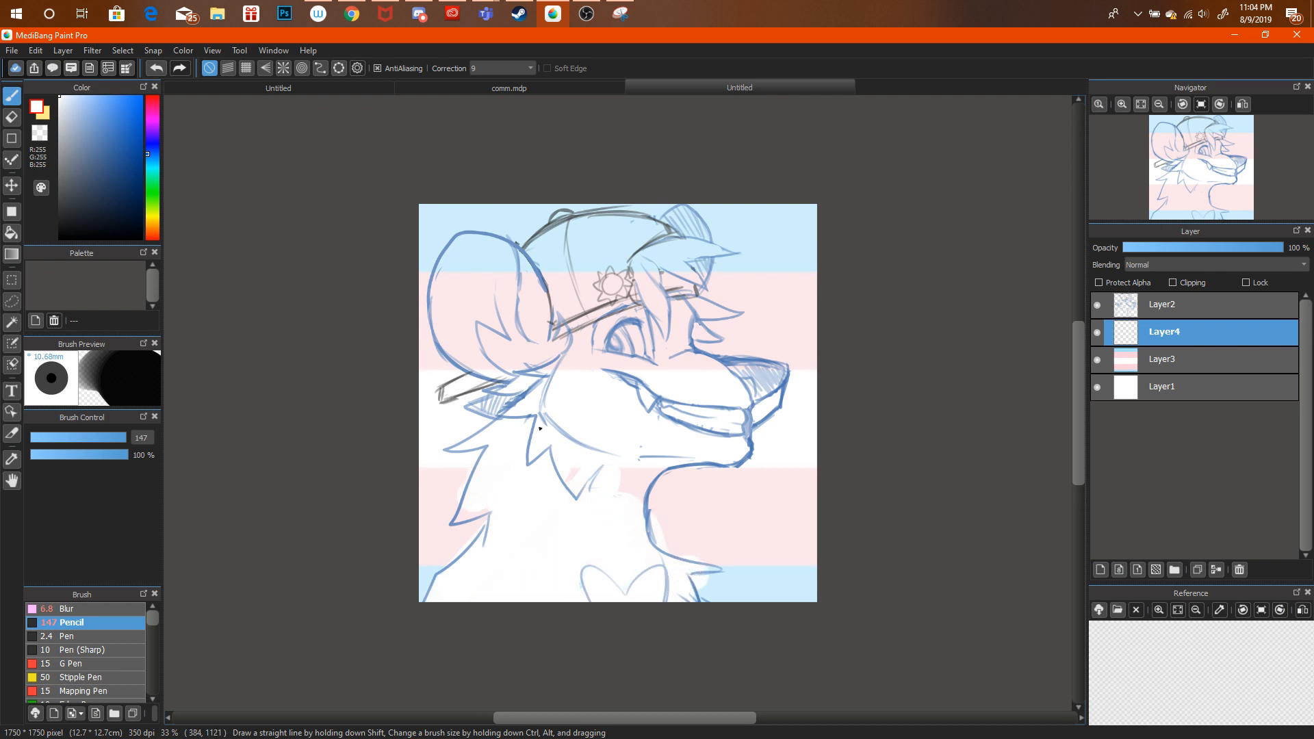
mouse_move(633, 472)
left_mouse_down()
mouse_move(619, 505)
mouse_move(653, 472)
left_mouse_up()
mouse_move(571, 385)
left_mouse_down()
mouse_move(554, 324)
mouse_move(530, 332)
mouse_move(531, 370)
mouse_move(497, 360)
mouse_move(451, 313)
mouse_move(508, 342)
left_mouse_up()
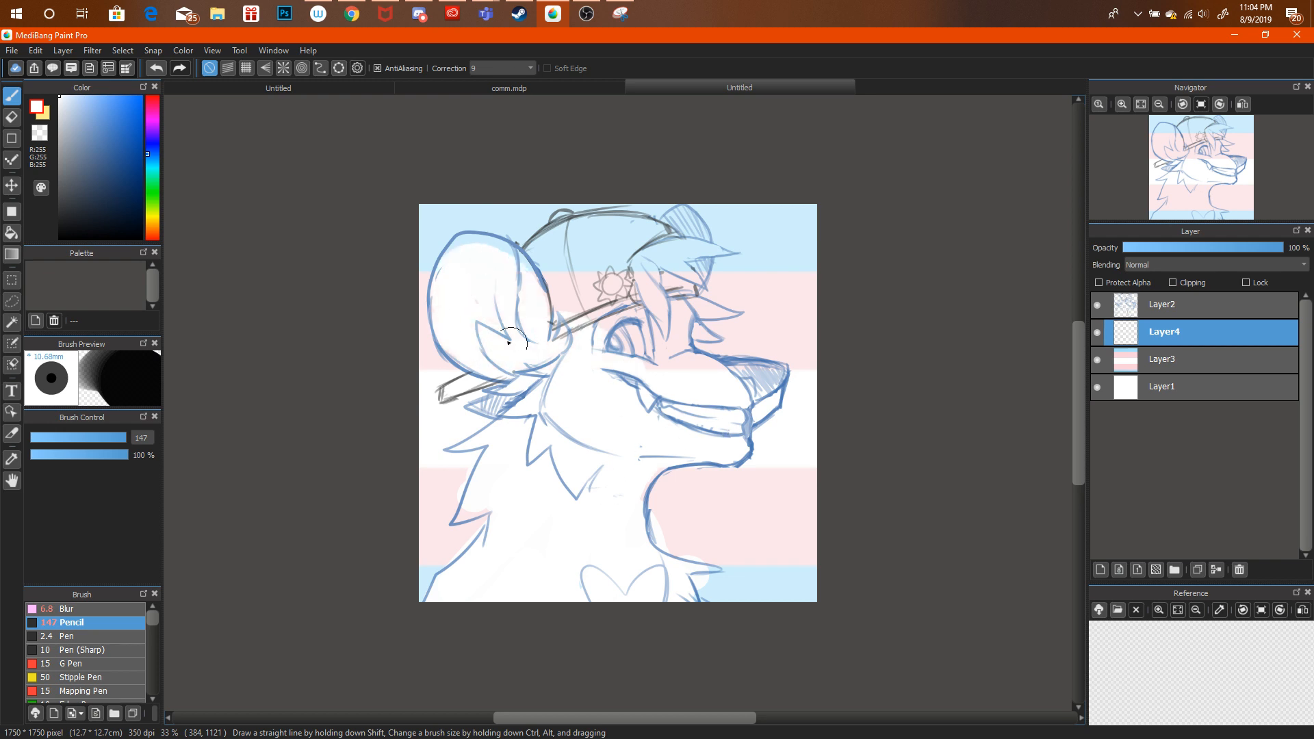
Paint white over the hat near the ear and to the right of the eye.
left_click(509, 87)
left_click(1123, 104)
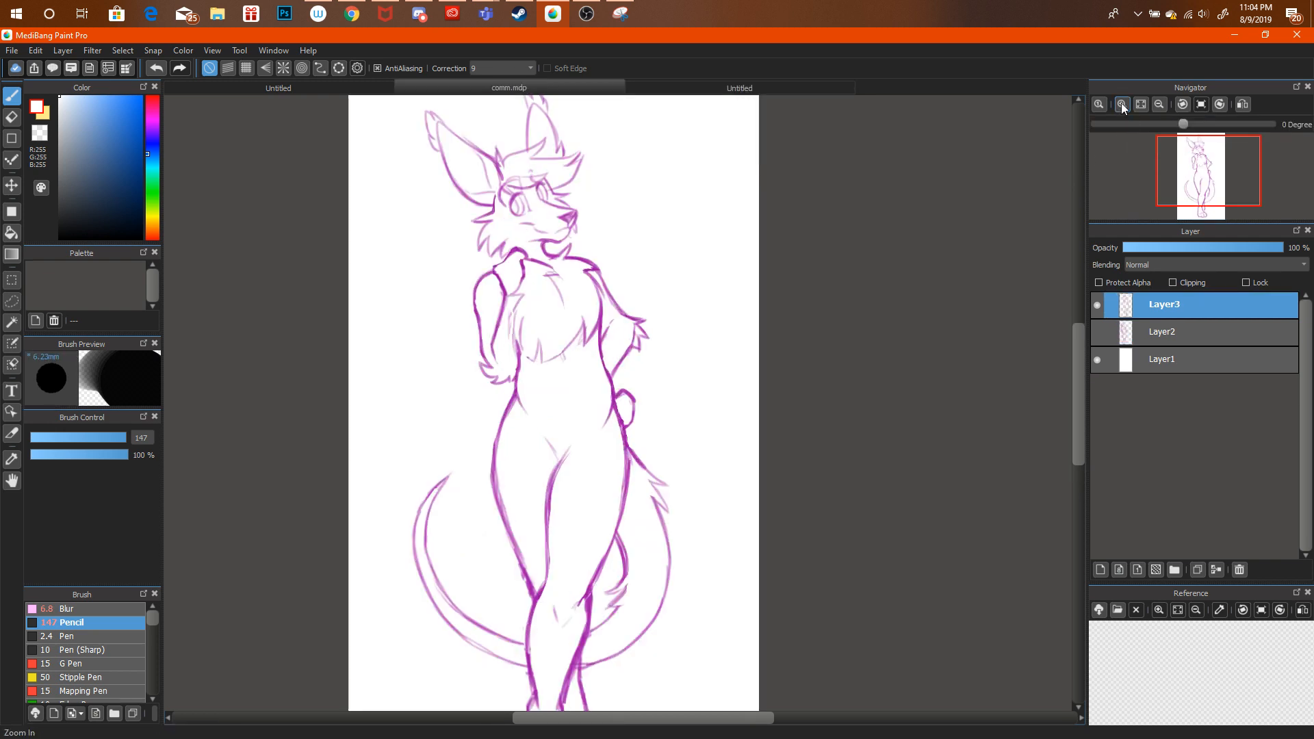
left_click(684, 86)
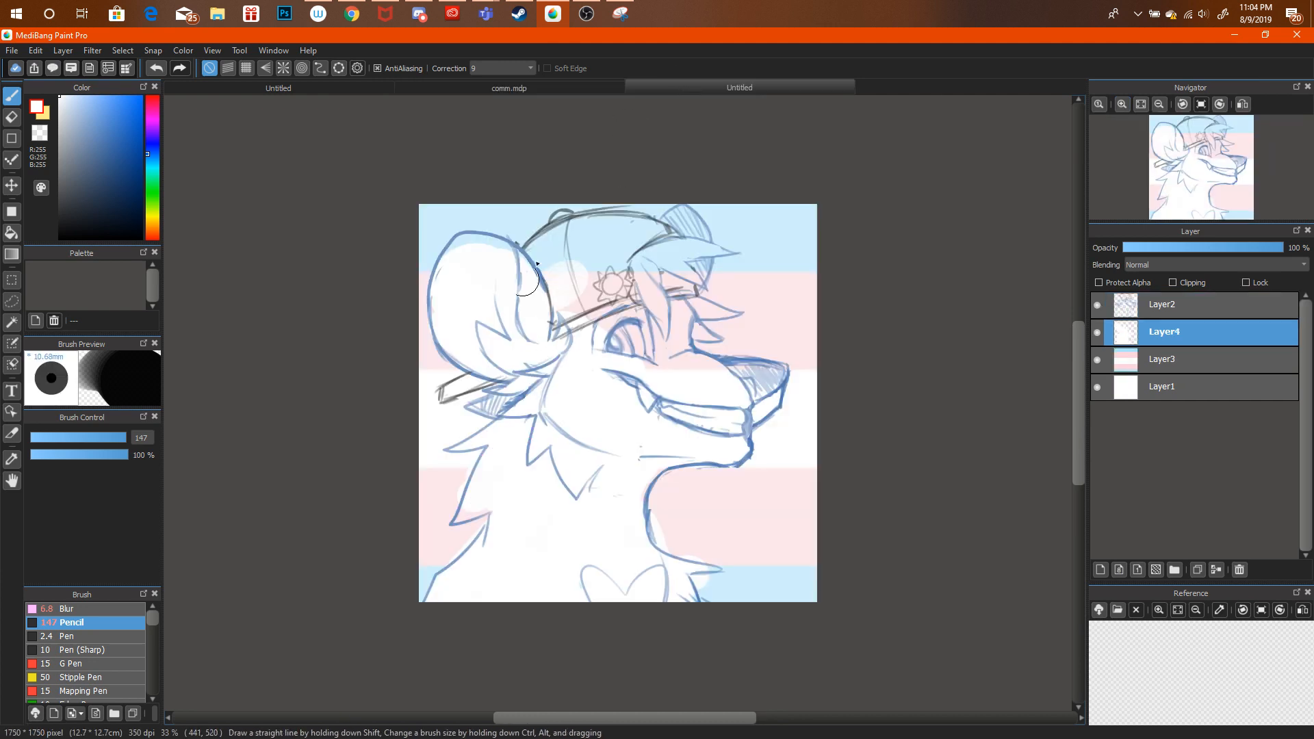
mouse_move(537, 263)
left_mouse_down()
mouse_move(636, 267)
mouse_move(650, 336)
mouse_move(569, 316)
left_mouse_up()
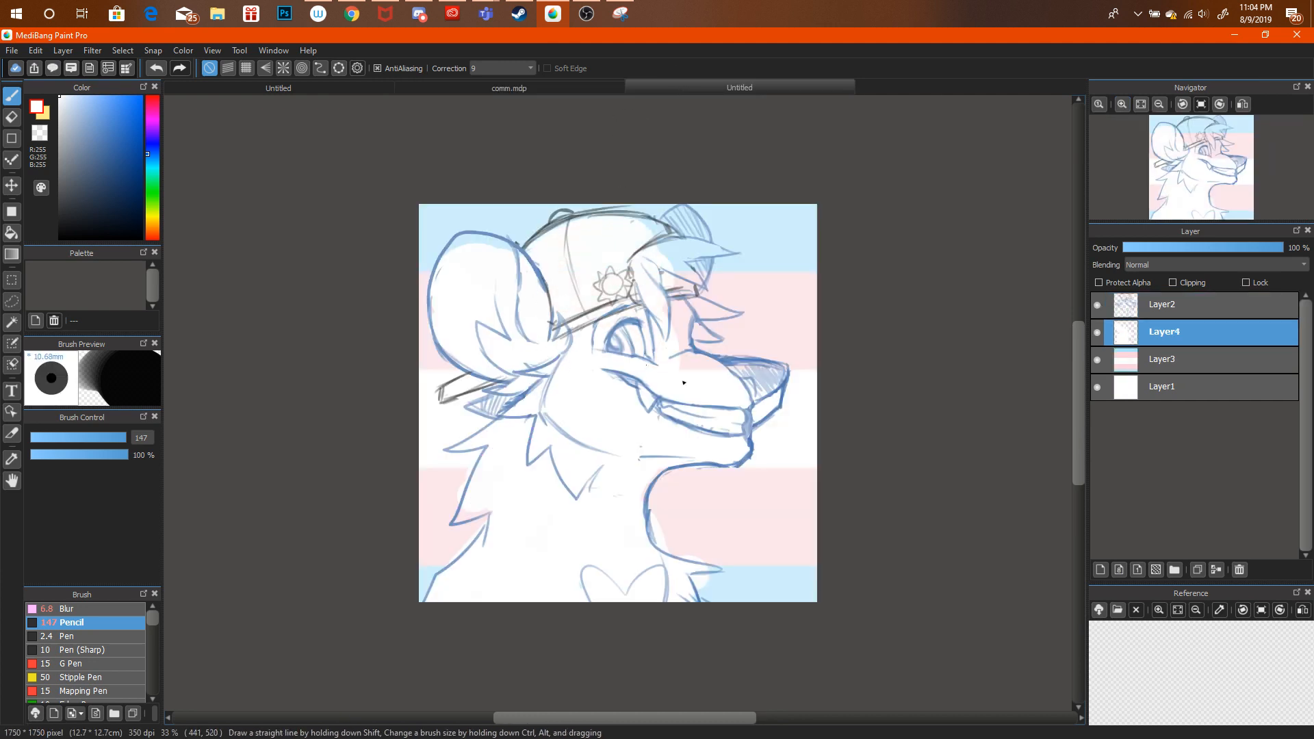
mouse_move(705, 373)
left_mouse_down()
mouse_move(676, 325)
mouse_move(722, 311)
mouse_move(684, 261)
mouse_move(696, 271)
mouse_move(709, 248)
mouse_move(697, 227)
mouse_move(667, 232)
mouse_move(684, 280)
left_mouse_up()
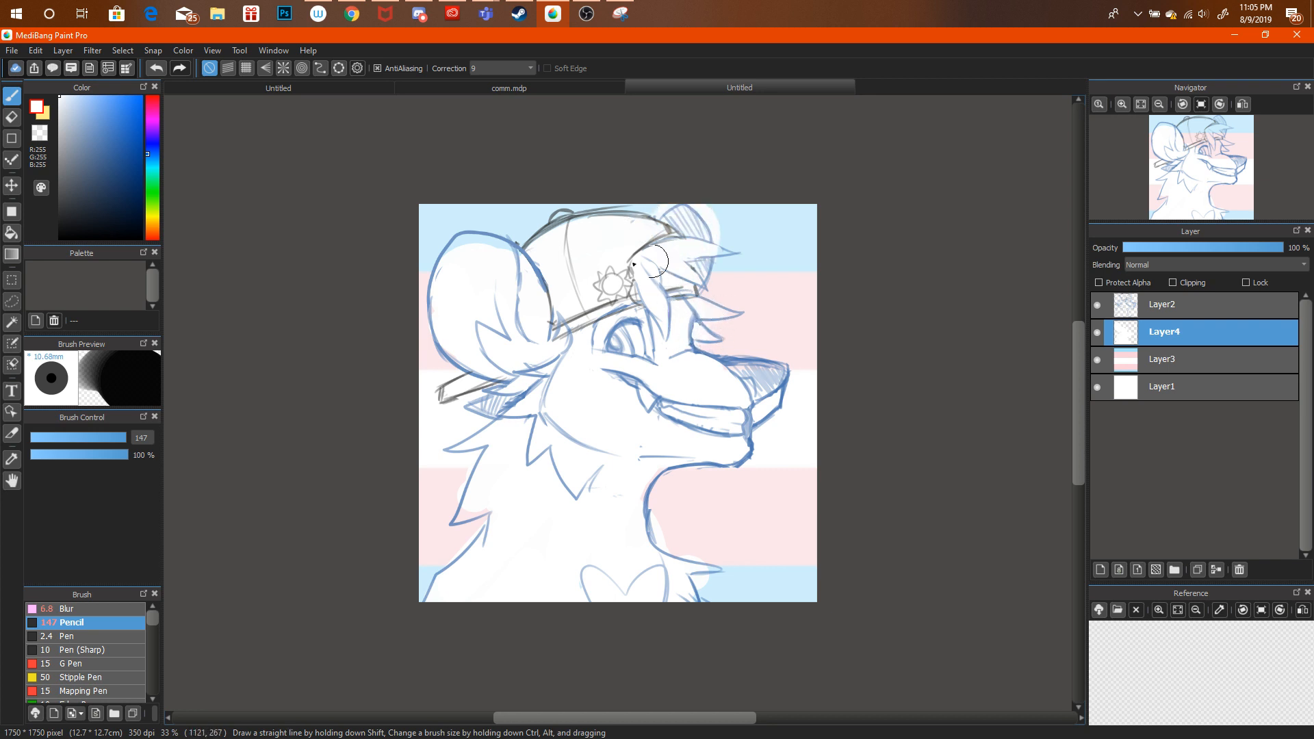
left_click(12, 118)
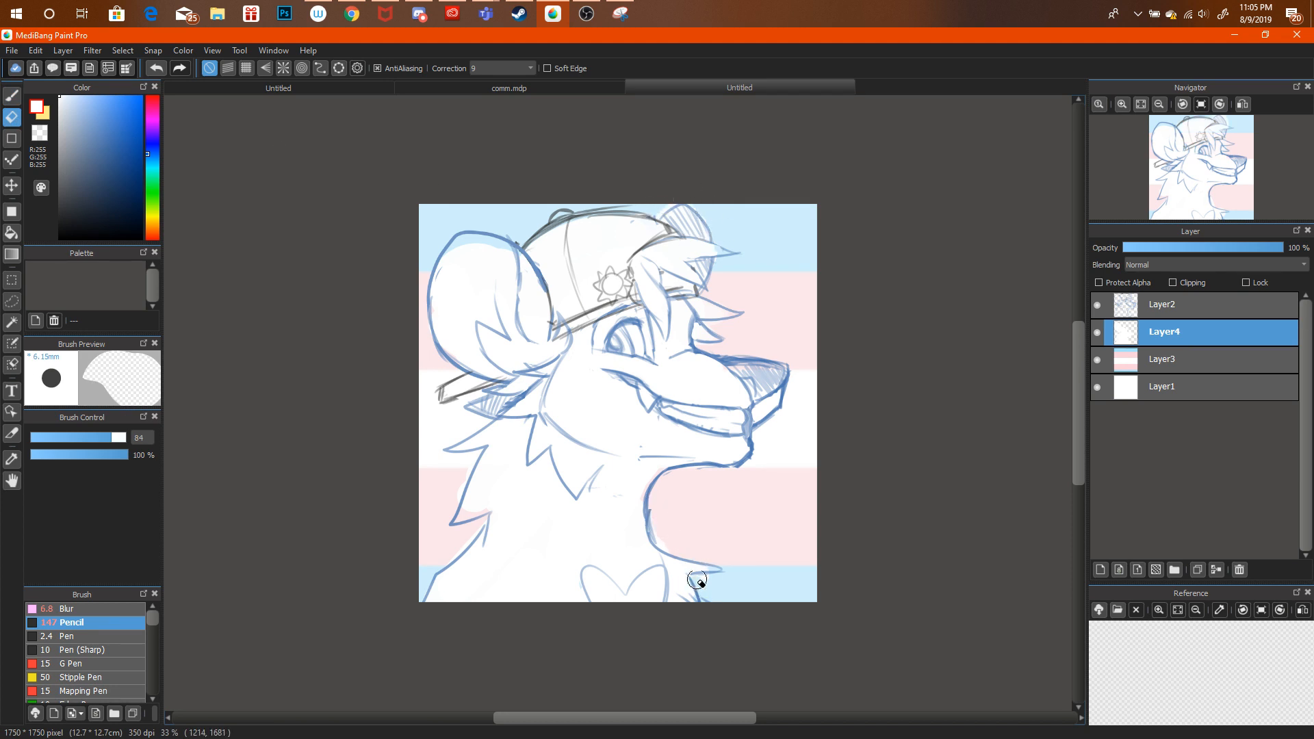
left_click(1173, 360)
Raise the flag layer to 81% opacity and cancel a hue adjustment on the line art.
left_click(1255, 248)
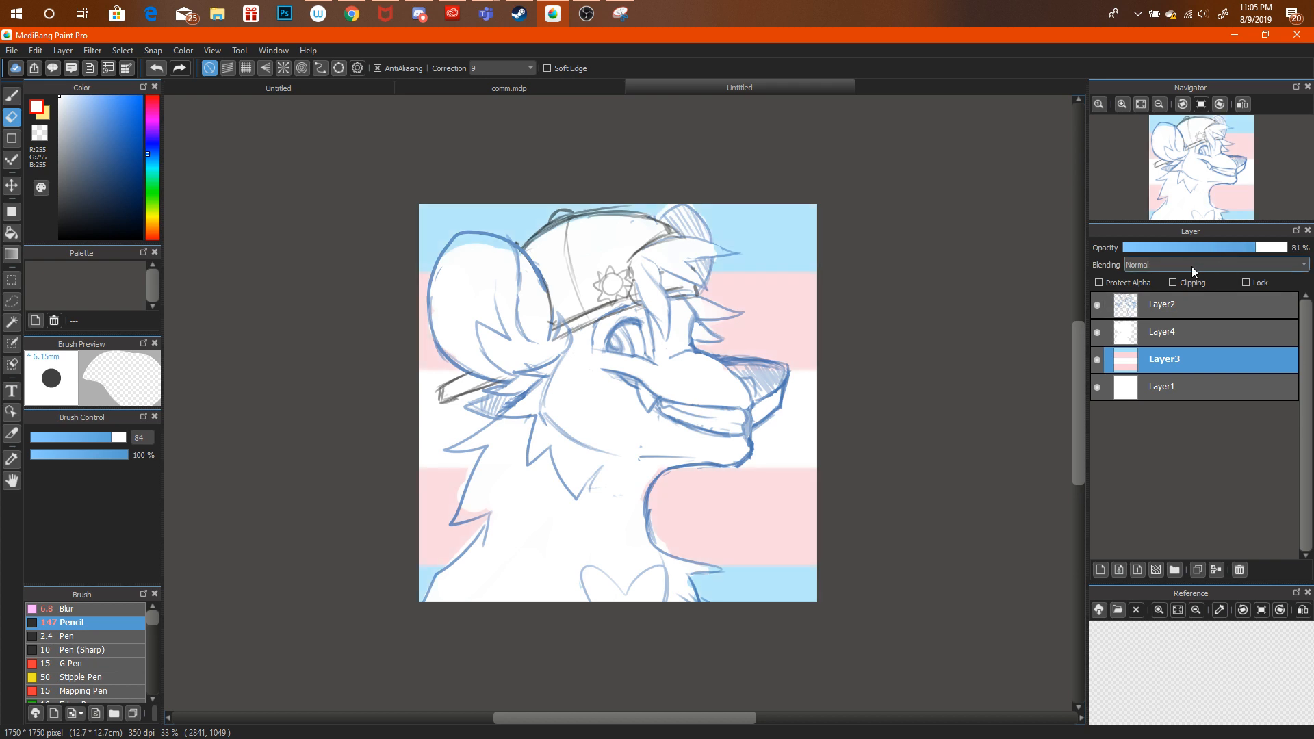
left_click(1145, 309)
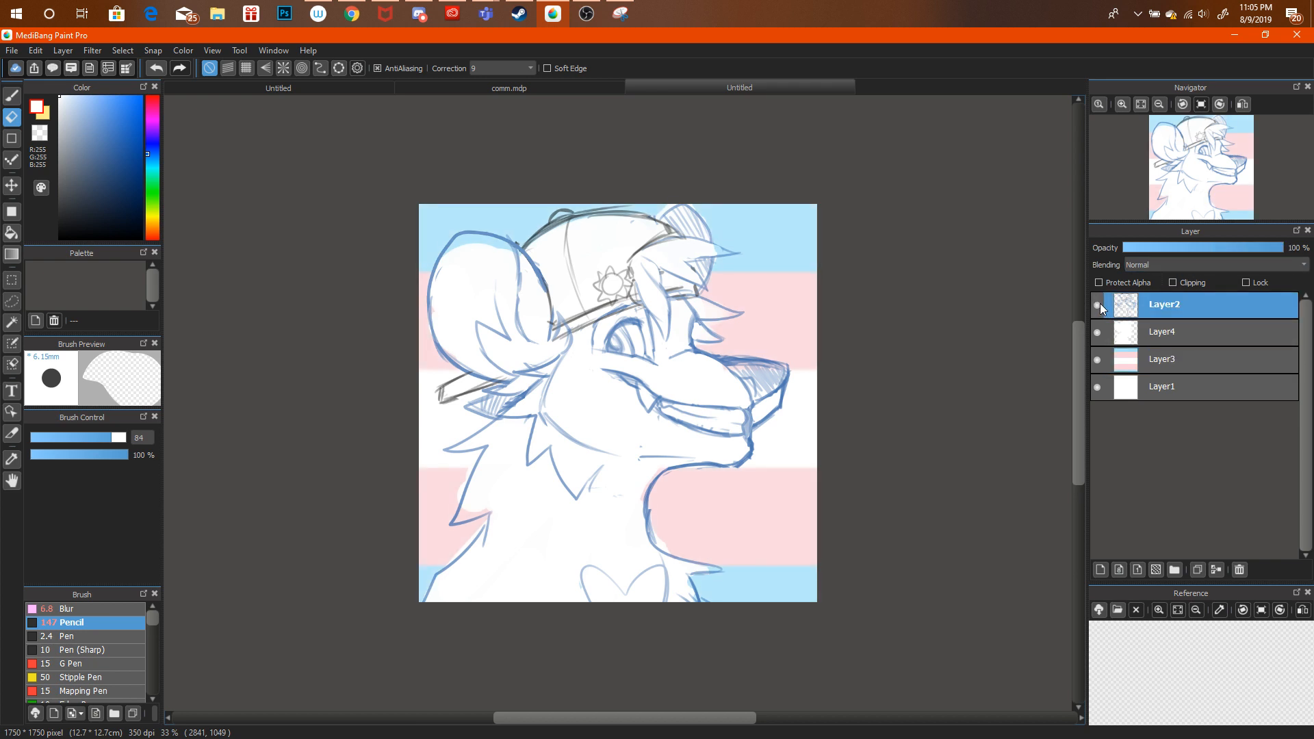
key("ctrl+u")
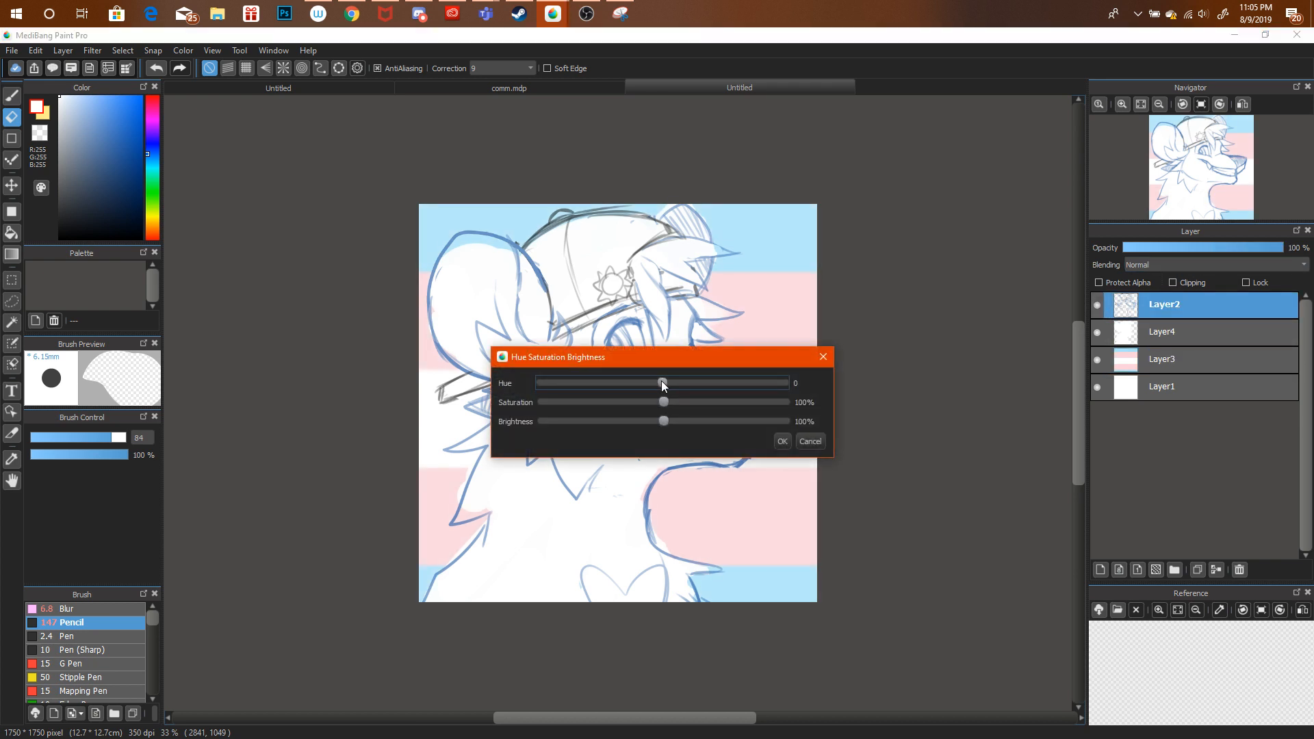
left_click(802, 438)
Add a layer clipped to the line art, pick its blue, and enlarge the brush to 734.
left_click(1099, 569)
left_click(1173, 283)
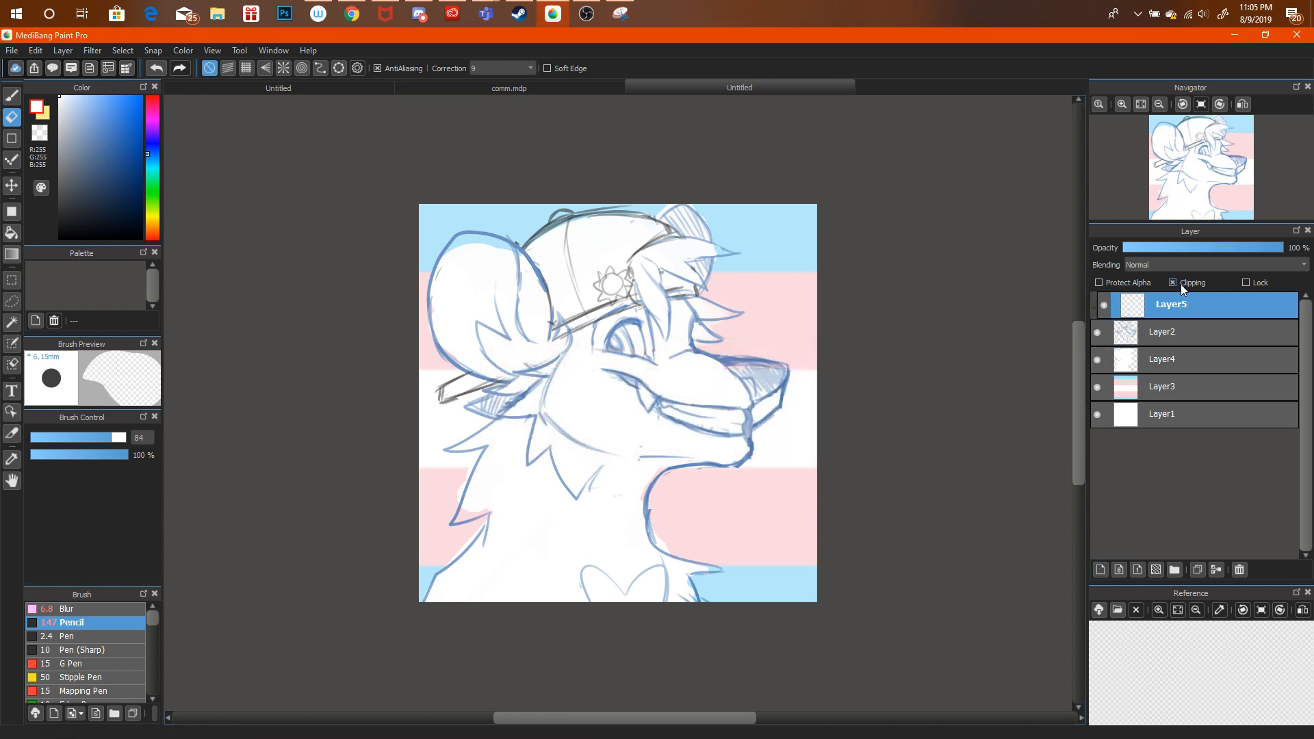
left_click(11, 459)
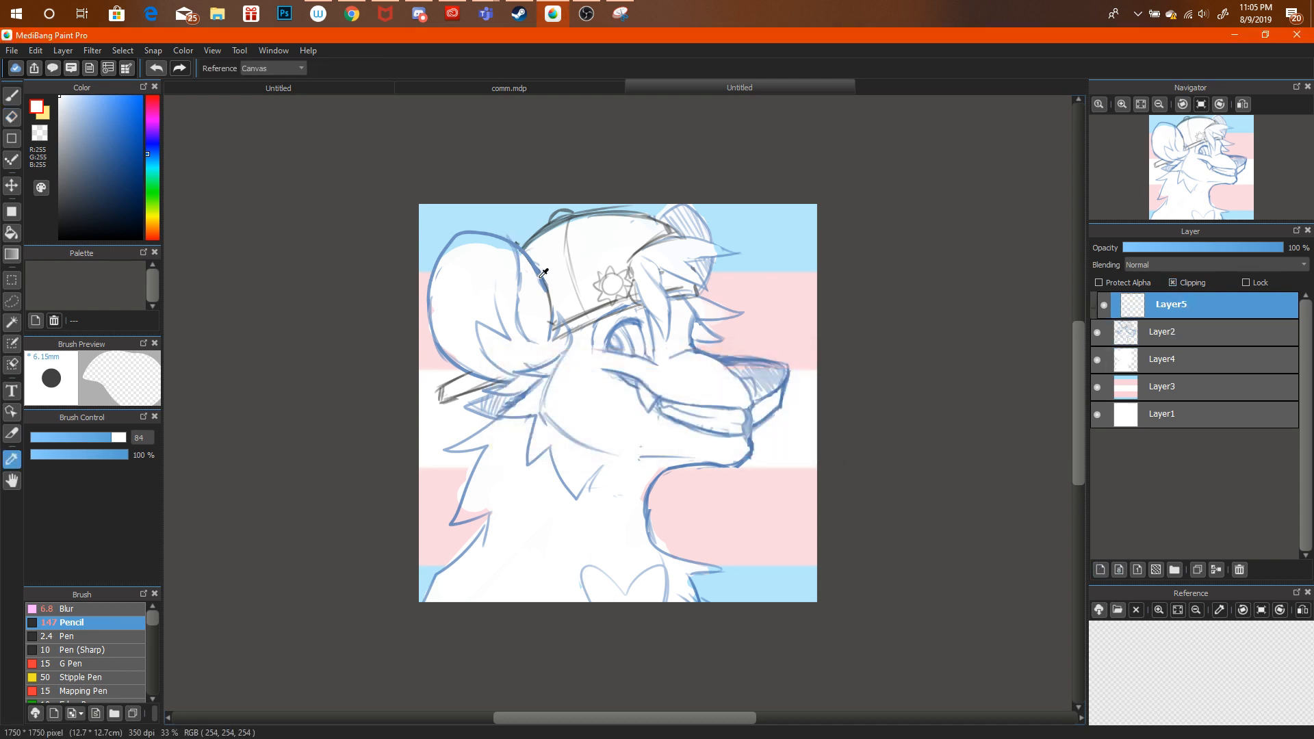
left_click(541, 272)
key("b")
left_click_drag(107, 443, 128, 444)
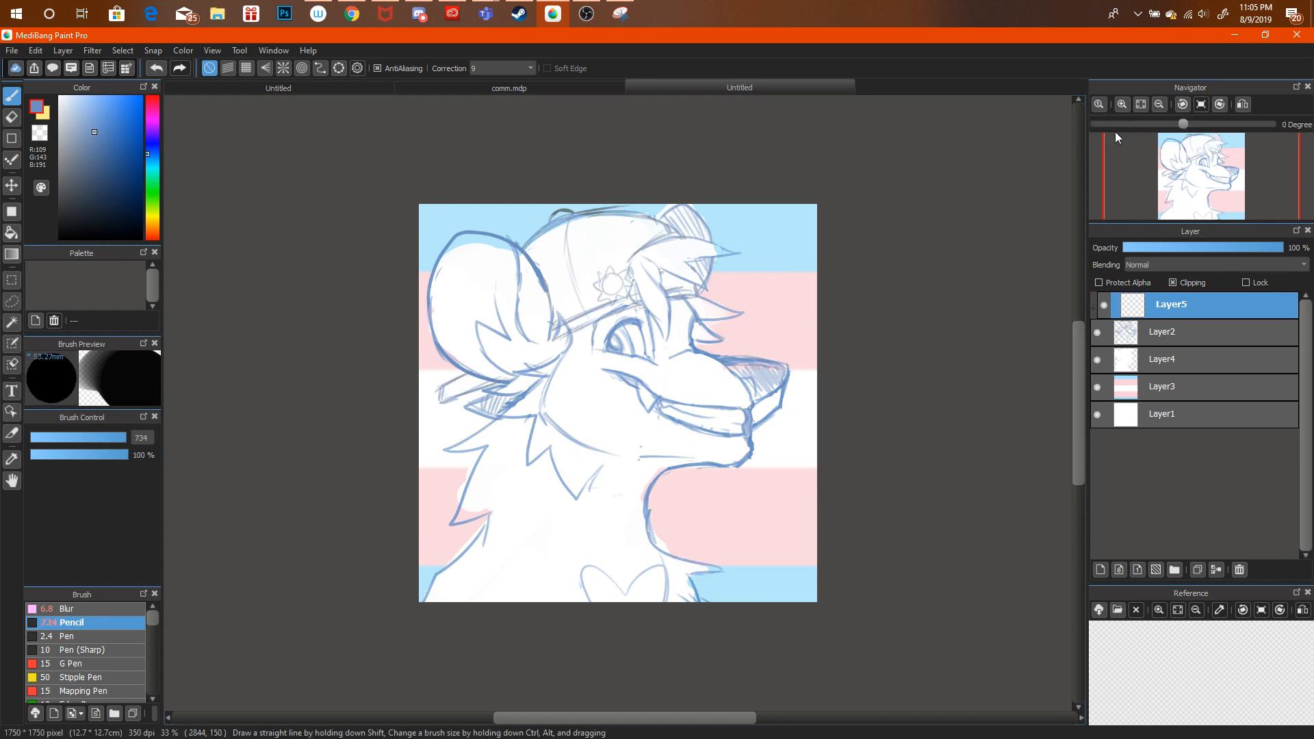
On Layer4, with white at size 38, erase the pink patch by the left fur edge, then start a snip.
left_click(1122, 104)
left_click(1164, 359)
left_click(60, 97)
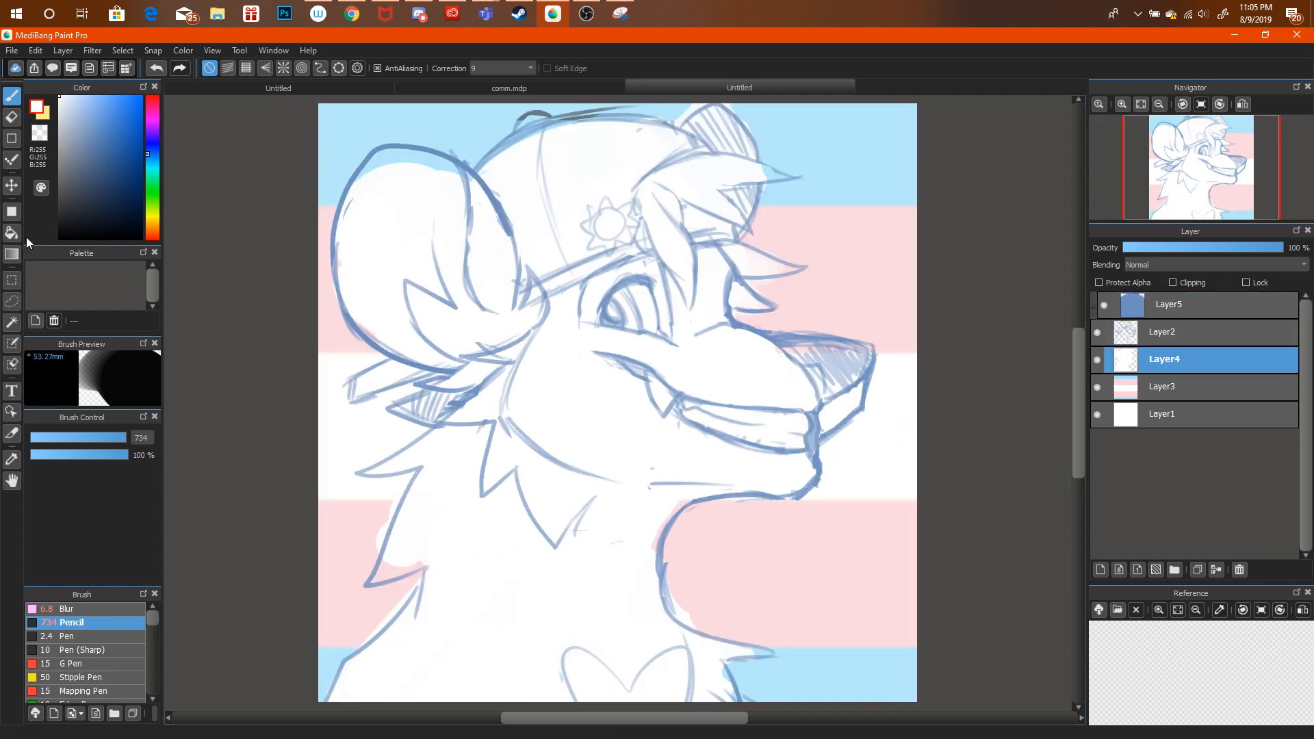
left_click_drag(55, 441, 92, 438)
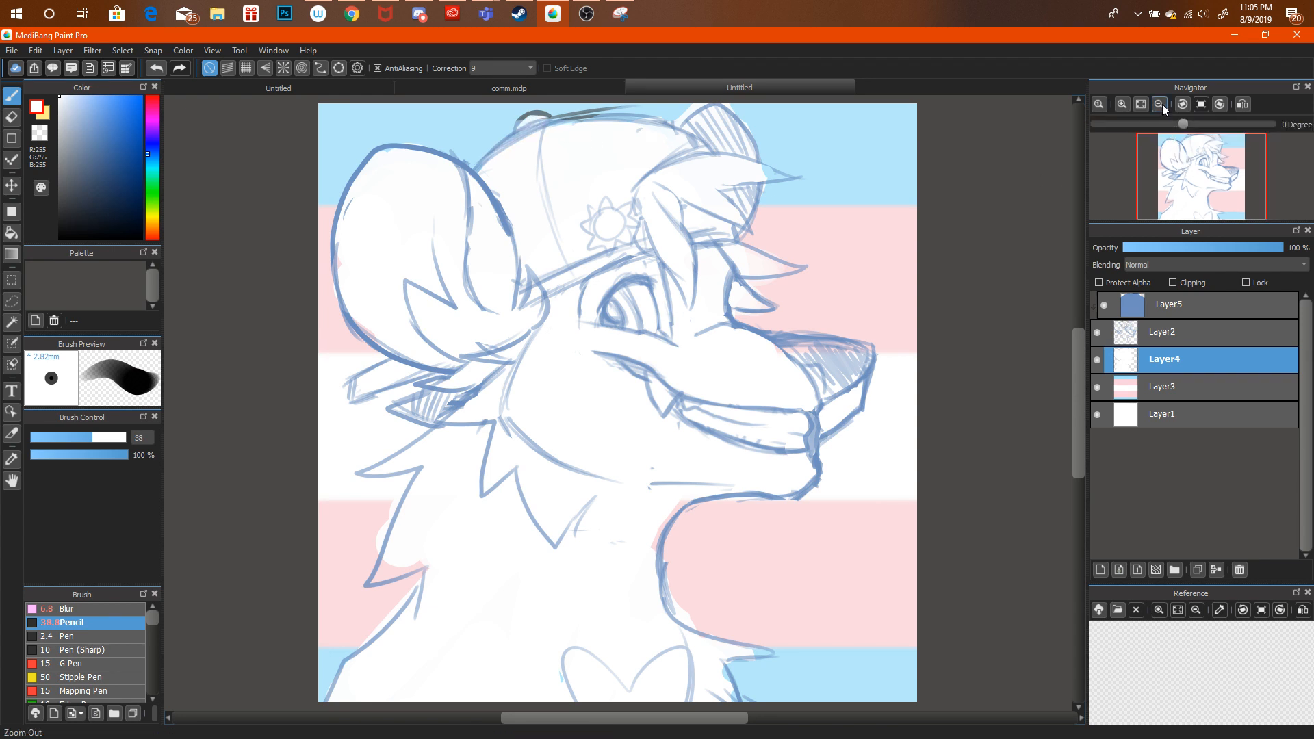
scroll(712, 383, "down", 1)
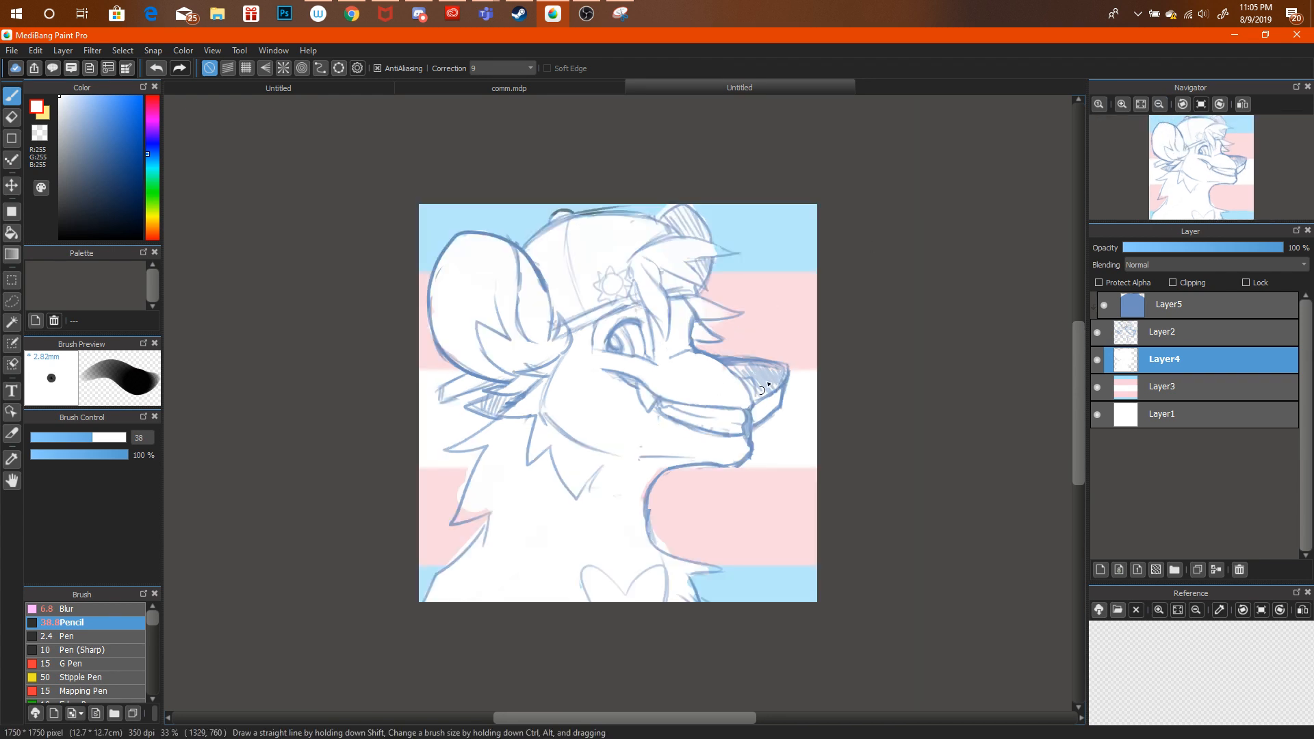
key("e")
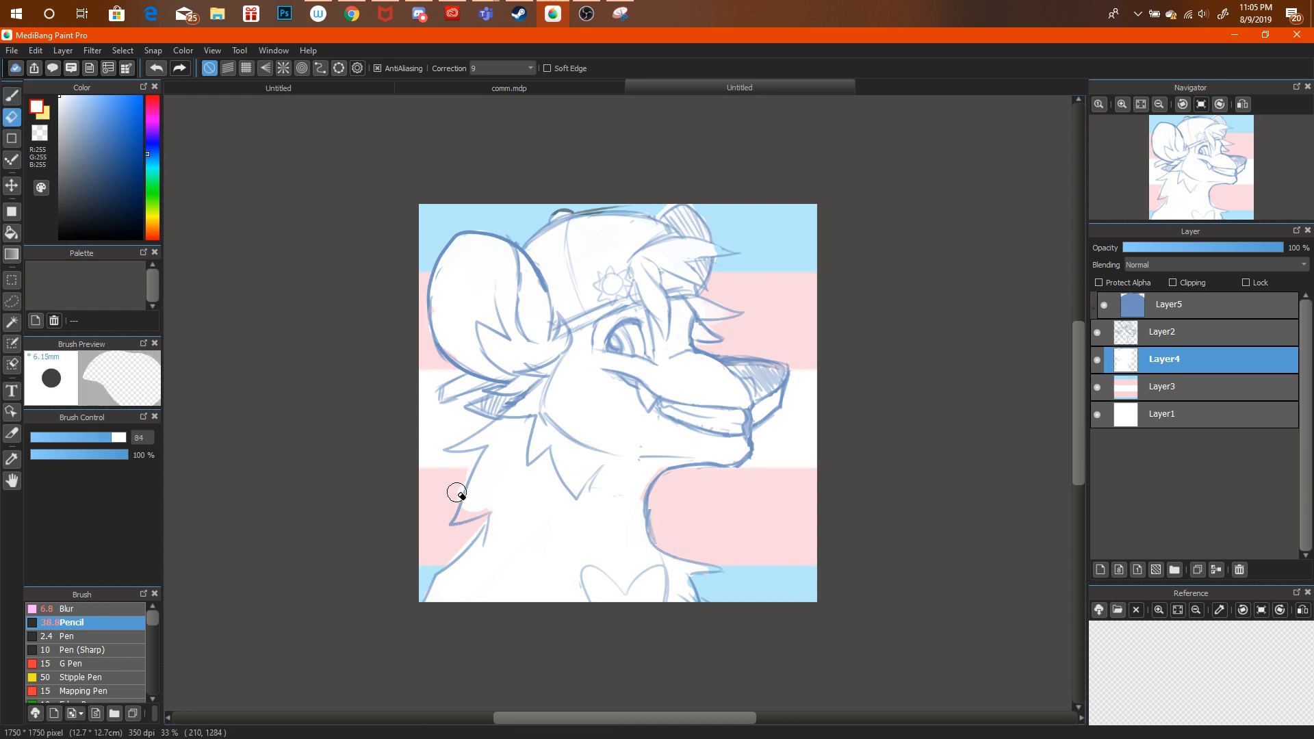
left_click_drag(456, 493, 445, 513)
left_click(620, 13)
left_click(403, 89)
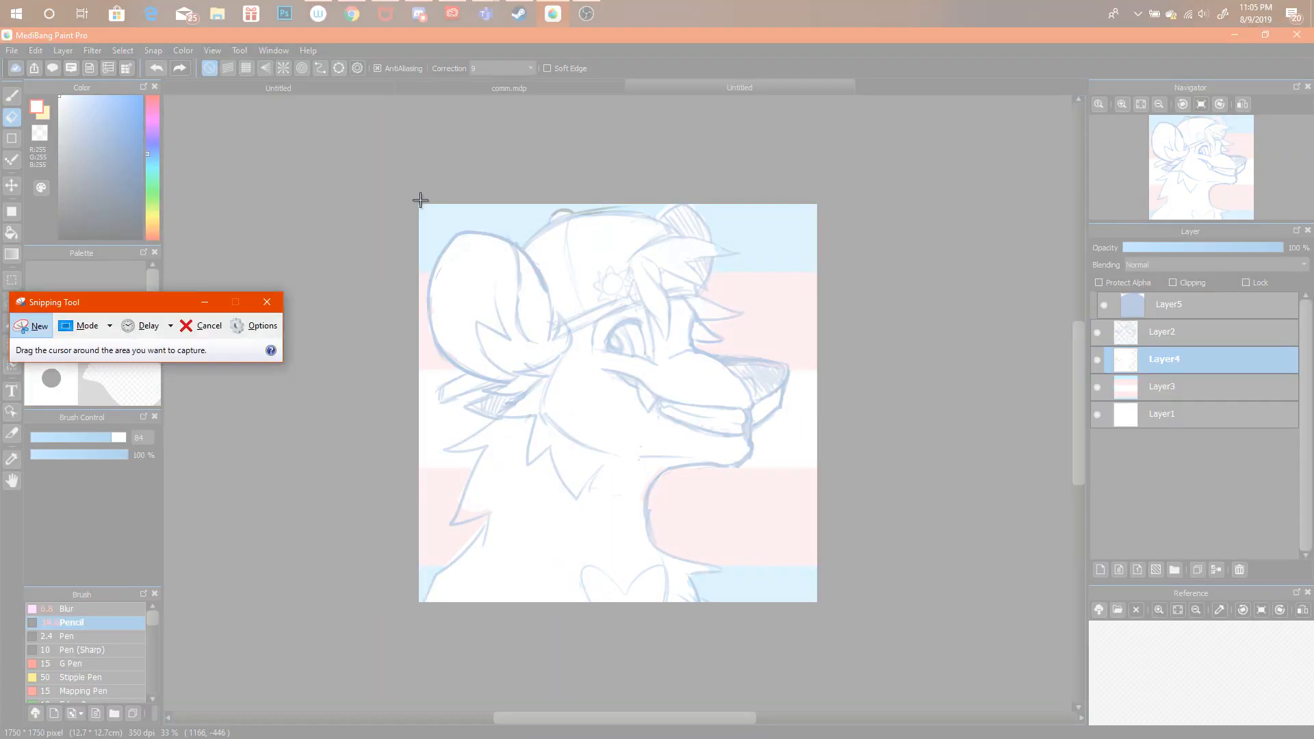
Snip the full wolf-on-flag canvas and copy the capture with Edit > Copy.
mouse_move(419, 205)
left_mouse_down()
mouse_move(672, 370)
mouse_move(790, 602)
mouse_move(818, 603)
left_mouse_up()
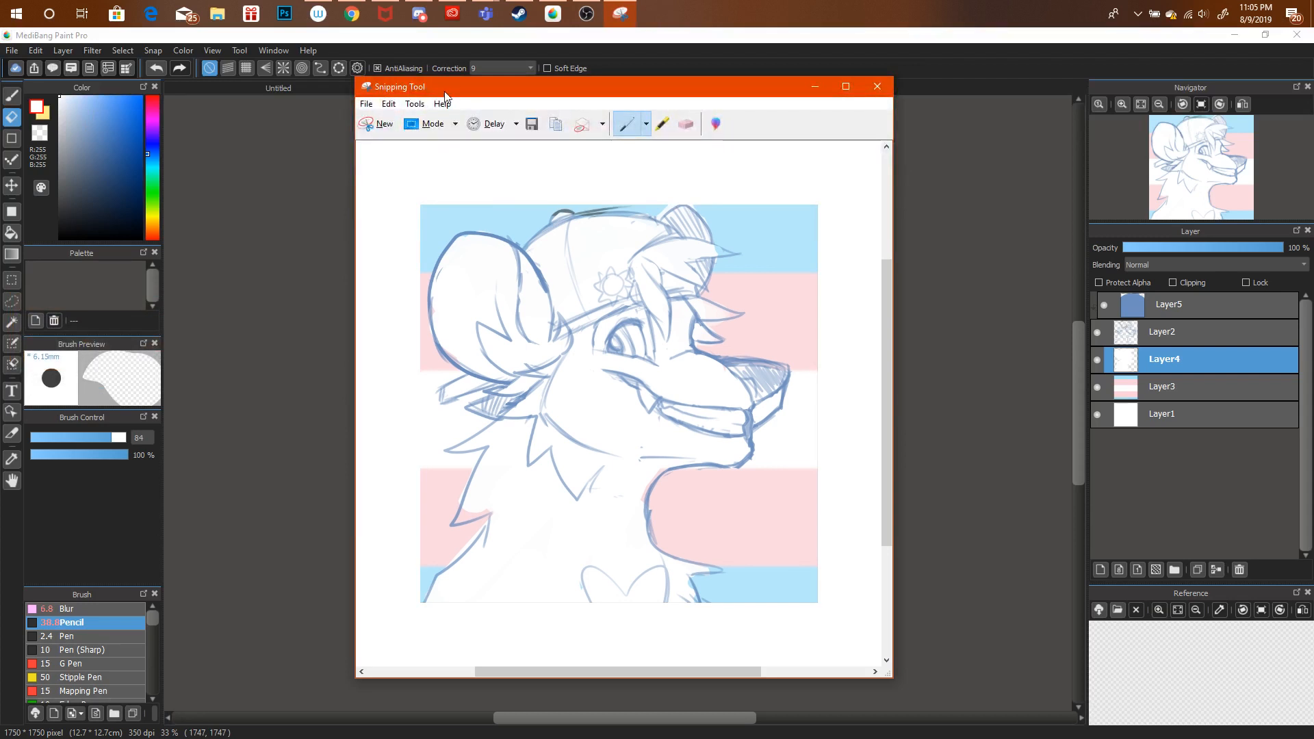
left_click(389, 104)
left_click(396, 117)
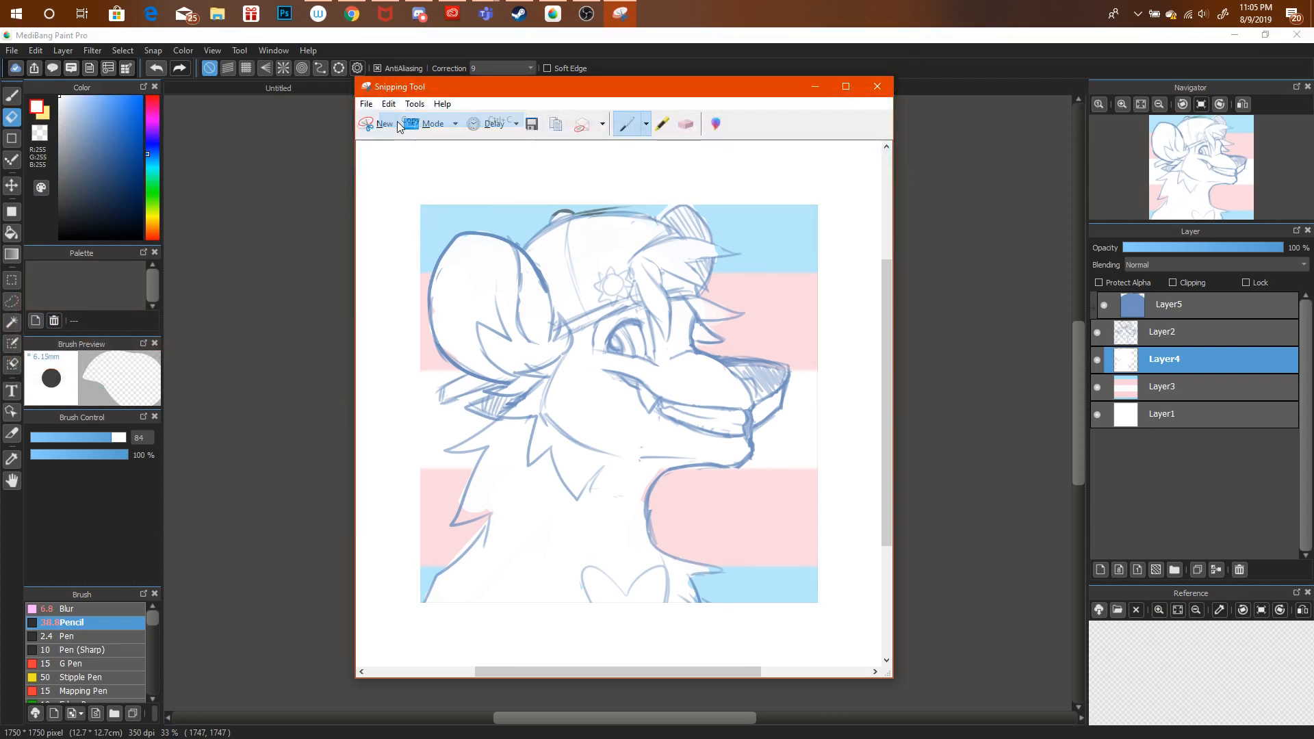
left_click(352, 13)
In Twitter direct messages, send "here's a WIP!" followed by the pasted sketch snip.
left_click(850, 38)
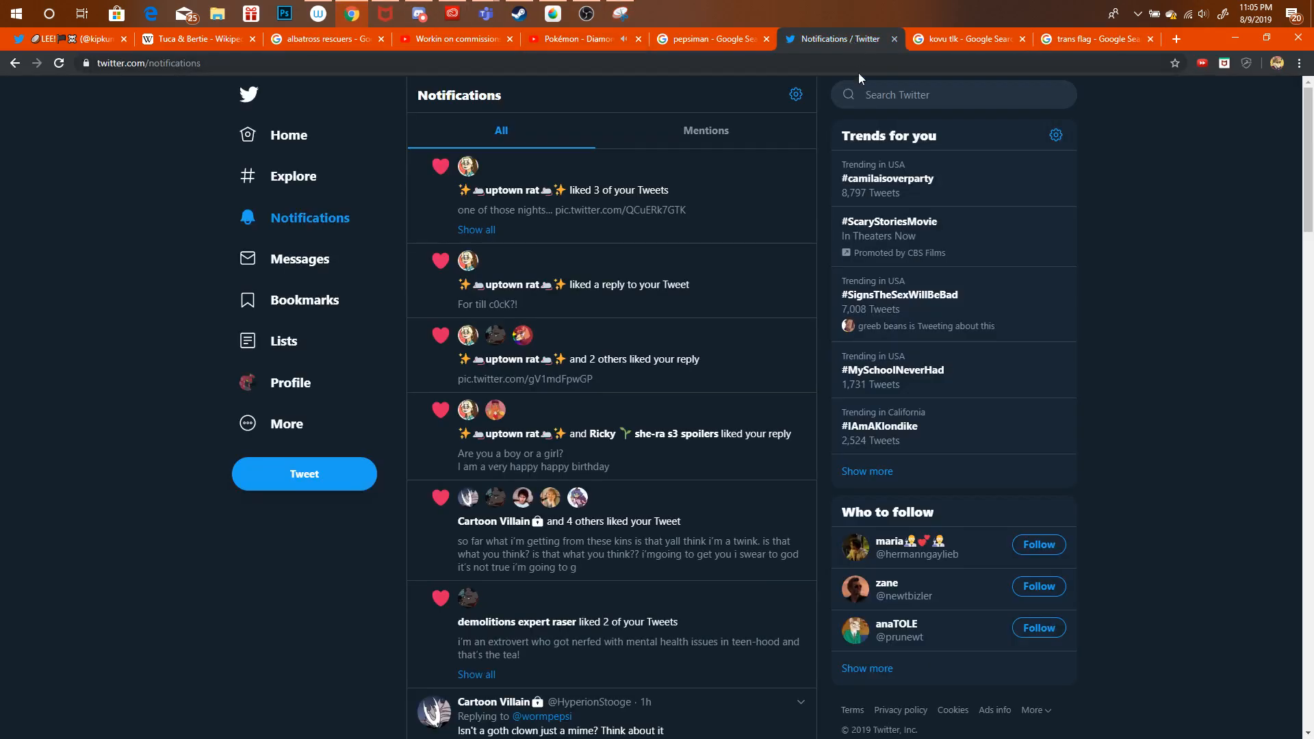
left_click(322, 267)
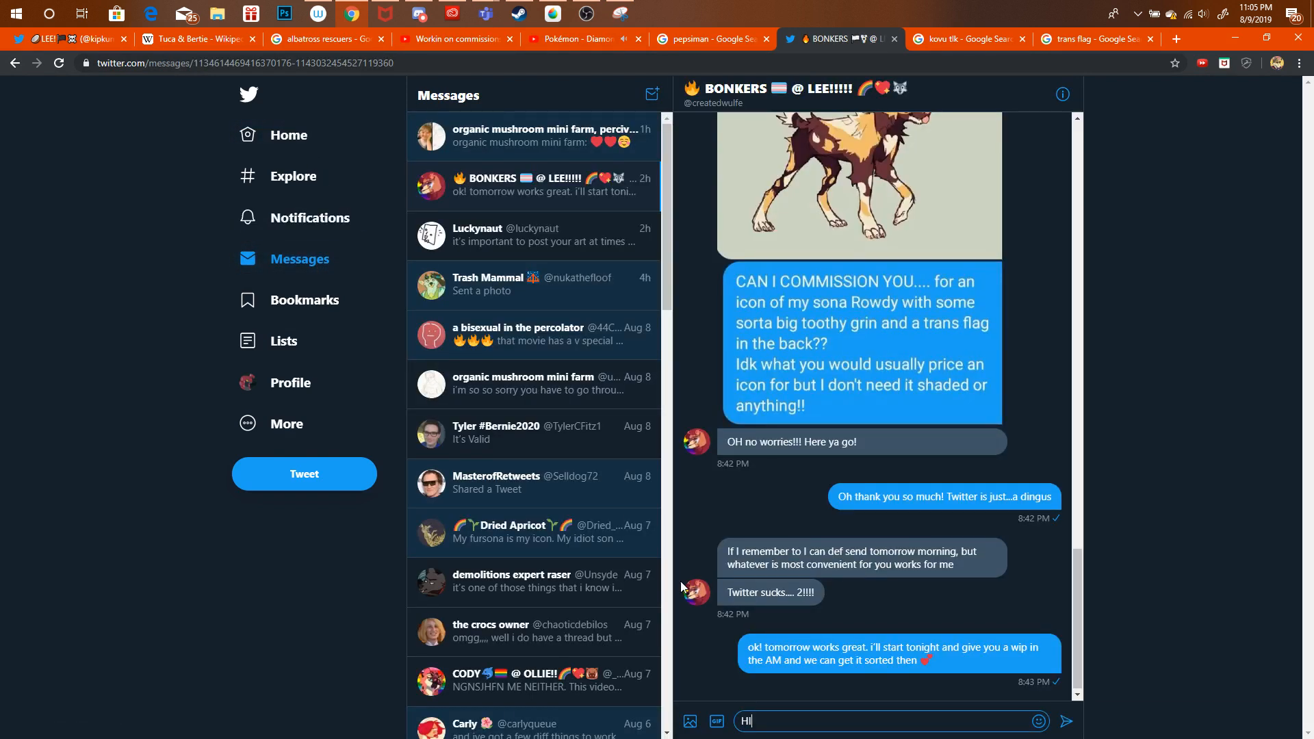
type("here's a WIP!")
key("Return")
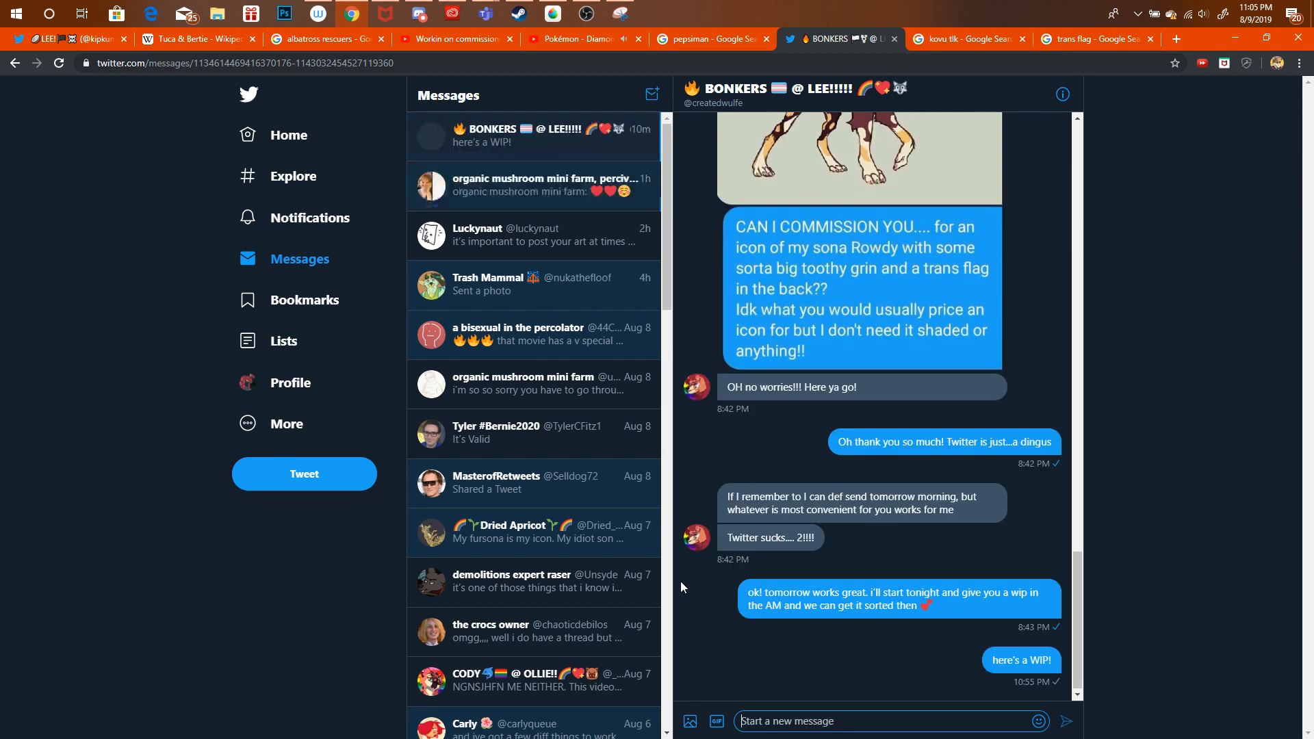
key("ctrl+v")
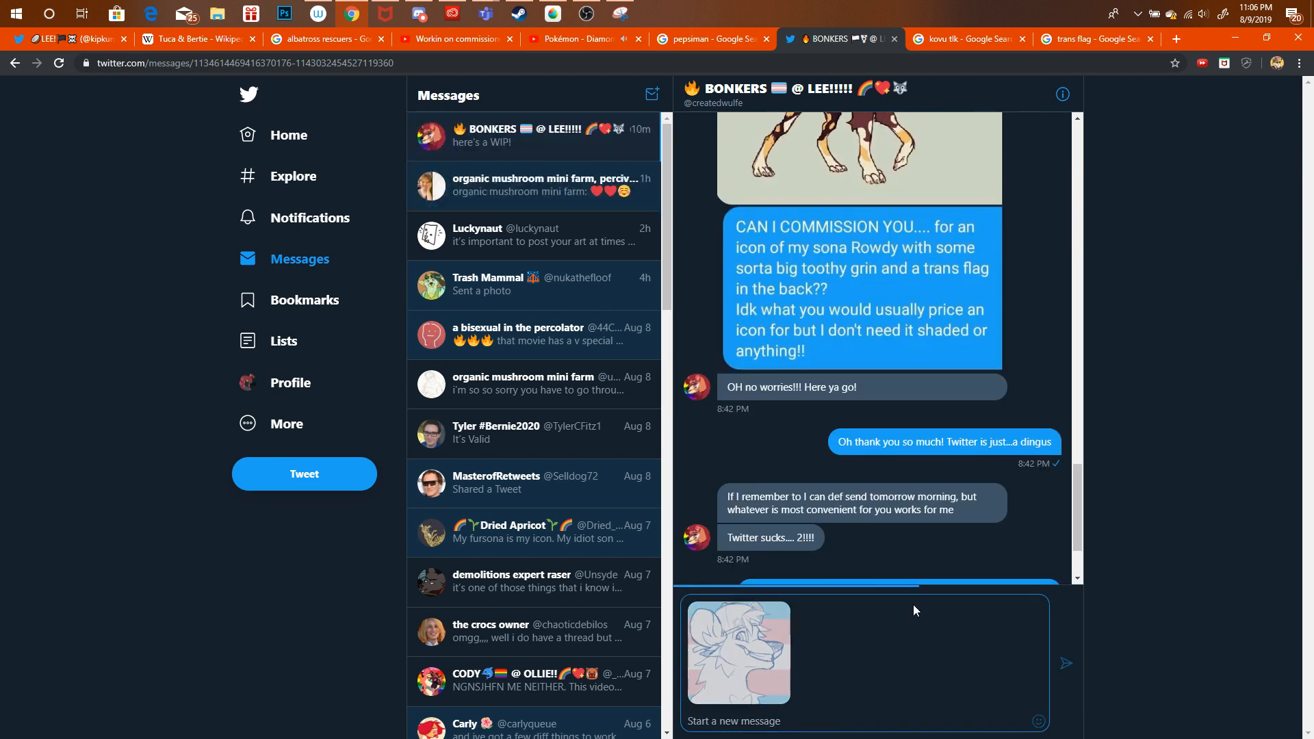
key("Return")
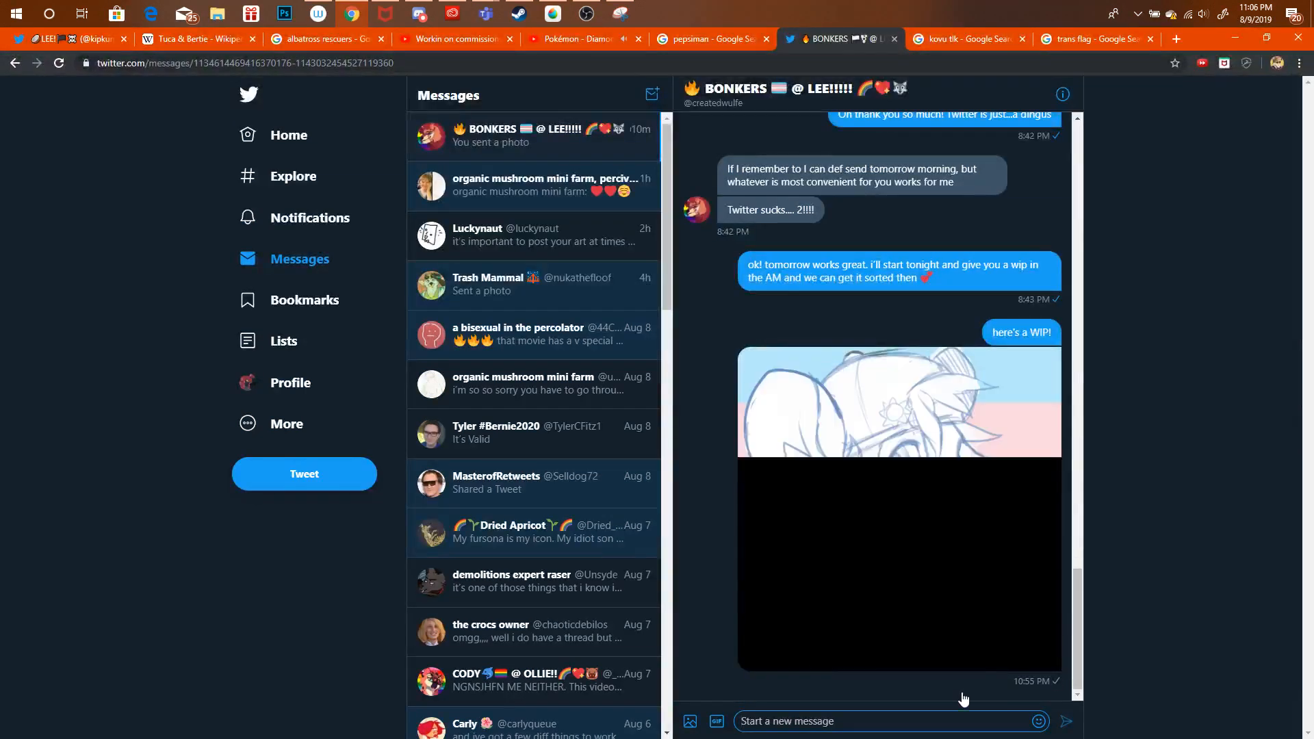
Send a follow-up note that the final will show the flag in full colours.
type("obv")
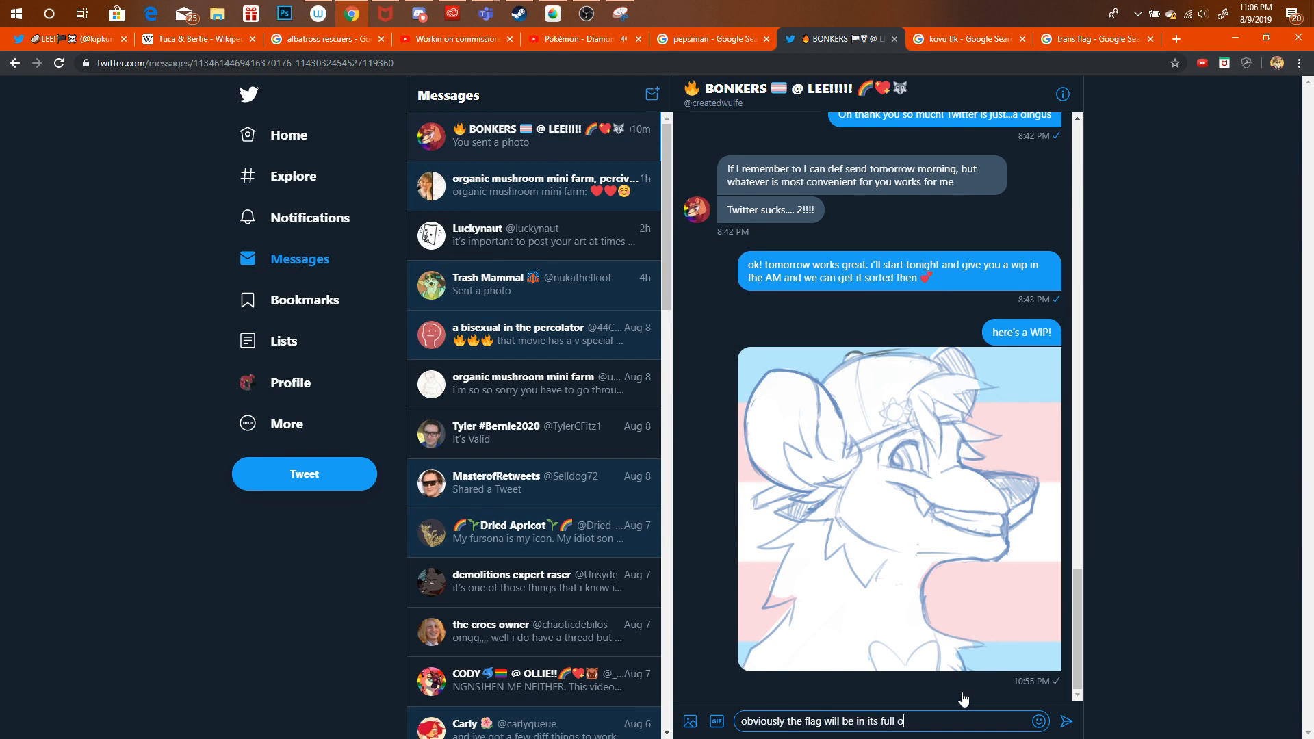
type("ors in the final, i just wanted")
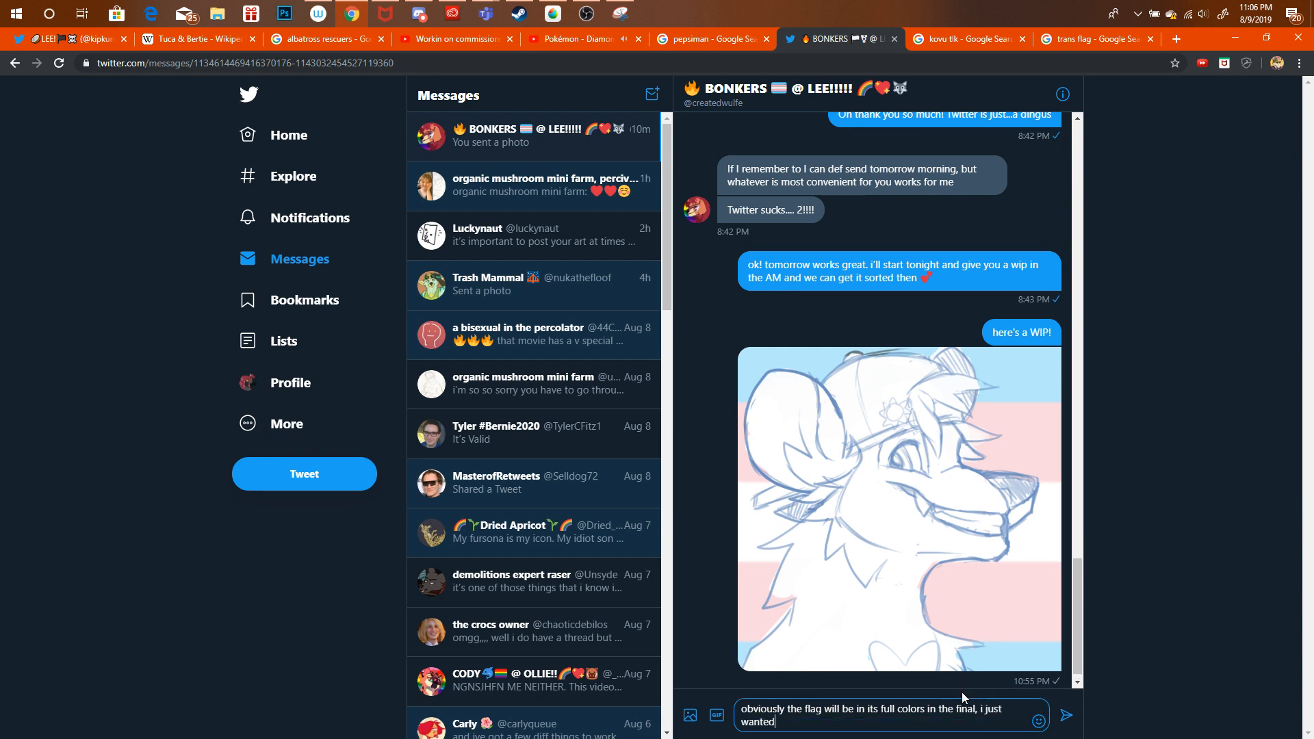
type(" to throw it in there")
key("Return")
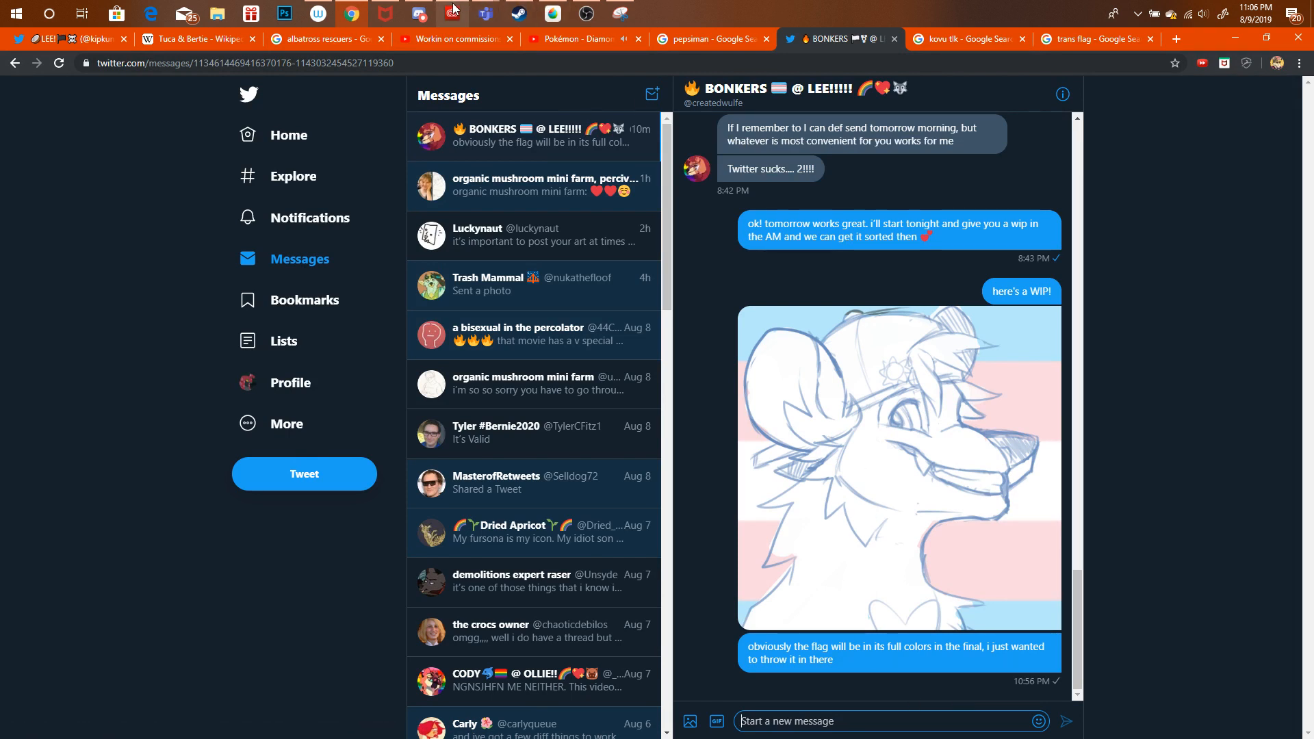
left_click(450, 39)
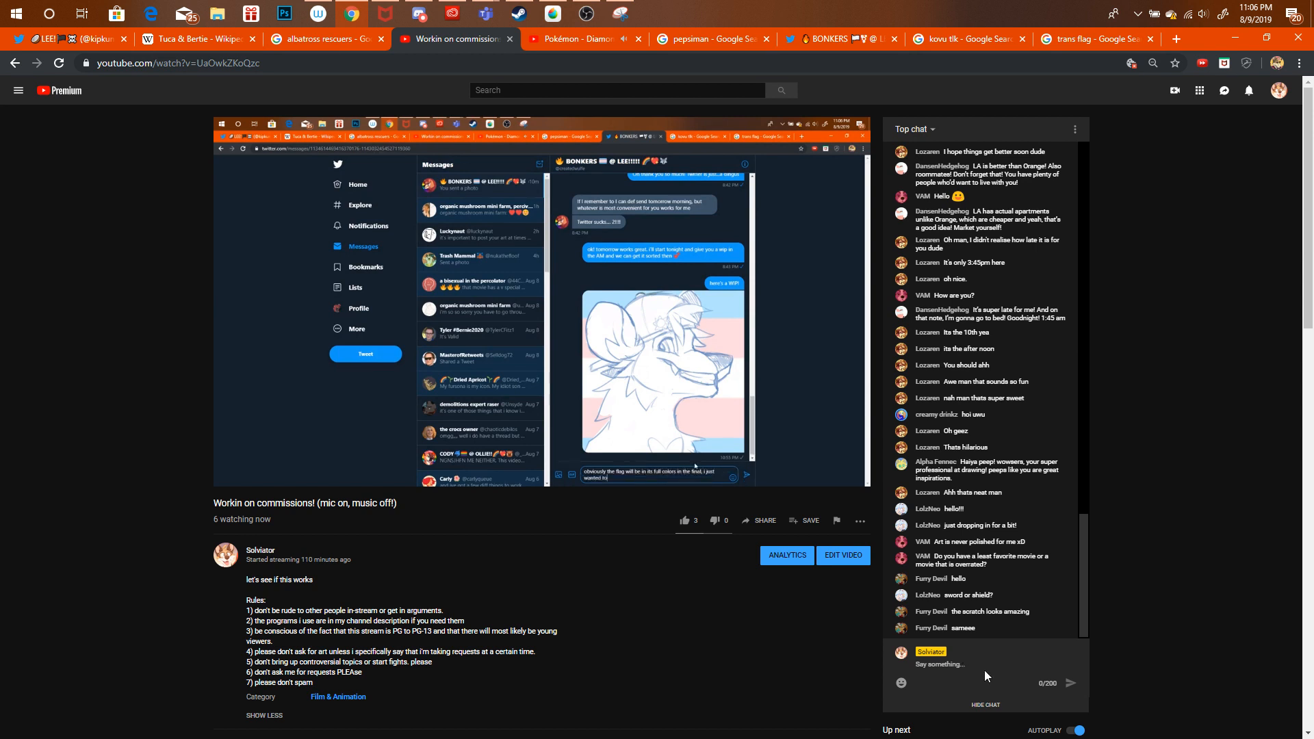
Close the pepsiman image search tab and return to the YouTube livestream.
left_click(704, 39)
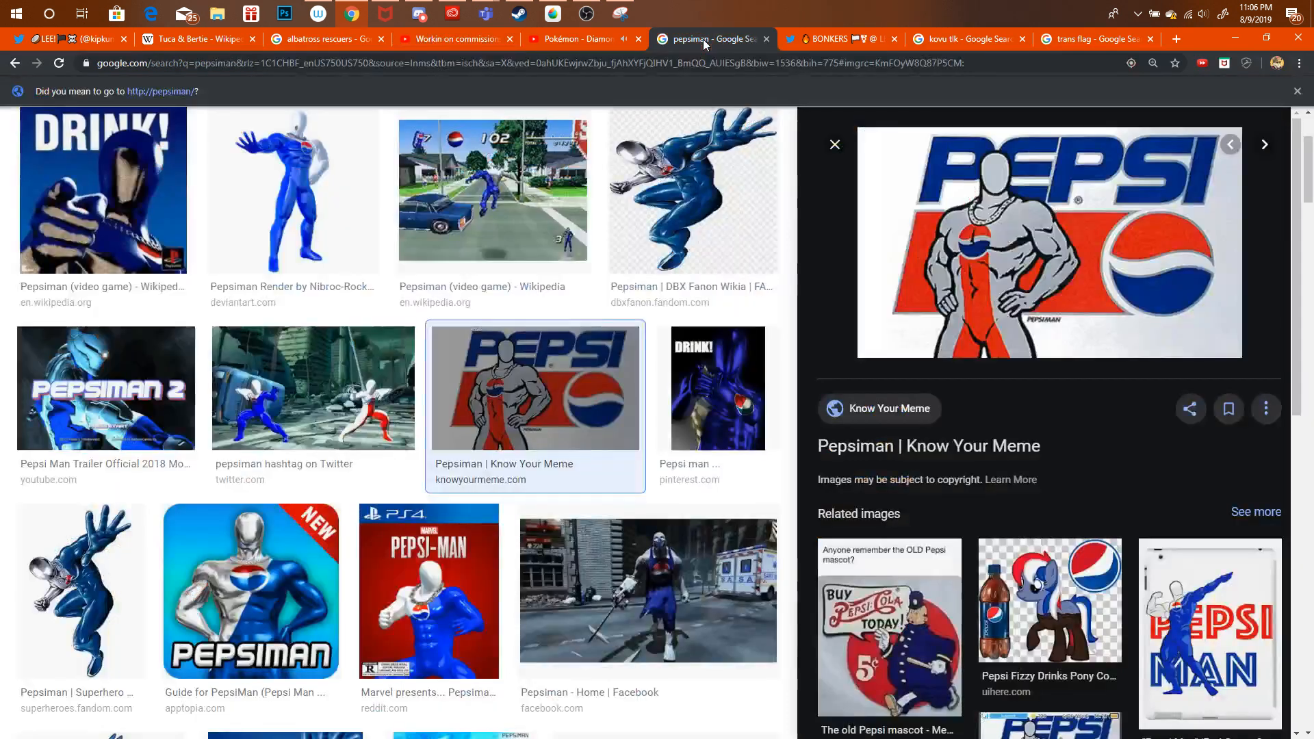
left_click(764, 39)
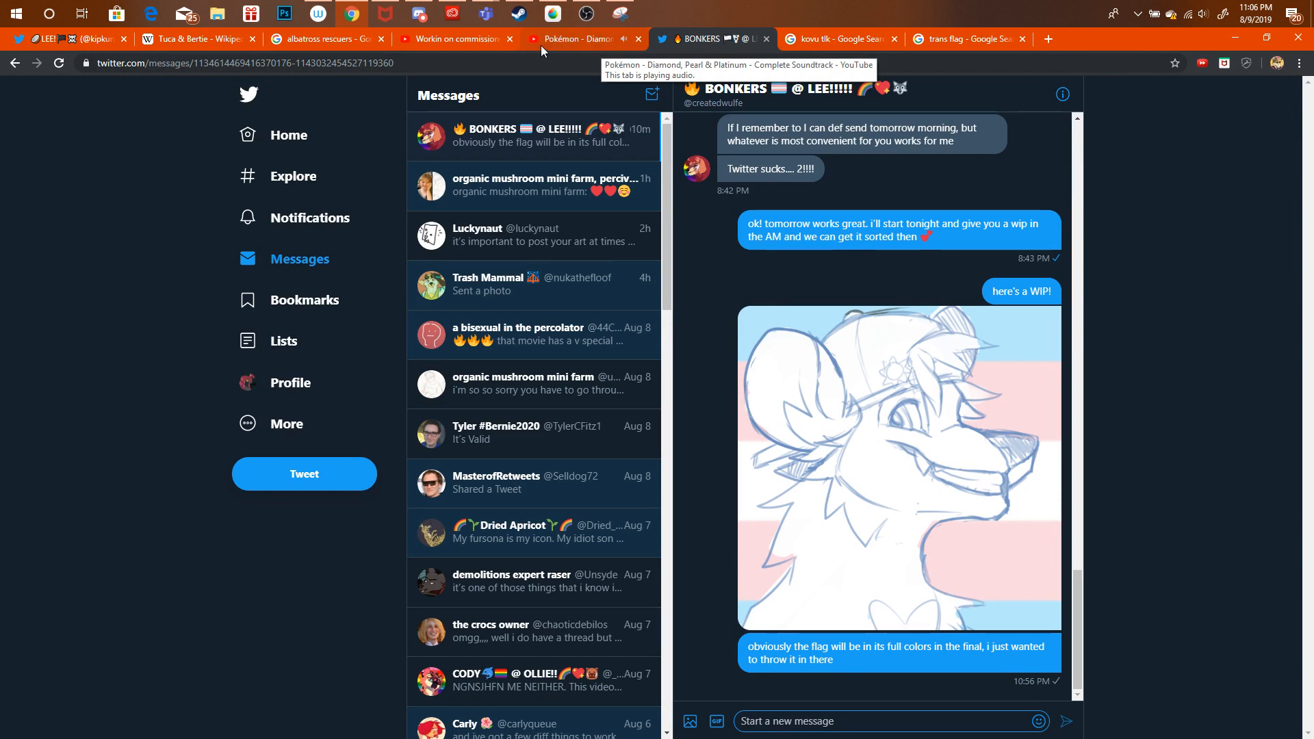
left_click(462, 39)
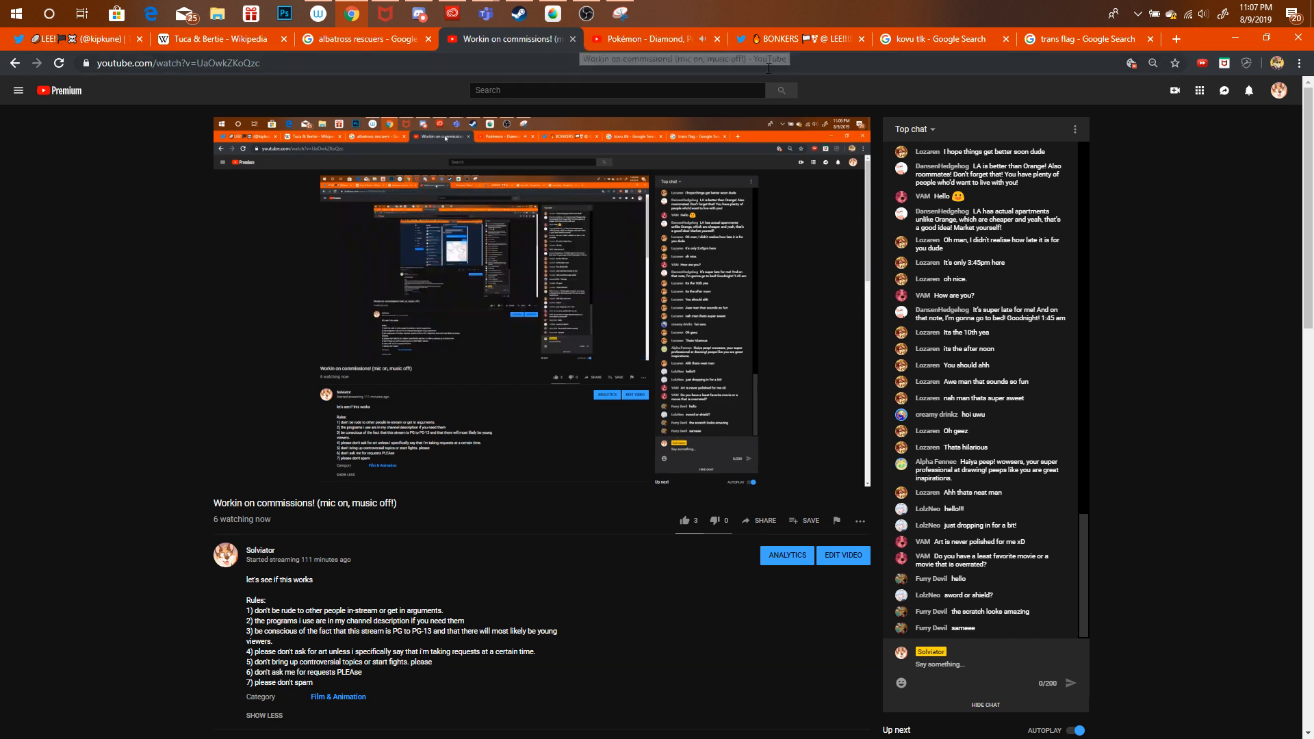
Check the Twitter home timeline, then return to the MediBang canvas with the Pen tool.
left_click(782, 38)
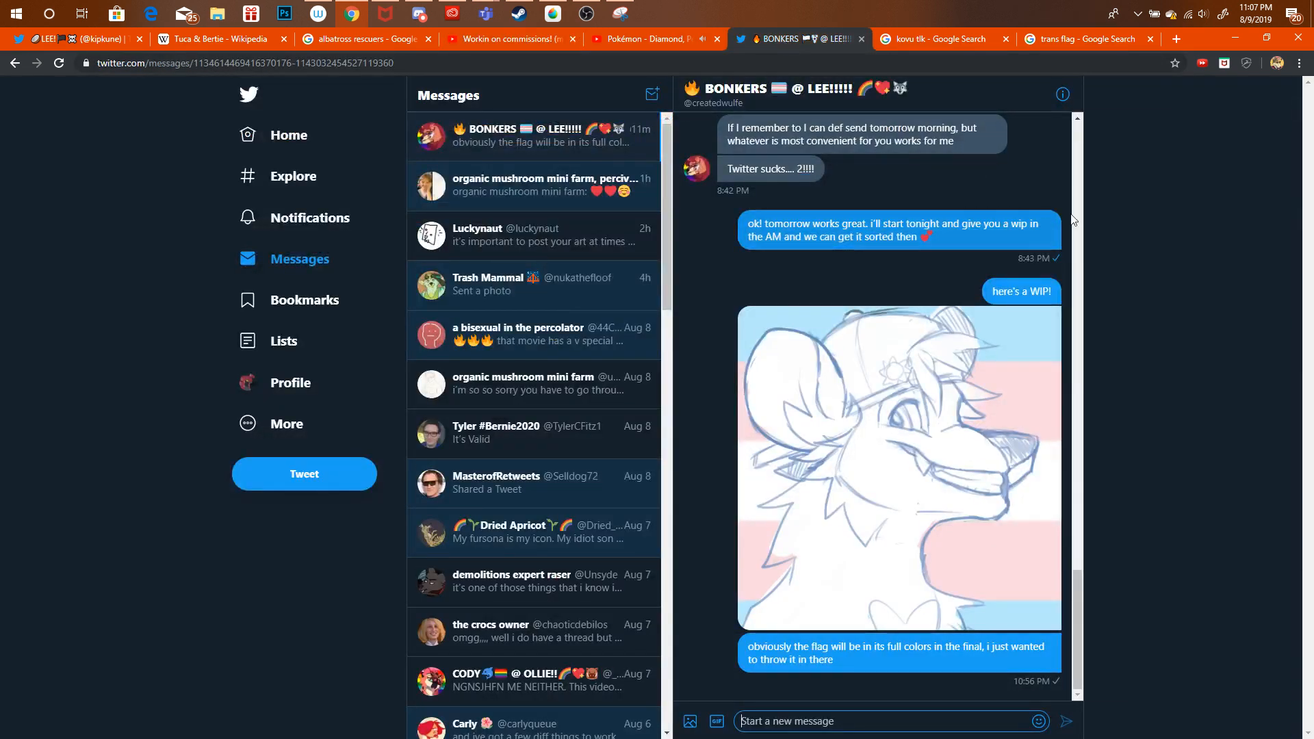
left_click(289, 136)
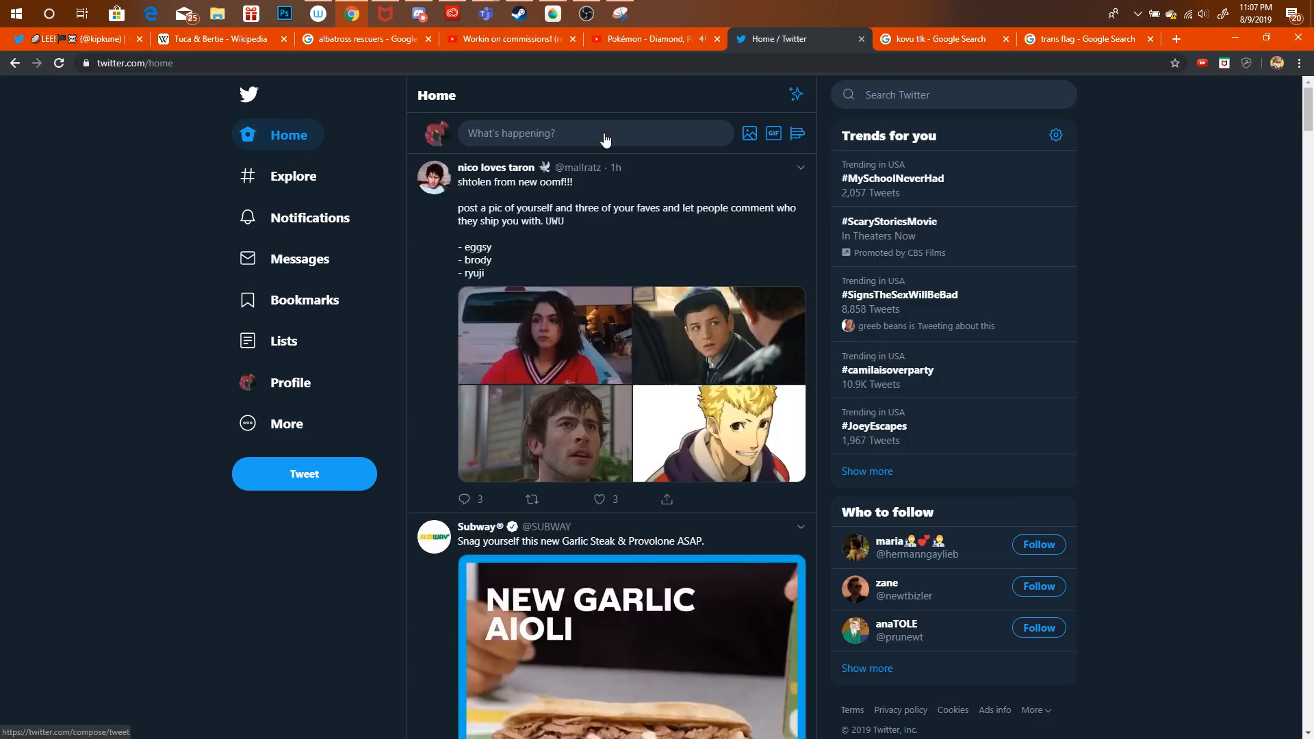
left_click_drag(1307, 104, 1308, 132)
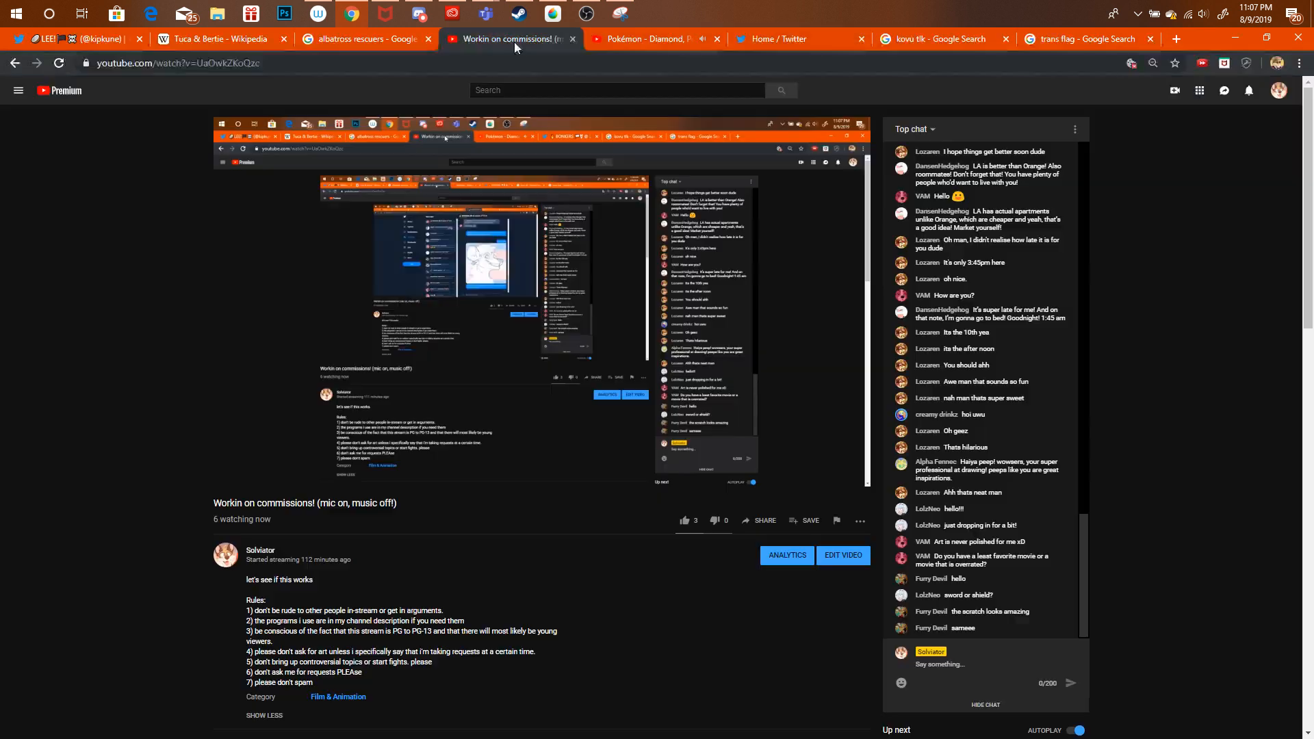
left_click(515, 42)
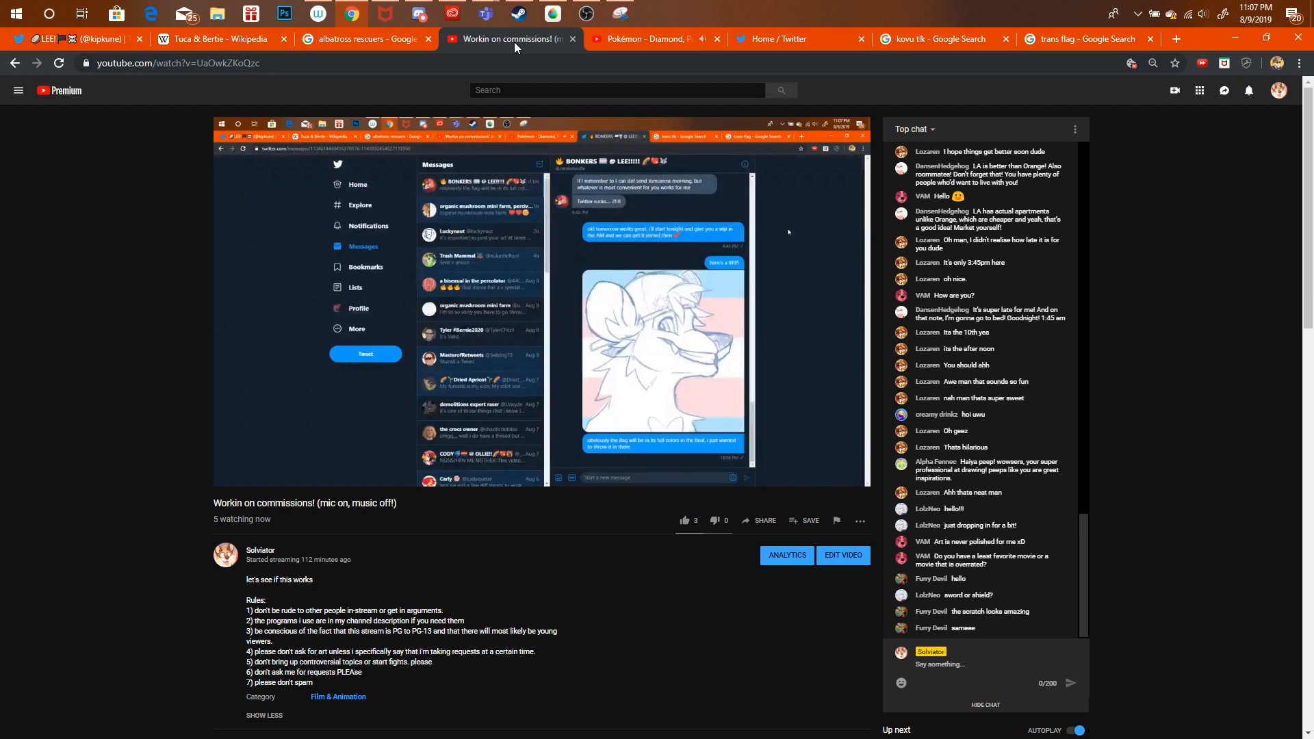
left_click(547, 14)
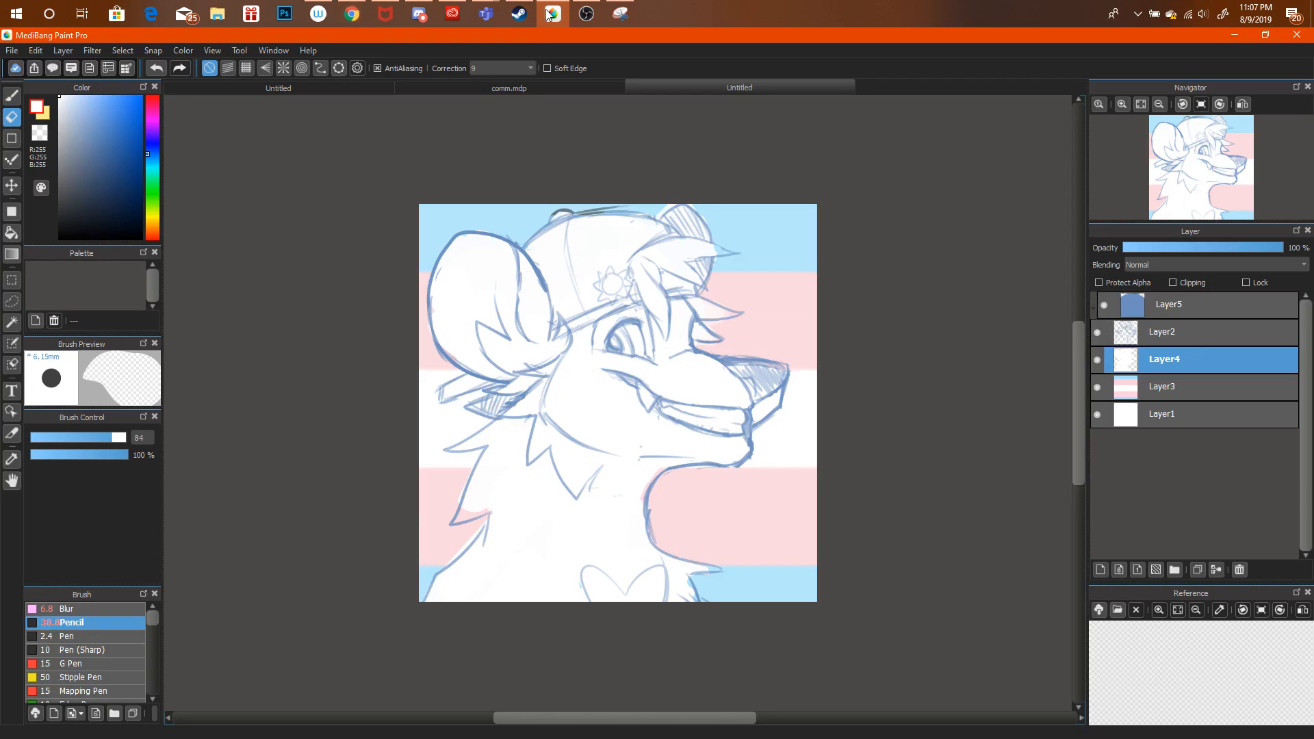
left_click(8, 98)
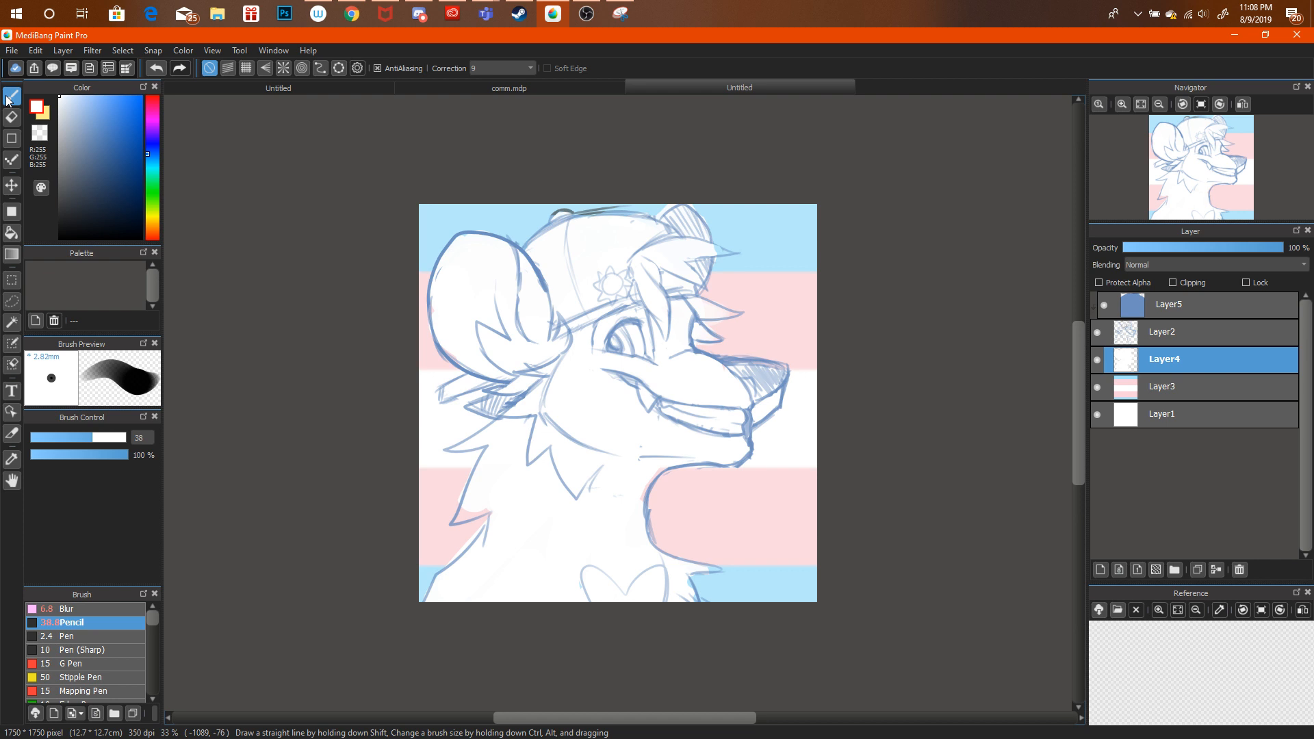
Glance at the YouTube live stream and scroll its chat, then return to MediBang Paint Pro.
left_click(352, 14)
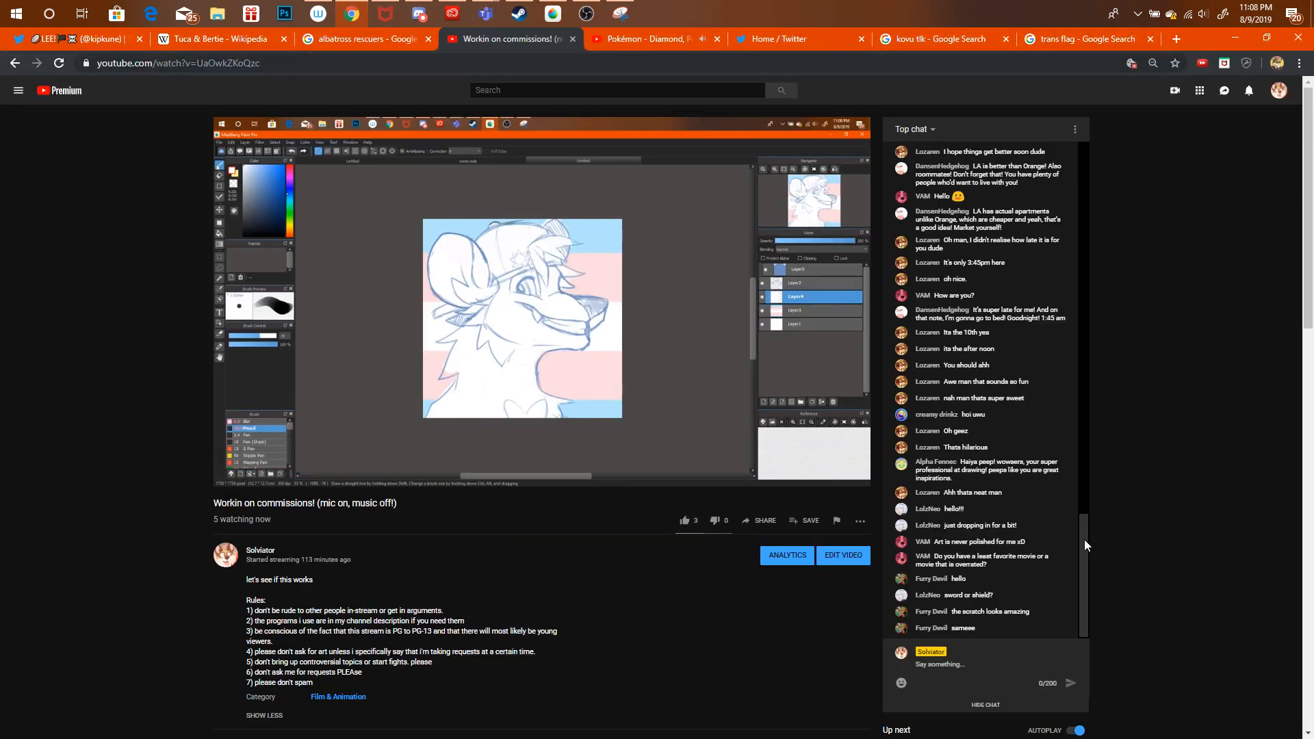
mouse_move(1084, 536)
left_mouse_down()
mouse_move(1089, 273)
mouse_move(1068, 525)
left_mouse_up()
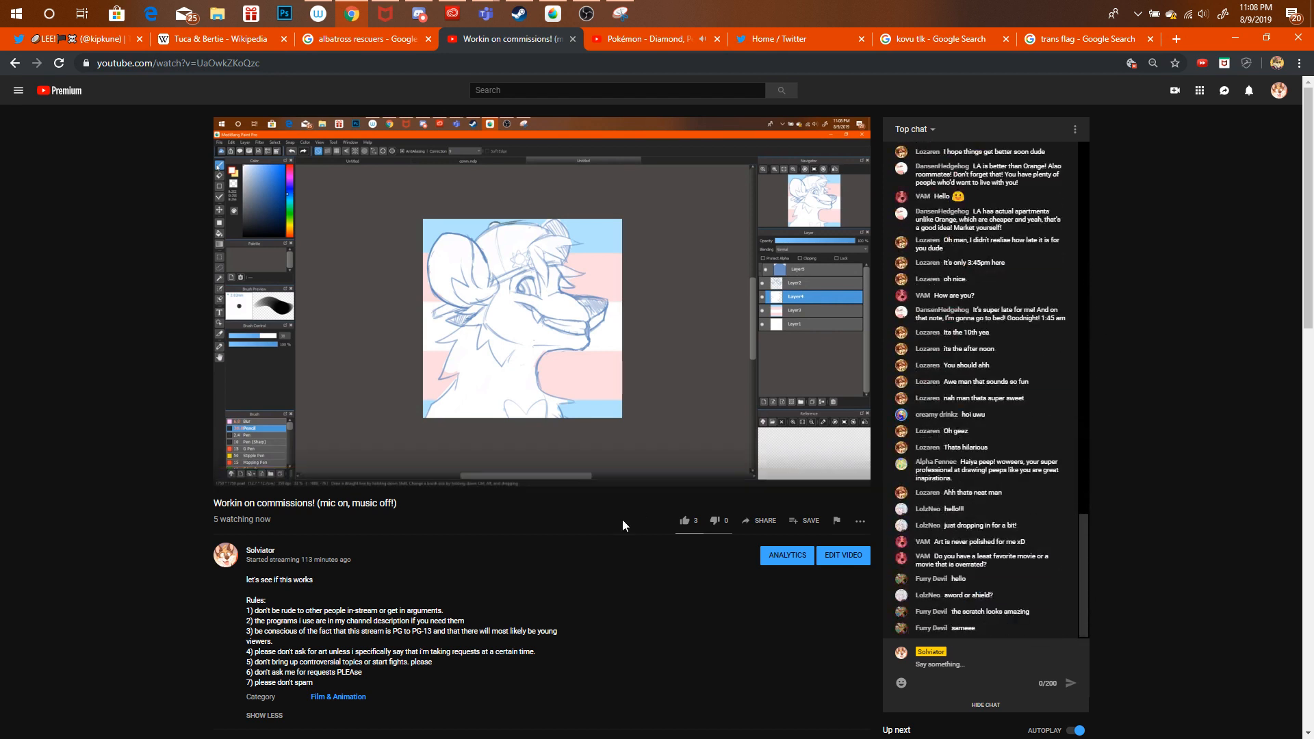
left_click(554, 15)
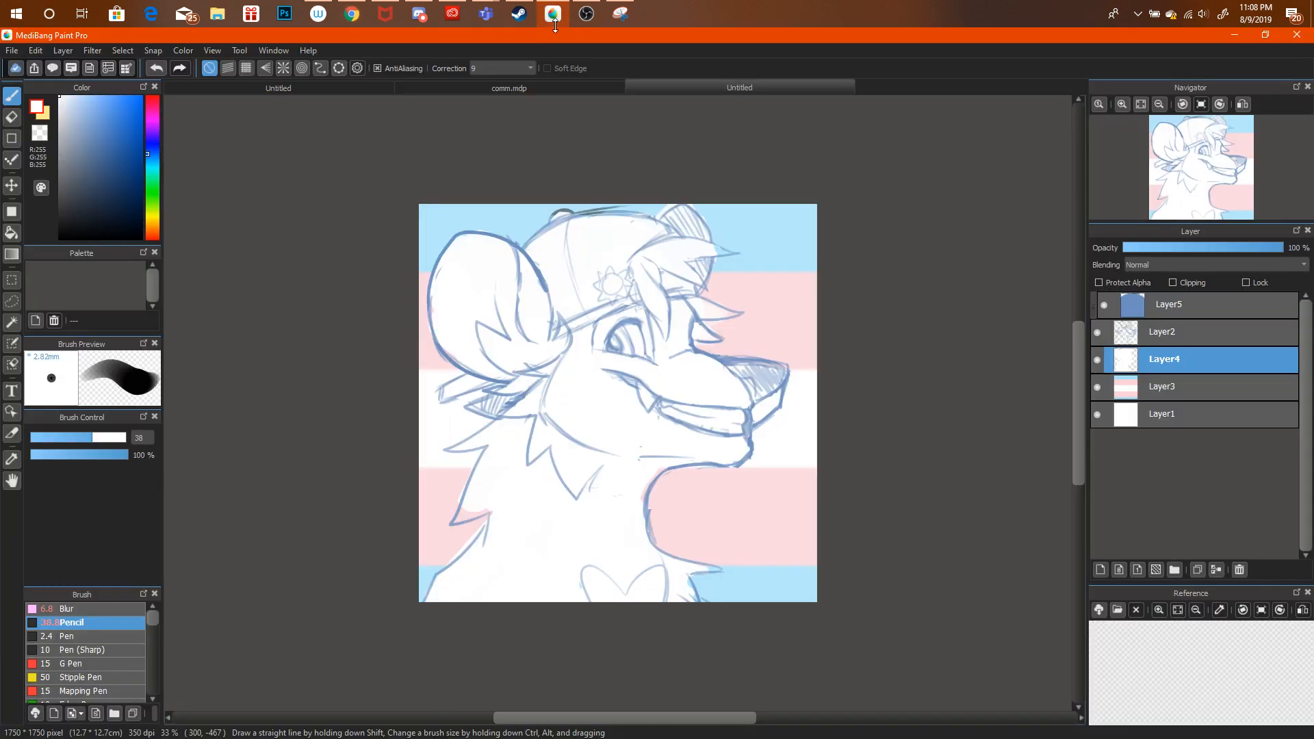
Flip between the comm.mdp figure sketch and the Untitled headshot sketch documents.
left_click(596, 89)
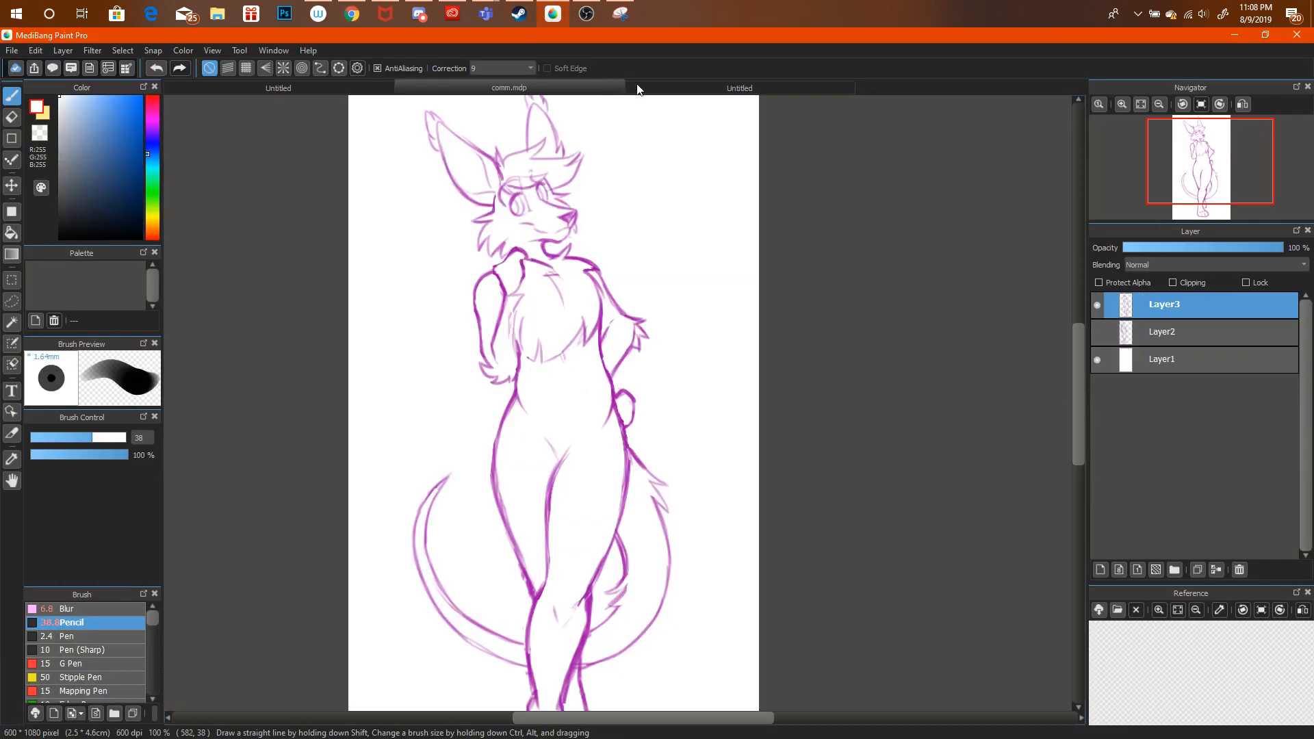
left_click(646, 89)
left_click(610, 87)
Scroll through the earlier sketch messages in the Discord DM, then return to the Untitled headshot sketch.
left_click(420, 13)
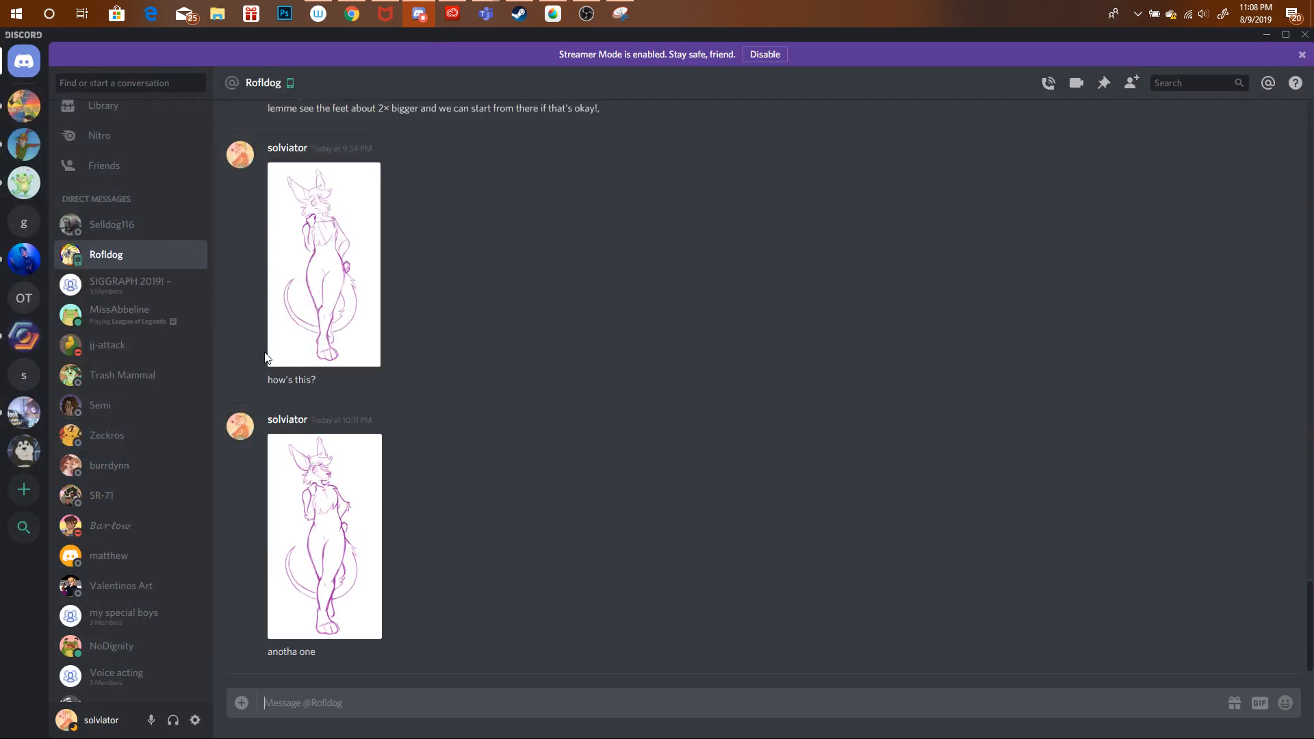
scroll(1307, 518, "up", 7)
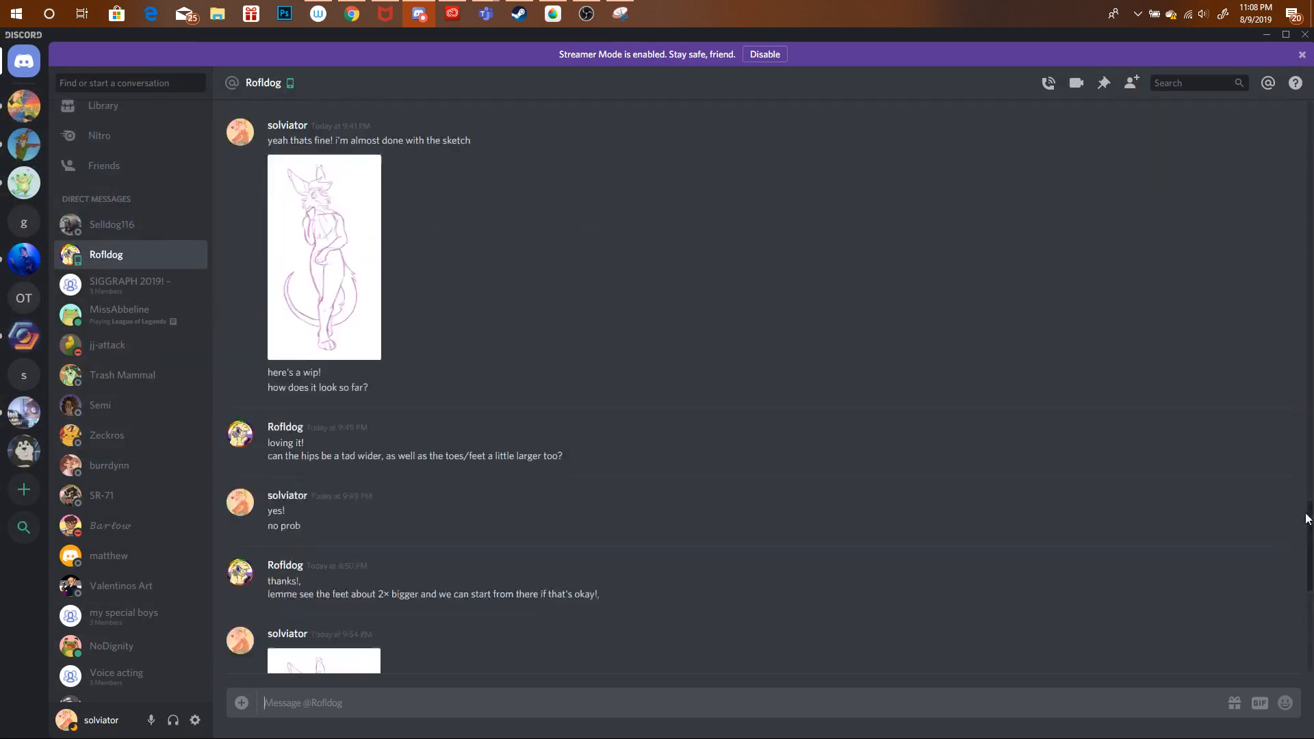
scroll(1297, 486, "up", 13)
scroll(1259, 465, "down", 18)
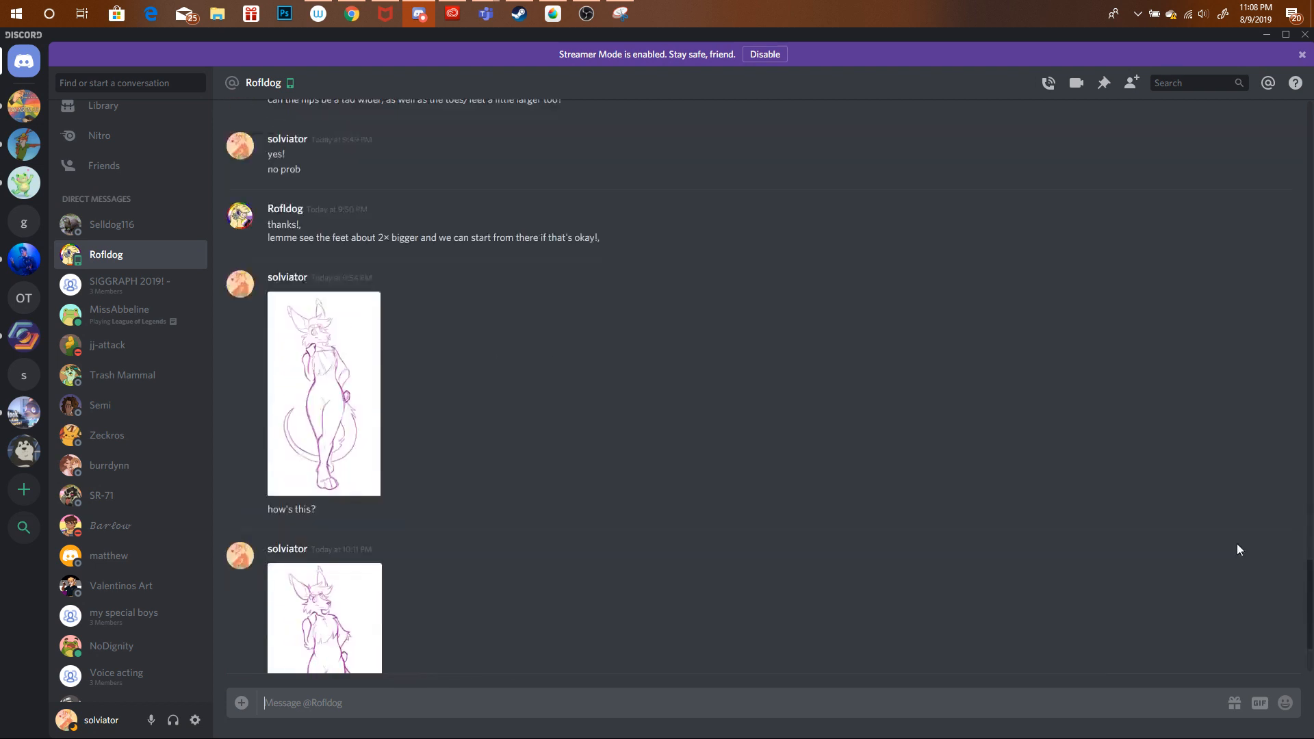
scroll(1225, 342, "up", 15)
scroll(1164, 293, "down", 20)
scroll(1297, 225, "up", 20)
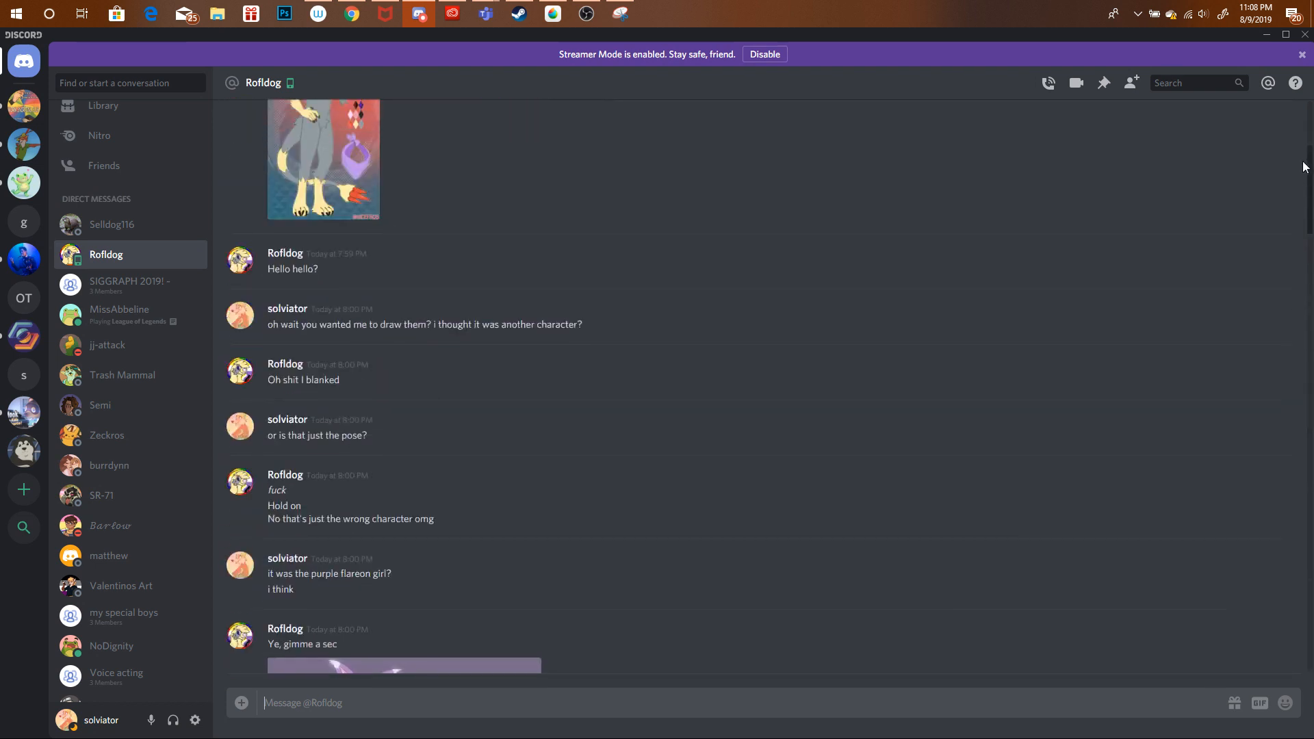
scroll(1252, 454, "down", 15)
left_click(553, 14)
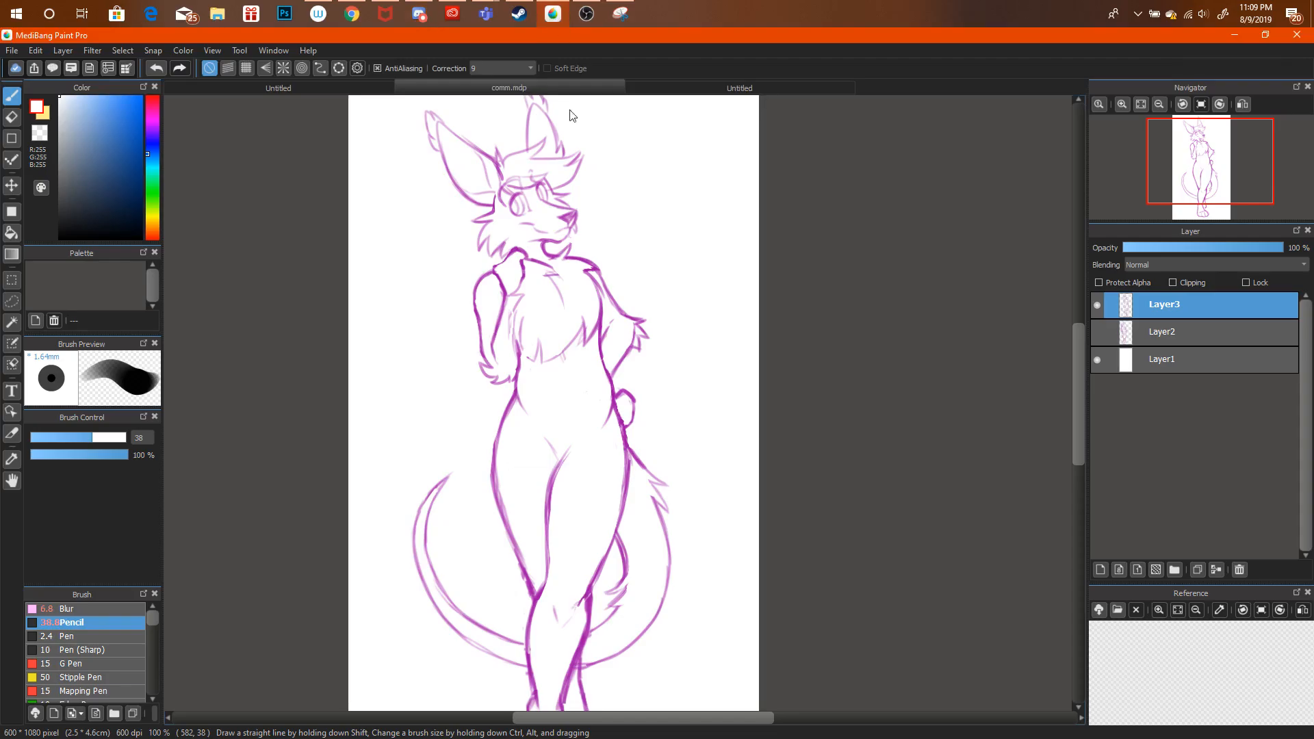
left_click(646, 88)
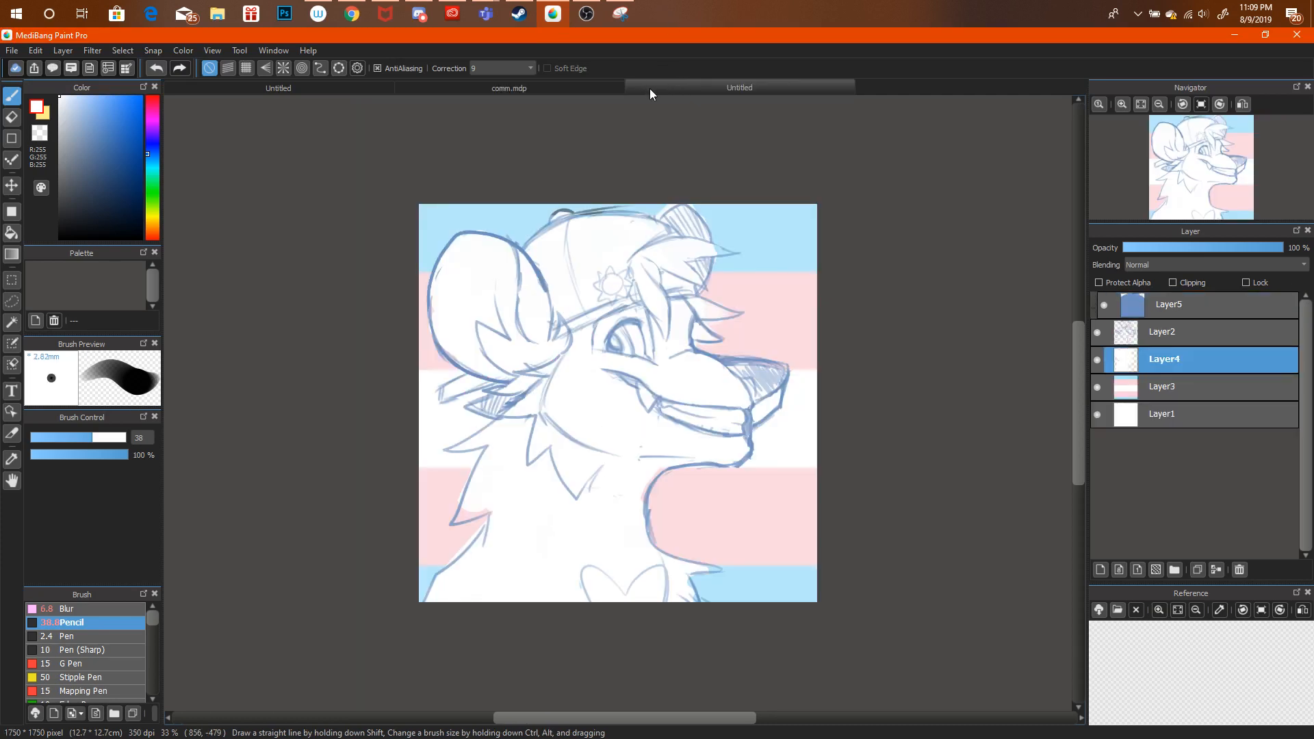
Merge Layer5 and Layer2 down into Layer4 after comparing Layer2's visibility.
left_click(1098, 331)
left_click(1098, 331)
left_click(1097, 331)
left_click(1097, 331)
left_click(1097, 331)
left_click(1097, 331)
left_click(1131, 342)
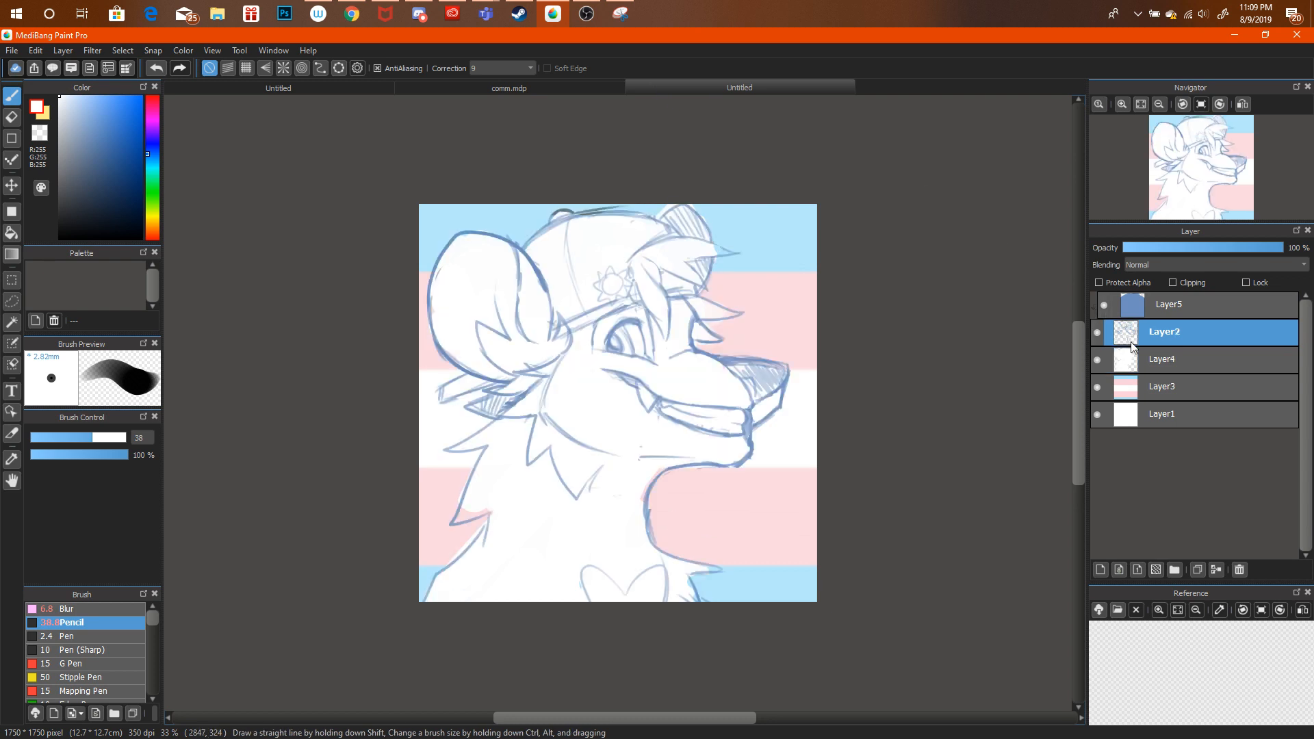
key("ctrl+e")
key("ctrl+z")
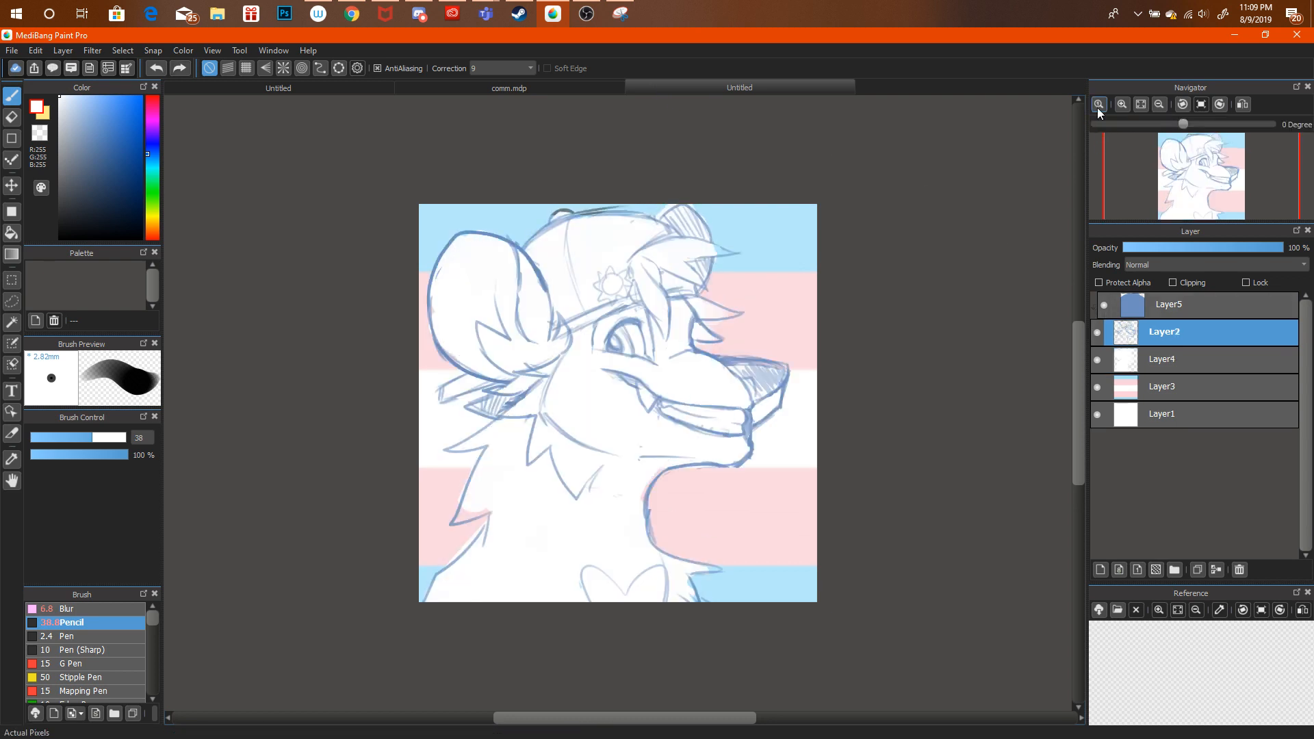
left_click(1163, 305)
key("ctrl+e")
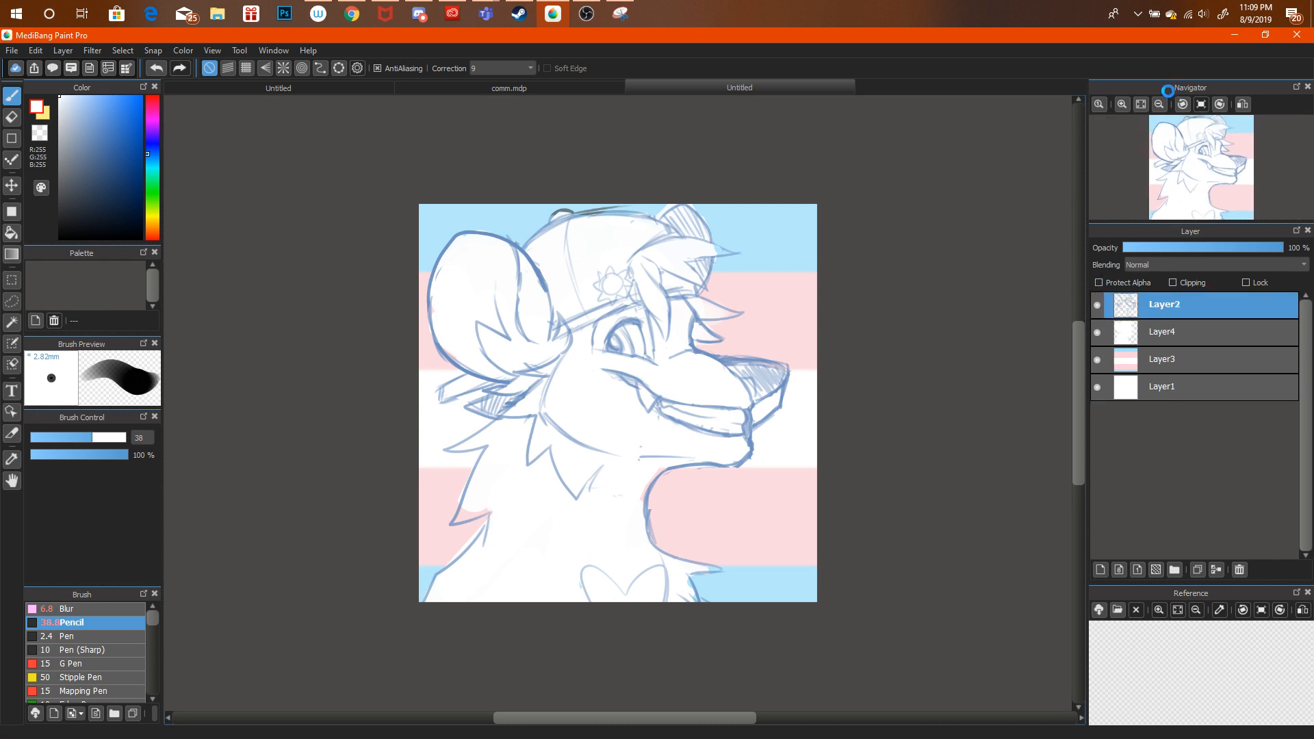
key("ctrl+e")
Fade Layer4 to 33% opacity, hide the flag background layer, and zoom into the face.
mouse_move(1099, 235)
left_mouse_down()
mouse_move(1082, 240)
mouse_move(1098, 243)
left_mouse_up()
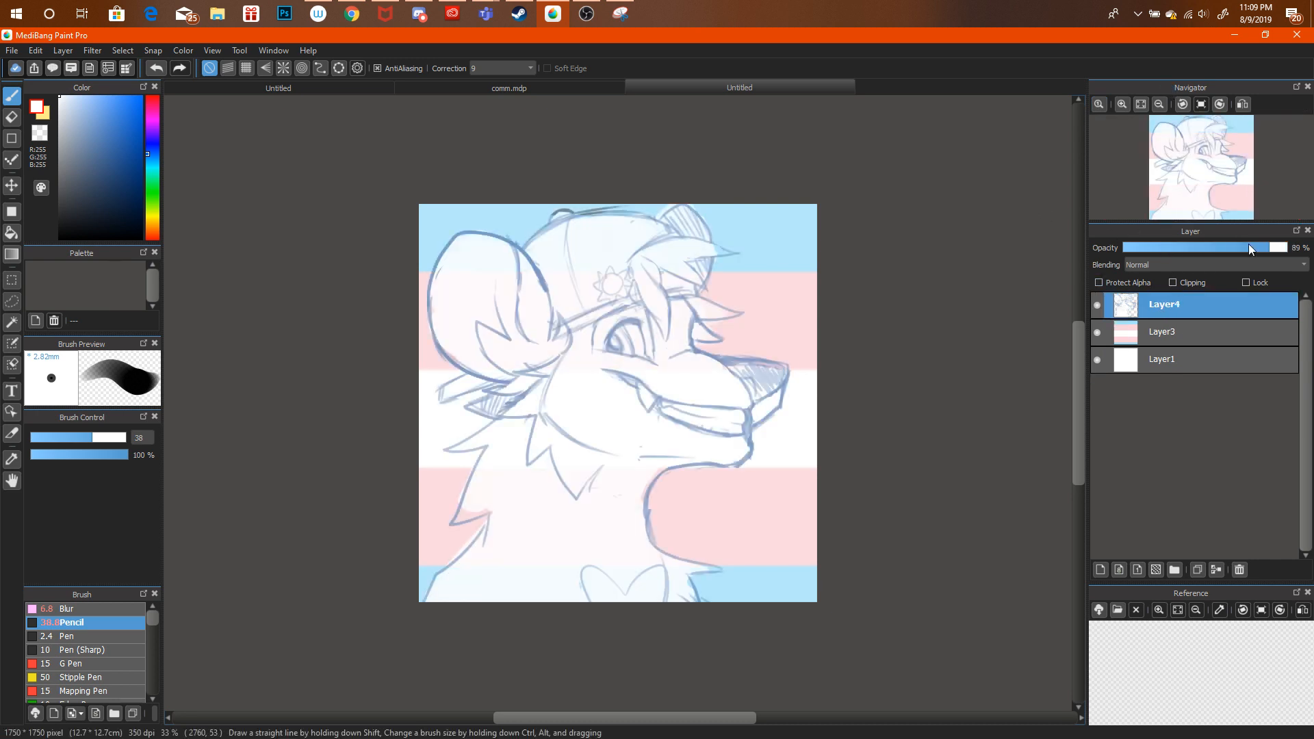
left_click(1097, 333)
left_click(1122, 104)
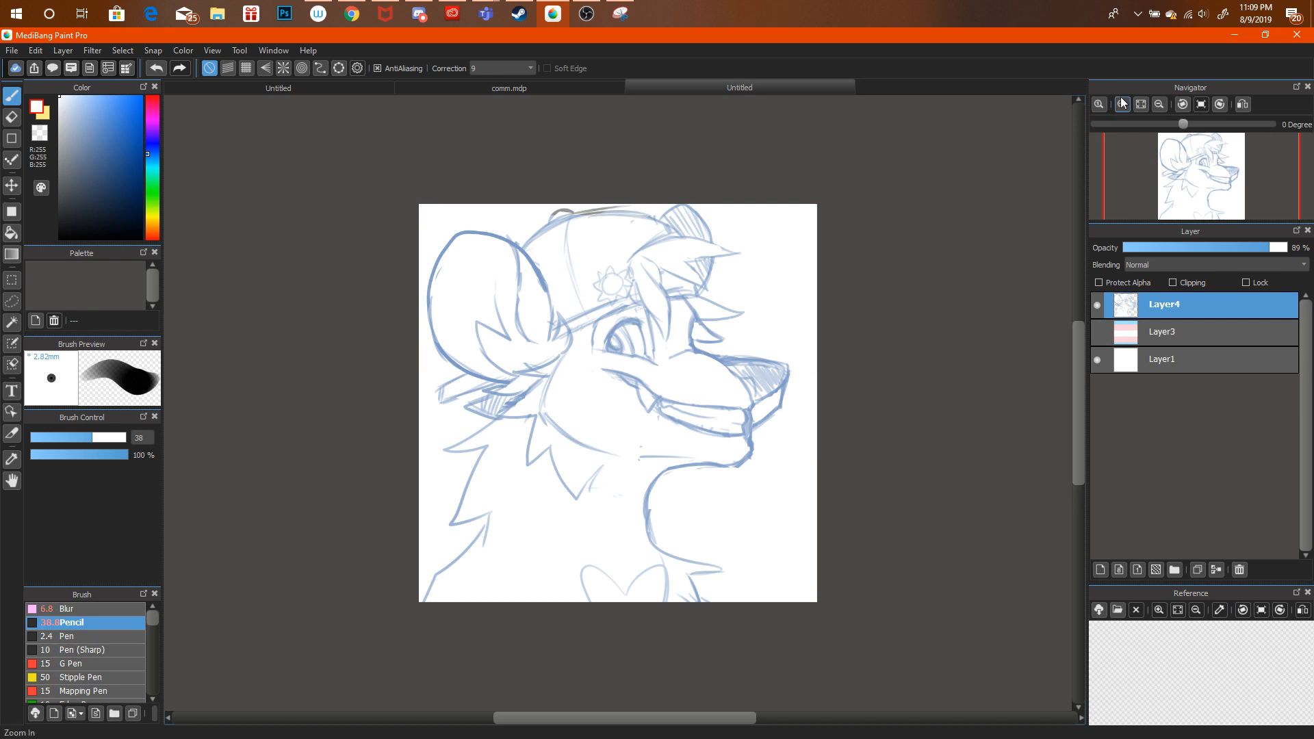
left_click(1177, 247)
left_click_drag(1201, 174, 1158, 149)
left_click(1122, 104)
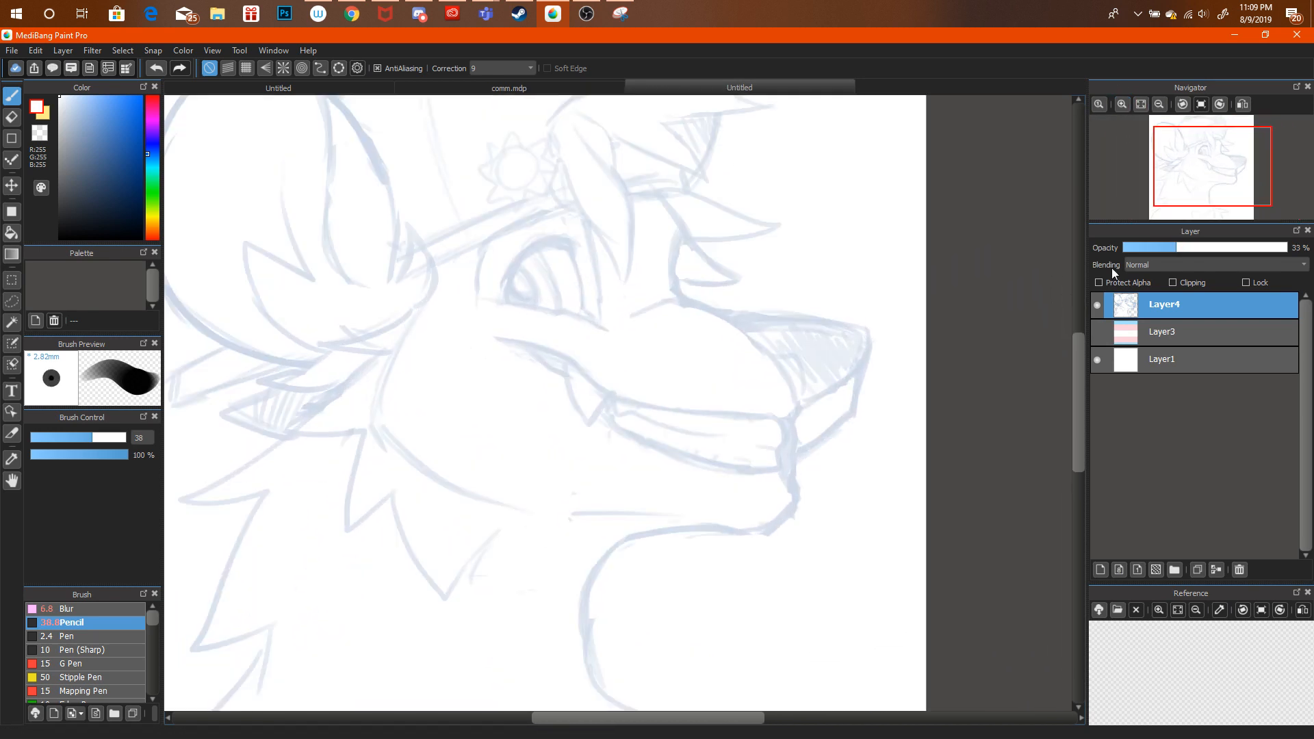
Add a blank layer, save the file as ollie.mdp, then add another blank layer.
left_click(1119, 570)
left_click(11, 50)
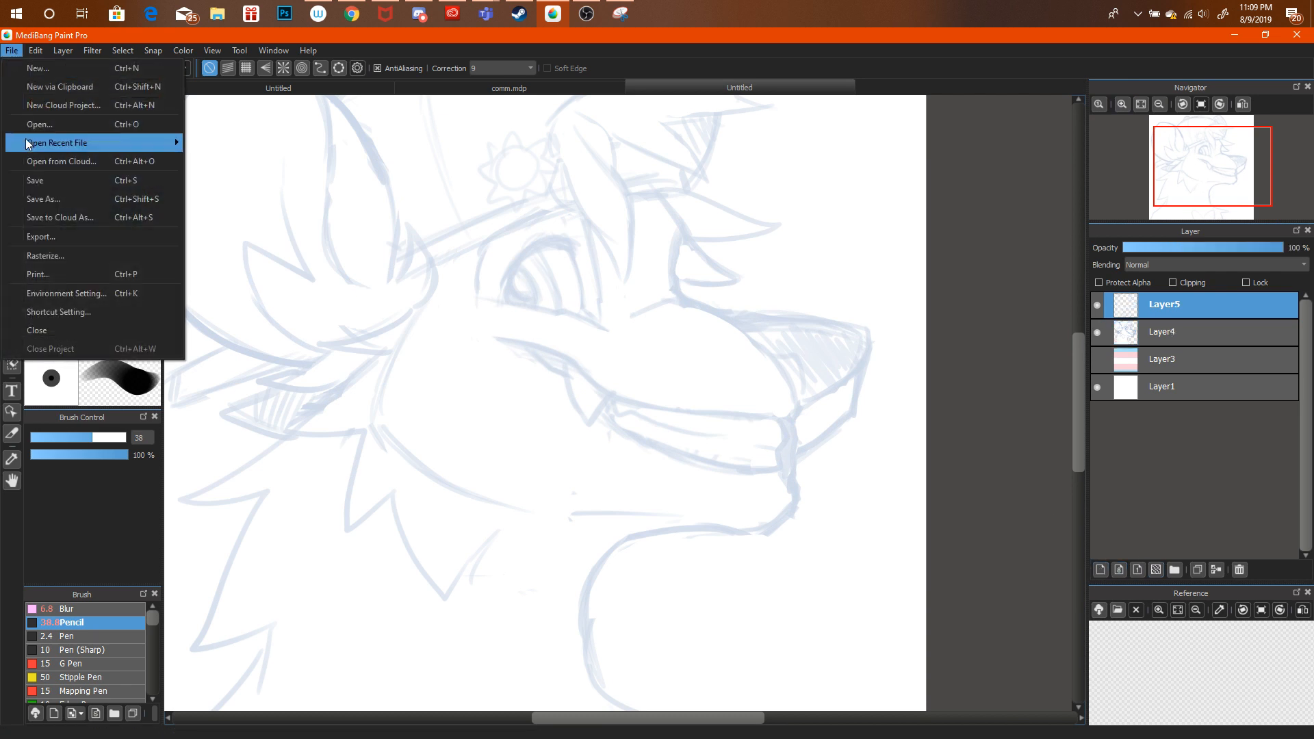
key("Escape")
key("ctrl+s")
type("asd")
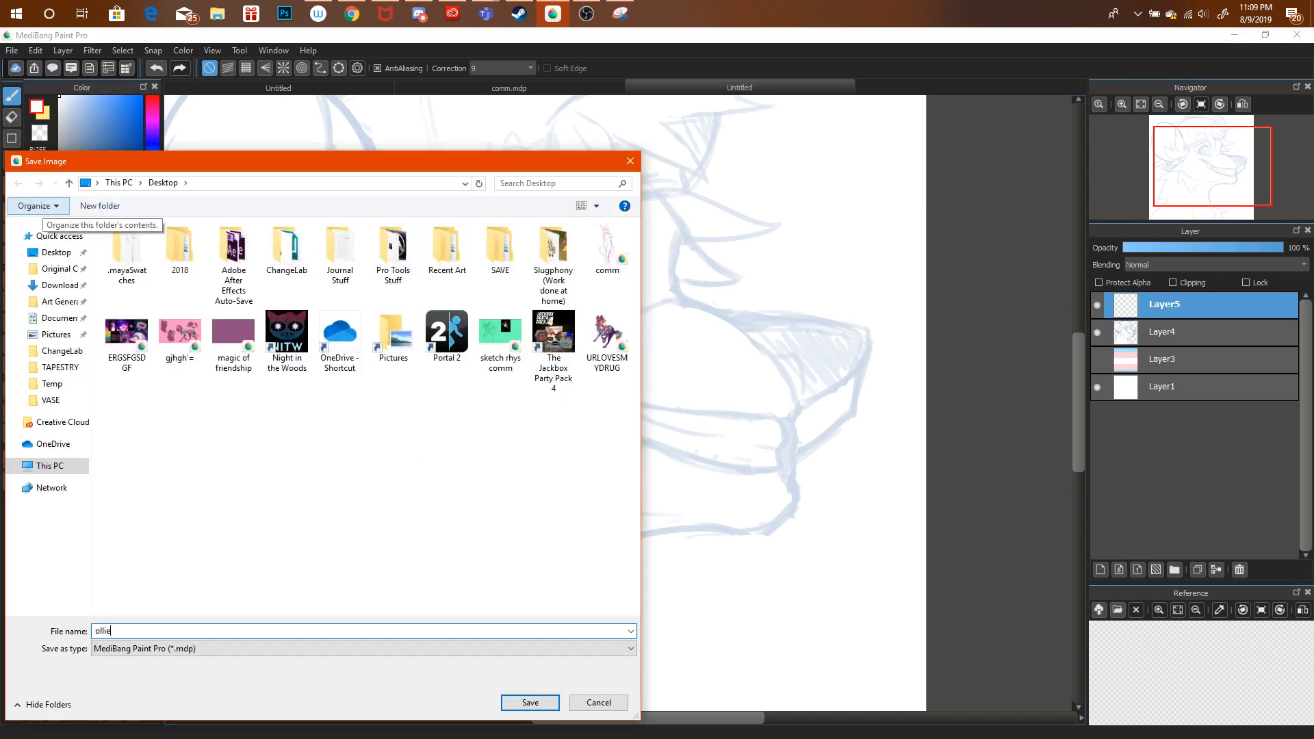
key("Escape")
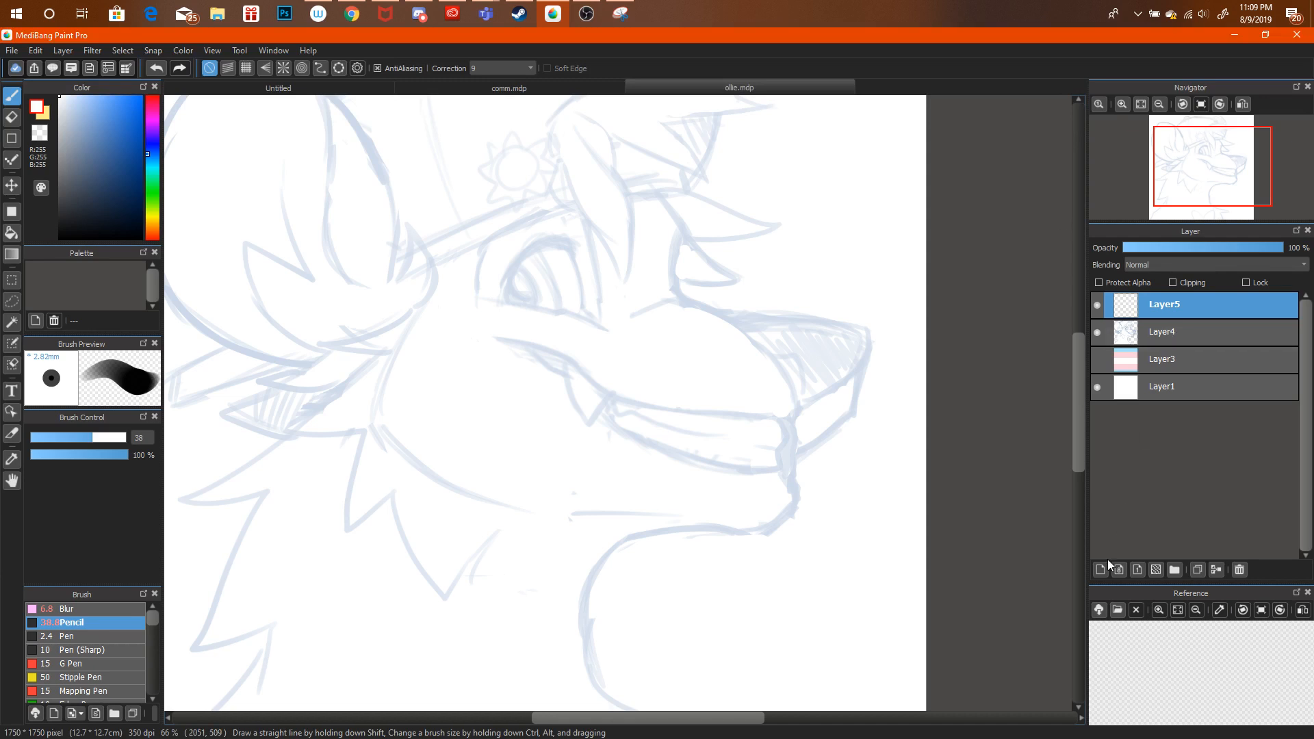
key("ctrl+shift+n")
Set up the regular Pen in dark navy at size 29 and 100% opacity.
left_click(121, 207)
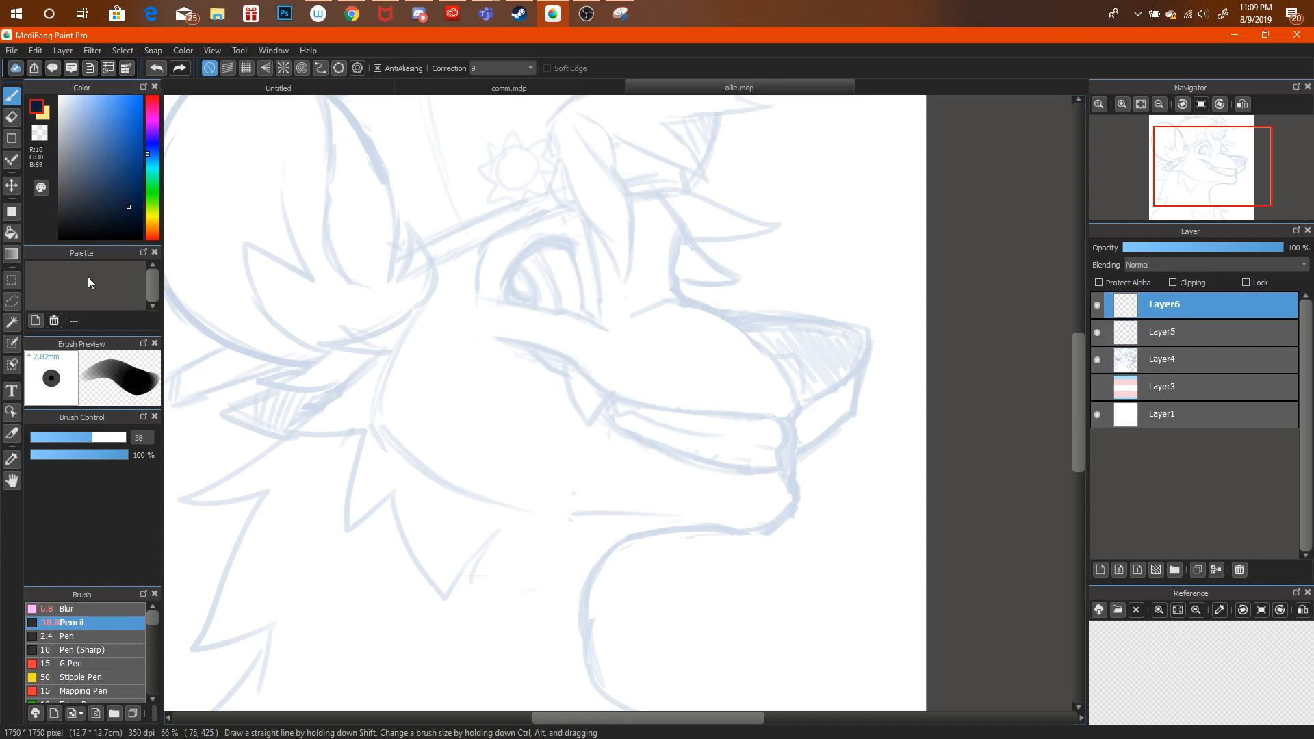
left_click(103, 649)
left_click(94, 636)
left_click(83, 437)
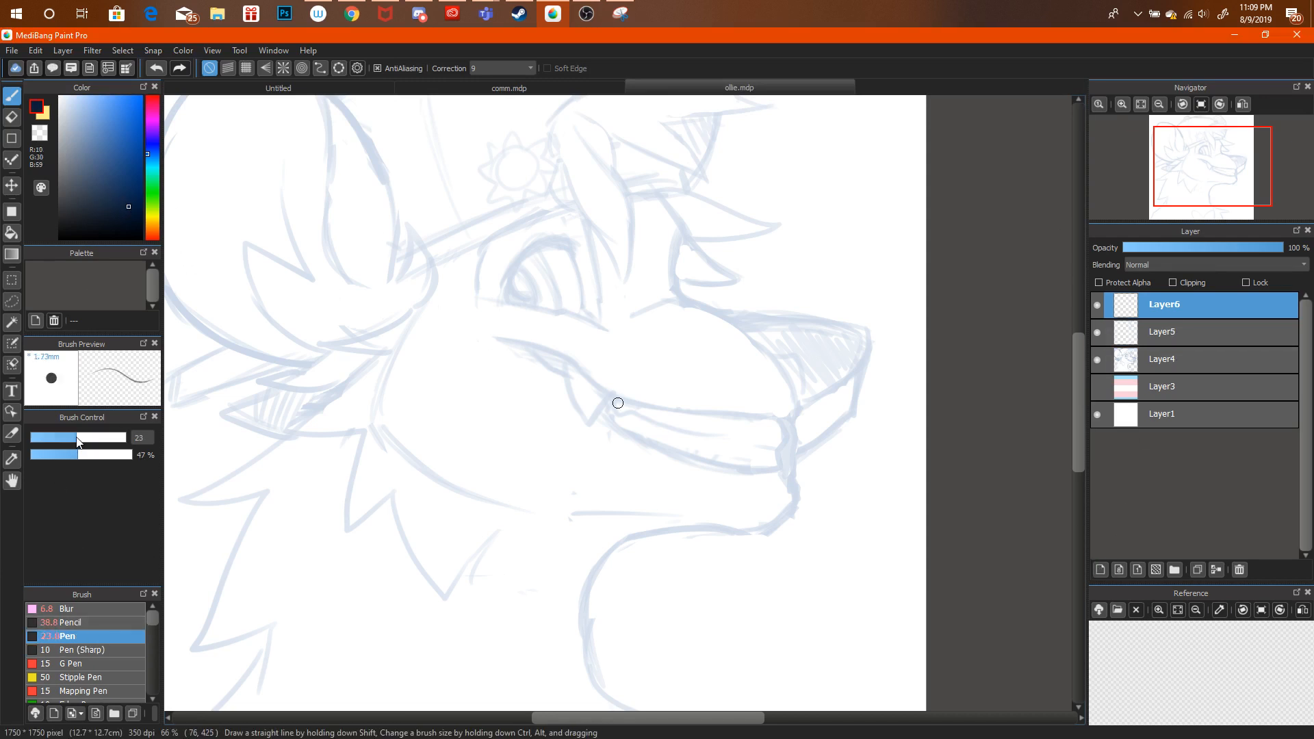
left_click_drag(106, 458, 132, 455)
Hand-letter 'BRB soup time' across the canvas.
mouse_move(301, 278)
left_mouse_down()
mouse_move(369, 399)
mouse_move(425, 367)
mouse_move(373, 395)
left_mouse_up()
mouse_move(388, 222)
left_mouse_down()
mouse_move(462, 315)
mouse_move(426, 273)
mouse_move(551, 282)
left_mouse_up()
left_click_drag(473, 180, 546, 267)
left_click_drag(475, 179, 574, 277)
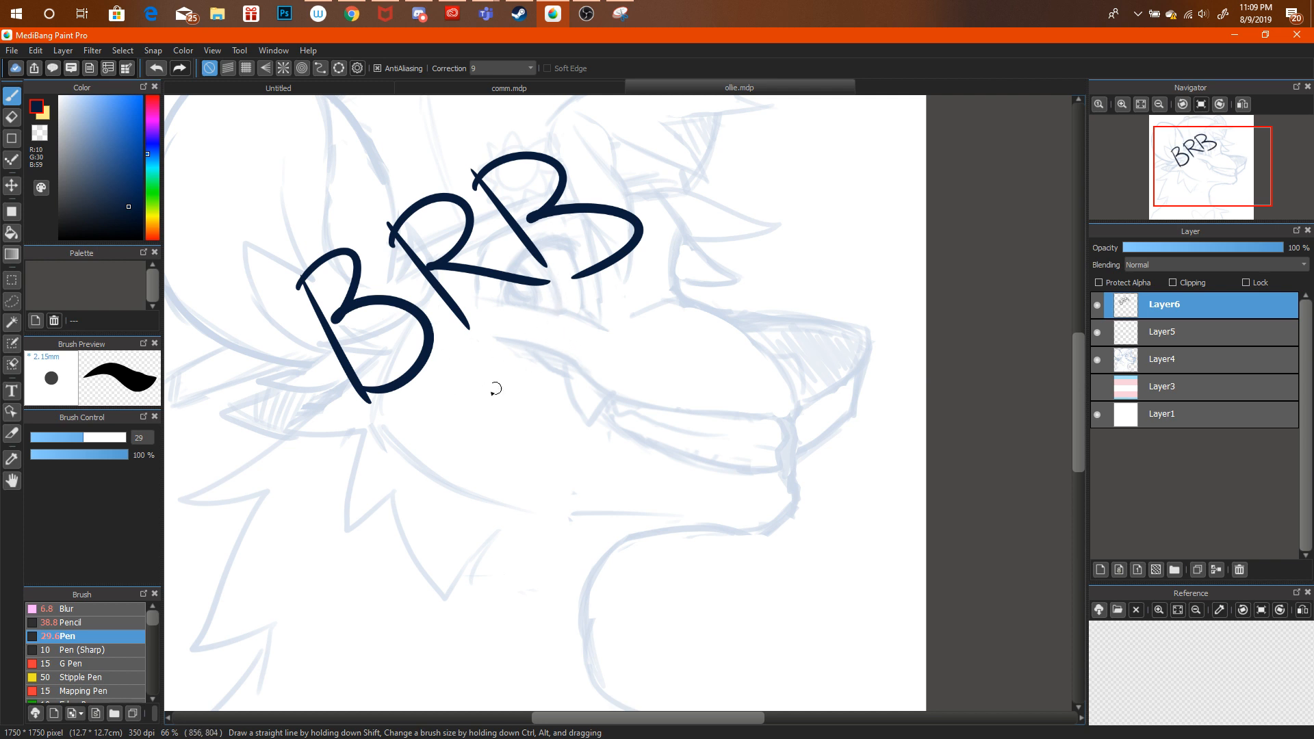
mouse_move(492, 375)
left_mouse_down()
mouse_move(482, 409)
mouse_move(493, 381)
mouse_move(542, 342)
left_mouse_up()
mouse_move(558, 352)
left_mouse_down()
mouse_move(580, 374)
mouse_move(547, 355)
left_mouse_up()
mouse_move(556, 433)
left_mouse_down()
mouse_move(585, 407)
mouse_move(582, 420)
left_mouse_up()
mouse_move(578, 410)
left_mouse_down()
mouse_move(601, 418)
mouse_move(658, 376)
left_mouse_up()
Doodle the character's face beside the text: eyes, nose, mouth, cheek marks and ears.
mouse_move(681, 268)
left_mouse_down()
mouse_move(687, 285)
mouse_move(751, 253)
left_mouse_up()
left_click(774, 274)
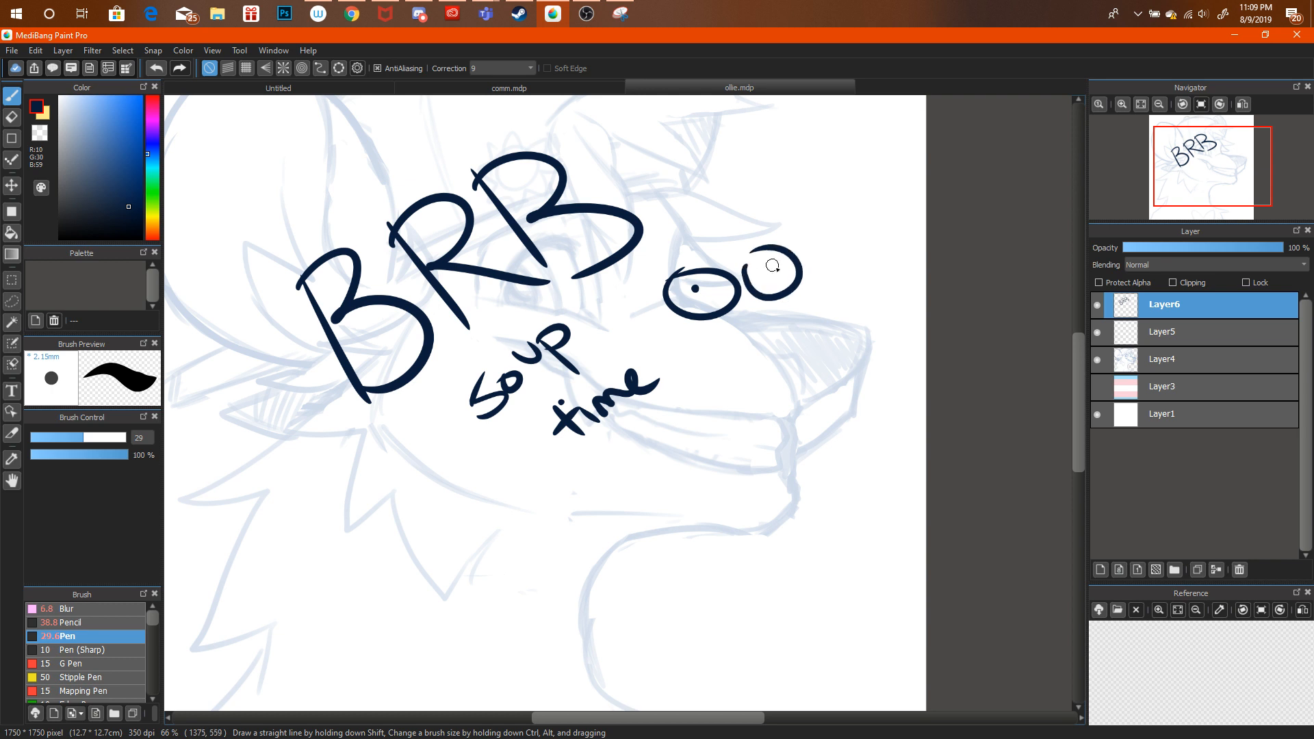
mouse_move(788, 307)
left_mouse_down()
mouse_move(797, 349)
mouse_move(818, 339)
mouse_move(755, 326)
mouse_move(648, 333)
mouse_move(716, 357)
left_mouse_up()
left_click_drag(806, 280, 839, 308)
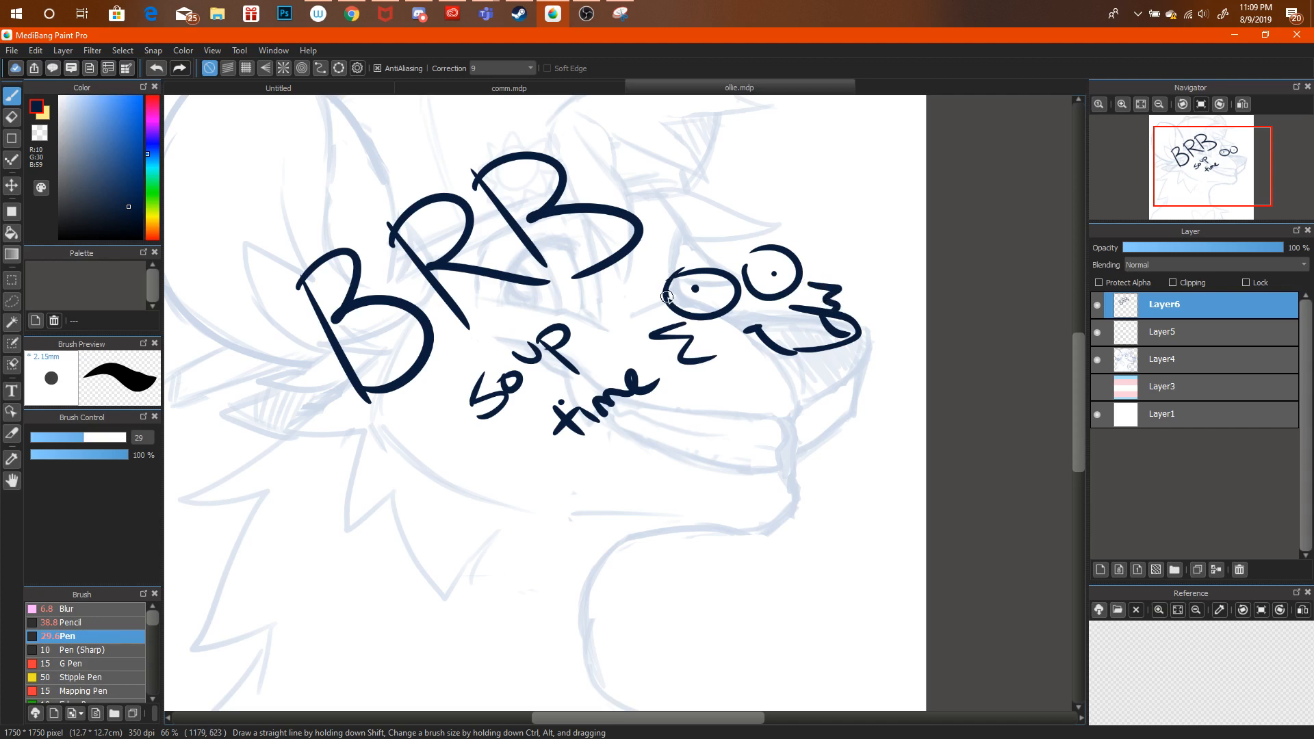
mouse_move(666, 297)
left_mouse_down()
mouse_move(643, 196)
mouse_move(692, 243)
mouse_move(742, 247)
left_mouse_up()
mouse_move(736, 205)
left_mouse_down()
mouse_move(794, 149)
mouse_move(780, 257)
left_mouse_up()
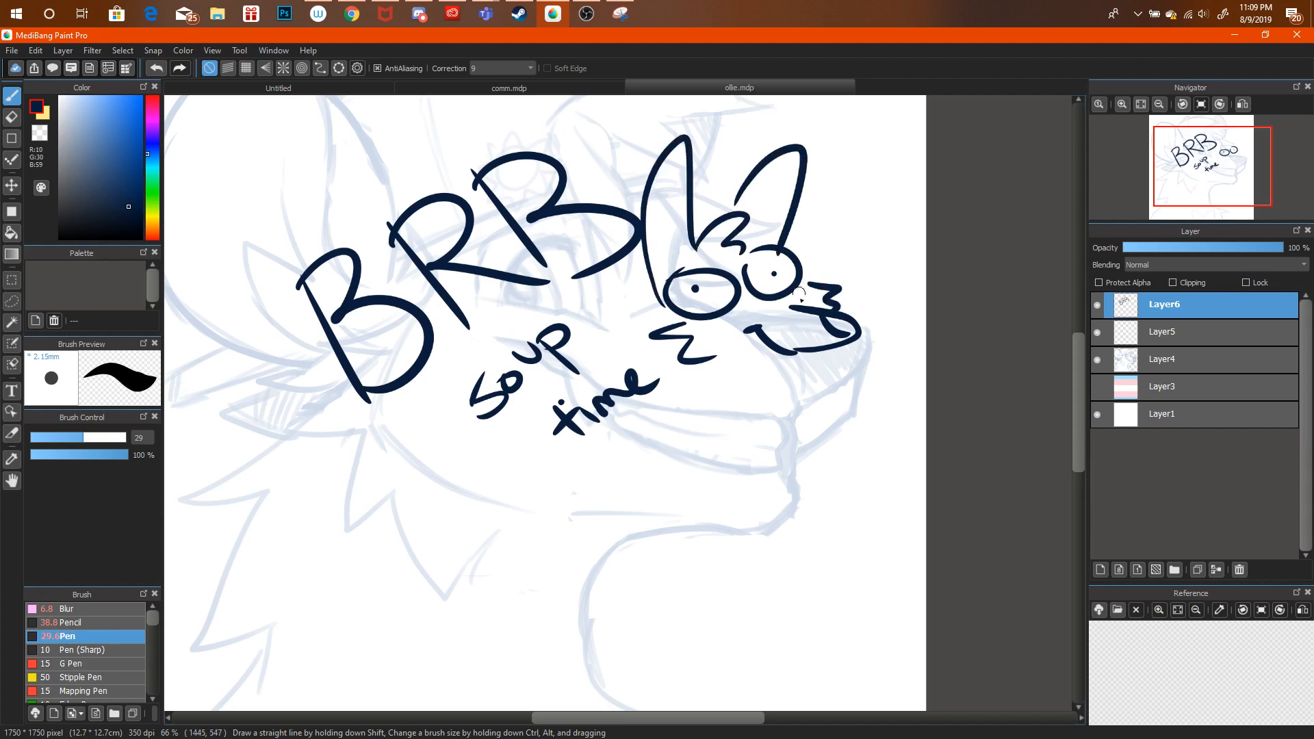
Add a soup bowl, a paw holding a spoon, and a tongue hanging from the mouth.
mouse_move(747, 424)
left_mouse_down()
mouse_move(770, 462)
mouse_move(826, 420)
mouse_move(752, 426)
mouse_move(835, 422)
mouse_move(820, 410)
mouse_move(863, 403)
mouse_move(857, 449)
left_mouse_up()
mouse_move(685, 414)
left_mouse_down()
mouse_move(711, 449)
mouse_move(674, 425)
mouse_move(715, 441)
mouse_move(745, 396)
left_mouse_up()
mouse_move(745, 396)
left_mouse_down()
mouse_move(756, 370)
mouse_move(750, 404)
left_mouse_up()
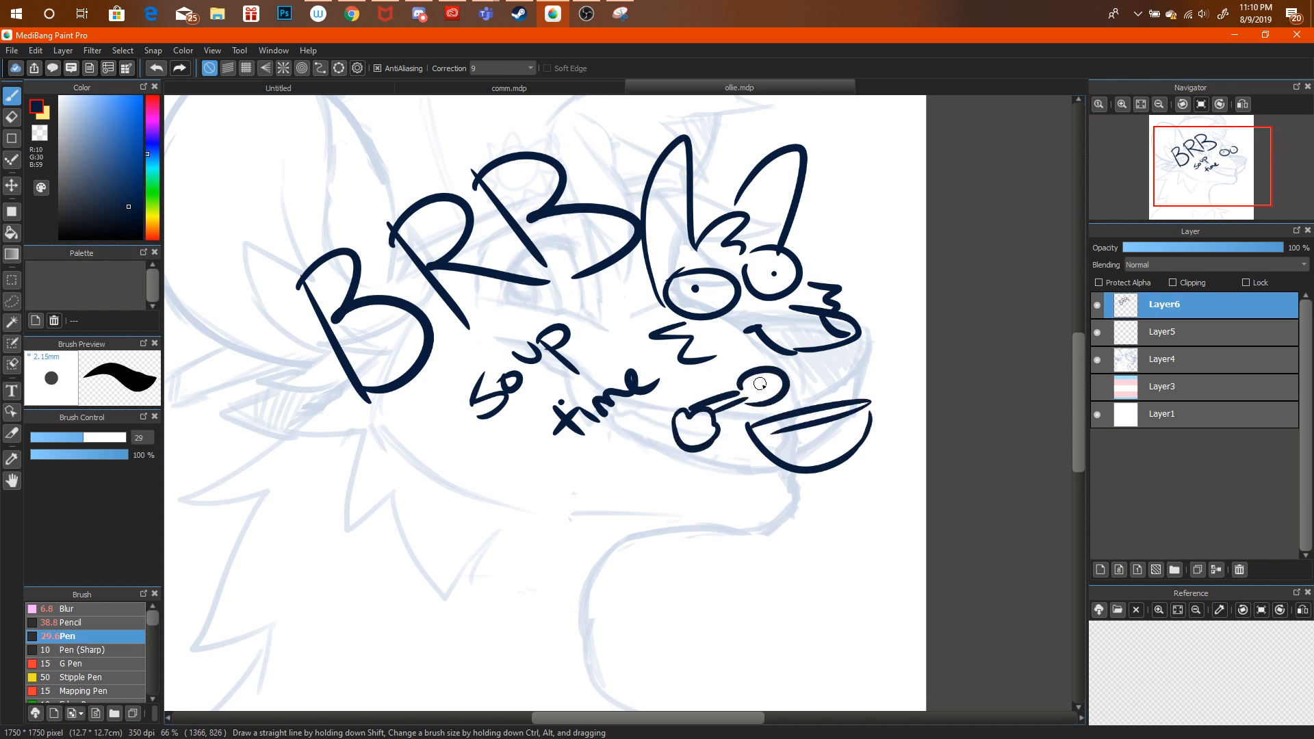
mouse_move(757, 329)
left_mouse_down()
mouse_move(776, 370)
mouse_move(776, 336)
mouse_move(767, 364)
mouse_move(819, 385)
mouse_move(852, 370)
mouse_move(860, 401)
mouse_move(831, 386)
mouse_move(886, 411)
left_mouse_up()
left_click_drag(733, 396, 705, 404)
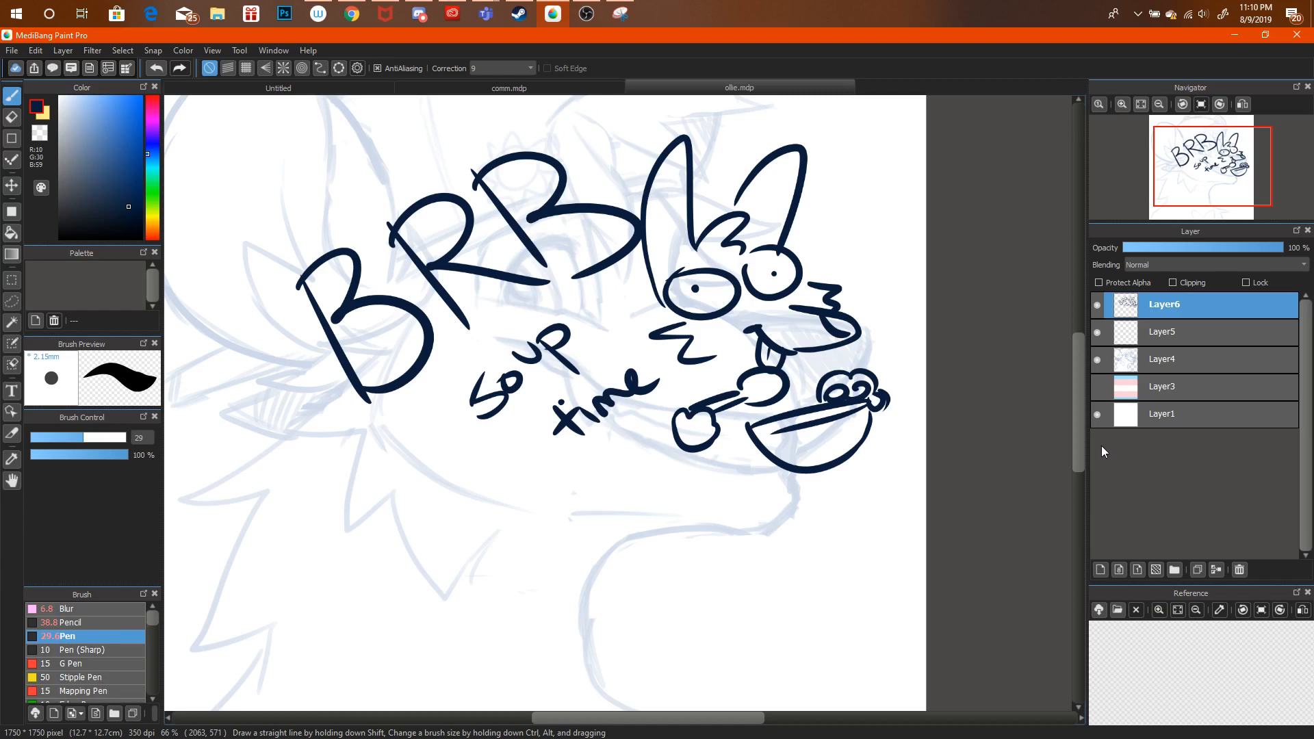
left_click(1202, 13)
Turn up the speaker volume and bring up the browser's Pokémon soundtrack tab.
left_click(1167, 78)
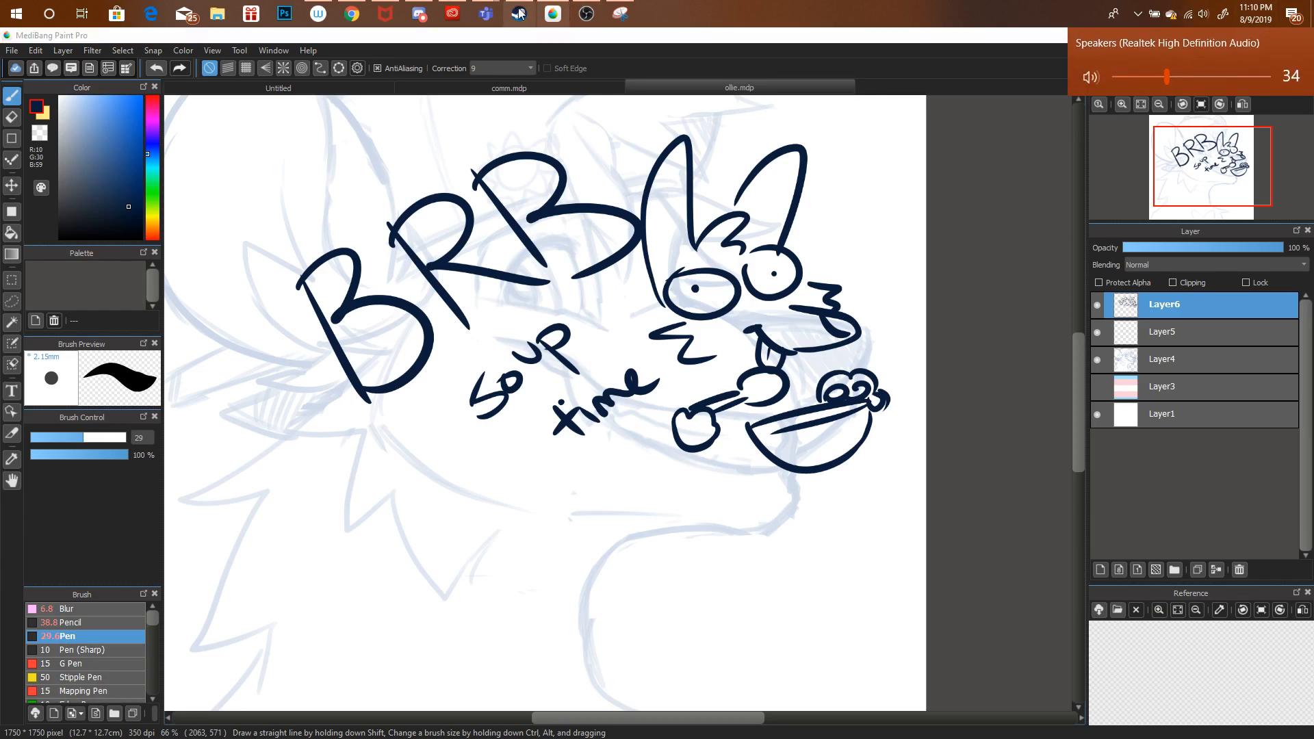
left_click(355, 15)
left_click(512, 88)
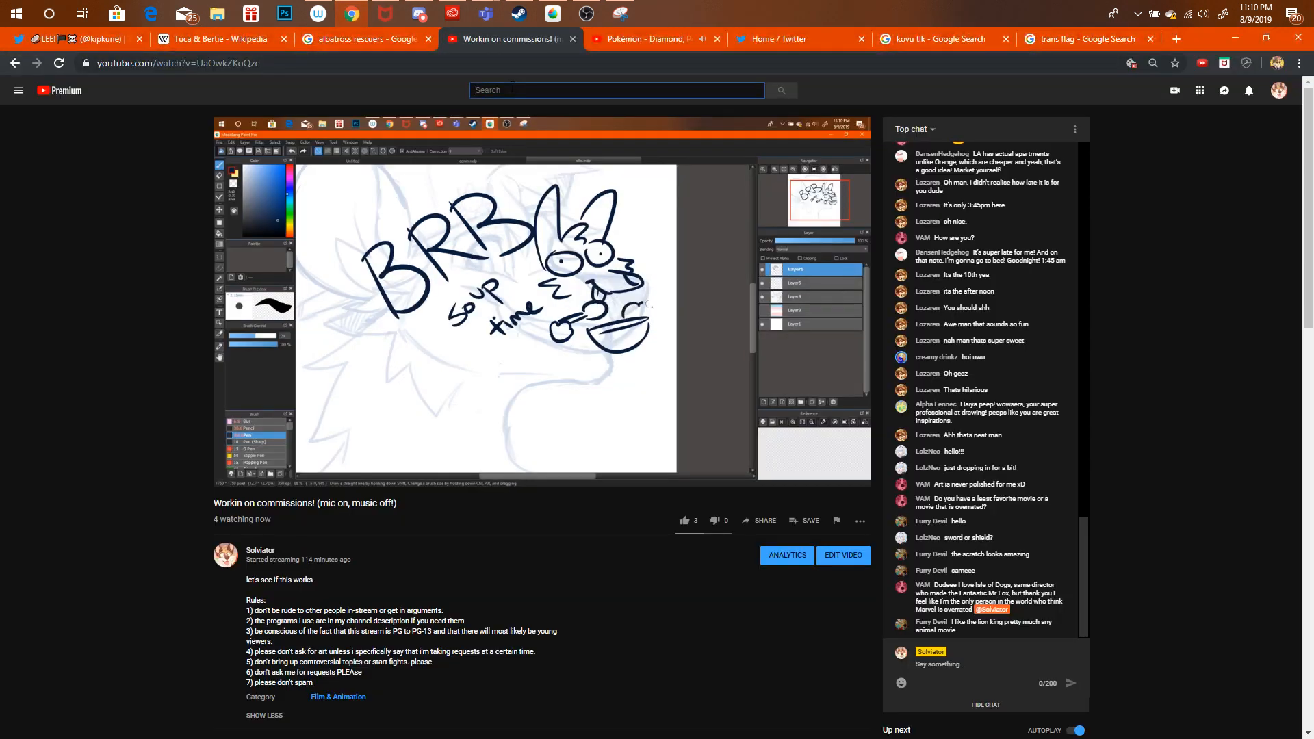
left_click(639, 41)
Search YouTube for "no one's around to help" and open that video's player options.
left_click(545, 94)
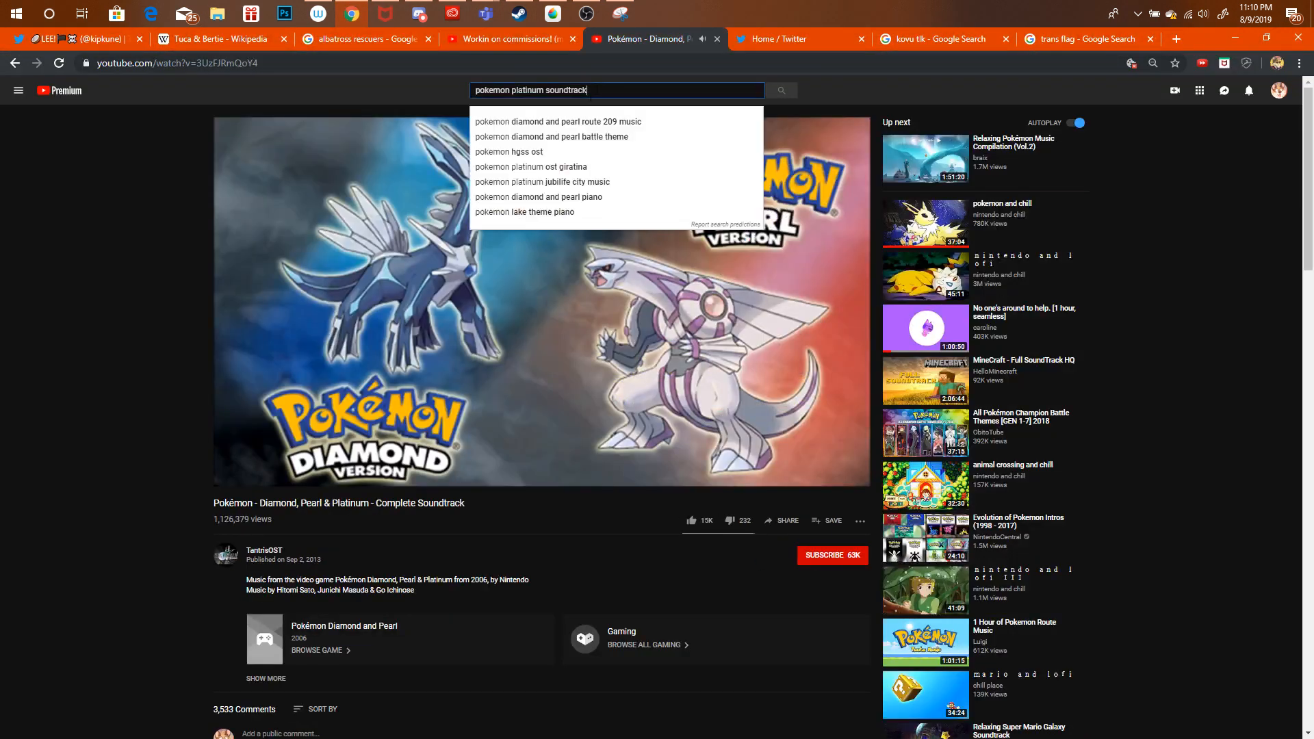
key("ctrl+a")
type("no ones ar")
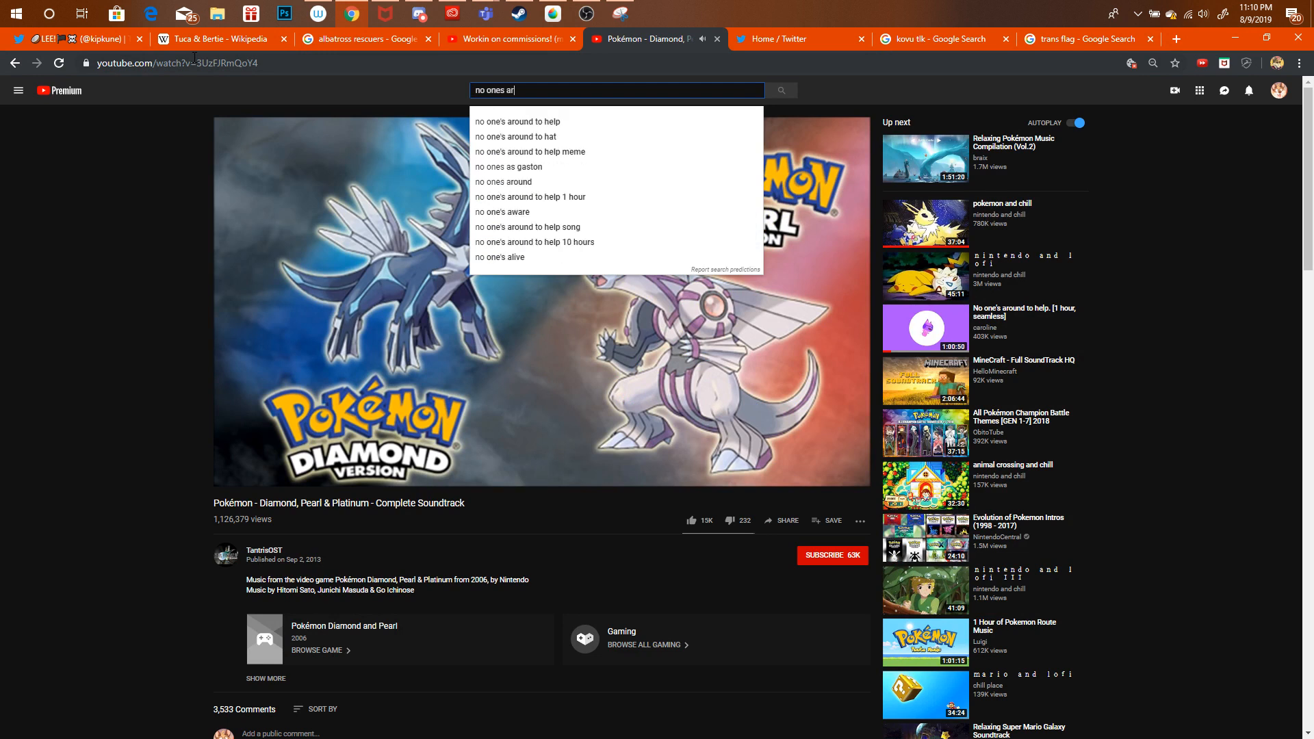
left_click(539, 122)
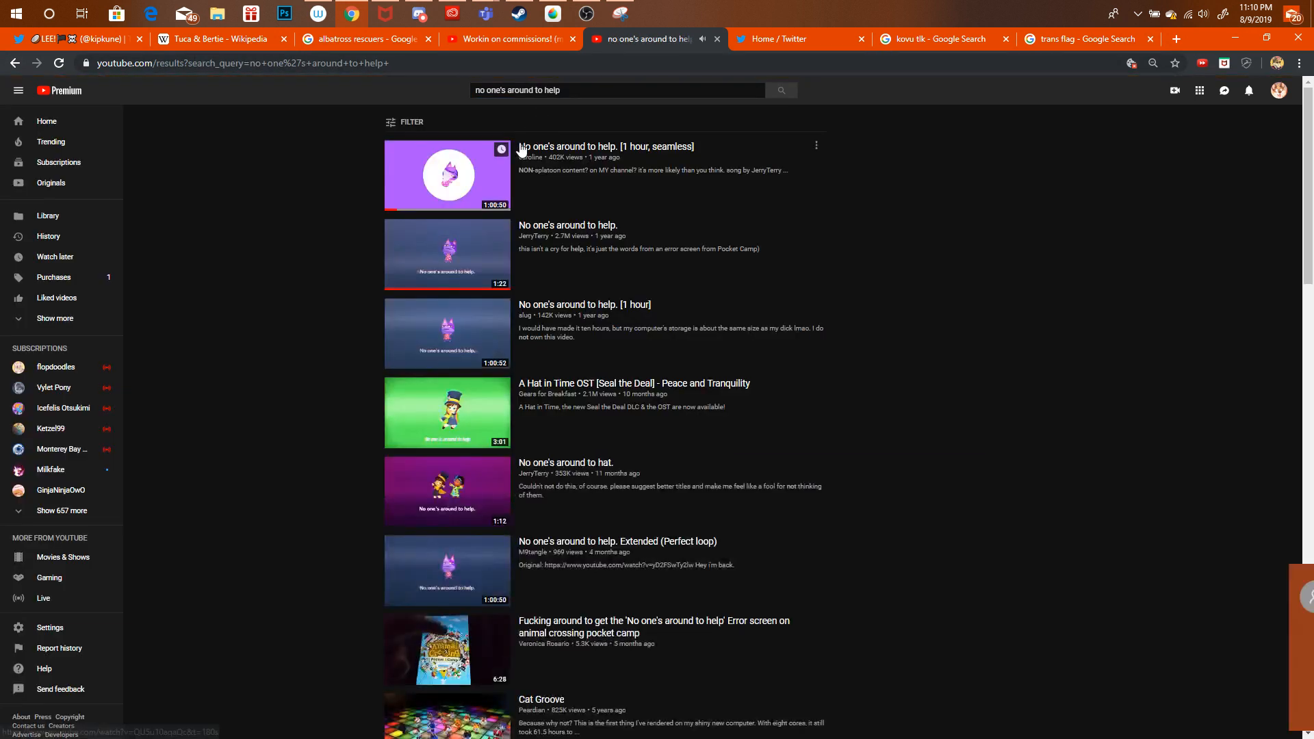
left_click(537, 219)
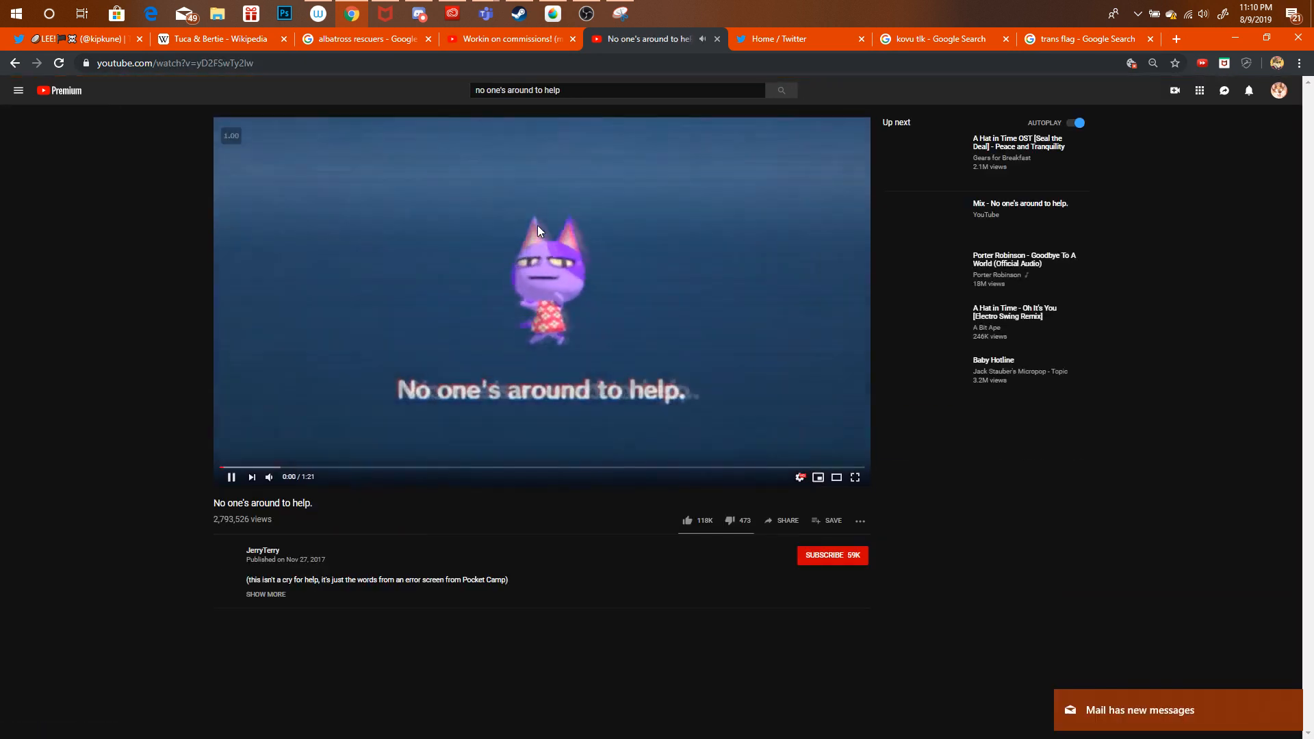
right_click(227, 485)
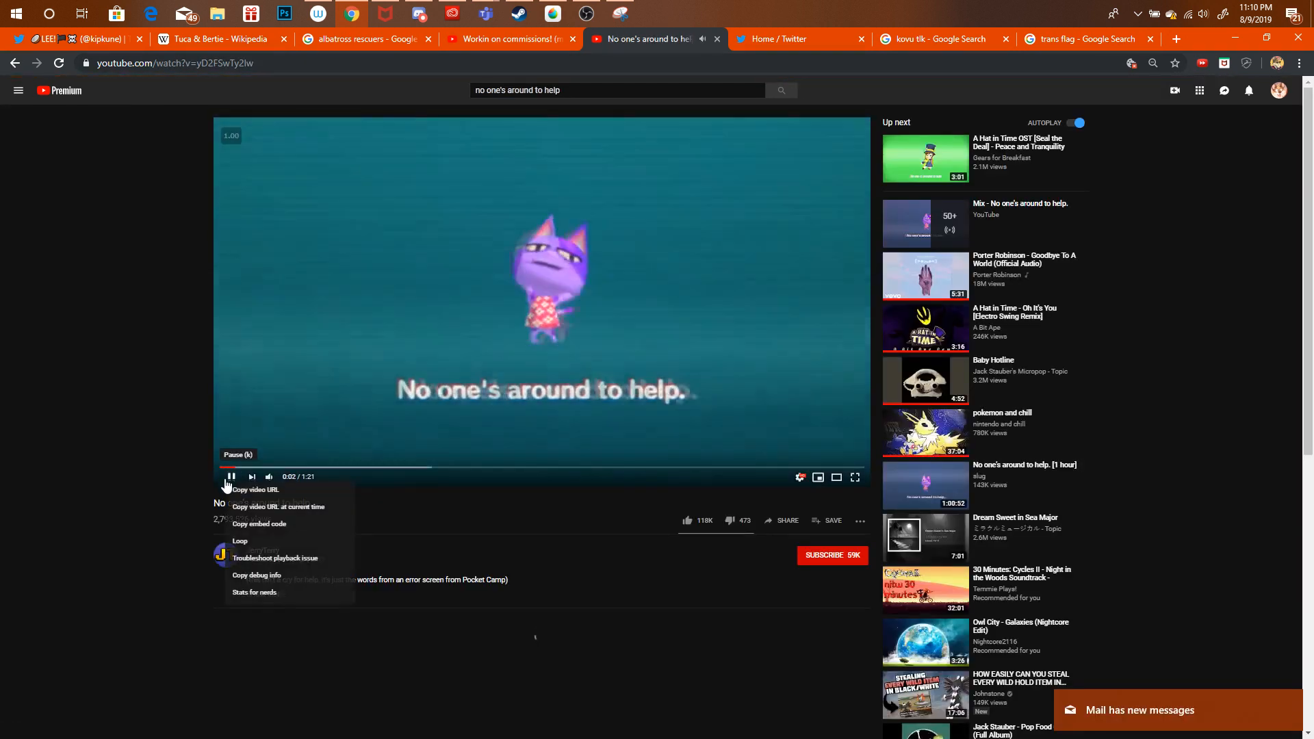
Loop the No one's around to help. video, later pause it, and return to the Workin on commissions! livestream.
left_click(240, 537)
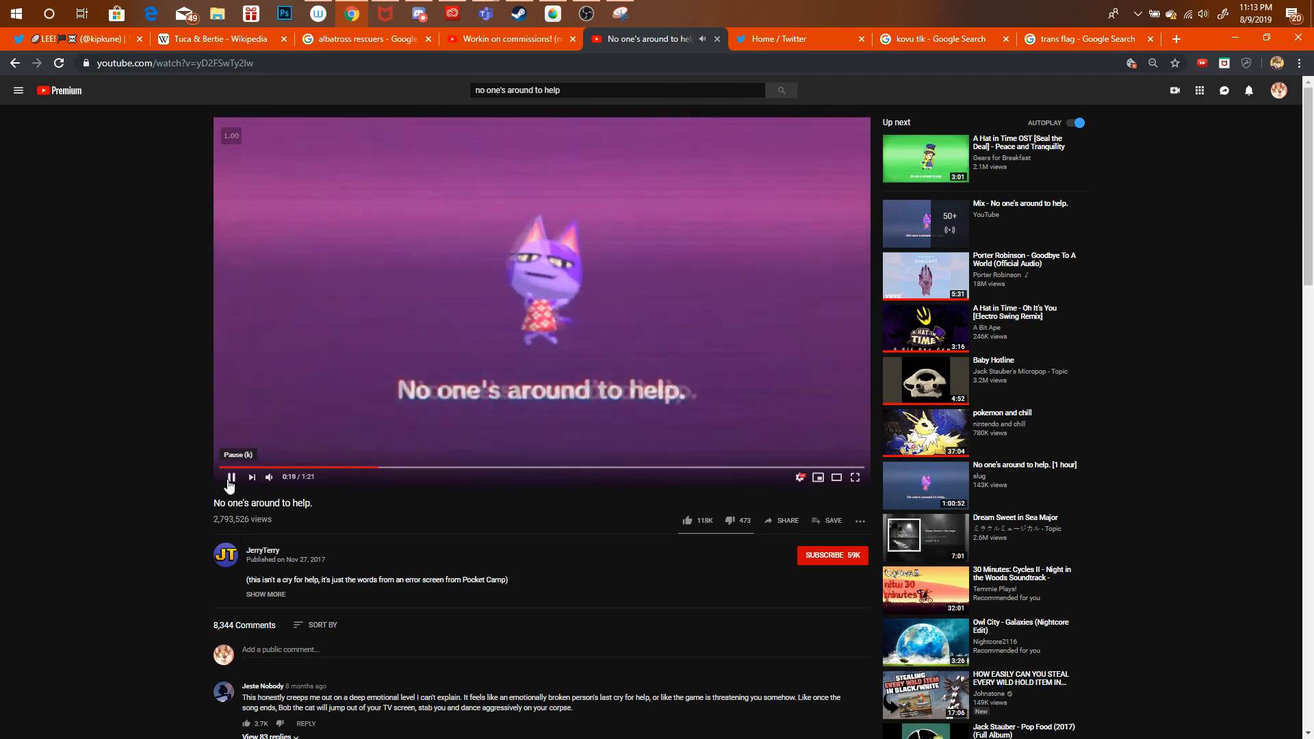
left_click(252, 453)
left_click(535, 47)
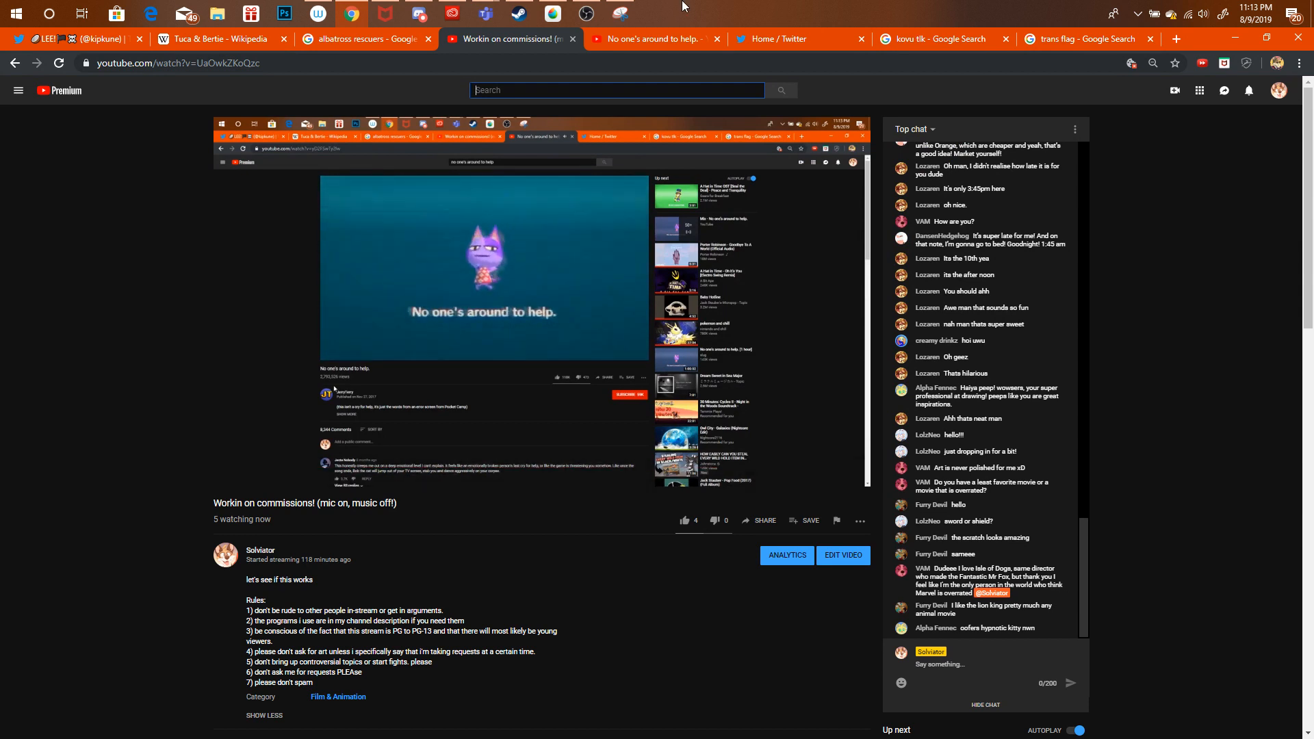
Zoom out and delete Layer6 holding the BRB soup-time doodle, then go back to Chrome.
left_click(558, 6)
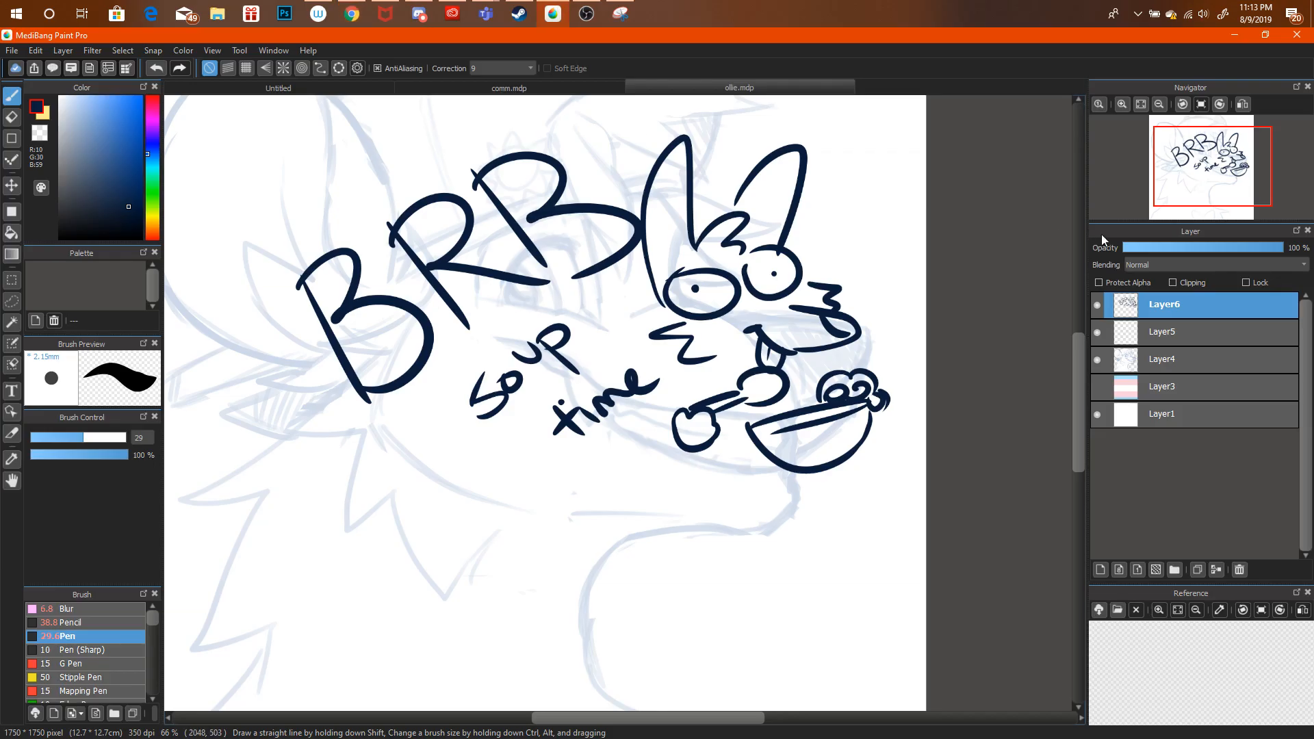
double_click(1159, 105)
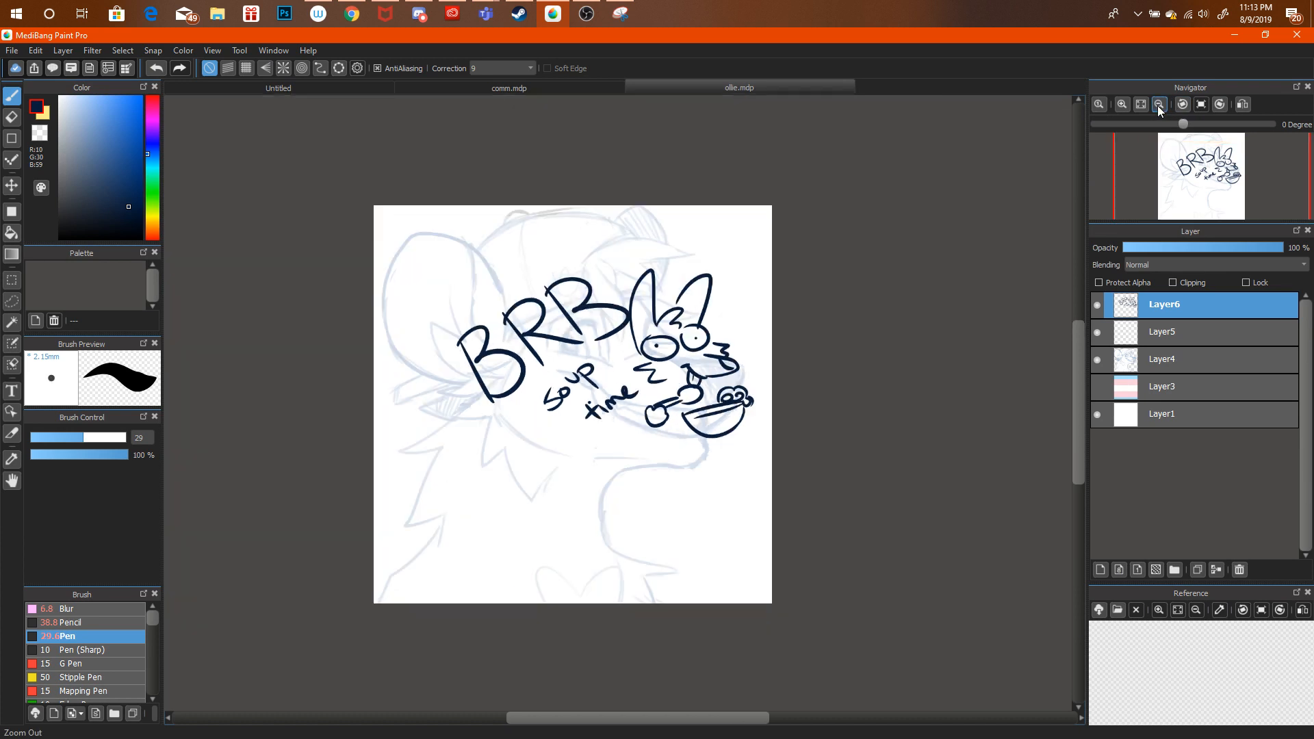
left_click(1238, 570)
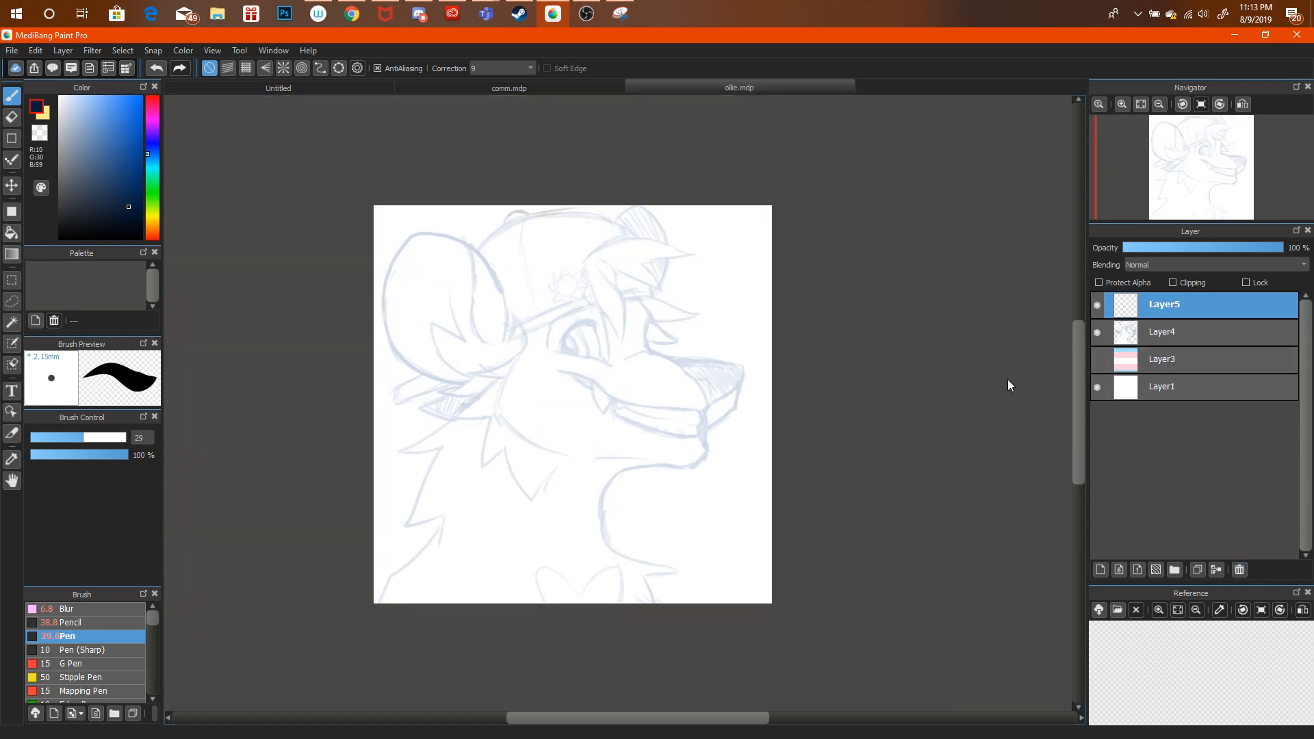
left_click(352, 13)
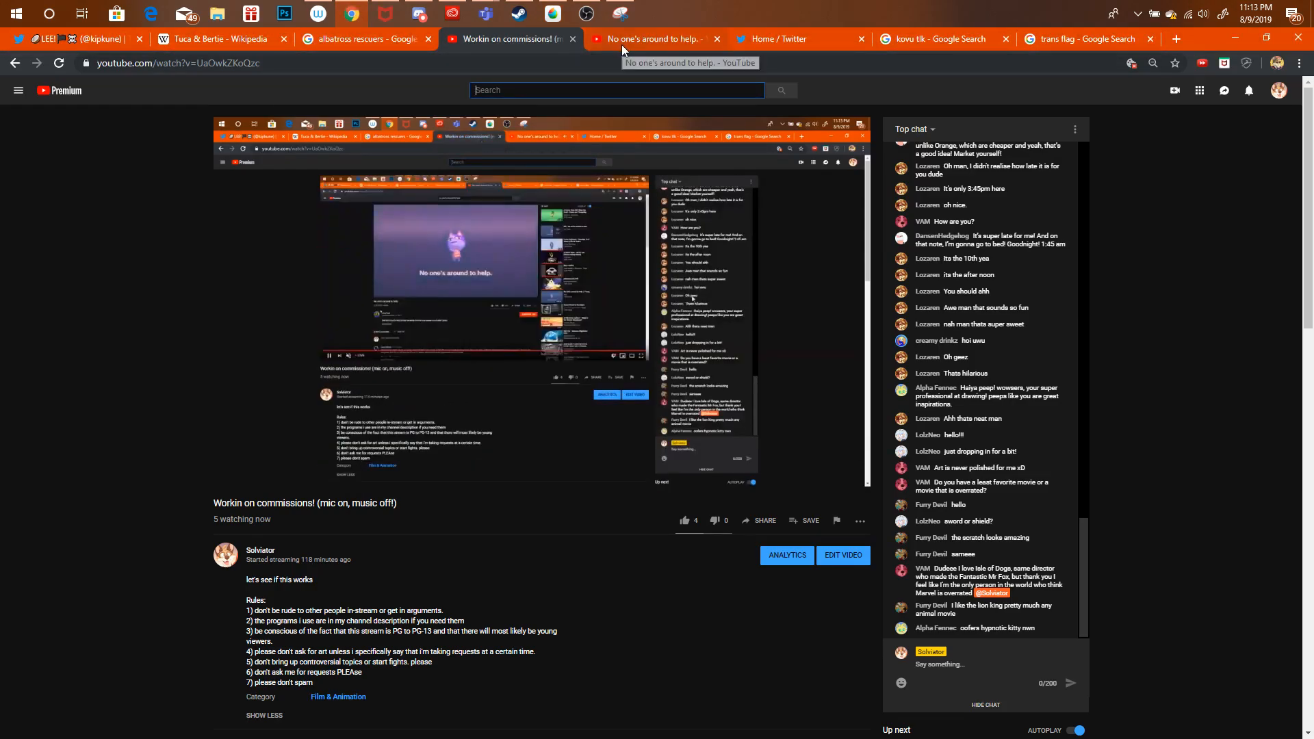
Start Best of Creed - The Office US from the Laugh Rule playlist, briefly checking the livestream.
left_click(621, 46)
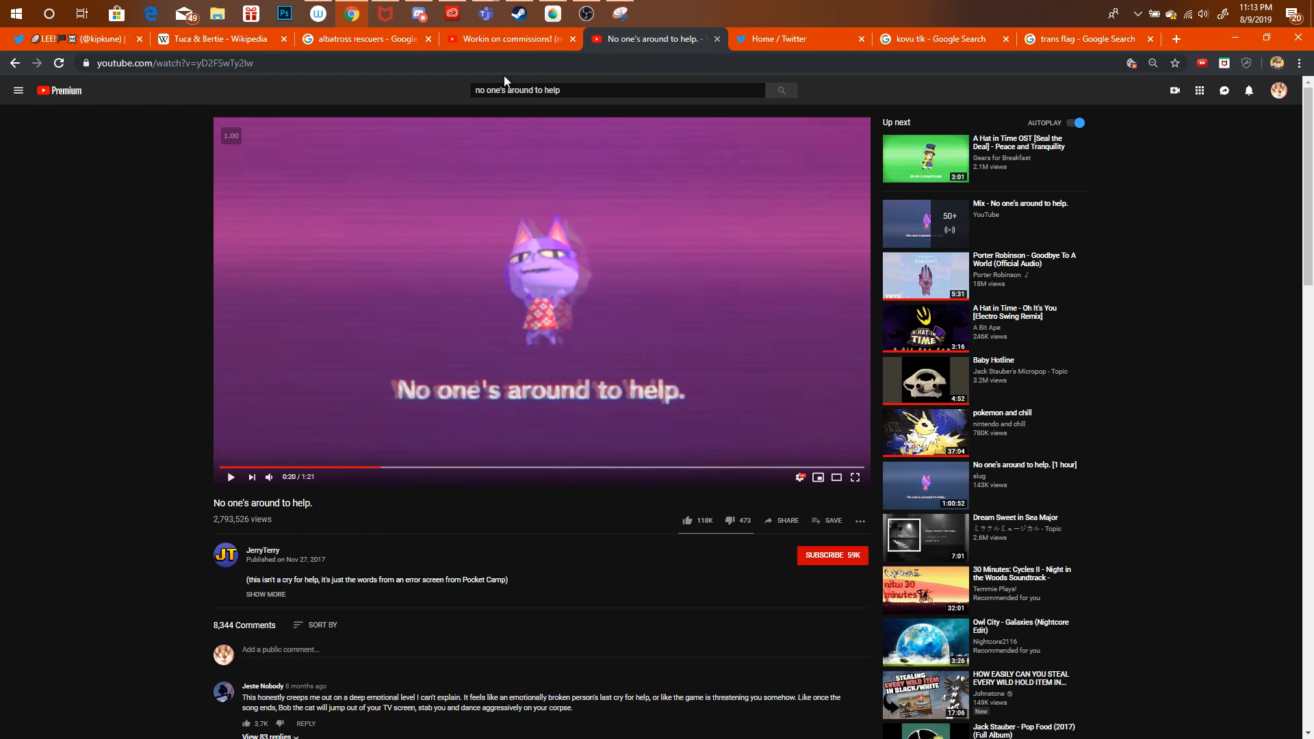
left_click(571, 89)
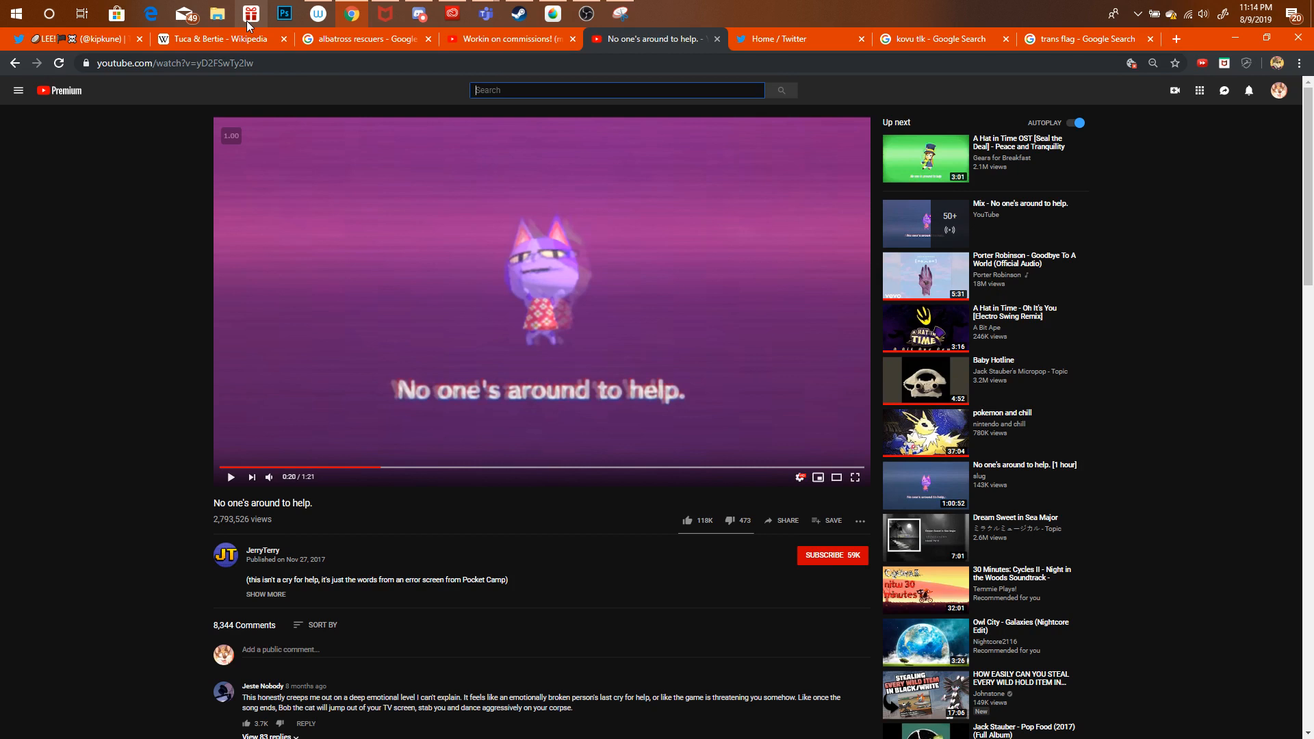
left_click(19, 91)
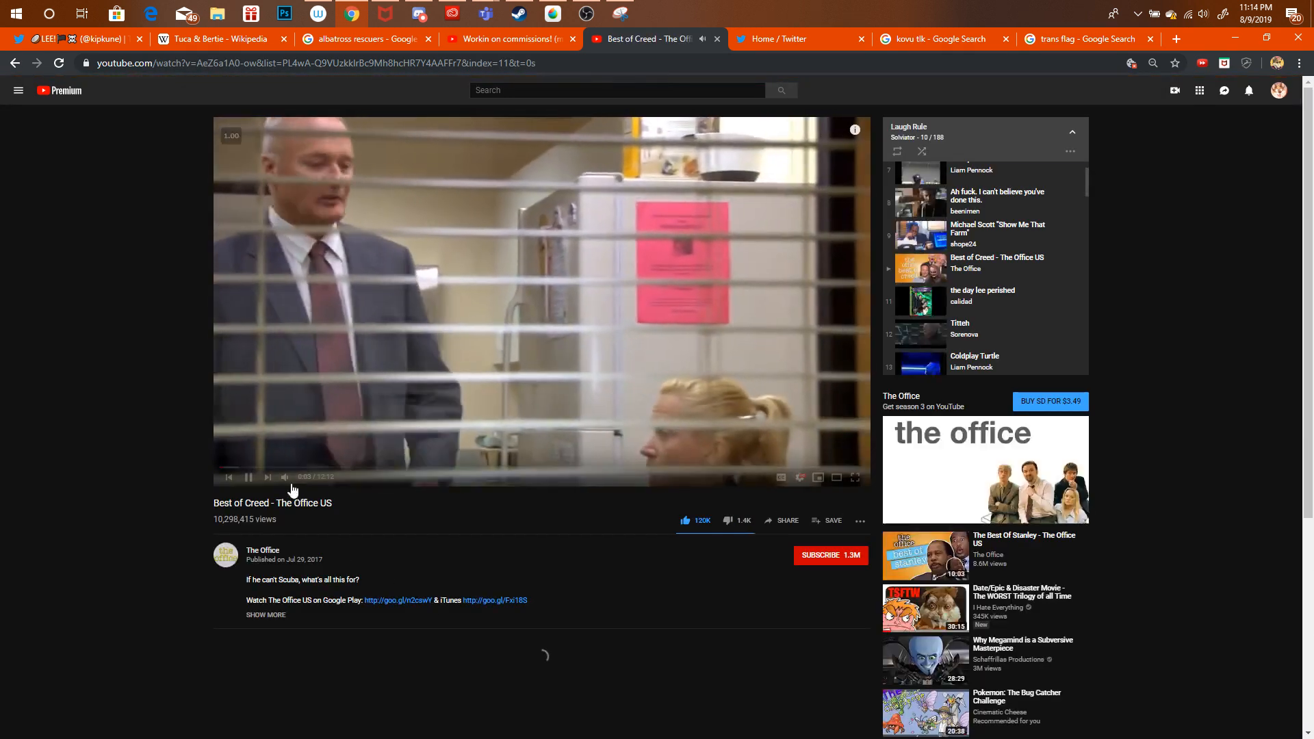
left_click(488, 40)
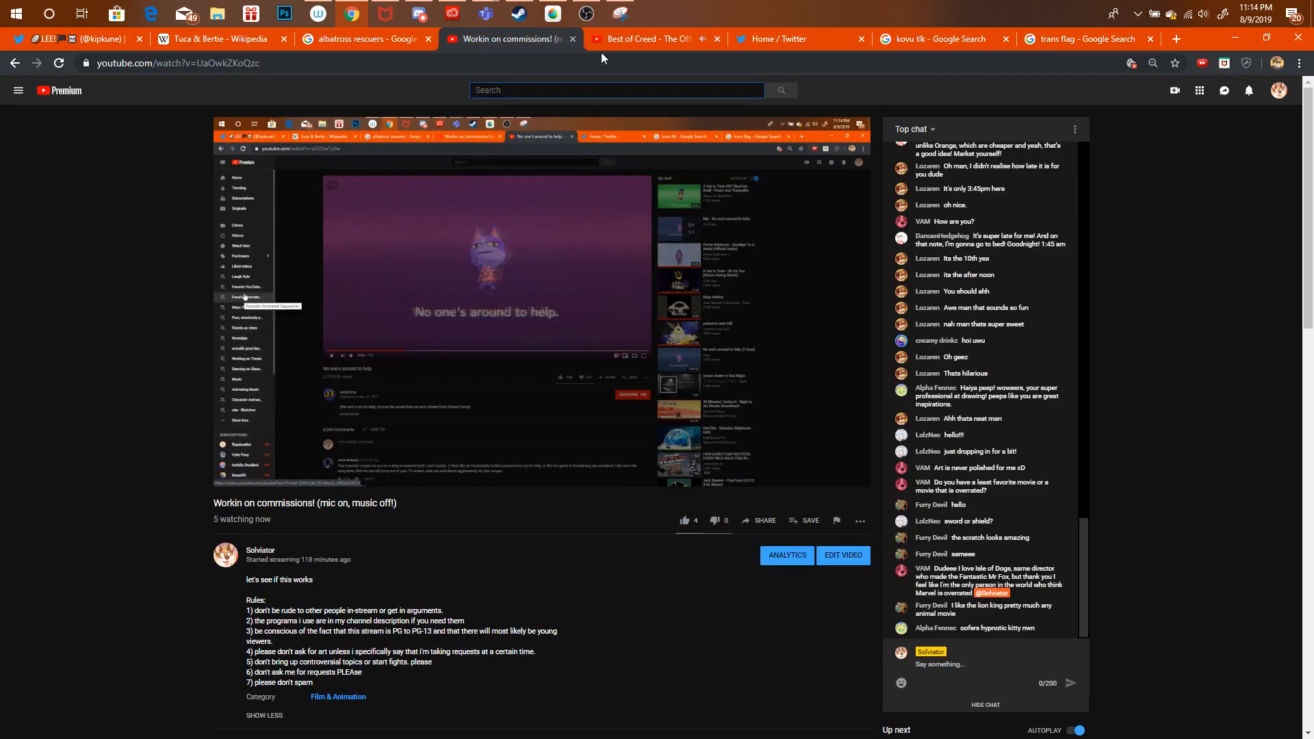
left_click(635, 38)
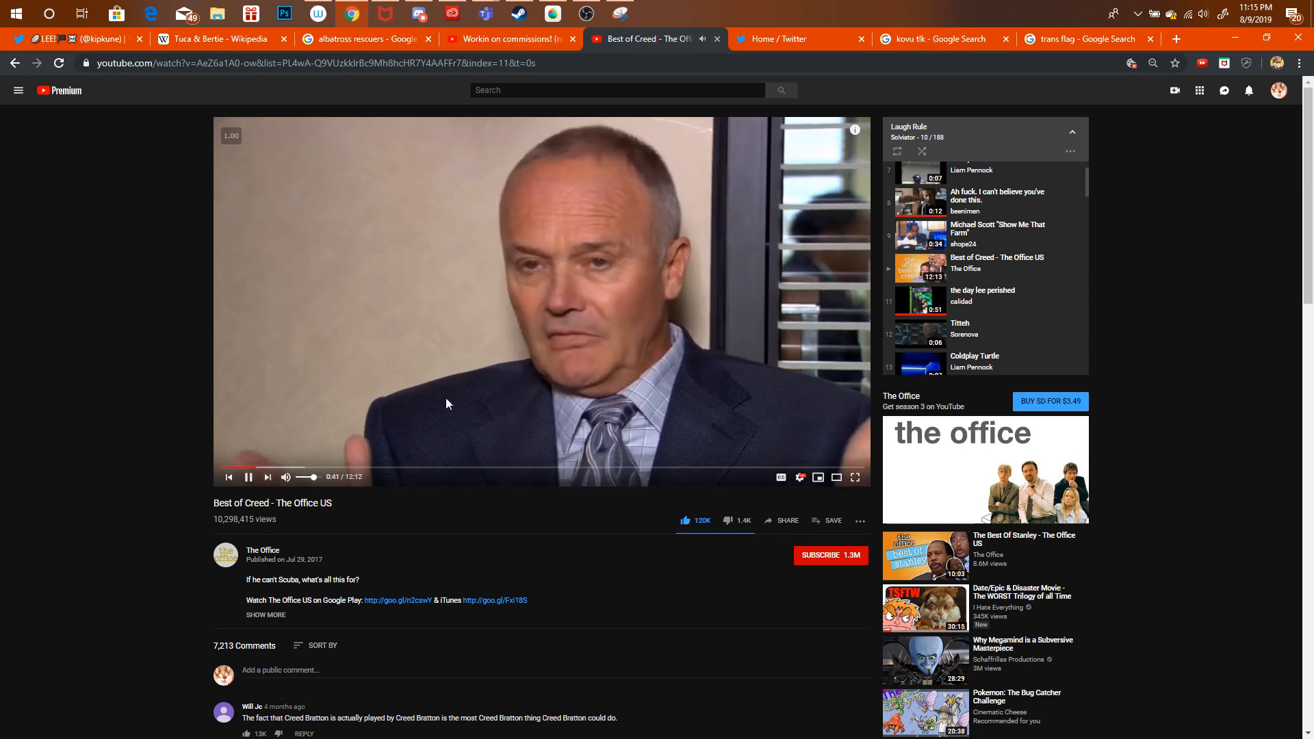
Lower the speaker volume to 44 and glance at the livestream before returning to Best of Creed.
left_click(1203, 13)
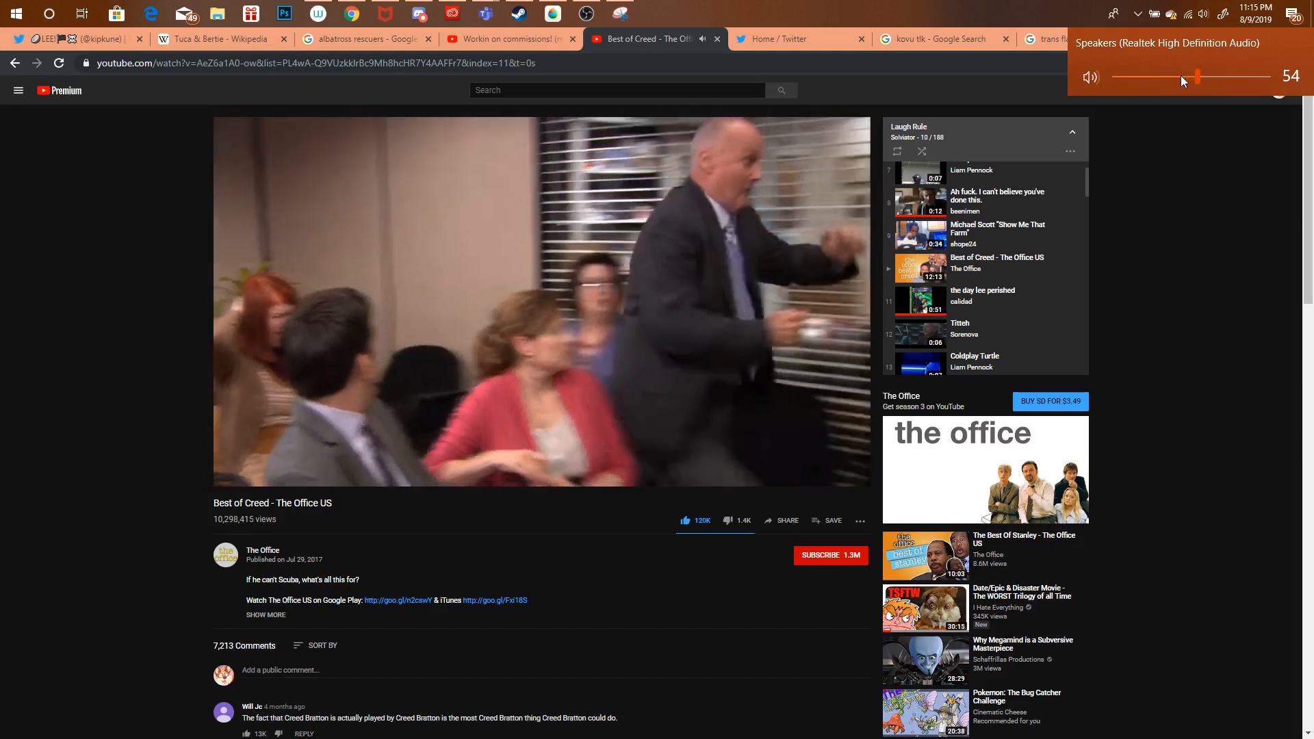
left_click(1181, 76)
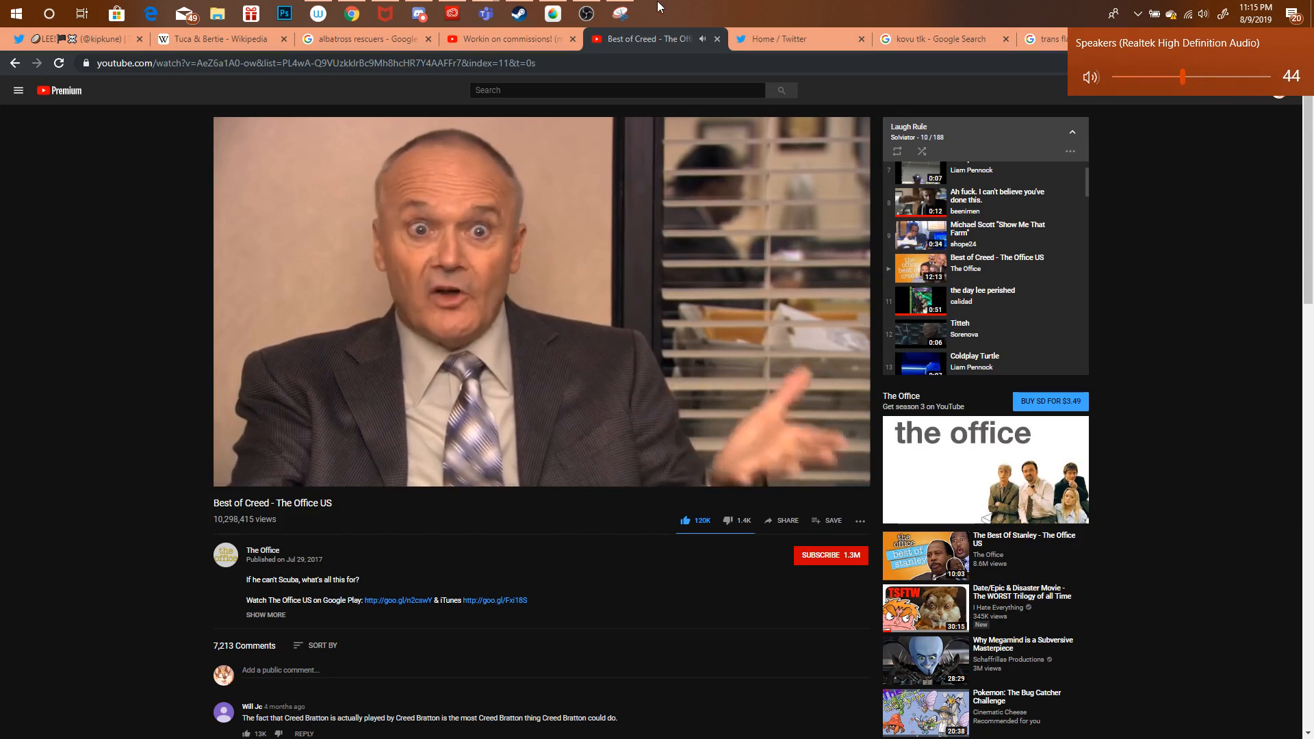
left_click(513, 38)
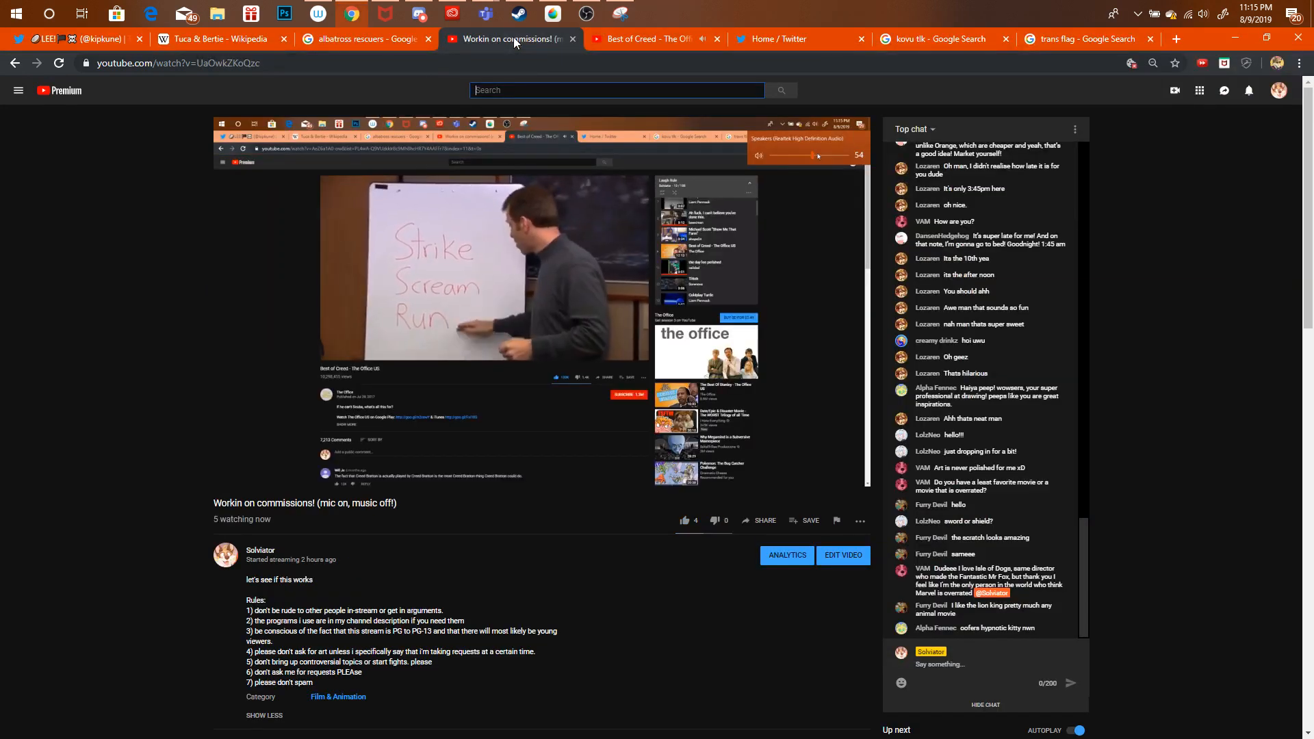
left_click(621, 39)
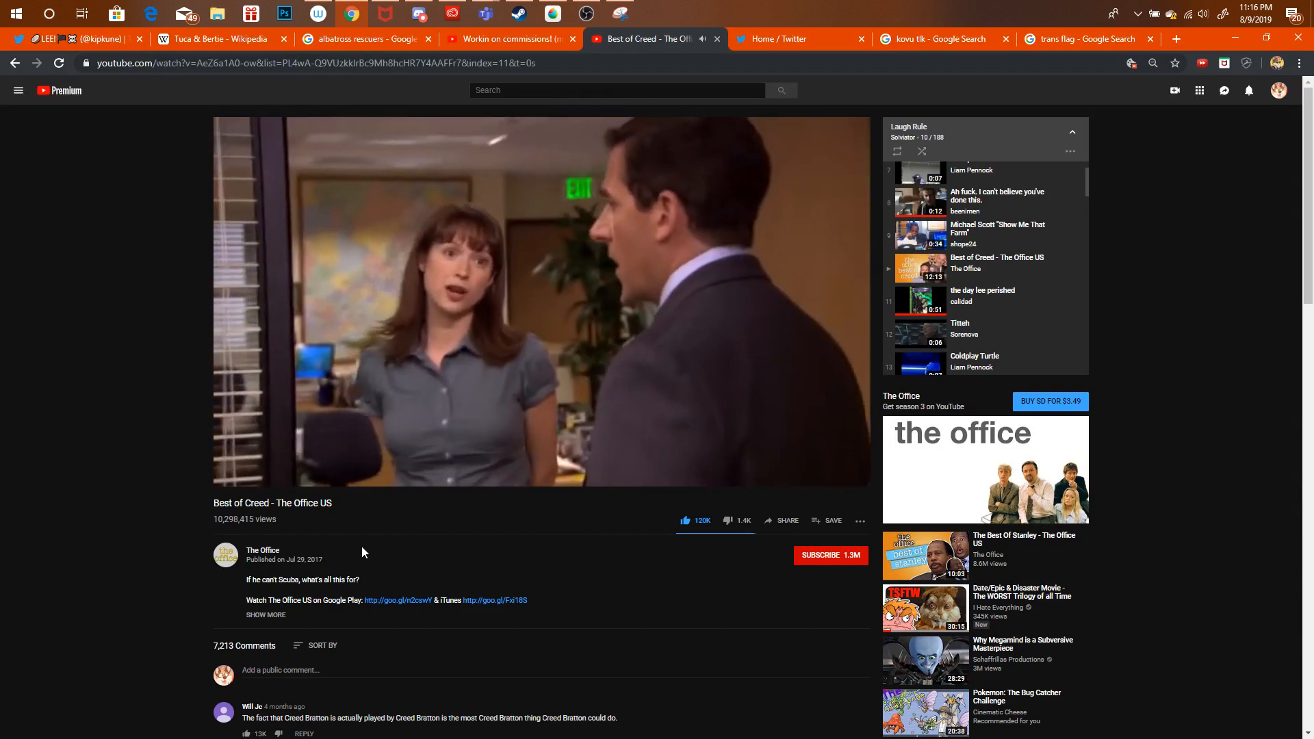
Check the livestream chat, raise the speaker volume to 56, and return to the livestream to reply.
left_click(499, 39)
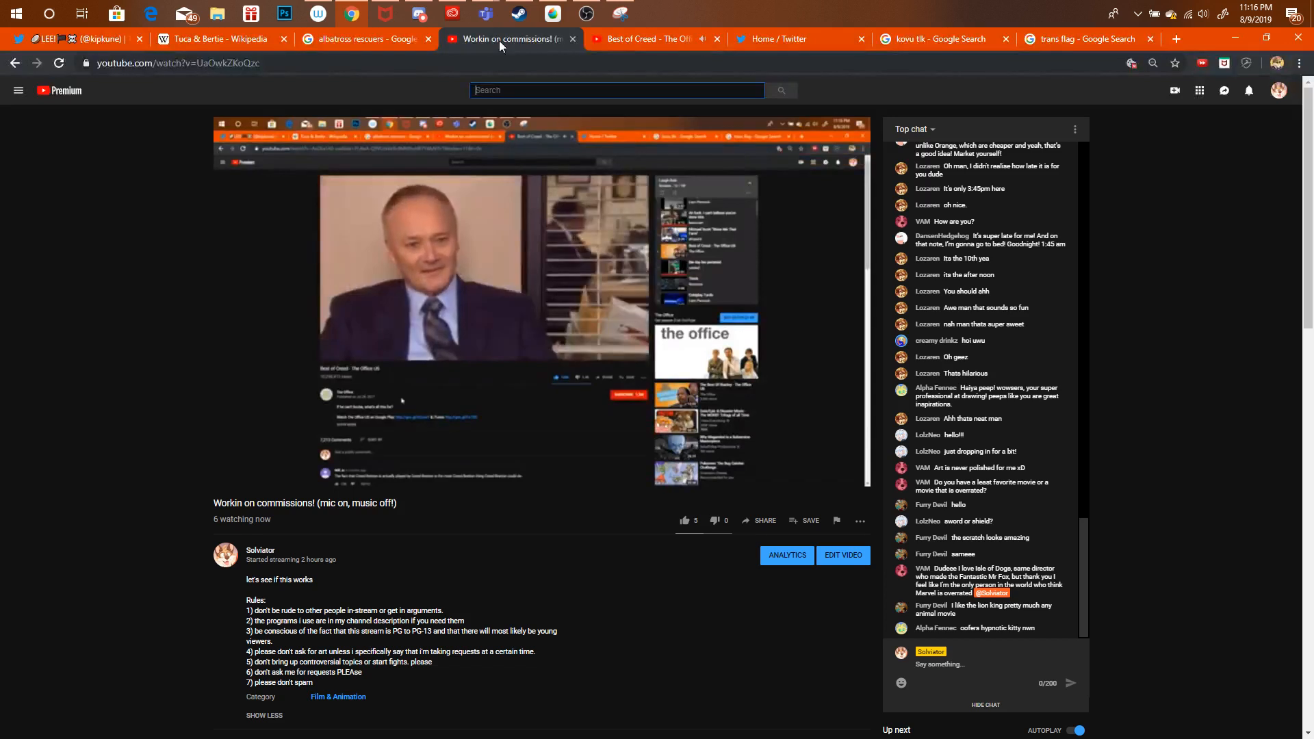
left_click(612, 41)
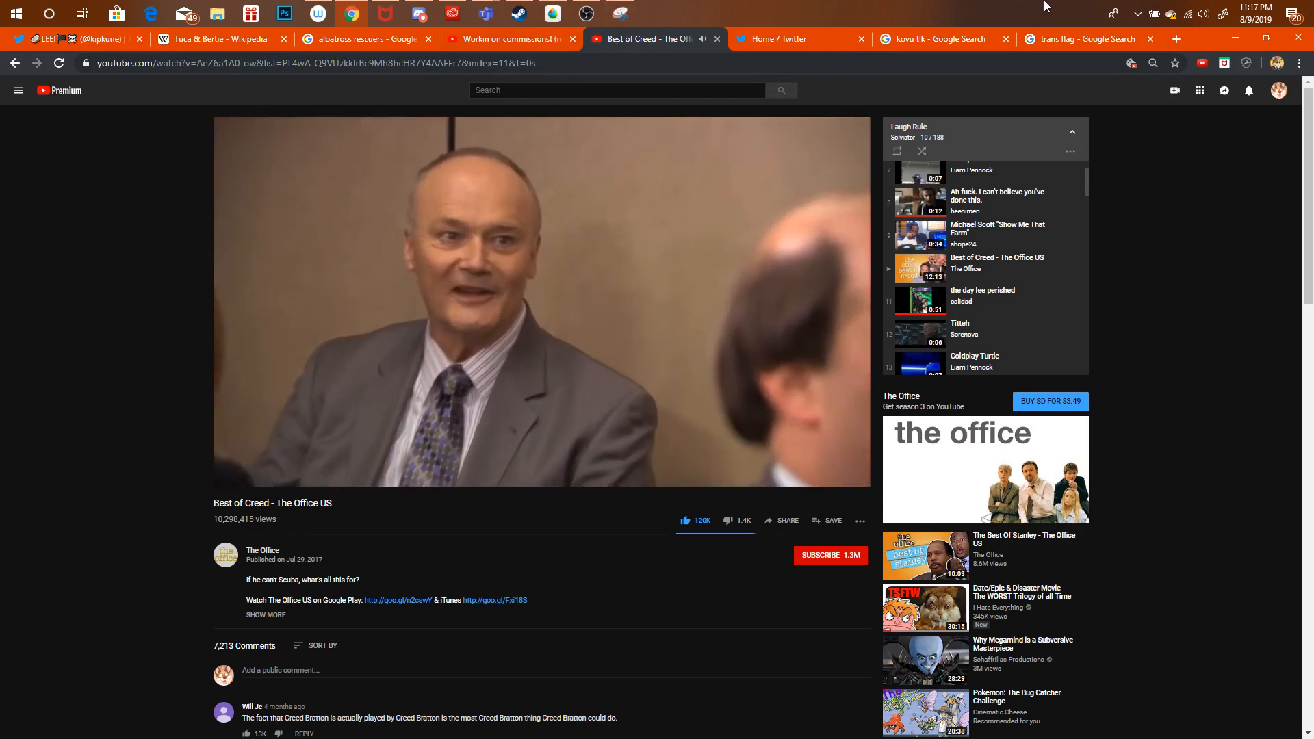
left_click(1202, 14)
left_click(1201, 77)
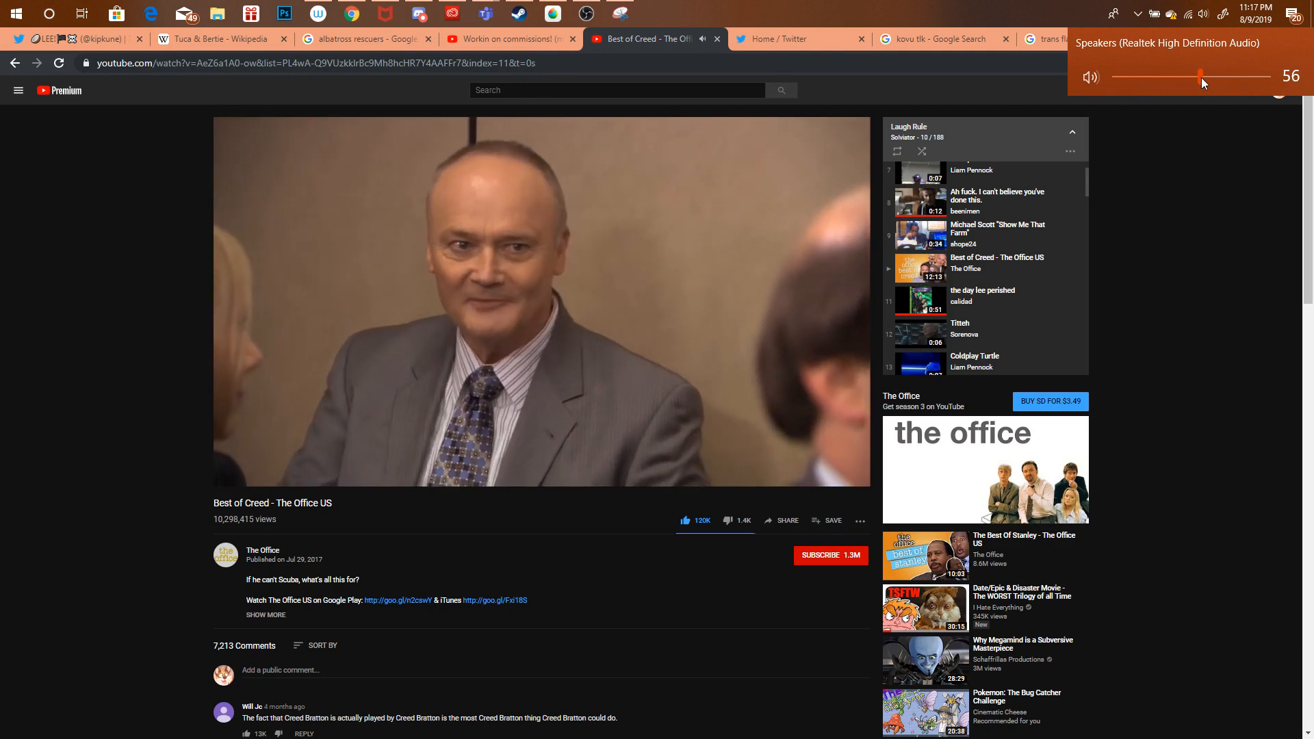
left_click(516, 39)
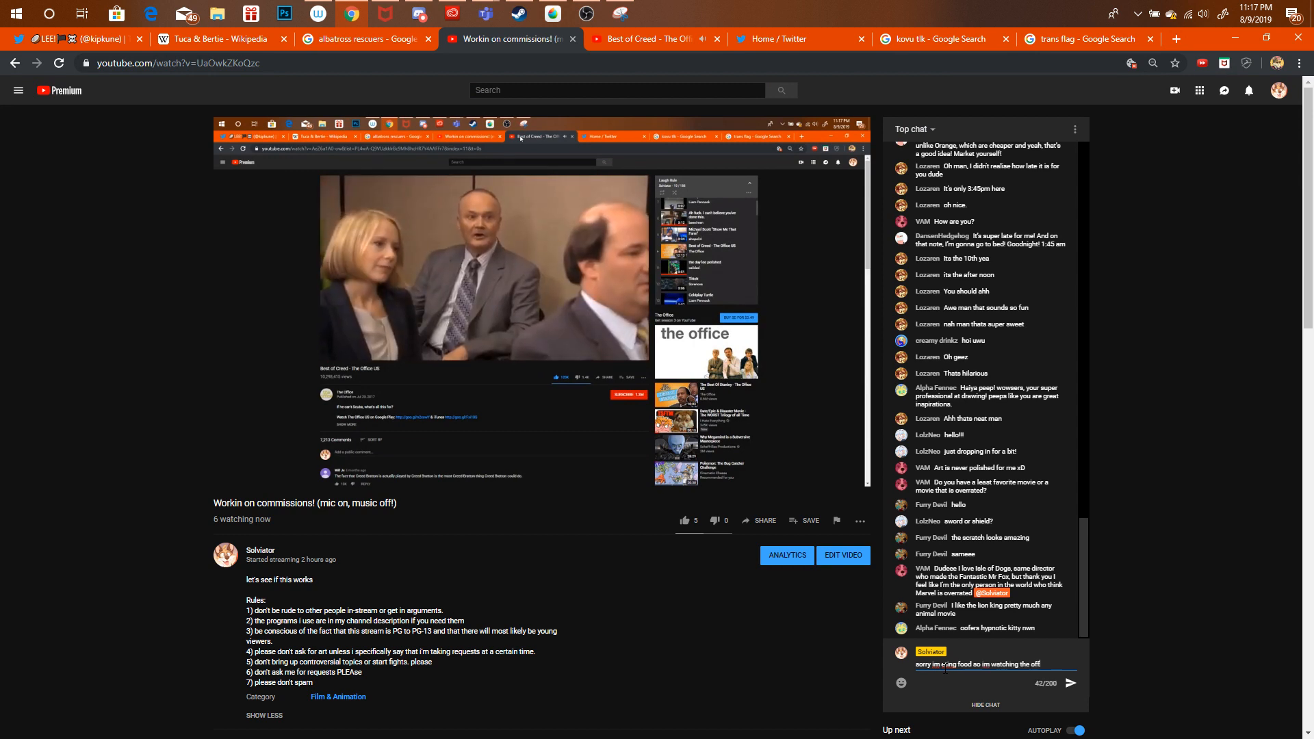
Send the drafted chat message and switch back to the Best of Creed video.
key("Return")
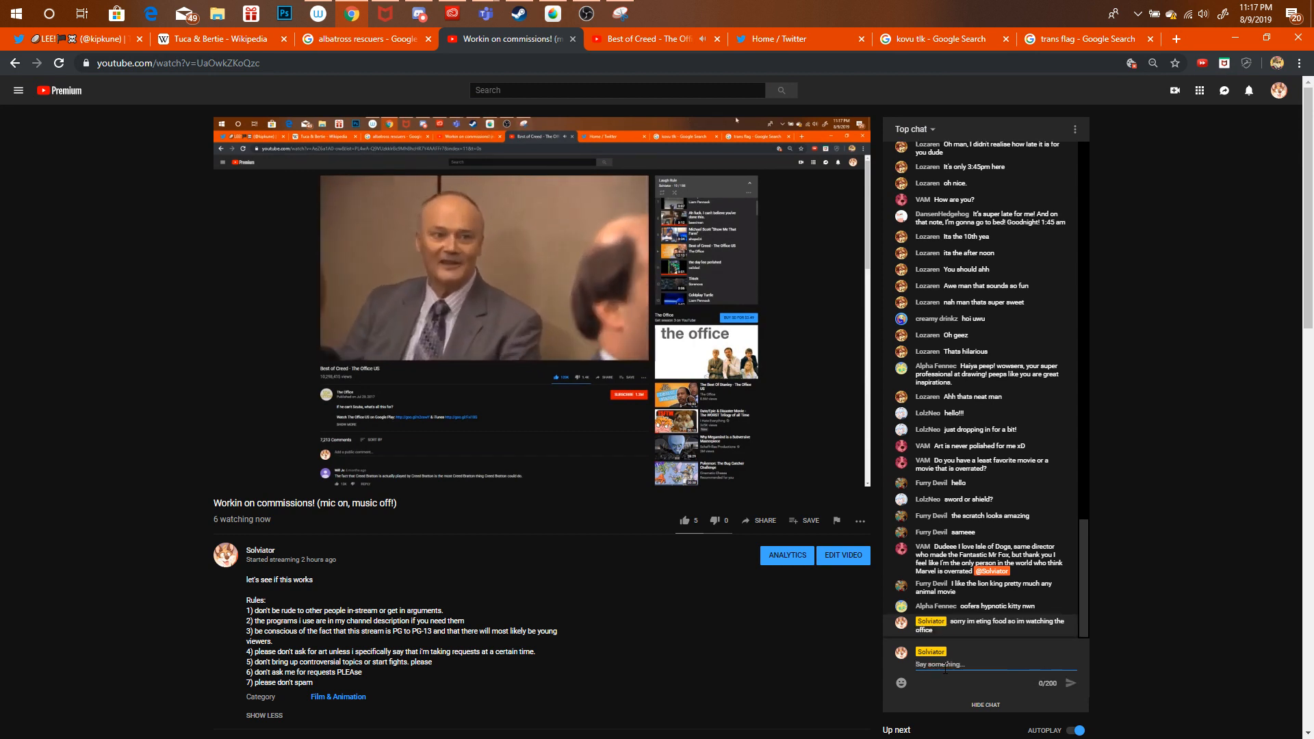
type("i'll be")
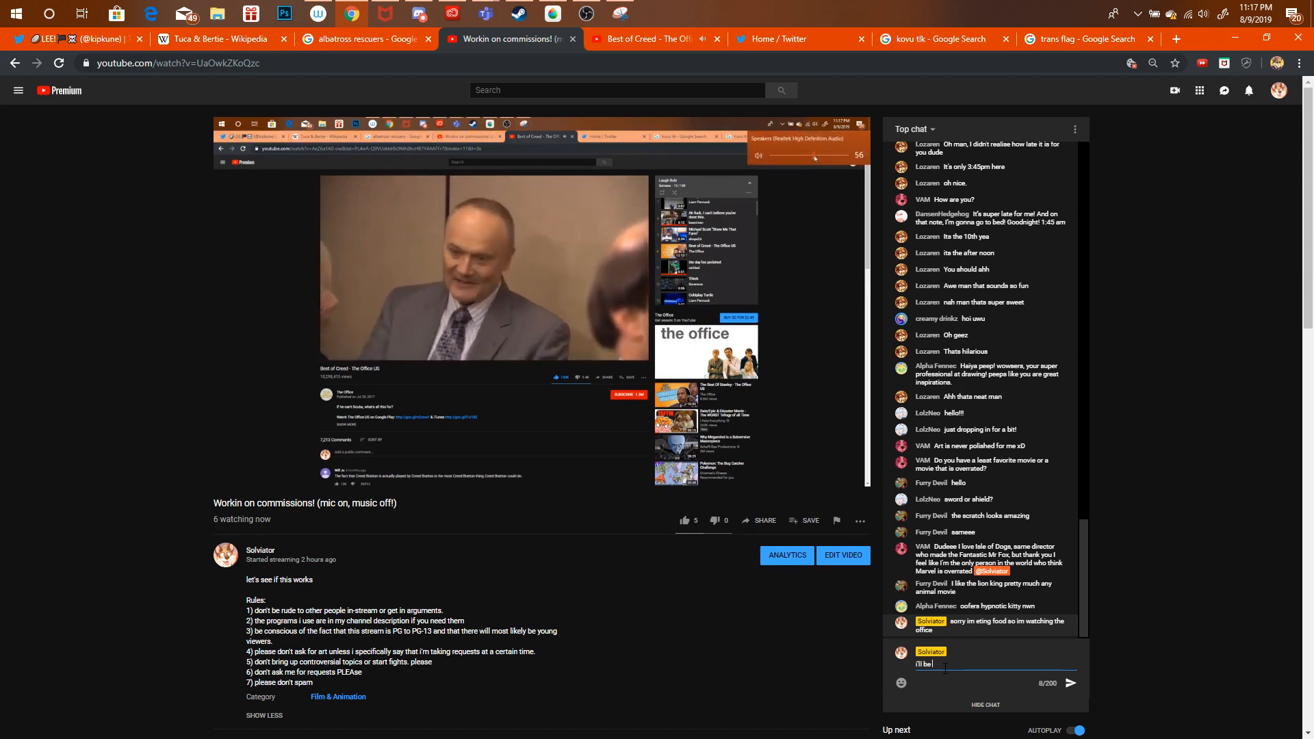
left_click(634, 45)
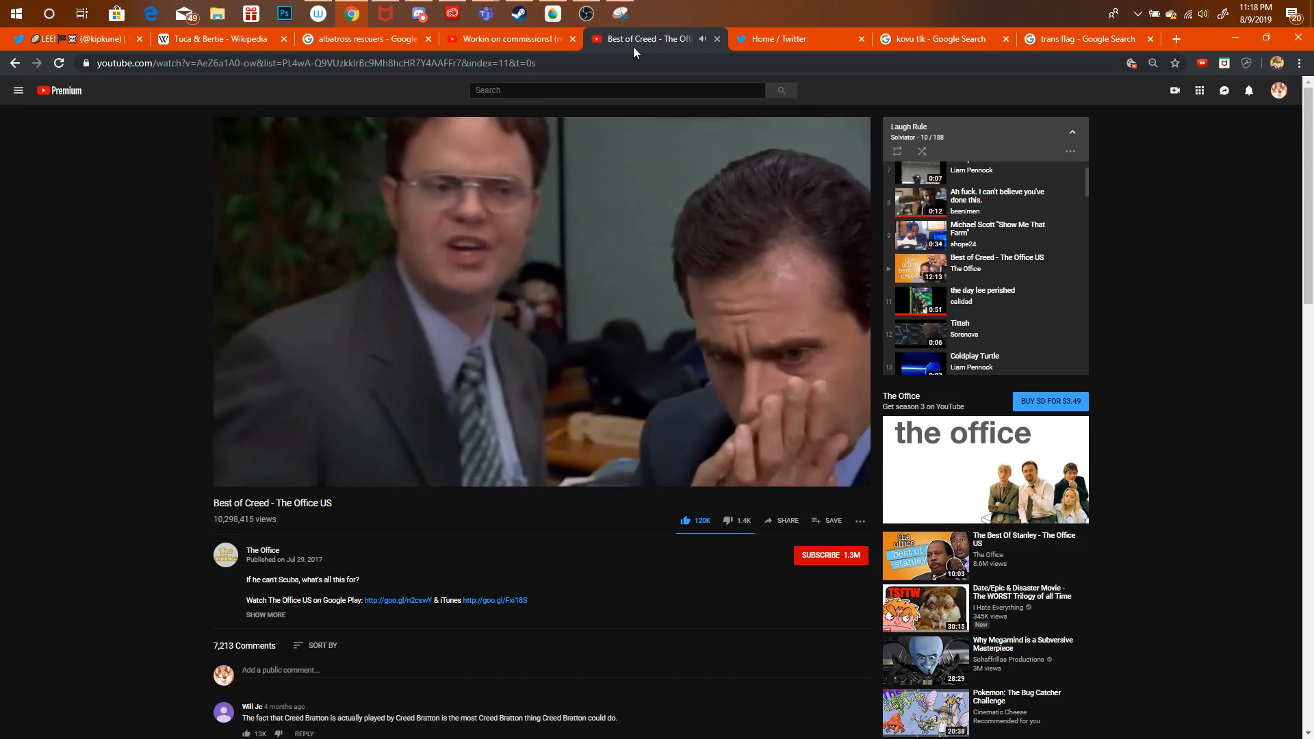
Pause the Best of Creed video and return to its page after glancing at other windows.
left_click(248, 479)
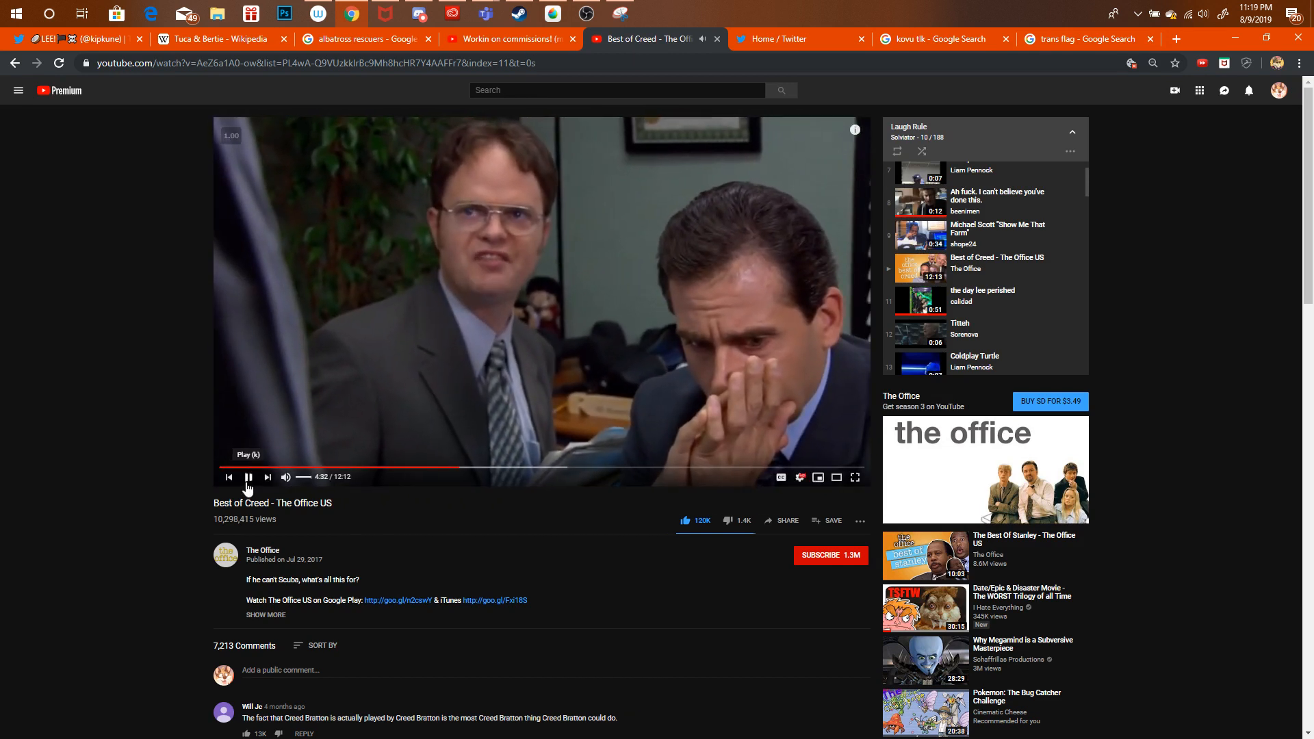
left_click(516, 38)
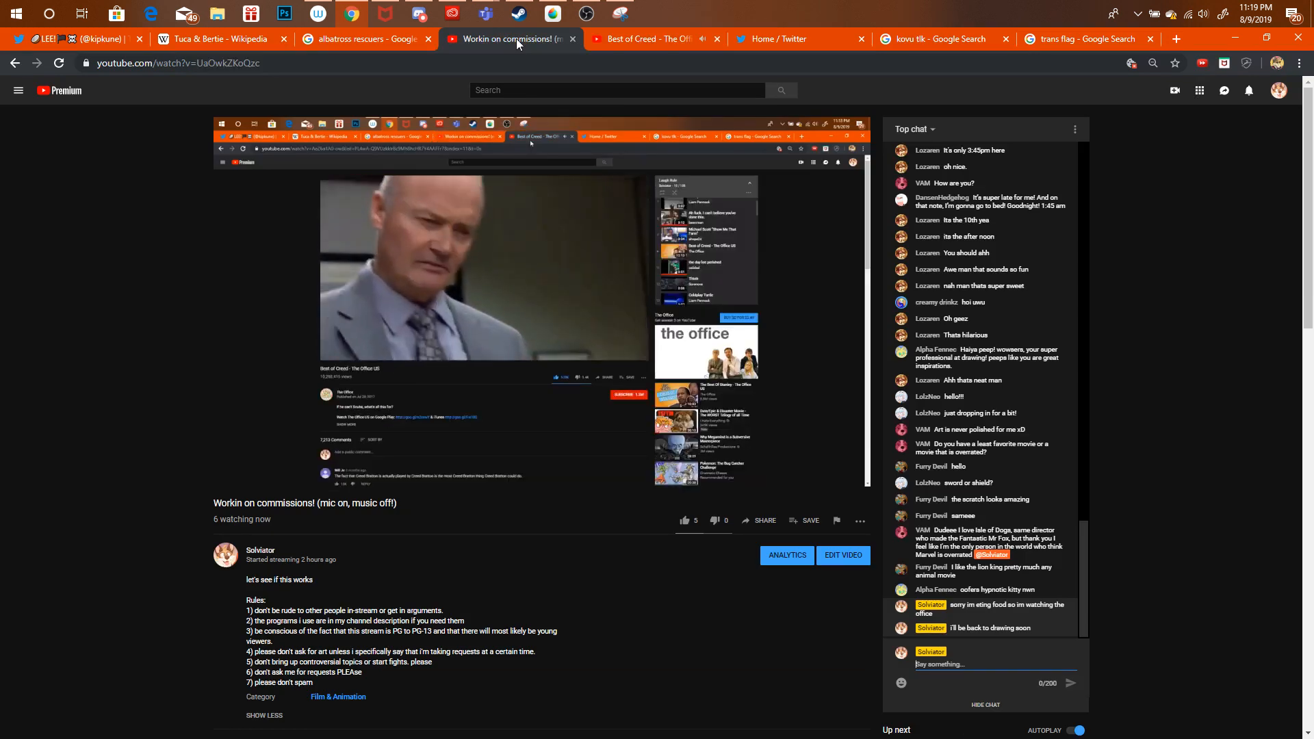
left_click(552, 13)
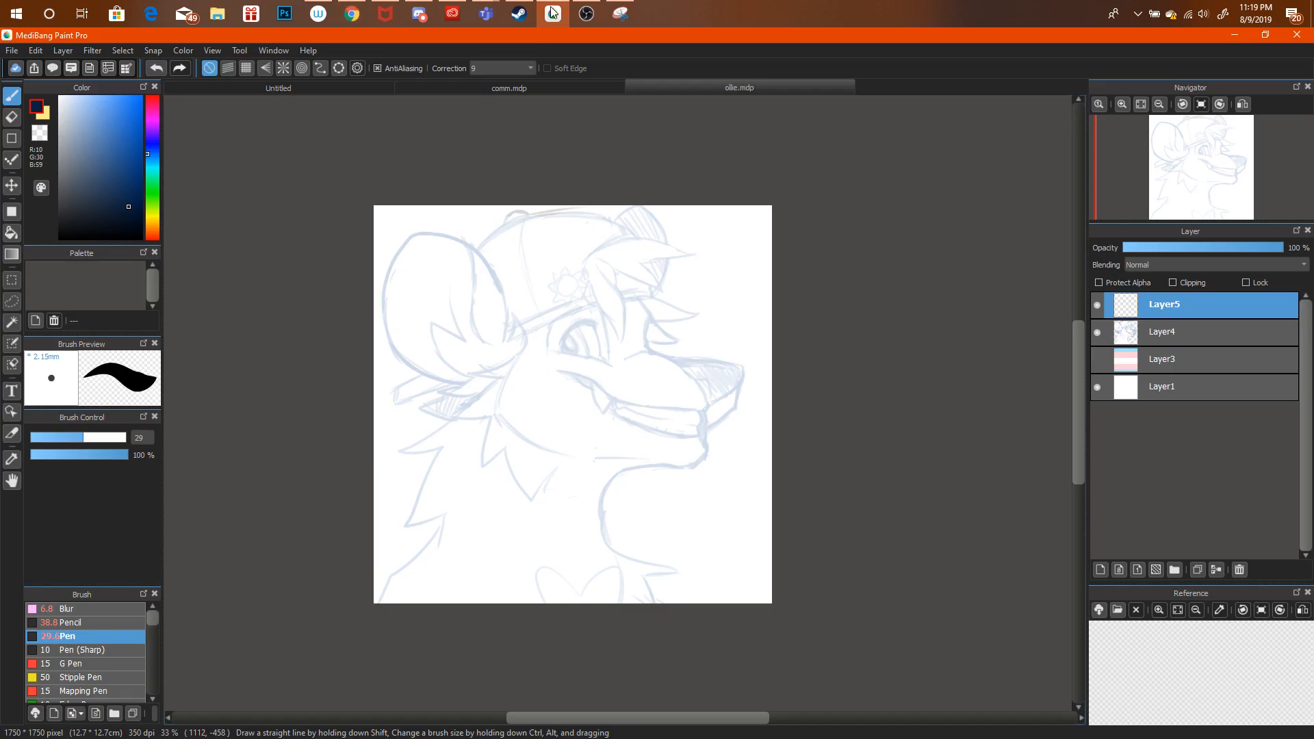
left_click(352, 13)
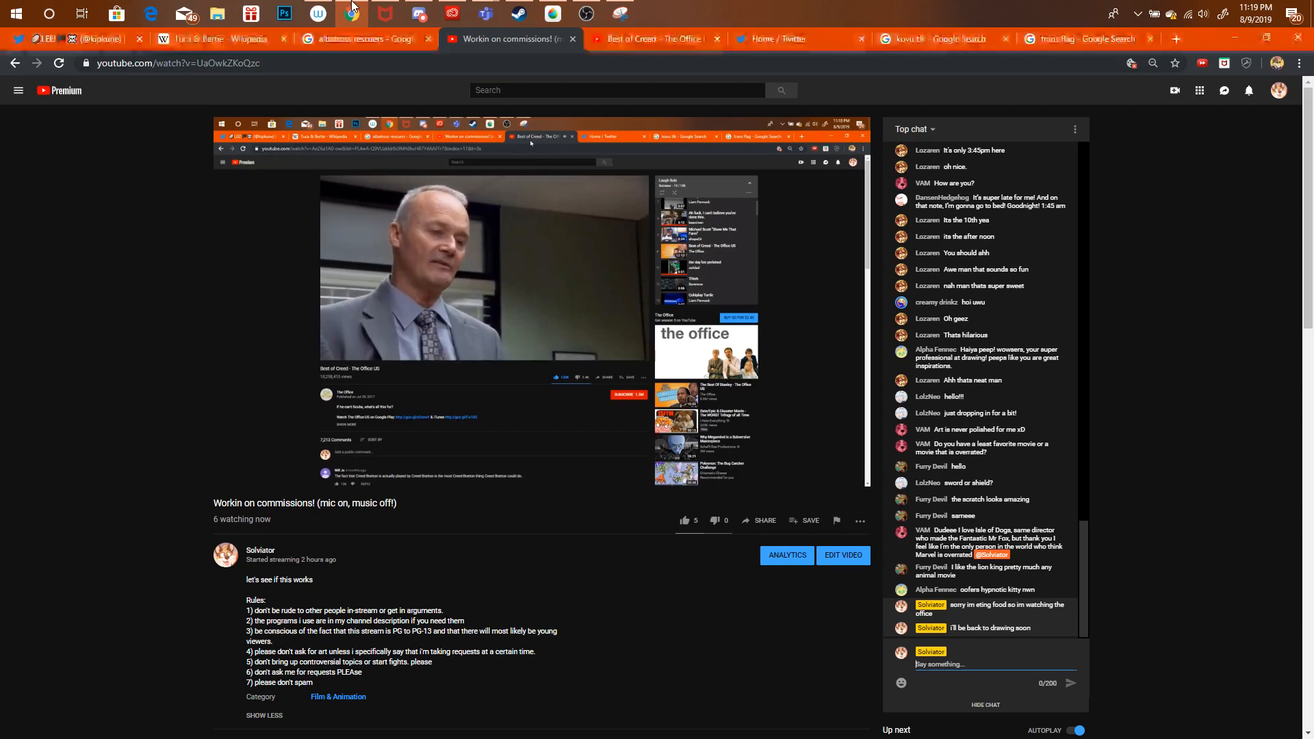
left_click(640, 40)
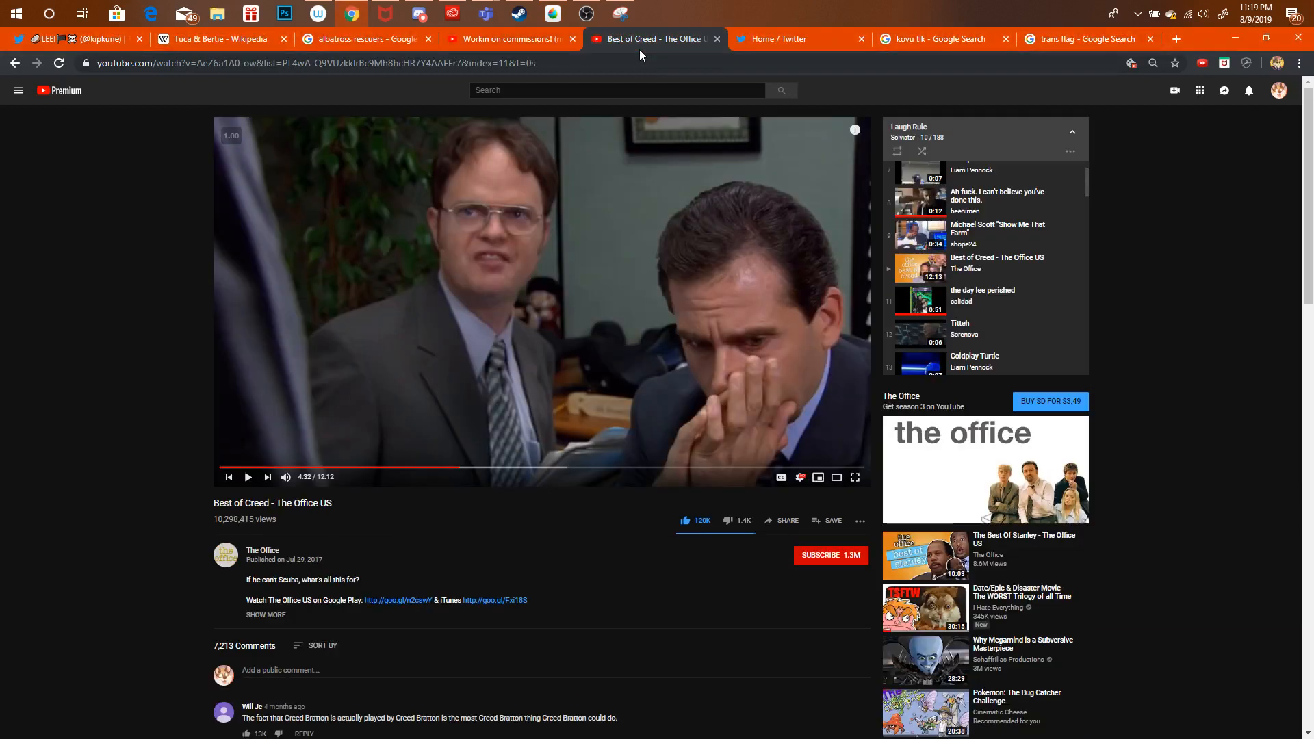
Search YouTube for 'pokemon mystery dungeon ost'.
left_click(17, 92)
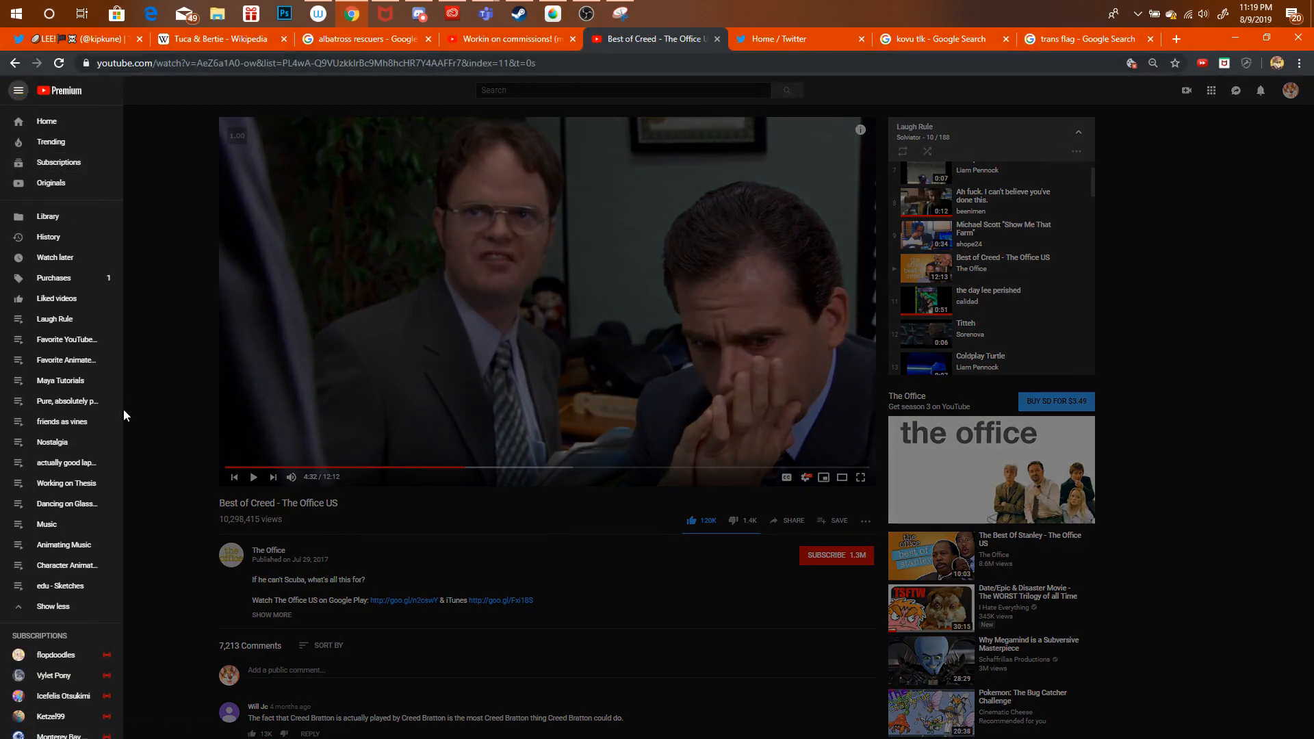
scroll(120, 411, "down", 1)
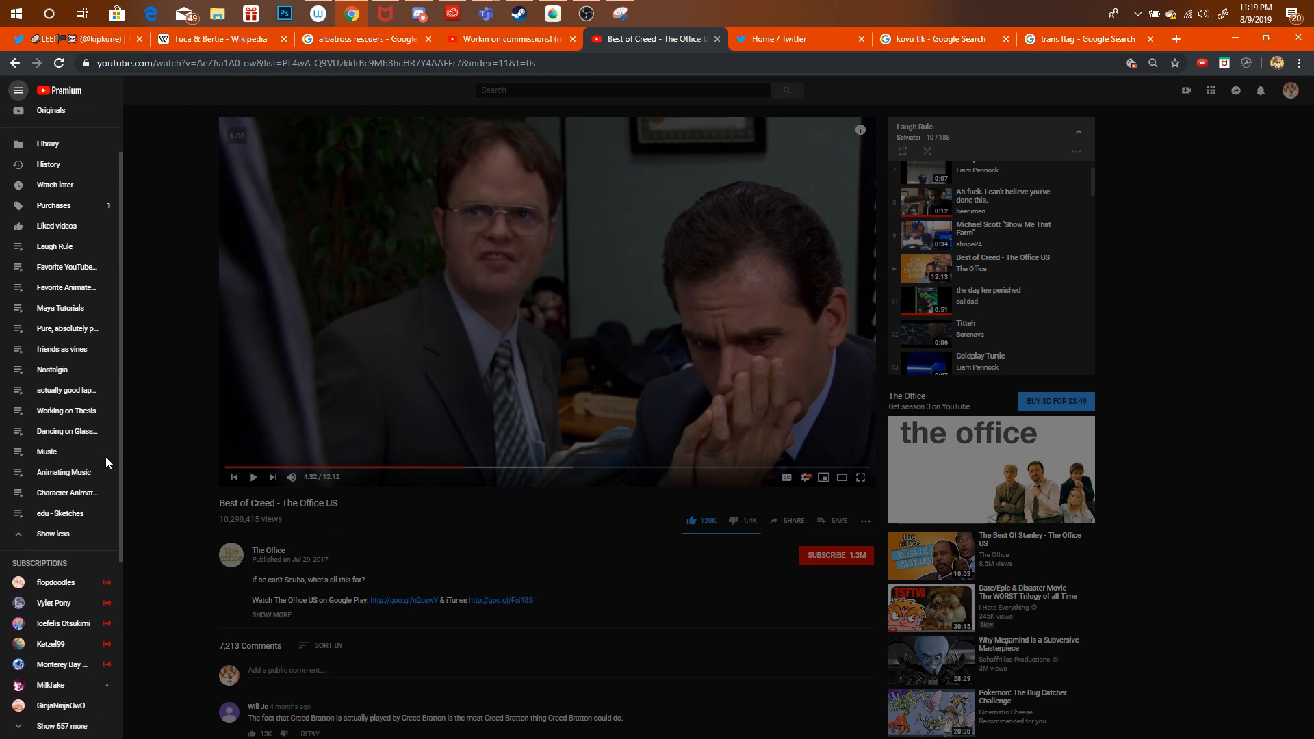
left_click(606, 88)
left_click(530, 87)
type("p")
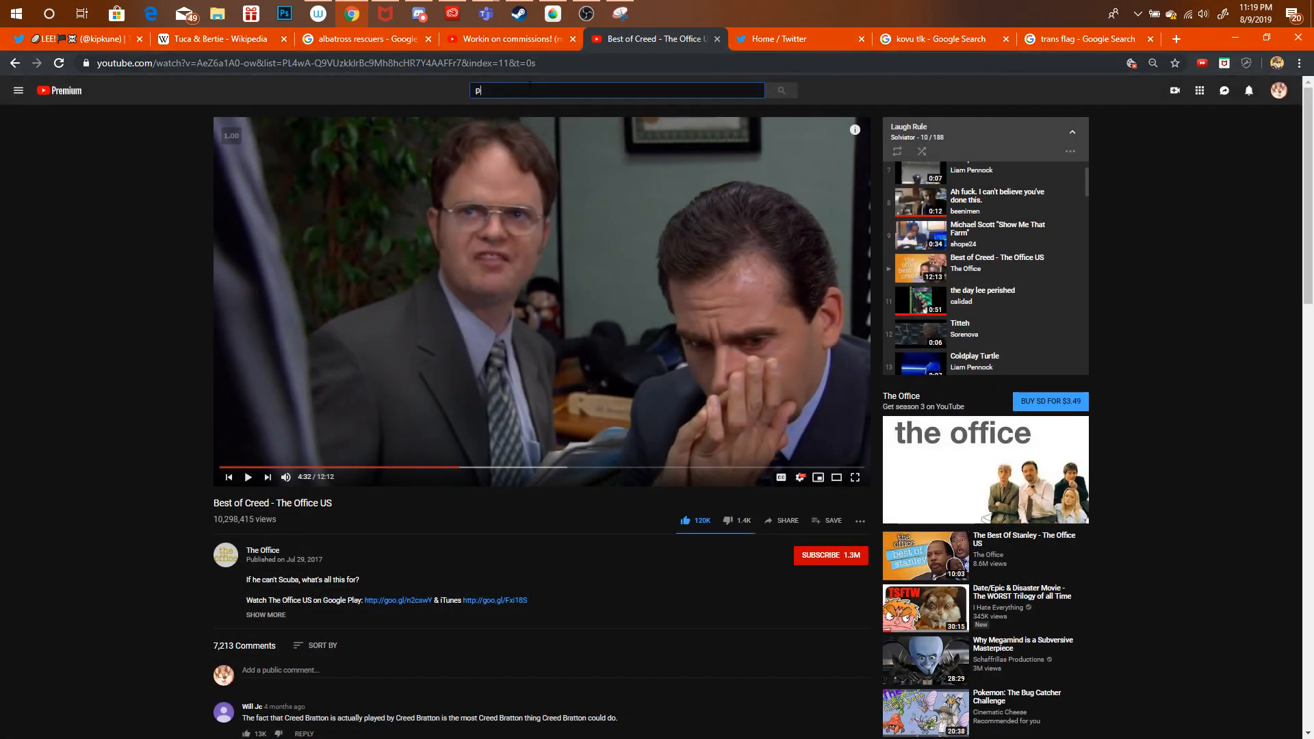
type("okemon ")
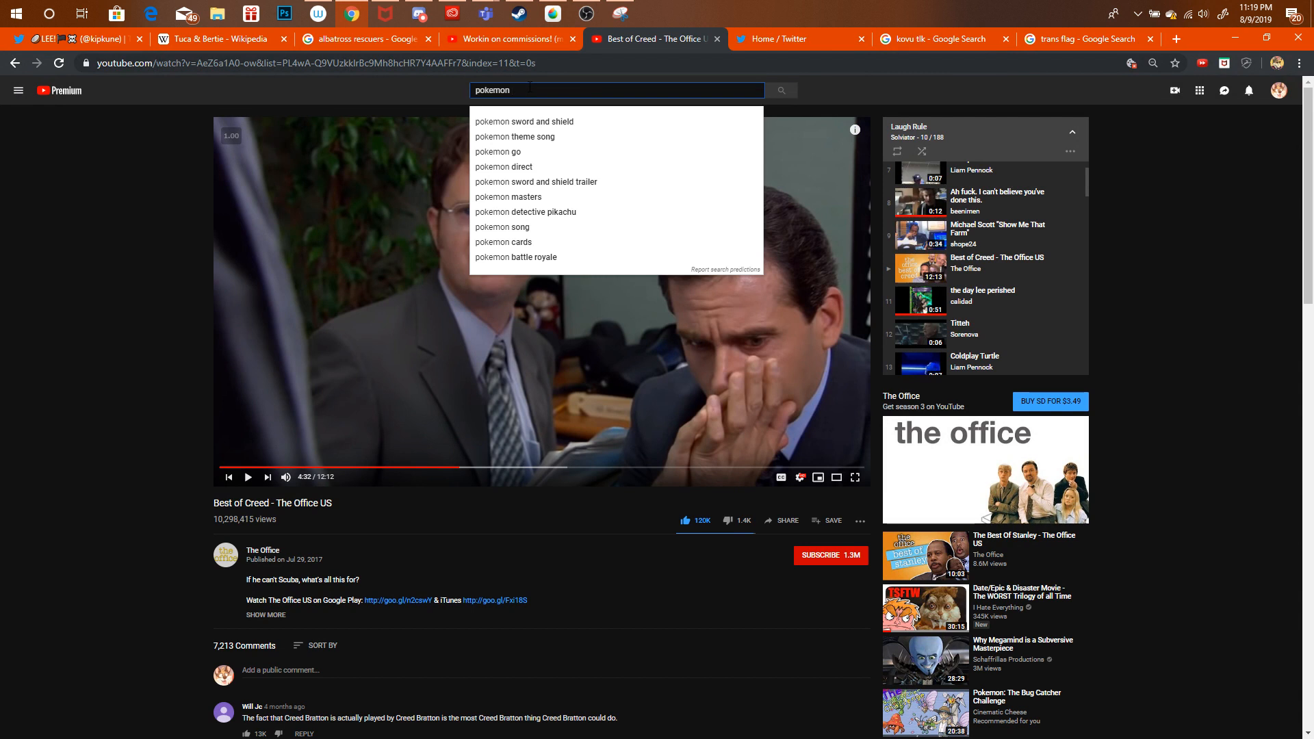
type("mystery ")
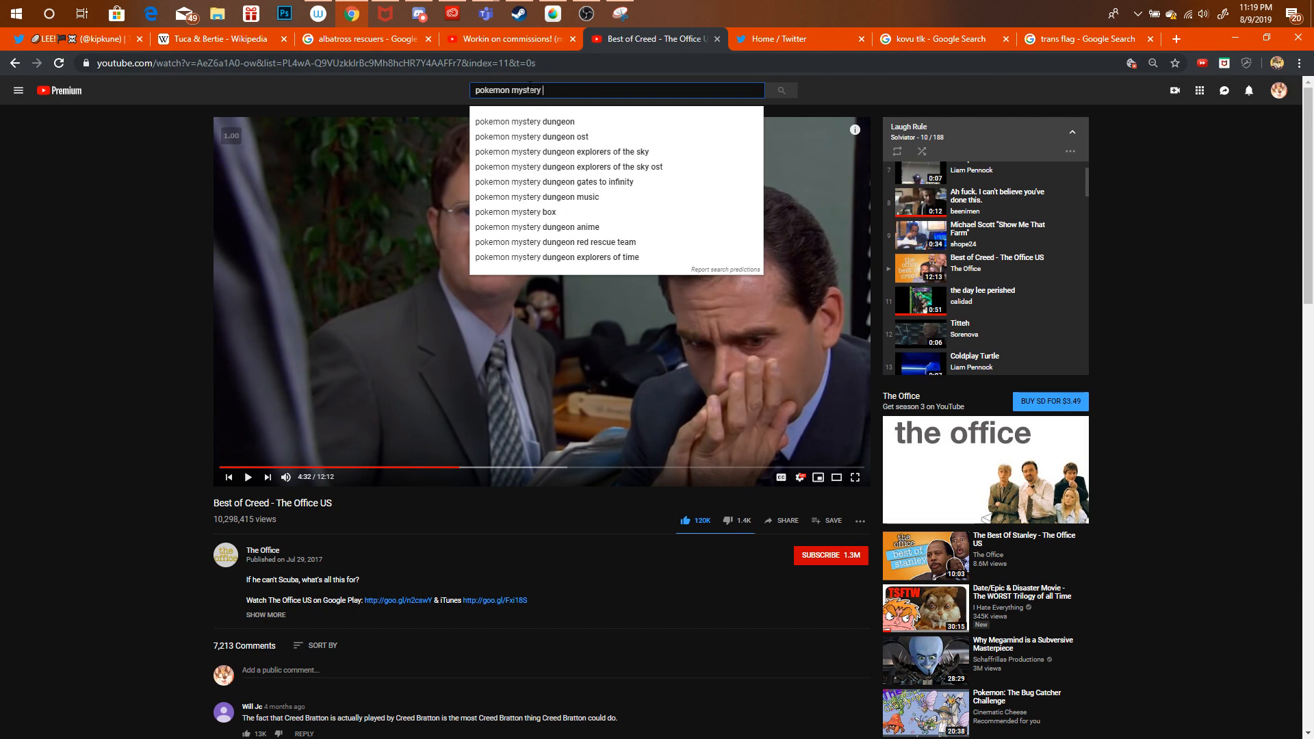
type("dungeon")
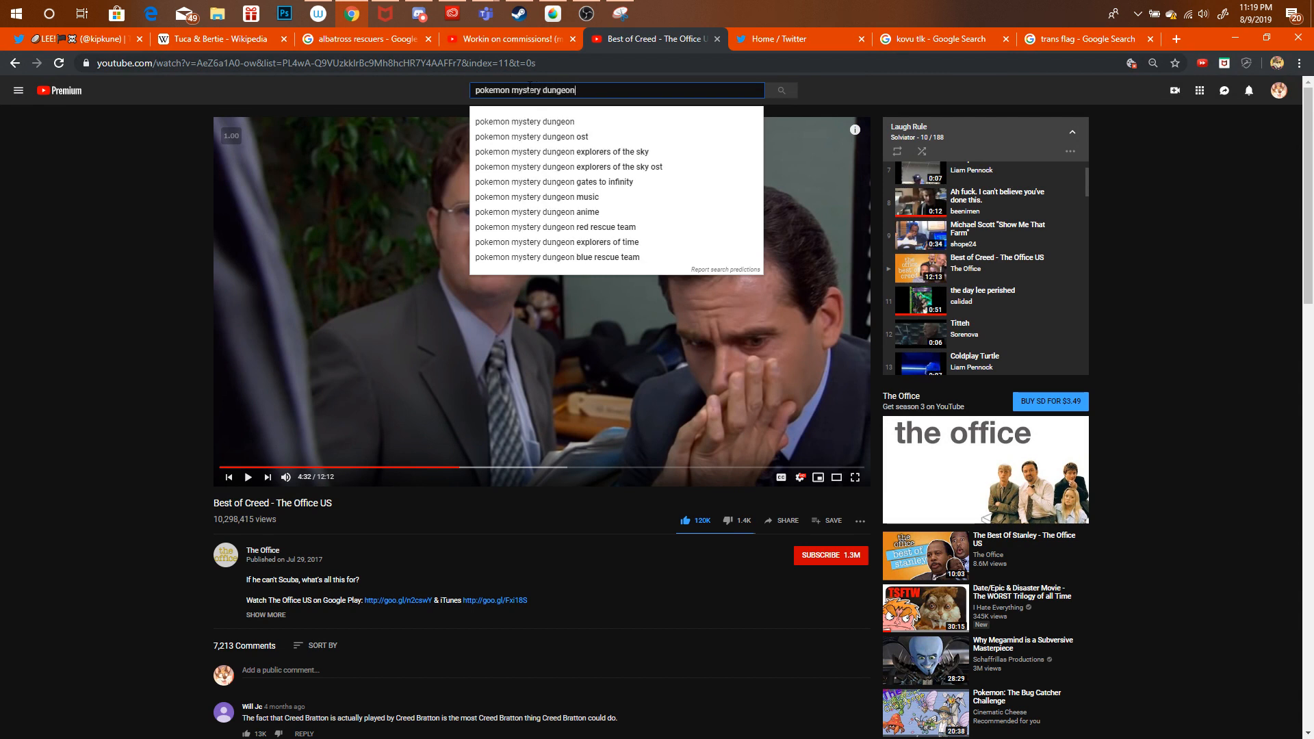
type(" ost")
key("Return")
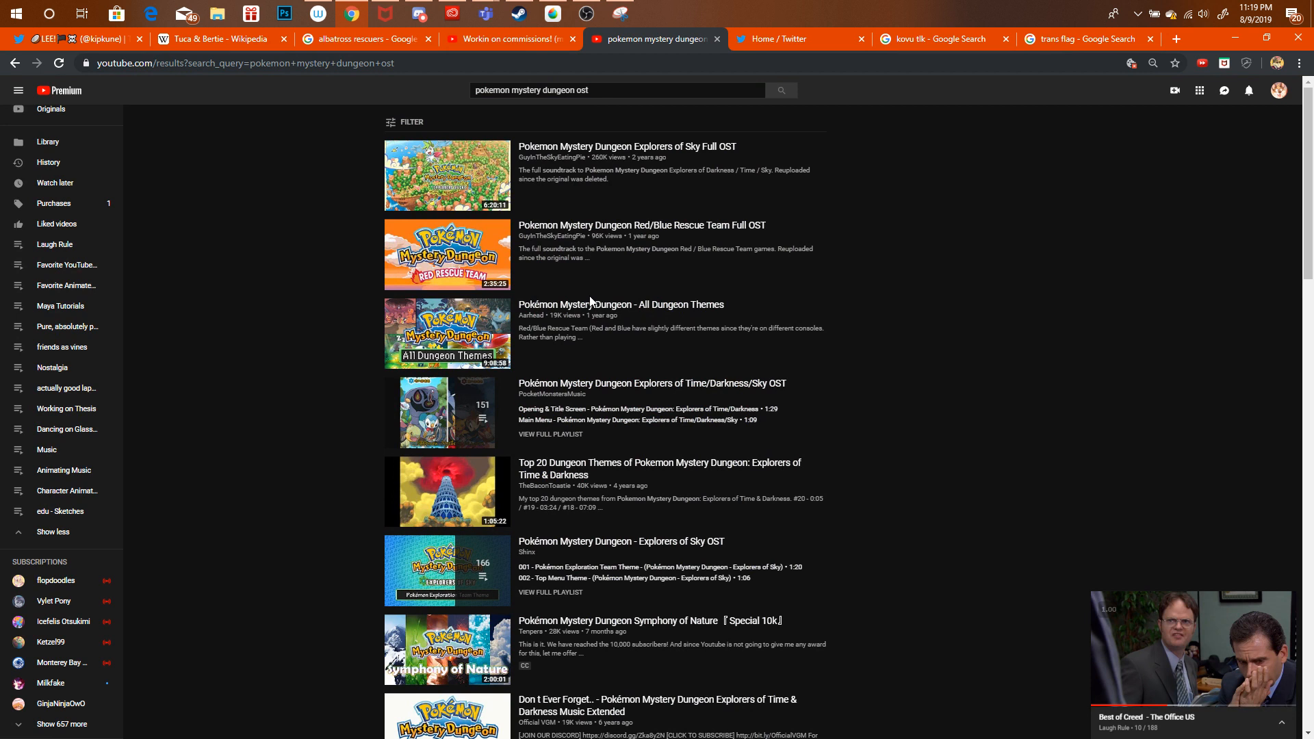
Refine the search with 'explorers of darkness' and open the Explorers of Time/Darkness/Sky OST playlist.
left_click(597, 90)
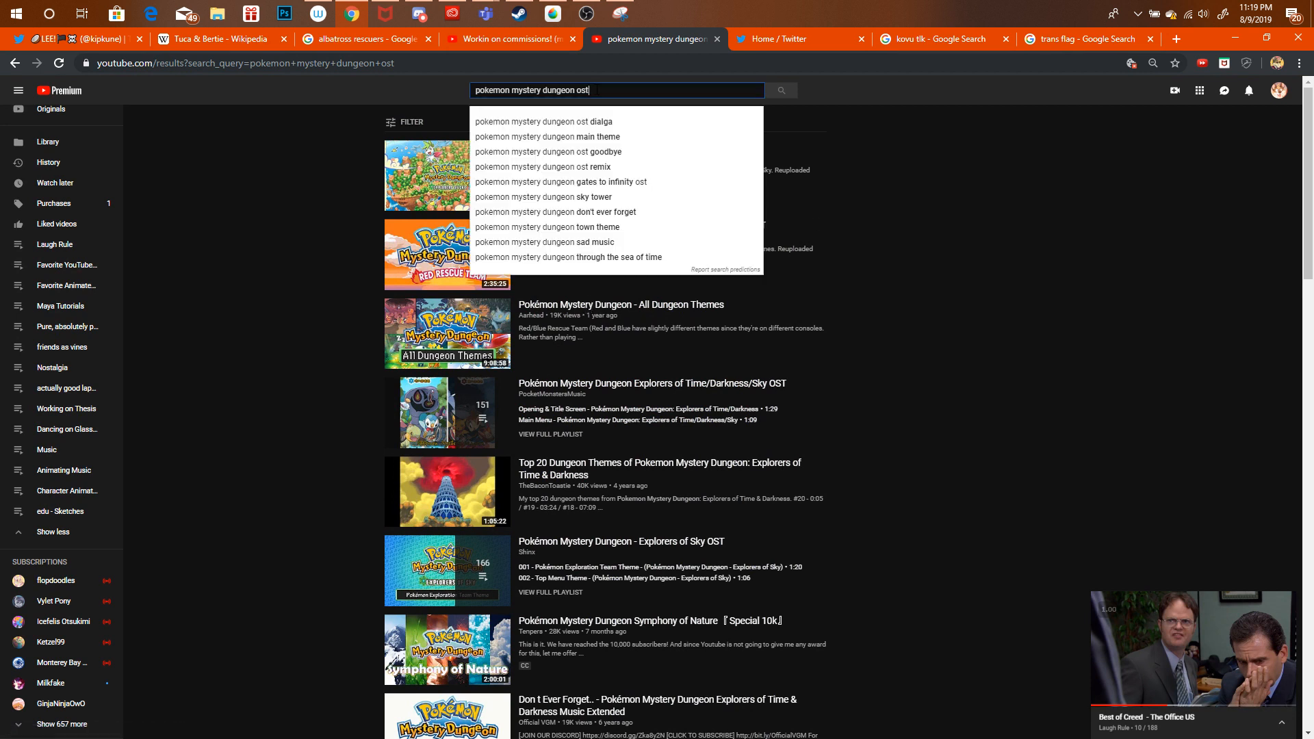
type("explorers")
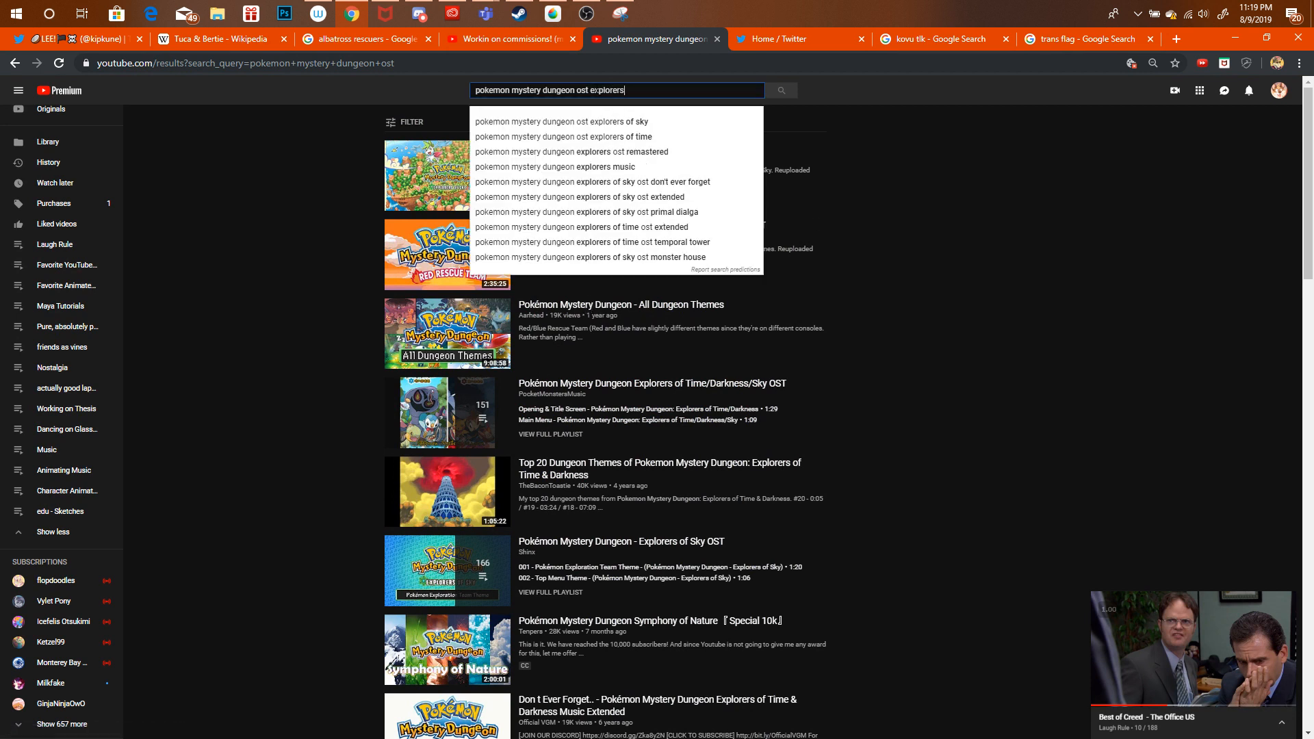
type(" of darkness")
key("Return")
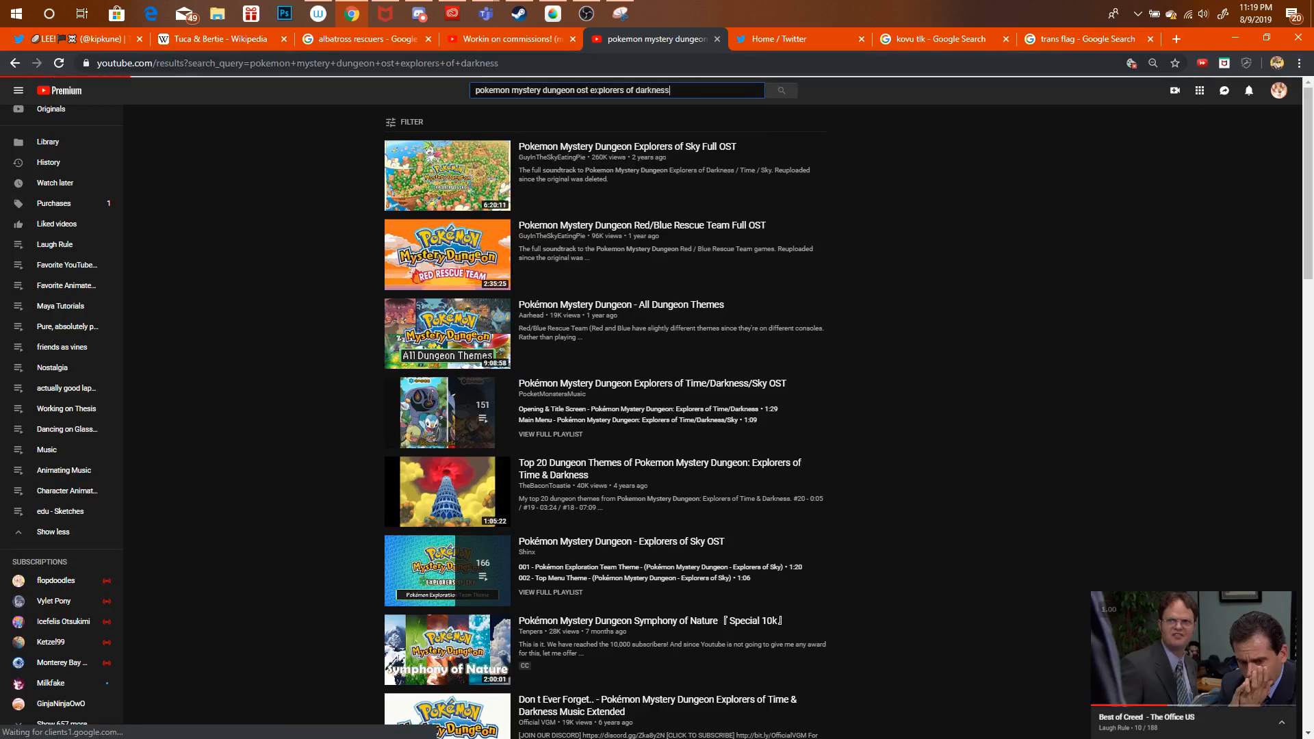
left_click(643, 152)
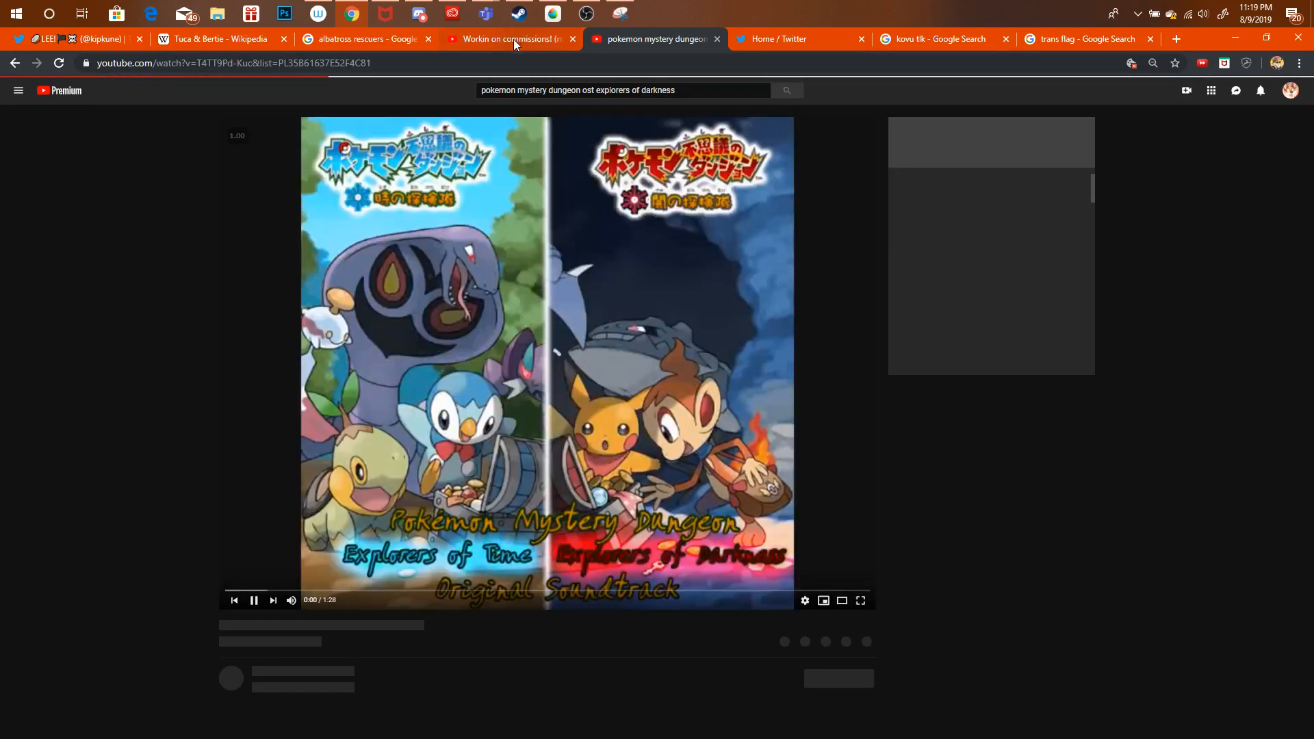
Bring the ollie.mdp sketch to the front and lower the speaker volume from 37 to 21.
left_click(513, 39)
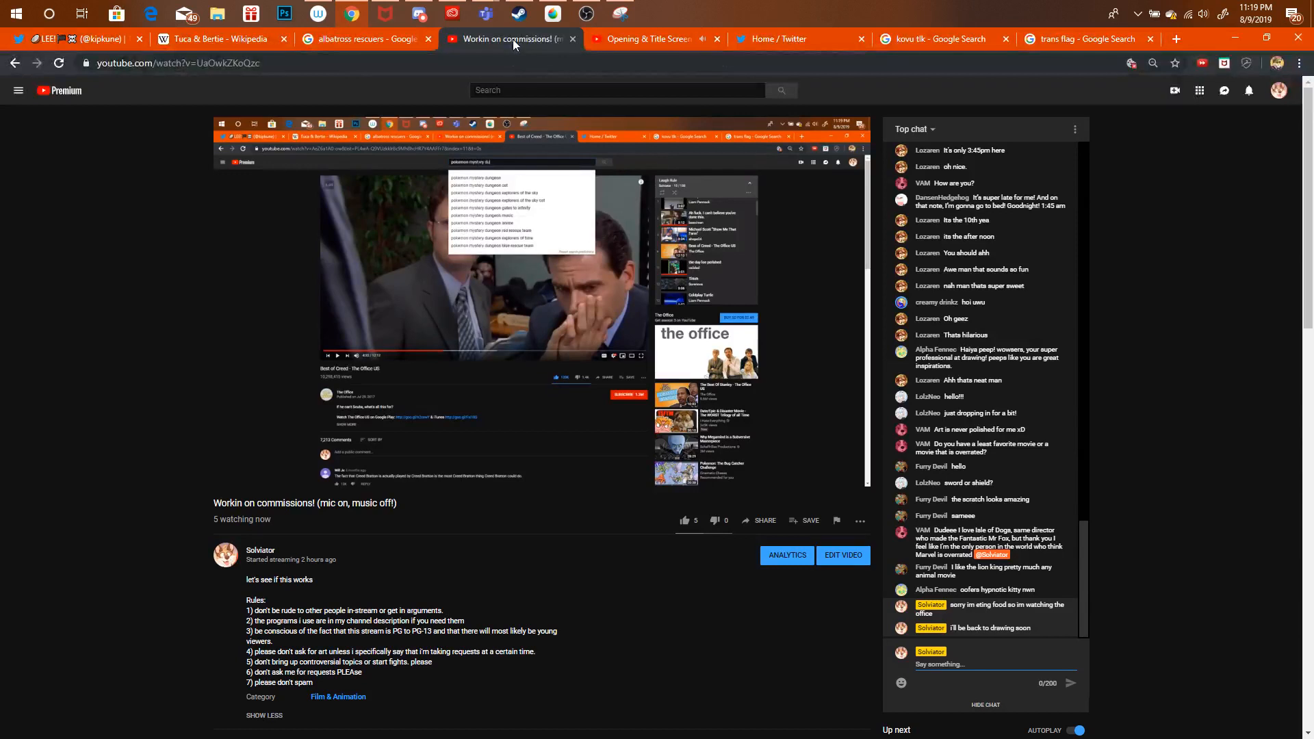
left_click(564, 4)
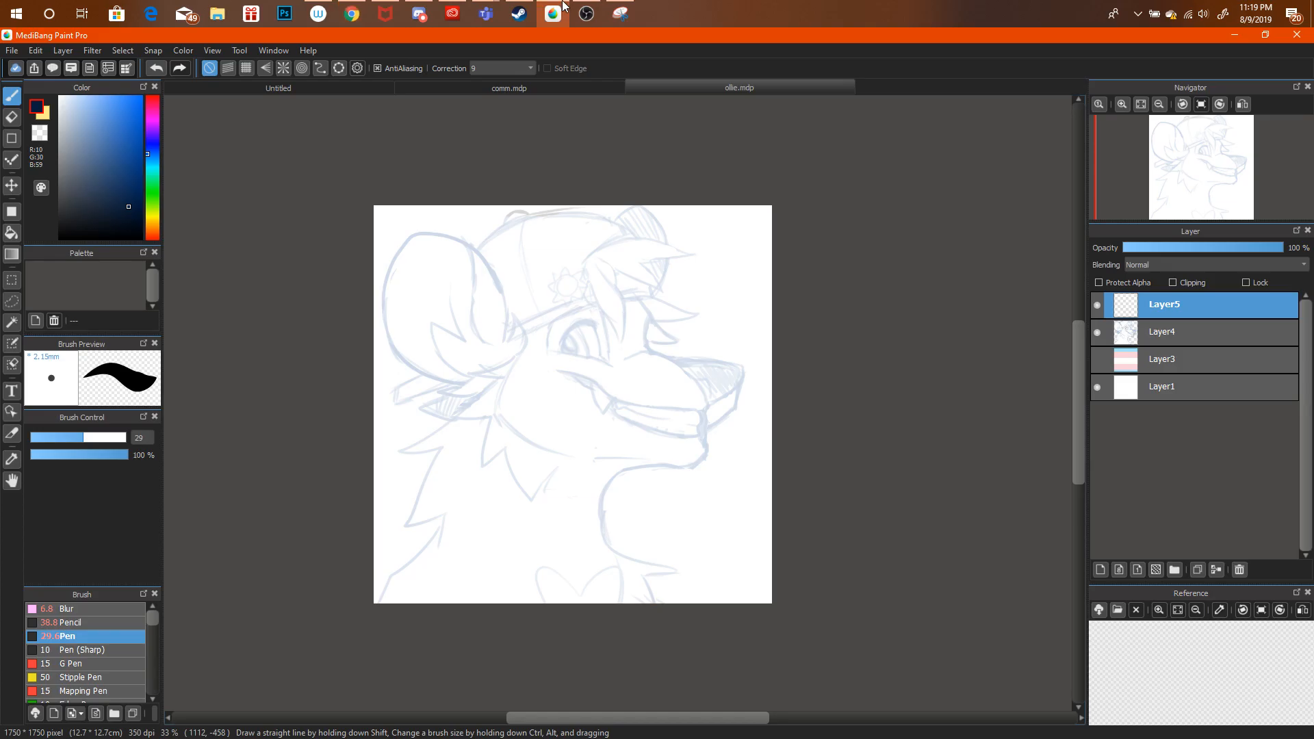
left_click(1203, 13)
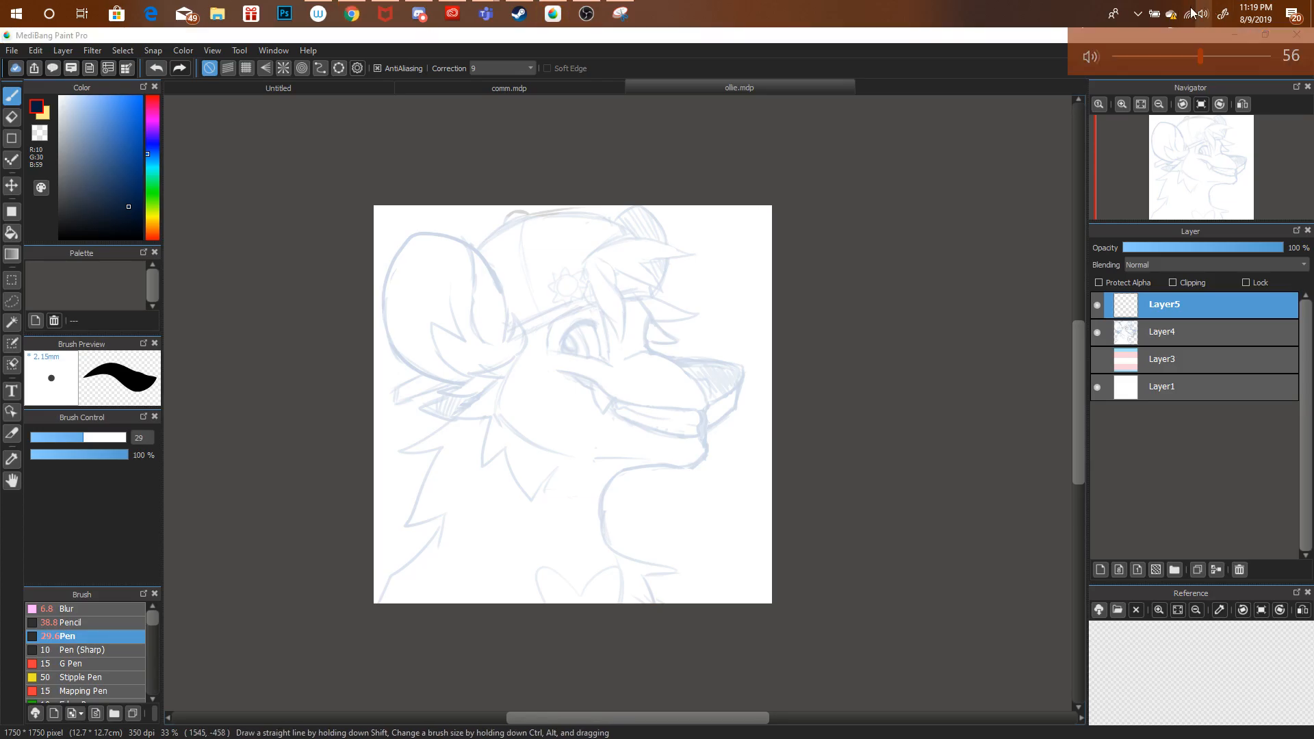
left_click(1172, 76)
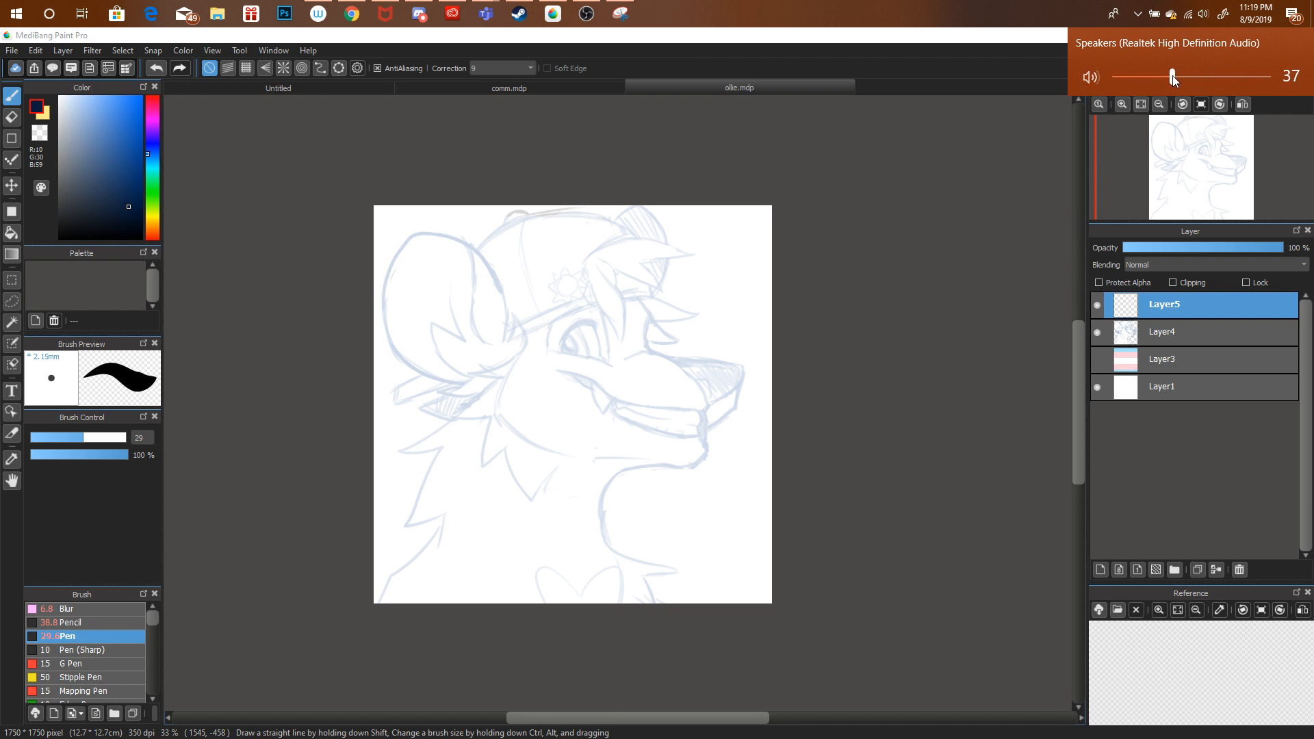
left_click(1098, 308)
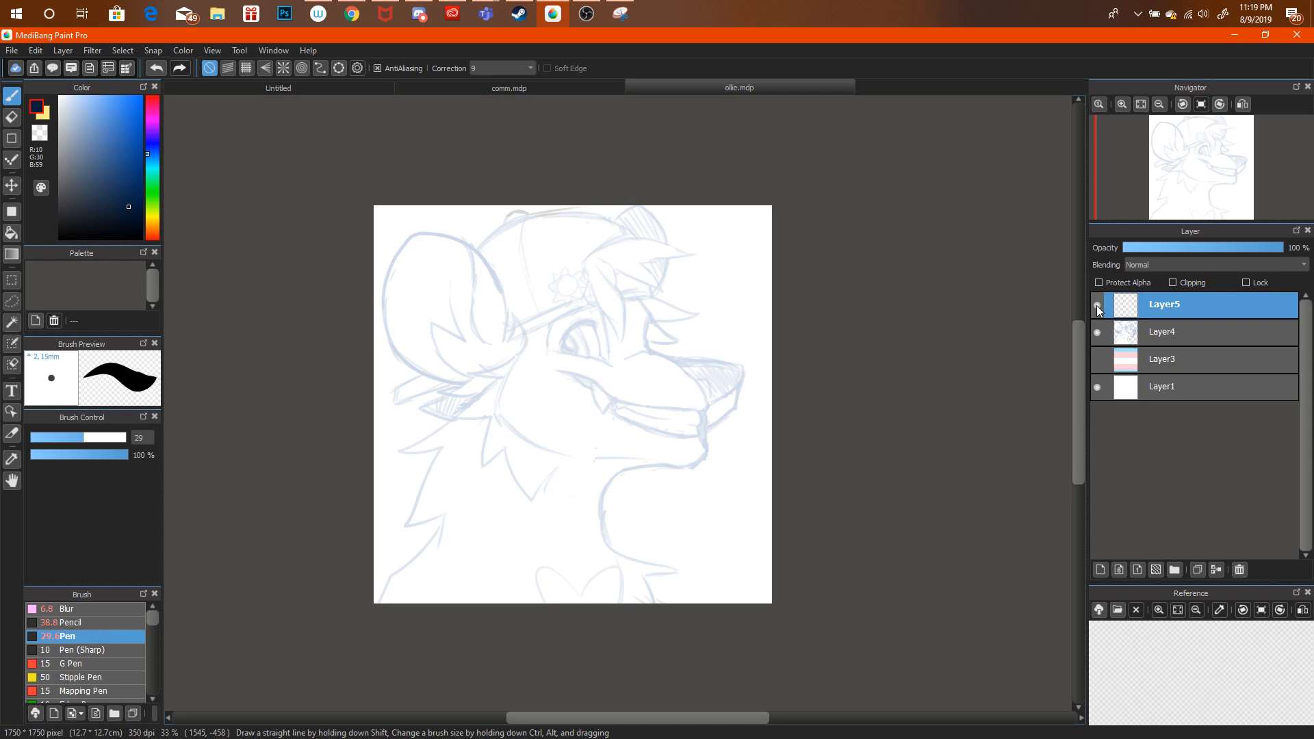
left_click(1202, 13)
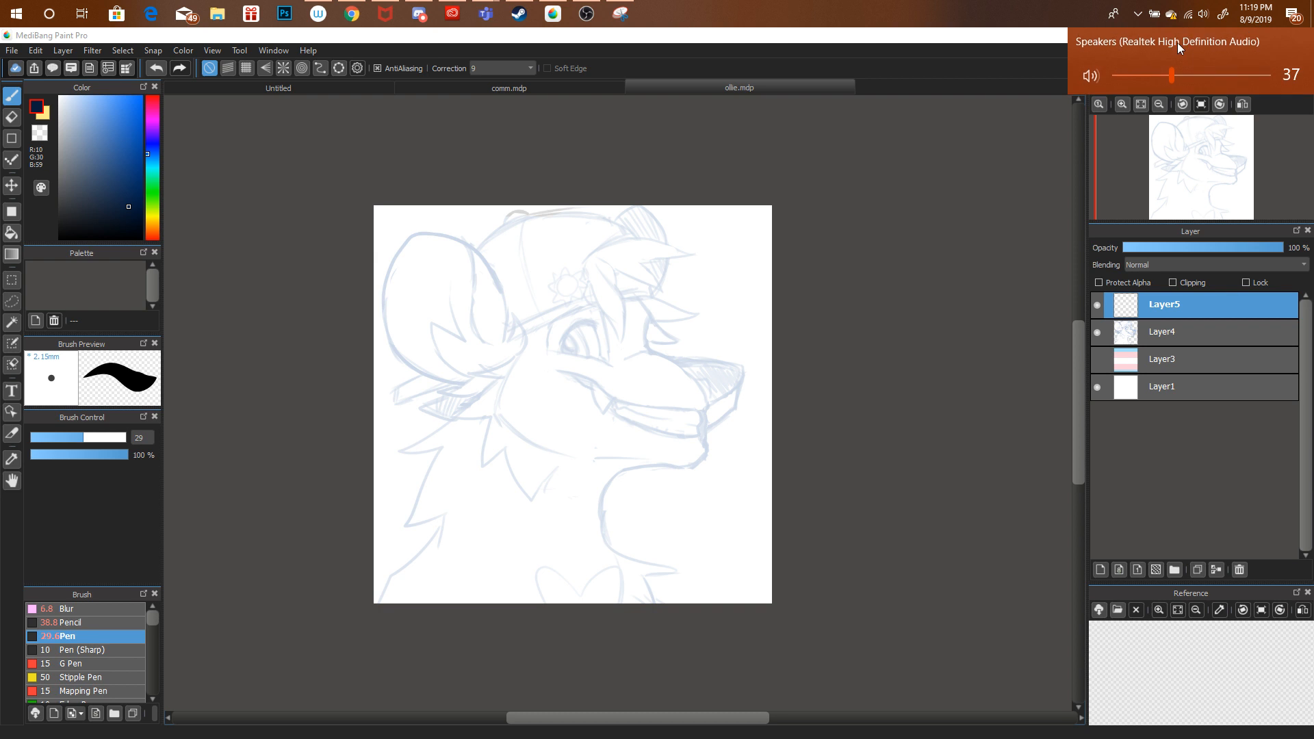
left_click_drag(1171, 76, 1147, 77)
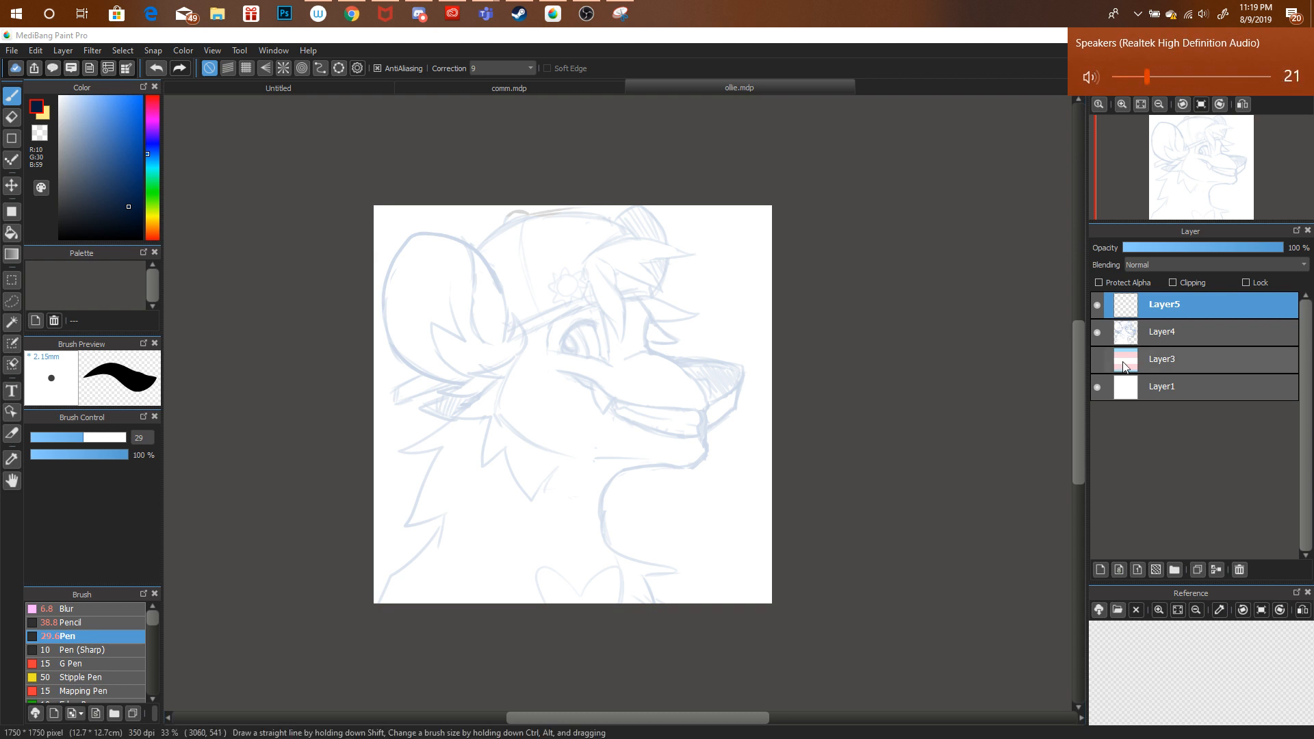
Zoom to 50% and test navy strokes across the face, settling the pen size at 10.
left_click(1109, 301)
key("ctrl+plus")
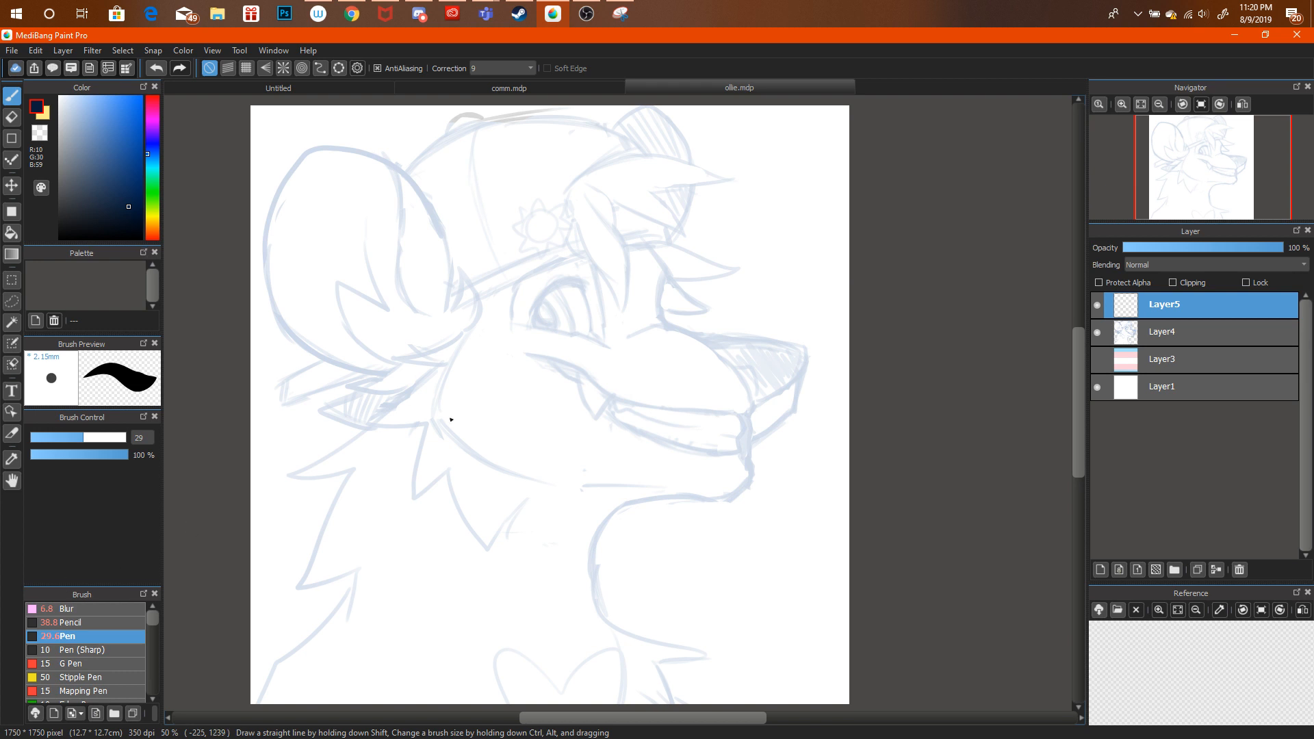
mouse_move(512, 280)
left_mouse_down()
mouse_move(452, 387)
mouse_move(548, 397)
mouse_move(709, 373)
left_mouse_up()
key("ctrl+alt+z")
left_click_drag(83, 437, 37, 438)
mouse_move(558, 289)
left_mouse_down()
mouse_move(580, 416)
mouse_move(746, 441)
left_mouse_up()
key("ctrl+alt+z")
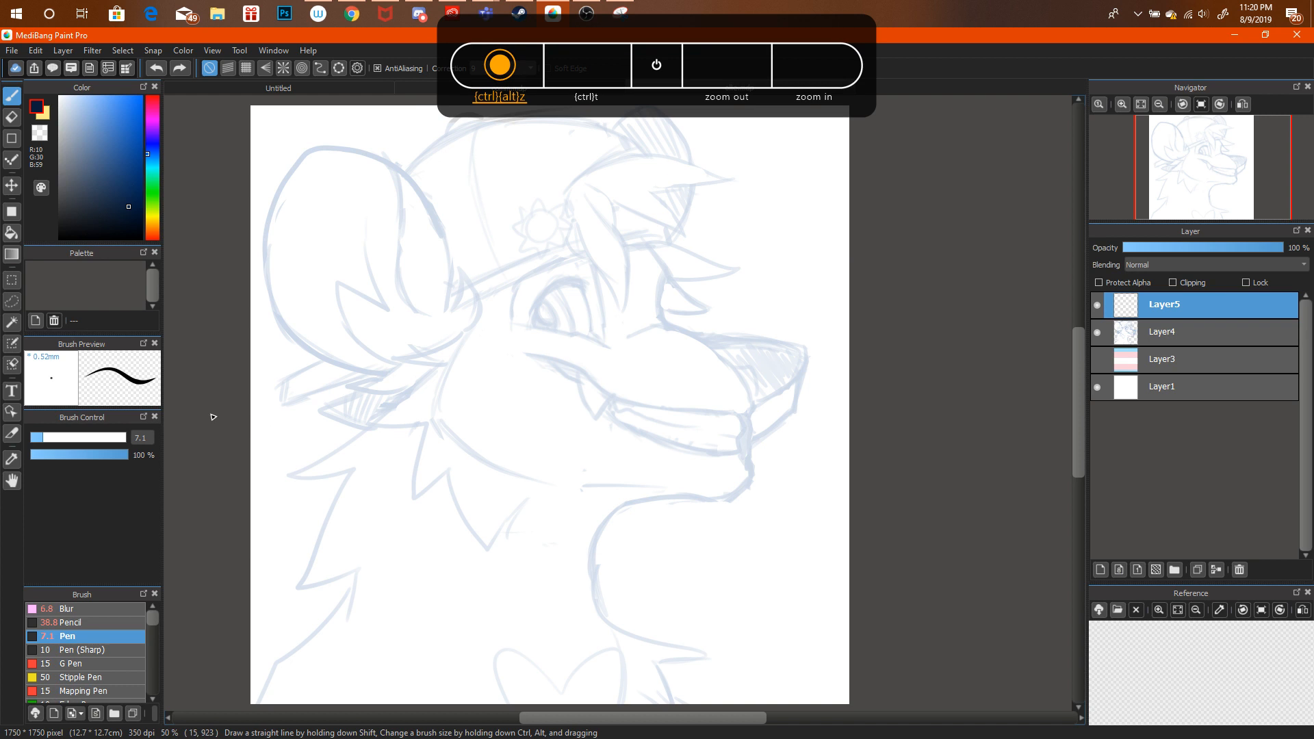
type("10")
key("Return")
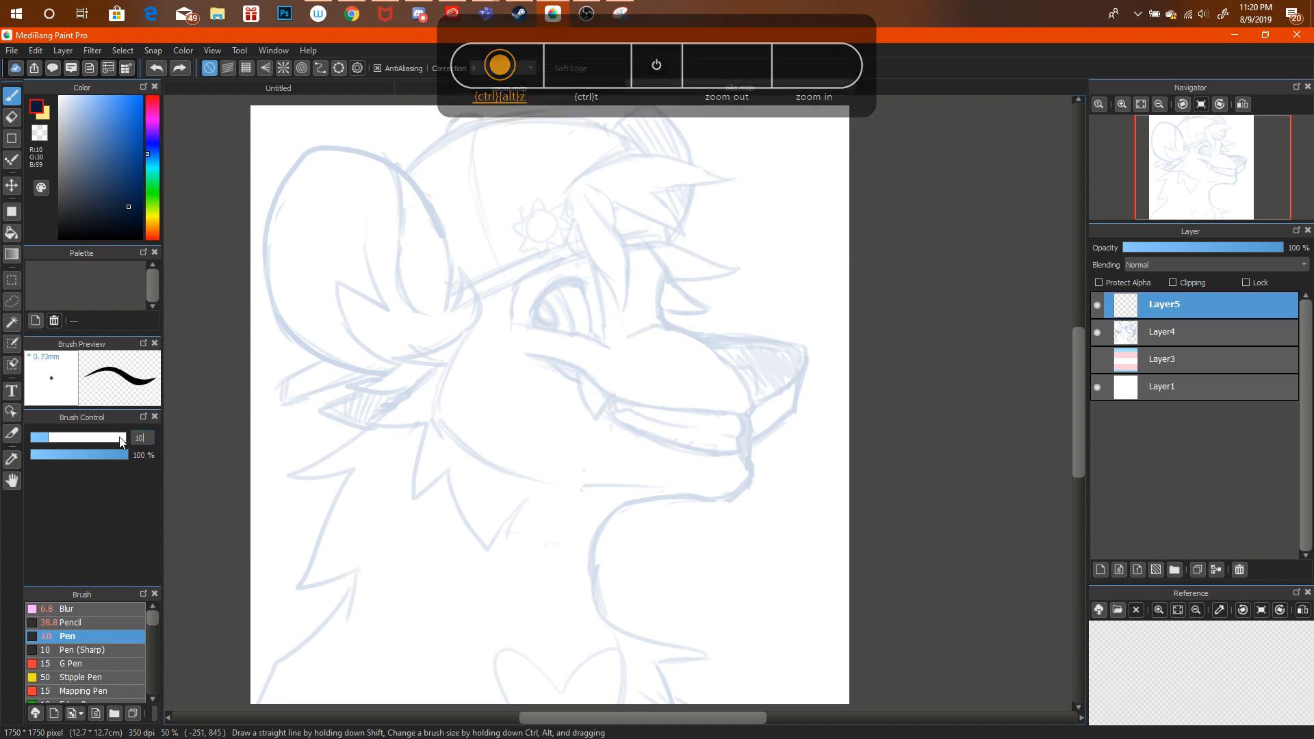
mouse_move(527, 223)
left_mouse_down()
mouse_move(462, 328)
mouse_move(621, 322)
mouse_move(846, 492)
mouse_move(840, 551)
left_mouse_up()
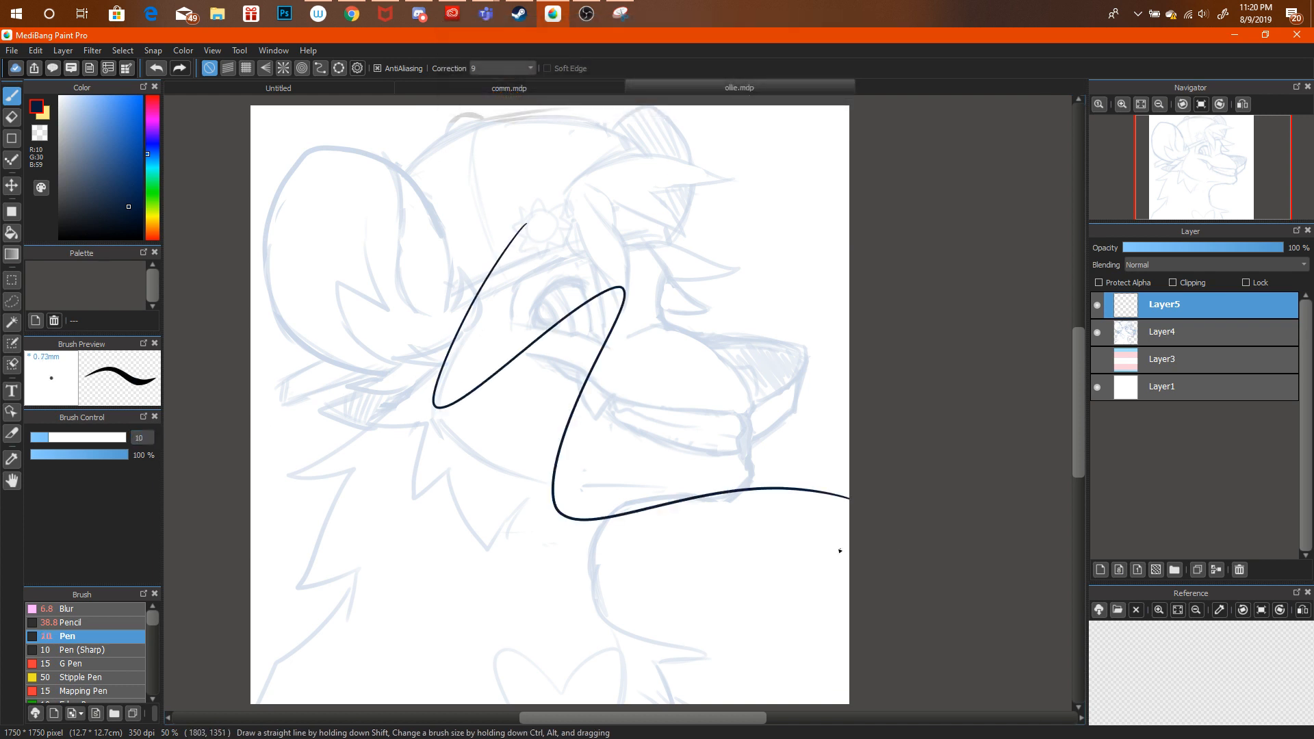
key("ctrl+alt+z")
Set stroke Correction to 11, zoom to 100% on the eye, and raise pen size to 19.
left_click(503, 68)
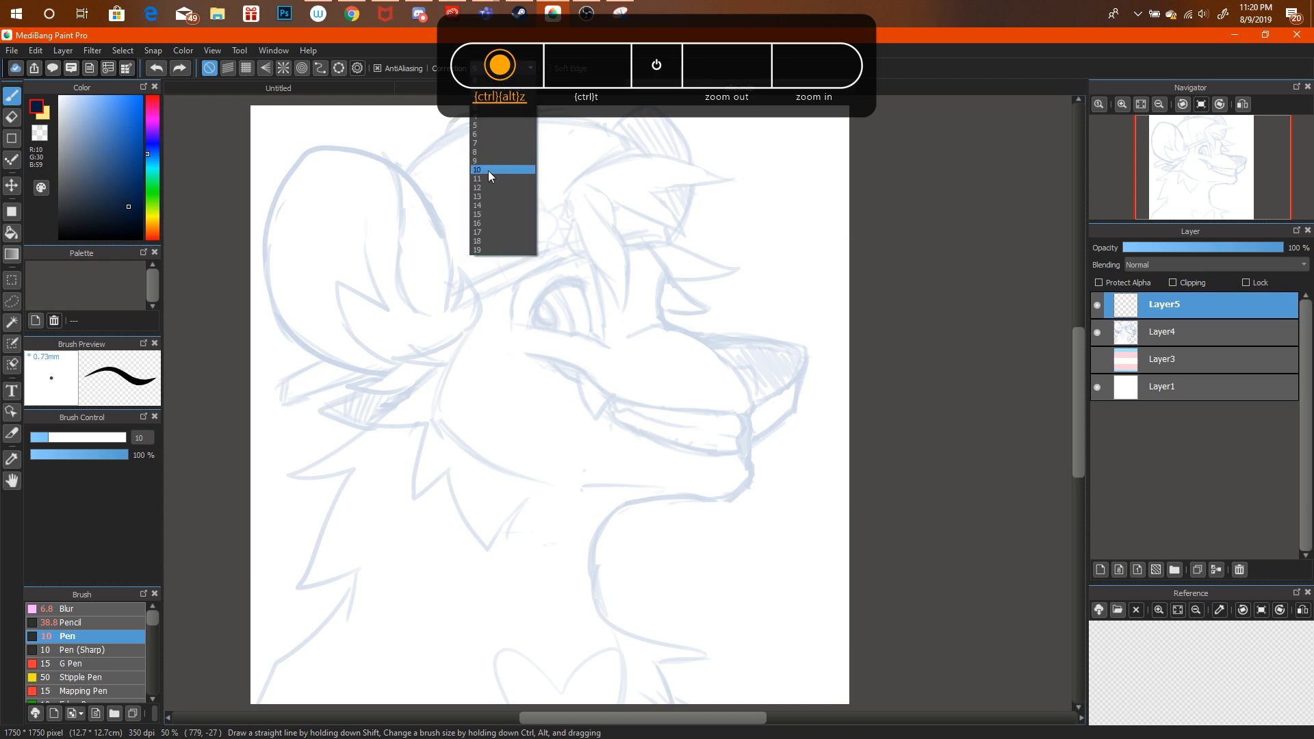
left_click(491, 176)
left_click(1121, 105)
left_click(1122, 104)
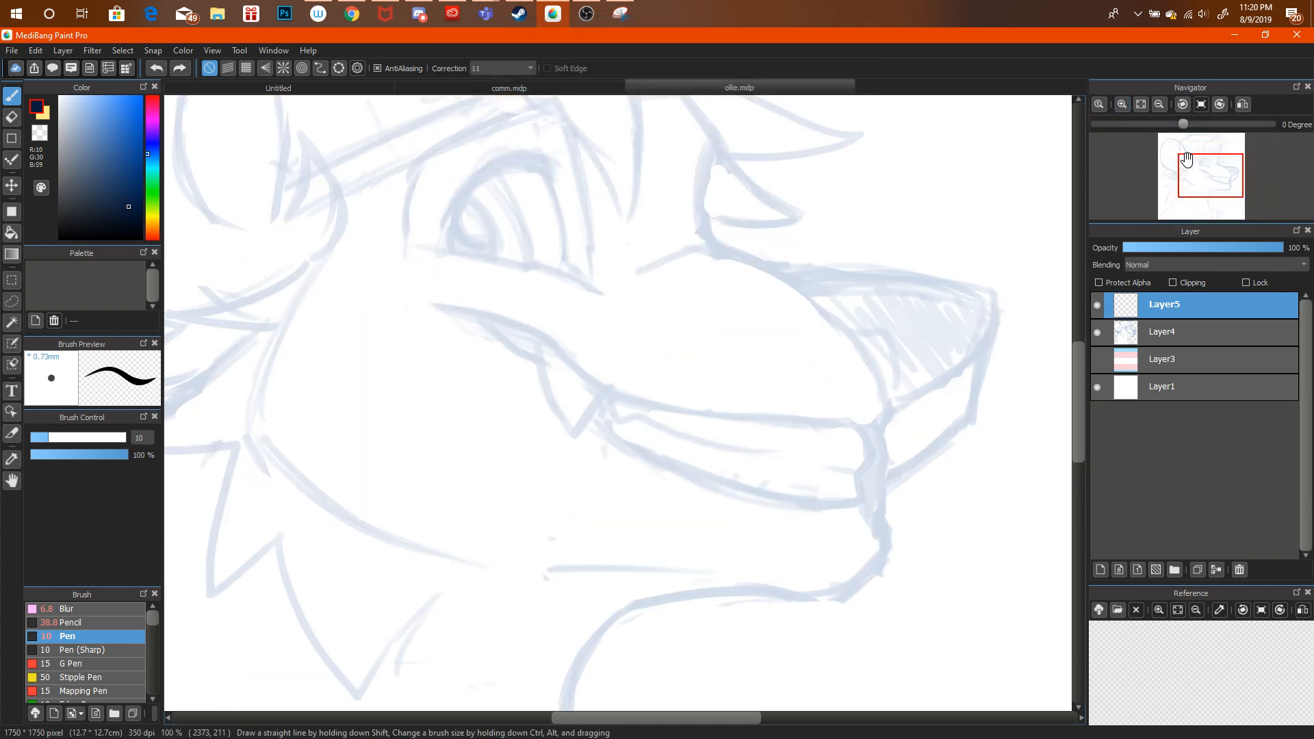
left_click(1207, 169)
left_click_drag(1206, 169, 1197, 171)
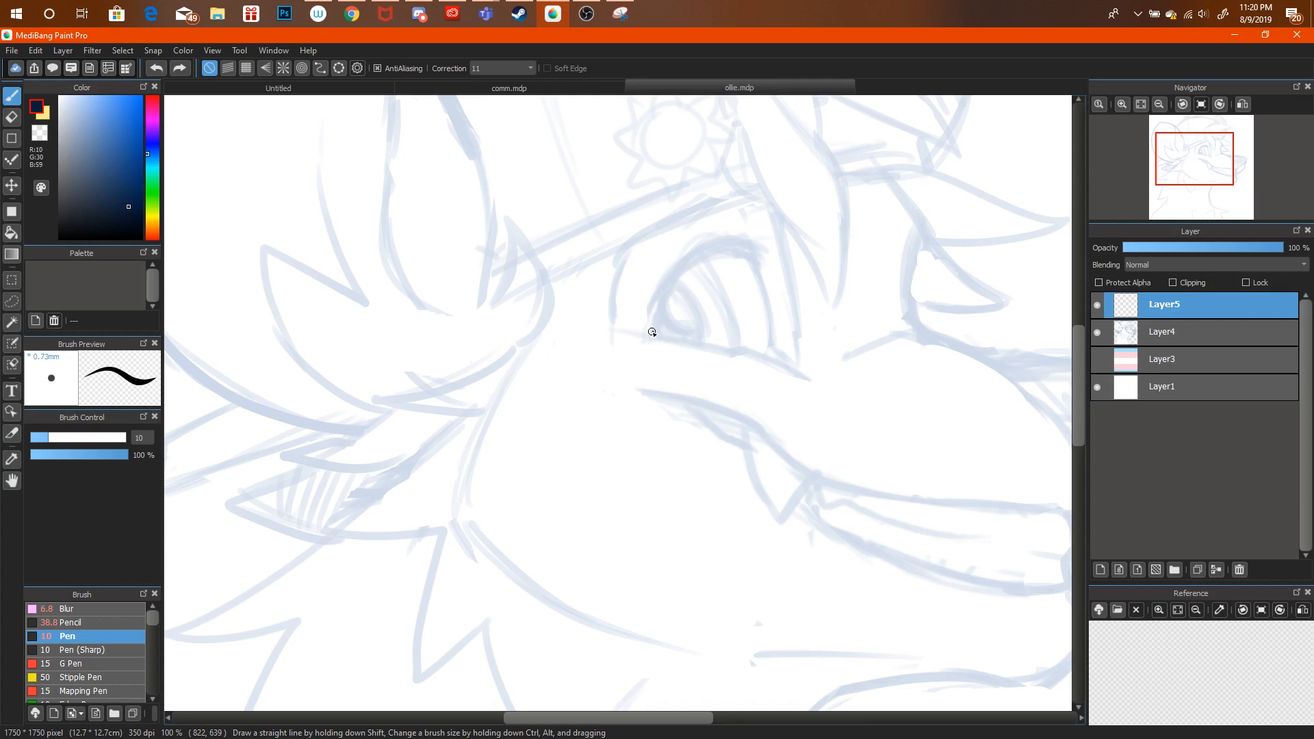
left_click_drag(651, 332, 663, 293)
key("ctrl+alt+z")
left_click(68, 438)
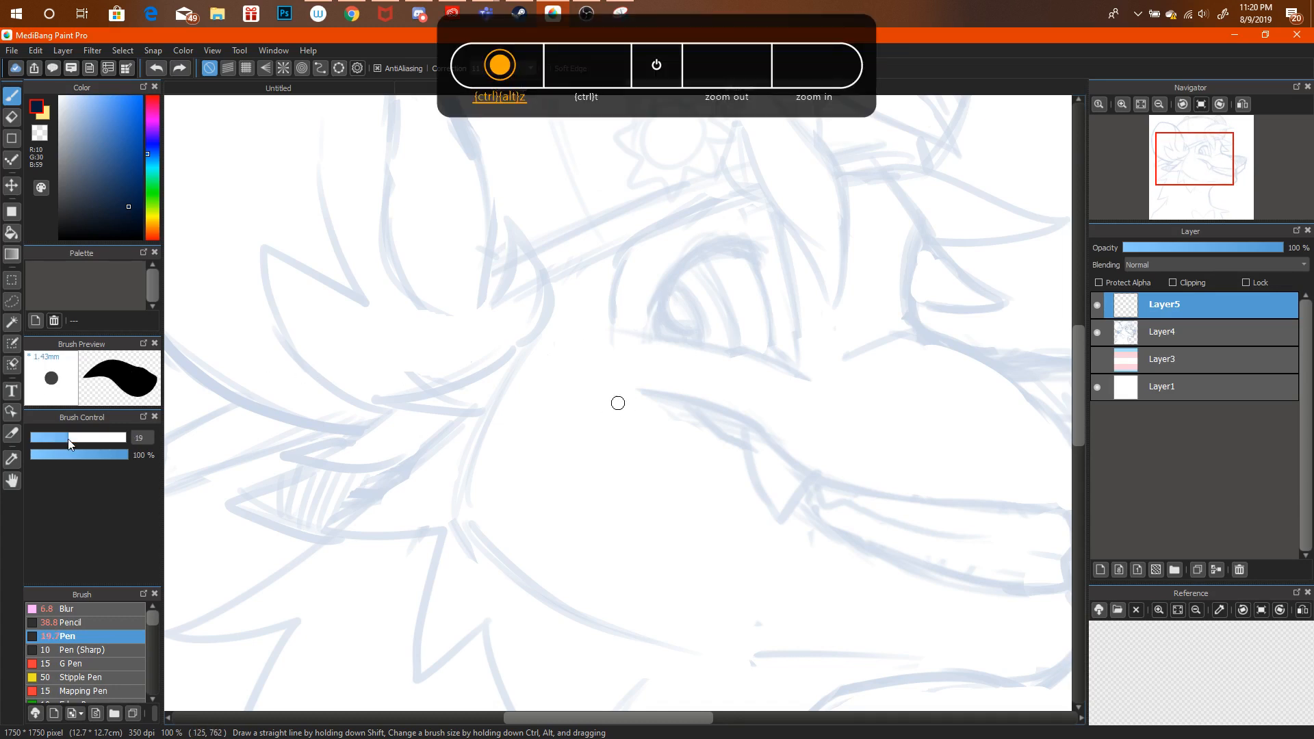
Draw the thick navy arc over the eye, retrying until it fits and filling its upper-right gap.
left_click_drag(651, 331, 748, 268)
key("ctrl+alt+z")
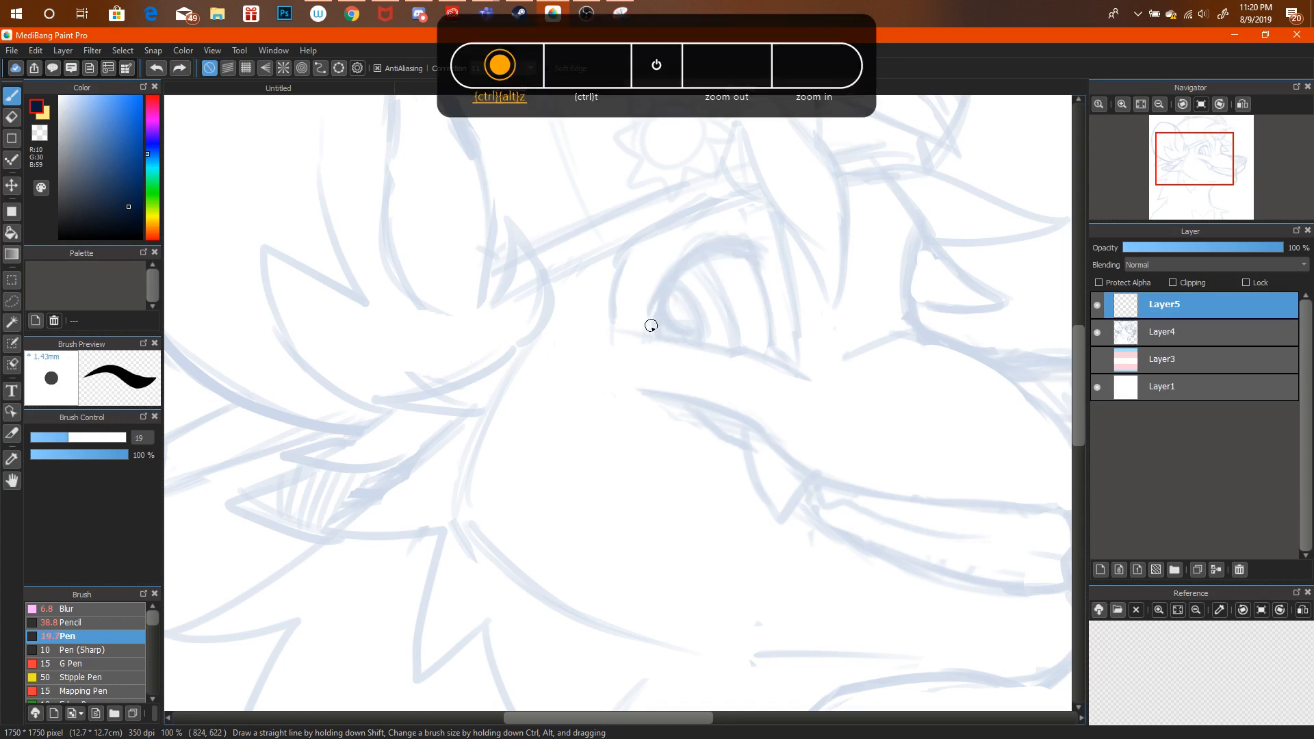
mouse_move(652, 334)
left_mouse_down()
mouse_move(689, 260)
mouse_move(791, 255)
left_mouse_up()
key("ctrl+alt+z")
left_click_drag(652, 334, 791, 255)
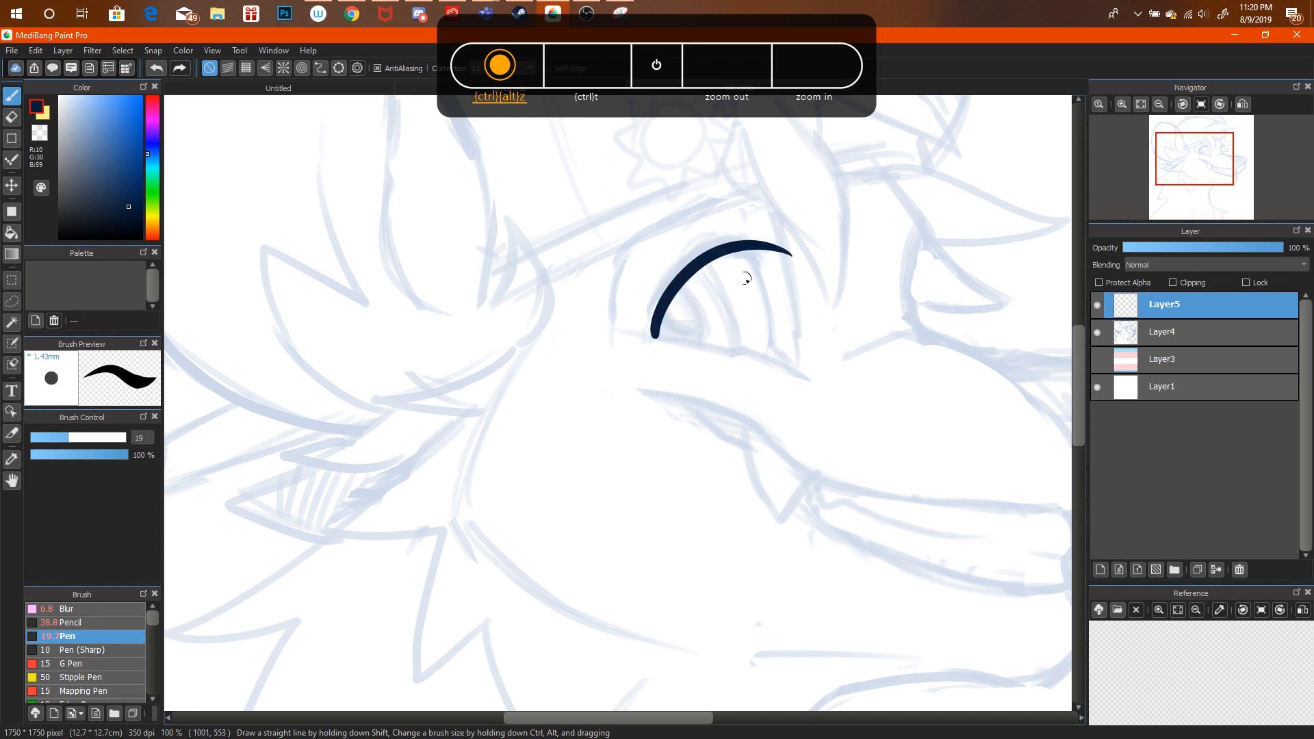
key("ctrl+alt+z")
left_click_drag(652, 333, 791, 253)
key("ctrl+alt+z")
mouse_move(651, 334)
left_mouse_down()
mouse_move(681, 264)
mouse_move(754, 275)
mouse_move(762, 261)
mouse_move(680, 283)
mouse_move(743, 255)
mouse_move(711, 261)
mouse_move(646, 333)
mouse_move(713, 262)
mouse_move(760, 266)
mouse_move(740, 253)
mouse_move(703, 263)
left_mouse_up()
key("ctrl+alt+z")
key("ctrl+alt+z")
key("ctrl+alt+z")
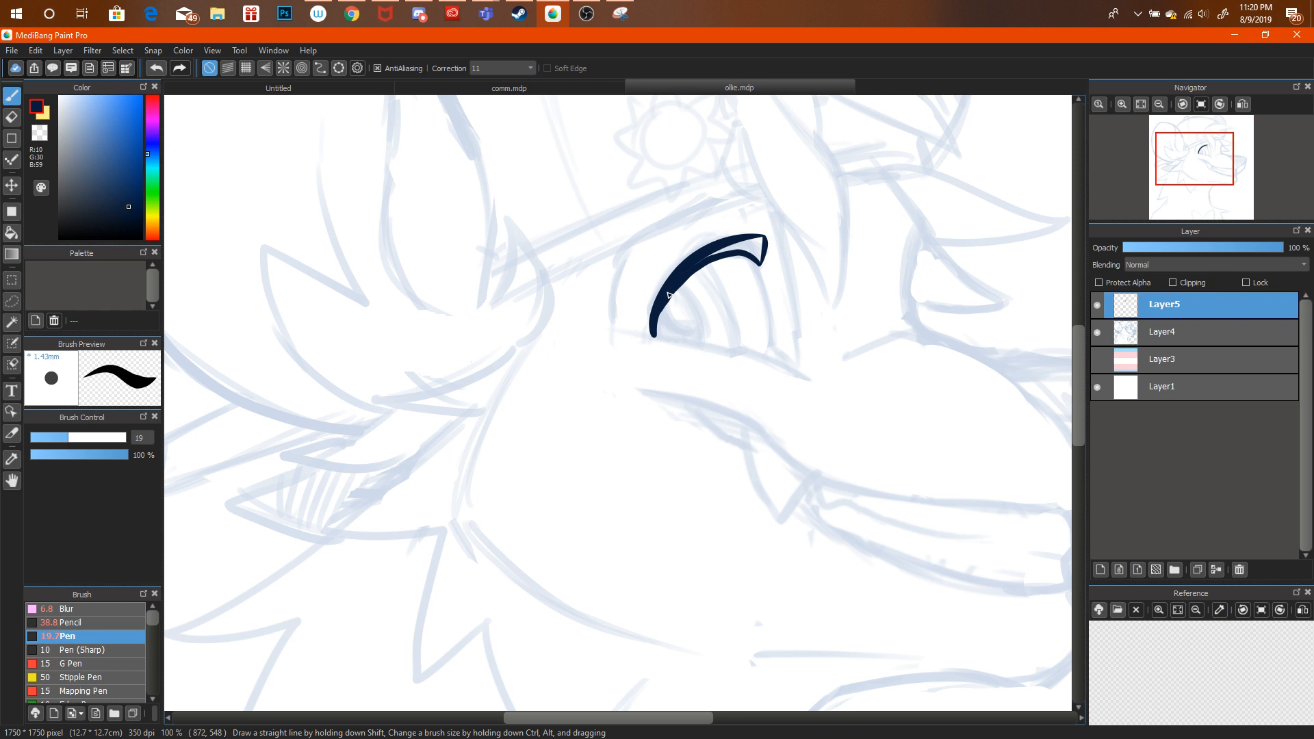
left_click_drag(695, 259, 737, 241)
left_click(358, 19)
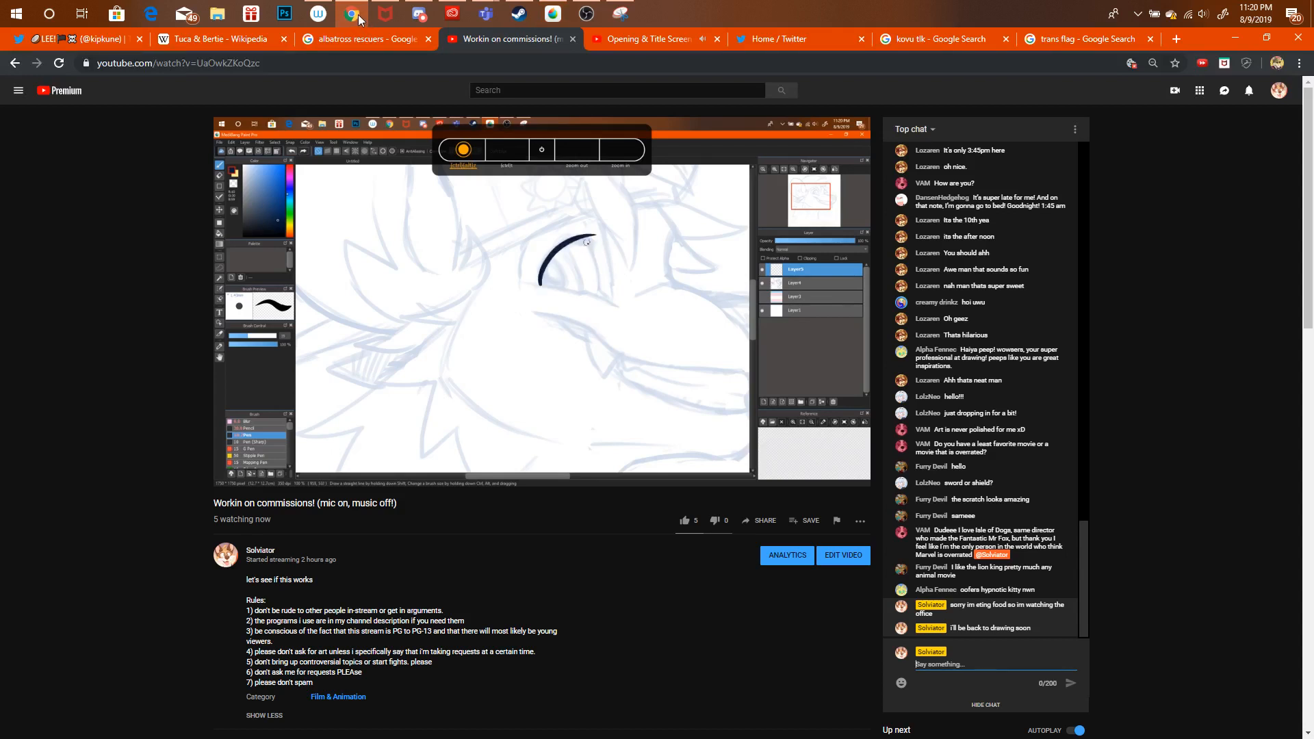
left_click(360, 16)
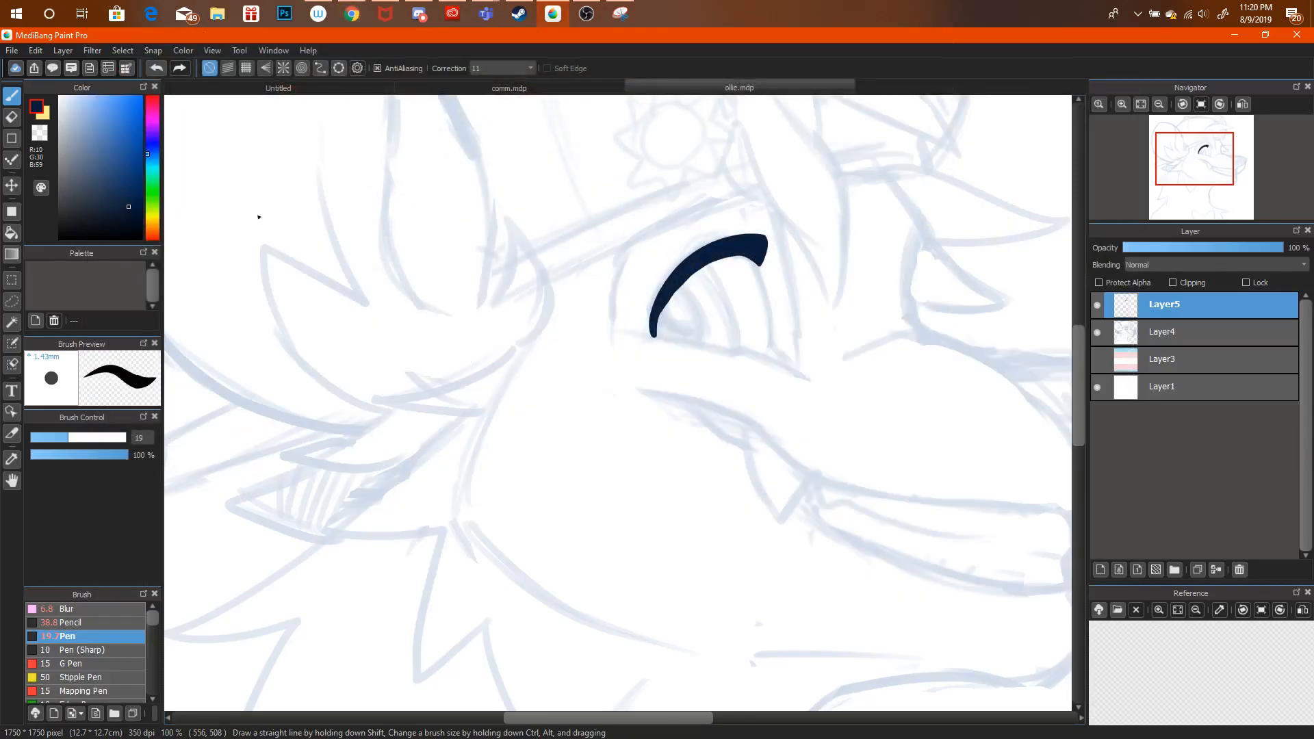
Try thinning the arc with a size-20 eraser and a first lower eye line, undoing both.
key("e")
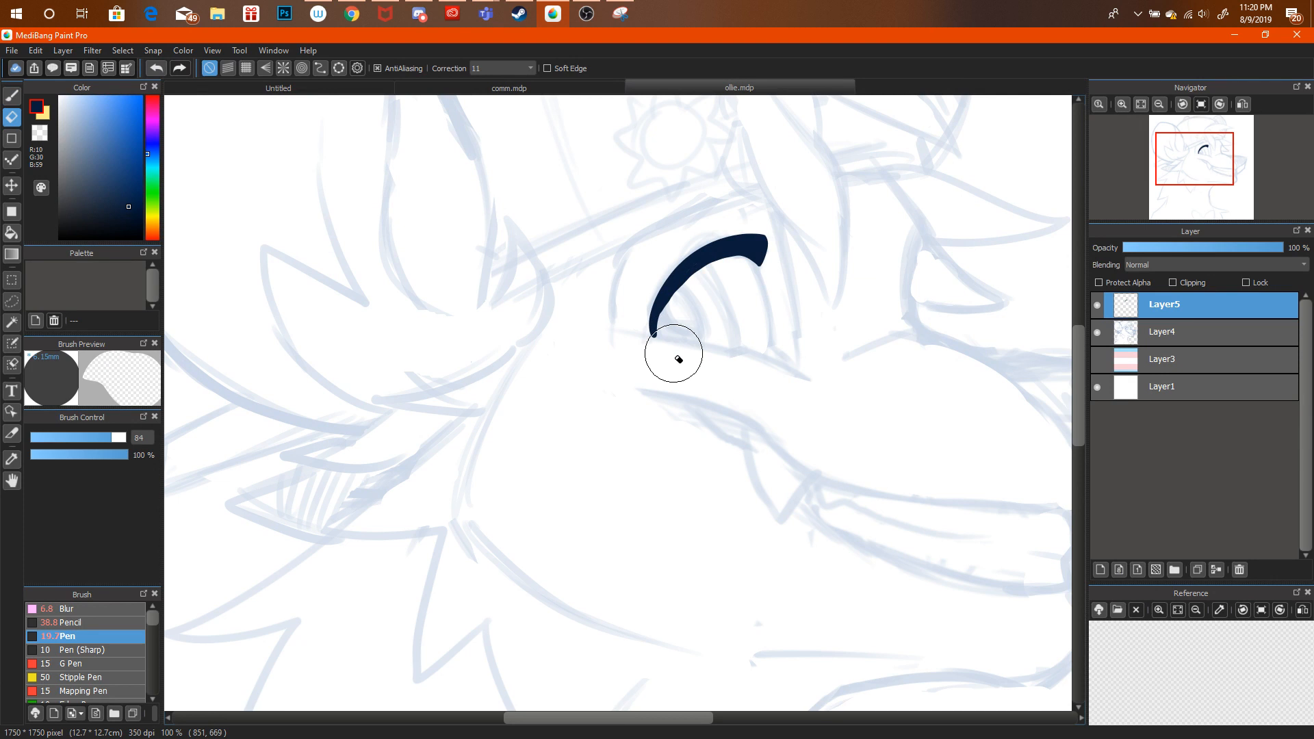
left_click_drag(78, 437, 69, 438)
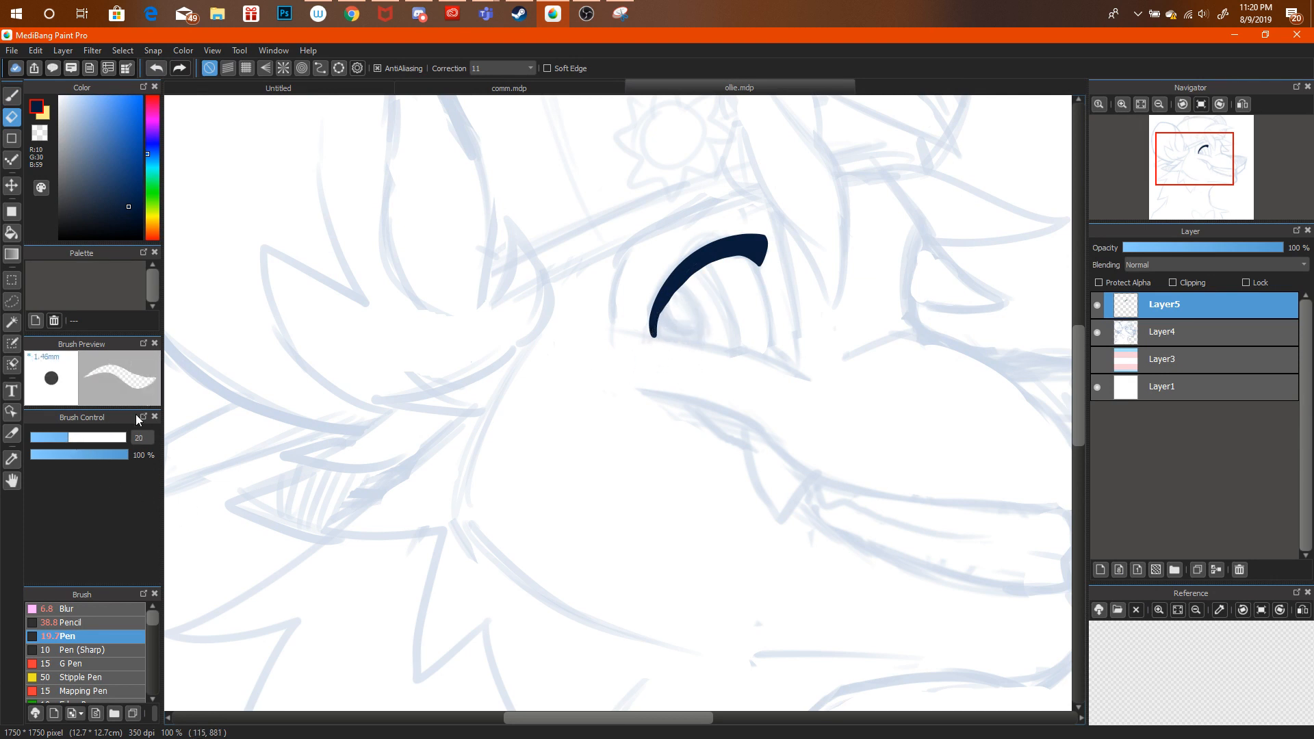
mouse_move(658, 340)
left_mouse_down()
mouse_move(701, 273)
mouse_move(741, 252)
mouse_move(765, 282)
left_mouse_up()
key("ctrl+alt+z")
key("ctrl+alt+z")
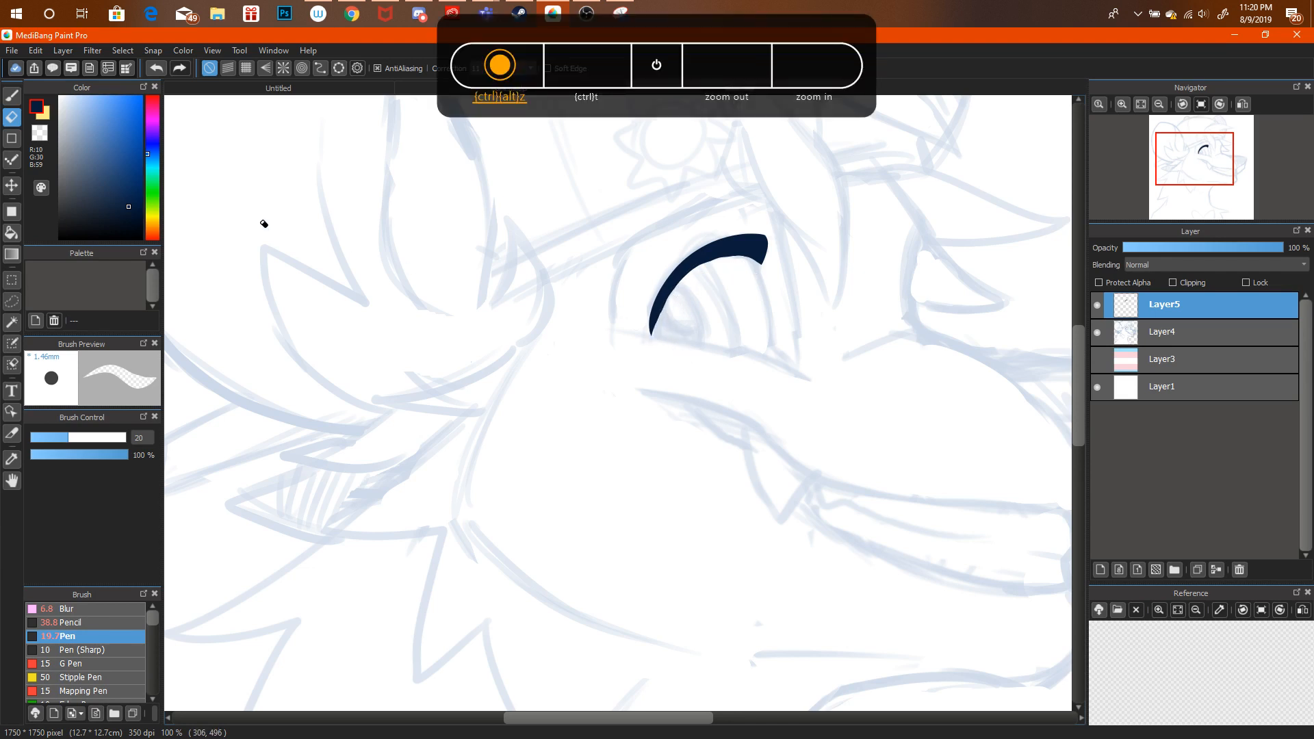
key("b")
left_click_drag(651, 333, 756, 352)
key("ctrl+alt+z")
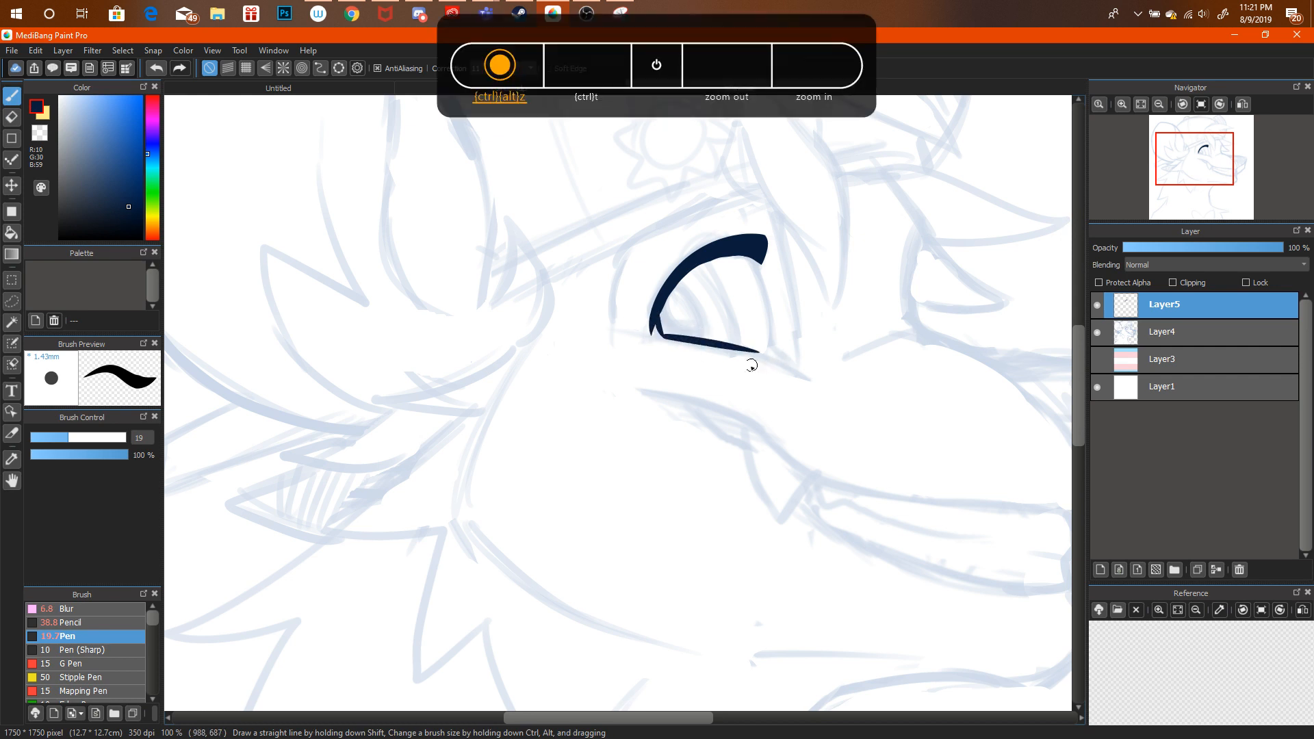
key("ctrl+alt+z")
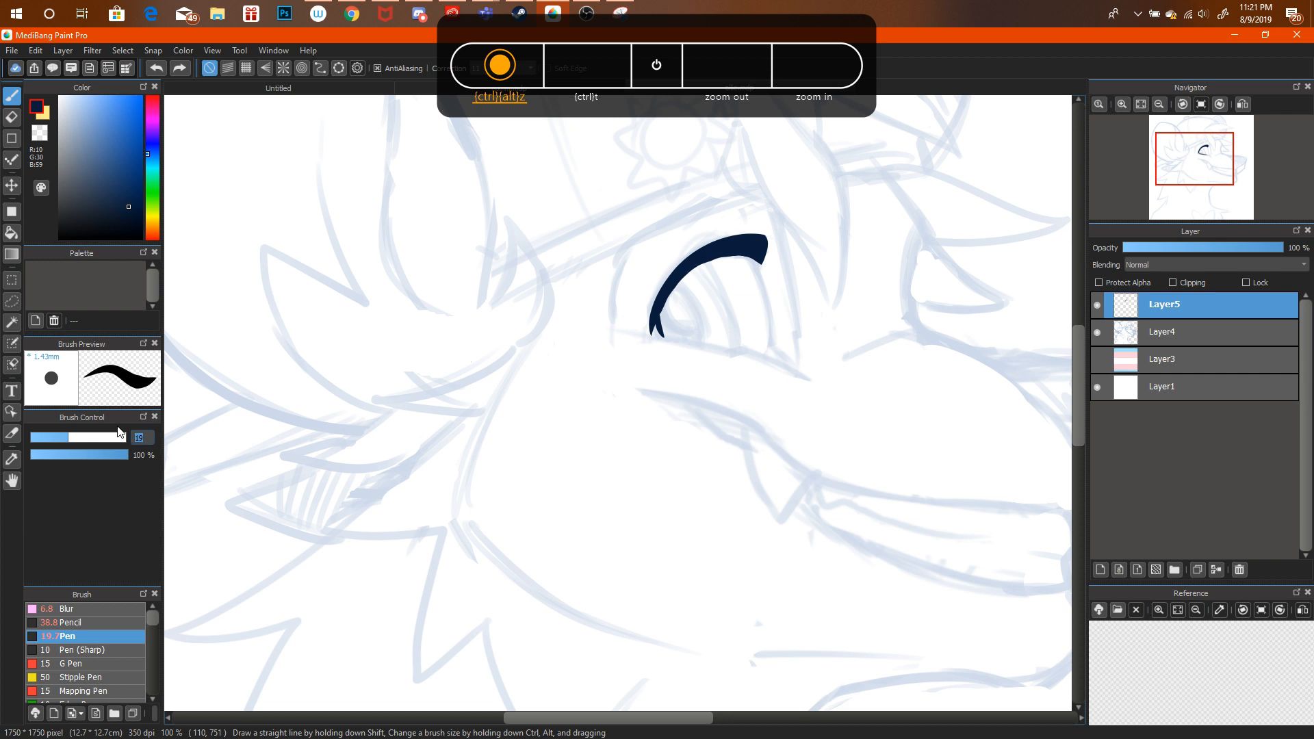
At pen size 10, draw the long lash line under the eye.
type("10")
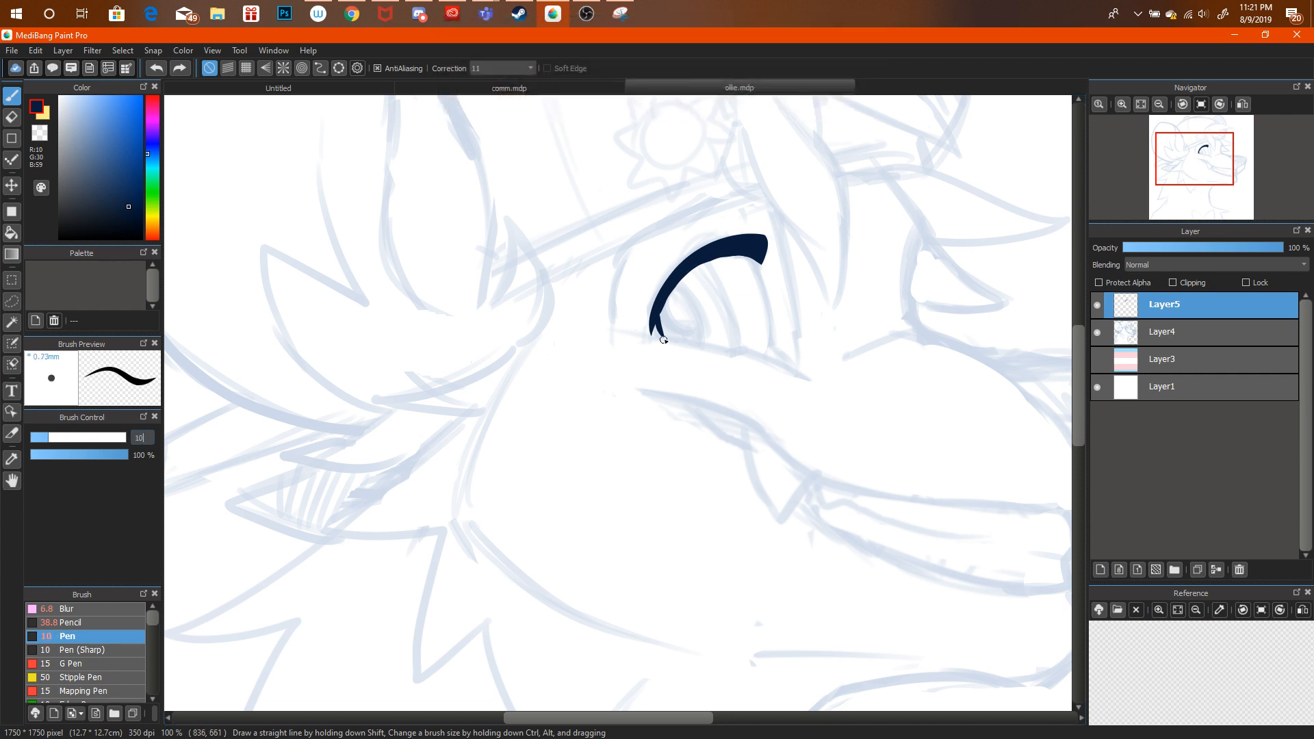
left_click_drag(663, 339, 787, 359)
key("ctrl+alt+z")
left_click_drag(657, 337, 832, 375)
key("ctrl+alt+z")
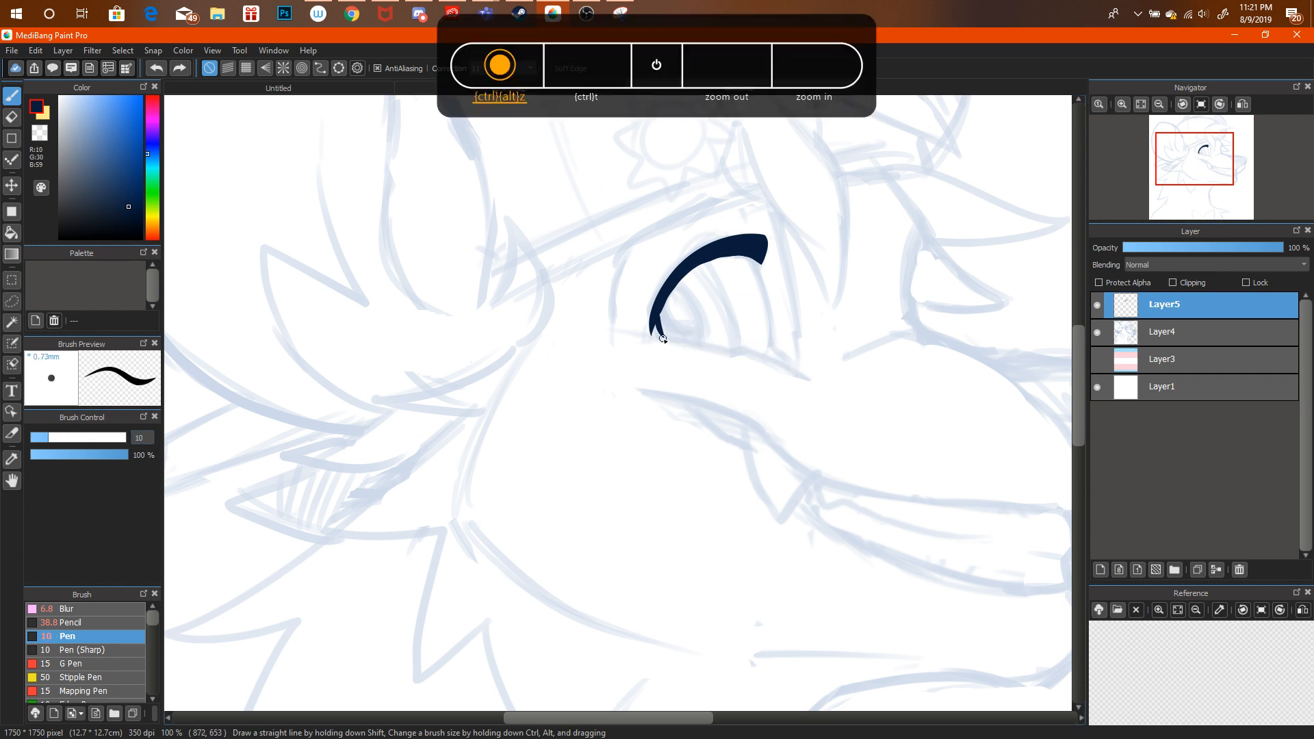
left_click_drag(608, 329, 837, 405)
key("ctrl+alt+z")
left_click_drag(609, 331, 833, 395)
Draw a stroke from the arc's tip down, joining the eye's right edge to the lash line.
left_click_drag(761, 257, 765, 301)
key("ctrl+alt+z")
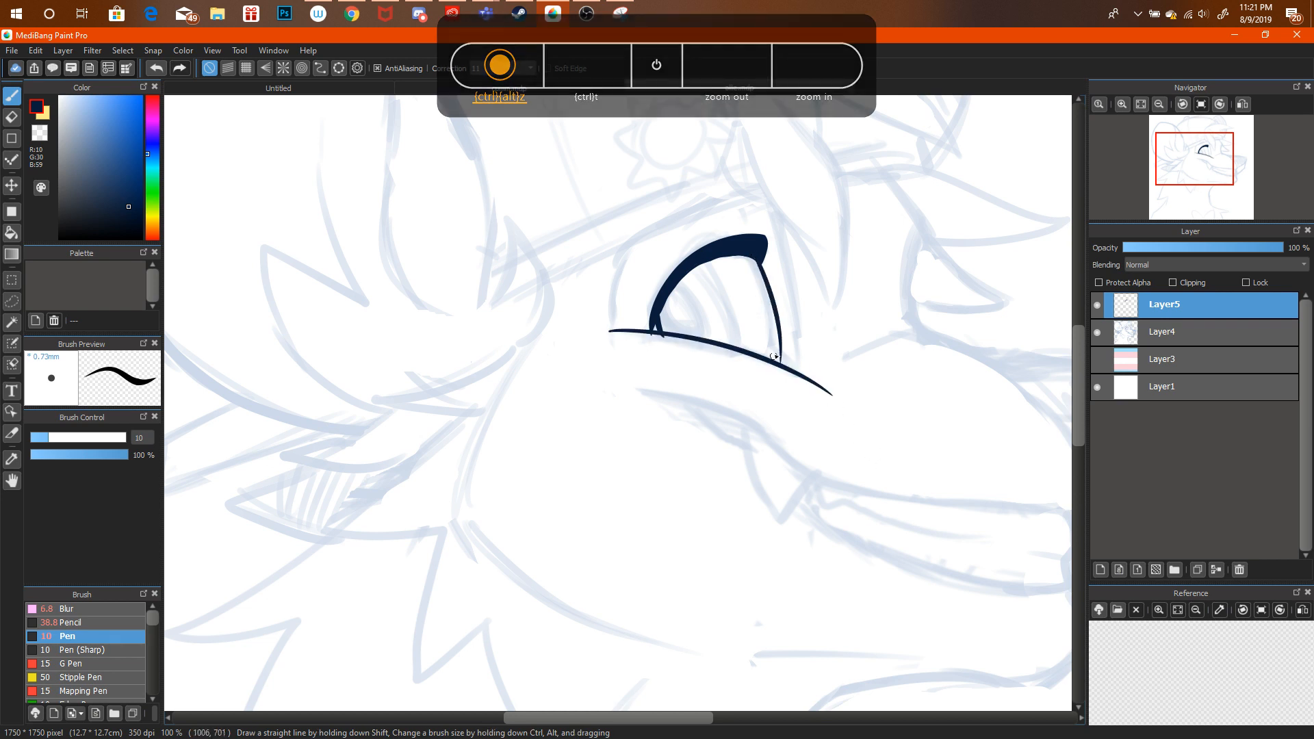
left_click_drag(760, 256, 764, 341)
key("ctrl+alt+z")
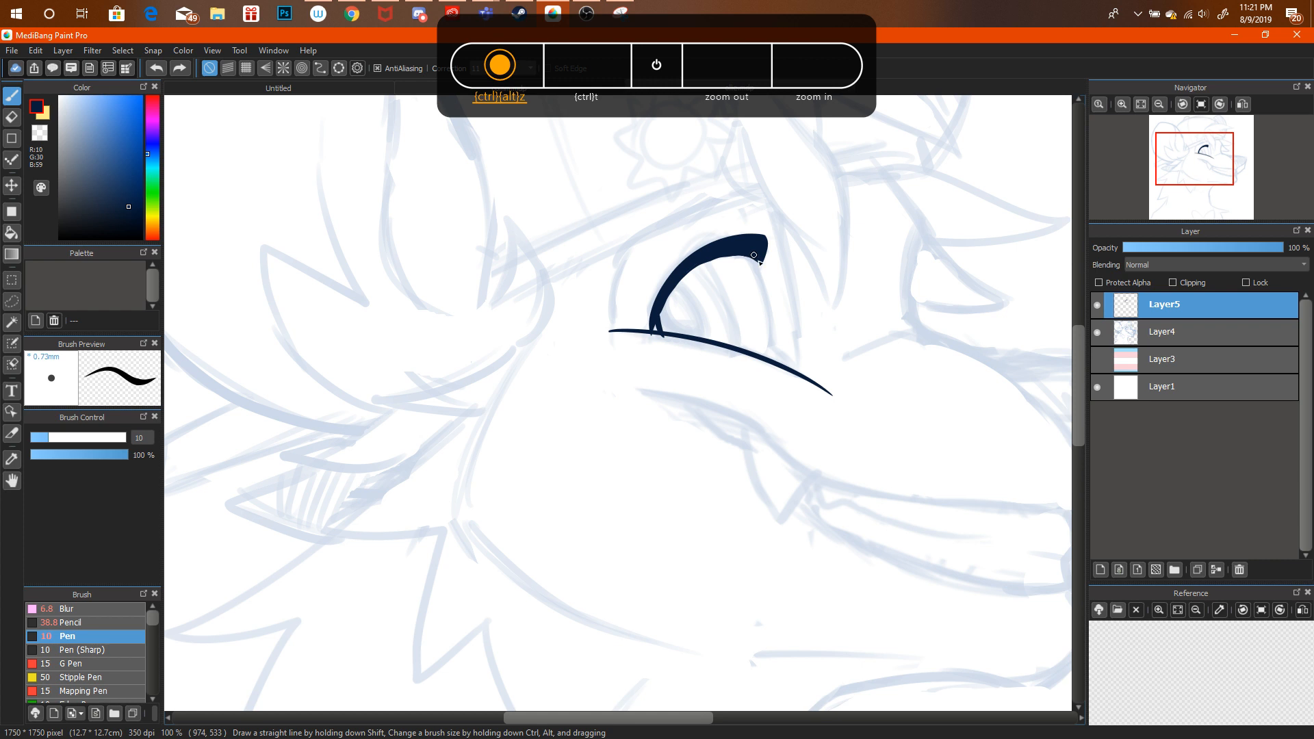
left_click_drag(759, 259, 762, 346)
key("ctrl+alt+z")
mouse_move(760, 259)
left_mouse_down()
mouse_move(752, 349)
mouse_move(796, 360)
left_mouse_up()
left_click_drag(770, 321, 784, 362)
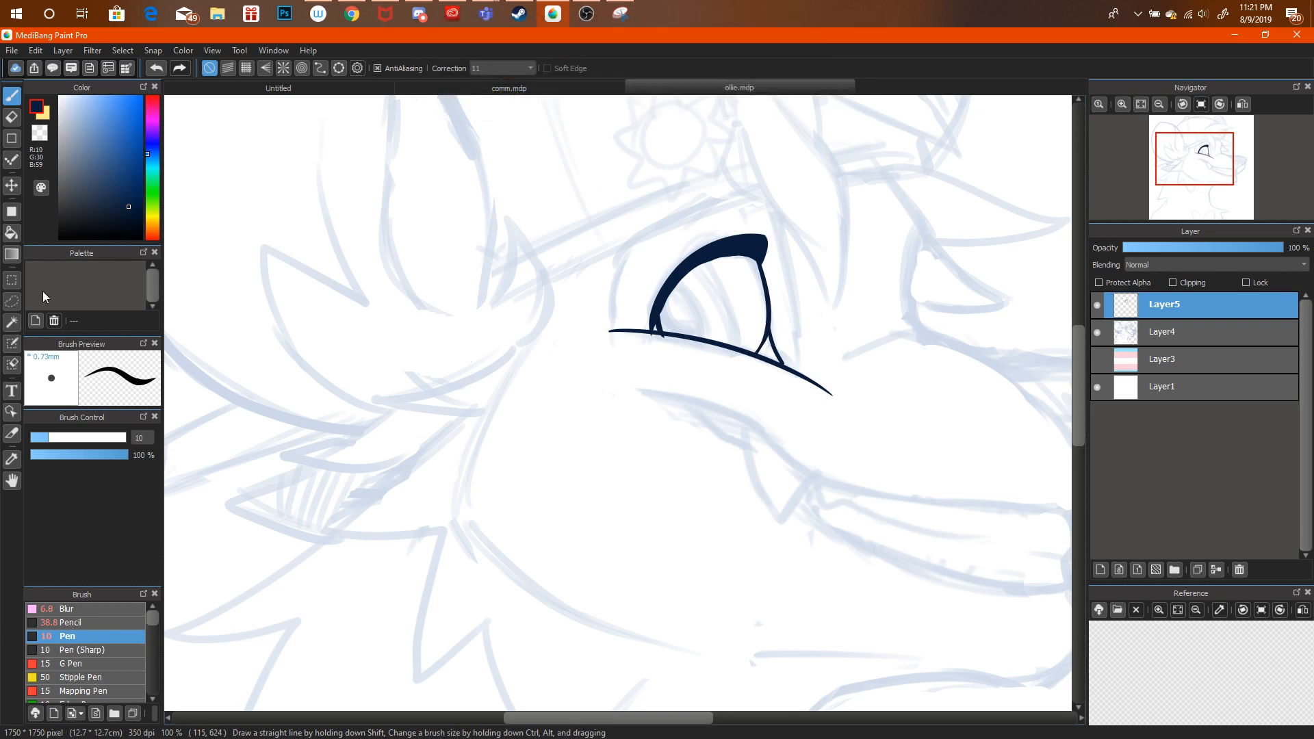
left_click(12, 232)
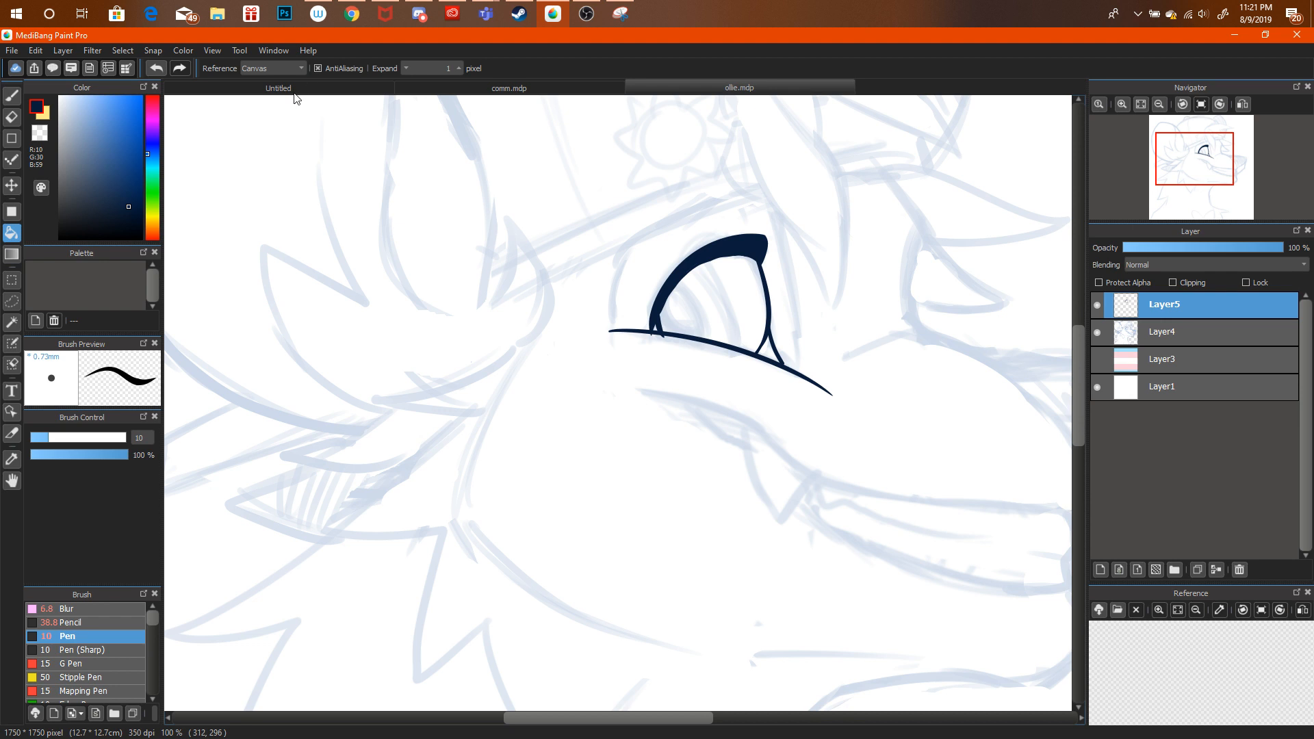
Try a fill to thicken the eye lines and erasing under its lower-left corner, undoing both.
left_click(770, 340)
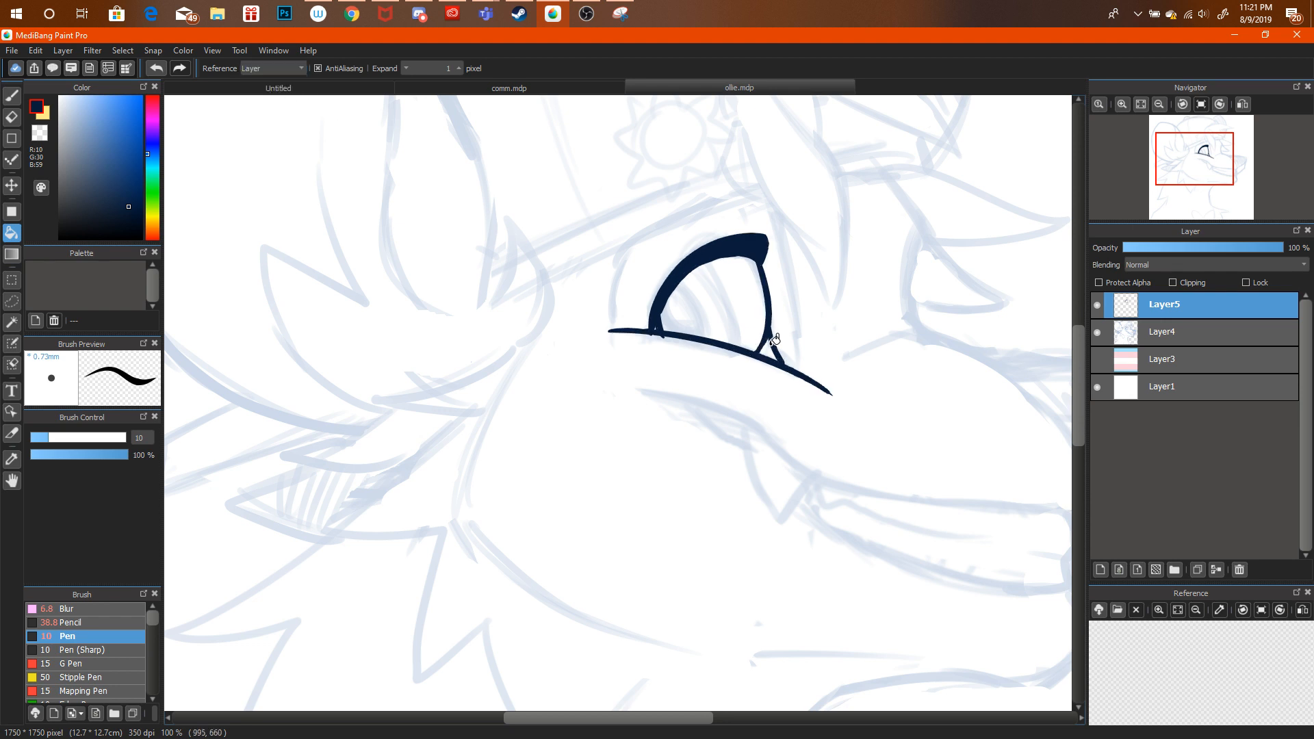
key("ctrl+alt+z")
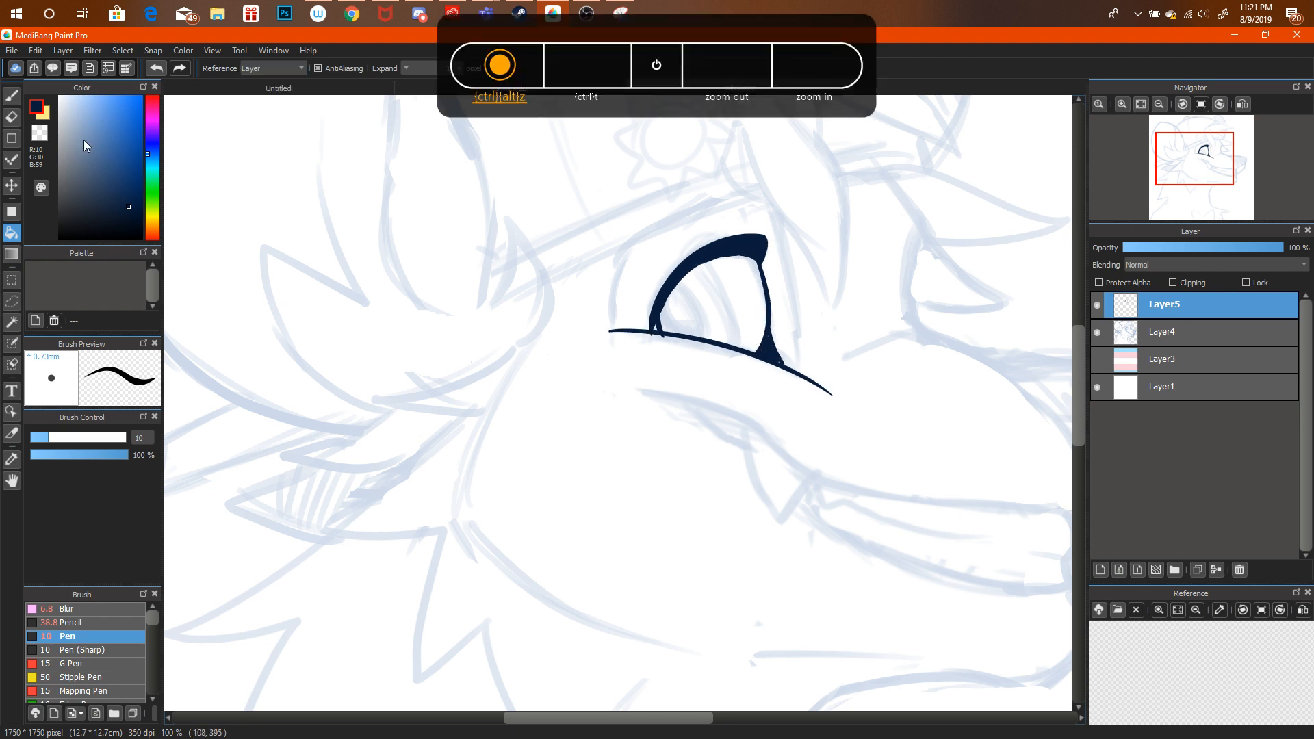
key("b")
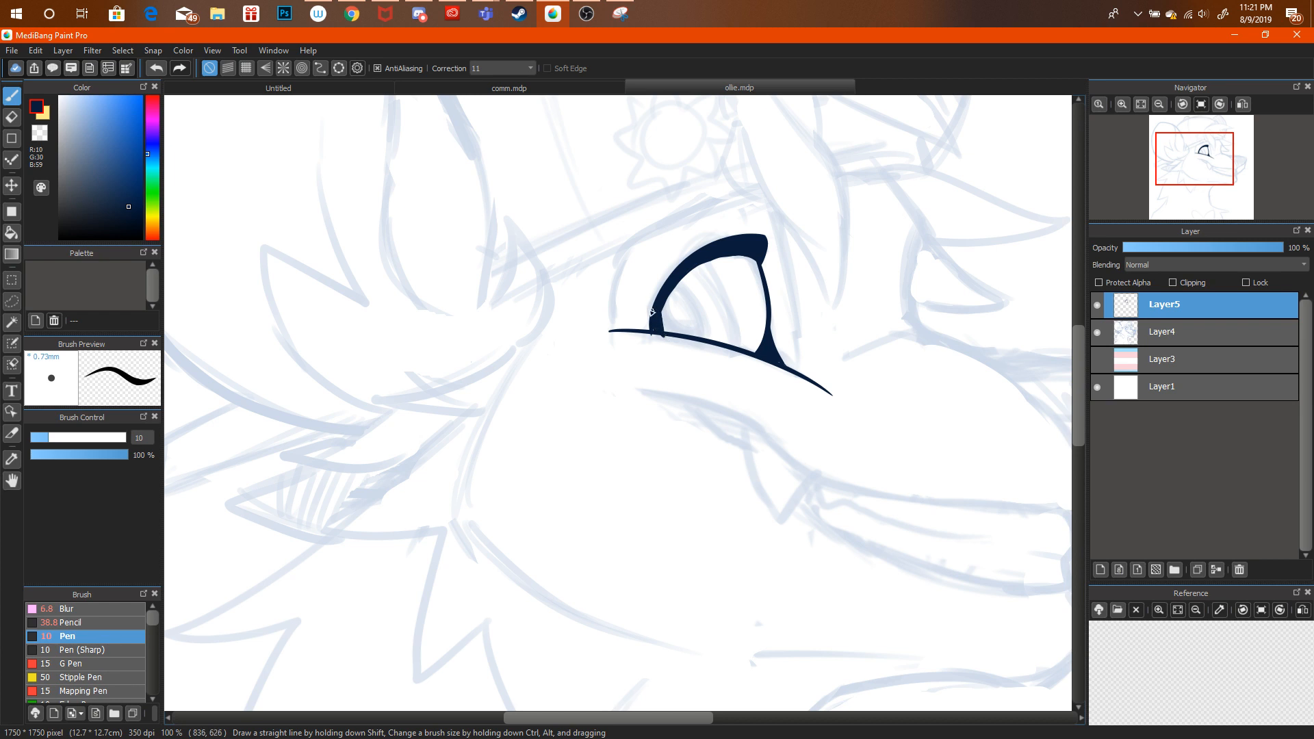
key("e")
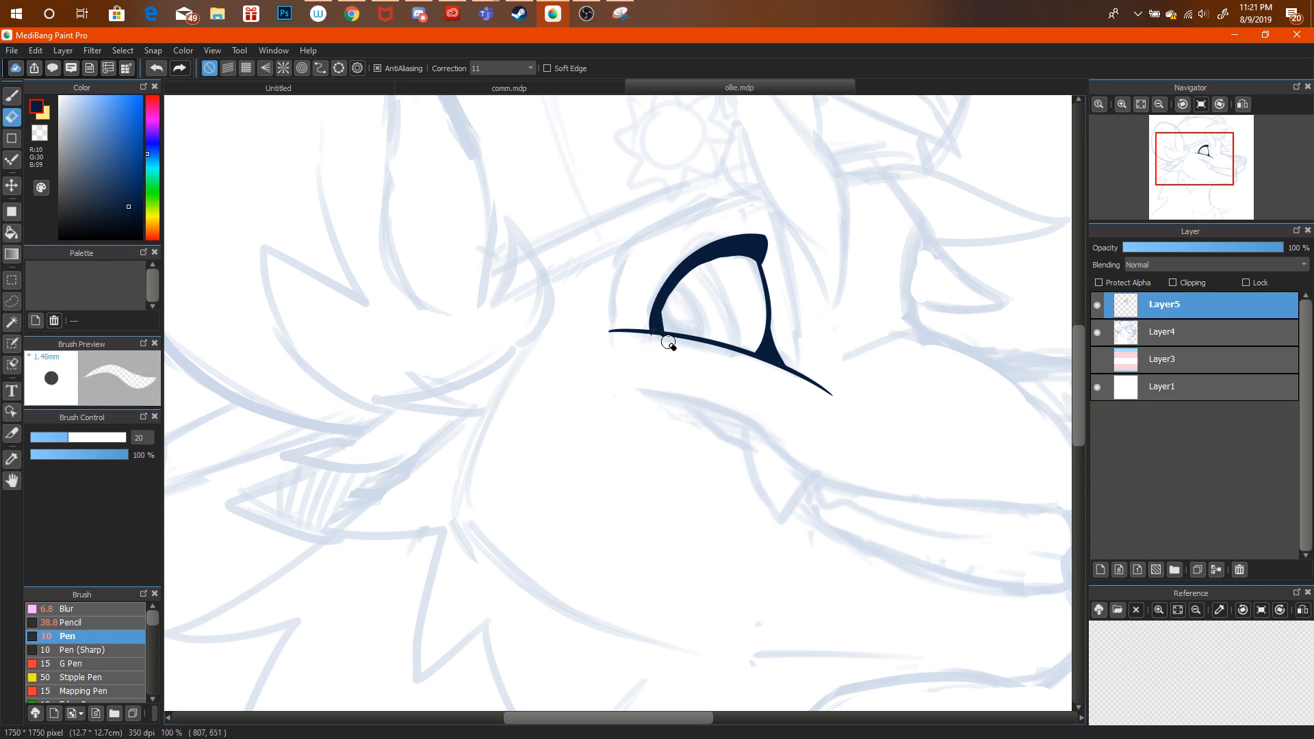
key("ctrl+alt+z")
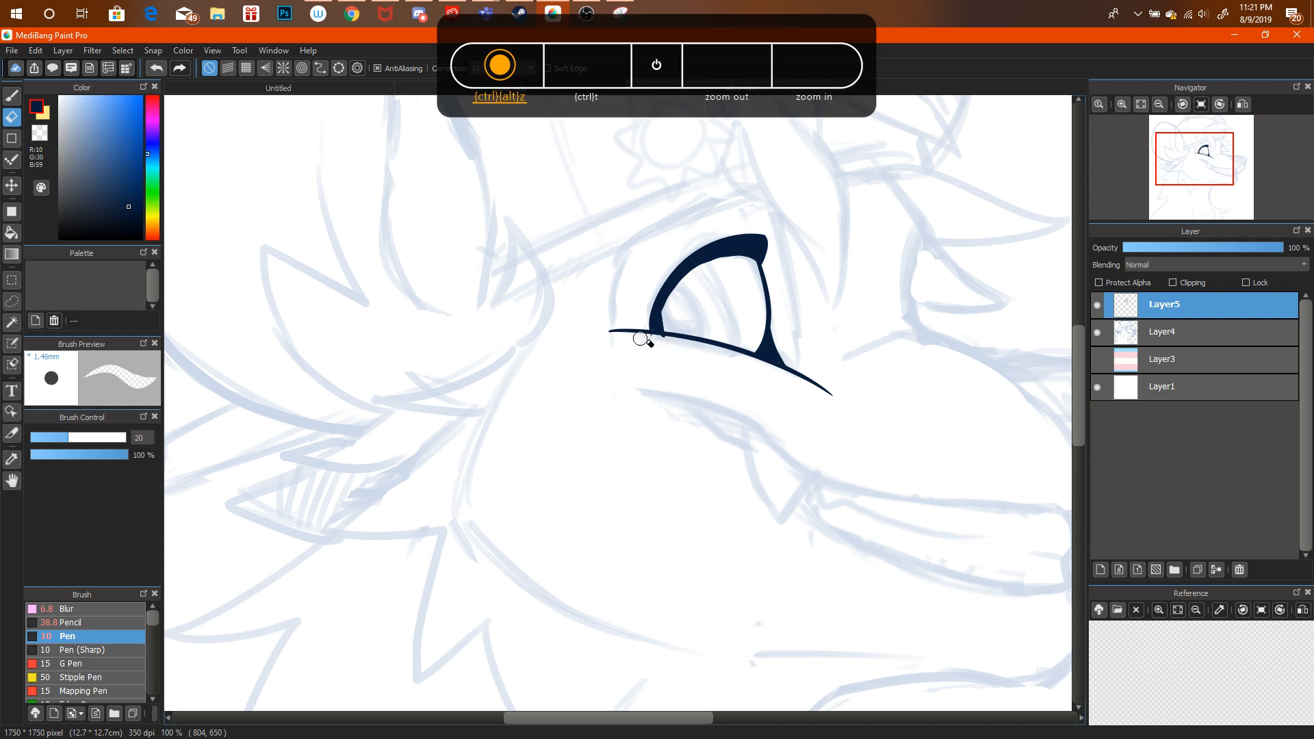
key("ctrl+alt+z")
left_click_drag(647, 338, 674, 346)
key("ctrl+alt+z")
key("ctrl+alt+z")
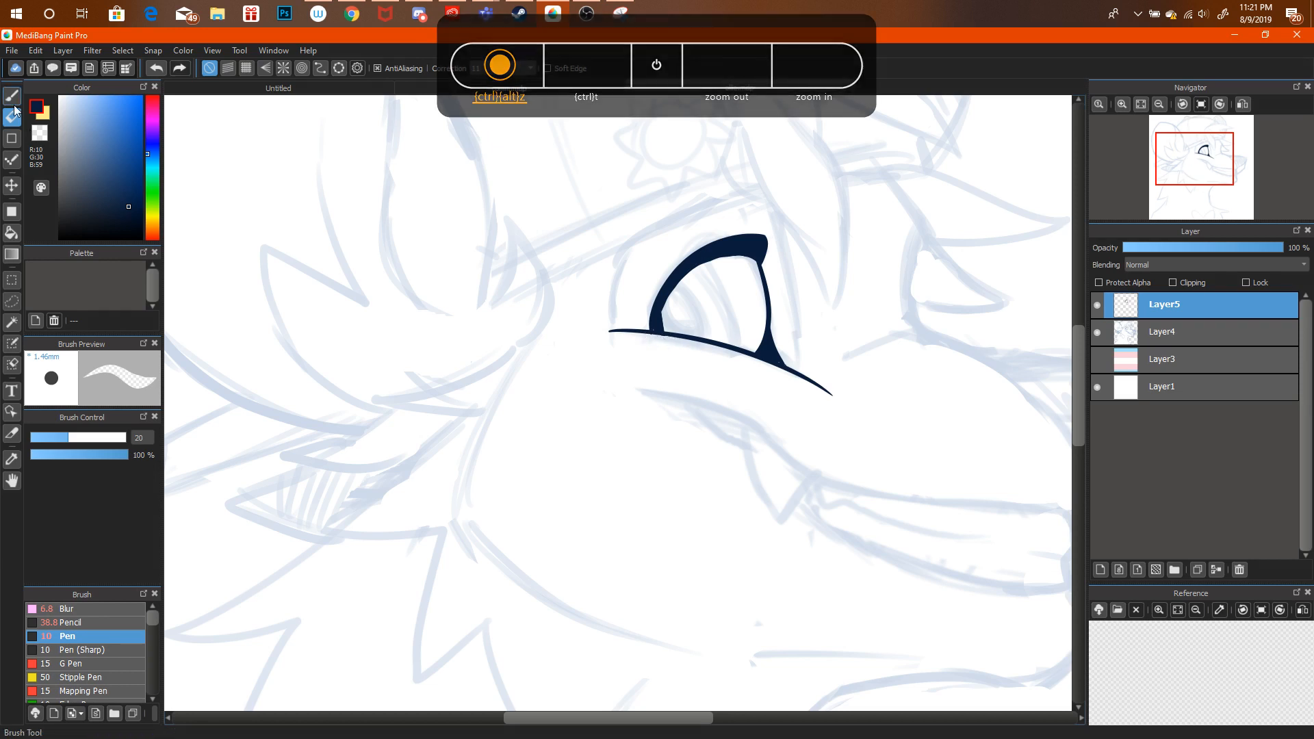
Back on the pen, add a tiny stroke at the eye's inner-left edge.
key("b")
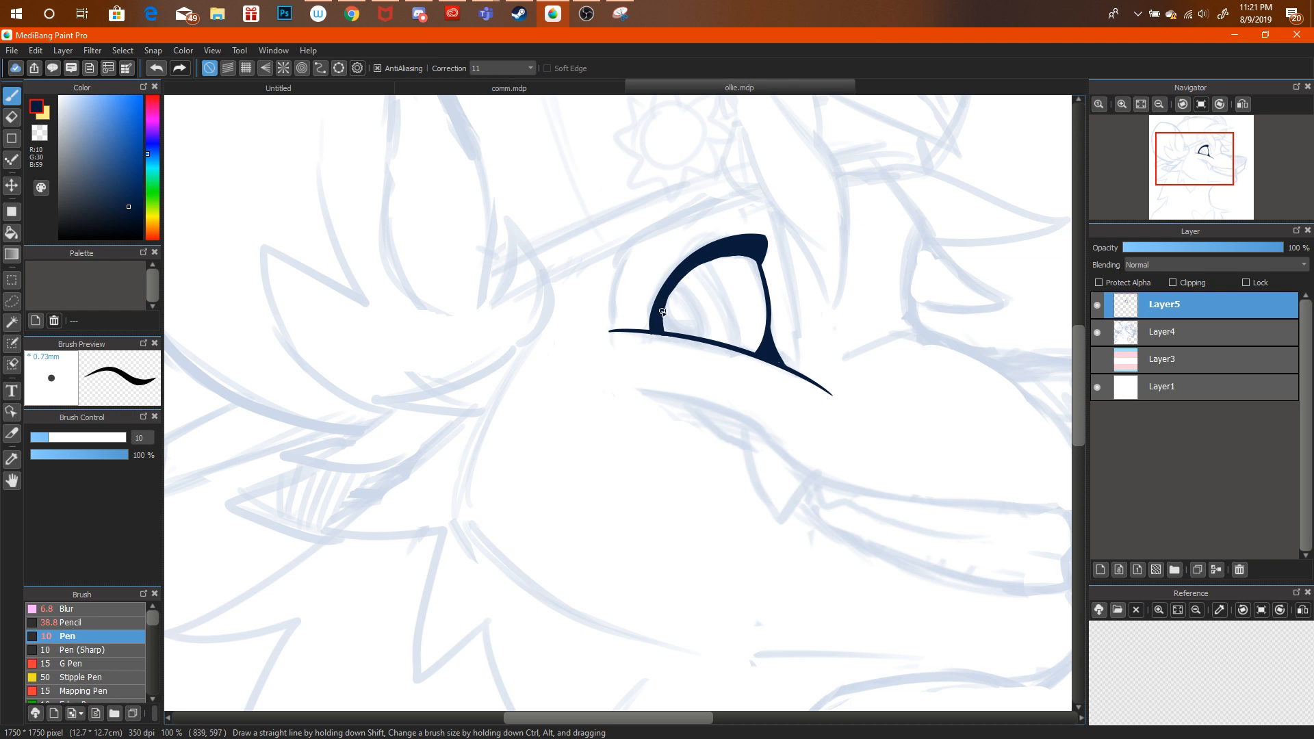
key("ctrl+alt+z")
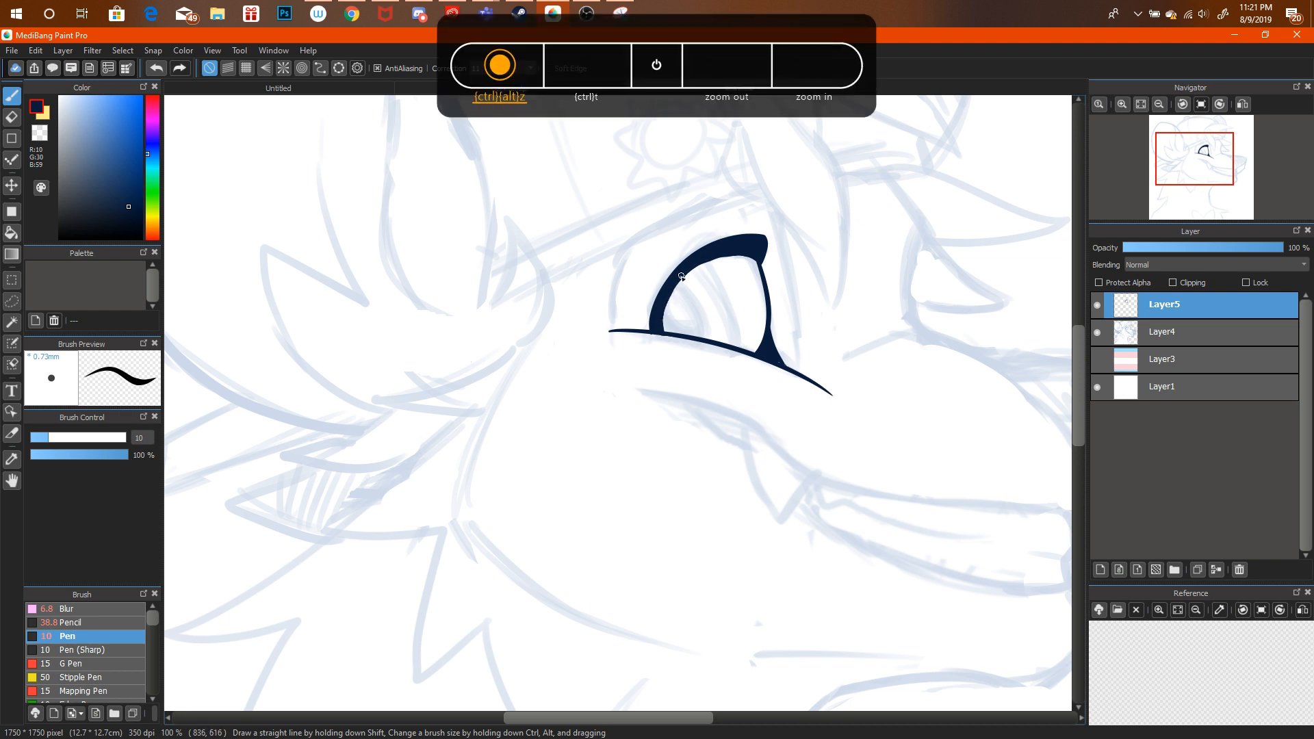
key("ctrl+alt+z")
left_click_drag(667, 299, 662, 308)
left_click(352, 13)
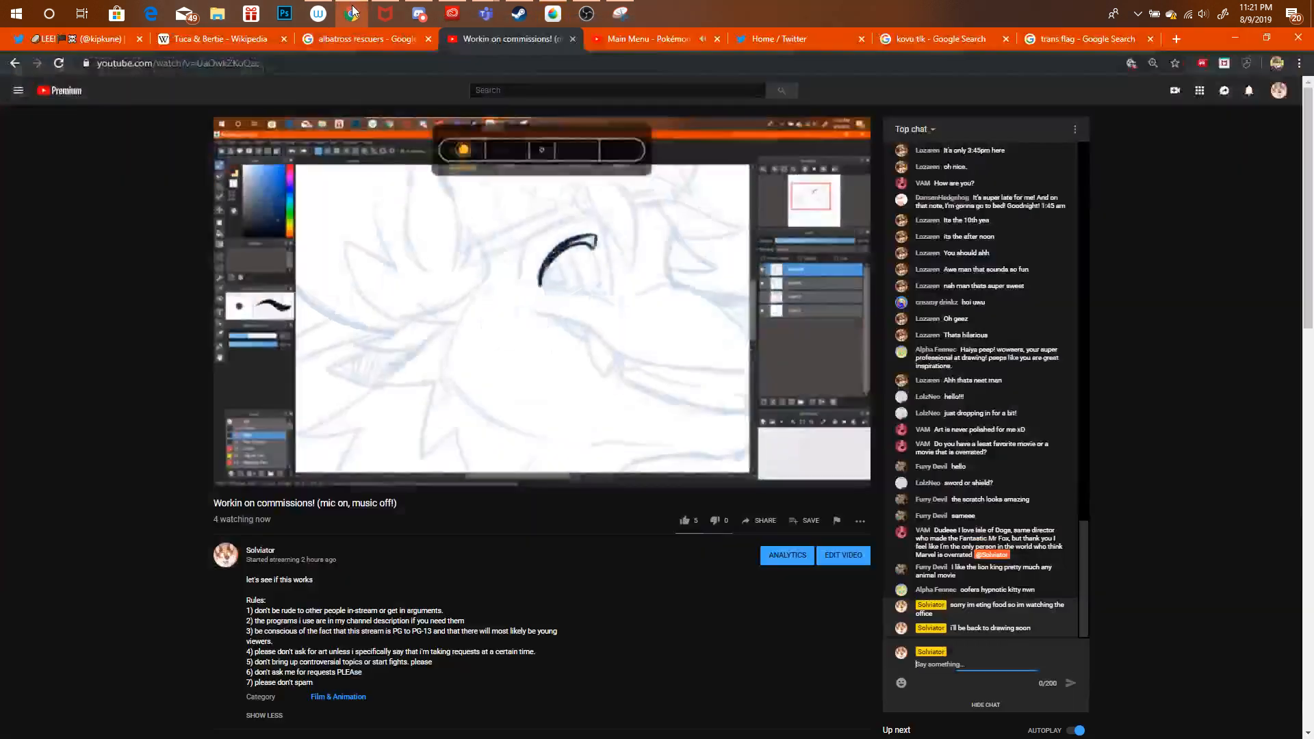
left_click(352, 13)
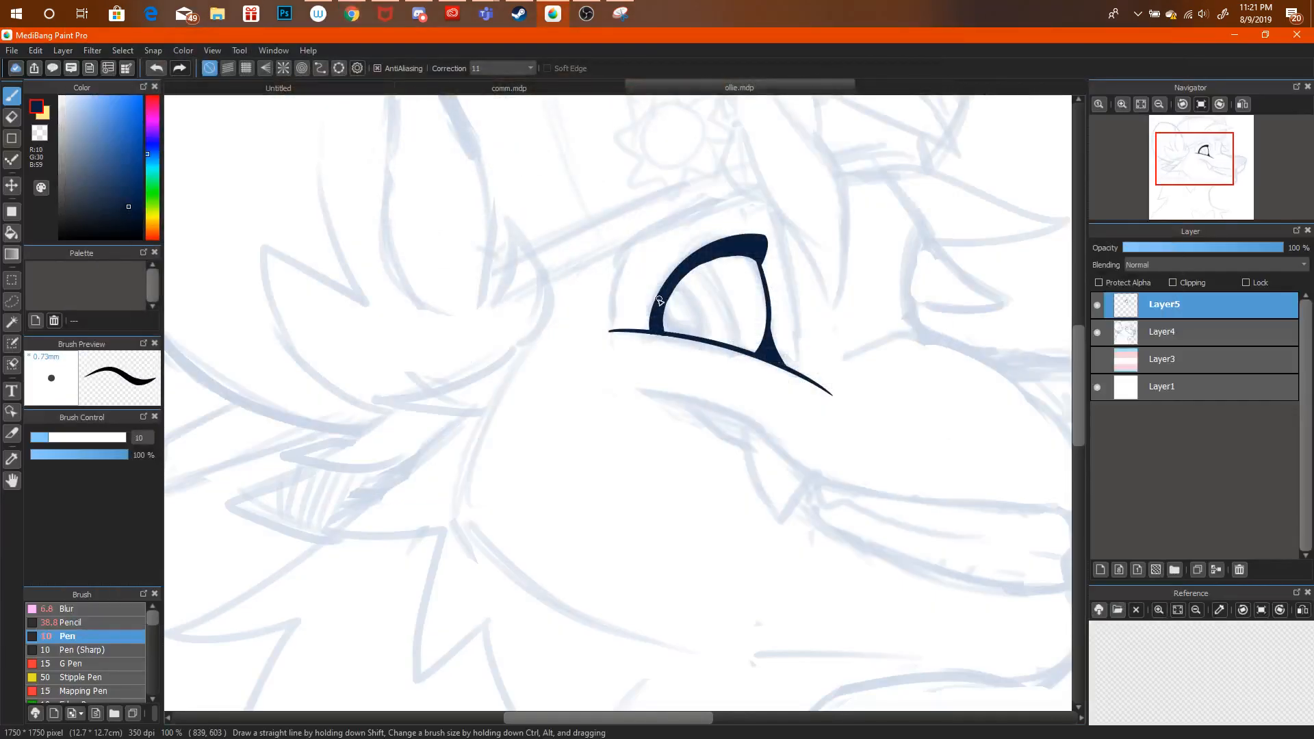
Redraw the tiny edge stroke and ink a thin inner iris curve inside the eye.
key("ctrl+alt+z")
left_click_drag(667, 295, 663, 307)
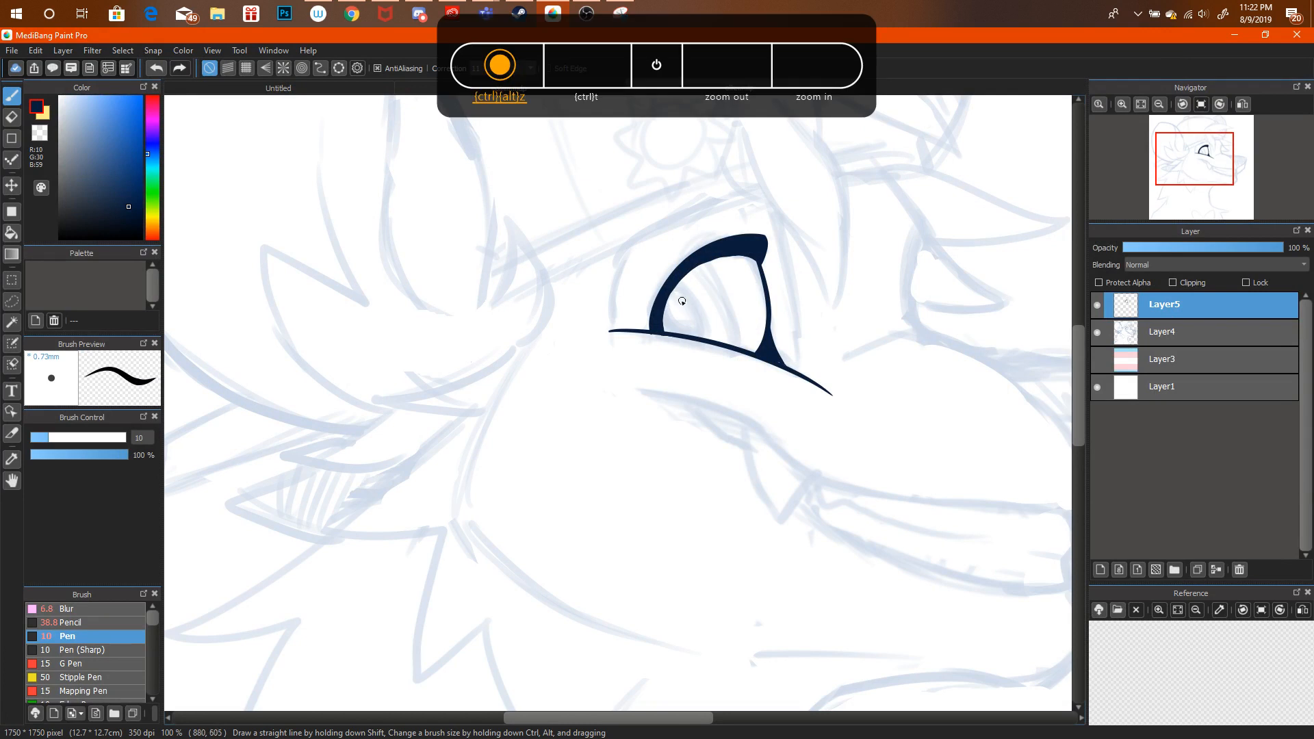
left_click_drag(698, 264, 735, 348)
key("ctrl+alt+z")
left_click_drag(693, 265, 734, 343)
key("ctrl+alt+z")
left_click_drag(695, 266, 736, 346)
key("ctrl+alt+z")
left_click_drag(699, 264, 733, 340)
key("ctrl+alt+z")
left_click_drag(697, 266, 735, 347)
key("ctrl+alt+z")
key("ctrl+alt+z")
left_click_drag(704, 261, 735, 339)
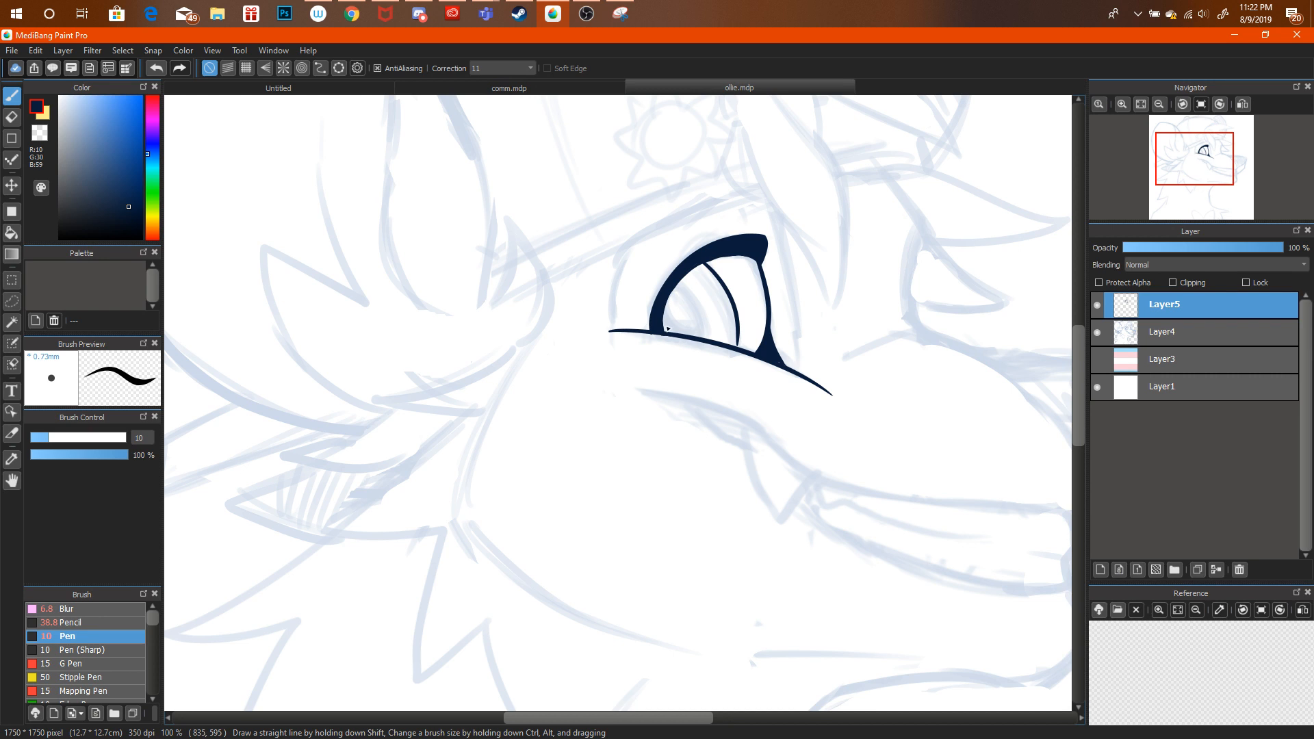
Draw a small highlight loop and bucket-fill the pupil dark navy around it, then fit the canvas.
key("ctrl+alt+z")
key("ctrl+alt+z")
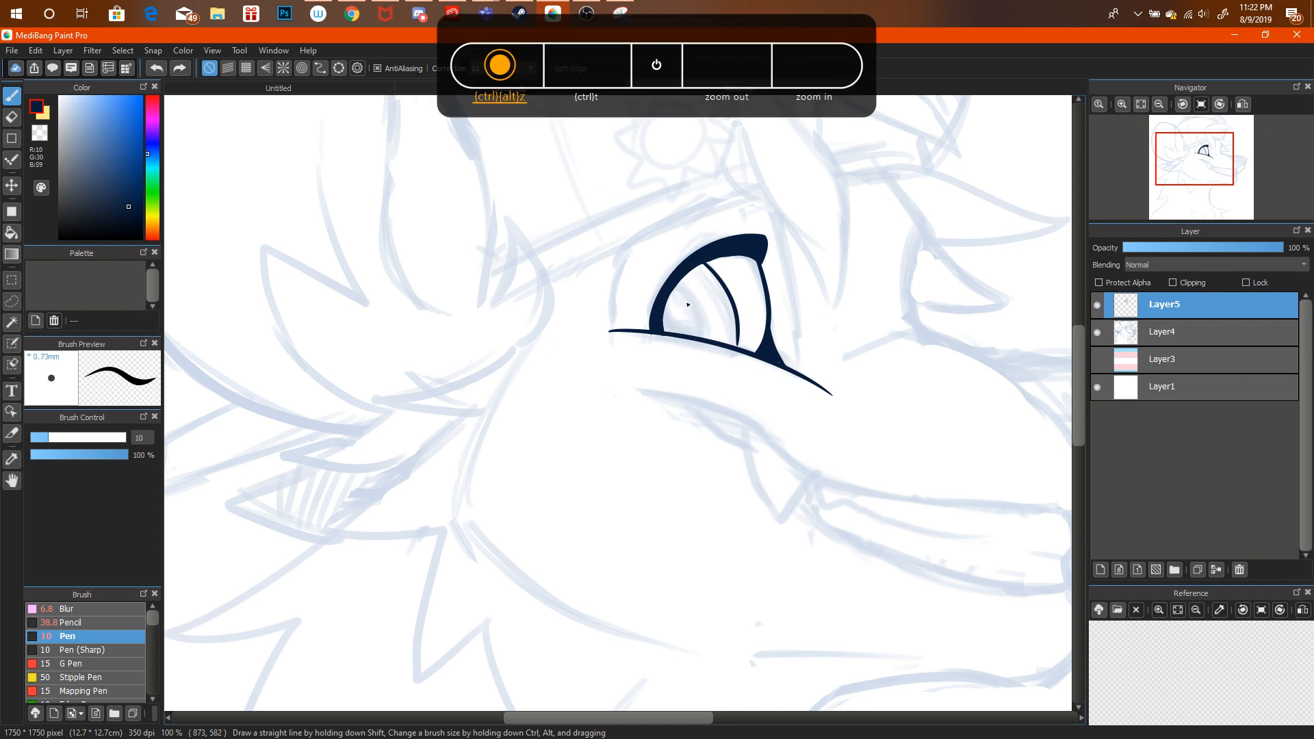
key("ctrl+alt+z")
mouse_move(708, 323)
left_mouse_down()
mouse_move(701, 290)
mouse_move(677, 277)
mouse_move(701, 336)
left_mouse_up()
key("ctrl+alt+z")
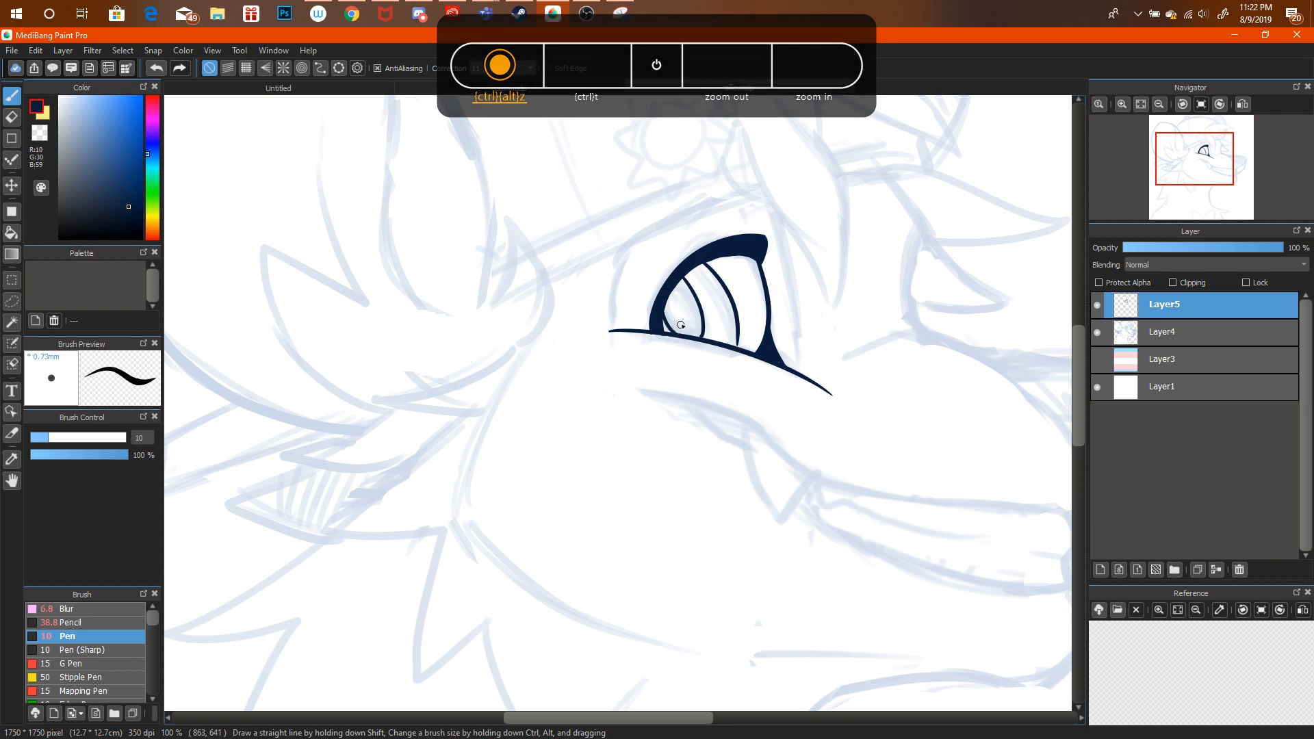
key("ctrl+alt+z")
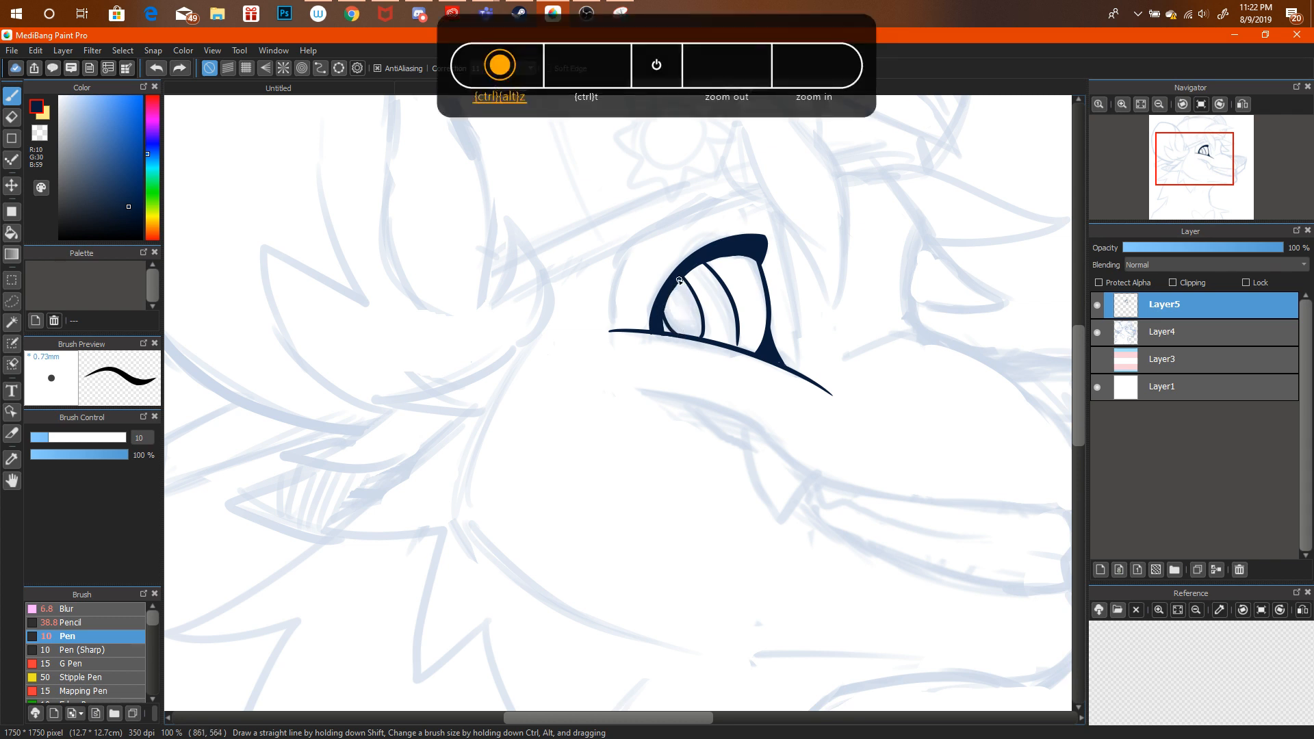
key("ctrl+alt+z")
left_click_drag(679, 289, 676, 295)
left_click(12, 232)
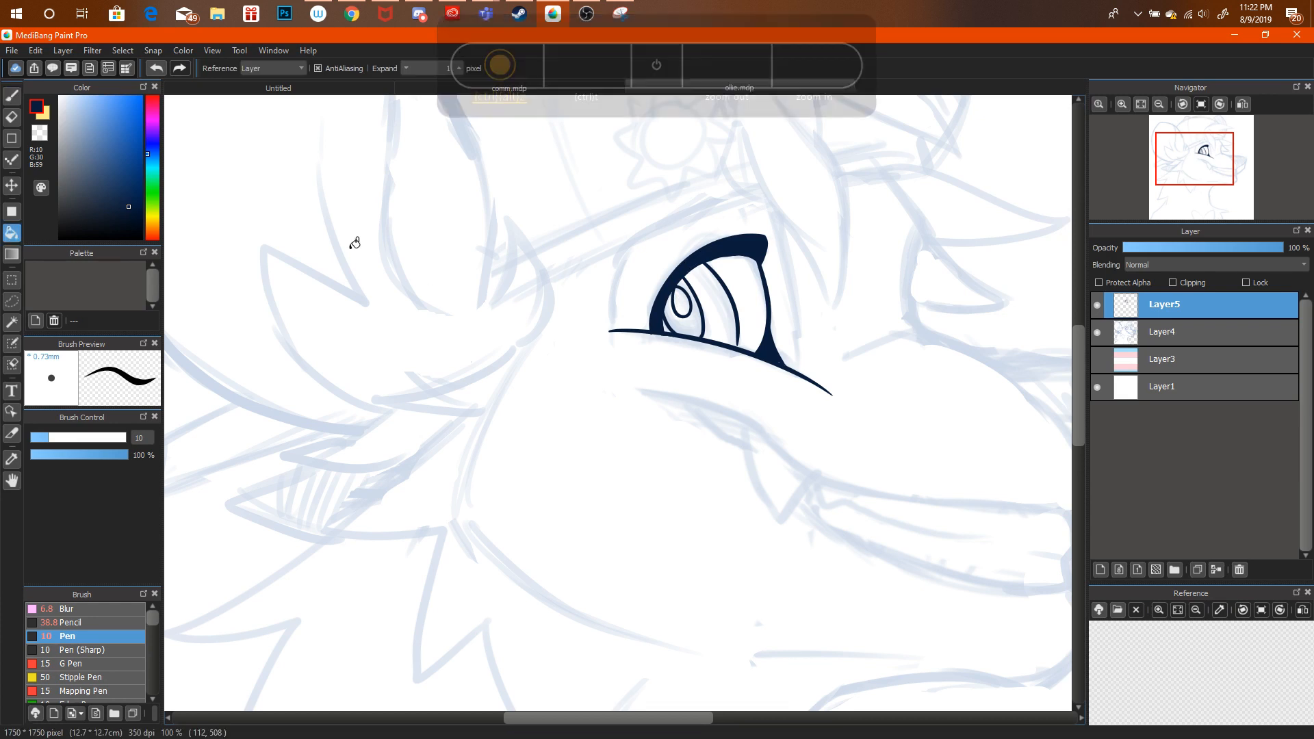
left_click(695, 316)
key("ctrl+0")
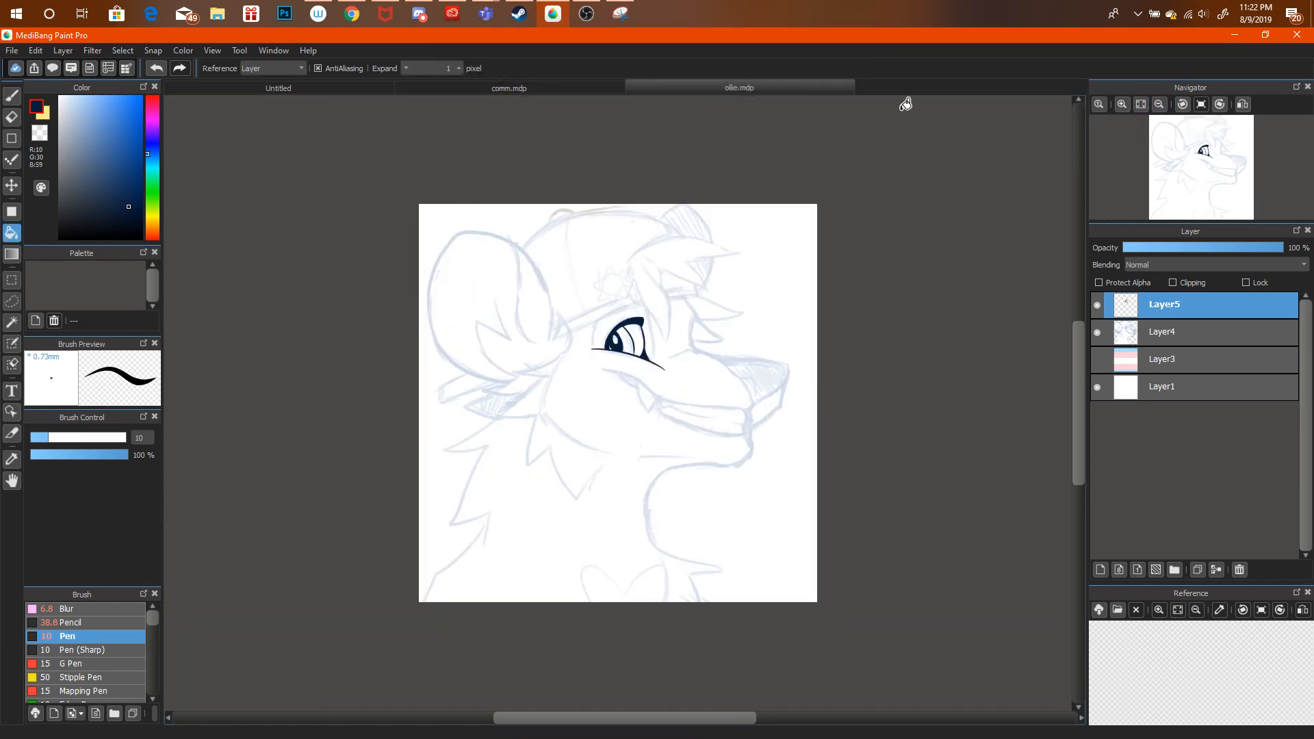
left_click(604, 87)
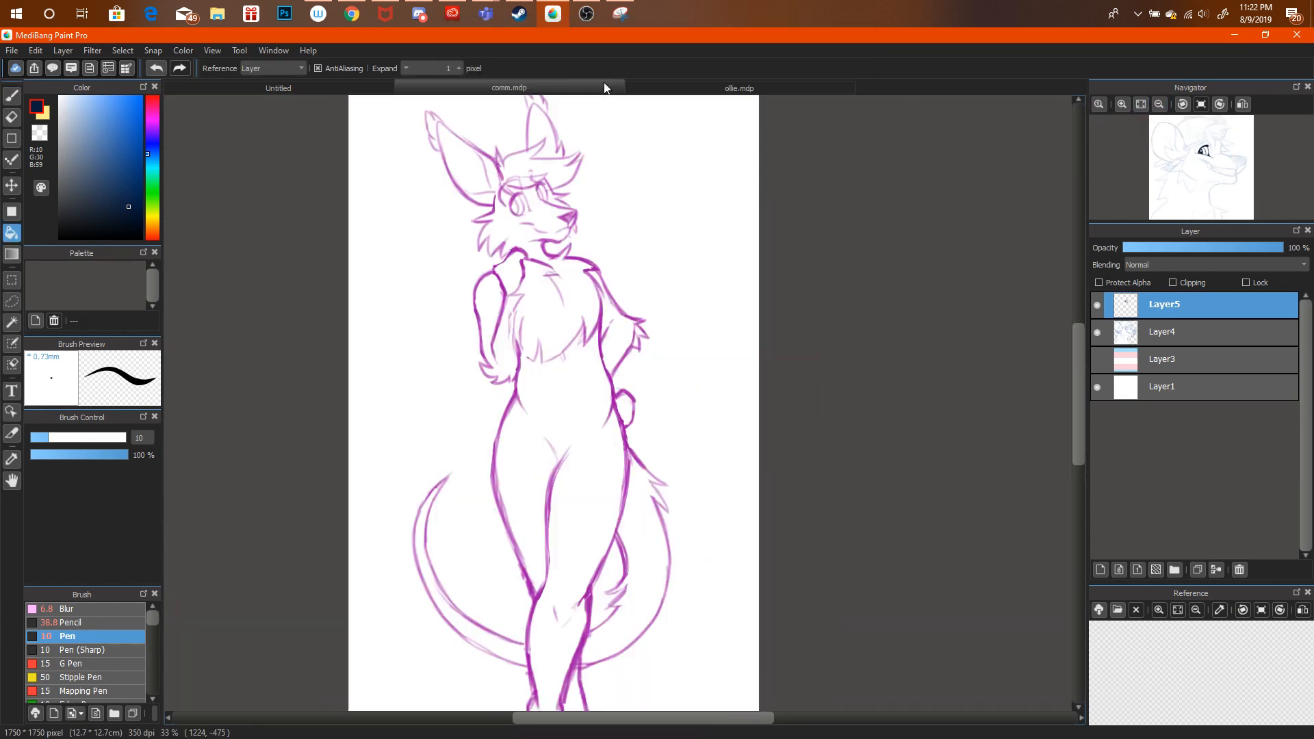
left_click(368, 91)
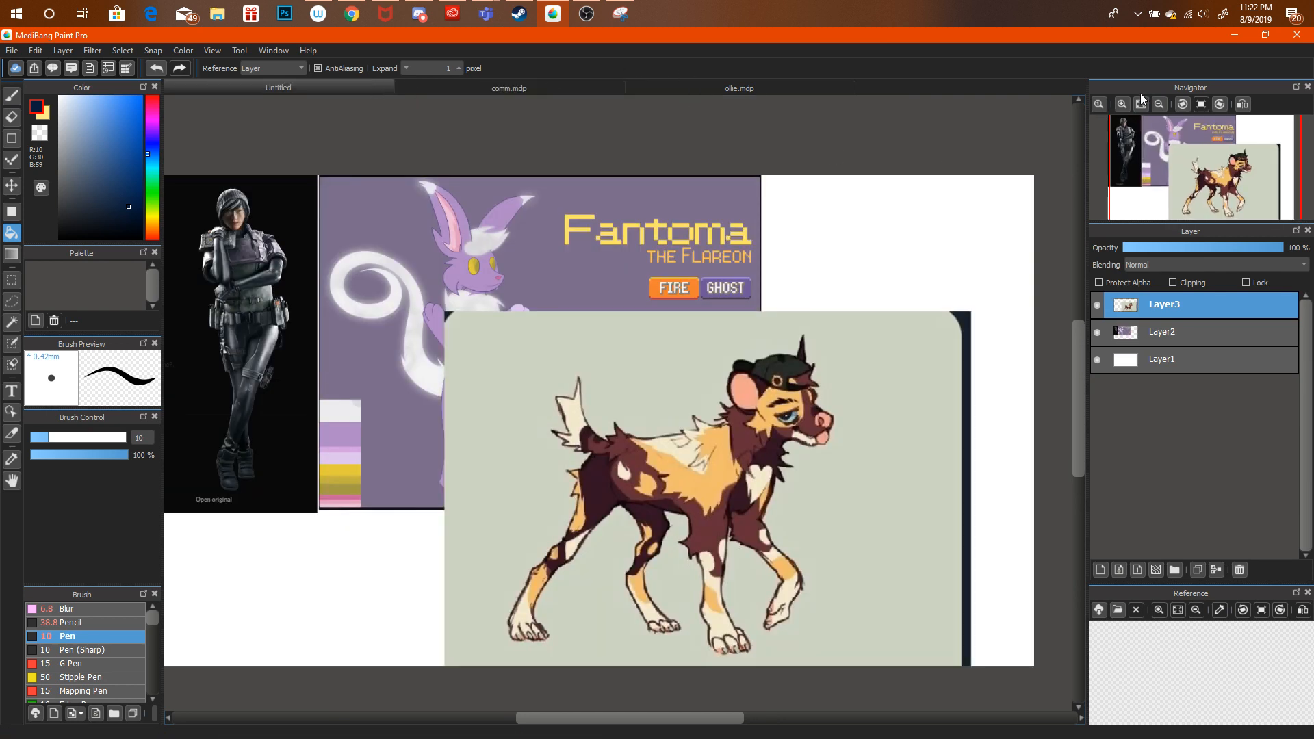
left_click(1122, 104)
left_click(1122, 105)
left_click(1121, 105)
left_click_drag(1213, 178, 1231, 180)
left_click(1122, 106)
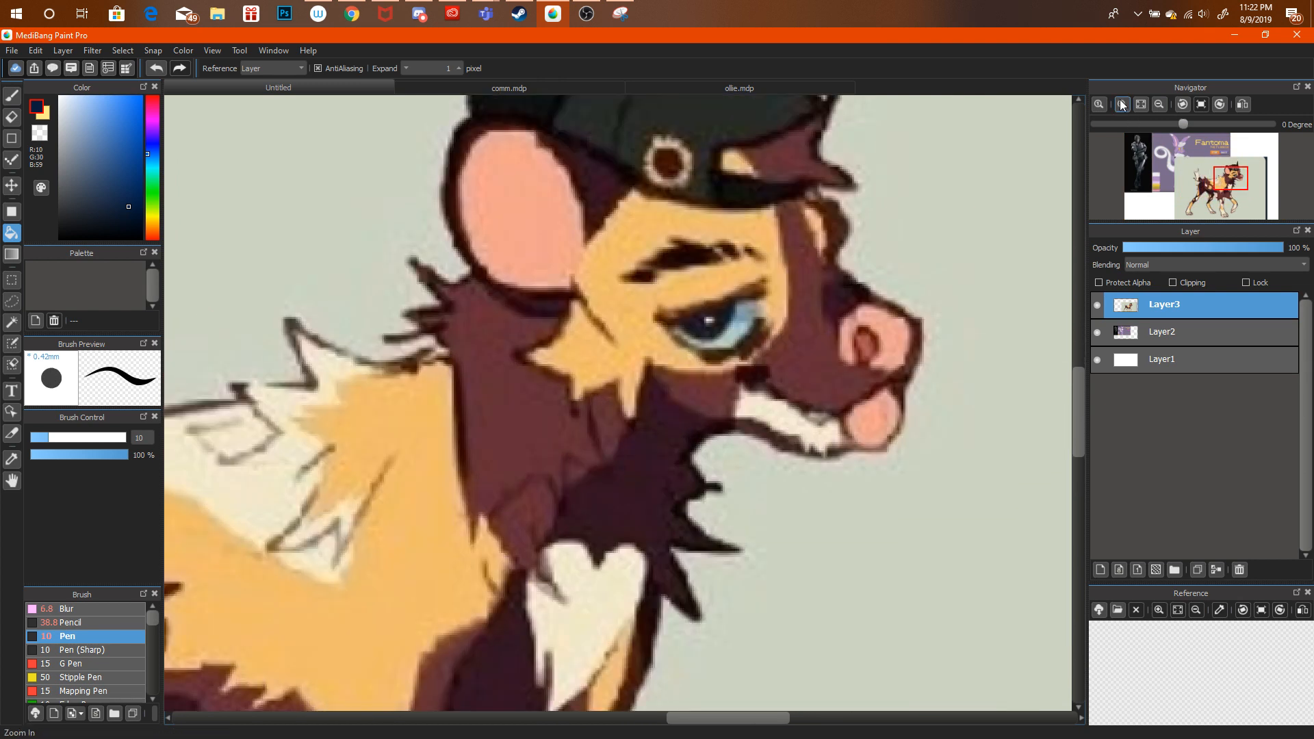
left_click(1140, 105)
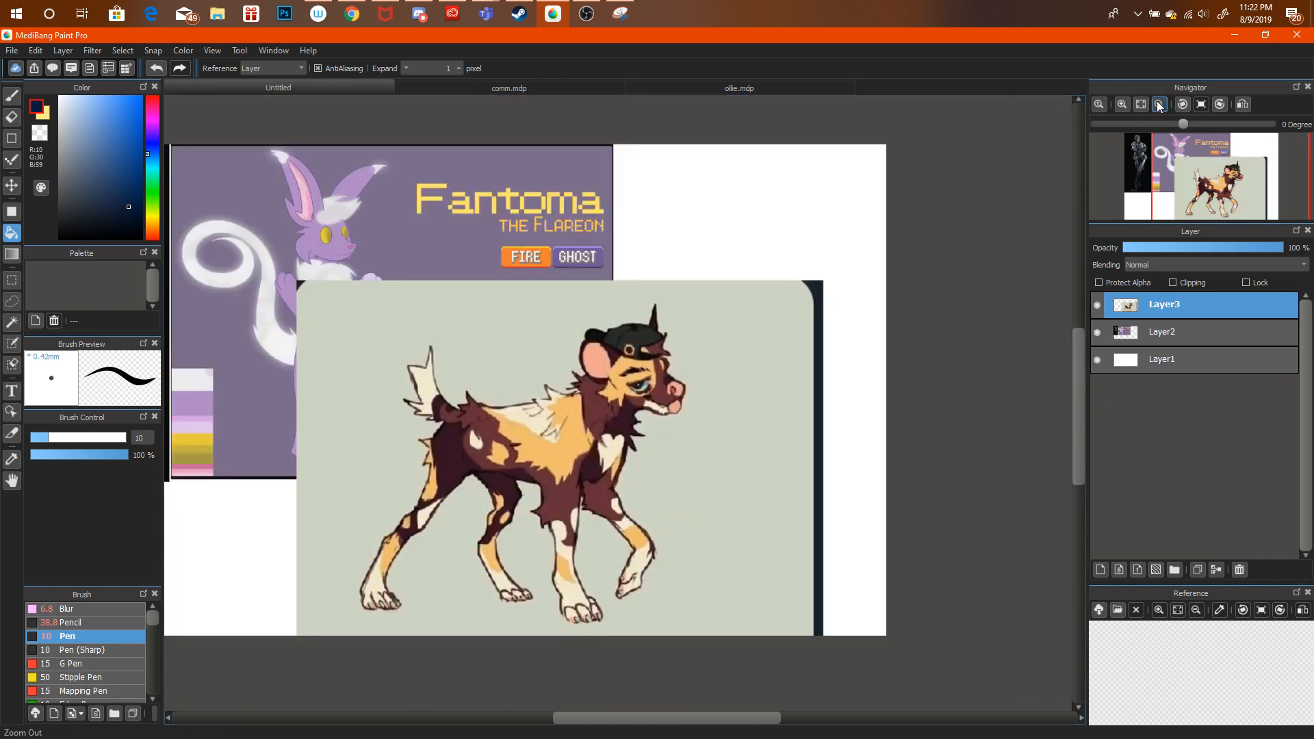
left_click(1122, 105)
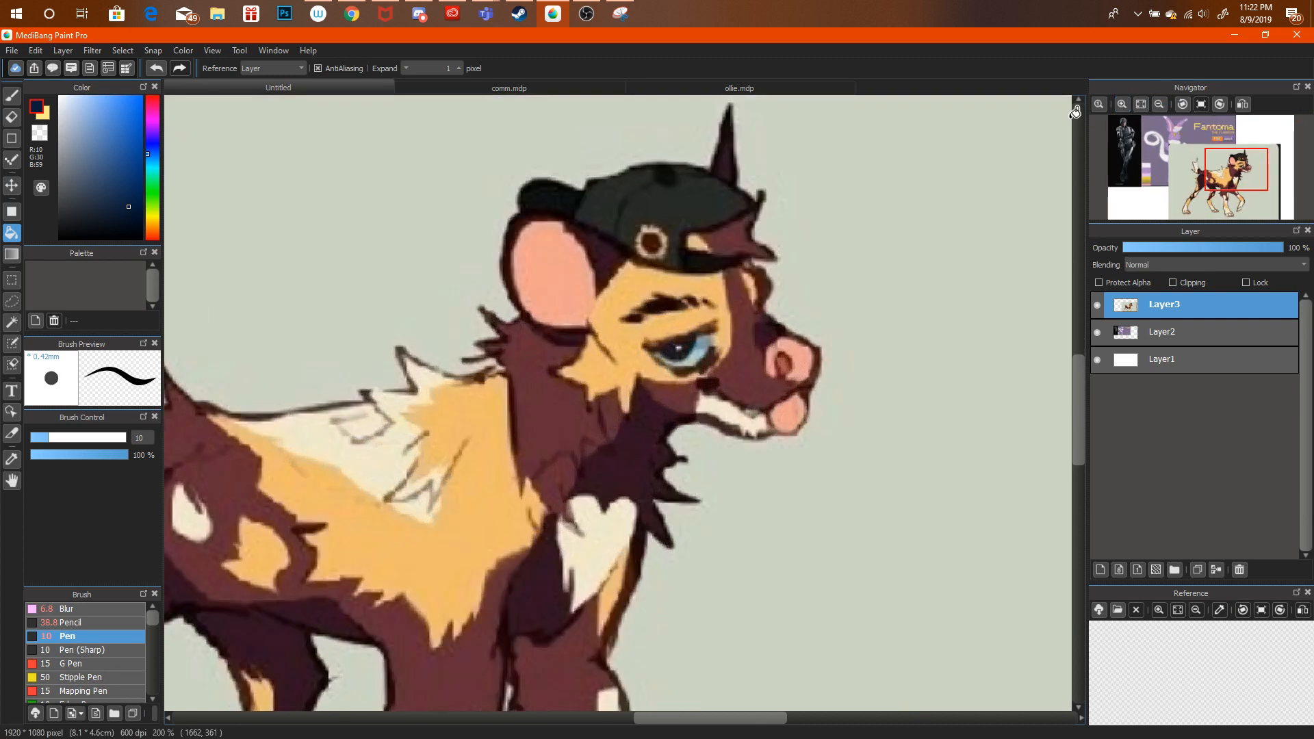
left_click(689, 89)
Zoom in on the eye and undo the last erase on Layer5.
left_click(1122, 105)
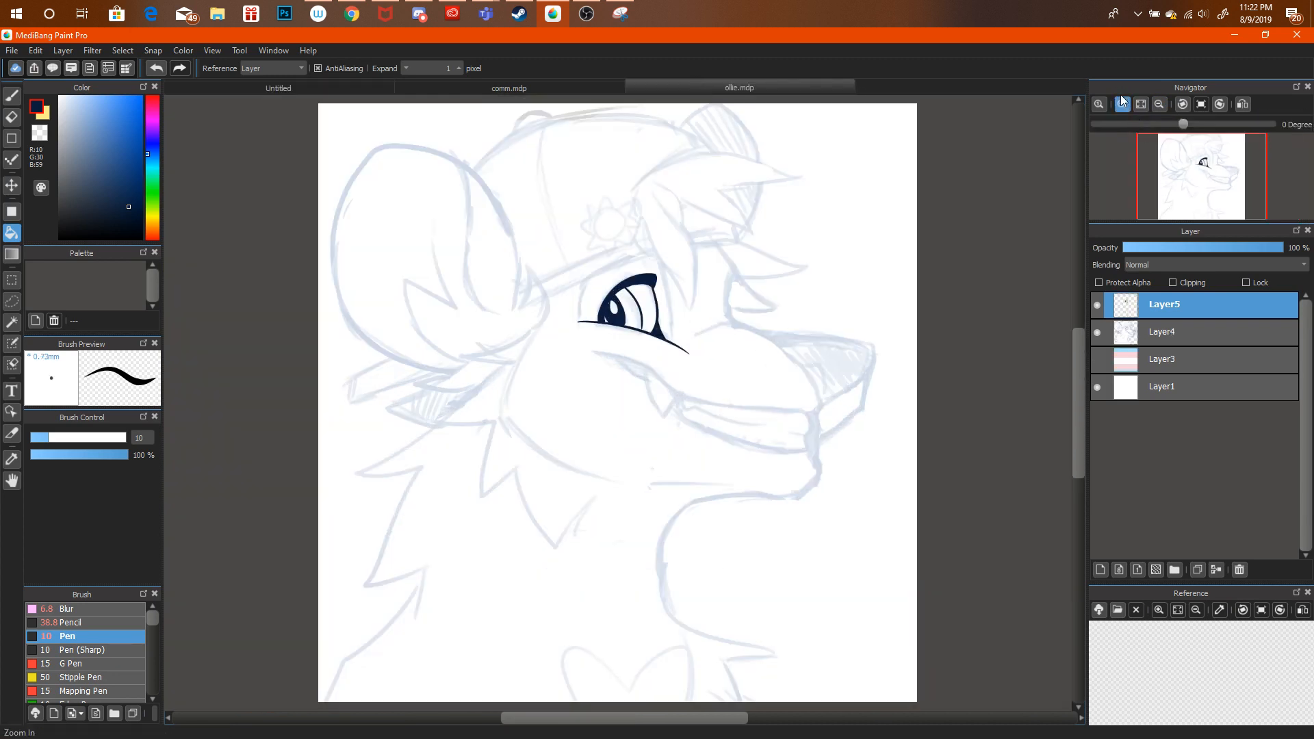
left_click(12, 96)
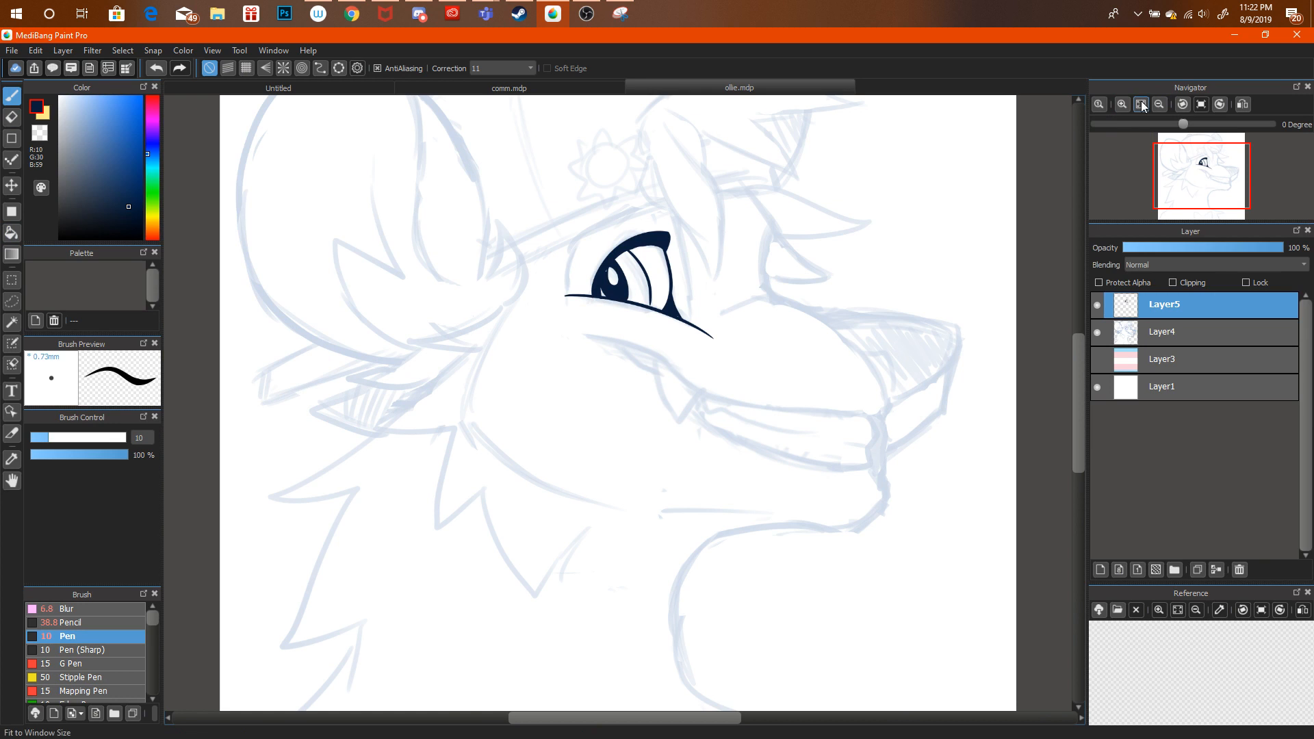
left_click(1122, 105)
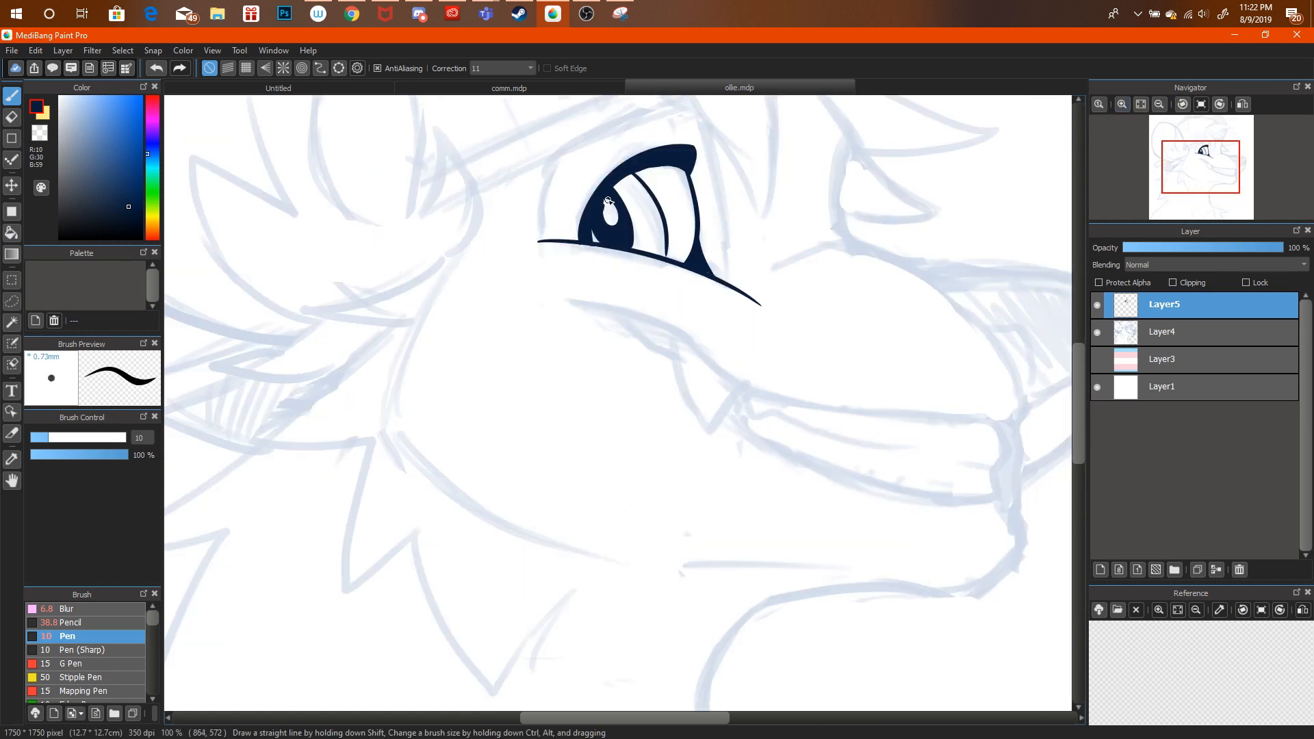
key("ctrl+alt+z")
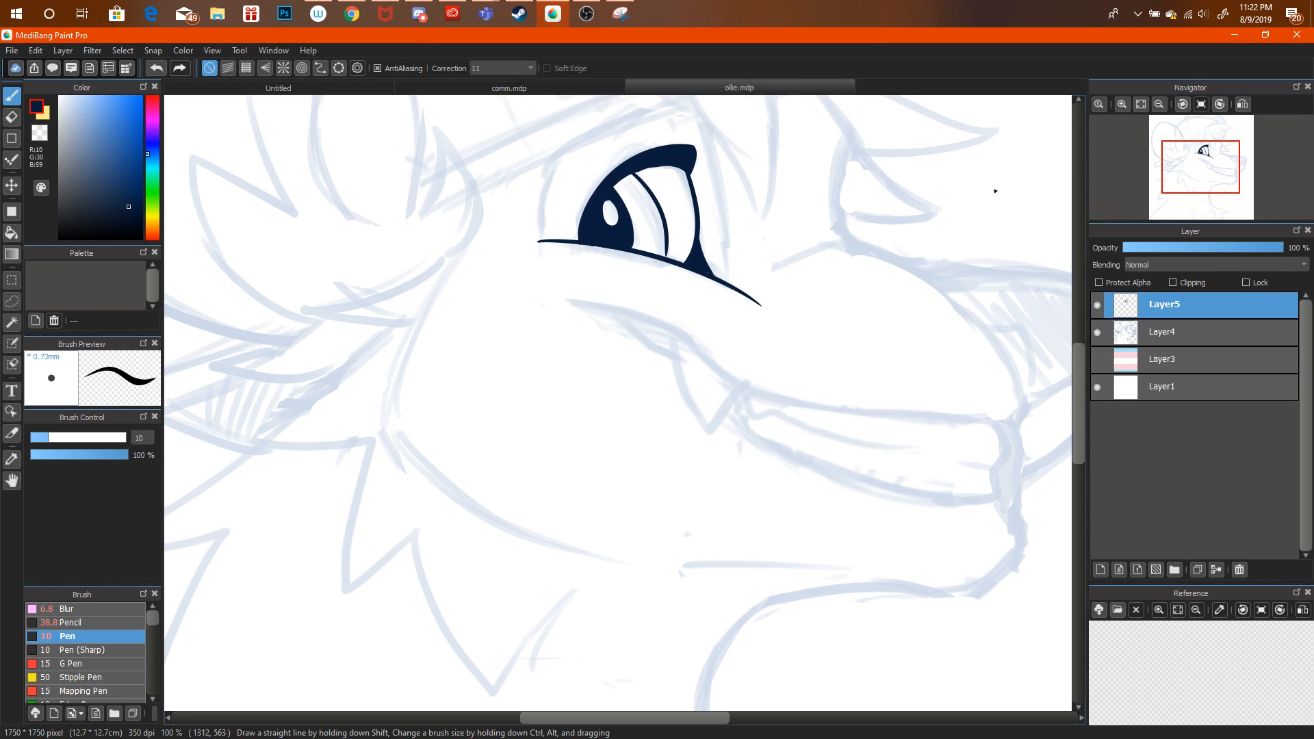
left_click(1159, 104)
left_click(1159, 104)
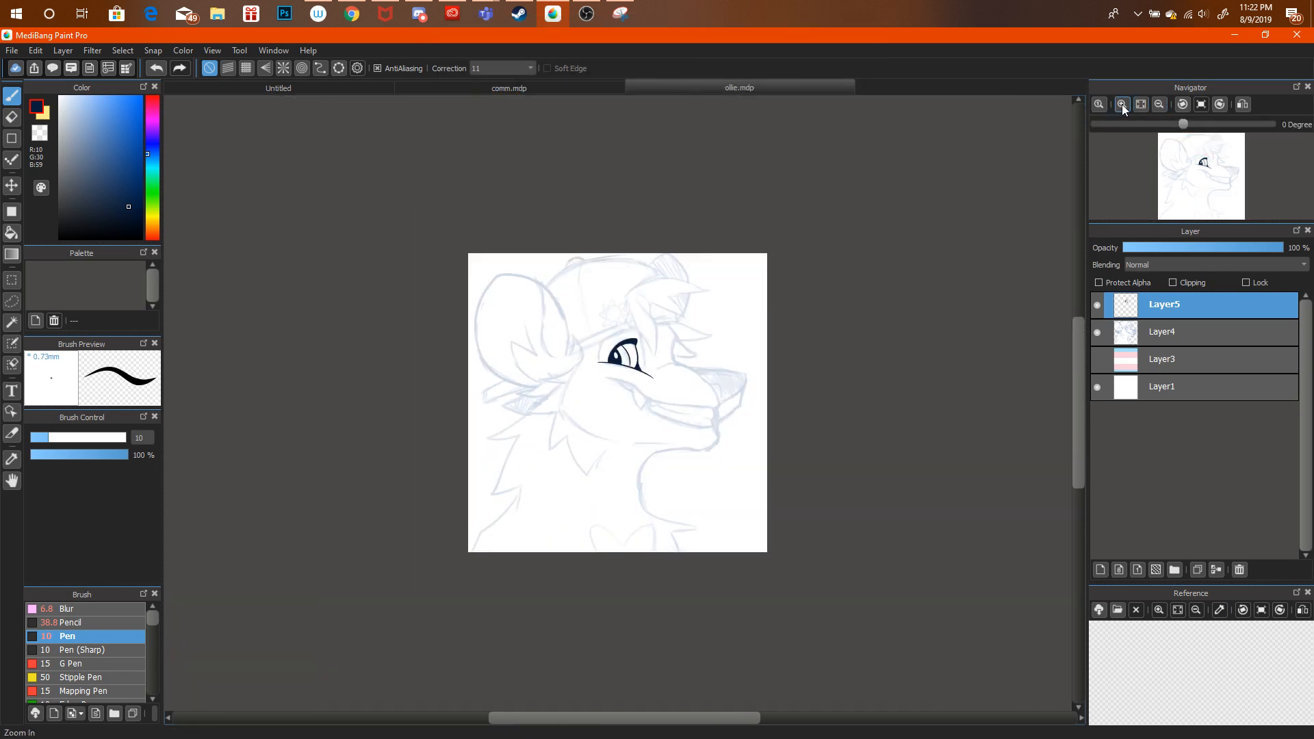
left_click(1123, 104)
left_click(1123, 104)
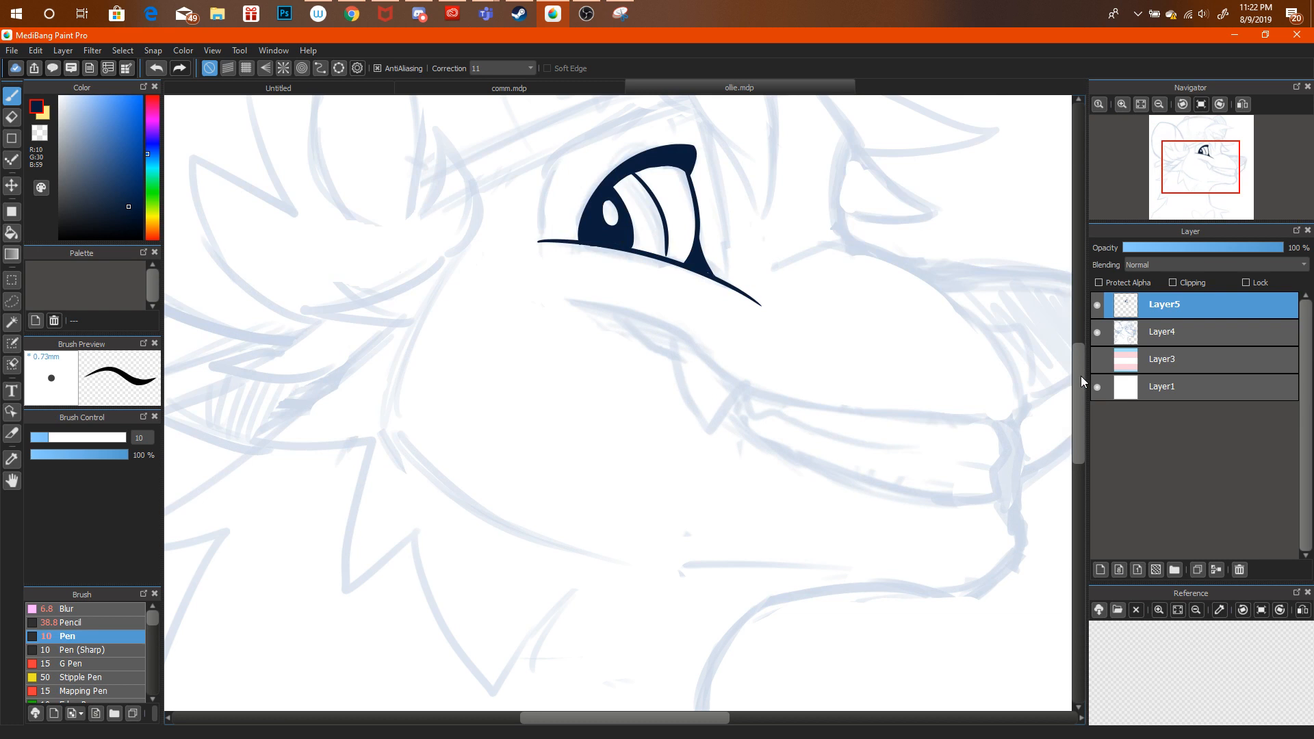
scroll(1081, 381, "up", 3)
Draw a brow line from the eye's outer corner, retrying the stroke until it fits.
mouse_move(539, 364)
left_mouse_down()
mouse_move(529, 297)
mouse_move(570, 265)
mouse_move(710, 210)
mouse_move(739, 183)
left_mouse_up()
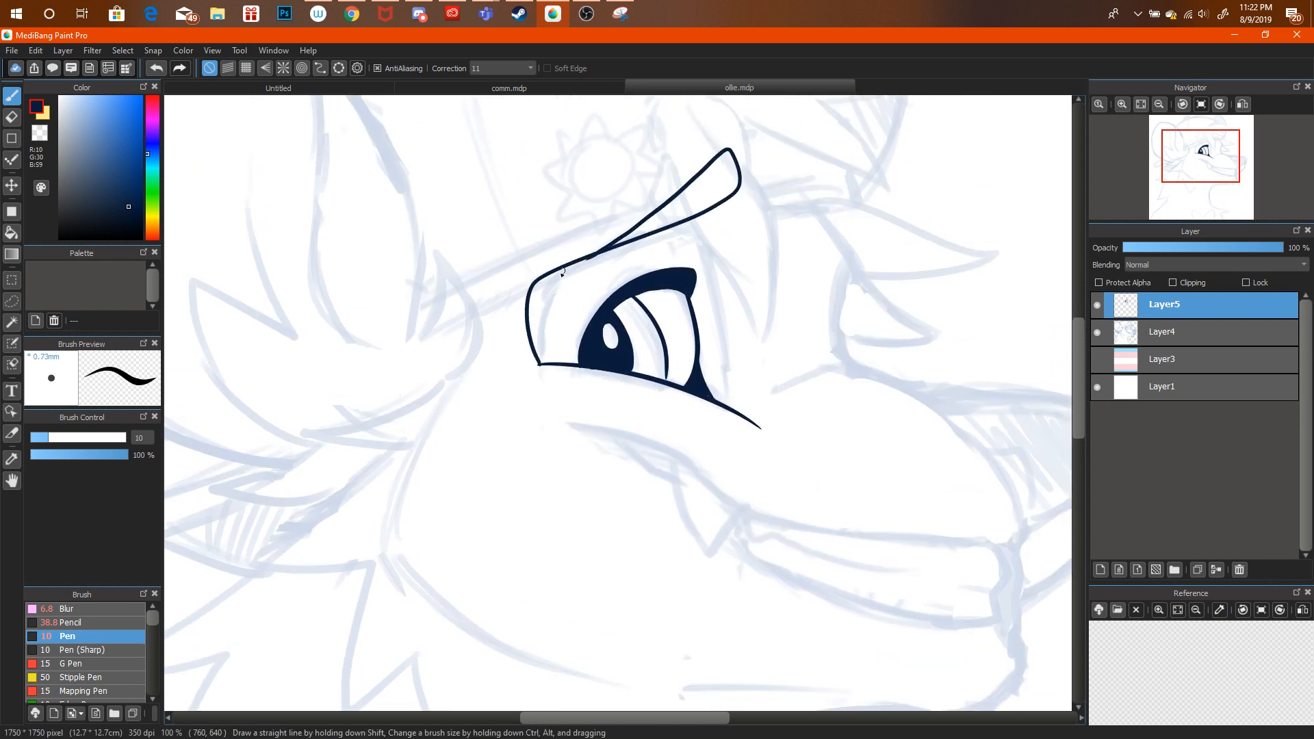
key("ctrl+alt+z")
mouse_move(539, 357)
left_mouse_down()
mouse_move(525, 307)
mouse_move(536, 275)
mouse_move(684, 213)
left_mouse_up()
key("ctrl+alt+z")
mouse_move(534, 359)
left_mouse_down()
mouse_move(549, 251)
mouse_move(664, 233)
mouse_move(751, 197)
mouse_move(747, 152)
mouse_move(628, 235)
left_mouse_up()
key("ctrl+alt+z")
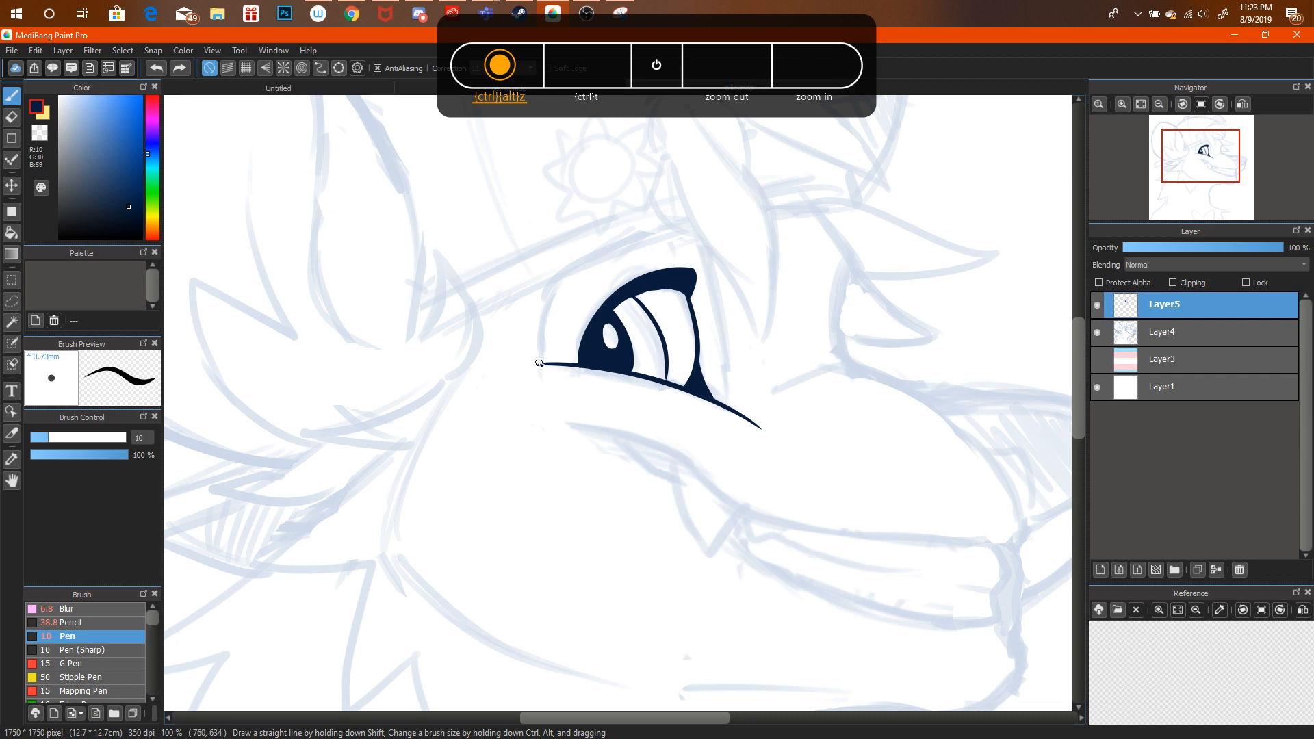
mouse_move(538, 363)
left_mouse_down()
mouse_move(524, 250)
mouse_move(672, 227)
mouse_move(735, 196)
mouse_move(722, 162)
mouse_move(610, 232)
left_mouse_up()
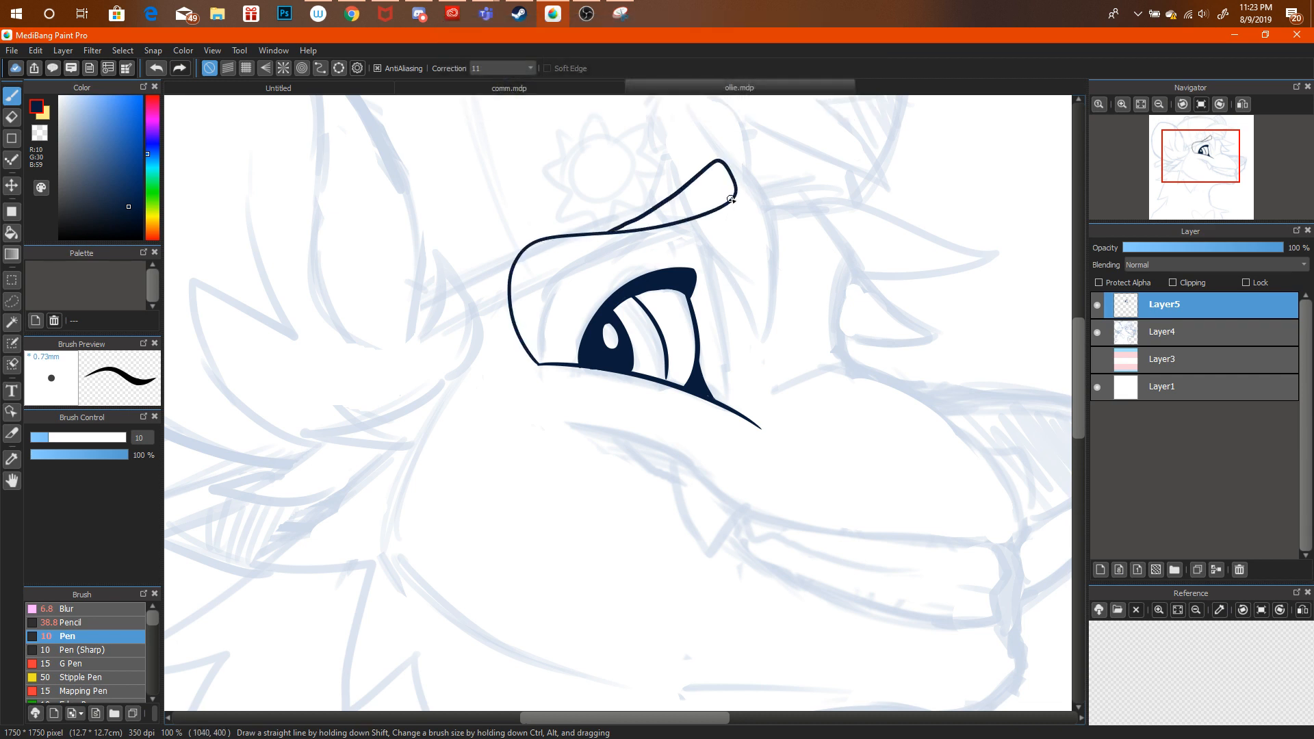
Draw a line from the brow tip down past the eye, redoing it several times.
left_click_drag(731, 199, 753, 415)
key("ctrl+alt+z")
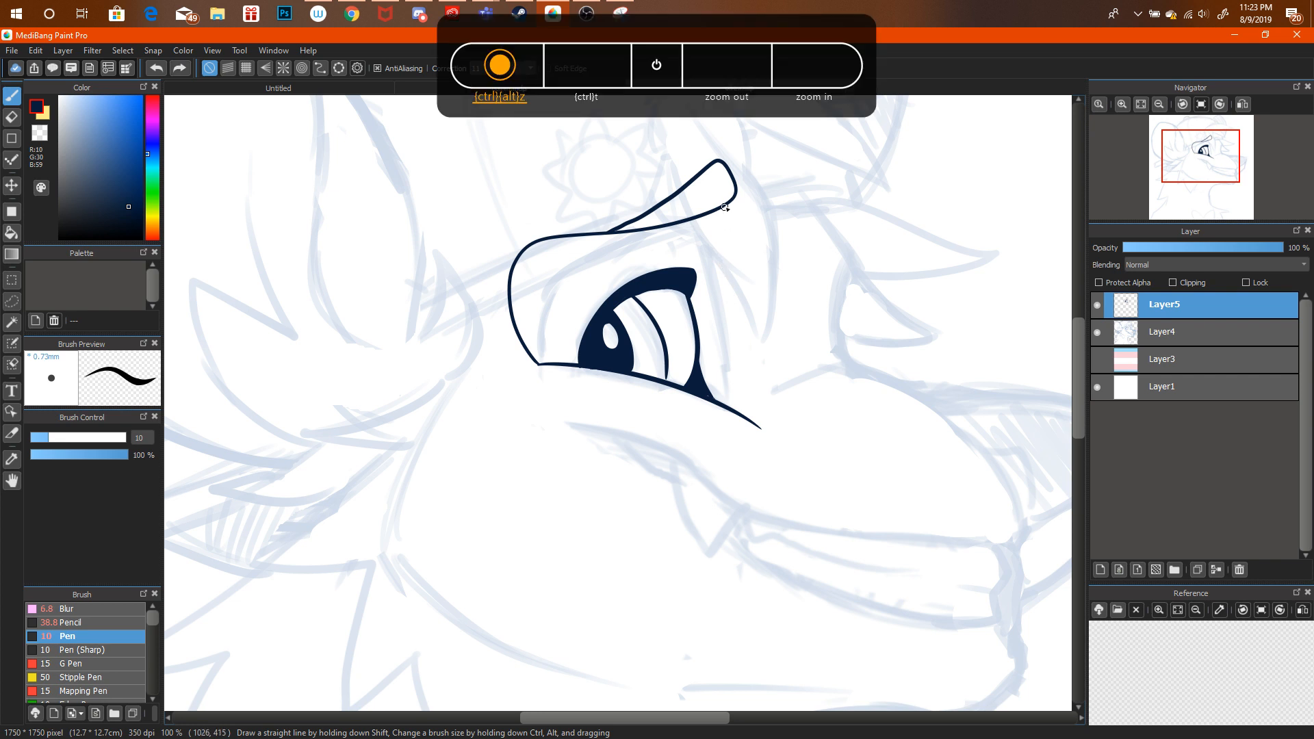
left_click_drag(731, 197, 748, 390)
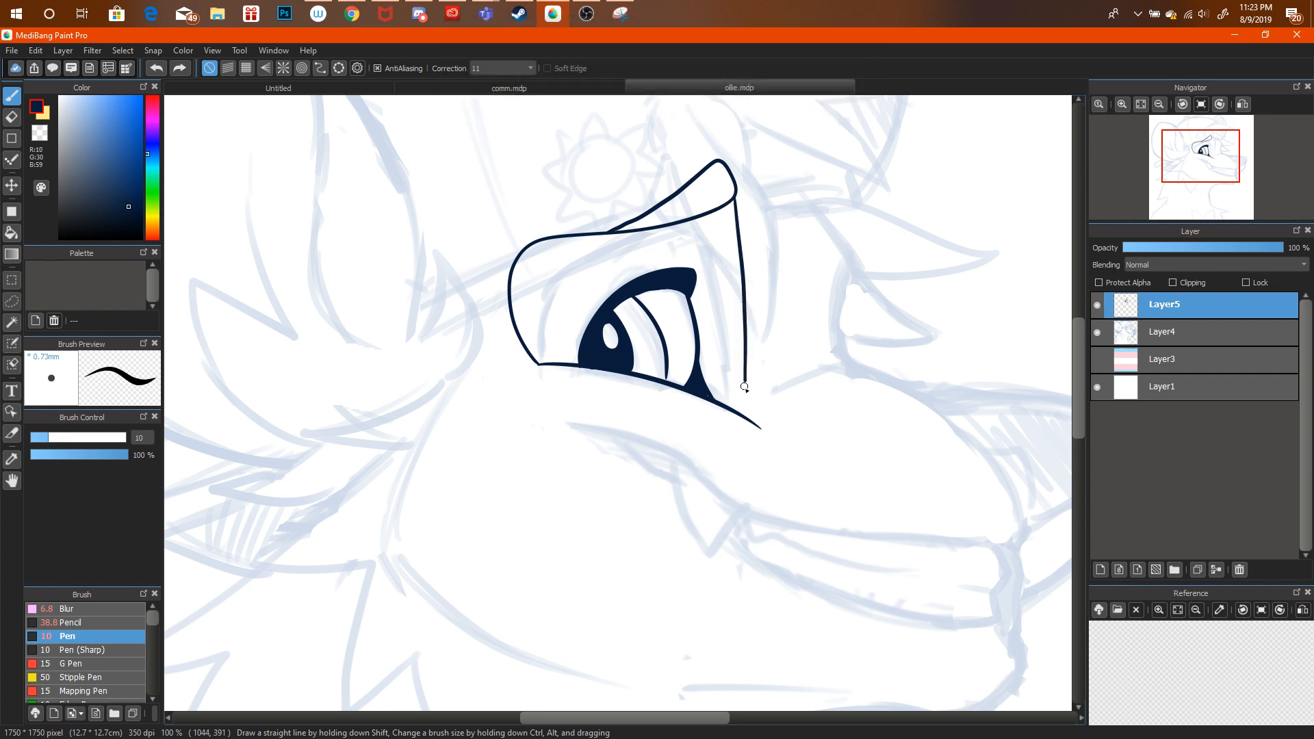
key("ctrl+alt+z")
left_click_drag(737, 208, 751, 379)
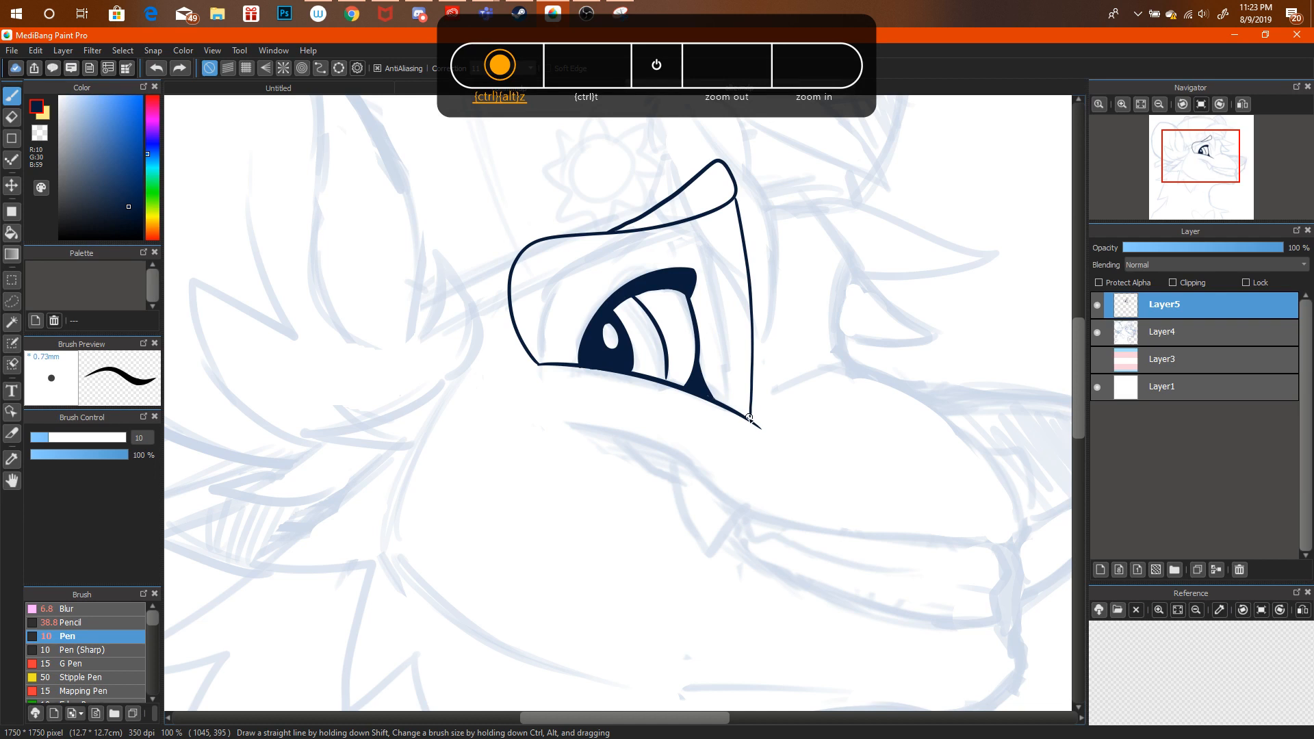
key("ctrl+alt+z")
left_click_drag(732, 197, 746, 378)
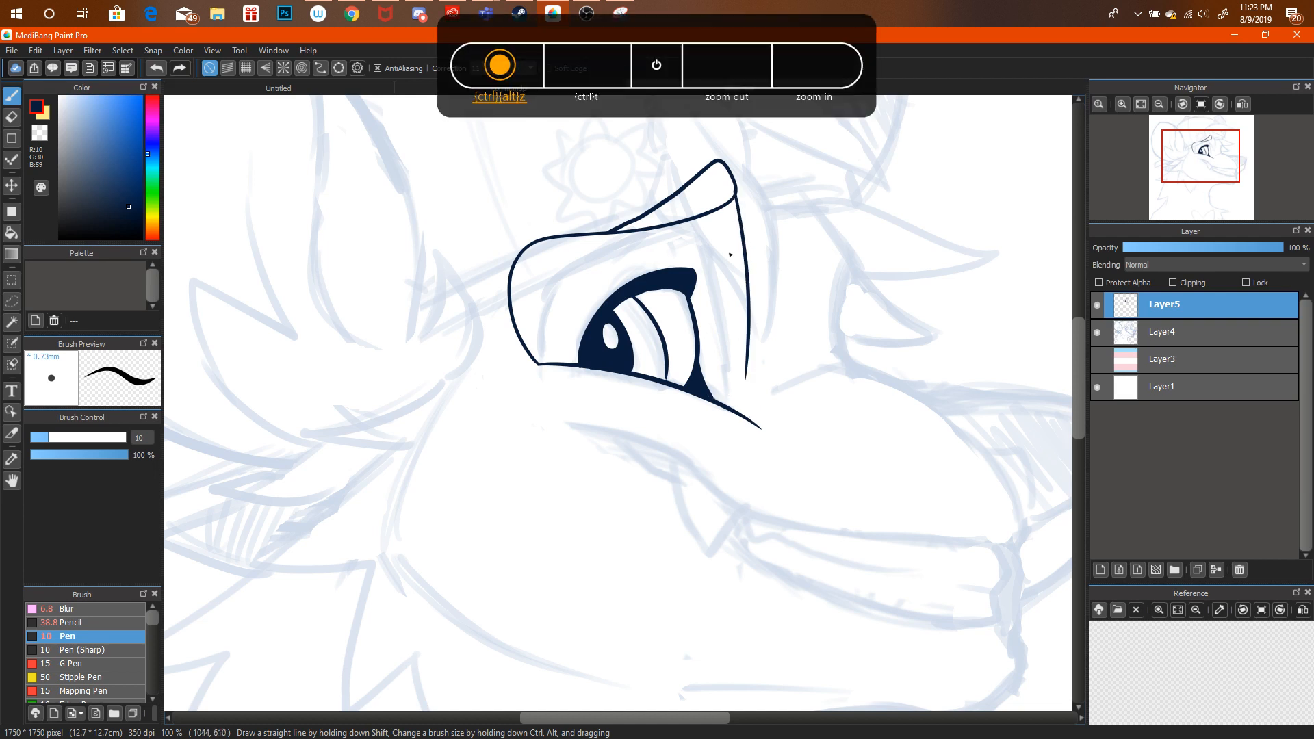
key("ctrl+alt+z")
left_click_drag(734, 186, 721, 463)
Erase the stray tail below the eye's outer corner, then briefly check the YouTube stream.
key("e")
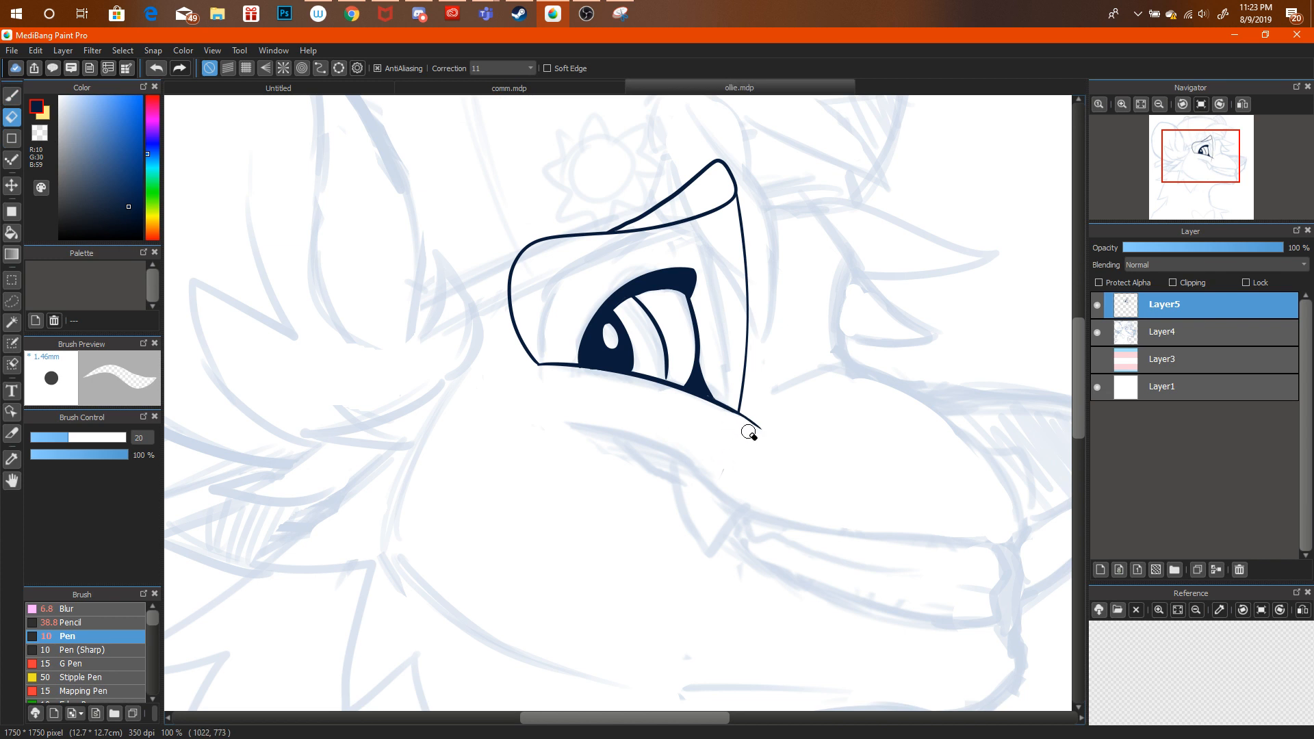
key("ctrl+alt+z")
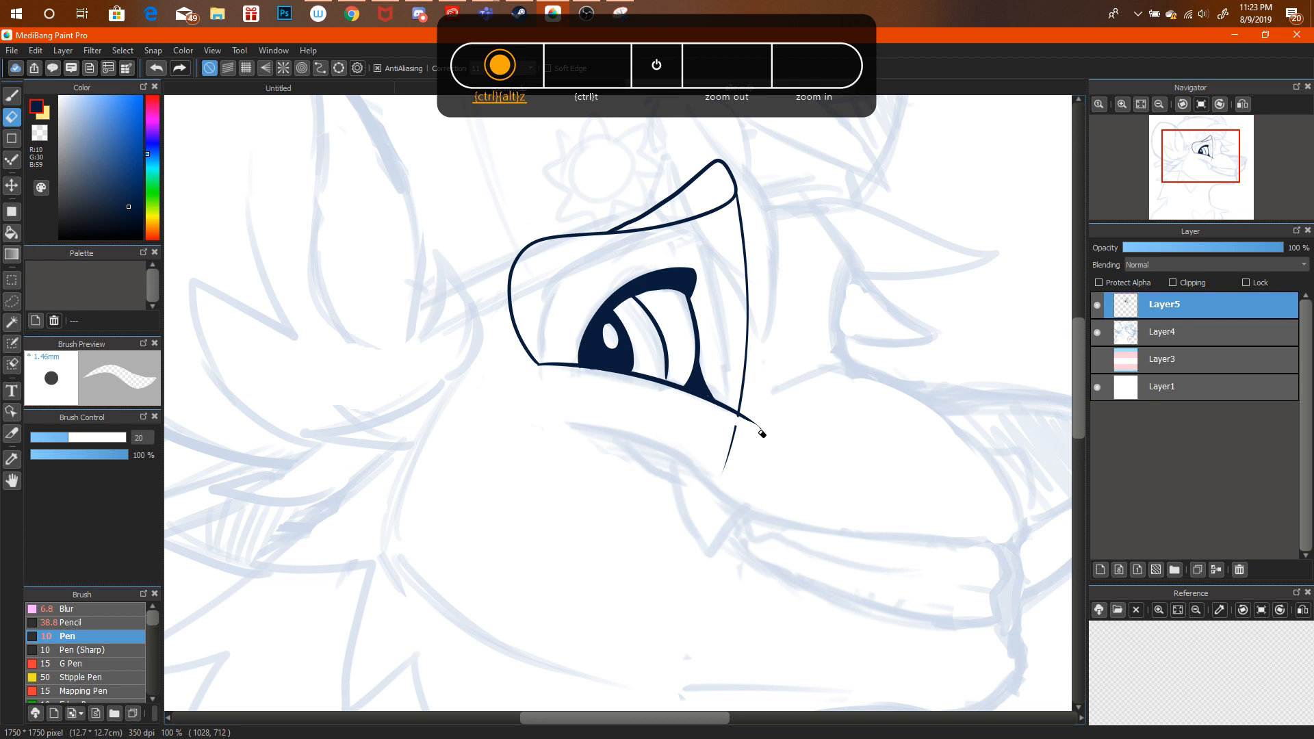
left_click_drag(733, 424, 726, 466)
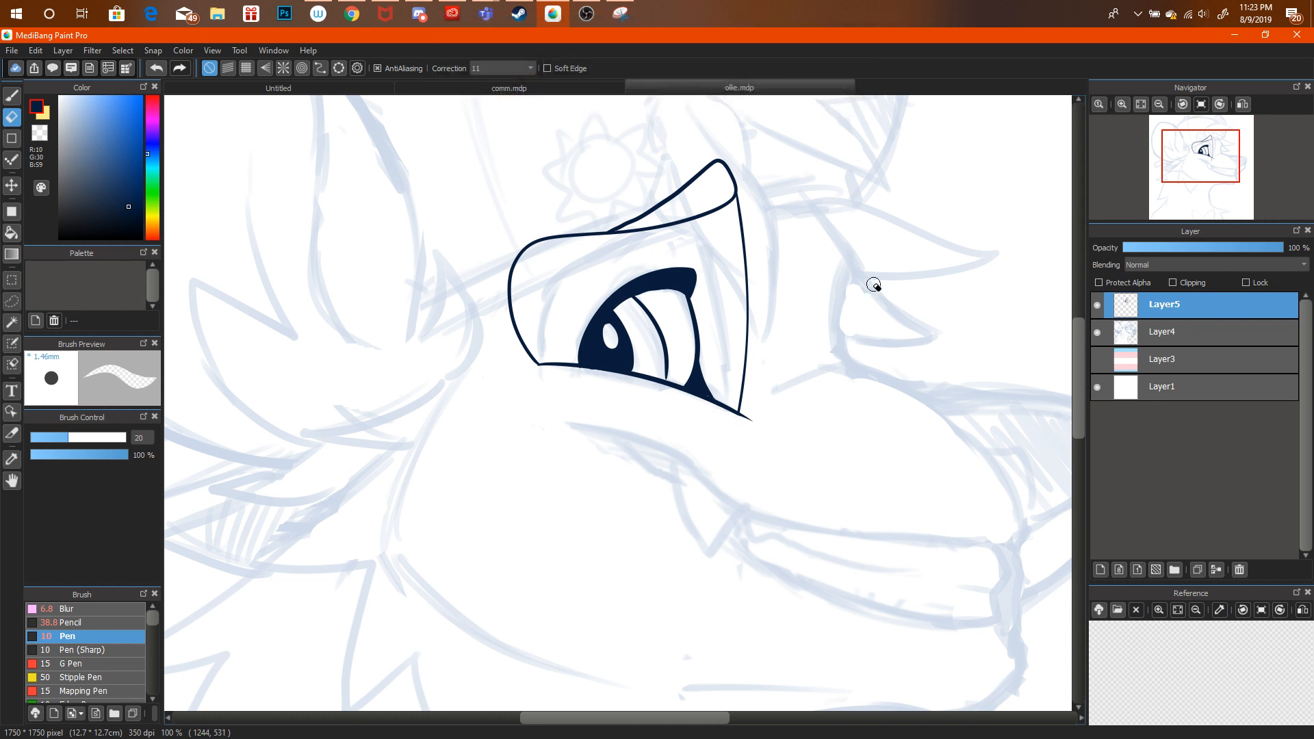
left_click(352, 13)
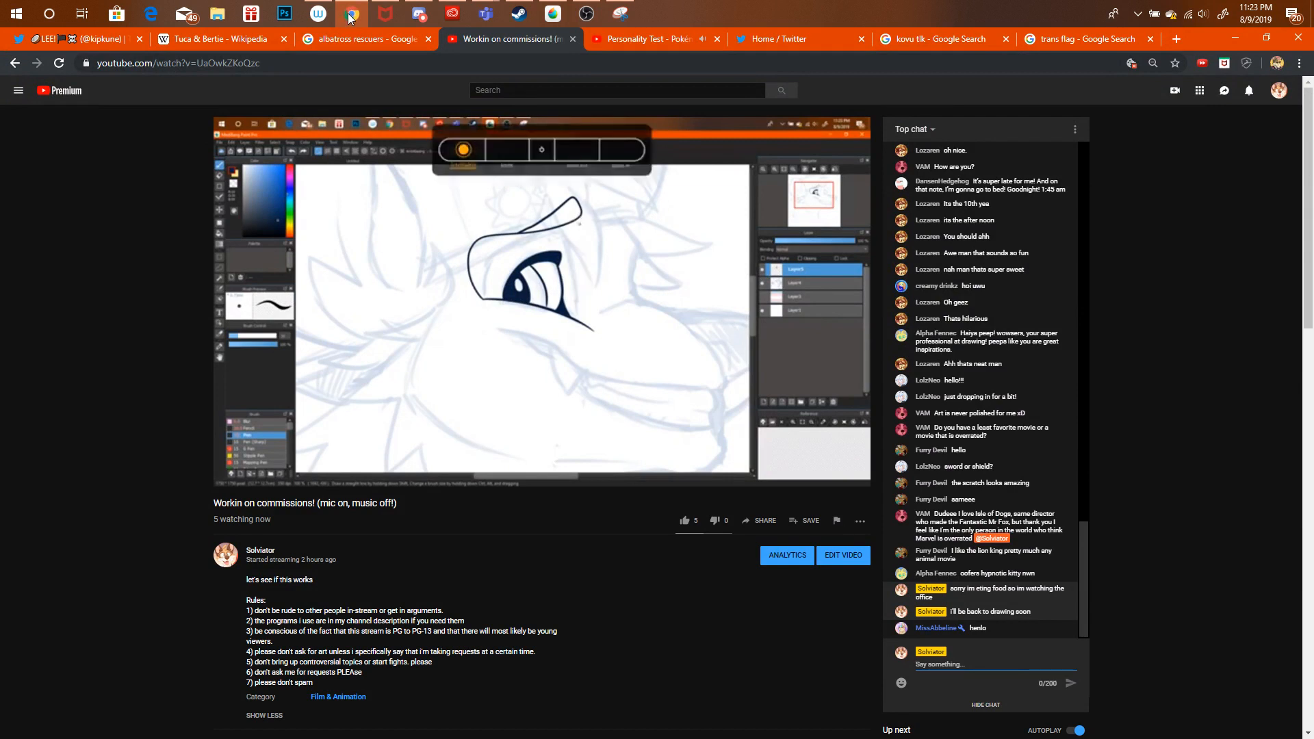
left_click(352, 14)
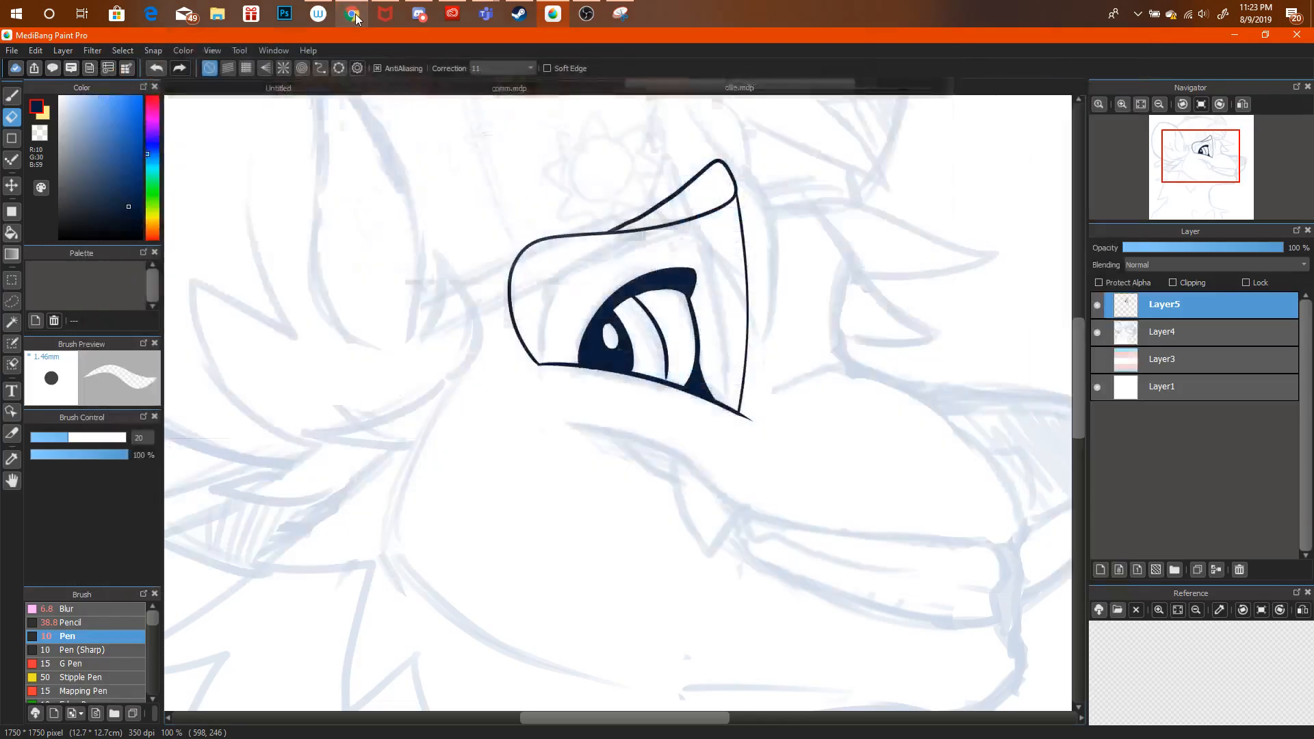
Raise the speaker volume slightly, zoom in on the eye, and erase the old thin eye line.
left_click(1203, 13)
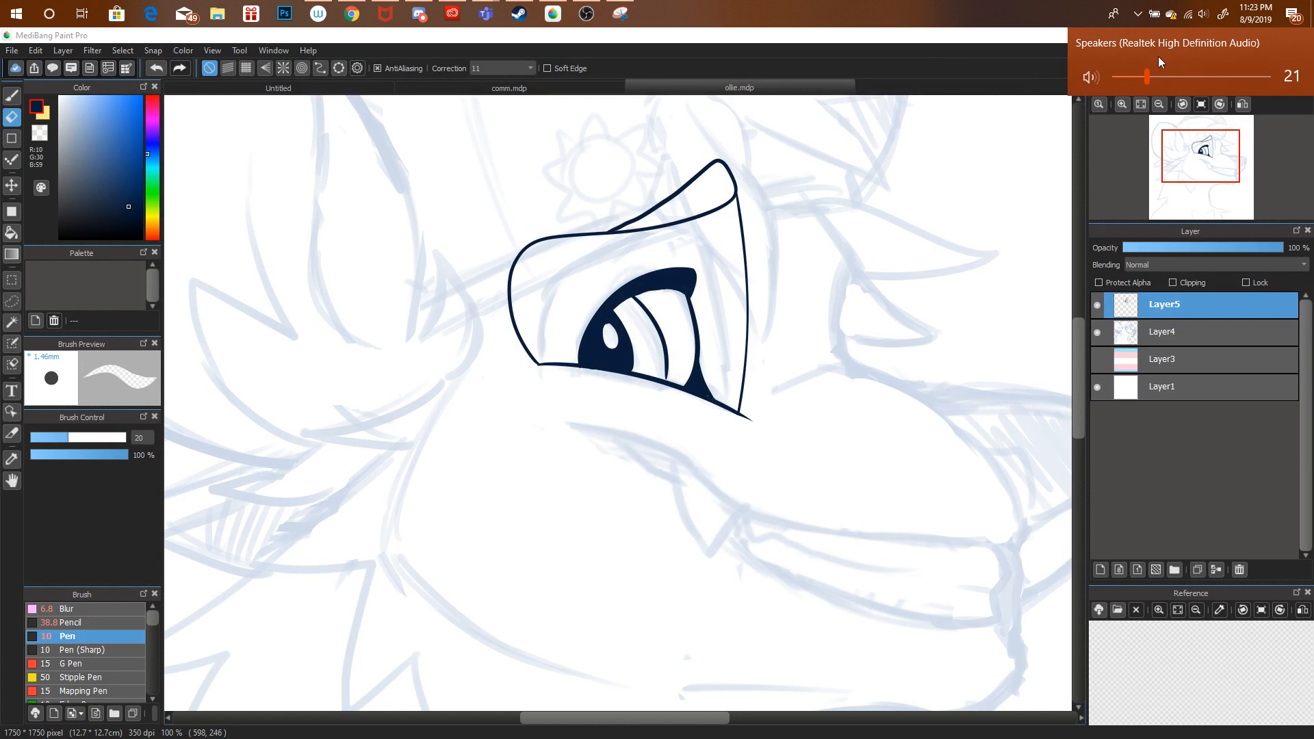
left_click_drag(1133, 77, 1138, 69)
left_click(1158, 105)
left_click(1158, 104)
left_click(1158, 106)
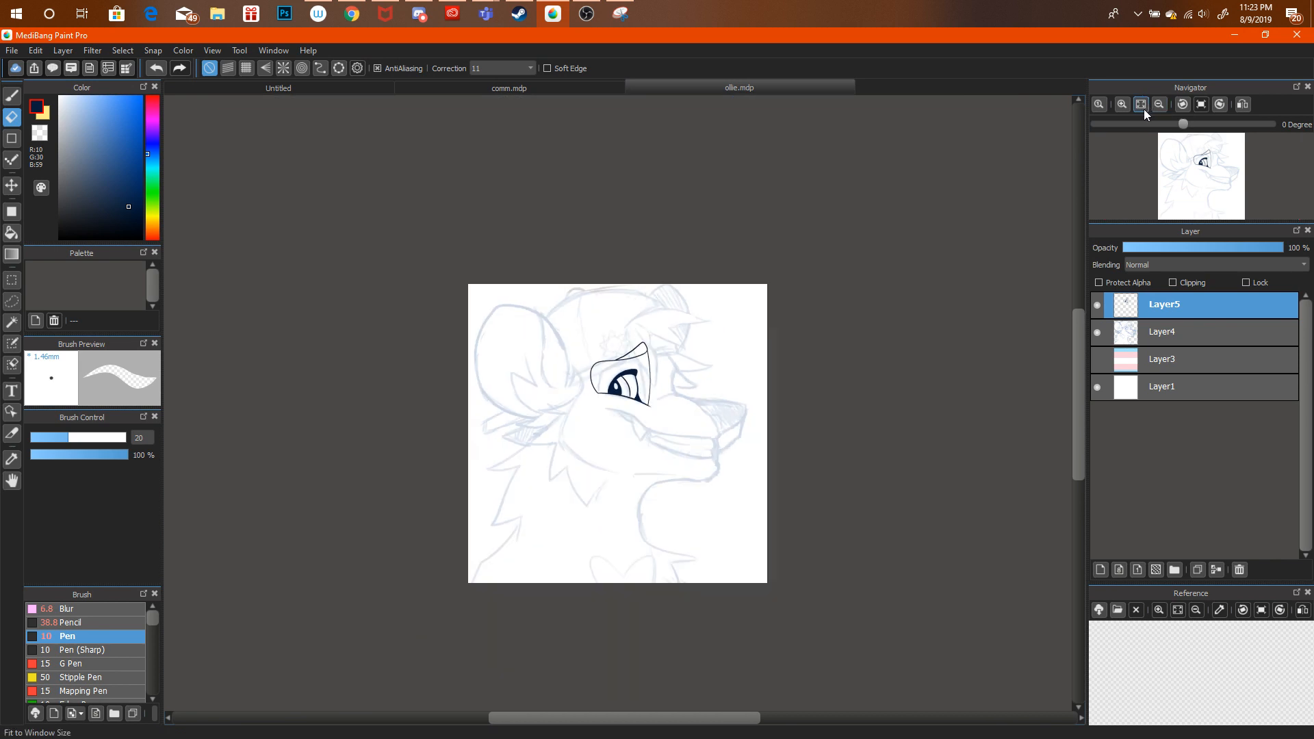
left_click(1122, 105)
left_click(1122, 106)
left_click(1122, 106)
left_click(1123, 105)
left_click(1122, 106)
mouse_move(659, 263)
left_mouse_down()
mouse_move(642, 251)
mouse_move(666, 271)
mouse_move(698, 357)
left_mouse_up()
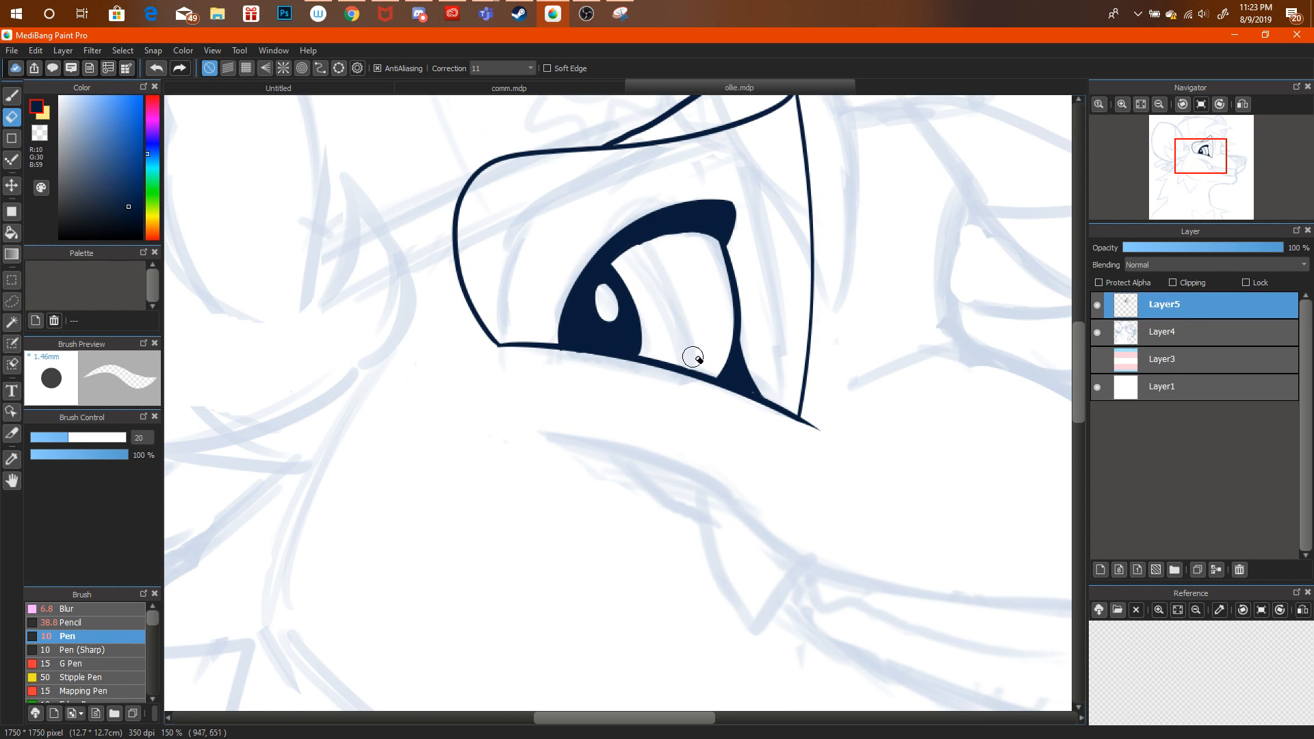
Redraw the thin curved navy line inside the eye white with the Pen.
key("b")
left_click_drag(634, 248, 668, 369)
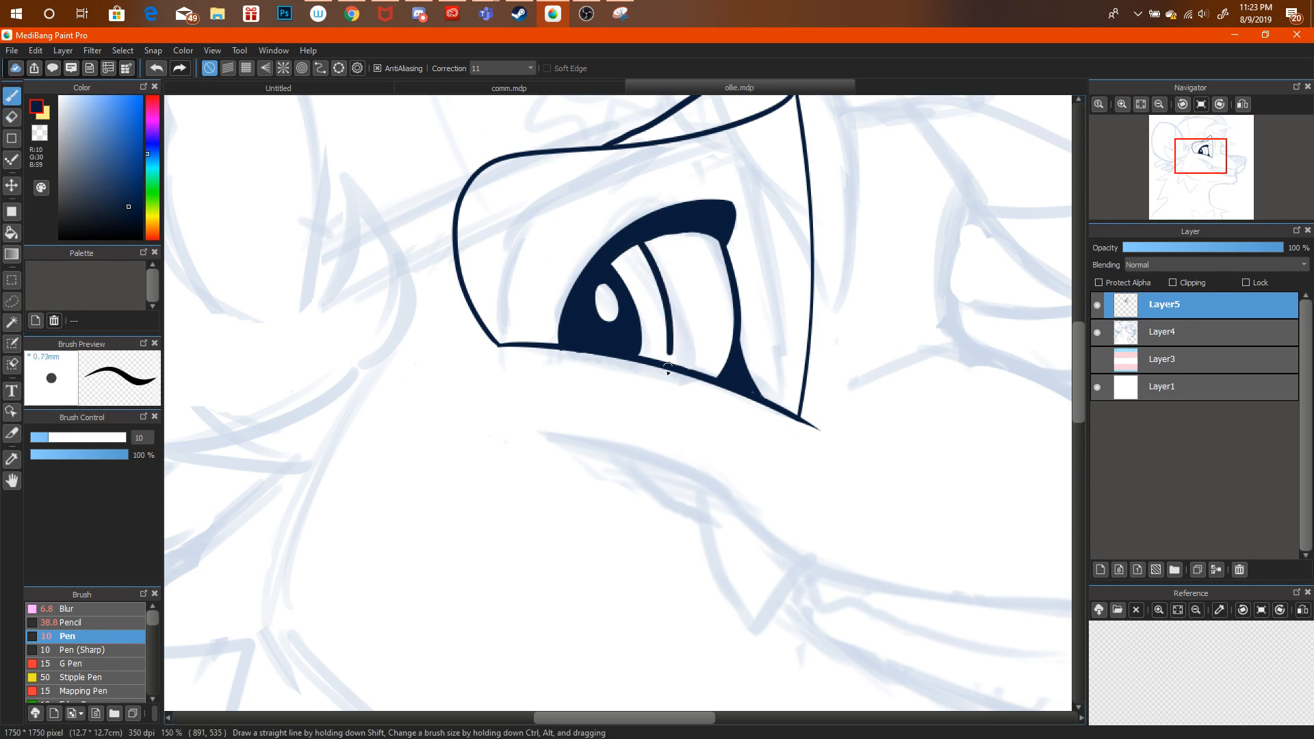
key("ctrl+alt+z")
left_click_drag(635, 238, 675, 369)
key("ctrl+alt+z")
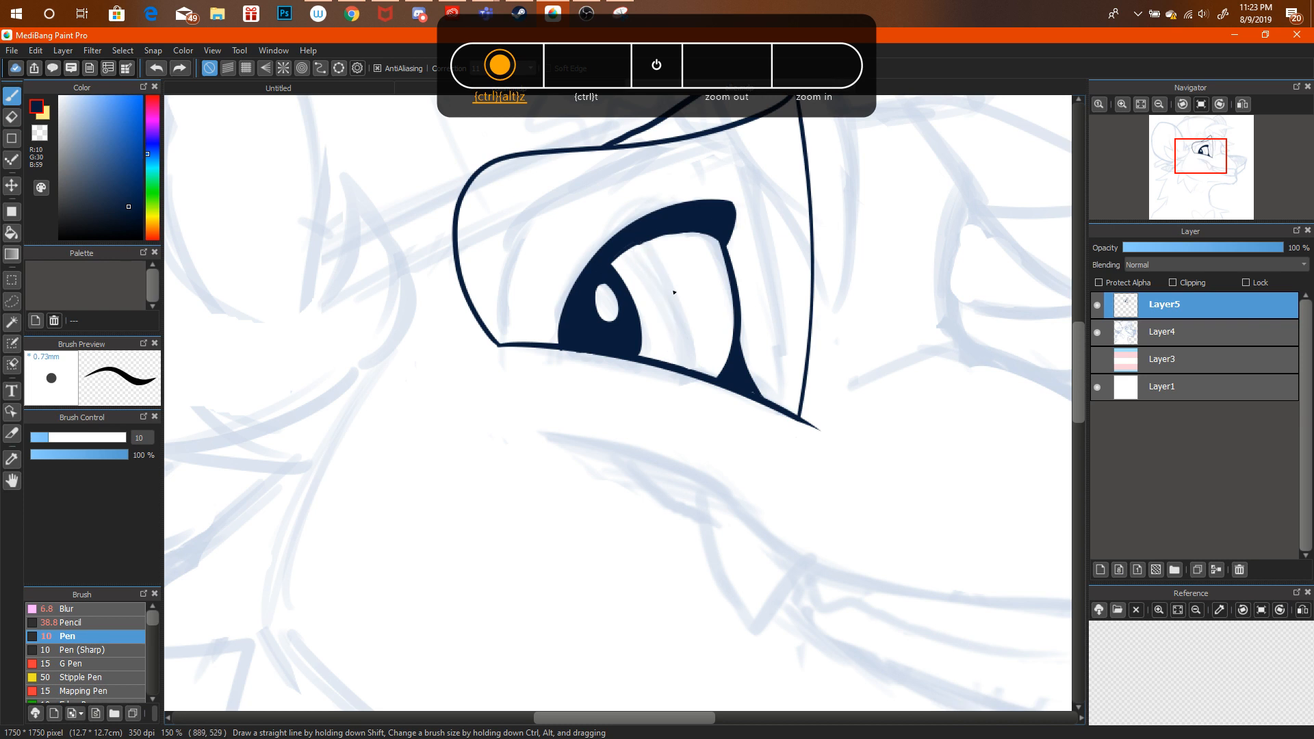
left_click_drag(642, 243, 685, 374)
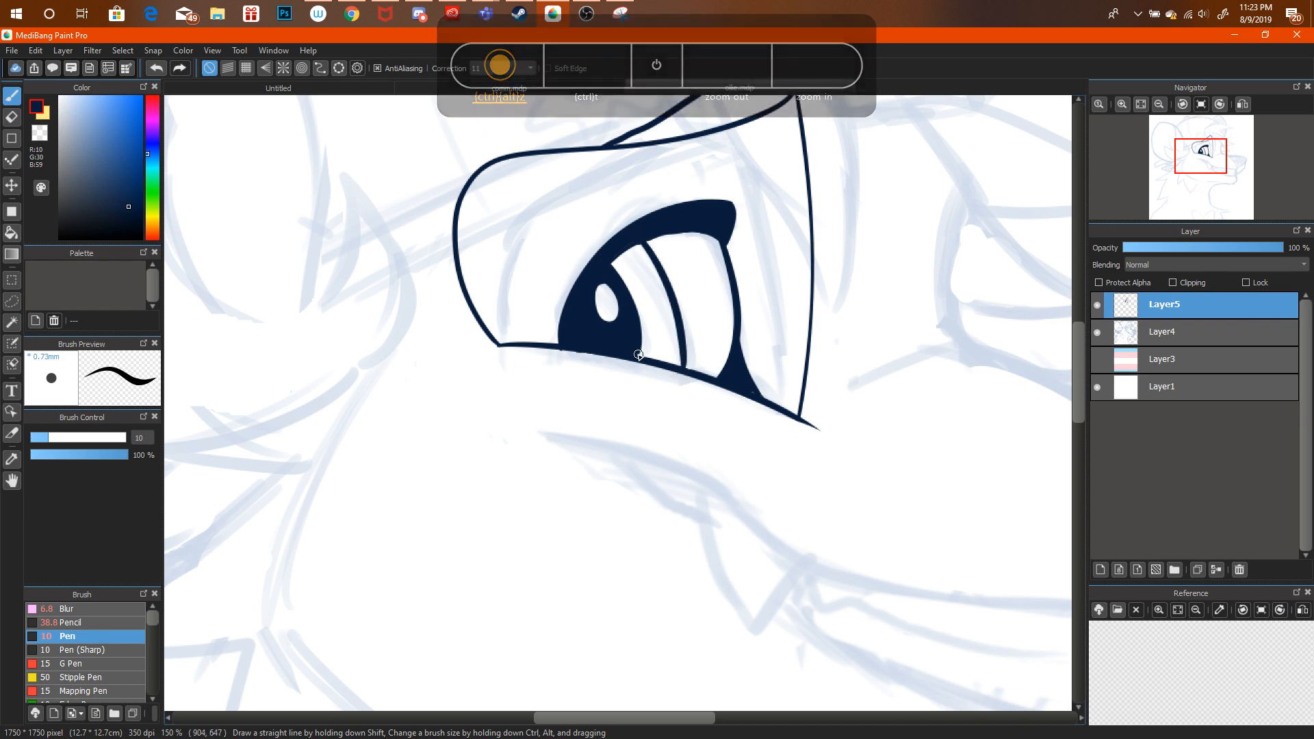
Thicken the eye's upper lid outline with a short navy stroke.
left_click(1160, 103)
left_click(1160, 103)
left_click(1159, 104)
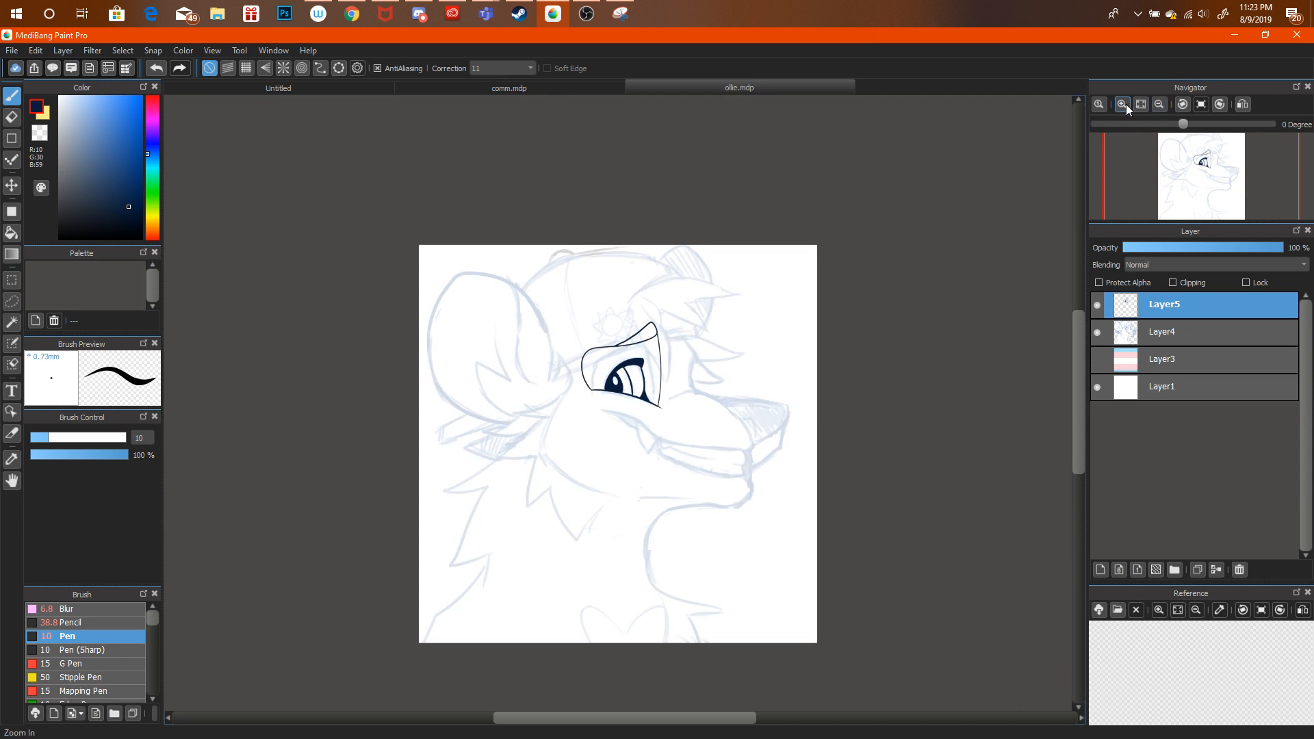
left_click(1126, 104)
left_click(1127, 105)
left_click(1128, 105)
left_click(1125, 104)
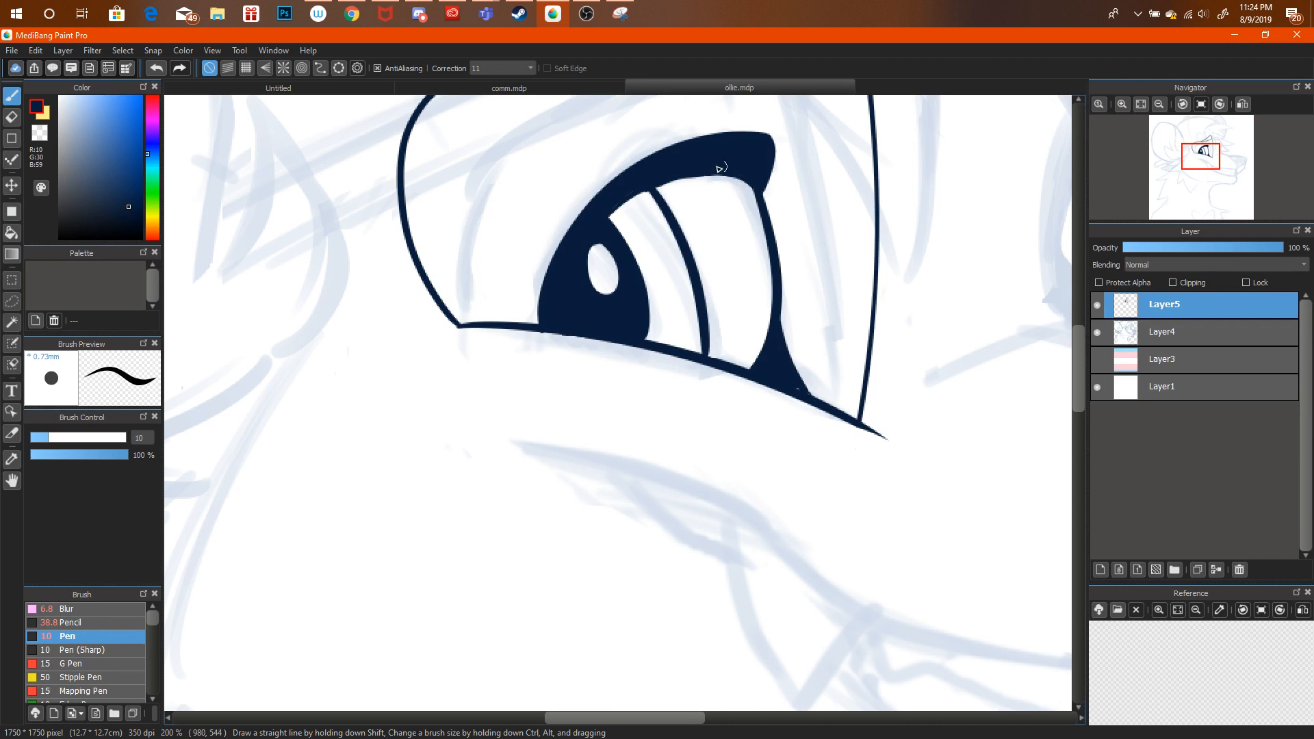
left_click_drag(765, 201, 771, 151)
left_click(1141, 104)
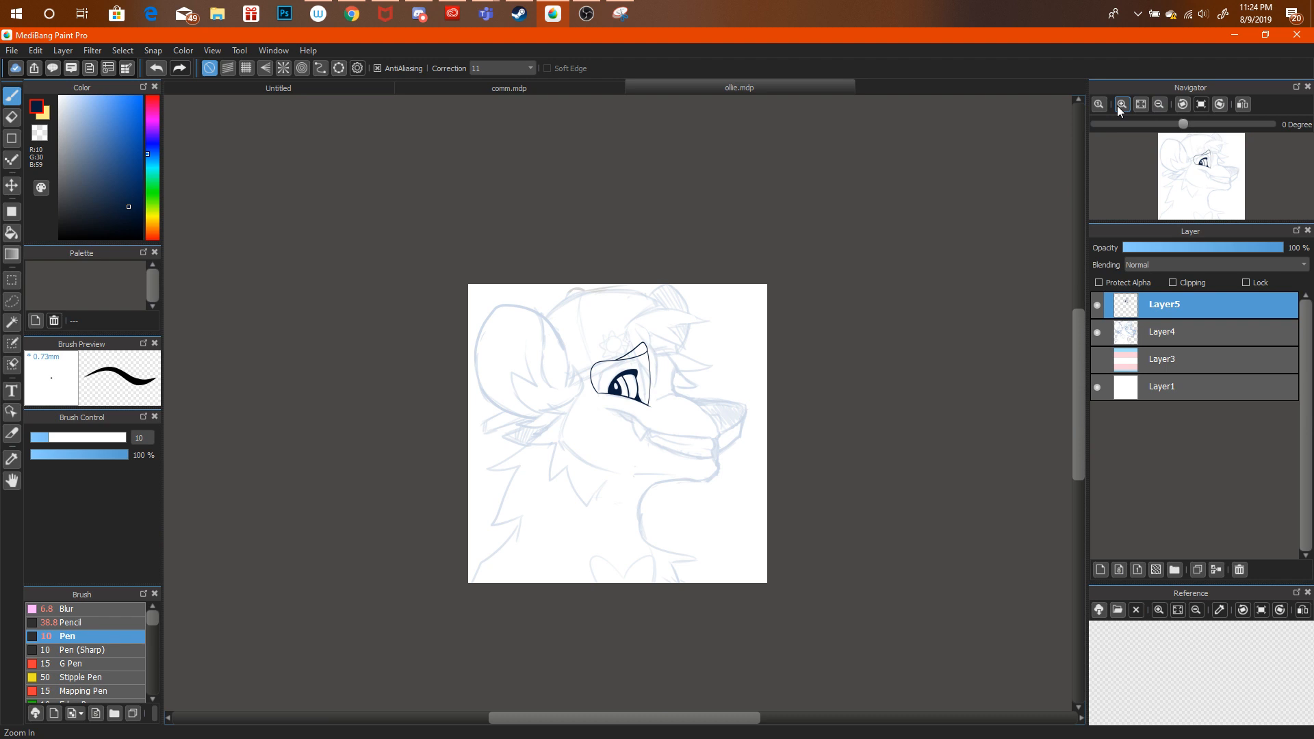
left_click(1121, 105)
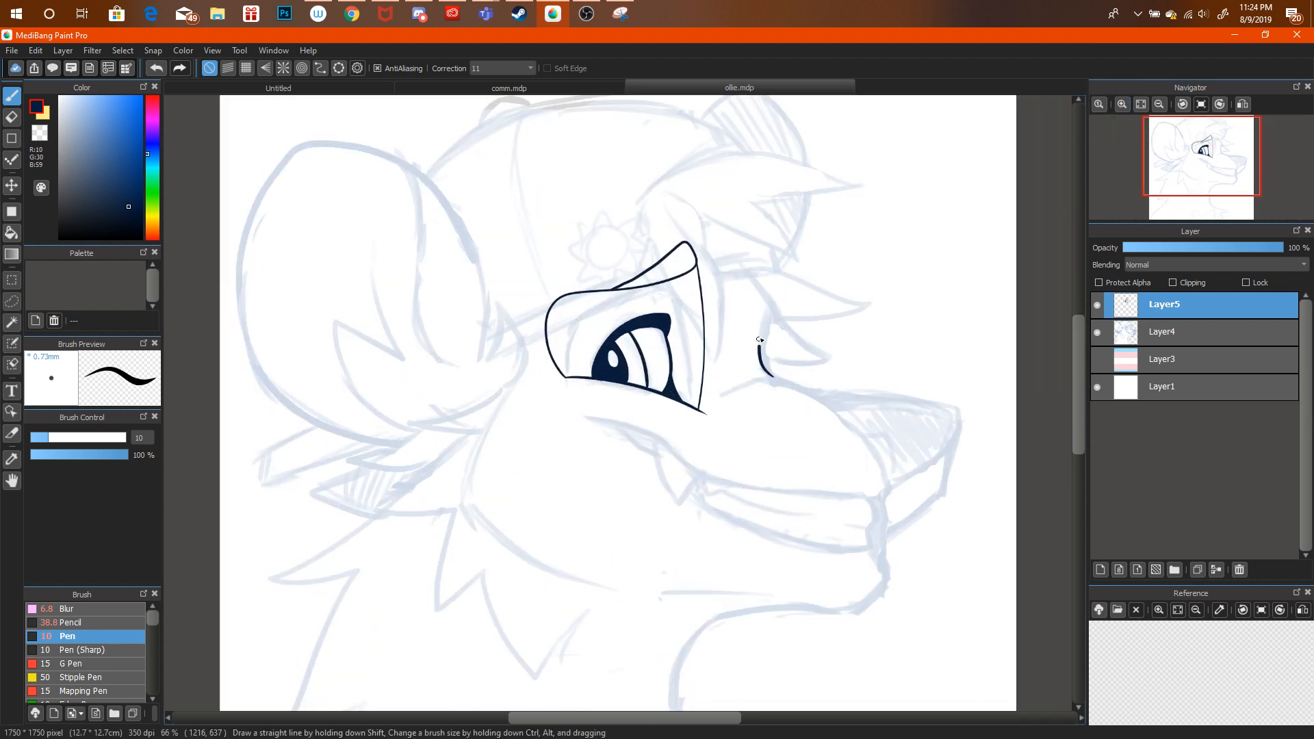
Replace the stroke right of the eye with a curved fur line extended down from its top.
key("ctrl+alt+z")
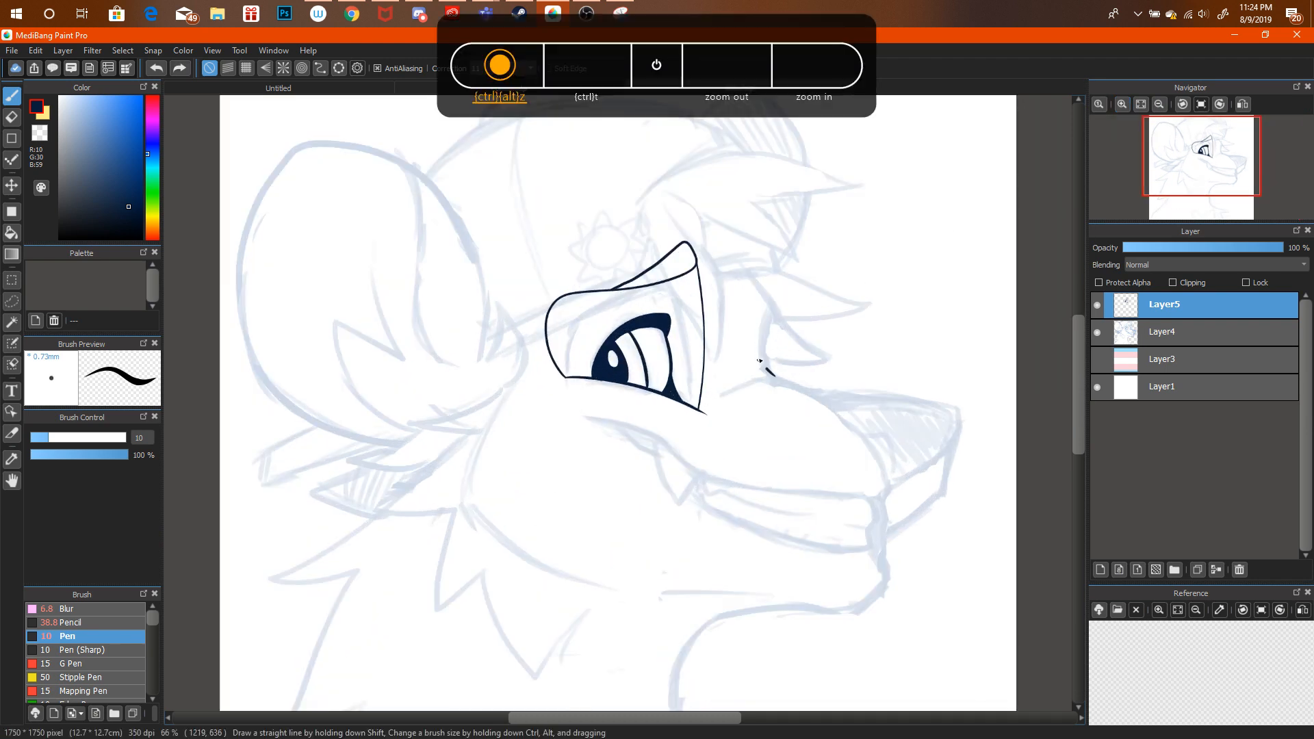
key("ctrl+alt+z")
left_click_drag(778, 381, 734, 259)
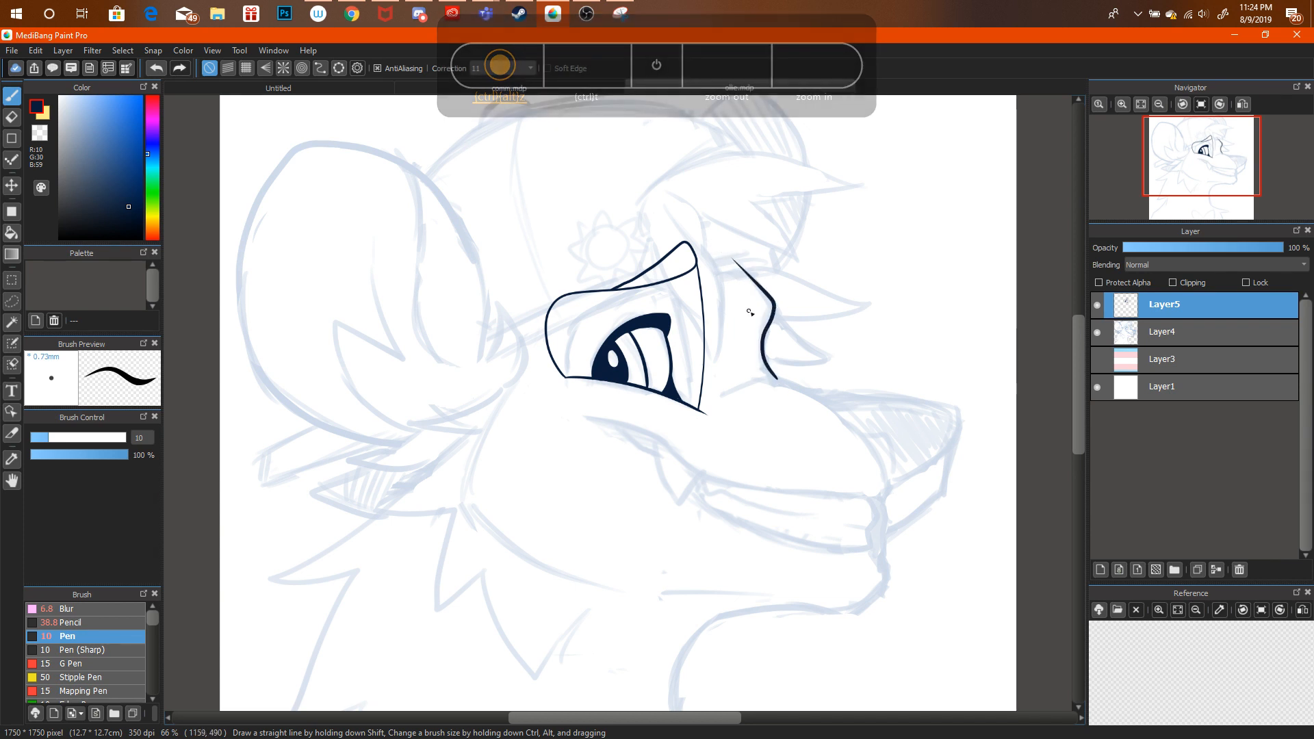
left_click(1158, 104)
left_click(1158, 104)
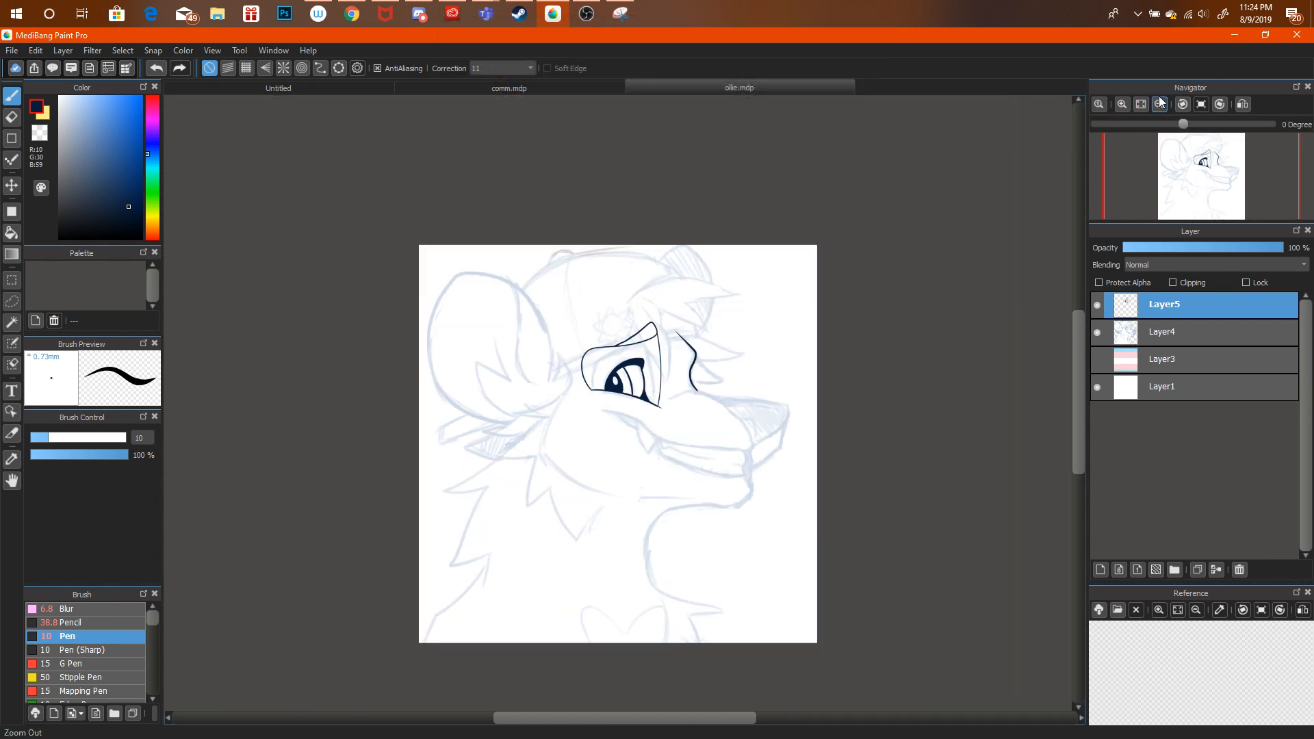
left_click(1122, 104)
left_click(1123, 104)
left_click(1123, 104)
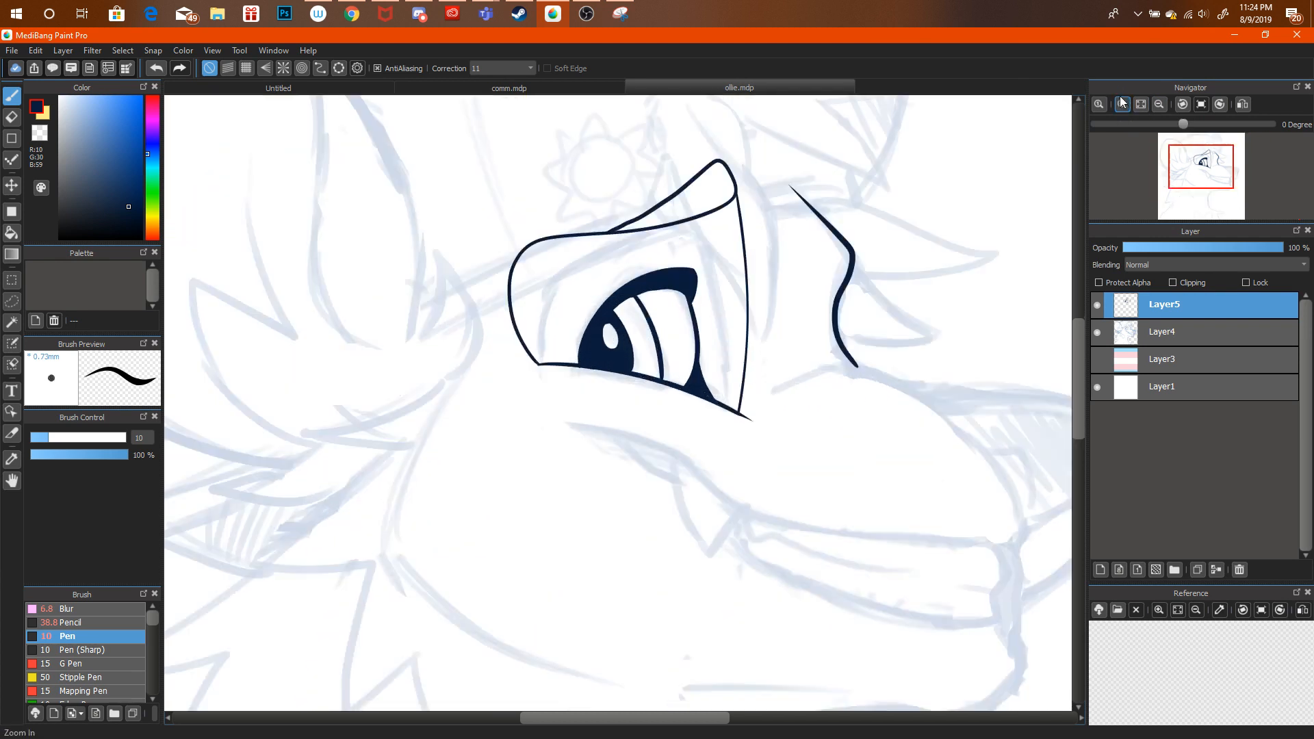
mouse_move(790, 155)
left_mouse_down()
mouse_move(838, 164)
mouse_move(855, 248)
left_mouse_up()
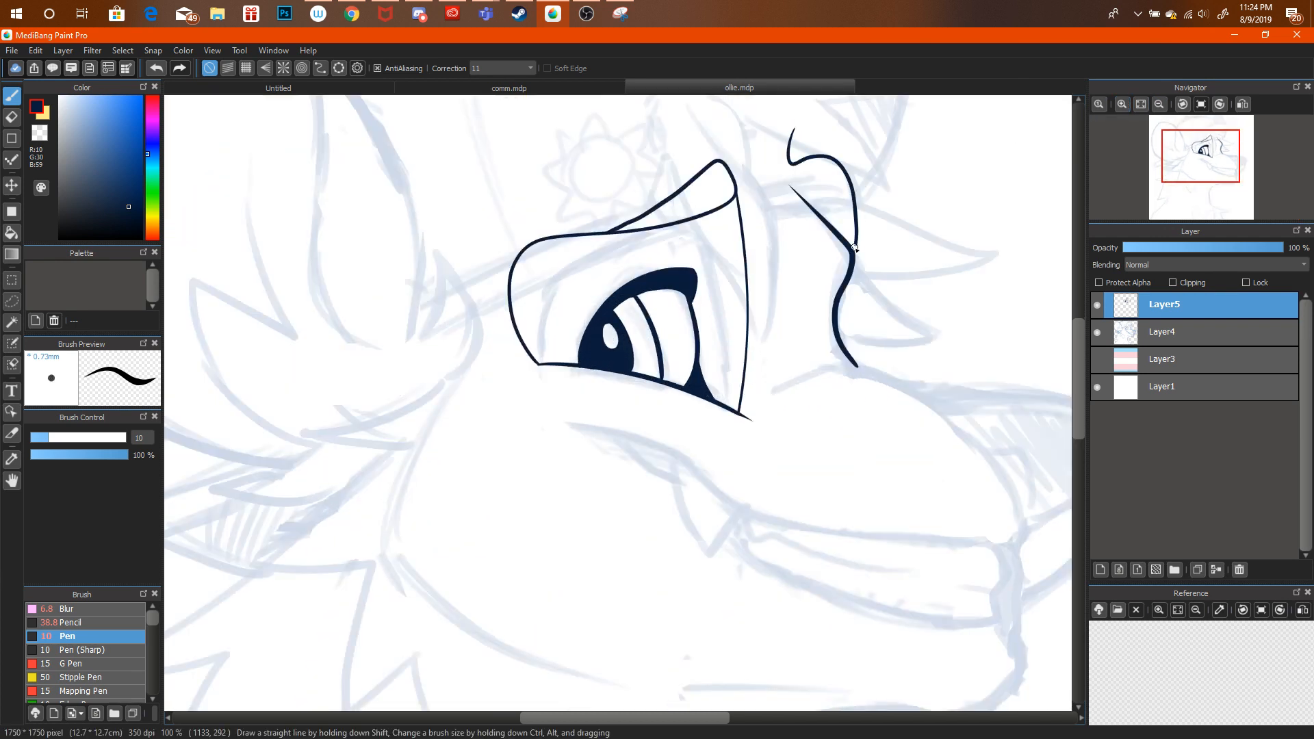
Repeatedly try the curl arc over the tuft's top, then check the YouTube stream.
mouse_move(813, 118)
left_mouse_down()
mouse_move(843, 135)
mouse_move(855, 202)
left_mouse_up()
key("ctrl+alt+z")
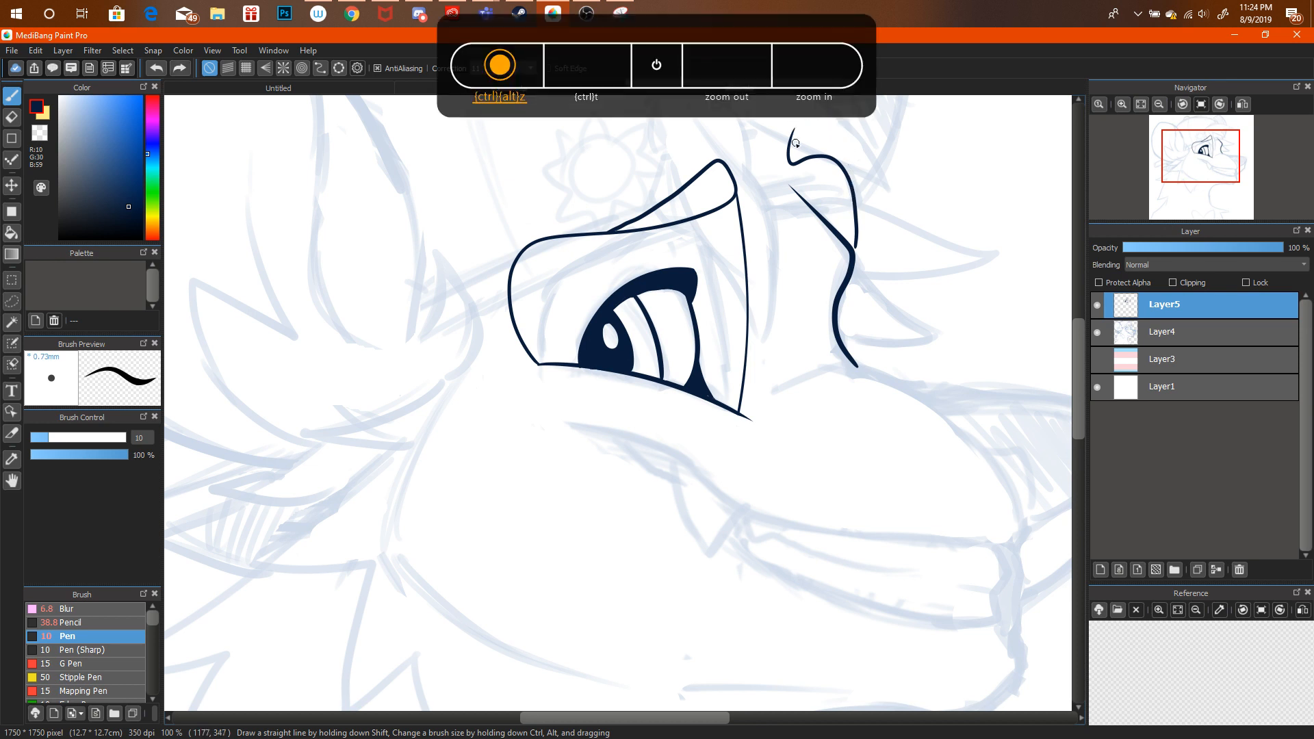
mouse_move(806, 118)
left_mouse_down()
mouse_move(842, 127)
mouse_move(859, 177)
left_mouse_up()
key("ctrl+alt+z")
mouse_move(806, 120)
left_mouse_down()
mouse_move(845, 129)
mouse_move(860, 212)
left_mouse_up()
key("ctrl+alt+z")
key("ctrl+alt+z")
mouse_move(794, 144)
left_mouse_down()
mouse_move(805, 118)
mouse_move(844, 115)
mouse_move(868, 161)
mouse_move(861, 212)
left_mouse_up()
key("ctrl+alt+z")
left_click_drag(831, 116, 864, 160)
key("ctrl+alt+z")
mouse_move(791, 135)
left_mouse_down()
mouse_move(826, 119)
mouse_move(853, 135)
mouse_move(861, 206)
left_mouse_up()
key("ctrl+alt+z")
mouse_move(792, 133)
left_mouse_down()
mouse_move(833, 120)
mouse_move(856, 197)
left_mouse_up()
key("ctrl+alt+z")
key("ctrl+alt+z")
mouse_move(807, 120)
left_mouse_down()
mouse_move(843, 127)
mouse_move(832, 122)
mouse_move(854, 146)
mouse_move(850, 209)
left_mouse_up()
key("ctrl+alt+z")
left_click(354, 8)
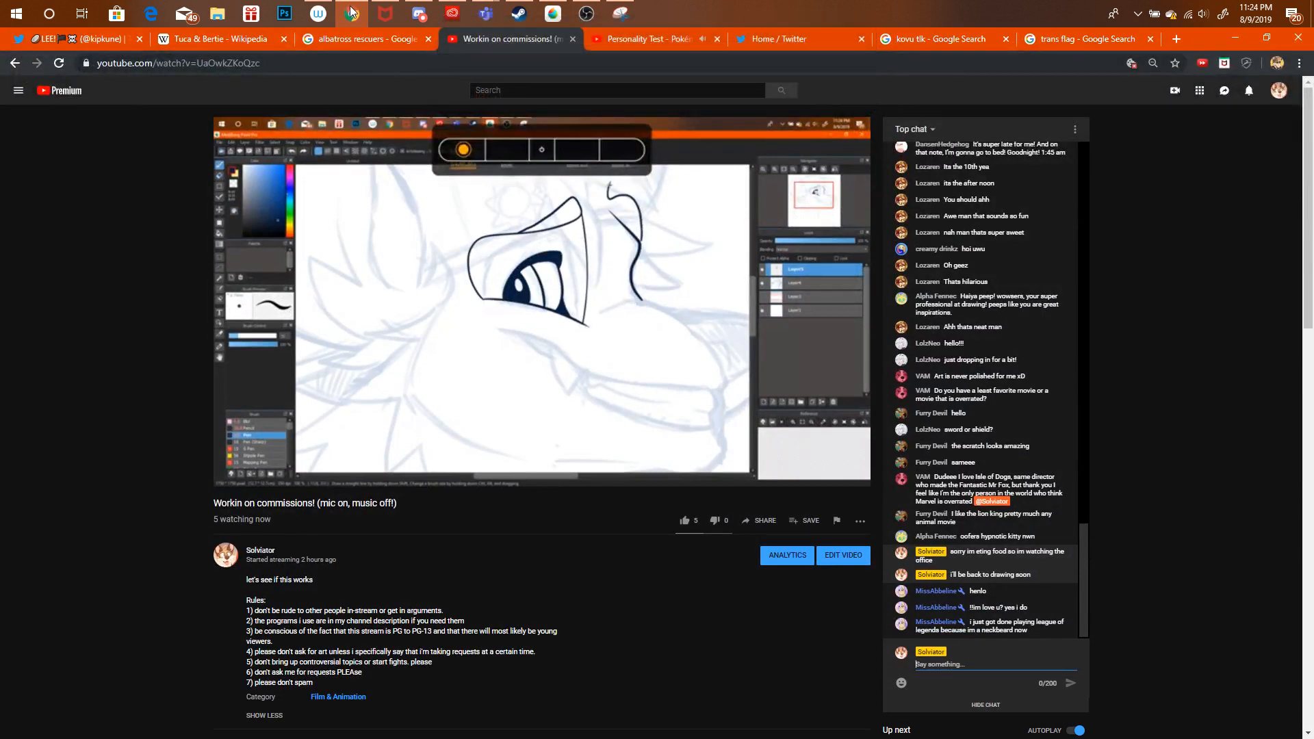
left_click(351, 9)
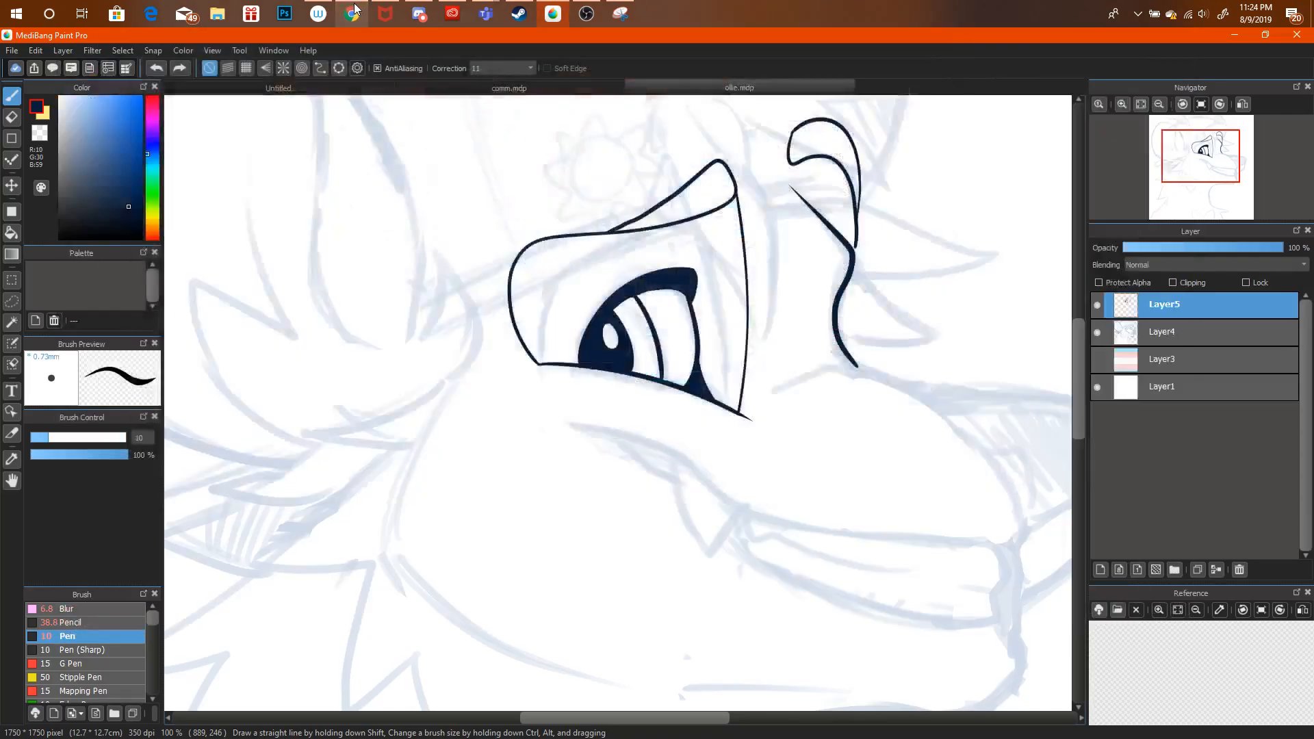
Restore the erased tip of the tuft curl and pan the view toward the snout.
left_click(11, 116)
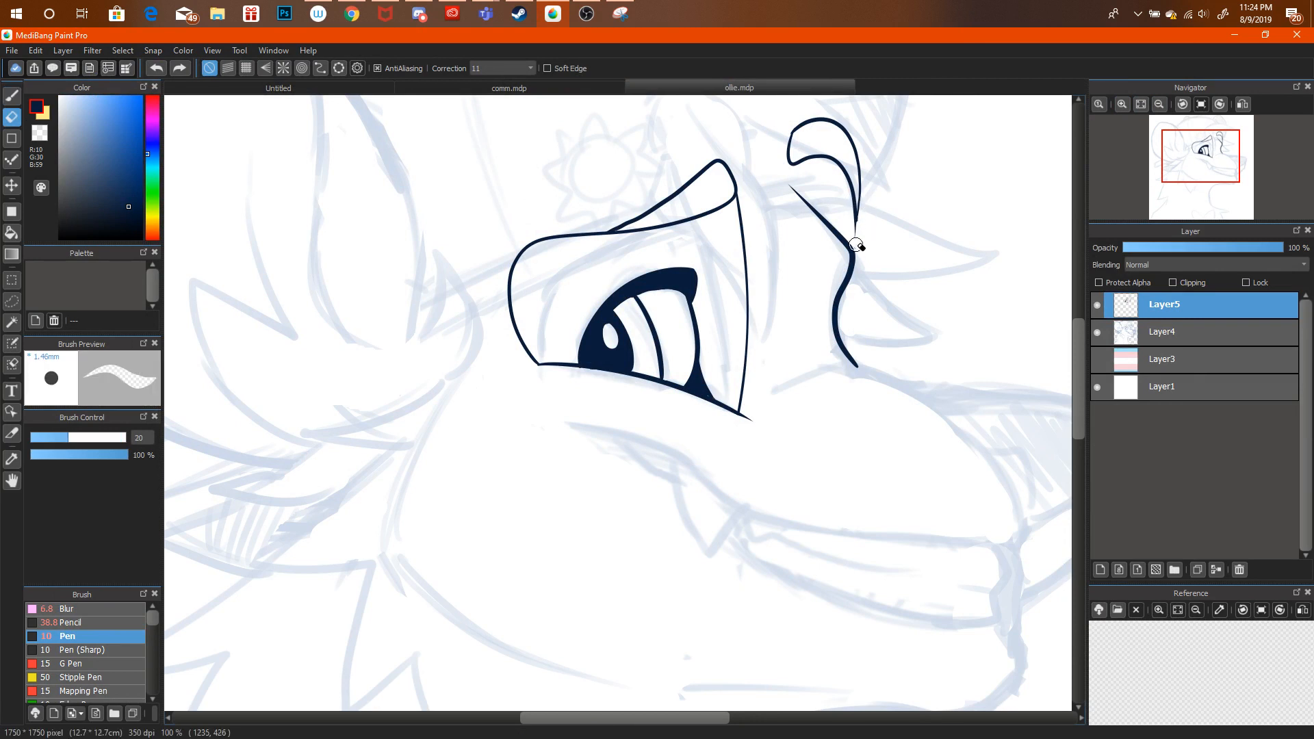
key("ctrl+alt+z")
left_click(1159, 104)
left_click(1159, 105)
left_click(1160, 105)
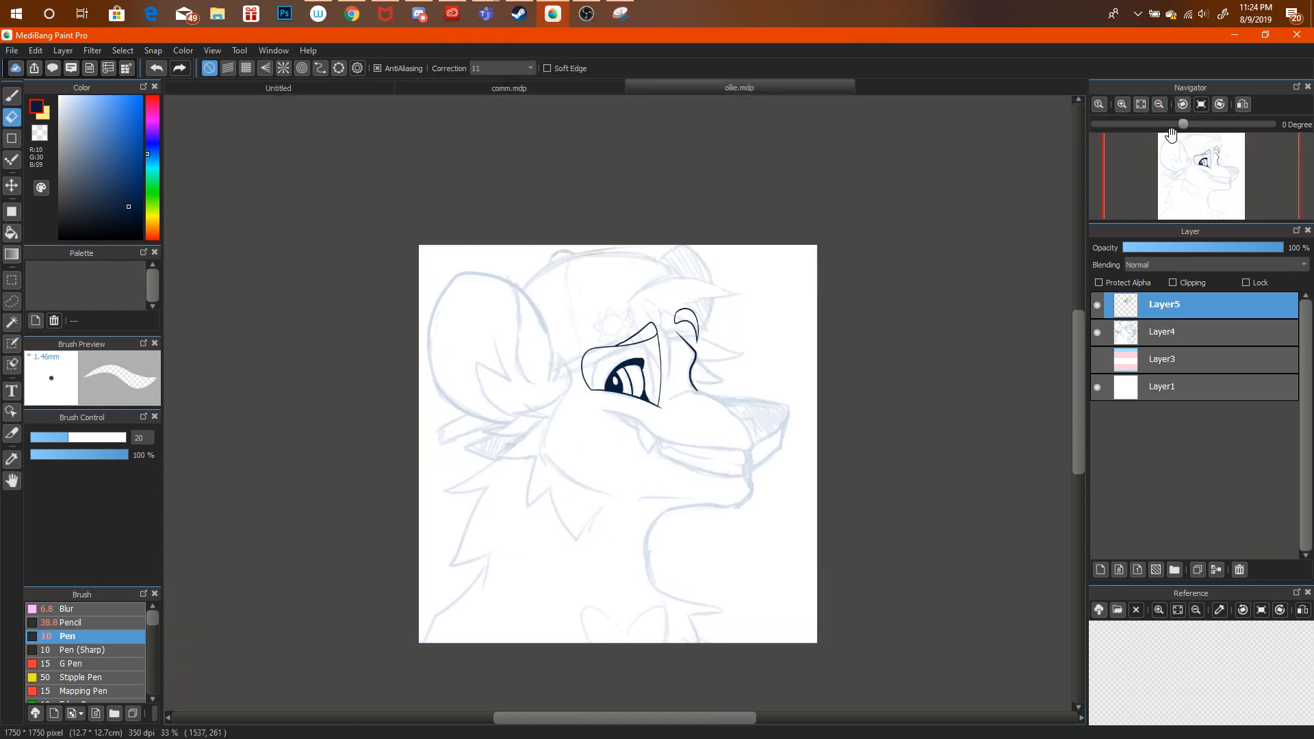
left_click(1123, 104)
left_click(1122, 104)
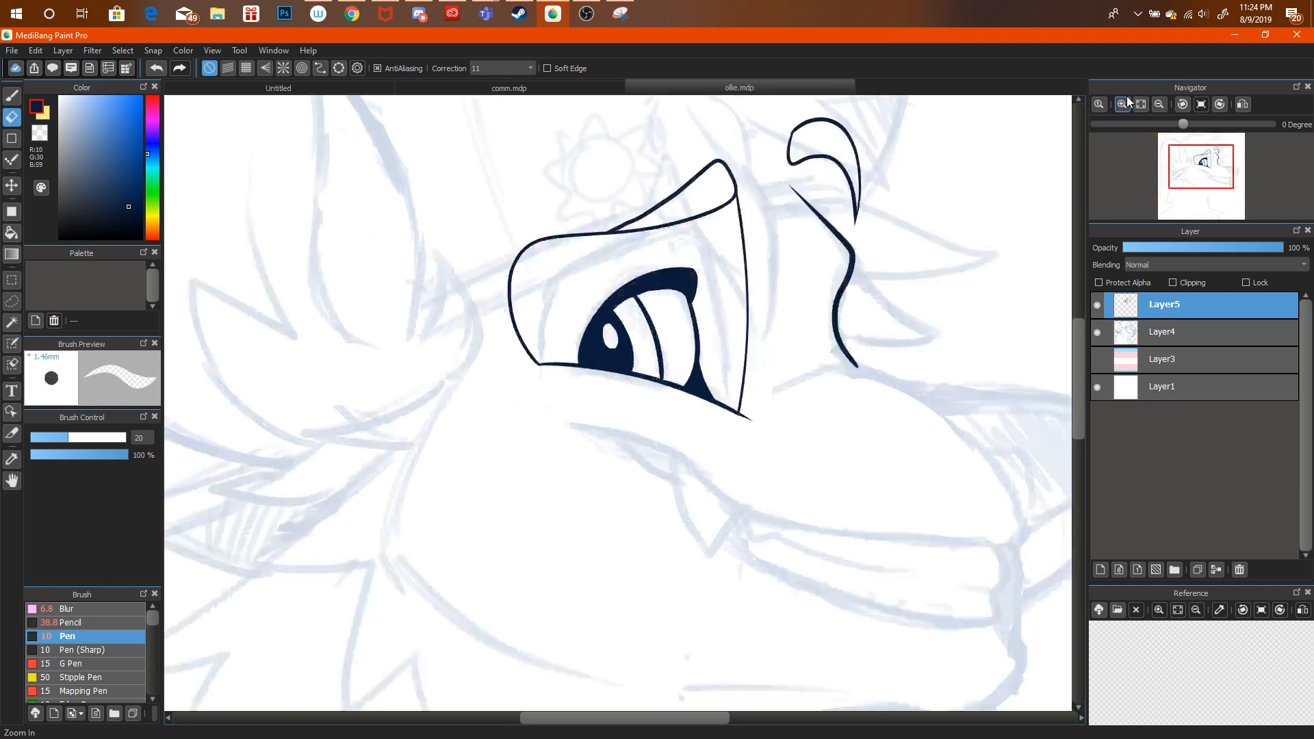
left_click_drag(1188, 157, 1210, 164)
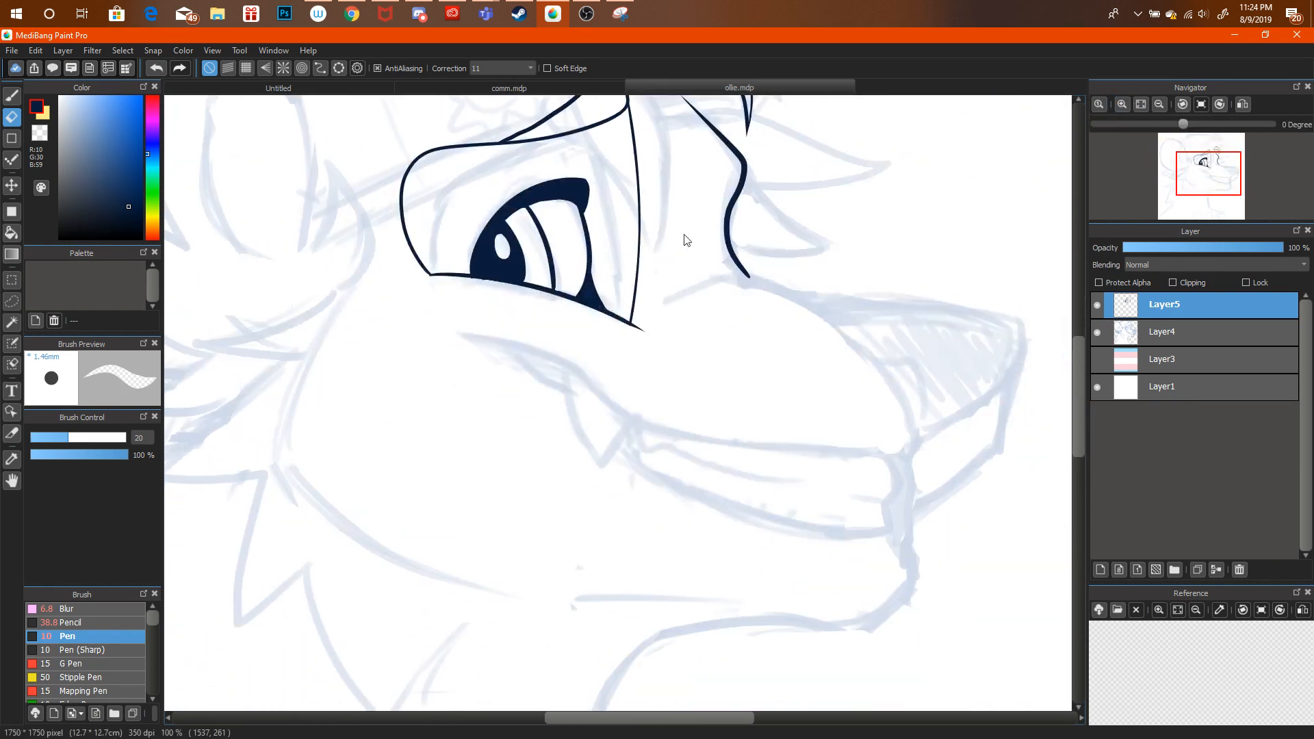
Ink the muzzle-top line from the eye corner toward the nose, retrying until it fits.
left_click(12, 96)
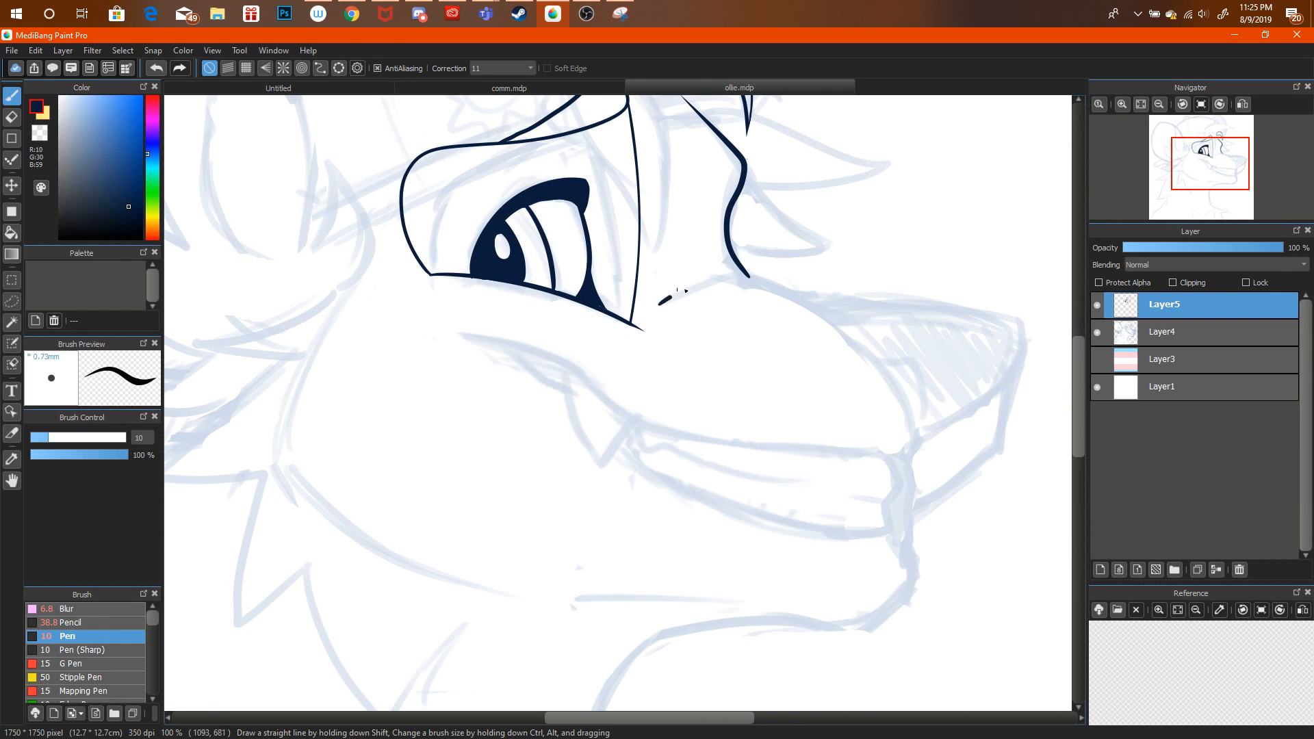
key("ctrl+alt+z")
left_click_drag(662, 302, 841, 336)
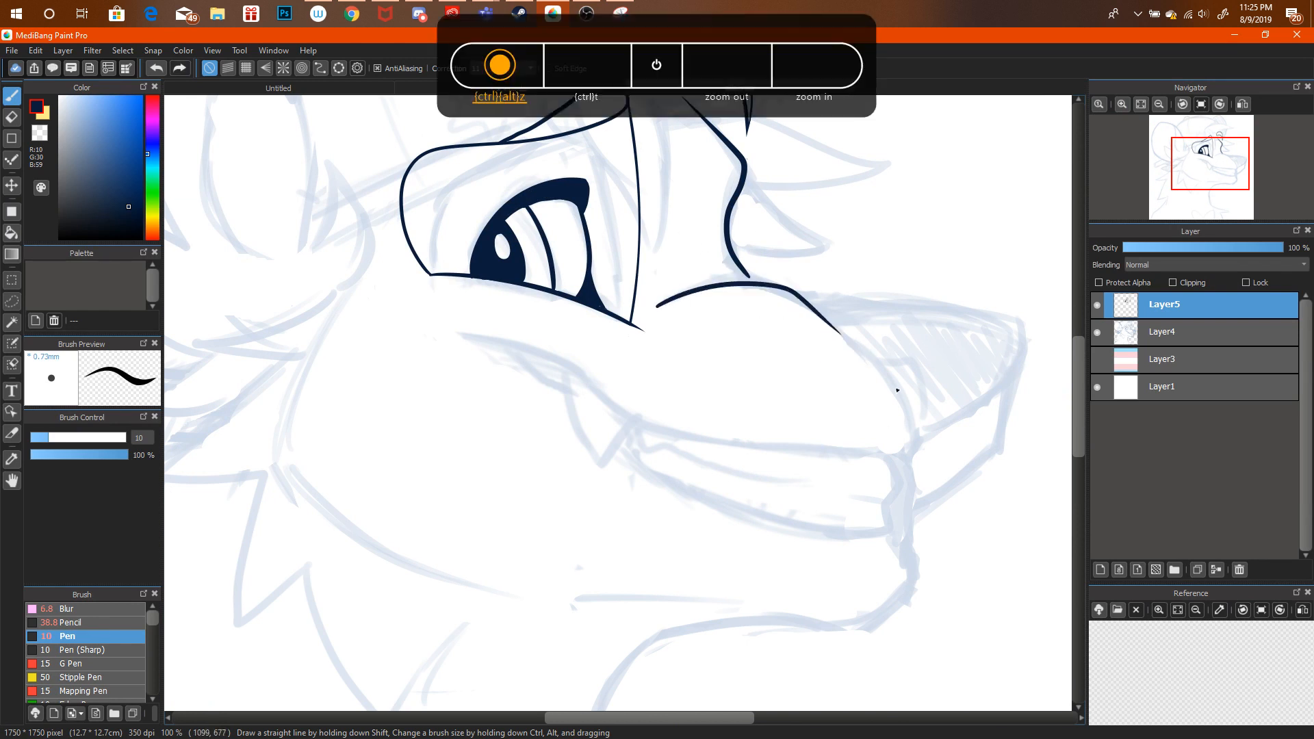
key("ctrl+alt+z")
left_click_drag(760, 281, 865, 363)
key("ctrl+alt+z")
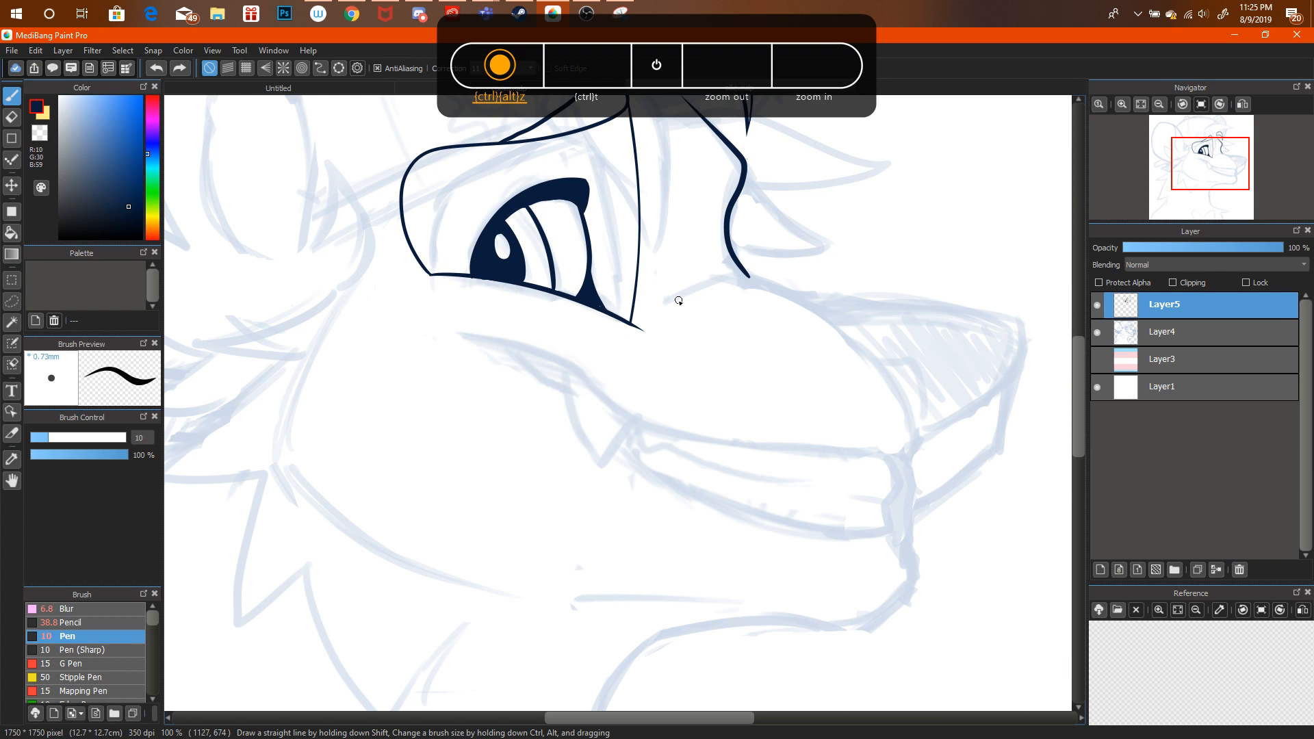
mouse_move(663, 302)
left_mouse_down()
mouse_move(699, 290)
mouse_move(858, 355)
left_mouse_up()
key("ctrl+alt+z")
left_click_drag(734, 274, 844, 334)
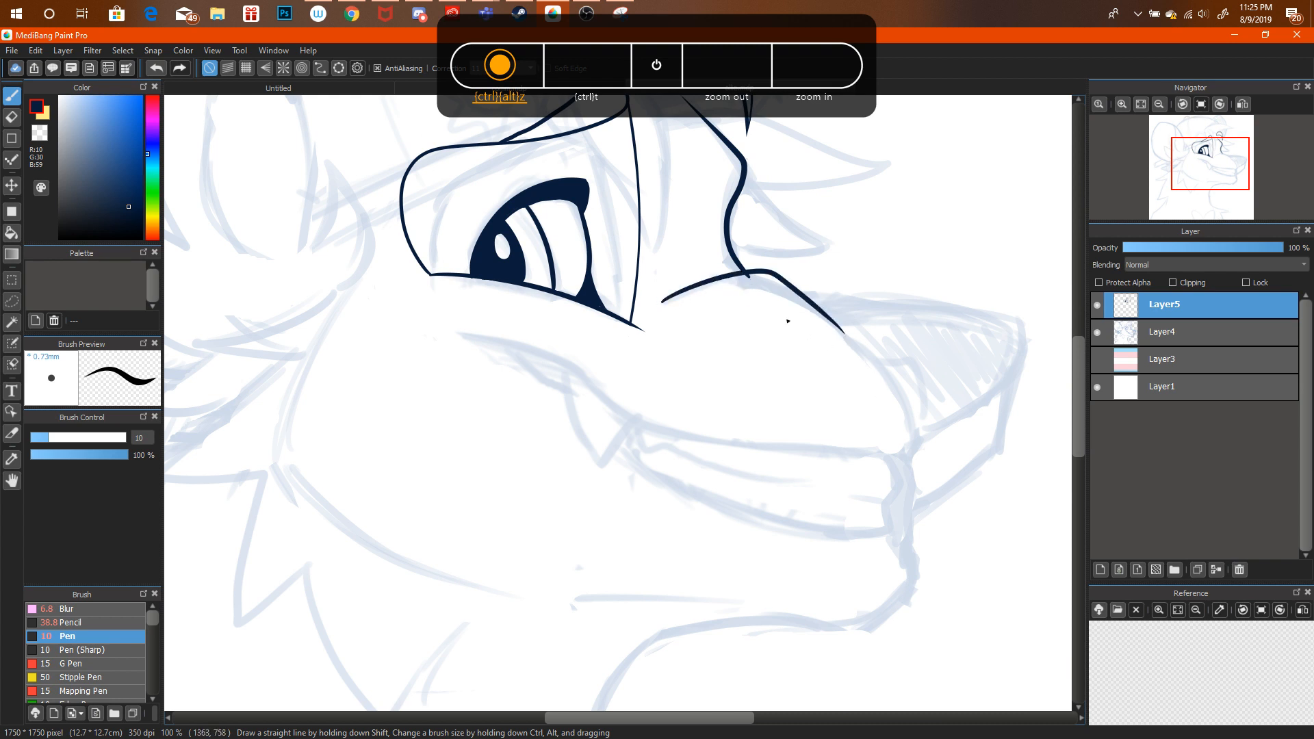
key("ctrl+alt+z")
mouse_move(661, 303)
left_mouse_down()
mouse_move(752, 277)
mouse_move(842, 334)
left_mouse_up()
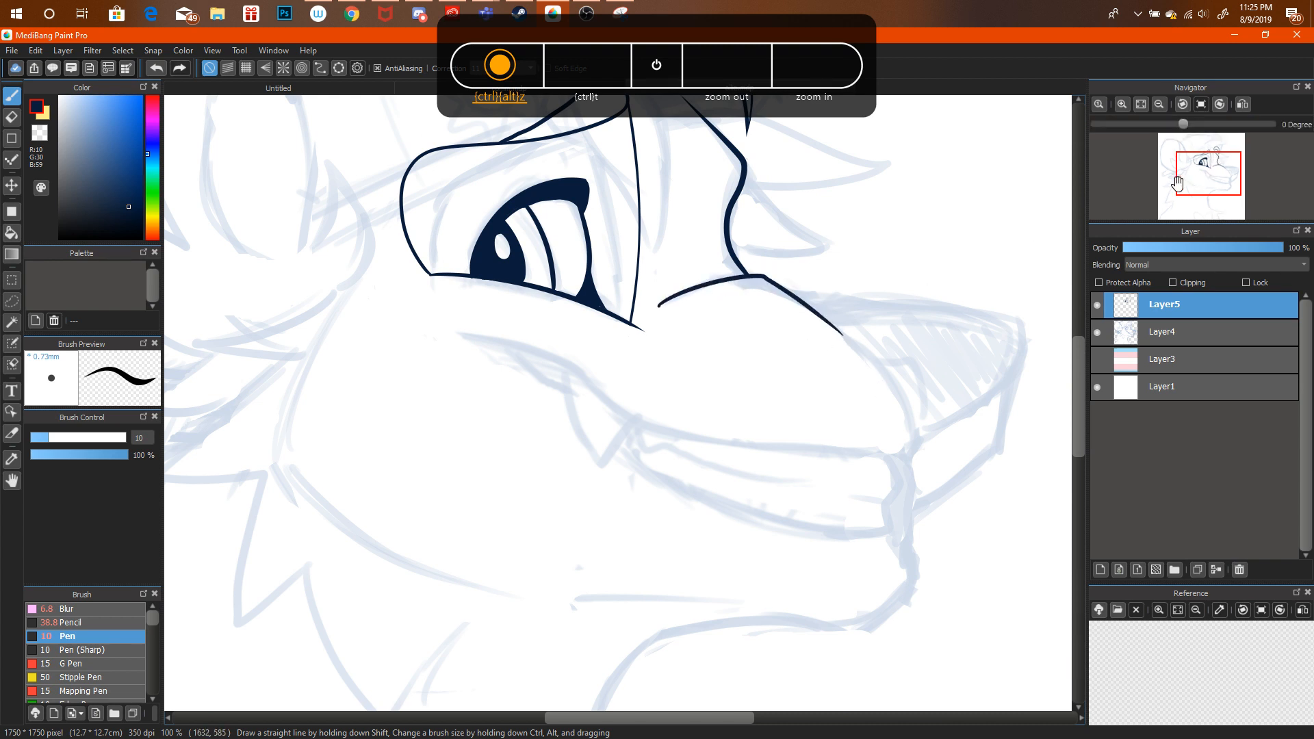
left_click_drag(1208, 171, 1229, 170)
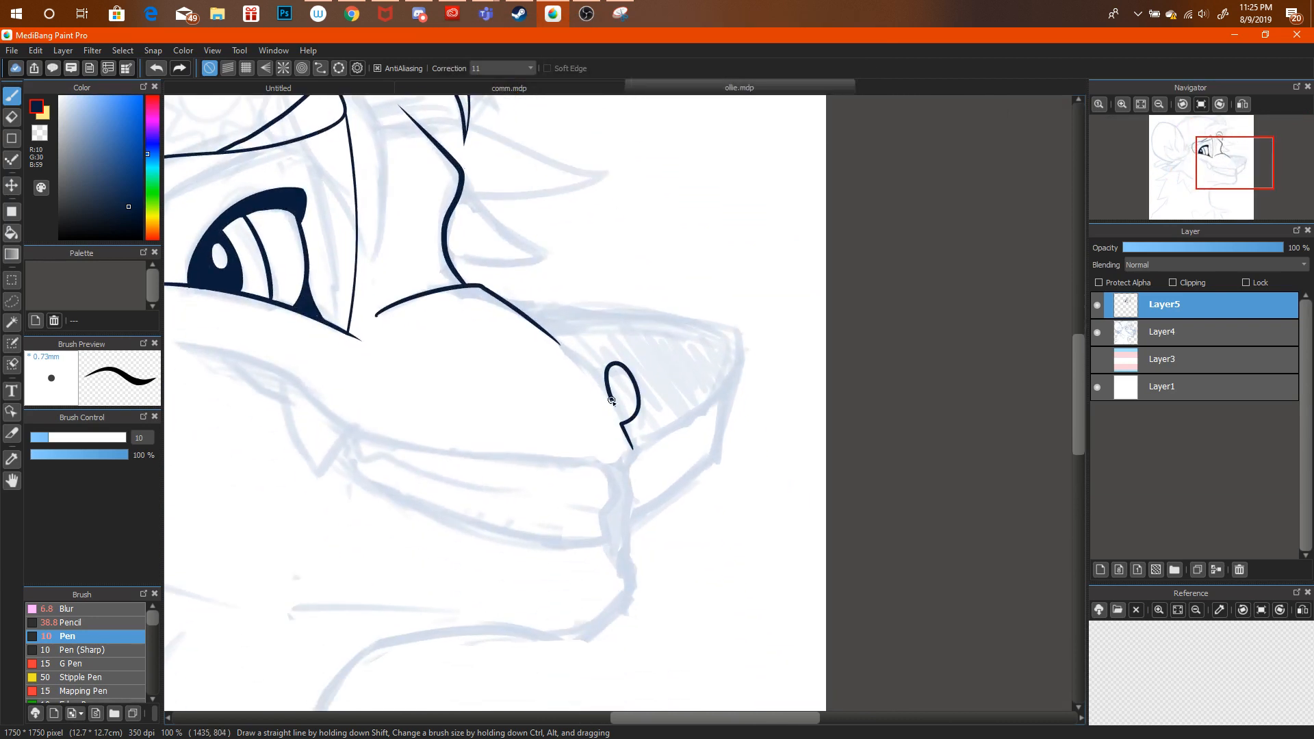
Attempt strokes connecting the nose up to the muzzle line, undoing each try.
left_click_drag(598, 399, 558, 337)
key("ctrl+alt+z")
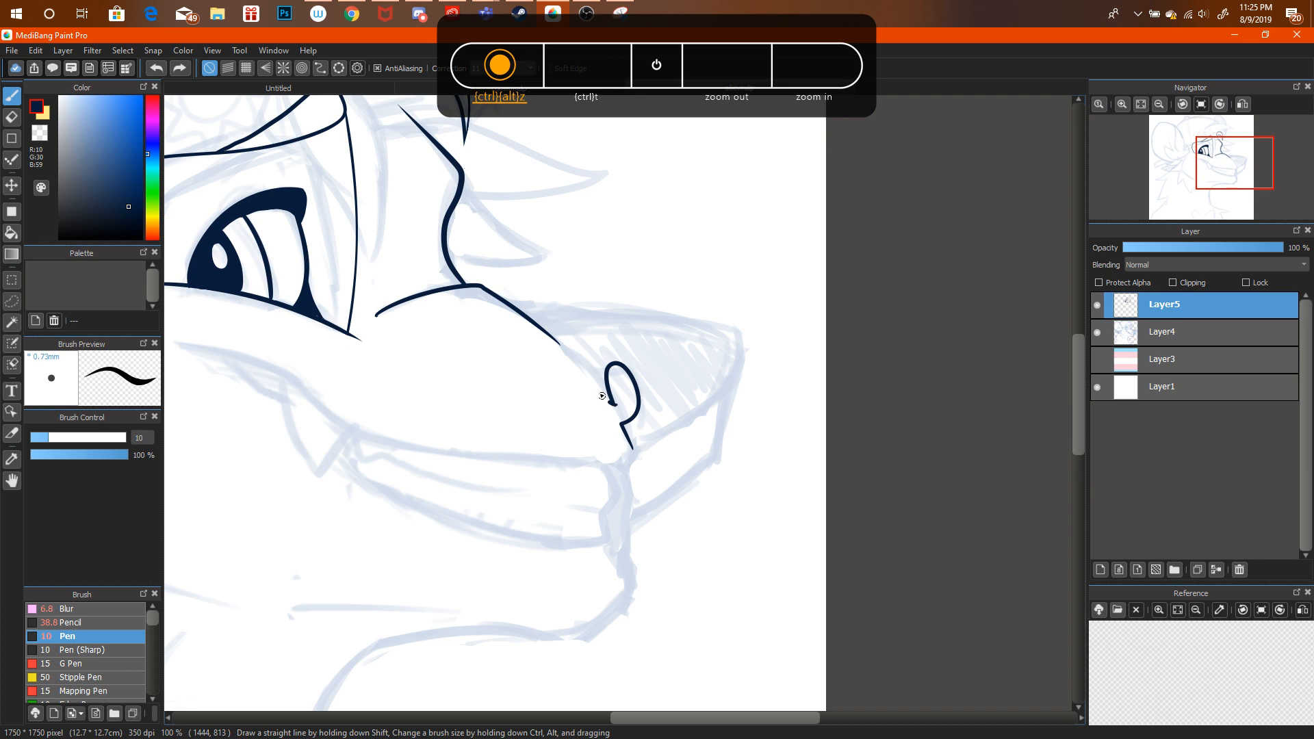
left_click_drag(601, 395, 555, 336)
key("ctrl+alt+z")
mouse_move(601, 394)
left_mouse_down()
mouse_move(564, 336)
mouse_move(591, 381)
mouse_move(567, 337)
mouse_move(587, 328)
mouse_move(698, 334)
left_mouse_up()
key("ctrl+alt+z")
key("ctrl+alt+z")
Attempt the nose's top edge from the muzzle corner, undoing each try.
key("ctrl+alt+z")
left_click_drag(559, 329, 609, 396)
key("ctrl+alt+z")
left_click_drag(569, 321, 698, 328)
key("ctrl+alt+z")
key("ctrl+alt+z")
left_click_drag(648, 312, 680, 316)
key("ctrl+alt+z")
mouse_move(564, 327)
left_mouse_down()
mouse_move(613, 312)
mouse_move(713, 319)
mouse_move(577, 326)
mouse_move(640, 313)
mouse_move(740, 334)
mouse_move(742, 376)
mouse_move(699, 424)
left_mouse_up()
key("ctrl+alt+z")
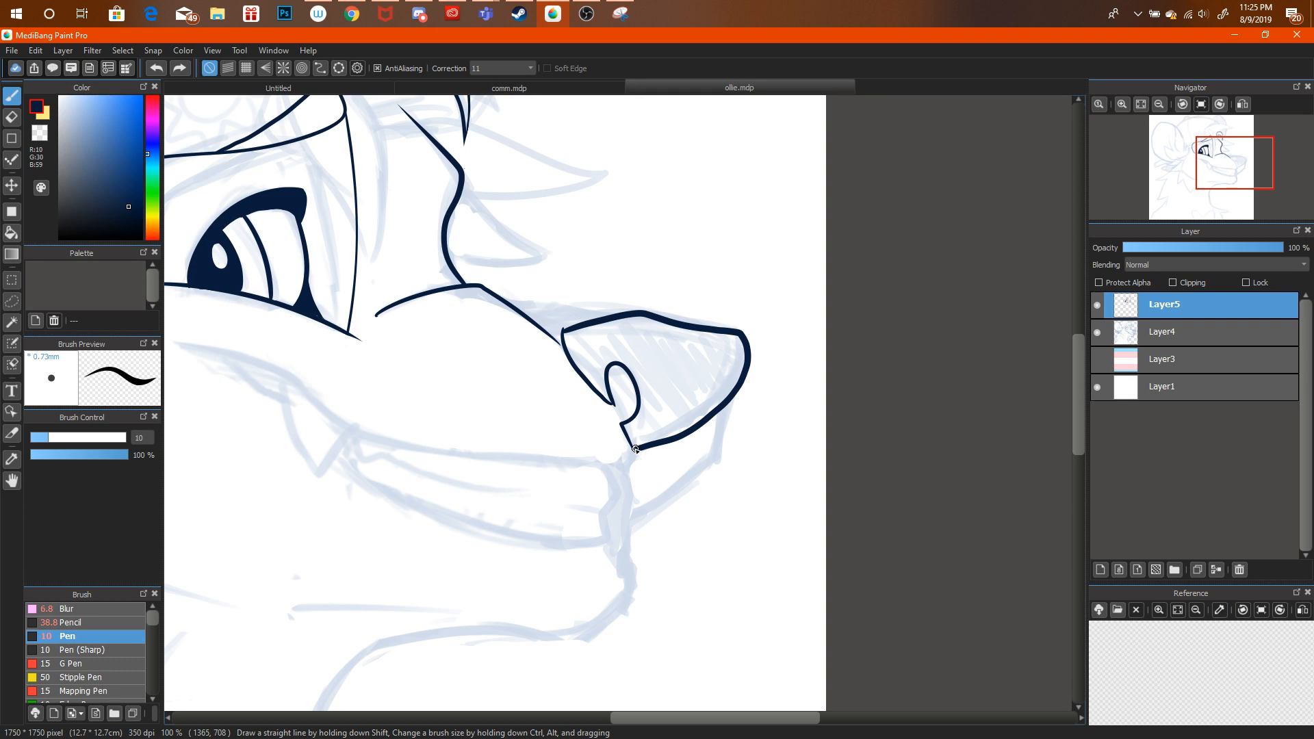
Remove extra nose strokes, close the gap in the nose's top outline, and thicken it toward the muzzle.
left_click_drag(1218, 170, 1228, 176)
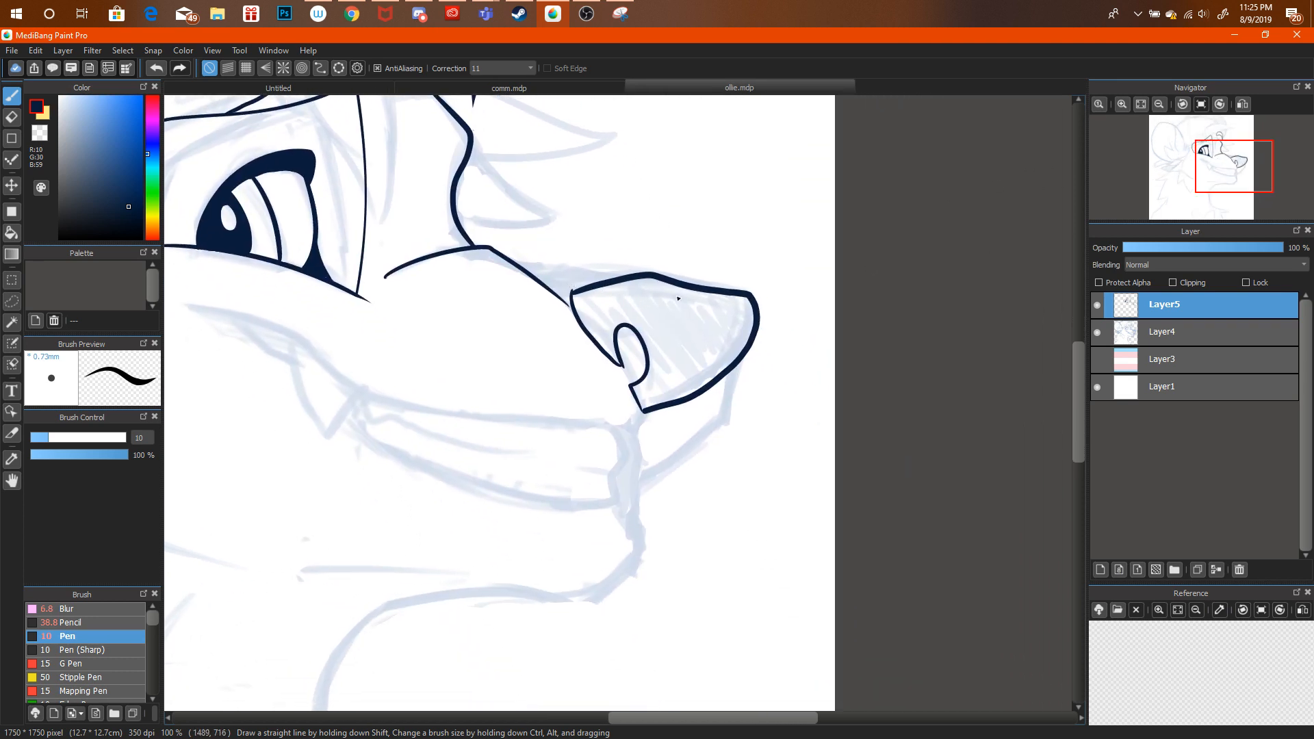
key("ctrl+alt+z")
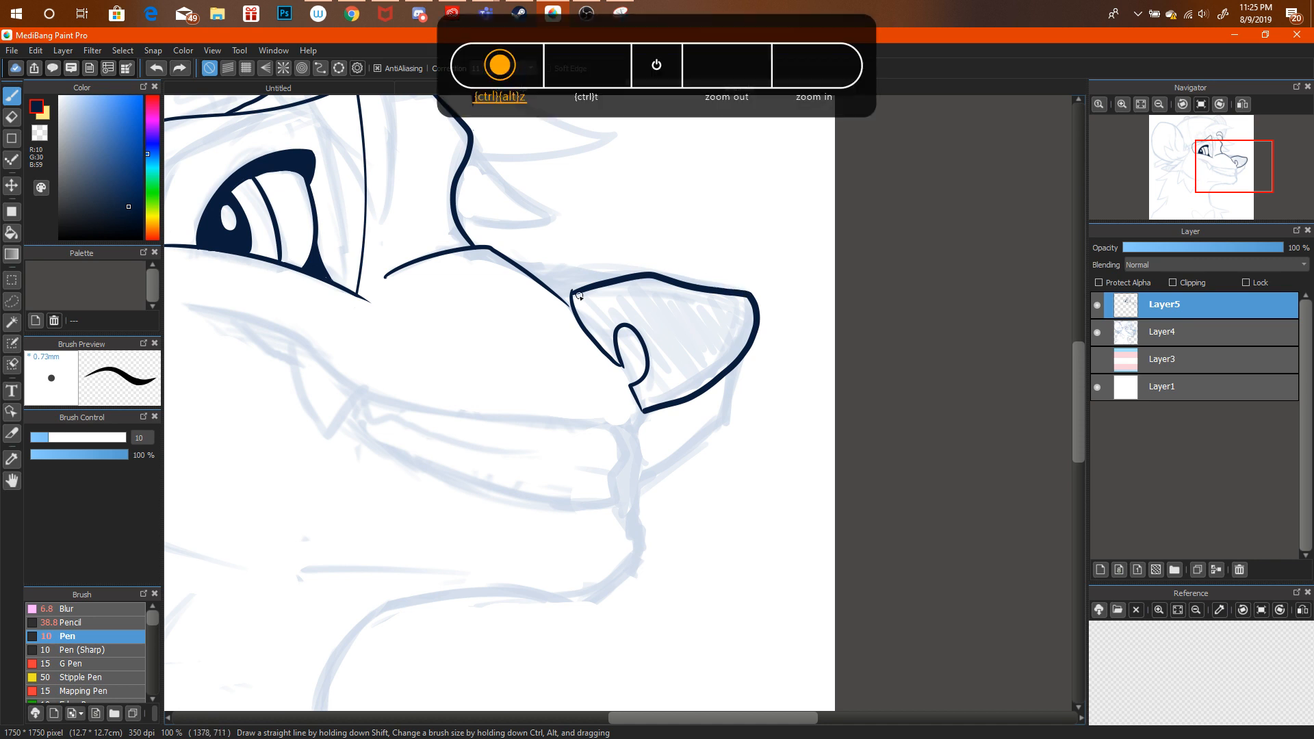
key("ctrl+alt+z")
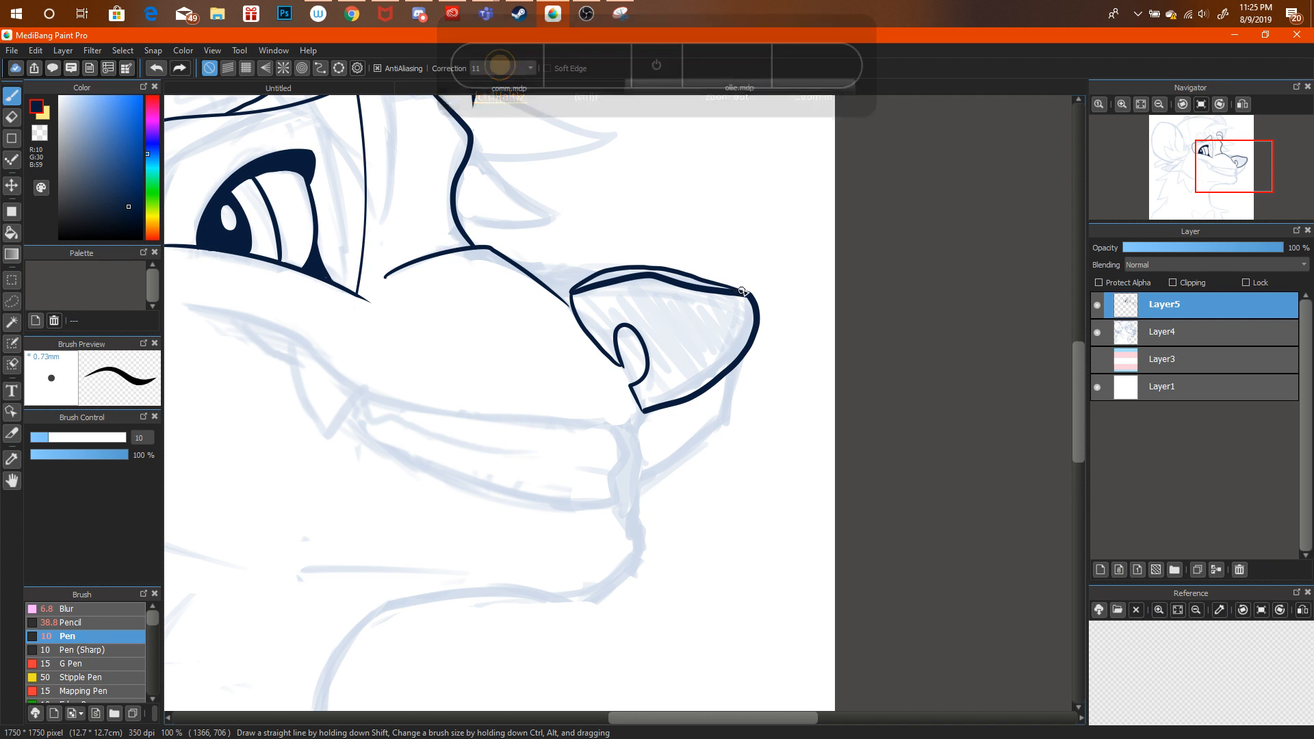
key("ctrl+alt+z")
left_click_drag(679, 273, 731, 291)
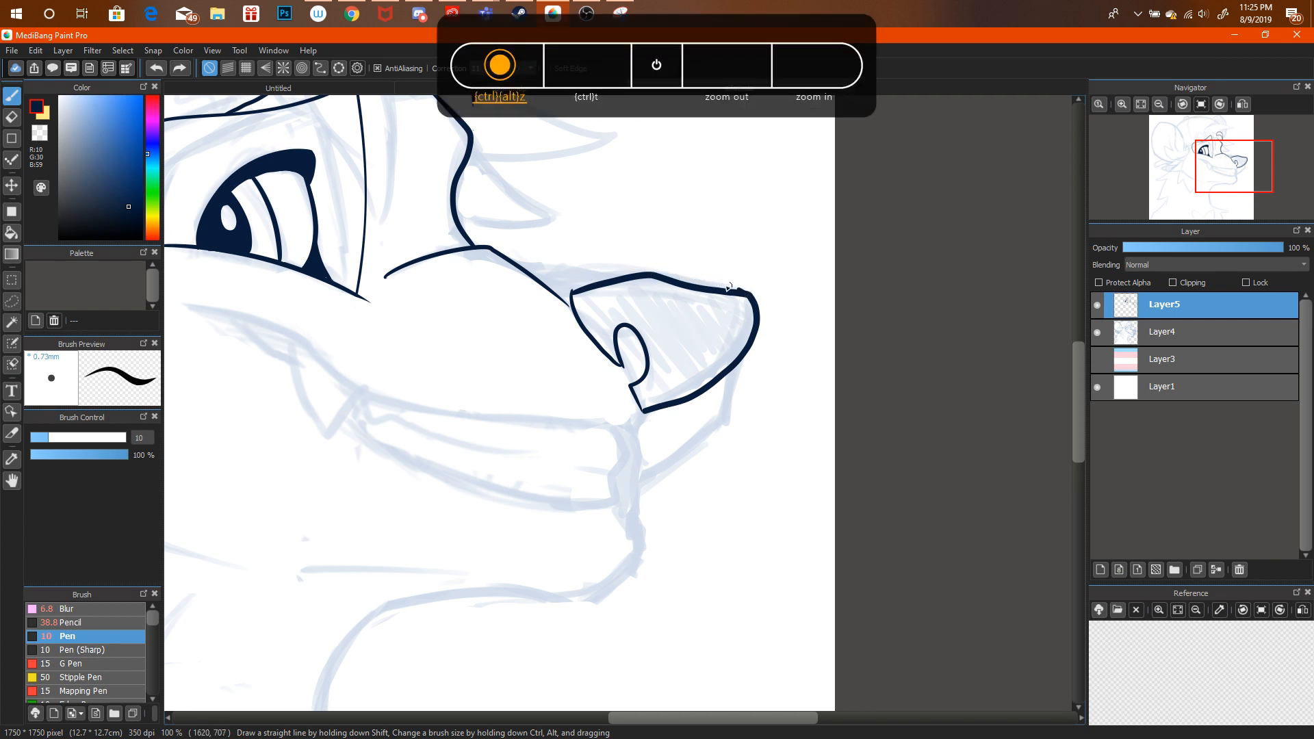
left_click_drag(625, 274, 573, 292)
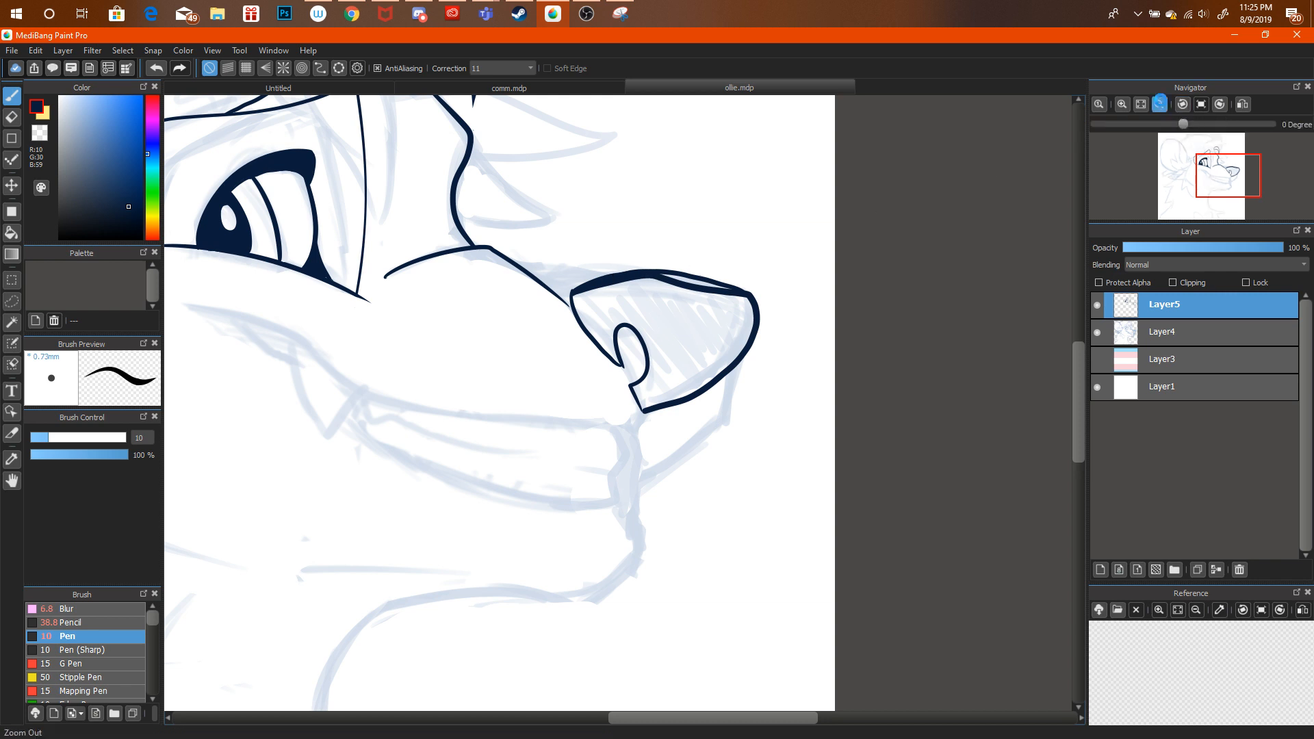
Zoom out to view the whole drawing and briefly check the YouTube stream.
key("ctrl+minus")
key("ctrl+minus")
left_click(351, 21)
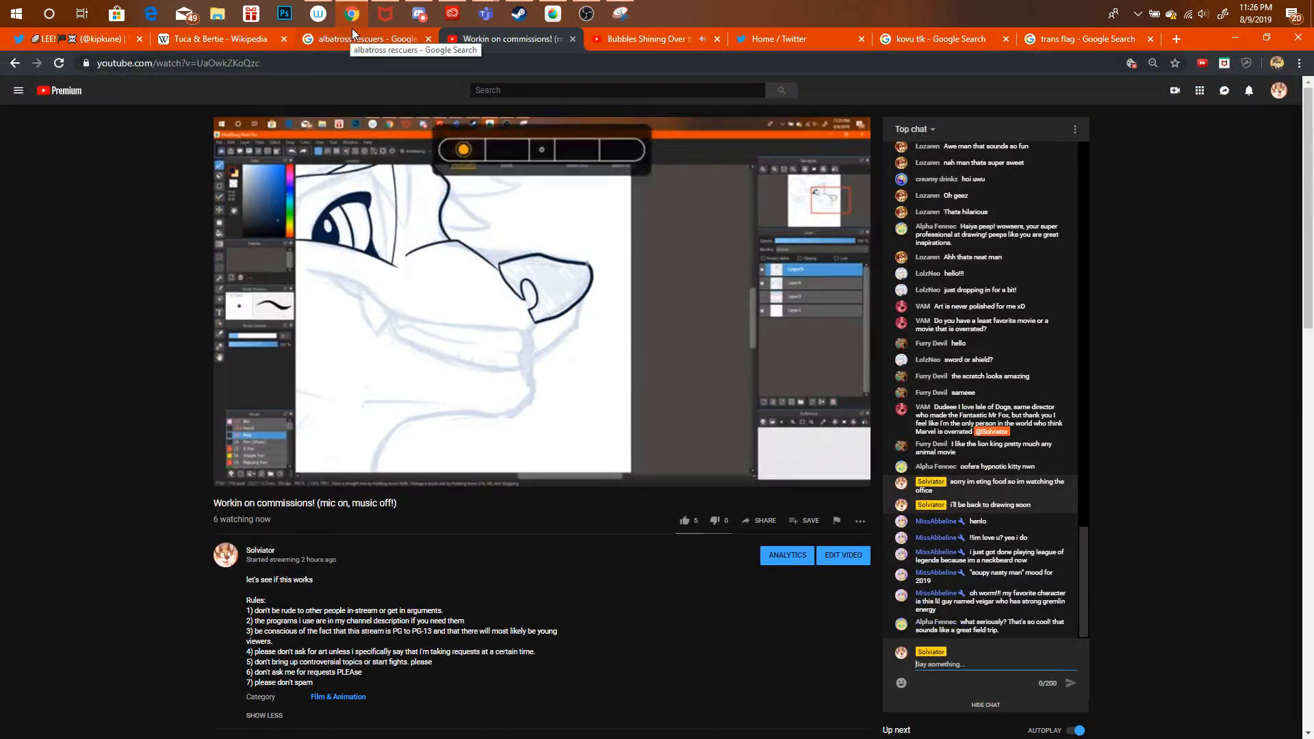
left_click(357, 21)
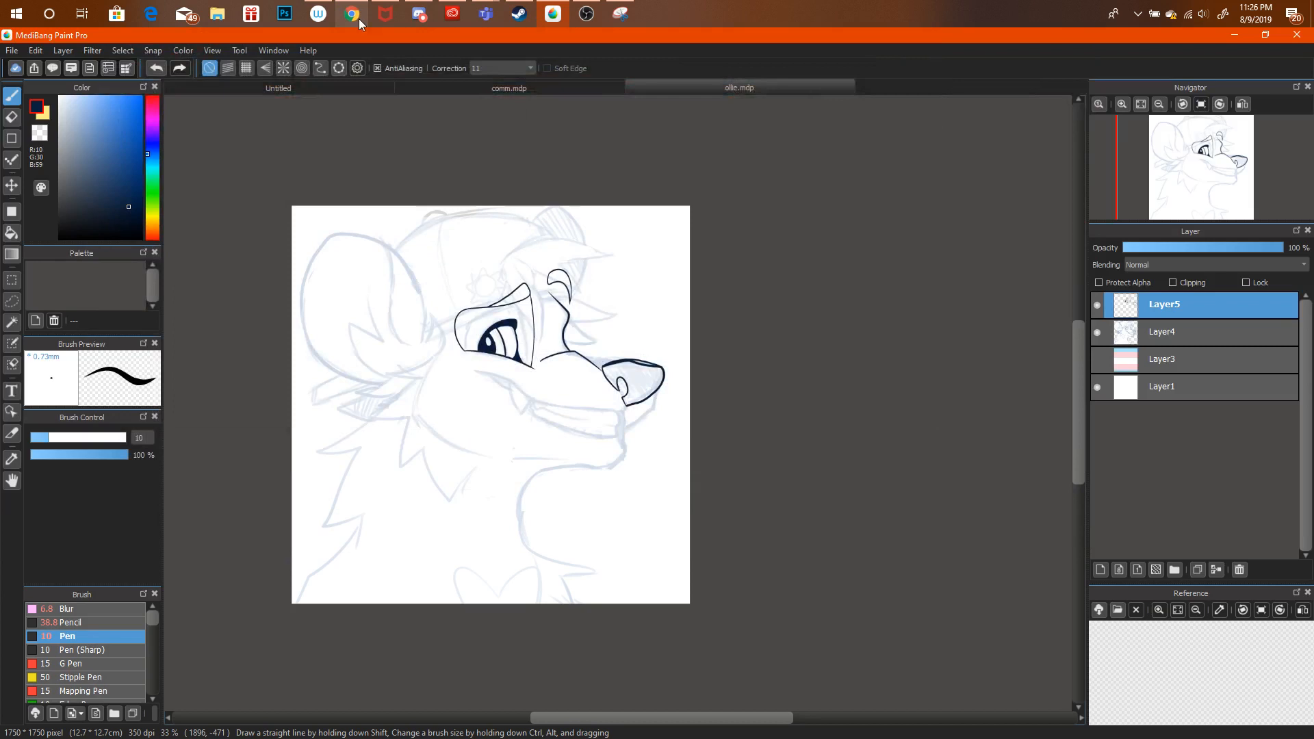
Attempt a dark navy line along the snout top several times, undoing each attempt.
left_click(1122, 104)
left_click(1122, 104)
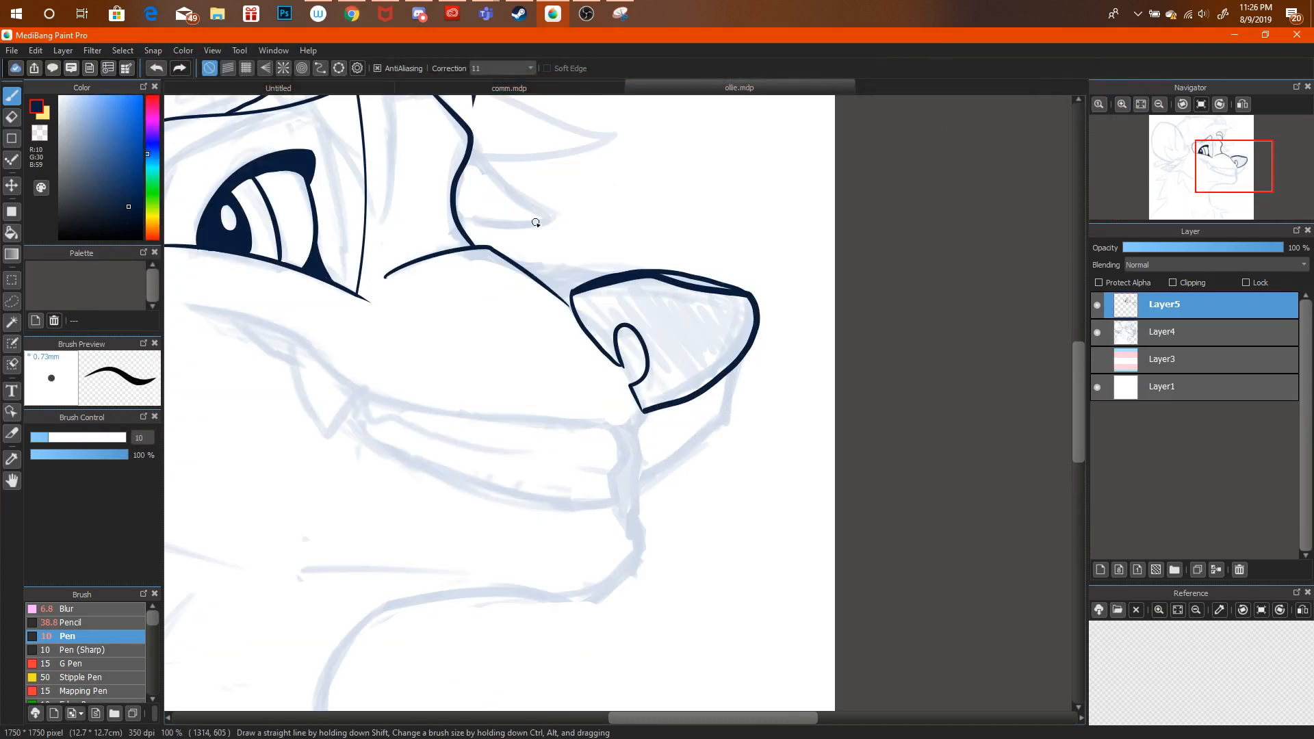
left_click_drag(505, 258, 627, 269)
key("ctrl+alt+z")
left_click_drag(510, 254, 635, 268)
key("ctrl+alt+z")
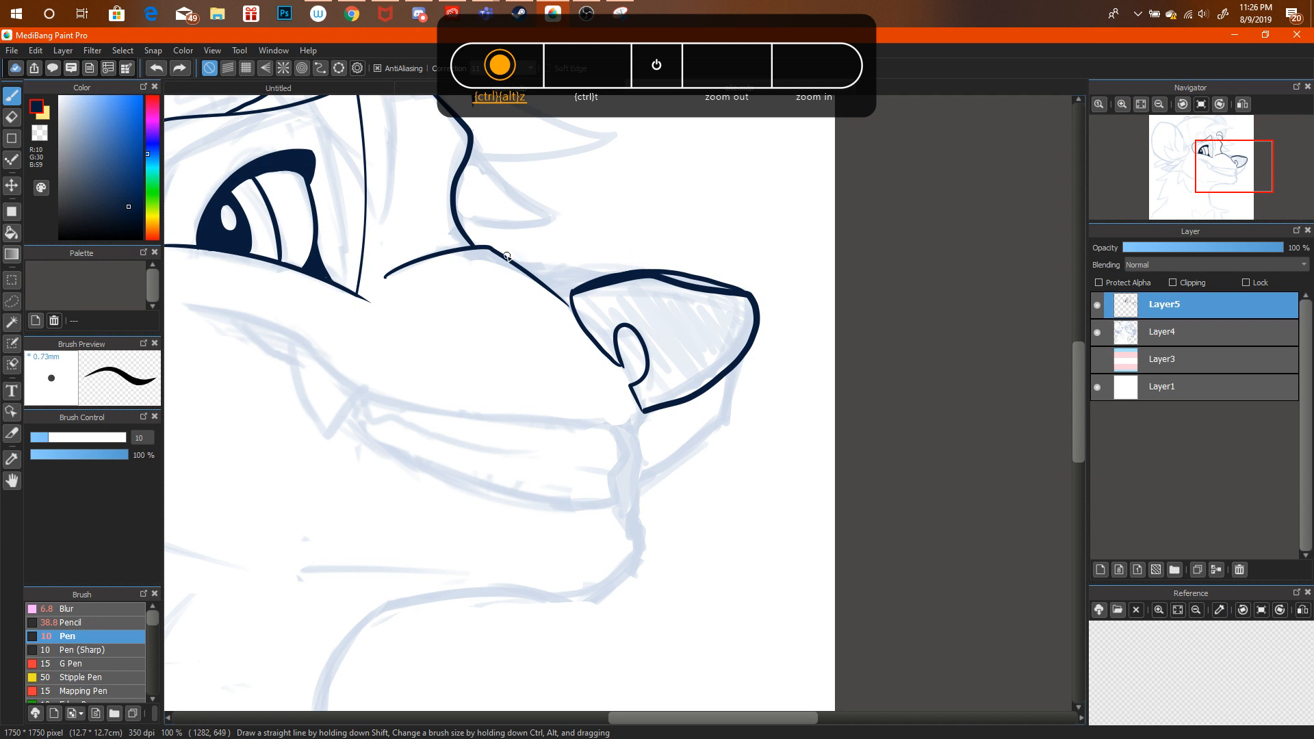
left_click_drag(501, 255, 628, 267)
key("ctrl+alt+z")
left_click_drag(551, 250, 650, 270)
key("ctrl+alt+z")
left_click_drag(509, 258, 562, 268)
key("ctrl+alt+z")
key("ctrl+alt+z")
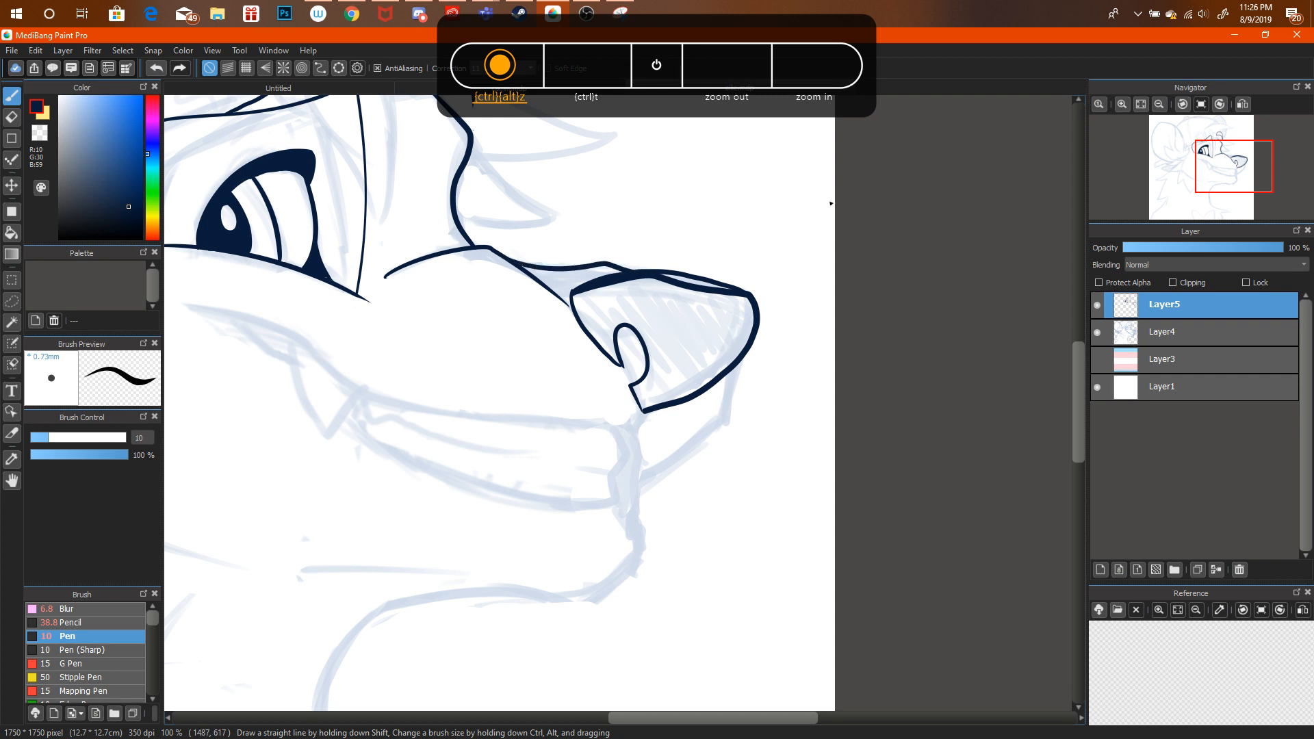
Ink the curved top edge of the nose in dark navy after checking the full canvas.
left_click(1159, 104)
left_click(1159, 104)
left_click(1159, 104)
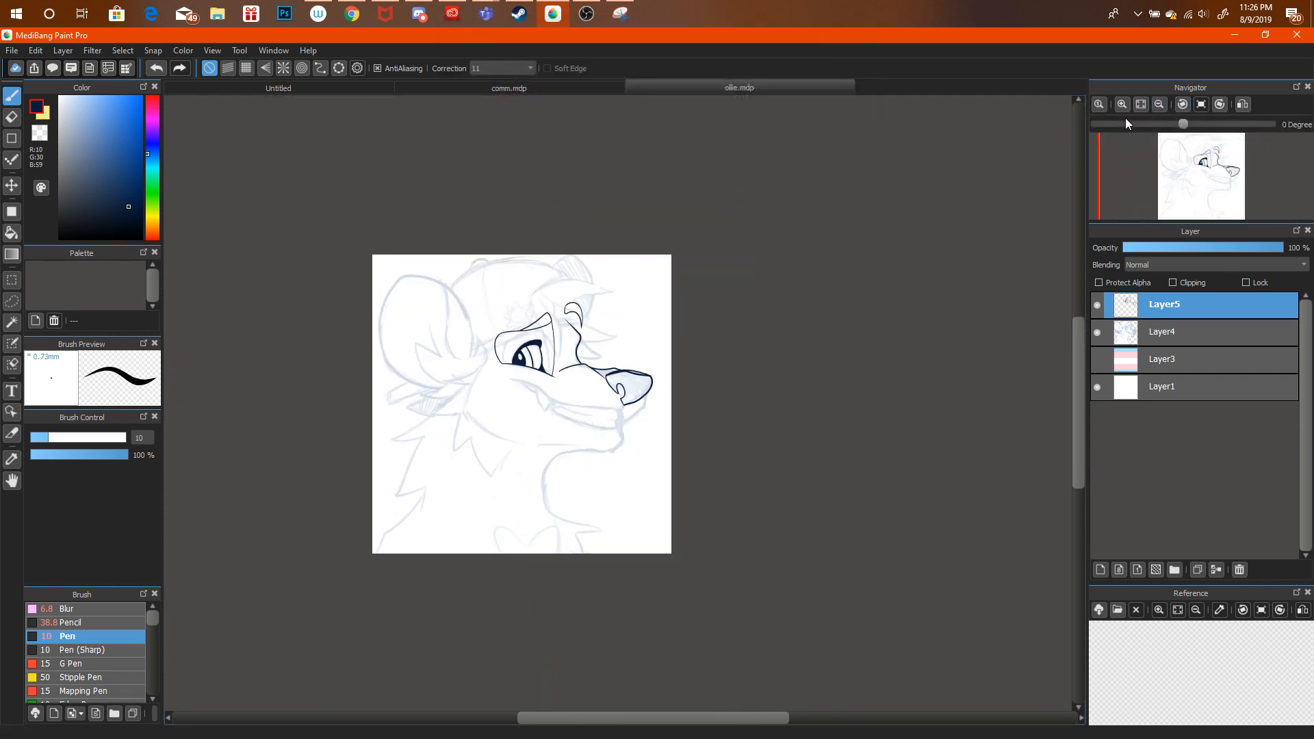
left_click(1122, 104)
left_click(1141, 104)
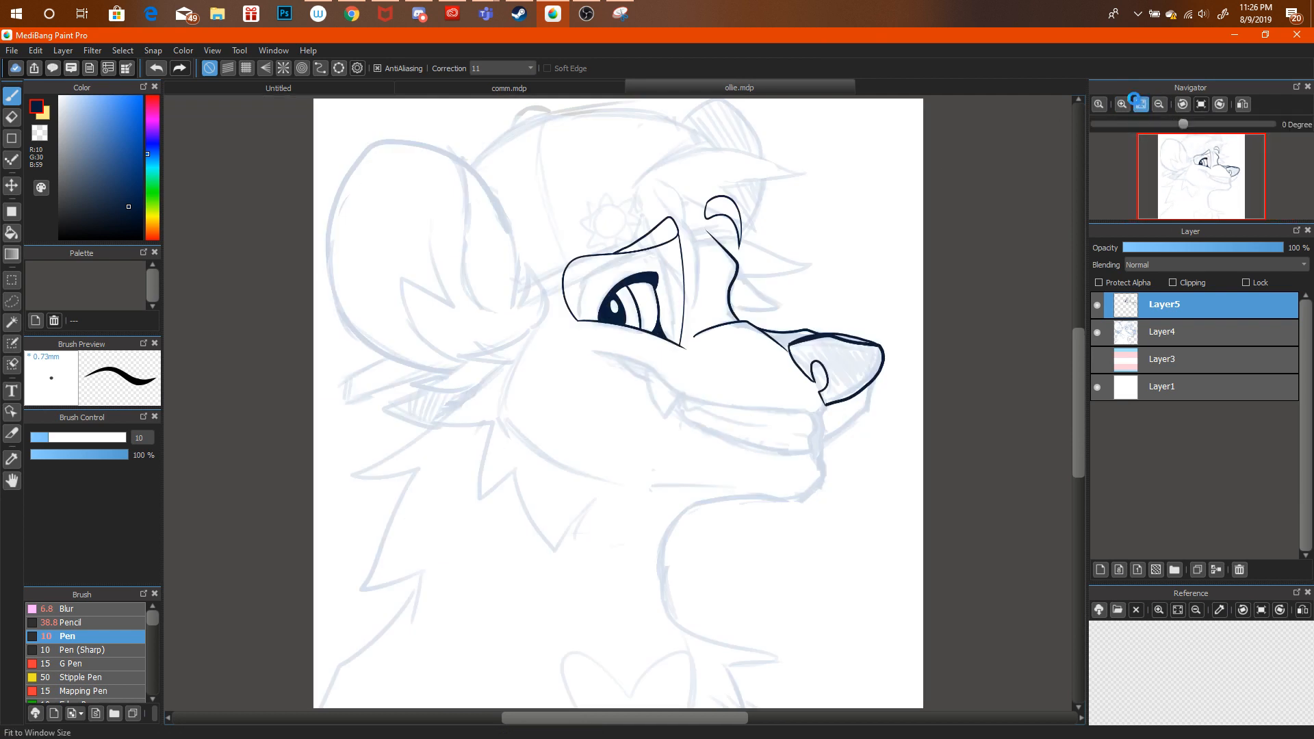
scroll(607, 293, "up", 4)
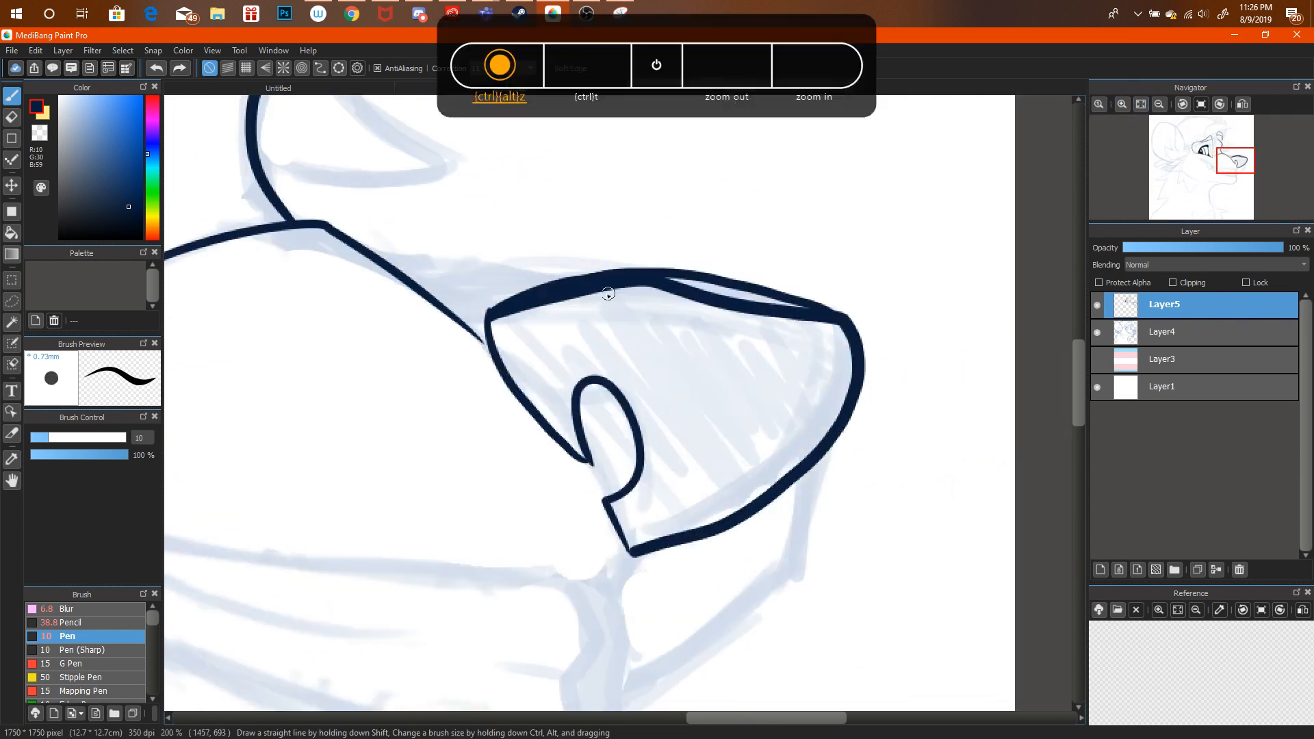
left_click_drag(612, 272, 445, 269)
key("ctrl+z")
mouse_move(350, 242)
left_mouse_down()
mouse_move(444, 265)
mouse_move(558, 268)
mouse_move(483, 273)
mouse_move(645, 259)
left_mouse_up()
key("ctrl+z")
key("ctrl+z")
mouse_move(348, 248)
left_mouse_down()
mouse_move(469, 273)
mouse_move(630, 269)
left_mouse_up()
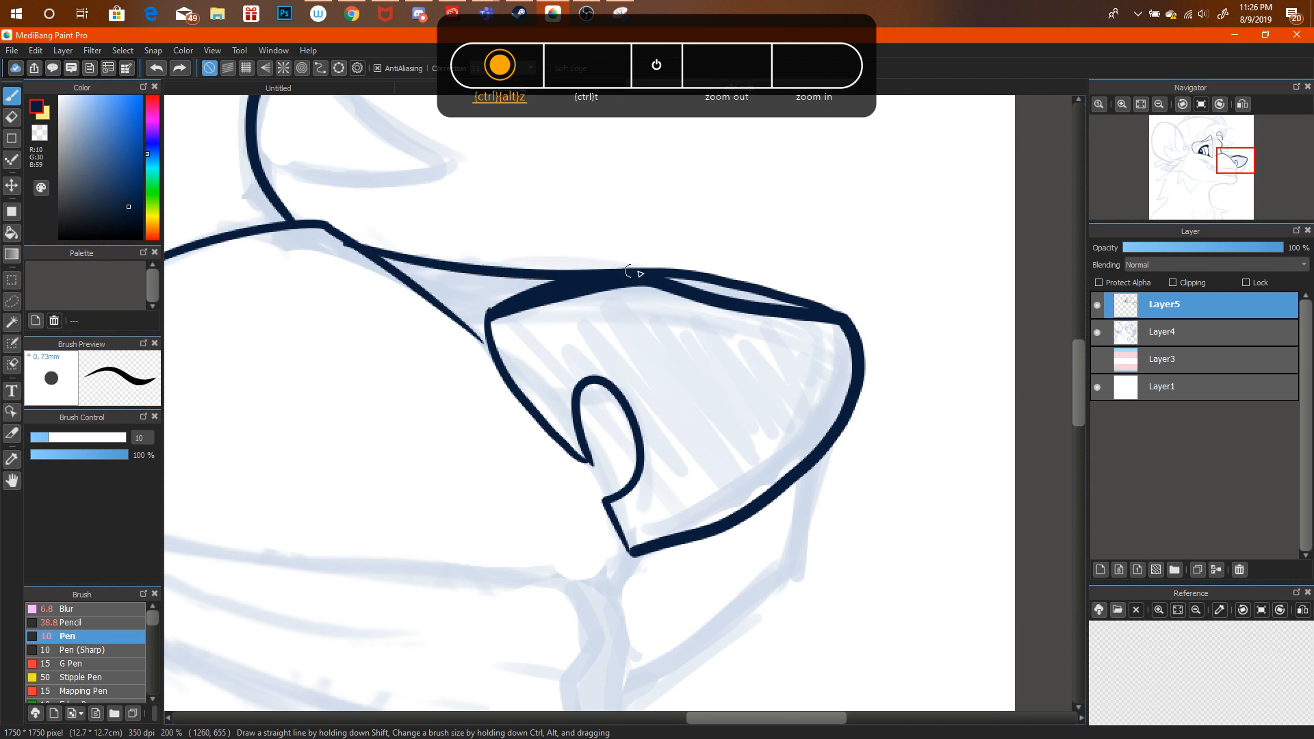
key("ctrl+z")
left_click_drag(351, 245, 631, 267)
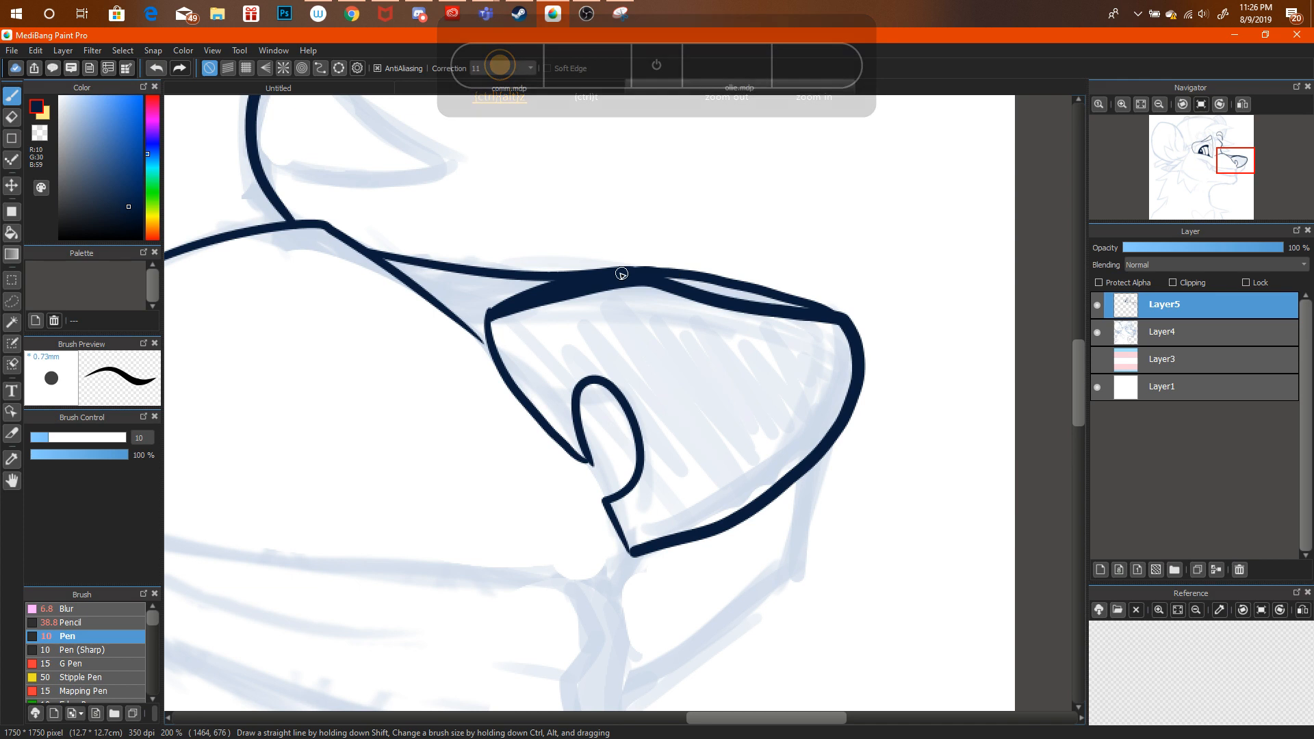
Try a short stroke at the nose tip, check it zoomed out, then remove it.
left_click(12, 117)
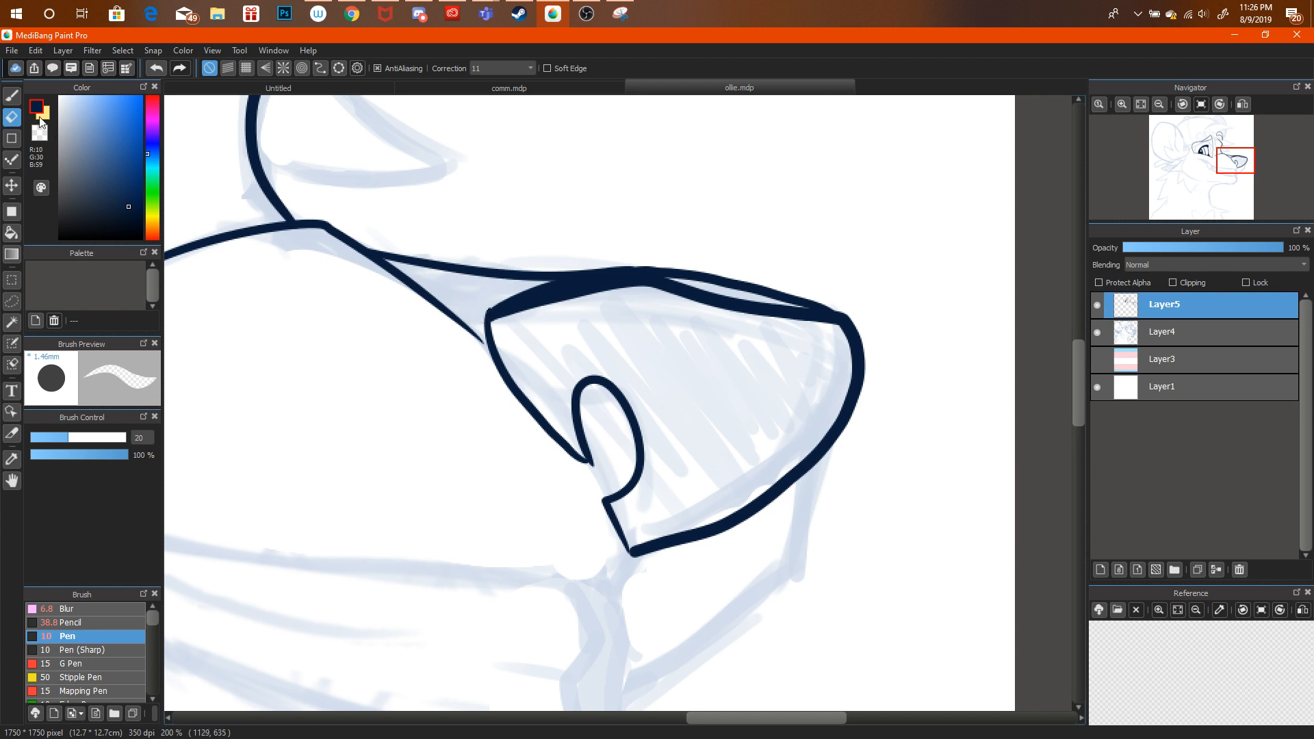
key("b")
left_click_drag(630, 556, 684, 493)
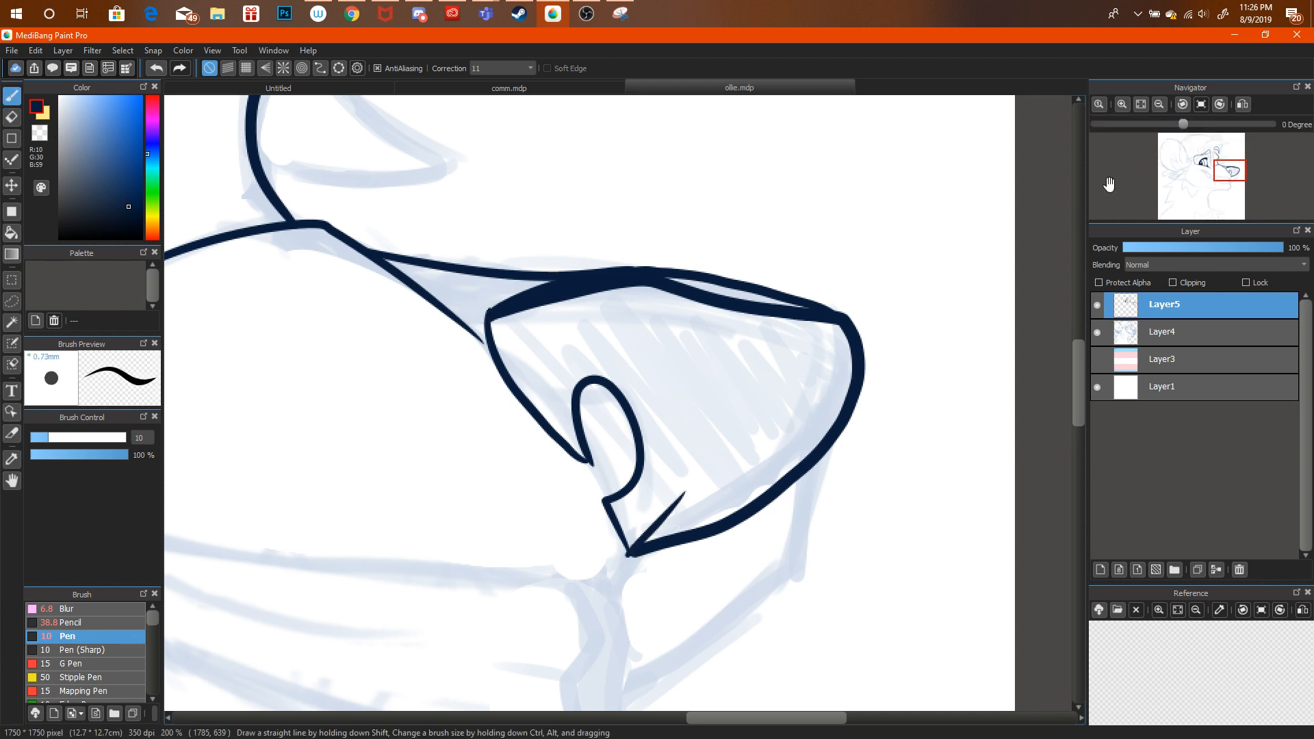
key("ctrl+alt+z")
left_click_drag(627, 555, 661, 523)
left_click(1159, 104)
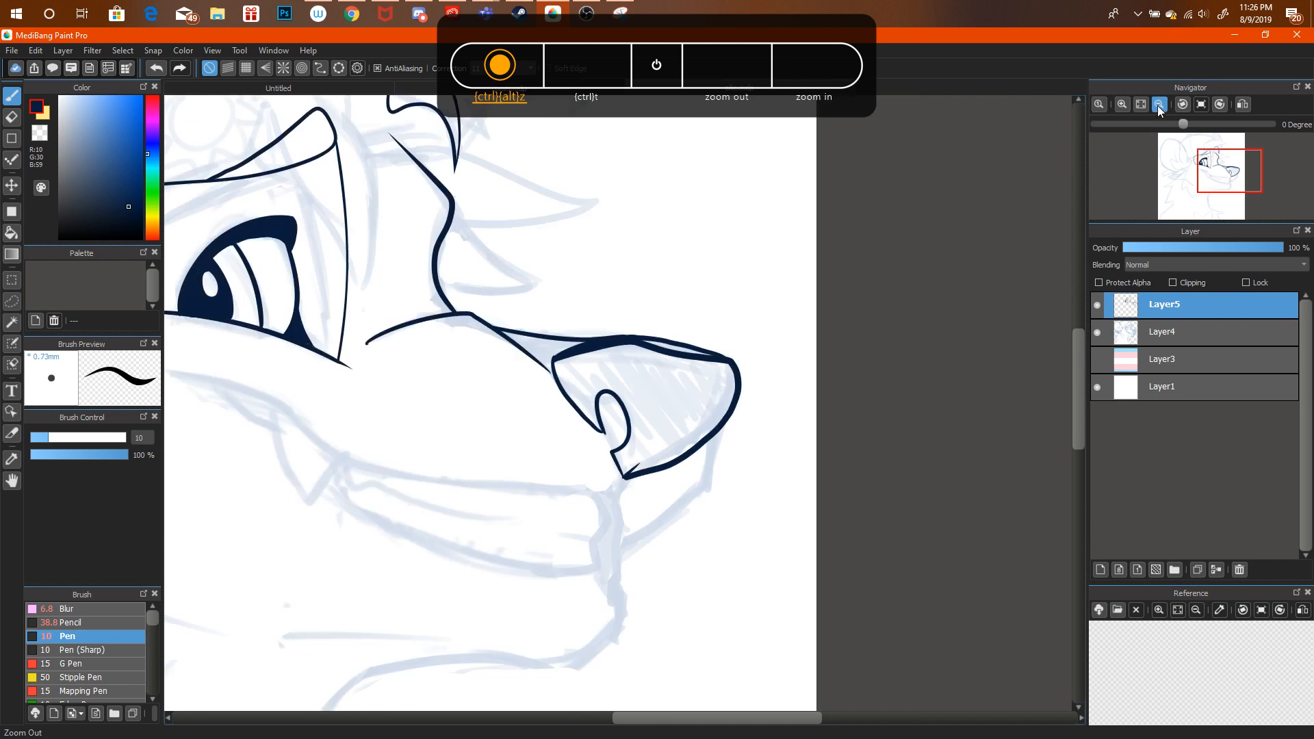
left_click(1158, 104)
left_click(1158, 105)
left_click(1120, 104)
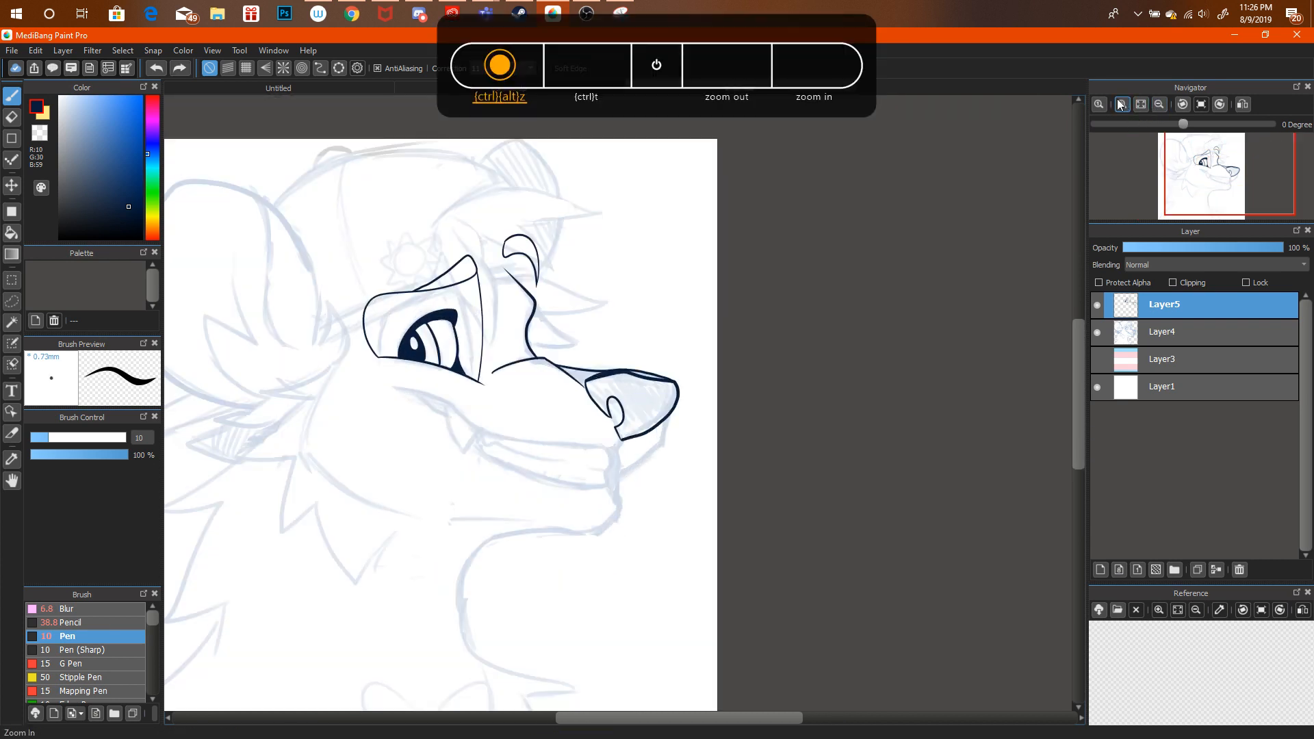
scroll(616, 401, "up", 3)
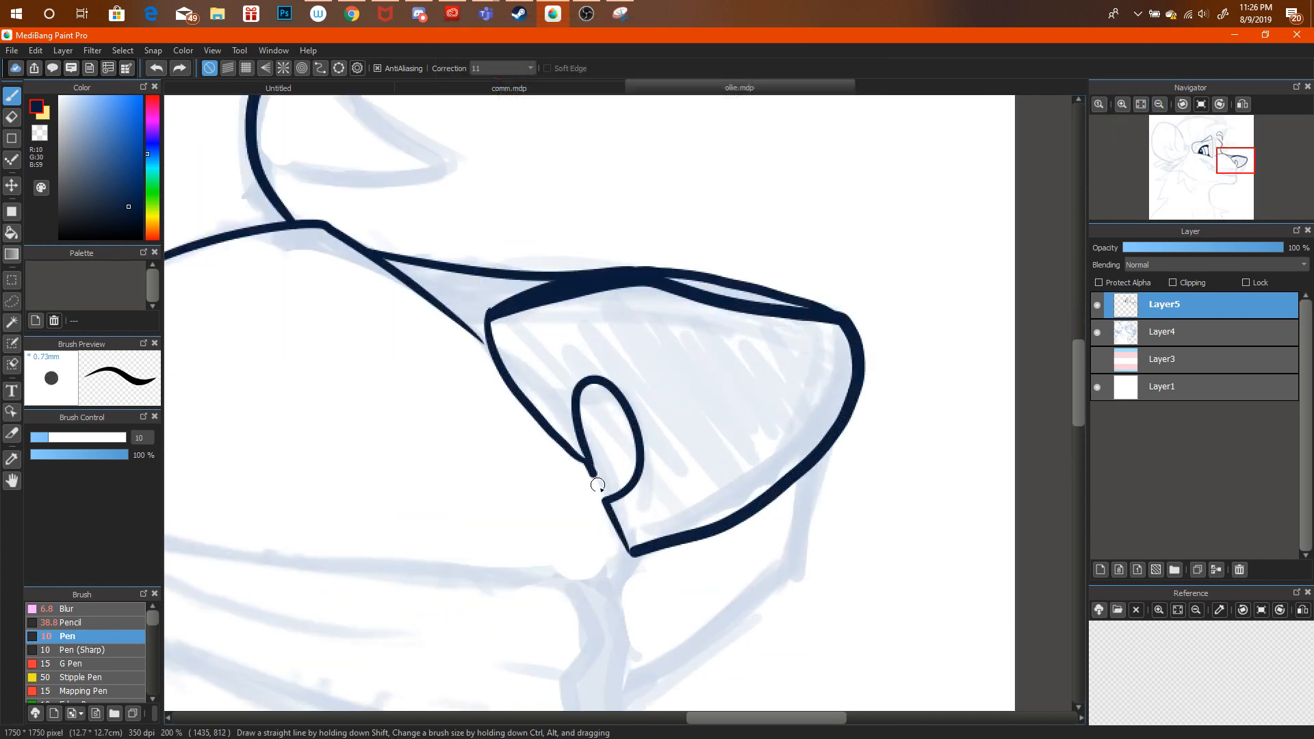
key("ctrl+alt+z")
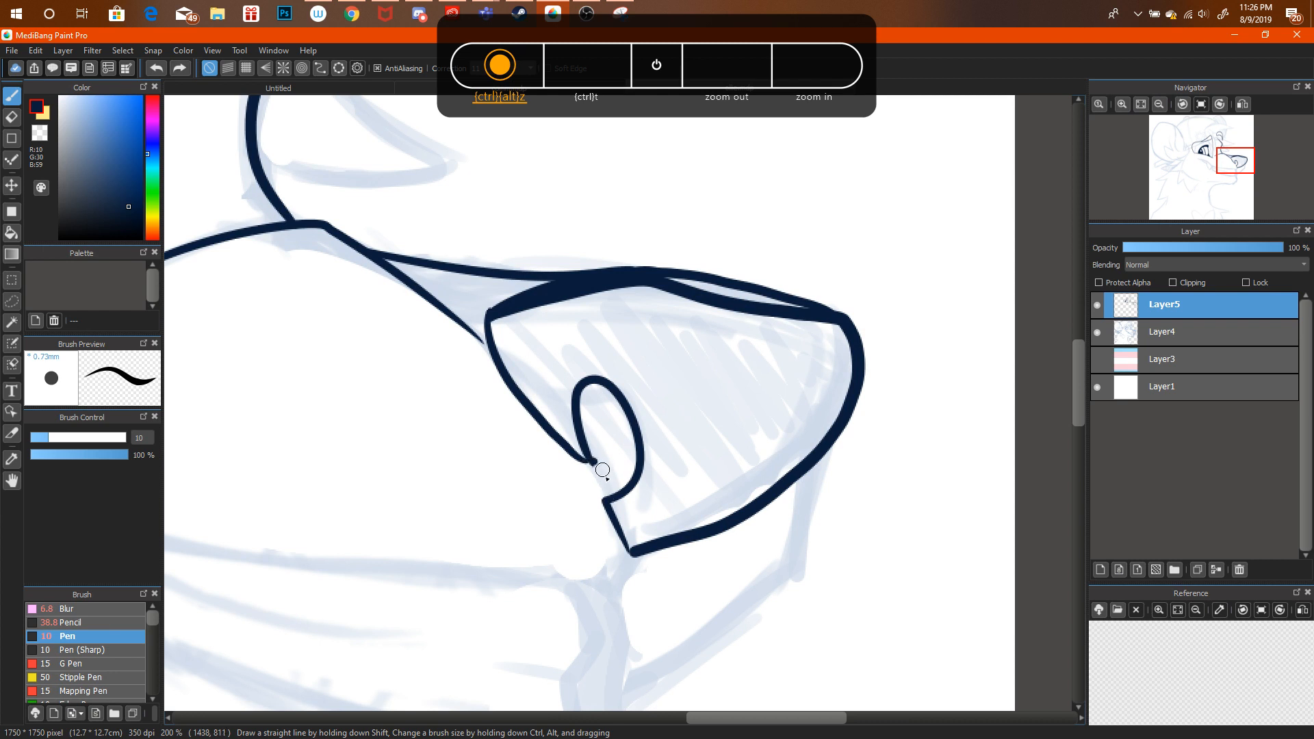
Join the nostril curve's lower end to the nose's bottom edge, then review the drawing.
left_click_drag(603, 470, 606, 501)
key("ctrl+alt+z")
key("ctrl+alt+z")
left_click_drag(590, 458, 609, 495)
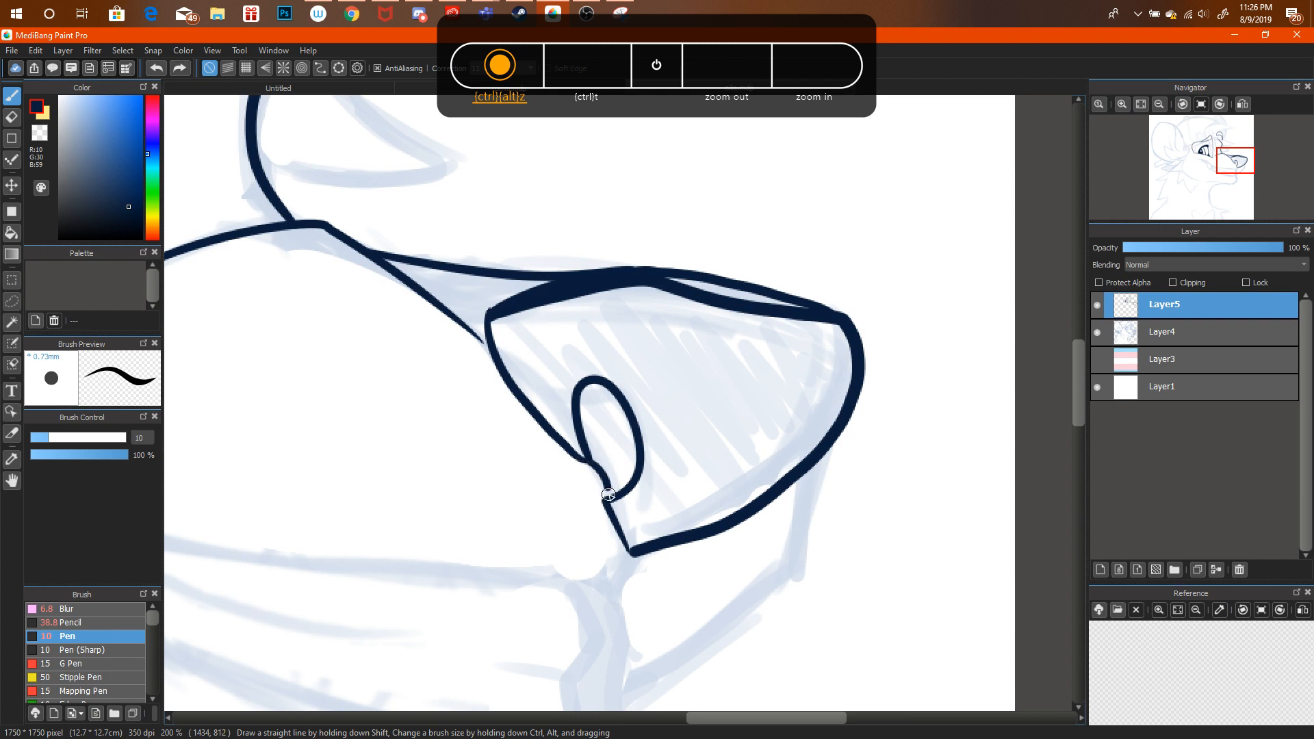
left_click(1159, 108)
left_click(1160, 108)
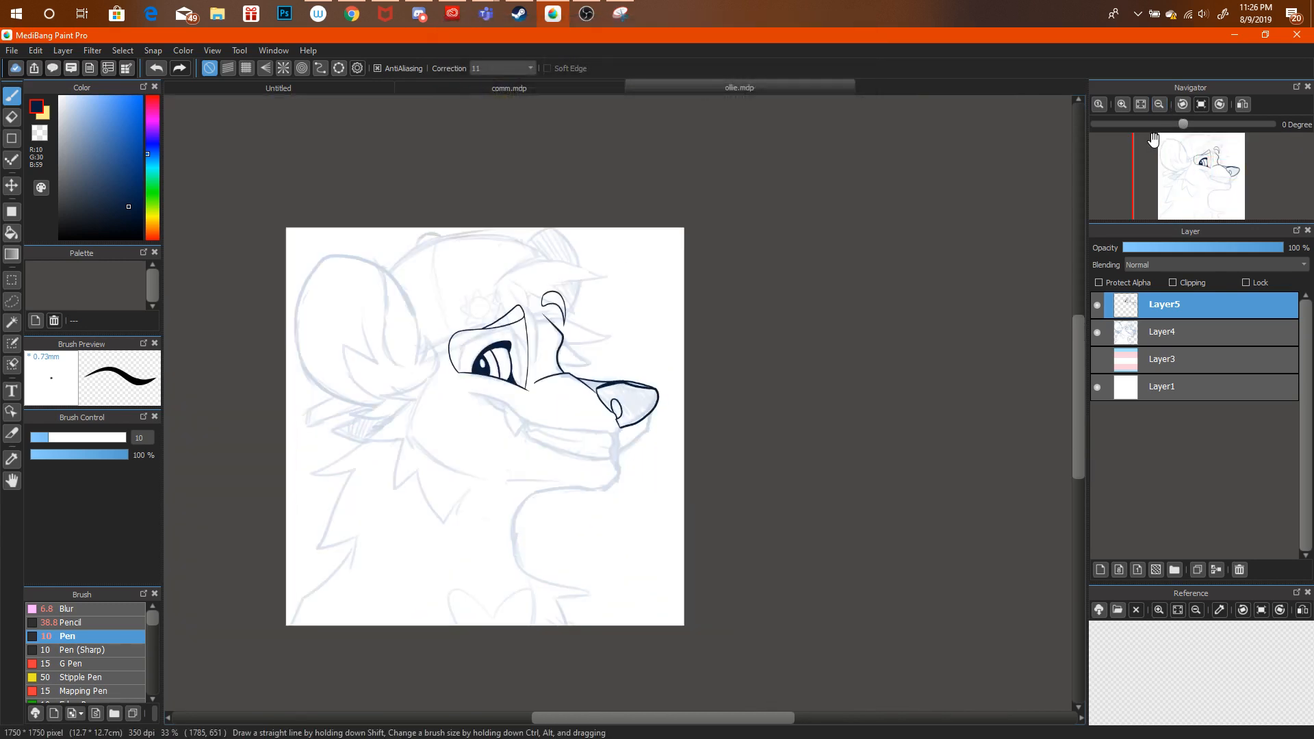
scroll(950, 315, "up", 5)
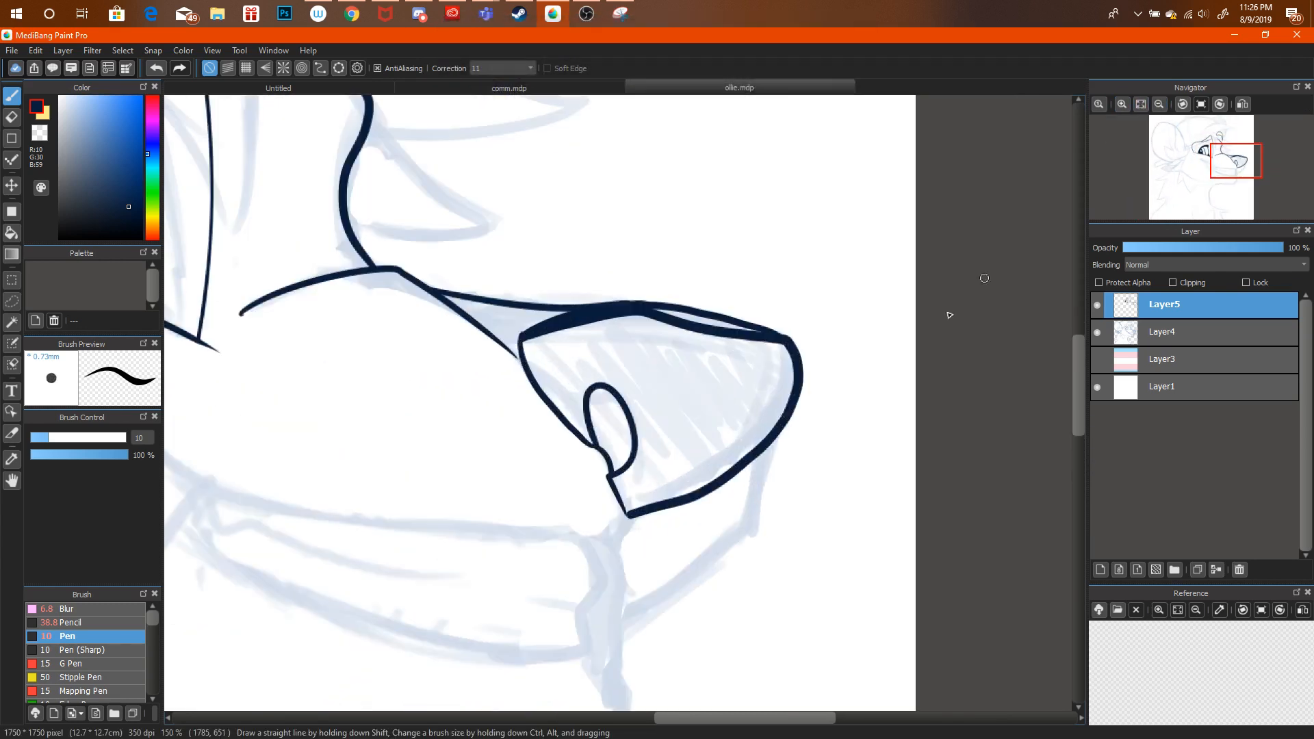
Frame the muzzle and draw the upper lip curve beneath the snout.
left_click_drag(1073, 352, 1074, 397)
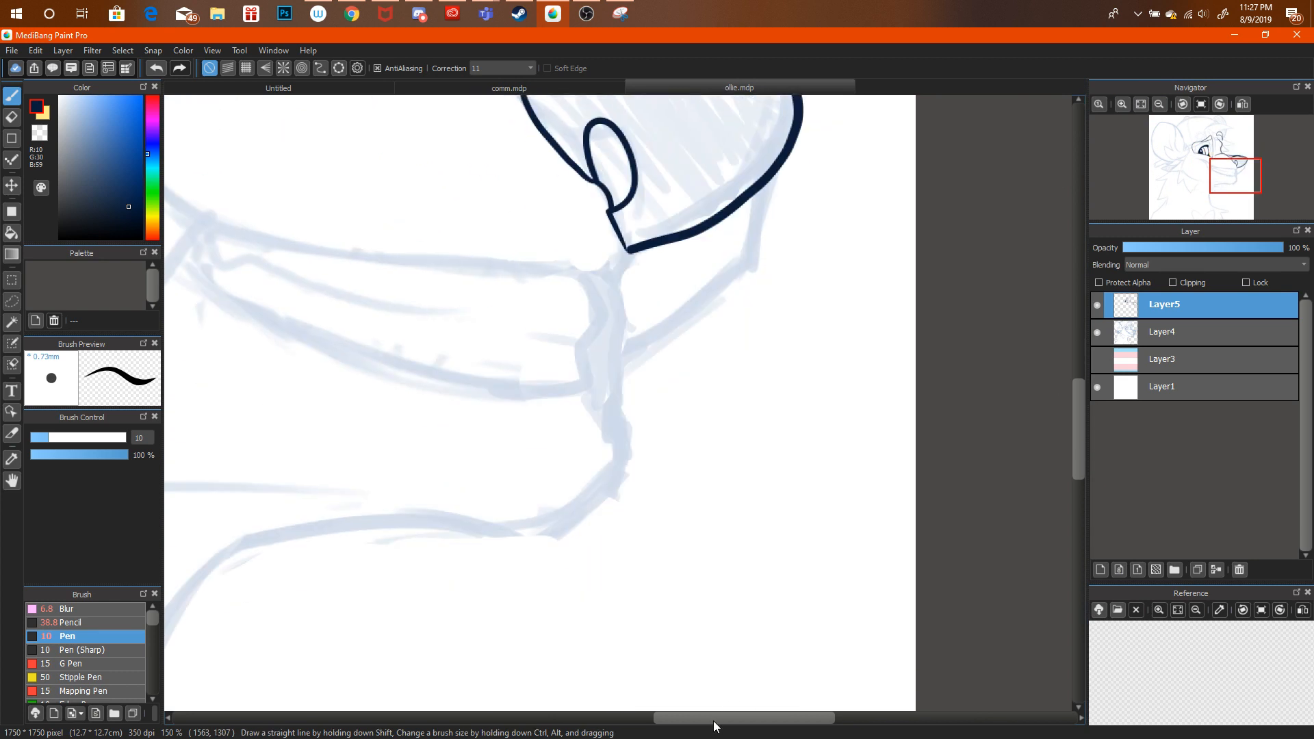
left_click_drag(745, 717, 699, 717)
left_click_drag(849, 244, 811, 277)
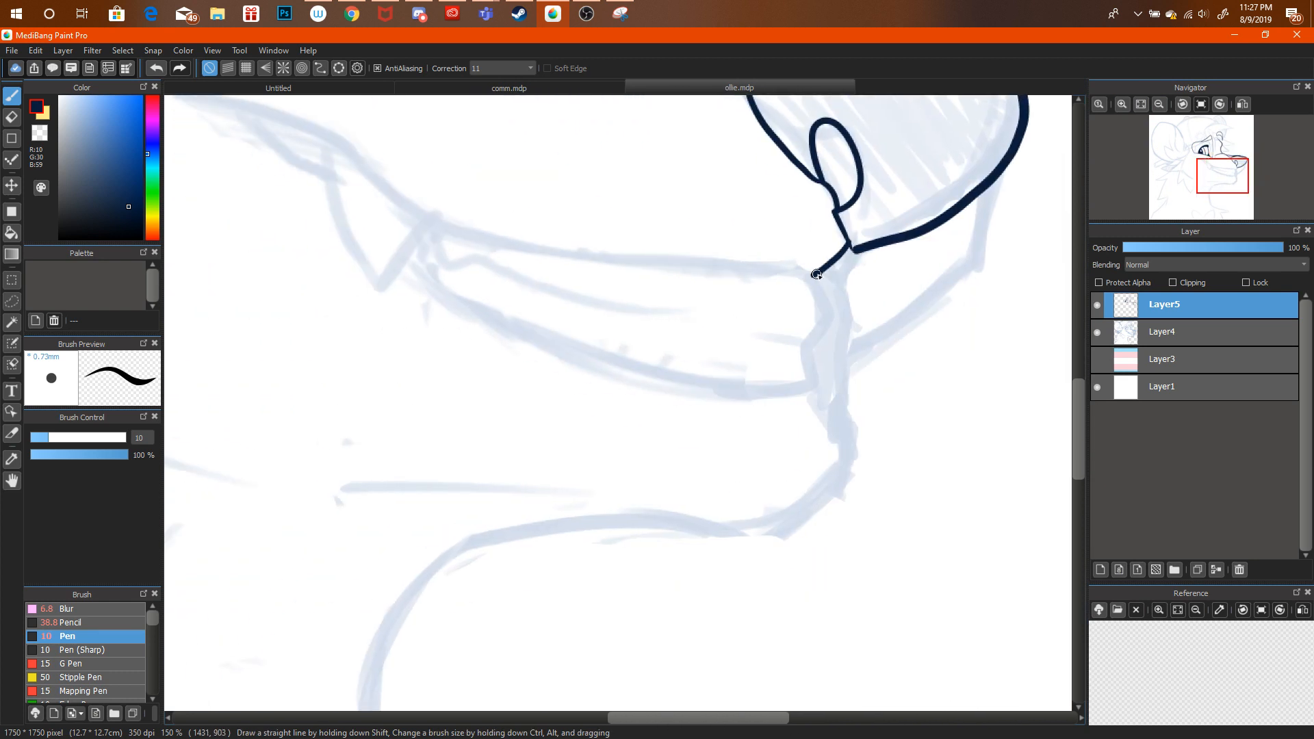
left_click_drag(727, 718, 686, 717)
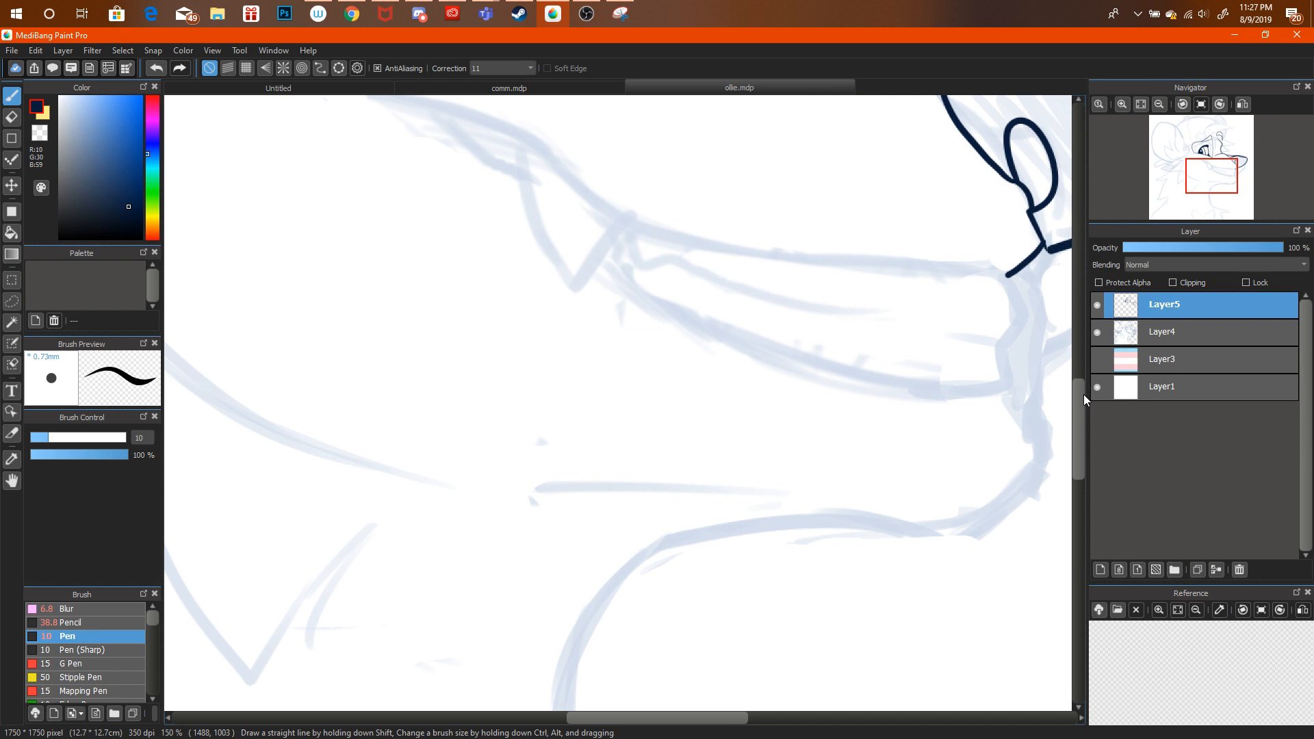
left_click_drag(1075, 397, 1075, 366)
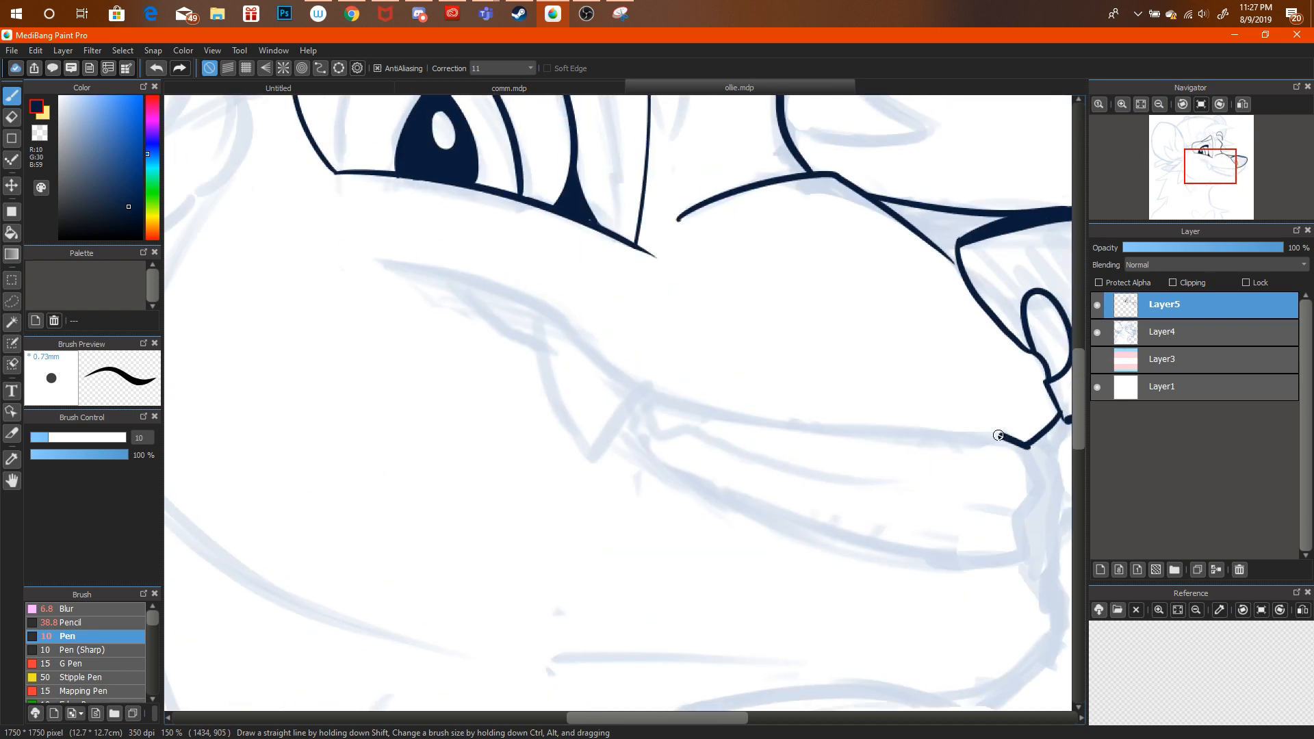
mouse_move(998, 435)
left_mouse_down()
mouse_move(856, 432)
mouse_move(617, 390)
mouse_move(509, 299)
left_mouse_up()
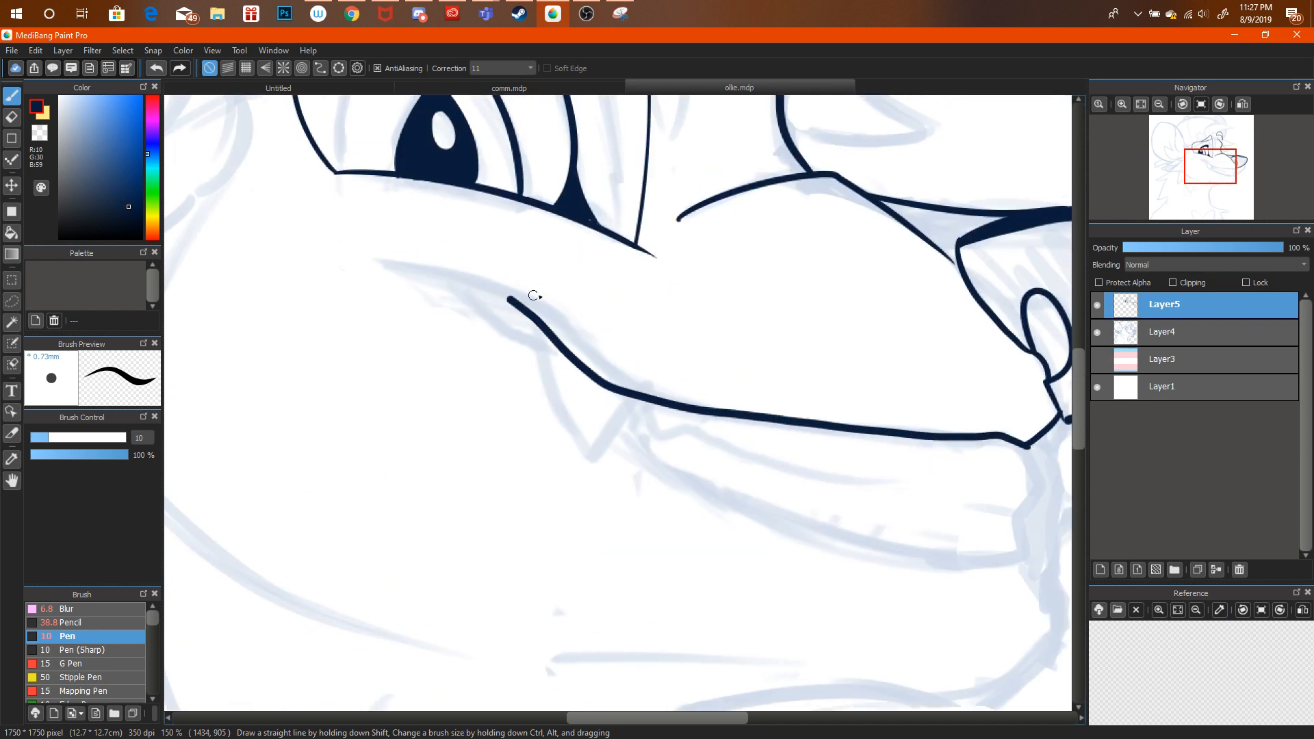
key("ctrl+alt+z")
left_click_drag(377, 258, 595, 319)
left_click_drag(512, 282, 936, 466)
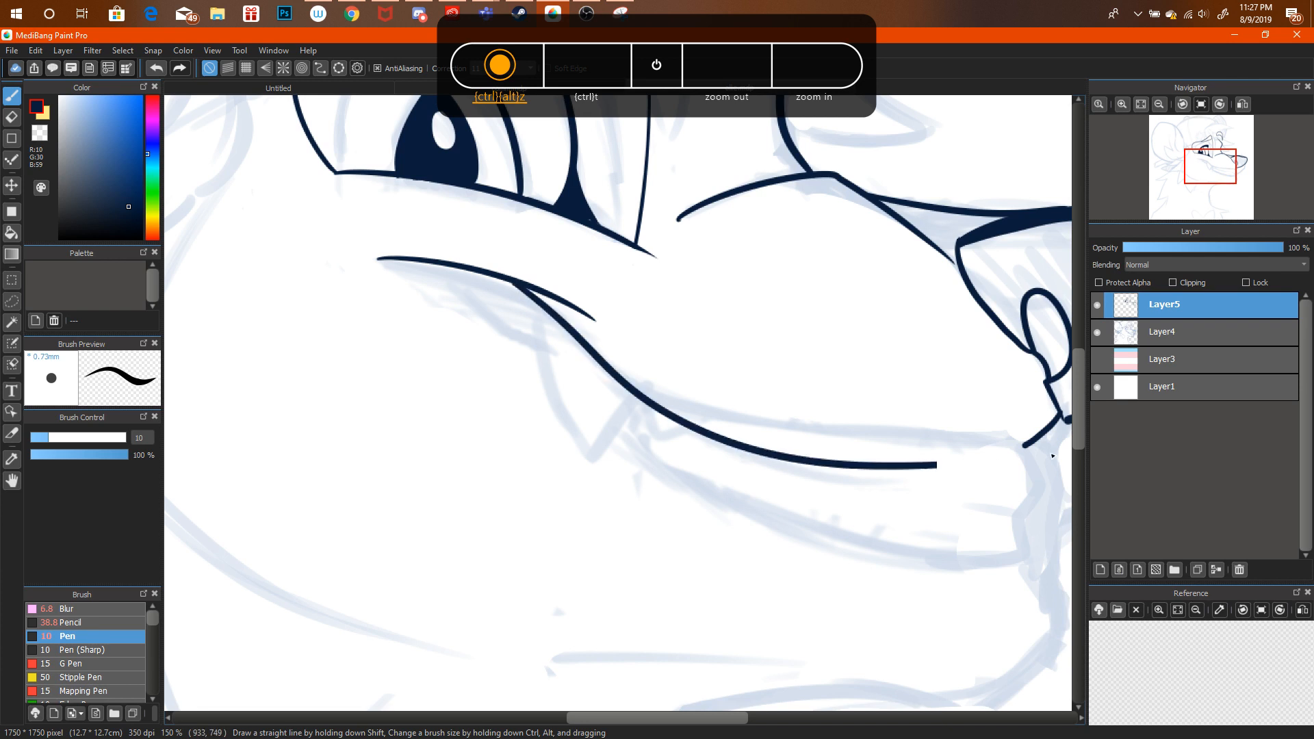
key("ctrl+alt+z")
mouse_move(1011, 443)
left_mouse_down()
mouse_move(808, 437)
mouse_move(642, 386)
mouse_move(531, 291)
mouse_move(655, 396)
mouse_move(777, 446)
mouse_move(951, 459)
mouse_move(1018, 446)
mouse_move(858, 447)
mouse_move(713, 428)
mouse_move(612, 369)
mouse_move(523, 285)
mouse_move(625, 383)
mouse_move(760, 443)
mouse_move(828, 440)
left_mouse_up()
key("ctrl+alt+z")
Ink the jaw line from the cheek down to the chin.
key("ctrl+alt+z")
key("ctrl+alt+z")
key("ctrl+alt+z")
mouse_move(493, 271)
left_mouse_down()
mouse_move(639, 375)
mouse_move(882, 435)
mouse_move(1027, 448)
mouse_move(993, 431)
mouse_move(785, 409)
mouse_move(633, 361)
left_mouse_up()
key("ctrl+alt+z")
key("ctrl+alt+z")
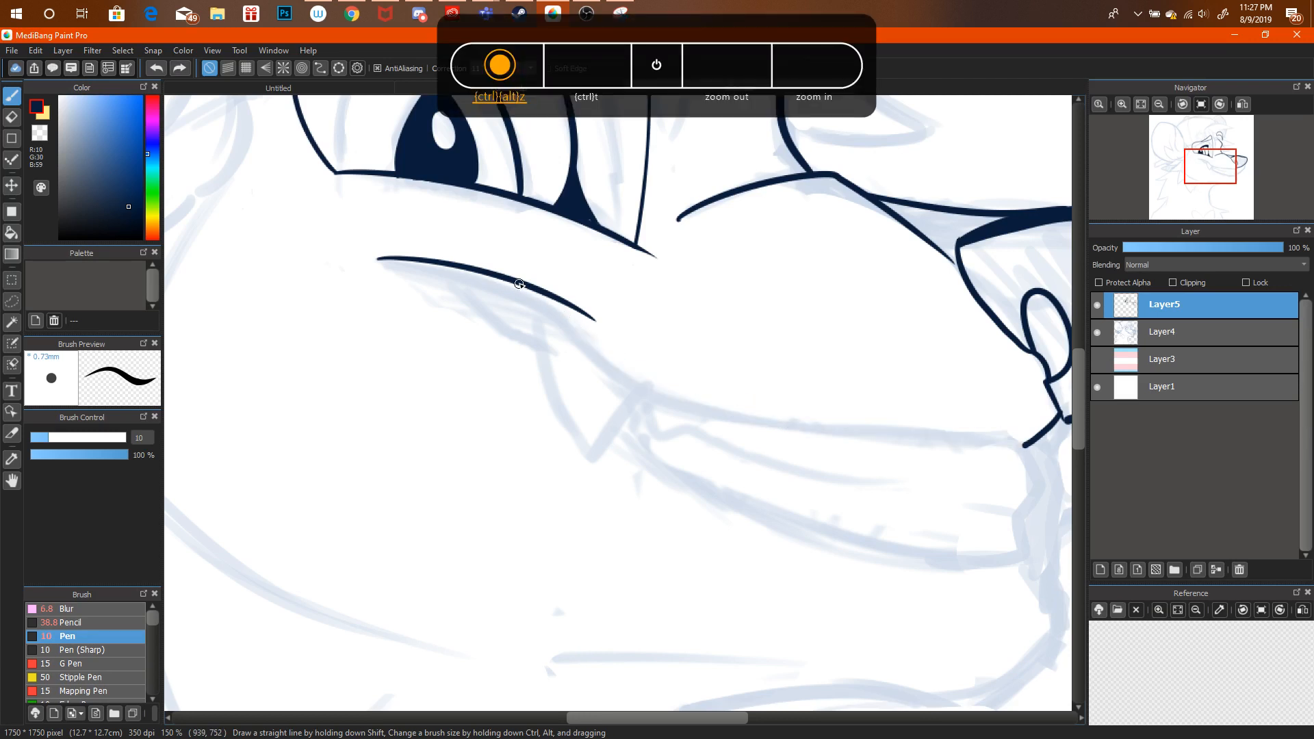
mouse_move(515, 281)
left_mouse_down()
mouse_move(696, 431)
mouse_move(1010, 440)
mouse_move(858, 431)
mouse_move(724, 401)
mouse_move(634, 360)
left_mouse_up()
key("ctrl+alt+z")
key("ctrl+alt+z")
mouse_move(520, 285)
left_mouse_down()
mouse_move(673, 403)
mouse_move(1018, 449)
left_mouse_up()
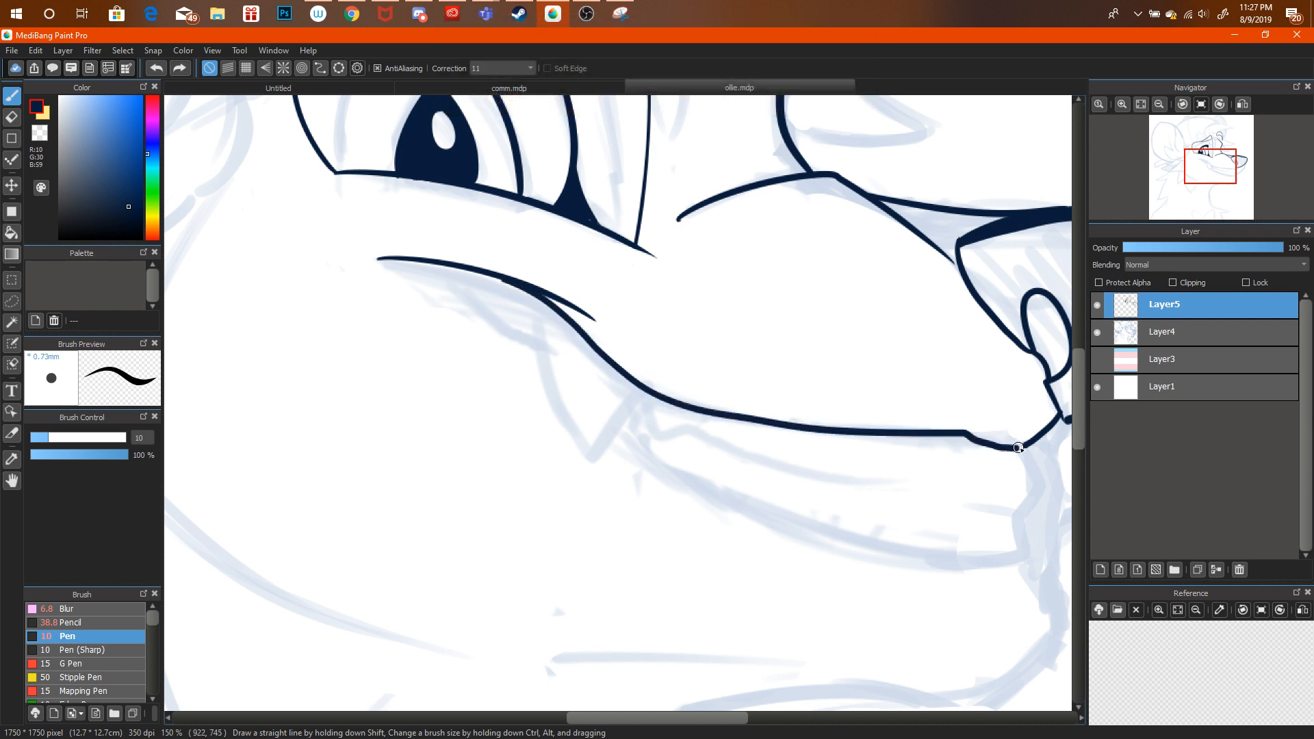
left_click(1159, 105)
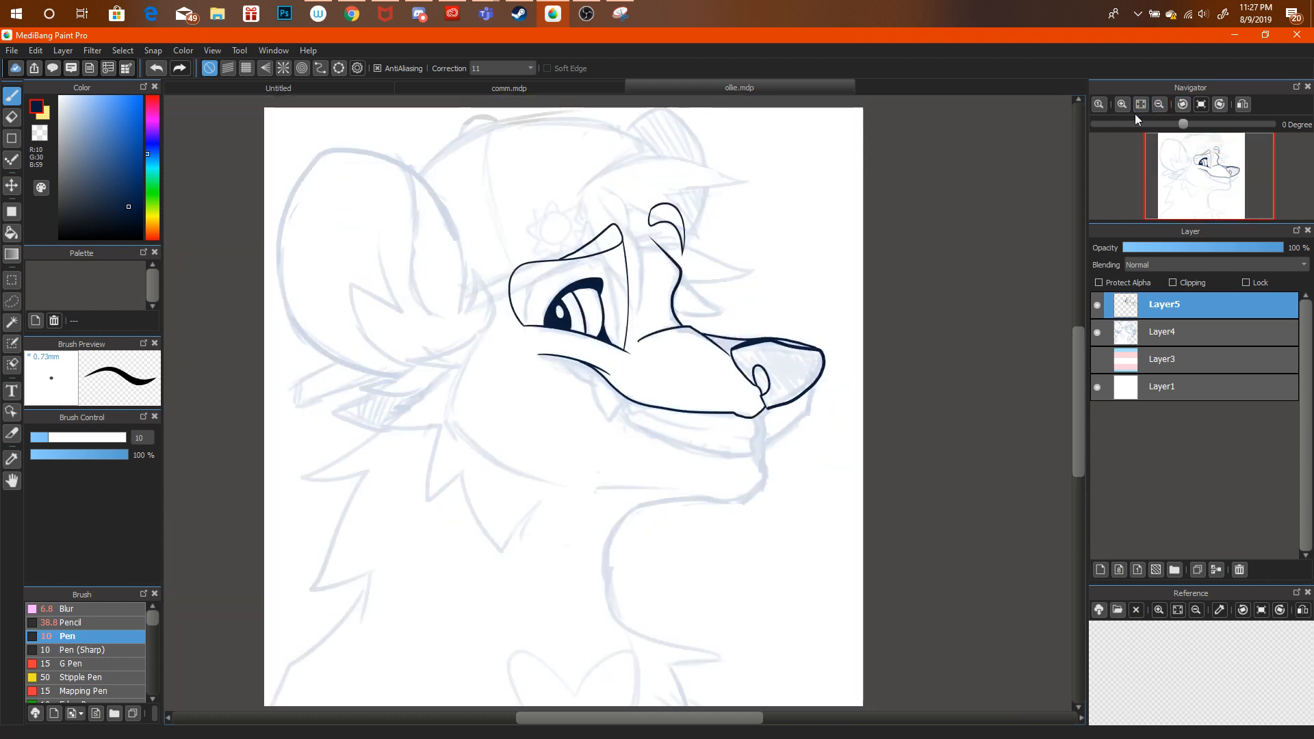
scroll(1030, 438, "up", 5)
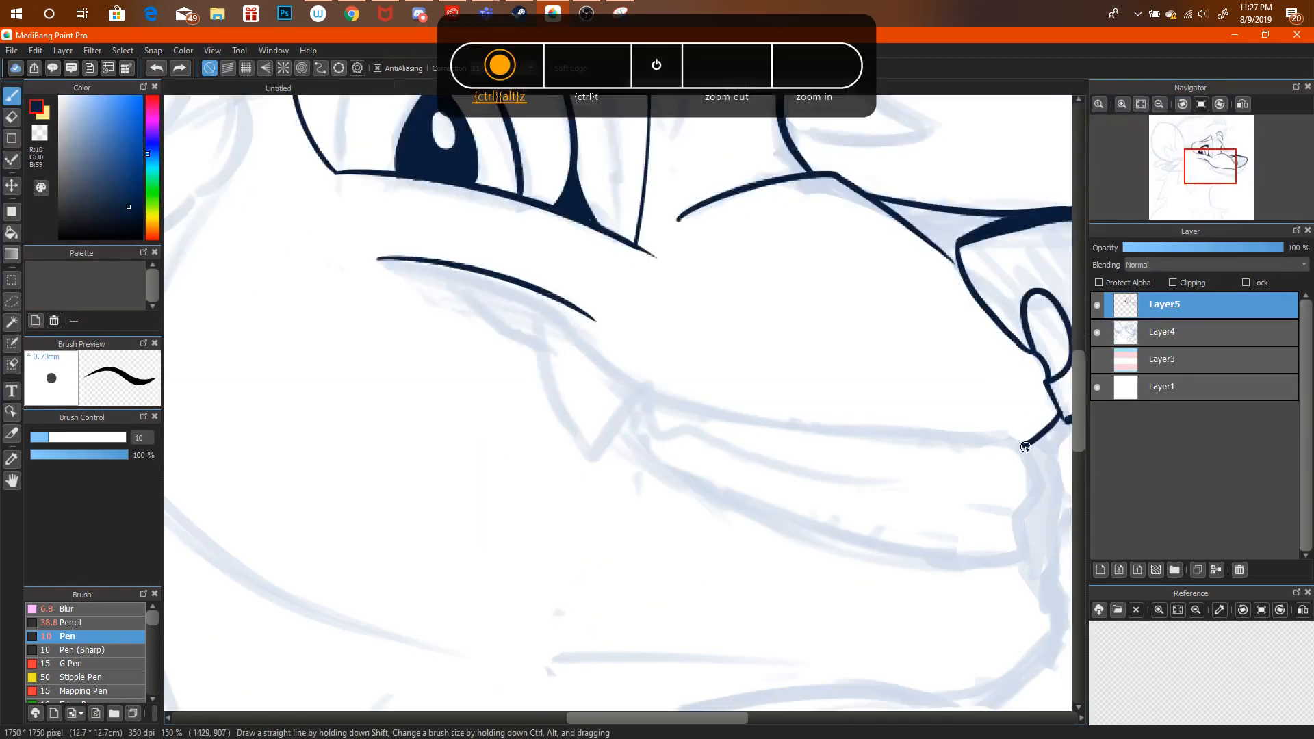
Ink the mouth line running from the upper lip to the chin.
mouse_move(987, 435)
left_mouse_down()
mouse_move(850, 425)
mouse_move(734, 398)
mouse_move(607, 341)
left_mouse_up()
key("ctrl+alt+z")
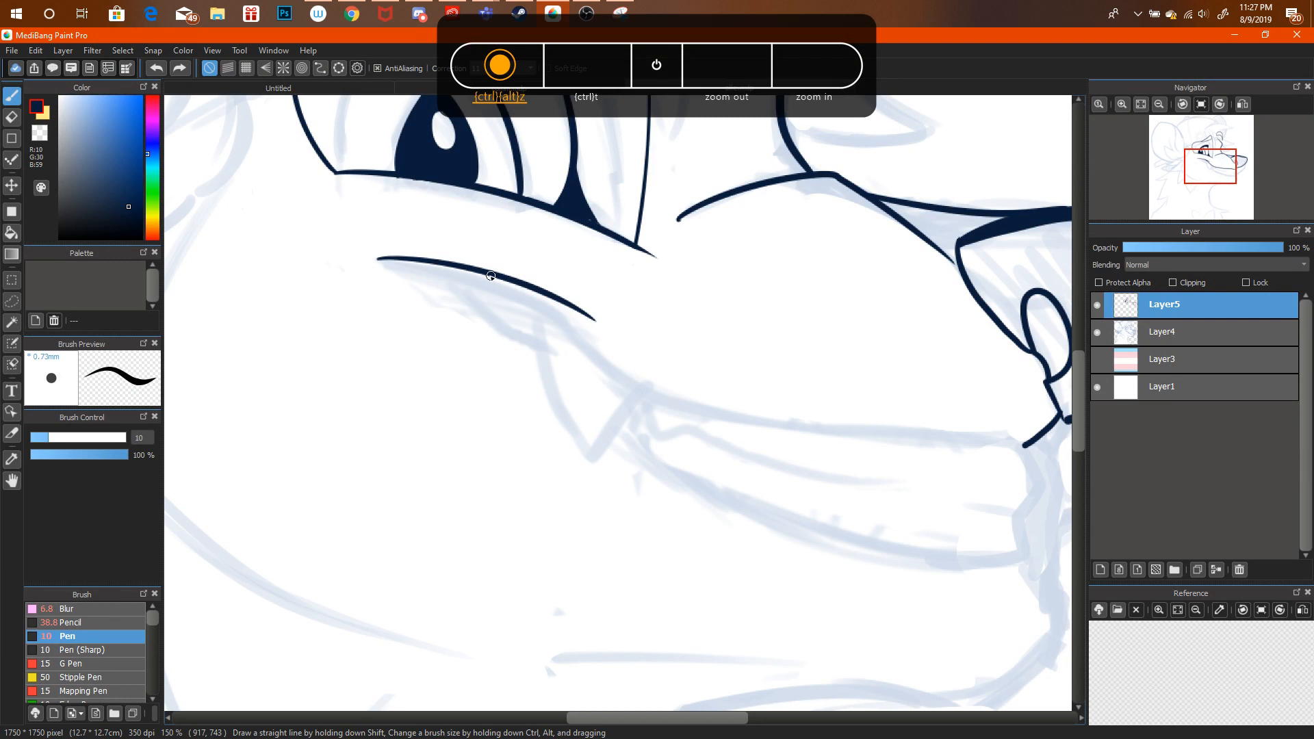
mouse_move(484, 276)
left_mouse_down()
mouse_move(564, 334)
mouse_move(801, 431)
left_mouse_up()
key("ctrl+alt+z")
mouse_move(527, 290)
left_mouse_down()
mouse_move(630, 367)
mouse_move(742, 420)
mouse_move(1027, 443)
mouse_move(809, 446)
mouse_move(595, 402)
mouse_move(536, 359)
left_mouse_up()
key("ctrl+alt+z")
key("ctrl+alt+z")
mouse_move(475, 272)
left_mouse_down()
mouse_move(660, 411)
mouse_move(1020, 446)
left_mouse_up()
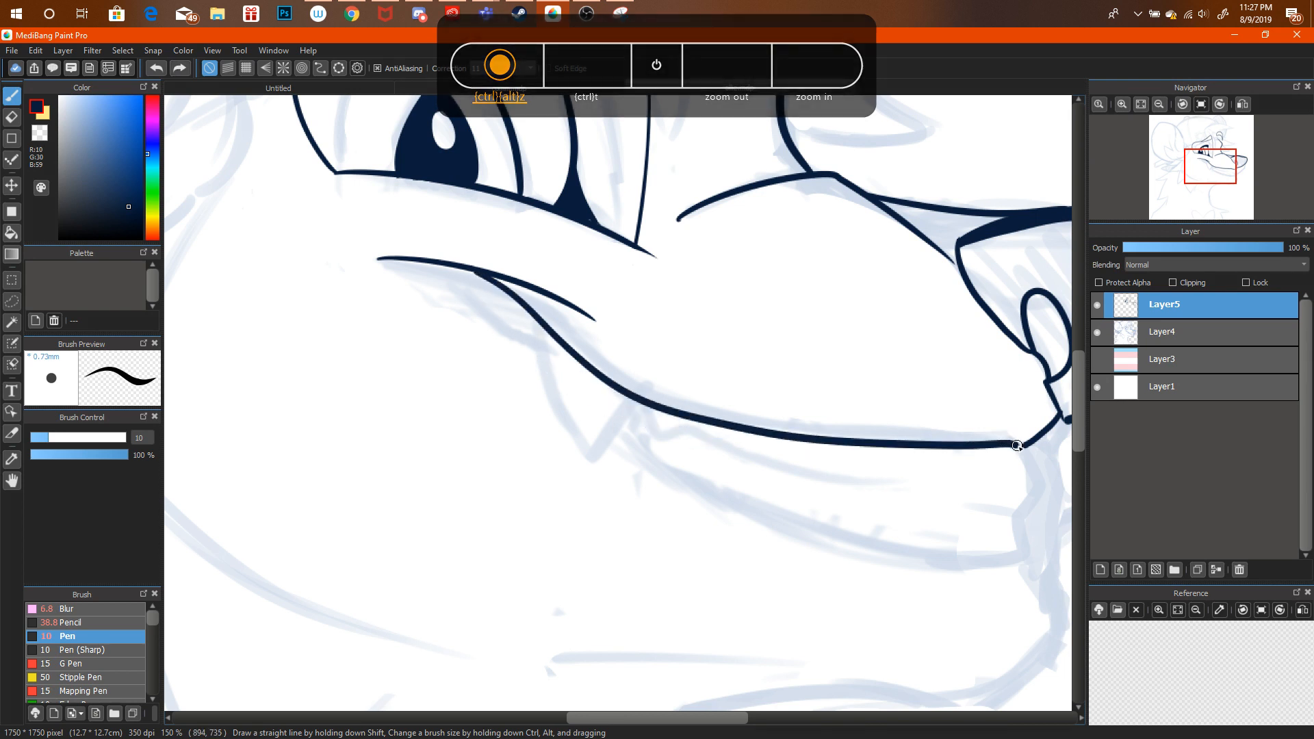
left_click(1158, 104)
left_click(1158, 104)
left_click(1158, 104)
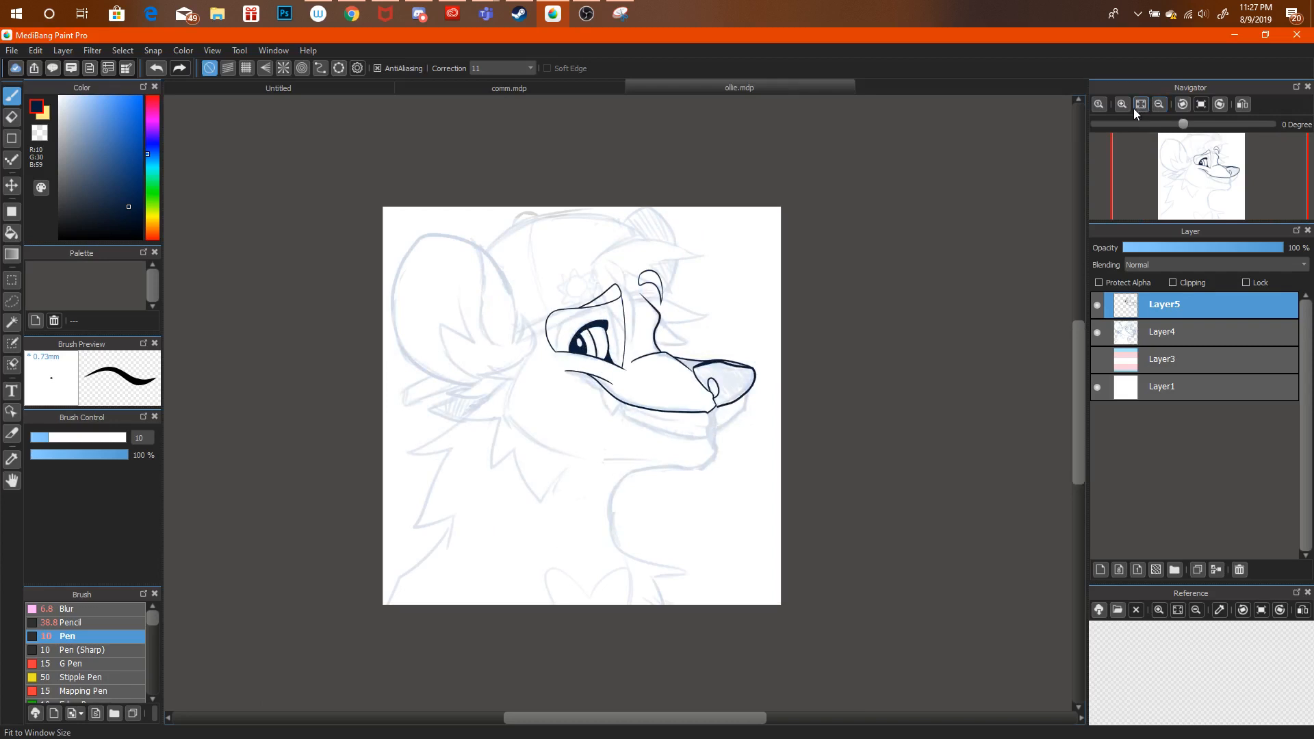
left_click(1123, 104)
left_click(1123, 104)
left_click(1124, 104)
Erase to trim and taper the end of the upper lip stroke.
key("e")
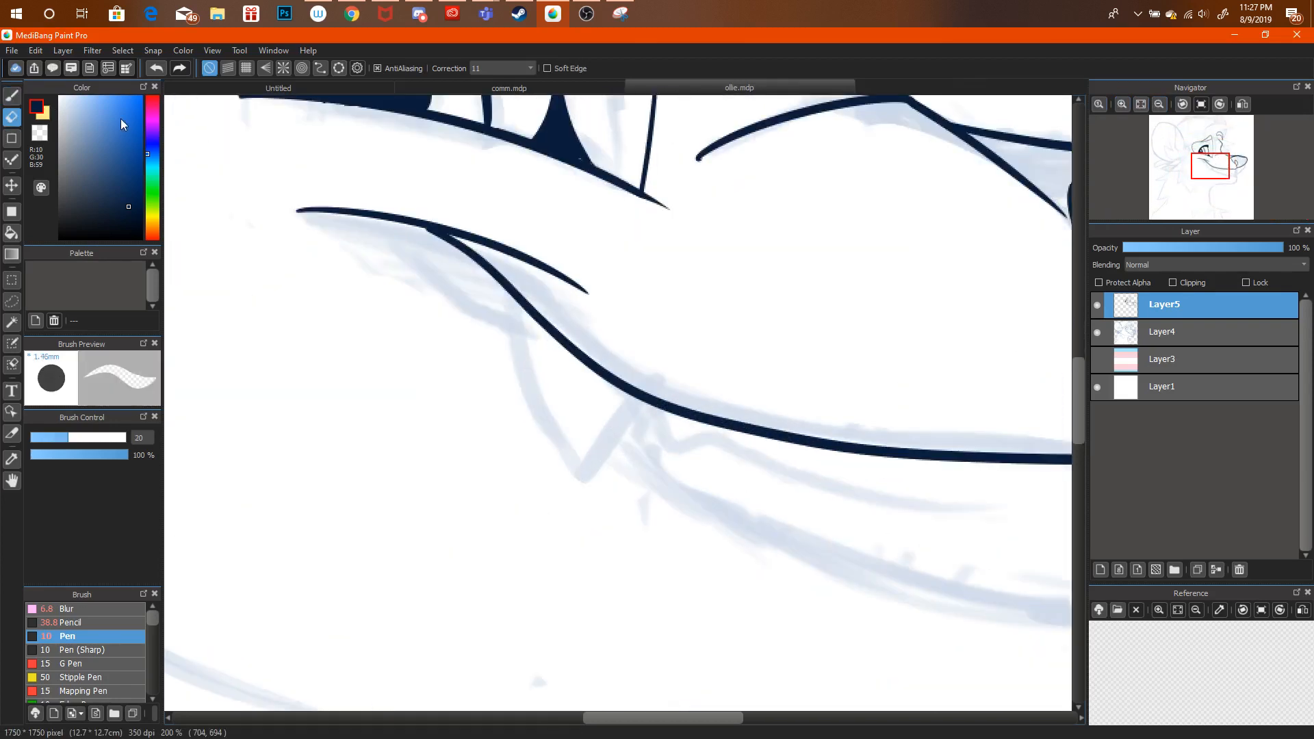
mouse_move(586, 282)
left_mouse_down()
mouse_move(490, 205)
mouse_move(569, 272)
left_mouse_up()
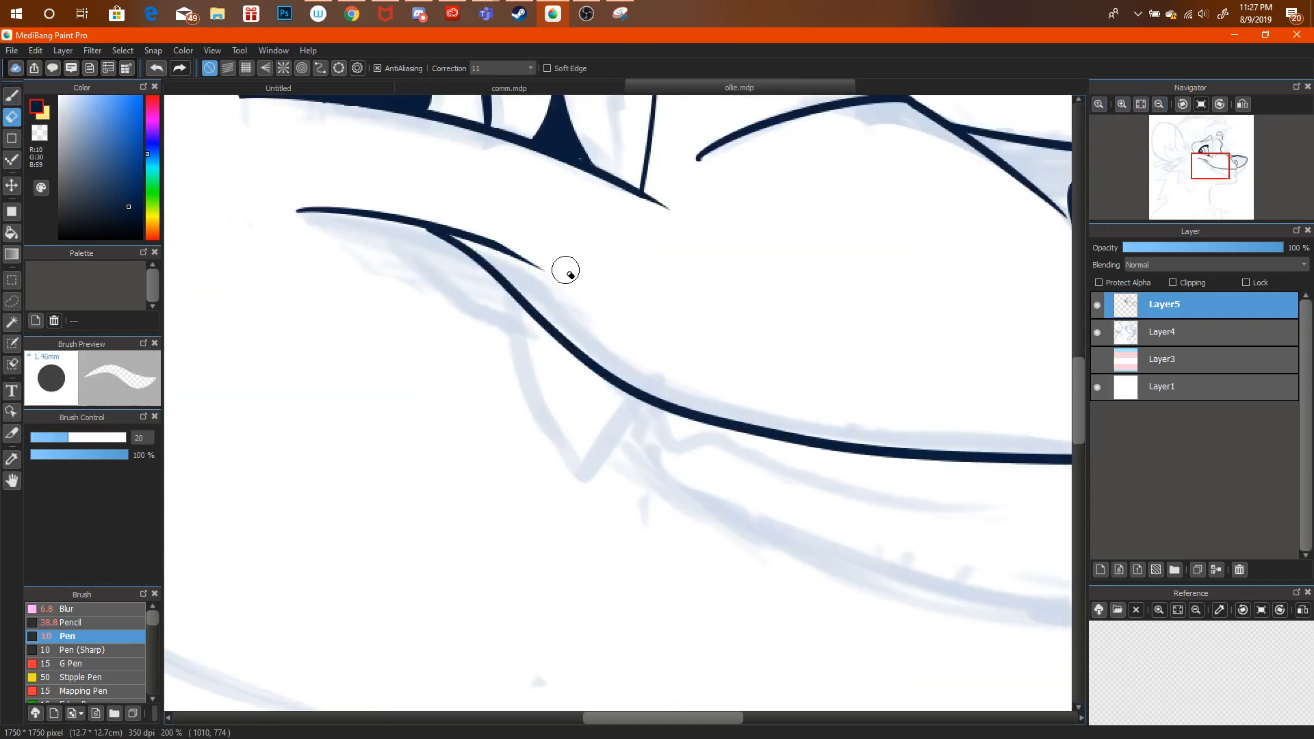
left_click(1159, 104)
left_click(1159, 104)
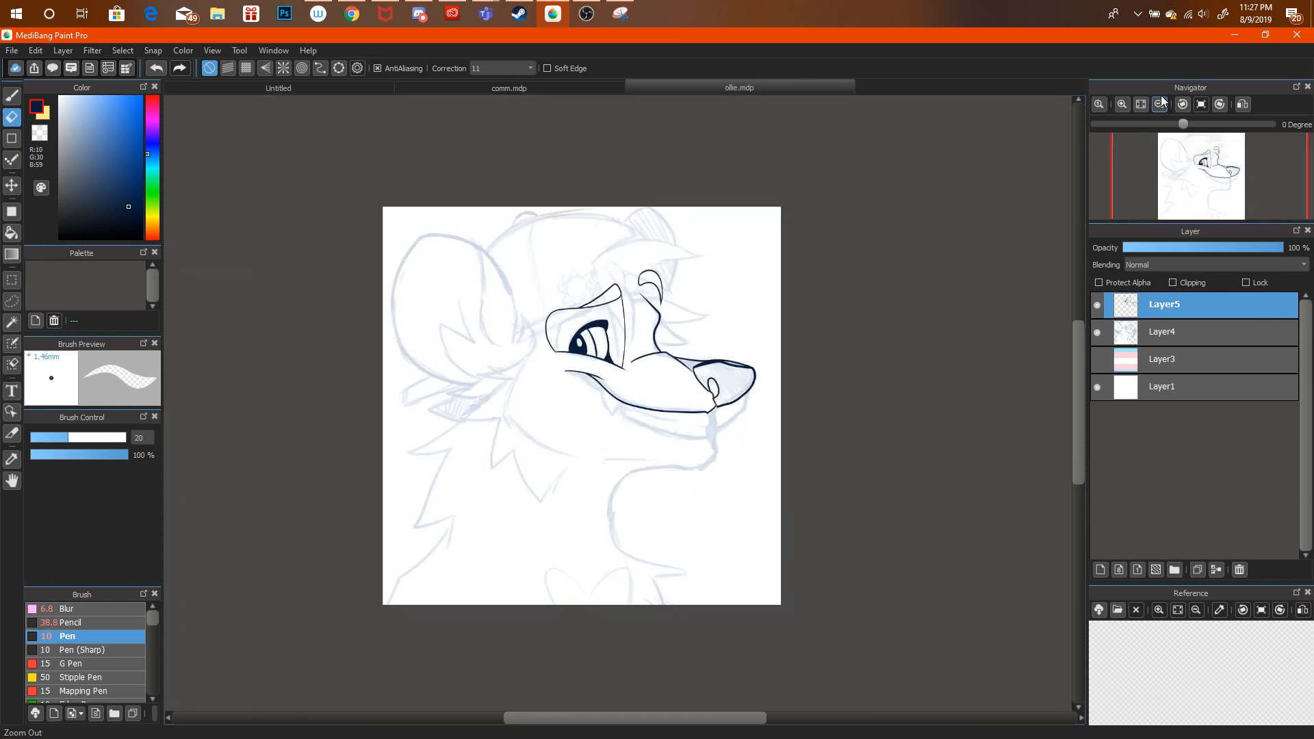
left_click(1124, 104)
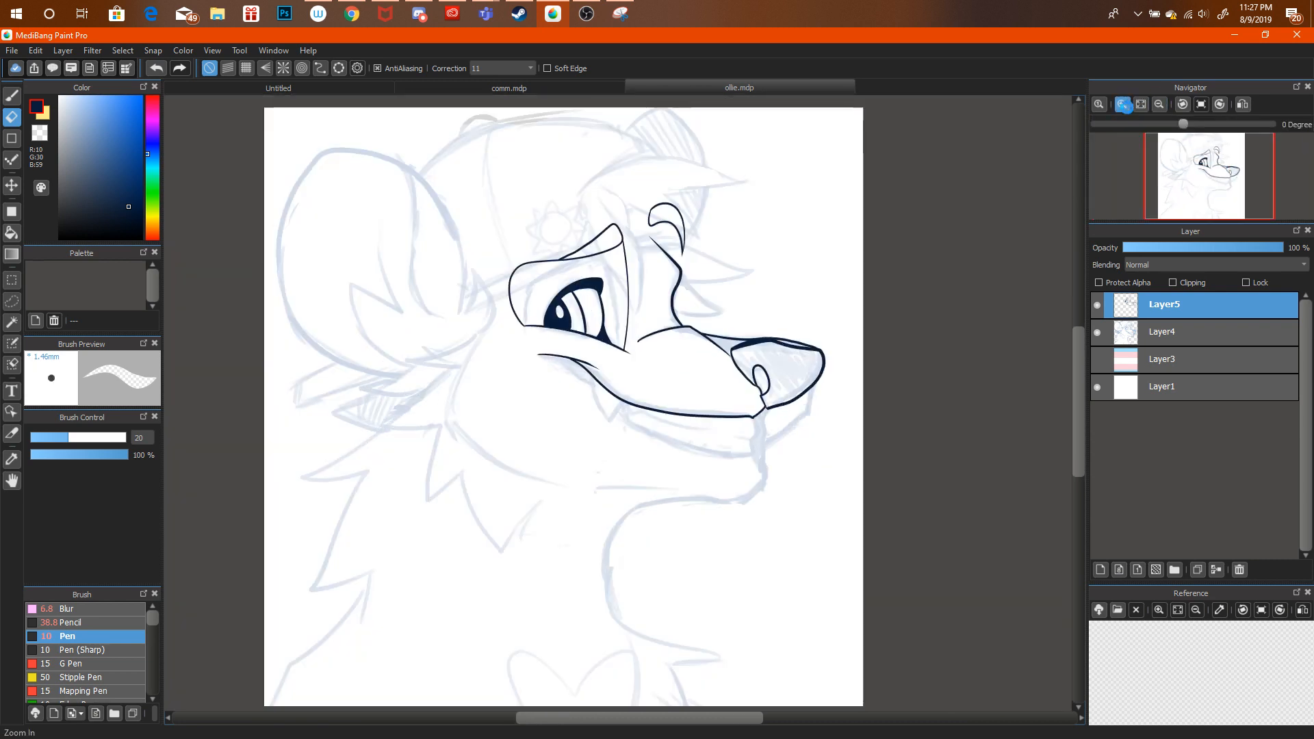
left_click(1124, 104)
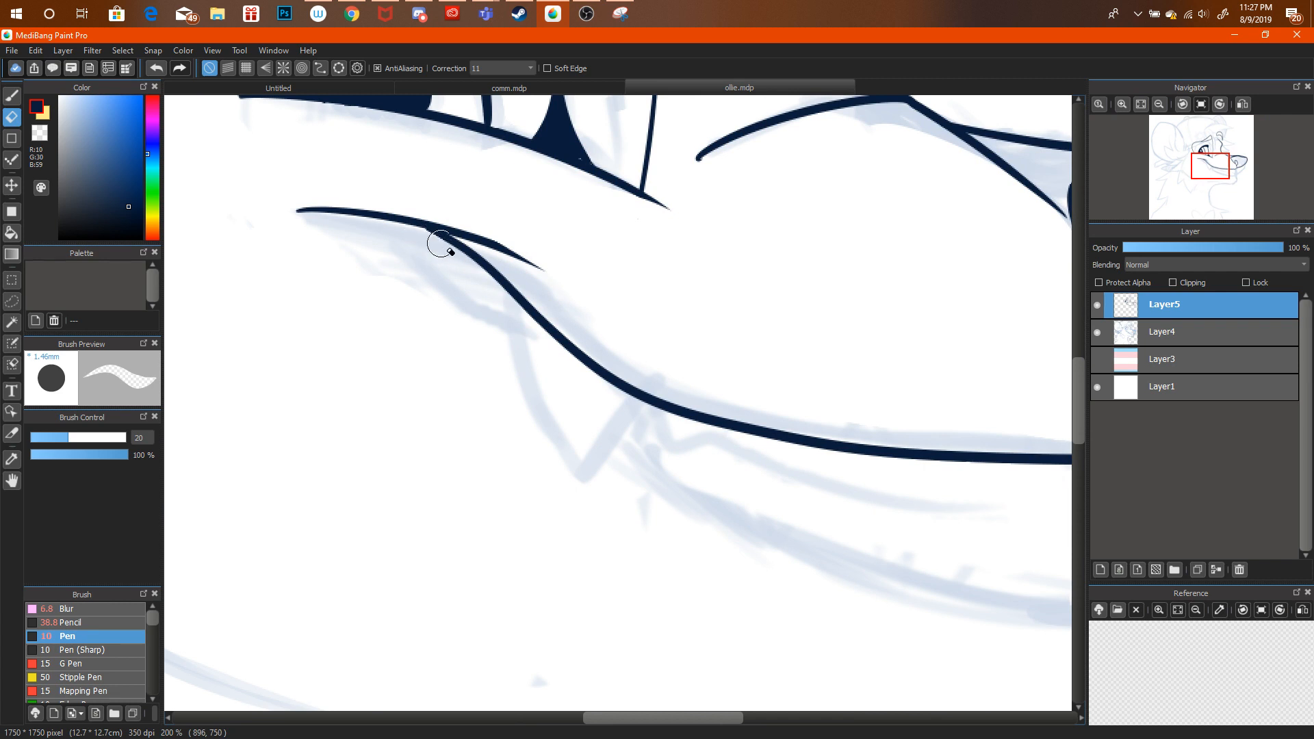
left_click_drag(333, 221, 271, 215)
left_click(1160, 102)
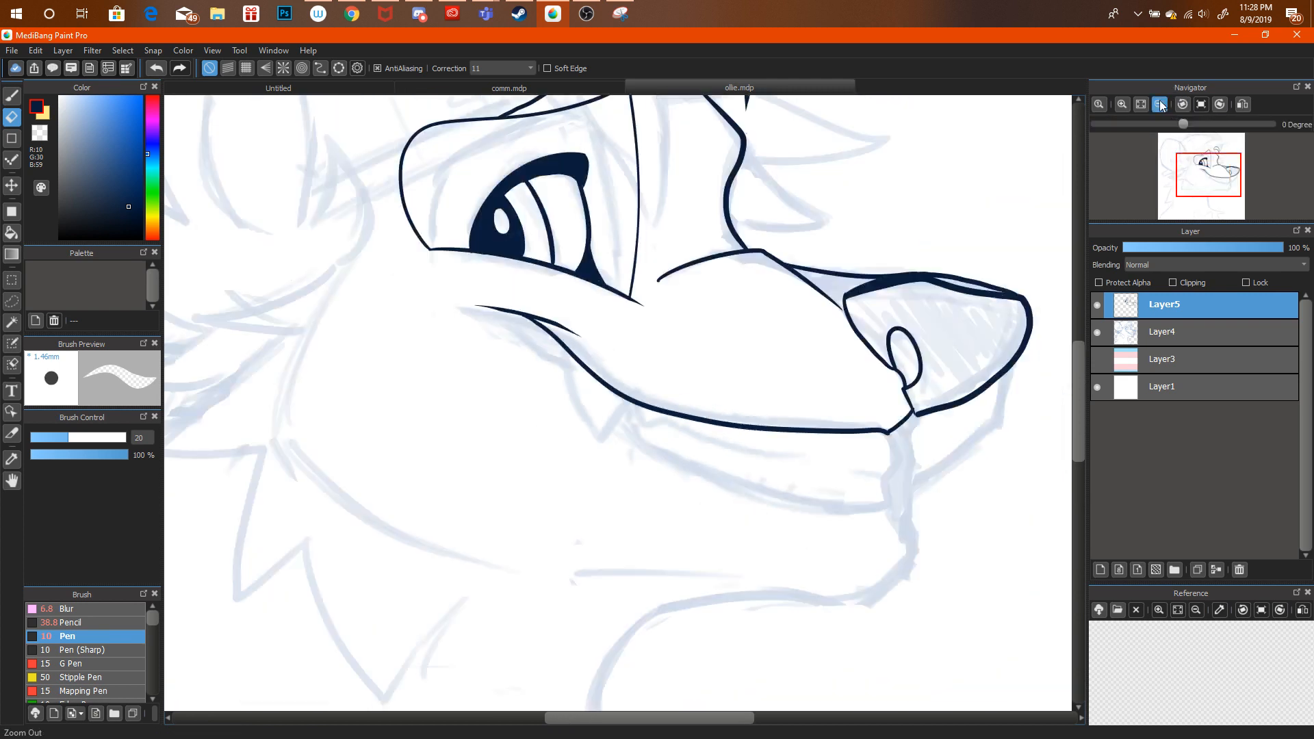
left_click(1159, 104)
left_click_drag(1209, 178, 1247, 193)
left_click(1123, 104)
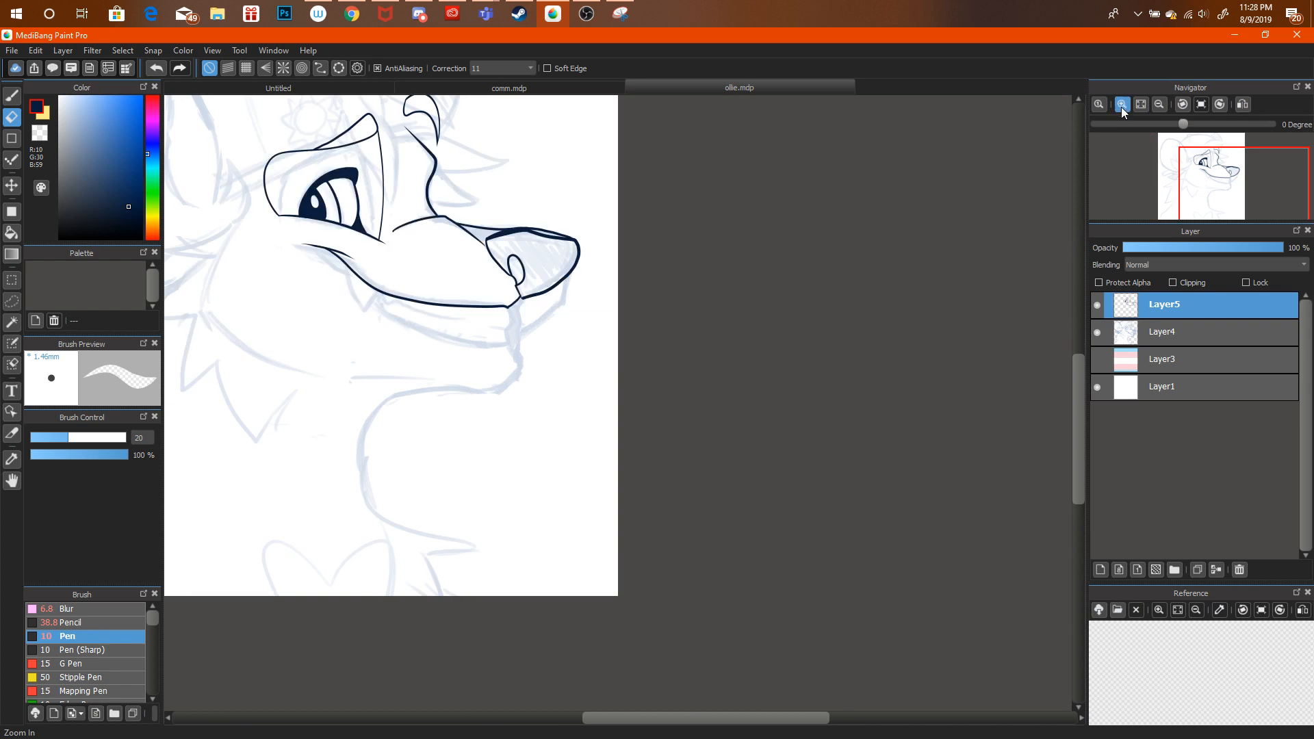
left_click(1124, 104)
Ink the chin outline from the lip junction down and back up to the jaw line.
left_click_drag(1243, 192, 1231, 186)
key("b")
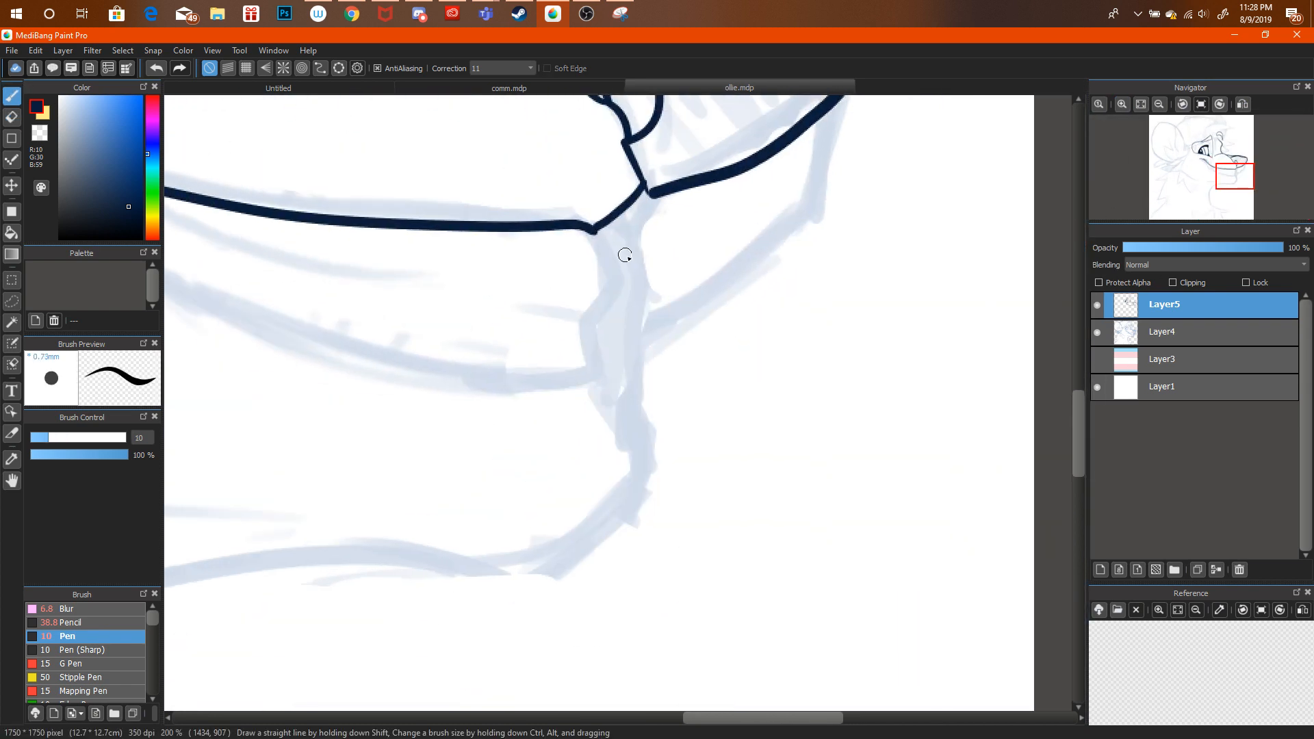
left_click_drag(591, 227, 628, 338)
key("ctrl+alt+z")
mouse_move(592, 229)
left_mouse_down()
mouse_move(634, 322)
mouse_move(611, 338)
mouse_move(602, 383)
left_mouse_up()
mouse_move(631, 328)
left_mouse_down()
mouse_move(760, 251)
mouse_move(820, 184)
left_mouse_up()
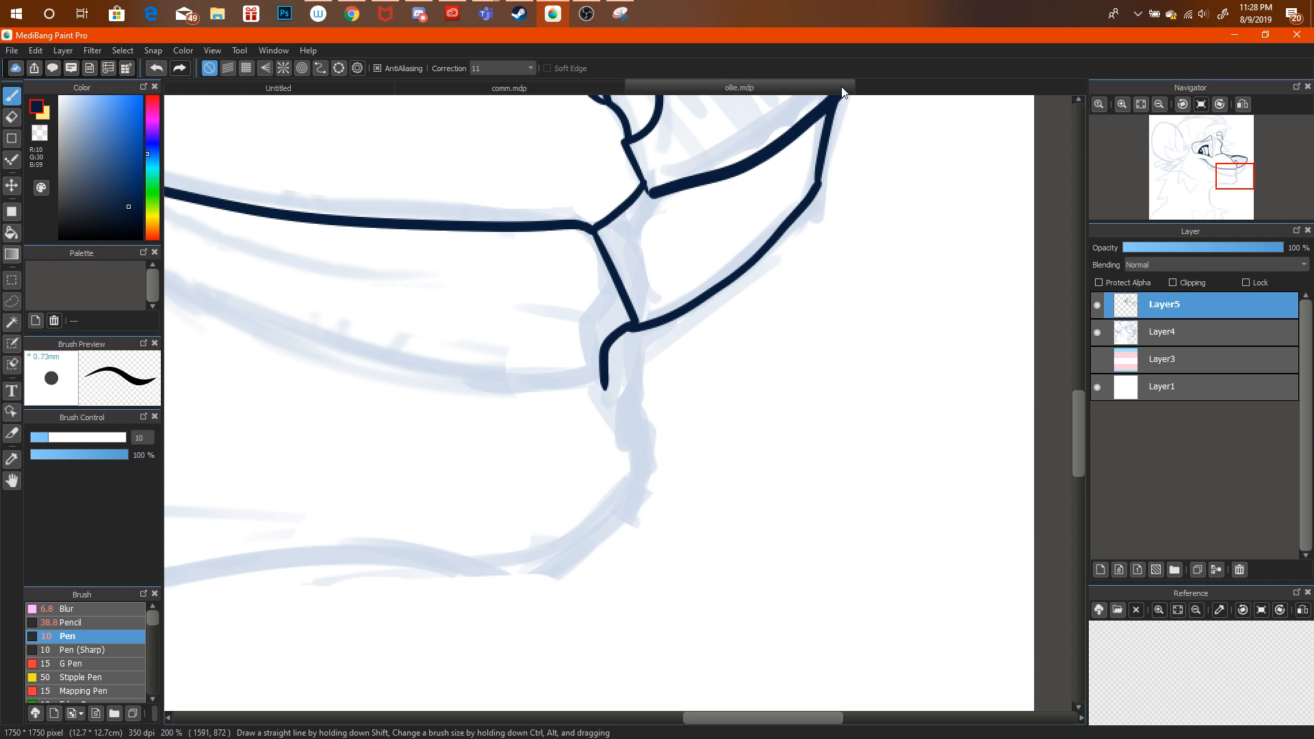
key("ctrl+alt+z")
left_click_drag(826, 139, 818, 186)
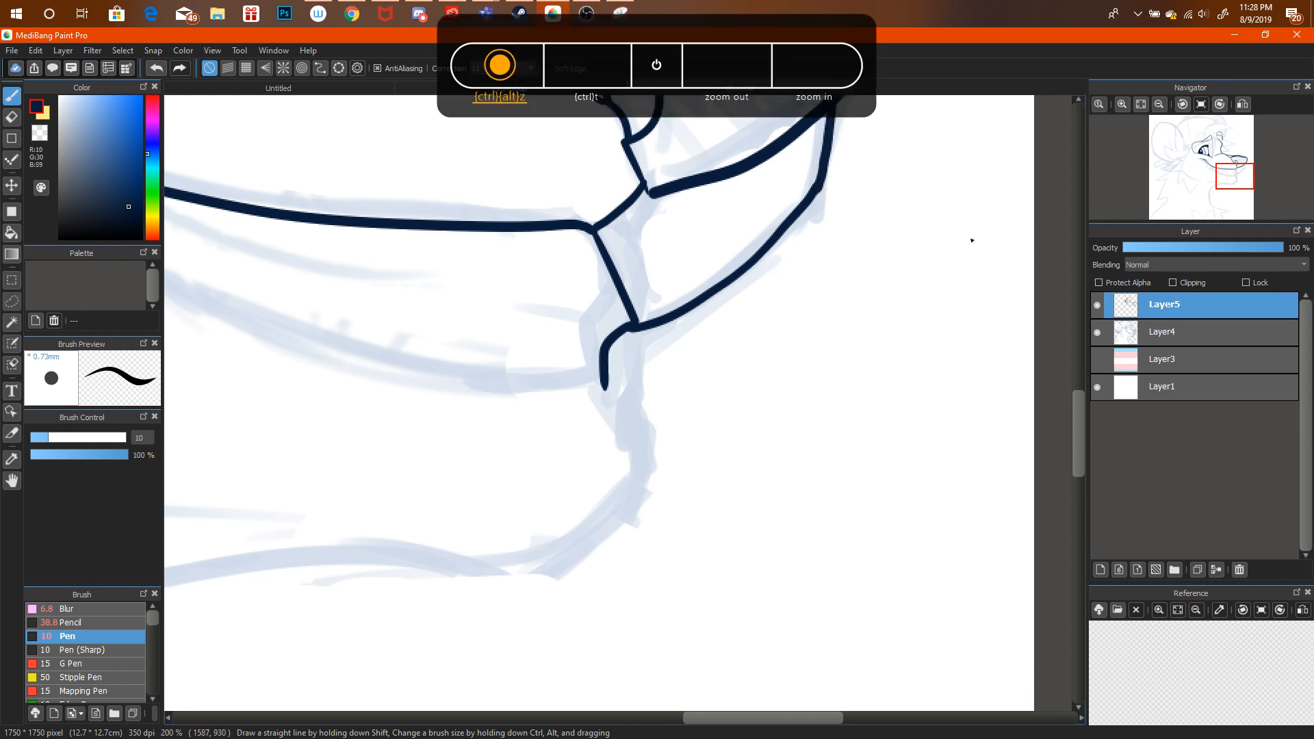
Thicken the junction where the chin lines meet.
left_click(1158, 104)
left_click(1122, 104)
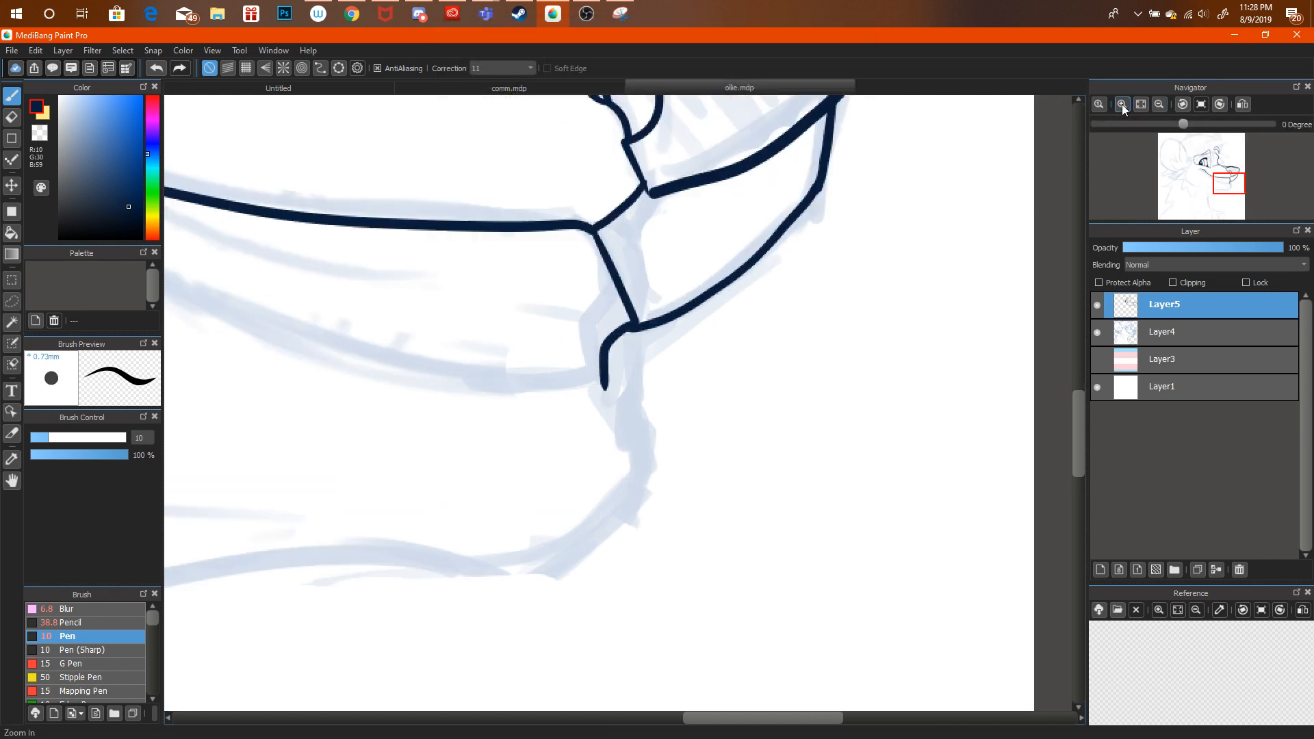
key("ctrl+alt+z")
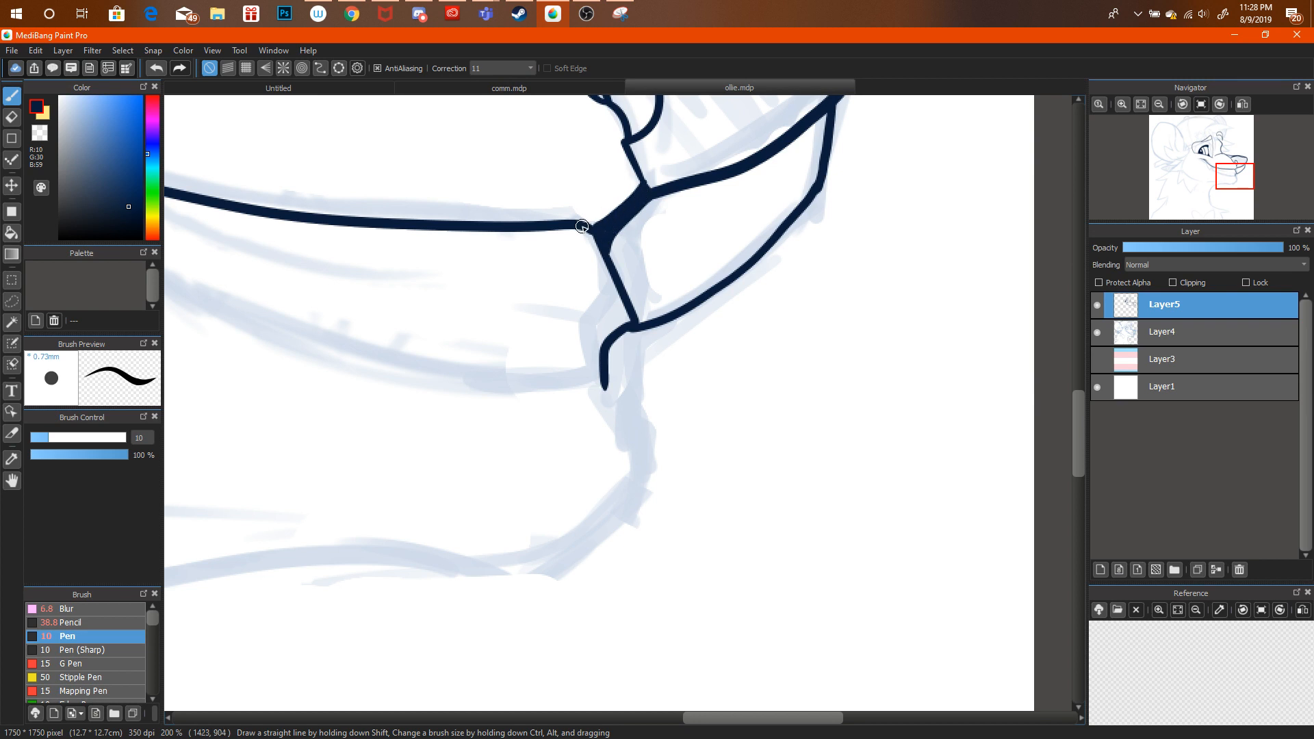
left_click_drag(577, 224, 640, 189)
left_click(352, 13)
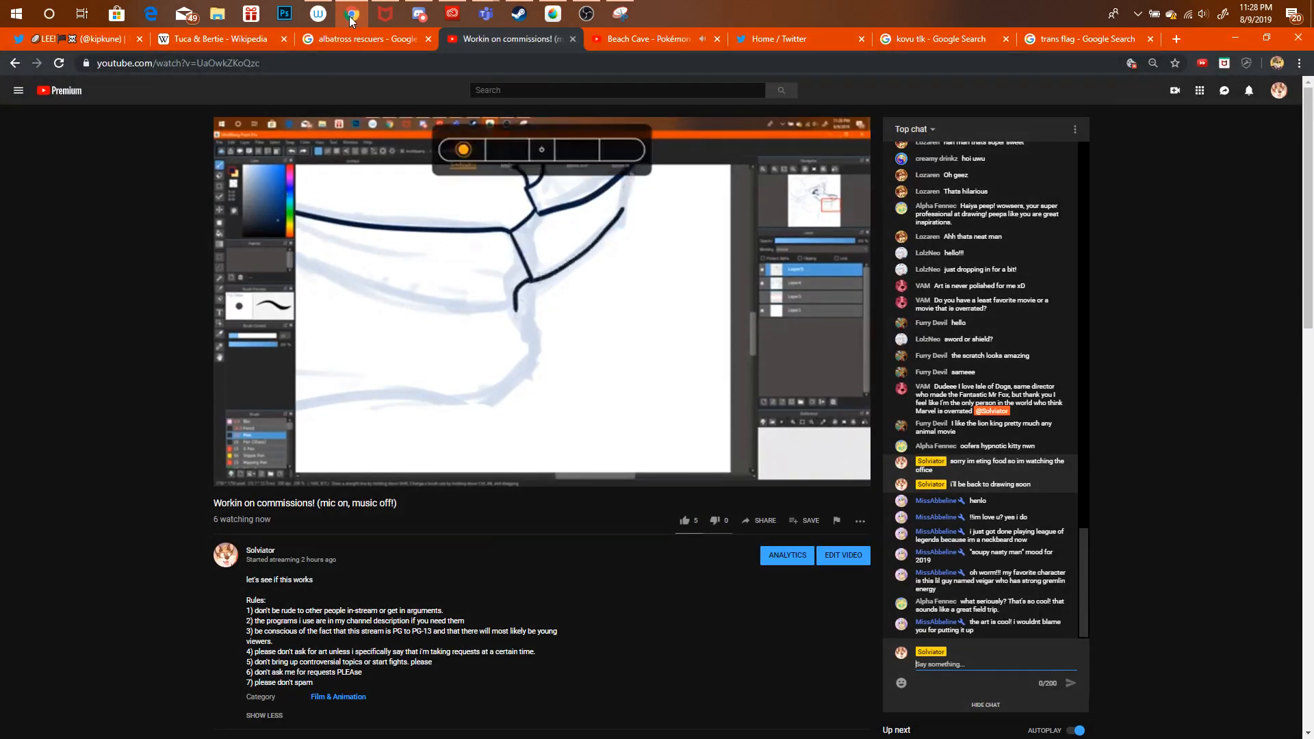
left_click(352, 14)
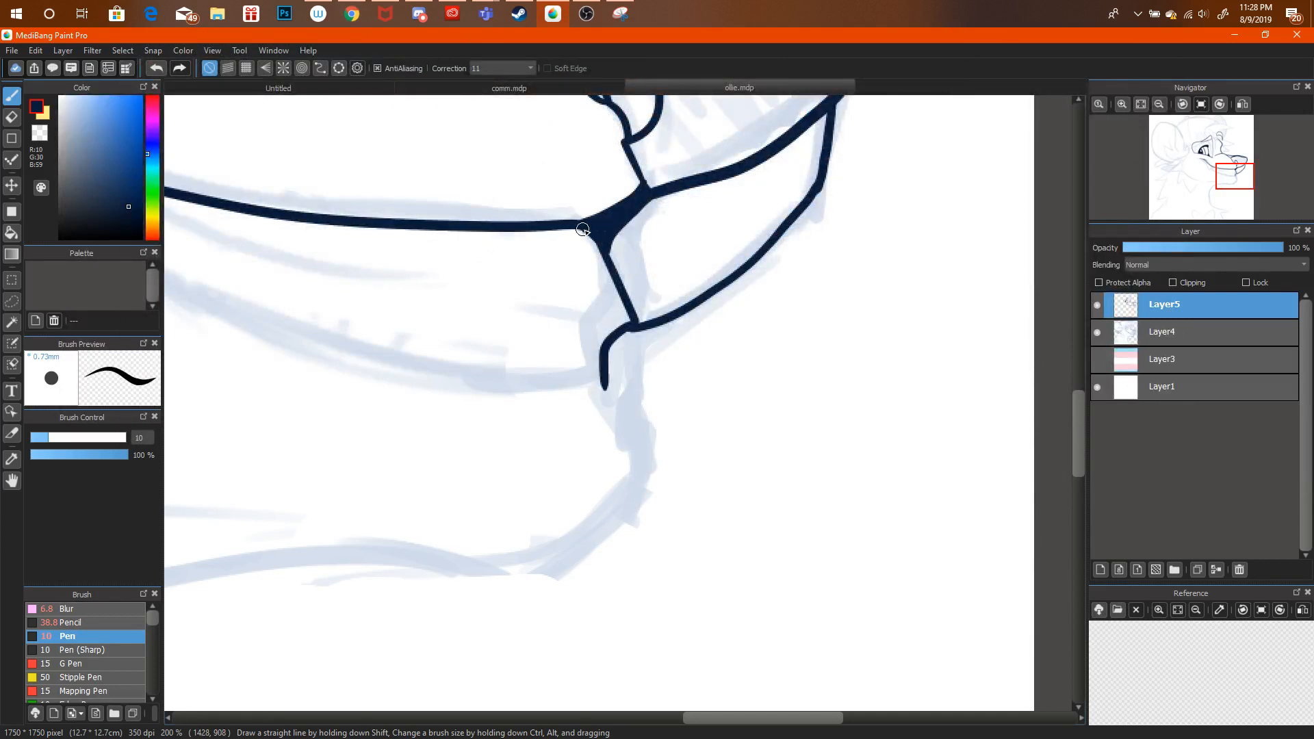
Add a second diagonal line beside the junction, restoring the undone strokes.
left_click(1160, 105)
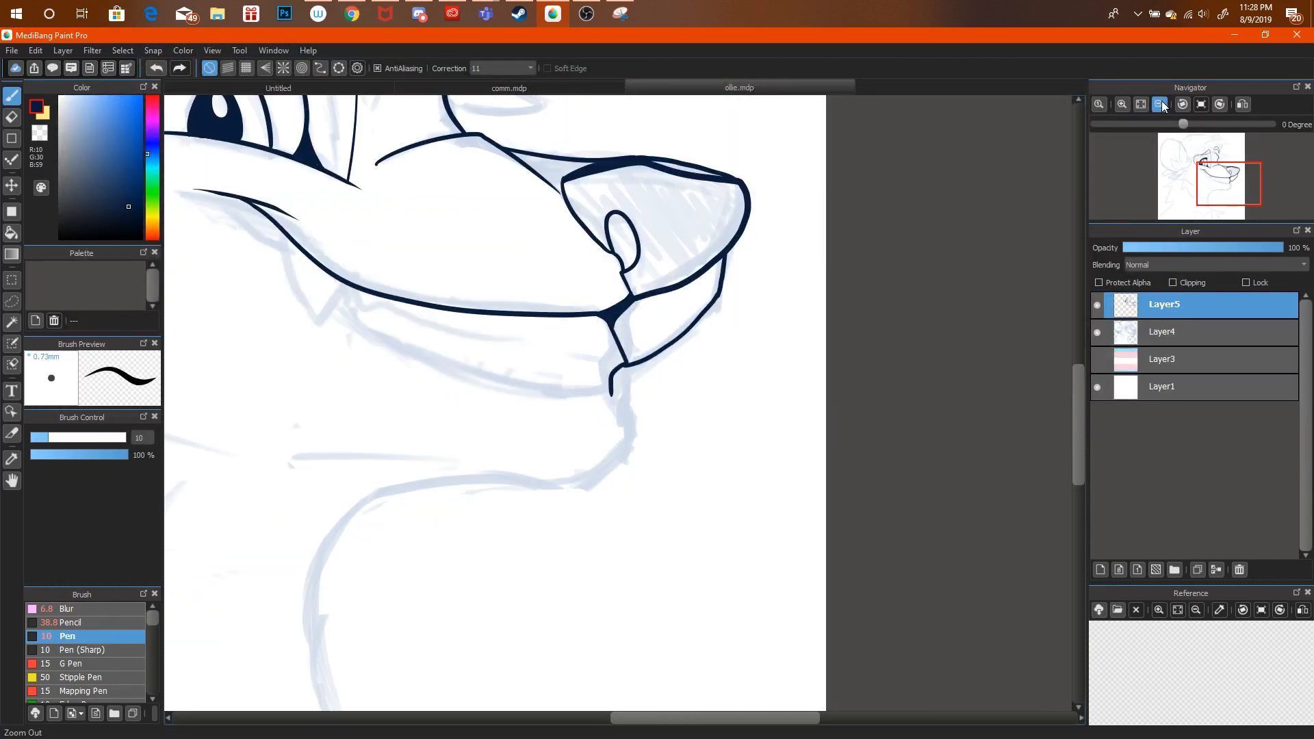
left_click(1159, 104)
left_click(1124, 103)
left_click(1124, 103)
left_click(1124, 103)
left_click(1123, 103)
left_click(1124, 103)
left_click_drag(602, 241, 650, 198)
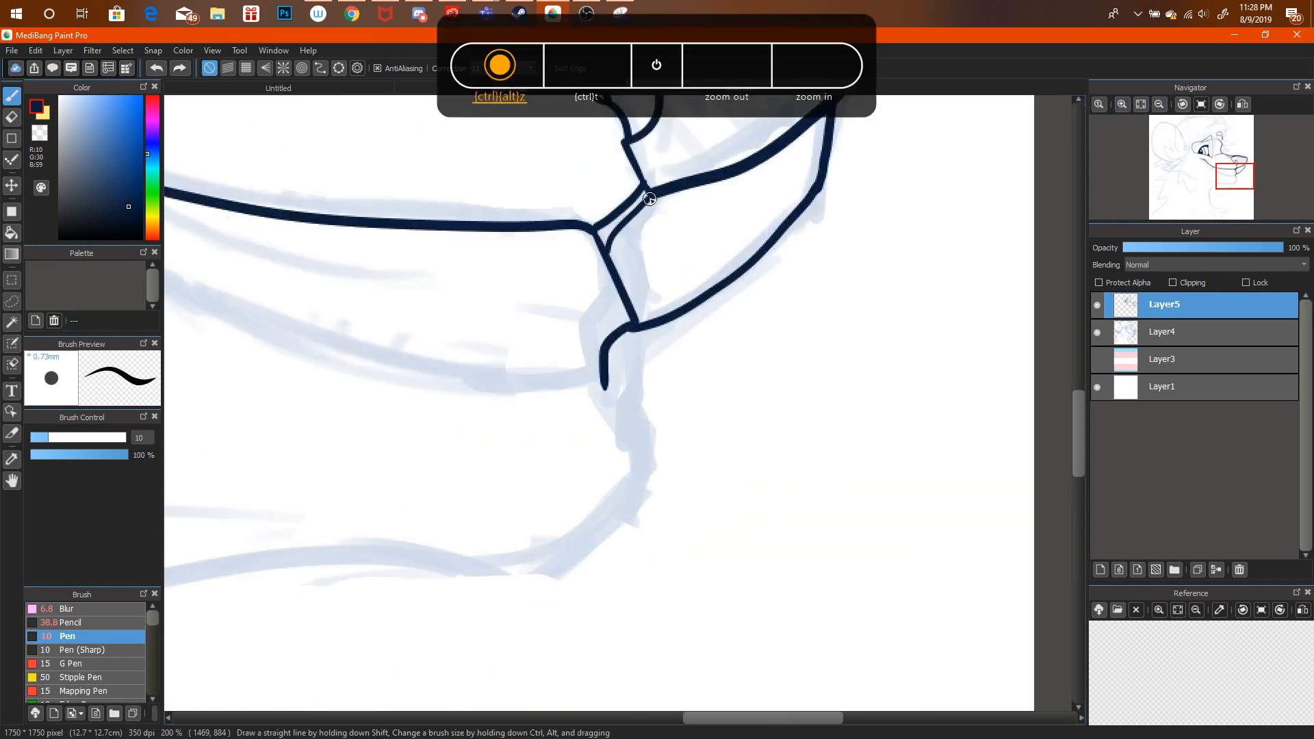
key("ctrl+alt+z")
key("ctrl+alt+z")
key("ctrl+alt+z")
key("ctrl+alt+z")
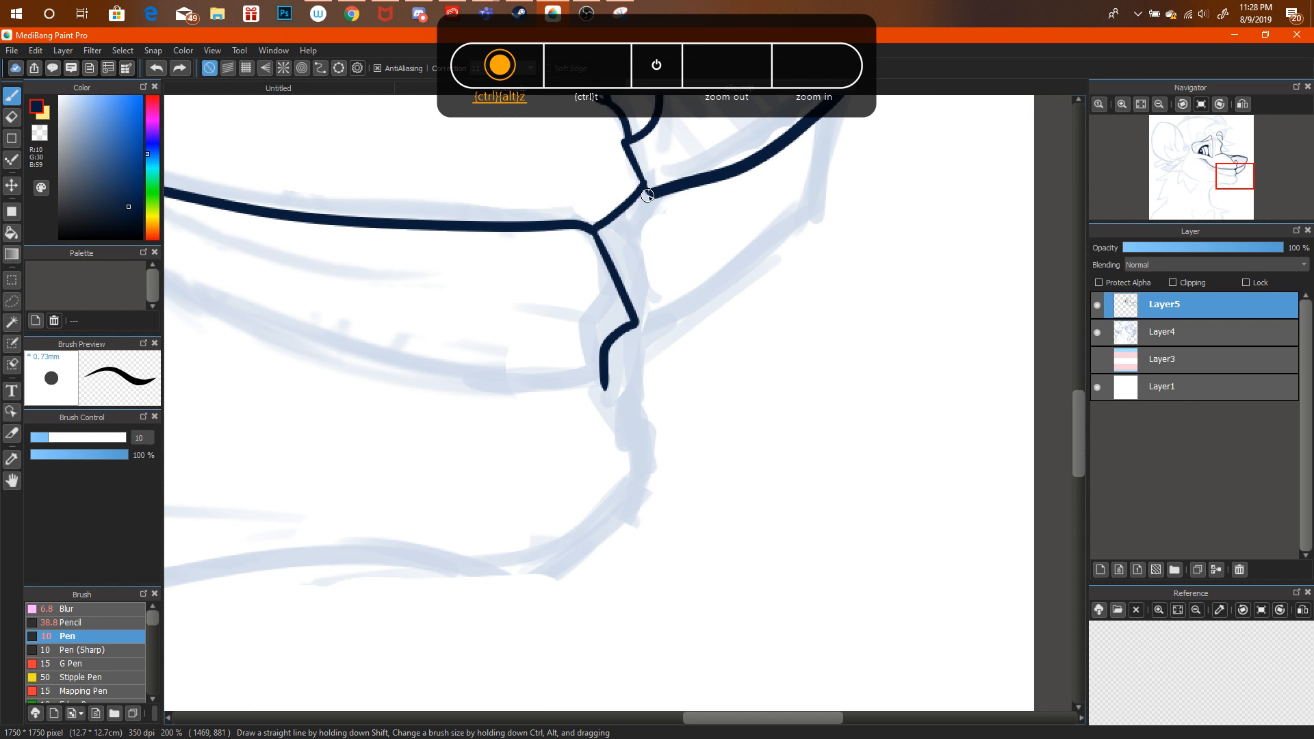
left_click(180, 67)
left_click(180, 68)
left_click(182, 66)
left_click(181, 65)
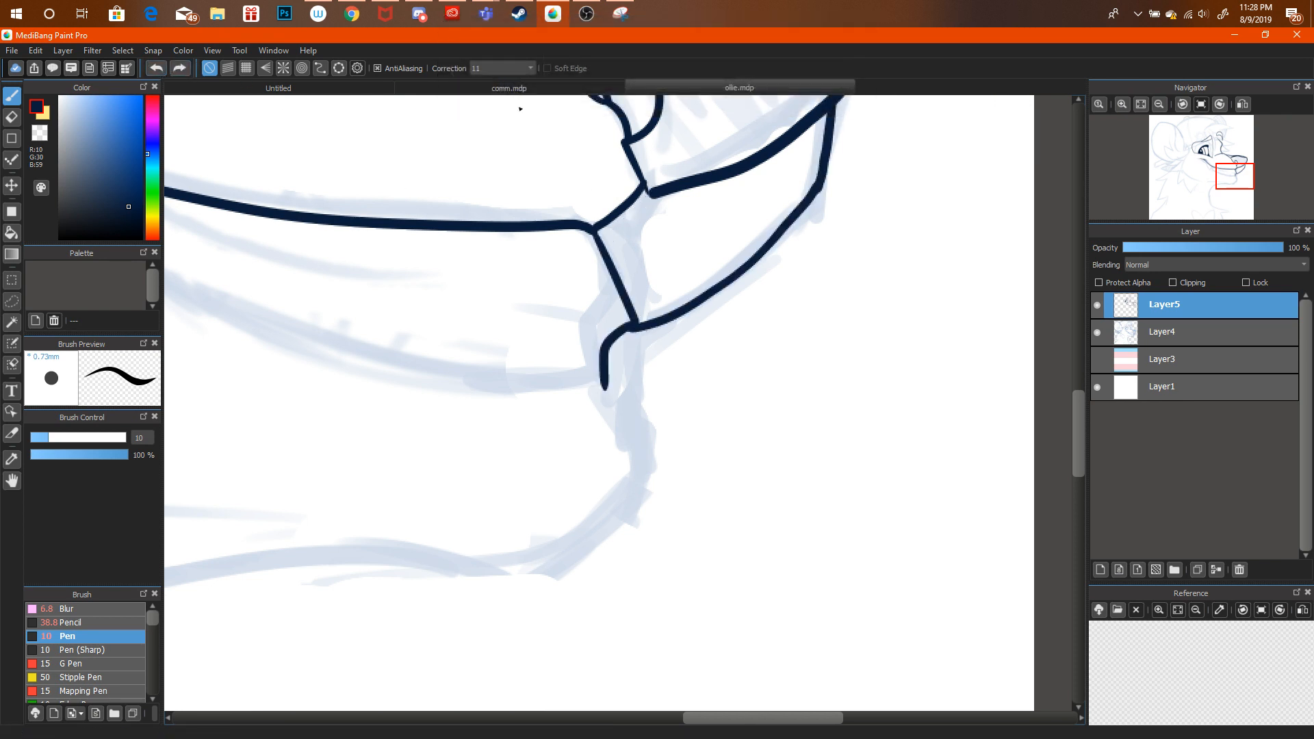
Erase the overlapping ink at the lip and jaw junction.
left_click(1159, 104)
left_click(1159, 105)
left_click(1159, 104)
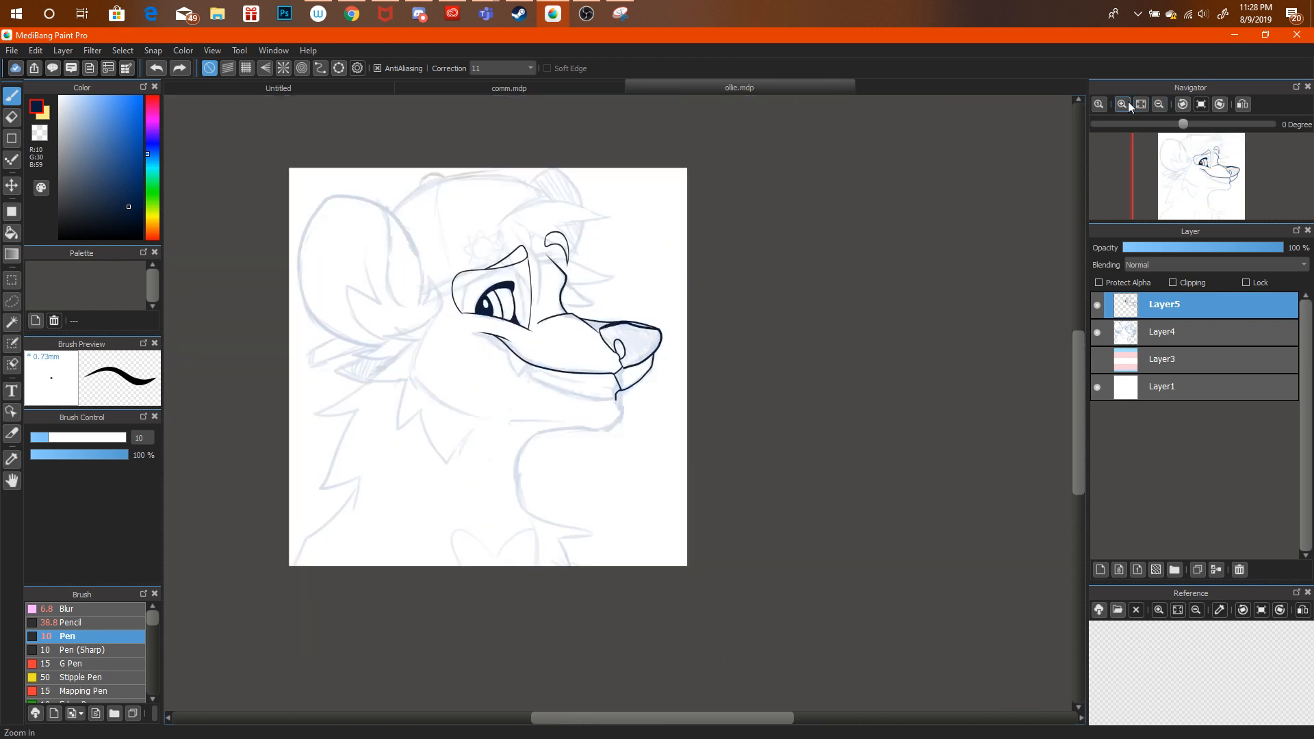
left_click(1122, 104)
left_click(1123, 104)
left_click(1122, 104)
left_click(1122, 104)
left_click(1122, 104)
key("e")
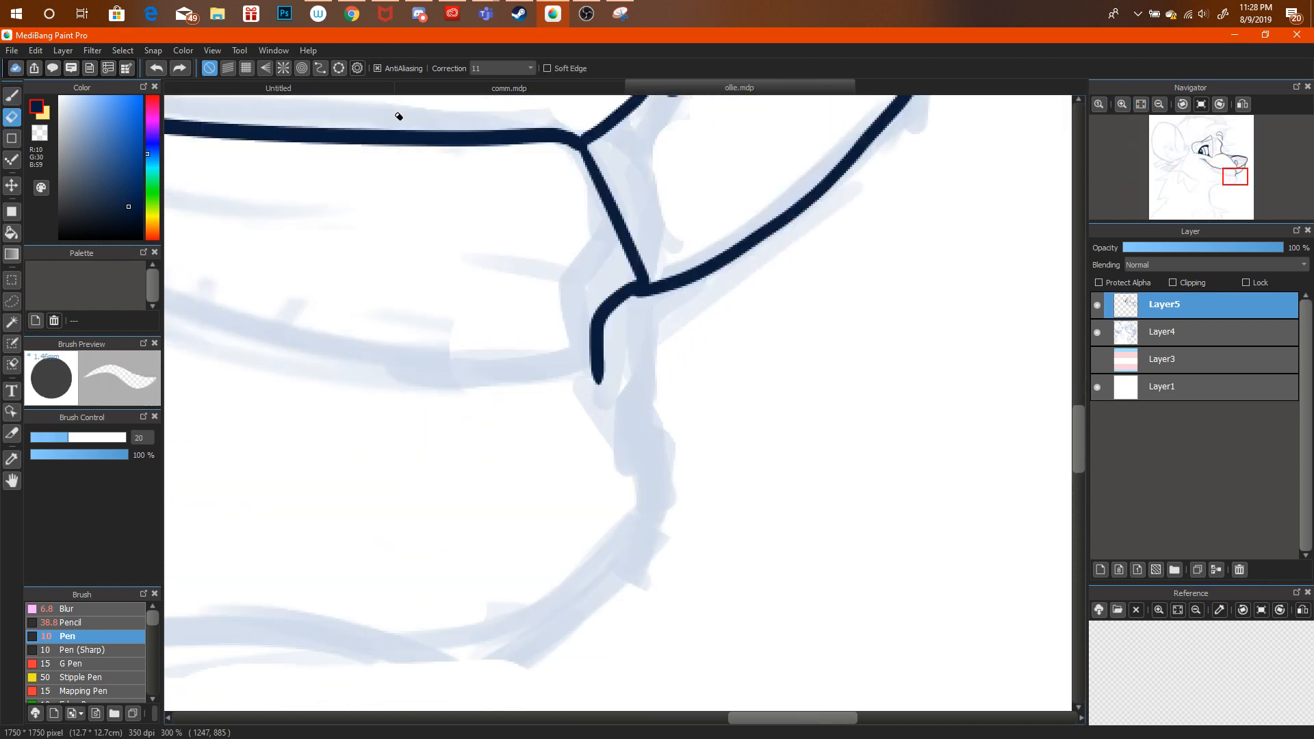
left_click_drag(1077, 404, 1074, 386)
mouse_move(602, 258)
left_mouse_down()
mouse_move(589, 273)
mouse_move(622, 275)
mouse_move(643, 240)
mouse_move(651, 255)
left_mouse_up()
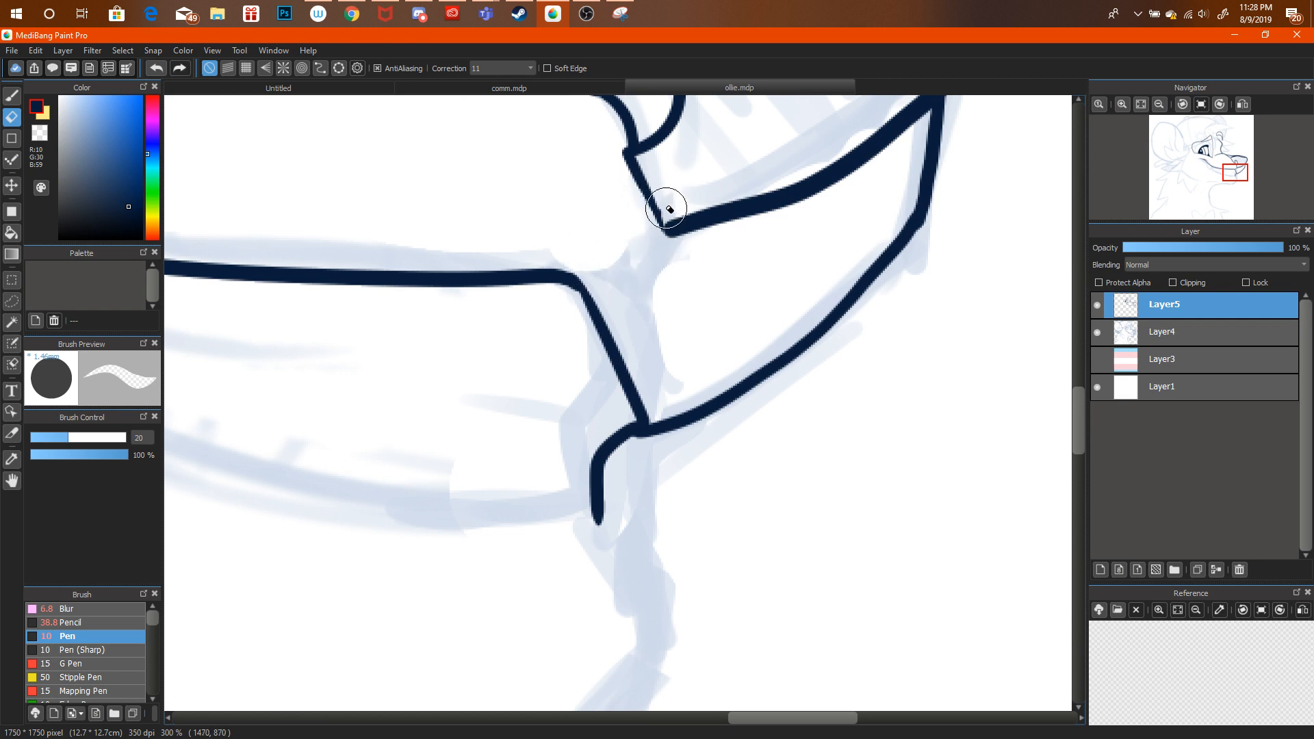
Try connecting the upper line to the lip junction, then undo the connecting stroke.
key("b")
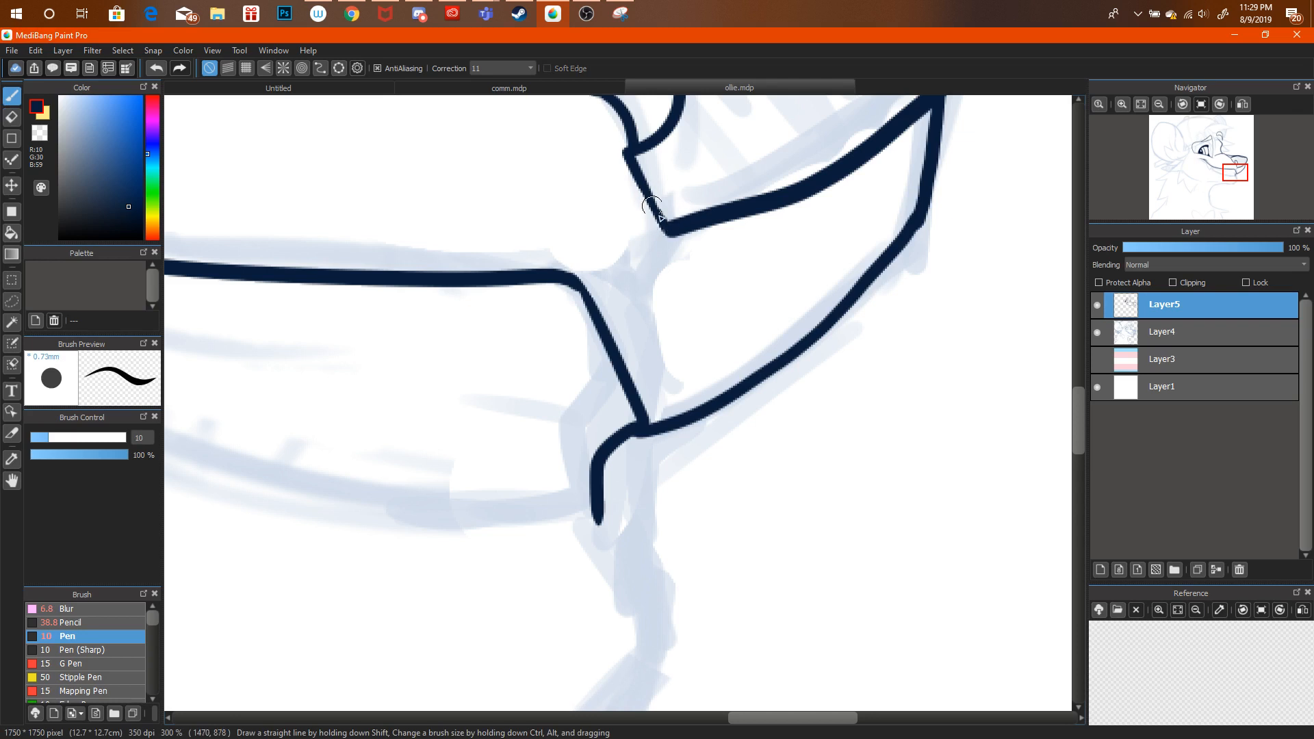
left_click_drag(670, 232, 594, 278)
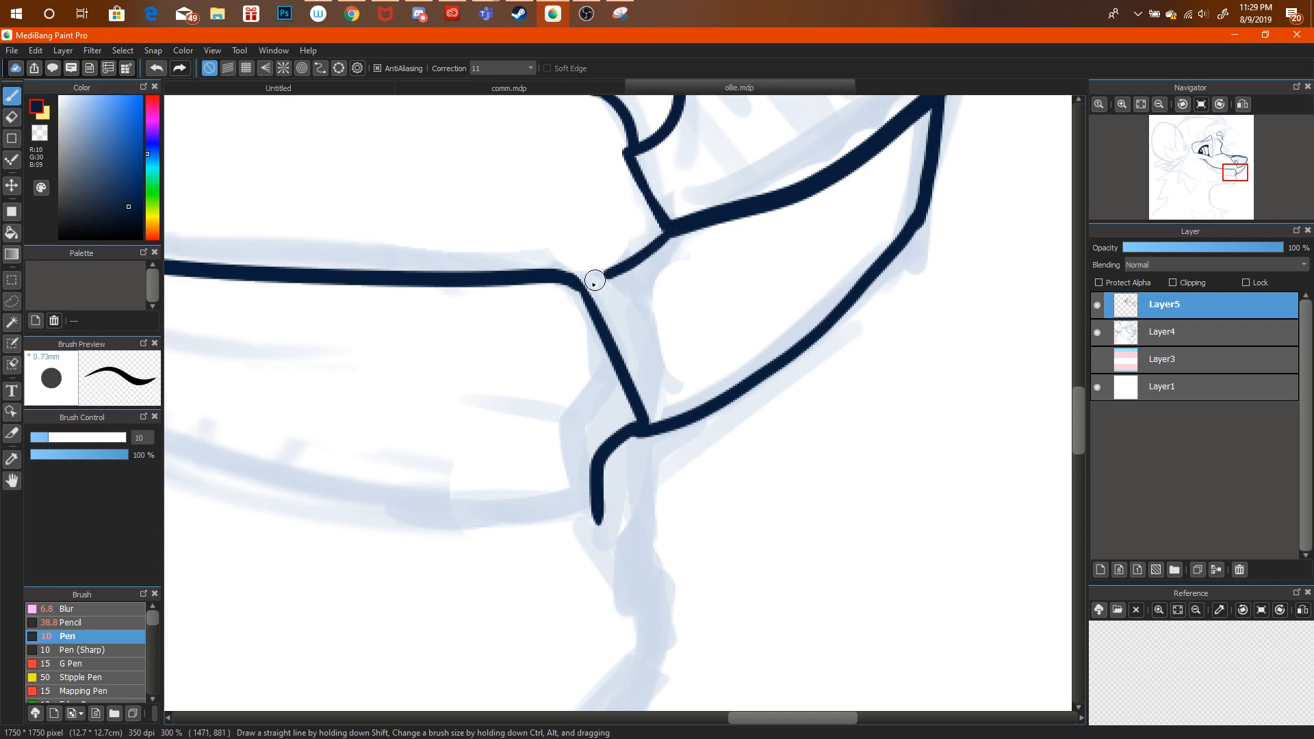
key("ctrl+alt+z")
mouse_move(669, 221)
left_mouse_down()
mouse_move(568, 272)
mouse_move(660, 236)
mouse_move(604, 266)
mouse_move(545, 279)
left_mouse_up()
key("ctrl+alt+z")
key("ctrl+alt+z")
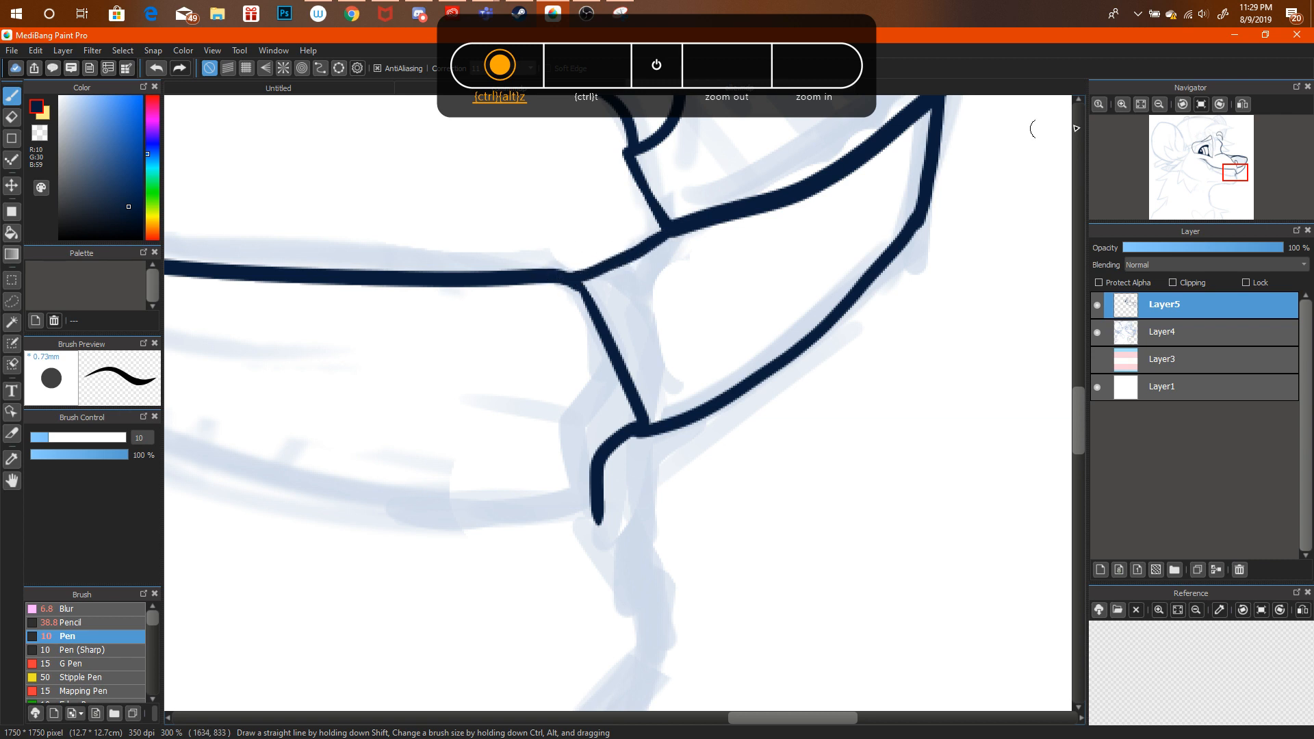
left_click(1158, 104)
left_click(1159, 104)
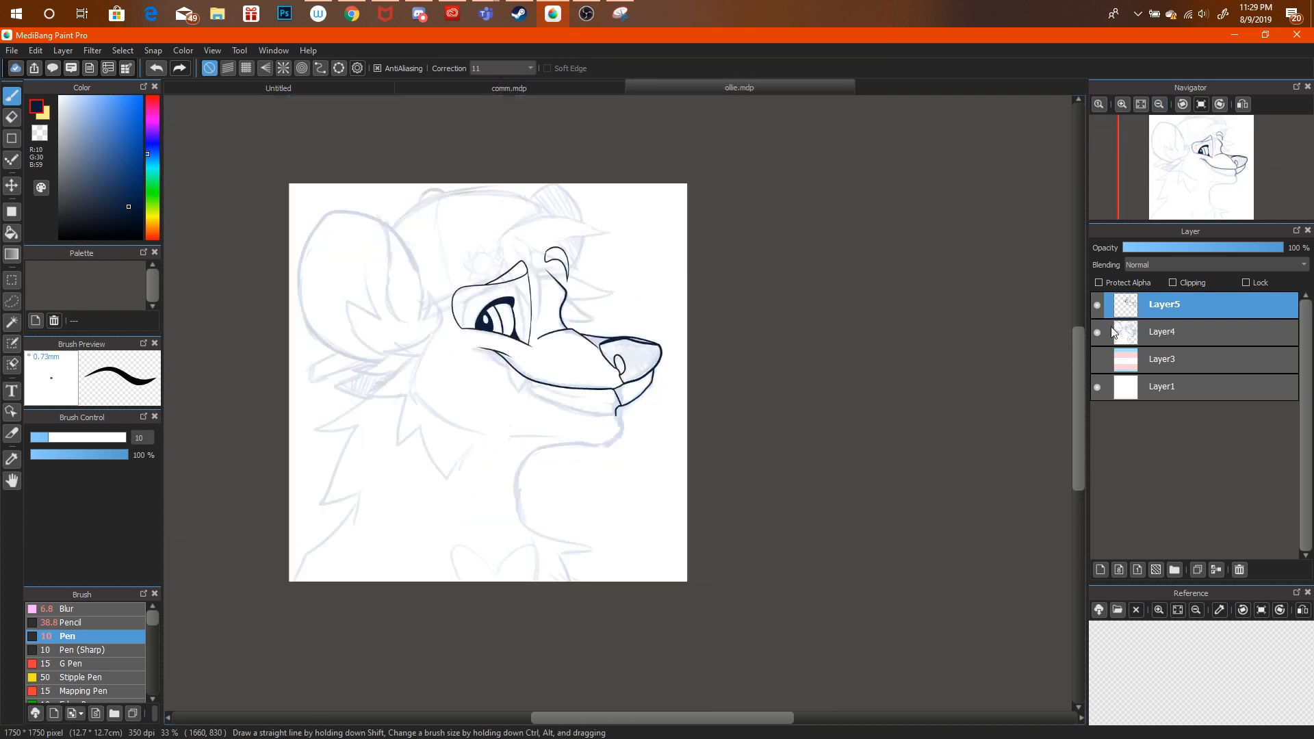
left_click(1121, 104)
Zoom in on the muzzle and ink the zigzag tooth along the upper lip.
left_click(1122, 104)
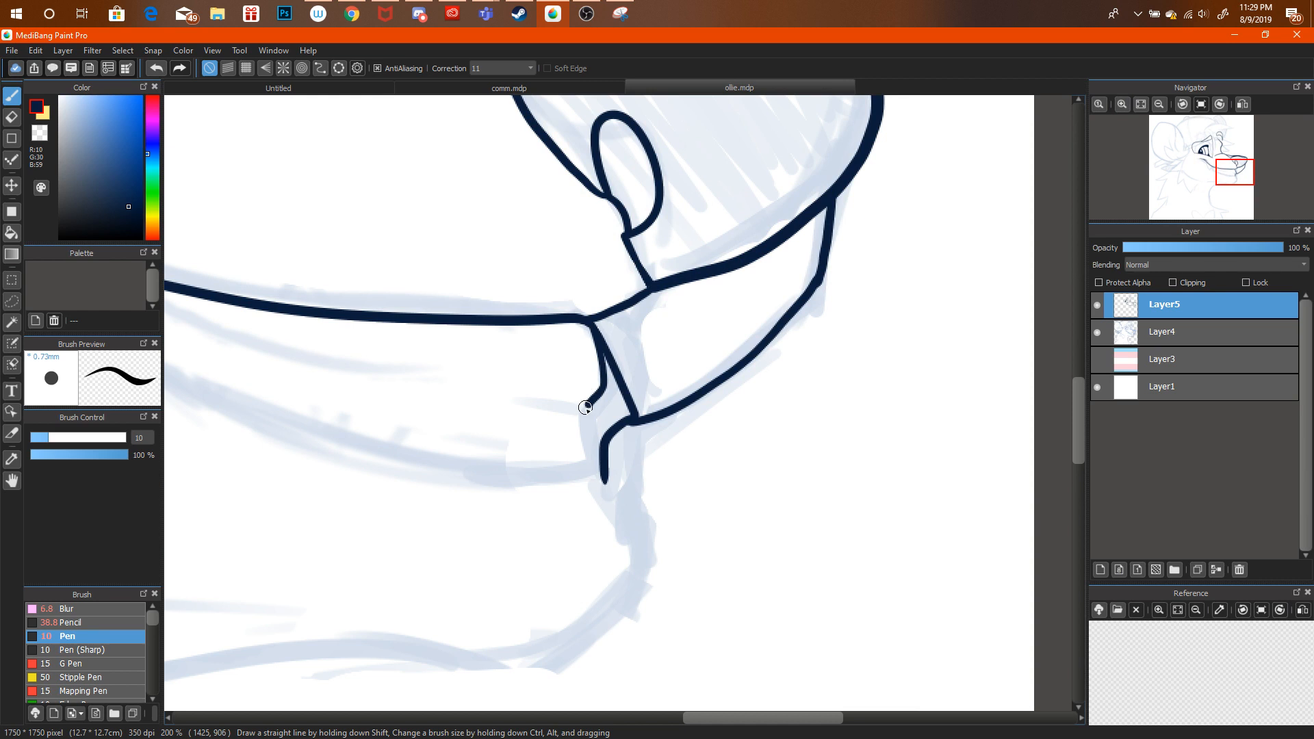
mouse_move(585, 408)
left_mouse_down()
mouse_move(601, 469)
mouse_move(570, 469)
mouse_move(603, 482)
mouse_move(578, 470)
left_mouse_up()
key("ctrl+alt+z")
left_click_drag(781, 720, 704, 719)
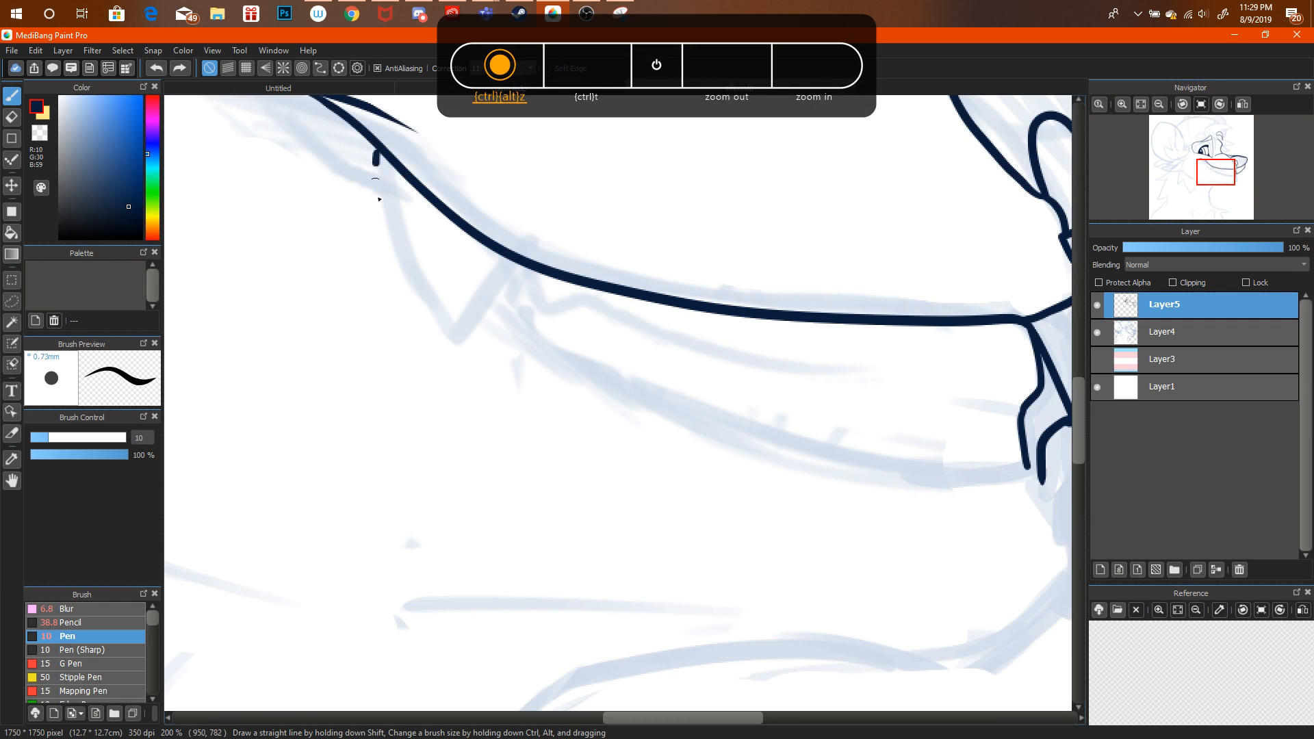
mouse_move(376, 184)
left_mouse_down()
mouse_move(394, 215)
mouse_move(412, 213)
mouse_move(423, 266)
left_mouse_up()
key("ctrl+alt+z")
mouse_move(392, 209)
left_mouse_down()
mouse_move(450, 309)
mouse_move(497, 268)
mouse_move(525, 304)
mouse_move(580, 271)
left_mouse_up()
Ink the long lower jaw line running to the mouth corner.
mouse_move(669, 431)
left_mouse_down()
mouse_move(997, 461)
mouse_move(669, 431)
left_mouse_up()
key("ctrl+alt+z")
key("ctrl+alt+z")
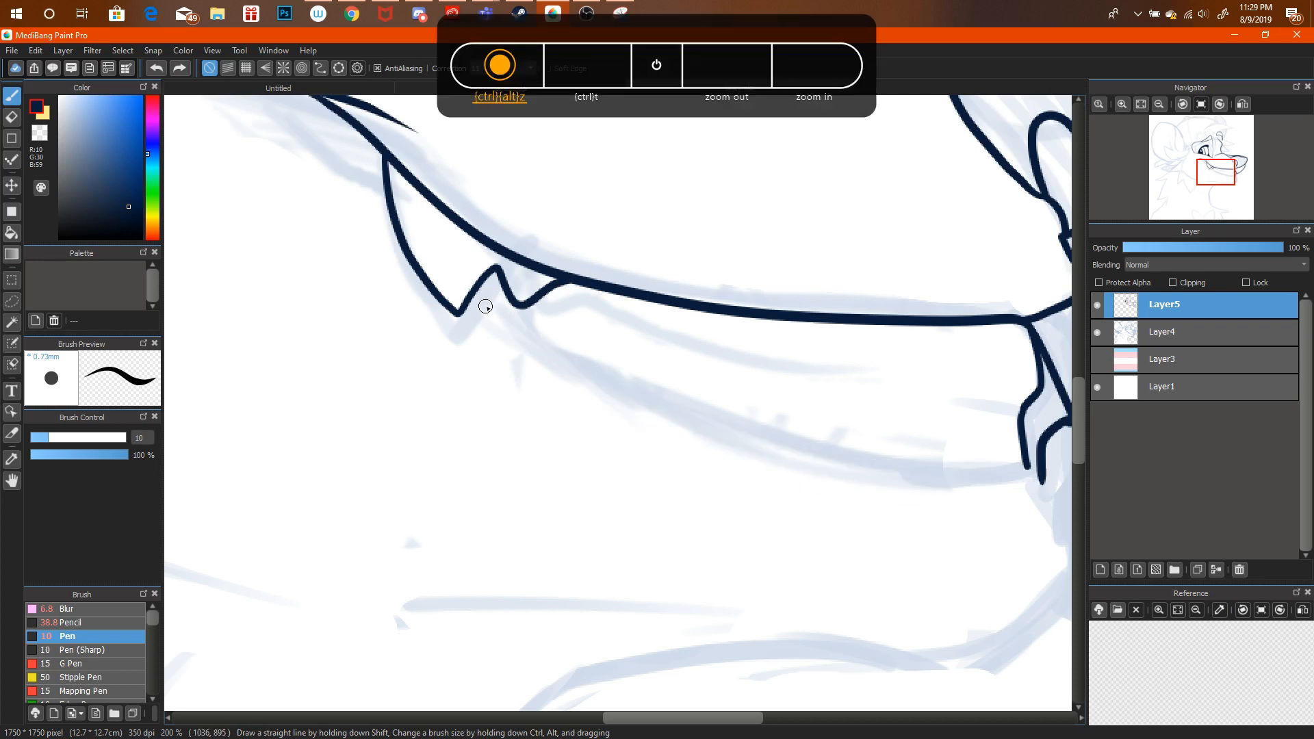
mouse_move(472, 286)
left_mouse_down()
mouse_move(658, 417)
mouse_move(1104, 471)
mouse_move(1041, 475)
left_mouse_up()
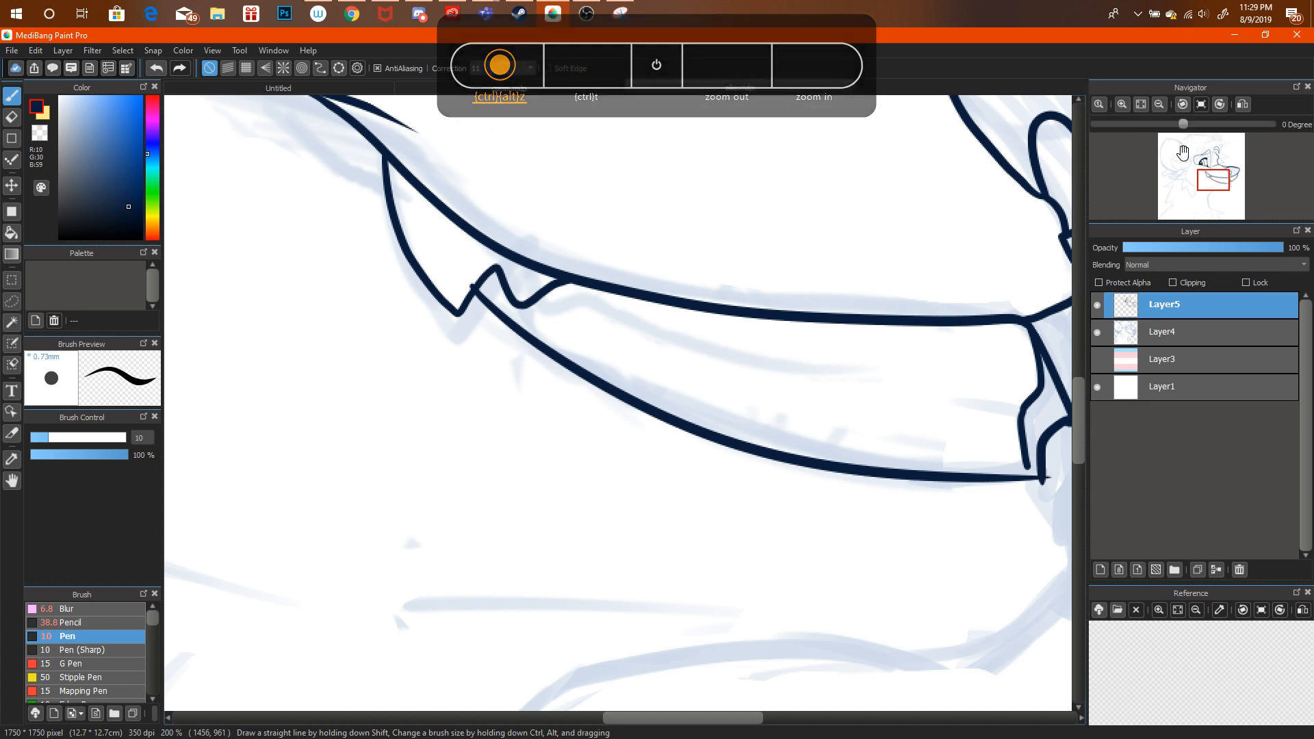
scroll(1041, 475, "up", 3)
scroll(617, 409, "down", 3)
Erase the stroke tail below the jaw, close the mouth corner, and fill it dark navy.
left_click(11, 117)
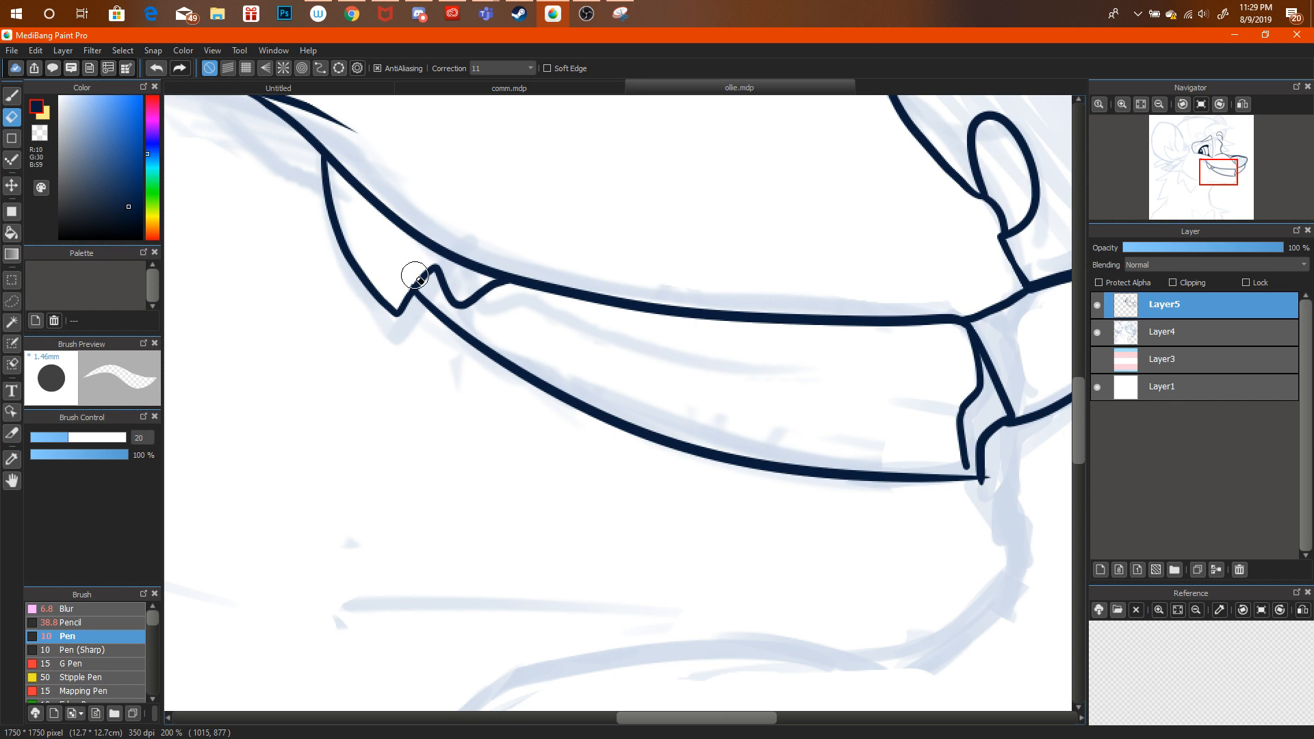
mouse_move(986, 466)
left_mouse_down()
mouse_move(996, 477)
mouse_move(976, 490)
mouse_move(988, 486)
left_mouse_up()
key("b")
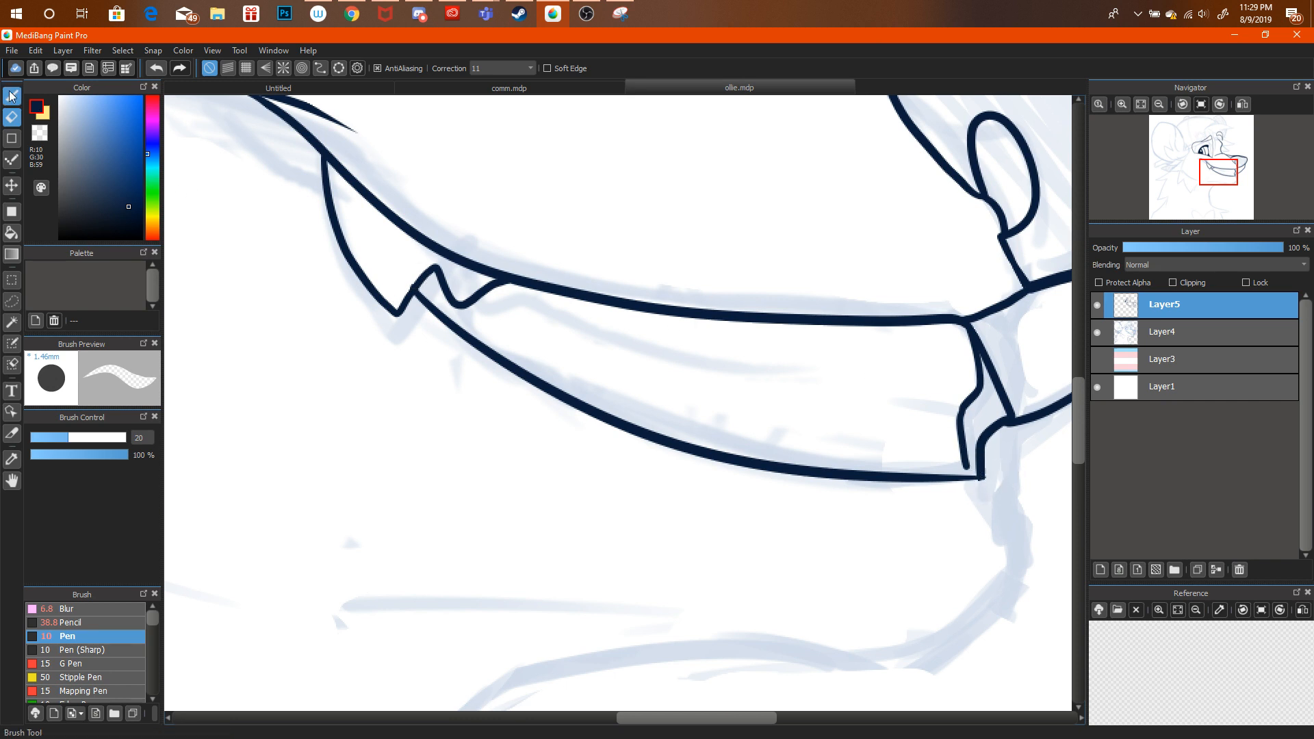
left_click_drag(965, 444, 925, 467)
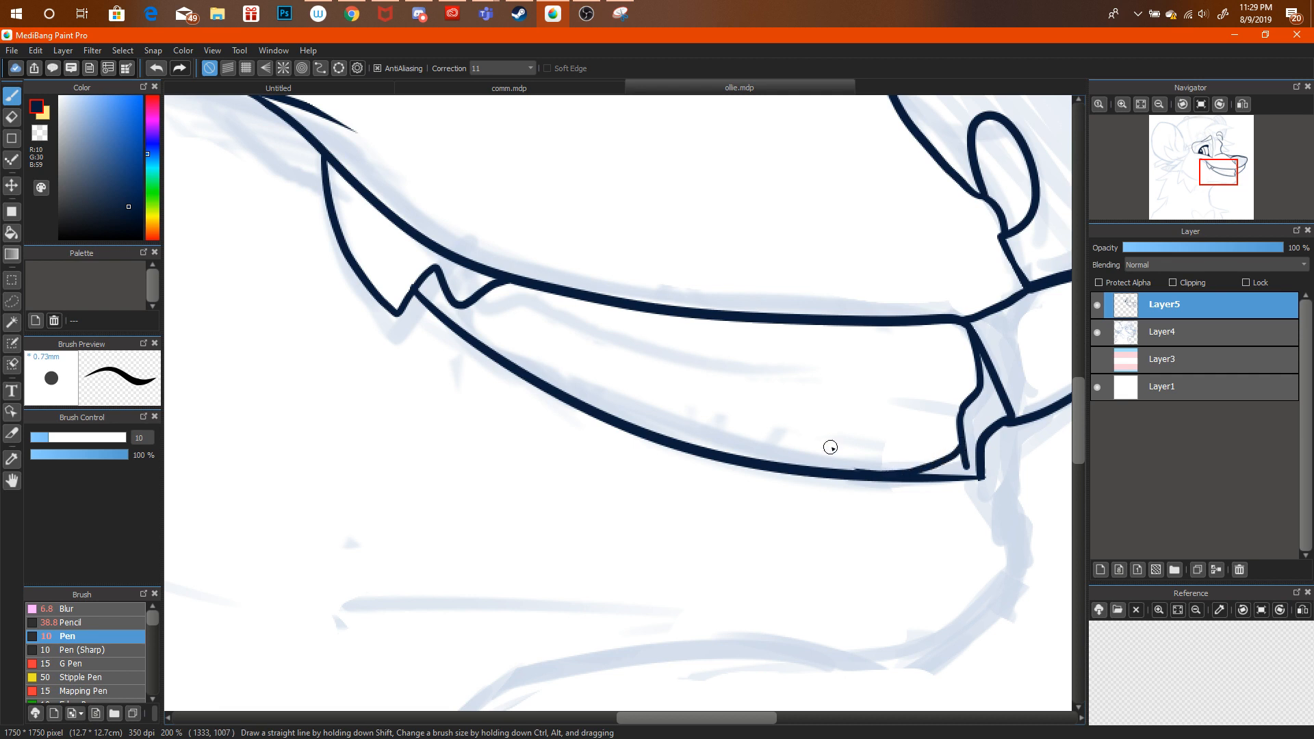
left_click(12, 233)
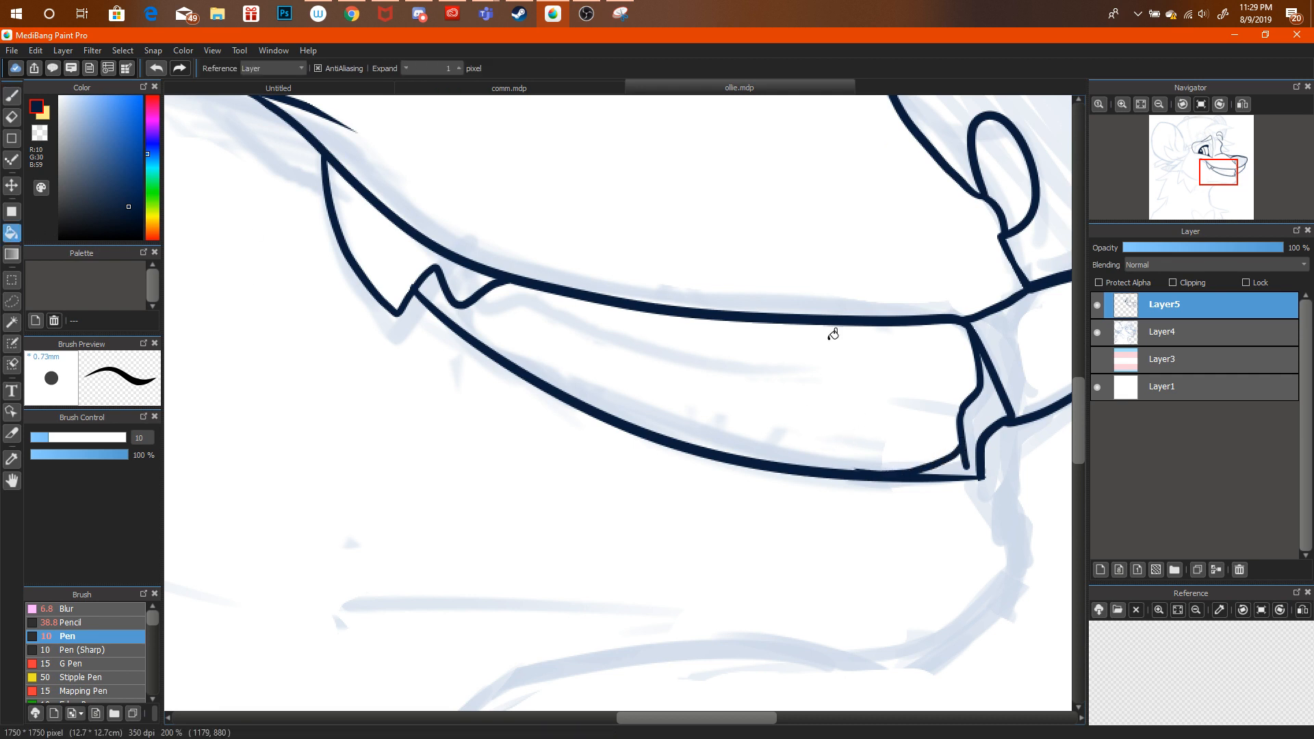
left_click(992, 391)
Ink a second tooth and a tapering mouth line below the teeth.
key("b")
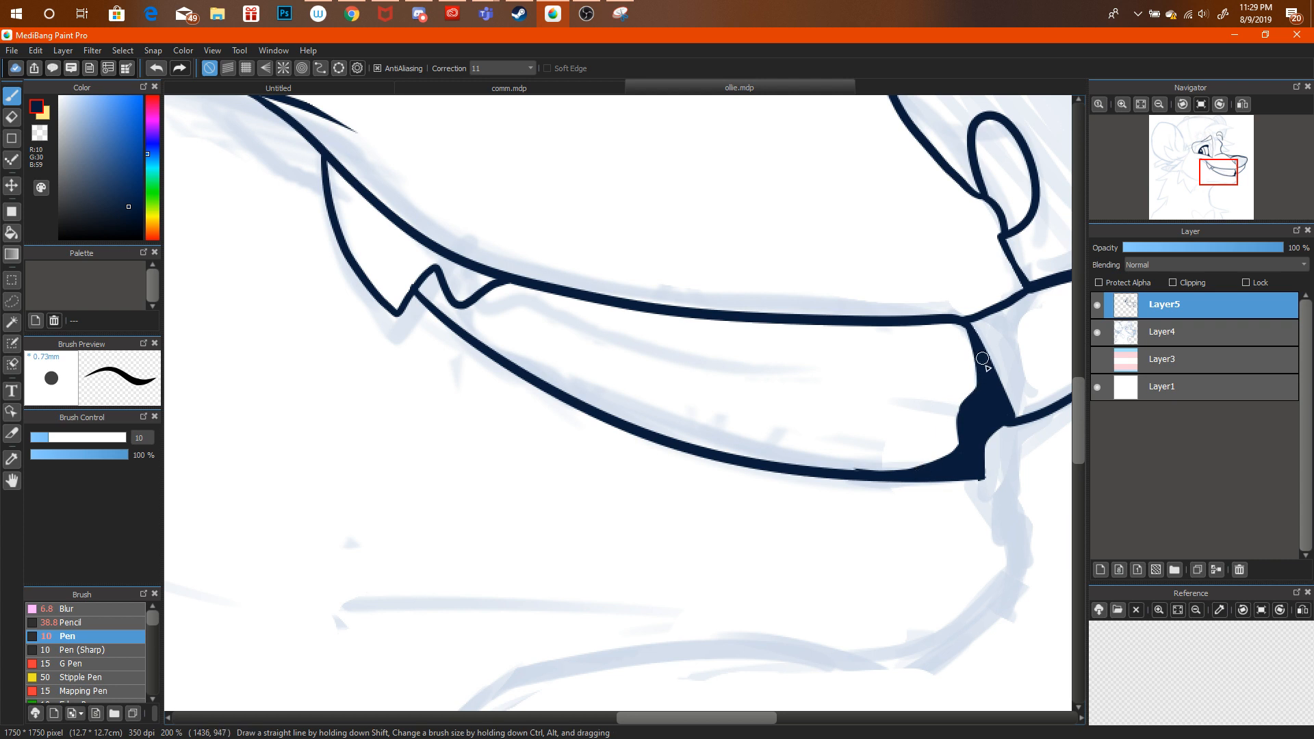
key("e")
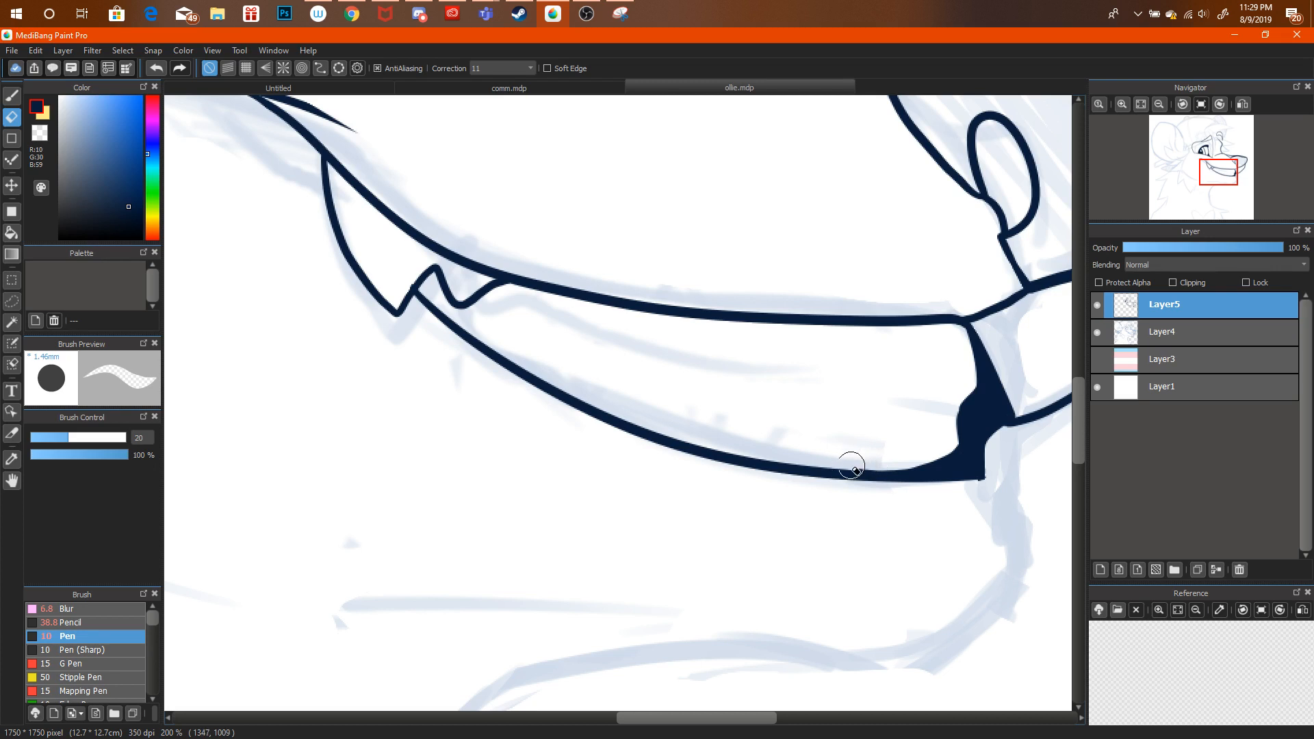
key("ctrl+alt+z")
key("b")
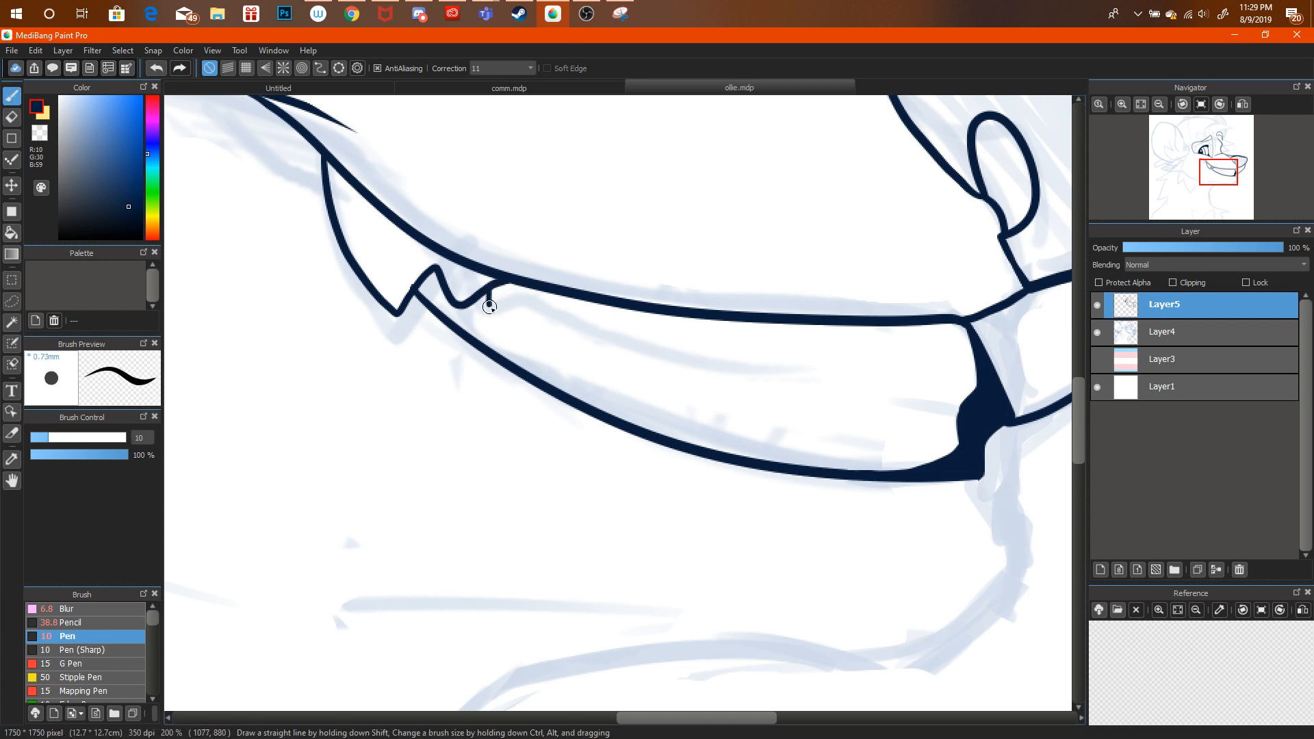
left_click_drag(489, 307, 910, 431)
key("ctrl+alt+z")
mouse_move(503, 282)
left_mouse_down()
mouse_move(525, 325)
mouse_move(875, 378)
left_mouse_up()
key("ctrl+alt+z")
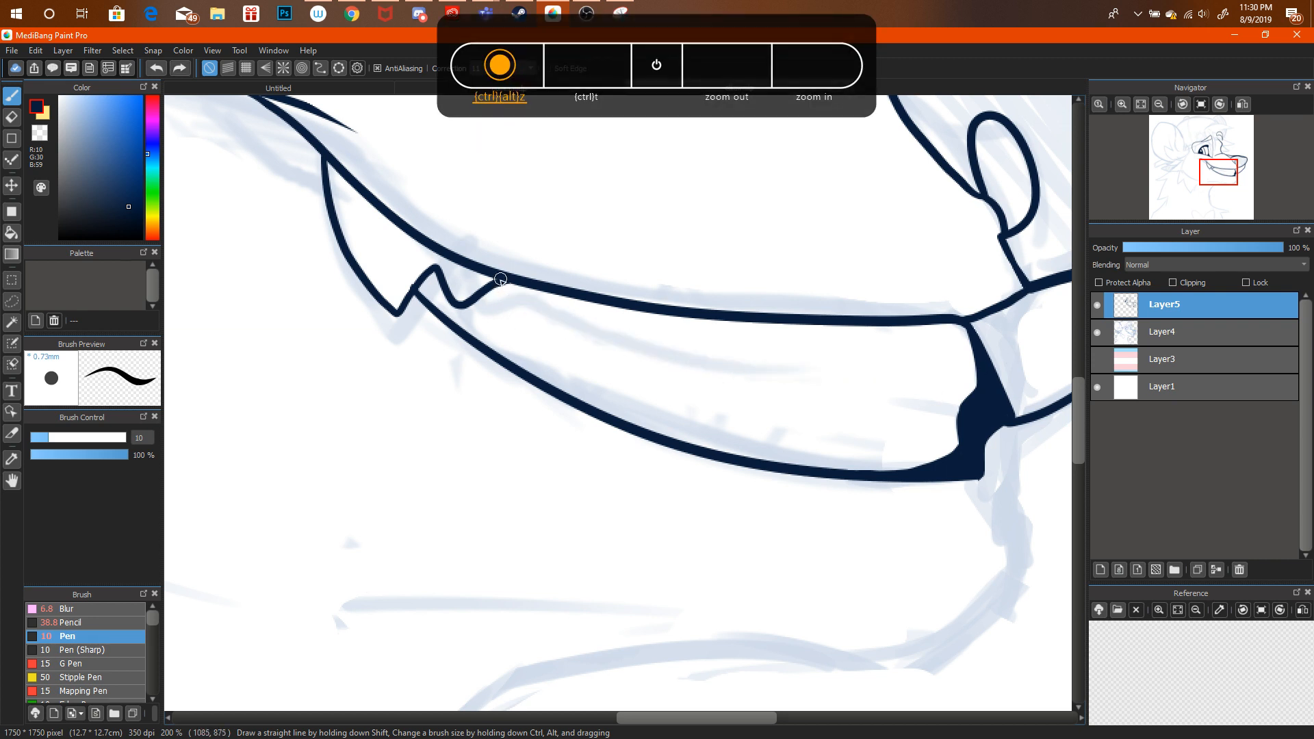
mouse_move(500, 279)
left_mouse_down()
mouse_move(524, 328)
mouse_move(814, 401)
left_mouse_up()
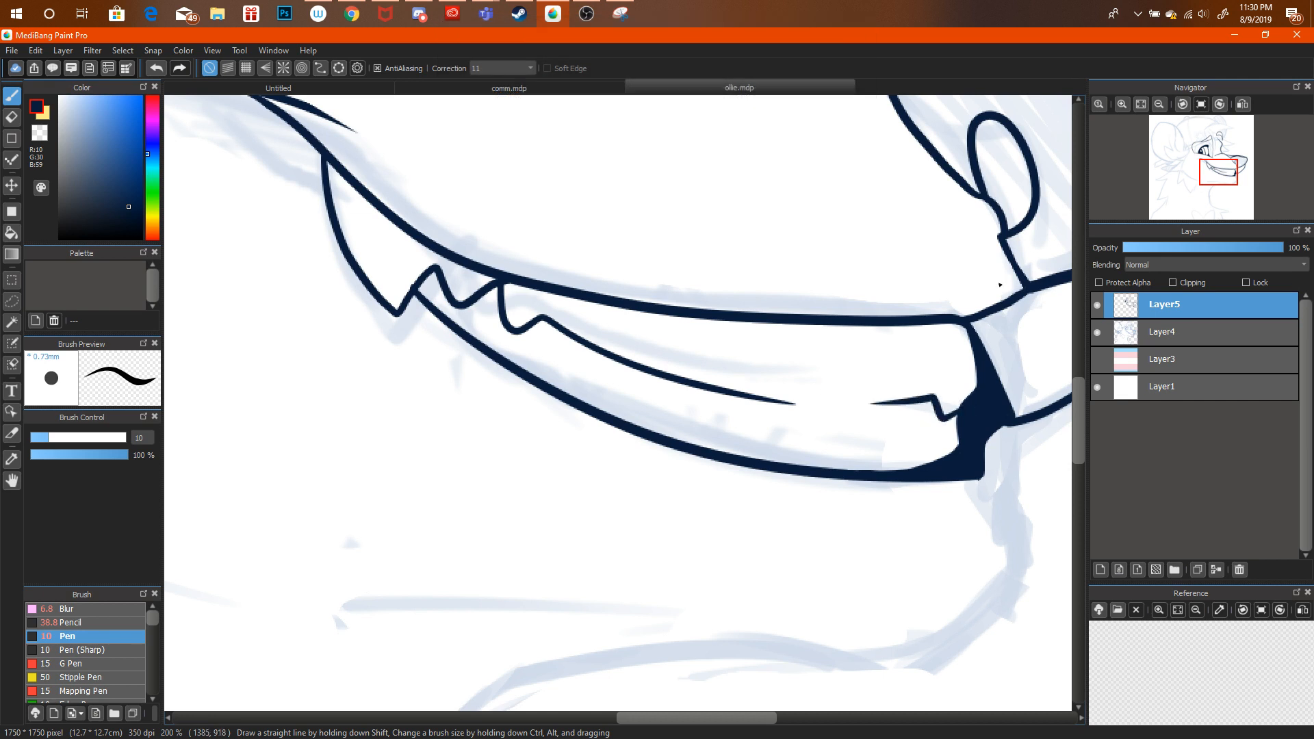
Zoom out to the whole drawing and bring up the YouTube livestream in Chrome.
left_click(1160, 104)
left_click(1160, 104)
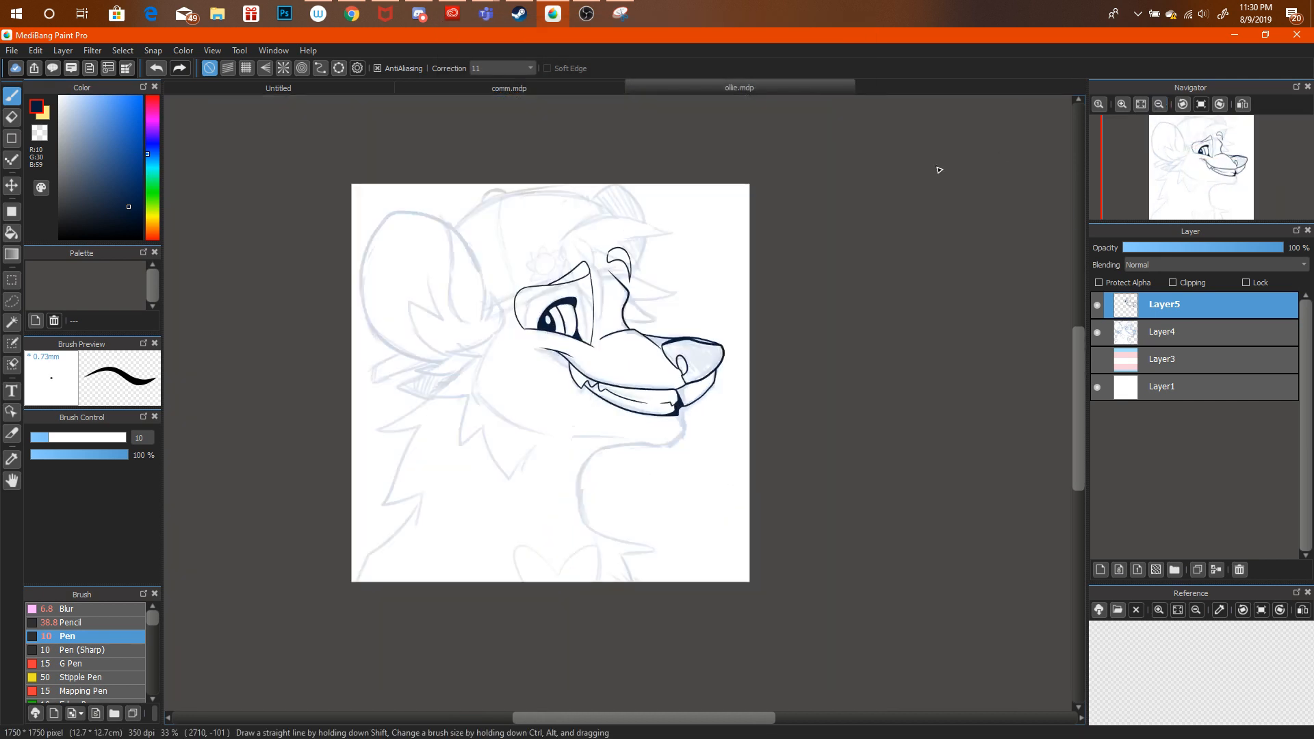
left_click(357, 11)
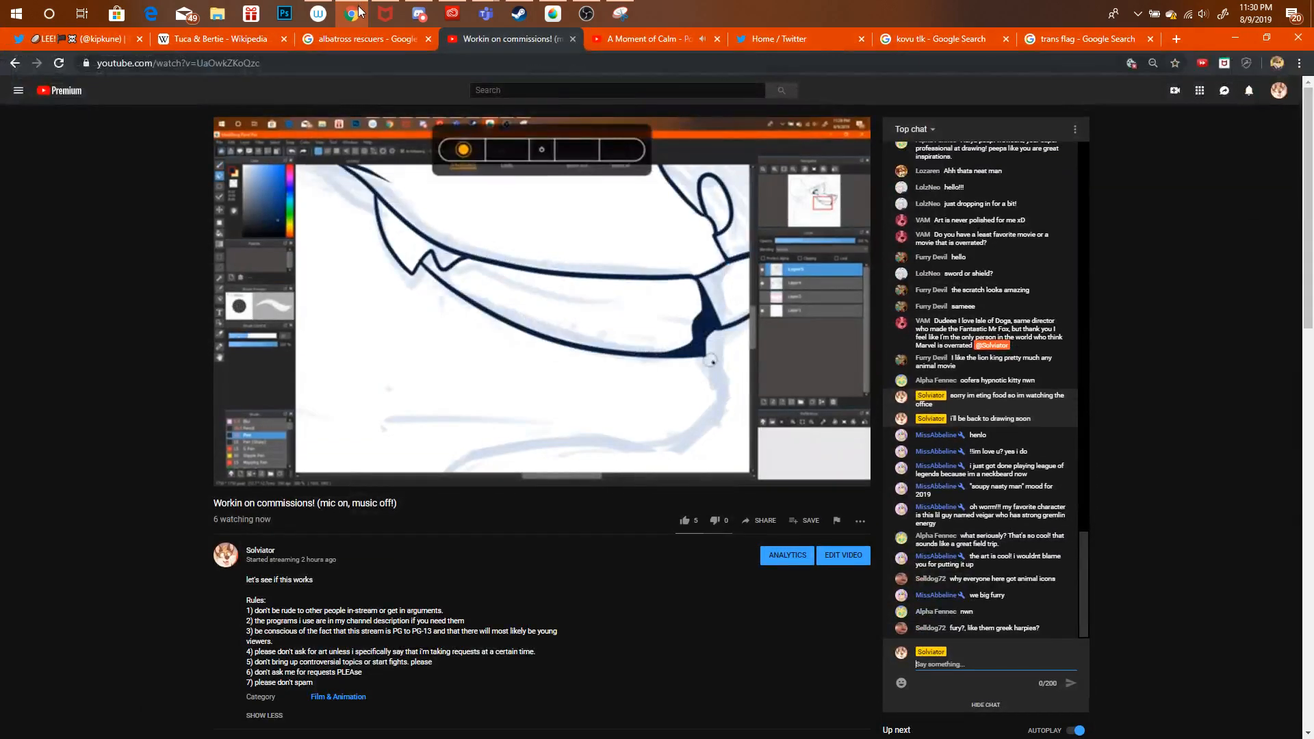
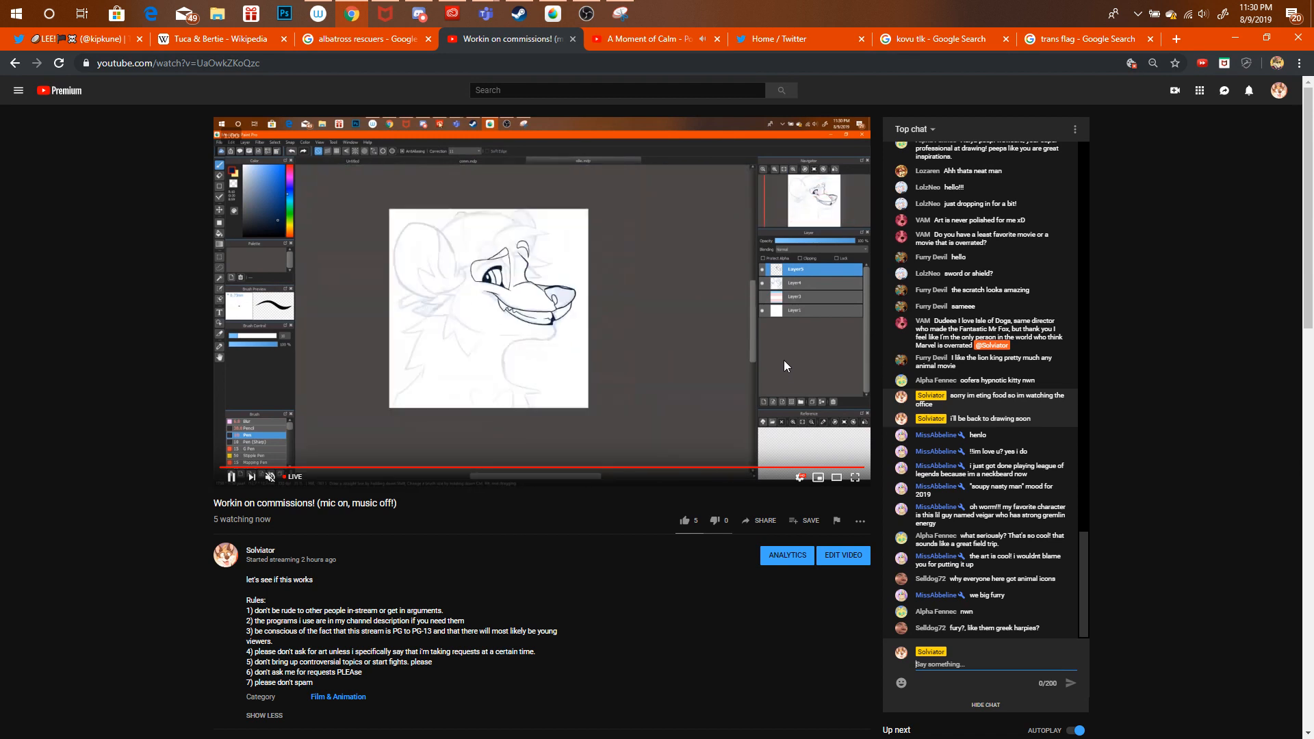
Return to ollie.mdp, zoom in on the eye and muzzle, and undo the wavy lip stroke.
left_click(554, 13)
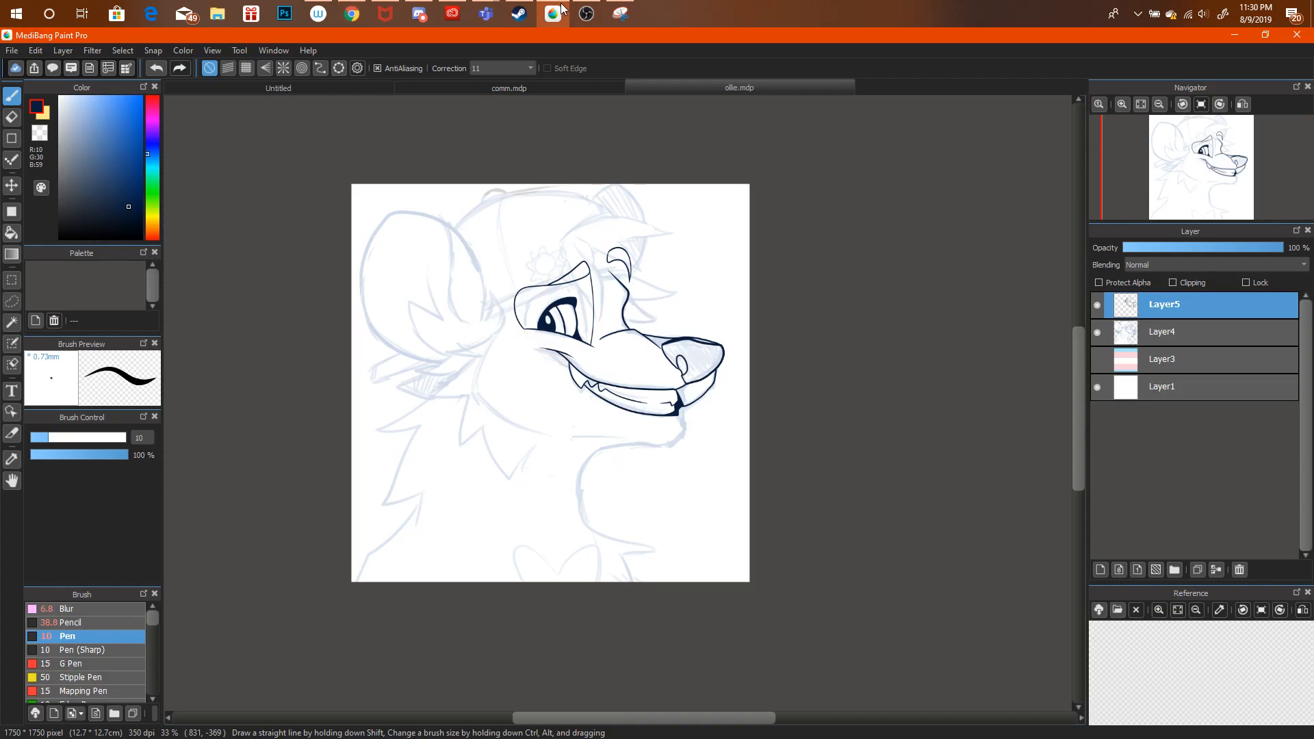
left_click(1121, 104)
left_click(1122, 104)
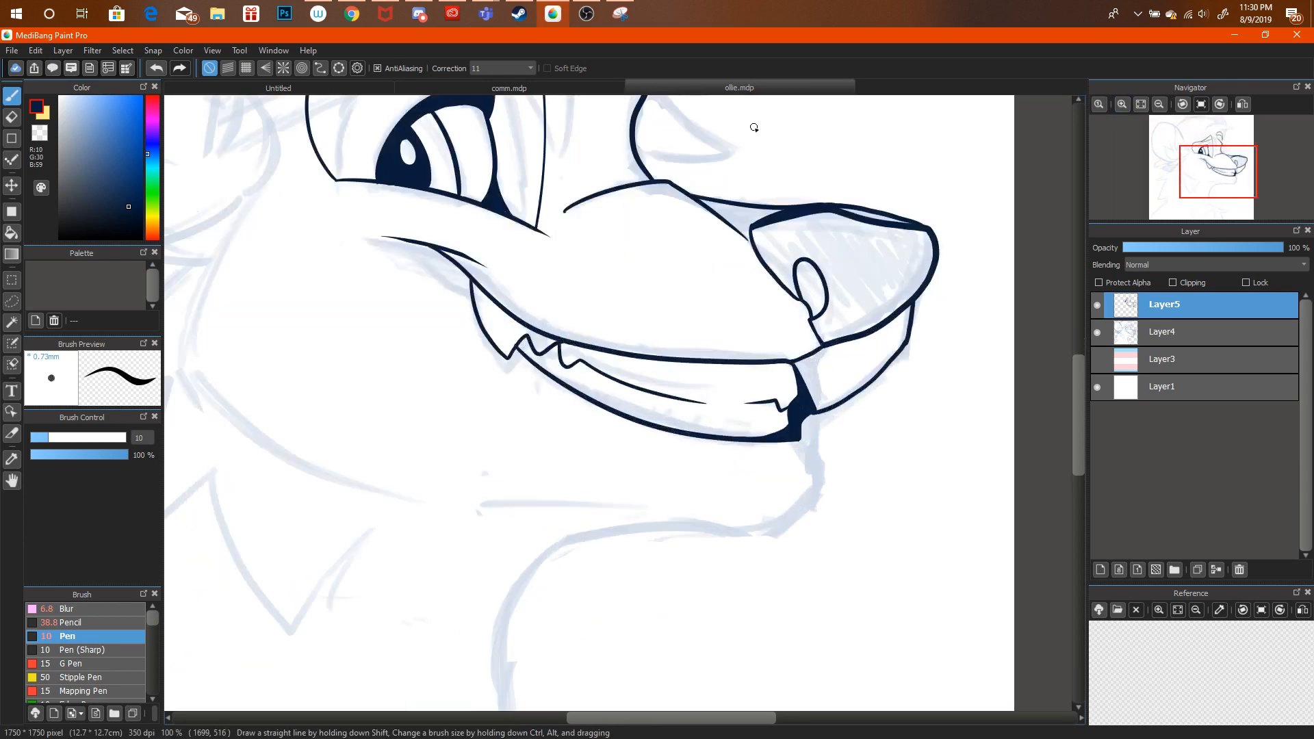
left_click(1122, 104)
mouse_move(1213, 170)
left_mouse_down()
mouse_move(1205, 159)
mouse_move(1201, 176)
left_mouse_up()
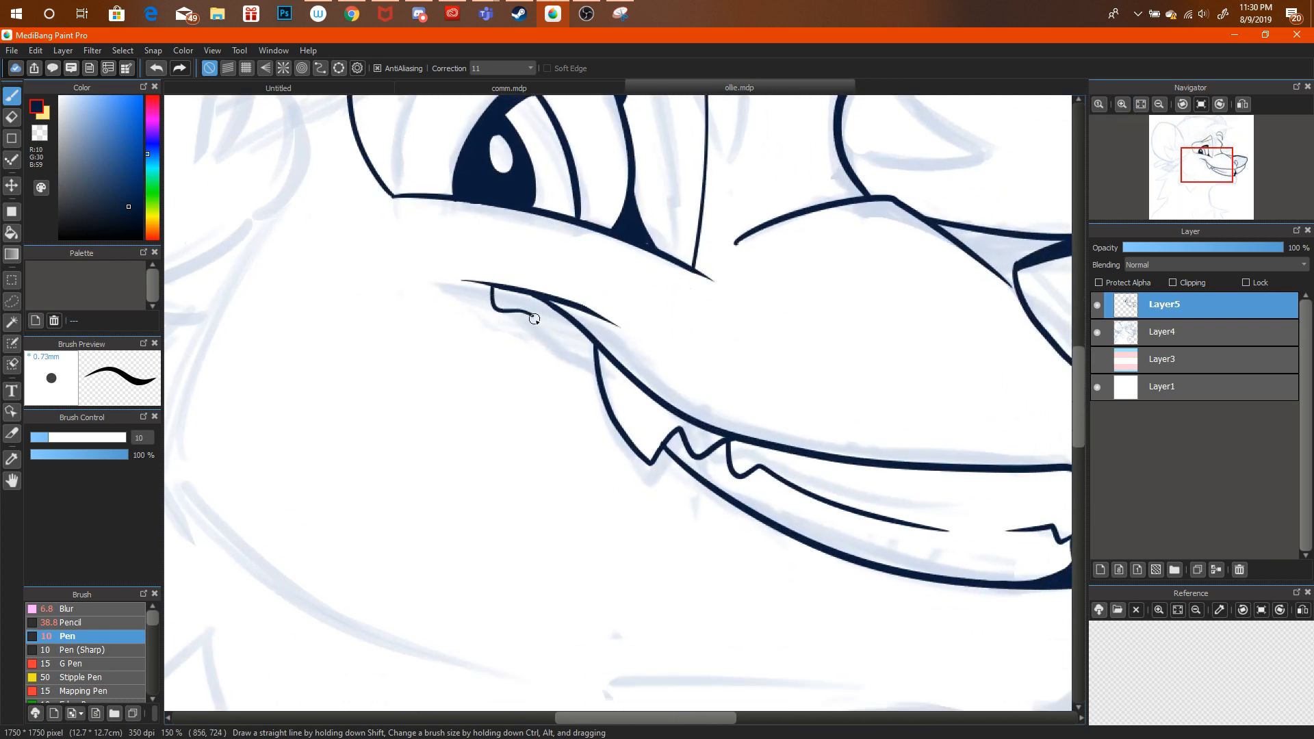
key("ctrl+alt+z")
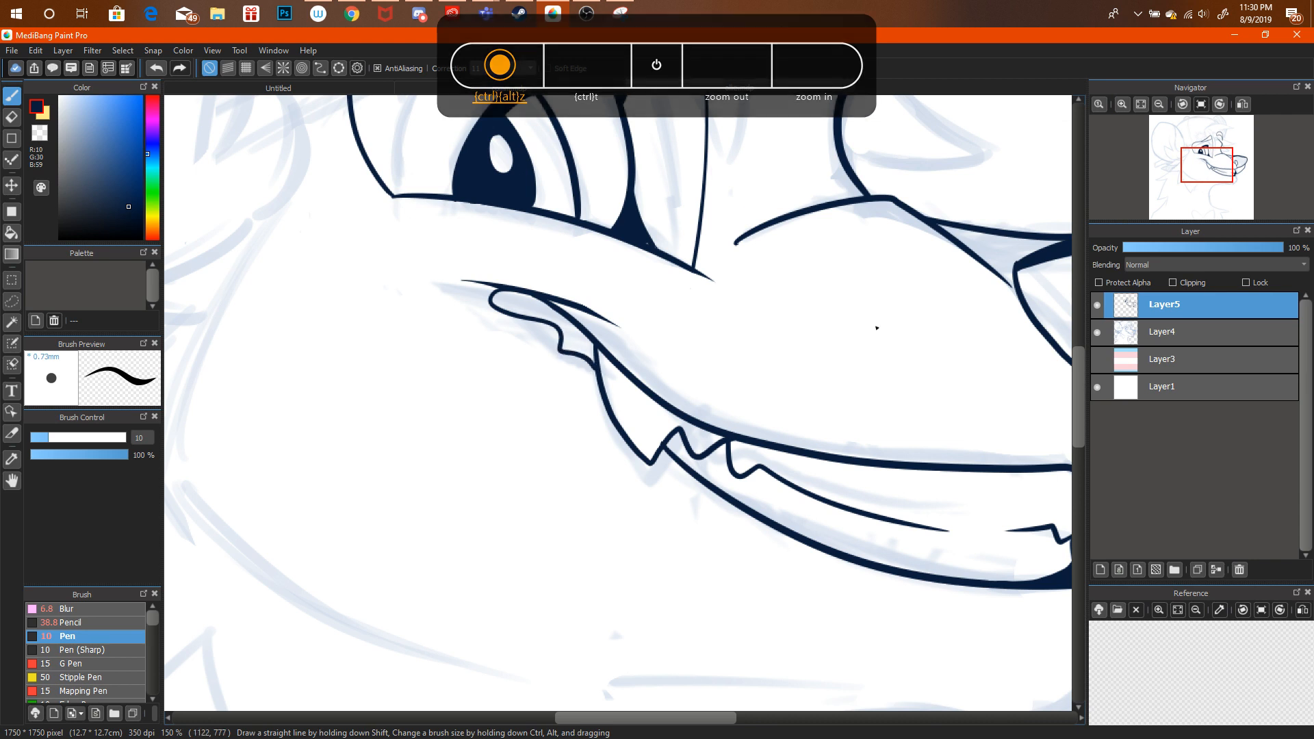
Reframe the view on the mouth and ink the curled corner of the lower lip.
left_click(1159, 104)
left_click(1159, 104)
left_click(1160, 104)
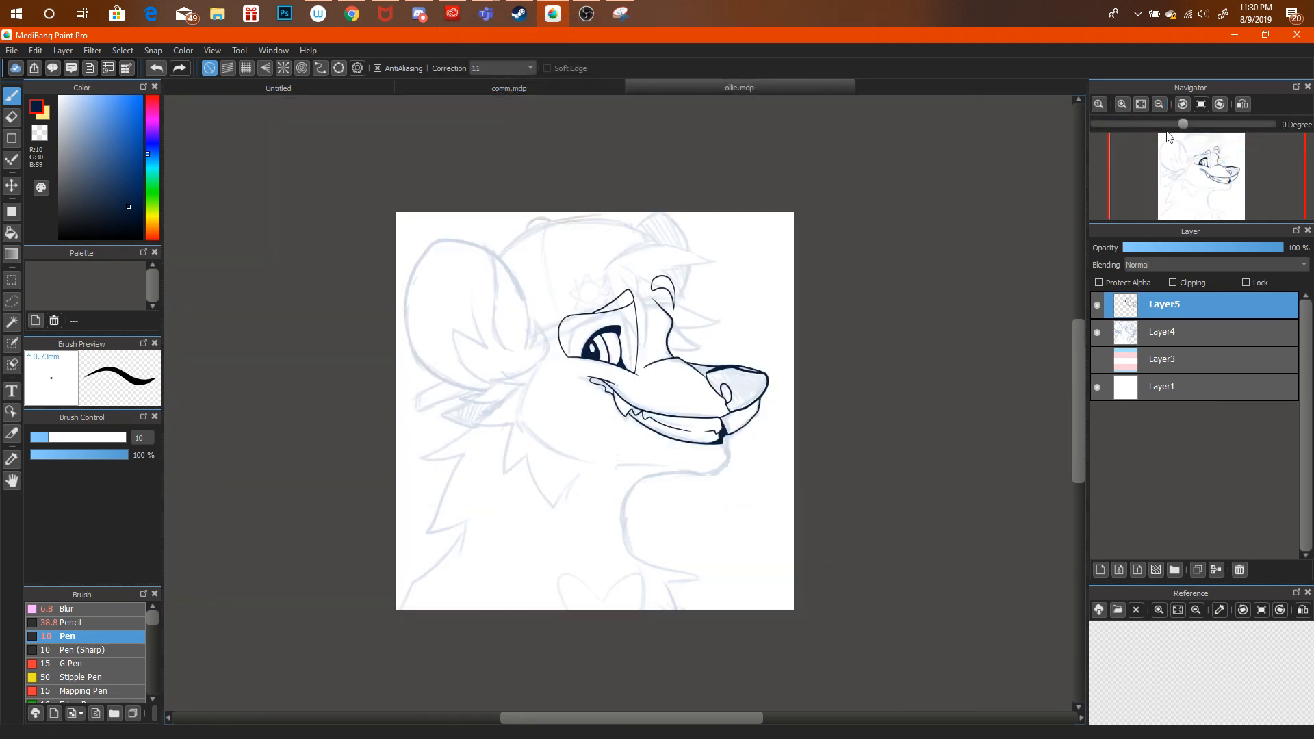
left_click(1122, 104)
left_click(1122, 105)
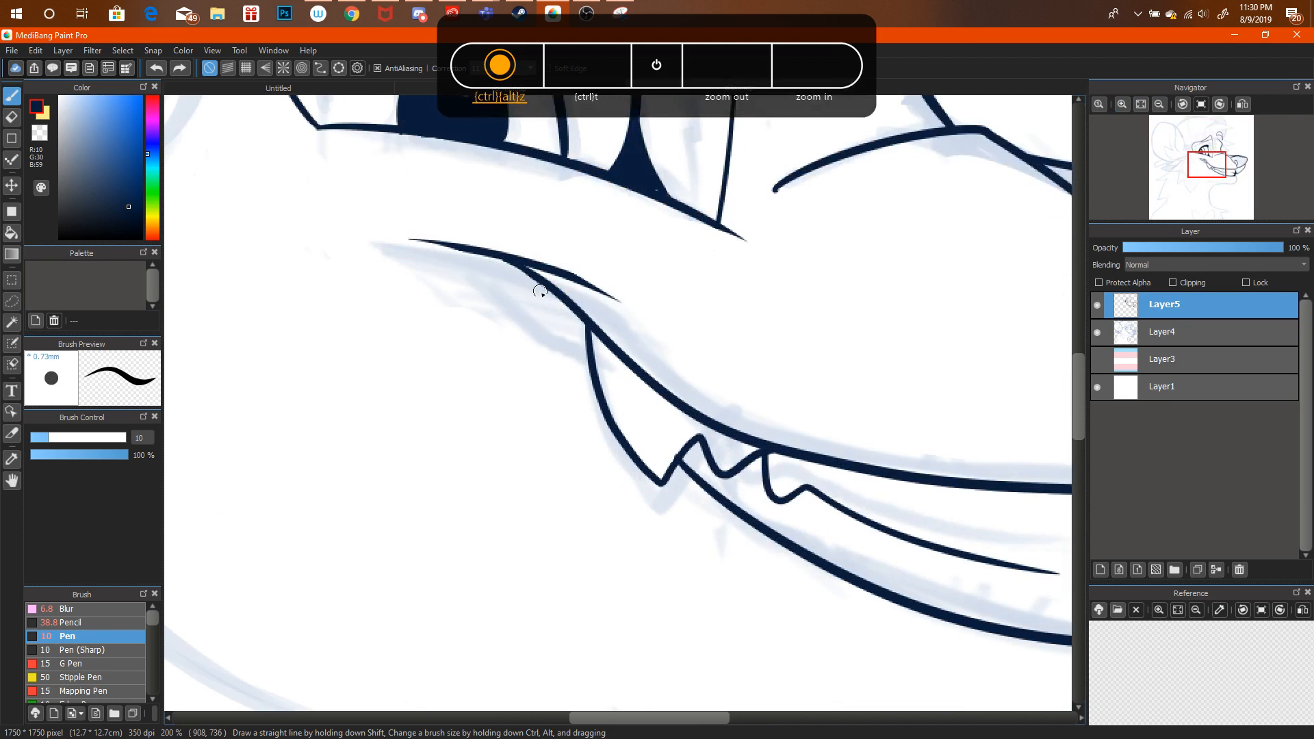
left_click_drag(506, 277, 550, 325)
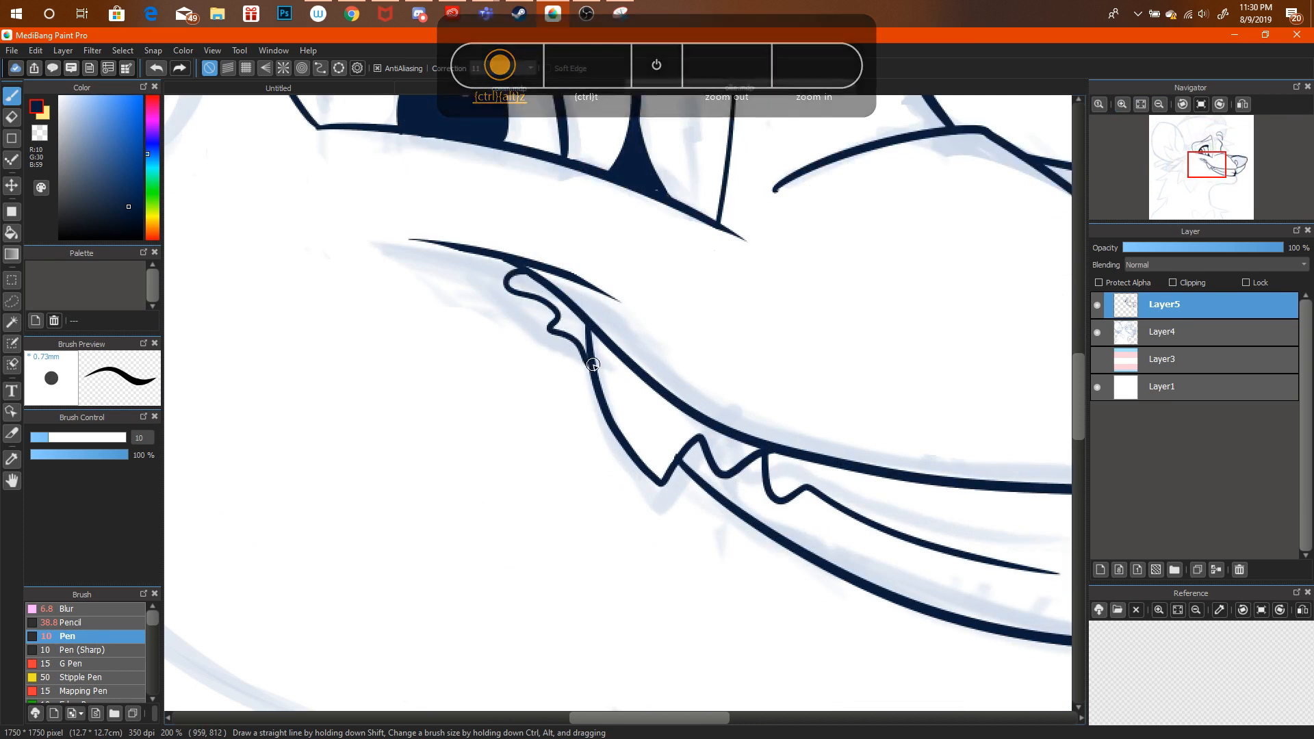
Zoom in on the lower jaw and undo the last stroke.
scroll(1163, 127, "down", 5)
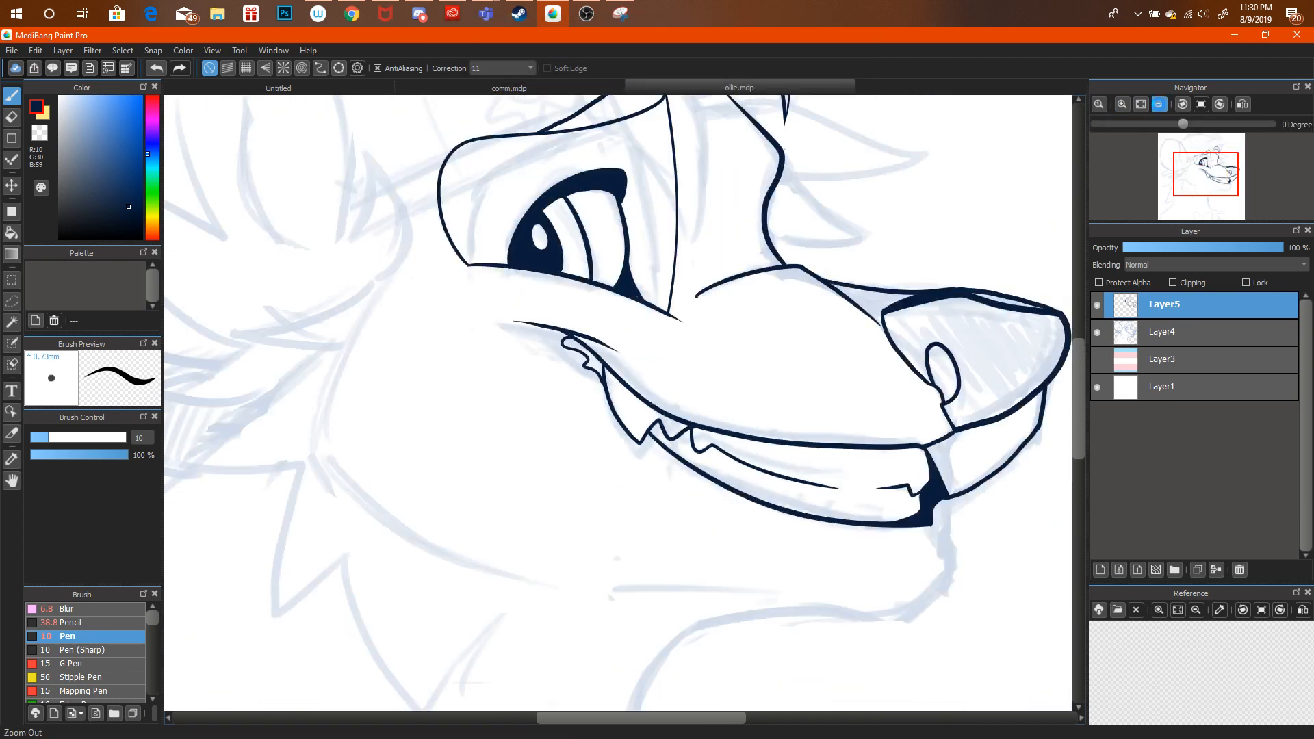
left_click(1122, 104)
left_click(1121, 104)
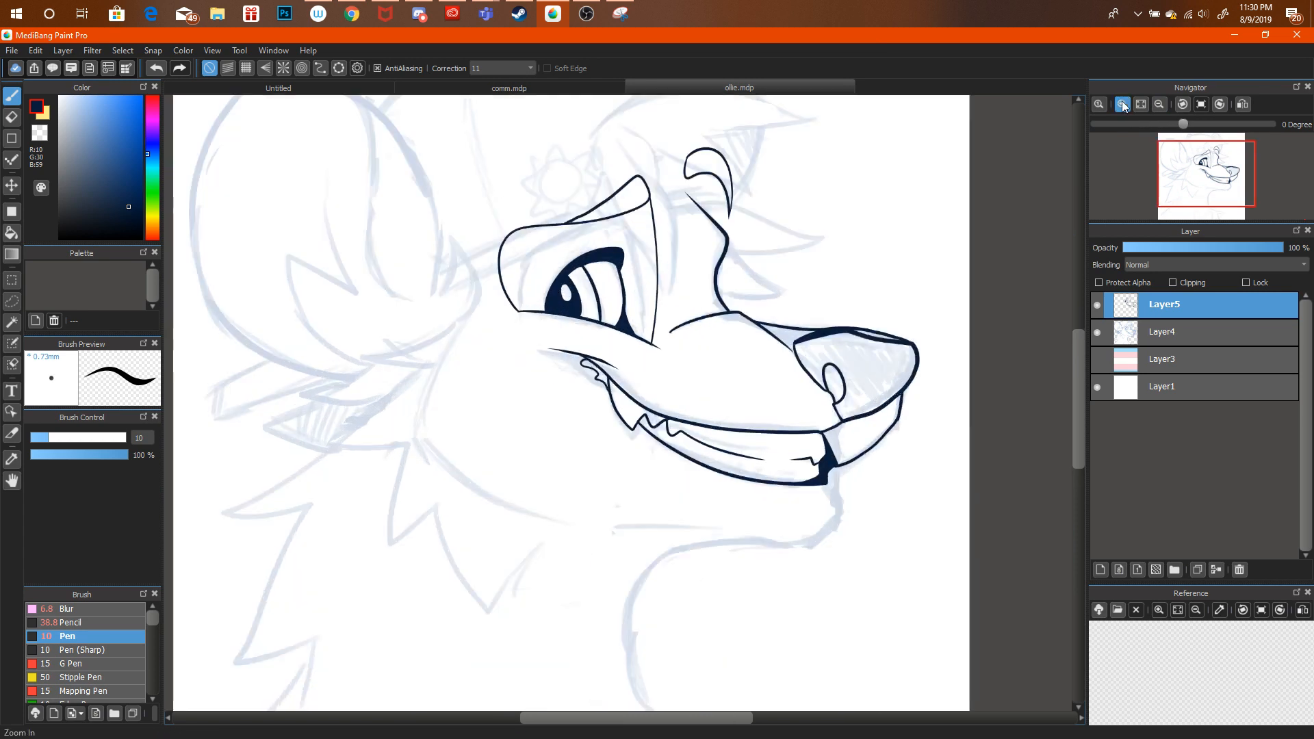
left_click(1122, 104)
left_click(1205, 173)
left_click_drag(1204, 172, 1217, 192)
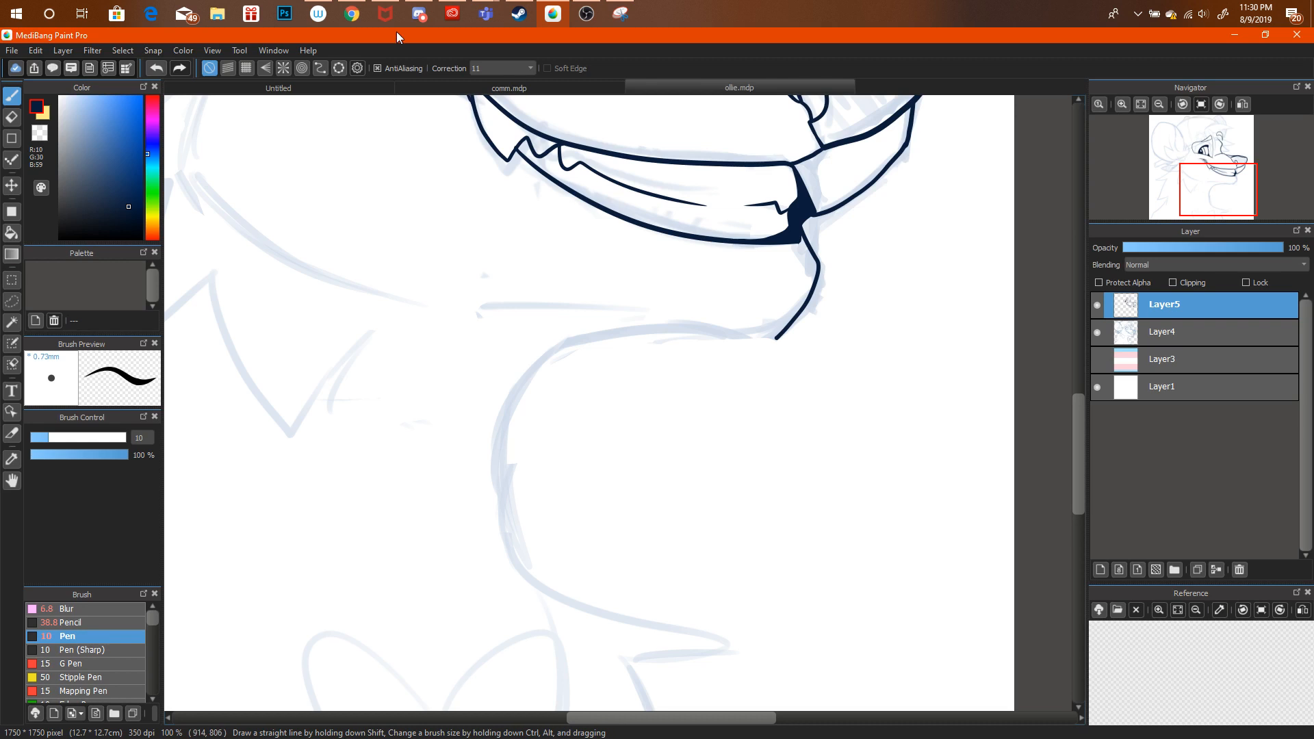
key("ctrl+alt+z")
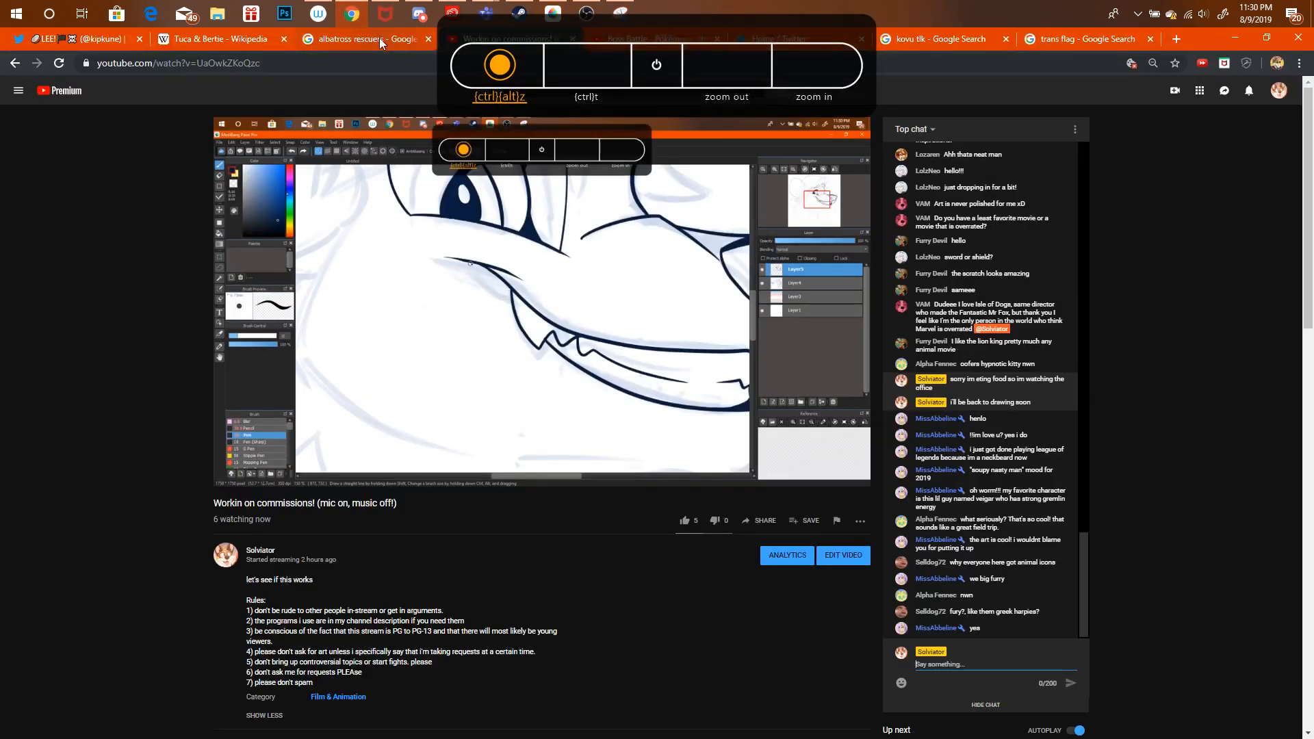
Switch to the Boss Battle music video tab and set the speaker volume to 38.
left_click(387, 39)
left_click(633, 39)
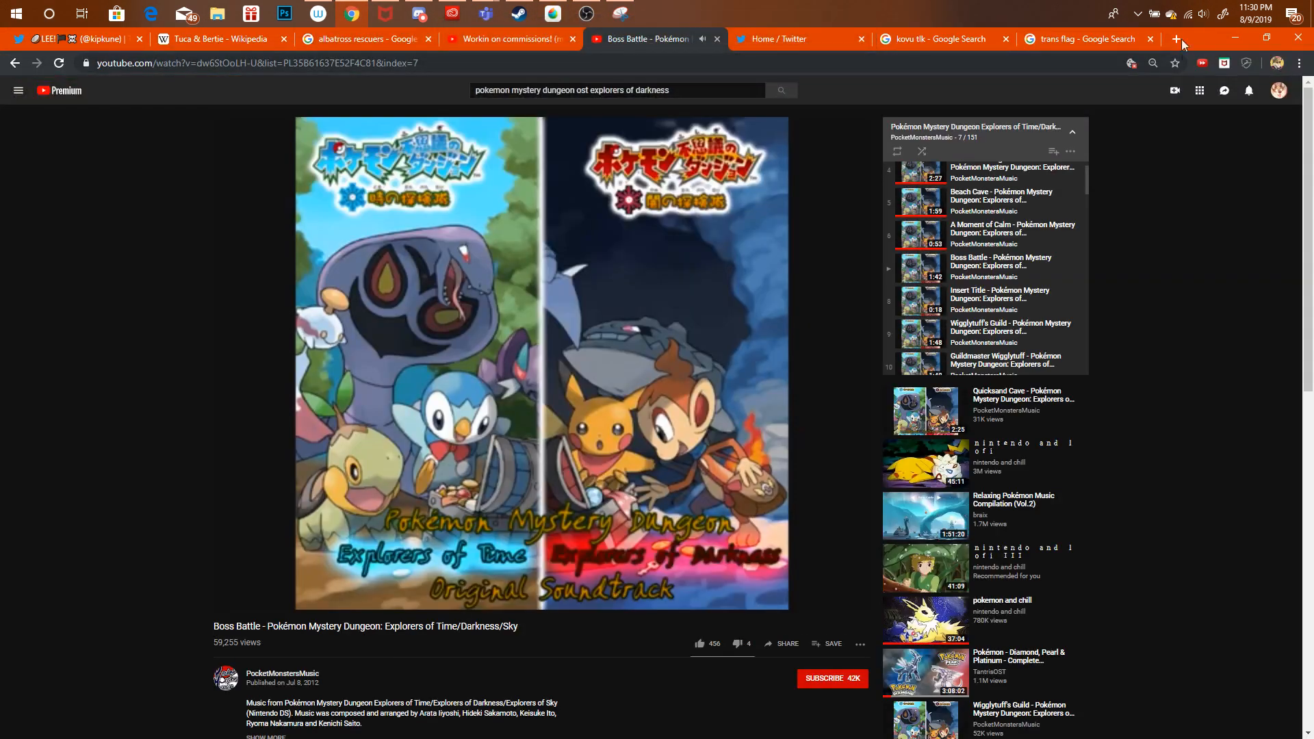
left_click(1203, 16)
left_click_drag(1178, 76, 1173, 81)
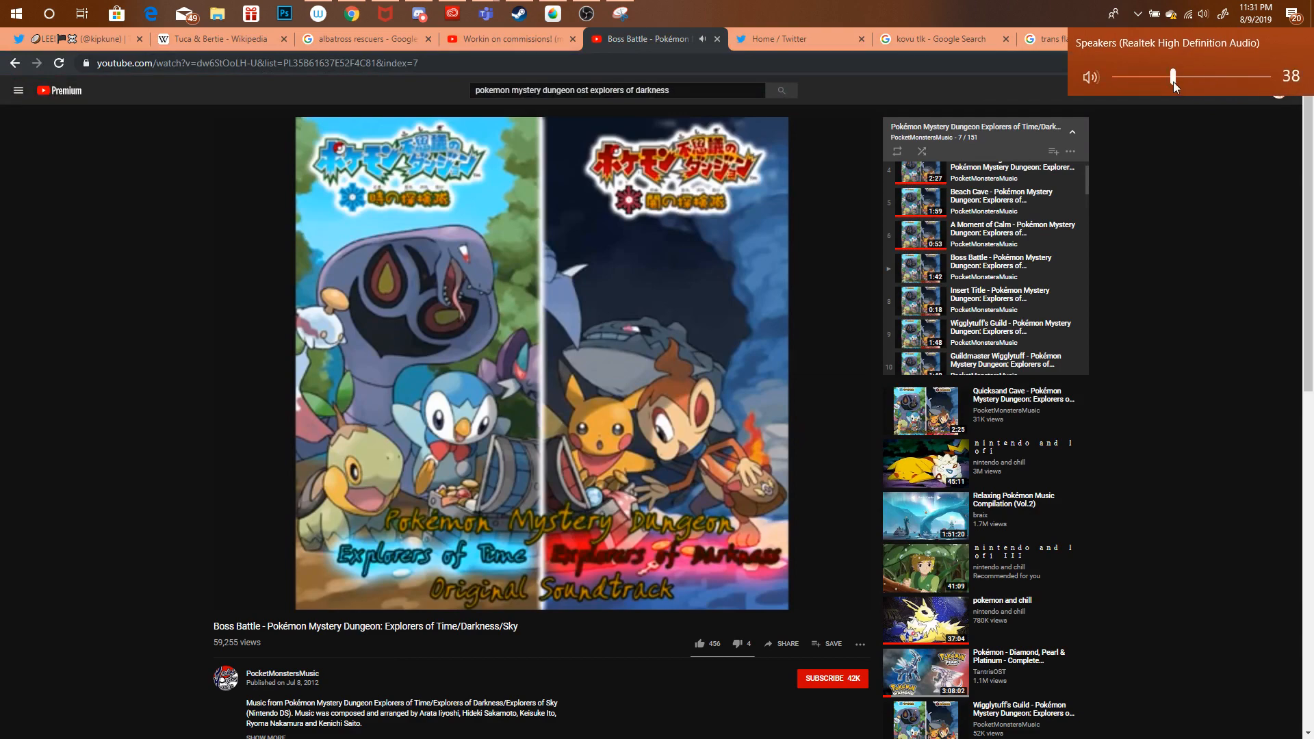
In ollie.mdp, ink the jaw line, the zigzag chin tuft and the front of the neck.
left_click(553, 15)
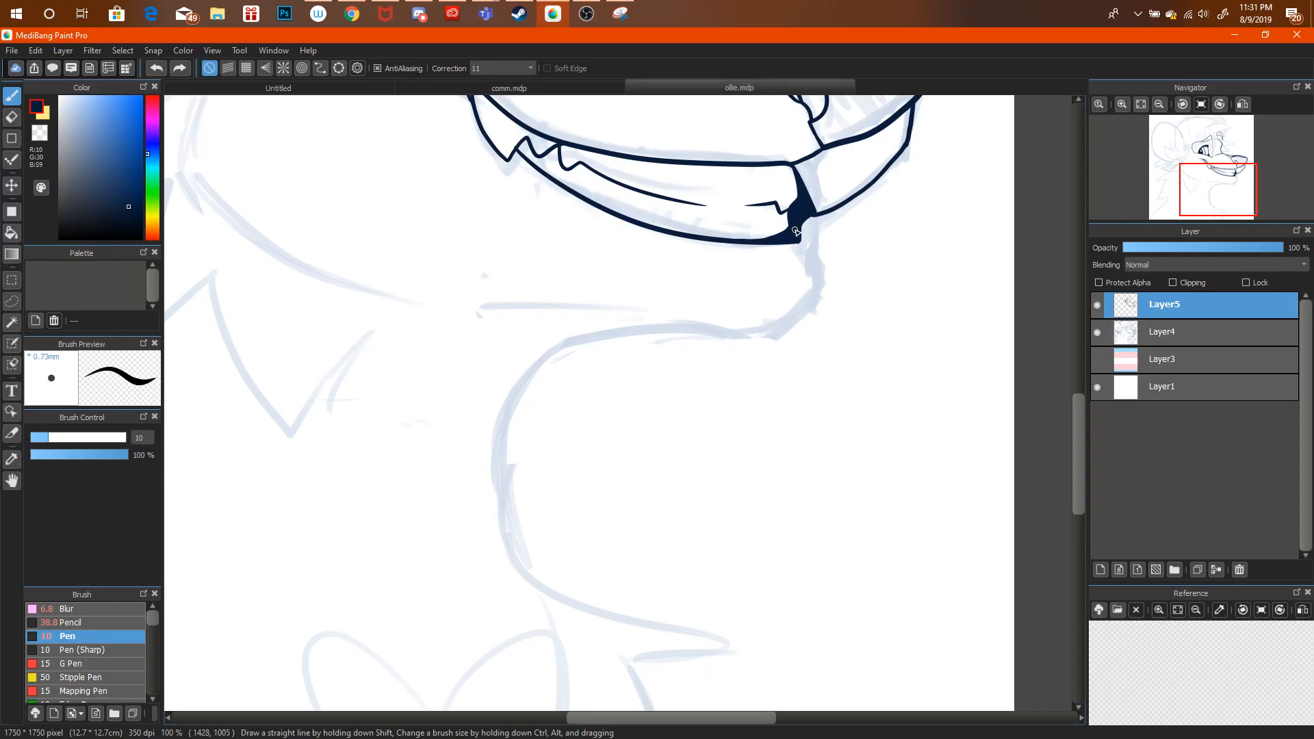
left_click_drag(796, 231, 821, 256)
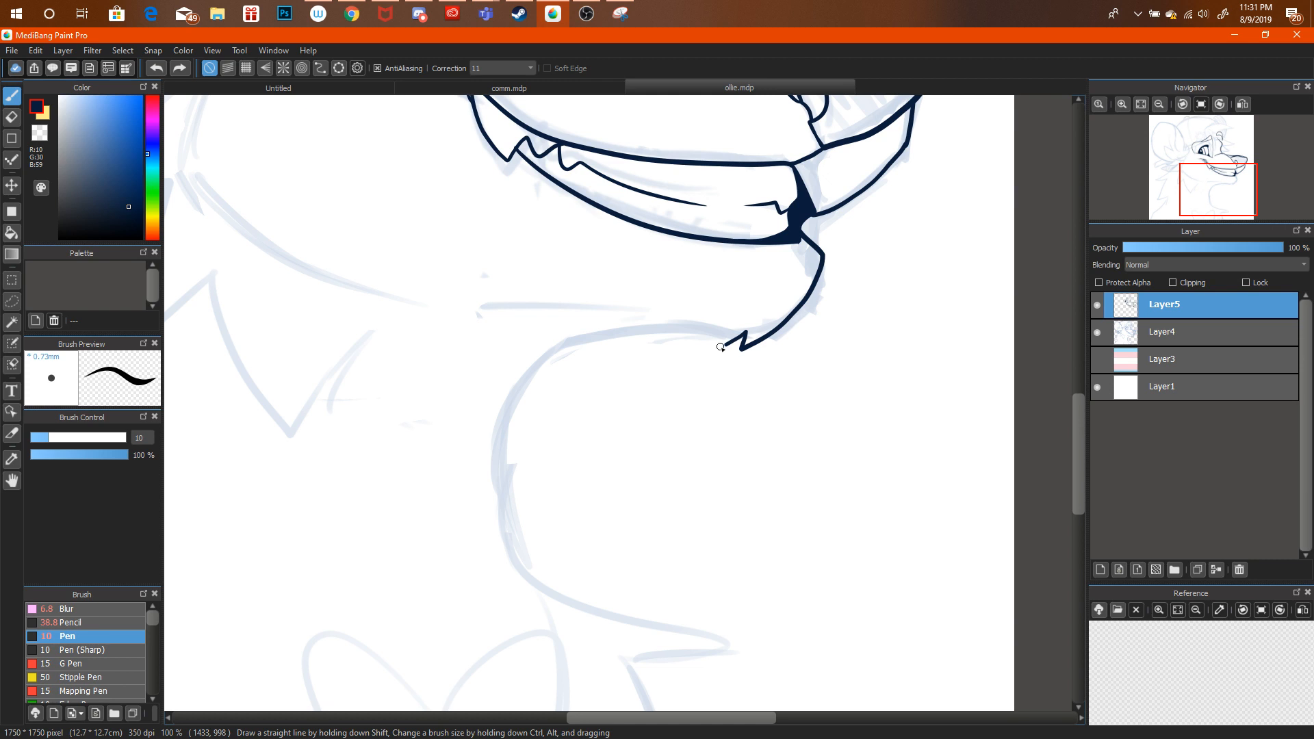
mouse_move(720, 347)
left_mouse_down()
mouse_move(714, 323)
mouse_move(574, 340)
mouse_move(514, 404)
left_mouse_up()
key("ctrl+alt+z")
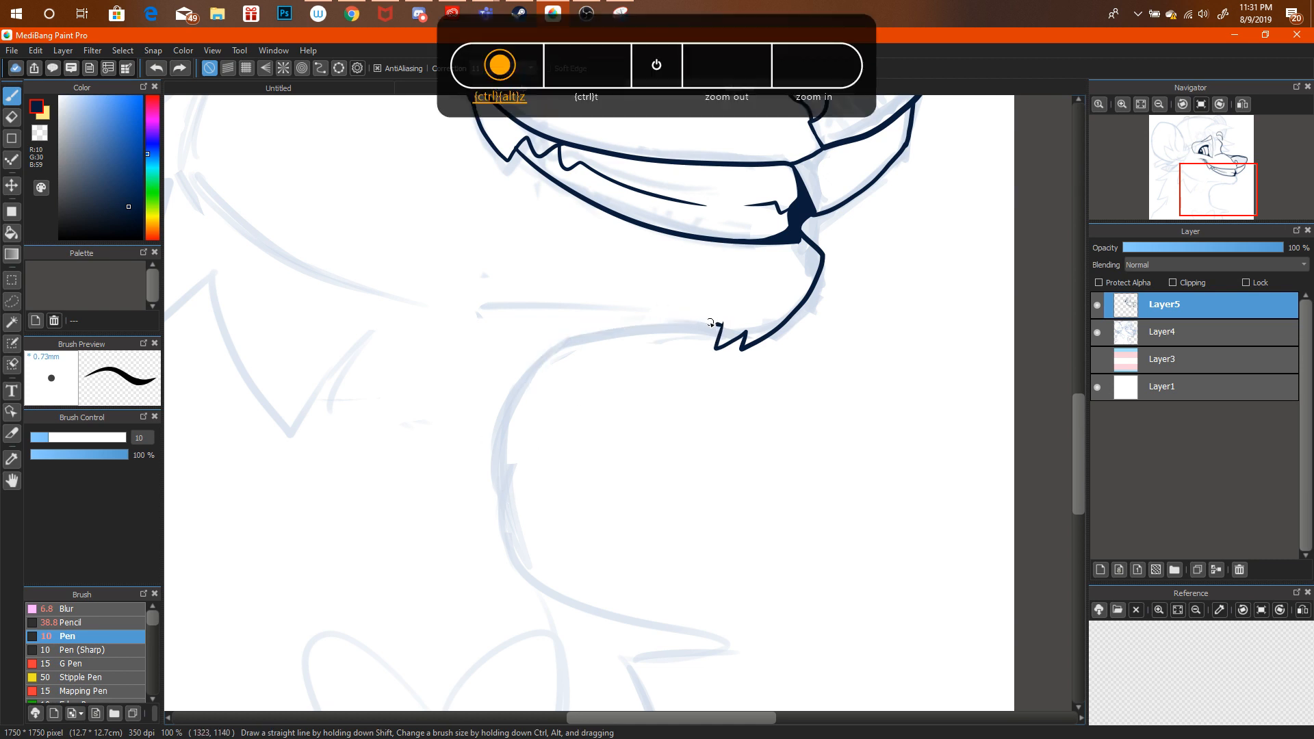
mouse_move(710, 322)
left_mouse_down()
mouse_move(619, 319)
mouse_move(505, 438)
mouse_move(520, 573)
mouse_move(564, 611)
left_mouse_up()
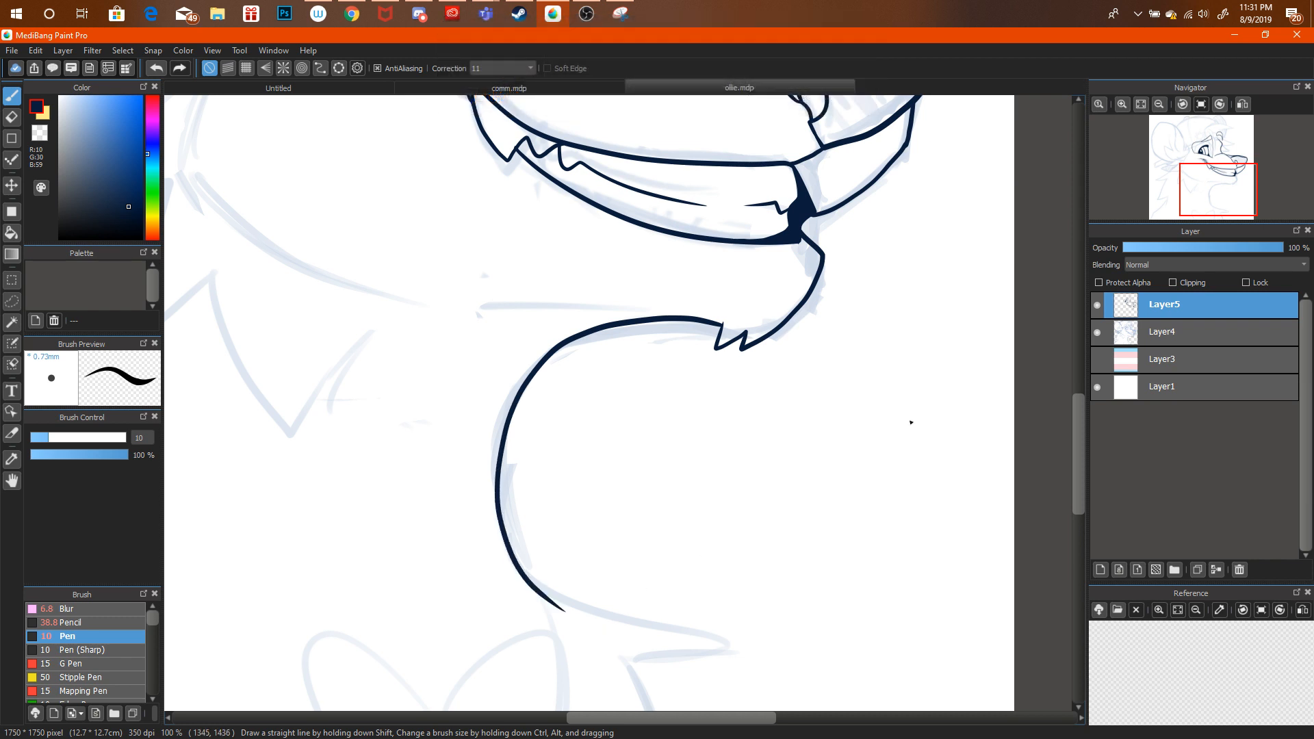
Undo two strokes near the chin, then ink a long chin line under the jaw.
mouse_move(1215, 190)
left_mouse_down()
mouse_move(1206, 173)
mouse_move(1217, 181)
left_mouse_up()
left_click(1122, 104)
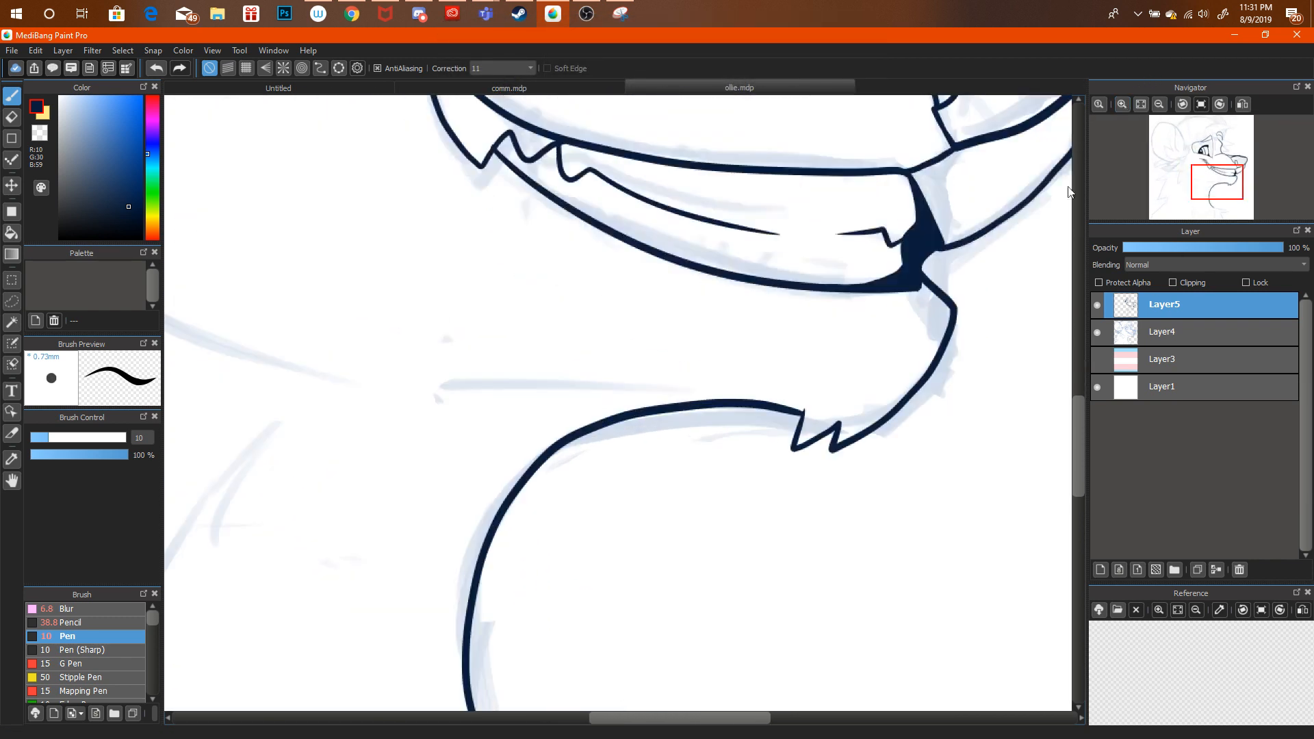
key("ctrl+alt+z")
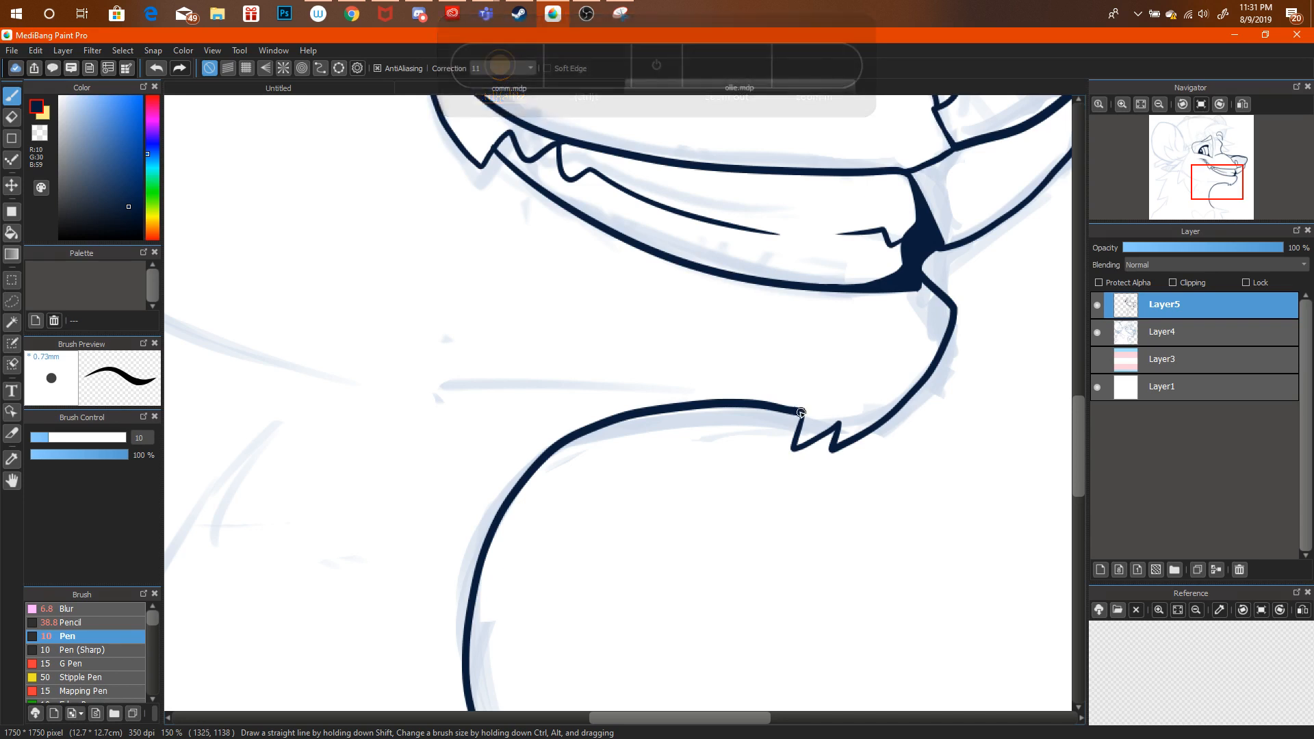
key("ctrl+alt+z")
mouse_move(1220, 172)
left_mouse_down()
mouse_move(1201, 148)
mouse_move(1213, 171)
left_mouse_up()
left_click_drag(969, 404, 494, 364)
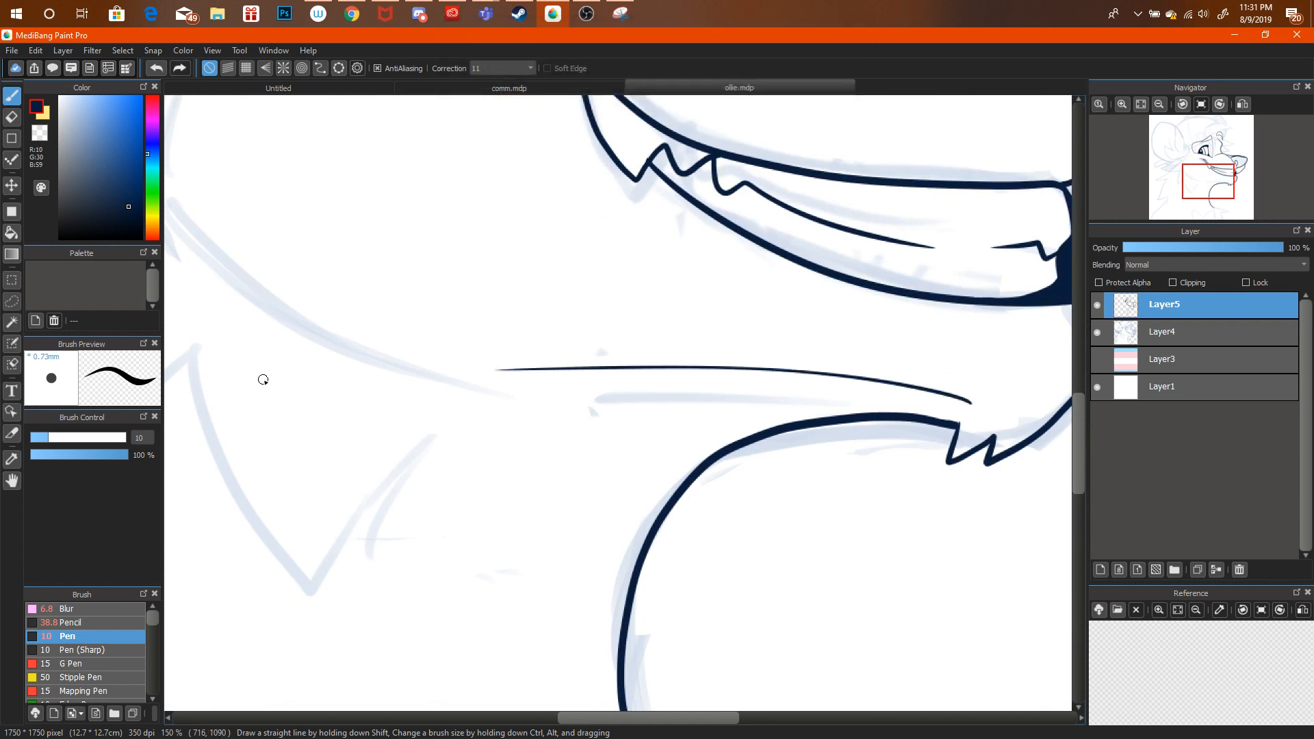
Ink the curved cheek outline around to the chin, redrawing it until it fits.
left_click_drag(1199, 186, 1199, 173)
left_click_drag(490, 204, 654, 640)
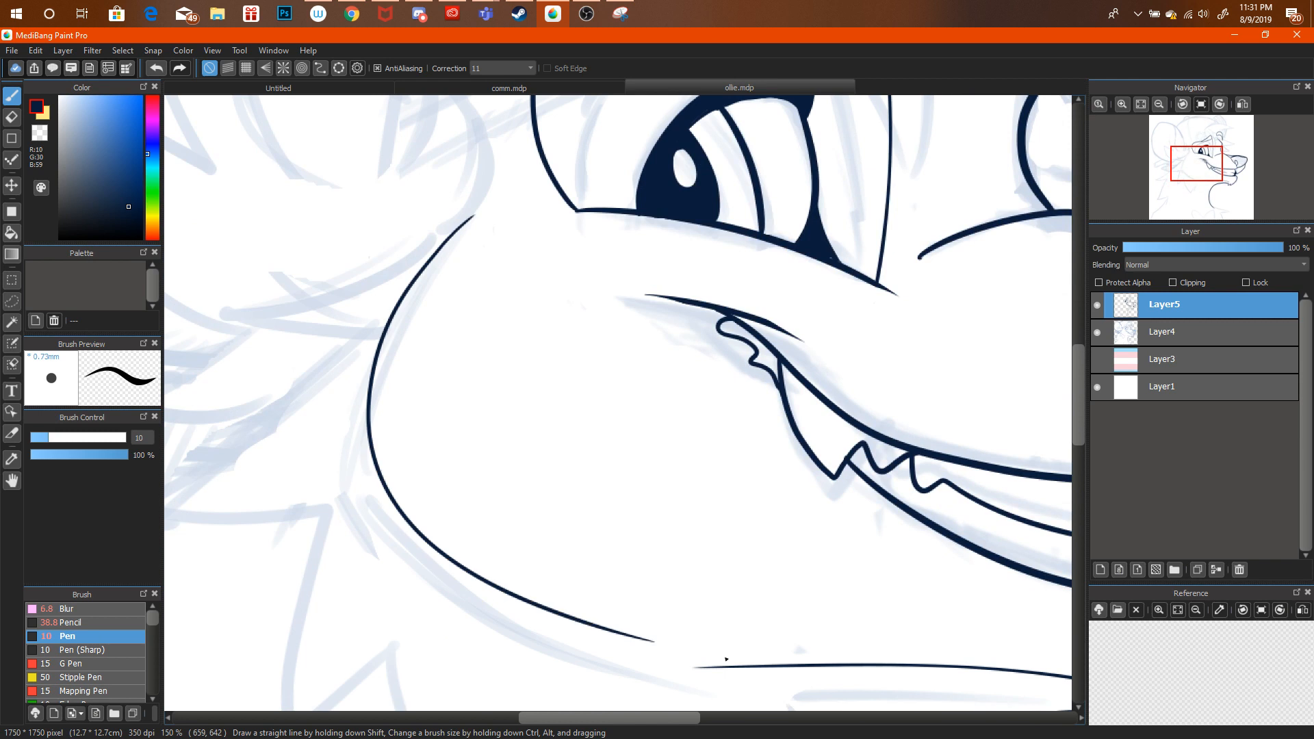
key("ctrl+alt+z")
left_click_drag(494, 206, 352, 483)
key("ctrl+alt+z")
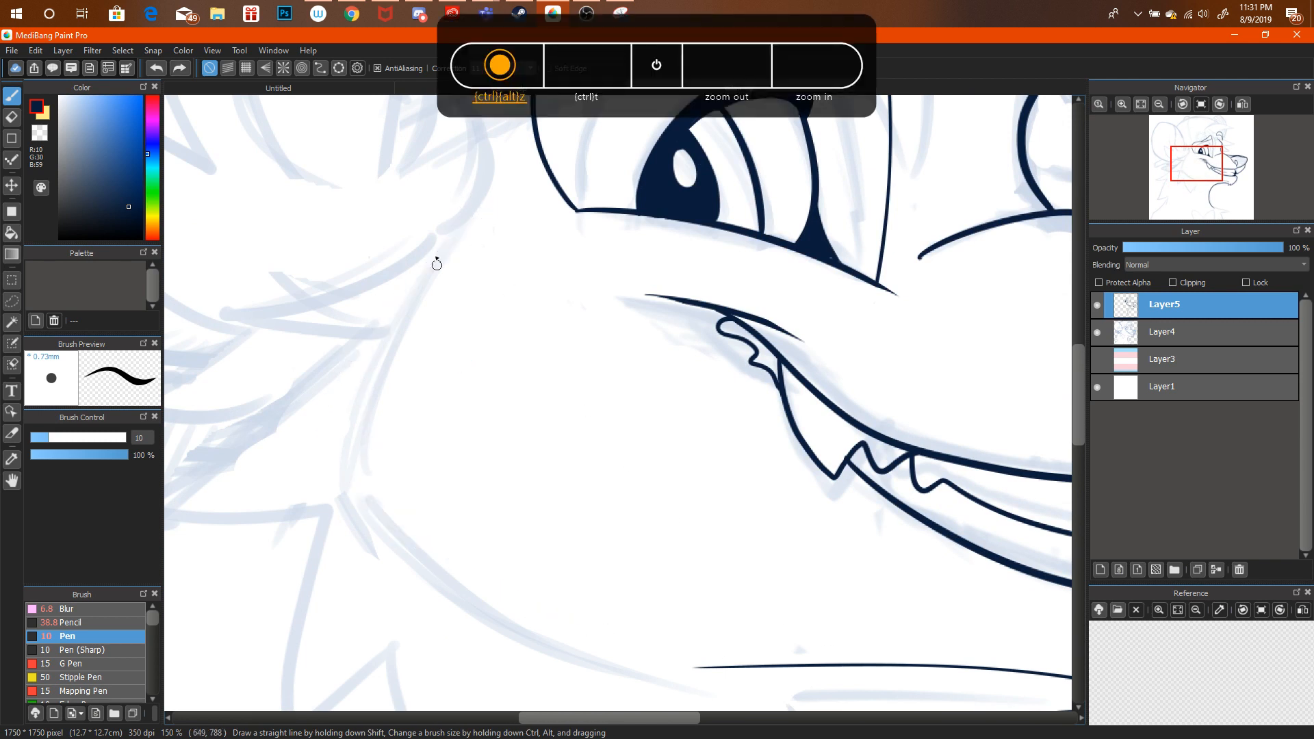
left_click_drag(345, 438, 551, 647)
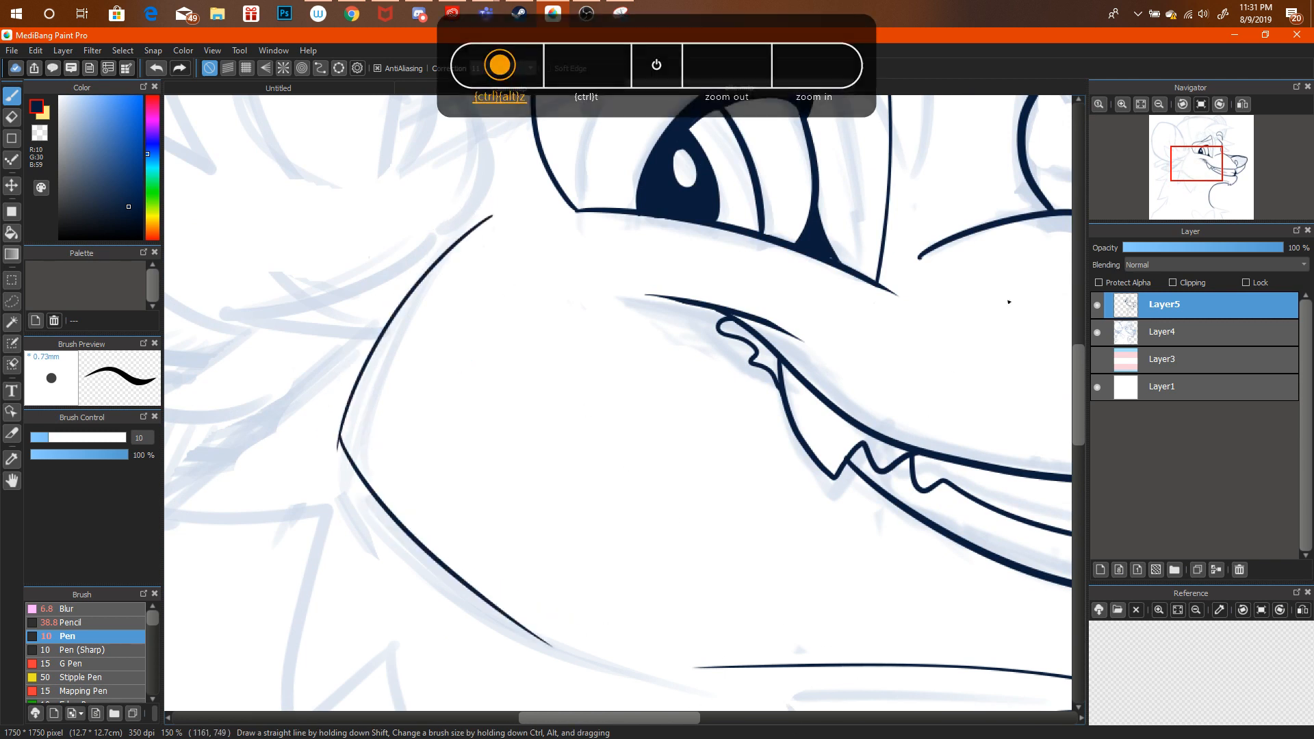
key("ctrl+alt+z")
left_click_drag(342, 419, 682, 646)
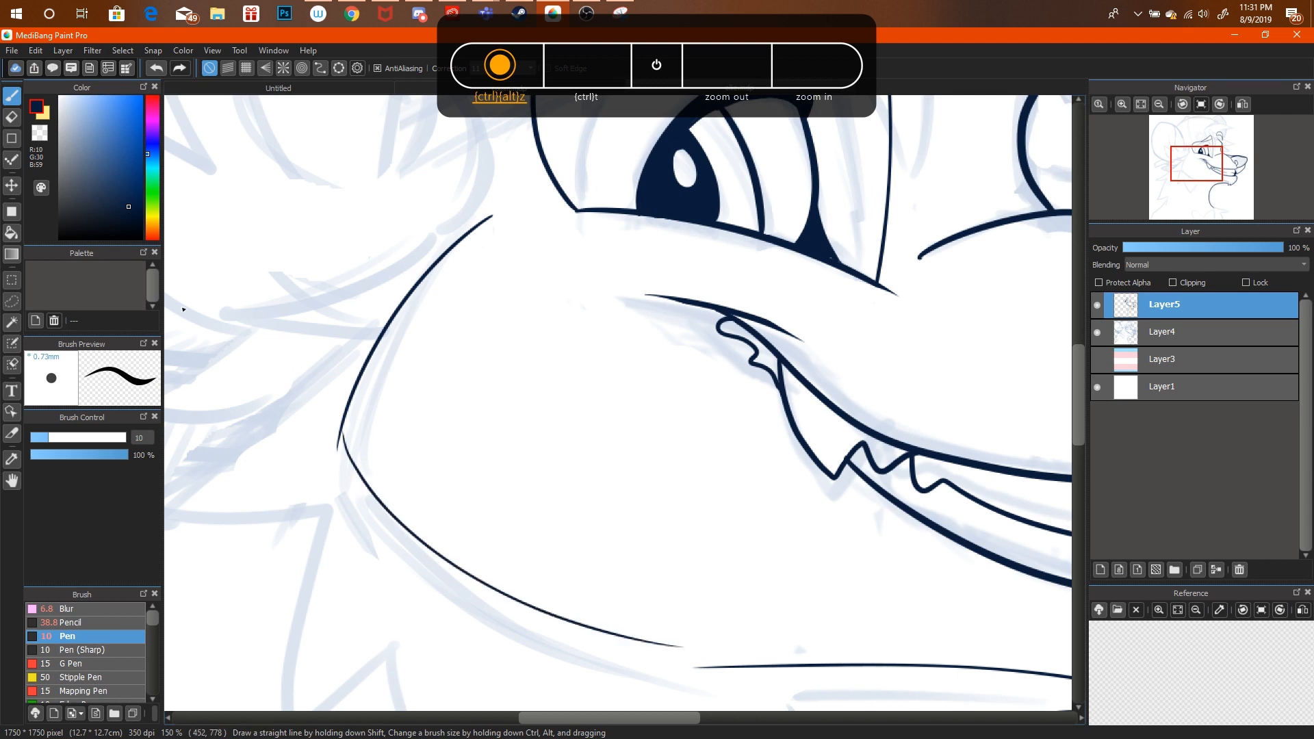
left_click(16, 122)
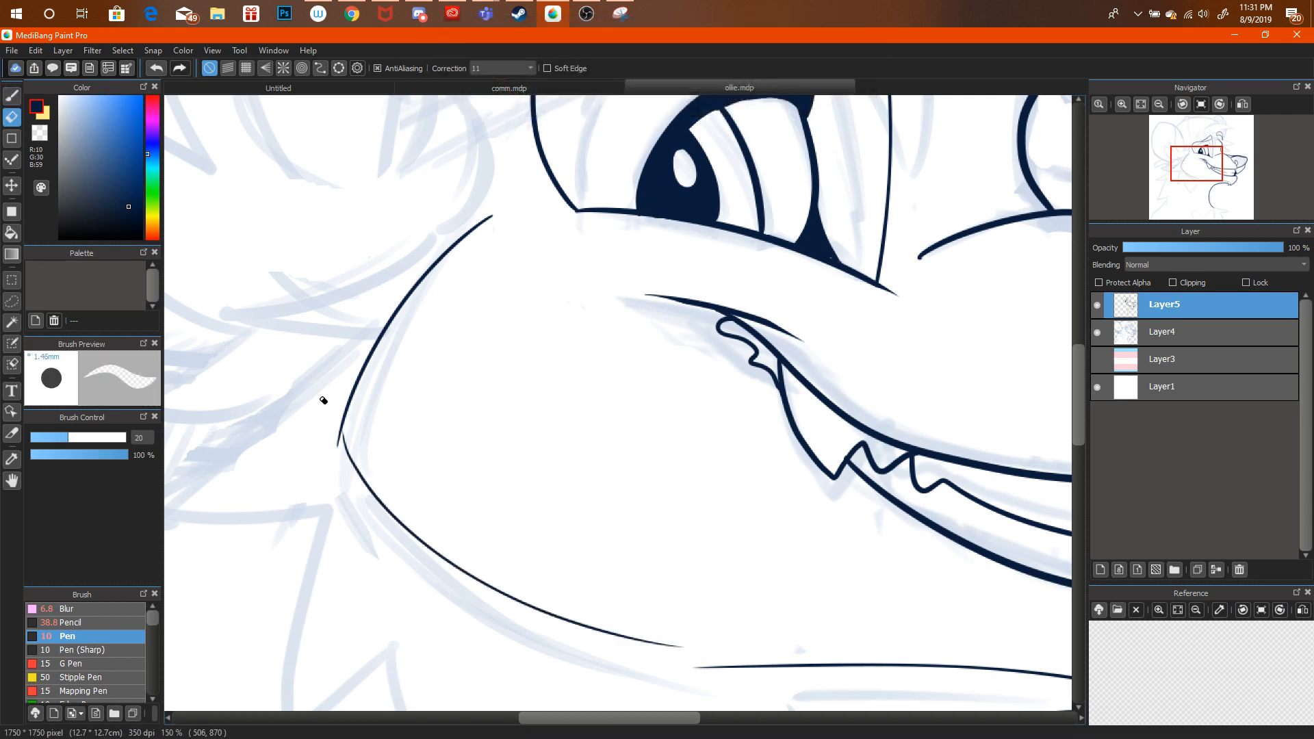
Lasso the long chin line and rotate it slightly clockwise.
left_click(1159, 104)
left_click(1159, 105)
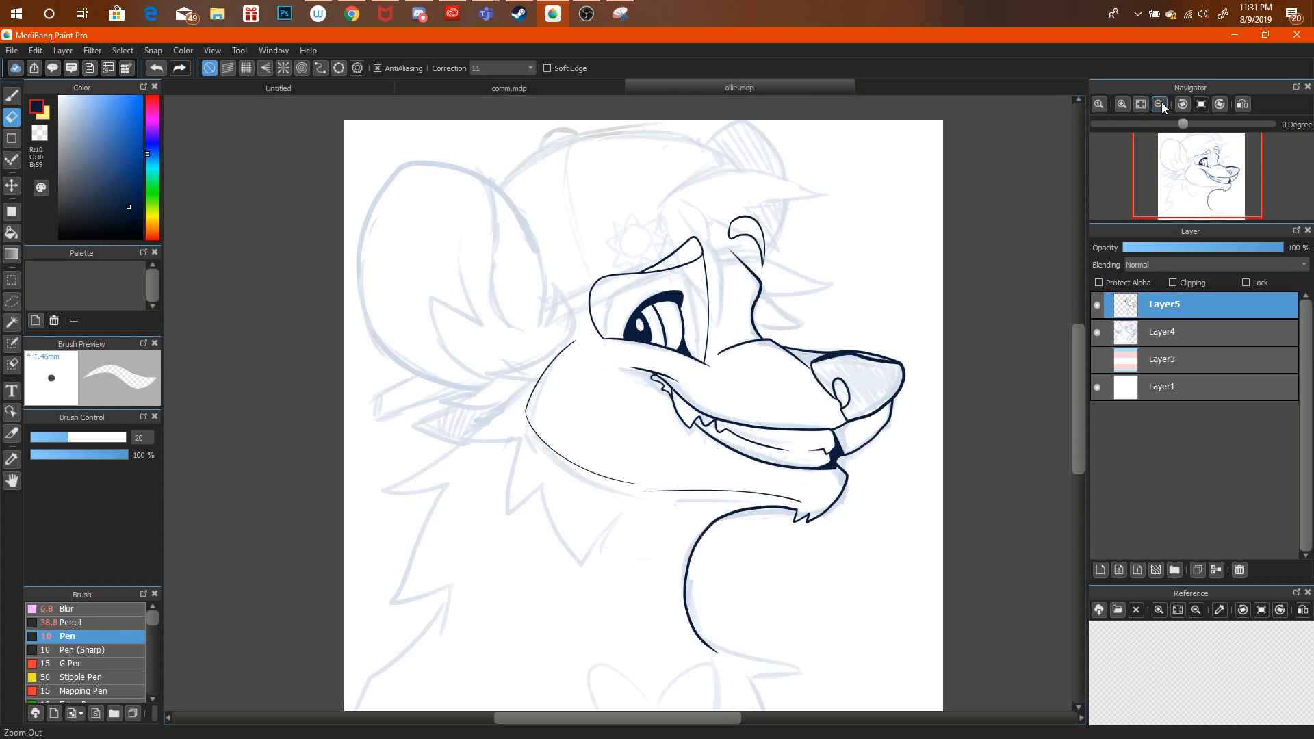
left_click(14, 301)
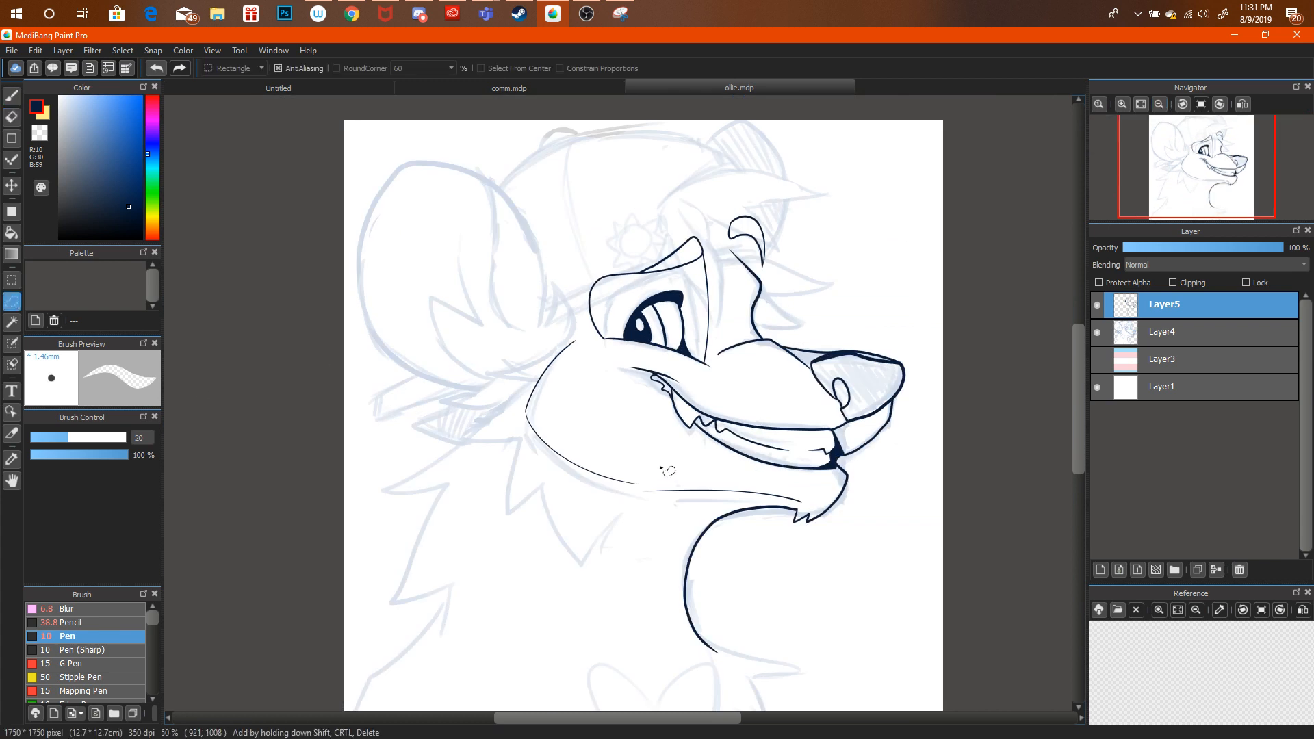
left_click_drag(650, 515, 723, 505)
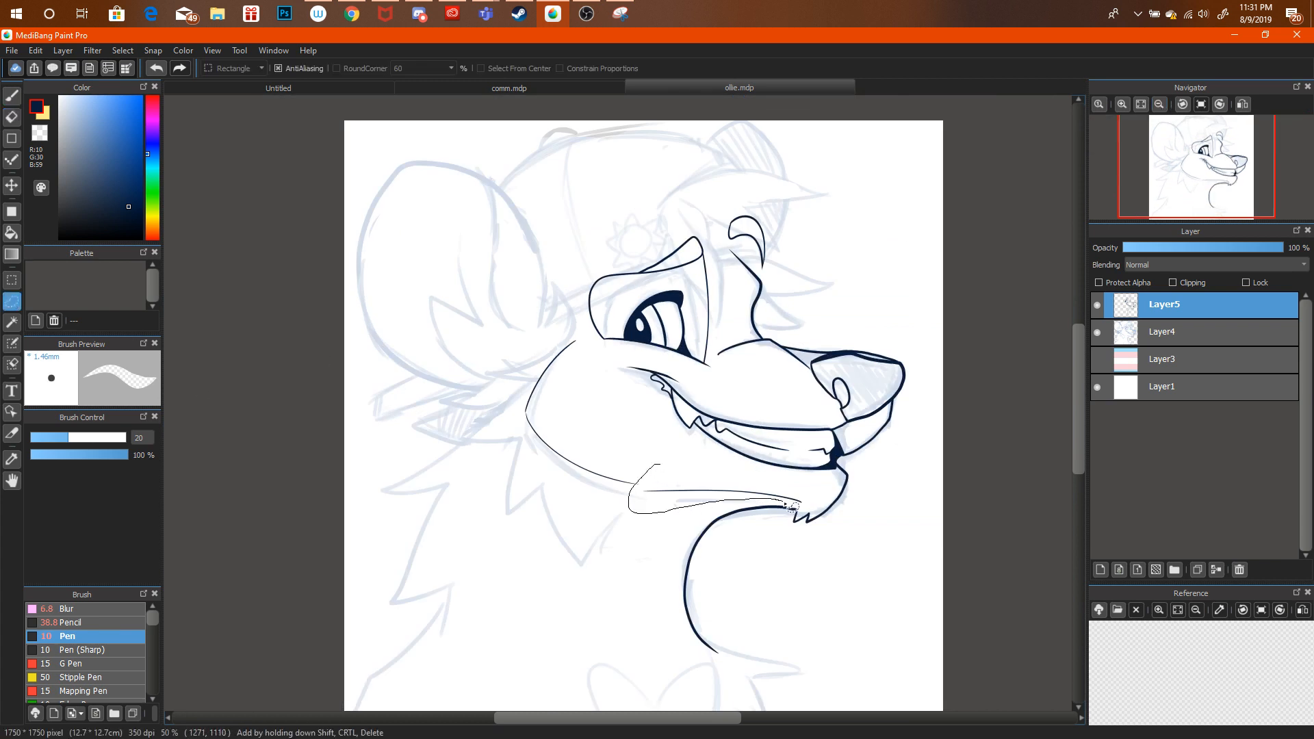
key("ctrl+t")
mouse_move(813, 496)
left_mouse_down()
mouse_move(833, 469)
mouse_move(802, 464)
left_mouse_up()
left_click(1033, 709)
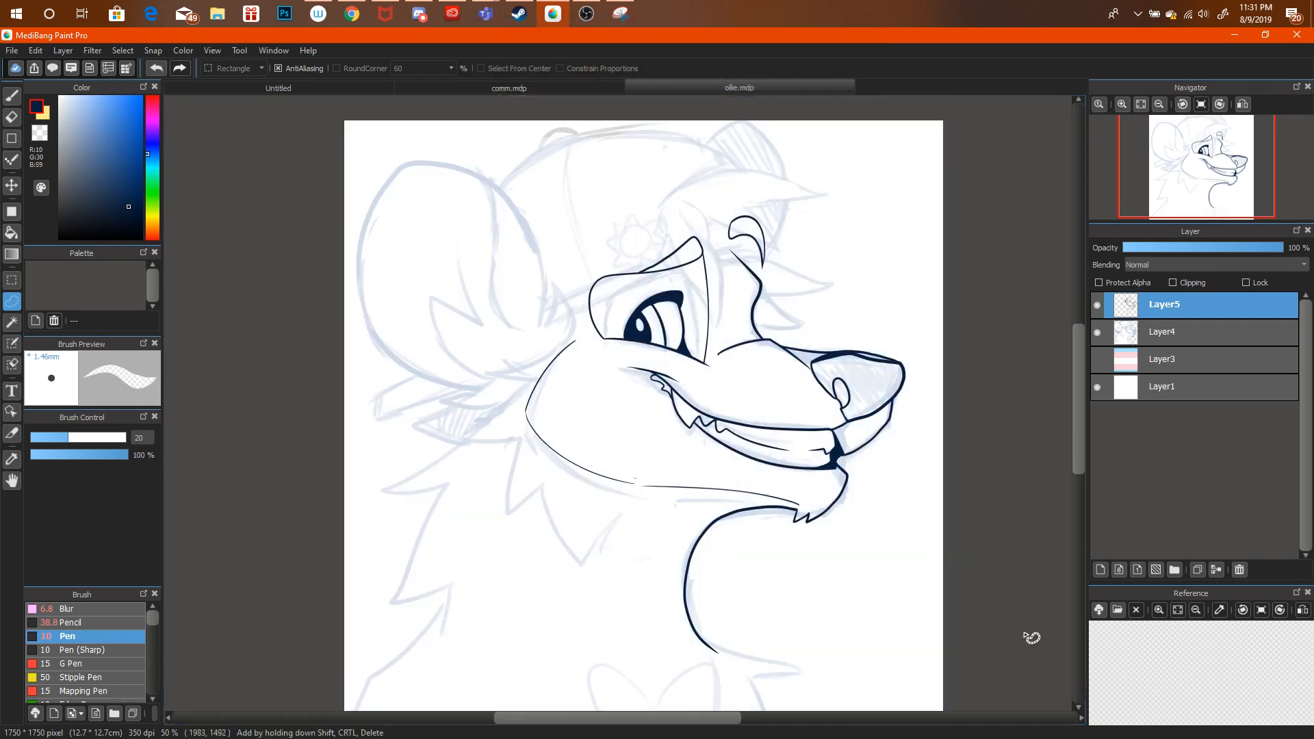
Zoom in on the mouth and jaw and undo the eraser touch on the chin line's tip.
left_click(1123, 104)
left_click_drag(1186, 153, 1216, 181)
key("b")
key("e")
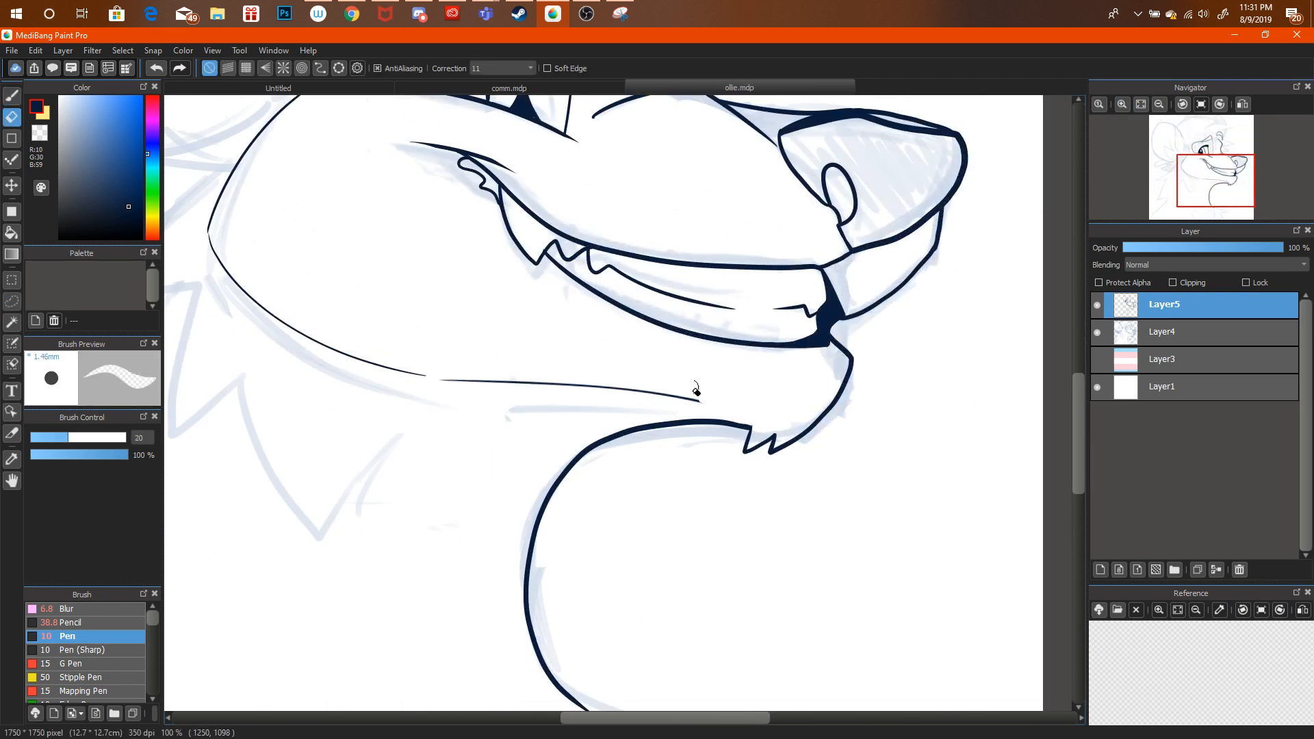
key("ctrl+alt+z")
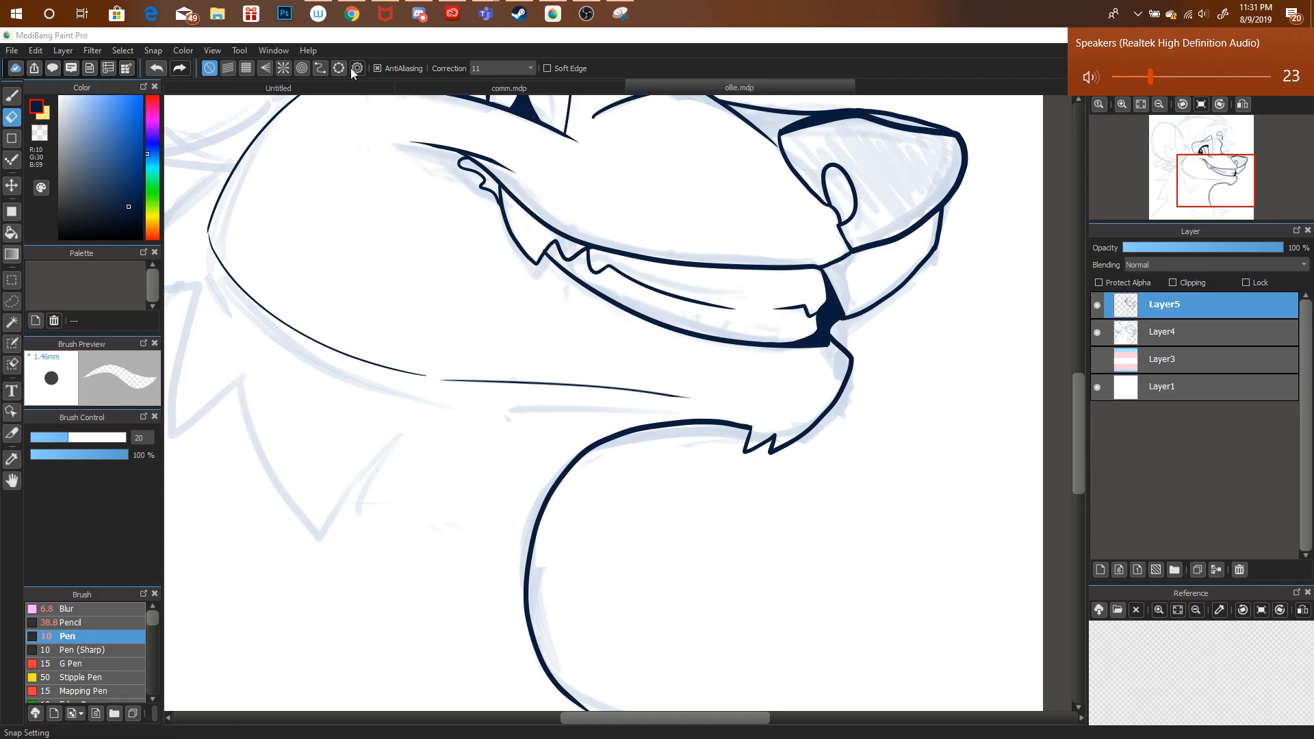
Bring up the Workin on commissions livestream tab and set the speaker volume to 16.
left_click(351, 14)
left_click(437, 39)
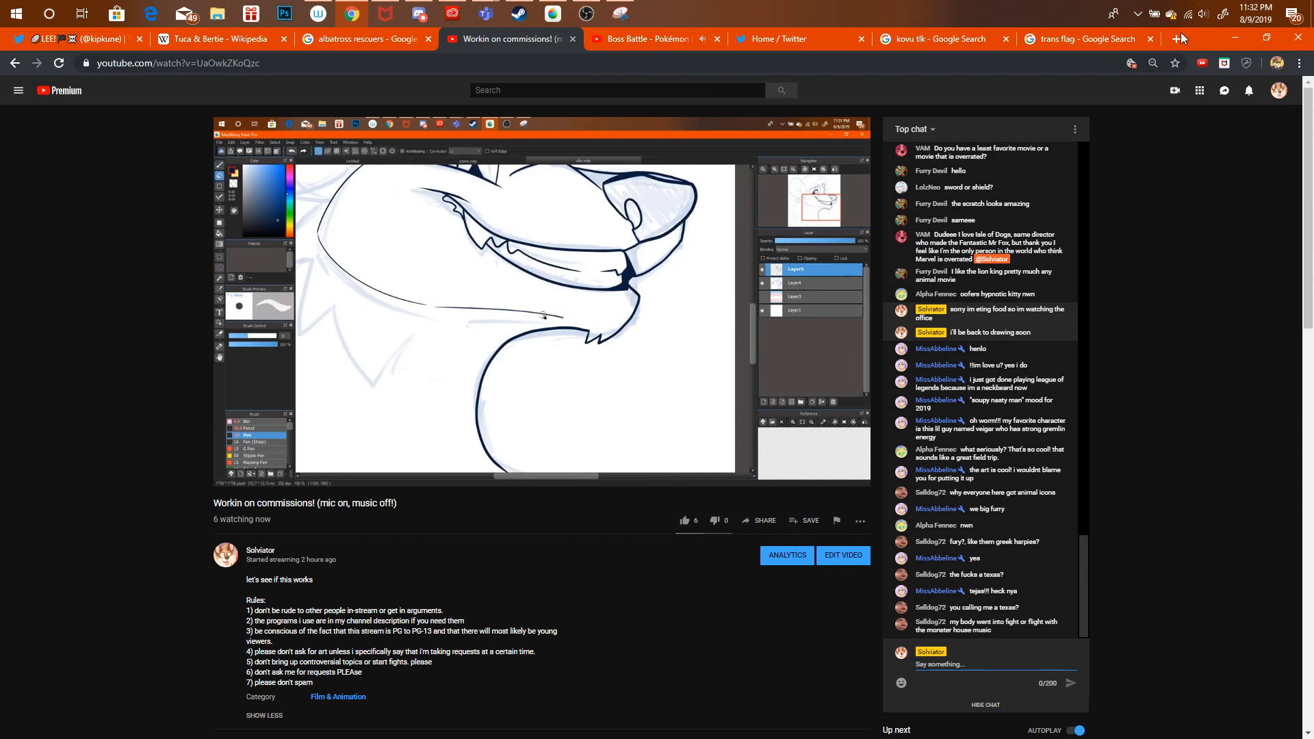
left_click(1206, 17)
left_click(1141, 76)
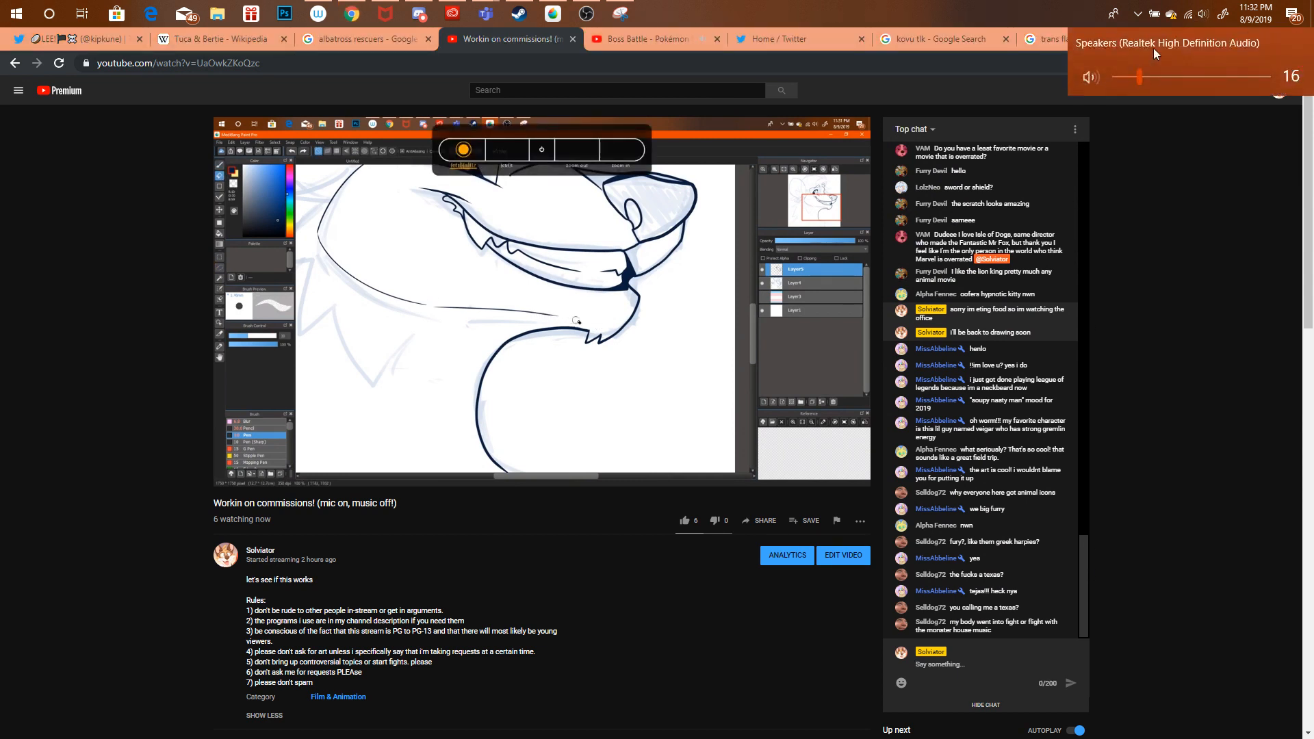
On the Boss Battle page, search YouTube for 'its a monster house', then return to MediBang.
left_click(637, 32)
scroll(393, 450, "down", 4)
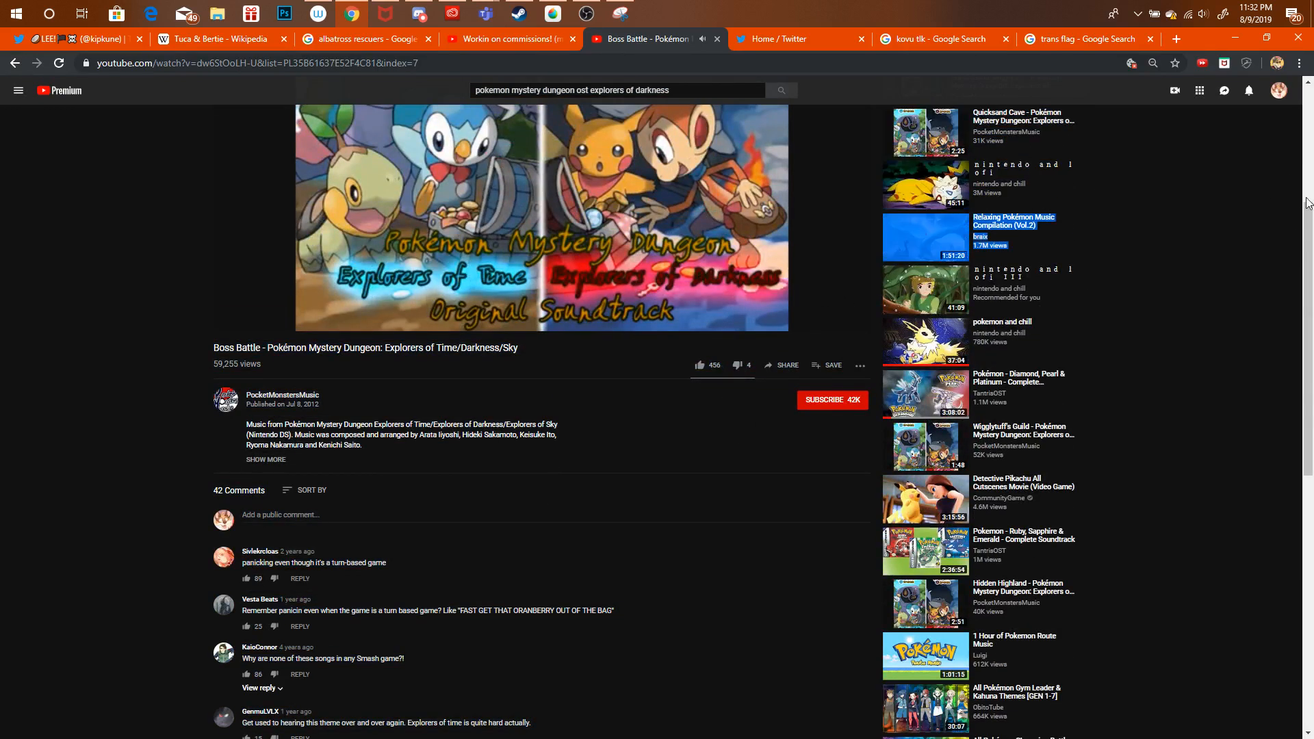
scroll(1302, 205, "up", 2)
scroll(1303, 204, "up", 2)
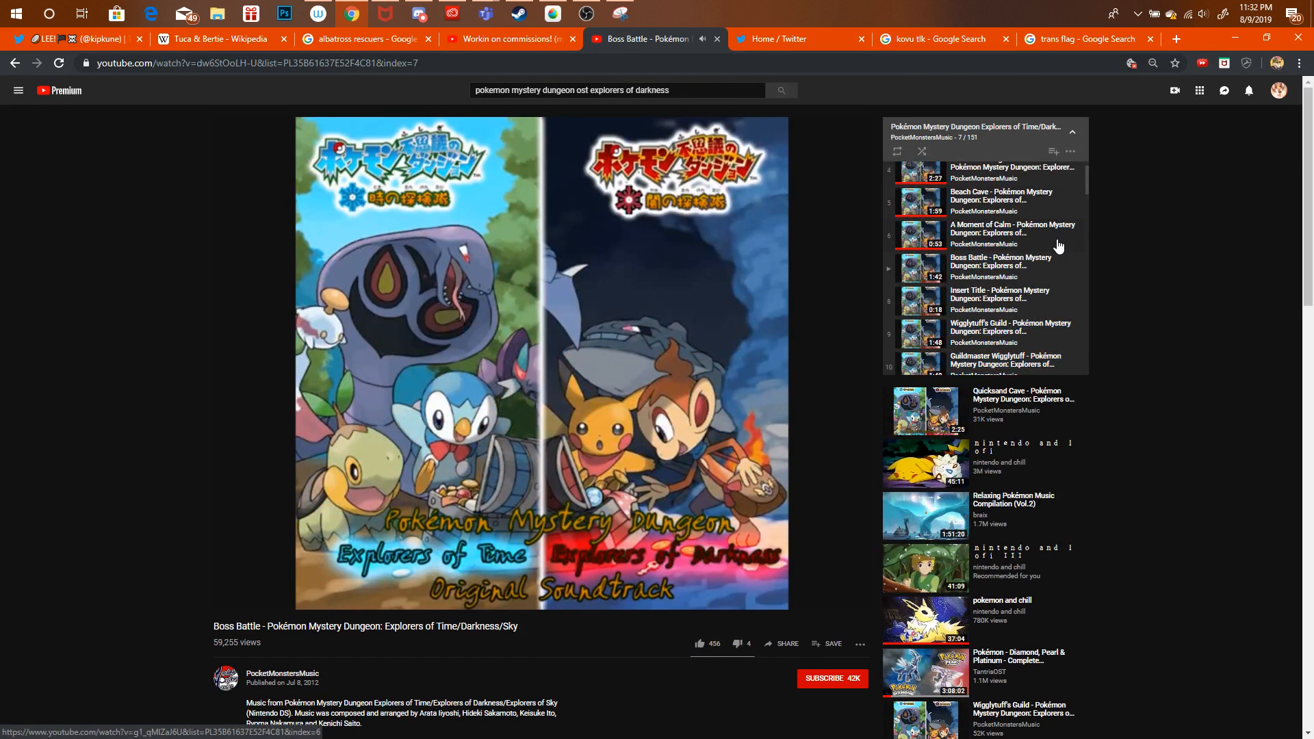
left_click(720, 90)
key("ctrl+a")
type("its a")
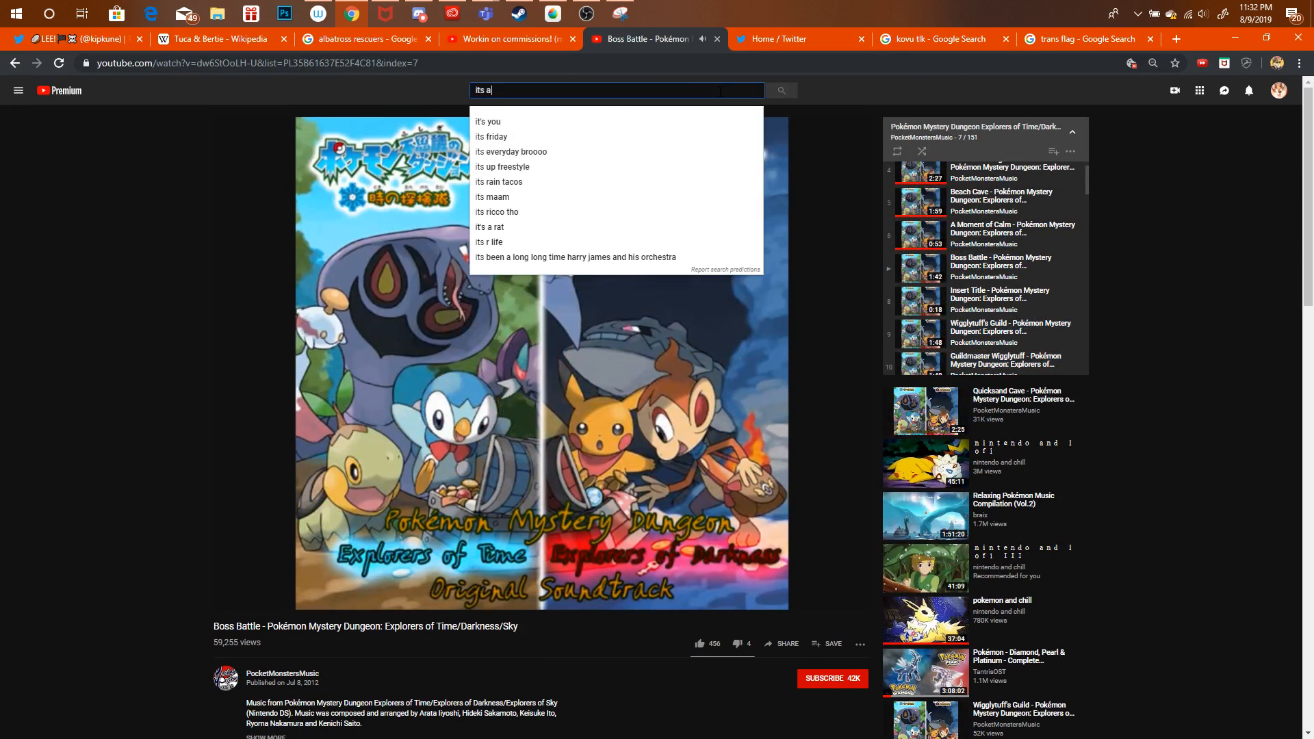
type(" monster house")
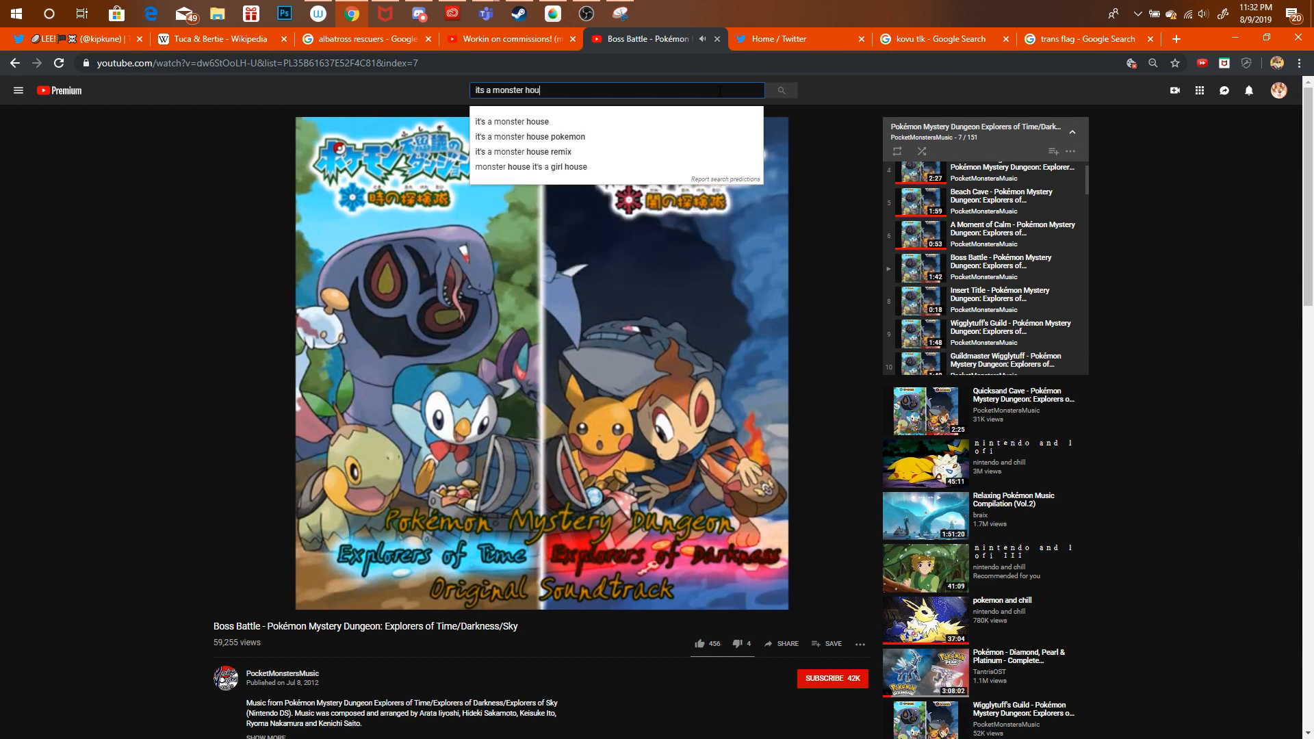
key("Return")
key("alt+Tab")
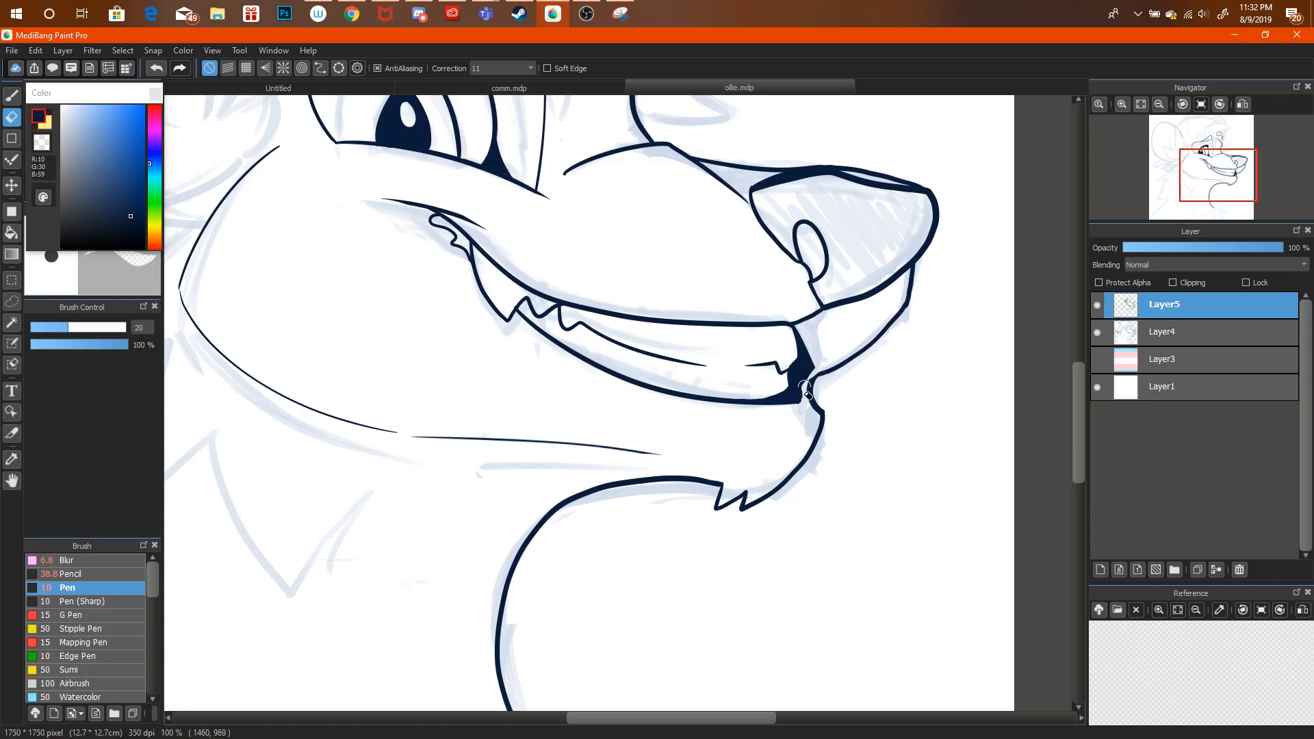
Redo the short chin stroke, then zoom out to check and back in on the snout.
key("ctrl+alt+z")
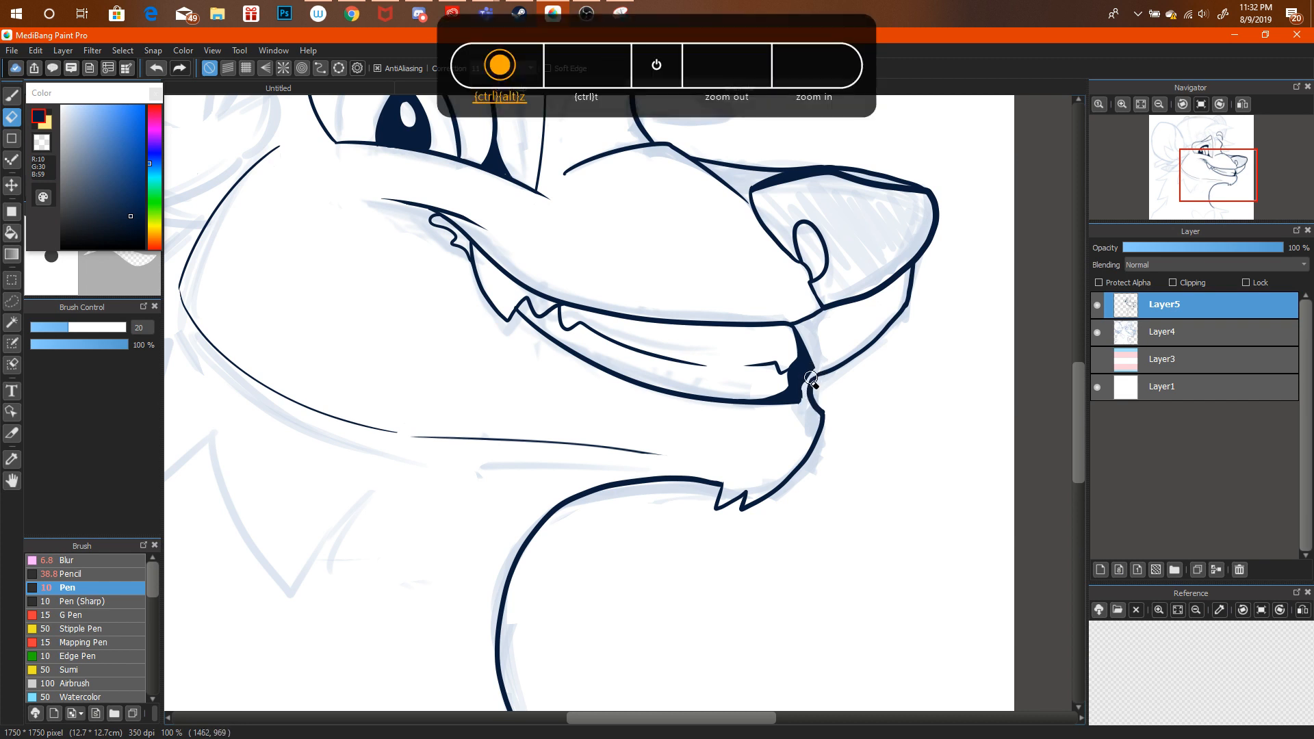
left_click_drag(806, 388, 816, 414)
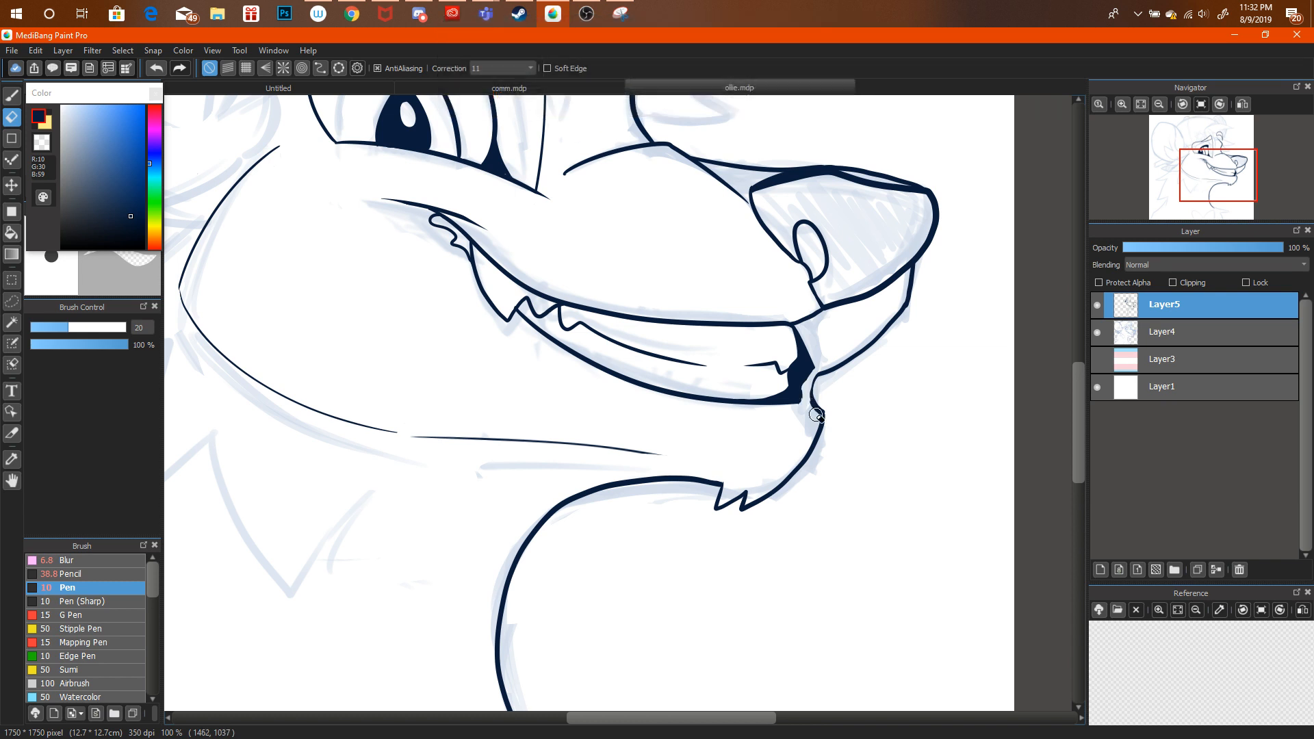
left_click(1159, 104)
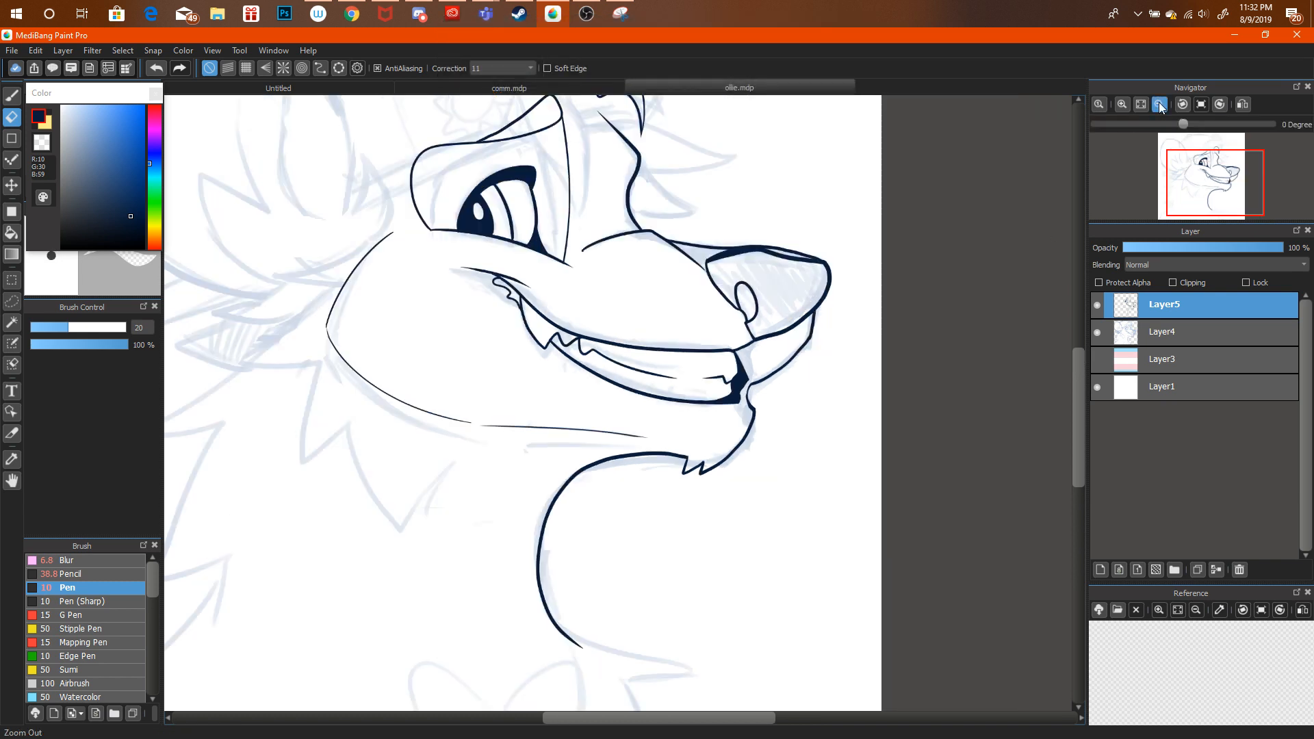
left_click(1159, 104)
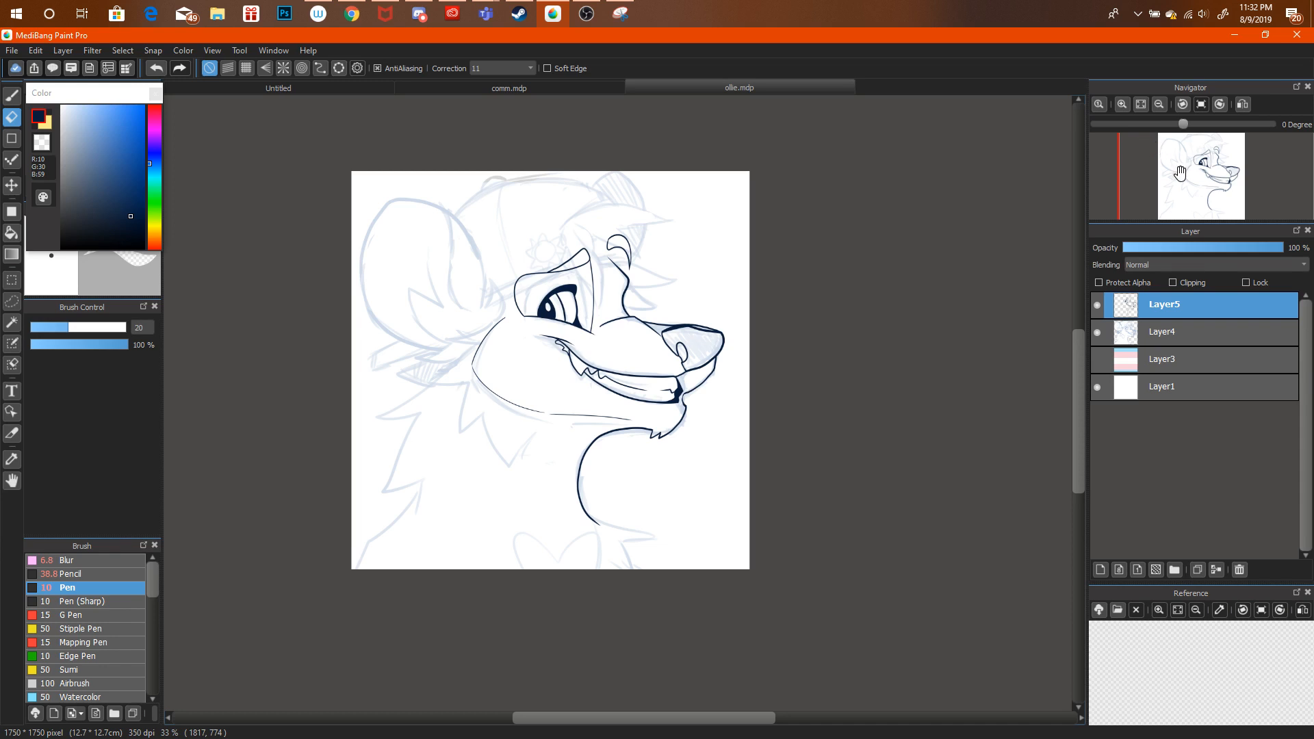
left_click(1122, 104)
left_click(1123, 105)
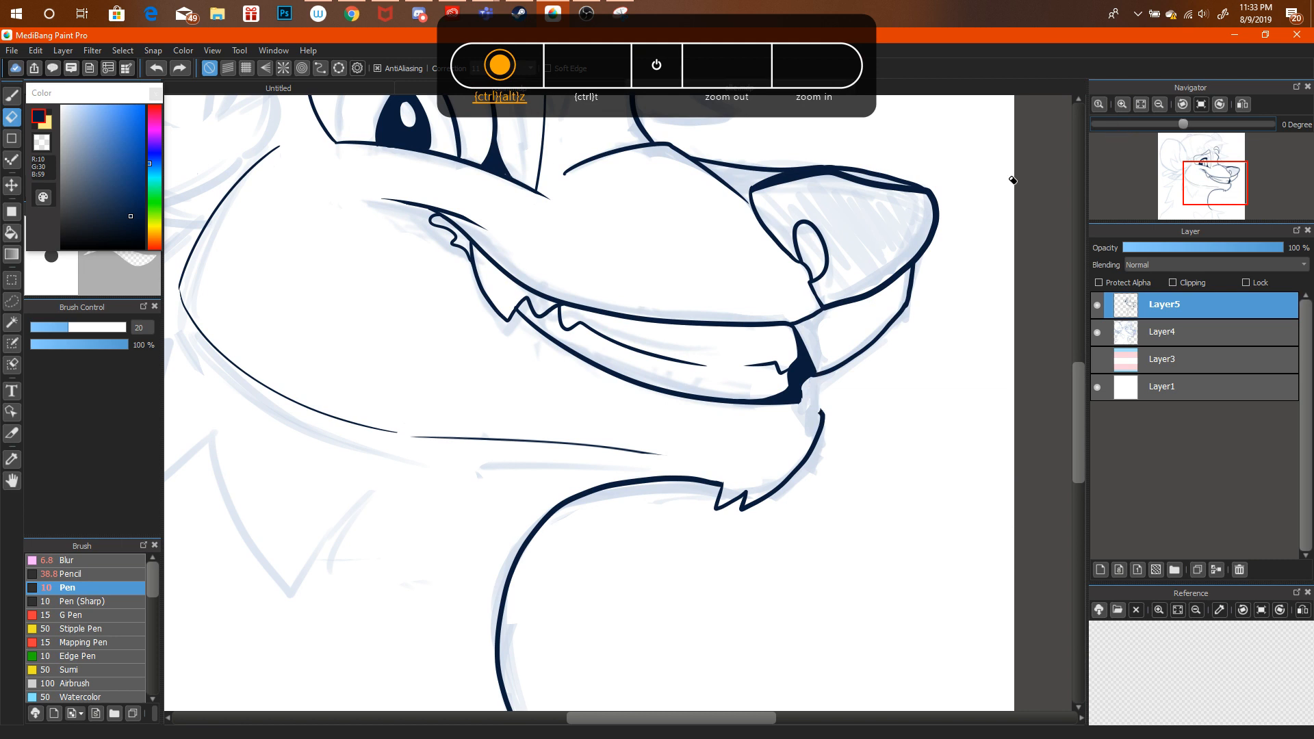
With a thinner pen, join the mouth corner to the chin line, undoing extra strokes.
key("b")
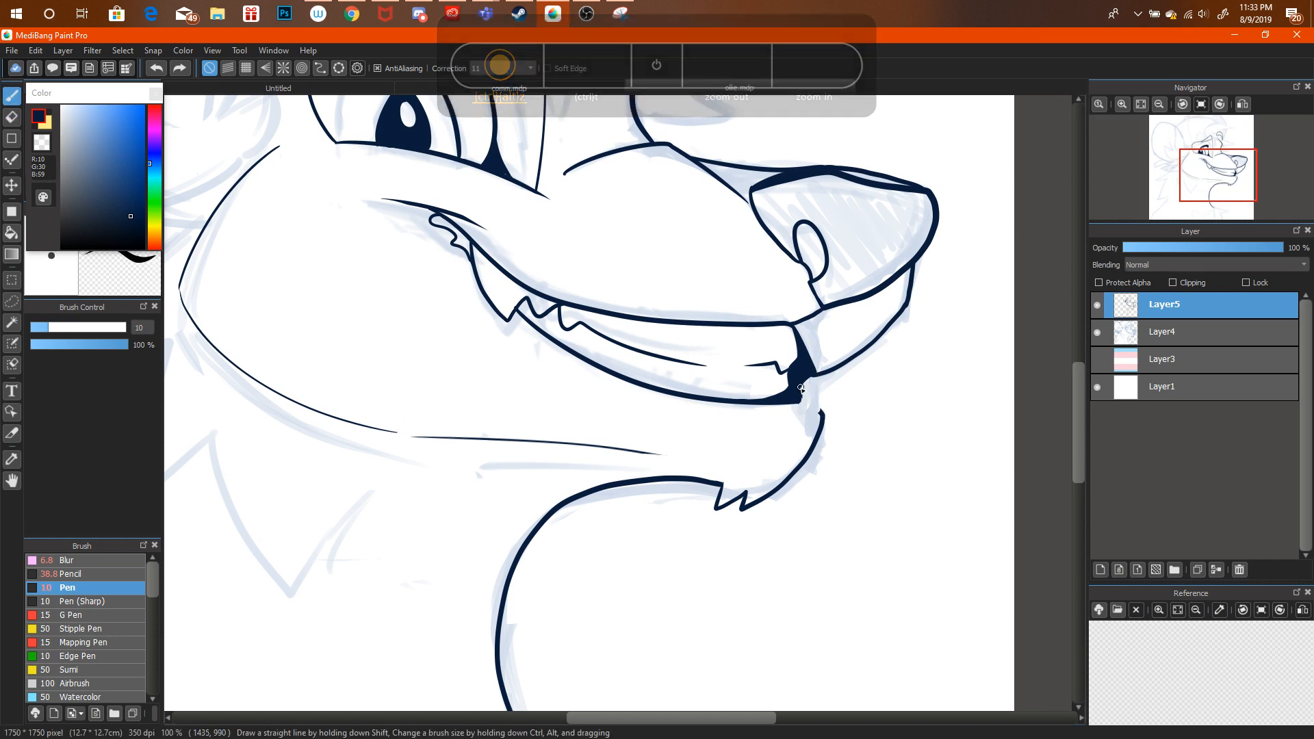
left_click_drag(801, 396, 823, 415)
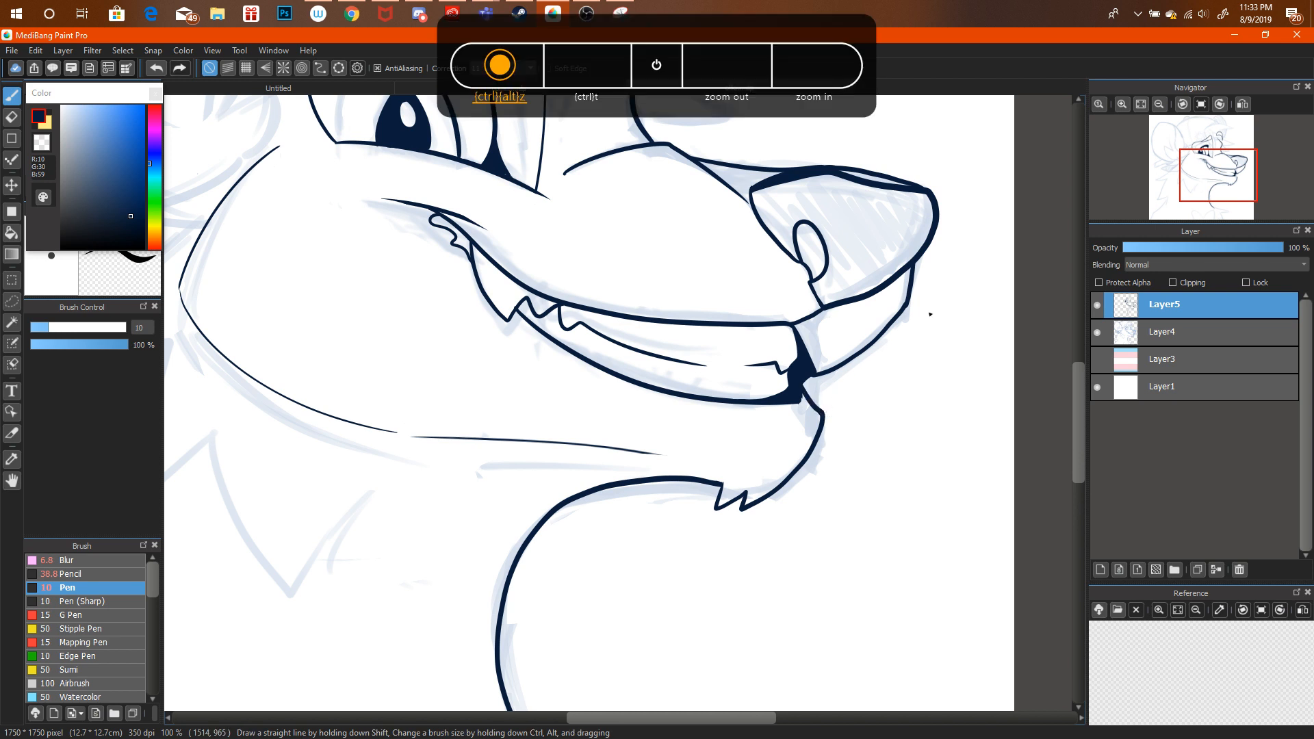
key("ctrl+z")
mouse_move(811, 404)
left_mouse_down()
mouse_move(800, 378)
mouse_move(827, 418)
left_mouse_up()
mouse_move(799, 368)
left_mouse_down()
mouse_move(816, 391)
mouse_move(808, 384)
left_mouse_up()
key("ctrl+z")
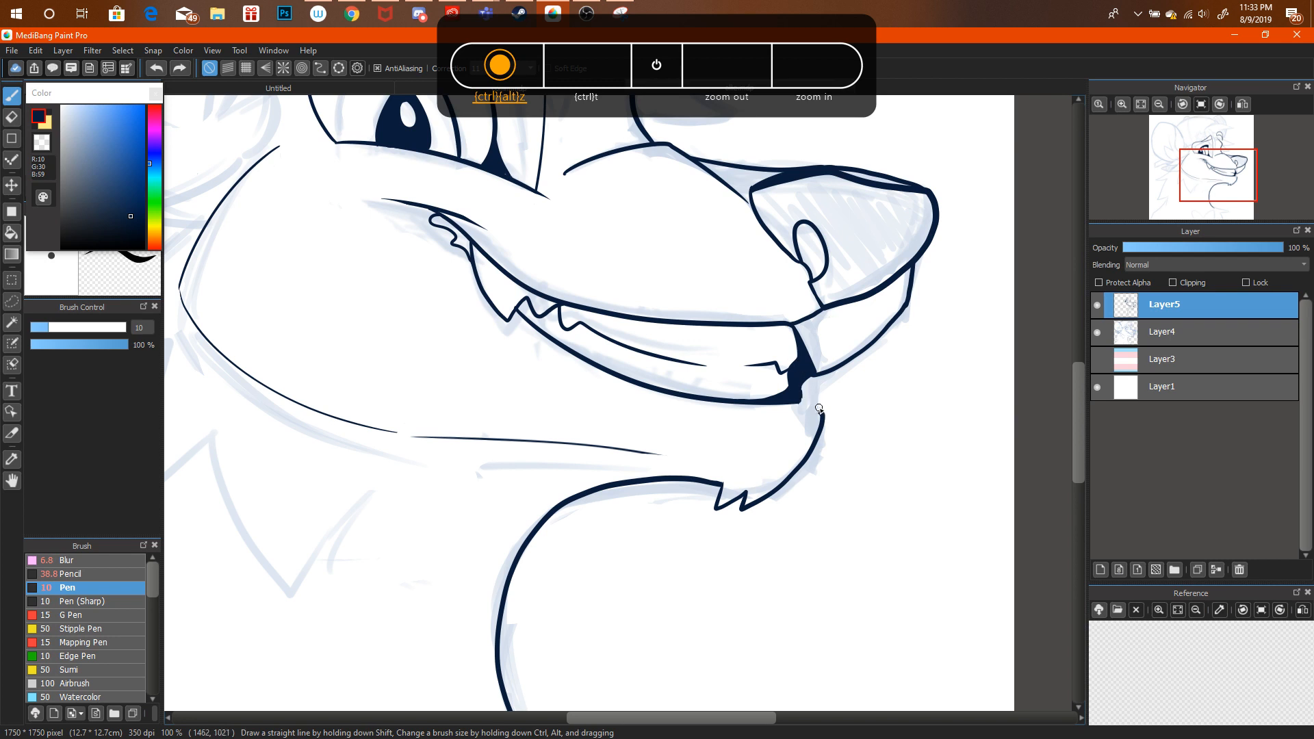
key("ctrl+z")
Zoom out to check the lineart, glance at comm.mdp and Untitled, then return to ollie.mdp.
left_click(1158, 104)
left_click(1159, 104)
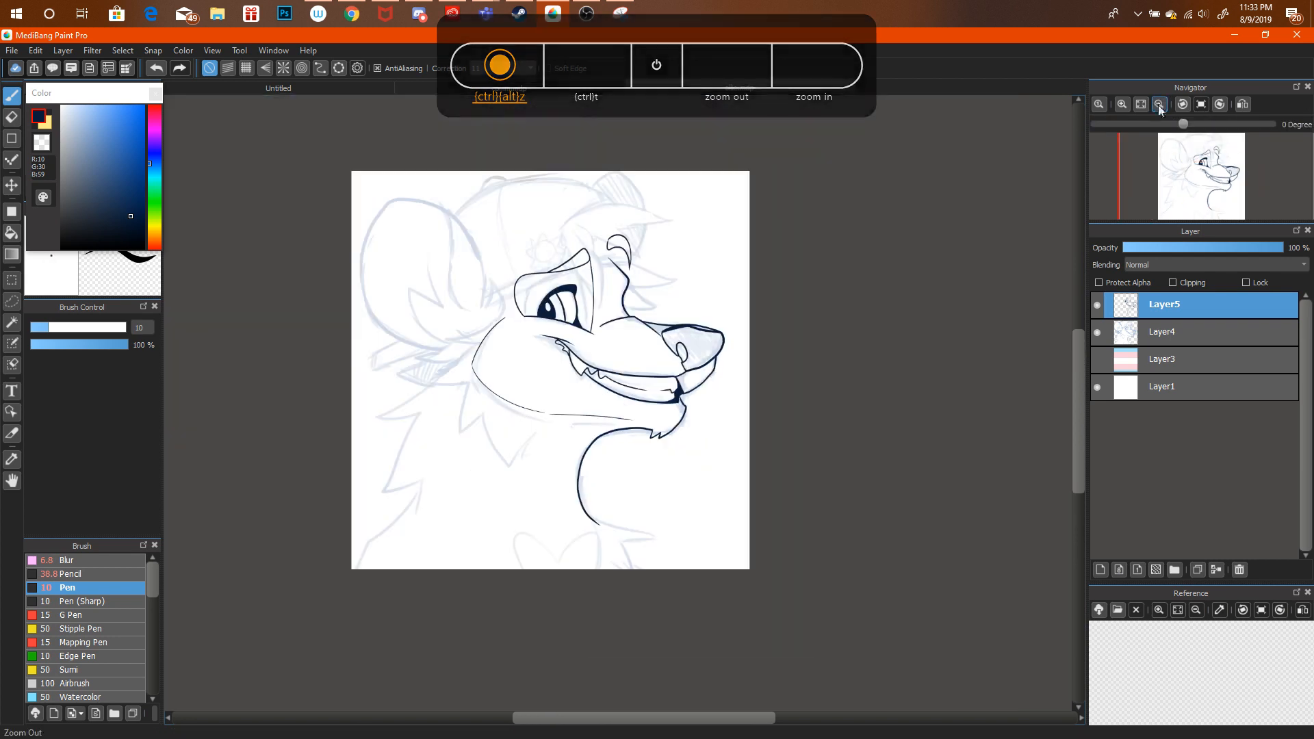
left_click(1186, 159)
left_click_drag(1186, 159, 1184, 186)
scroll(1184, 185, "up", 2)
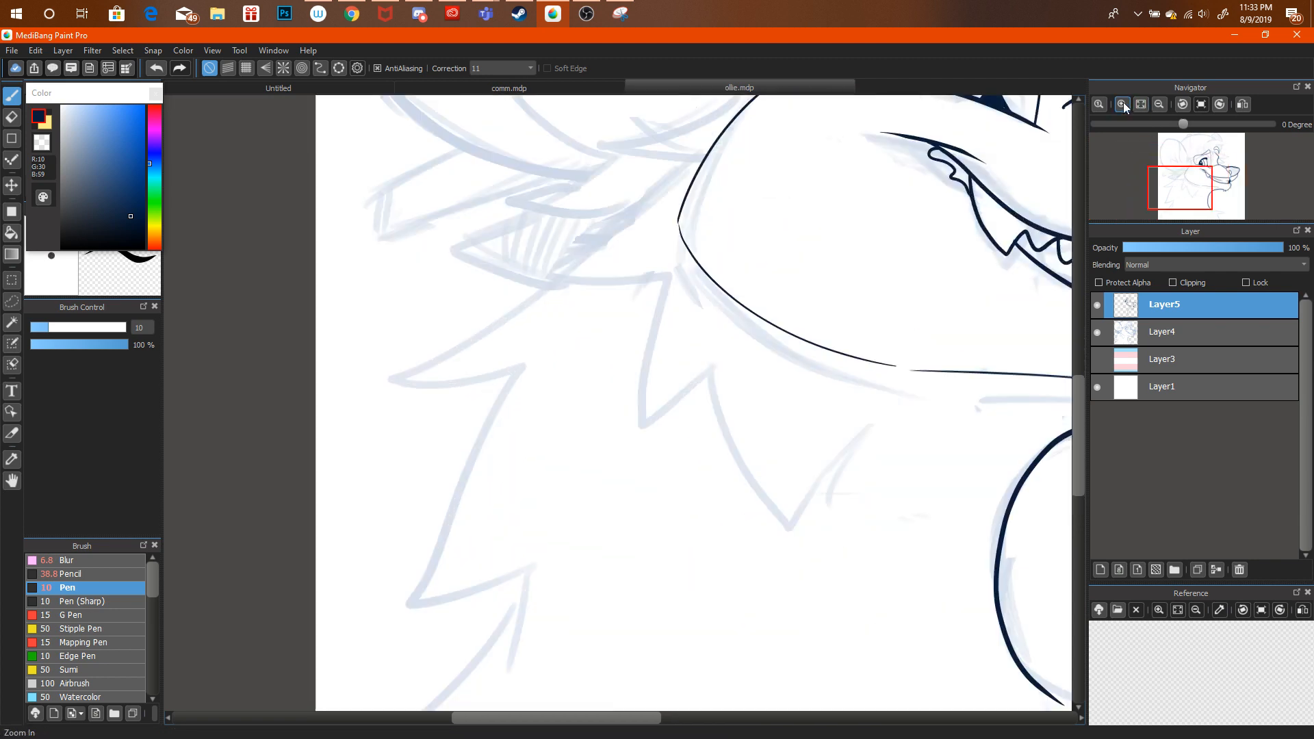
left_click(1195, 179)
left_click(595, 89)
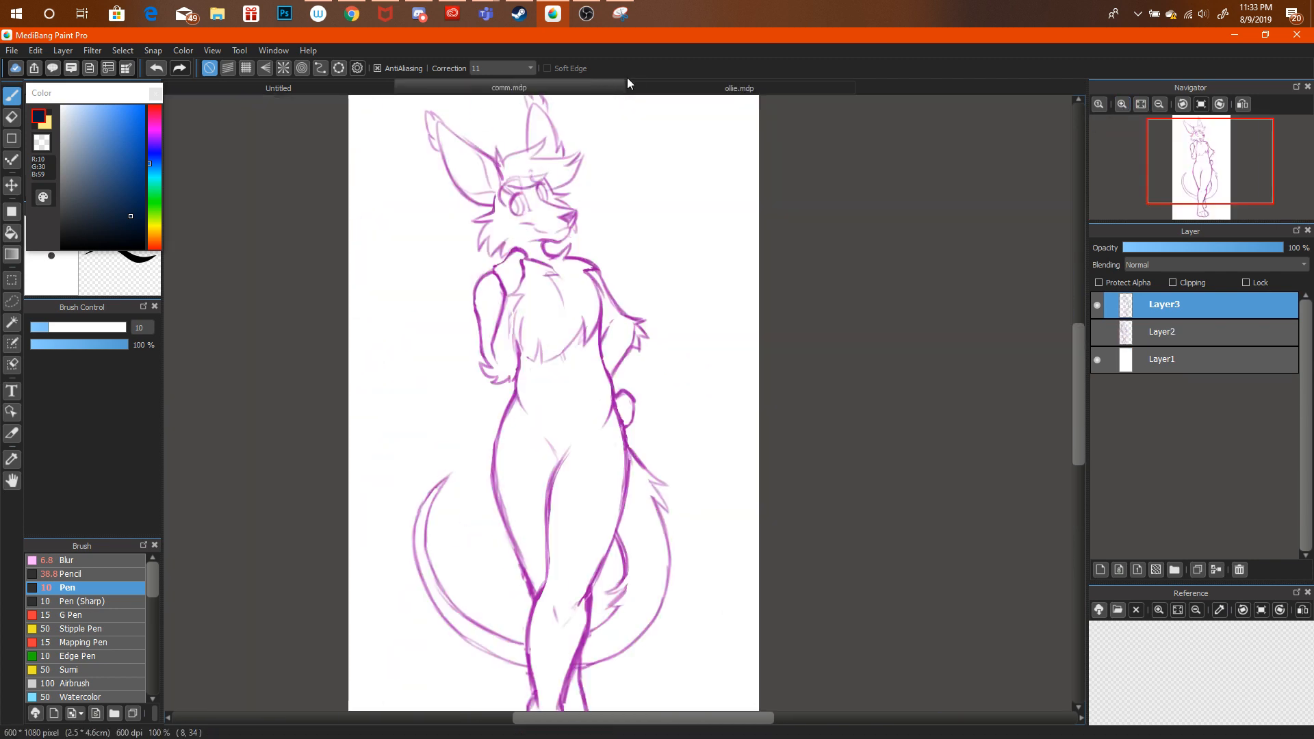
left_click(389, 85)
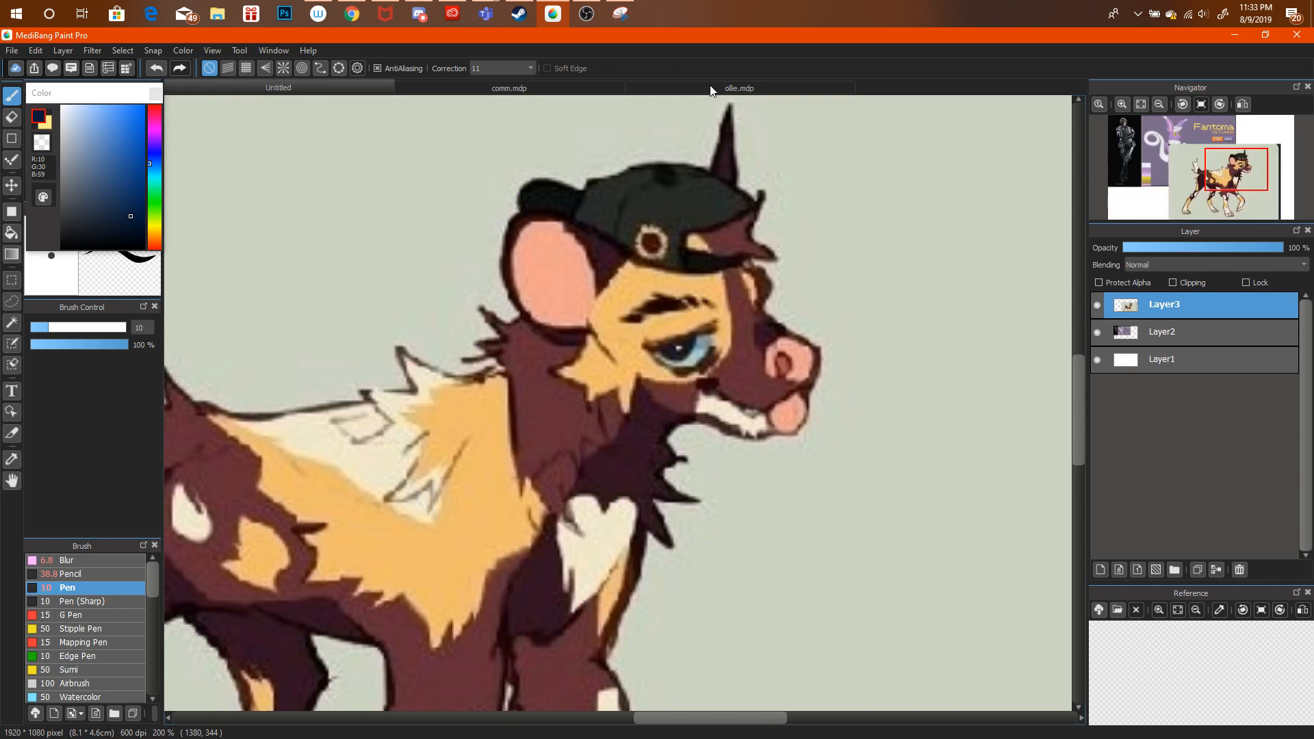
left_click(712, 90)
scroll(726, 312, "up", 3)
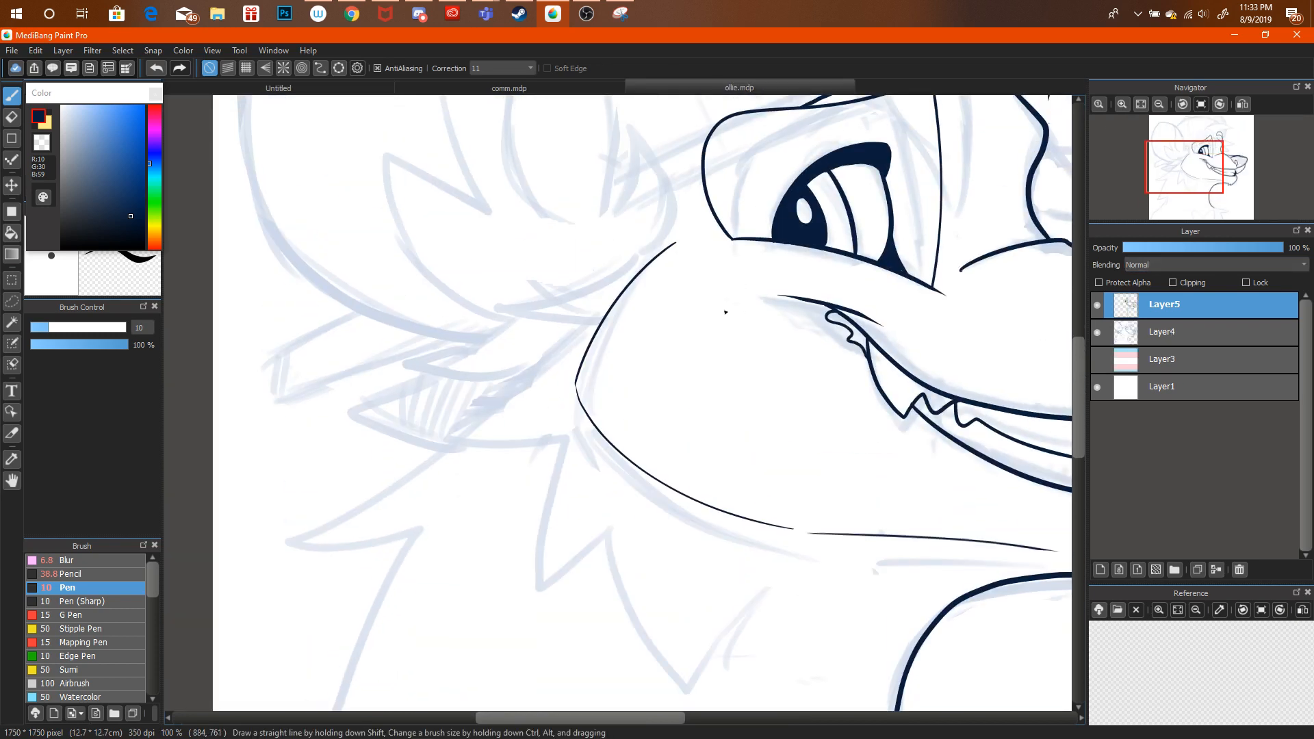
Ink the left cheek fur's upper edge, spiky tufts, and lower line toward the neck.
left_click_drag(675, 233, 468, 280)
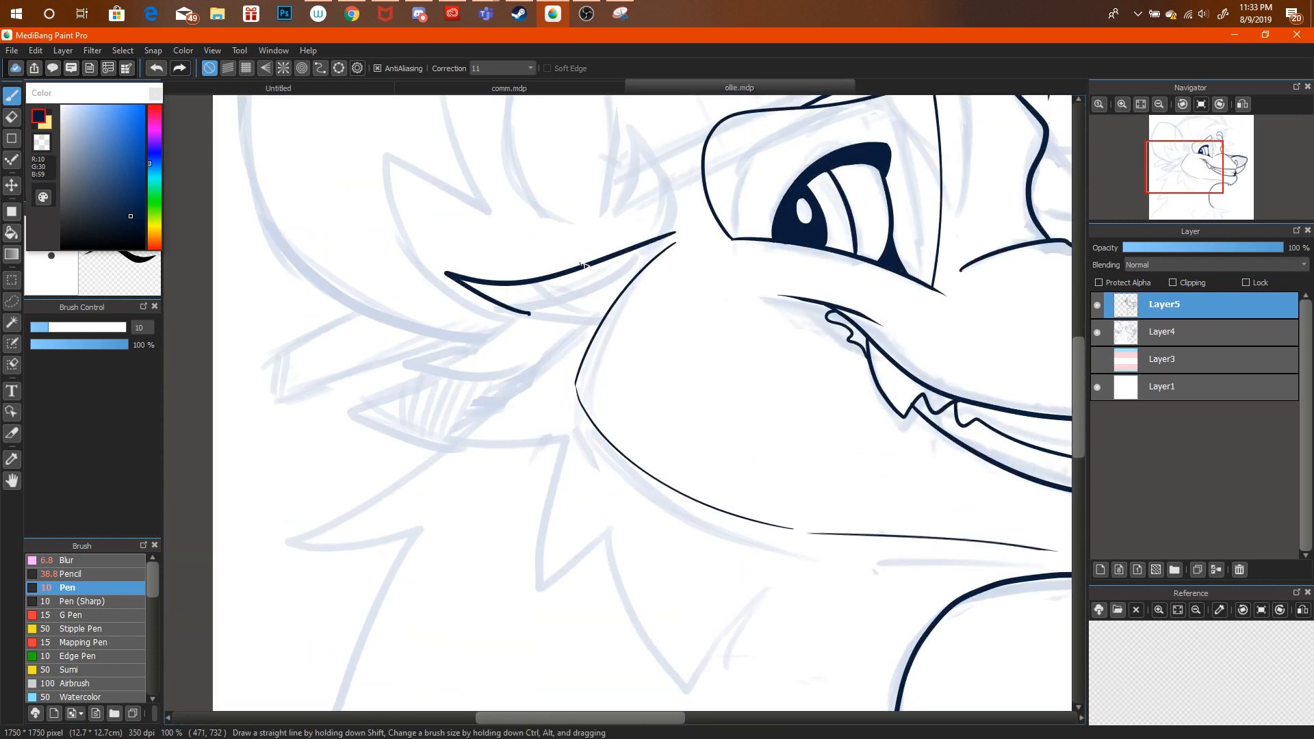
key("ctrl+alt+z")
left_click_drag(675, 236, 478, 294)
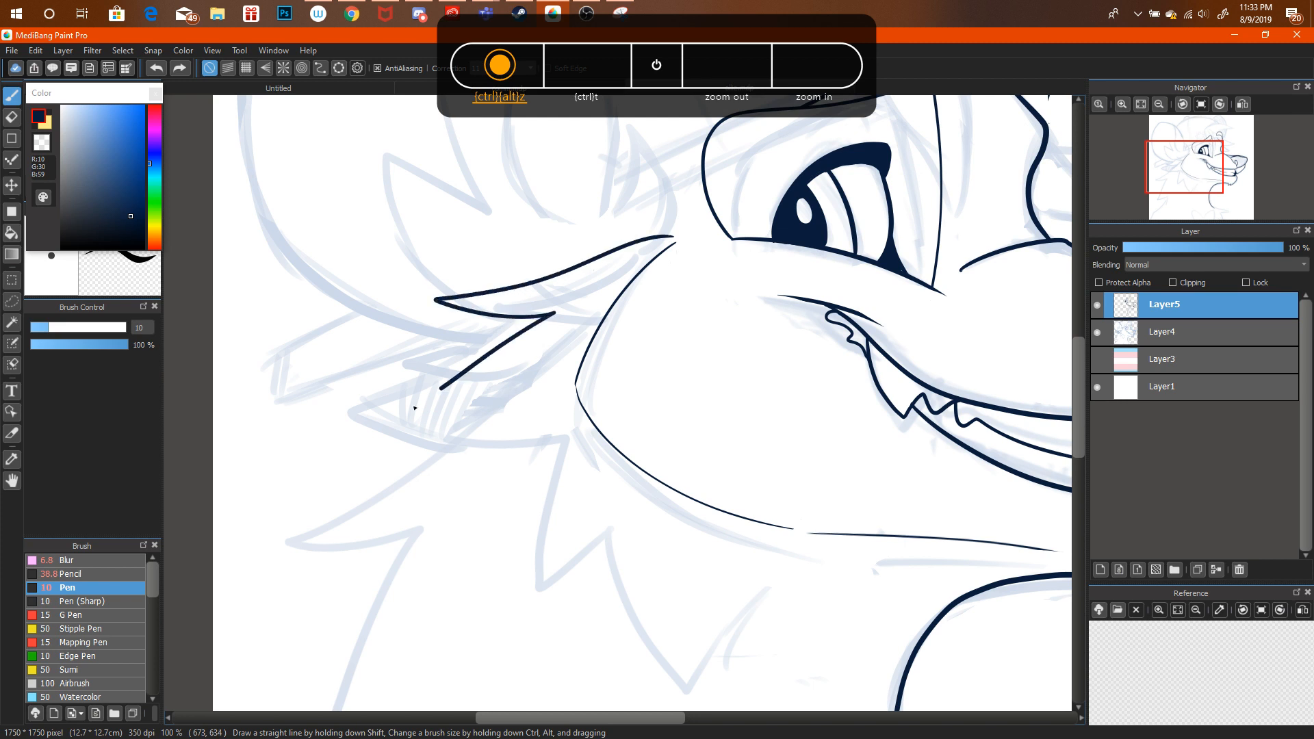
mouse_move(414, 408)
left_mouse_down()
mouse_move(548, 448)
mouse_move(566, 560)
left_mouse_up()
left_click_drag(708, 571, 824, 558)
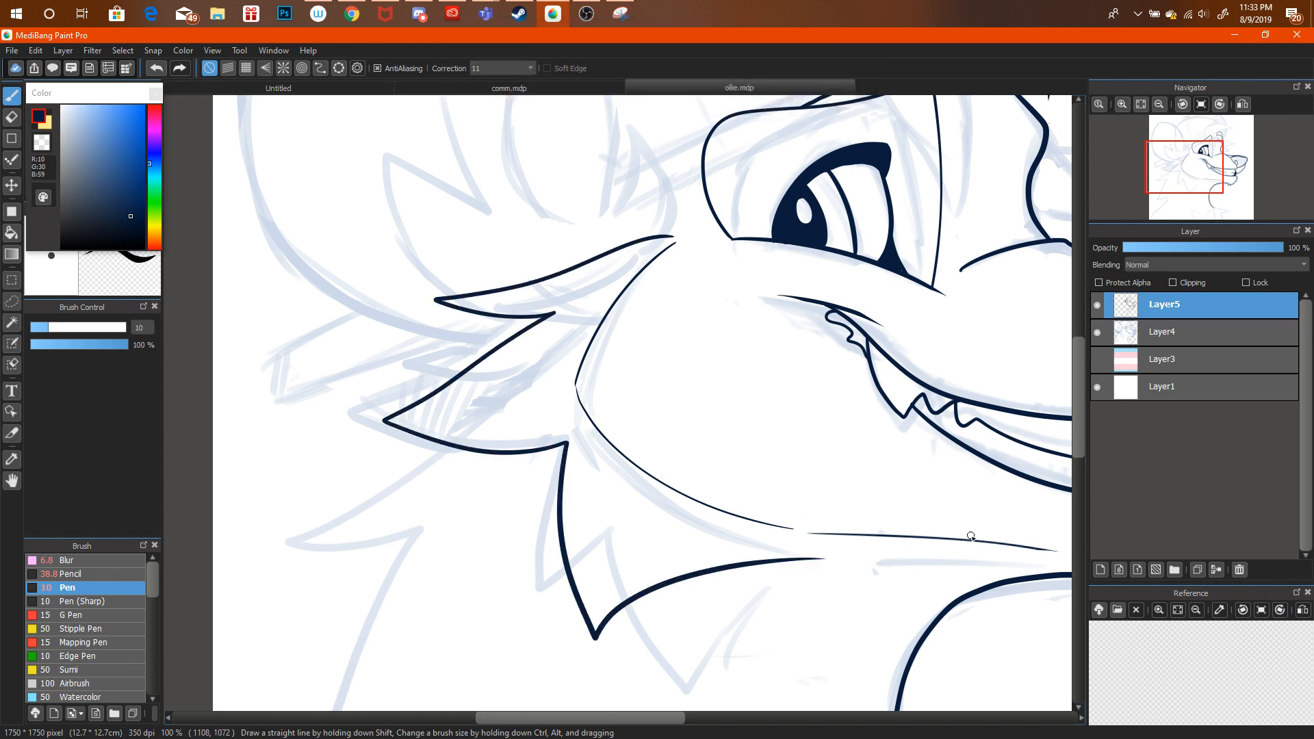
left_click(15, 117)
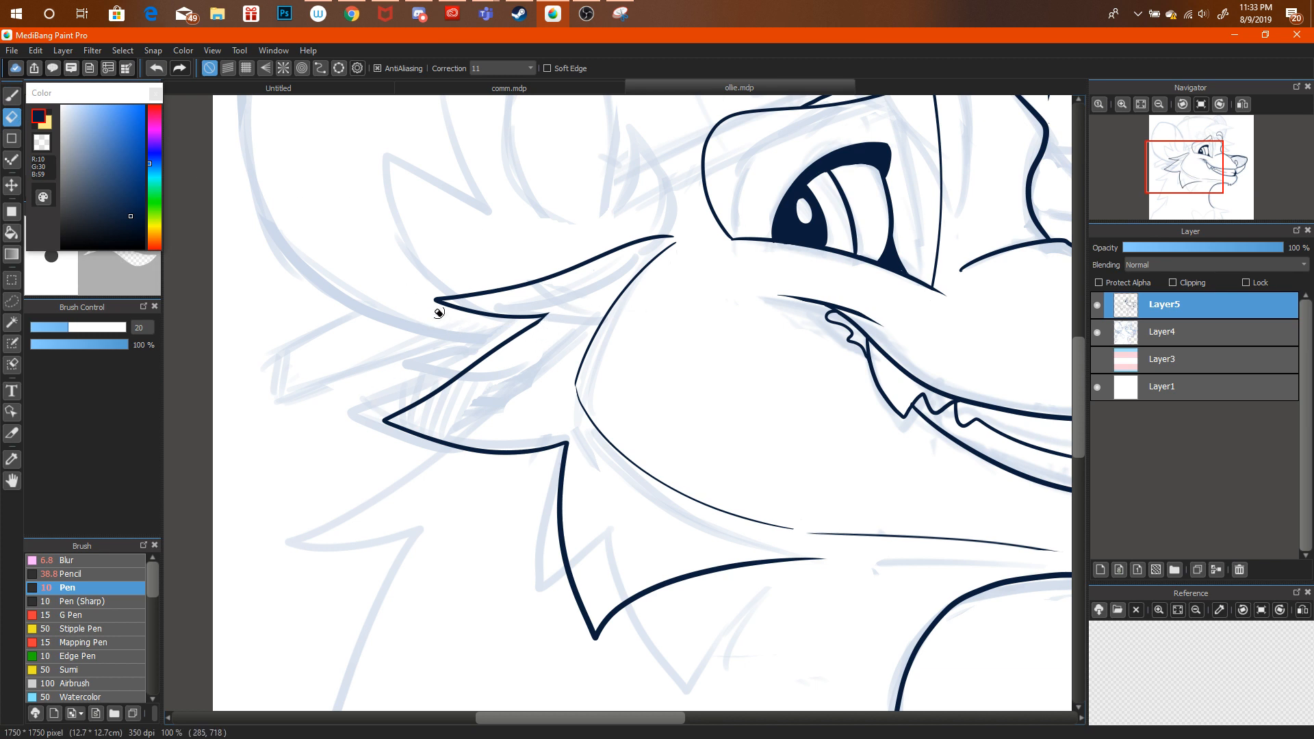
key("ctrl+alt+z")
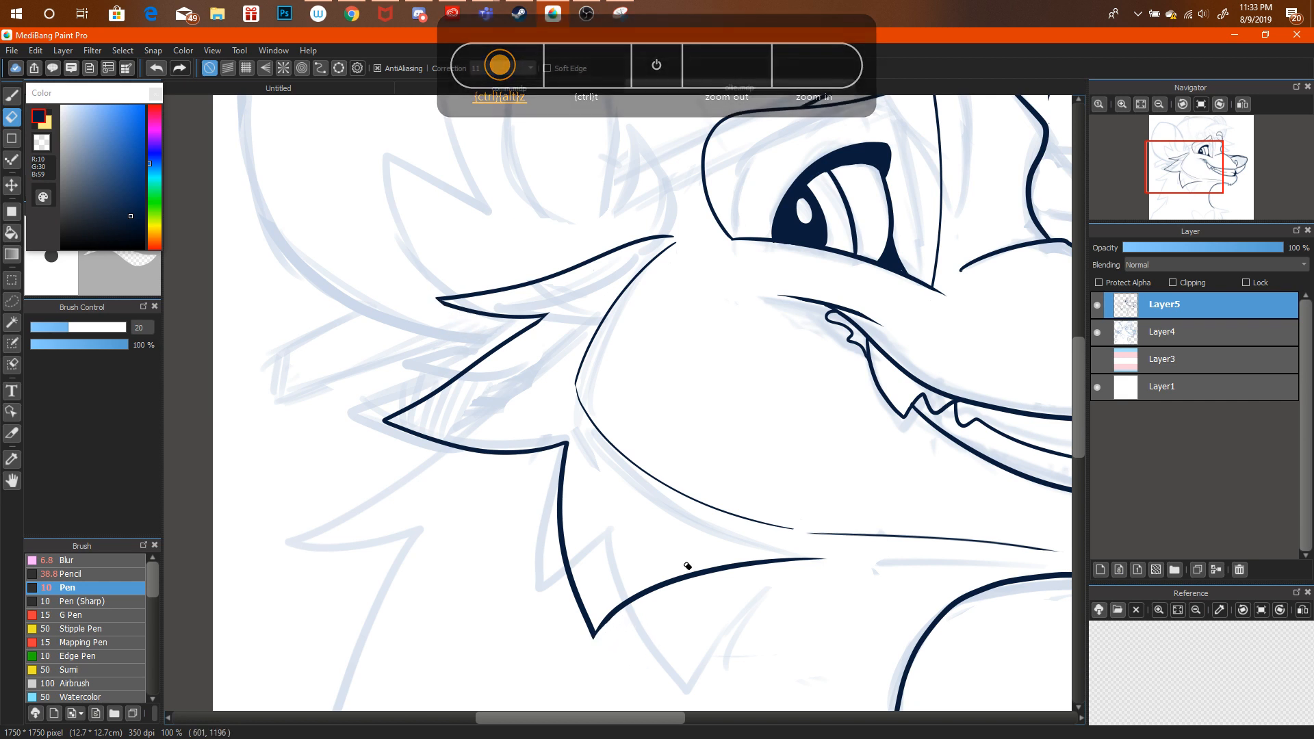
Turn the speaker volume down to 8 and pan back onto the drawing.
left_click(1203, 13)
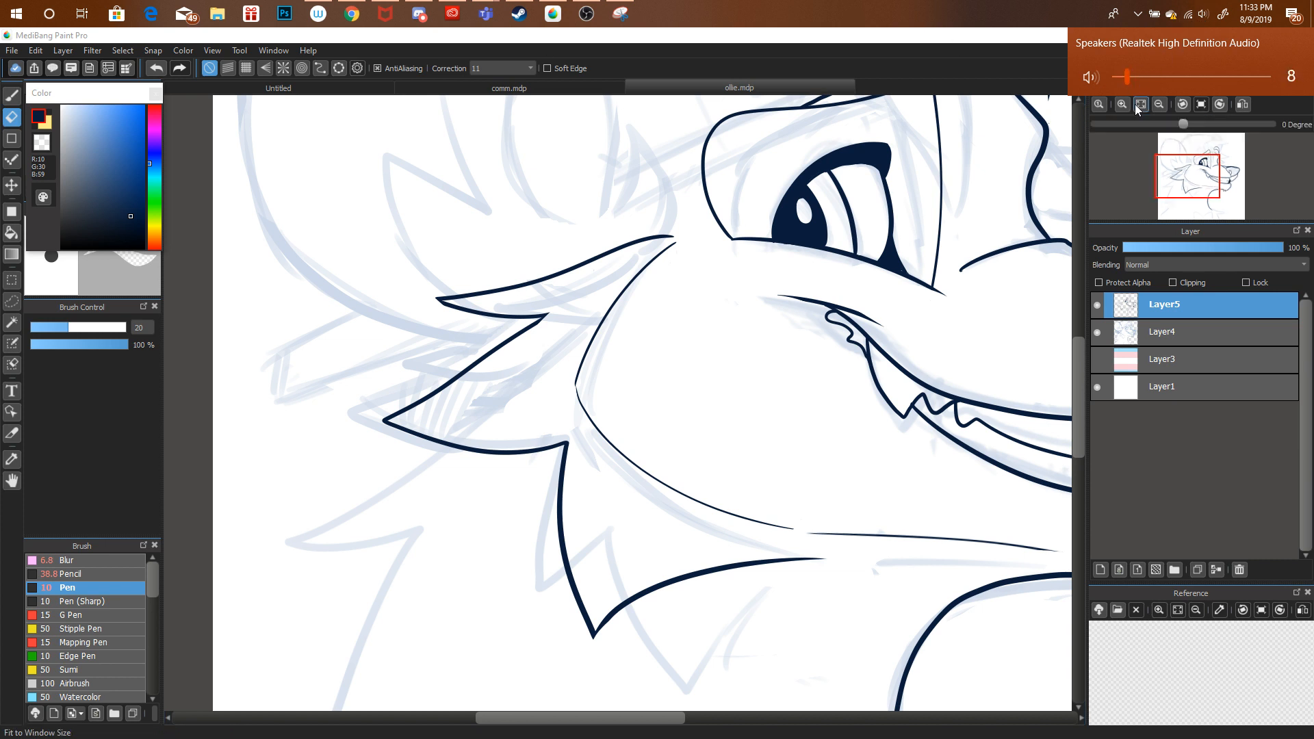
left_click(1105, 167)
mouse_move(1105, 166)
left_mouse_down()
mouse_move(1184, 149)
mouse_move(1206, 195)
left_mouse_up()
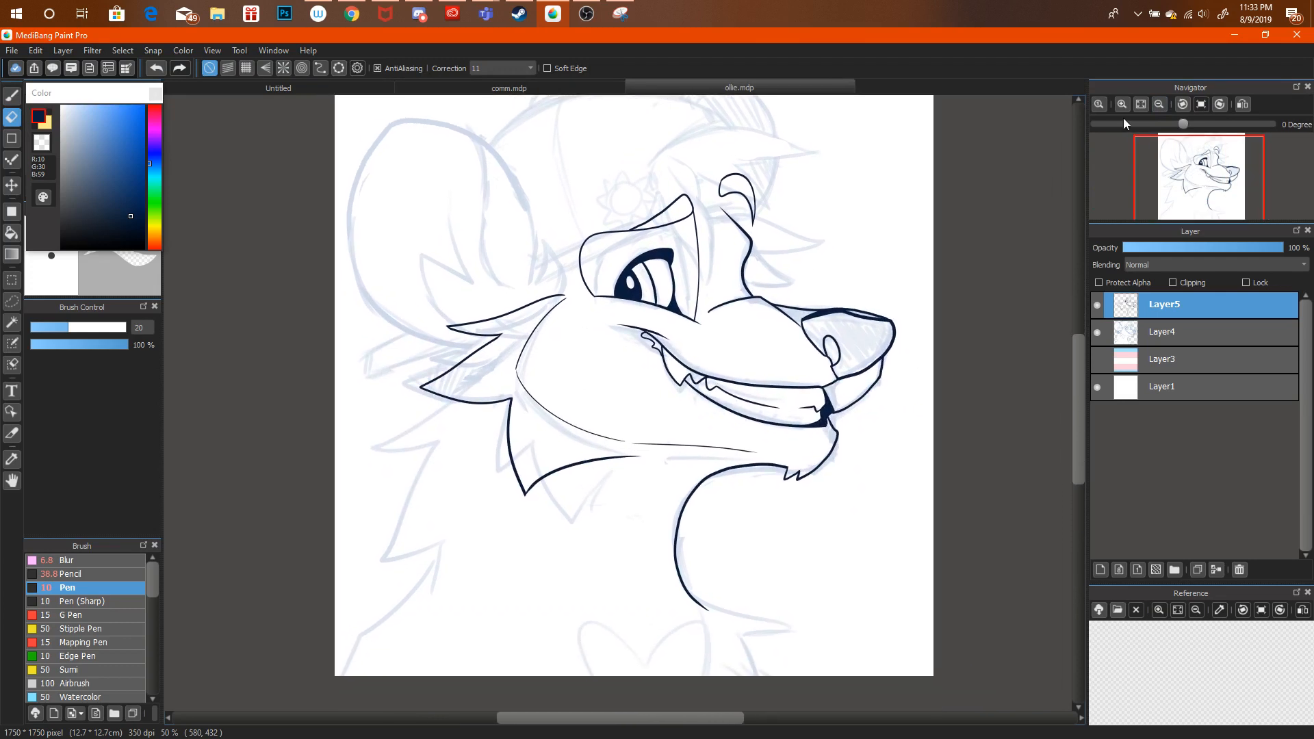
scroll(1036, 199, "up", 1)
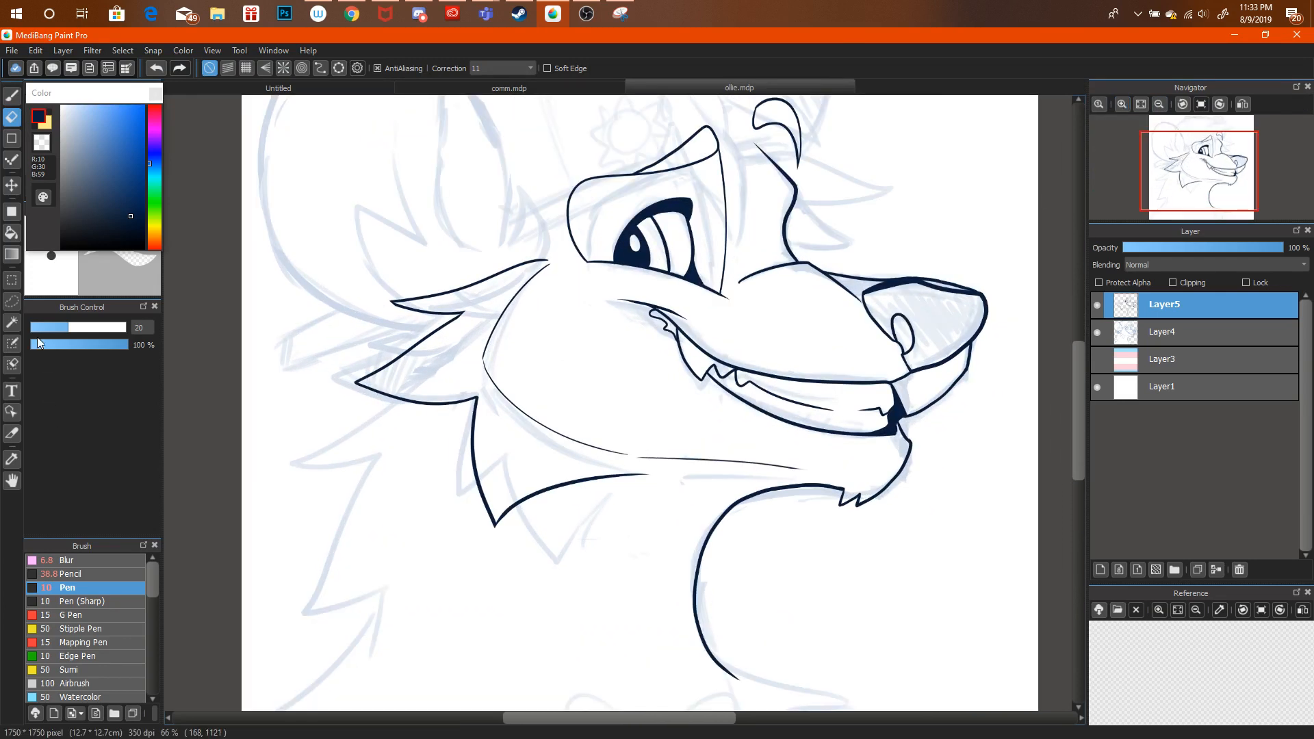
left_click(12, 301)
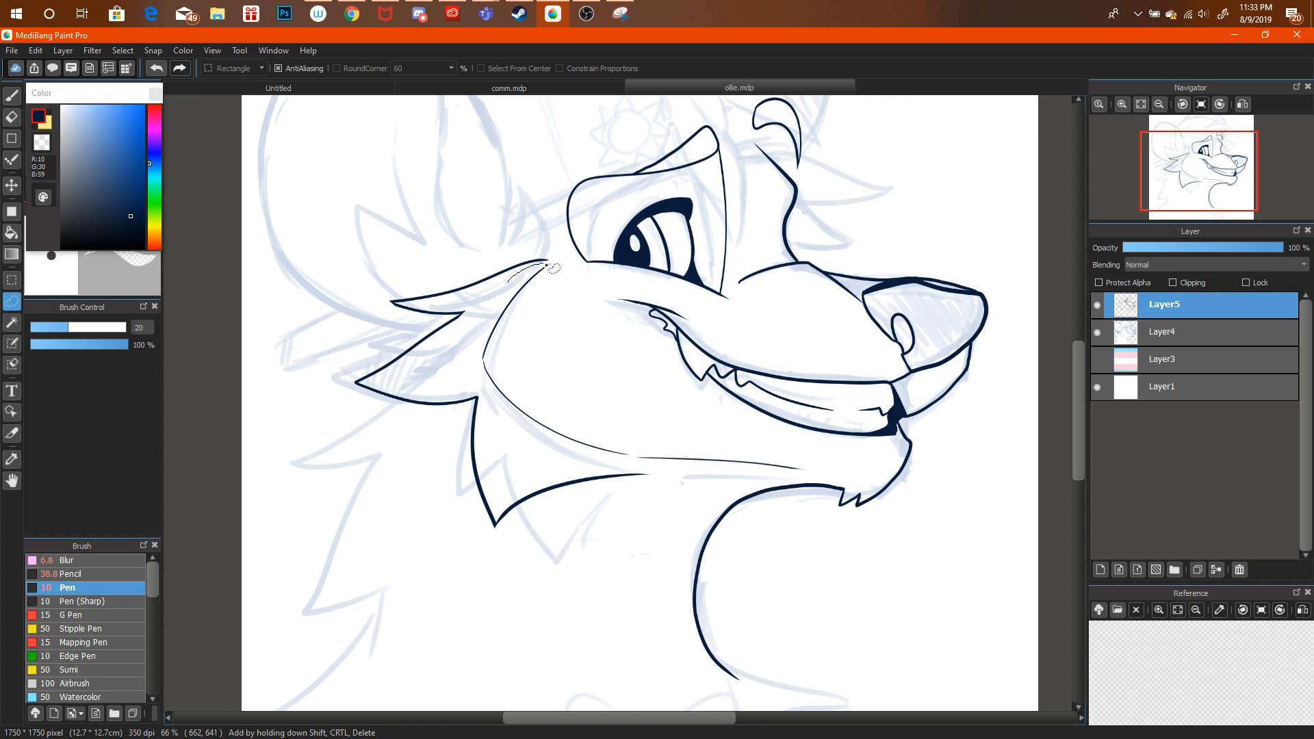
Lasso the left cheek fur lines and rotate them slightly clockwise.
mouse_move(338, 472)
left_mouse_down()
mouse_move(415, 459)
mouse_move(469, 427)
mouse_move(434, 570)
left_mouse_up()
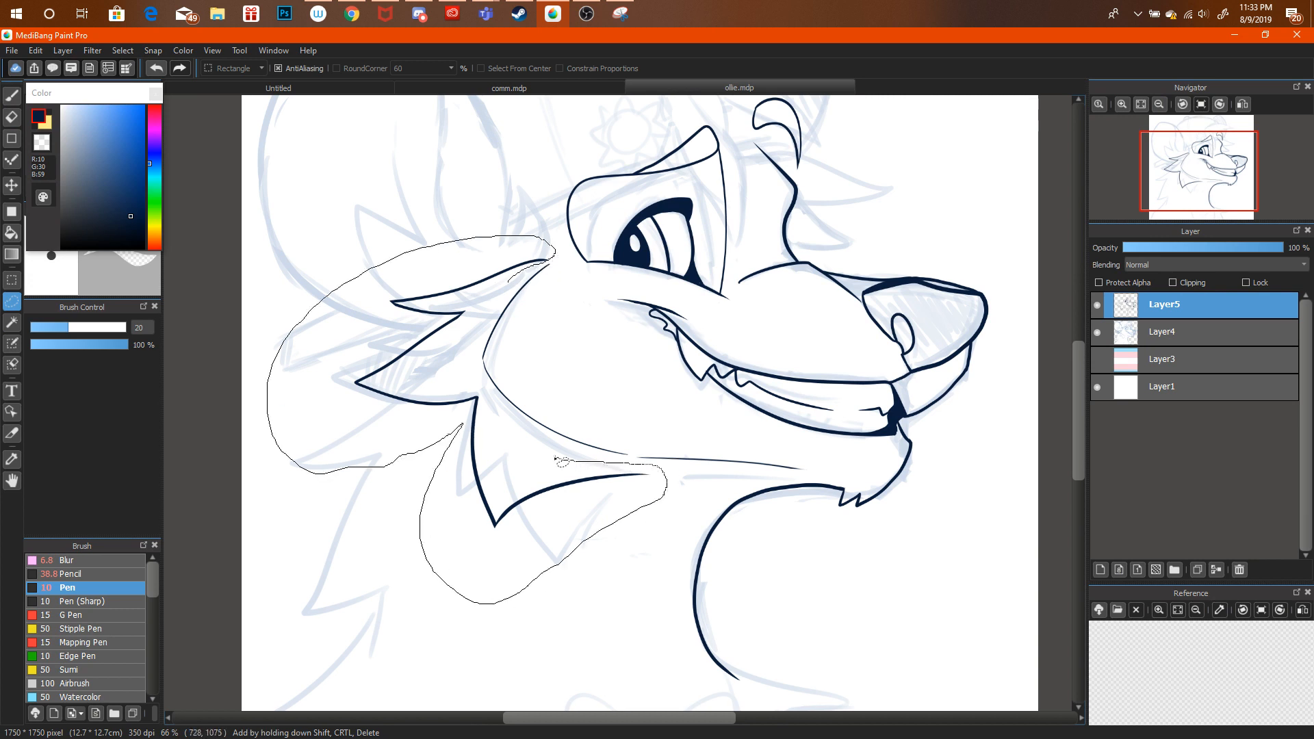
left_click_drag(557, 458, 497, 400)
left_click_drag(480, 339, 547, 259)
key("ctrl+t")
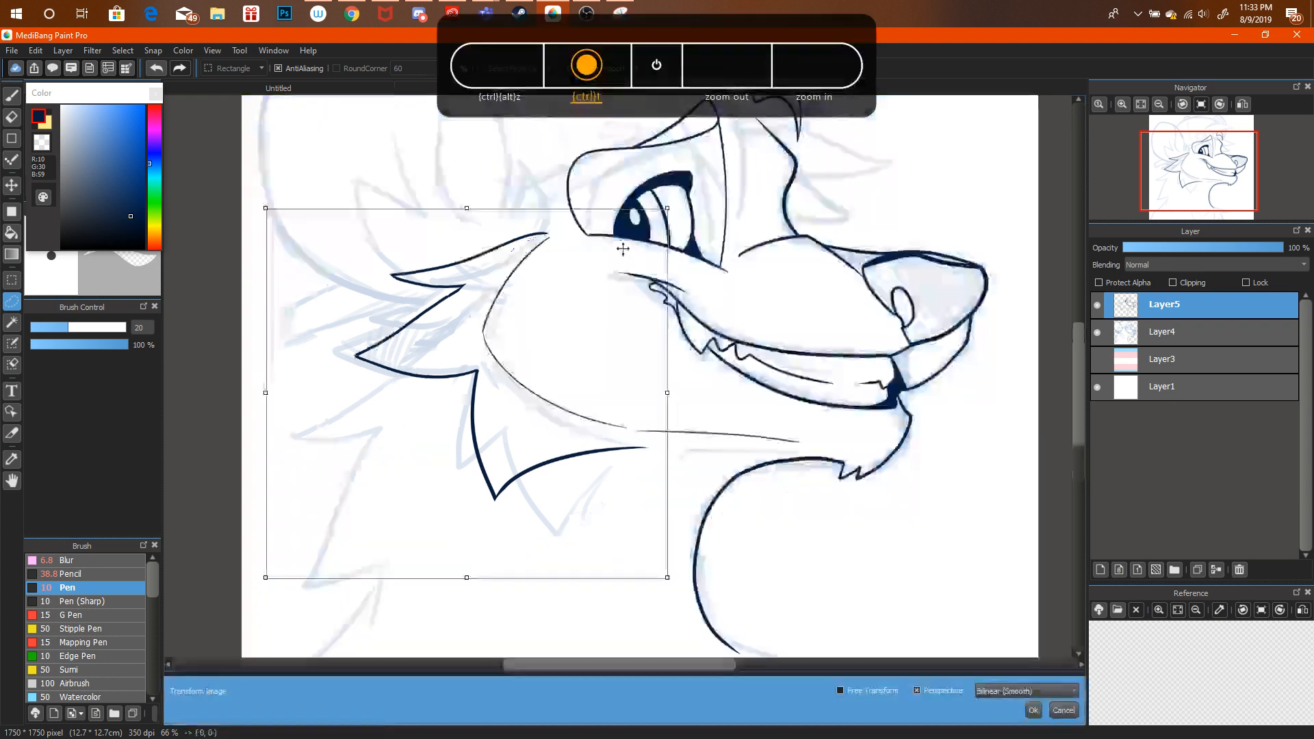
mouse_move(647, 217)
left_mouse_down()
mouse_move(598, 258)
mouse_move(657, 221)
left_mouse_up()
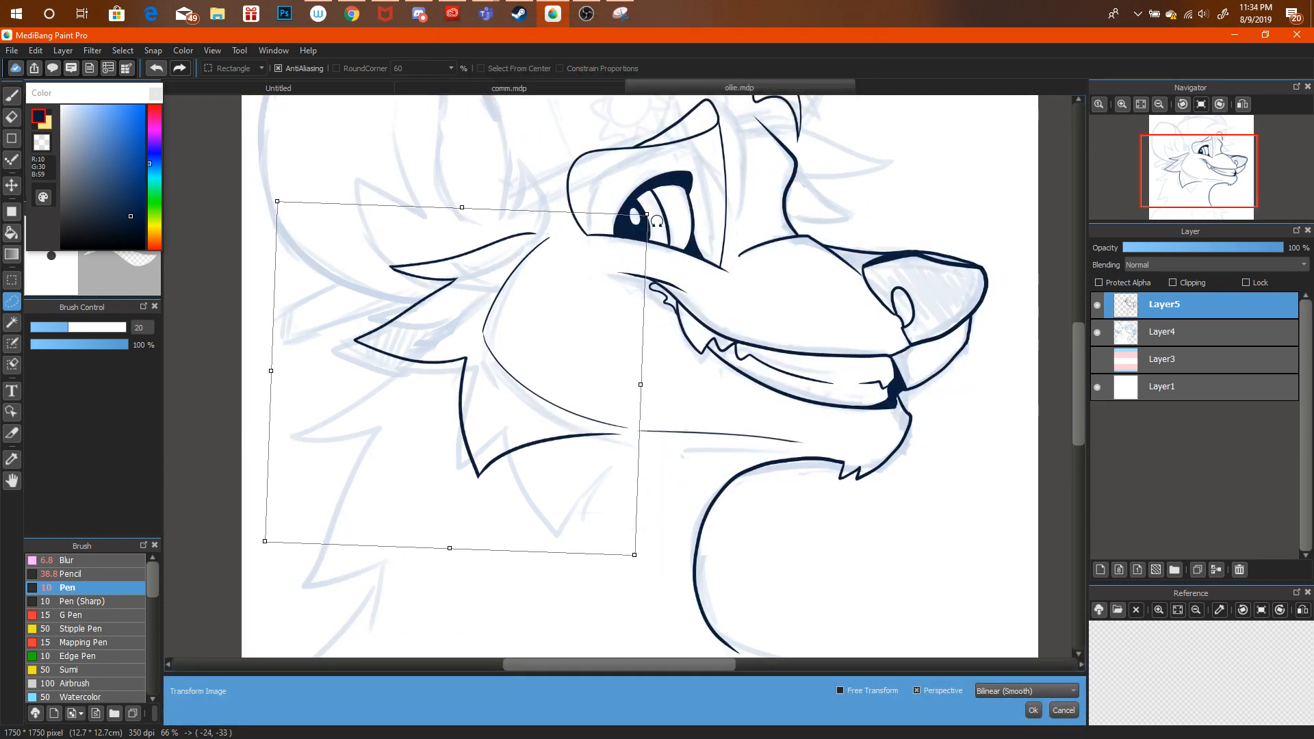
left_click(1030, 709)
scroll(861, 153, "up", 2)
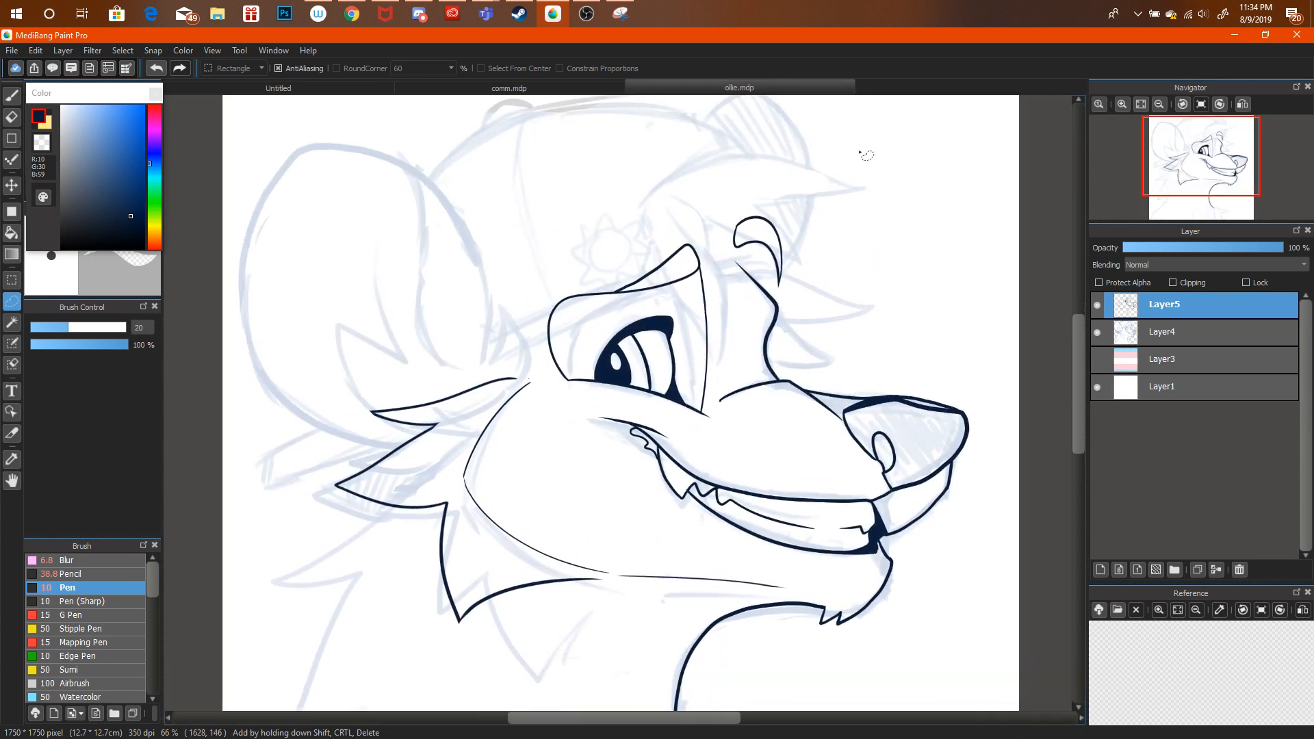
Open the commissions livestream tab in Chrome and reveal the chat message held for review.
left_click(351, 14)
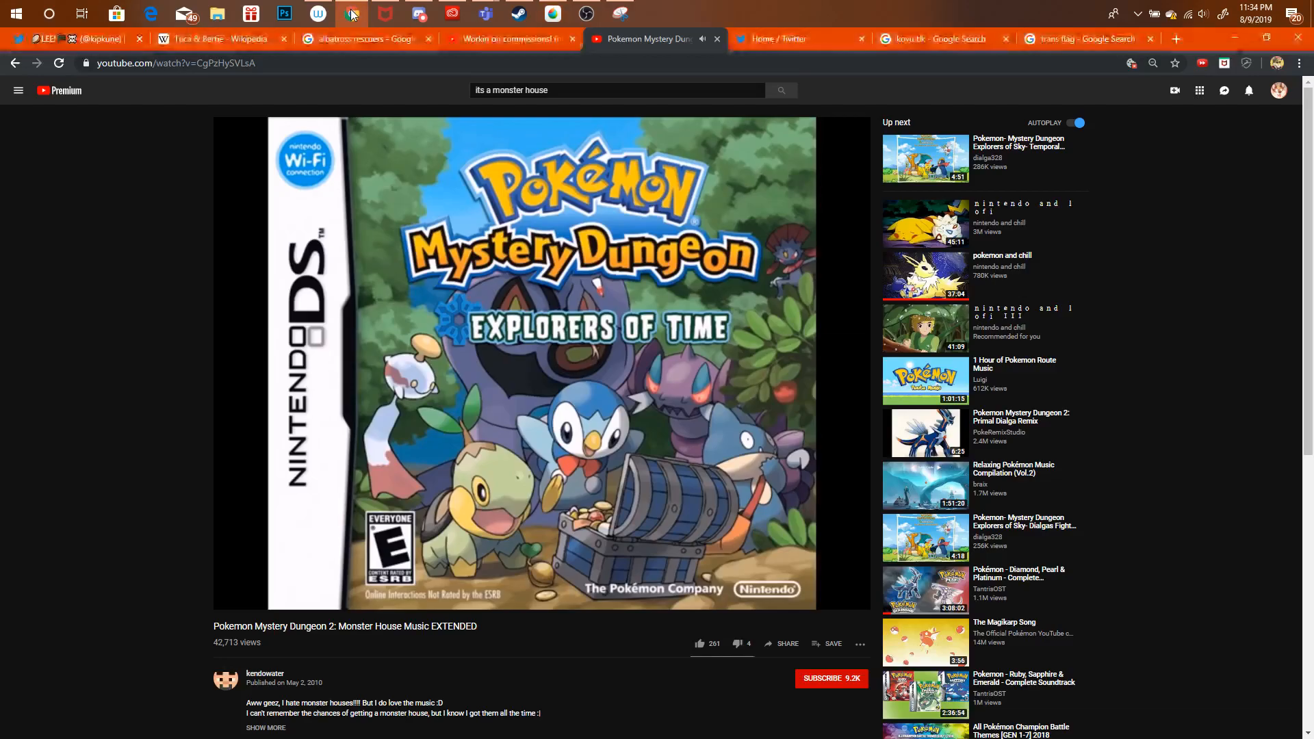
left_click(514, 39)
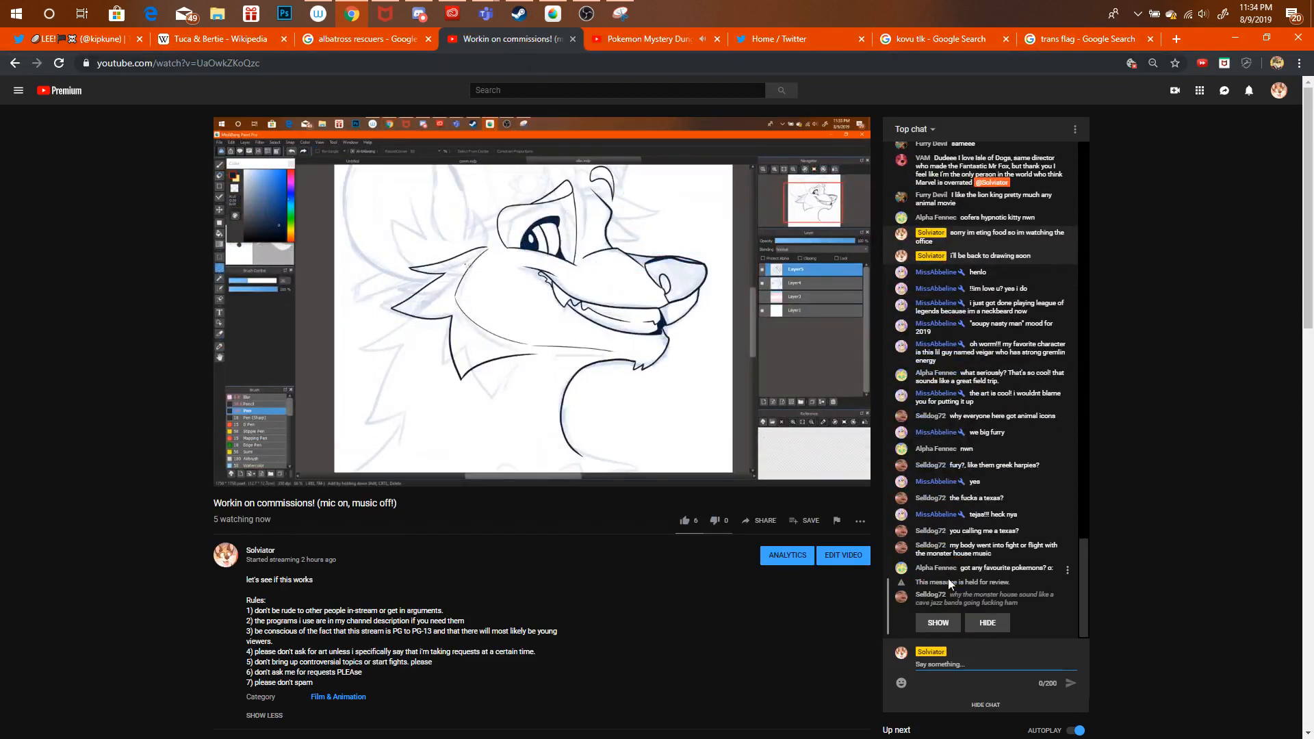
left_click(952, 635)
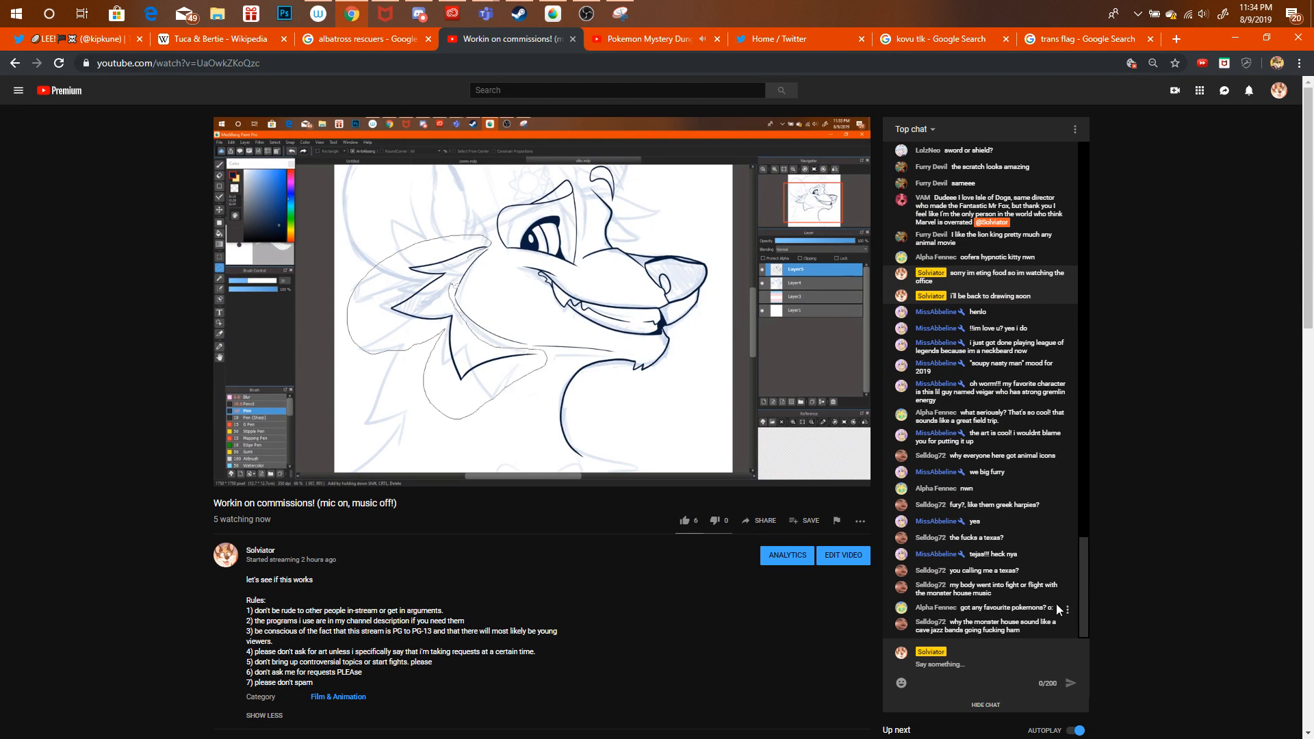
Search Google Images for vikavolt in a new tab and preview the first image.
left_click(1172, 40)
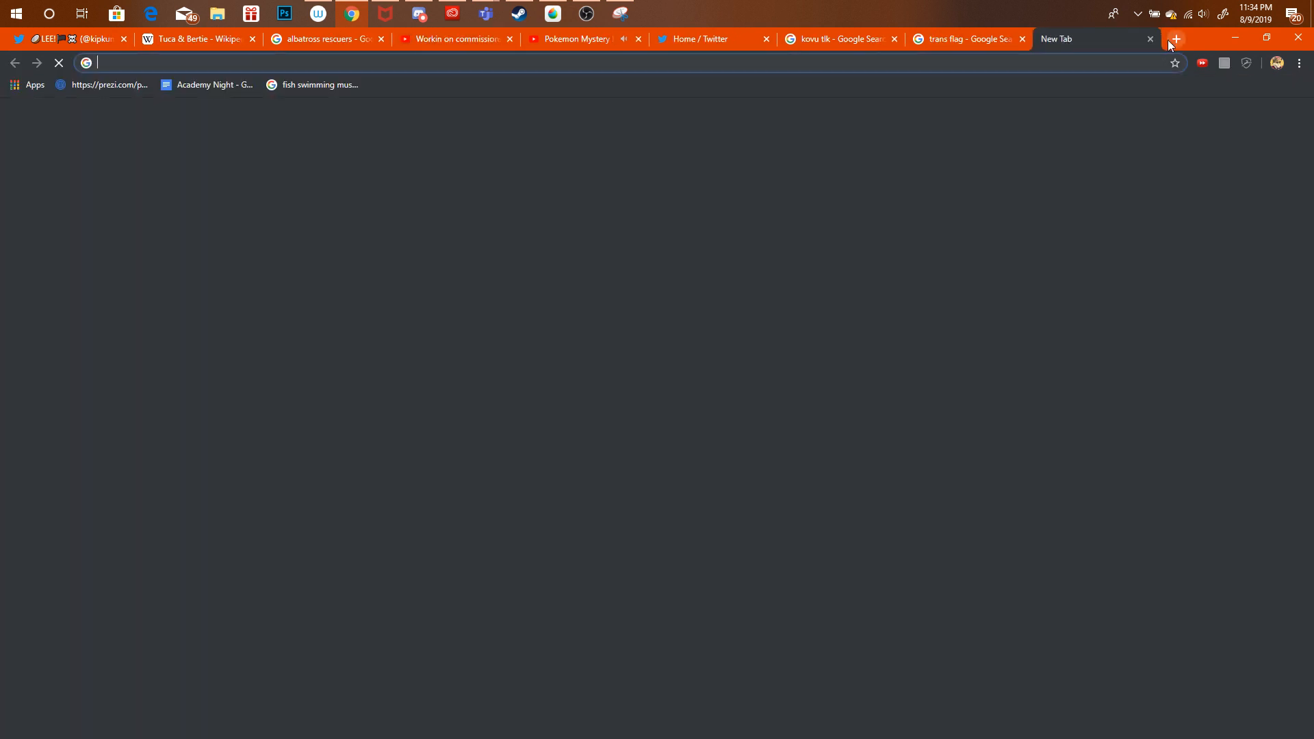
type("vikavolt")
key("Return")
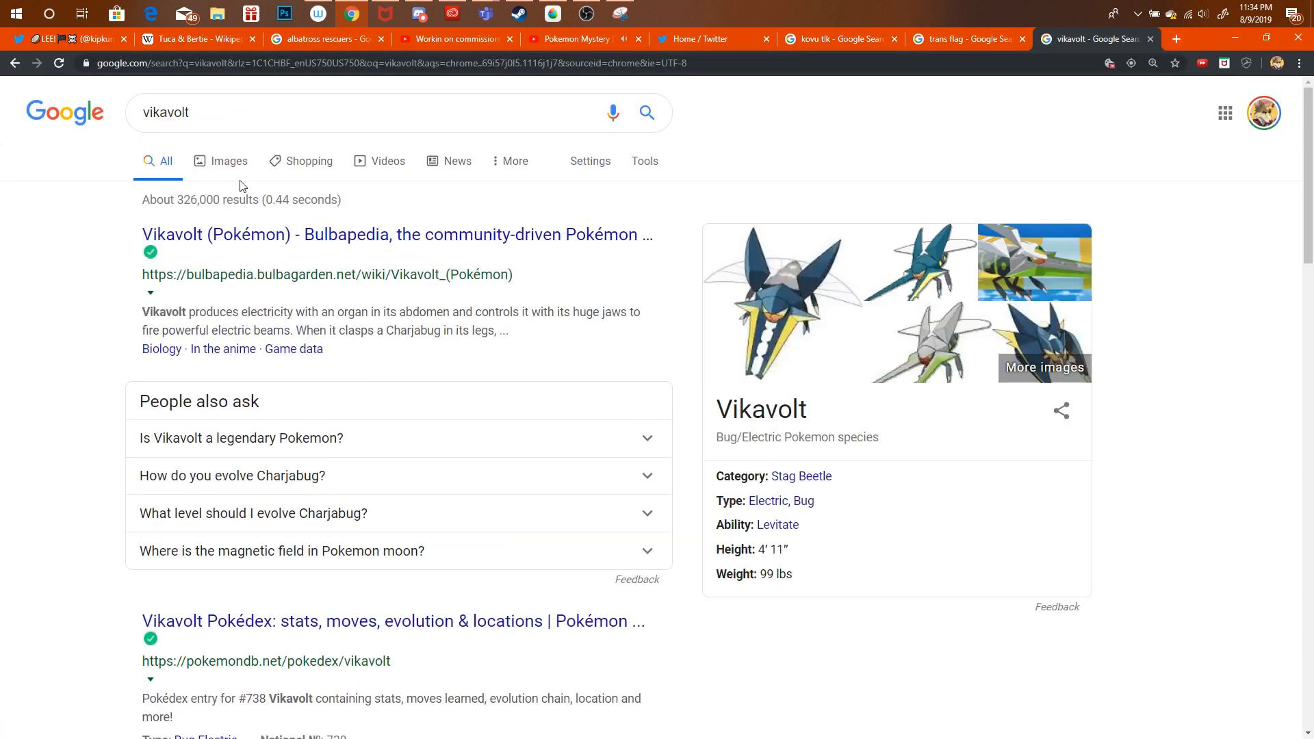
left_click(224, 187)
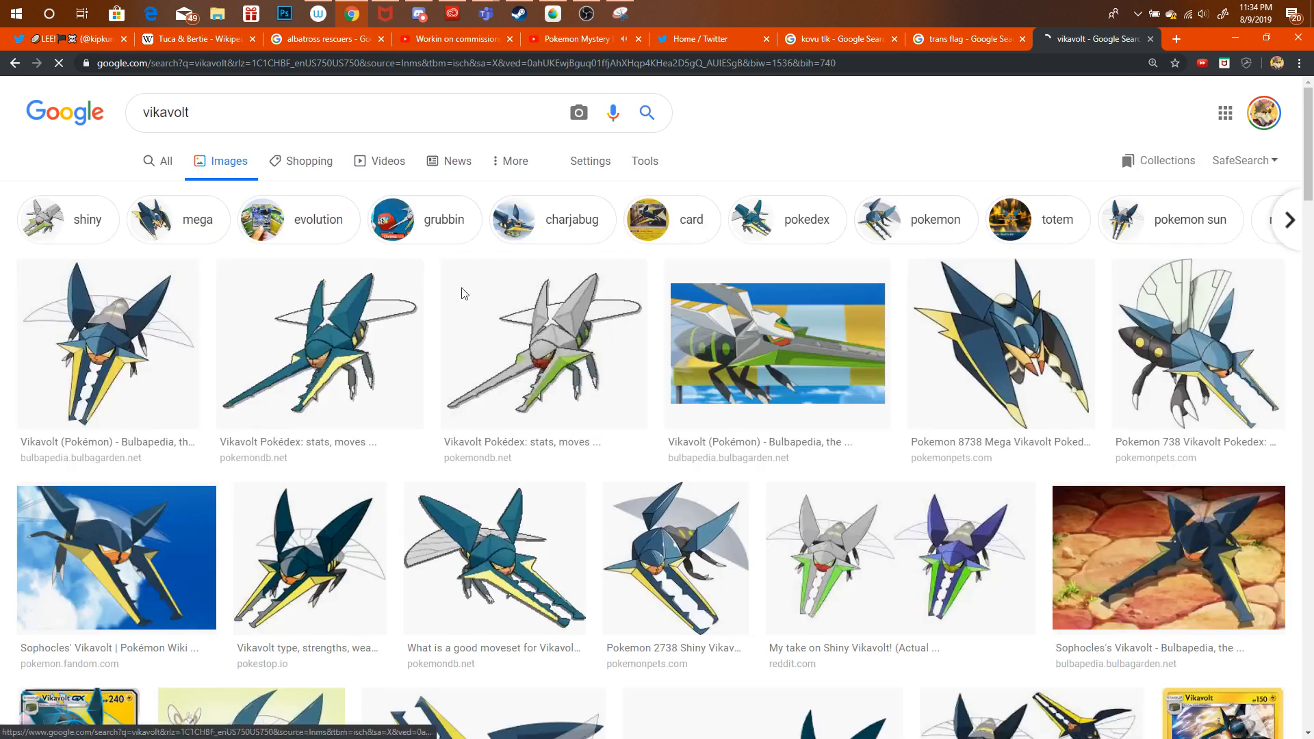
left_click(152, 392)
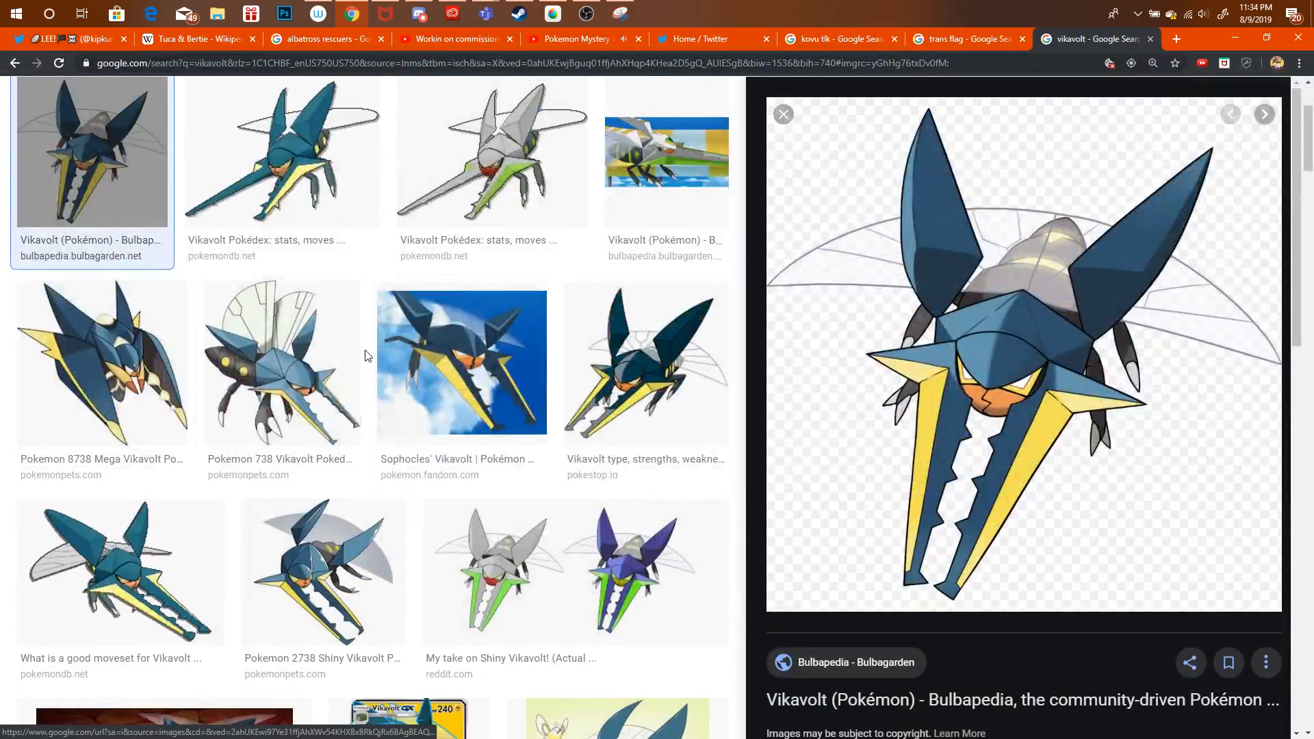
mouse_move(1310, 163)
left_mouse_down()
mouse_move(1308, 279)
mouse_move(1304, 165)
left_mouse_up()
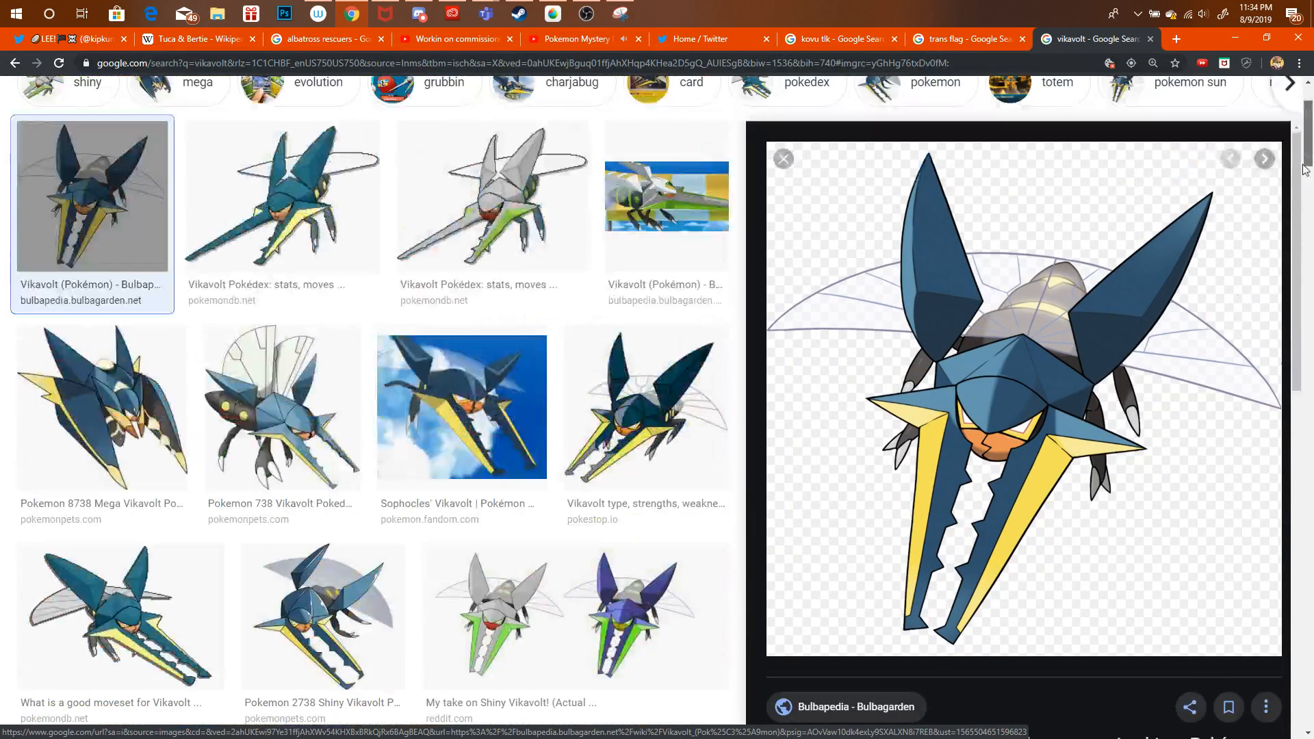
scroll(1302, 169, "up", 2)
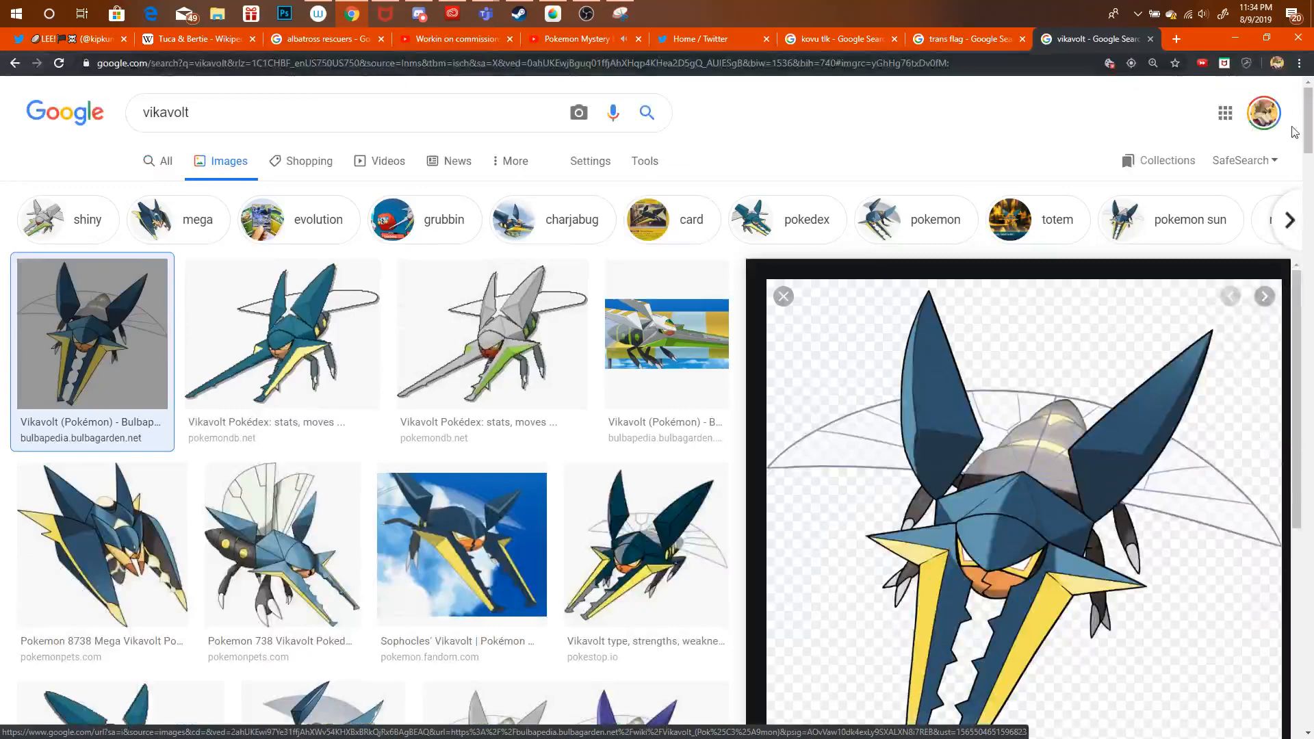
Narrow the results to grubbin, open the Grubbin Bulbapedia image, and start typing '/seaking'.
left_click(469, 220)
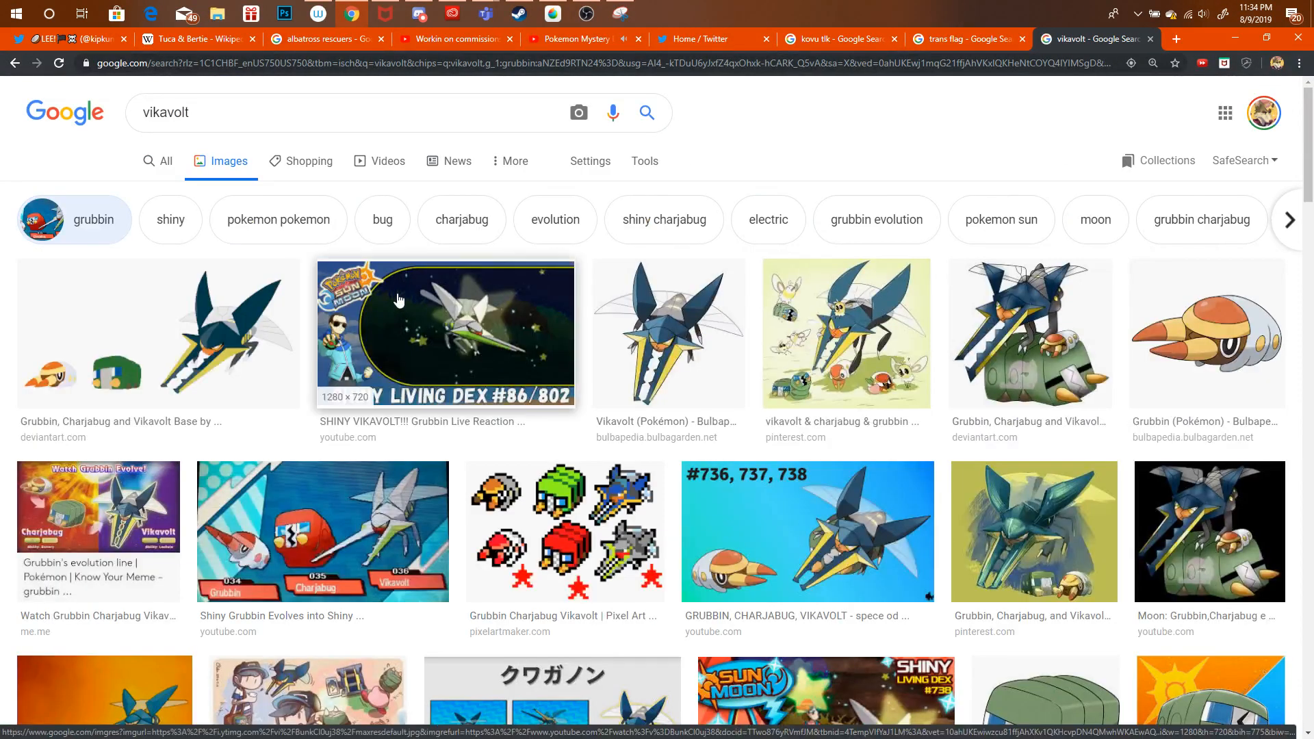
left_click(1073, 329)
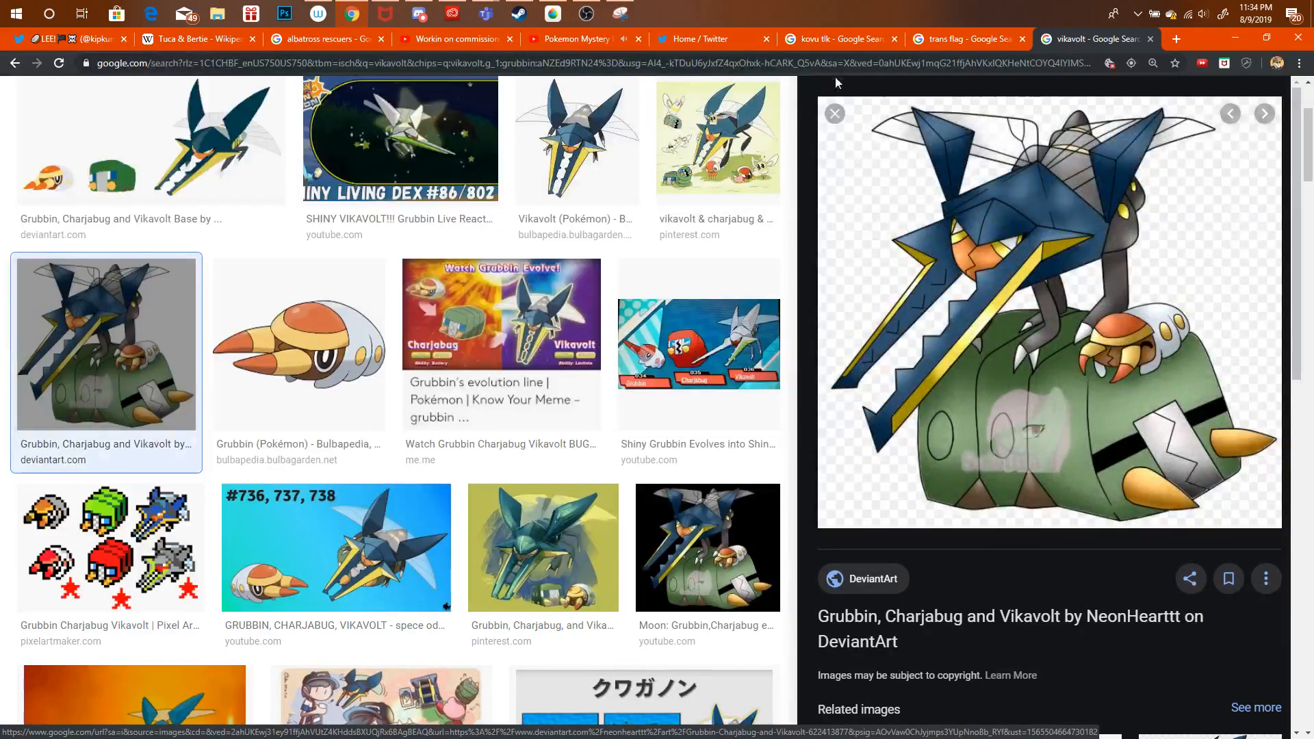
left_click(835, 113)
left_click(1211, 164)
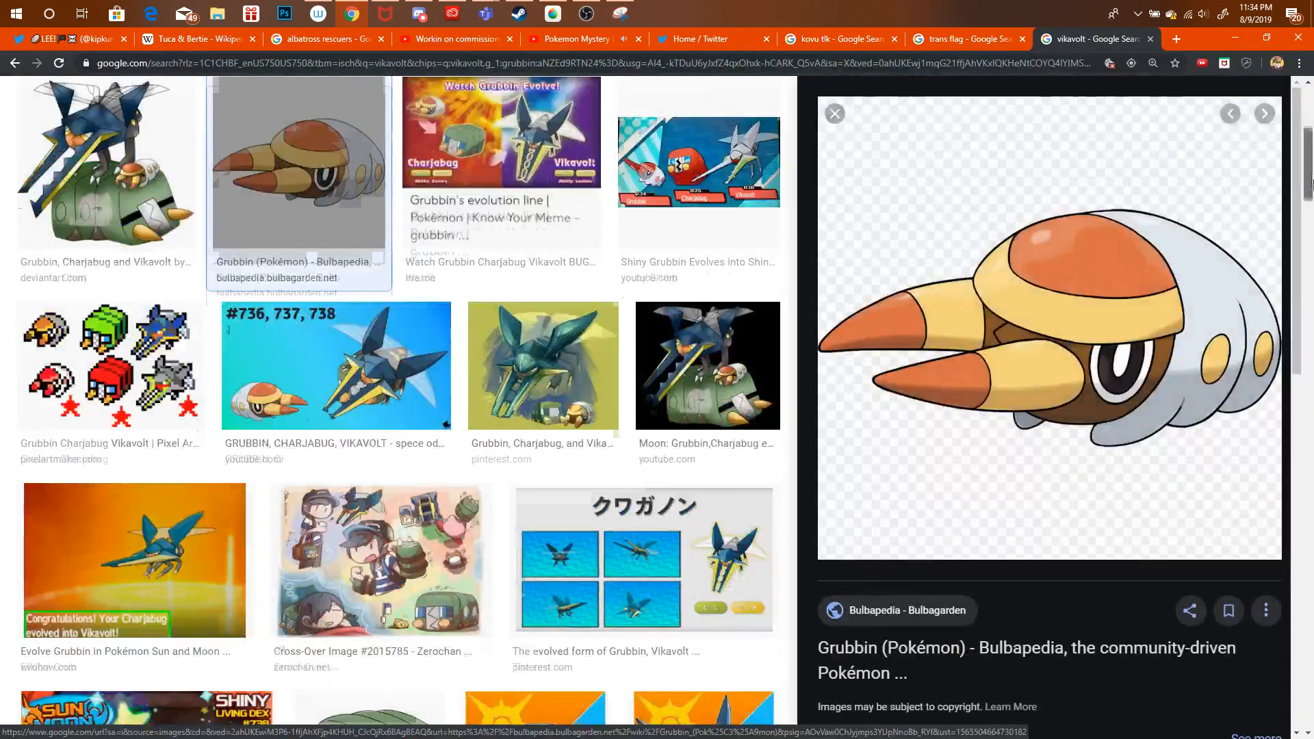
scroll(1311, 181, "up", 5)
type("/s")
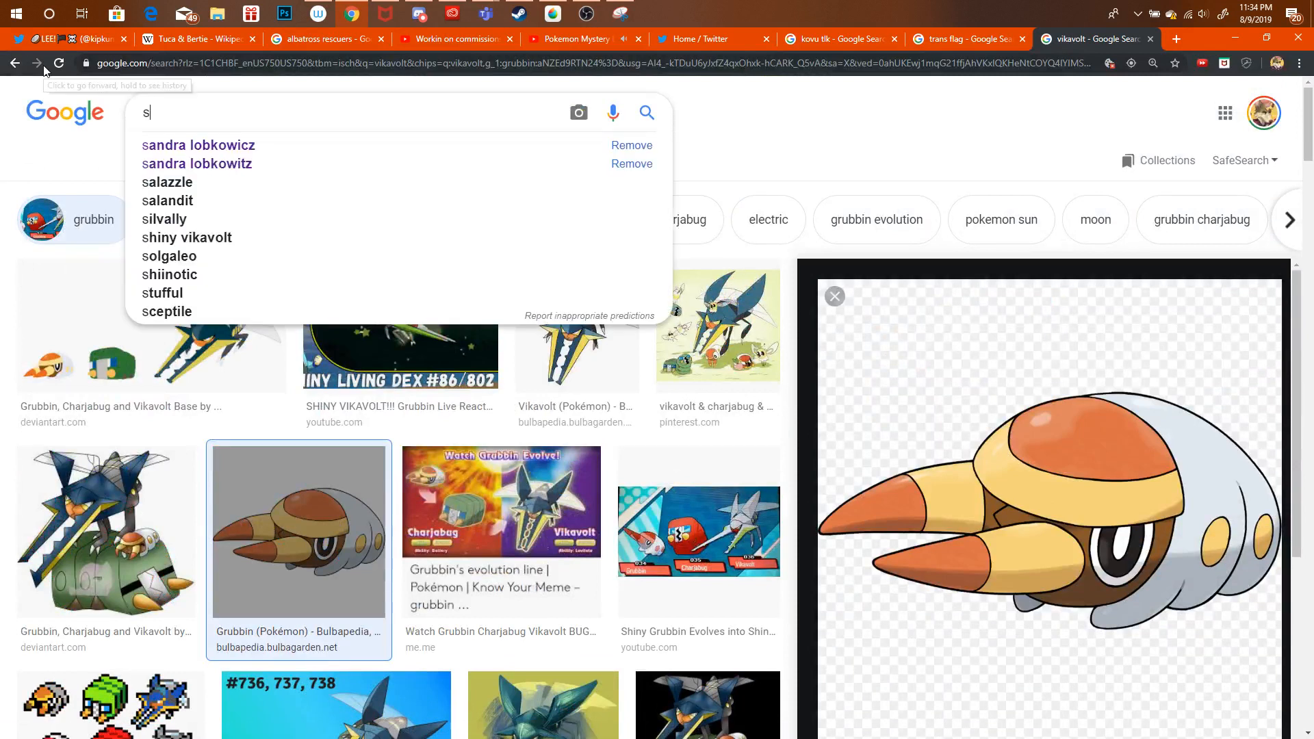
type("eaking")
Search Google Images for seaking and preview several results, including the Pokédex image.
key("Return")
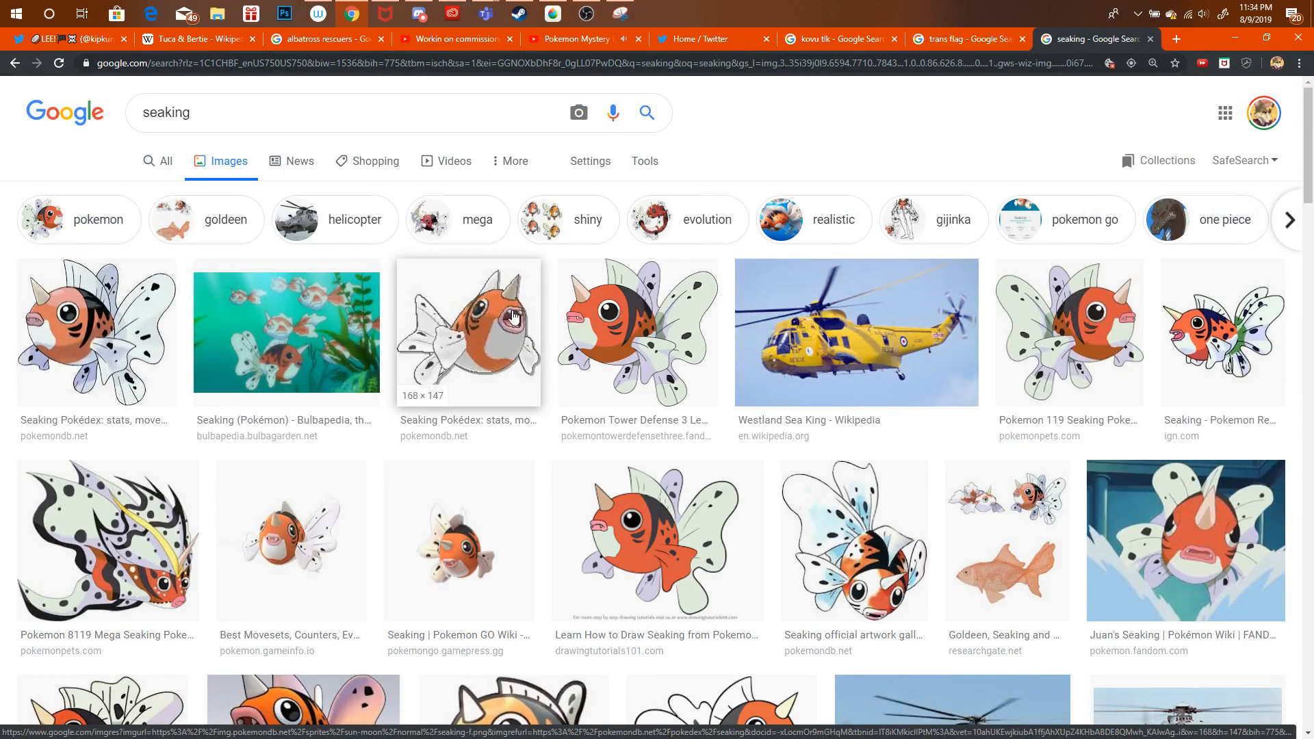
left_click(1203, 14)
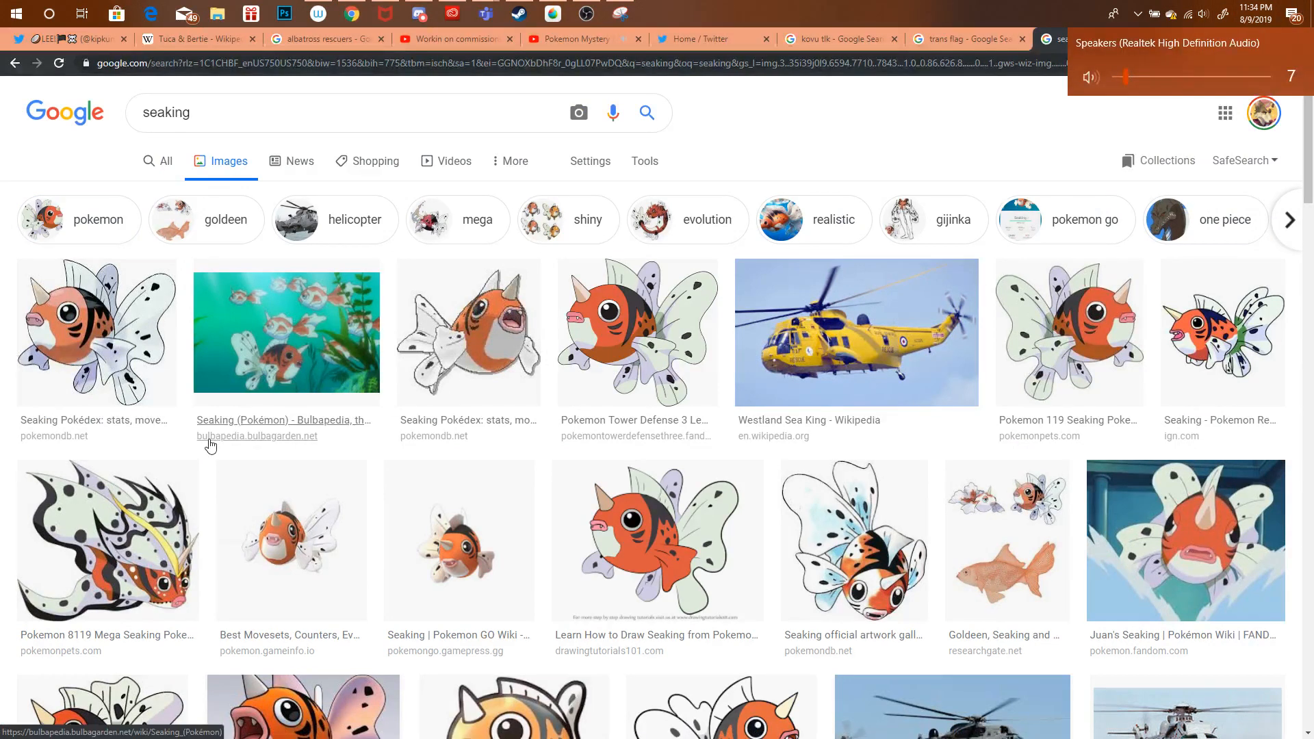
left_click(95, 342)
left_click(540, 109)
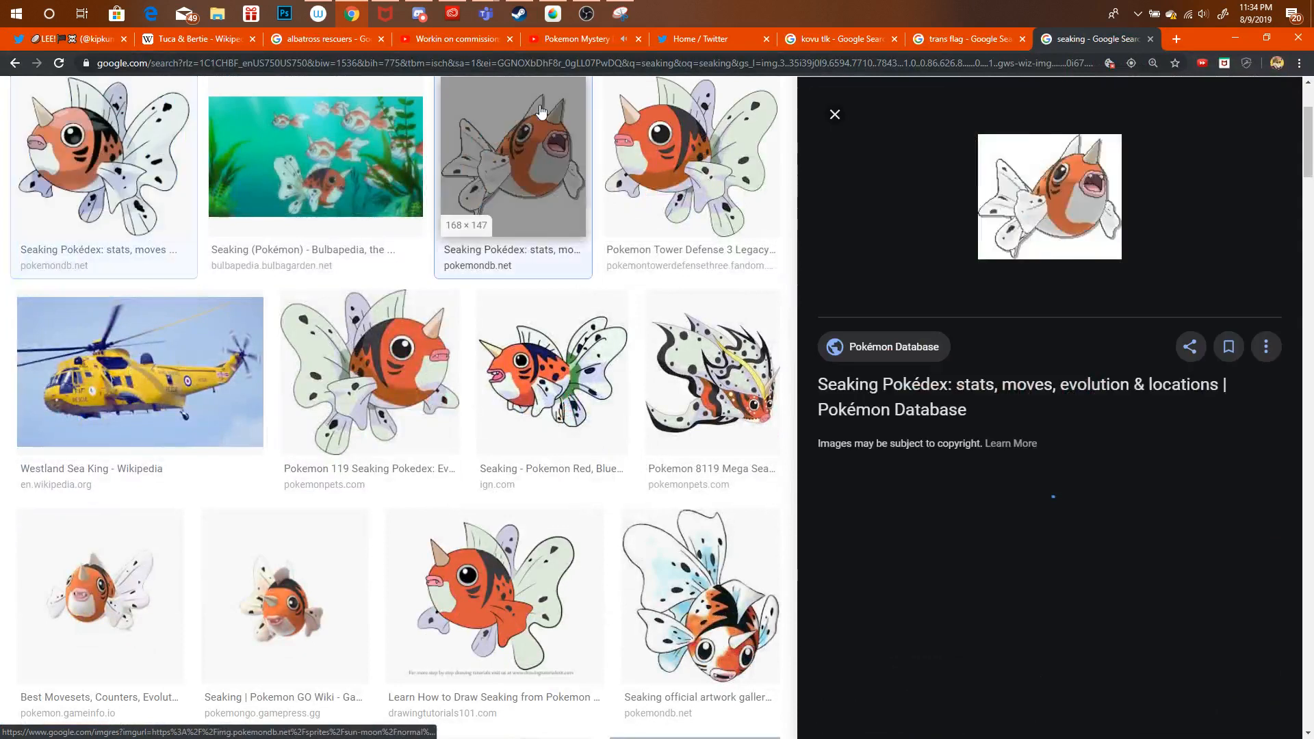
scroll(393, 444, "down", 5)
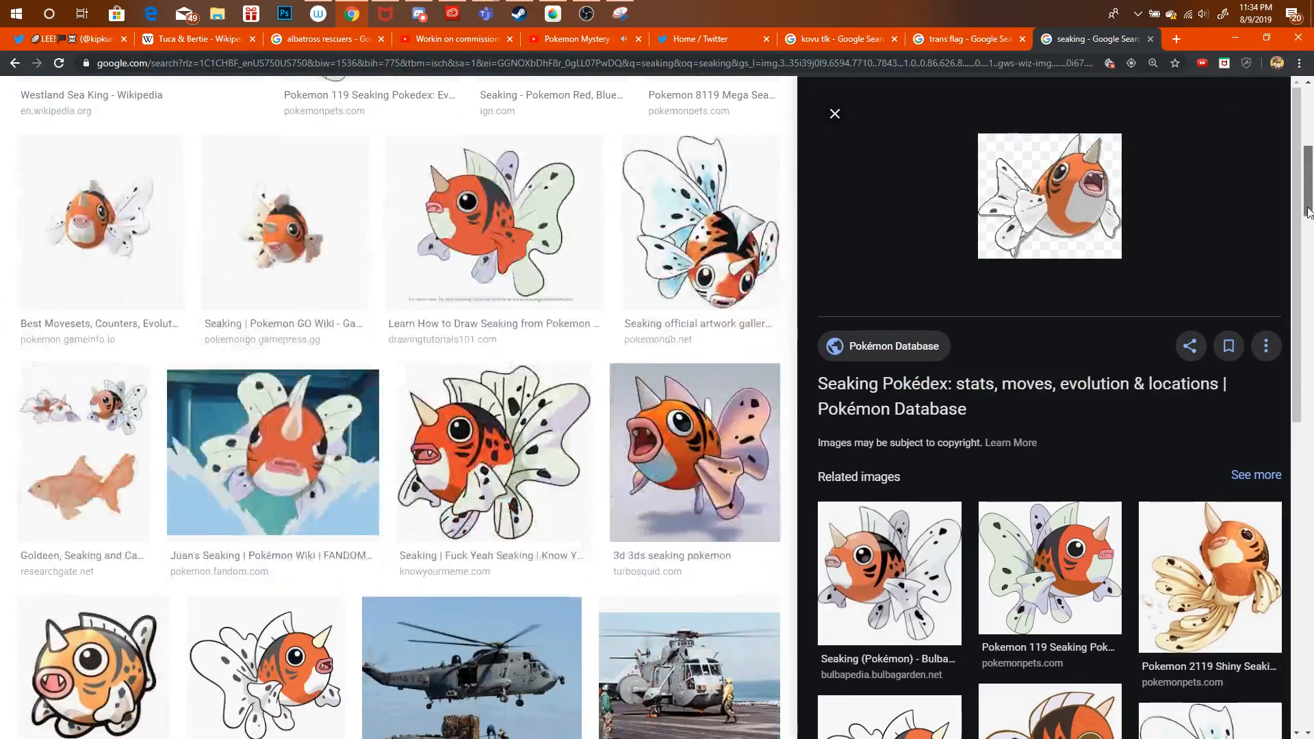
left_click(373, 472)
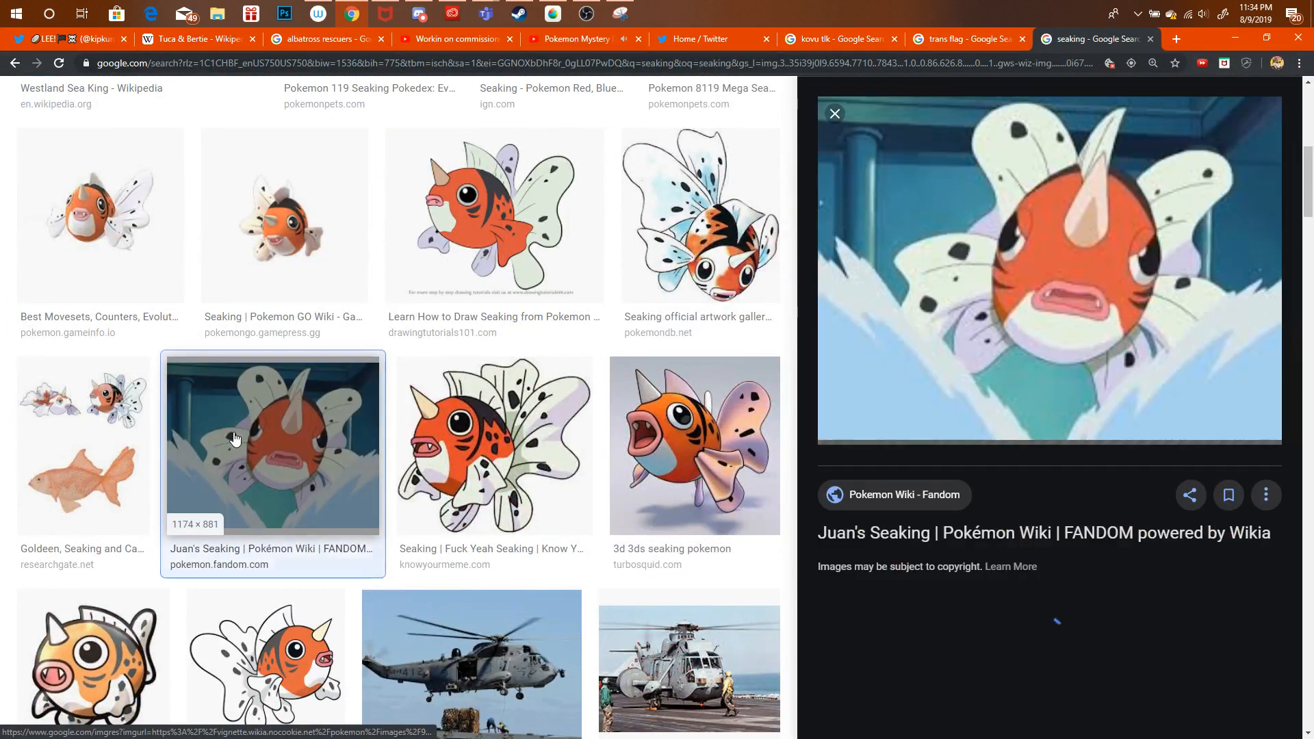
left_click_drag(1312, 197, 1306, 250)
left_click_drag(1302, 152, 1303, 82)
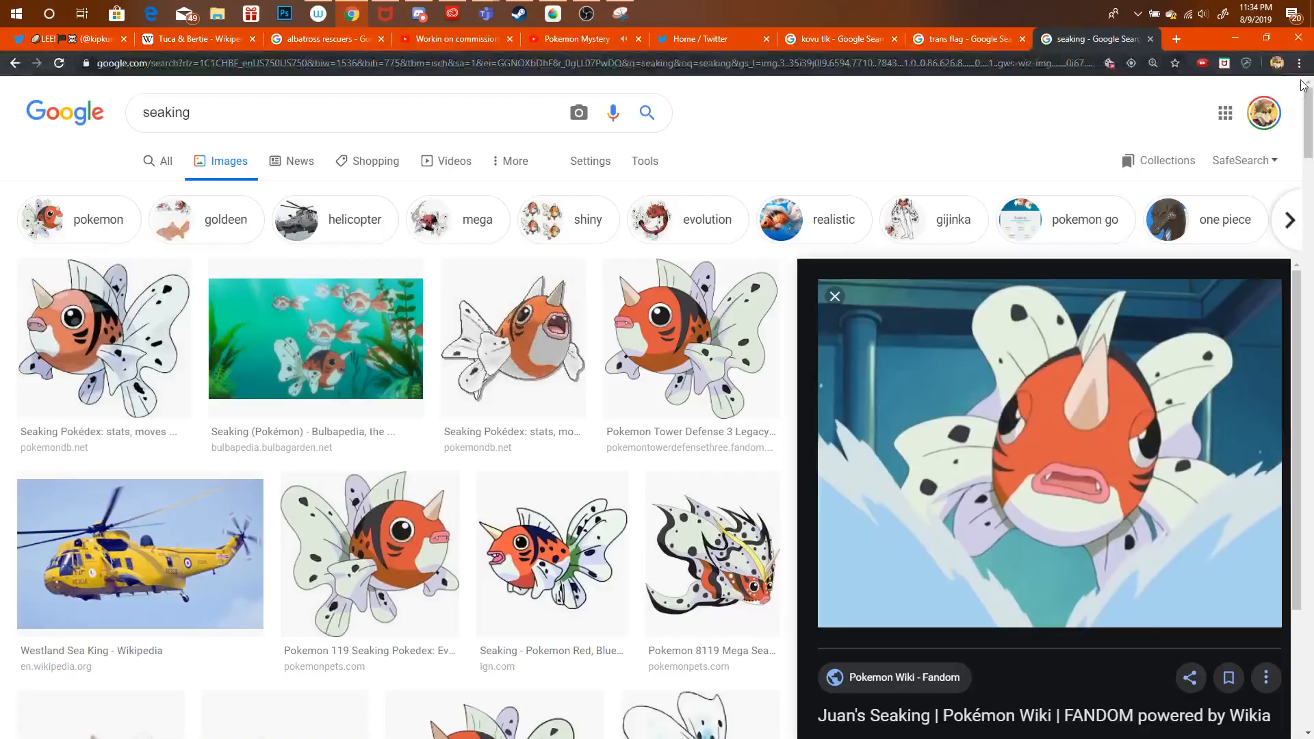
left_click(835, 299)
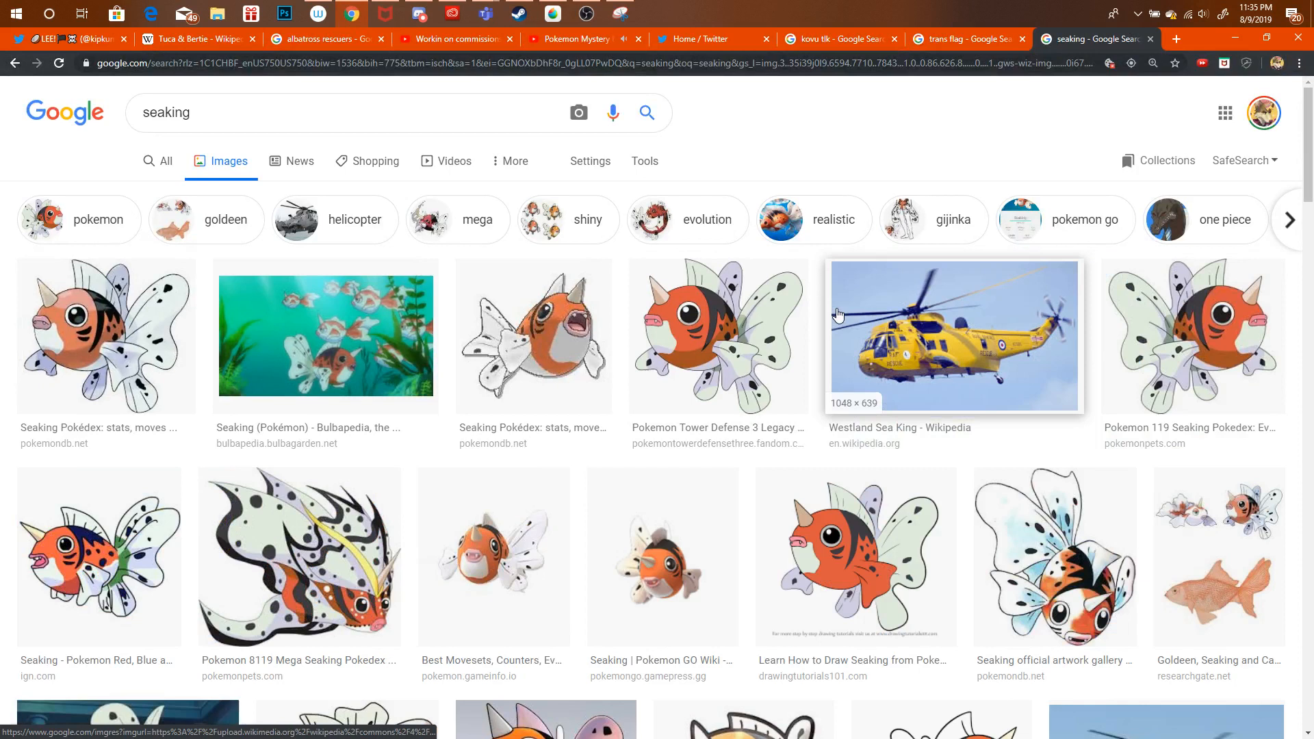
Replace the search with 'gastrodon' and preview several Gastrodon images, including the Bulbapedia pair.
double_click(292, 111)
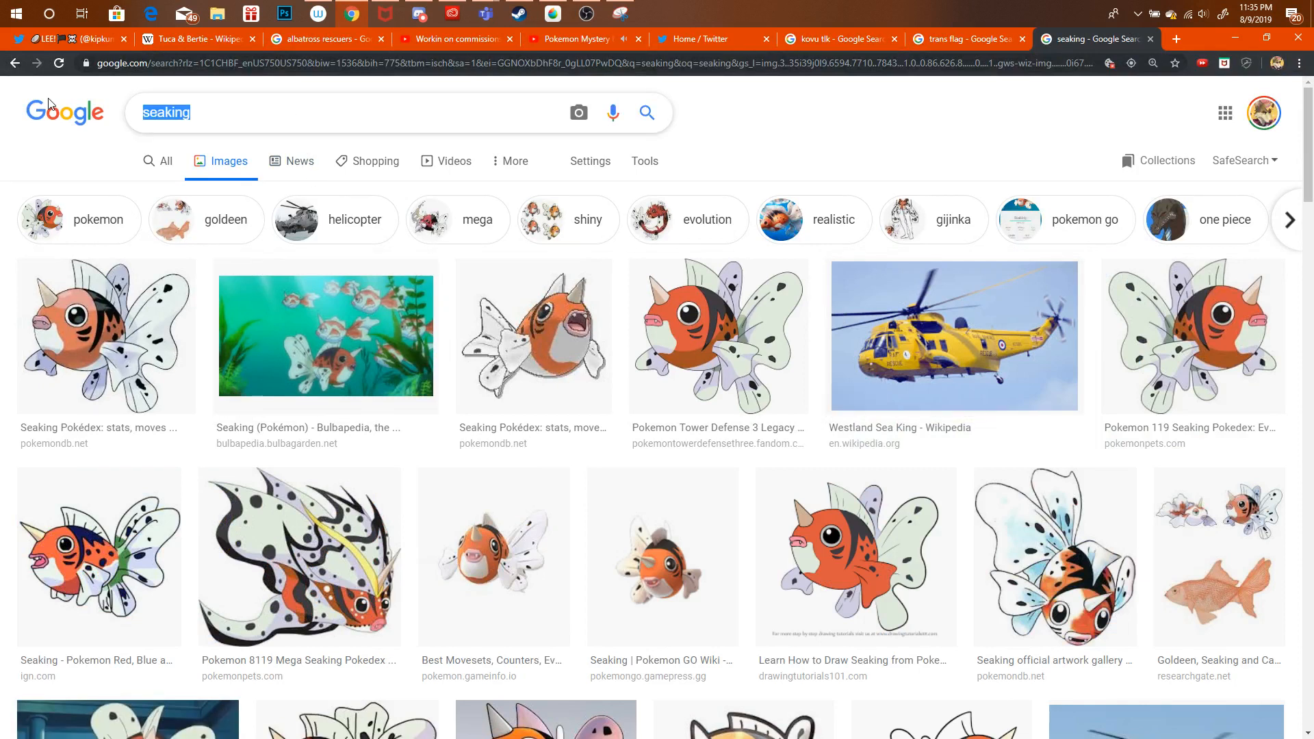
key("BackSpace")
type("ga")
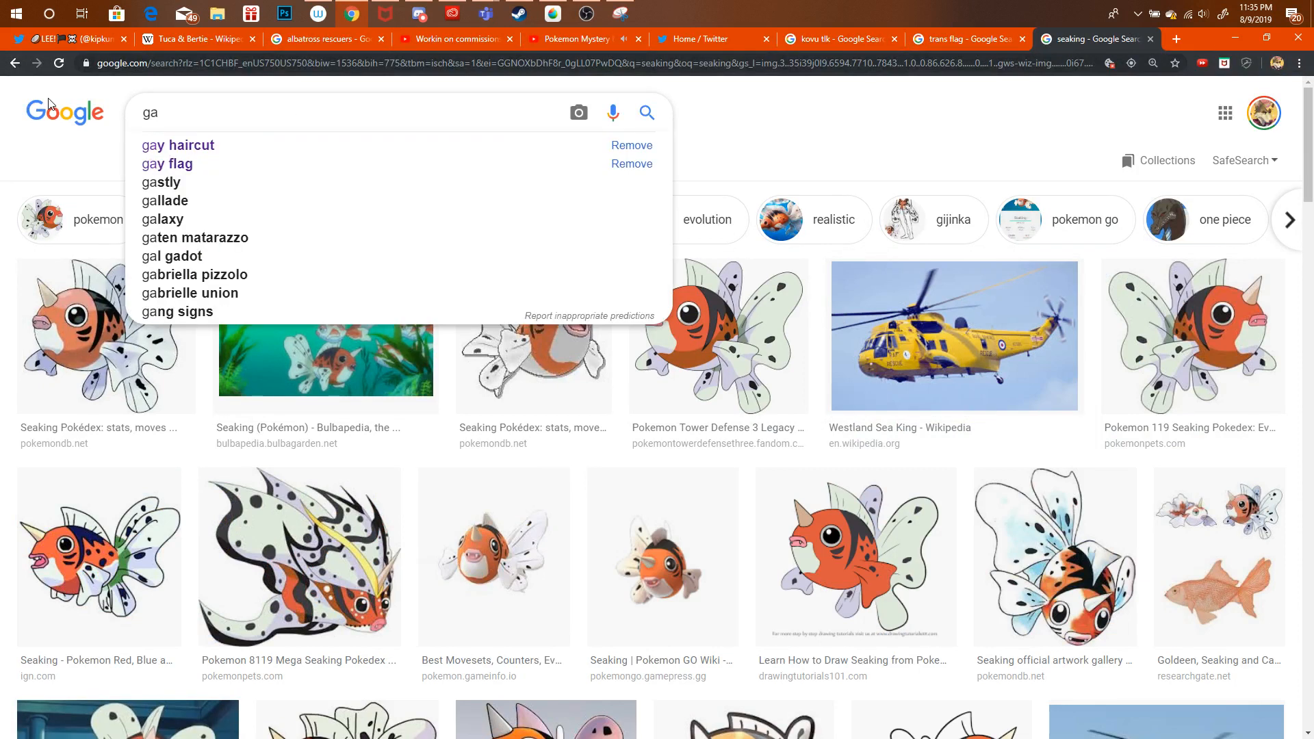
type("strodon")
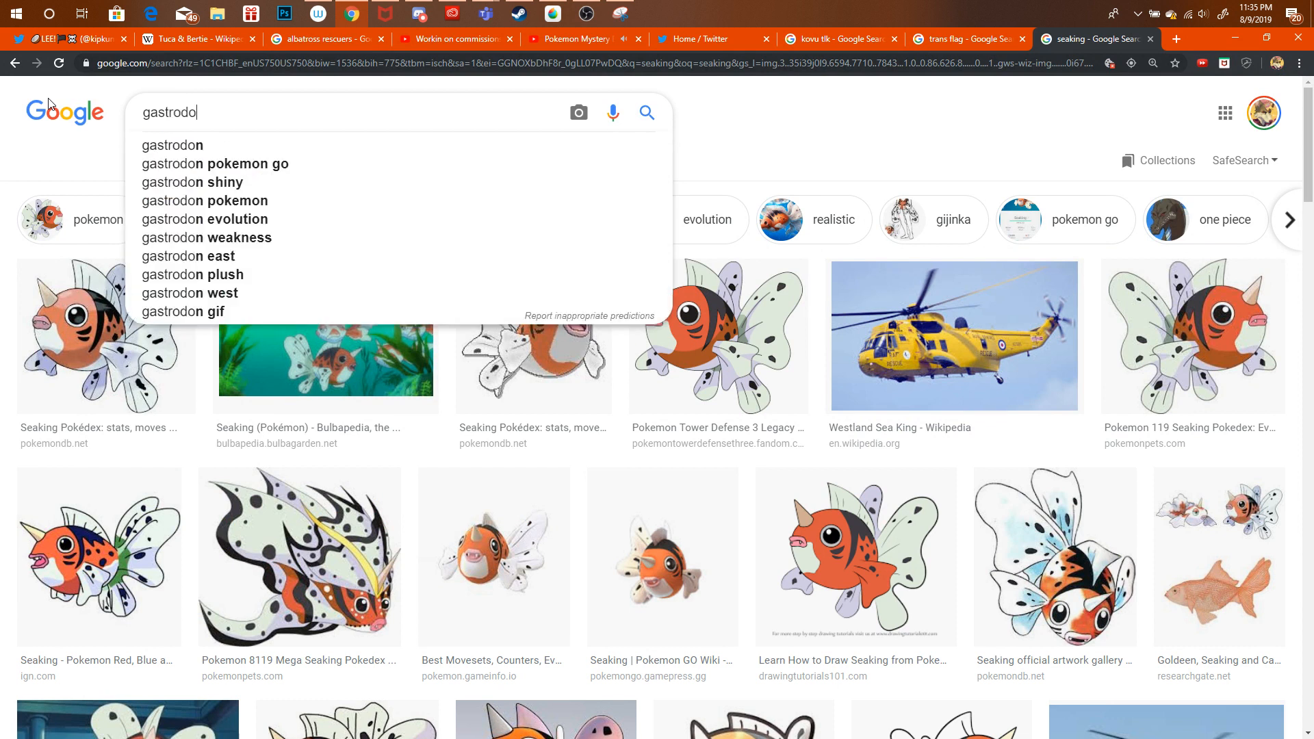
key("Return")
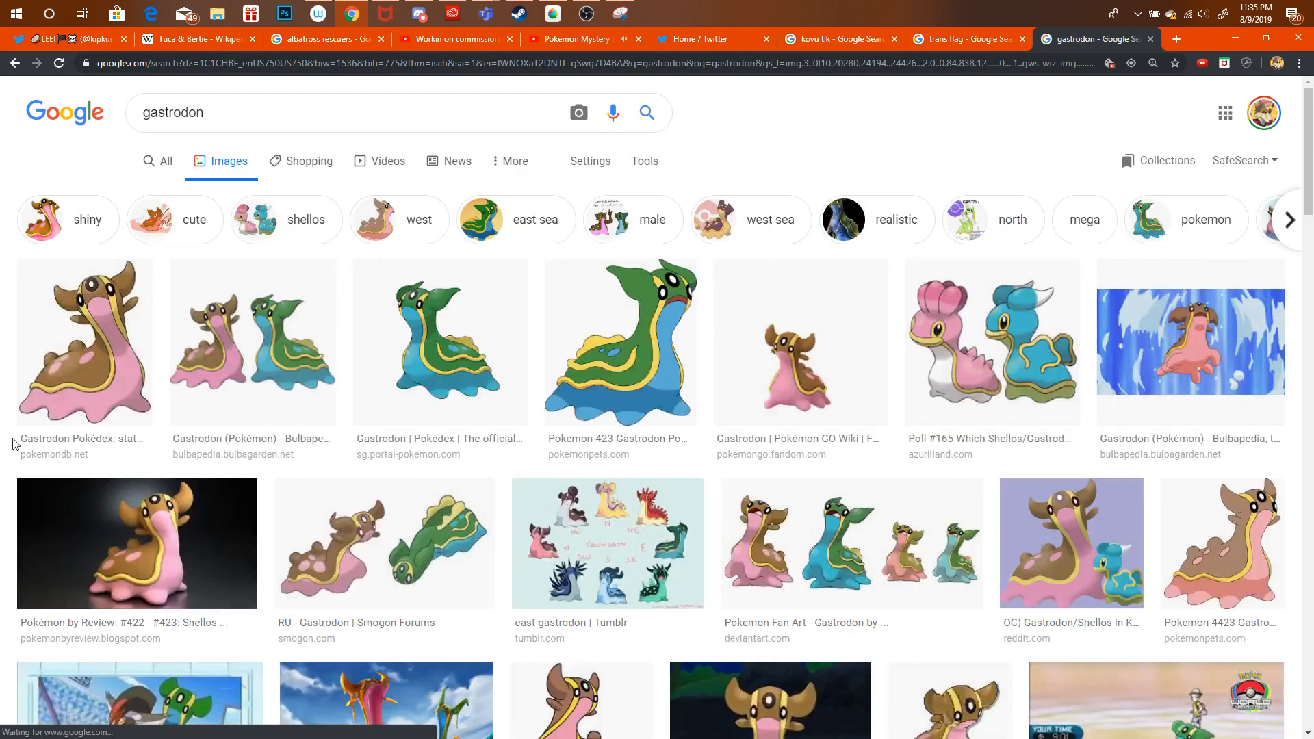
left_click(138, 320)
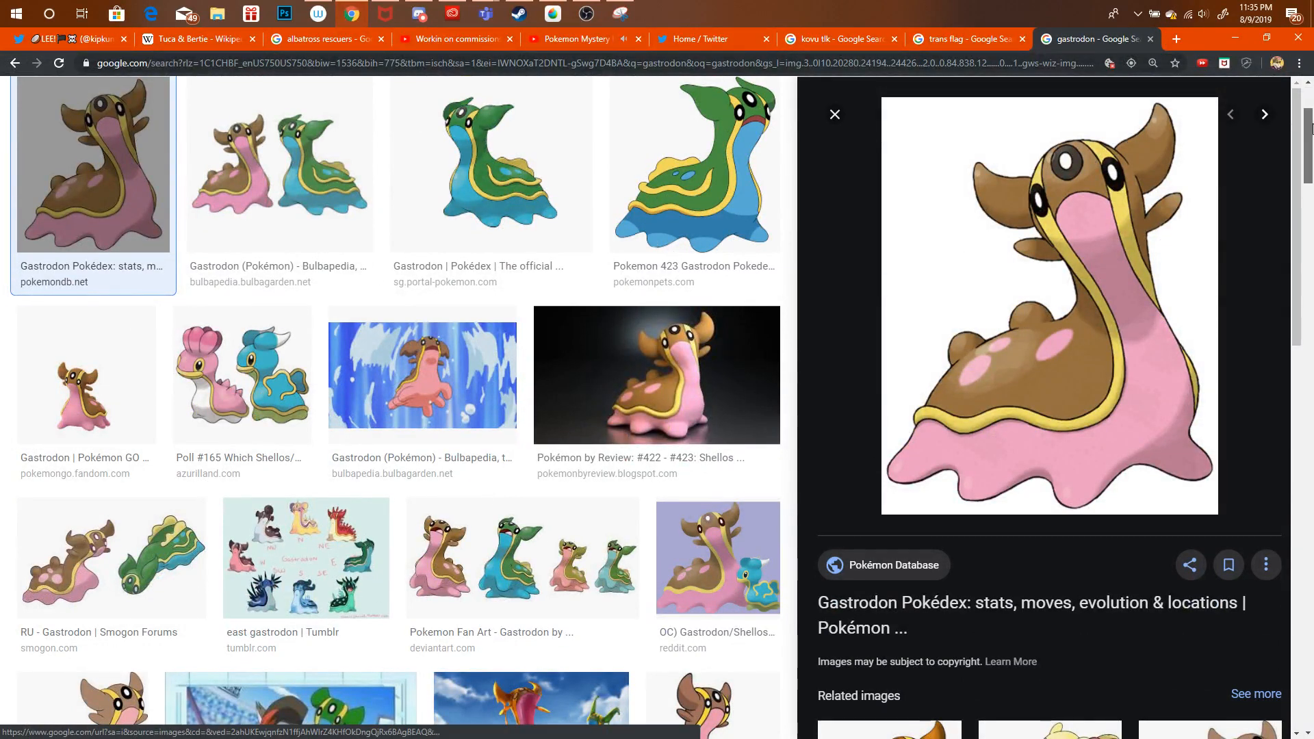
left_click(698, 199)
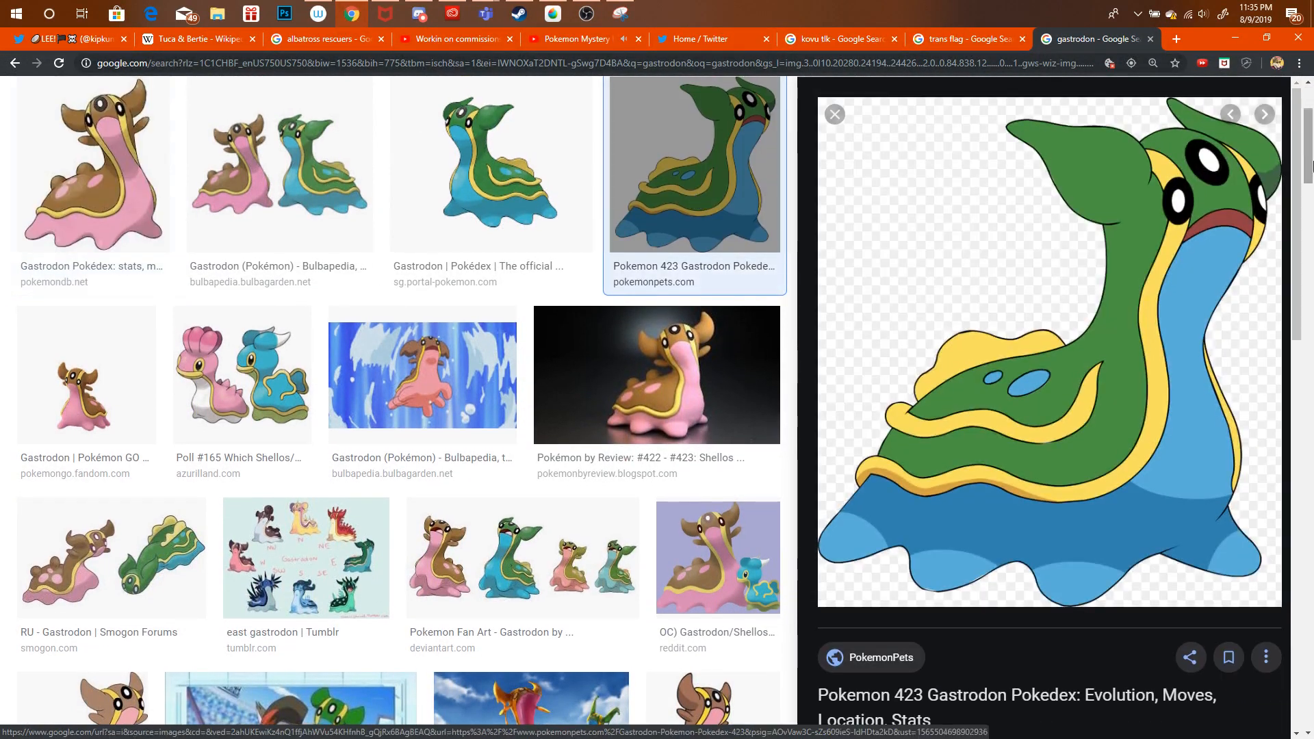
mouse_move(1310, 161)
left_mouse_down()
mouse_move(1311, 225)
mouse_move(1311, 148)
left_mouse_up()
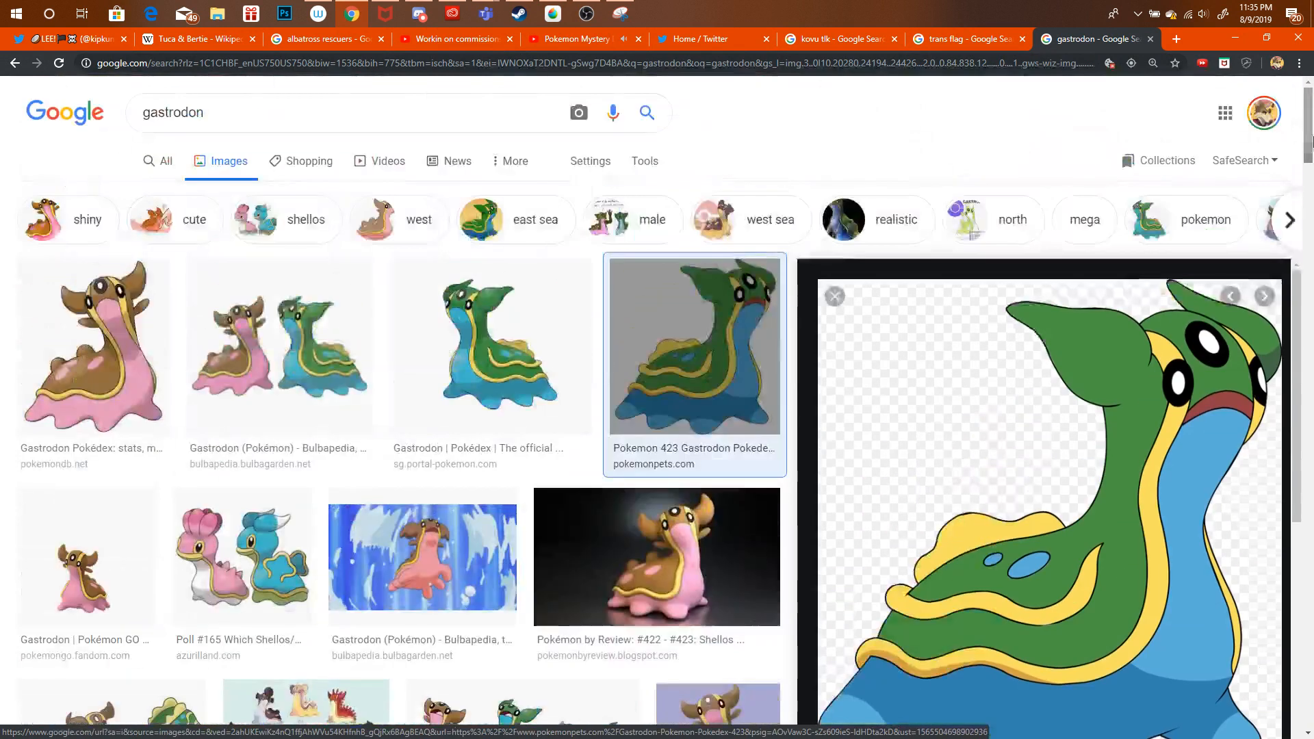
left_click(358, 289)
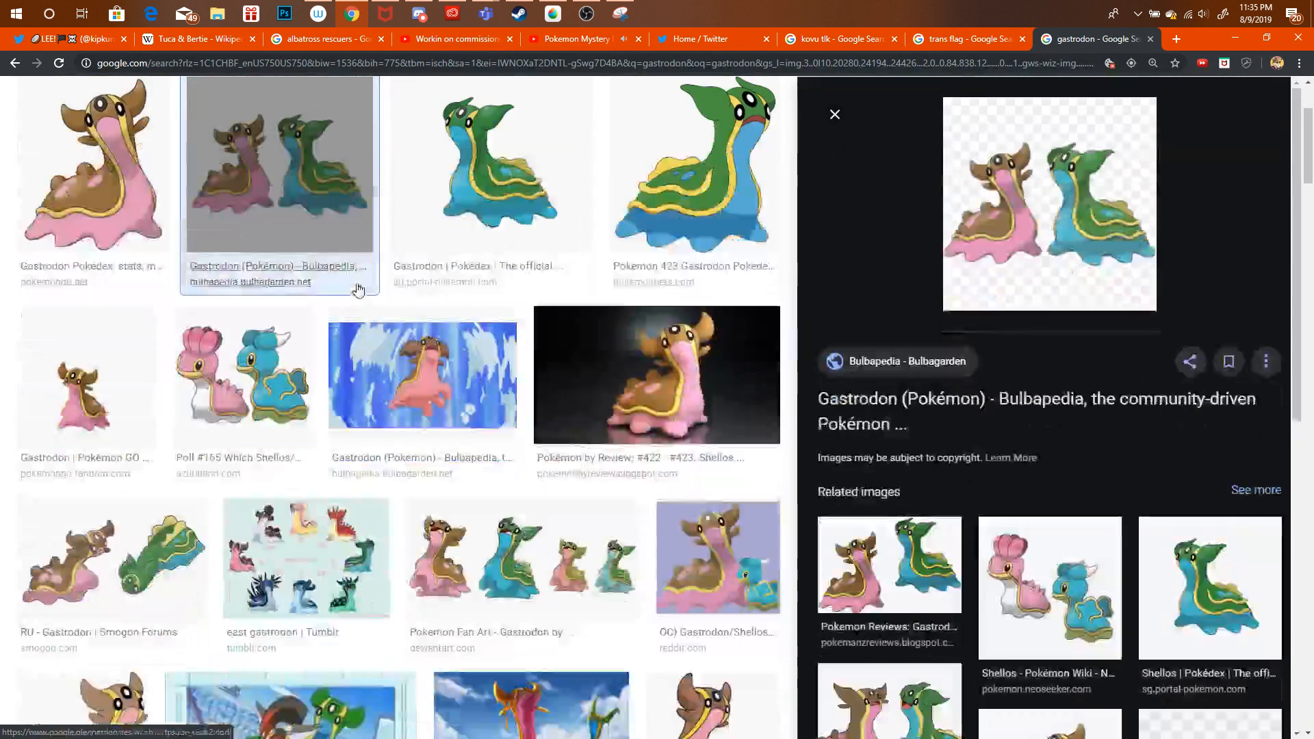
left_click(625, 331)
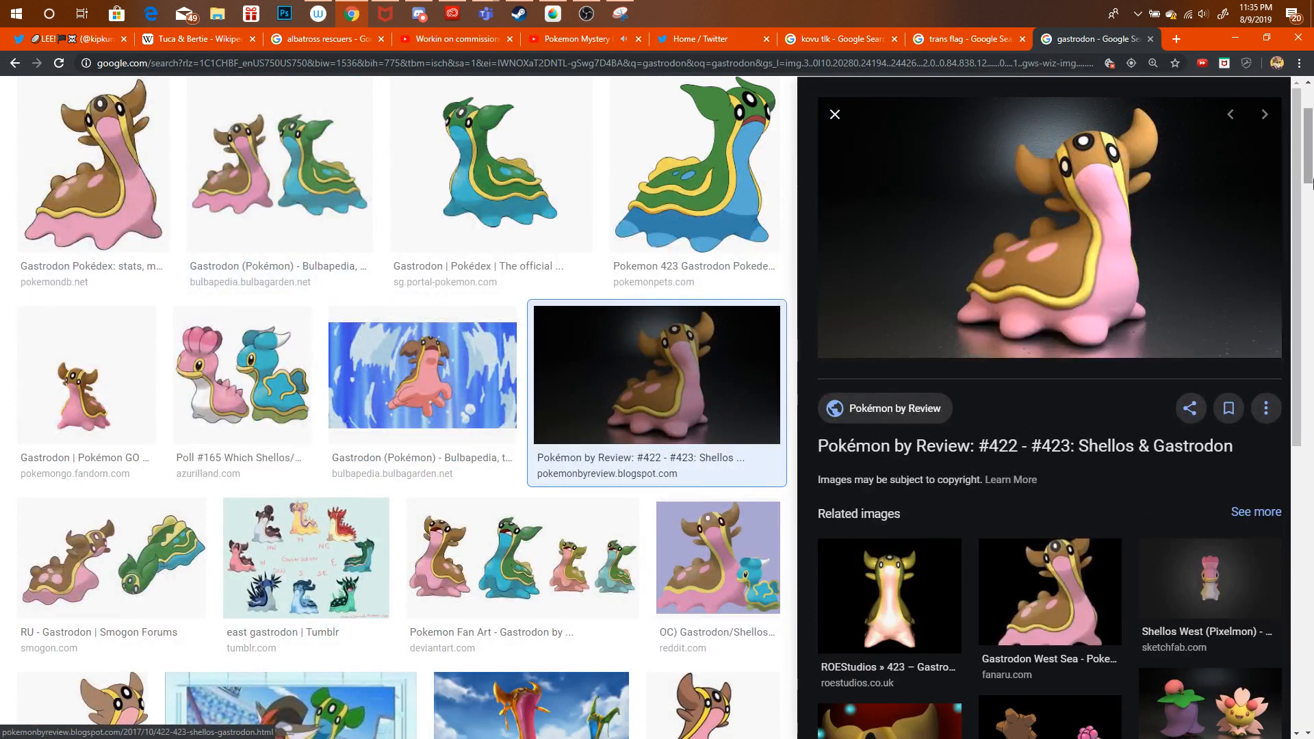
left_click_drag(1309, 138, 1310, 118)
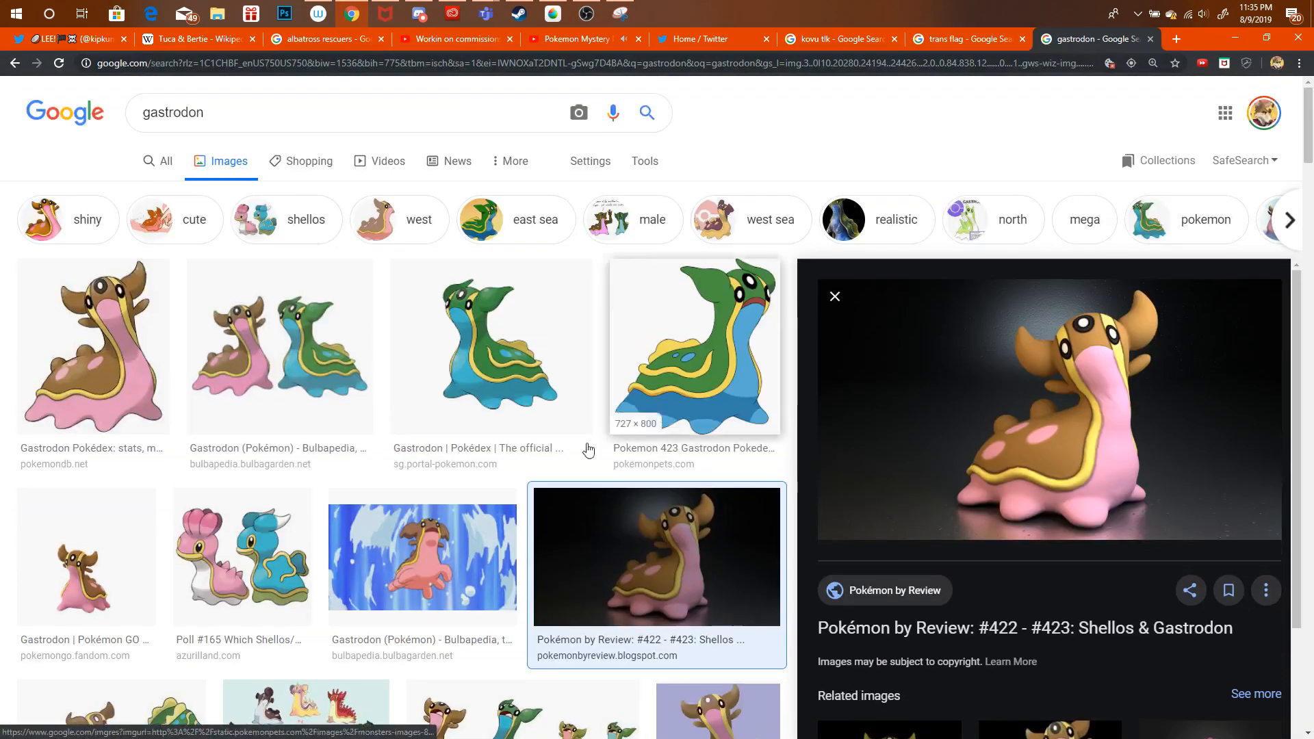
left_click(273, 551)
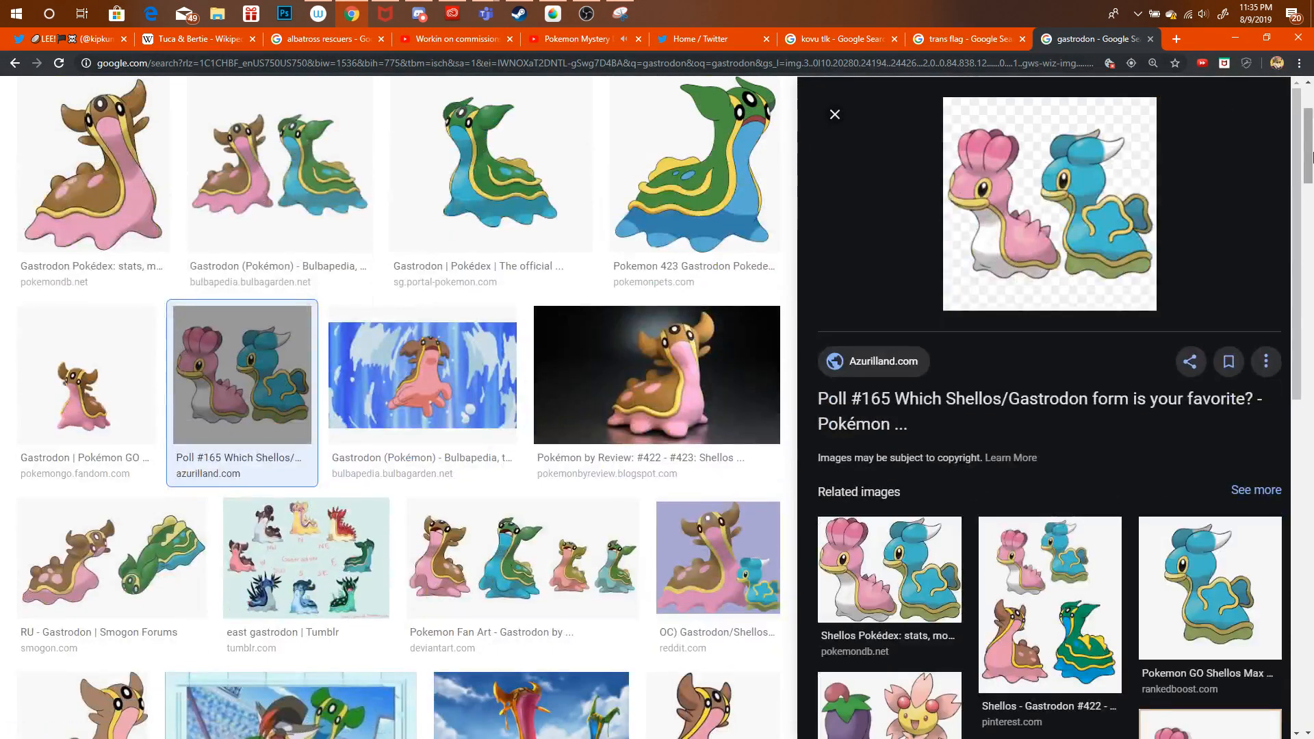
left_click_drag(1309, 140, 1311, 25)
Run a Google Images search for 'flygon'.
left_click(258, 101)
key("ctrl+a")
key("BackSpace")
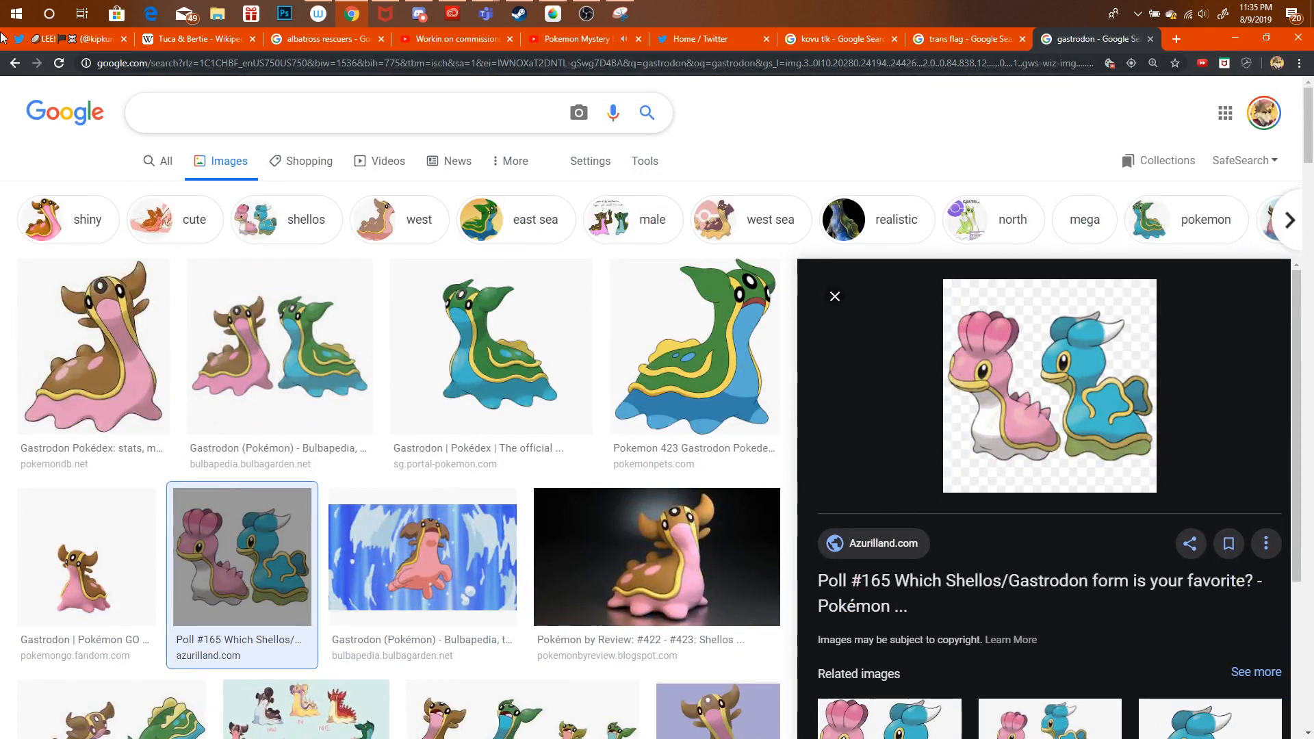
type("flygon")
key("Return")
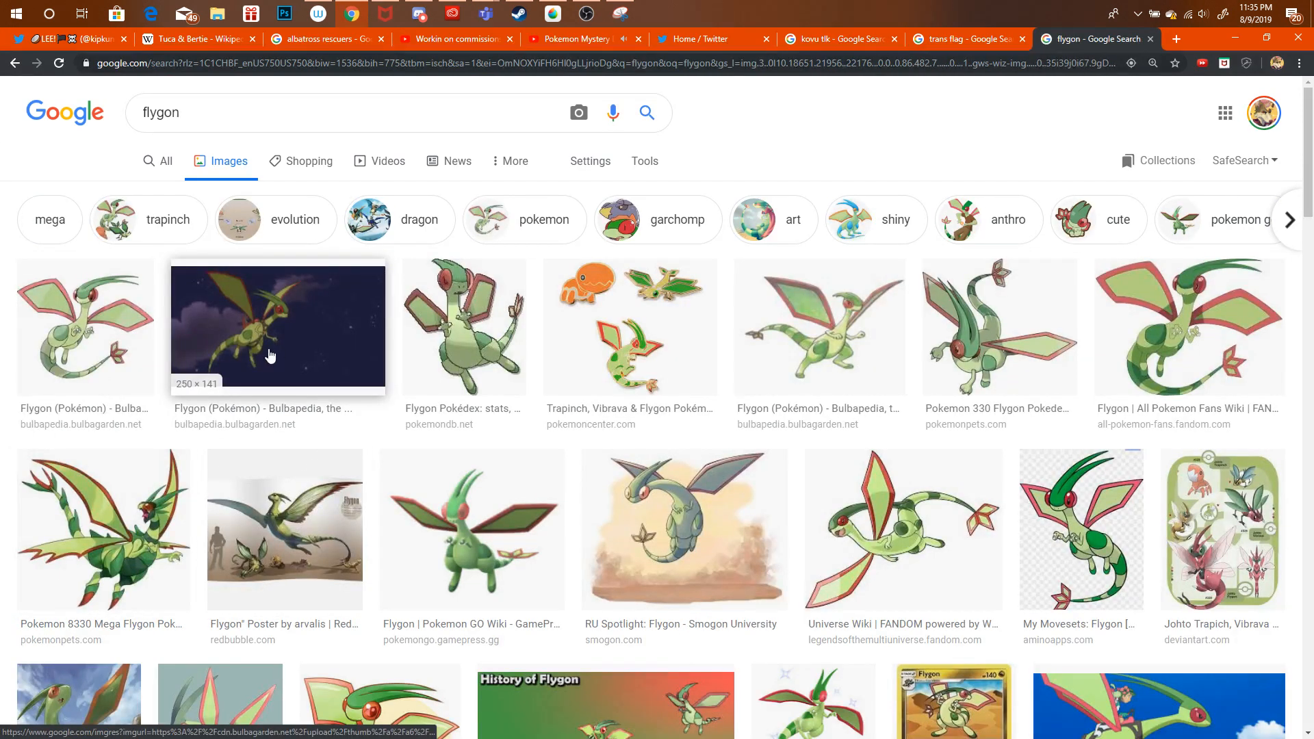
Search 'trapinch' and preview the official artwork, D&D Wiki and Pokédex images.
double_click(160, 113)
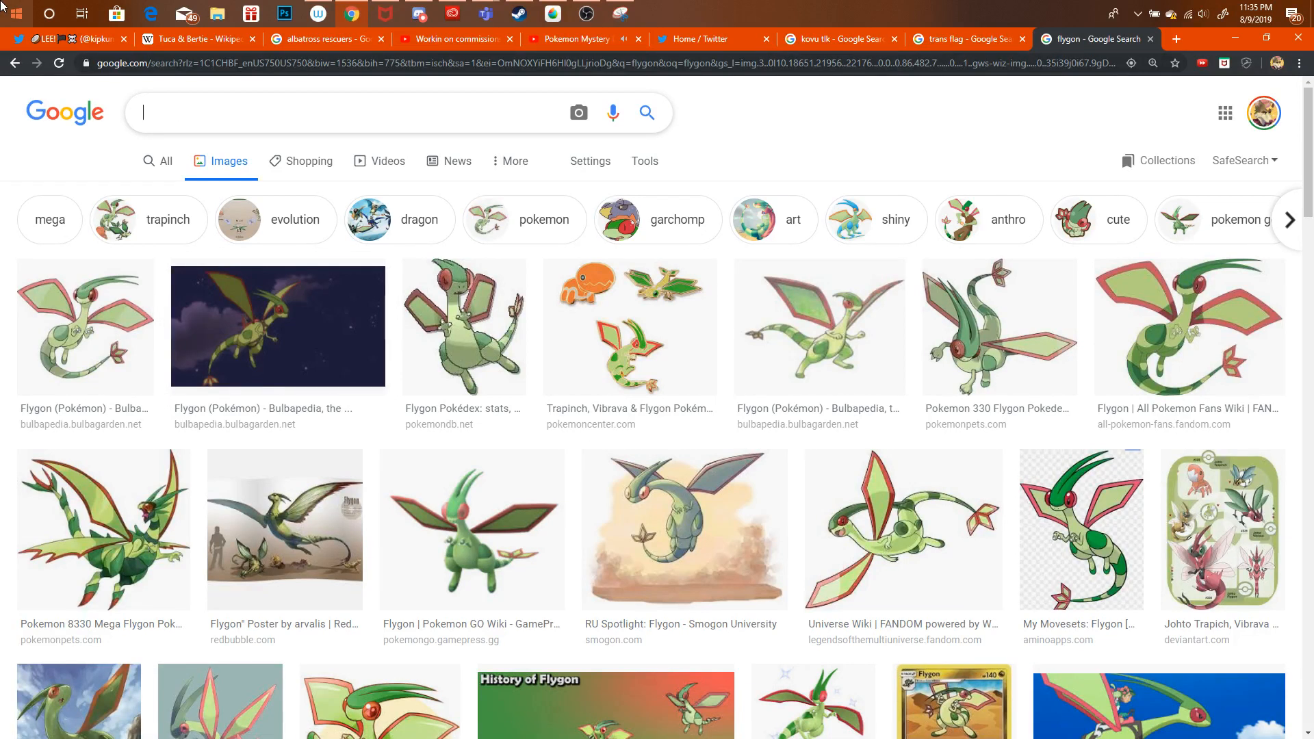
type("trapinch")
key("Return")
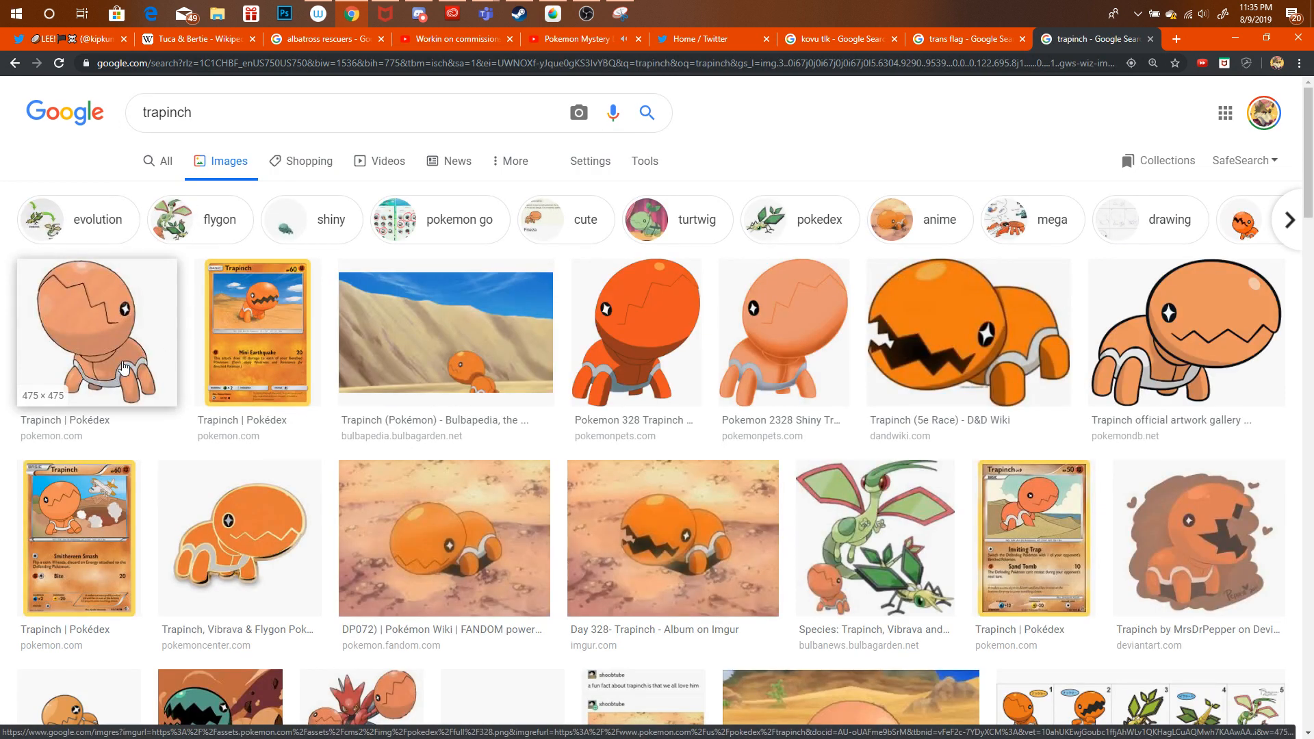
left_click(875, 537)
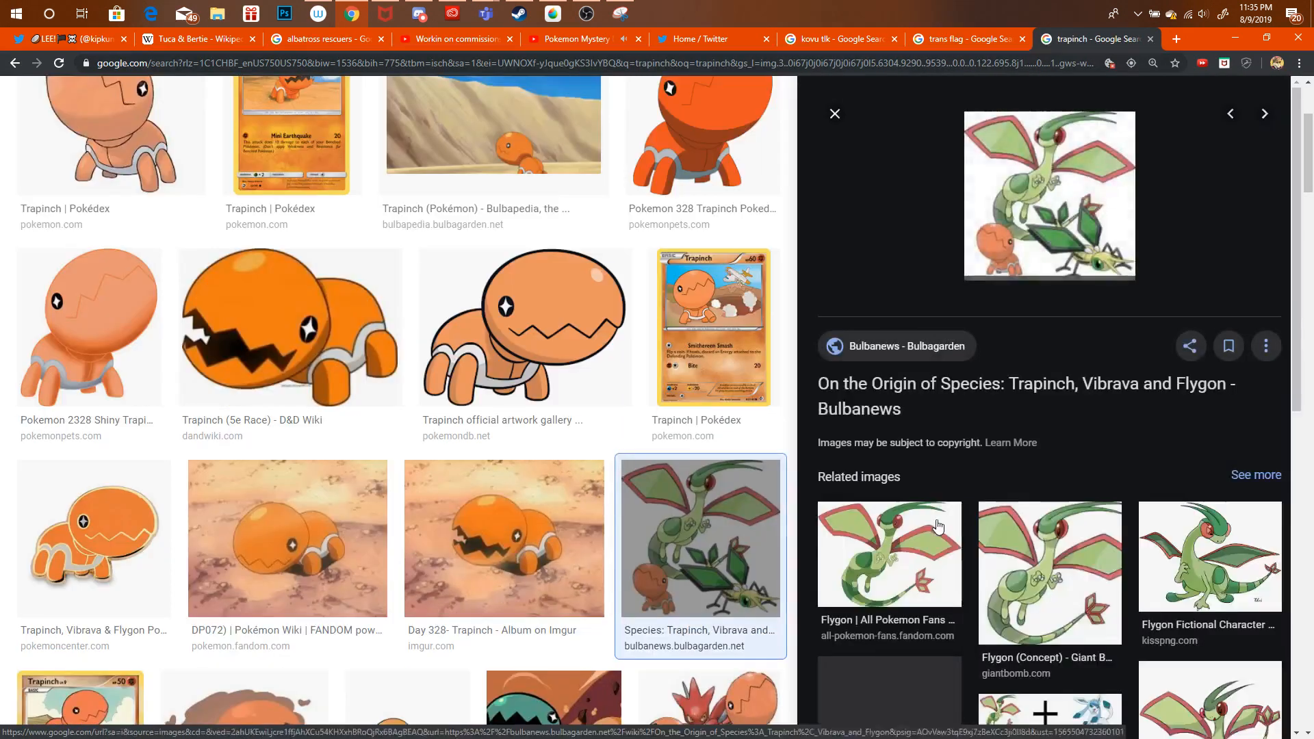
left_click(525, 327)
left_click(290, 327)
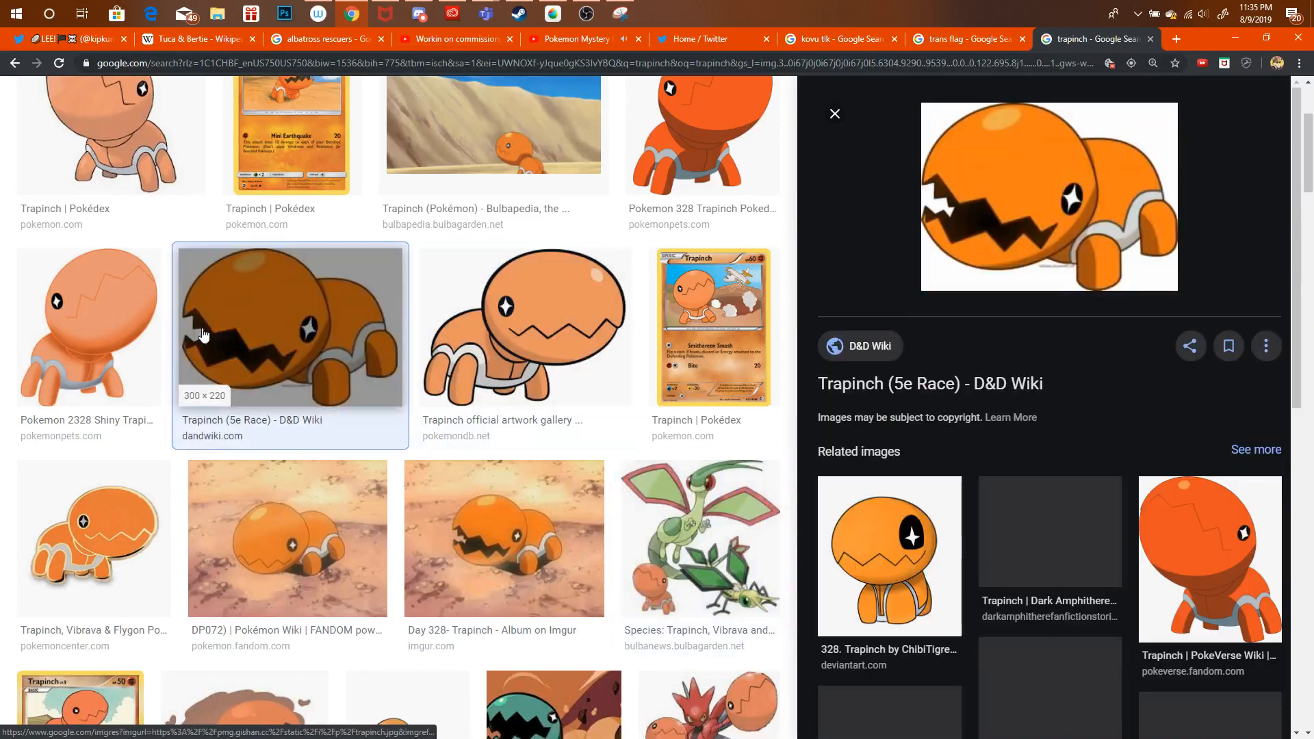
scroll(918, 220, "up", 3)
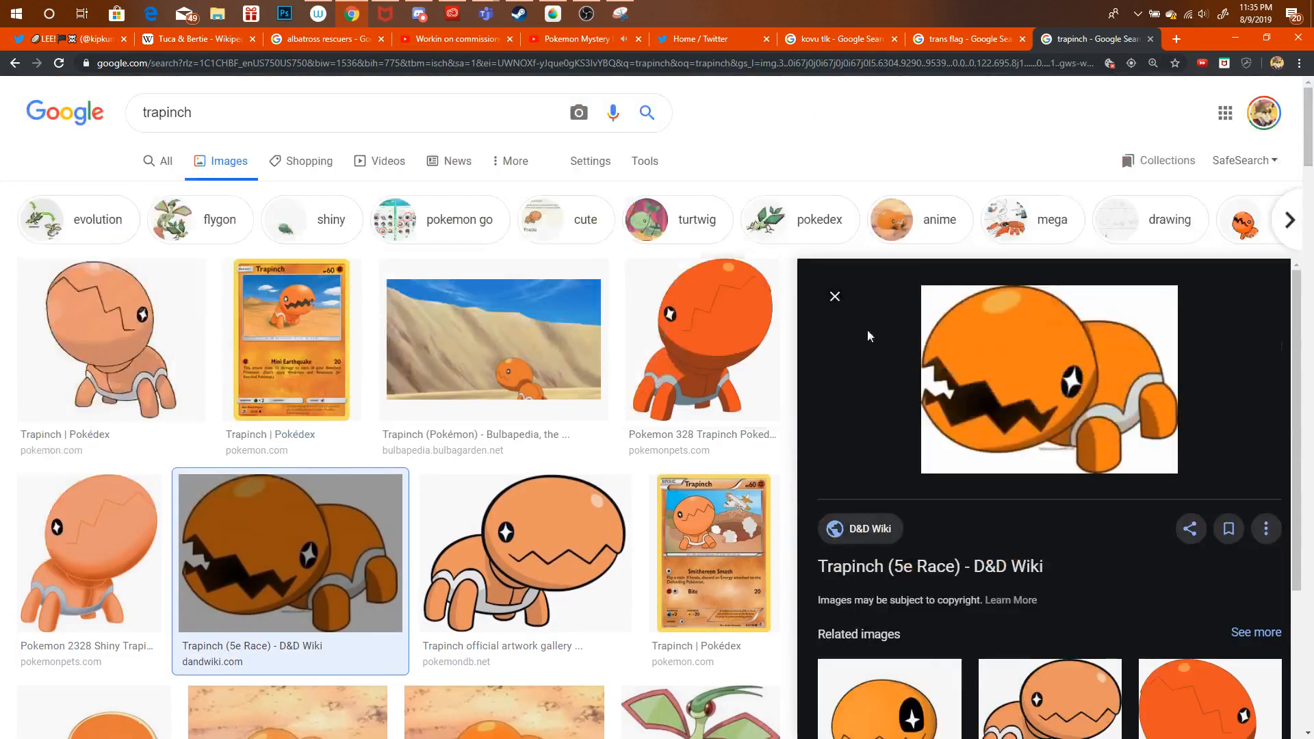
left_click(750, 379)
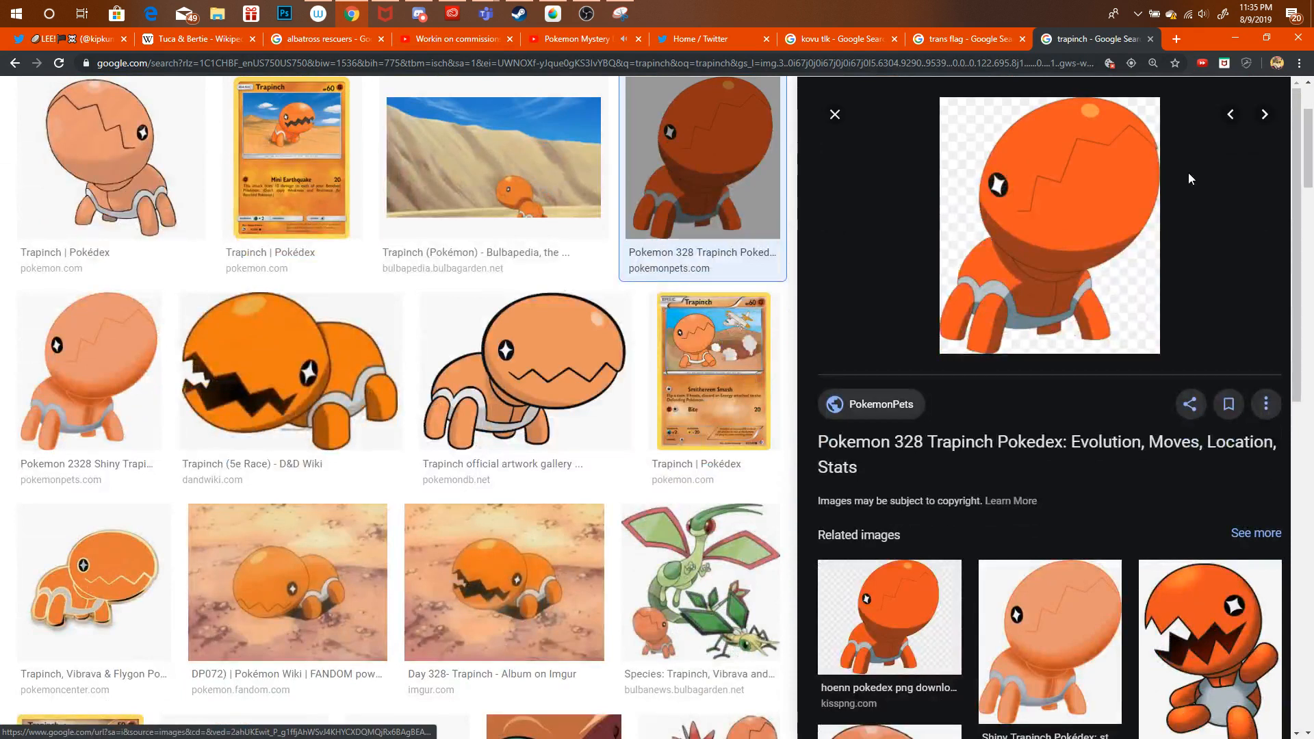
scroll(1308, 113, "up", 3)
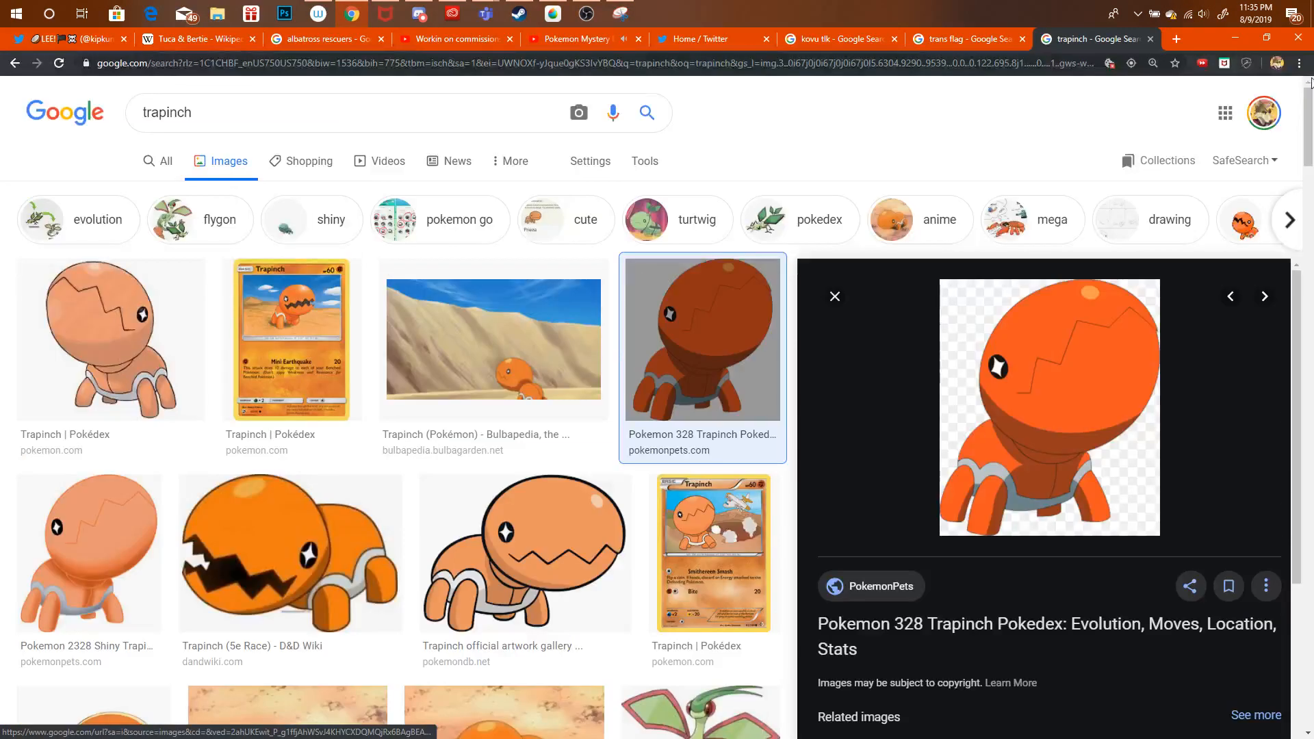
Search 'caterpie', preview the shiny Caterpie and related images, then close the results tab.
triple_click(279, 111)
key("BackSpace")
type("caterpie")
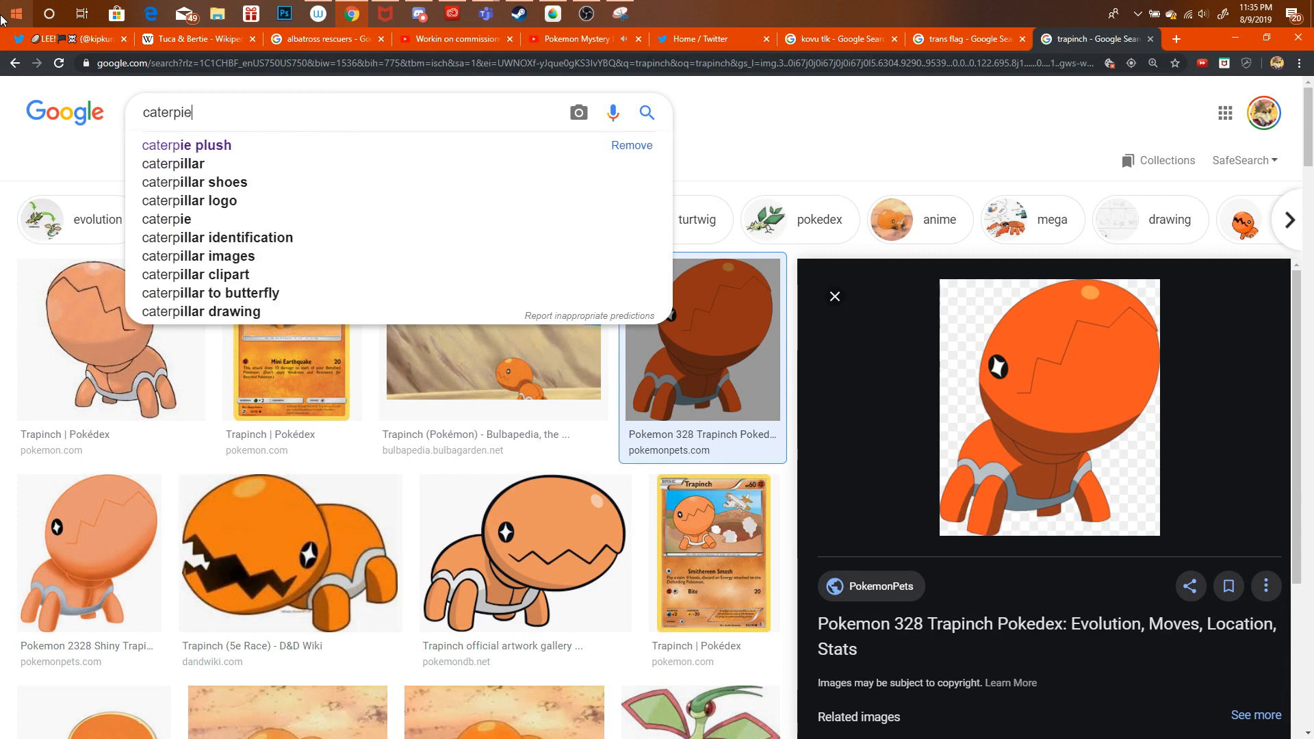
key("Return")
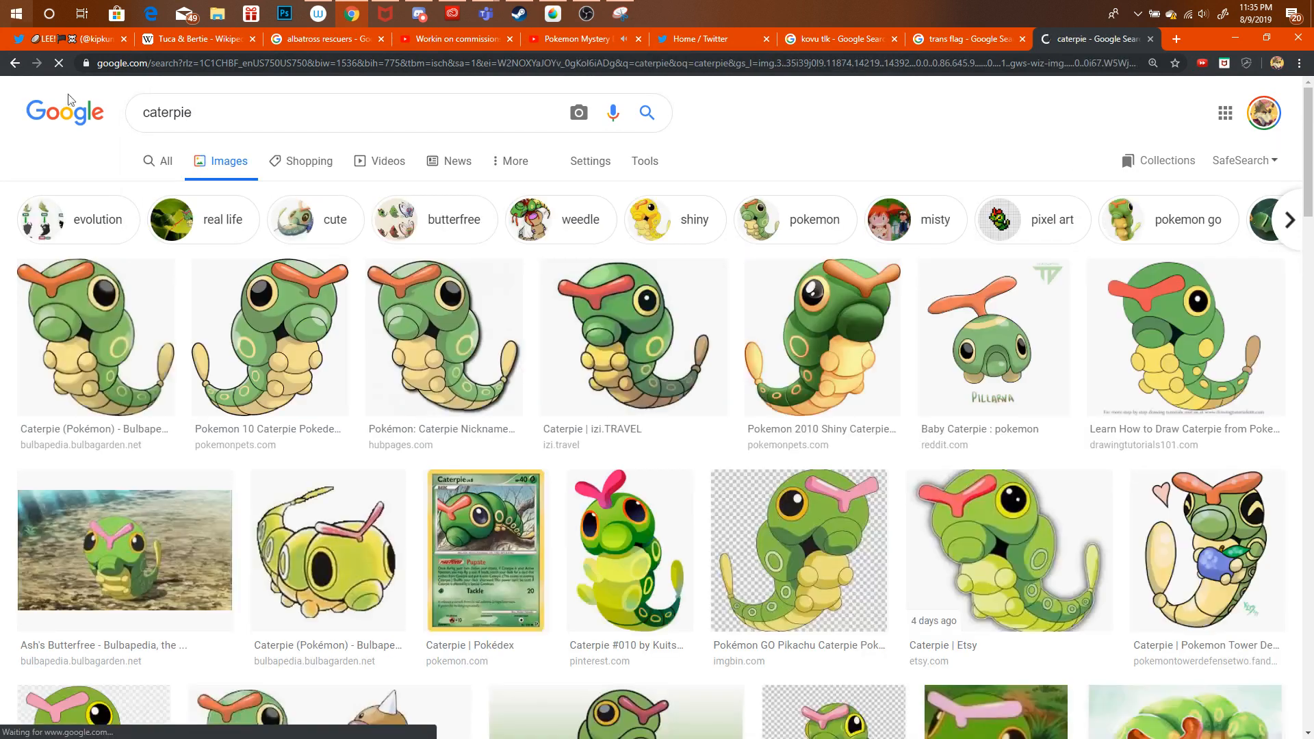
left_click(758, 337)
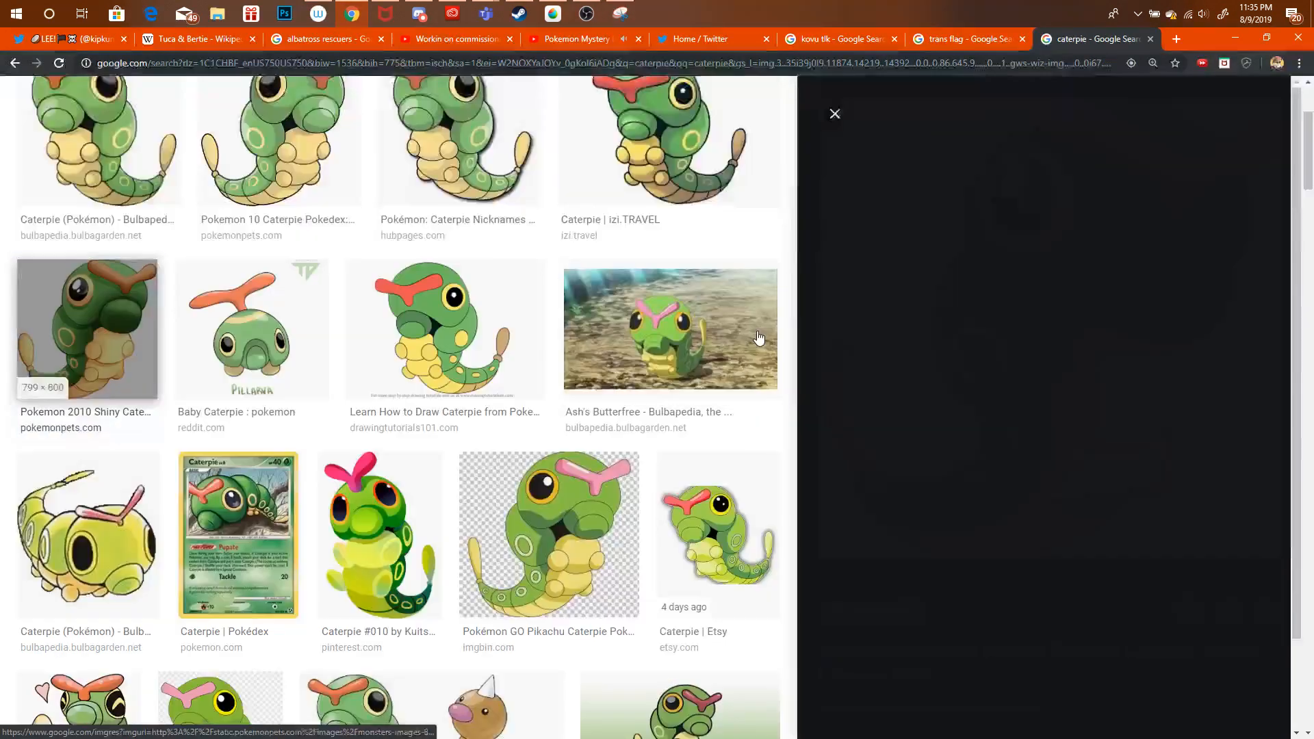
left_click(758, 337)
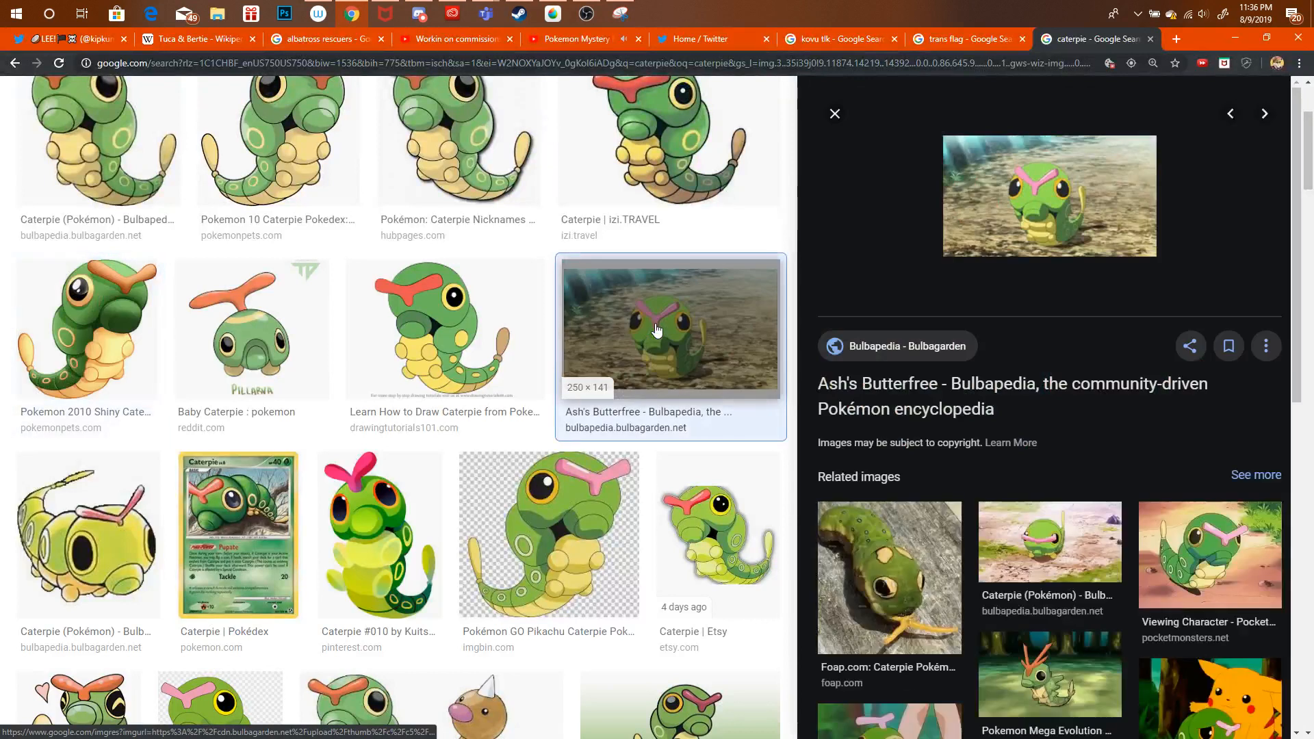
left_click(913, 560)
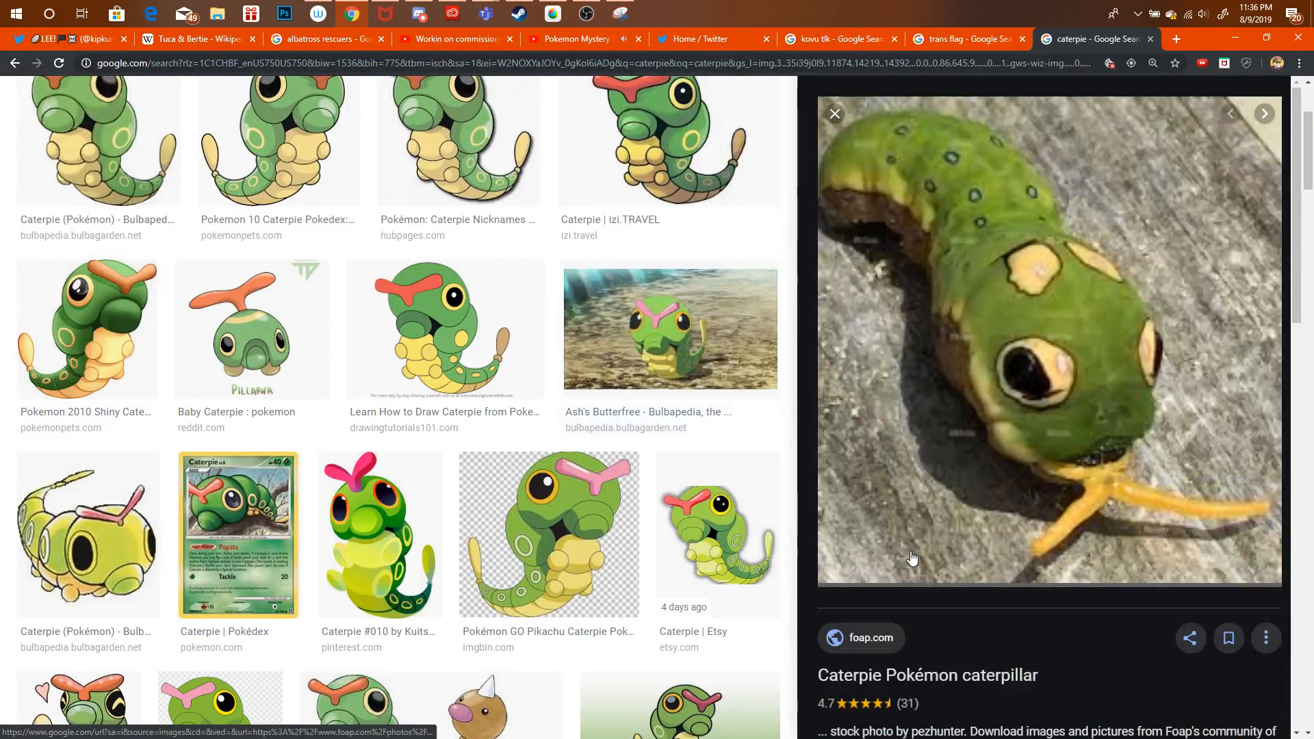
left_click(629, 347)
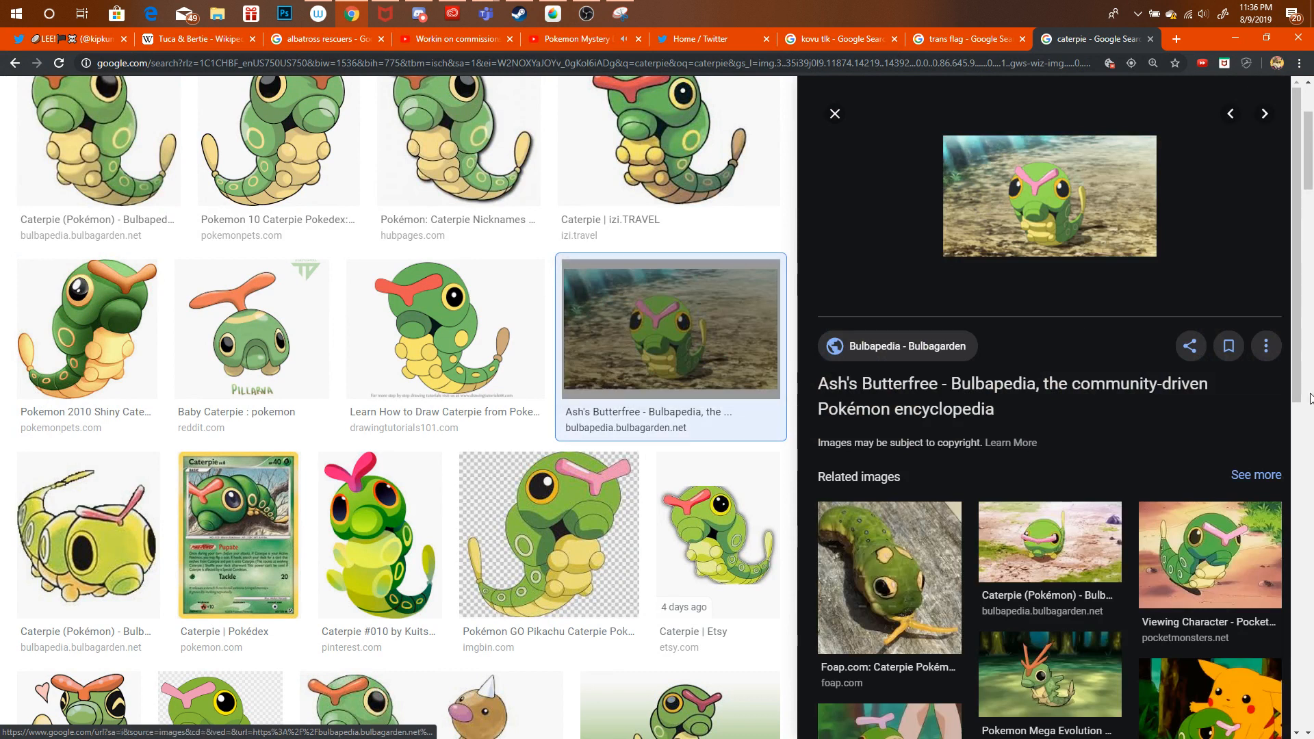
left_click(1203, 577)
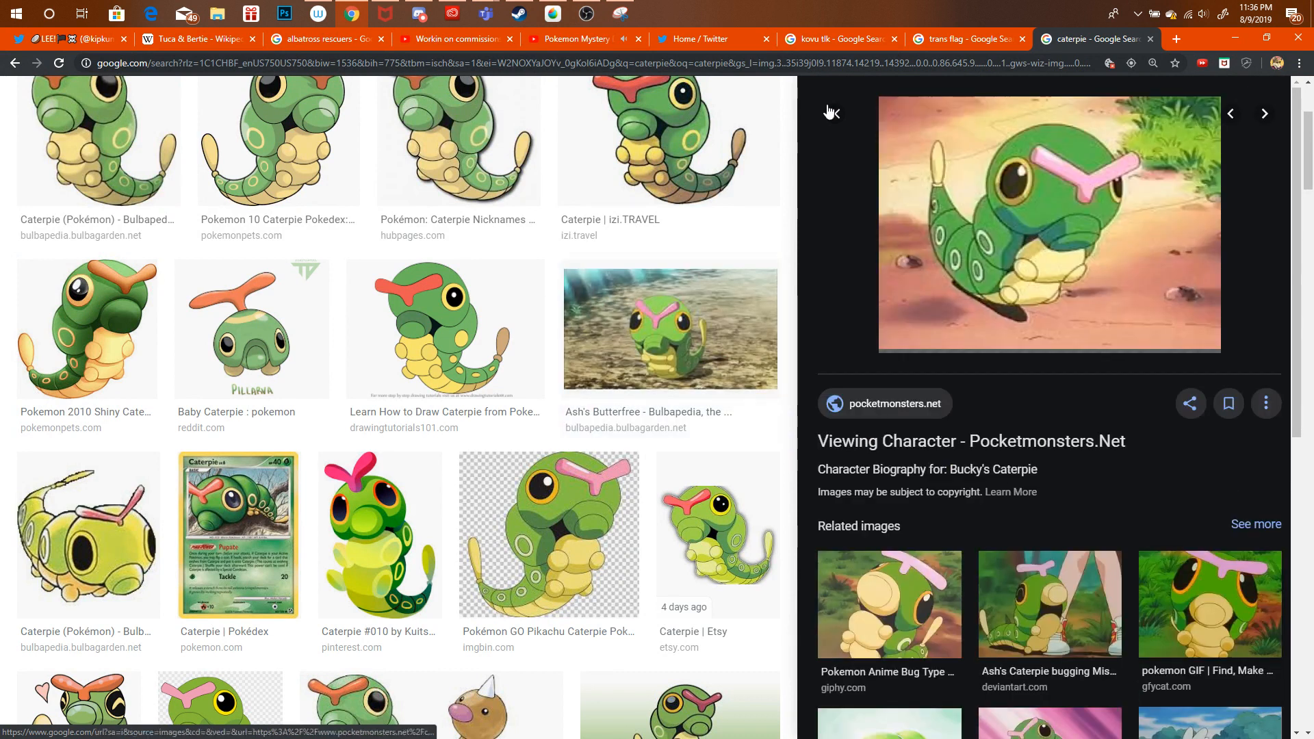
left_click(1151, 39)
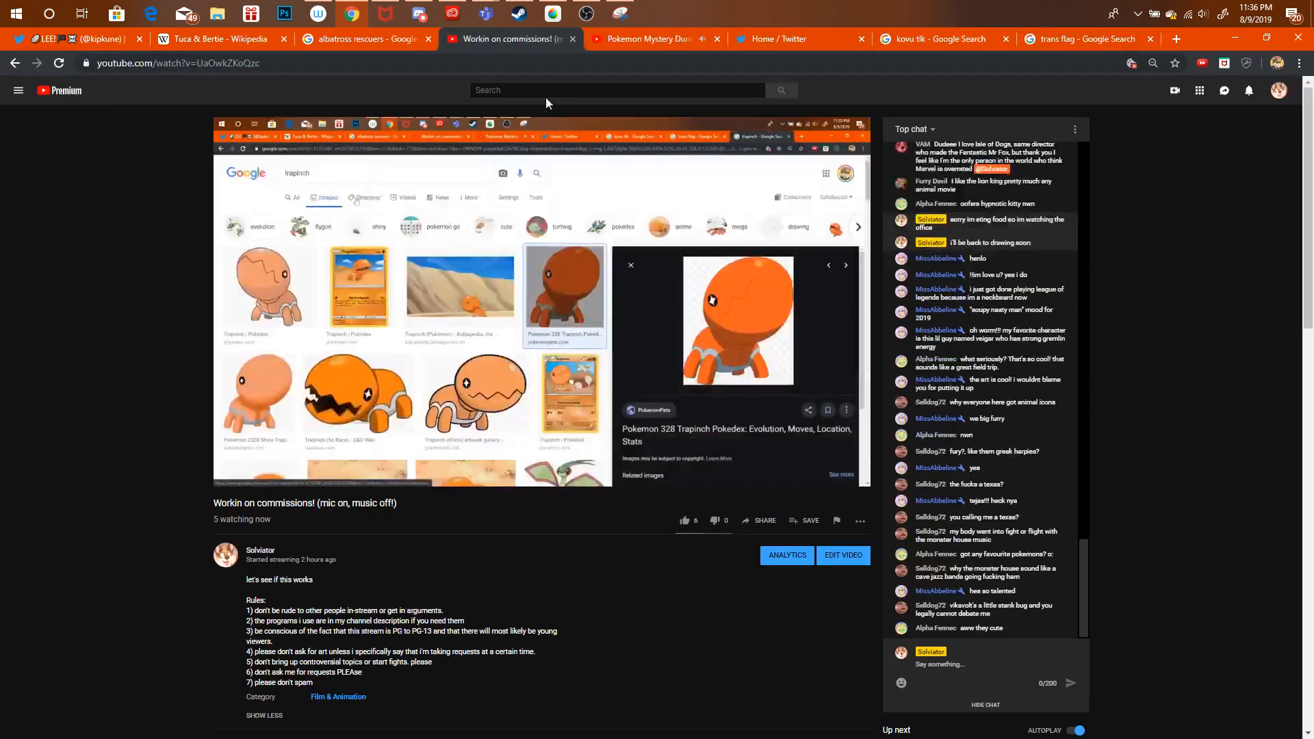
Type a few letters into the livestream chat box, then return to ollie.mdp in MediBang.
left_click(1006, 664)
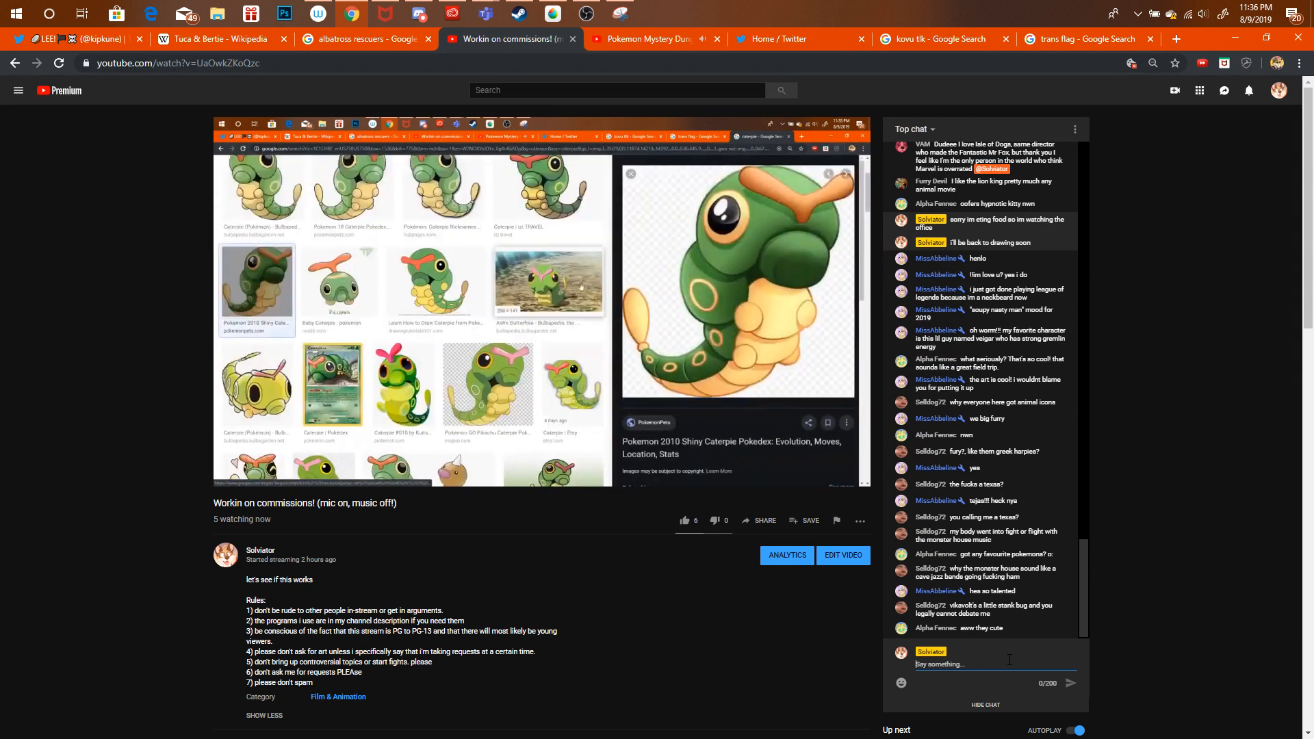
type("vika")
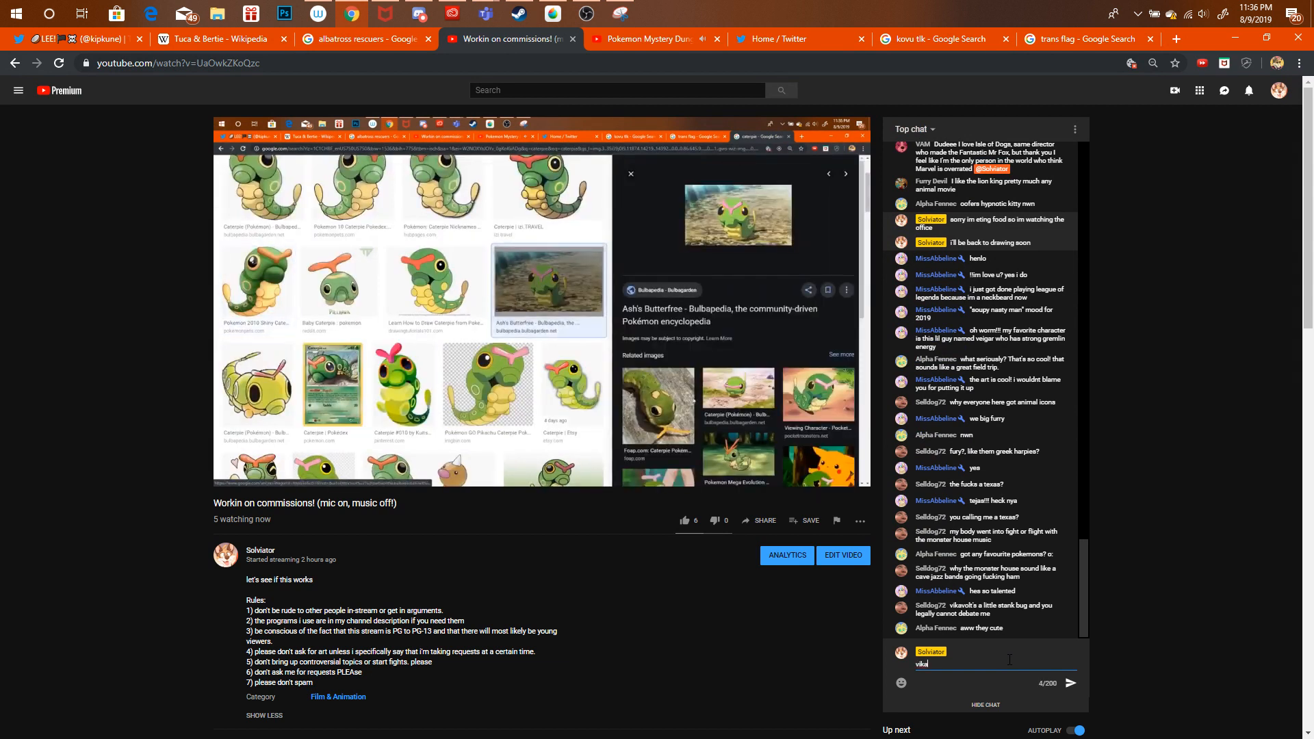
left_click(554, 13)
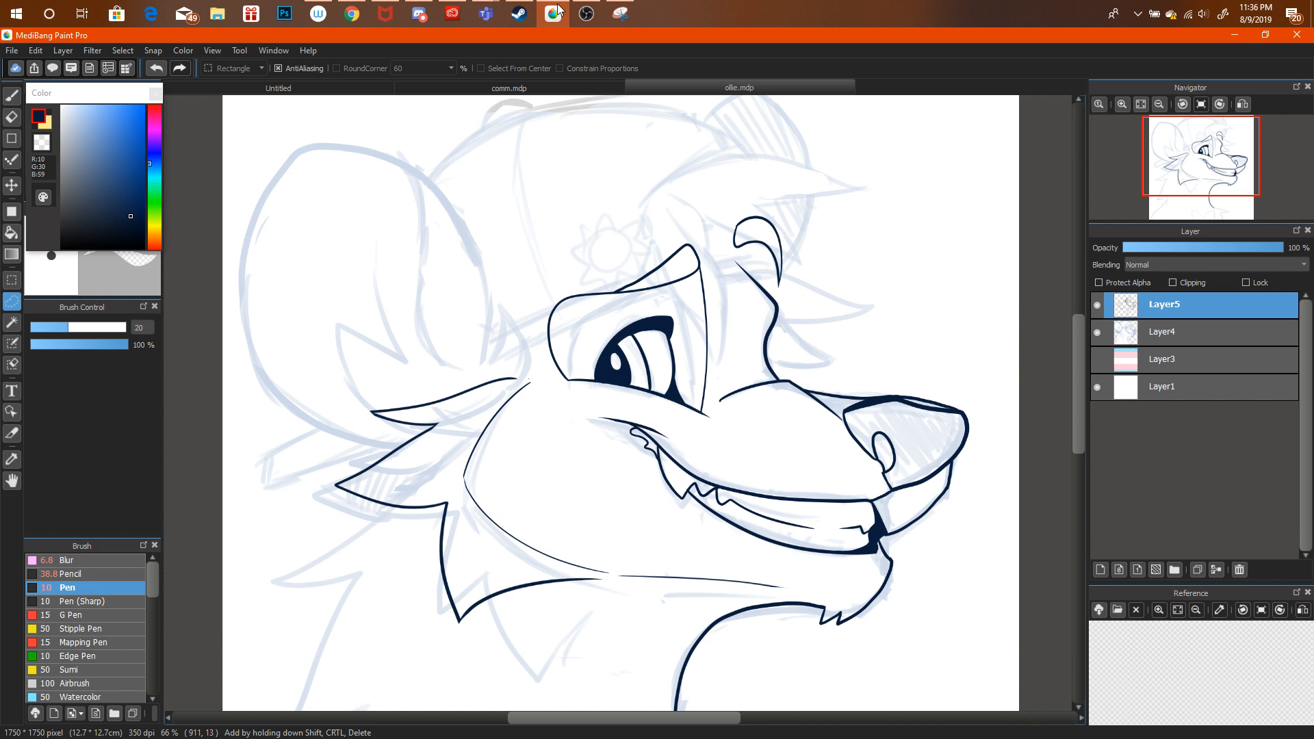
Zoom in and erase part of the nose's top-left outline with the Eraser.
scroll(1198, 164, "up", 3)
left_click_drag(1198, 167, 1239, 167)
left_click(11, 117)
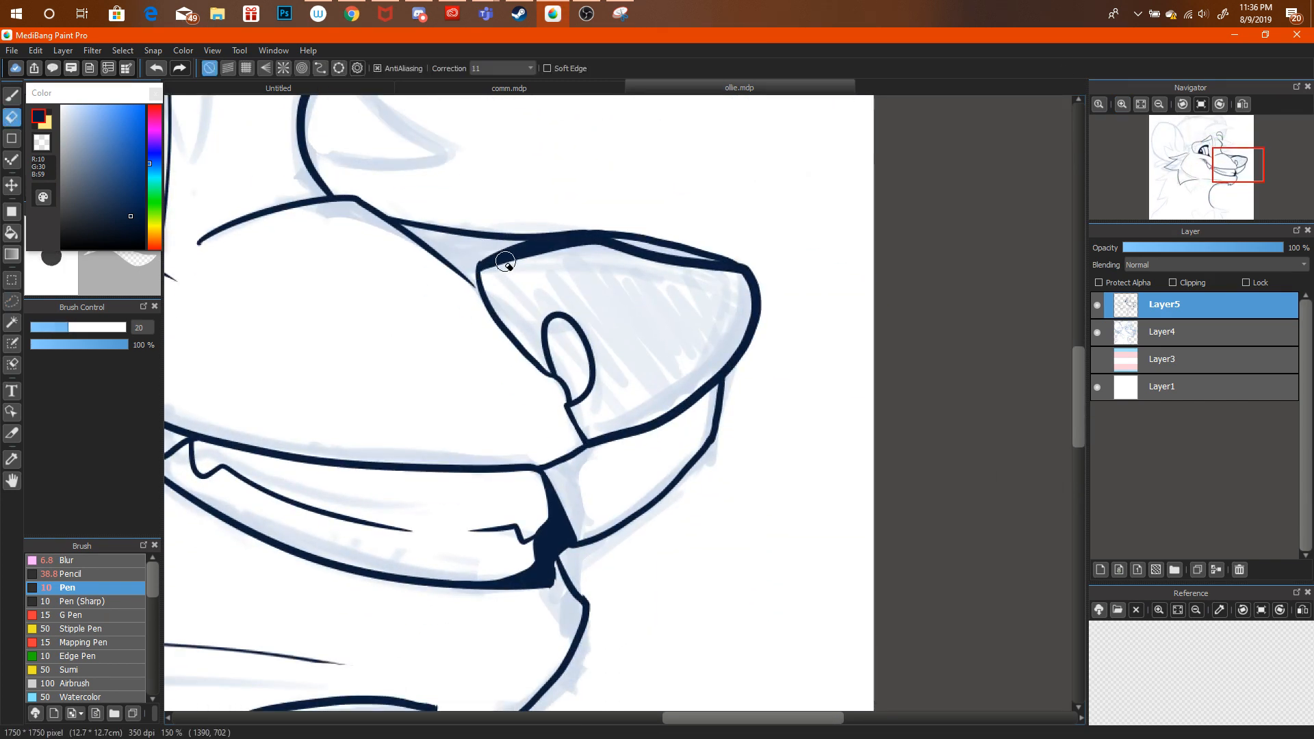
mouse_move(505, 262)
left_mouse_down()
mouse_move(631, 250)
mouse_move(577, 249)
mouse_move(705, 273)
left_mouse_up()
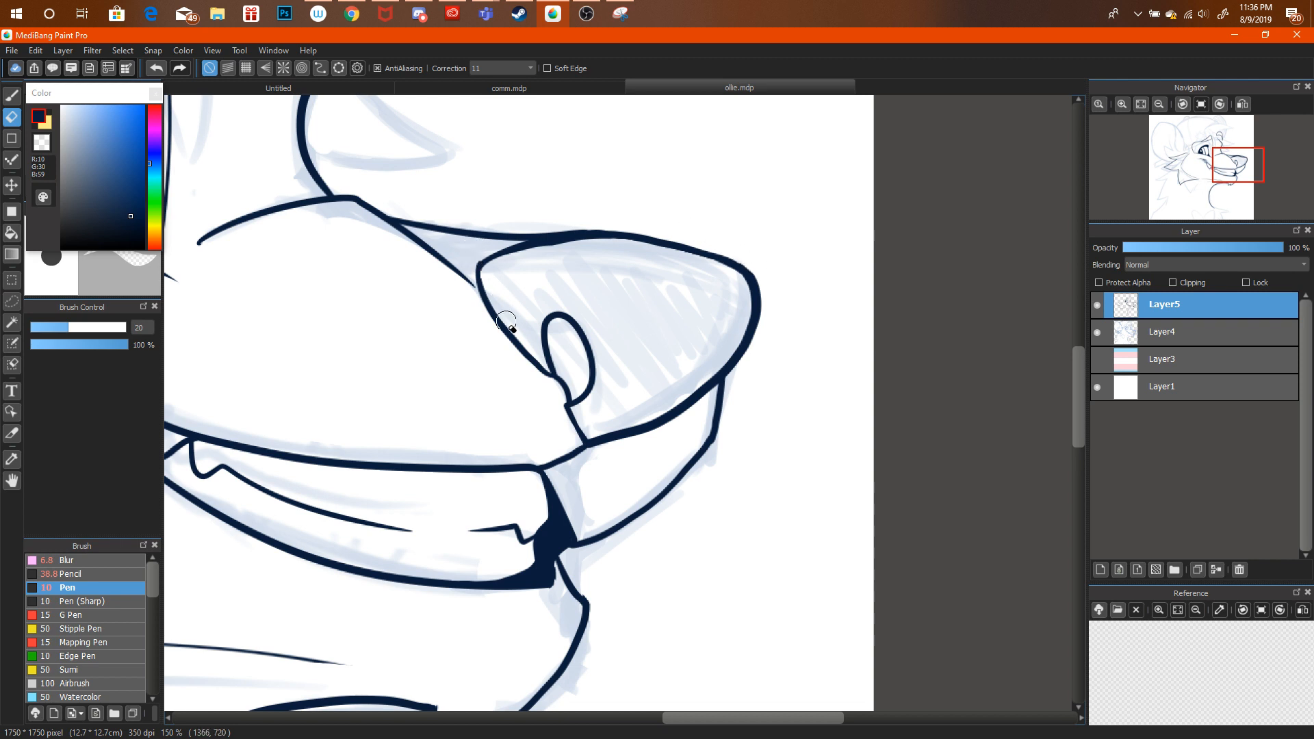
left_click(413, 19)
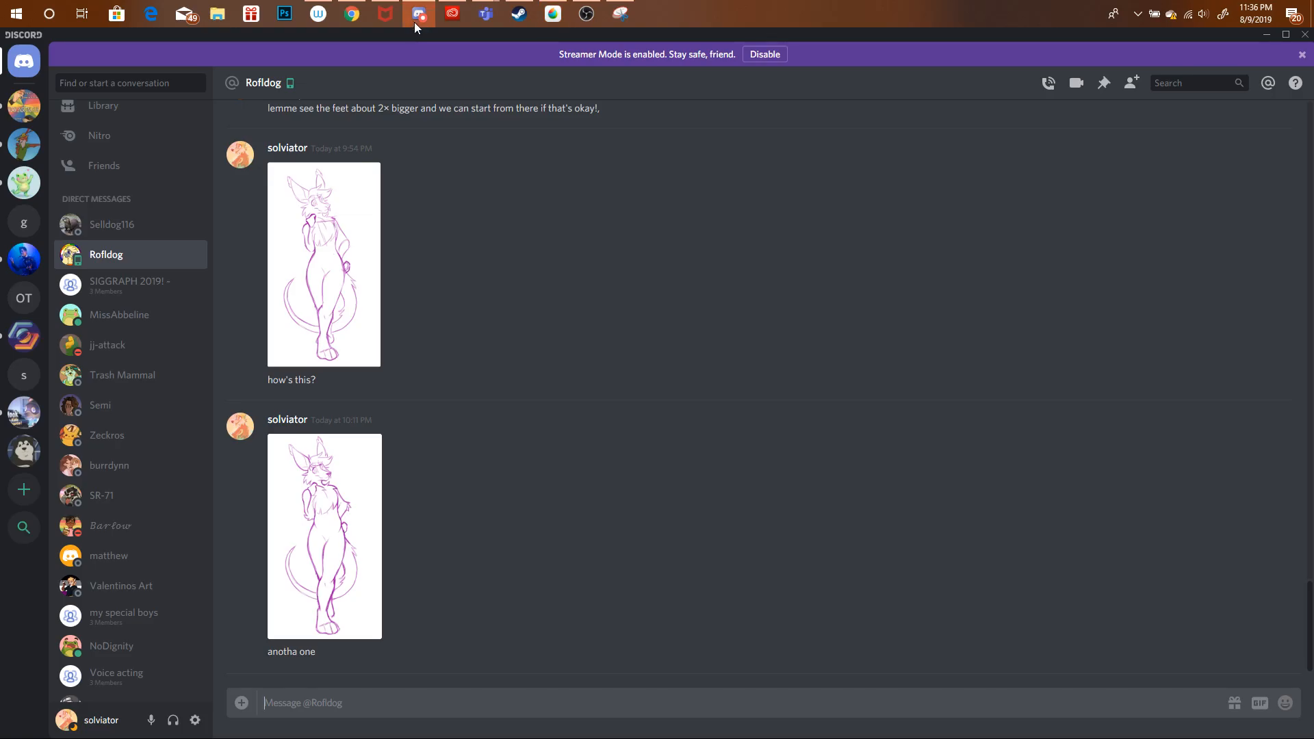
left_click(417, 22)
Zoom out to check the whole head, switch back to the Pen, and undo a stray ear-tip stroke.
left_click(1164, 105)
left_click(1162, 105)
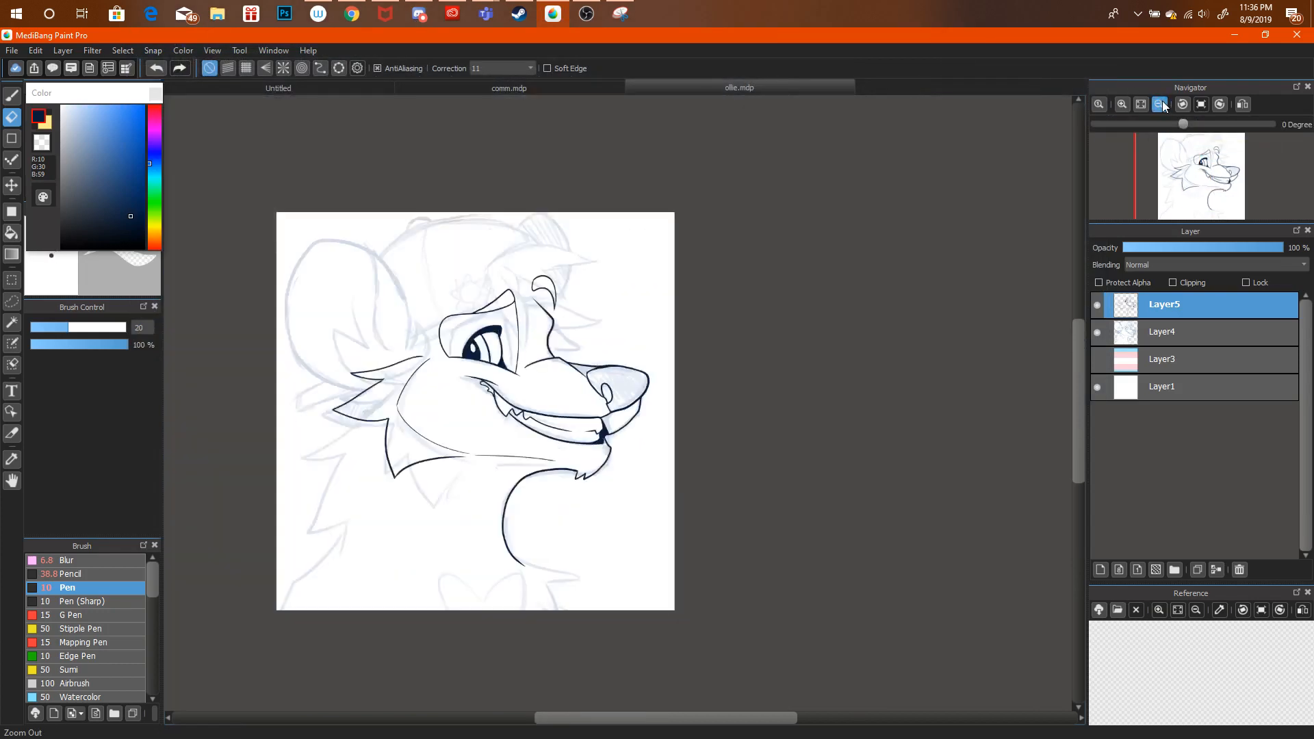
left_click(1161, 105)
mouse_move(1169, 162)
left_mouse_down()
mouse_move(1161, 172)
mouse_move(1172, 162)
left_mouse_up()
left_click(1122, 104)
left_click(1122, 106)
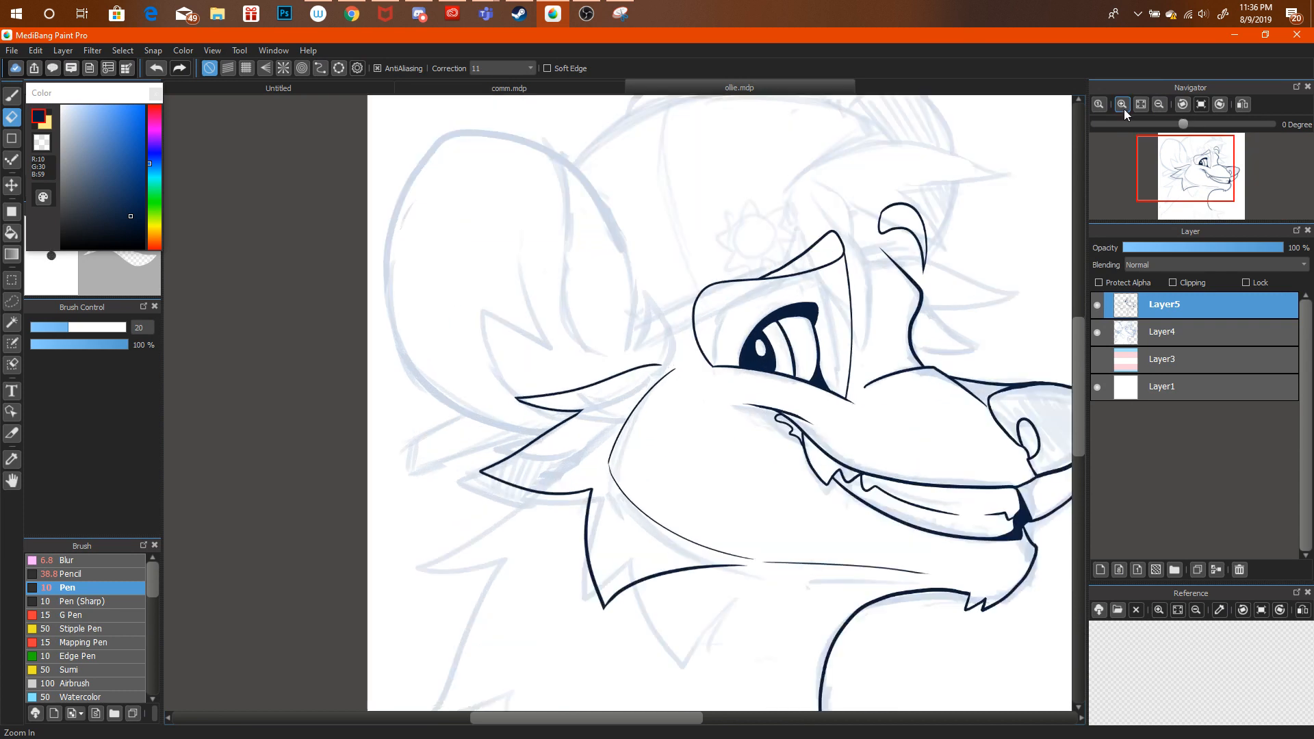
left_click(1124, 109)
mouse_move(1164, 161)
left_mouse_down()
mouse_move(1154, 150)
mouse_move(1166, 154)
left_mouse_up()
key("b")
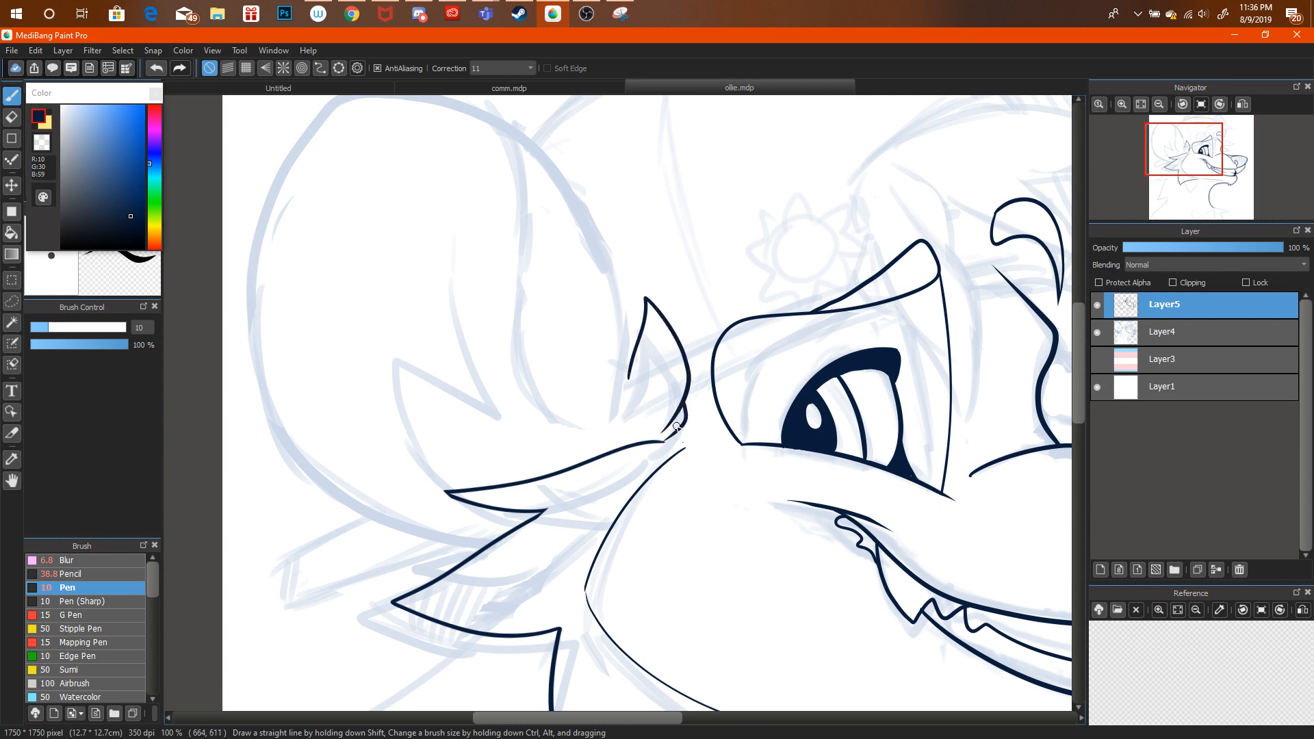
key("ctrl+alt+z")
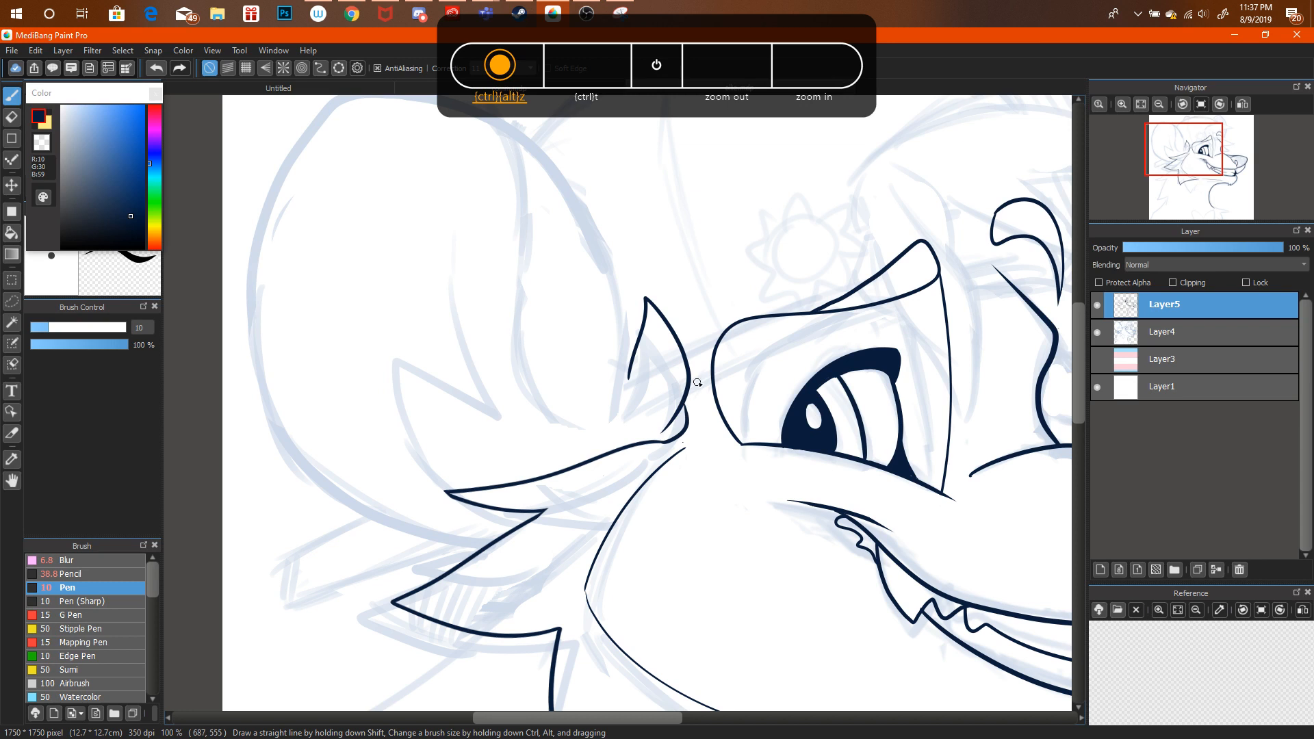
Ink the big rounded left head outline from the ear tip down to the jaw.
left_click_drag(1164, 195, 1155, 186)
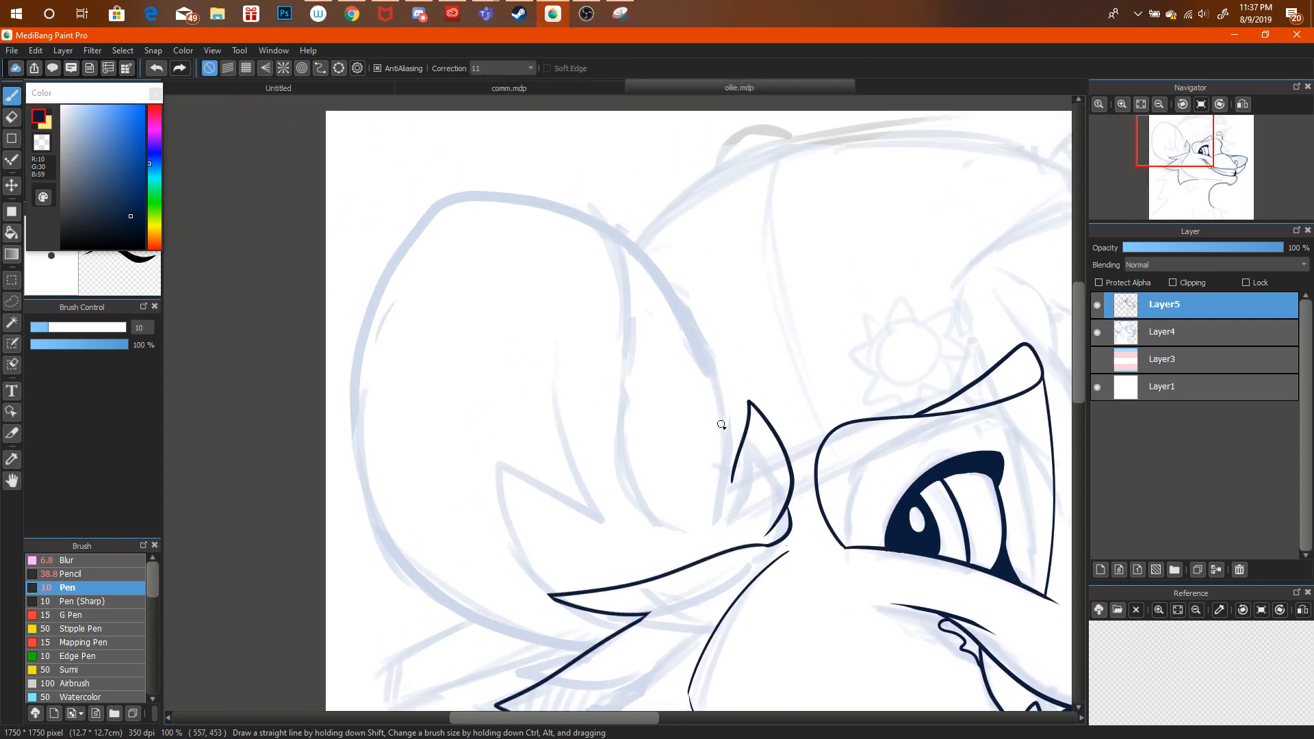
mouse_move(739, 441)
left_mouse_down()
mouse_move(591, 206)
mouse_move(468, 178)
mouse_move(339, 324)
mouse_move(615, 565)
left_mouse_up()
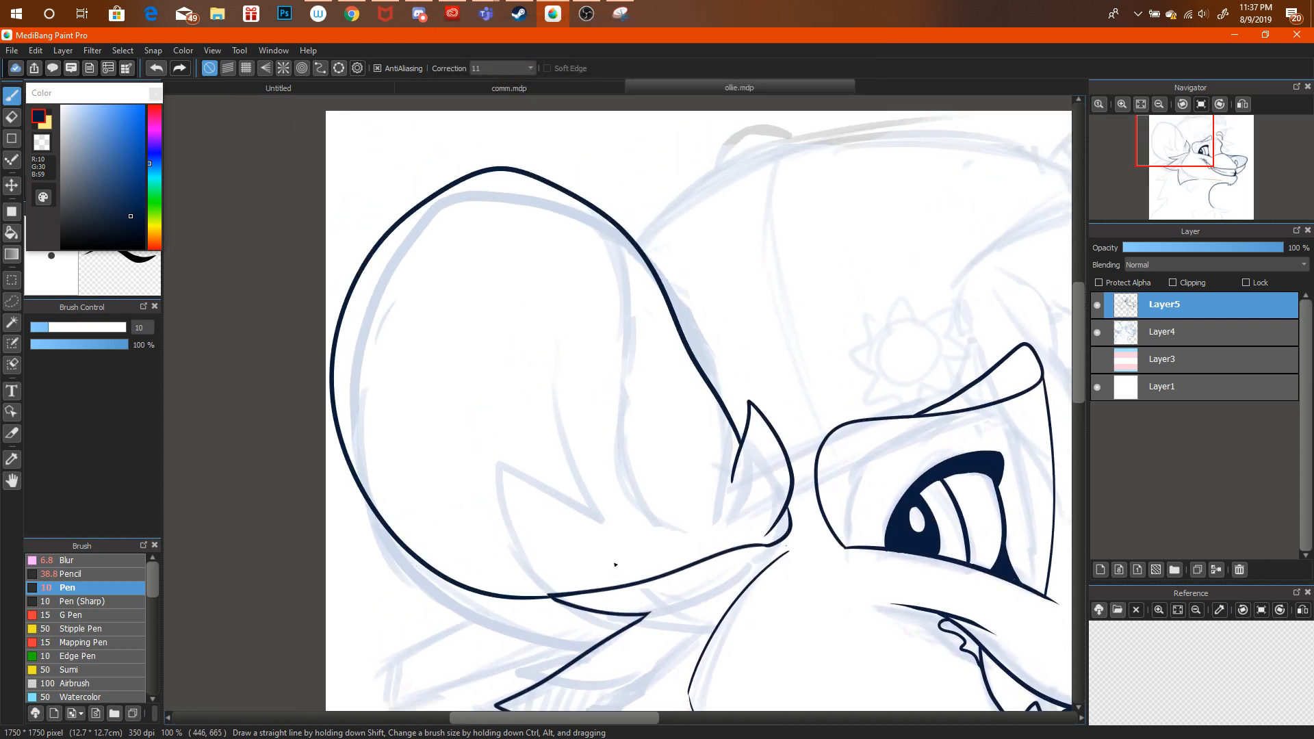
key("ctrl+alt+z")
mouse_move(729, 411)
left_mouse_down()
mouse_move(383, 219)
mouse_move(547, 596)
left_mouse_up()
key("ctrl+alt+z")
mouse_move(742, 413)
left_mouse_down()
mouse_move(559, 186)
mouse_move(435, 196)
mouse_move(338, 434)
mouse_move(606, 626)
left_mouse_up()
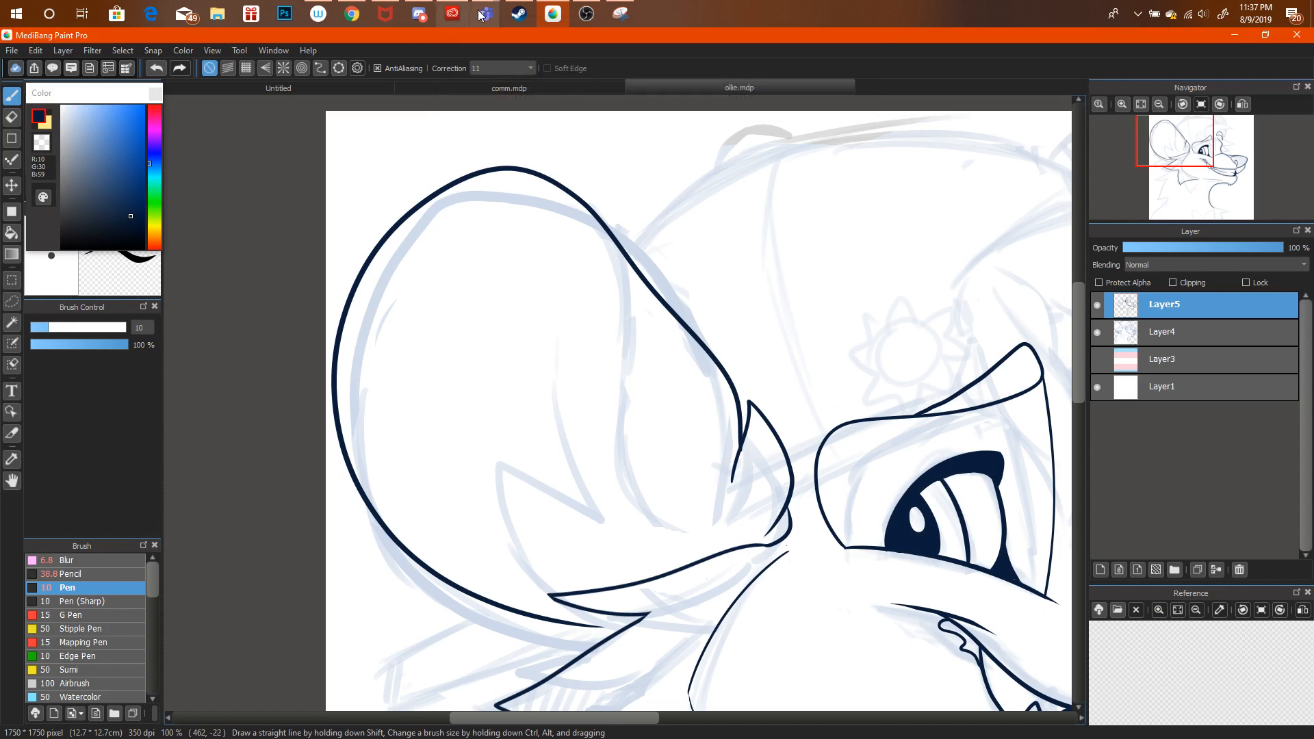
Search YouTube for 'amp plains', play the first result, and go back to the drawing.
left_click(352, 14)
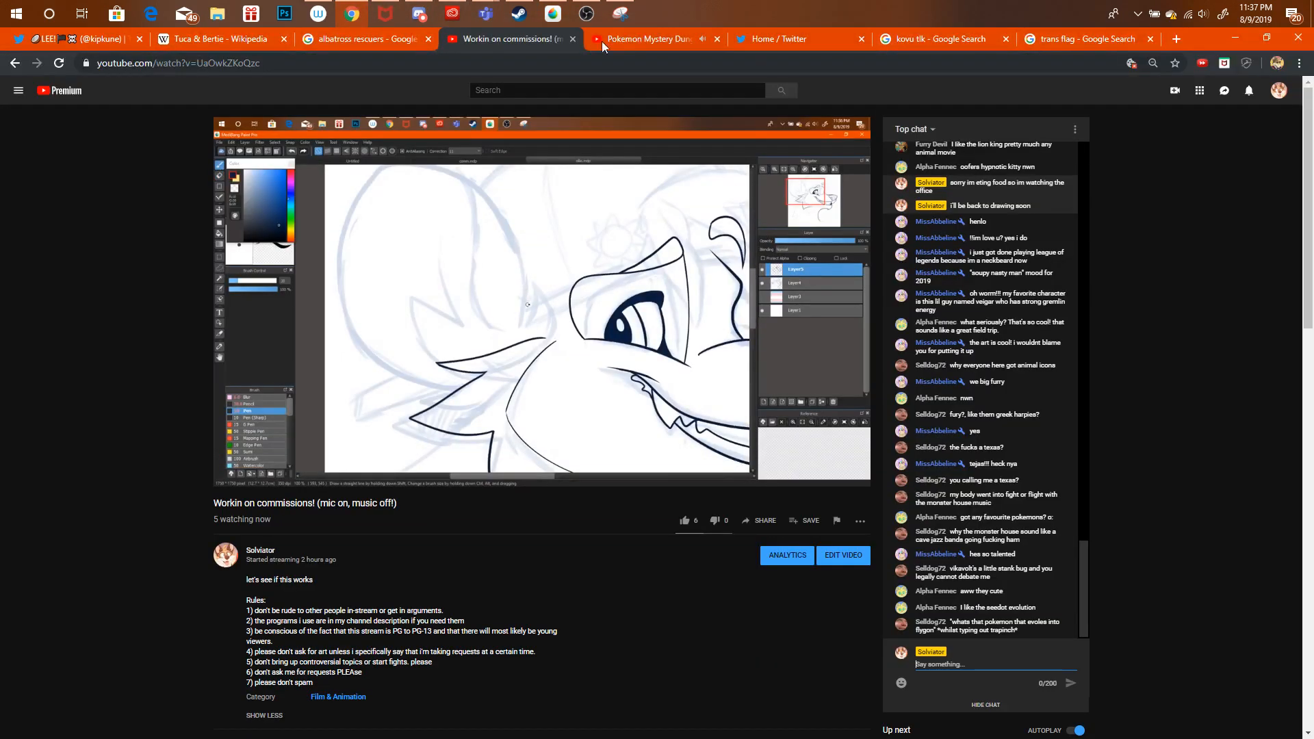
left_click(636, 39)
scroll(1174, 281, "down", 3)
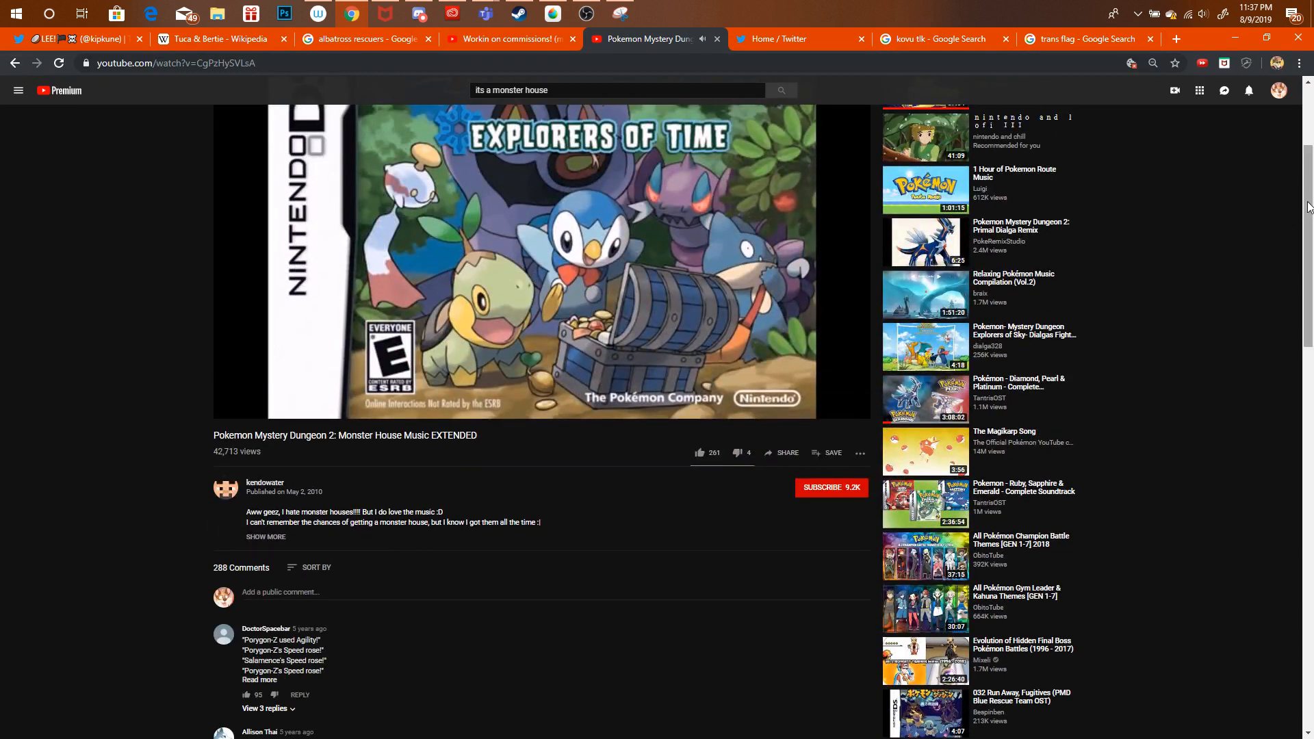
scroll(1184, 206, "up", 3)
left_click(547, 90)
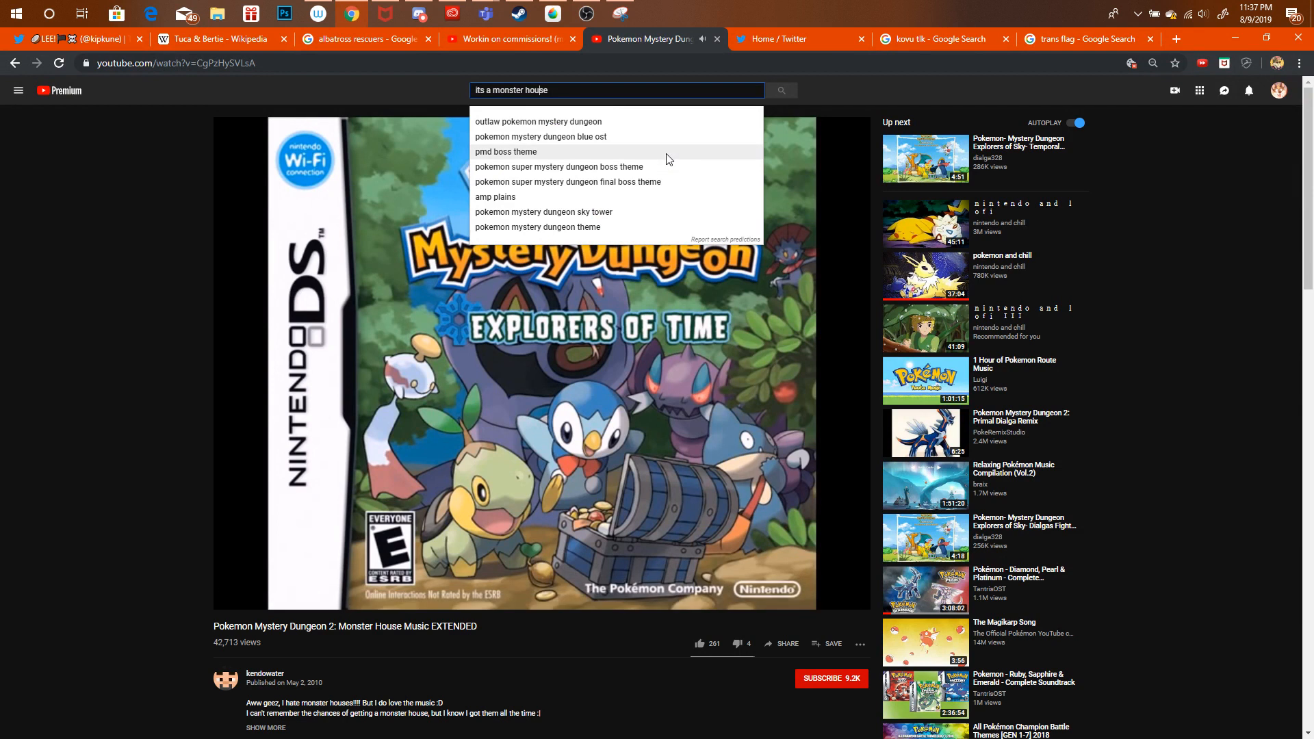
key("ctrl+a")
key("BackSpace")
type("amp plains")
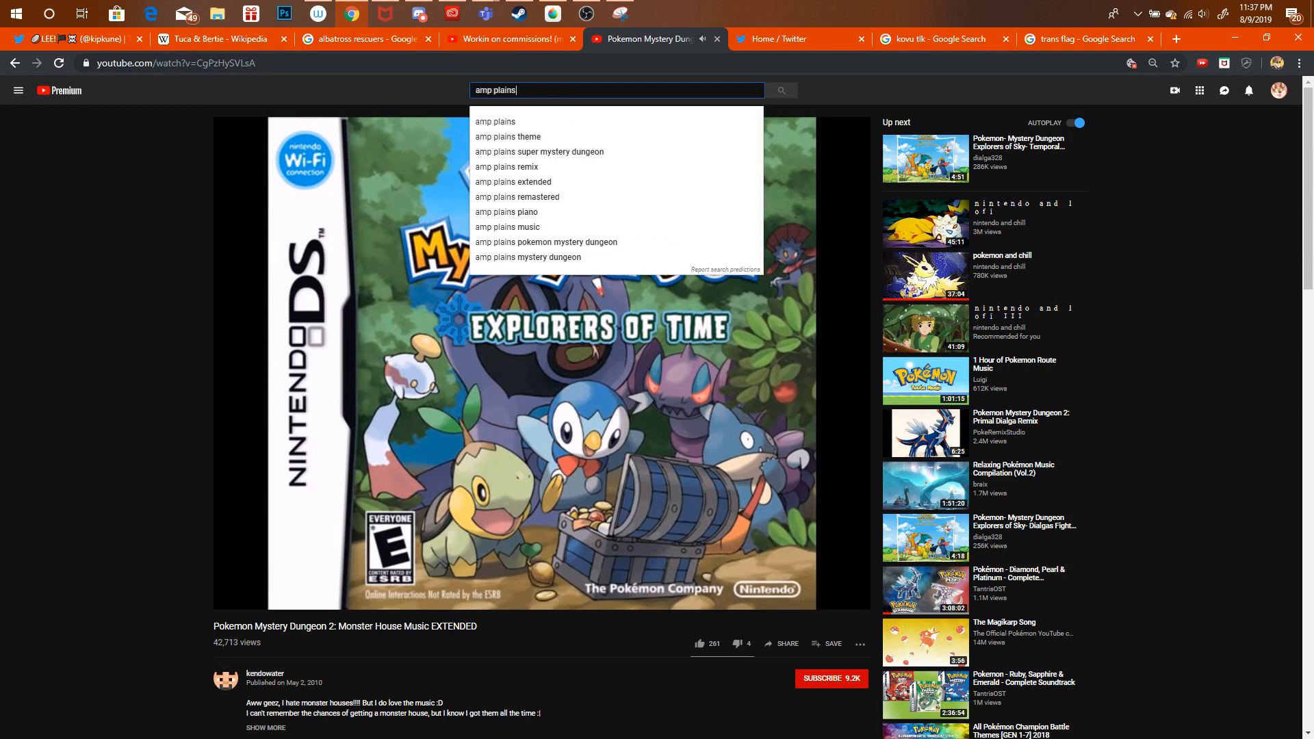
key("Return")
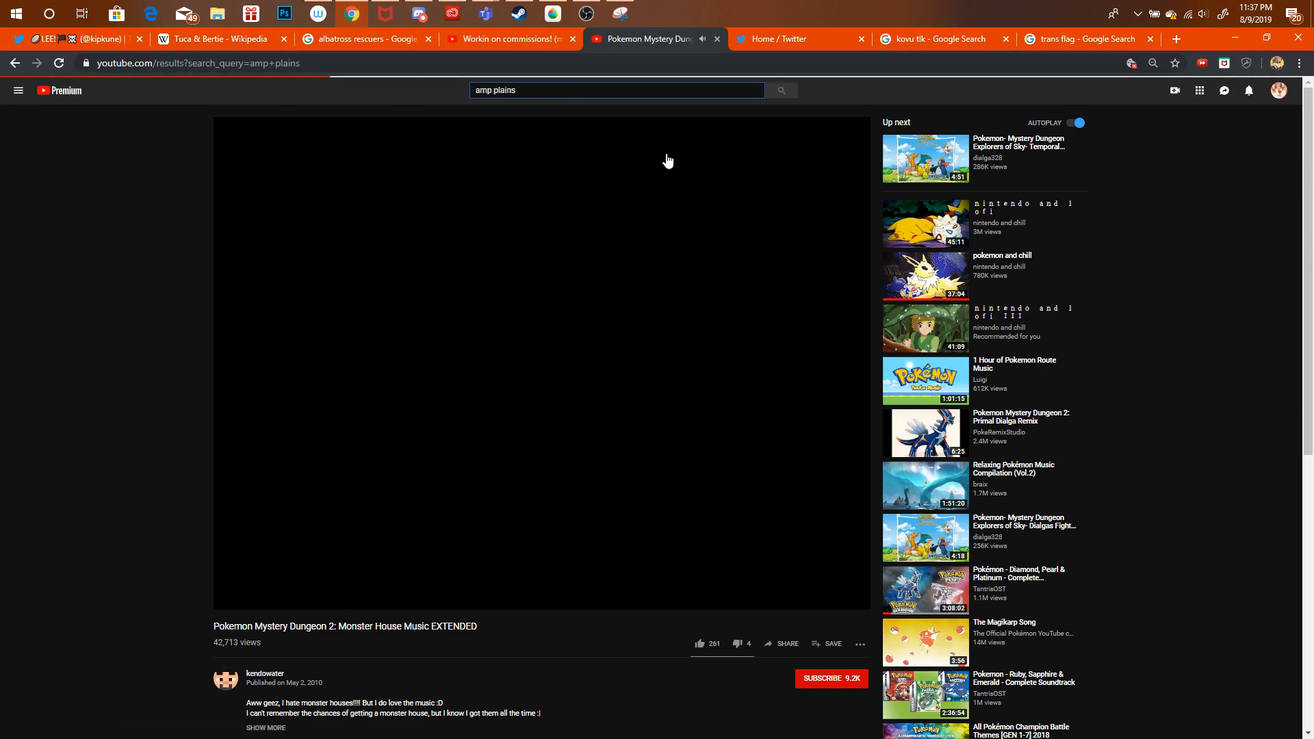
left_click(547, 159)
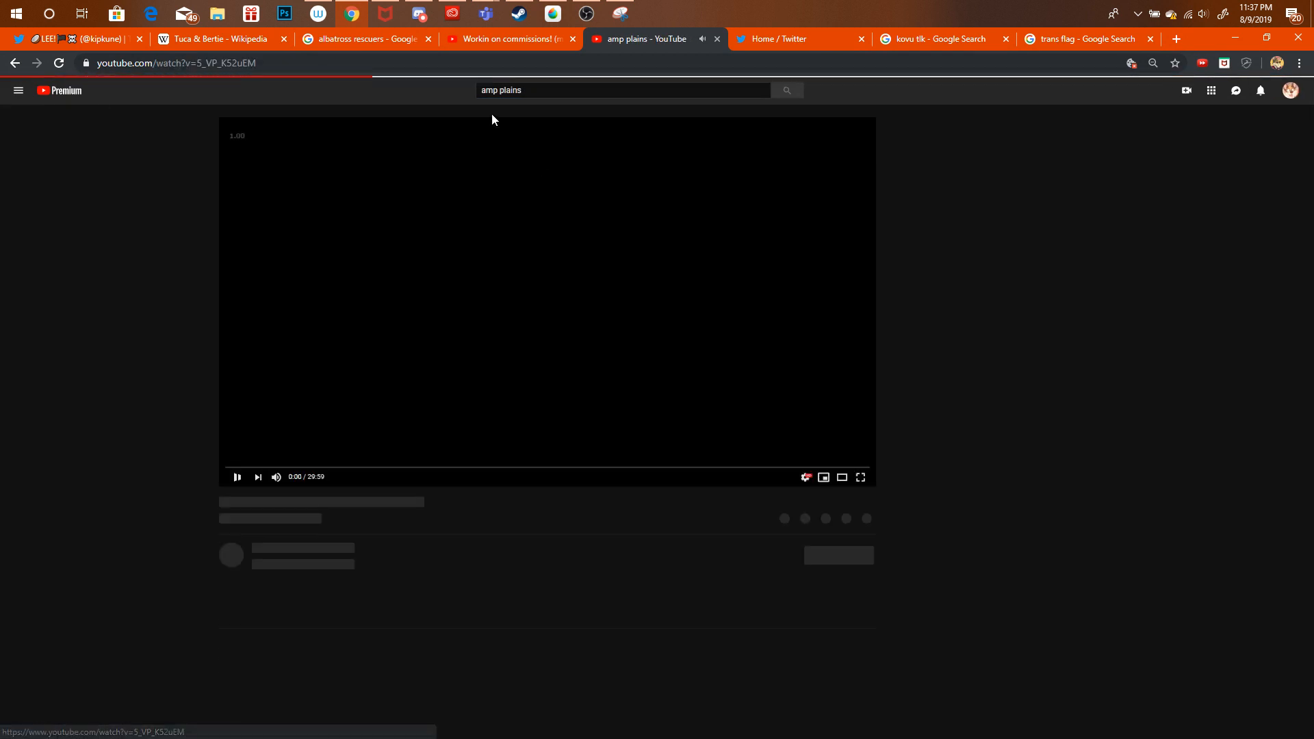
left_click(555, 14)
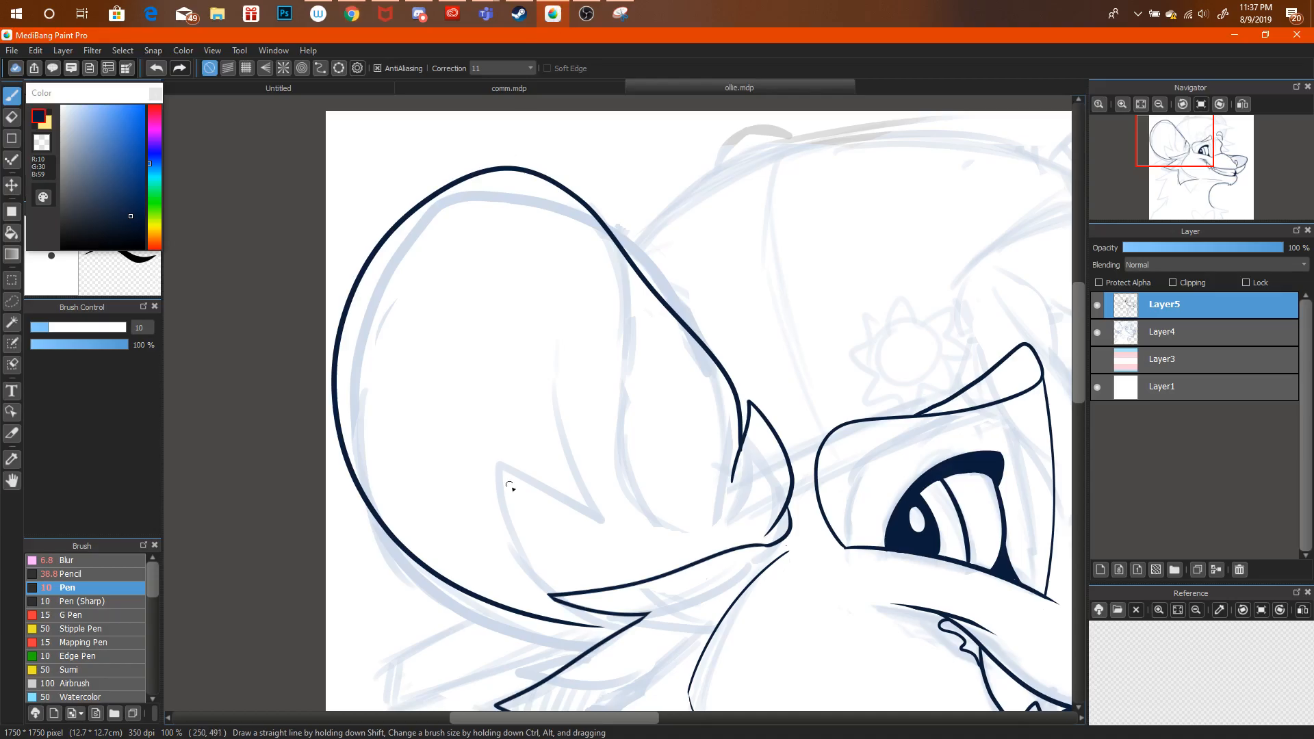
Raise, then lower, the system playback volume.
left_click(1202, 14)
left_click(1183, 77)
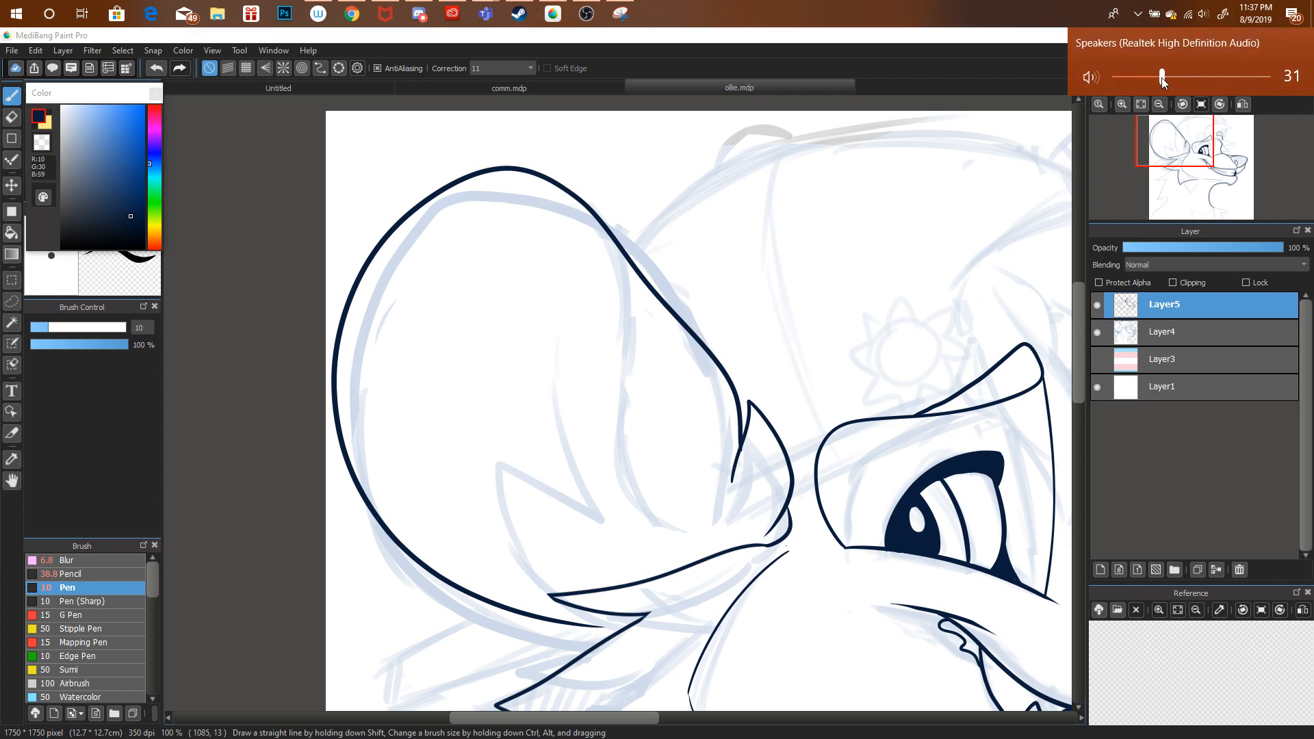
left_click(373, 246)
key("e")
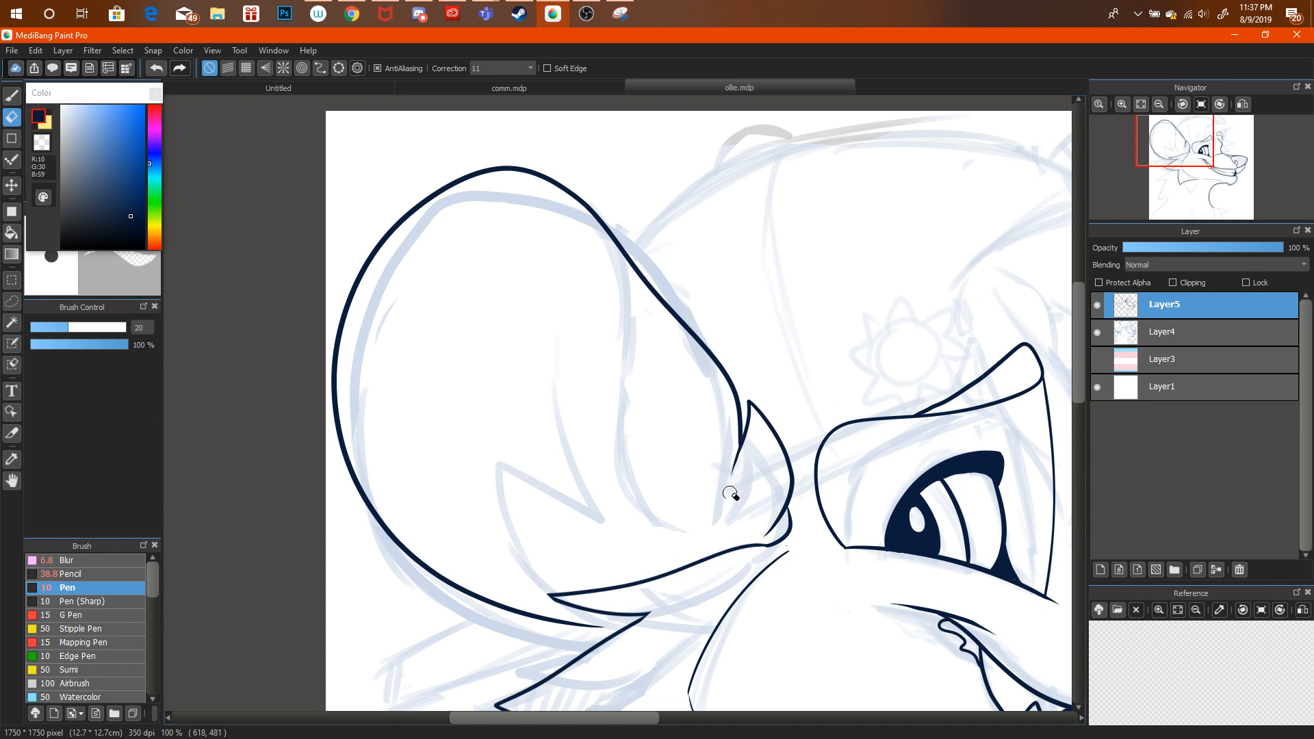
left_click(1202, 14)
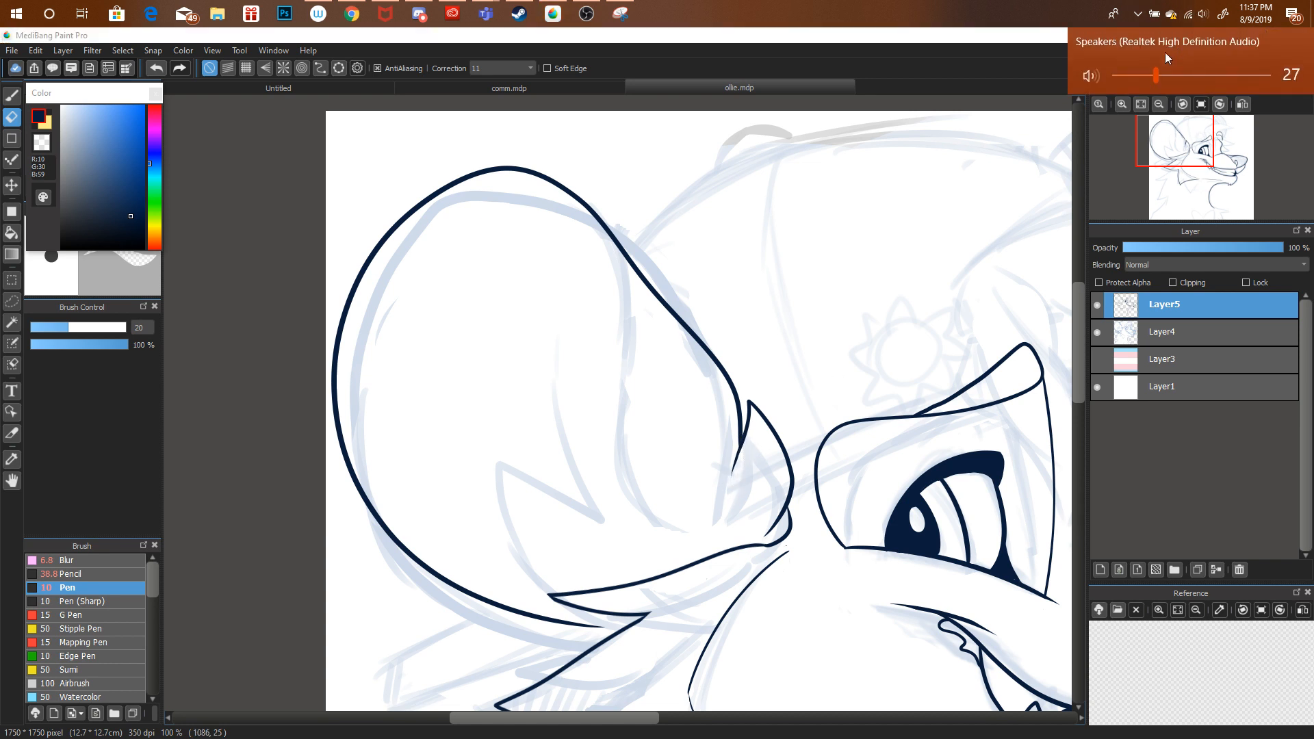
left_click(1139, 78)
left_click(399, 363)
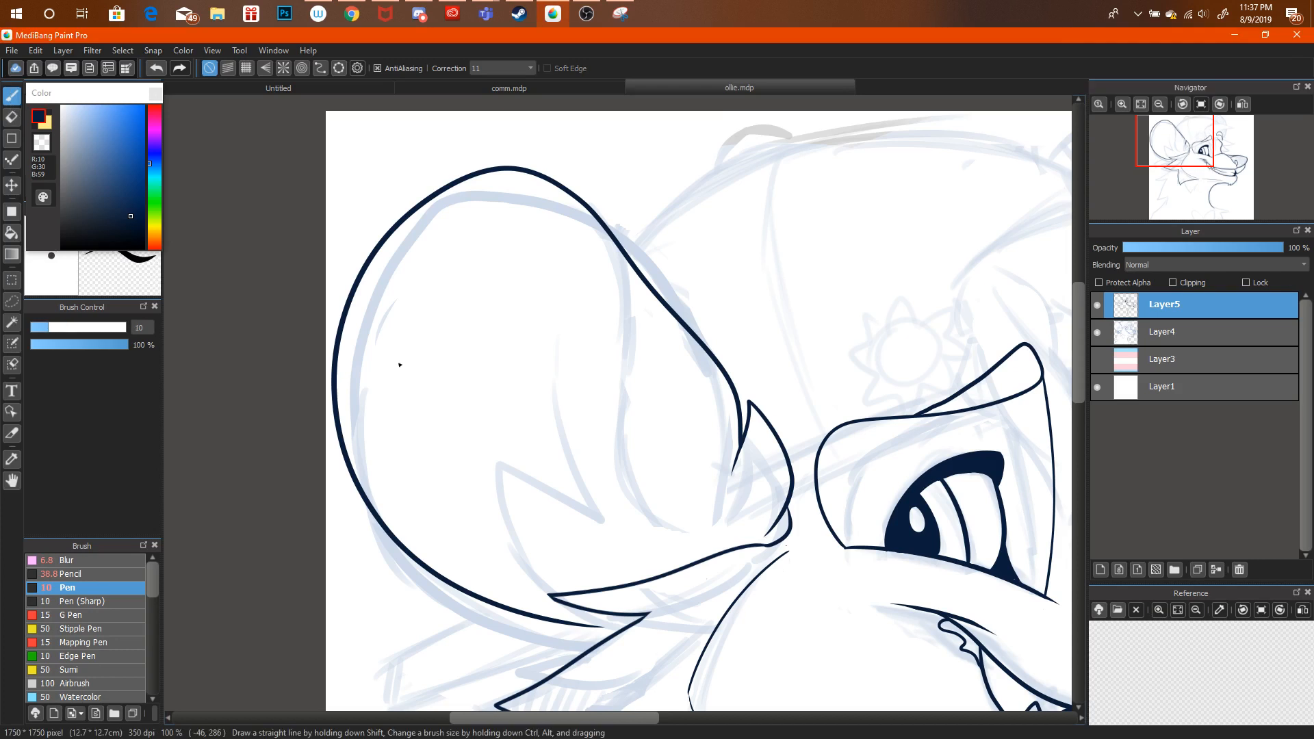
Ink the navy inner-ear curve inside the big left ear, retrying until it fits, then zoom out.
mouse_move(681, 562)
left_mouse_down()
mouse_move(623, 403)
mouse_move(639, 285)
left_mouse_up()
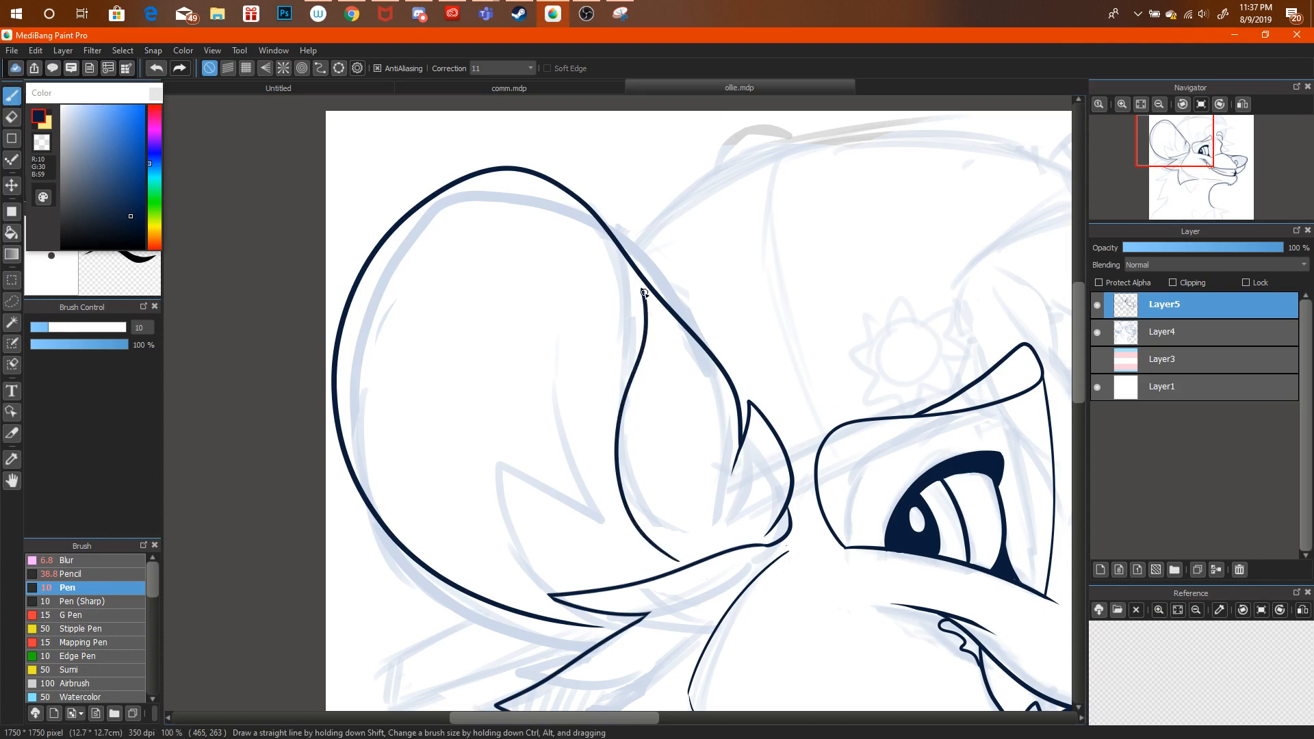
key("ctrl+alt+z")
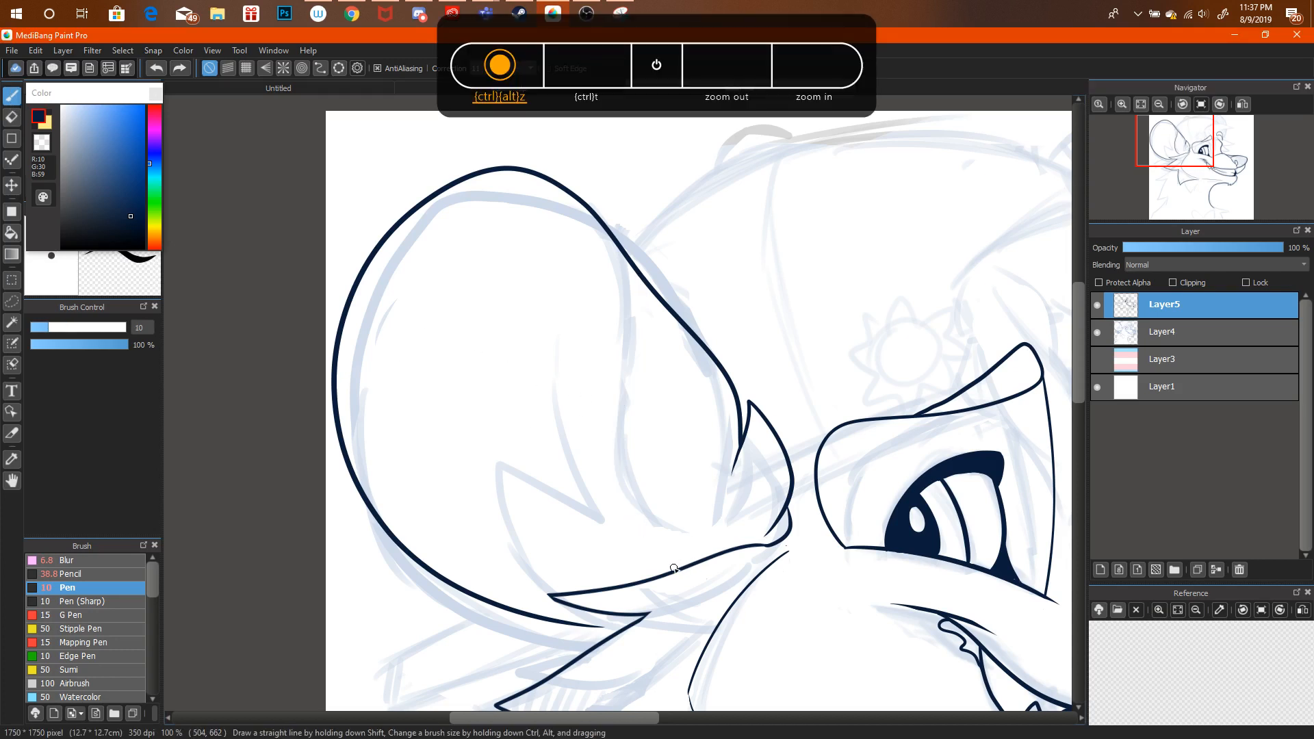
left_click_drag(674, 568, 623, 394)
key("ctrl+alt+z")
left_click_drag(629, 337, 640, 568)
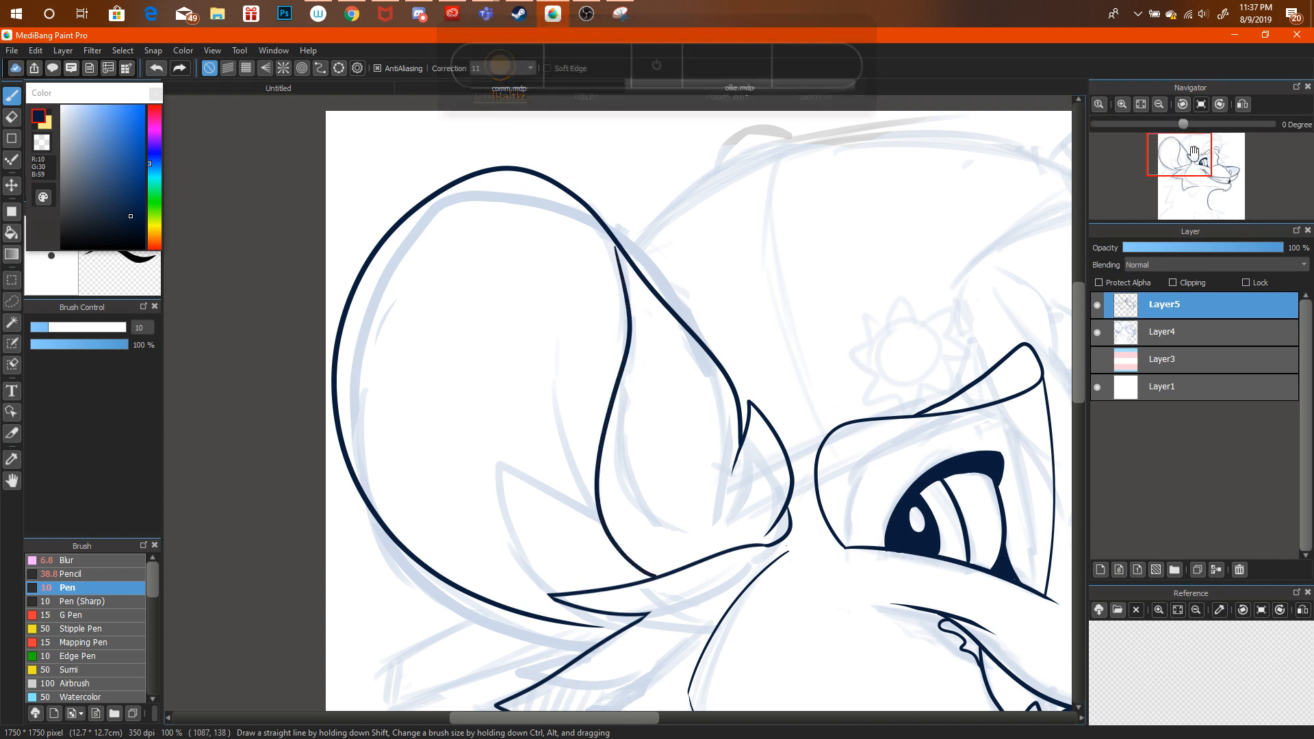
mouse_move(1177, 146)
left_mouse_down()
mouse_move(1180, 162)
mouse_move(1170, 153)
left_mouse_up()
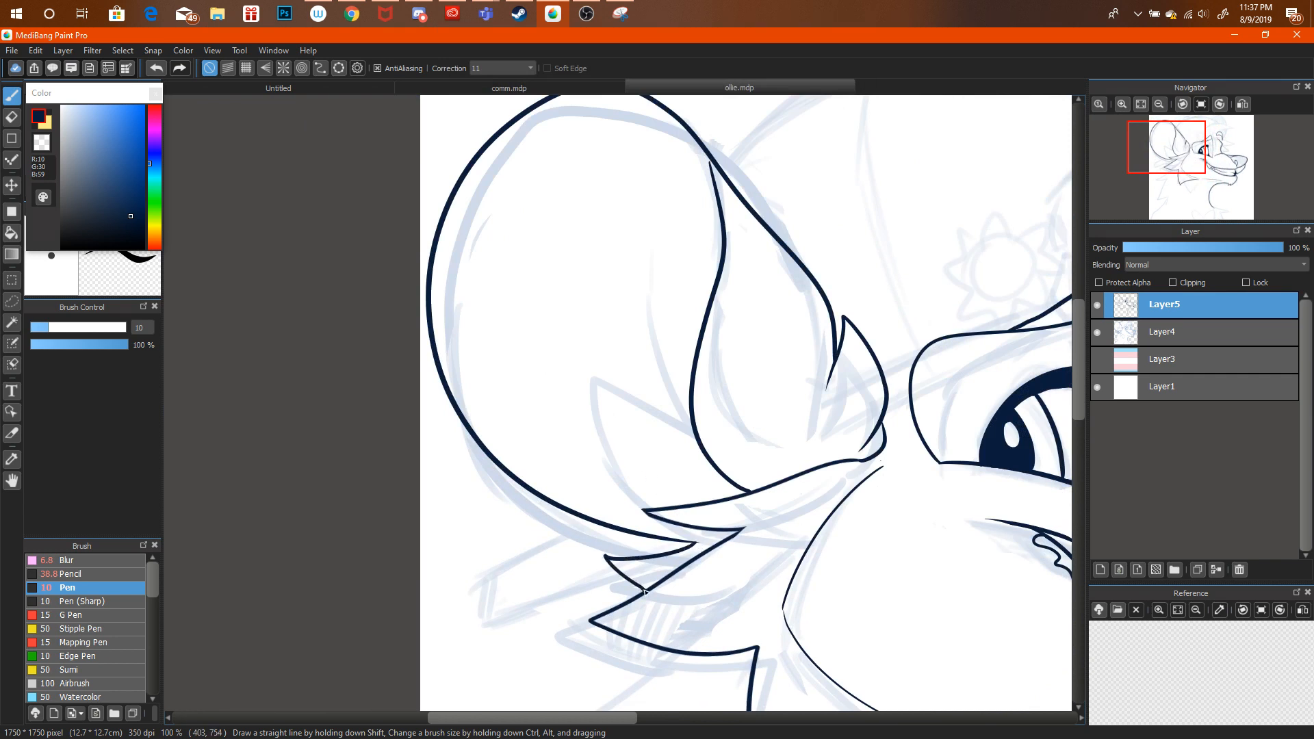
key("ctrl+alt+z")
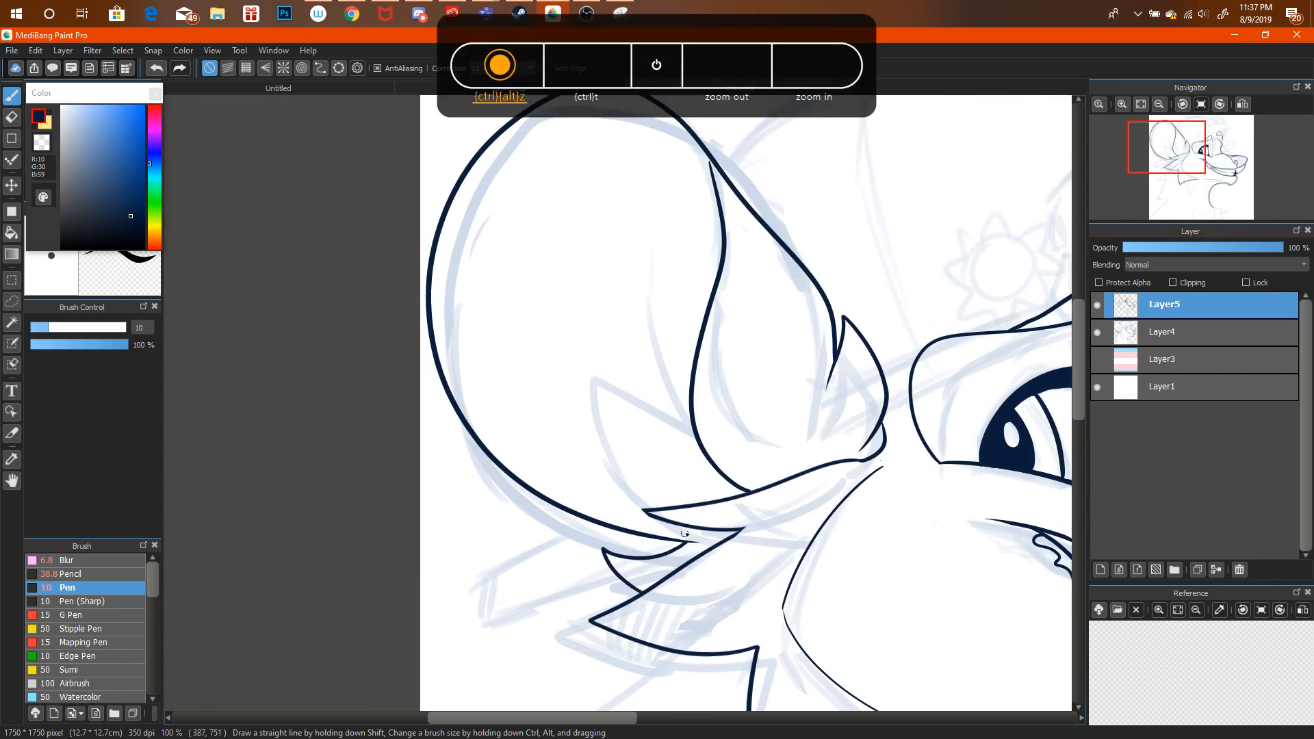
left_click(1158, 104)
left_click(1159, 104)
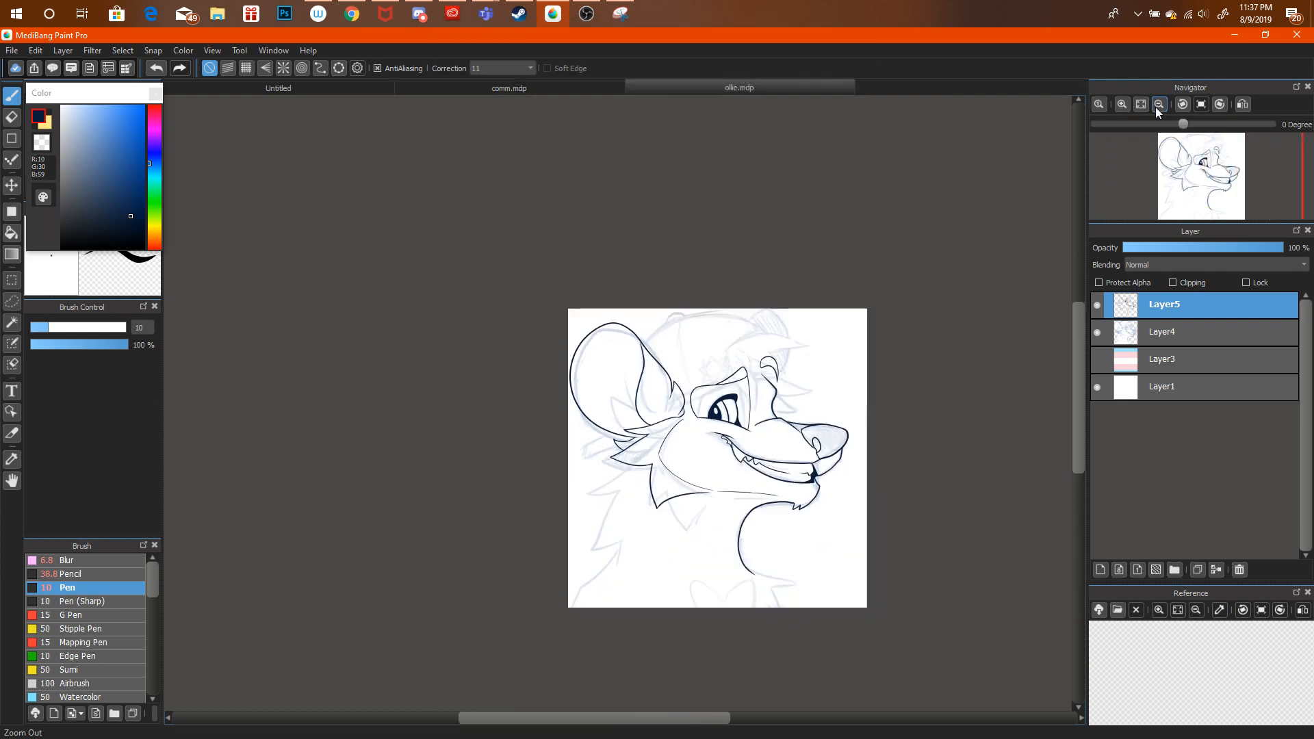
left_click(1158, 105)
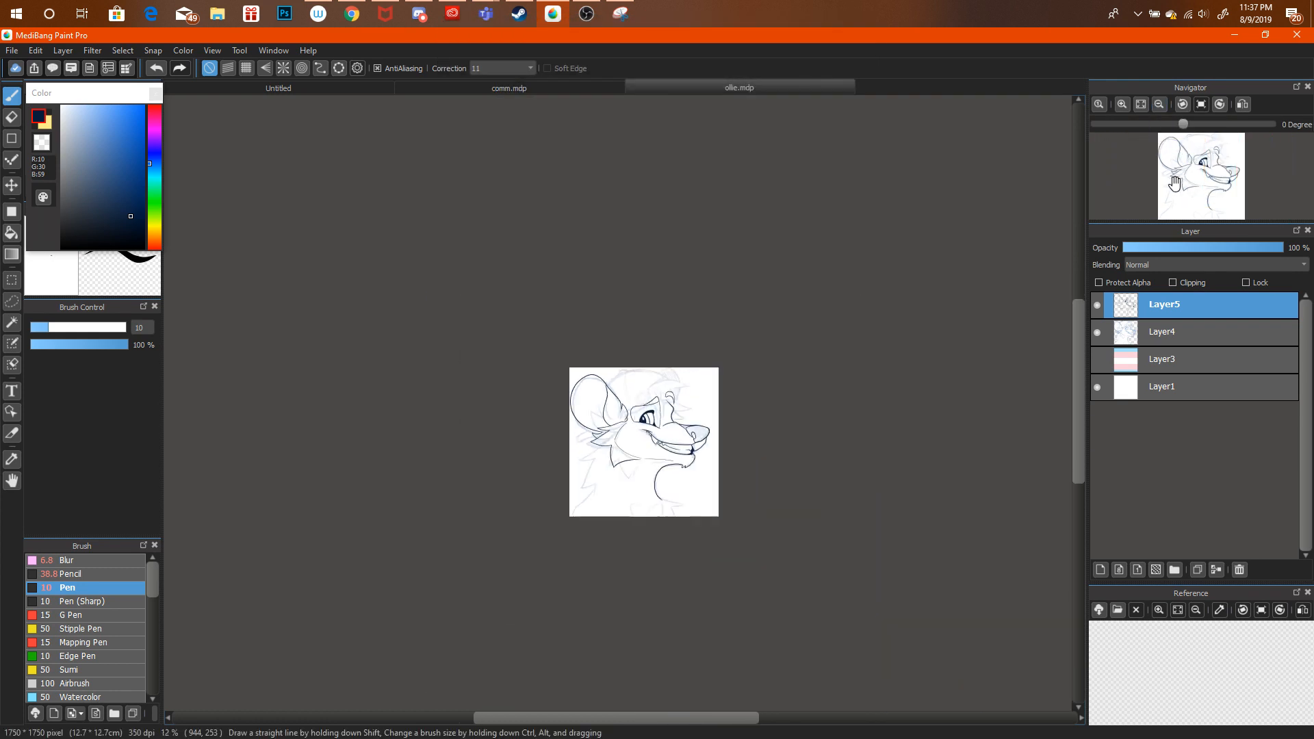
scroll(1197, 166, "up", 4)
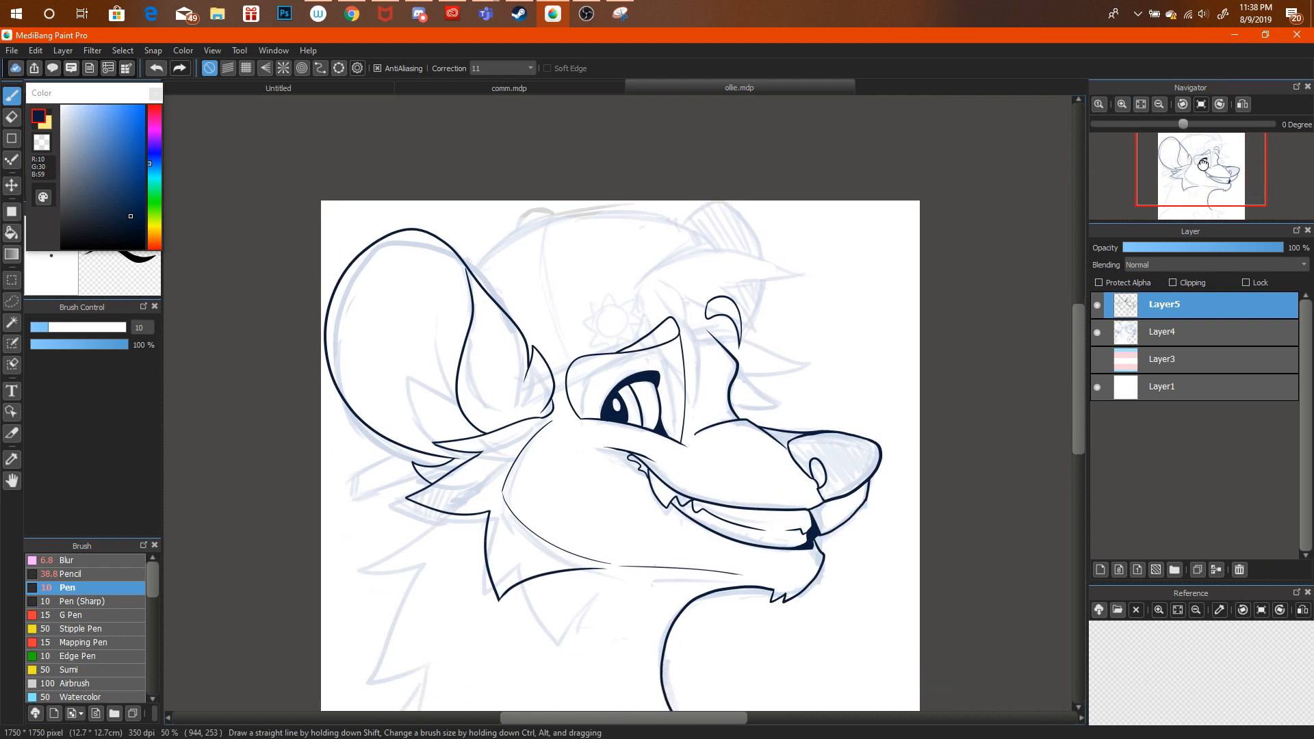
Check the 'Workin on commissions!' livestream tab and its chat, then return to ollie.mdp.
left_click(356, 14)
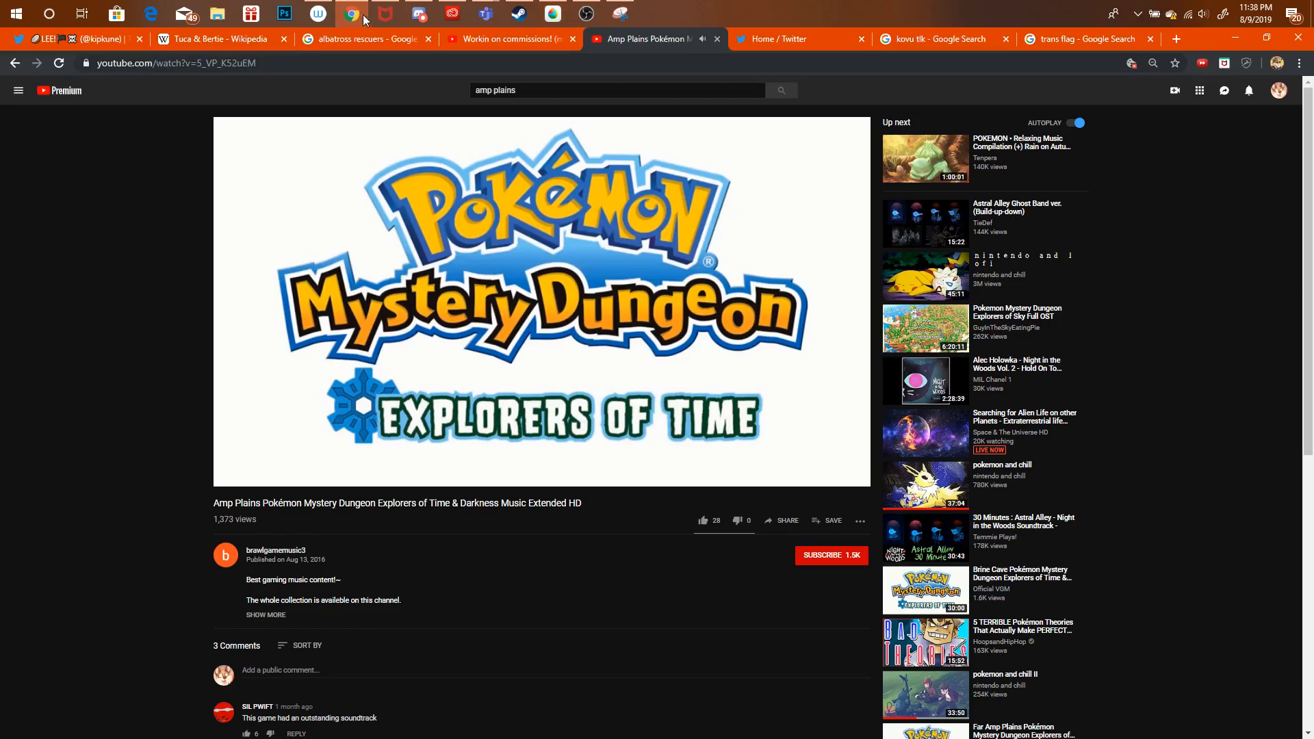
left_click(540, 41)
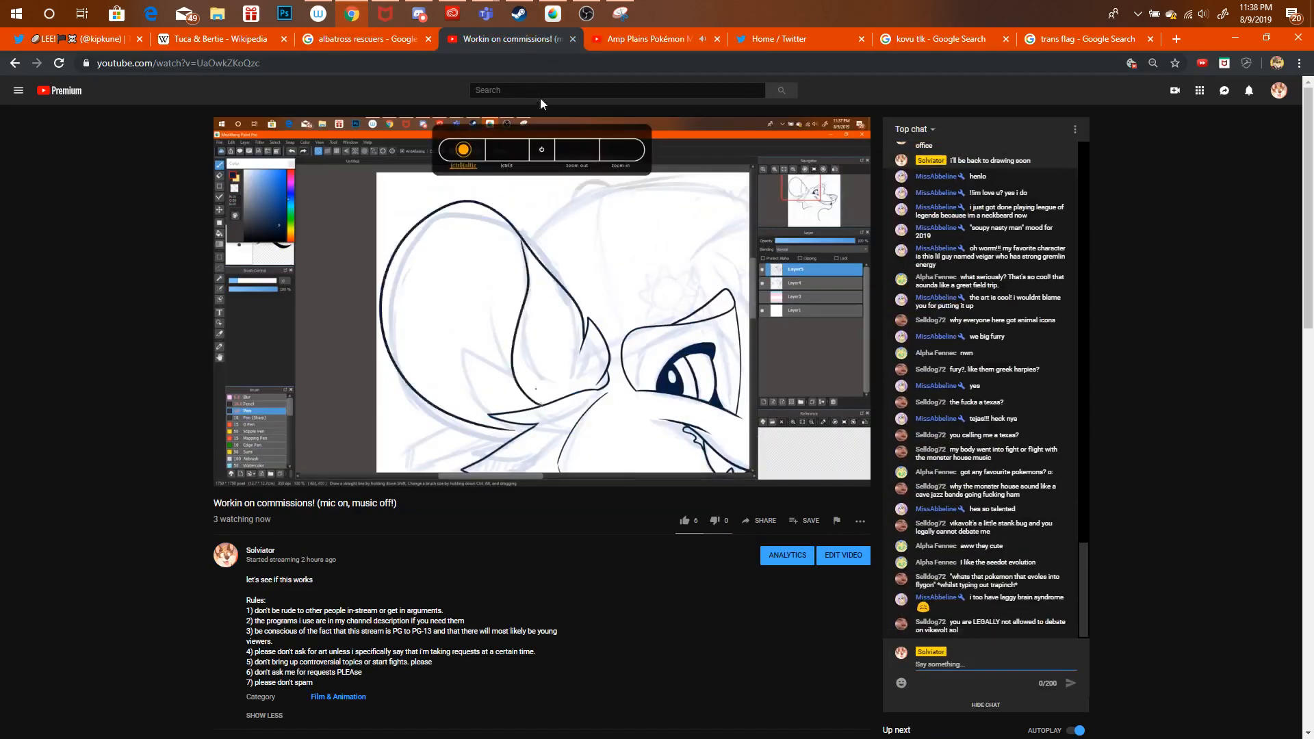
left_click(1009, 663)
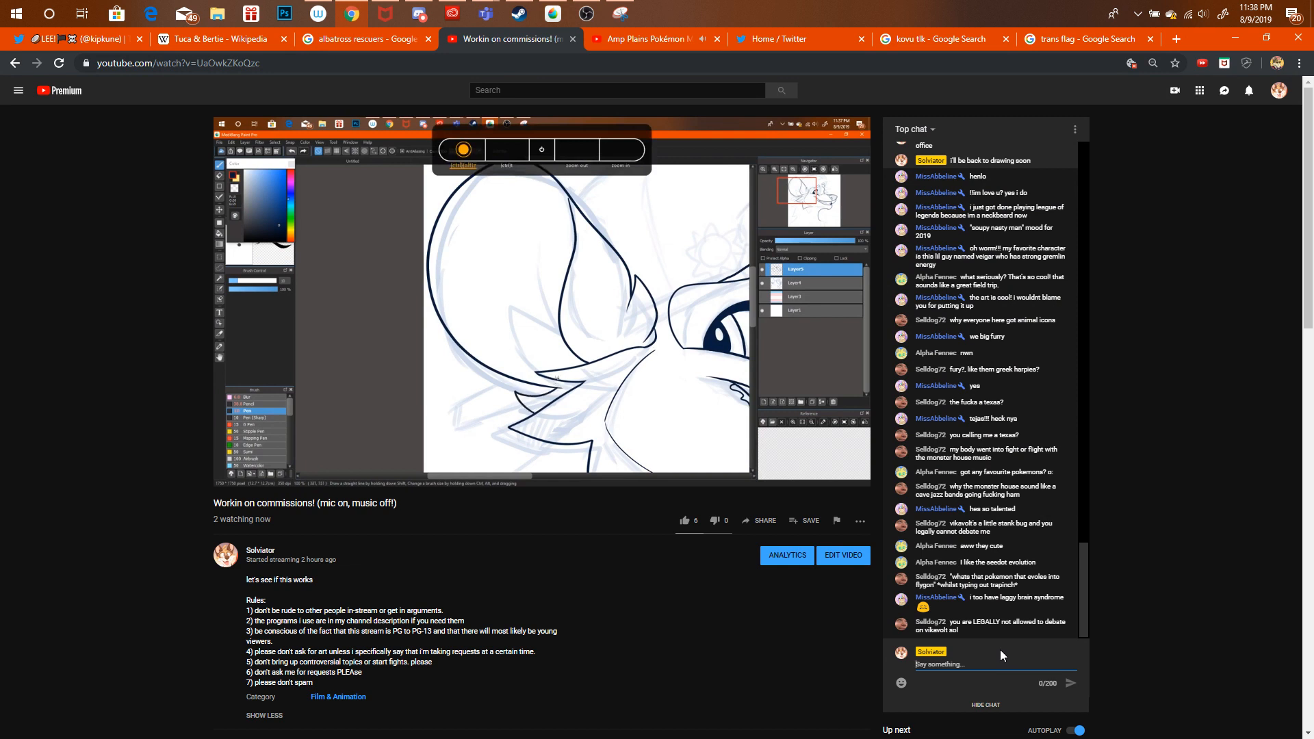
left_click_drag(998, 650, 1017, 601)
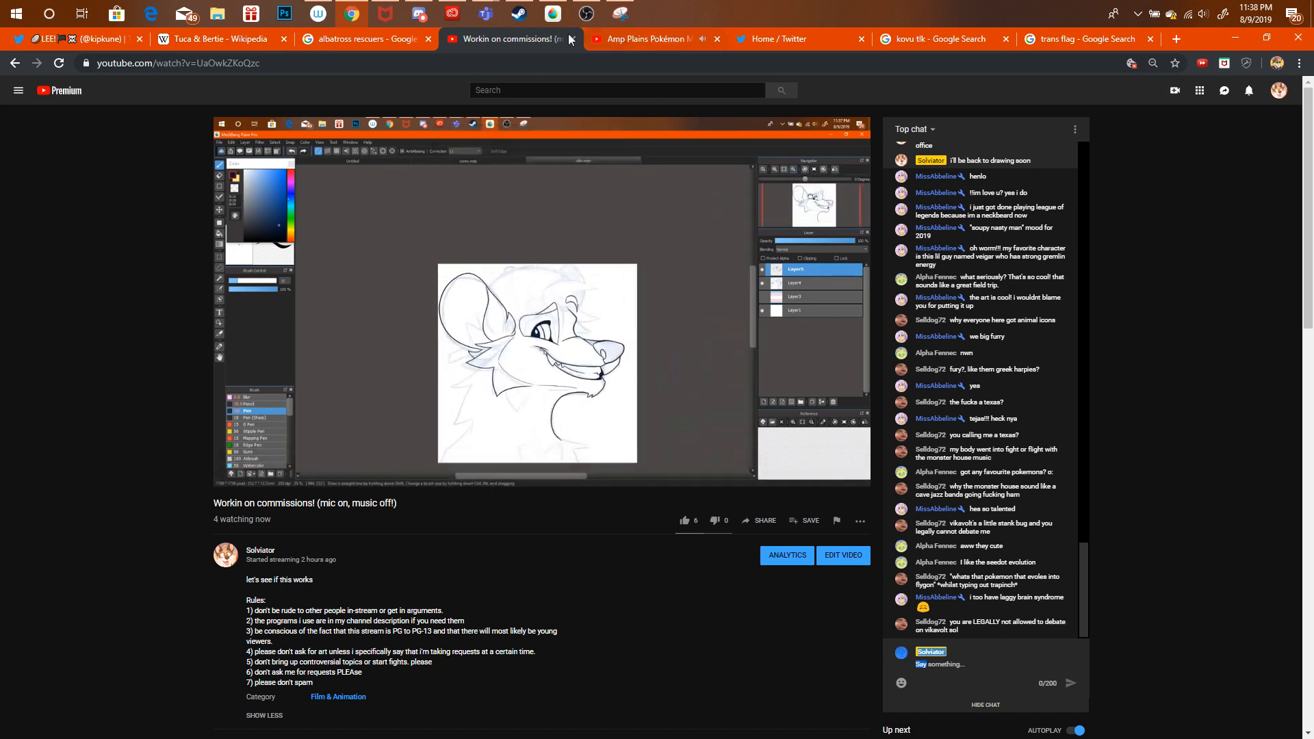
left_click(558, 14)
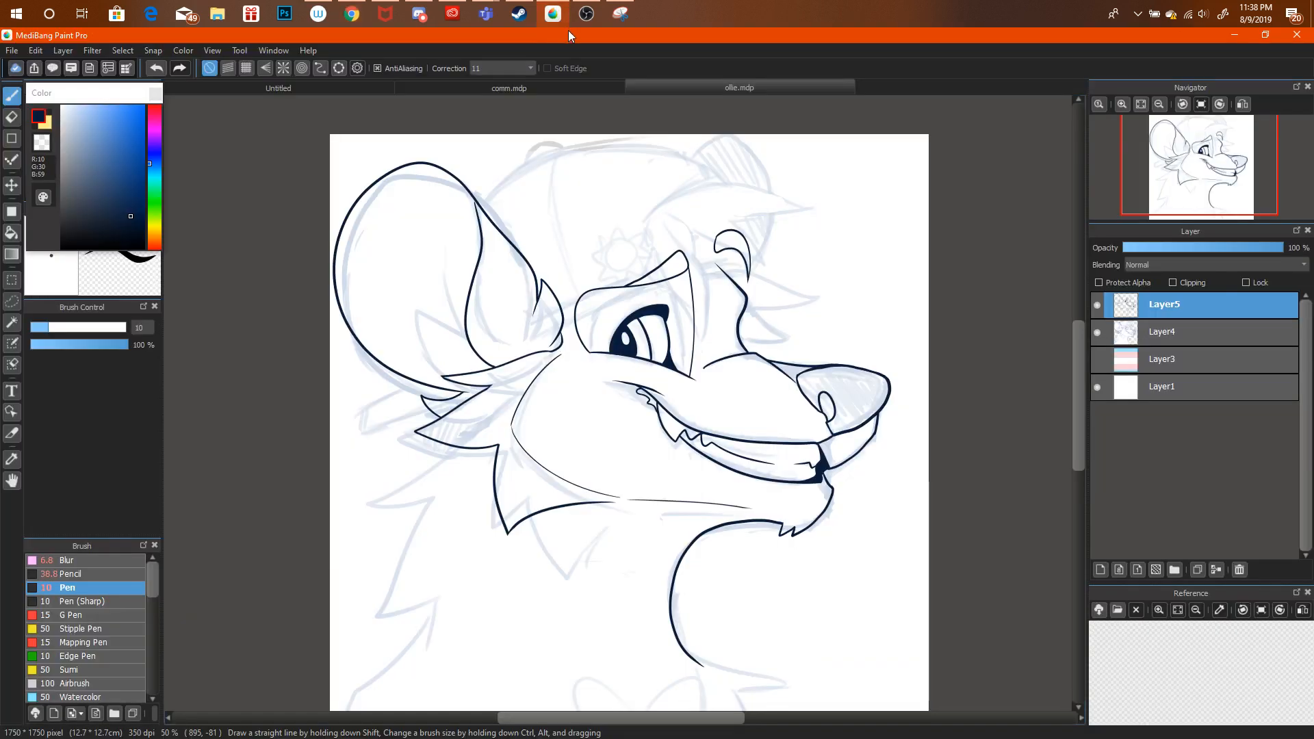
Zoom in and try extending the inner-ear line toward the ear outline, undoing the attempts.
left_click(1123, 105)
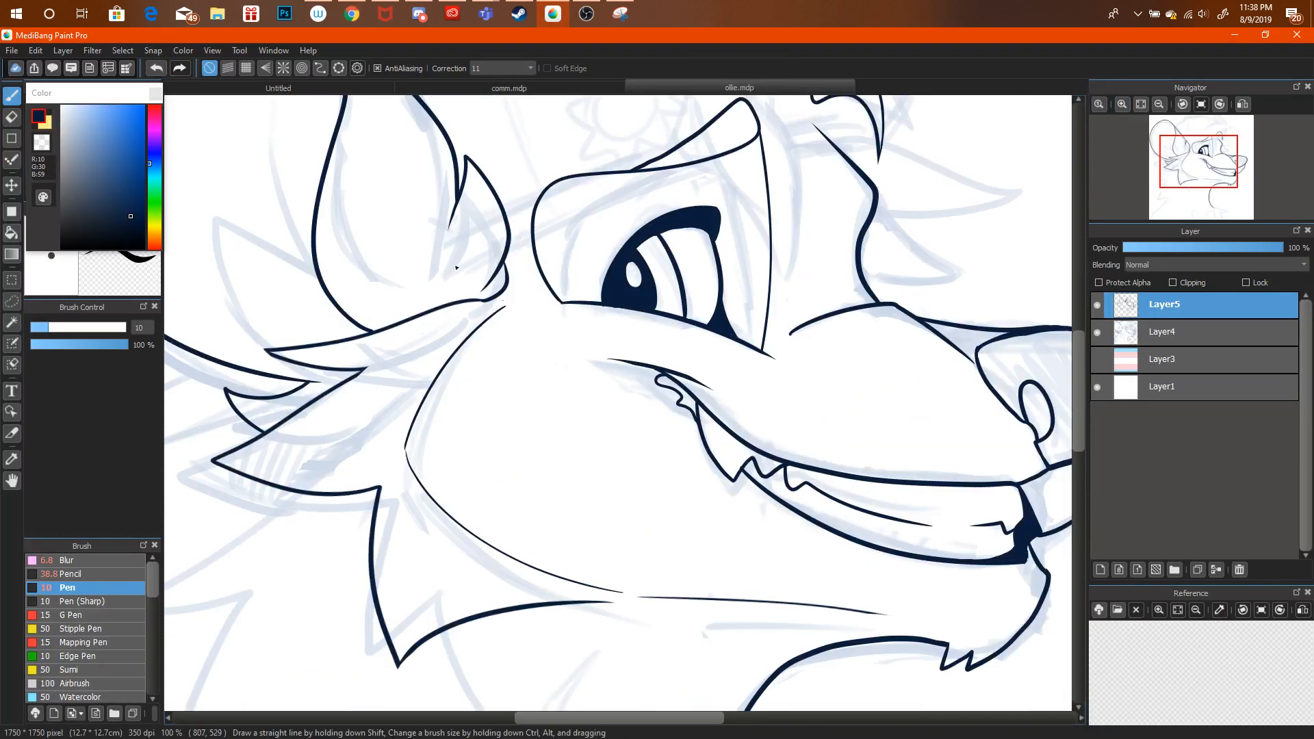
left_click_drag(419, 181, 398, 290)
key("ctrl+alt+z")
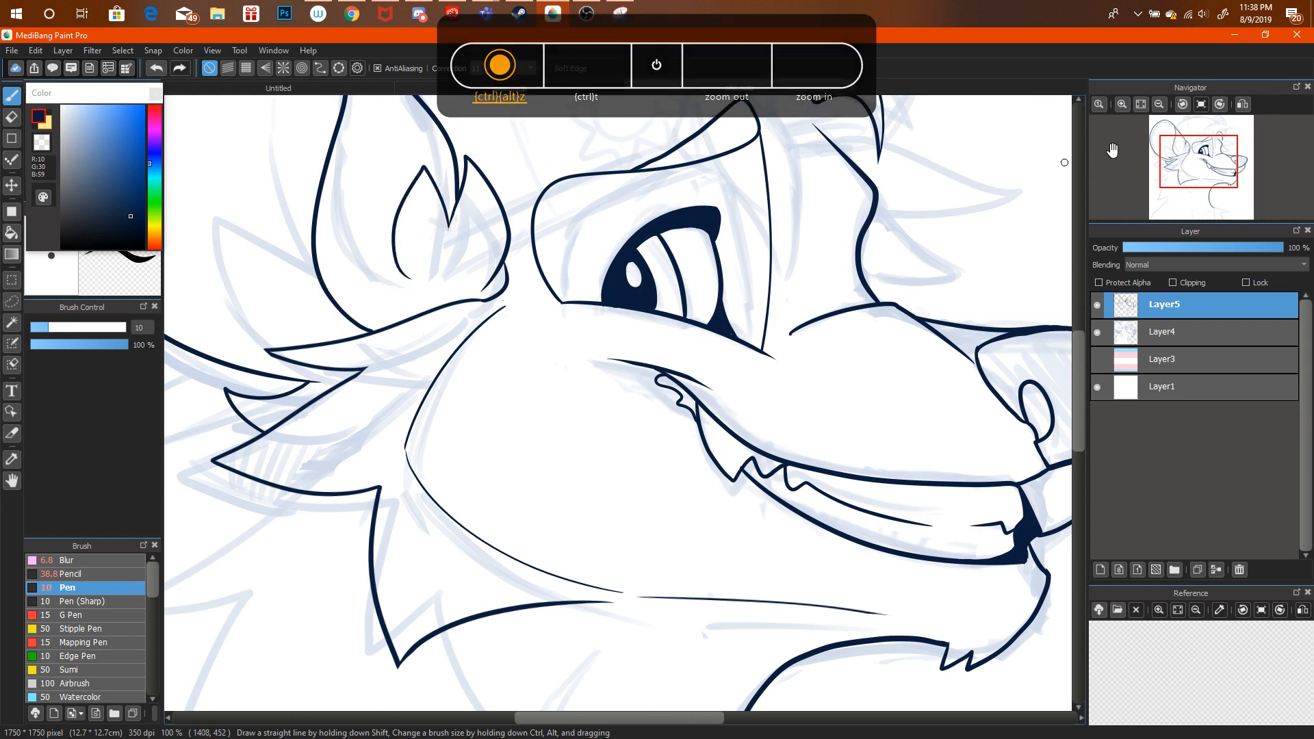
left_click(1160, 104)
left_click(1160, 104)
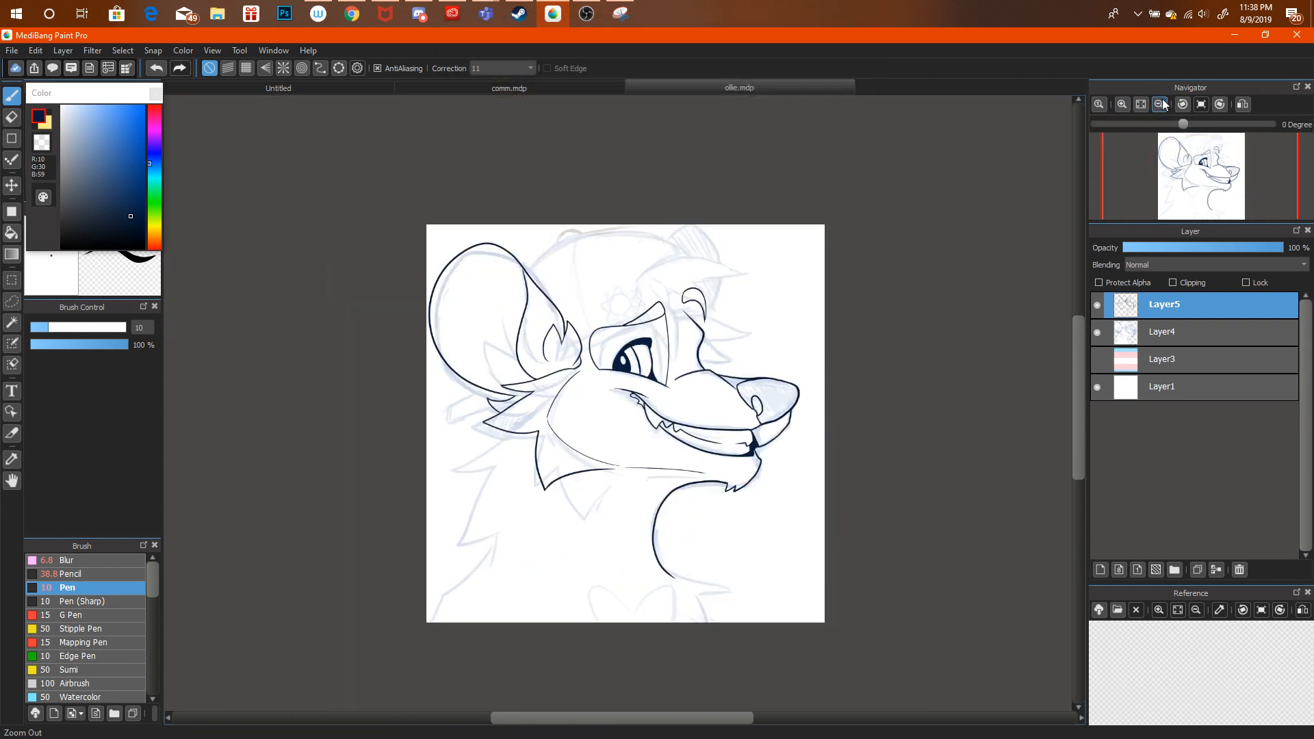
left_click(1124, 101)
left_click(1124, 101)
left_click(1124, 101)
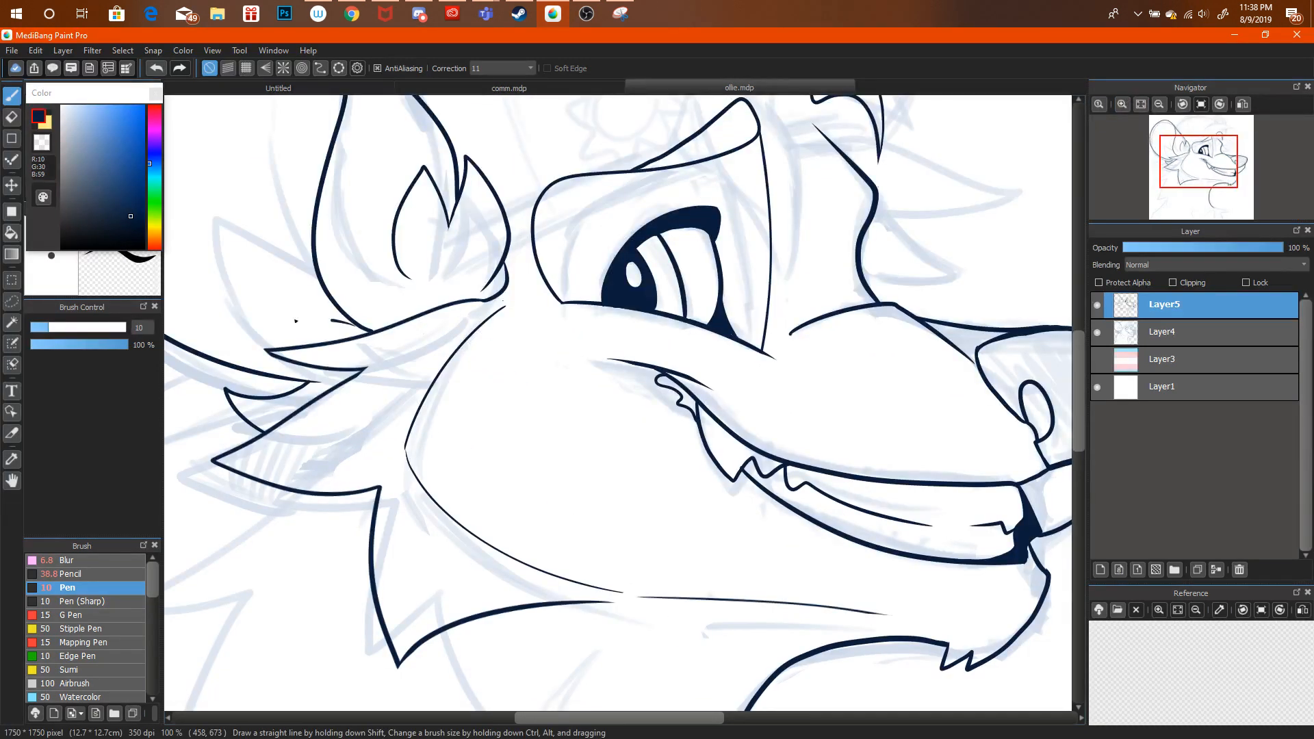
left_click_drag(296, 321, 171, 328)
left_click_drag(1199, 170, 1177, 162)
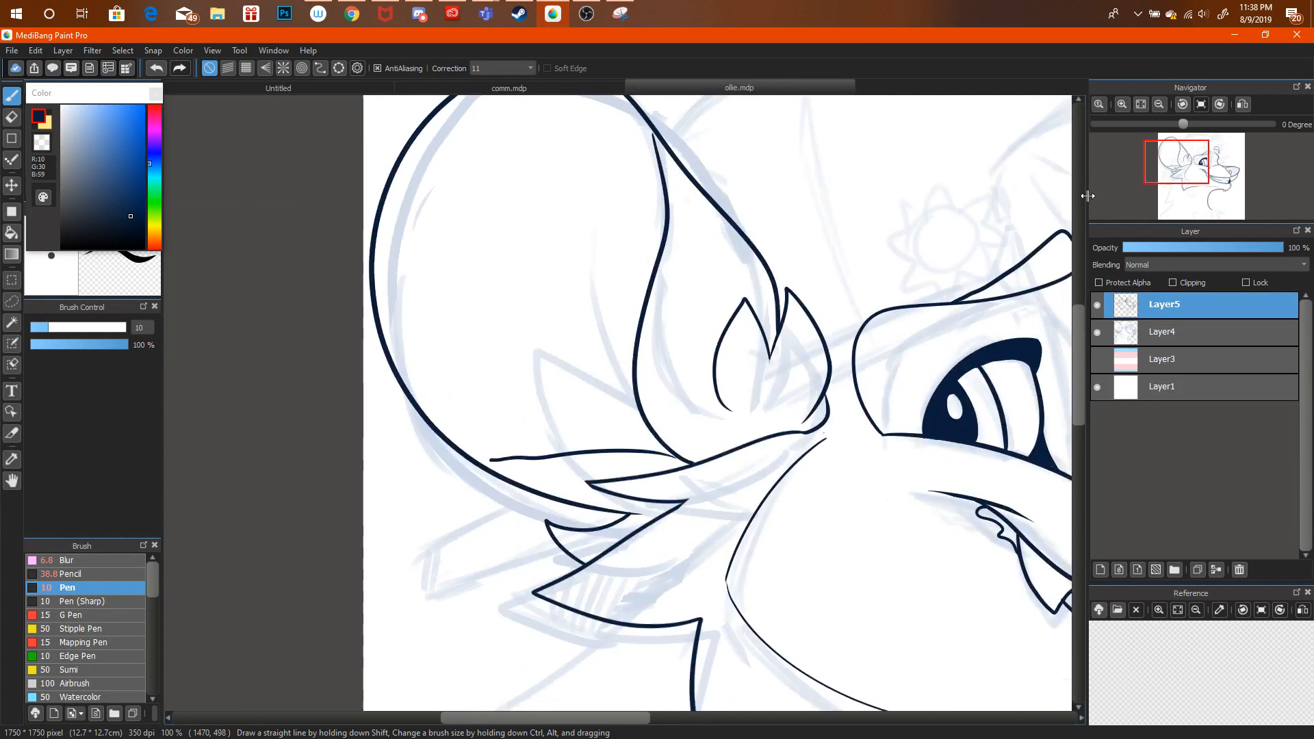
key("ctrl+alt+z")
Ink the navy line along the ear's base into the cheek fur, redrawing until it fits.
left_click_drag(683, 461, 513, 448)
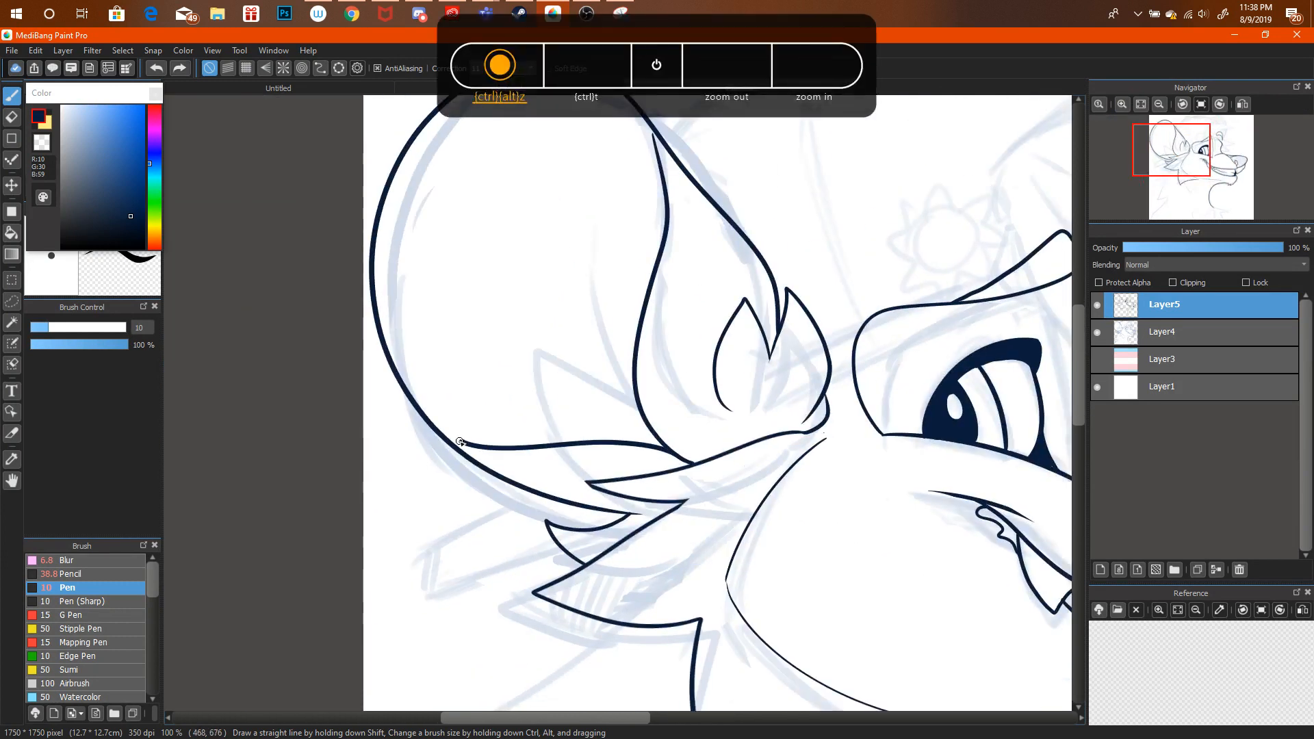
key("ctrl+alt+z")
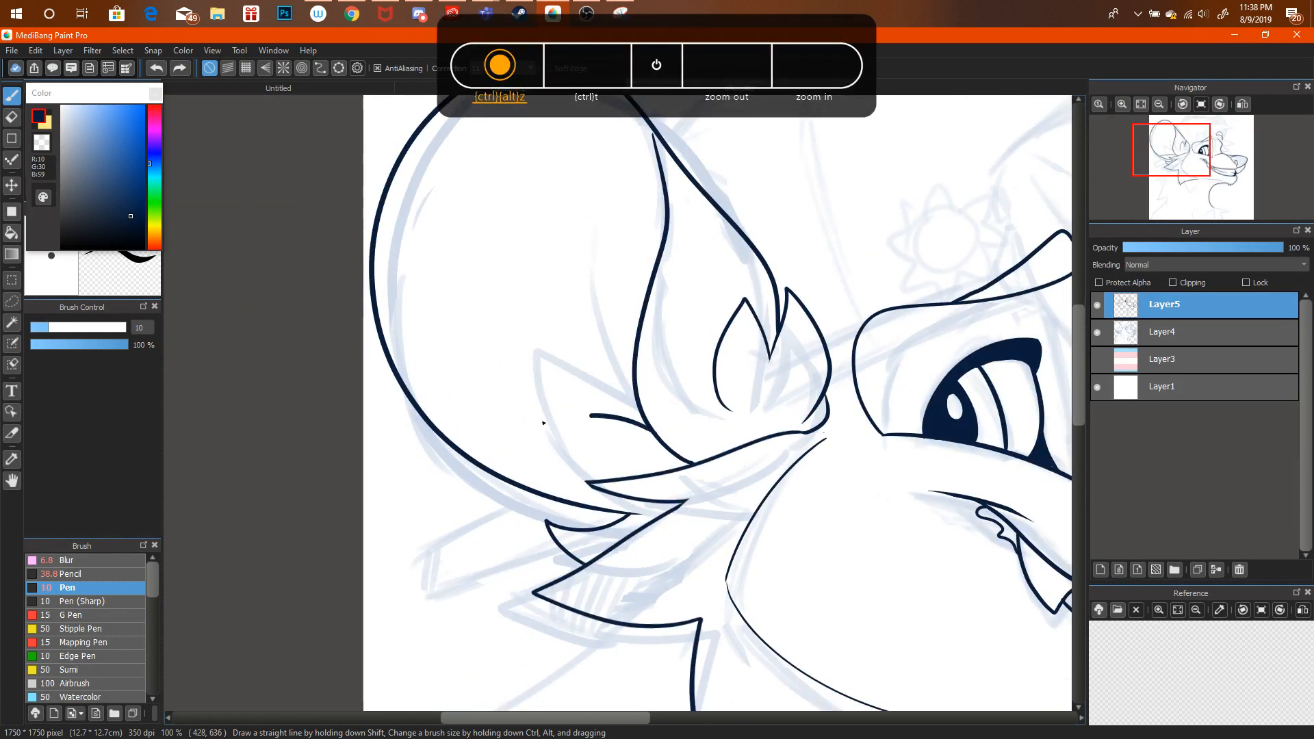
key("ctrl+alt+z")
mouse_move(672, 453)
left_mouse_down()
mouse_move(529, 455)
mouse_move(432, 434)
left_mouse_up()
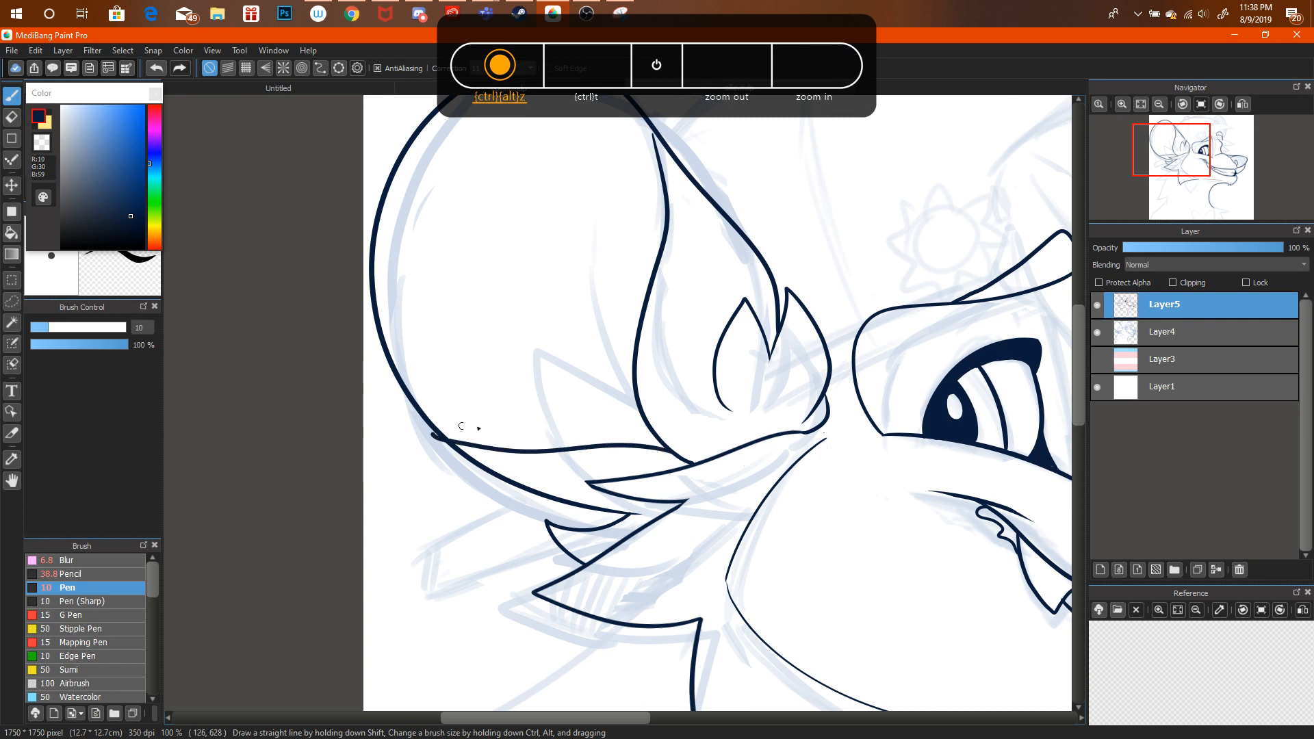
key("ctrl+alt+z")
left_click_drag(635, 448, 435, 481)
key("ctrl+alt+z")
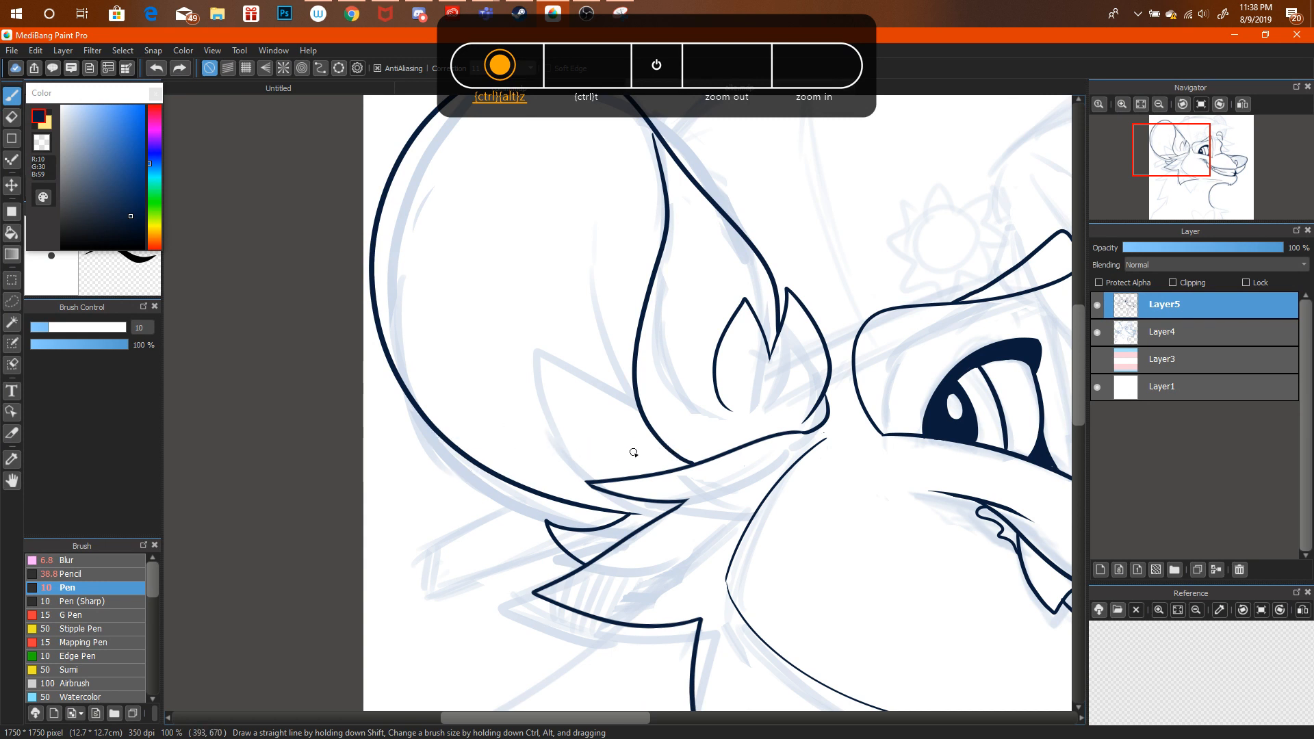
left_click_drag(664, 449, 456, 439)
key("ctrl+alt+z")
mouse_move(602, 446)
left_mouse_down()
mouse_move(462, 473)
mouse_move(431, 461)
left_mouse_up()
key("ctrl+alt+z")
mouse_move(661, 440)
left_mouse_down()
mouse_move(451, 448)
mouse_move(417, 429)
left_mouse_up()
key("e")
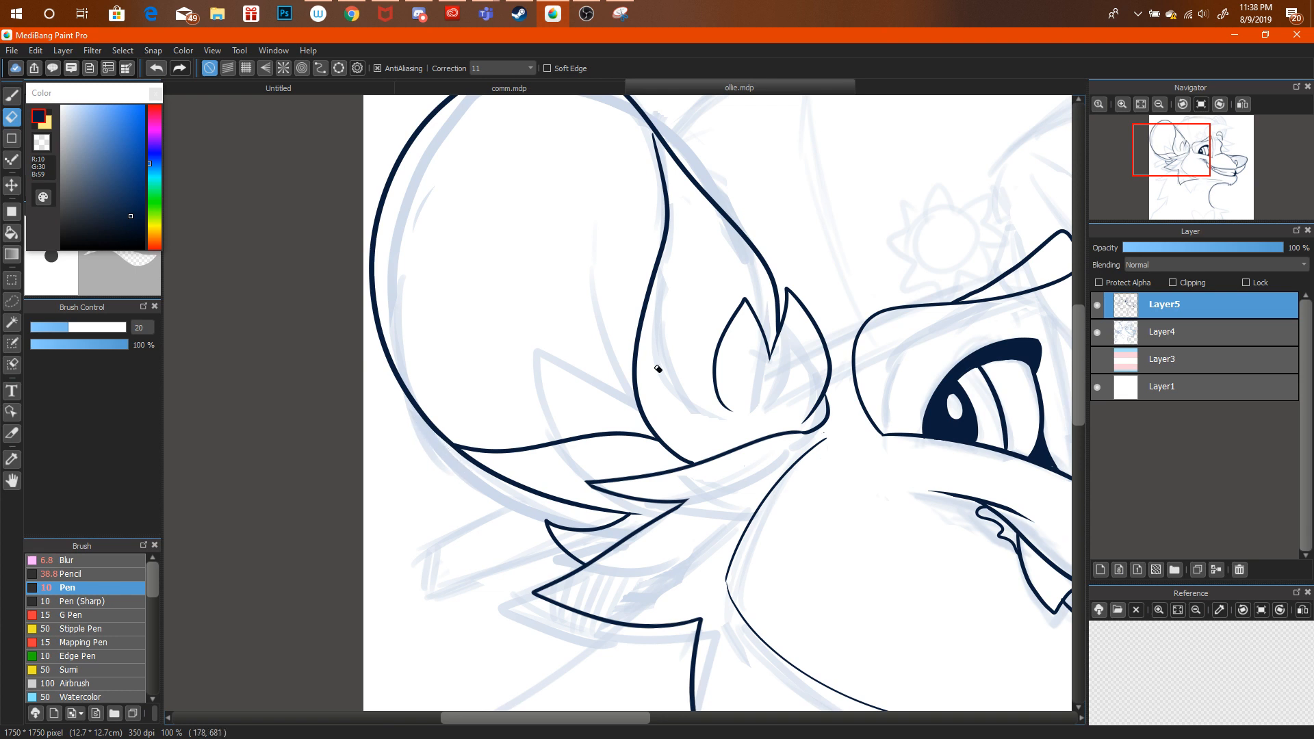
Frame the face at 50% zoom and undo the unwanted ear stroke.
left_click(1159, 104)
left_click(1159, 104)
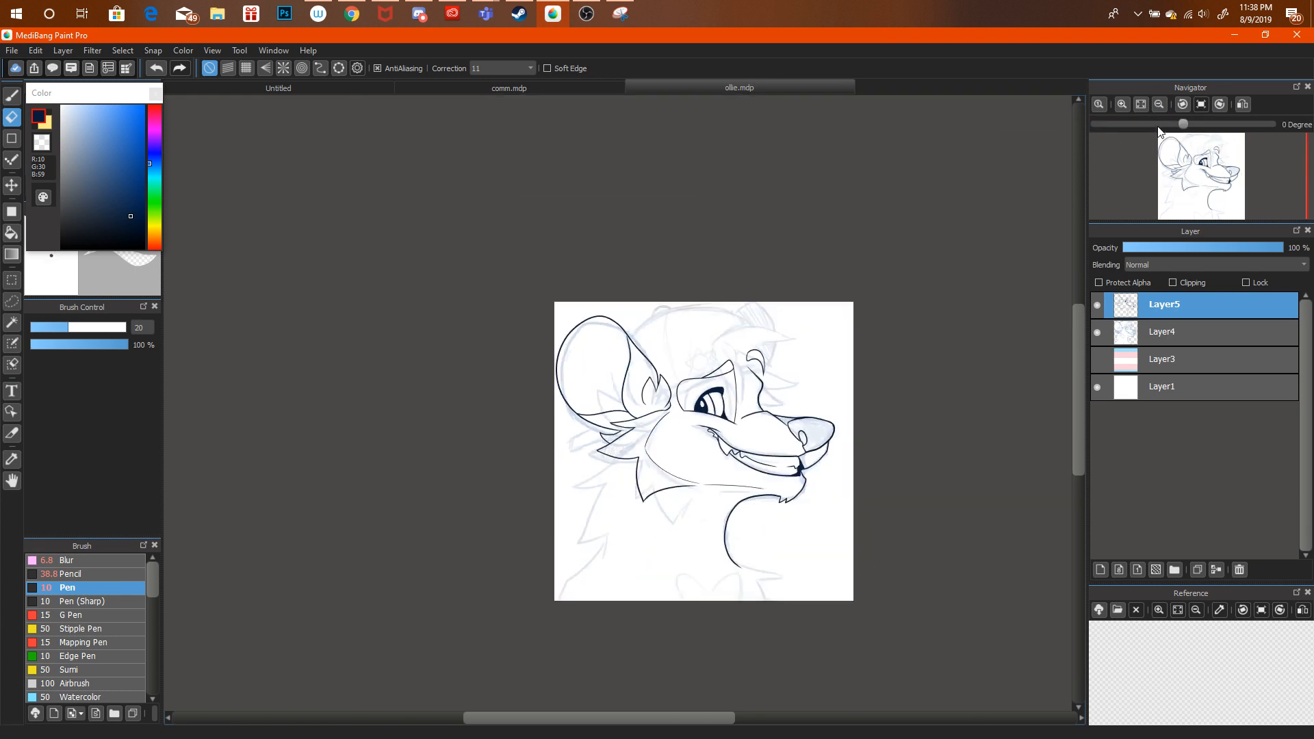
left_click(1122, 102)
double_click(1127, 93)
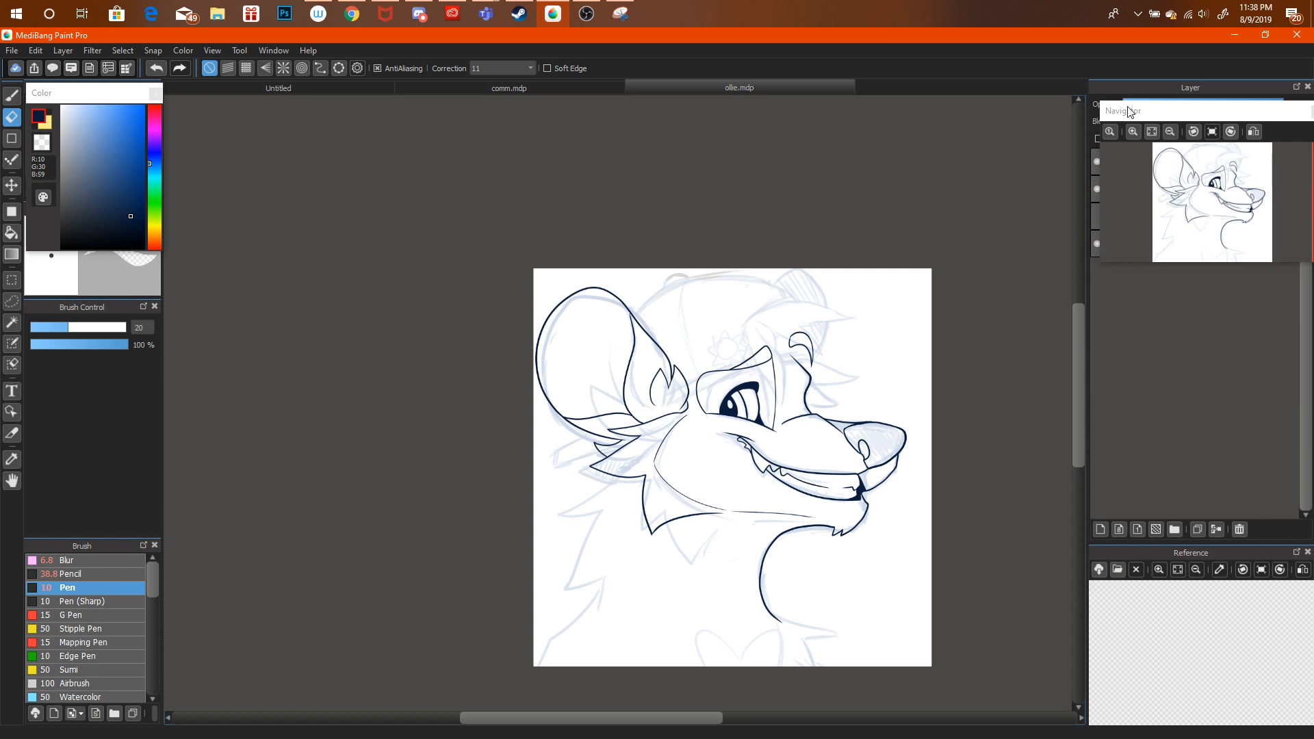
double_click(1130, 112)
left_click(1158, 103)
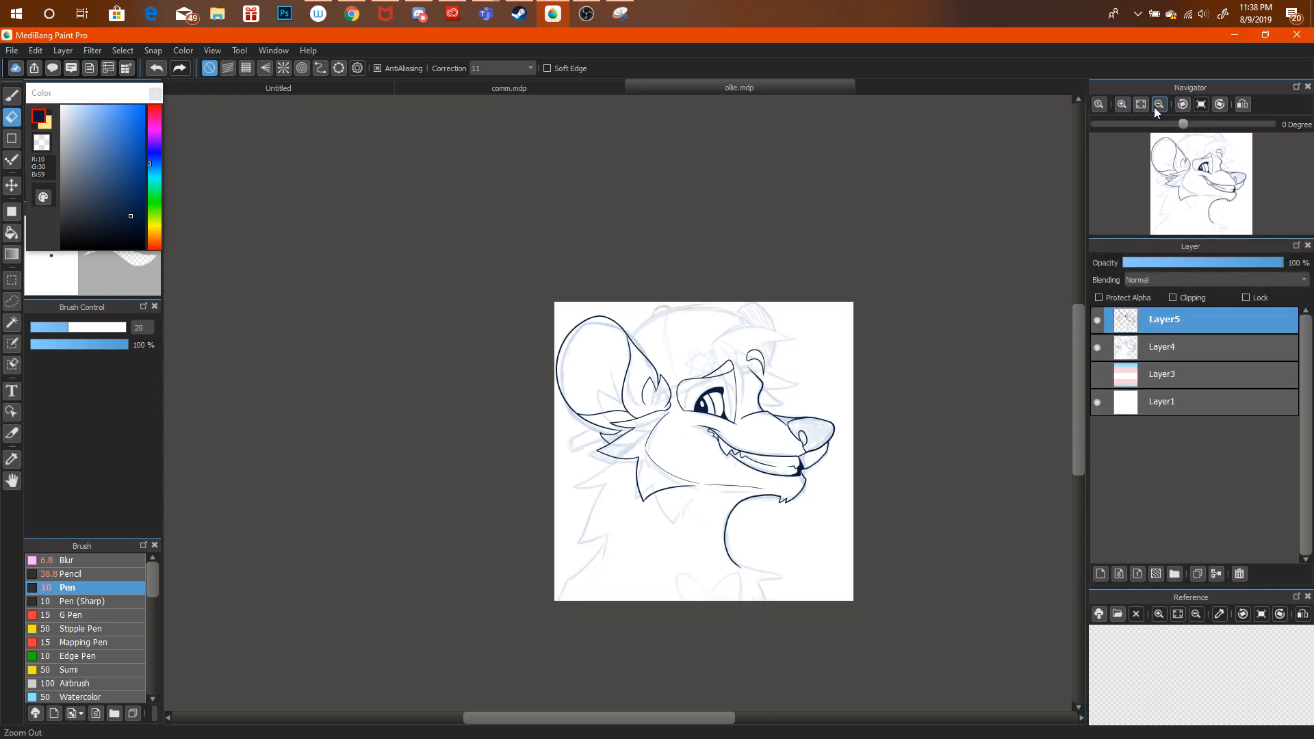
left_click(1123, 104)
left_click(1206, 169)
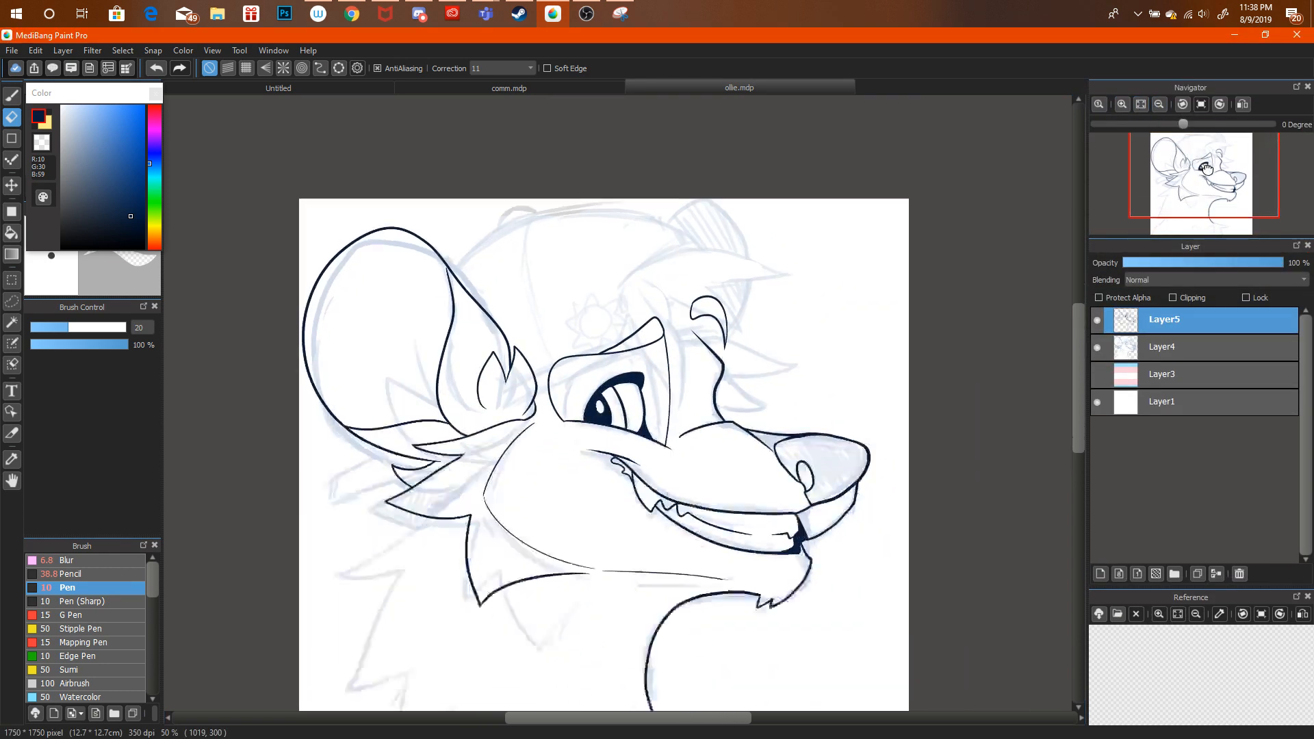
left_click_drag(1207, 168, 1216, 169)
key("ctrl+alt+z")
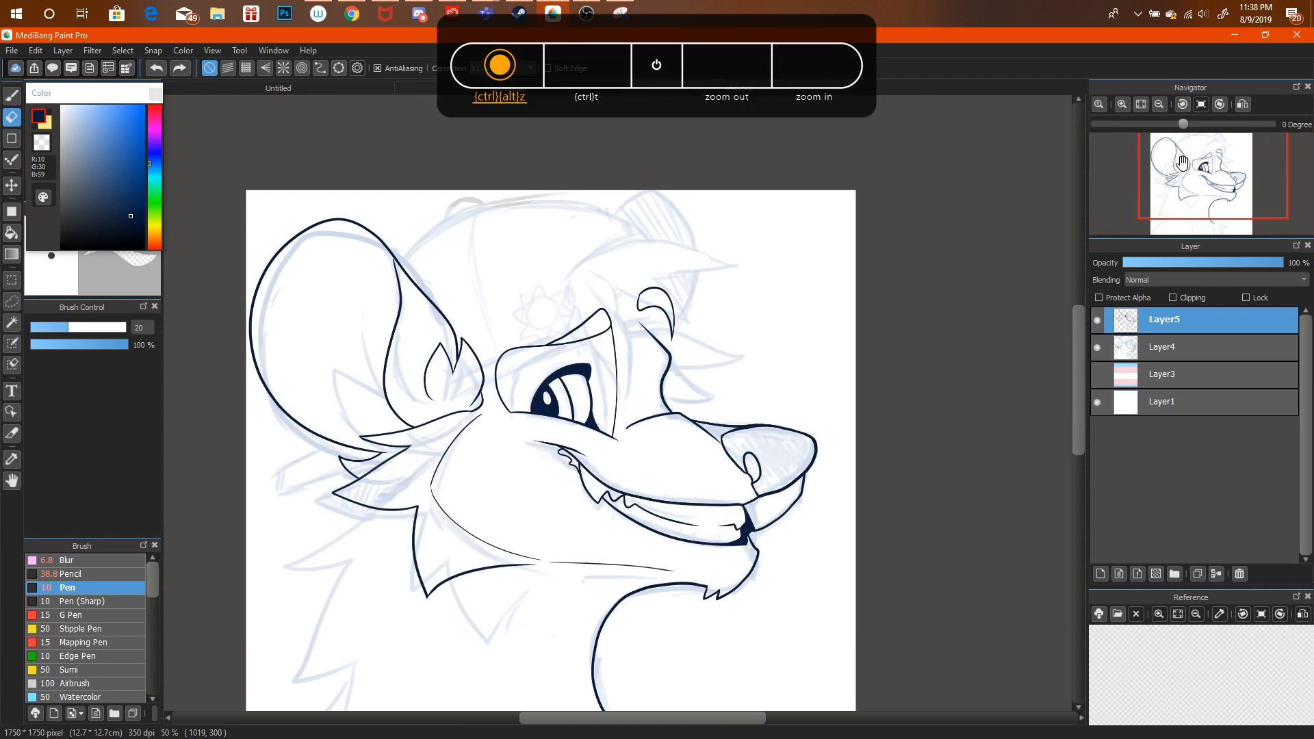
With the pen, try several arcs over the head, undoing each, then switch to Chrome.
left_click(1122, 104)
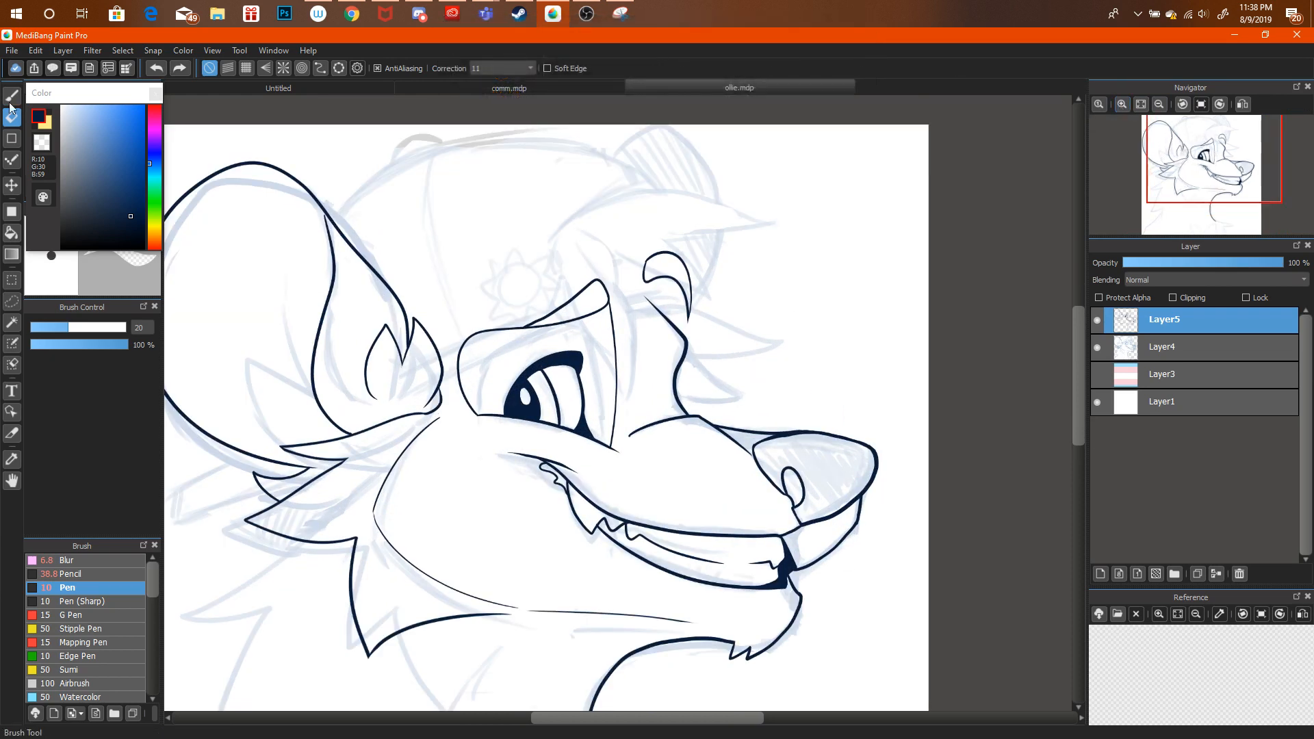
key("b")
left_click_drag(484, 144, 766, 226)
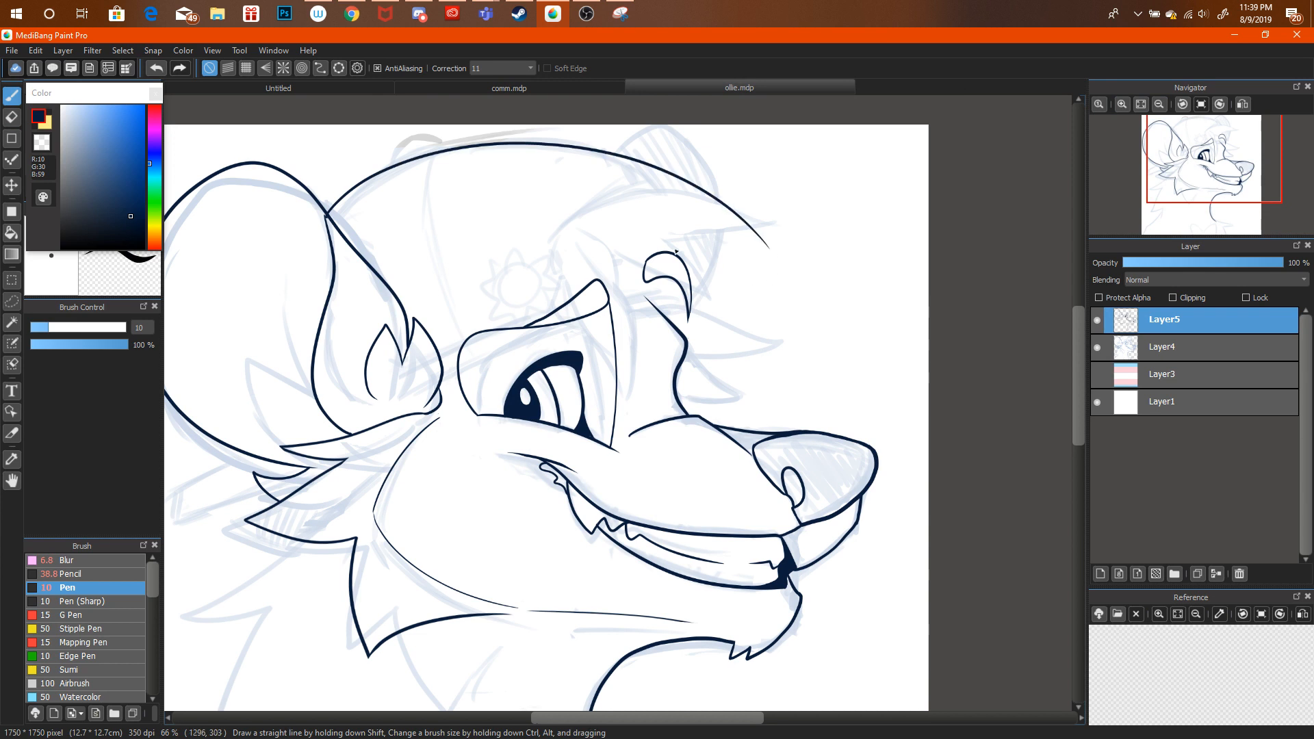
key("ctrl+alt+z")
mouse_move(329, 208)
left_mouse_down()
mouse_move(372, 170)
mouse_move(700, 268)
mouse_move(691, 294)
left_mouse_up()
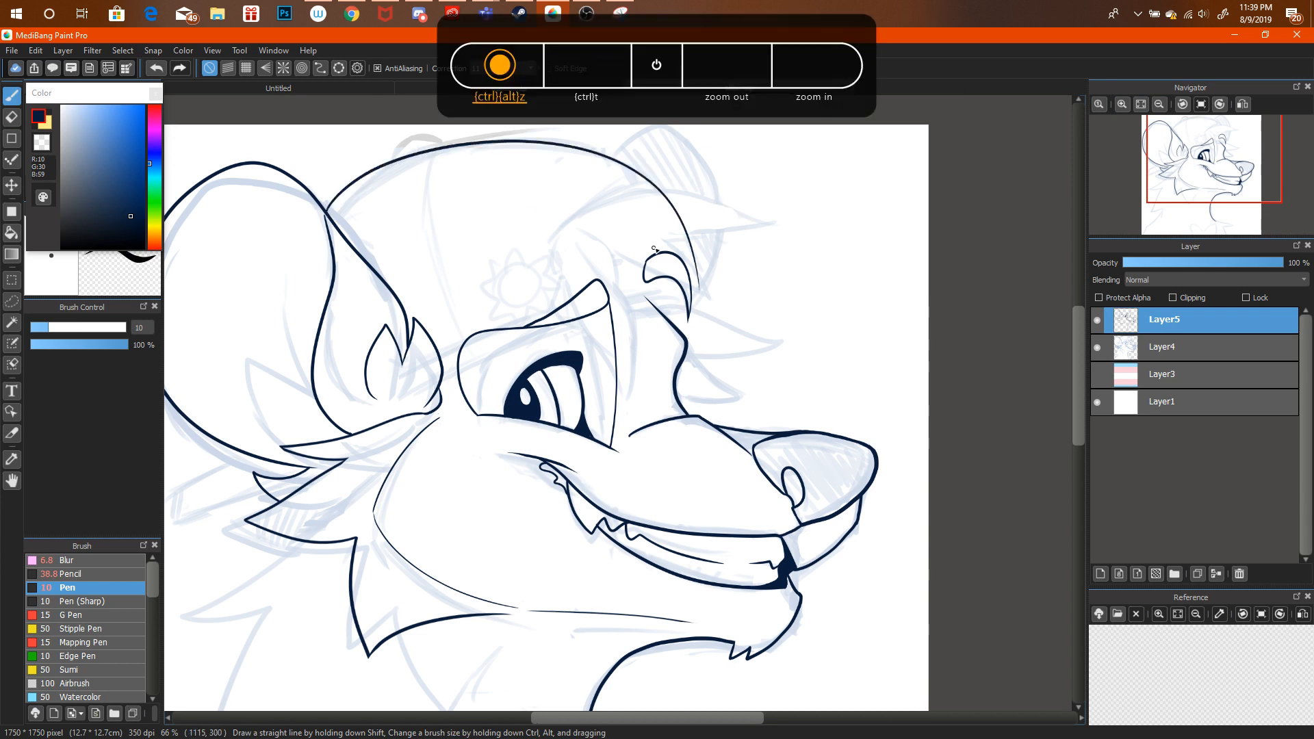
key("ctrl+alt+z")
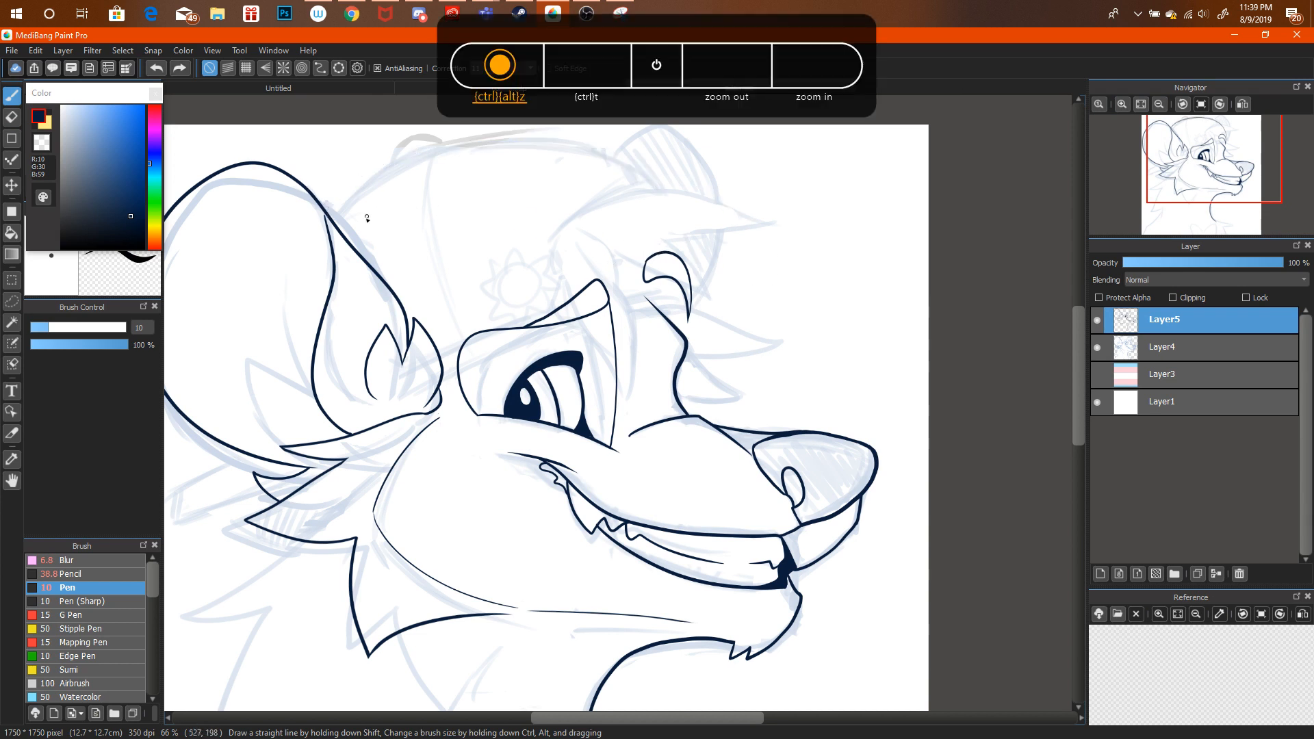
left_click_drag(329, 208, 691, 271)
key("ctrl+alt+z")
mouse_move(339, 207)
left_mouse_down()
mouse_move(642, 167)
mouse_move(689, 314)
left_mouse_up()
key("ctrl+alt+z")
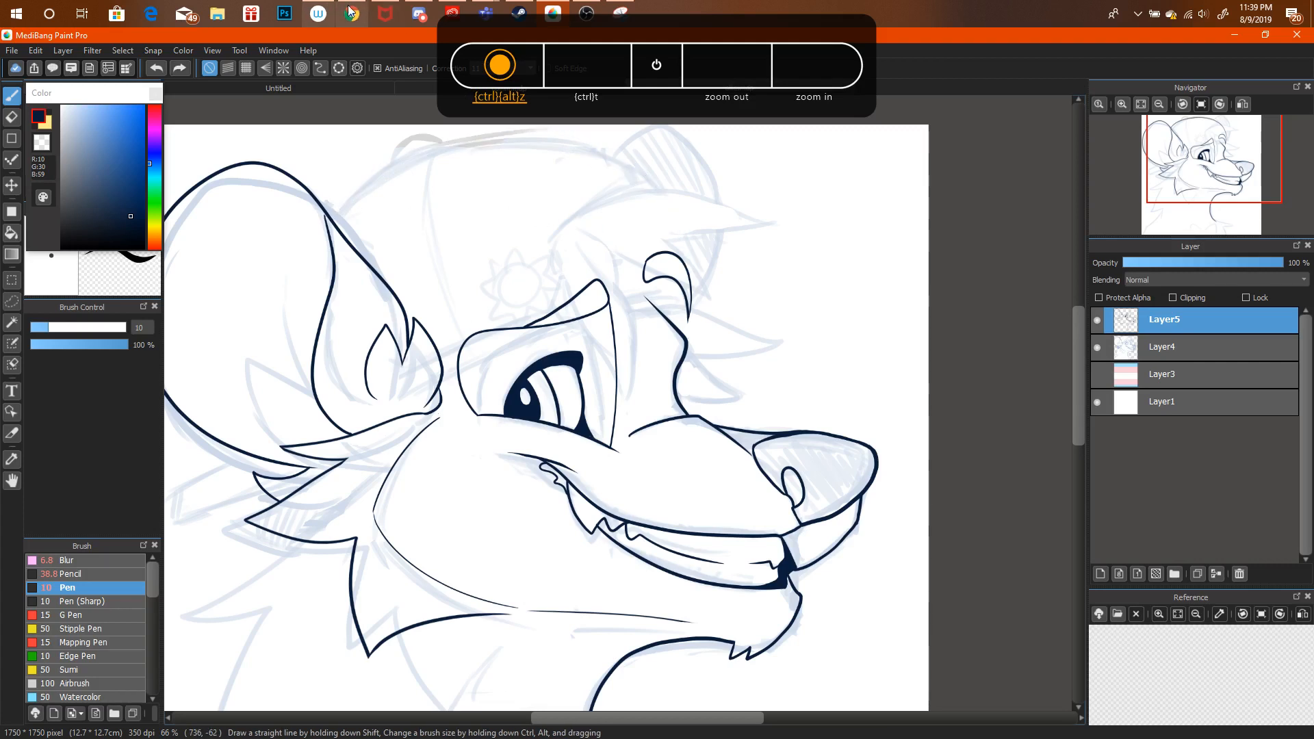
left_click(352, 14)
Search Google Images for 'old chuck e cheese logo' and preview two results.
key("ctrl+t")
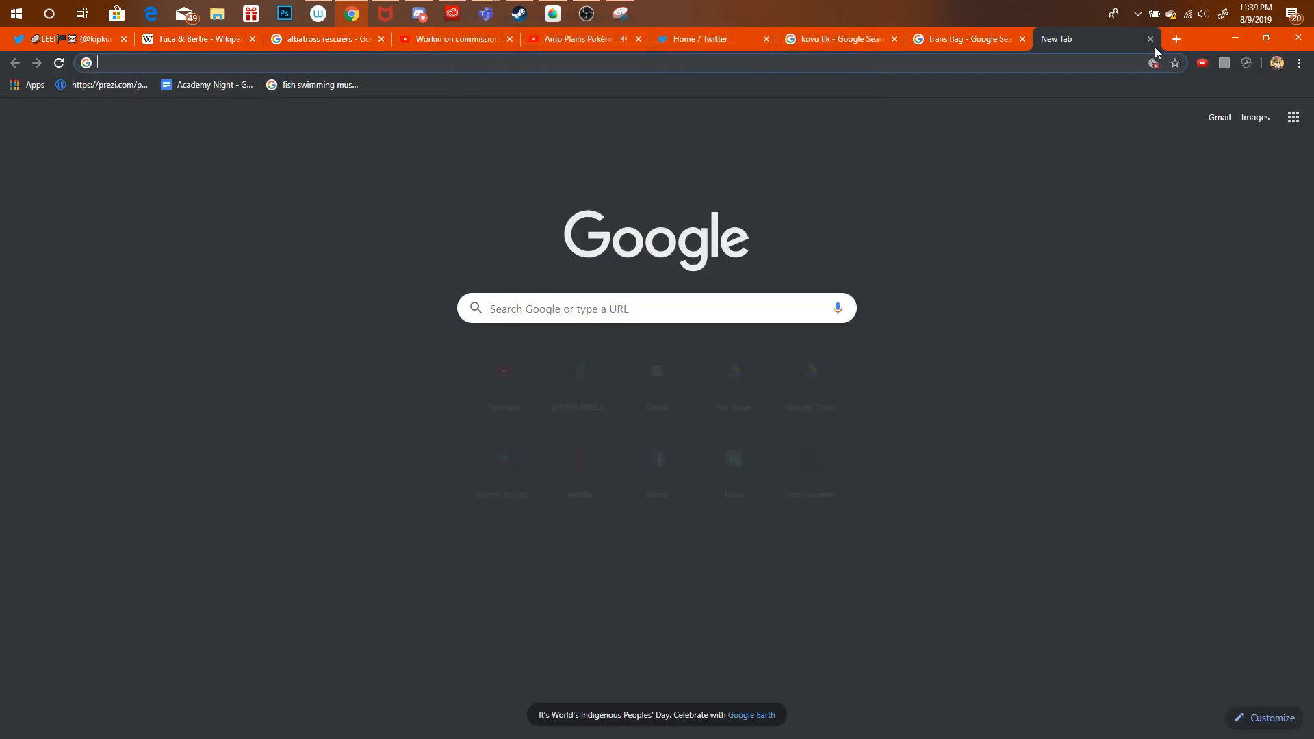
type("old chuck e c")
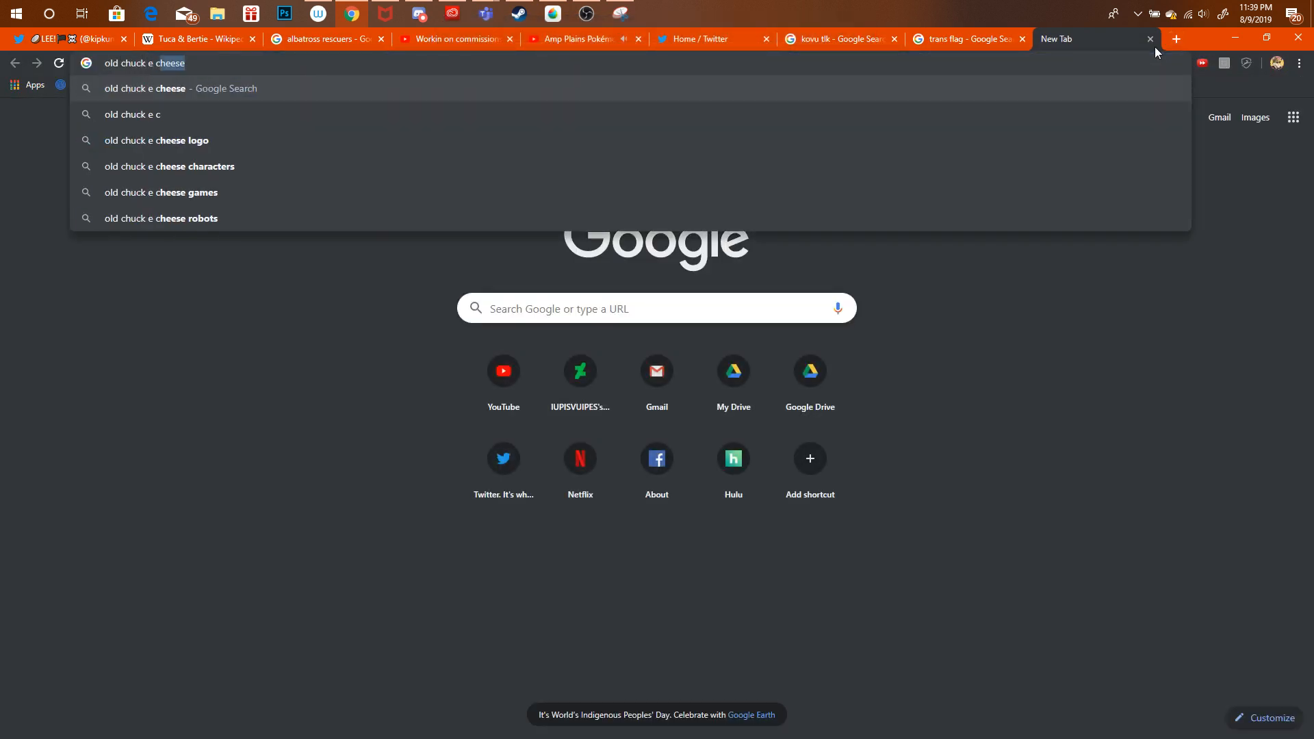
type("heese logo")
key("Return")
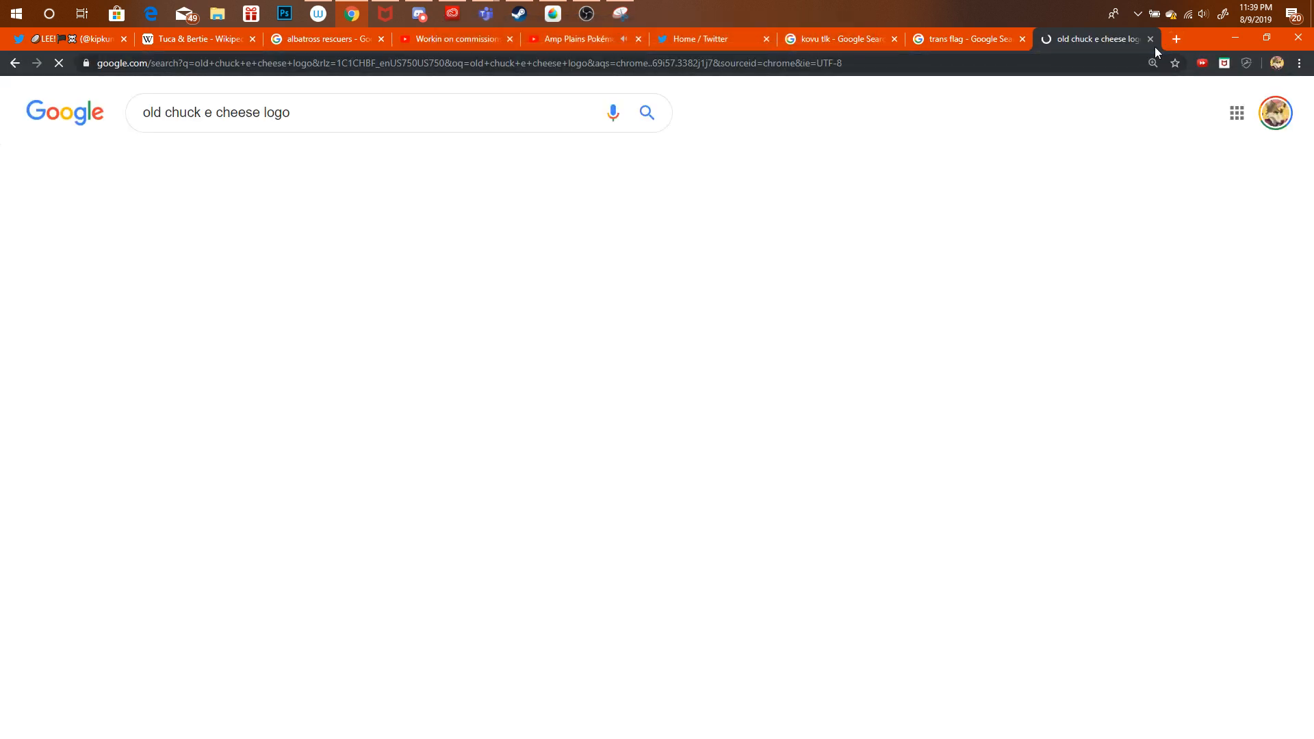
left_click(224, 168)
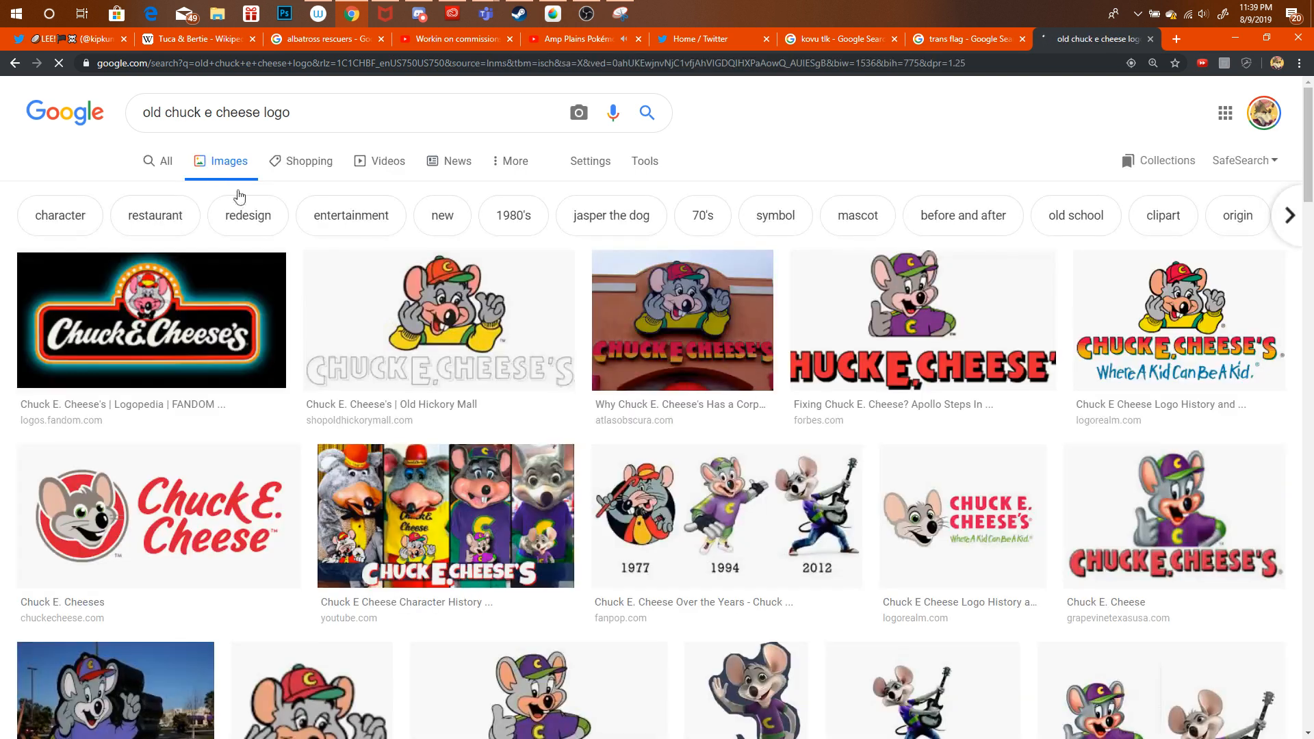
left_click(428, 334)
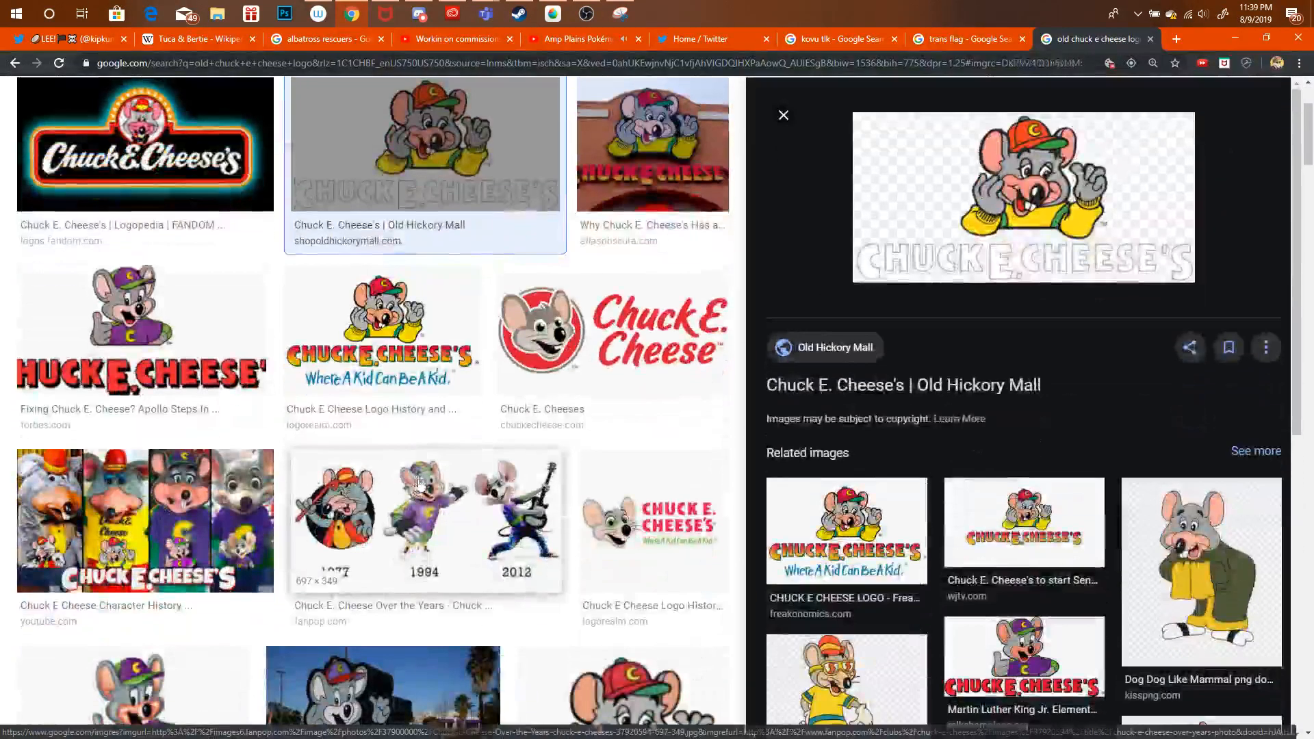
left_click(423, 484)
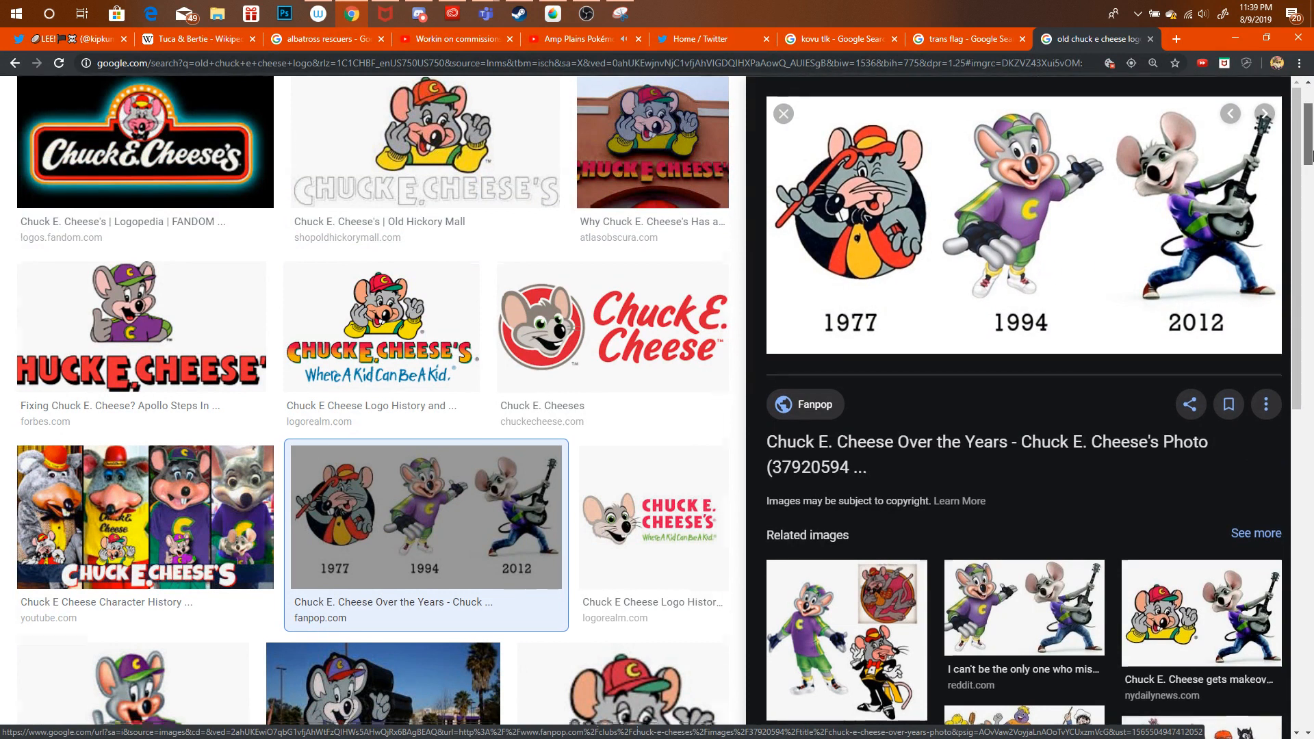
Close the logo search tab, revisit the livestream chat, and bring ollie.mdp back.
left_click(1311, 201)
left_click_drag(1311, 202, 1307, 234)
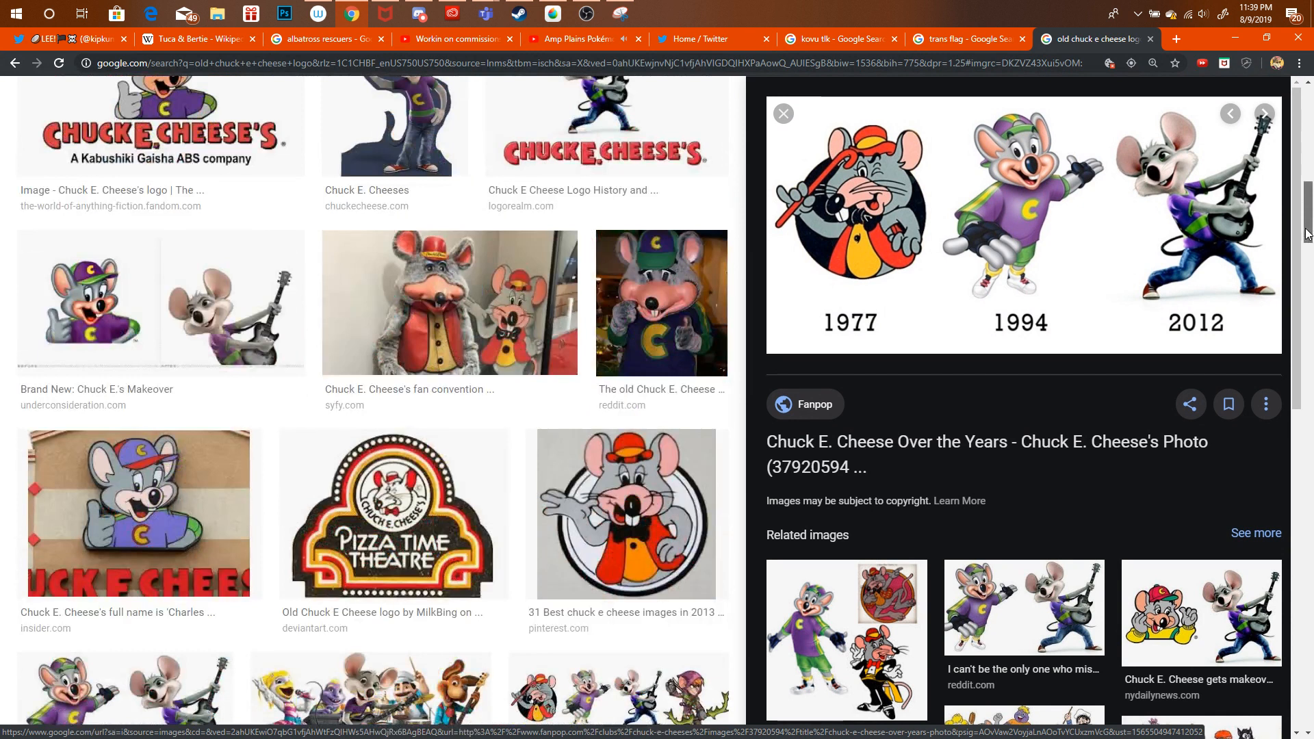
scroll(1307, 234, "up", 10)
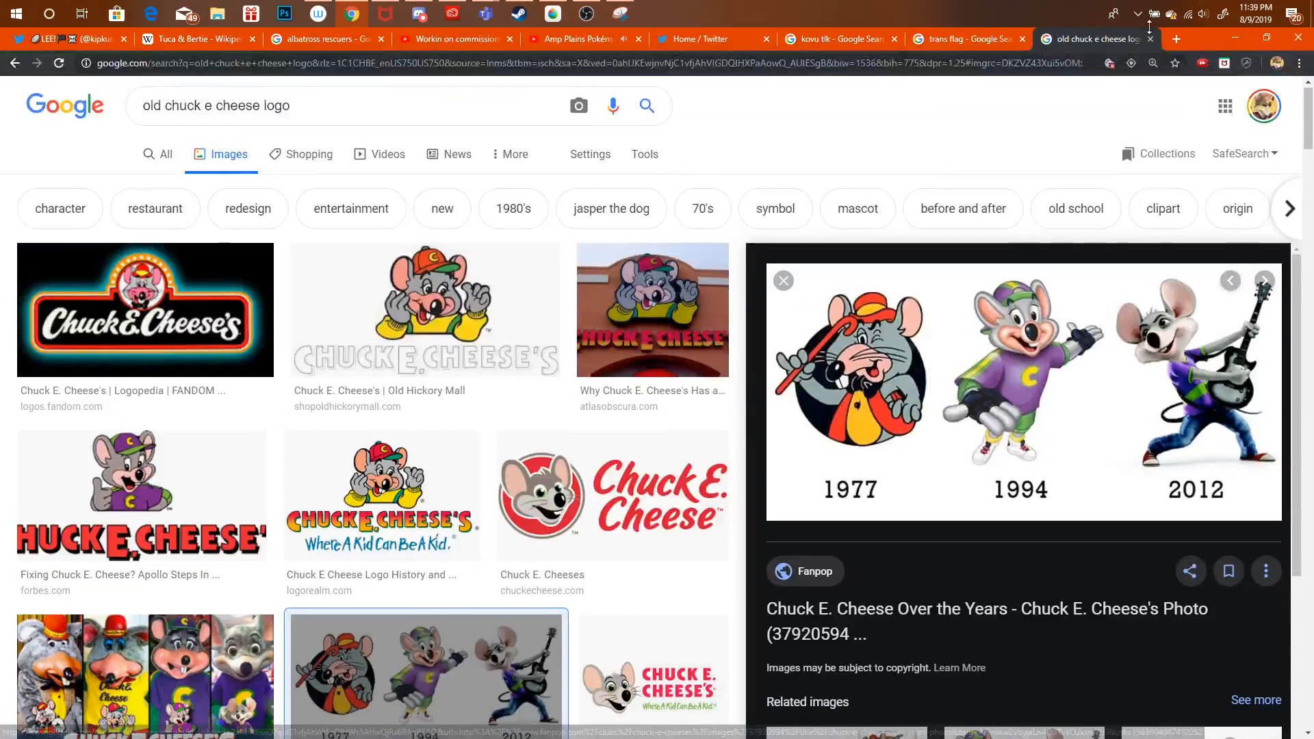
left_click(1151, 39)
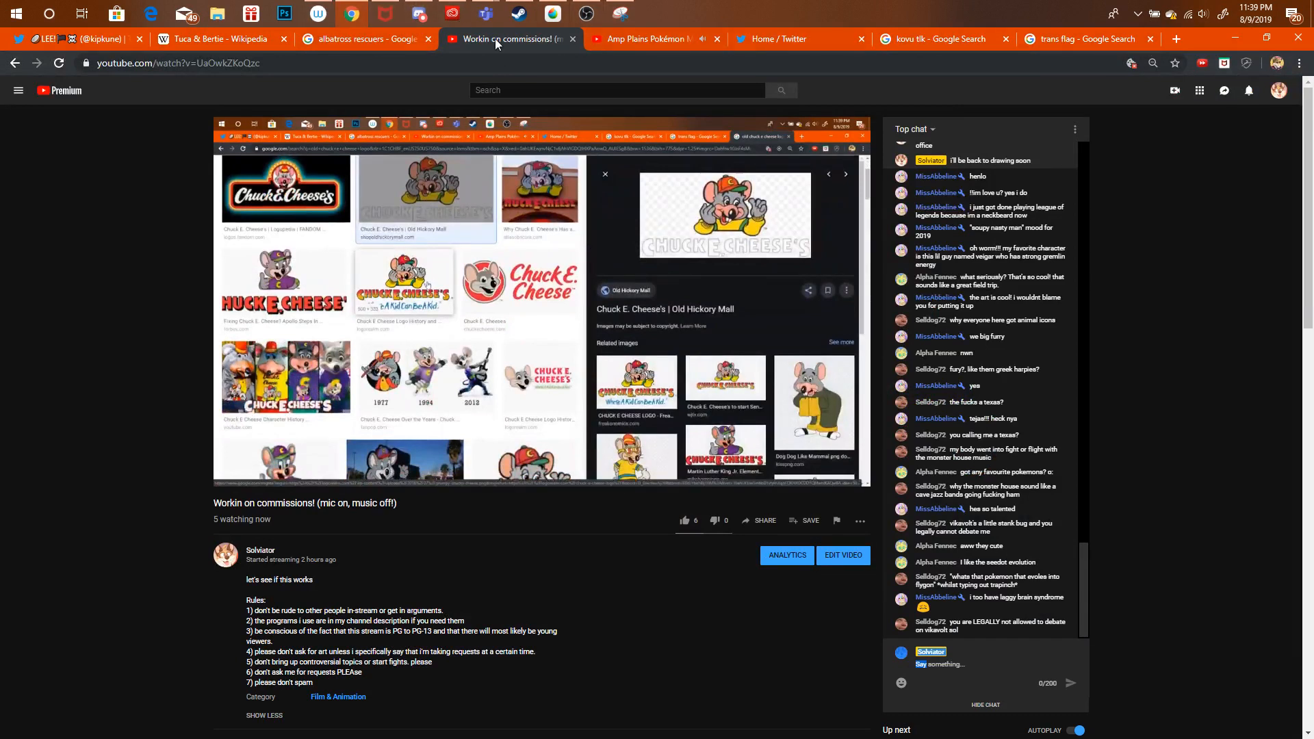
left_click(597, 41)
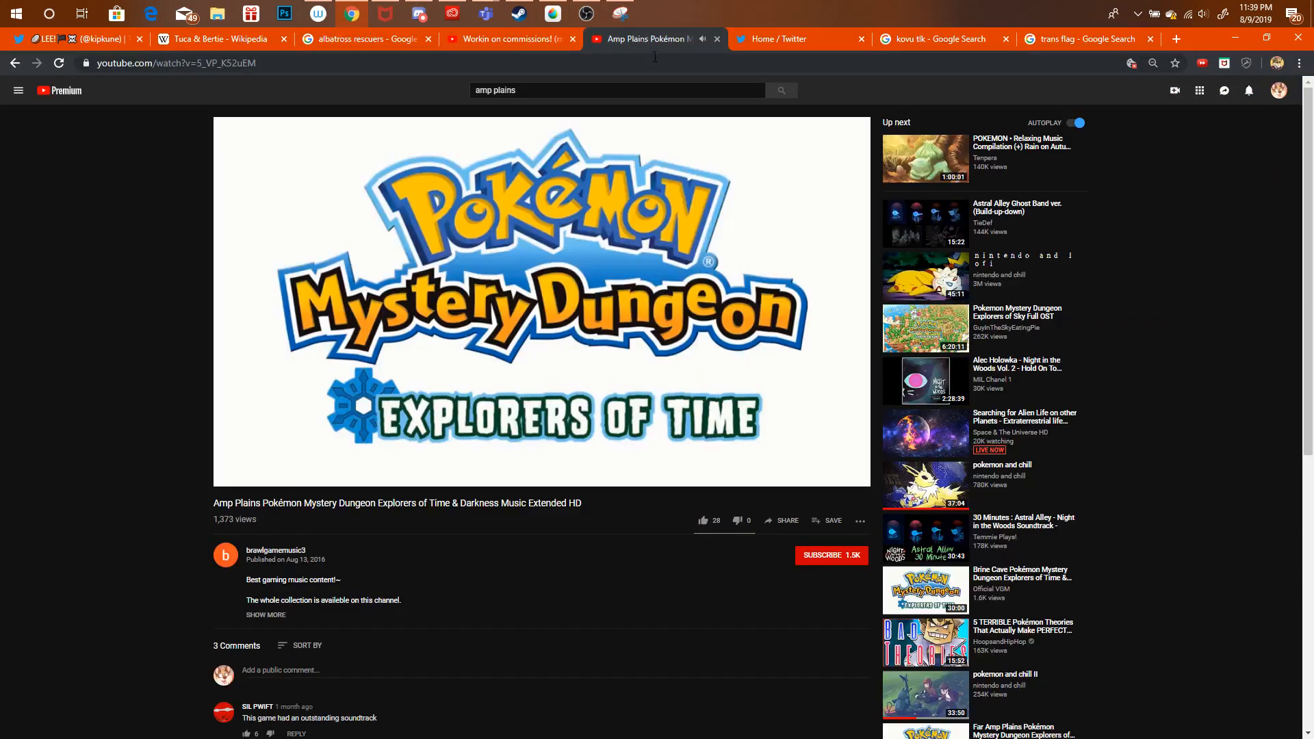
left_click(491, 40)
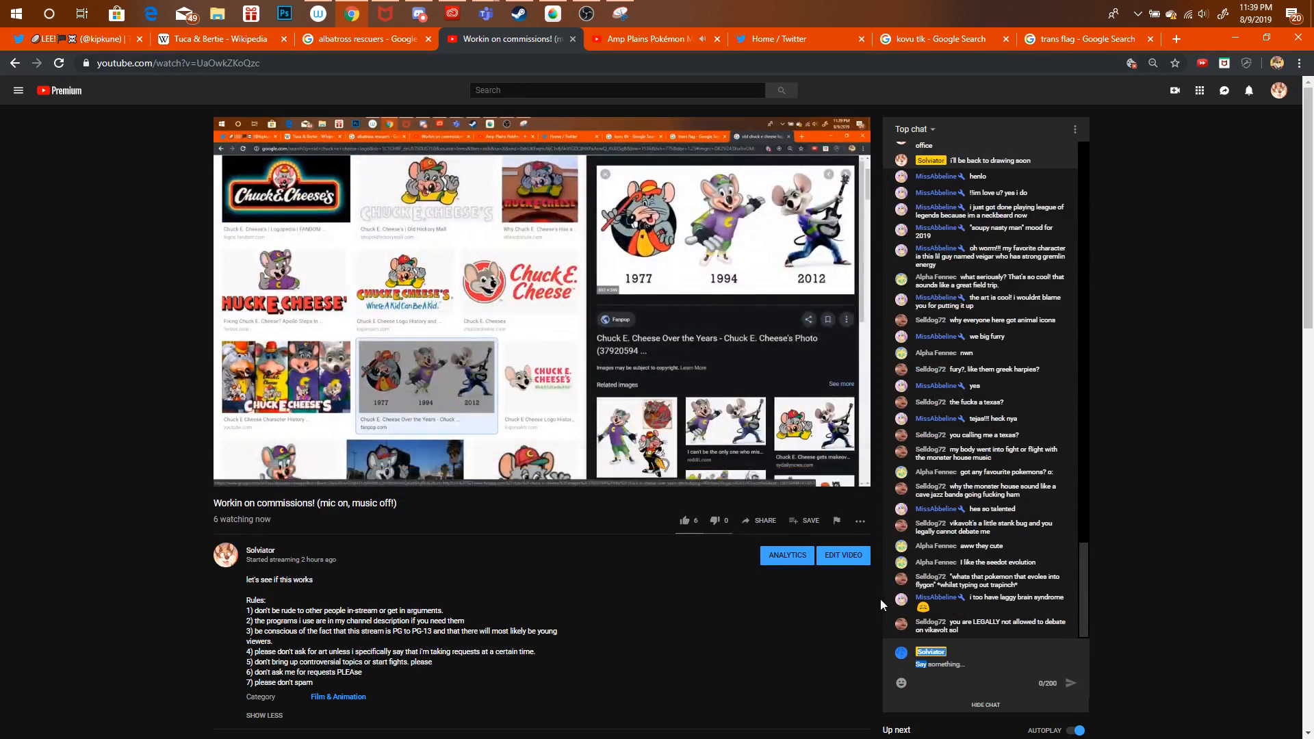
left_click(936, 668)
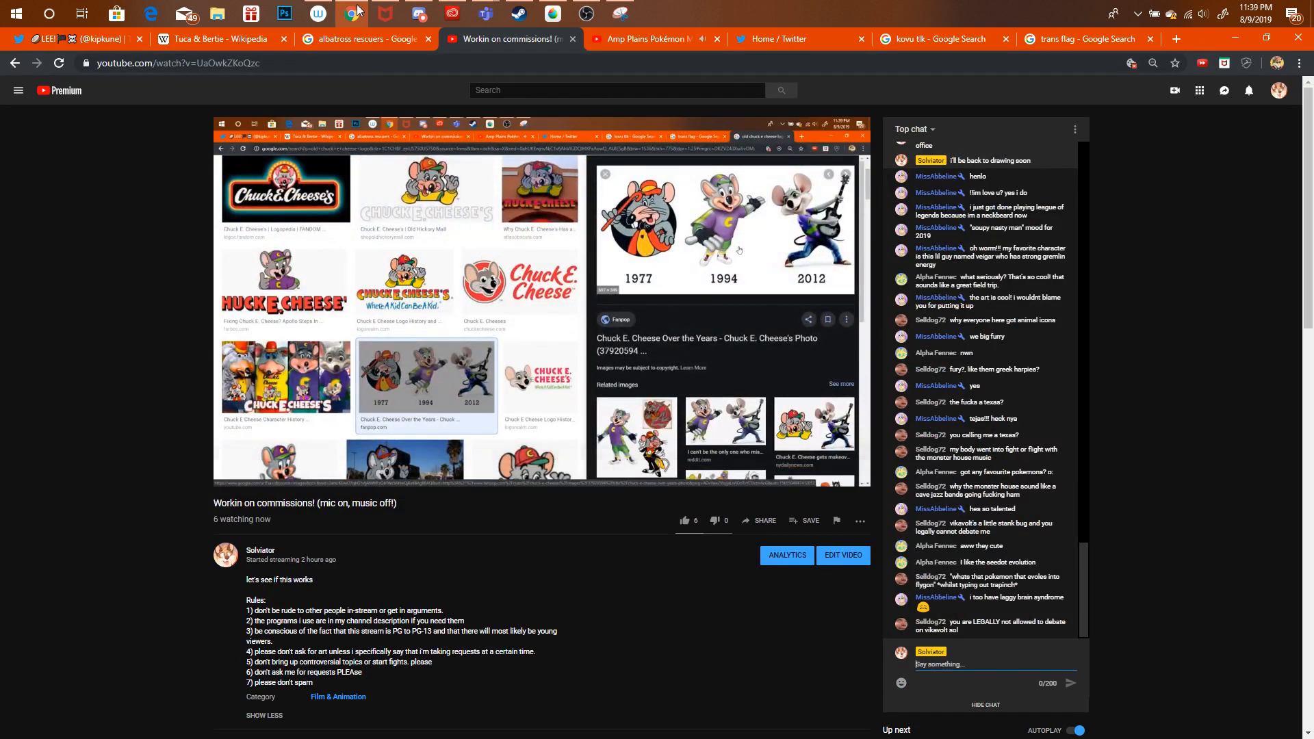
left_click(553, 14)
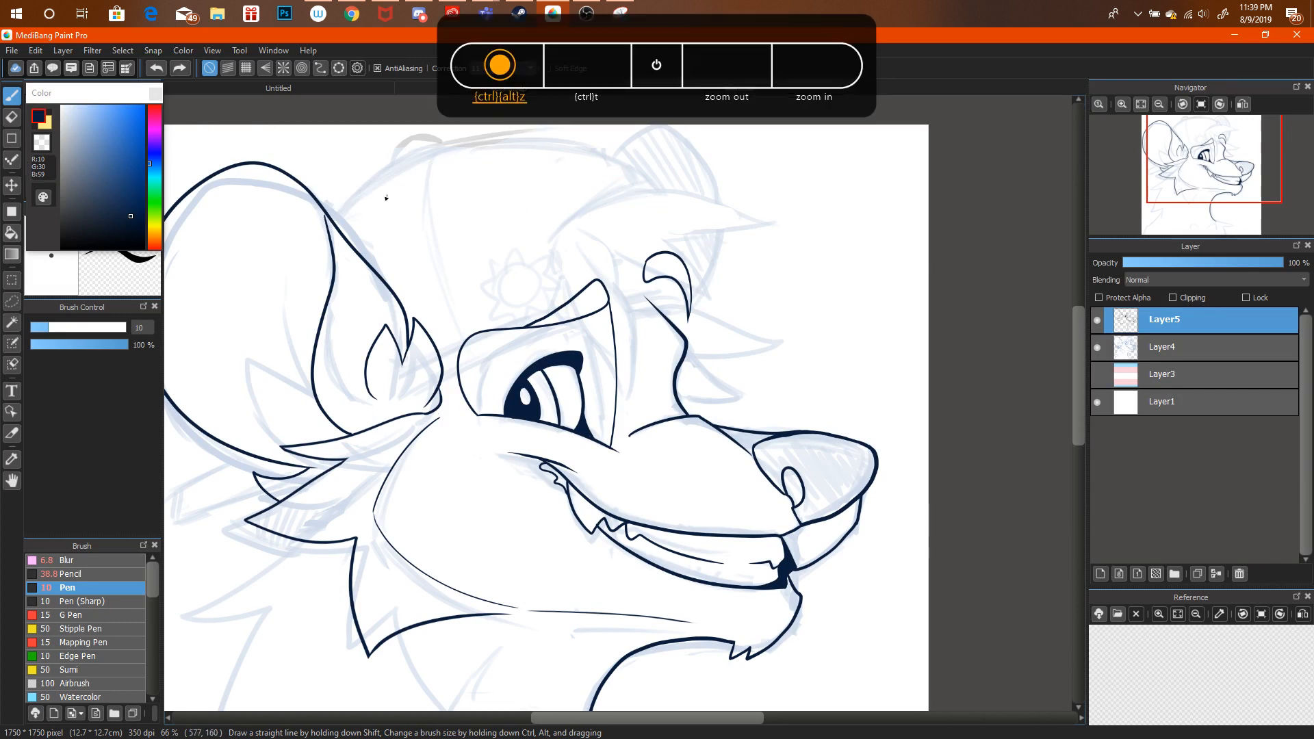
left_click_drag(327, 217, 667, 270)
key("ctrl+alt+z")
left_click_drag(327, 216, 593, 130)
left_click_drag(677, 180, 667, 270)
key("ctrl+alt+z")
mouse_move(326, 216)
left_mouse_down()
mouse_move(368, 172)
mouse_move(657, 218)
mouse_move(669, 272)
left_mouse_up()
key("ctrl+alt+z")
mouse_move(326, 216)
left_mouse_down()
mouse_move(541, 142)
mouse_move(685, 262)
left_mouse_up()
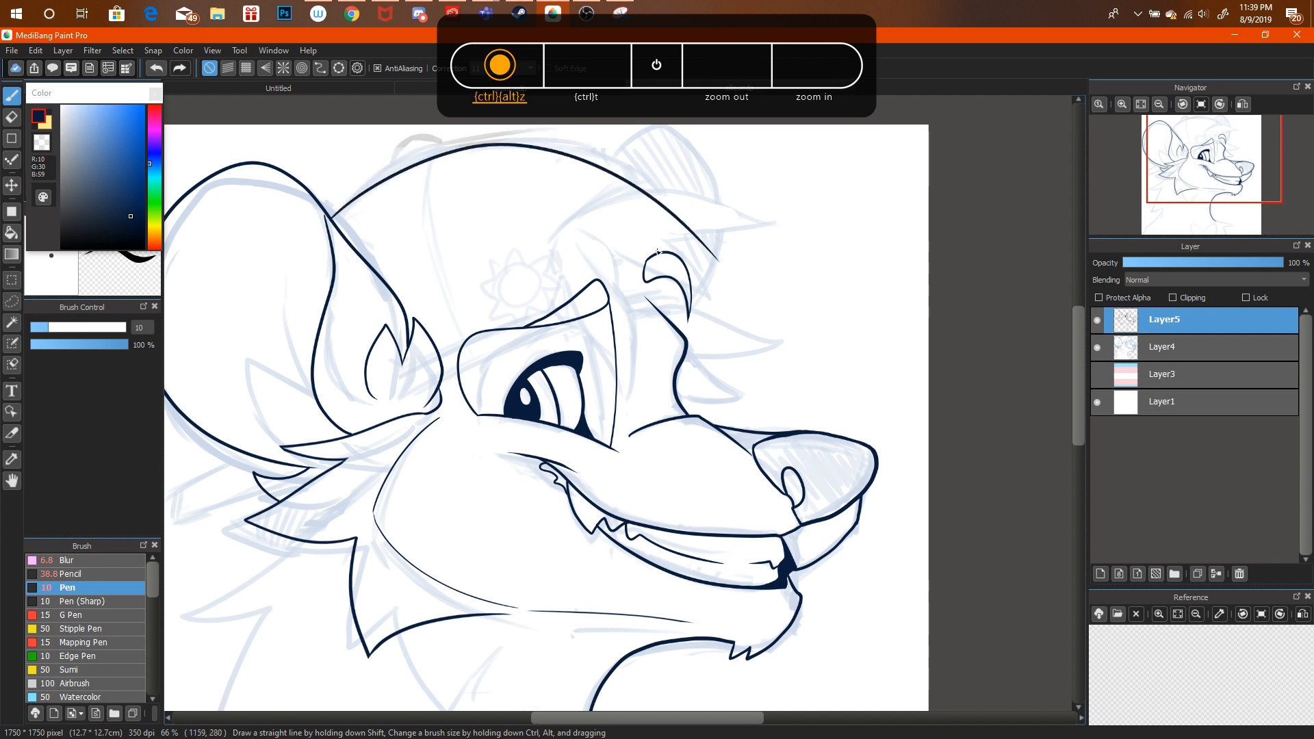
key("ctrl+alt+z")
left_click_drag(529, 135, 685, 266)
key("ctrl+alt+z")
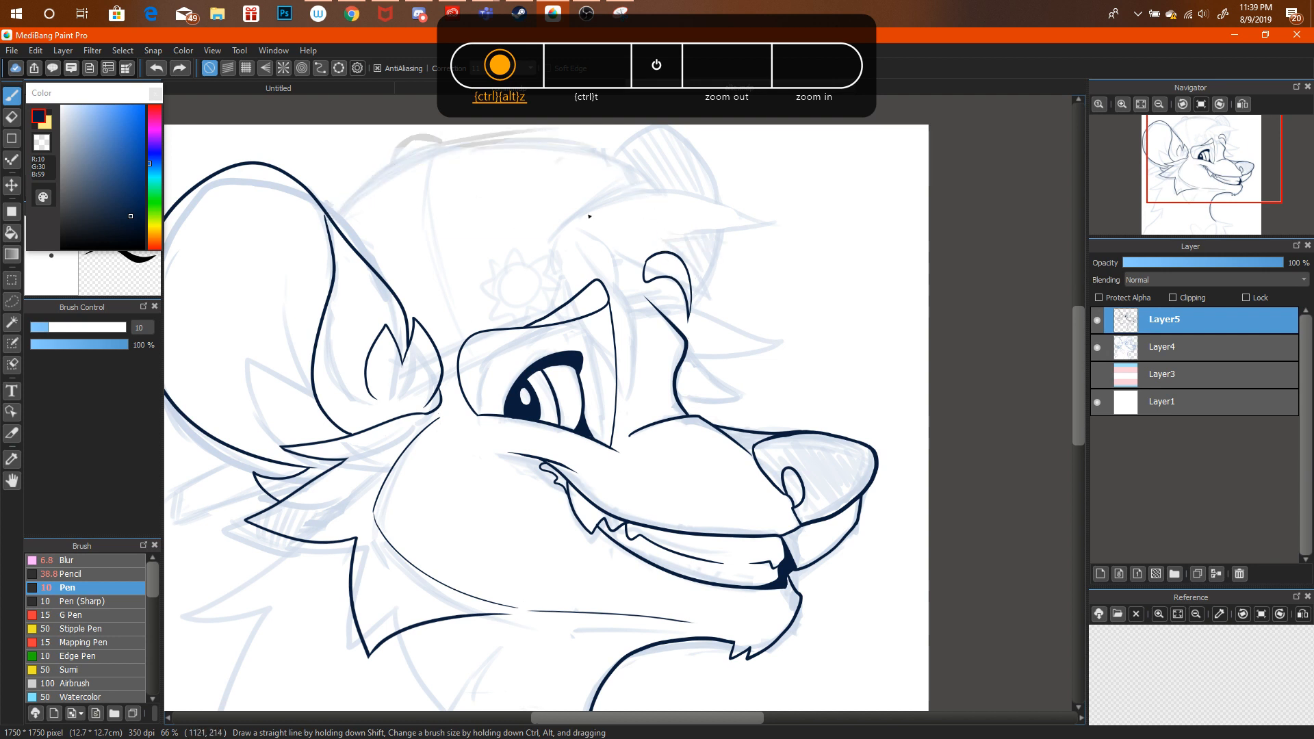
mouse_move(327, 216)
left_mouse_down()
mouse_move(636, 168)
mouse_move(684, 267)
left_mouse_up()
key("ctrl+alt+z")
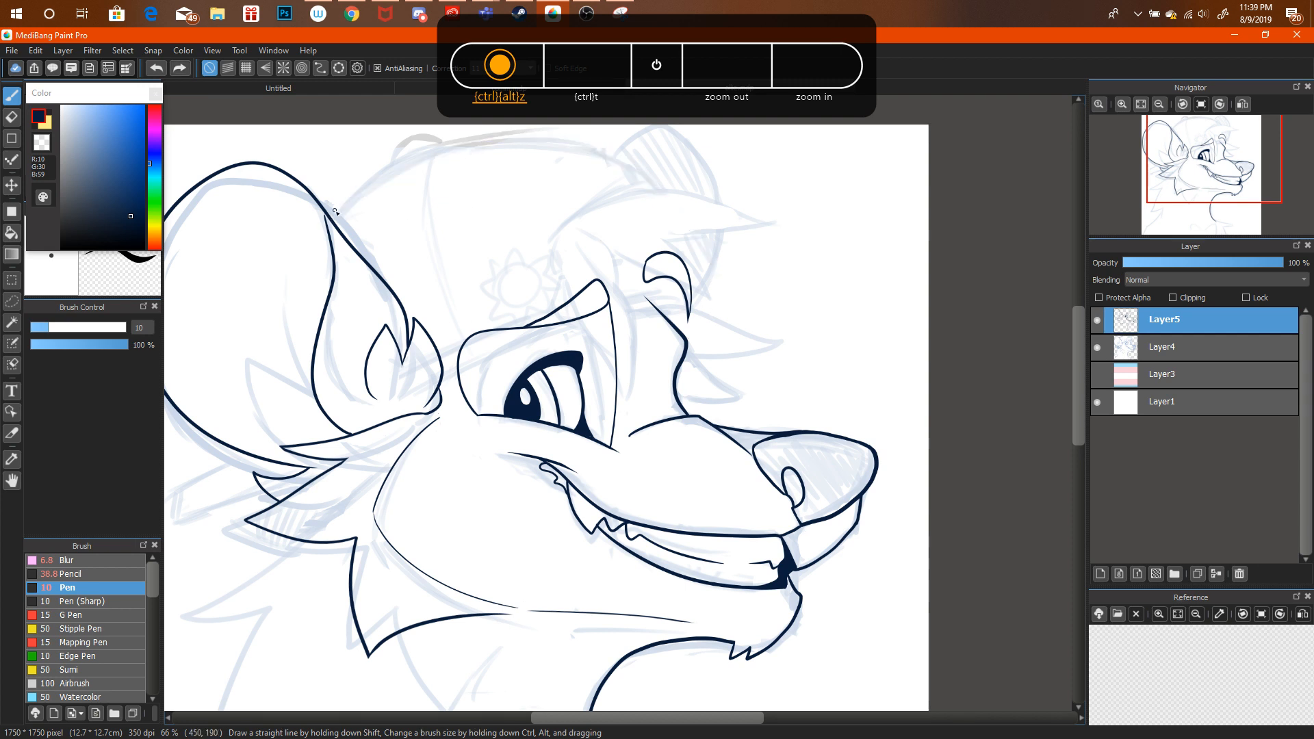
mouse_move(326, 216)
left_mouse_down()
mouse_move(602, 139)
mouse_move(684, 263)
left_mouse_up()
key("ctrl+alt+z")
mouse_move(326, 216)
left_mouse_down()
mouse_move(363, 187)
mouse_move(715, 239)
left_mouse_up()
key("ctrl+alt+z")
left_click_drag(637, 158, 685, 264)
key("ctrl+alt+z")
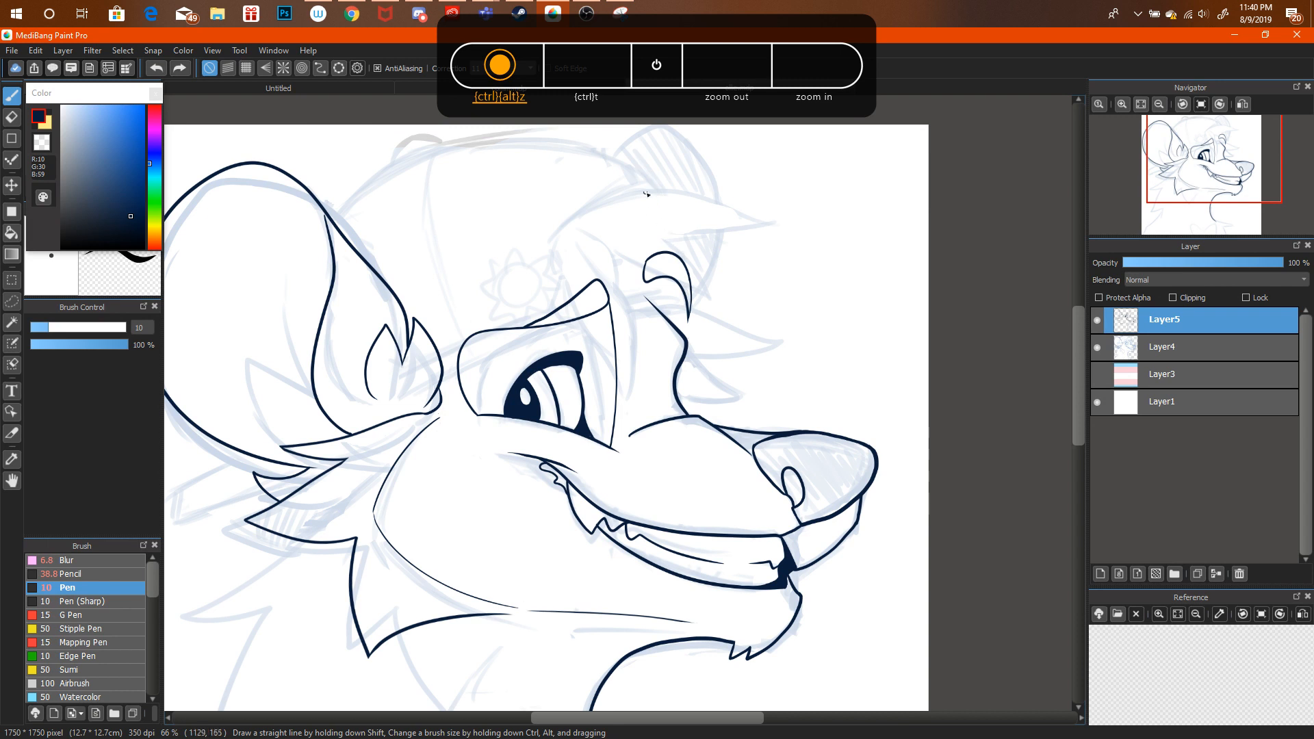
left_click_drag(638, 166, 723, 319)
key("ctrl+alt+z")
mouse_move(639, 170)
left_mouse_down()
mouse_move(707, 305)
mouse_move(445, 375)
left_mouse_up()
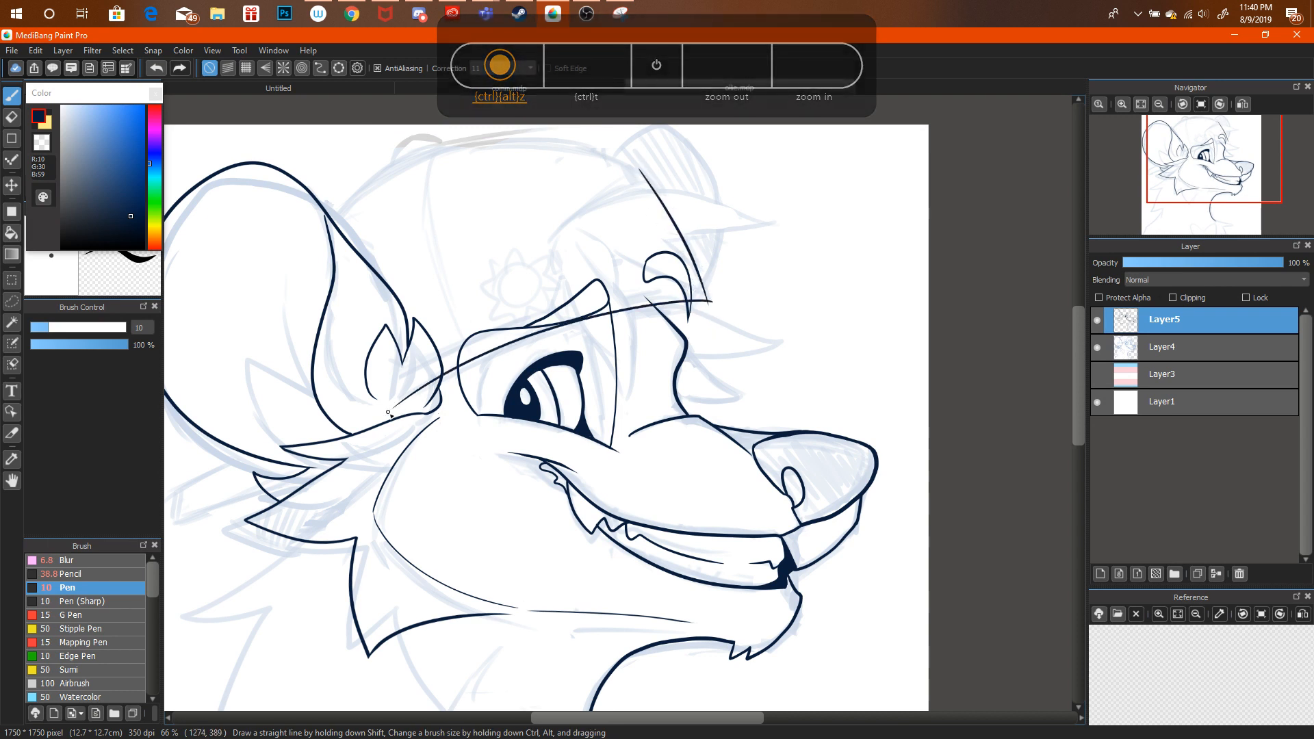
key("ctrl+alt+z")
key("ctrl+alt+z")
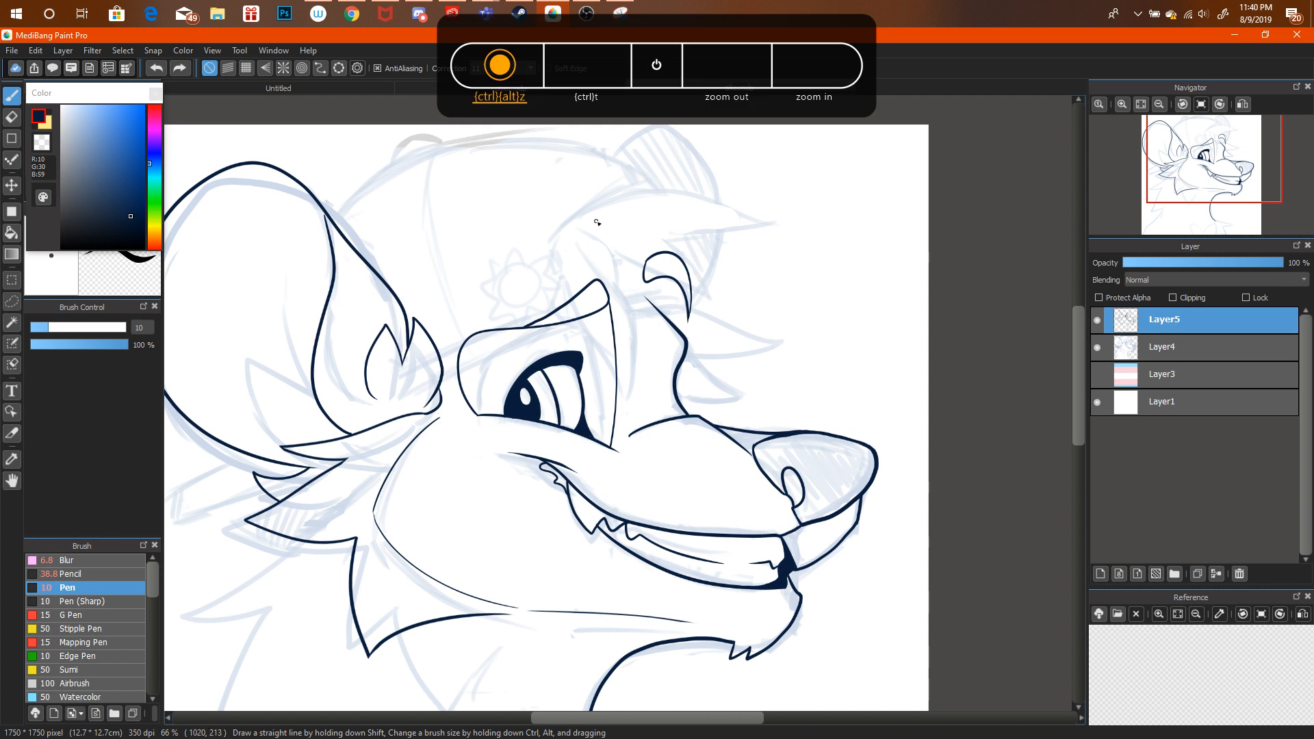
Zoom onto the lower neck and ink a zigzag of fur spikes down it.
left_click(1159, 104)
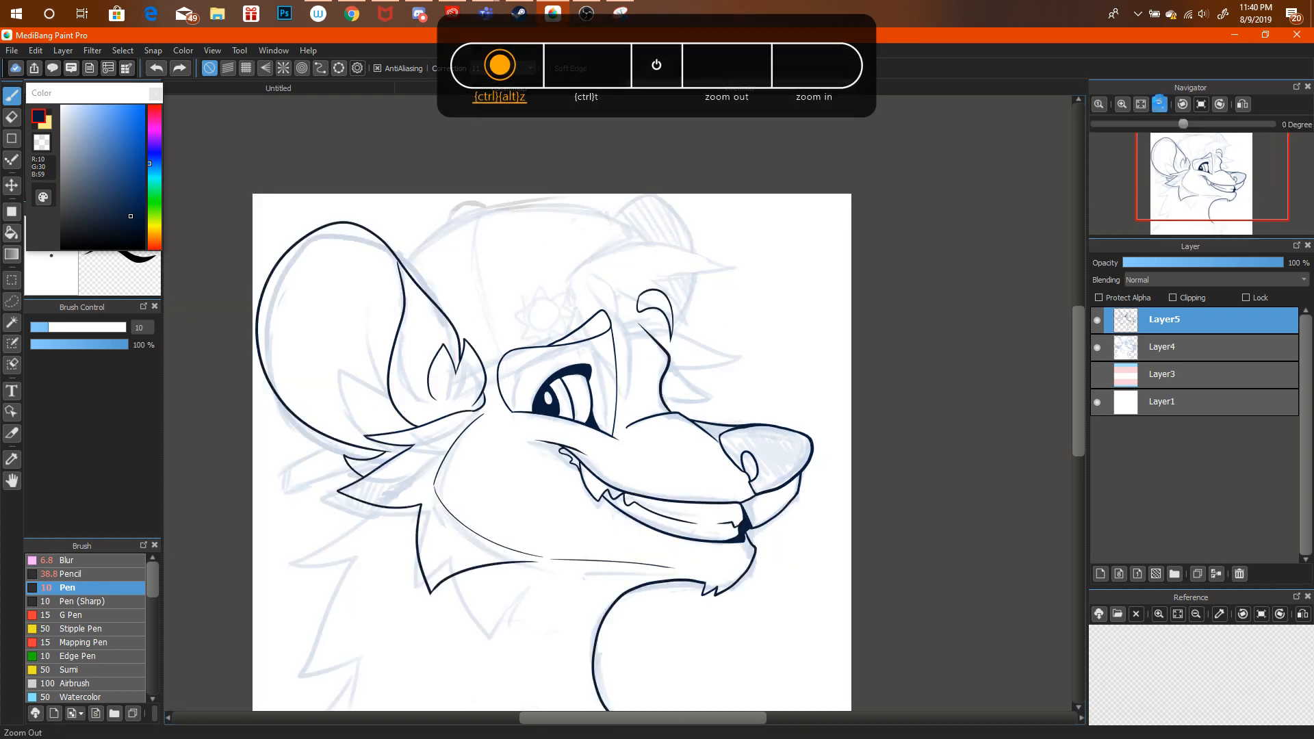
left_click(1160, 104)
left_click_drag(1184, 150, 1158, 212)
left_click(1122, 104)
left_click(1122, 104)
left_click(1122, 105)
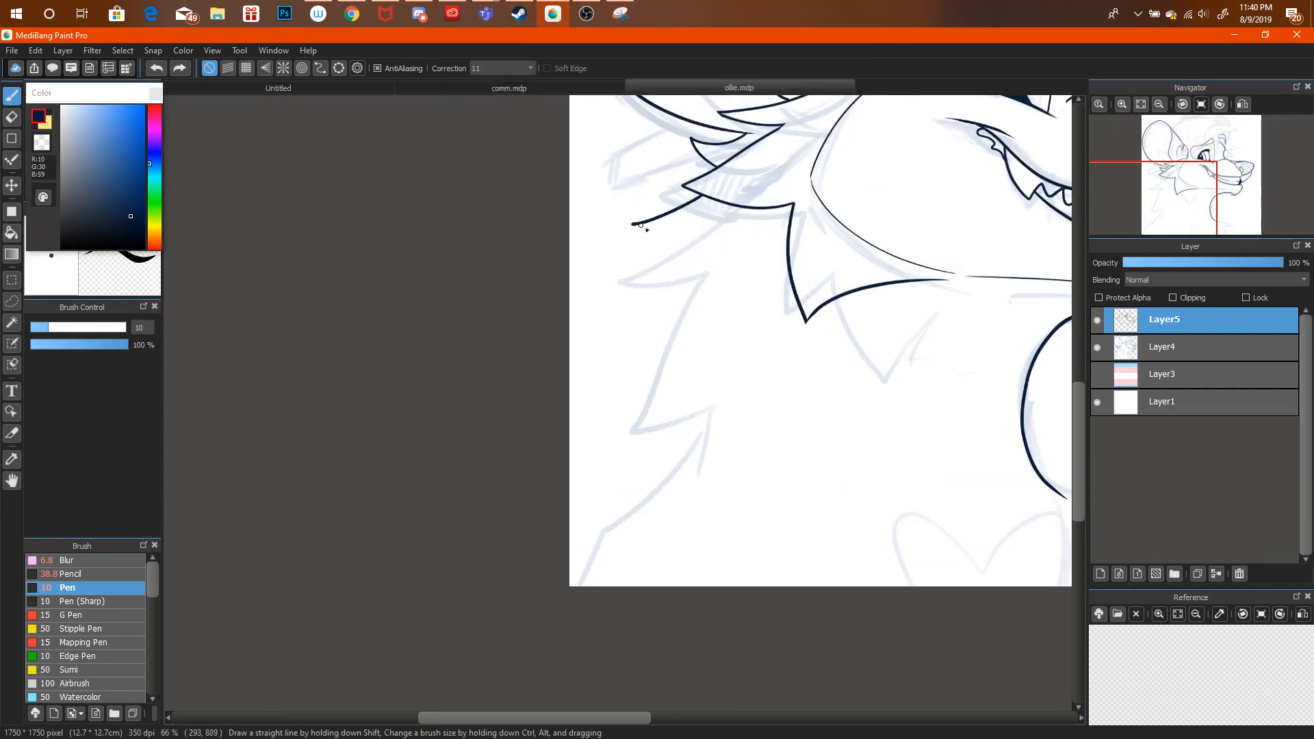
mouse_move(640, 225)
left_mouse_down()
mouse_move(701, 239)
mouse_move(621, 288)
mouse_move(695, 289)
mouse_move(607, 439)
left_mouse_up()
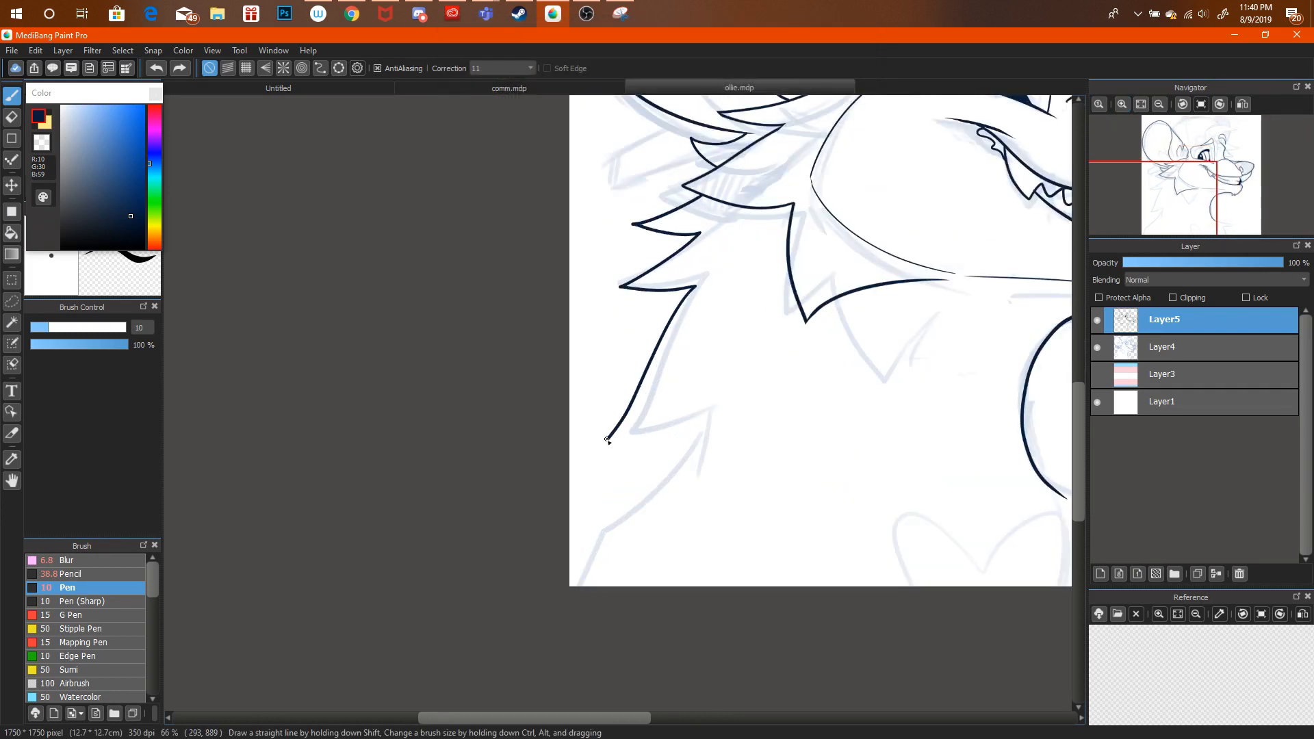
left_click_drag(726, 496, 735, 507)
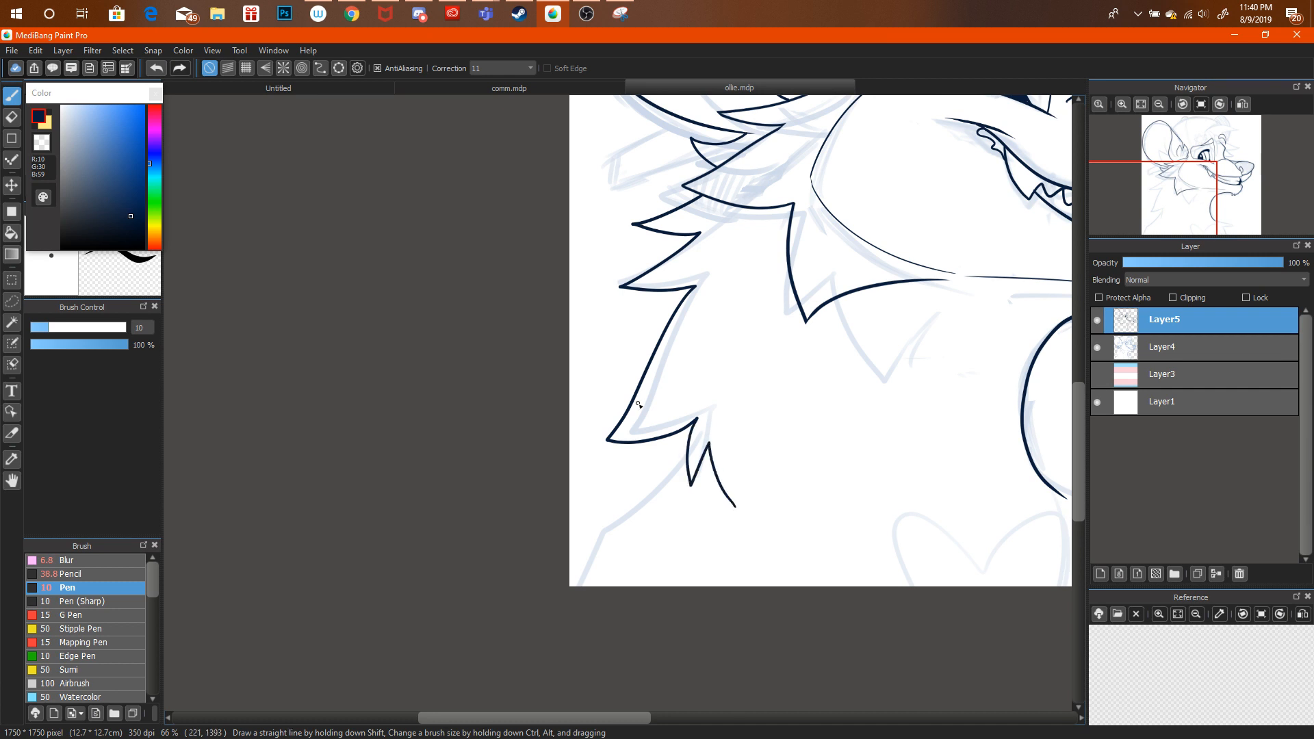
left_click(14, 116)
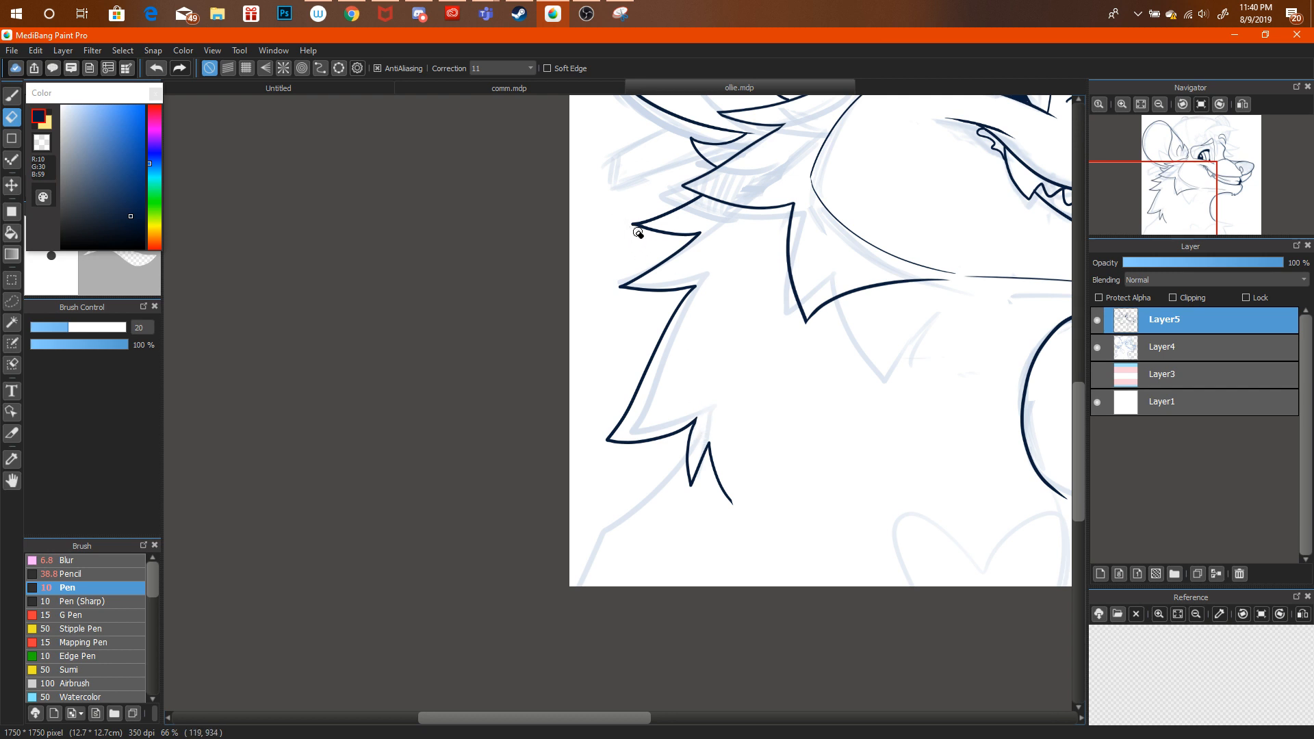
Ink the neck line ending in a chest fur tuft, redoing bad strokes.
left_click(1160, 104)
left_click(1160, 104)
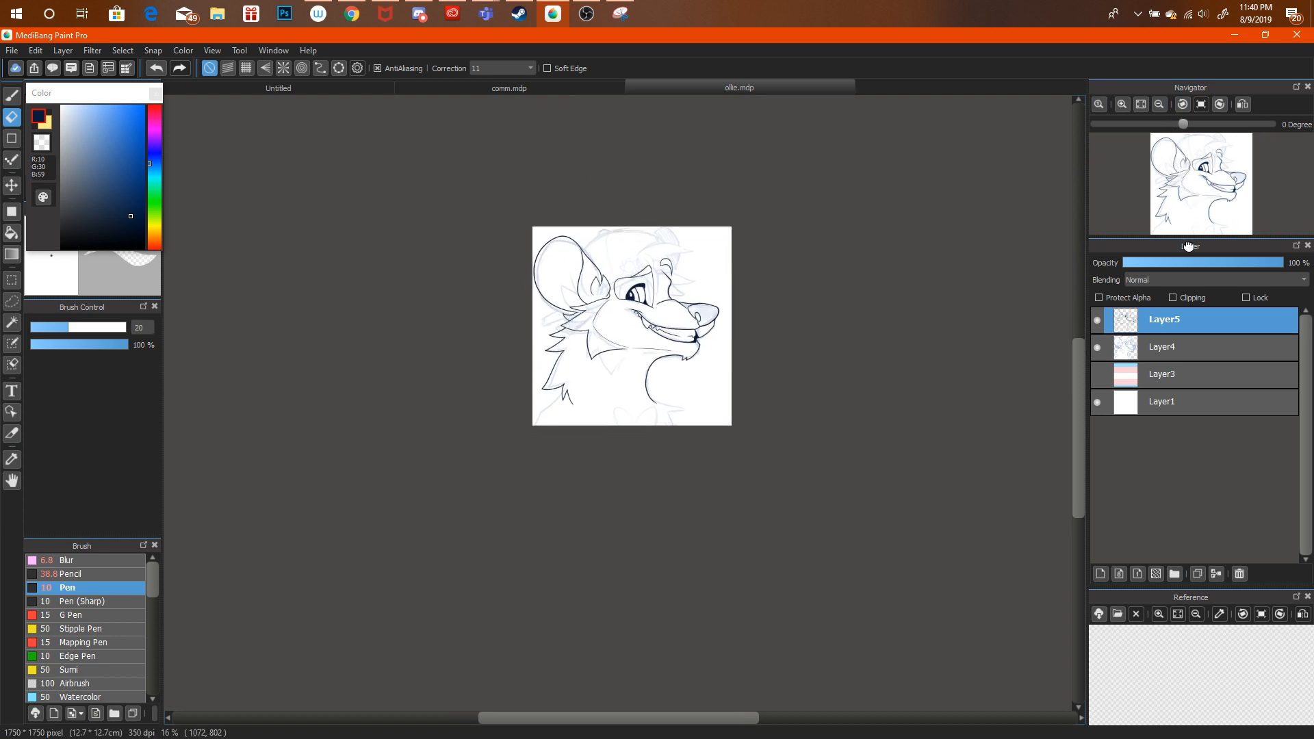
left_click(1122, 104)
left_click(1123, 105)
left_click(1126, 106)
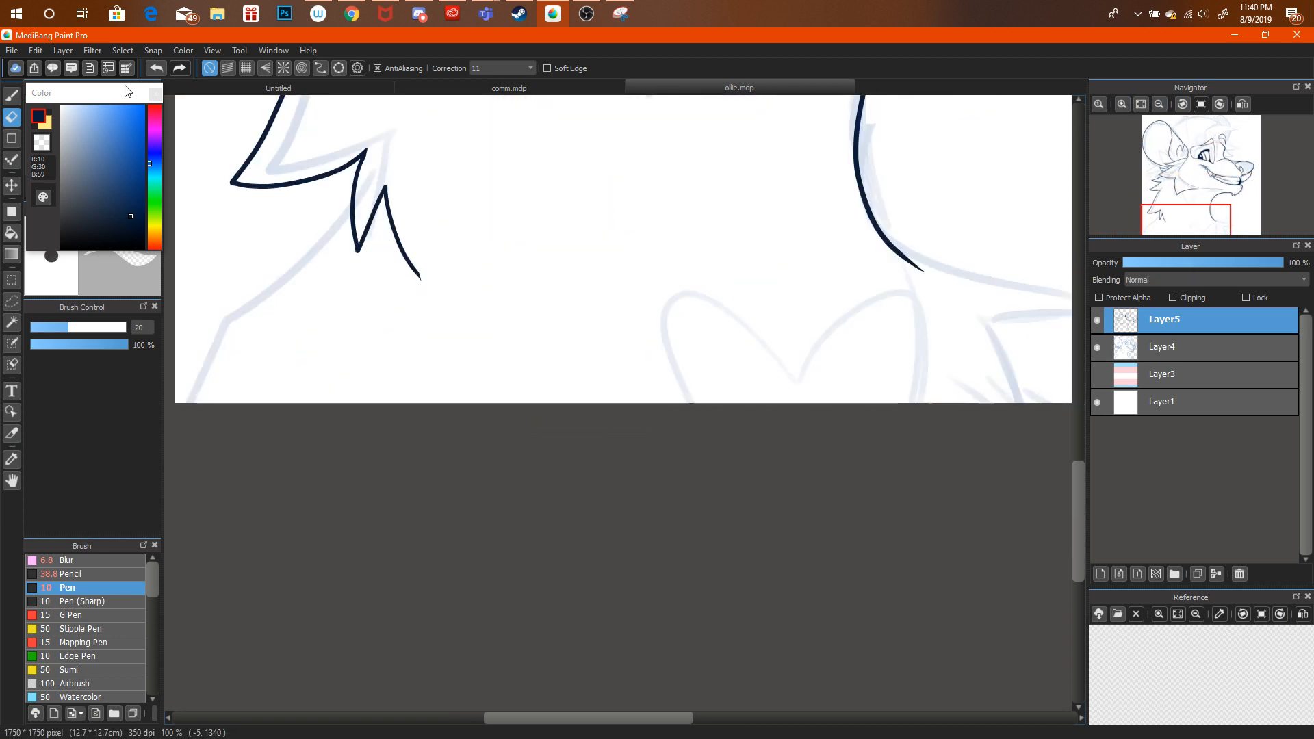
key("b")
left_click_drag(863, 200, 1101, 329)
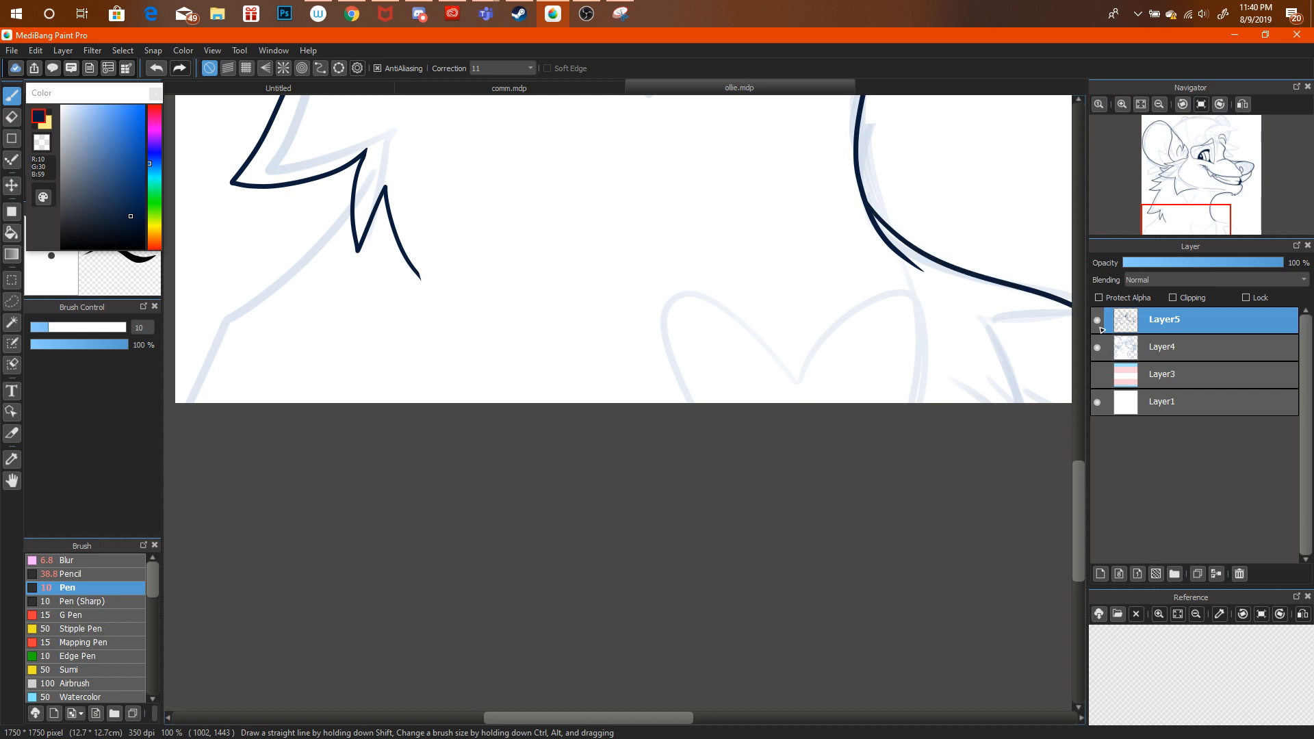
left_click_drag(1024, 319, 1065, 382)
mouse_move(1192, 206)
left_mouse_down()
mouse_move(1217, 208)
mouse_move(1216, 232)
left_mouse_up()
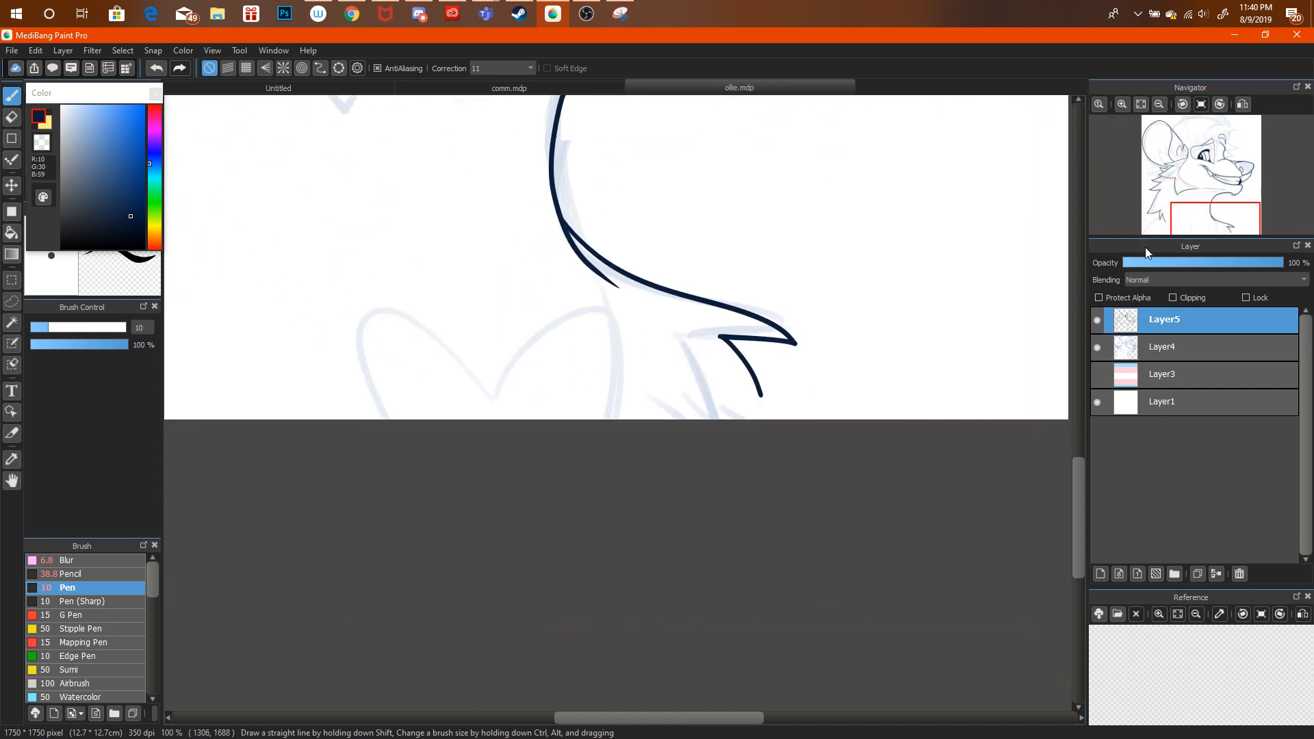
key("ctrl+alt+z")
left_click_drag(555, 218, 852, 382)
key("ctrl+alt+z")
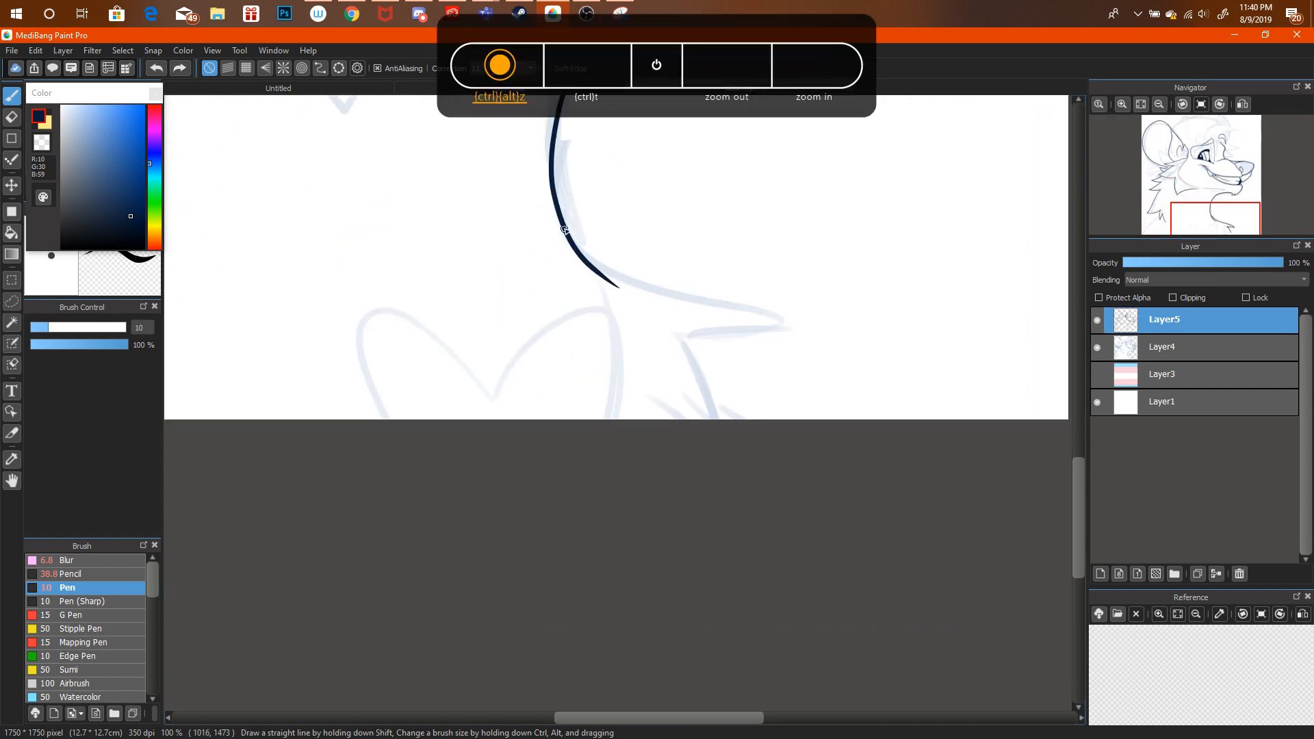
mouse_move(591, 239)
left_mouse_down()
mouse_move(798, 337)
mouse_move(757, 472)
left_mouse_up()
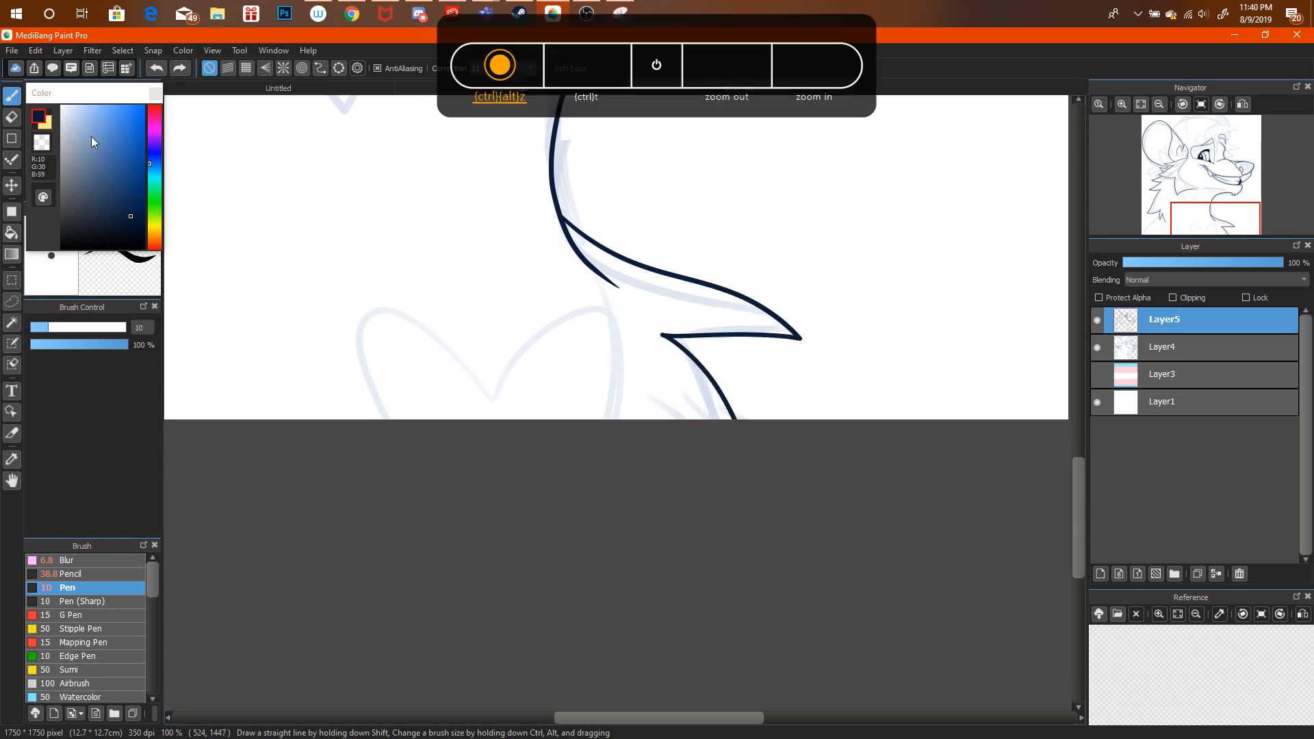
key("e")
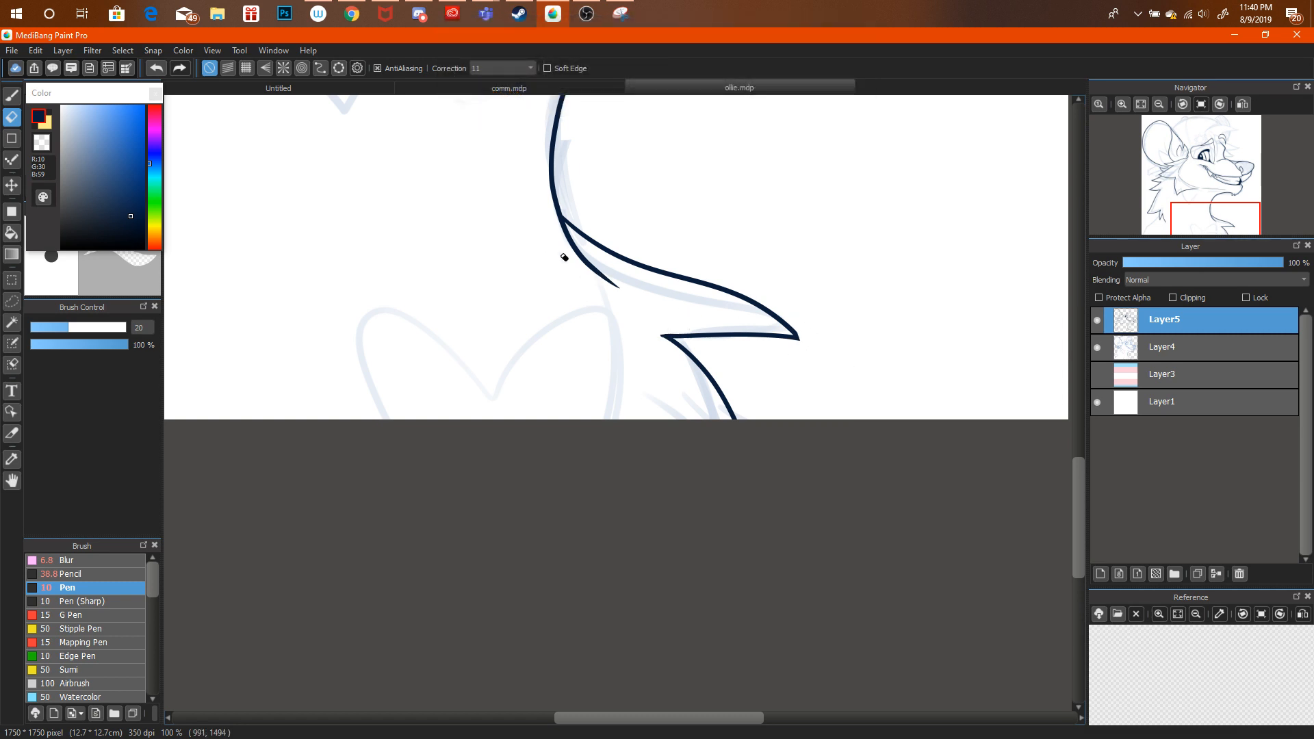
Try a lower-left fur stroke, undo it, and zoom out to recentre the drawing.
left_click(1159, 104)
left_click(1159, 104)
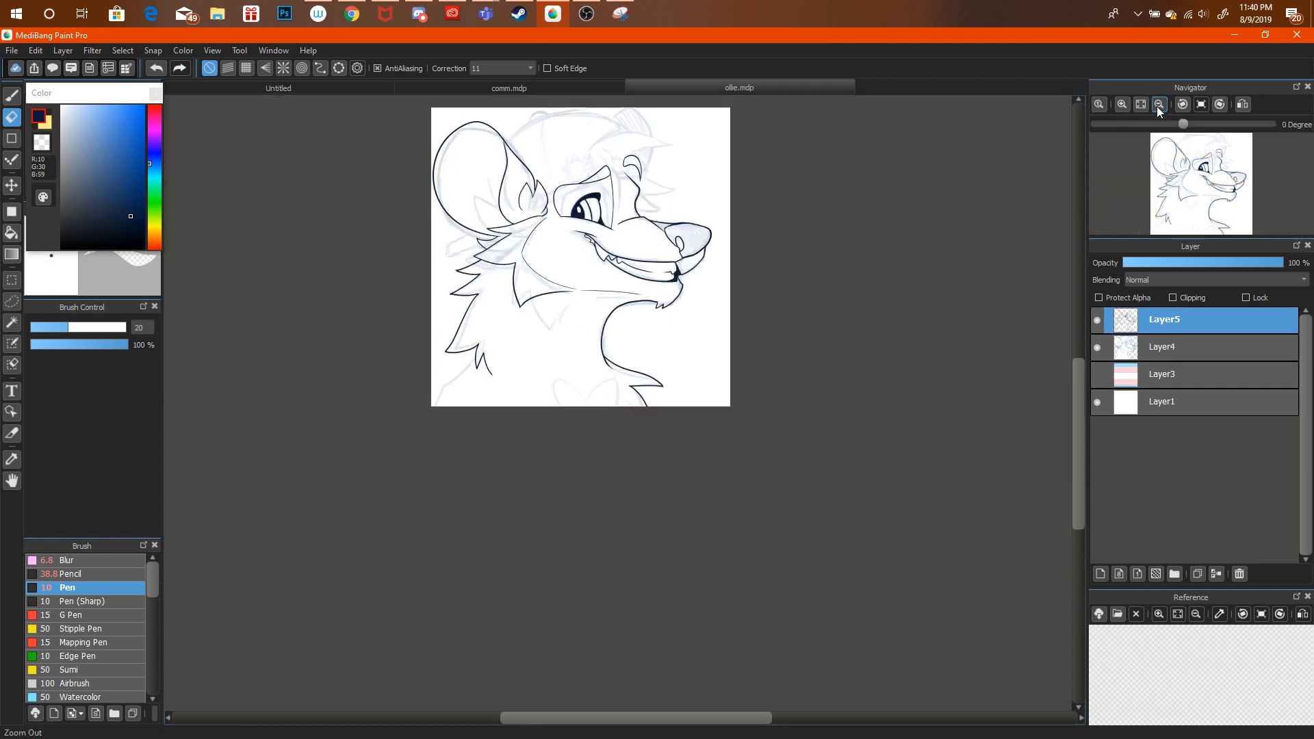
left_click(1158, 104)
mouse_move(616, 308)
left_mouse_down()
mouse_move(677, 436)
mouse_move(714, 382)
left_mouse_up()
left_click(1122, 104)
left_click(1122, 104)
scroll(470, 281, "up", 2)
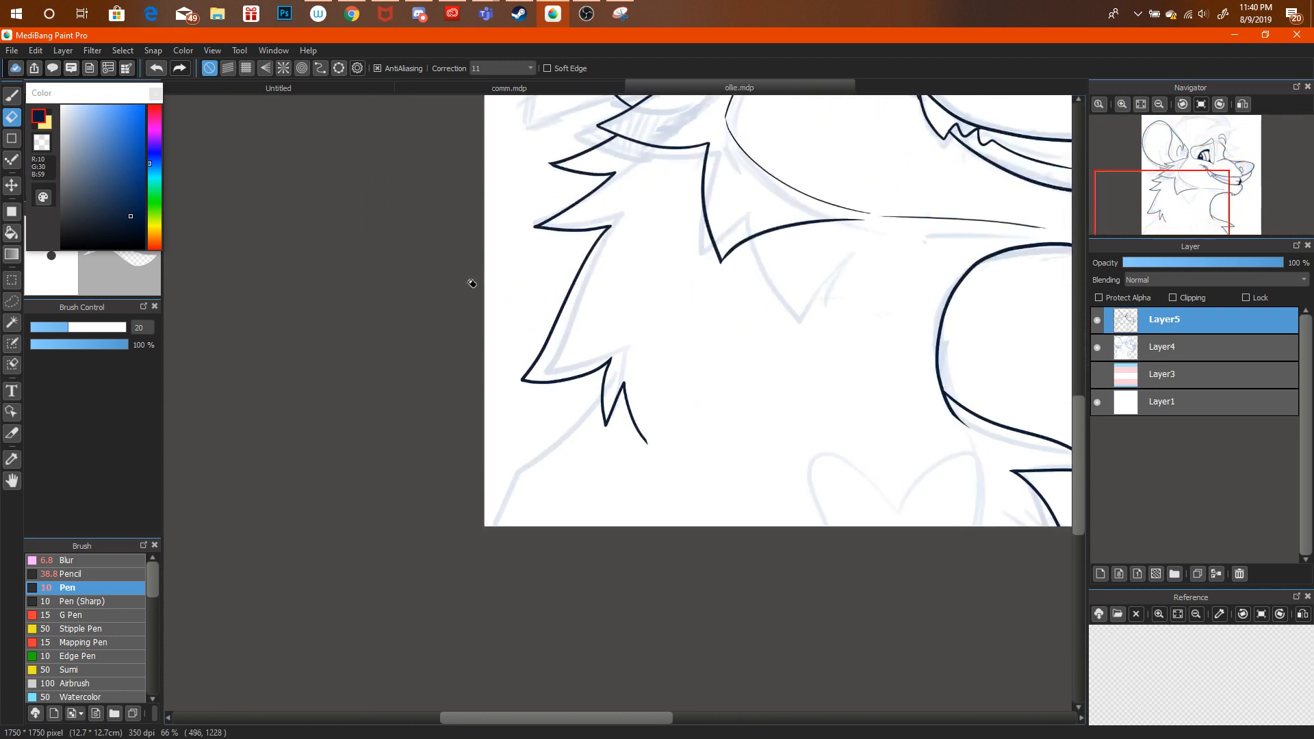
left_click(11, 96)
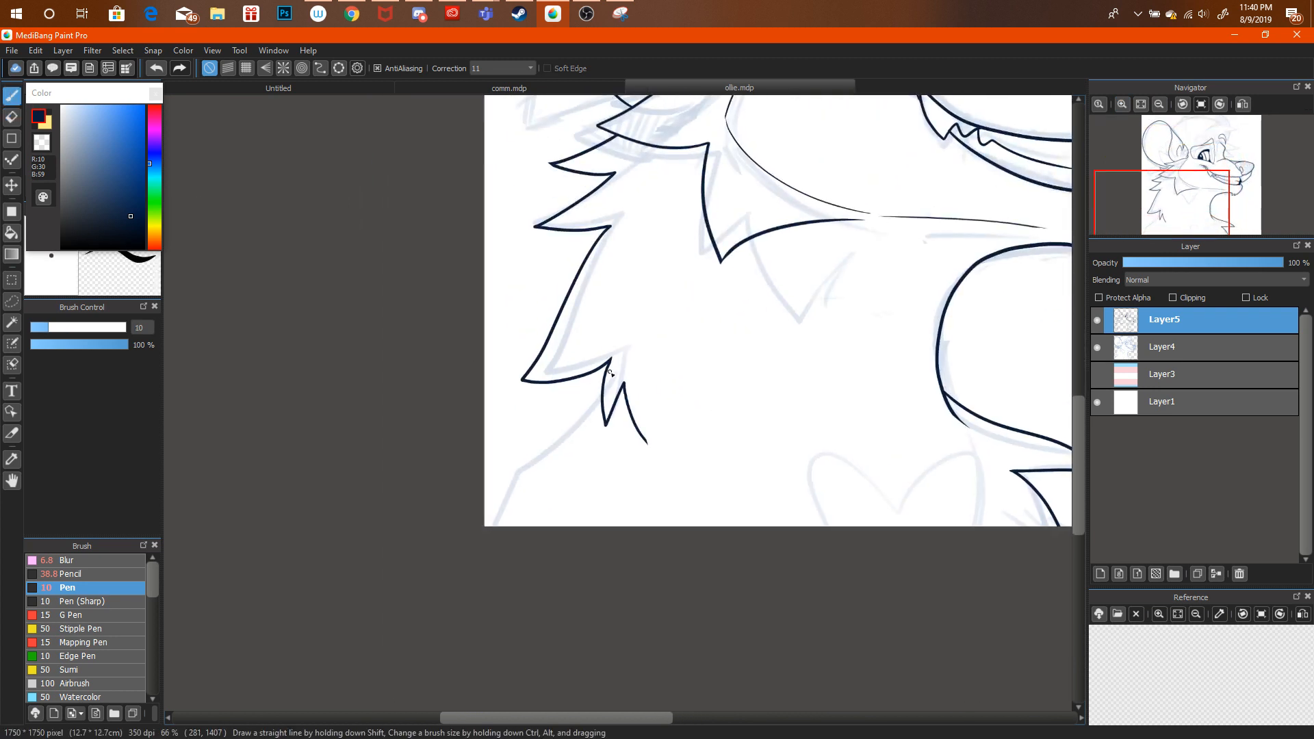
mouse_move(567, 414)
left_mouse_down()
mouse_move(497, 457)
mouse_move(466, 532)
mouse_move(509, 474)
left_mouse_up()
key("ctrl+alt+z")
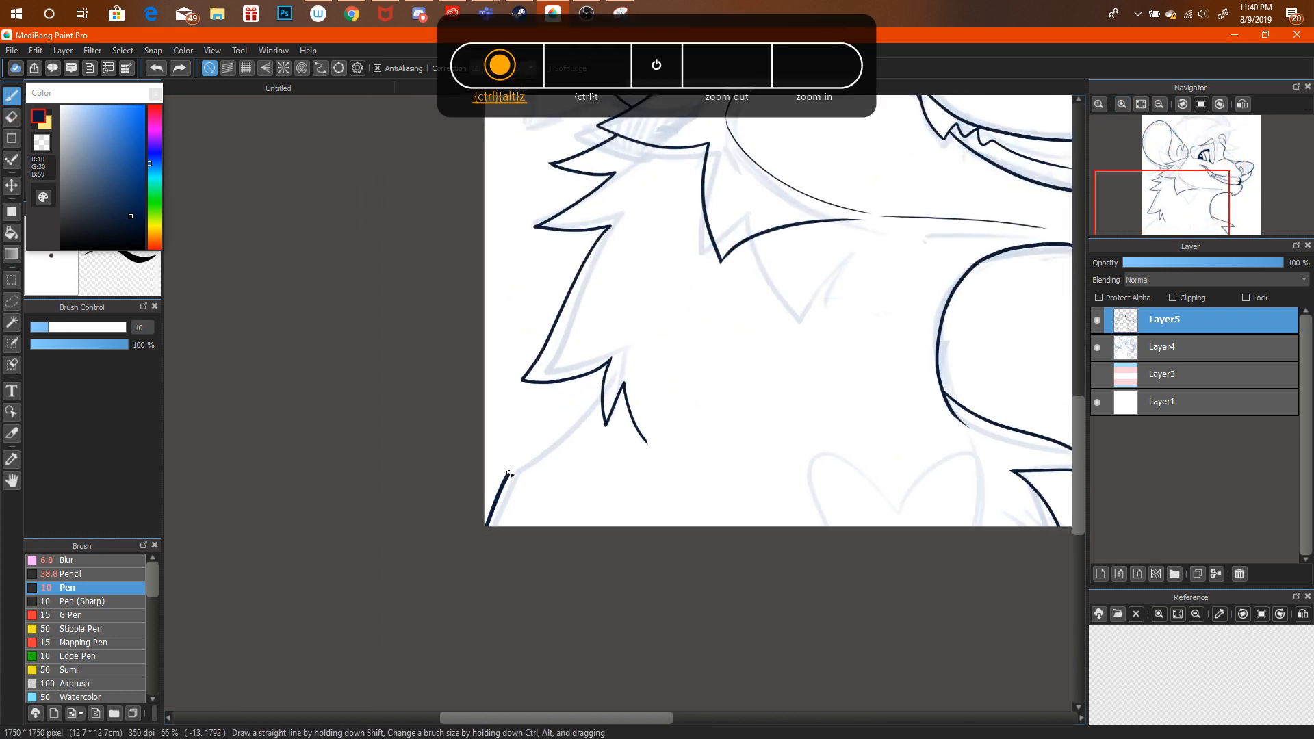
key("ctrl+alt+z")
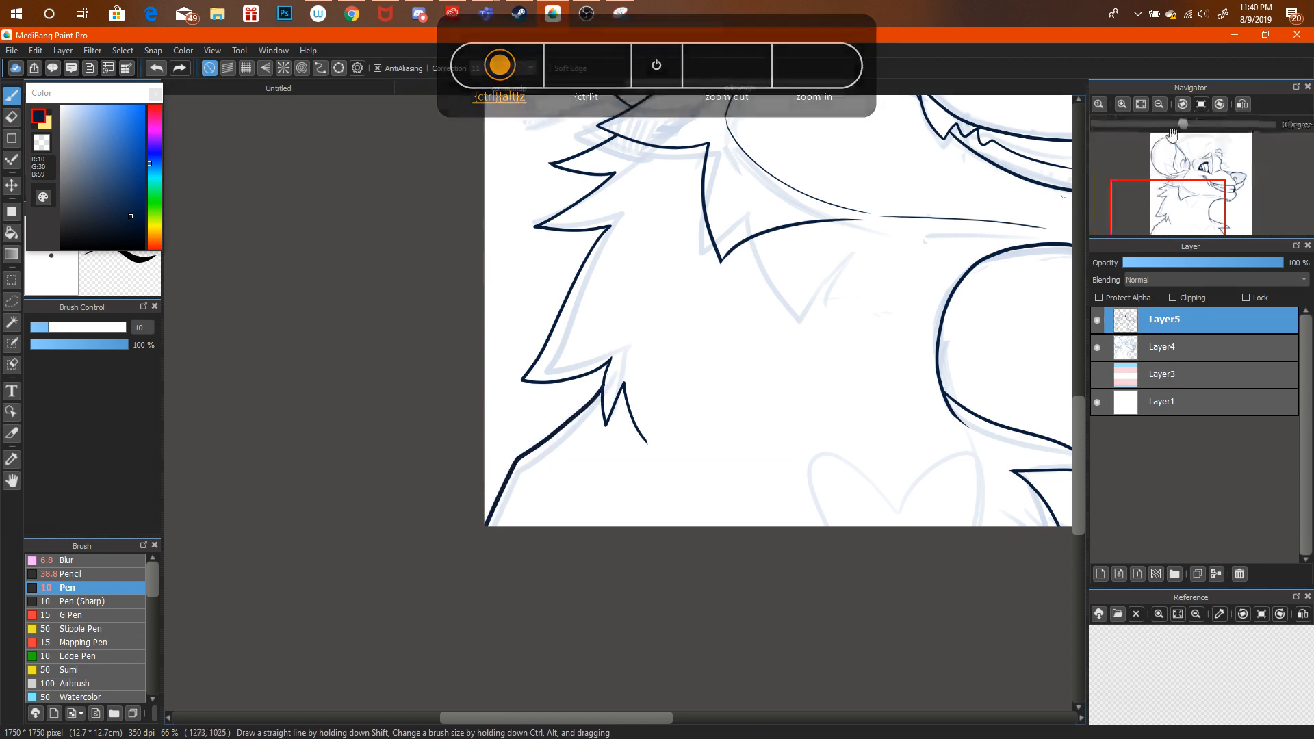
left_click(1160, 106)
left_click(1160, 106)
left_click(1160, 106)
left_click(1161, 106)
left_click(1200, 158)
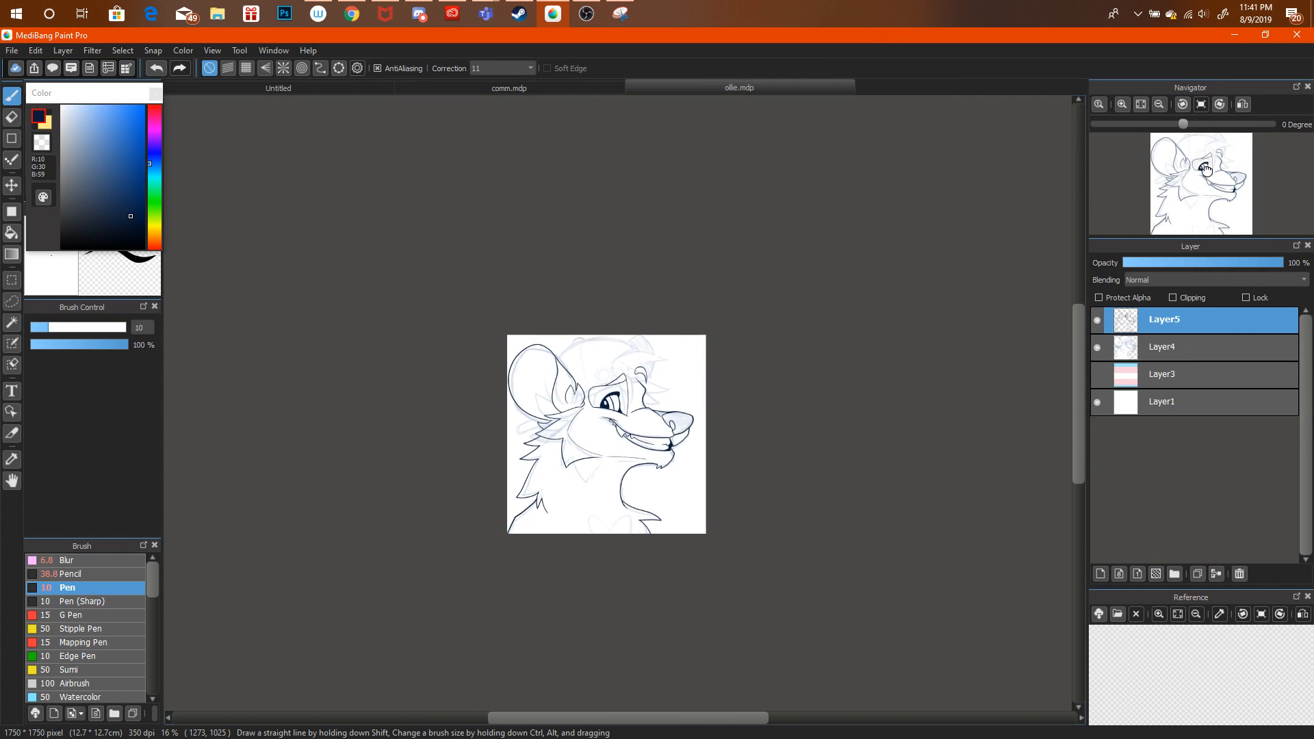
Toggle the blue sketch layer to check the inks and zoom in on the face.
left_click(1097, 347)
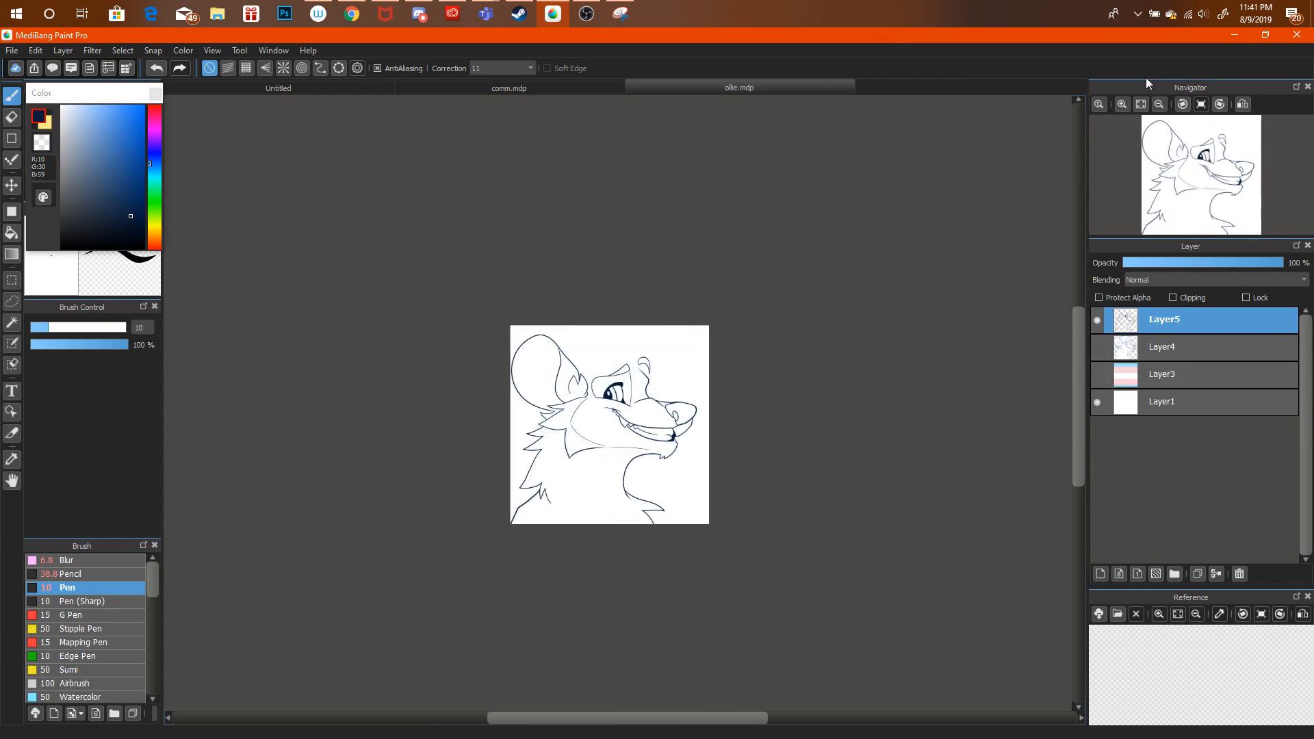
left_click(1123, 104)
left_click(1123, 104)
left_click(1123, 104)
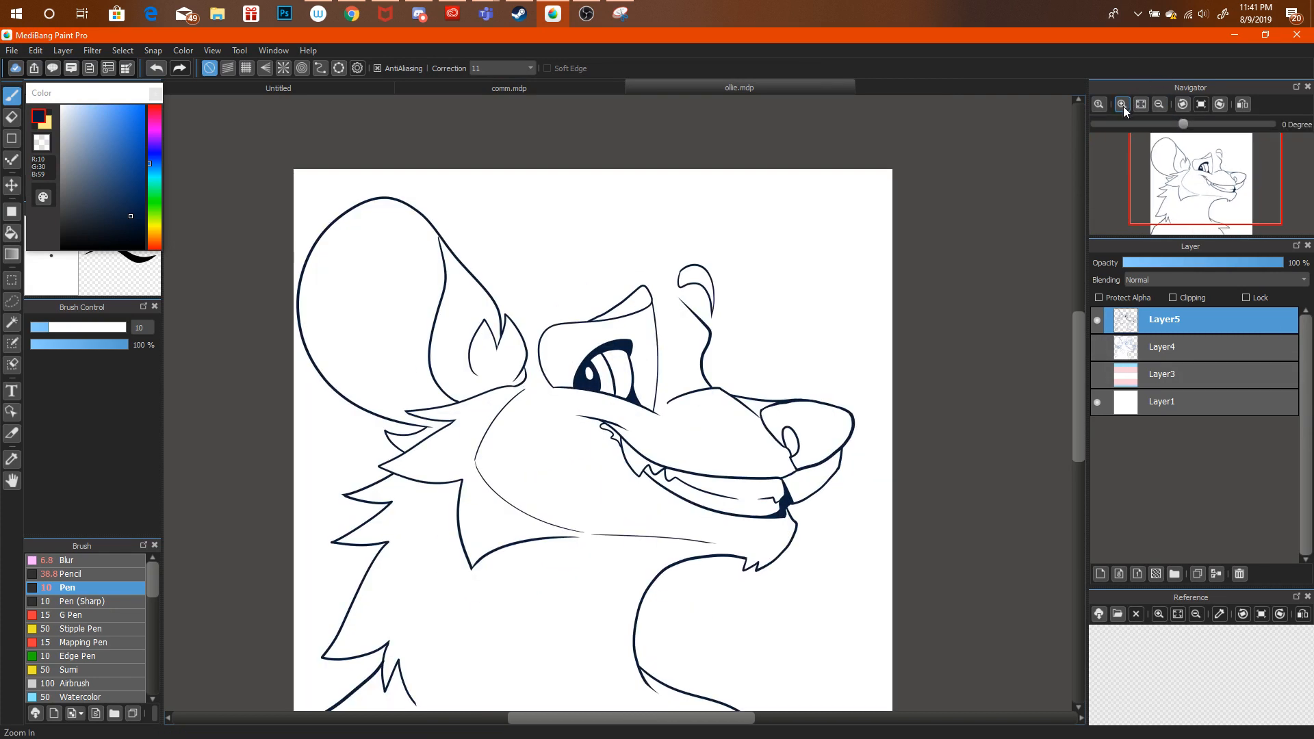
left_click(1123, 104)
left_click(1160, 104)
left_click_drag(1140, 121, 1150, 132)
scroll(1150, 132, "up", 1)
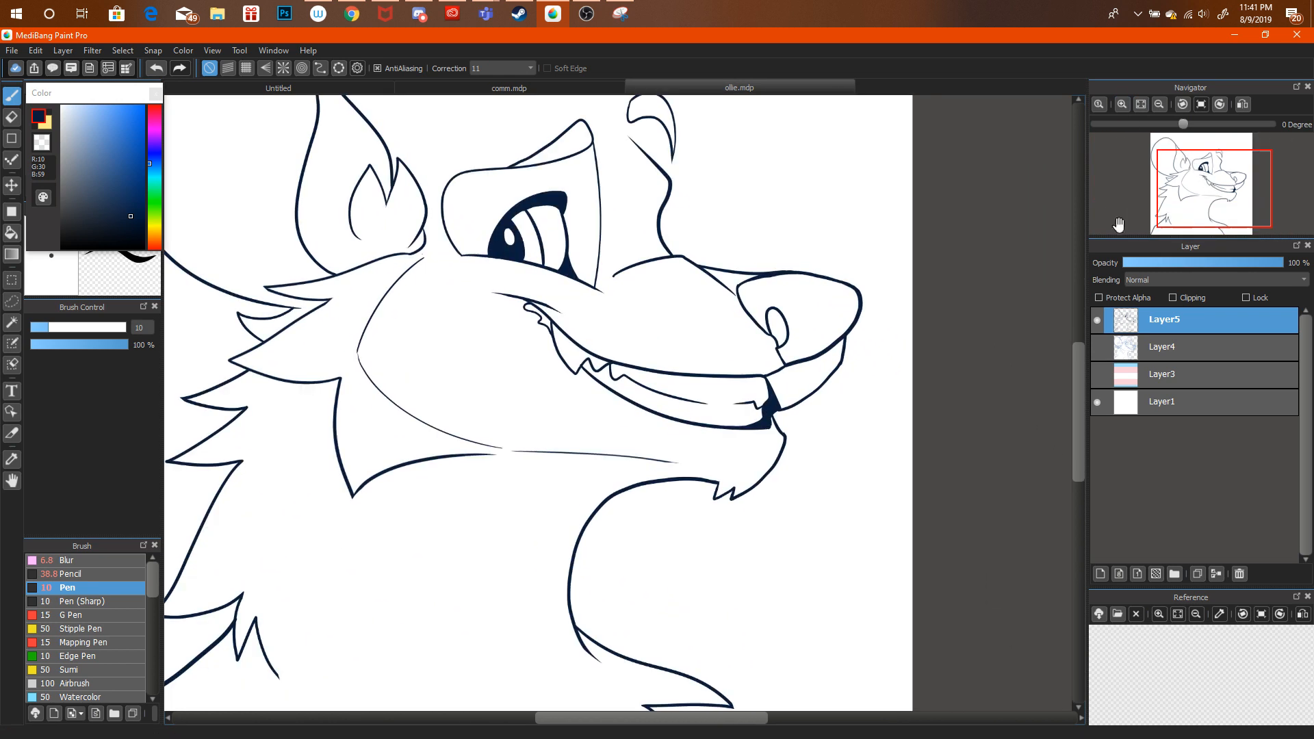
left_click(1097, 347)
key("e")
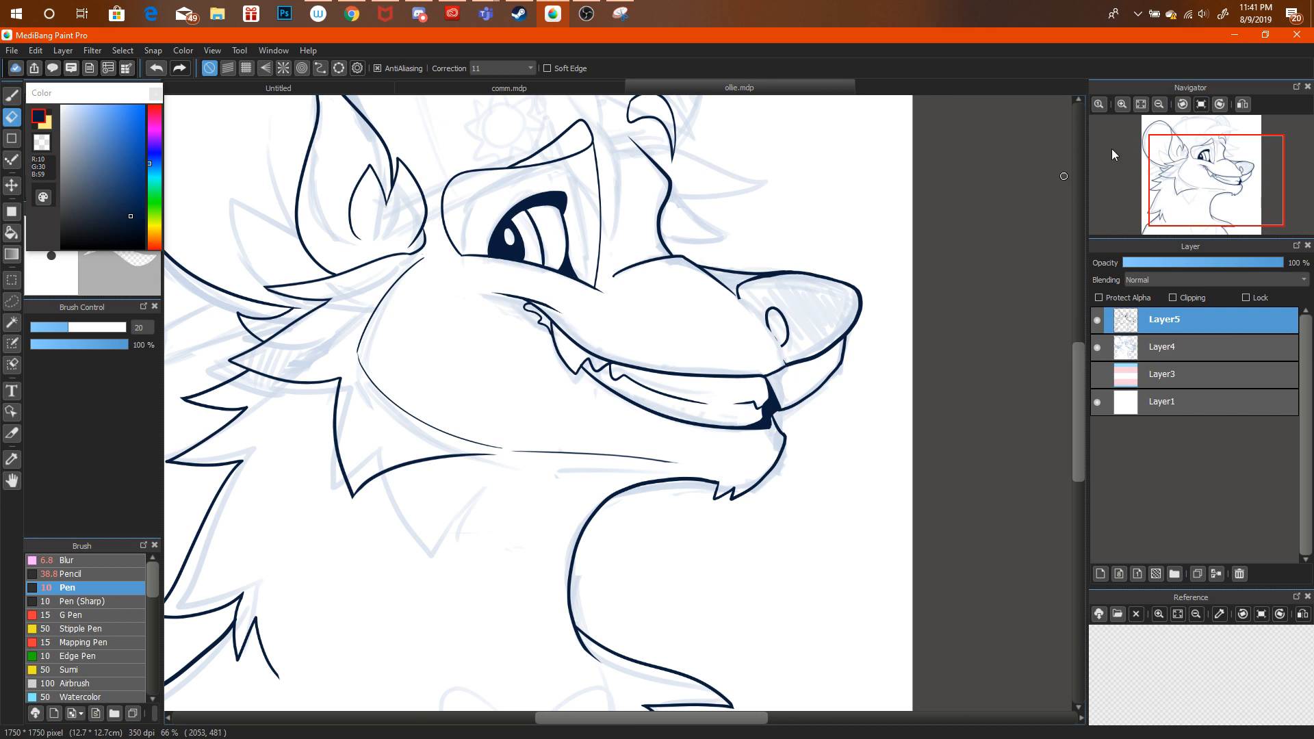
scroll(1111, 149, "up", 2)
key("b")
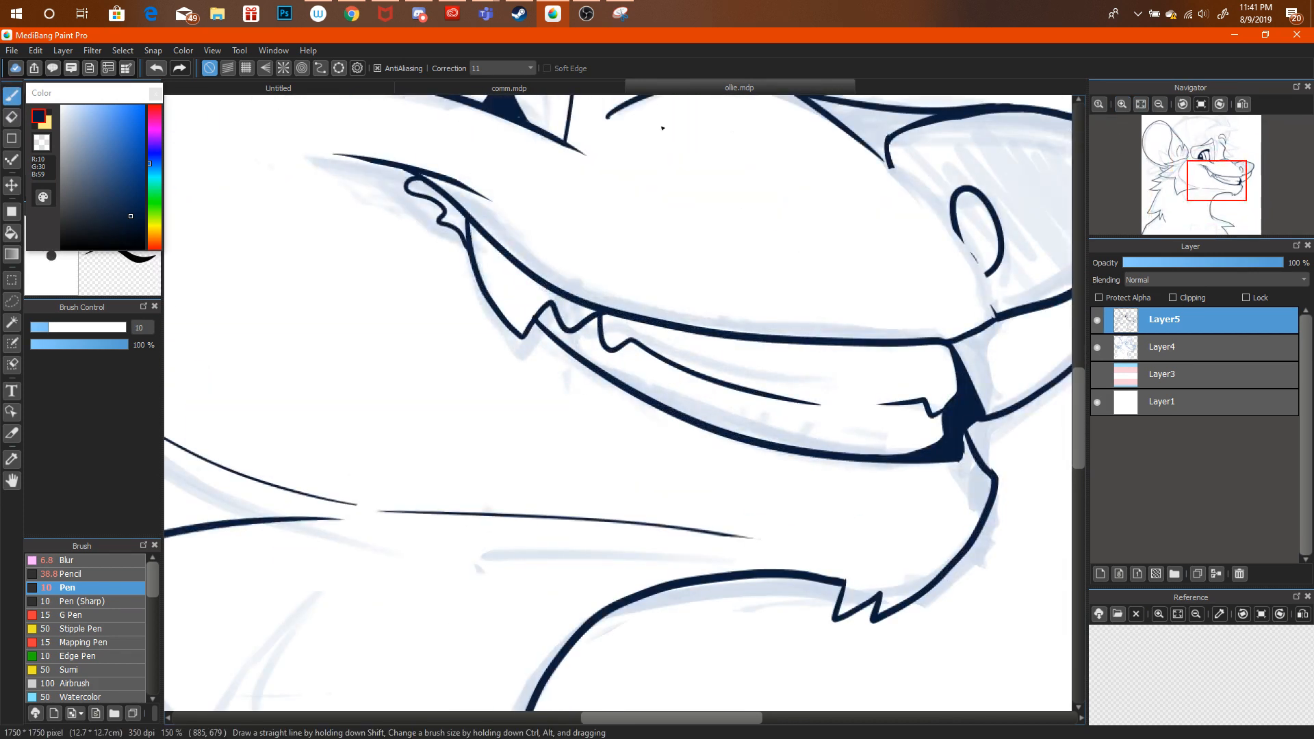
Ink the line from the small rear ear down to the jaw.
mouse_move(889, 154)
left_mouse_down()
mouse_move(988, 277)
mouse_move(998, 330)
left_mouse_up()
key("ctrl+alt+z")
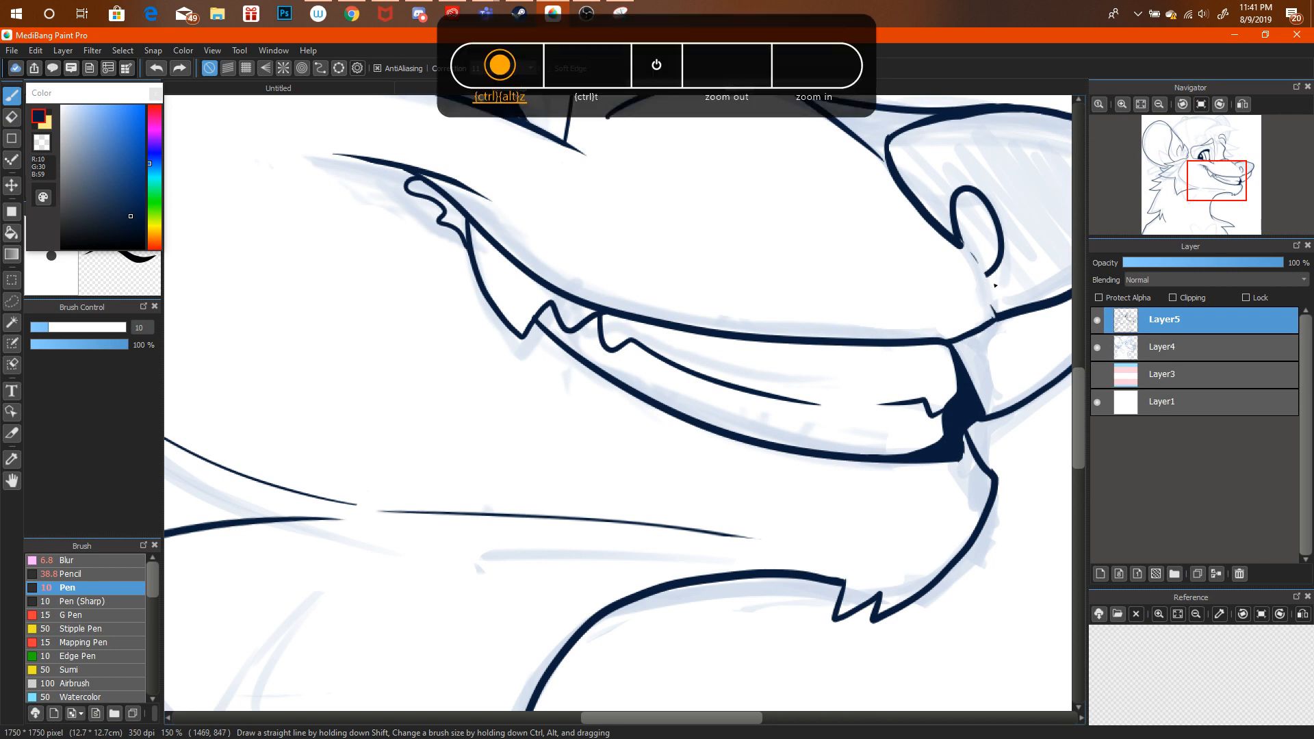
left_click_drag(959, 241, 990, 286)
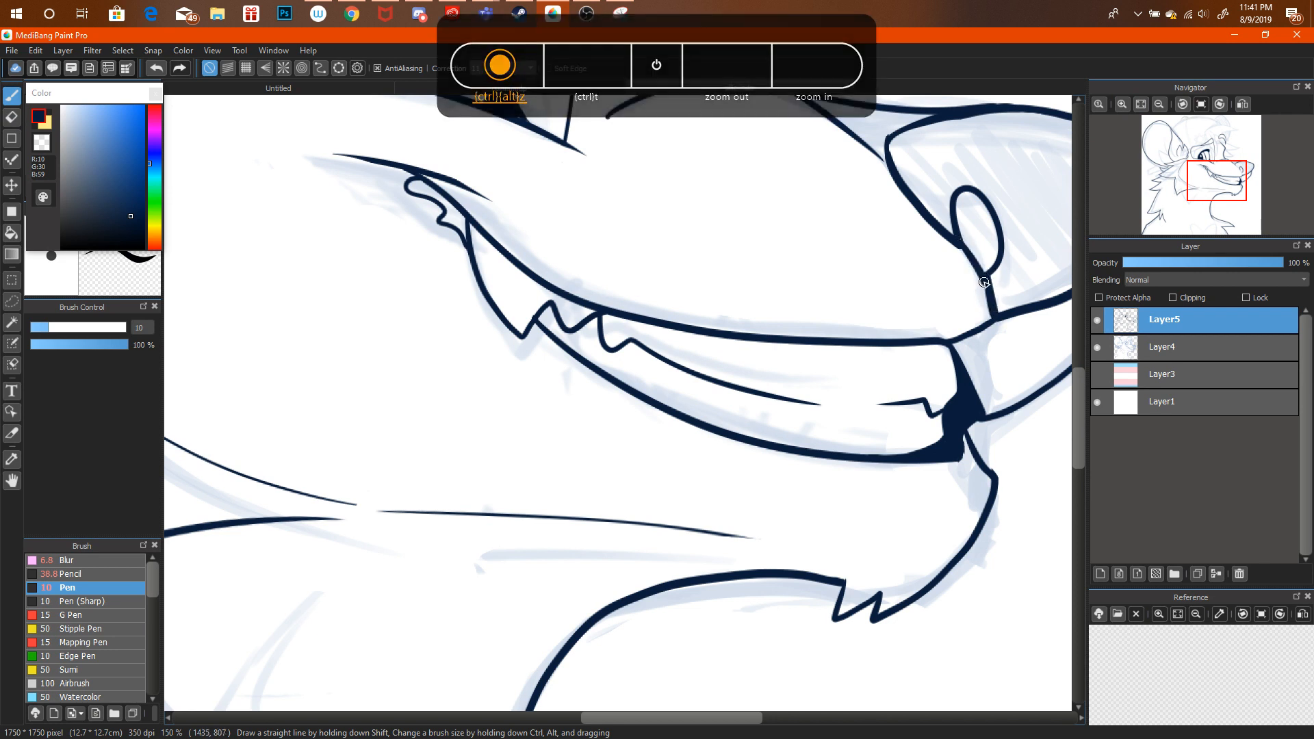
key("ctrl+alt+z")
left_click_drag(955, 237, 991, 287)
Zoom out, hide ink layer Layer5, and make the blue sketch layer active.
left_click(1154, 104)
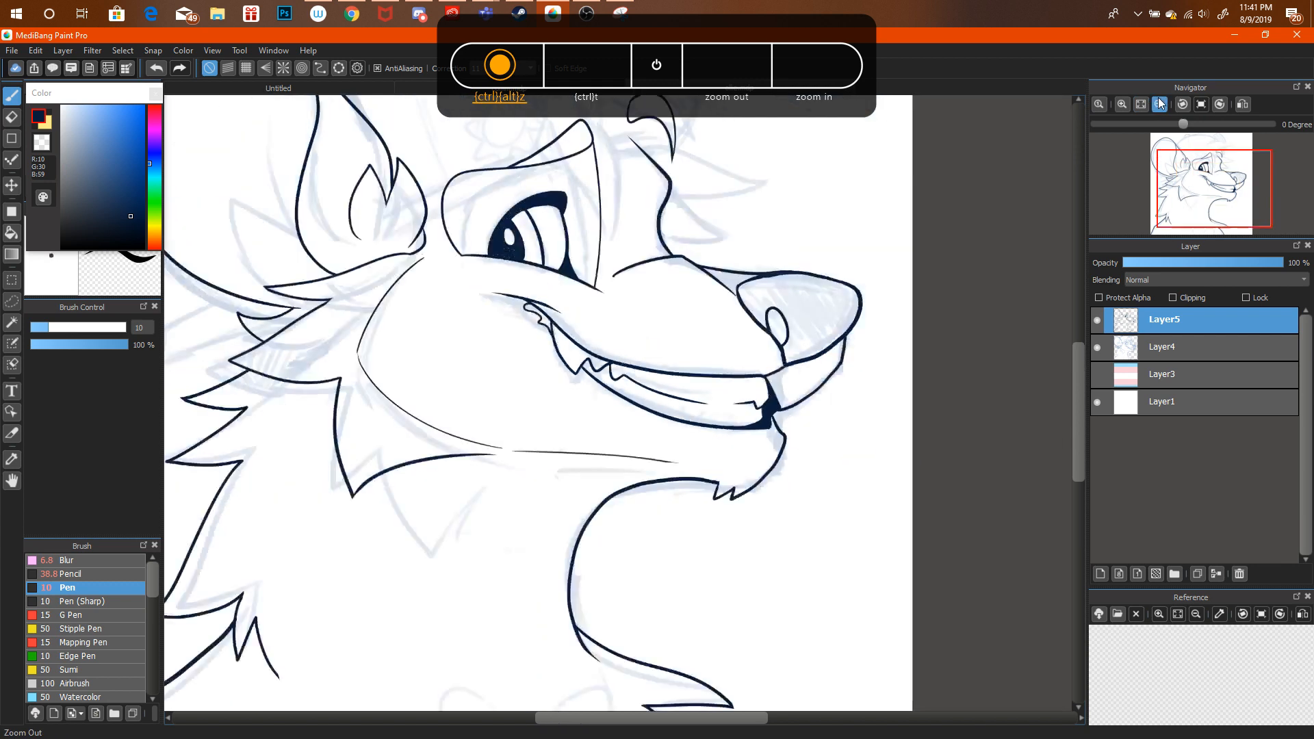
left_click(1153, 104)
left_click(1154, 105)
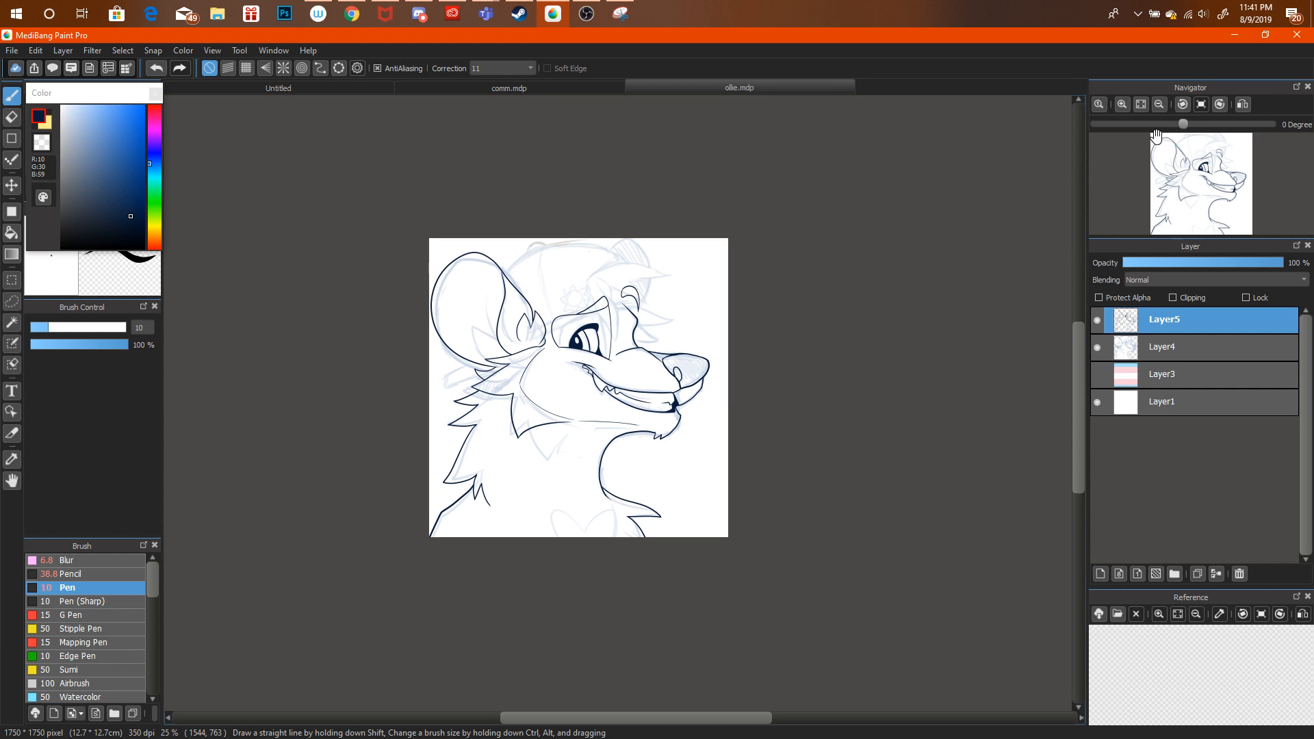
left_click(1098, 319)
left_click(1129, 345)
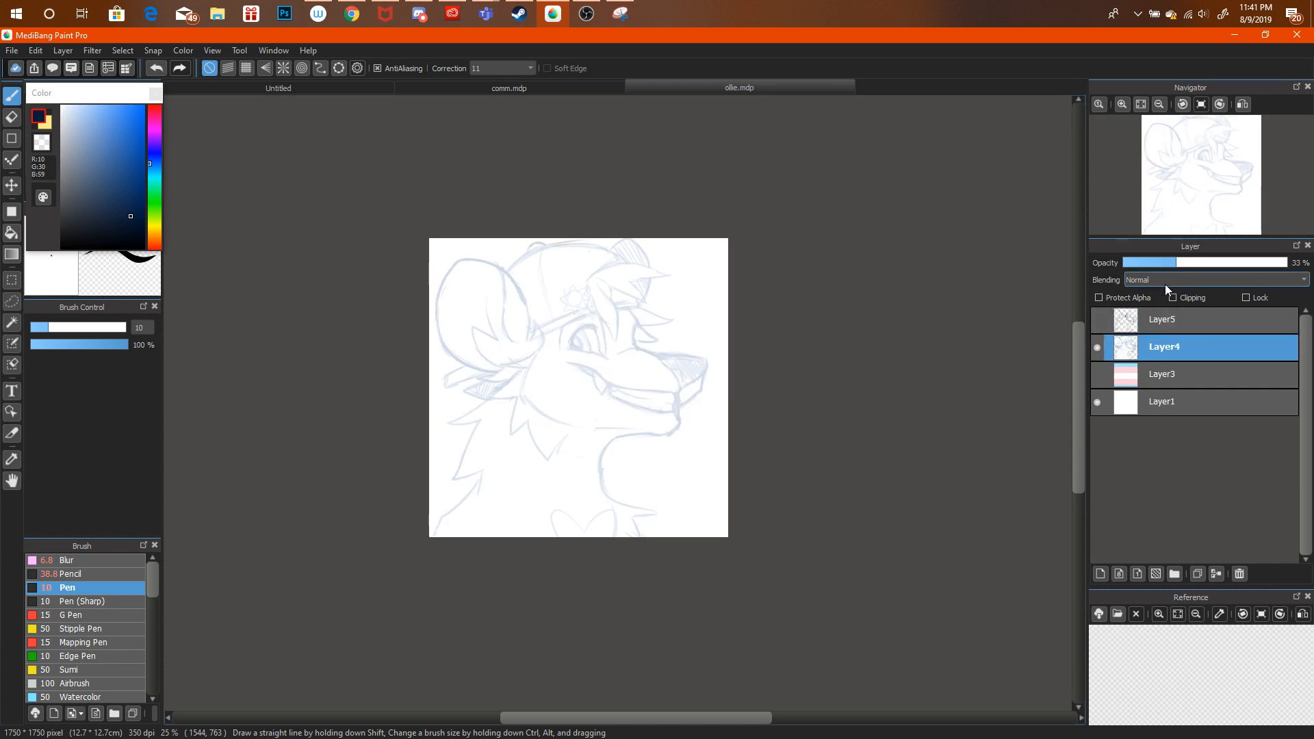
Set sketch opacity to 100%, show the ink layer, and erase the mouth-corner squiggle.
left_click_drag(1167, 263, 1290, 262)
left_click(1097, 320)
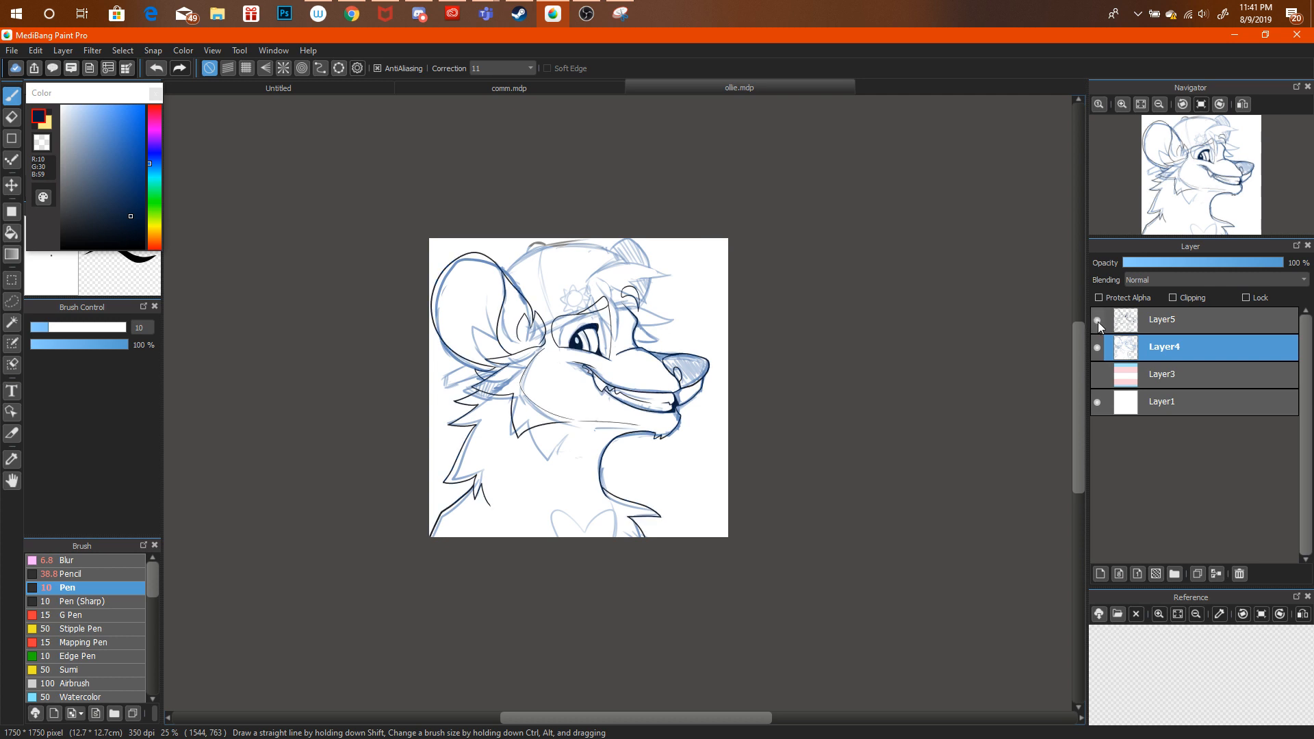
left_click(1122, 104)
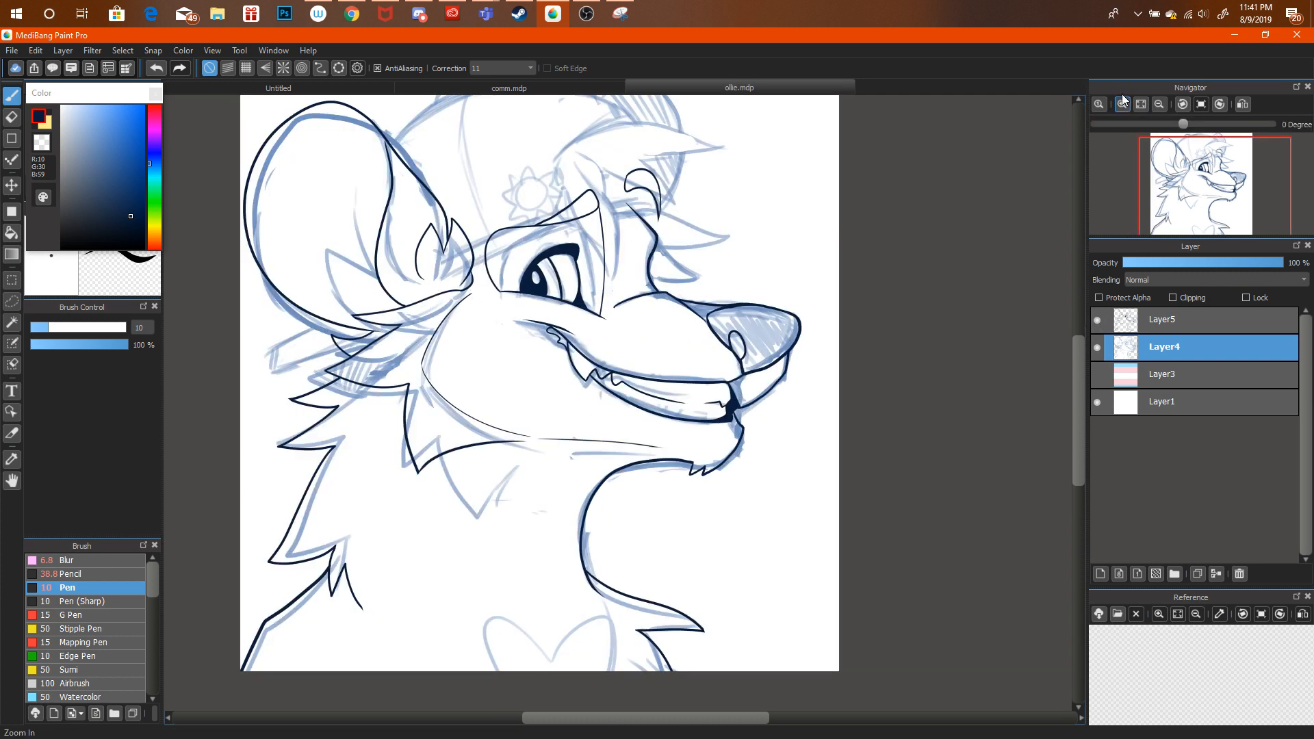
left_click(1123, 104)
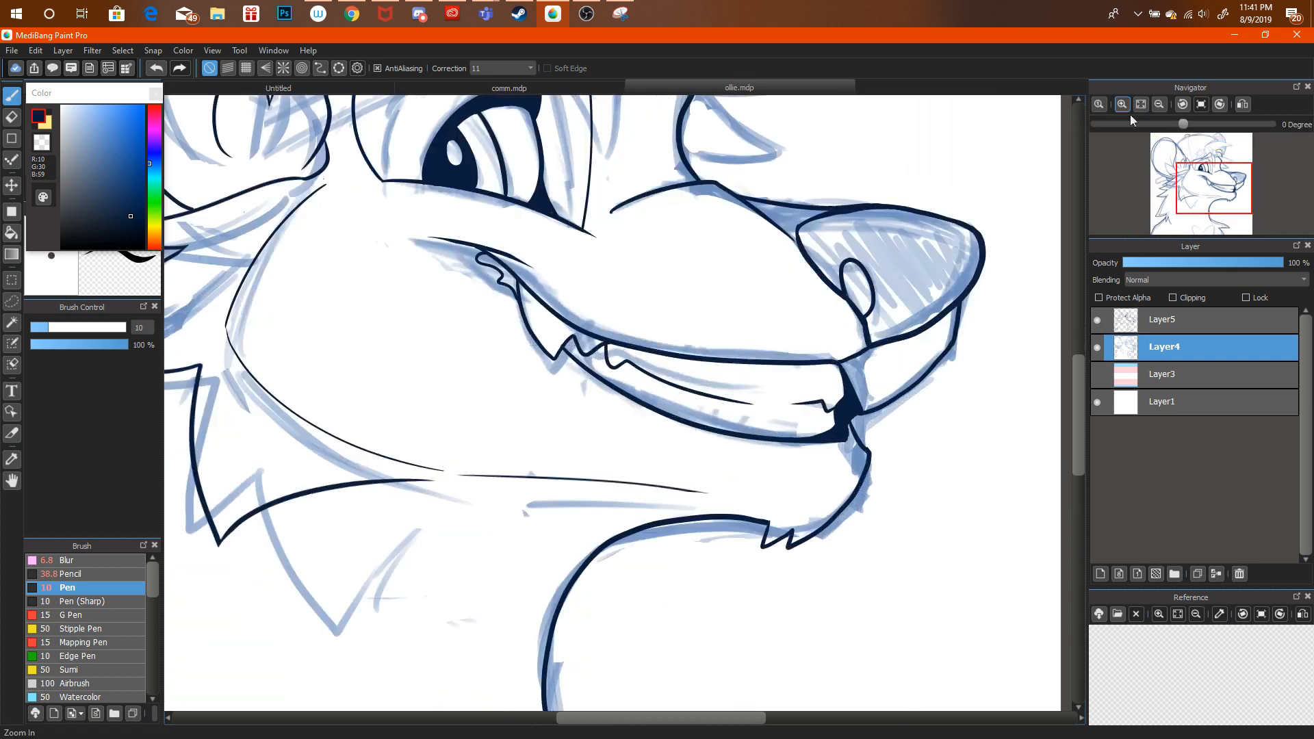
left_click(1098, 347)
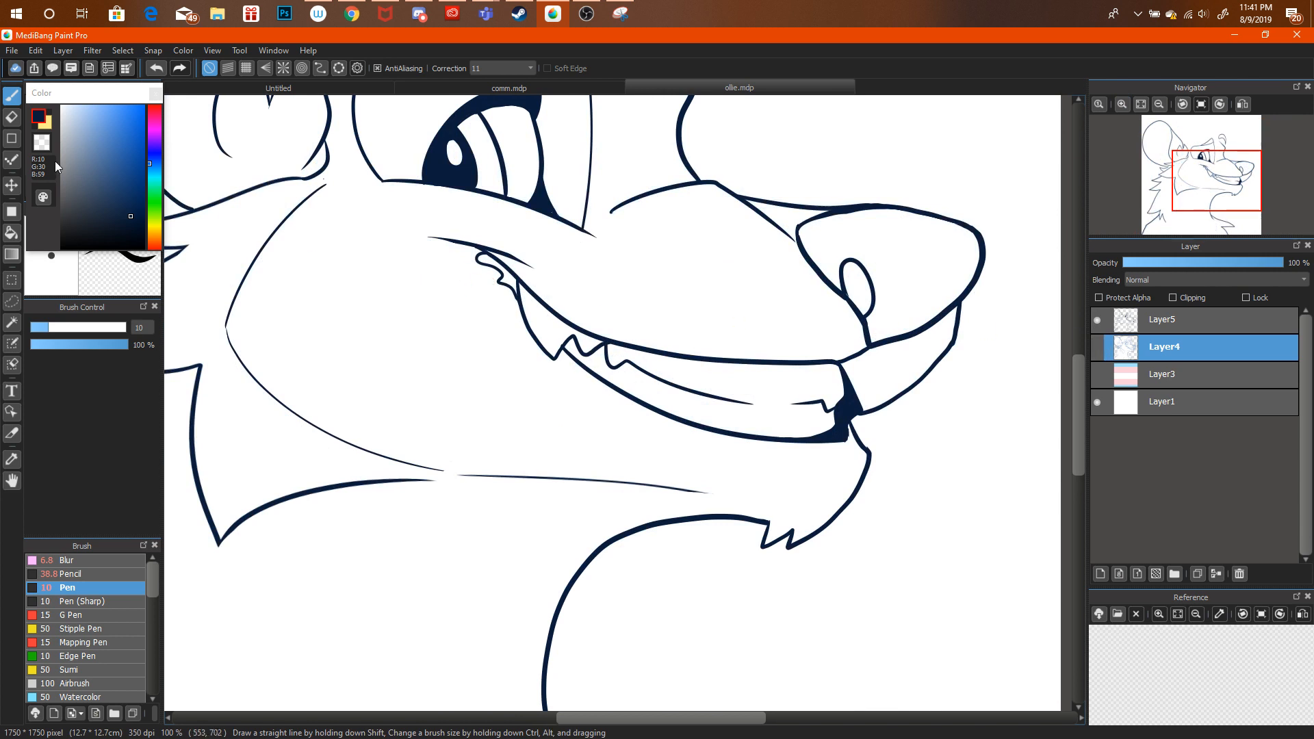
key("e")
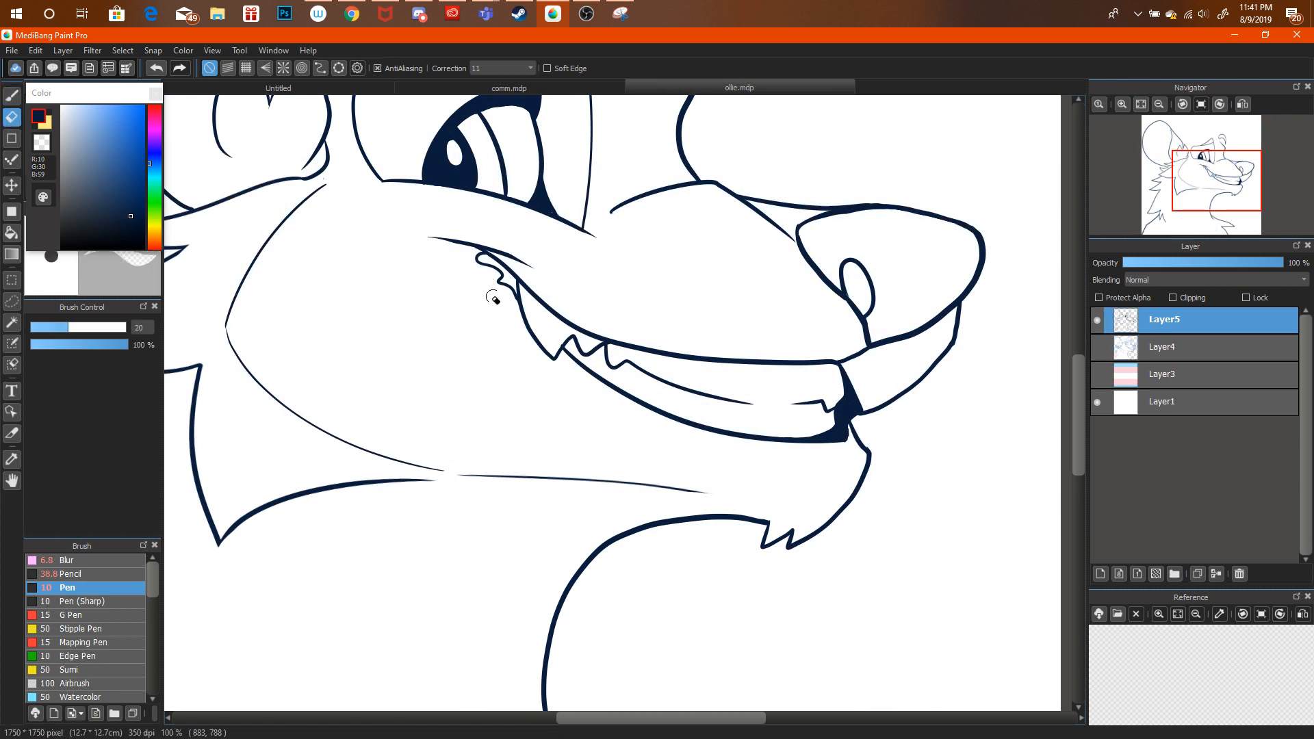
left_click_drag(492, 299, 482, 274)
left_click(1097, 347)
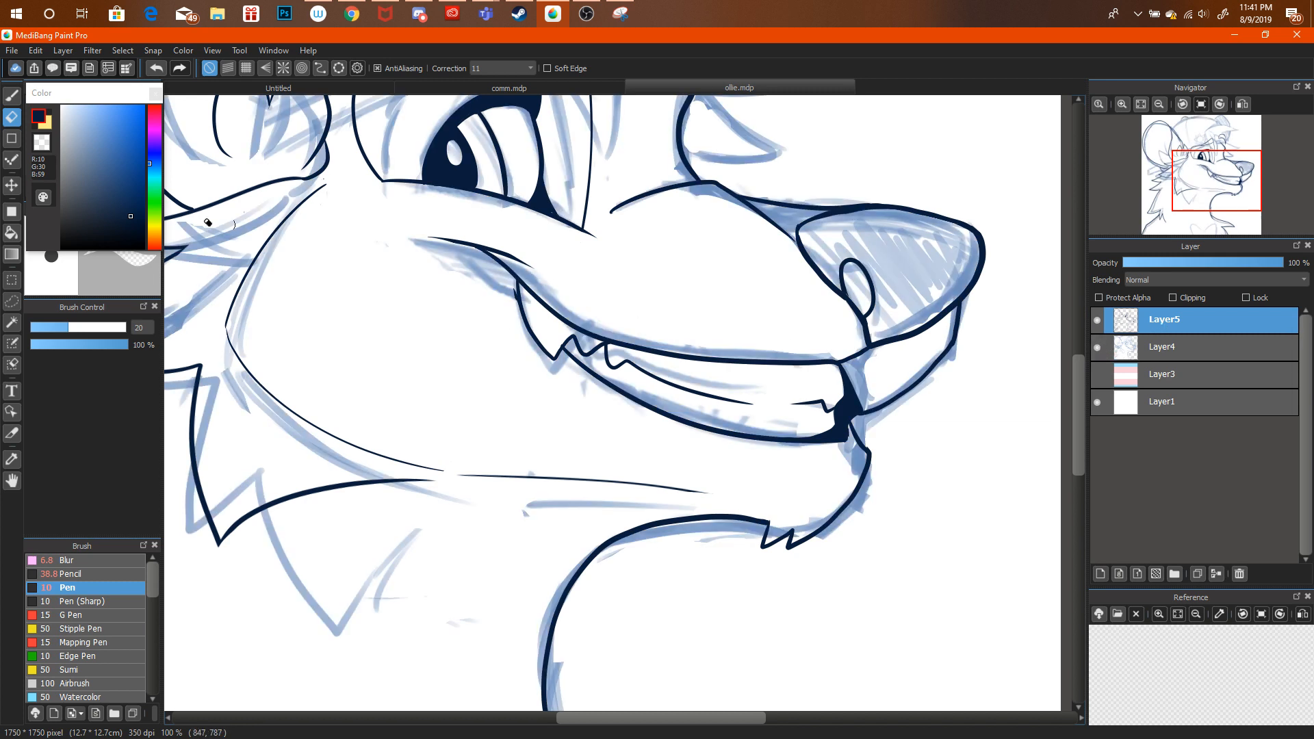
Bucket-fill the wedge between the mouth lines dark and trim its lower edge.
key("b")
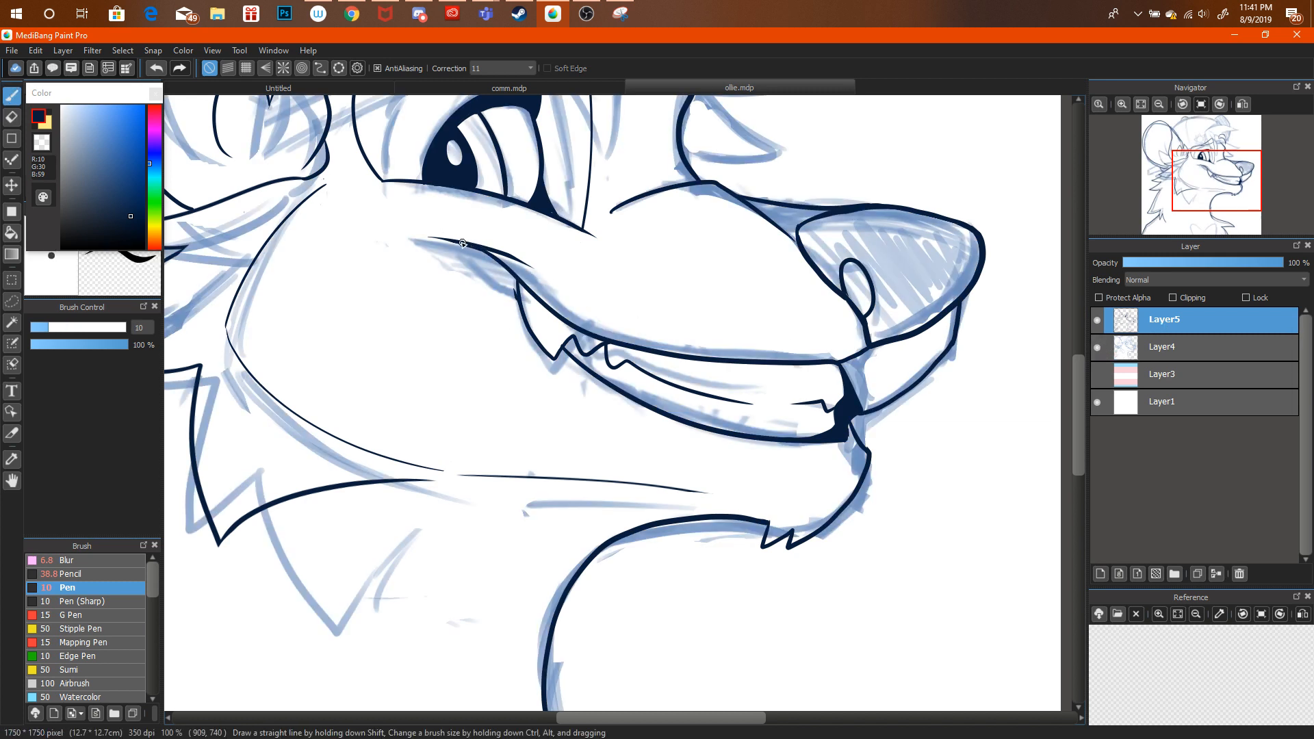
left_click_drag(425, 239, 491, 274)
key("ctrl+alt+z")
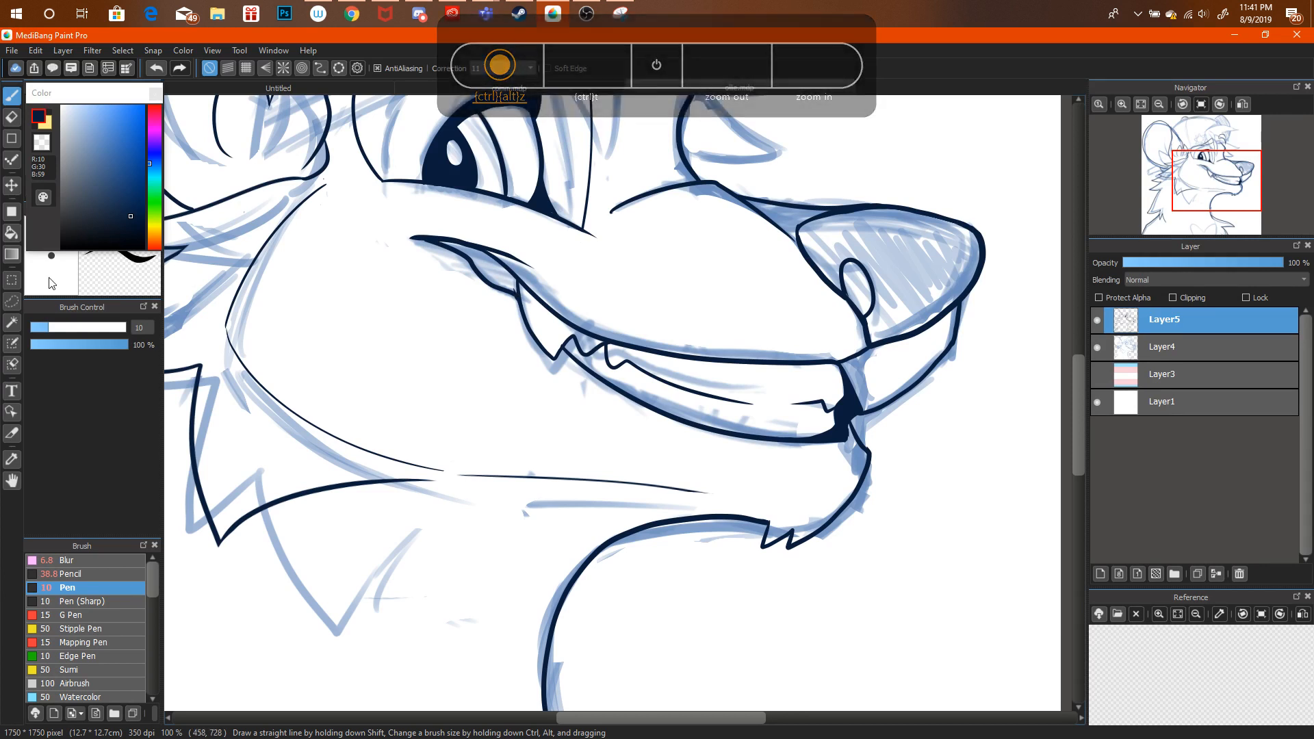
key("g")
left_click(509, 264)
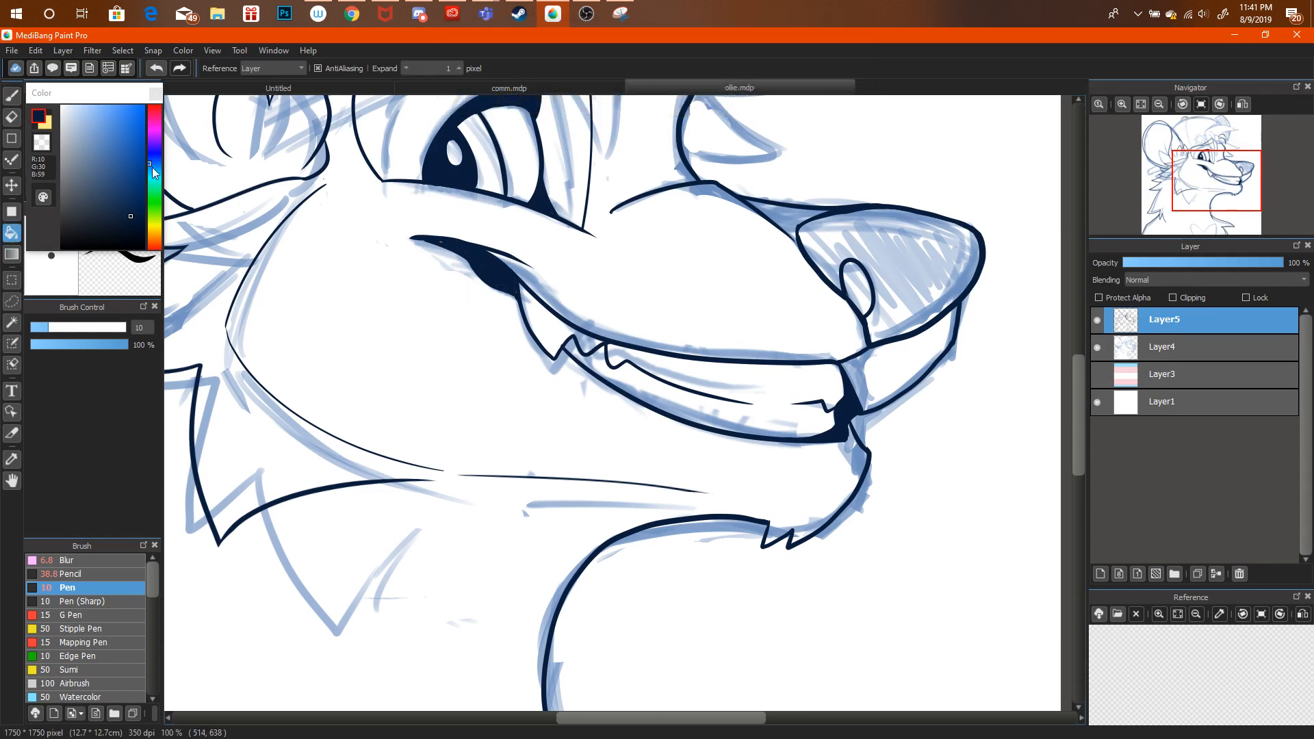
key("b")
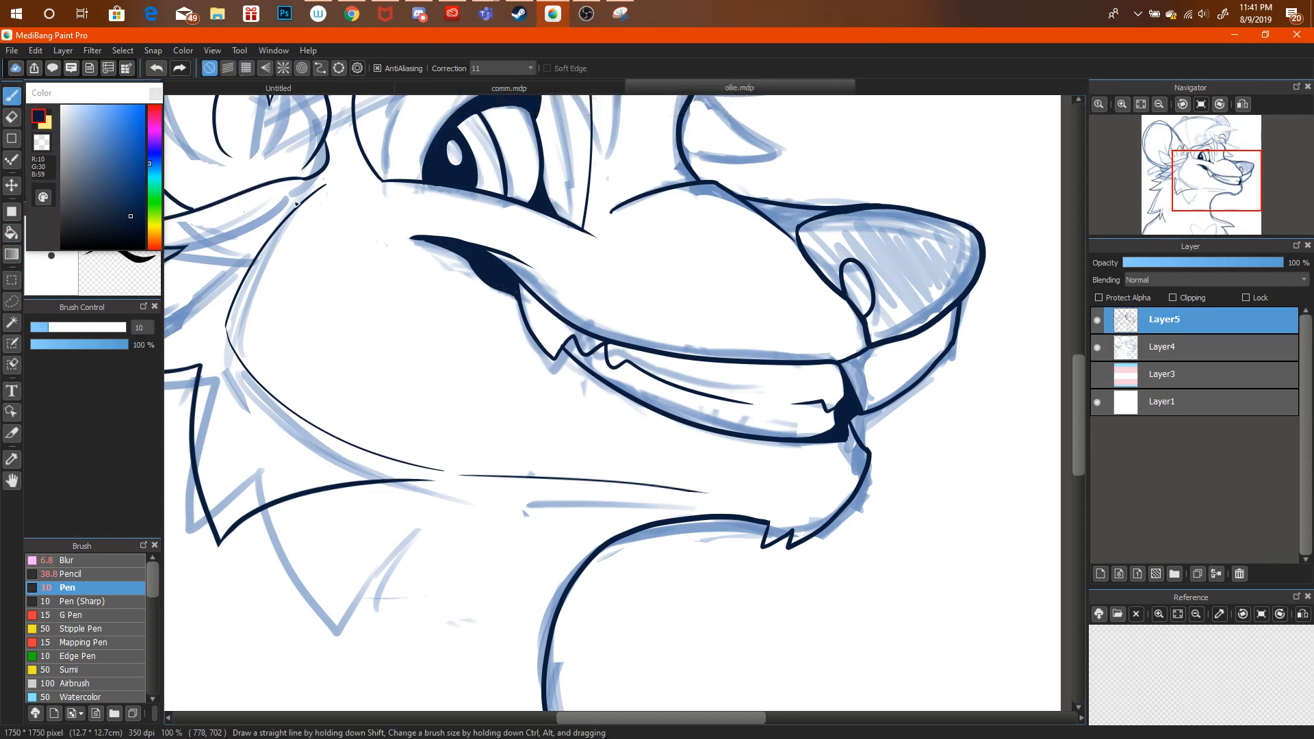
key("e")
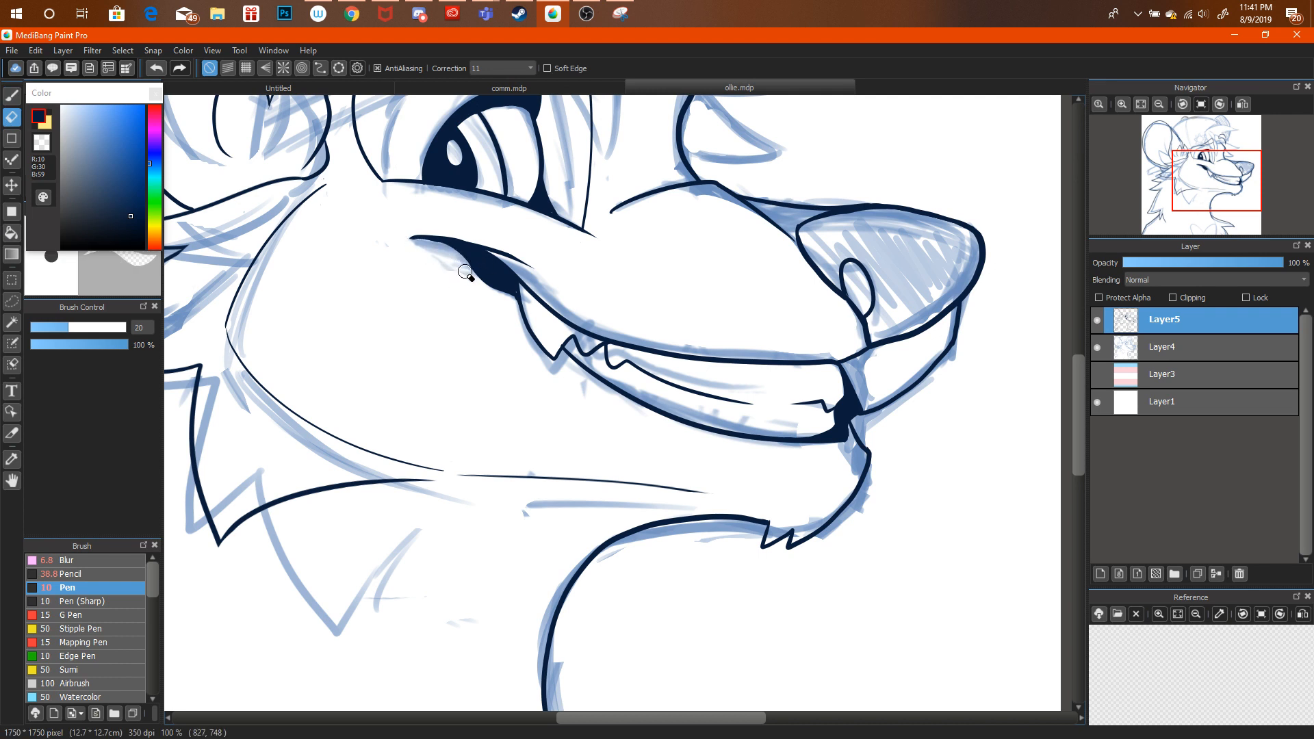
key("ctrl+alt+z")
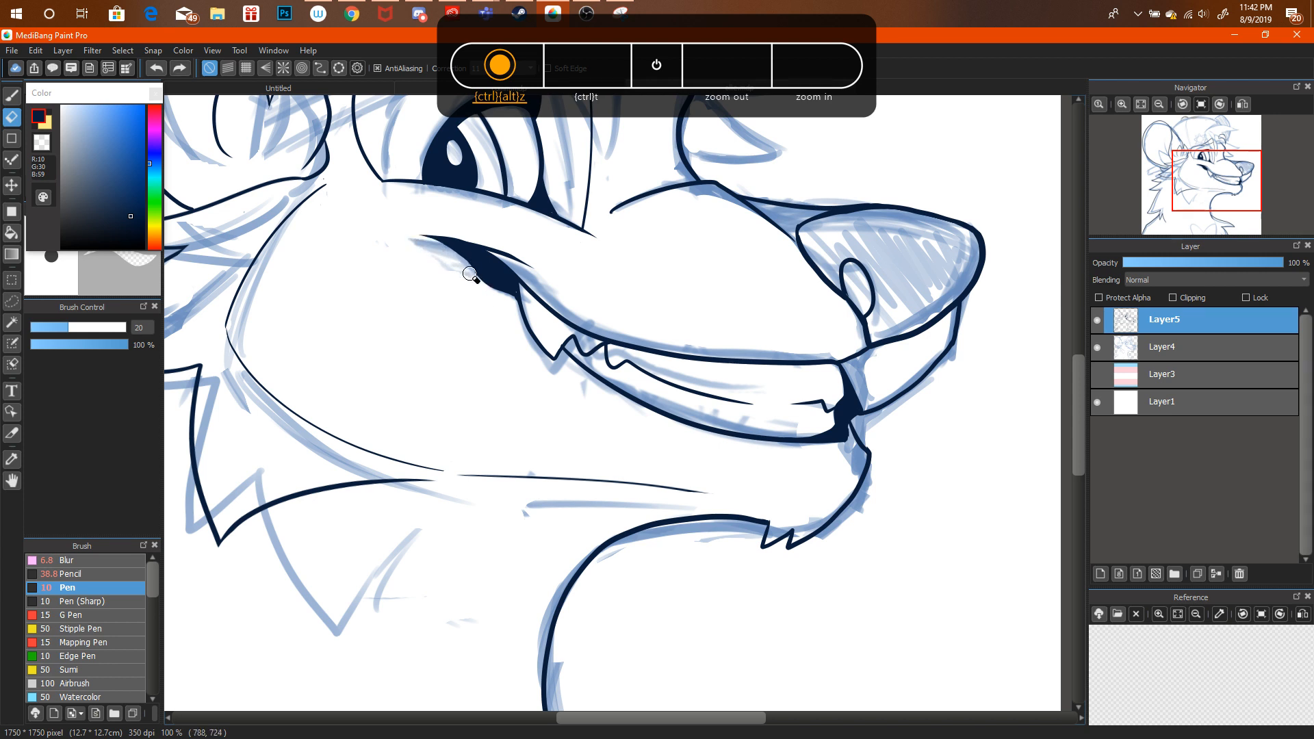
left_click_drag(470, 274, 515, 302)
Zoom out, glance at the YouTube stream, and return to MediBang.
left_click(1158, 107)
left_click(1159, 106)
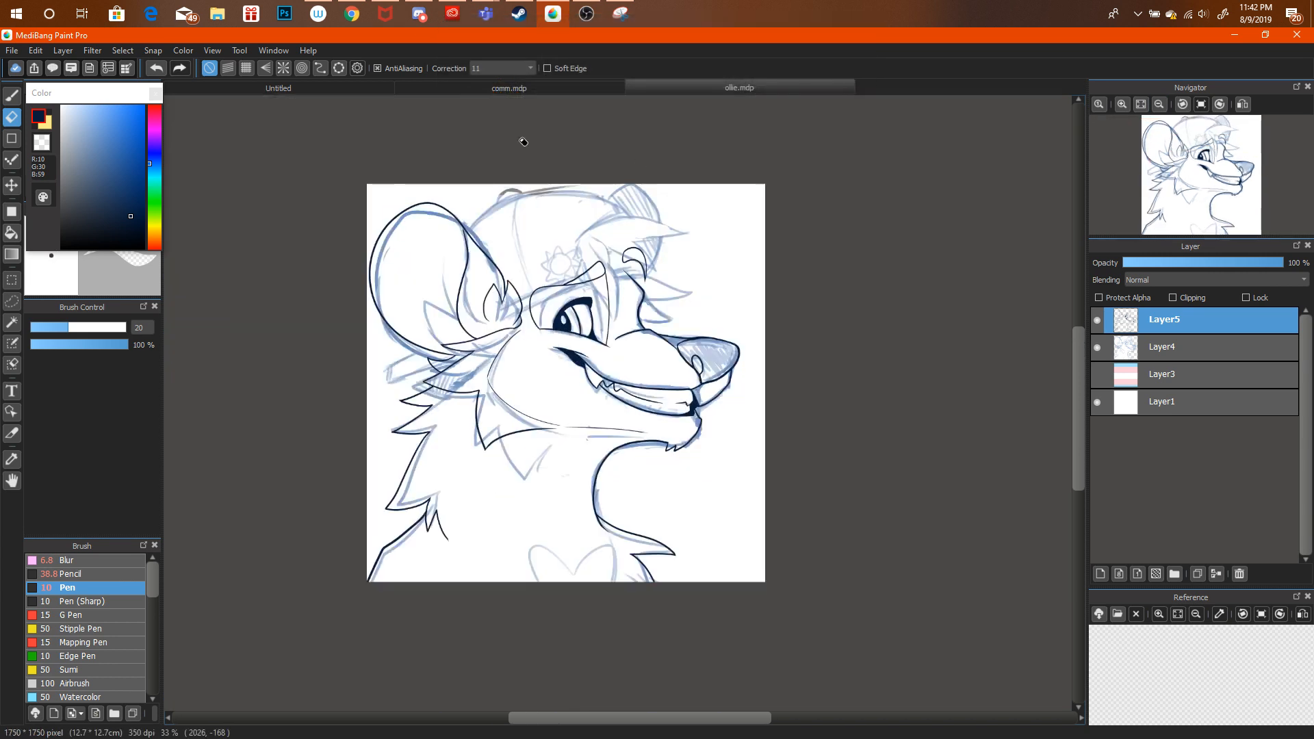
left_click(353, 19)
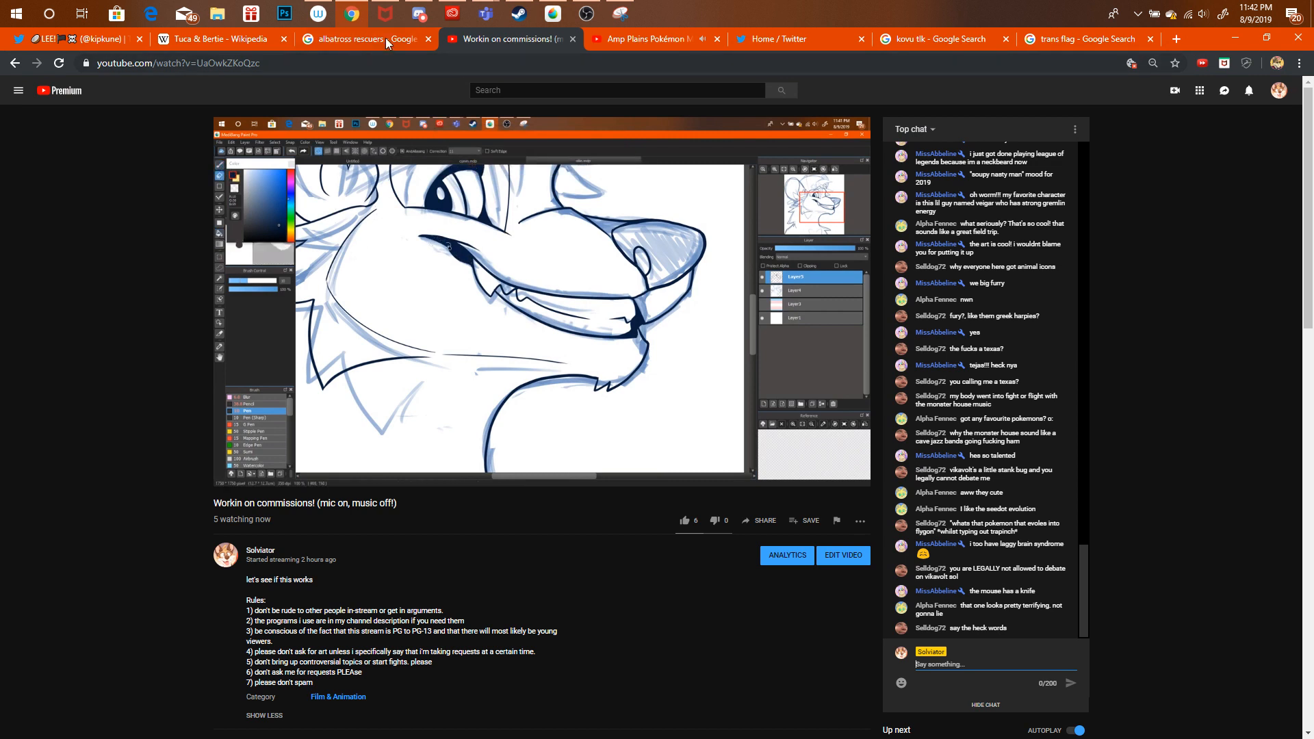
left_click(554, 10)
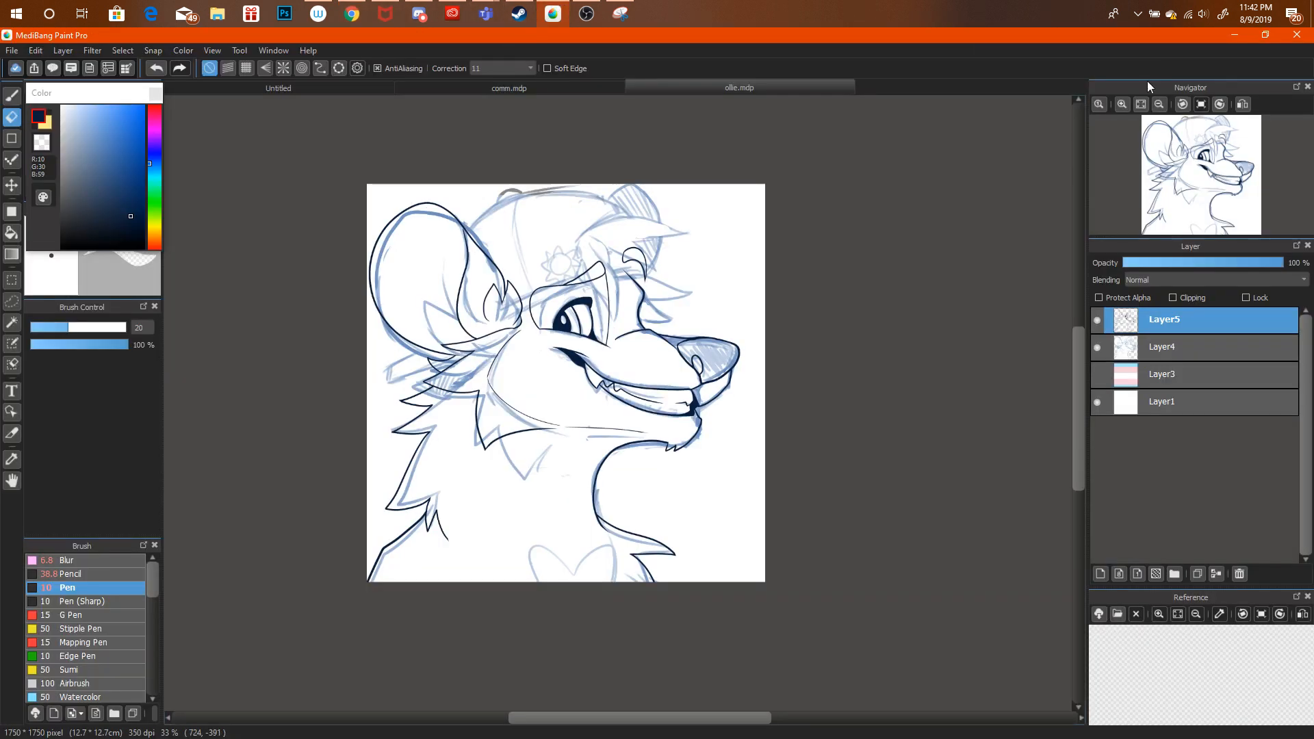
Erase part of the dark mouth-corner wedge to thin and shorten its tip.
scroll(805, 201, "up", 4)
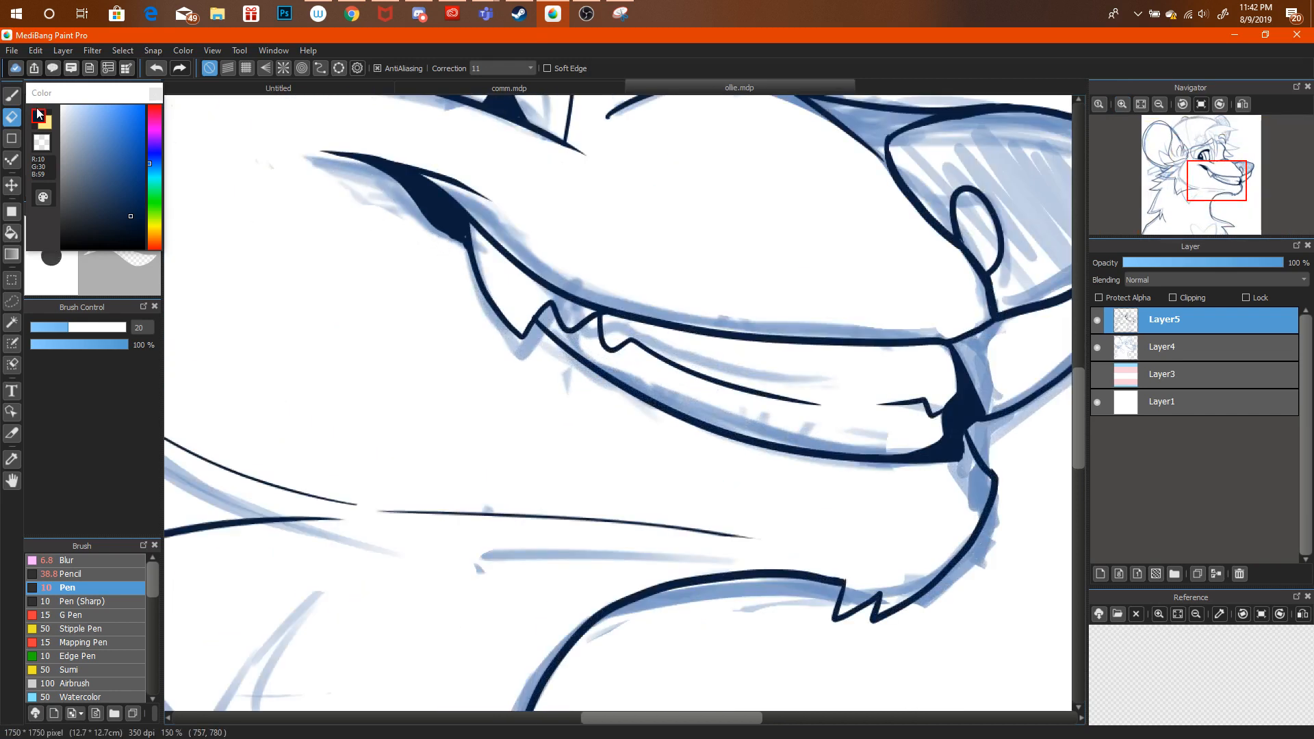
key("b")
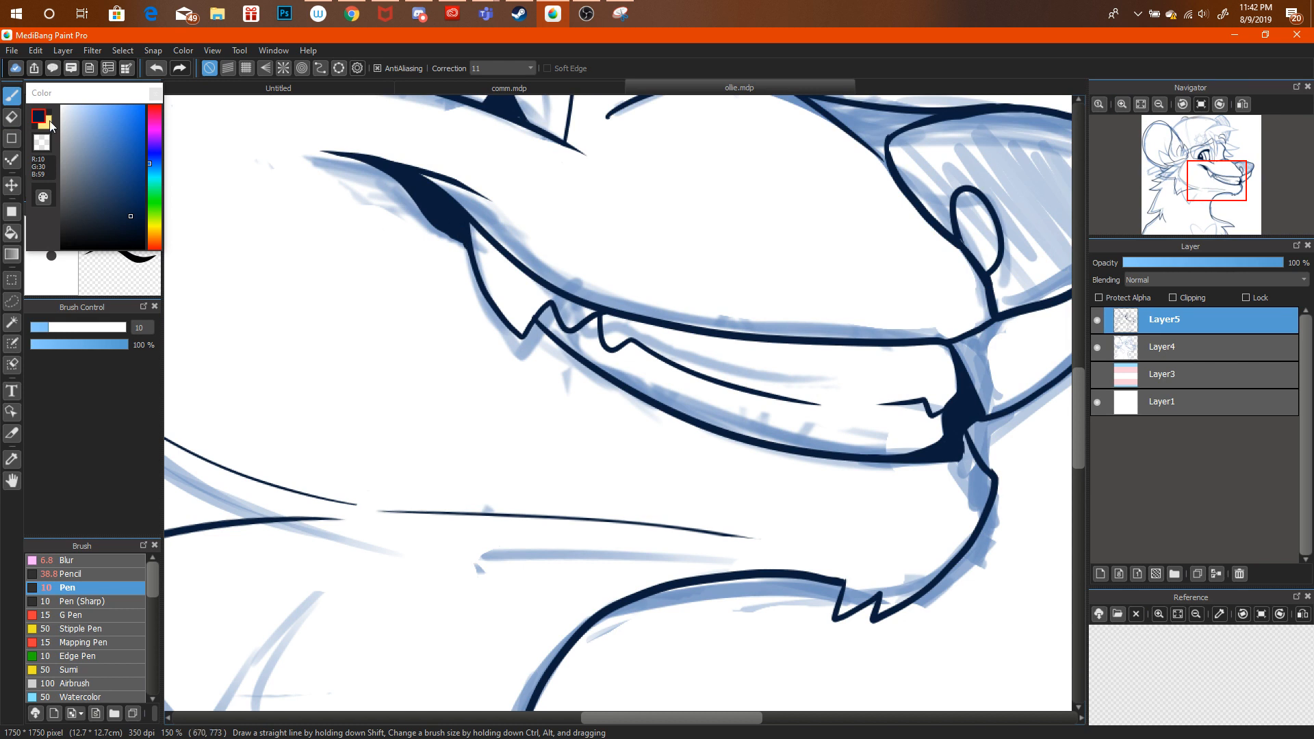
key("e")
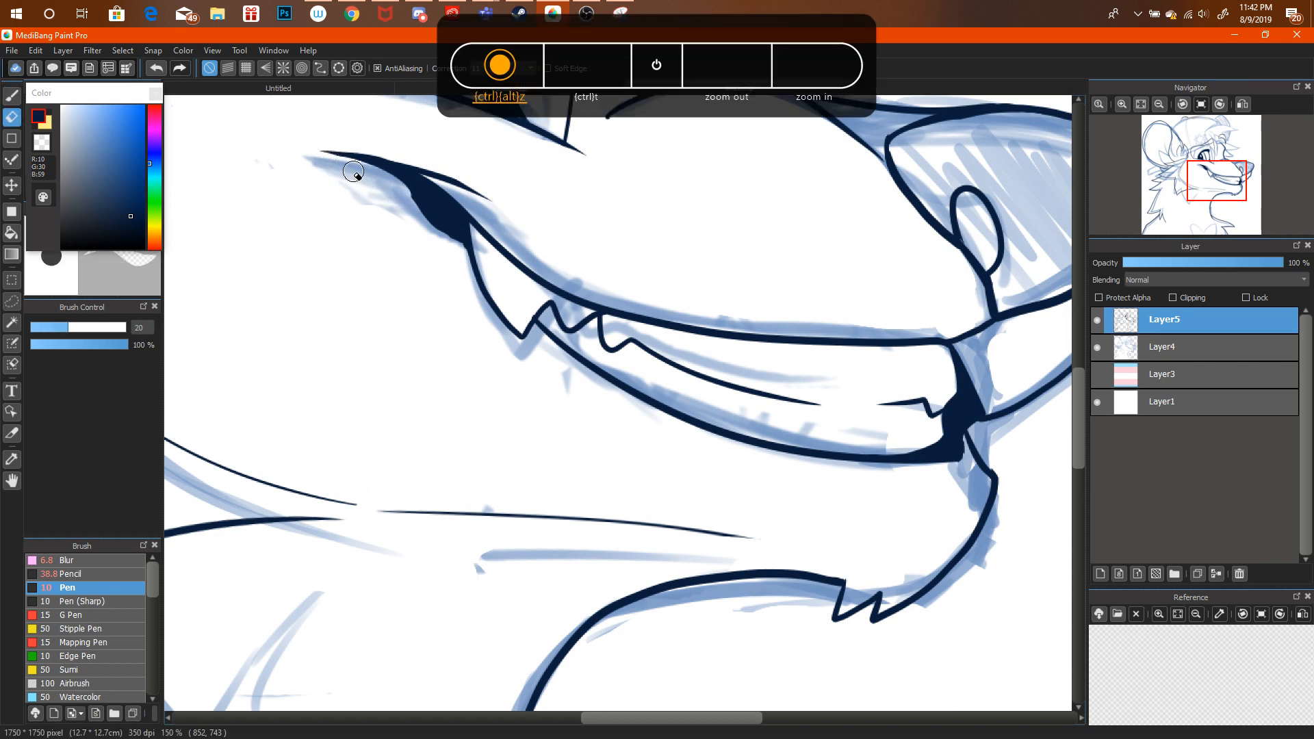
left_click_drag(399, 189, 452, 248)
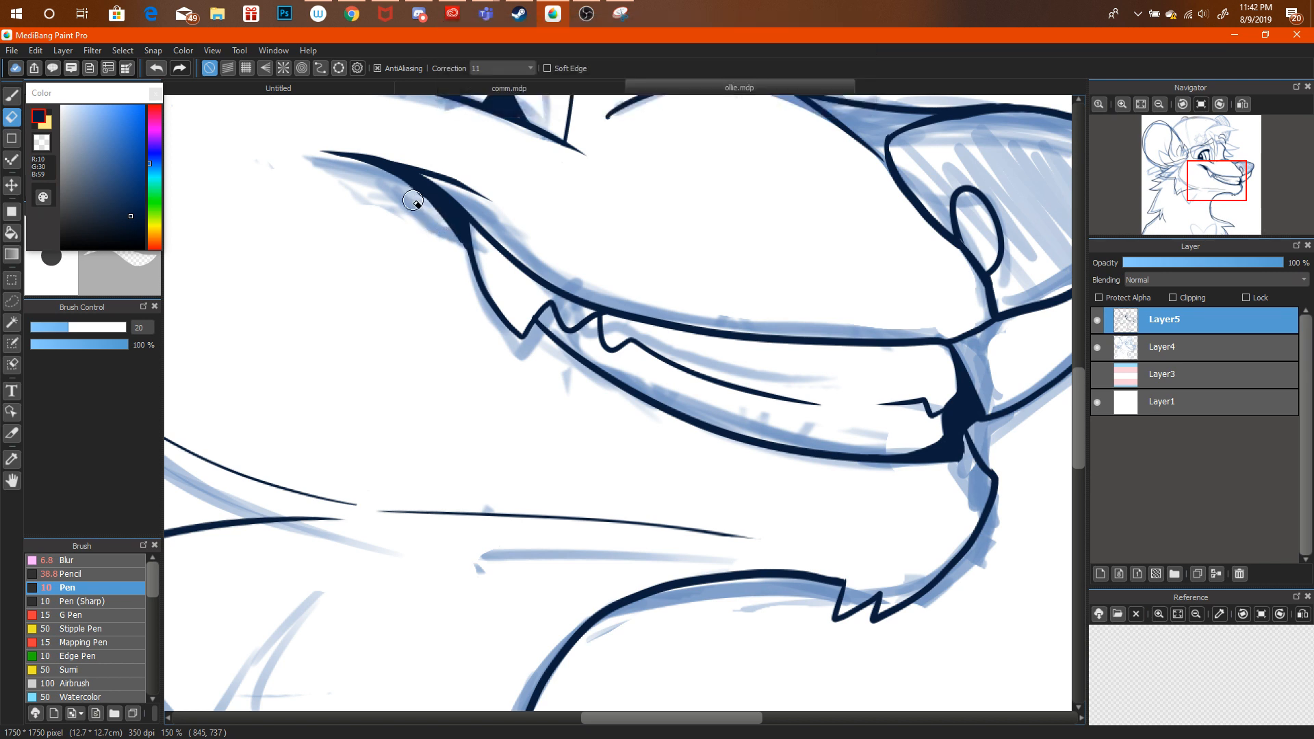
mouse_move(413, 200)
left_mouse_down()
mouse_move(440, 235)
mouse_move(403, 186)
mouse_move(307, 159)
left_mouse_up()
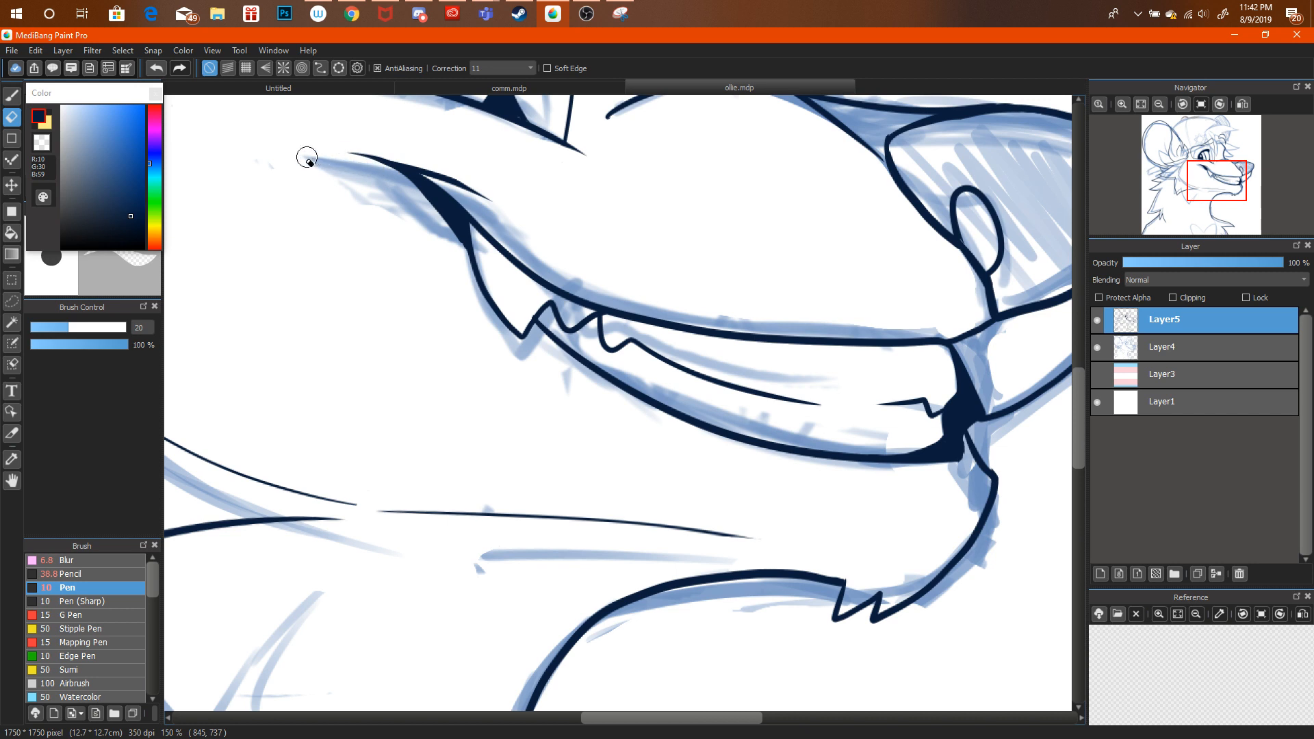
Draw a thin line leftward from the wedge tip and erase its thin left end.
left_click(12, 96)
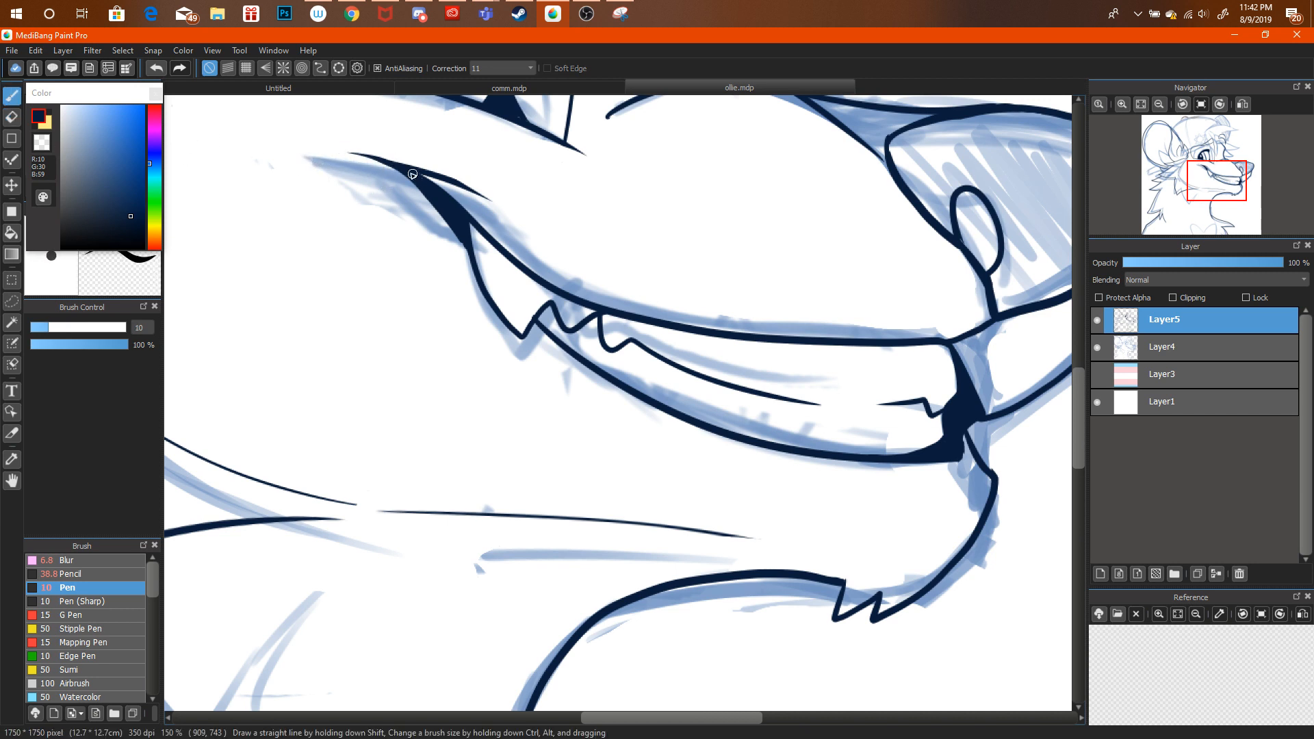
left_click_drag(367, 155, 276, 150)
key("ctrl+alt+z")
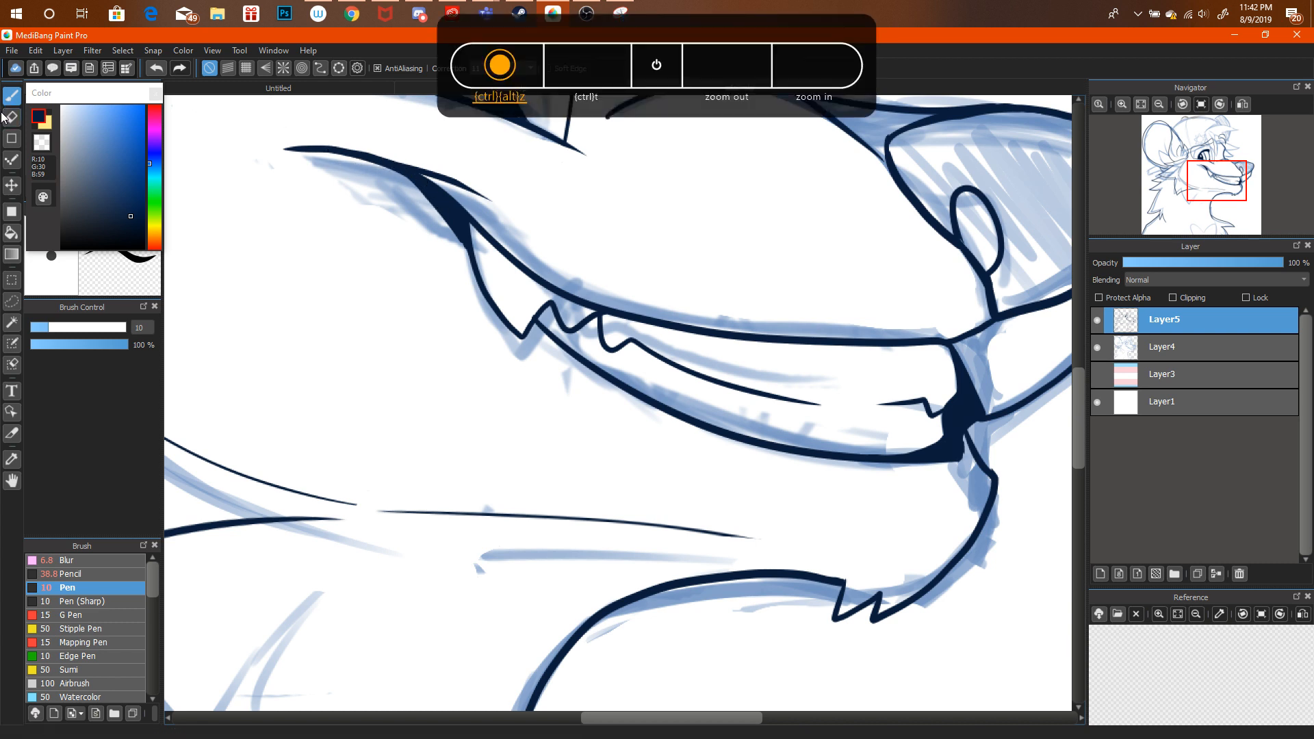
key("e")
mouse_move(313, 144)
left_mouse_down()
mouse_move(266, 140)
mouse_move(398, 149)
mouse_move(262, 136)
mouse_move(408, 154)
mouse_move(252, 144)
left_mouse_up()
key("ctrl+alt+z")
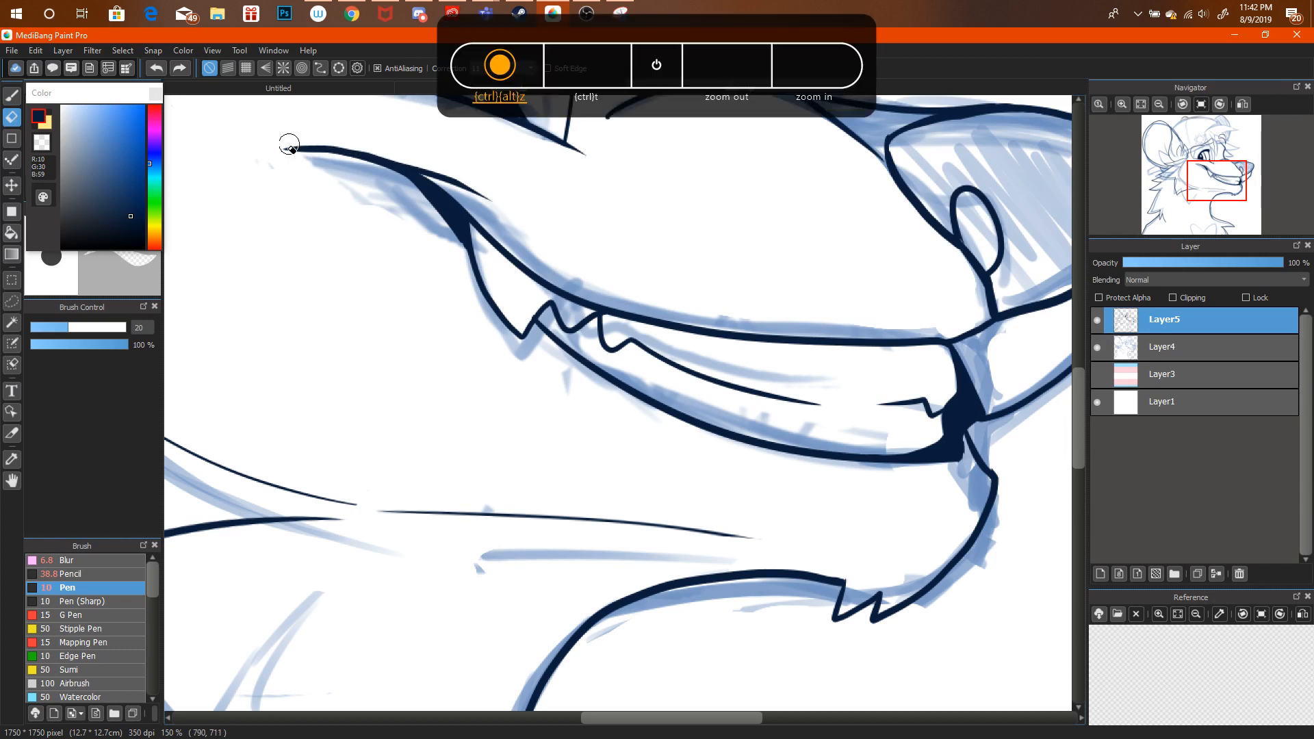
left_click_drag(347, 145, 331, 139)
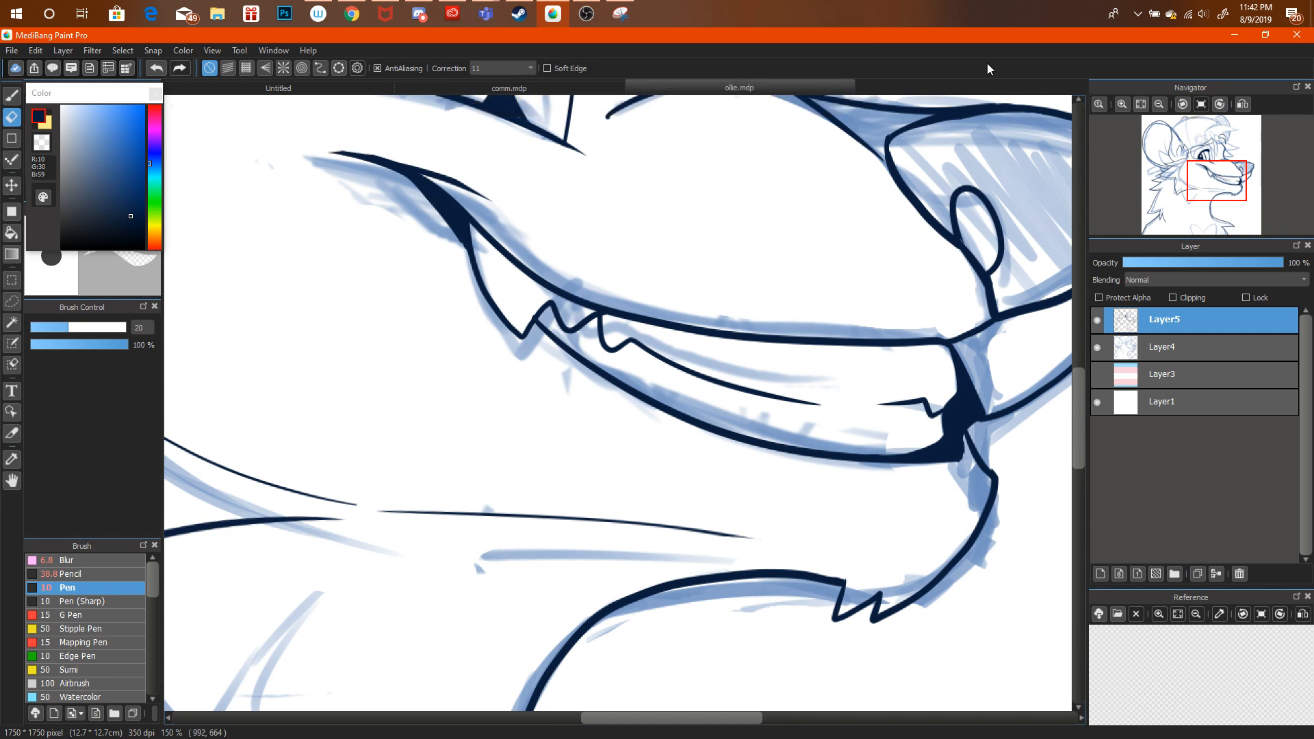
left_click(1203, 14)
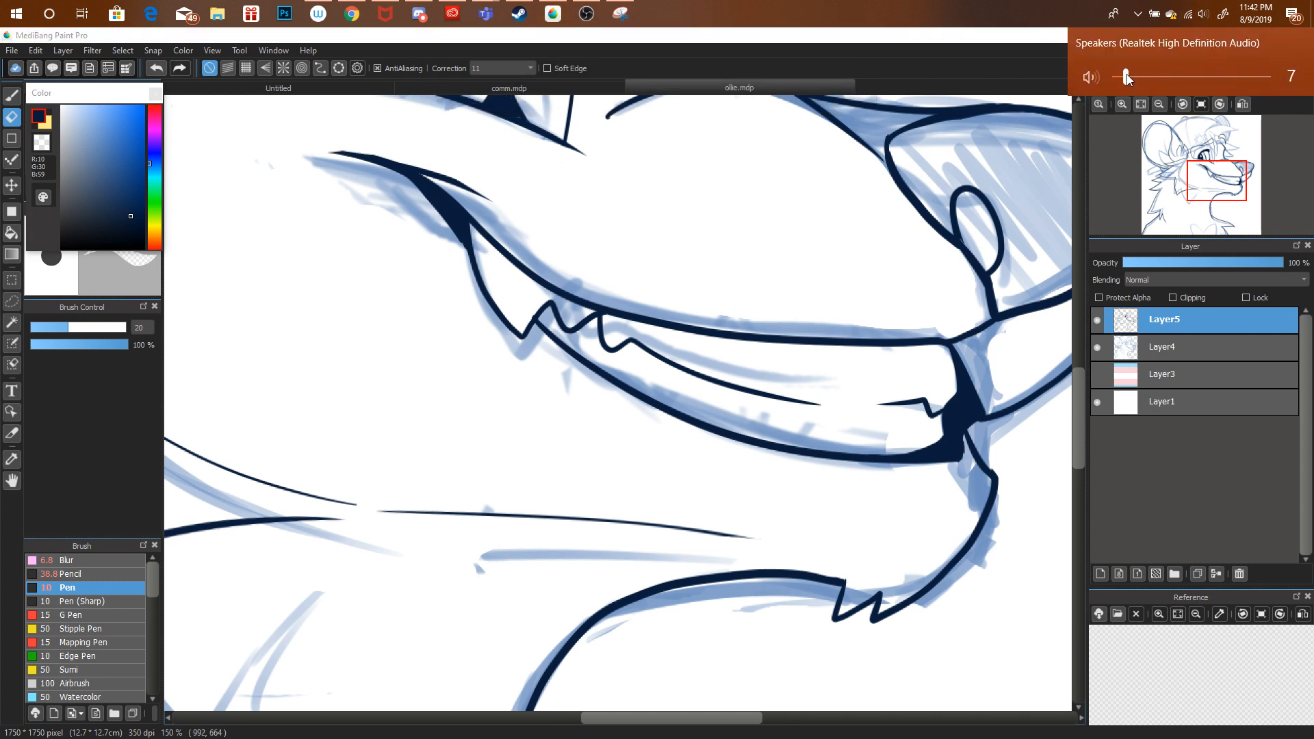
At 200% zoom, ink a line along the top of the mouth corner toward the cheek.
left_click(1160, 111)
left_click(1160, 111)
left_click(1160, 111)
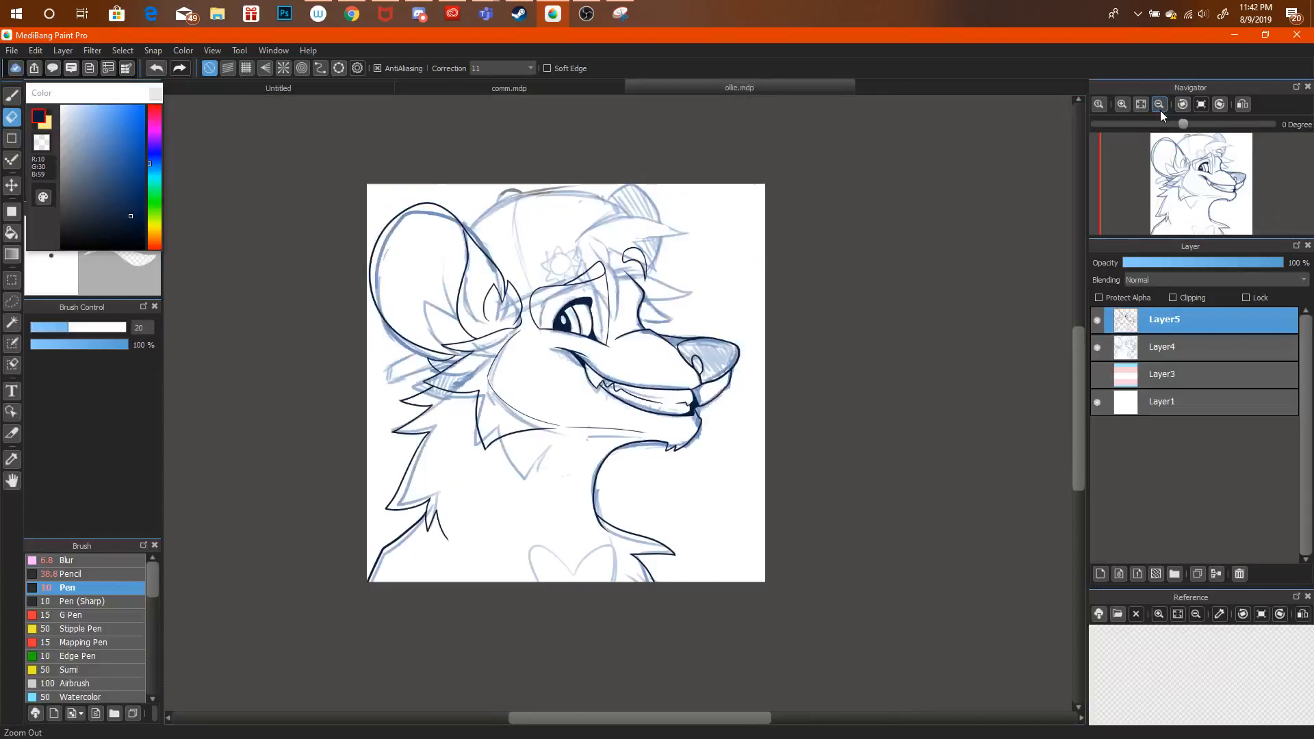
left_click(1122, 104)
left_click(1121, 104)
left_click(1122, 104)
left_click(1122, 104)
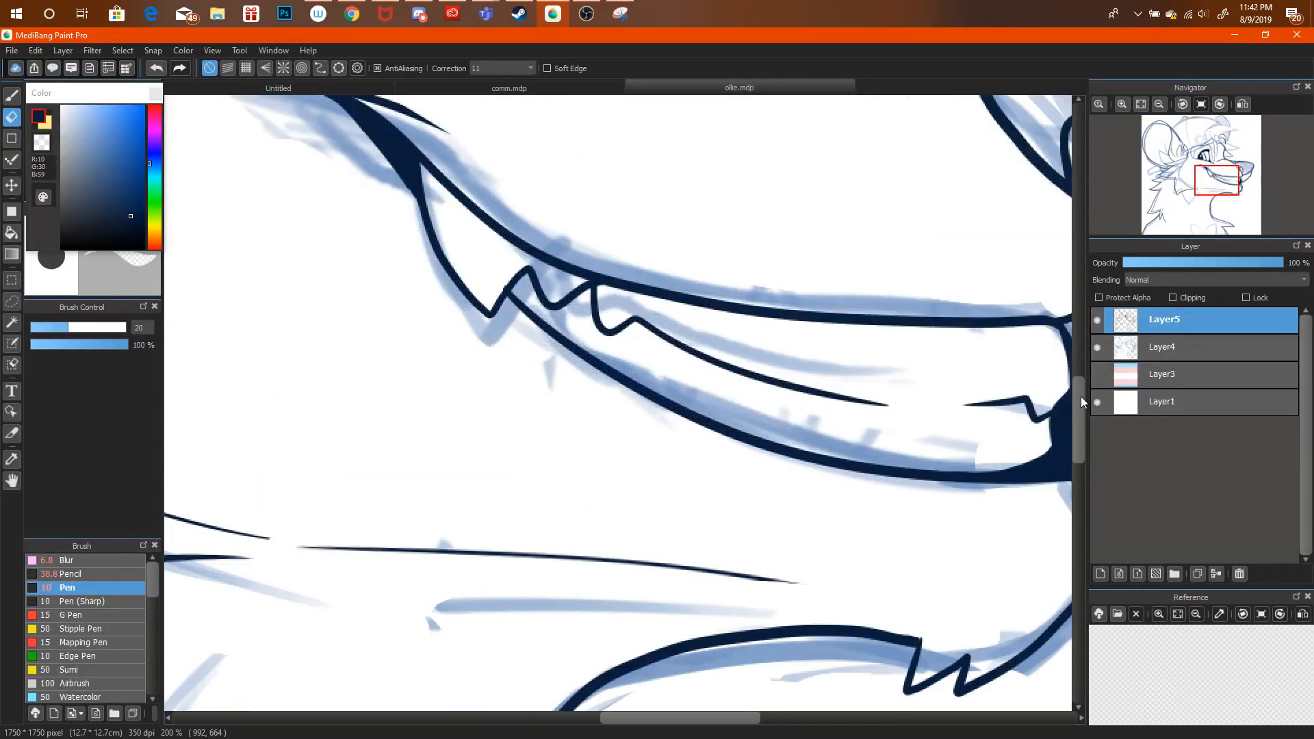
scroll(1081, 401, "up", 3)
key("b")
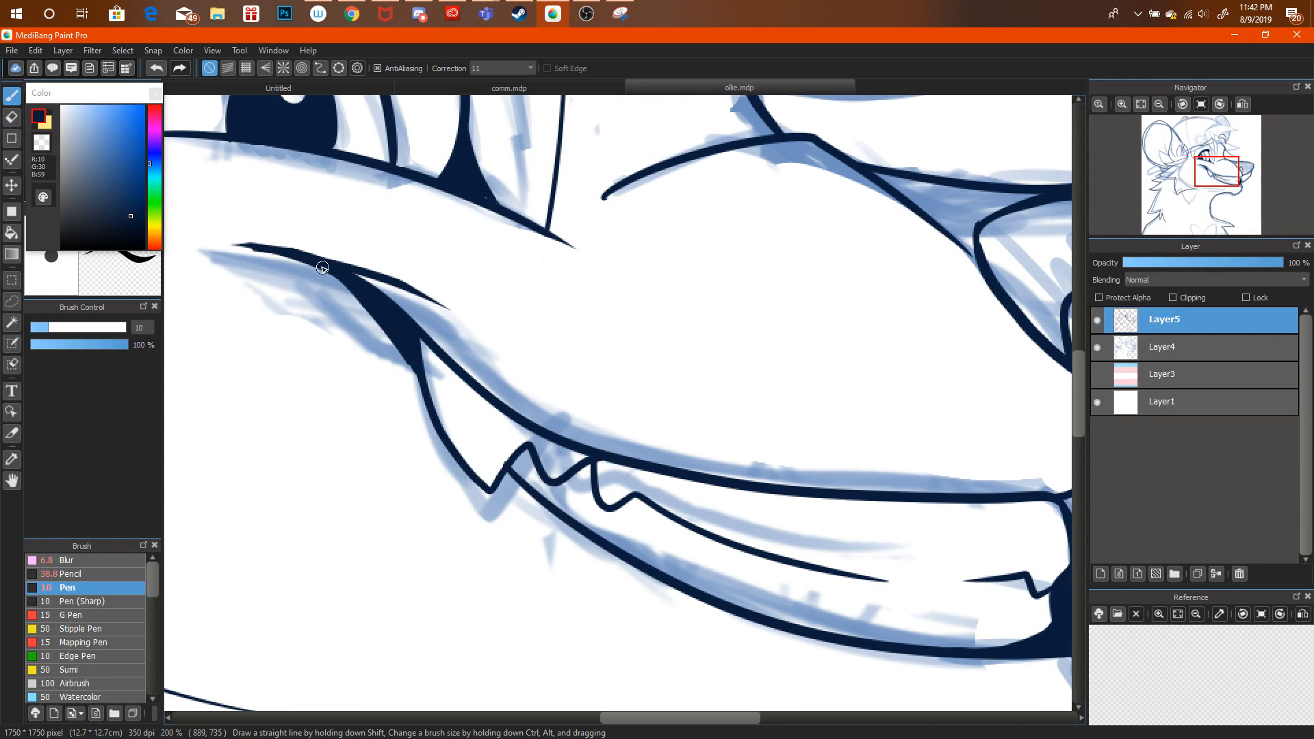
left_click_drag(253, 245, 371, 273)
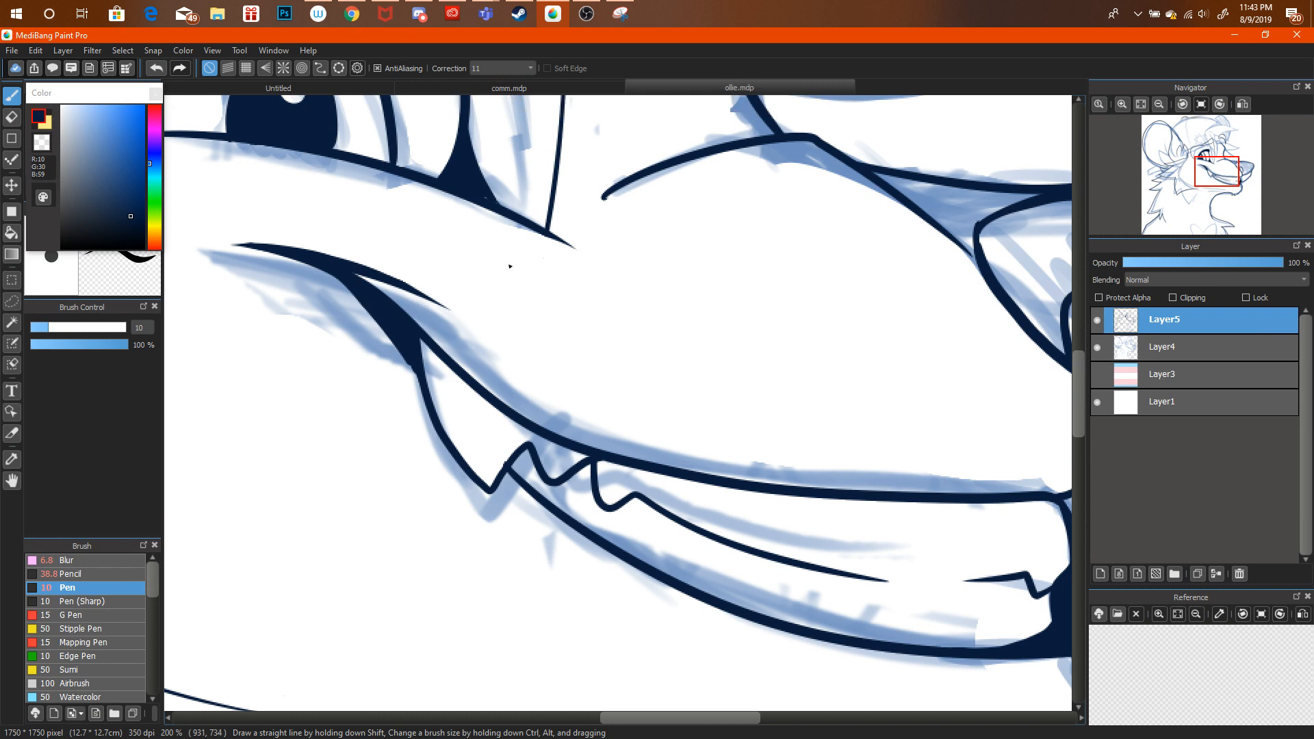
key("ctrl+minus")
key("ctrl+minus")
key("ctrl+minus")
key("ctrl+minus")
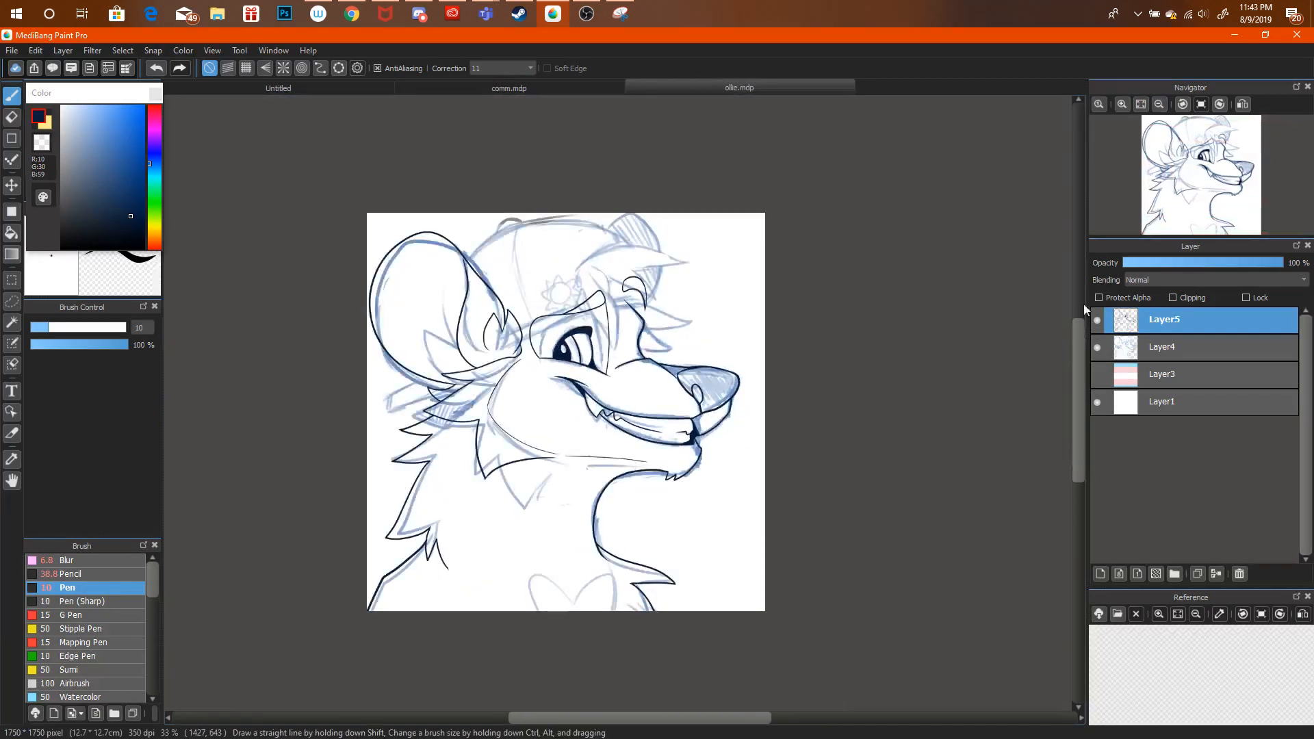
Hide the blue sketch and fill the white notch at the lip junction with navy ink.
left_click(1097, 347)
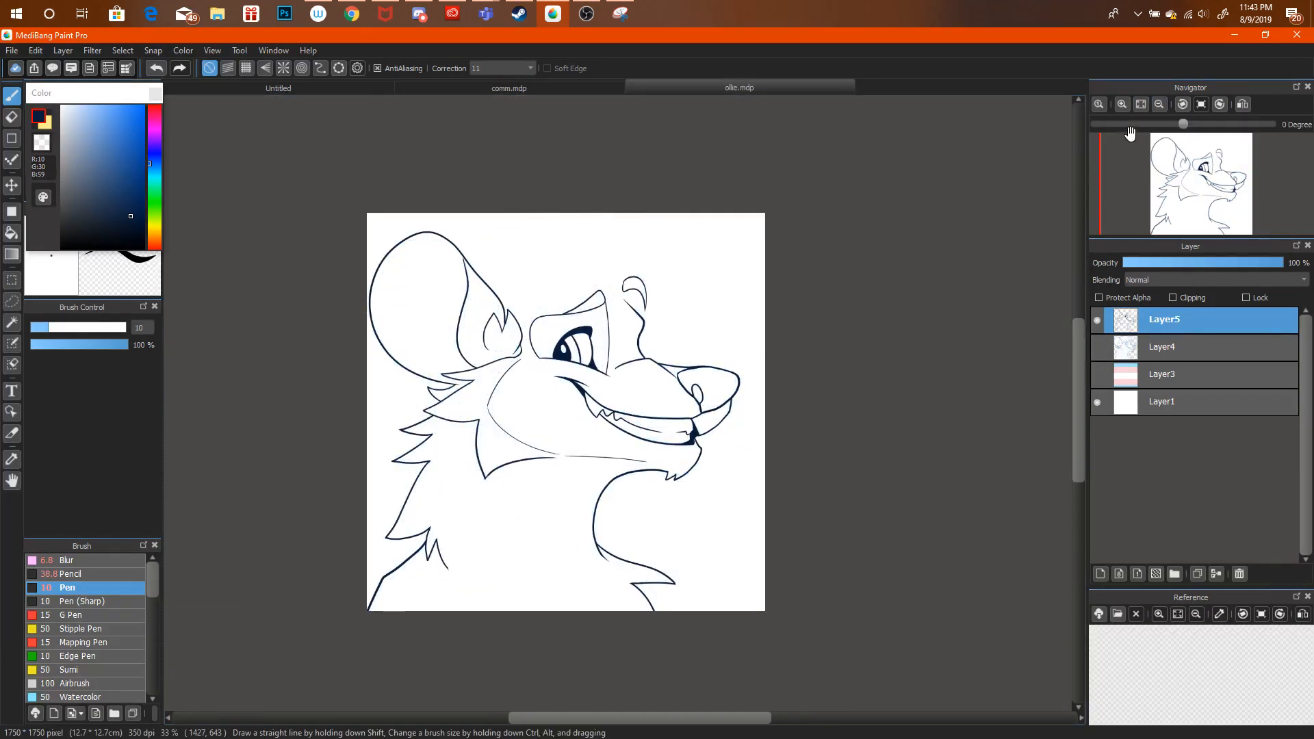
key("ctrl+plus")
key("ctrl+plus")
key("ctrl+plus")
key("ctrl+plus")
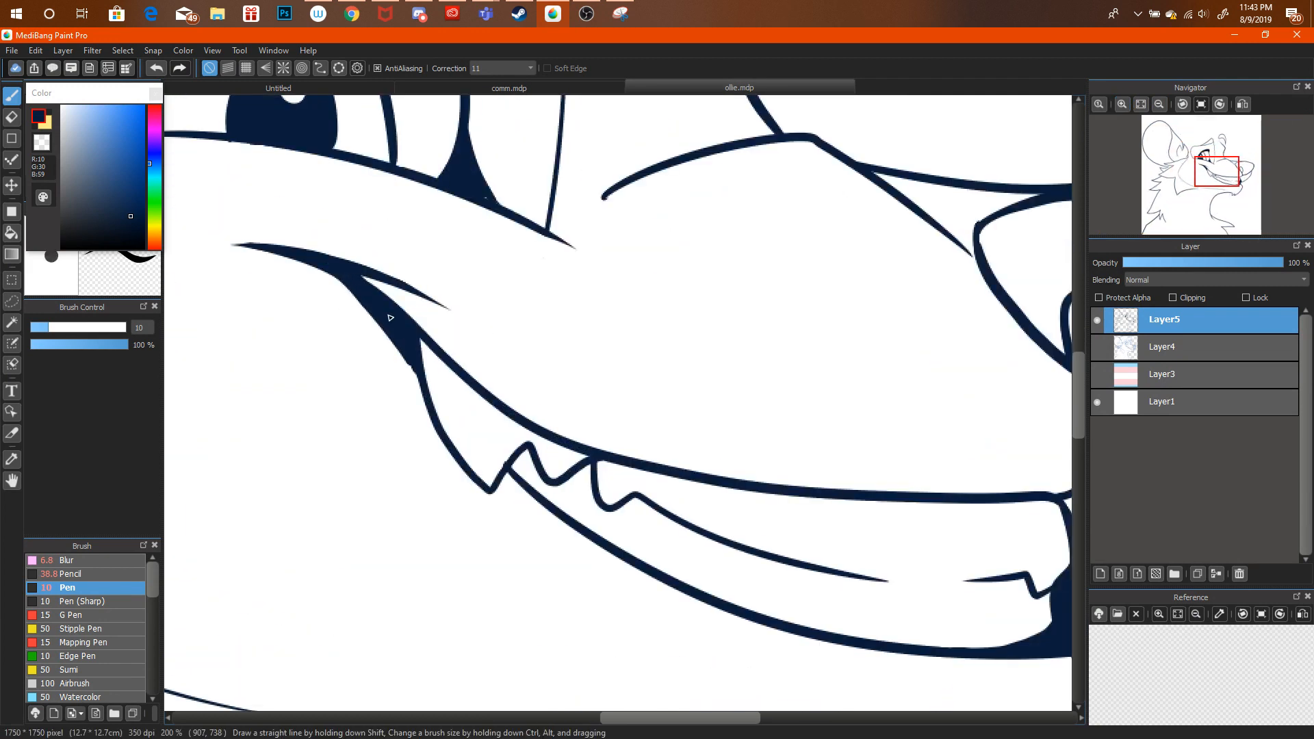
left_click_drag(355, 269, 425, 335)
left_click_drag(360, 273, 392, 304)
left_click_drag(406, 365, 402, 349)
Zoom out to view the whole drawing, then turn the blue sketch back on.
left_click(1160, 105)
left_click(1160, 104)
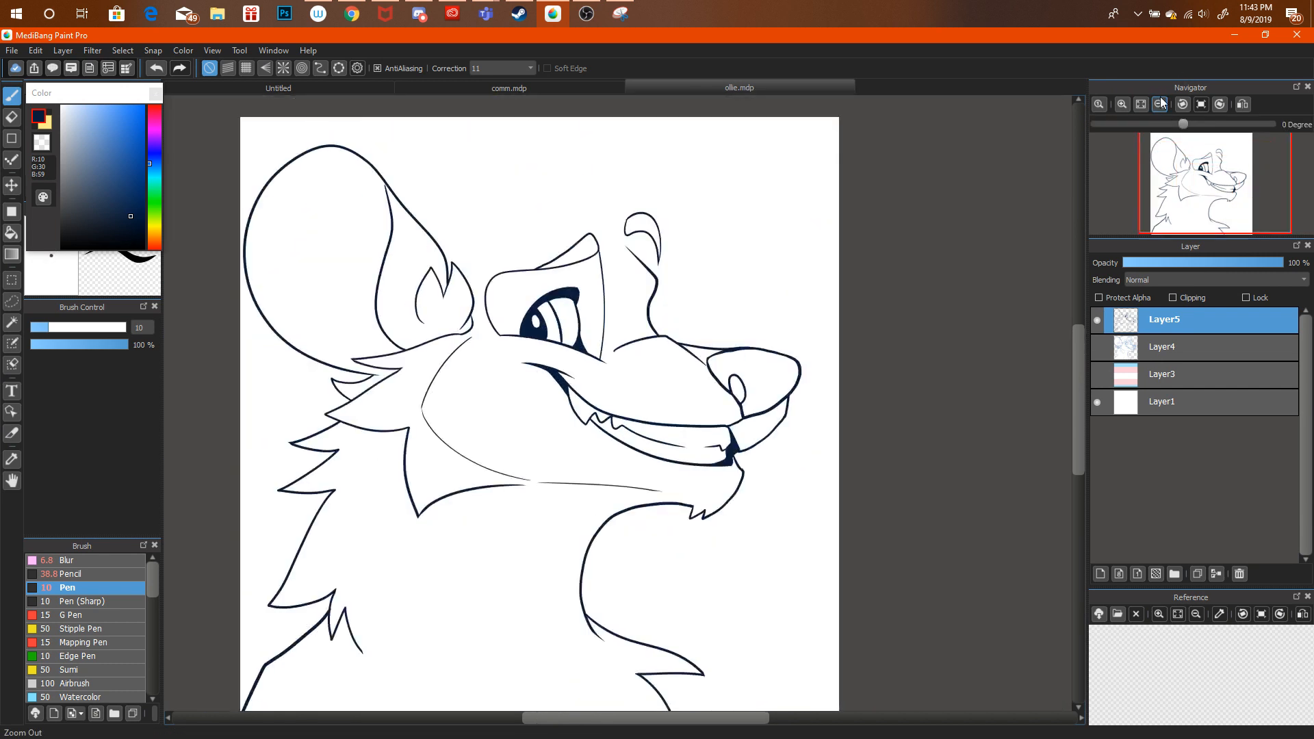
left_click(1159, 105)
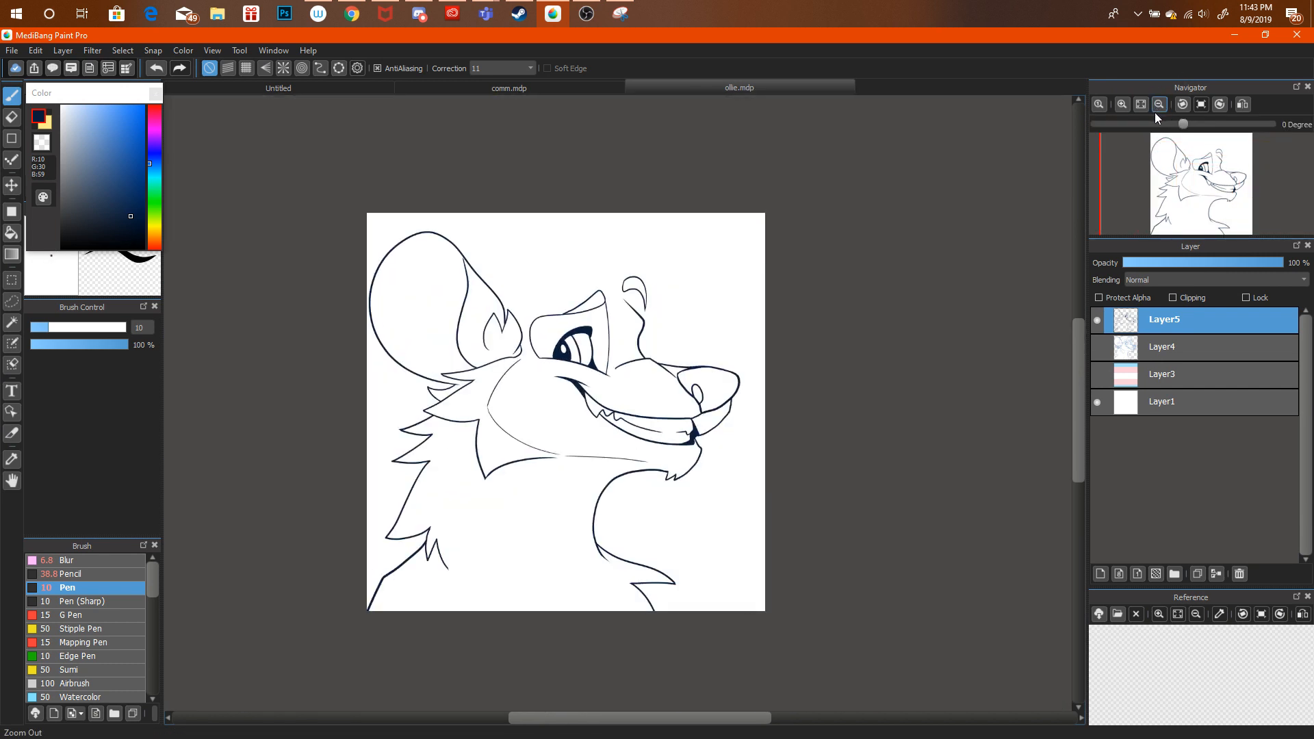
left_click(1122, 104)
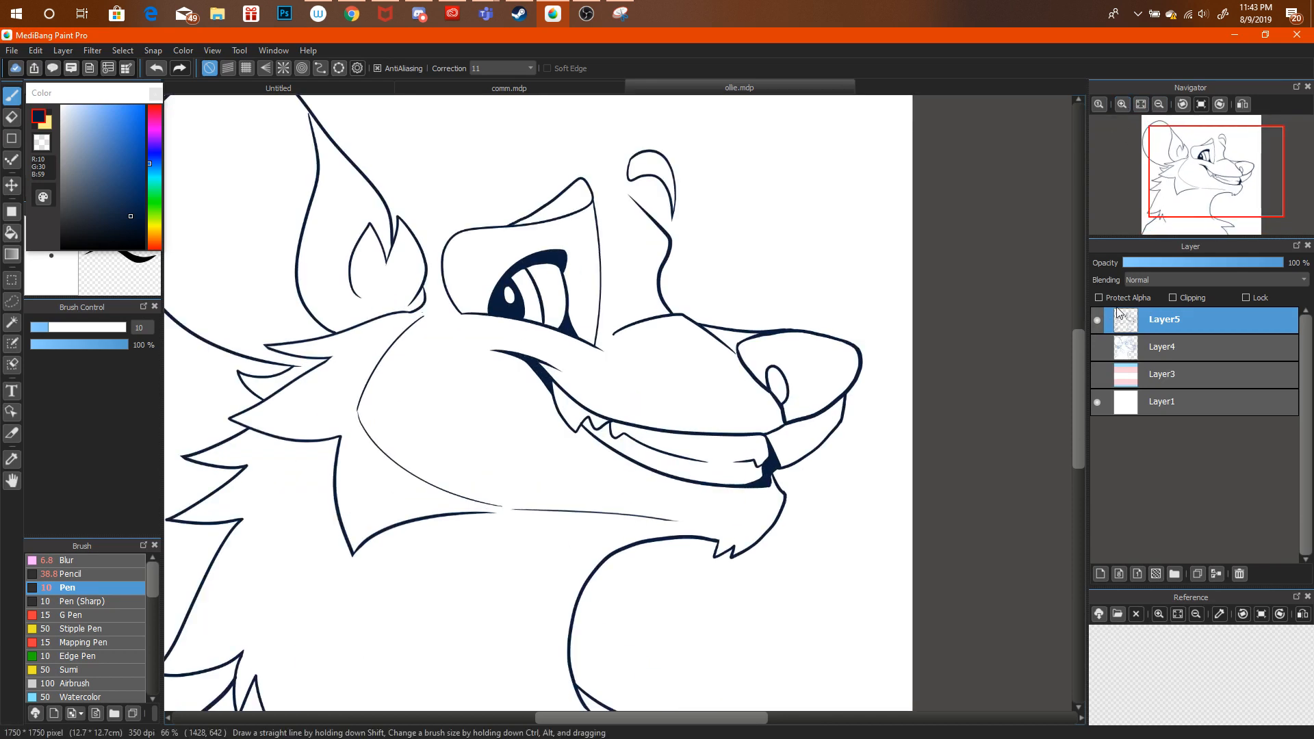
left_click(1097, 347)
Ink a line along the lower lip and erase the stray junction at the tooth tip.
scroll(958, 214, "up", 3)
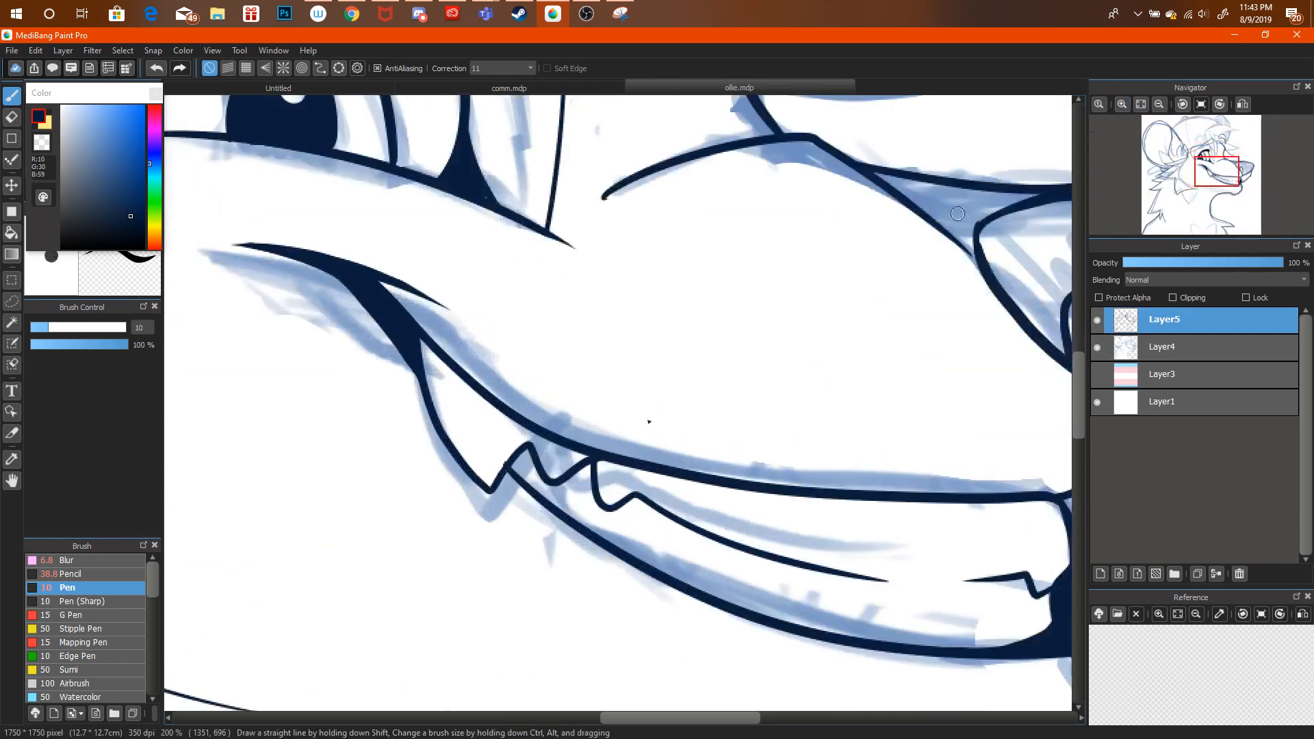
mouse_move(505, 473)
left_mouse_down()
mouse_move(540, 516)
mouse_move(585, 538)
left_mouse_up()
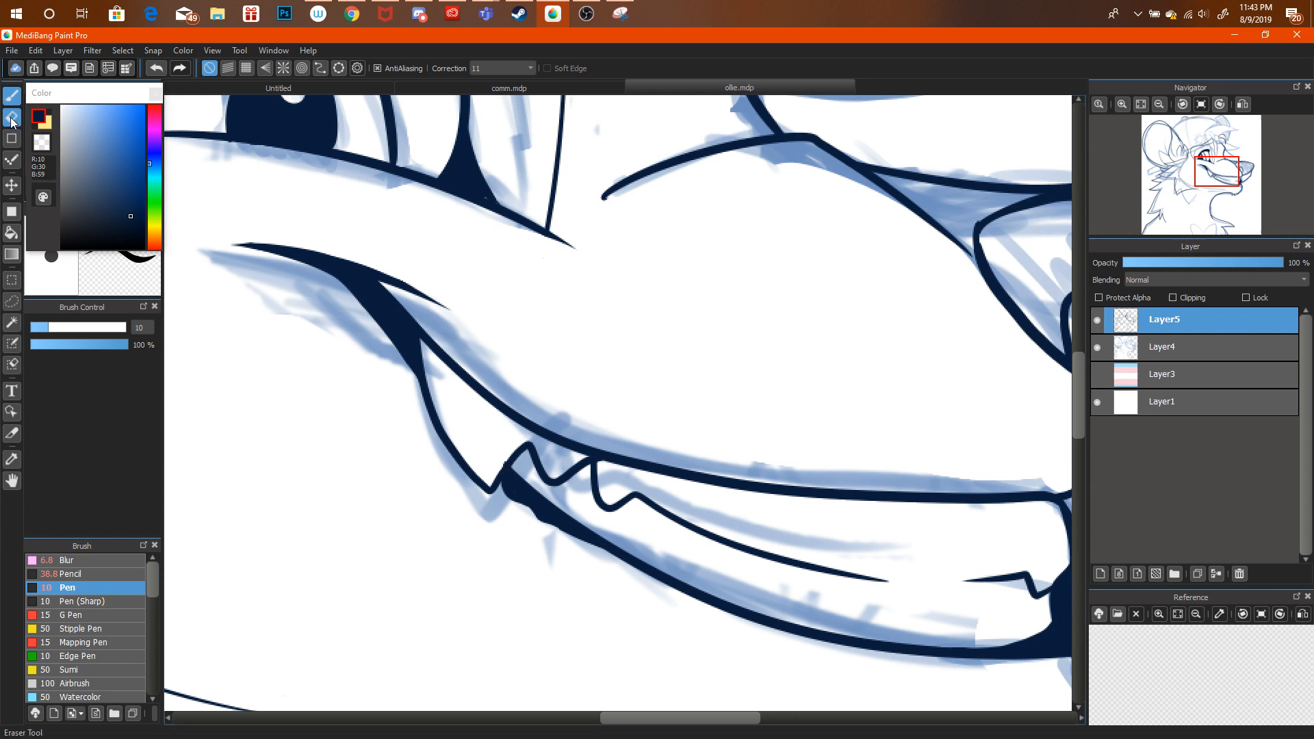
key("e")
mouse_move(493, 468)
left_mouse_down()
mouse_move(505, 446)
mouse_move(496, 469)
left_mouse_up()
scroll(672, 336, "down", 6)
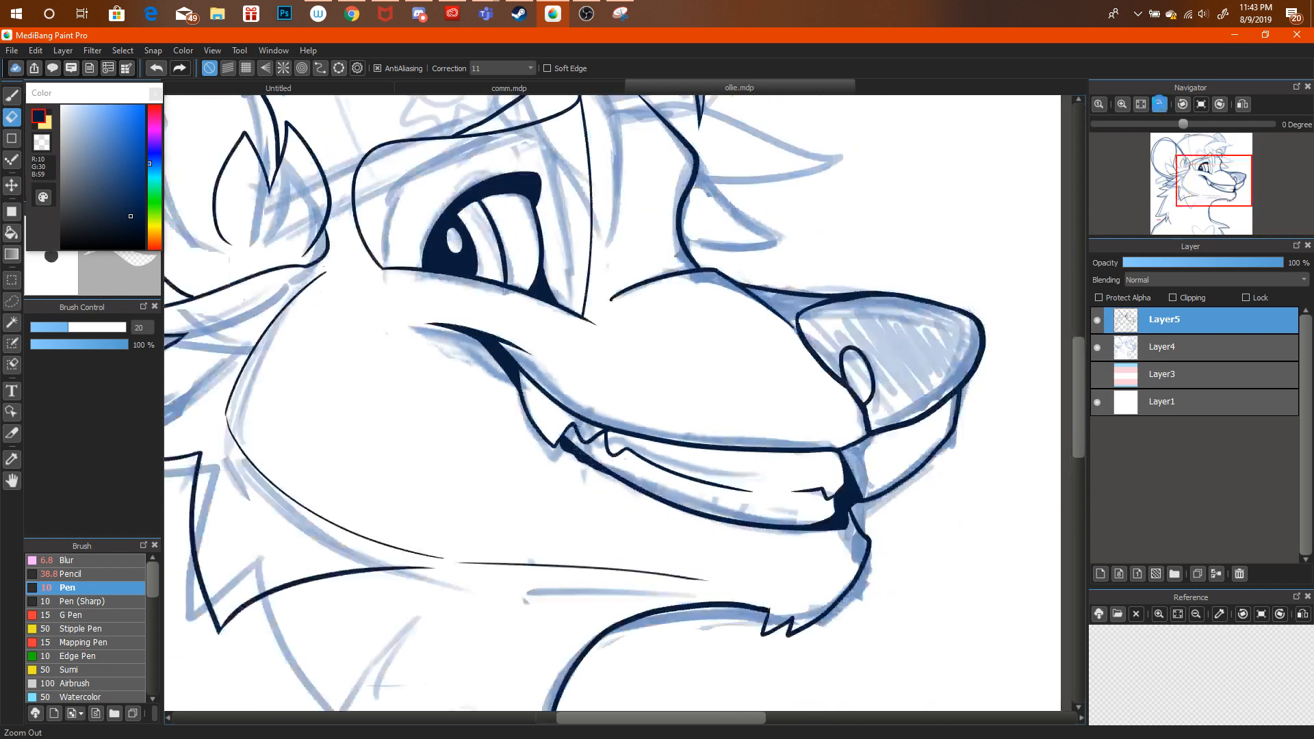
left_click(1097, 347)
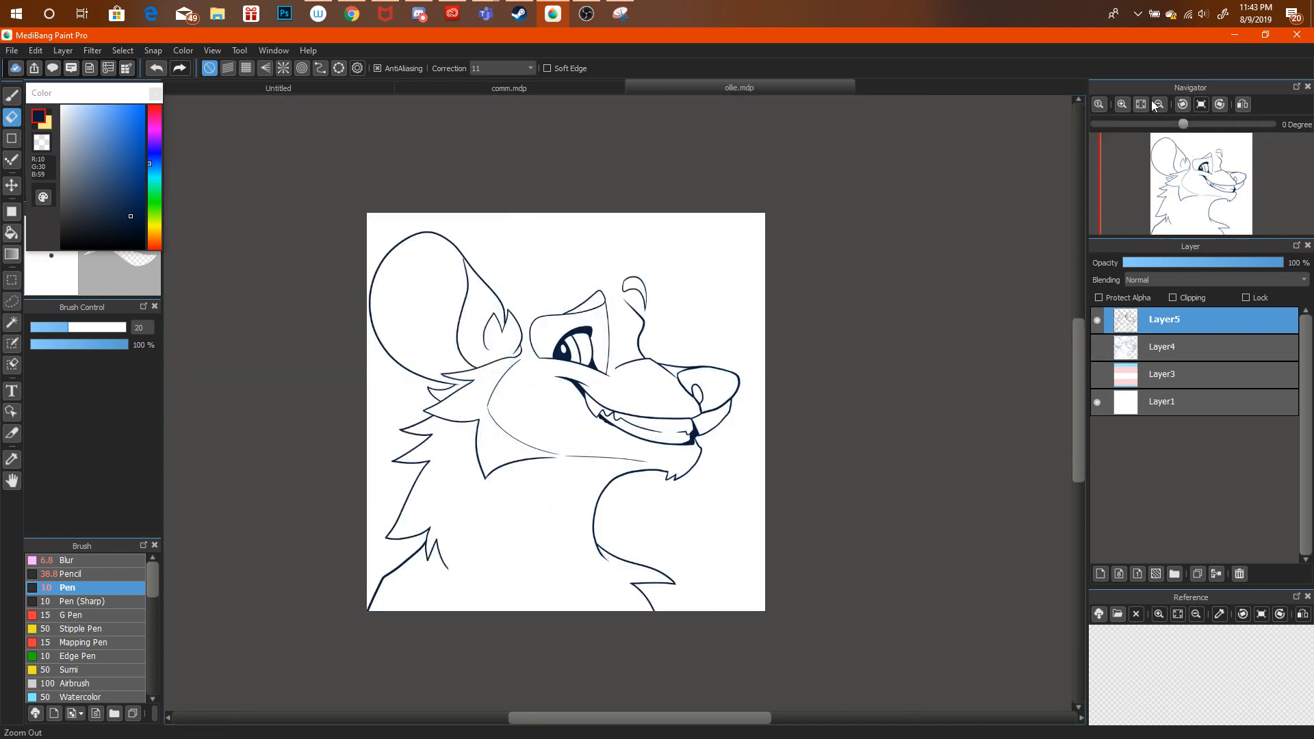
scroll(611, 403, "up", 6)
key("b")
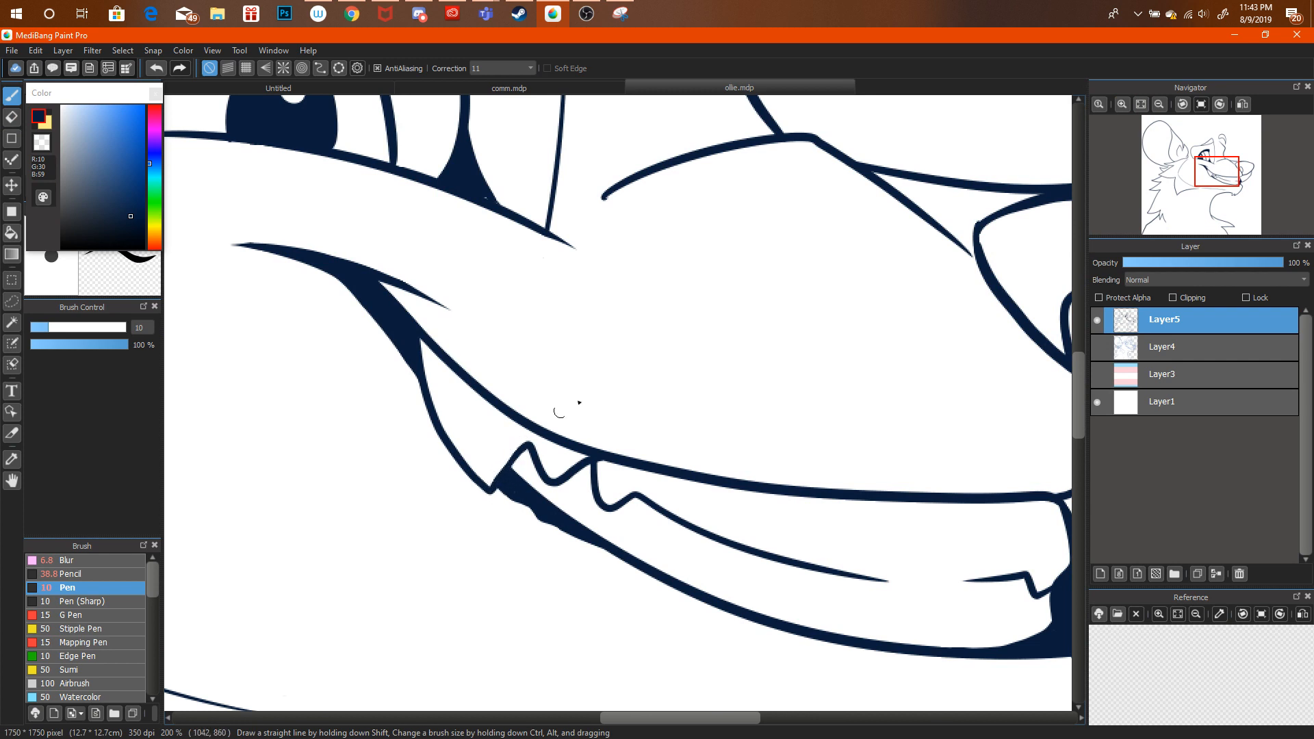
Fit the drawing to the window, zoom in to 66%, and glance at the stream in Chrome.
left_click(1137, 106)
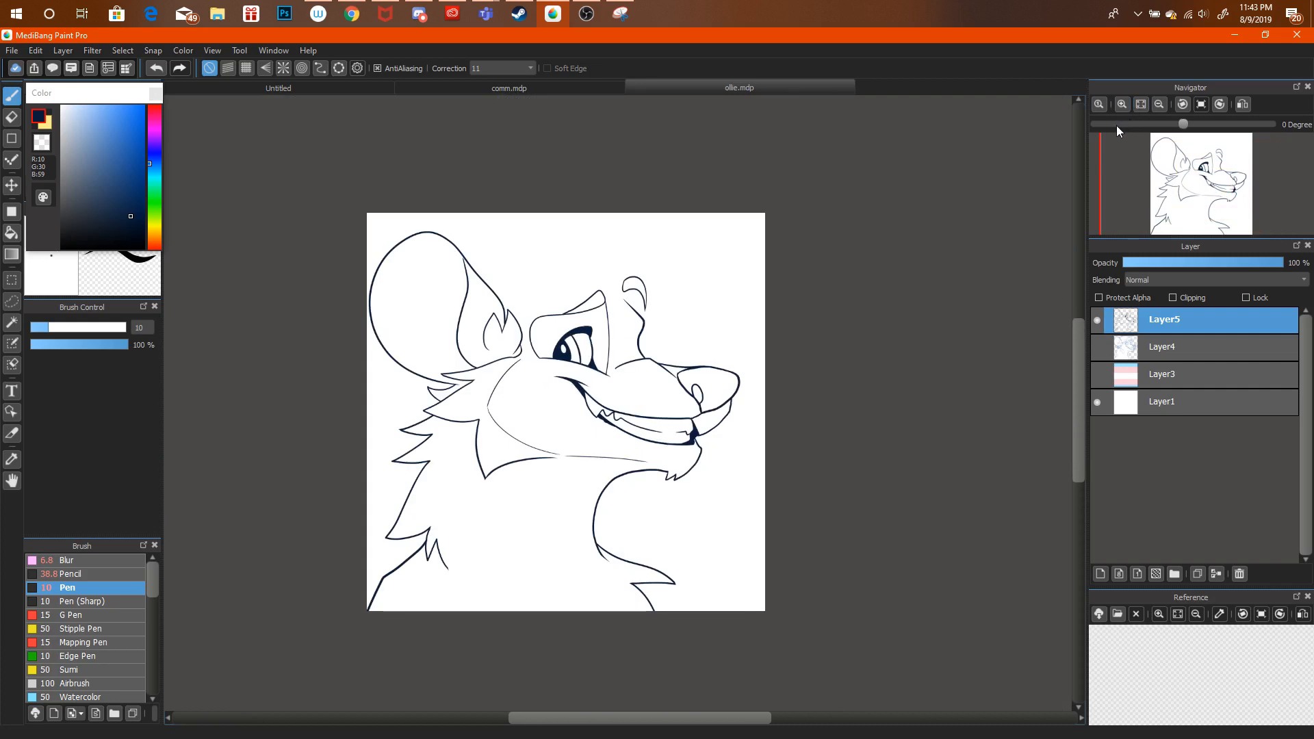
left_click(1124, 105)
left_click(1124, 104)
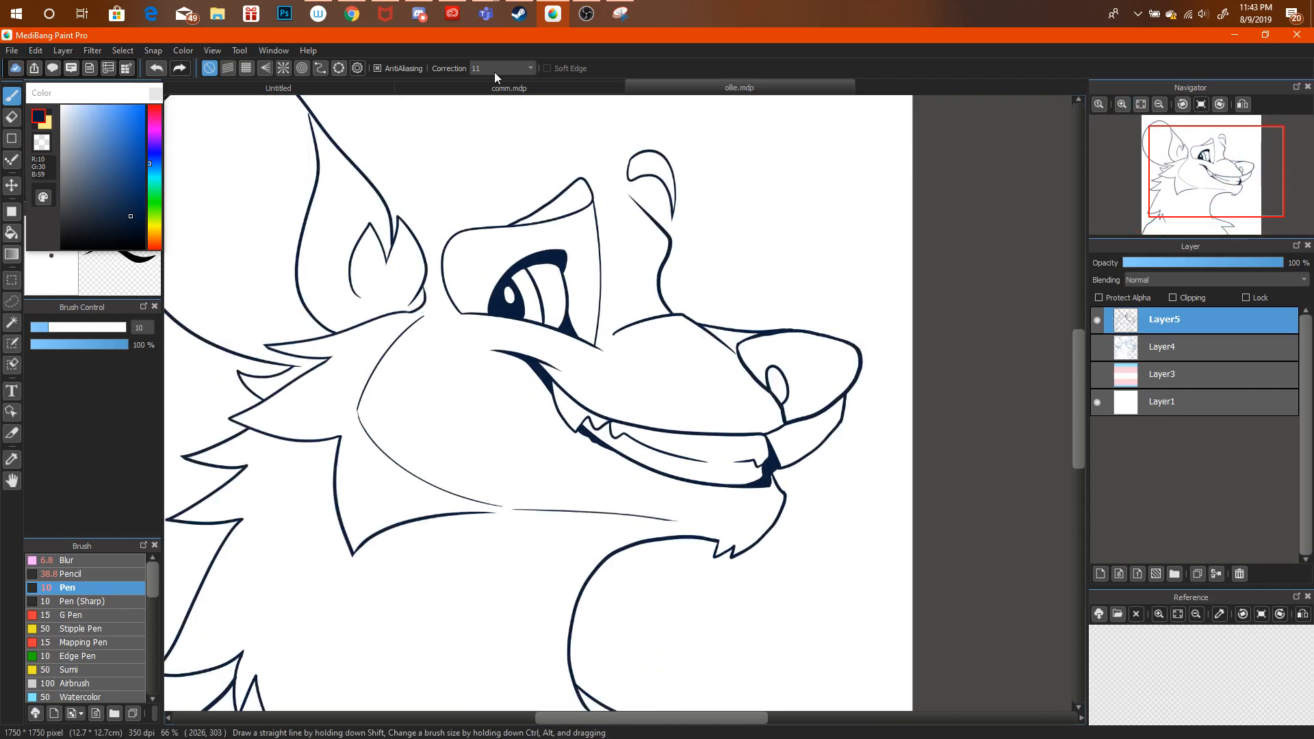
left_click(350, 12)
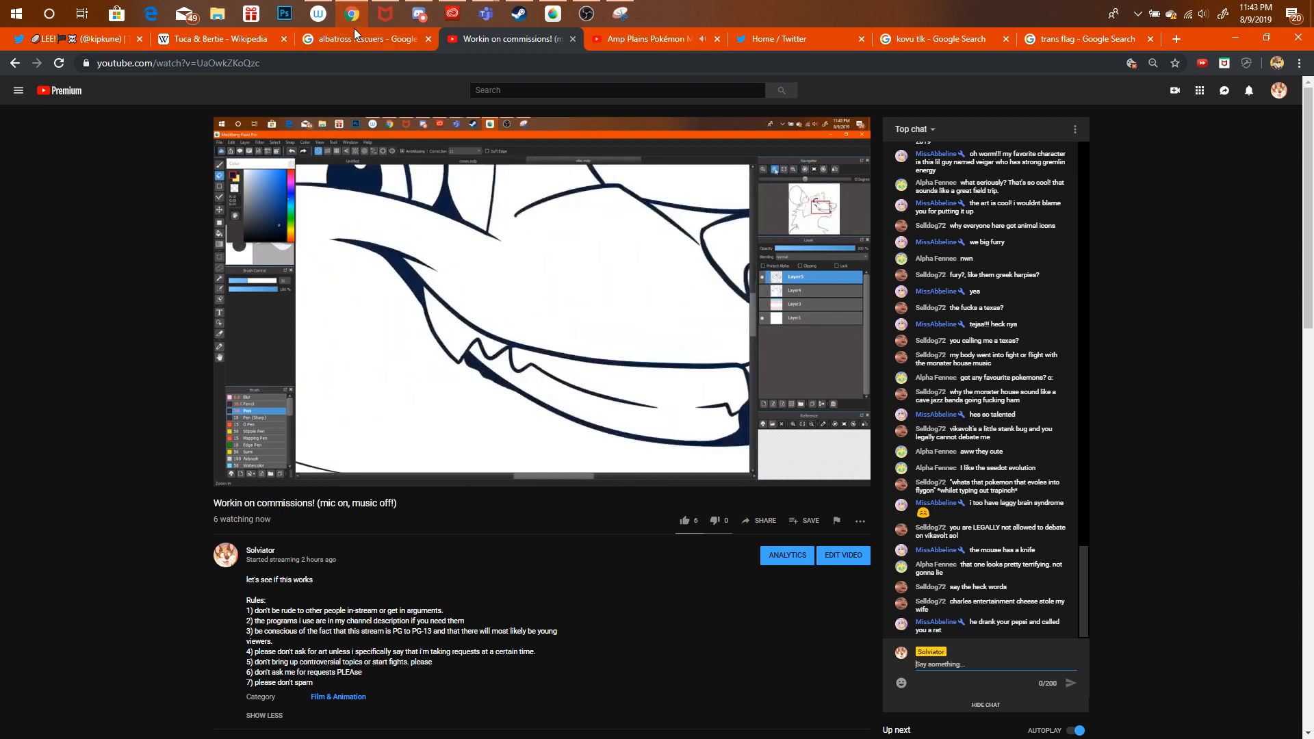
mouse_move(353, 24)
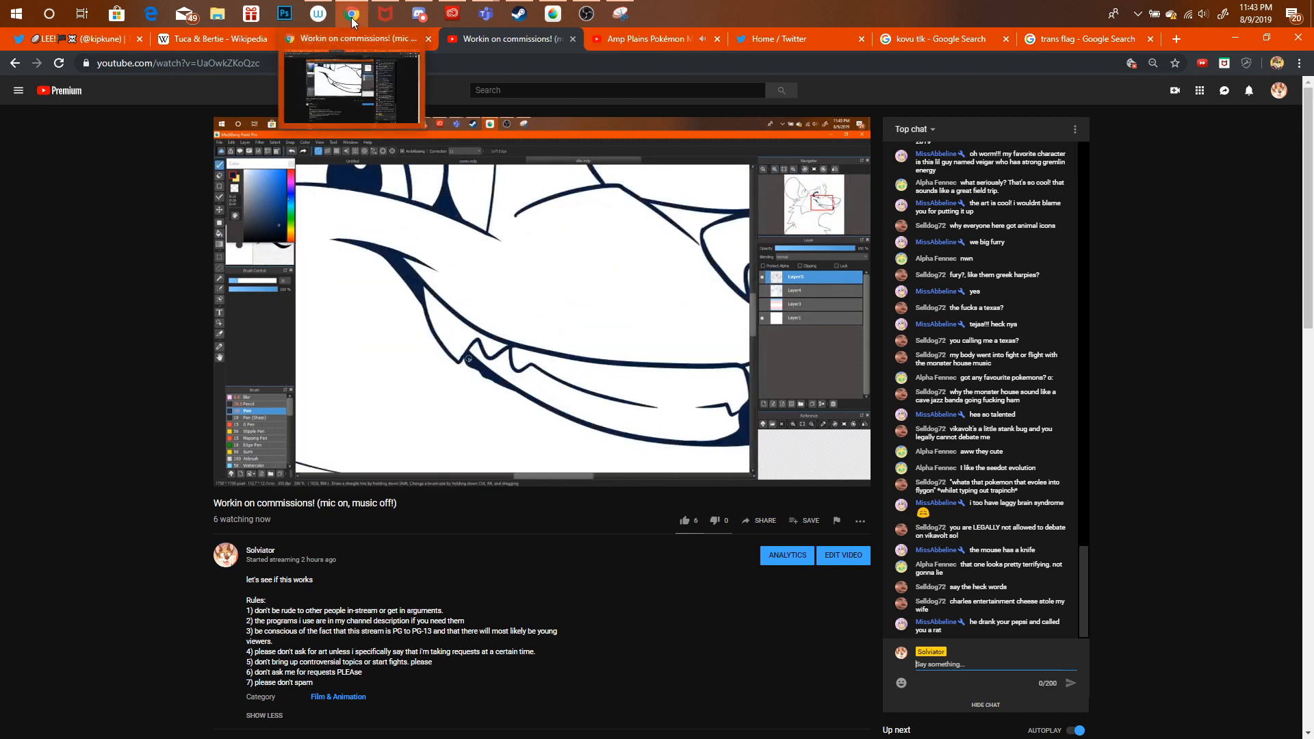
left_click(553, 13)
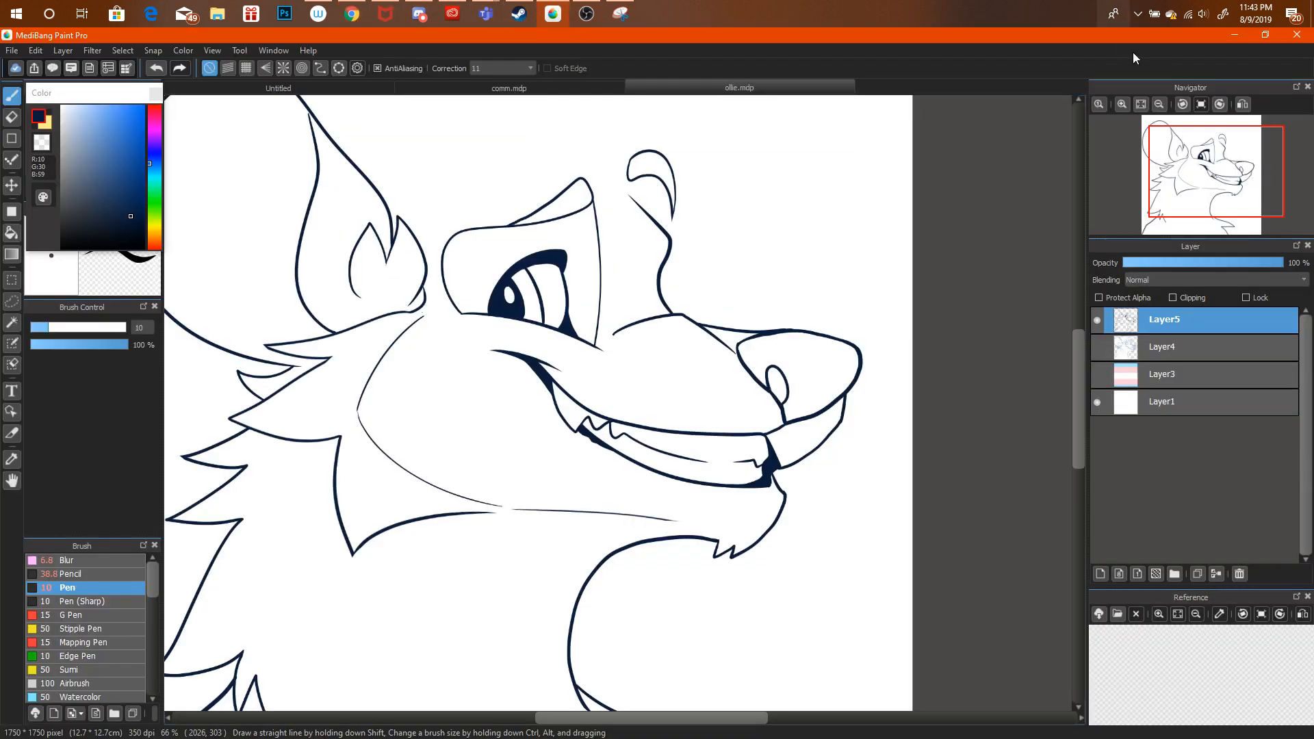
Flash the blue sketch to compare it with the lineart, then zoom in on the head top.
left_click(1160, 104)
left_click(1161, 104)
left_click(1161, 104)
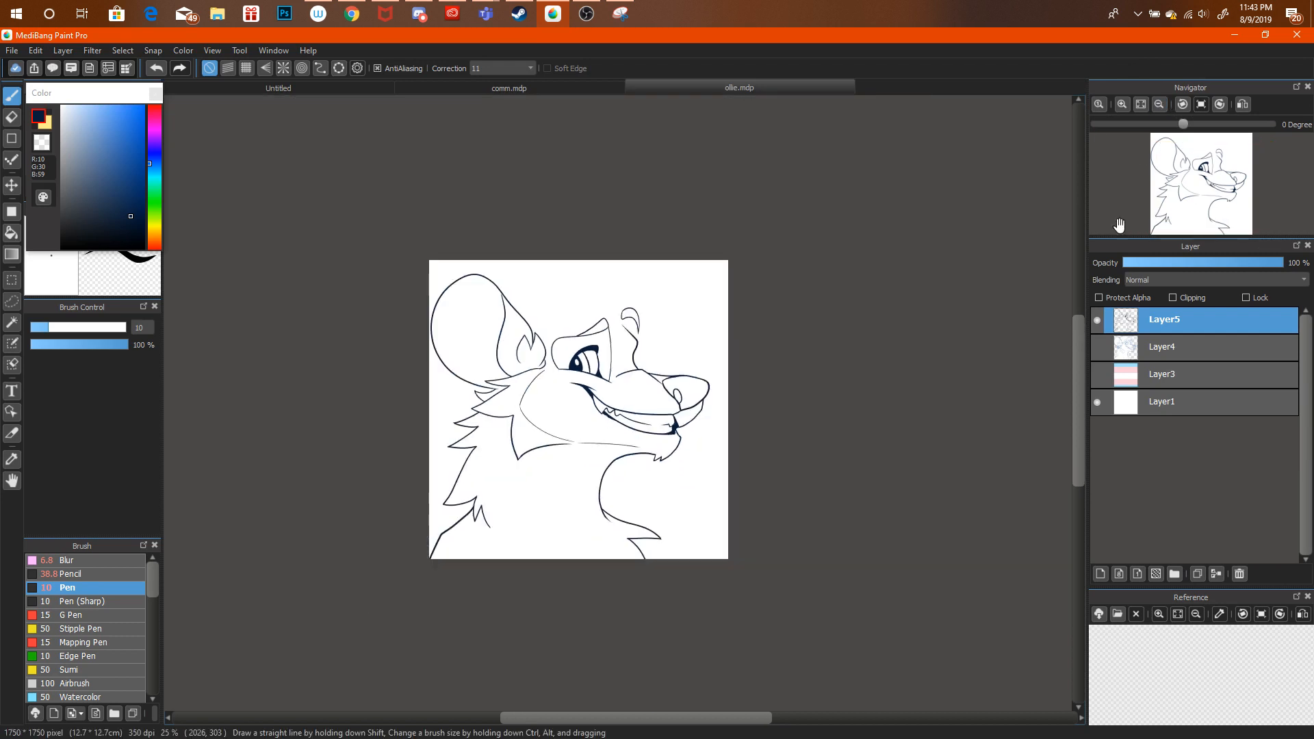
left_click(1097, 348)
left_click(1102, 348)
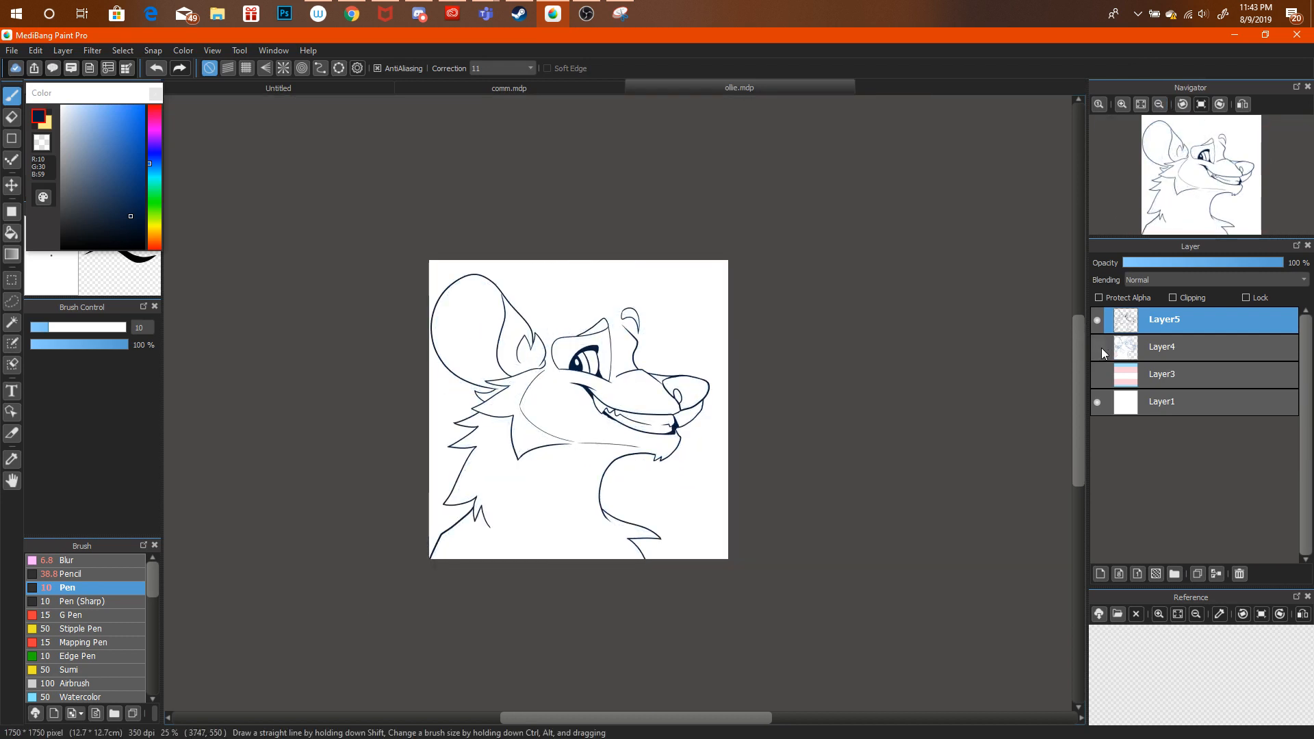
left_click(1101, 347)
left_click(1098, 347)
left_click(1098, 347)
left_click(1098, 347)
left_click(1099, 349)
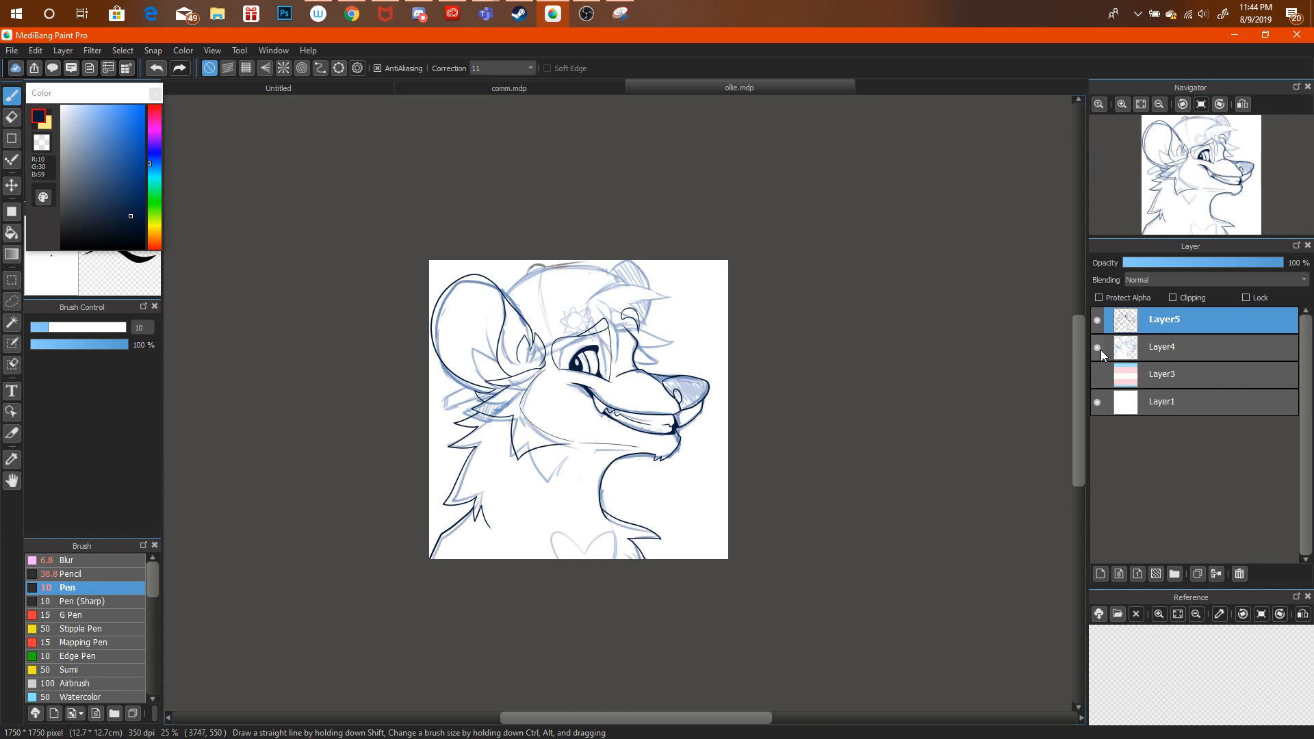
left_click(1123, 104)
left_click(1122, 104)
left_click(1123, 104)
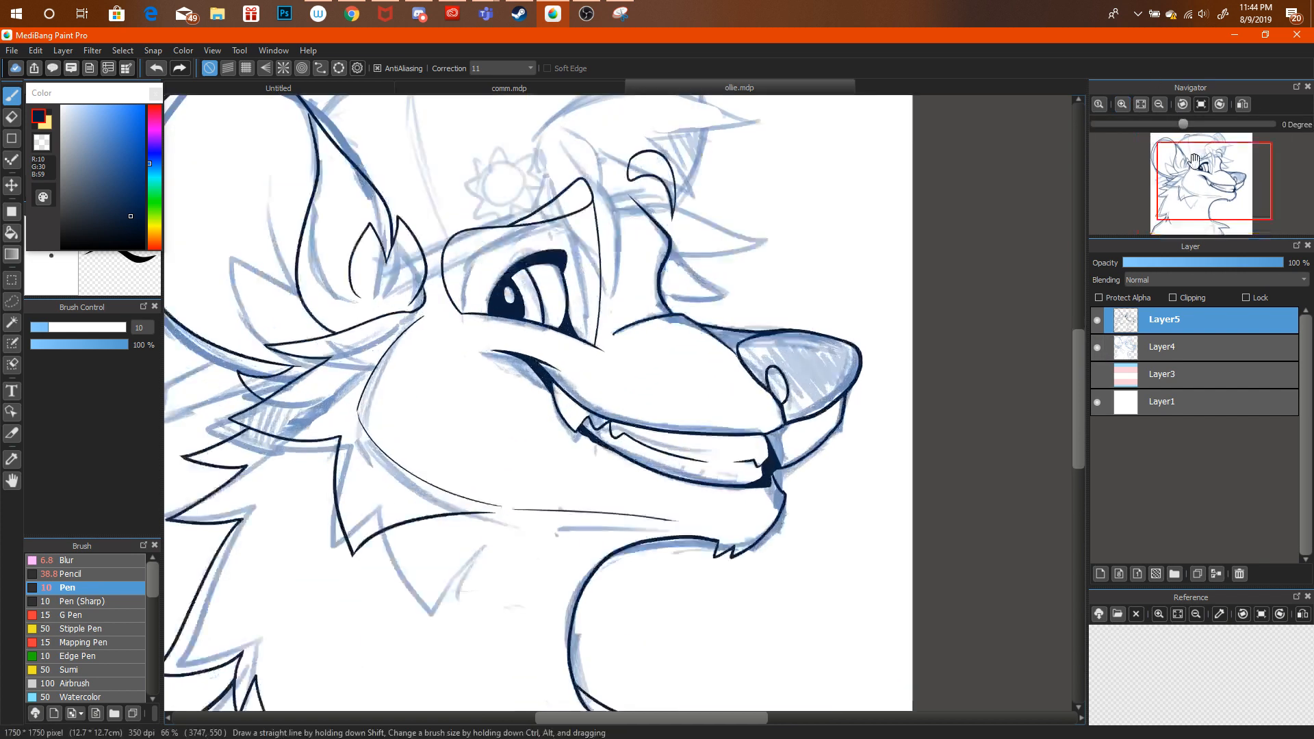
left_click_drag(1216, 181, 1203, 168)
Hide the navy lineart, add a new layer above the sketch, and undo two stray strokes.
left_click(1136, 350)
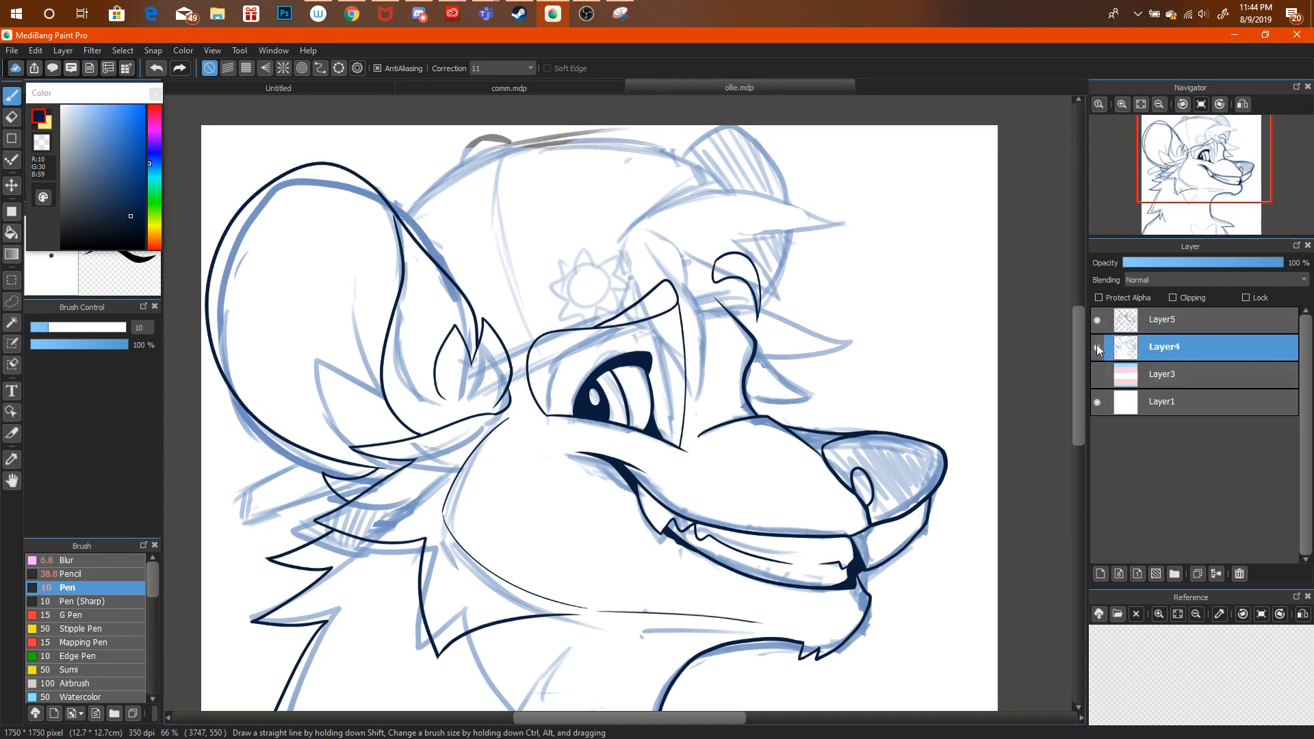
left_click(1099, 317)
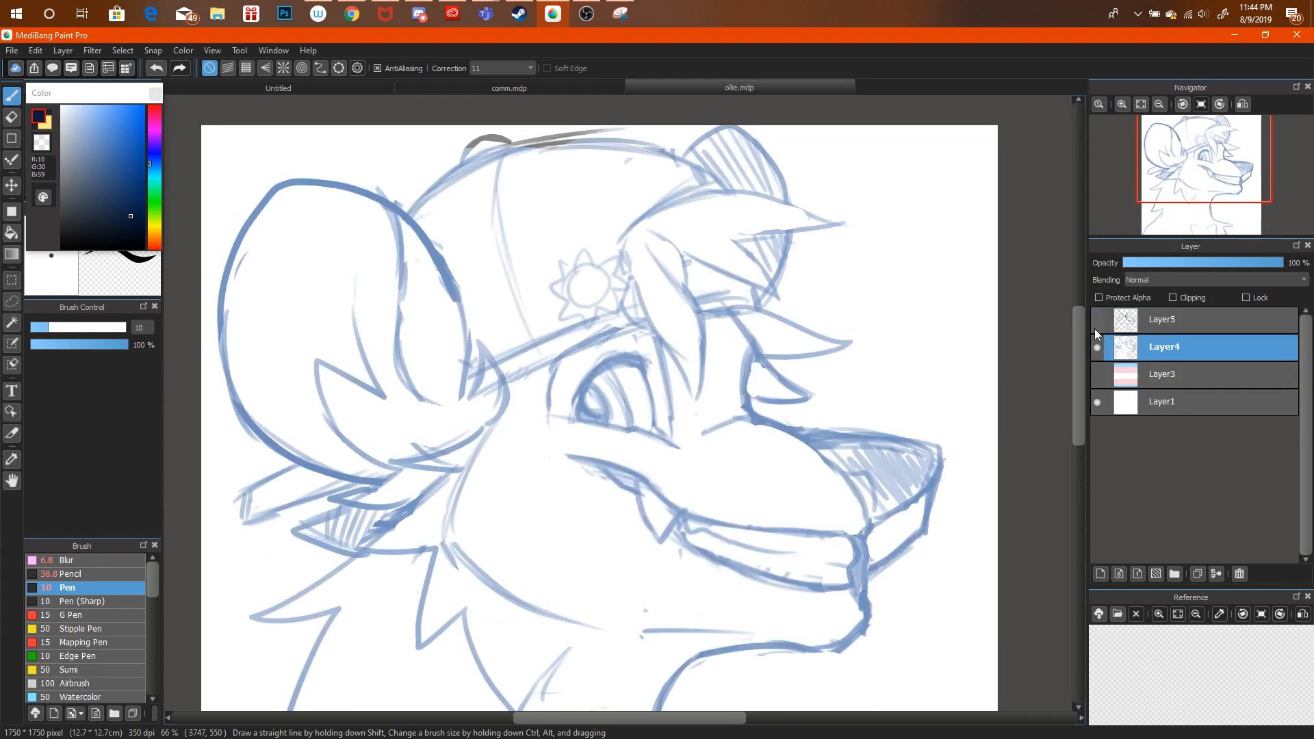
left_click(1100, 573)
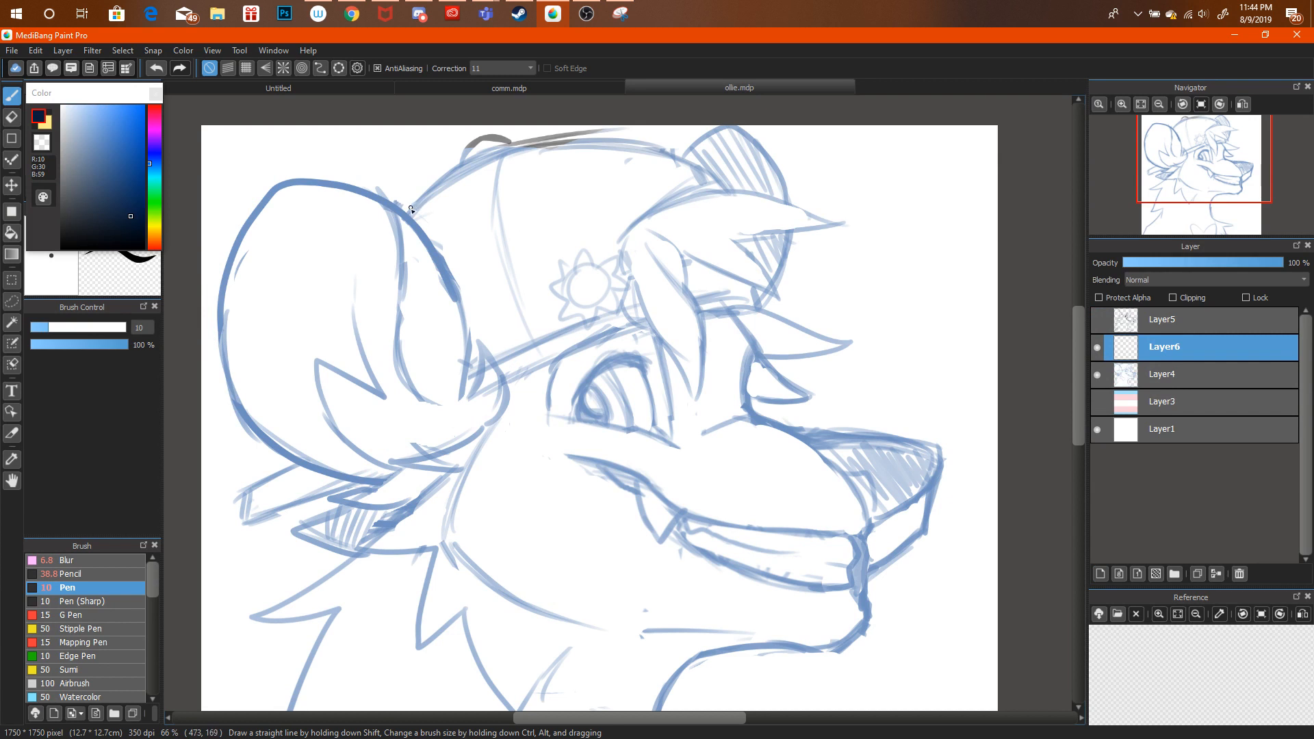
key("ctrl+alt+z")
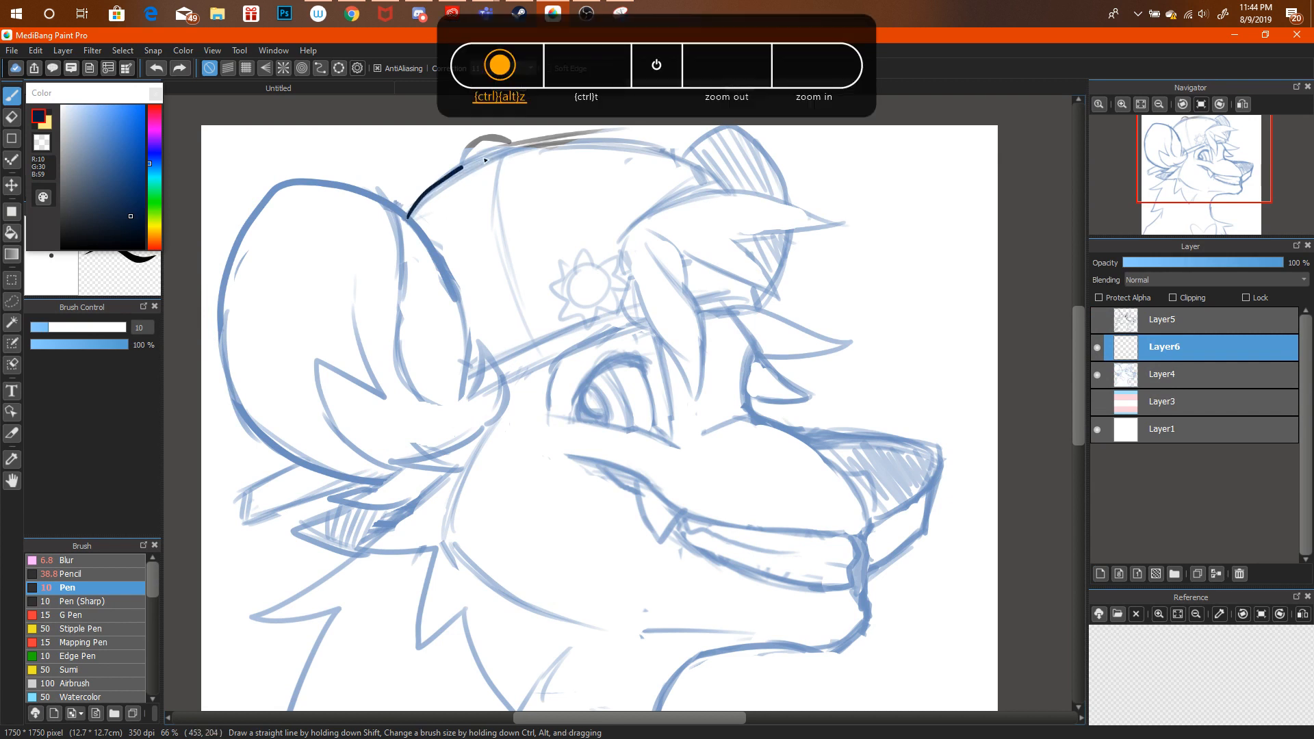
key("ctrl+alt+z")
Raise Correction to 19 and ink the hat curve across the top of the head.
left_click(507, 68)
left_click(487, 246)
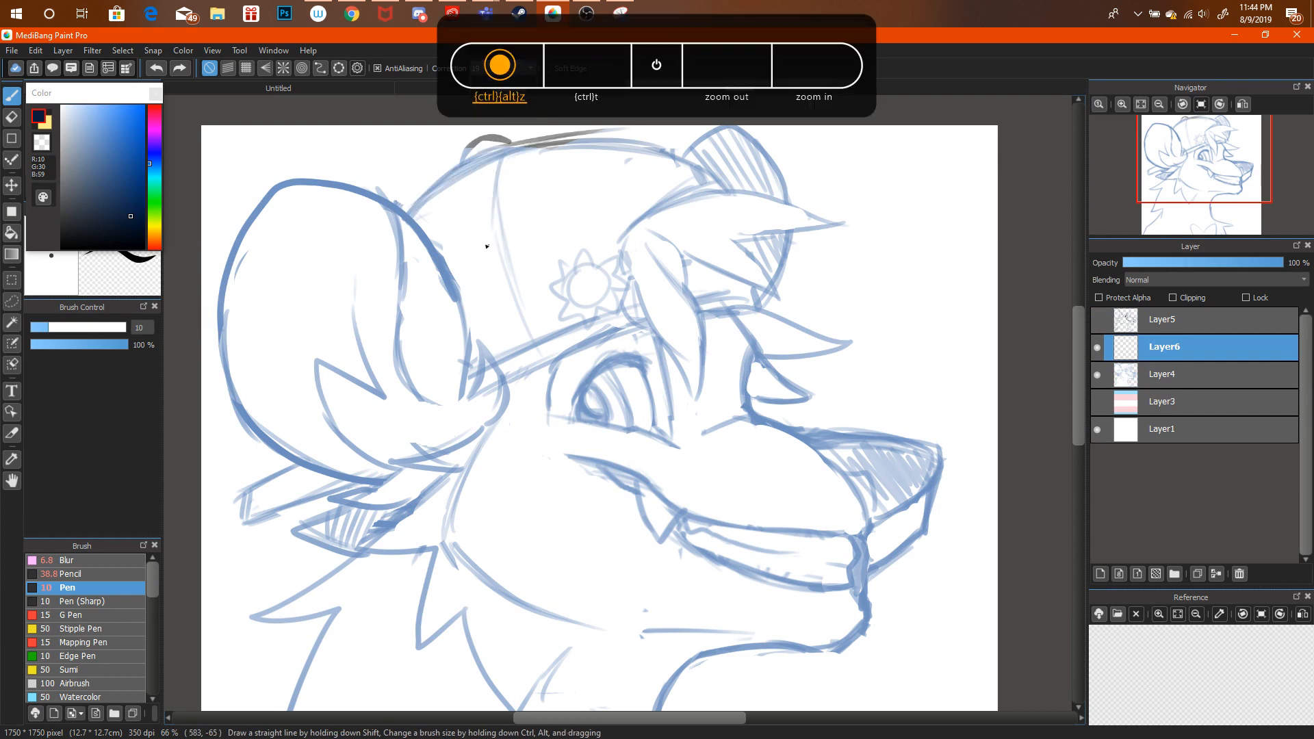
mouse_move(405, 217)
left_mouse_down()
mouse_move(484, 163)
mouse_move(616, 148)
left_mouse_up()
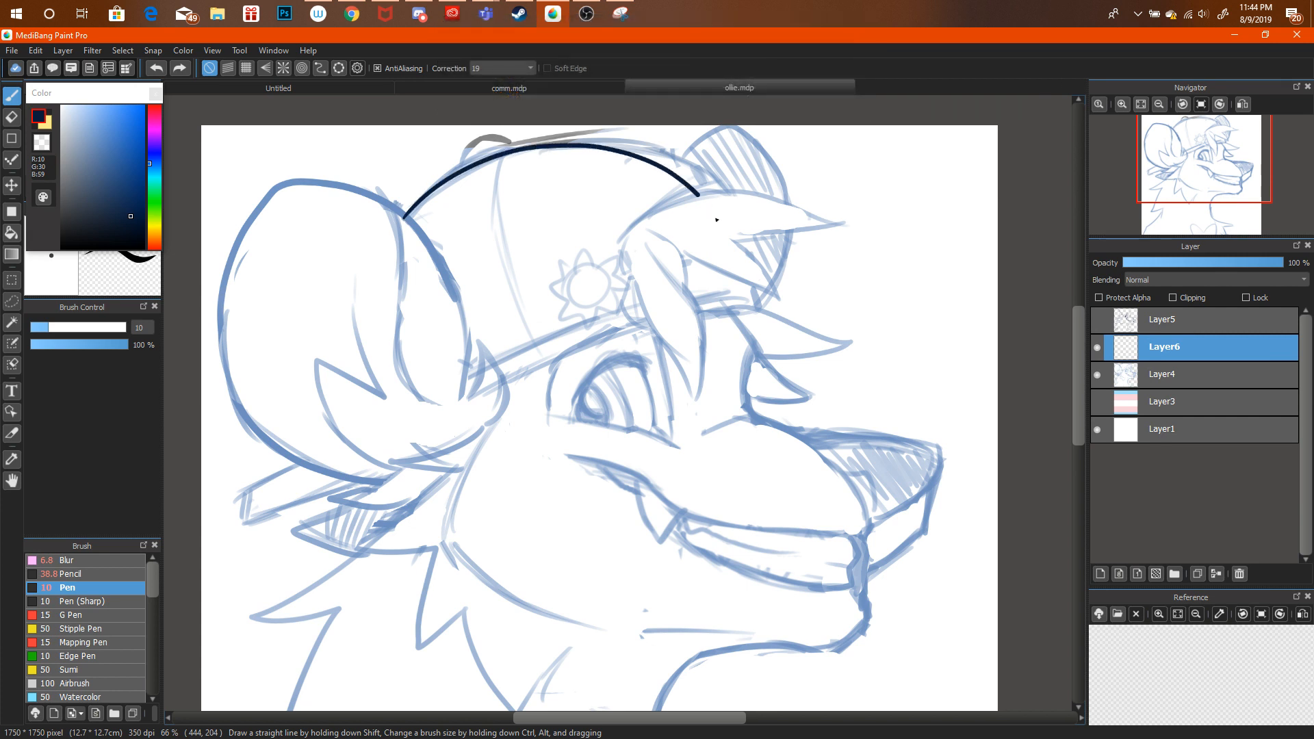
left_click(352, 13)
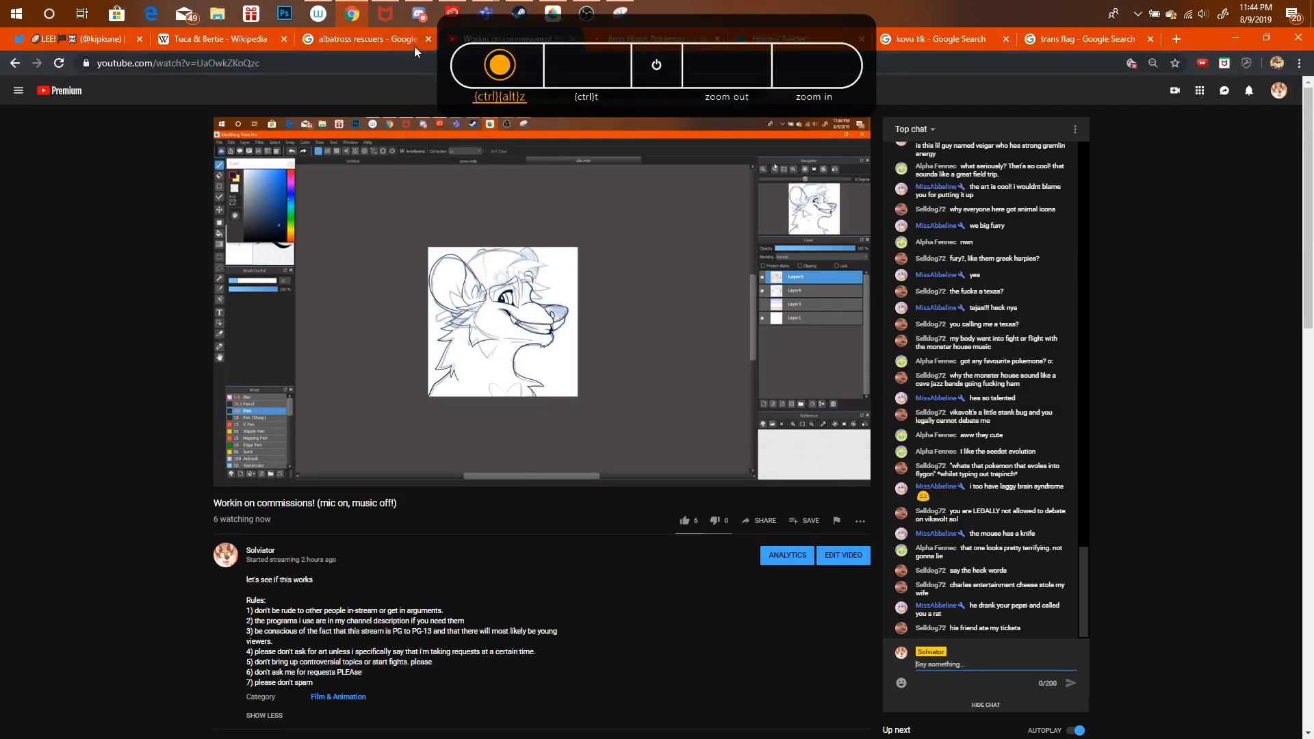
Switch to the Amp Plains video tab and dismiss an accidental save dialog.
left_click(620, 41)
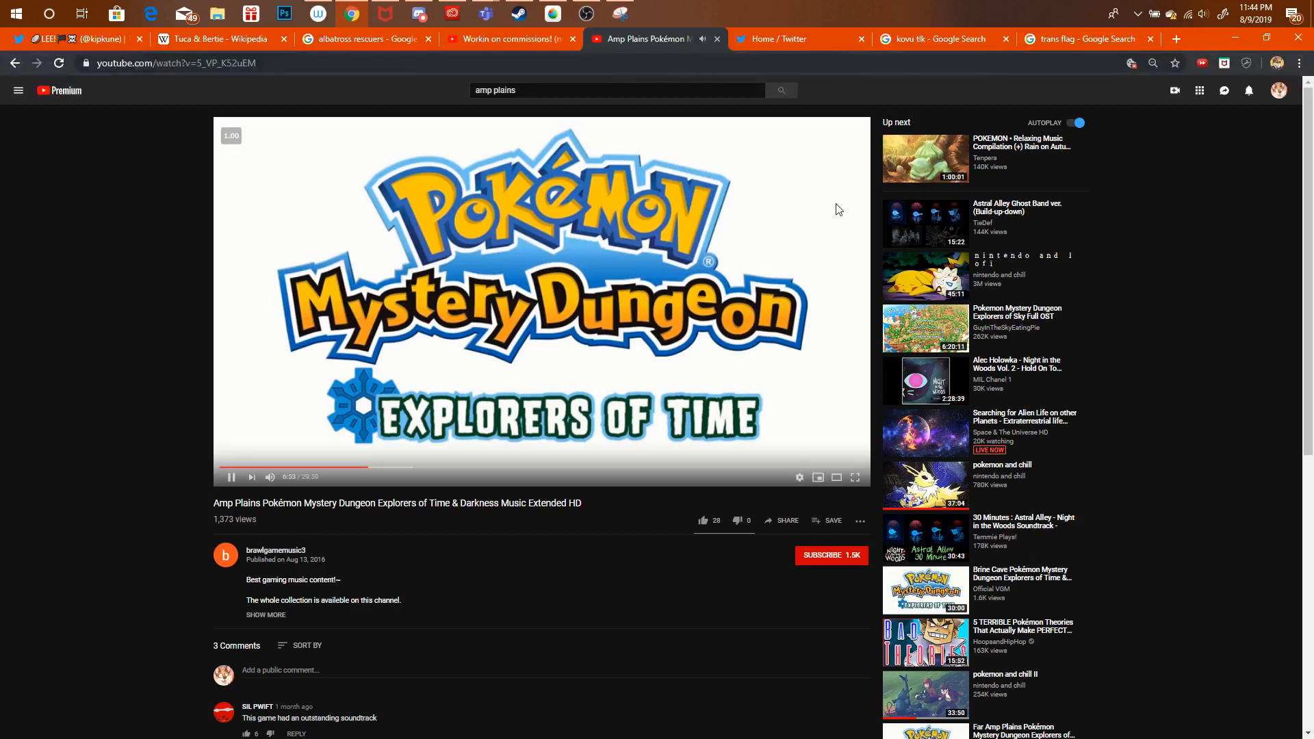
left_click(577, 87)
key("ctrl+s")
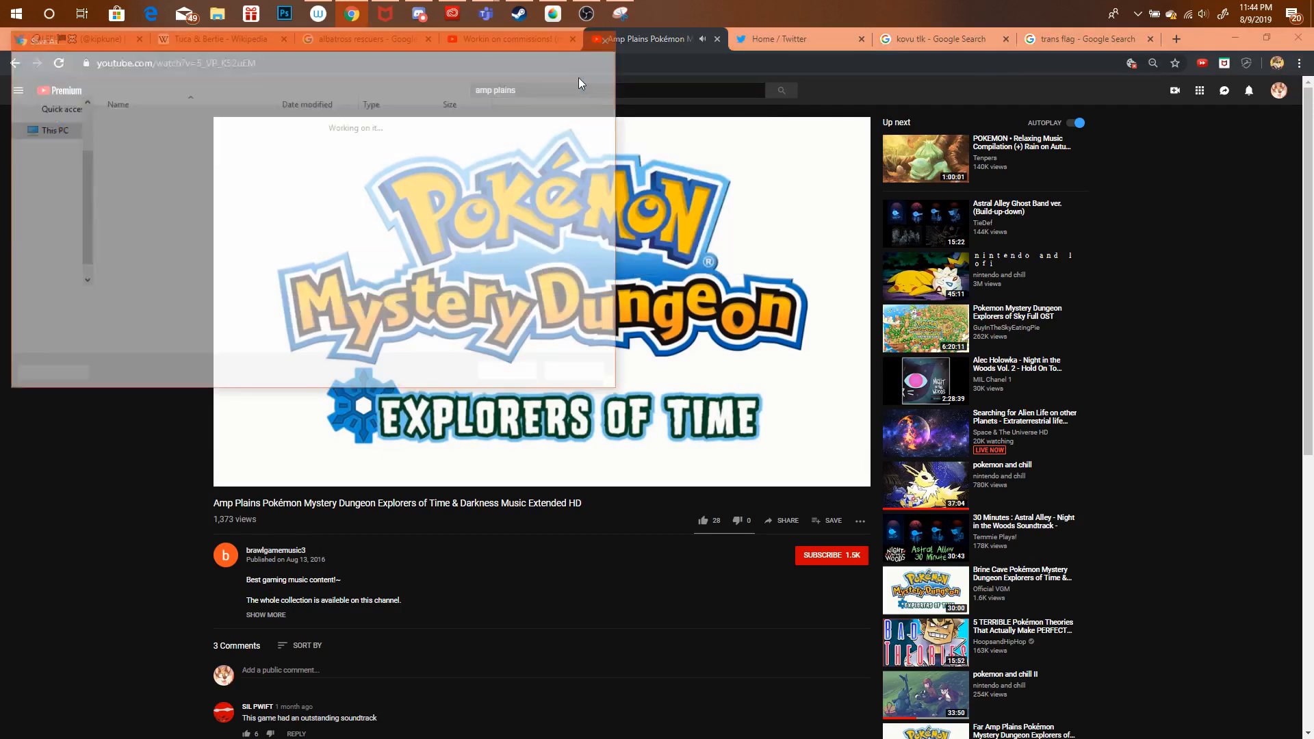
left_click(612, 39)
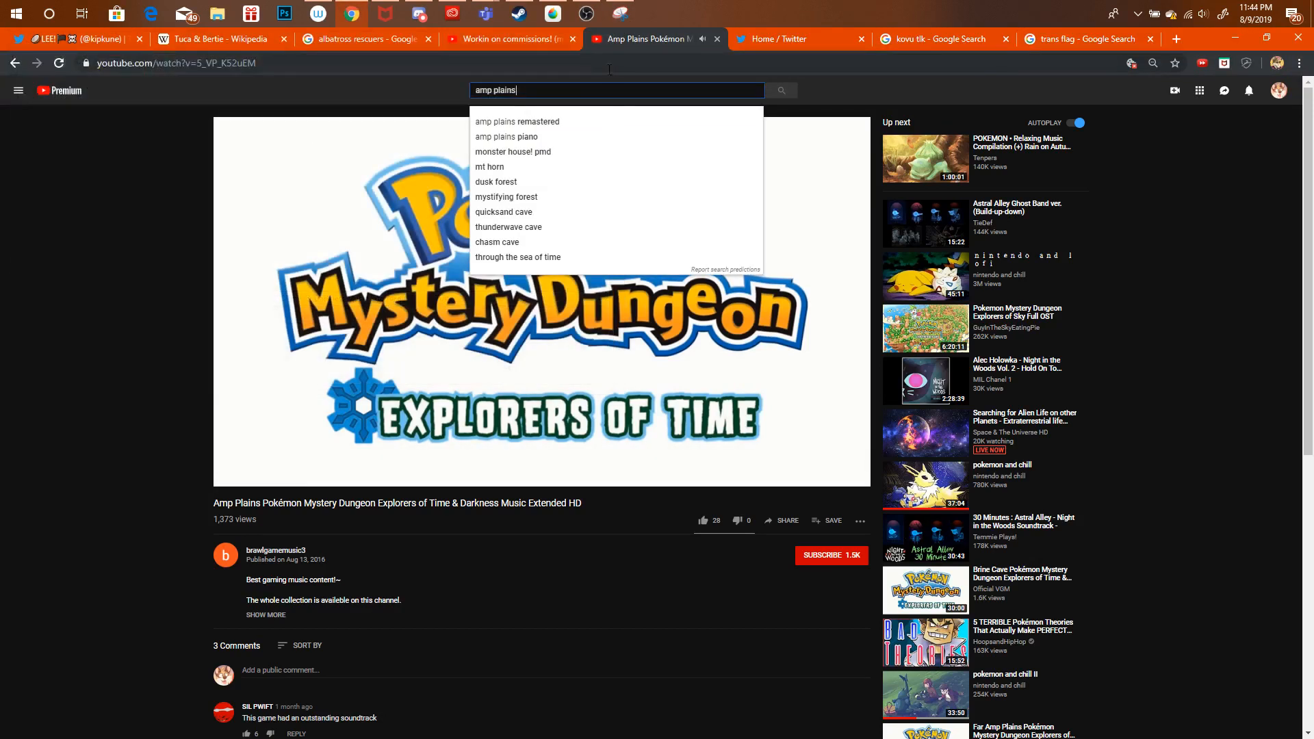
Replace the search text with 'pokemon platinum ost' and run the search.
key("ctrl+a")
type("pokrmo")
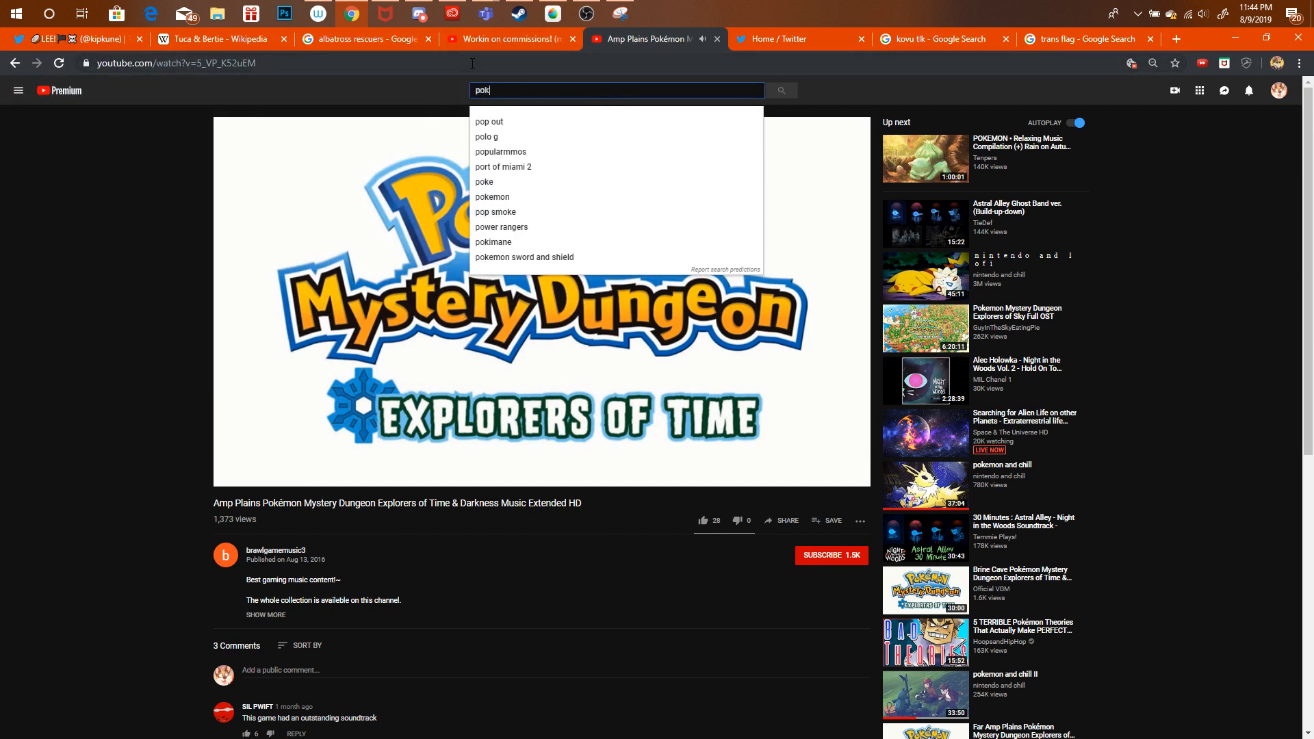
key("BackSpace")
key("BackSpace")
key("BackSpace")
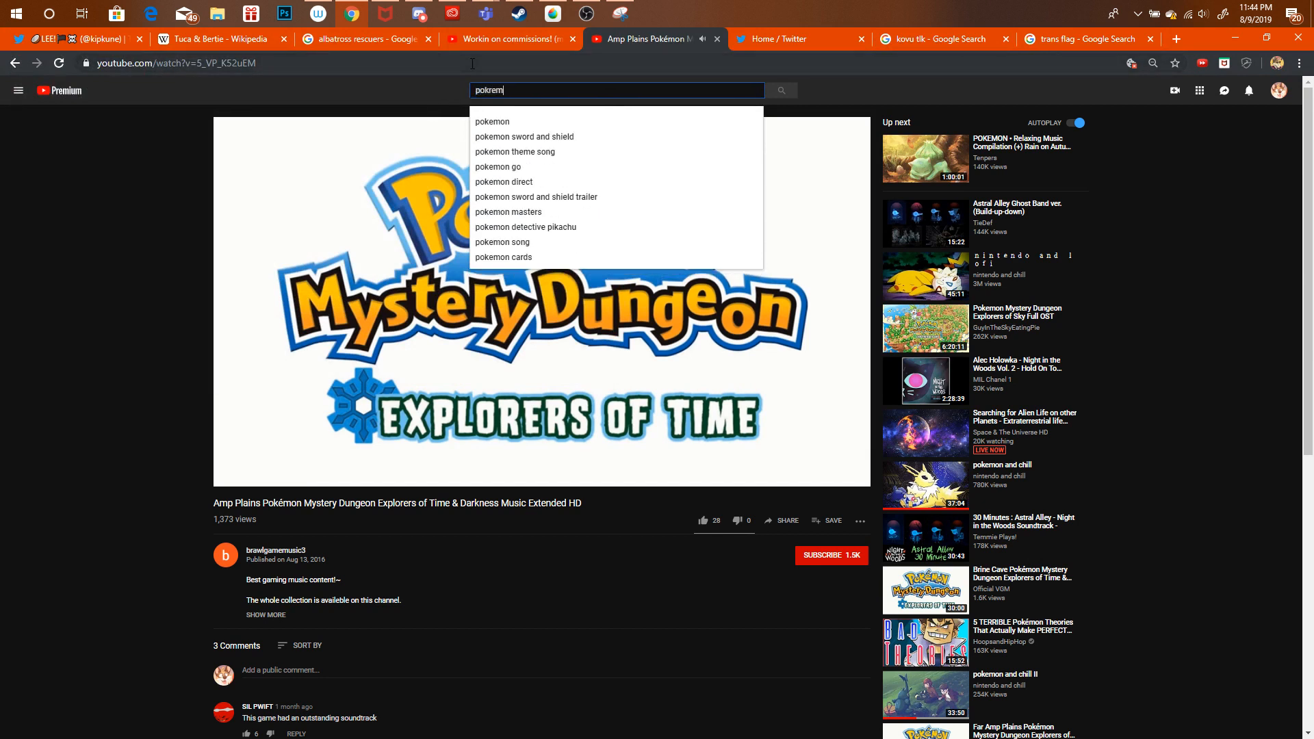
type("emon ")
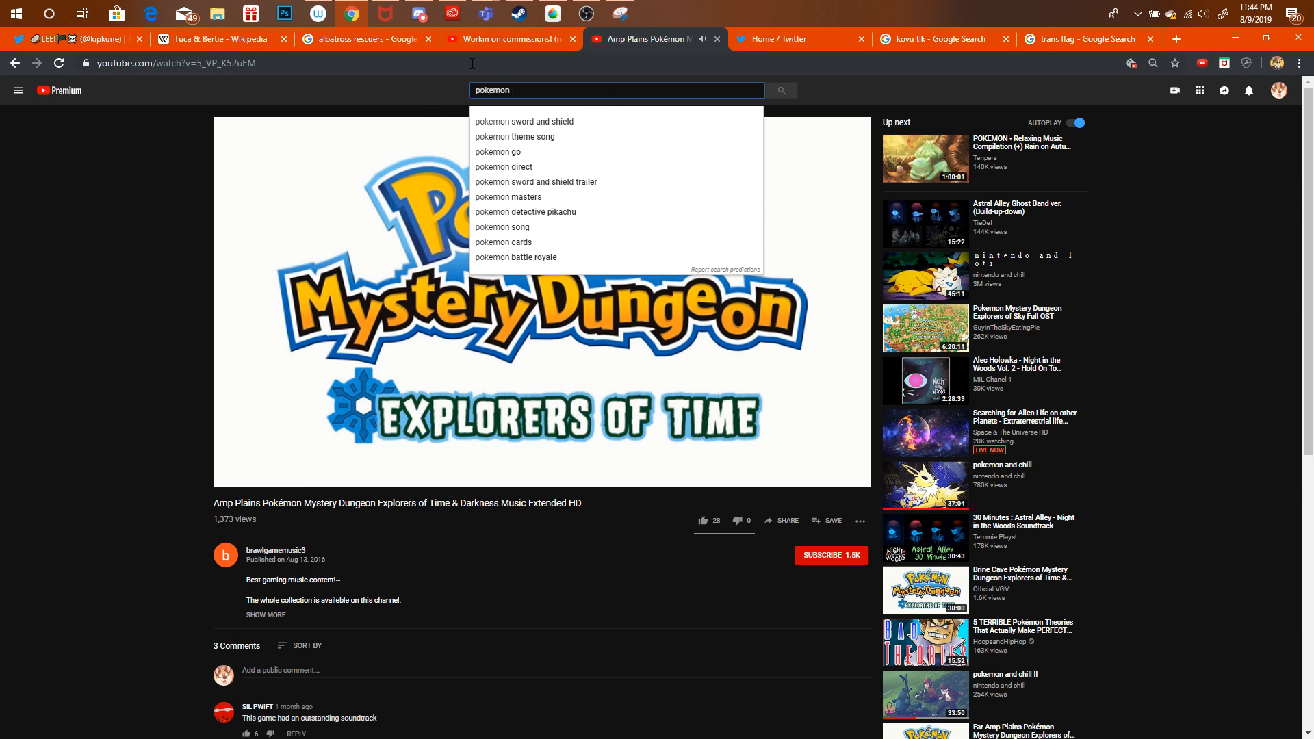
type("platinum ist'")
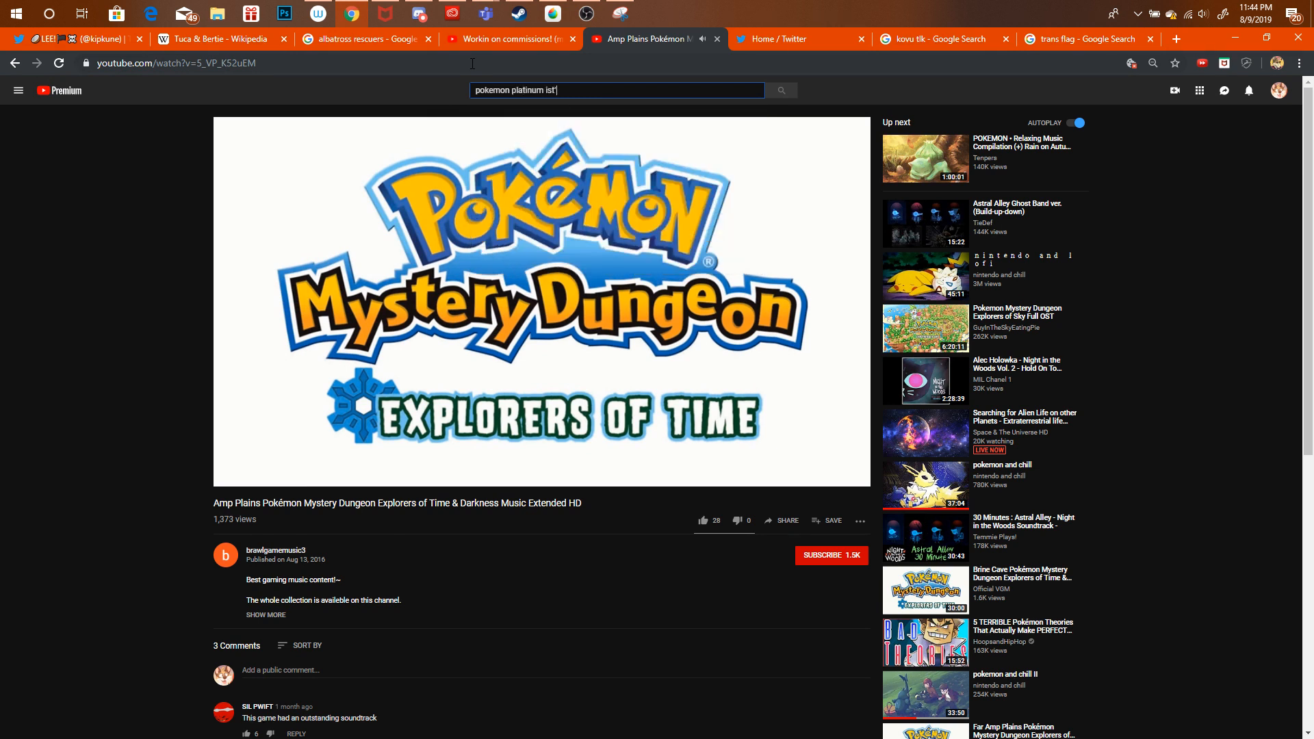
key("BackSpace")
key("BackSpace")
key("BackSpace")
key("BackSpace")
type("ost")
key("Return")
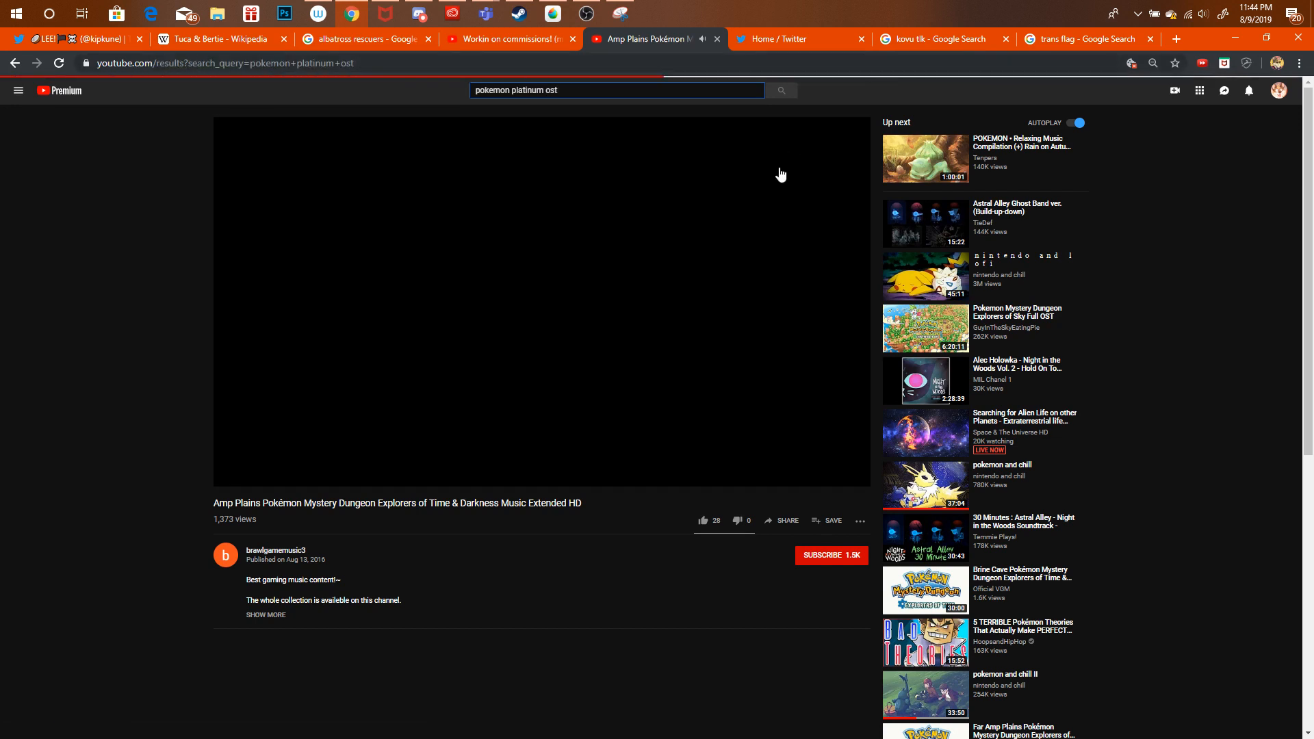
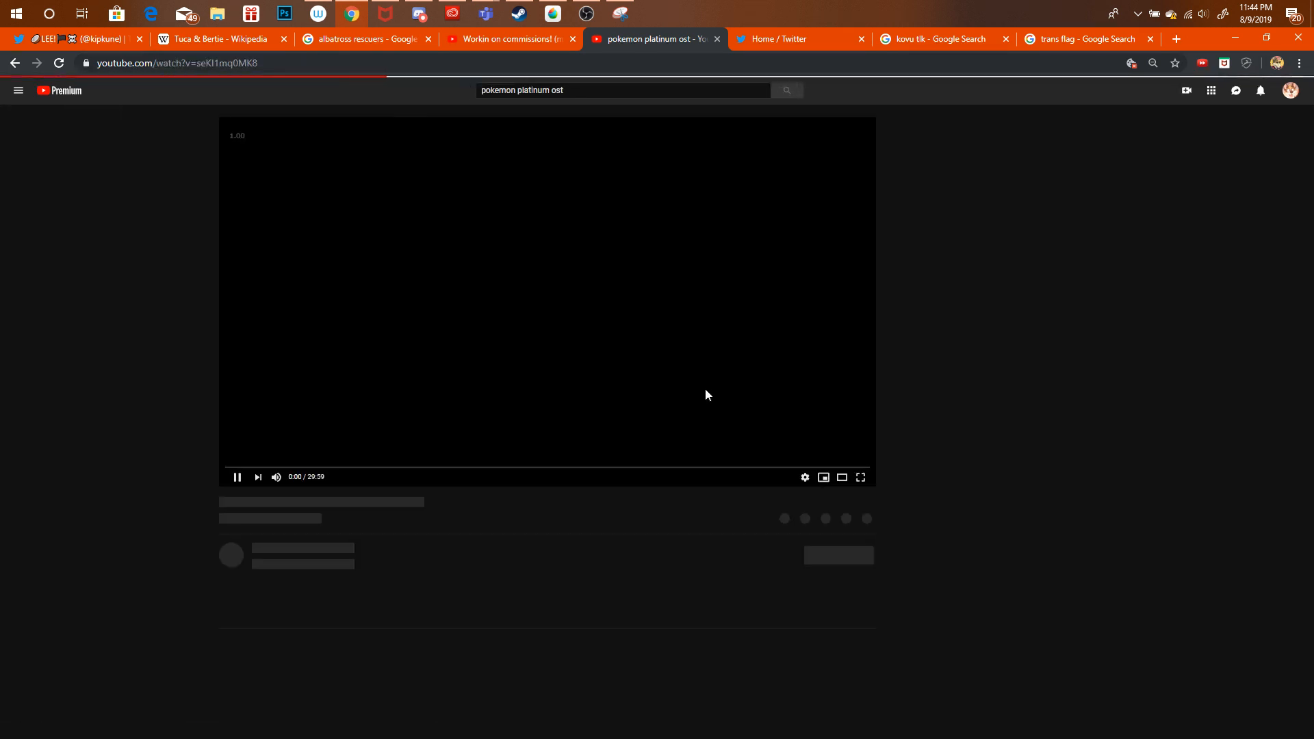
Switch from the YouTube music video back to the MediBang Paint Pro character drawing.
left_click(565, 13)
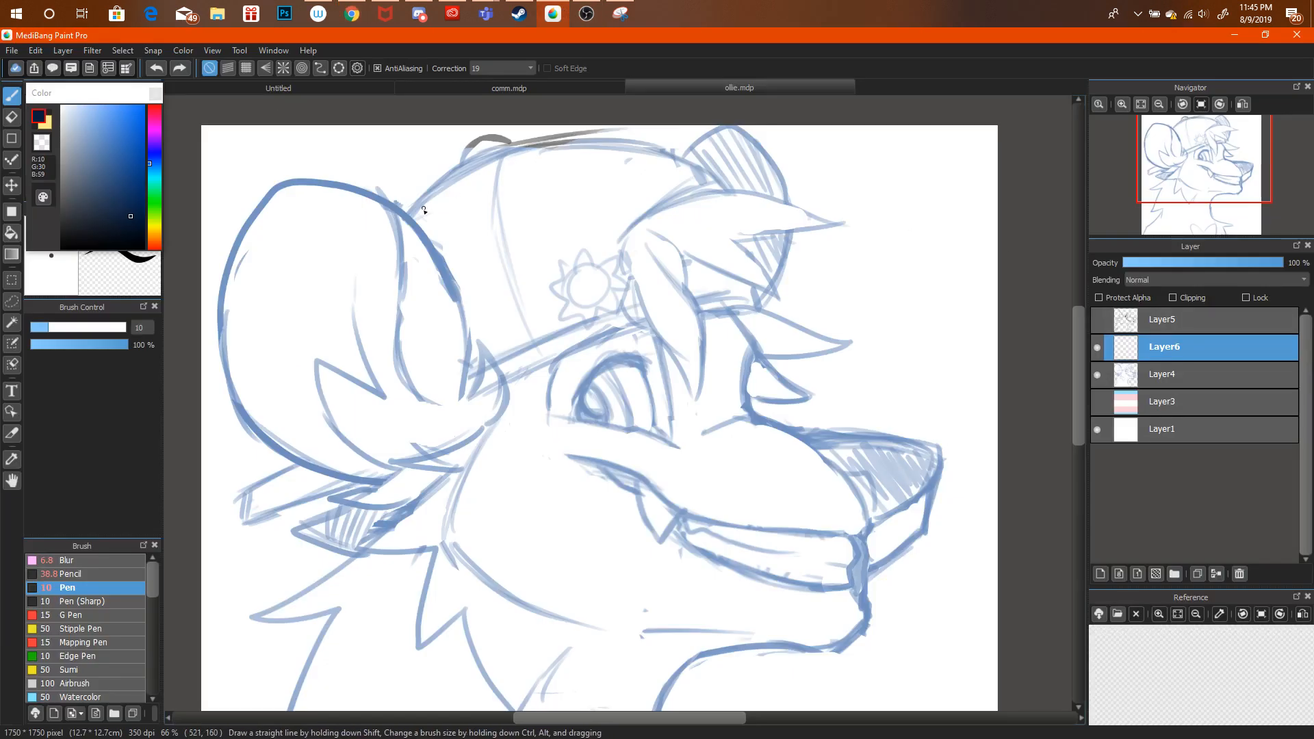
Ink the arc across the cap's crown and nudge it up-left with Transform to fit the sketch.
mouse_move(404, 221)
left_mouse_down()
mouse_move(460, 169)
mouse_move(518, 147)
mouse_move(640, 138)
mouse_move(722, 180)
mouse_move(770, 275)
mouse_move(778, 318)
mouse_move(676, 340)
mouse_move(459, 429)
left_mouse_up()
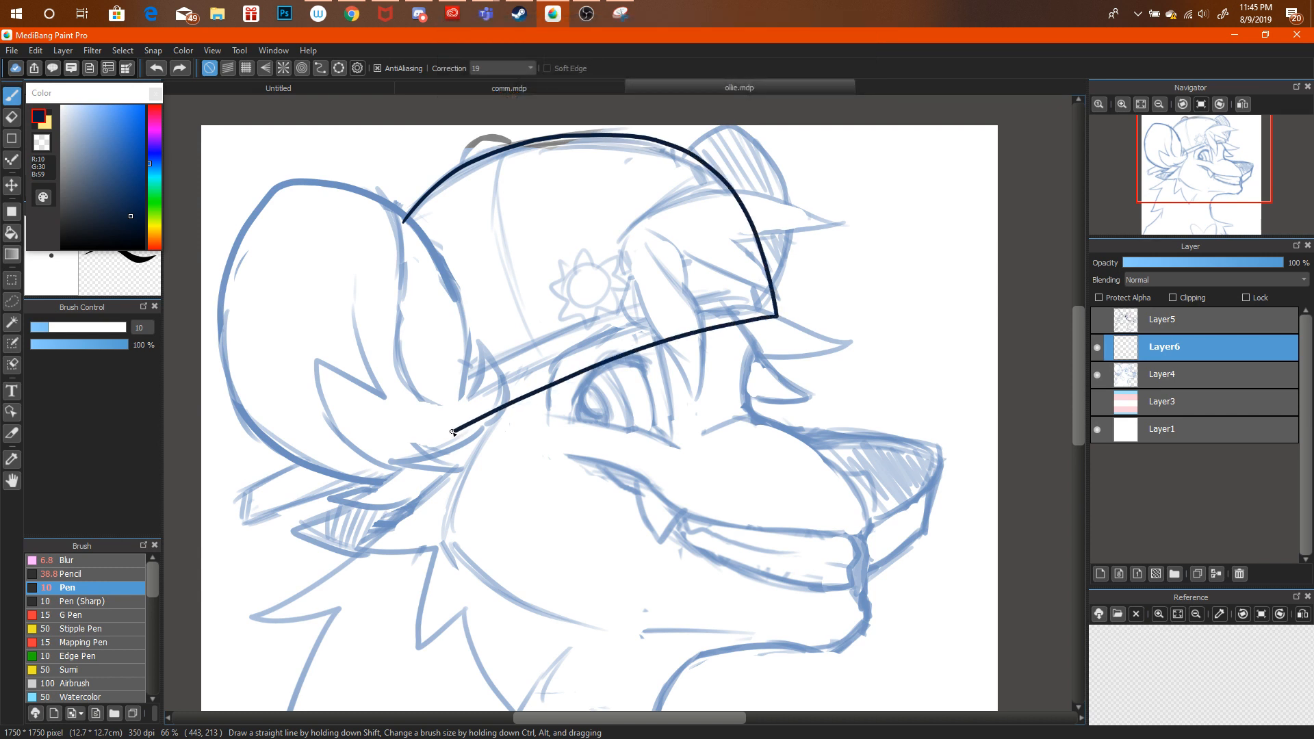
key("ctrl+t")
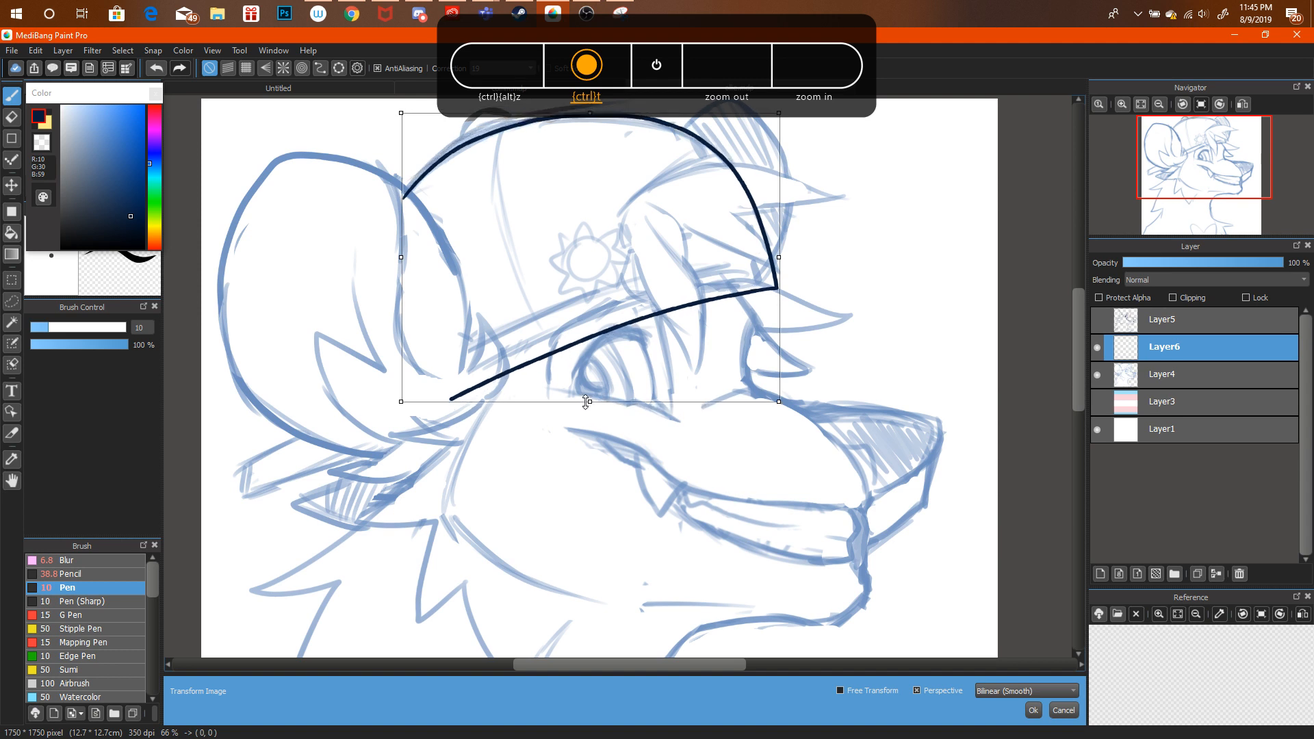
left_click_drag(586, 402, 586, 395)
left_click_drag(677, 365, 671, 360)
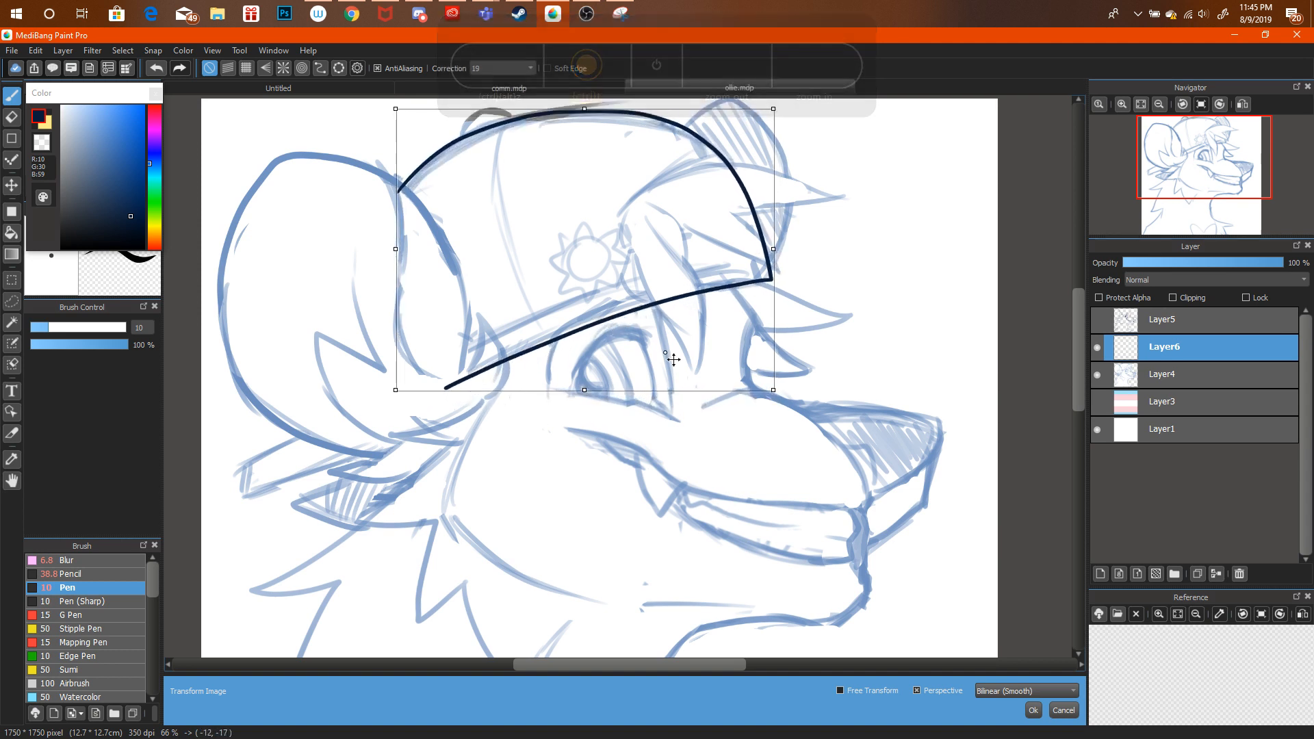
left_click(1033, 710)
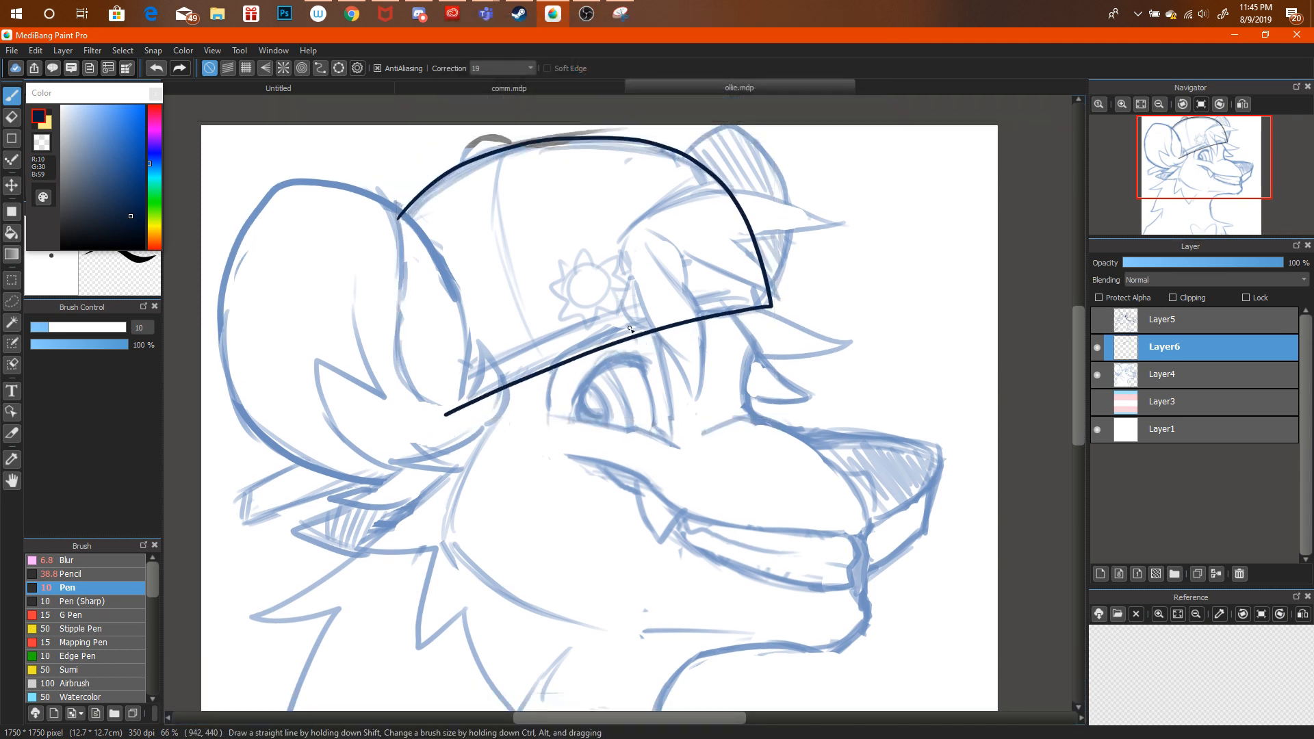
Ink the cap's inner front panel line up from the brim, redrawing it until it fits.
mouse_move(631, 334)
left_mouse_down()
mouse_move(612, 255)
mouse_move(624, 232)
mouse_move(715, 197)
left_mouse_up()
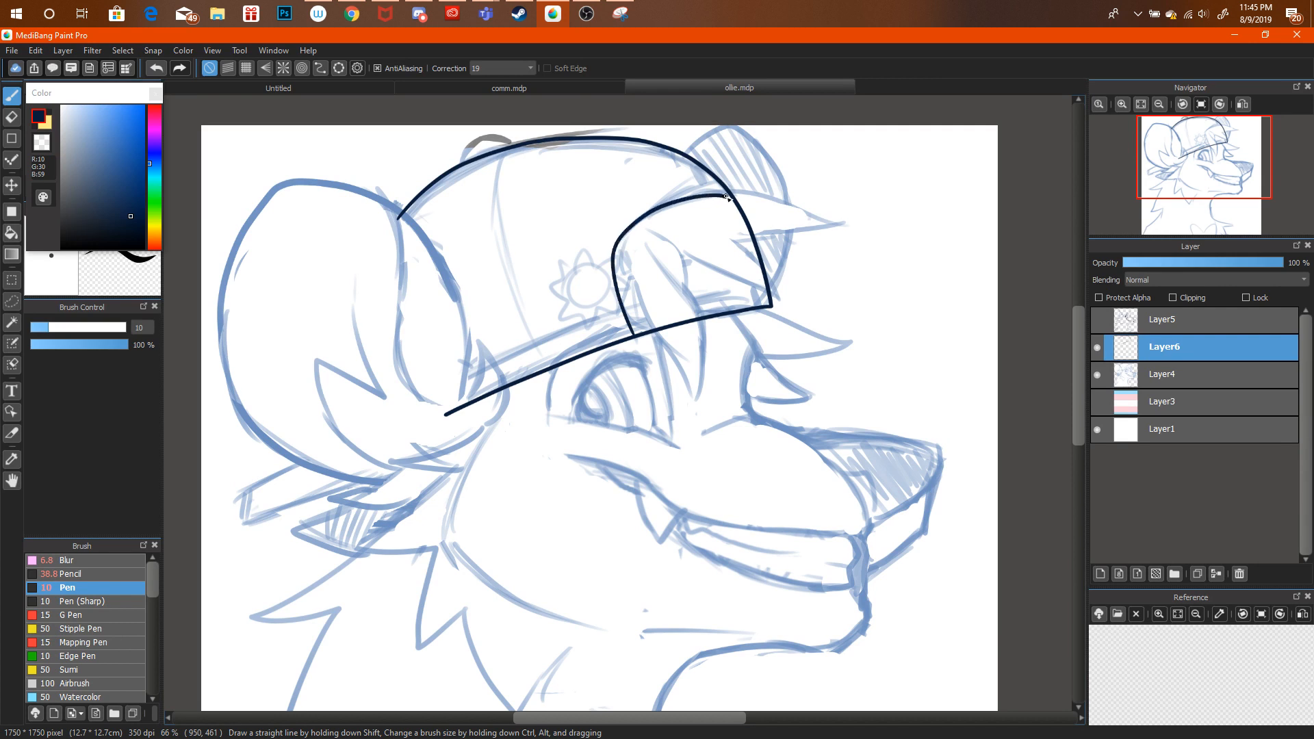
key("ctrl+alt+z")
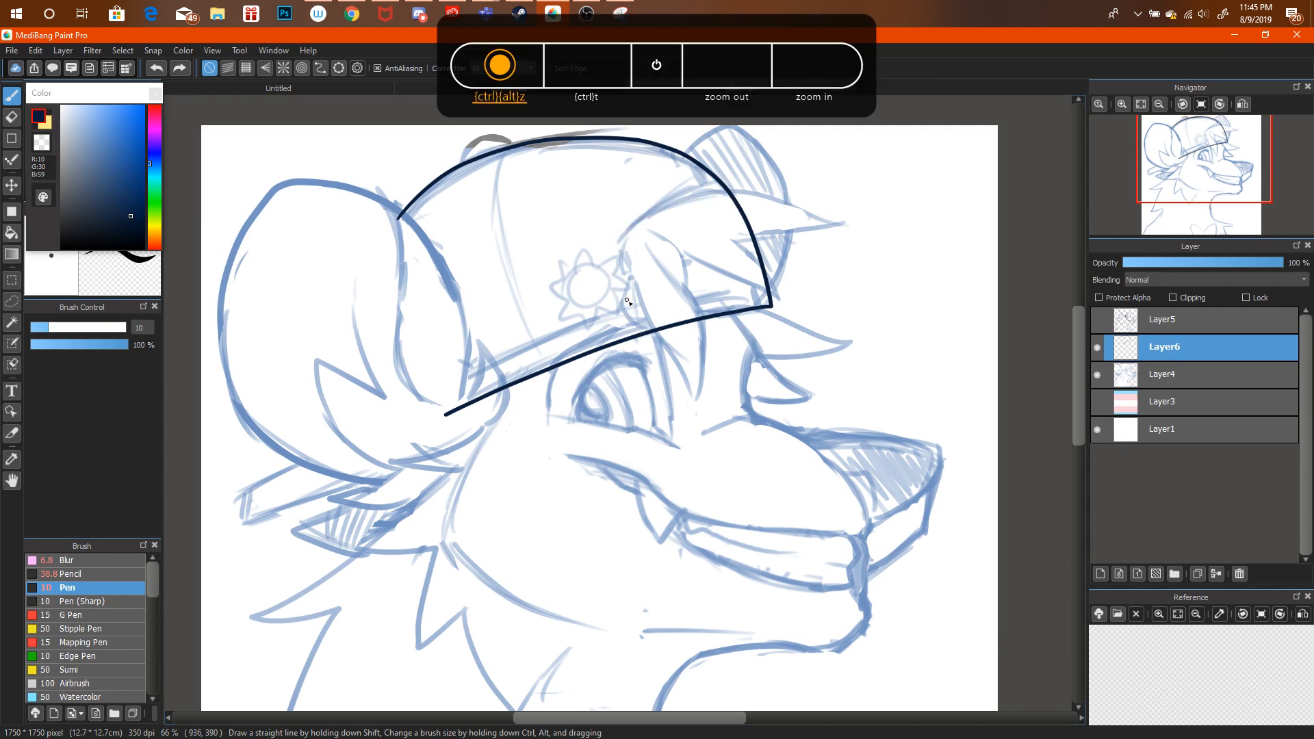
mouse_move(630, 311)
left_mouse_down()
mouse_move(618, 255)
mouse_move(629, 230)
mouse_move(702, 193)
mouse_move(740, 229)
left_mouse_up()
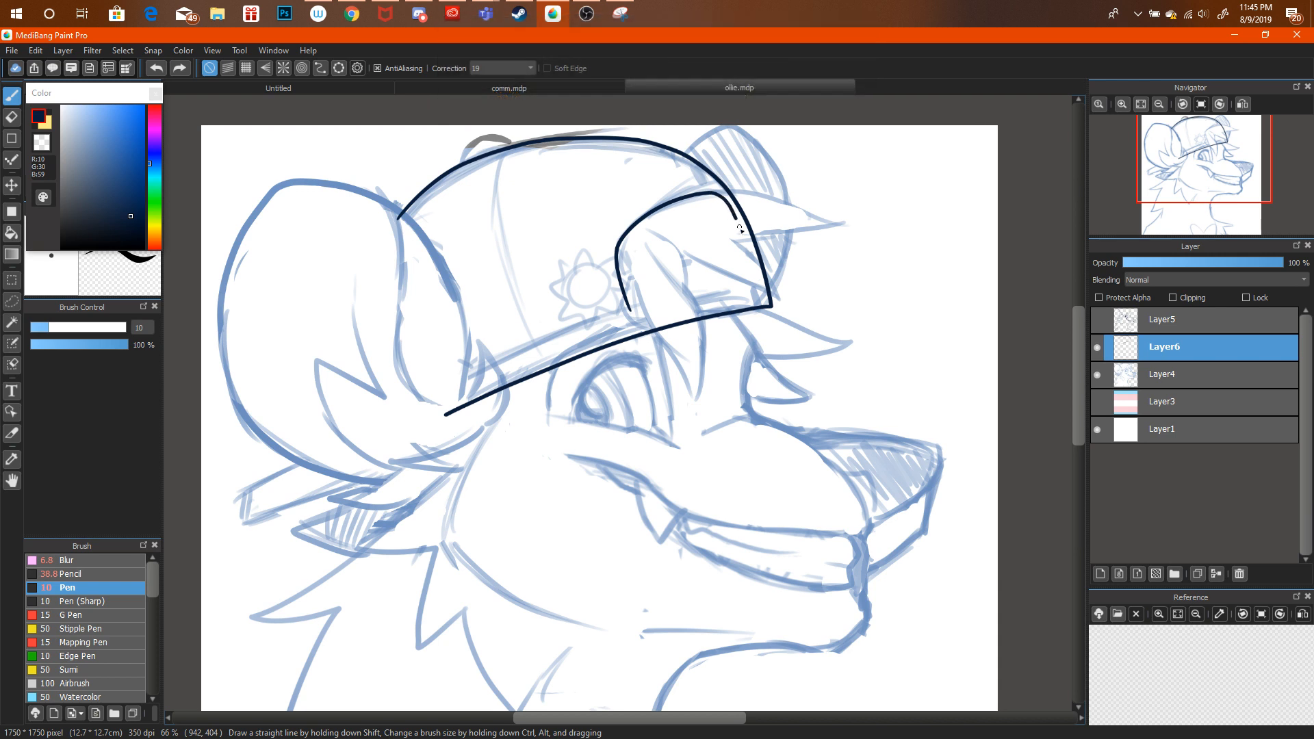
left_click_drag(757, 274, 763, 287)
key("ctrl+alt+z")
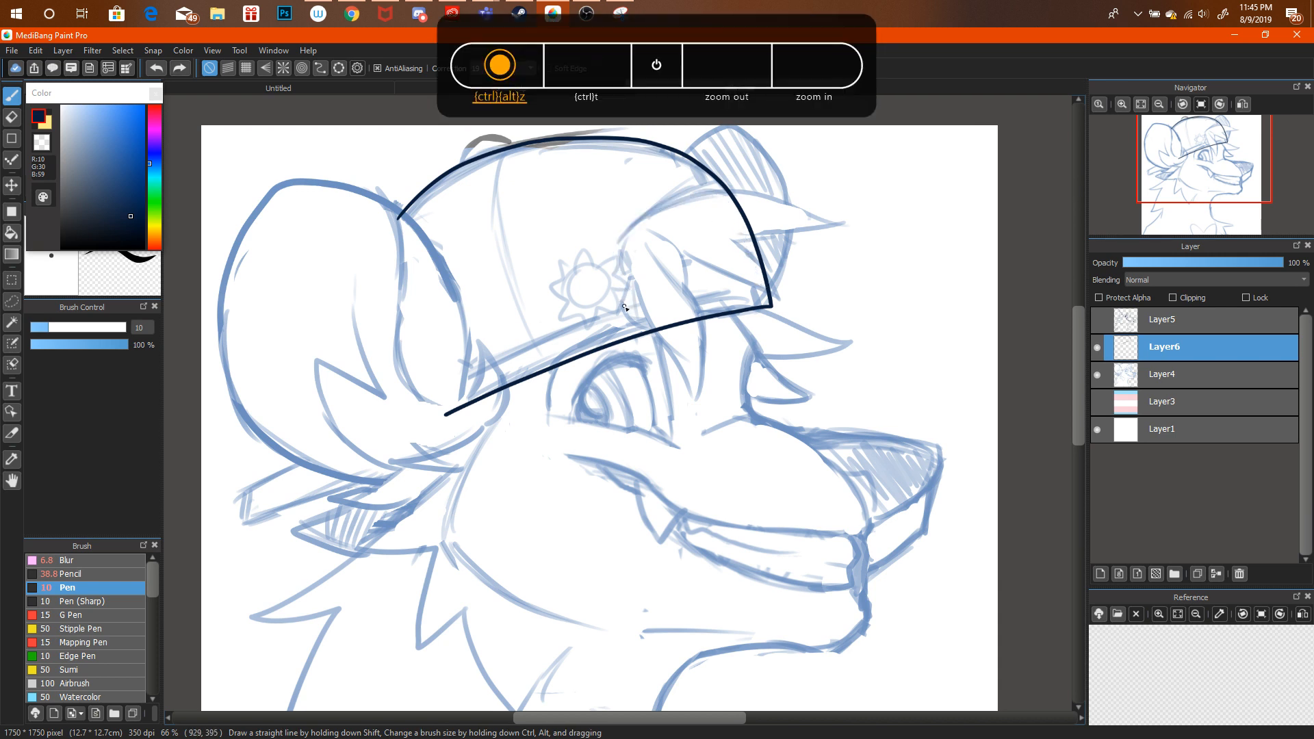
mouse_move(624, 307)
left_mouse_down()
mouse_move(621, 233)
mouse_move(705, 182)
mouse_move(726, 196)
mouse_move(750, 271)
left_mouse_up()
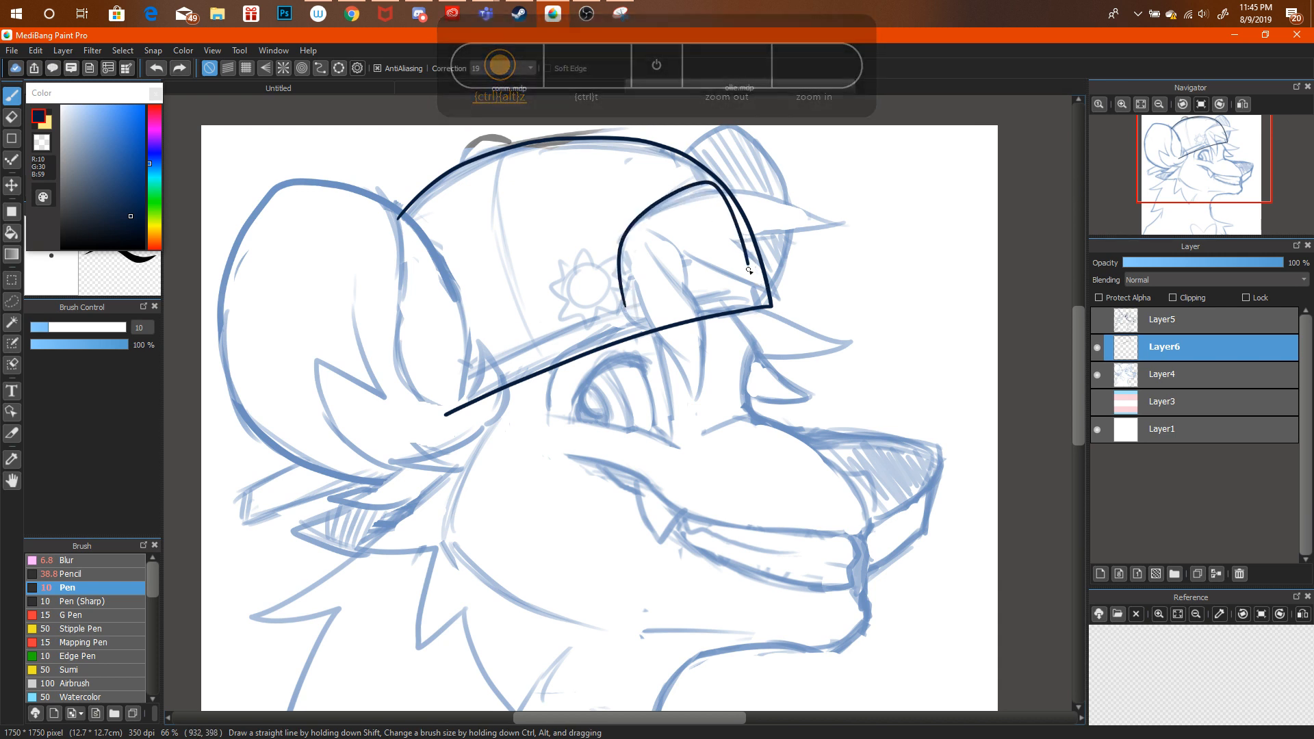
key("ctrl+alt+z")
mouse_move(630, 308)
left_mouse_down()
mouse_move(632, 236)
mouse_move(704, 189)
mouse_move(723, 200)
mouse_move(752, 282)
mouse_move(642, 302)
mouse_move(730, 281)
left_mouse_up()
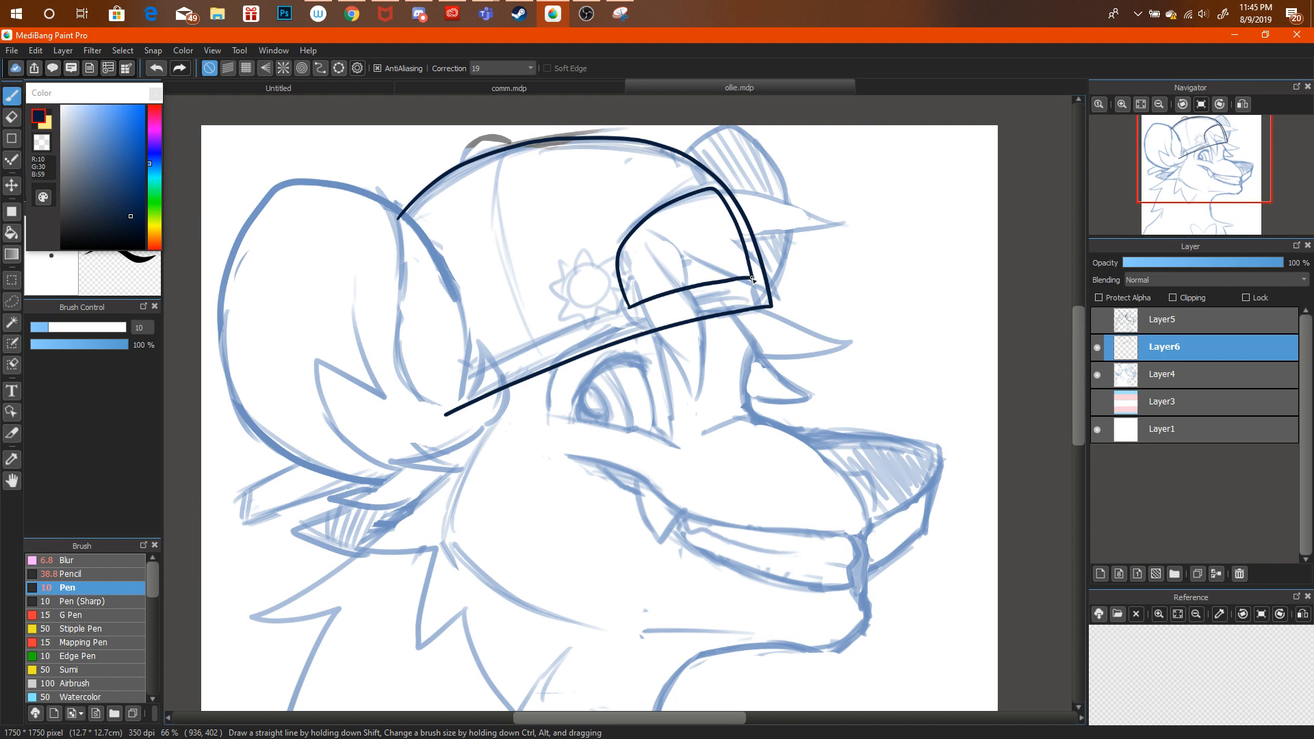
key("e")
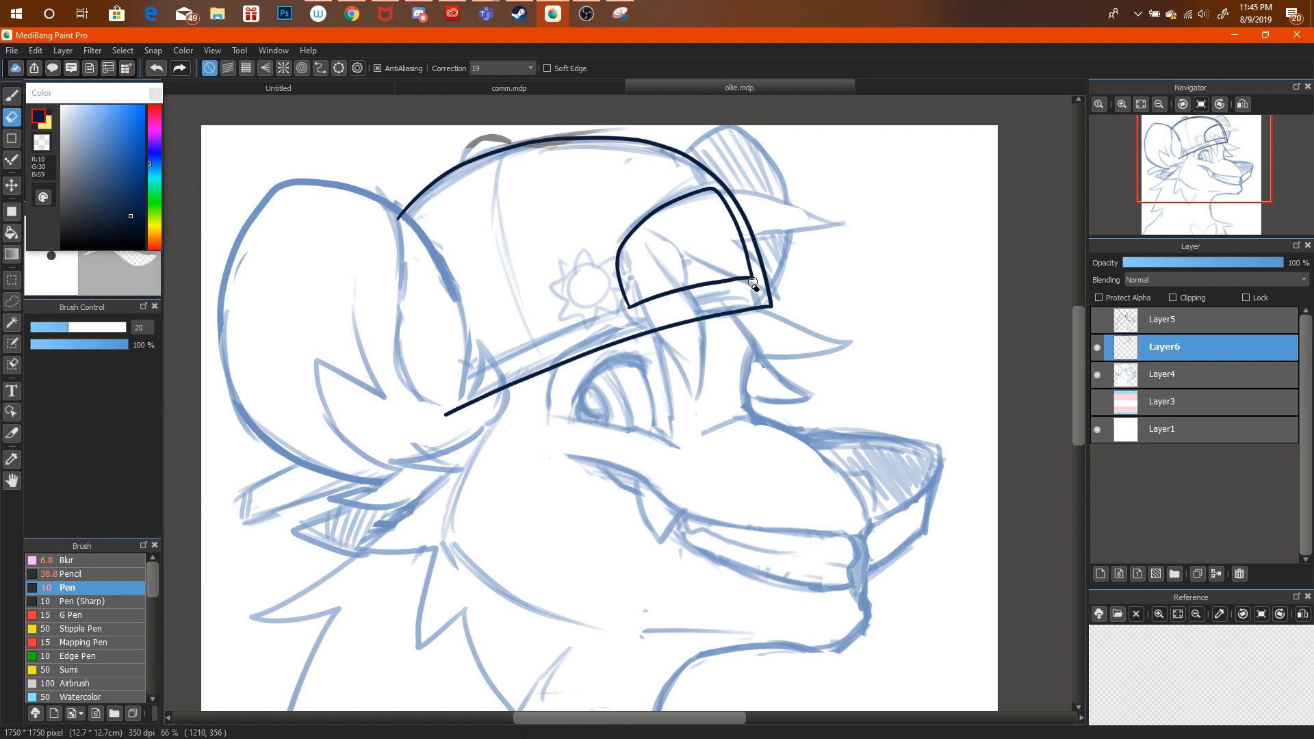
Thin the pen to size 5.8 and ink the round center of the cap's badge.
key("b")
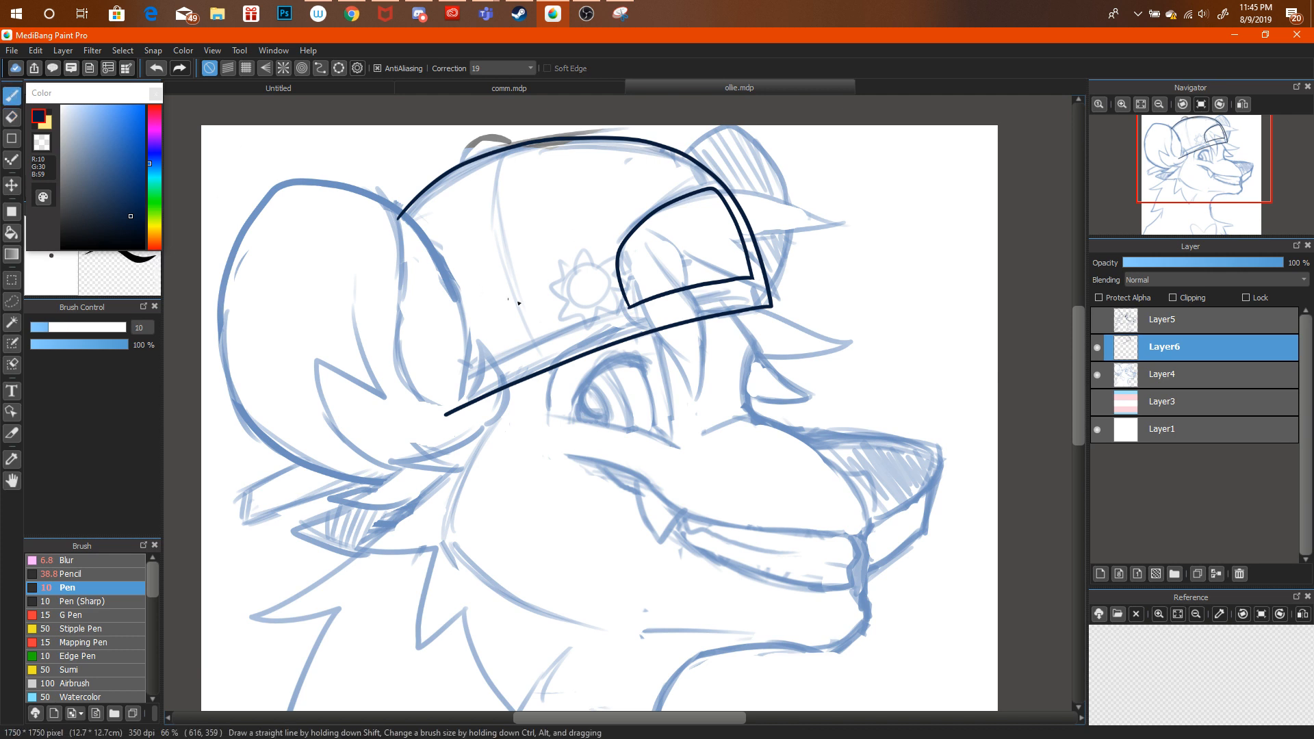
left_click_drag(568, 295, 605, 308)
key("ctrl+alt+z")
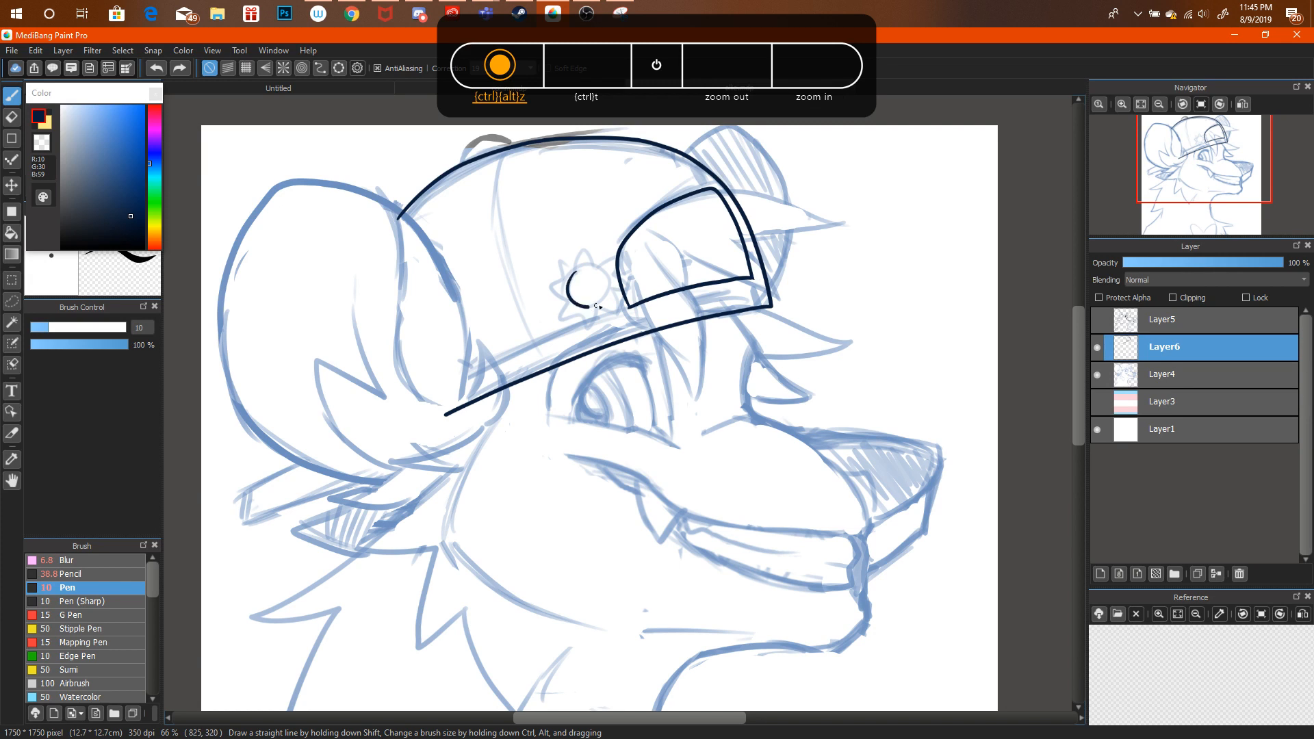
key("ctrl+alt+z")
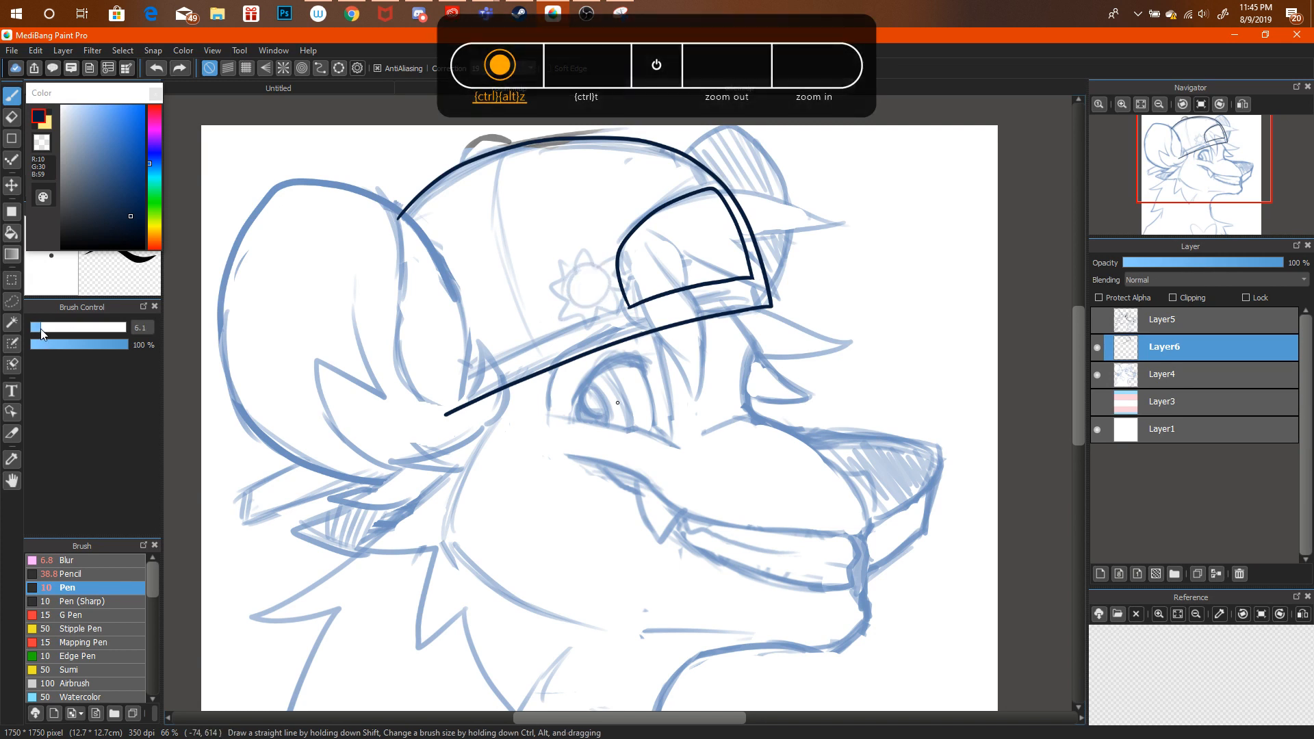
mouse_move(563, 290)
left_mouse_down()
mouse_move(600, 302)
mouse_move(609, 284)
mouse_move(589, 264)
left_mouse_up()
key("ctrl+alt+z")
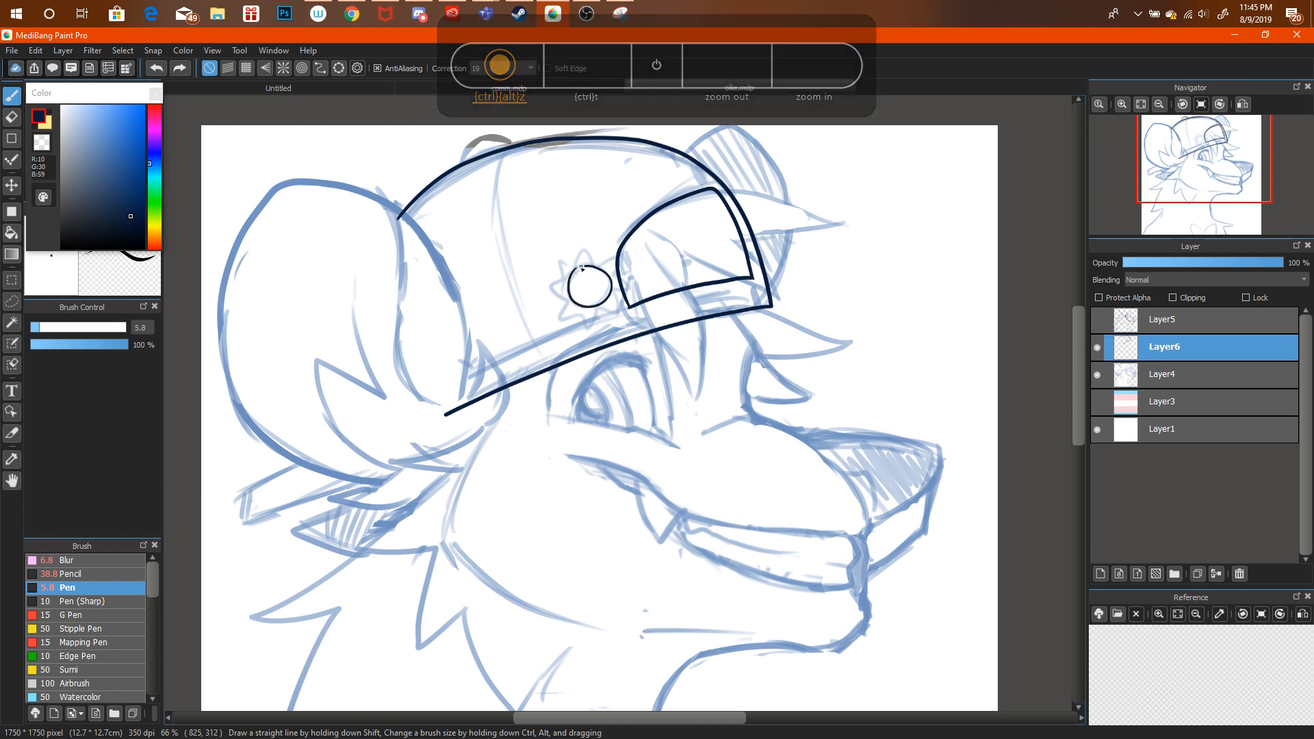
key("ctrl+alt+z")
mouse_move(576, 270)
left_mouse_down()
mouse_move(575, 303)
mouse_move(611, 291)
mouse_move(603, 272)
mouse_move(569, 273)
mouse_move(593, 261)
left_mouse_up()
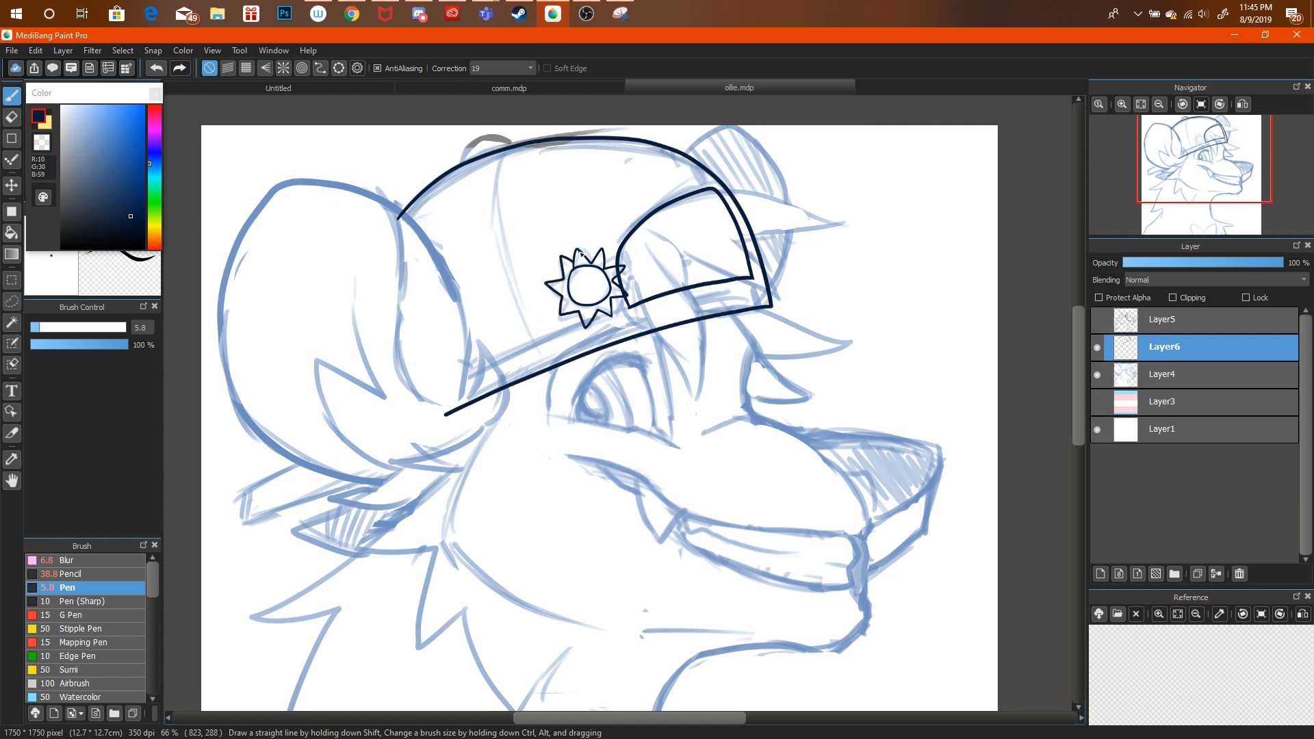
Ink spiky star points around the badge's right and bottom, then zoom out to the whole head.
key("ctrl+alt+z")
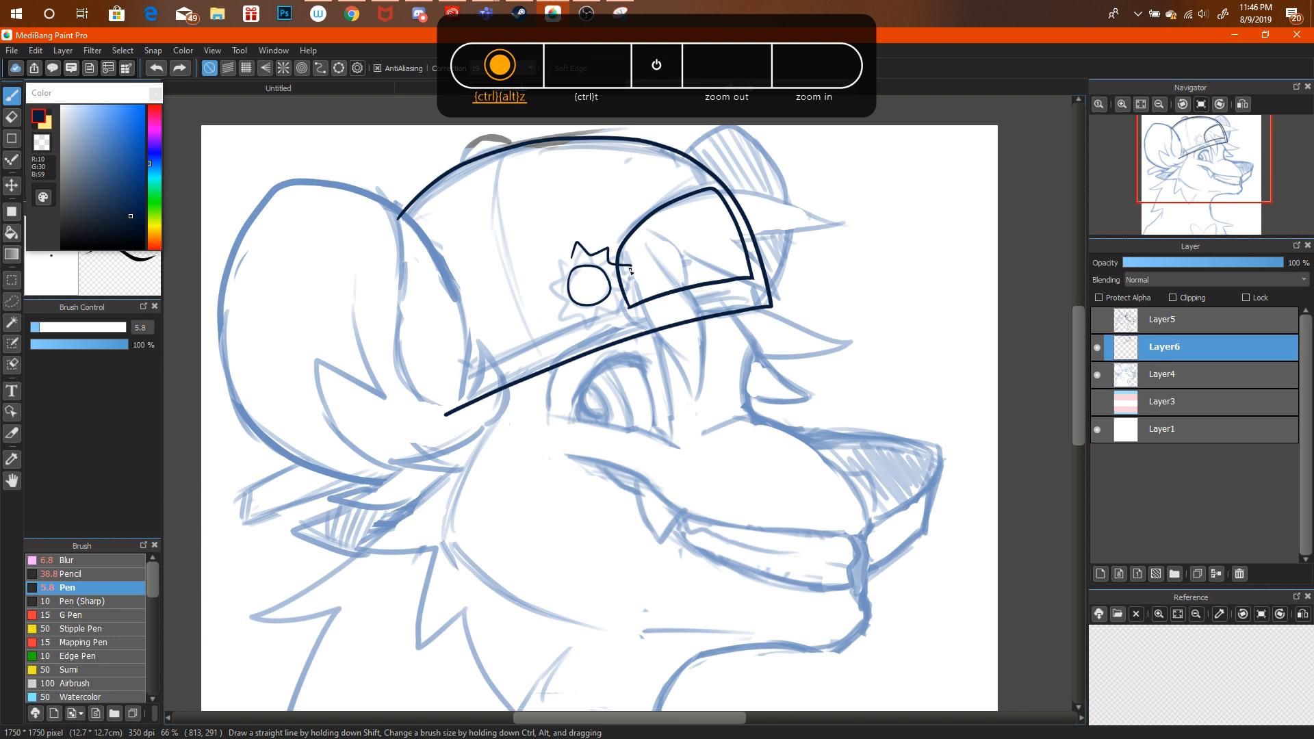
mouse_move(630, 271)
left_mouse_down()
mouse_move(630, 300)
mouse_move(615, 324)
left_mouse_up()
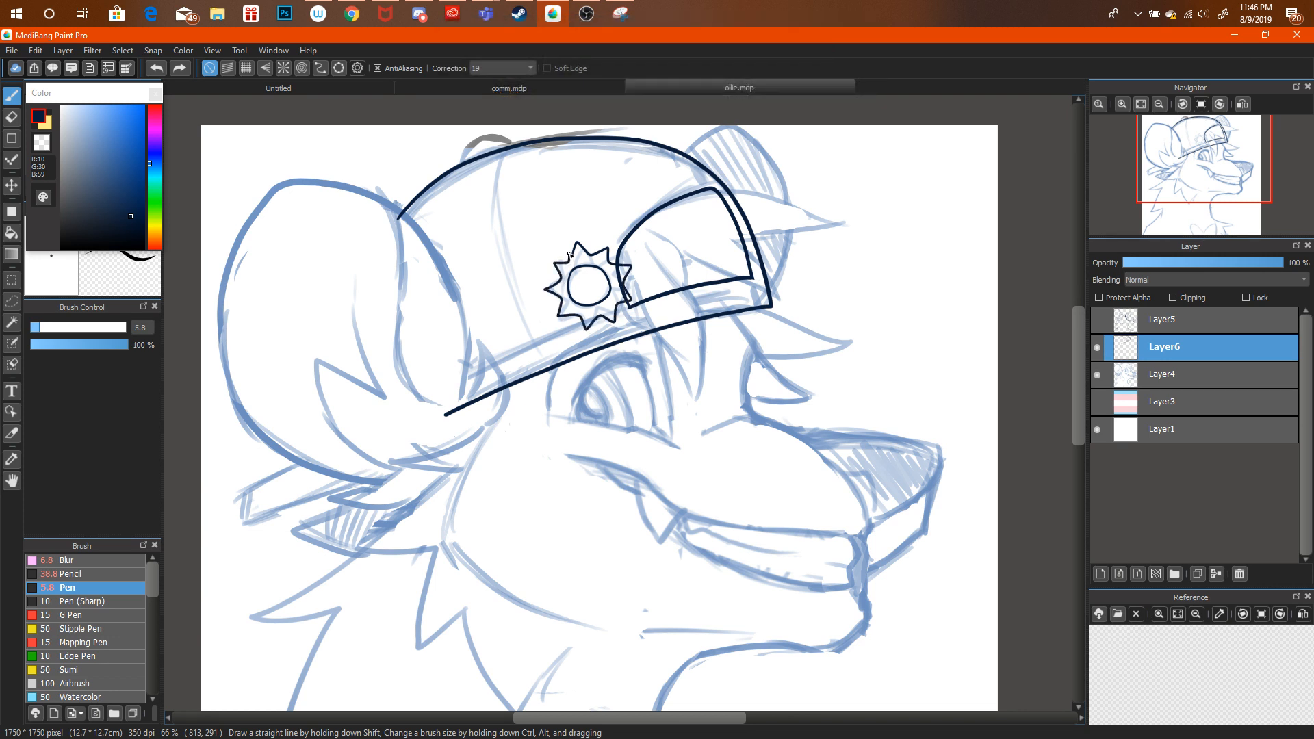
key("ctrl+alt+z")
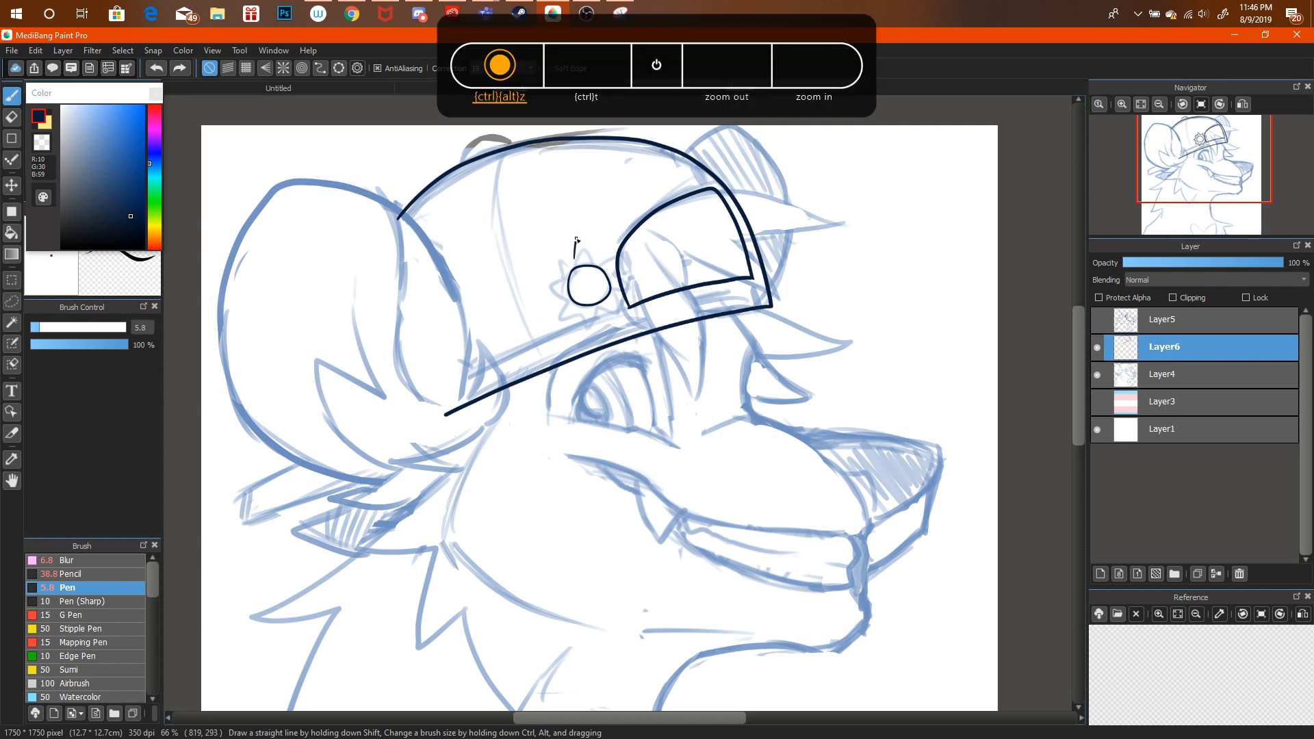
mouse_move(625, 267)
left_mouse_down()
mouse_move(616, 317)
mouse_move(586, 319)
left_mouse_up()
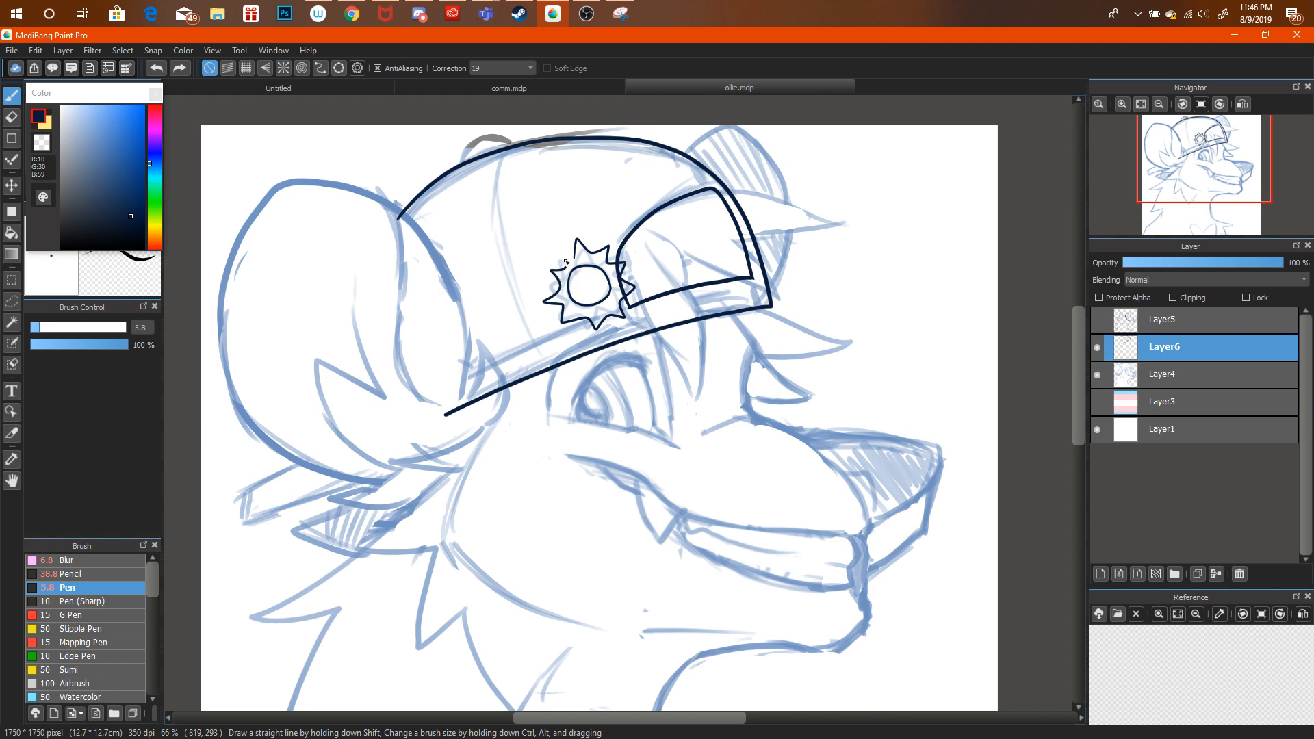
key("e")
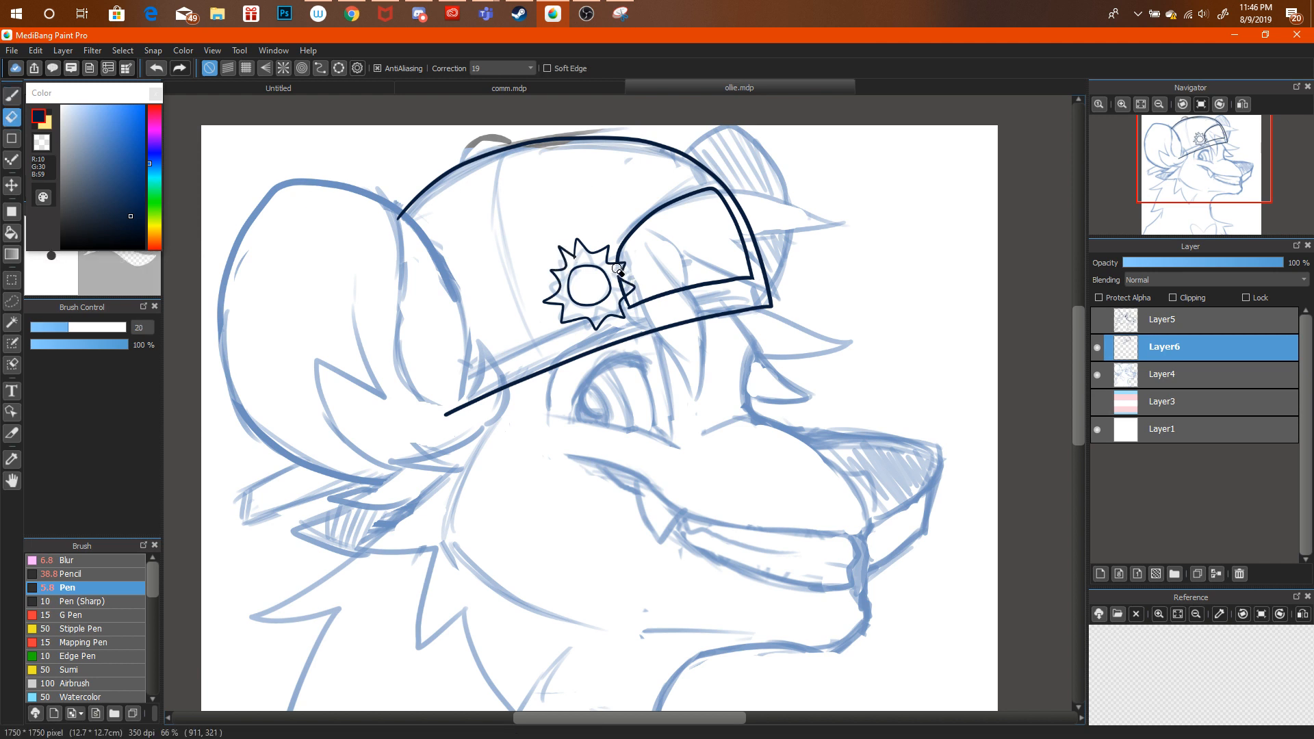
scroll(737, 180, "up", 3)
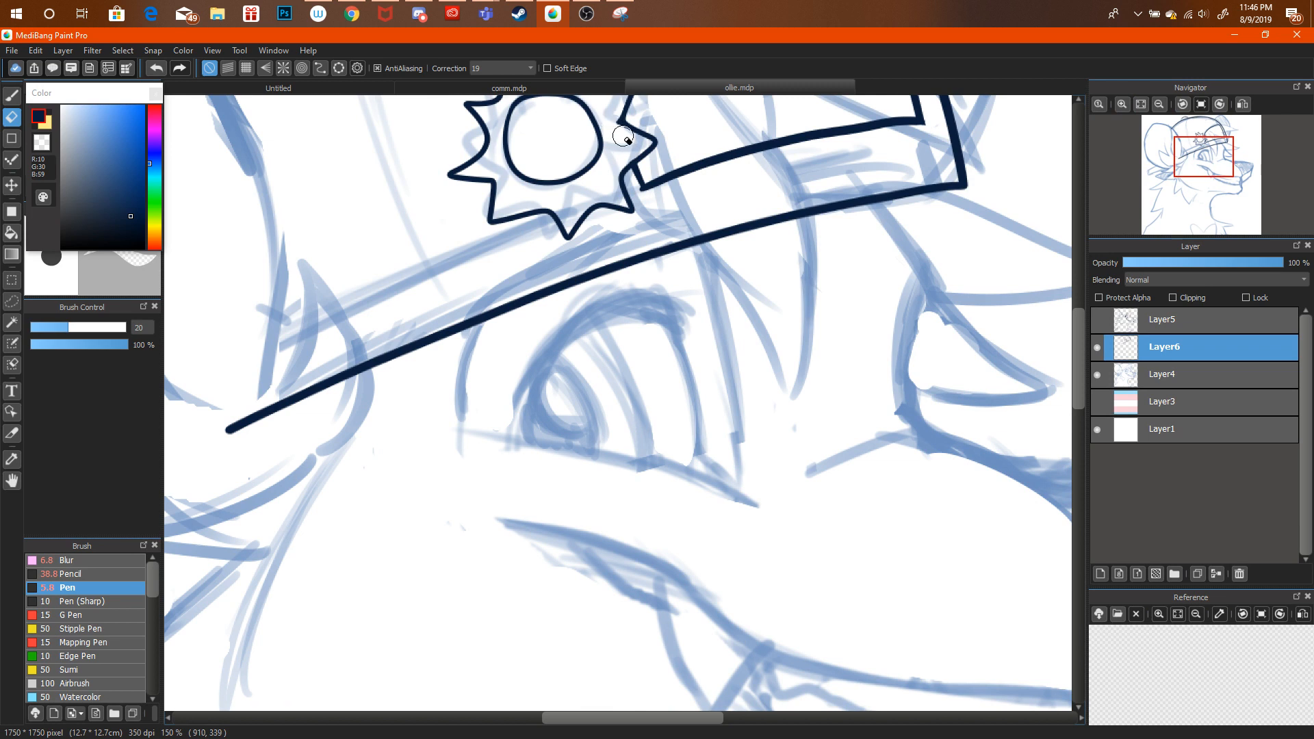
left_click_drag(1078, 371, 1079, 342)
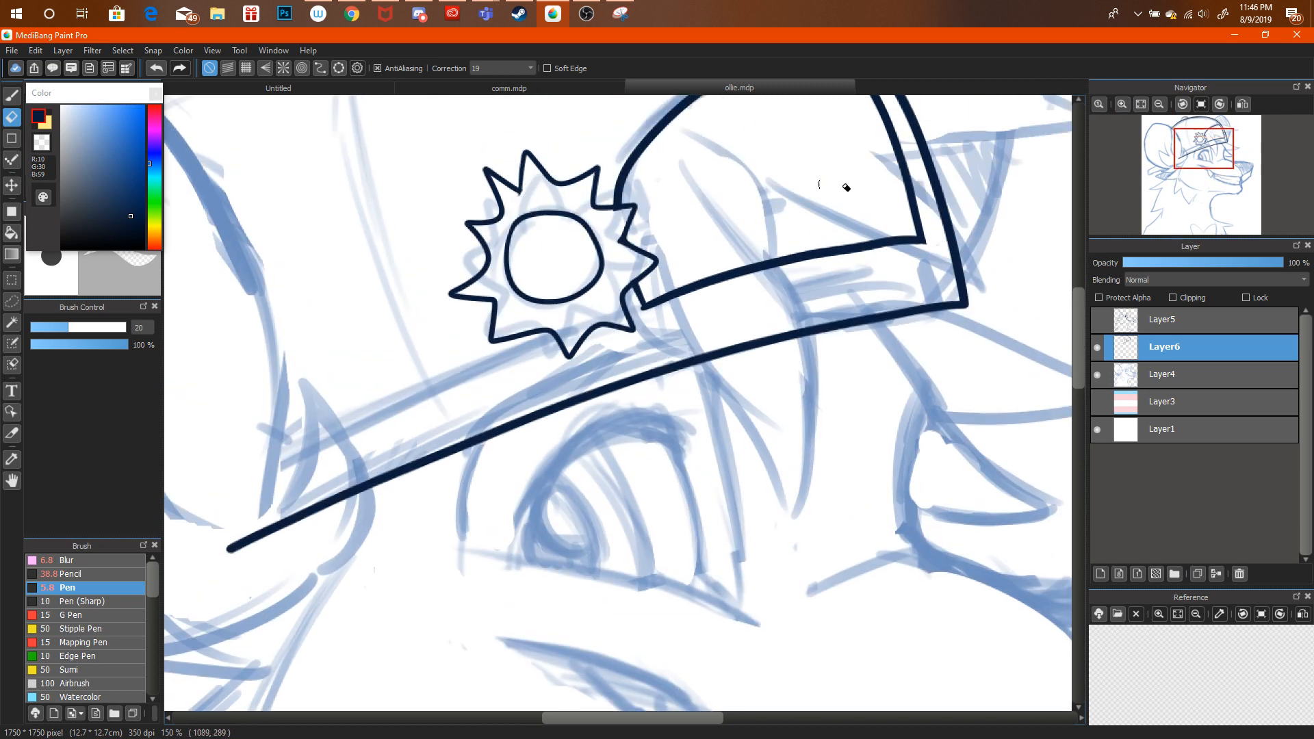
left_click(1158, 105)
left_click(1158, 104)
left_click(1158, 105)
left_click(1158, 105)
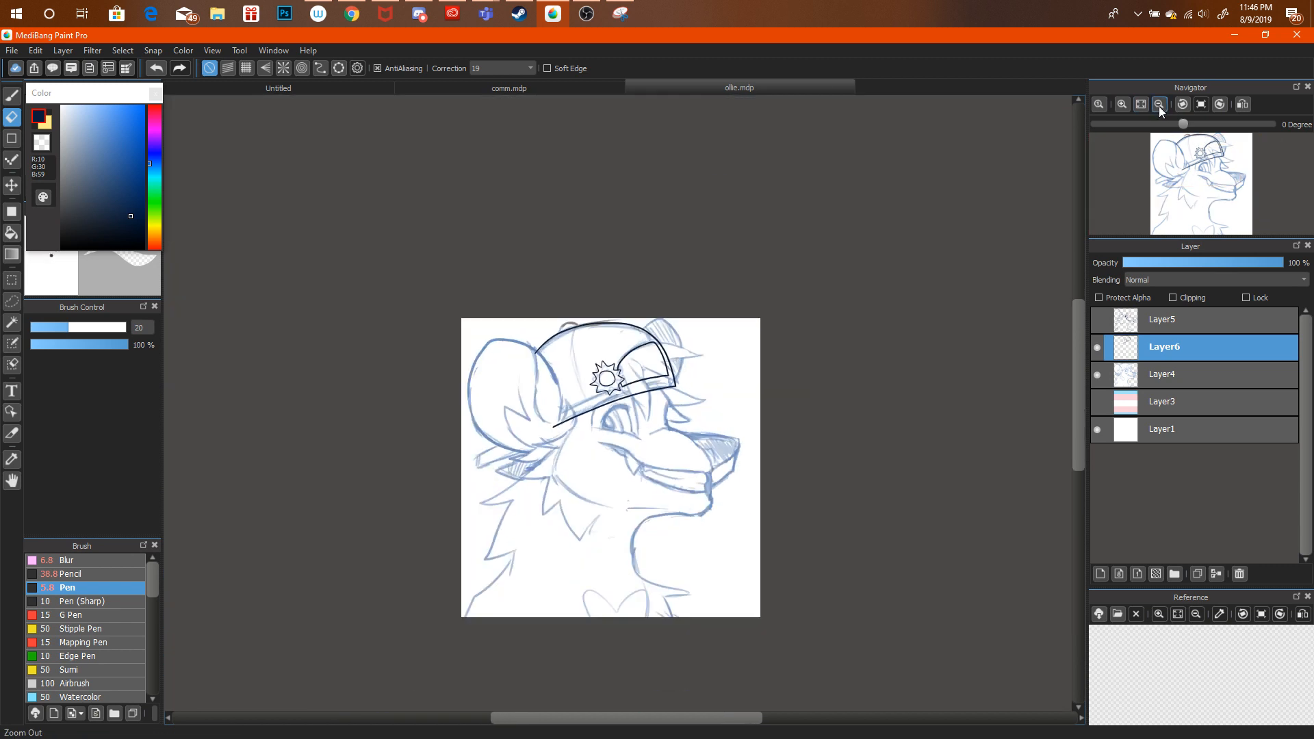
Switch to the commissions livestream tab in Chrome and turn the speaker volume down.
left_click(351, 14)
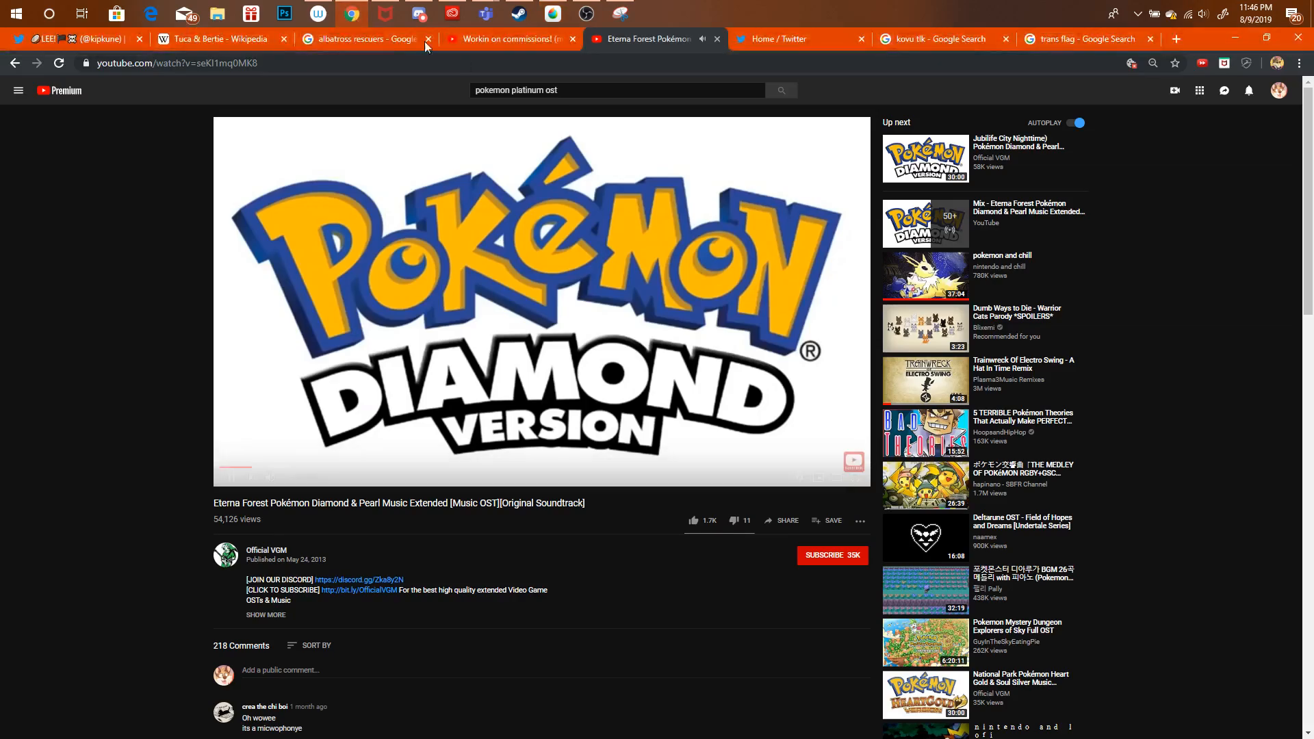
left_click(542, 39)
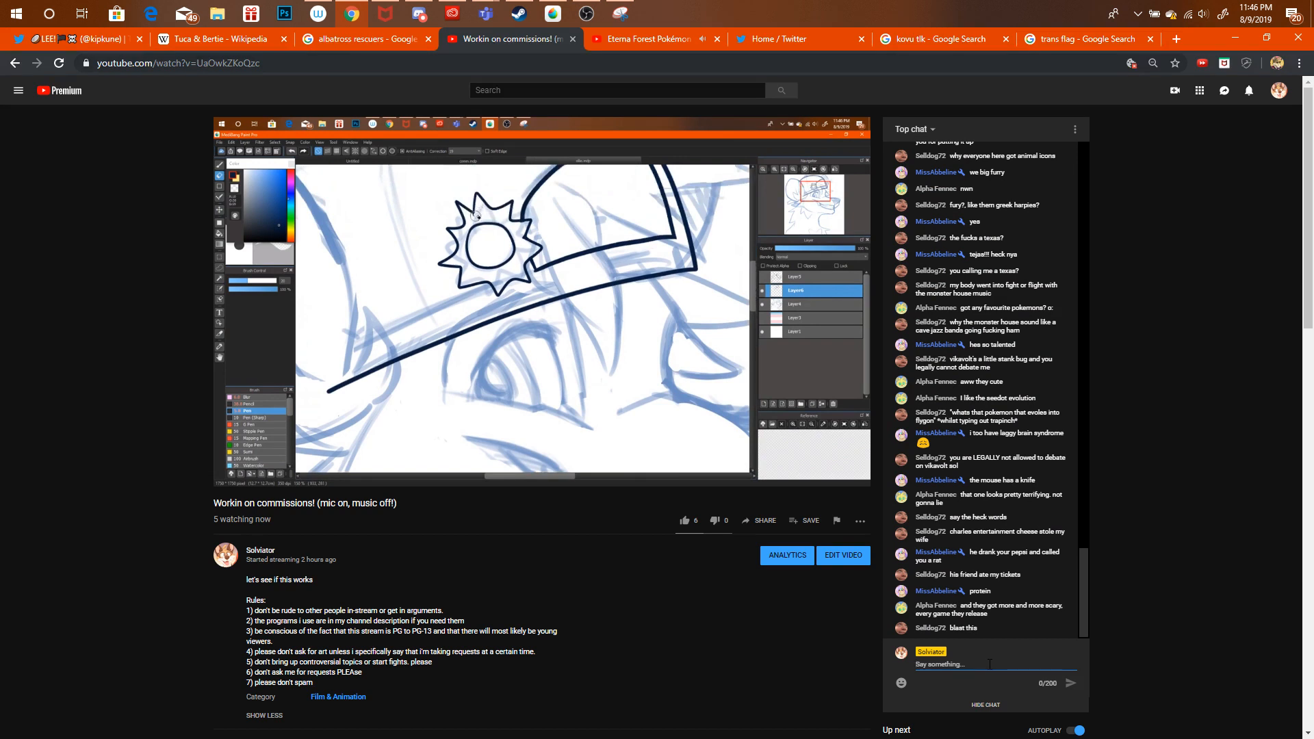
left_click(1202, 14)
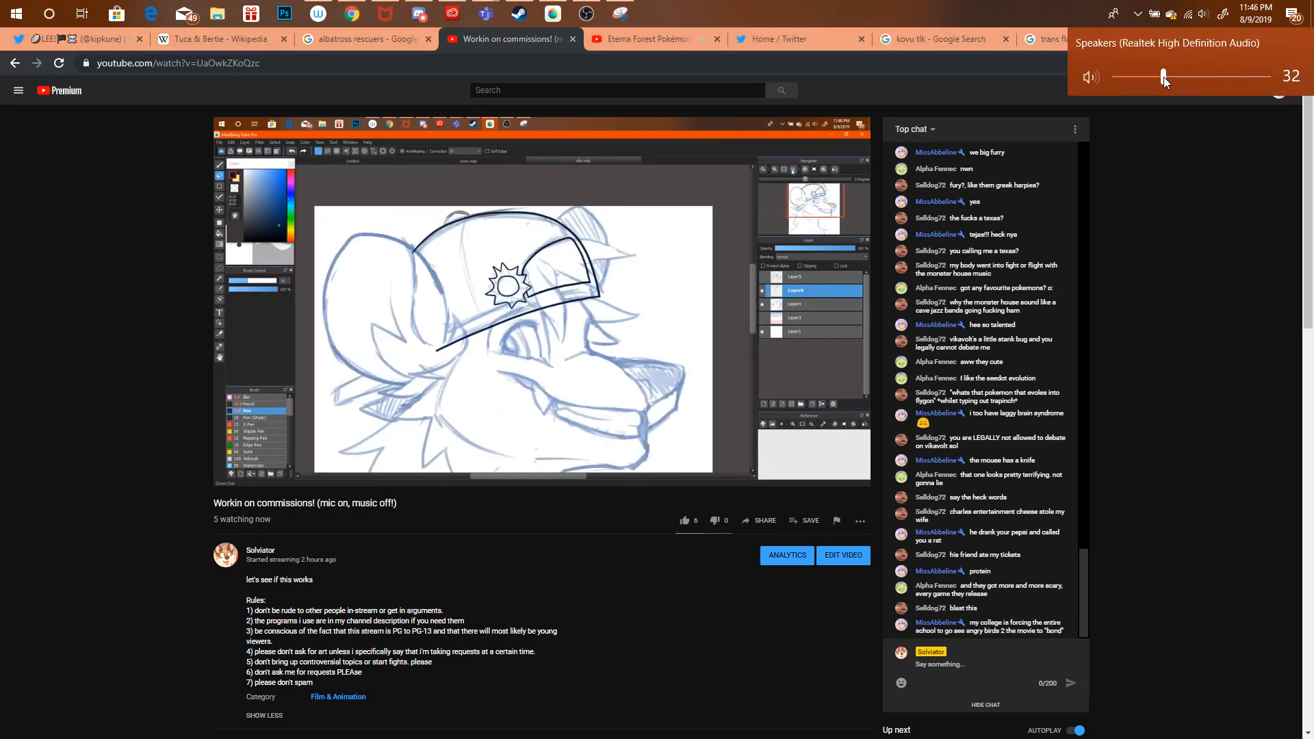
left_click_drag(1163, 76, 1141, 82)
Return to the drawing, zoom in on the cap, and ink the small round button on its band.
key("alt+Tab")
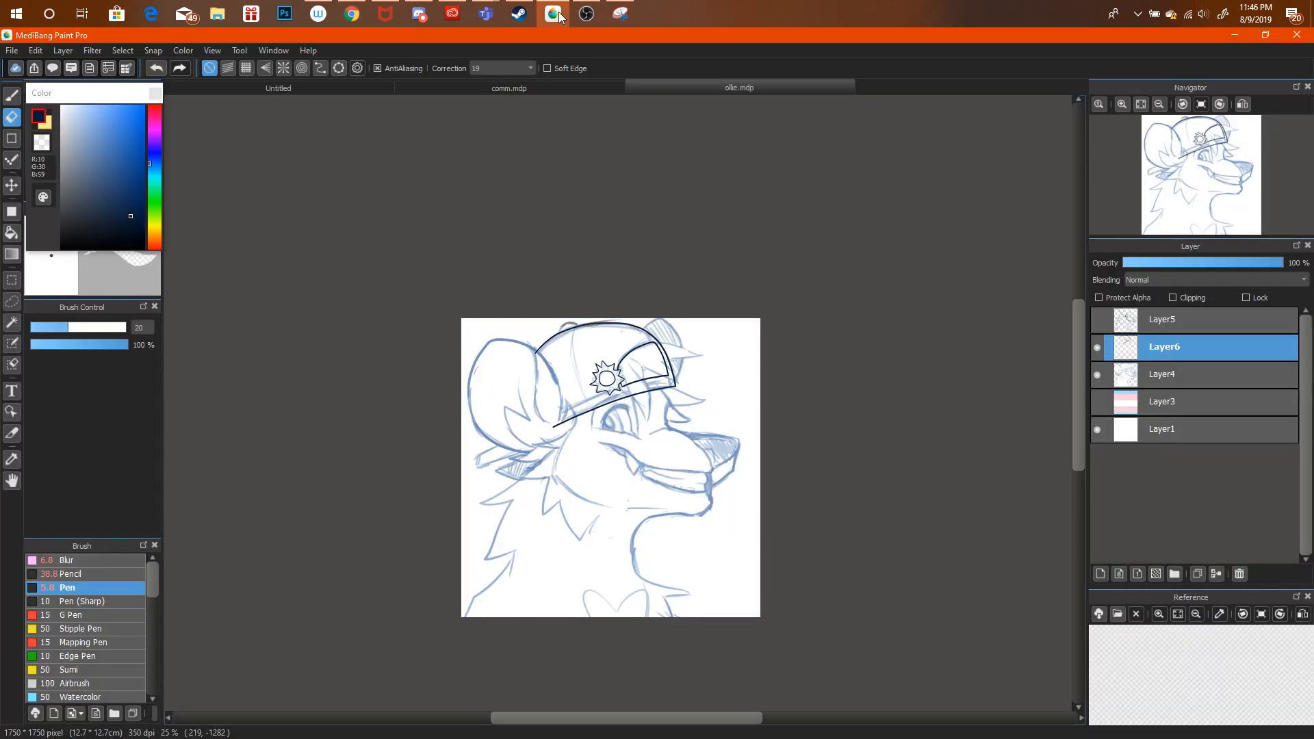
left_click(1122, 104)
left_click(1122, 103)
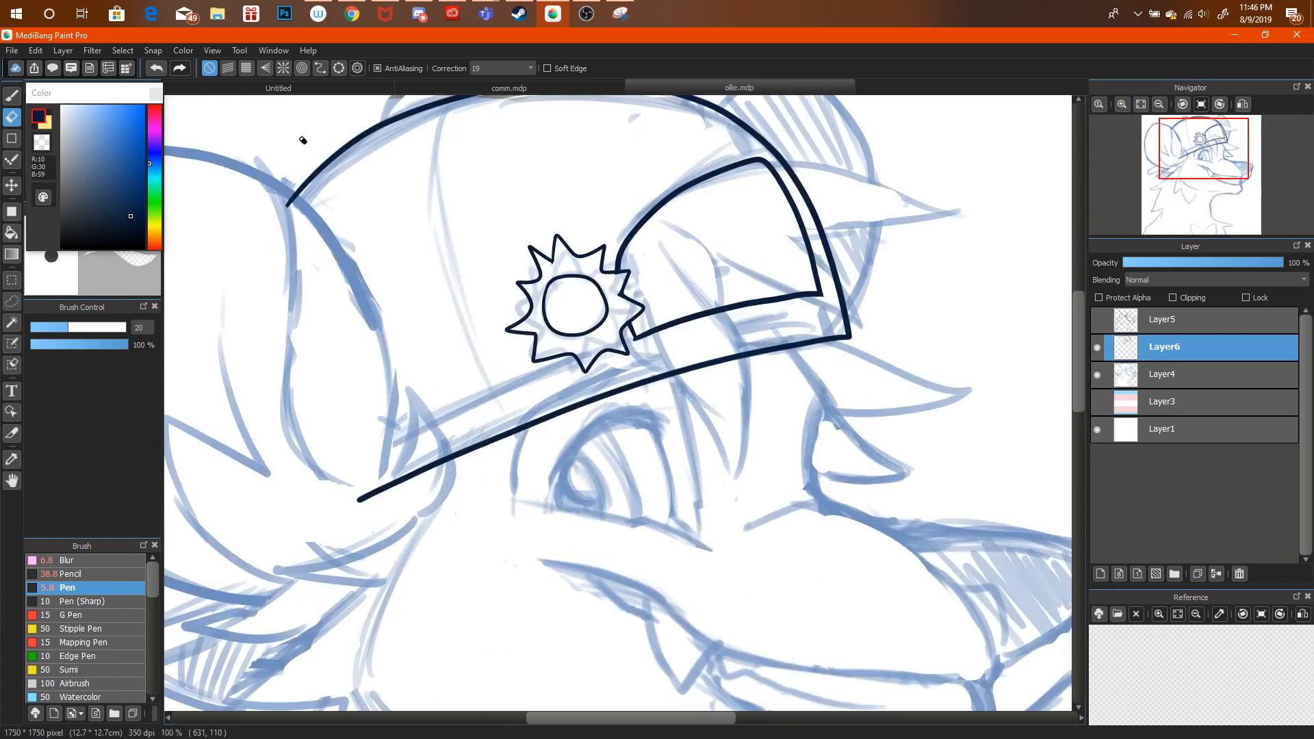
left_click(15, 97)
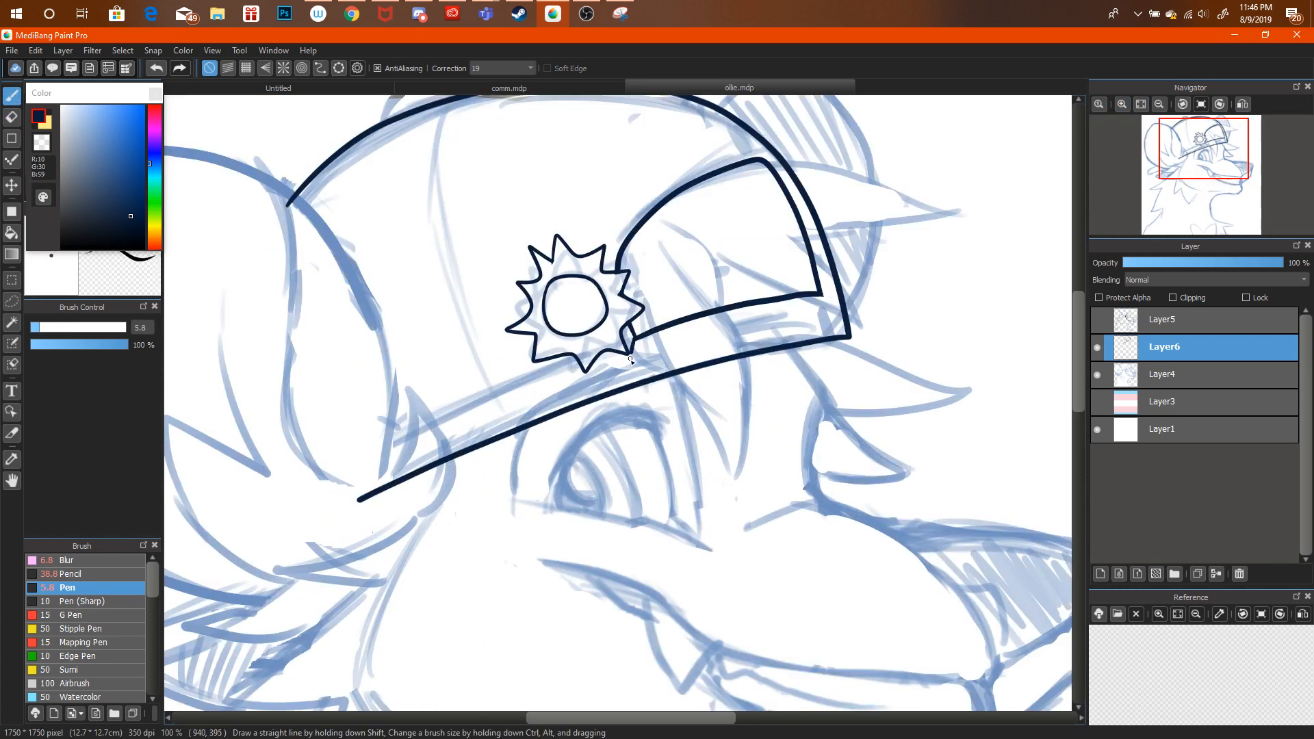
key("ctrl+alt+z")
mouse_move(635, 337)
left_mouse_down()
mouse_move(639, 371)
mouse_move(655, 346)
left_mouse_up()
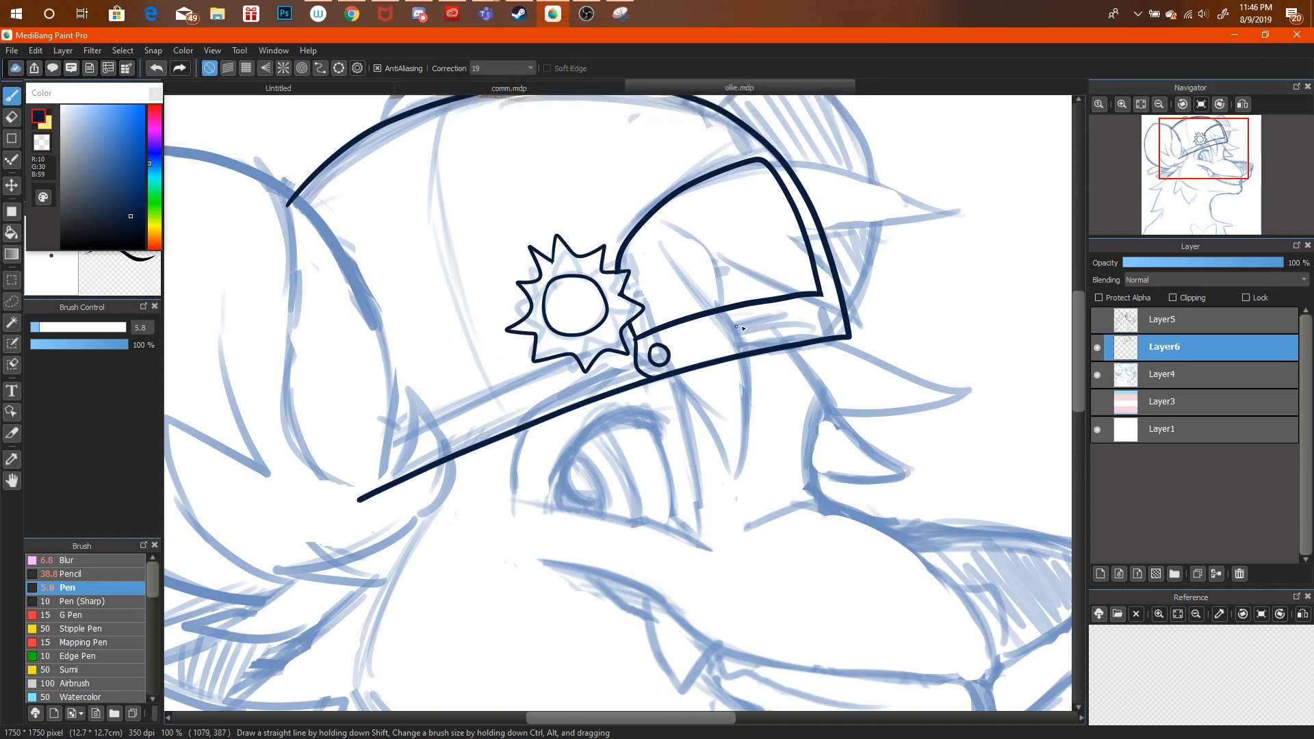
Zoom the cap to 150% and redraw a short stroke at the brim's right end.
mouse_move(1154, 142)
left_click(1159, 104)
left_click(1160, 104)
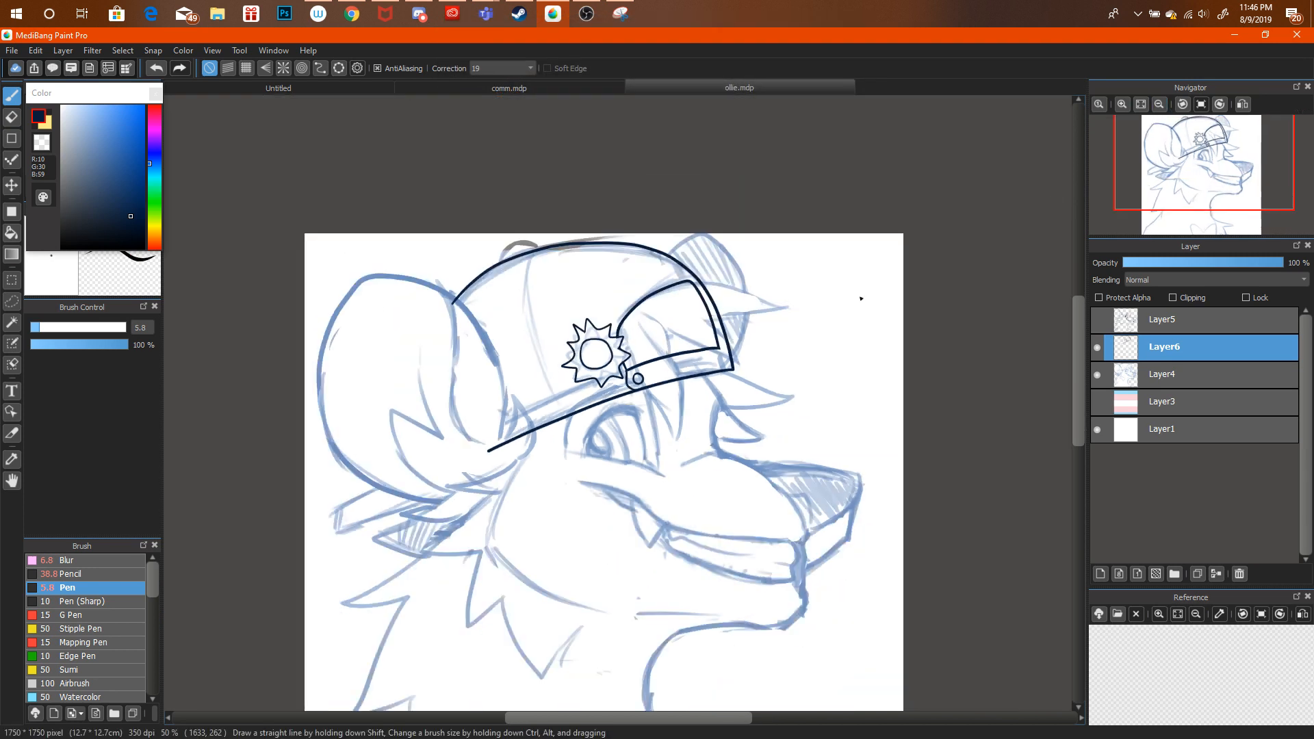
left_click(1160, 104)
left_click(1202, 14)
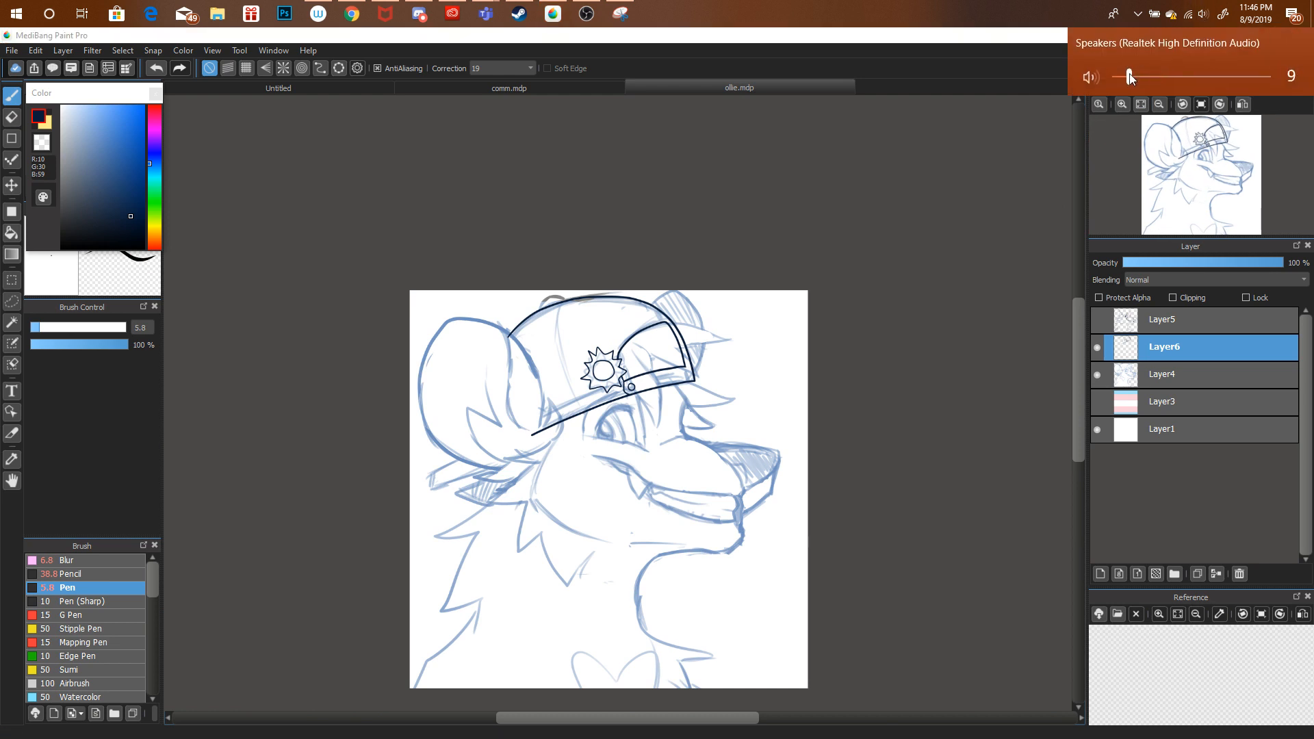
left_click(1160, 104)
left_click(1122, 104)
left_click(1123, 104)
left_click(1202, 13)
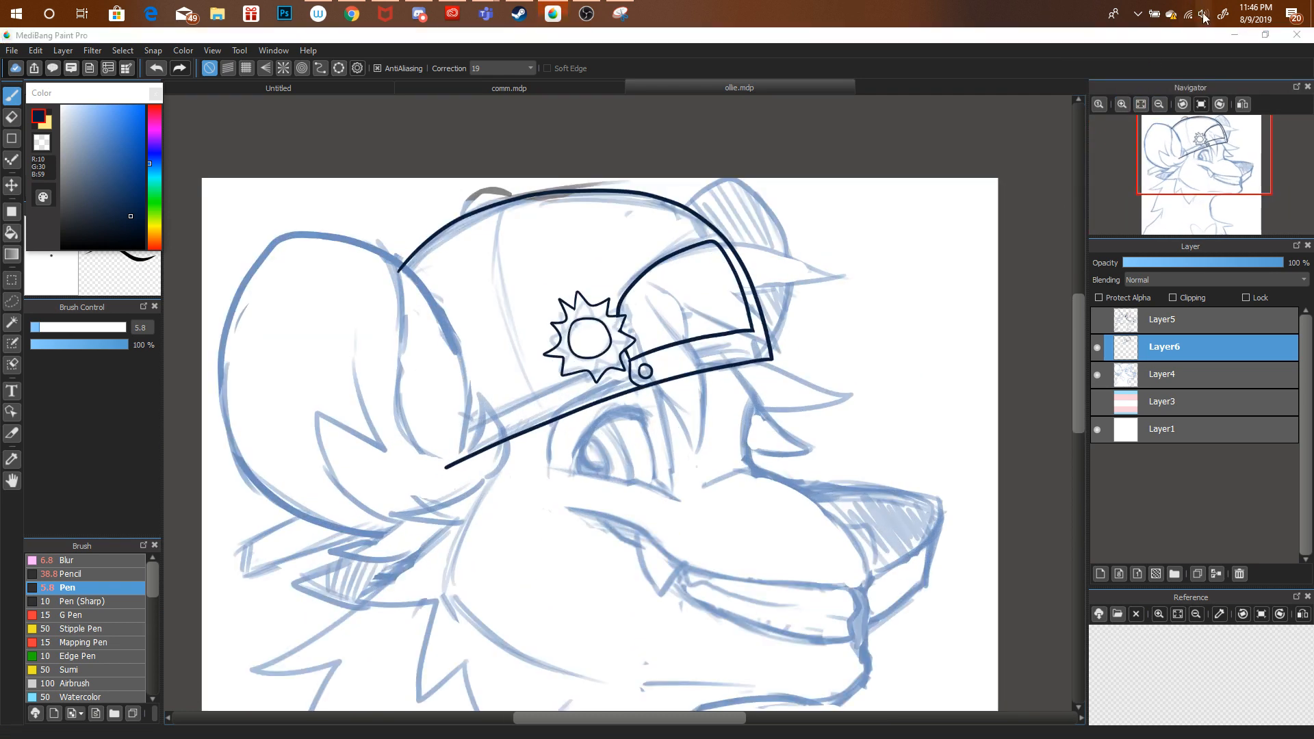
left_click(1121, 105)
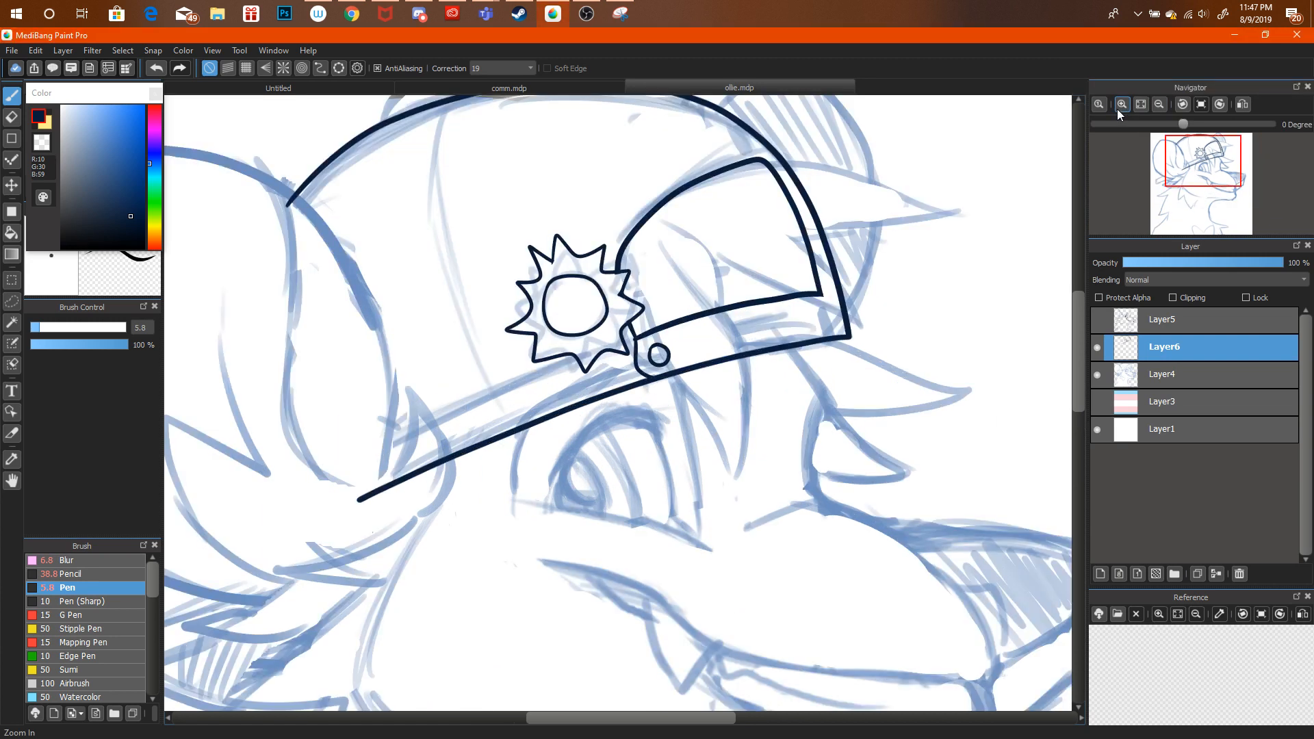
left_click(1121, 105)
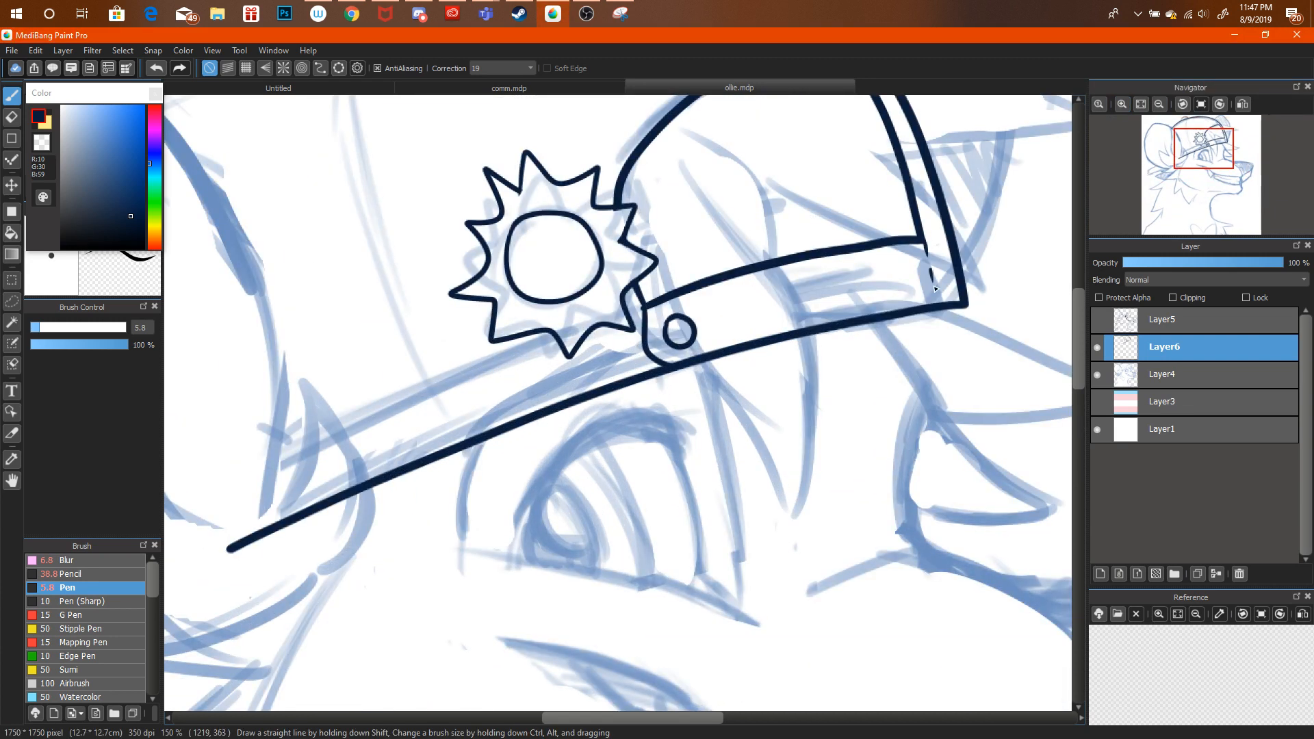
key("ctrl+alt+z")
key("ctrl+alt+z")
key("ctrl+alt+z")
left_click_drag(924, 237, 928, 266)
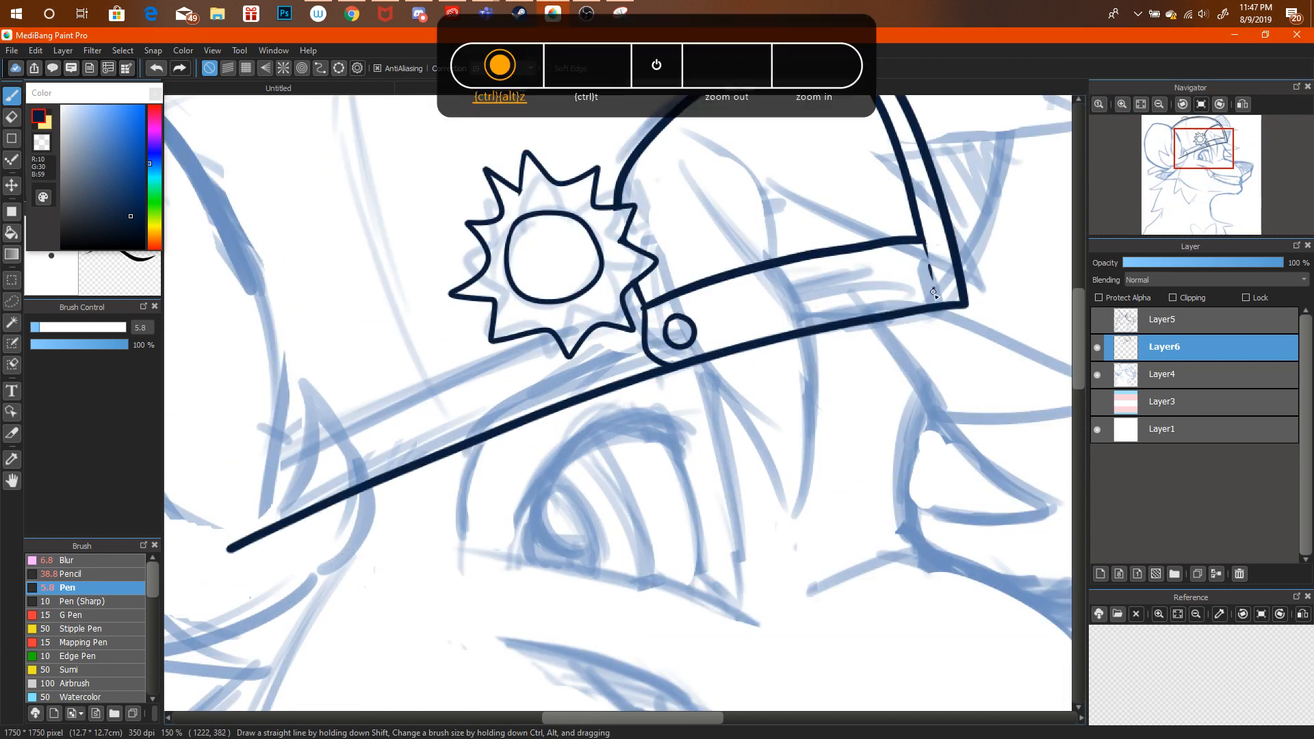
At 100% zoom, ink the thin strap line running right from the button.
left_click(1159, 105)
left_click(1159, 105)
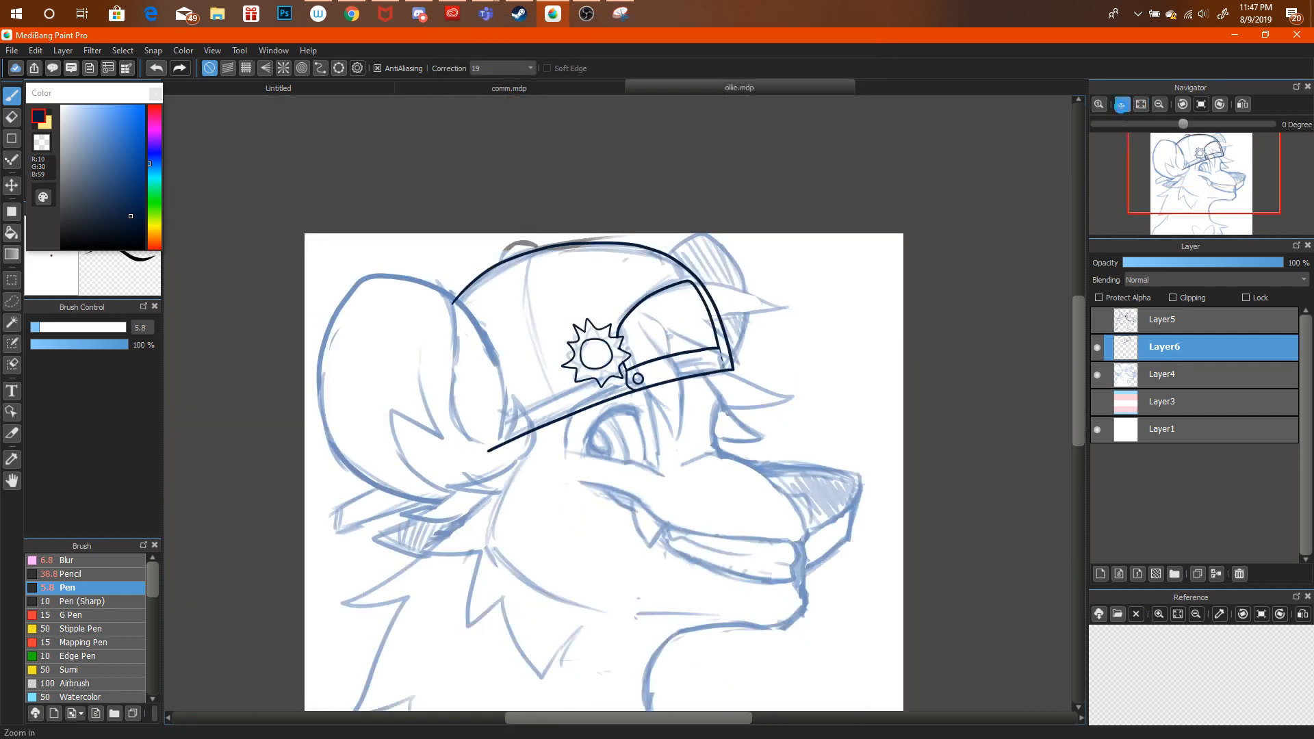
left_click(1122, 104)
key("ctrl+alt+z")
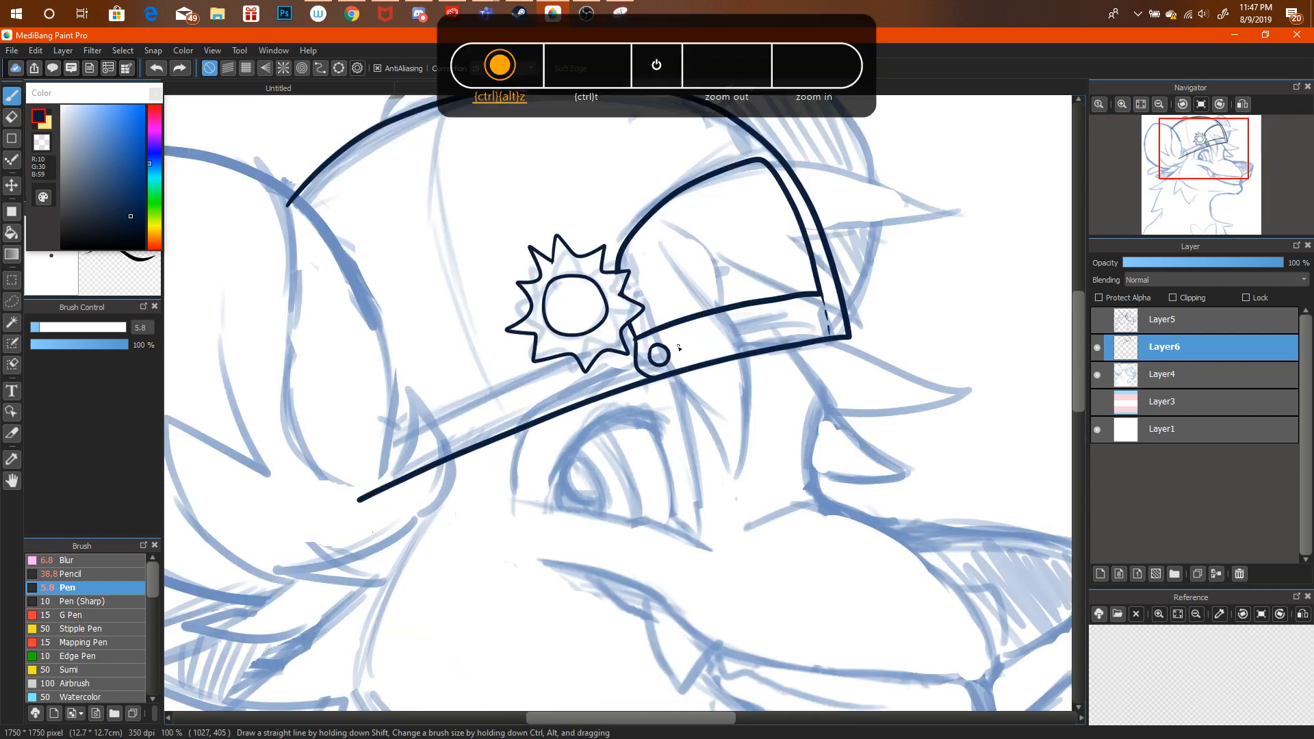
left_click_drag(669, 350, 777, 323)
left_click_drag(1203, 163, 1138, 167)
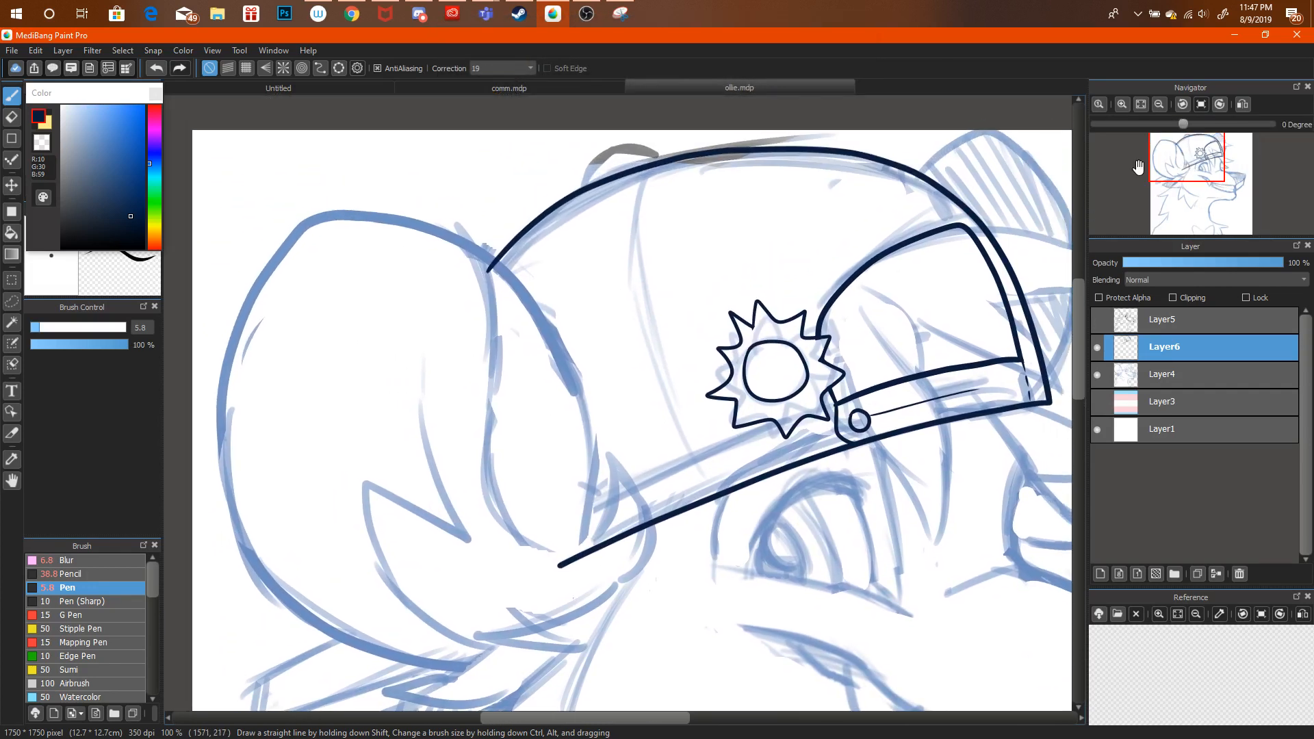
Ink a long thin seam line down the cap toward the brim.
key("ctrl+alt+z")
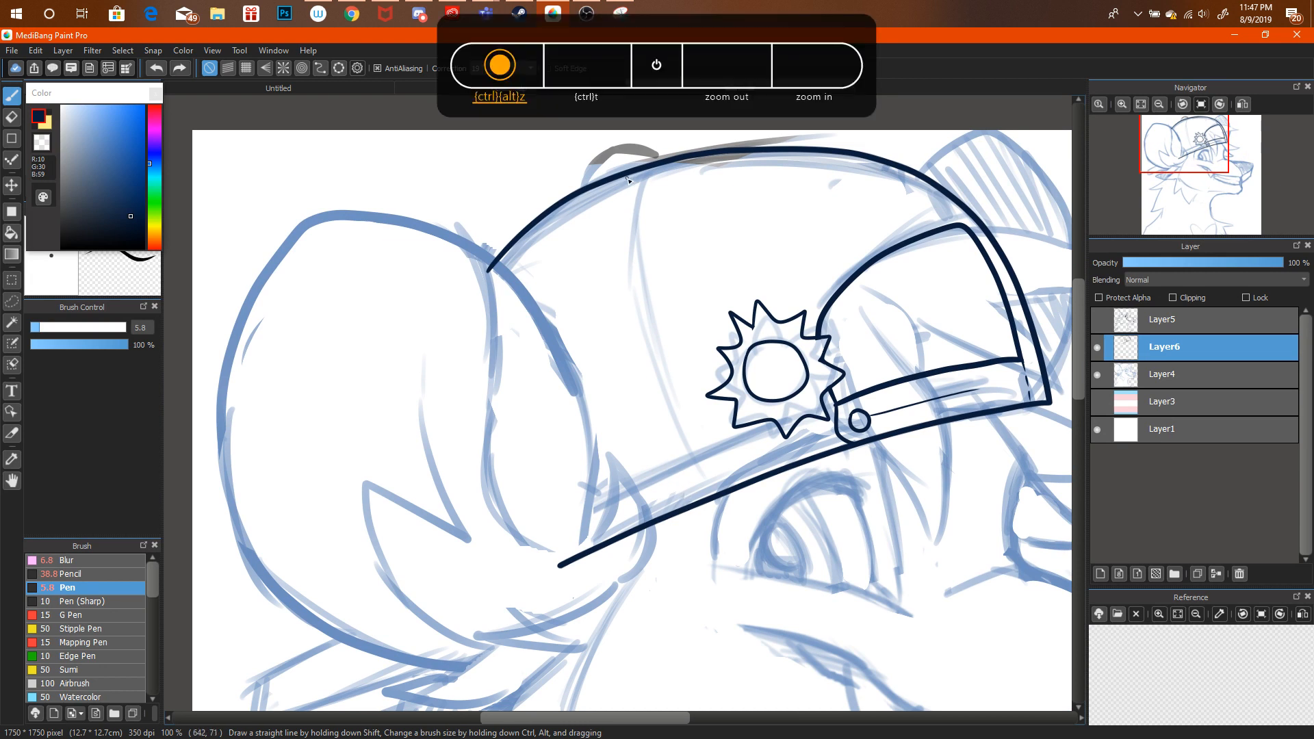
mouse_move(598, 253)
left_mouse_down()
mouse_move(590, 365)
mouse_move(603, 410)
left_mouse_up()
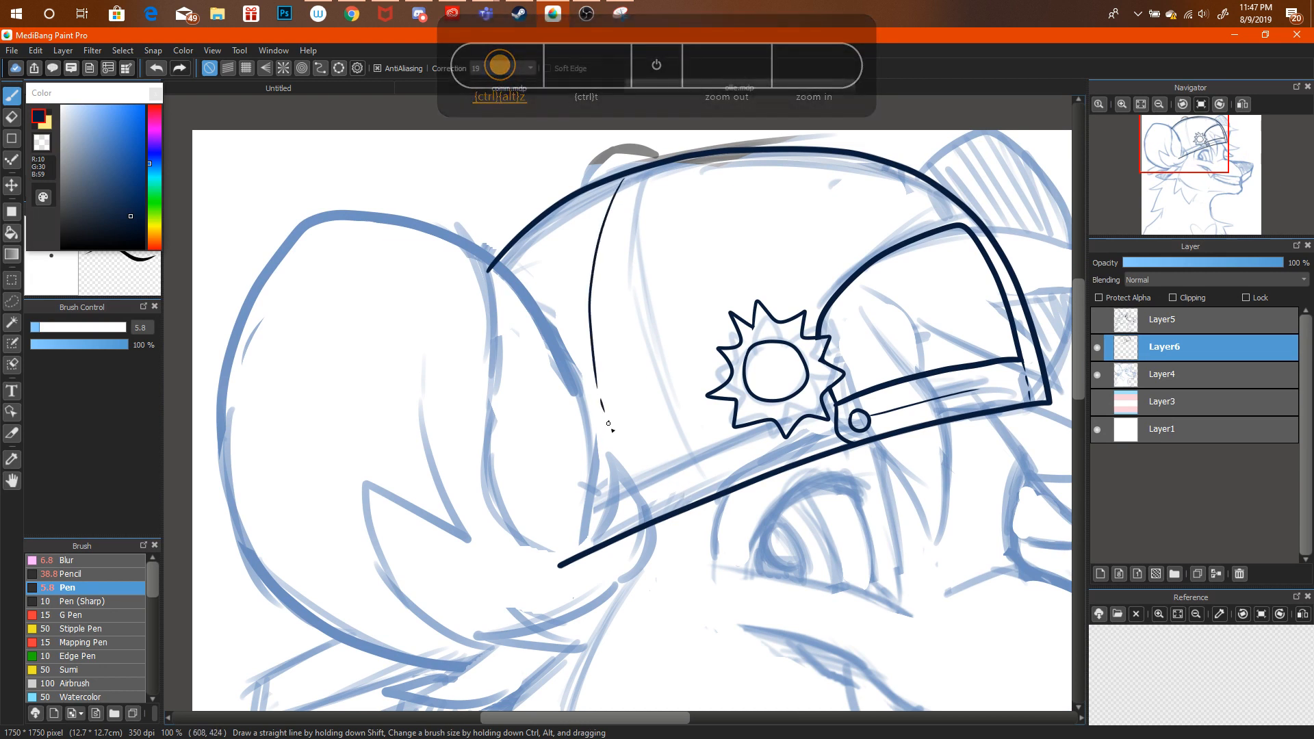
key("ctrl+z")
mouse_move(620, 182)
left_mouse_down()
mouse_move(591, 308)
mouse_move(597, 397)
left_mouse_up()
key("ctrl+z")
left_click_drag(606, 198, 596, 329)
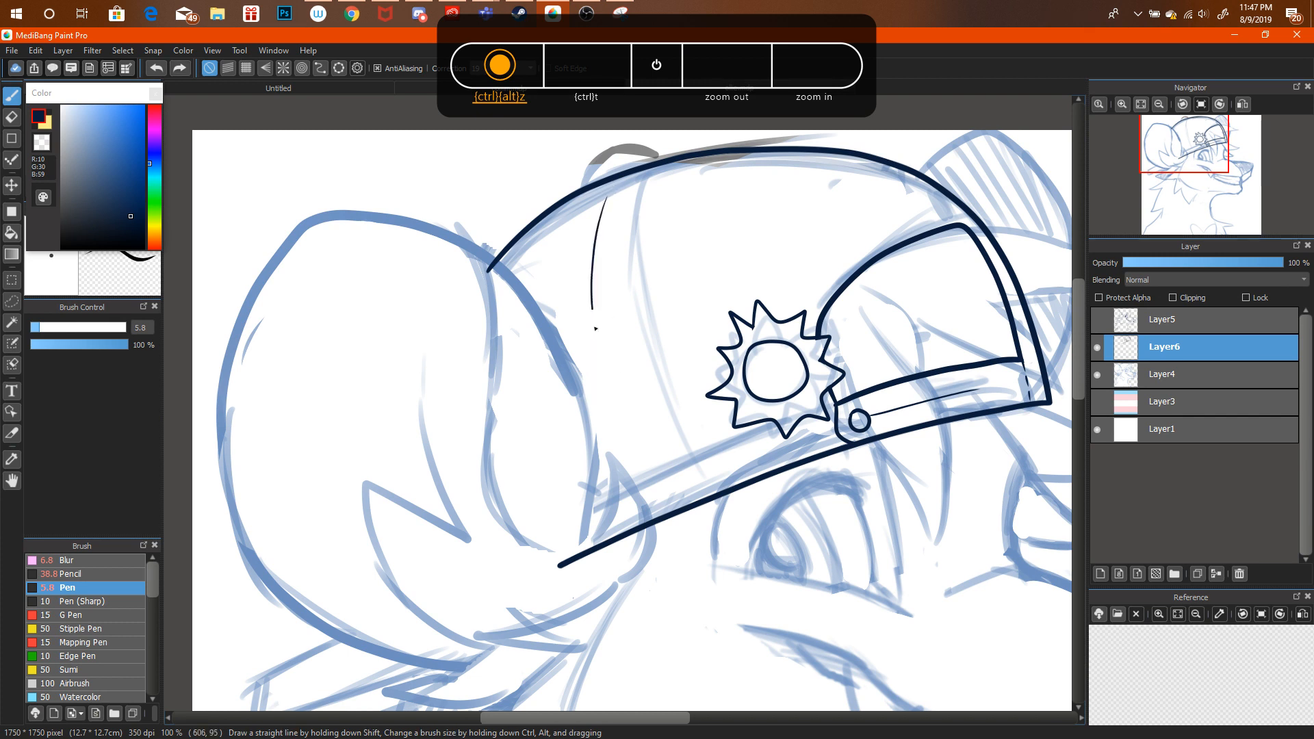
left_click_drag(609, 397, 629, 468)
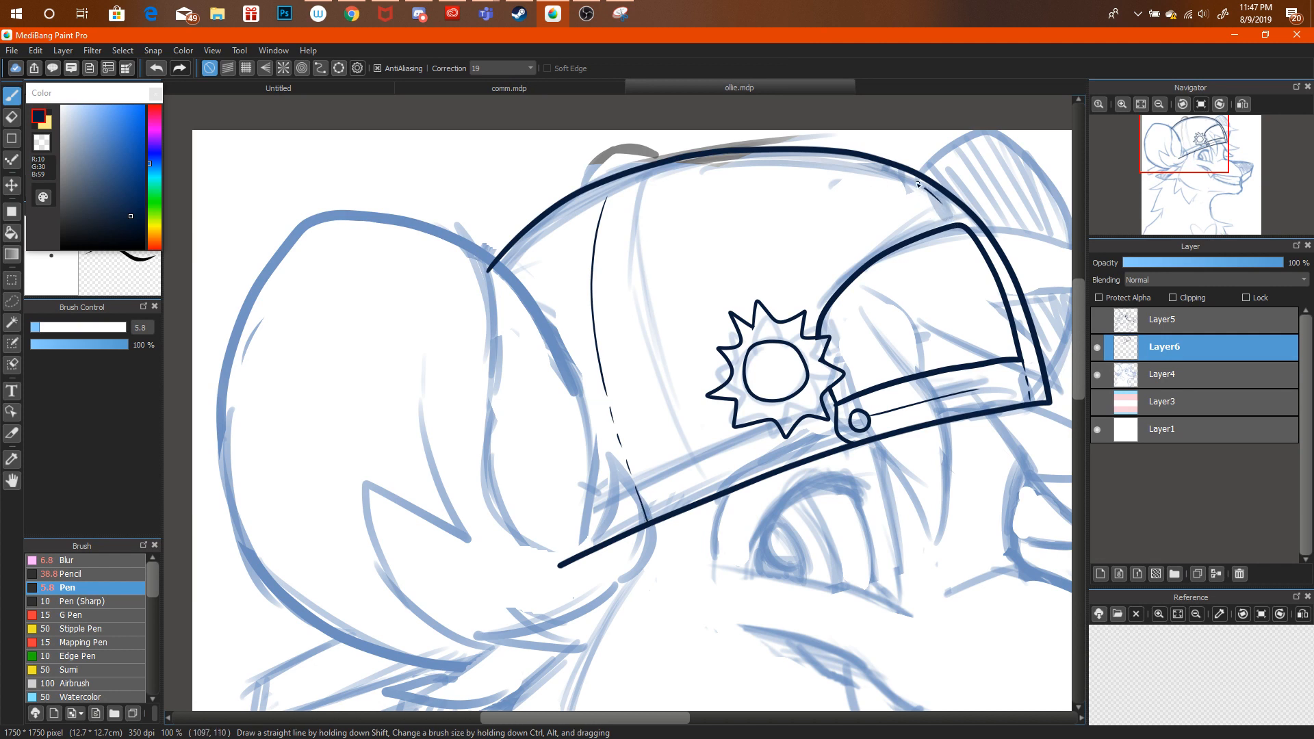
Move to the left cheek and ink a pointed fur tuft there.
key("ctrl+alt+z")
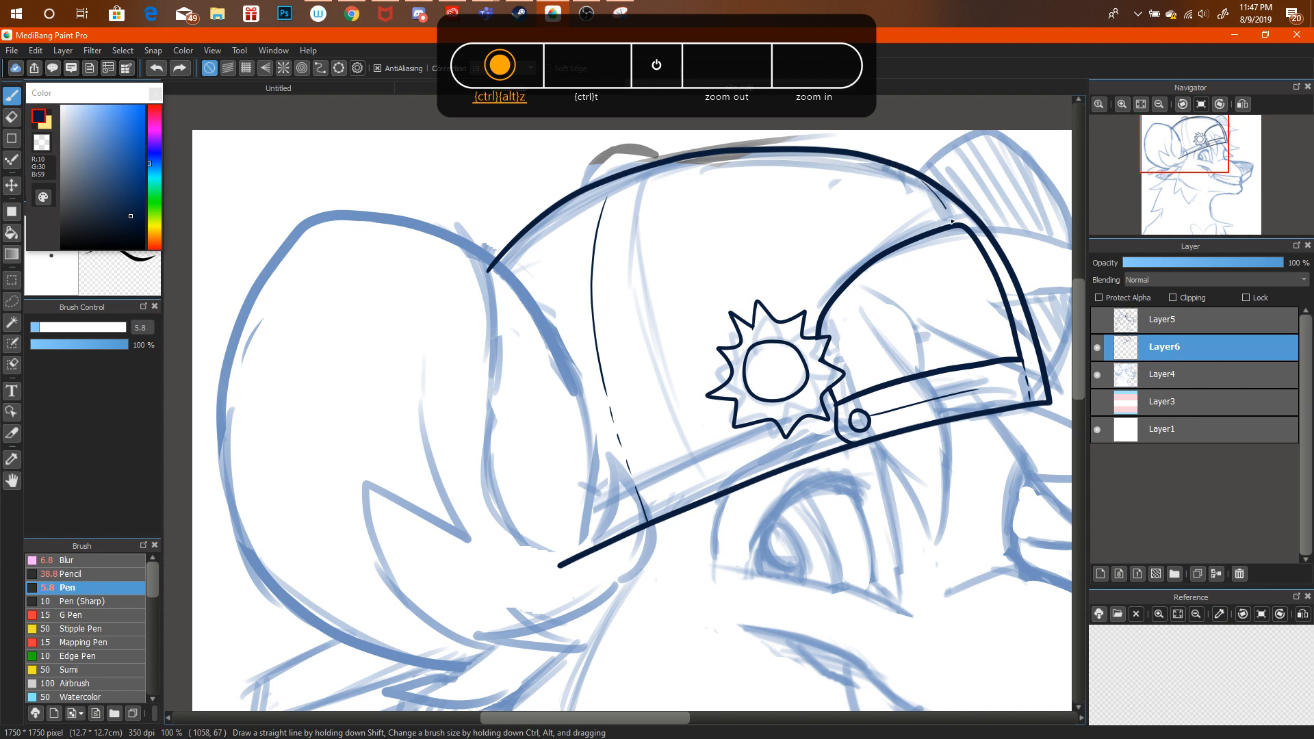
mouse_move(1187, 156)
left_mouse_down()
mouse_move(1200, 164)
mouse_move(1172, 181)
left_mouse_up()
mouse_move(501, 351)
left_mouse_down()
mouse_move(404, 406)
mouse_move(398, 450)
mouse_move(527, 403)
left_mouse_up()
key("ctrl+alt+z")
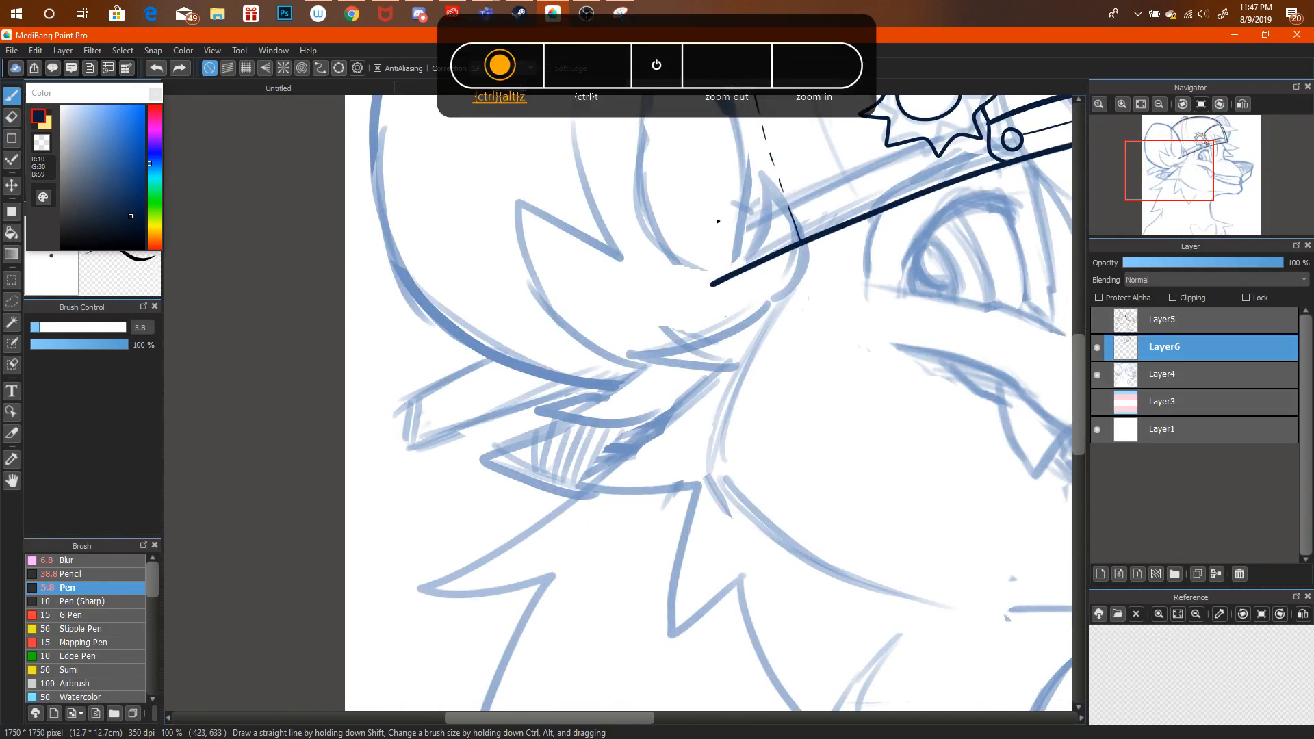
left_click_drag(503, 360, 452, 385)
mouse_move(485, 347)
left_mouse_down()
mouse_move(429, 389)
mouse_move(410, 436)
mouse_move(560, 398)
left_mouse_up()
key("ctrl+alt+z")
mouse_move(425, 394)
left_mouse_down()
mouse_move(481, 419)
mouse_move(582, 378)
left_mouse_up()
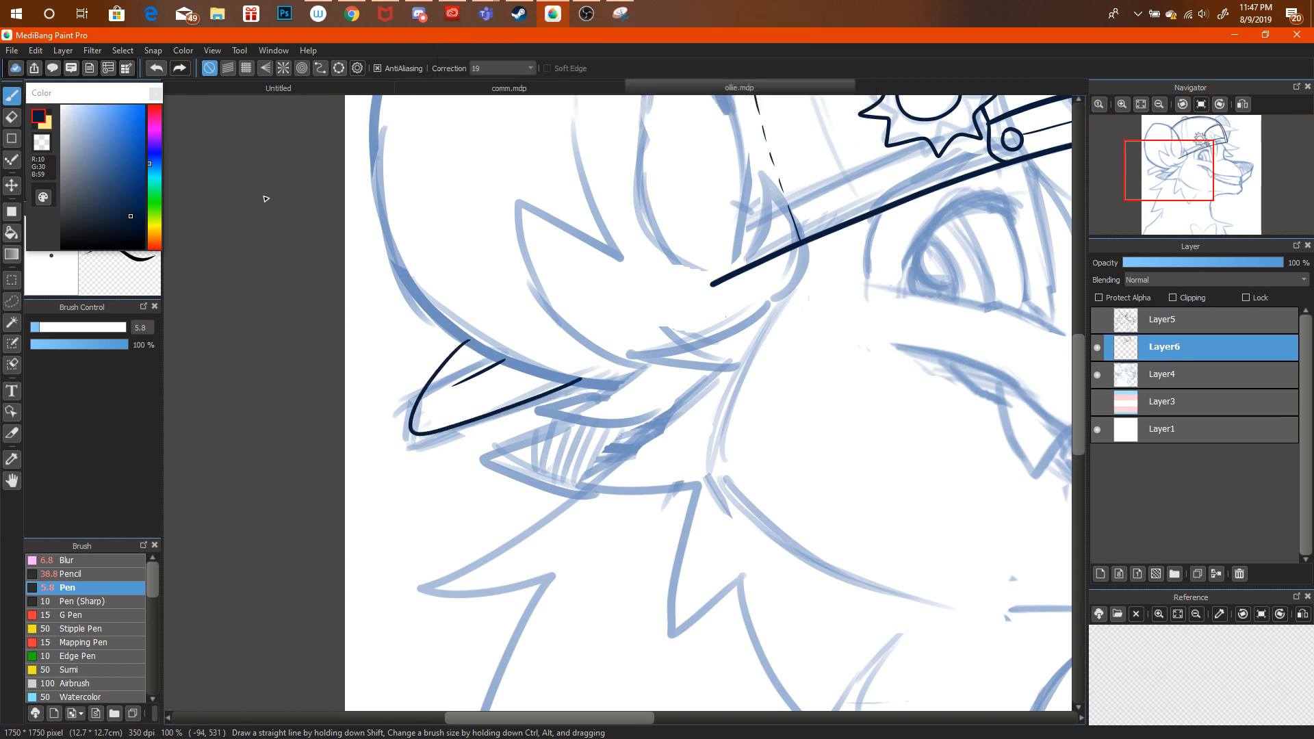
left_click_drag(470, 340, 573, 388)
key("ctrl+alt+z")
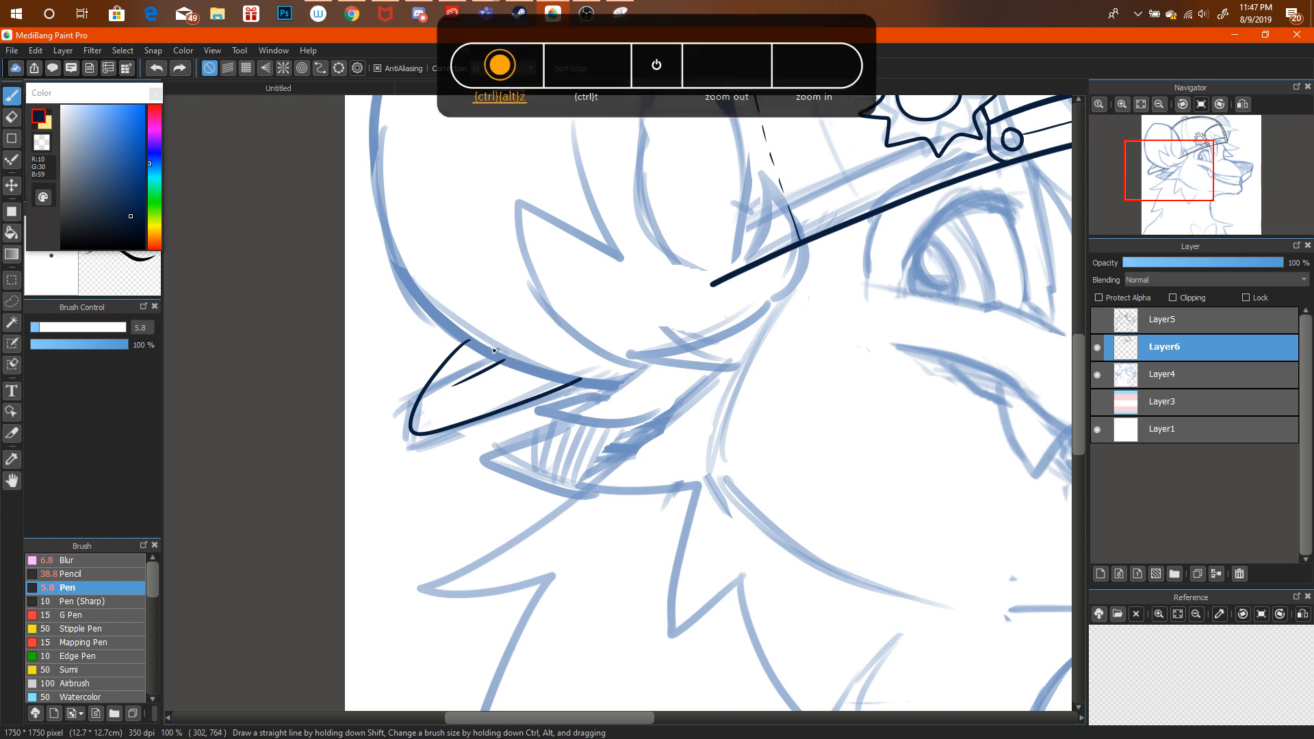
left_click_drag(472, 339, 590, 385)
key("ctrl+alt+z")
Move back to the cap and ink the left edge of its top button.
left_click_drag(1207, 171, 1195, 152)
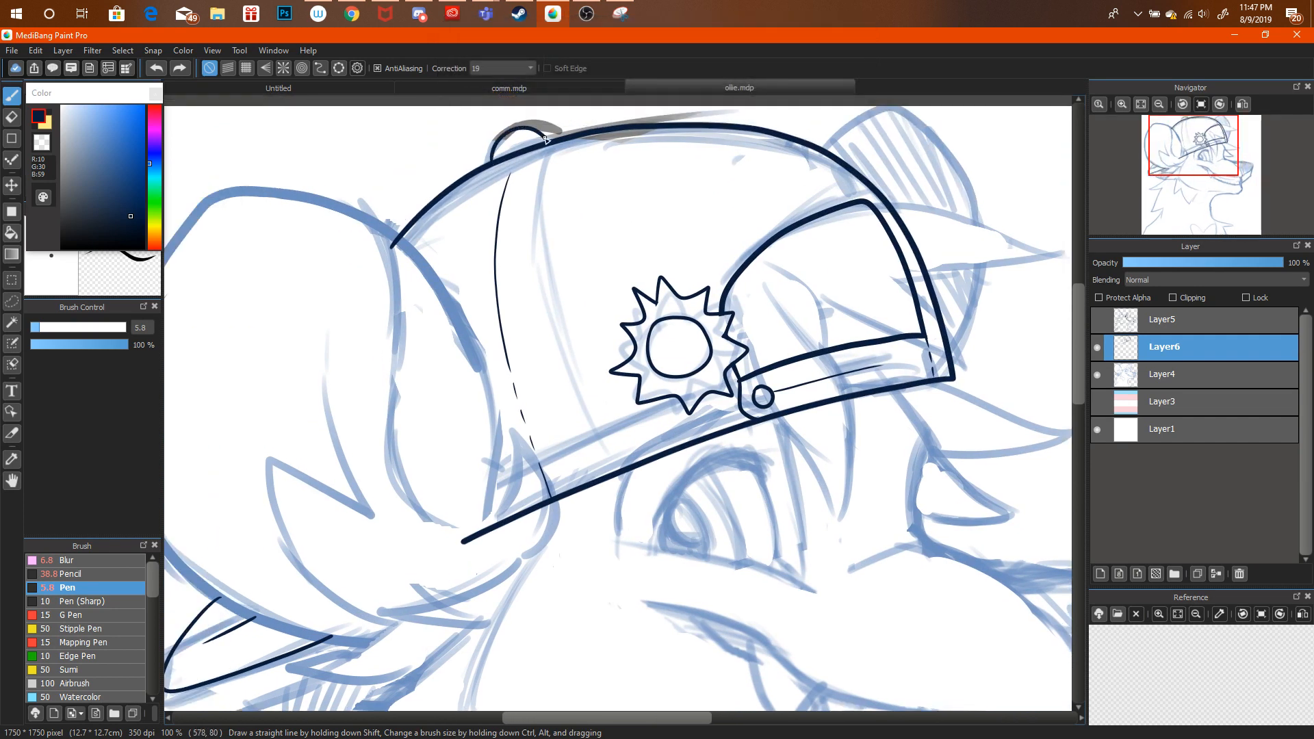
key("ctrl+alt+z")
left_click_drag(494, 157, 518, 123)
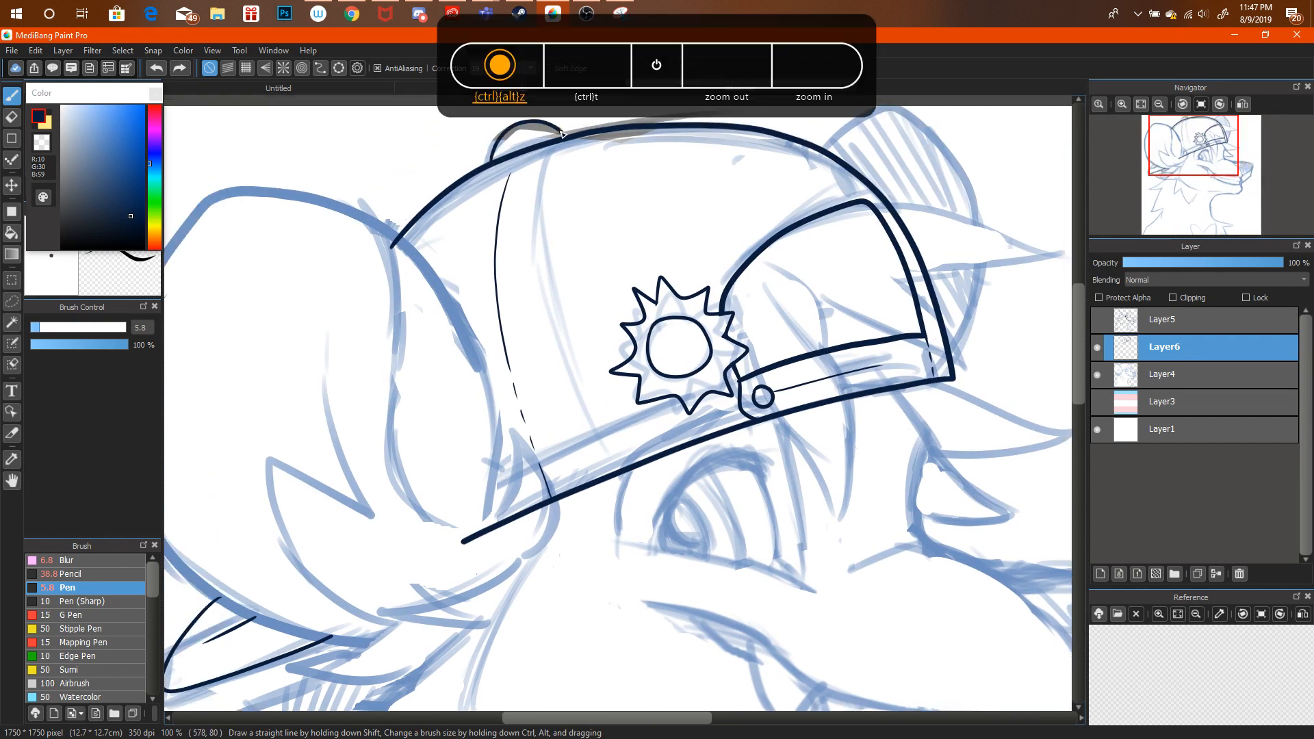
Zoom out and toggle the Layer4 sketch, Layer5 and Layer6 visibility to check the inks.
left_click(1160, 104)
left_click(1160, 103)
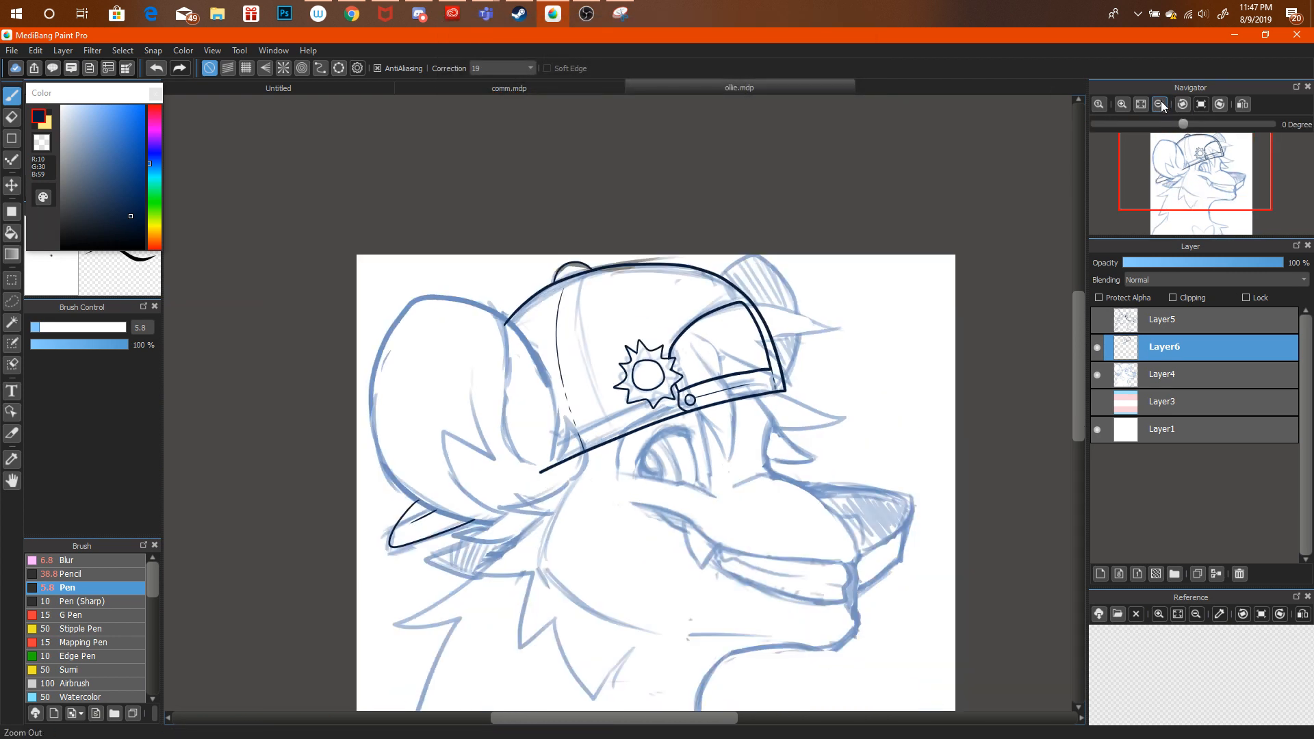
left_click(1160, 104)
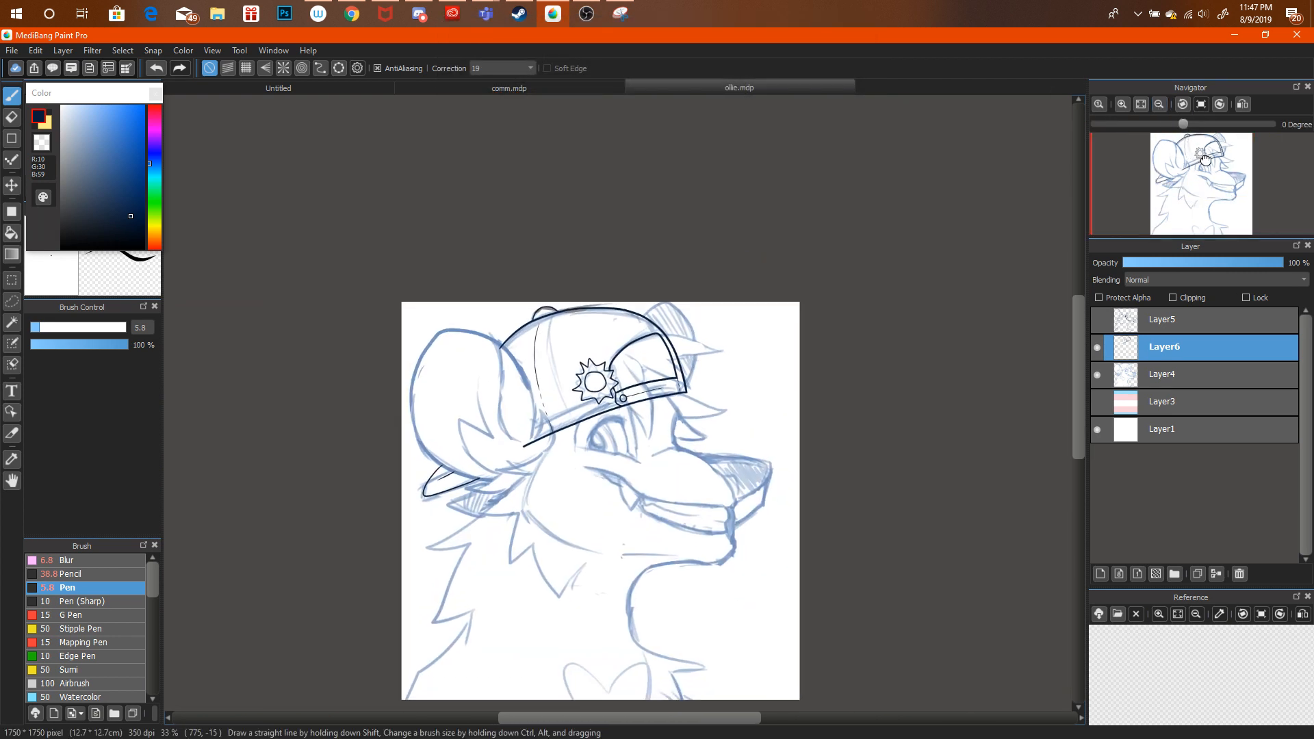
left_click(1104, 374)
left_click(1095, 375)
left_click(1093, 376)
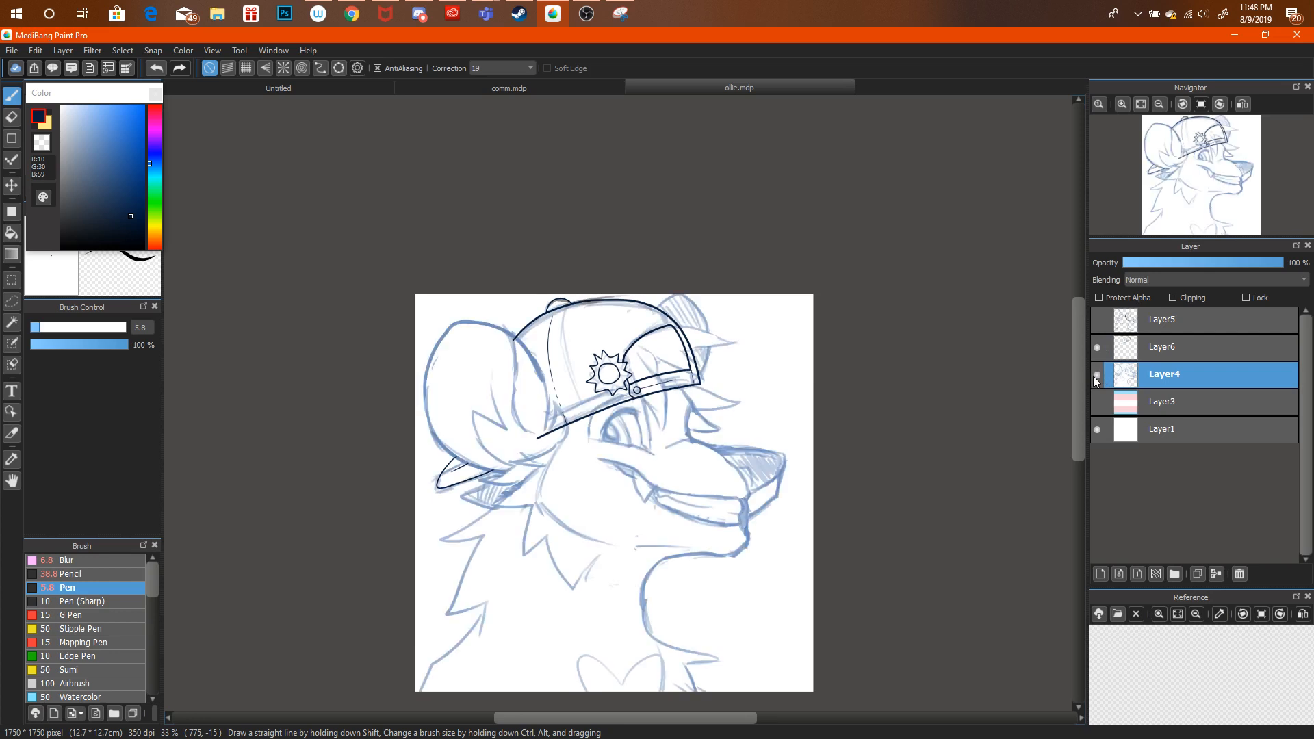
left_click(1094, 377)
left_click(1093, 380)
left_click(1094, 381)
left_click(1095, 382)
left_click(1105, 320)
left_click(1098, 321)
left_click(1094, 351)
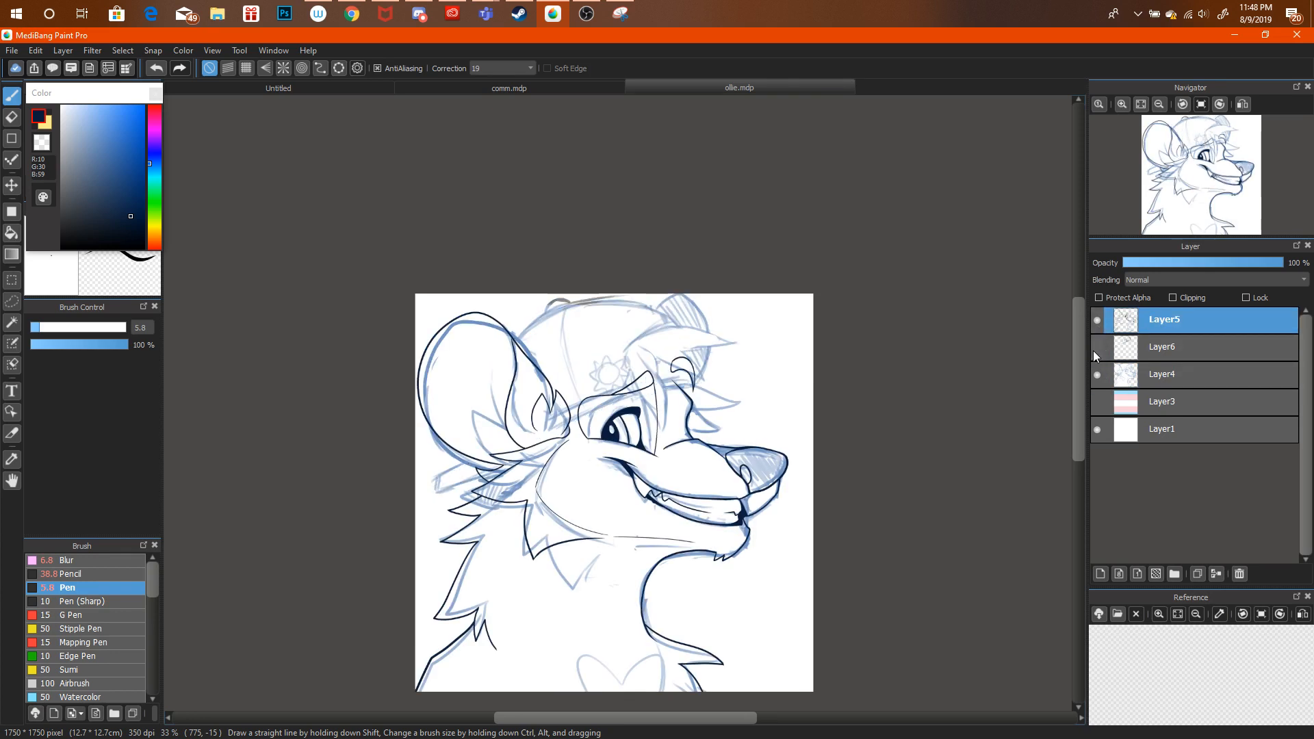
left_click(1094, 350)
Hide the blue sketch, fade Layer5 to 25% opacity, and erase the grey lines above the brim and under the sun emblem.
key("ctrl+plus")
key("ctrl+plus")
key("ctrl+plus")
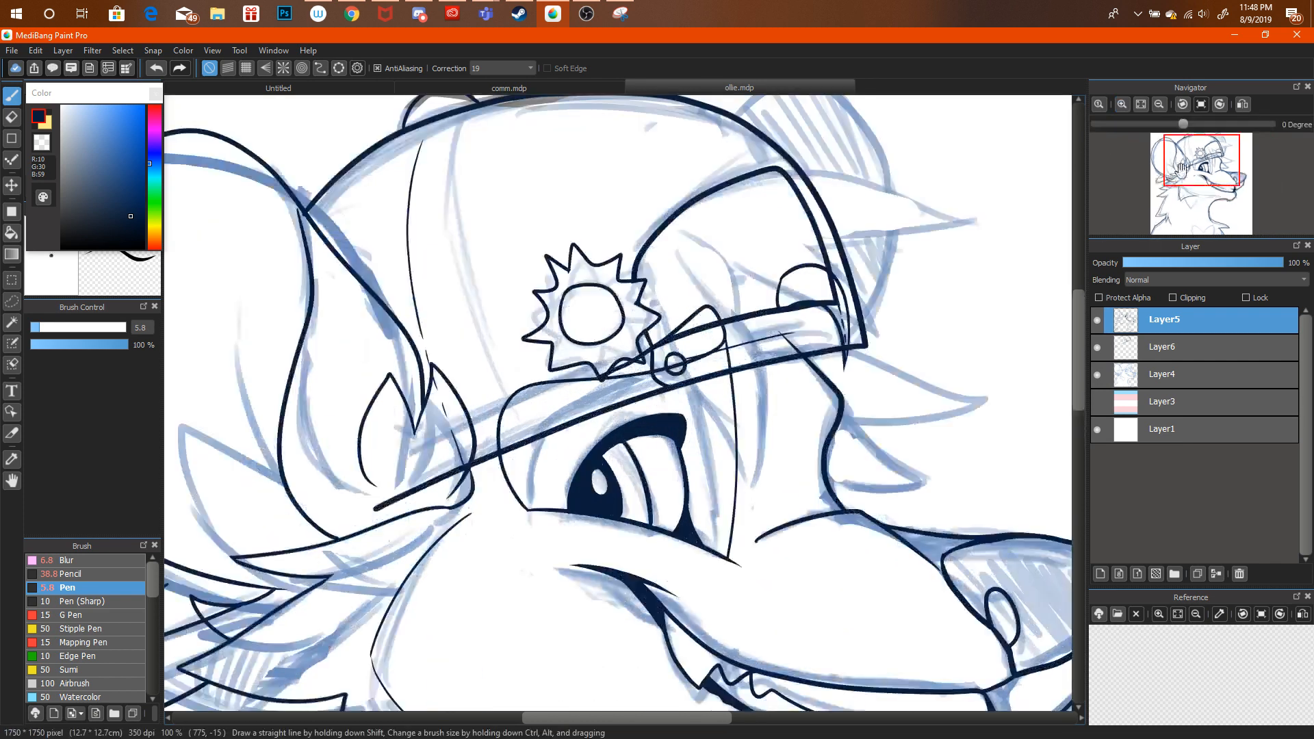
left_click_drag(1182, 171, 1192, 160)
left_click(1097, 374)
left_click_drag(1148, 221, 1153, 208)
left_click(1163, 263)
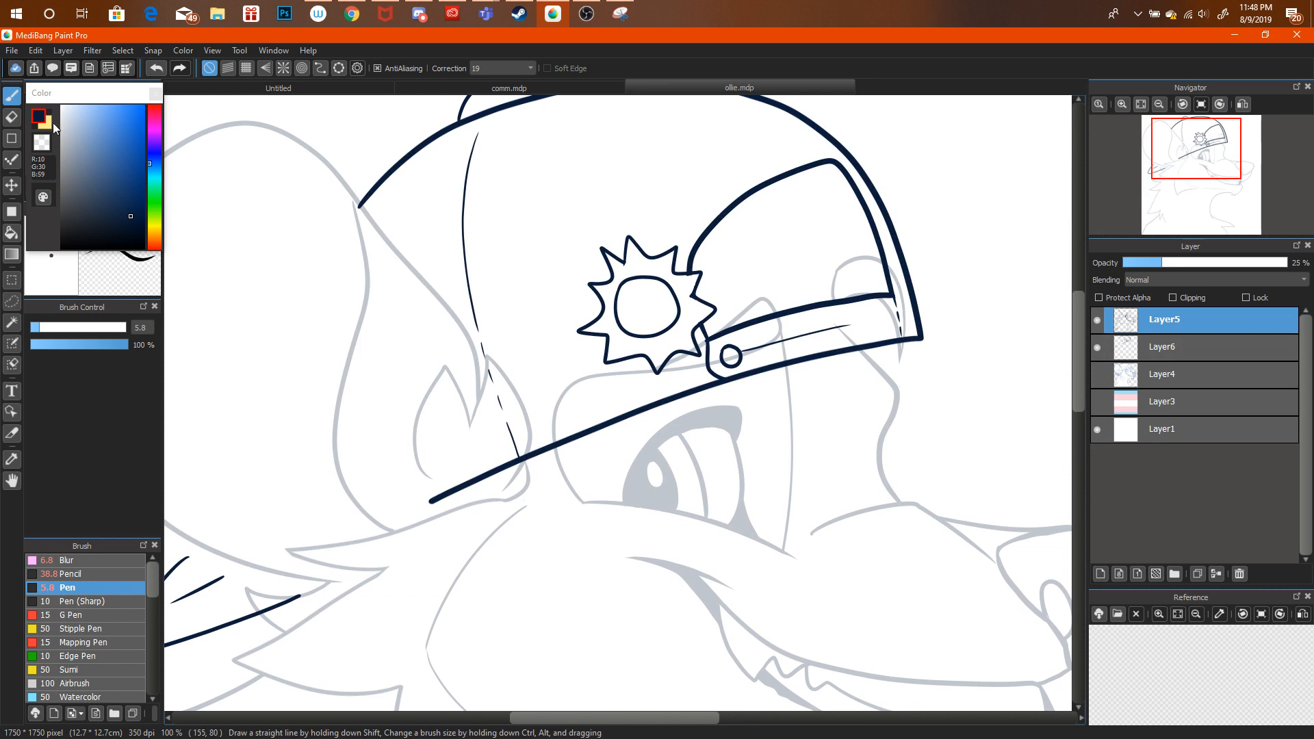
key("e")
left_click_drag(571, 395, 560, 424)
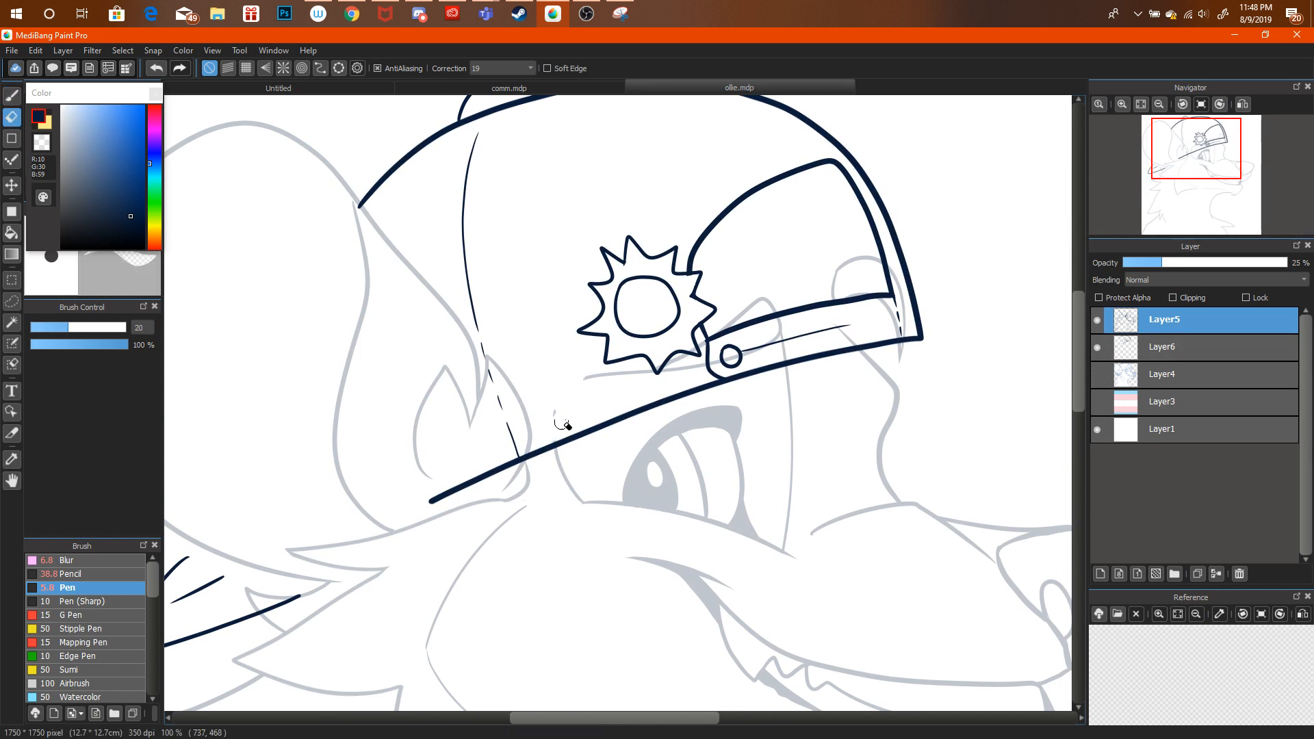
mouse_move(599, 361)
left_mouse_down()
mouse_move(640, 371)
mouse_move(610, 382)
mouse_move(758, 350)
mouse_move(682, 377)
mouse_move(778, 329)
left_mouse_up()
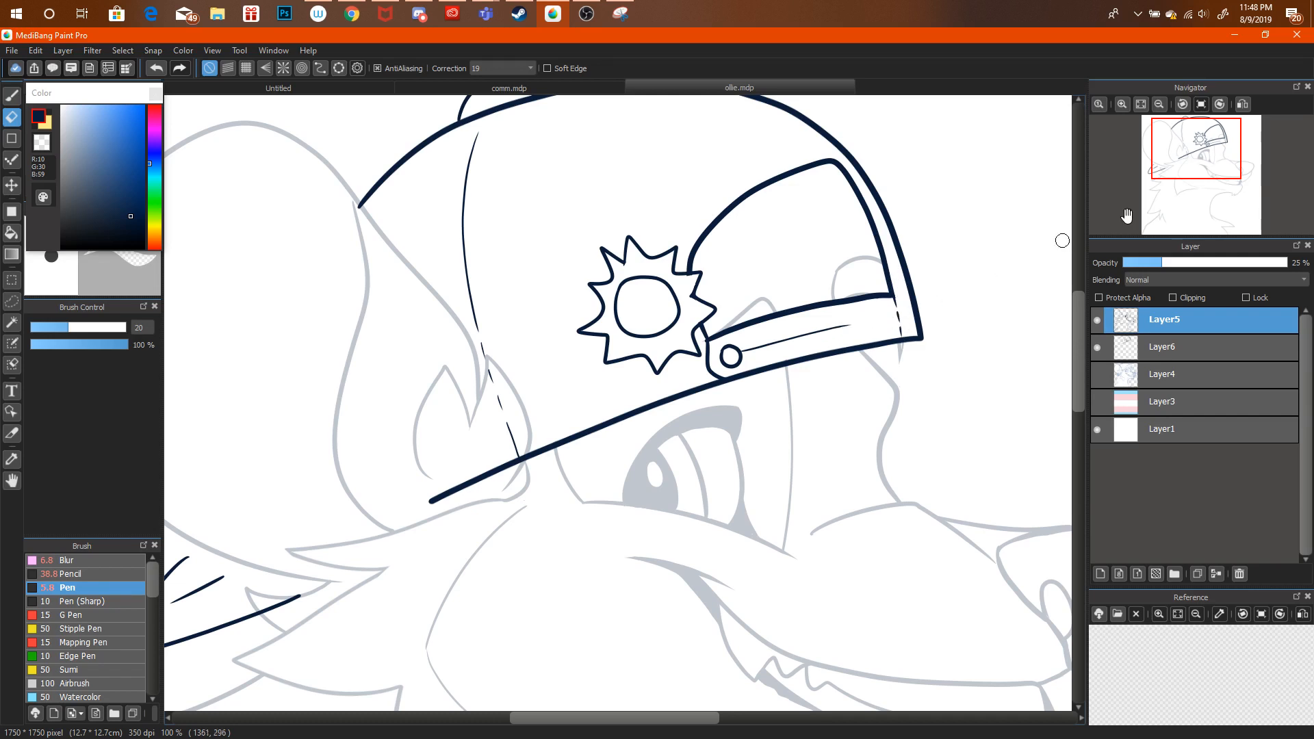
On Layer6, trim the lower-left end of the brim line and move the view down to the cheek fur.
left_click_drag(1197, 164, 1186, 163)
left_click(1159, 353)
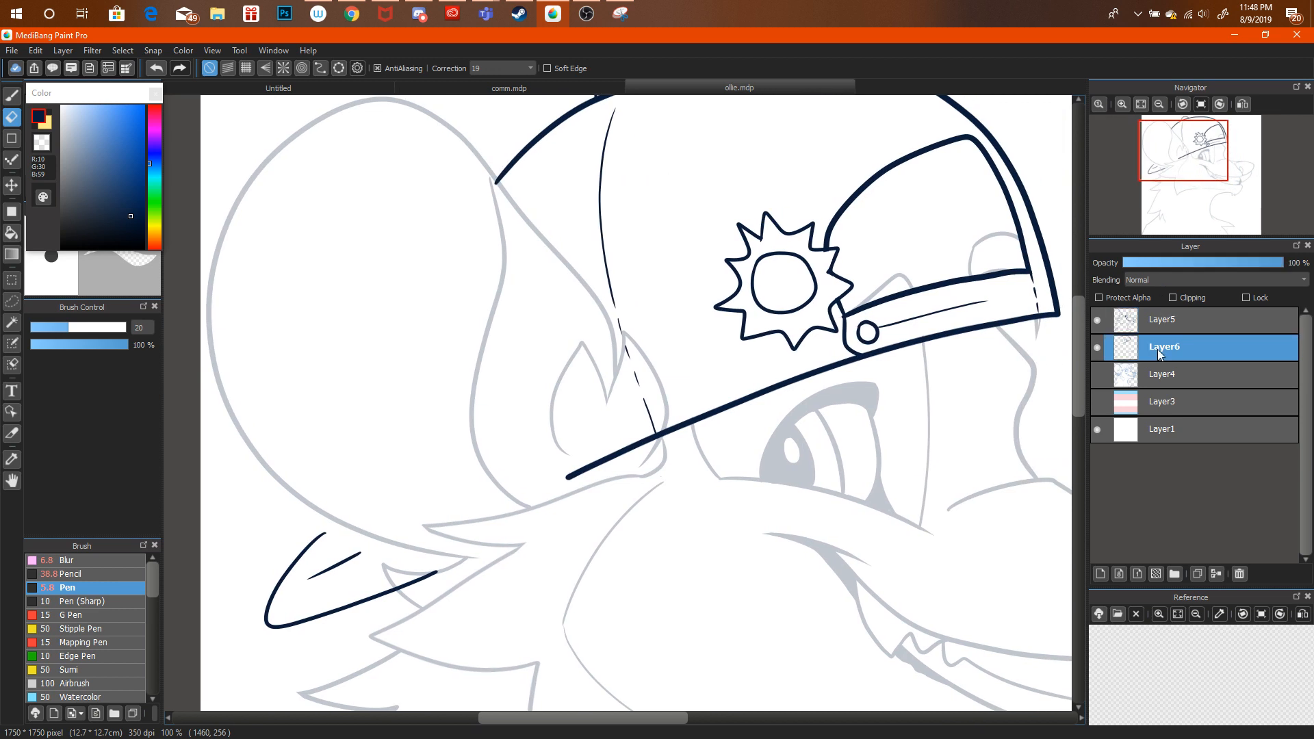
left_click_drag(599, 455, 576, 477)
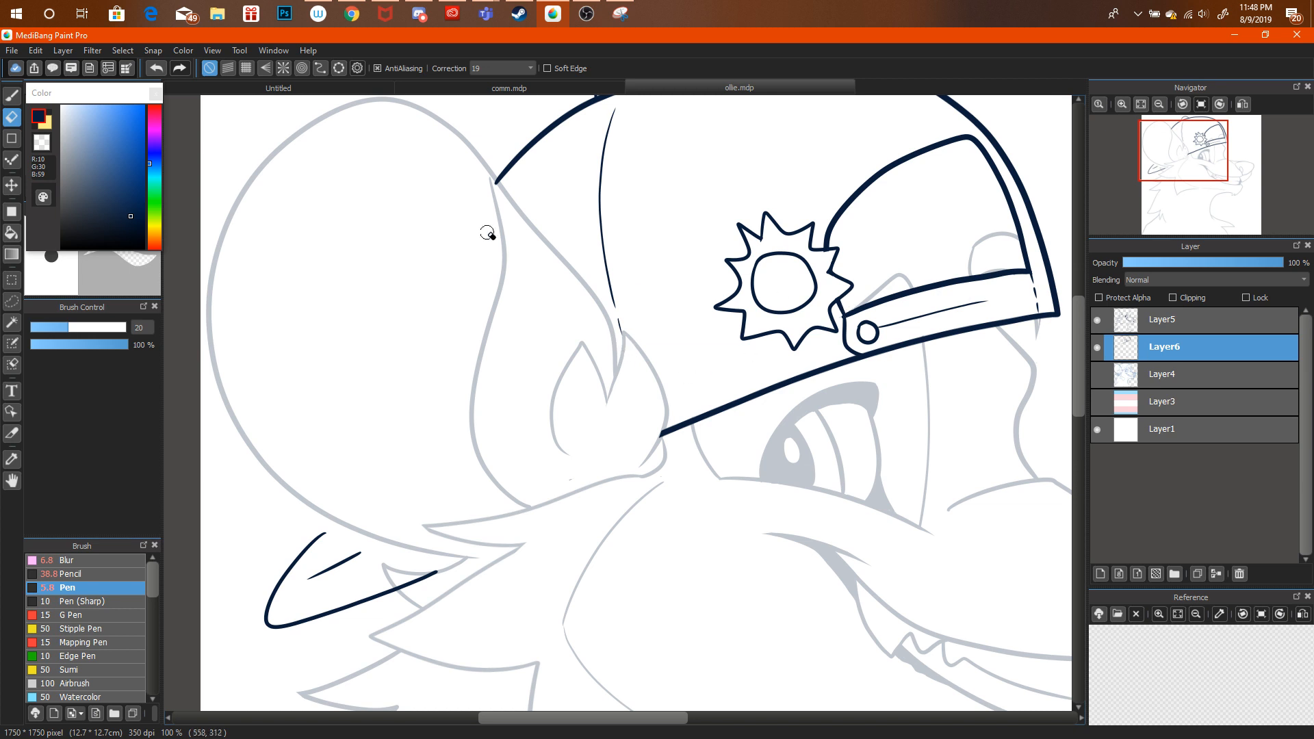
left_click(1159, 332)
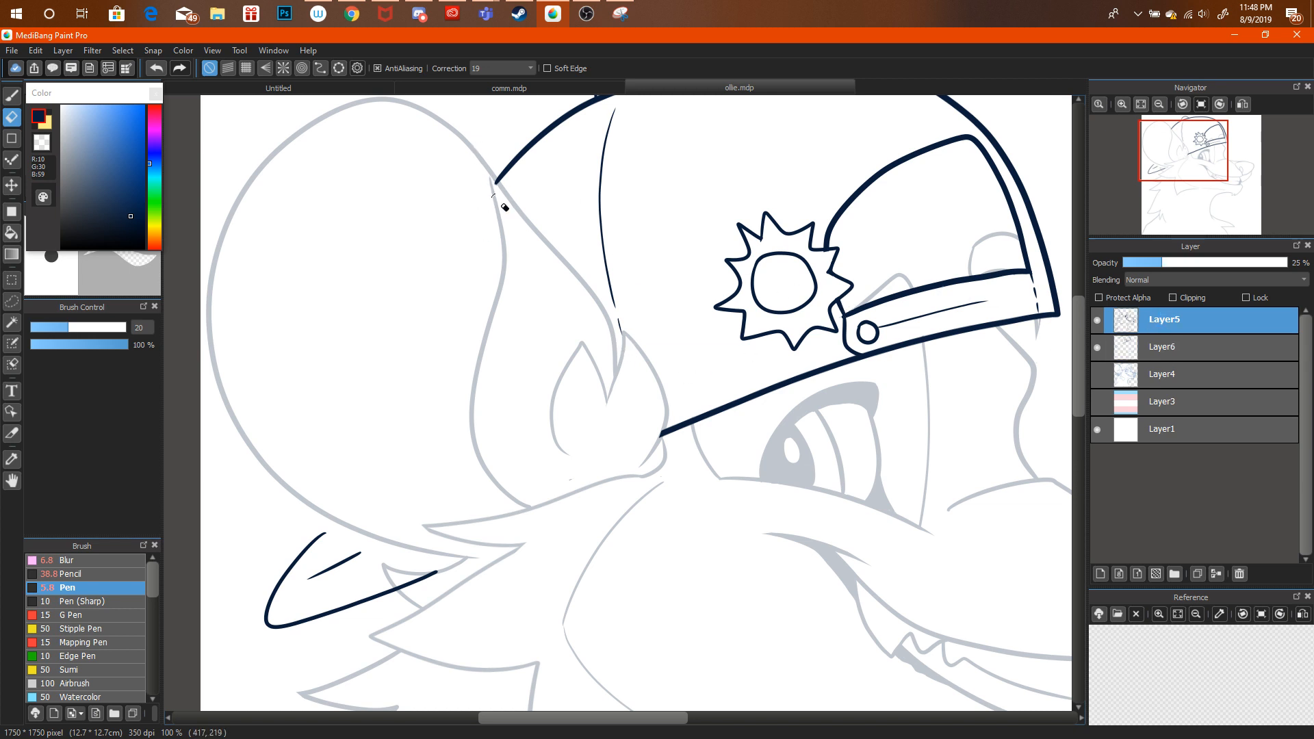
key("ctrl+alt+z")
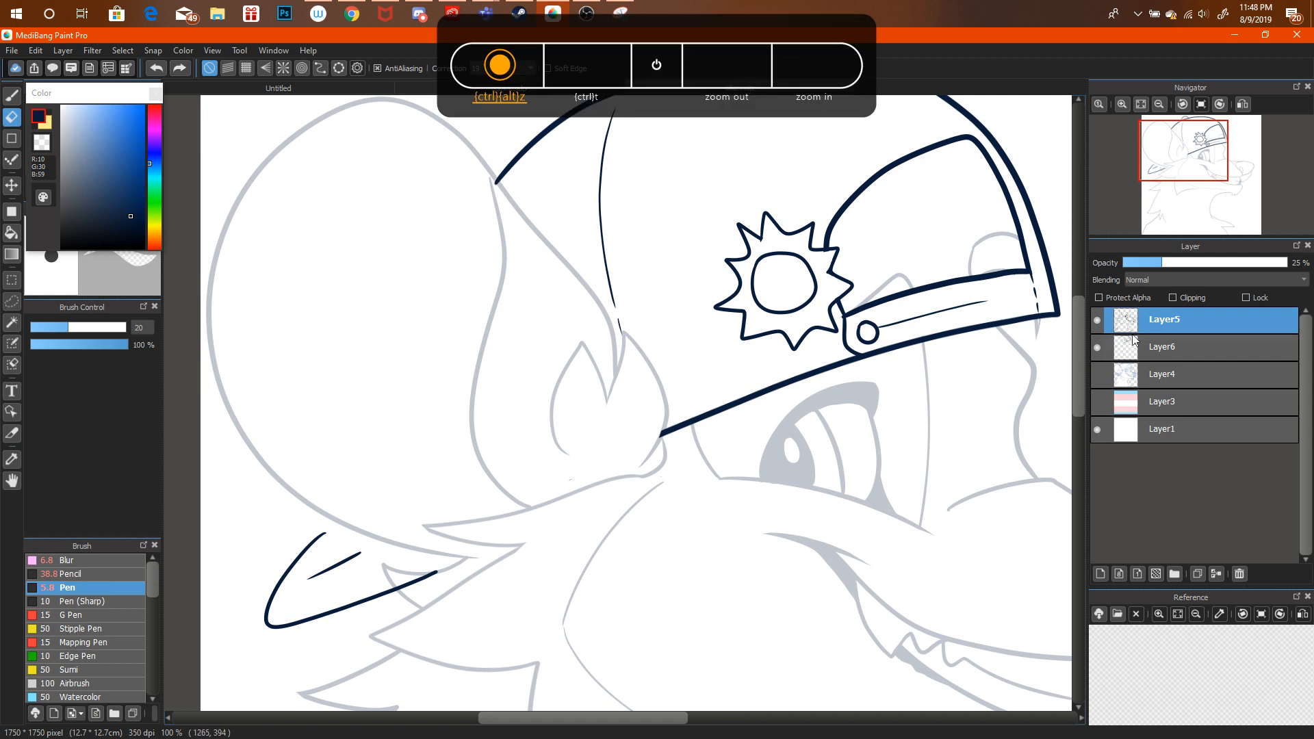
left_click(1128, 354)
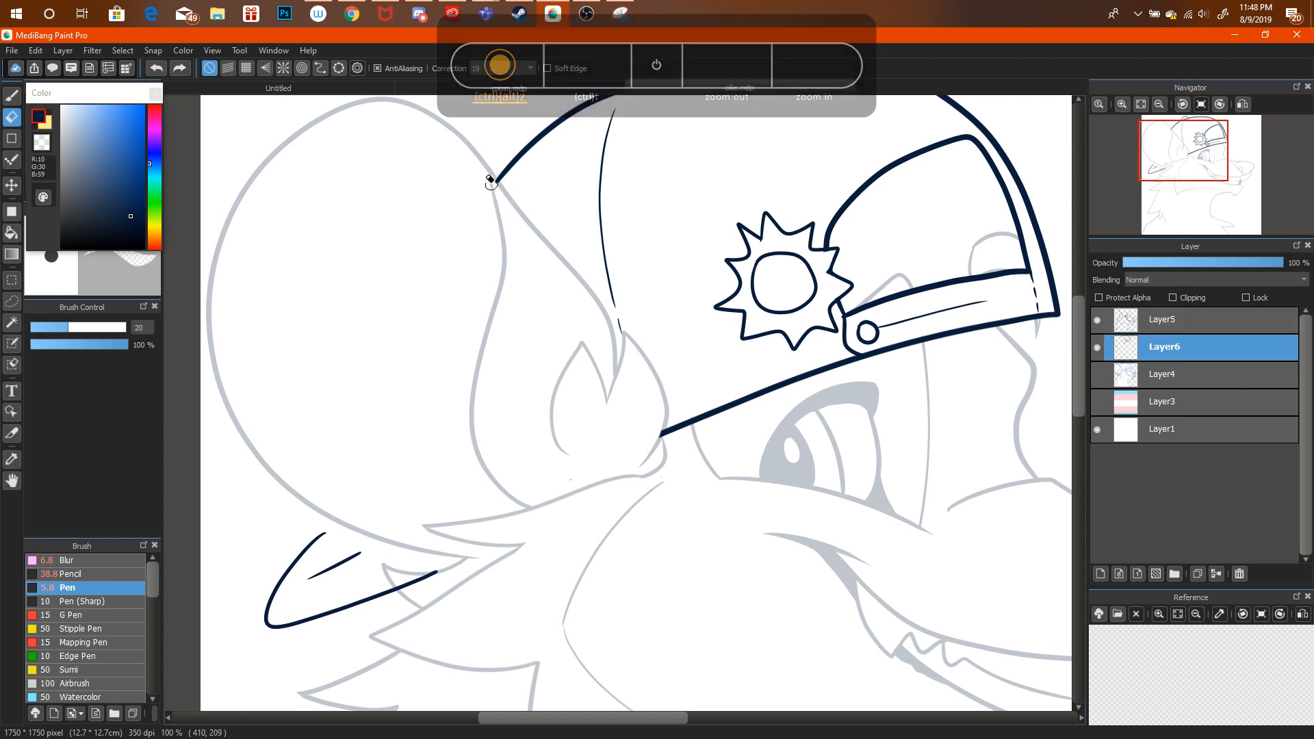
left_click_drag(1182, 152, 1176, 185)
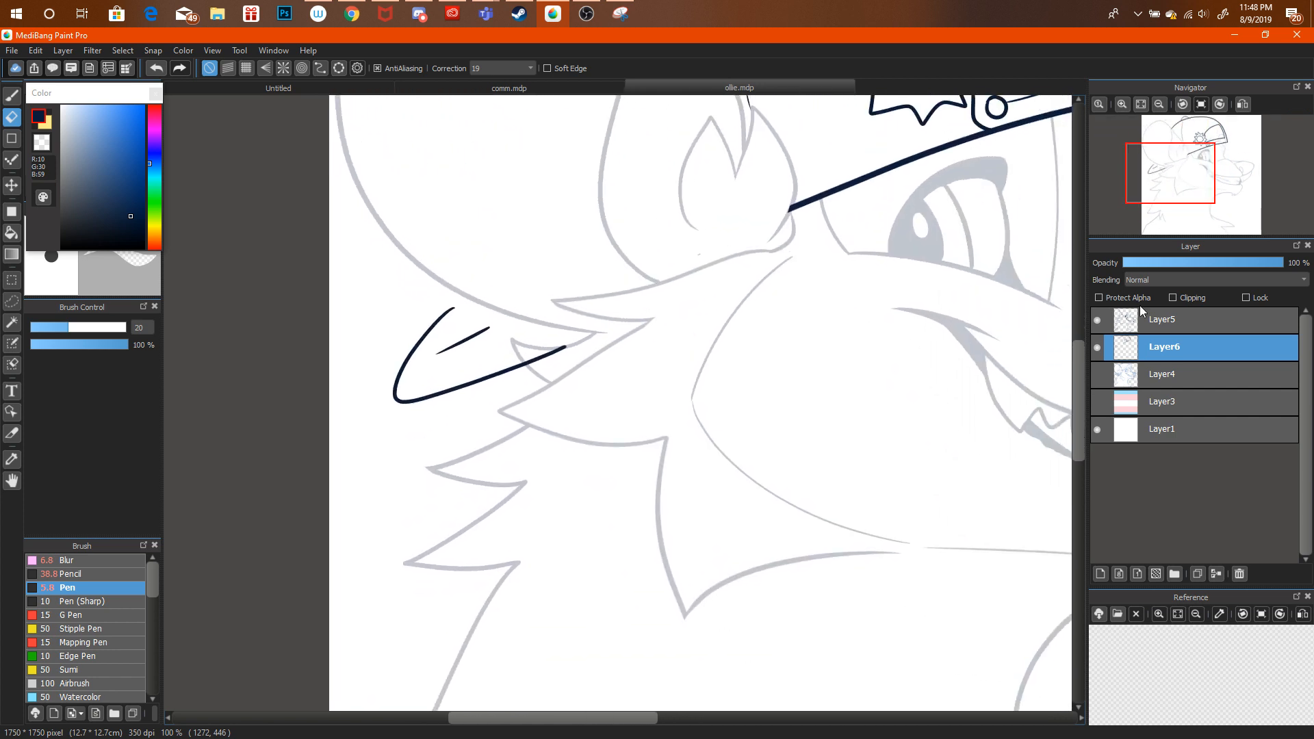
left_click(1097, 349)
left_click(1097, 349)
left_click(1131, 320)
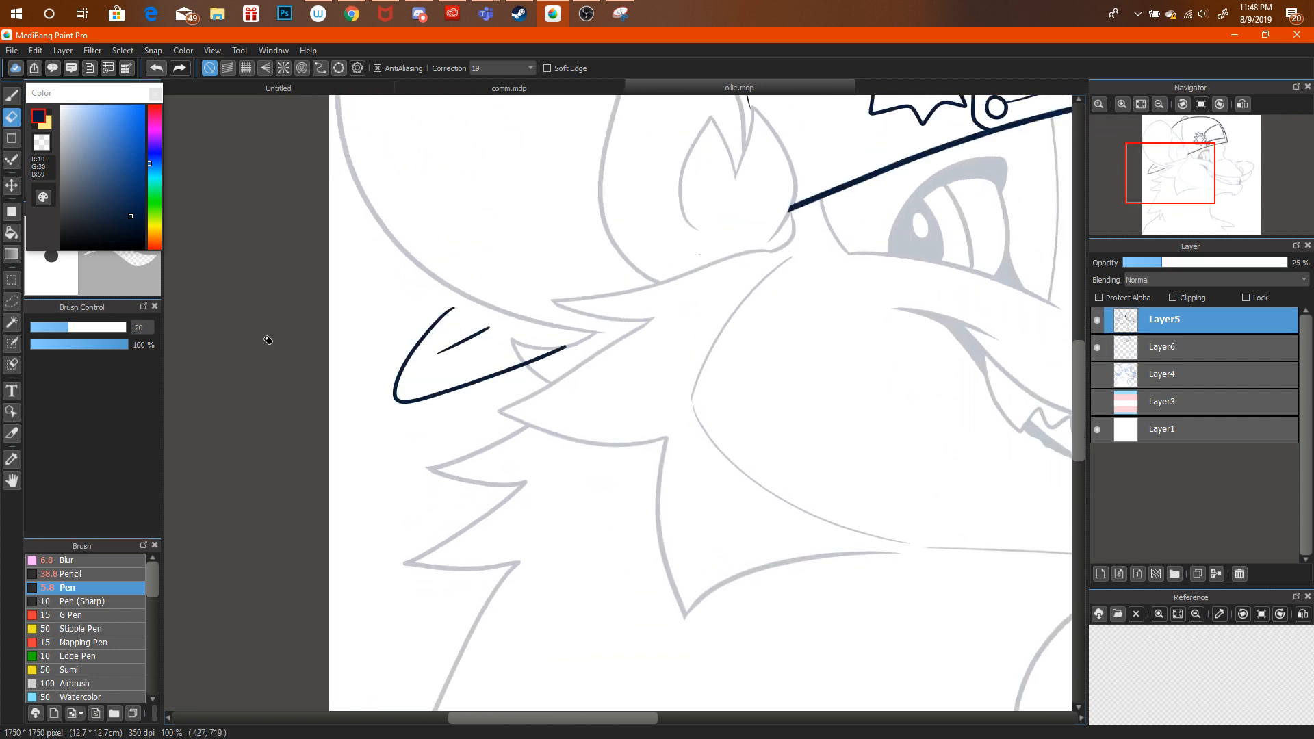
Lasso the cheek-fur strokes on Layer6 and transform them slightly up and to the right.
left_click(10, 302)
left_click_drag(575, 270, 578, 273)
key("ctrl+t")
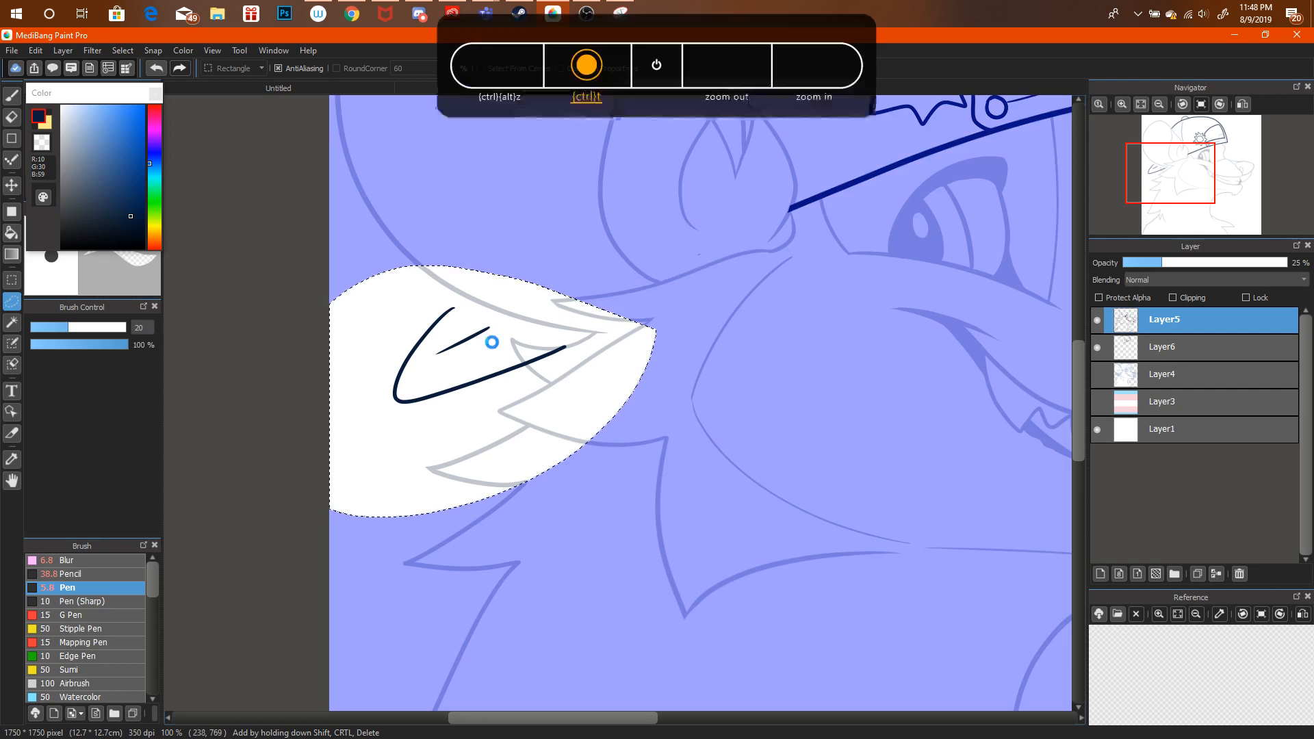
left_click(1063, 710)
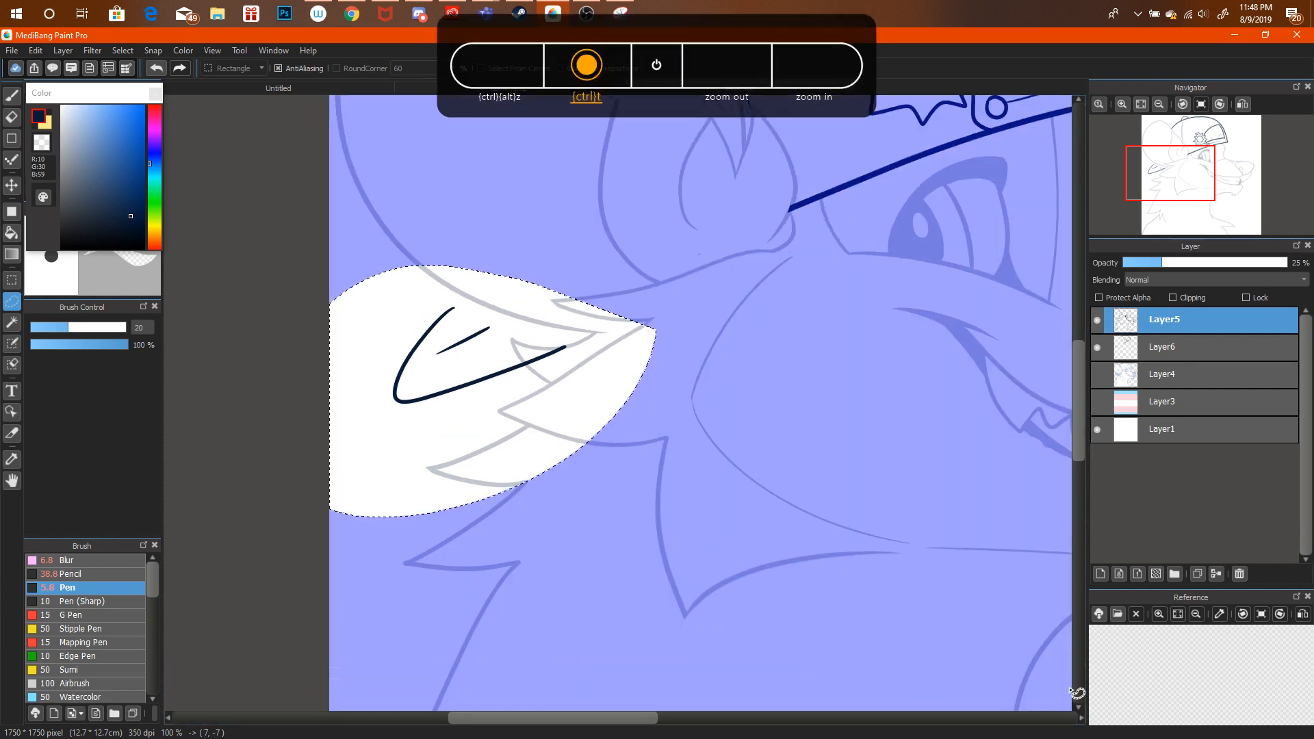
left_click(1131, 342)
key("ctrl+t")
left_click_drag(581, 352, 577, 323)
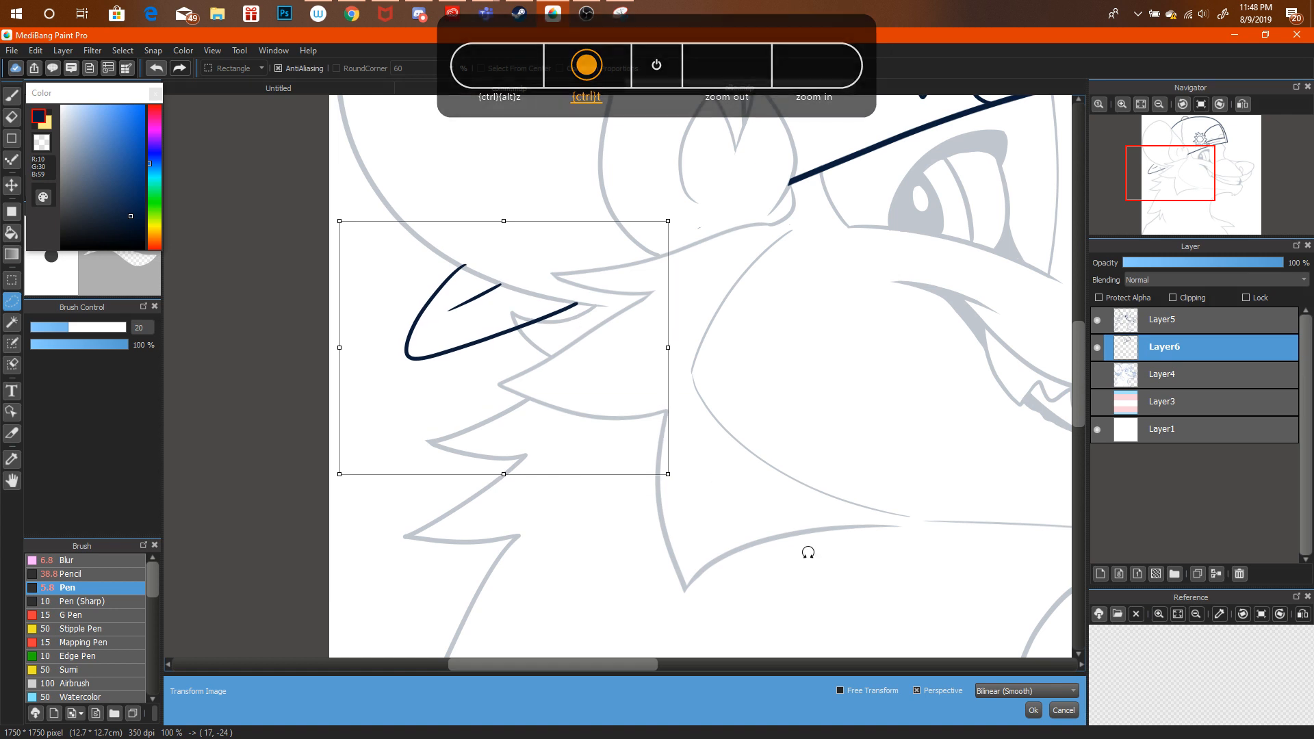
left_click(1035, 710)
key("ctrl+d")
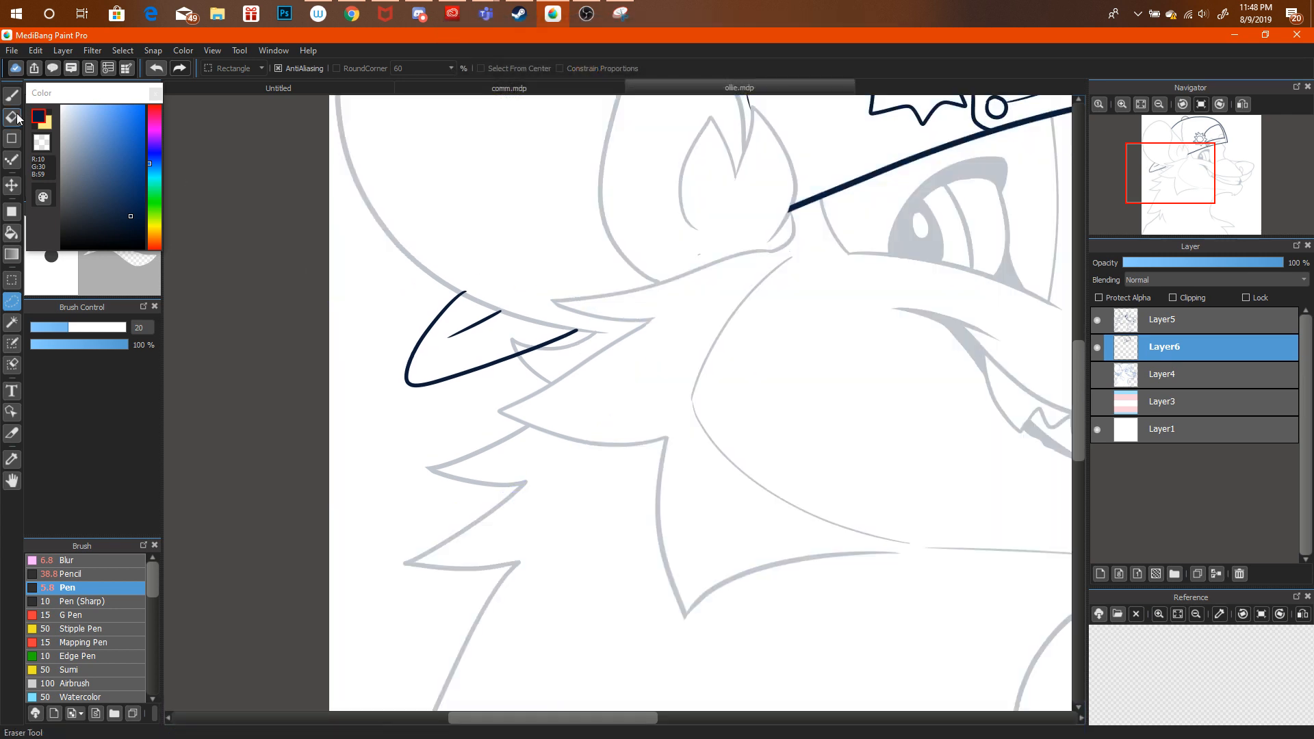
Undo a stray eraser change and zoom out toward the whole drawing.
key("e")
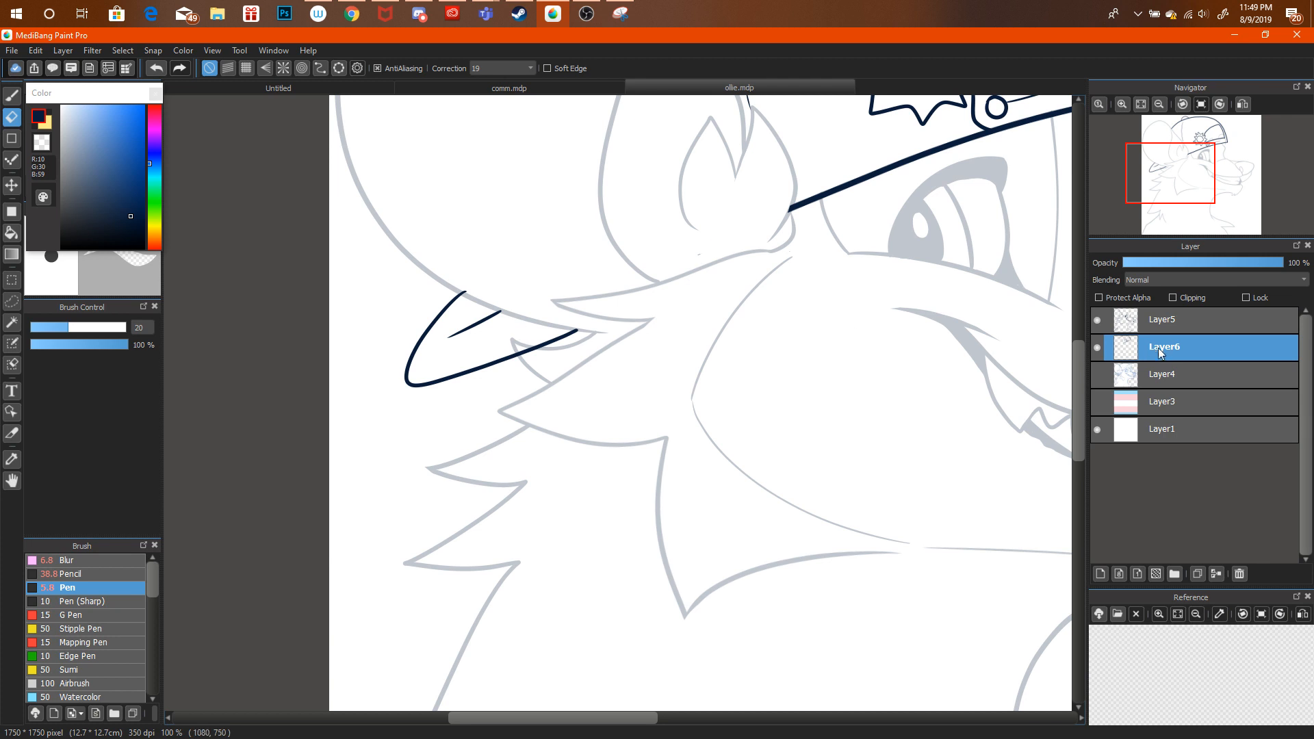
key("ctrl+alt+z")
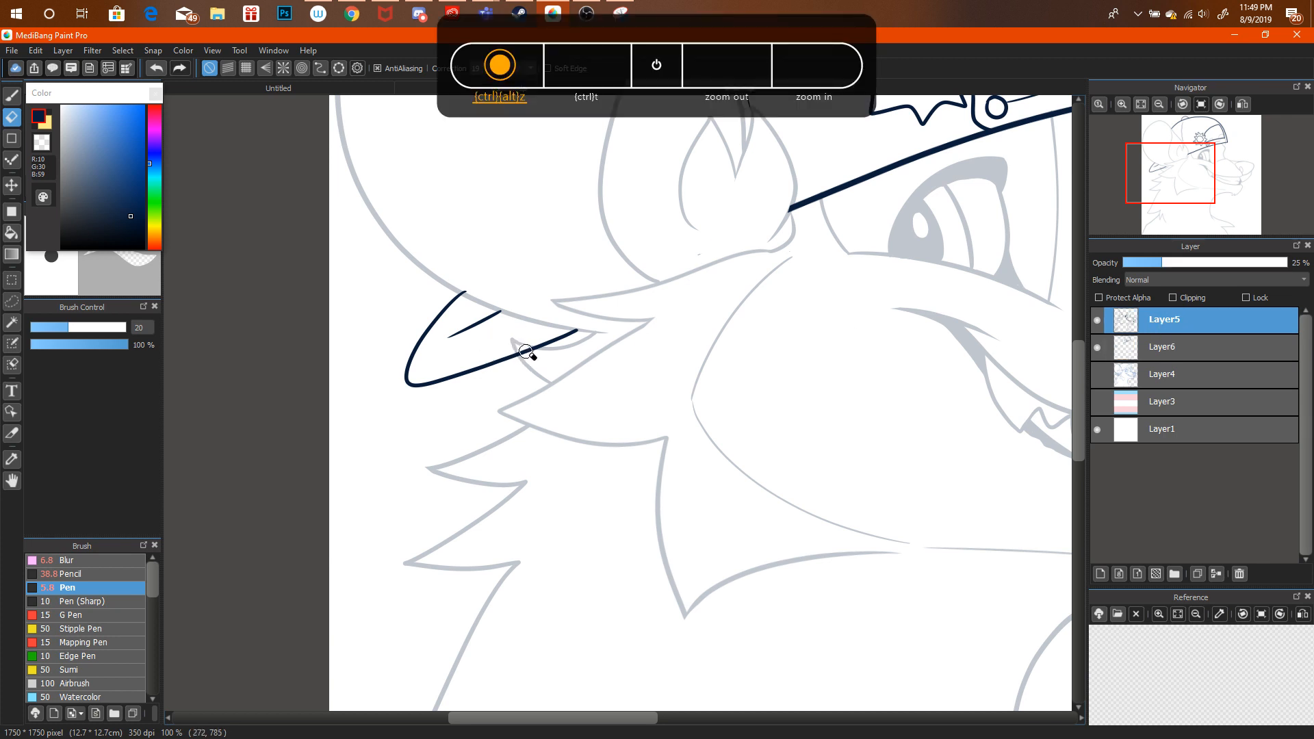
key("ctrl+alt+z")
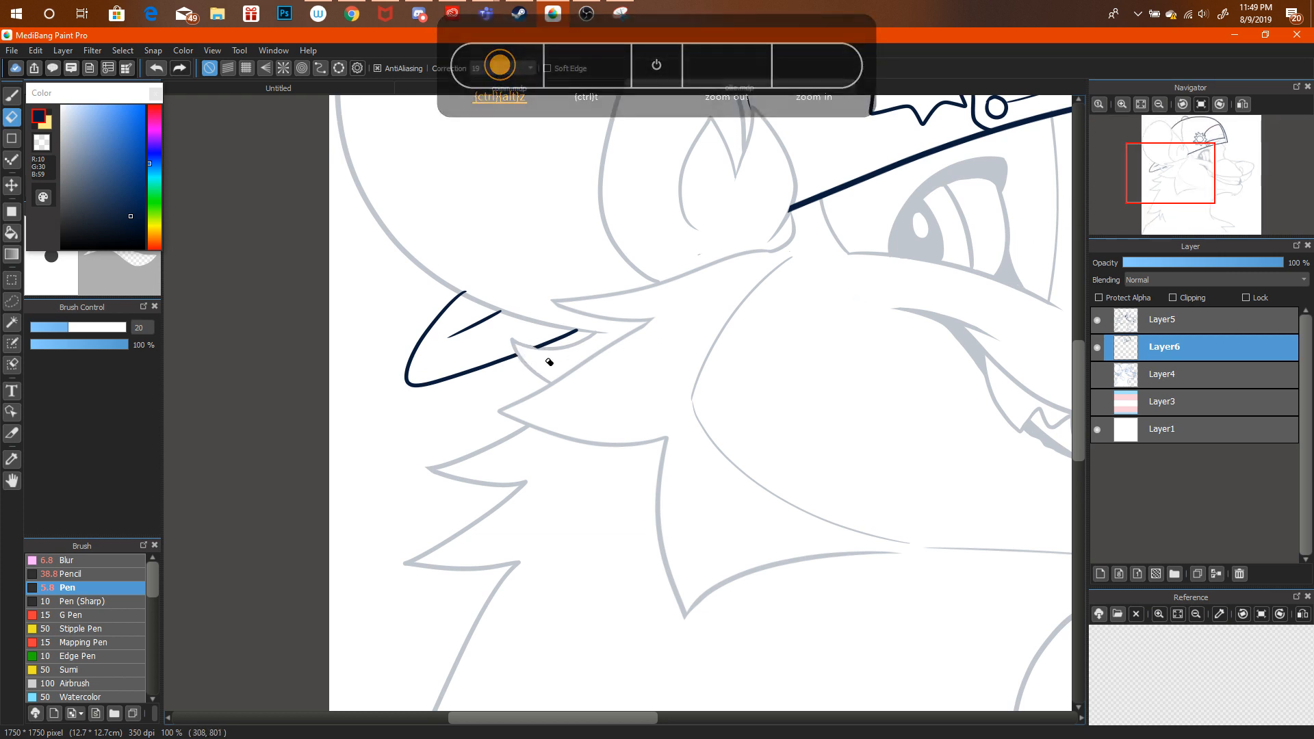
left_click(1160, 104)
left_click(1160, 105)
Recentre the drawing and raise Layer5 back to 100% opacity.
left_click_drag(766, 338, 601, 437)
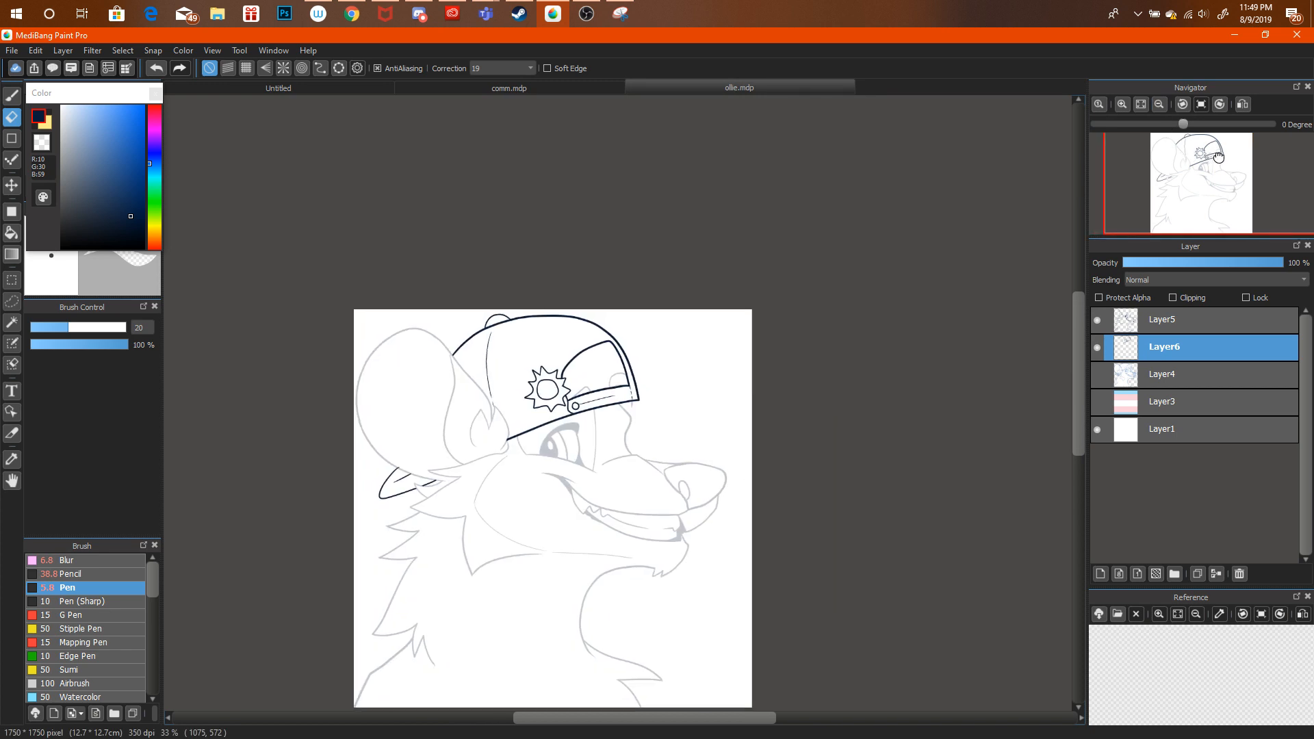
left_click(1151, 331)
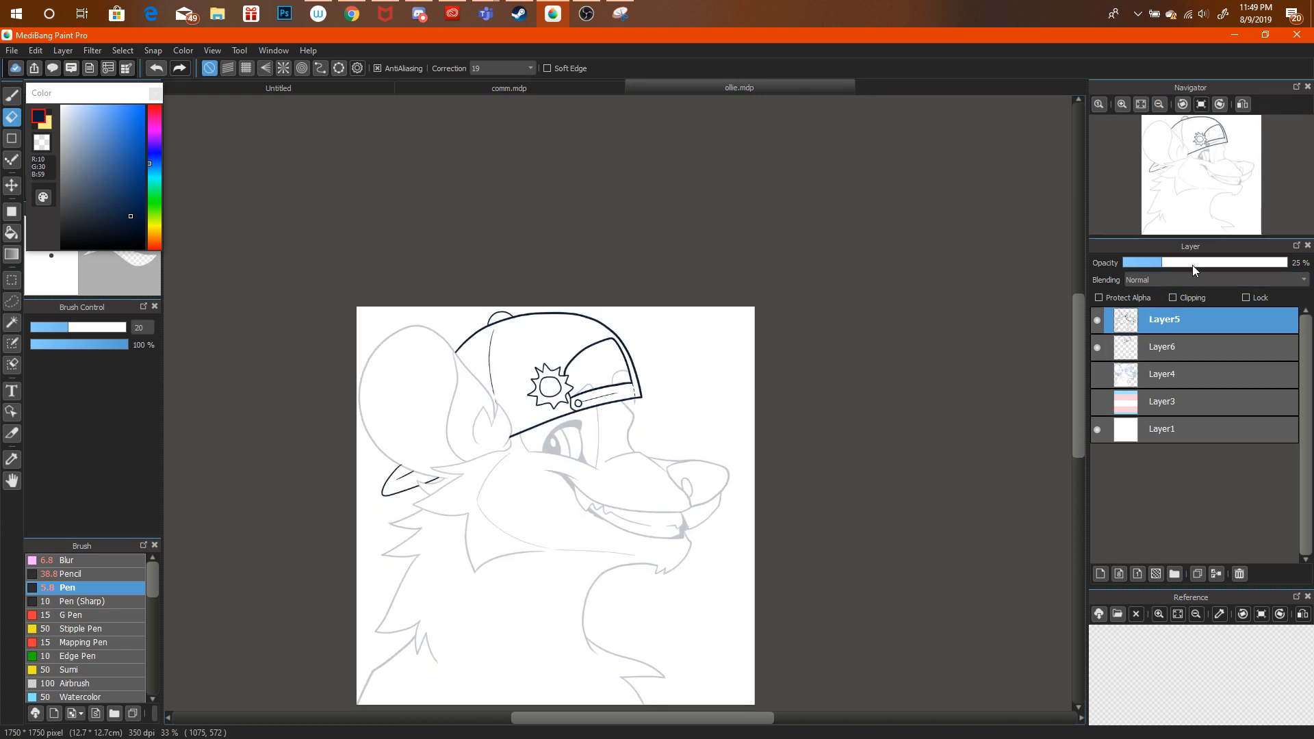
left_click_drag(1192, 265, 1281, 263)
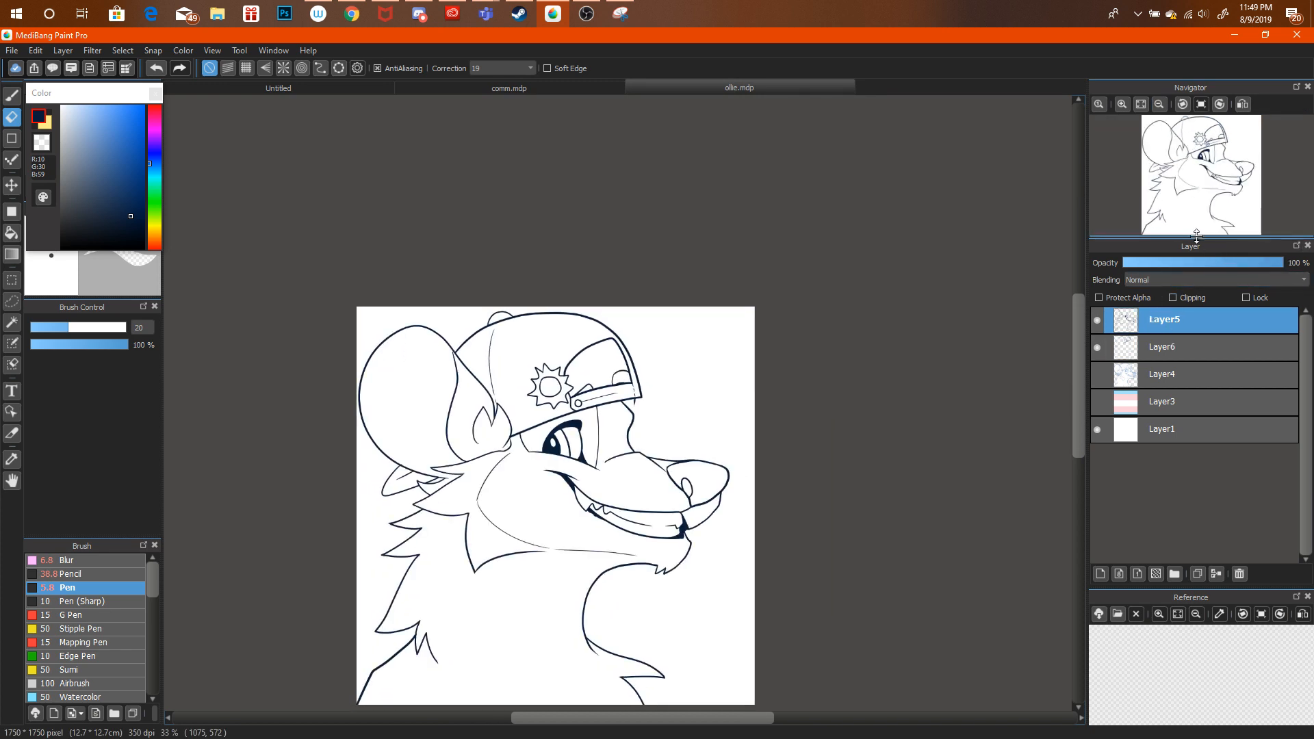
mouse_move(1185, 233)
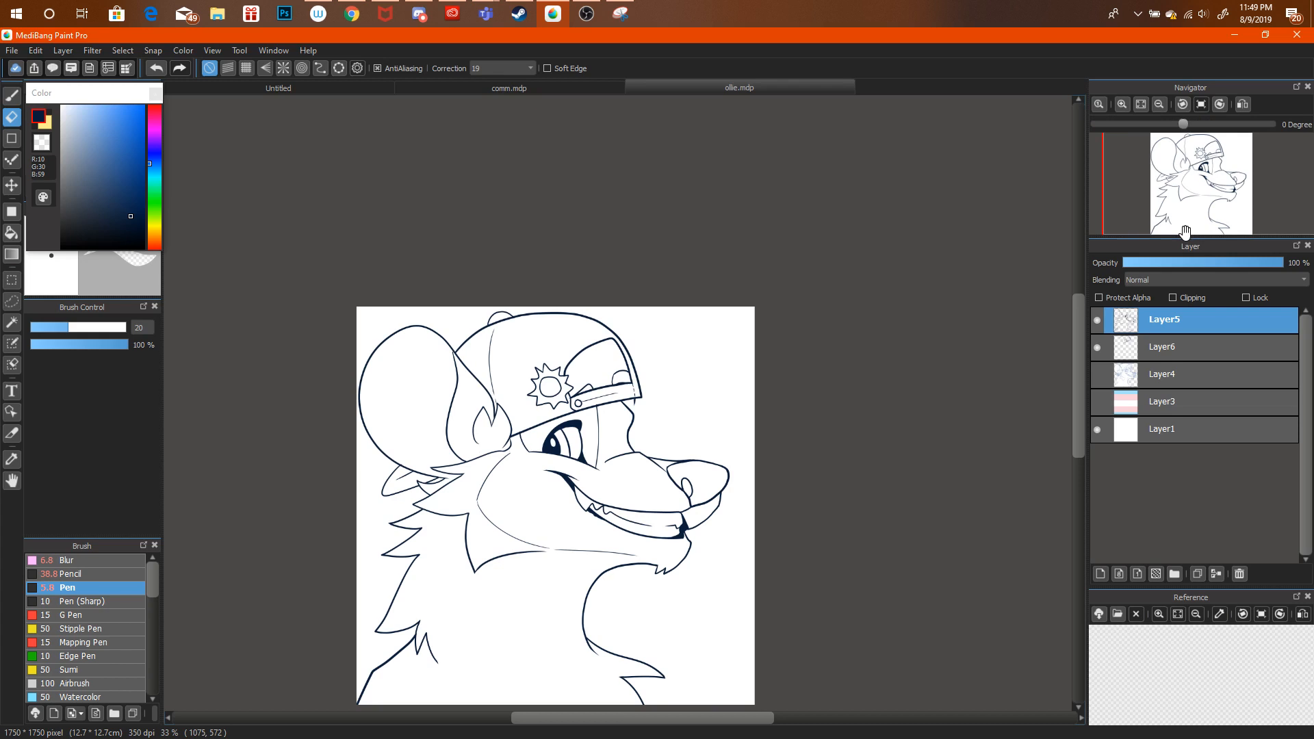
left_click(1122, 104)
left_click(1122, 104)
left_click(1122, 104)
Show the blue Layer4 sketch, merge Layer5 down into Layer6, then switch to the livestream page.
left_click(1098, 375)
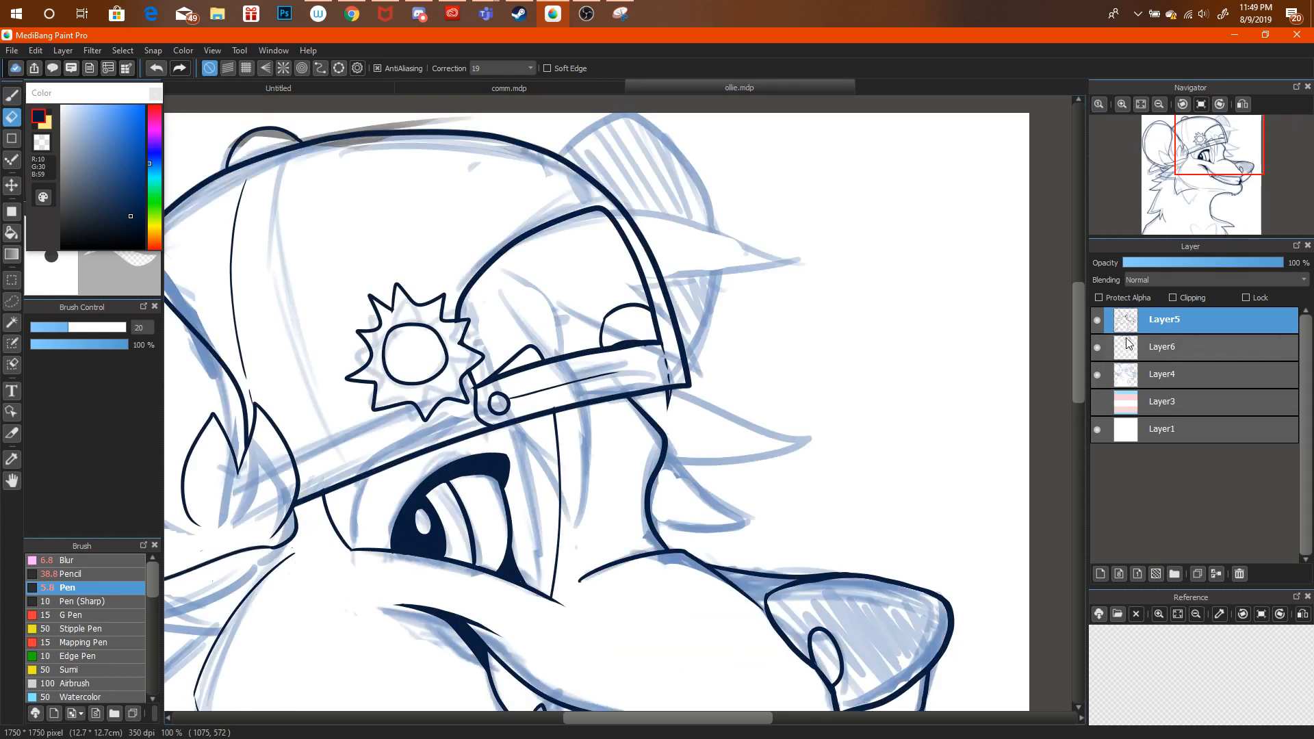
left_click(1098, 320)
left_click(1097, 320)
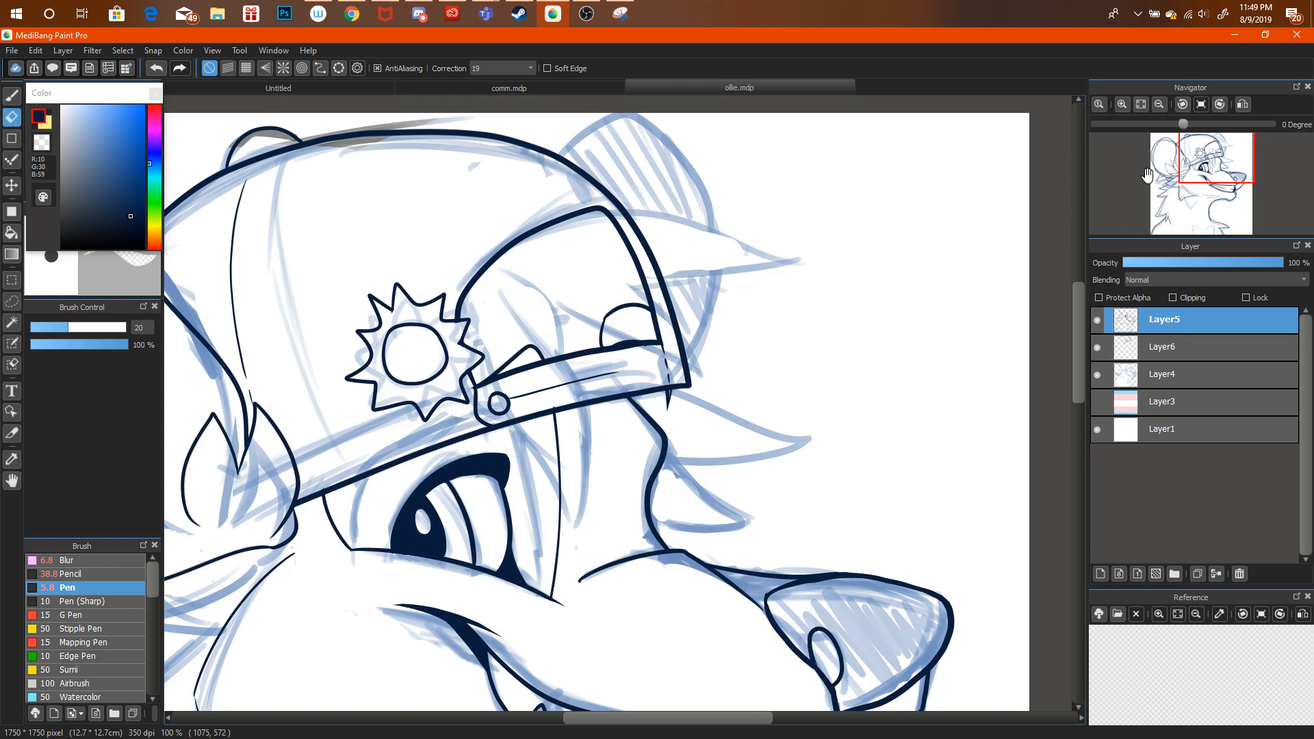
key("ctrl+e")
key("b")
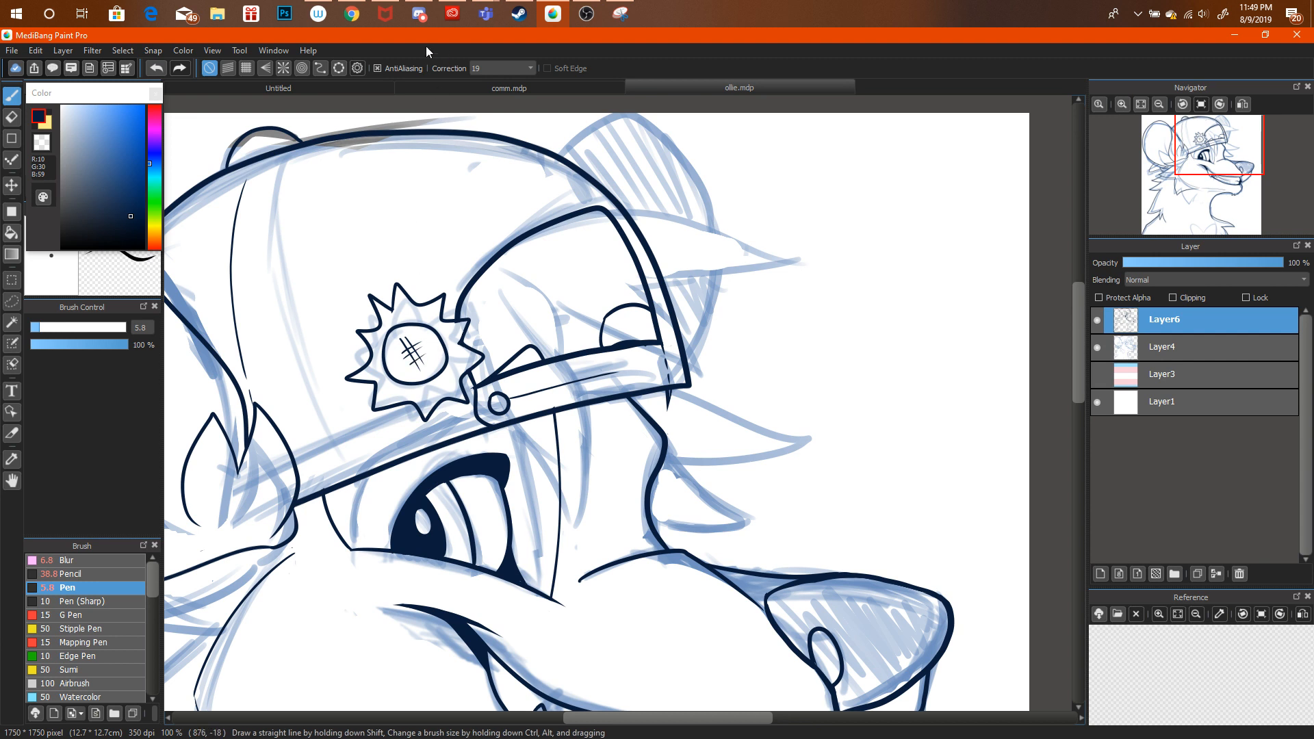
left_click(352, 13)
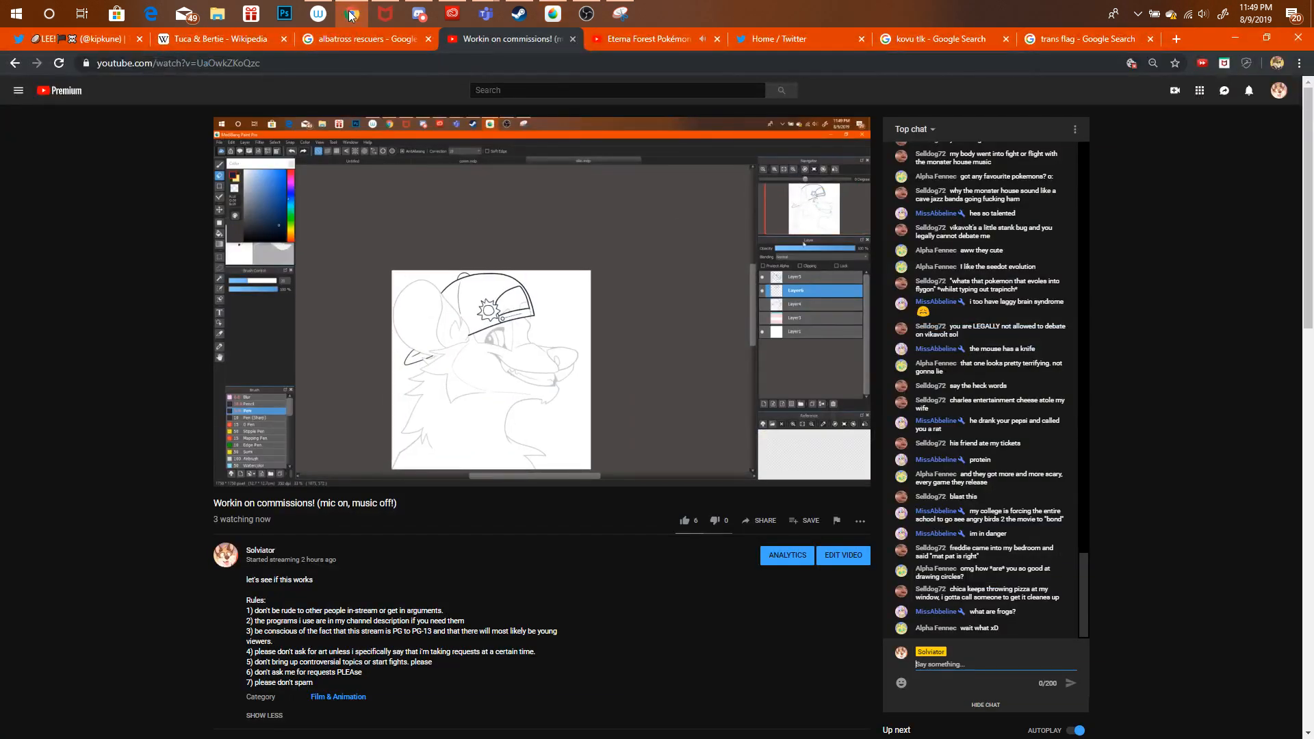
Check the YouTube livestream page and chat, then switch back to the ollie.mdp drawing.
left_click(351, 14)
left_click(352, 13)
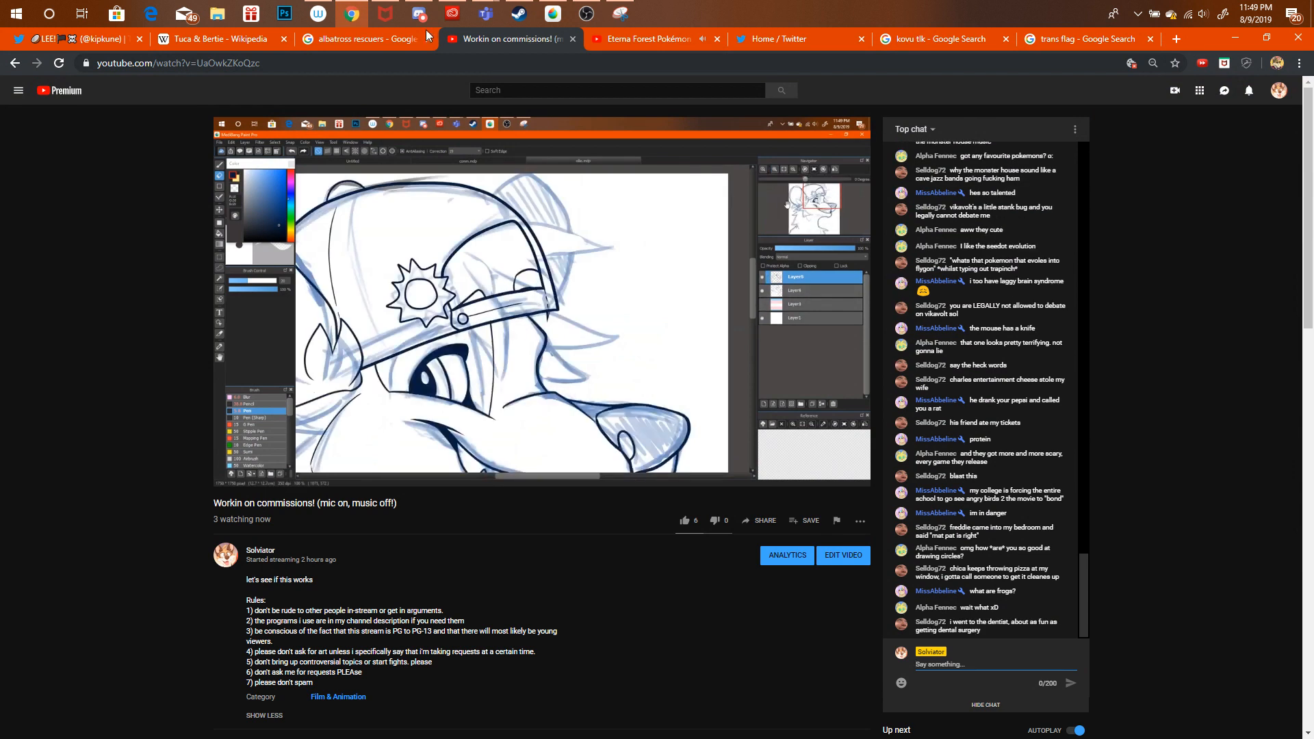
key("alt+Tab")
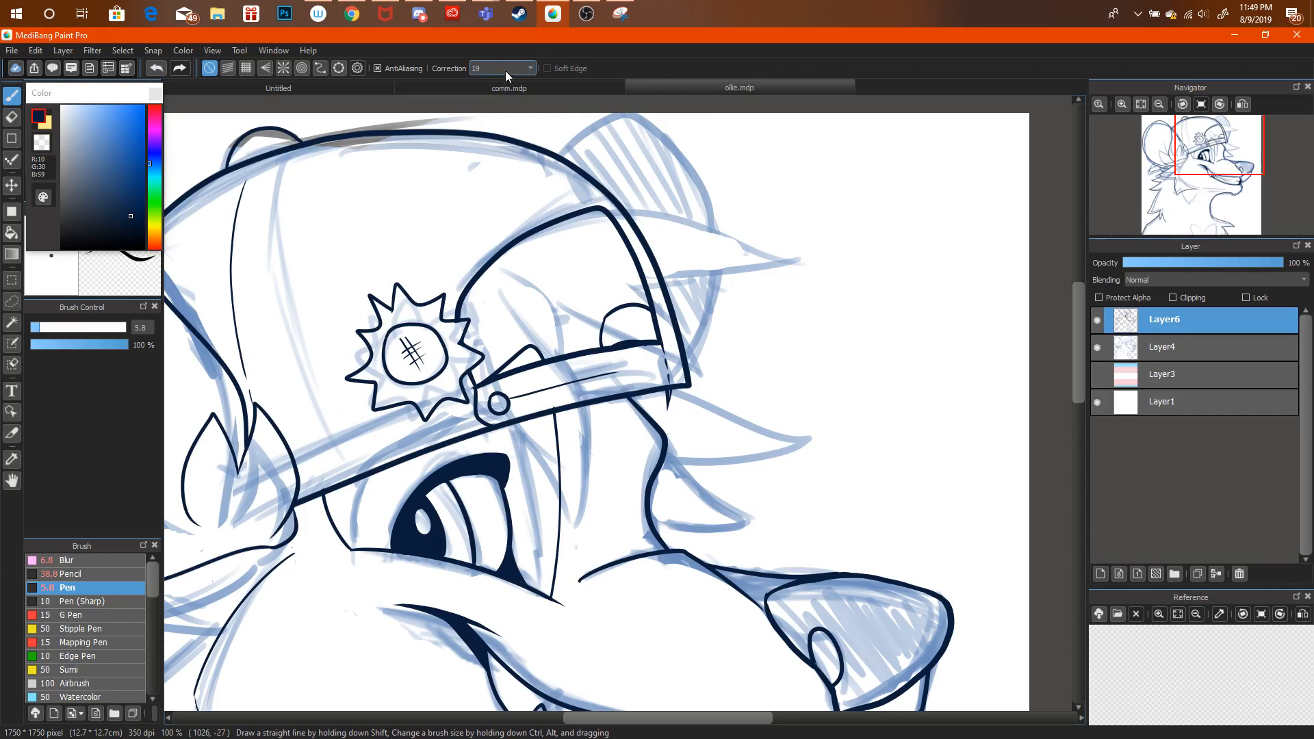
left_click(505, 71)
left_click(479, 249)
mouse_move(899, 201)
left_mouse_down()
mouse_move(914, 307)
mouse_move(973, 245)
left_mouse_up()
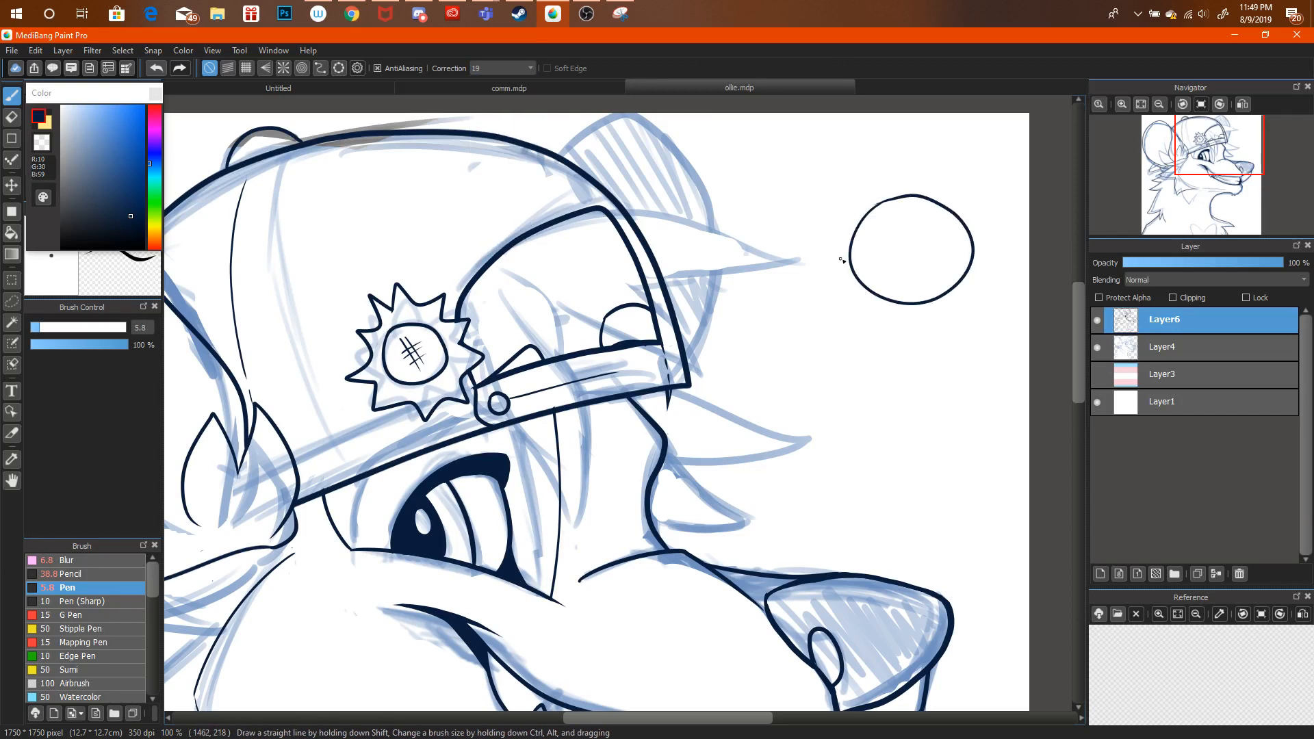
left_click(504, 67)
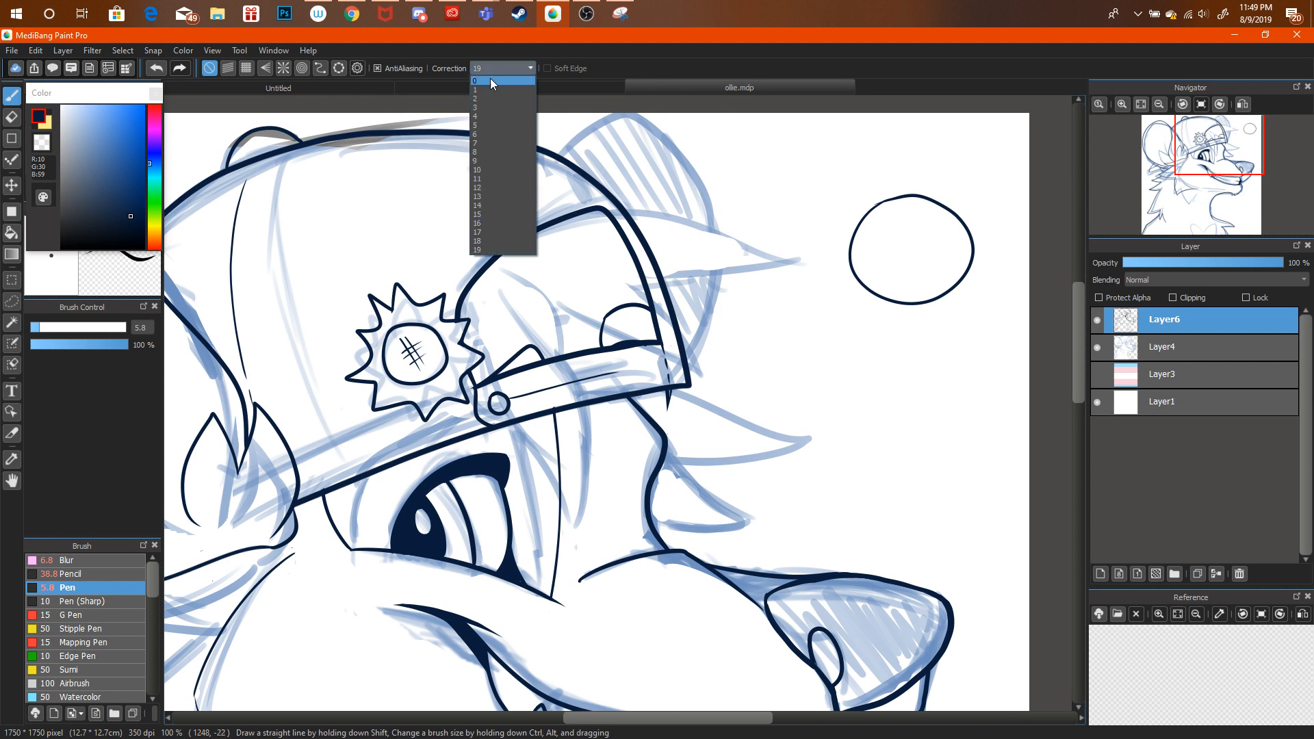
left_click(488, 80)
mouse_move(923, 338)
left_mouse_down()
mouse_move(928, 433)
mouse_move(965, 350)
left_mouse_up()
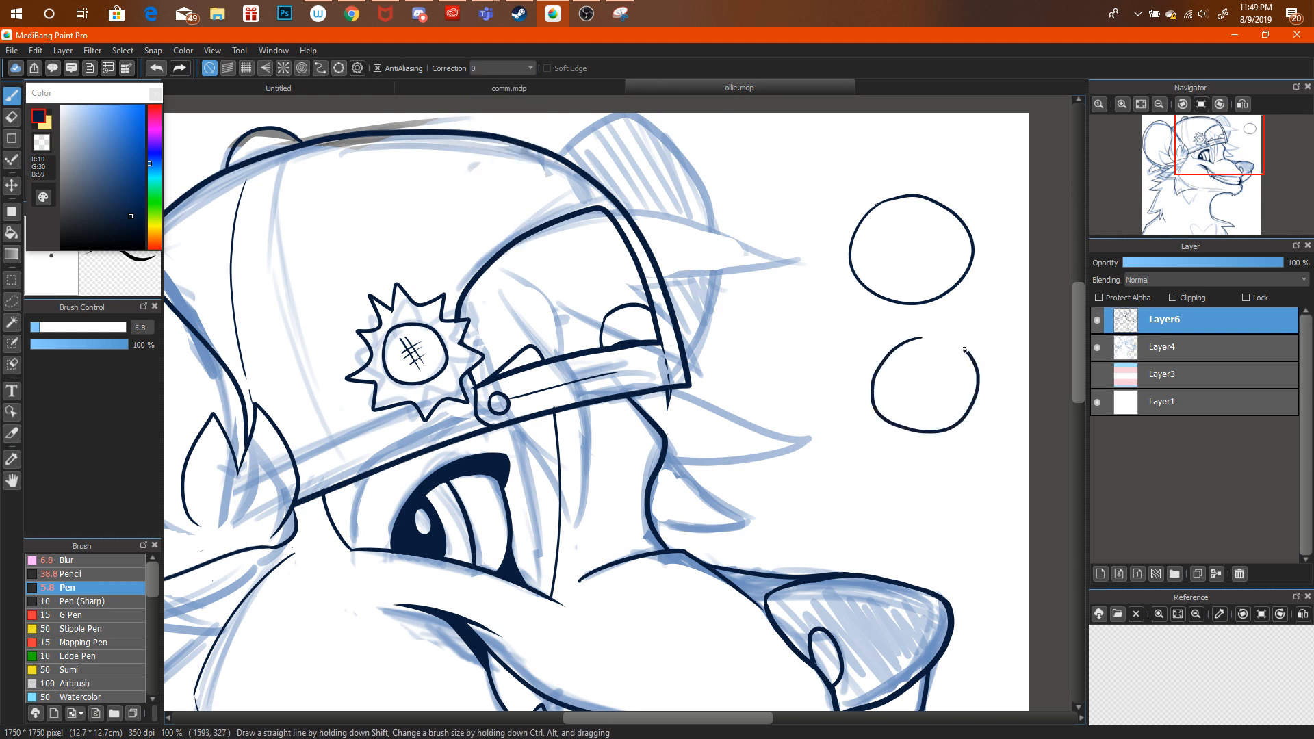
mouse_move(785, 308)
left_mouse_down()
mouse_move(757, 330)
mouse_move(812, 368)
left_mouse_up()
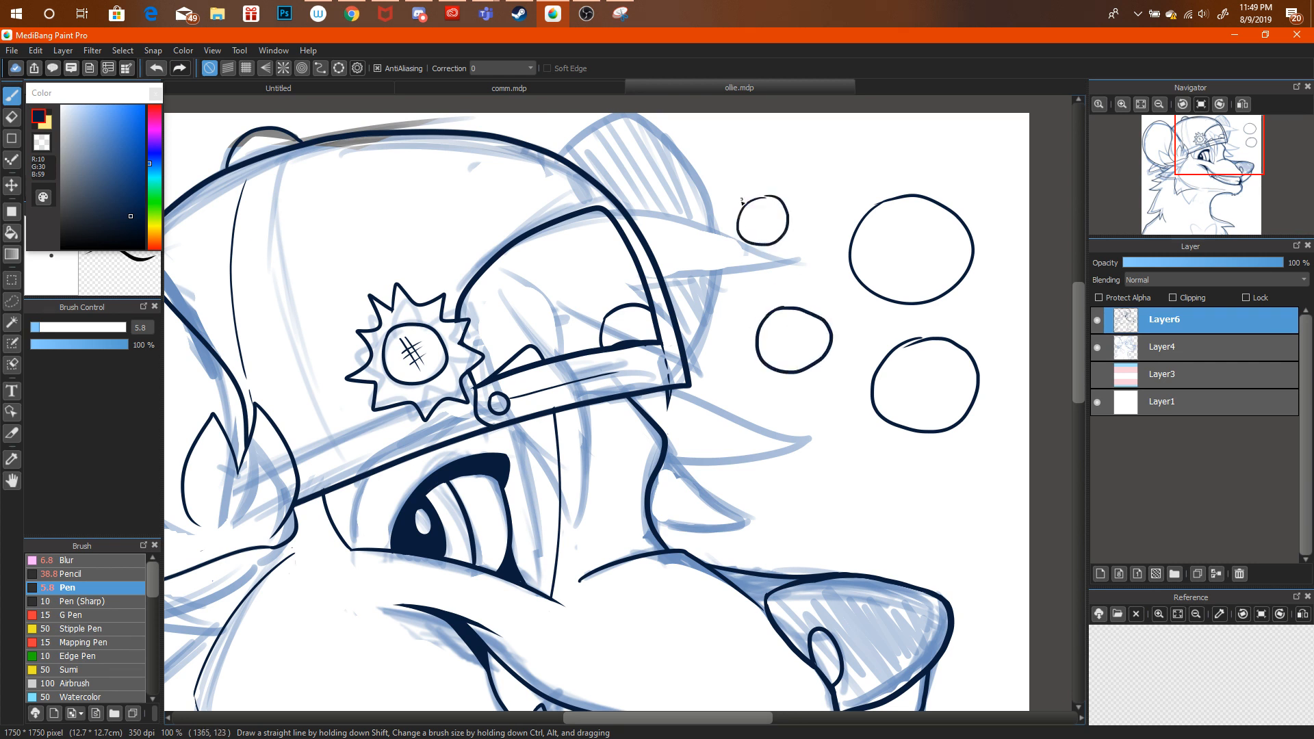
key("ctrl+alt+z")
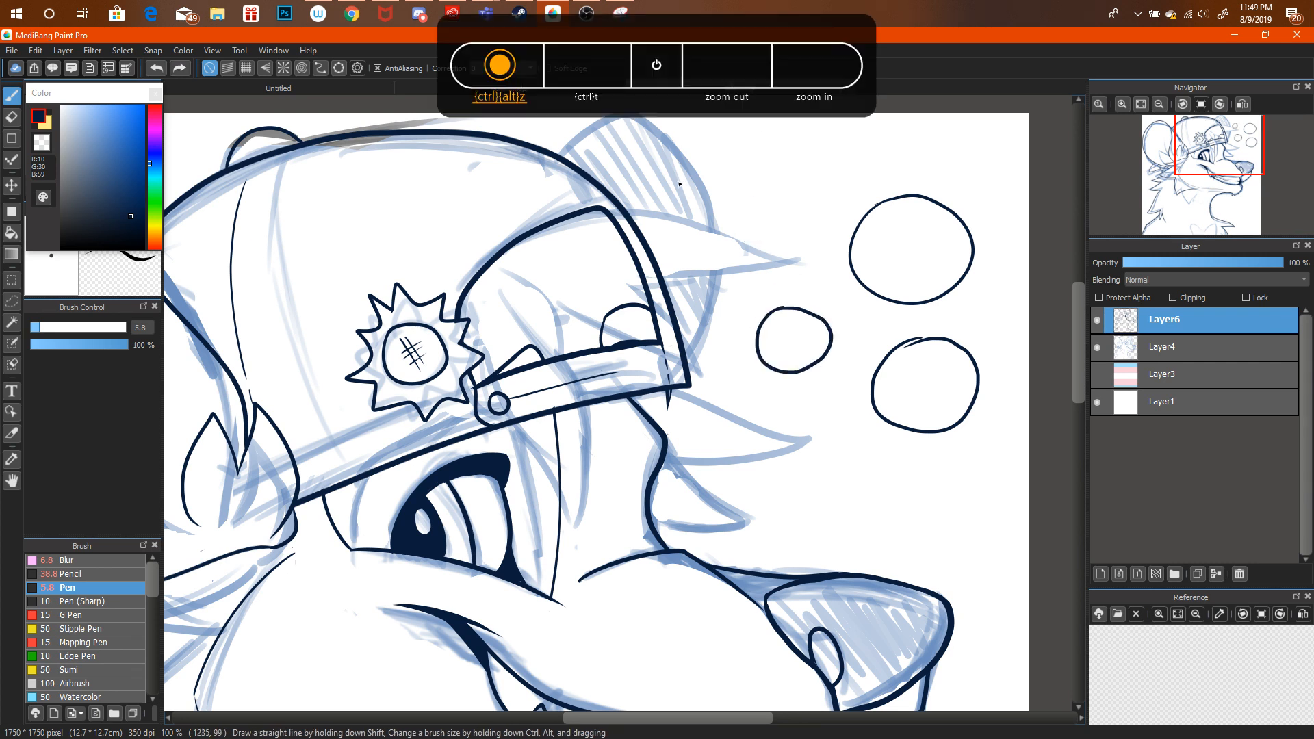
key("ctrl+alt+z")
key("ctrl+alt+z")
key("ctrl+alt+z")
left_click(503, 68)
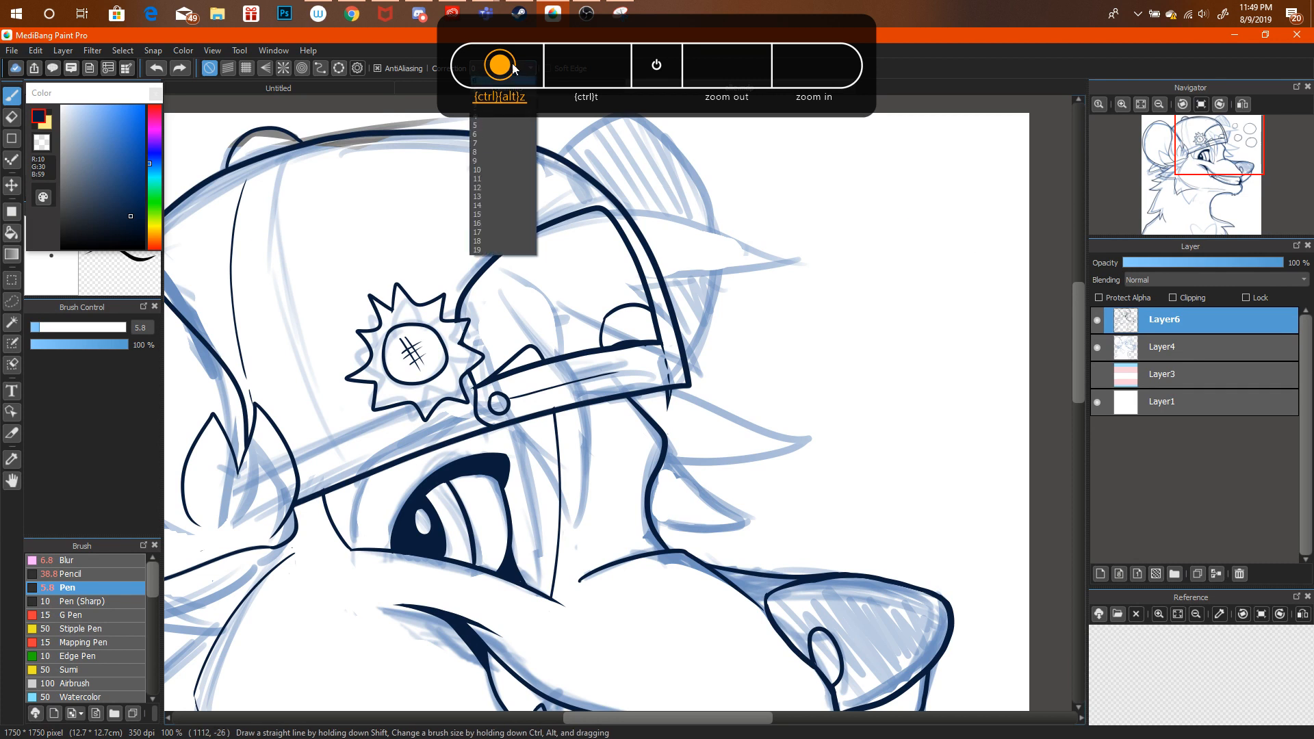
left_click(514, 251)
left_click_drag(836, 229, 909, 308)
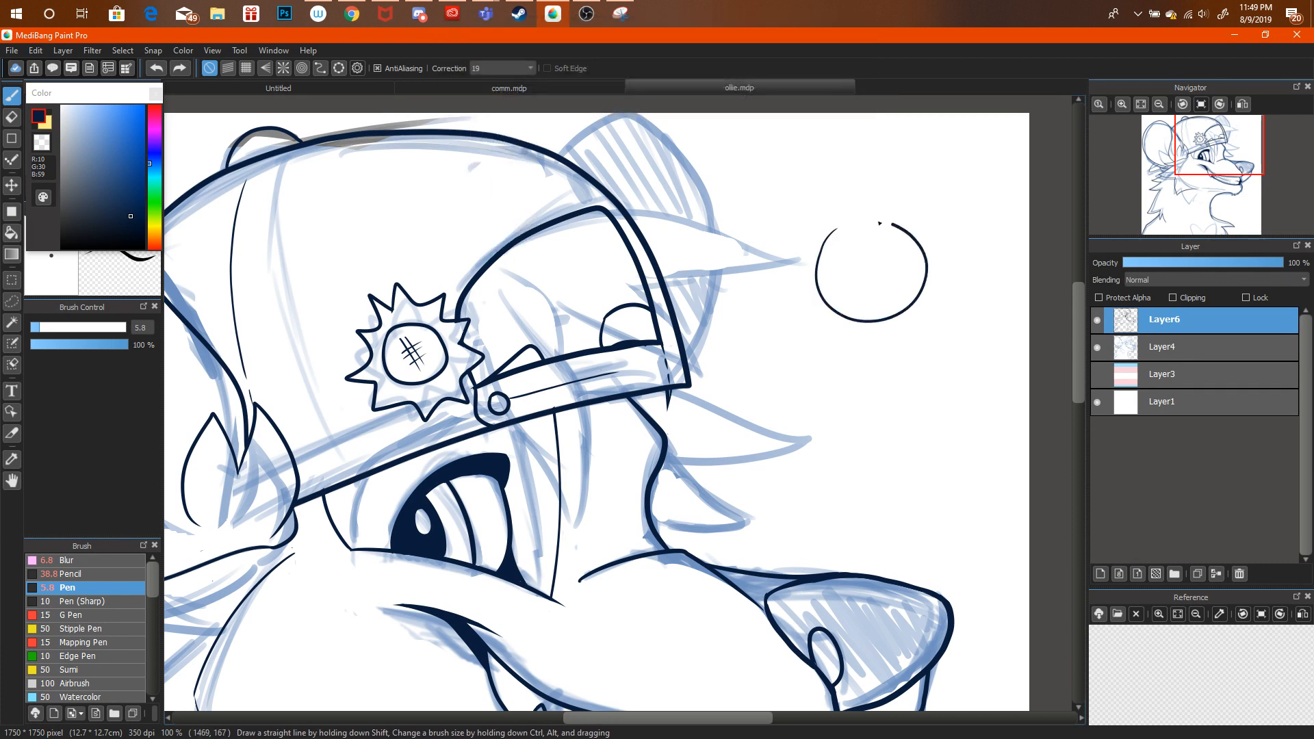
left_click_drag(880, 223, 825, 233)
key("ctrl+alt+z")
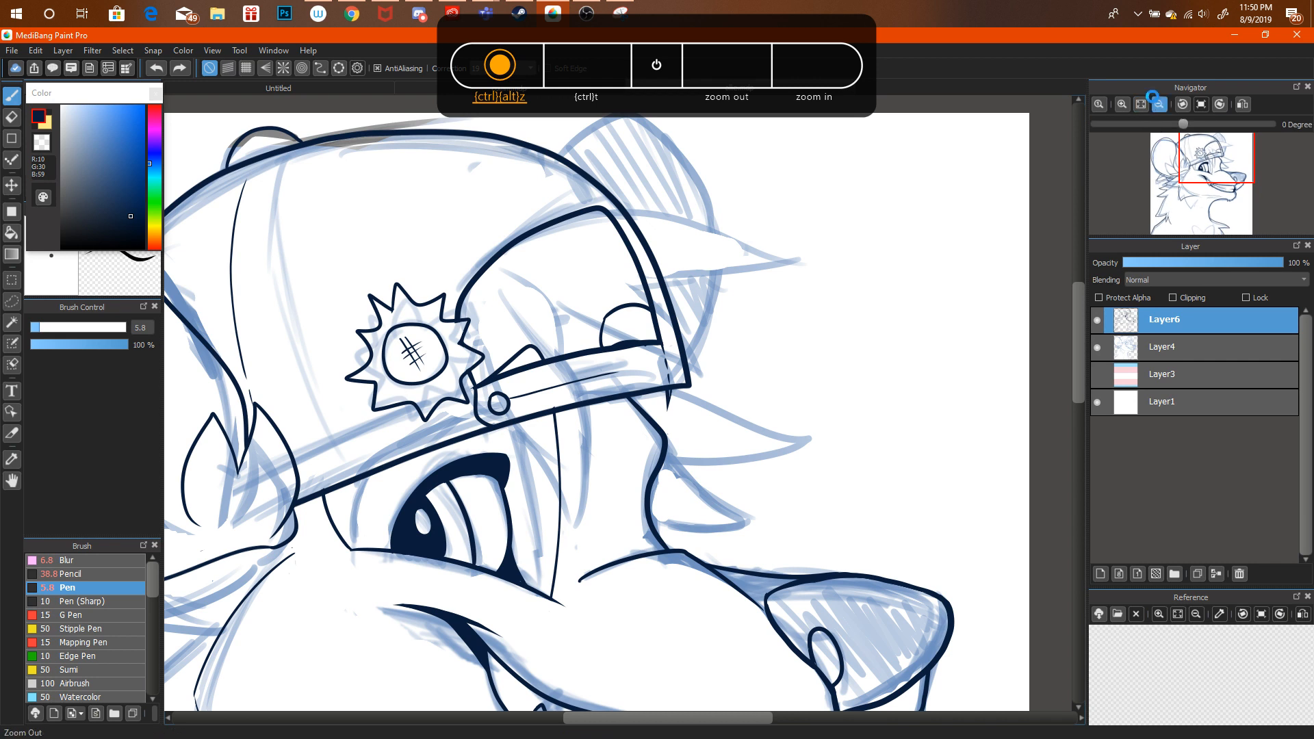
left_click(1159, 104)
left_click(1122, 104)
left_click(1119, 103)
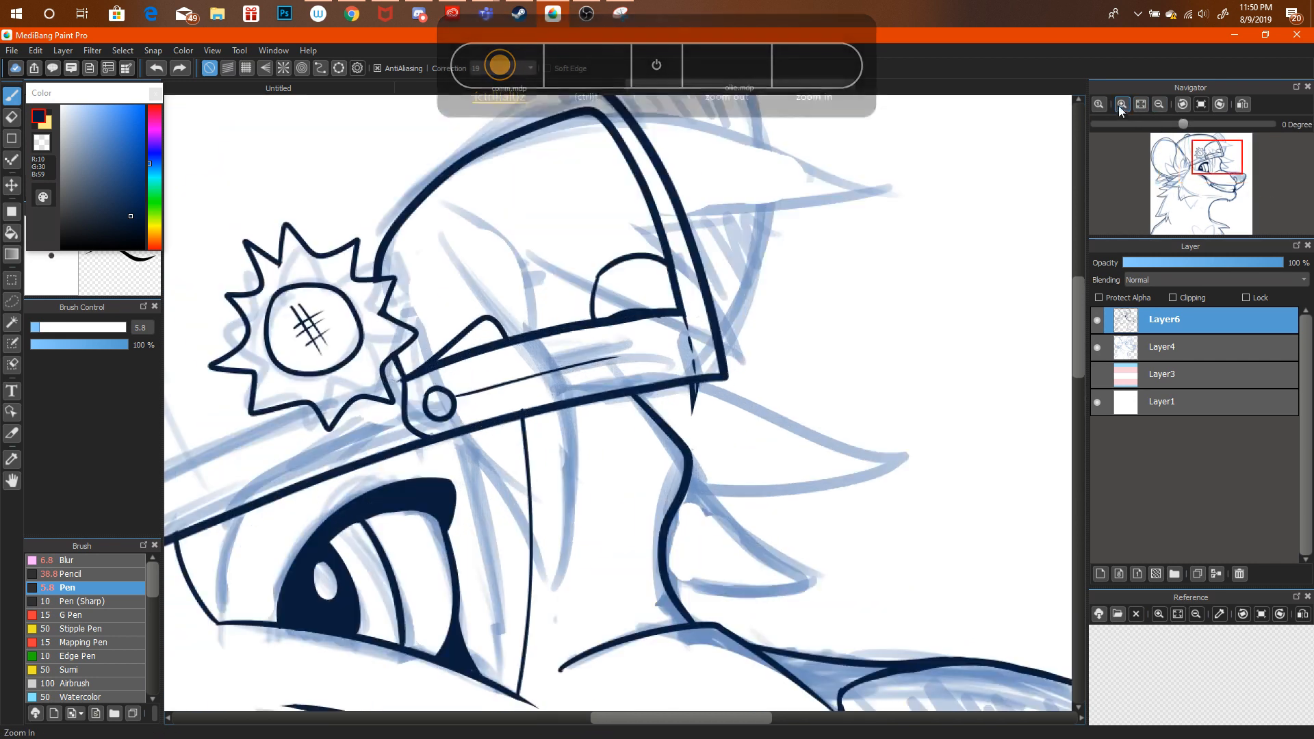
Fade Layer6's lines, add a new ink layer, and test brim strokes, undoing them.
left_click(1167, 262)
key("ctrl+shift+n")
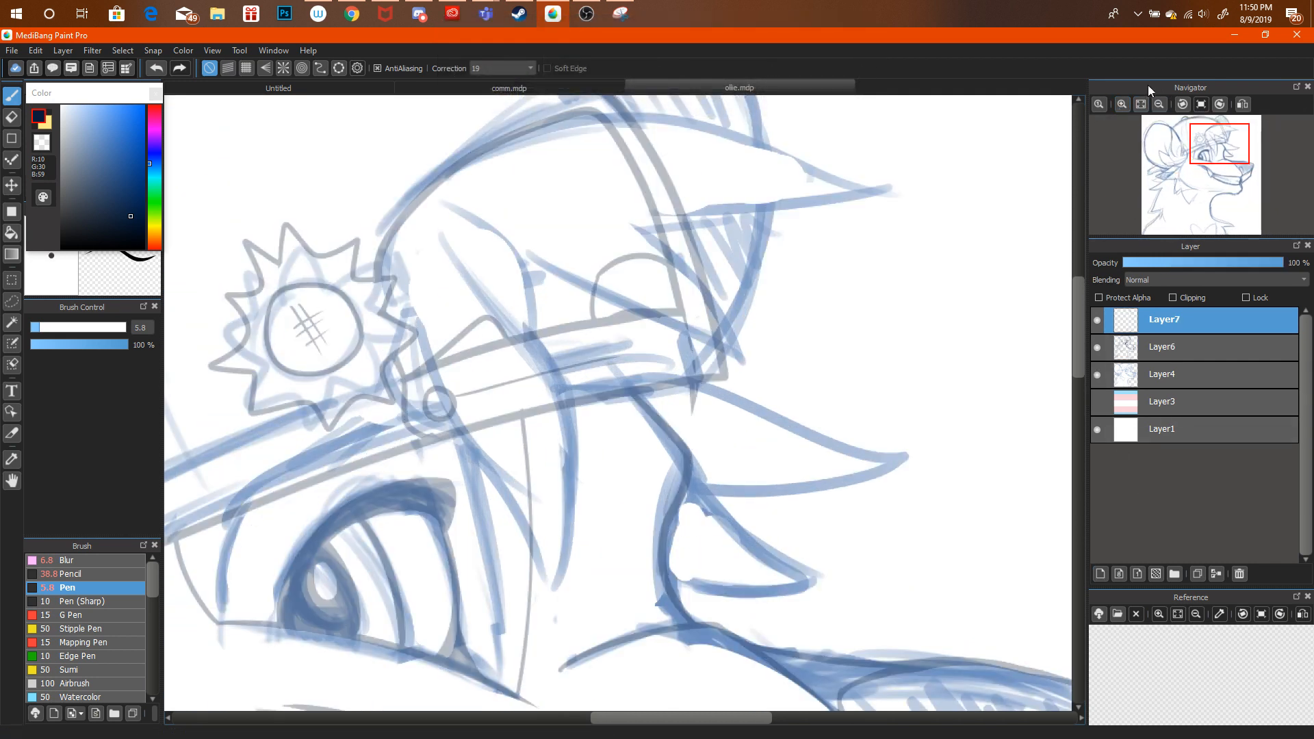
left_click(1159, 104)
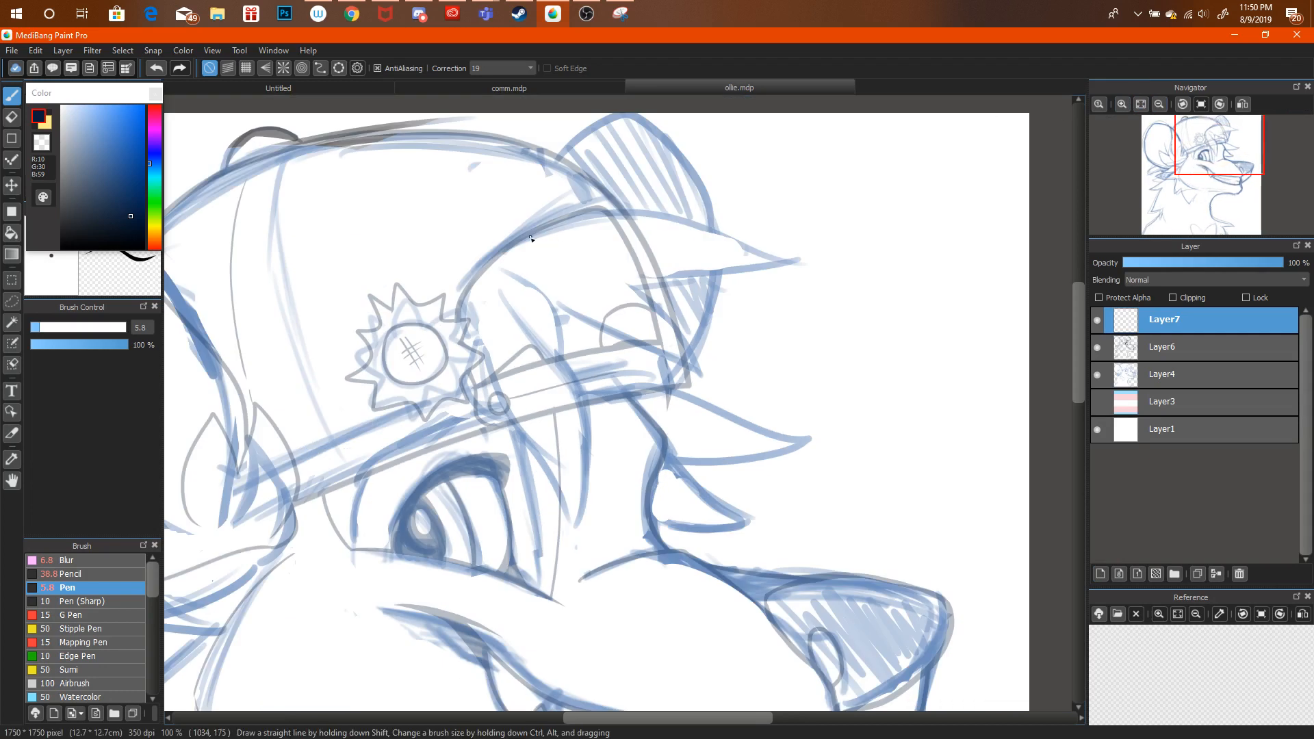
mouse_move(531, 238)
left_mouse_down()
mouse_move(586, 209)
mouse_move(794, 222)
left_mouse_up()
key("ctrl+alt+z")
left_click_drag(506, 245, 674, 226)
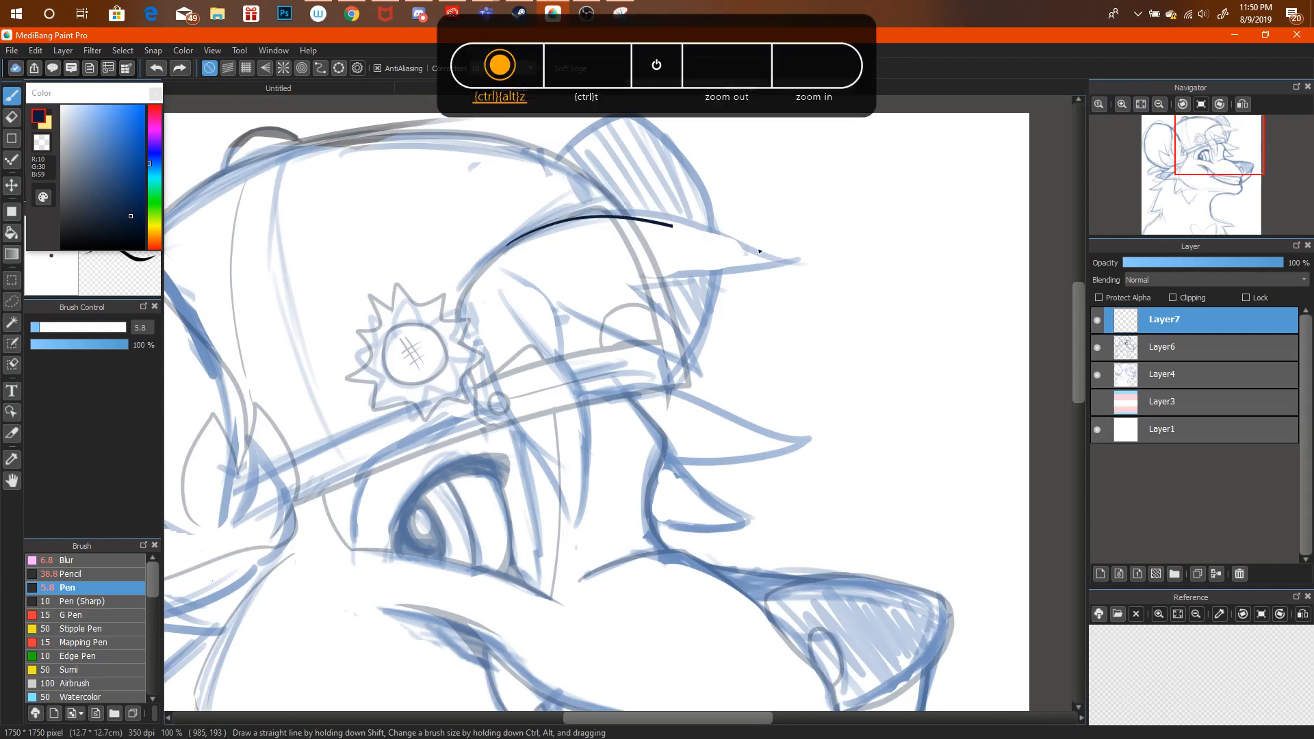
left_click_drag(760, 251, 815, 258)
key("ctrl+alt+z")
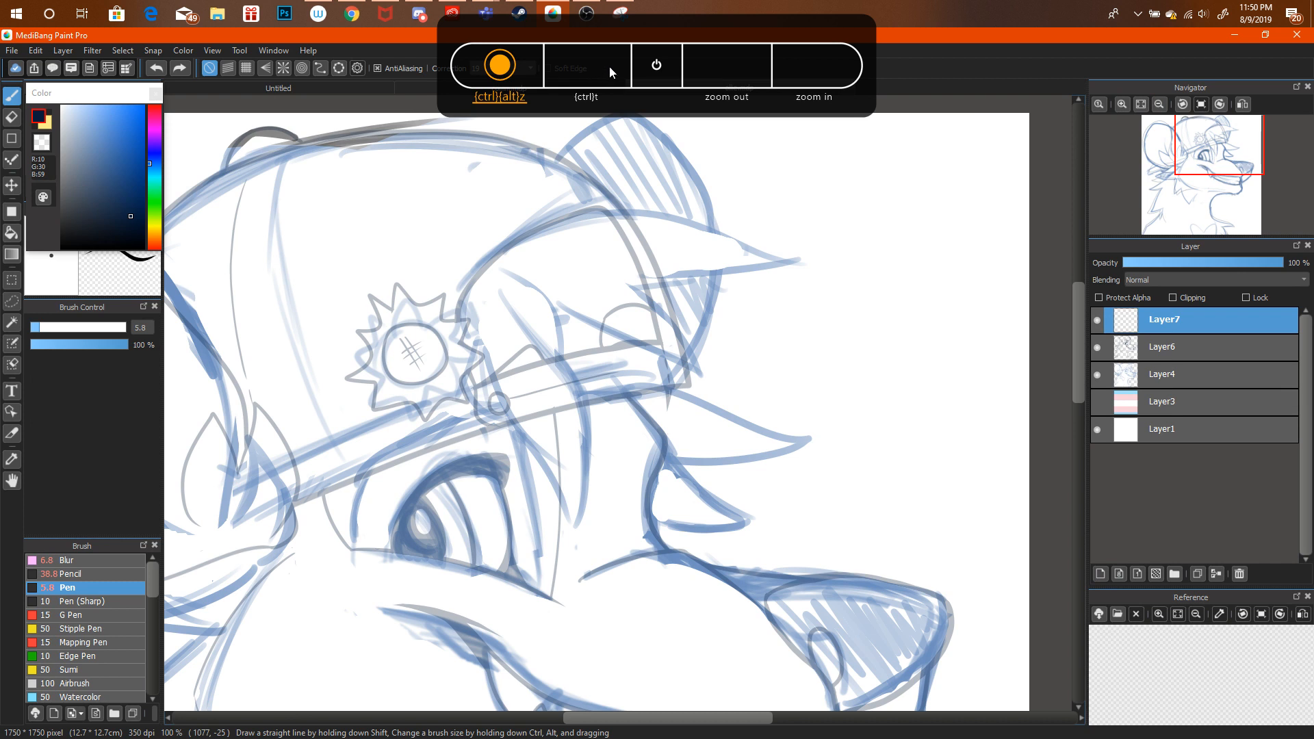
Set stroke correction to 10 and ink two pointed dark-navy hair tufts over the brim.
left_click(529, 68)
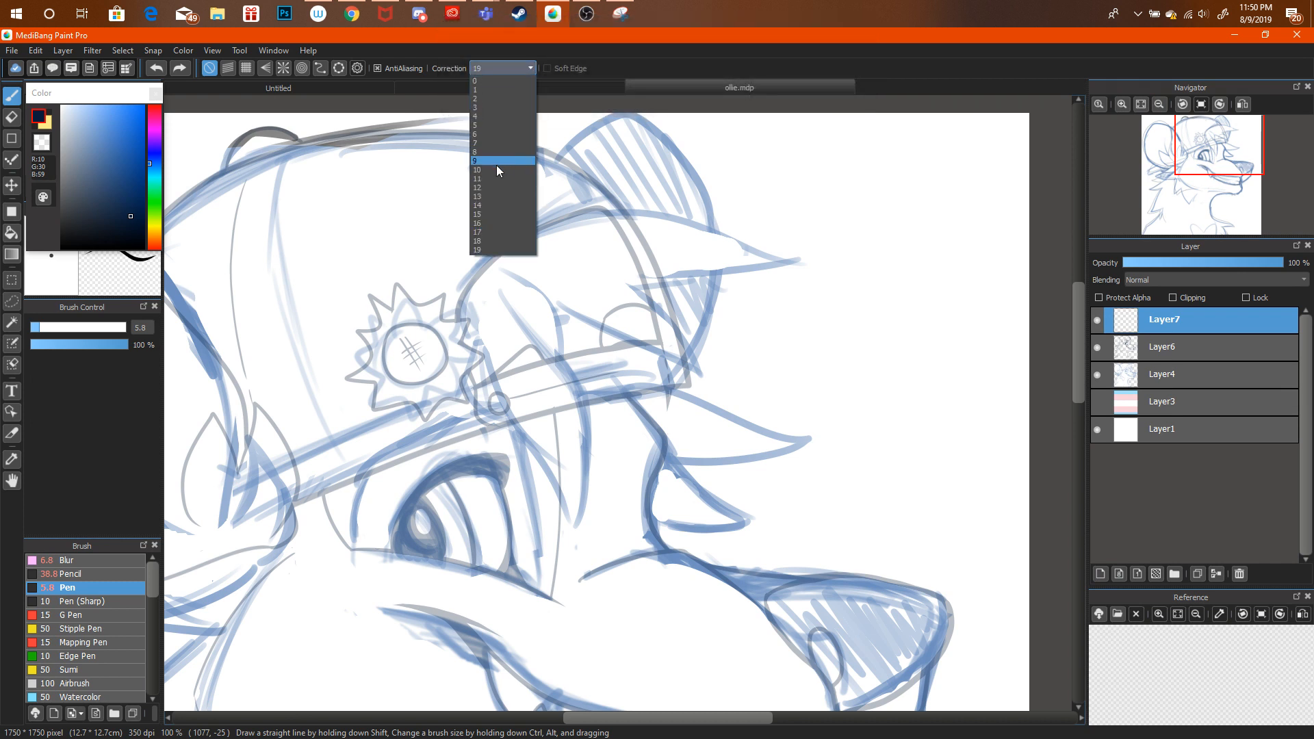
left_click(497, 168)
mouse_move(538, 231)
left_mouse_down()
mouse_move(661, 225)
mouse_move(760, 259)
mouse_move(795, 256)
left_mouse_up()
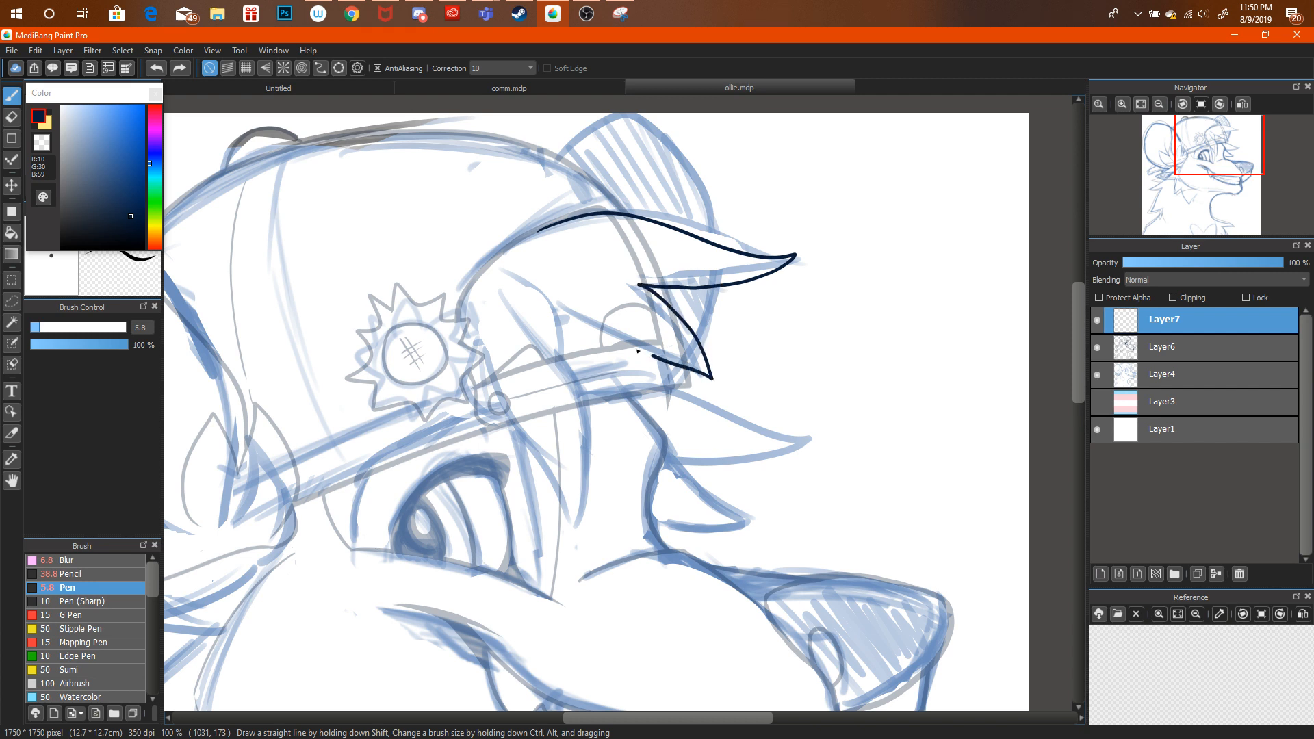
left_click_drag(654, 356, 583, 329)
mouse_move(503, 262)
left_mouse_down()
mouse_move(554, 304)
mouse_move(559, 373)
mouse_move(592, 407)
mouse_move(587, 501)
mouse_move(570, 533)
mouse_move(509, 427)
mouse_move(491, 337)
left_mouse_up()
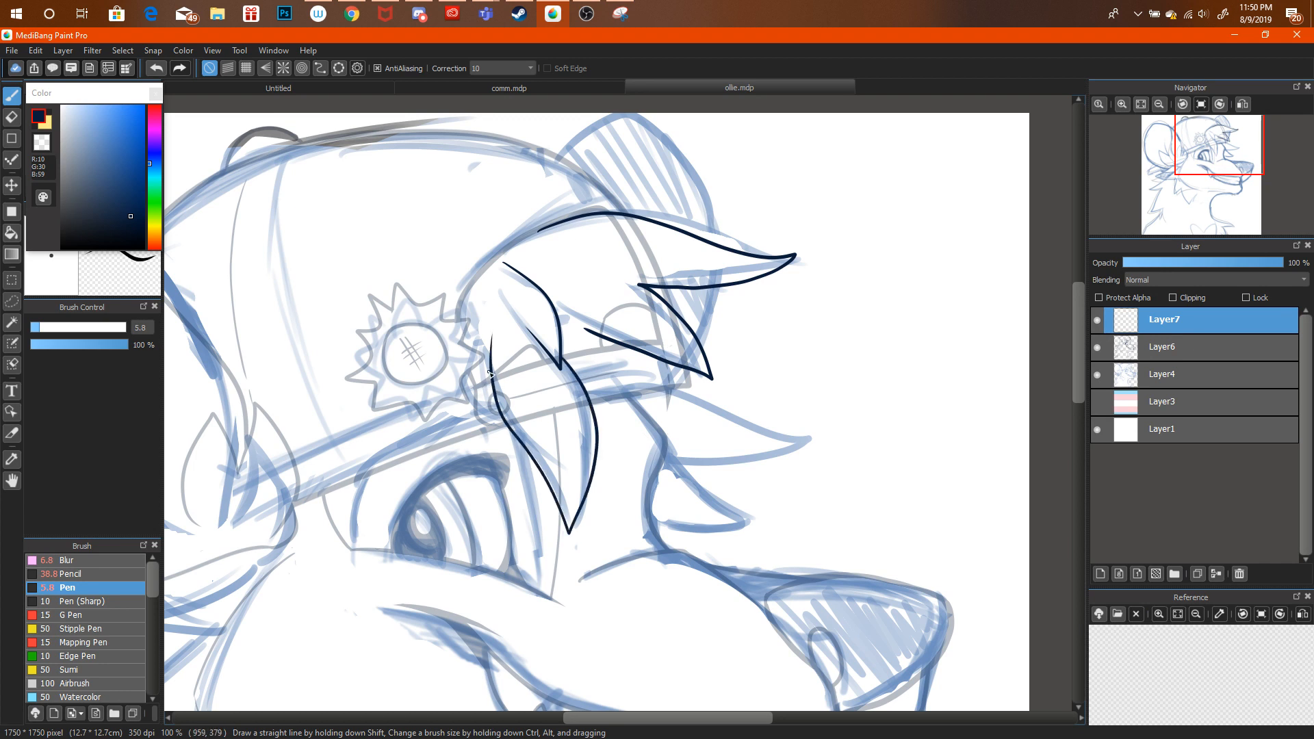
left_click(1122, 104)
left_click_drag(552, 255, 579, 294)
key("ctrl+alt+z")
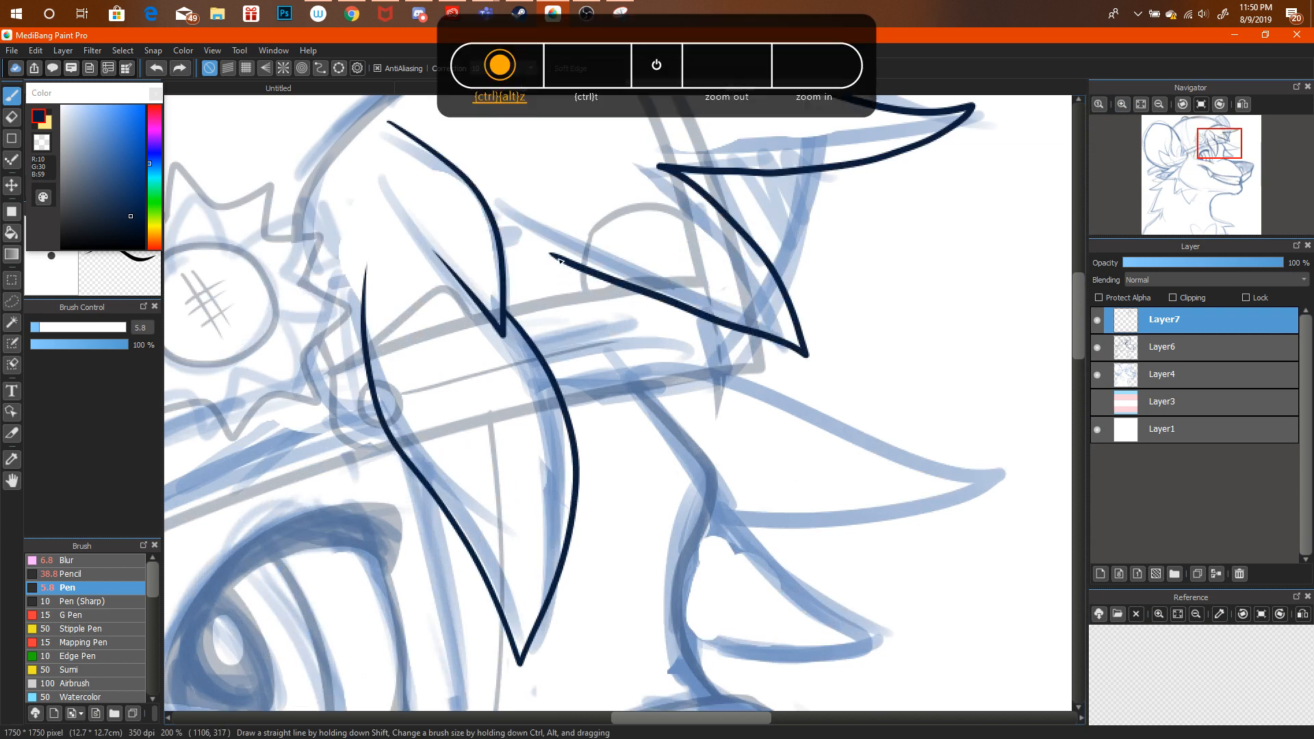
key("e")
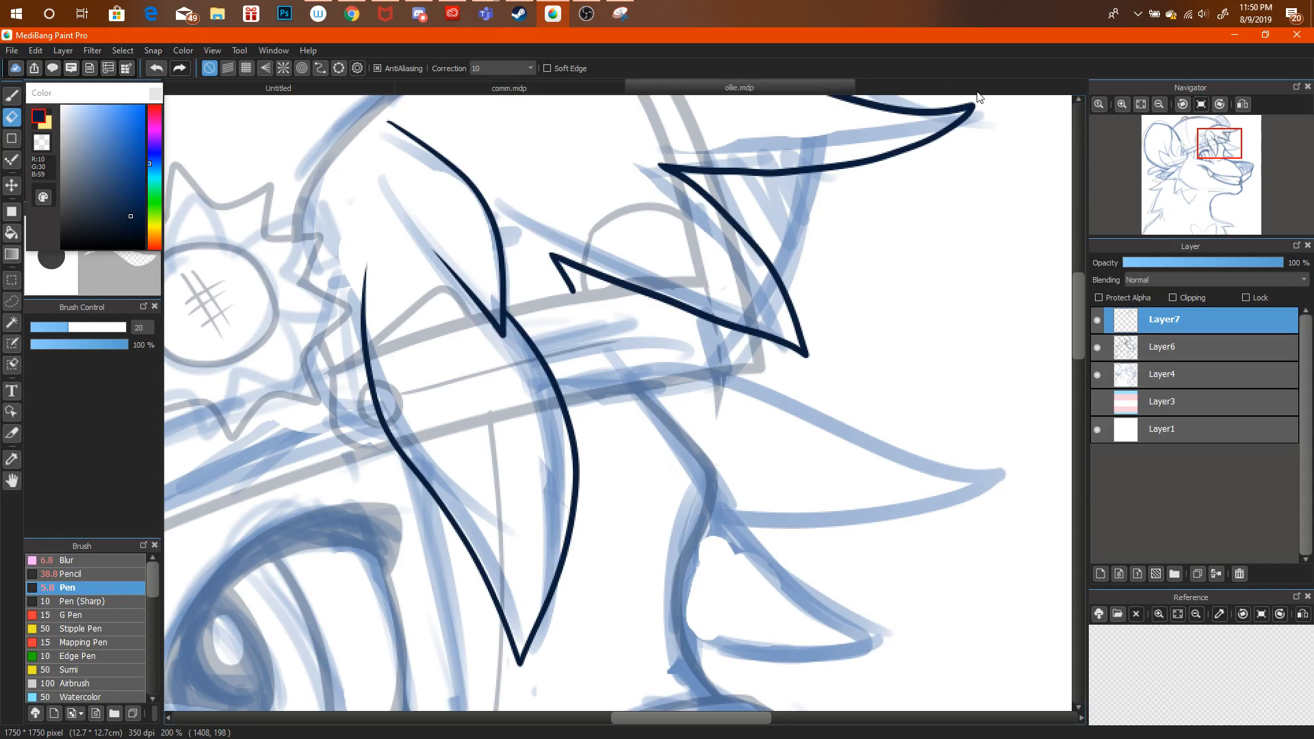
Try trimming the first tufts' tips with the eraser, undoing the attempts.
mouse_move(967, 102)
left_mouse_down()
mouse_move(932, 100)
mouse_move(985, 102)
left_mouse_up()
key("ctrl+alt+z")
left_click_drag(780, 363, 815, 370)
key("ctrl+alt+z")
left_click(1161, 103)
left_click(1160, 103)
left_click(1122, 104)
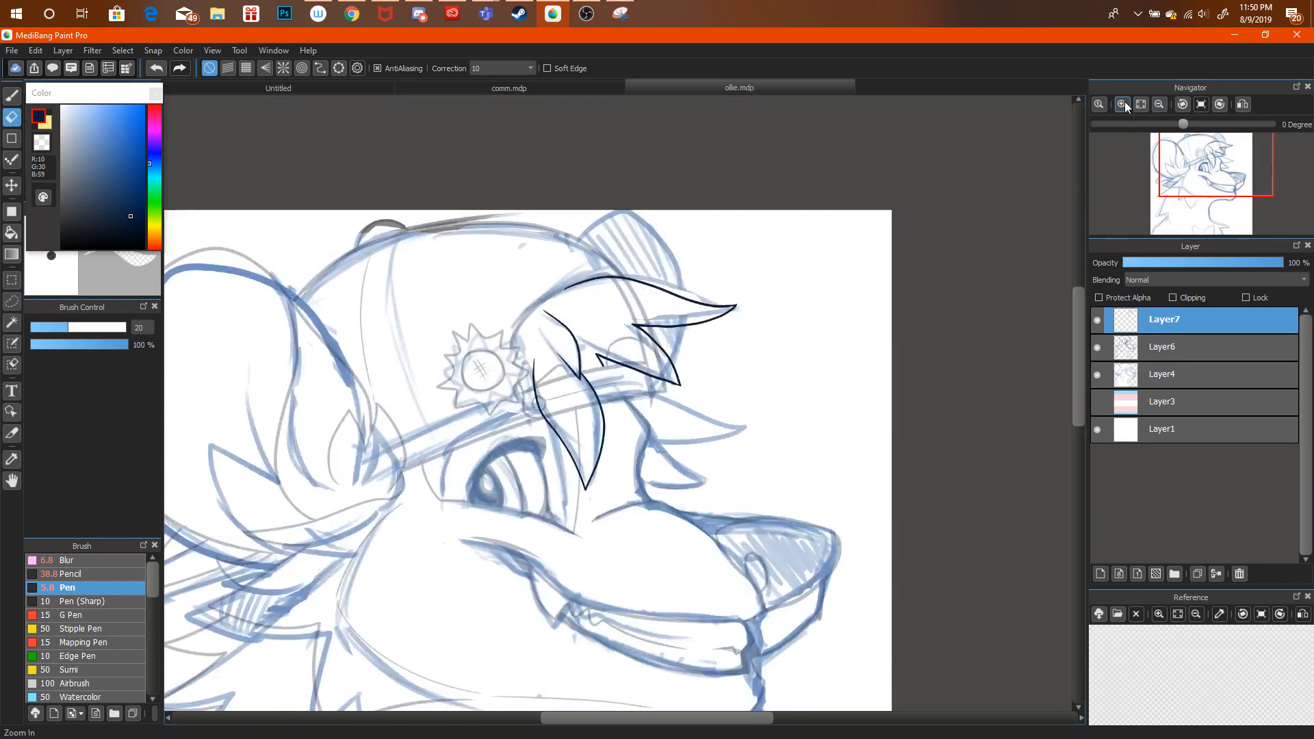
left_click(1122, 104)
left_click(1123, 104)
Ink the large lower fur tuft sweeping down below the first tufts.
left_click(12, 96)
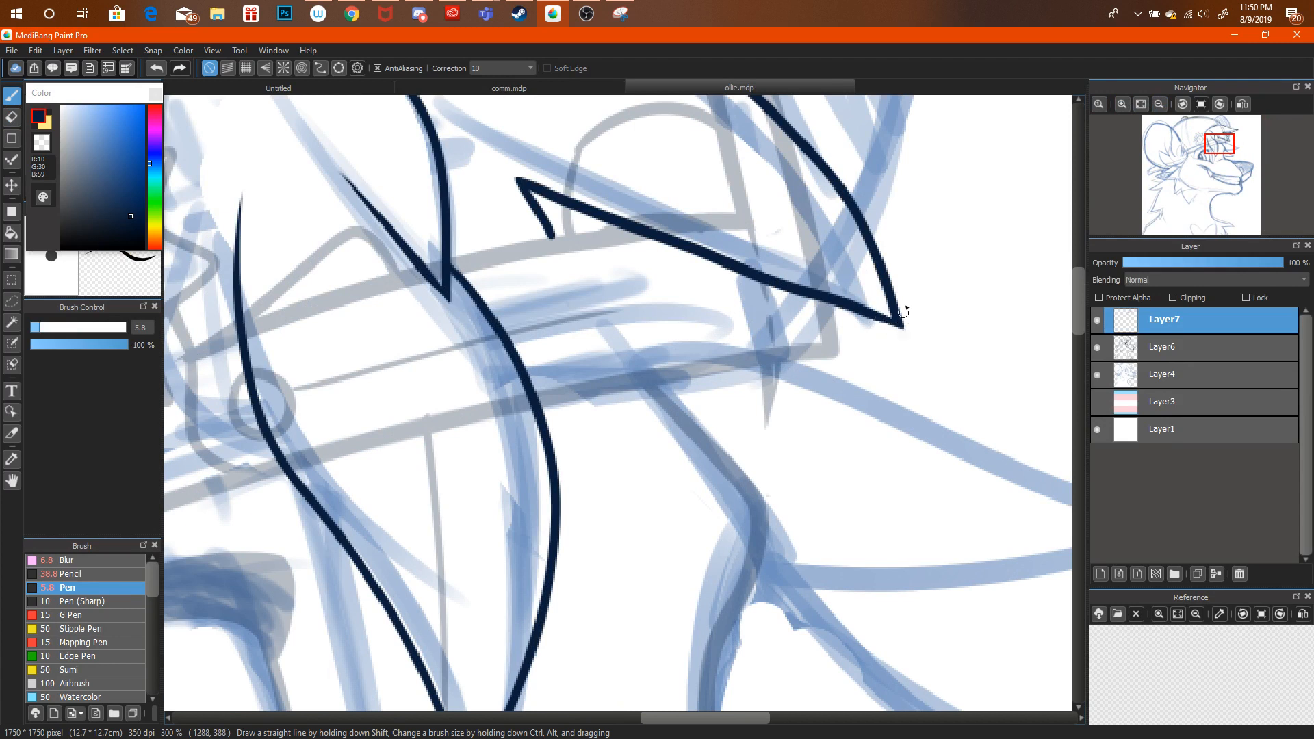
left_click(1161, 103)
left_click(1161, 104)
left_click(1160, 103)
left_click(1161, 104)
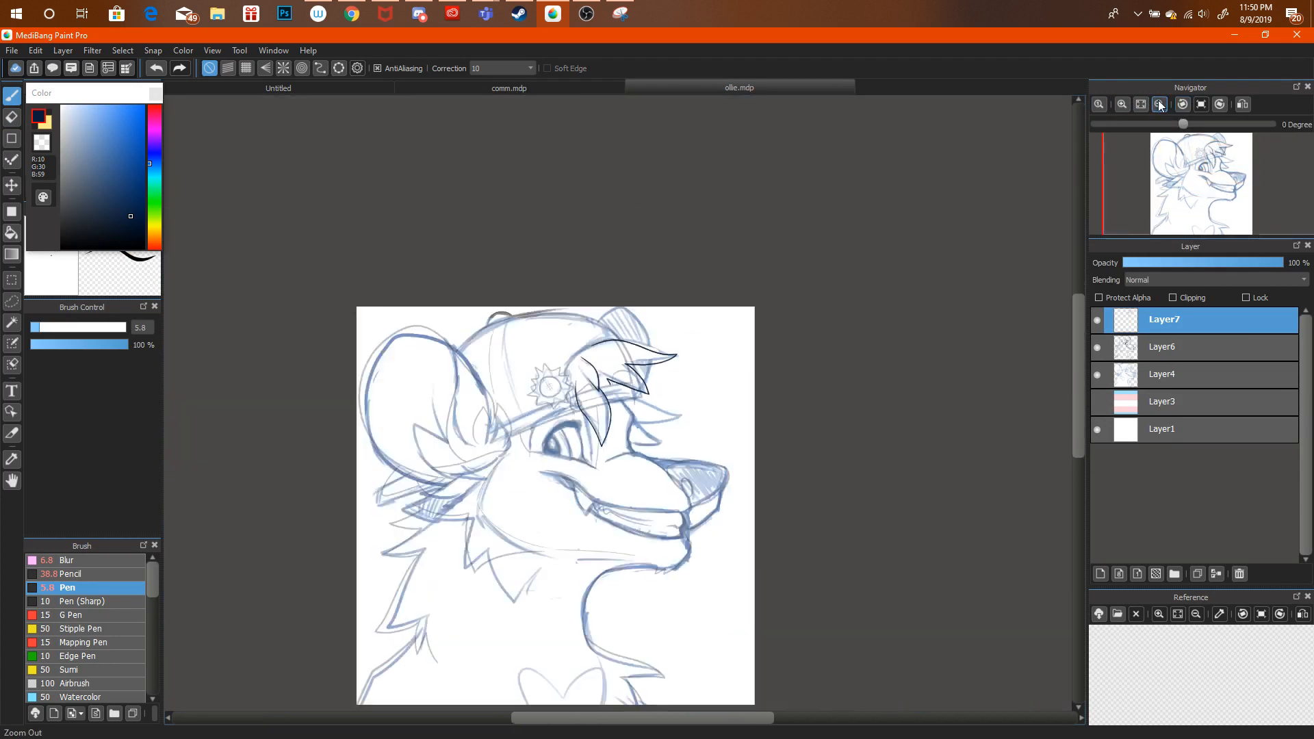
left_click(1123, 105)
left_click(1122, 104)
left_click(1123, 104)
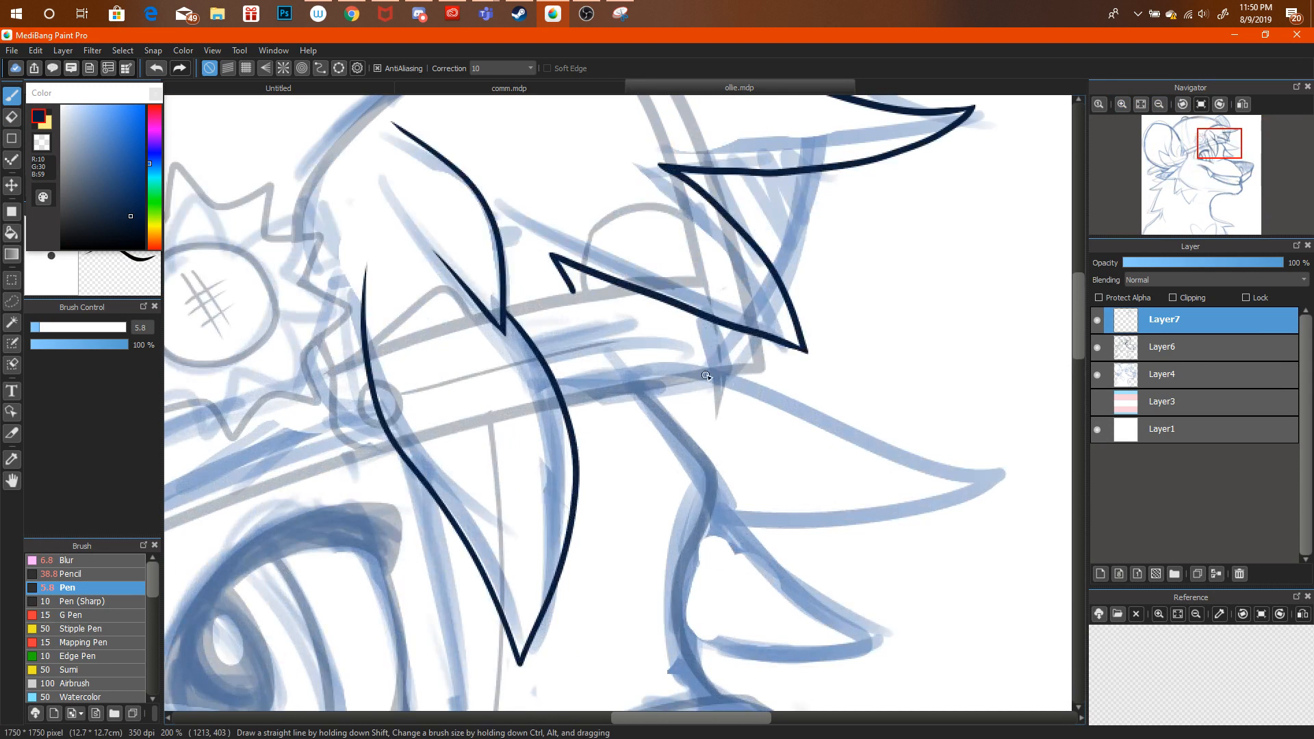
mouse_move(706, 376)
left_mouse_down()
mouse_move(926, 481)
mouse_move(1014, 483)
mouse_move(946, 514)
mouse_move(762, 536)
mouse_move(904, 613)
mouse_move(791, 662)
mouse_move(677, 643)
left_mouse_up()
Erase where the lower tuft lines meet and trim the upper tuft tip to a point.
key("e")
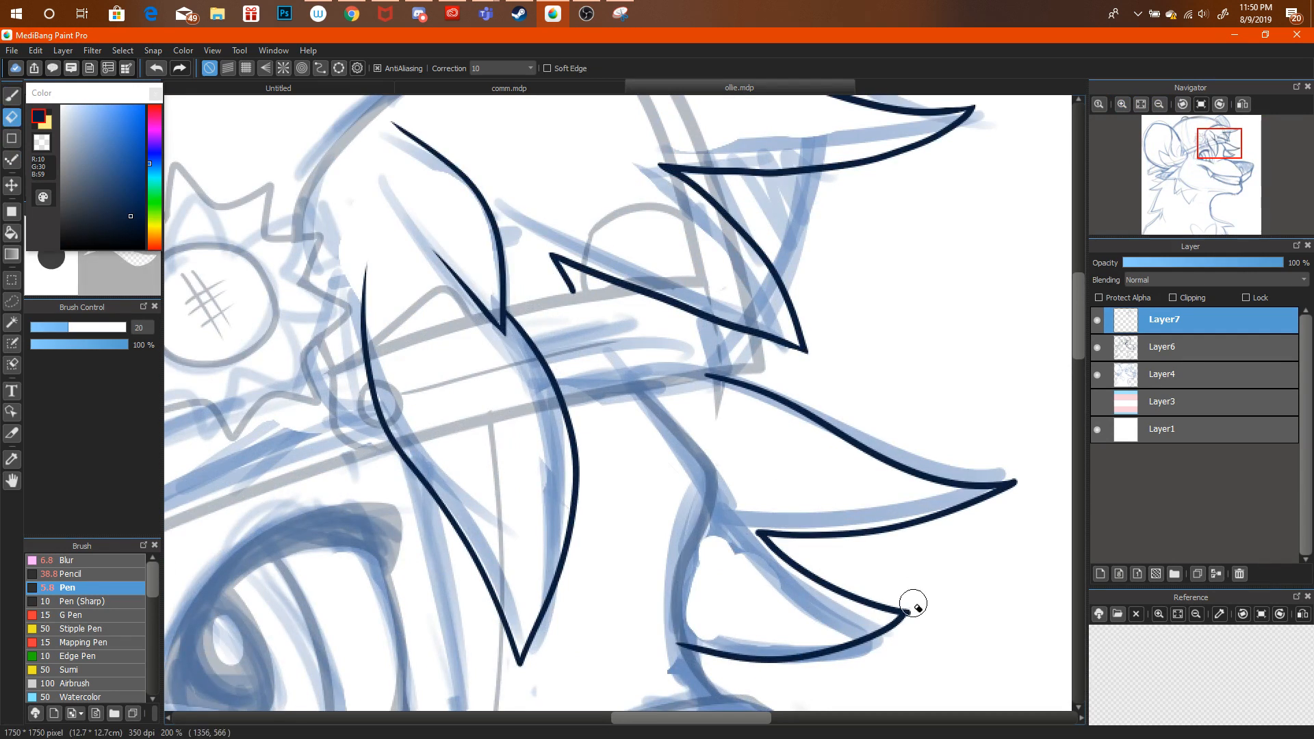
left_click_drag(913, 603, 912, 625)
key("ctrl+alt+z")
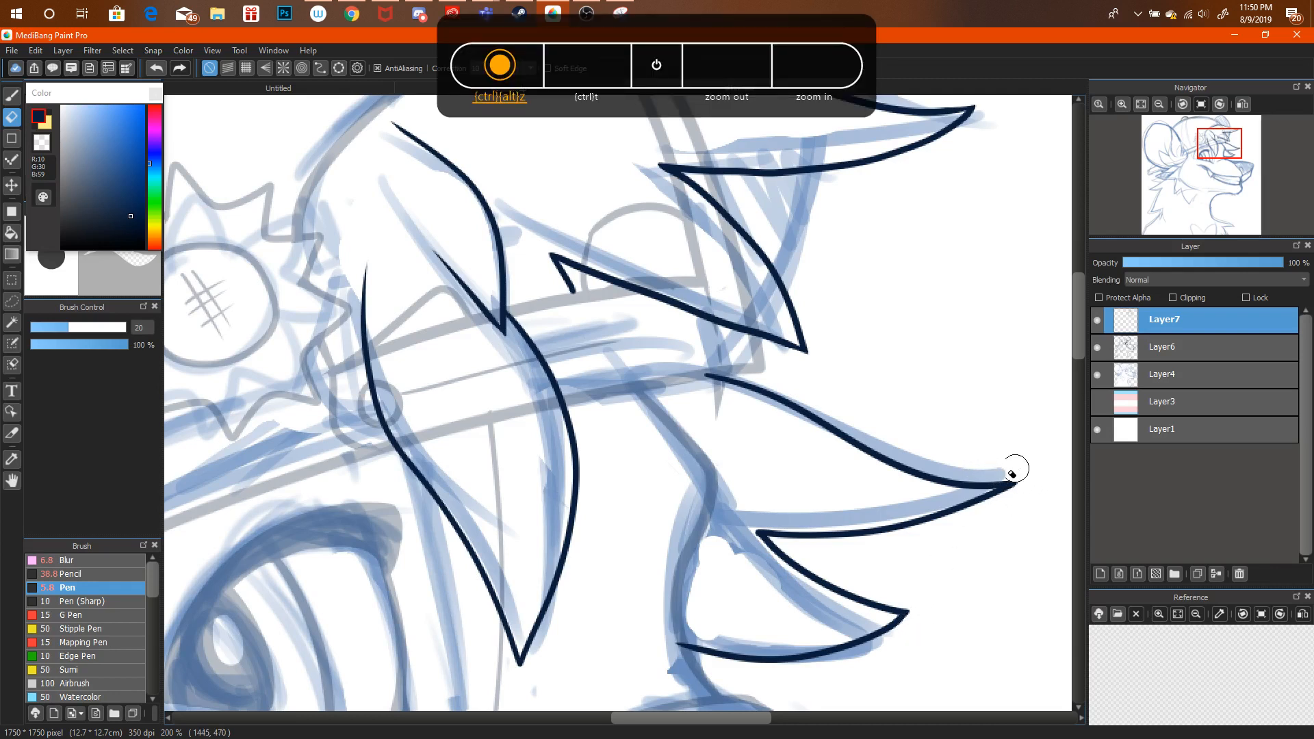
key("ctrl+alt+z")
left_click_drag(975, 468, 1021, 469)
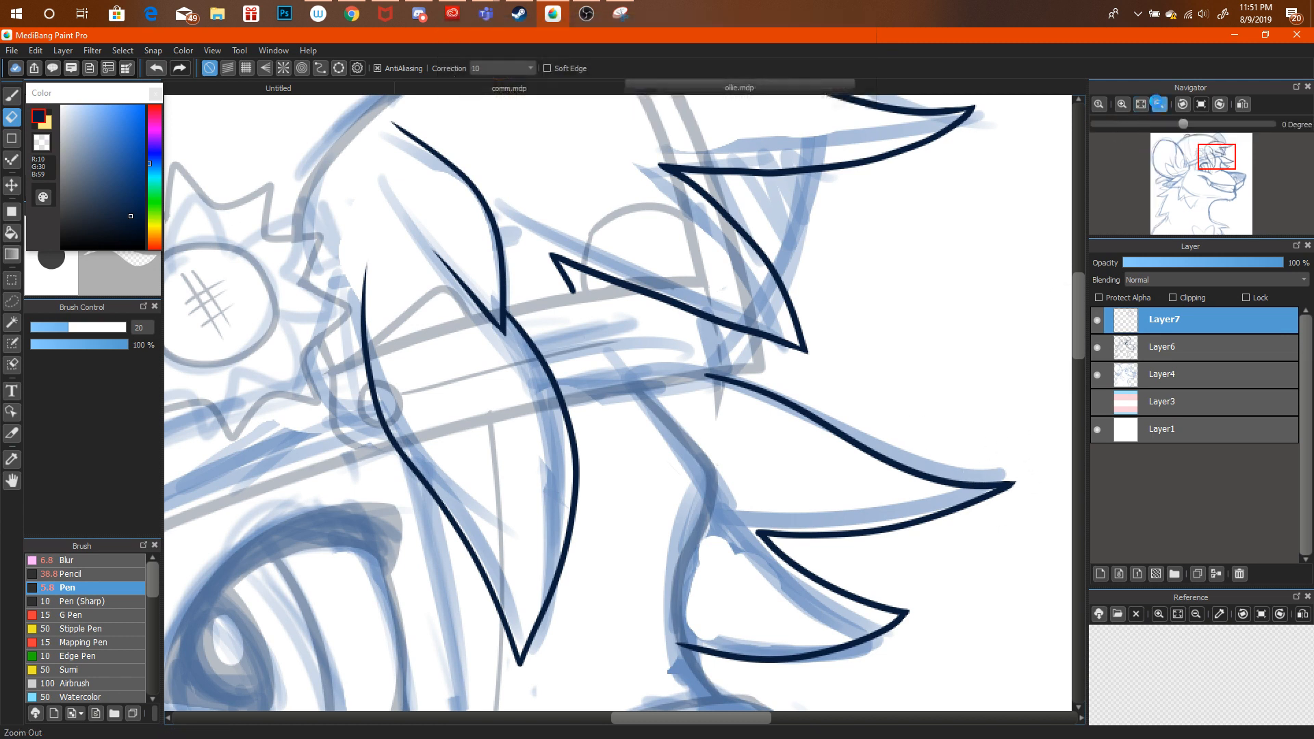
left_click(1158, 104)
left_click(1159, 104)
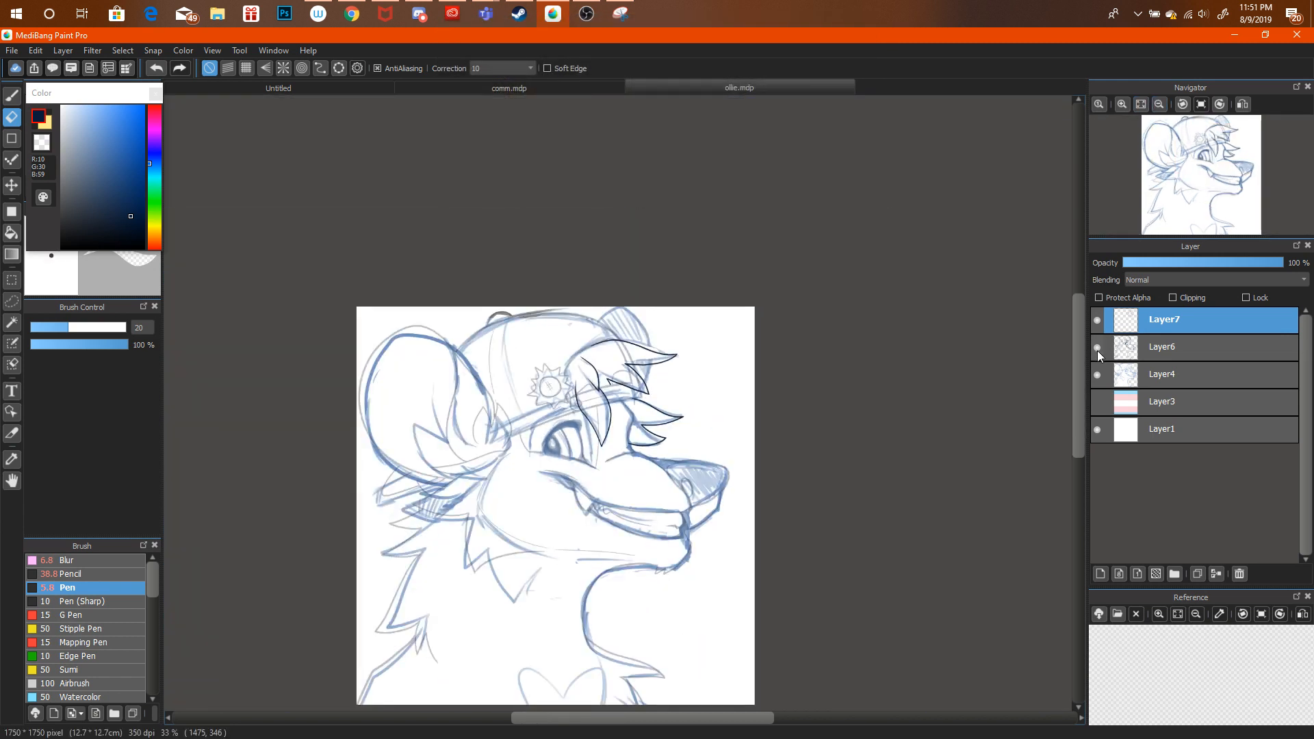
Hide the blue sketch on Layer4 and lower Layer6's opacity to about 27%.
left_click(1097, 374)
left_click(1139, 346)
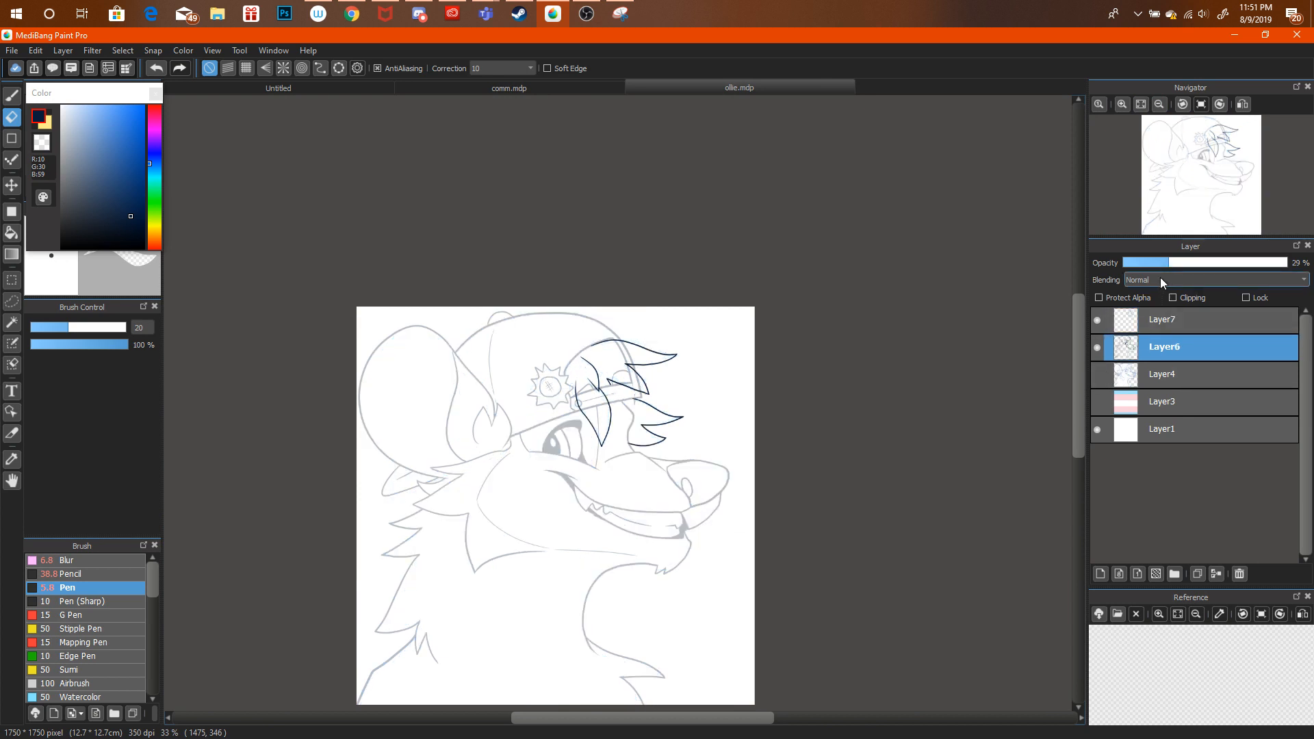
left_click(1127, 105)
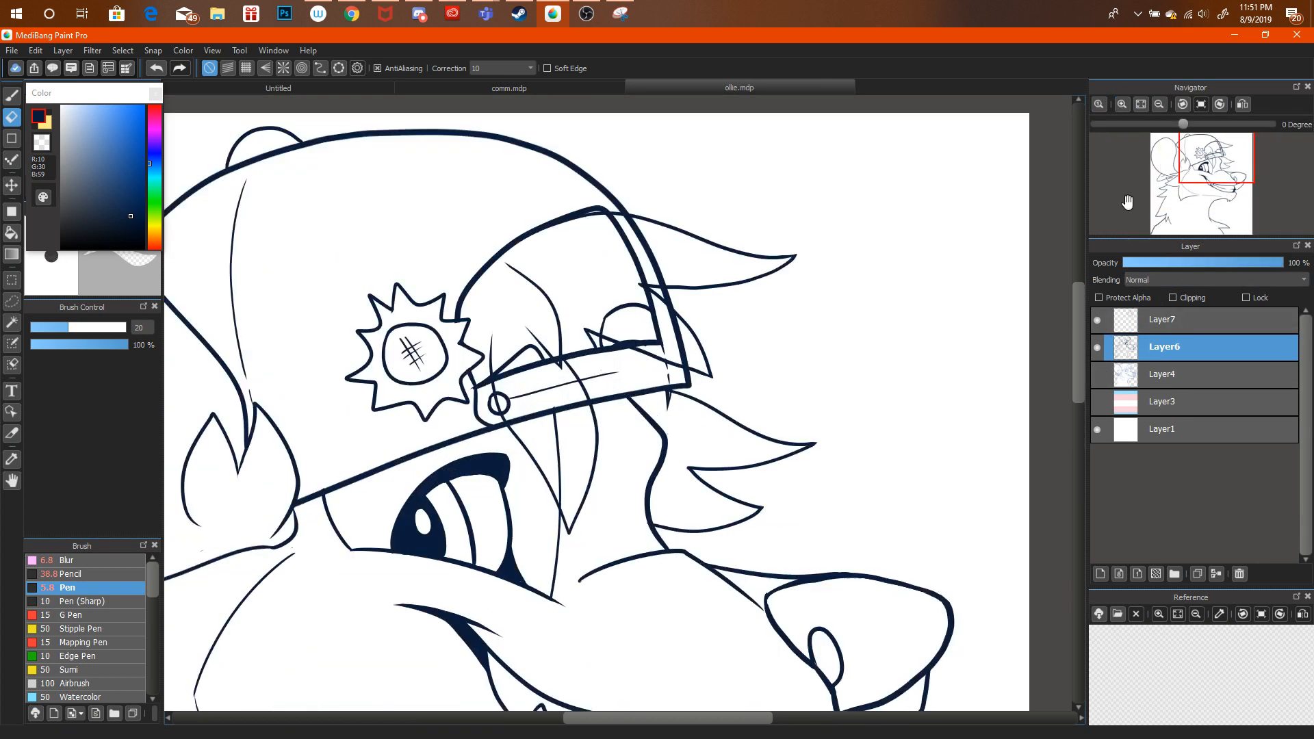
left_click(1167, 263)
On Layer7, ink a long central hair lock between the tufts, redrawing it once.
left_click(1164, 320)
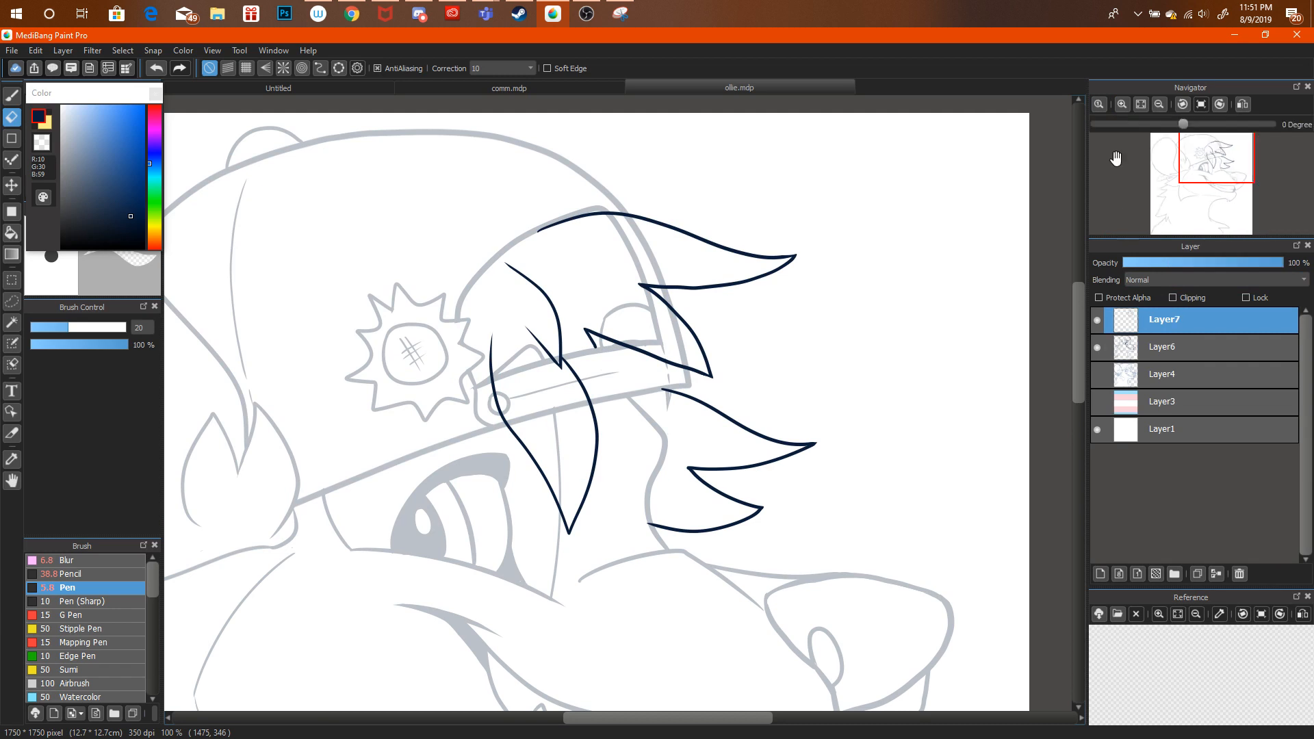
left_click(1123, 104)
key("b")
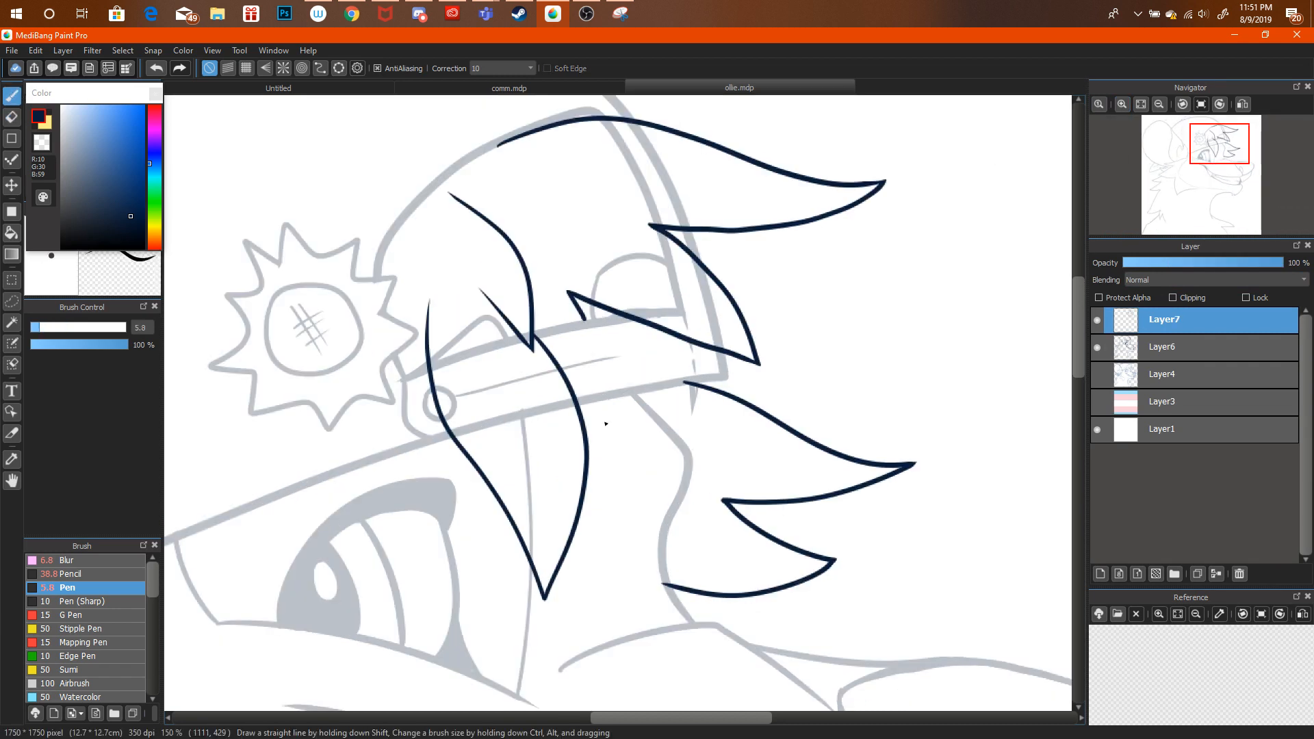
mouse_move(583, 443)
left_mouse_down()
mouse_move(682, 459)
mouse_move(592, 325)
left_mouse_up()
key("ctrl+alt+z")
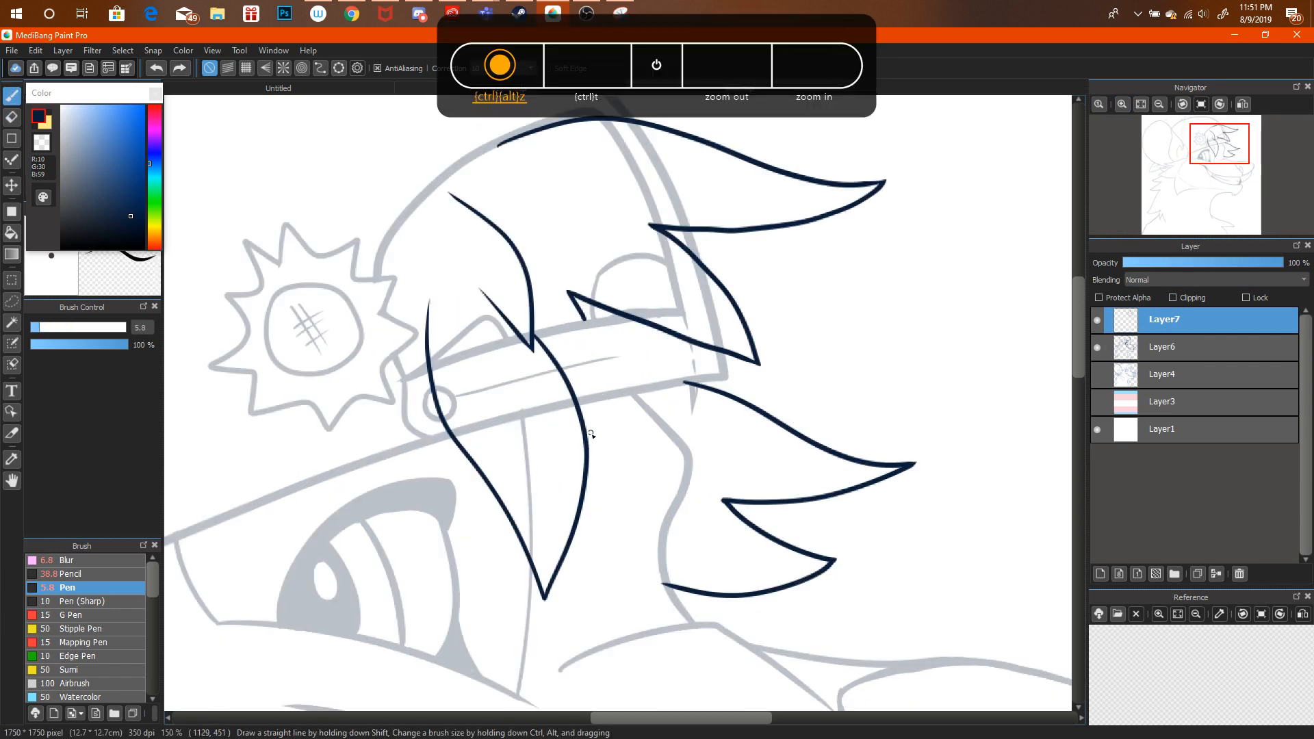
mouse_move(587, 444)
left_mouse_down()
mouse_move(646, 486)
mouse_move(641, 421)
mouse_move(609, 350)
mouse_move(538, 308)
mouse_move(539, 346)
mouse_move(580, 418)
left_mouse_up()
key("e")
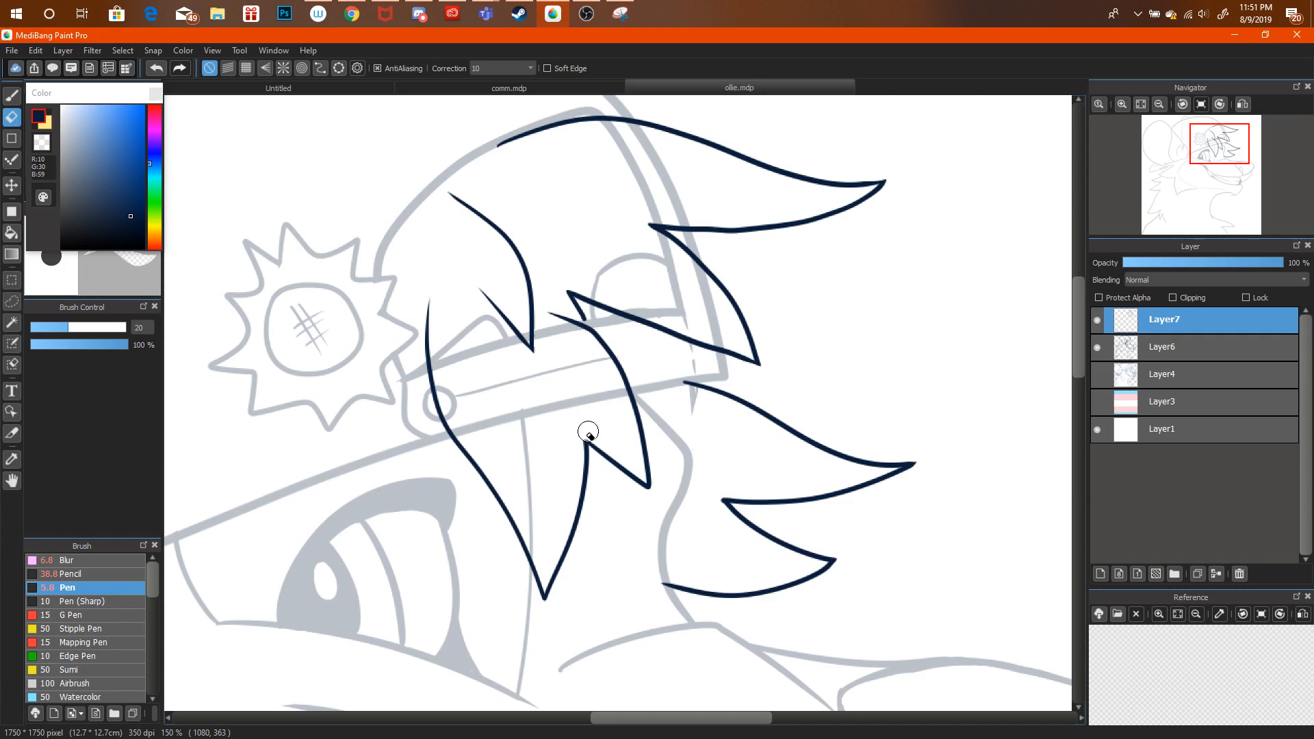
Zoom around the tufts and select Layer6 for cleanup.
left_click(1151, 105)
left_click(1151, 104)
left_click(1122, 104)
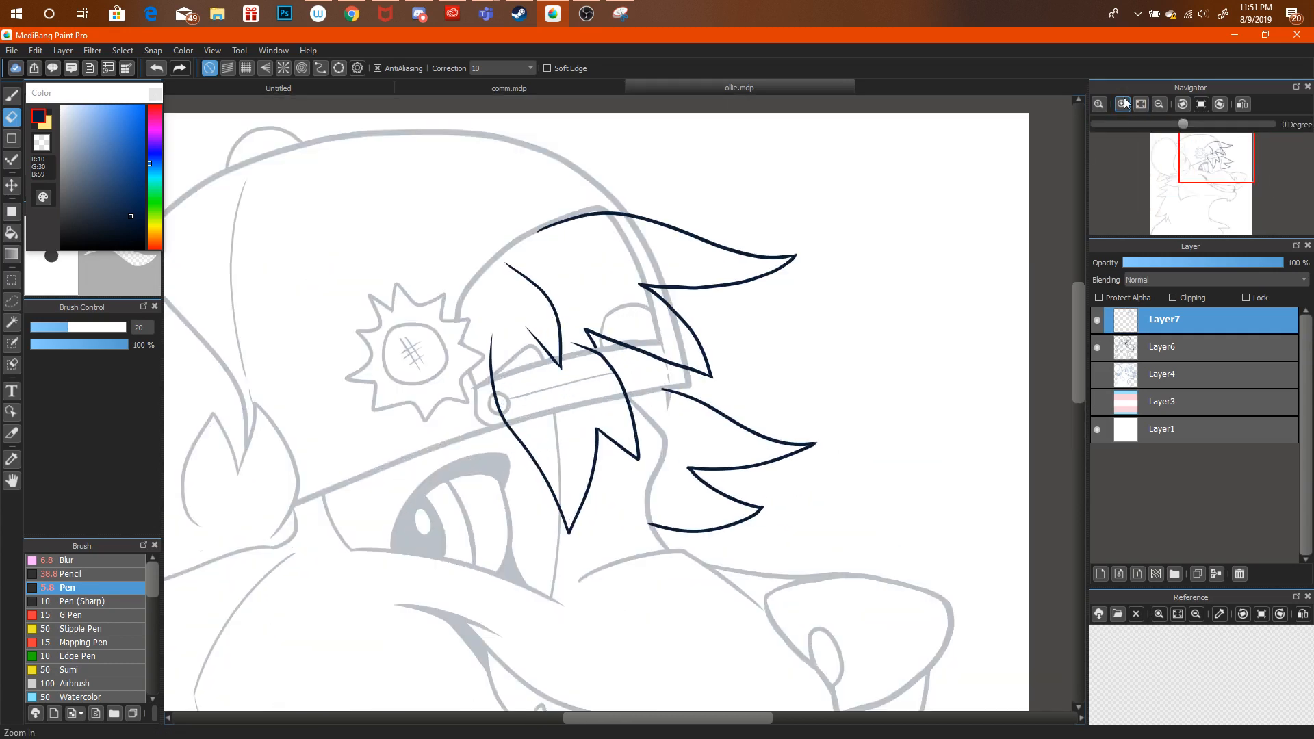
left_click(1157, 347)
left_click(1122, 104)
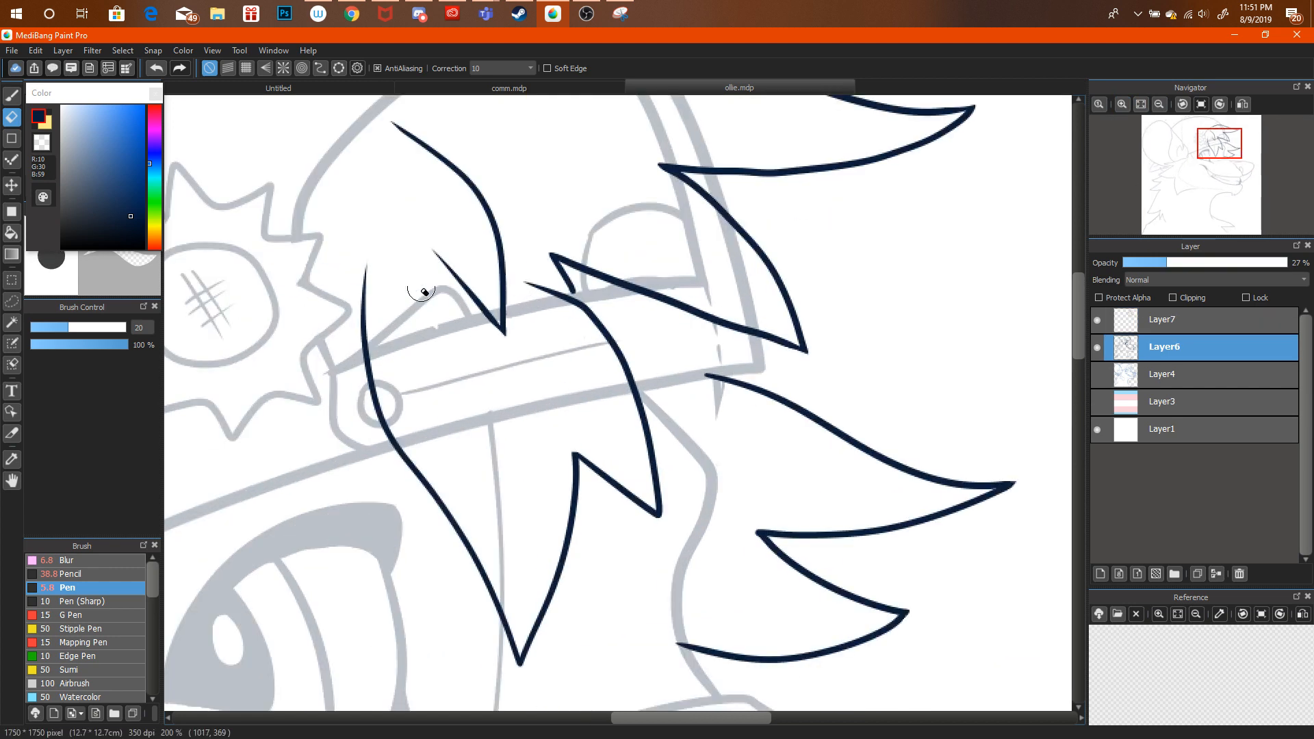
Erase the grey cap lines, bump and arc showing beneath the inked tufts on Layer6.
mouse_move(421, 297)
left_mouse_down()
mouse_move(401, 313)
mouse_move(398, 345)
mouse_move(434, 465)
mouse_move(389, 309)
mouse_move(449, 433)
mouse_move(481, 434)
mouse_move(481, 420)
mouse_move(509, 412)
mouse_move(527, 428)
mouse_move(522, 389)
mouse_move(550, 413)
mouse_move(515, 303)
mouse_move(550, 350)
mouse_move(611, 388)
left_mouse_up()
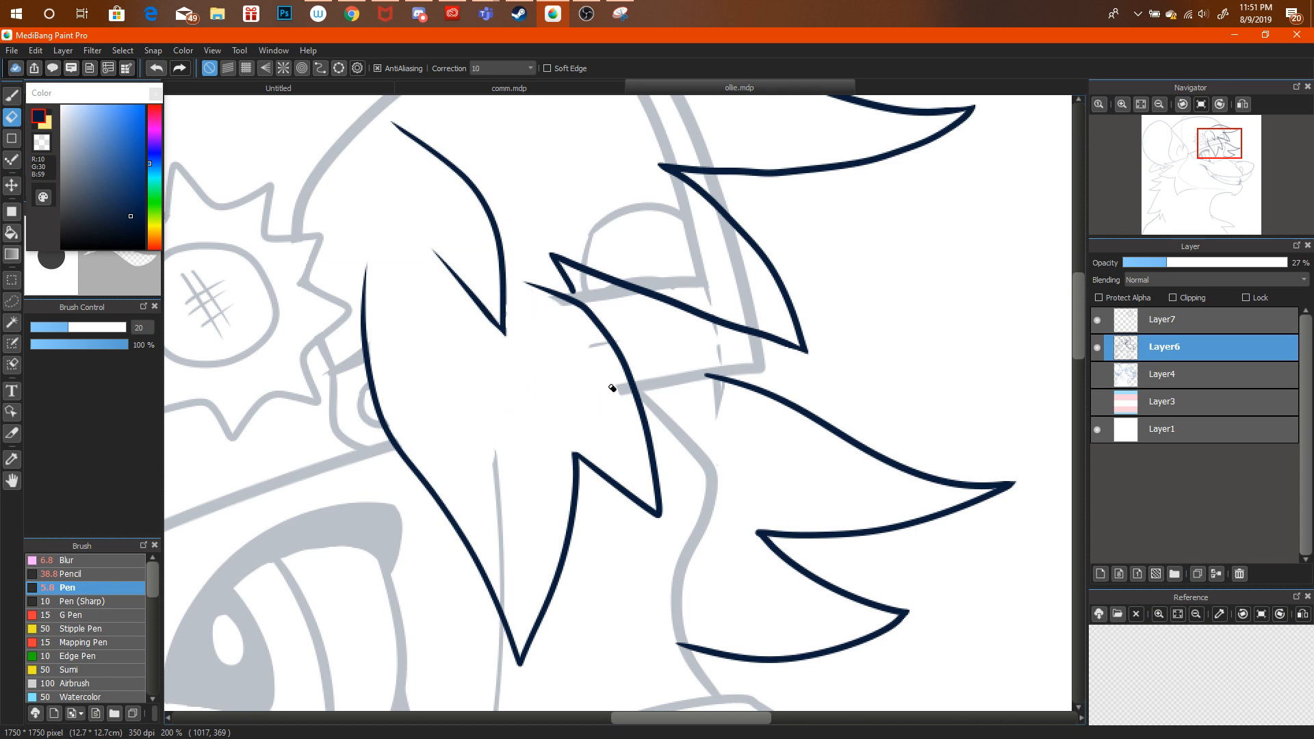
mouse_move(563, 345)
left_mouse_down()
mouse_move(625, 405)
mouse_move(598, 357)
mouse_move(543, 310)
mouse_move(575, 325)
left_mouse_up()
left_click_drag(649, 278, 640, 279)
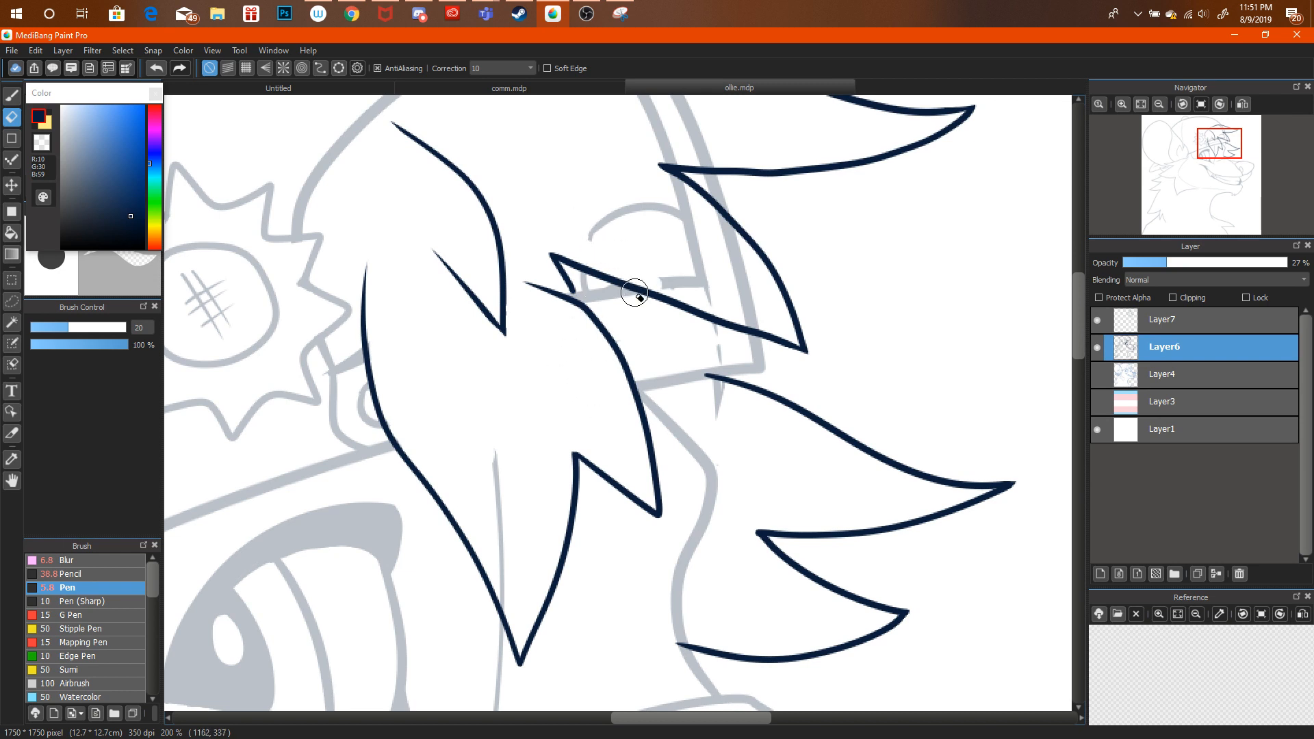
left_click_drag(581, 237, 672, 277)
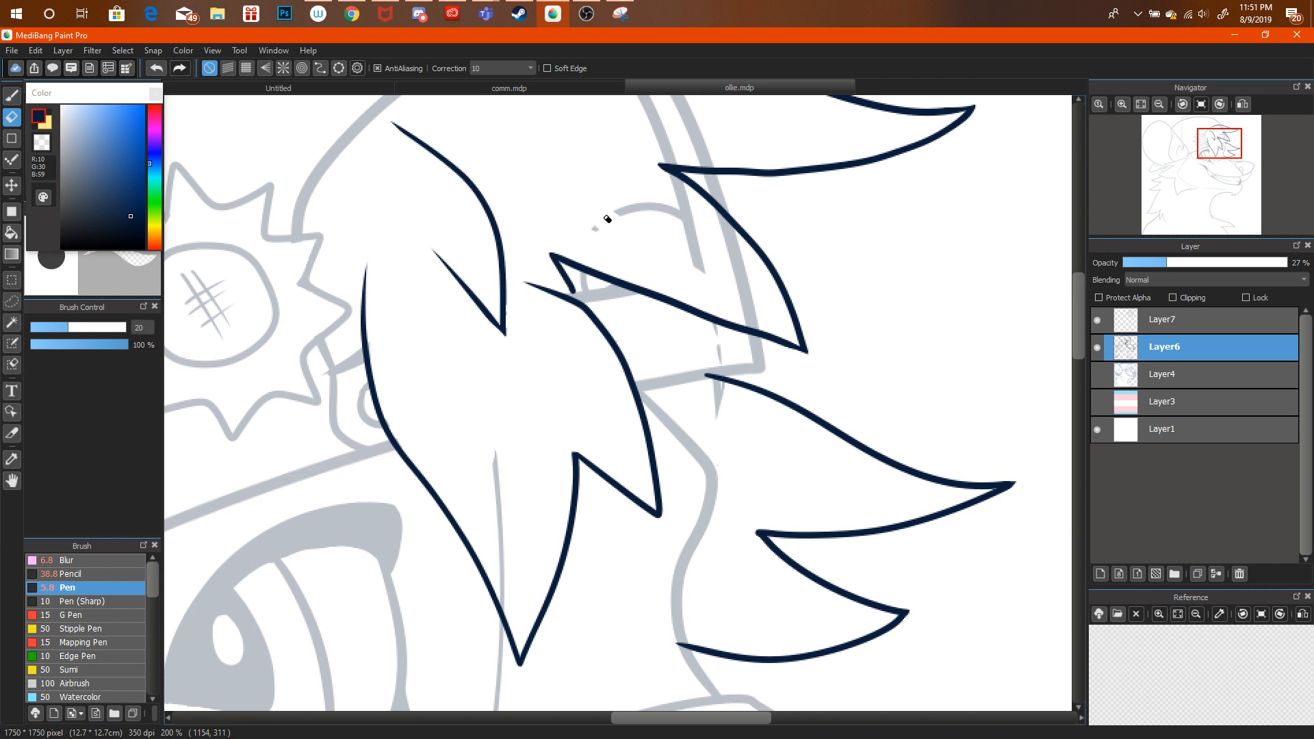
mouse_move(575, 214)
left_mouse_down()
mouse_move(681, 195)
mouse_move(703, 267)
mouse_move(778, 325)
left_mouse_up()
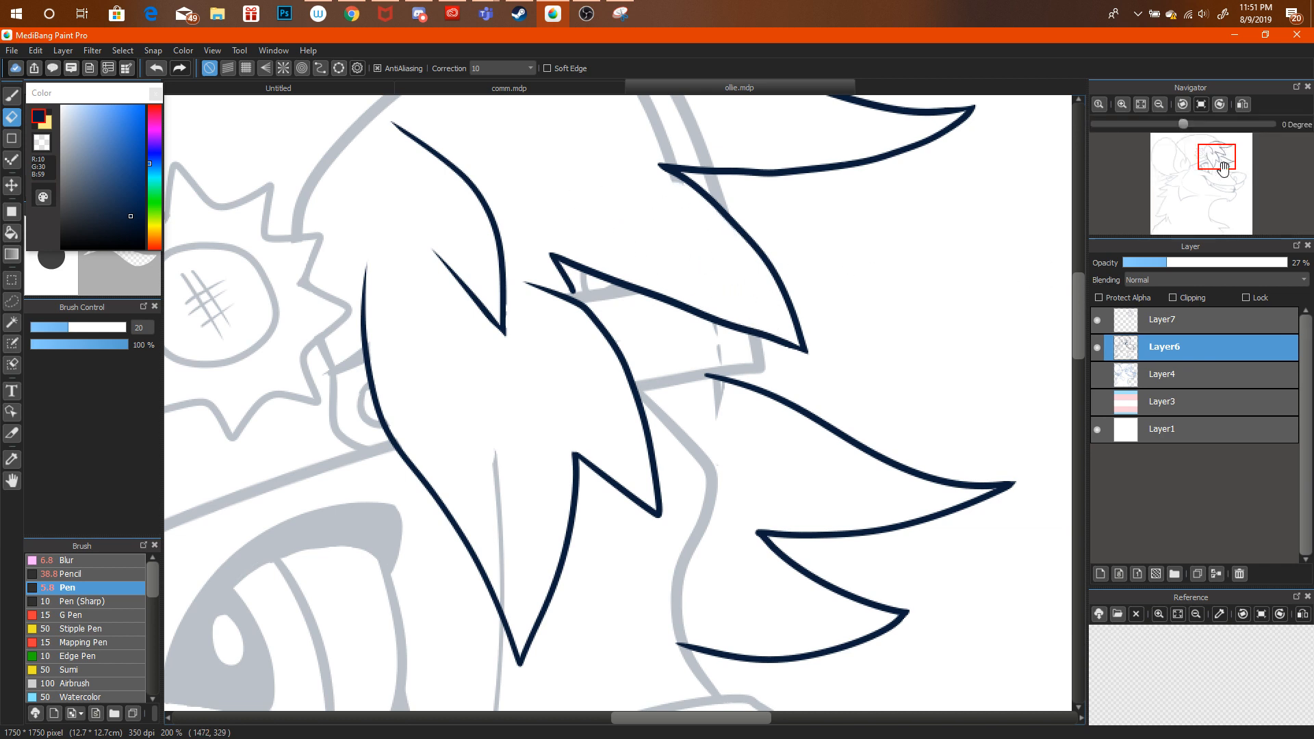
left_click_drag(1218, 162, 1212, 149)
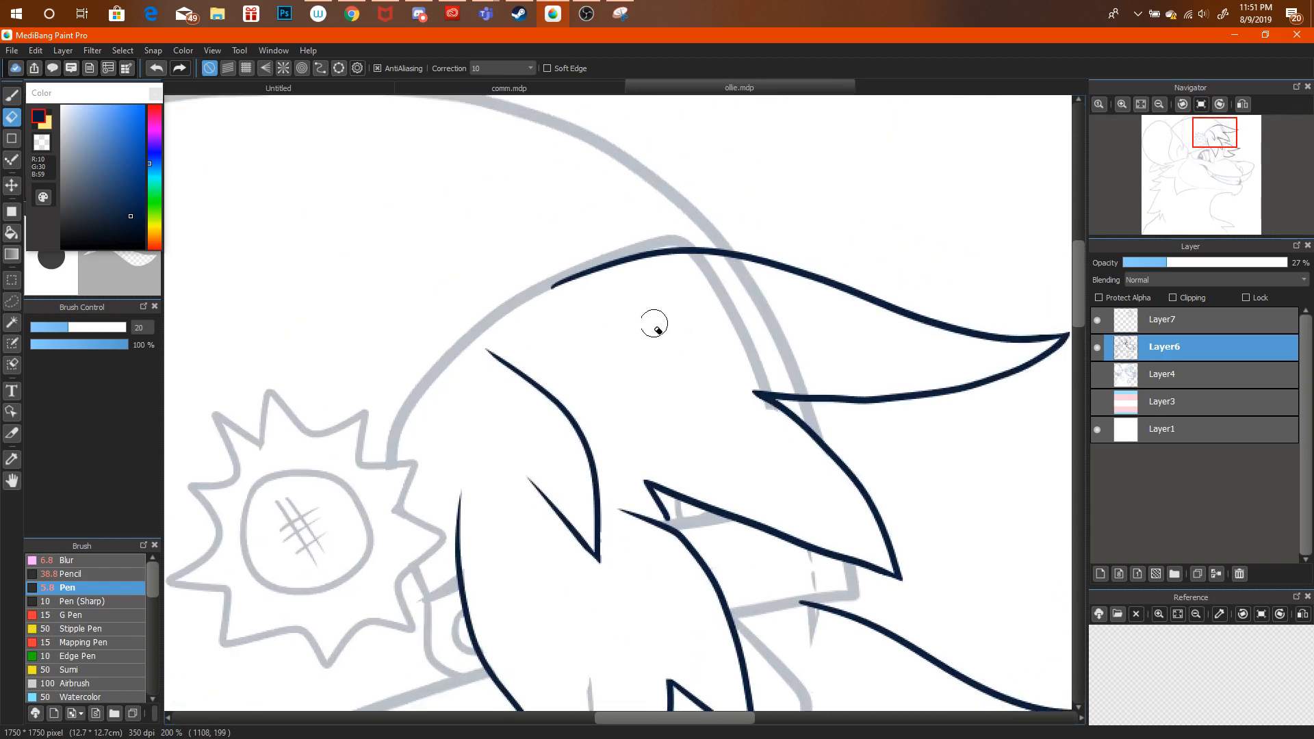
mouse_move(689, 281)
left_mouse_down()
mouse_move(692, 264)
mouse_move(754, 282)
mouse_move(836, 367)
mouse_move(774, 388)
left_mouse_up()
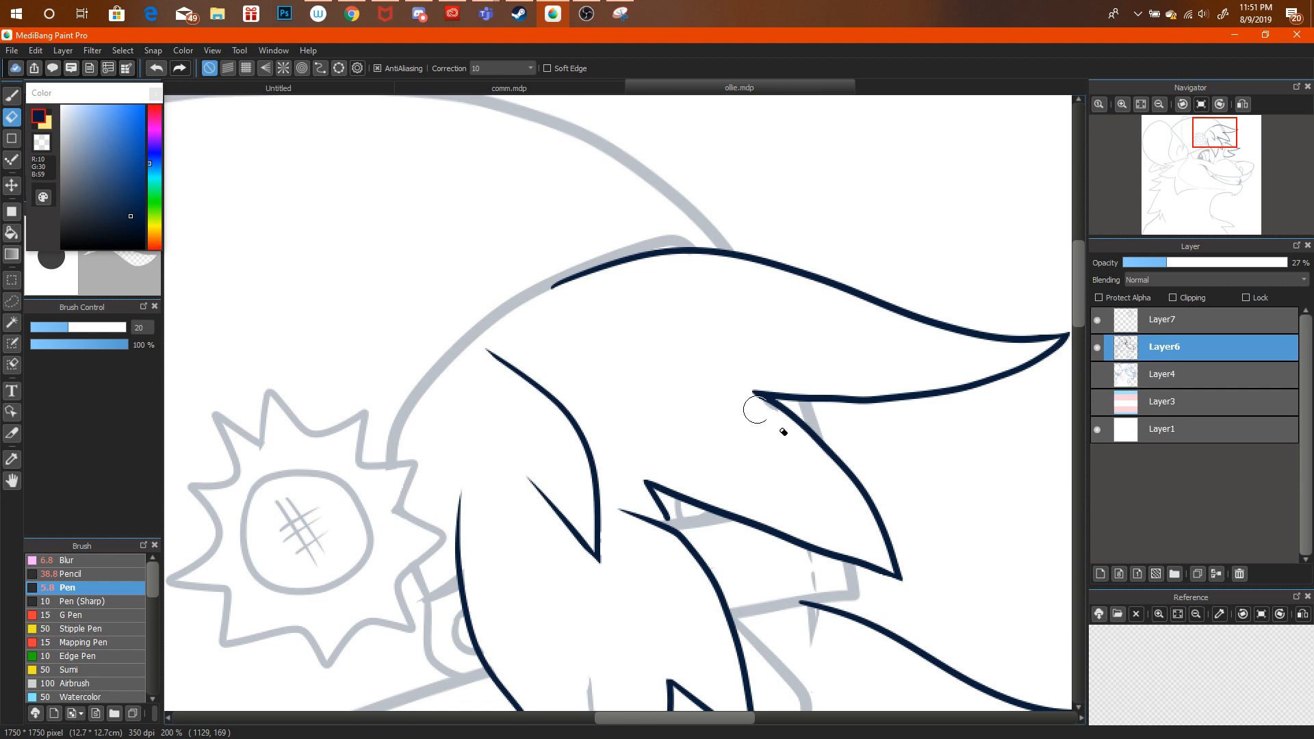
Erase the grey sketch line inside the hair spike above the eye, then reselect Layer7.
left_click(1159, 104)
left_click(1159, 104)
left_click(1160, 104)
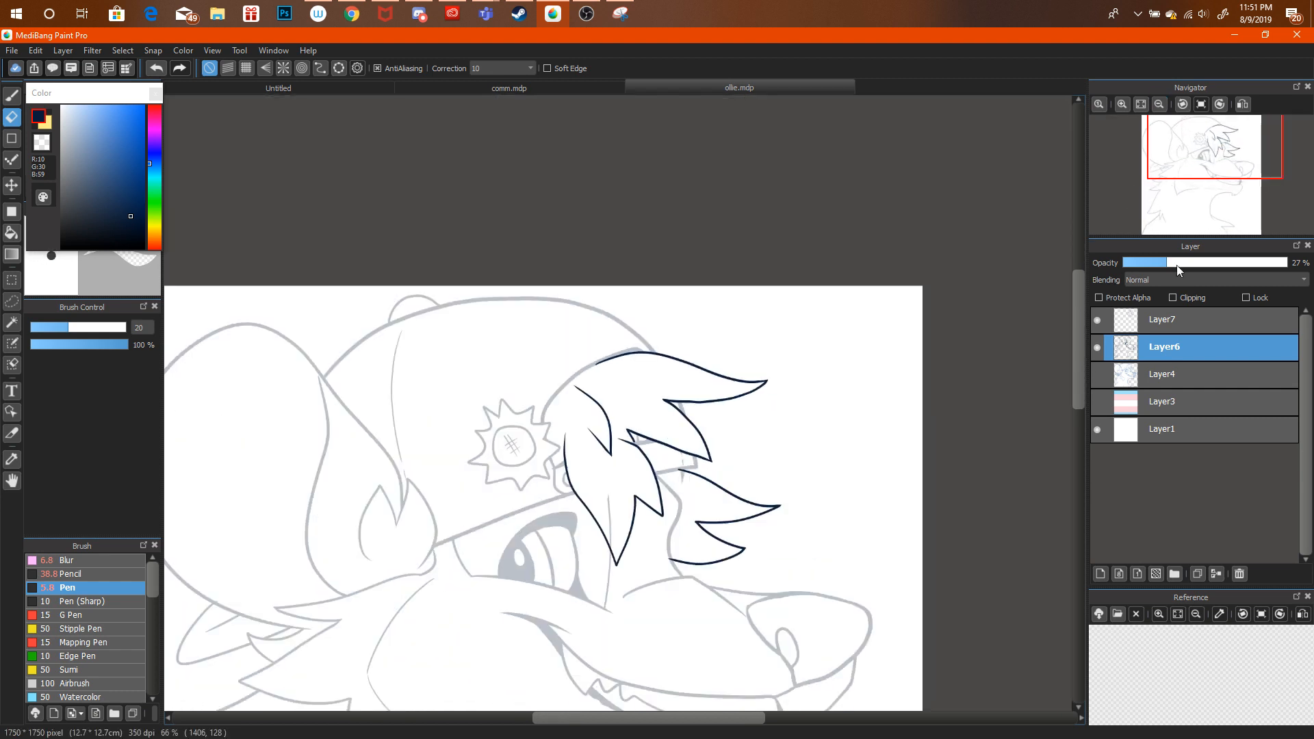
left_click(1158, 324)
left_click(1123, 105)
left_click(1123, 105)
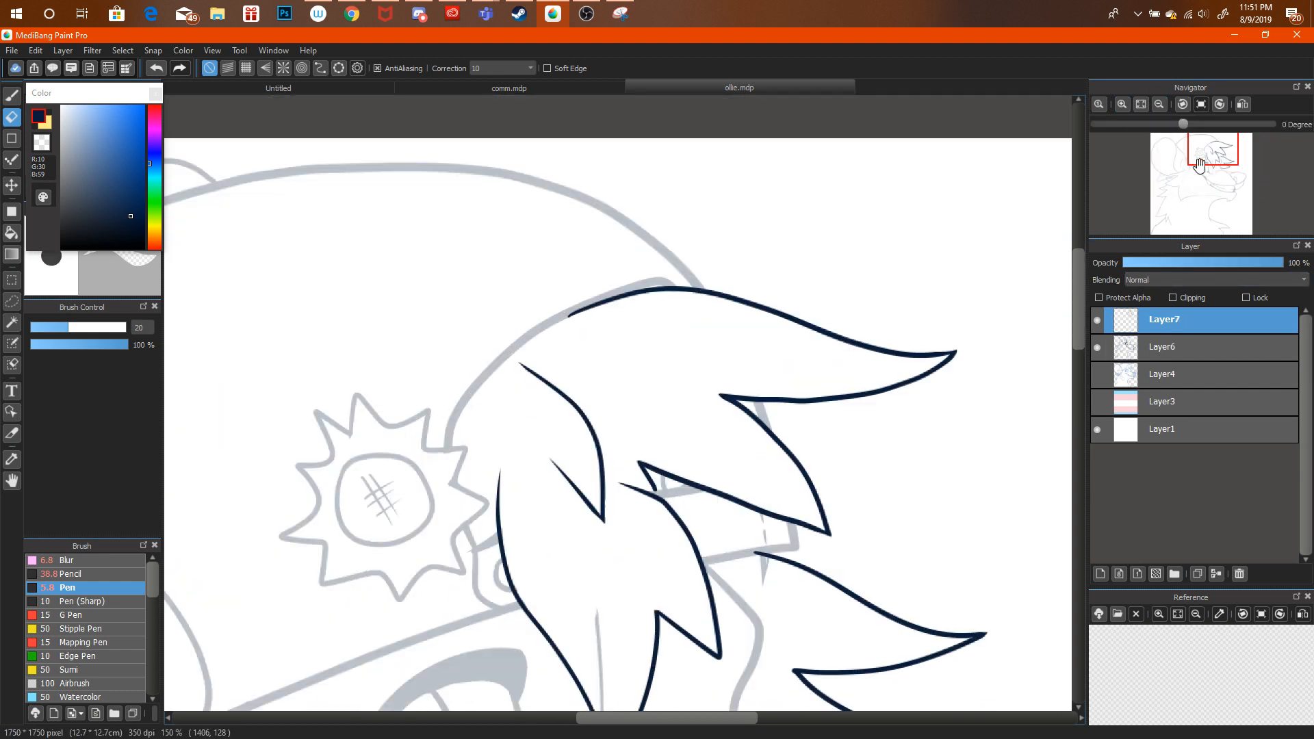
left_click_drag(1199, 166, 1195, 152)
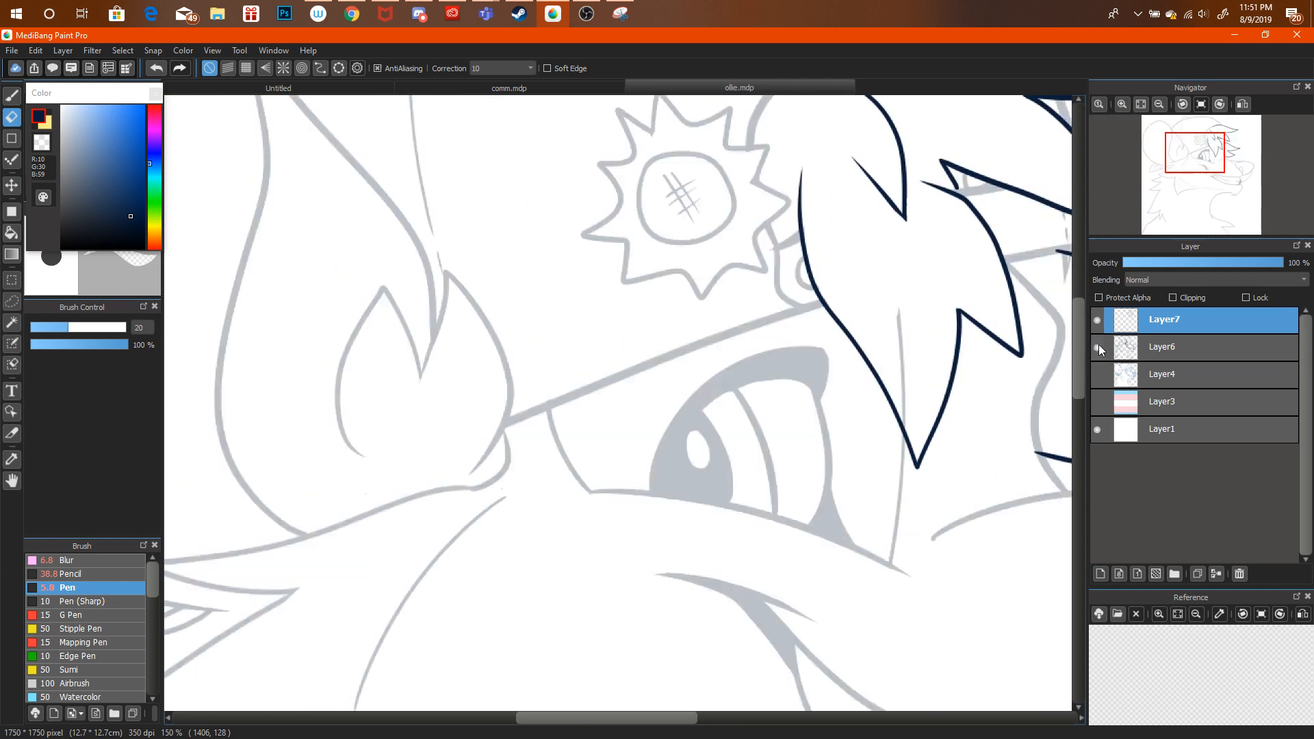
left_click(1123, 347)
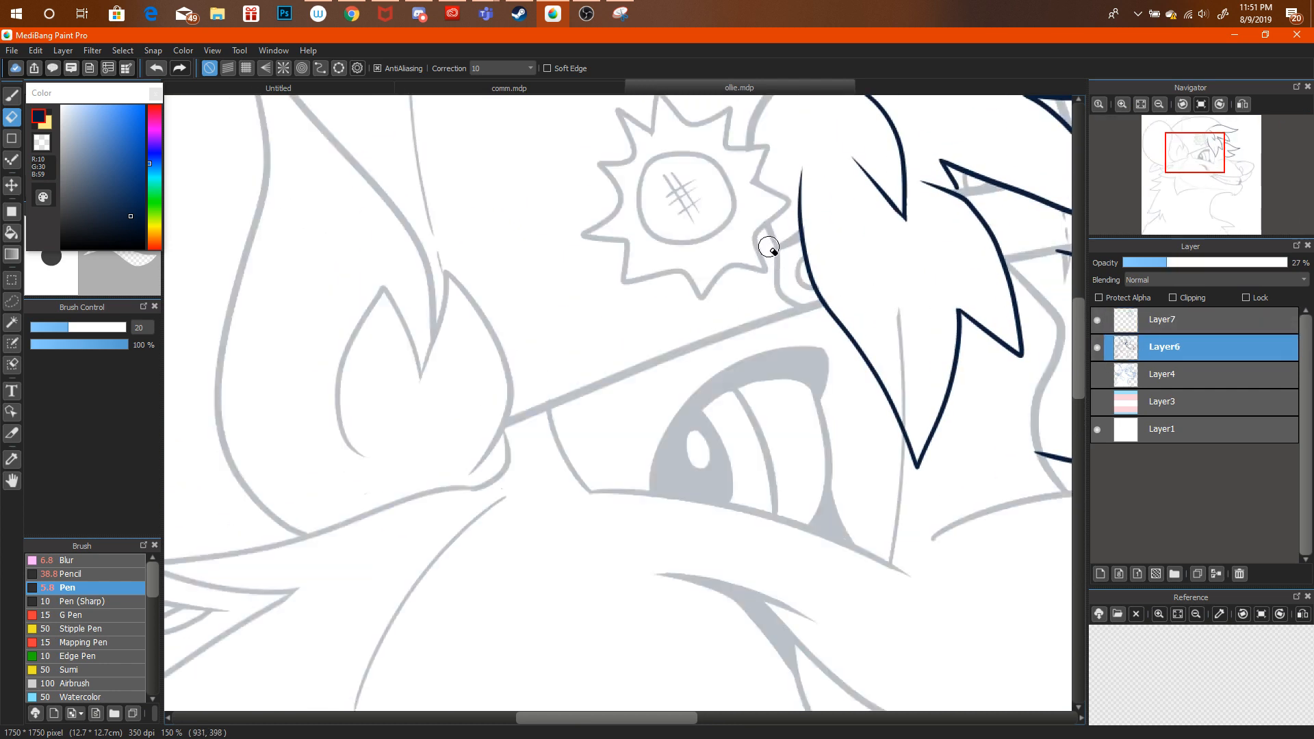
left_click_drag(1194, 158, 1215, 145)
left_click_drag(596, 411, 608, 511)
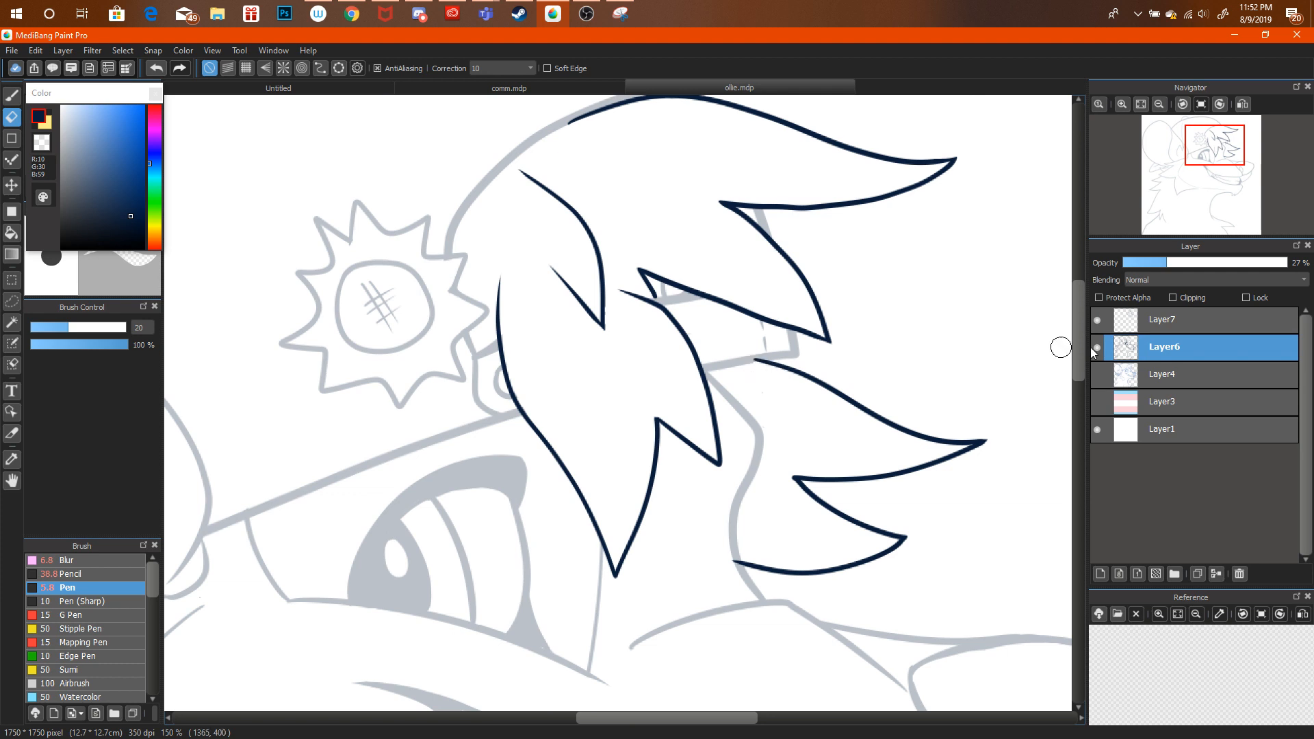
left_click(1128, 322)
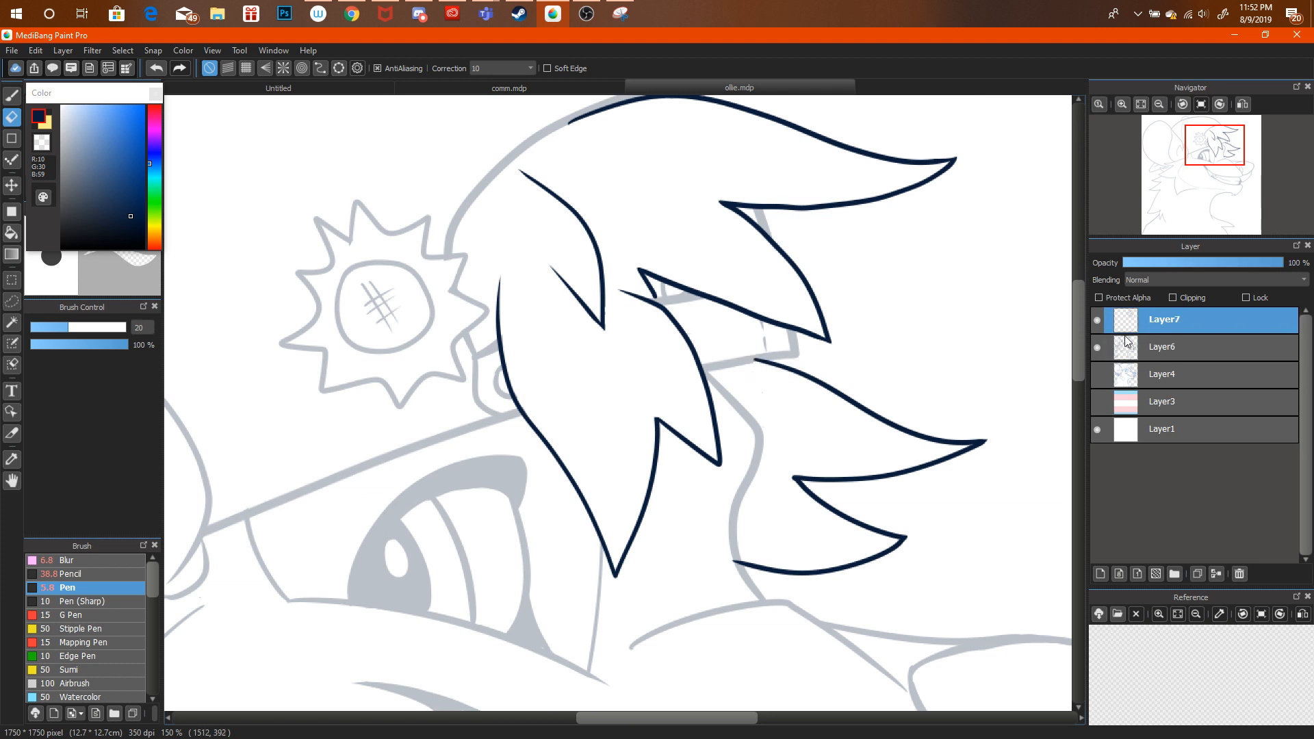
left_click(1160, 104)
left_click(1159, 104)
left_click(1159, 104)
Raise Layer6's opacity to 100% and merge Layer7 down into it.
left_click(1177, 347)
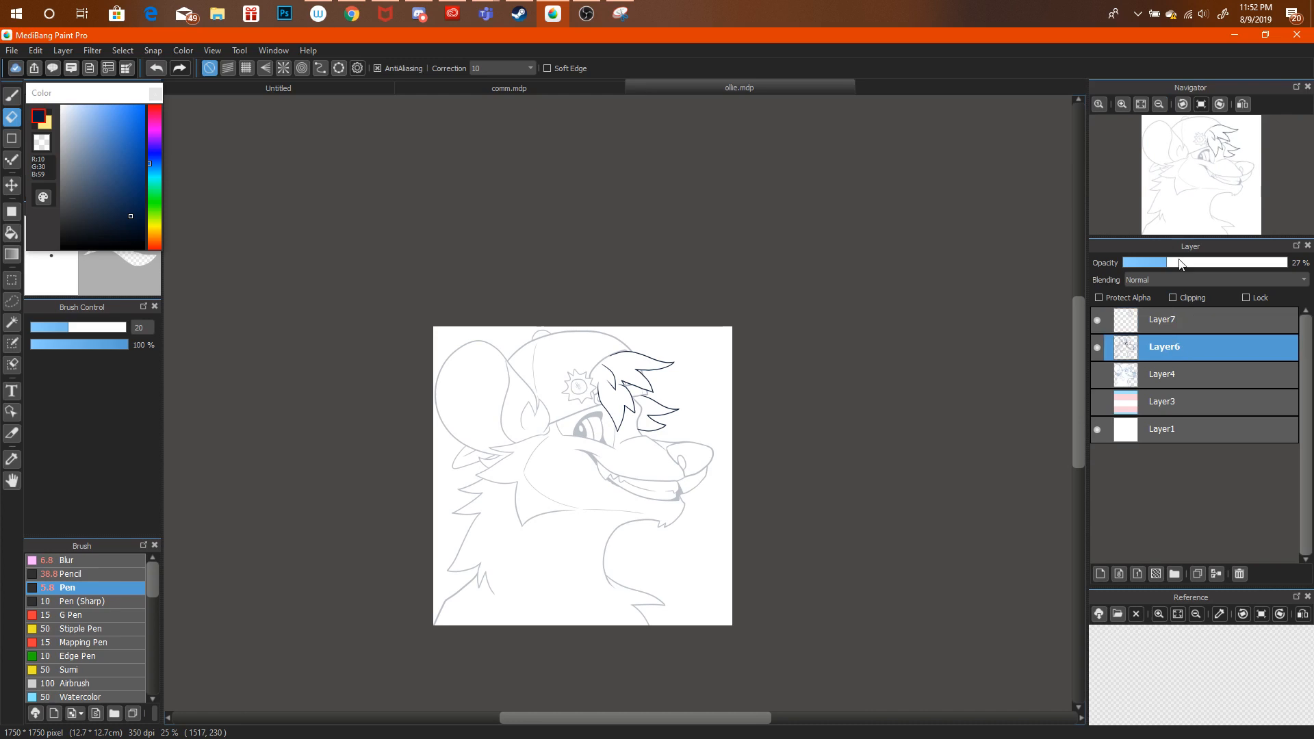
left_click_drag(1181, 264, 1299, 271)
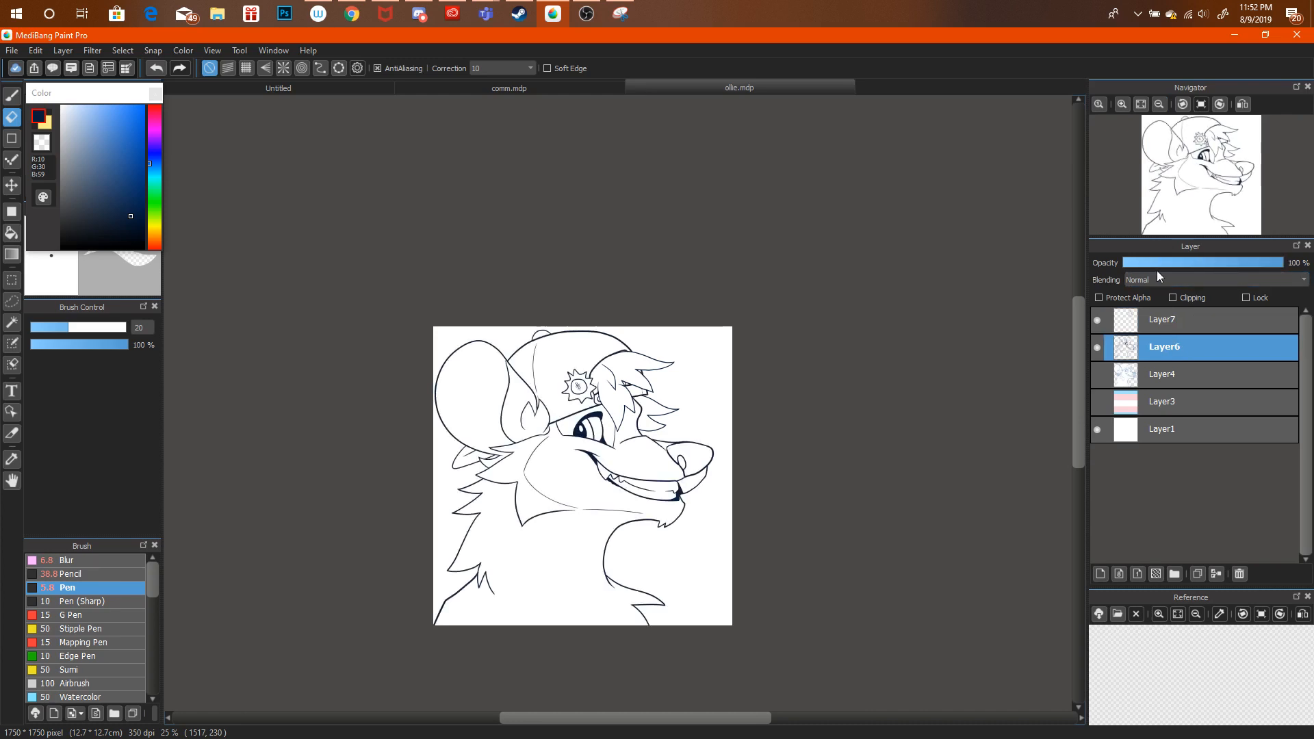
left_click(1121, 104)
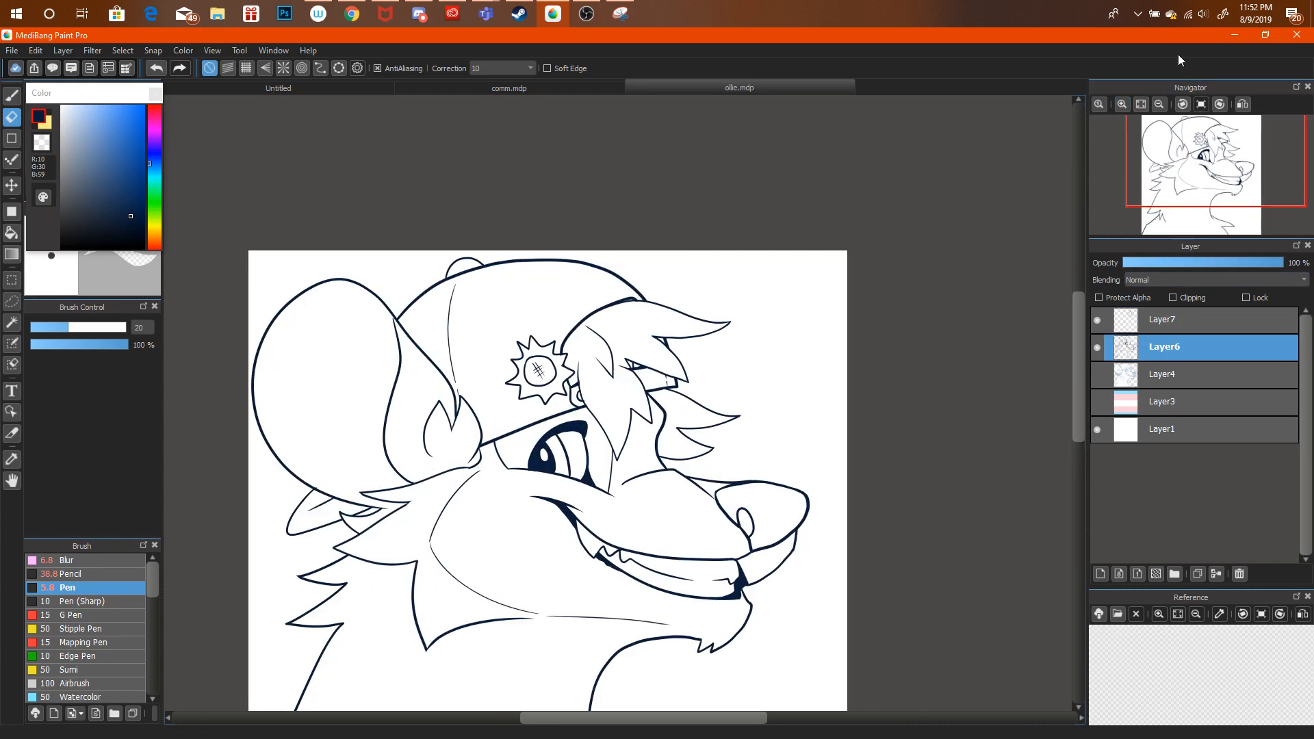
left_click(1141, 325)
key("Delete")
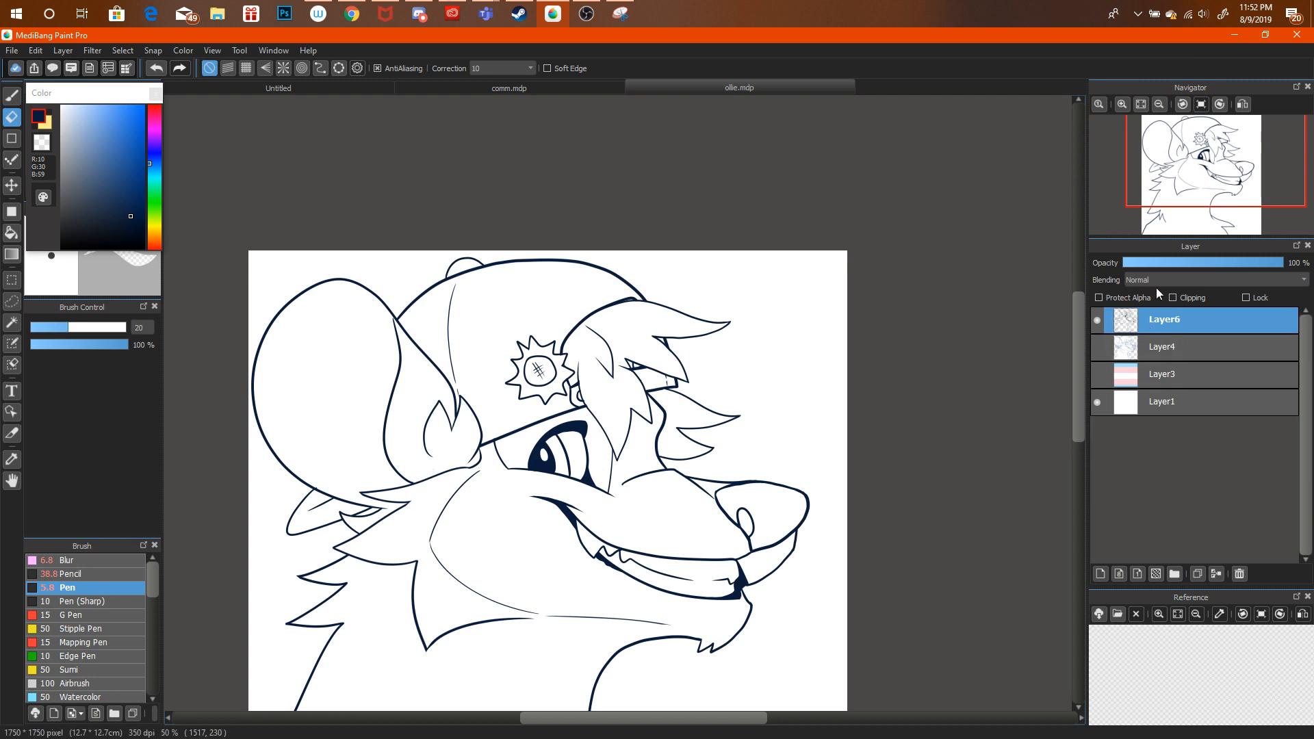
Show the blue sketch on Layer4 again and frame the muzzle with the Pen ready.
left_click(1167, 163)
left_click_drag(1166, 163, 1196, 178)
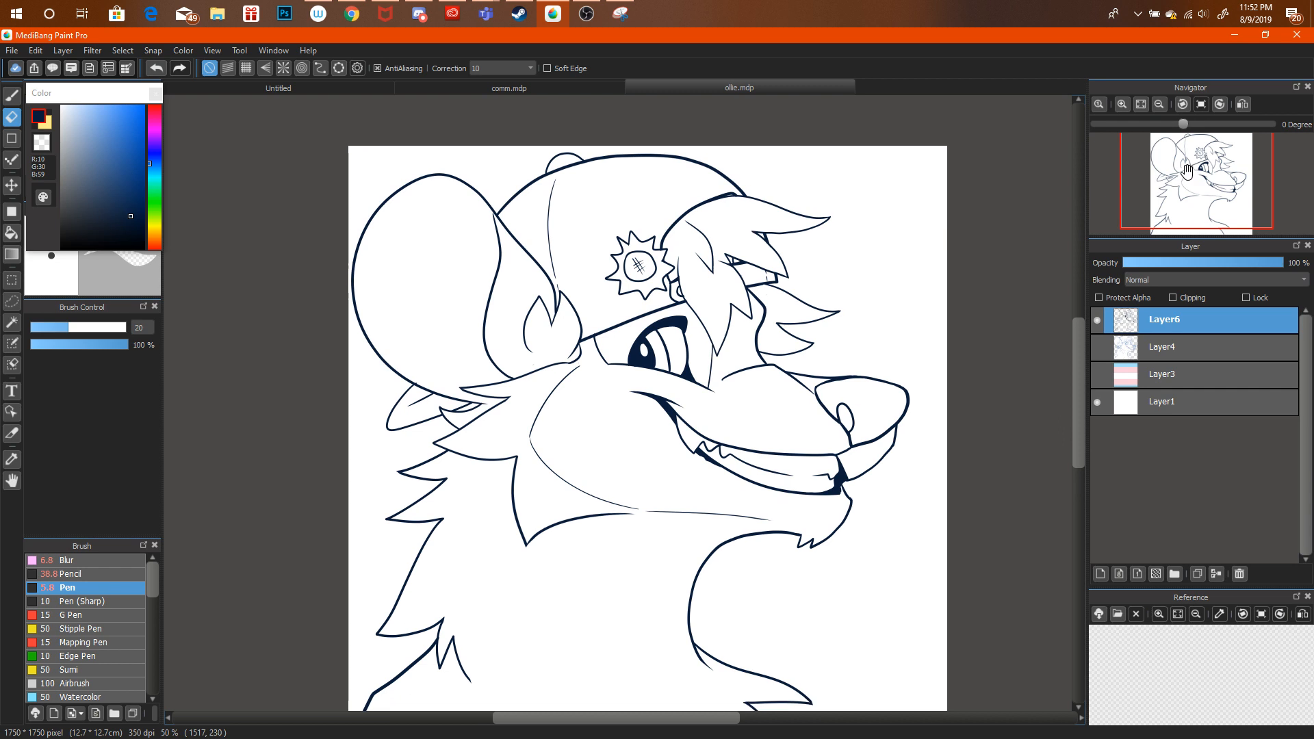
key("b")
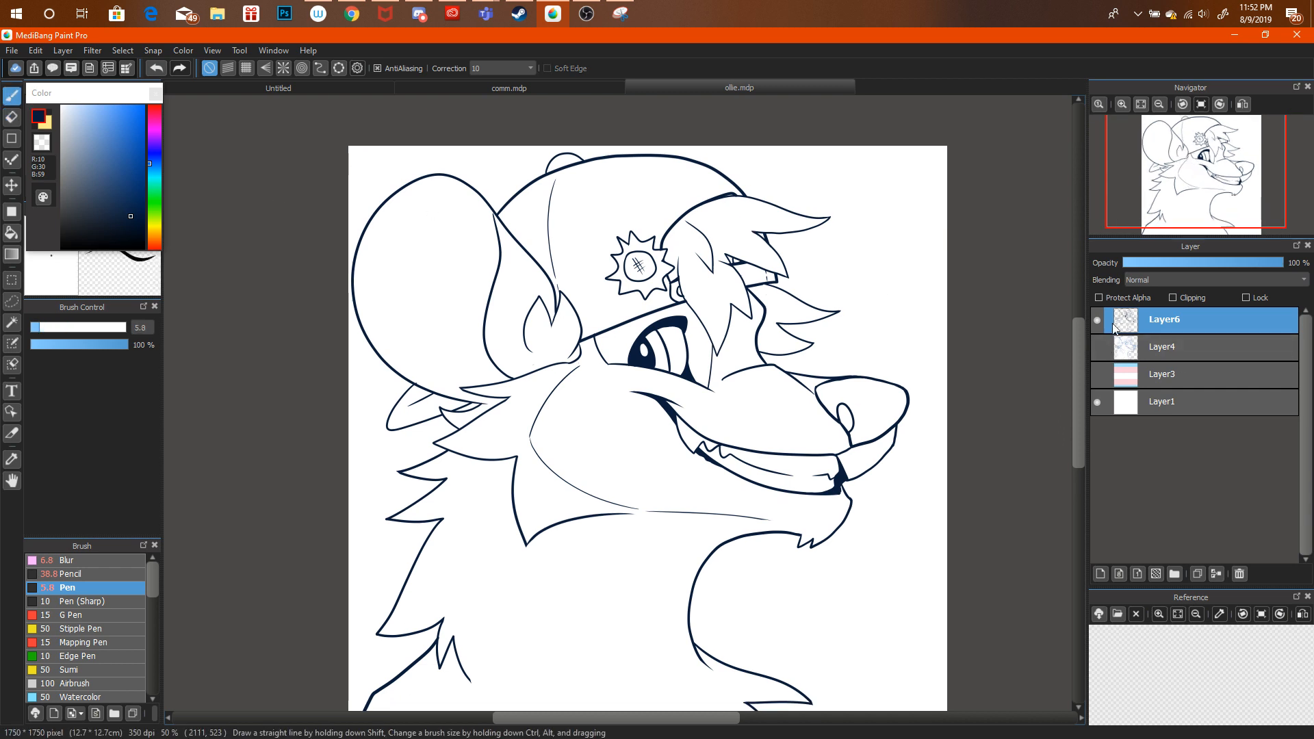
left_click(1098, 347)
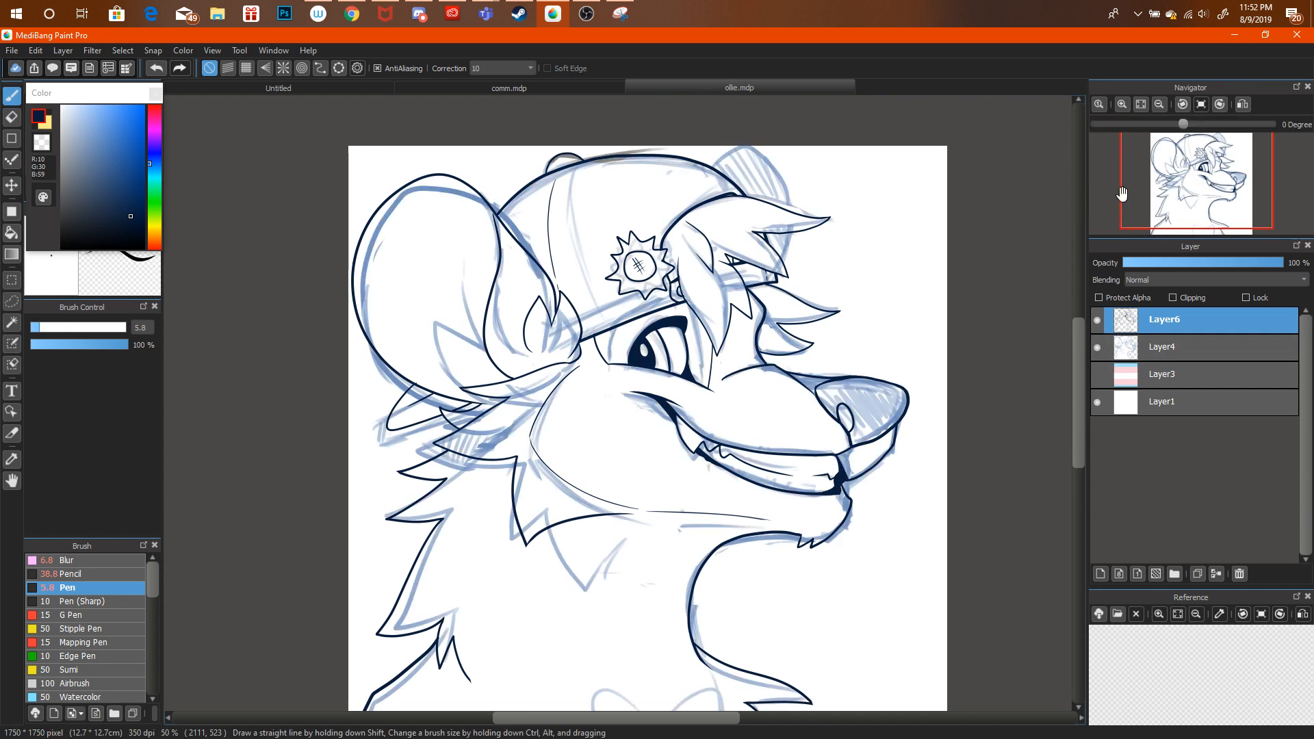
left_click(1122, 107)
left_click(1122, 107)
left_click_drag(1208, 175, 1230, 161)
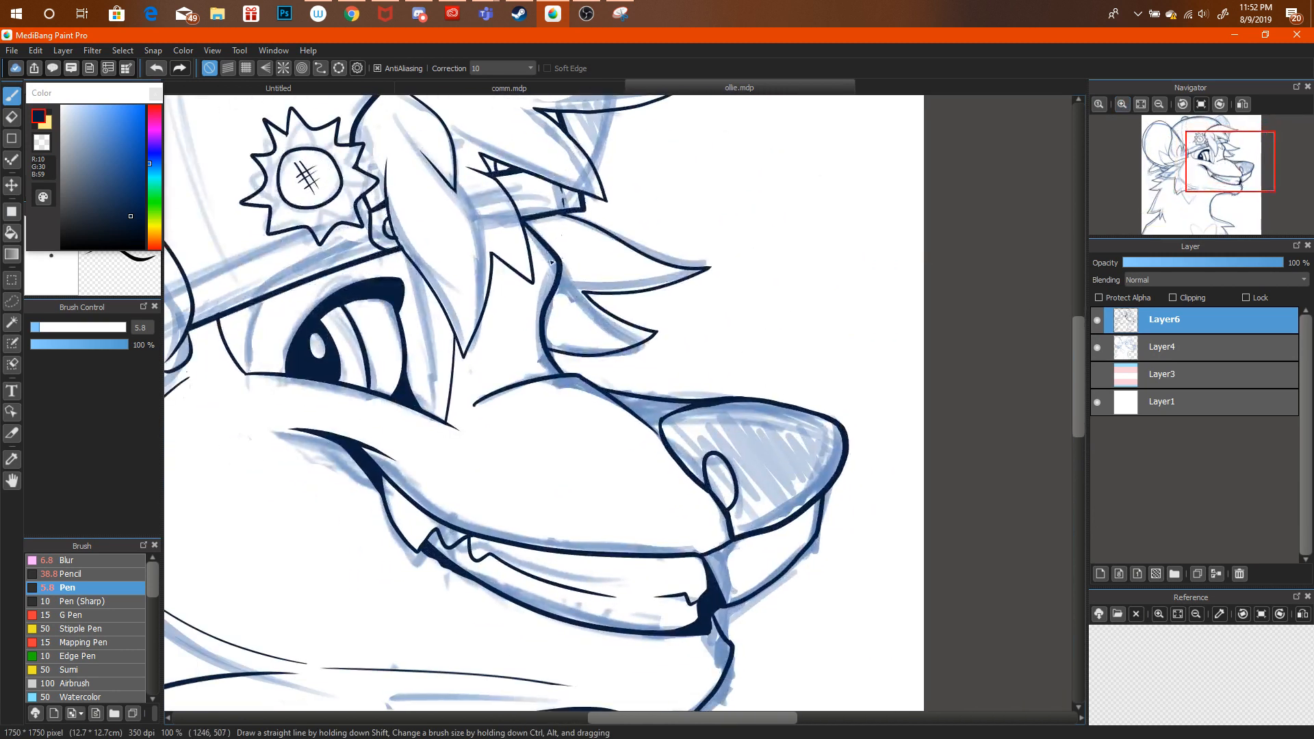
key("ctrl+alt+z")
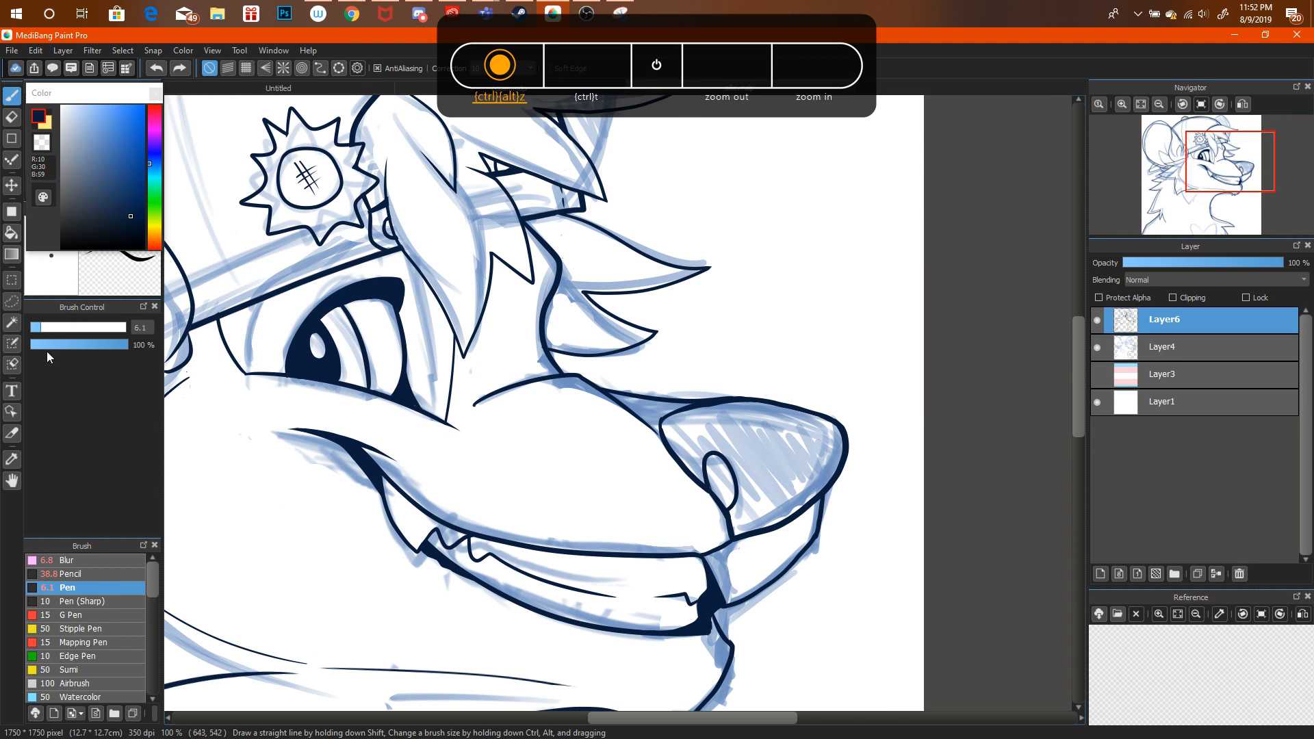
Set the pen size to 9.5 and try a hair stroke beside the eye, then undo it.
left_click(48, 328)
left_click_drag(533, 219, 549, 241)
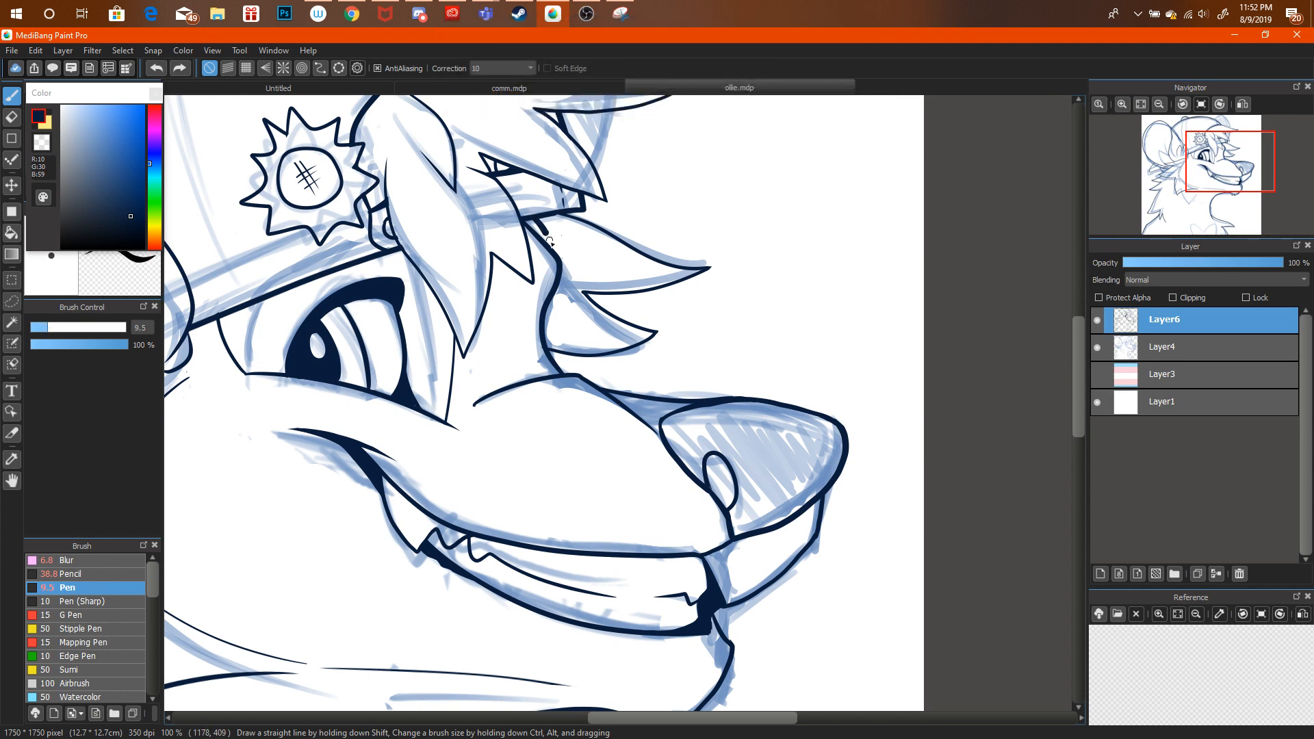
left_click(17, 118)
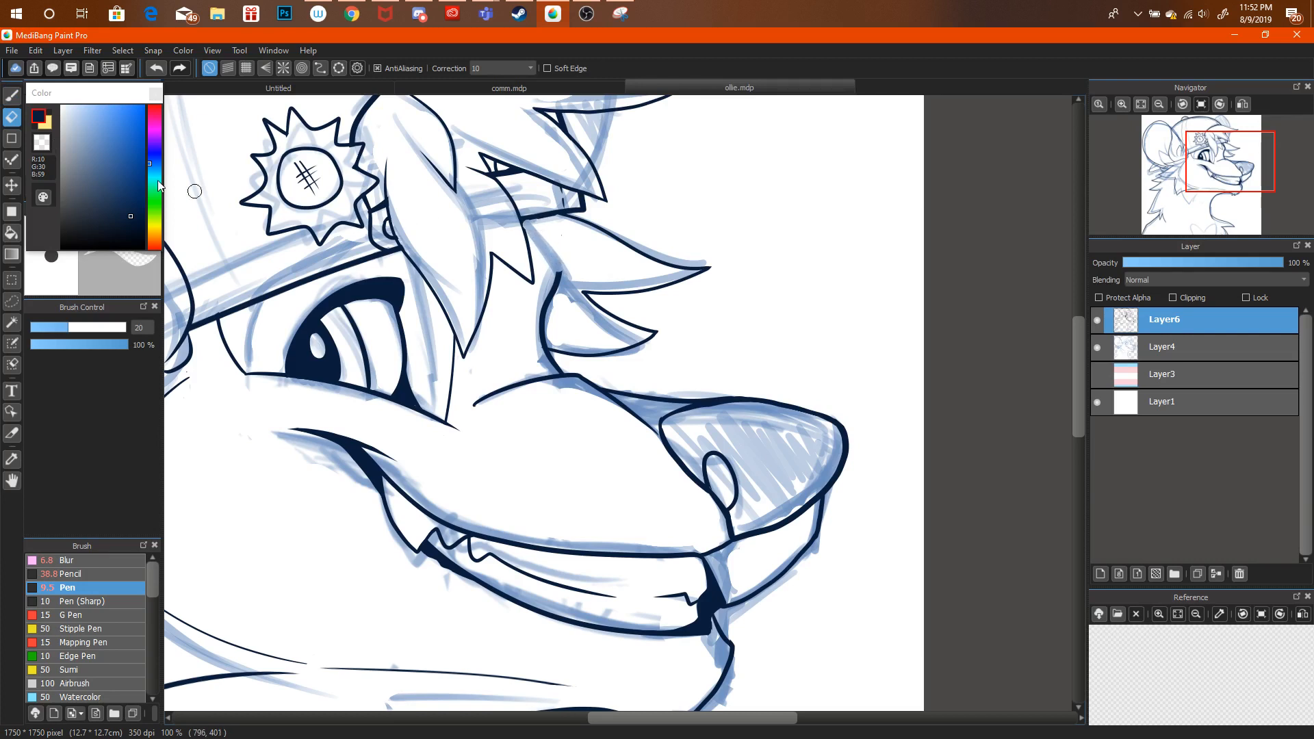
key("b")
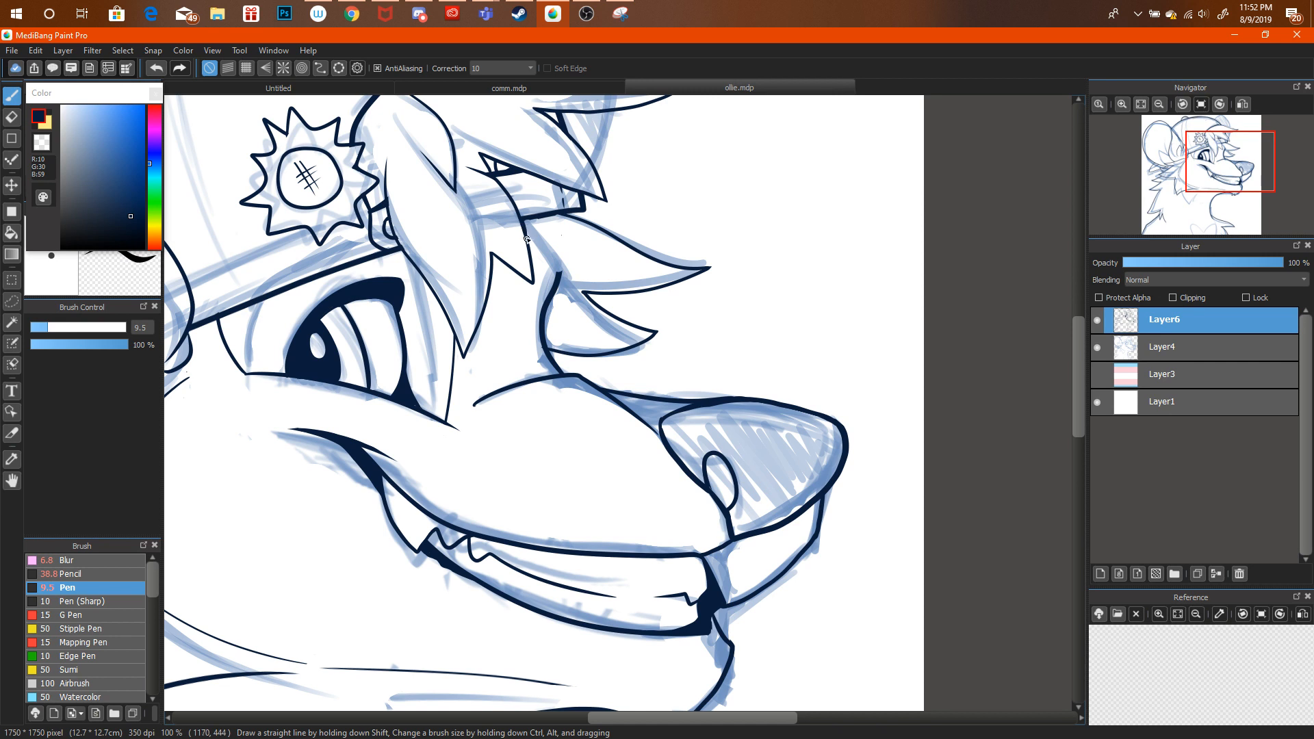
key("ctrl+alt+z")
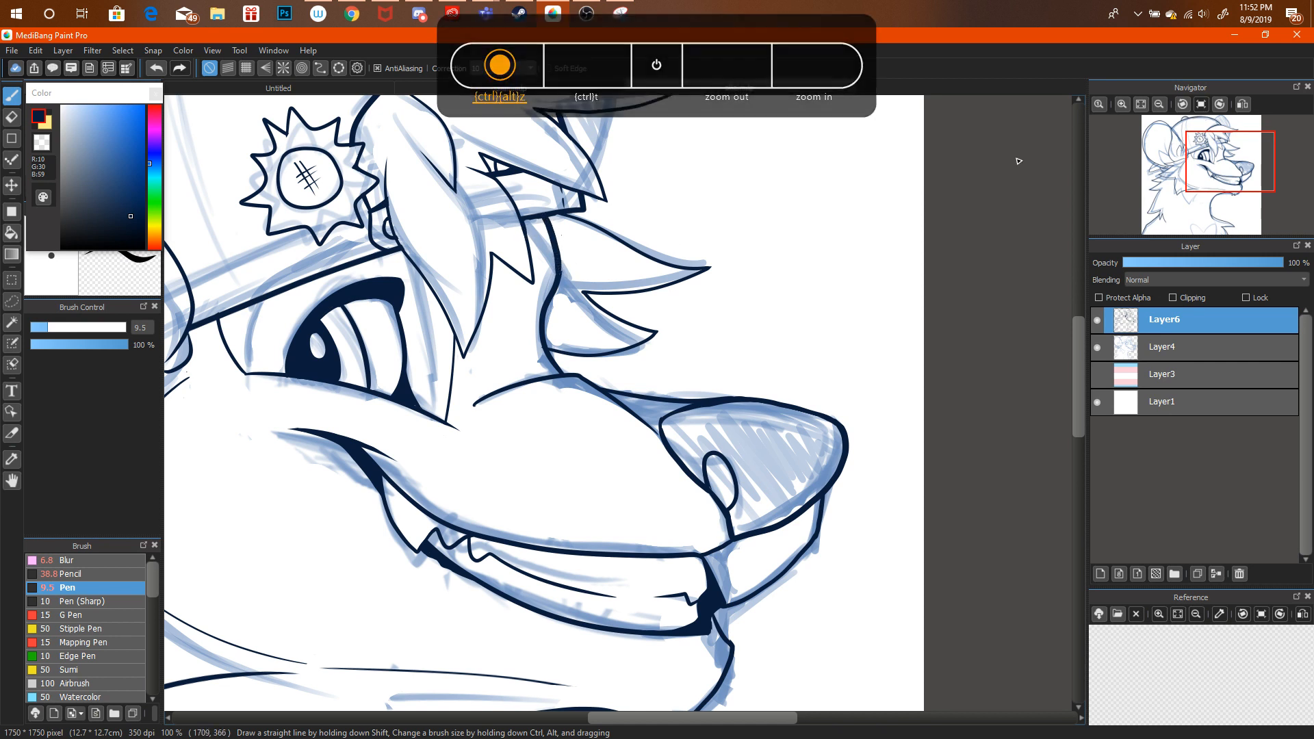
Zoom in on the snout and bring the YouTube livestream page to the front.
left_click(1161, 104)
left_click(1160, 104)
left_click(1161, 100)
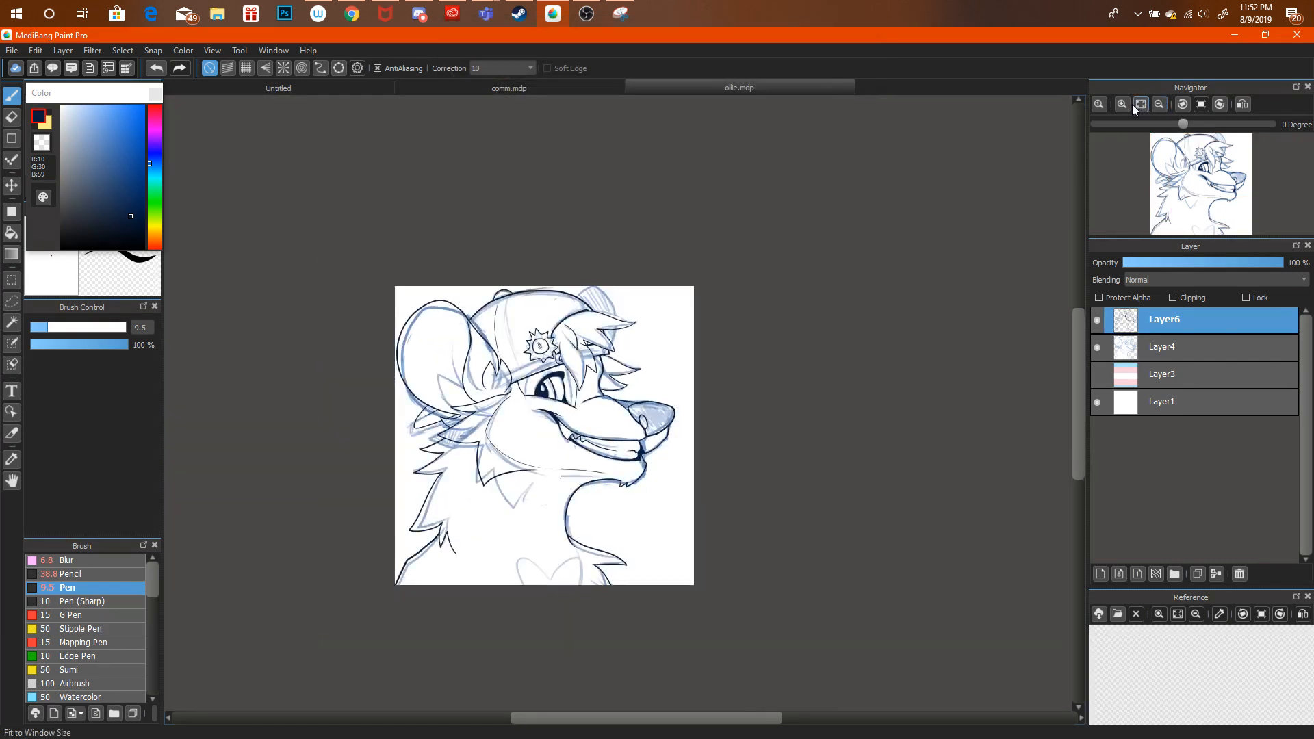
key("ctrl+plus")
key("ctrl+plus")
key("ctrl+plus")
key("ctrl+plus")
key("ctrl+plus")
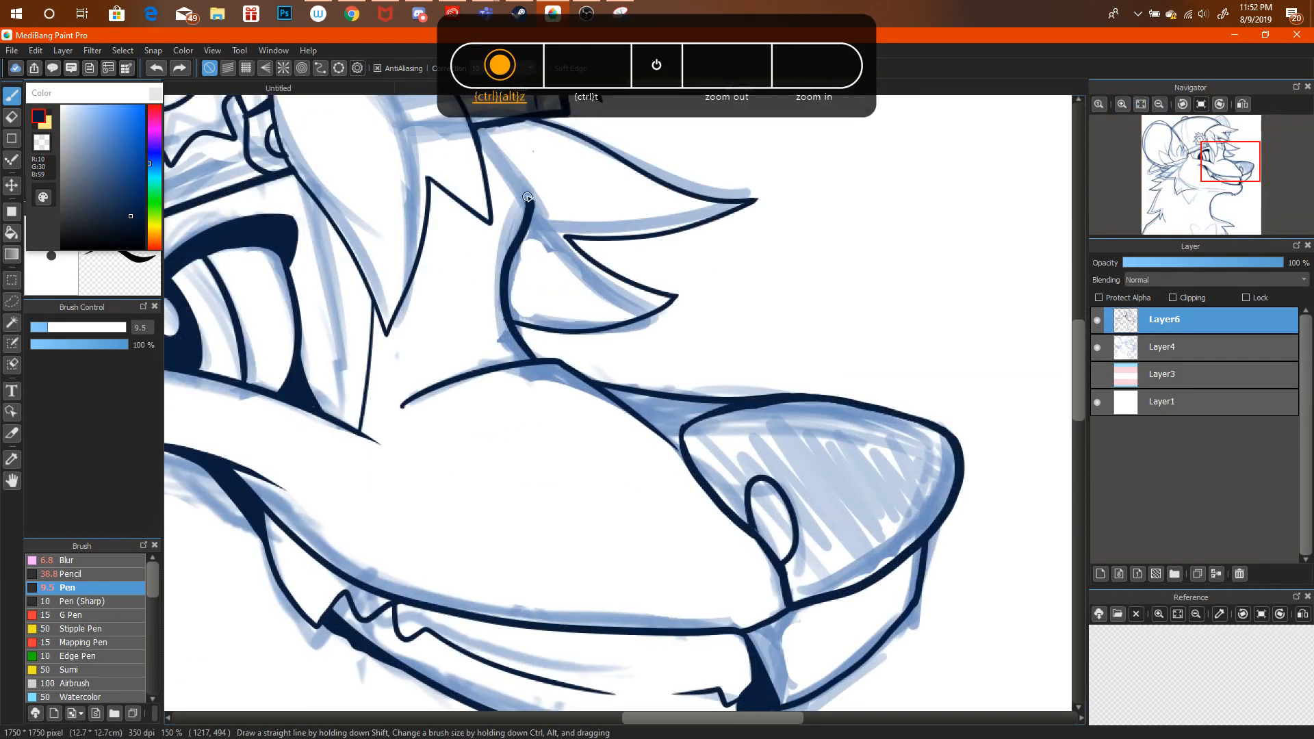
left_click(351, 13)
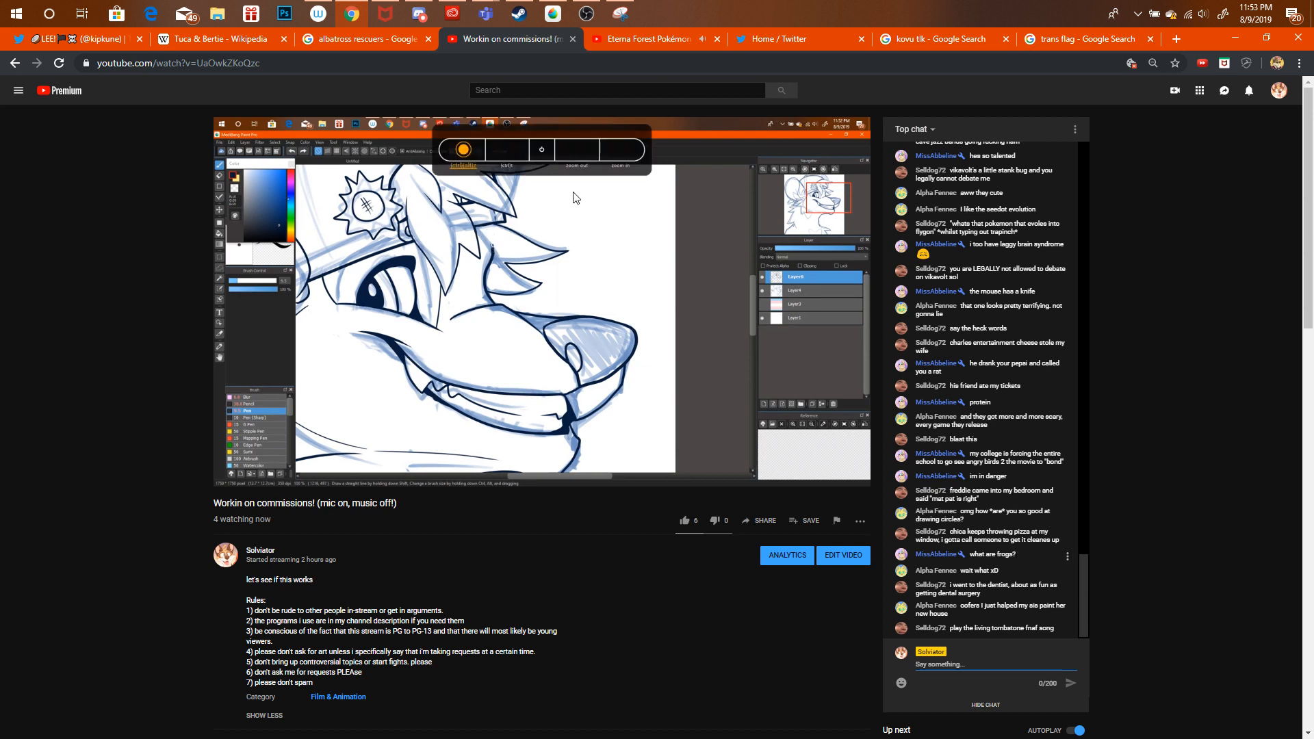
Search YouTube for 'living tombstone fnaf' in the Pokémon video tab.
left_click(611, 38)
left_click(586, 91)
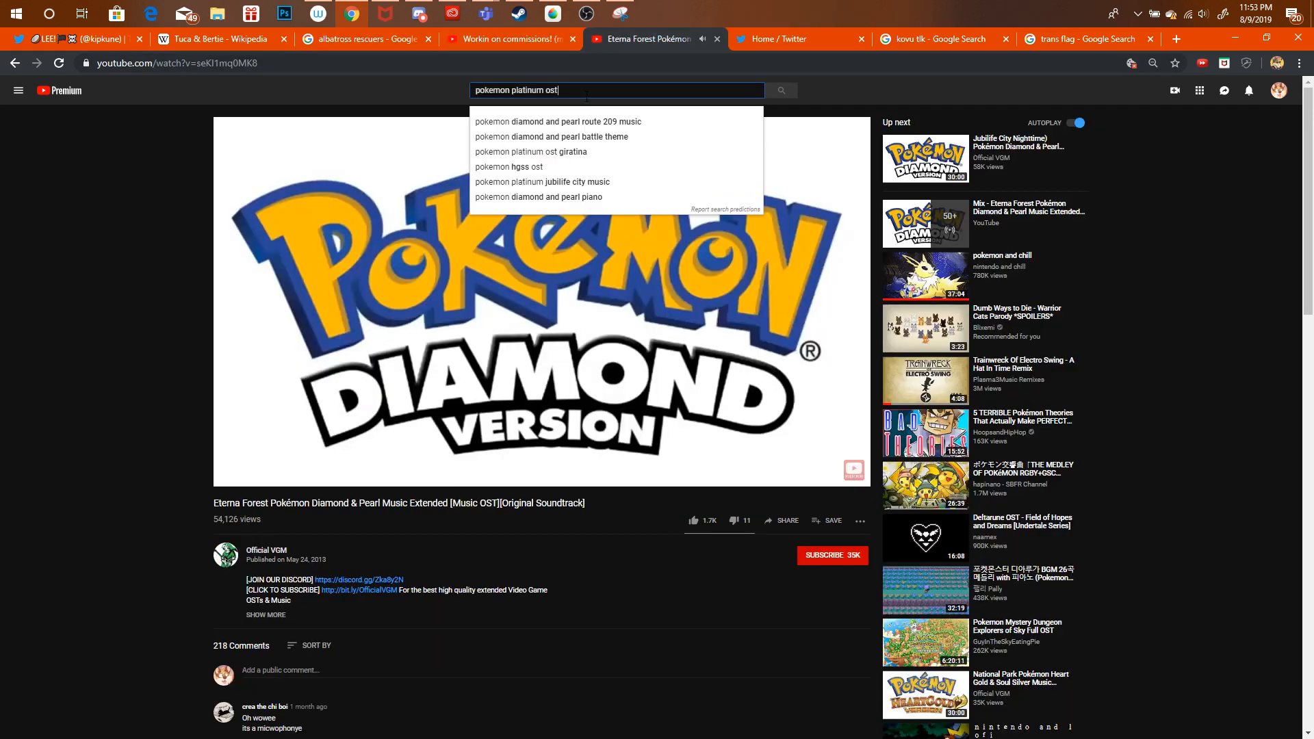
triple_click(586, 96)
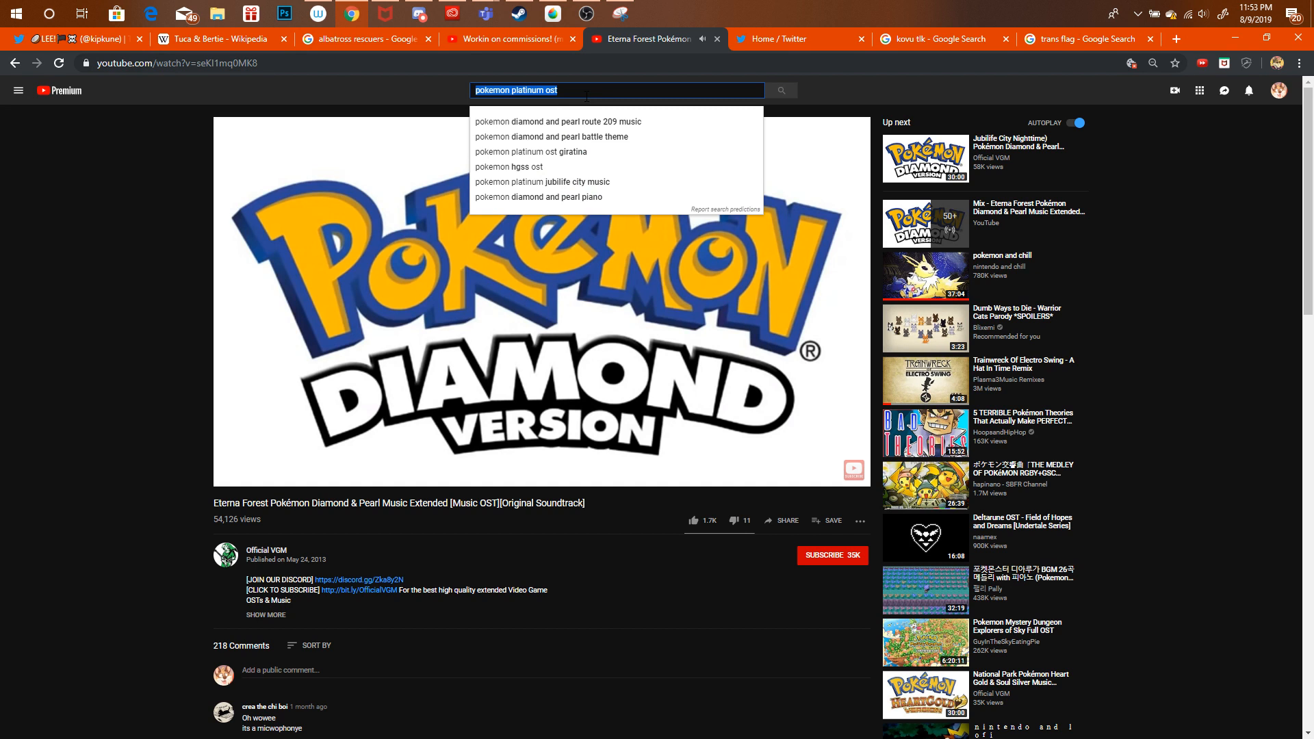
key("BackSpace")
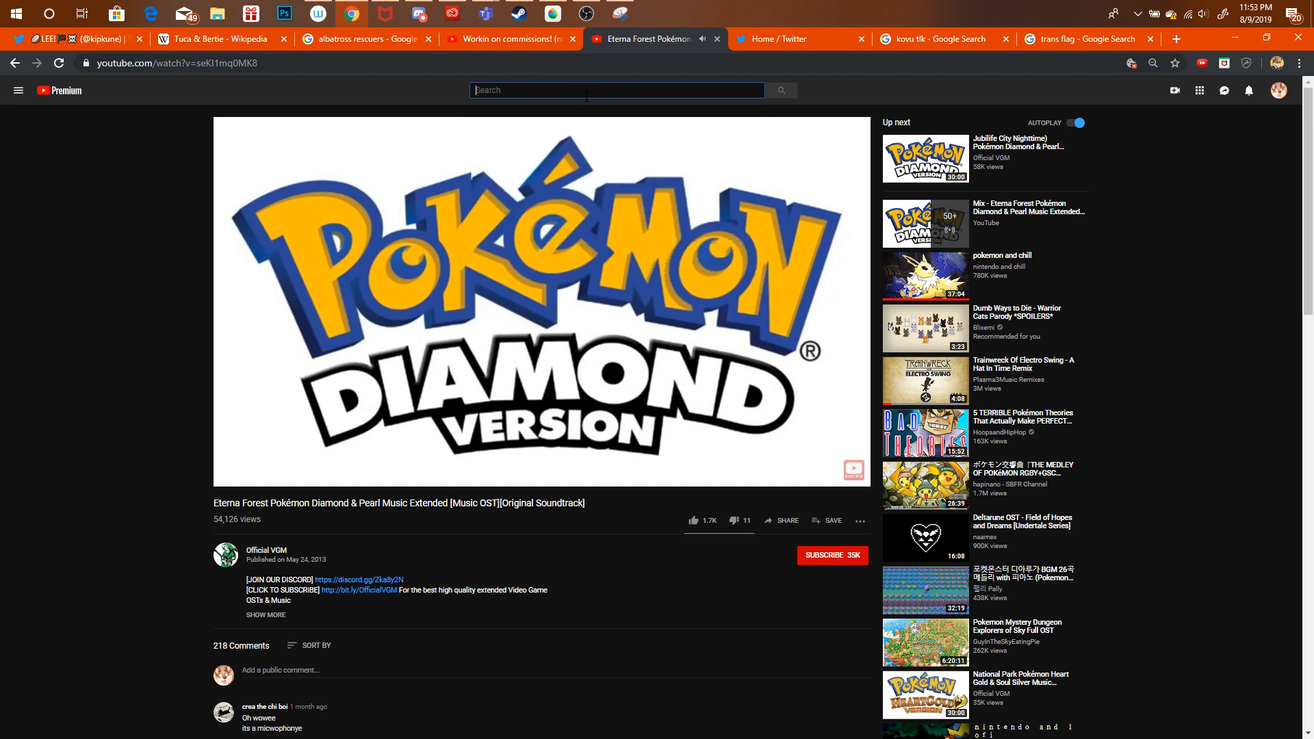
type("living to")
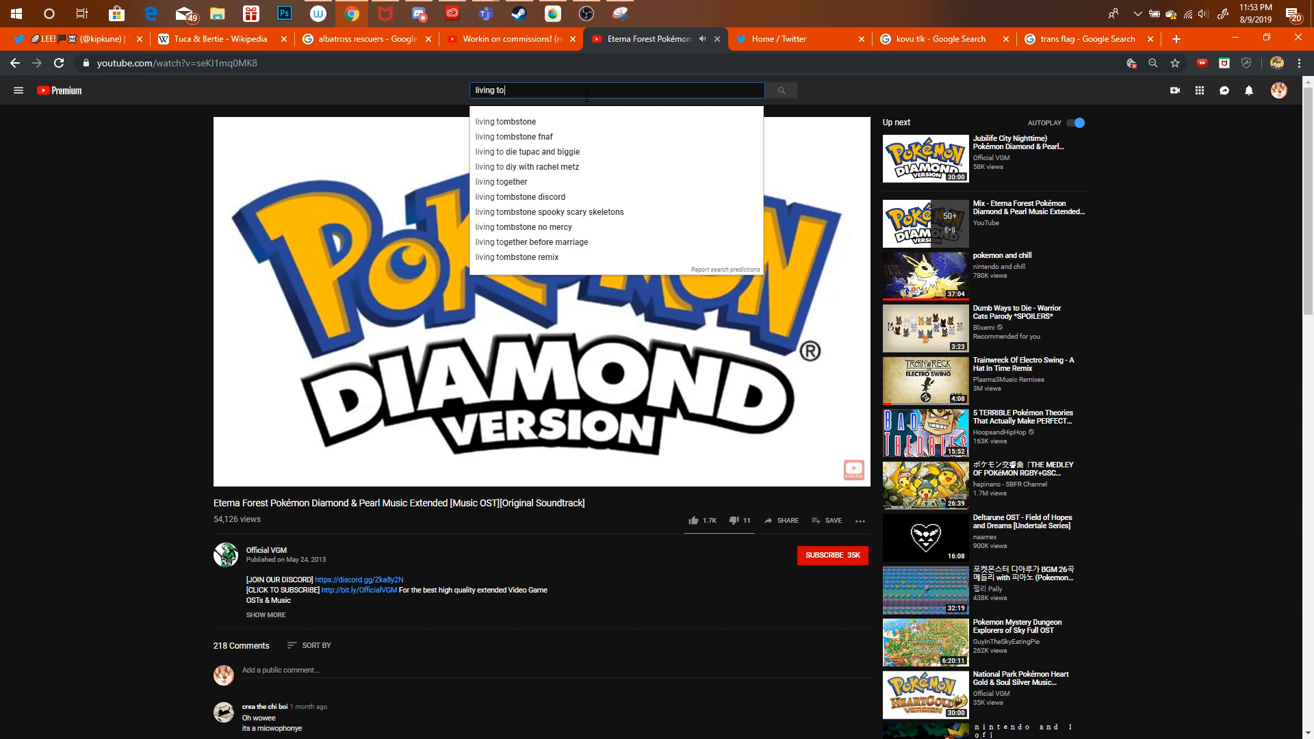
type("mbstone fnaf")
key("Return")
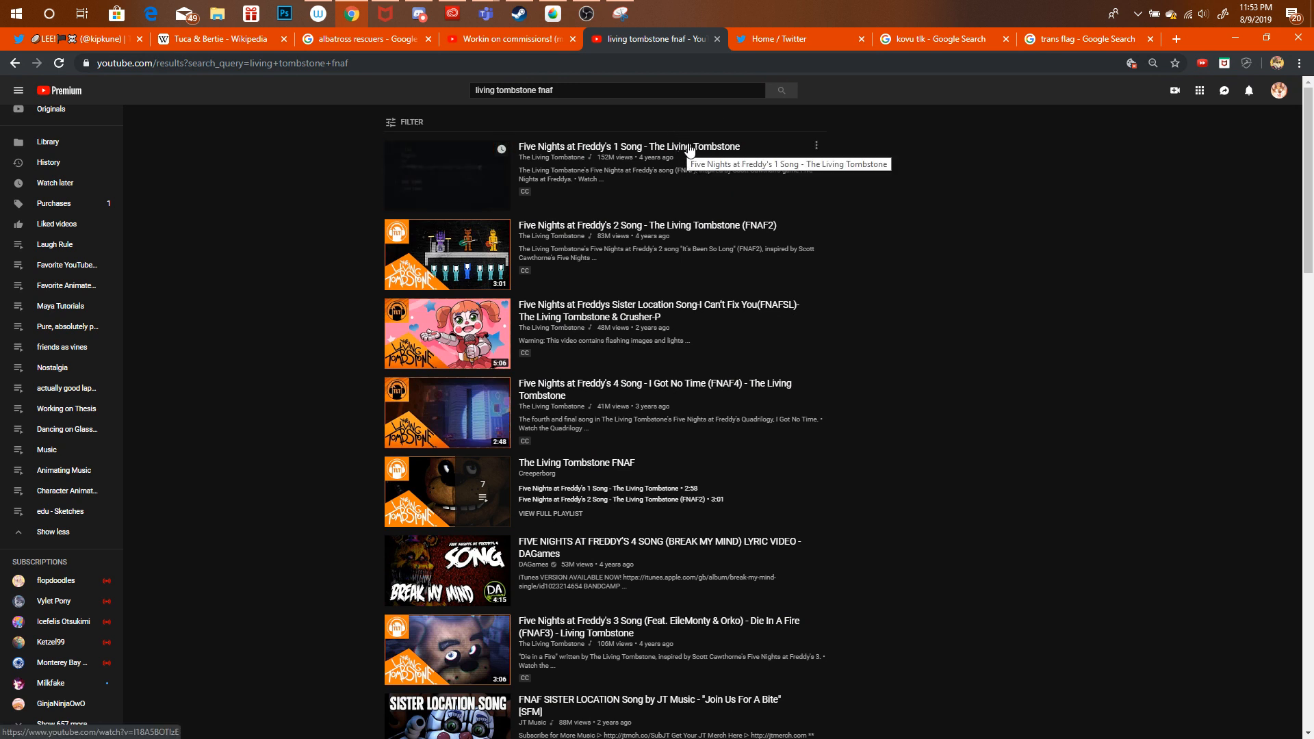
Play the Five Nights at Freddy's 1 song at speaker volume 18 and return to MediBang.
left_click(505, 39)
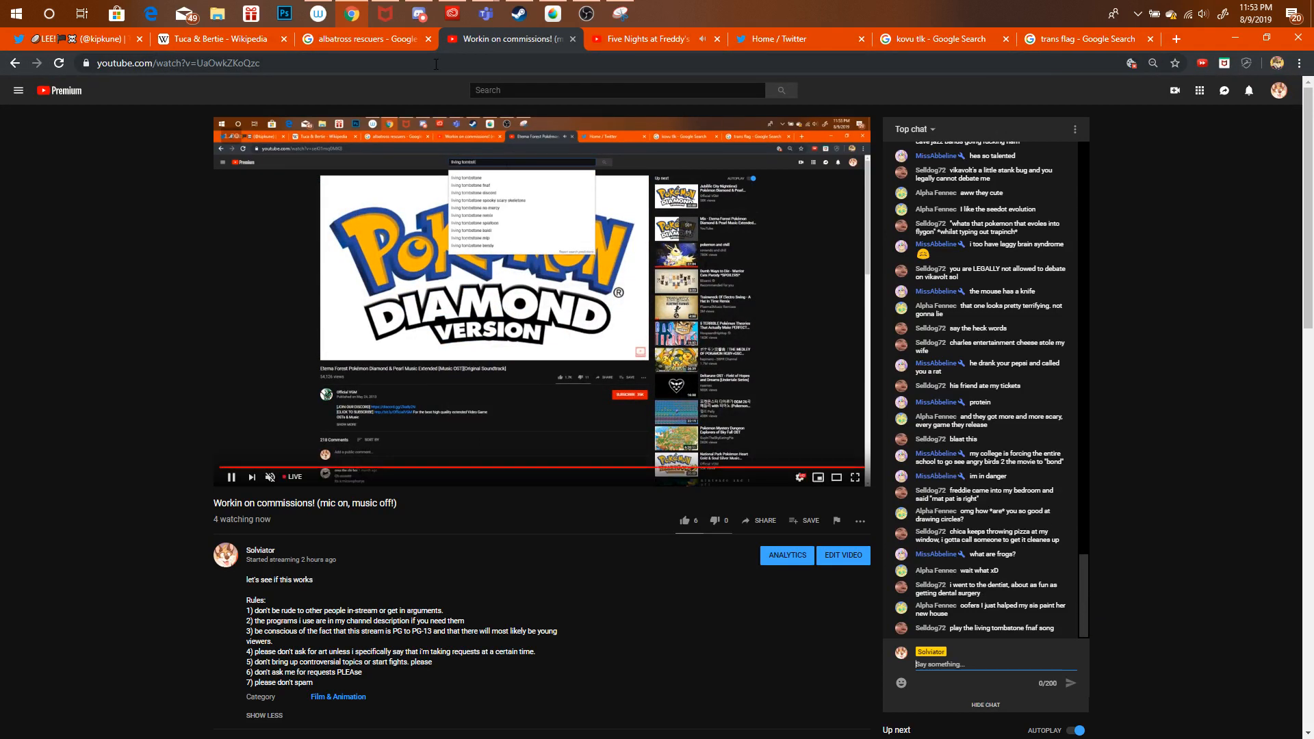
left_click(628, 40)
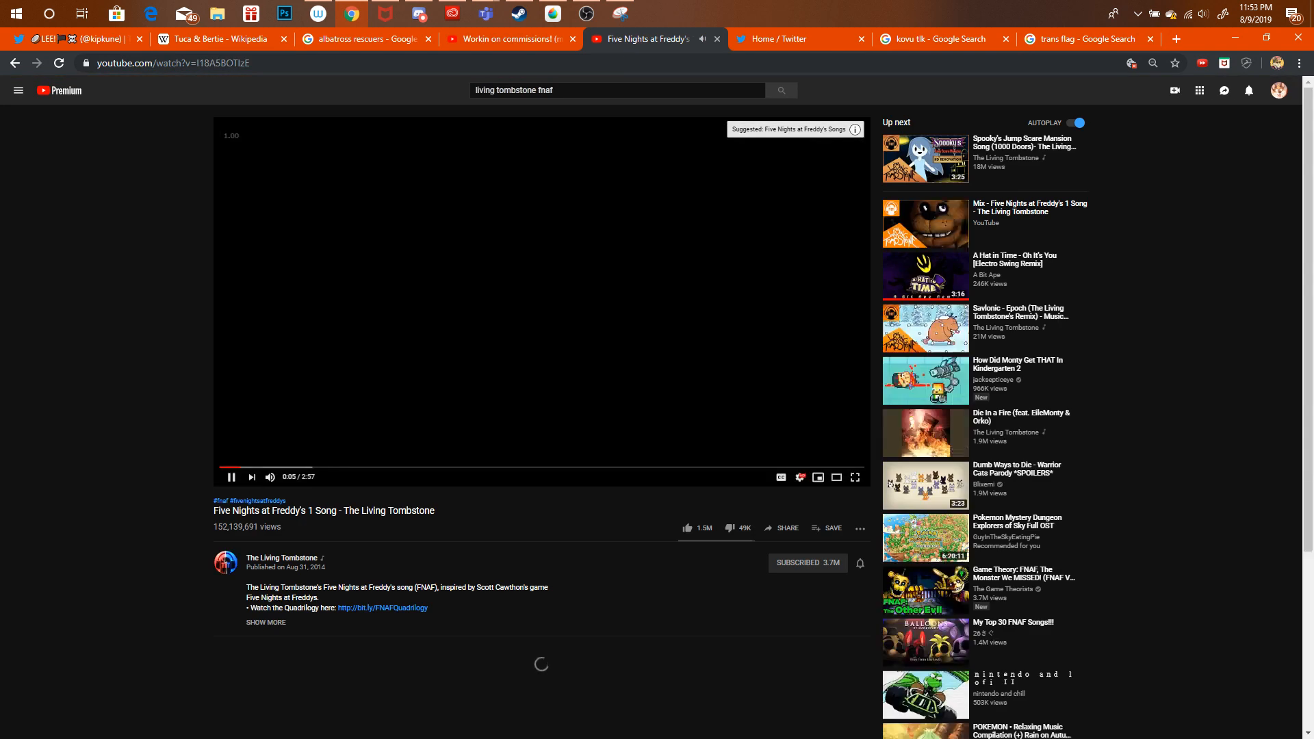
left_click(1202, 14)
left_click(1141, 76)
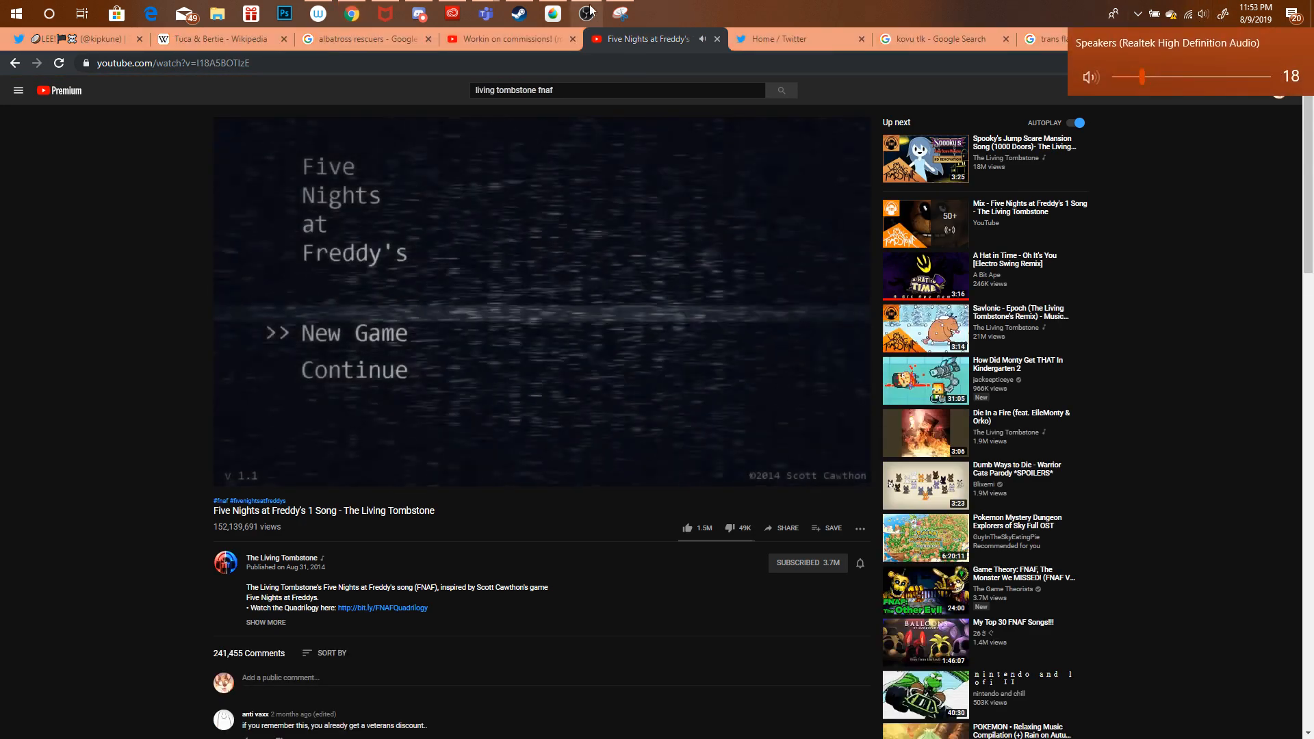
left_click(553, 14)
Ink the bump along the top of the snout and trim its excess ends.
left_click(1162, 104)
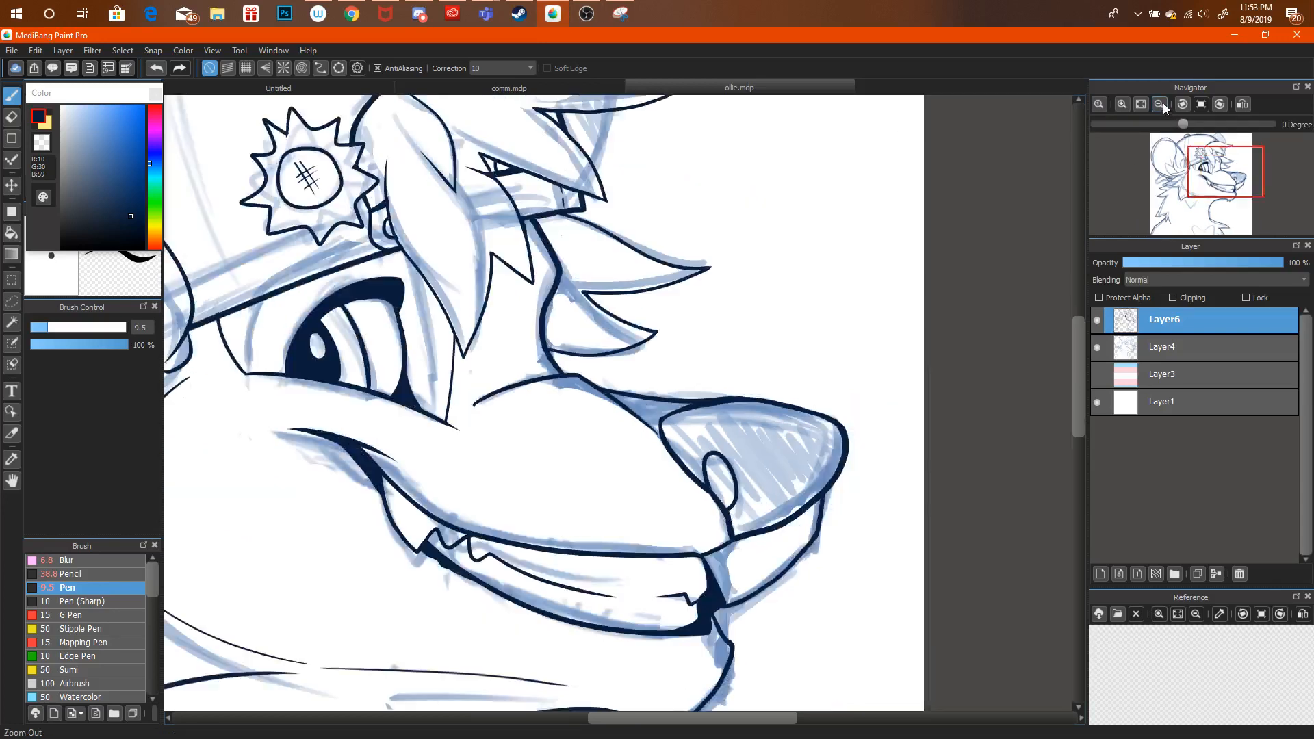
left_click(1161, 104)
left_click(1161, 104)
left_click(1160, 103)
left_click(1122, 104)
left_click(1123, 104)
left_click(1123, 104)
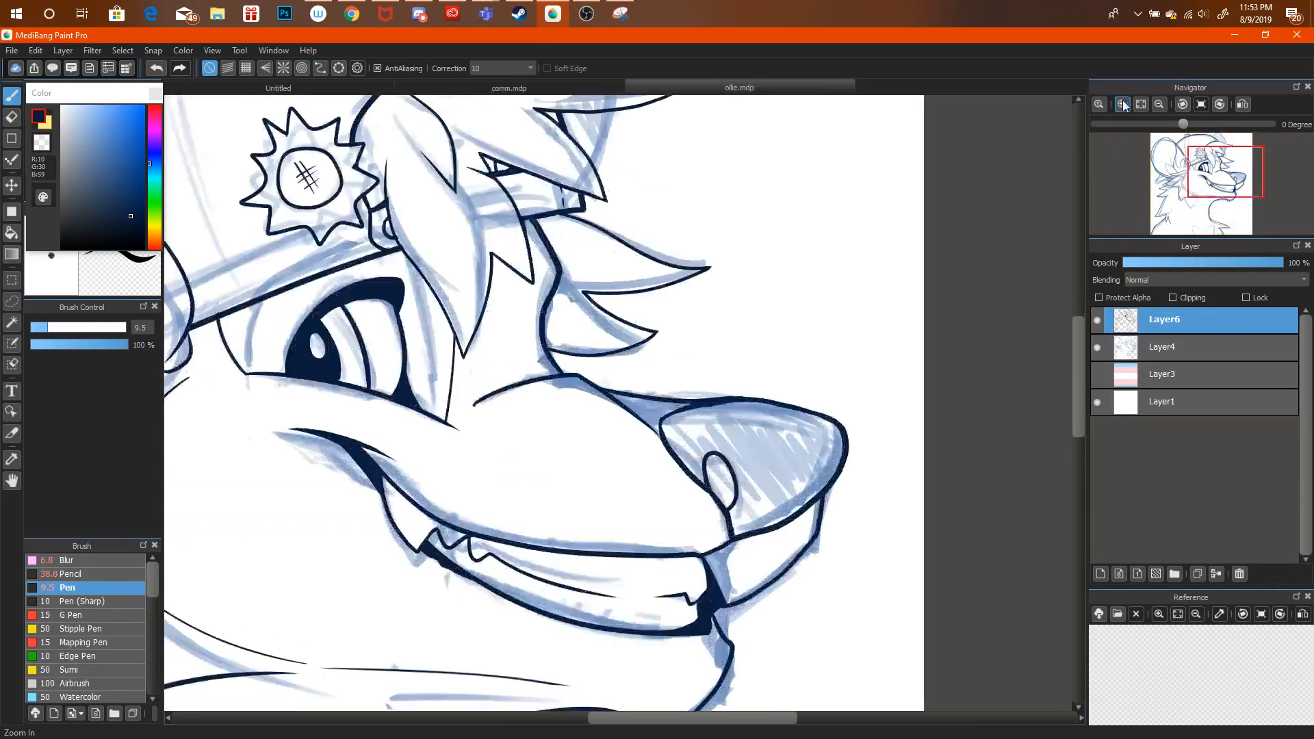
left_click(1123, 104)
mouse_move(728, 395)
left_mouse_down()
mouse_move(815, 389)
mouse_move(814, 403)
mouse_move(766, 378)
mouse_move(702, 401)
left_mouse_up()
key("ctrl+alt+z")
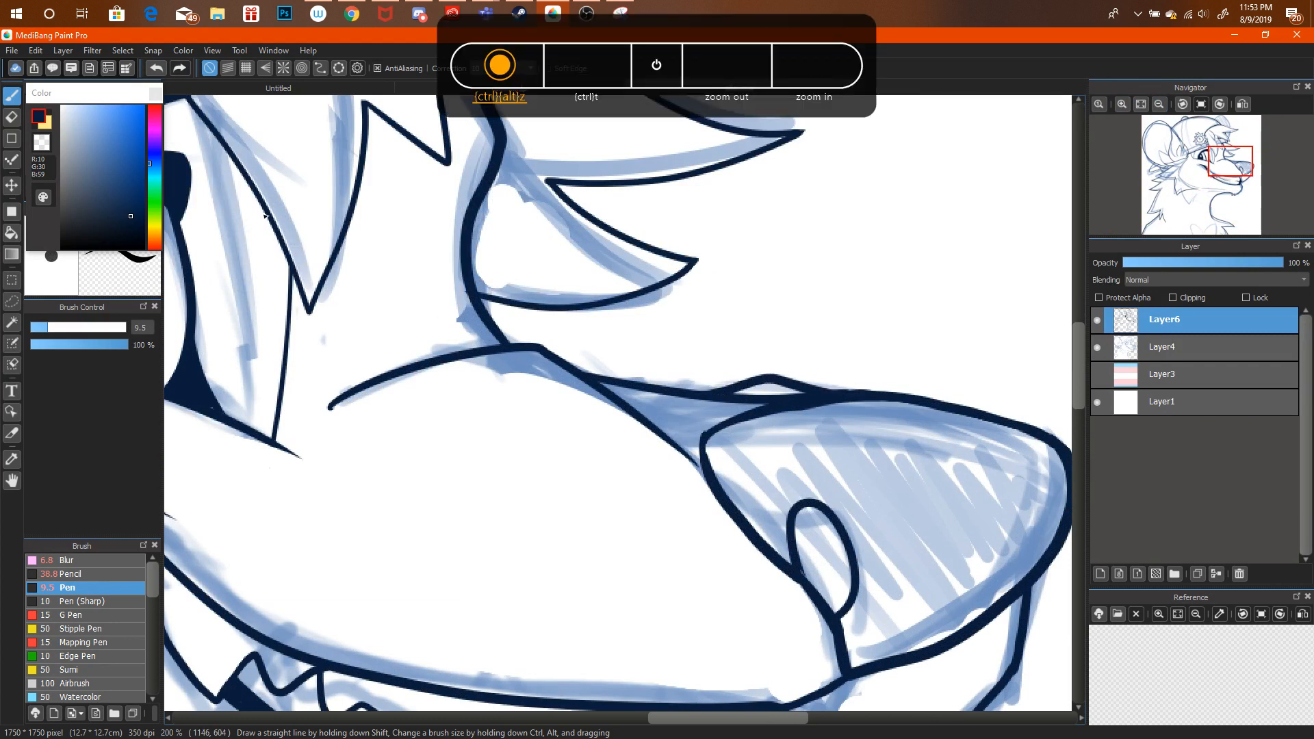
left_click(11, 116)
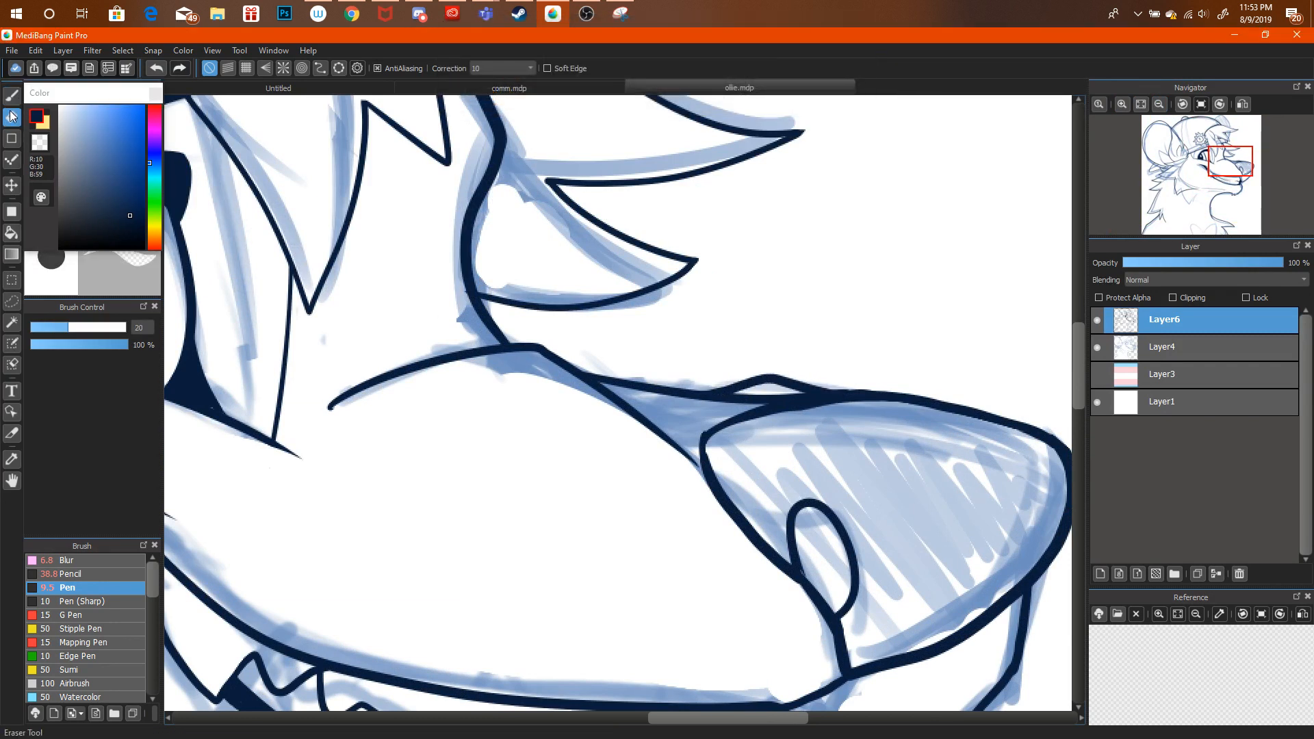
mouse_move(696, 382)
left_mouse_down()
mouse_move(742, 388)
mouse_move(728, 414)
mouse_move(715, 408)
left_mouse_up()
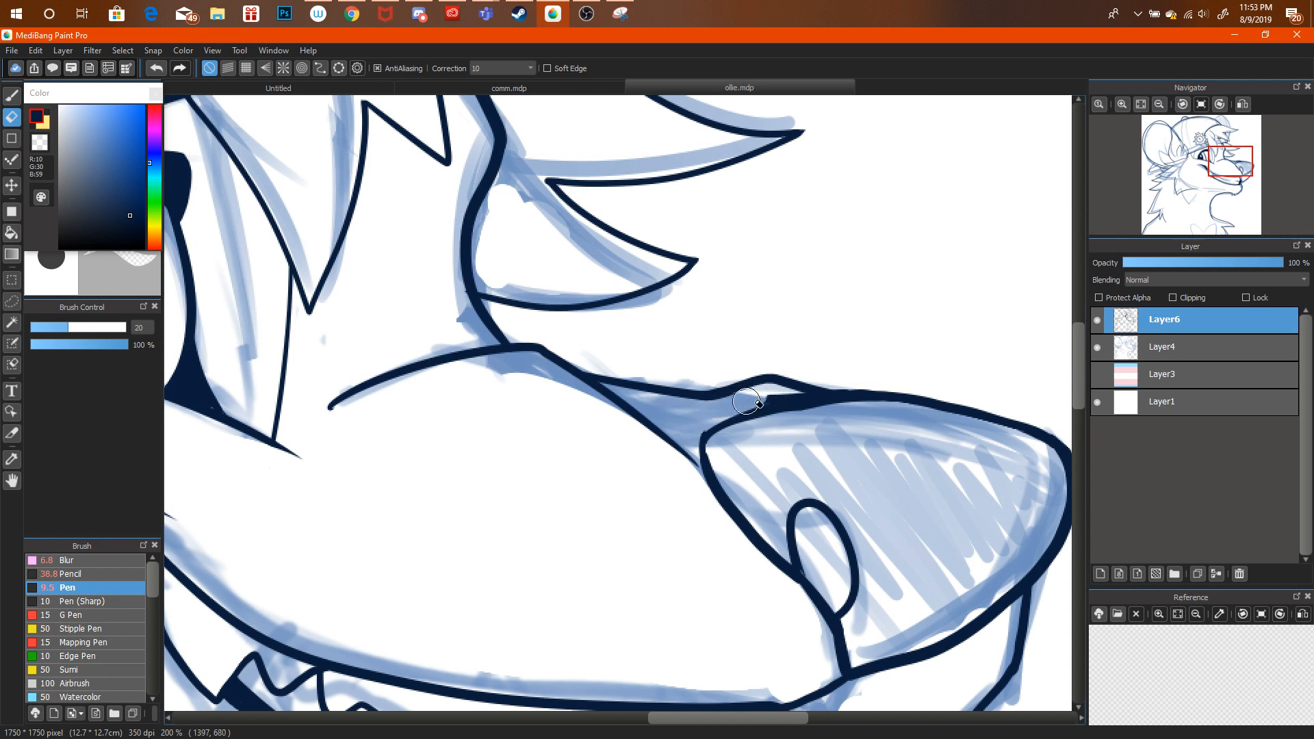
mouse_move(753, 398)
left_mouse_down()
mouse_move(797, 394)
mouse_move(752, 400)
left_mouse_up()
left_click(12, 95)
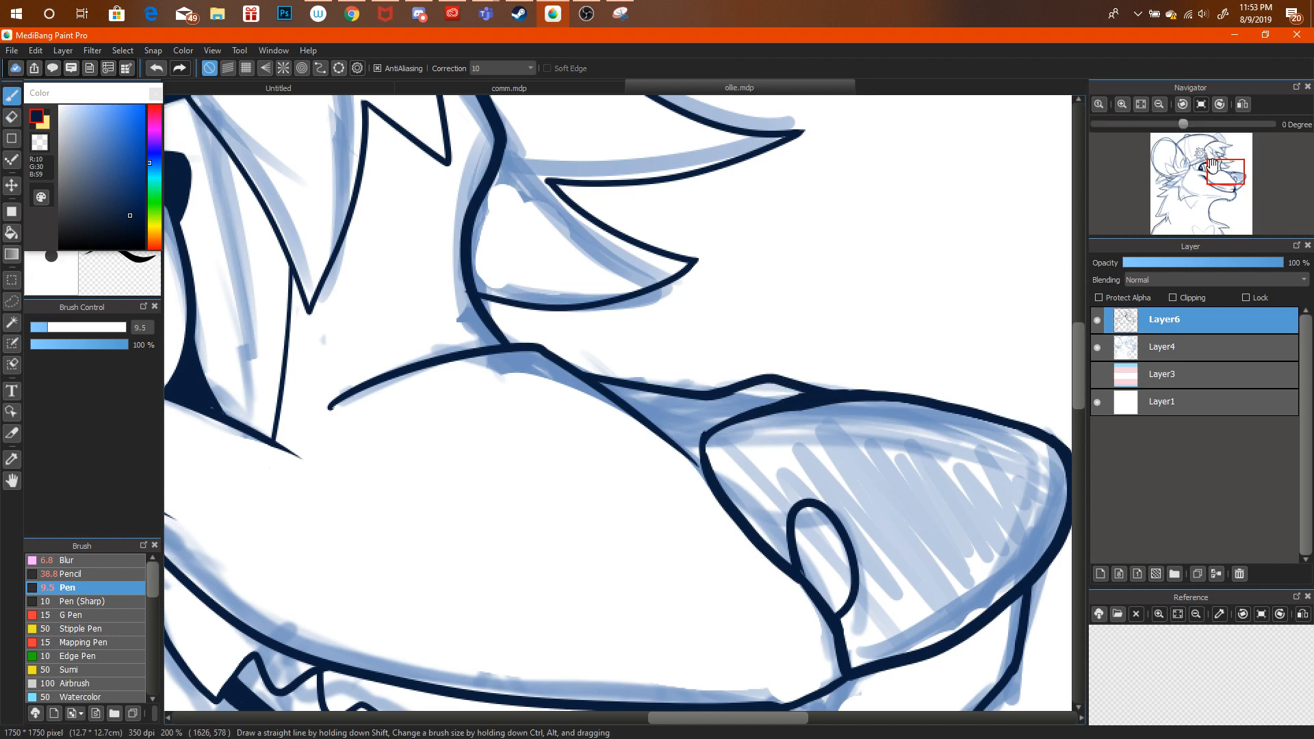
Thin the dark outline on the nose tip's right curve and lower snout edge.
mouse_move(1020, 467)
left_mouse_down()
mouse_move(920, 565)
mouse_move(651, 347)
mouse_move(651, 291)
mouse_move(653, 394)
mouse_move(595, 452)
left_mouse_up()
key("e")
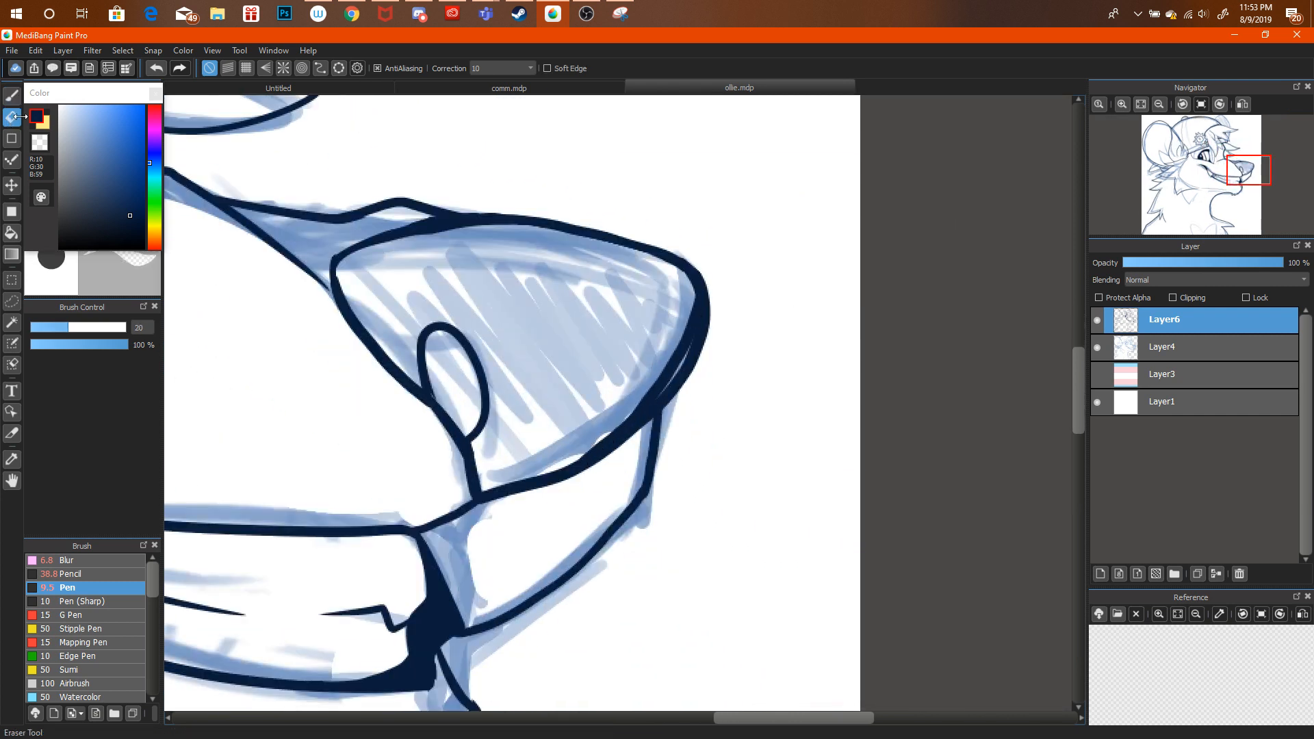
mouse_move(667, 398)
left_mouse_down()
mouse_move(712, 307)
mouse_move(698, 246)
left_mouse_up()
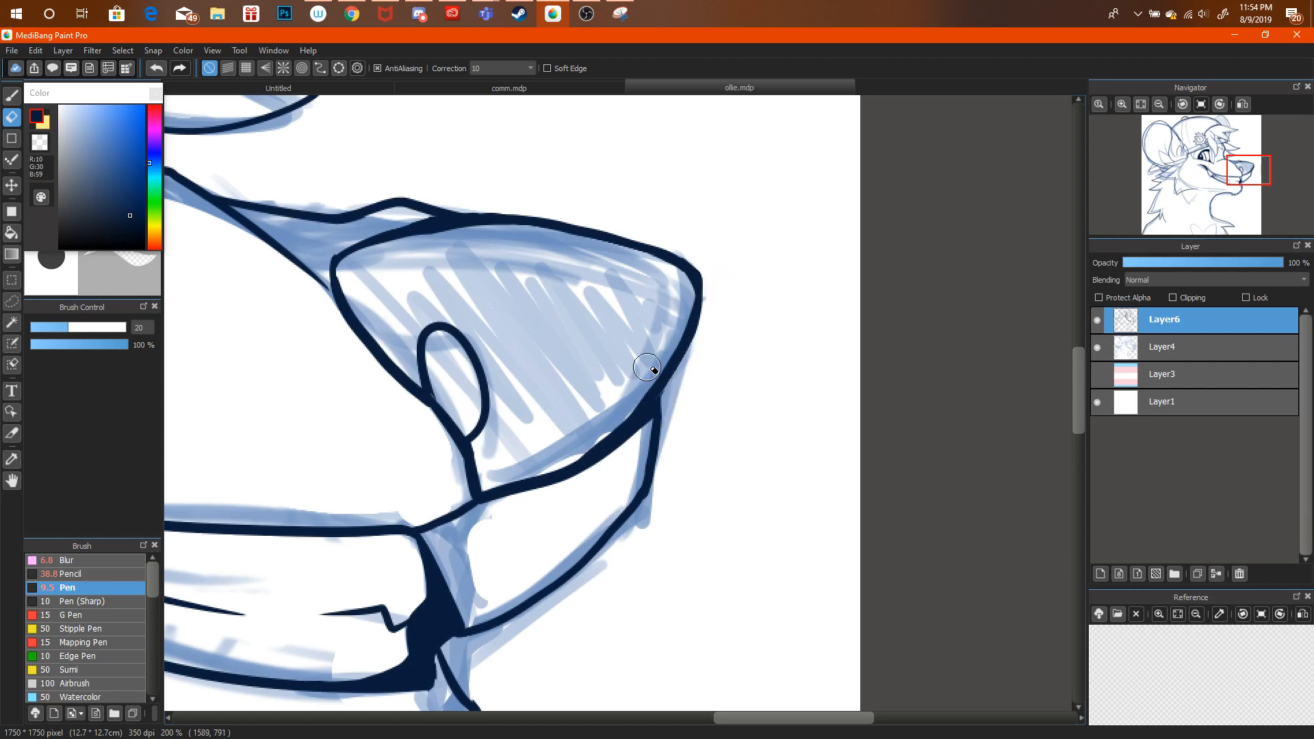
left_click_drag(562, 454, 653, 380)
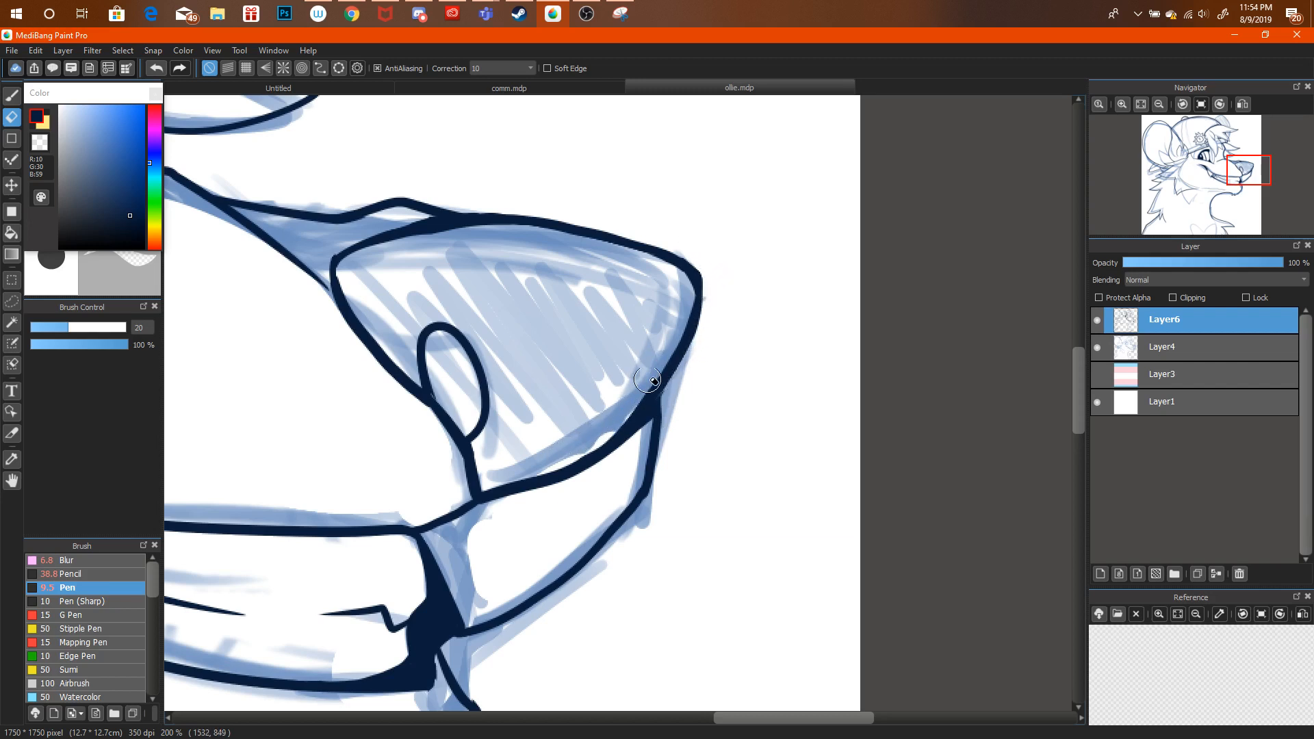
left_click(1160, 105)
left_click(1159, 105)
left_click(1159, 105)
left_click(1159, 105)
left_click(1159, 104)
left_click(1195, 180)
left_click_drag(1195, 180, 1188, 209)
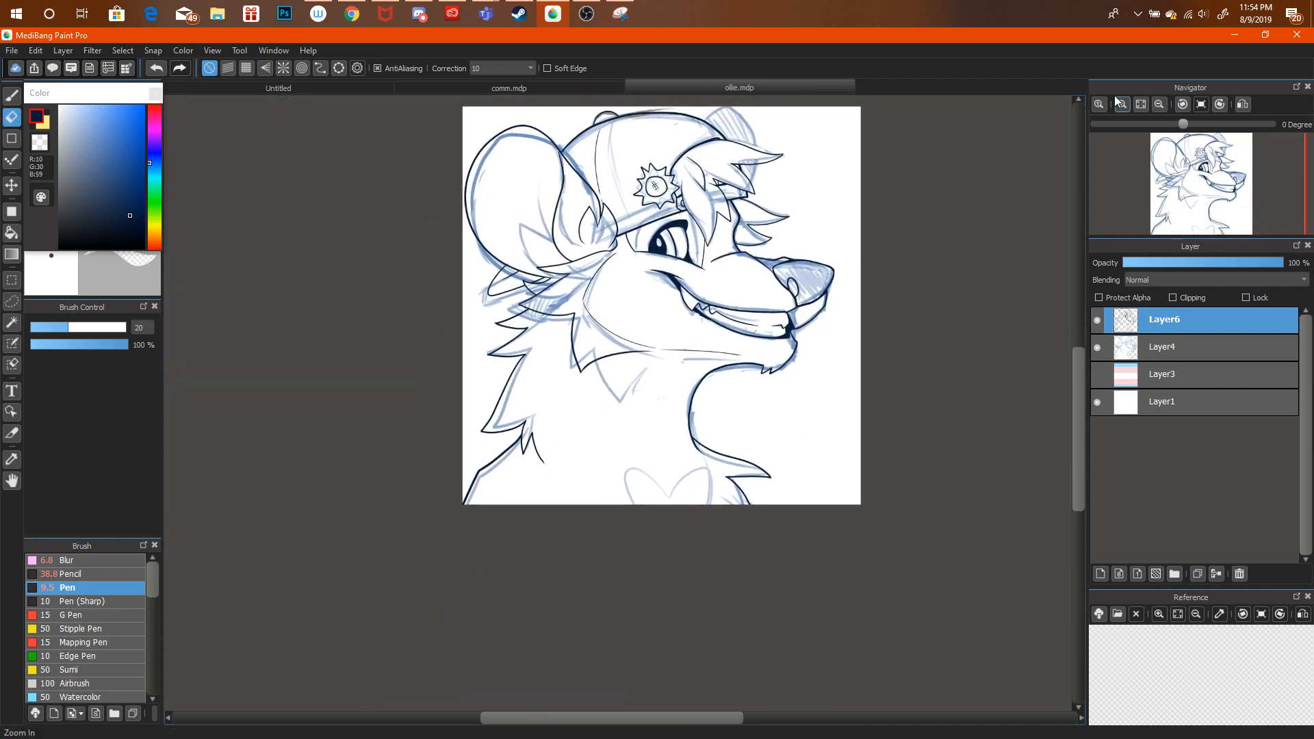
key("ctrl+plus")
Replace the diagonal chest fur stroke with a shorter one using the inking pen.
key("b")
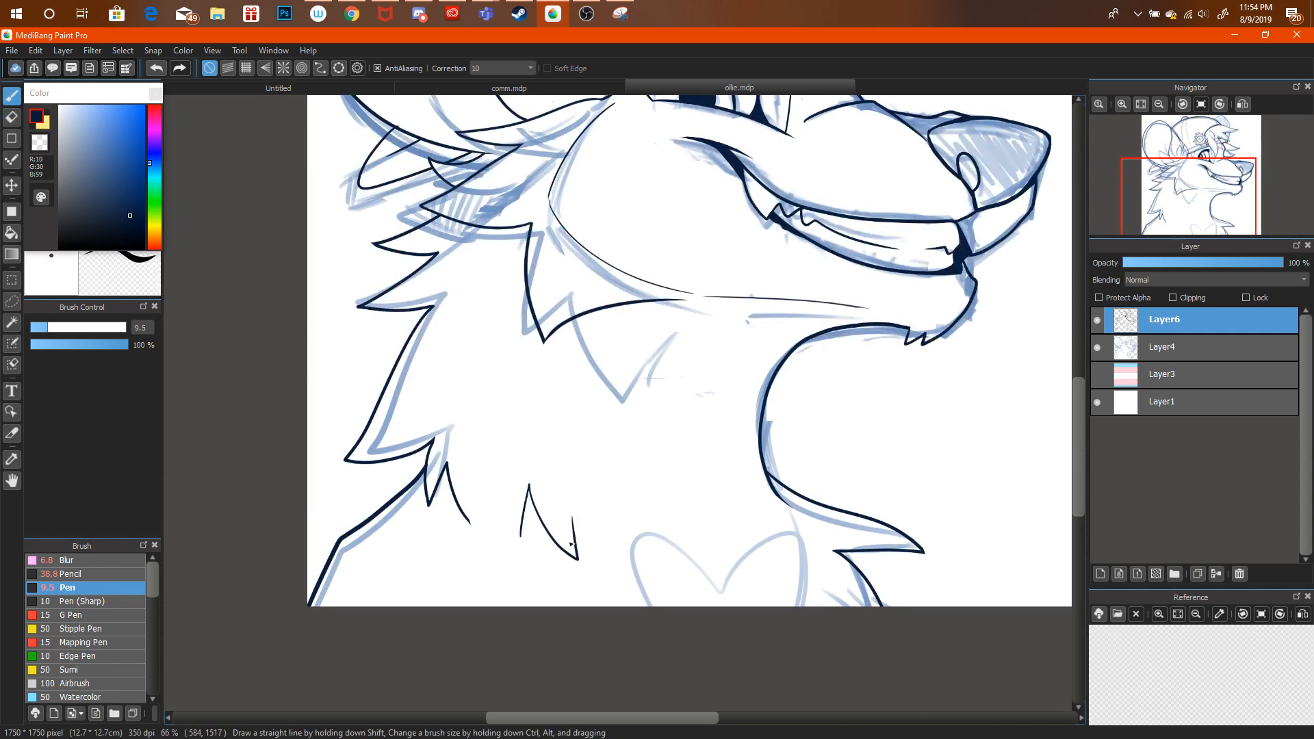
key("ctrl+alt+z")
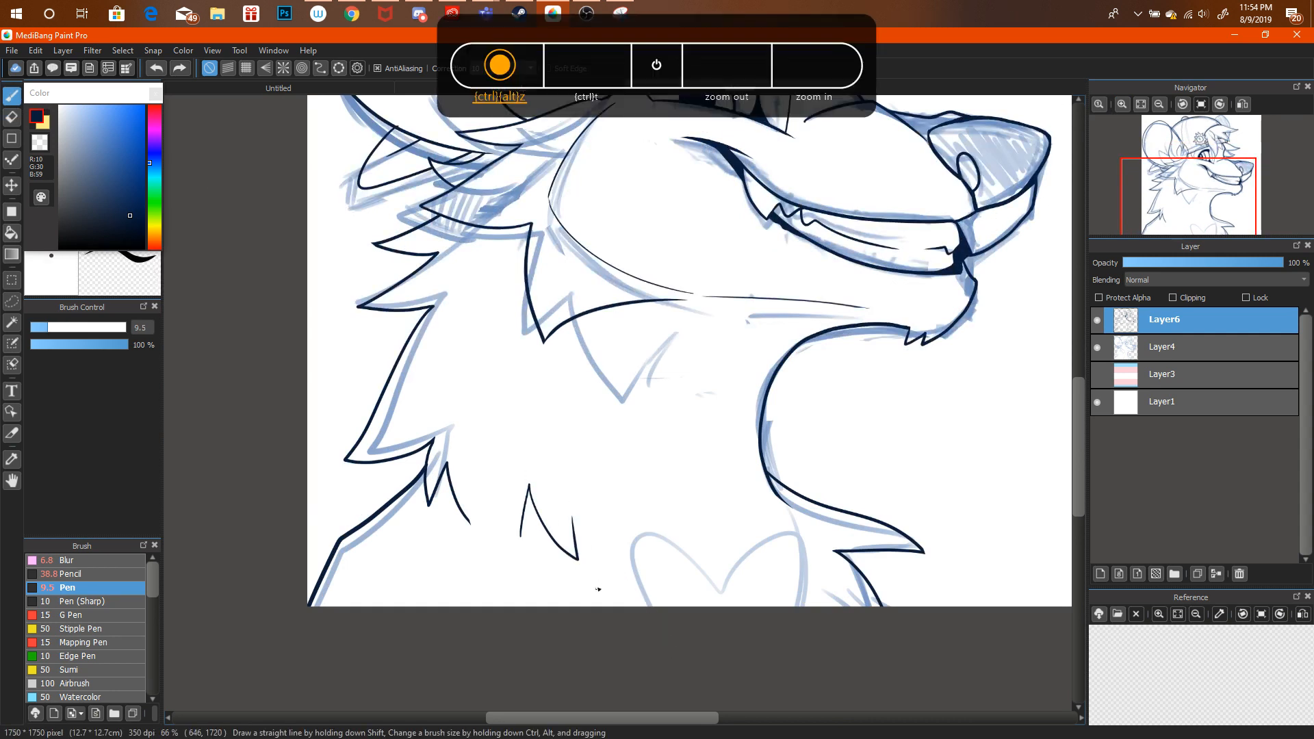
left_click_drag(611, 605, 593, 575)
Hide the sketch layer to check the chest inks, then show it again at 100% zoom.
left_click(1160, 104)
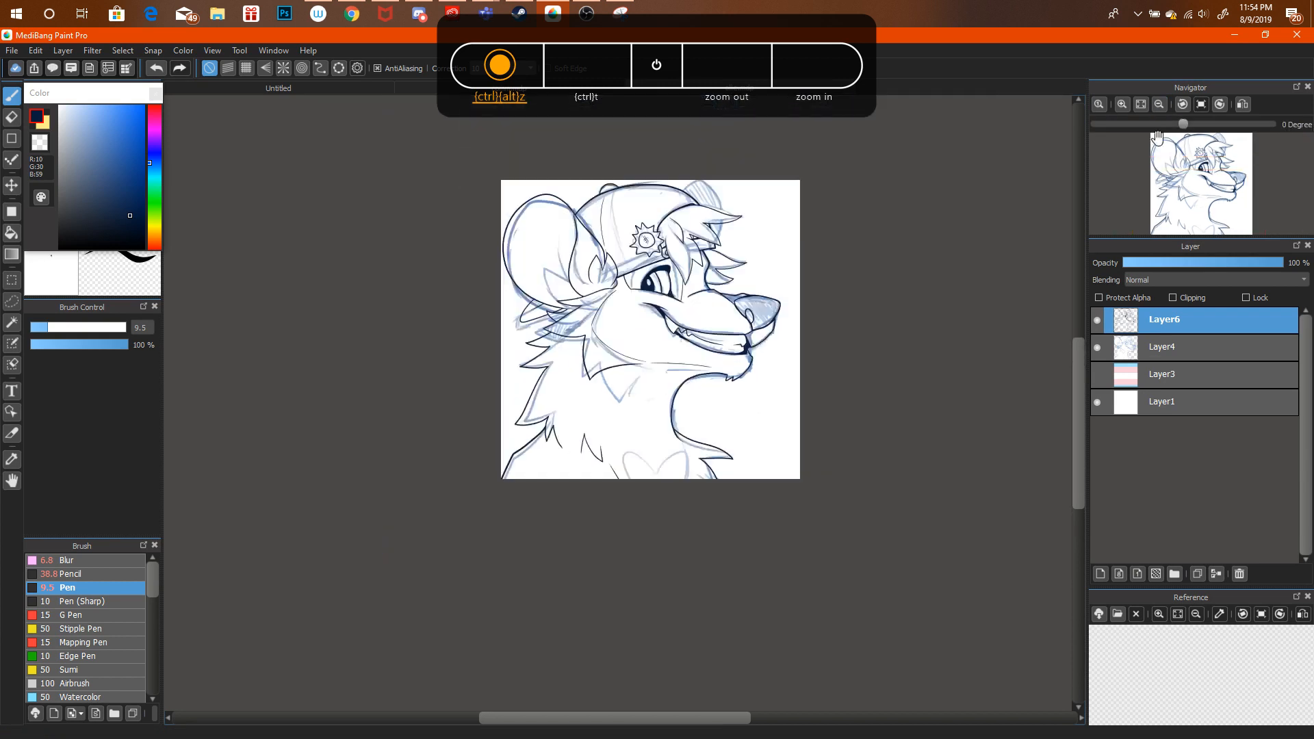
left_click(1098, 346)
left_click(1124, 107)
left_click(1123, 107)
left_click(1124, 106)
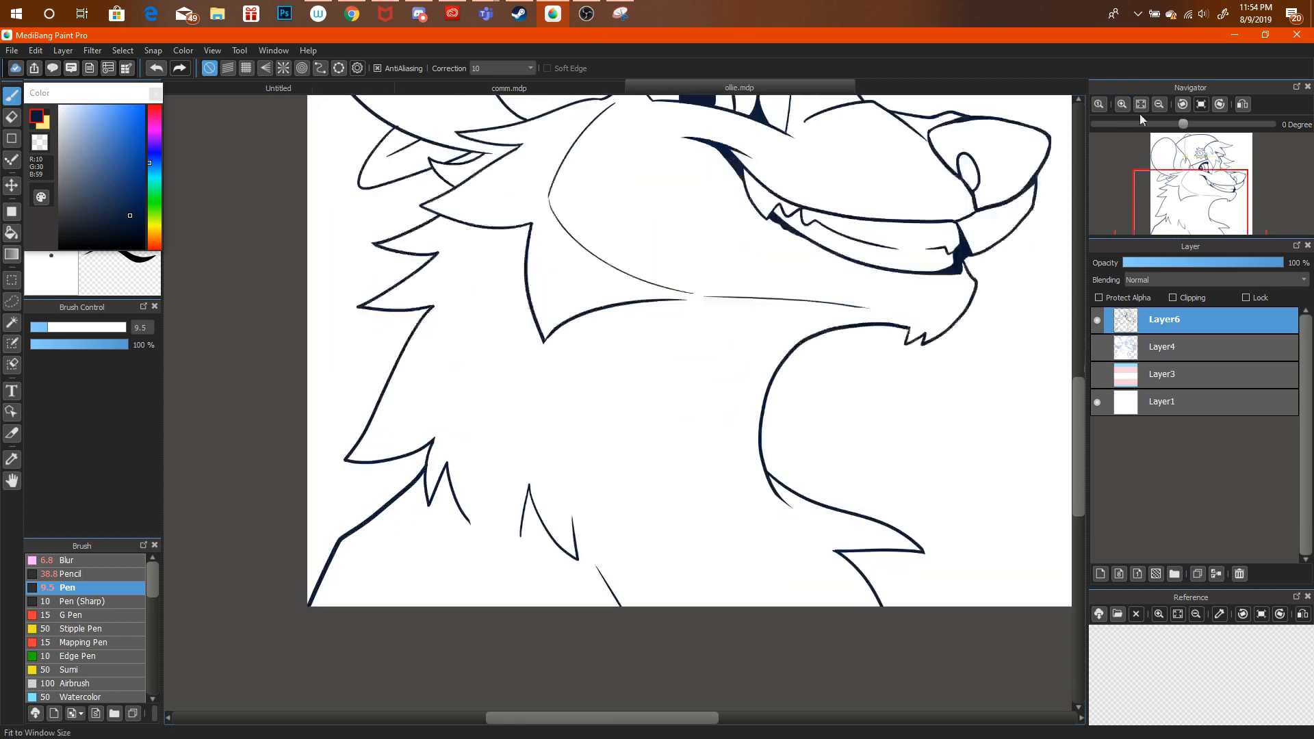
mouse_move(1195, 167)
left_mouse_down()
mouse_move(1208, 186)
mouse_move(1211, 143)
left_mouse_up()
left_click(1098, 346)
left_click(1119, 106)
Ink the dark outline along the hat's upper right edge down to the ear.
left_click(1205, 17)
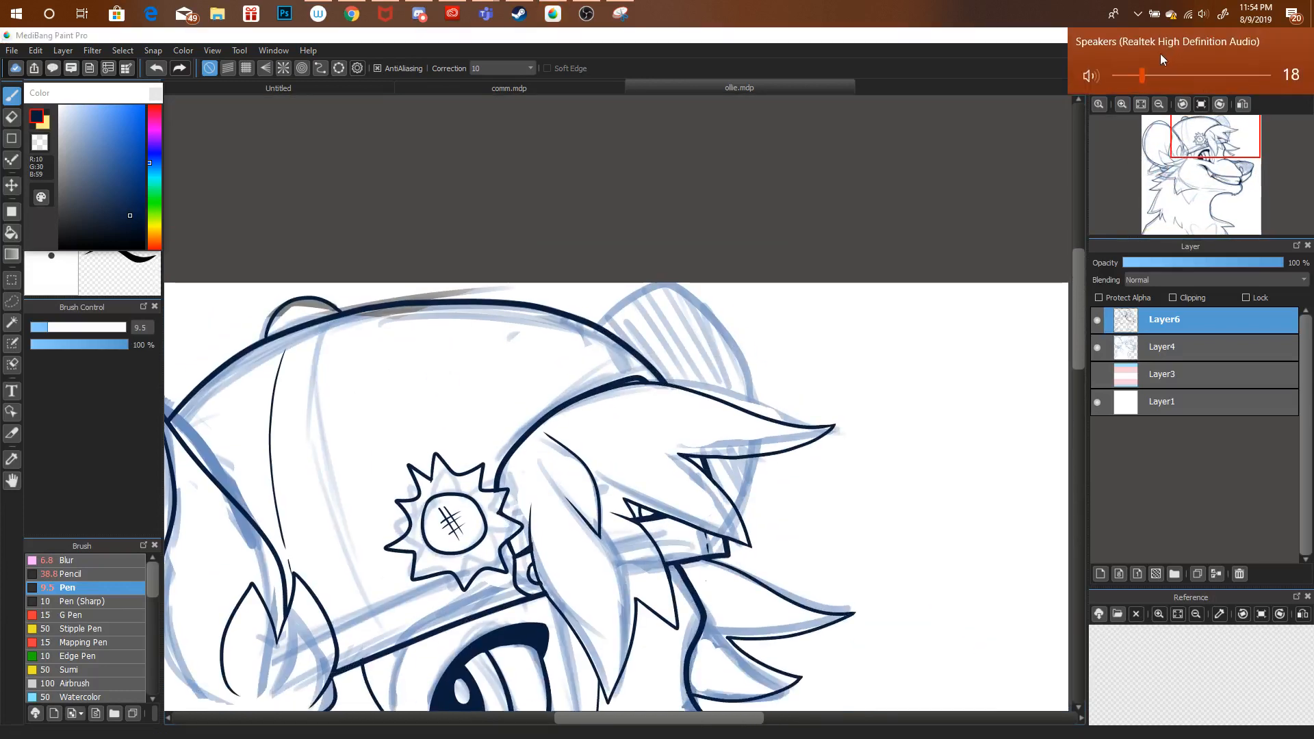
left_click(1207, 156)
left_click_drag(1207, 156, 1214, 157)
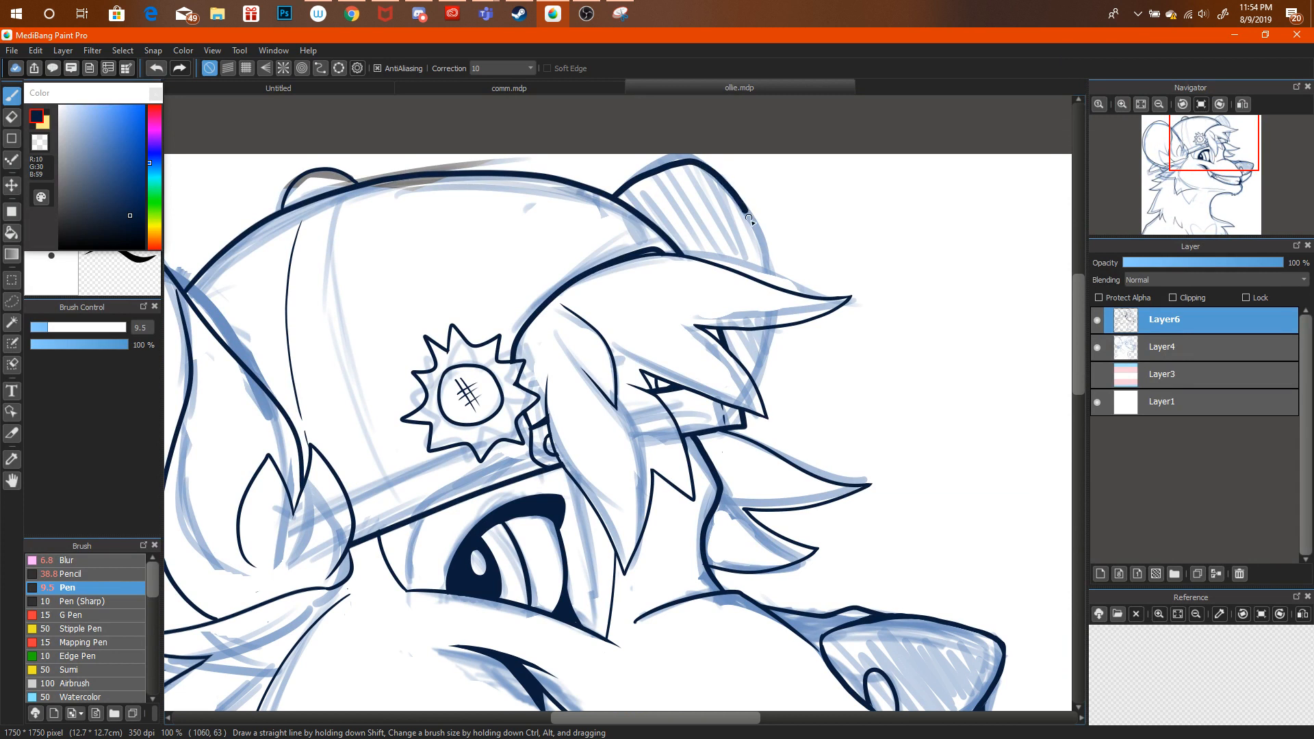
key("ctrl+alt+z")
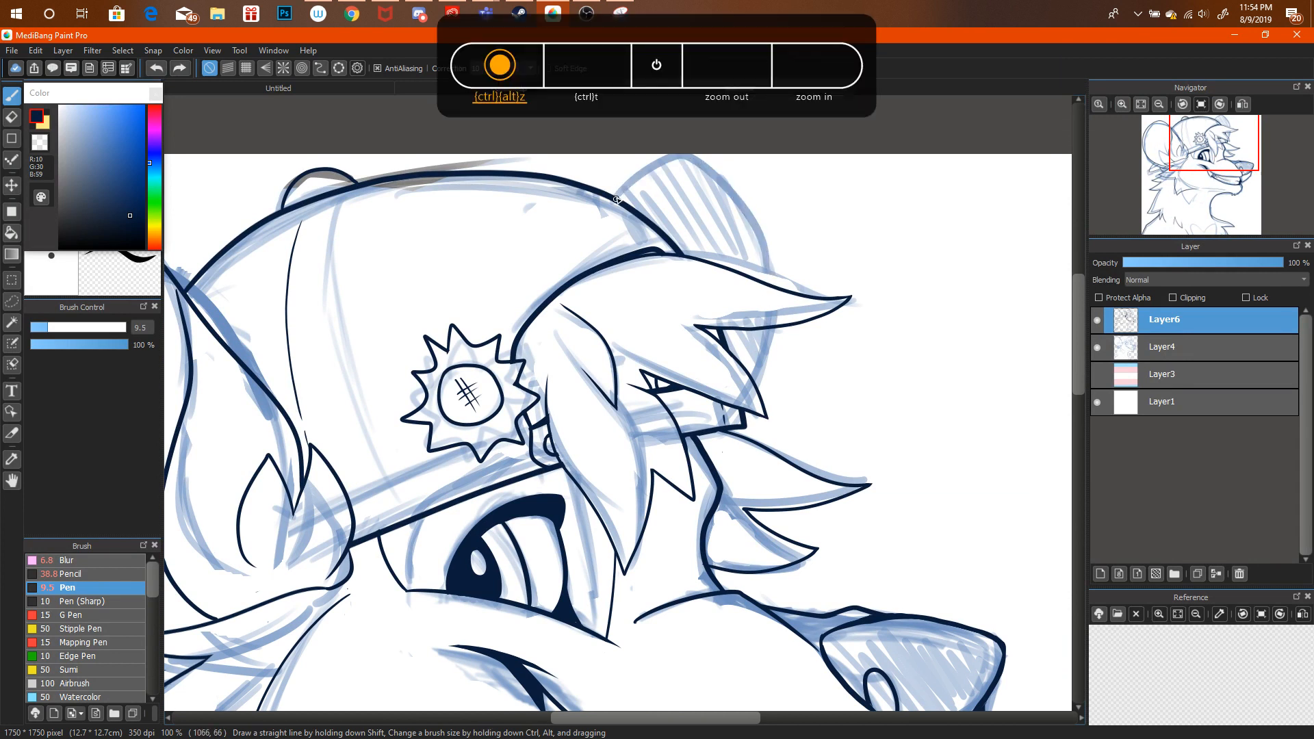
key("ctrl+y")
mouse_move(621, 196)
left_mouse_down()
mouse_move(705, 167)
mouse_move(749, 212)
mouse_move(772, 286)
left_mouse_up()
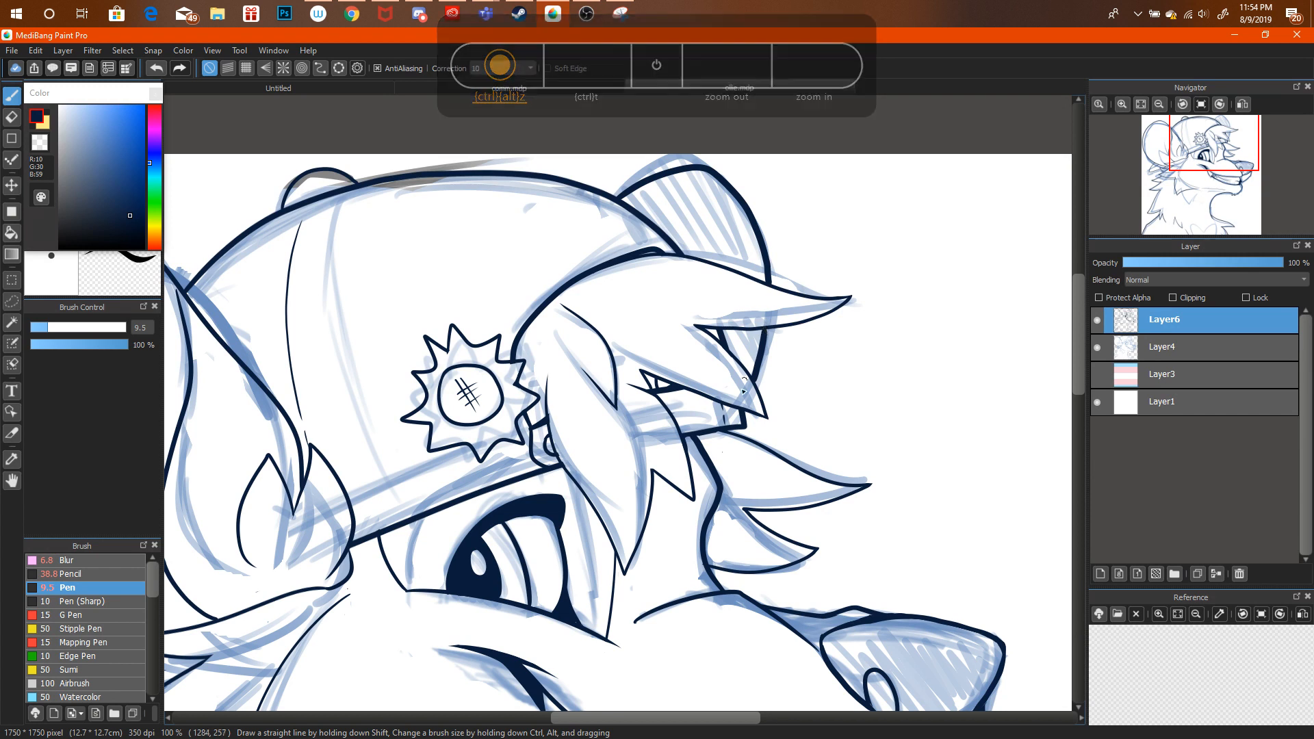
left_click(1159, 104)
Undo the thick hair stroke and try redrawing the hair strand by the eye.
left_click(1161, 104)
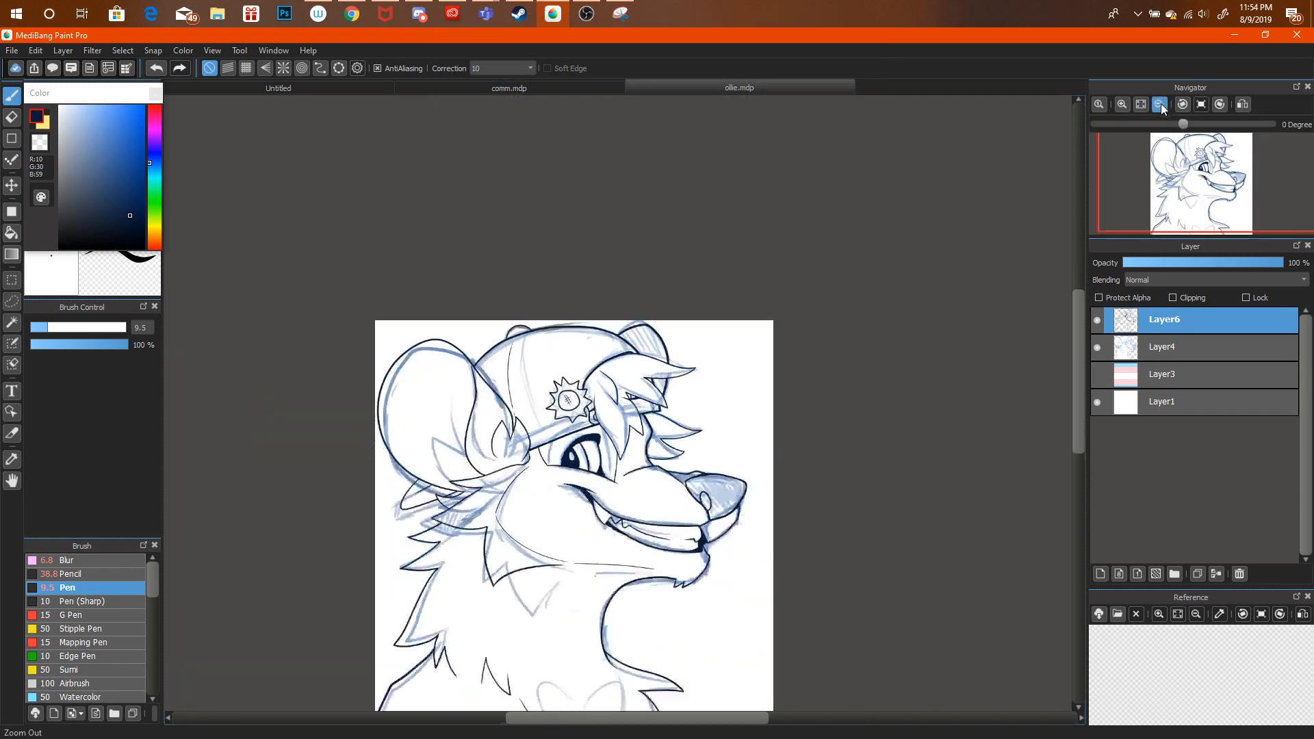
left_click(1161, 104)
left_click(1123, 104)
left_click(1125, 103)
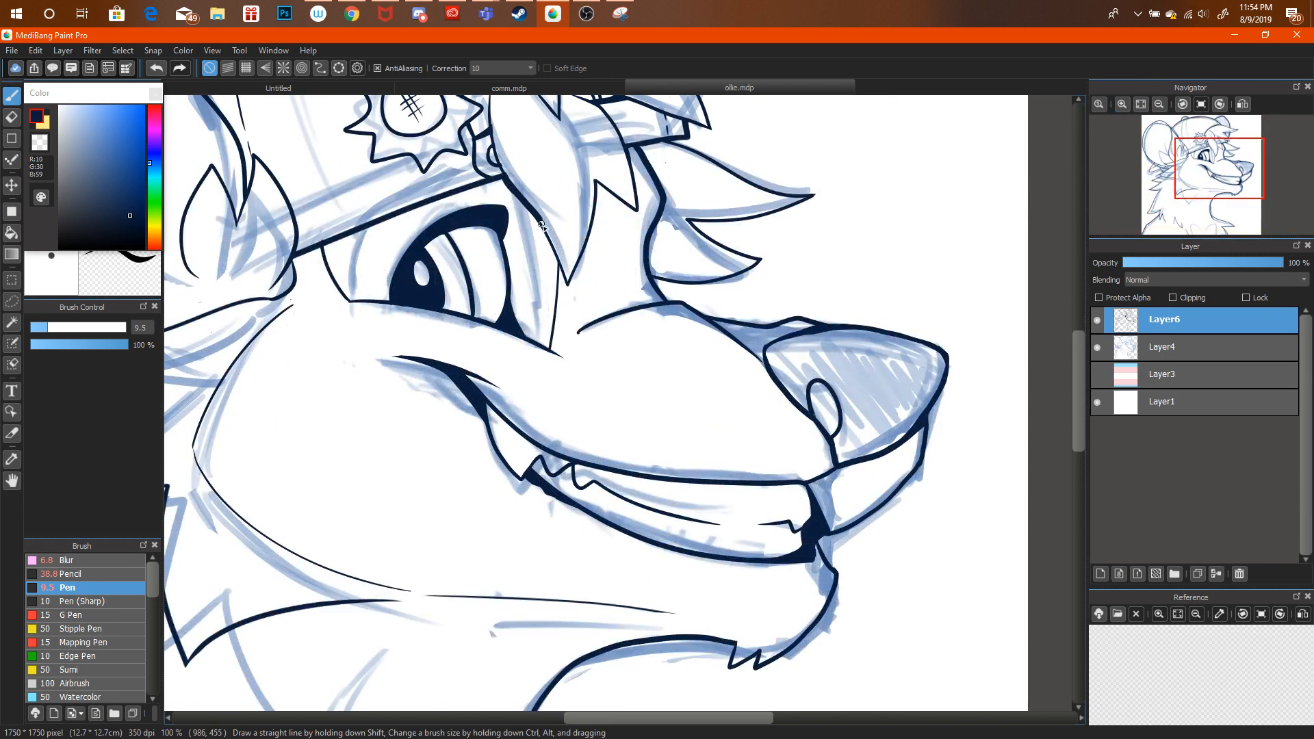
key("ctrl+alt+z")
left_click_drag(505, 175, 512, 184)
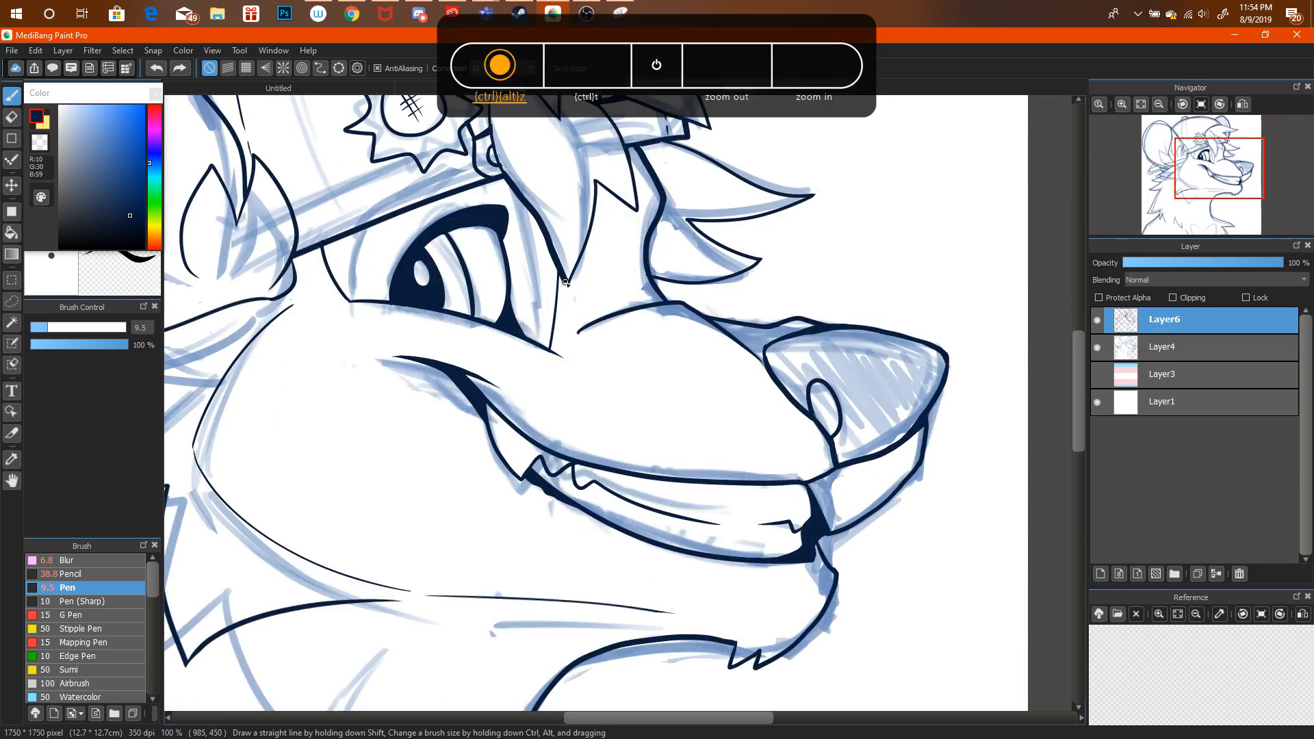
scroll(515, 312, "up", 3)
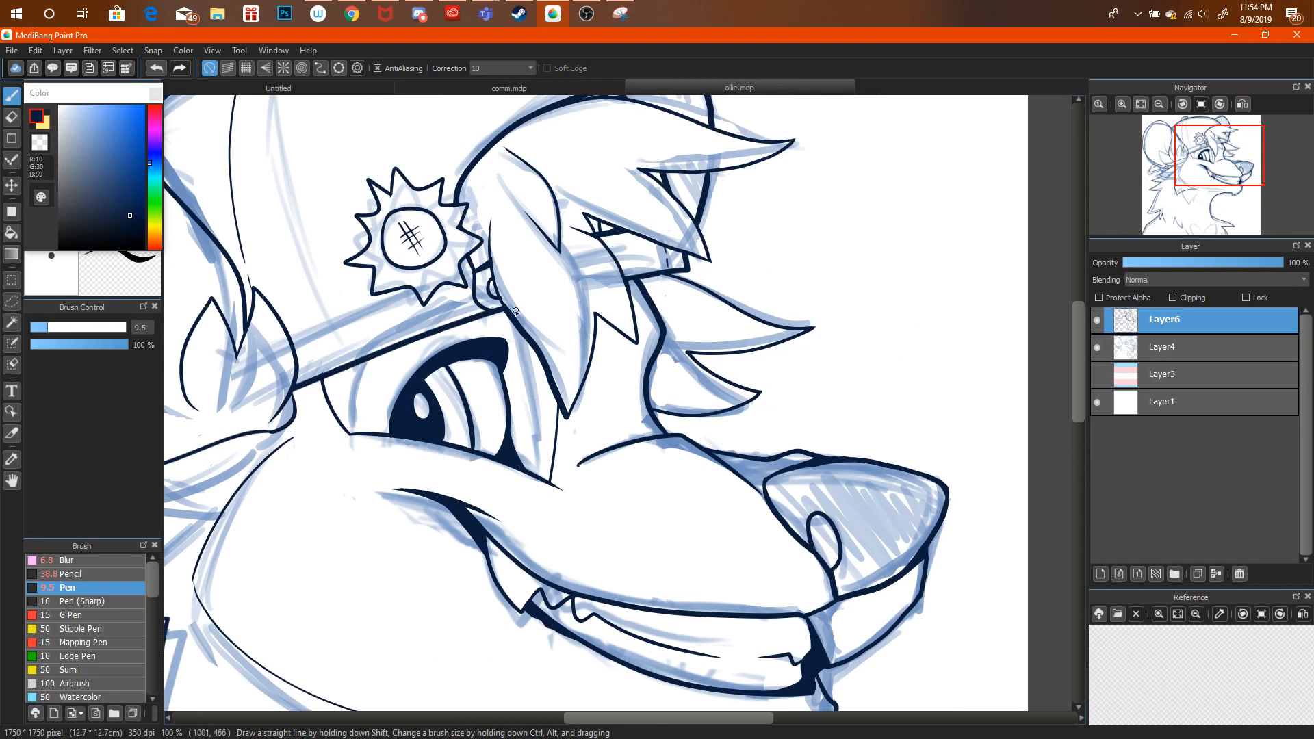
key("ctrl+alt+z")
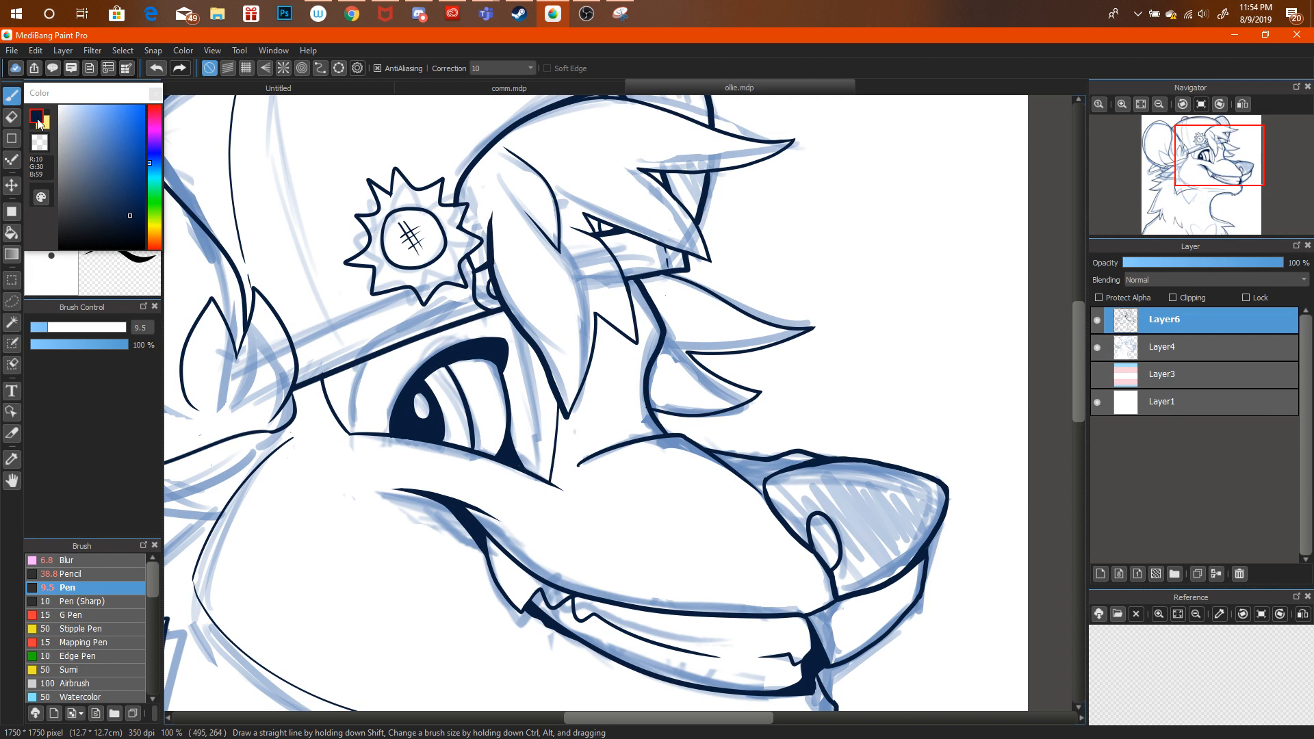
Erase part of the hair outline by the eye and redraw the strand beside it.
key("e")
left_click_drag(496, 225, 503, 231)
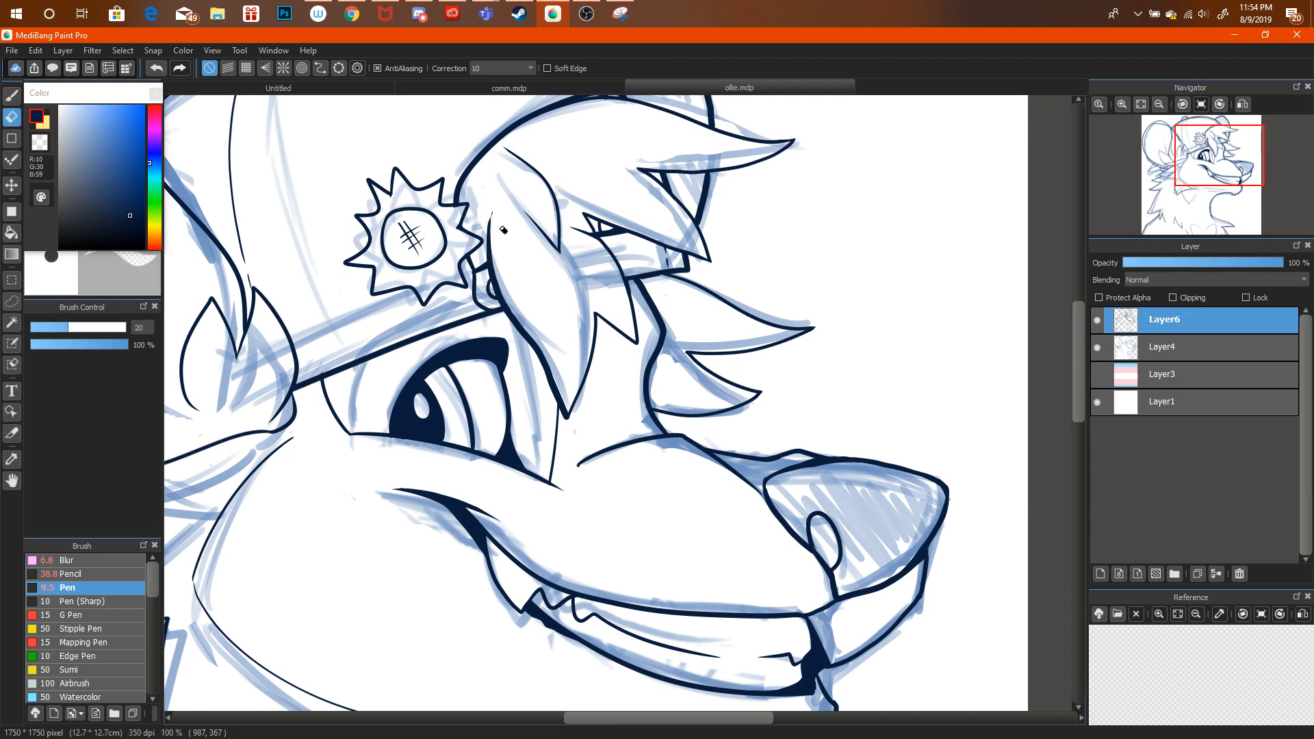
key("b")
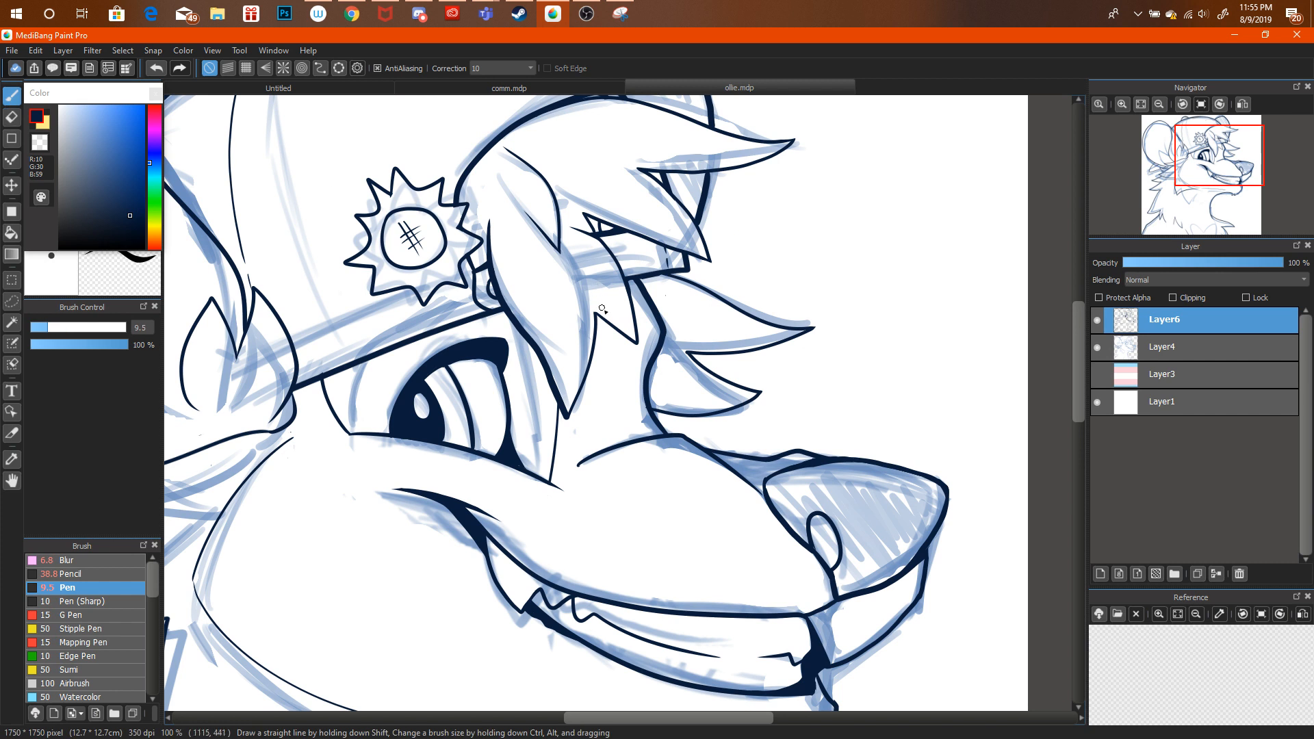
left_click_drag(597, 317, 631, 341)
key("ctrl+alt+z")
key("e")
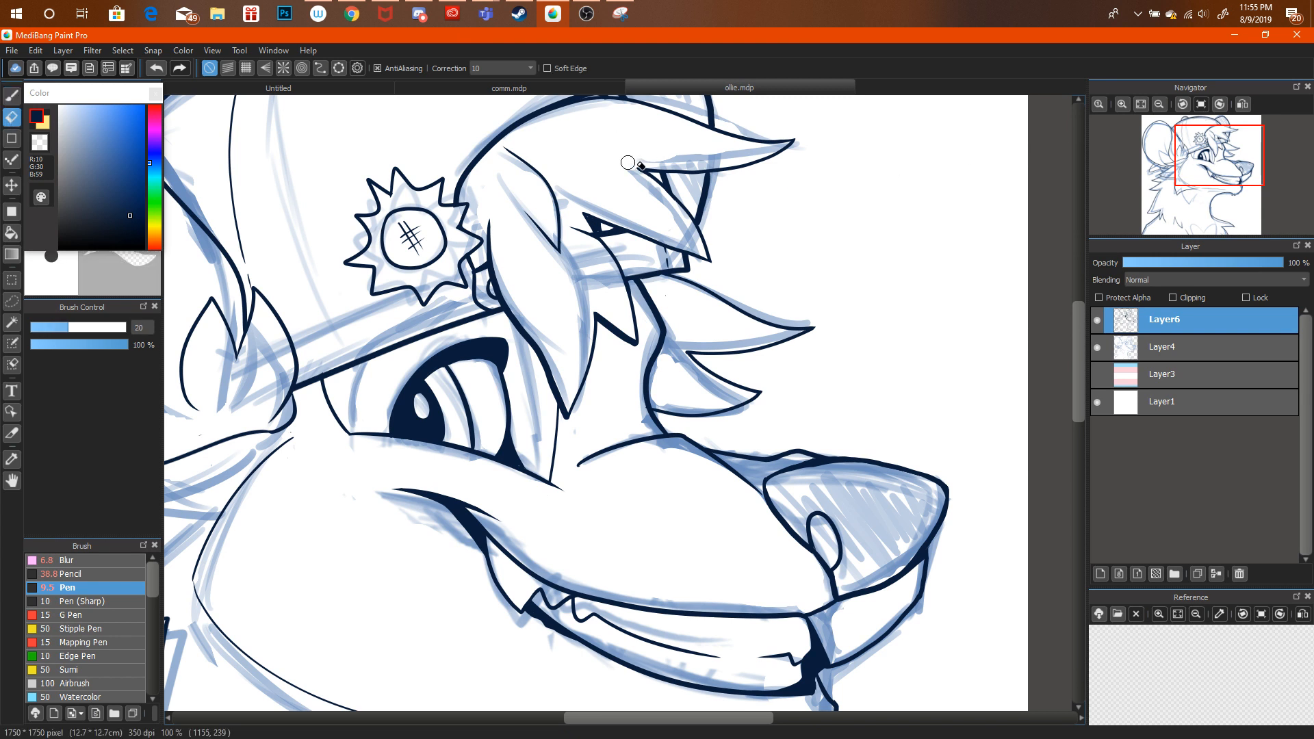
key("b")
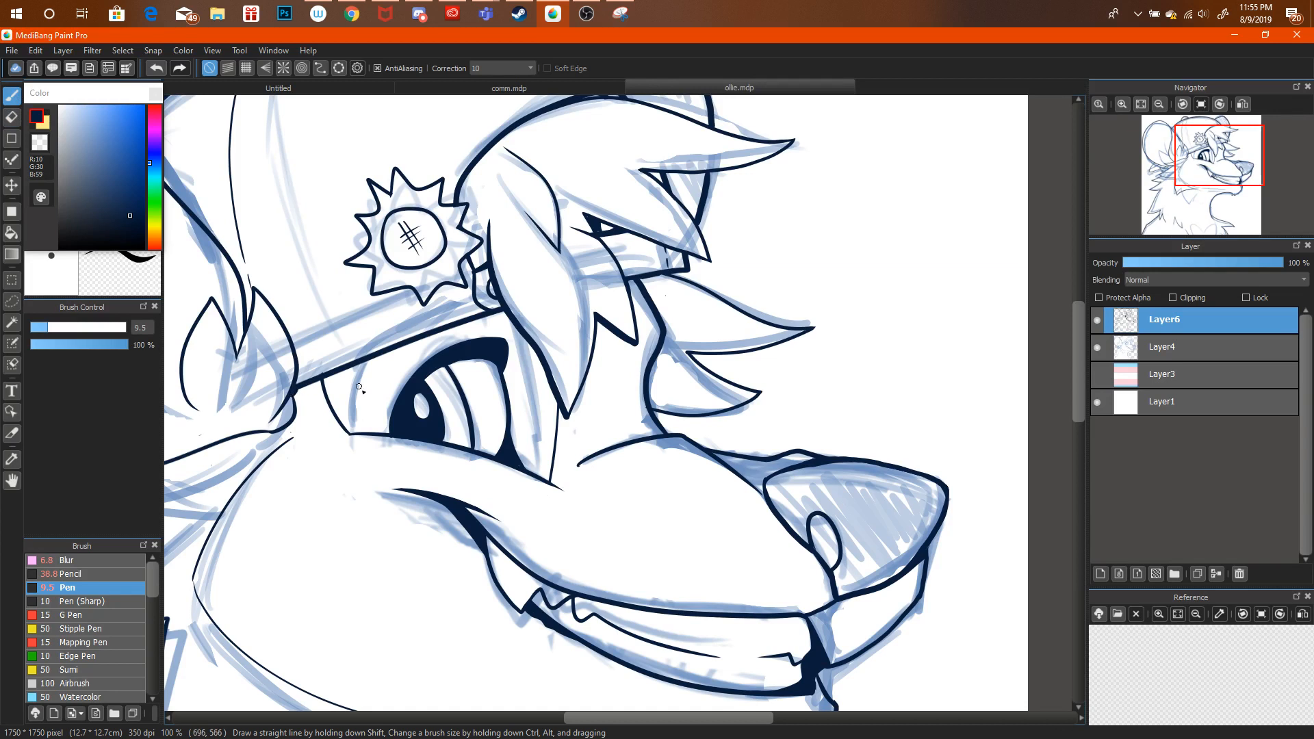
key("ctrl+alt+z")
Thicken the hat strap line next to the eye, from its left end to the hair.
left_click_drag(326, 380, 440, 347)
key("ctrl+alt+z")
key("ctrl+alt+z")
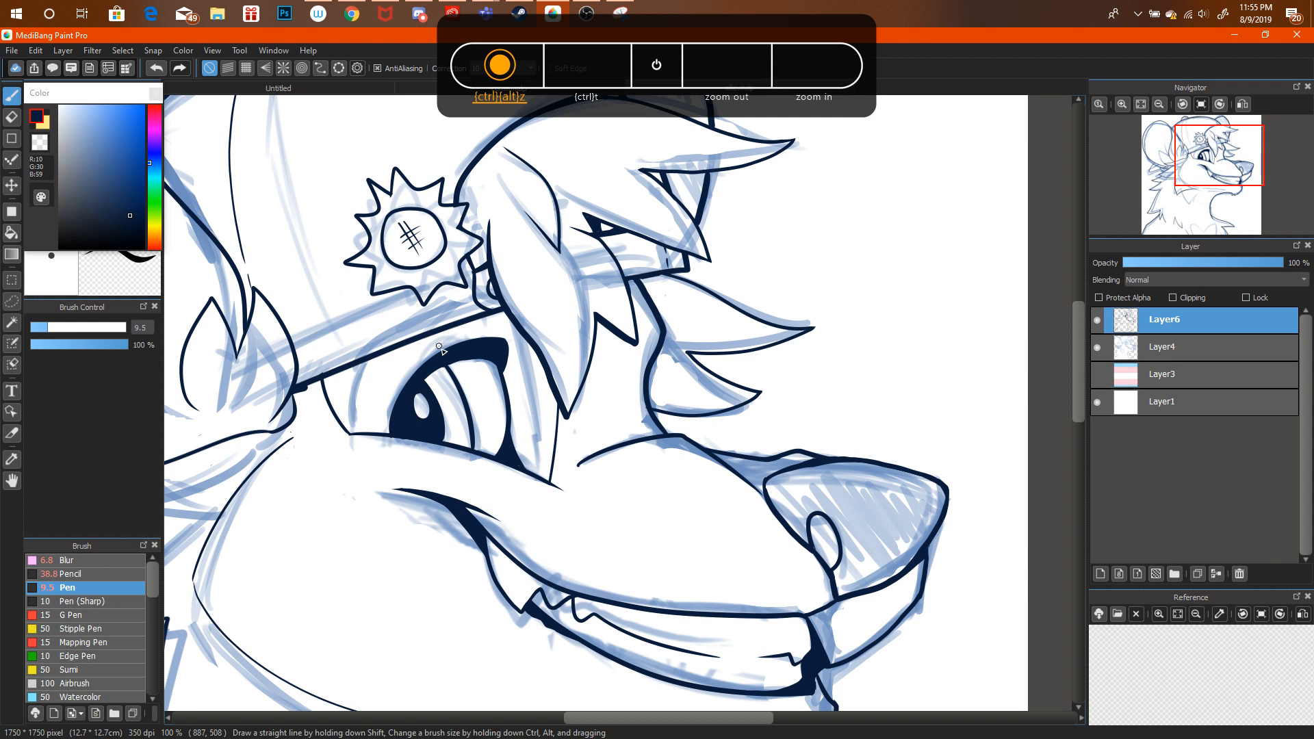
key("ctrl+alt+z")
left_click(293, 390)
mouse_move(505, 311)
left_mouse_down()
mouse_move(288, 391)
mouse_move(407, 347)
left_mouse_up()
key("ctrl+alt+z")
key("ctrl+alt+z")
key("ctrl+alt+z")
left_click_drag(337, 370, 509, 309)
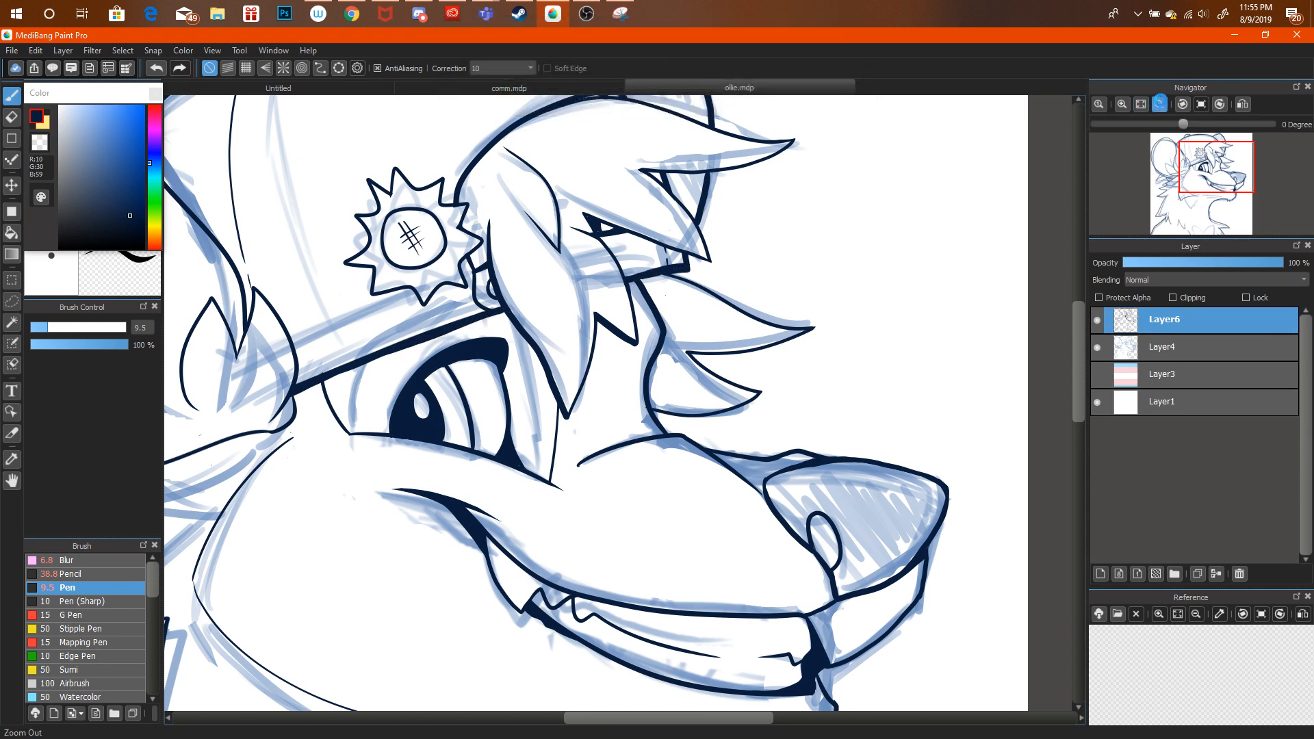
Zoom out, then refocus the view on the chest at 100%.
left_click(1158, 103)
left_click(1158, 103)
left_click(1158, 104)
left_click_drag(1182, 163, 1193, 206)
left_click(1122, 104)
left_click(1122, 103)
left_click(1122, 103)
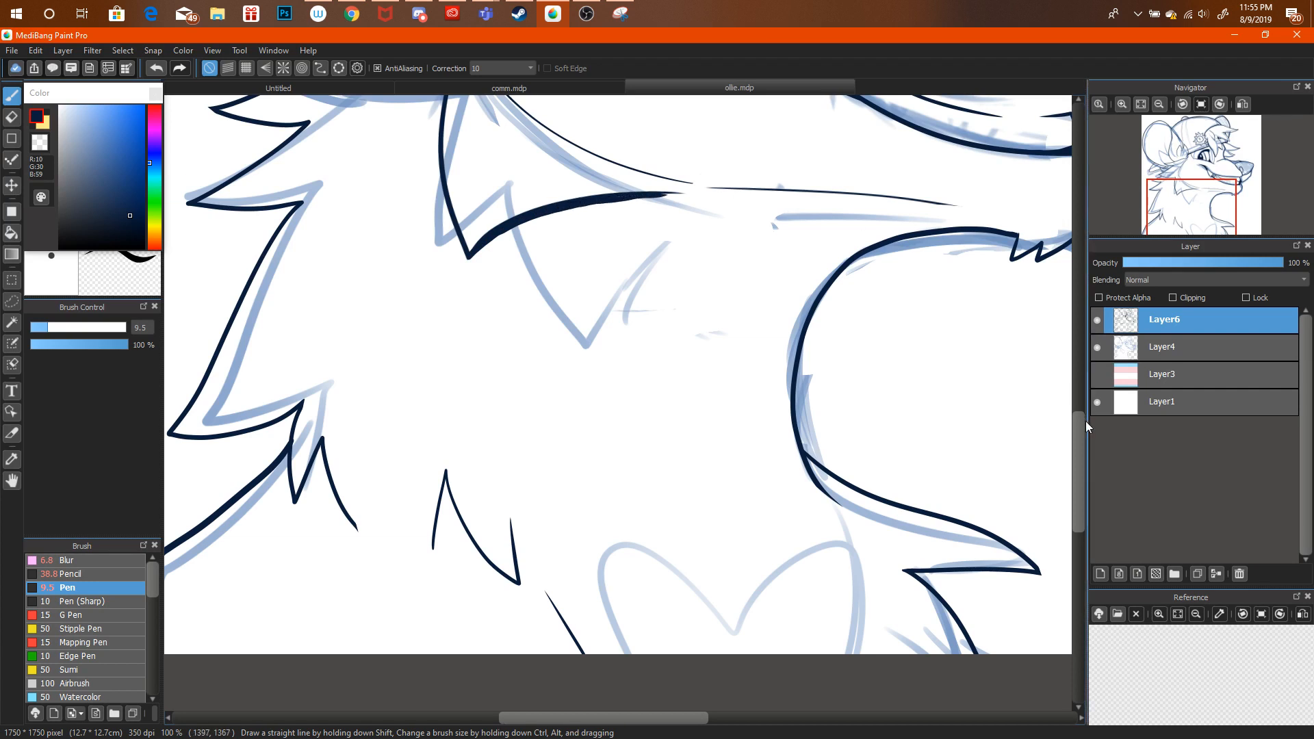
left_click_drag(1079, 421, 1079, 390)
Draw a navy fur spike along the neck outline.
key("e")
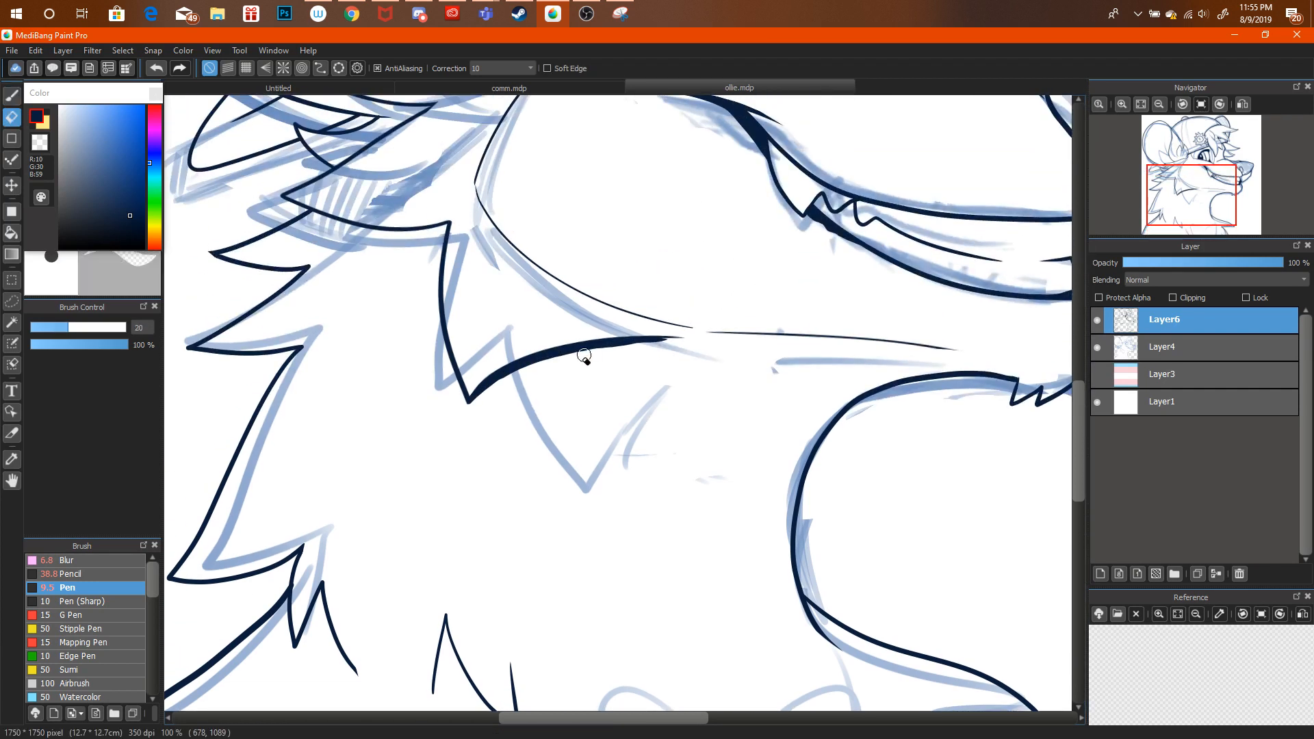
key("ctrl+alt+z")
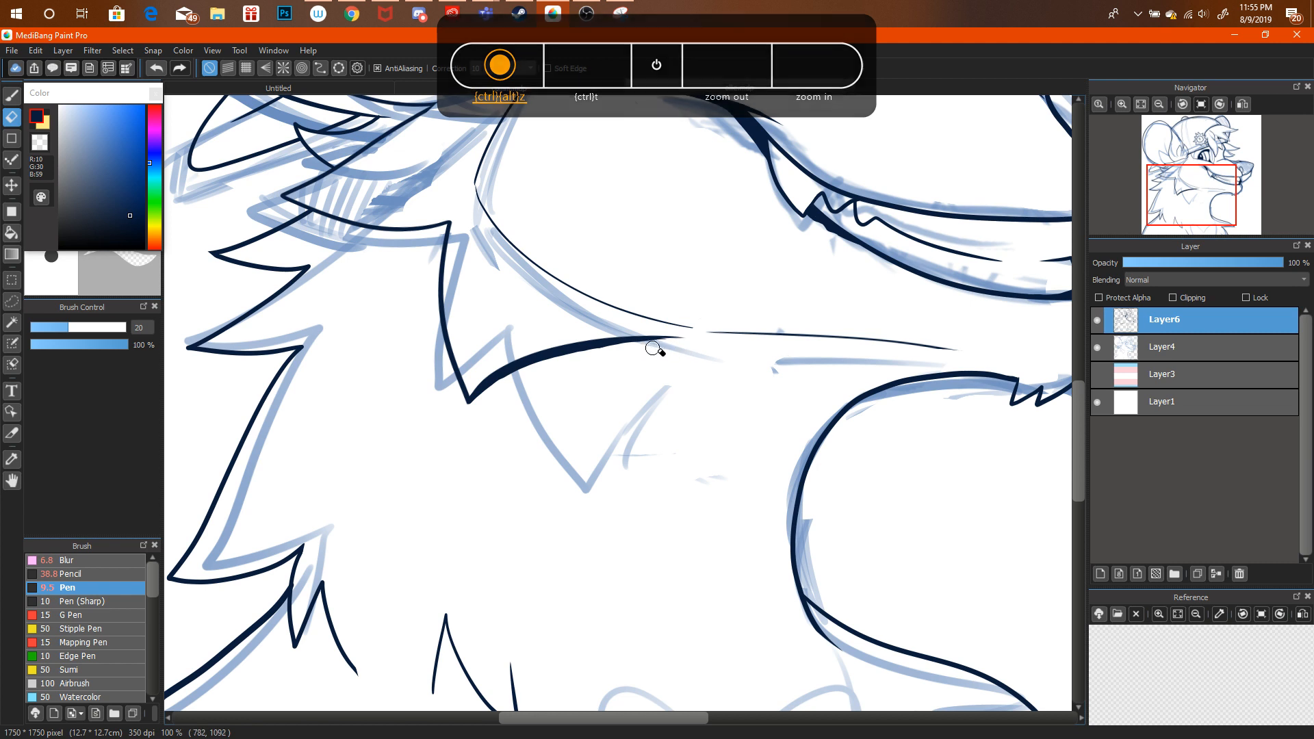
key("b")
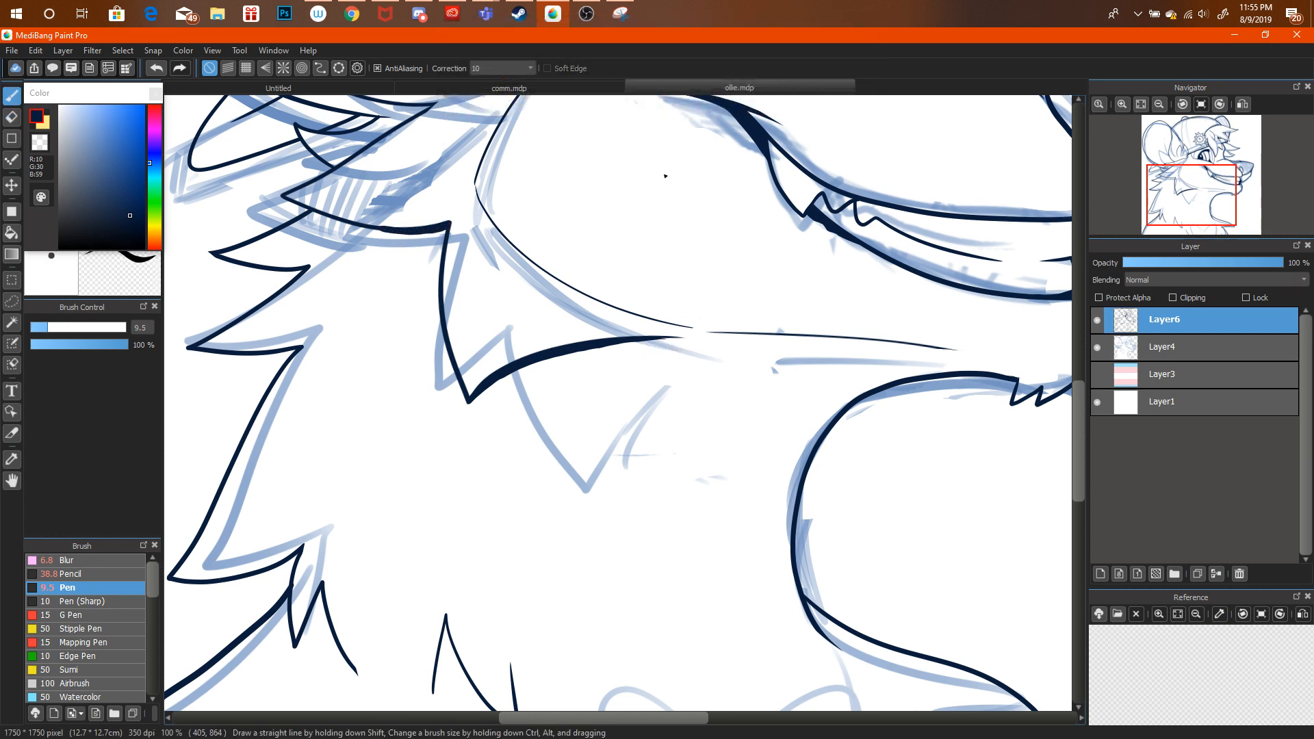
left_click(1159, 104)
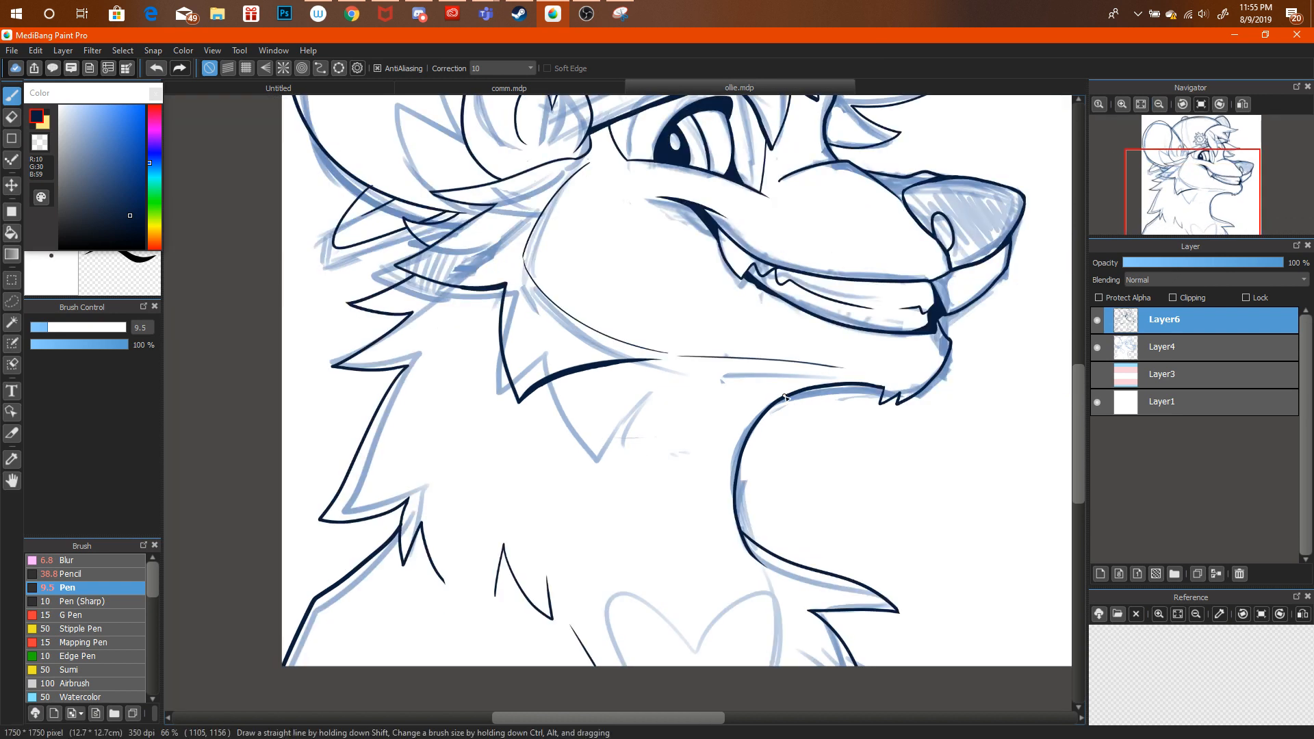
key("ctrl+alt+z")
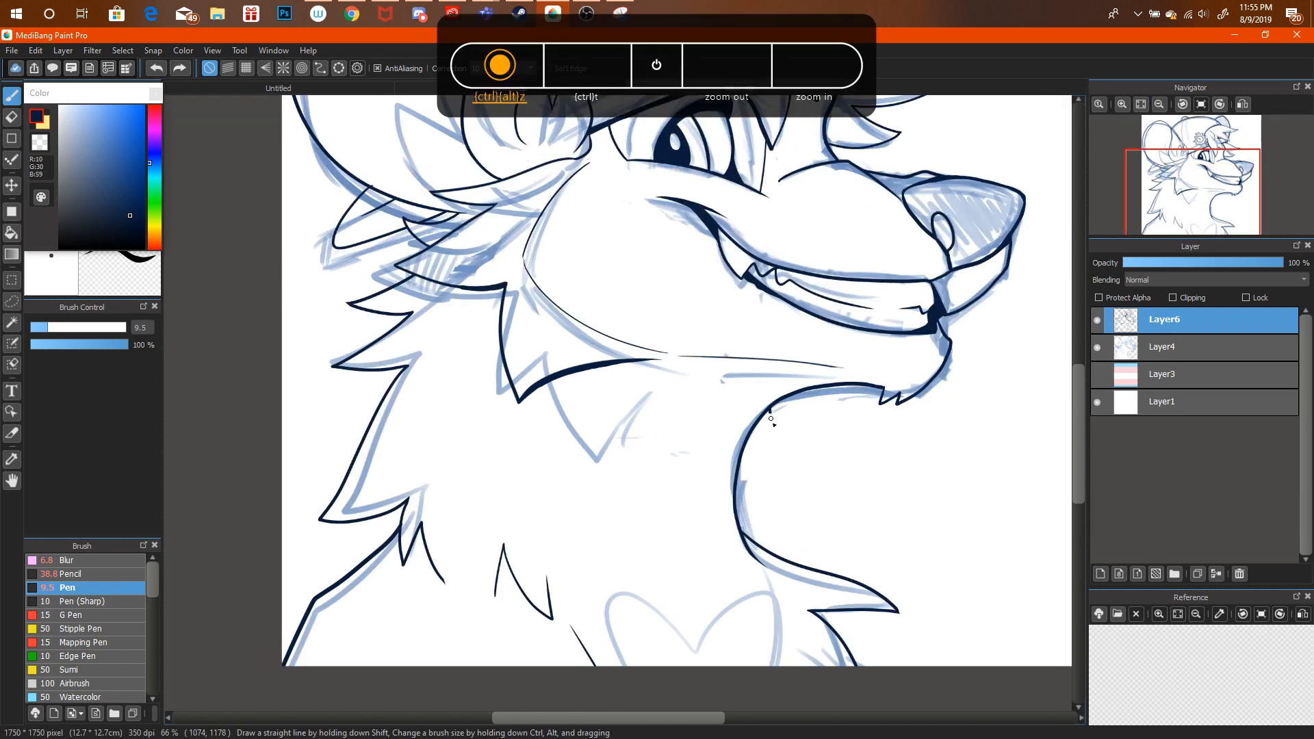
left_click_drag(786, 410, 797, 395)
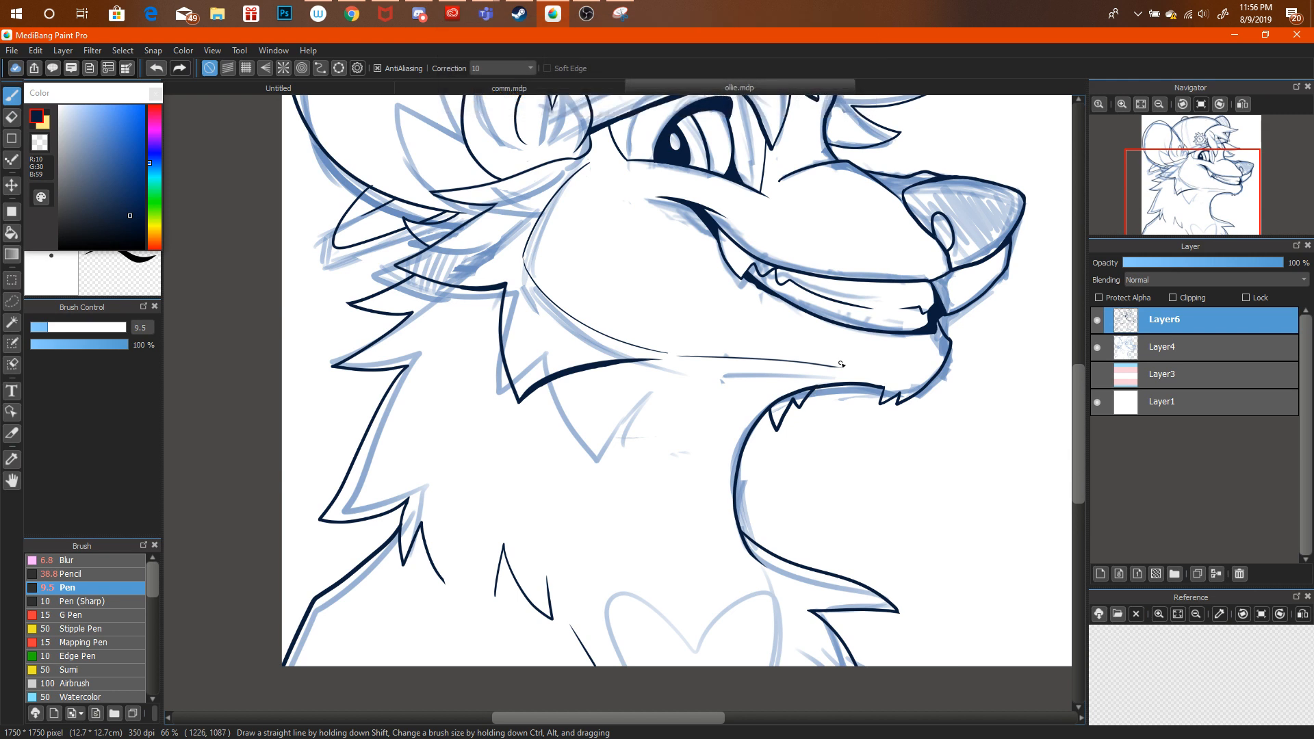
Thicken the lower neck spike's edge, then bring the Chrome livestream to the front.
mouse_move(1157, 214)
left_mouse_down()
mouse_move(1166, 190)
mouse_move(1164, 226)
left_mouse_up()
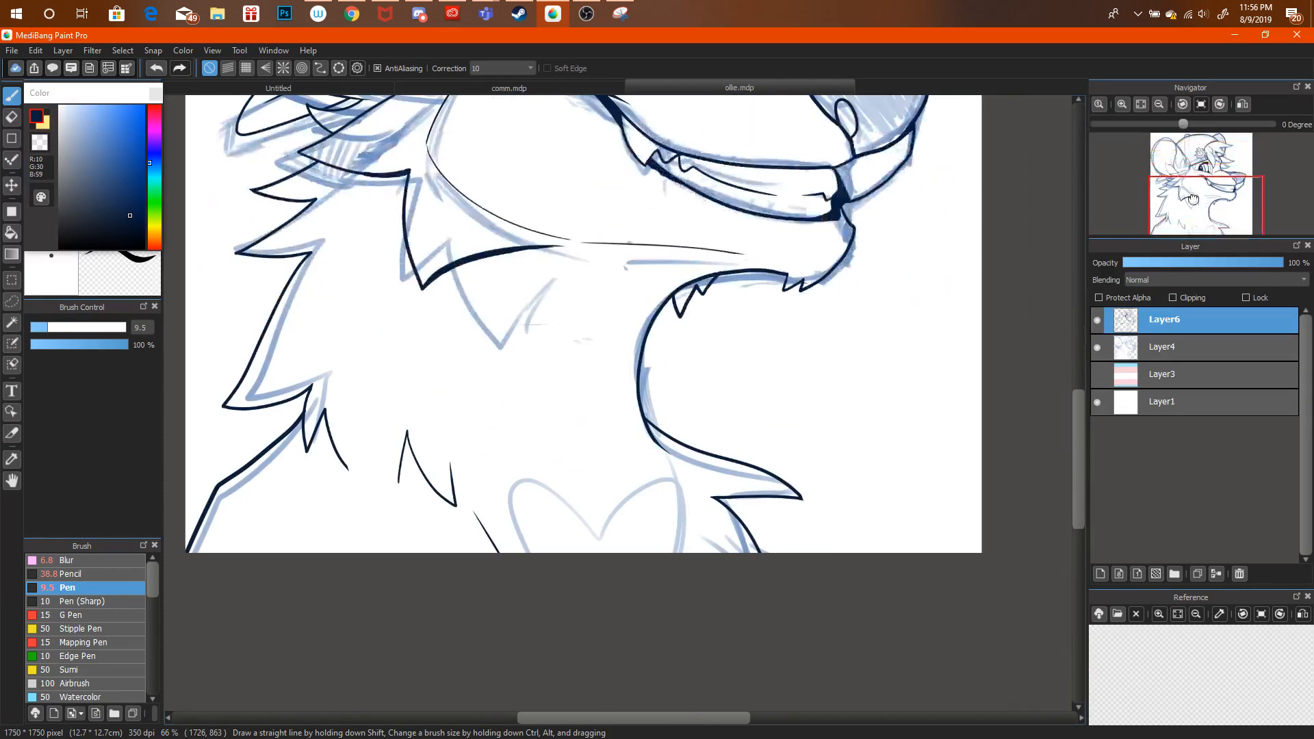
left_click(1122, 104)
left_click(1123, 104)
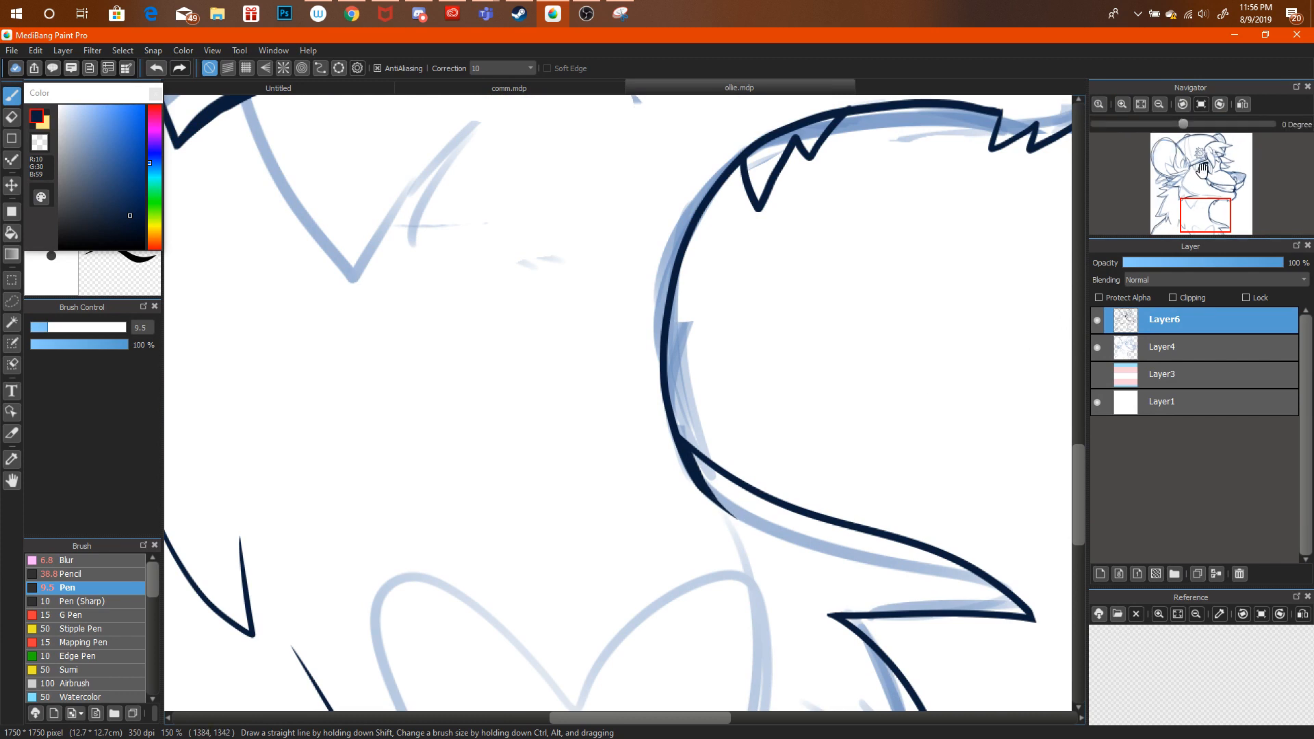
left_click_drag(1205, 213, 1227, 221)
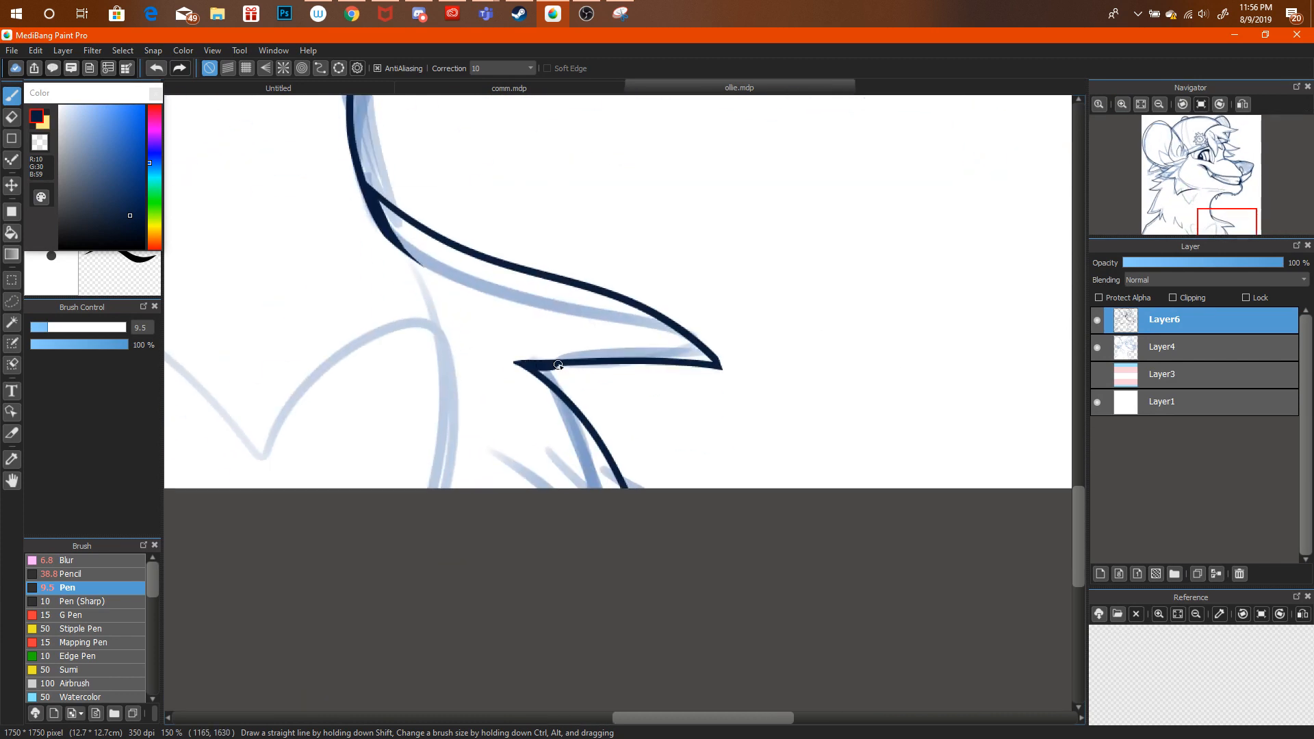
left_click_drag(637, 362, 673, 363)
left_click(398, 17)
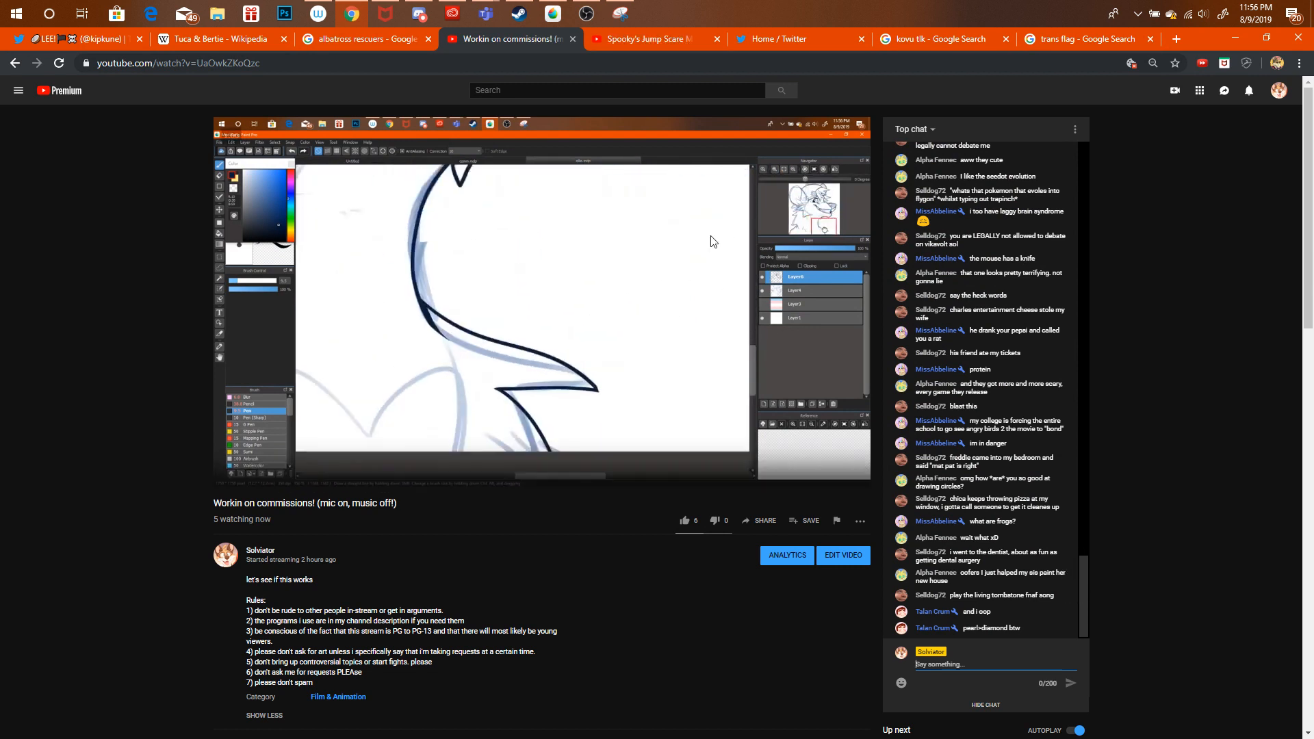
Pause the Spooky's Jump Scare Mansion video, search 'MERCY LIVING tombstone', then return to MediBang.
left_click(668, 42)
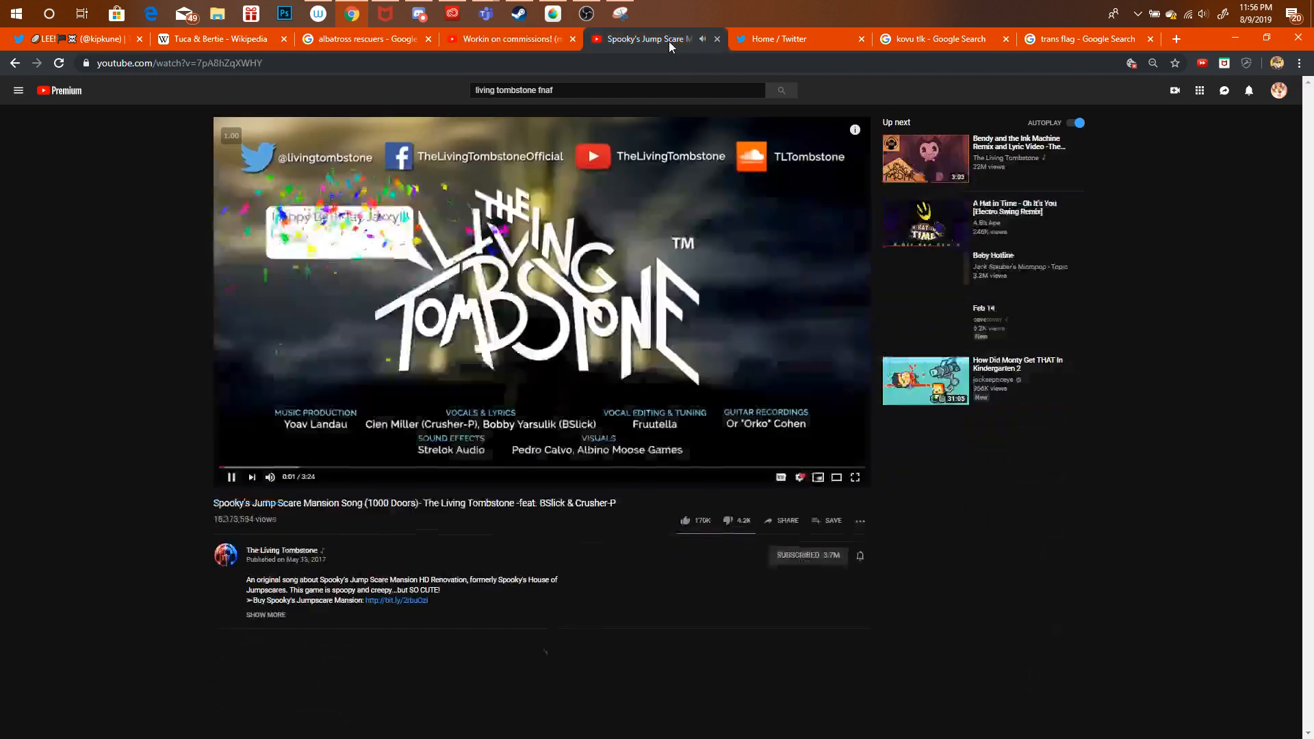
left_click(231, 477)
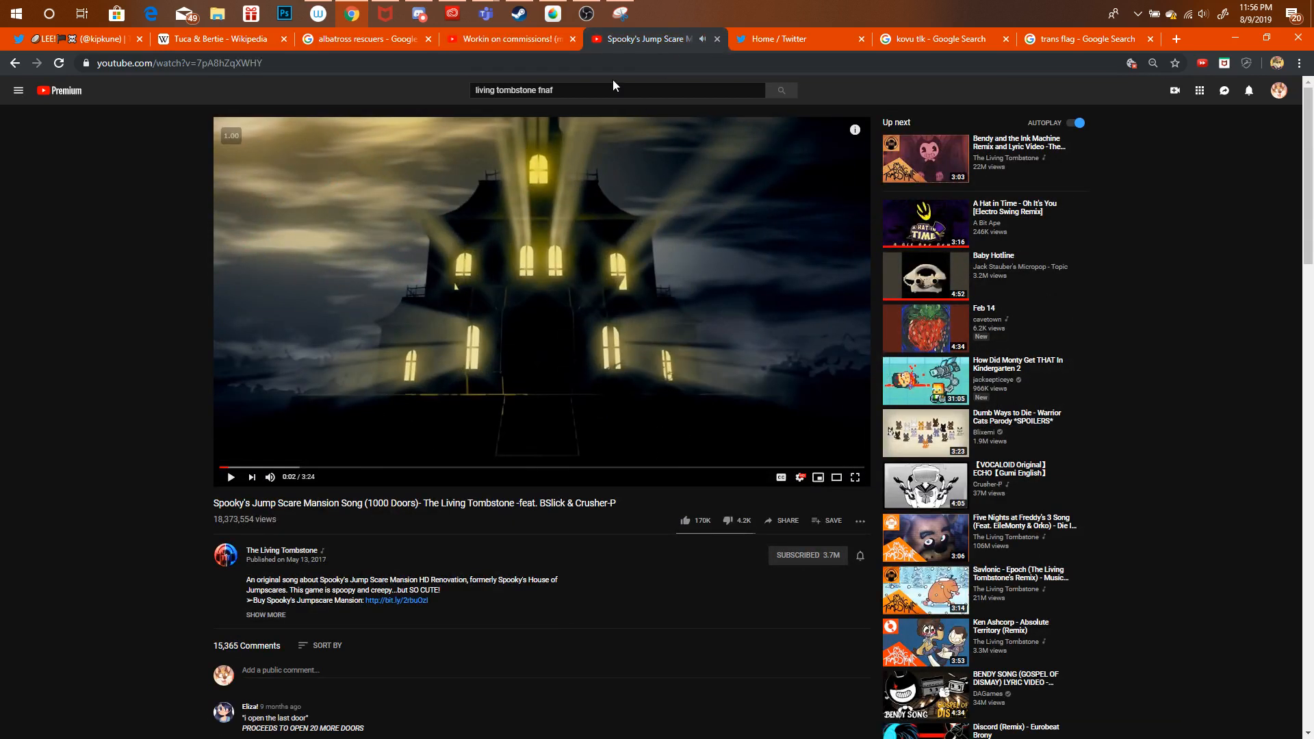
left_click(568, 83)
key("ctrl+a")
type("M")
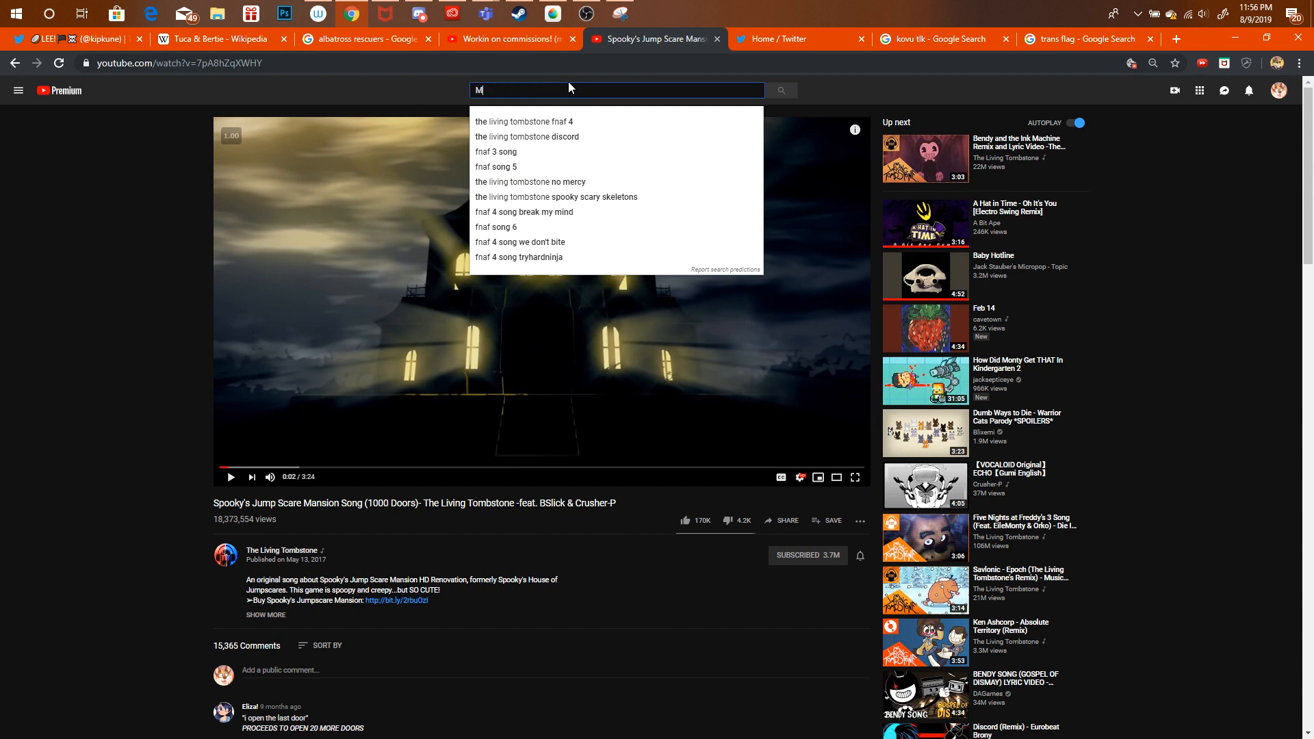
type("ERCY LIVING")
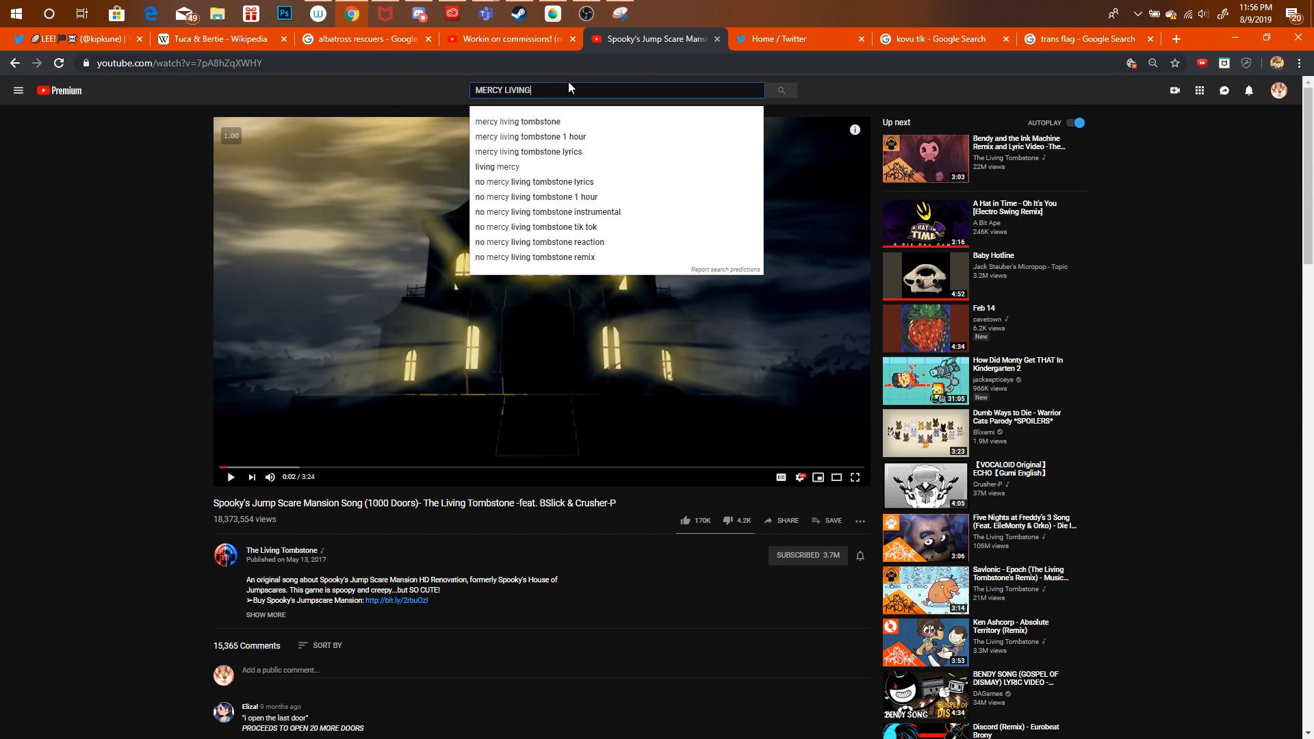
type(" tombsto")
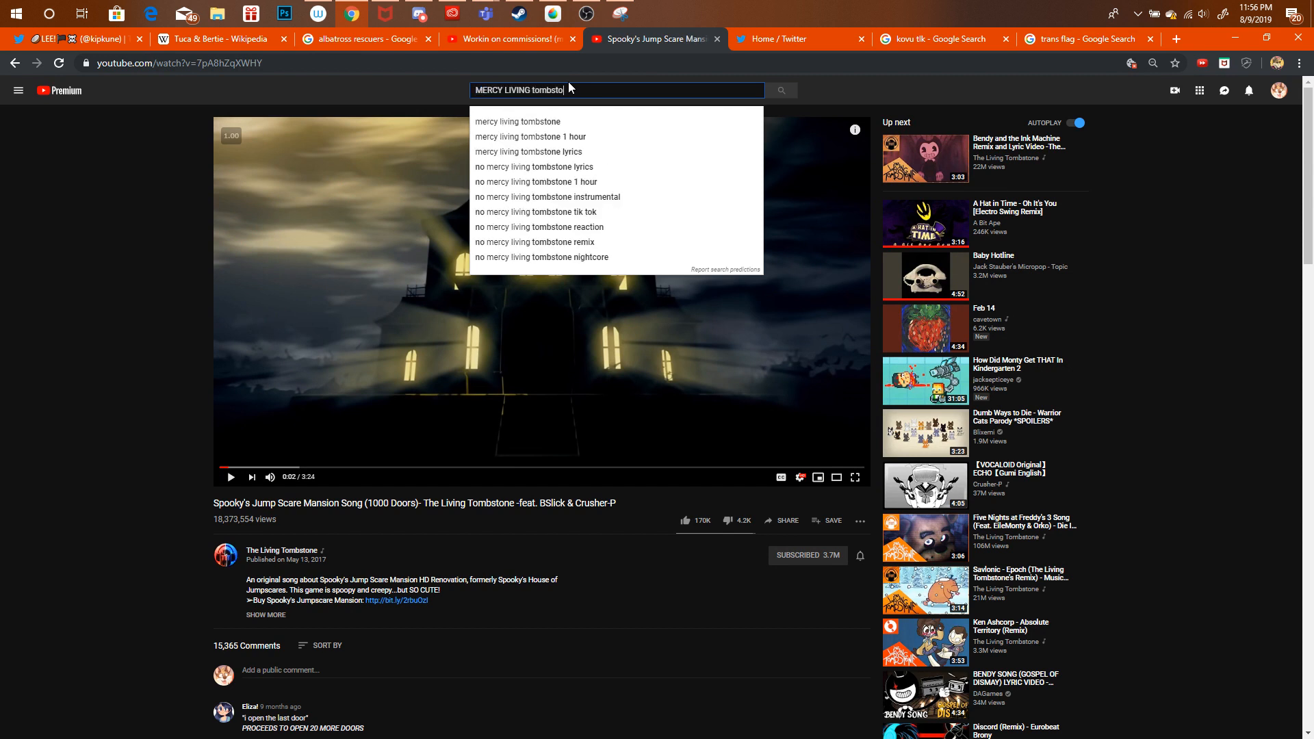
type("ne")
key("Return")
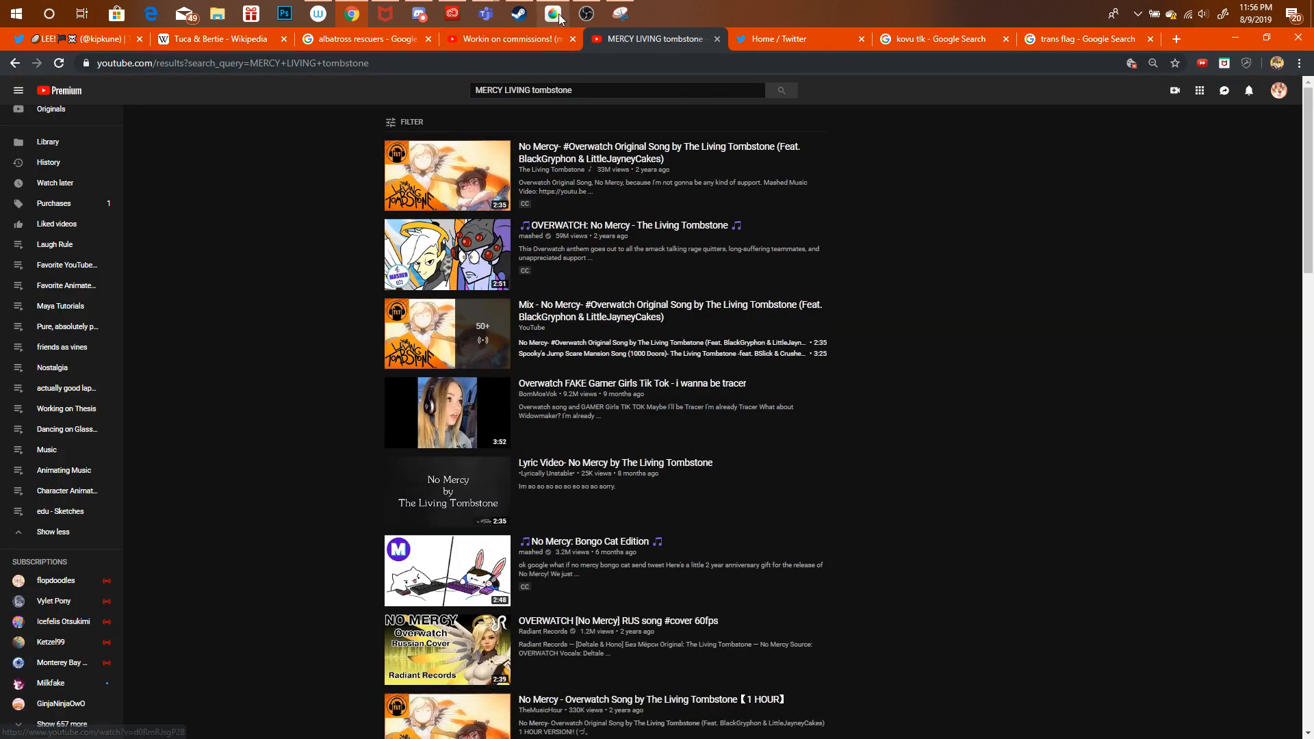
left_click(556, 15)
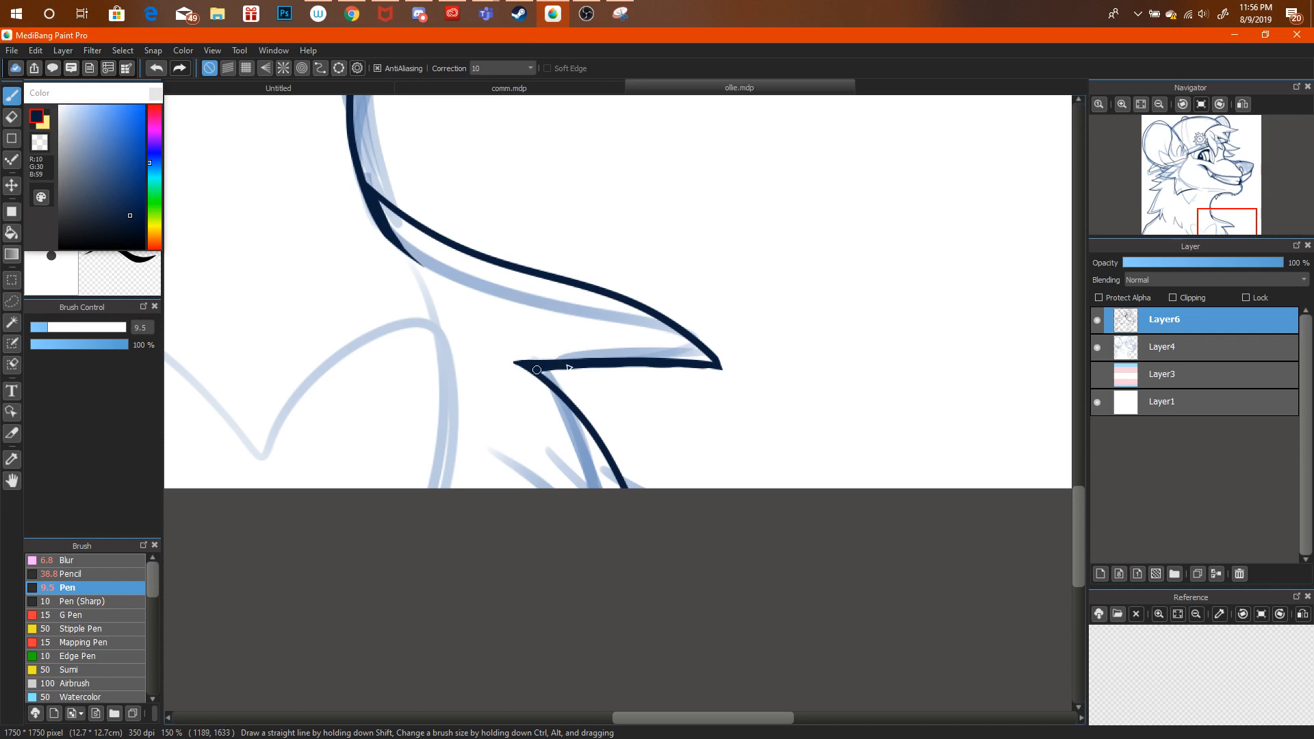
Zoom in on the chest tuft and redraw its upper edge with a thicker navy line.
left_click(12, 117)
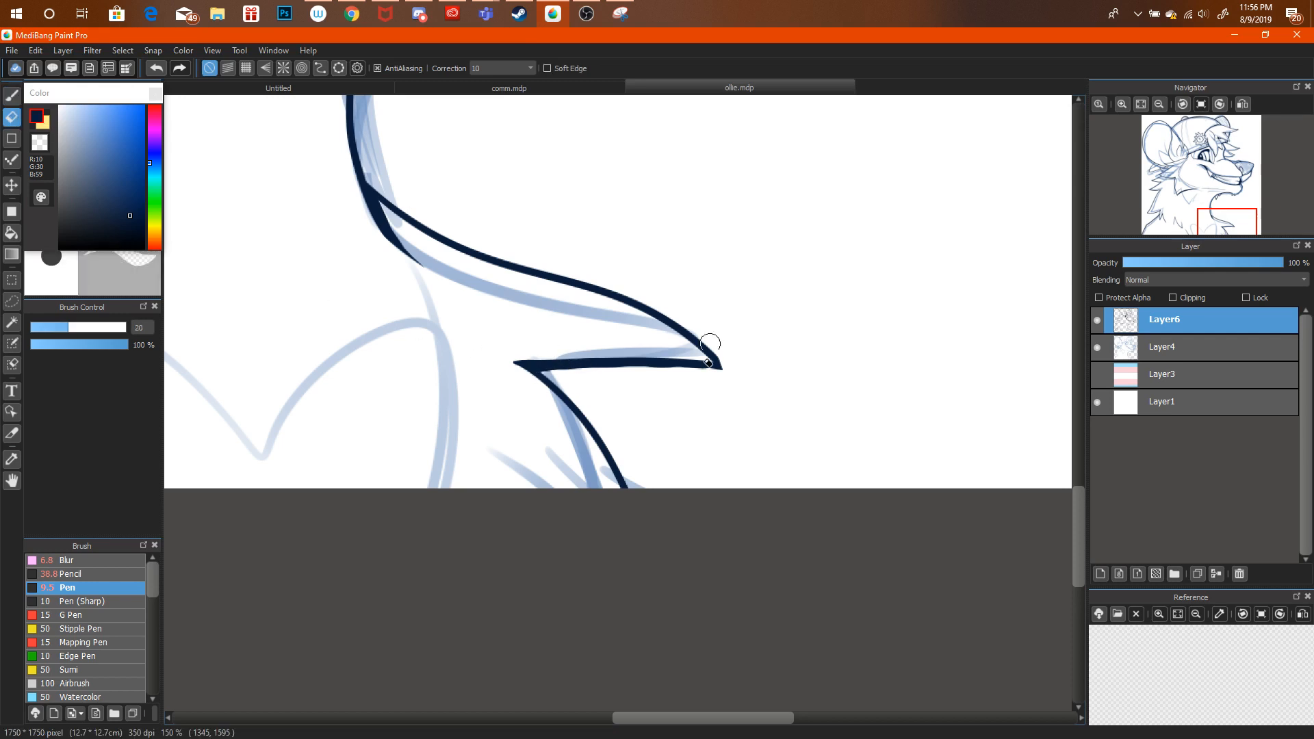
left_click(1161, 103)
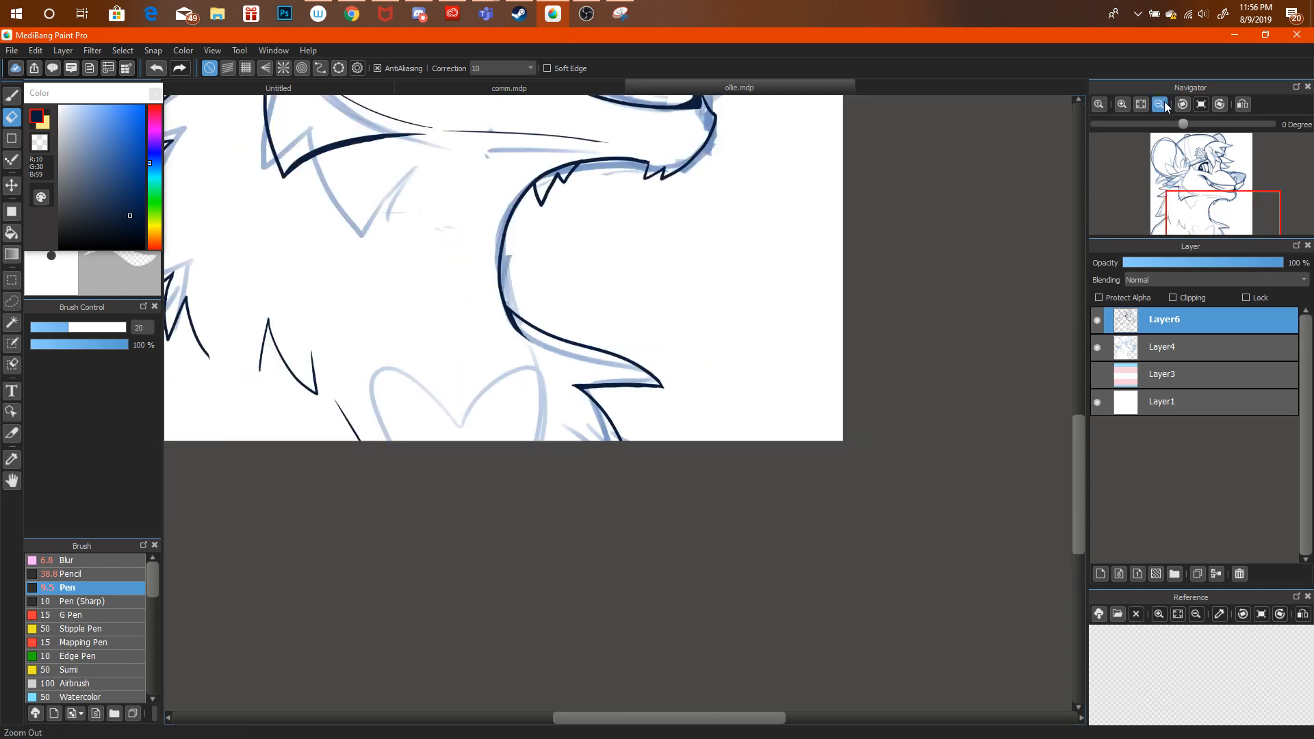
left_click(1162, 104)
scroll(1193, 194, "up", 3)
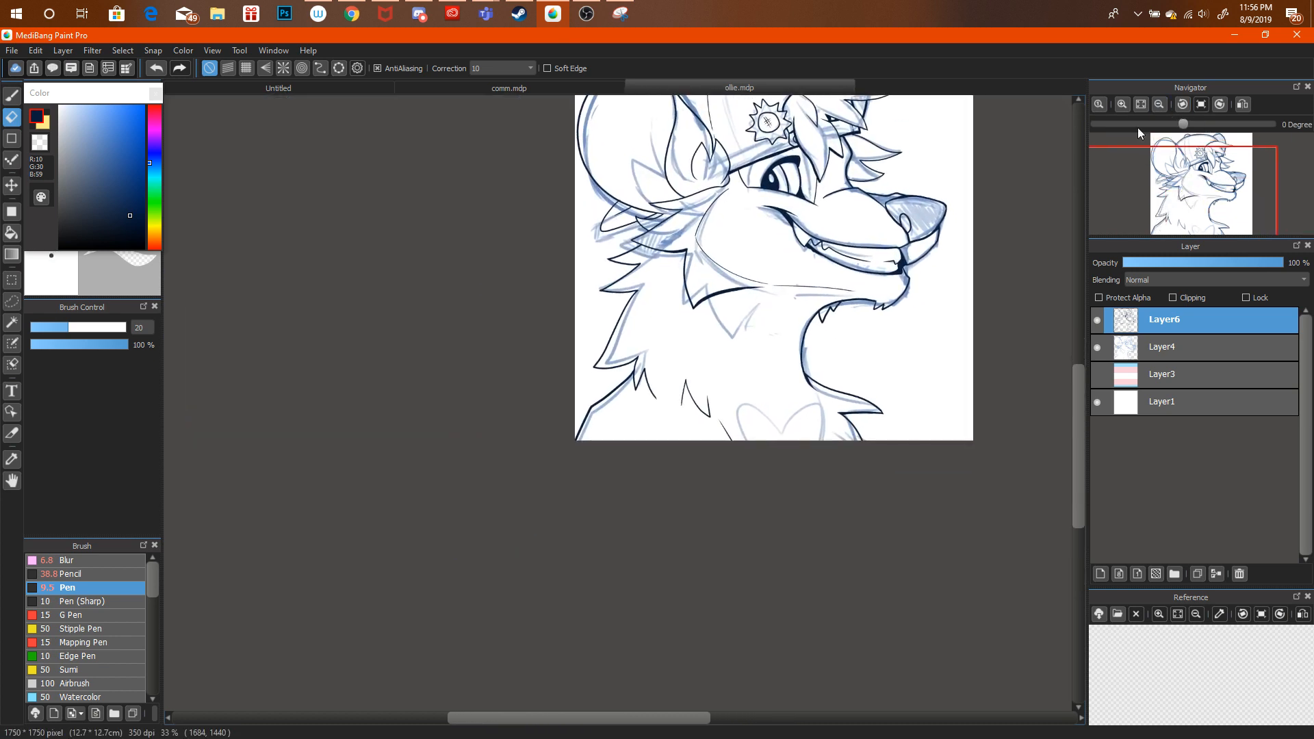
left_click(1119, 104)
left_click(1120, 104)
key("b")
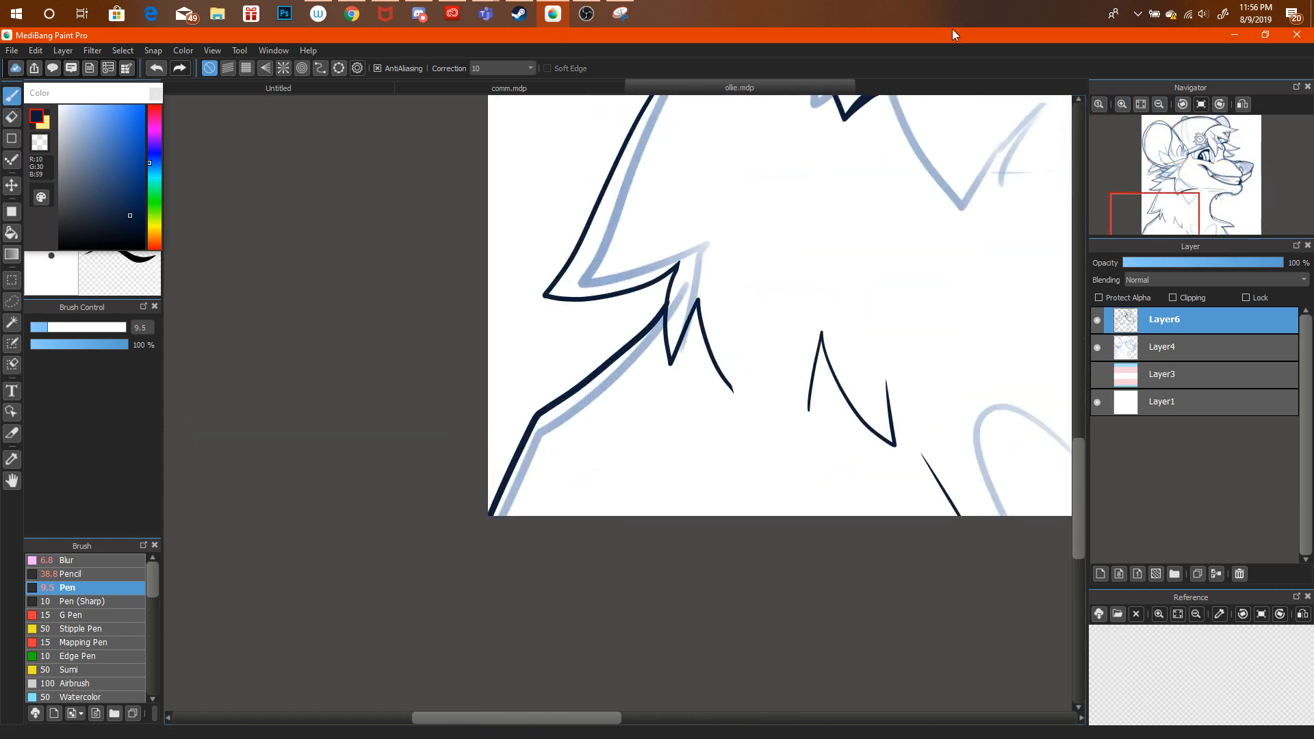
left_click(1123, 104)
mouse_move(508, 243)
left_mouse_down()
mouse_move(586, 247)
mouse_move(698, 204)
left_mouse_up()
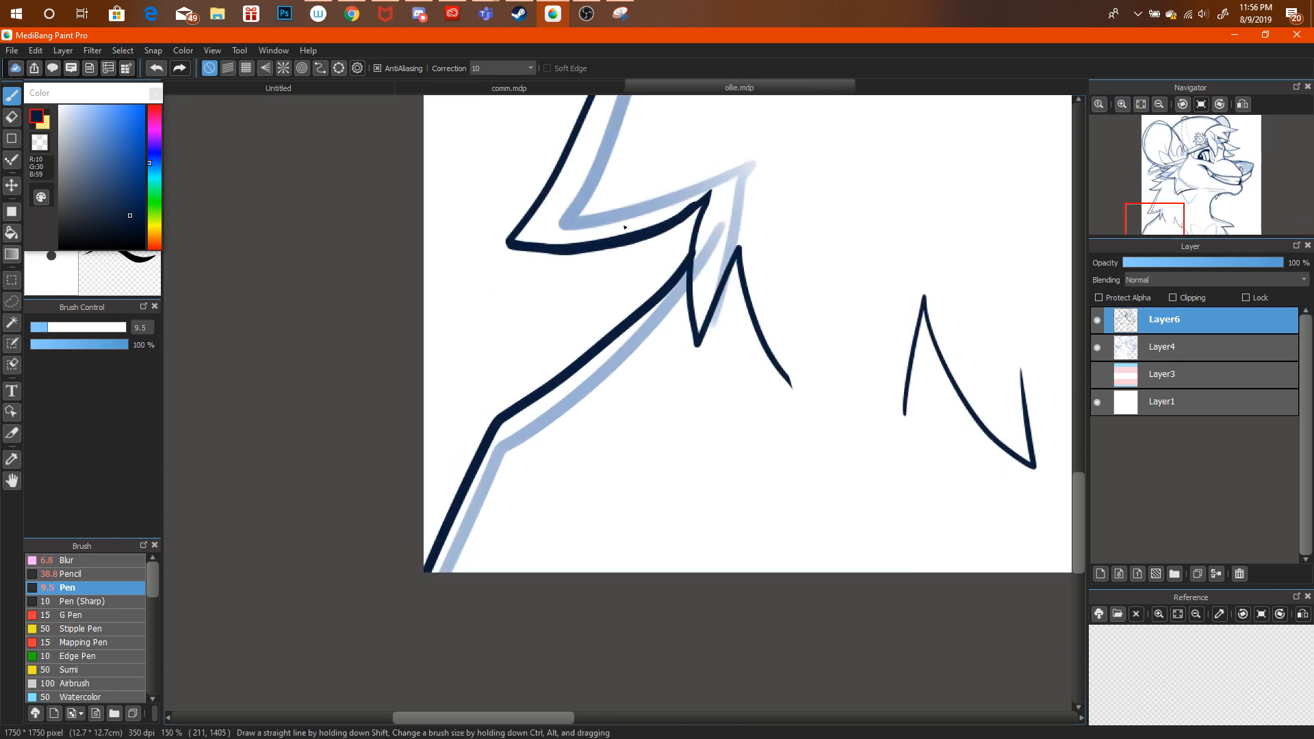
key("ctrl+alt+z")
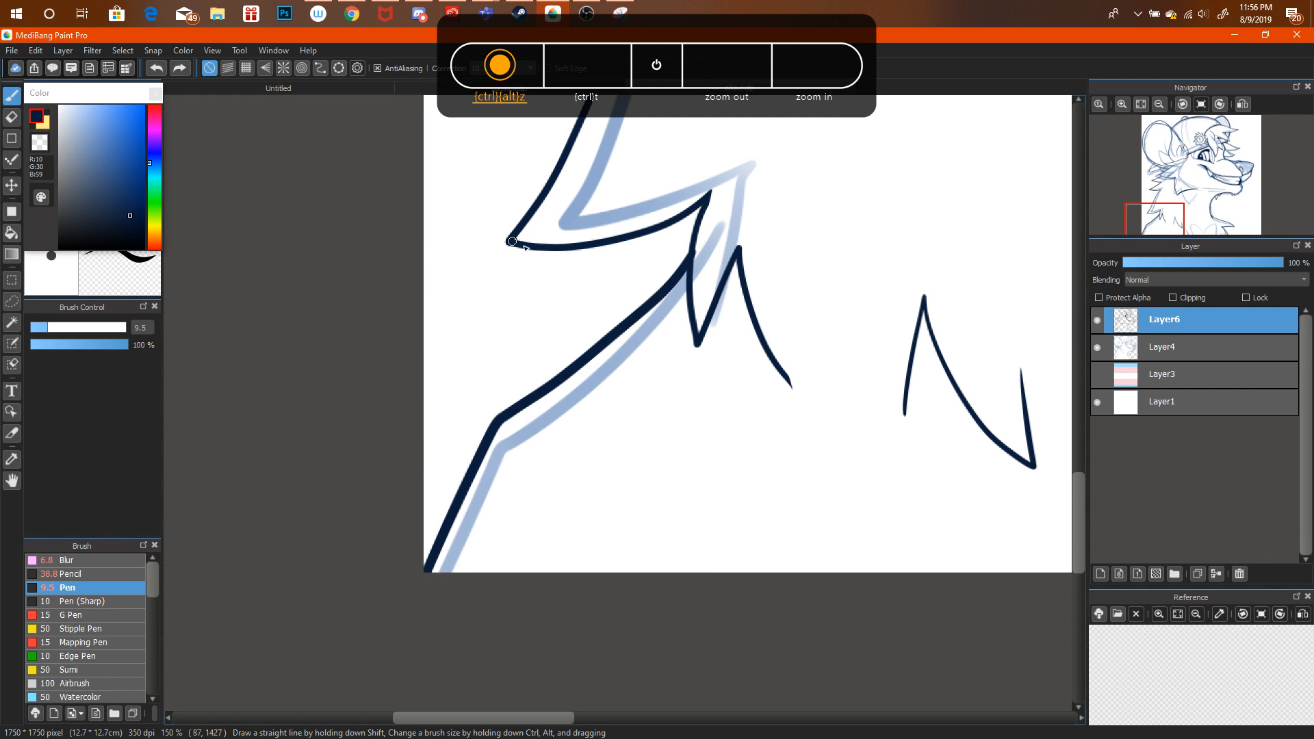
mouse_move(512, 241)
left_mouse_down()
mouse_move(571, 251)
mouse_move(683, 218)
left_mouse_up()
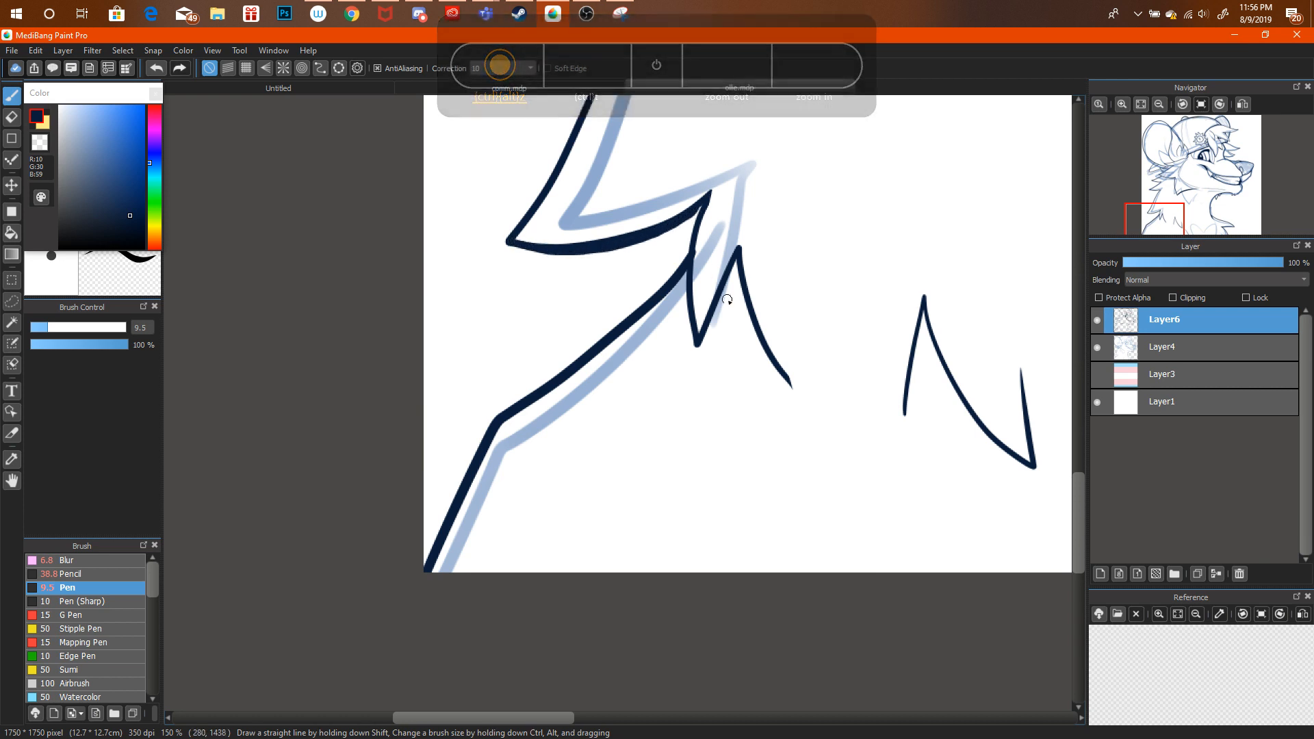
Thicken the V tuft's right arm and trim its upper left arm with the eraser.
left_click_drag(697, 342, 736, 262)
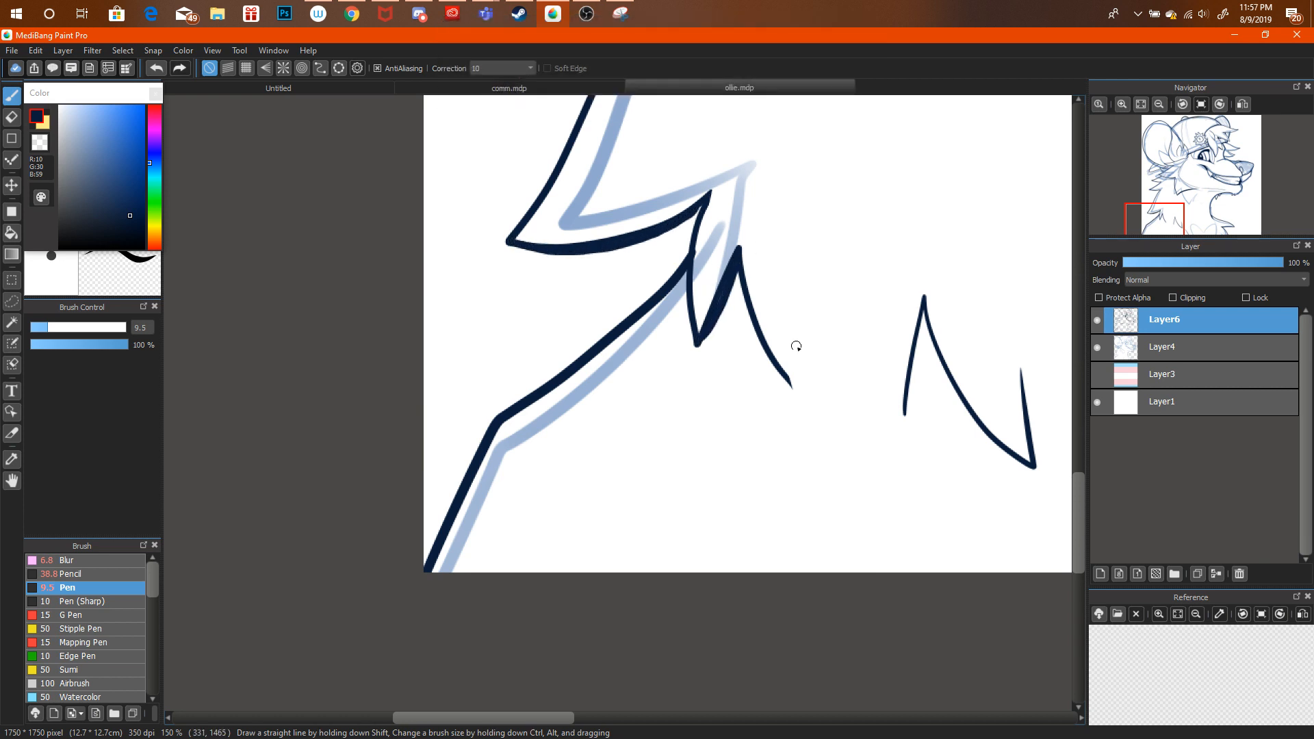
key("e")
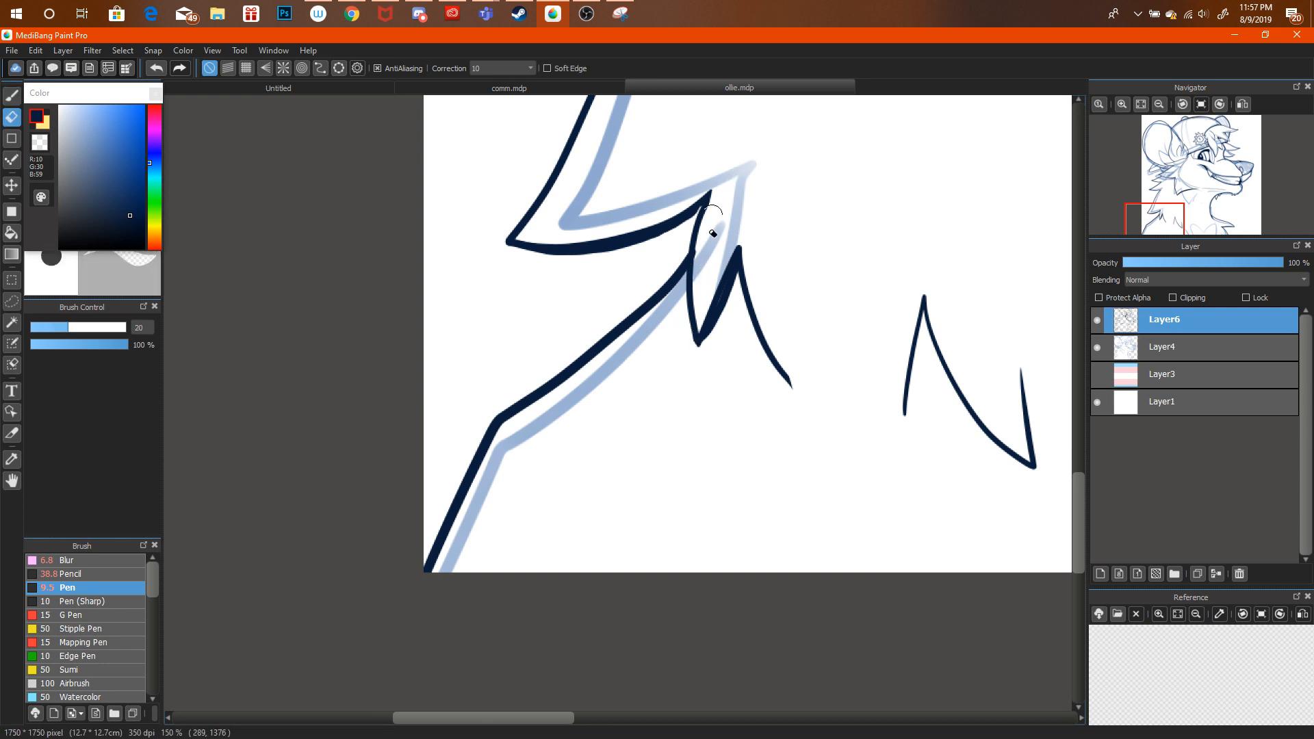
left_click_drag(712, 233, 716, 194)
key("b")
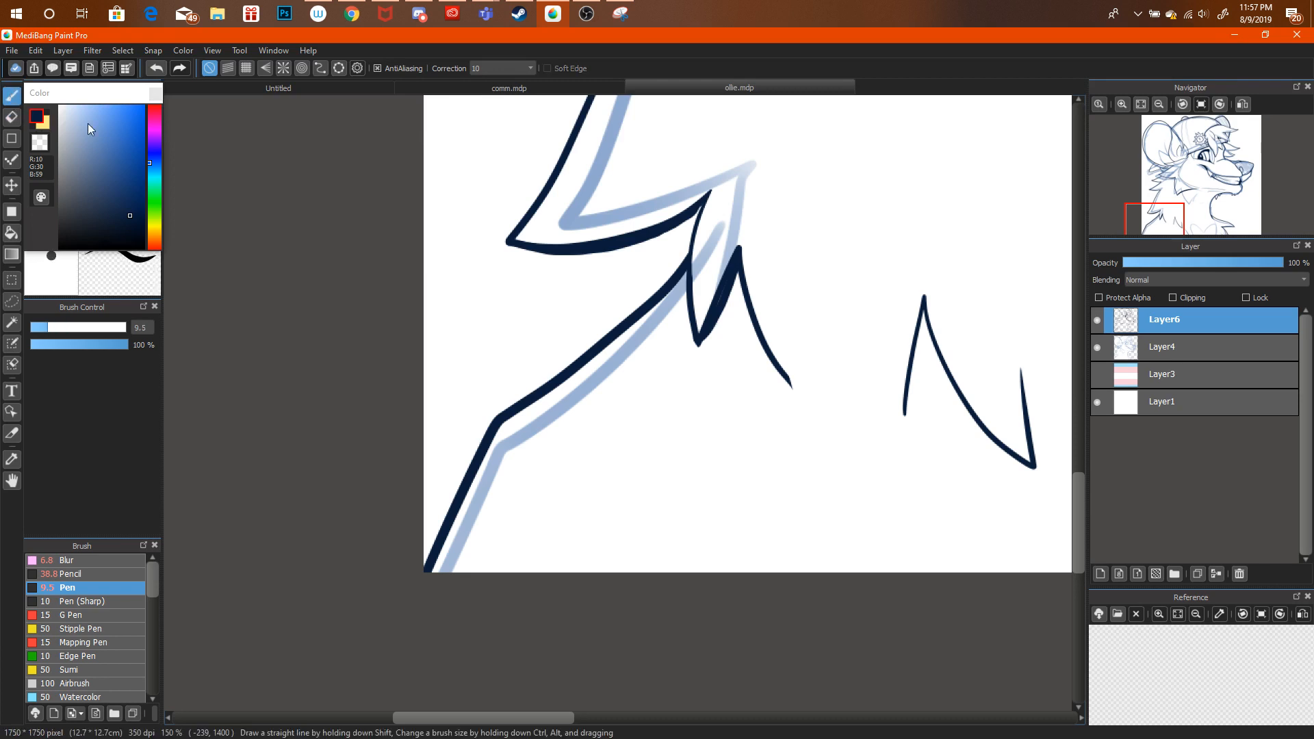
key("ctrl+alt+z")
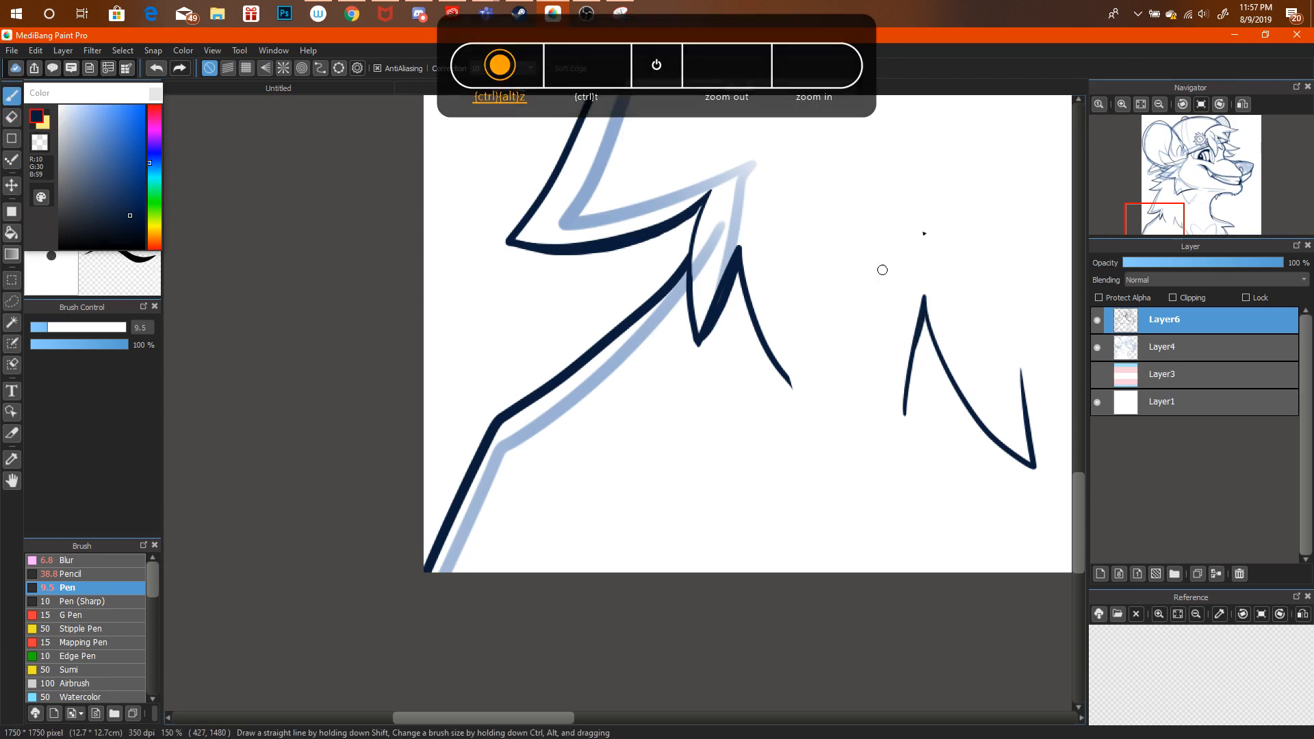
left_click_drag(1164, 196, 1166, 168)
Ink and thicken the curved navy line below the ear.
left_click_drag(529, 422, 575, 475)
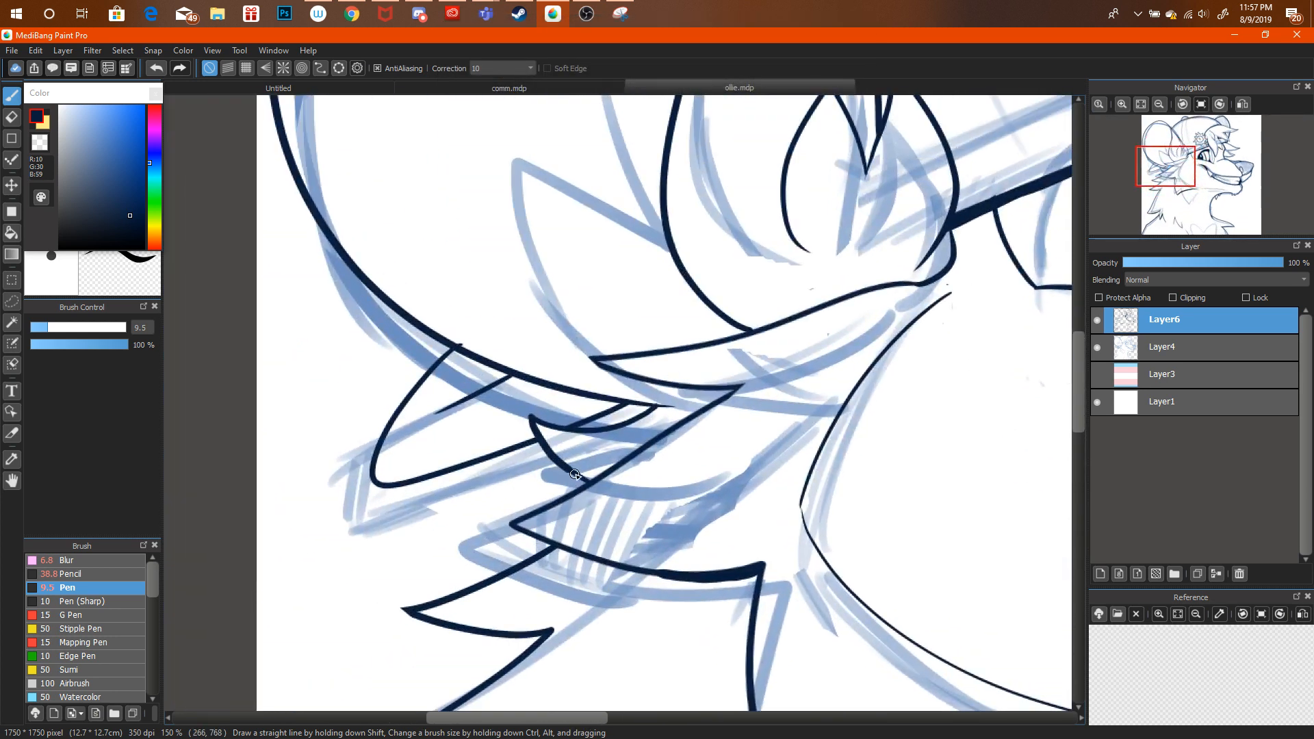
left_click(11, 117)
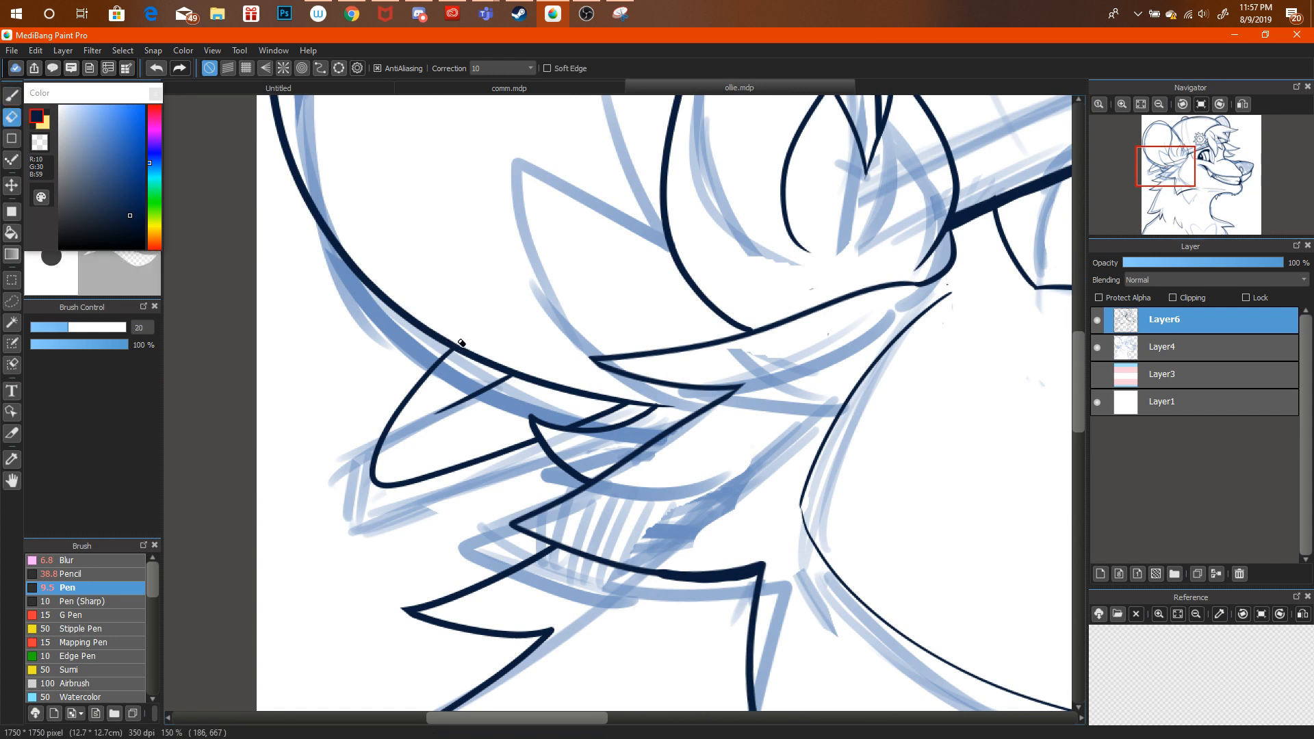
left_click(11, 96)
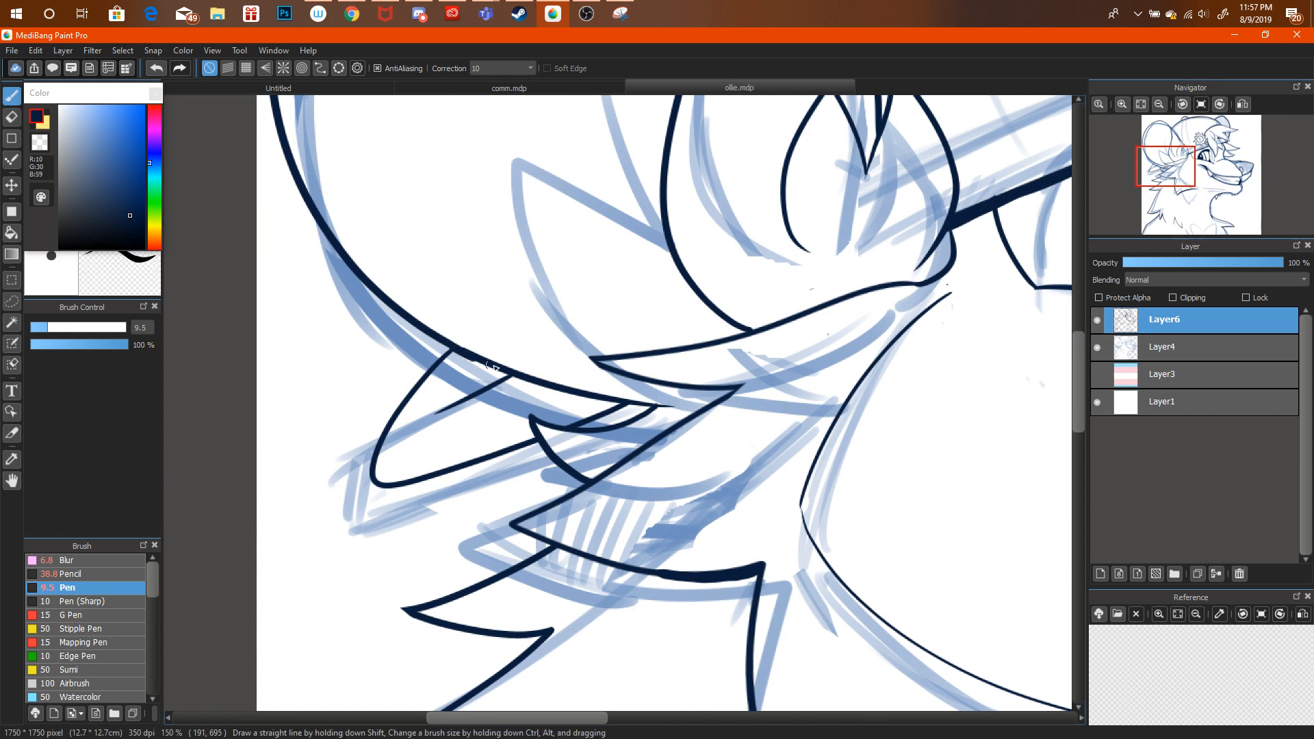
left_click_drag(490, 365, 622, 403)
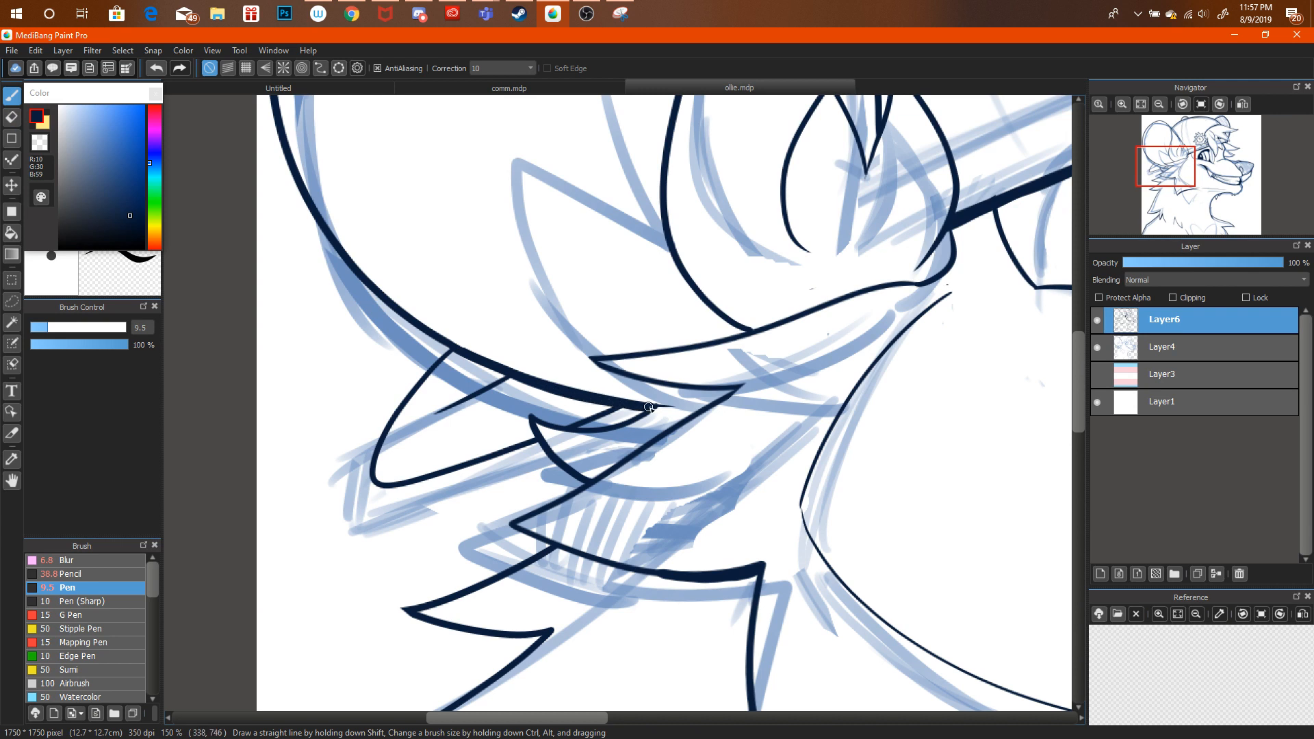
key("e")
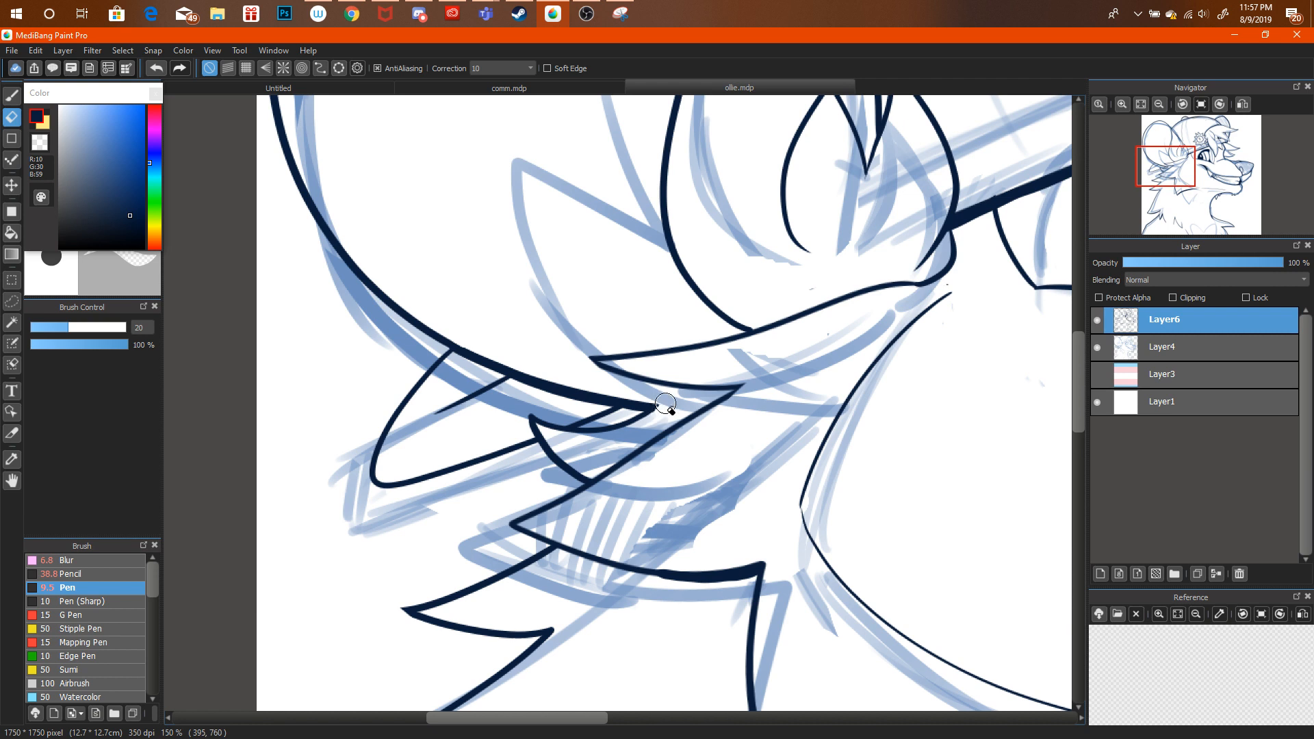
Thicken the inner-ear line and the curve beneath it, then zoom out.
mouse_move(1183, 177)
left_click_drag(1184, 177, 1177, 163)
left_click(12, 95)
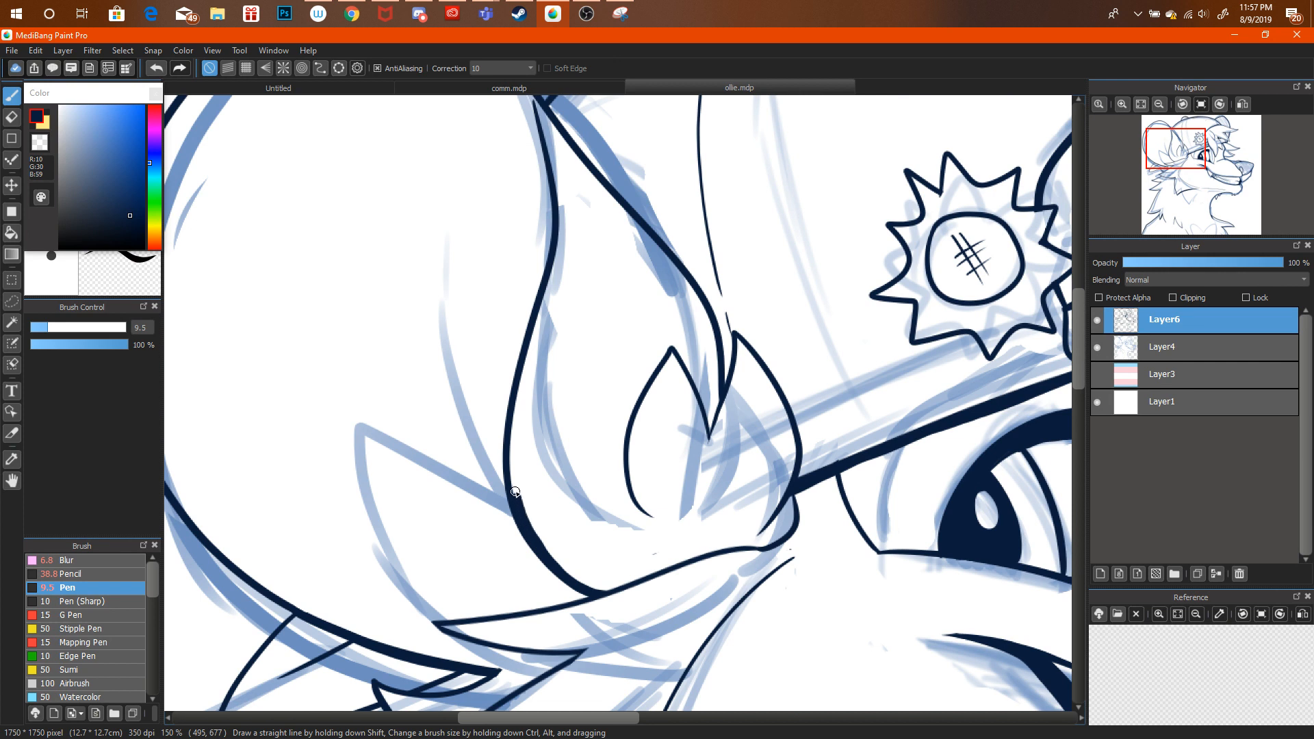
left_click_drag(515, 492, 511, 449)
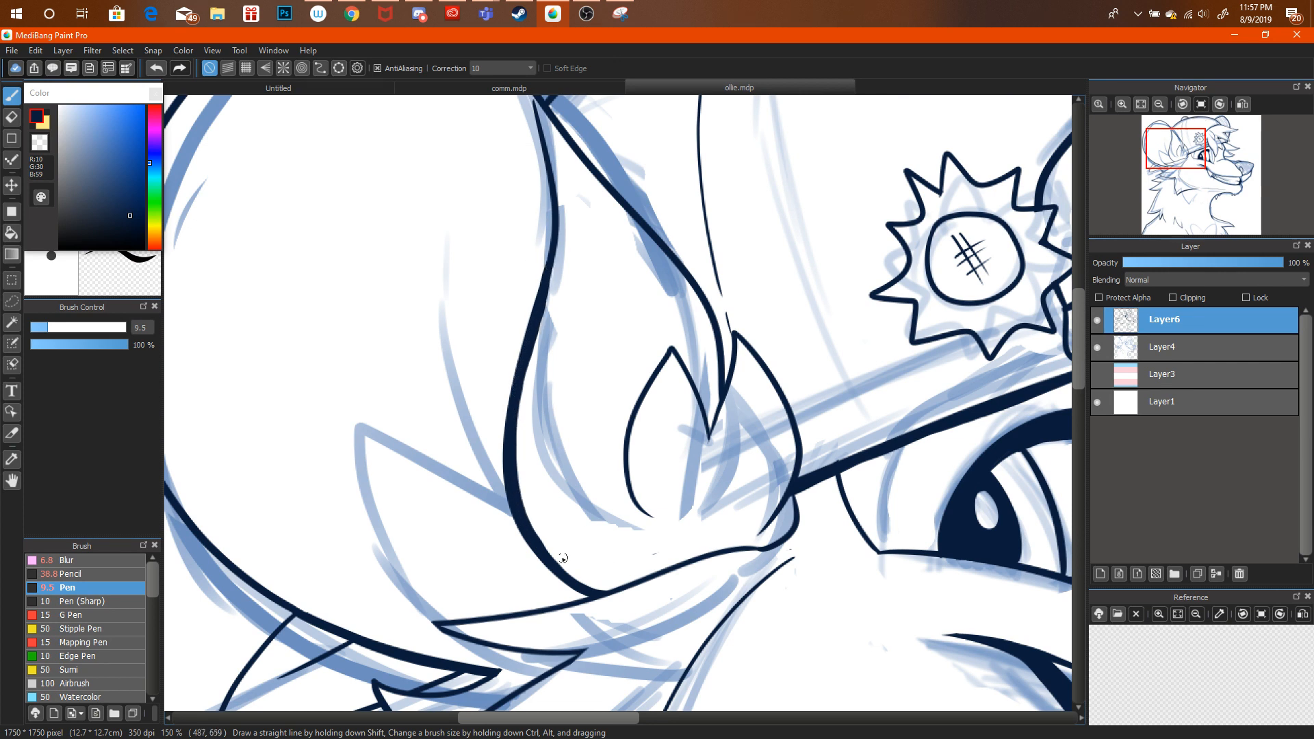
left_click_drag(588, 588, 561, 571)
left_click(1159, 104)
left_click(1159, 104)
left_click(1160, 104)
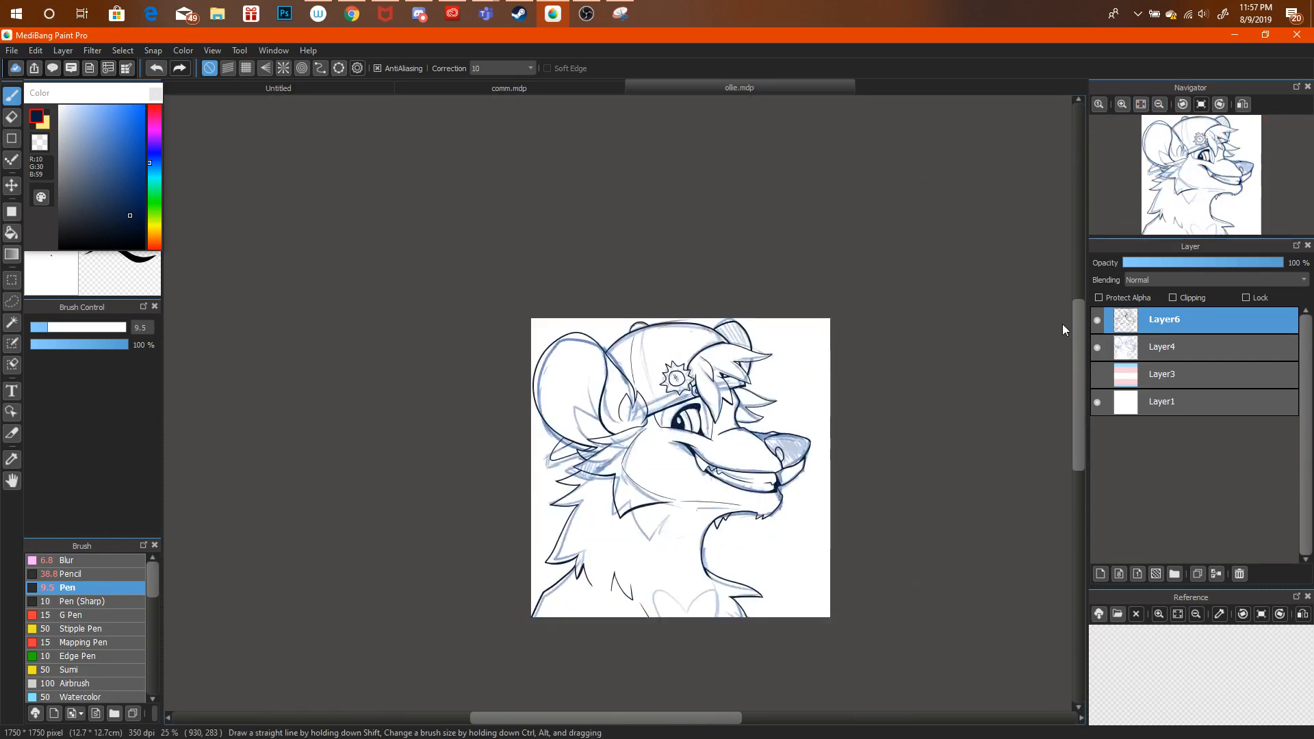
Hide the blue sketch on Layer4 and frame the face.
left_click(1097, 347)
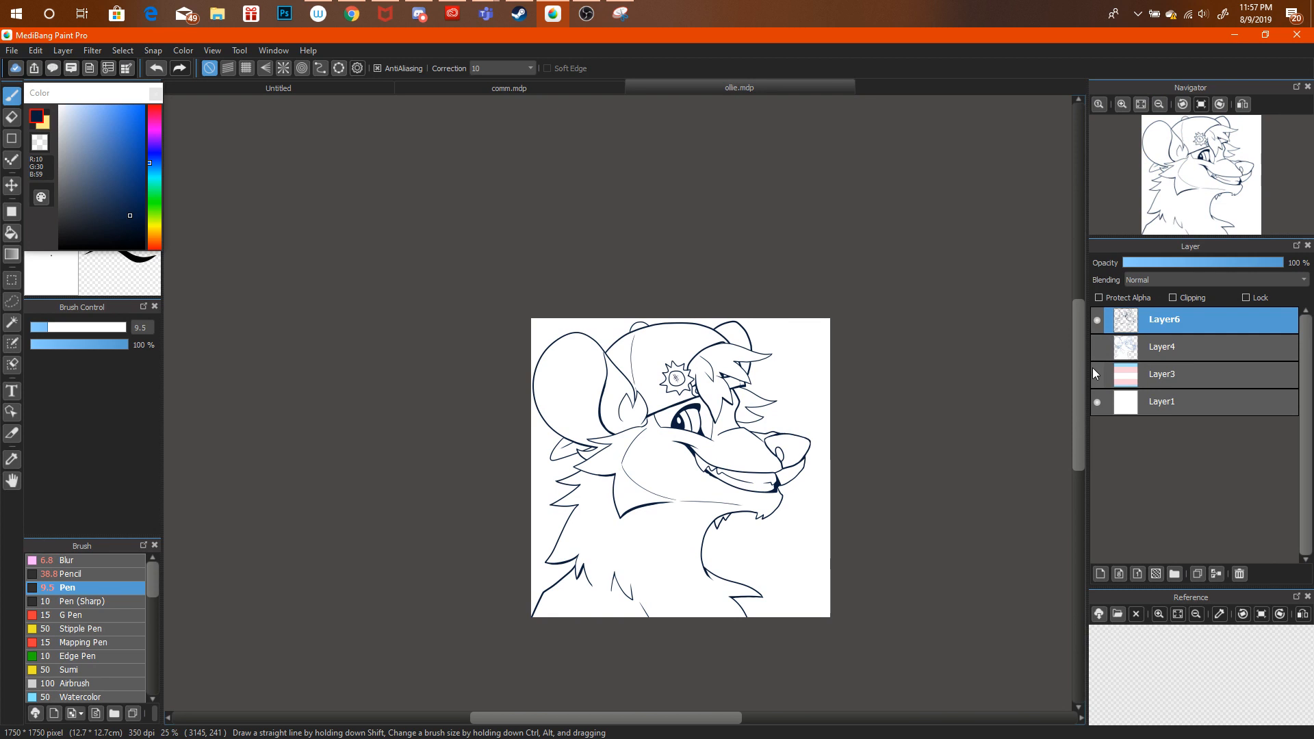
left_click(1141, 104)
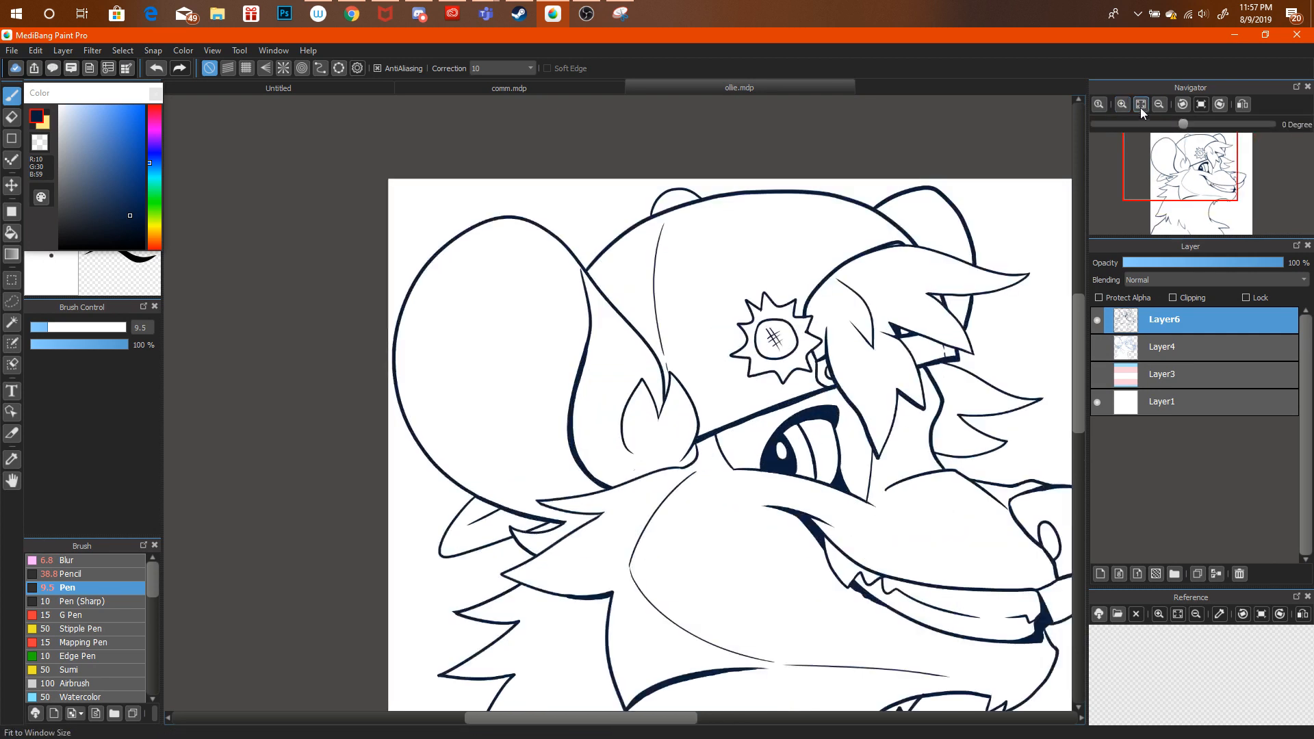
left_click(1141, 106)
left_click_drag(1190, 156, 1149, 185)
scroll(1223, 179, "up", 5)
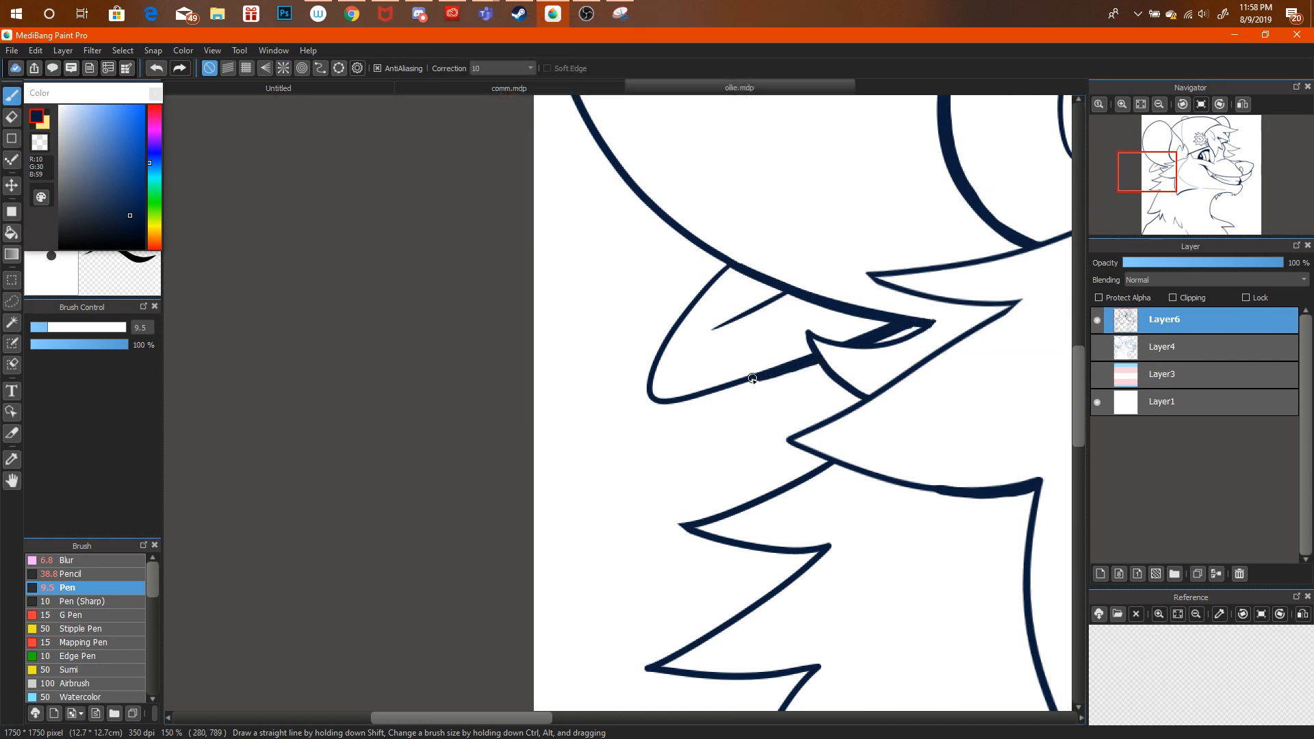
Try thickening the cheek fur line, undo the attempts, and zoom to the jaw.
key("ctrl+alt+z")
left_click_drag(718, 390, 823, 356)
key("ctrl+alt+z")
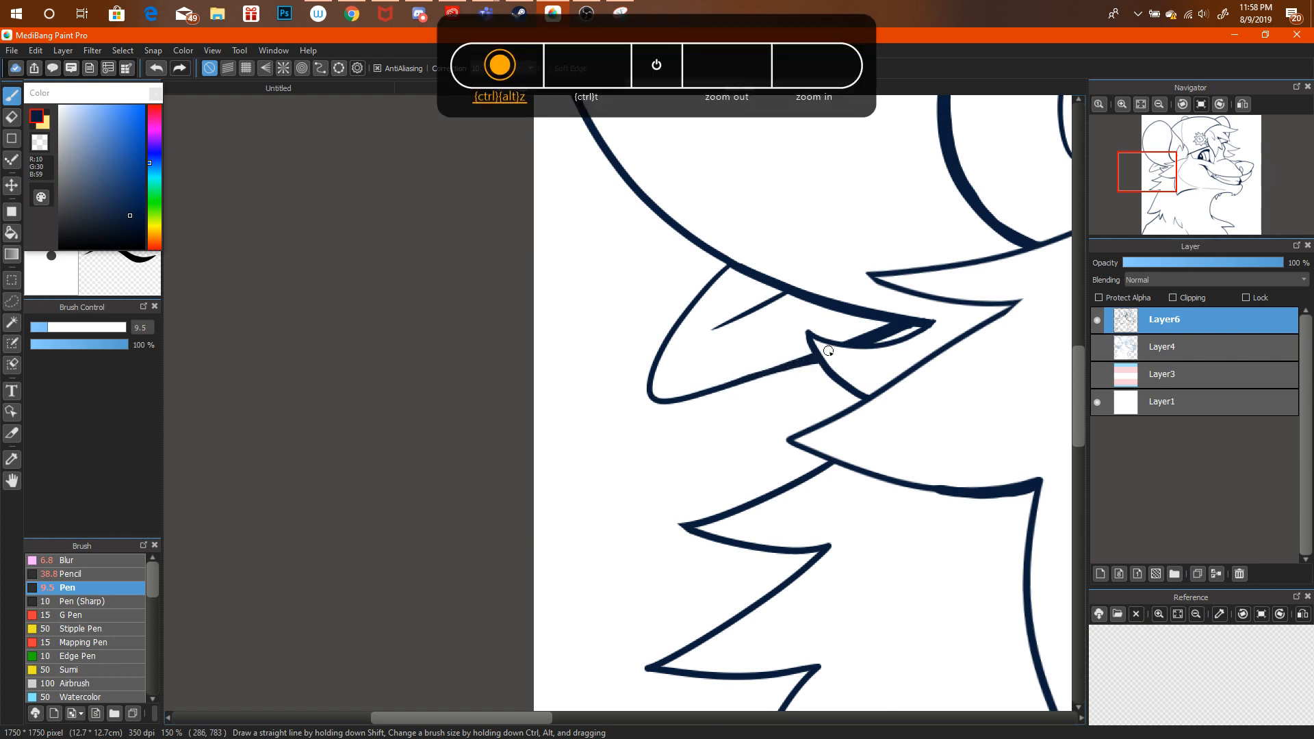
key("ctrl+alt+z")
key("ctrl+minus")
key("ctrl+minus")
key("ctrl+minus")
key("ctrl+minus")
left_click_drag(1170, 144, 1214, 180)
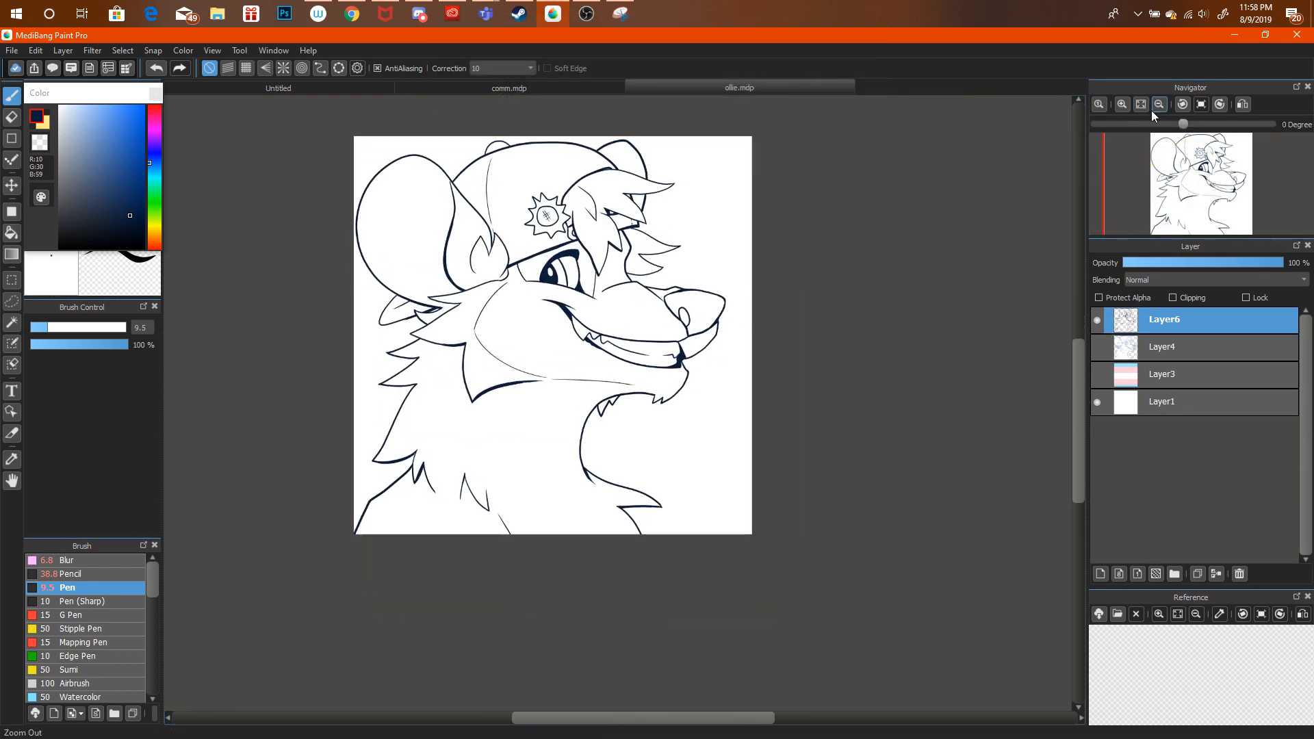
left_click(1127, 104)
left_click(1127, 104)
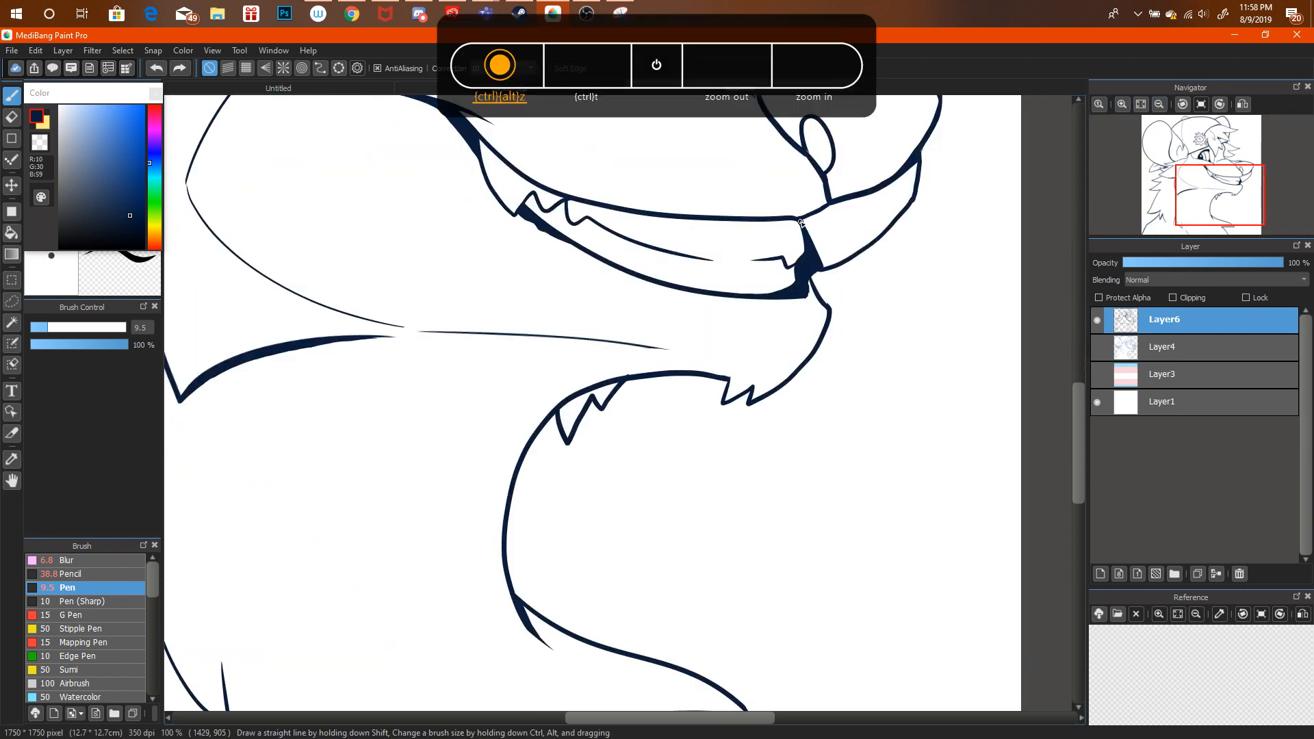
Join and thicken the lip line at the mouth corner.
left_click_drag(824, 208, 868, 194)
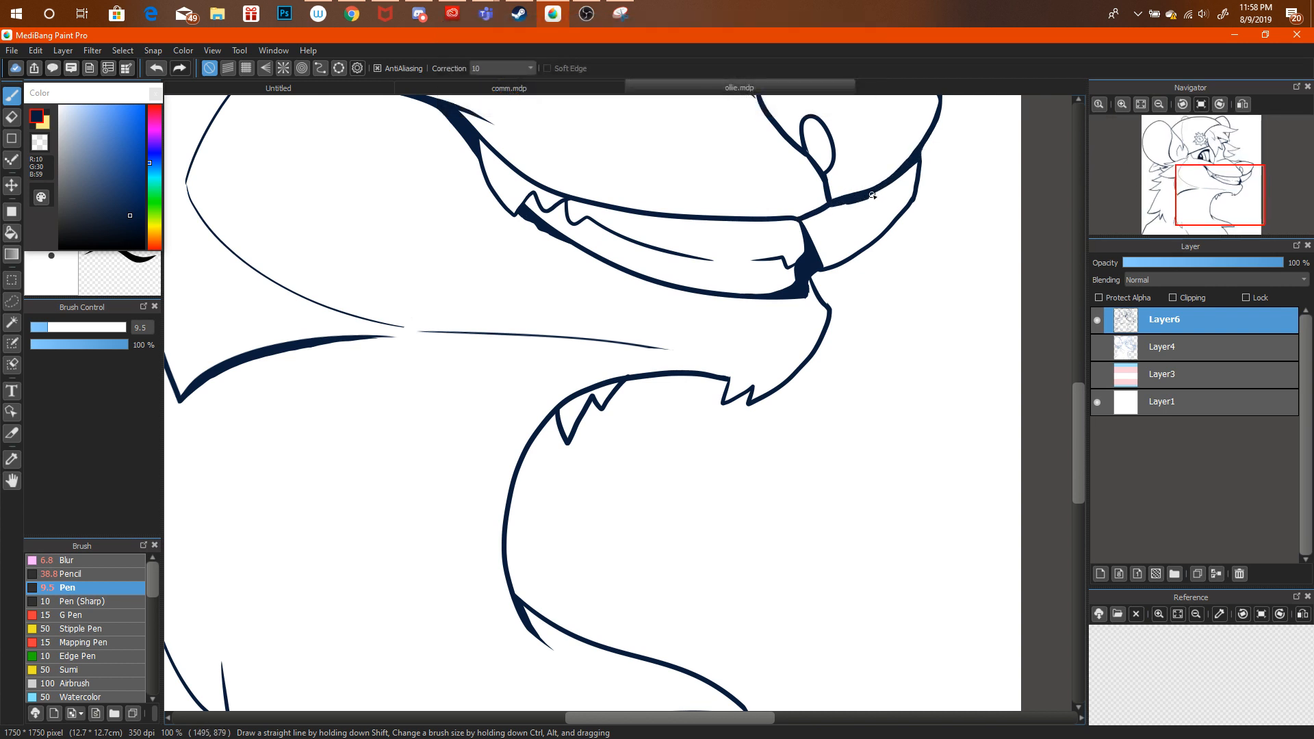
left_click_drag(872, 195, 885, 189)
key("ctrl+alt+z")
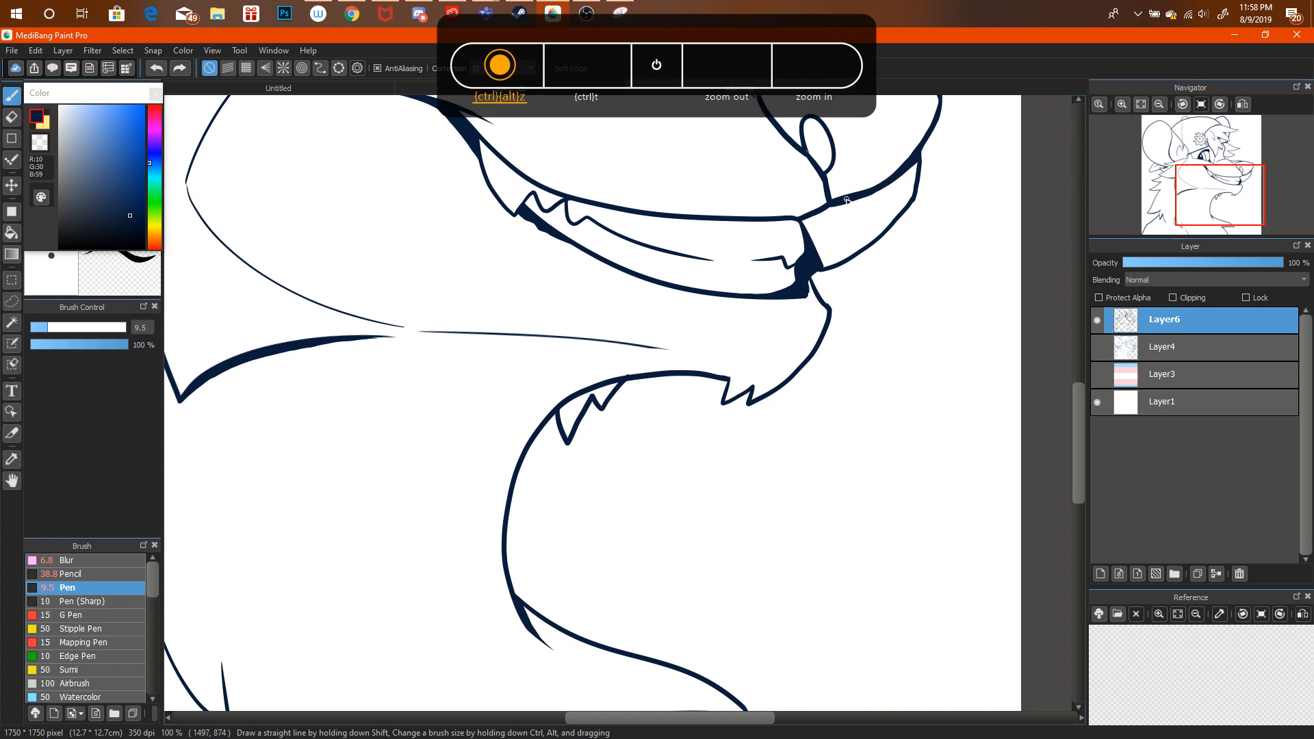
left_click_drag(917, 163, 941, 435)
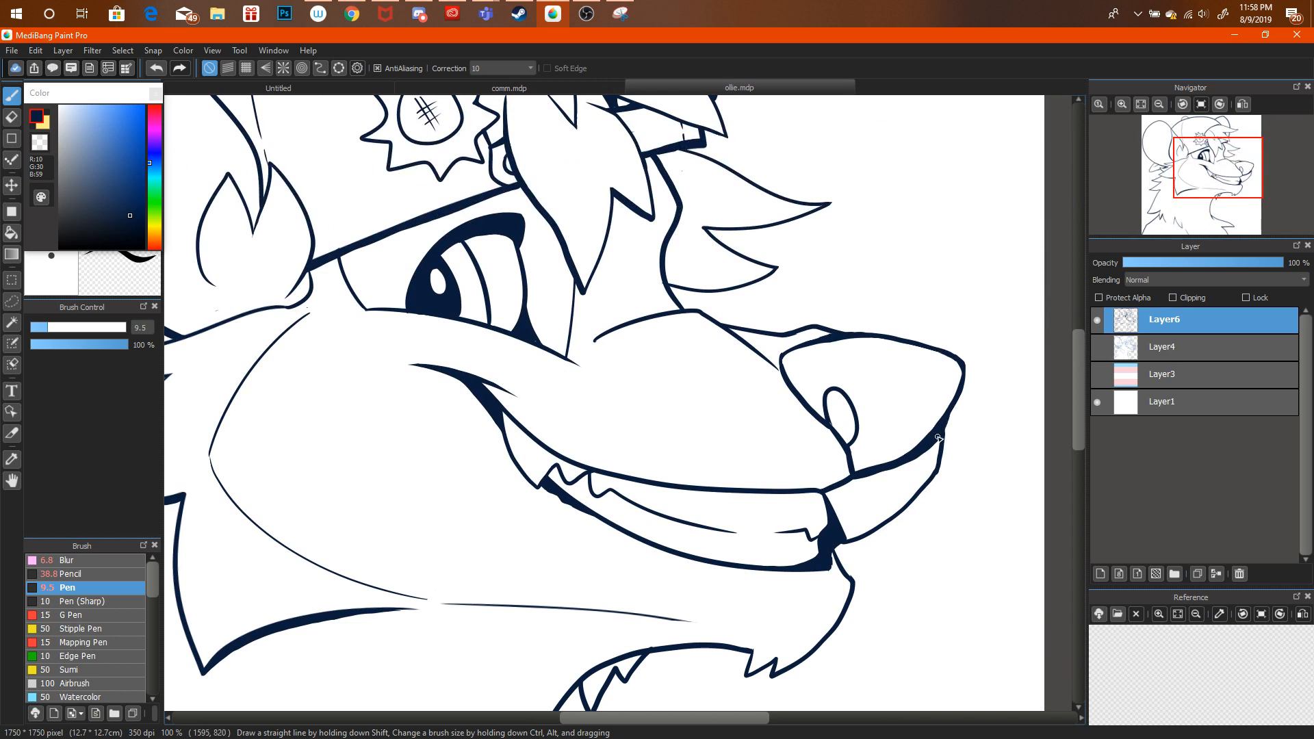
Thicken the lower hair tuft line, discarding the upper tuft stroke, then zoom out.
left_click_drag(1219, 174, 1212, 164)
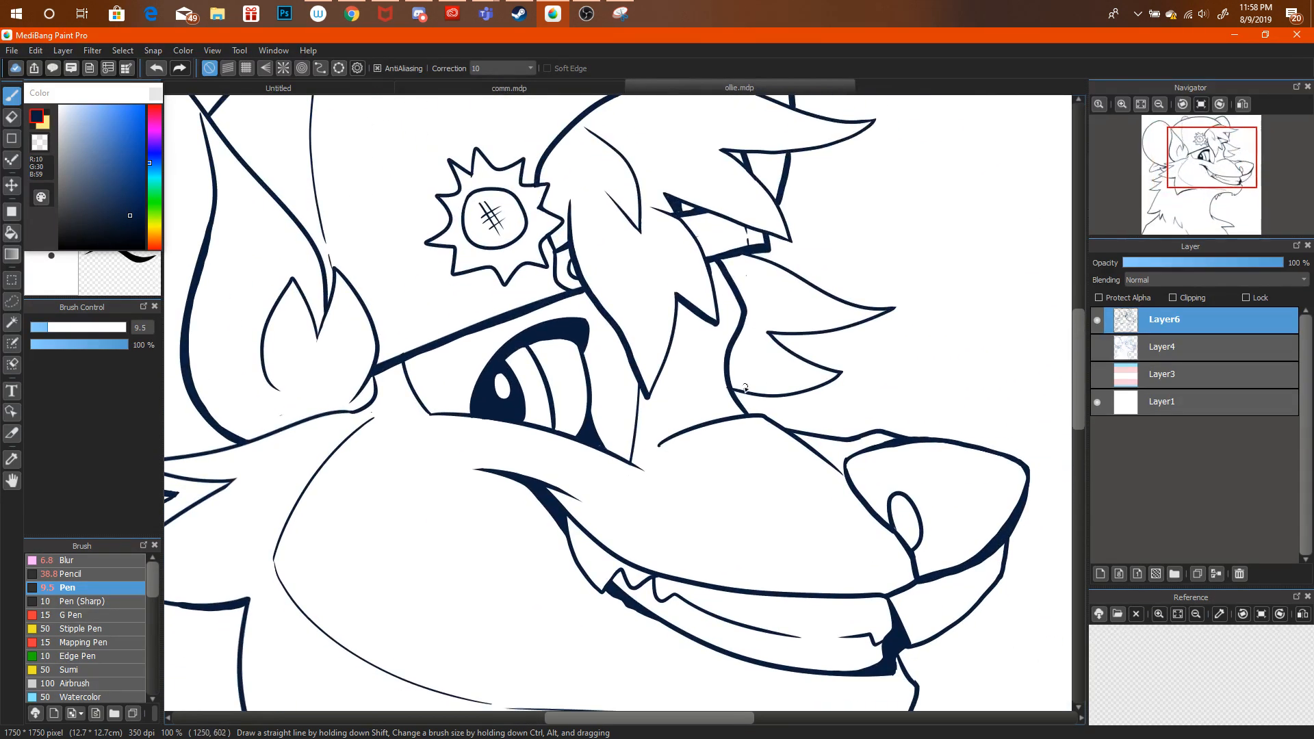
key("ctrl+alt+z")
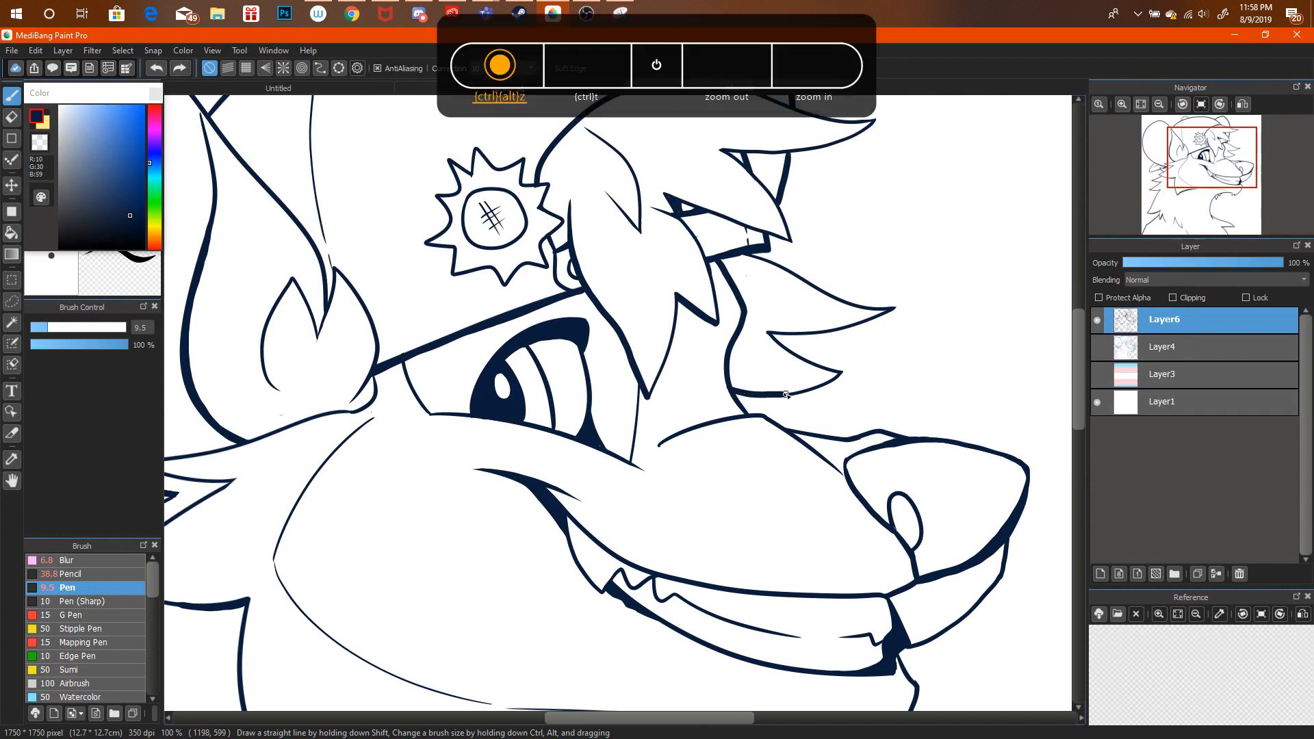
key("ctrl+alt+z")
mouse_move(786, 395)
left_mouse_down()
mouse_move(755, 395)
mouse_move(830, 380)
left_mouse_up()
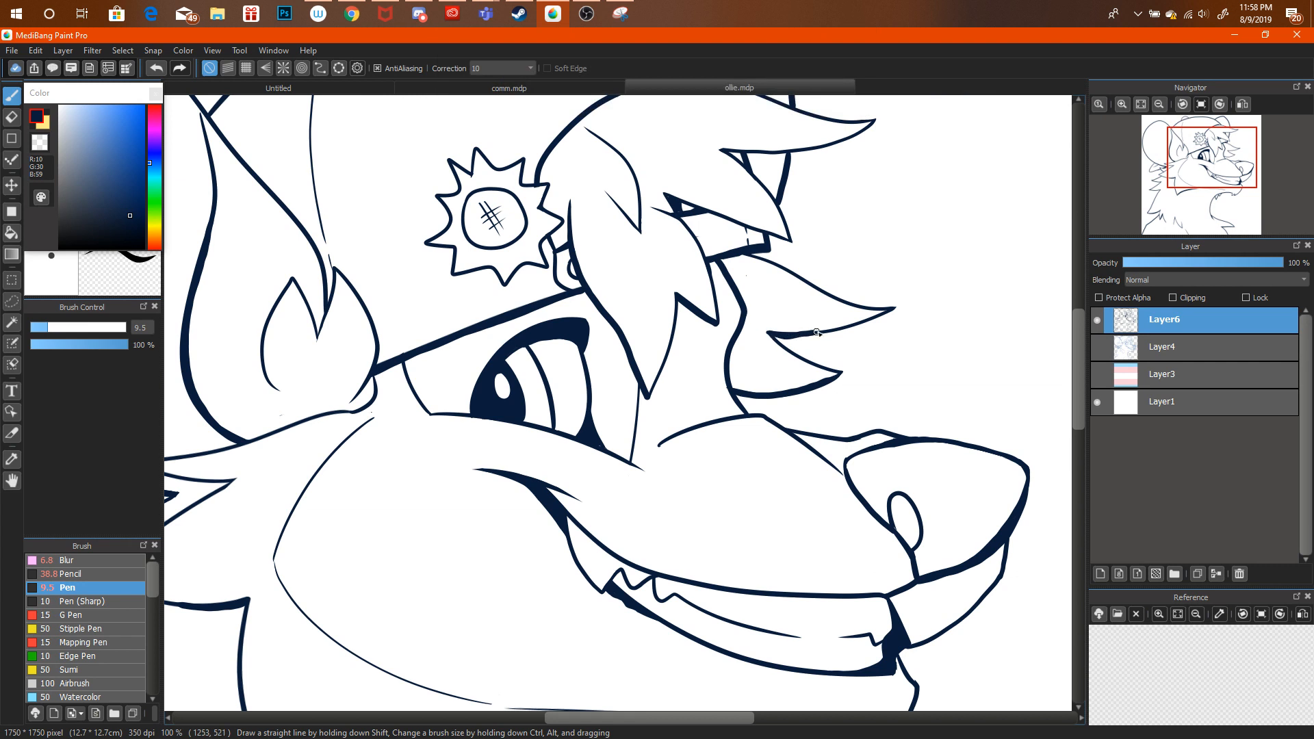
left_click_drag(817, 333, 831, 330)
key("ctrl+alt+z")
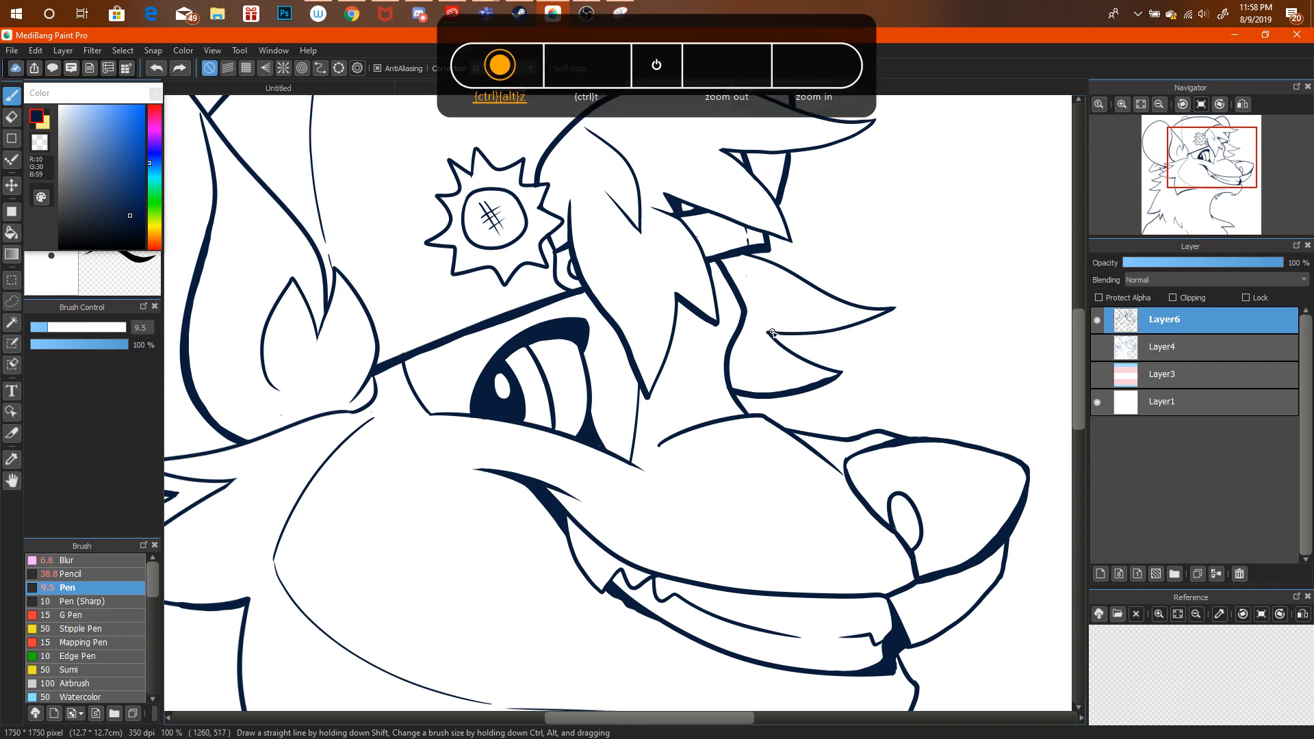
key("ctrl+alt+z")
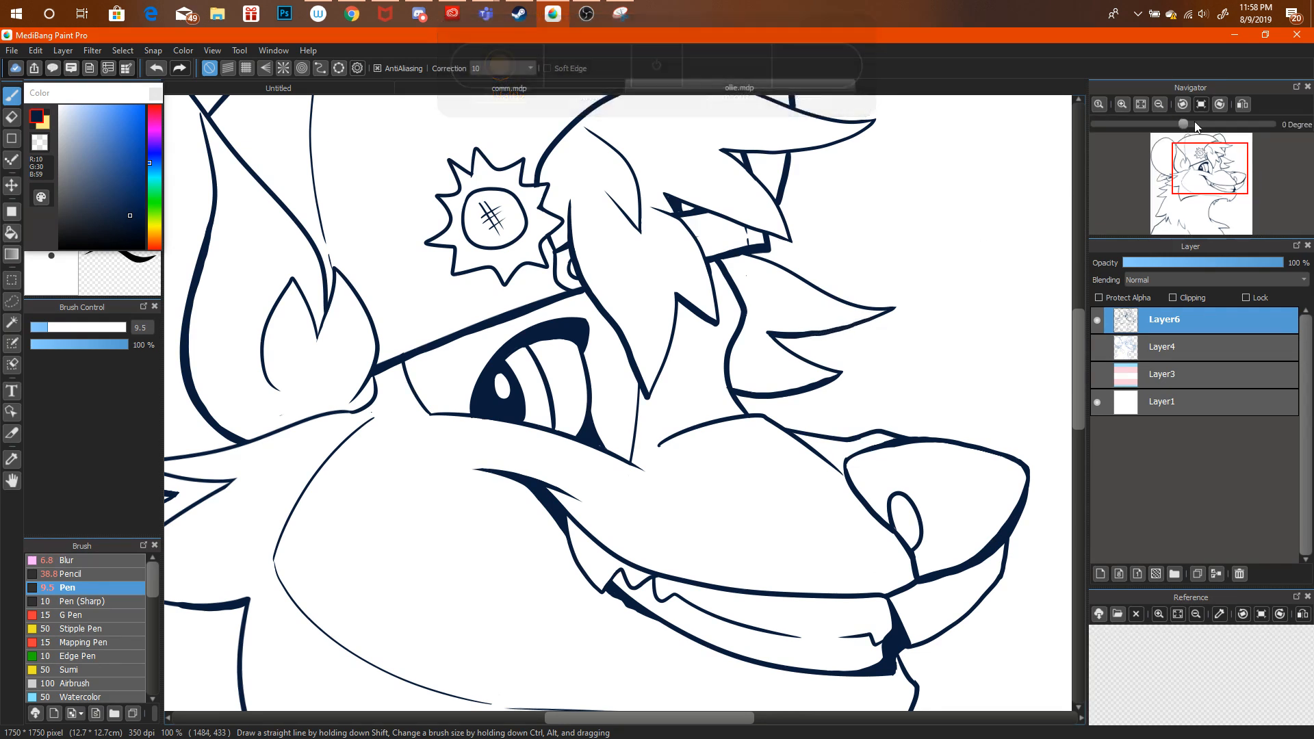
left_click(1161, 104)
left_click(1160, 104)
left_click(1160, 104)
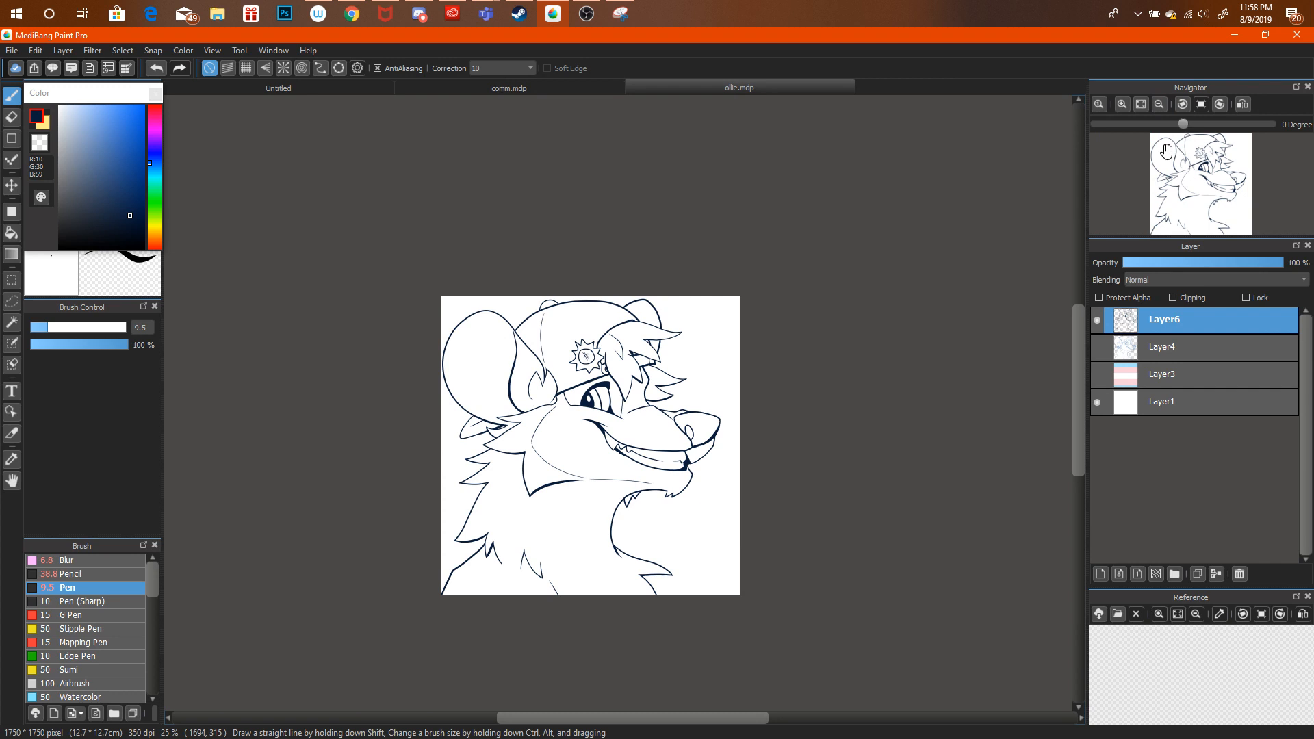
Zoom in on the chest fur and redraw the chest curve up and around its top.
mouse_move(1167, 151)
left_mouse_down()
mouse_move(1191, 160)
mouse_move(1173, 165)
mouse_move(1192, 199)
left_mouse_up()
left_click(1123, 104)
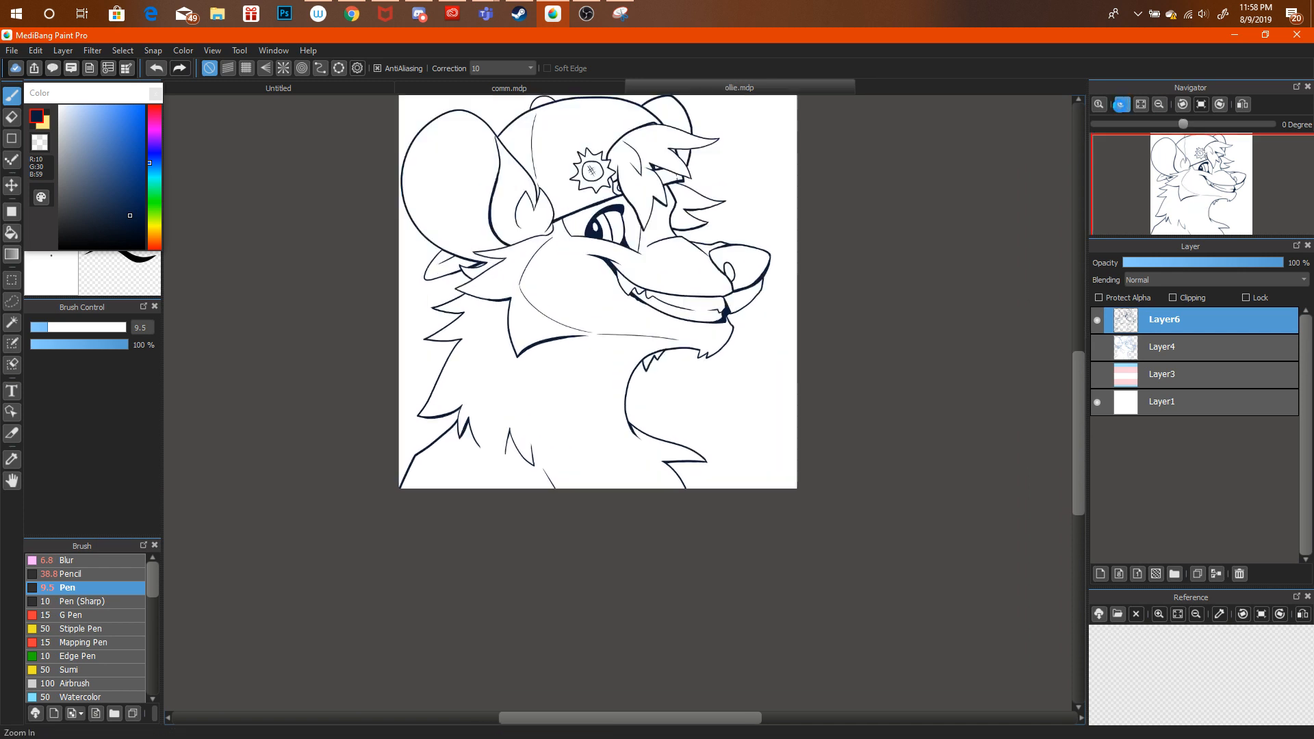
left_click(1122, 105)
left_click(1122, 104)
mouse_move(983, 165)
left_mouse_down()
mouse_move(890, 142)
mouse_move(803, 151)
mouse_move(724, 188)
mouse_move(690, 223)
left_mouse_up()
key("ctrl+alt+z")
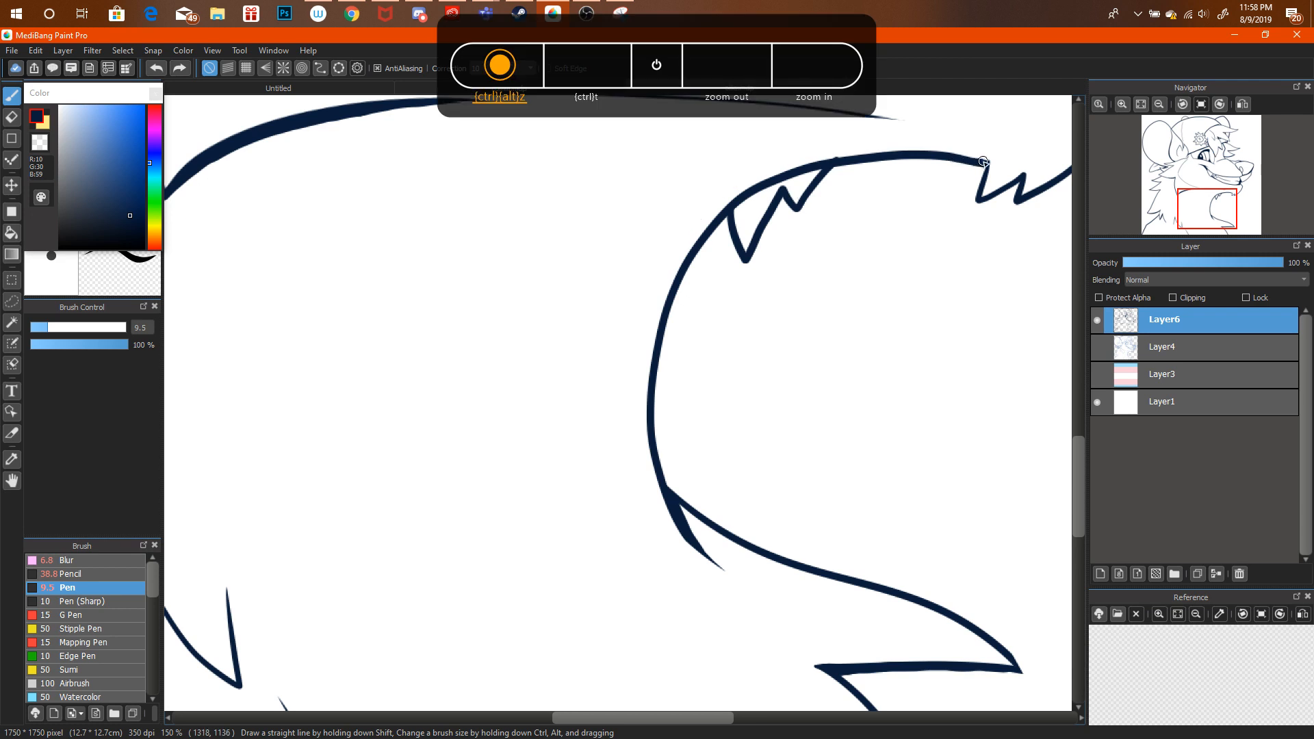
mouse_move(984, 162)
left_mouse_down()
mouse_move(906, 149)
mouse_move(735, 155)
mouse_move(646, 242)
mouse_move(638, 386)
mouse_move(659, 448)
left_mouse_up()
key("ctrl+alt+z")
mouse_move(670, 499)
left_mouse_down()
mouse_move(637, 427)
mouse_move(625, 321)
mouse_move(654, 228)
mouse_move(699, 177)
mouse_move(814, 143)
mouse_move(987, 164)
left_mouse_up()
Check the whole drawing, then erase the doubled inner line of the chest curve.
left_click(1160, 104)
left_click(1159, 104)
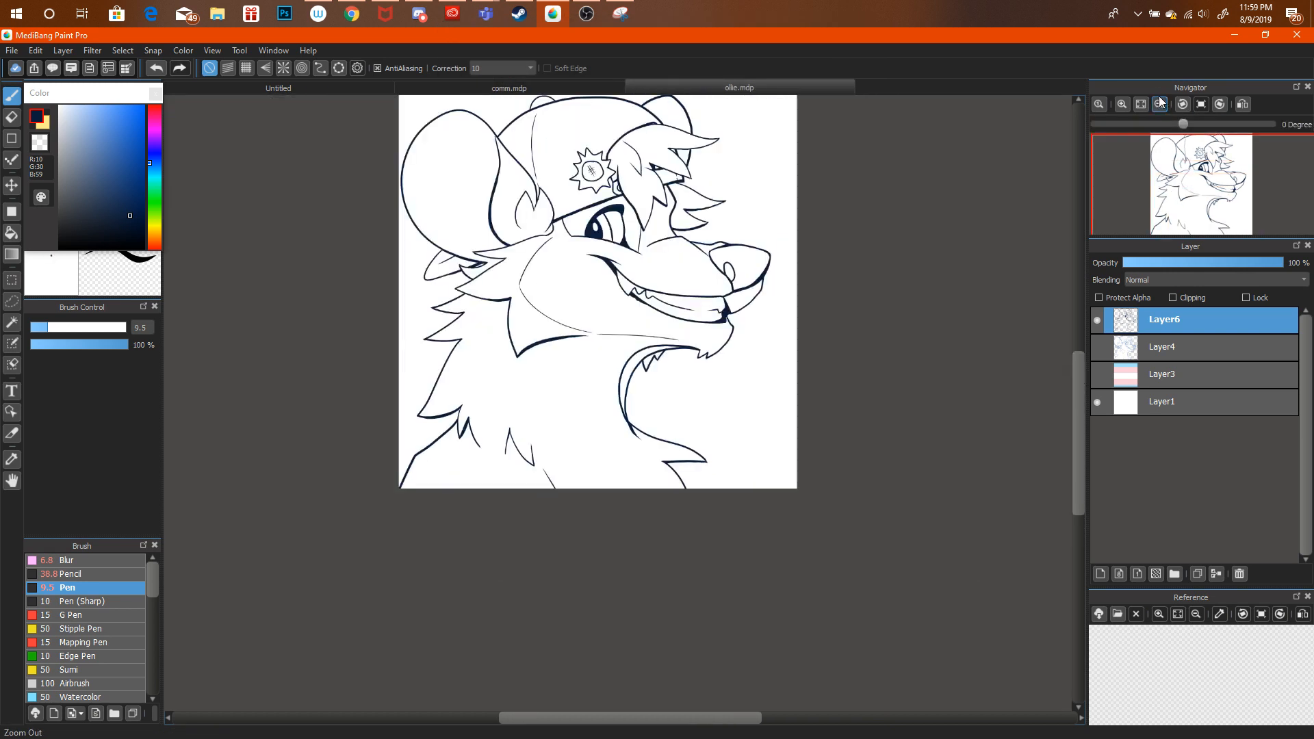
left_click(1122, 104)
left_click(1122, 104)
left_click(12, 116)
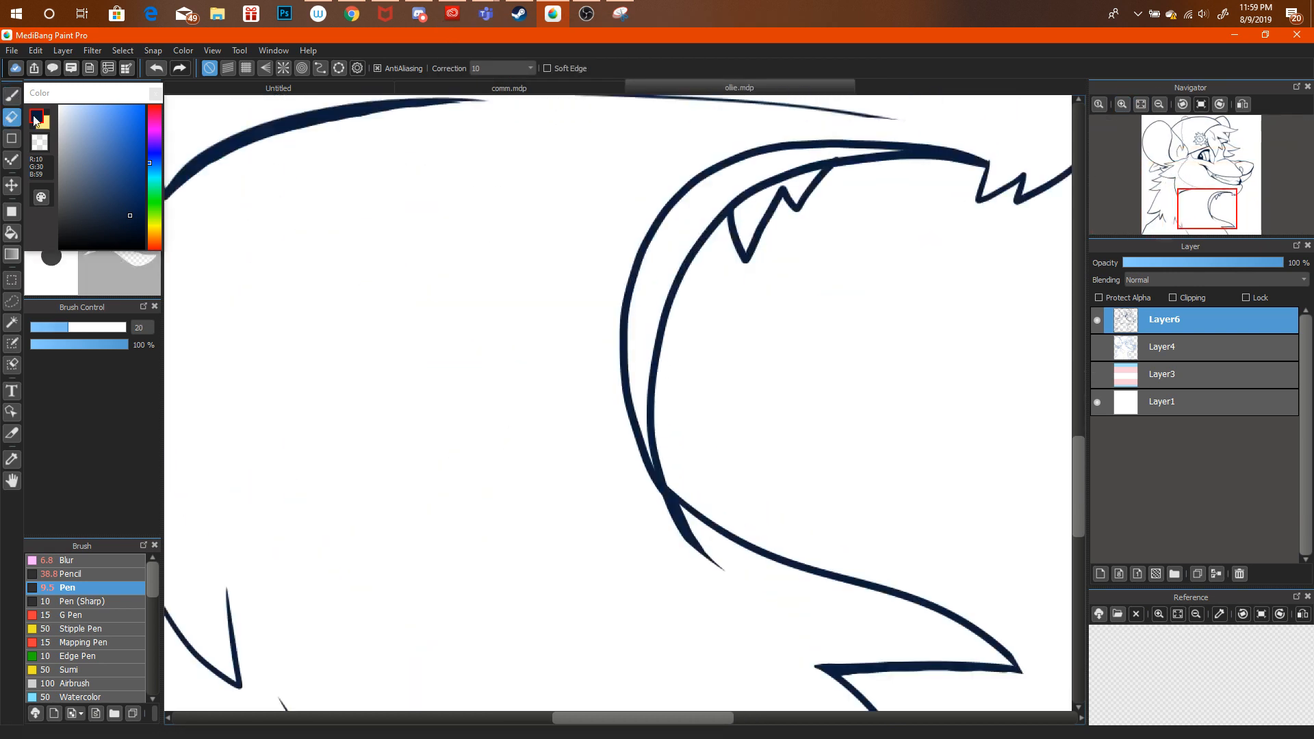
mouse_move(699, 556)
left_mouse_down()
mouse_move(641, 484)
mouse_move(719, 571)
left_mouse_up()
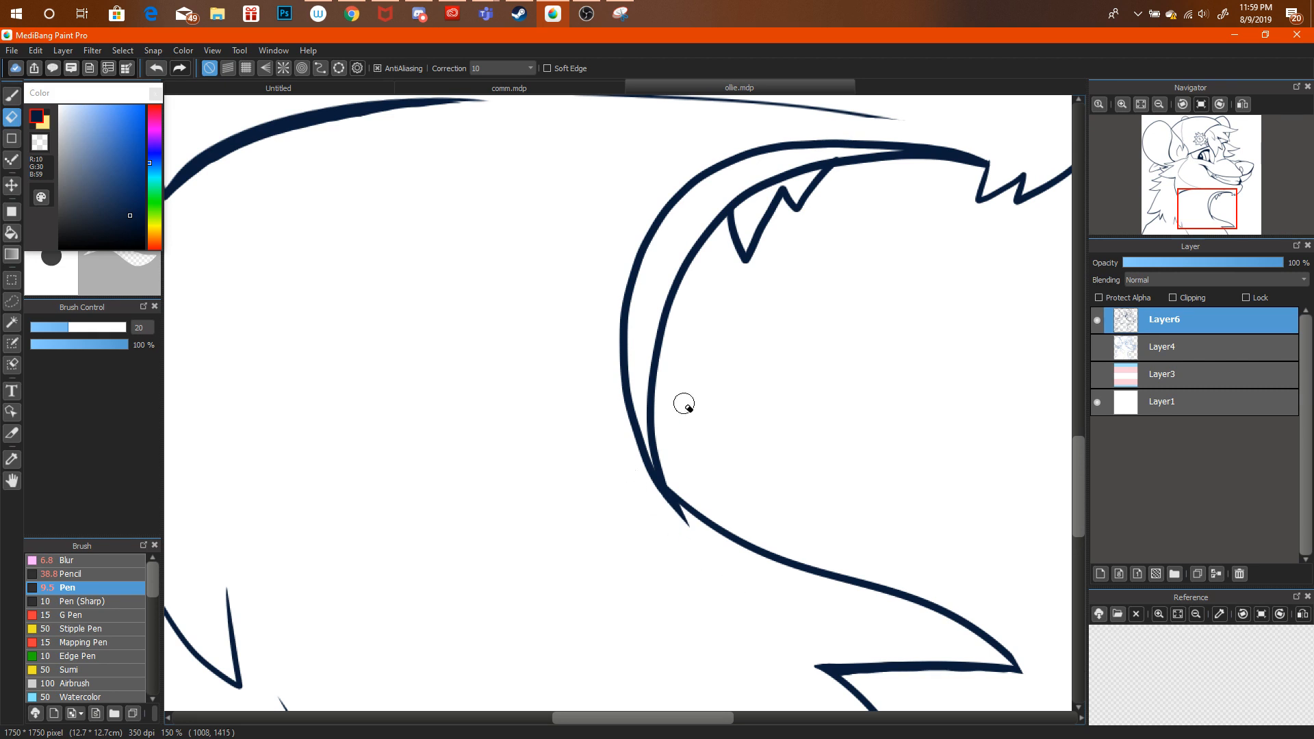
mouse_move(657, 407)
left_mouse_down()
mouse_move(657, 452)
mouse_move(661, 320)
mouse_move(731, 214)
mouse_move(662, 343)
mouse_move(652, 427)
mouse_move(765, 204)
mouse_move(732, 222)
mouse_move(867, 172)
mouse_move(854, 171)
mouse_move(913, 179)
mouse_move(841, 171)
mouse_move(868, 164)
mouse_move(930, 174)
mouse_move(858, 157)
mouse_move(970, 176)
left_mouse_up()
Draw a pointed V-shaped fur tuft from the chest outline, then switch to YouTube.
left_click(12, 95)
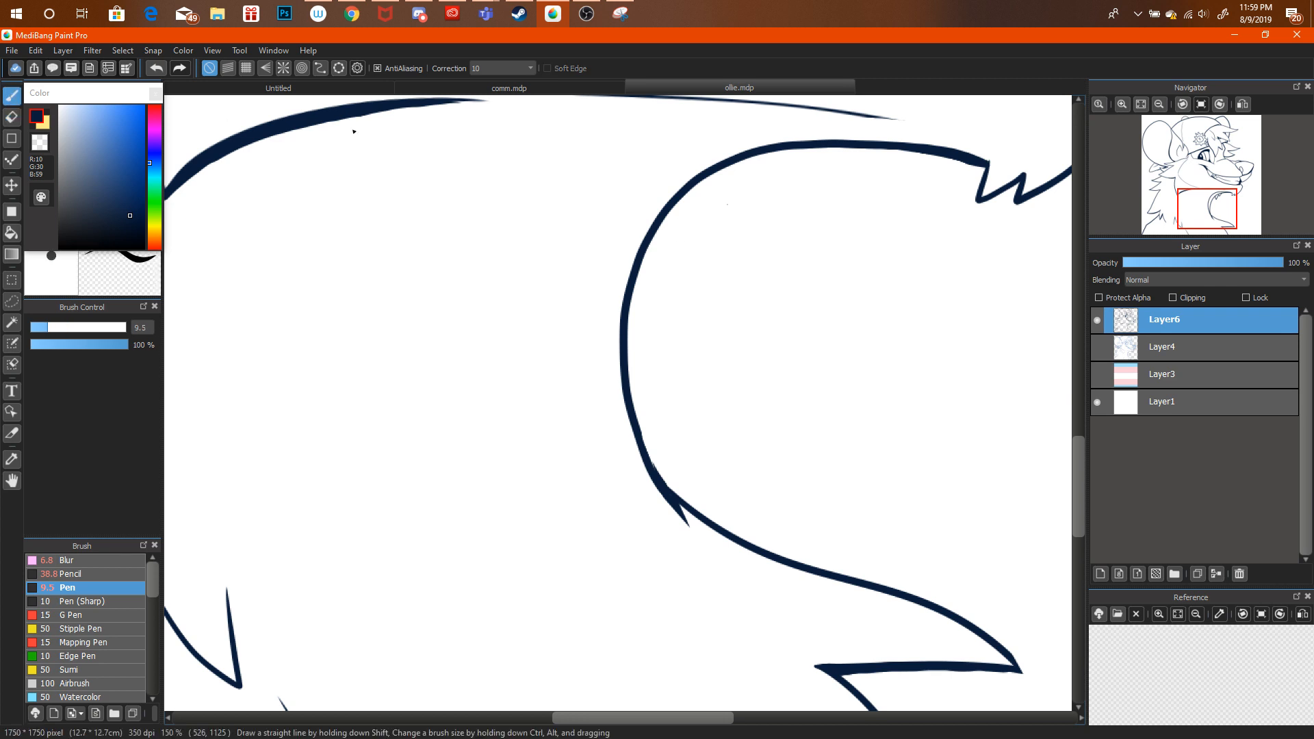
mouse_move(731, 163)
left_mouse_down()
mouse_move(716, 234)
mouse_move(739, 217)
mouse_move(764, 271)
mouse_move(855, 200)
mouse_move(886, 149)
mouse_move(788, 258)
mouse_move(789, 212)
mouse_move(776, 199)
mouse_move(734, 204)
mouse_move(745, 149)
left_mouse_up()
key("ctrl+alt+z")
left_click(1160, 104)
left_click(1160, 104)
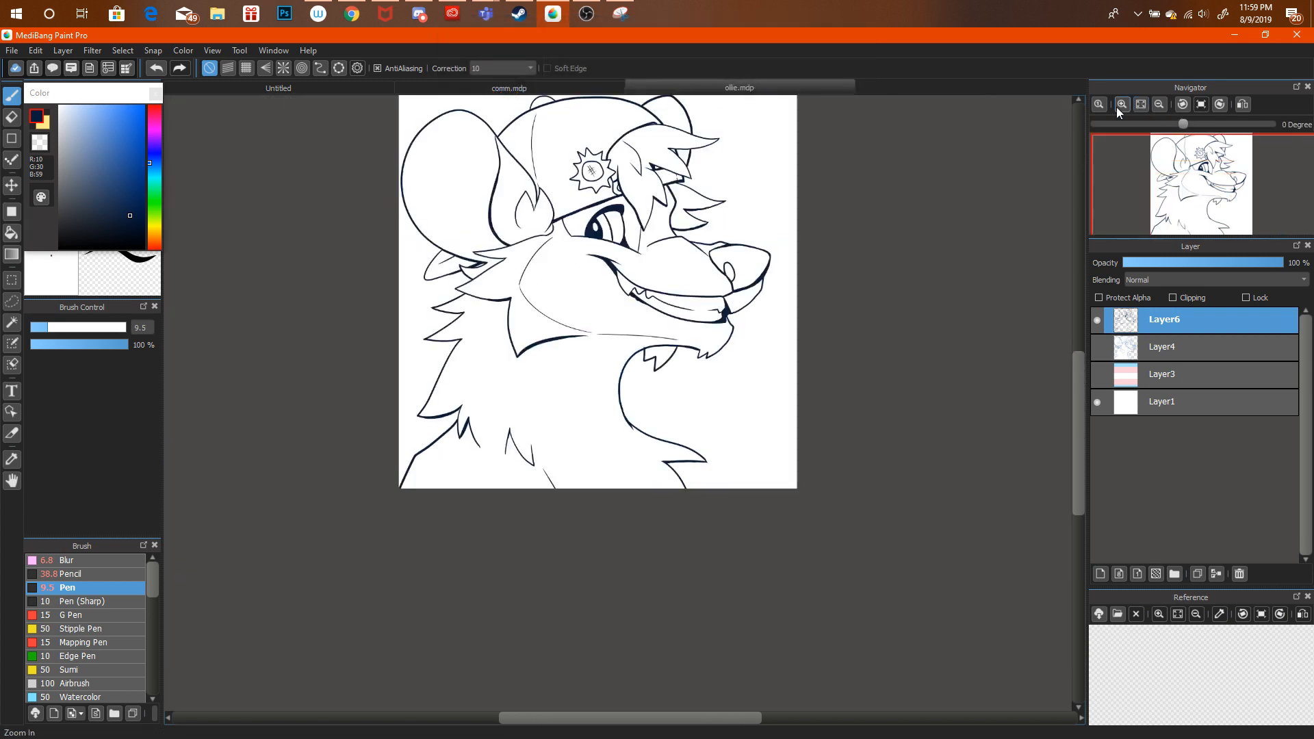
left_click(1123, 104)
left_click(1127, 103)
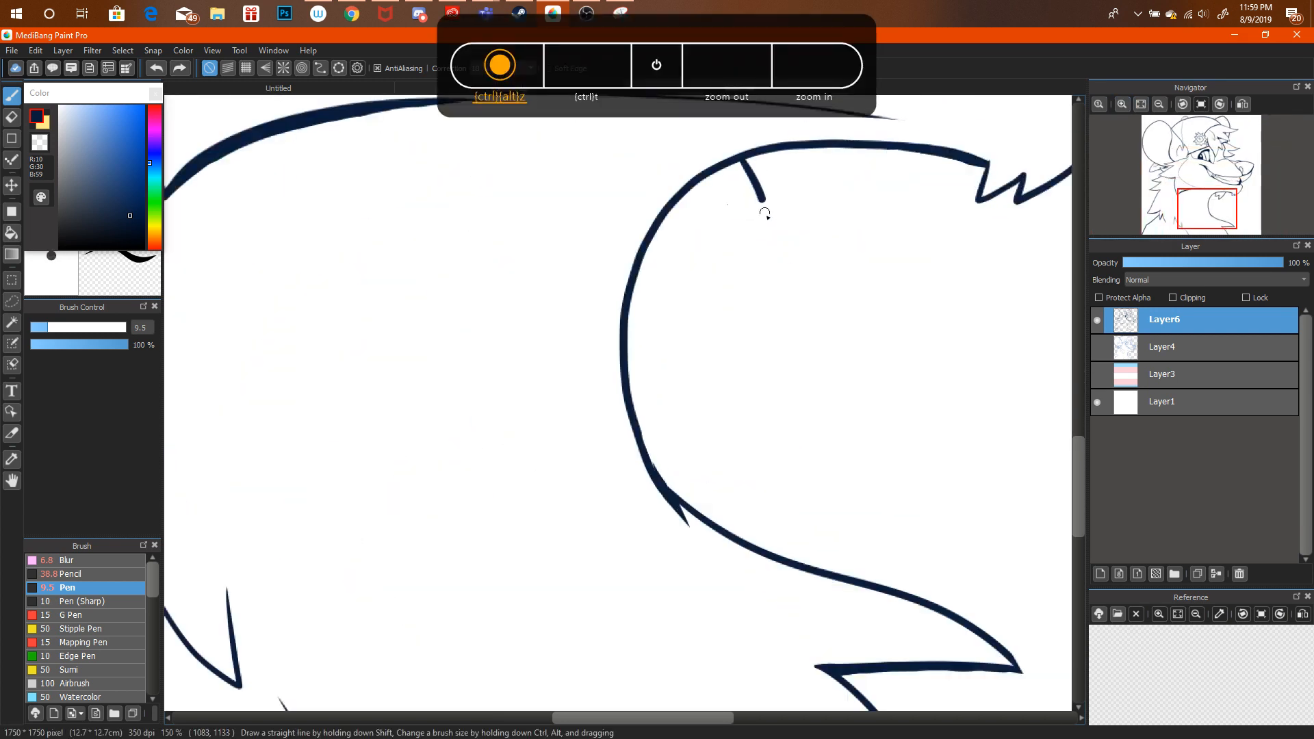
mouse_move(805, 194)
left_mouse_down()
mouse_move(856, 257)
mouse_move(896, 147)
left_mouse_up()
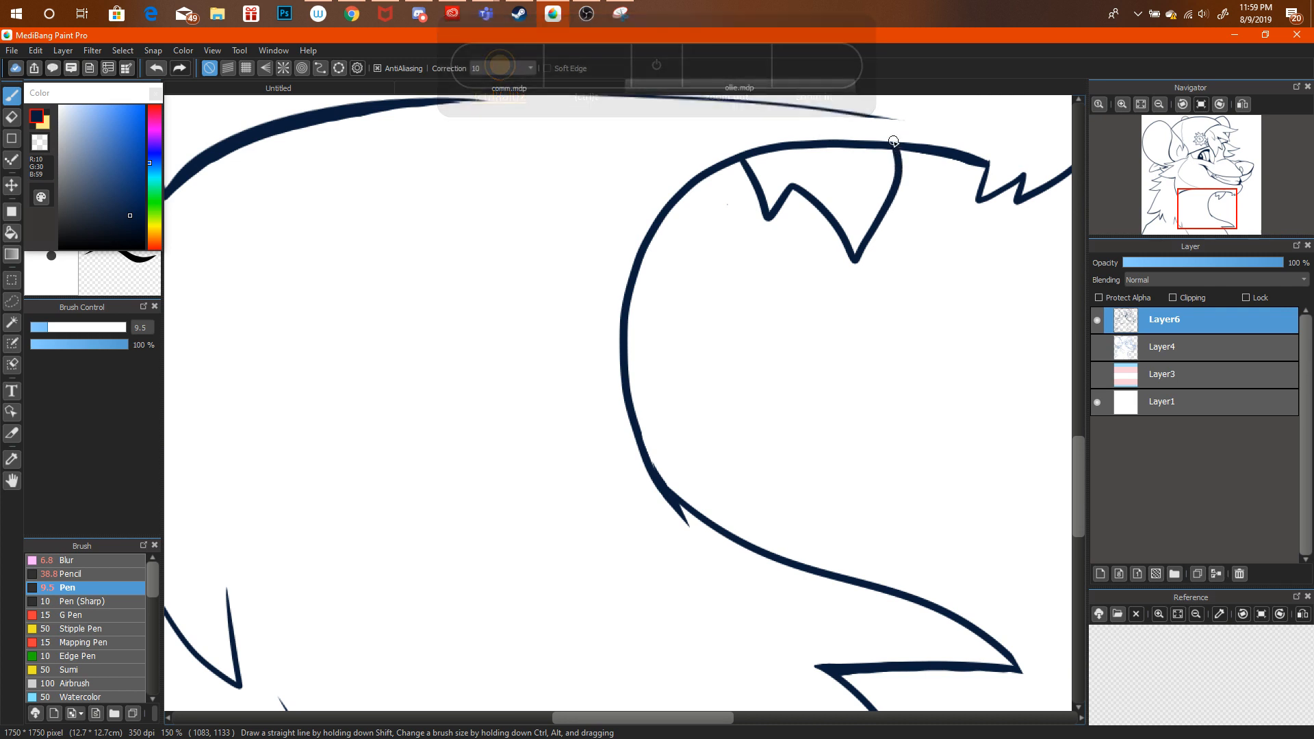
key("e")
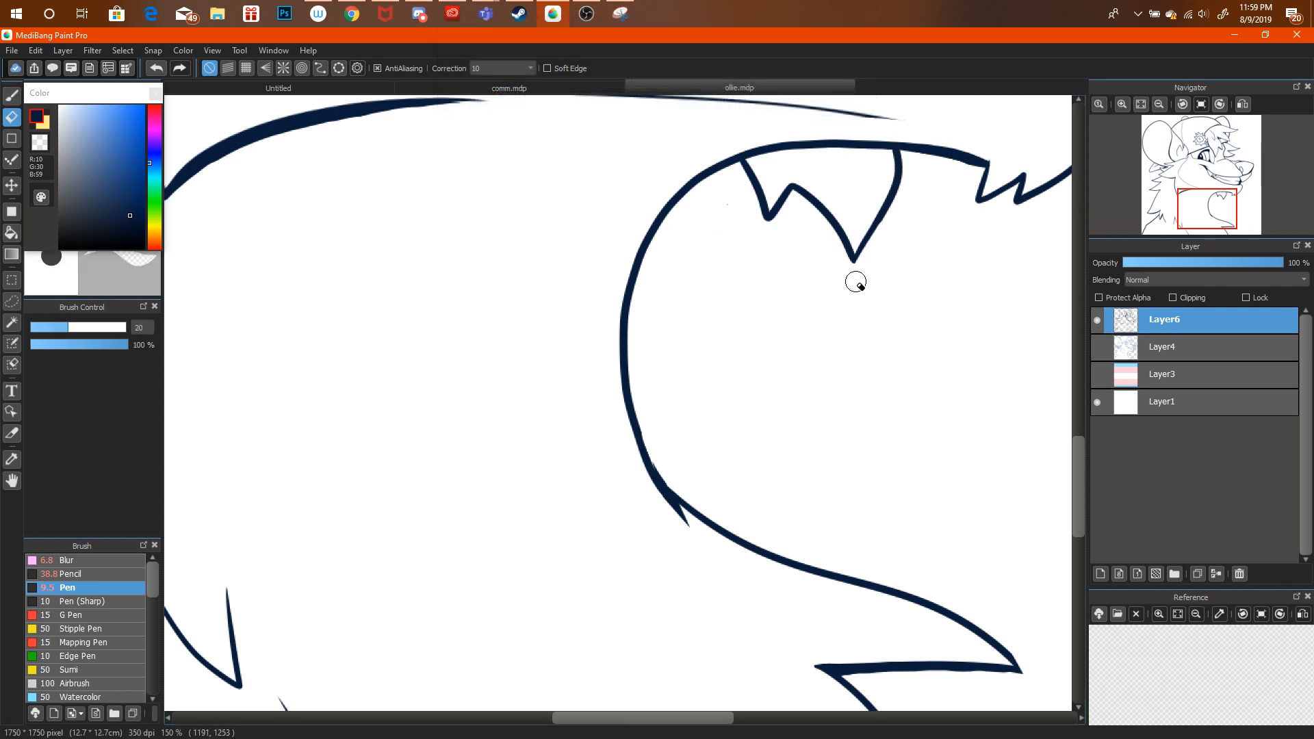
left_click(352, 13)
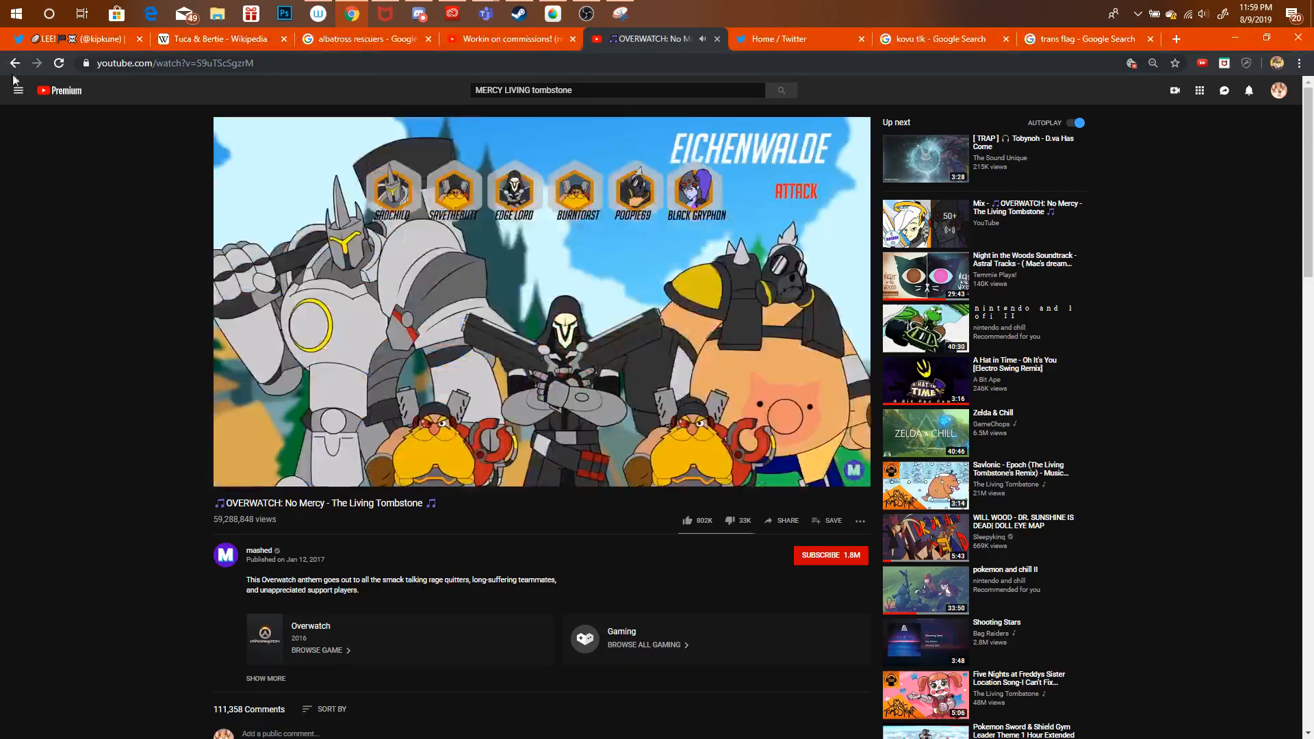
Search YouTube for 'living tombston e jump up' and open the Jump Up, Super Star! remix.
key("alt+Left")
left_click(491, 38)
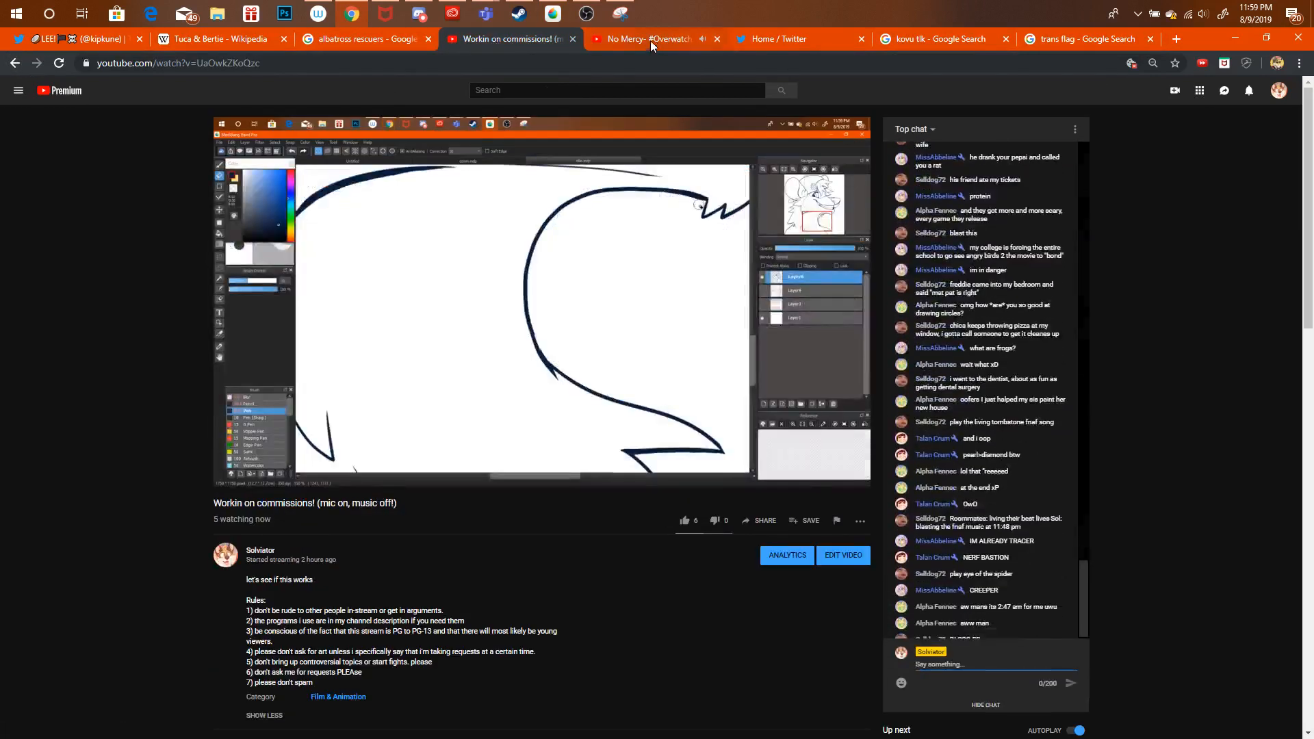
left_click(650, 39)
key("alt+Left")
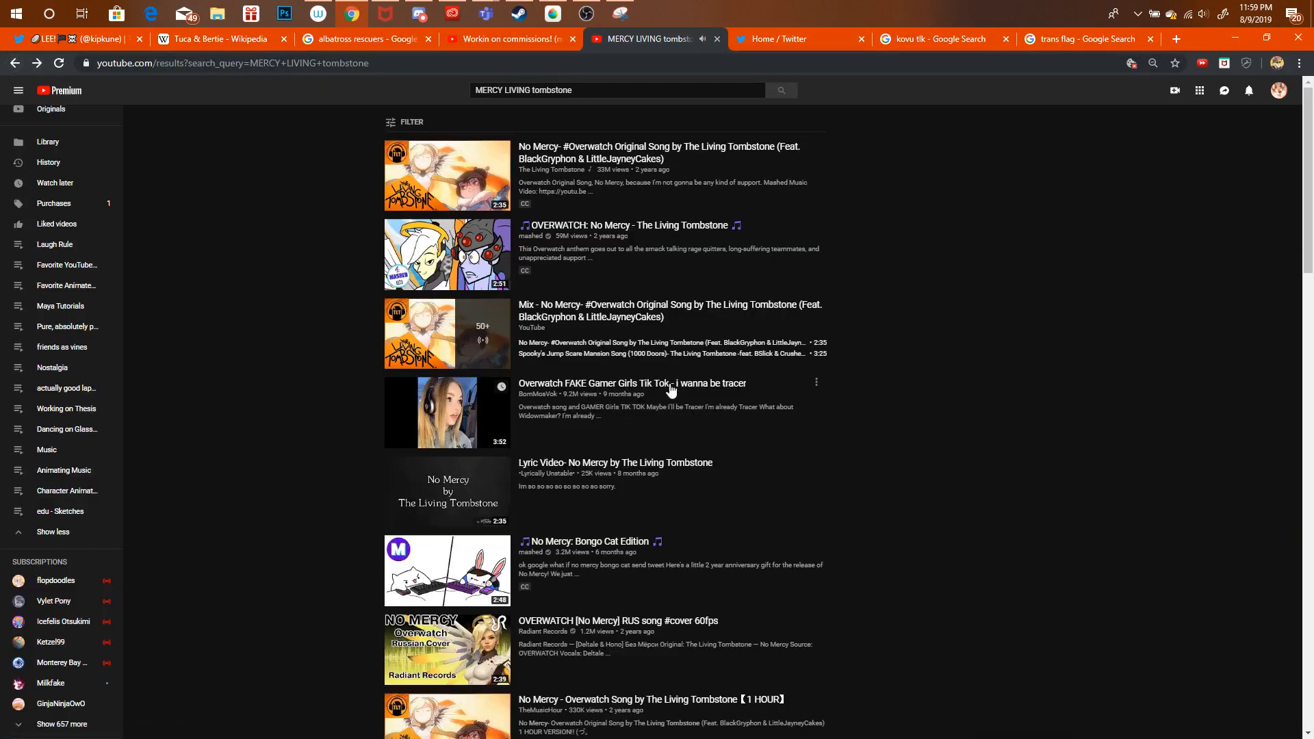
left_click(587, 90)
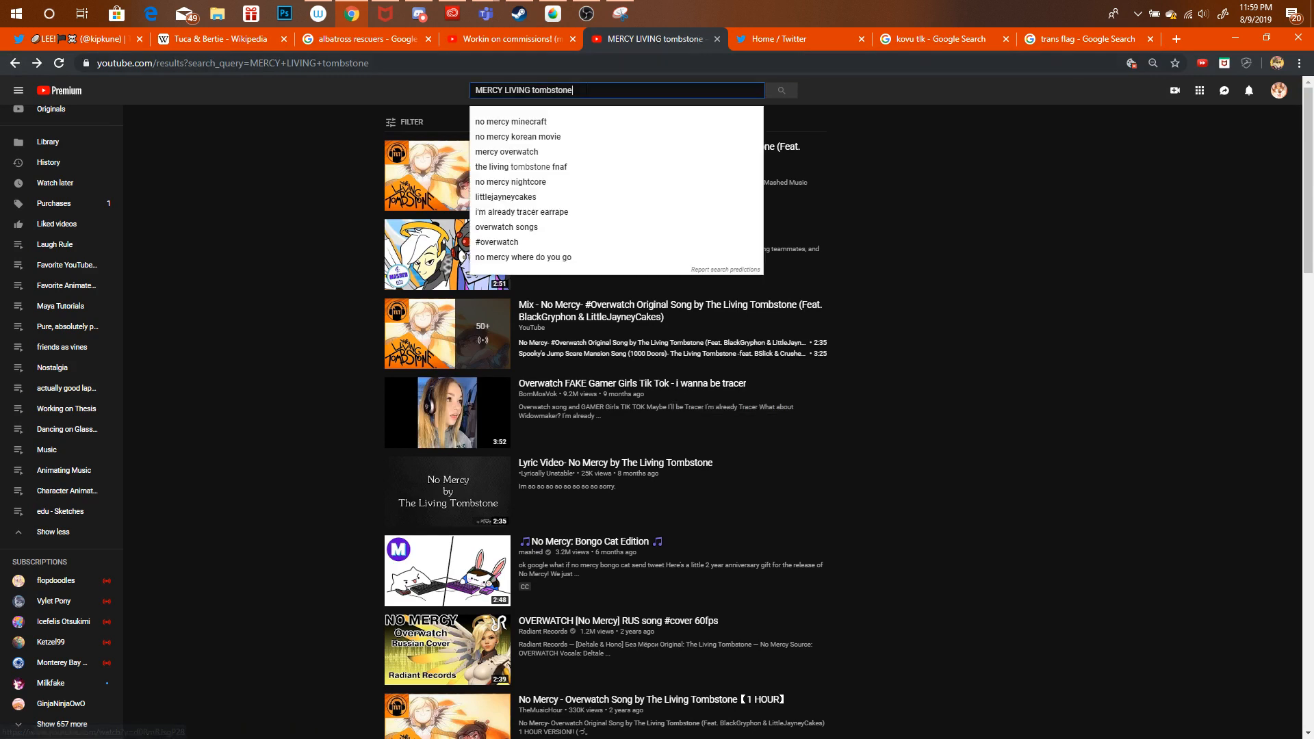
key("ctrl+a")
key("BackSpace")
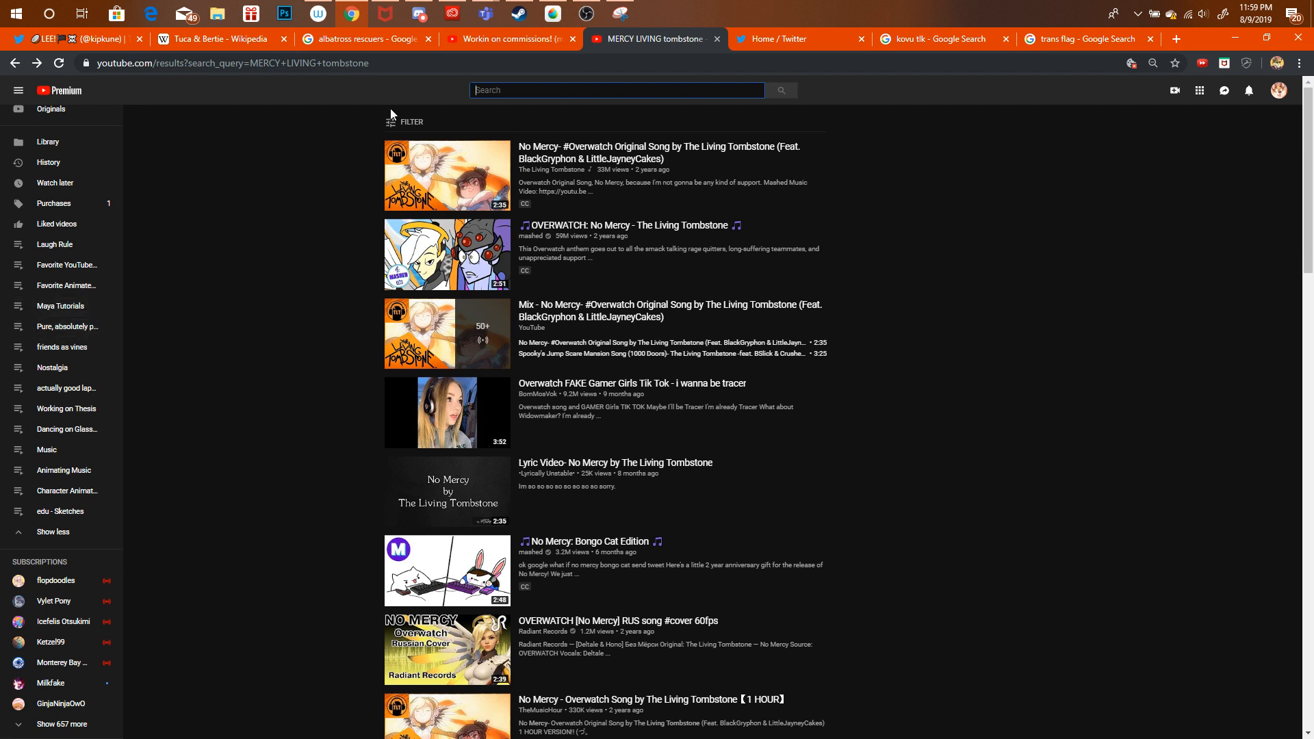
type("living tom")
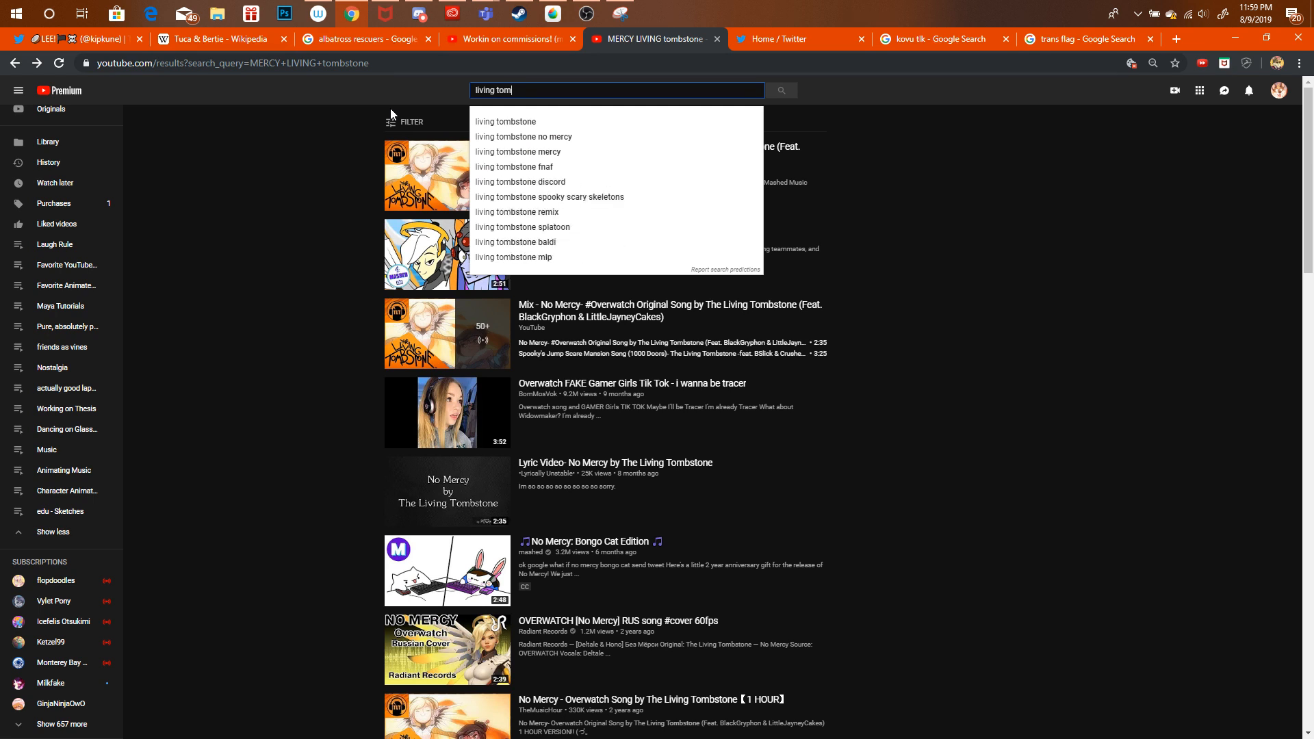
type("bston ")
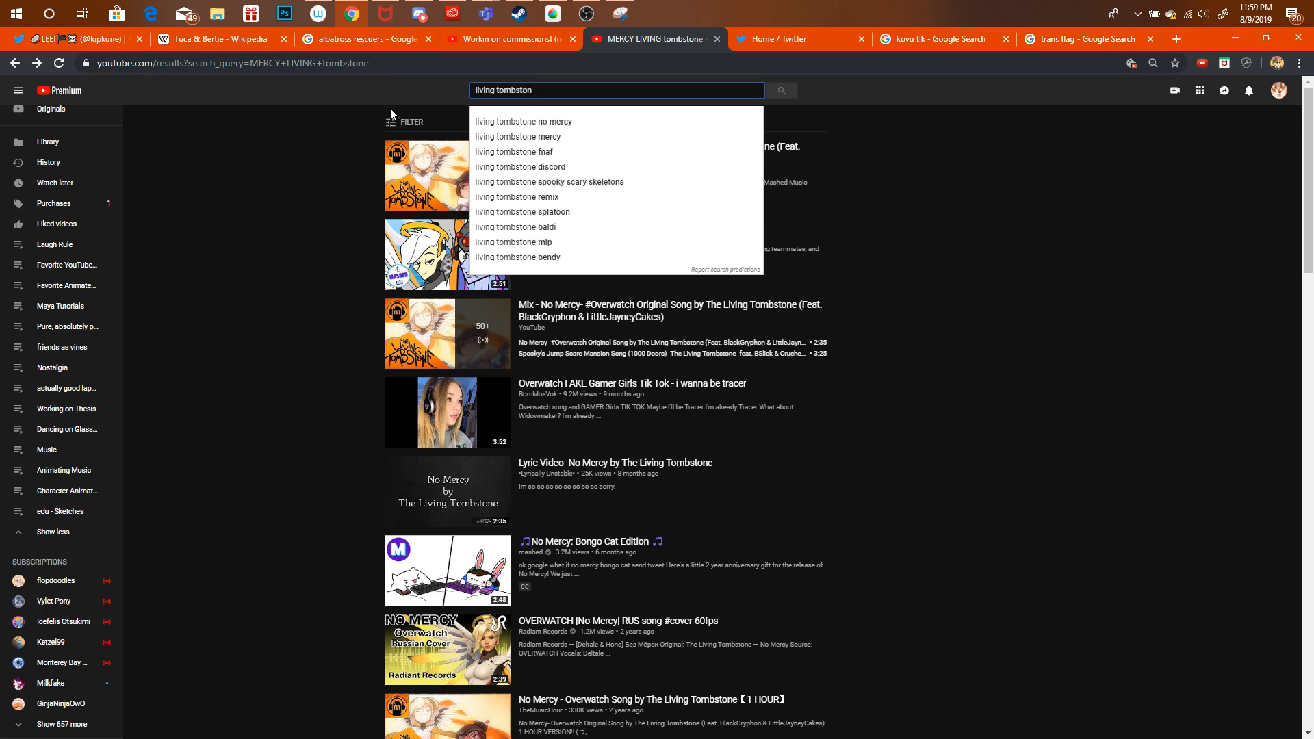
type("e jump up")
left_click(699, 122)
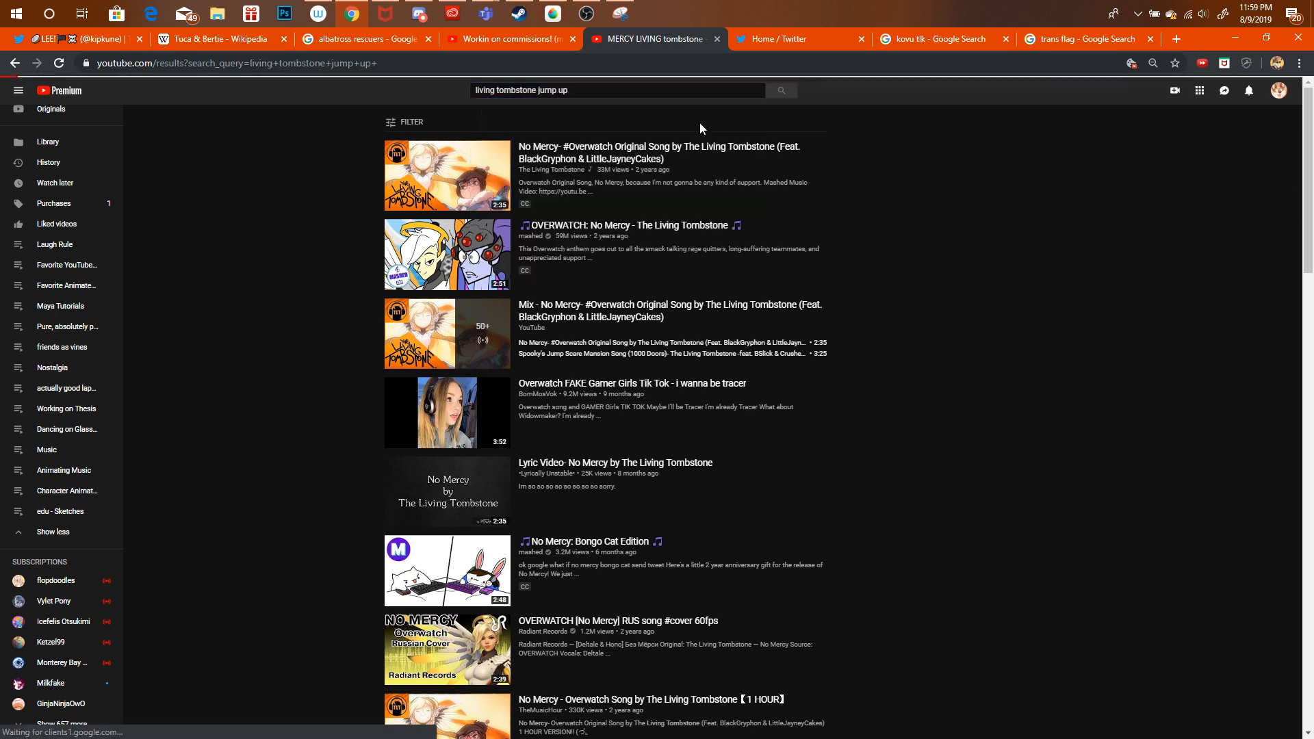
left_click(648, 147)
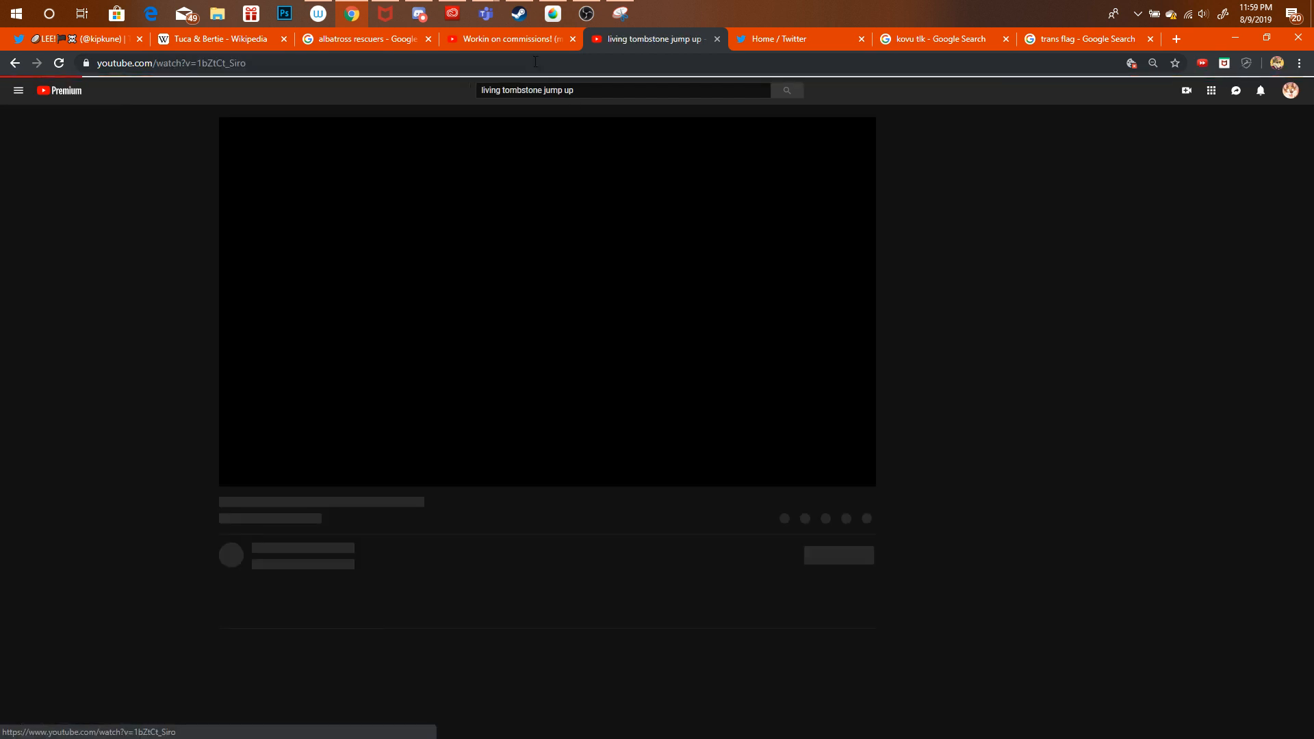
Check the livestream, then search 'discord' and open the first Discord remix result.
left_click(530, 39)
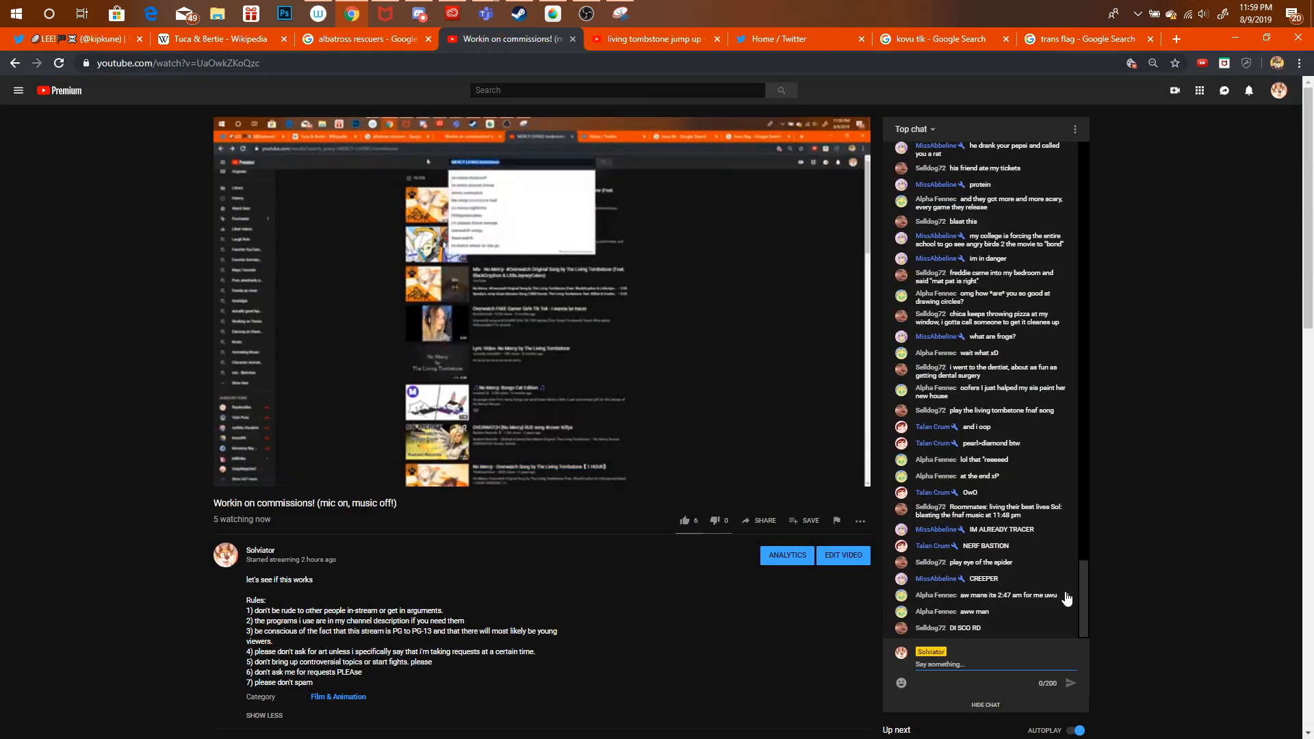
left_click(607, 39)
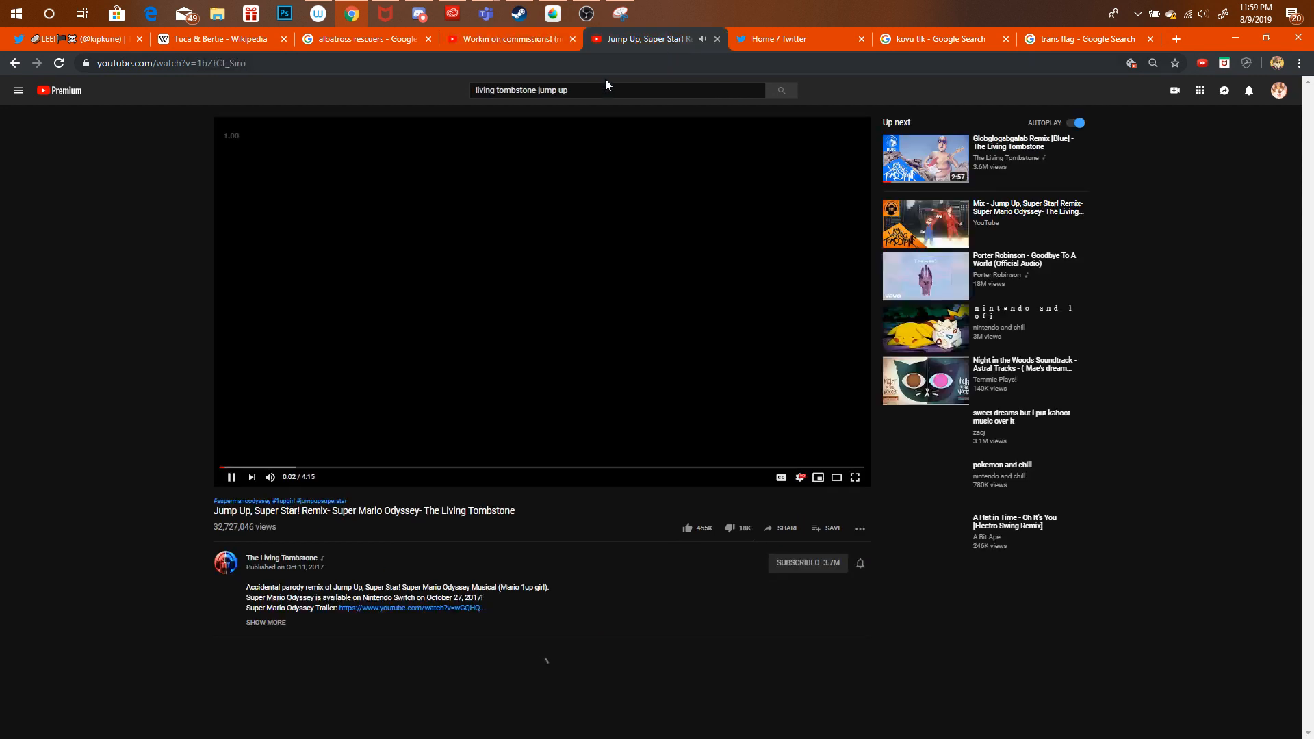
left_click(606, 90)
key("ctrl+a")
type("dis")
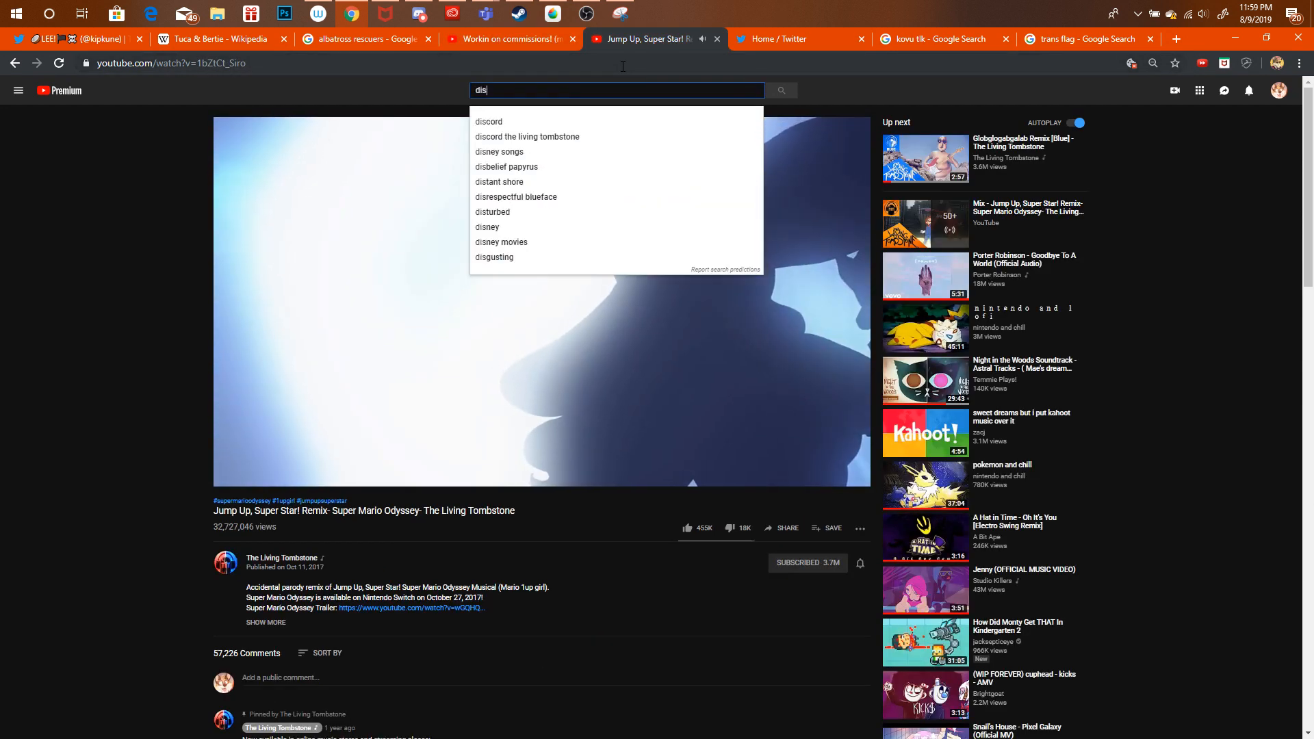
type("cord")
left_click(567, 136)
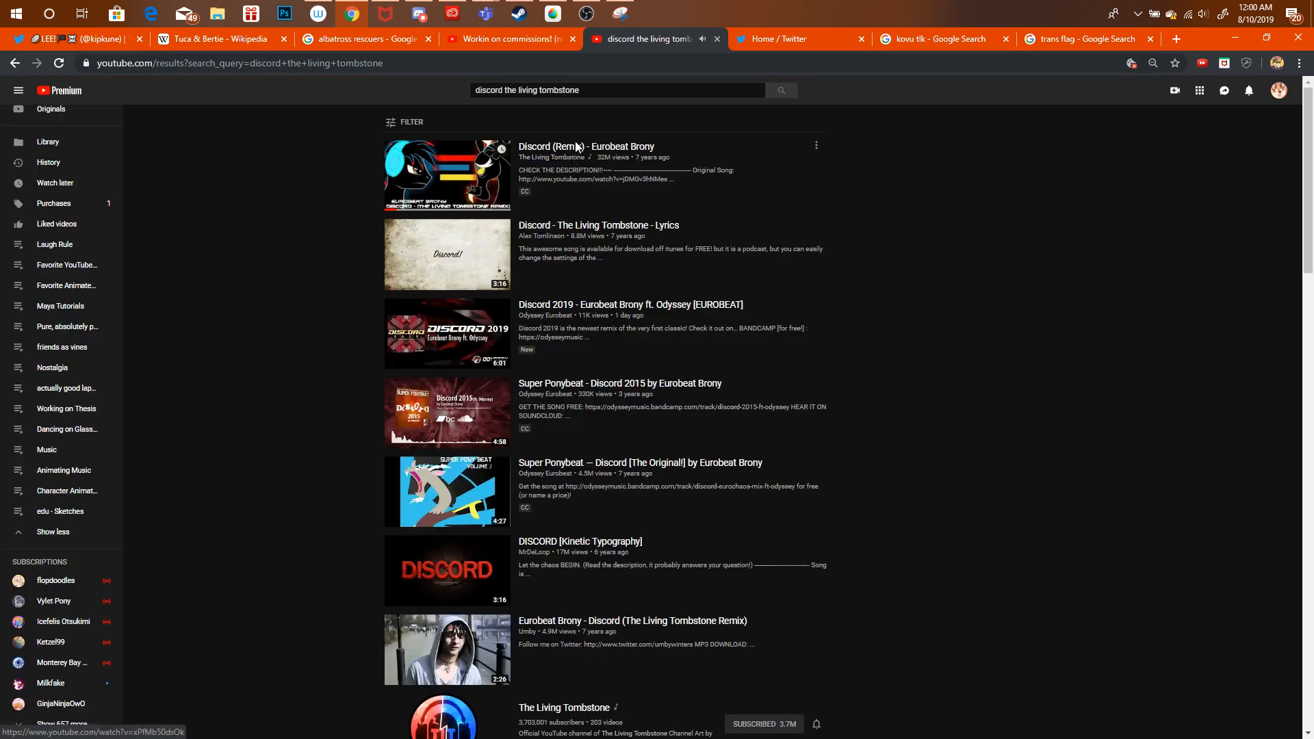
left_click(574, 140)
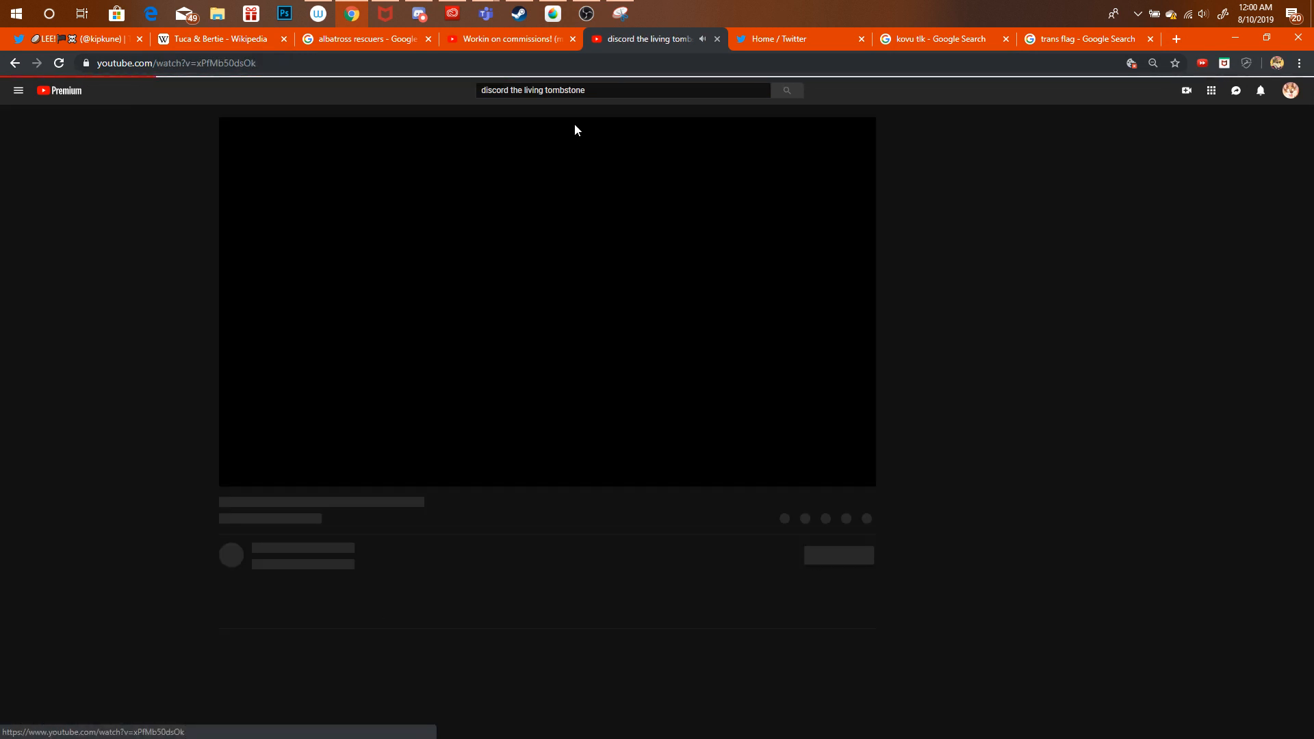
Look at the livestream's chat message field, then return to MediBang Paint Pro.
left_click(490, 39)
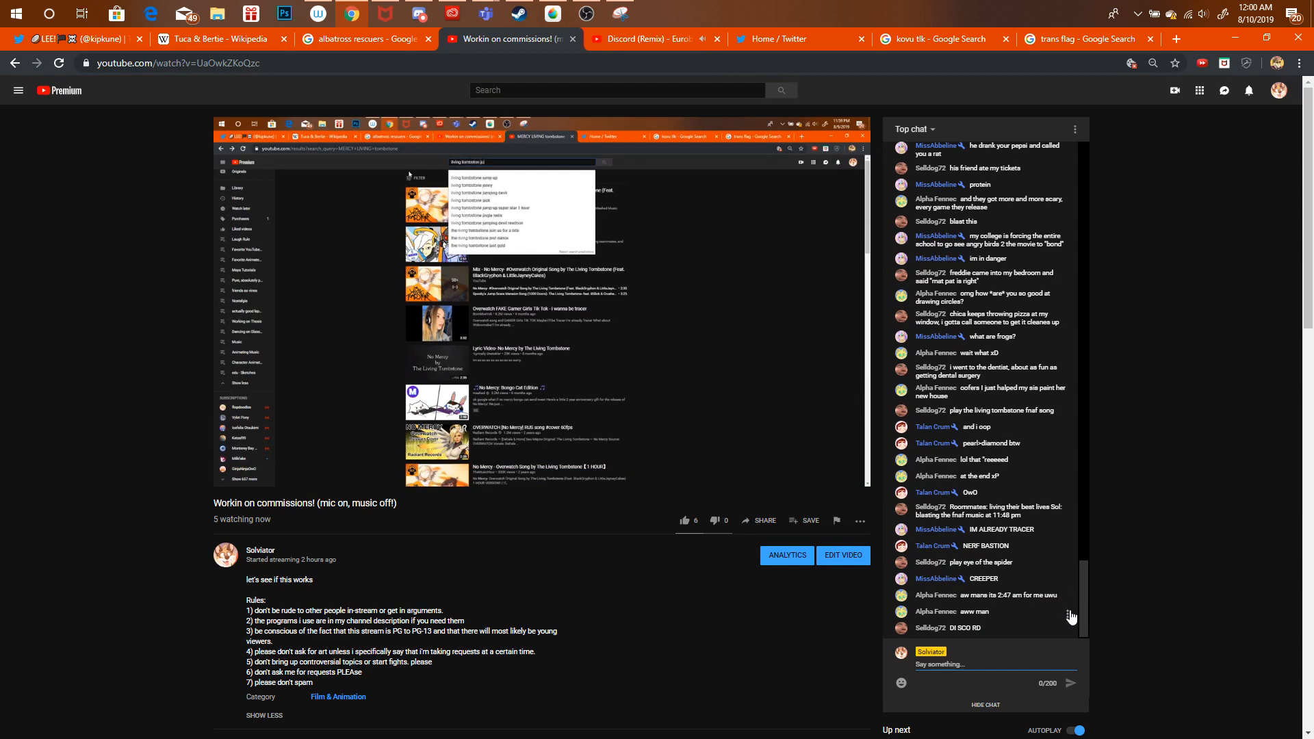
double_click(1015, 657)
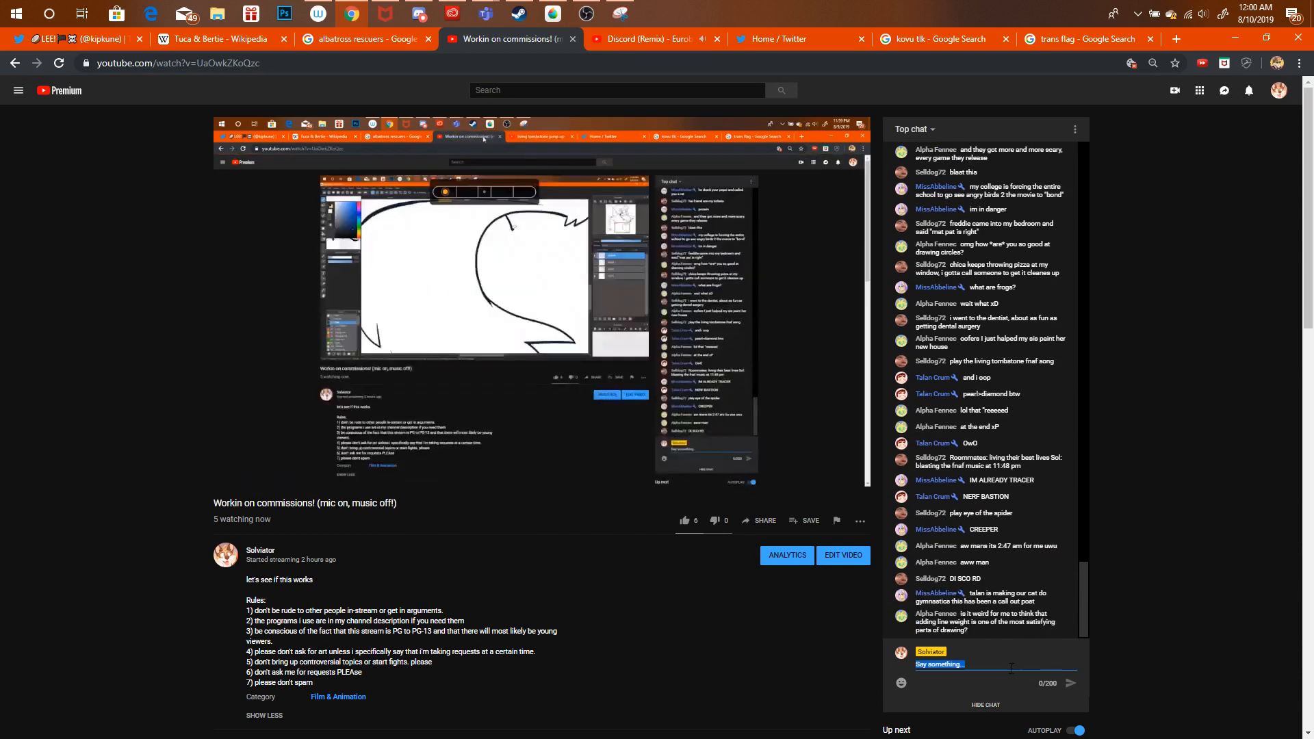
left_click(1005, 668)
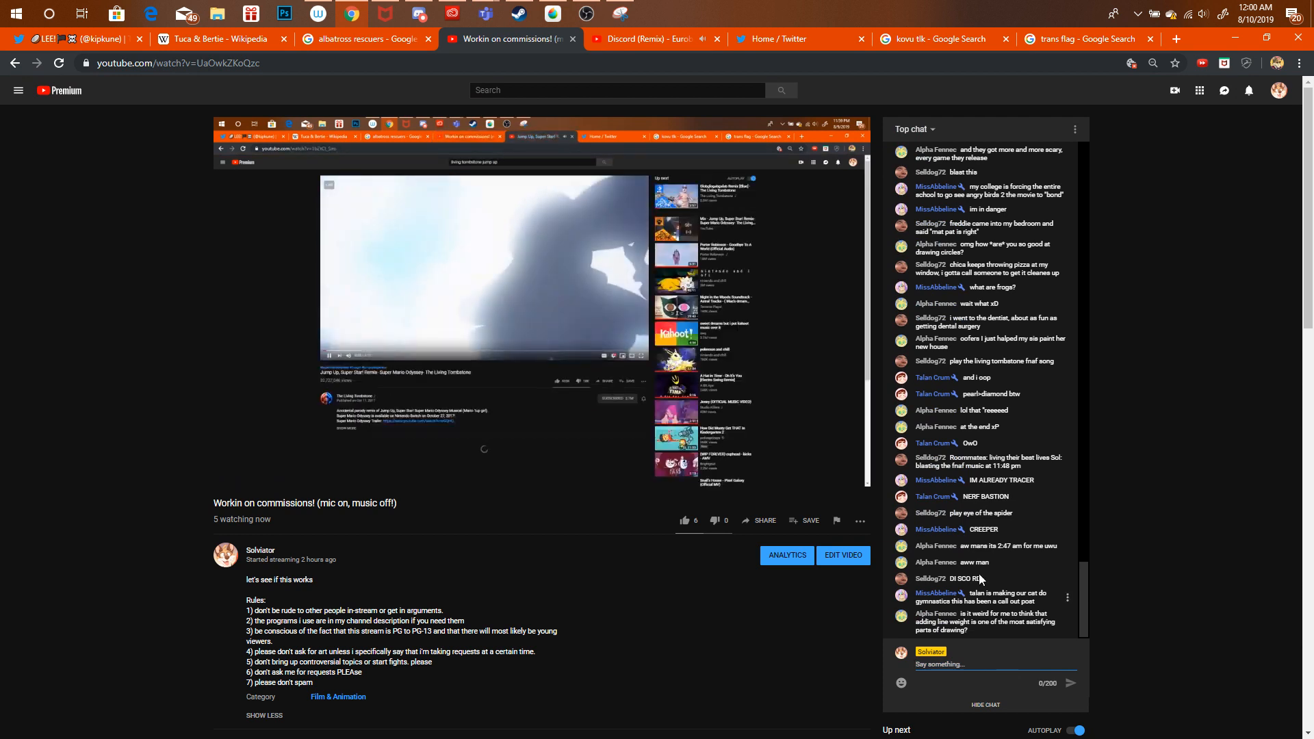
left_click(557, 21)
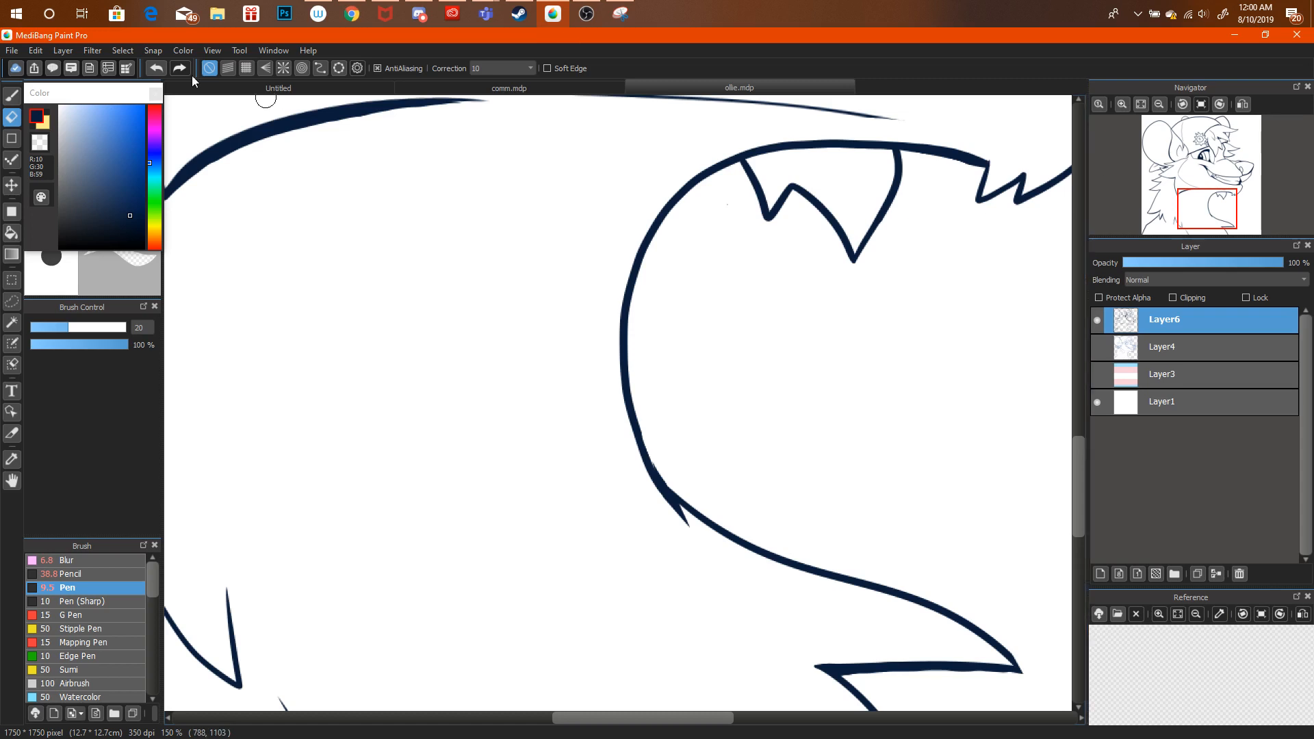
With the Pen, redo the lower fur spike along the neck curve and check the whole drawing.
left_click(12, 96)
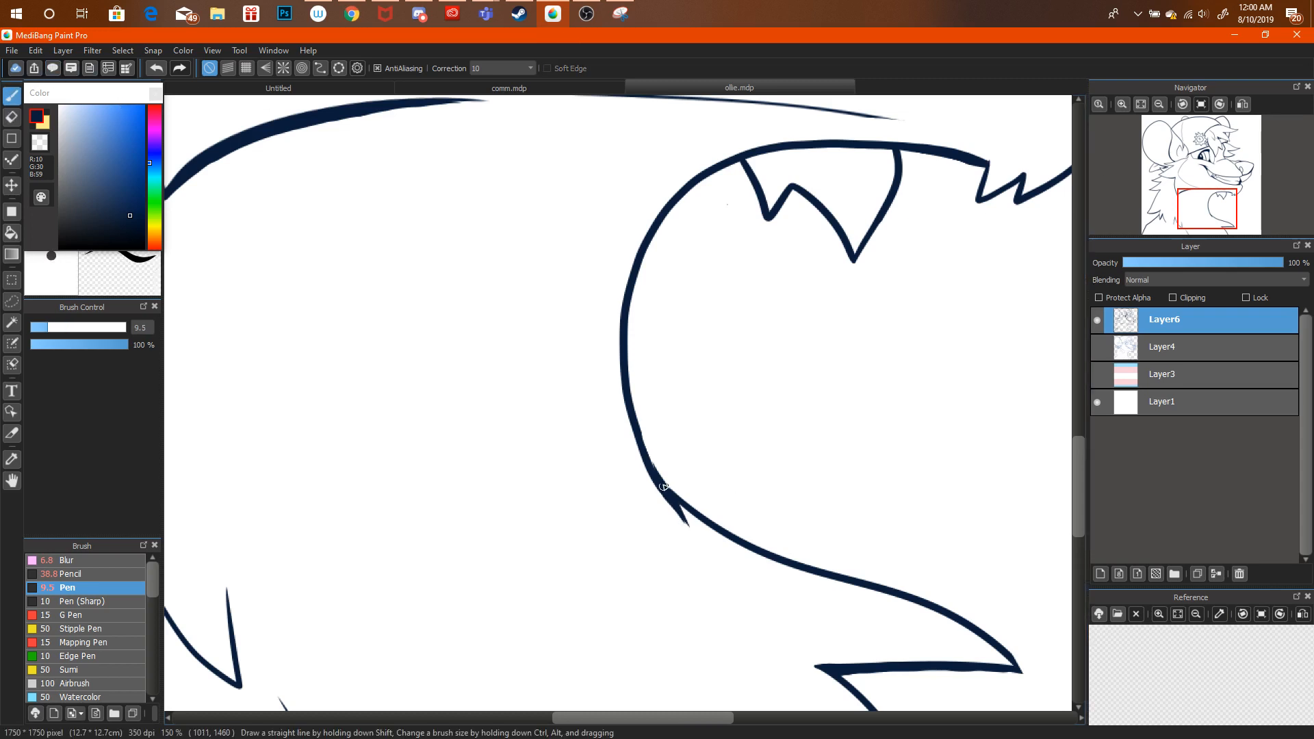
key("ctrl+alt+z")
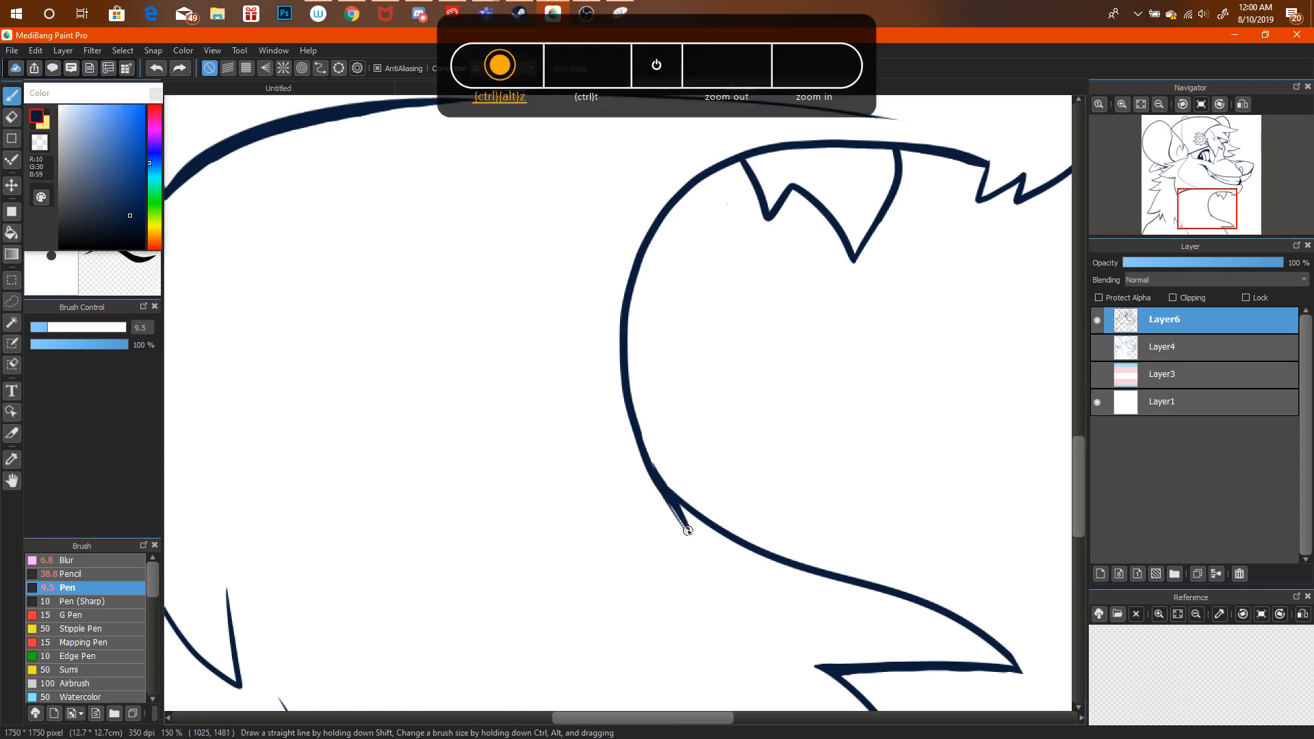
left_click_drag(653, 479, 699, 551)
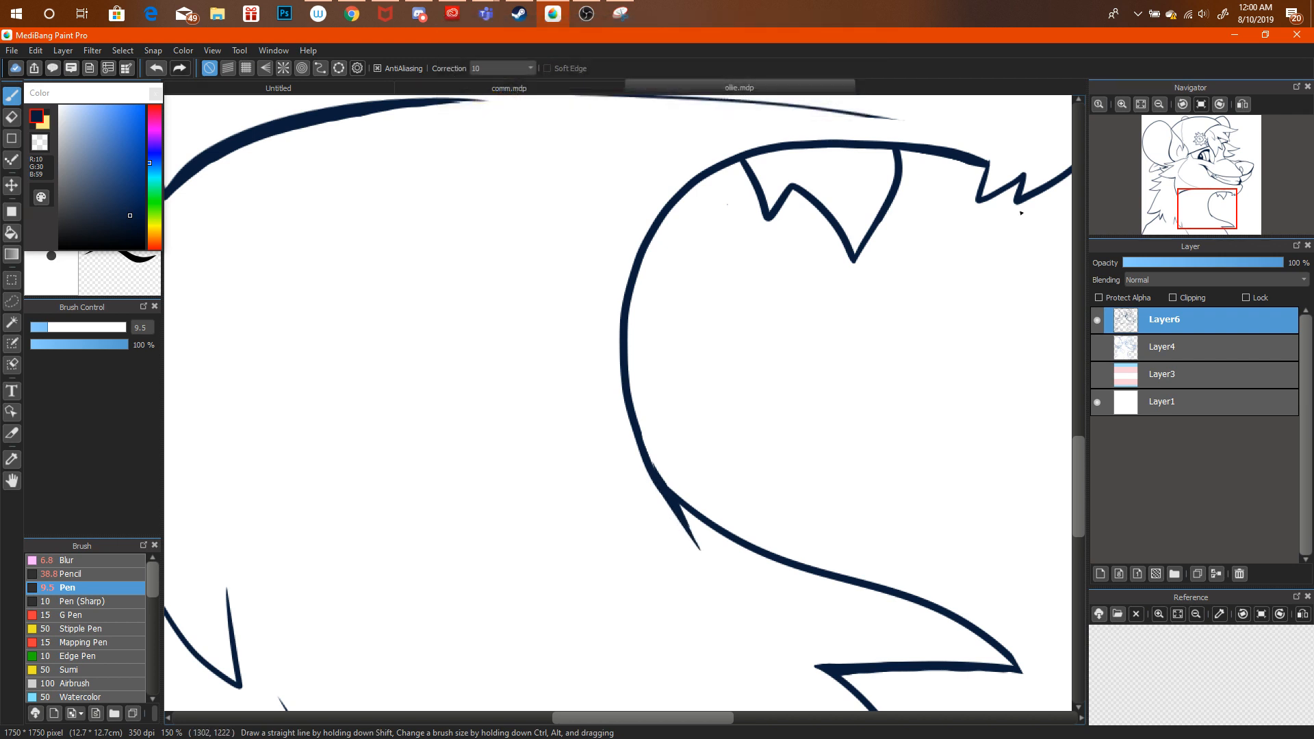
left_click(1159, 103)
left_click(1159, 104)
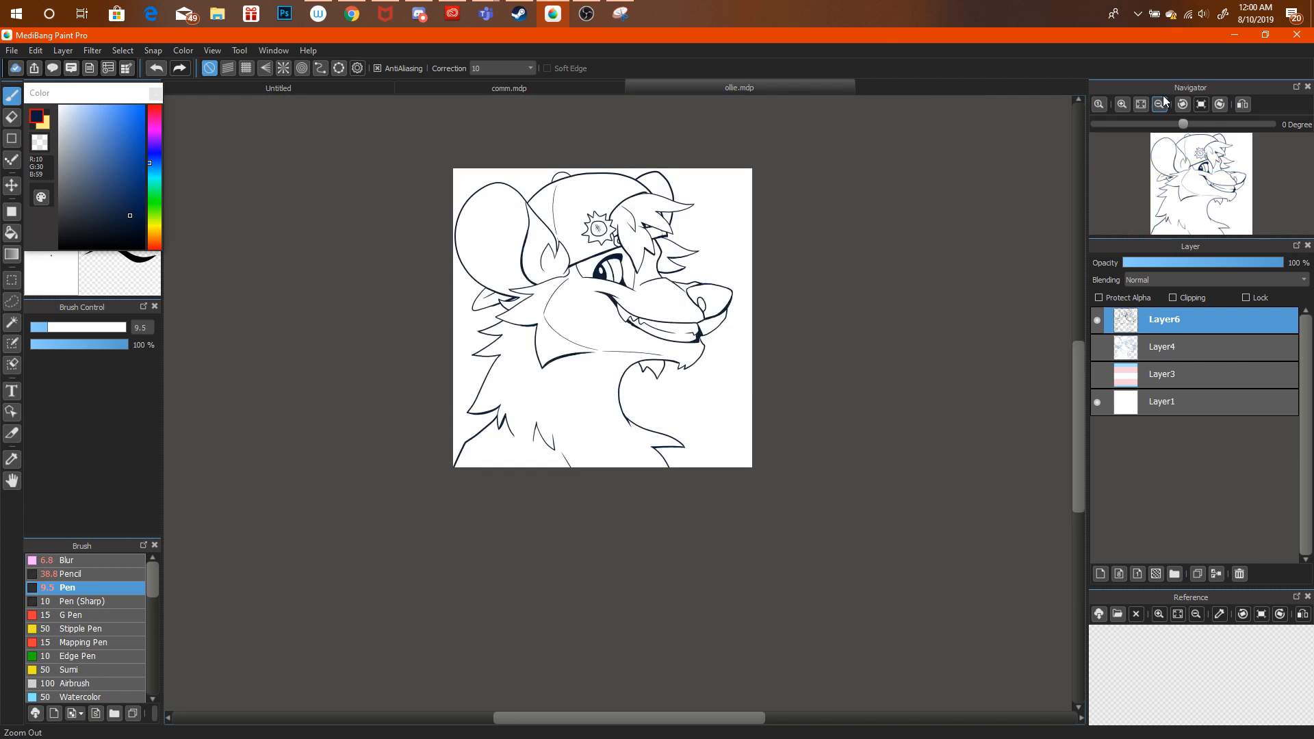
left_click(1123, 104)
left_click(1122, 103)
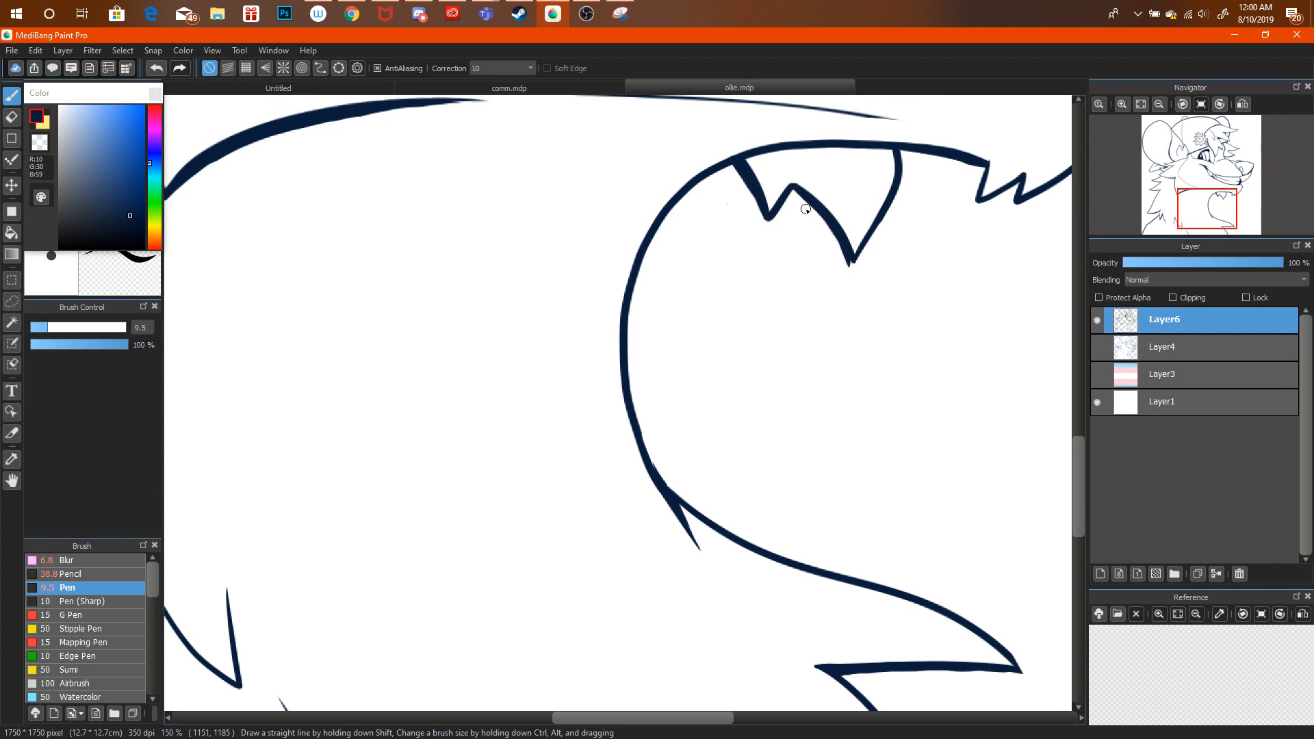
Redraw the upper chest tuft stroke and zoom out to view the whole head.
key("ctrl+alt+z")
left_click_drag(791, 186, 853, 261)
left_click(1161, 105)
left_click(1160, 104)
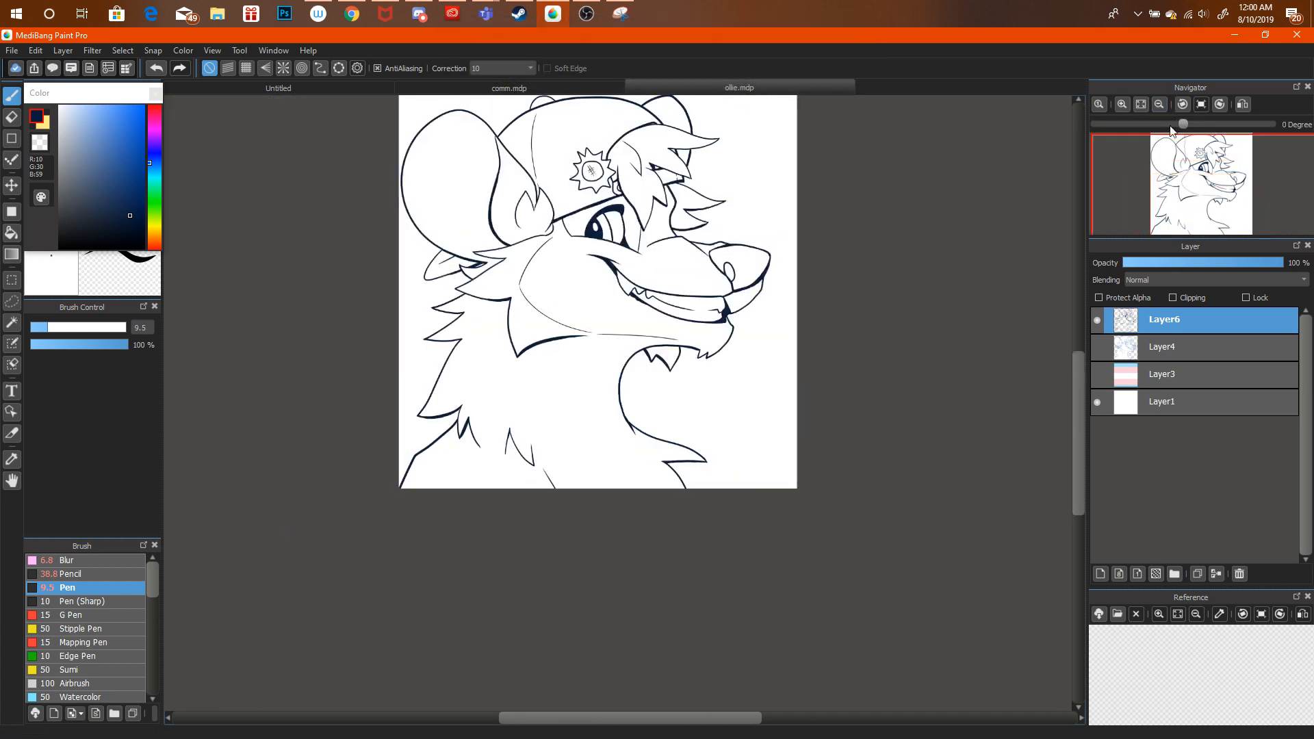
Glance at the livestream chat, then zoom MediBang's view in on the ear and eye area.
left_click(342, 5)
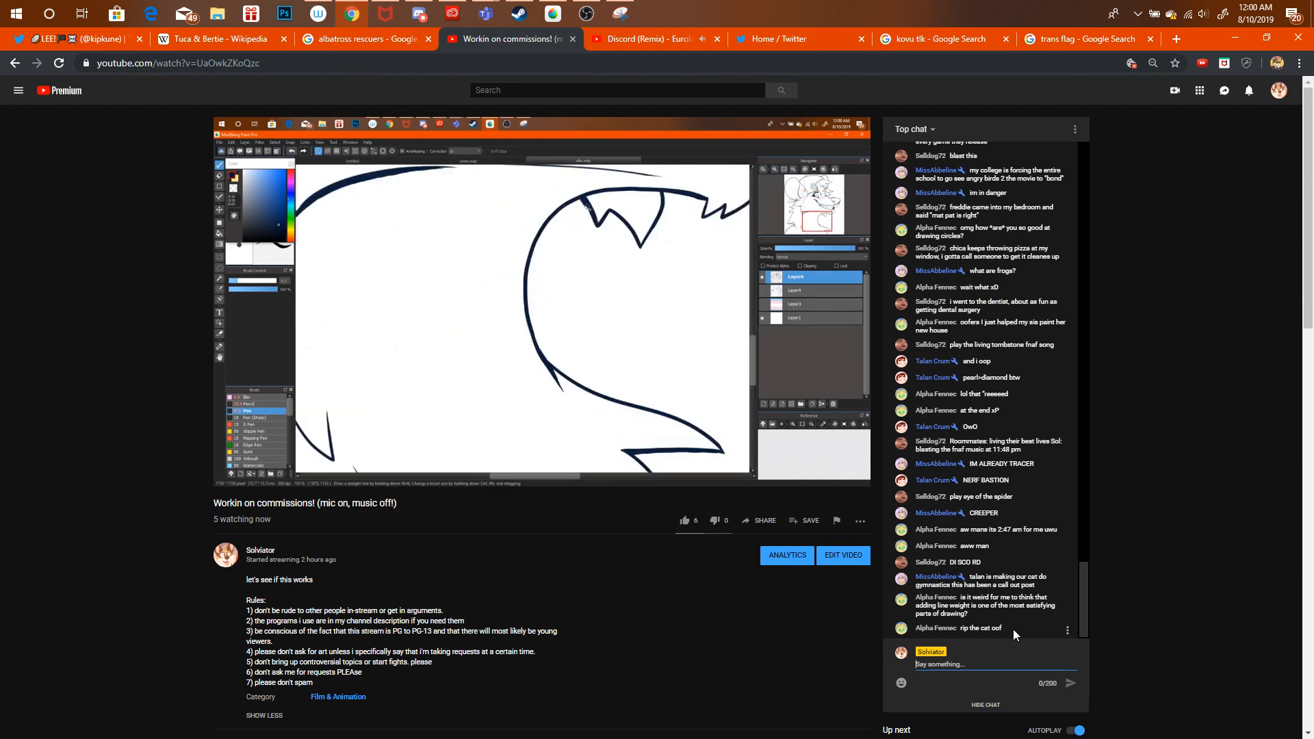
left_click(553, 8)
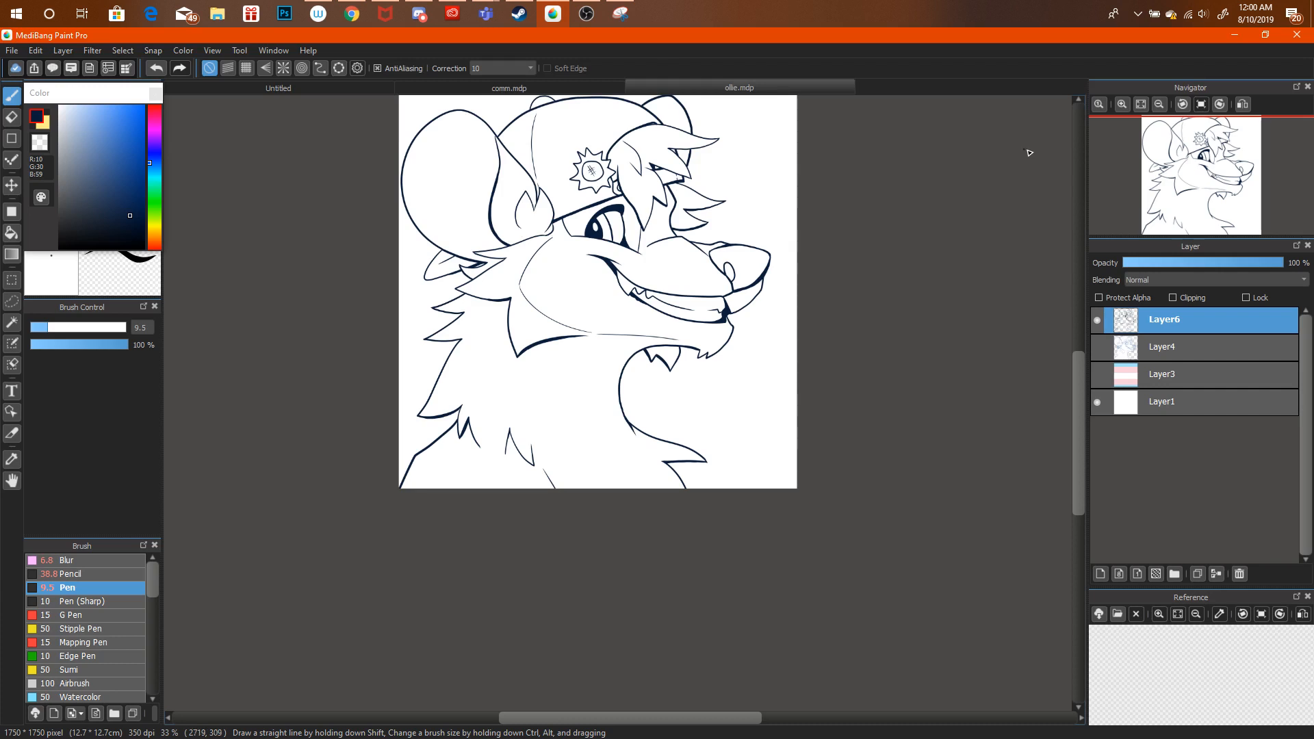
left_click(1123, 104)
left_click(1123, 104)
left_click(1124, 104)
left_click(1124, 104)
left_click_drag(1179, 195, 1182, 168)
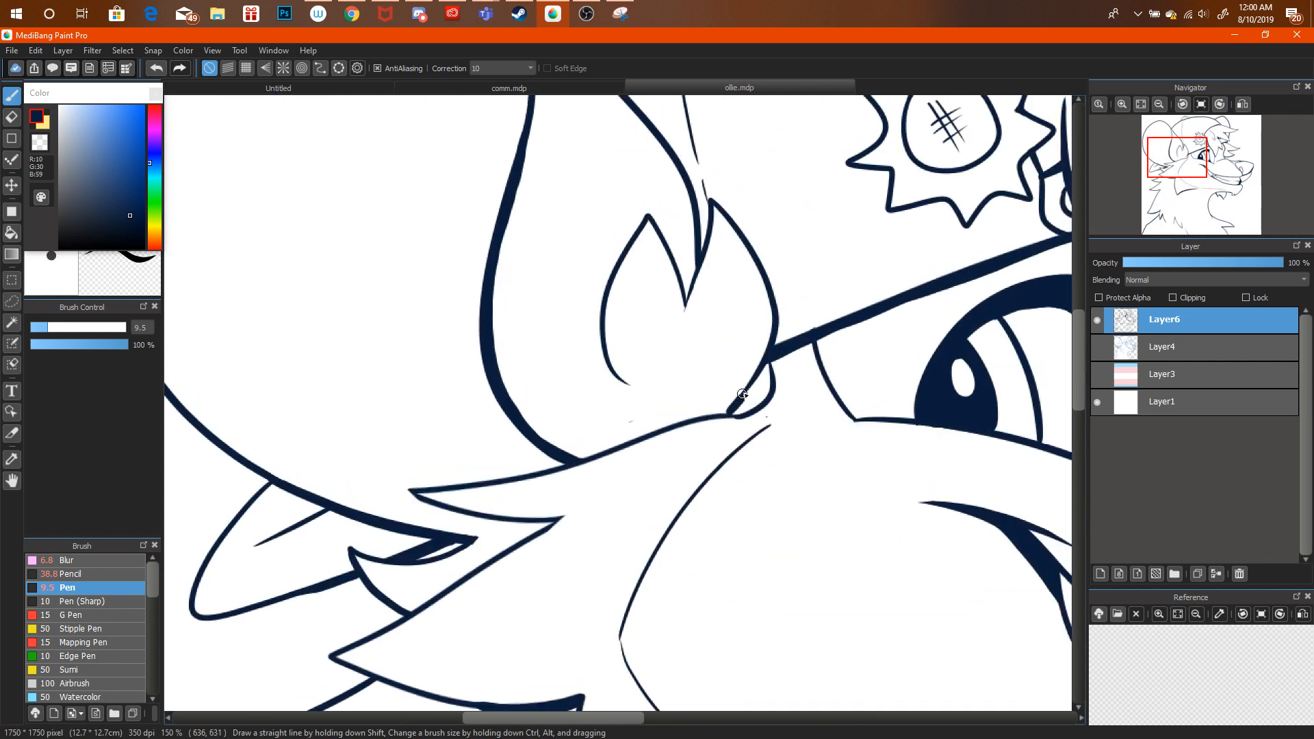
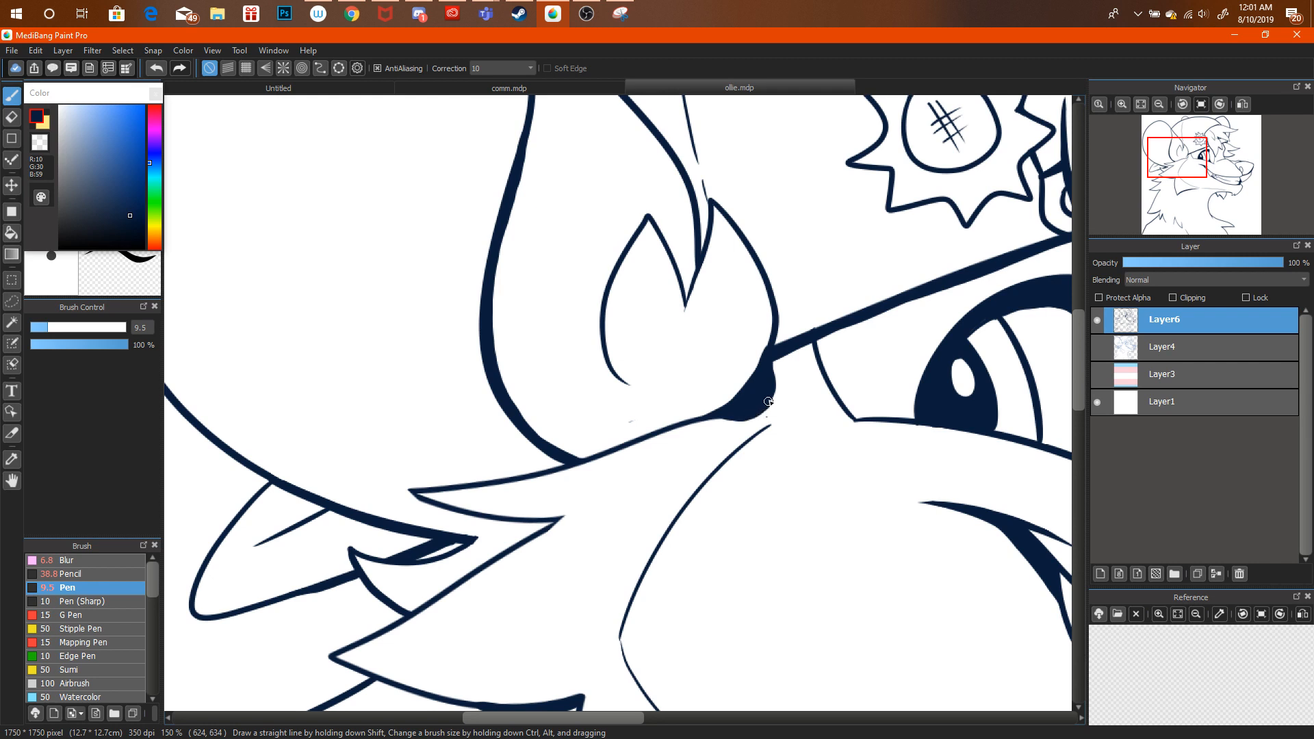
Zoom in on the headband-ear junction and erase the heavy ink blob with the size-20 Eraser.
left_click(1146, 104)
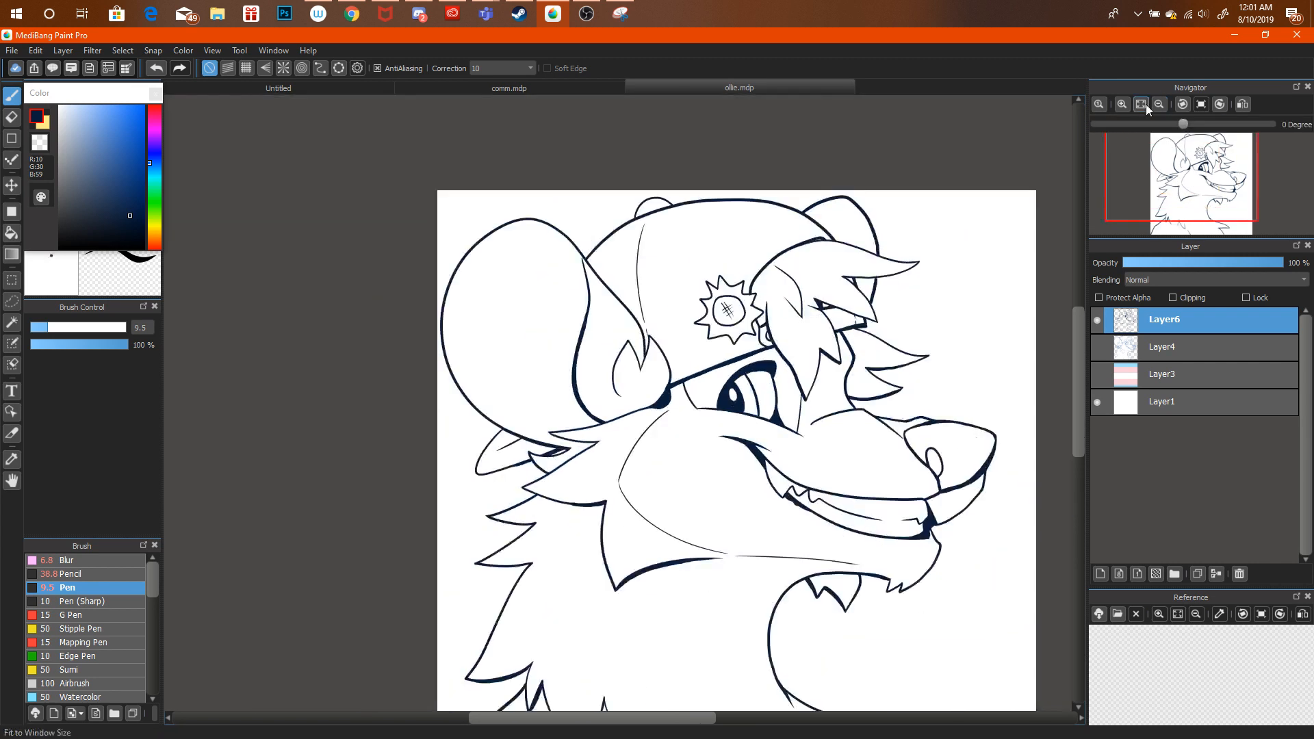
left_click(1121, 104)
left_click(1121, 104)
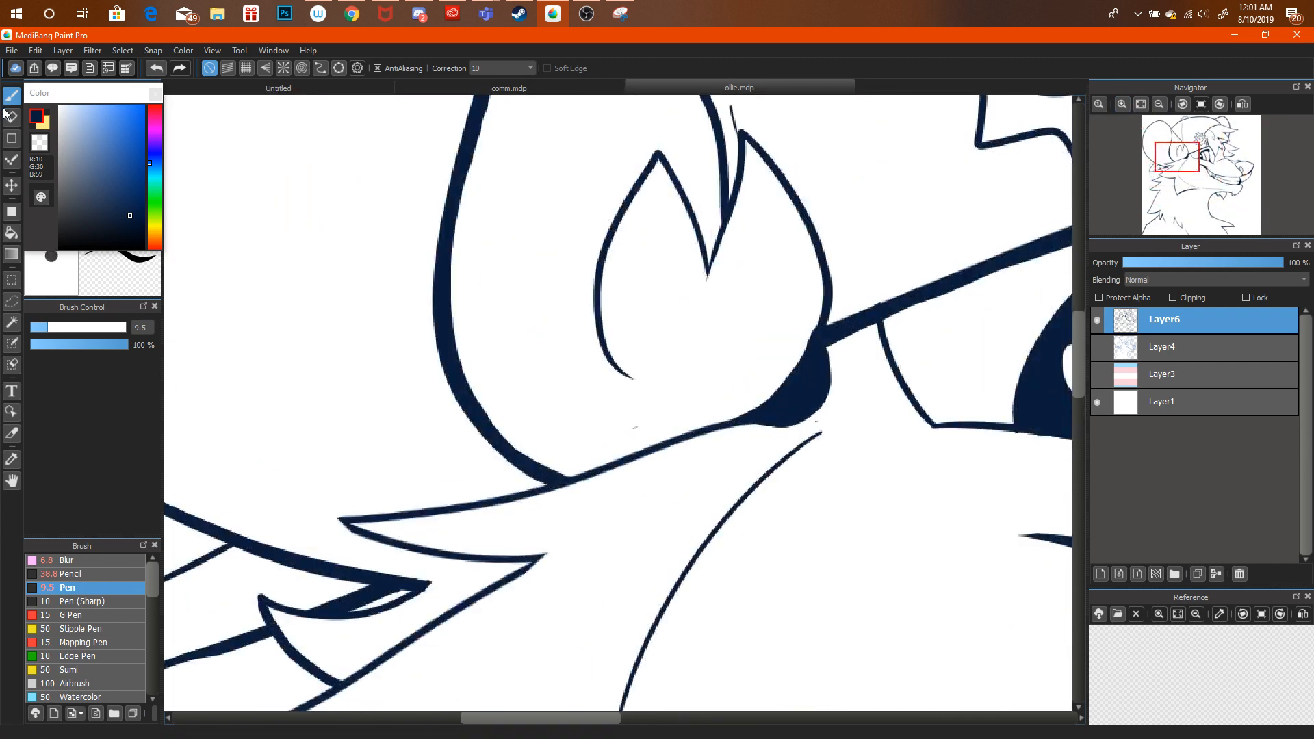
key("e")
mouse_move(786, 419)
left_mouse_down()
mouse_move(842, 367)
mouse_move(795, 430)
left_mouse_up()
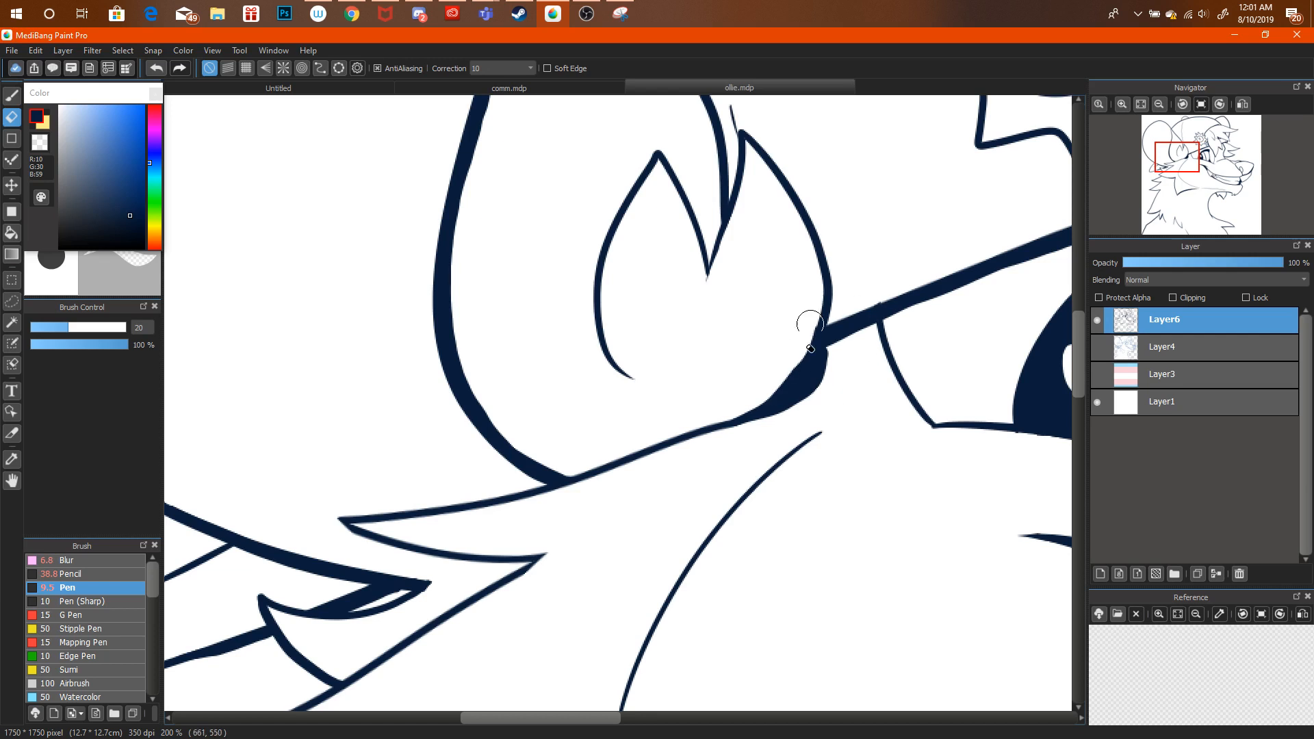
mouse_move(811, 349)
left_mouse_down()
mouse_move(761, 380)
mouse_move(799, 373)
mouse_move(800, 320)
mouse_move(770, 398)
left_mouse_up()
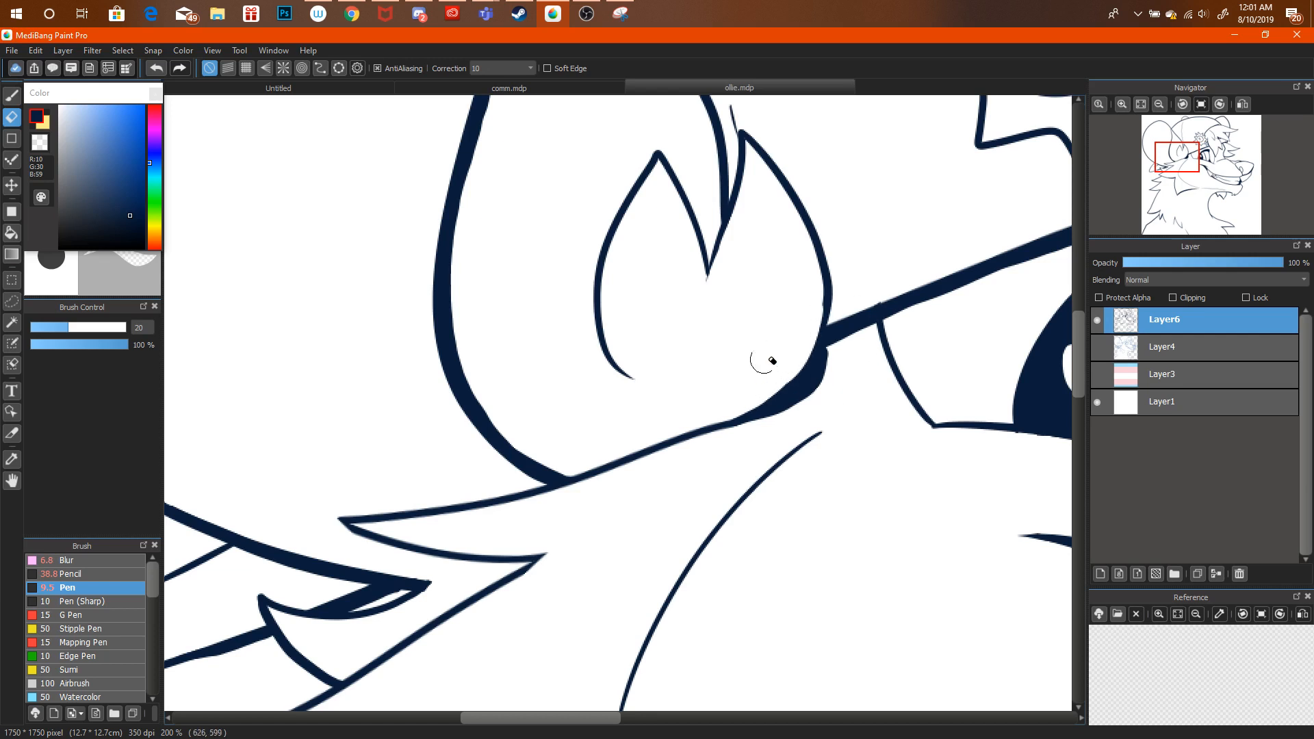
scroll(1168, 137, "down", 6)
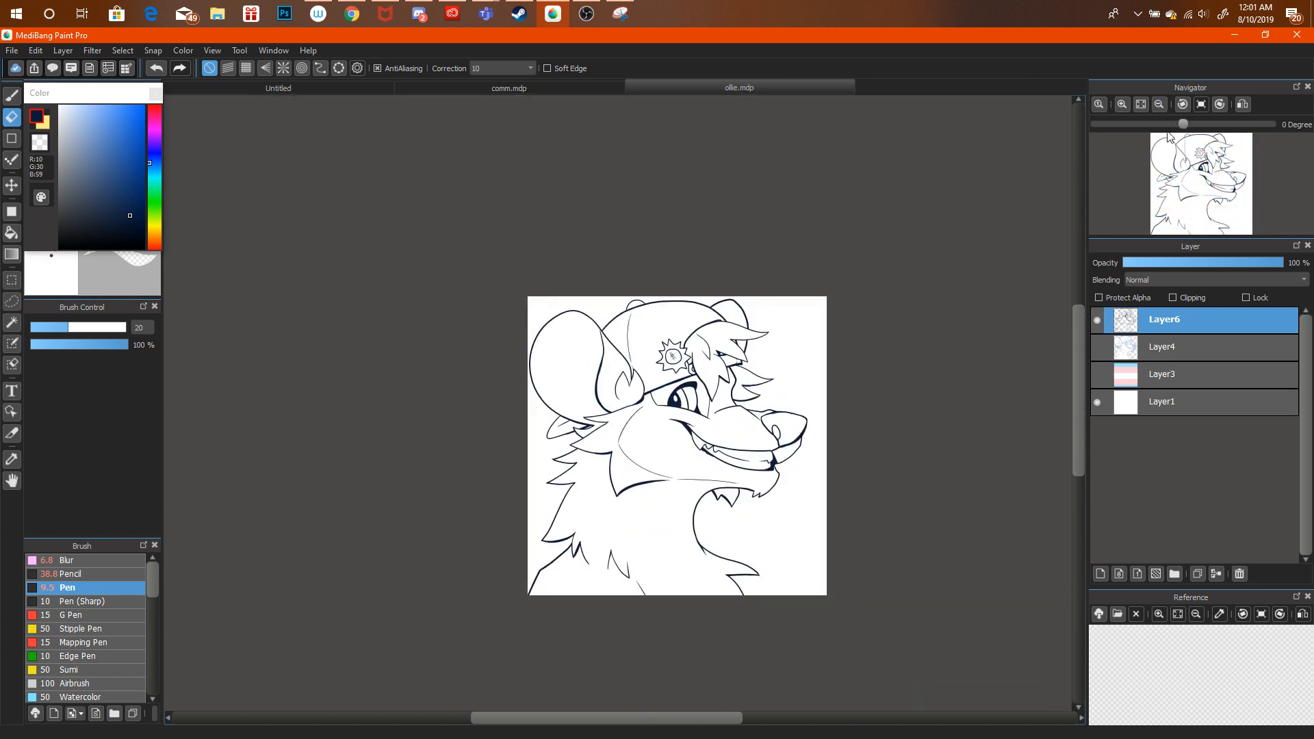
With the Pen at 9.5, darken the junction where the lips meet.
left_click_drag(1178, 156, 1236, 190)
left_click(1124, 104)
left_click(1125, 101)
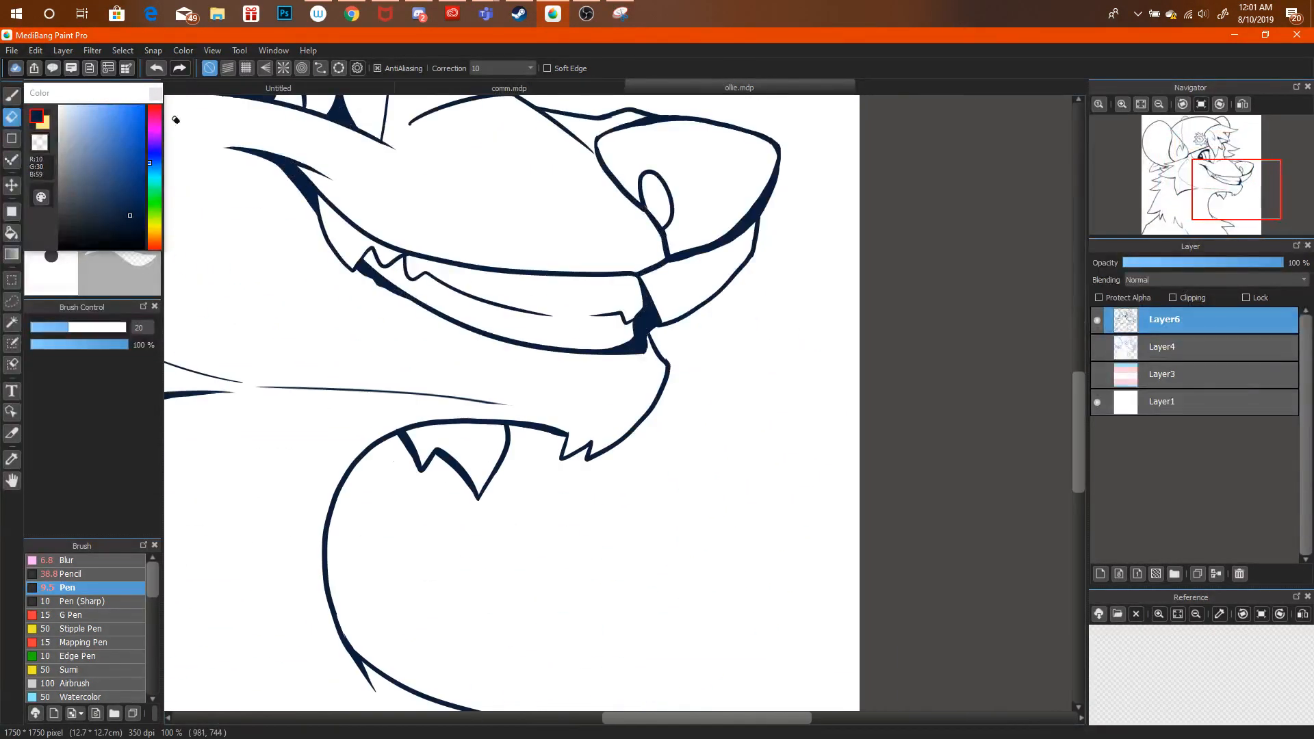
left_click(12, 95)
key("ctrl+alt+z")
left_click_drag(665, 321, 701, 304)
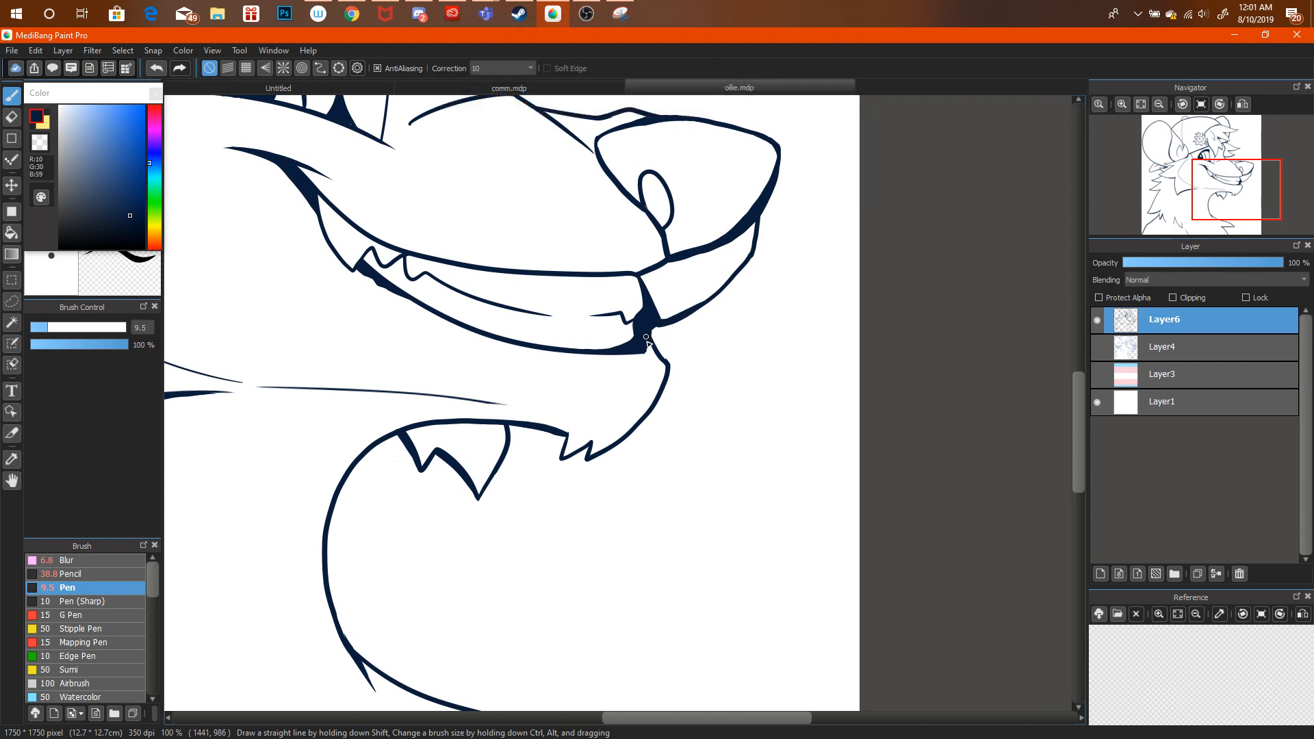
left_click_drag(648, 334, 652, 342)
left_click(1158, 105)
left_click(1158, 105)
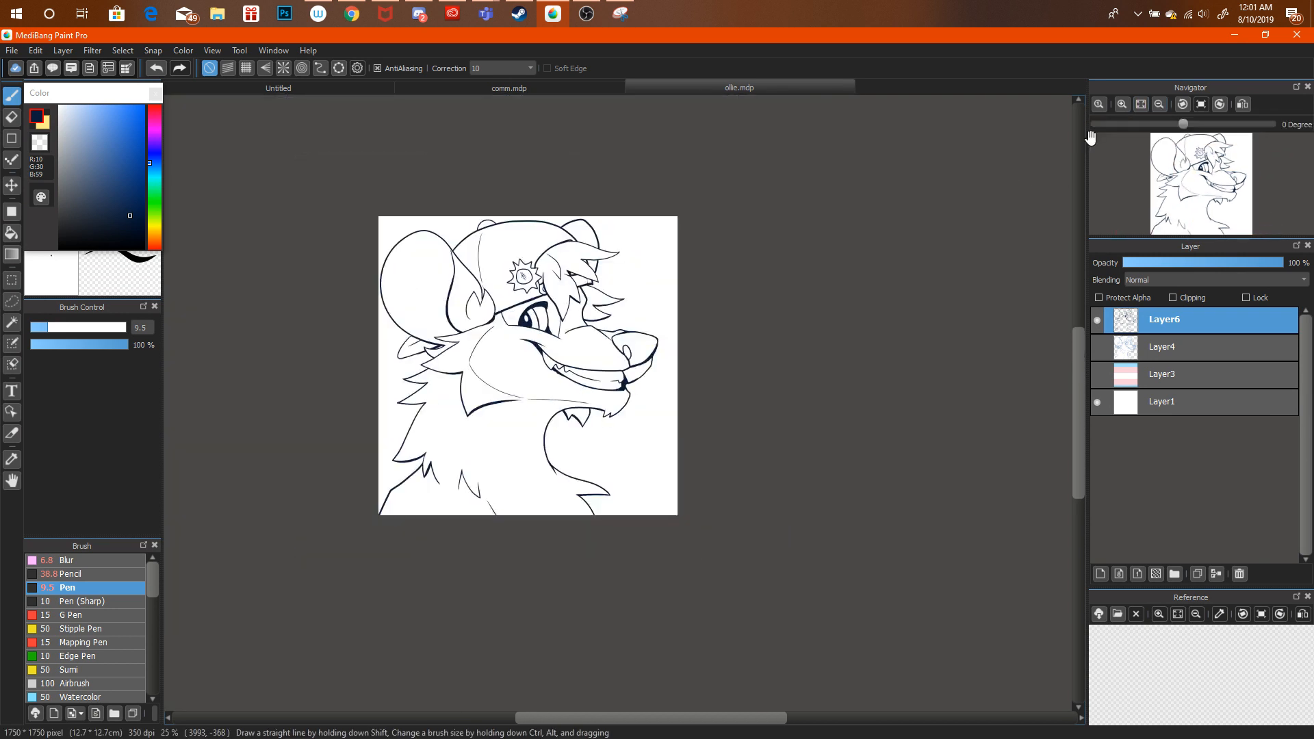
Redraw a clean corner stroke where the left ear meets the hat outline.
left_click(11, 322)
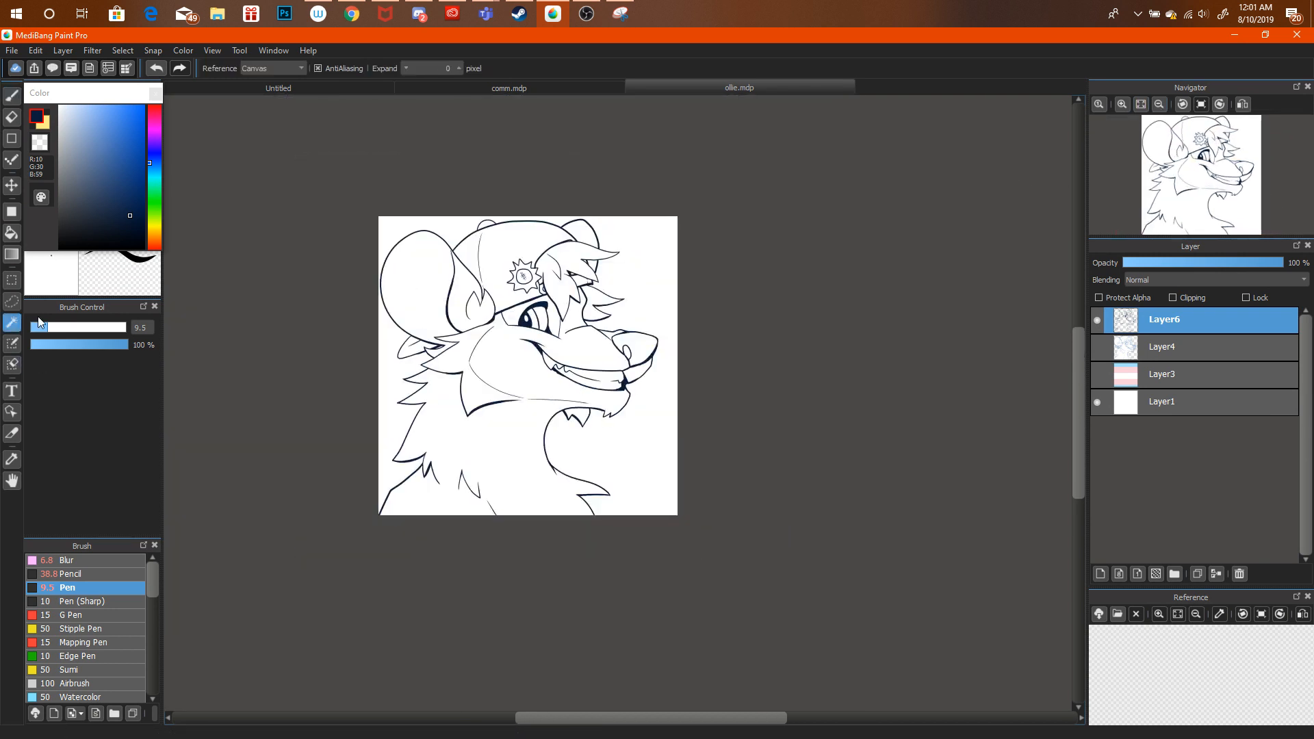
left_click(1123, 104)
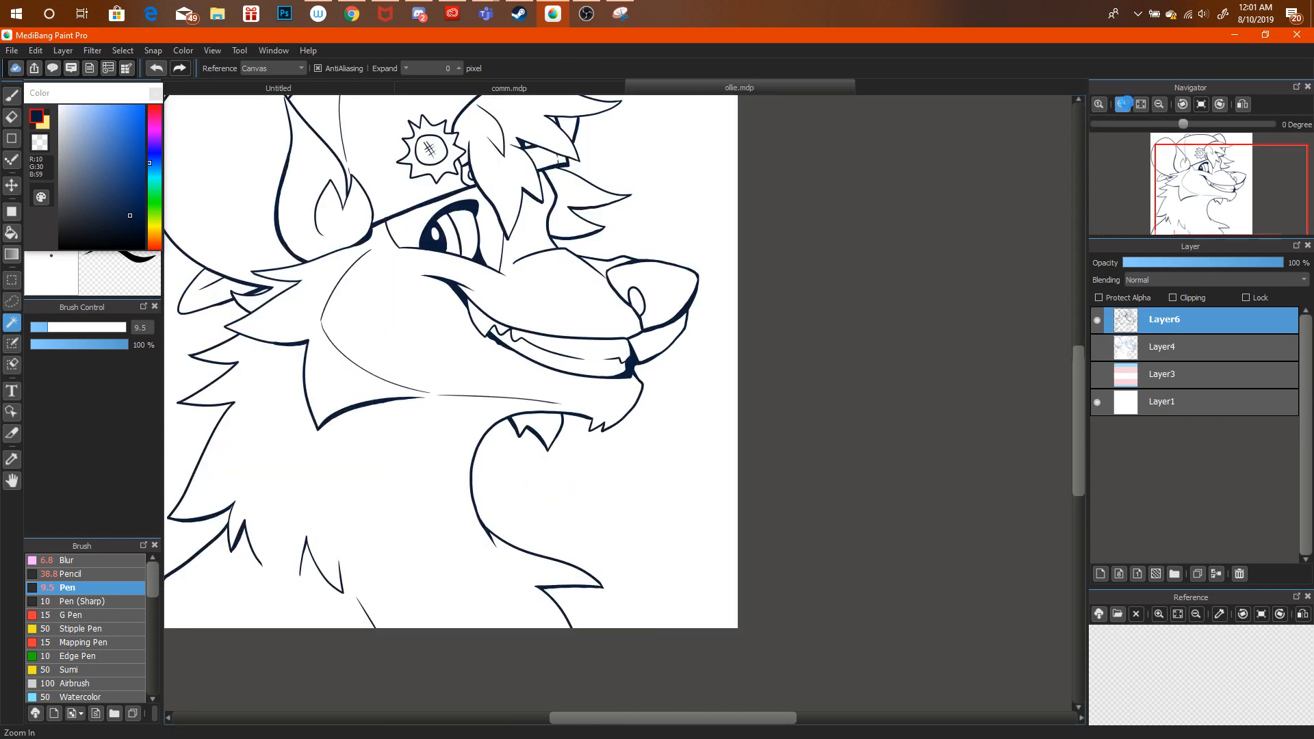
left_click_drag(1204, 189, 1195, 160)
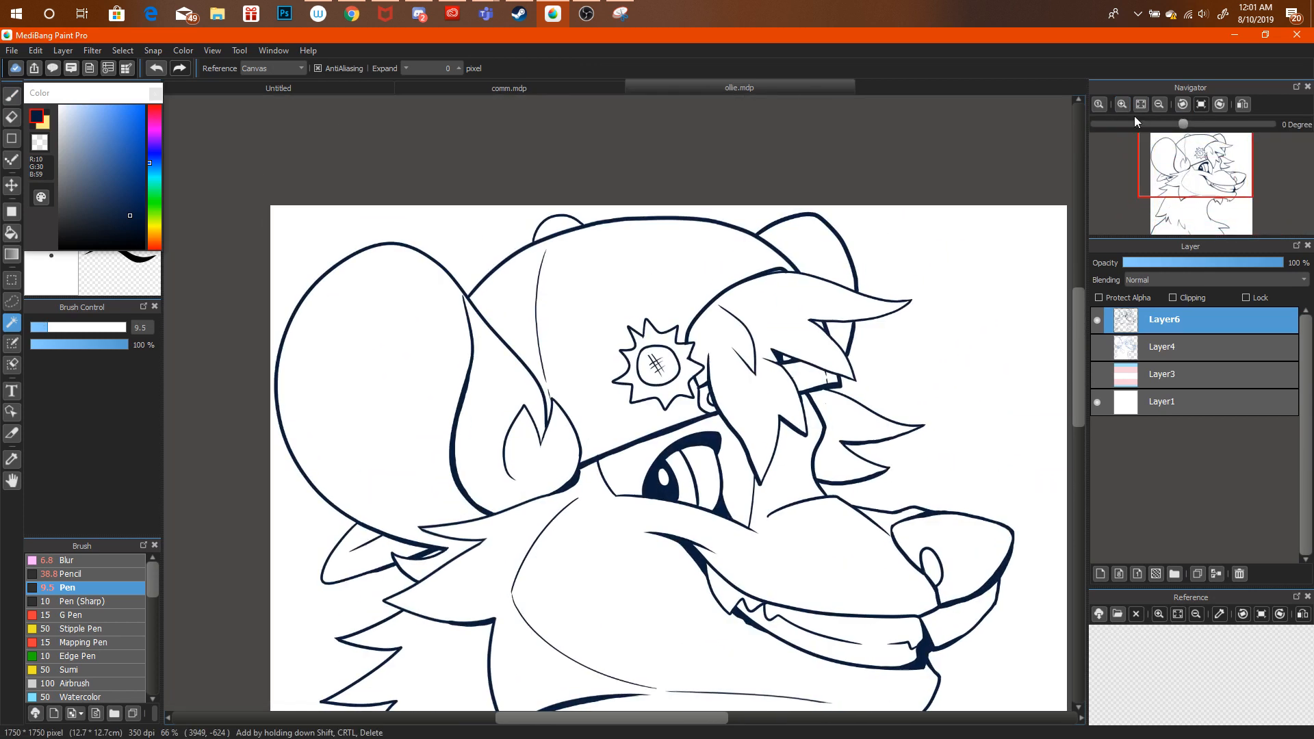
left_click(1122, 104)
left_click(11, 100)
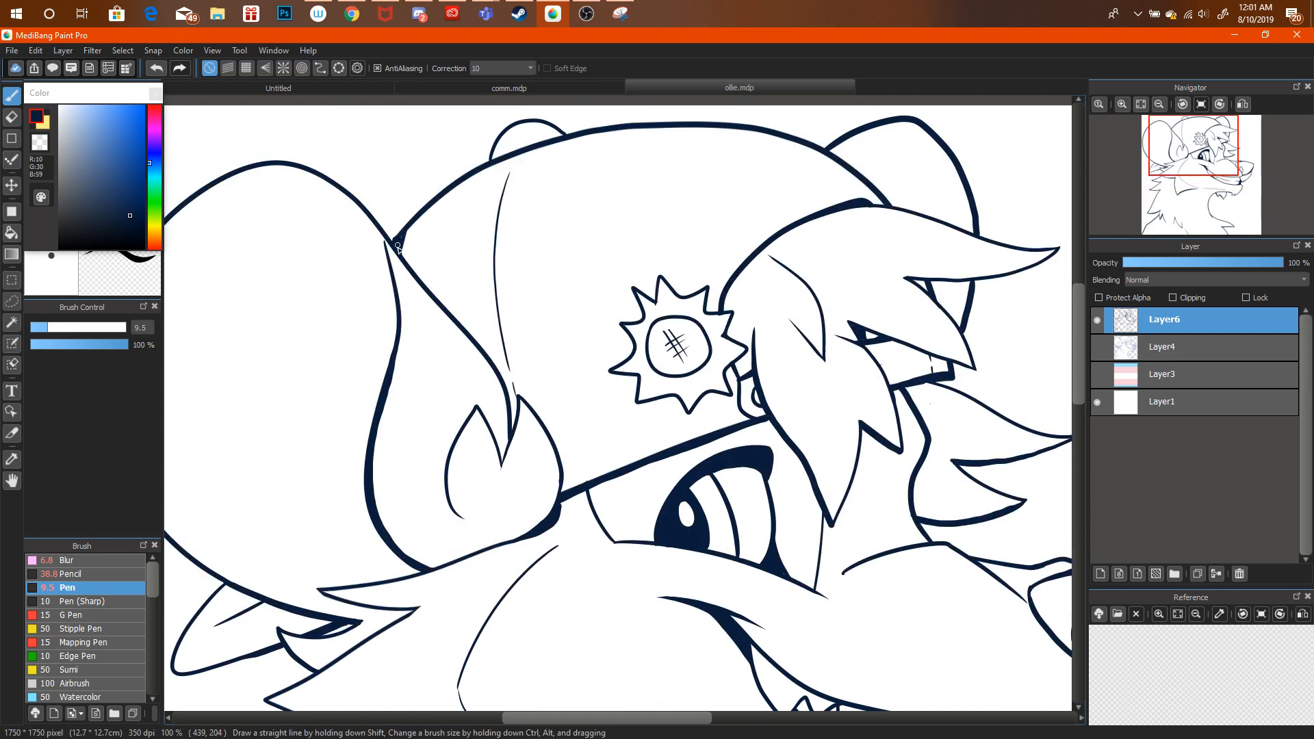
key("ctrl+alt+z")
left_click_drag(401, 258, 415, 220)
key("ctrl+z")
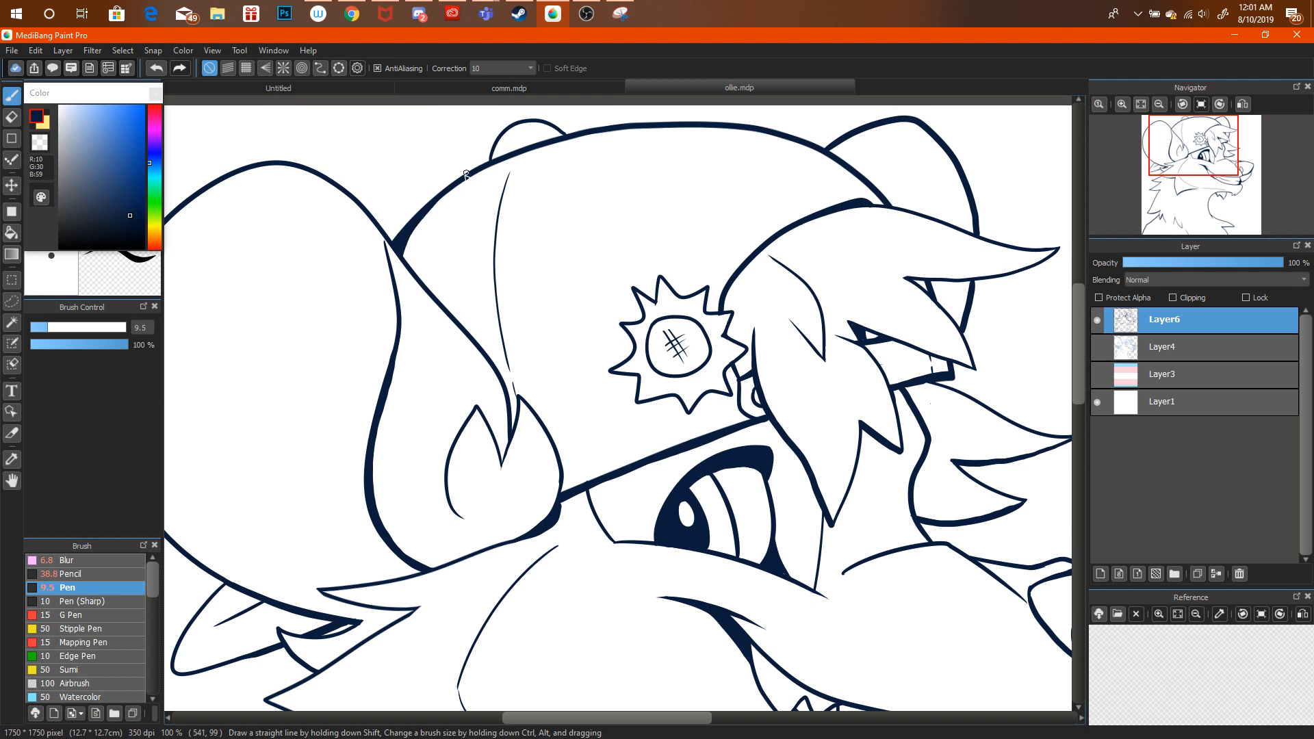
left_click_drag(405, 250, 408, 238)
Thicken the outlines of the sun emblem's left-side spikes.
left_click(1159, 104)
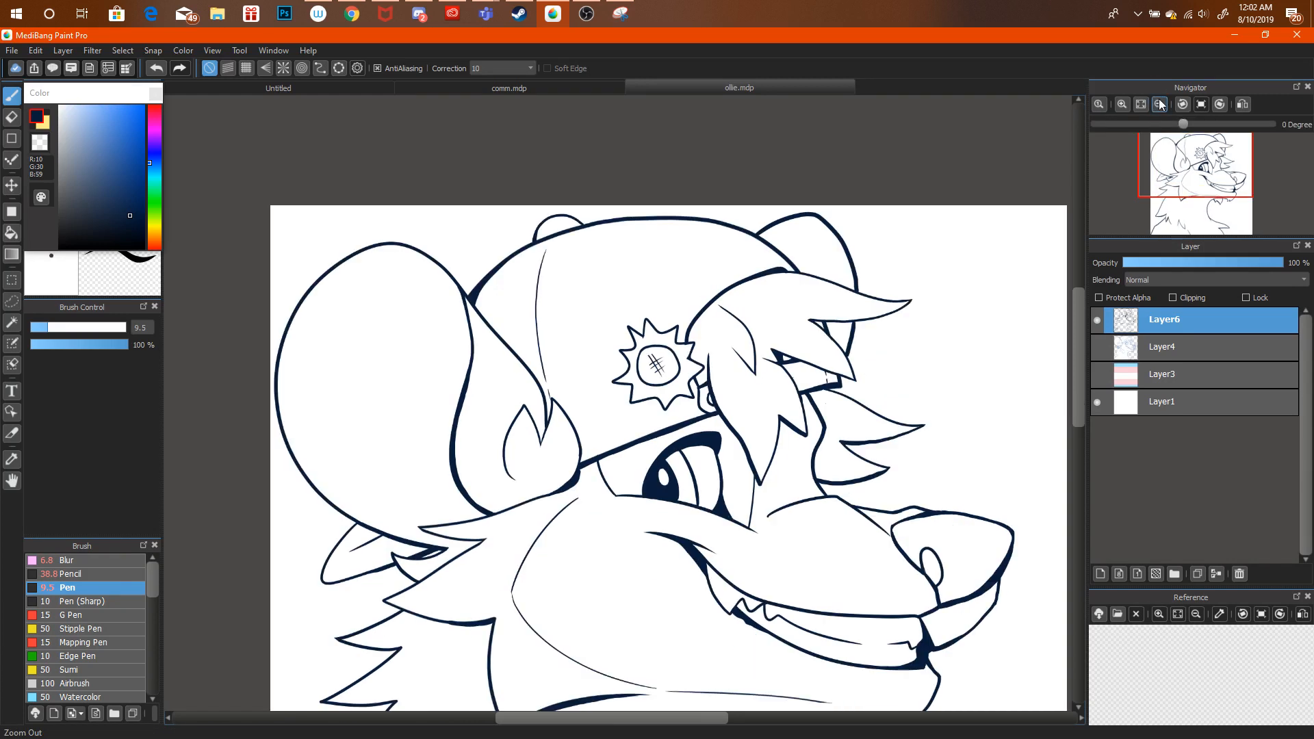
left_click(1123, 104)
mouse_move(617, 356)
left_mouse_down()
mouse_move(659, 368)
mouse_move(660, 398)
mouse_move(648, 401)
mouse_move(728, 393)
mouse_move(732, 415)
mouse_move(752, 388)
mouse_move(789, 392)
left_mouse_up()
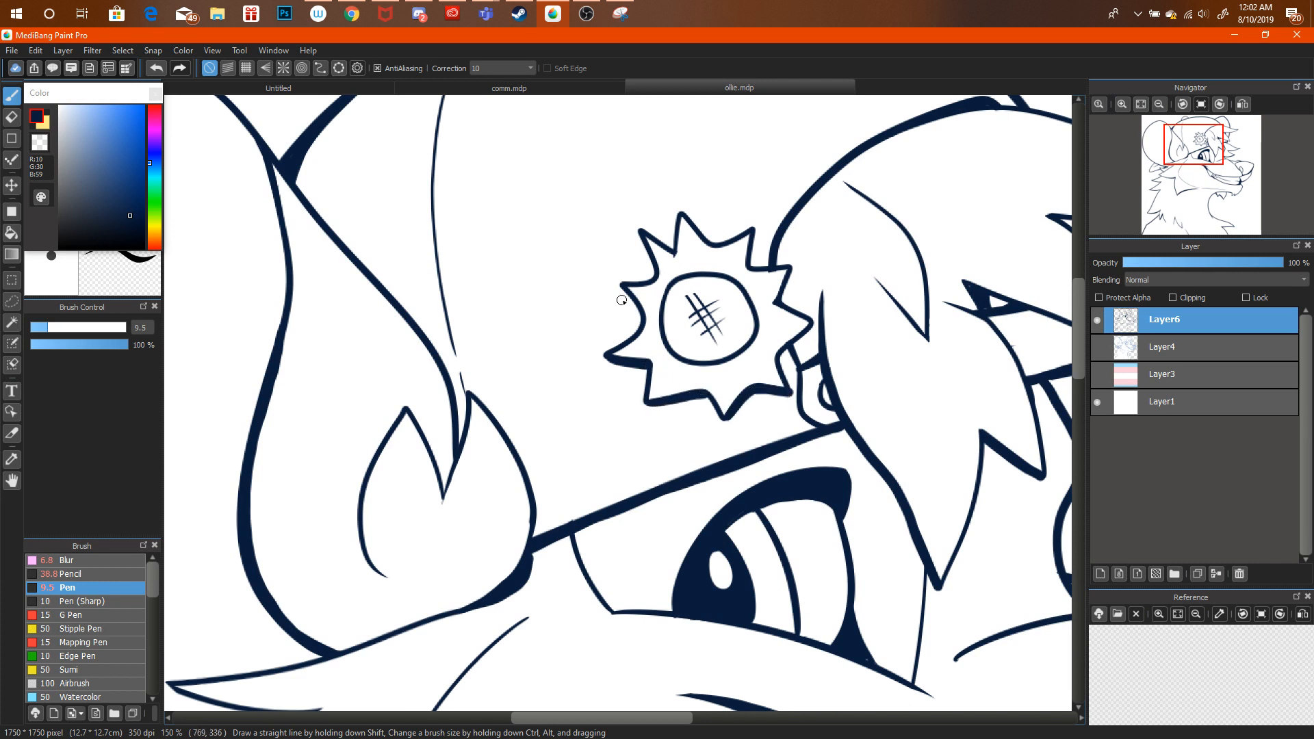
left_click_drag(619, 285, 643, 320)
mouse_move(642, 234)
left_mouse_down()
mouse_move(654, 277)
mouse_move(679, 216)
left_mouse_up()
left_click(12, 116)
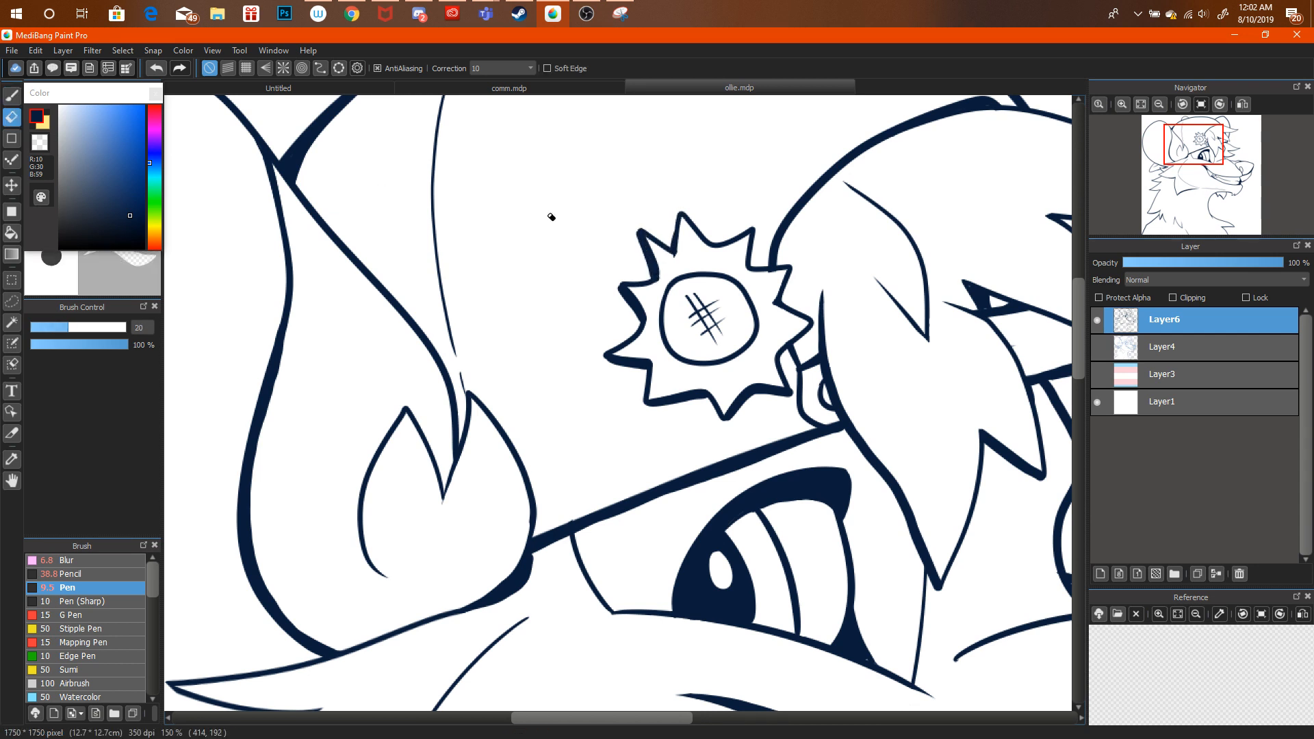
key("ctrl+alt+z")
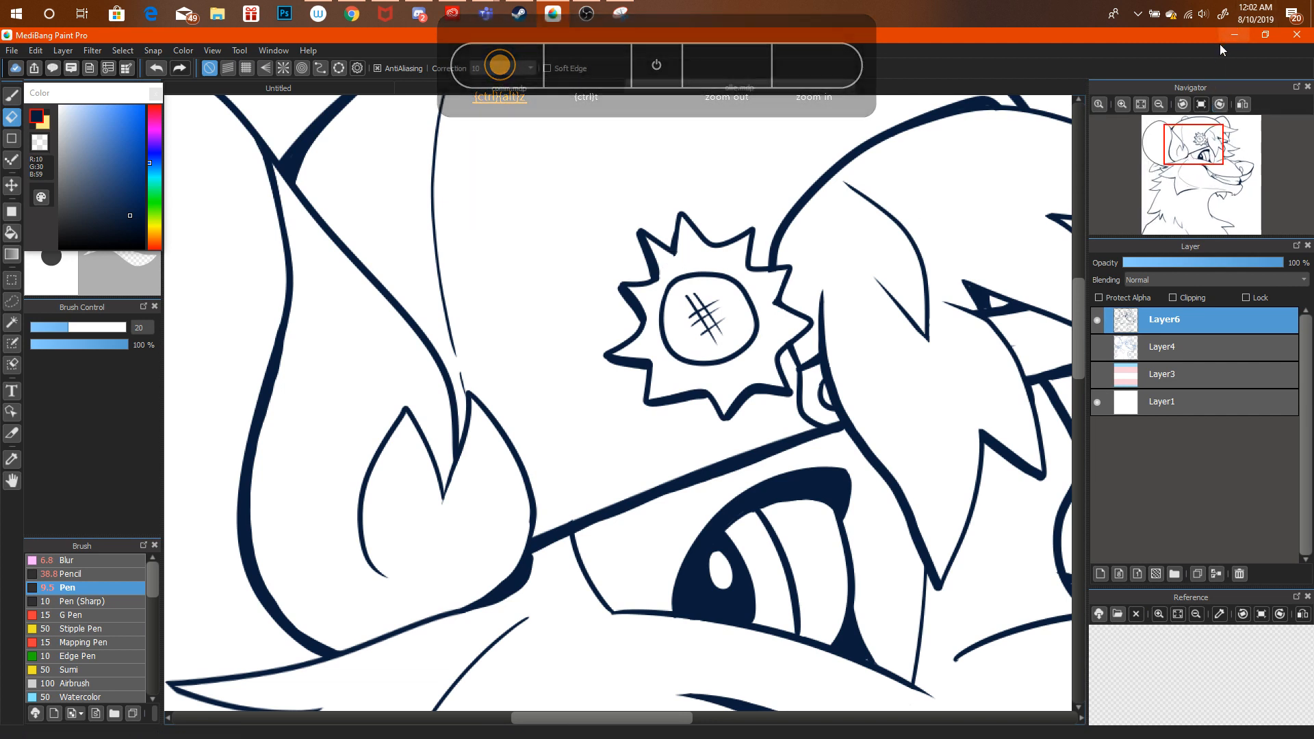
Zoom out to the whole drawing and adjust the speaker volume.
left_click(1160, 103)
left_click(1159, 103)
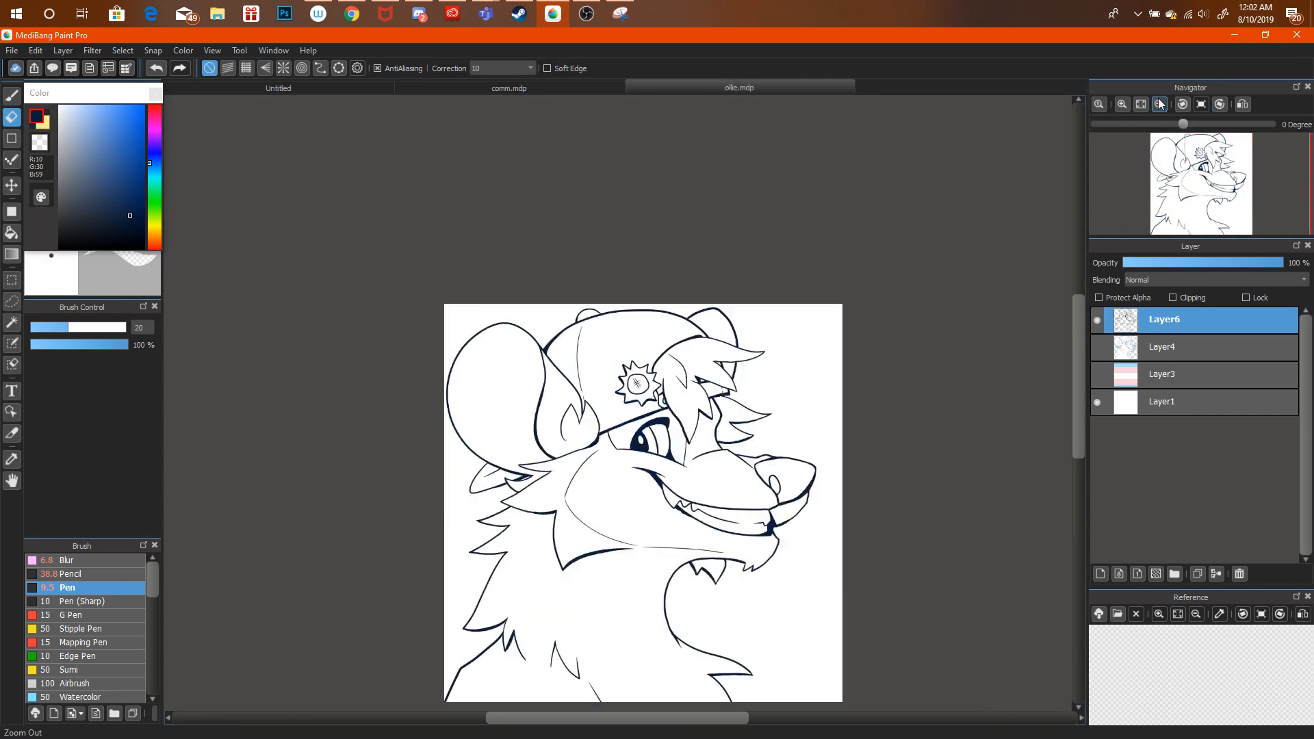
left_click(1202, 13)
scroll(1177, 45, "down", 2)
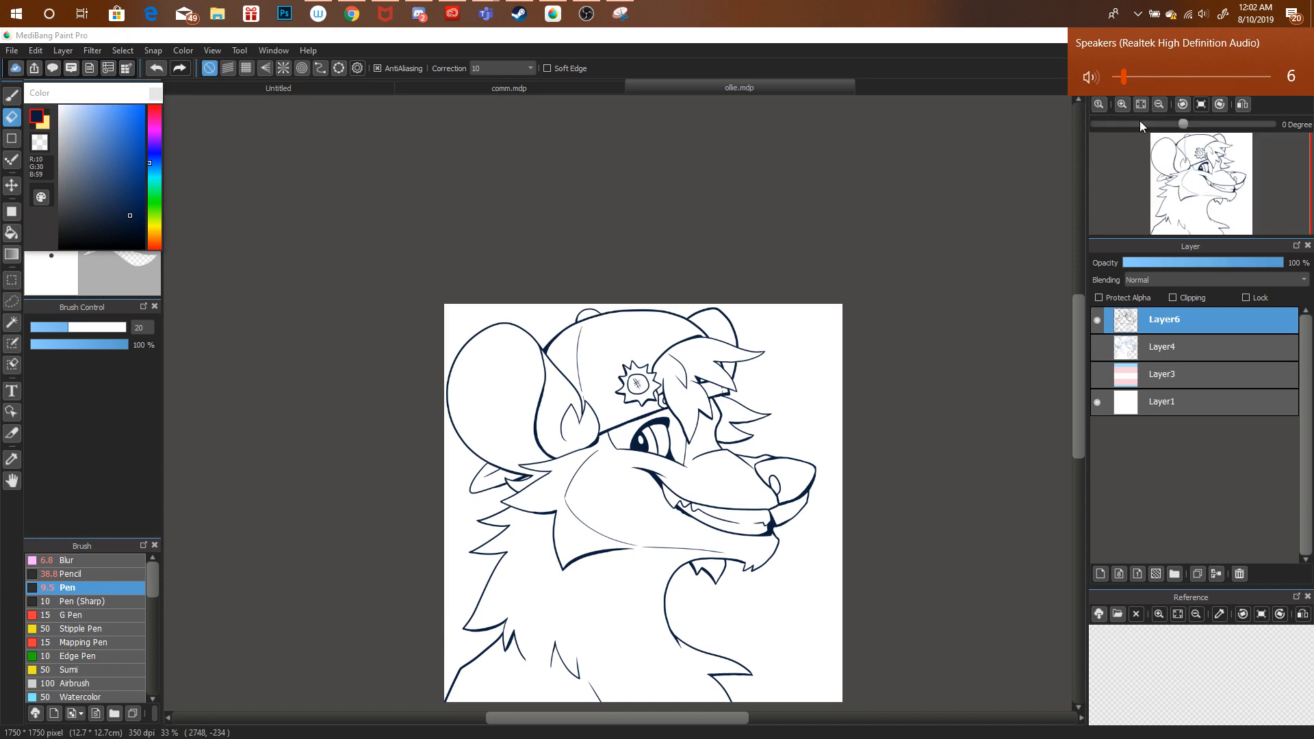
Ink a navy stroke joining the brow to the muzzle, then fit the whole head in view.
left_click(1189, 164)
scroll(1189, 164, "up", 4)
left_click_drag(1189, 165, 1185, 185)
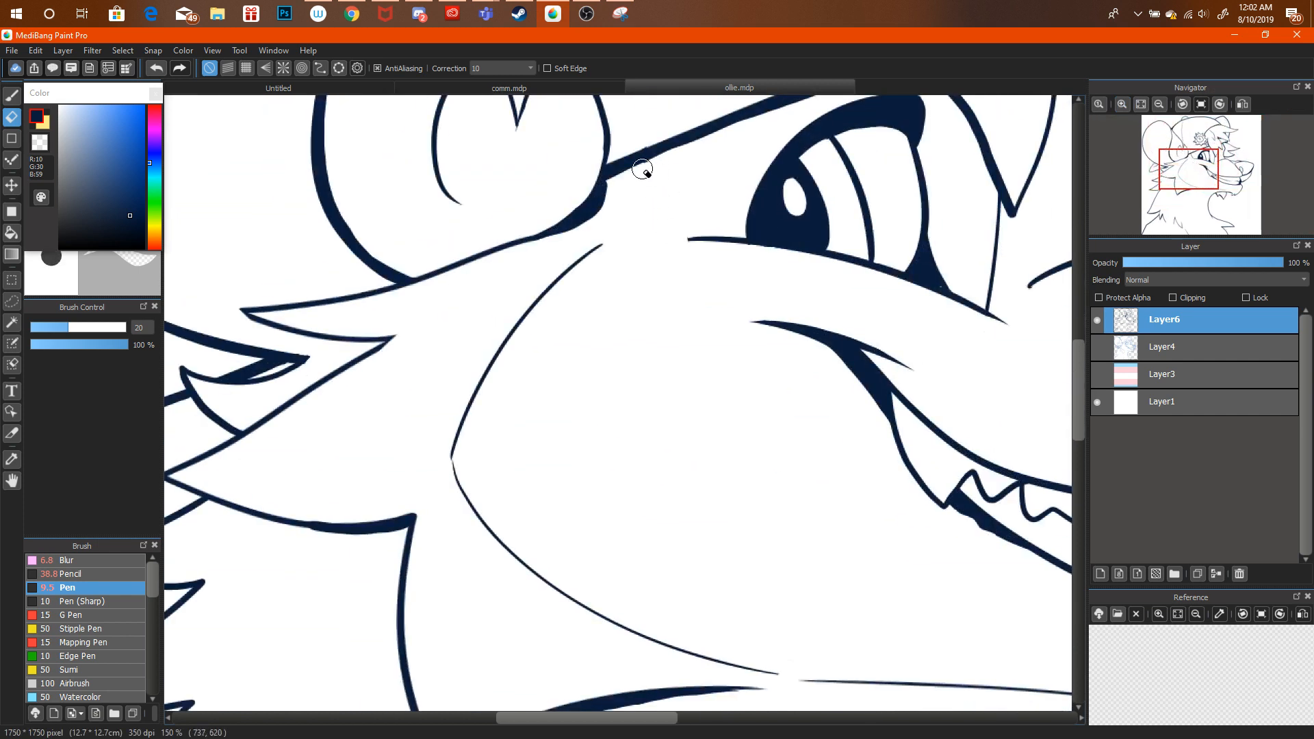
mouse_move(648, 167)
left_mouse_down()
mouse_move(652, 210)
mouse_move(672, 230)
mouse_move(652, 172)
mouse_move(677, 228)
left_mouse_up()
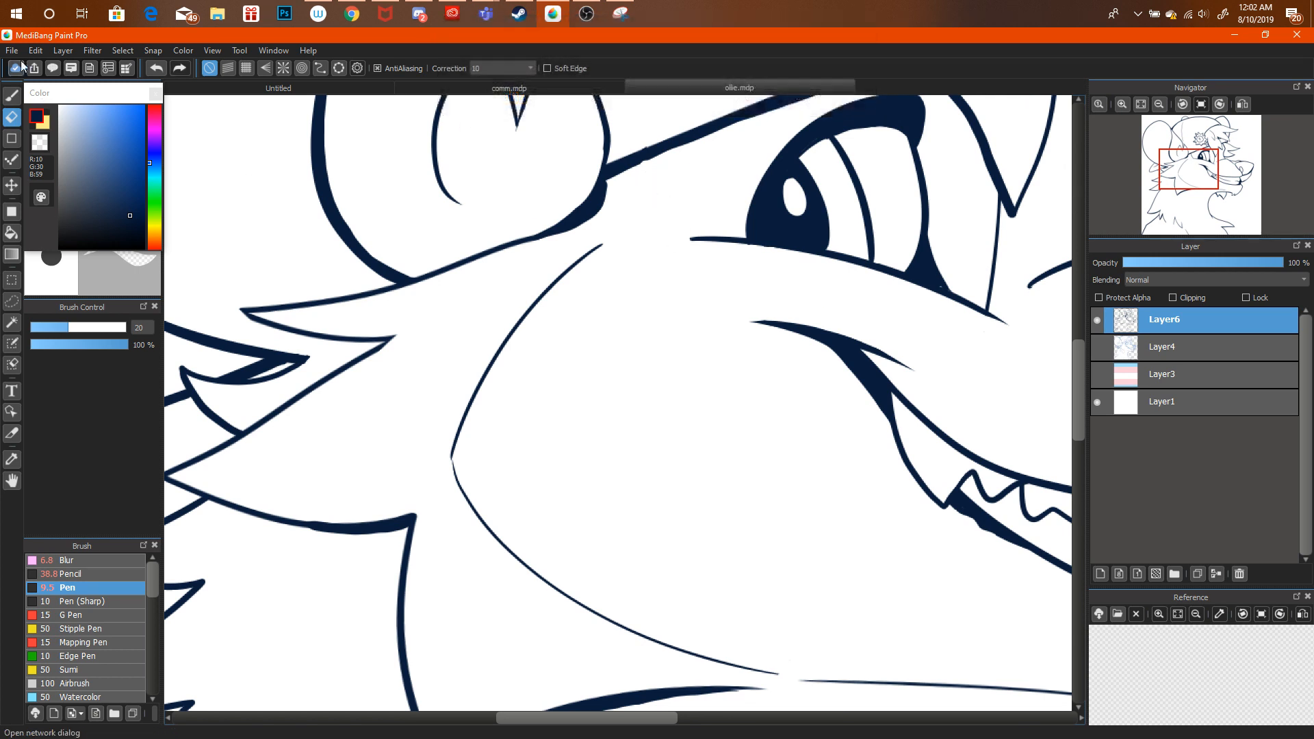
key("b")
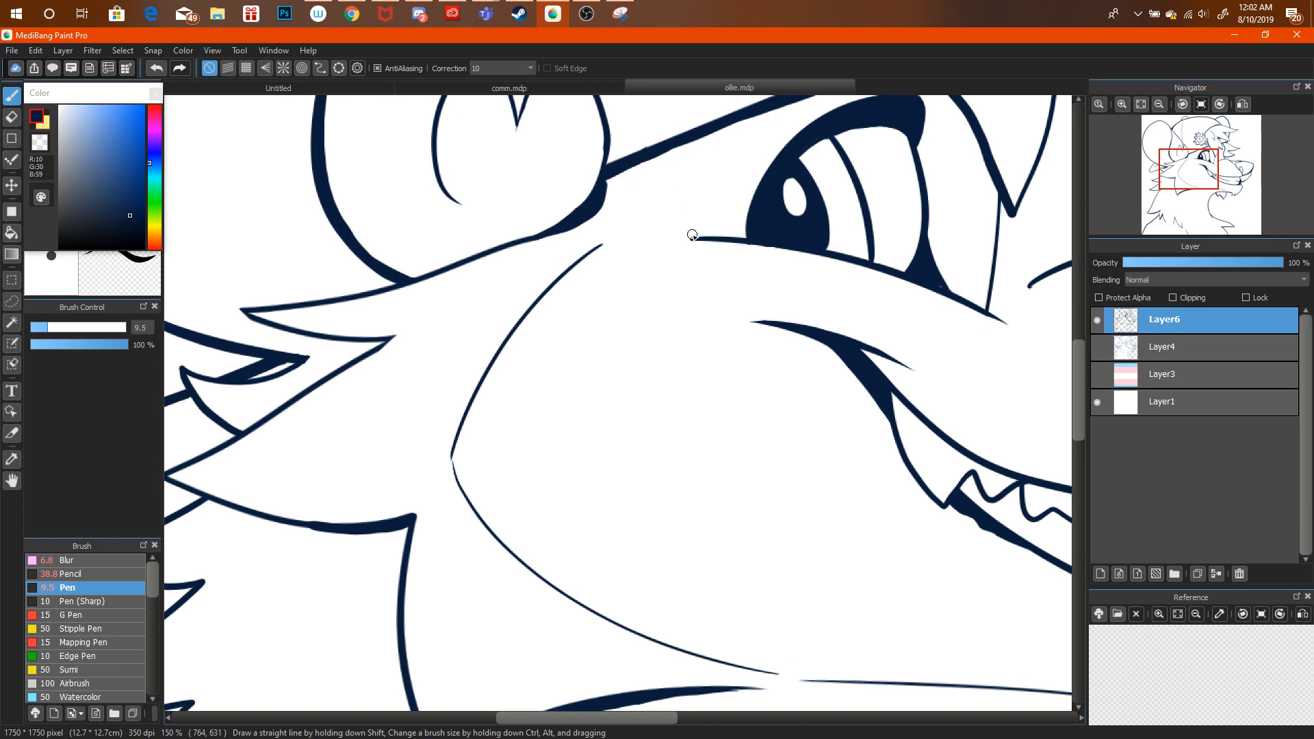
left_click_drag(692, 236, 679, 146)
key("ctrl+alt+z")
left_click_drag(692, 238, 681, 141)
key("ctrl+alt+z")
key("ctrl+alt+z")
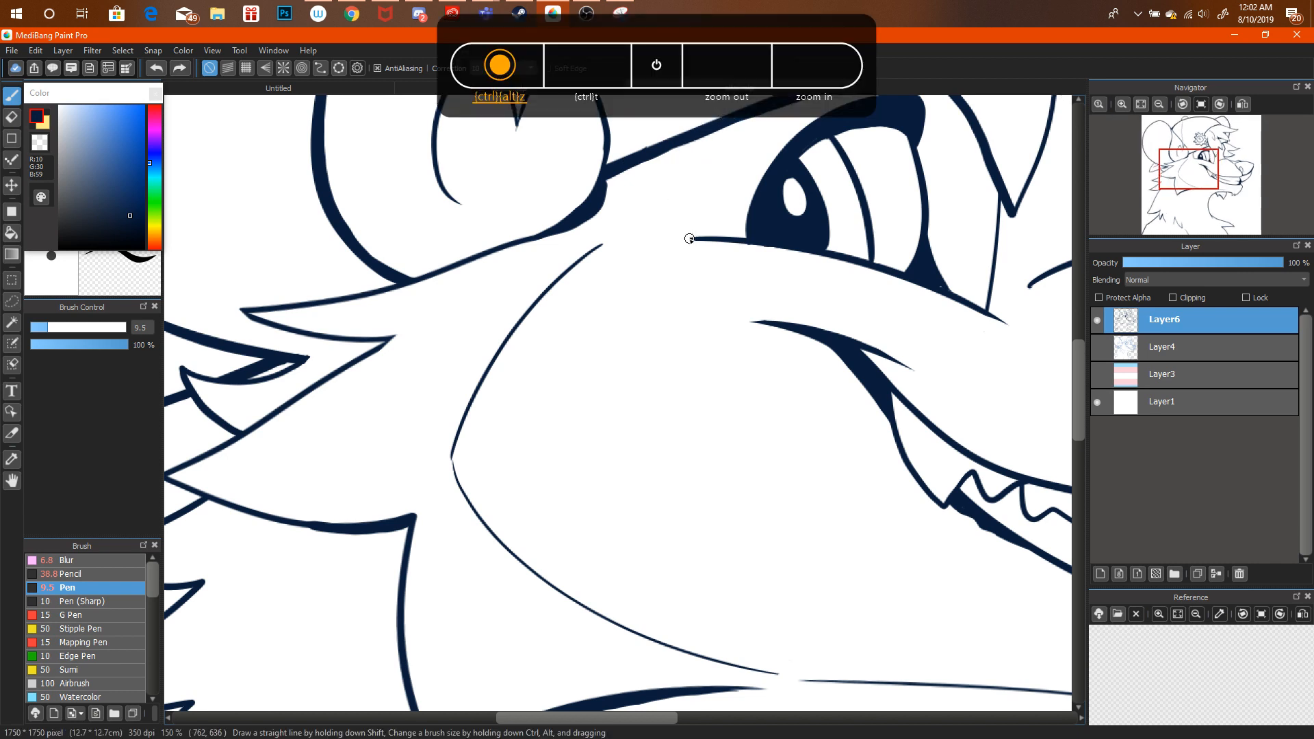
mouse_move(689, 238)
left_mouse_down()
mouse_move(675, 166)
mouse_move(688, 136)
left_mouse_up()
left_click(1141, 103)
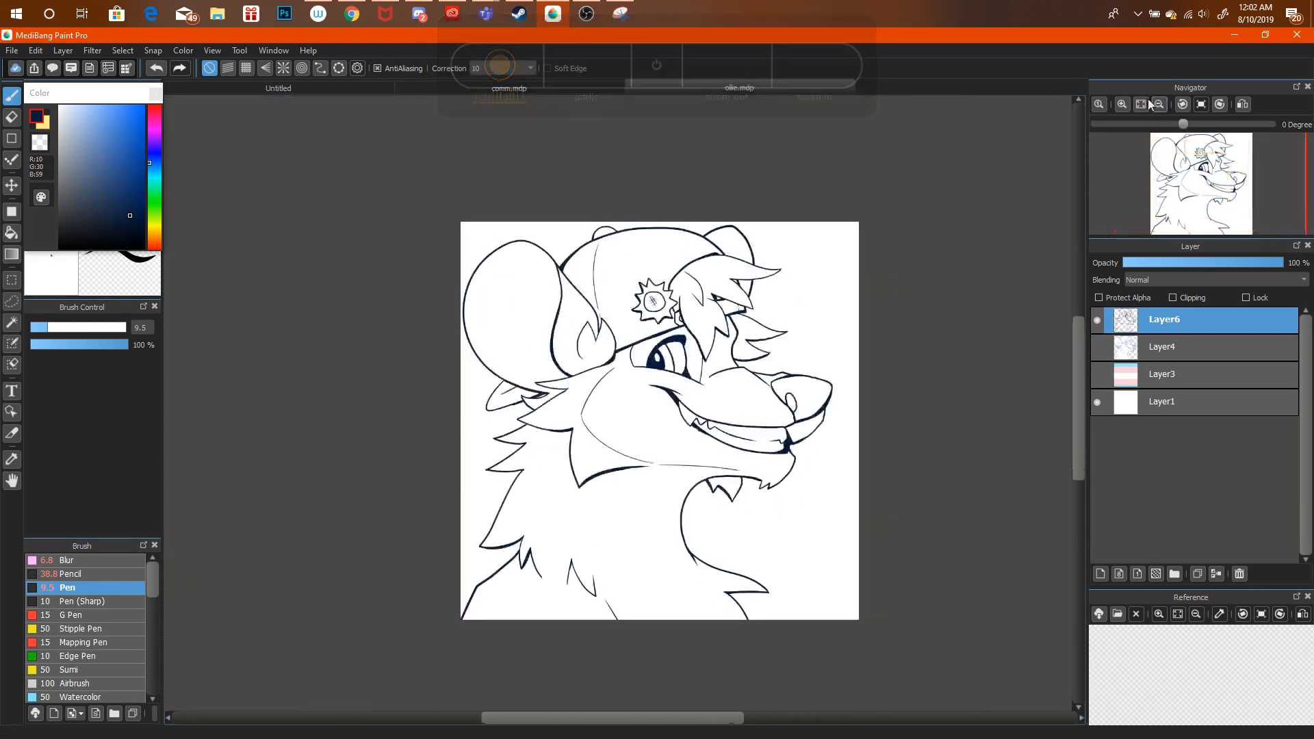
left_click(352, 14)
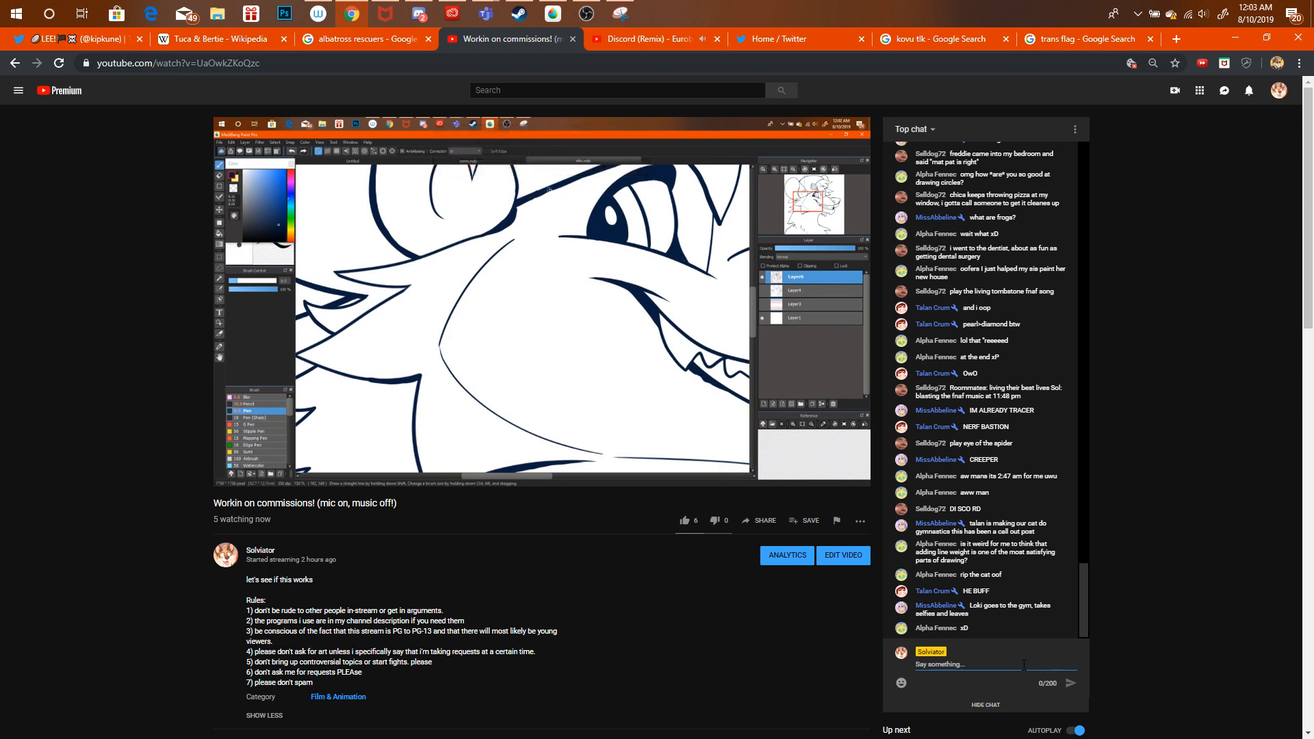
Post a chat message thanking viewers and saying the stream is ending because you're tired.
type("thank you guys so much for c")
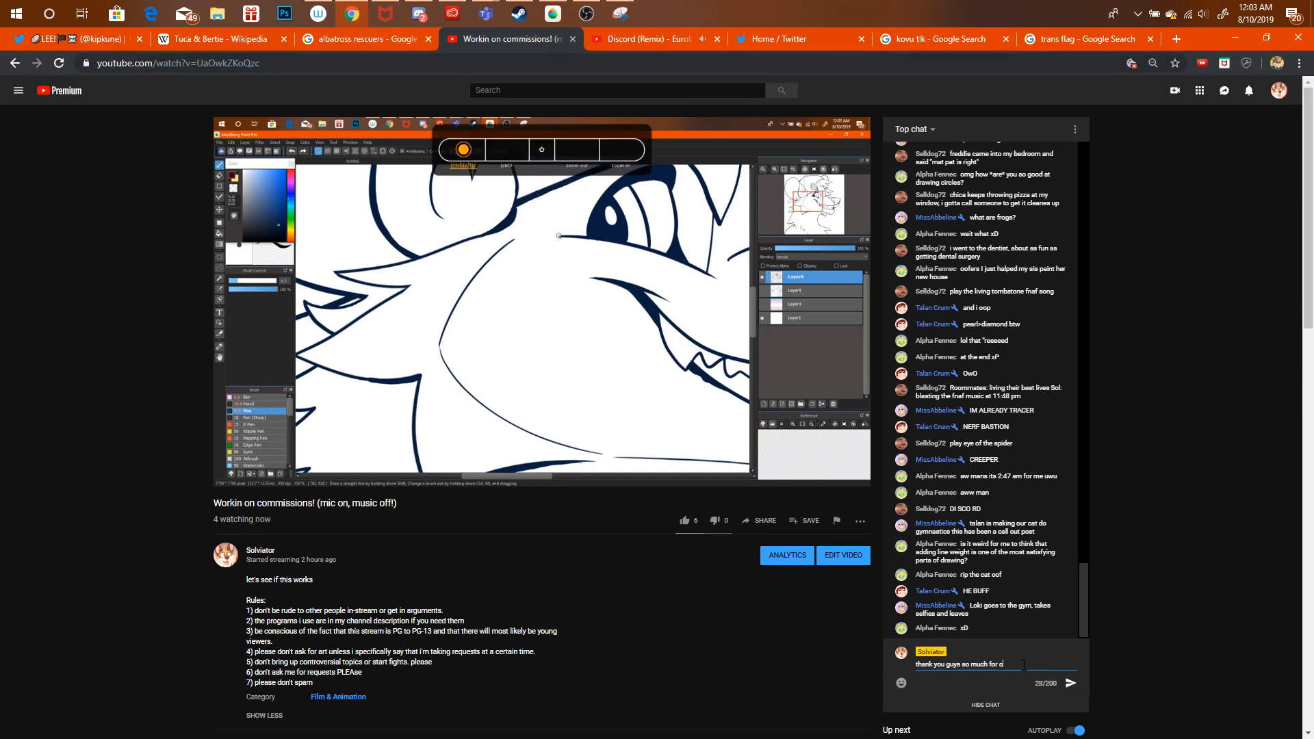
type("oming! i m gonna end th")
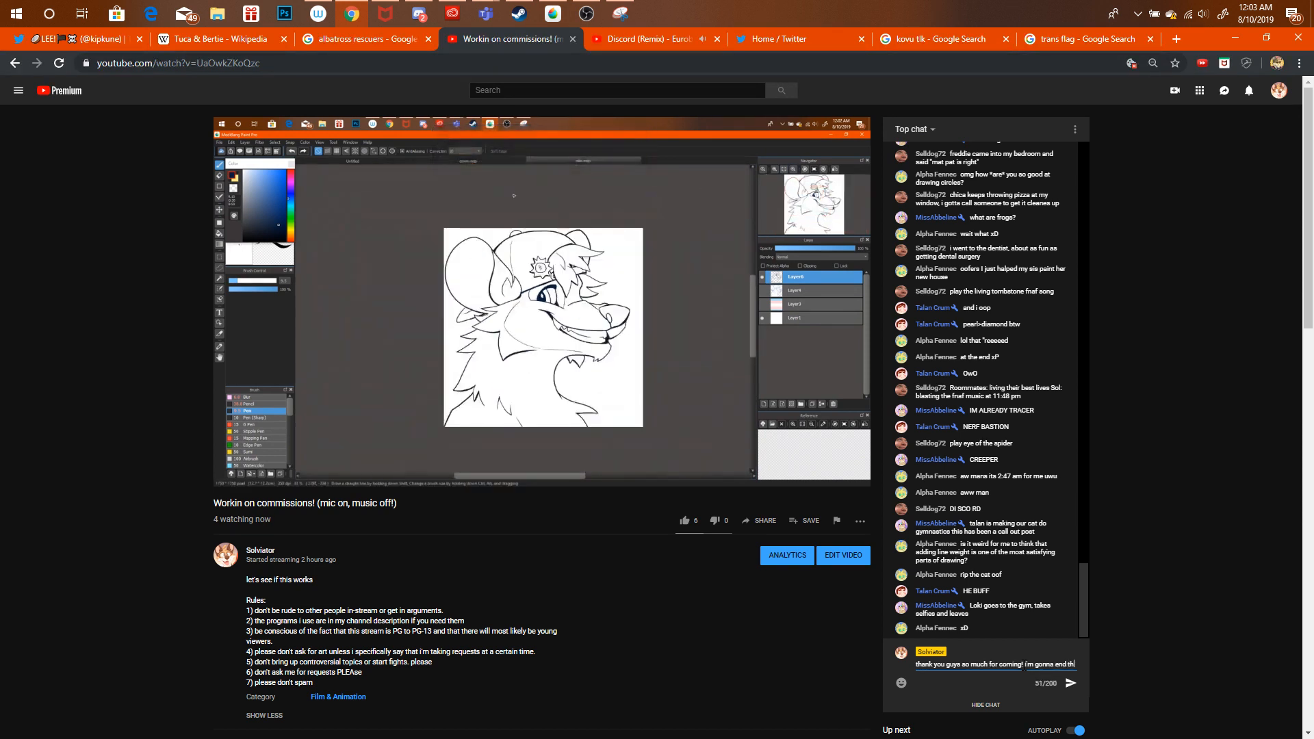
type("e stream nw")
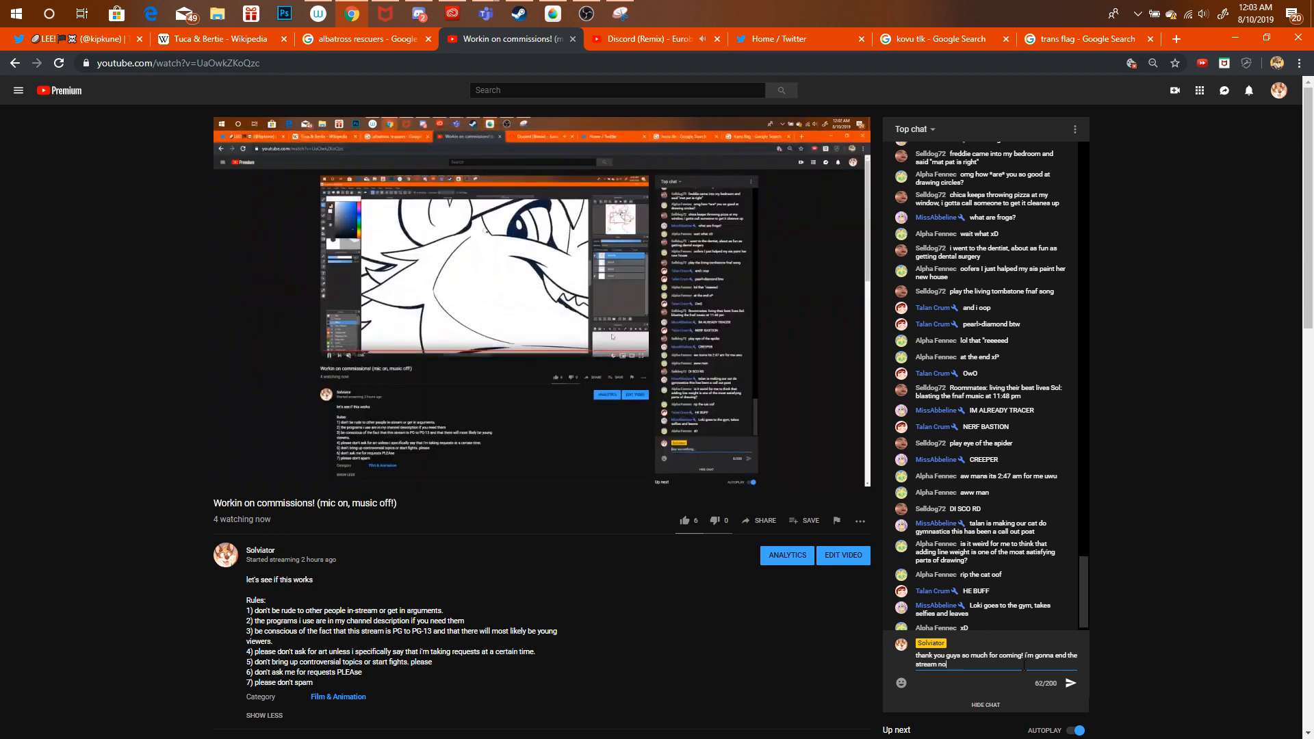
type("w cuz i'm tir")
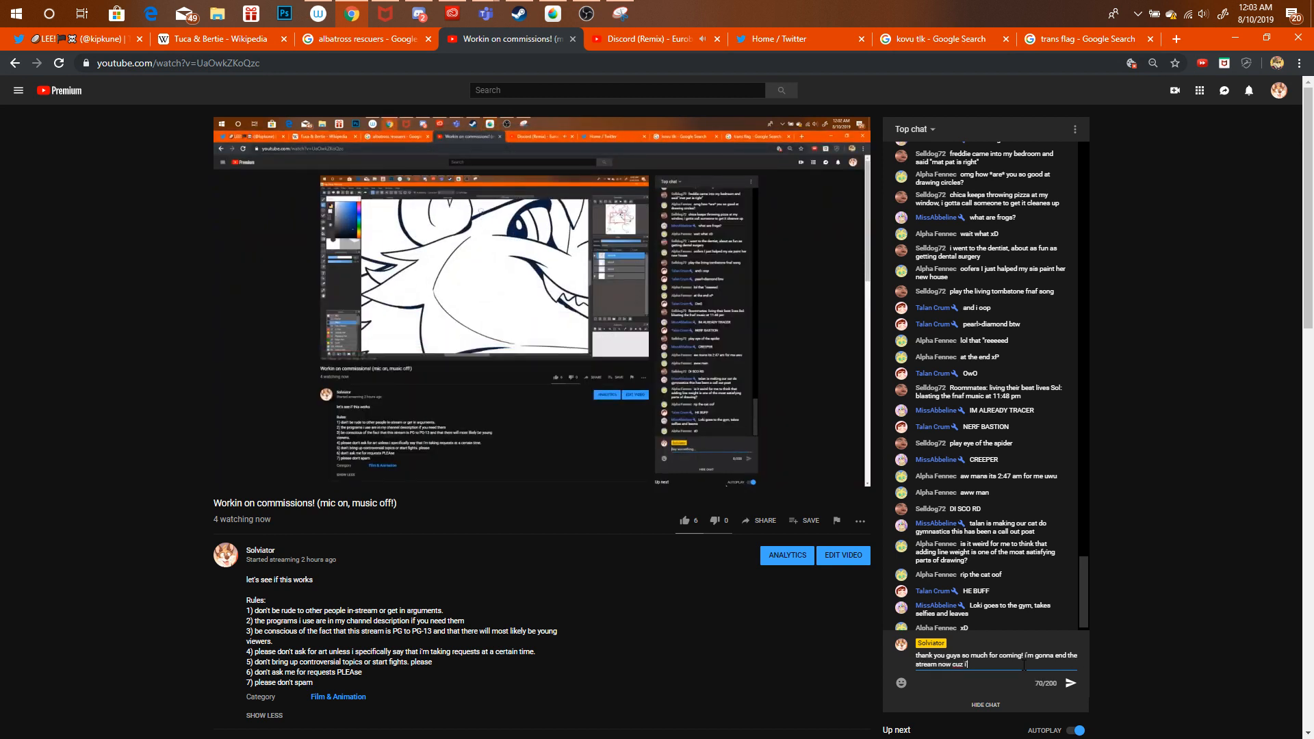
type("ed and my room")
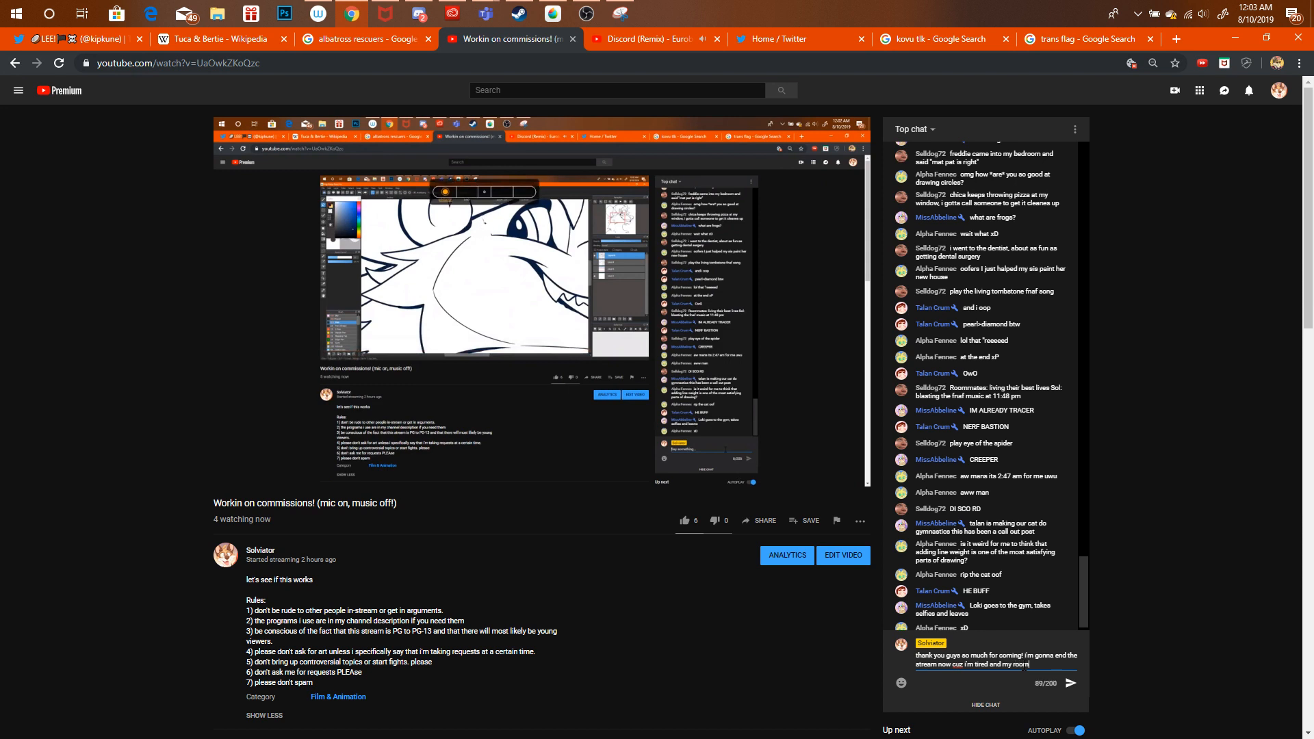
type("ies are")
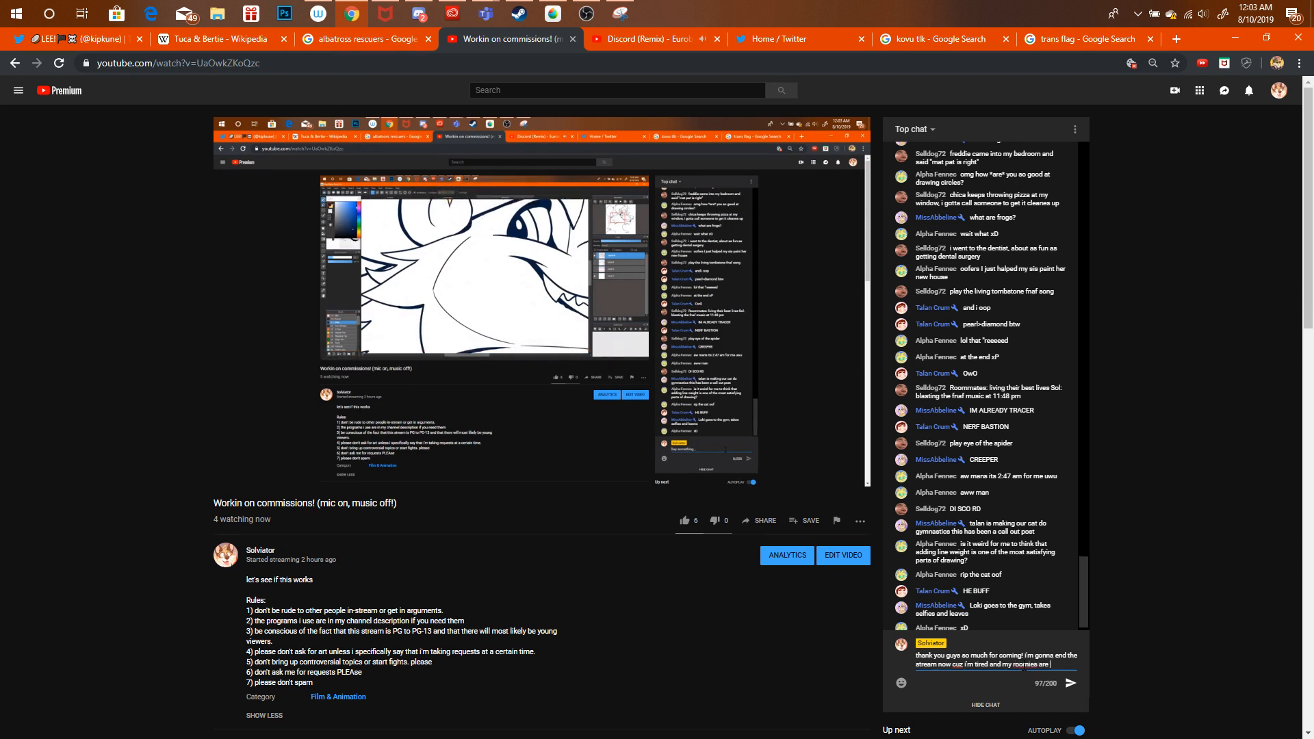
key("BackSpace")
type("home but tha")
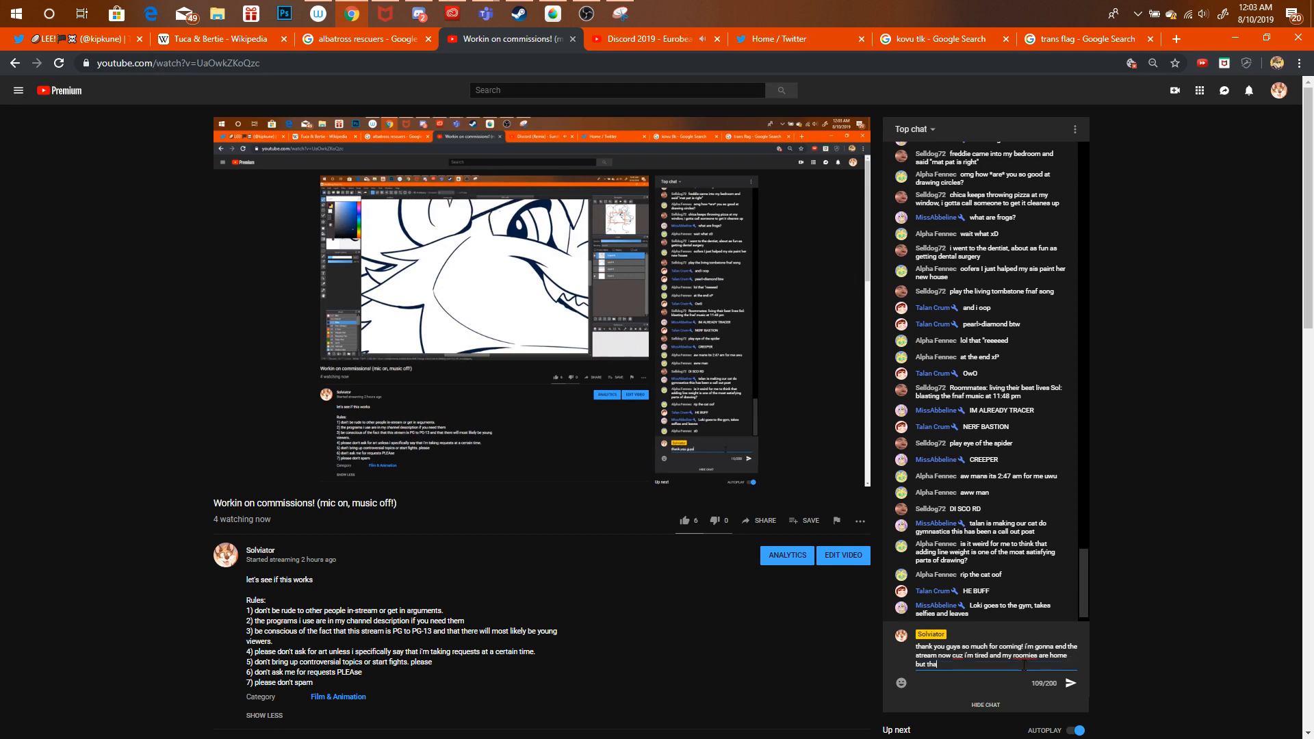
key("BackSpace")
key("BackSpace")
key("BackSpace")
type("aaaa")
key("Return")
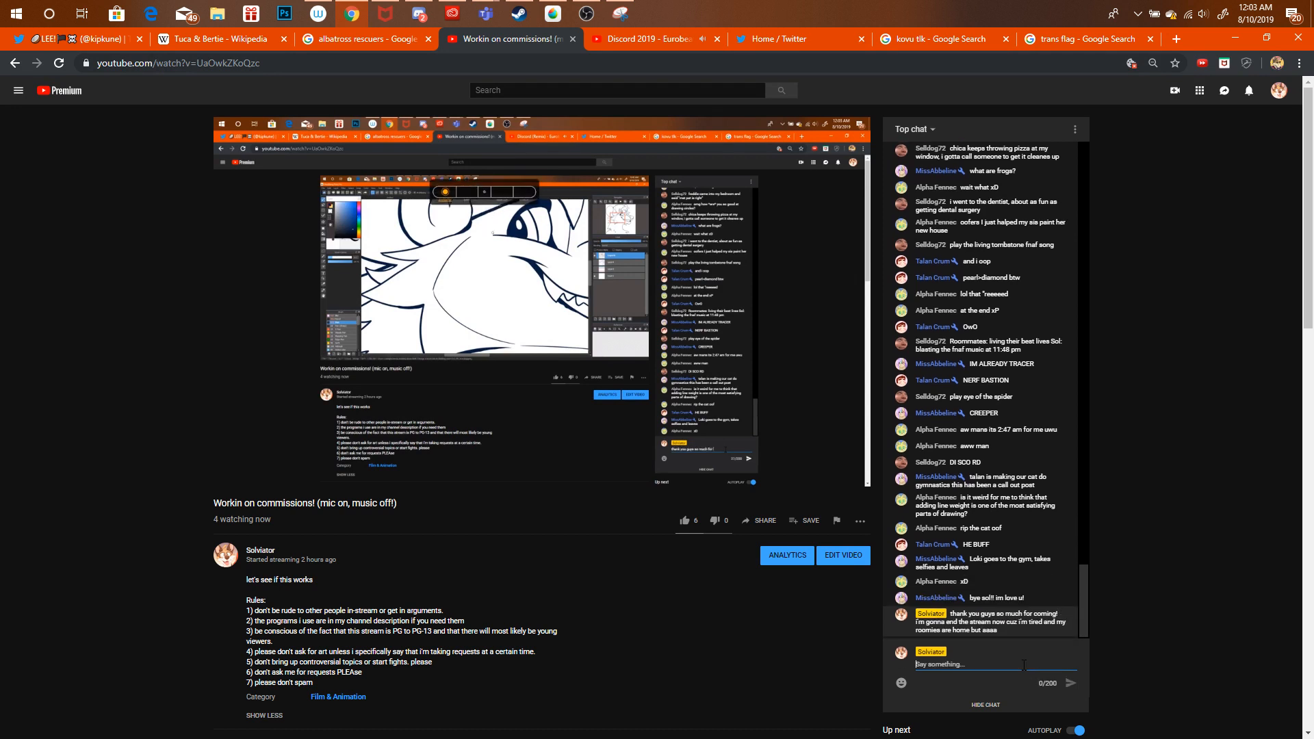
Send 'BYE~! LOVE U TOO' and 'thank u everyone for coming', then type 'have a chill night'.
type("it was nice")
key("BackSpace")
key("BackSpace")
key("BackSpace")
key("BackSpace")
key("BackSpace")
key("BackSpace")
key("BackSpace")
key("BackSpace")
key("BackSpace")
key("BackSpace")
key("BackSpace")
key("BackSpace")
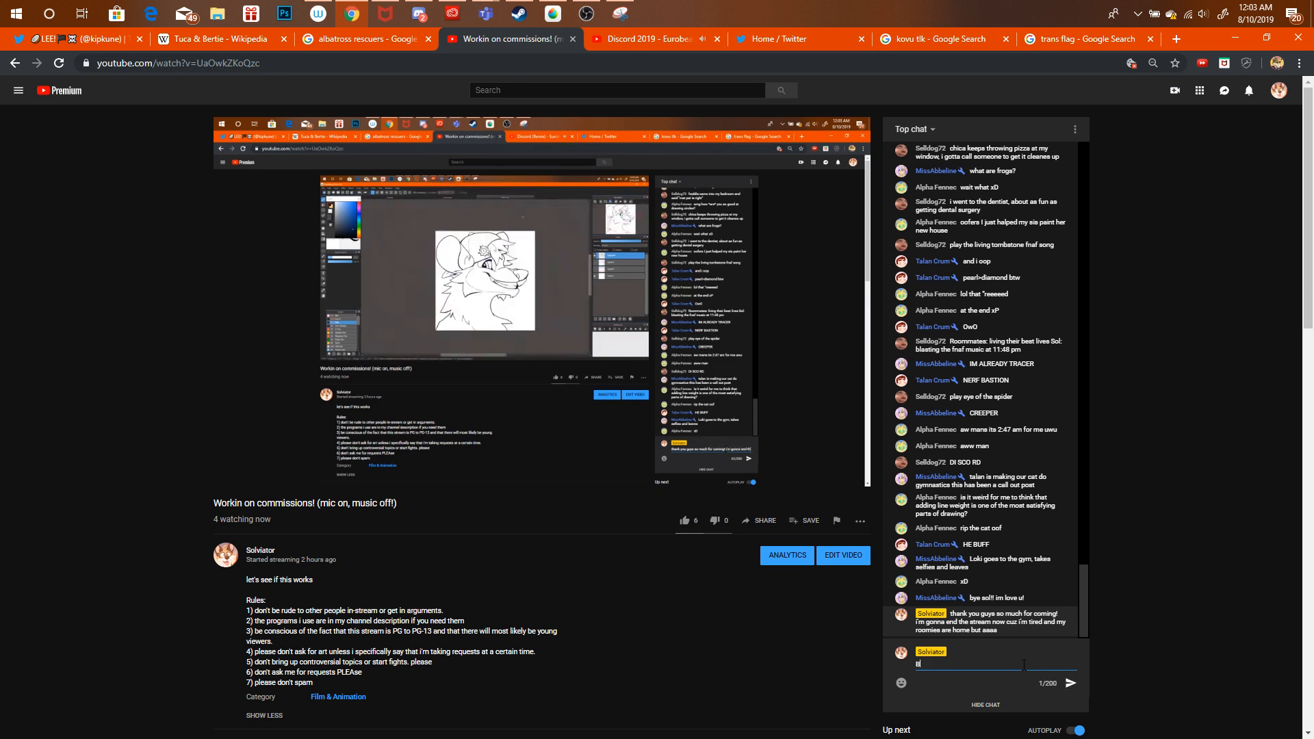
type("BYE~!")
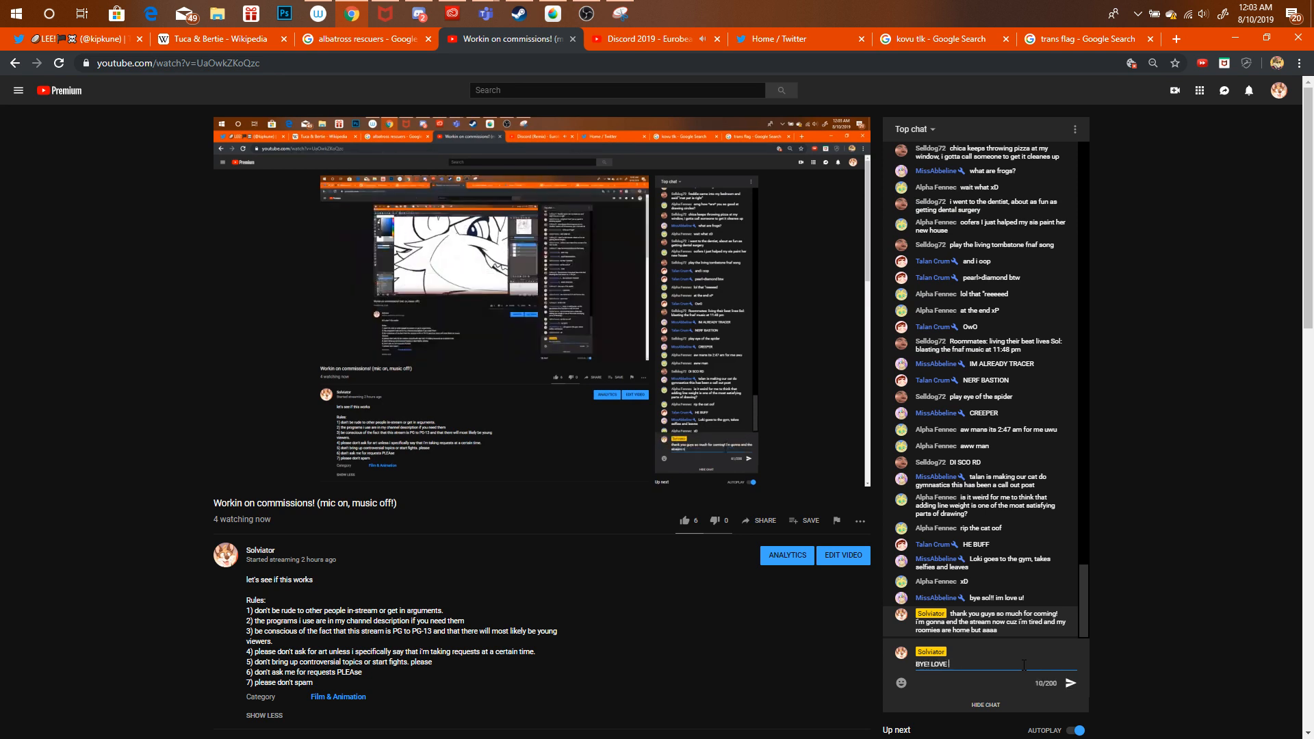
type(" LOVE U TOO")
key("Return")
type("thank u everyone for")
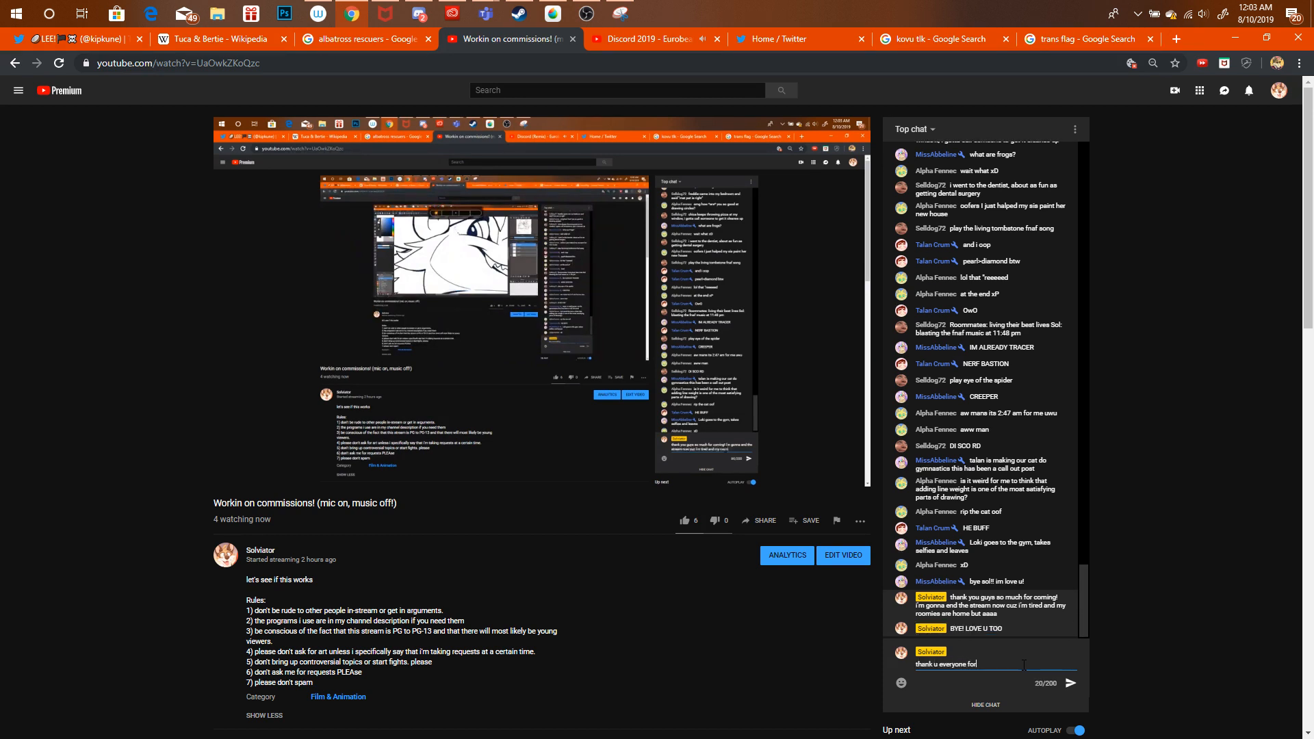
type(" coming")
key("Return")
type("have a ch")
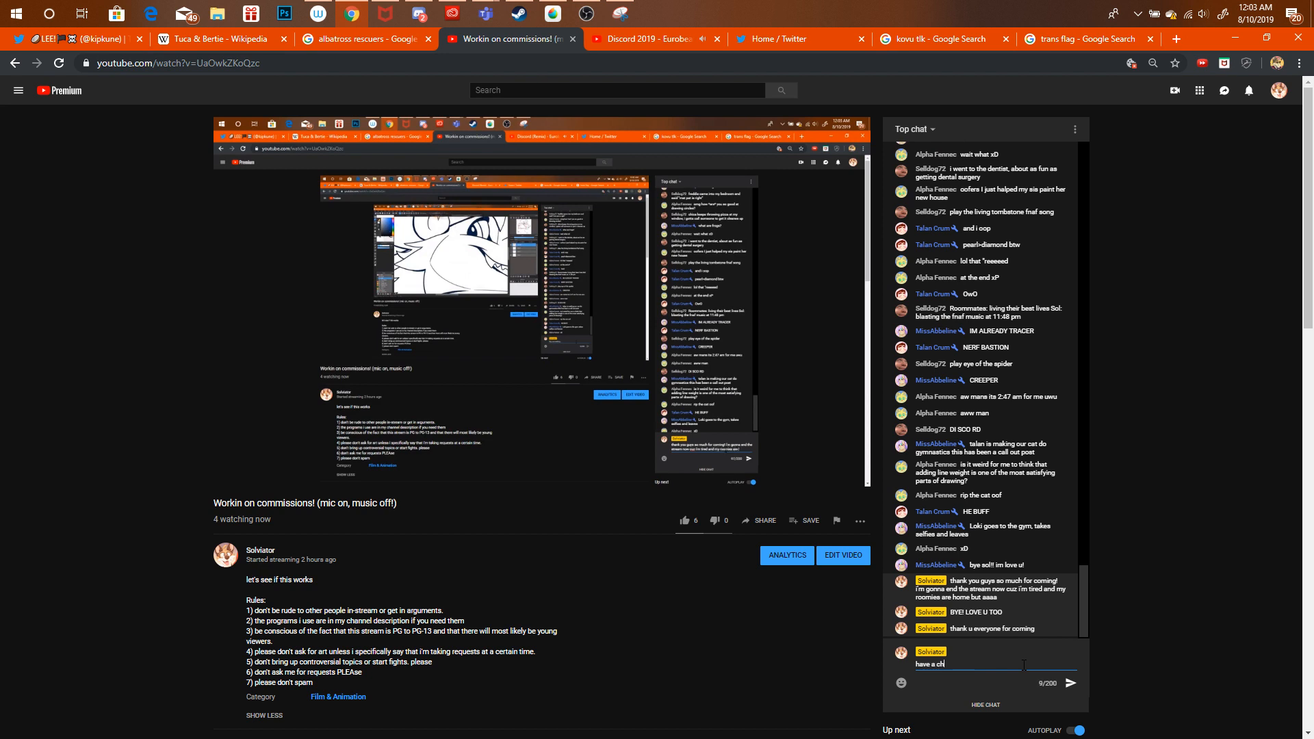
type("ill nigh")
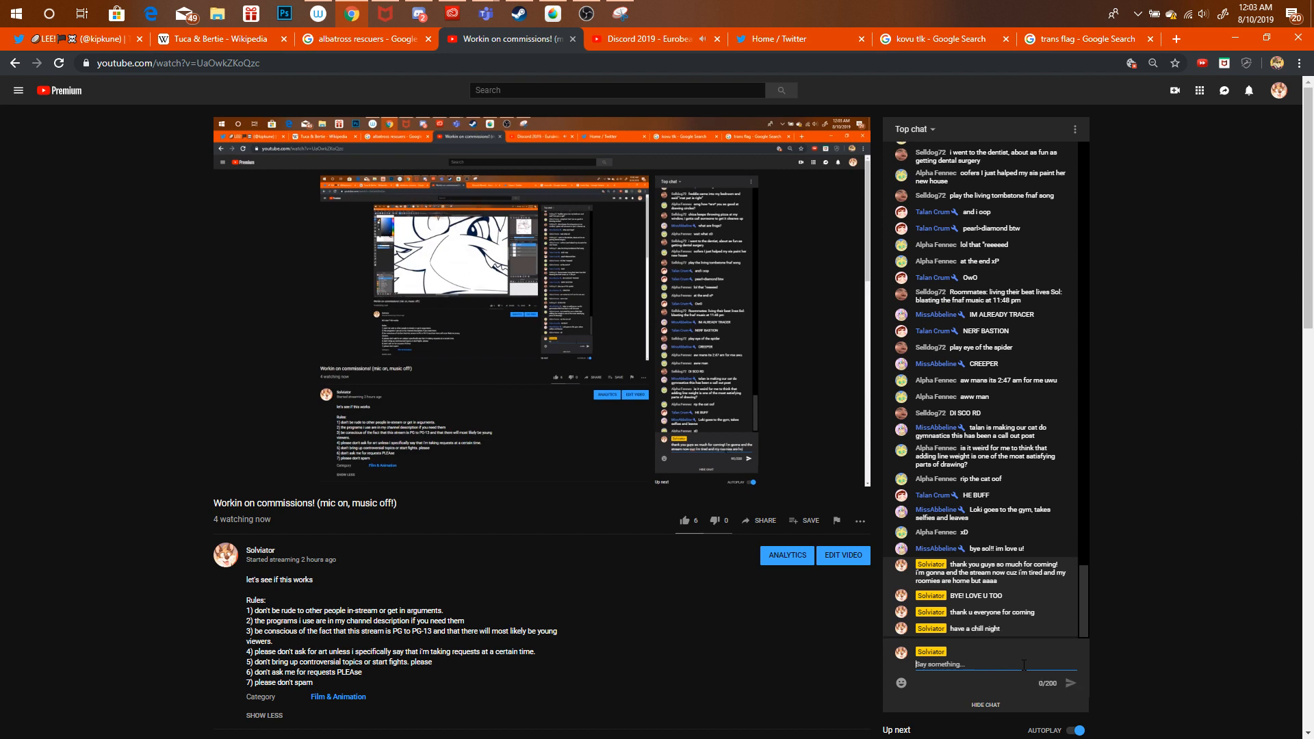
left_click(587, 14)
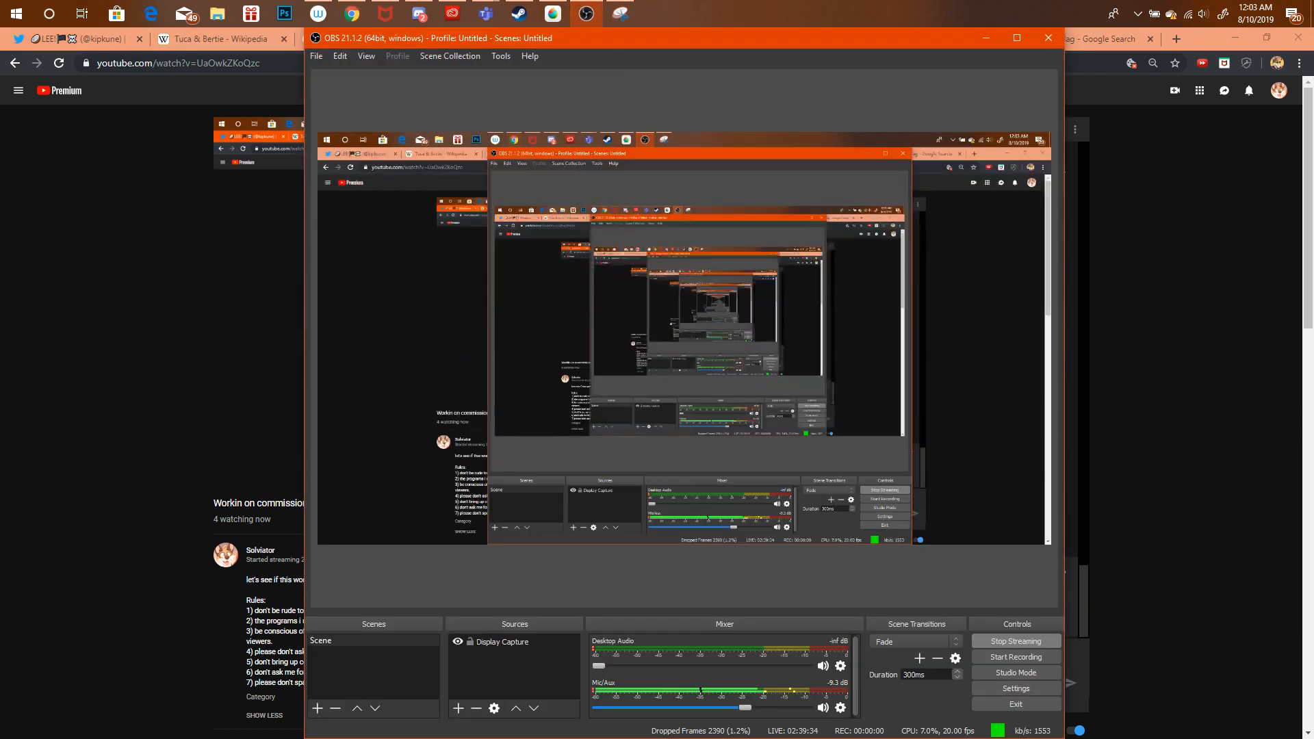